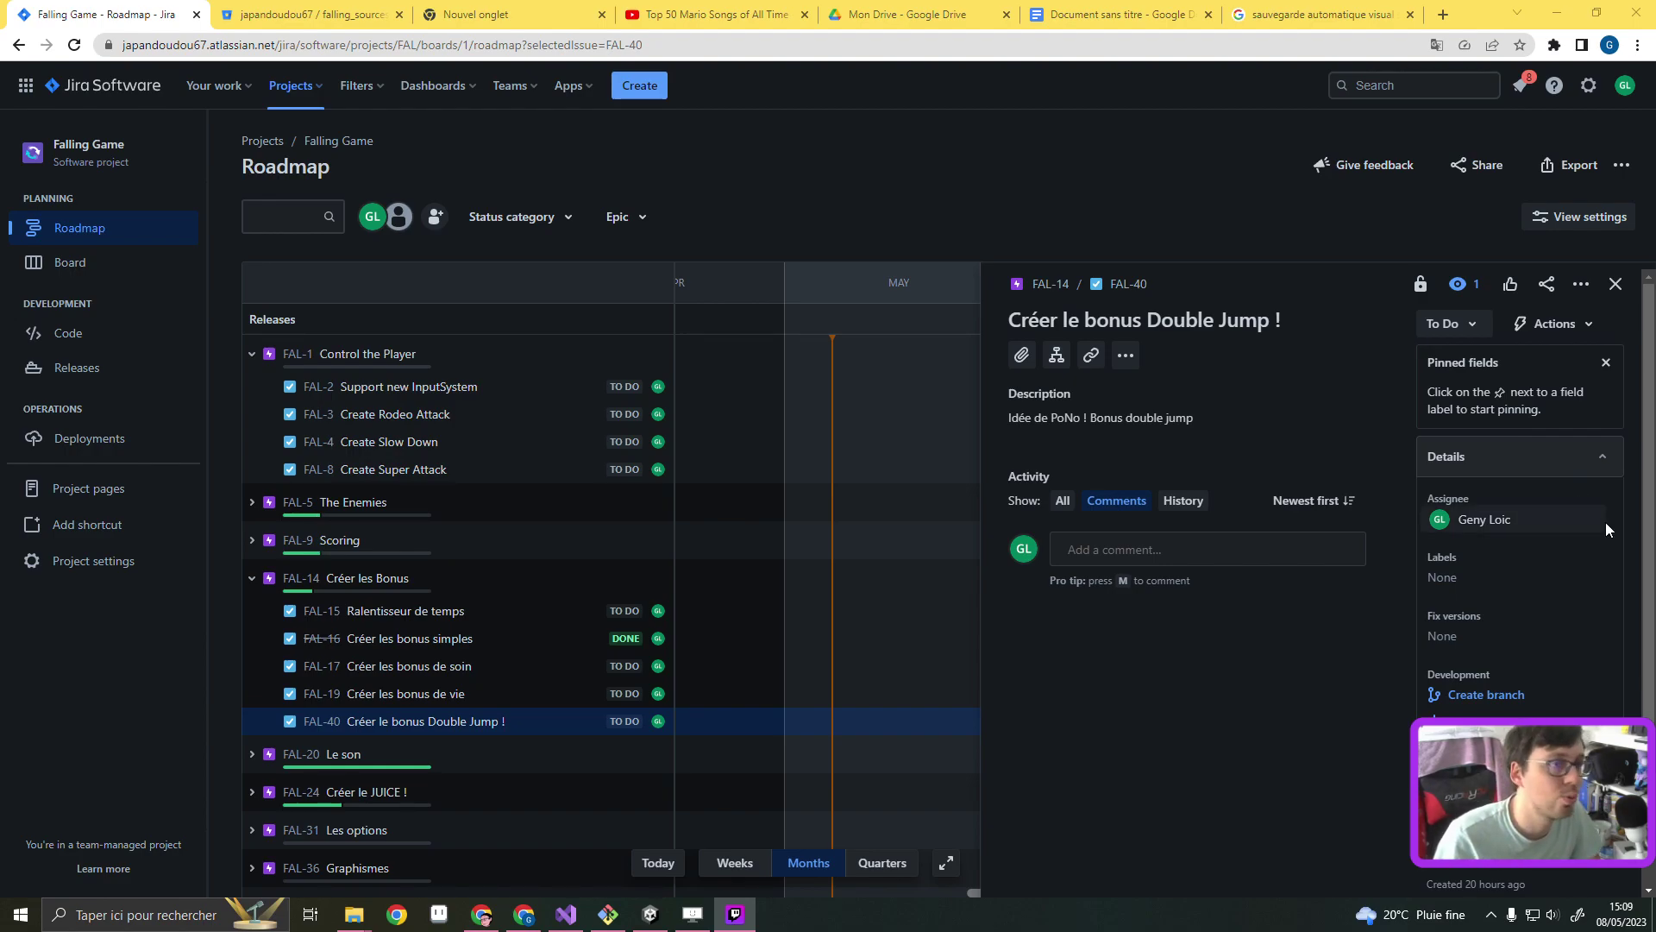
# Resume the paused Top 50 Mario Songs video, then return to the Falling Game Jira roadmap
pyautogui.click(716, 14)
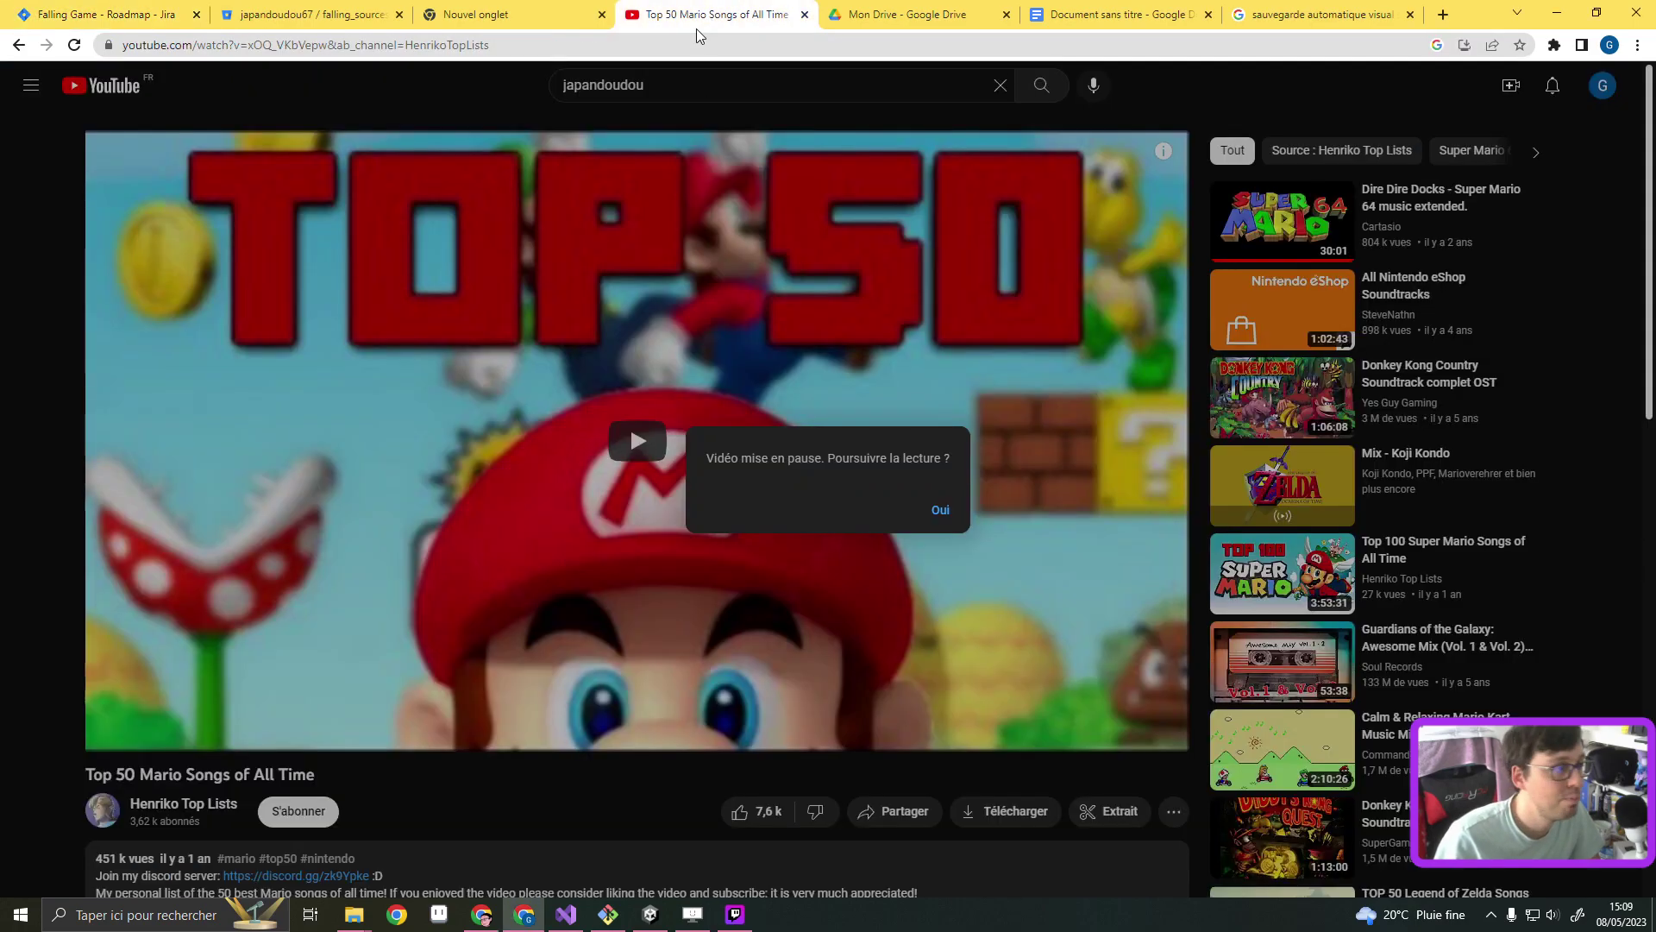
pyautogui.click(936, 511)
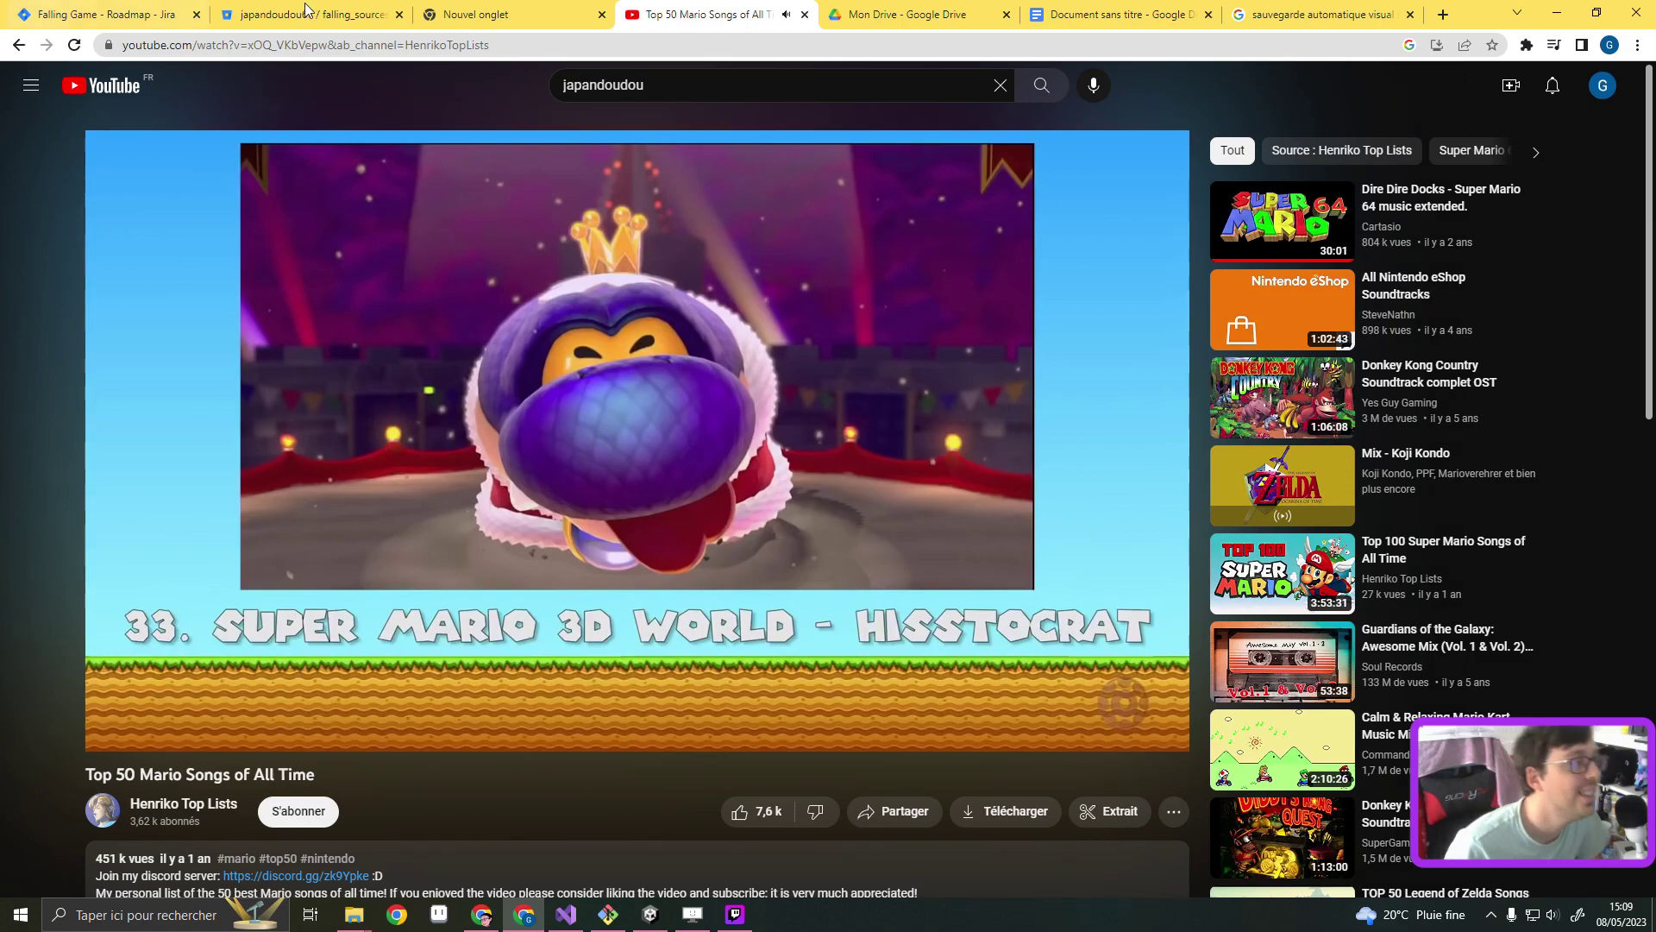
pyautogui.click(120, 12)
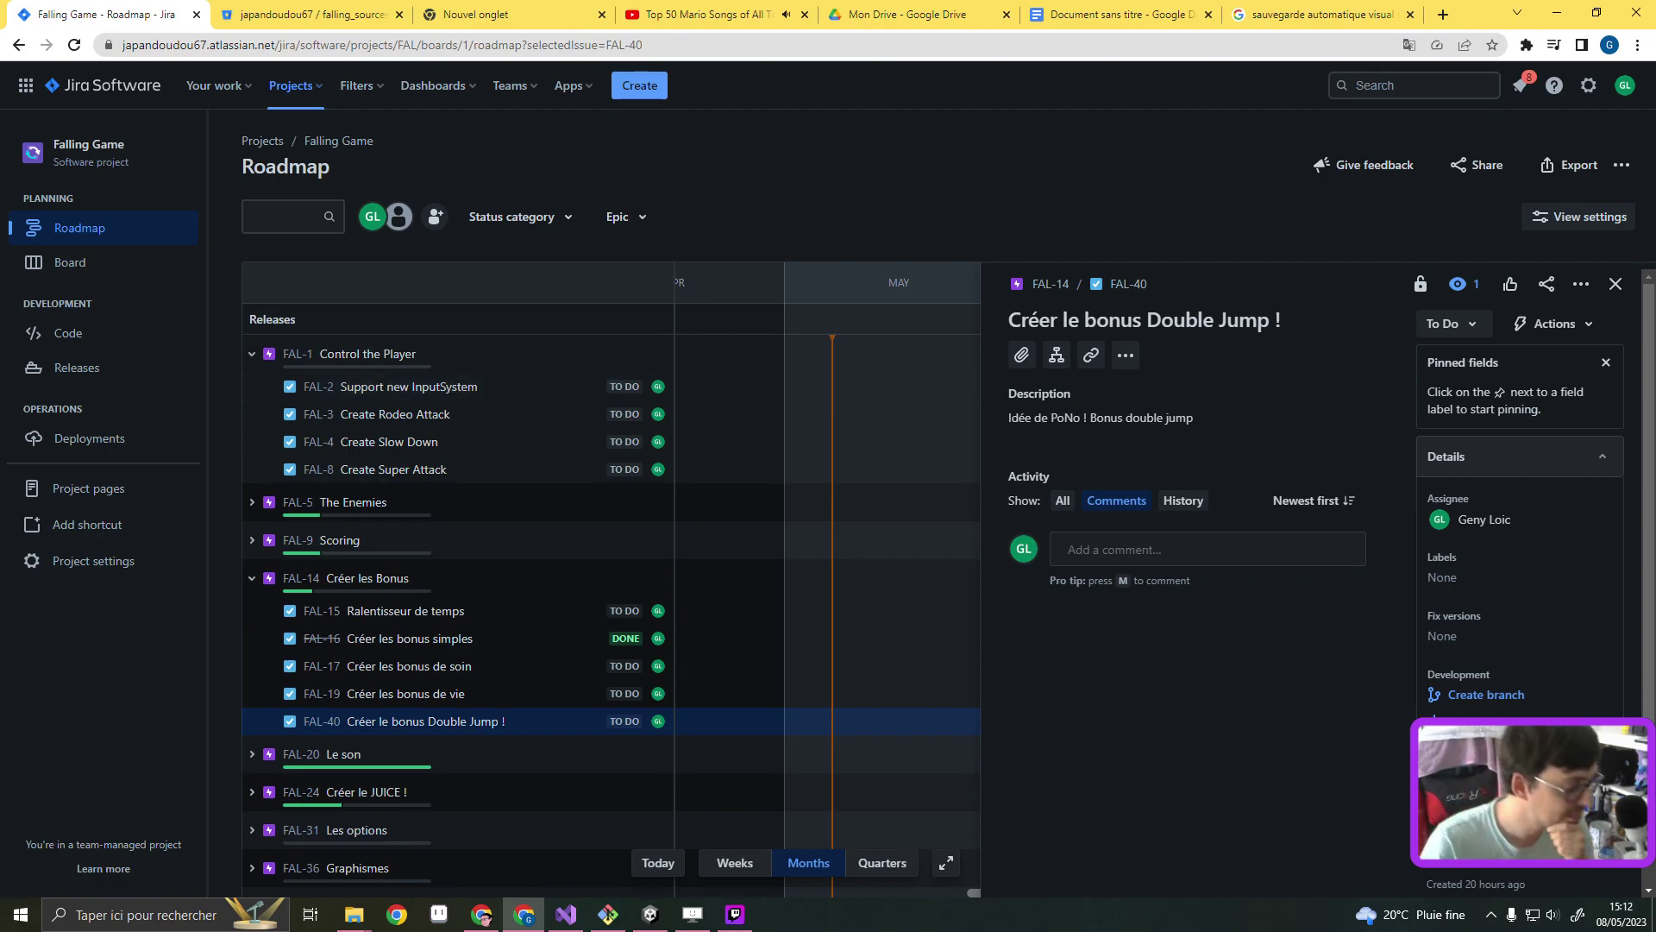
# Open the Package Manager from the Window menu in the Falling Game Unity project
pyautogui.click(649, 916)
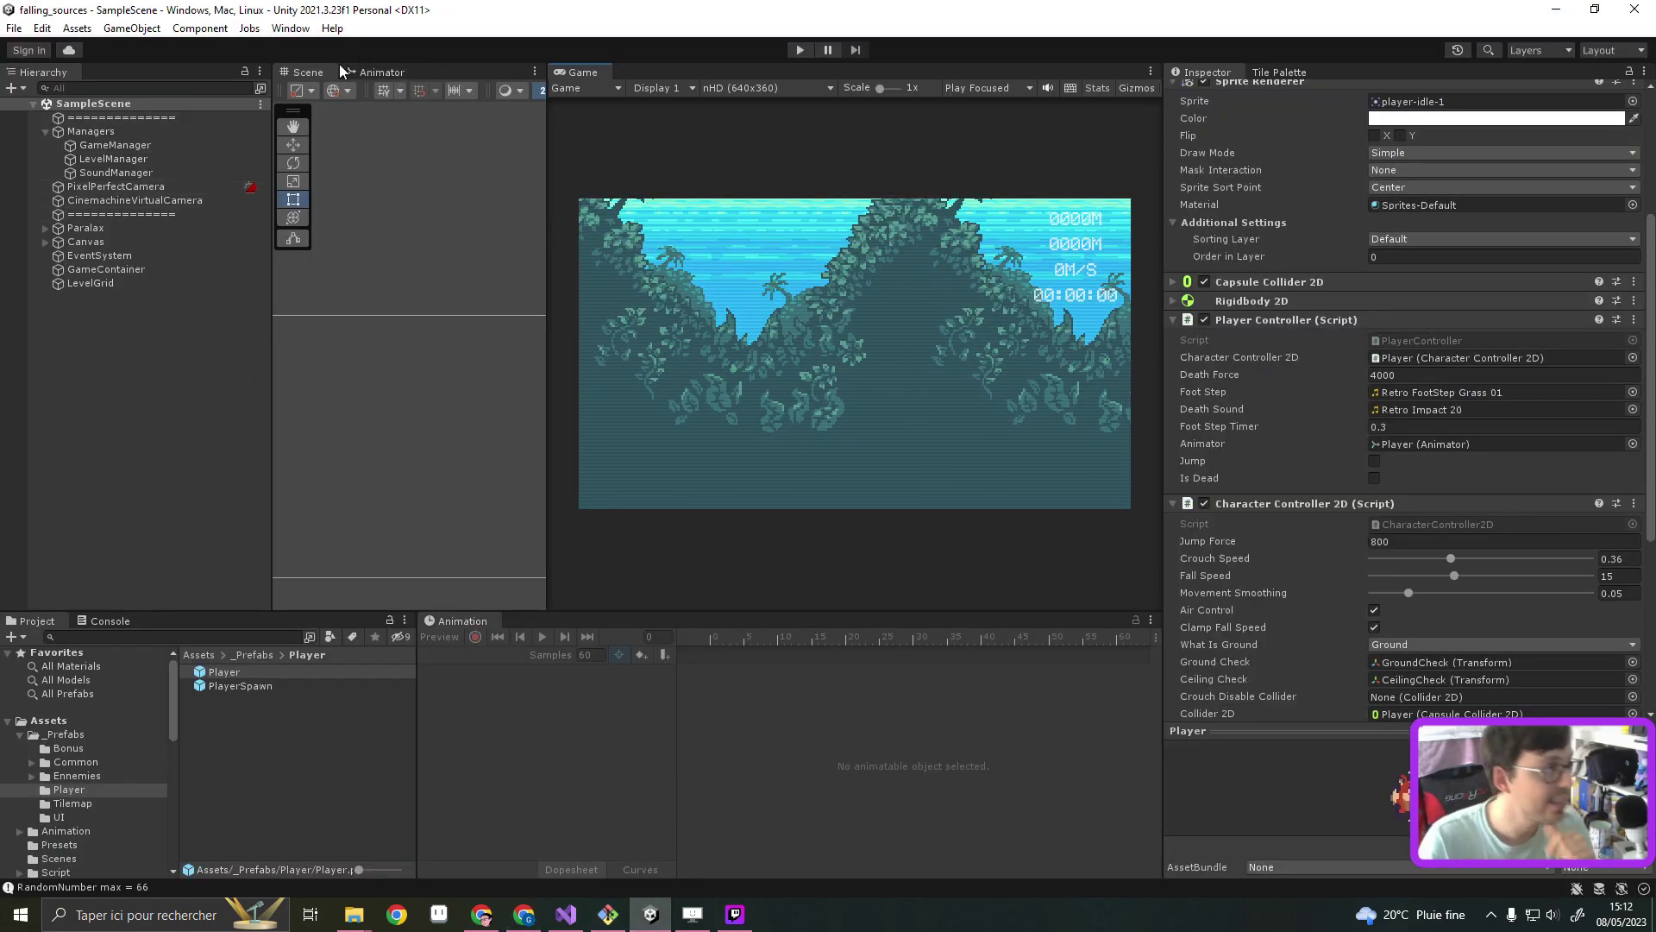
pyautogui.click(293, 29)
pyautogui.click(371, 212)
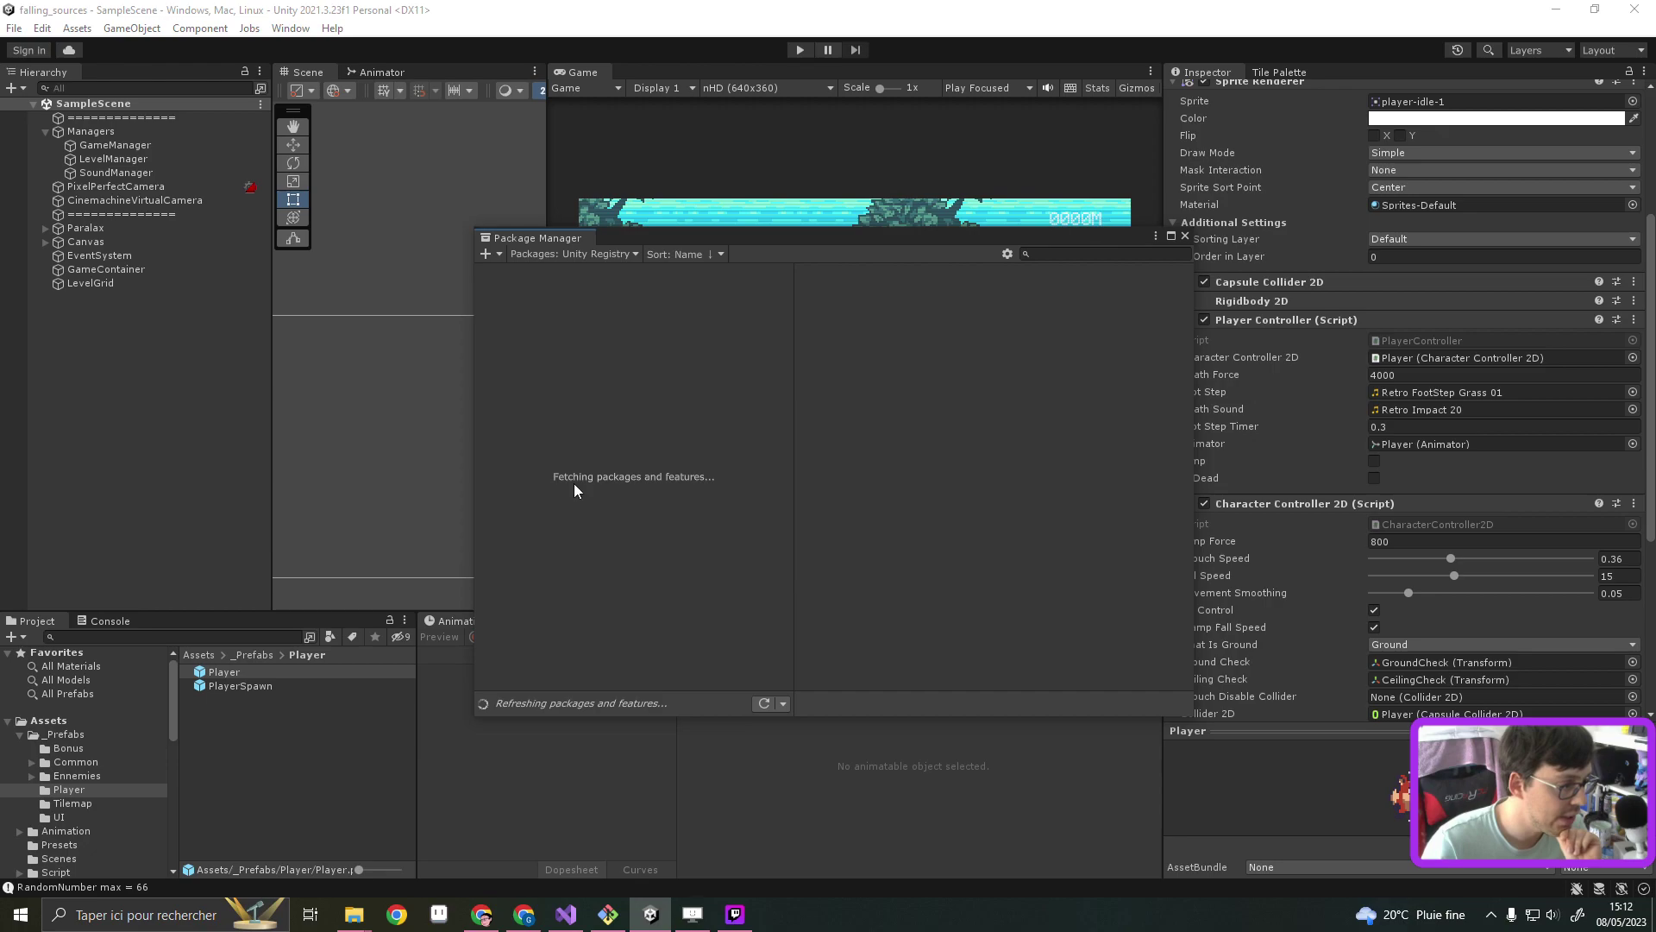
# Search the Unity Registry for 'InputSystem' and install Input System 1.5.1
pyautogui.click(1087, 253)
pyautogui.write('InputSystem')
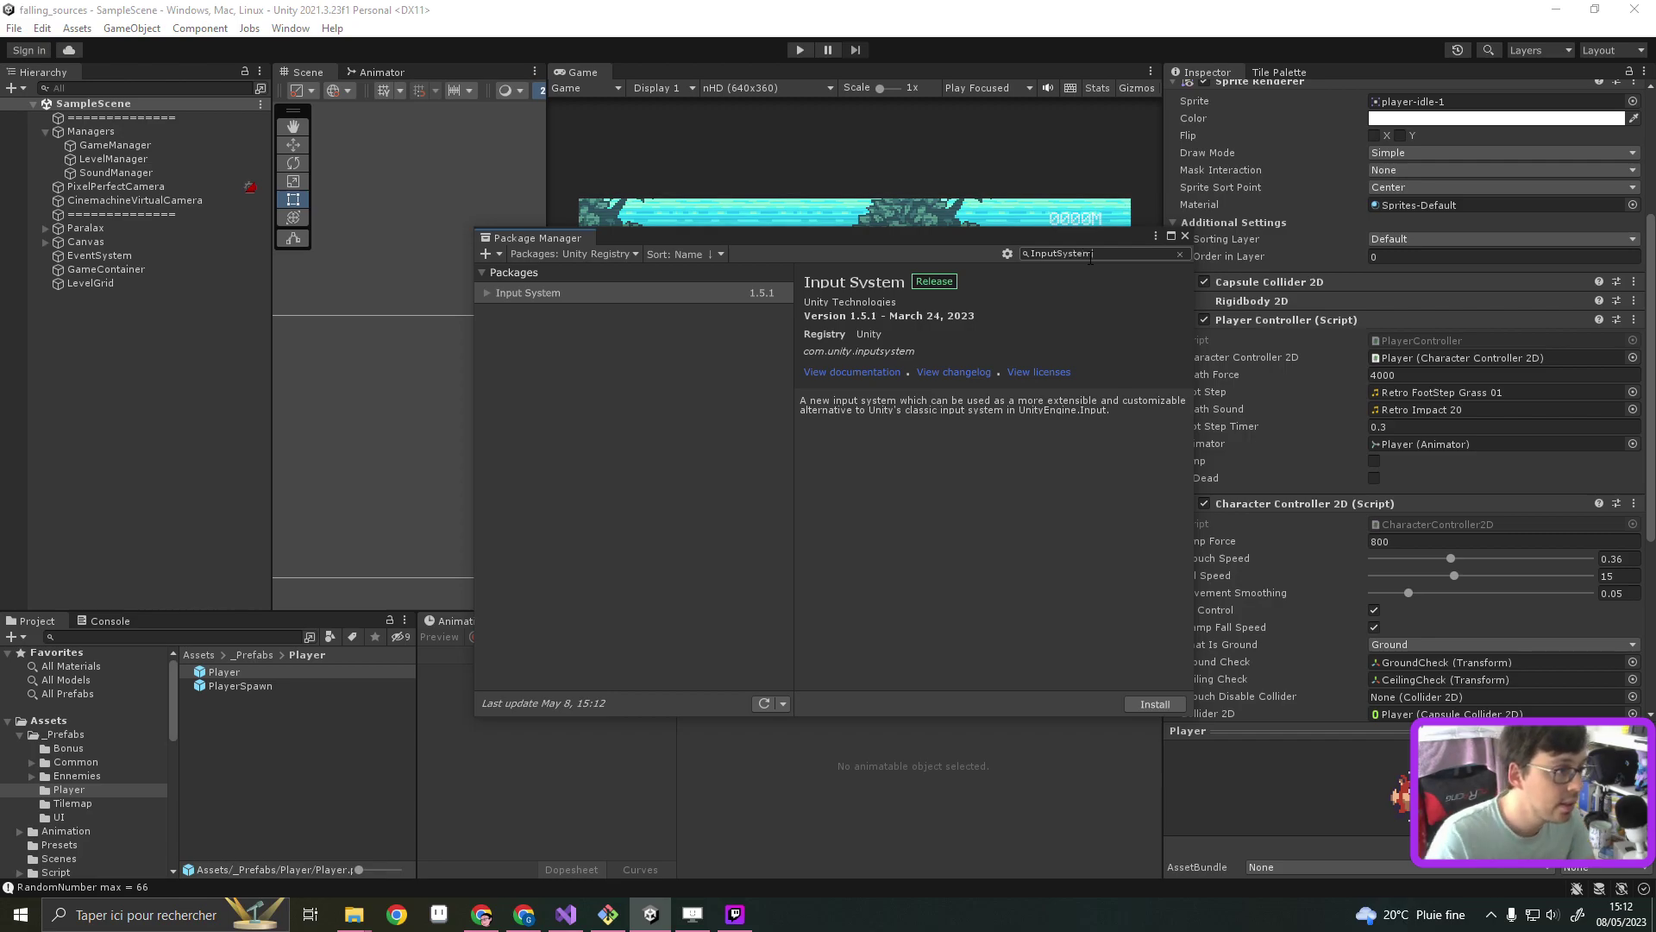
pyautogui.click(485, 291)
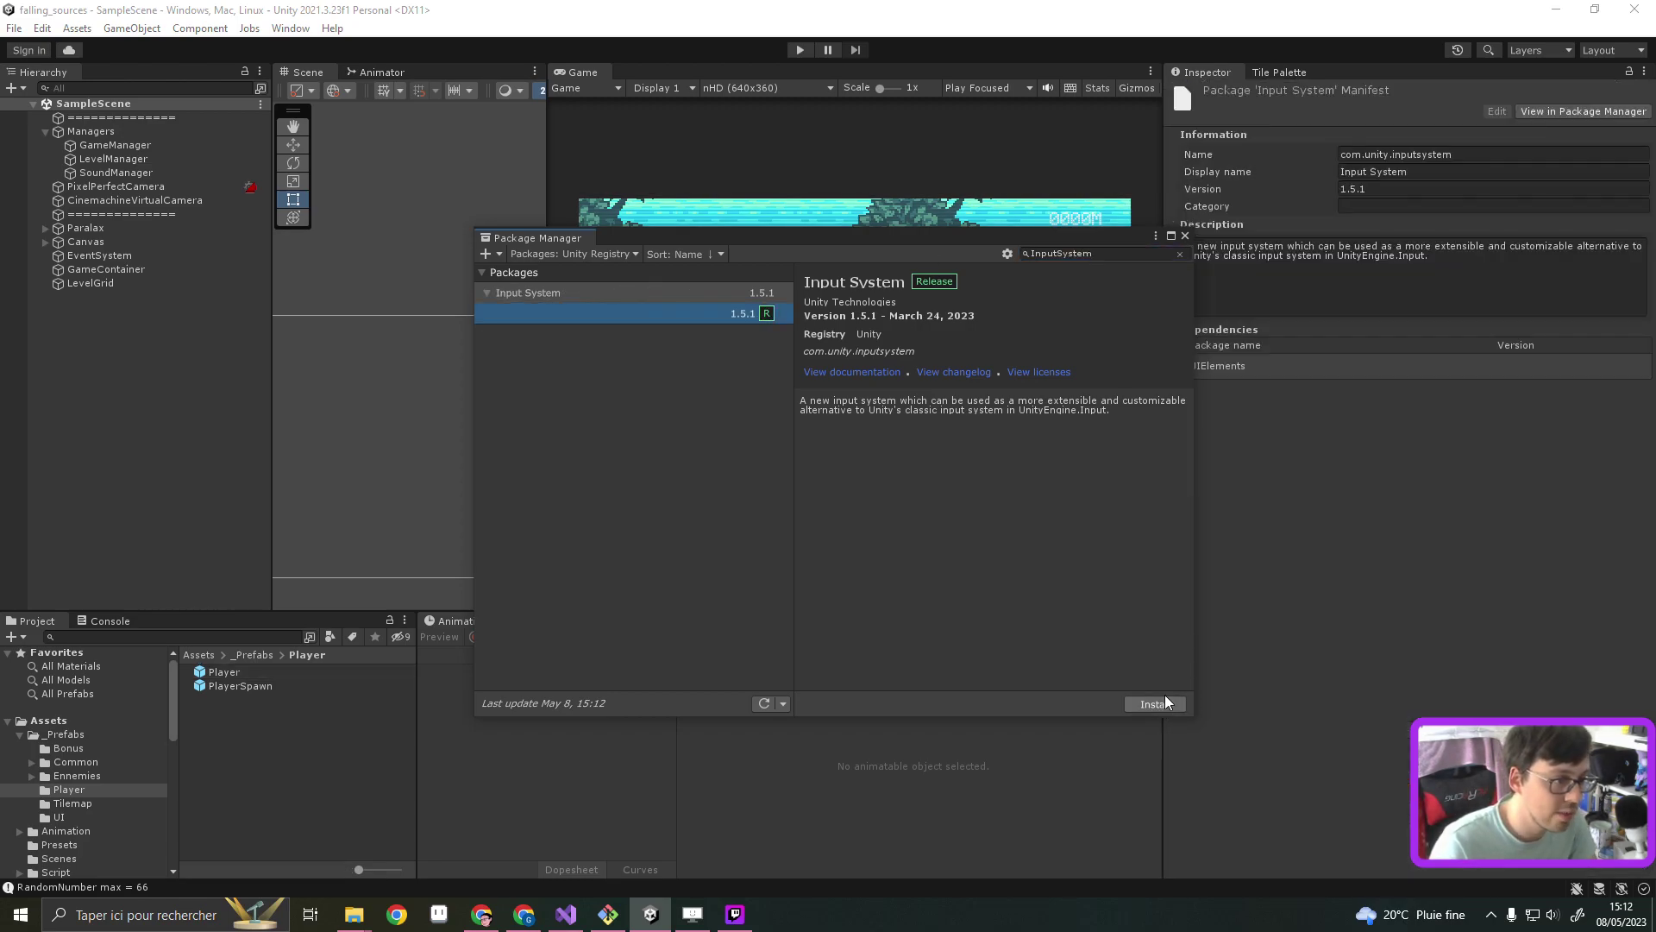
pyautogui.click(1167, 702)
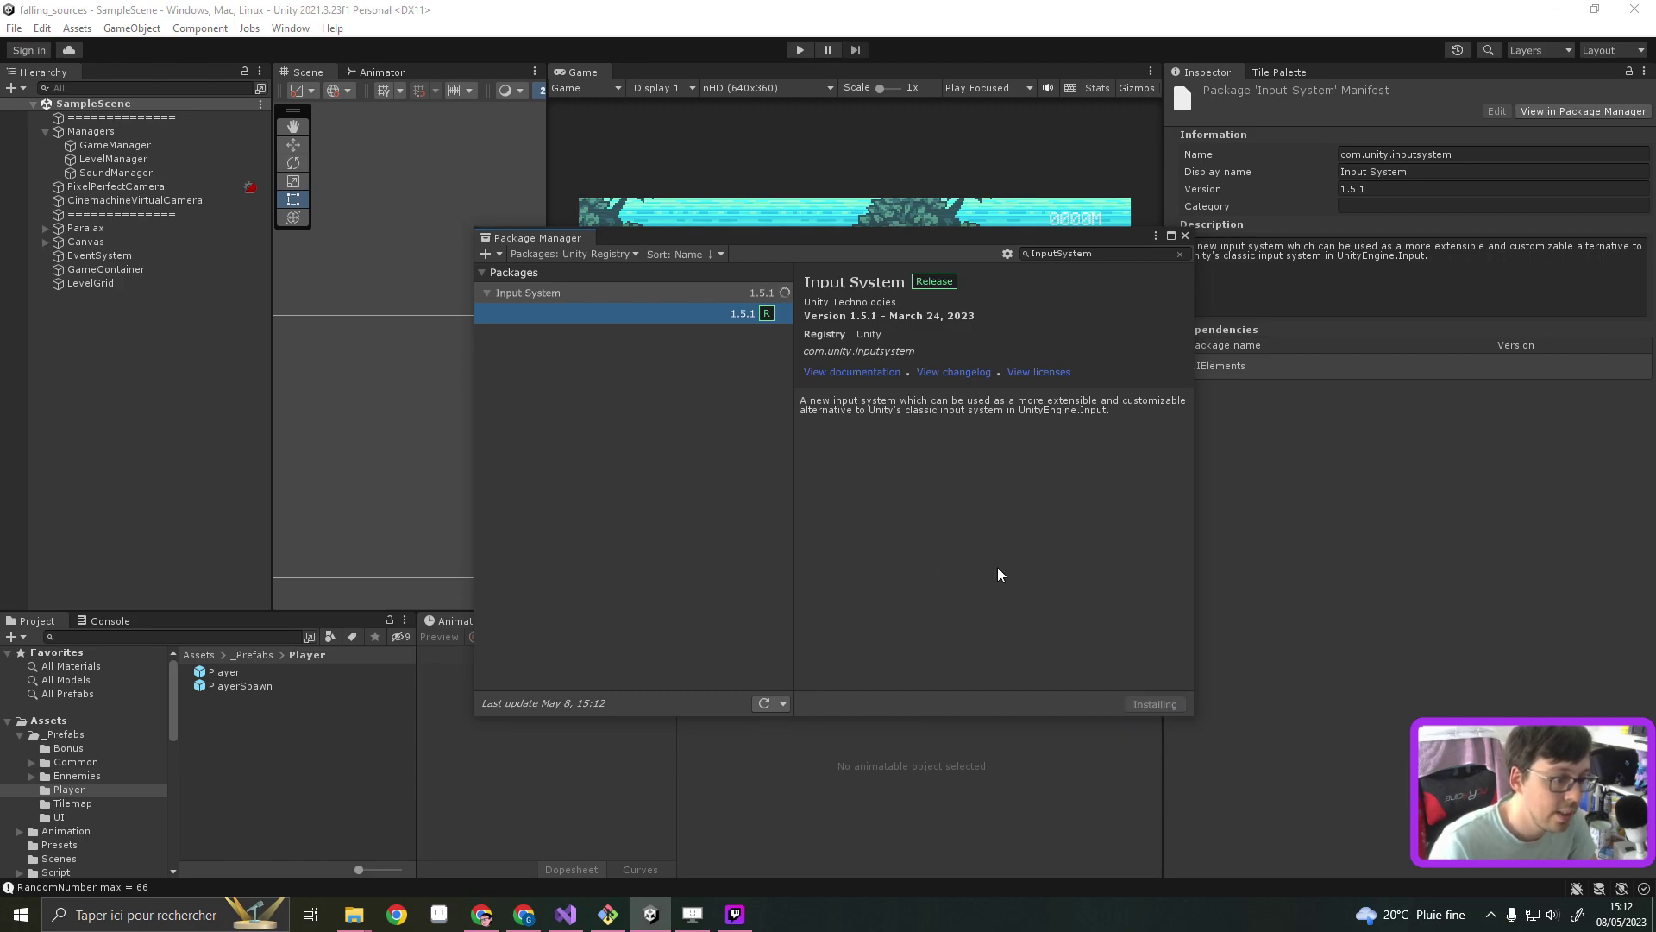
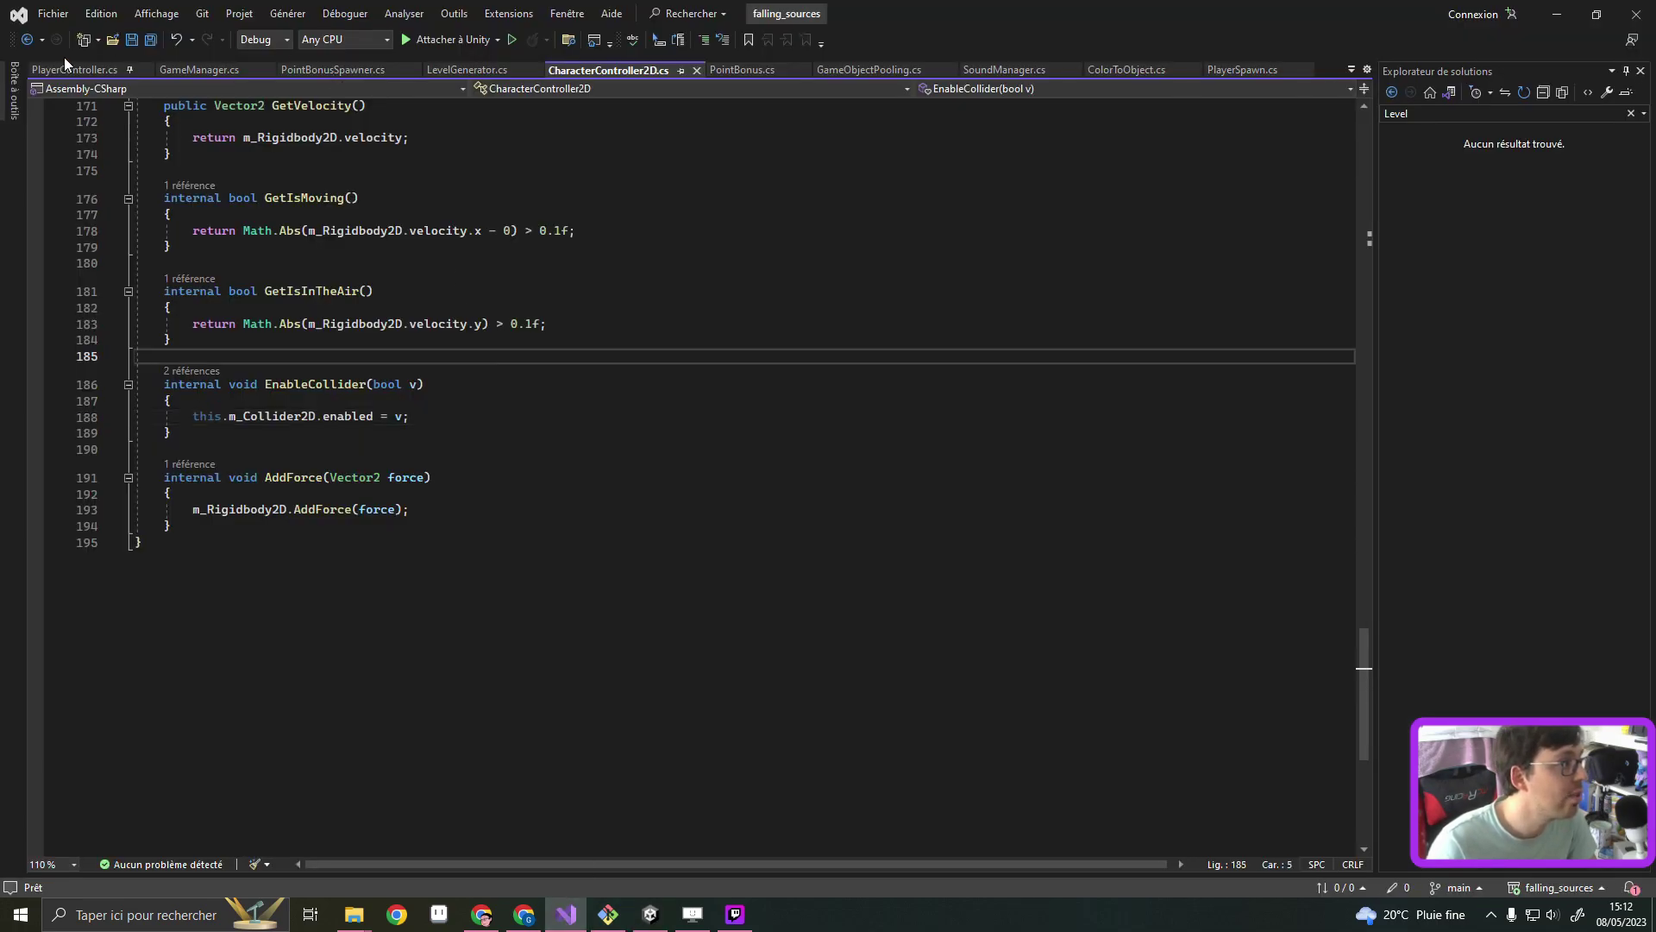
# Find the legacy Input.GetButton("Jump") check on line 57 of PlayerController.cs, then return to Unity
pyautogui.click(81, 69)
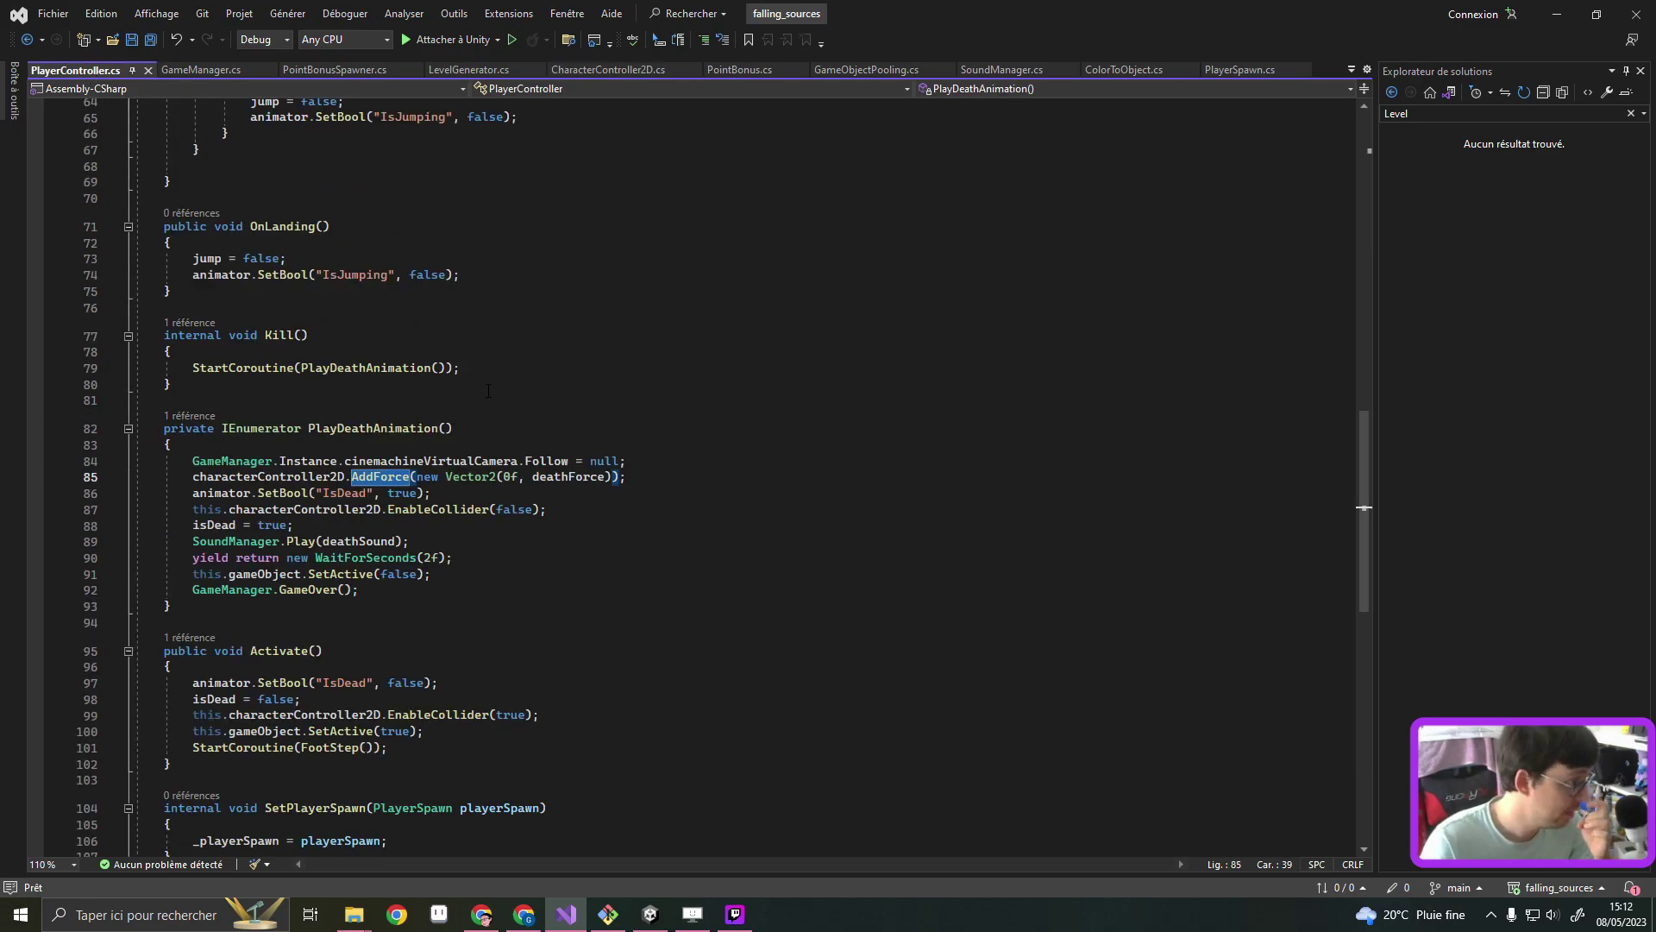
pyautogui.scroll(5, 488, 391)
pyautogui.scroll(6, 488, 390)
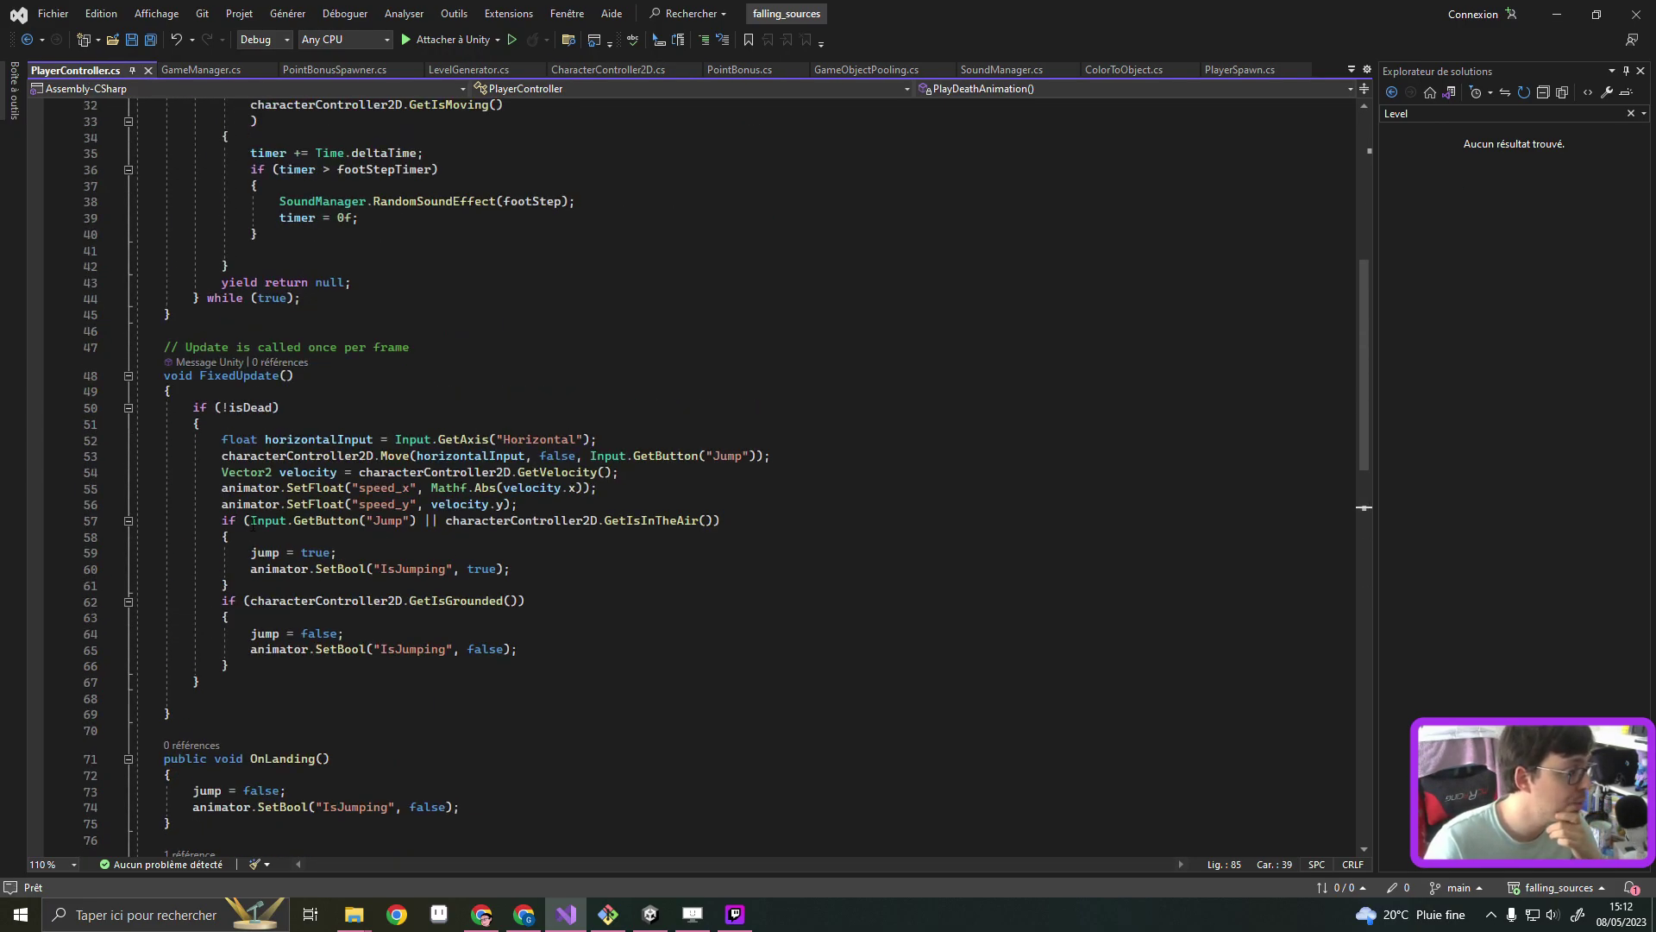
pyautogui.moveTo(250, 520); pyautogui.dragTo(417, 520)
pyautogui.click(417, 521)
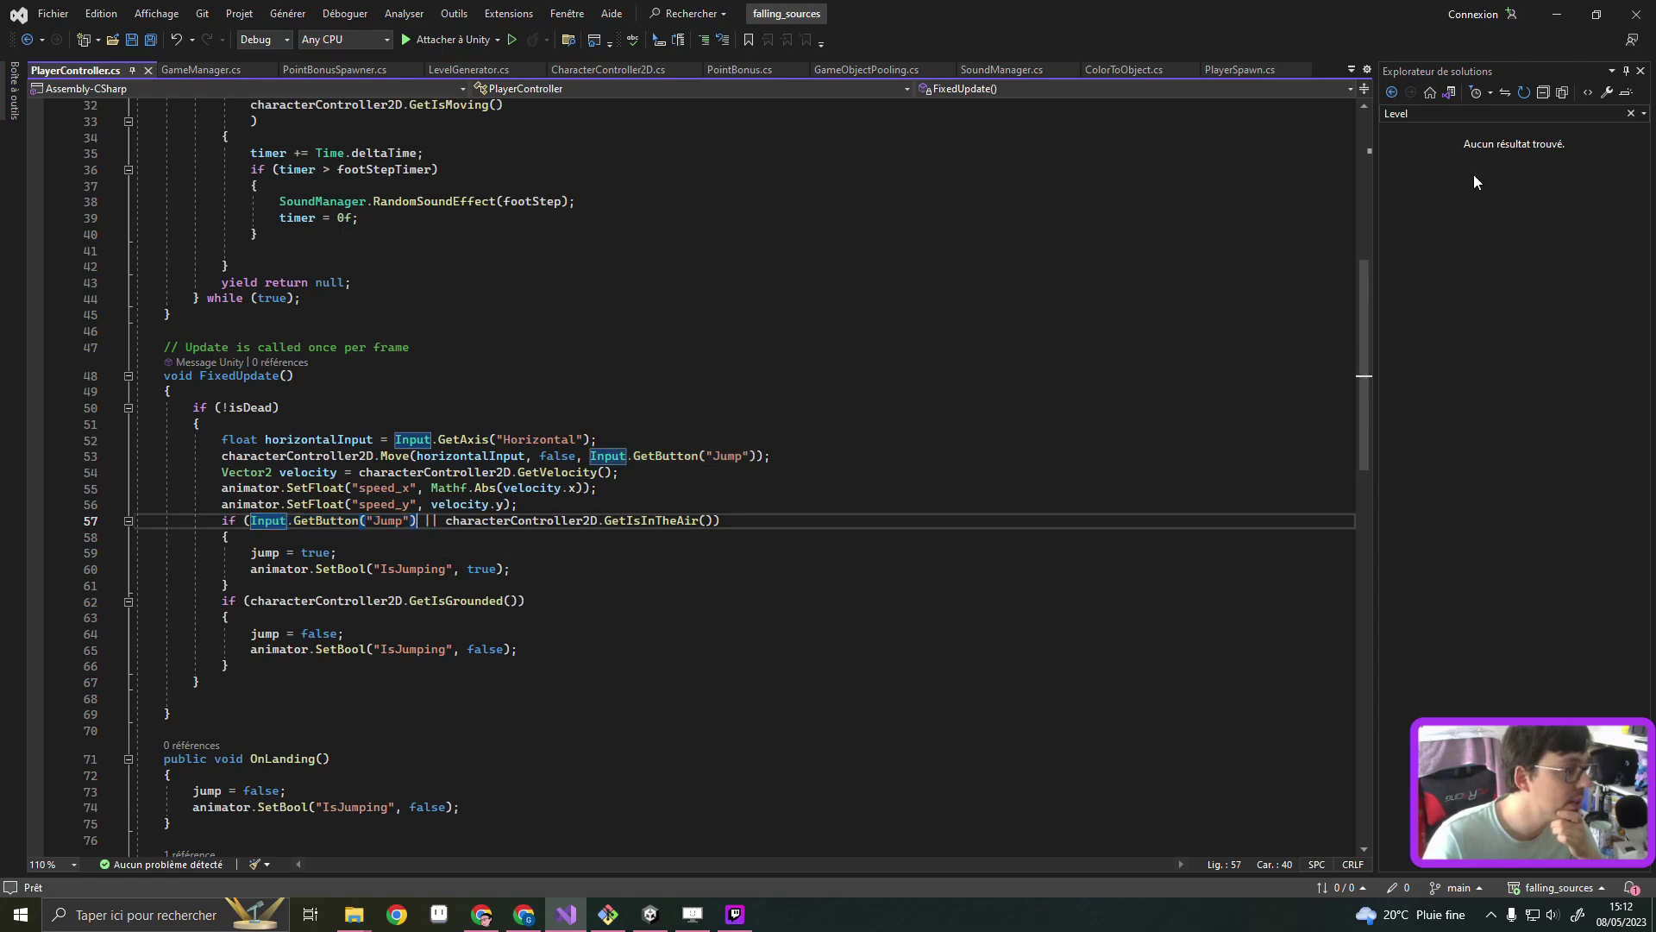
pyautogui.hotkey('alt', 'Tab')
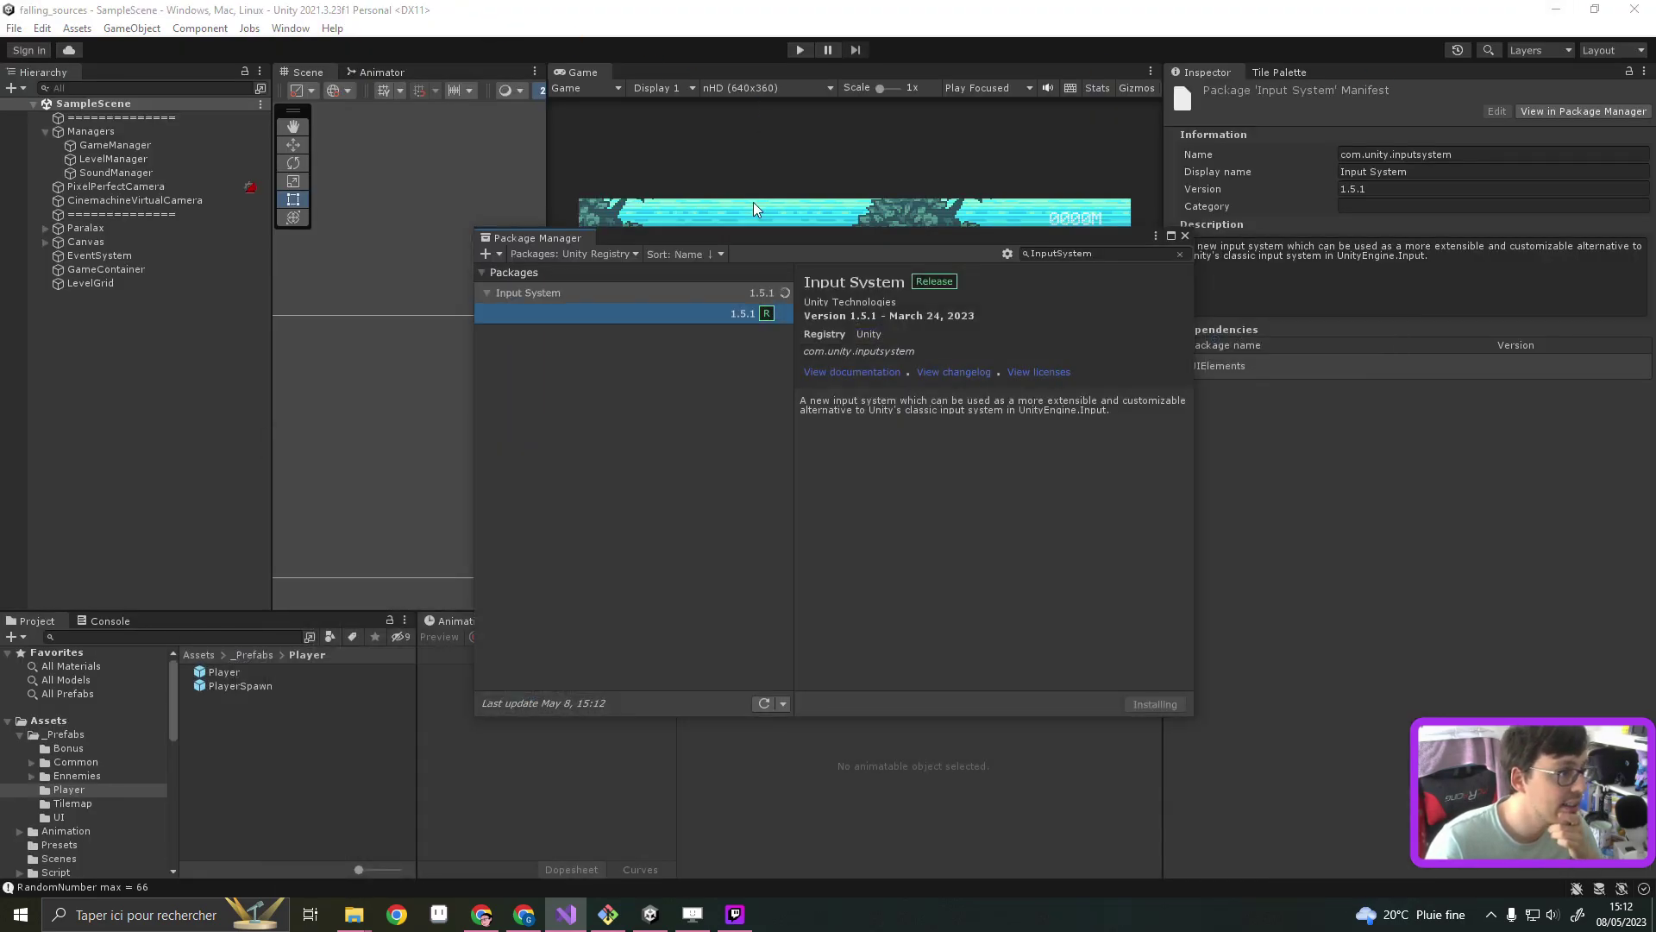
# Dock the Package Manager beside the Game view while Input System 1.5.1 installs
pyautogui.moveTo(524, 236); pyautogui.dragTo(659, 75)
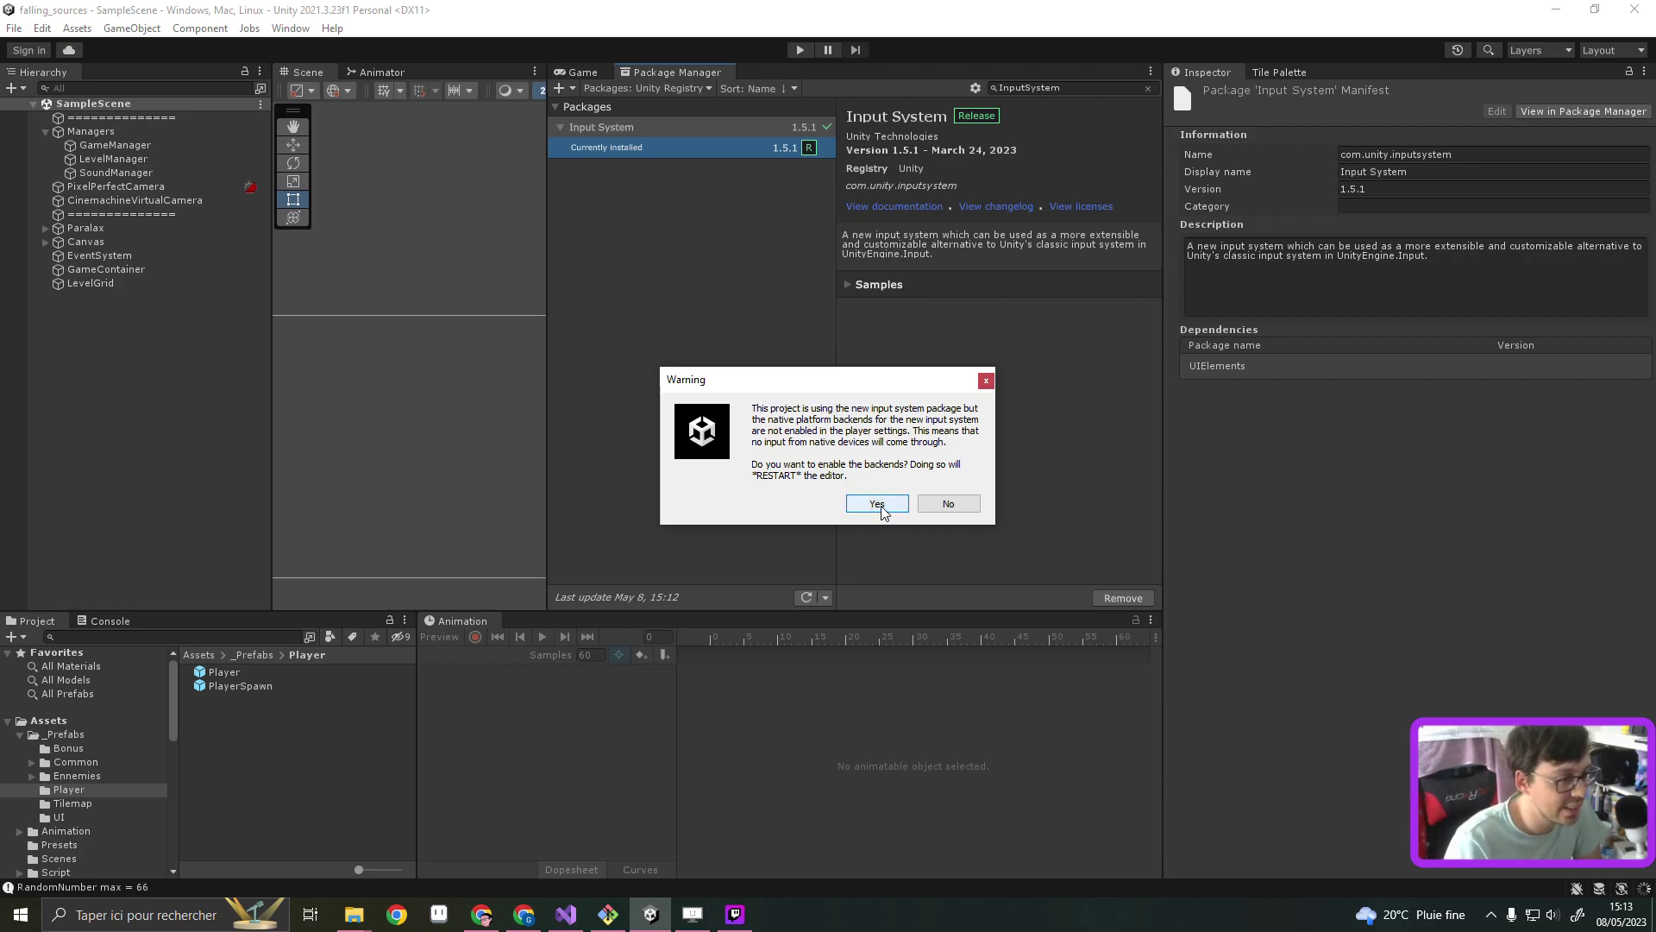
# Accept enabling the new input backends and restart Unity, then bring PlayerController.cs back up
pyautogui.click(879, 507)
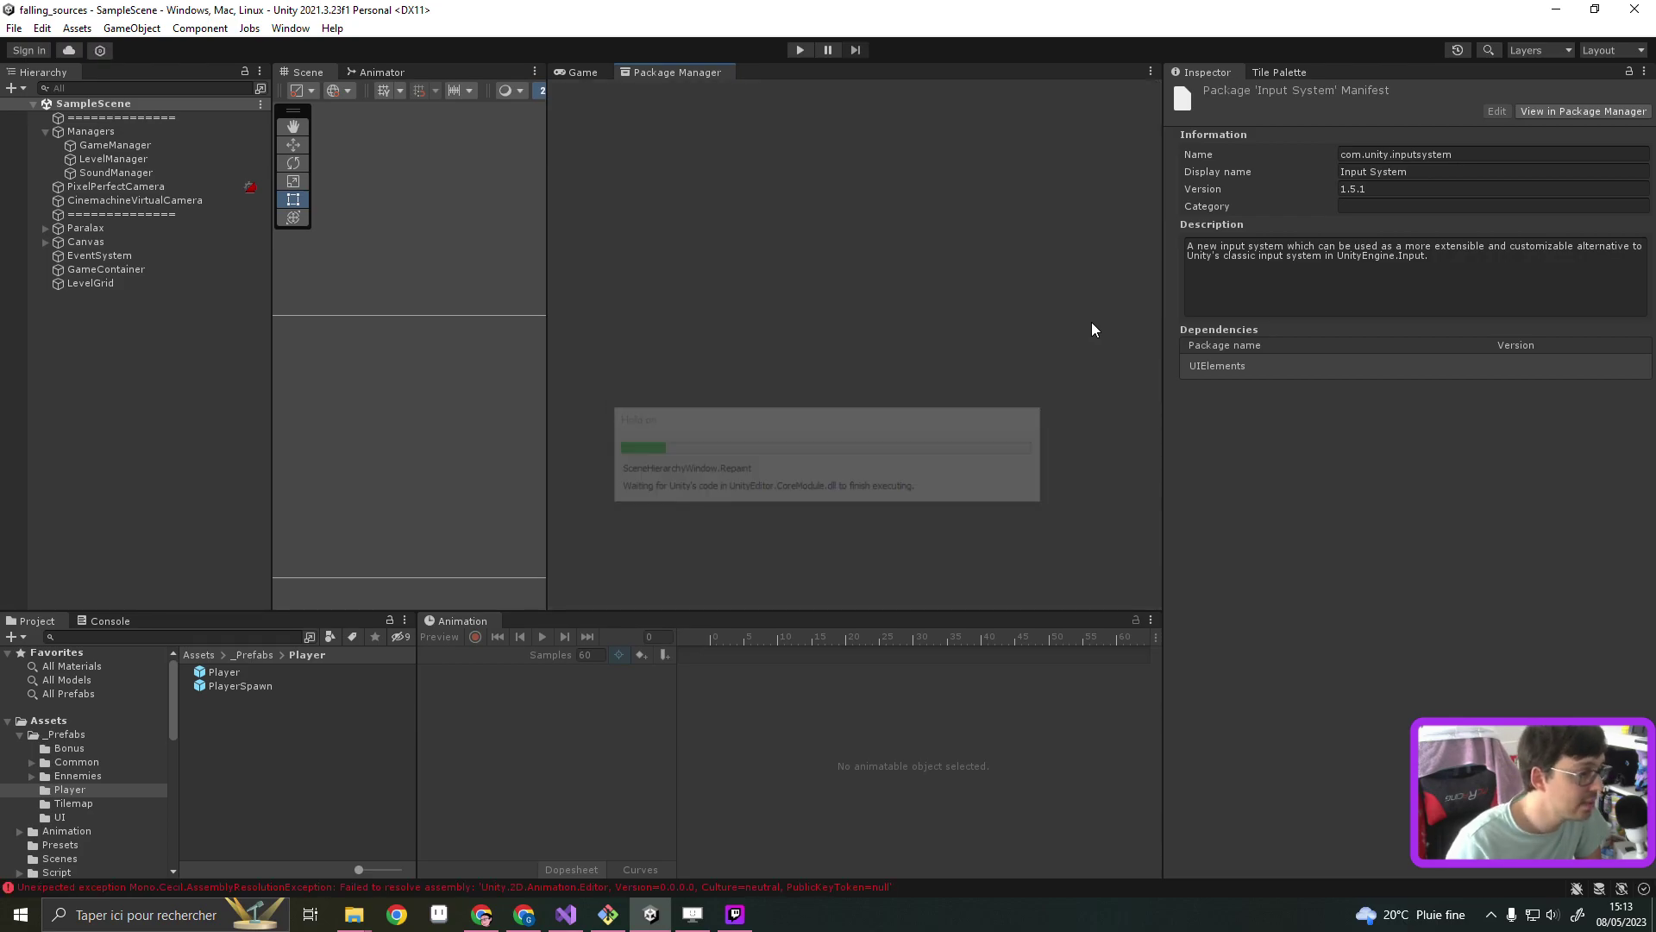
pyautogui.click(524, 914)
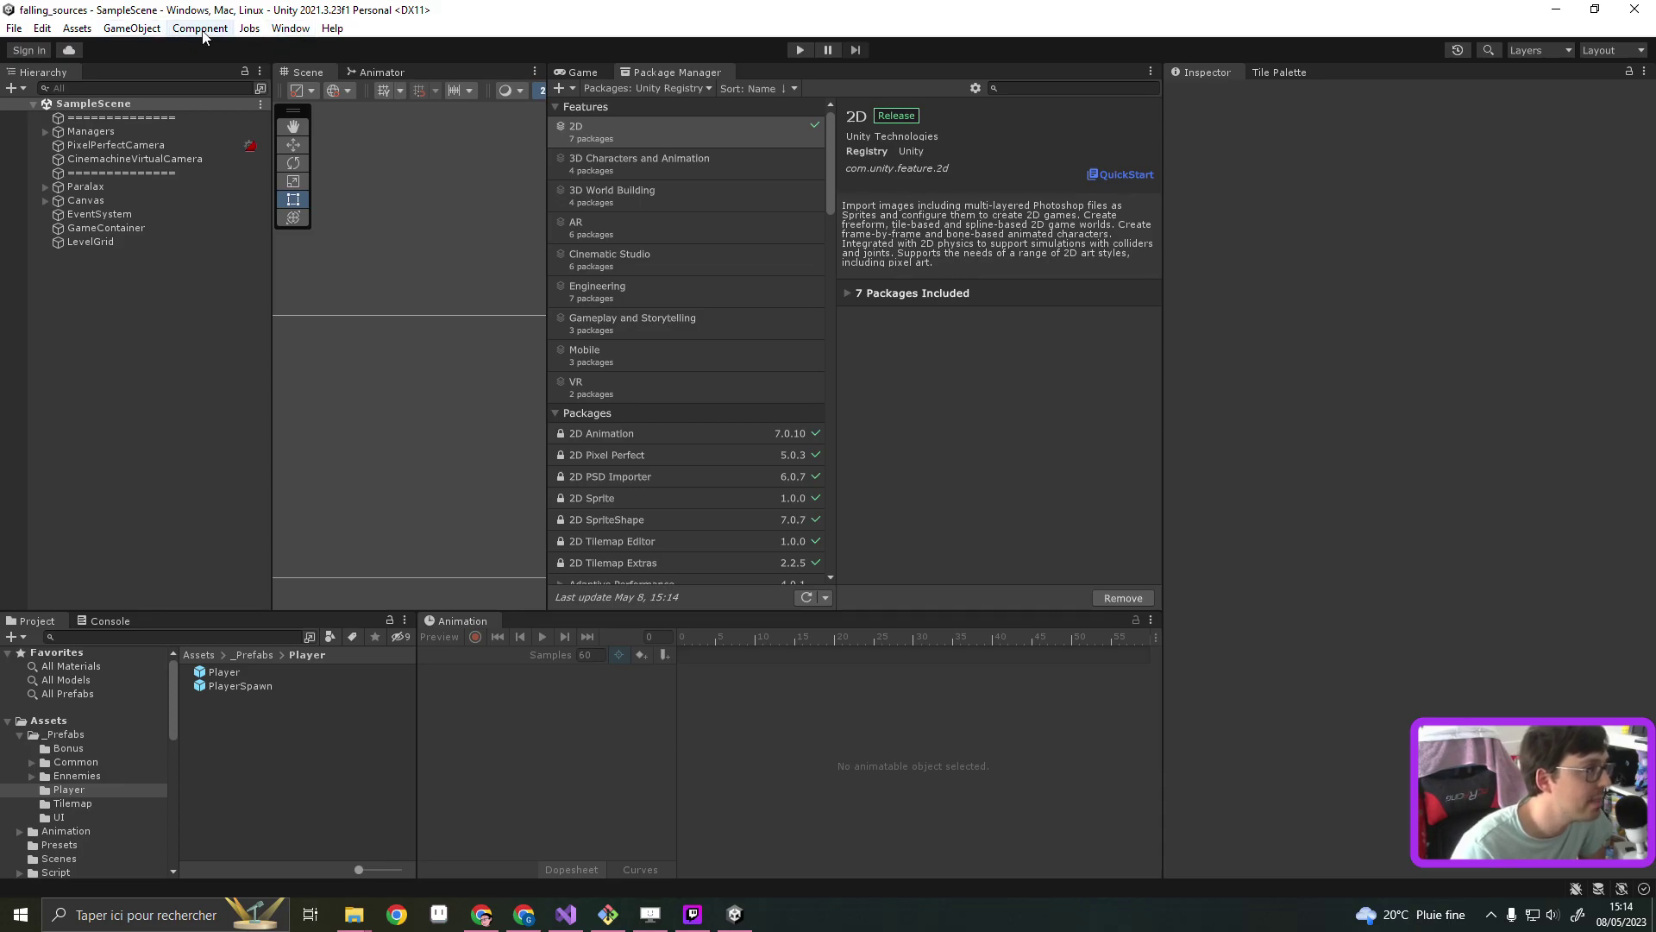
pyautogui.click(576, 918)
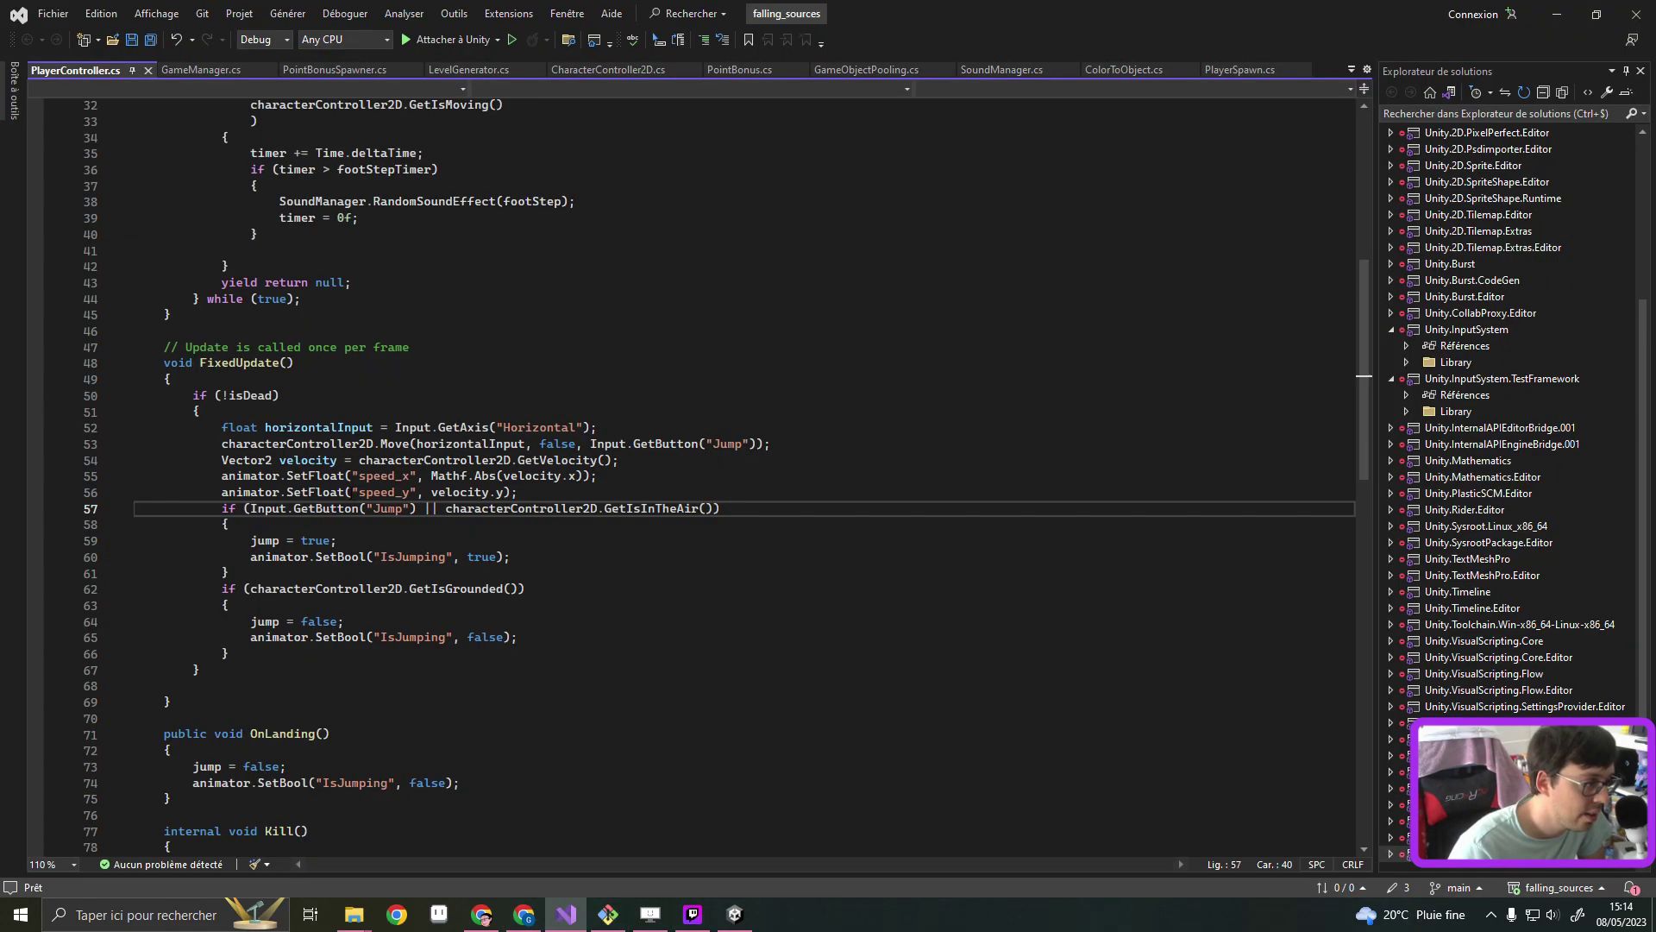
# Select the Input.GetButton("Jump") call on line 57, then minimize Visual Studio
pyautogui.moveTo(251, 508); pyautogui.dragTo(404, 508)
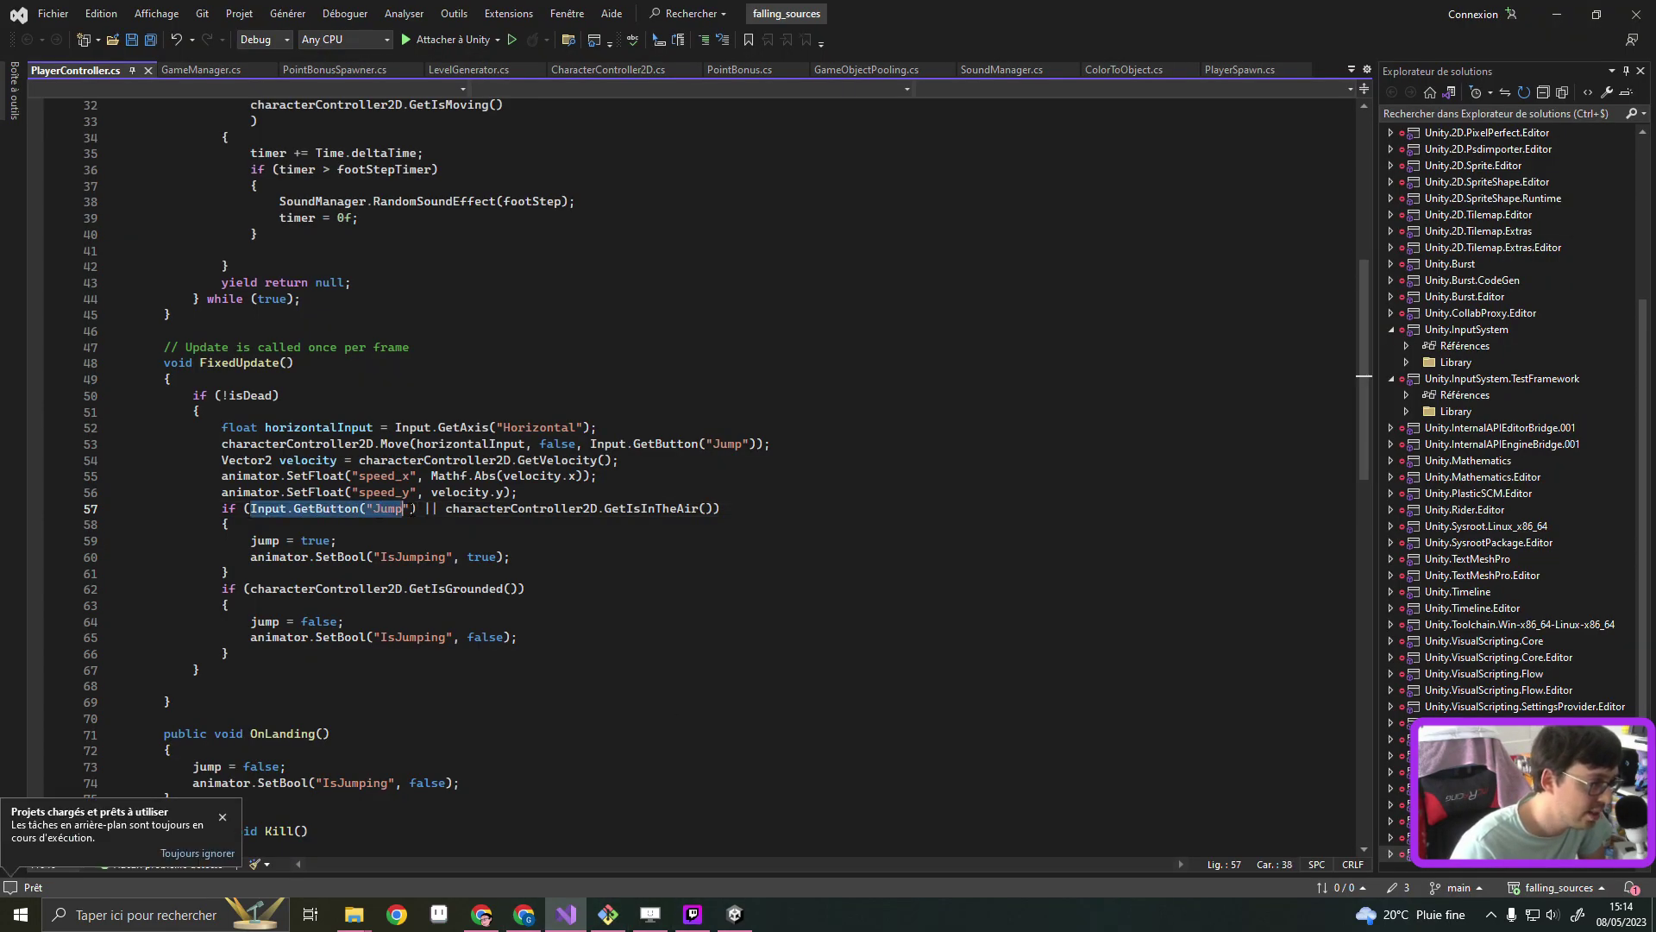
pyautogui.click(377, 508)
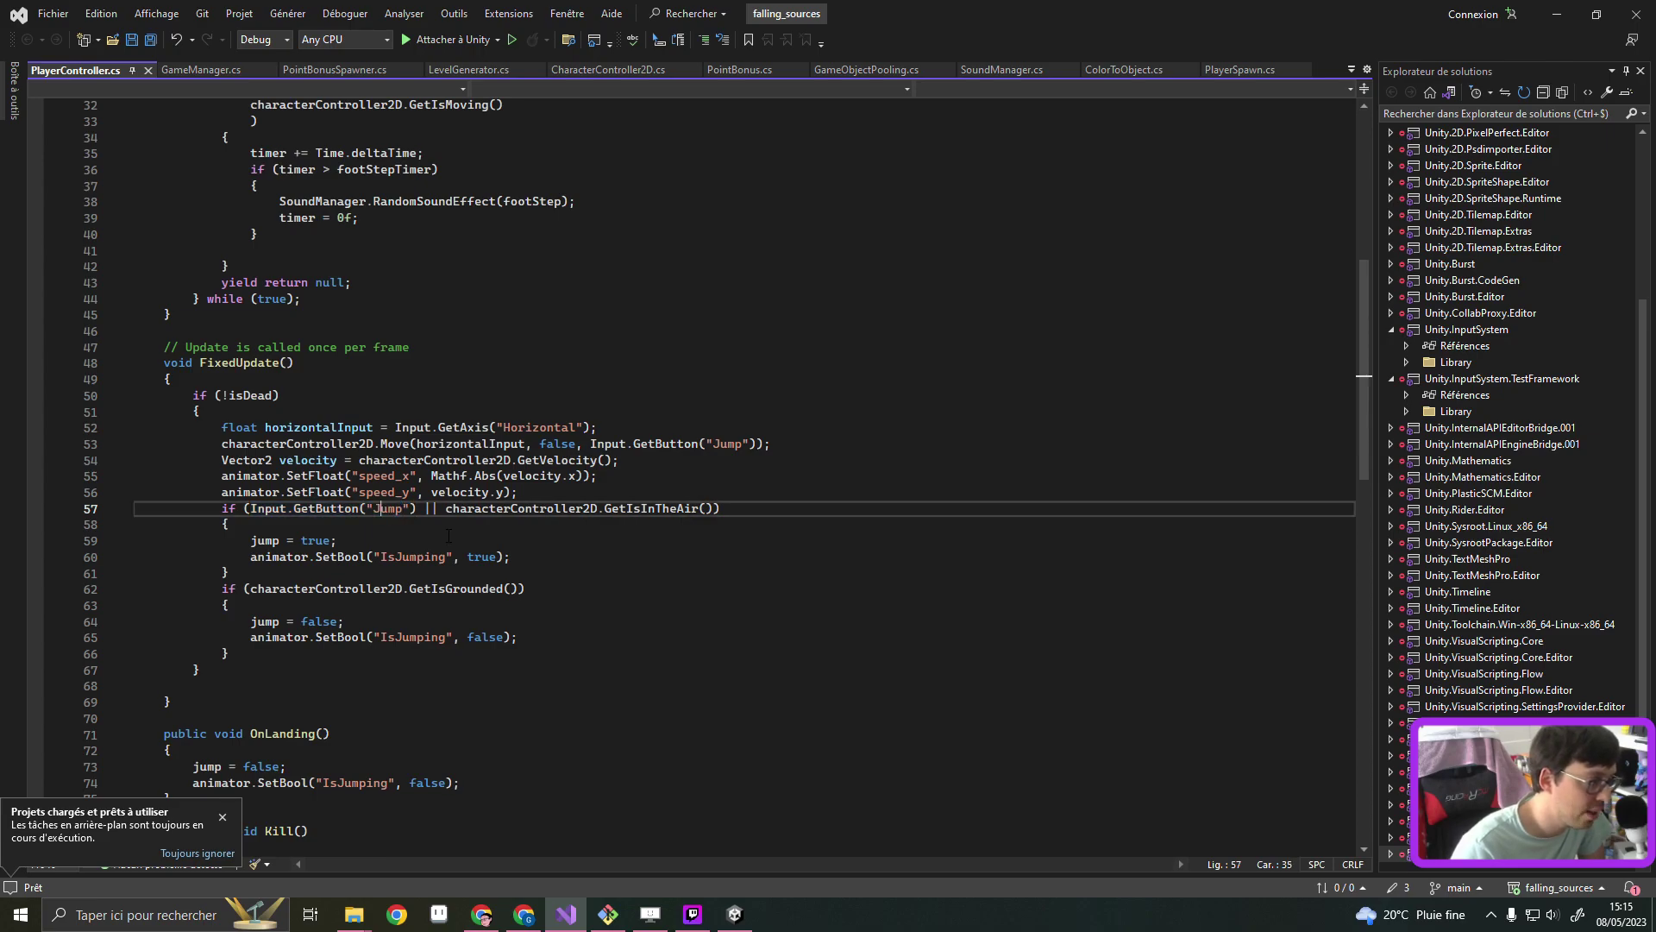
pyautogui.click(1557, 15)
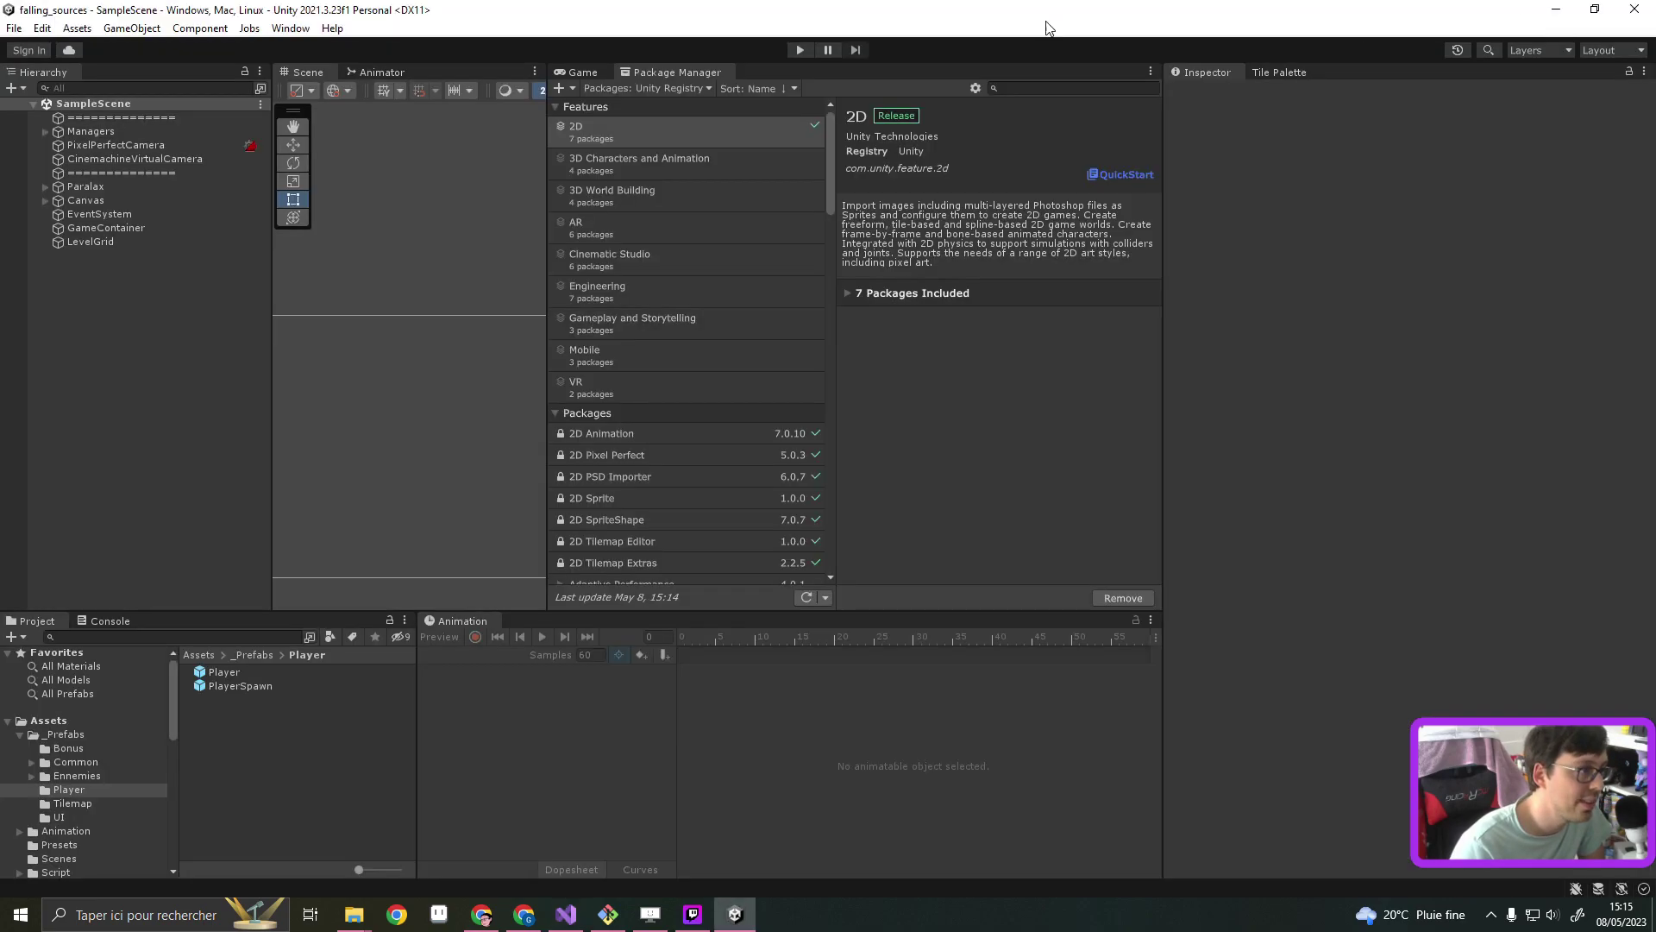
# Open Project Settings at the Input Manager and expand the Jump axis mapped to space
pyautogui.click(41, 28)
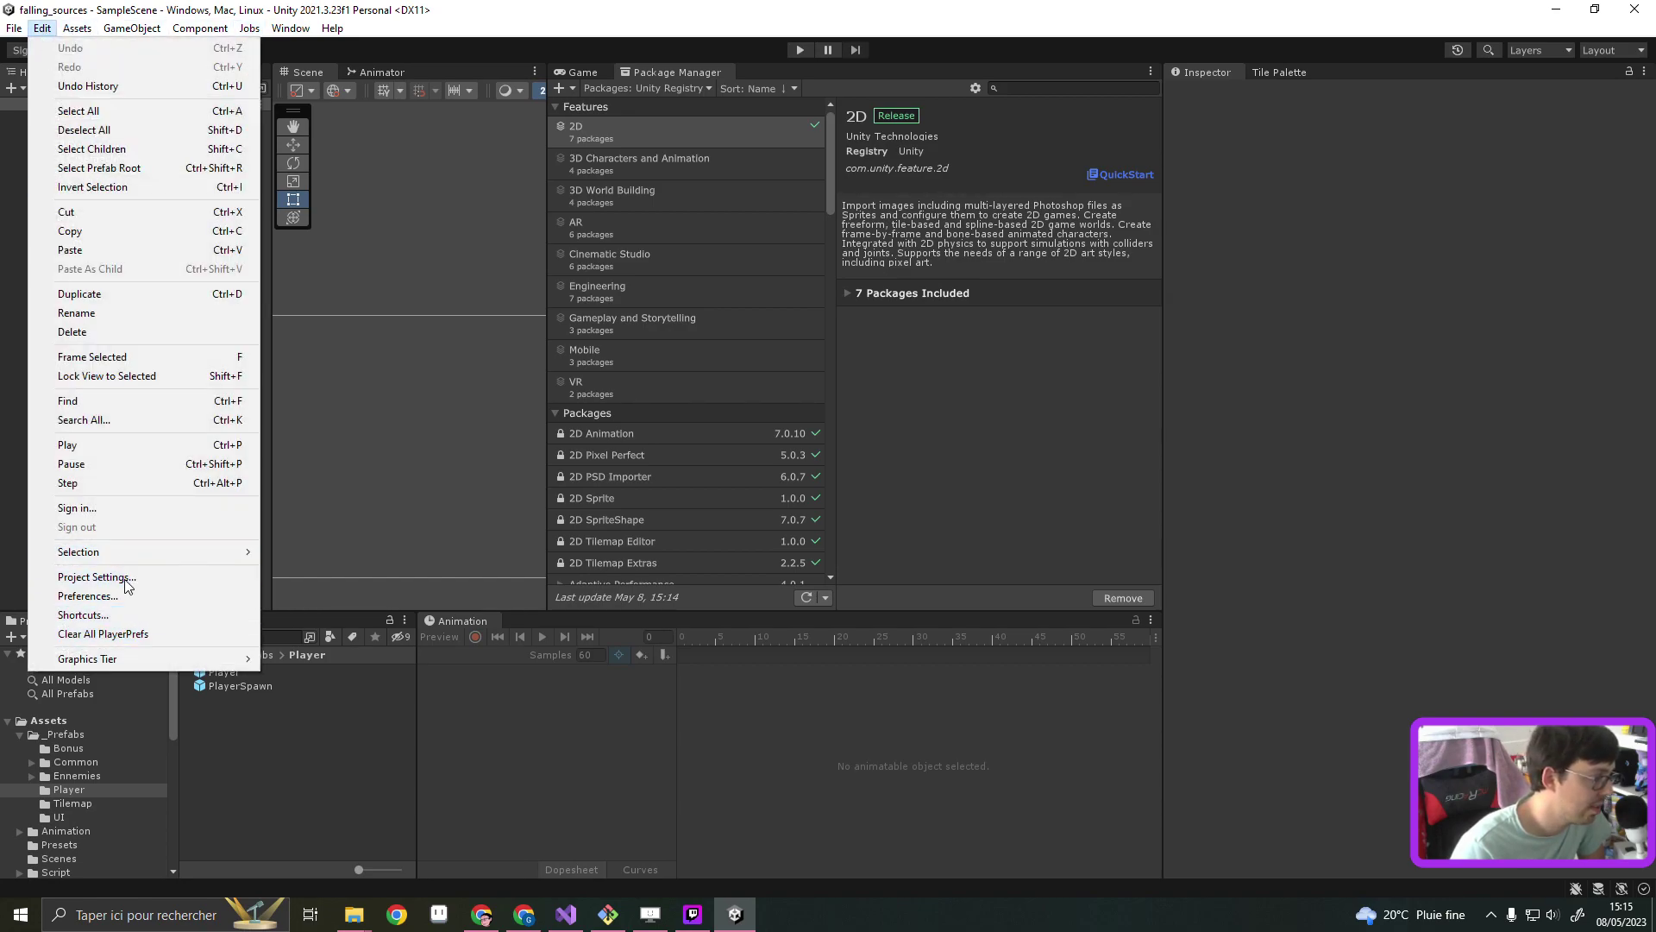
pyautogui.click(98, 577)
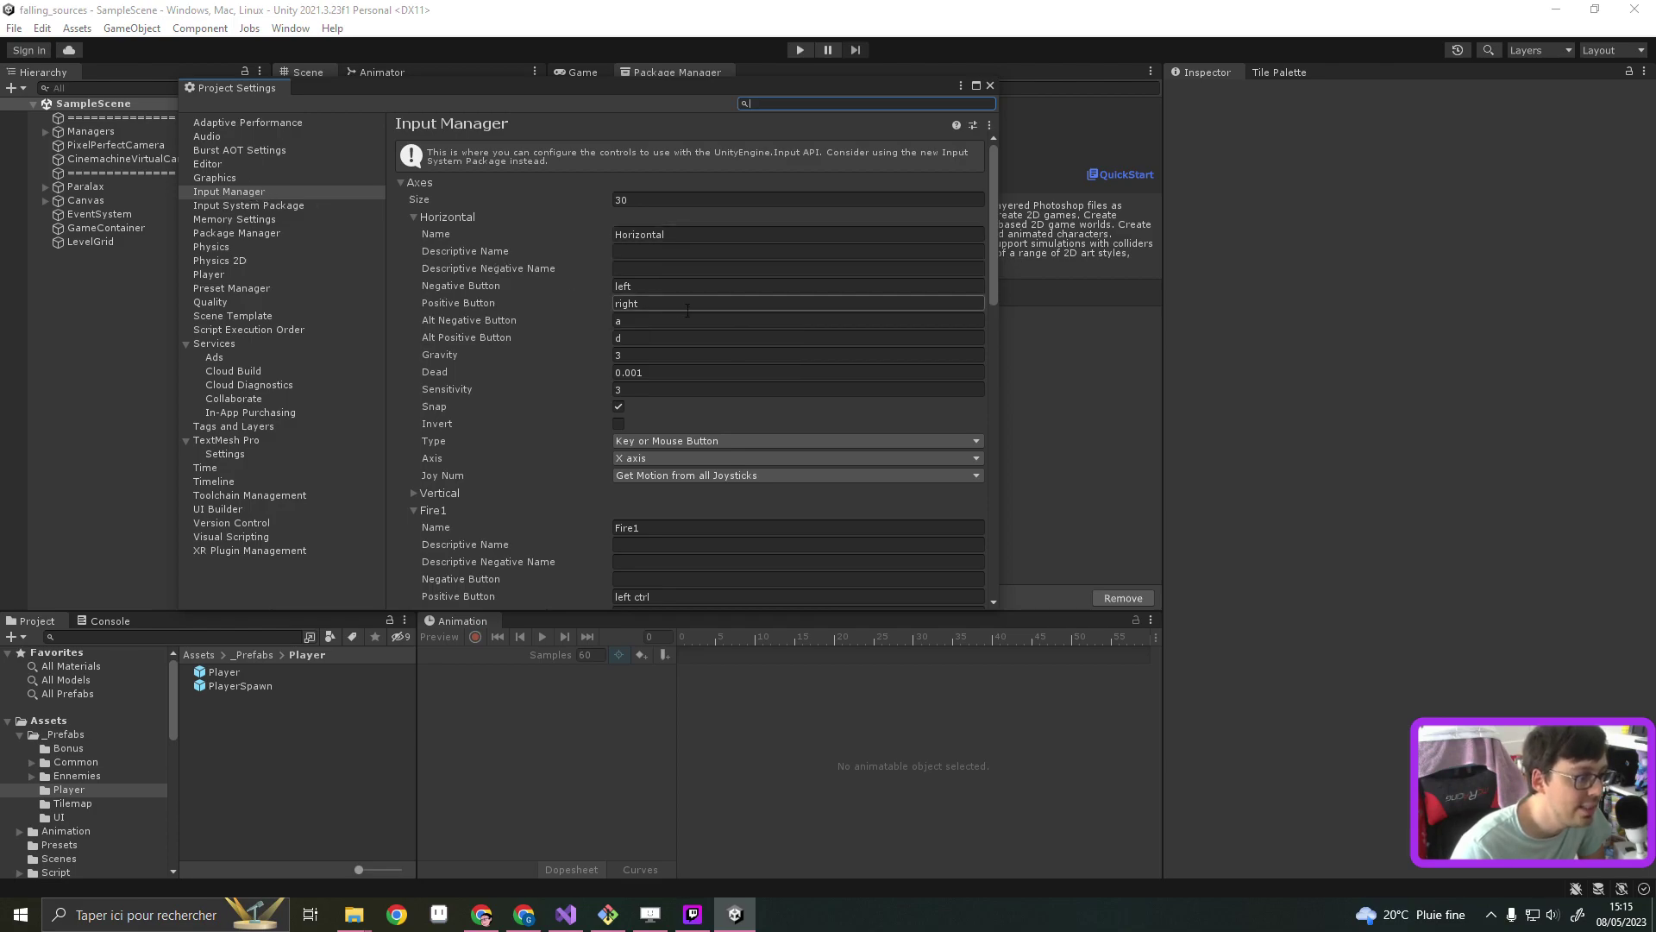
pyautogui.scroll(-3, 687, 317)
pyautogui.scroll(-1, 688, 316)
pyautogui.scroll(-1, 672, 345)
pyautogui.scroll(-2, 638, 397)
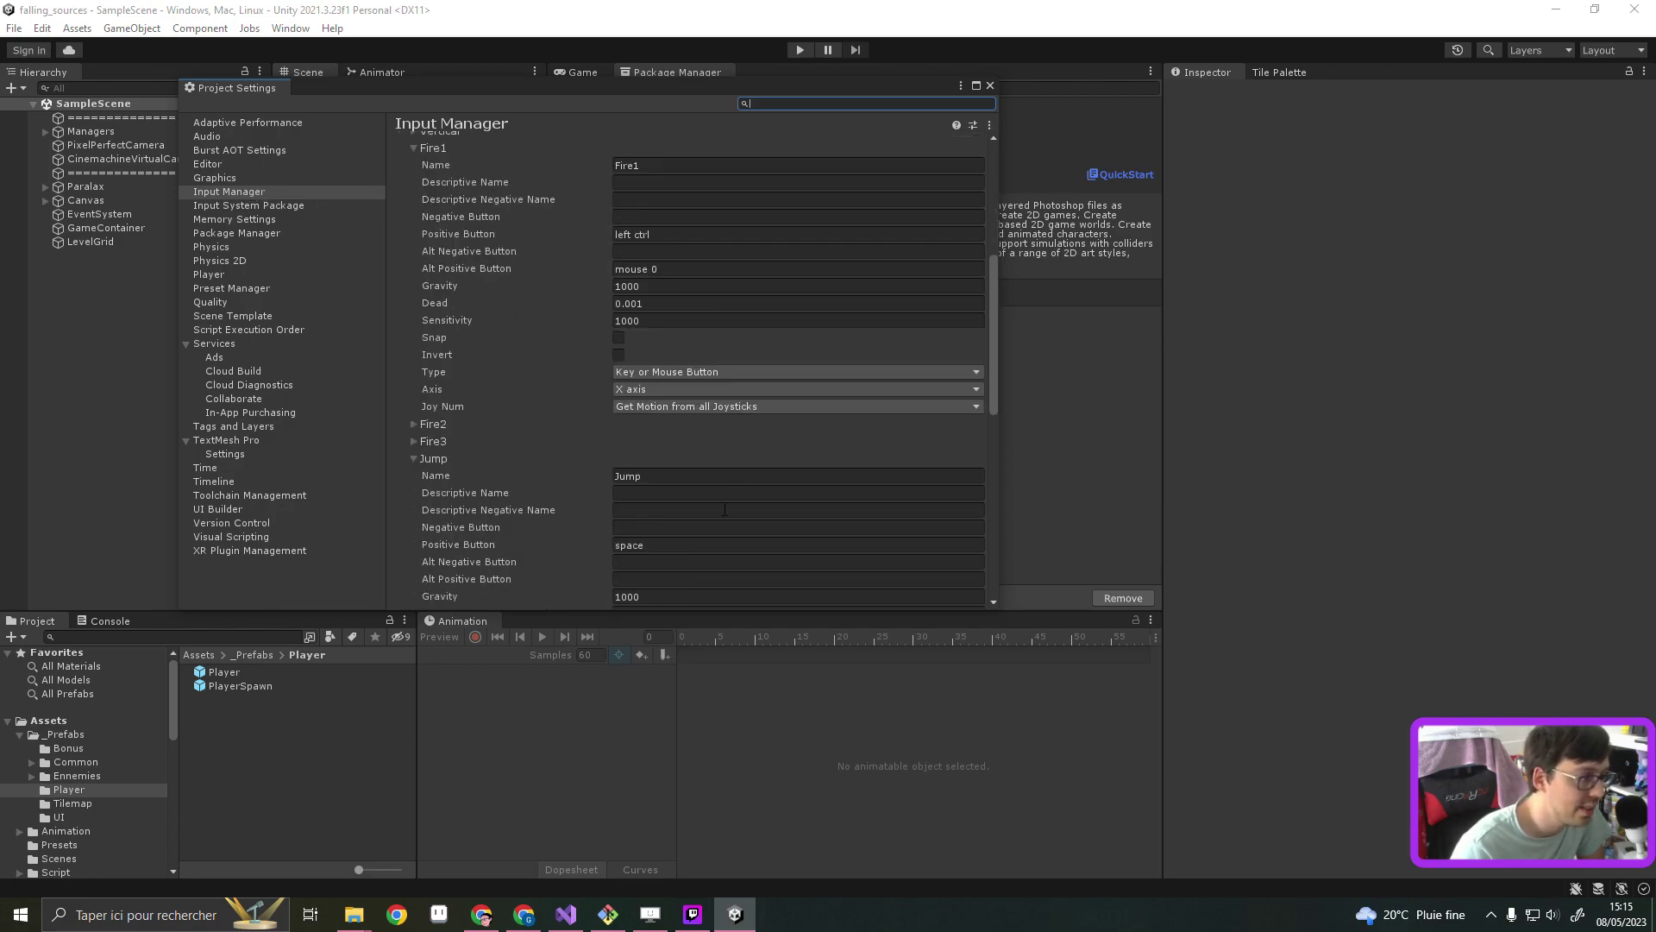
pyautogui.click(415, 463)
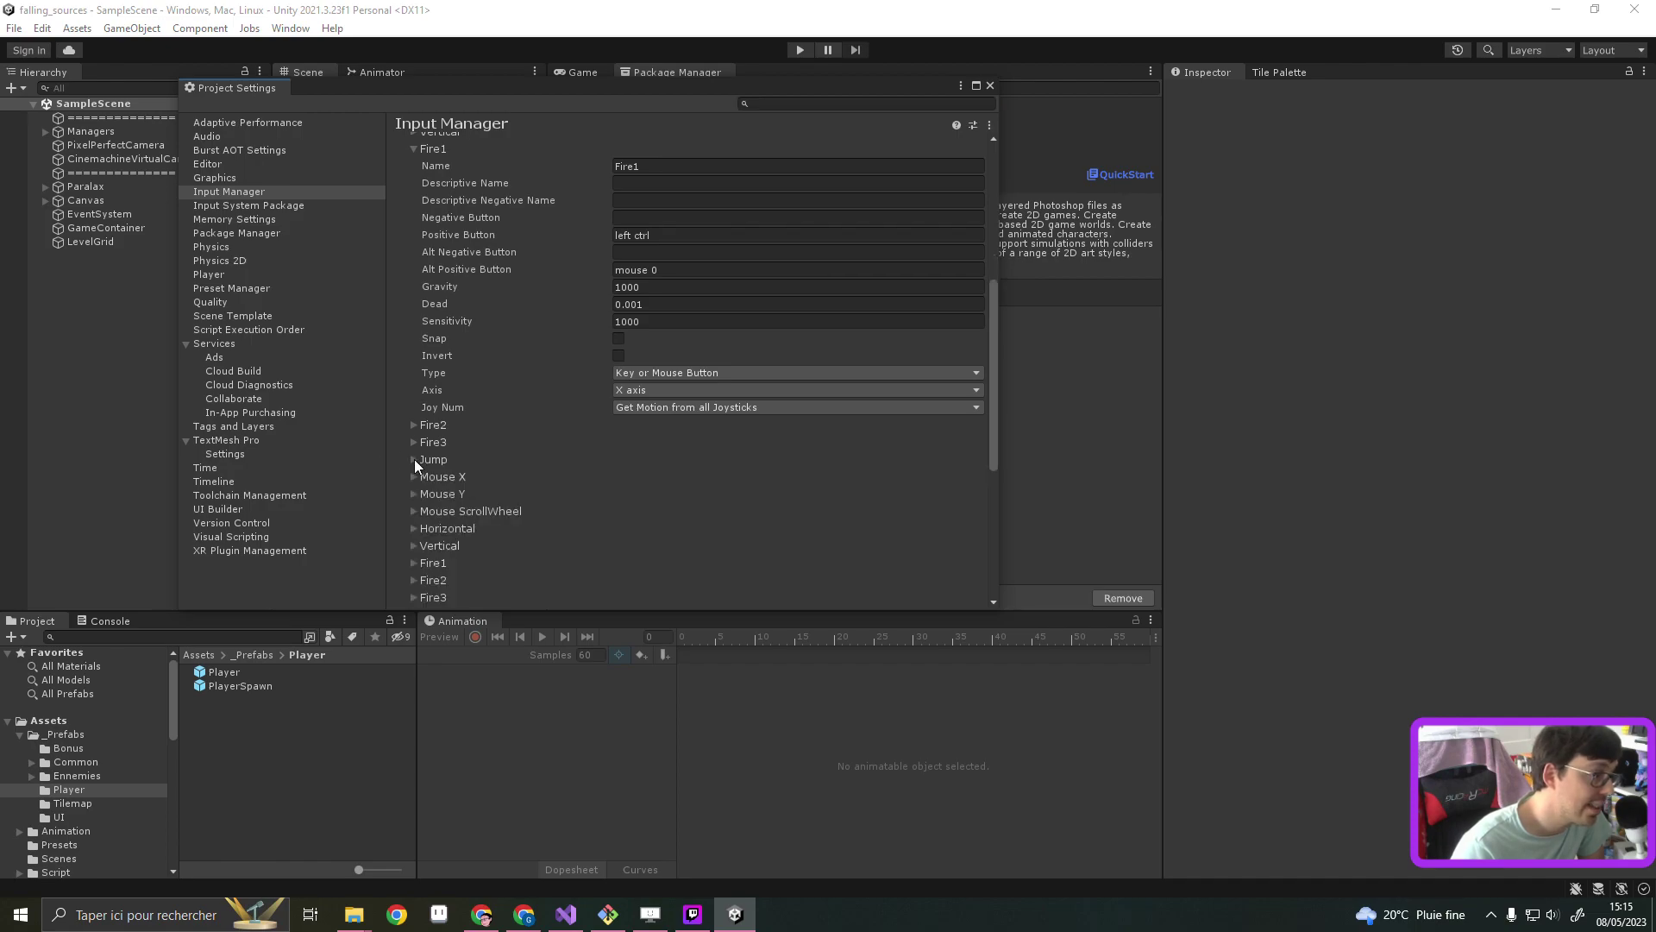
pyautogui.click(428, 463)
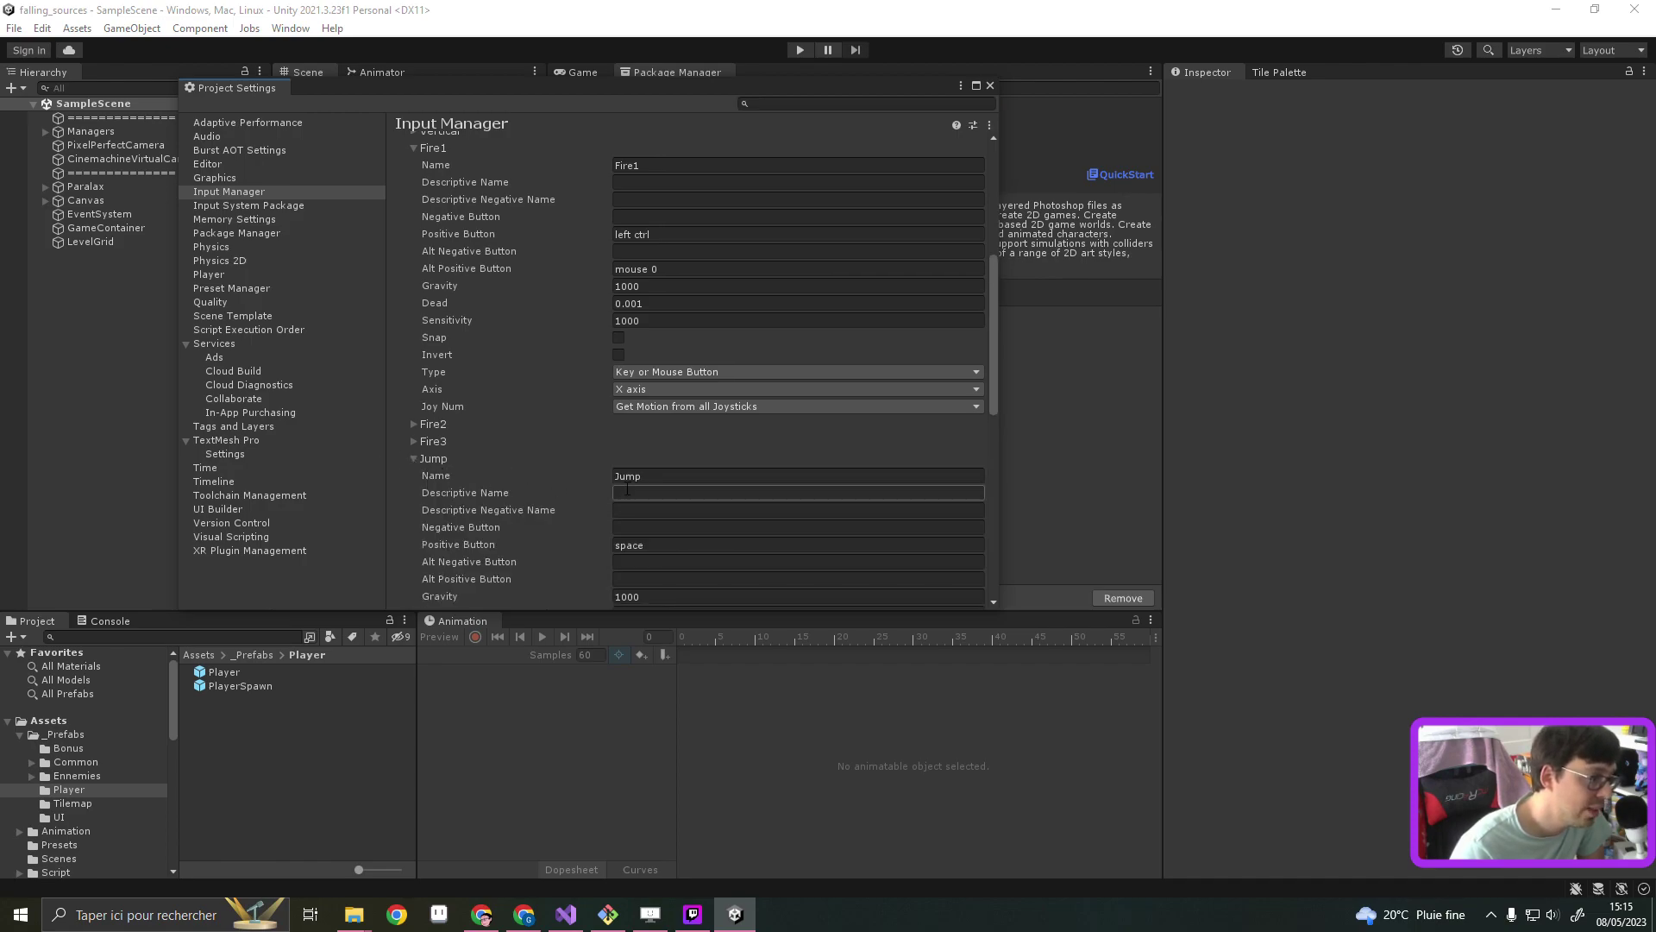
# Scroll through the remaining Input Manager axes, then switch back to Visual Studio
pyautogui.scroll(-2, 608, 496)
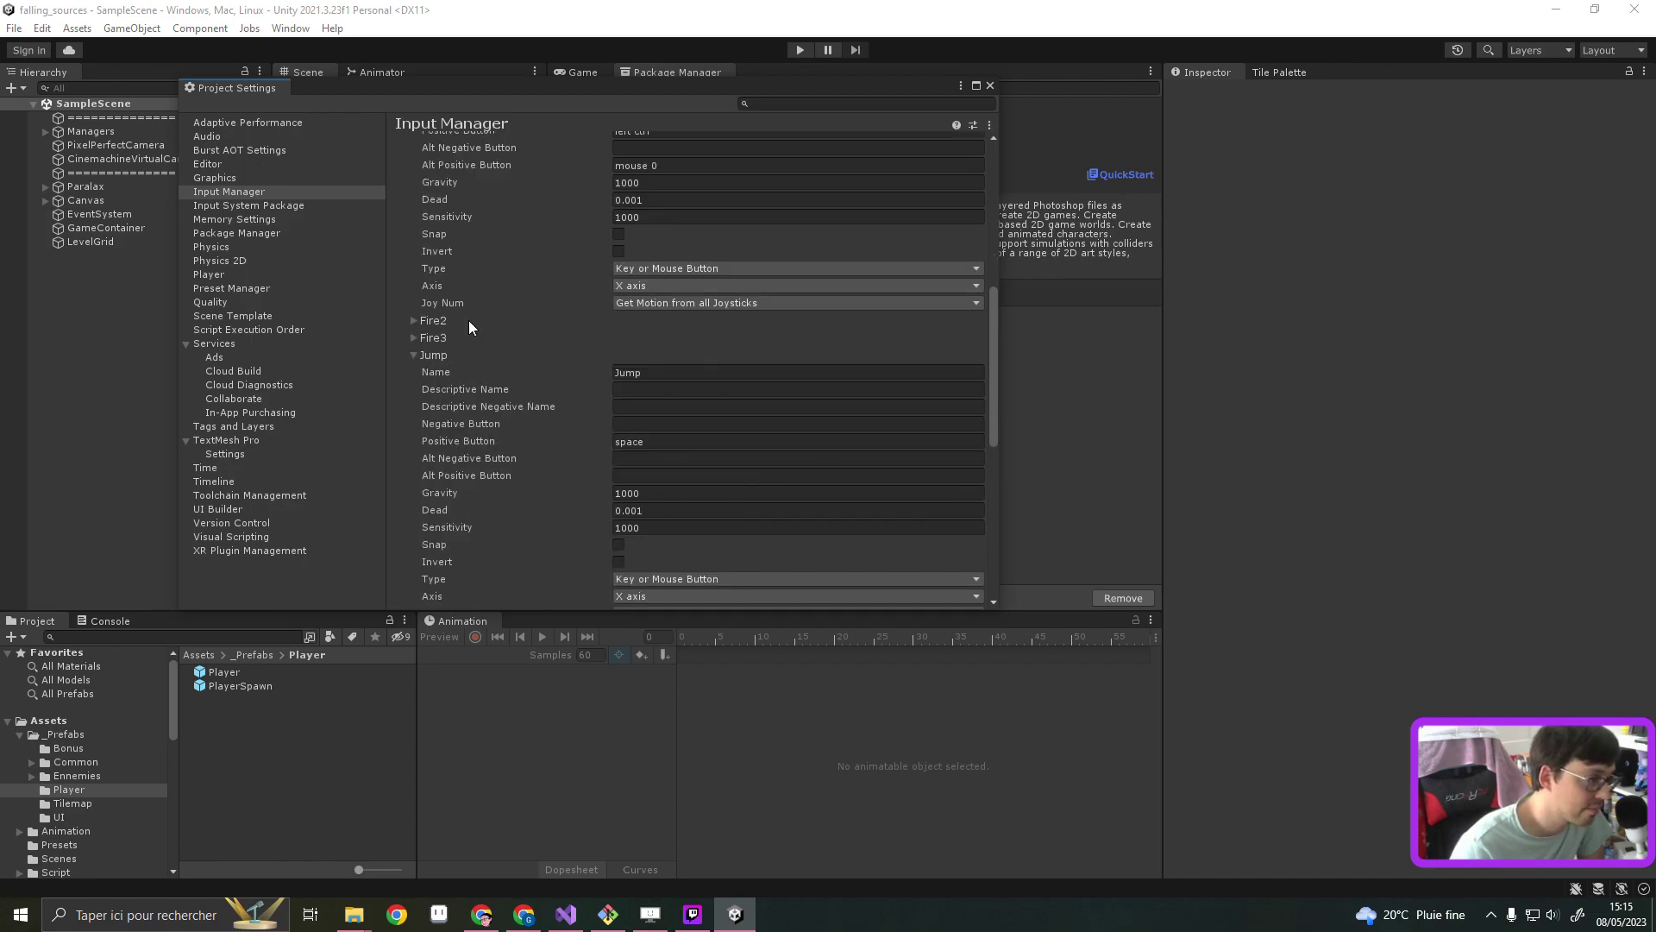
pyautogui.scroll(2, 651, 464)
pyautogui.scroll(6, 651, 464)
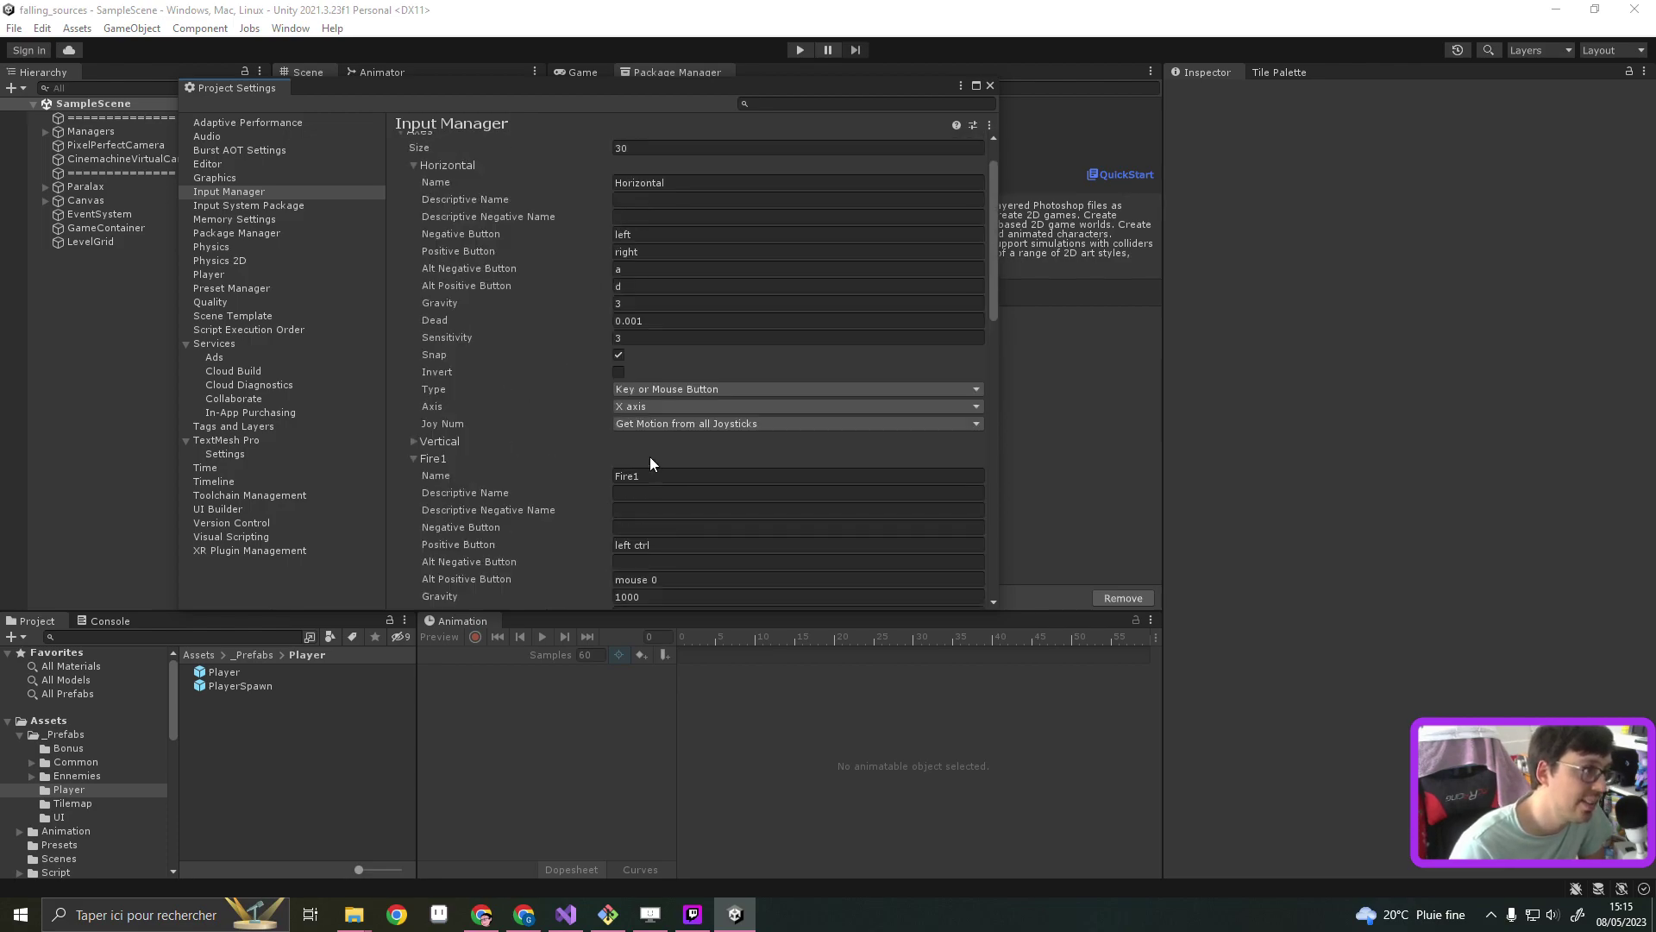
pyautogui.scroll(1, 647, 461)
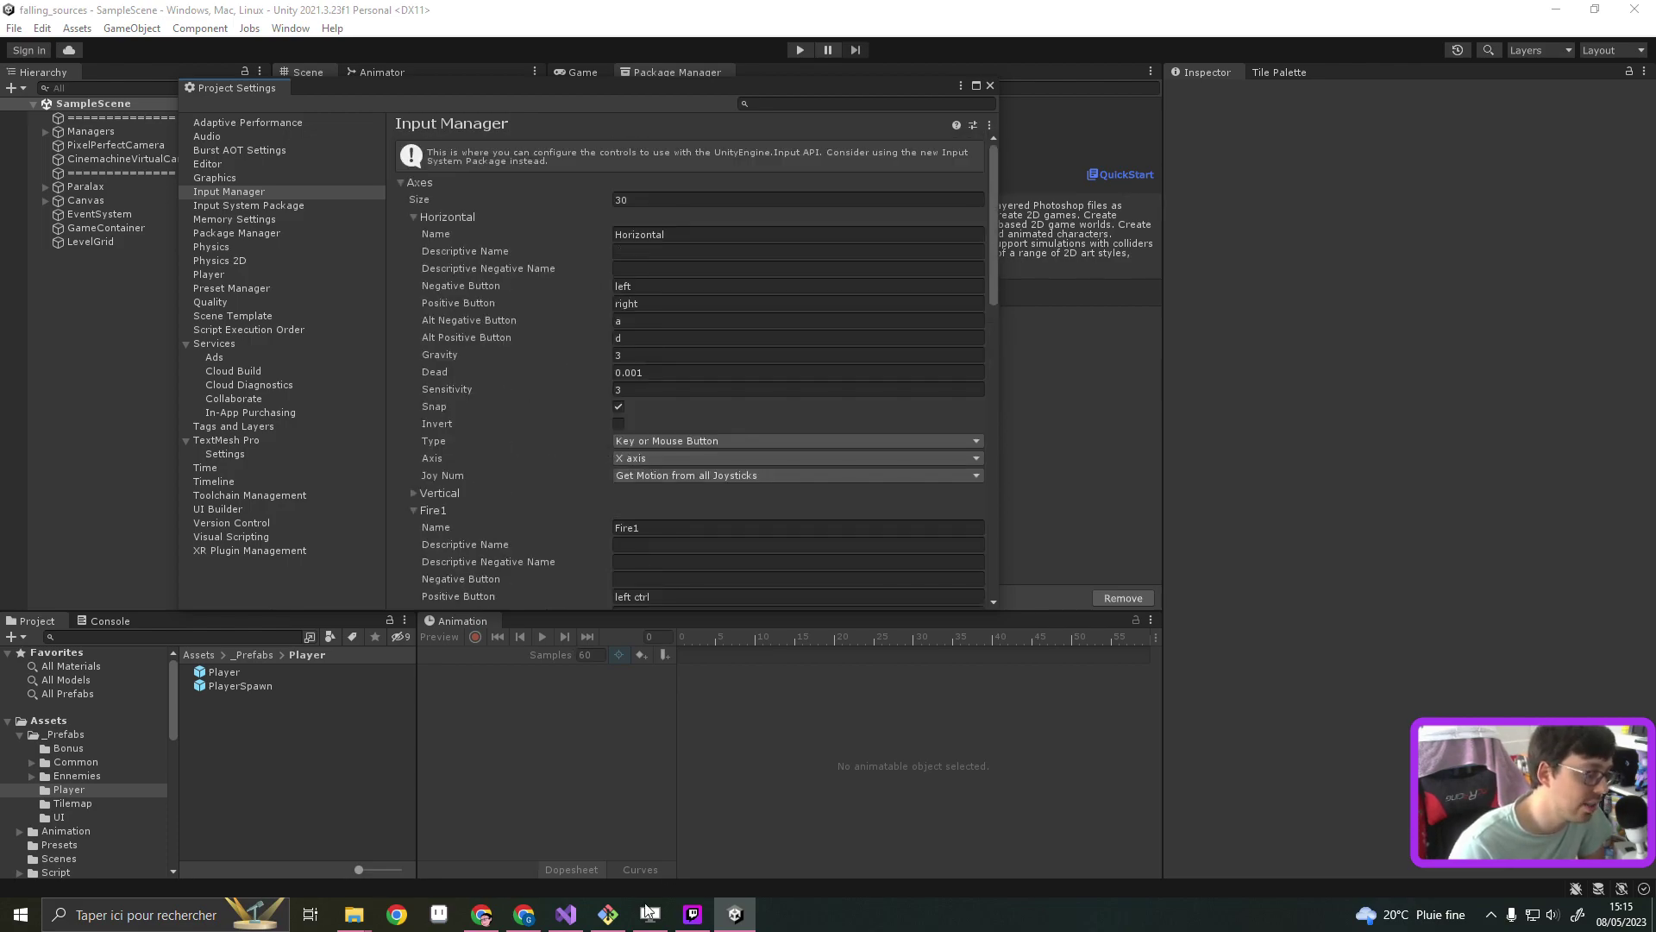
pyautogui.click(566, 914)
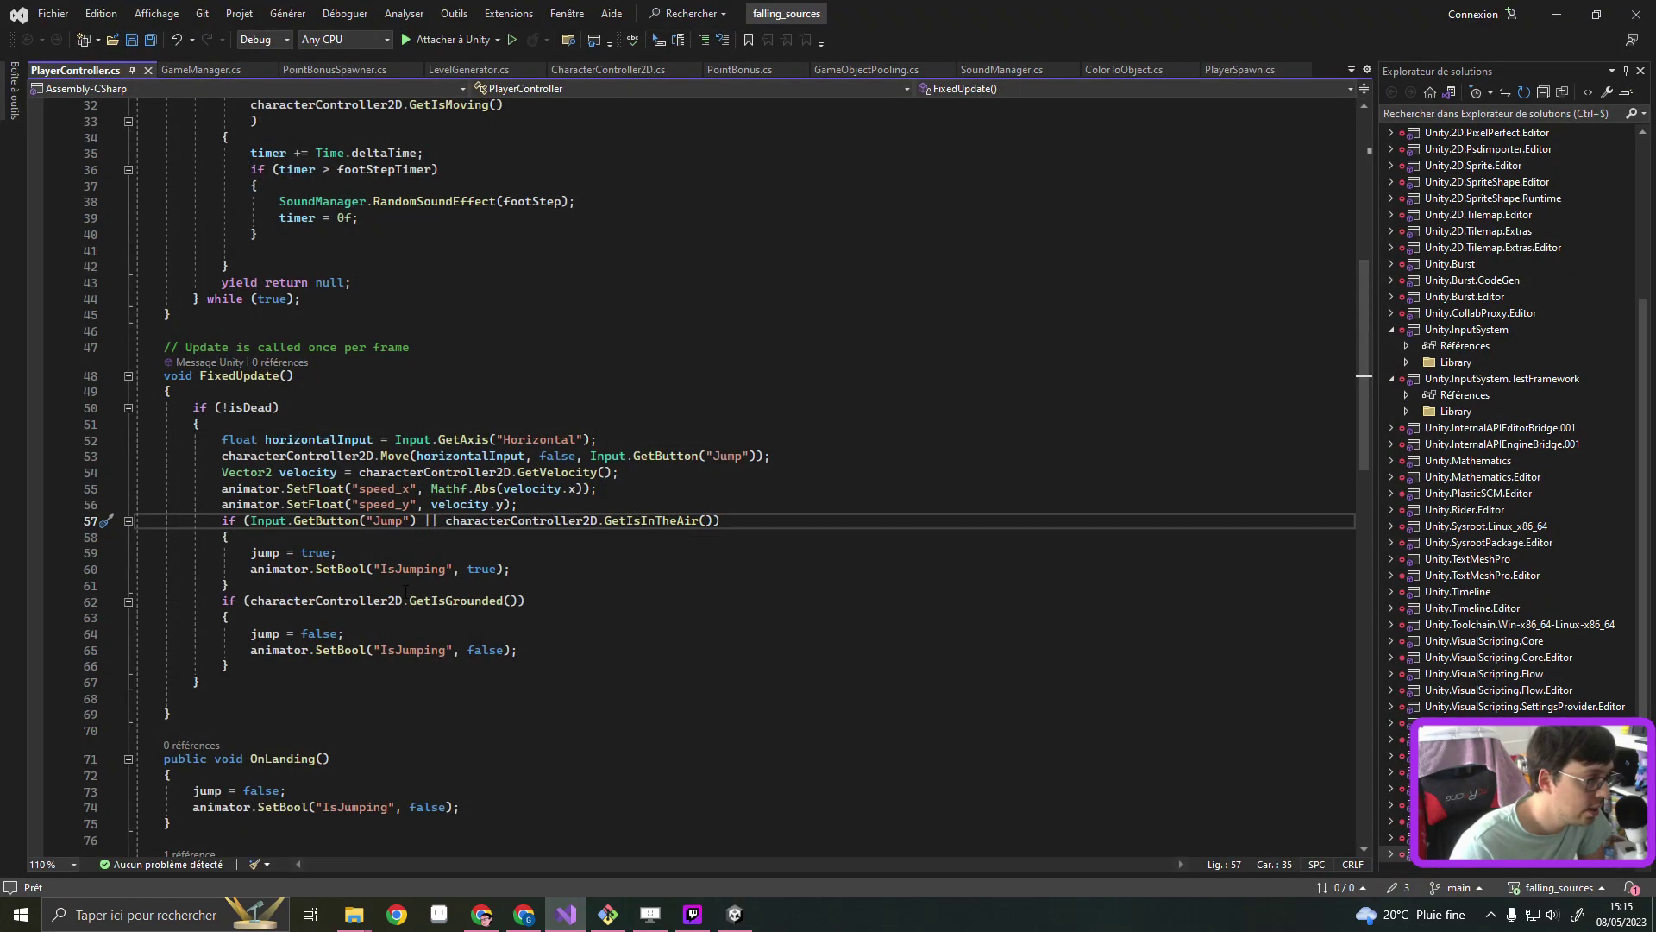
# Minimize Visual Studio so Unity's Input Manager axes show again
pyautogui.click(1557, 14)
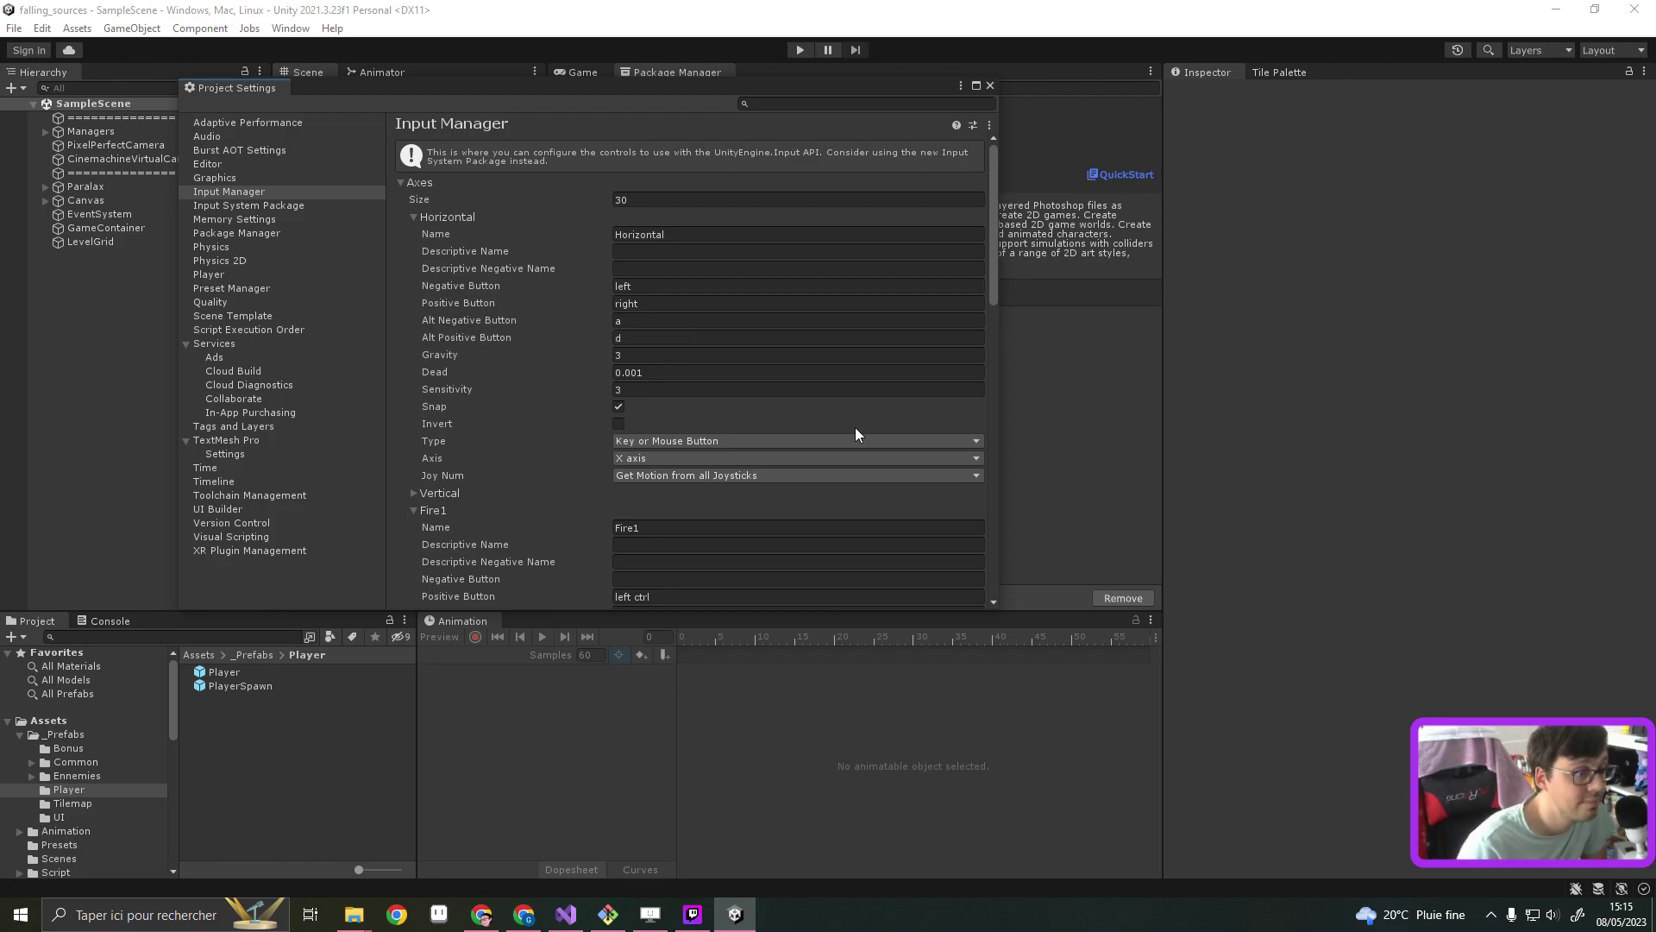
# Create the InputSystem.inputsettings asset from the Input System Package page and select it in Assets
pyautogui.click(255, 205)
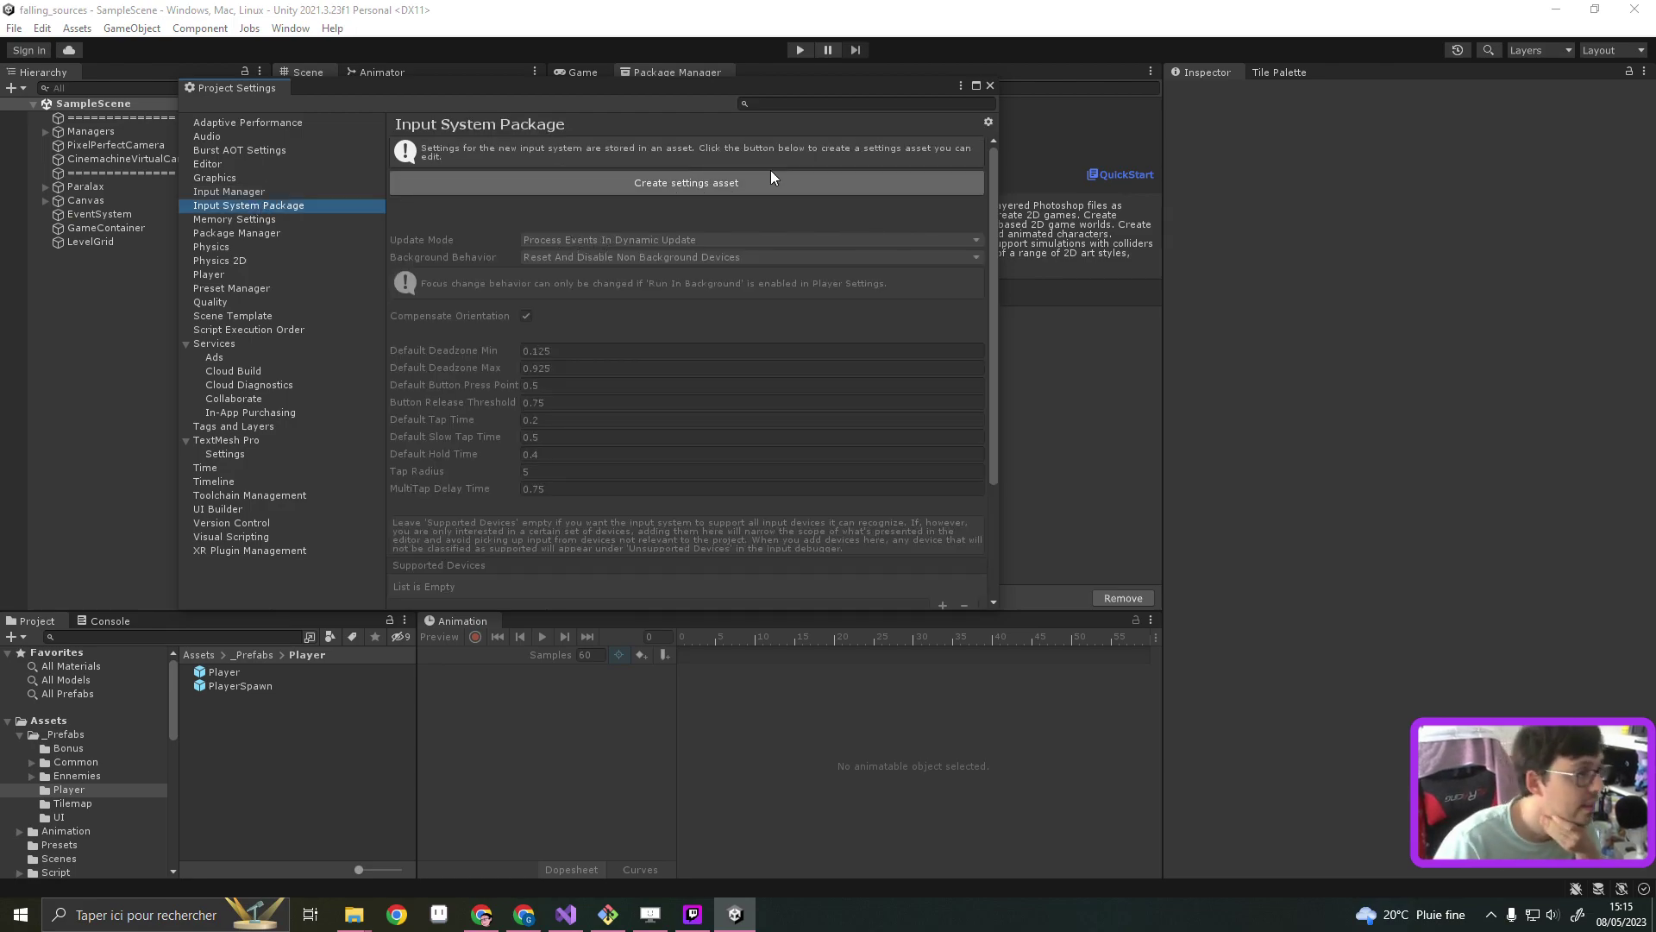
pyautogui.click(681, 183)
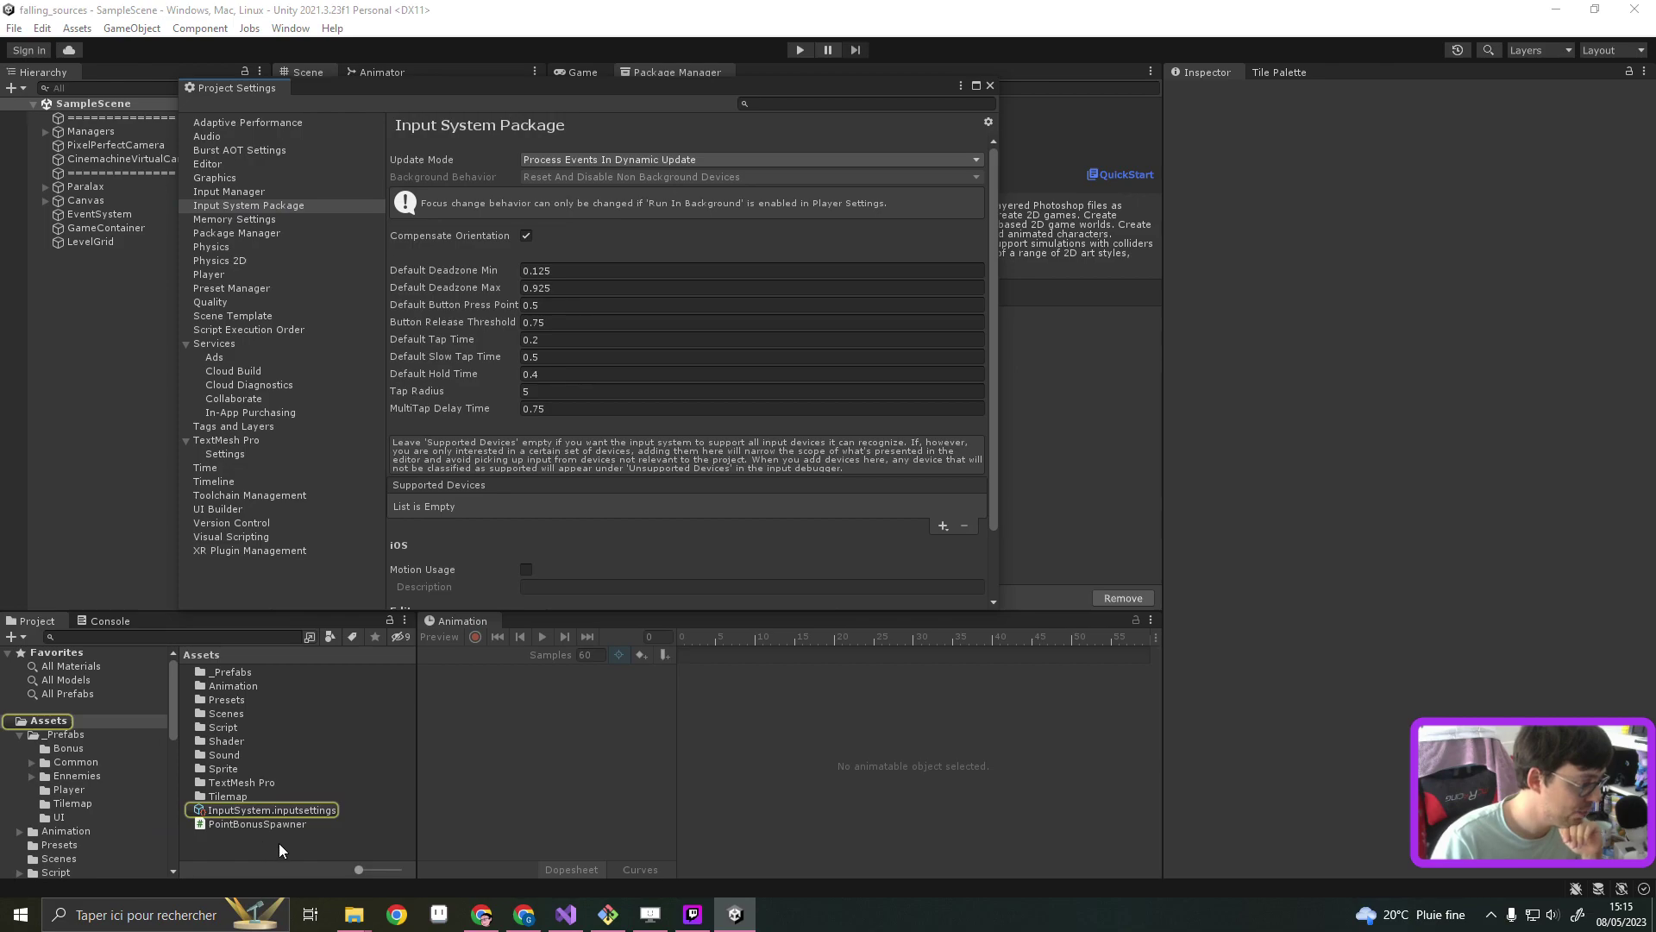
pyautogui.click(290, 807)
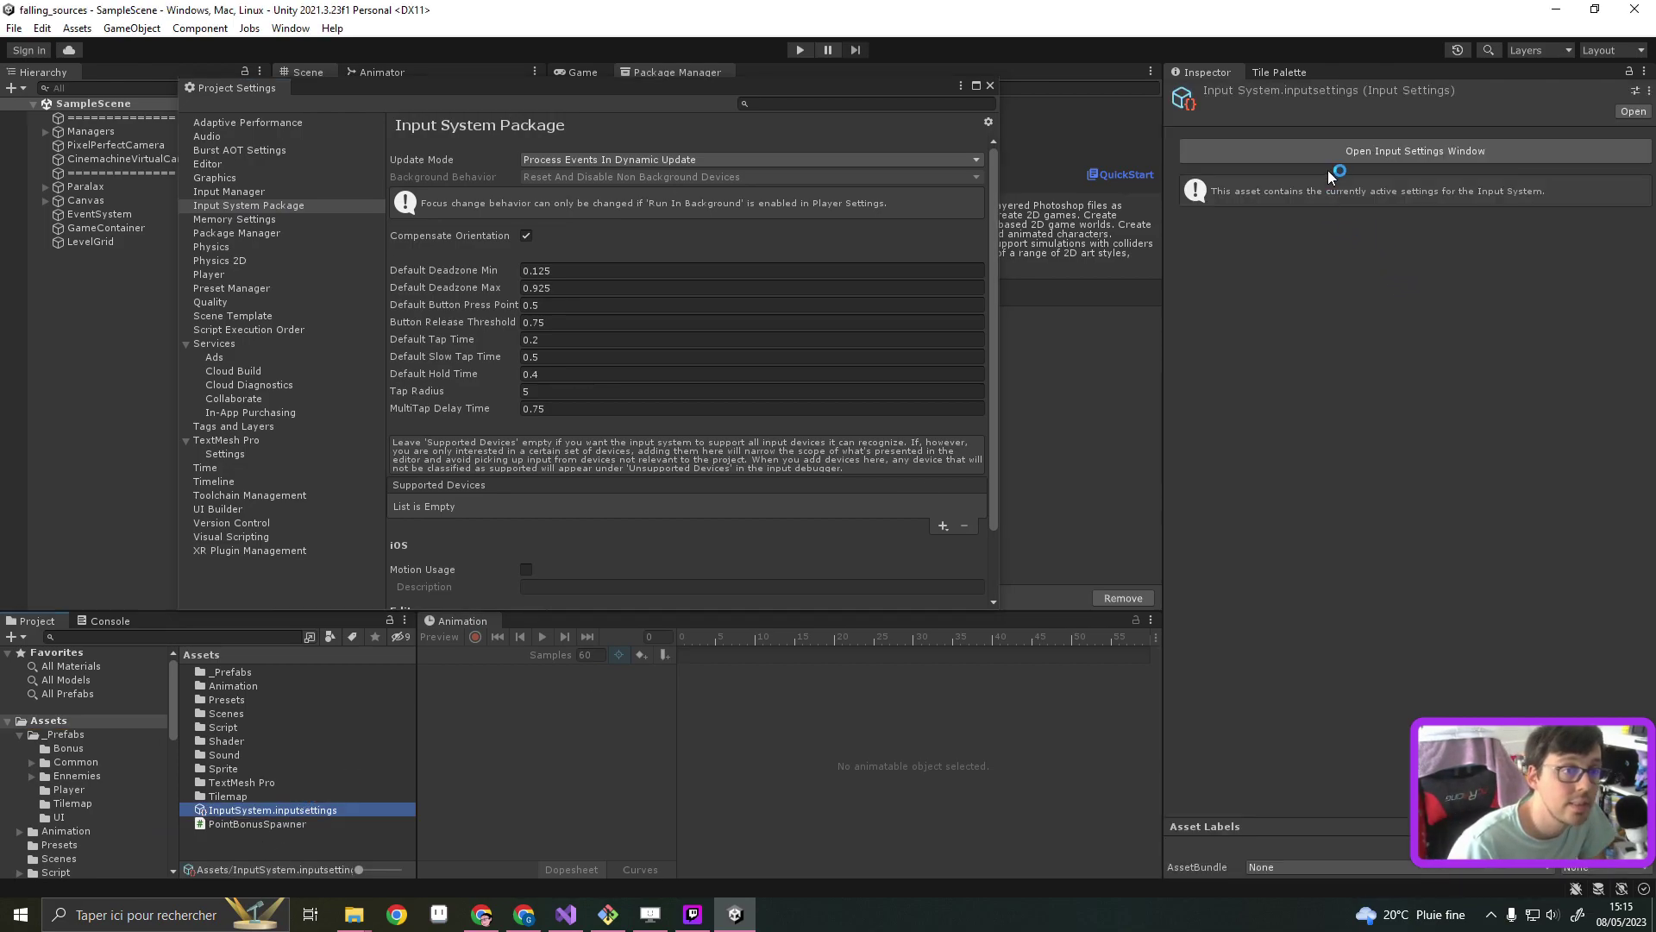
pyautogui.rightClick(267, 851)
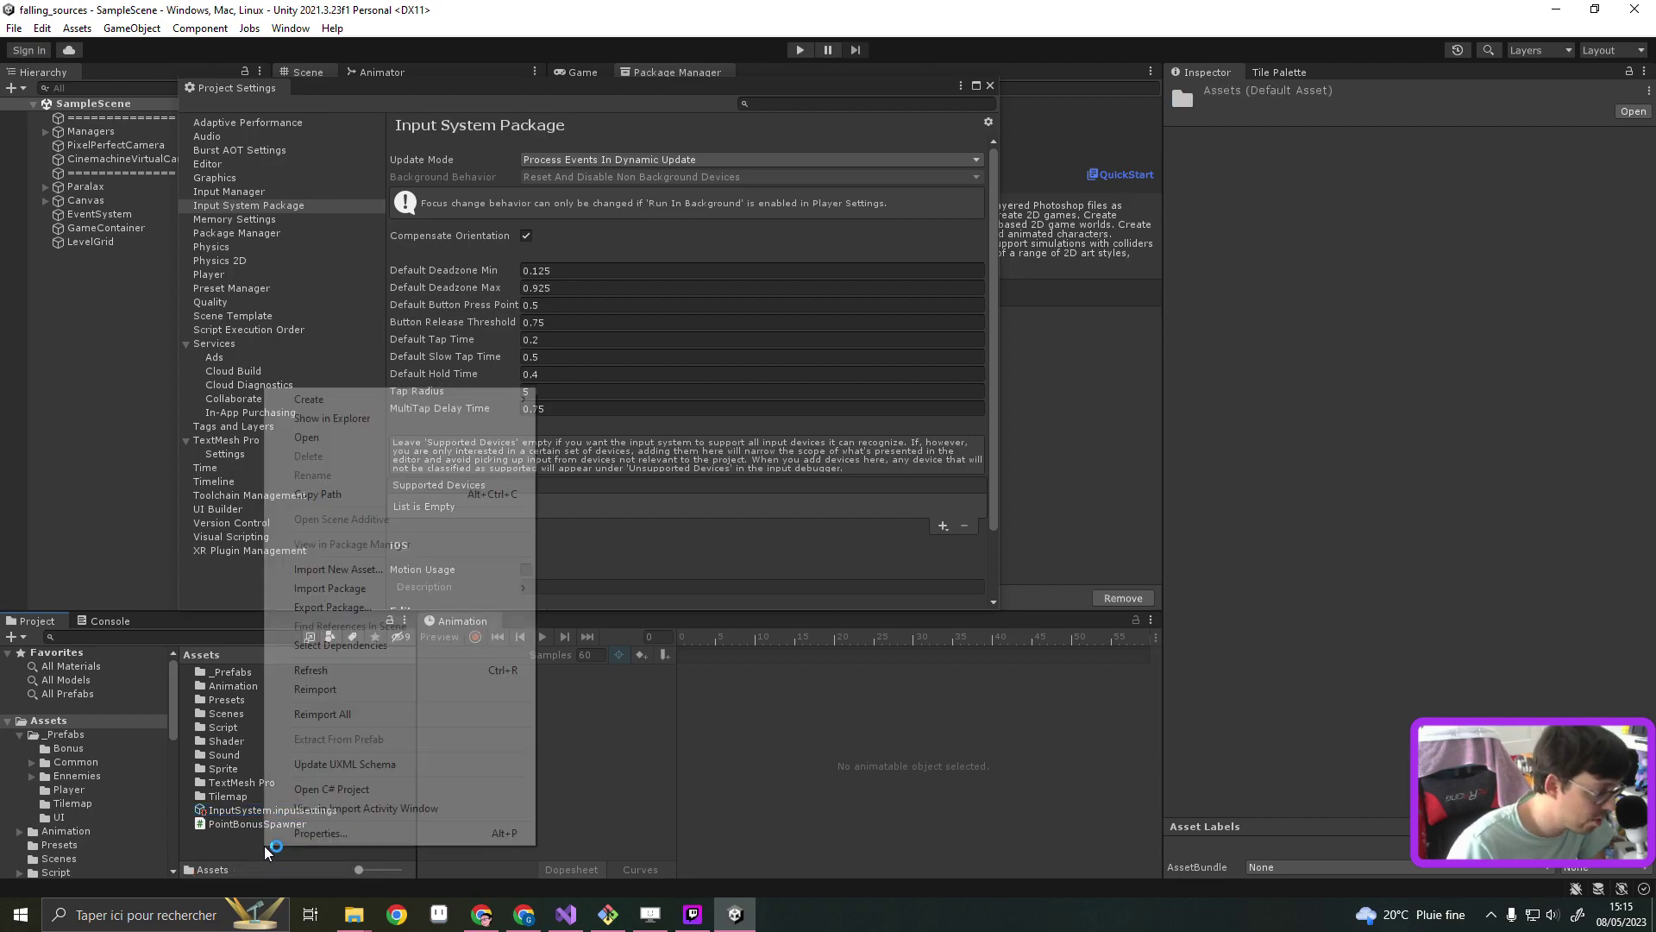
# Create a Settings folder under Assets and move InputSystem.inputsettings into it
pyautogui.moveTo(381, 401)
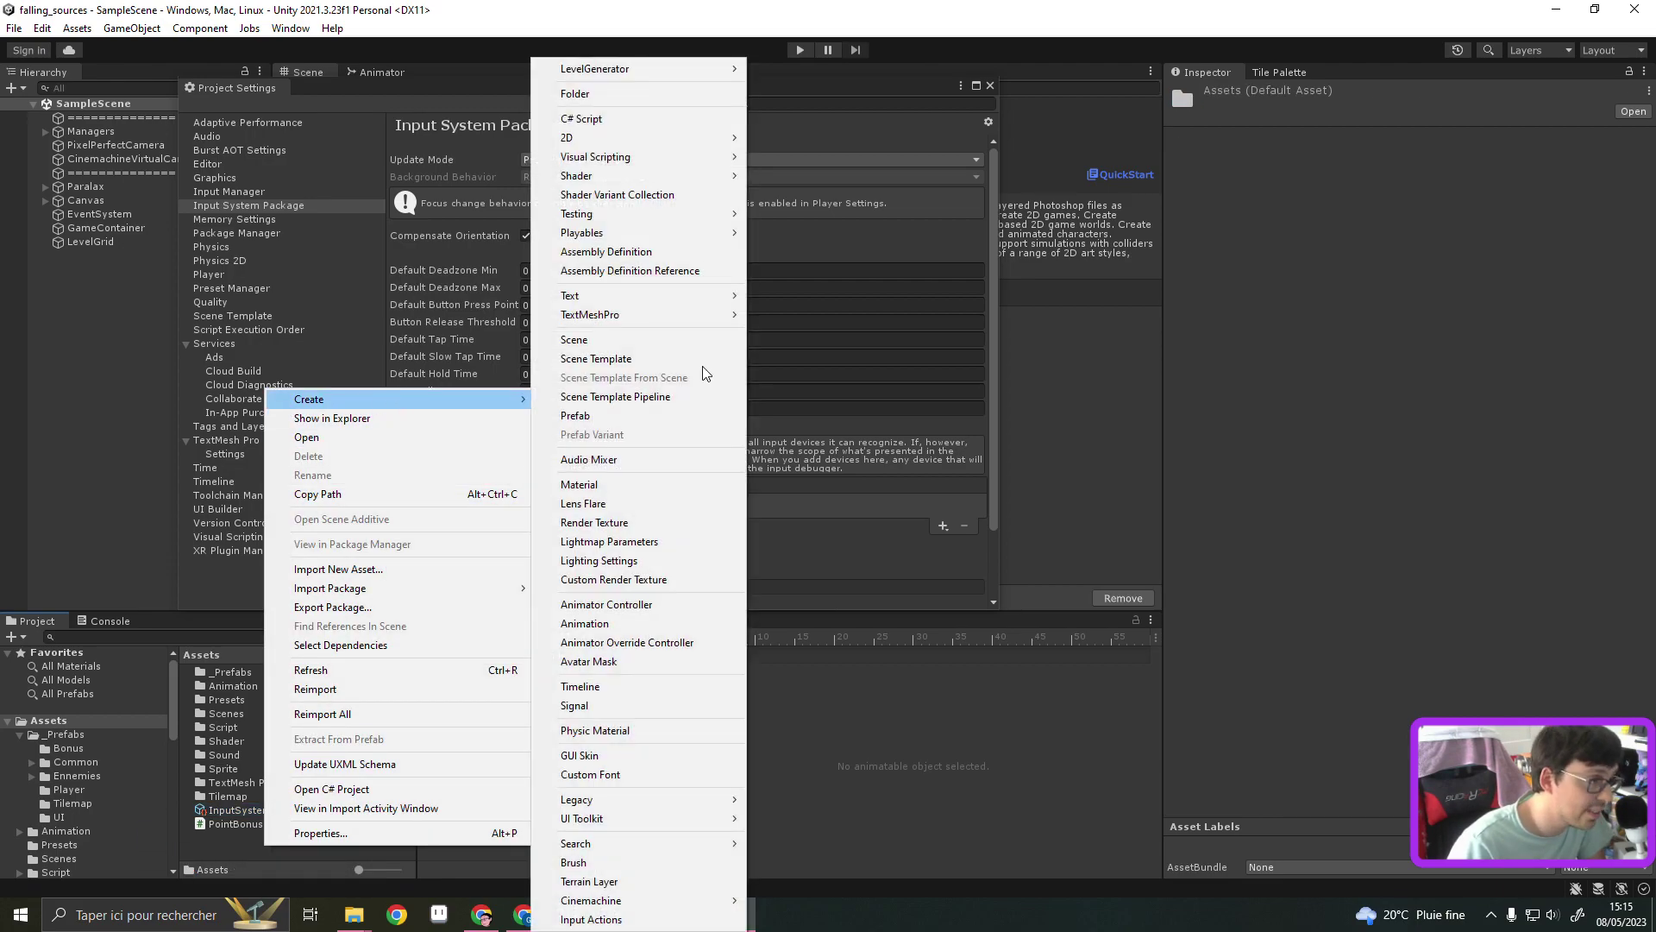
pyautogui.click(622, 95)
pyautogui.write('S')
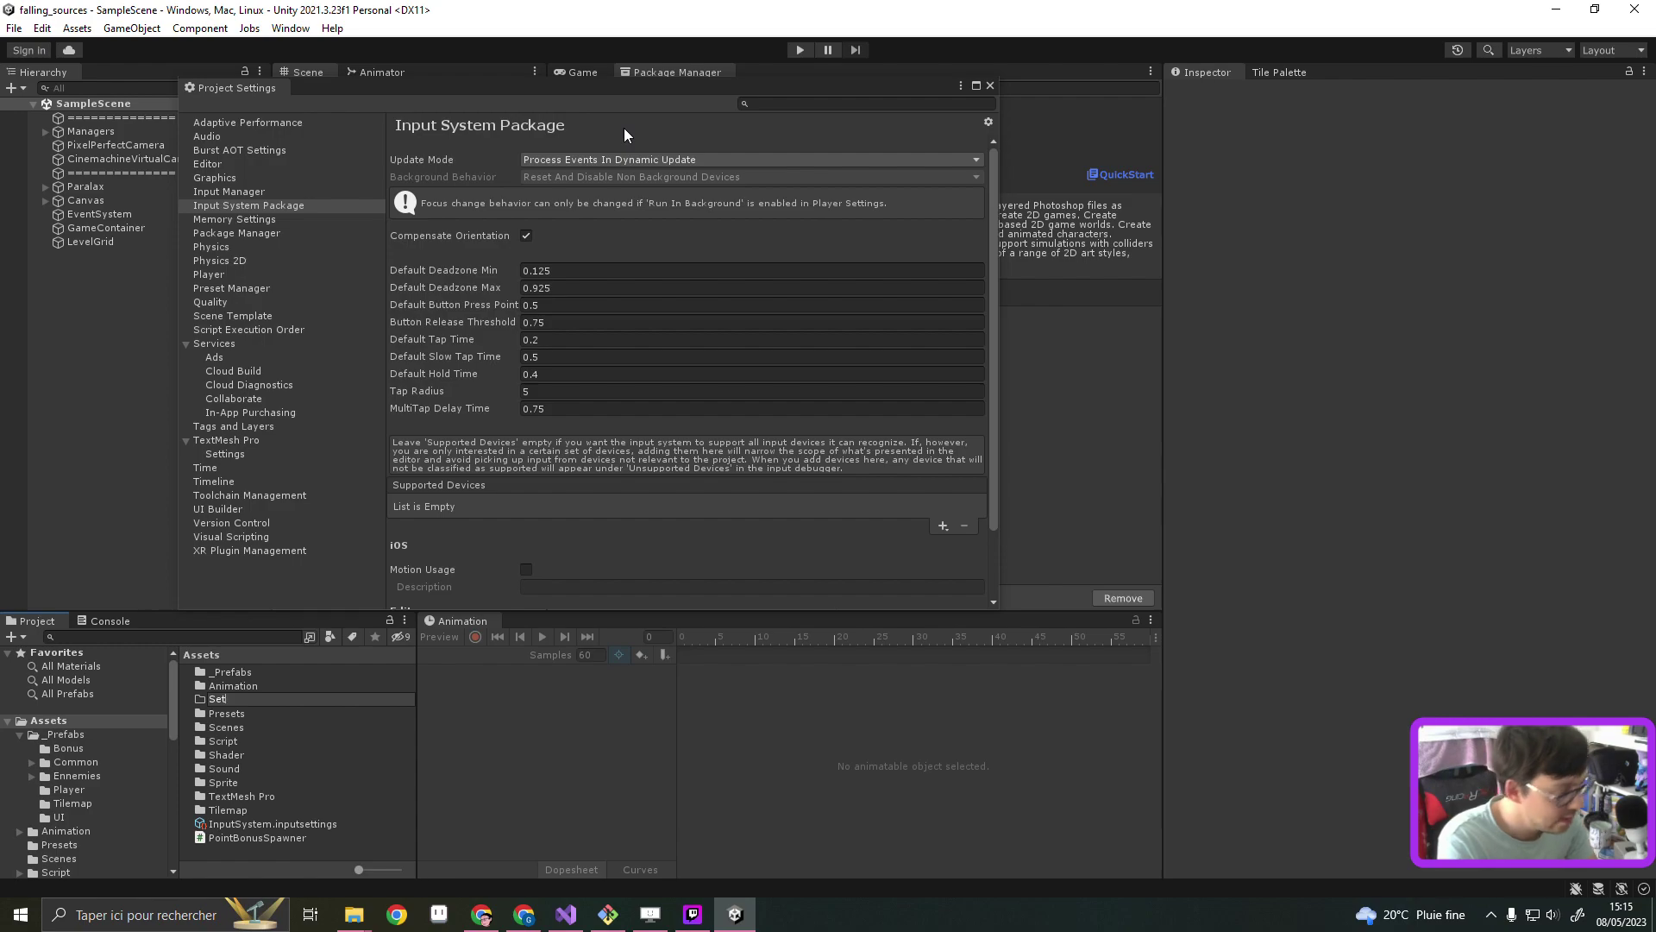
pyautogui.write('ettings')
pyautogui.press('Return')
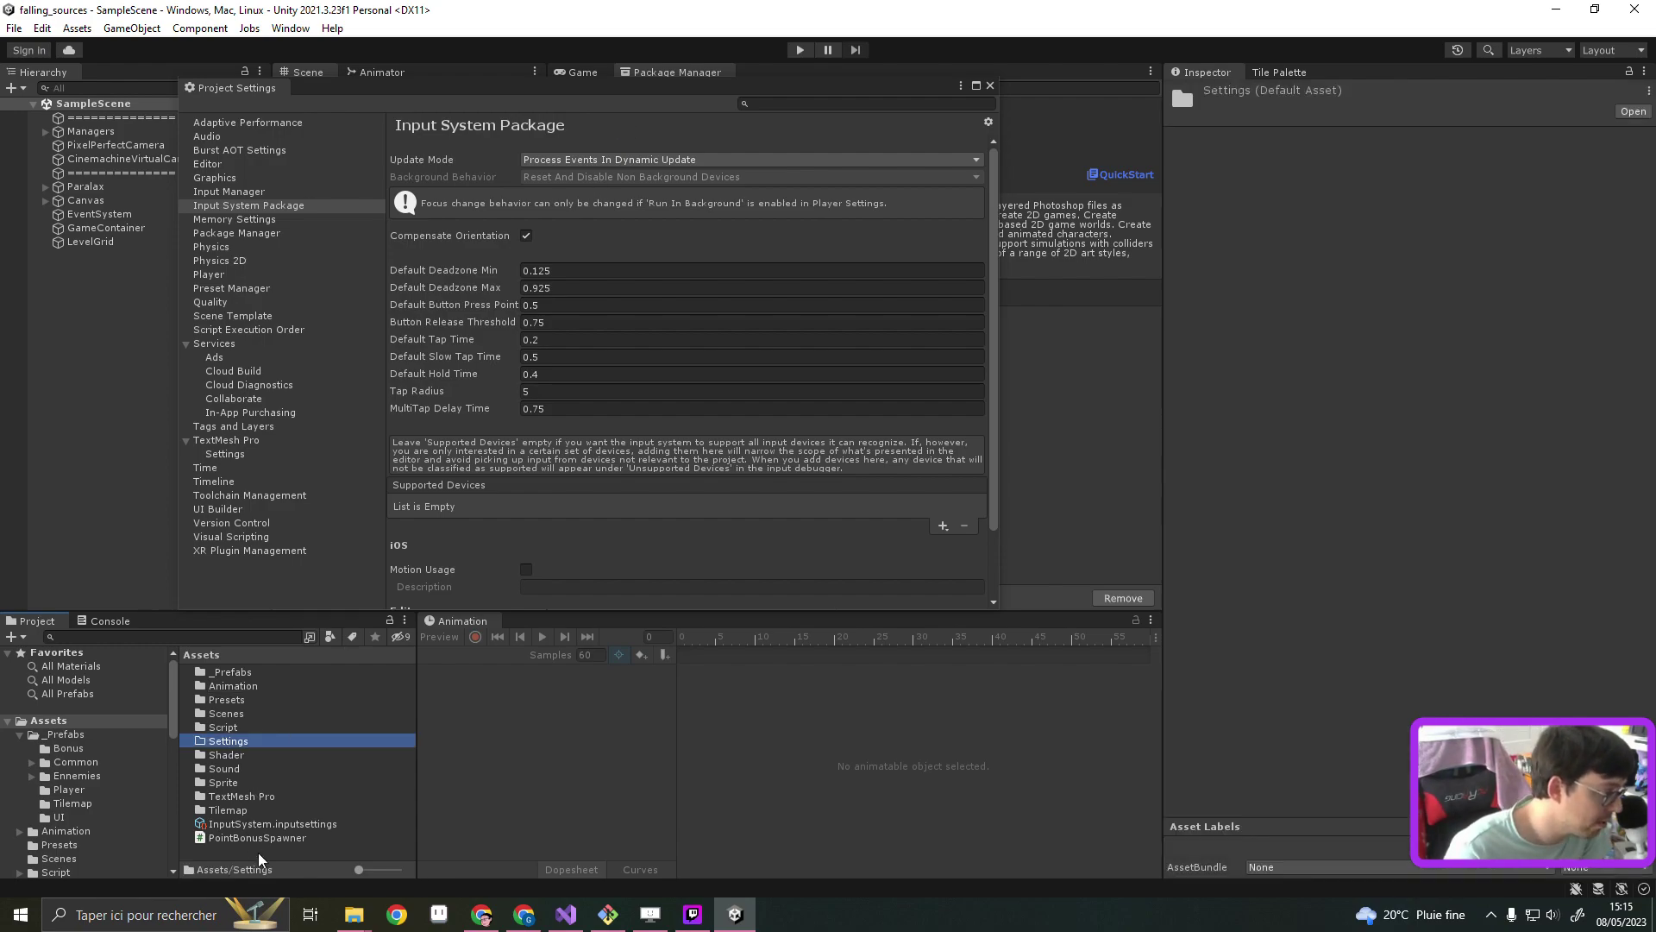
pyautogui.moveTo(269, 824); pyautogui.dragTo(235, 745)
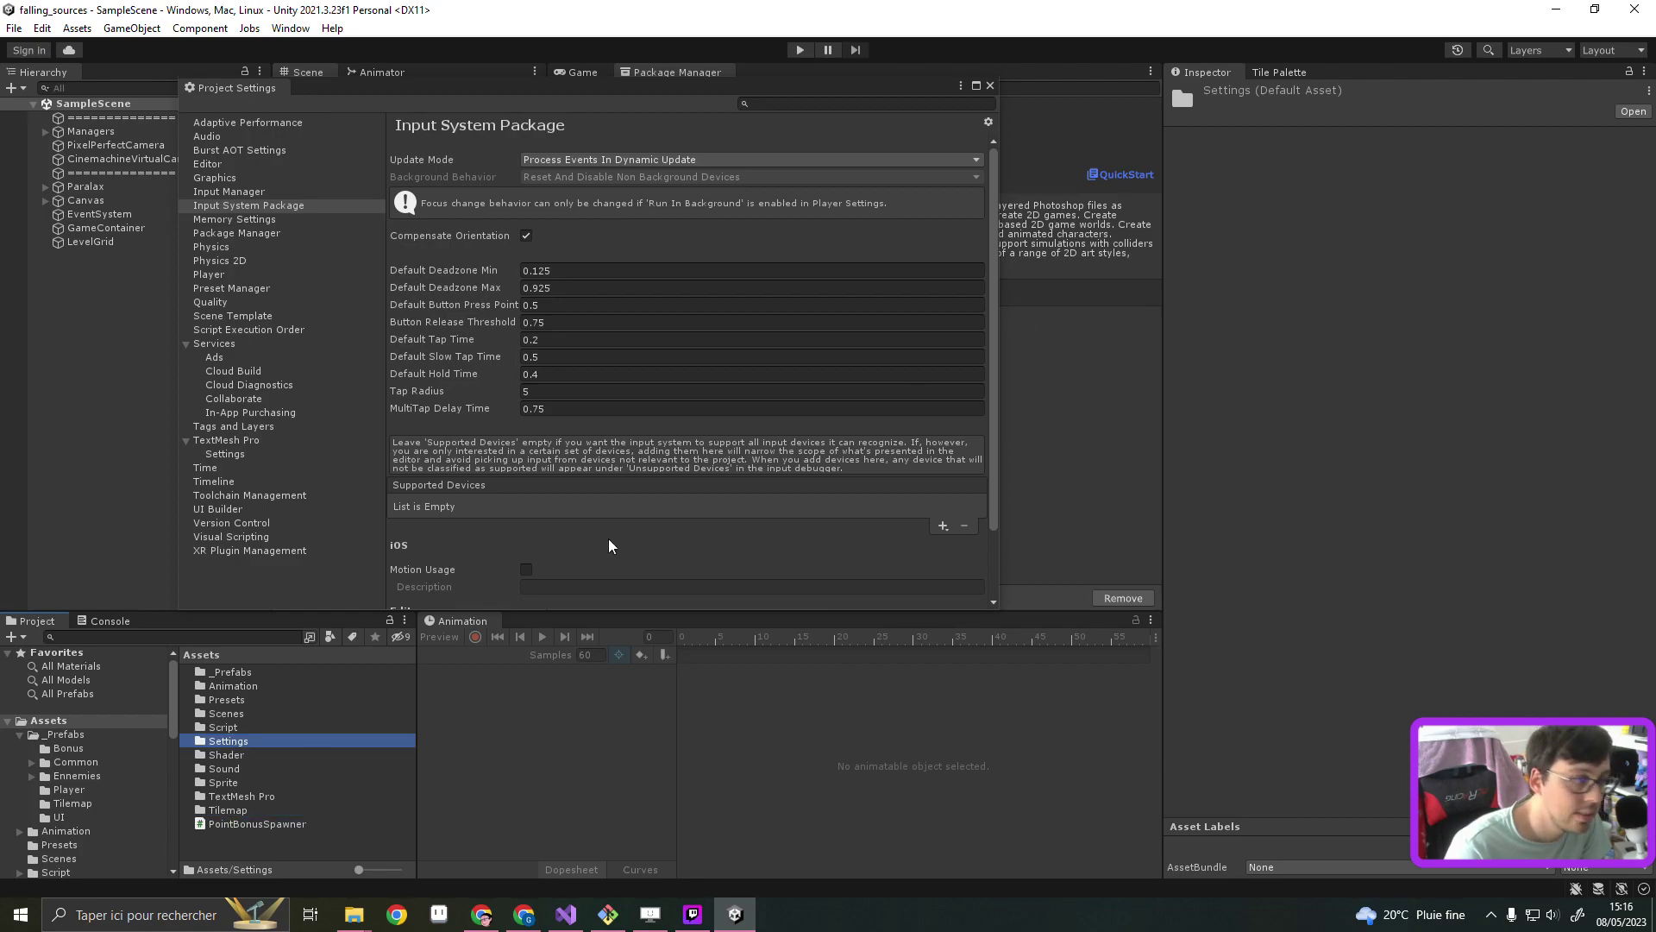
pyautogui.doubleClick(251, 741)
pyautogui.click(273, 672)
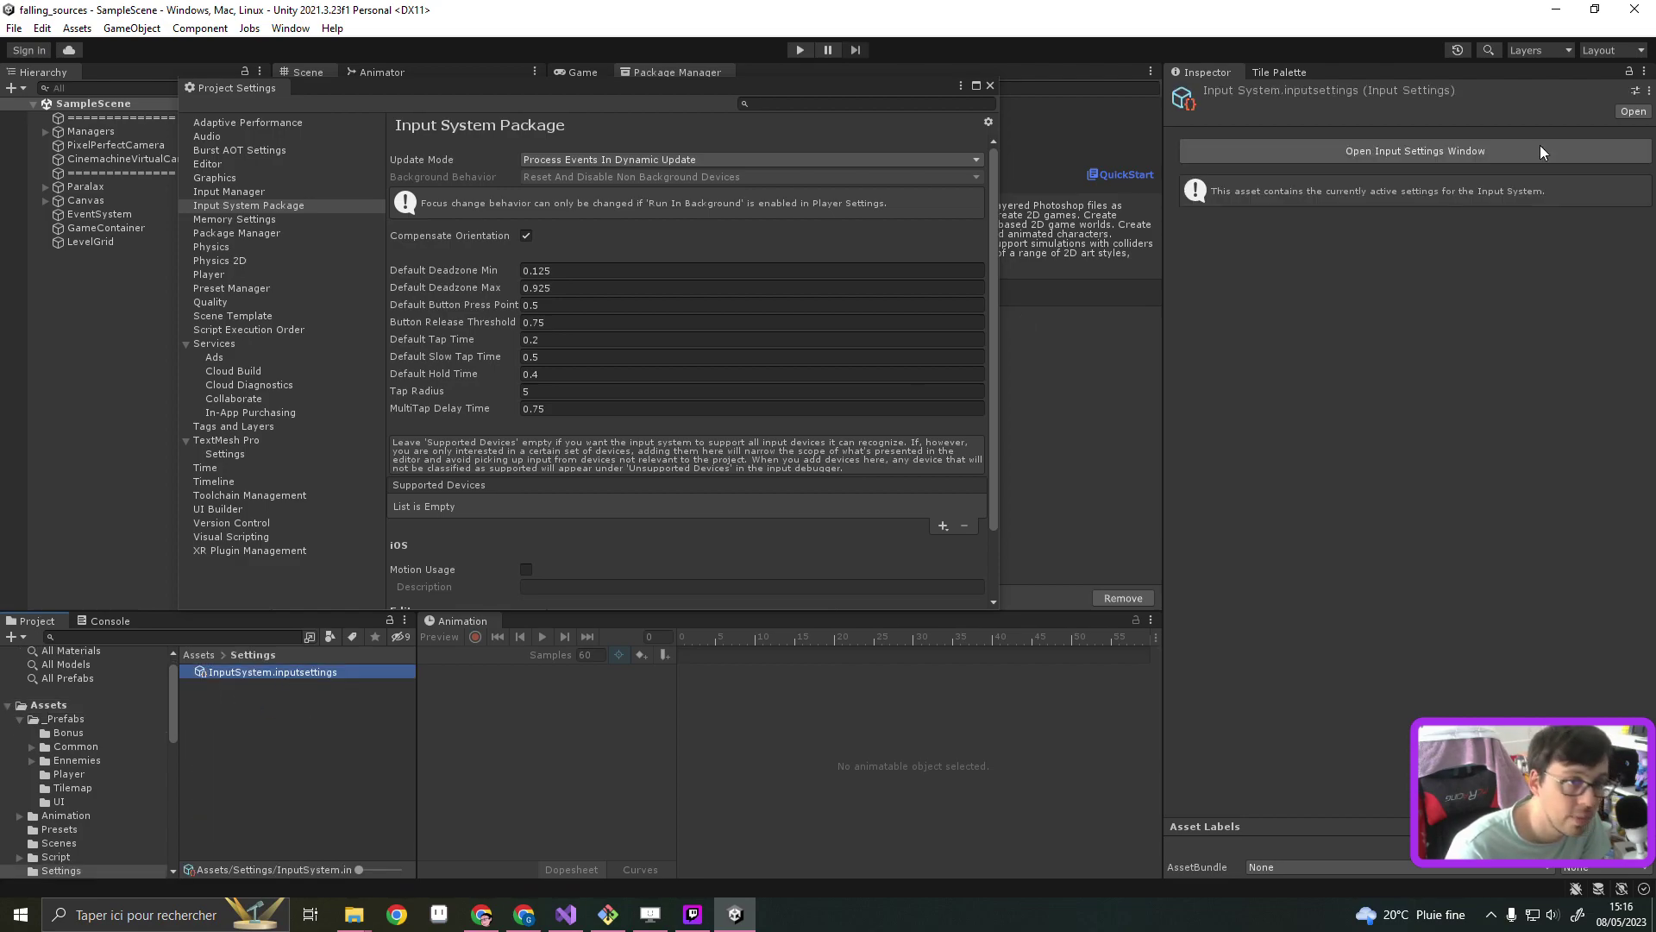
# Switch Update Mode to Process Events Manually, then back to Process Events In Dynamic Update
pyautogui.click(1425, 150)
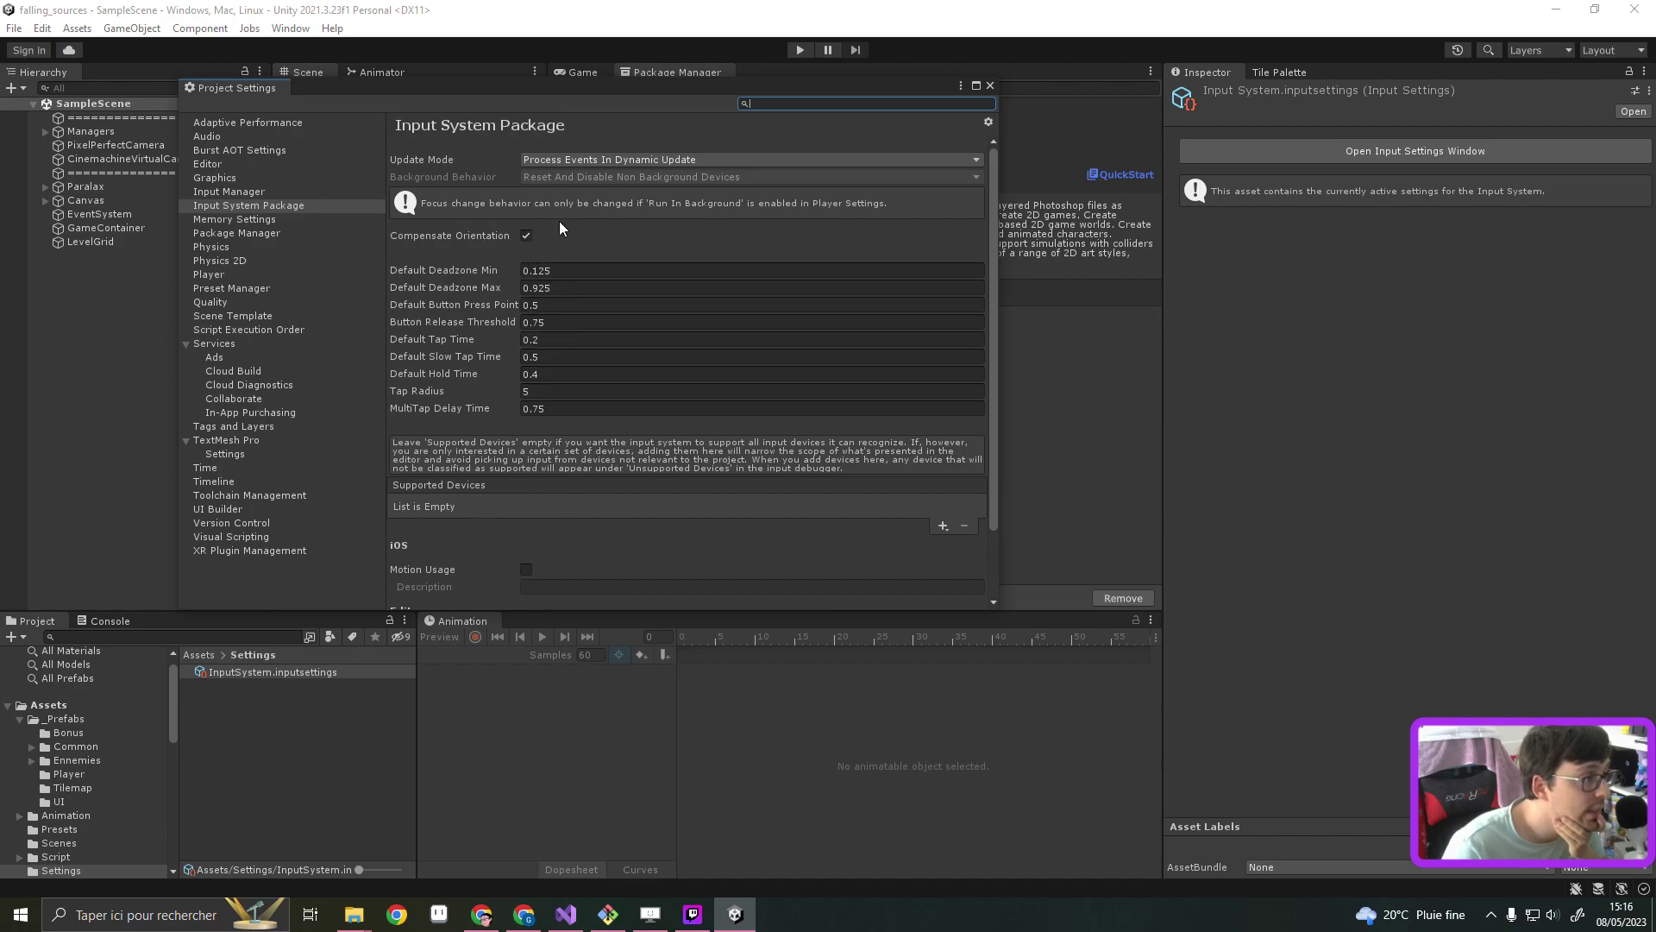
pyautogui.click(659, 162)
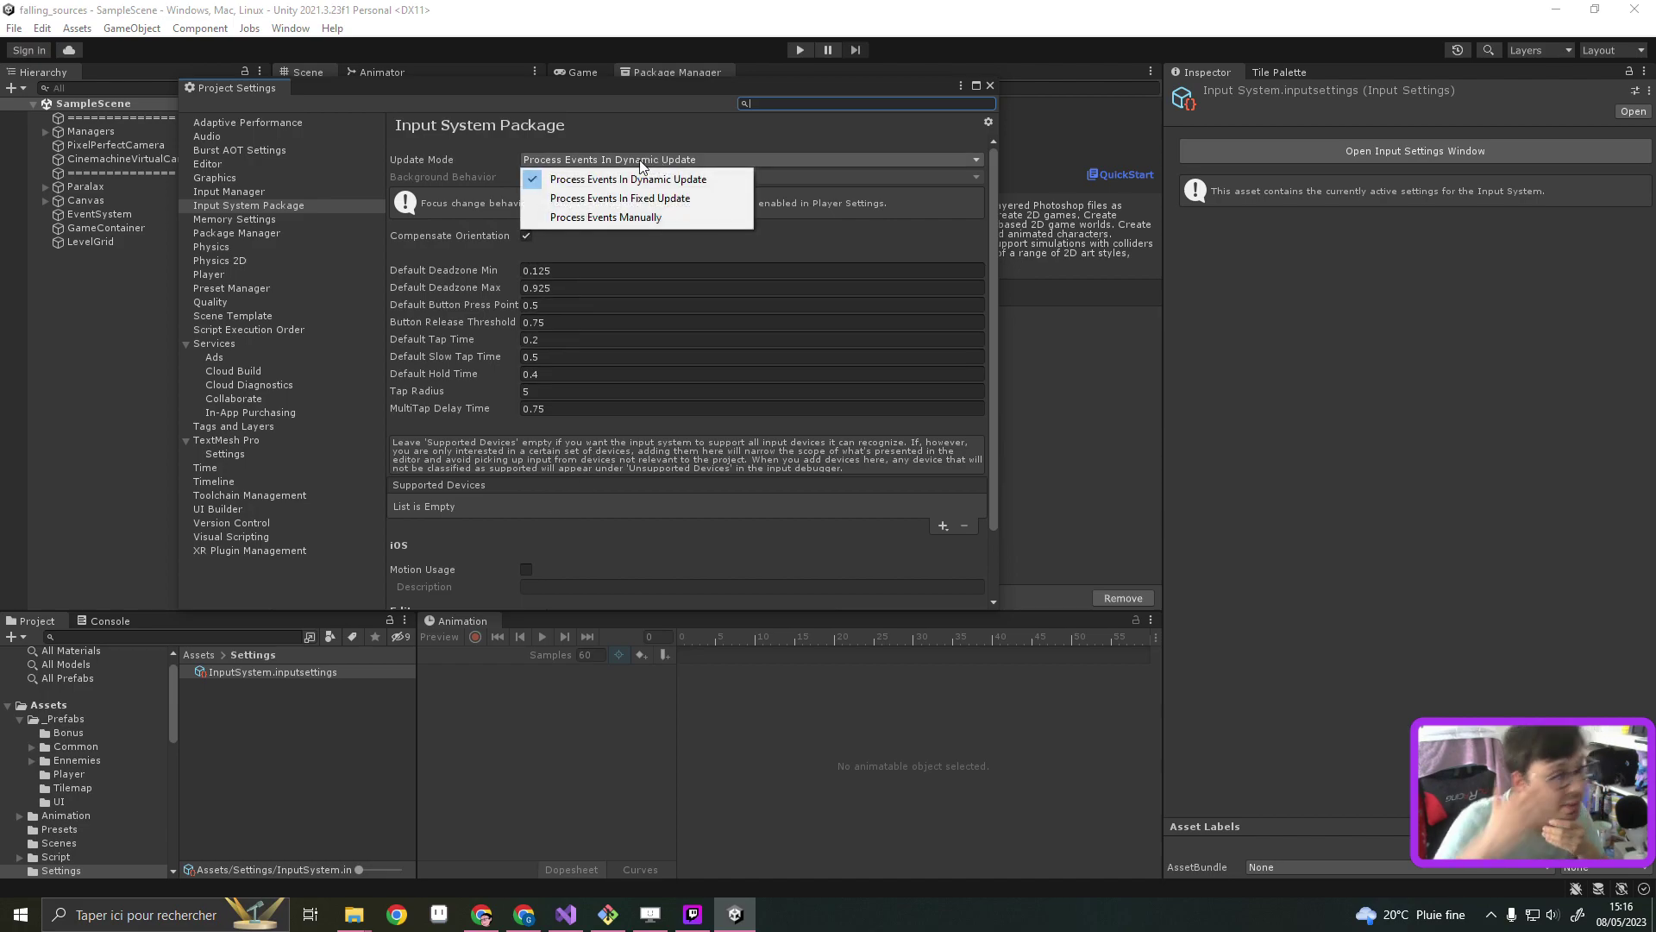
pyautogui.click(652, 217)
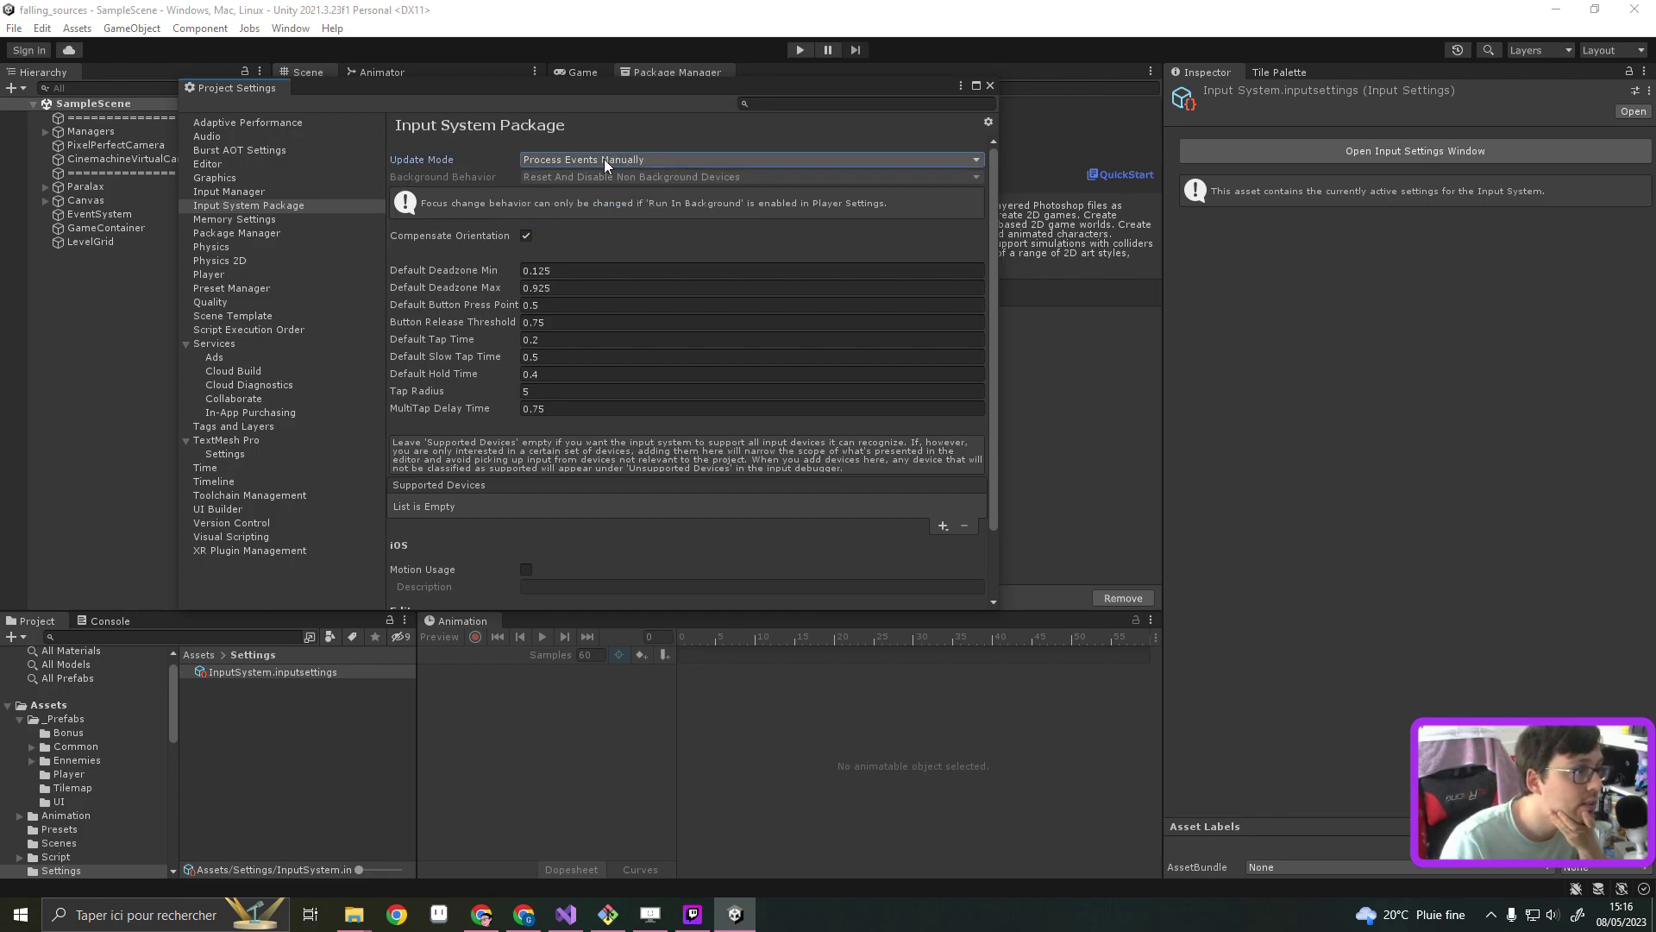
pyautogui.click(604, 158)
pyautogui.click(640, 180)
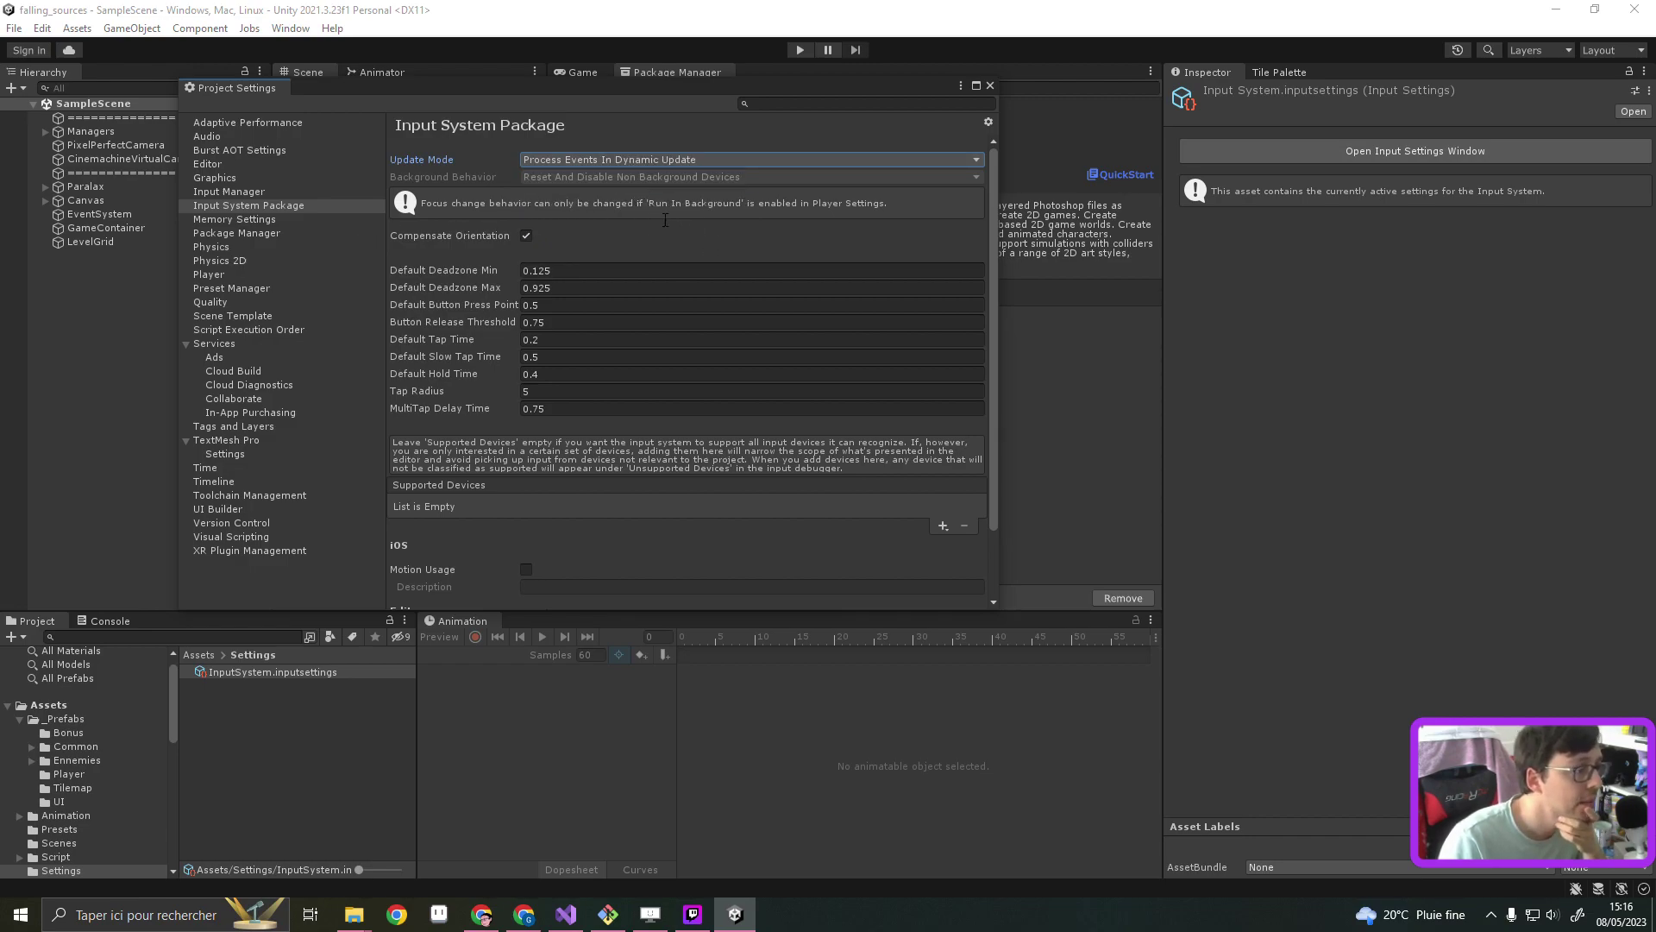
pyautogui.scroll(-1, 587, 328)
pyautogui.scroll(-1, 510, 401)
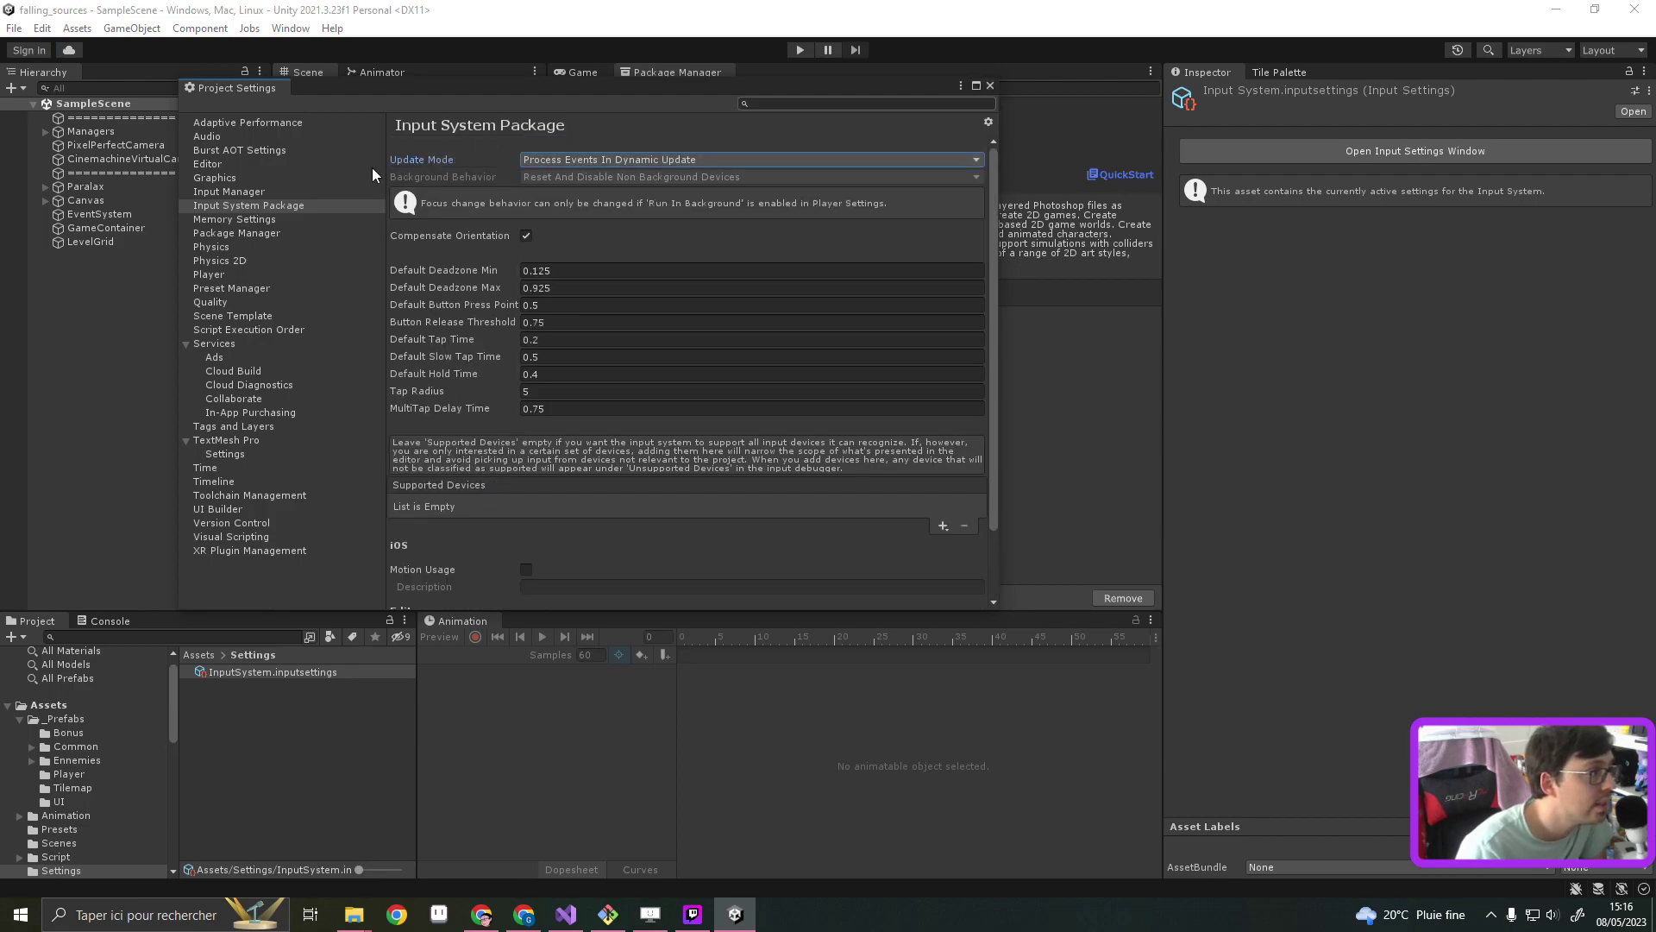
# Glance at the Input Manager page, then return to the Input System Package settings
pyautogui.click(262, 191)
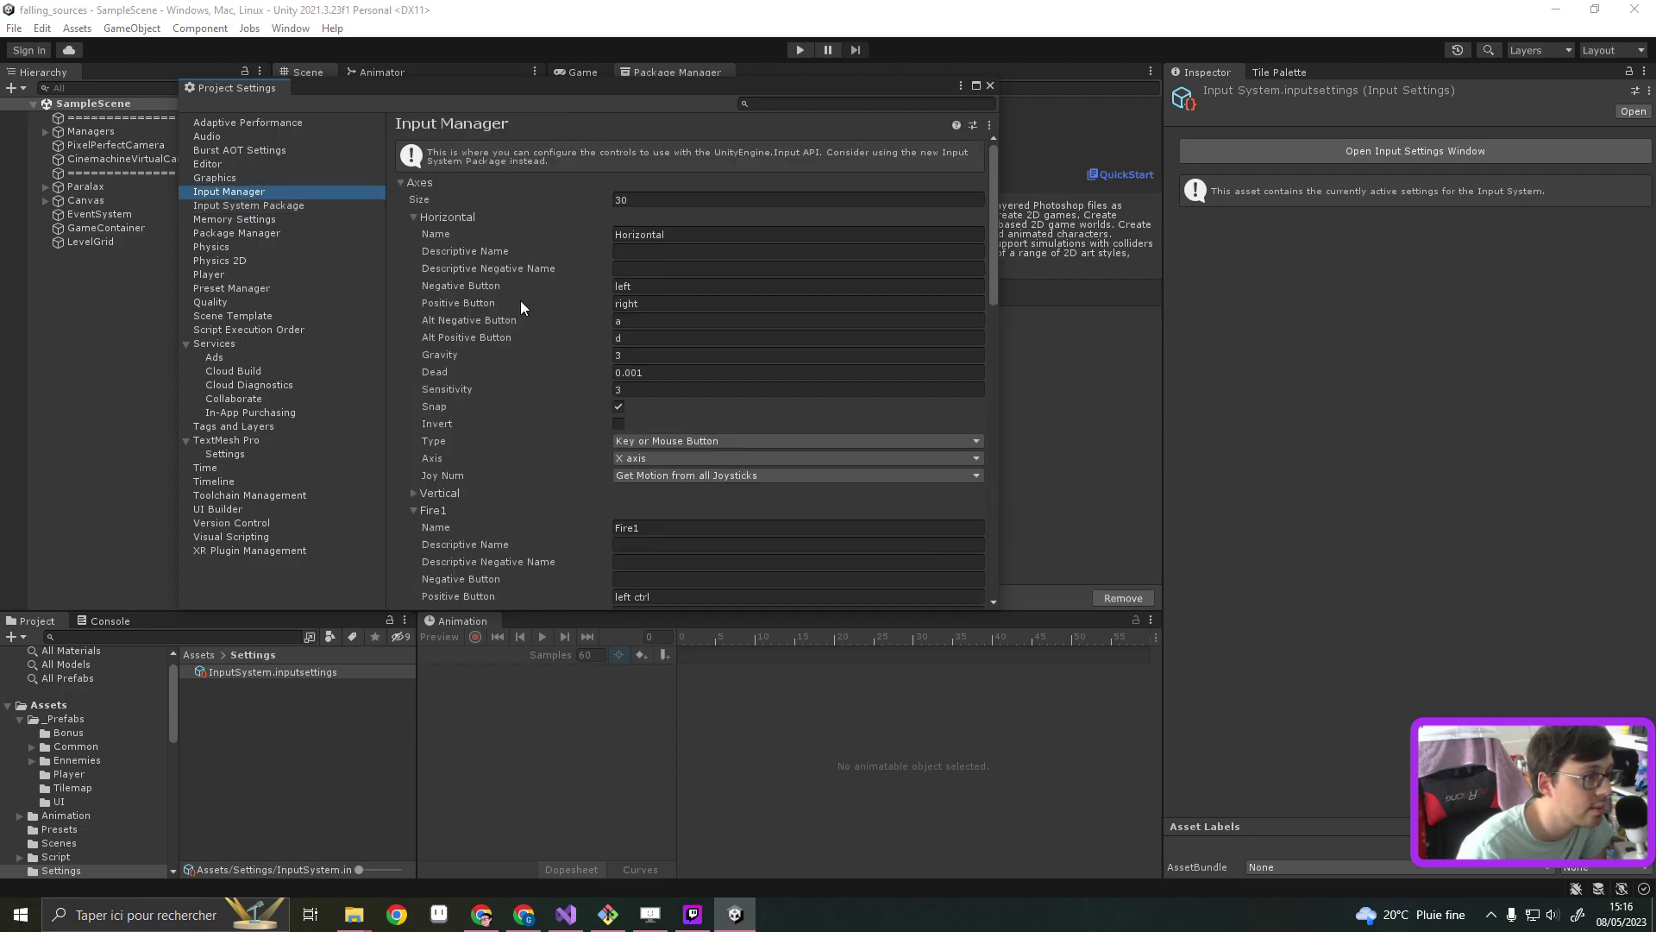
pyautogui.scroll(-5, 520, 300)
pyautogui.click(298, 205)
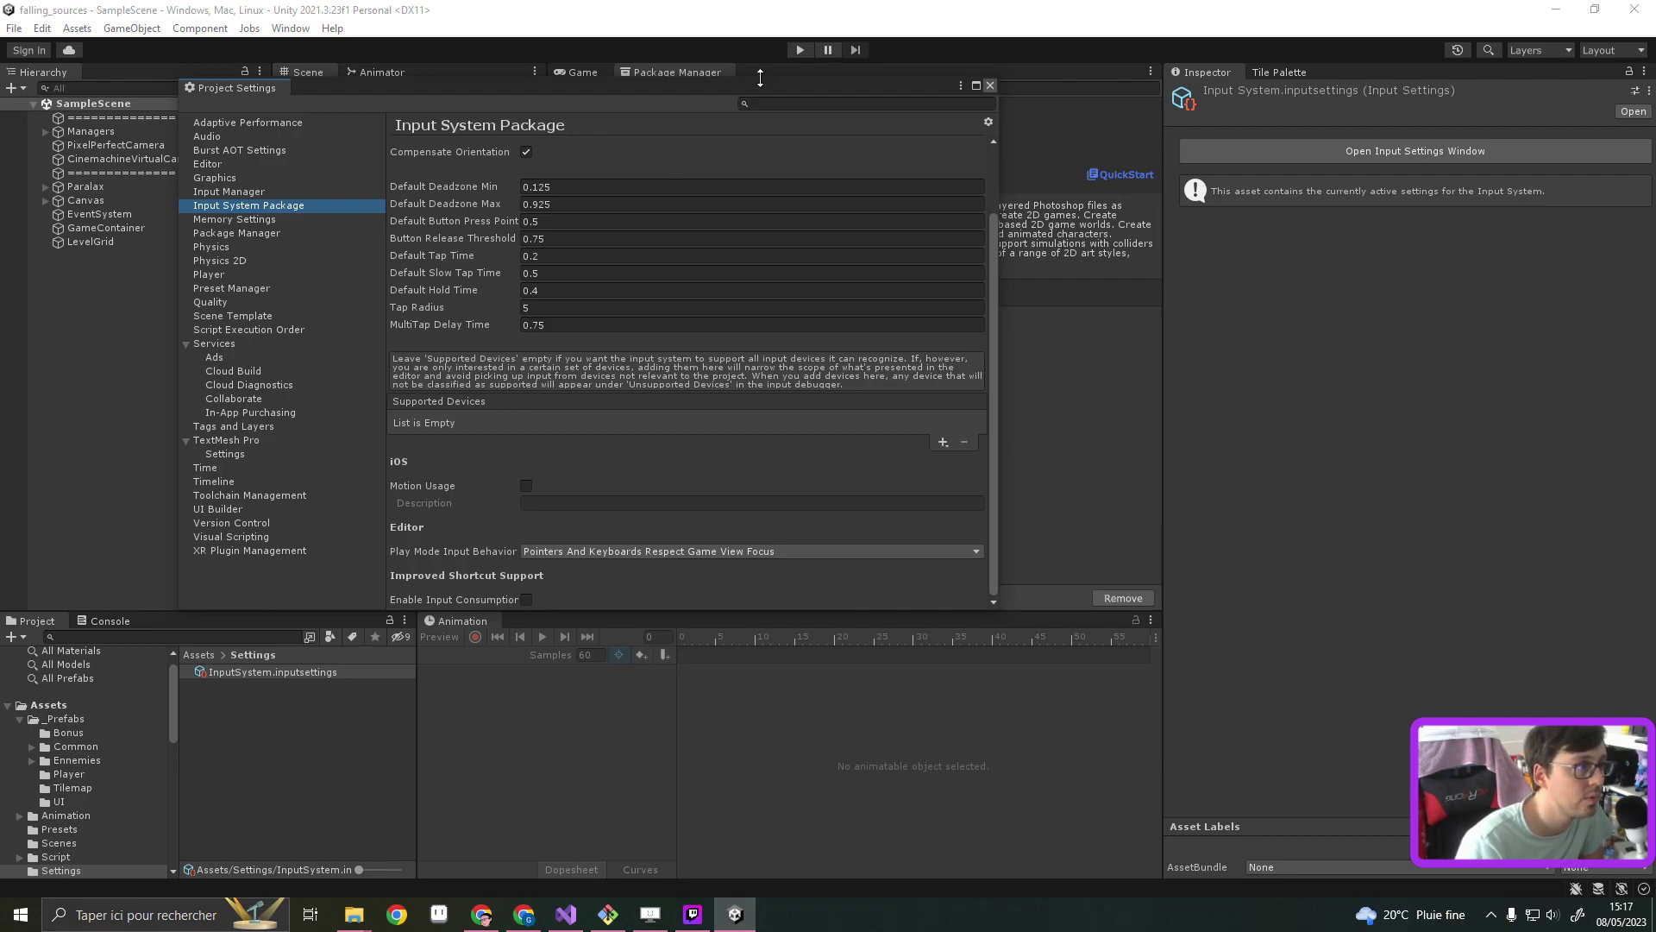
pyautogui.click(990, 86)
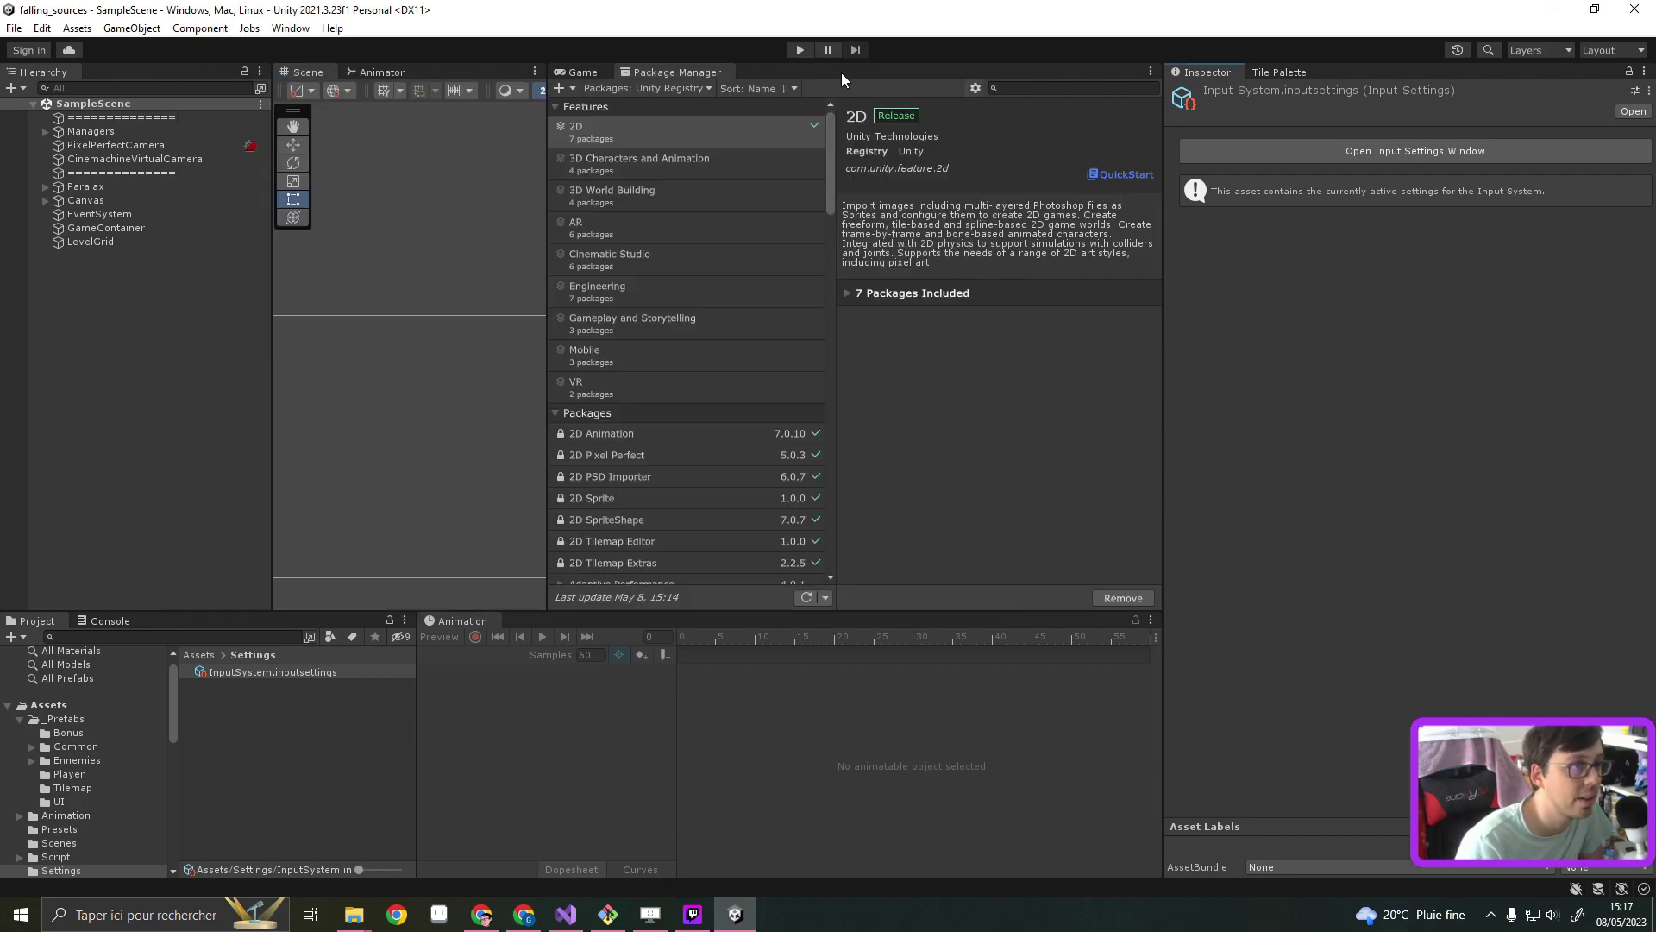
pyautogui.click(847, 293)
pyautogui.scroll(-5, 655, 387)
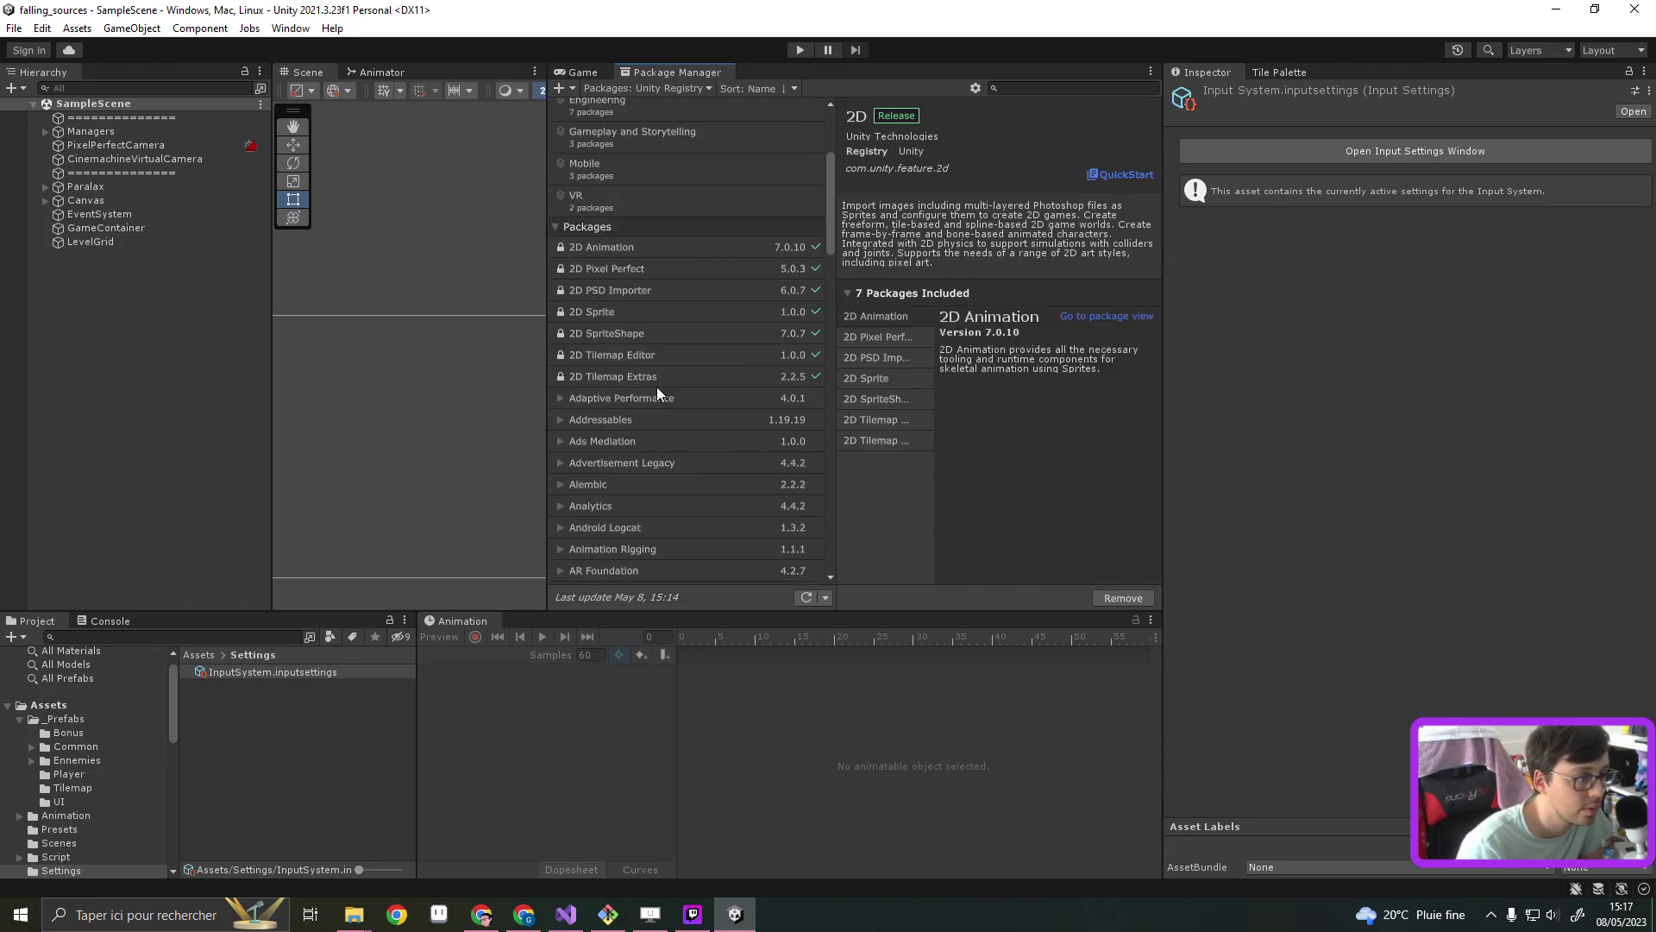
pyautogui.scroll(-4, 655, 387)
pyautogui.scroll(-3, 656, 386)
pyautogui.scroll(-3, 623, 379)
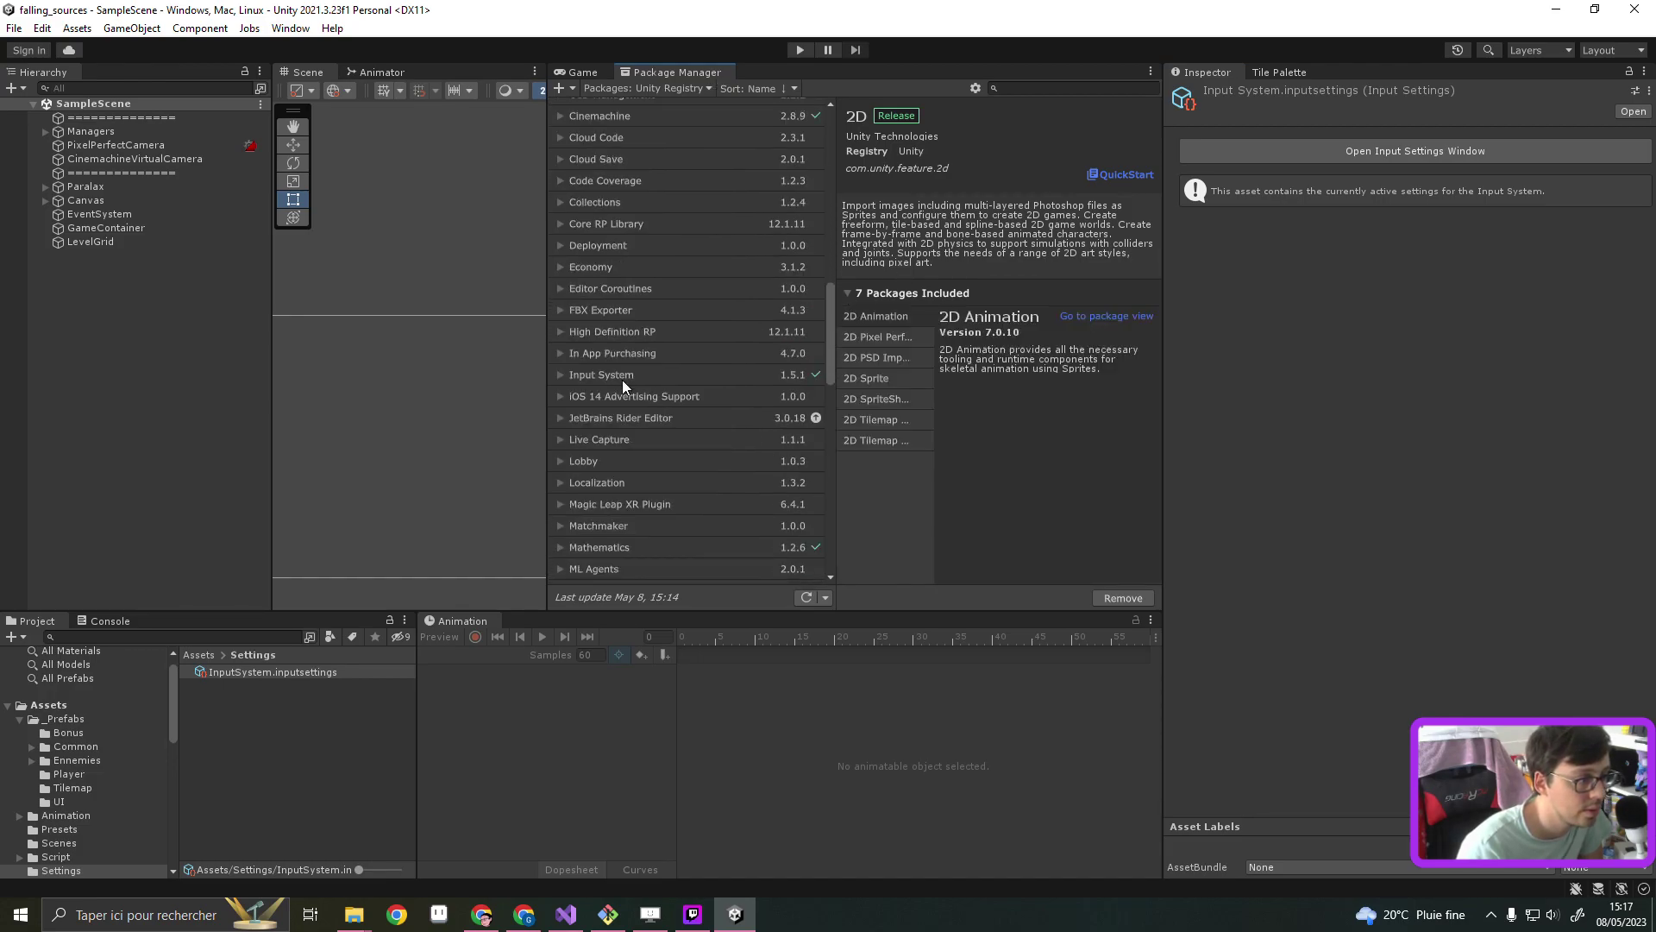
pyautogui.click(559, 372)
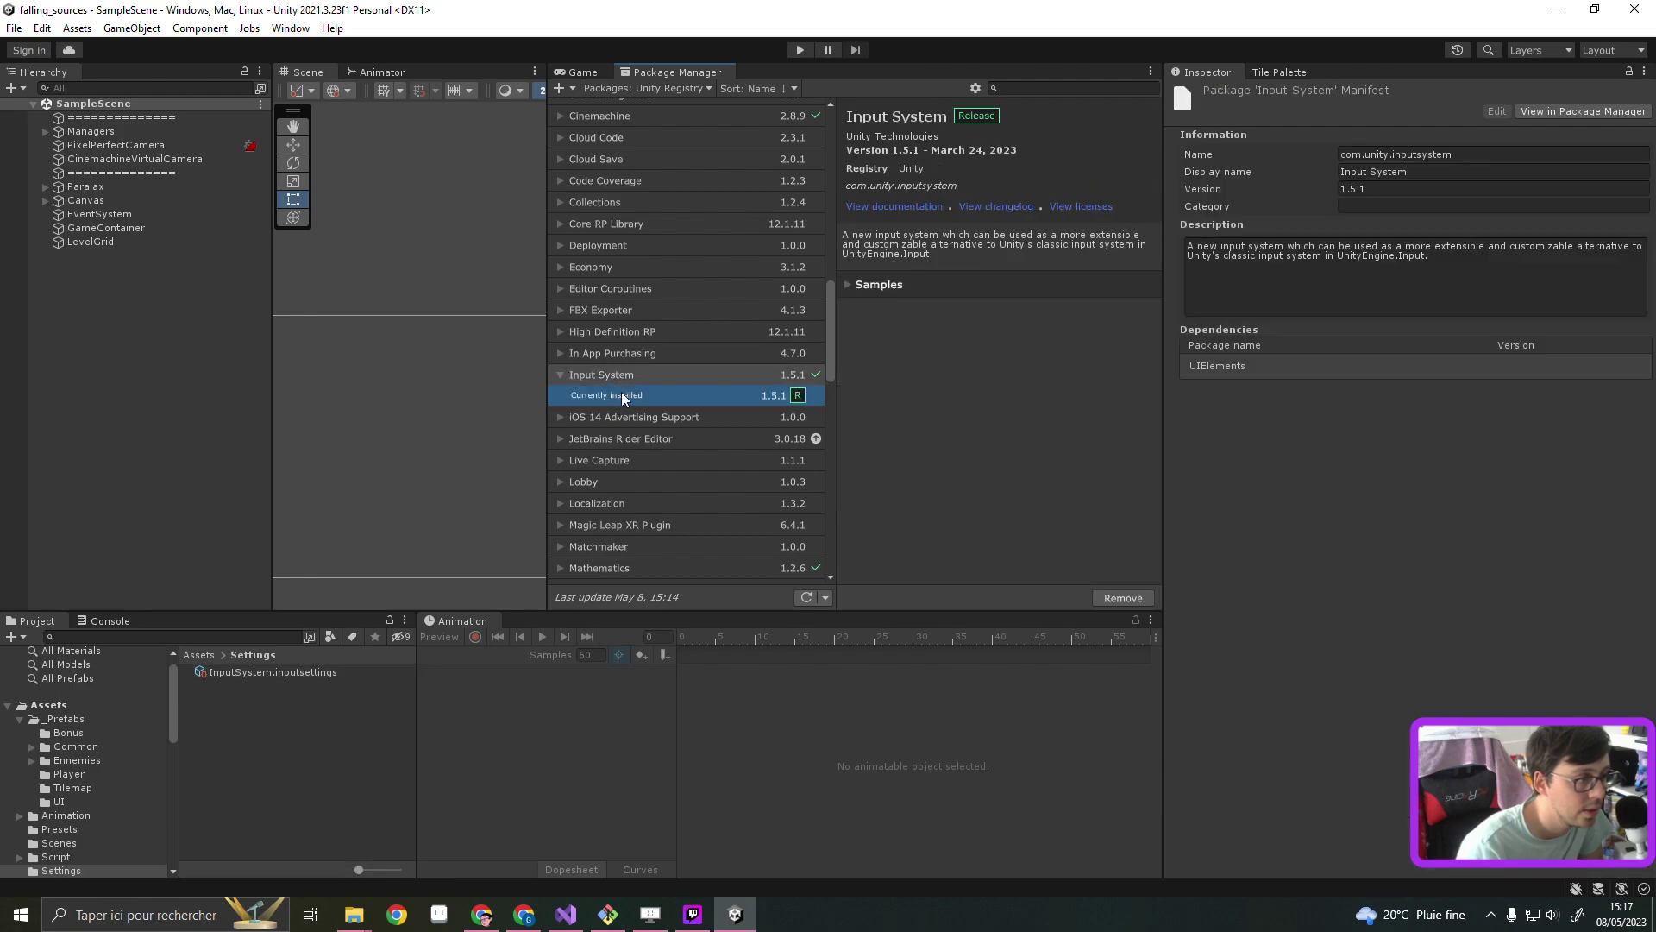
pyautogui.click(850, 285)
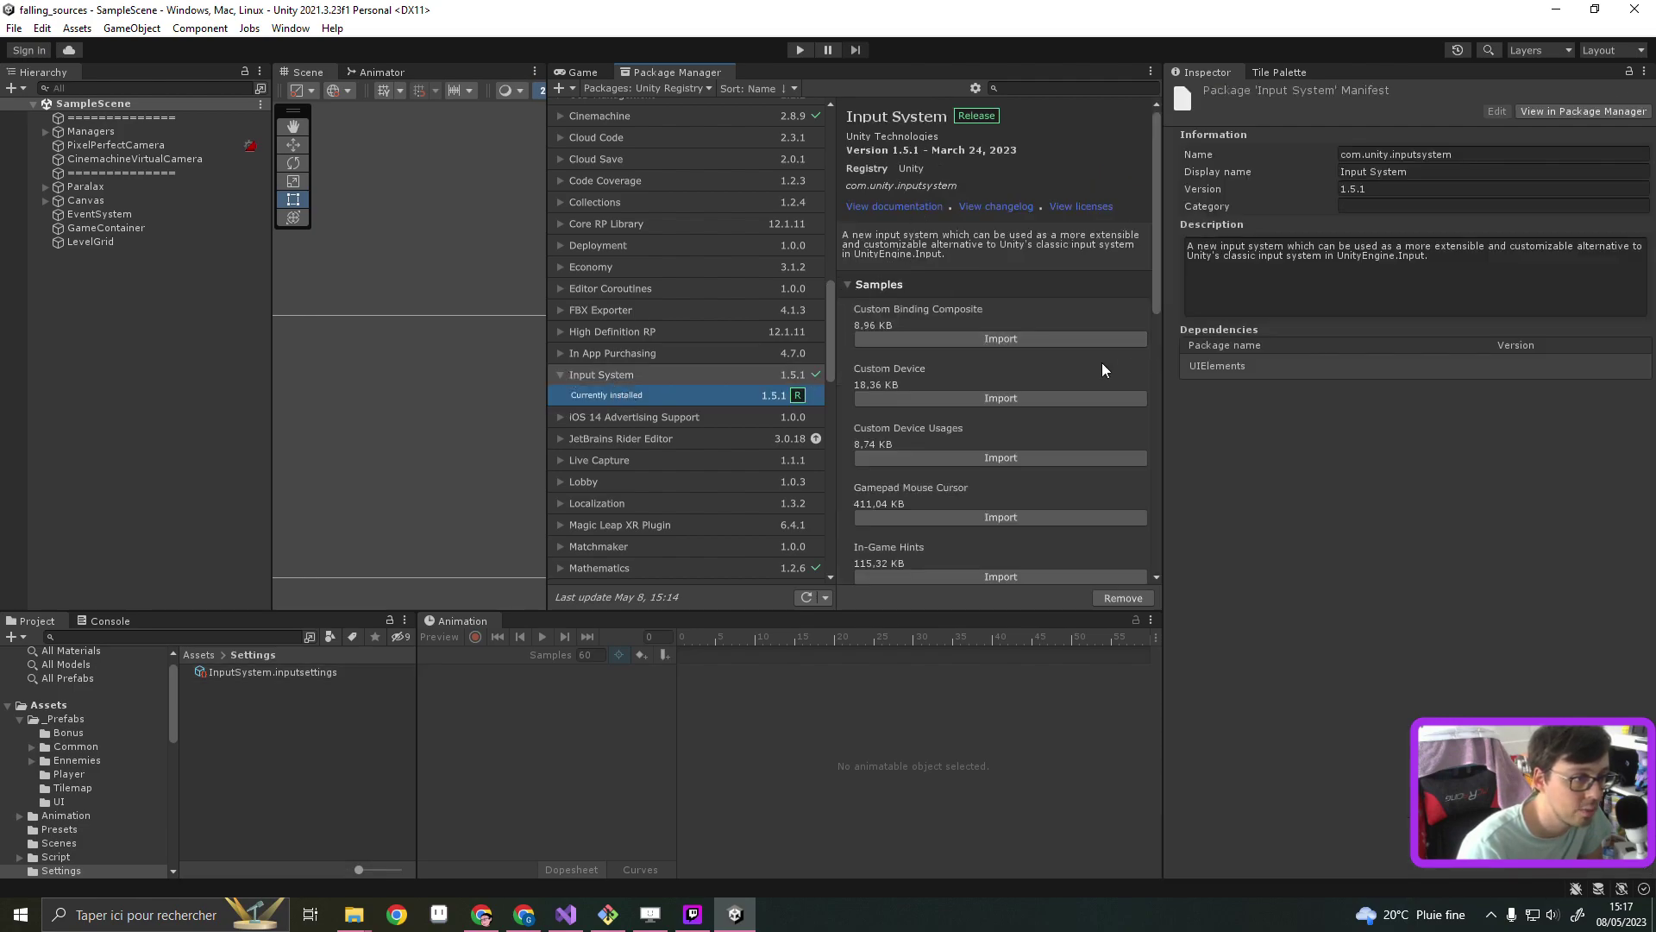
pyautogui.scroll(-1, 1002, 346)
pyautogui.scroll(-1, 1002, 346)
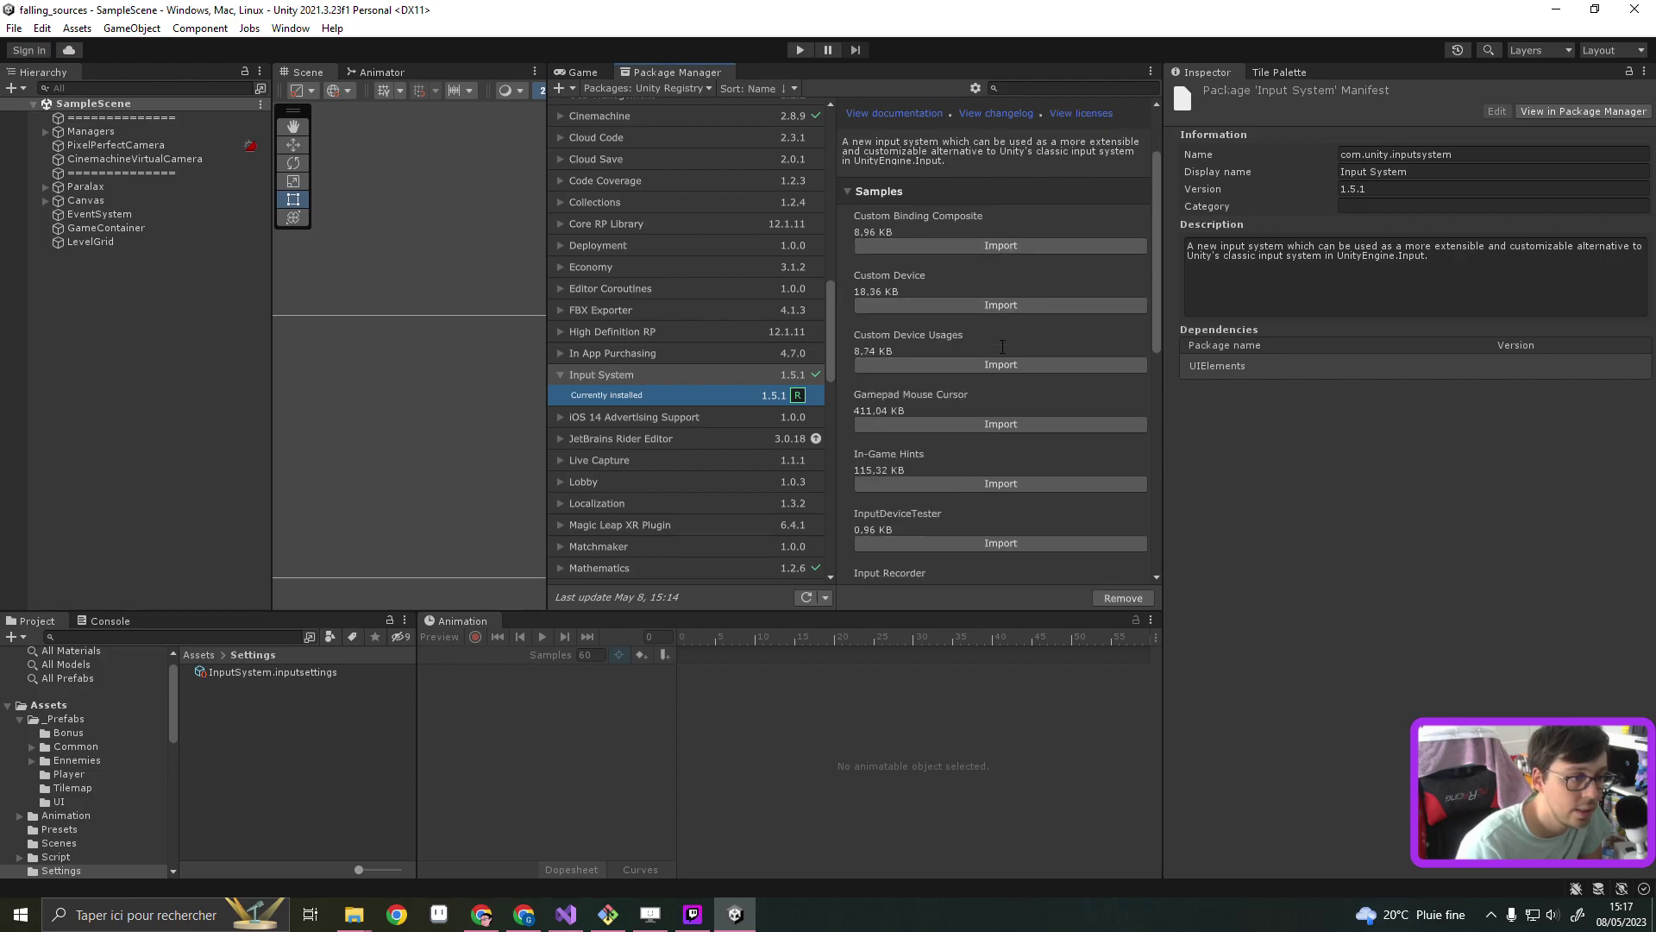
pyautogui.scroll(-1, 1061, 430)
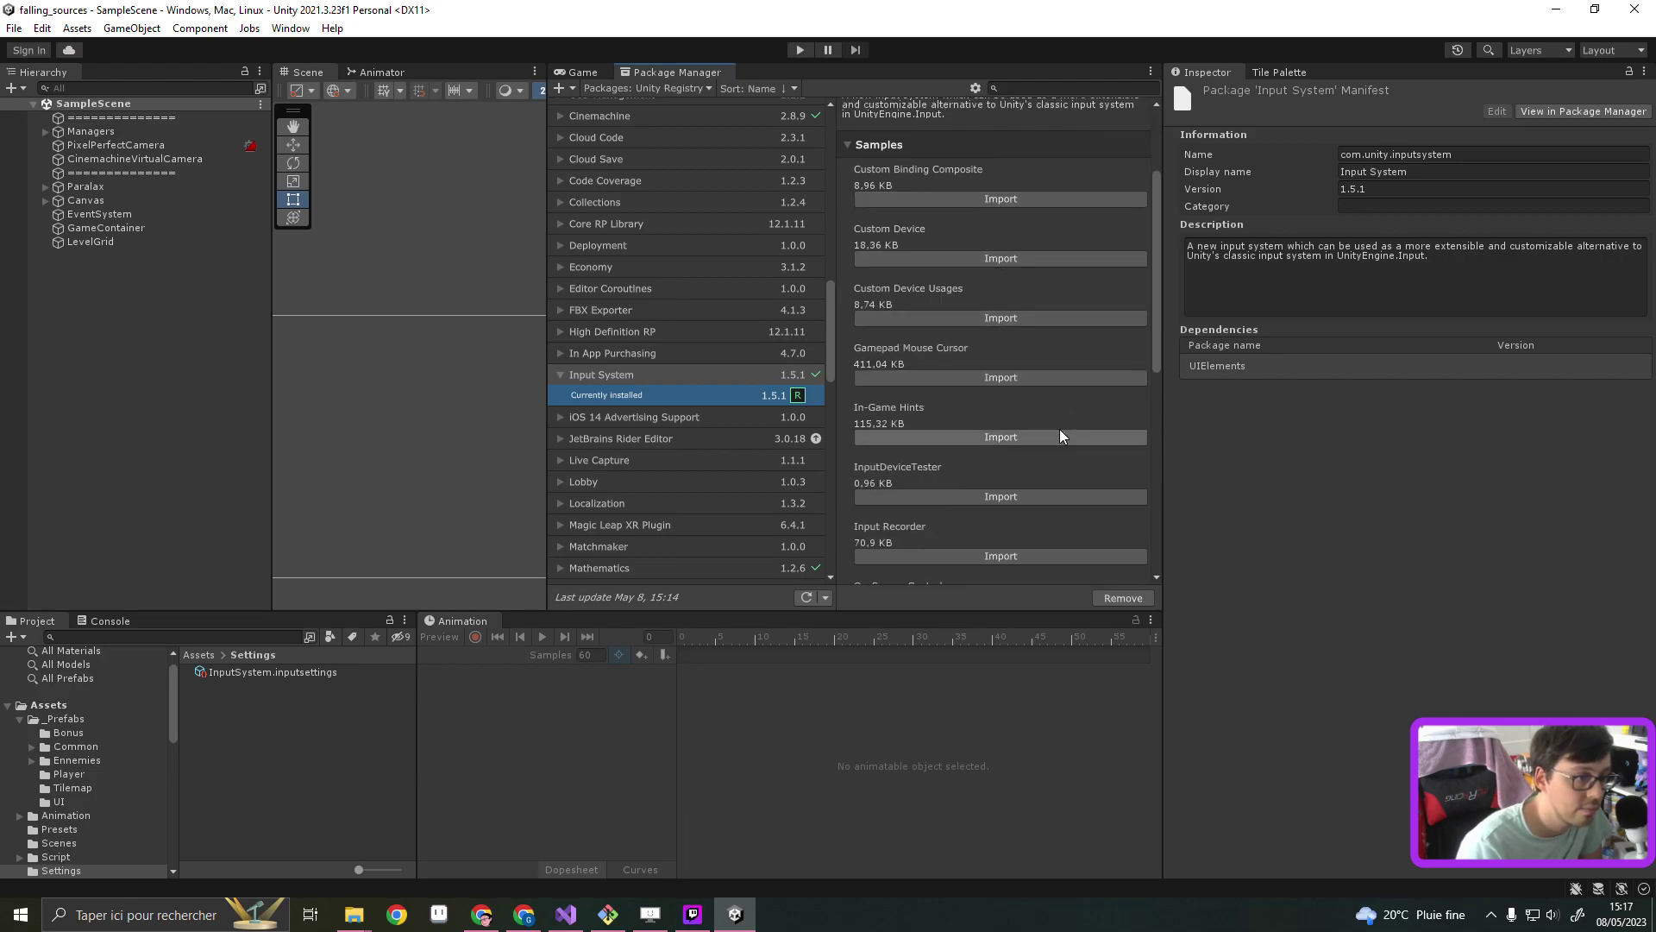
pyautogui.scroll(-1, 1052, 432)
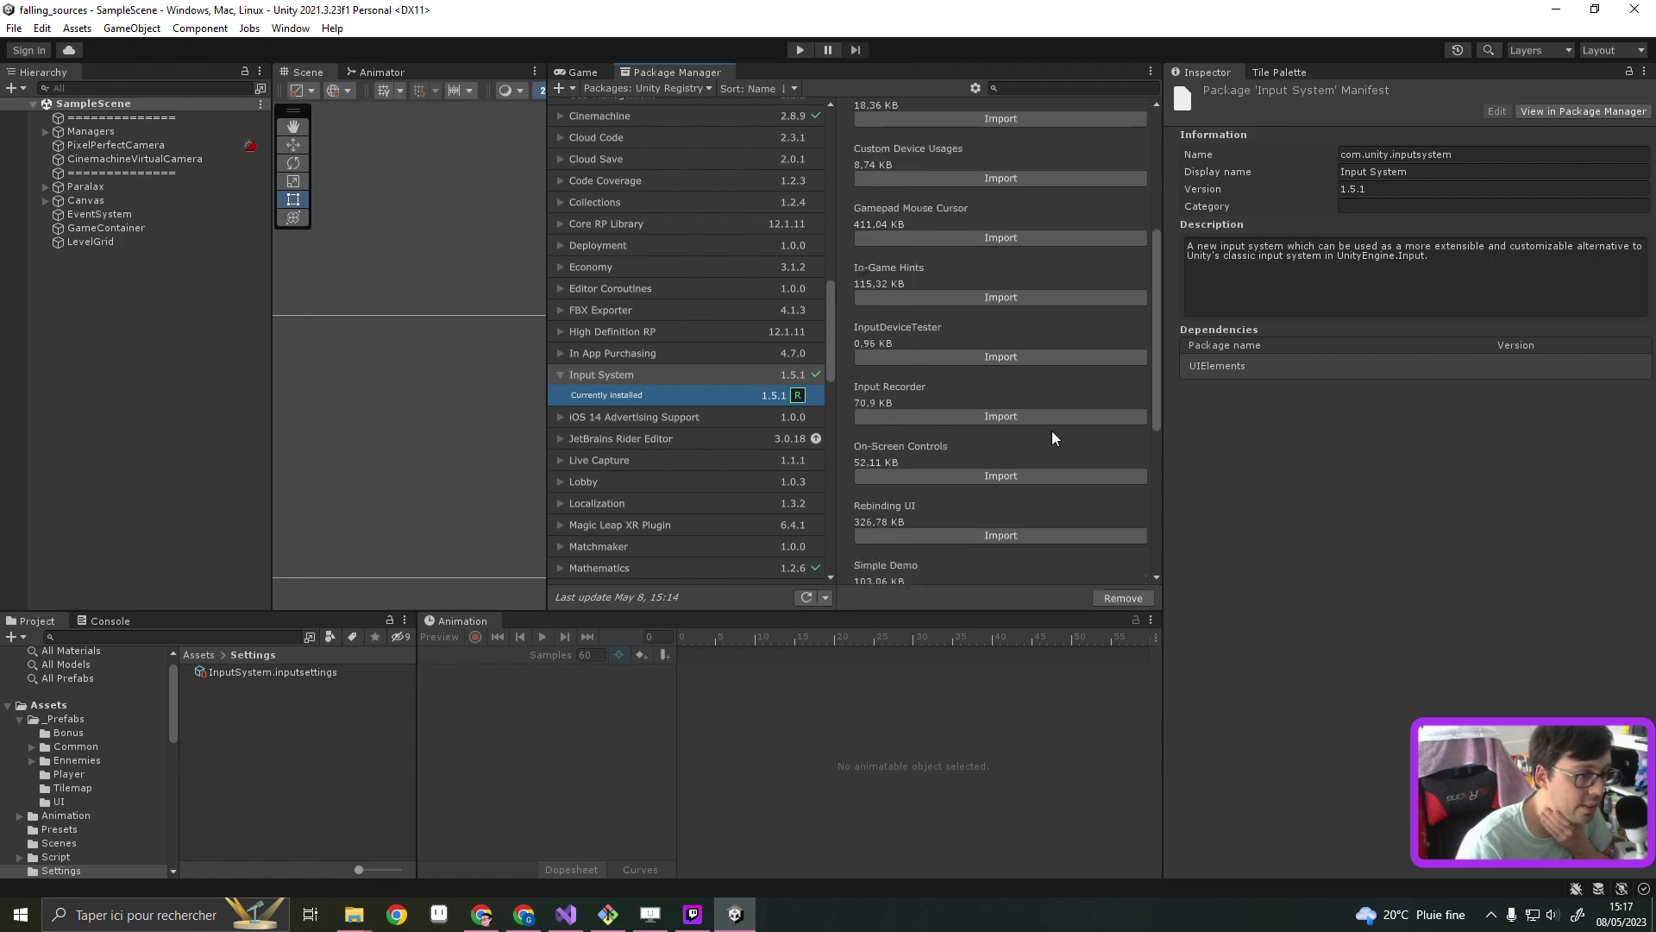
pyautogui.scroll(-1, 1040, 429)
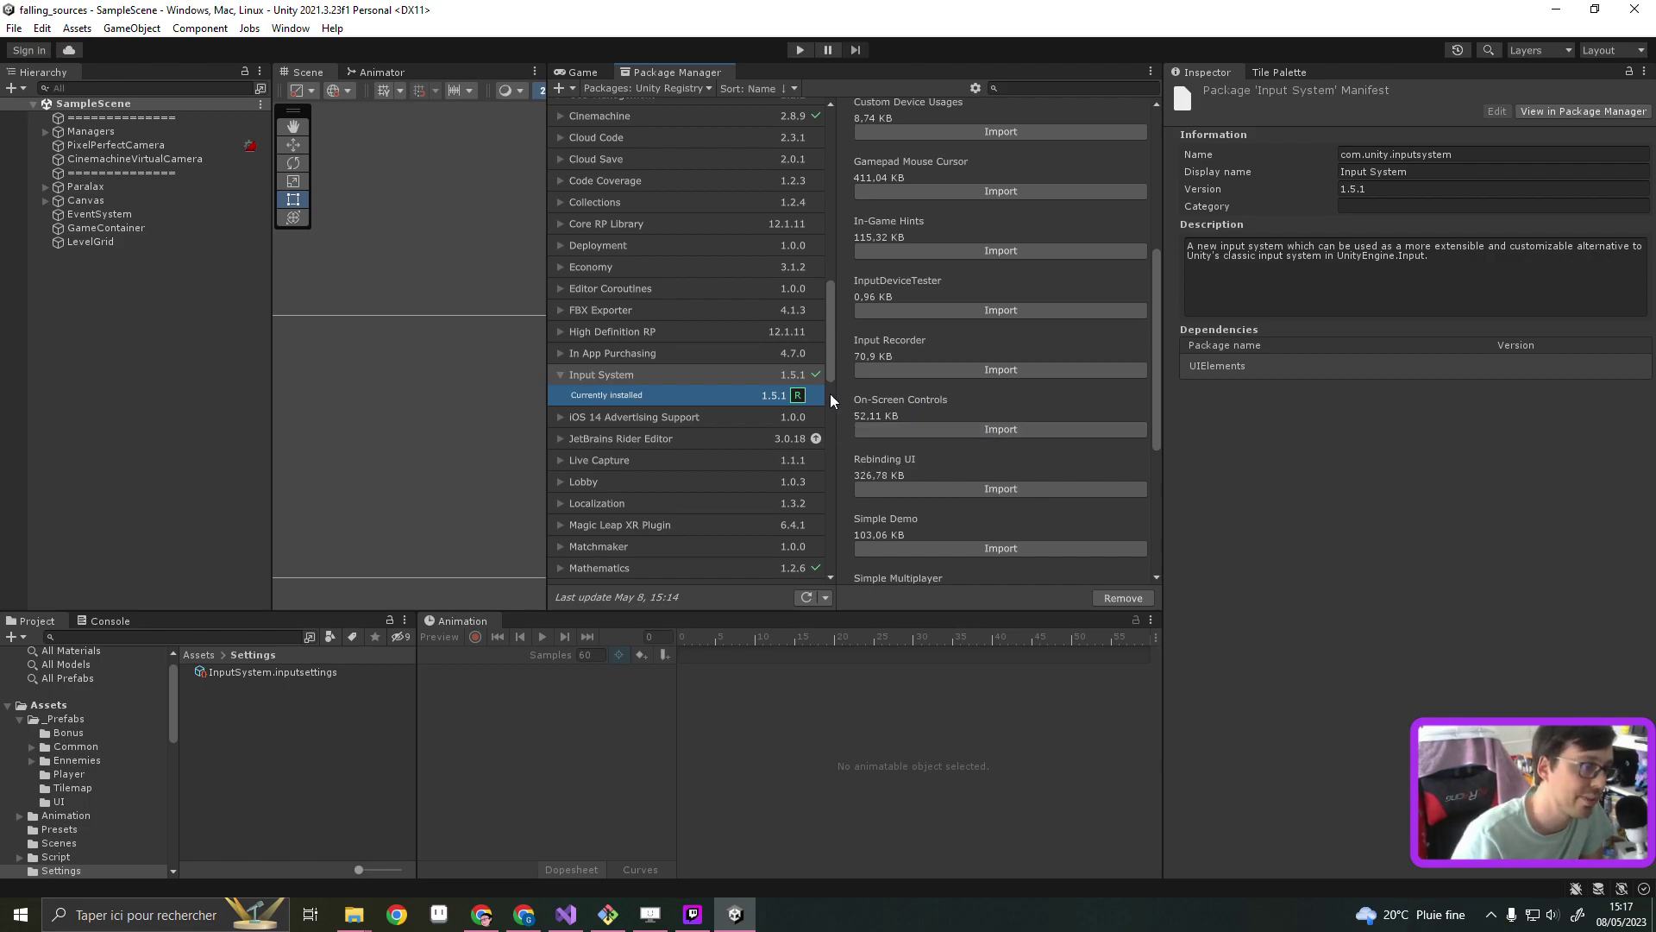
pyautogui.scroll(-5, 982, 358)
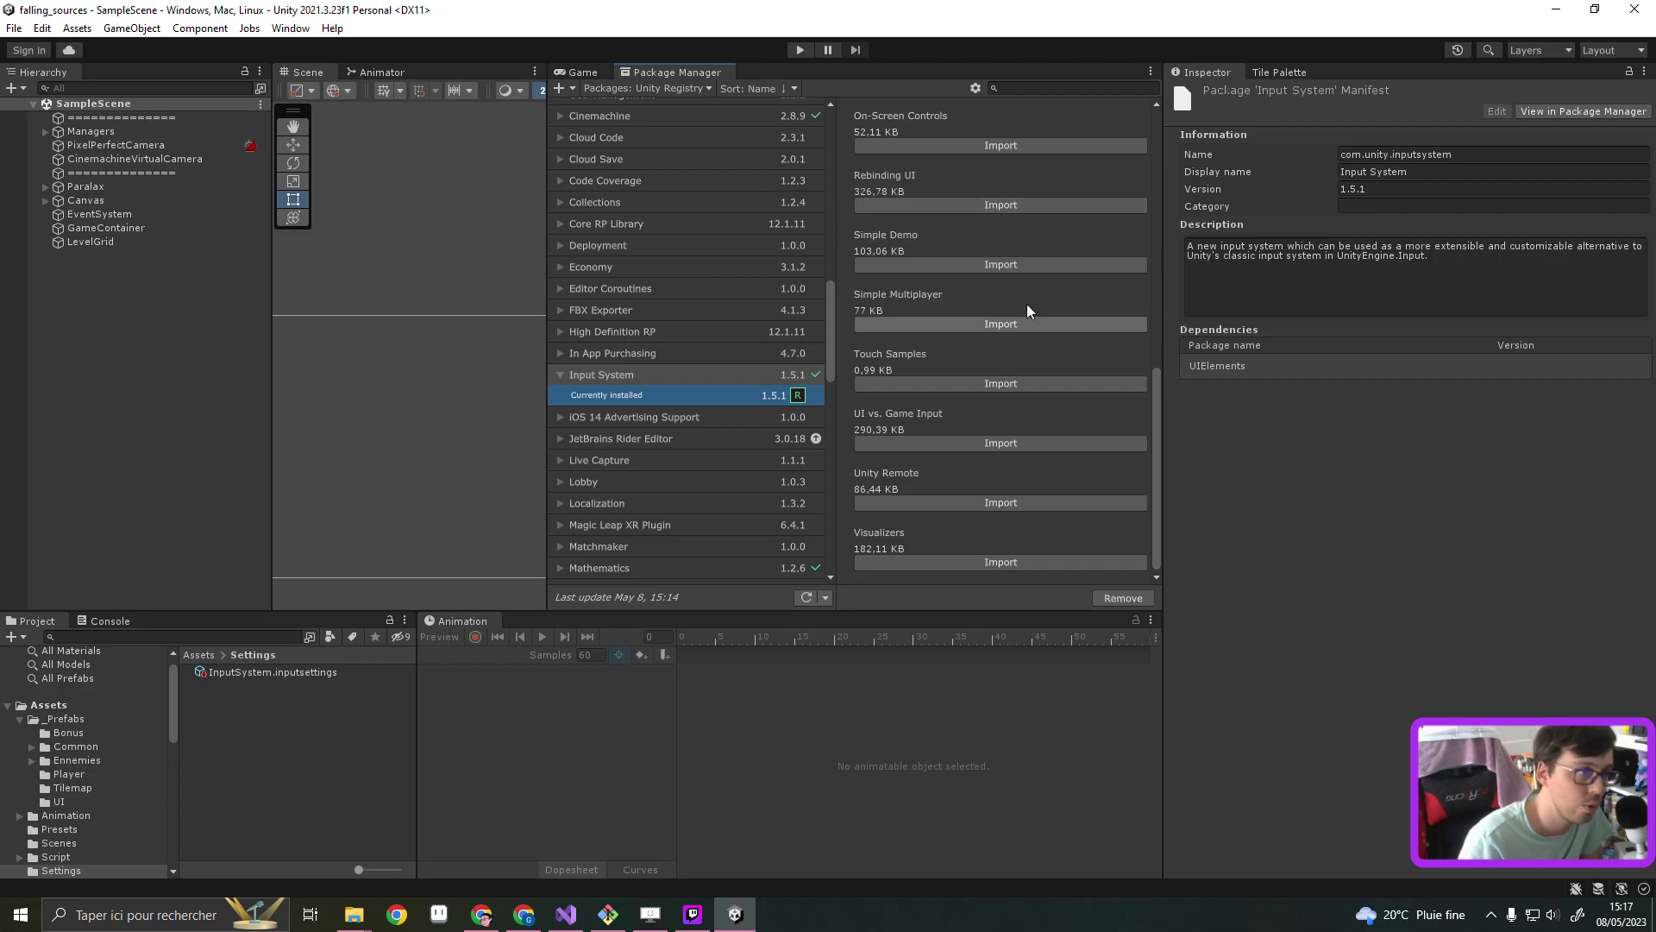
pyautogui.scroll(3, 992, 303)
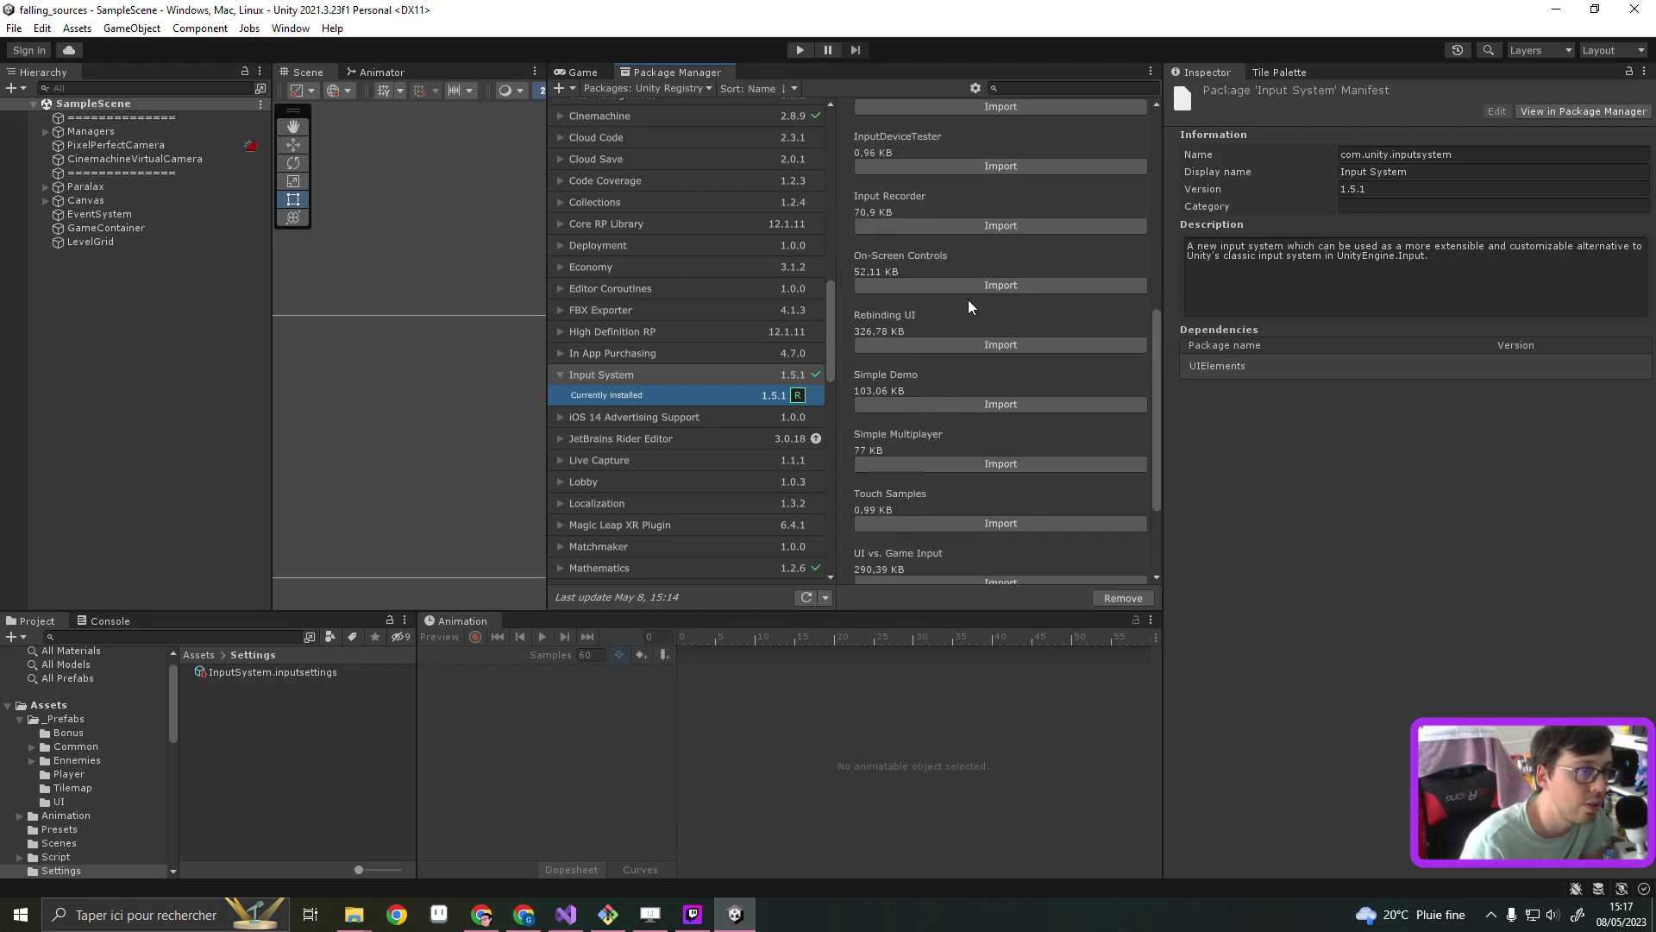
pyautogui.scroll(3, 996, 276)
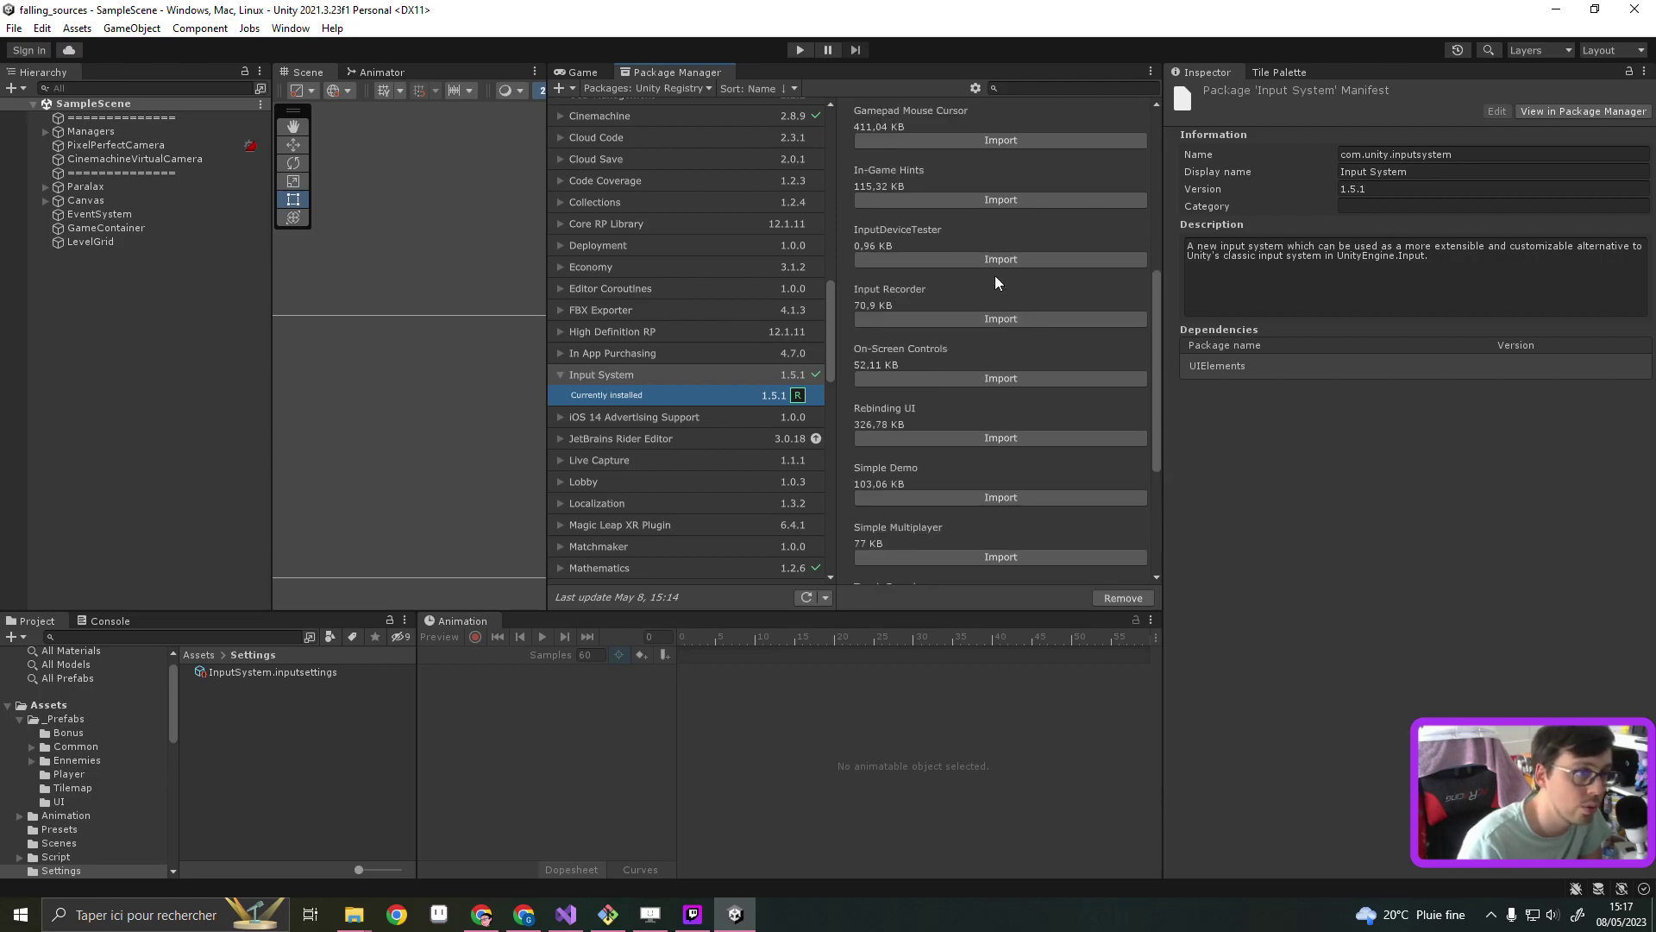
pyautogui.scroll(2, 995, 283)
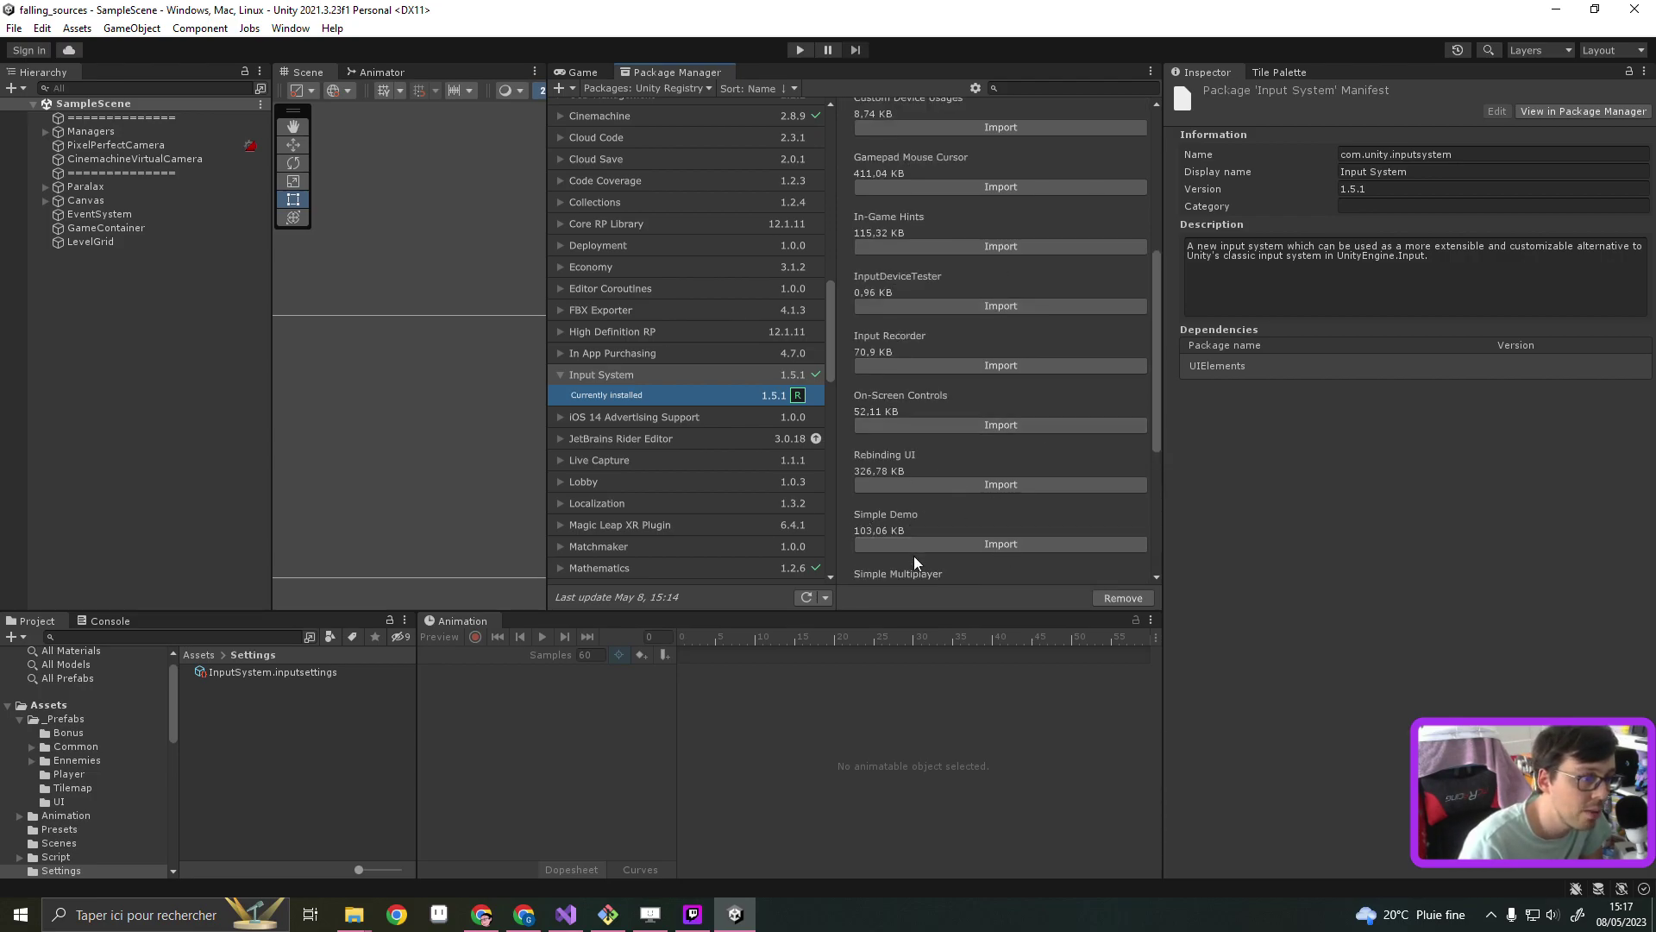
pyautogui.scroll(3, 1014, 366)
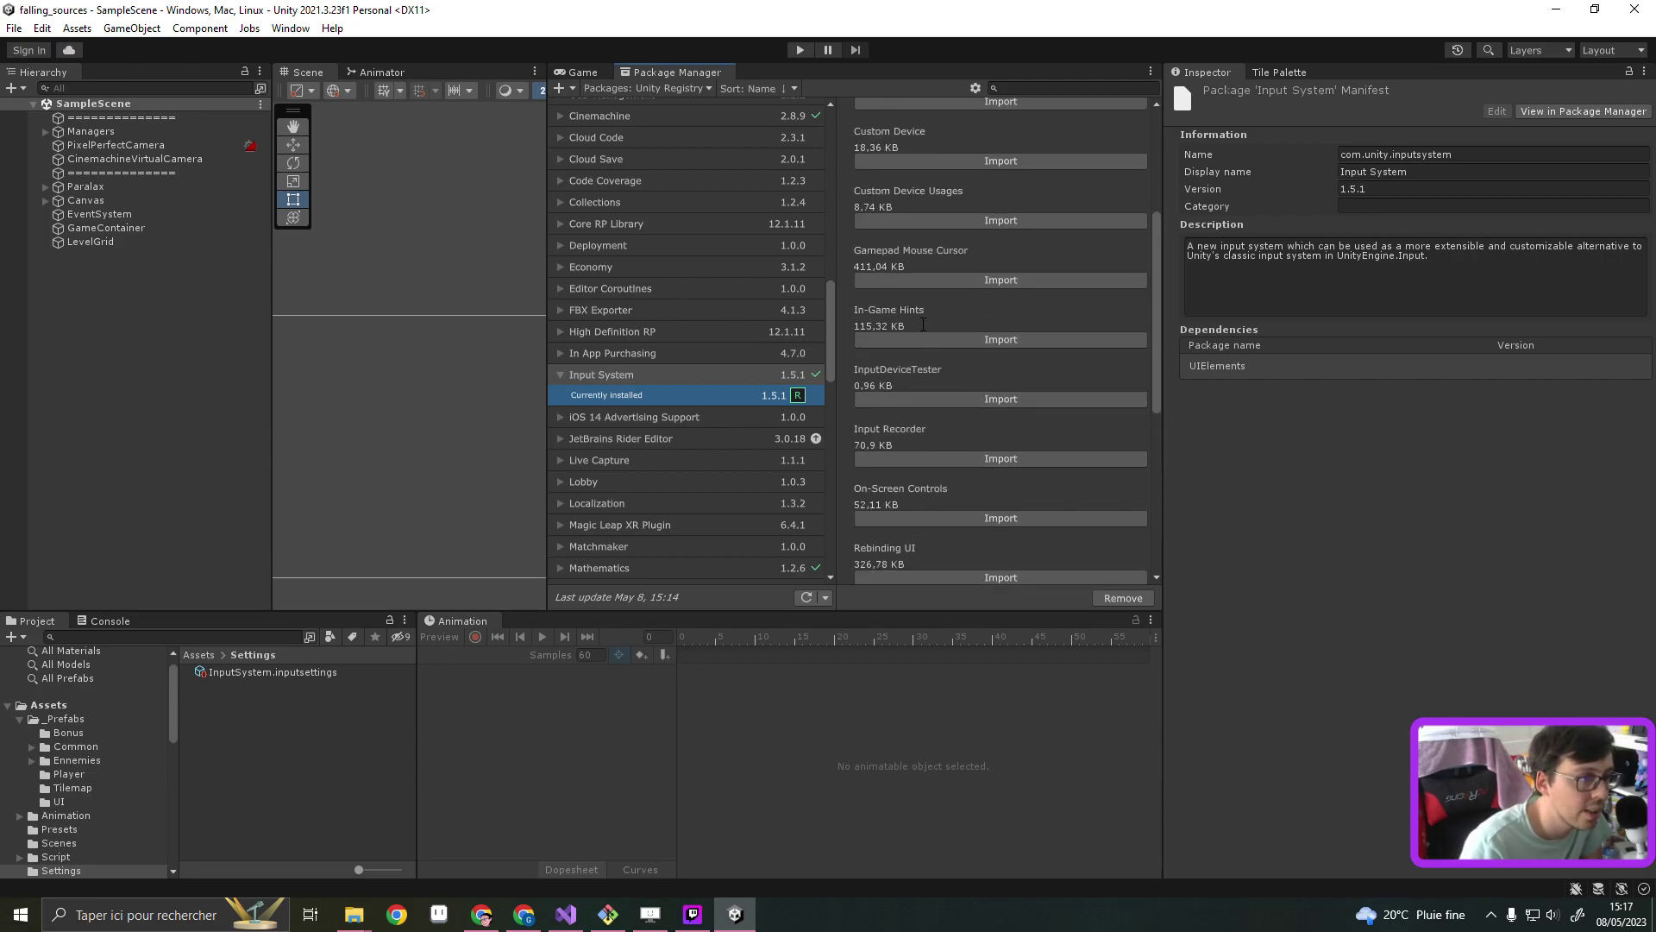
pyautogui.scroll(2, 999, 274)
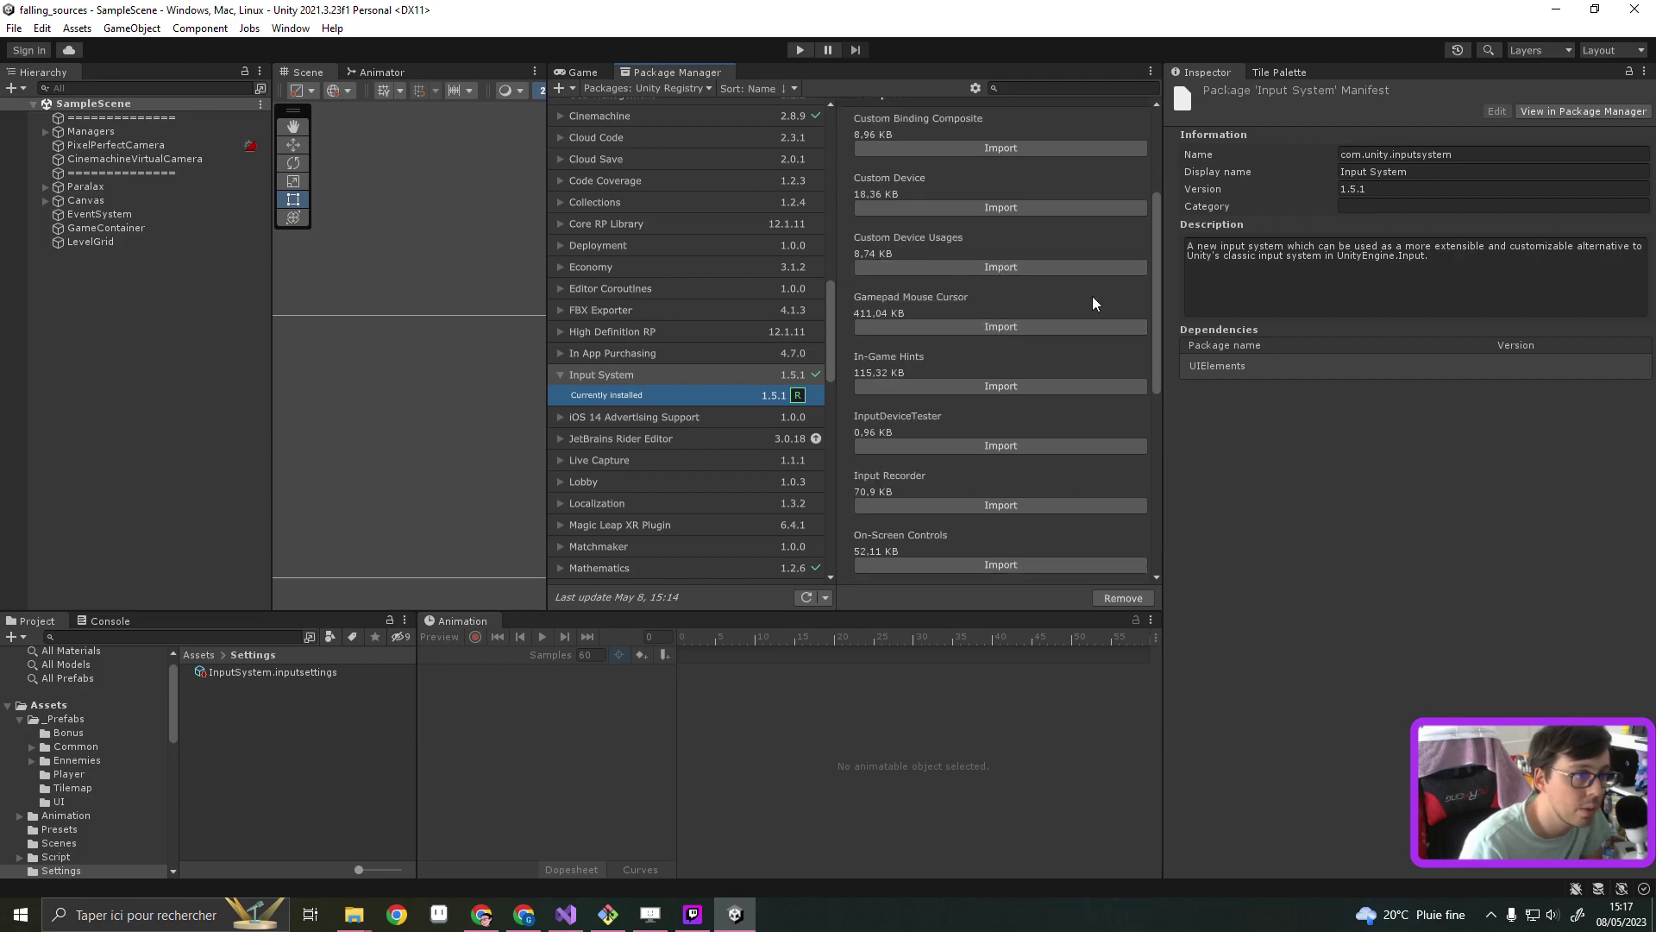
# Import Custom Device Usages and open TwoPlayerControls, showing the TwoPlayers map with Move and Look
pyautogui.click(1016, 268)
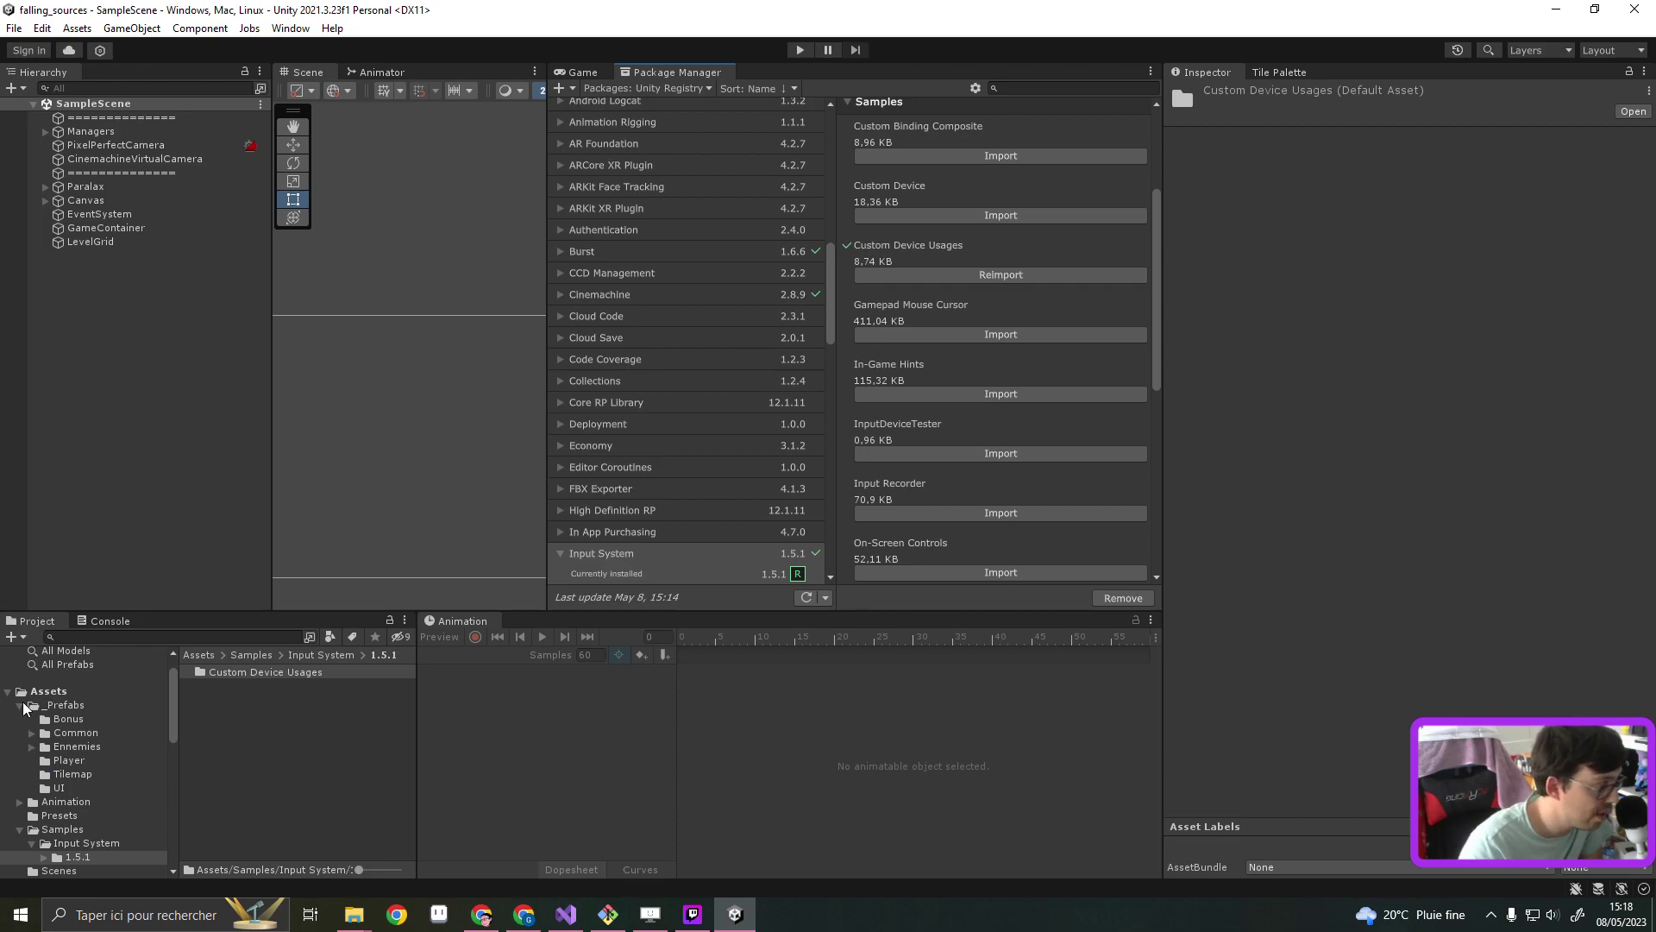
pyautogui.click(20, 704)
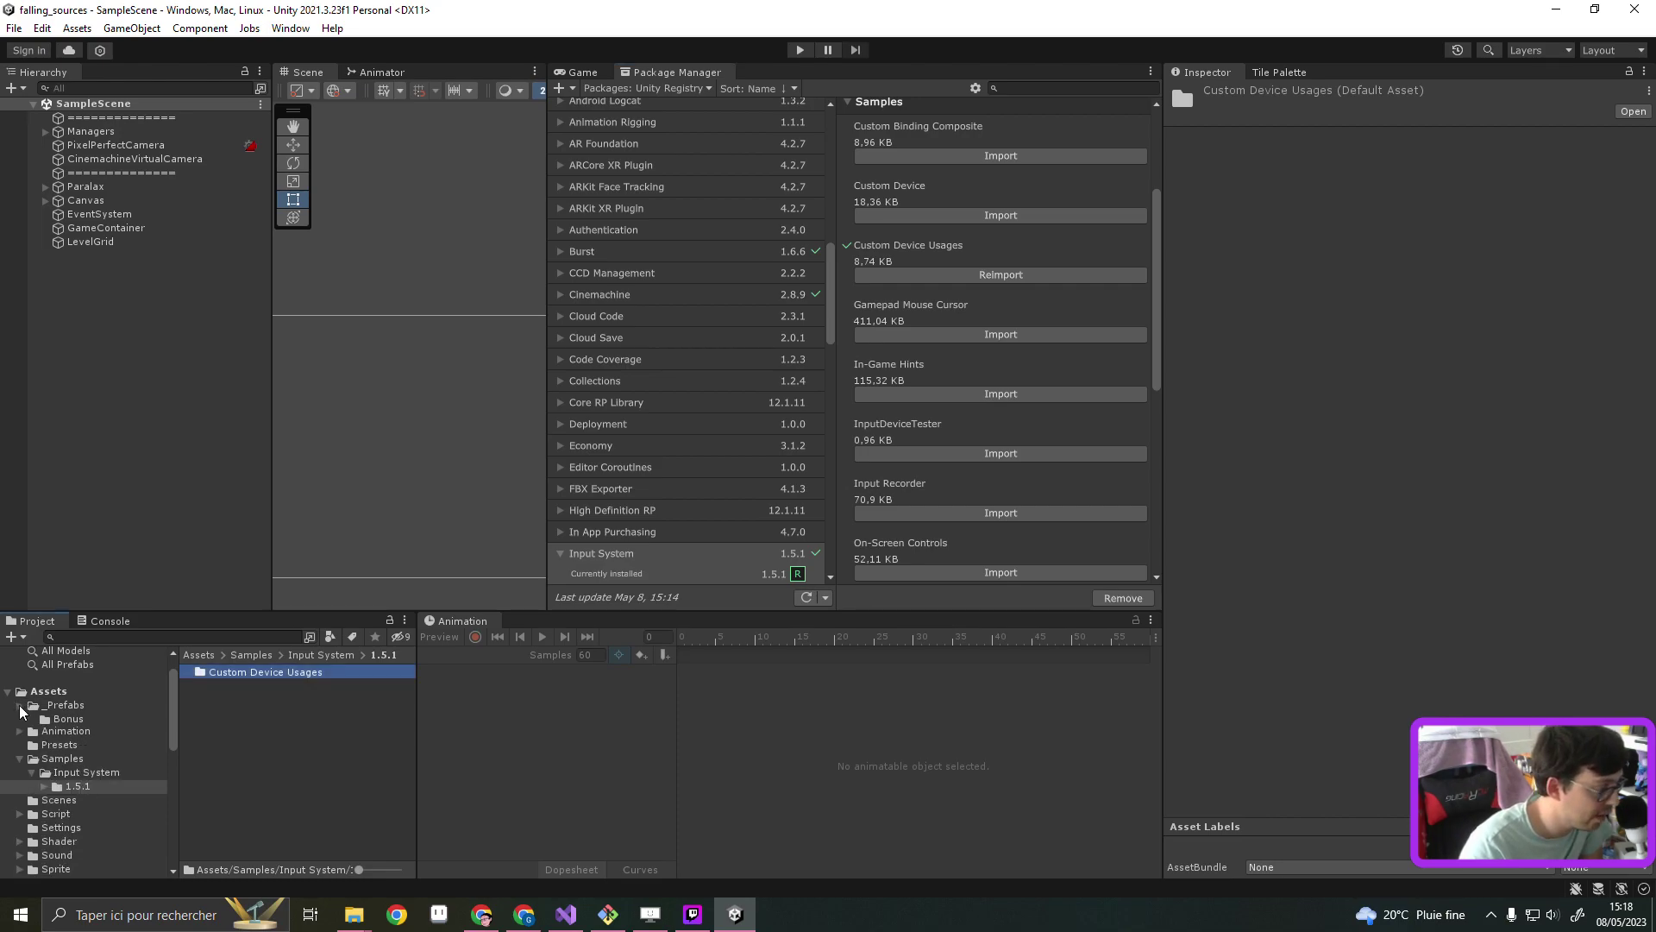
pyautogui.doubleClick(258, 674)
pyautogui.click(260, 703)
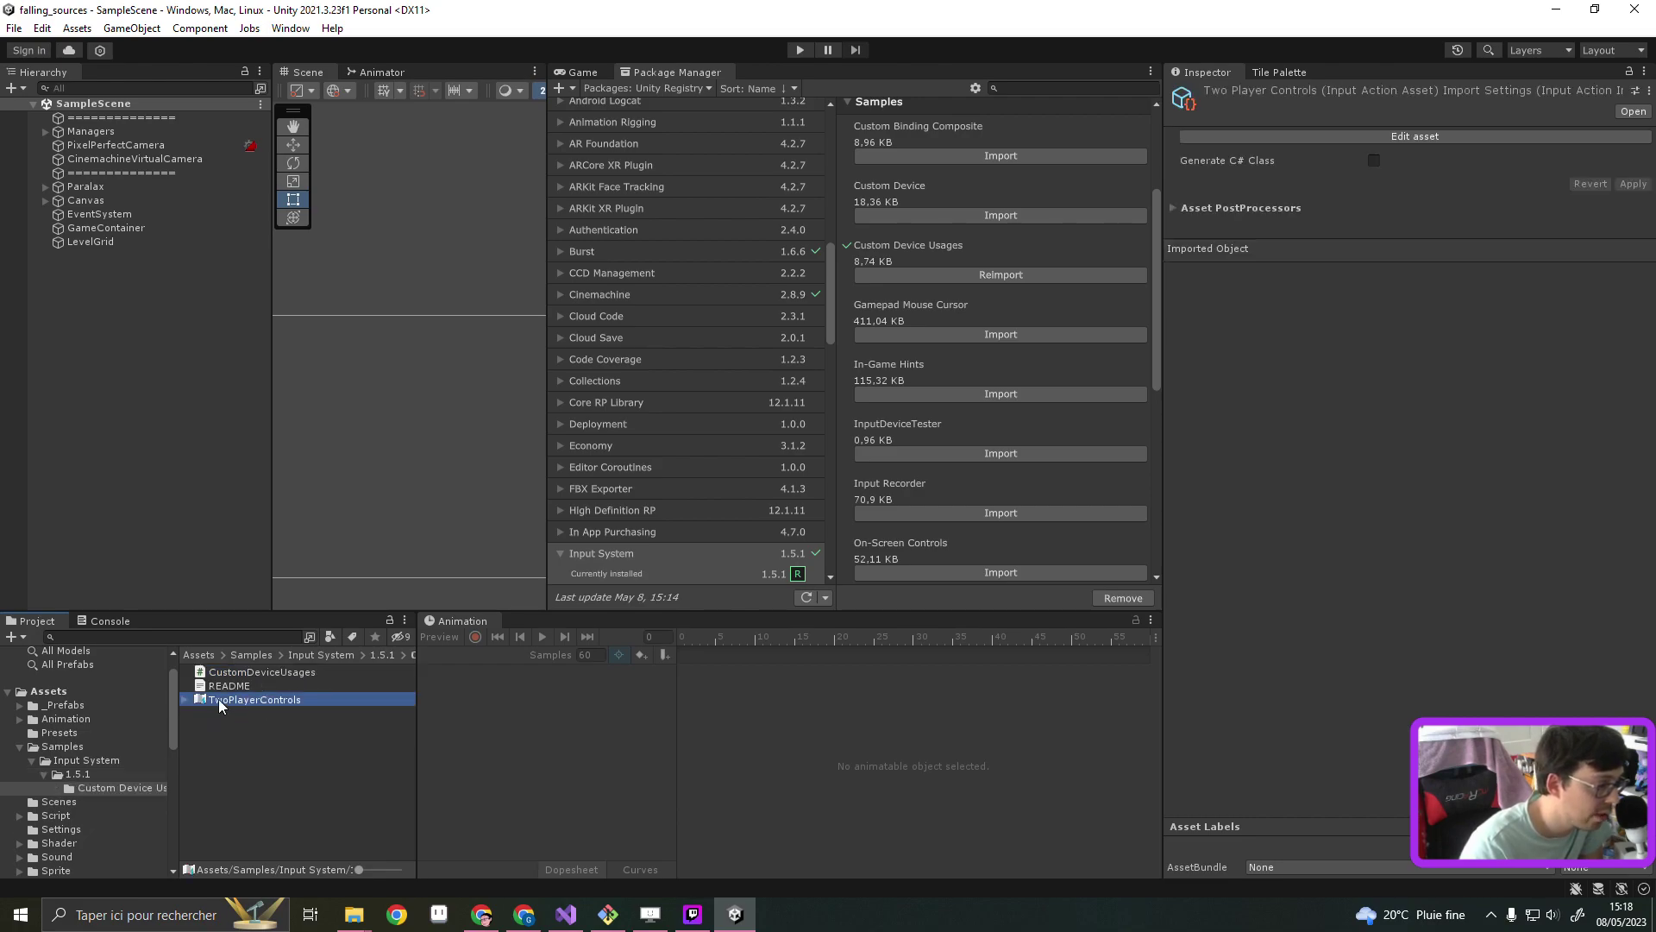
pyautogui.click(185, 700)
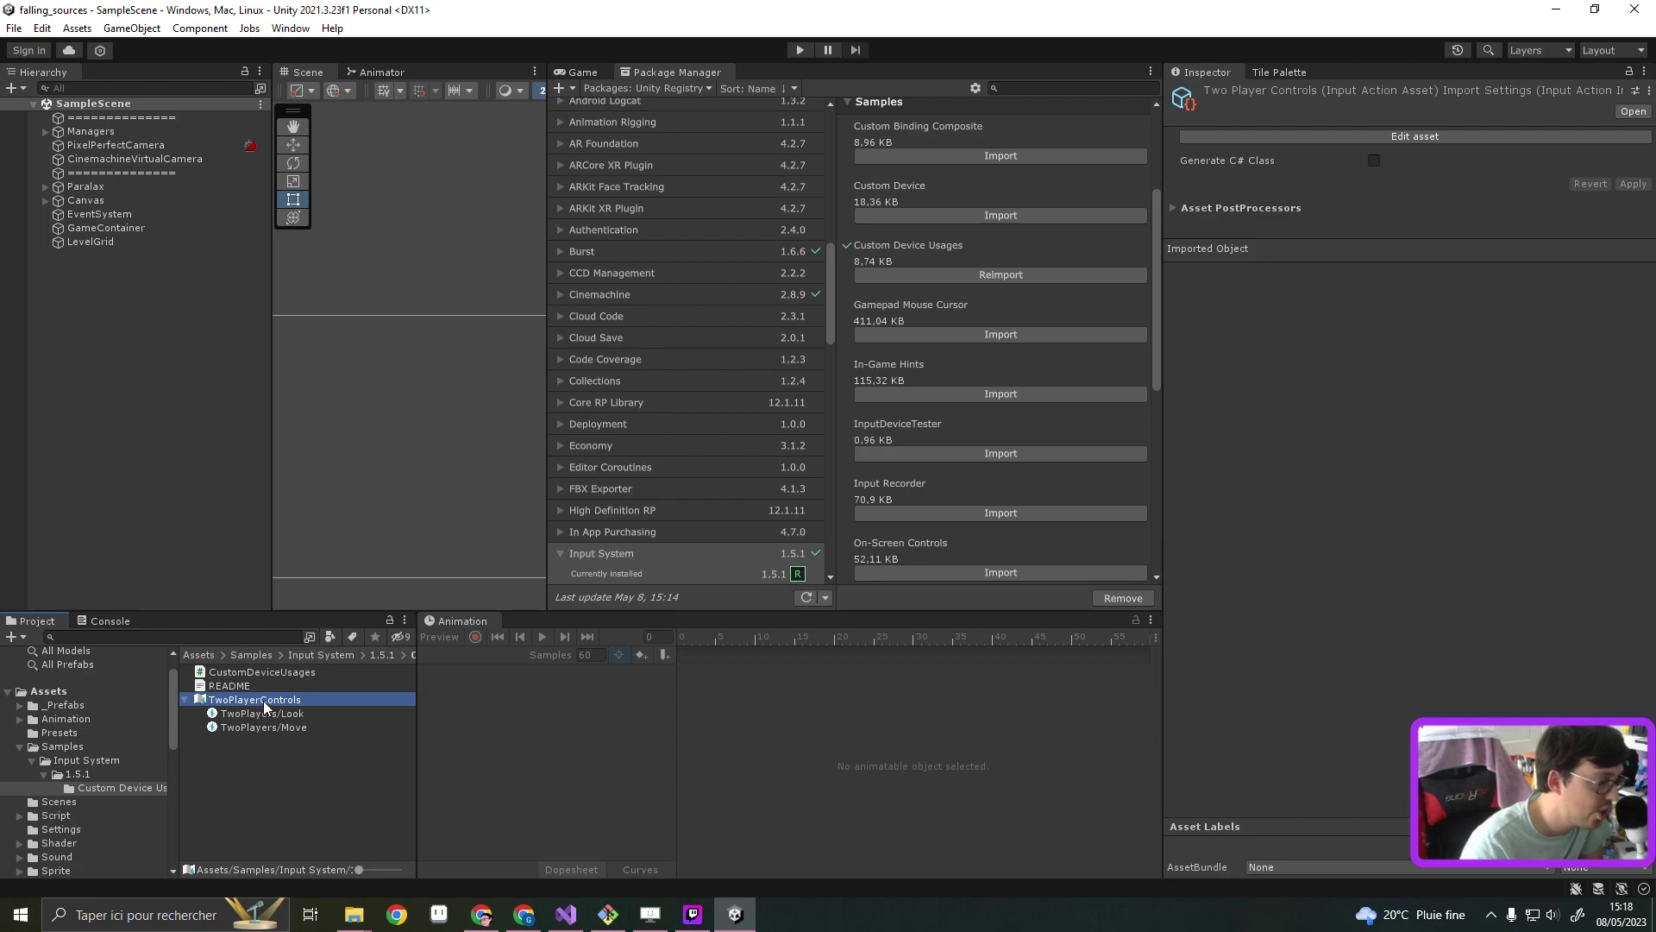
pyautogui.doubleClick(262, 700)
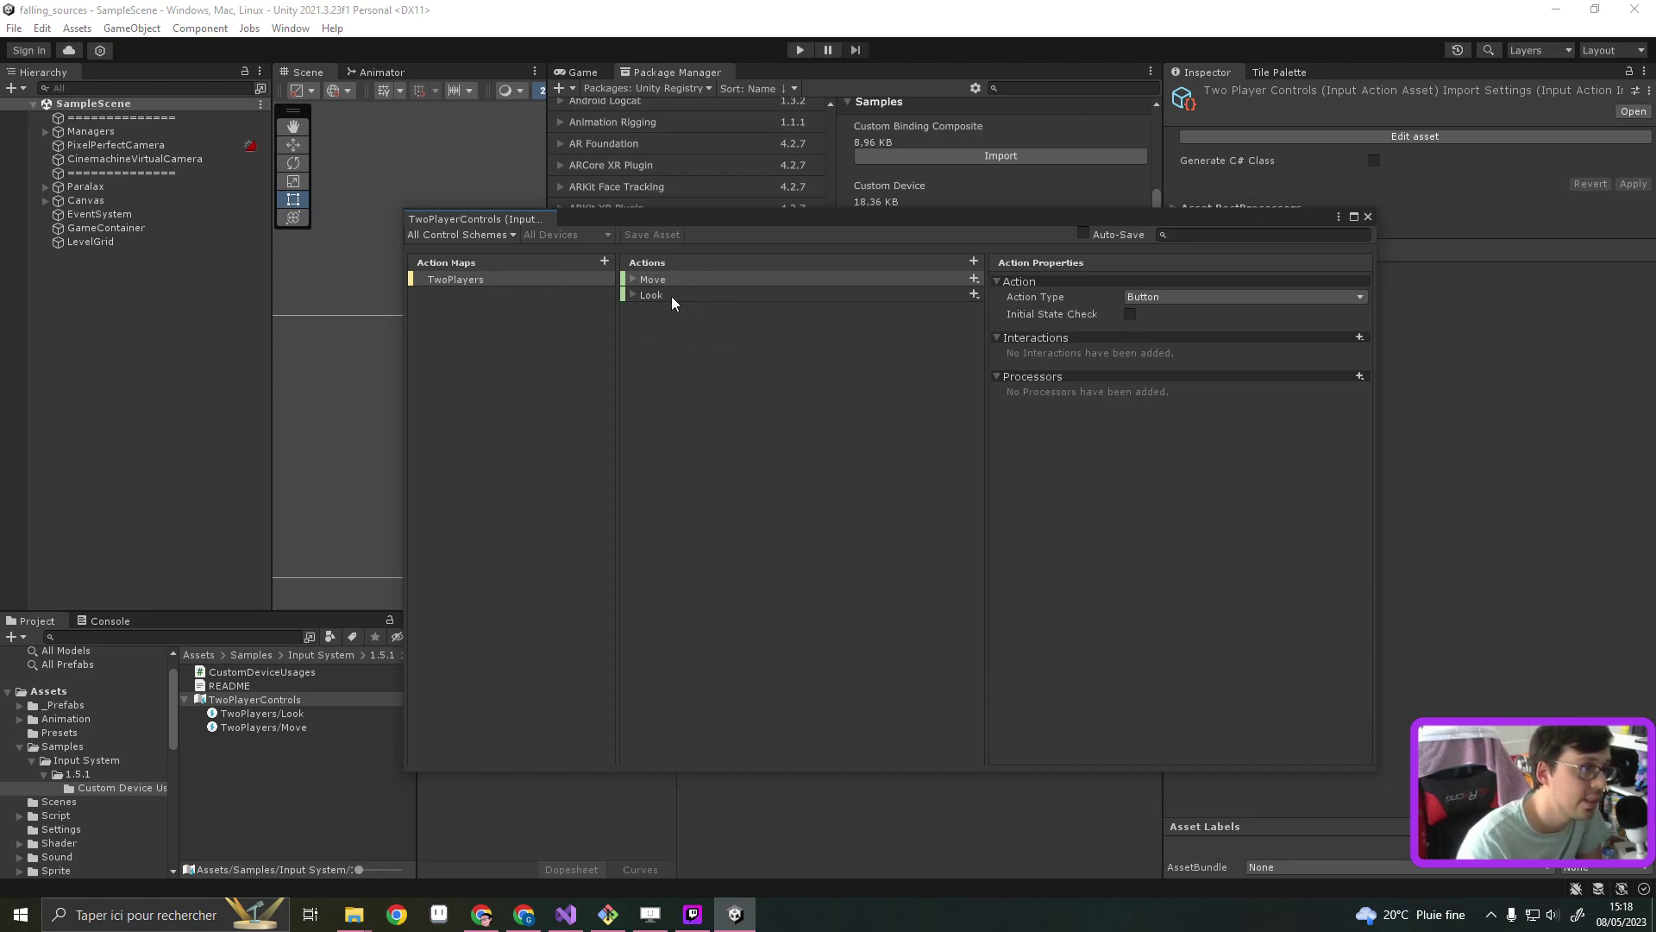
pyautogui.click(473, 280)
pyautogui.click(688, 281)
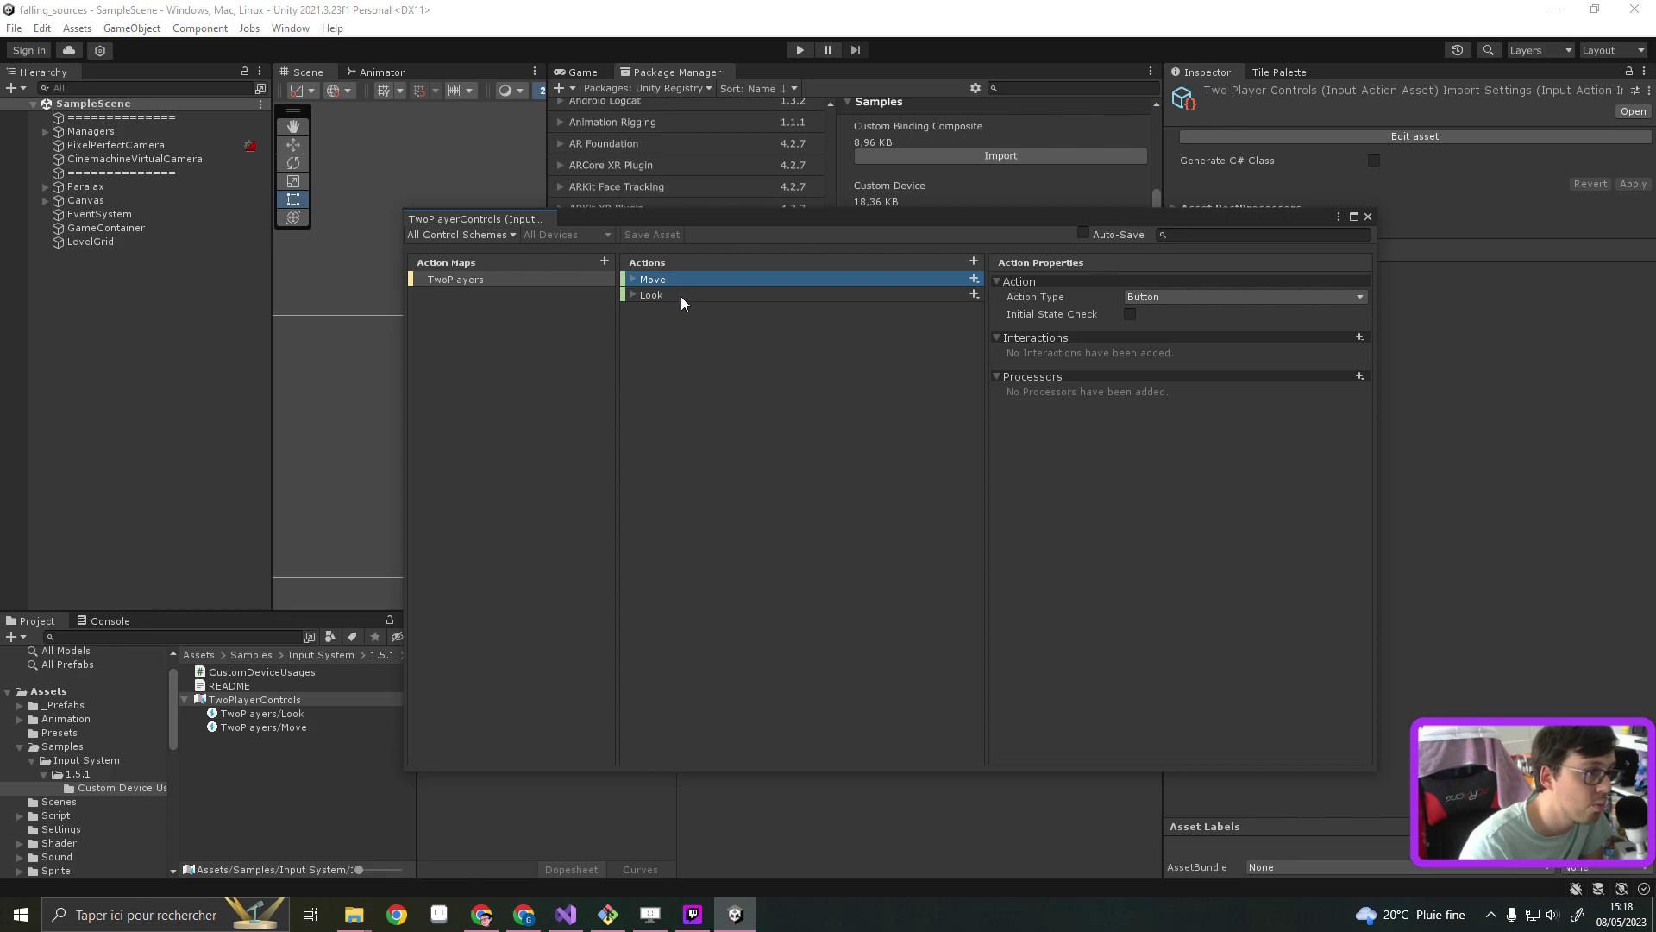
pyautogui.click(681, 297)
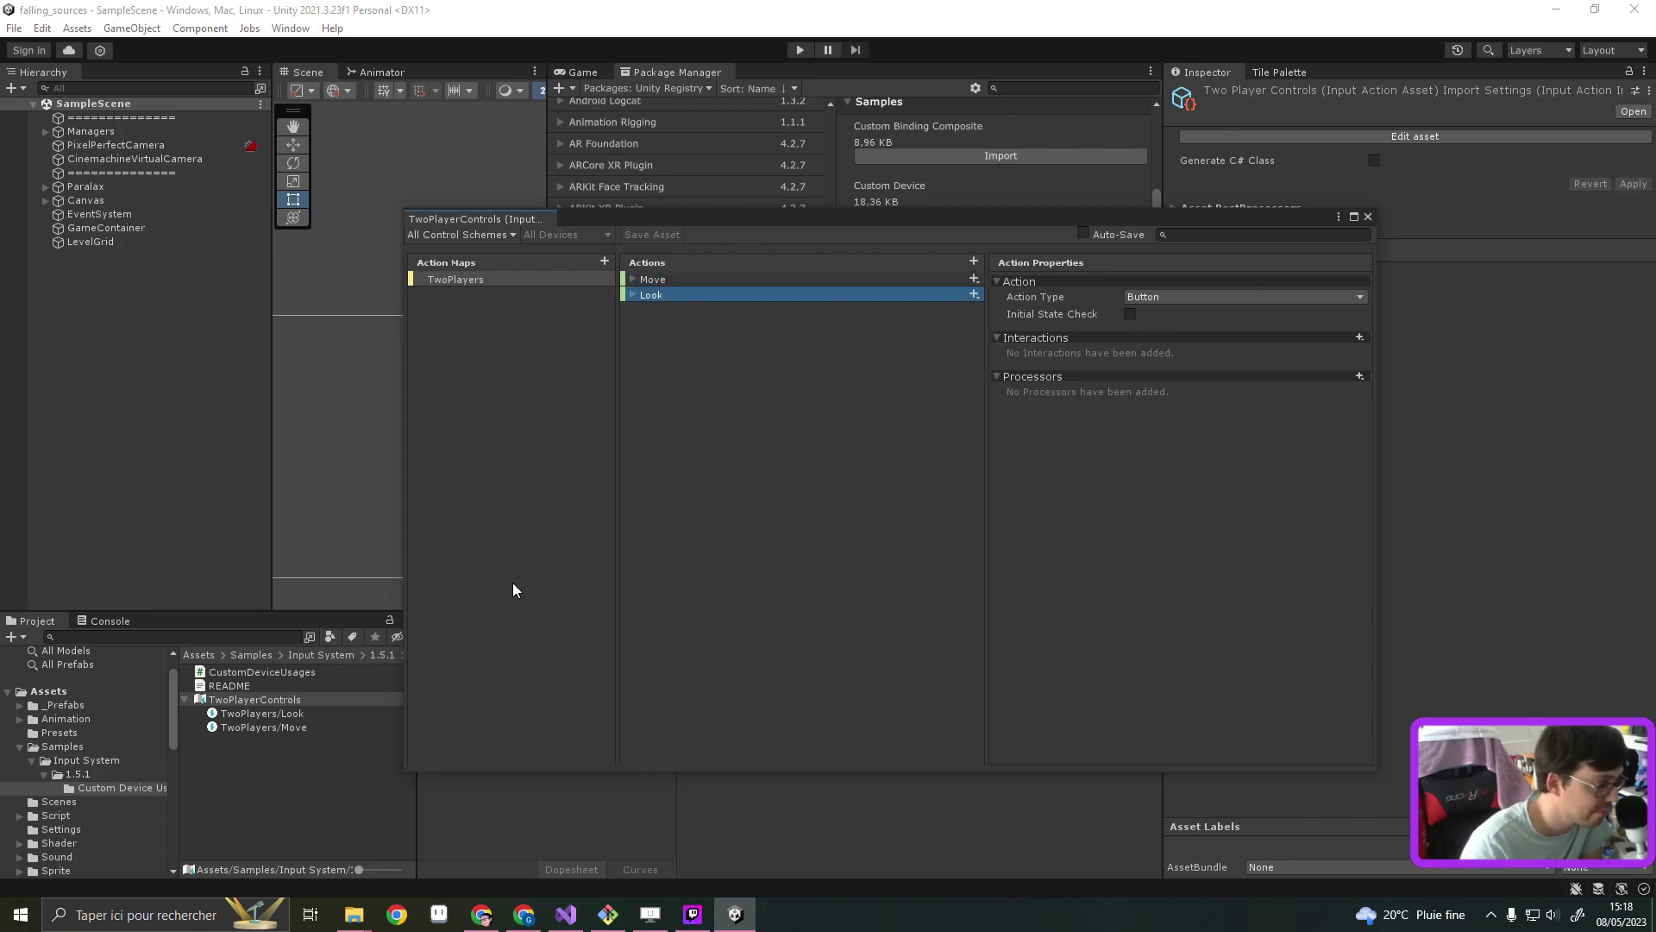
pyautogui.click(250, 672)
pyautogui.doubleClick(234, 687)
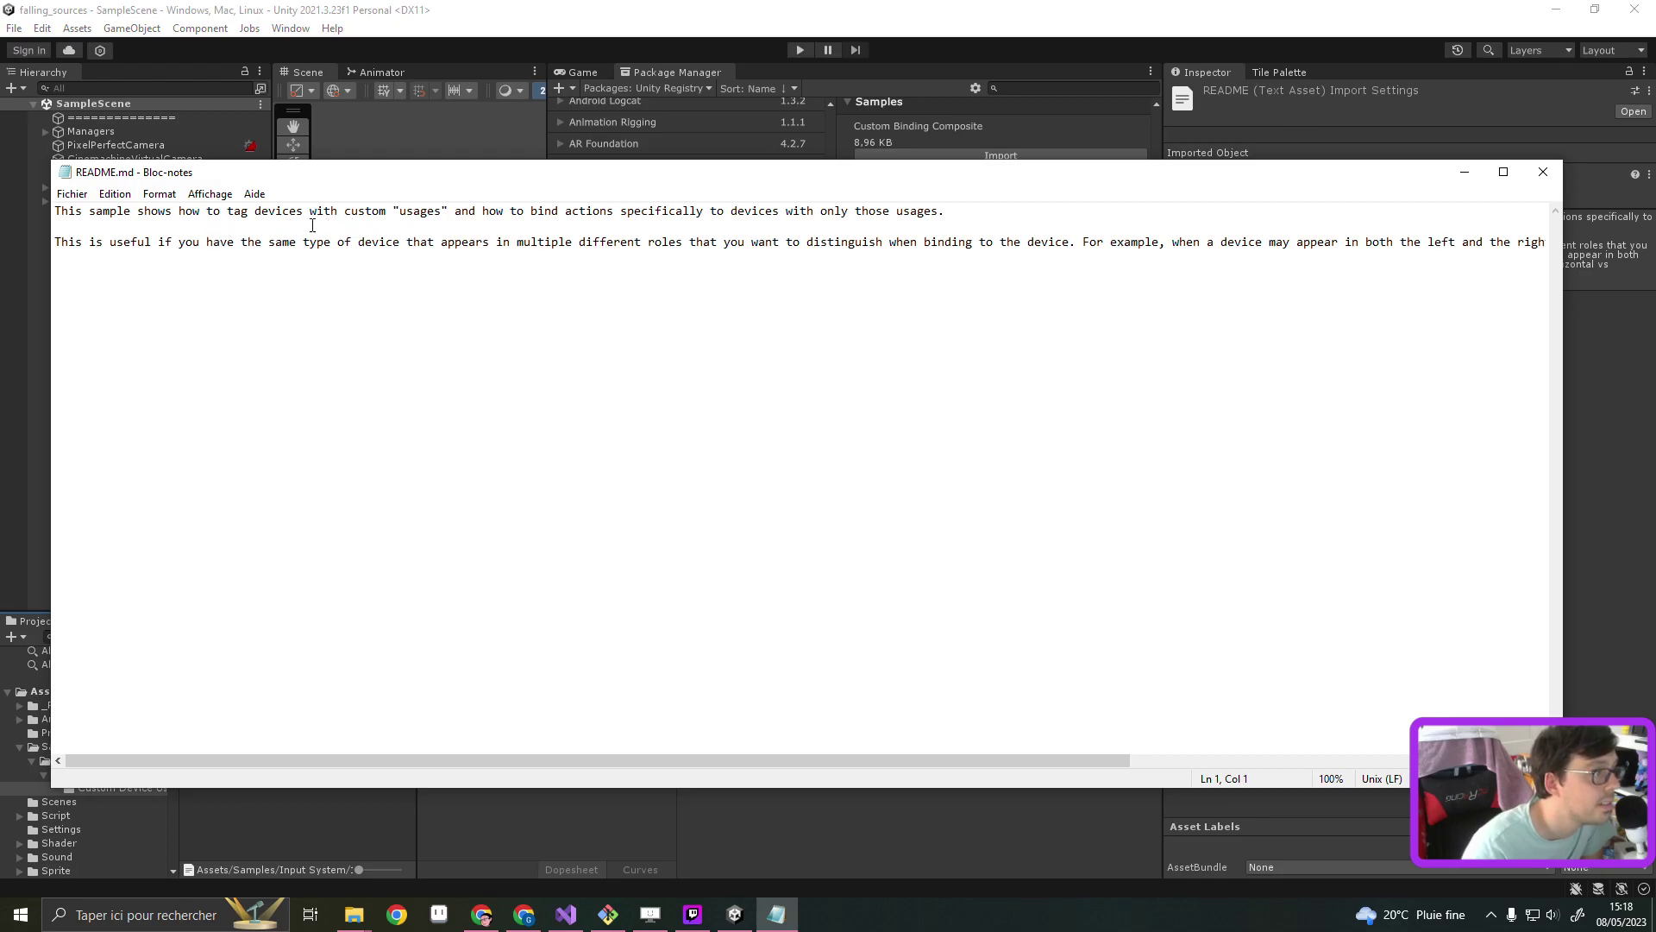
pyautogui.moveTo(224, 216); pyautogui.dragTo(908, 222)
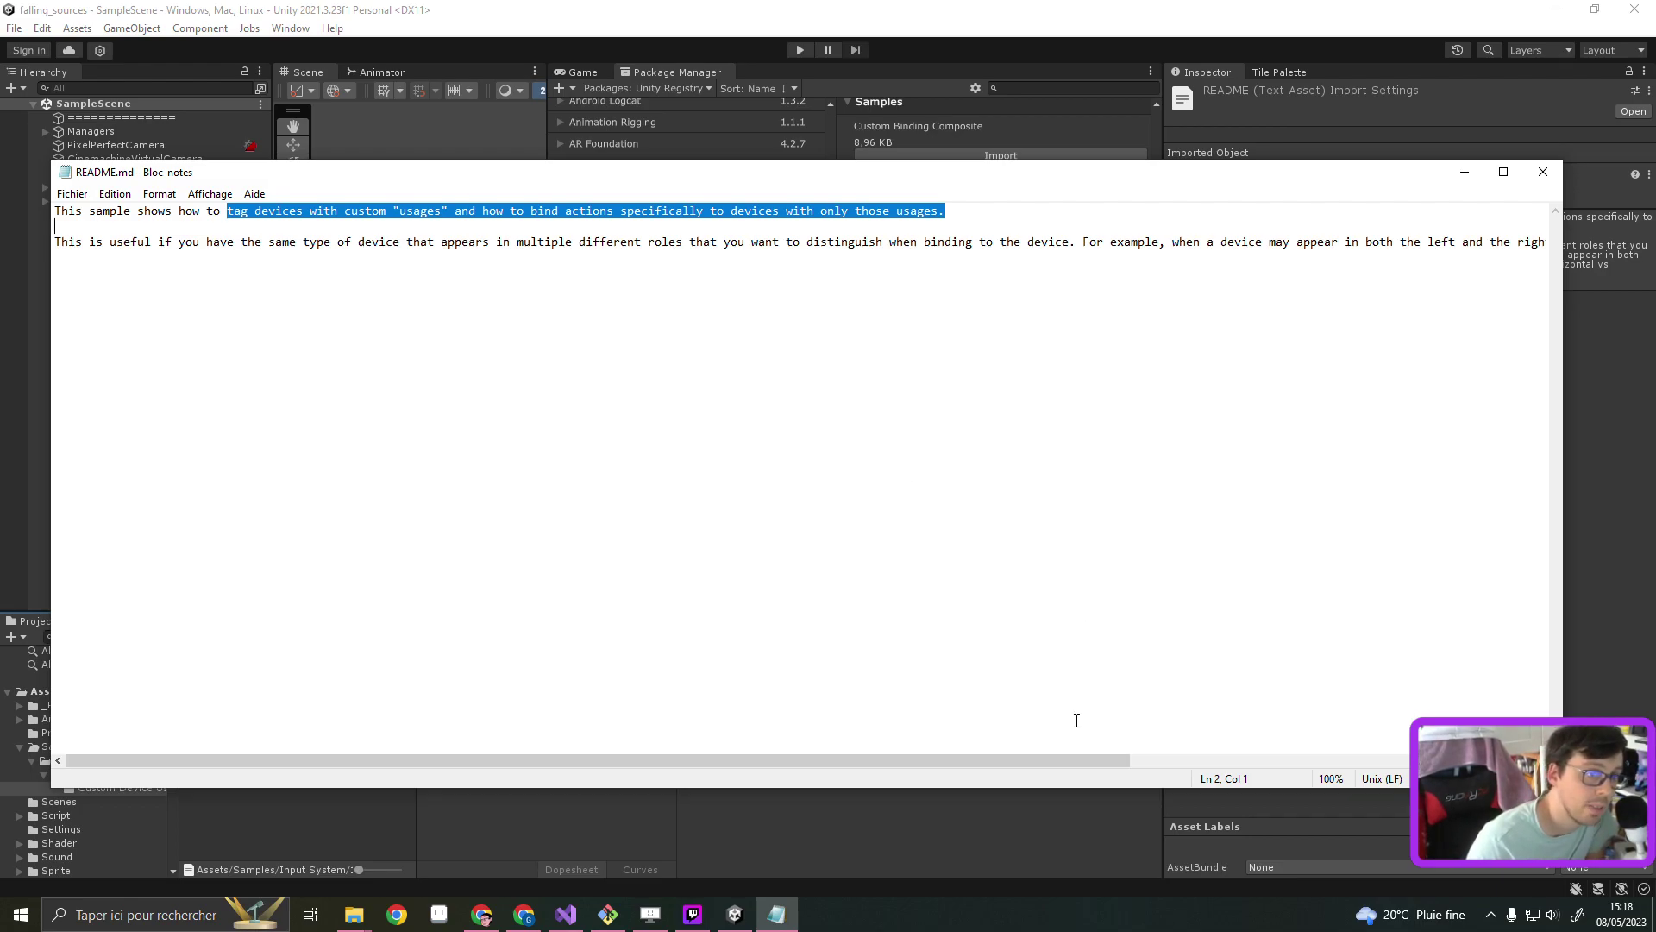
pyautogui.moveTo(1063, 760); pyautogui.dragTo(1243, 782)
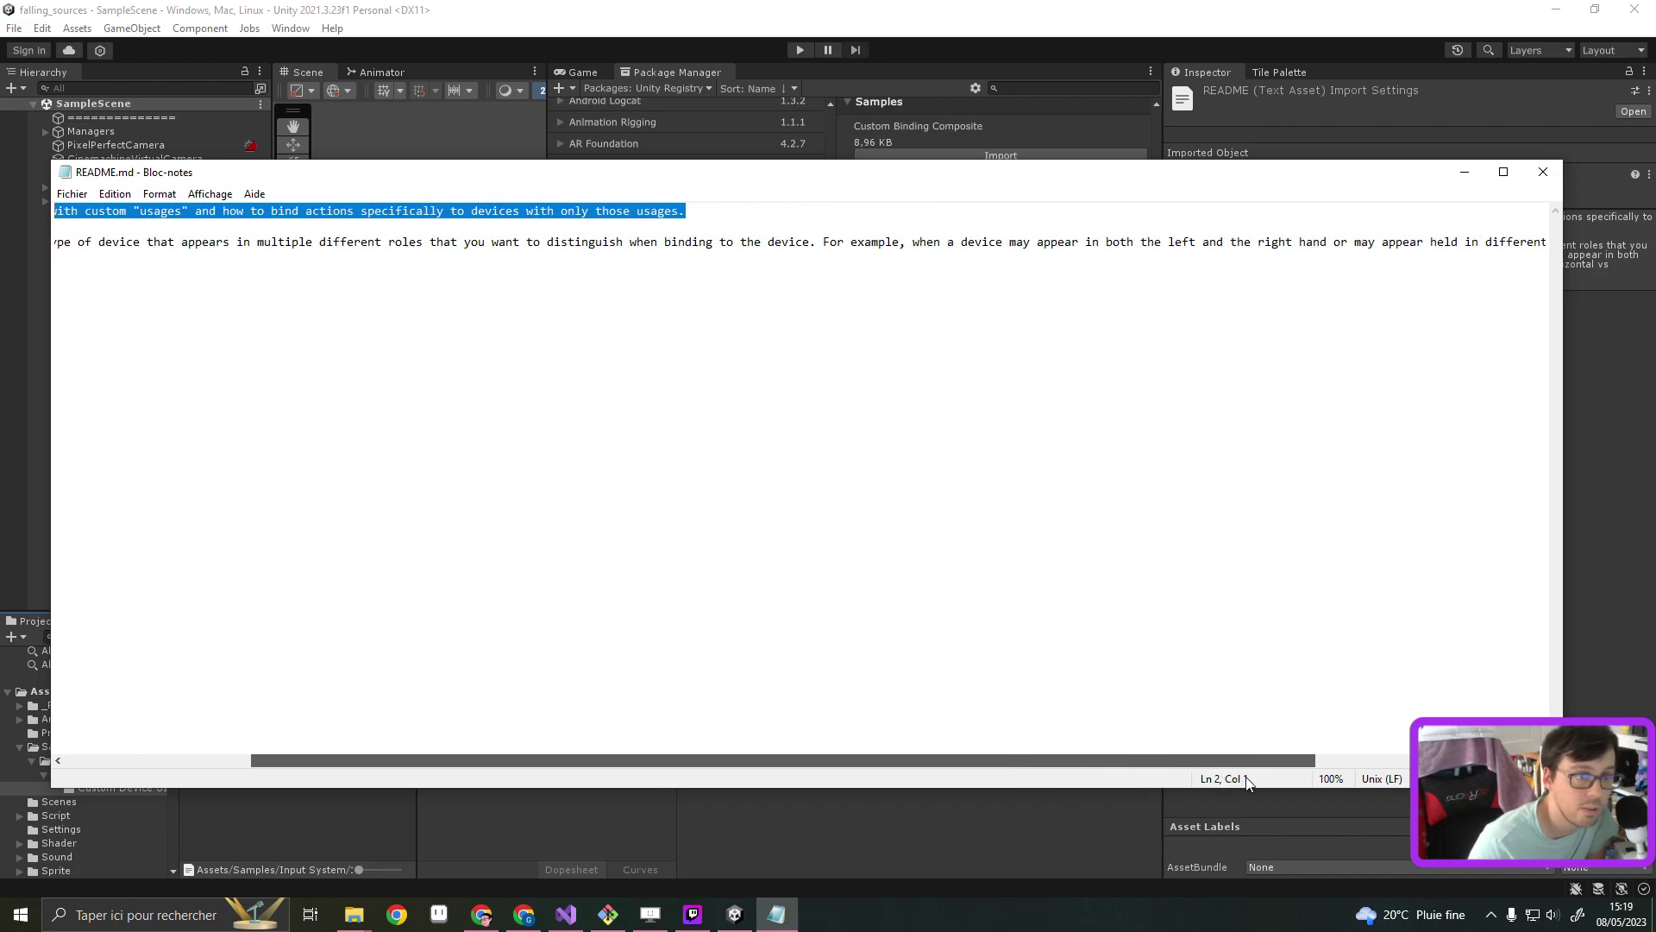
pyautogui.moveTo(1242, 782); pyautogui.dragTo(1397, 799)
pyautogui.click(1543, 171)
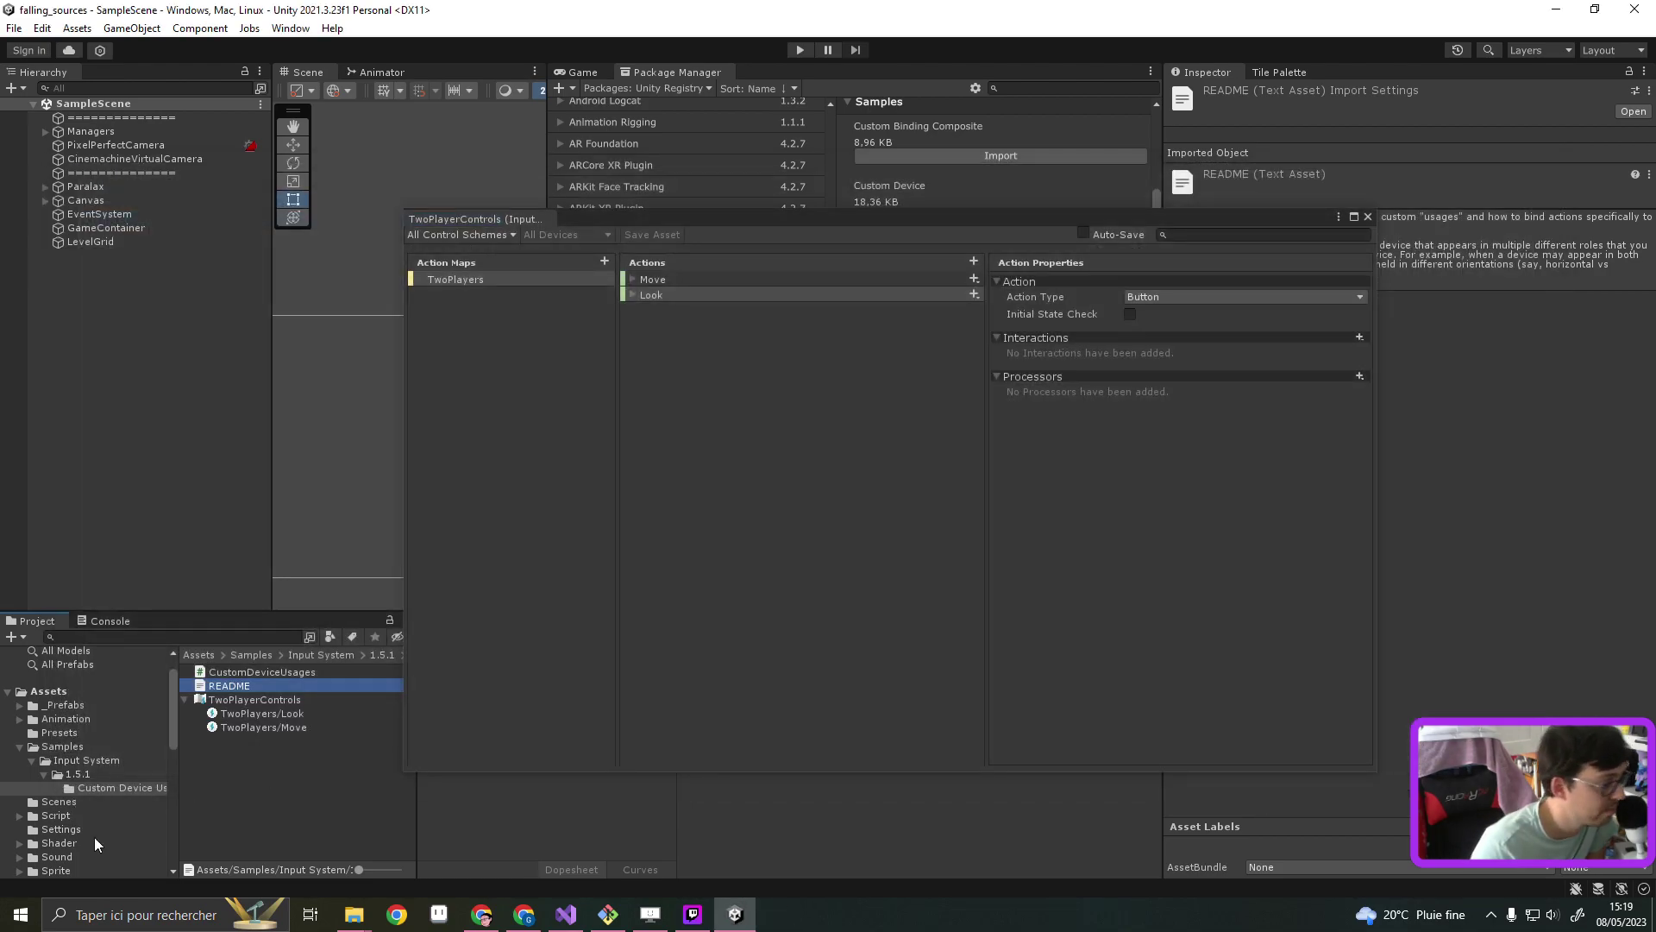
# Delete the imported Samples folder (Input System sample) from Assets and confirm the deletion
pyautogui.click(62, 746)
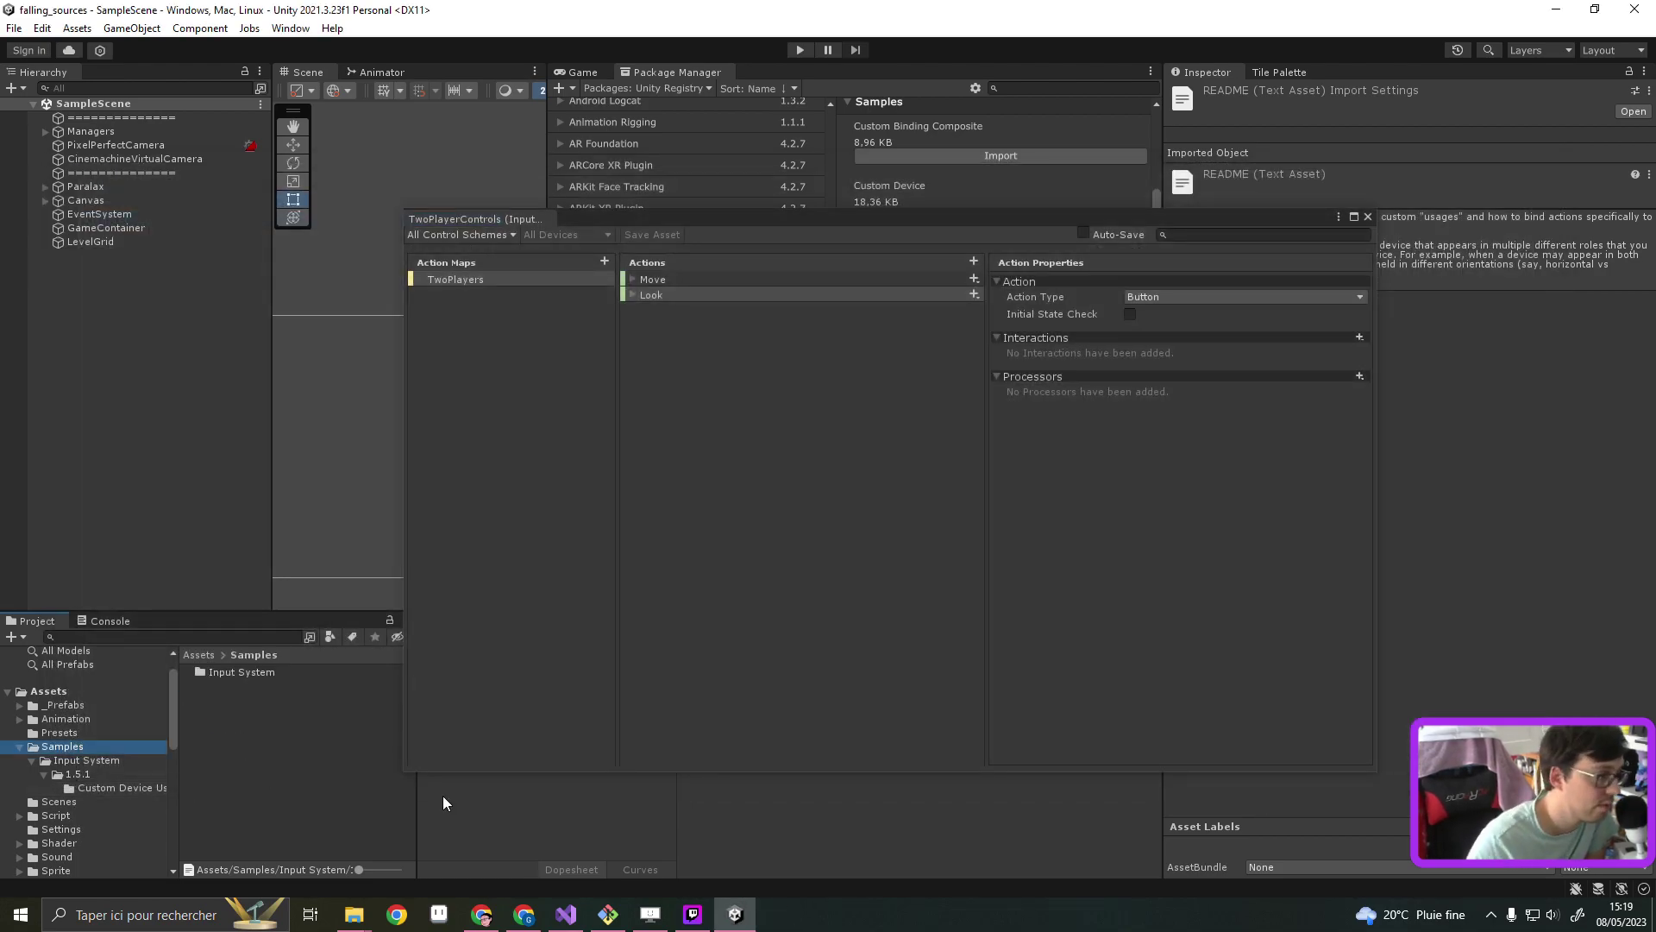
pyautogui.press('Delete')
pyautogui.click(873, 493)
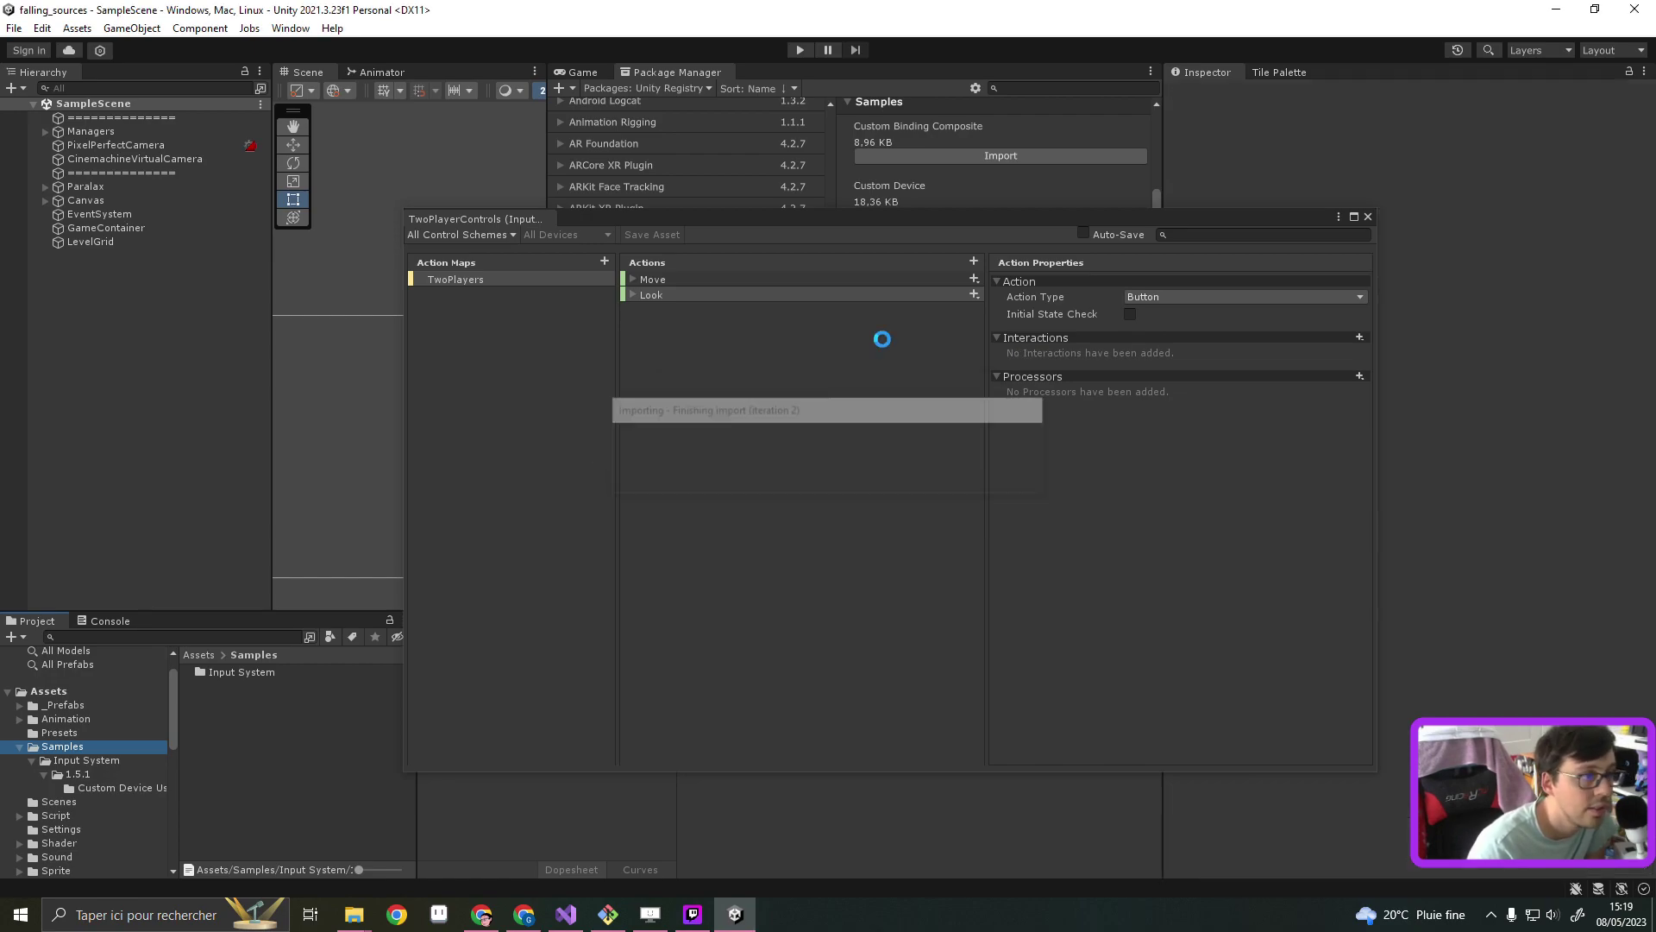
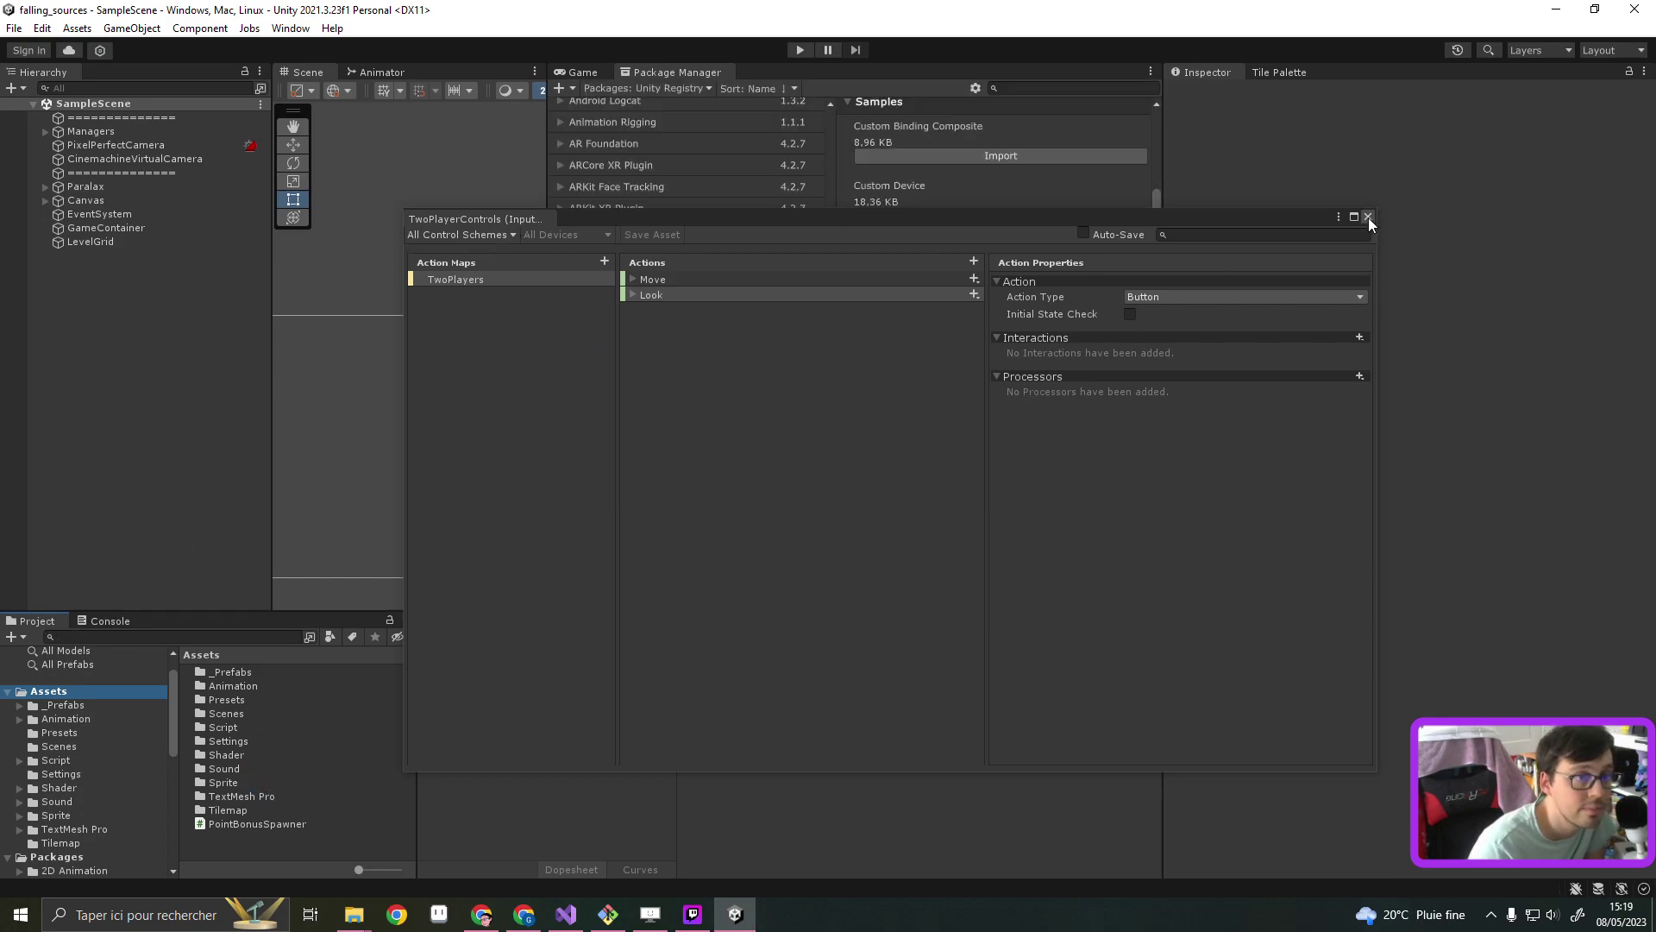
# Close the TwoPlayerControls editor and create an Input Actions asset named OnePlayer in Settings
pyautogui.click(1368, 217)
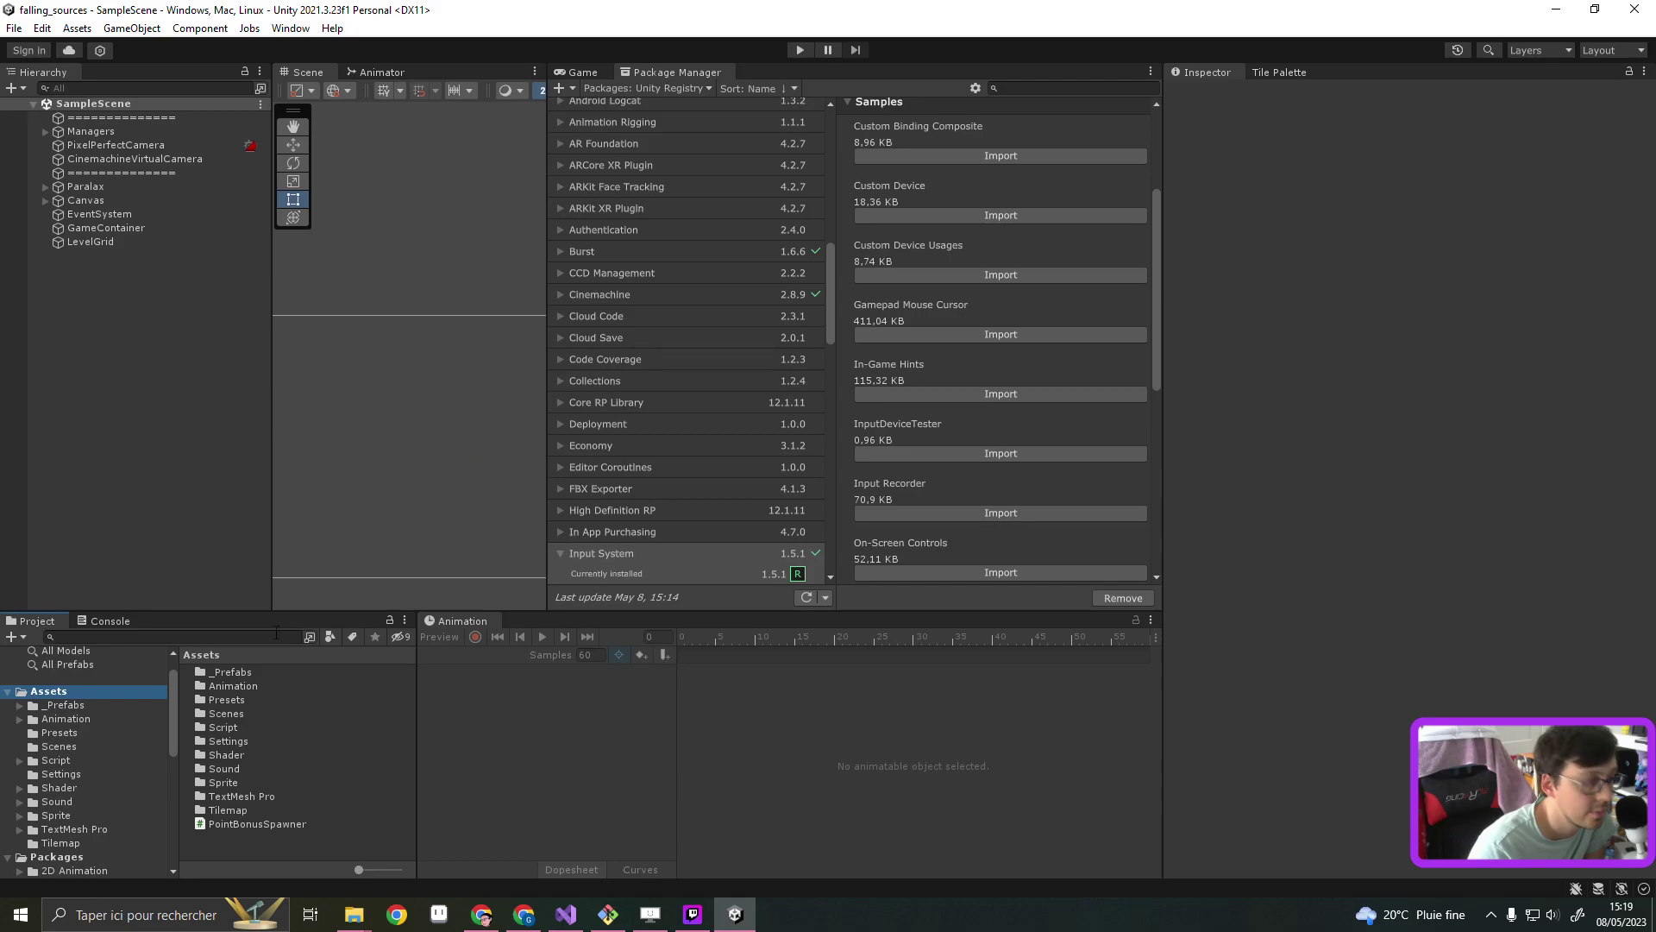
pyautogui.click(74, 774)
pyautogui.rightClick(278, 774)
pyautogui.moveTo(407, 329)
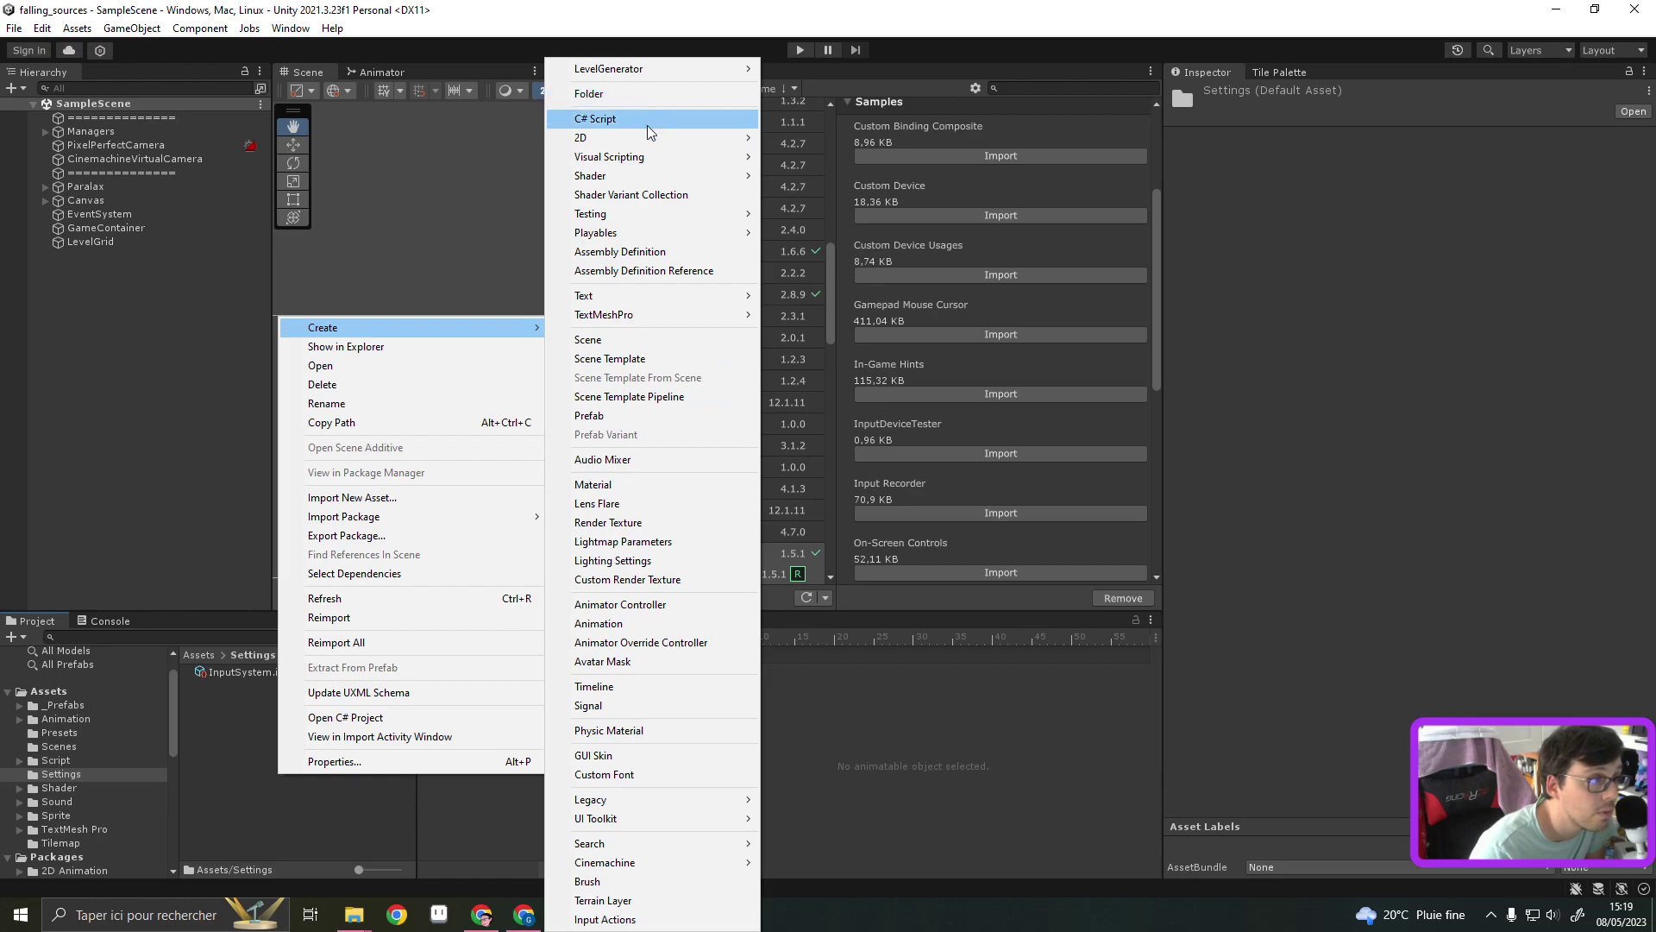
pyautogui.moveTo(639, 177)
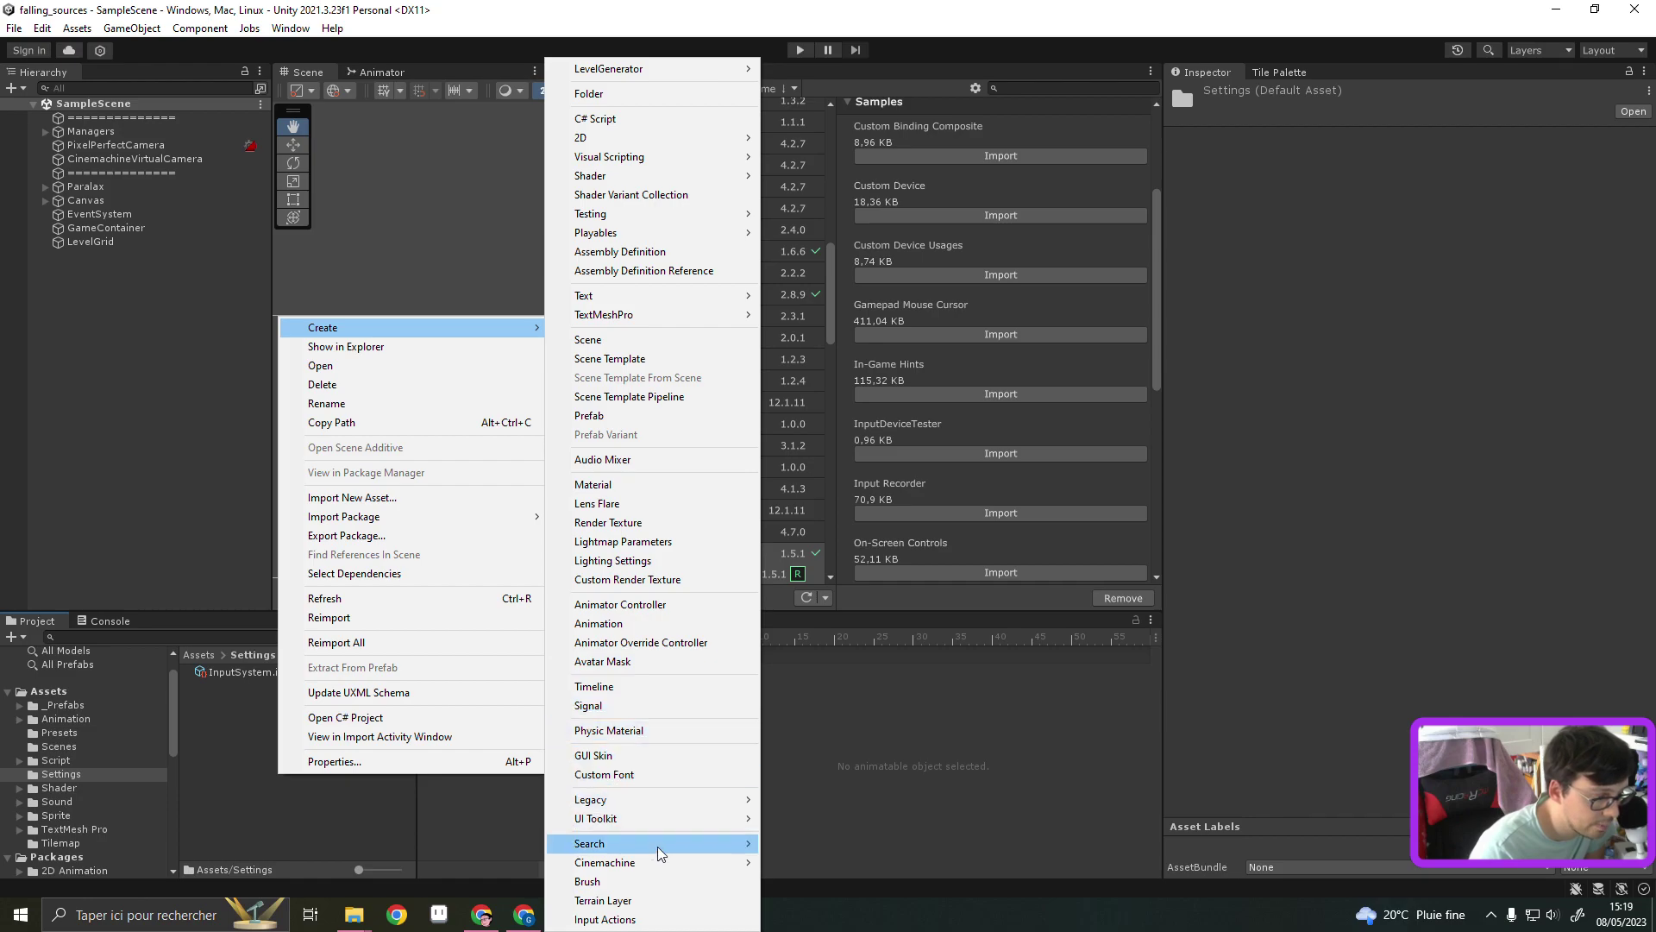
pyautogui.click(654, 920)
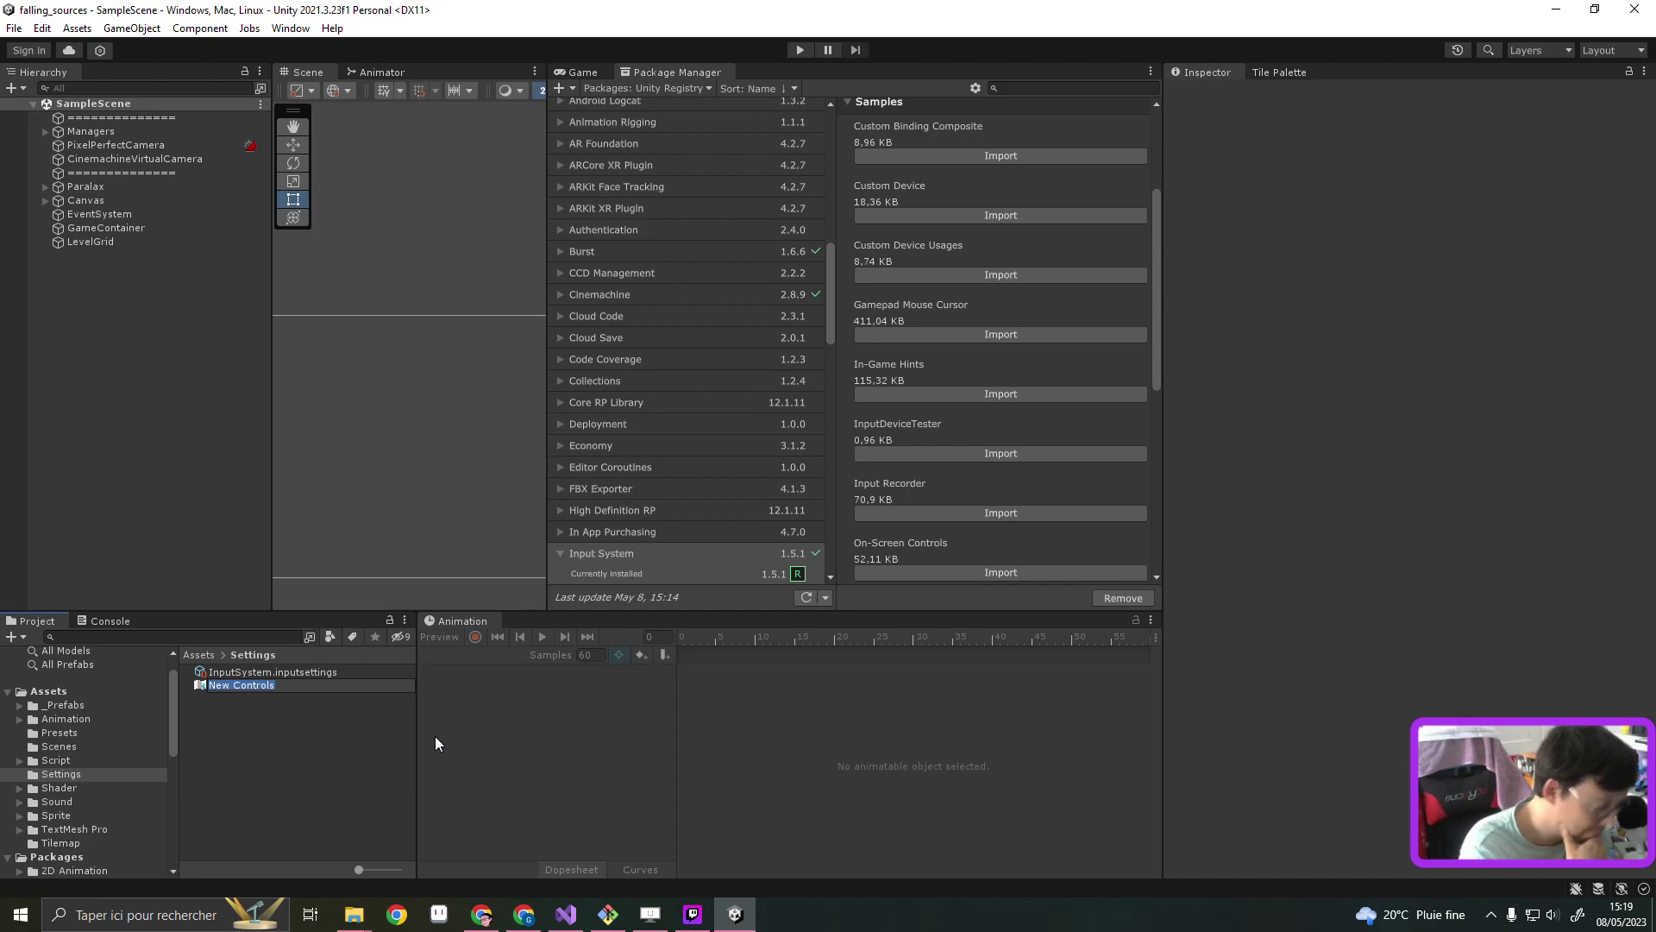
pyautogui.write('One')
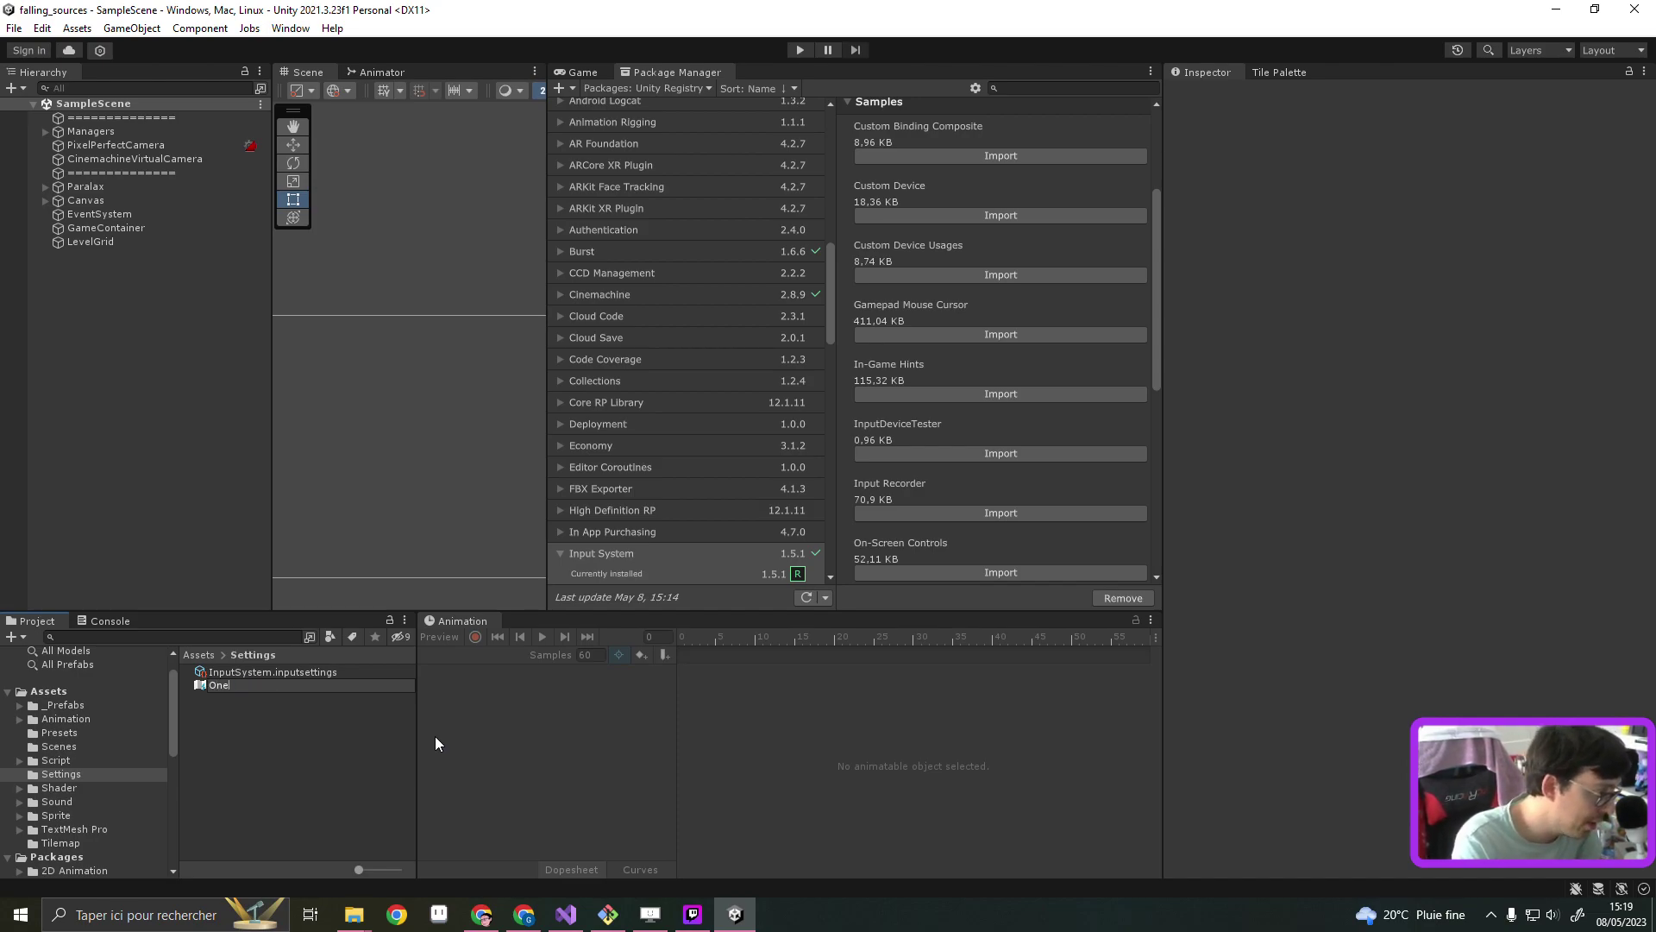
pyautogui.write('Player')
pyautogui.press('Return')
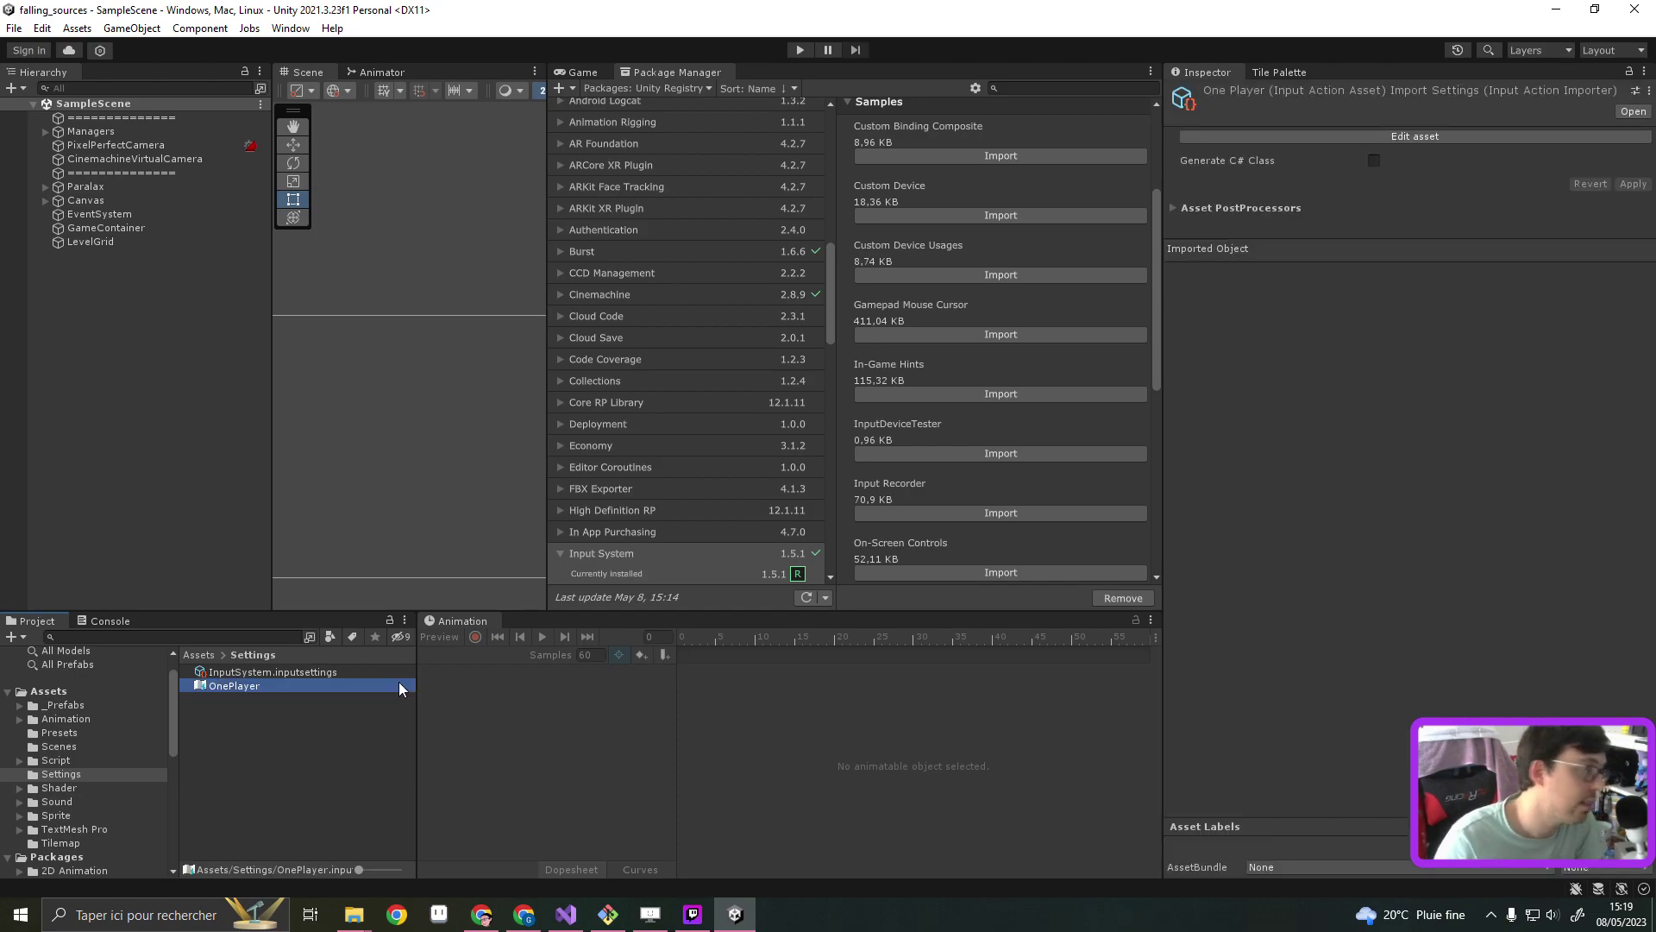
# Open OnePlayer for editing and add an action map named PlayerControl
pyautogui.click(1384, 136)
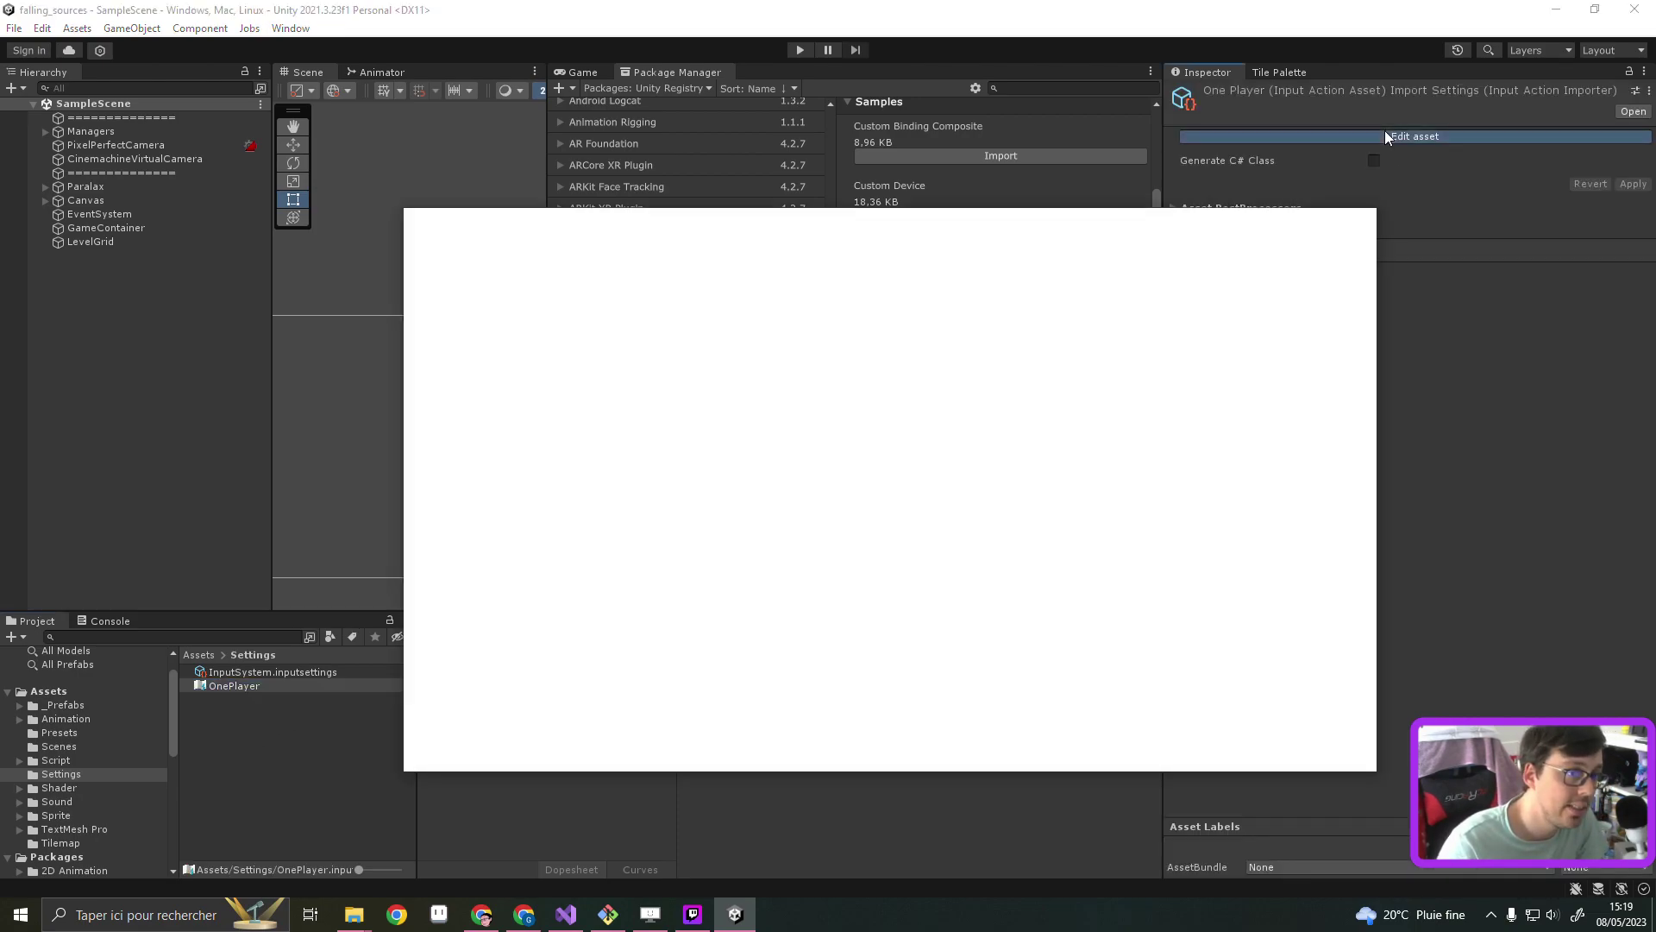
pyautogui.click(603, 261)
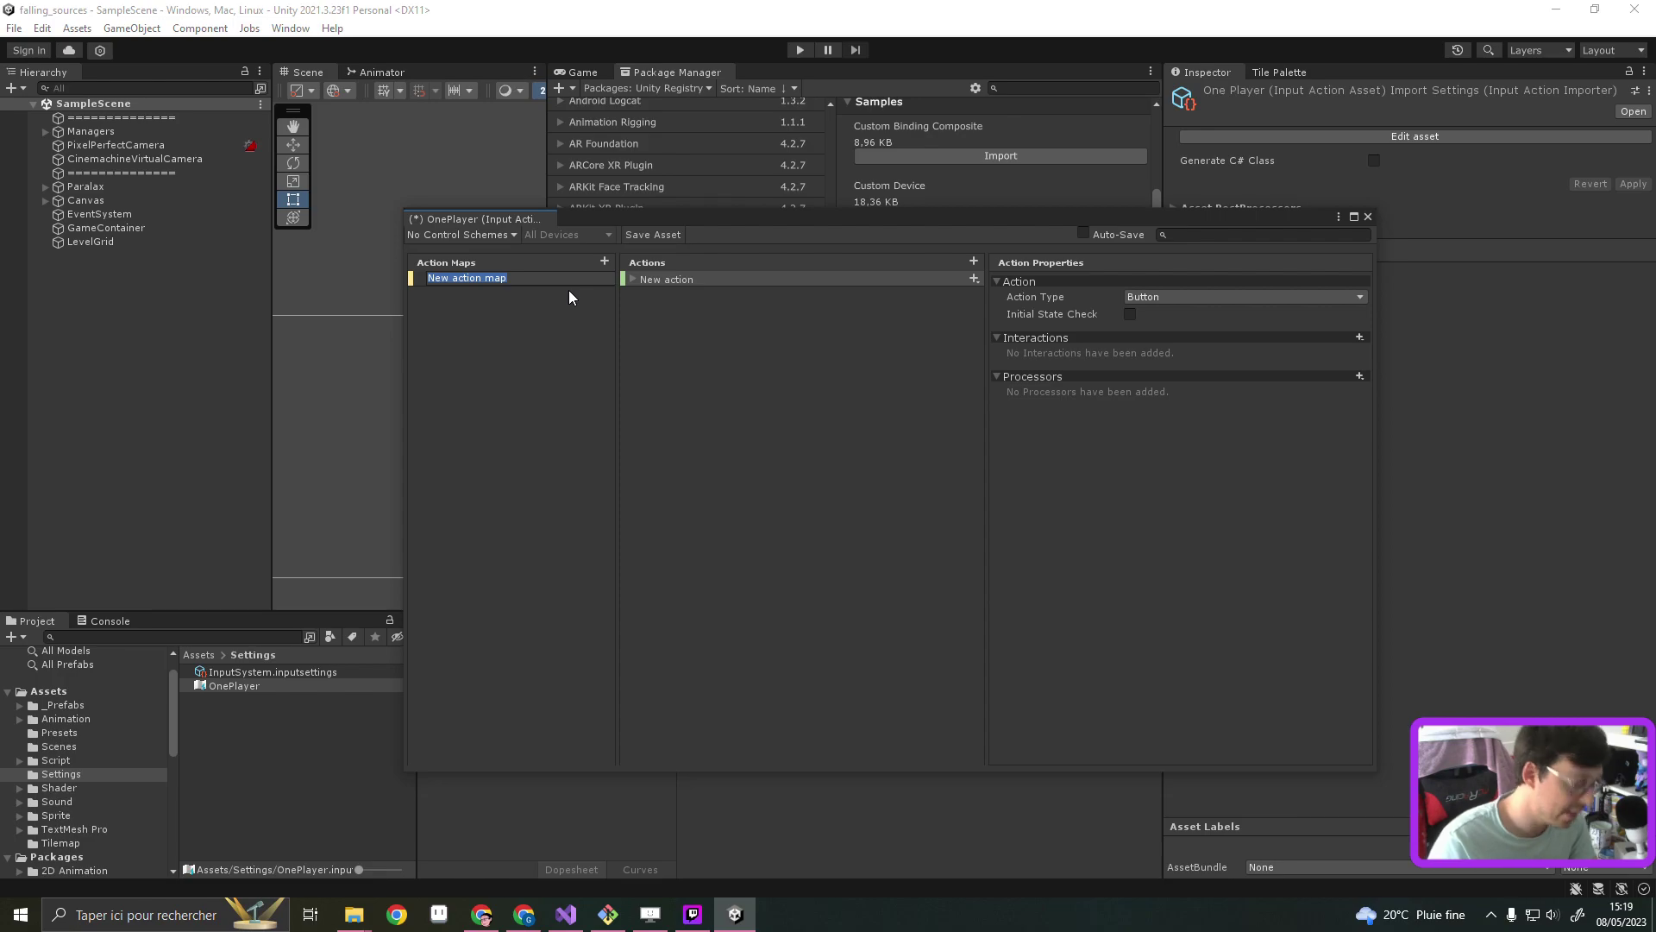
pyautogui.press('BackSpace')
pyautogui.write('nGameControll')
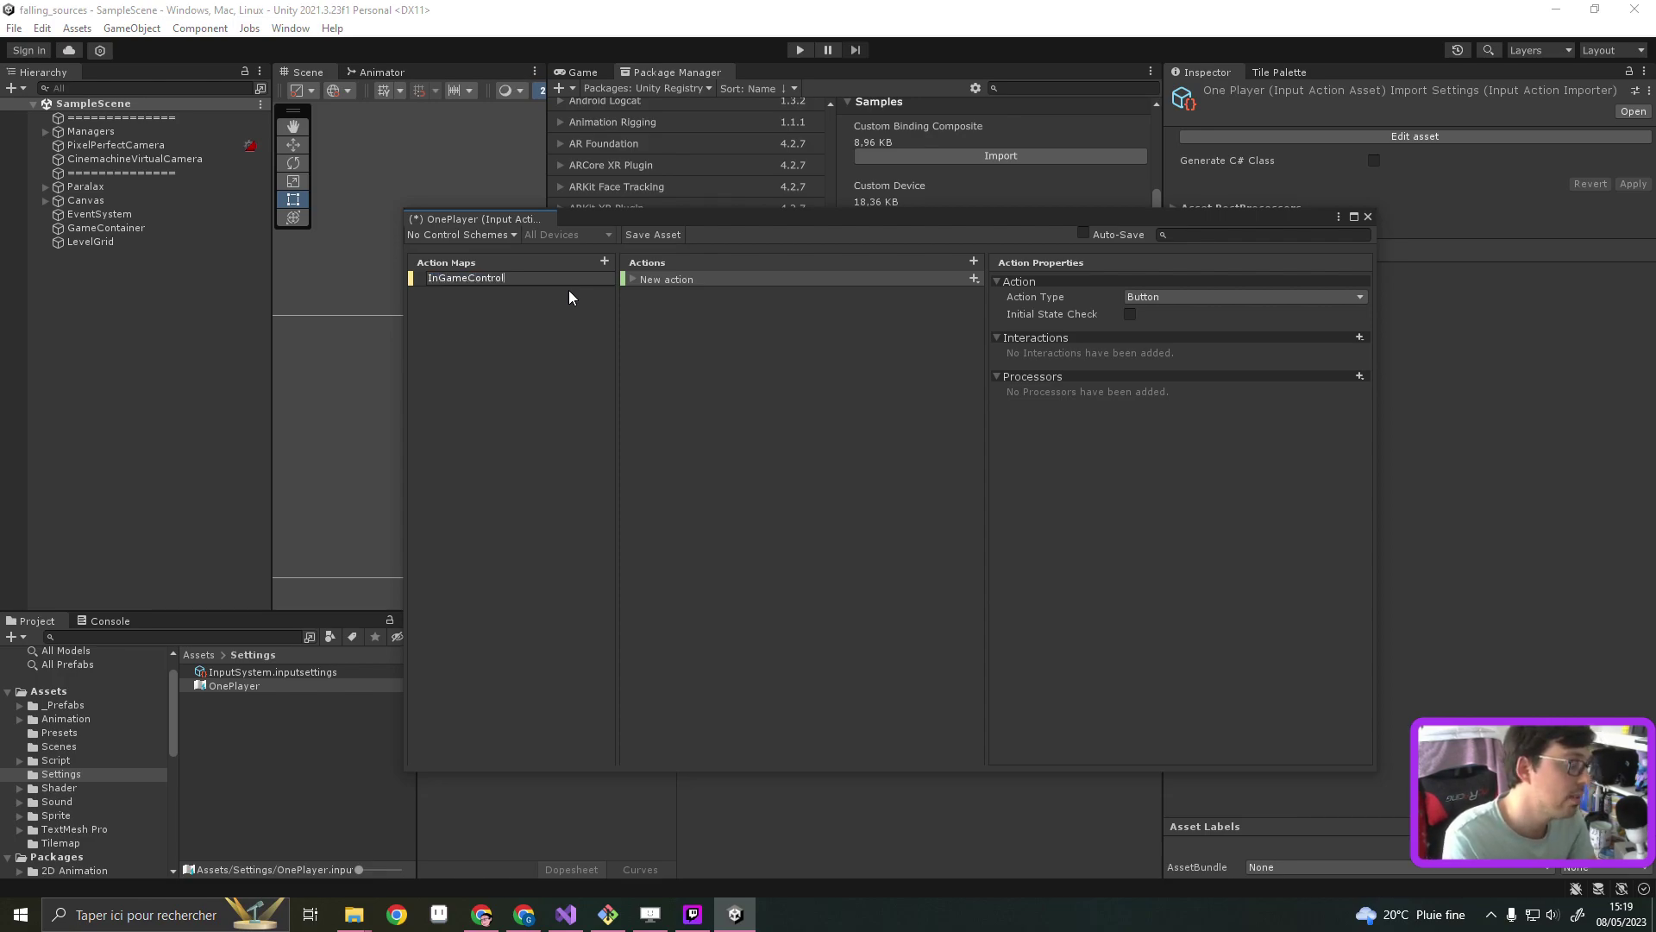
pyautogui.press('BackSpace')
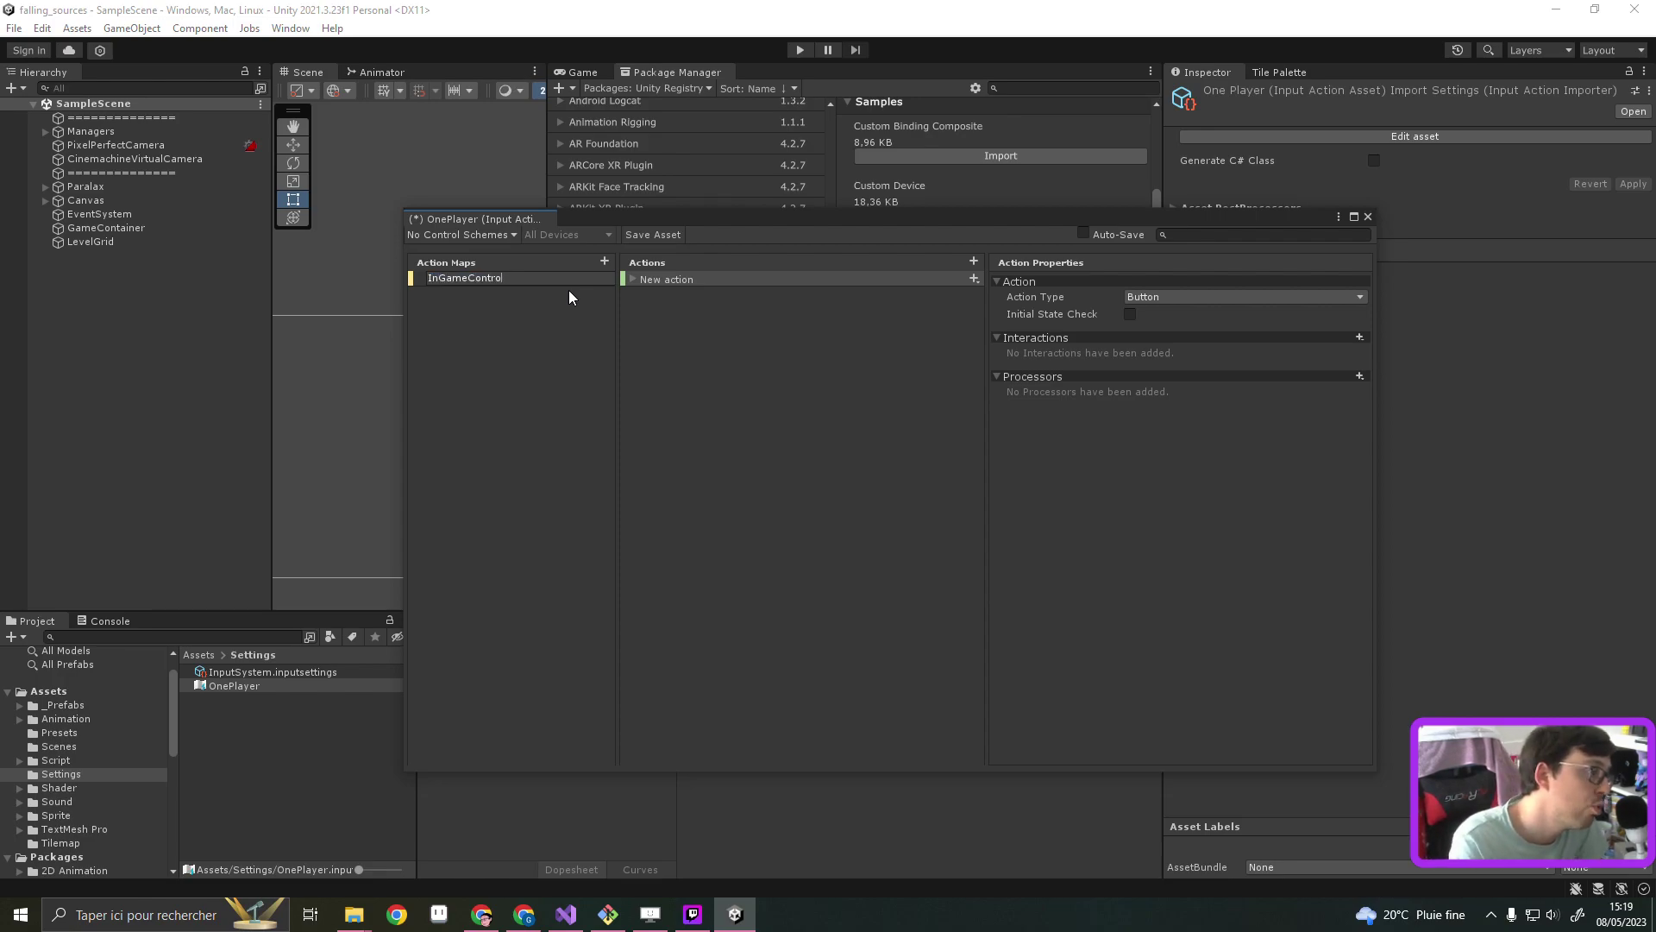
pyautogui.press('BackSpace')
pyautogui.press('BackSpace')
pyautogui.press('BackSpace')
pyautogui.press('BackSpace')
pyautogui.press('BackSpace')
pyautogui.press('BackSpace')
pyautogui.write('Player')
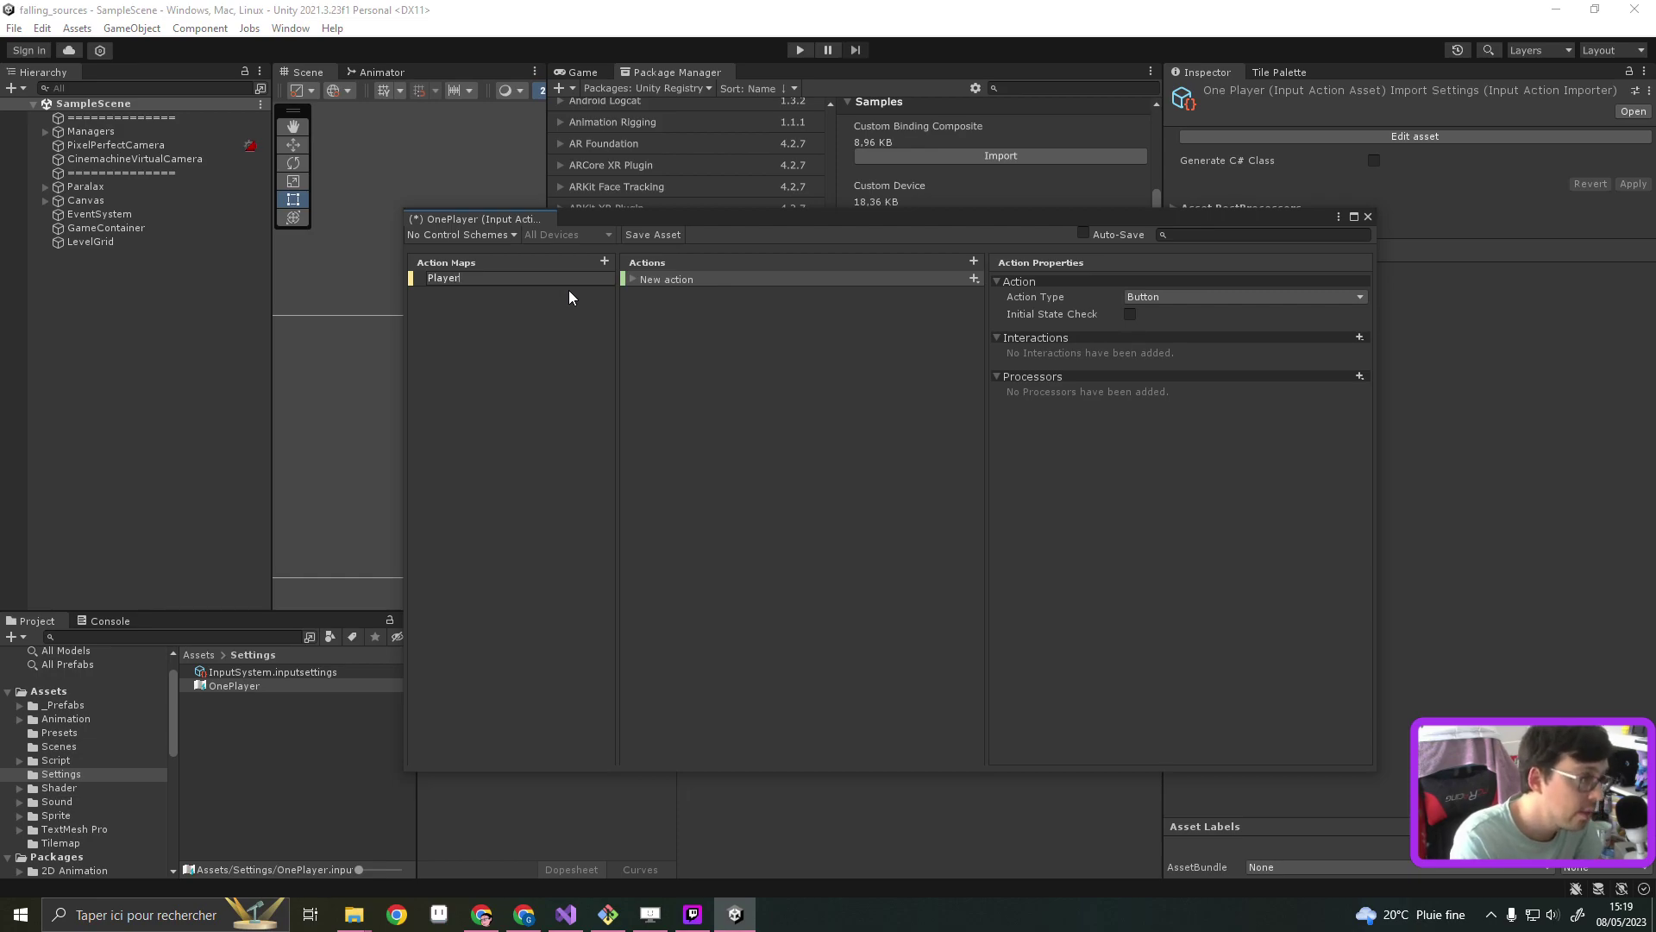
pyautogui.write('Control')
pyautogui.press('Return')
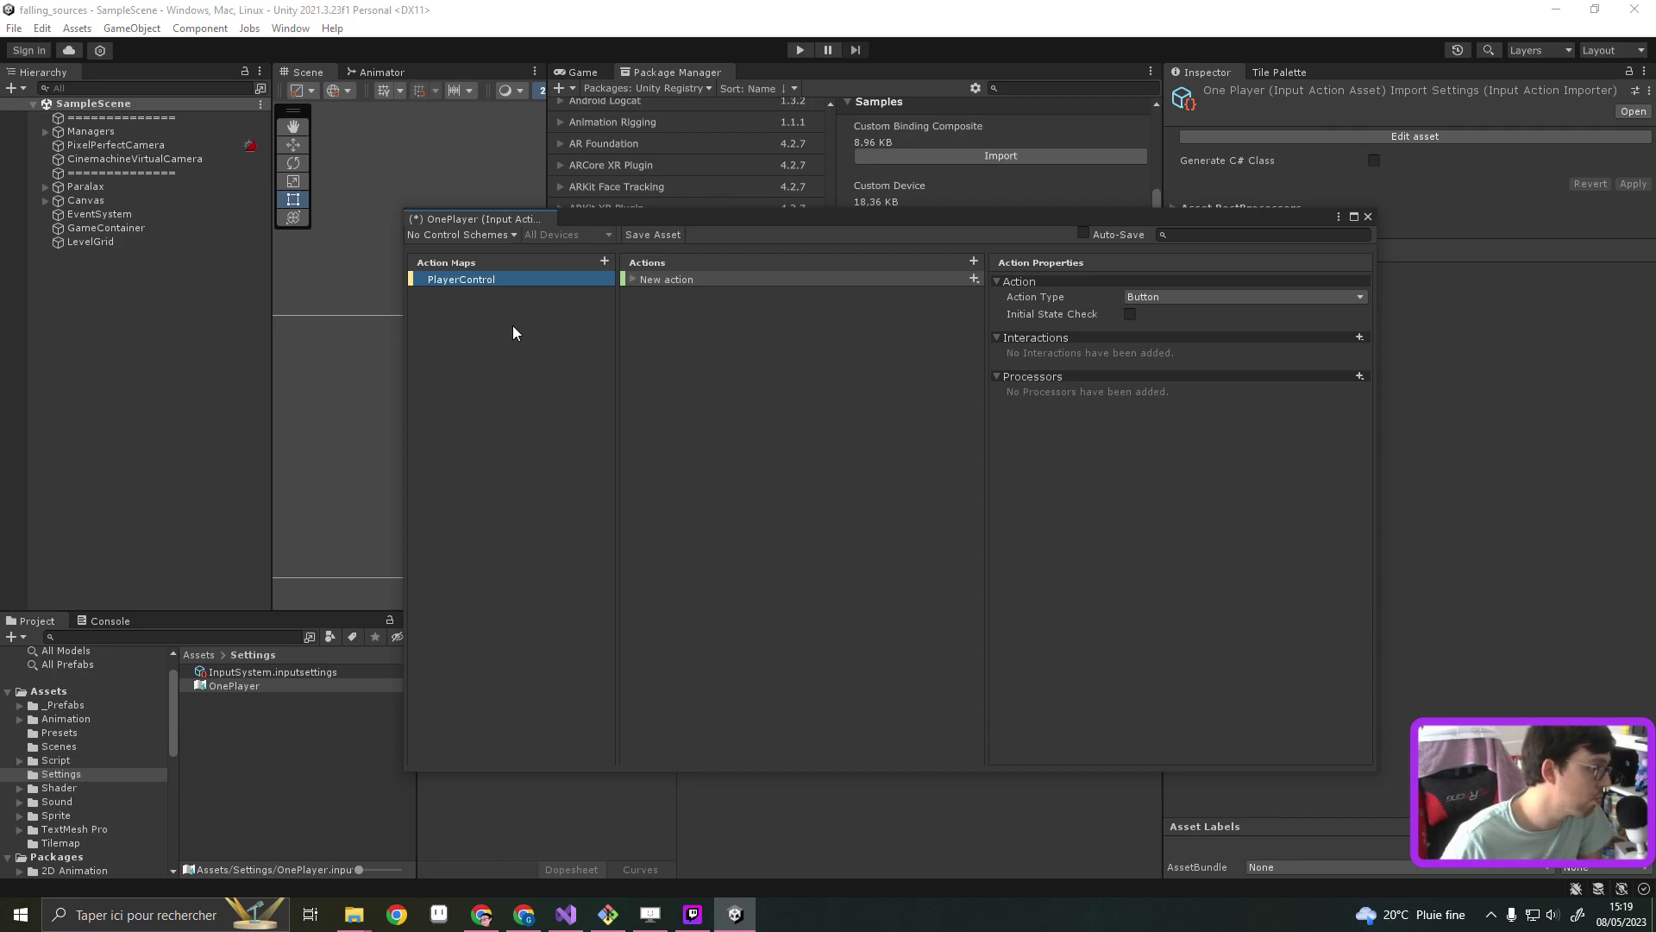
# Expand New action and look at its binding options without adding one
pyautogui.click(630, 279)
pyautogui.click(708, 281)
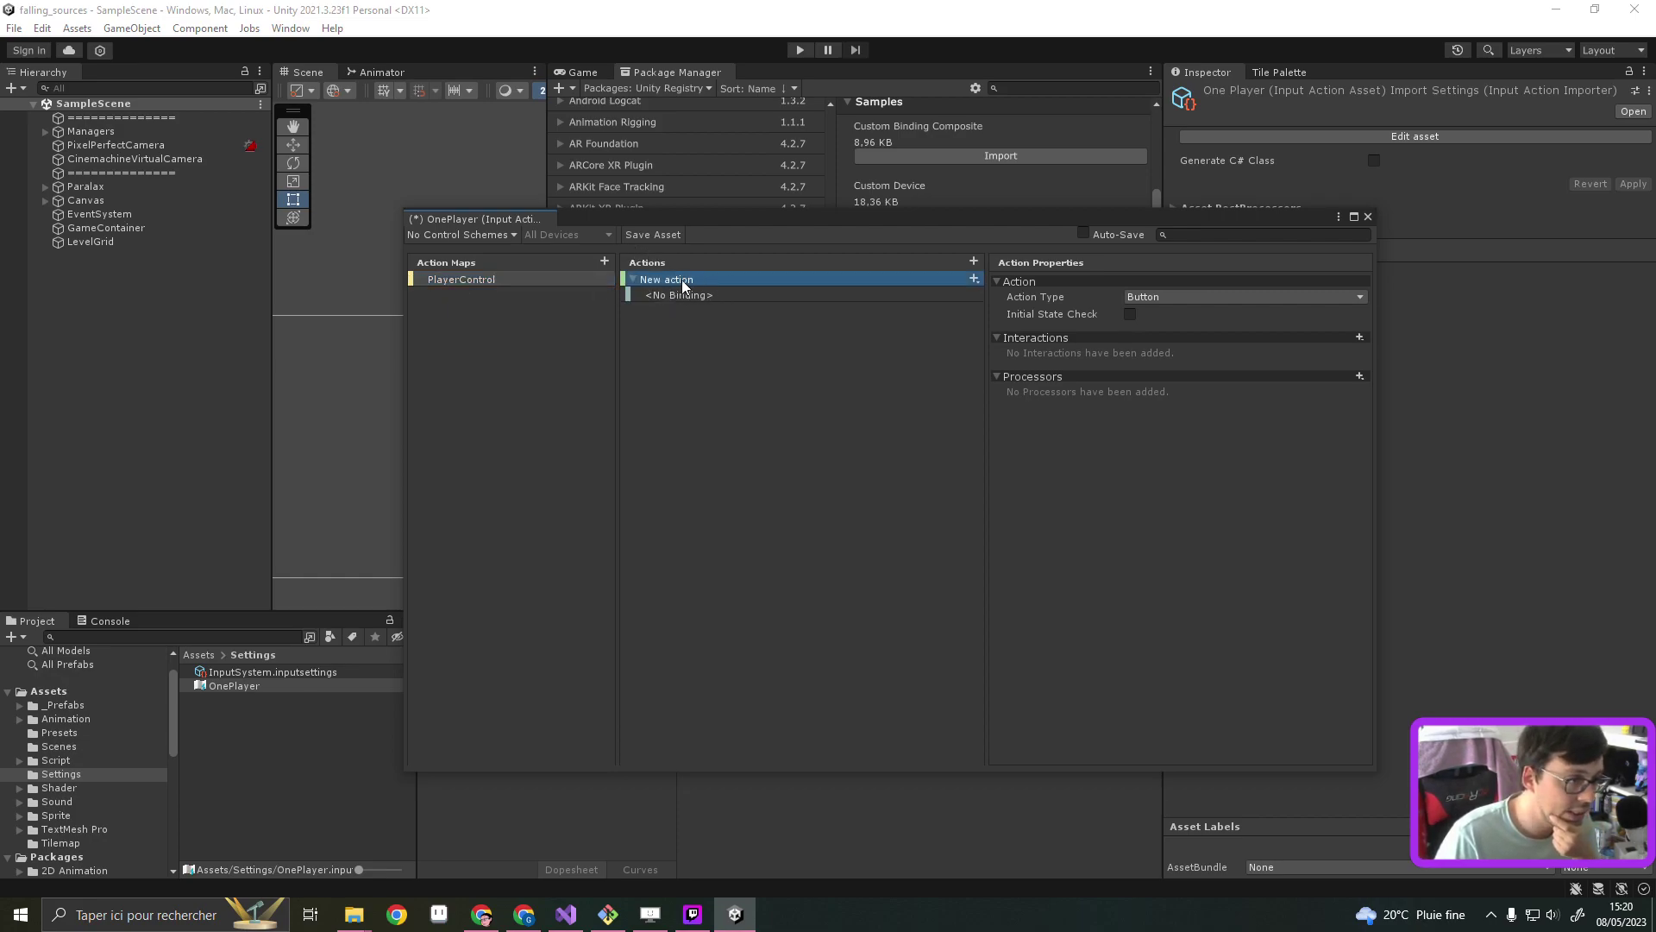
pyautogui.click(973, 280)
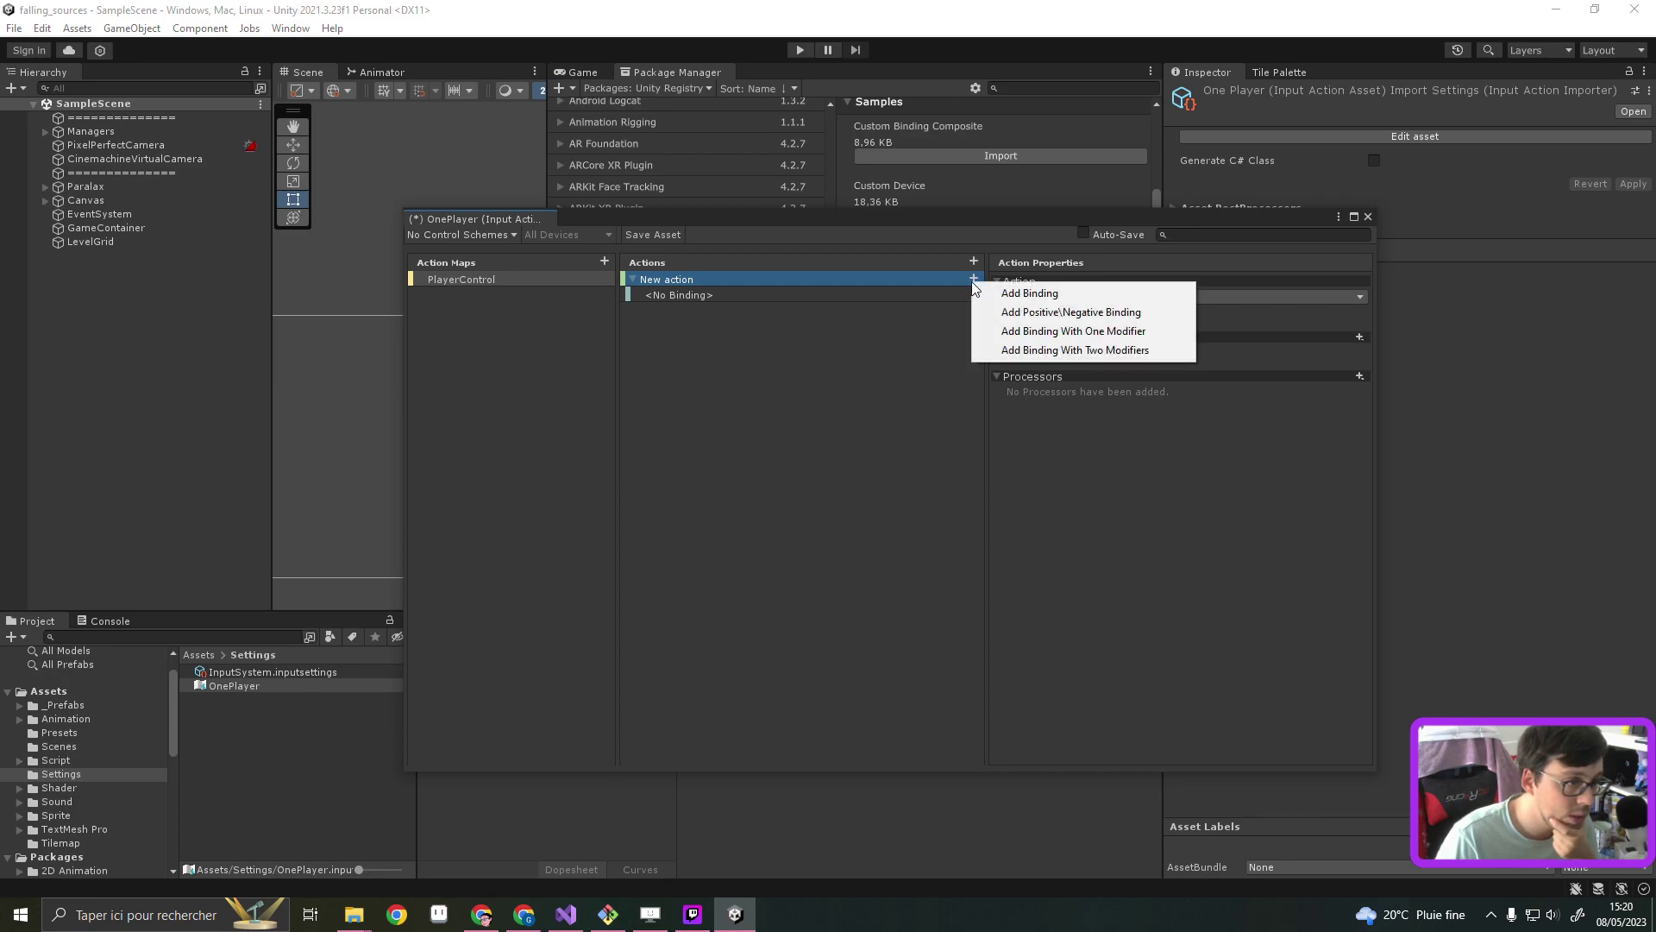
pyautogui.click(780, 295)
# Make New action a Value action, trying Analog then Dpad as control type
pyautogui.click(744, 280)
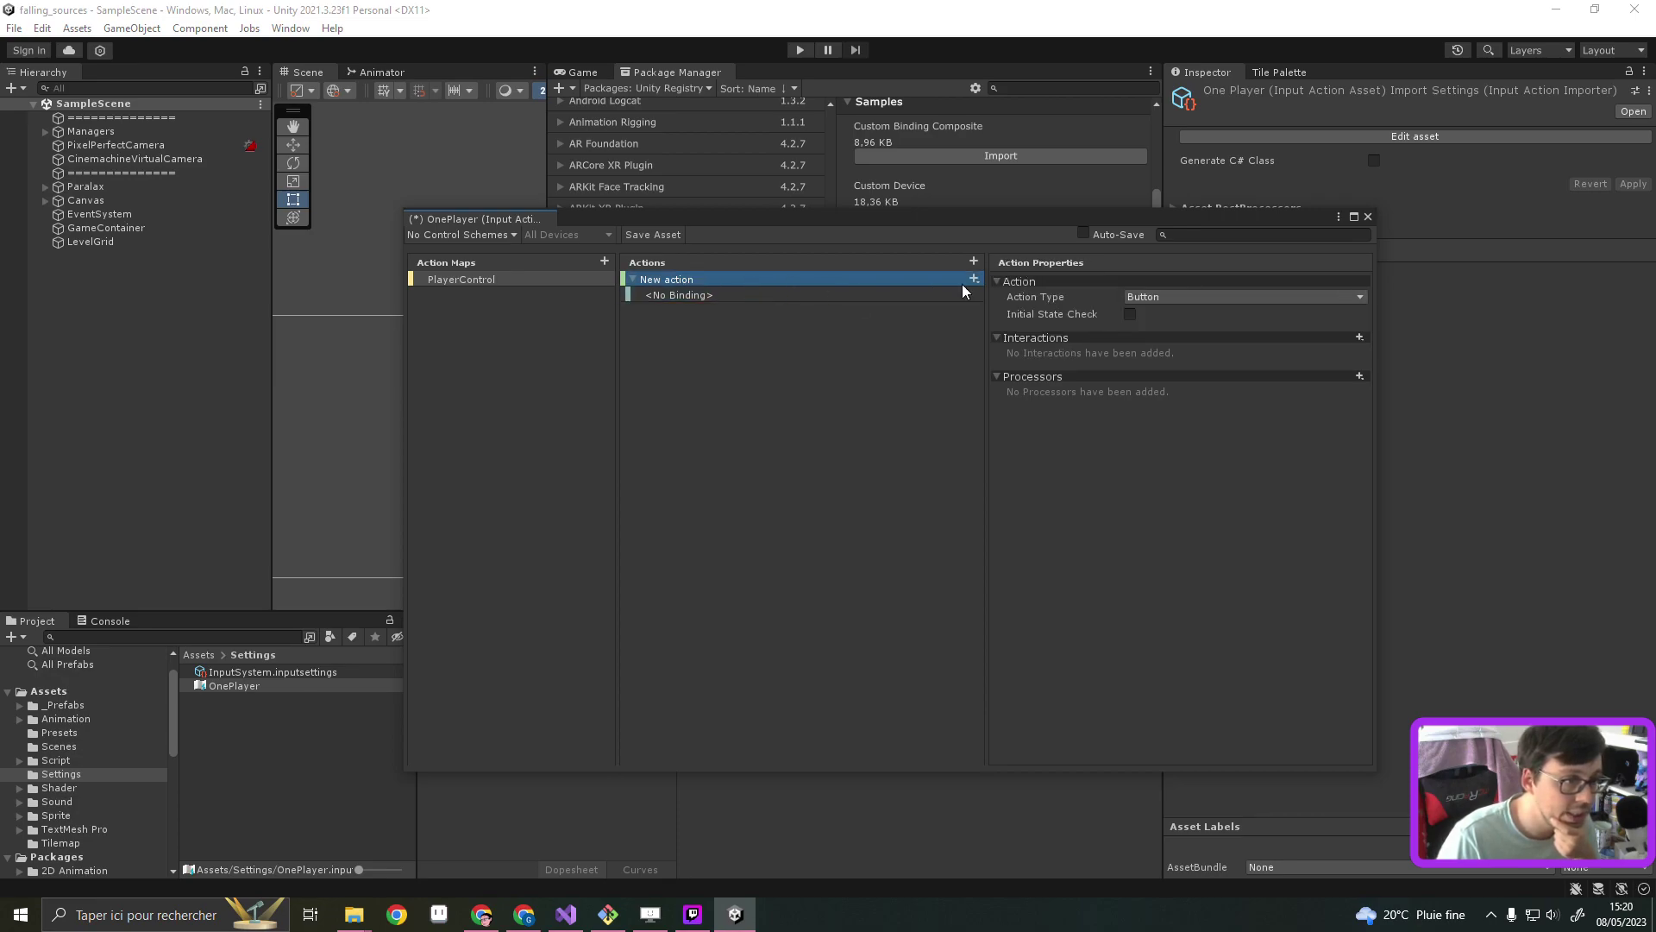
pyautogui.click(1161, 296)
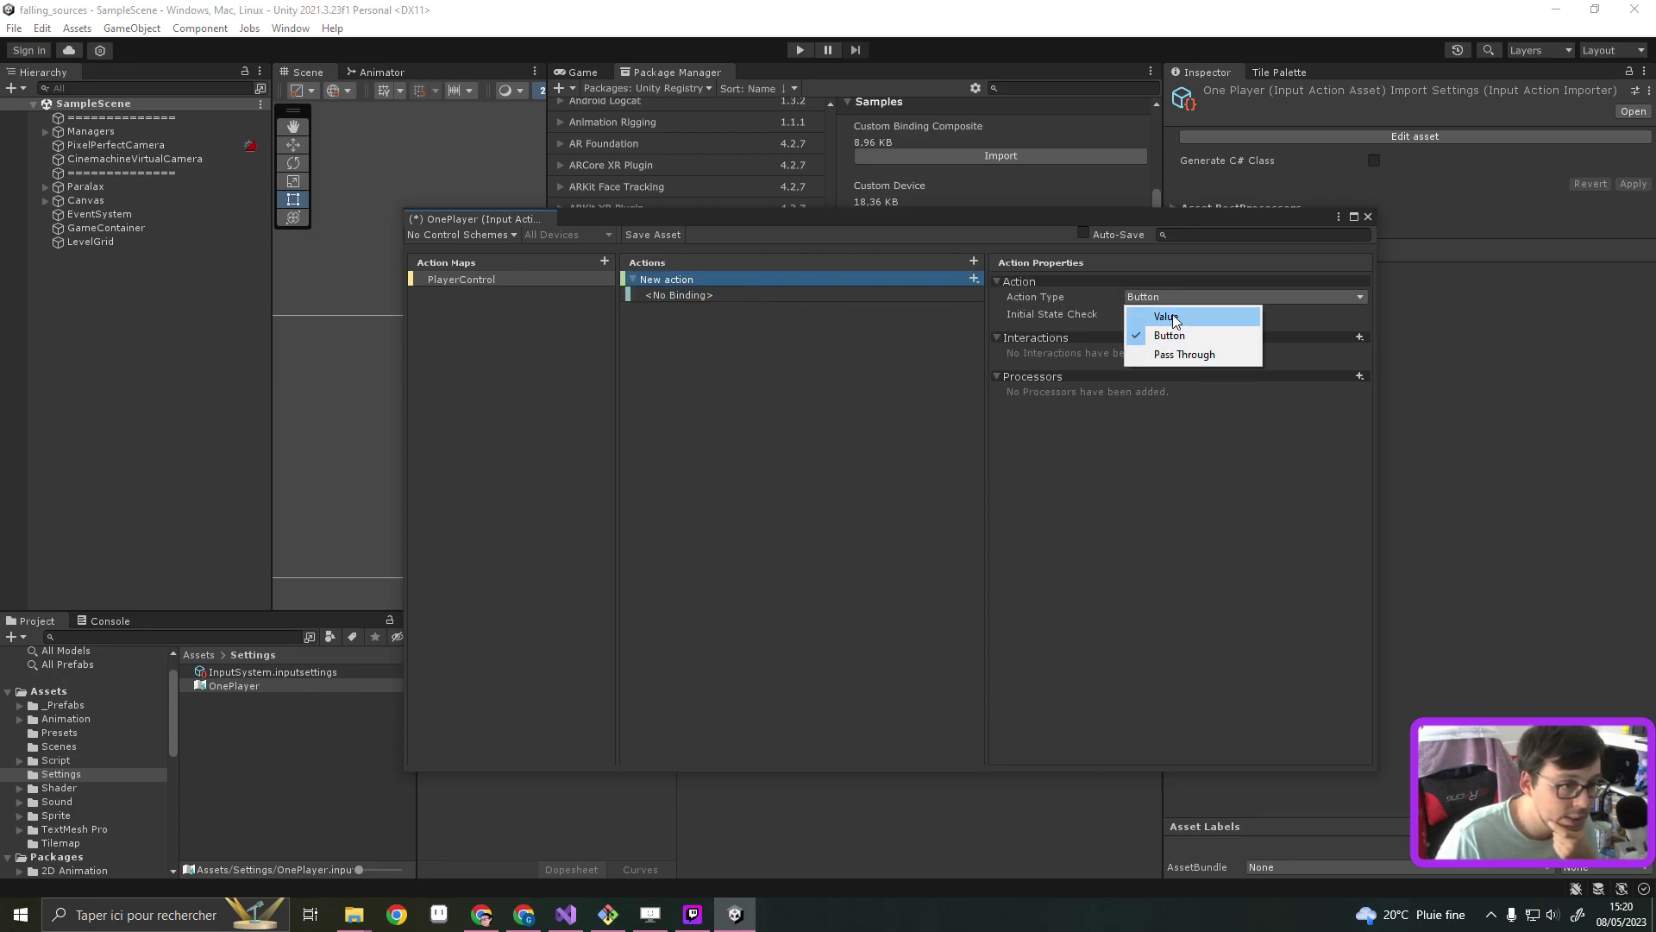
pyautogui.click(1173, 316)
pyautogui.click(1170, 315)
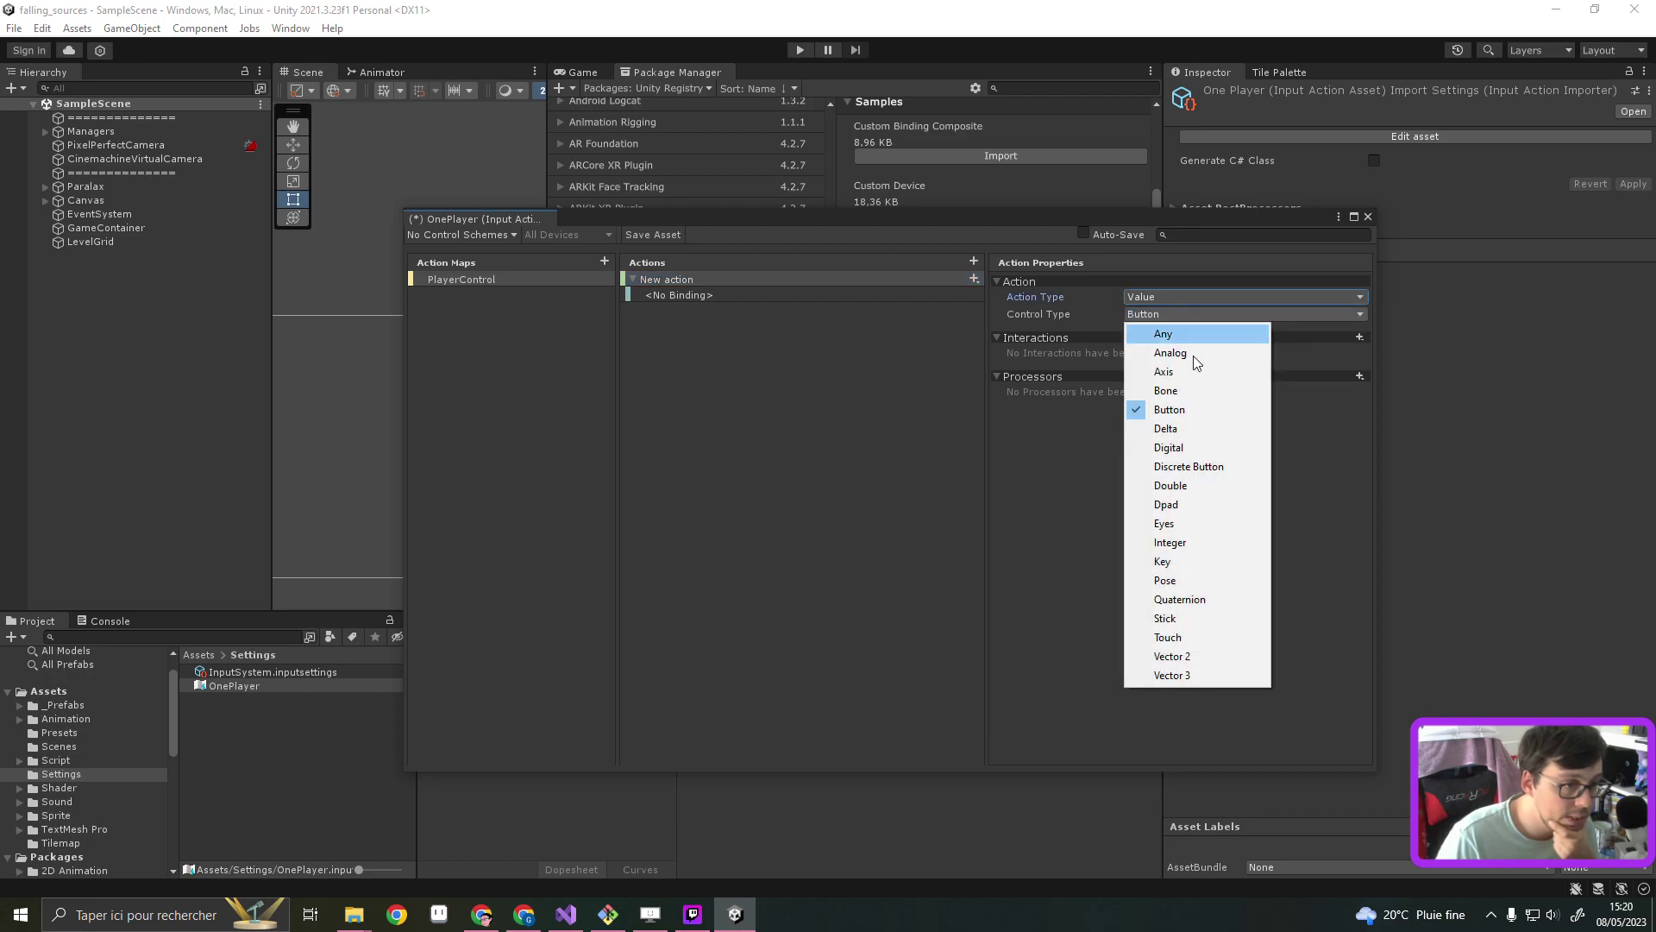
pyautogui.click(1173, 351)
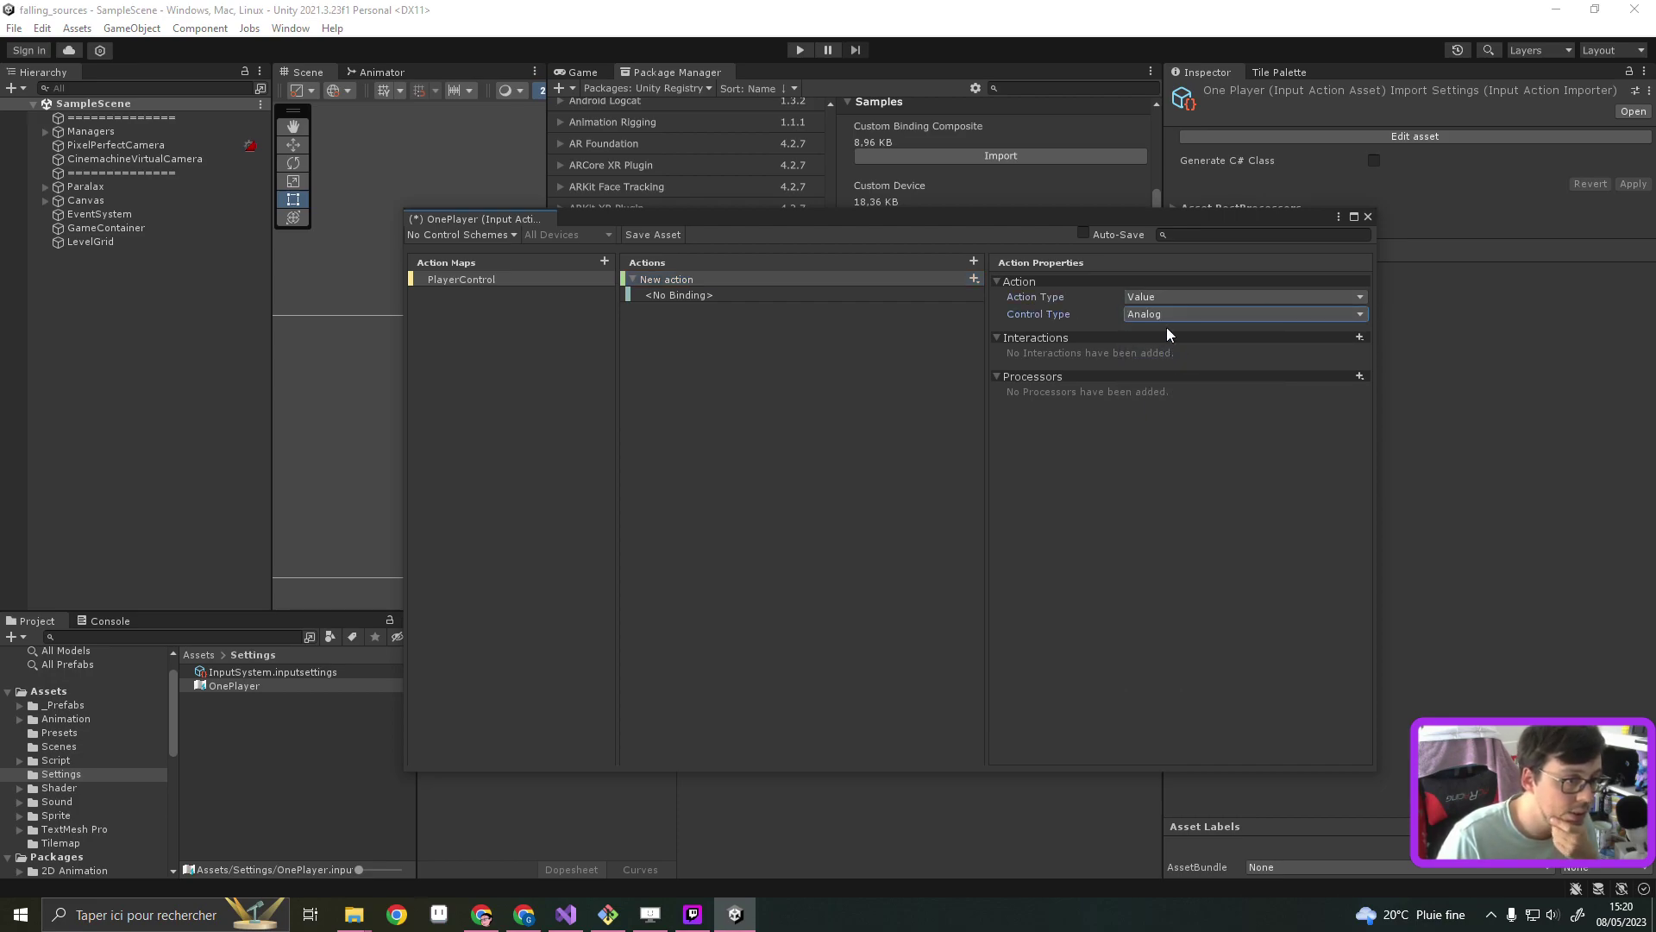
pyautogui.click(1160, 313)
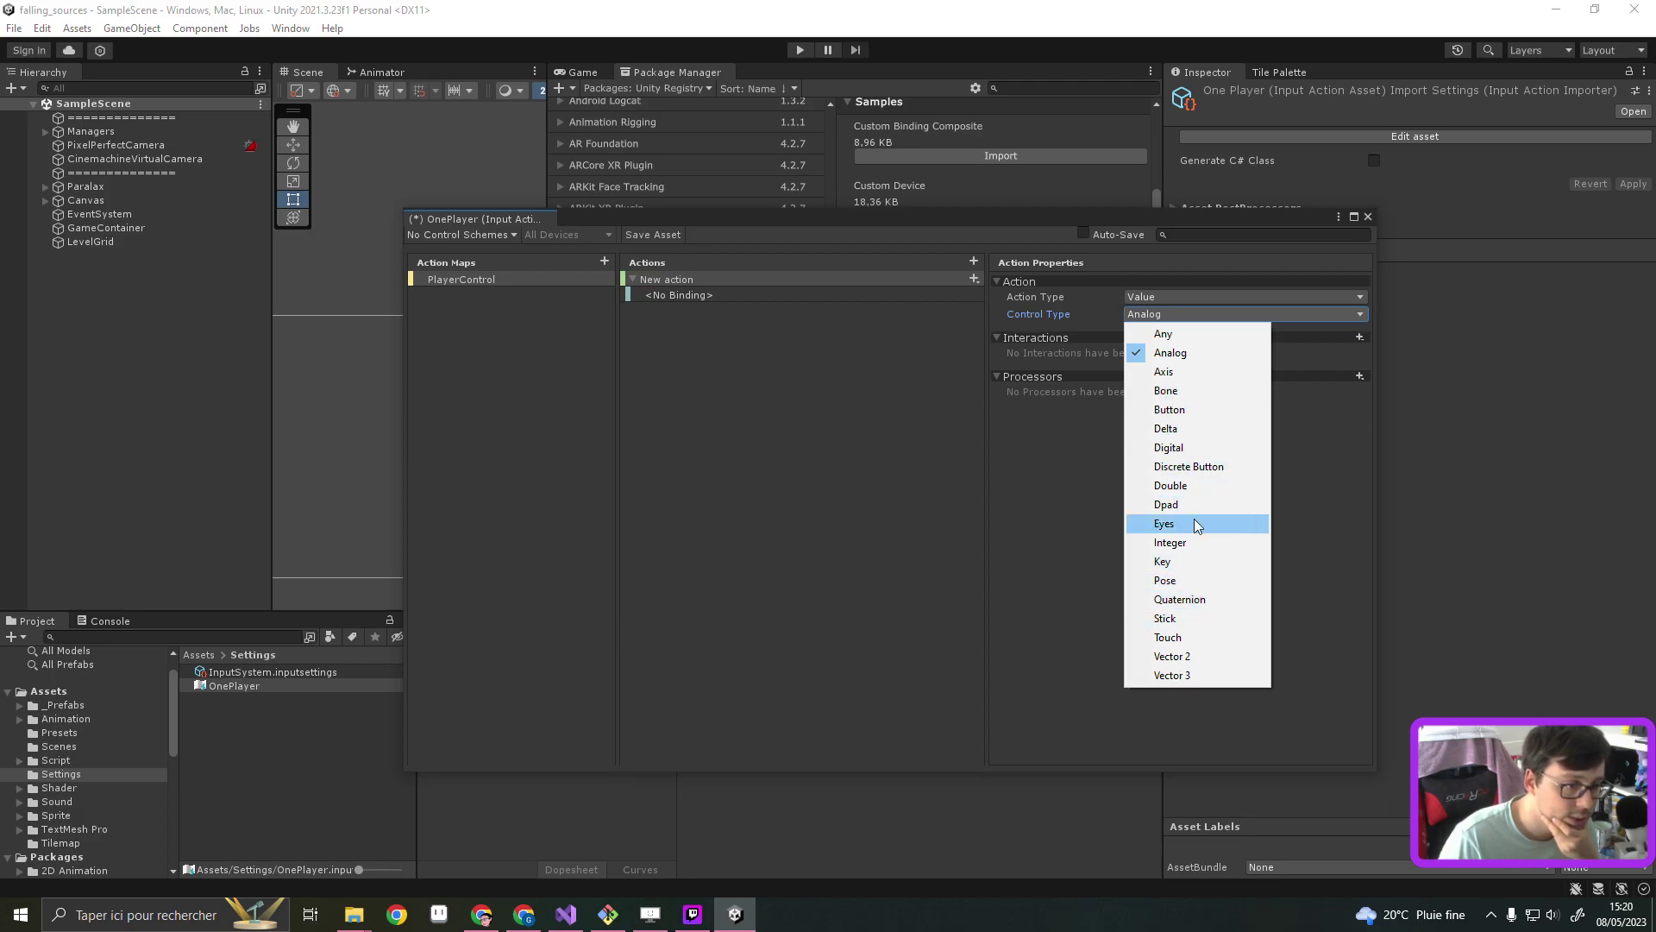
pyautogui.click(1190, 509)
# Delete New action and add a fresh action to PlayerControl
pyautogui.click(695, 295)
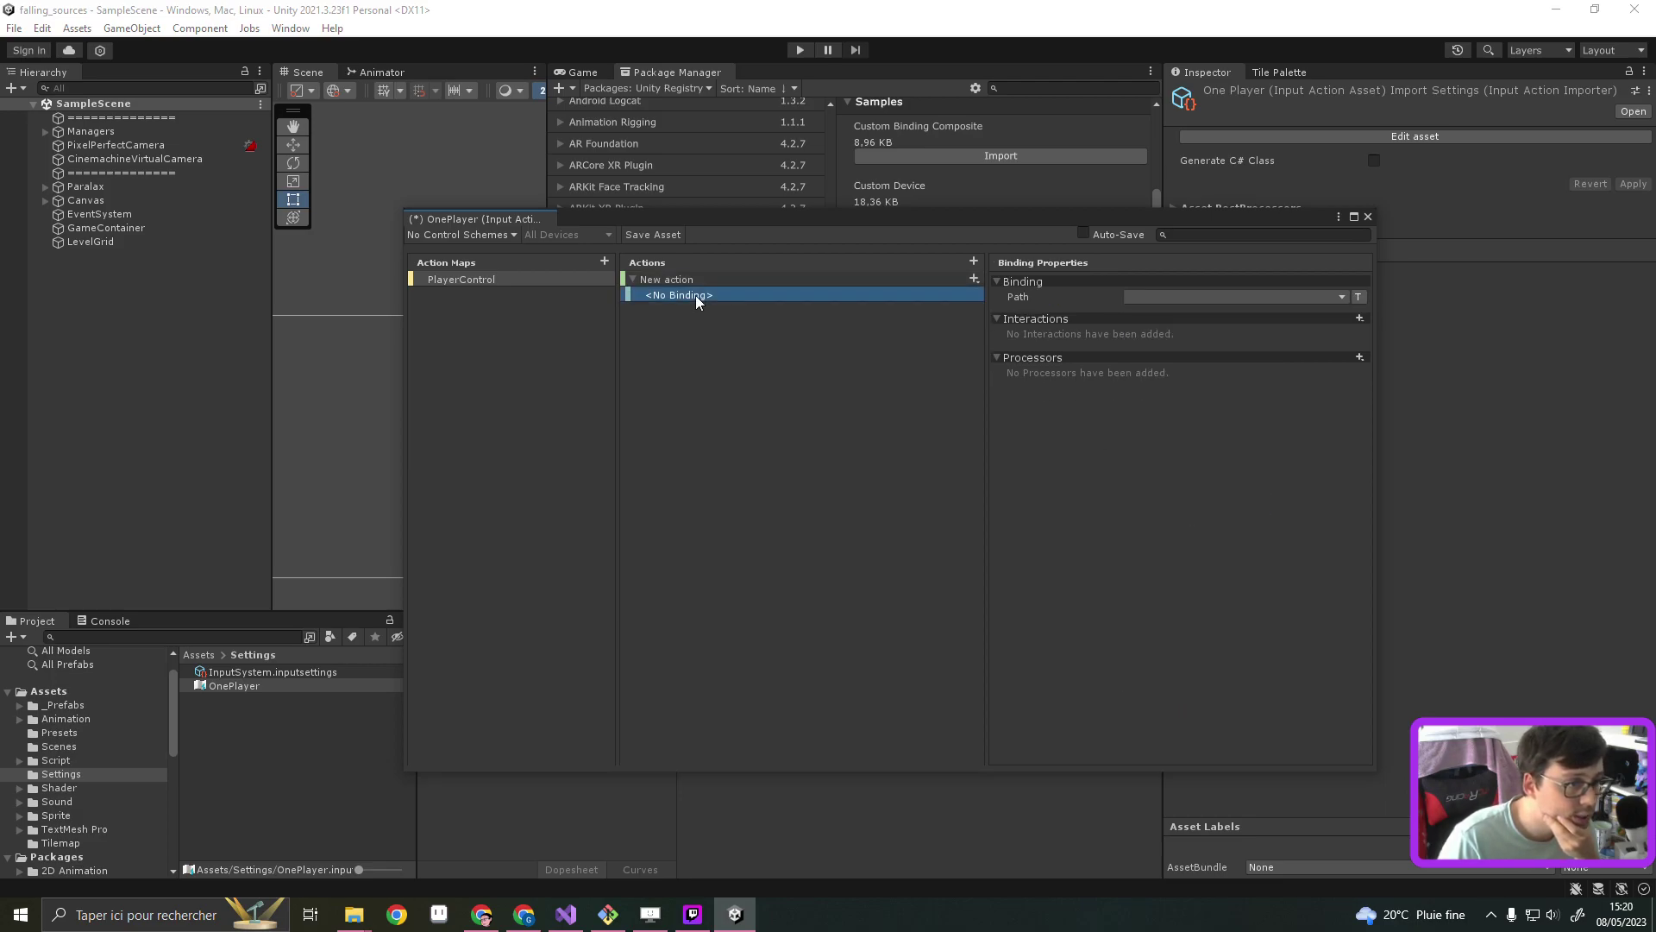
pyautogui.click(660, 280)
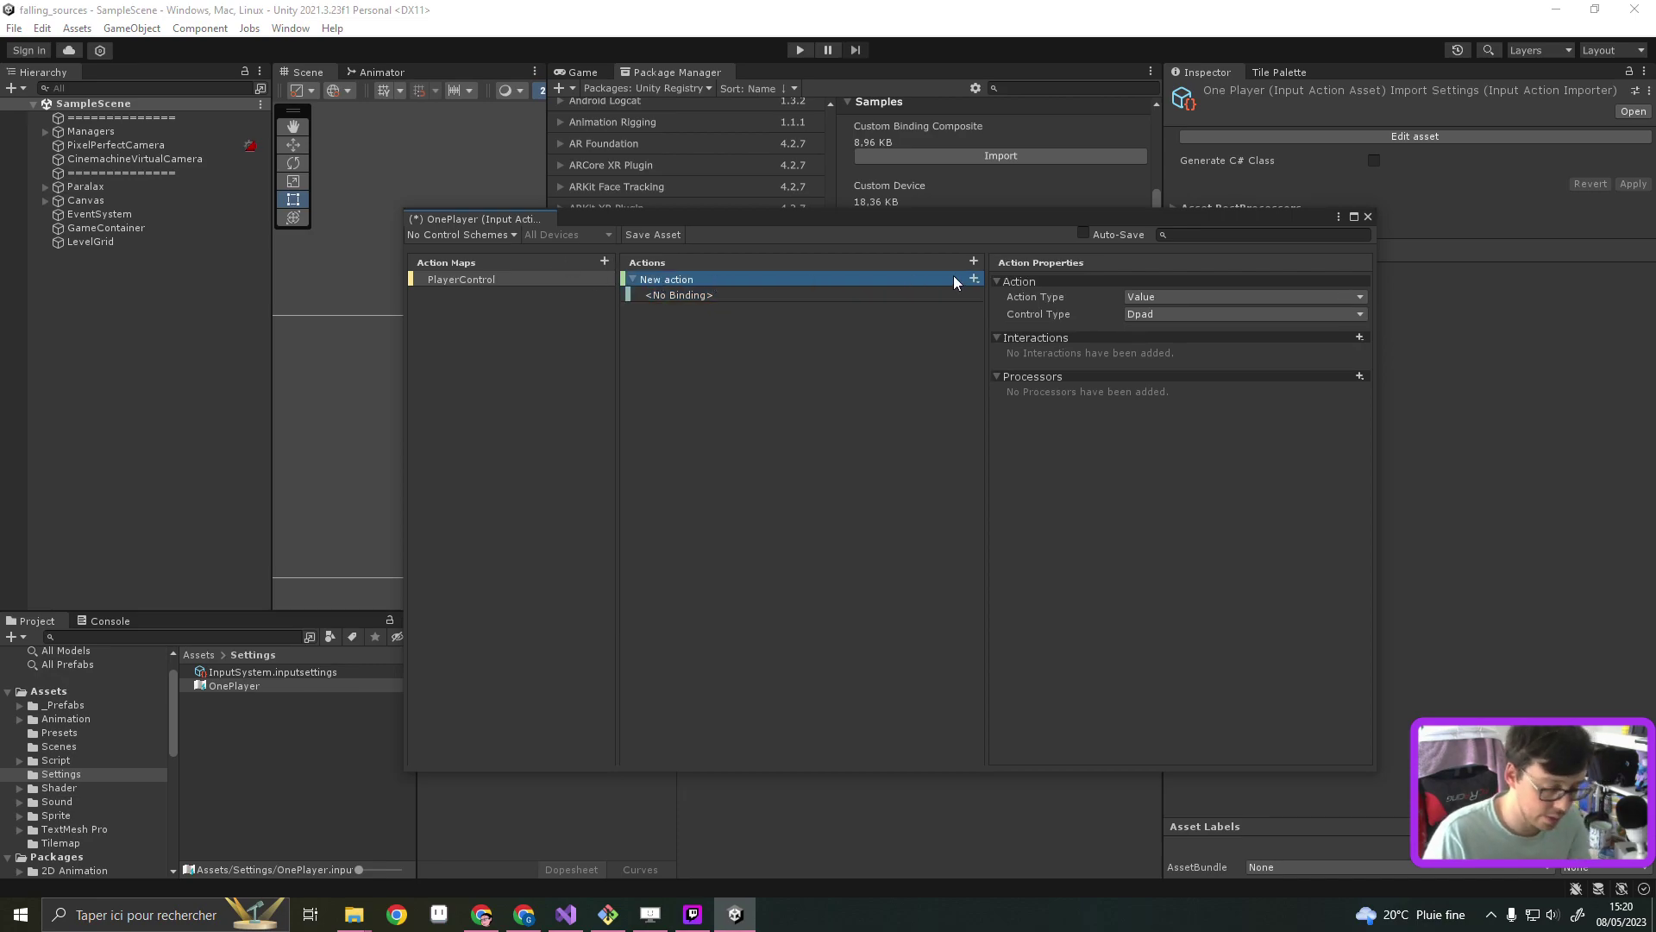
pyautogui.press('Delete')
pyautogui.click(972, 261)
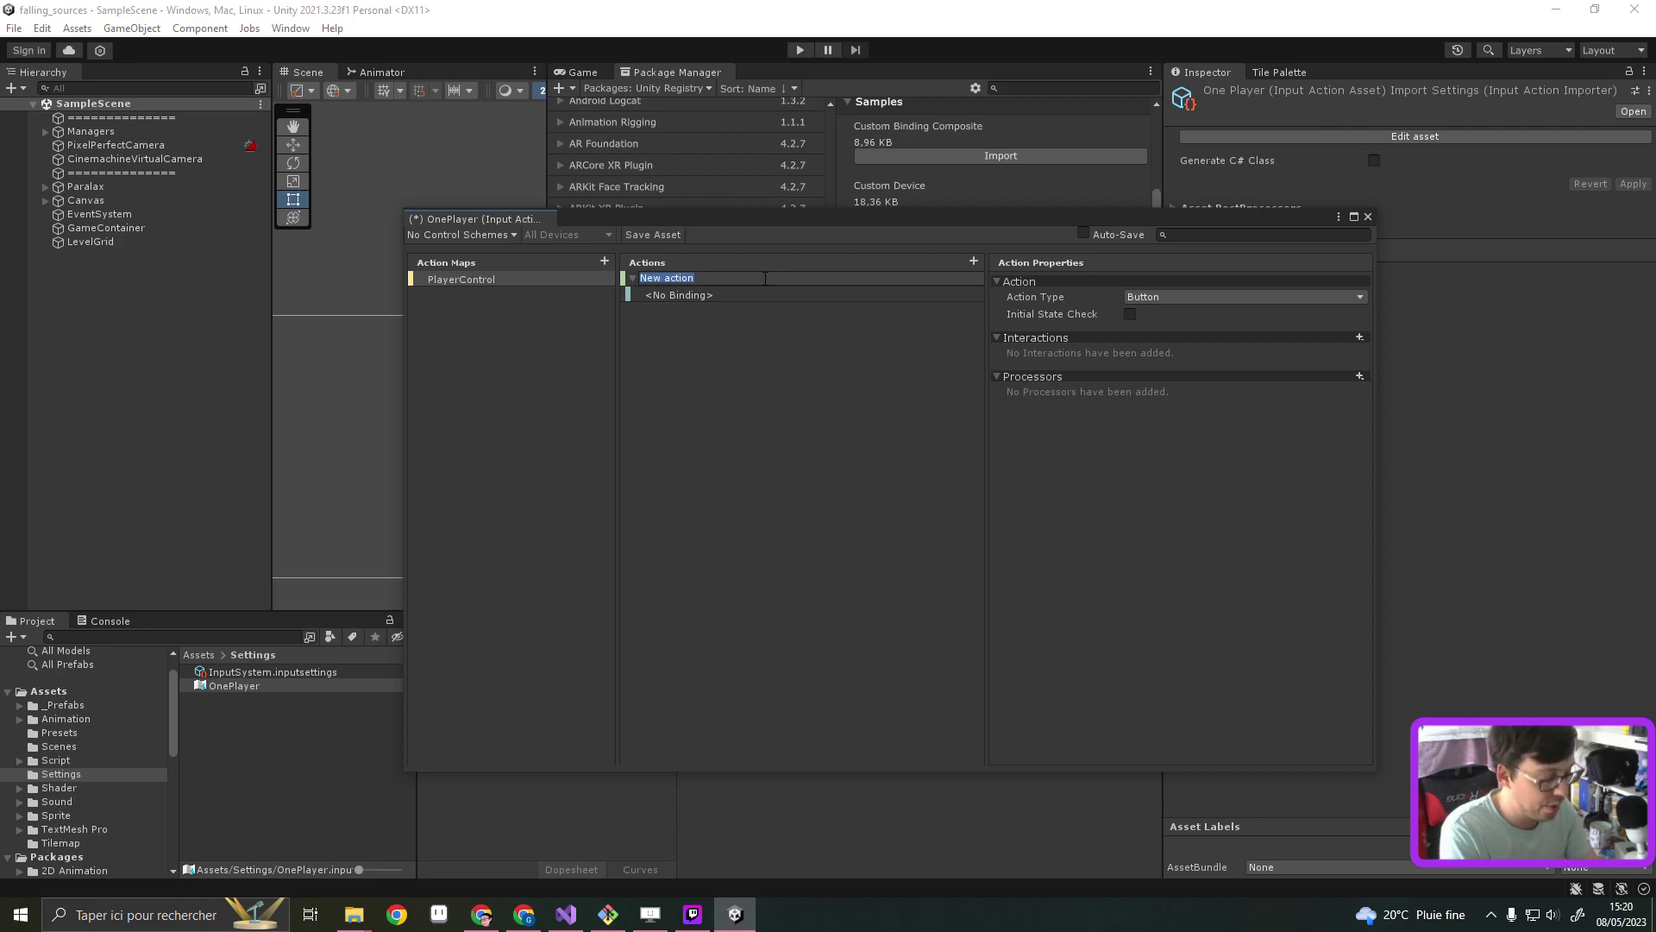
# Name the new action Move and make it a Value action with Dpad control type
pyautogui.write('Move')
pyautogui.press('Return')
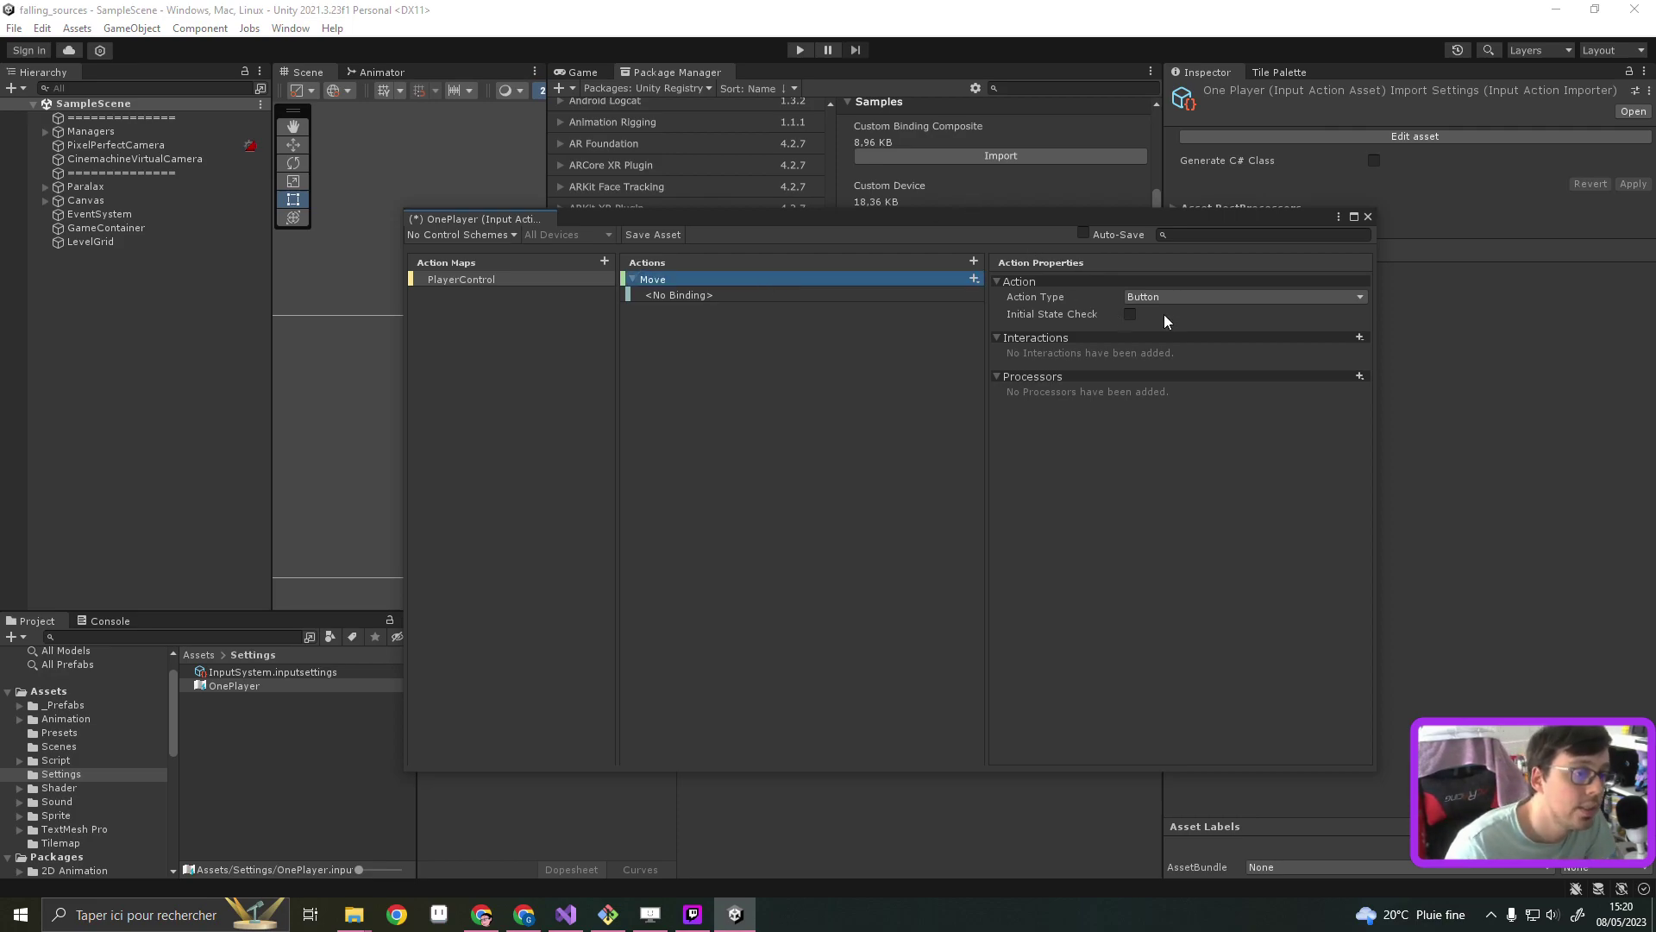
pyautogui.click(1166, 298)
pyautogui.click(1187, 316)
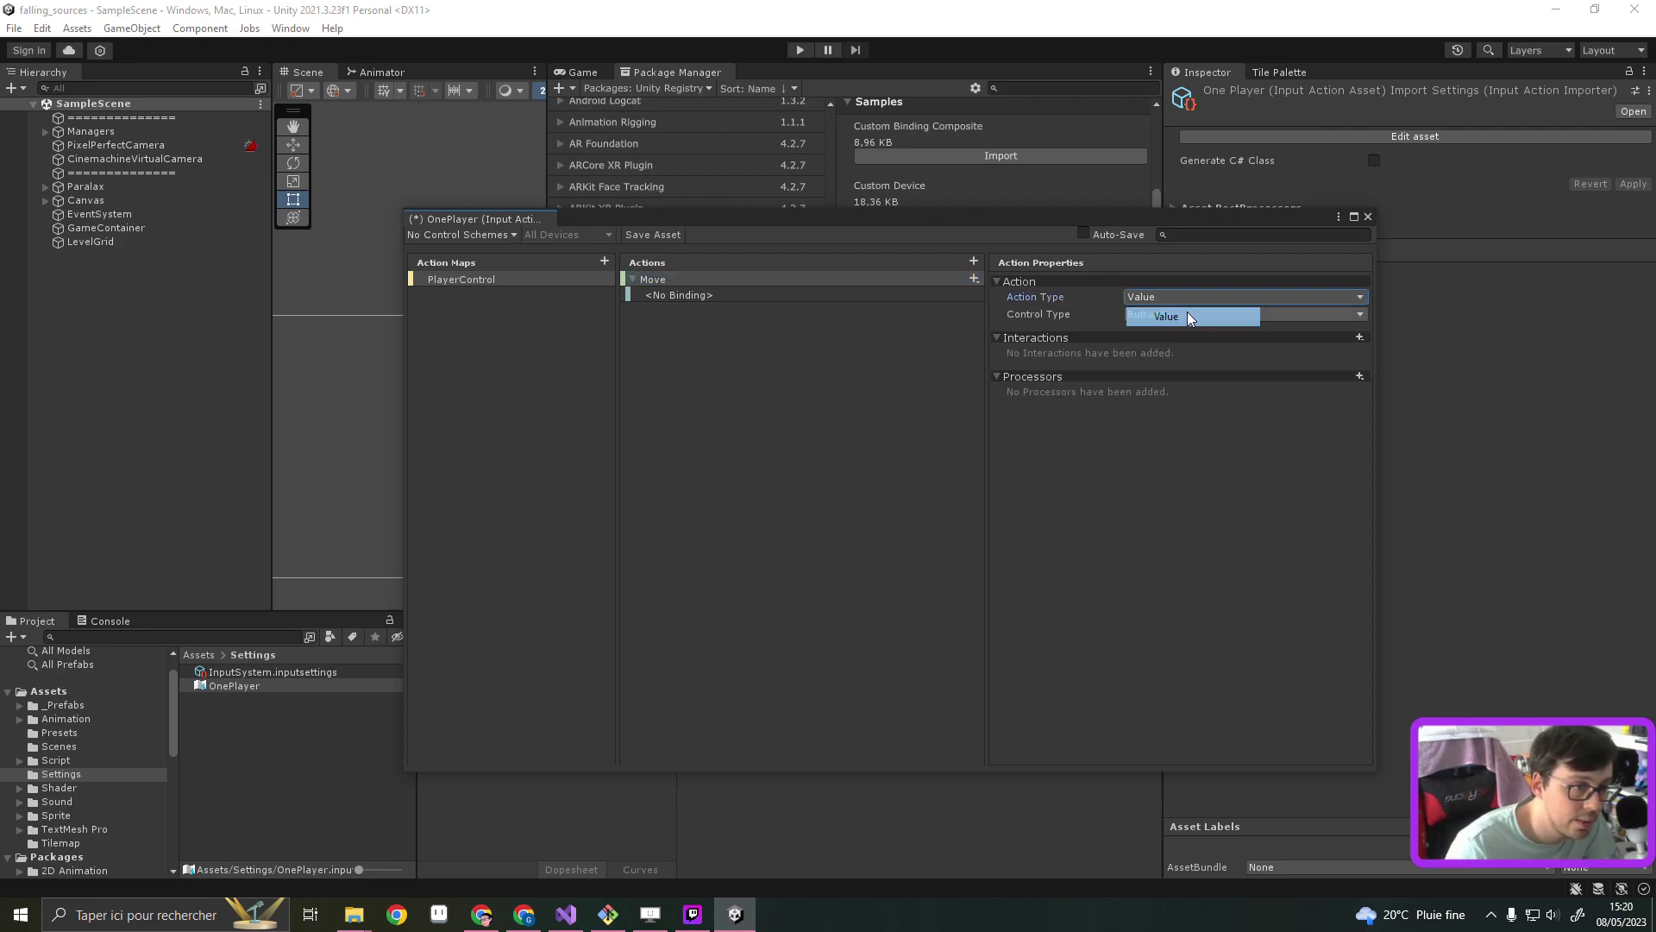
pyautogui.click(1178, 314)
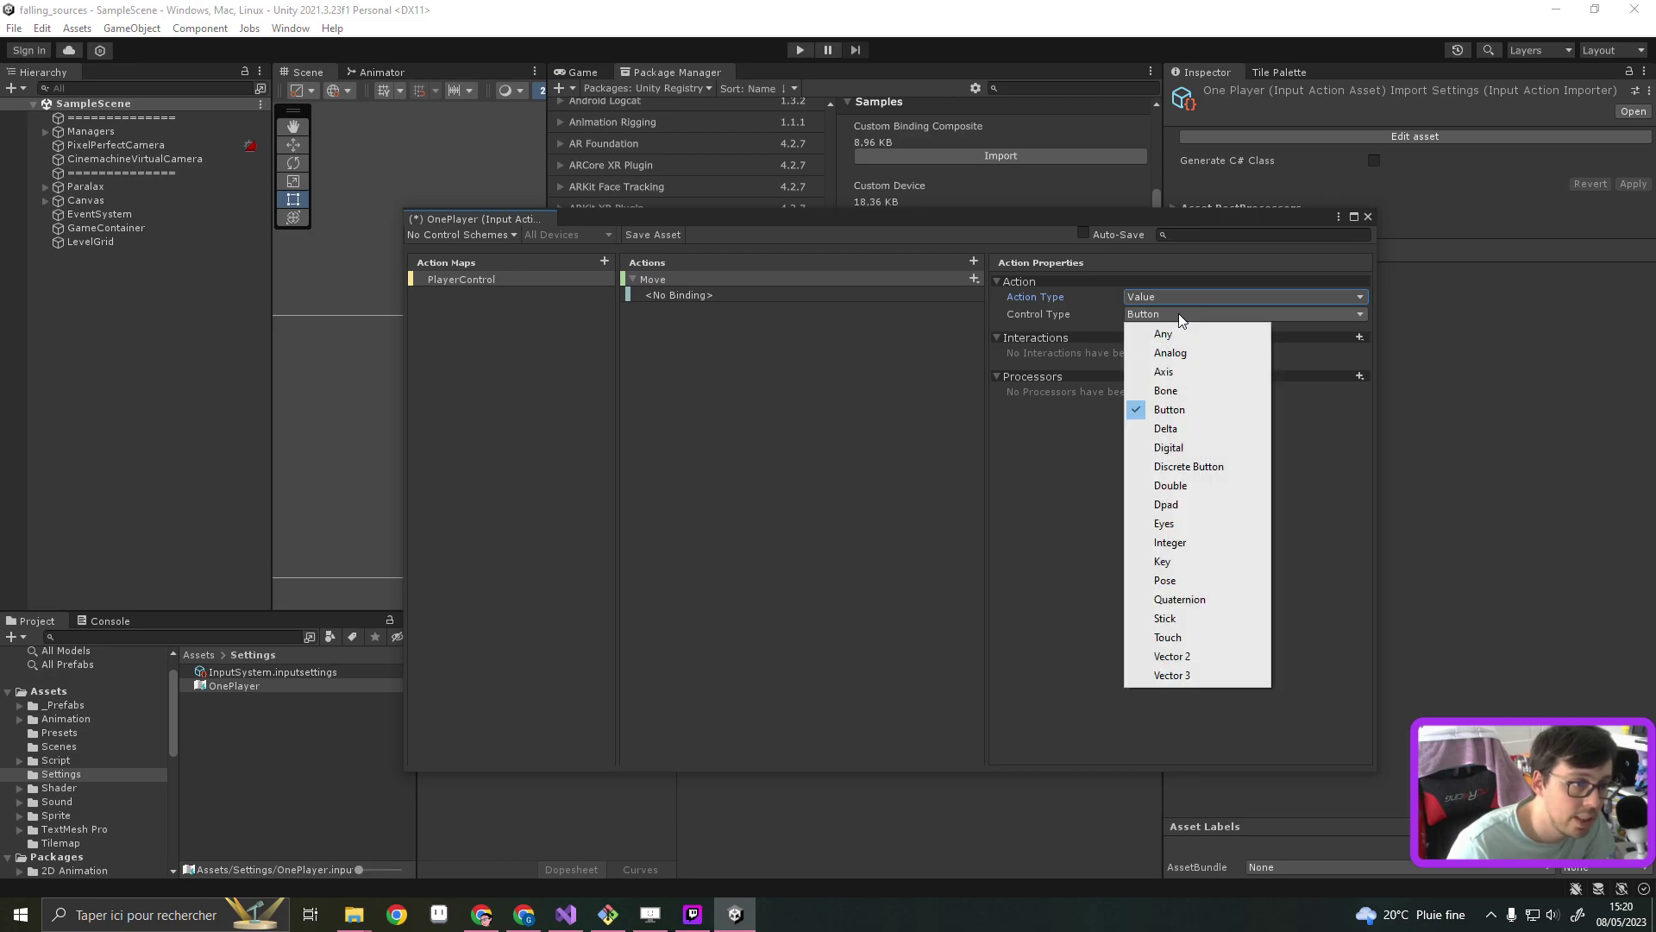
pyautogui.click(1193, 504)
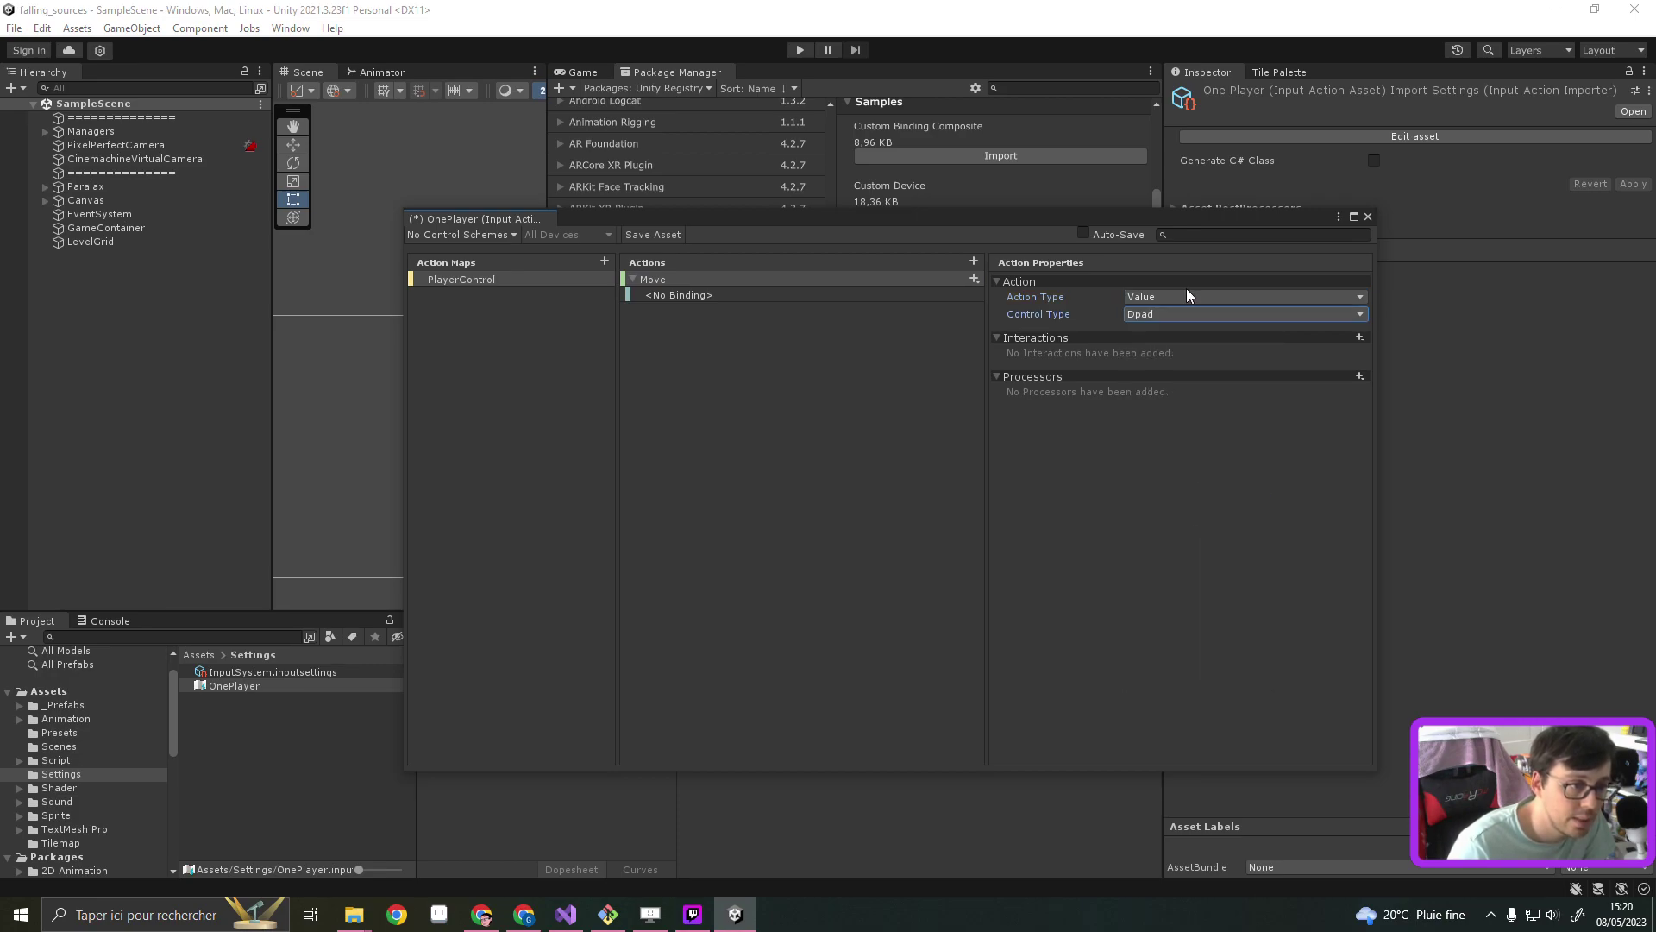
# Select Move's empty binding and open, then close, its binding path picker
pyautogui.click(796, 294)
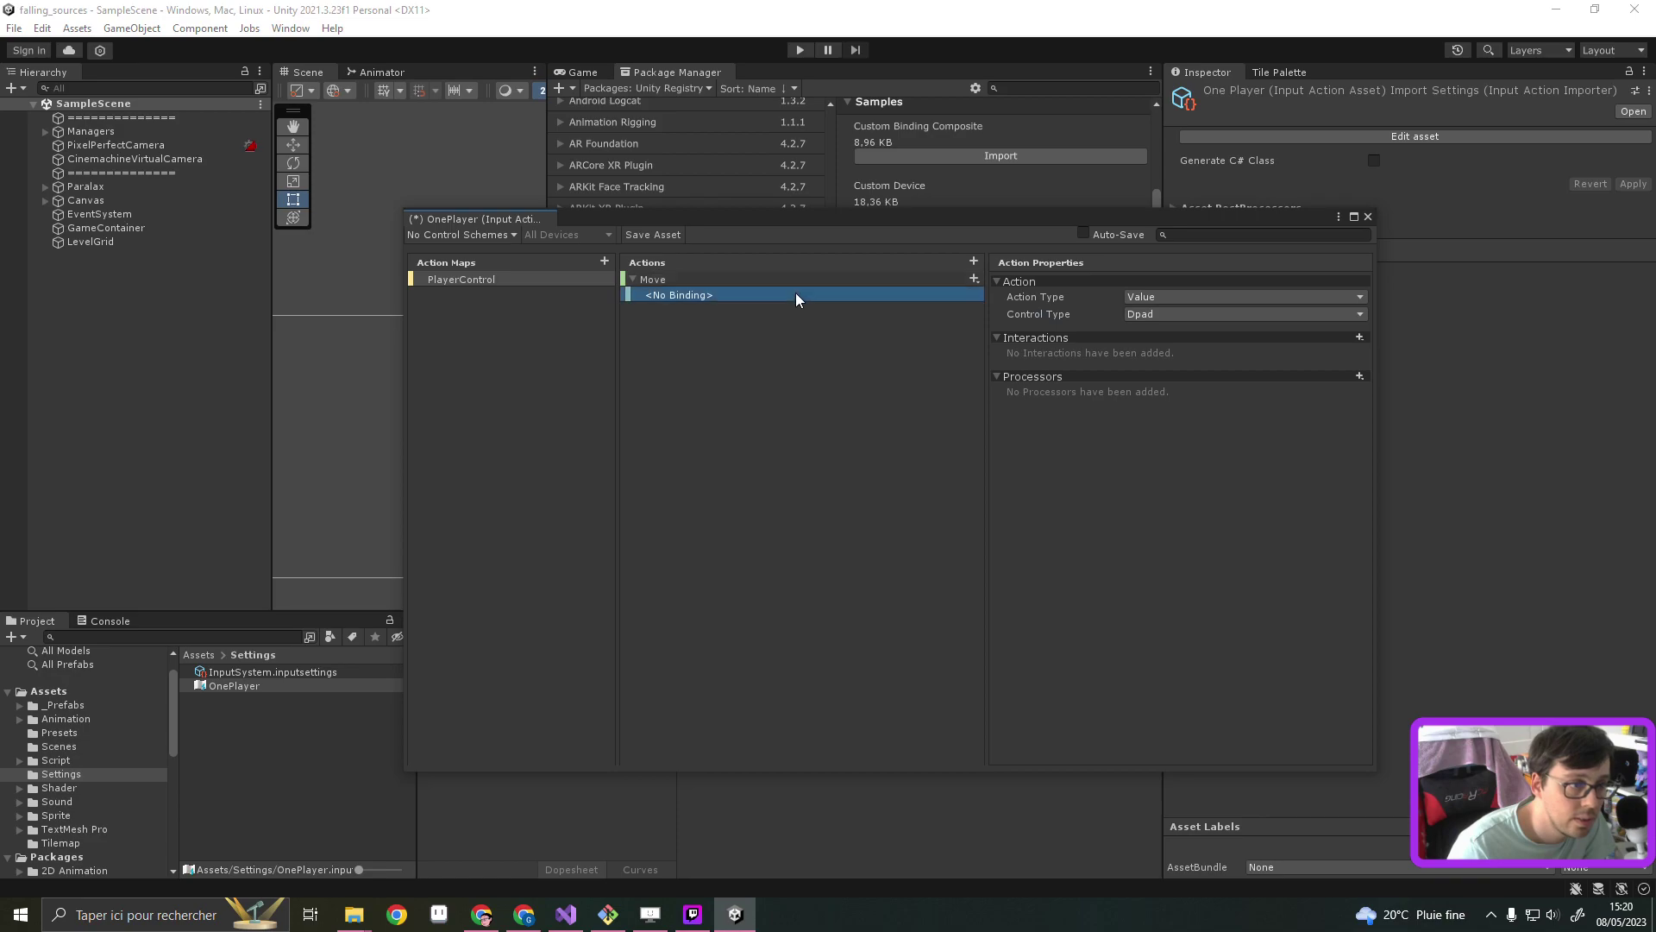
pyautogui.click(1182, 298)
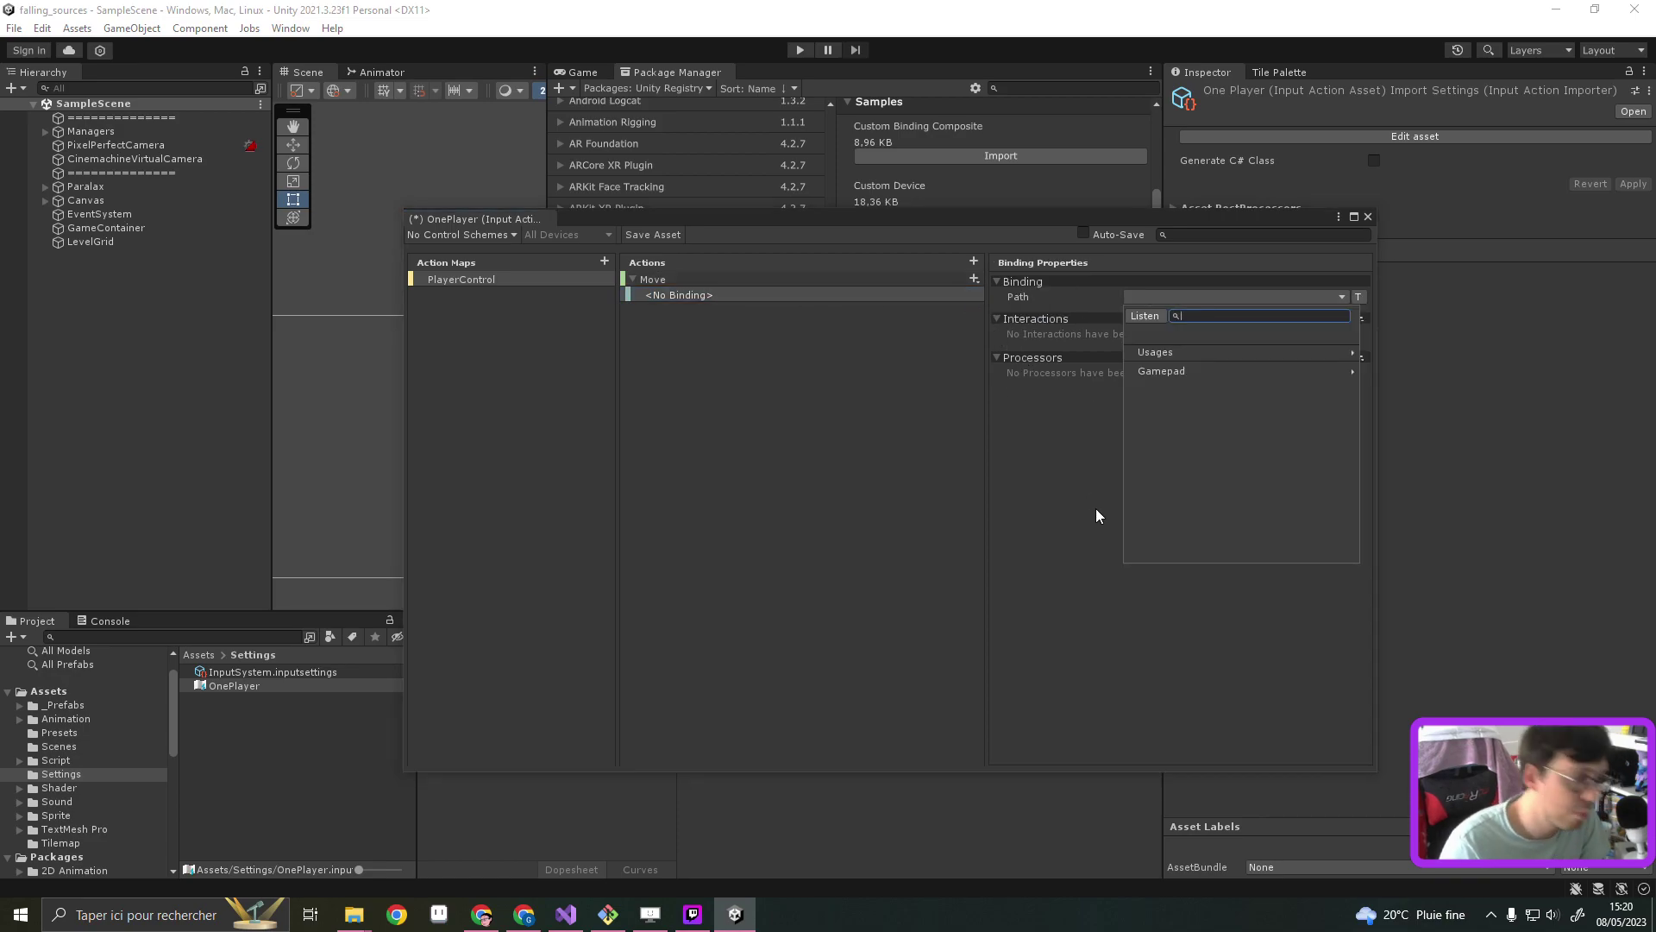
pyautogui.click(992, 345)
pyautogui.doubleClick(998, 283)
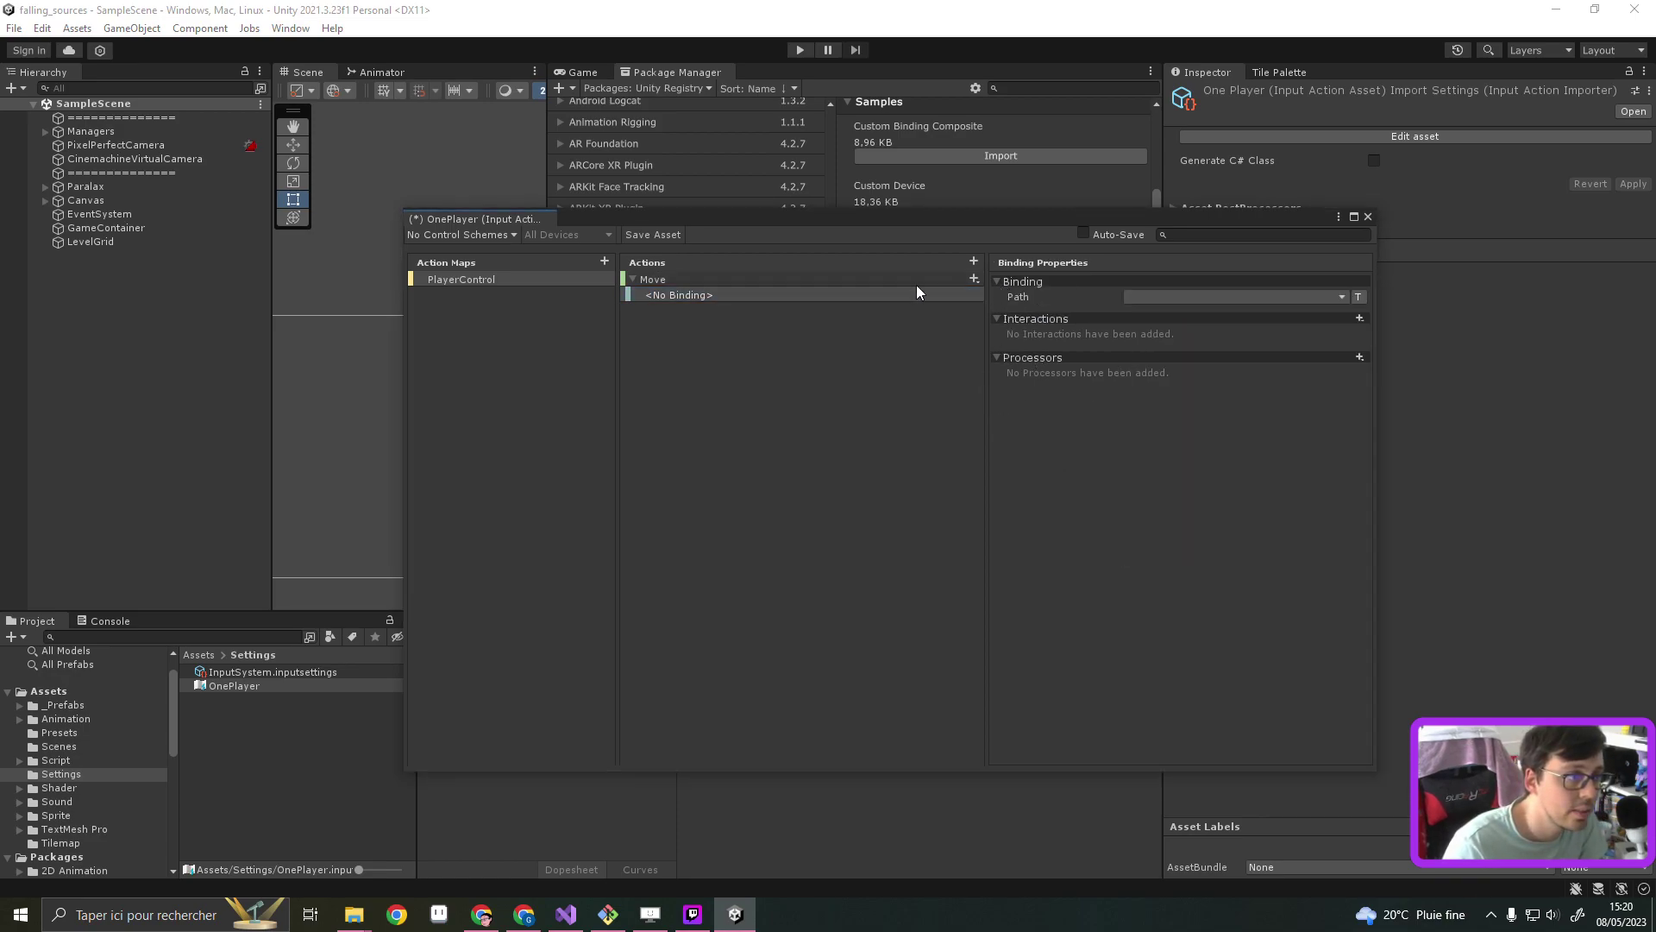
# Set Move's action type back to Button, then switch to the browser
pyautogui.click(709, 281)
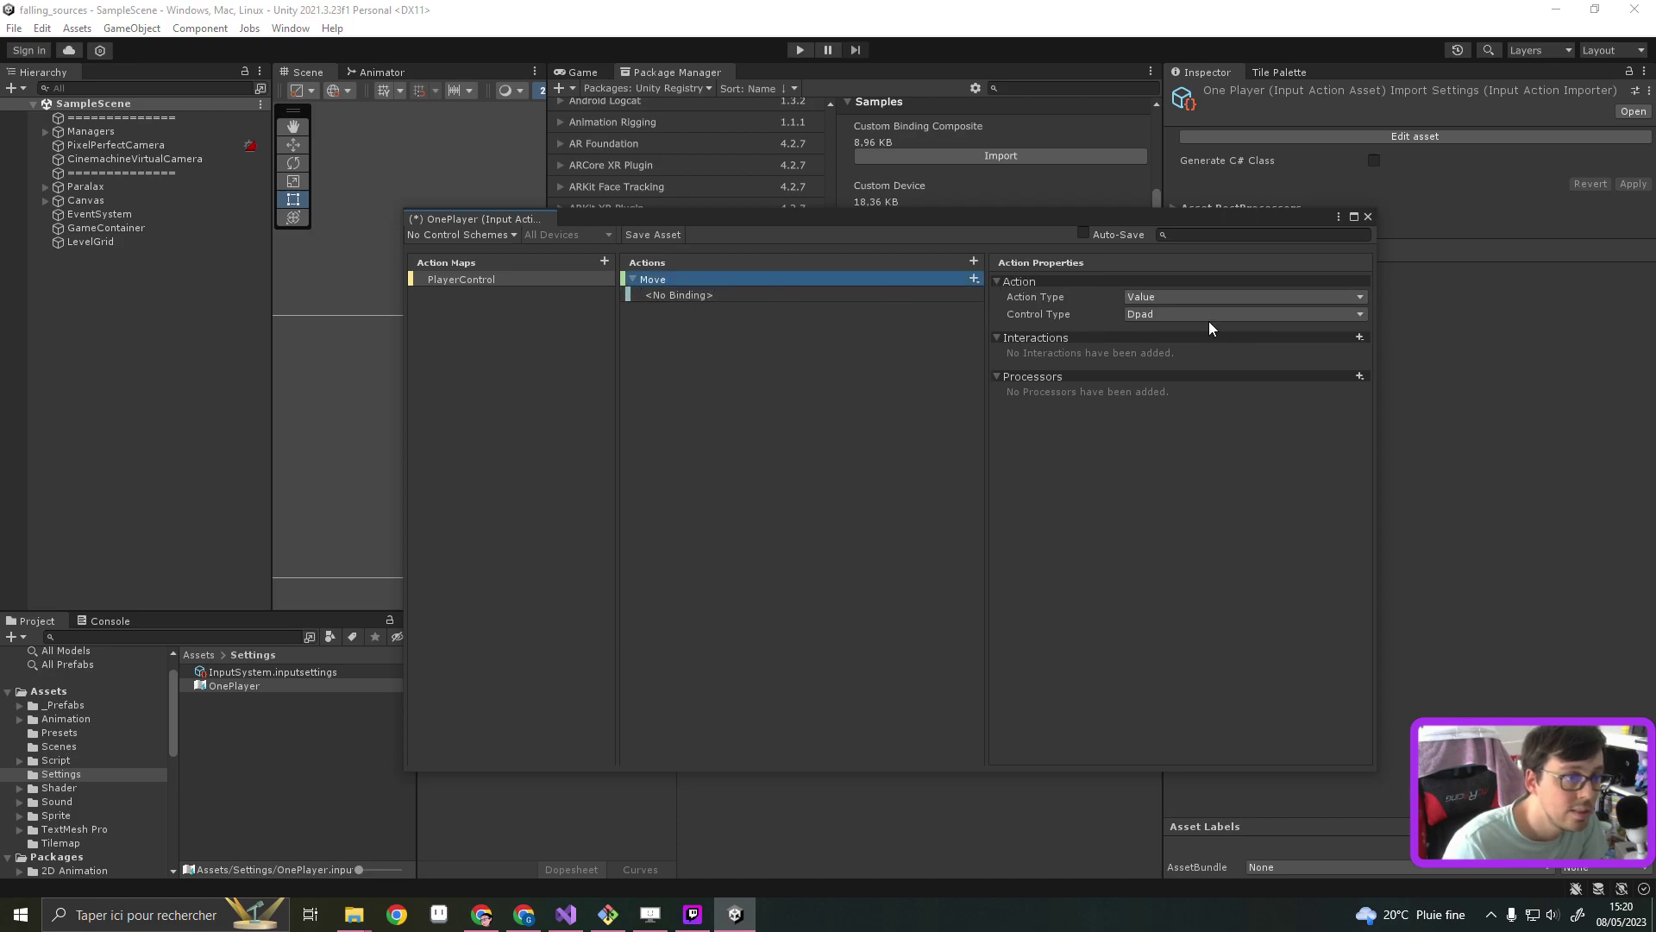
pyautogui.click(1188, 297)
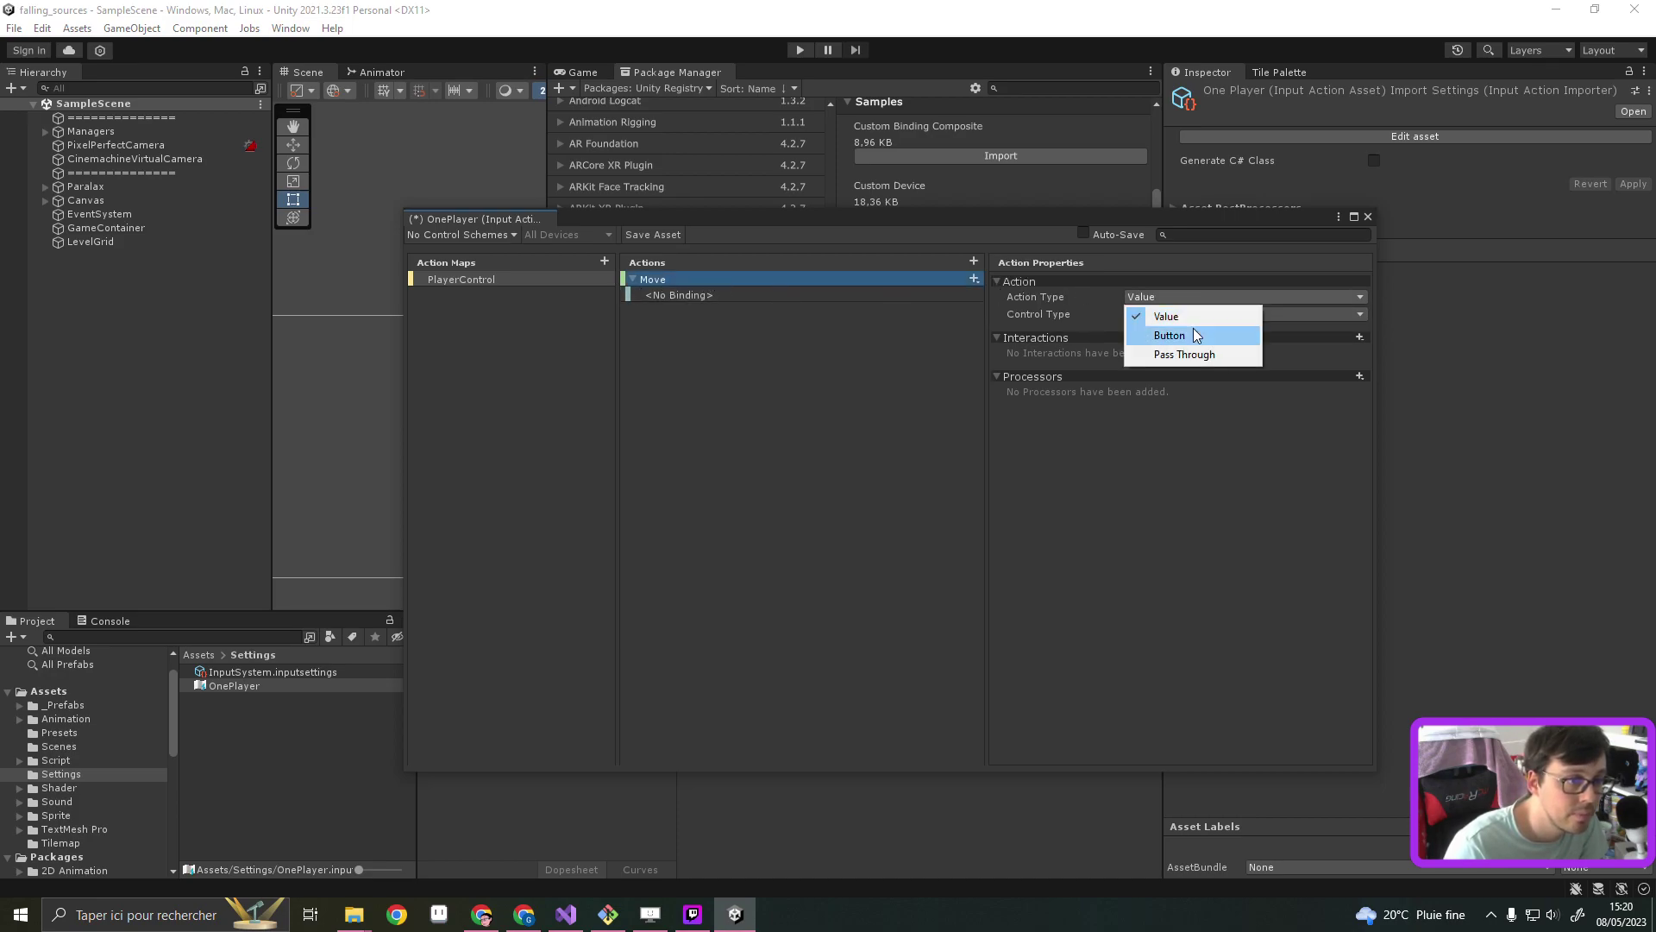
pyautogui.click(1171, 335)
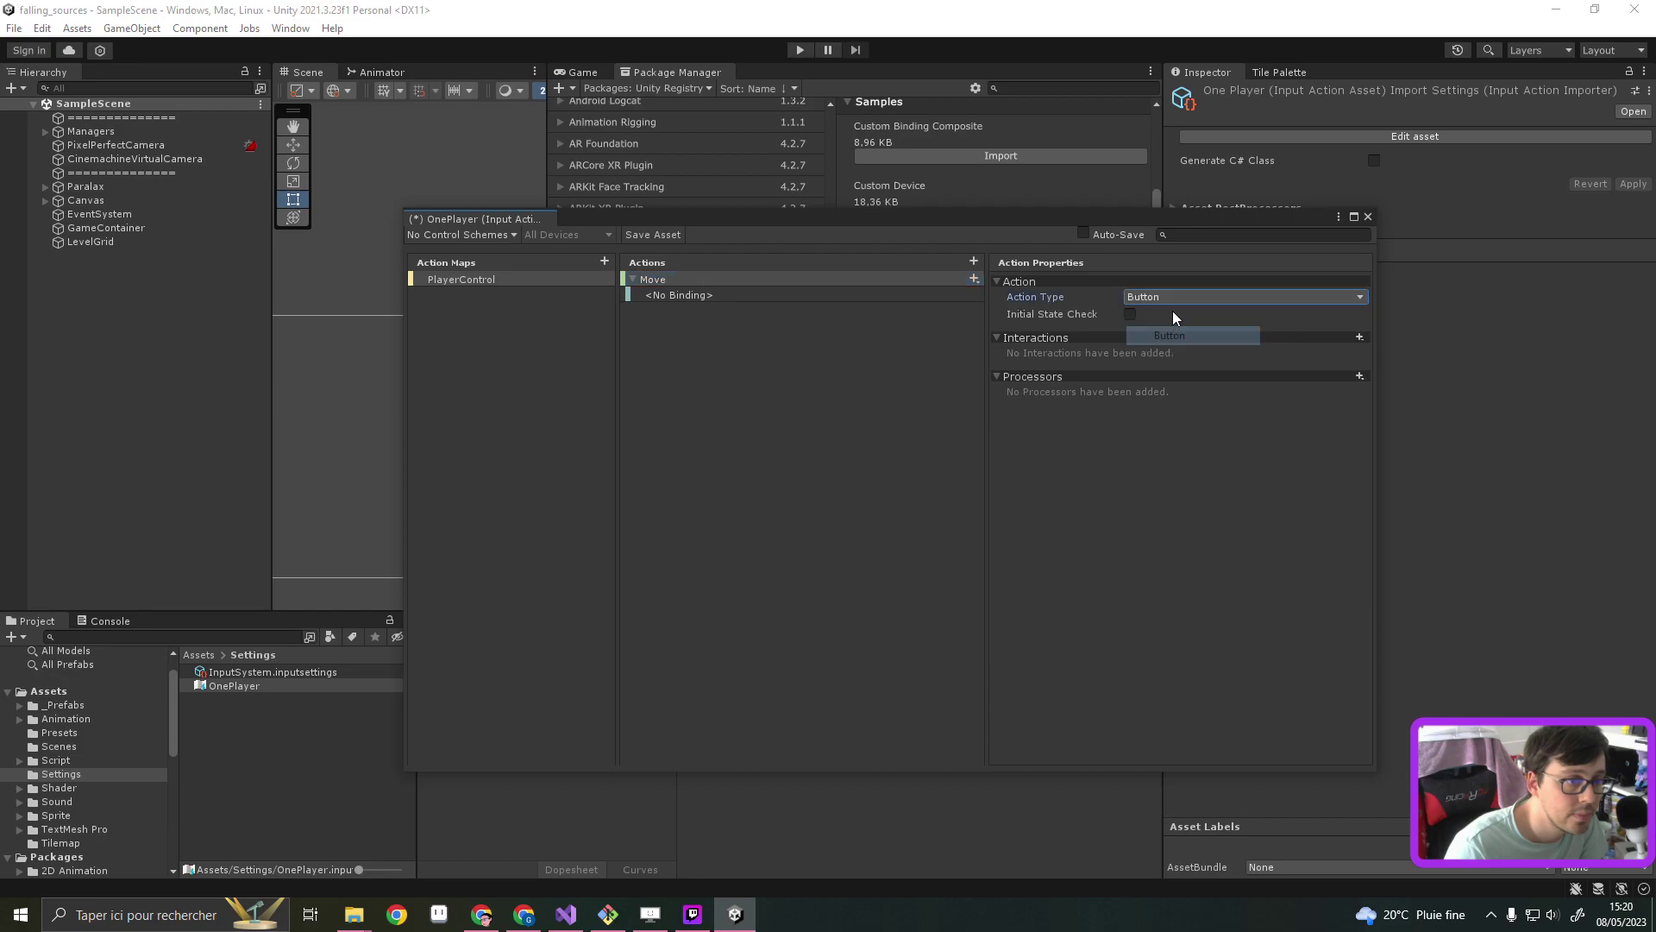
pyautogui.click(747, 292)
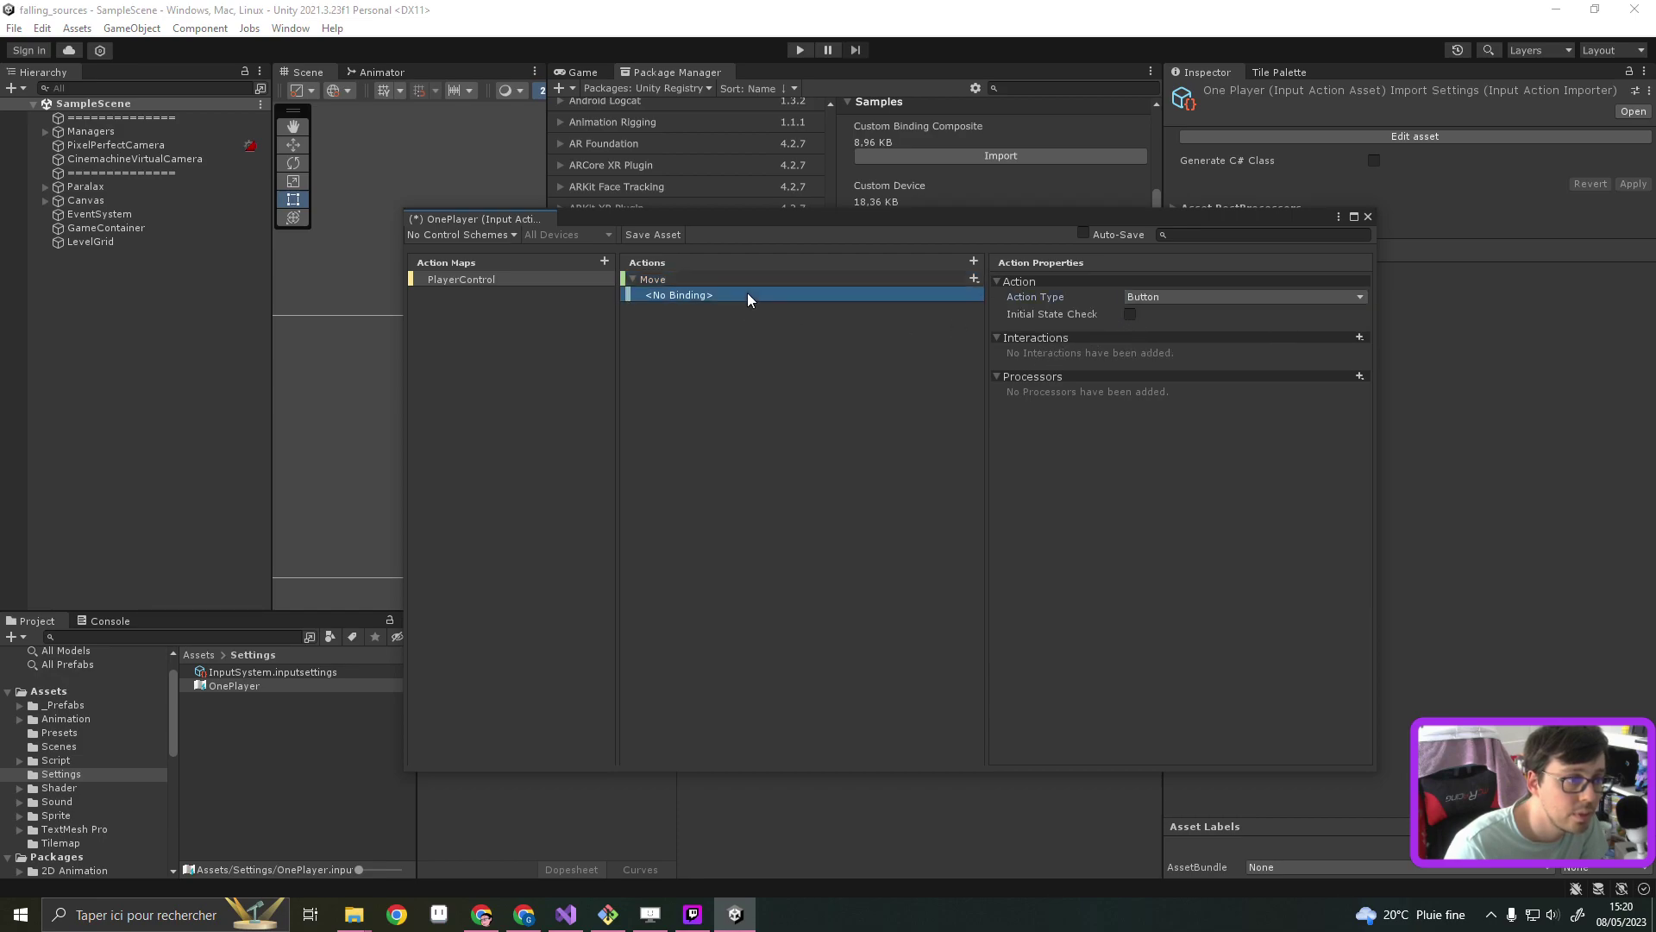
pyautogui.click(829, 281)
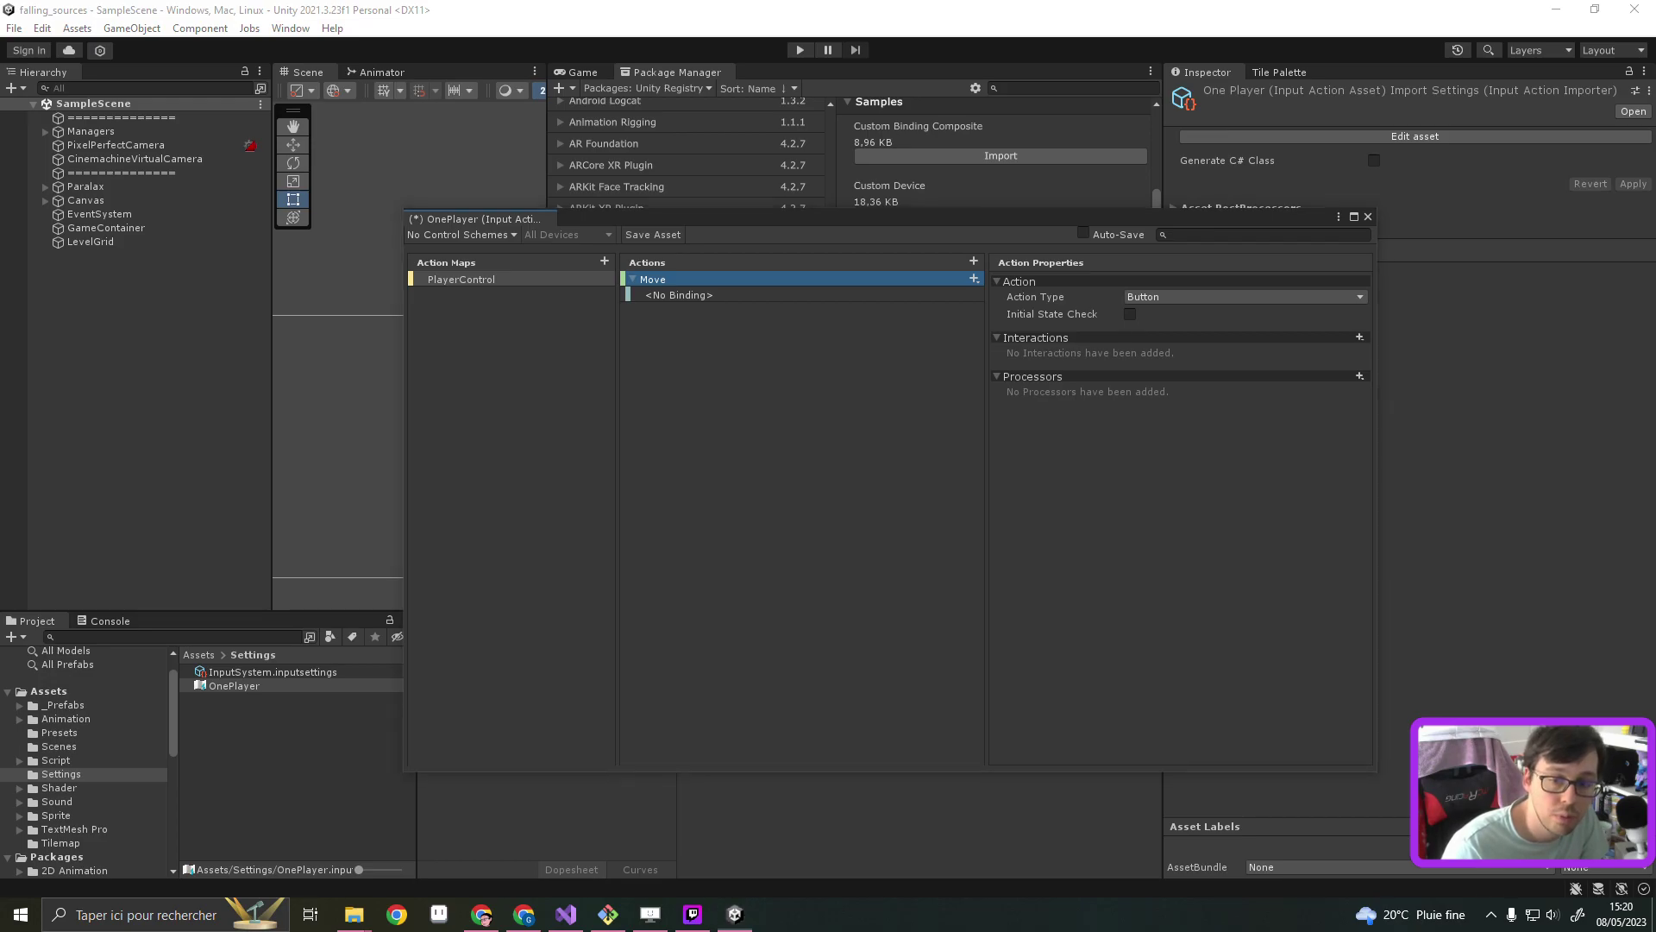
pyautogui.hotkey('alt', 'Tab')
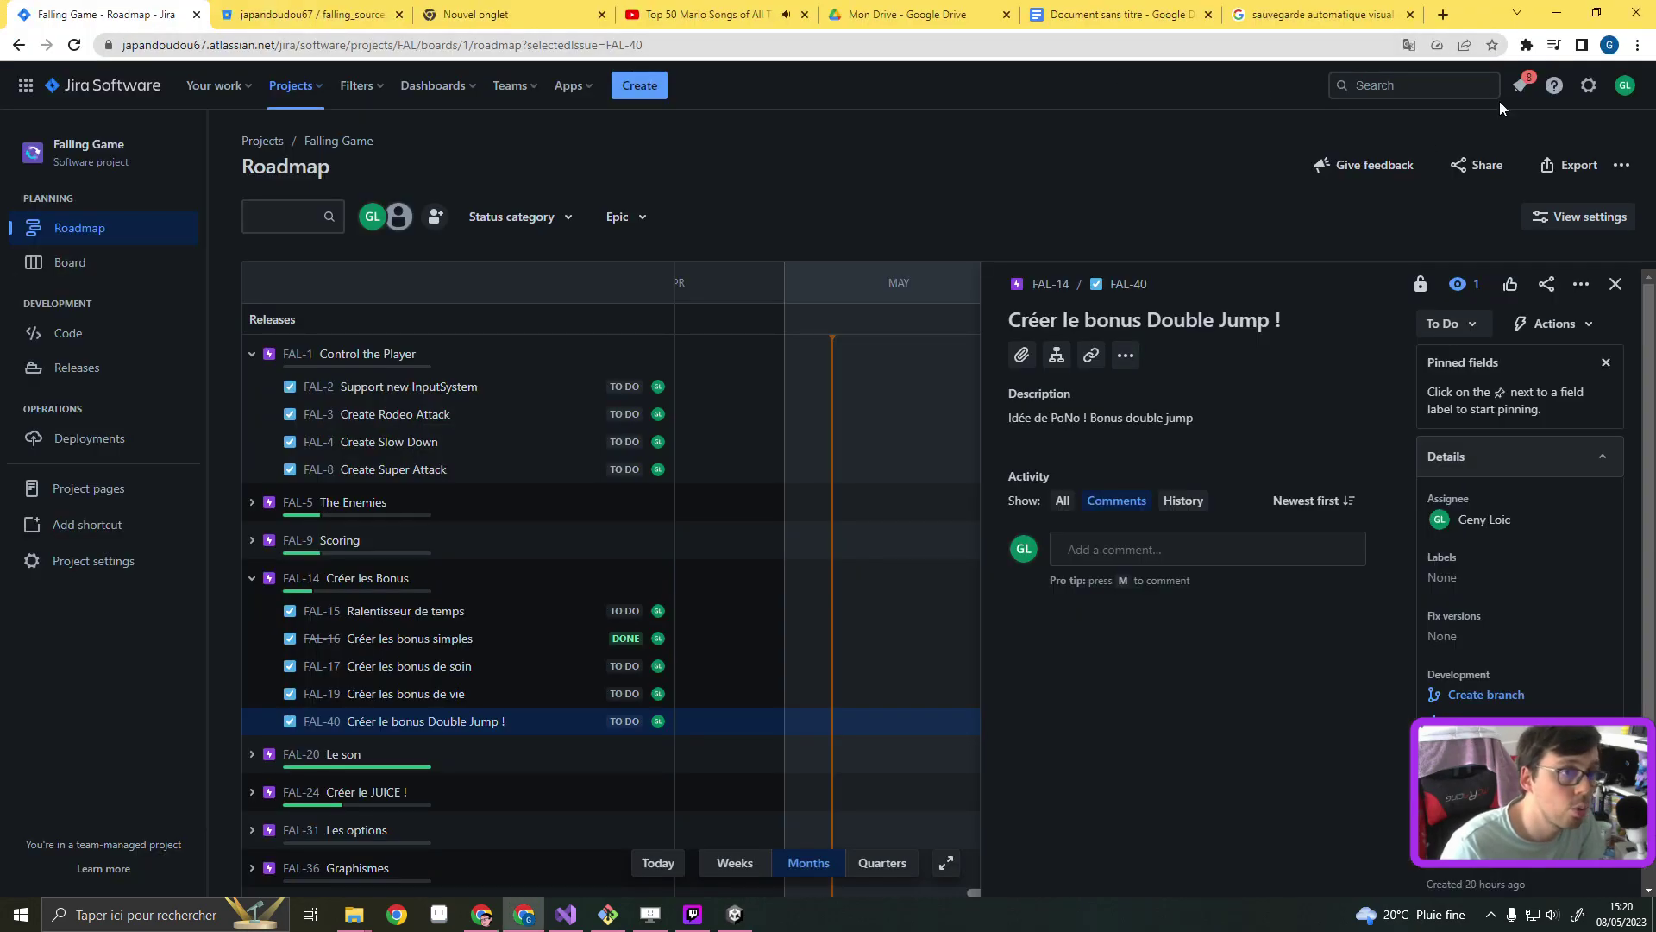
# Search Google for 'InputSystem Unity Read Vector2'
pyautogui.click(1320, 14)
pyautogui.click(1301, 47)
pyautogui.write('i')
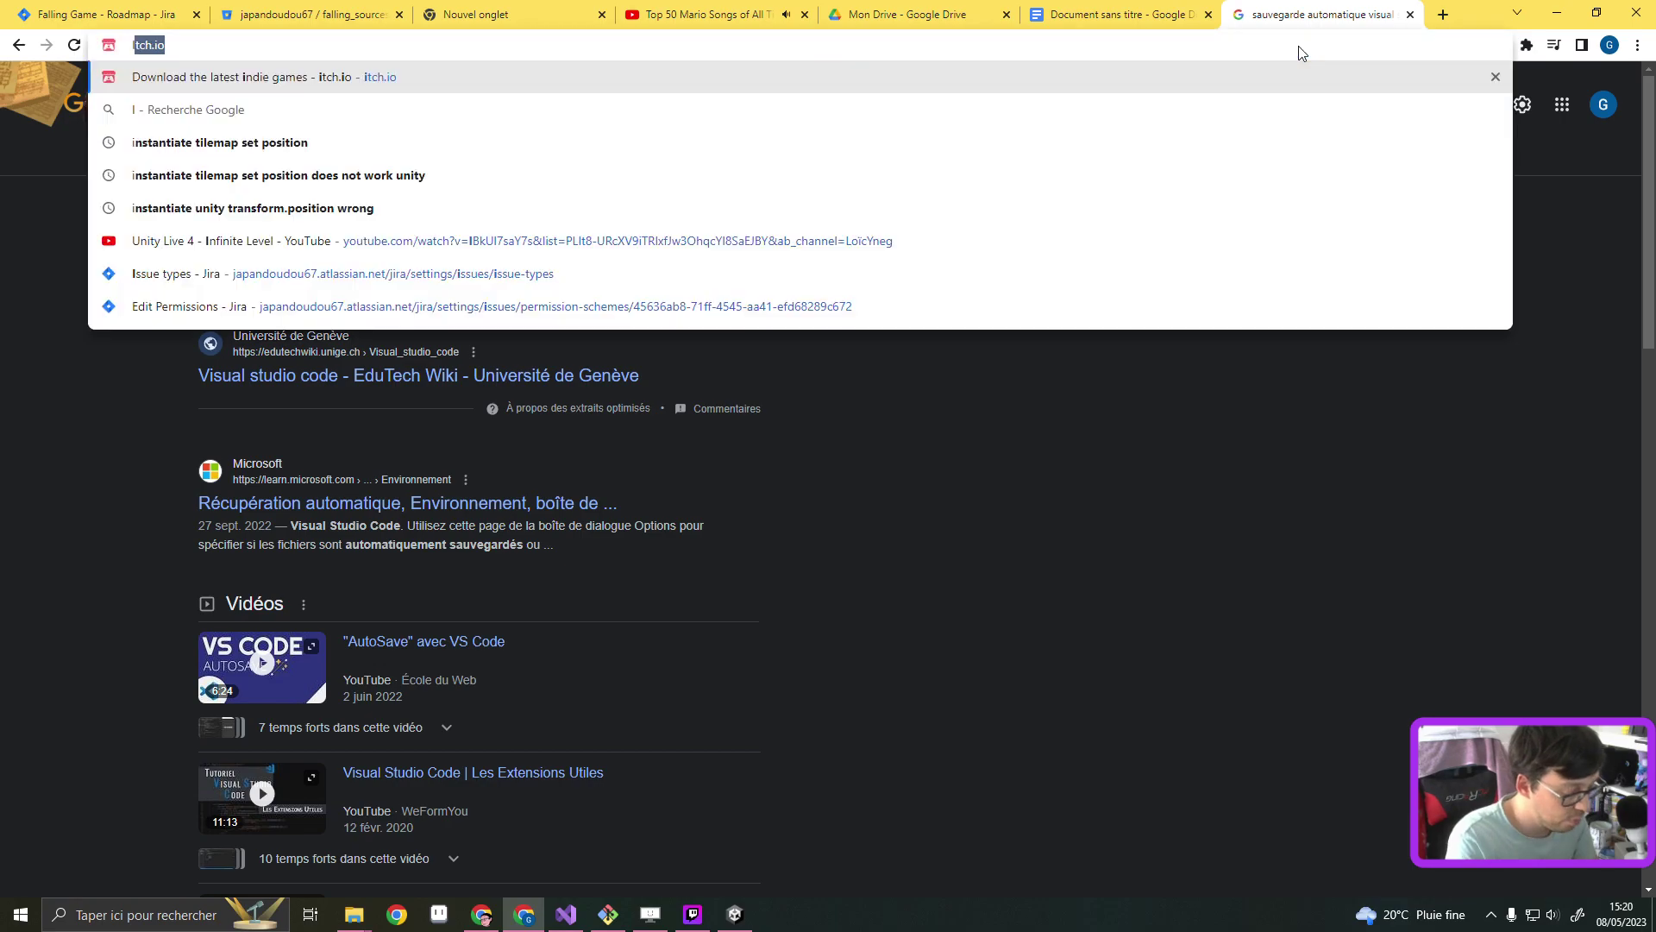
pyautogui.write('nputSystem')
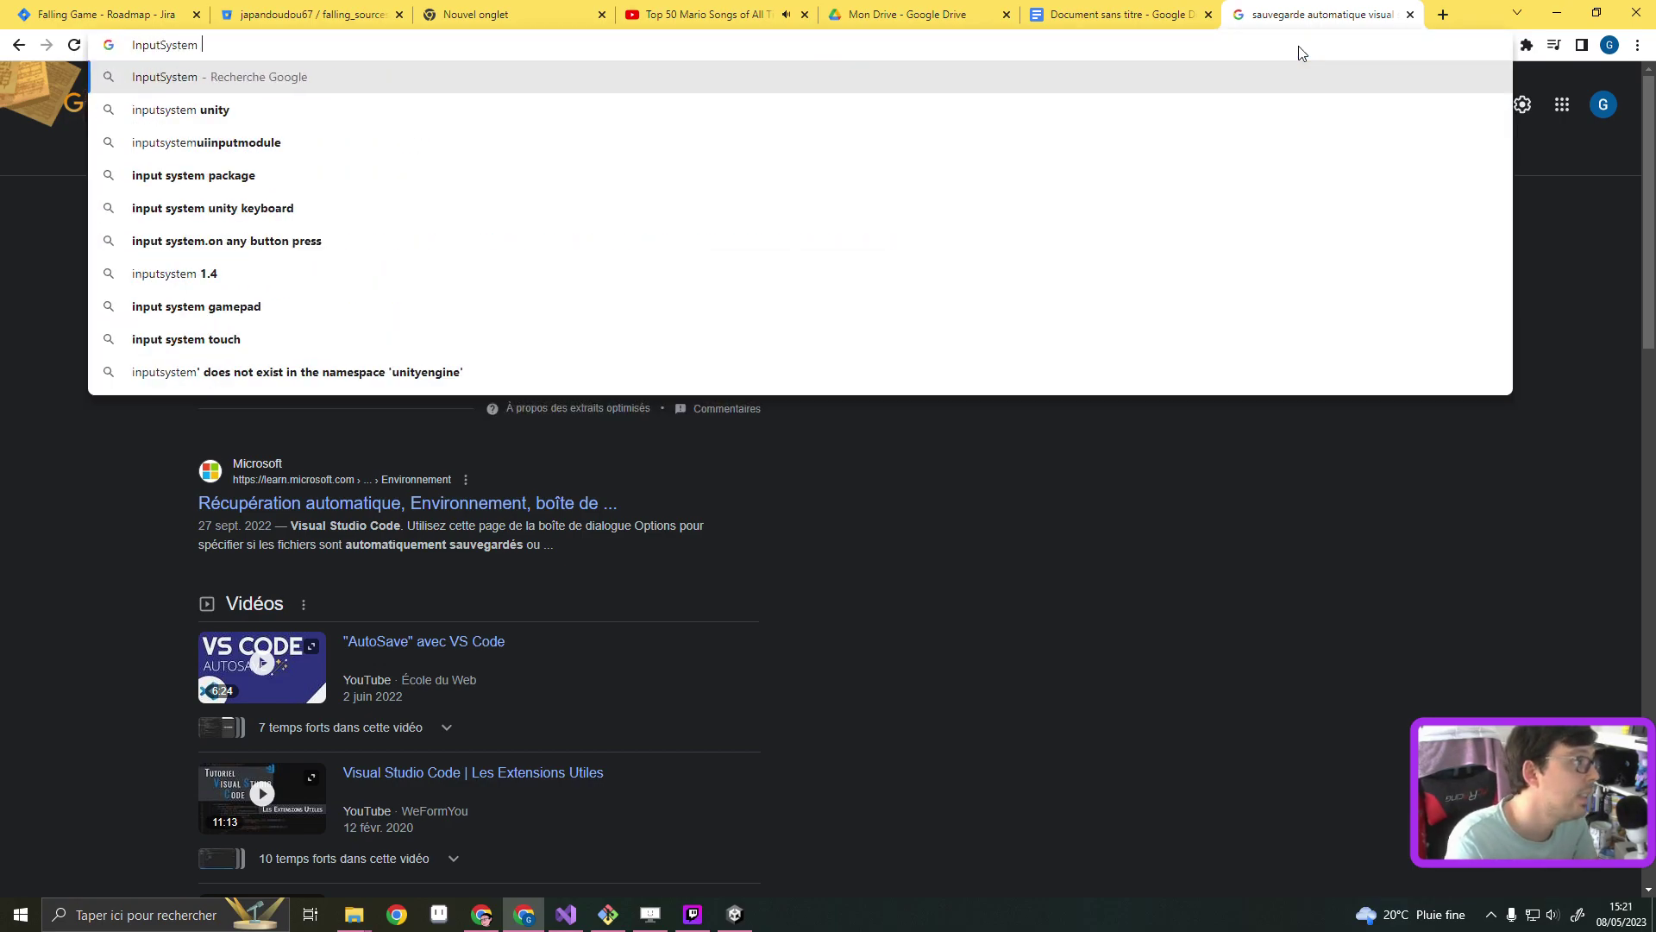
pyautogui.write('de')
pyautogui.press('BackSpace')
pyautogui.press('BackSpace')
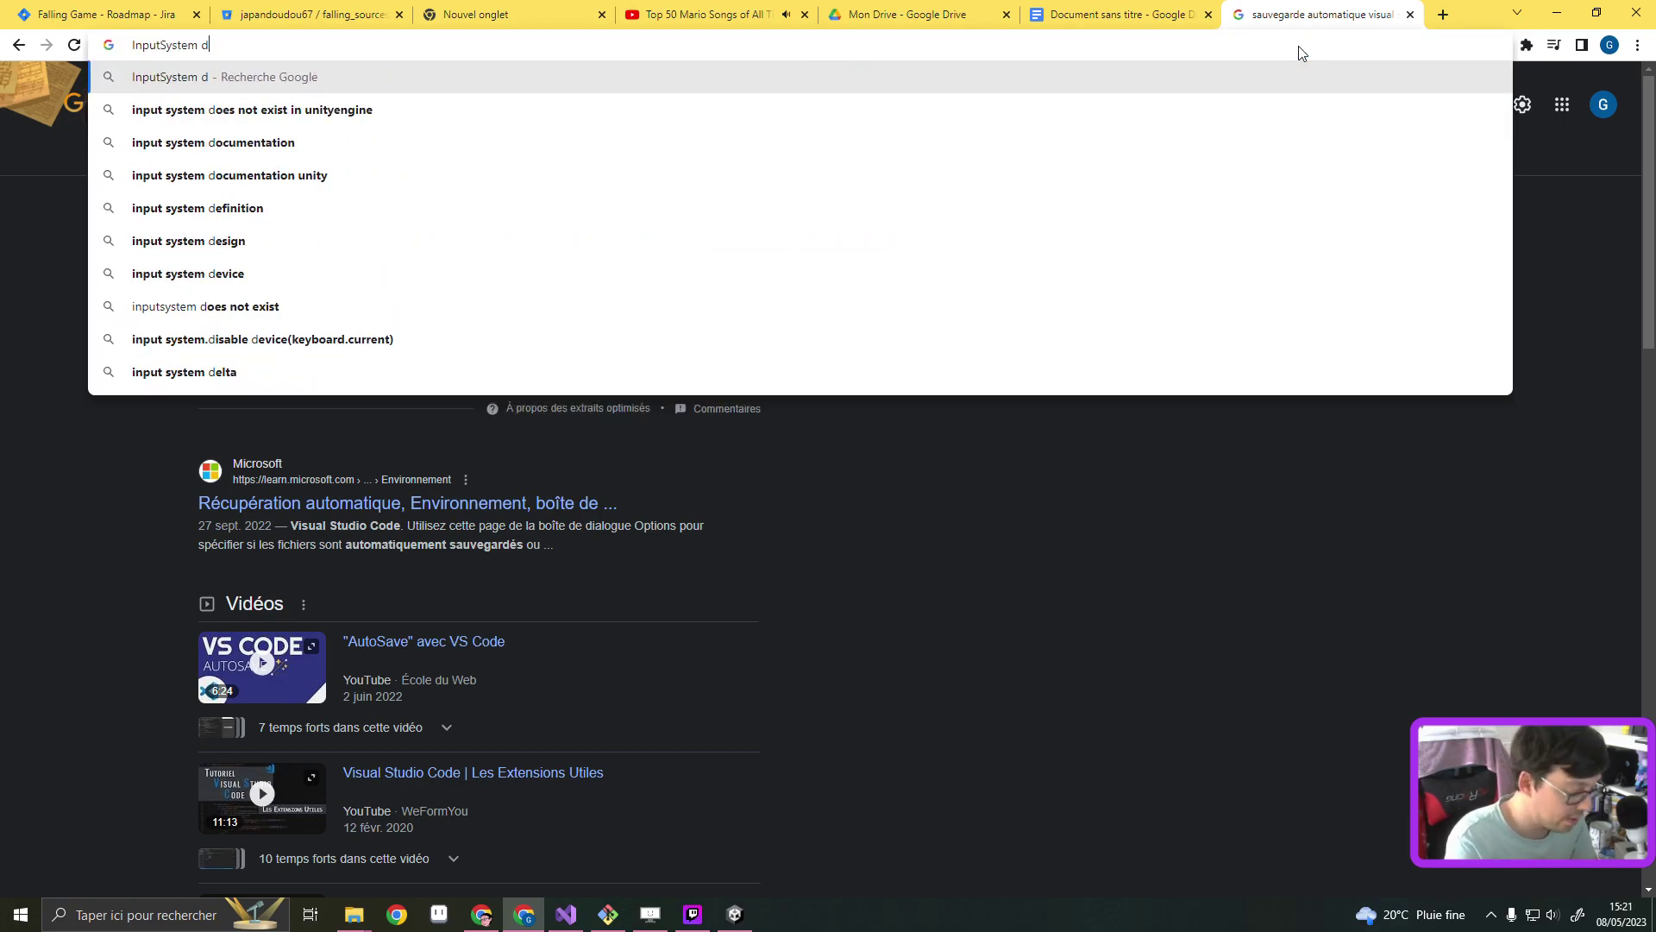
pyautogui.write('Unity')
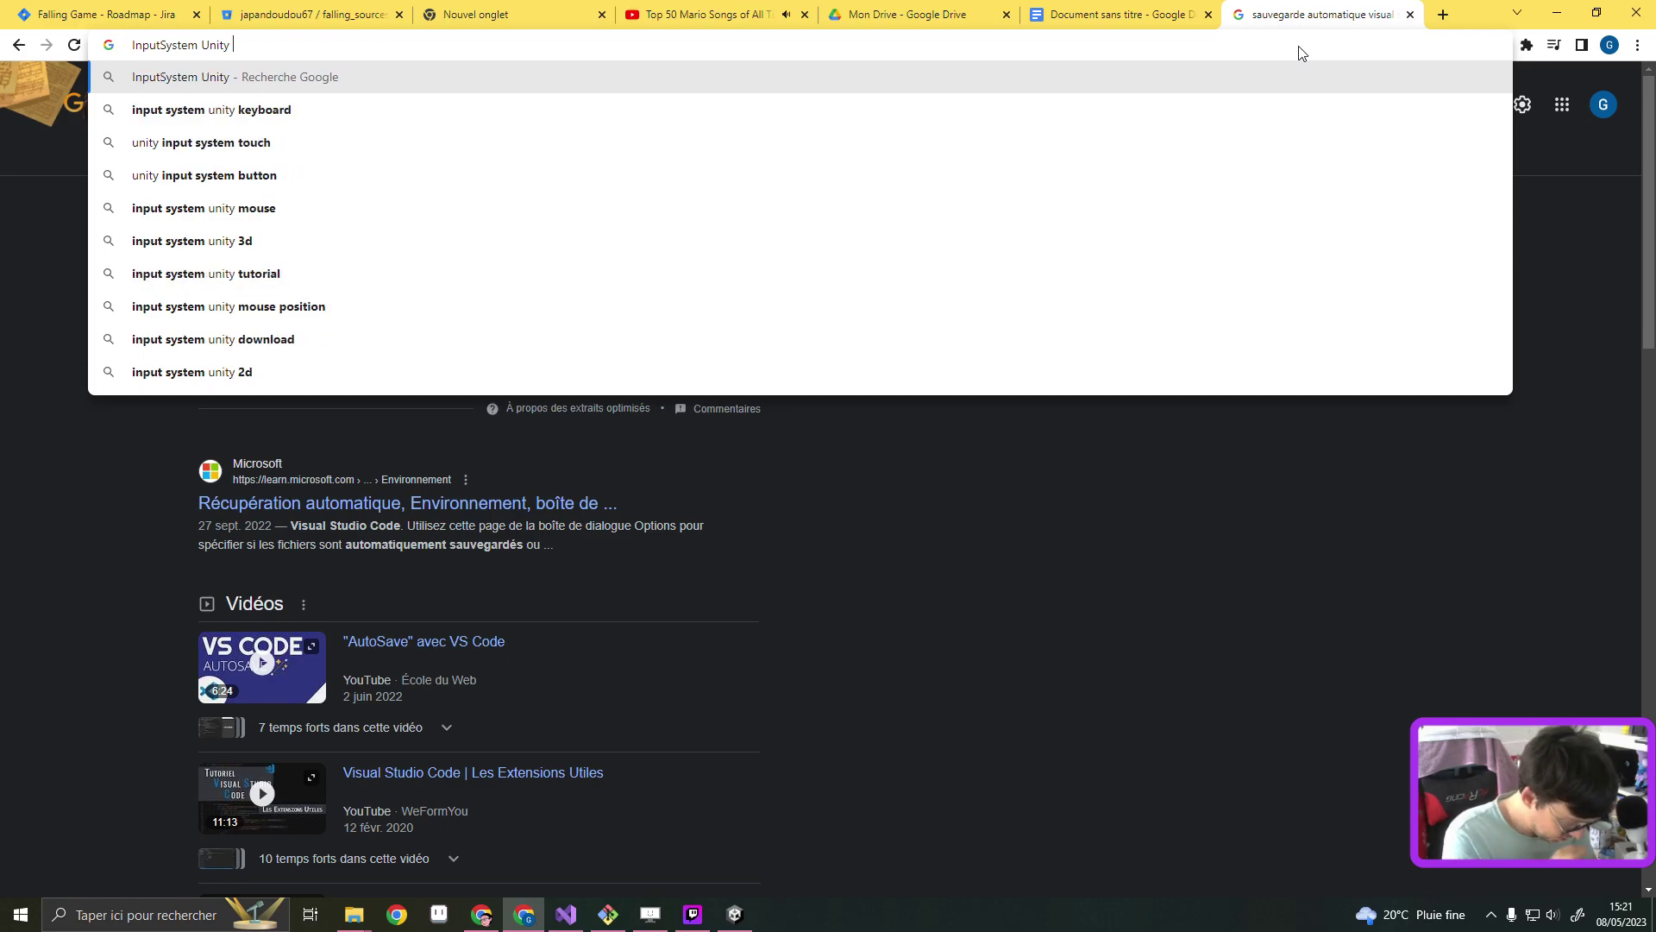
pyautogui.write(' Read V')
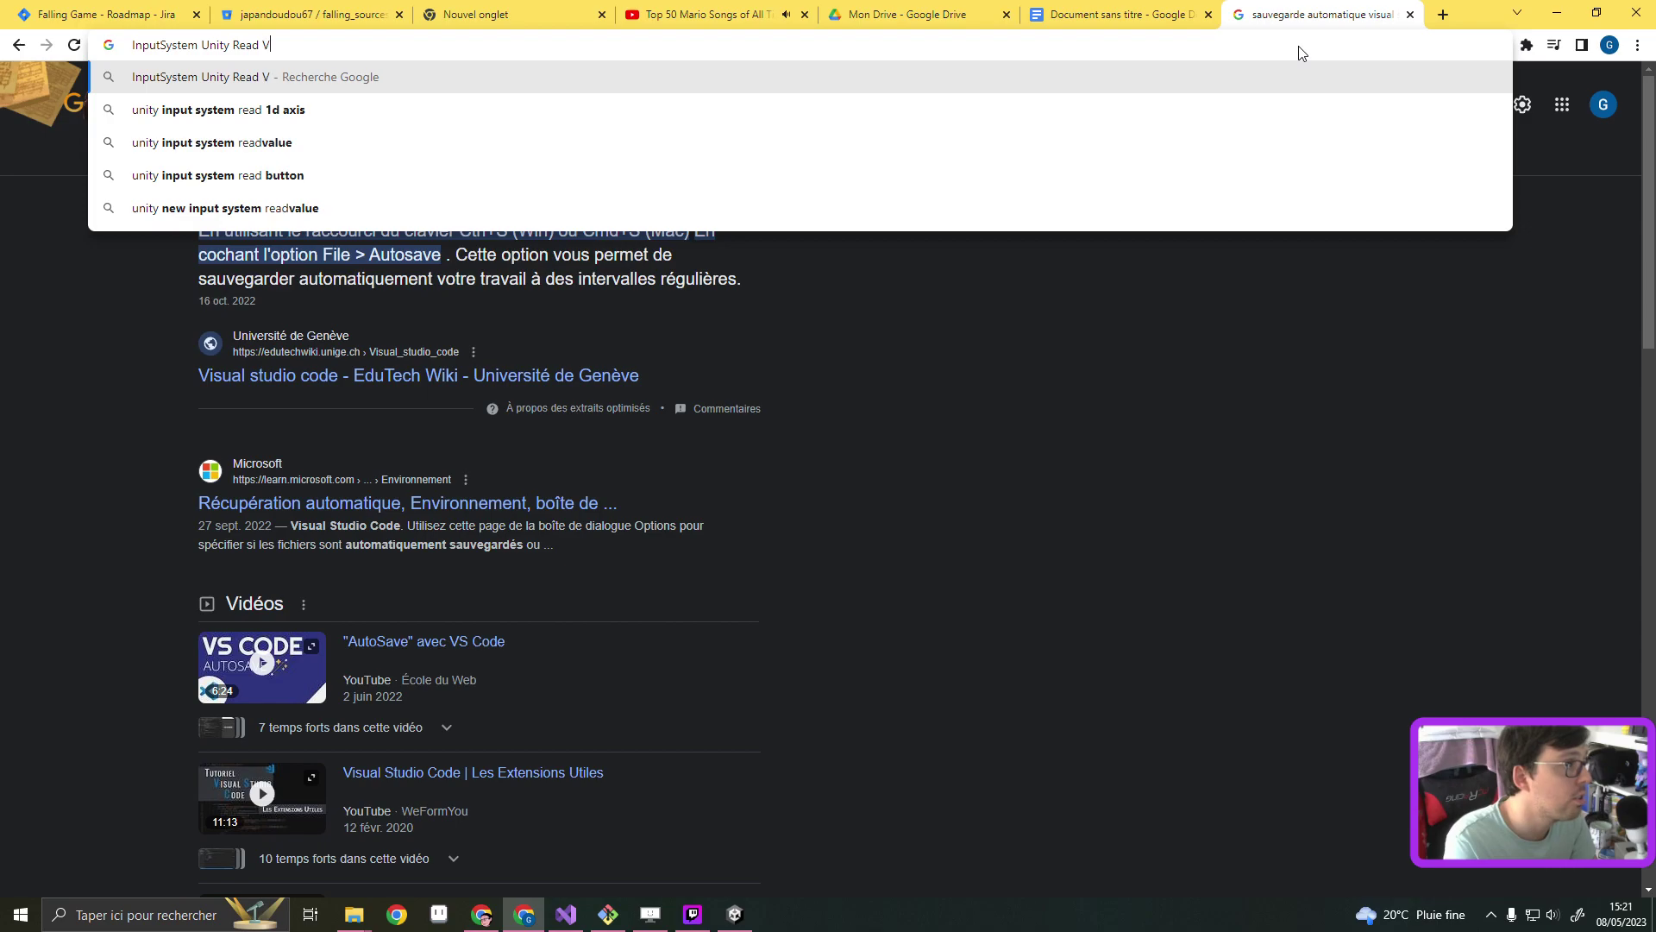
pyautogui.write('ector2')
pyautogui.press('Return')
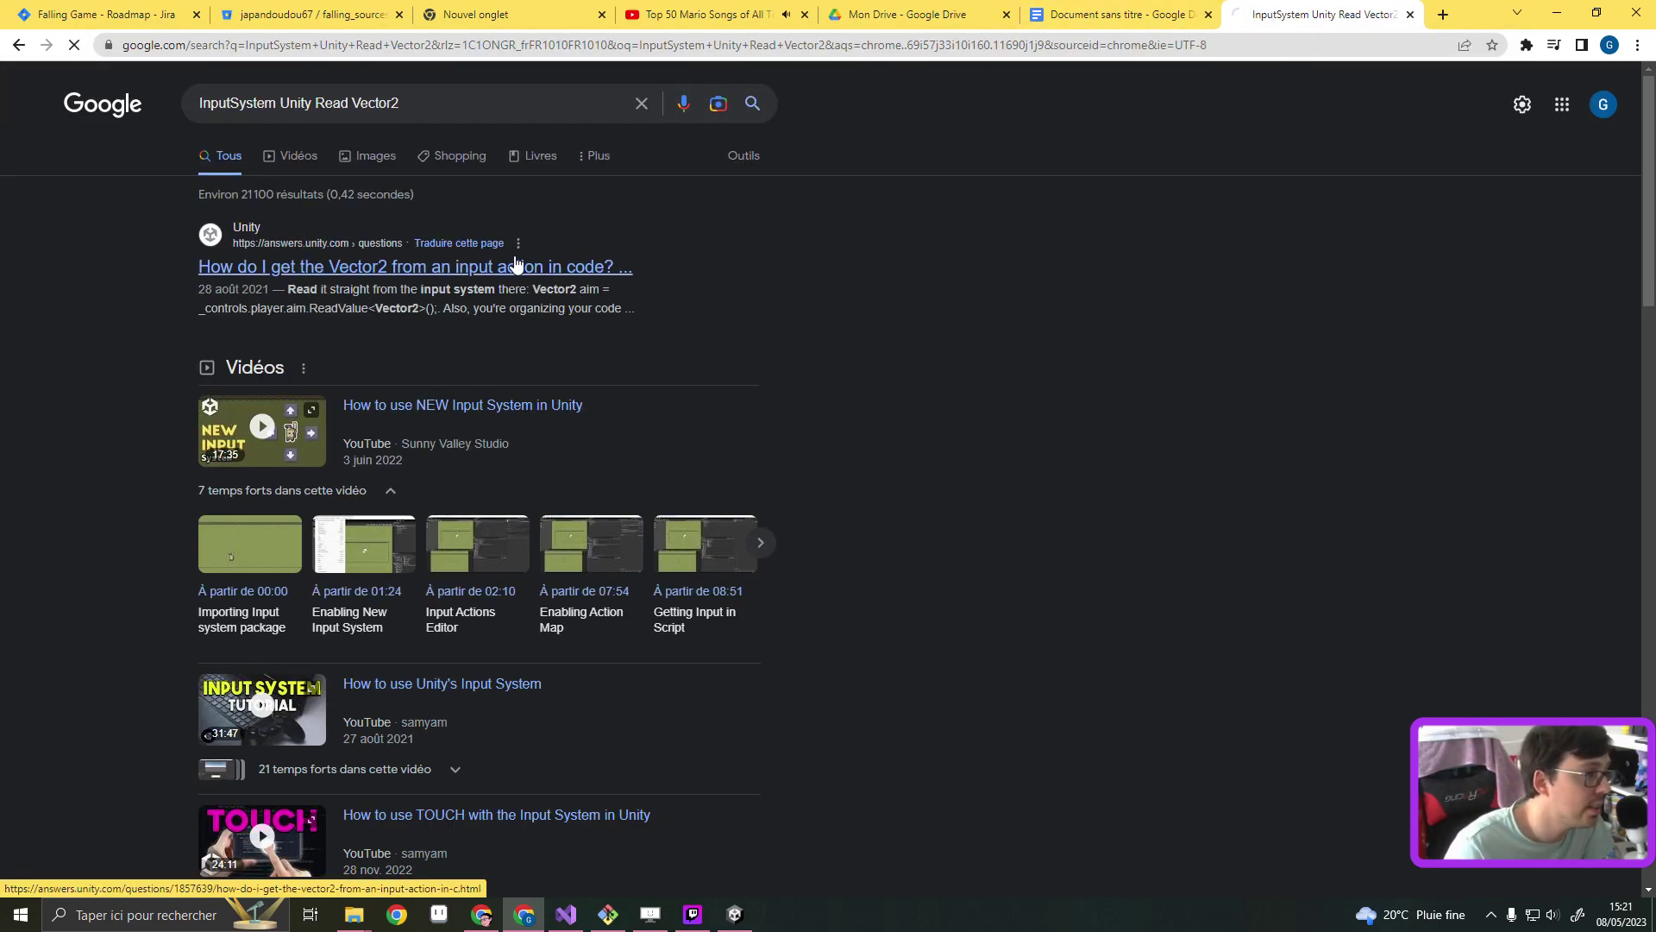
# Read the Unity Answers question about getting a Vector2, then return to the results
pyautogui.click(516, 264)
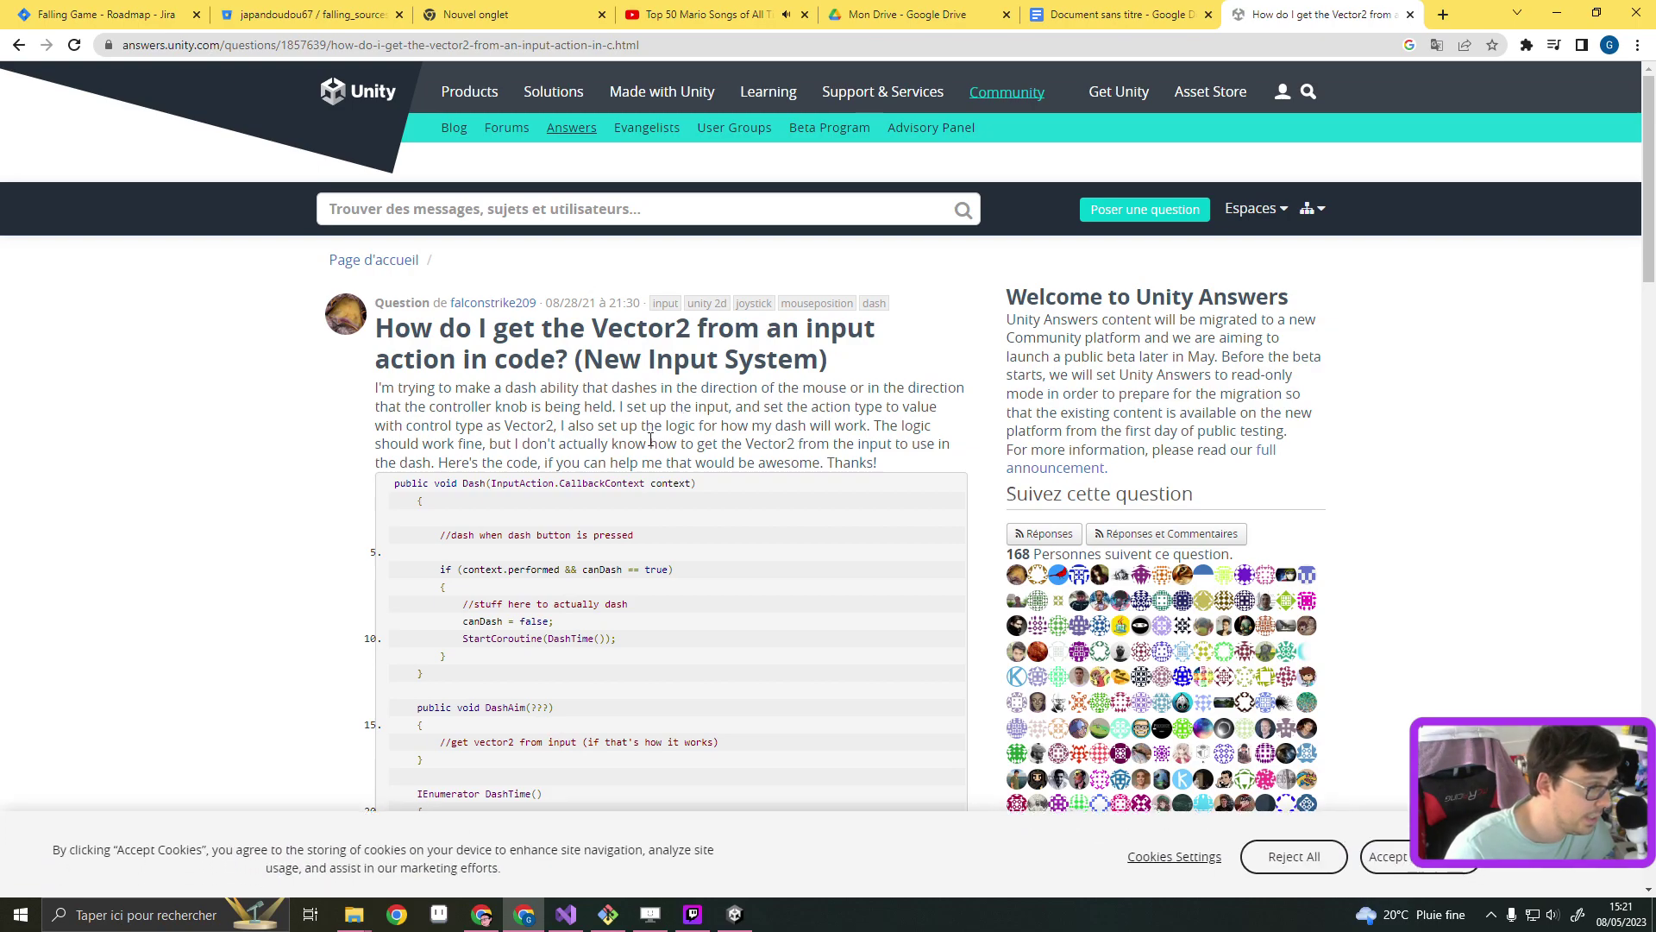
pyautogui.scroll(-3, 470, 398)
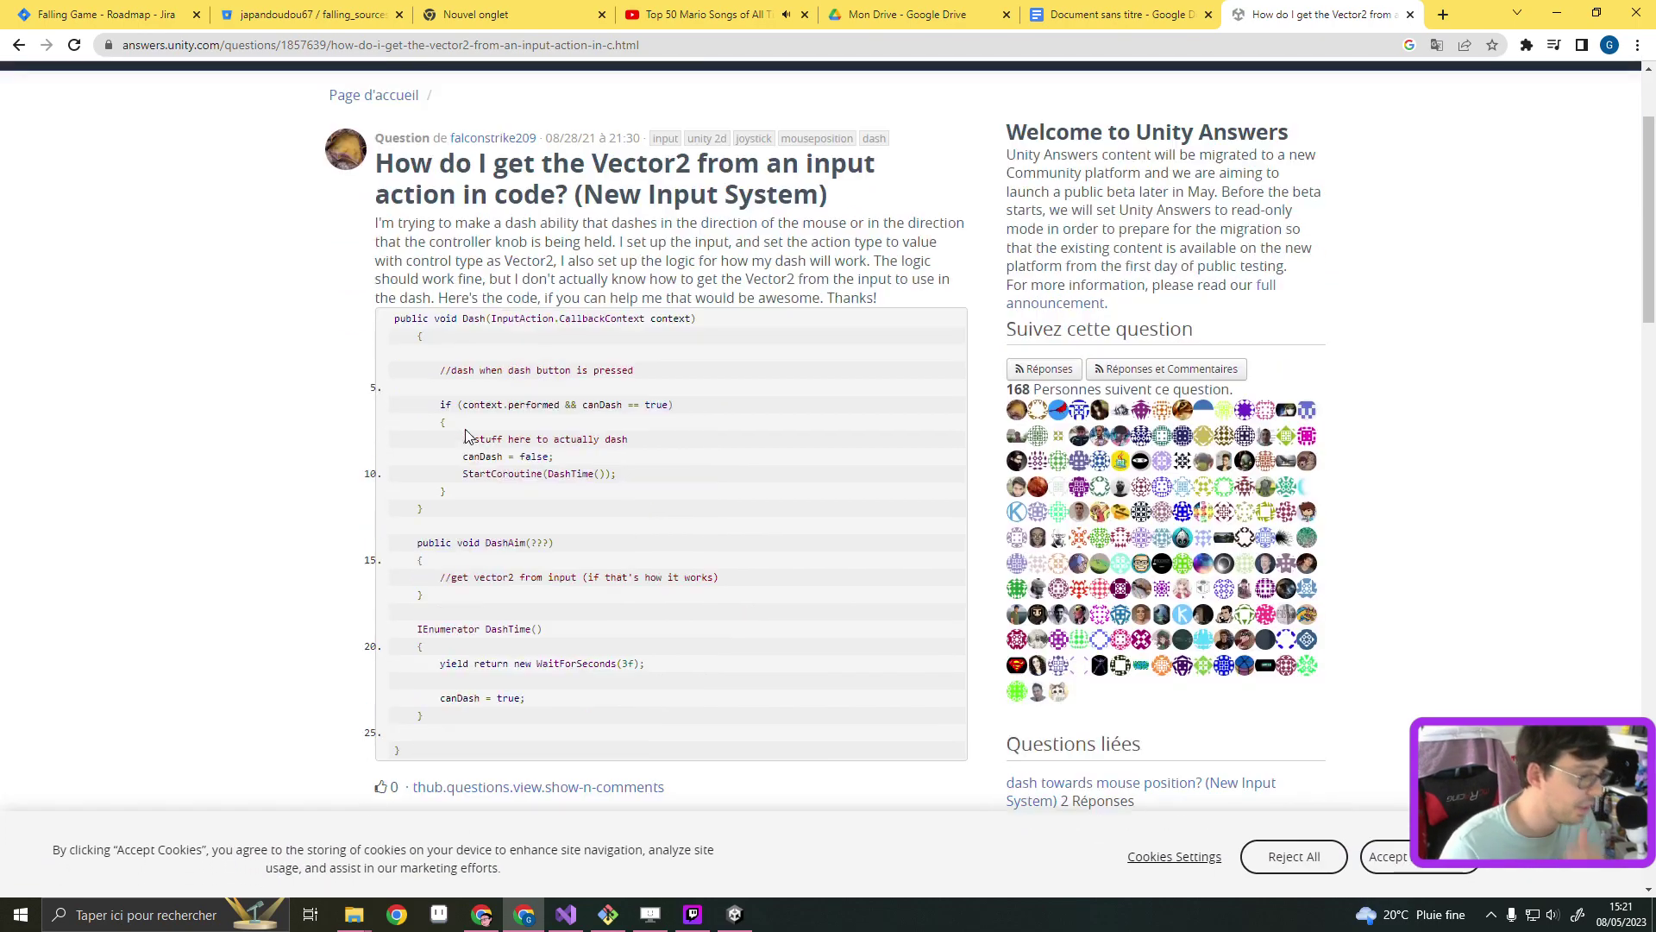
pyautogui.scroll(-3, 492, 423)
pyautogui.scroll(-4, 494, 429)
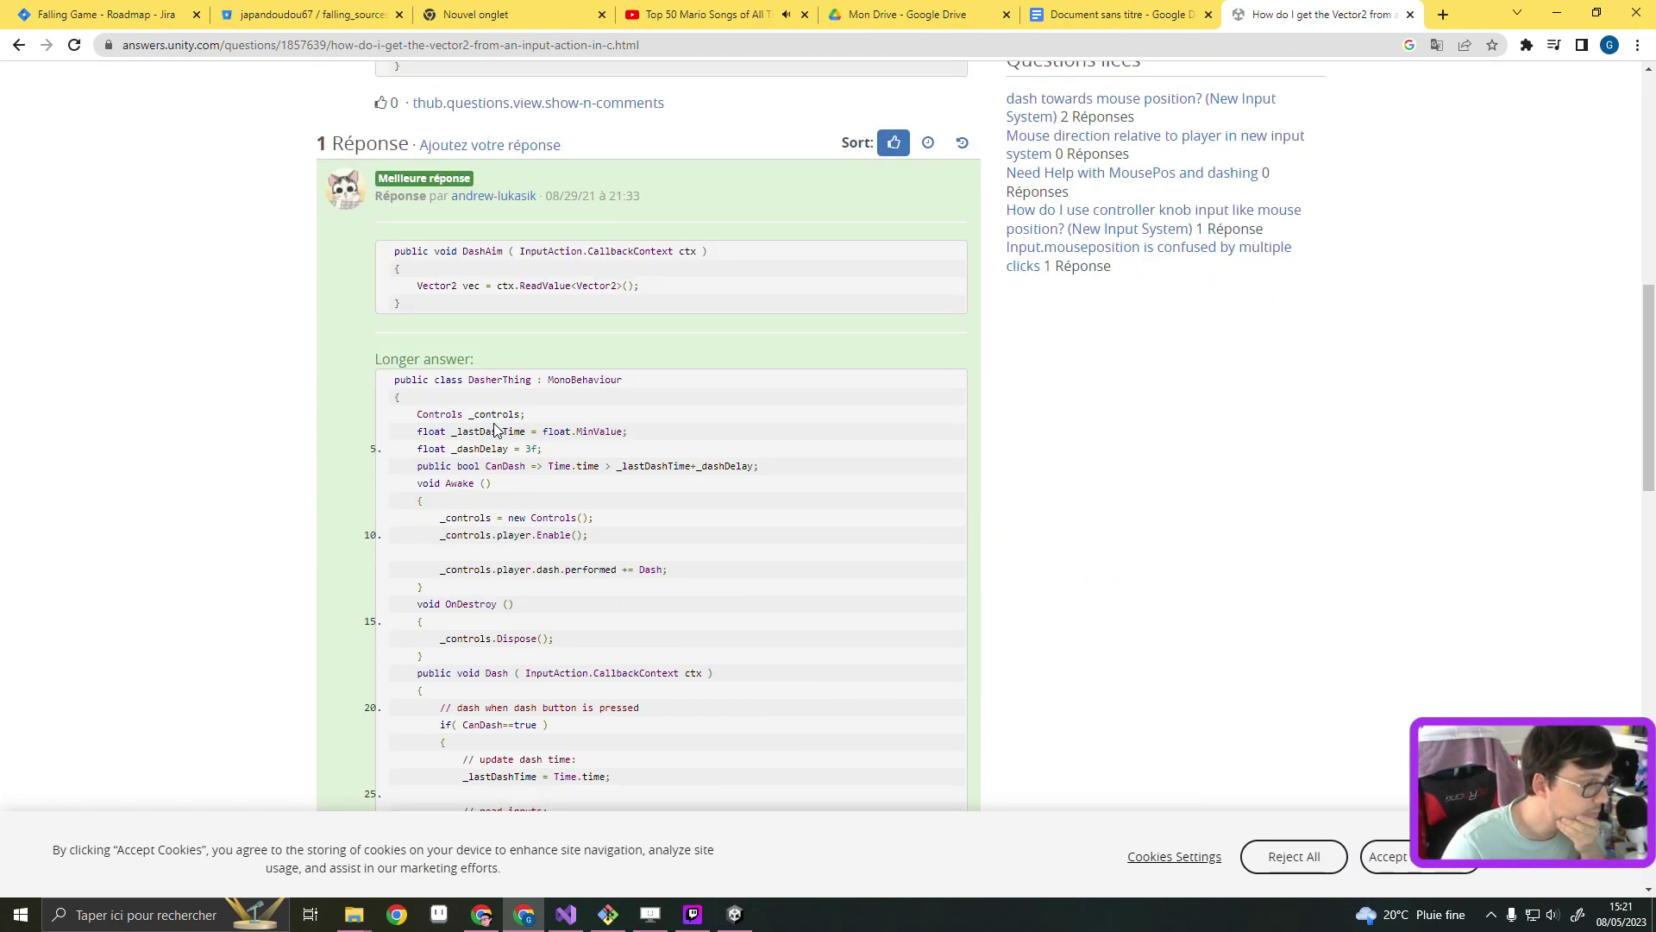
pyautogui.scroll(5, 494, 429)
pyautogui.click(19, 45)
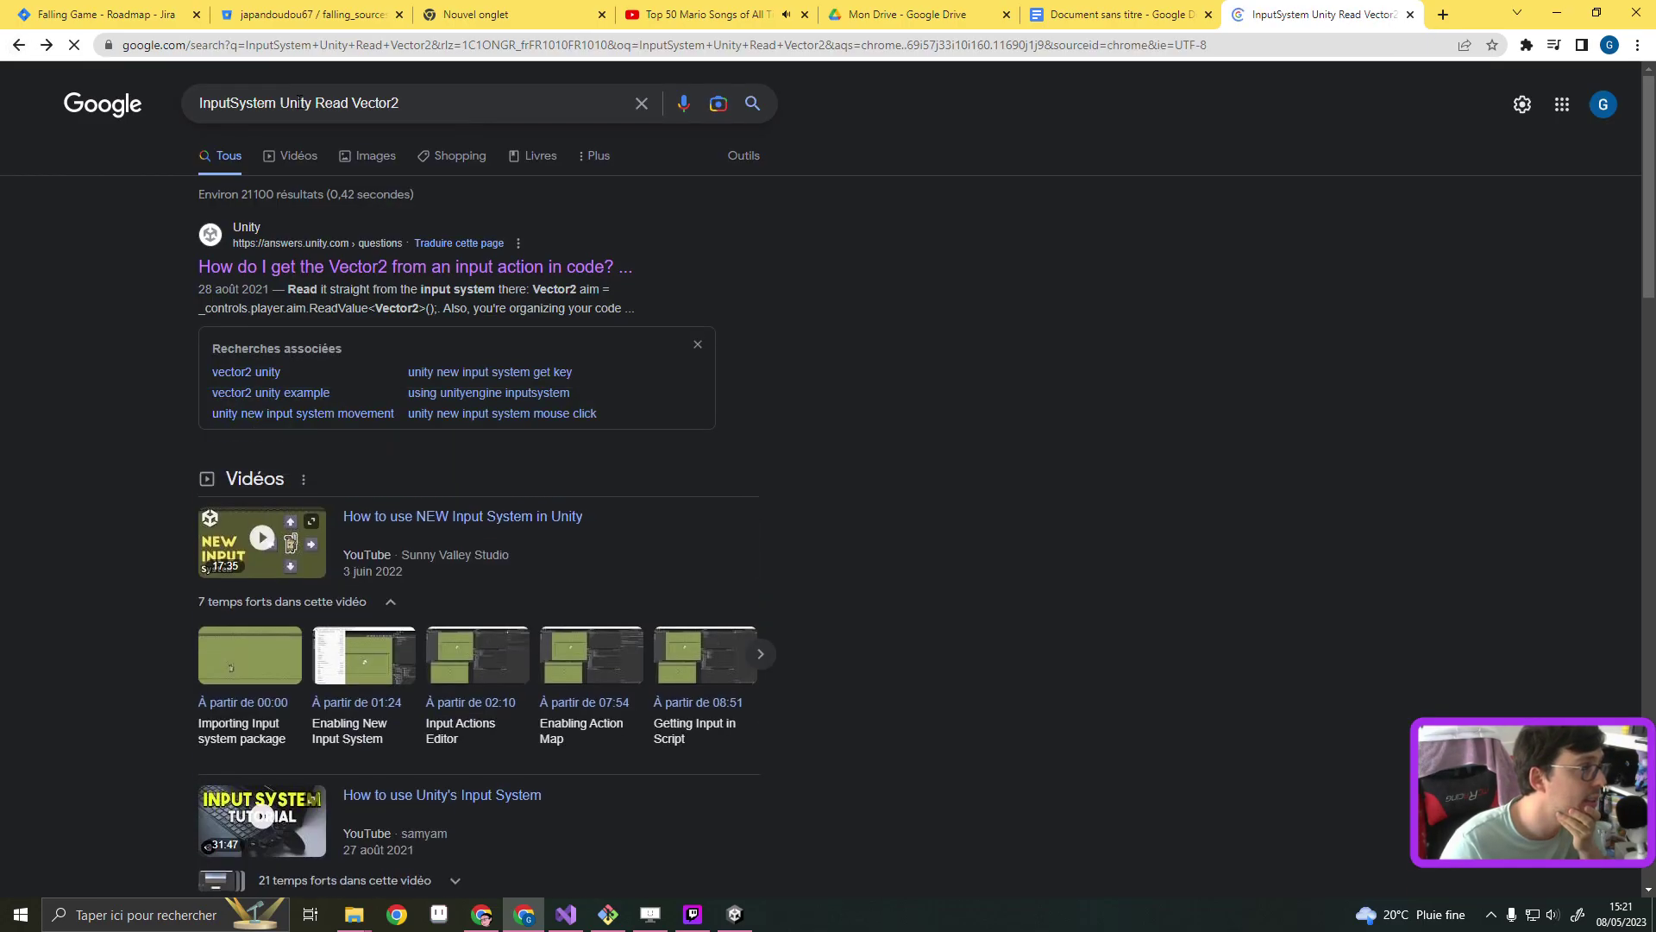
# Change the query to 'InputSystem Unity Actions Pad' and search again
pyautogui.moveTo(312, 102); pyautogui.dragTo(405, 104)
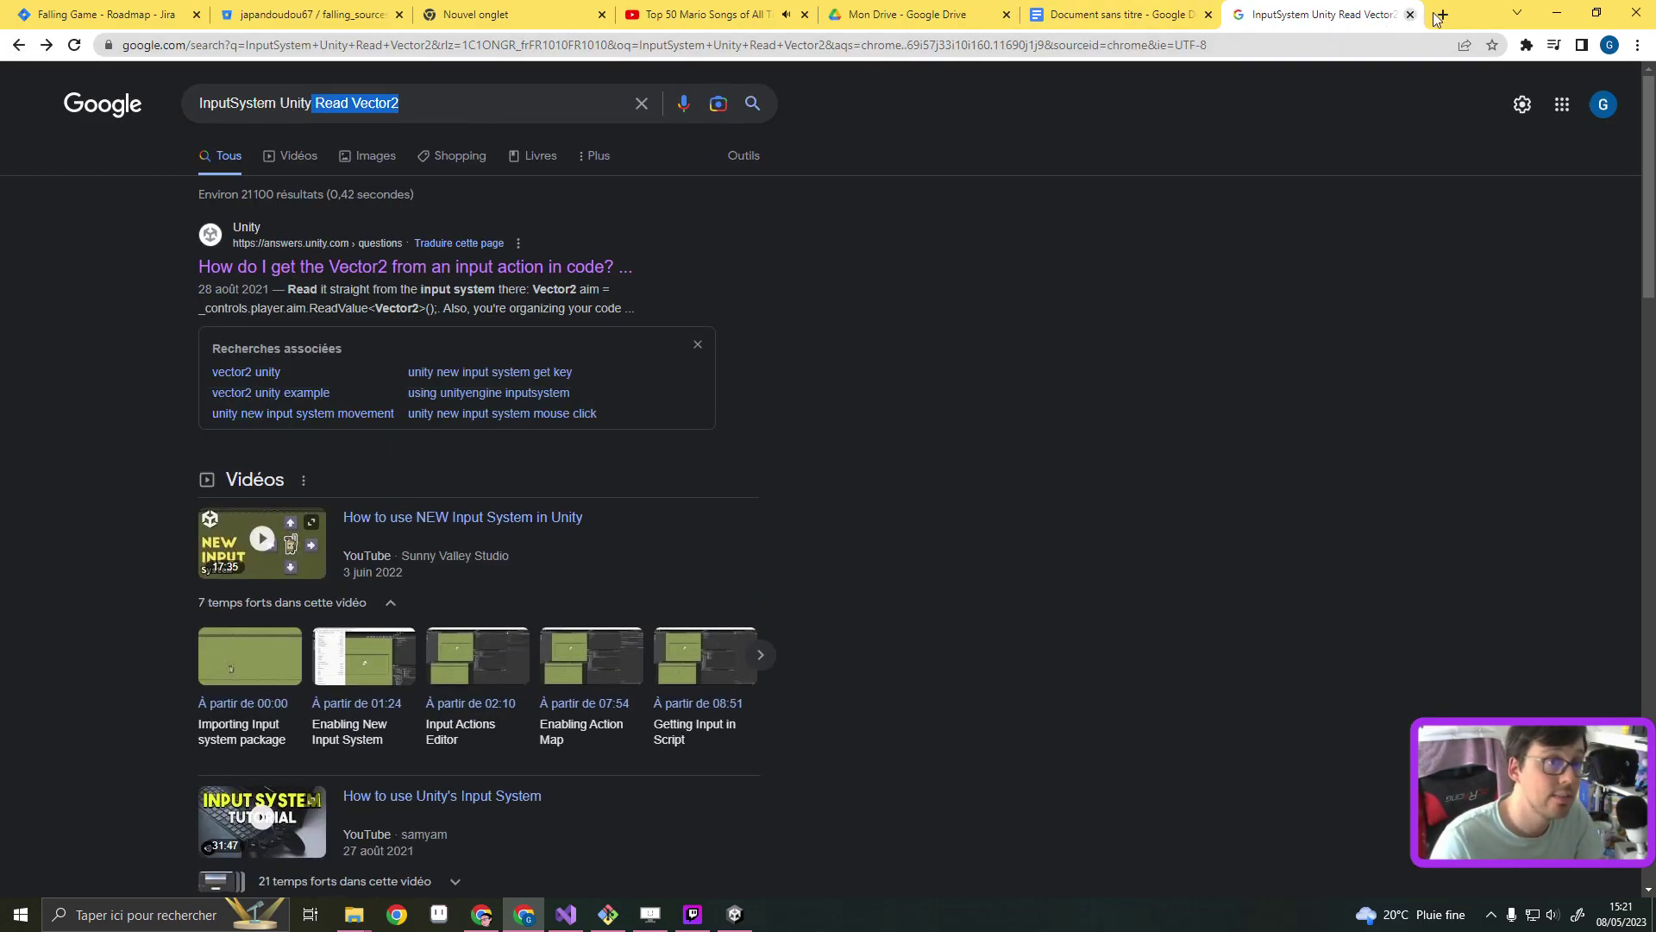
pyautogui.moveTo(1318, 27); pyautogui.dragTo(940, 112)
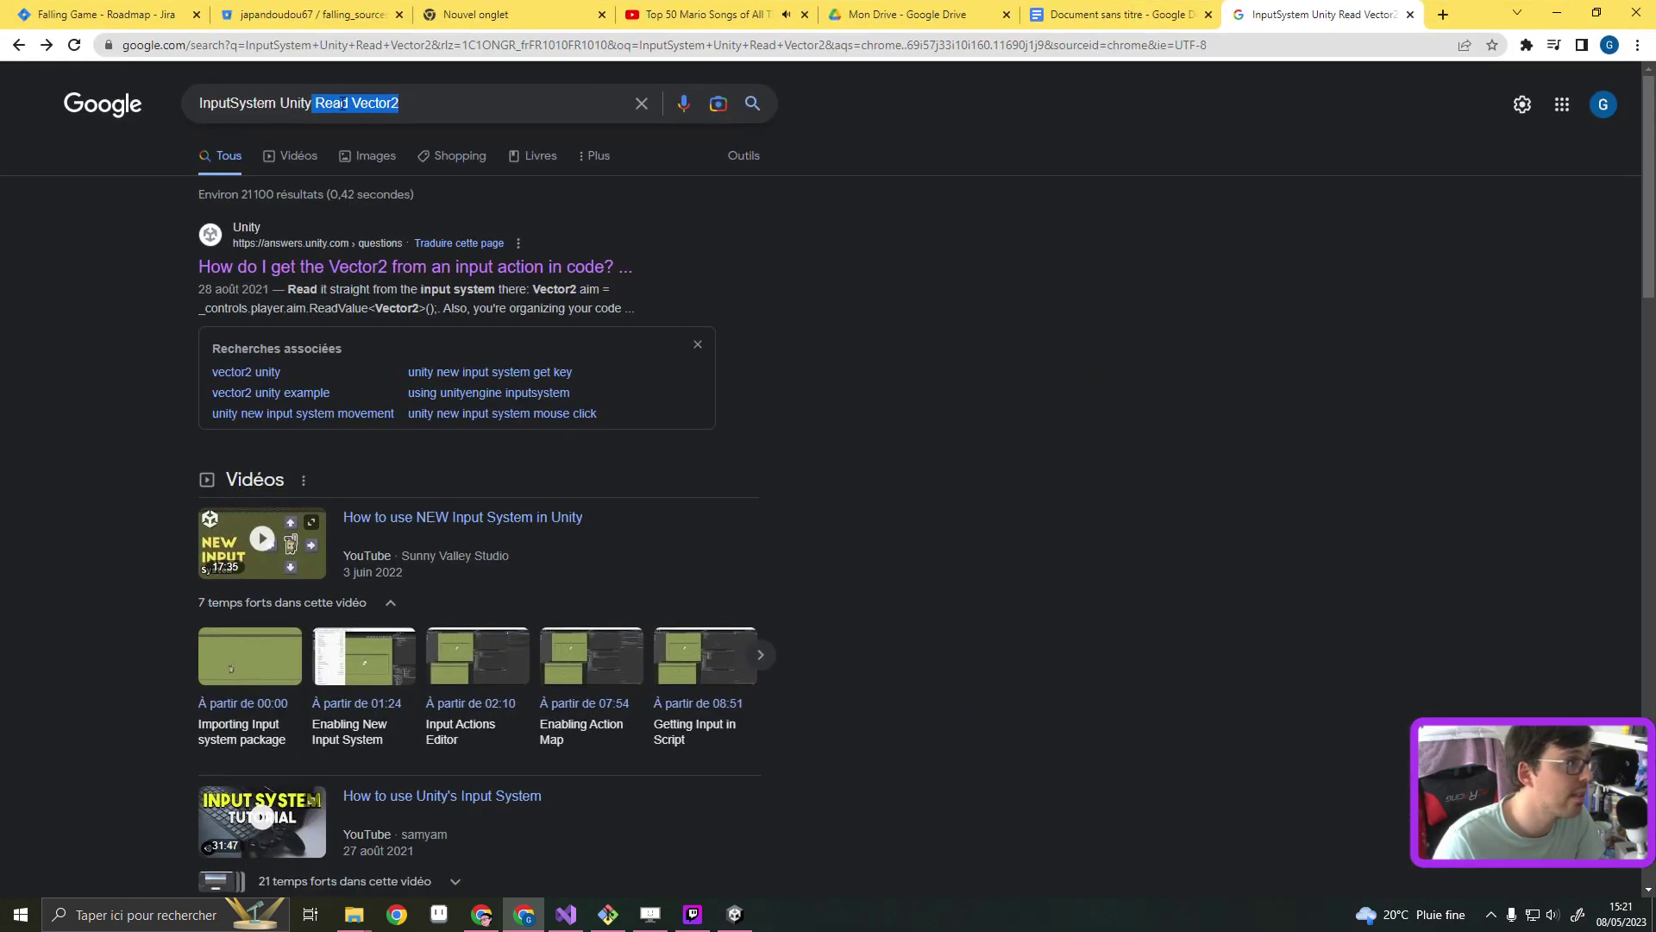
pyautogui.write('Act')
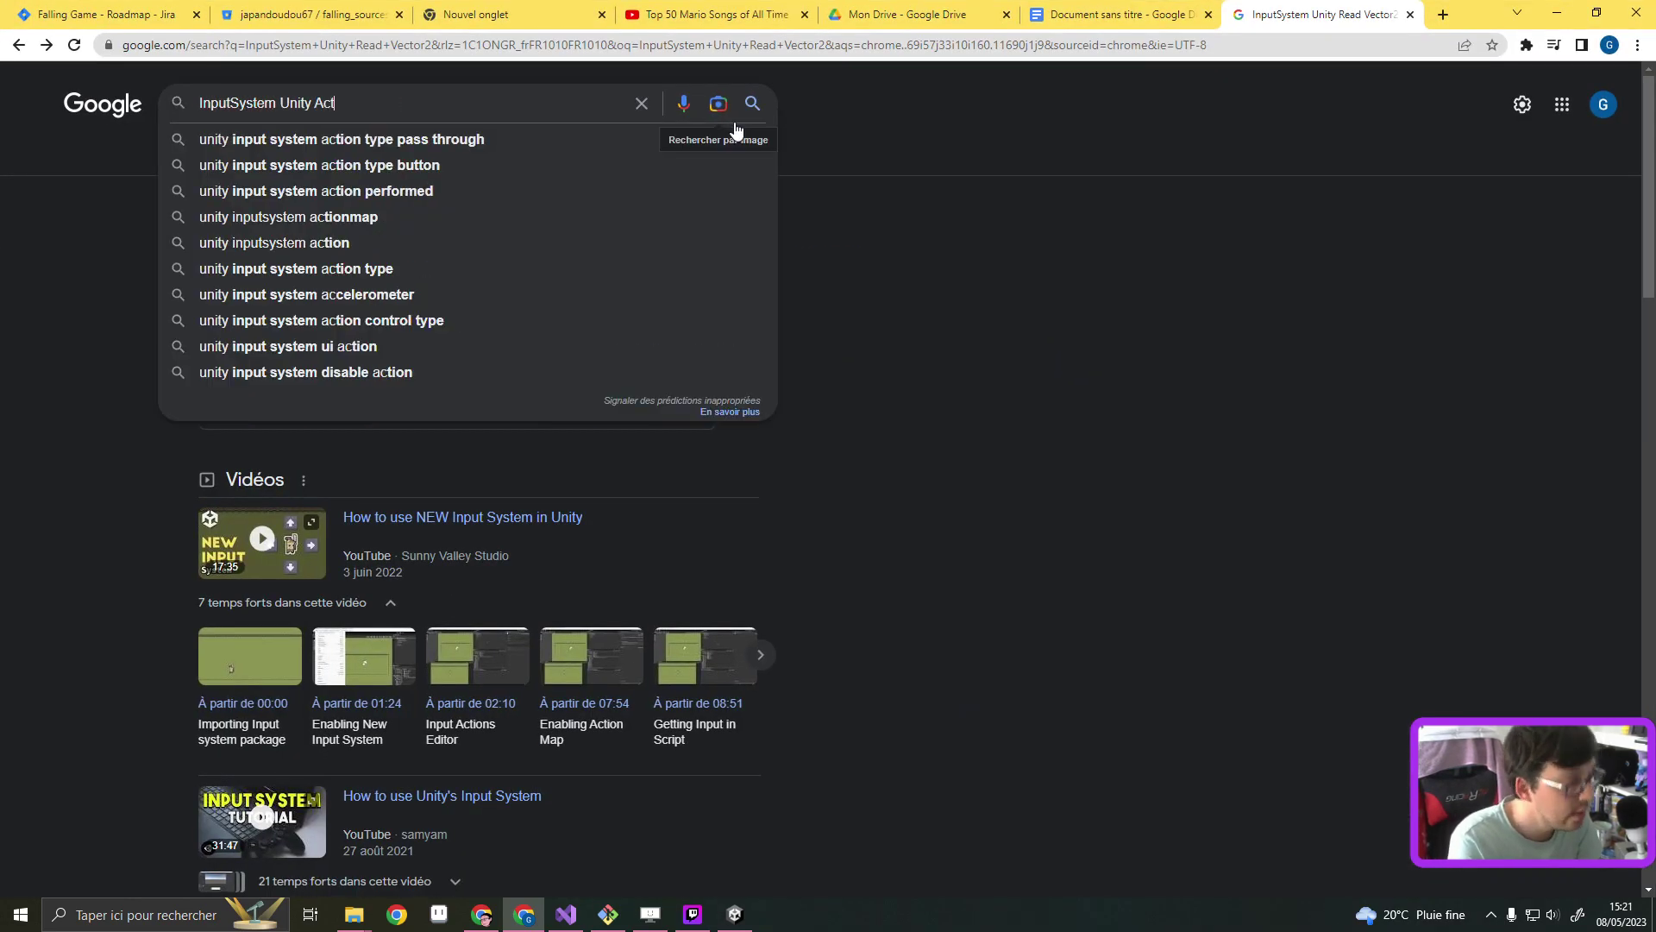
pyautogui.write('ions')
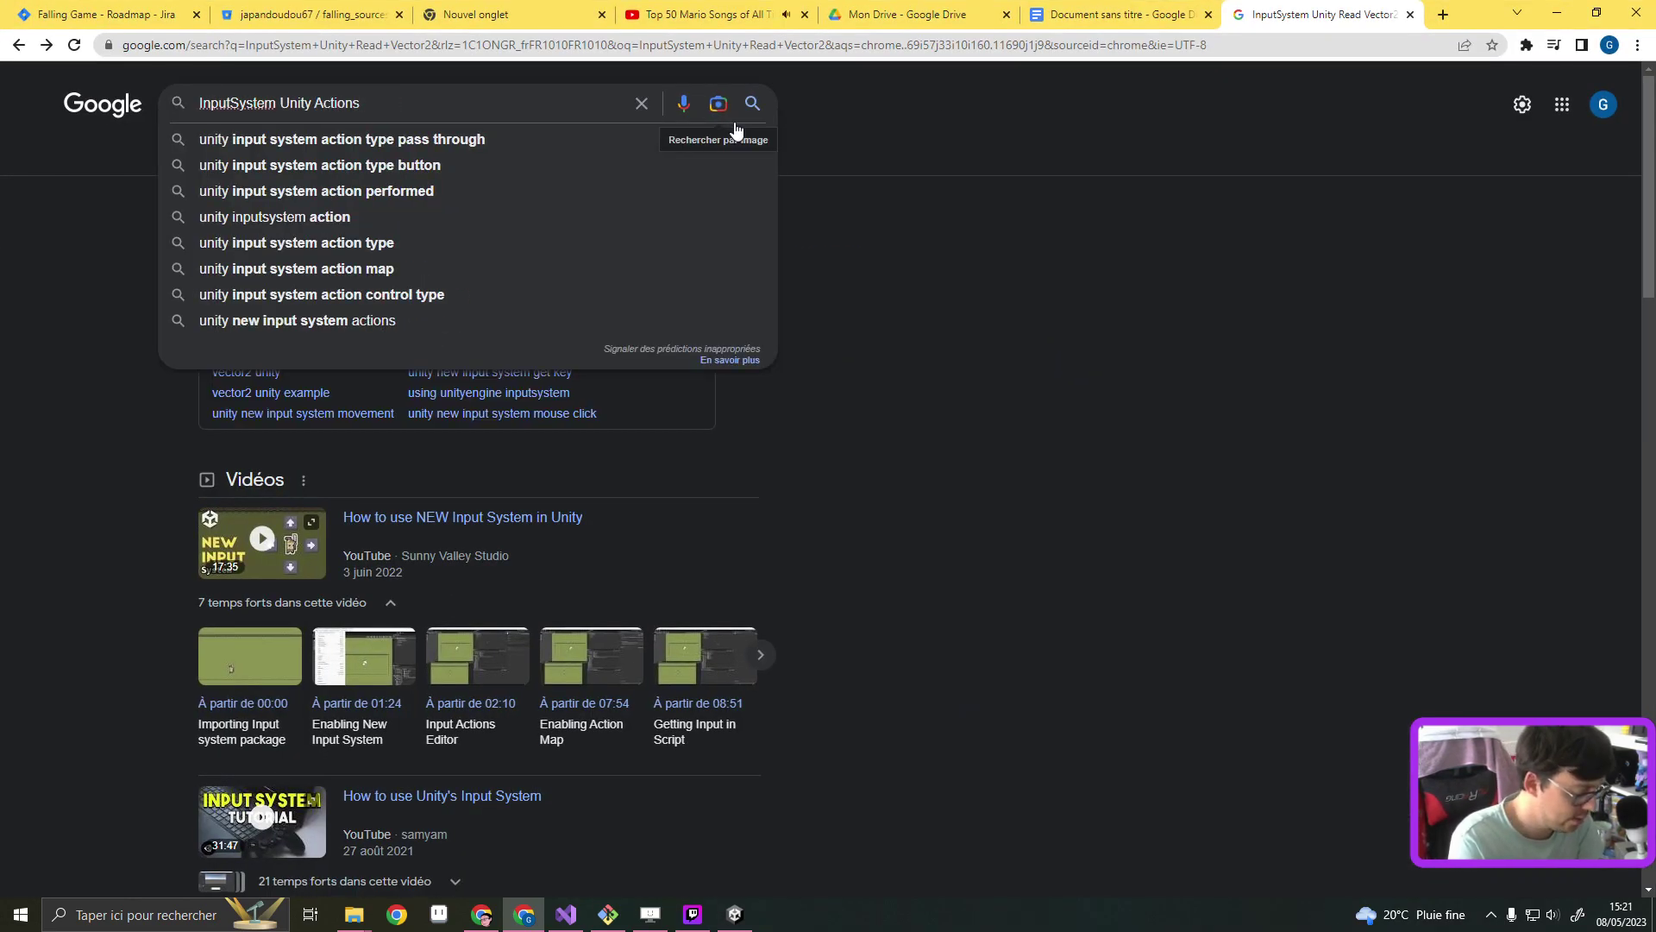
pyautogui.write(' Pa')
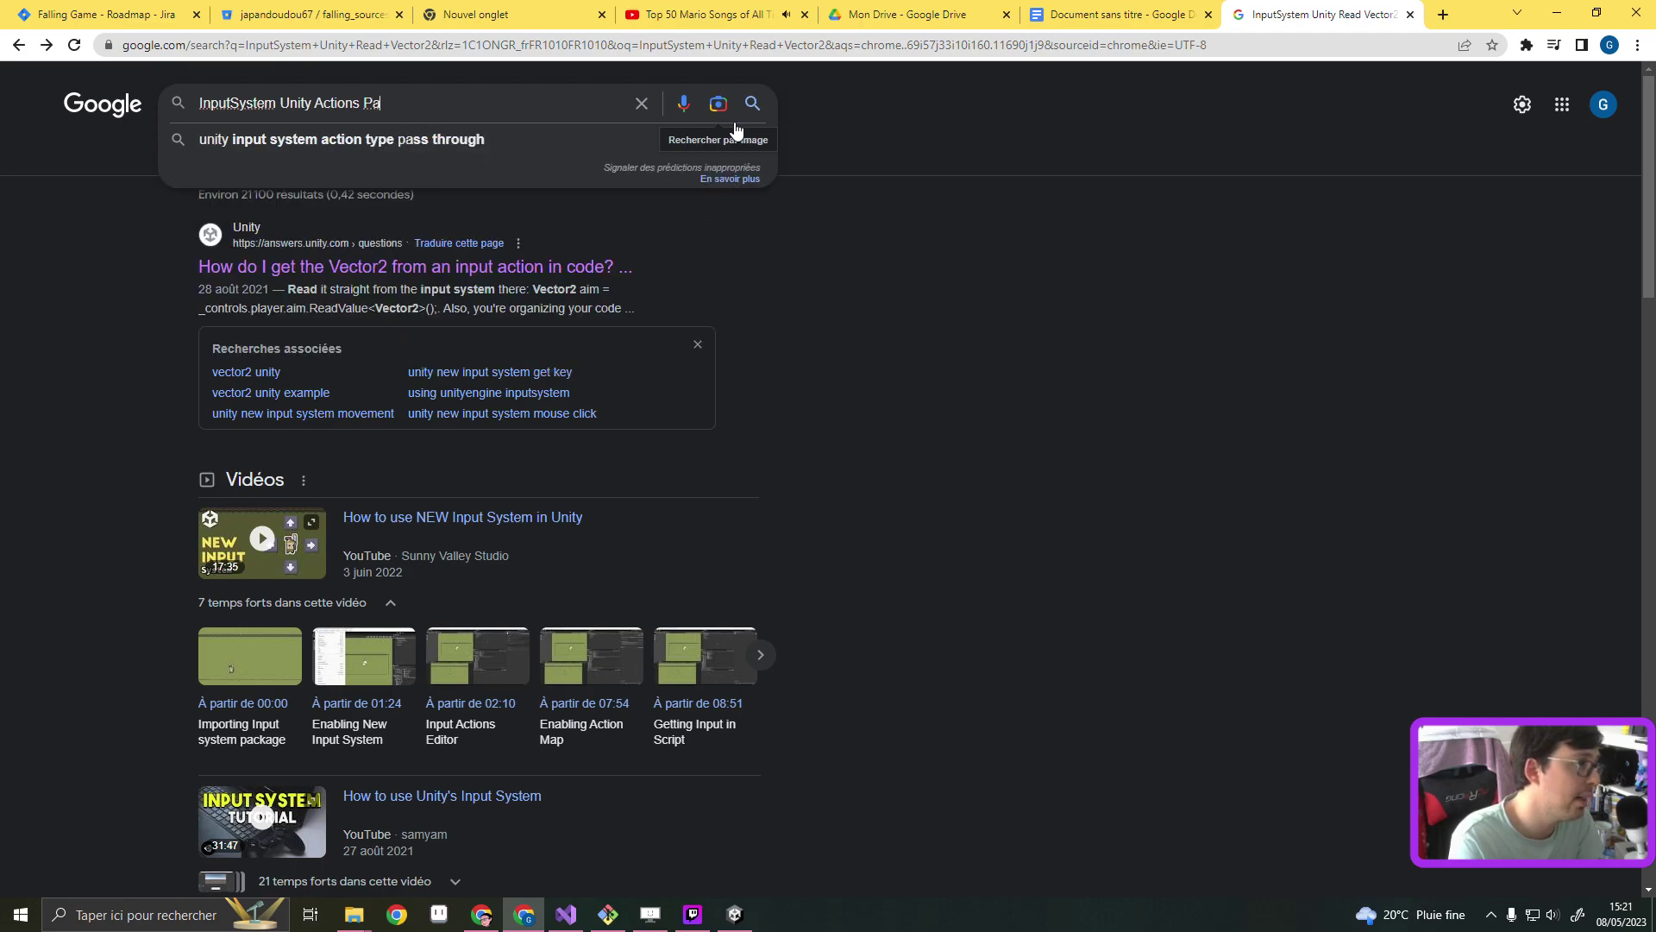
pyautogui.write('d')
pyautogui.press('Return')
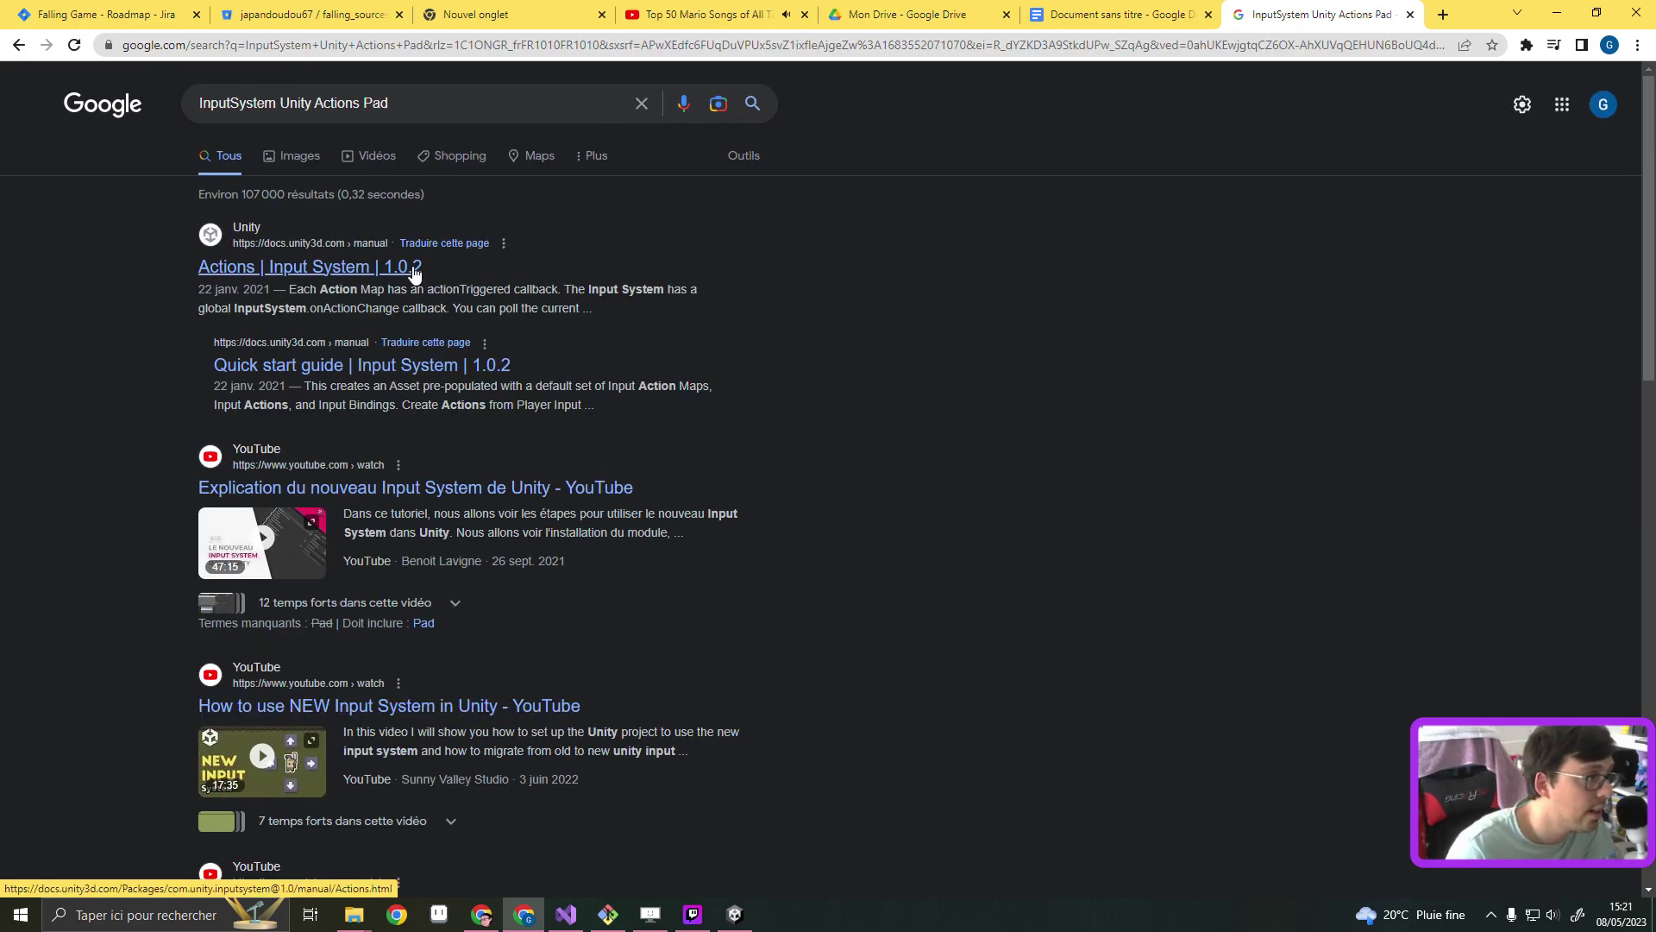
# Read the Input System 1.5 Actions manual page, then minimize the browser back to Unity
pyautogui.click(406, 268)
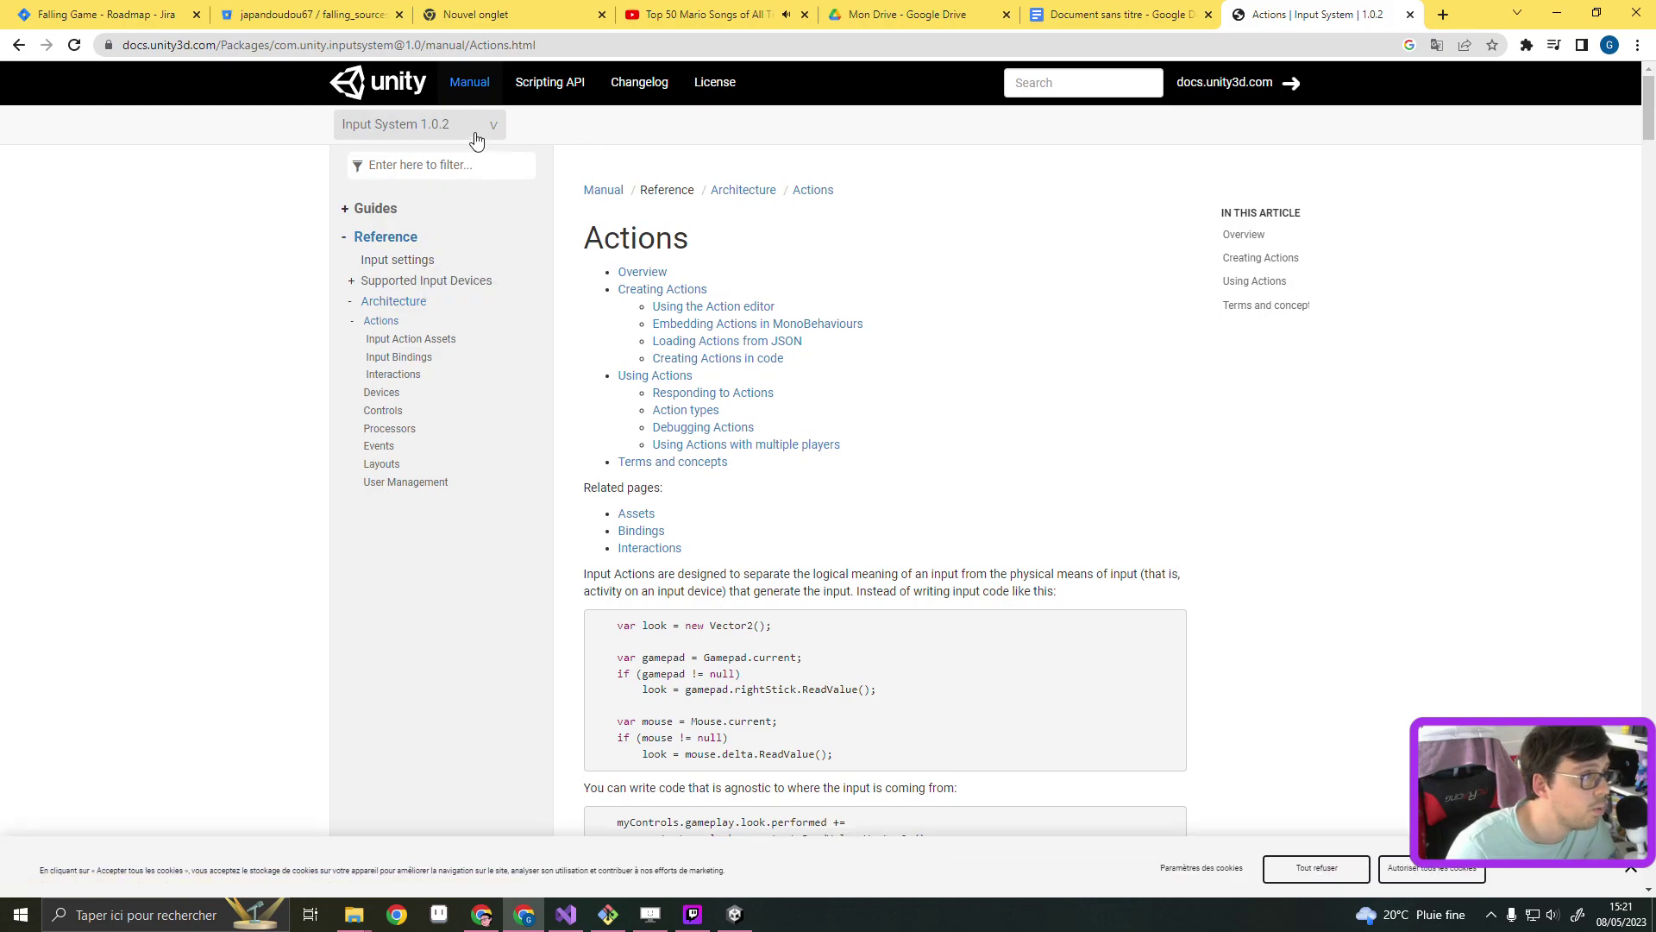
pyautogui.click(474, 131)
pyautogui.click(462, 155)
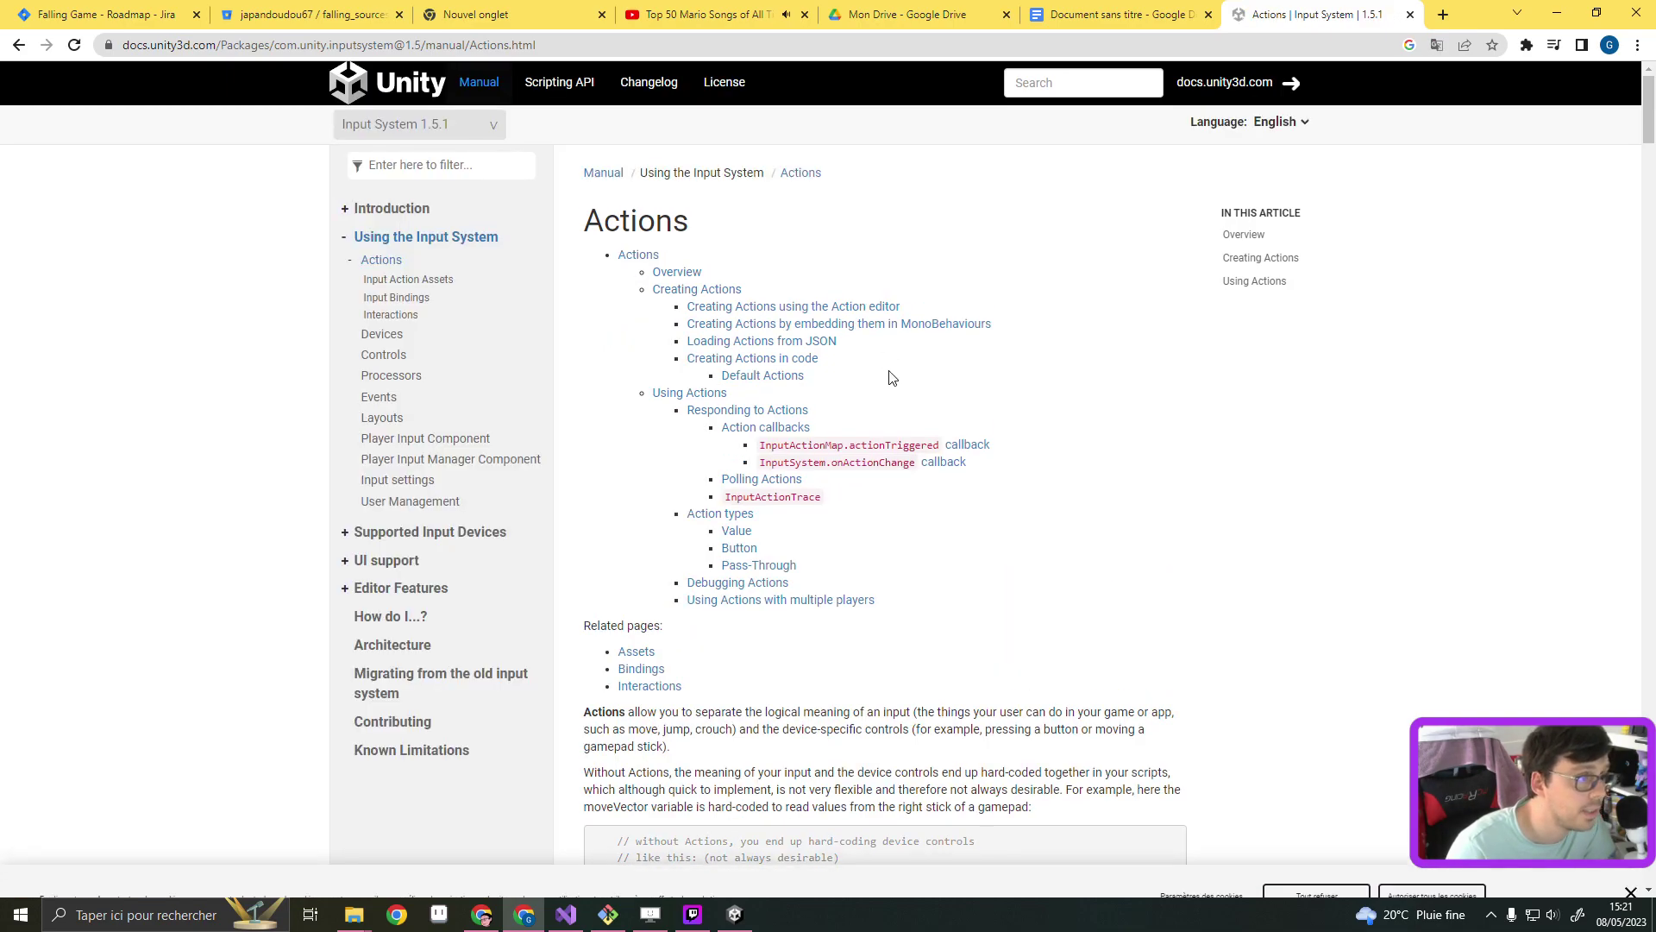
pyautogui.scroll(-6, 906, 345)
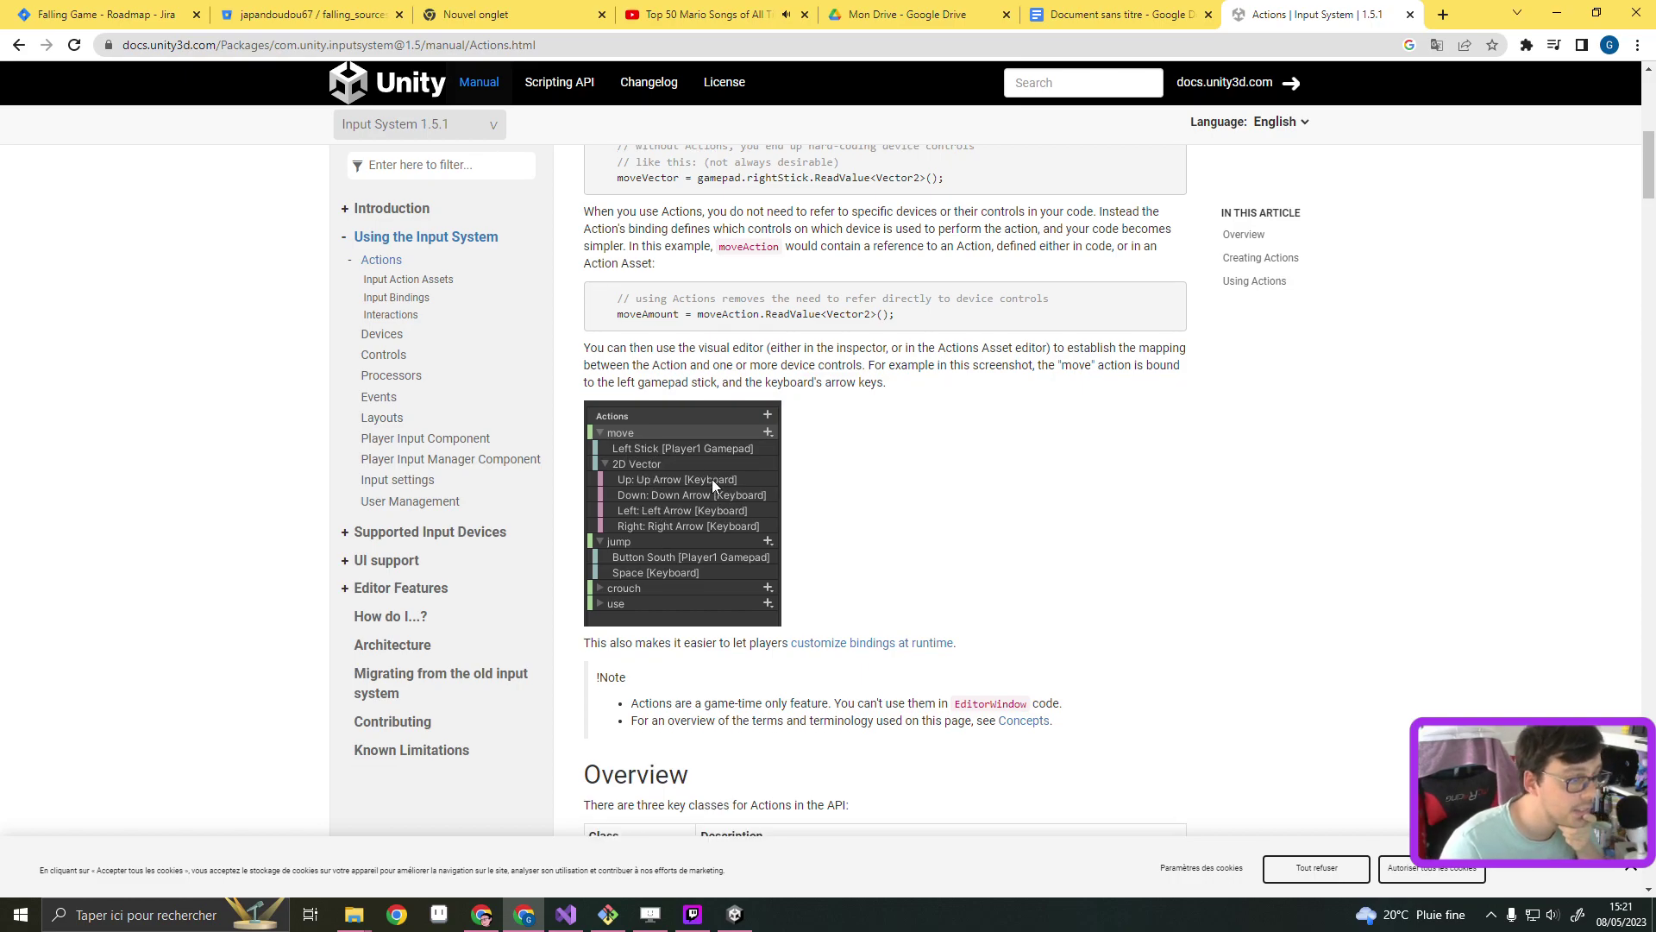
pyautogui.scroll(-10, 699, 474)
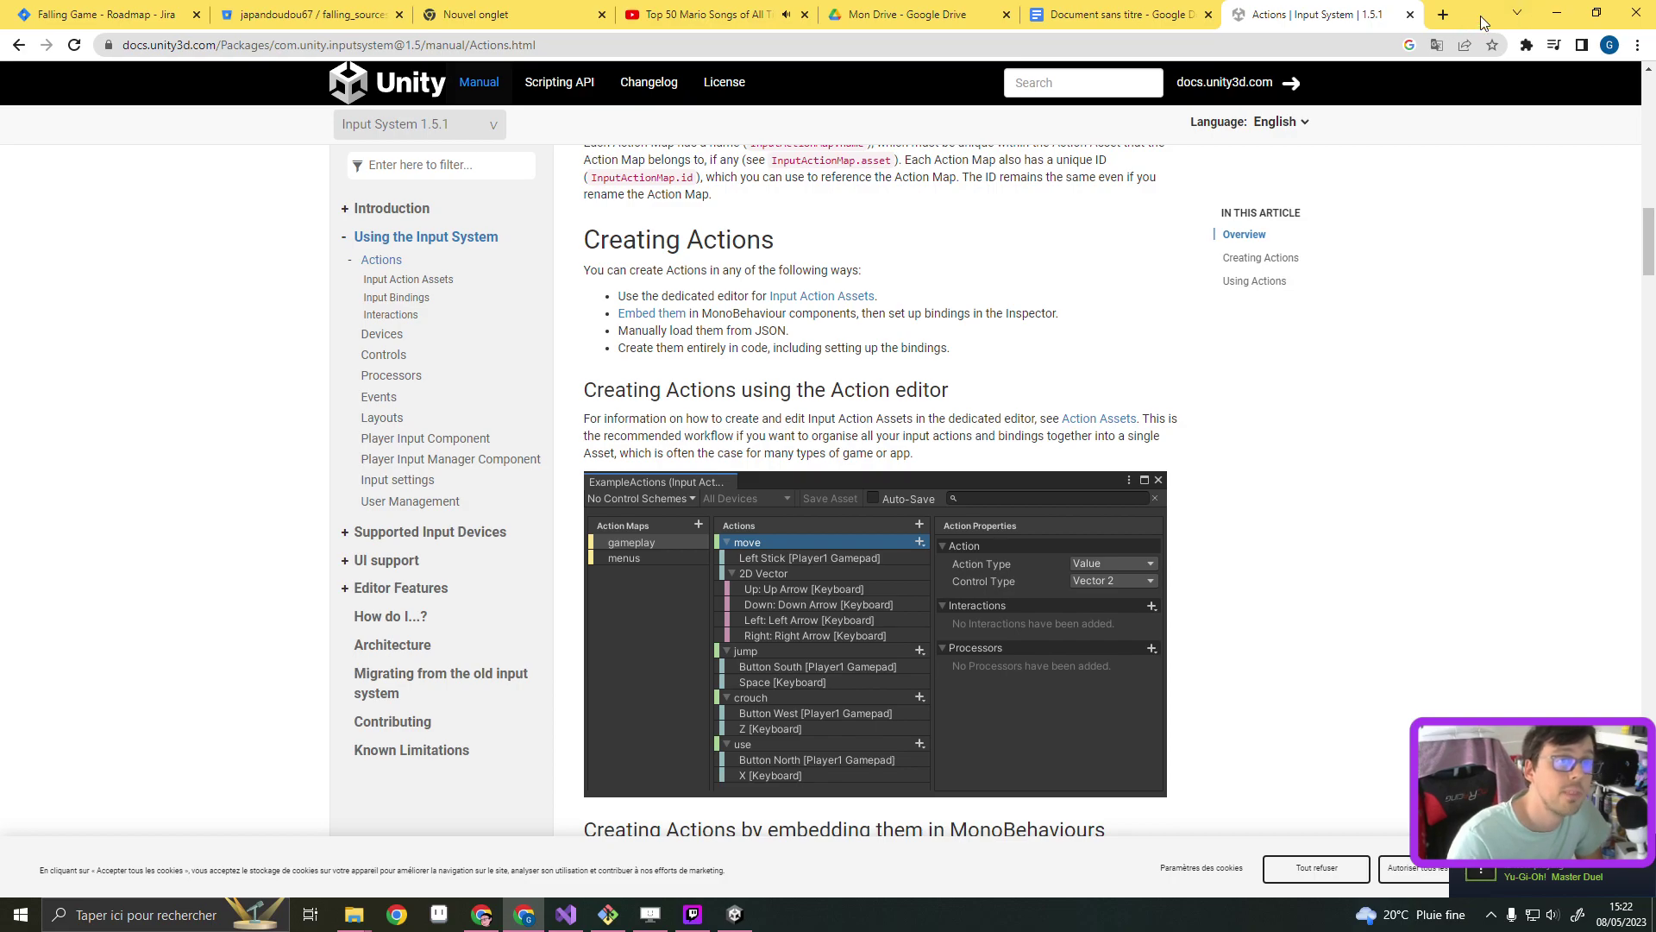
pyautogui.click(1557, 12)
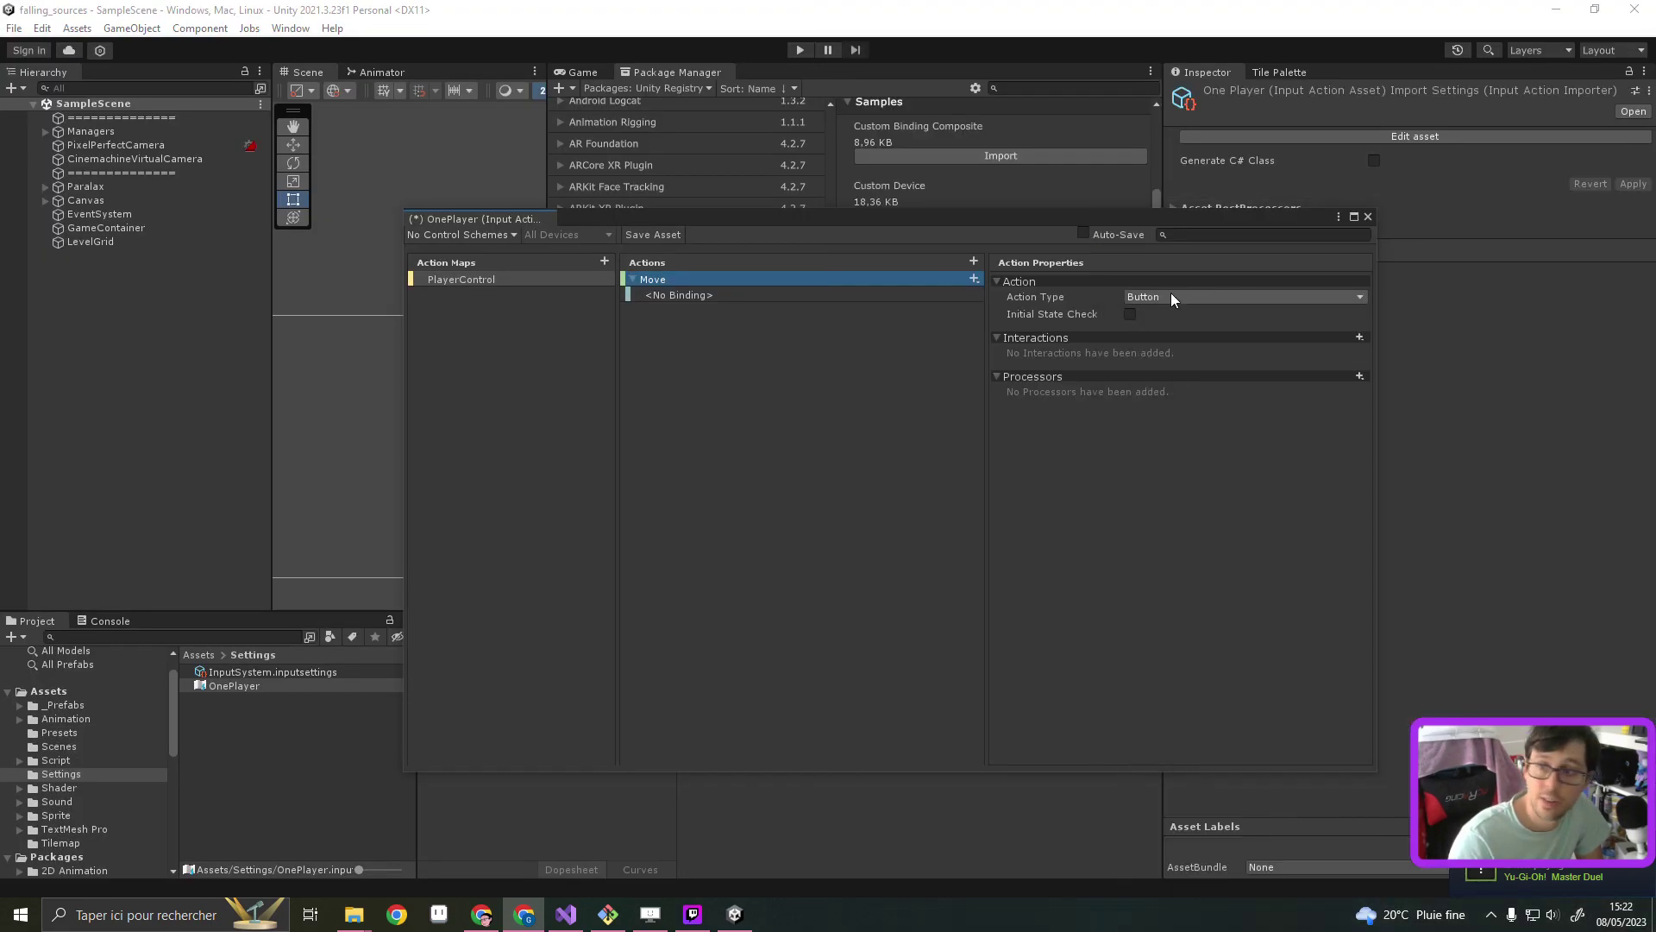
# Make Move a Value action with Vector 2 control type
pyautogui.click(1171, 297)
pyautogui.click(1125, 312)
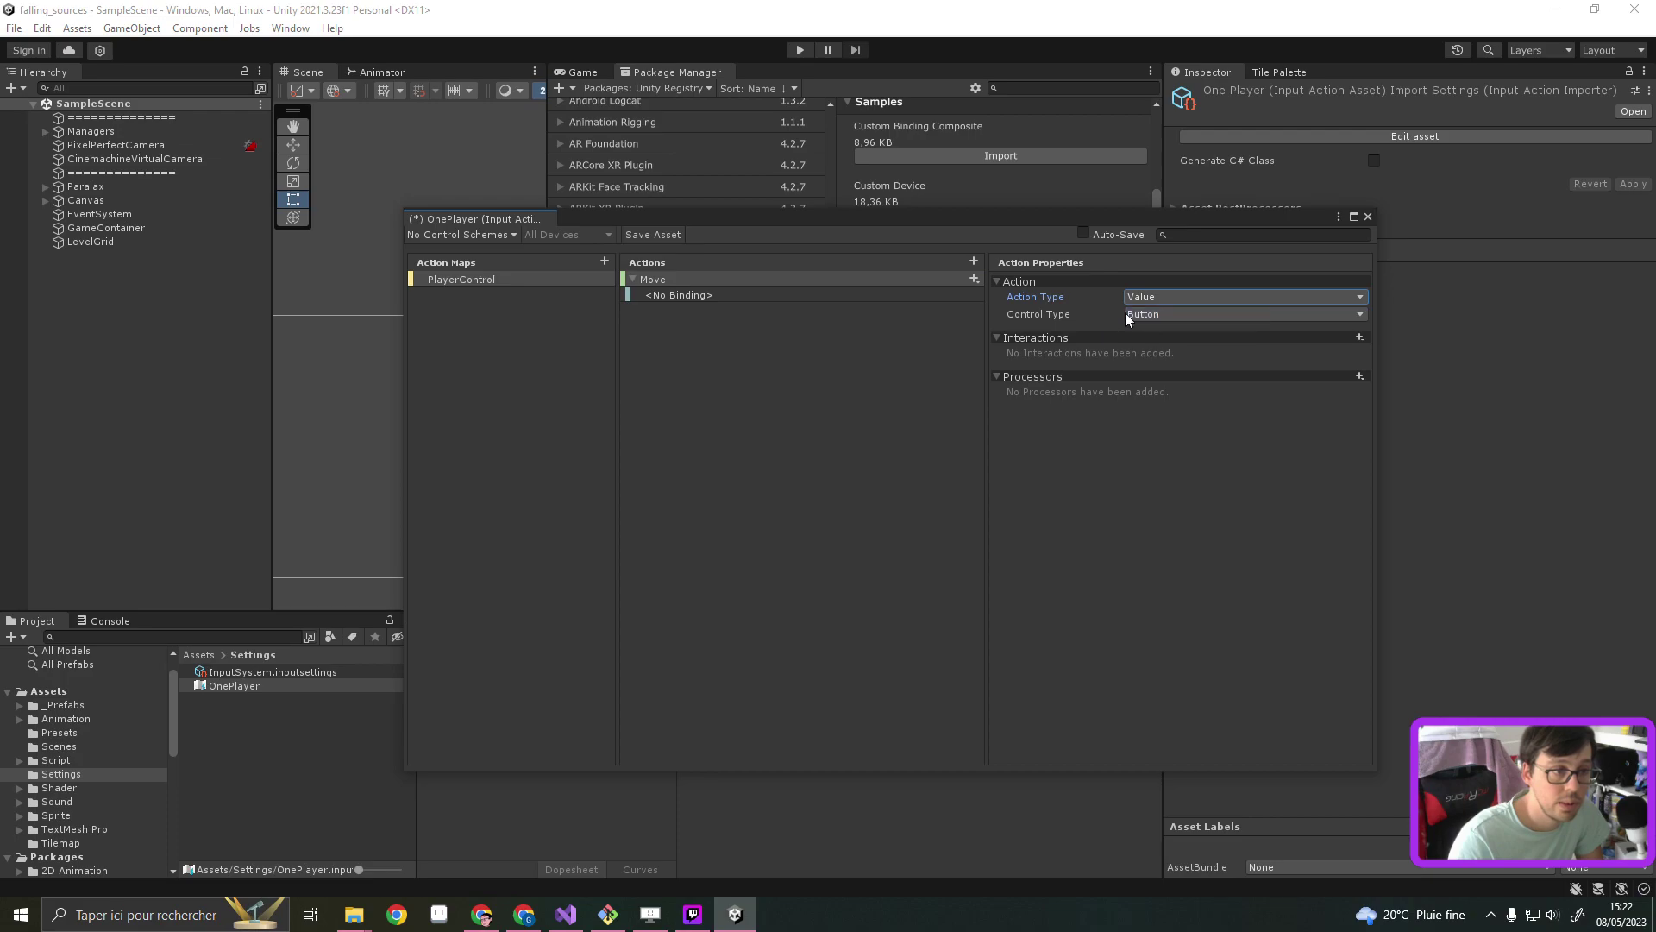
pyautogui.click(1162, 314)
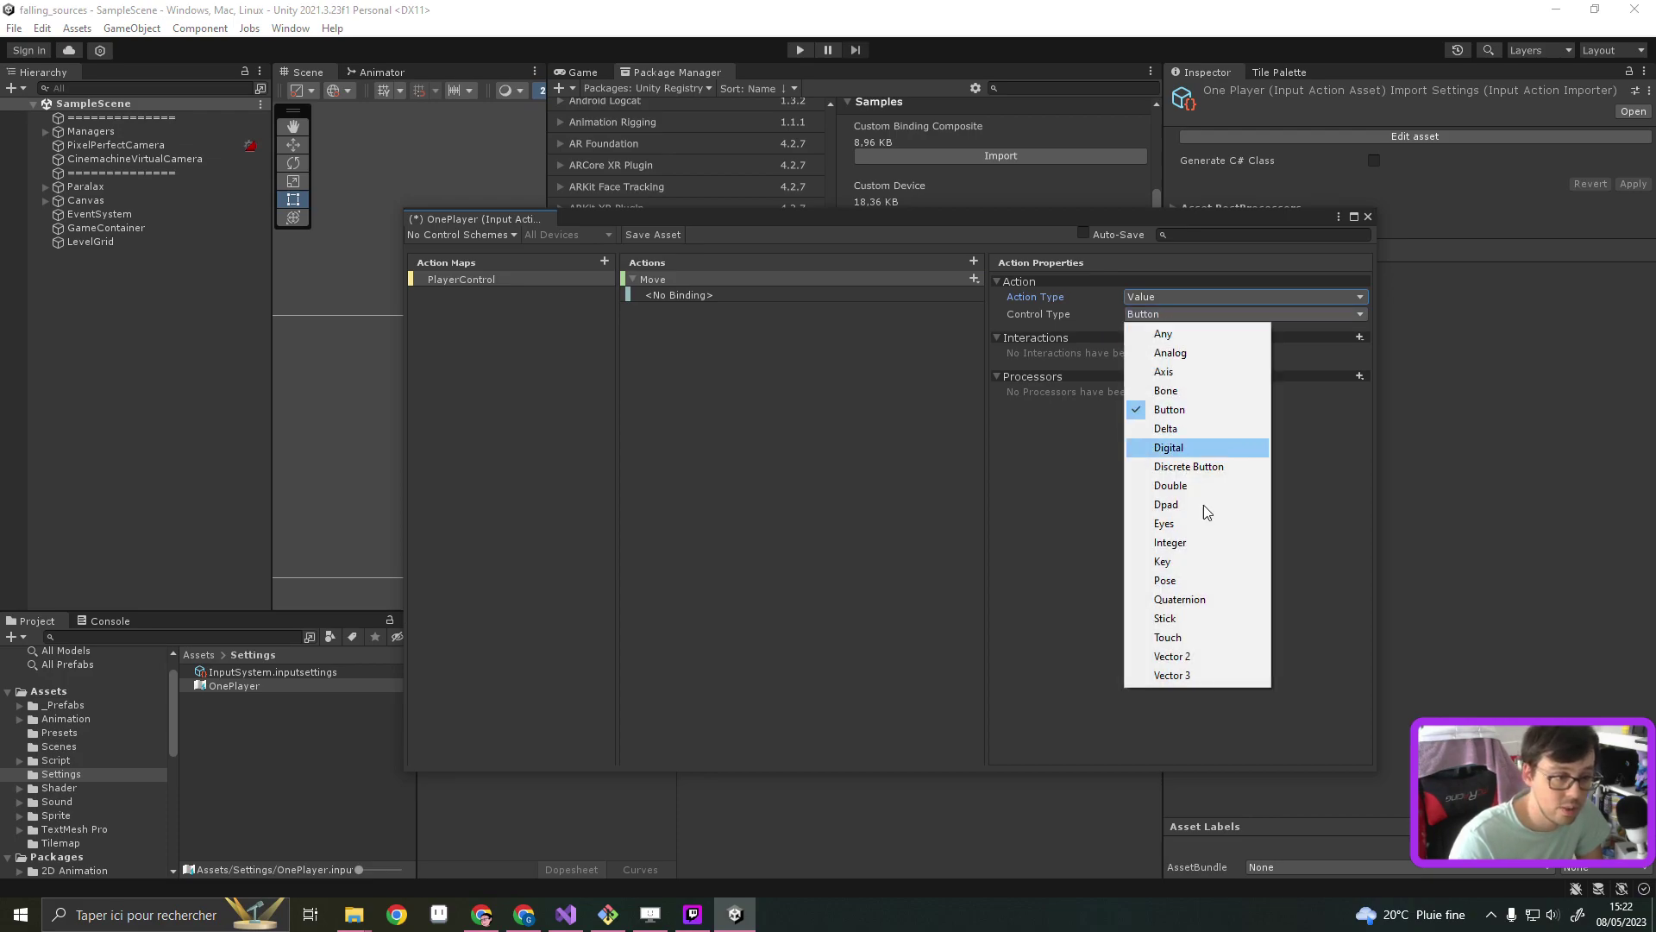
pyautogui.click(1213, 652)
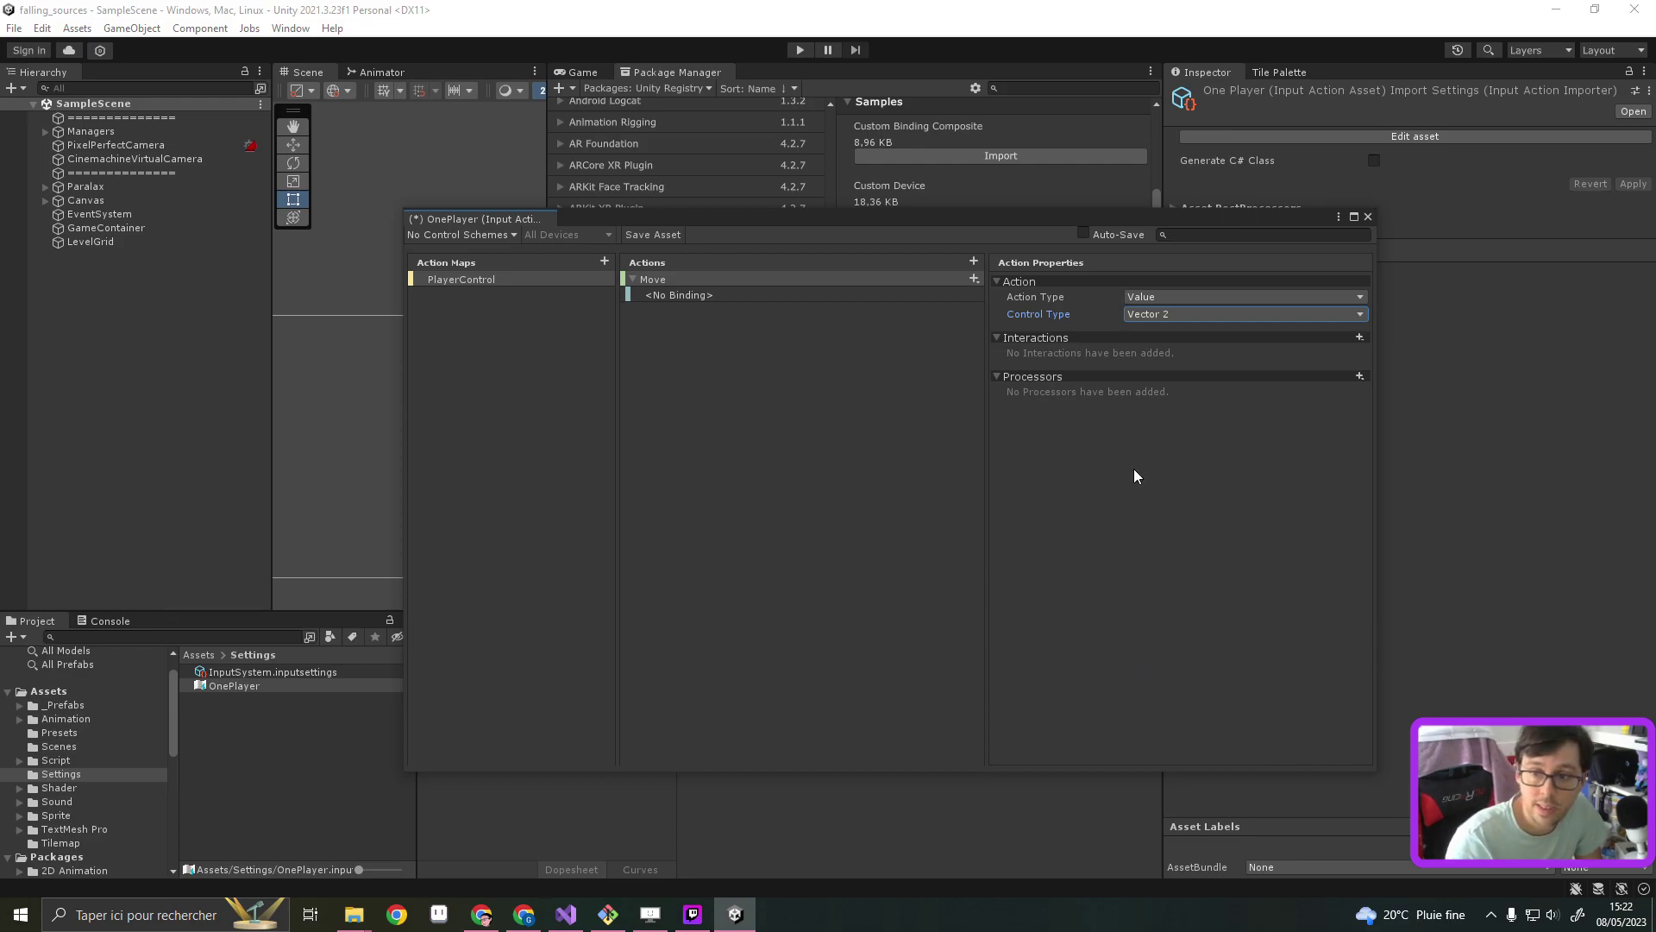
# Select Move's empty binding and dismiss its context menu without choosing anything
pyautogui.click(670, 296)
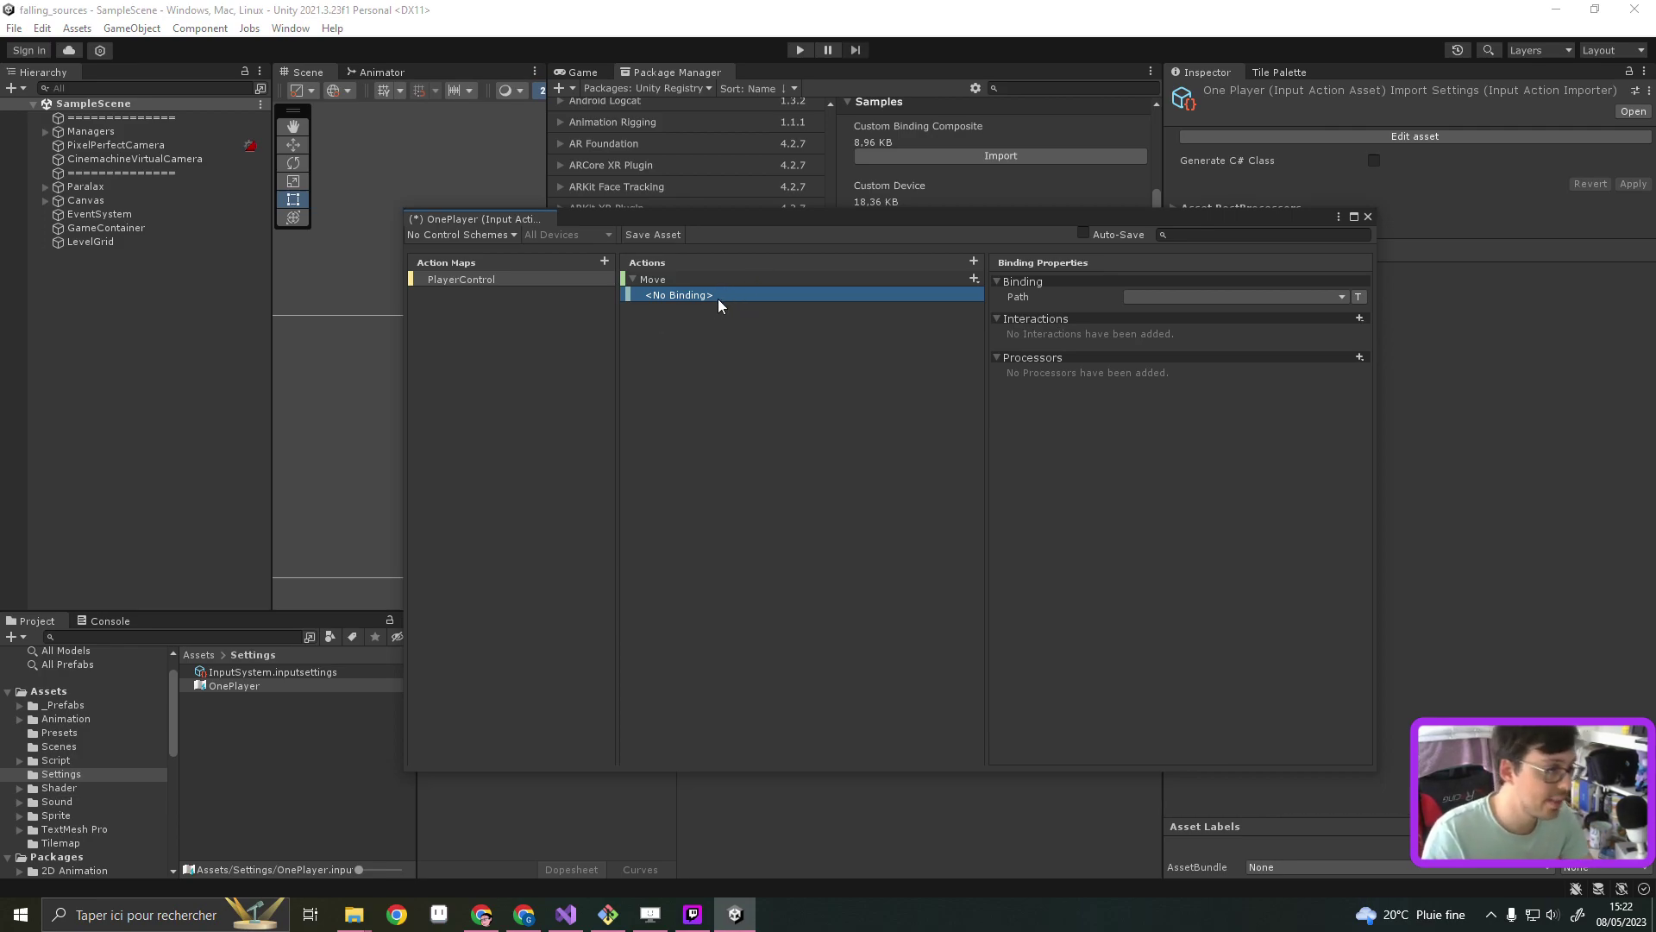
pyautogui.rightClick(696, 297)
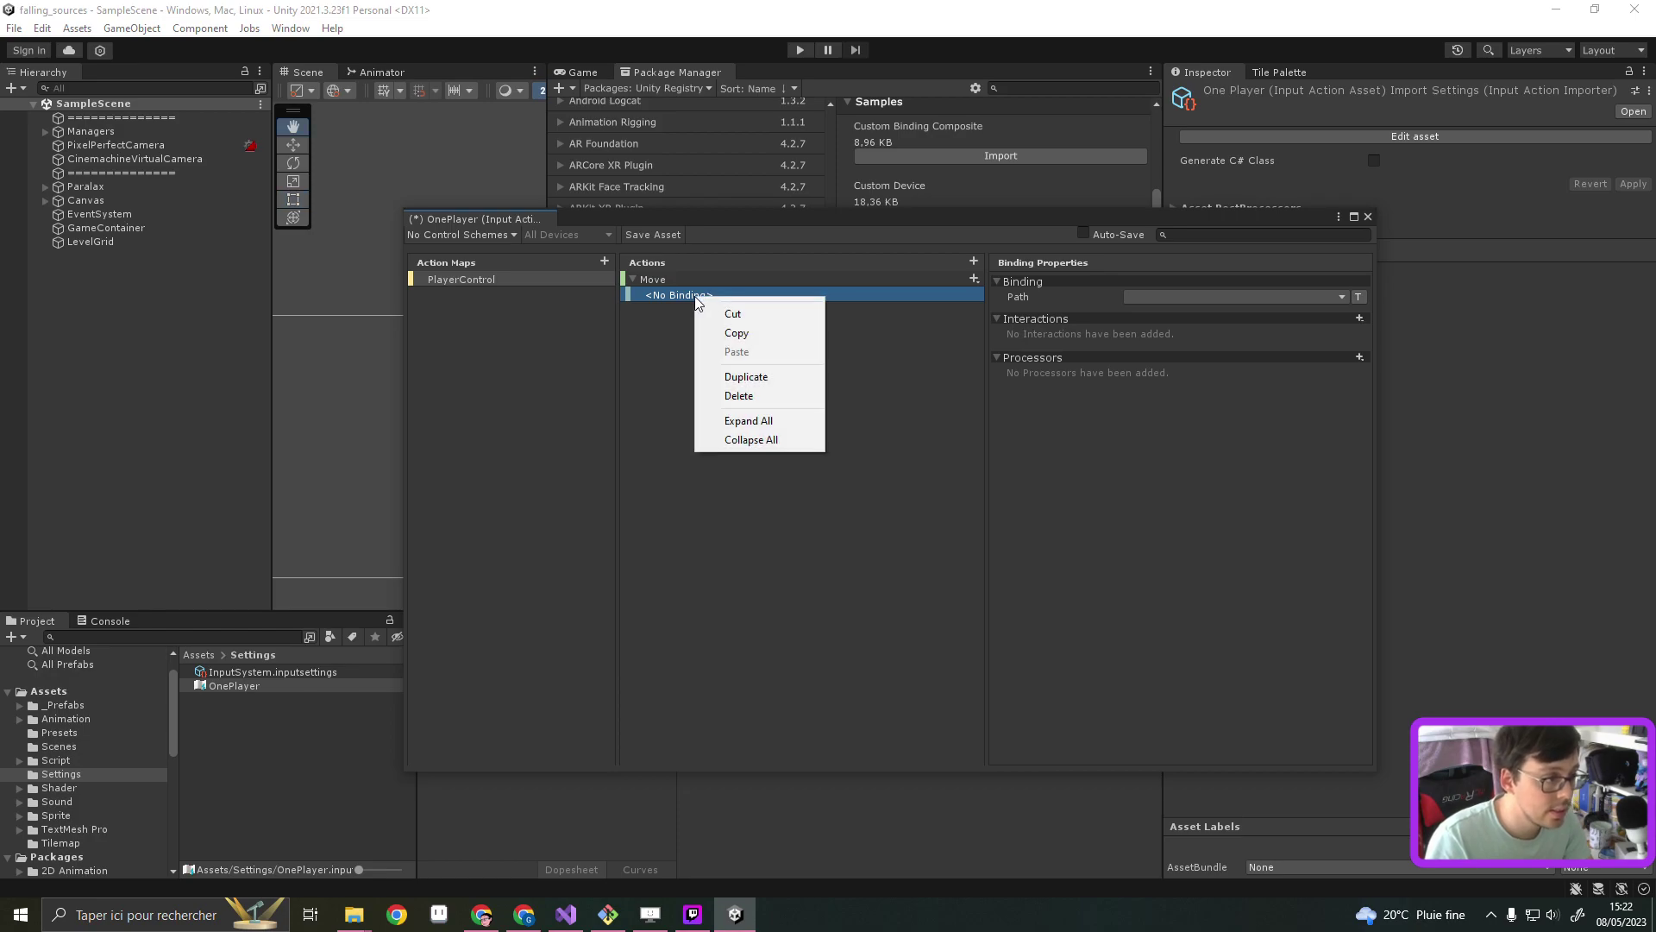
pyautogui.click(666, 297)
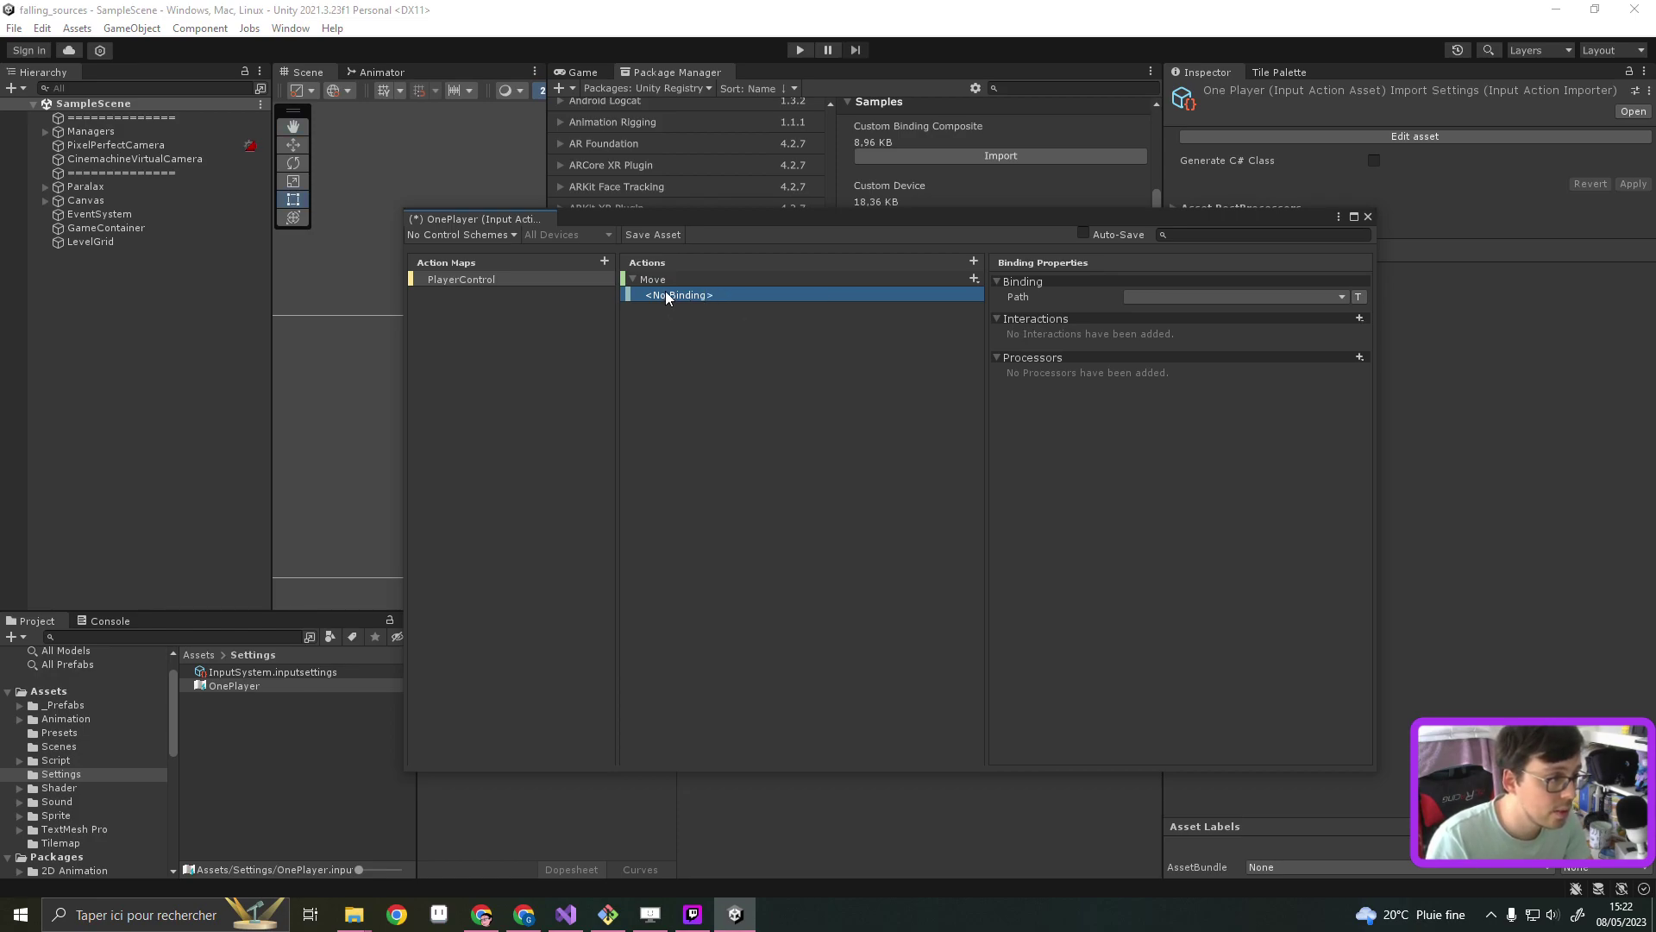
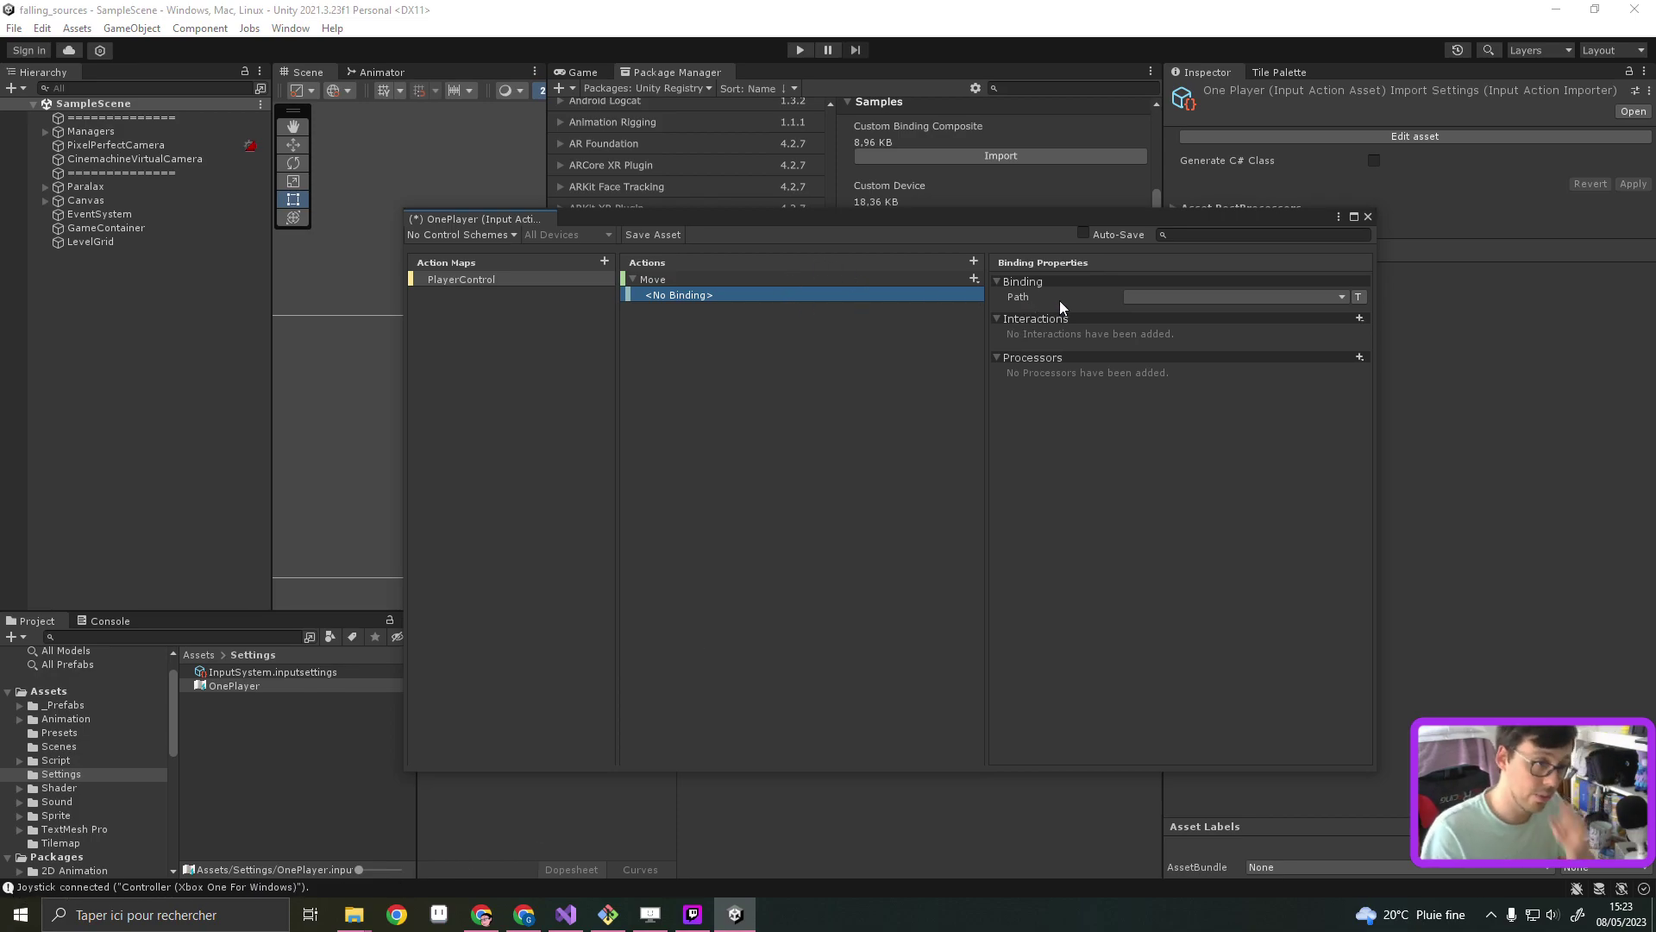
# Bind Move's empty binding to Left Stick [Gamepad] in Binding Properties
pyautogui.click(1362, 296)
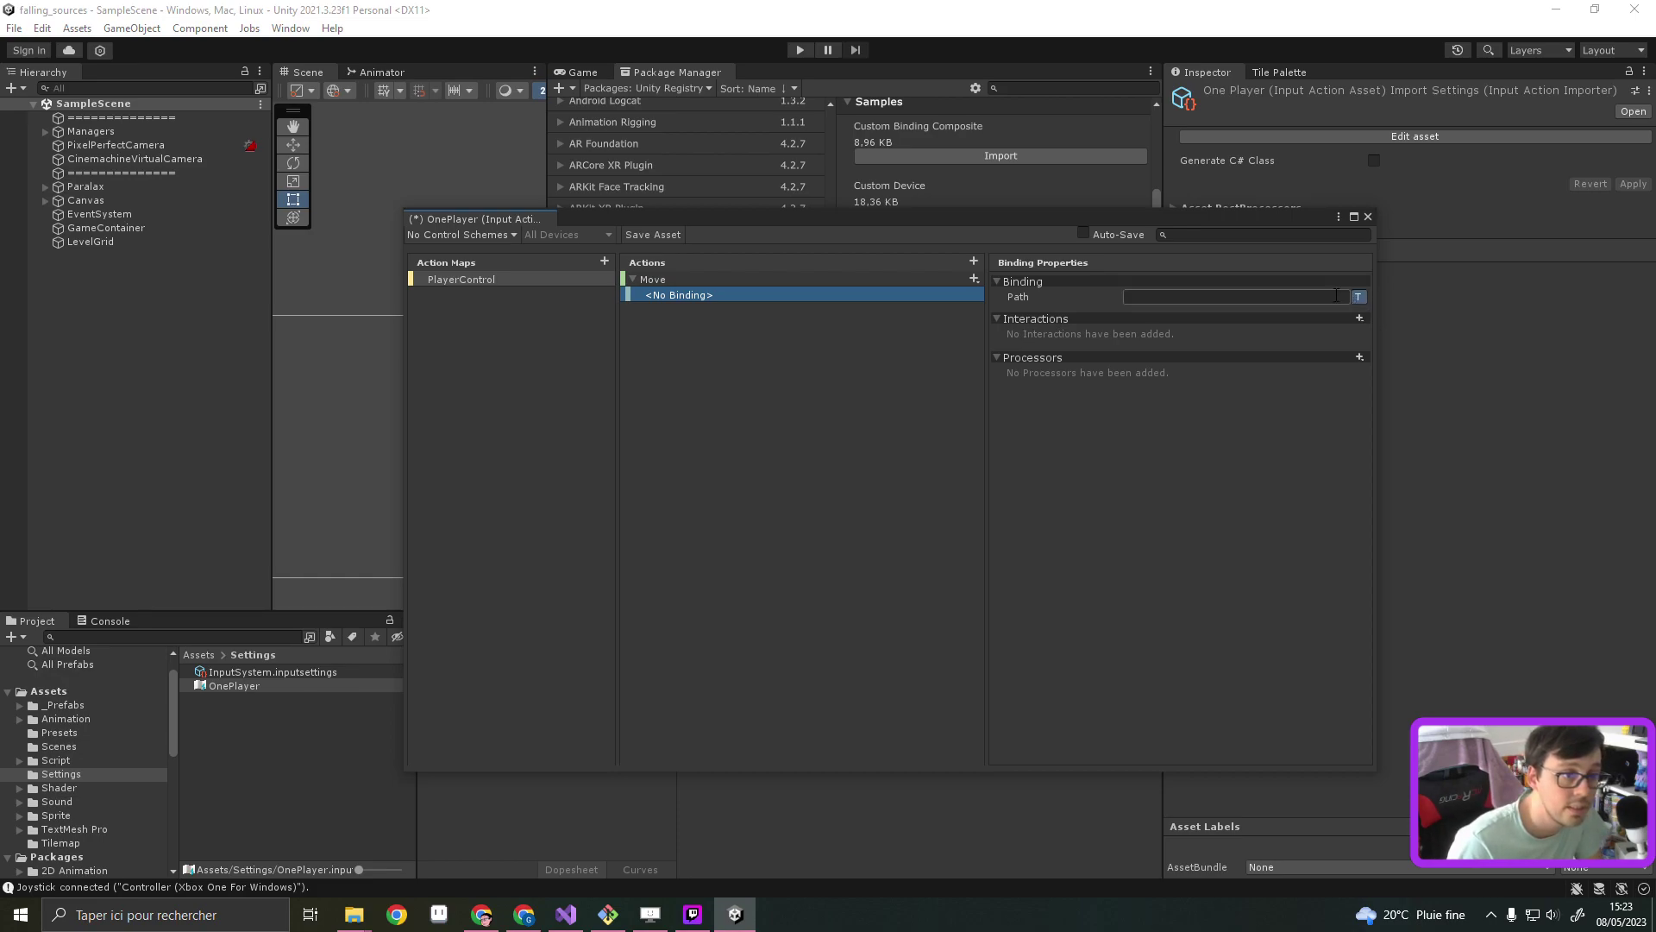
pyautogui.click(1199, 296)
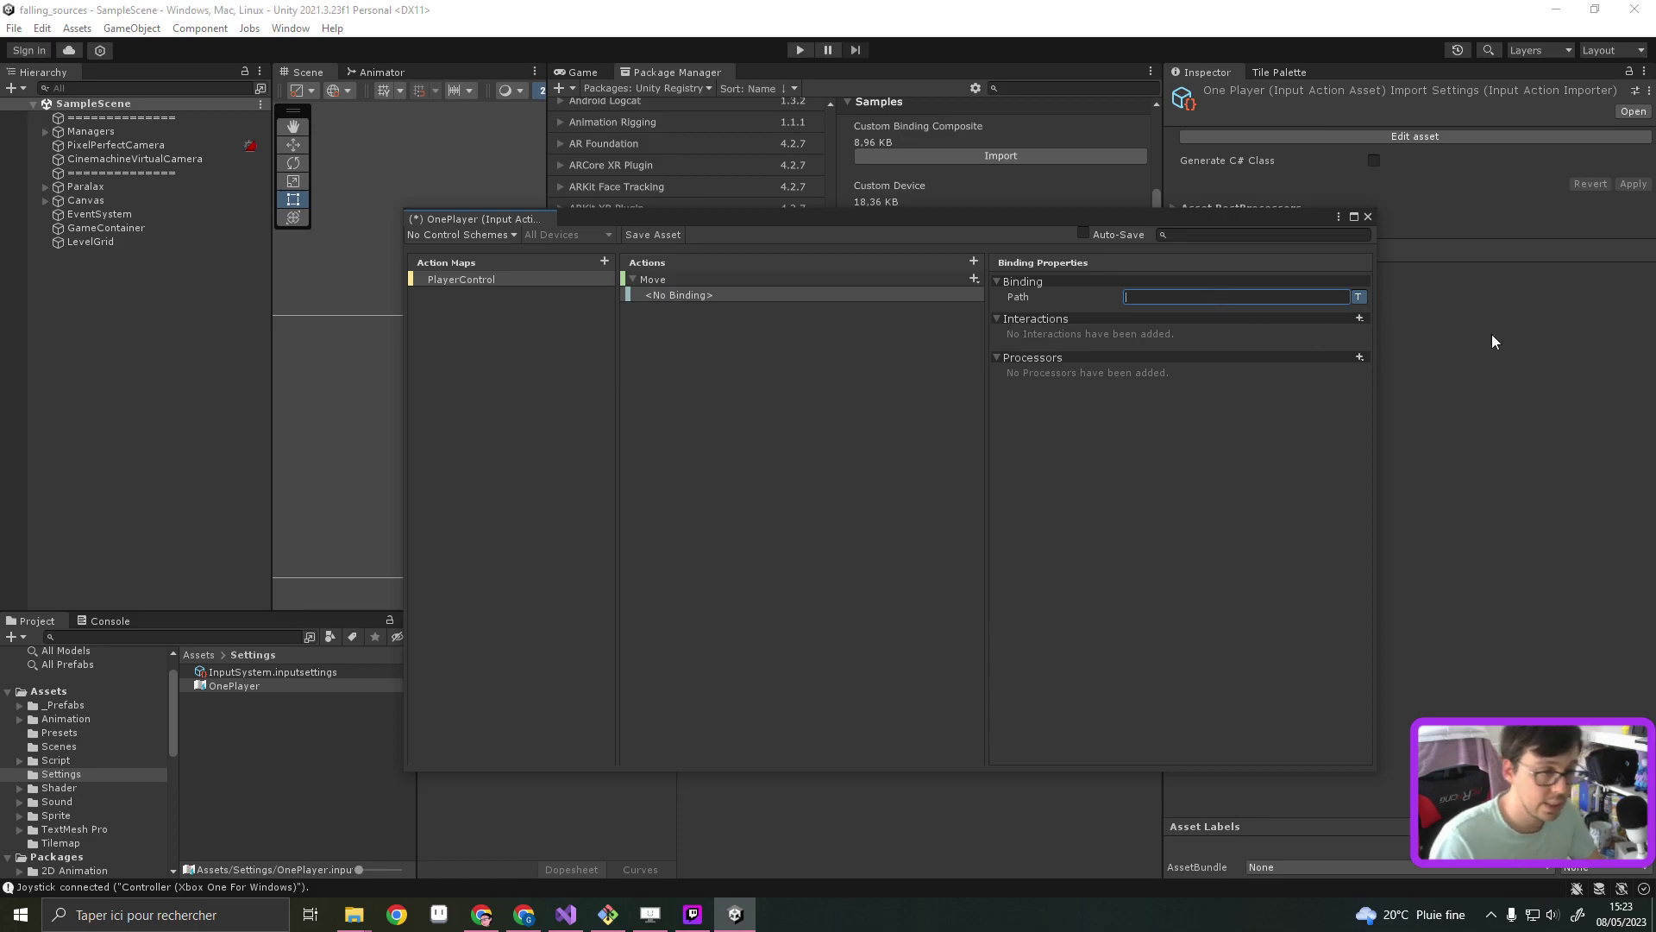
pyautogui.click(1359, 297)
pyautogui.click(1137, 299)
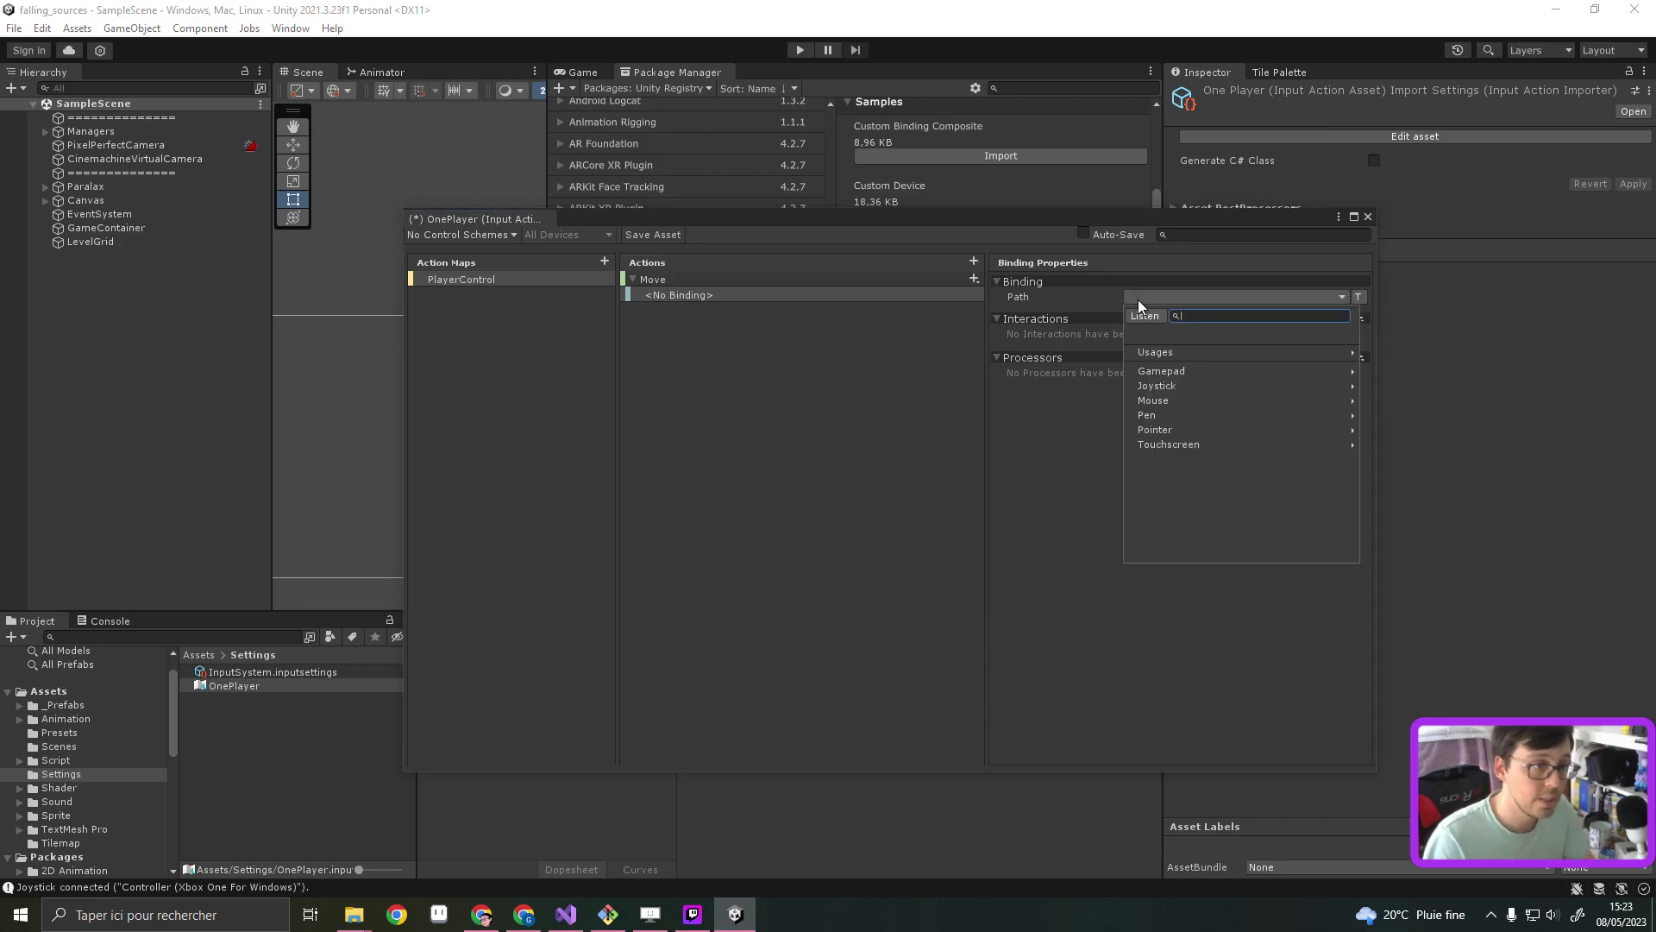
pyautogui.click(1171, 372)
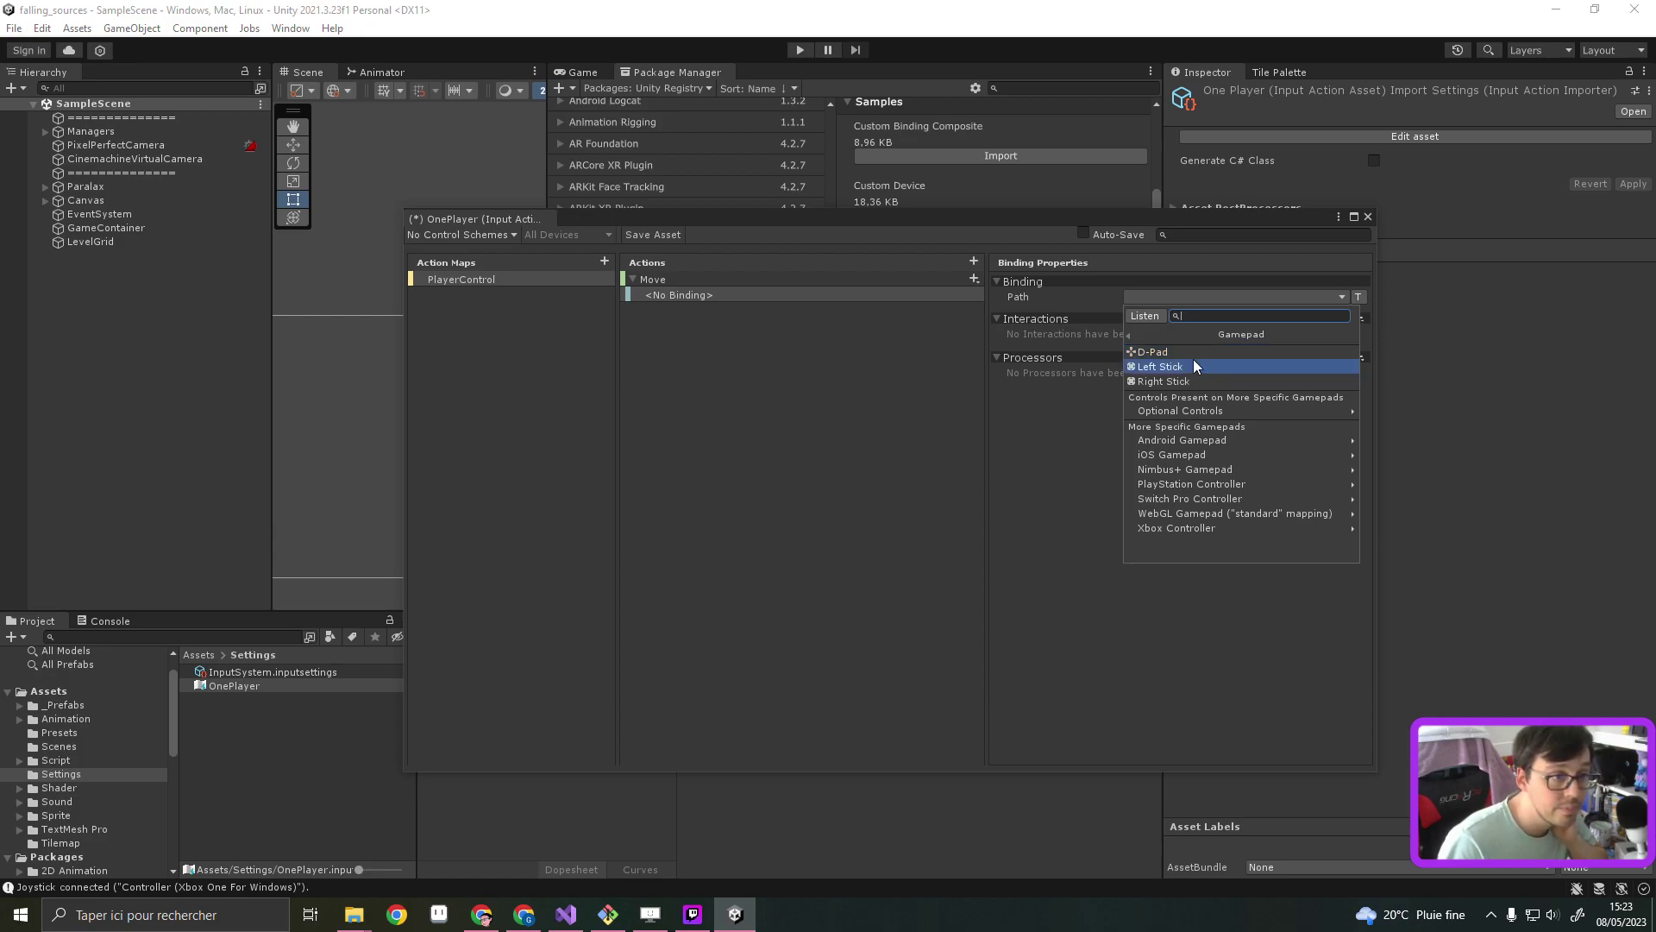
pyautogui.click(1193, 366)
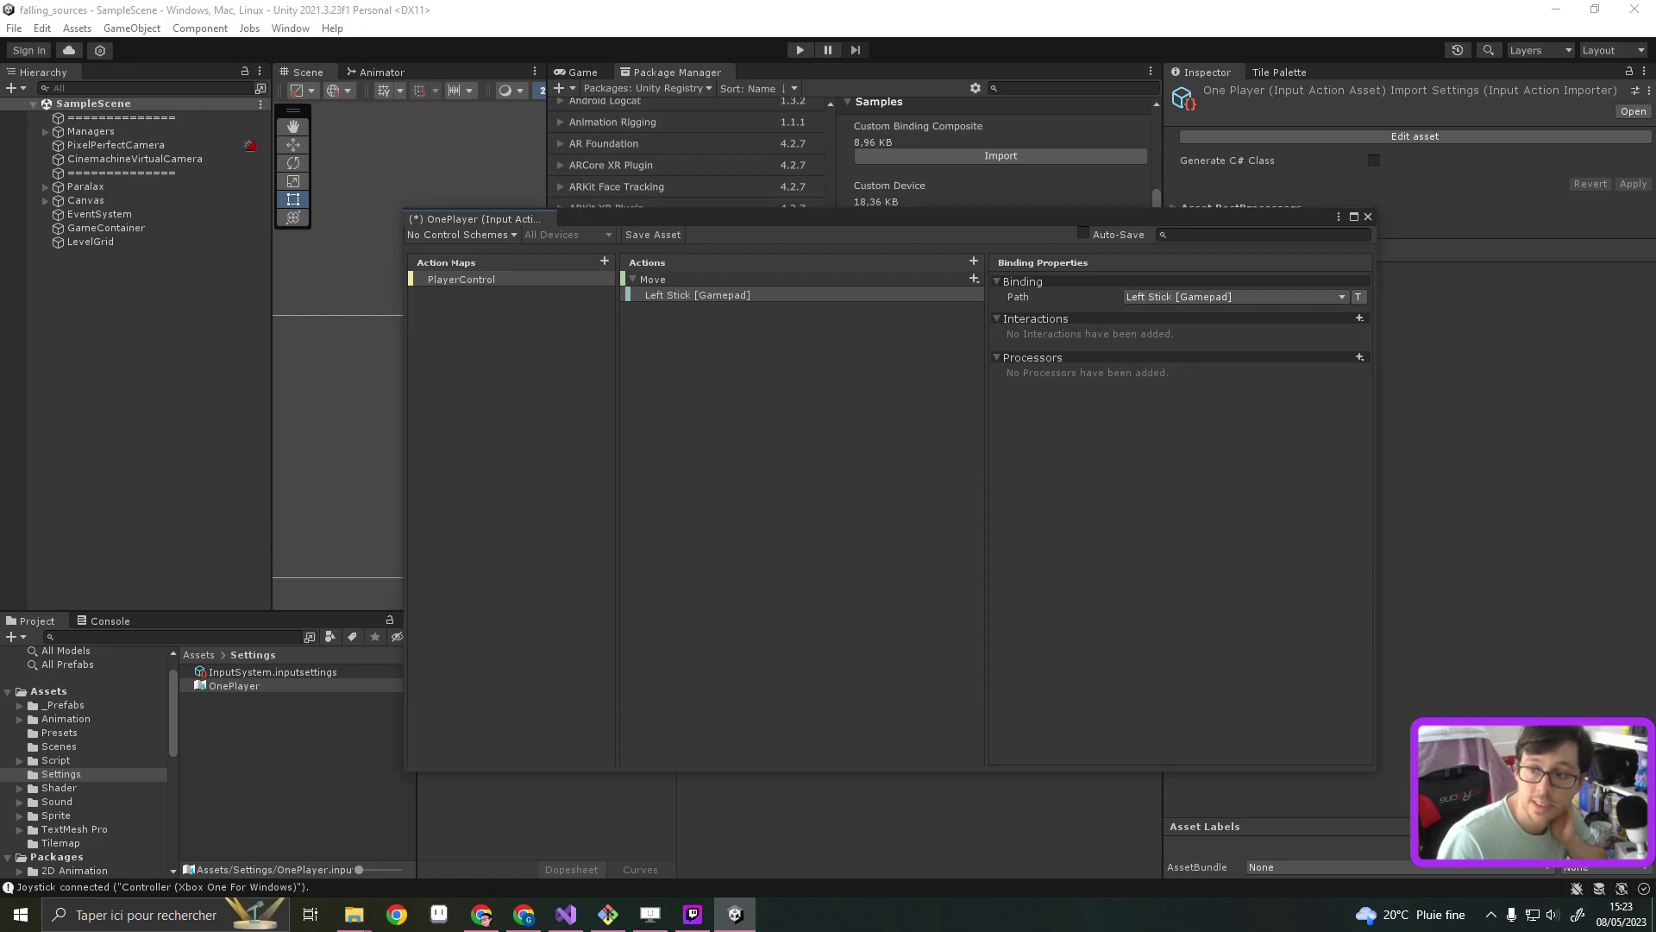
pyautogui.click(919, 291)
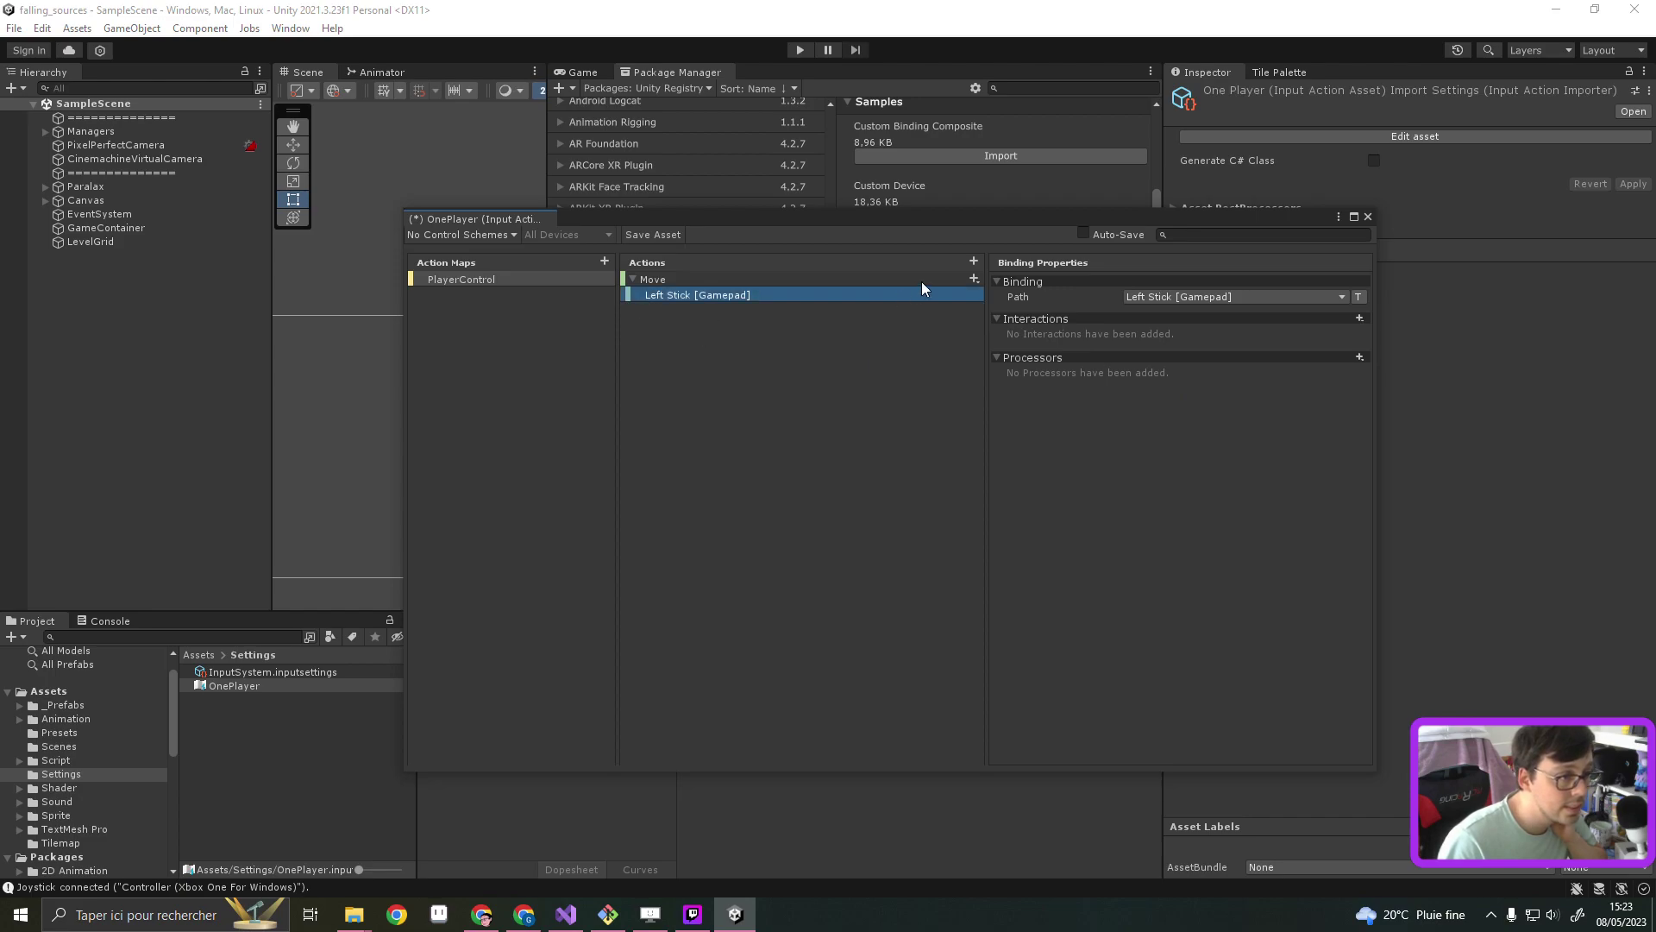
pyautogui.click(974, 279)
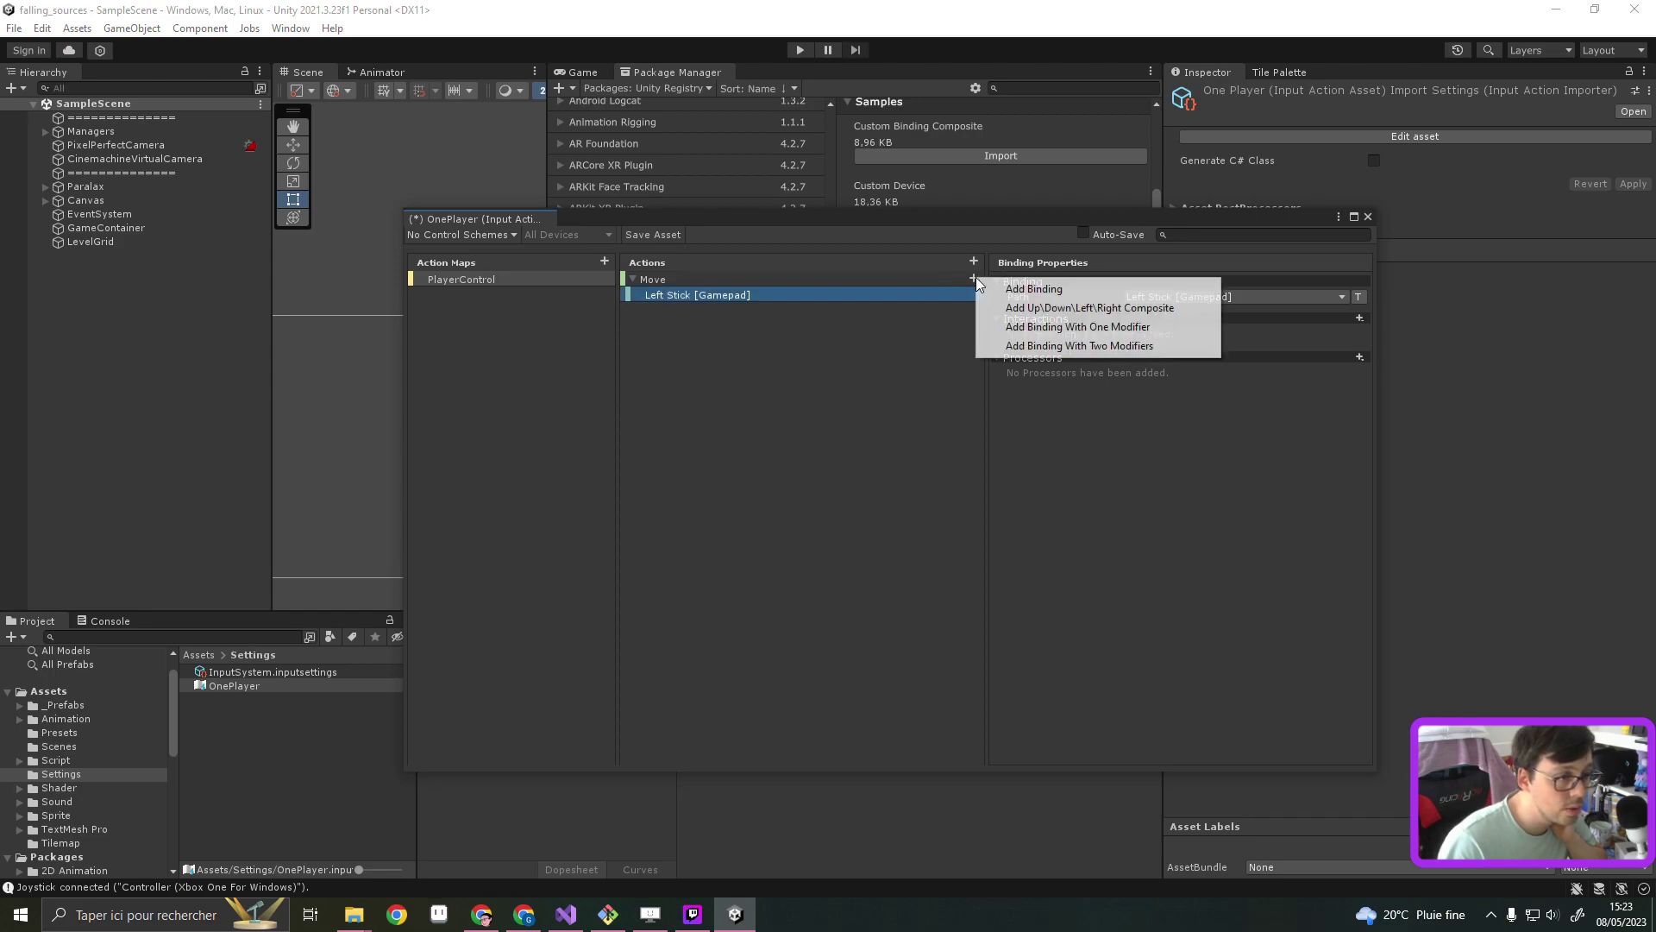
# Add an Up/Down/Left/Right composite to Move and bind its Up part to W [Keyboard]
pyautogui.click(1068, 312)
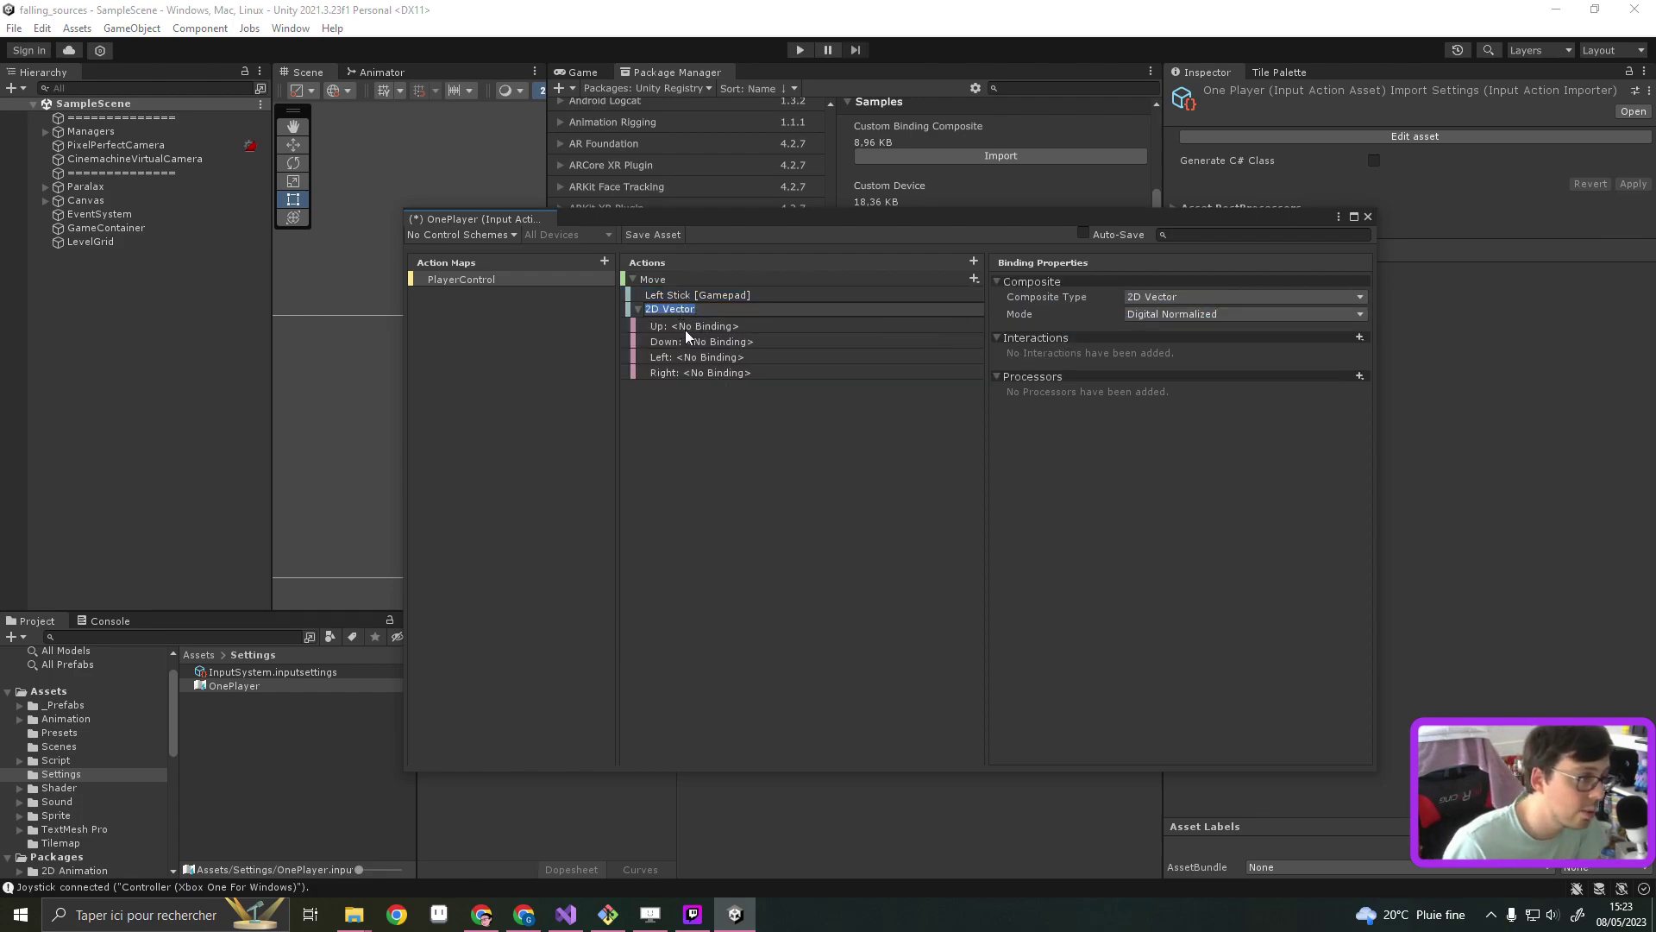
pyautogui.click(698, 327)
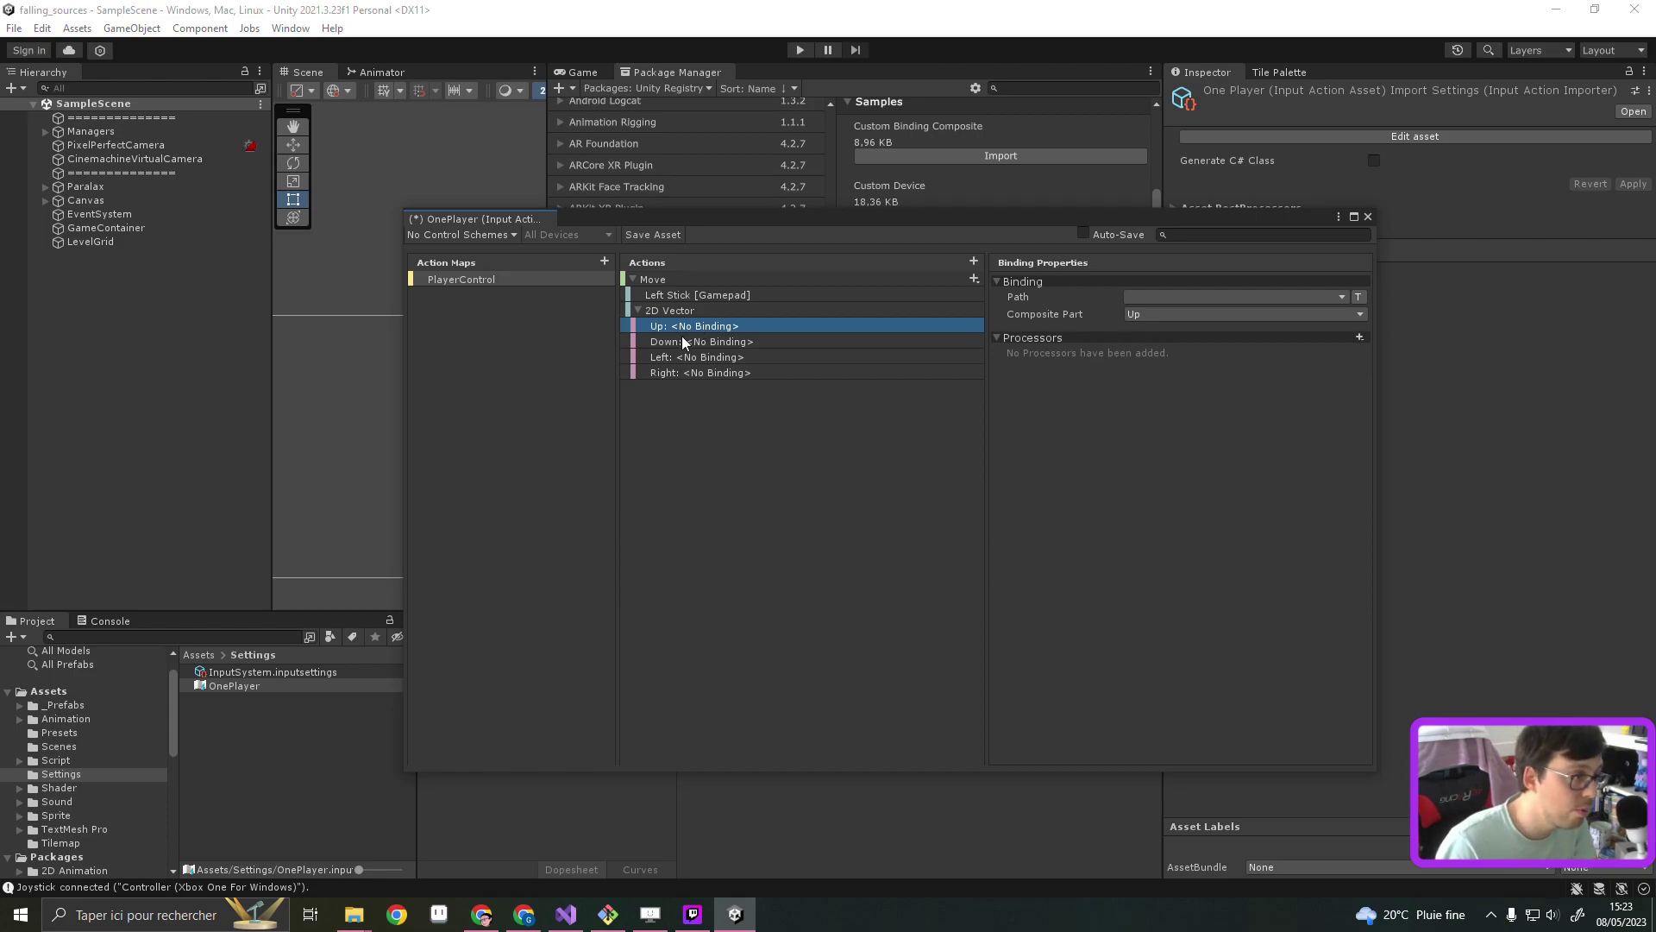
pyautogui.click(1359, 296)
pyautogui.write('z')
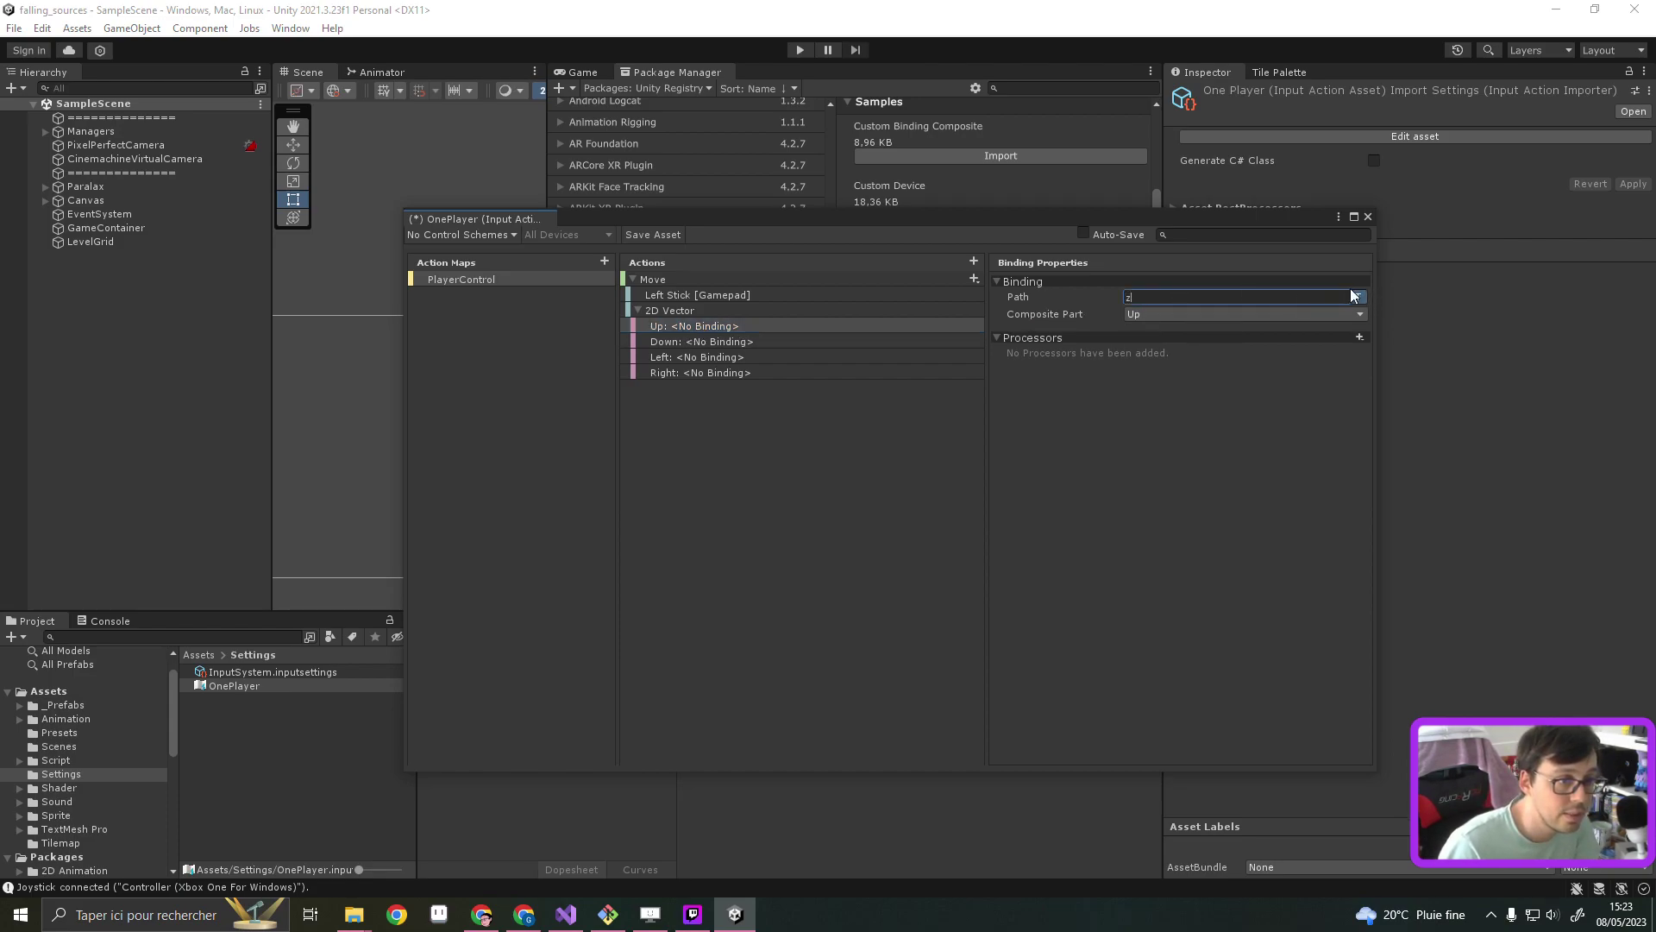
pyautogui.click(1359, 296)
pyautogui.click(1254, 296)
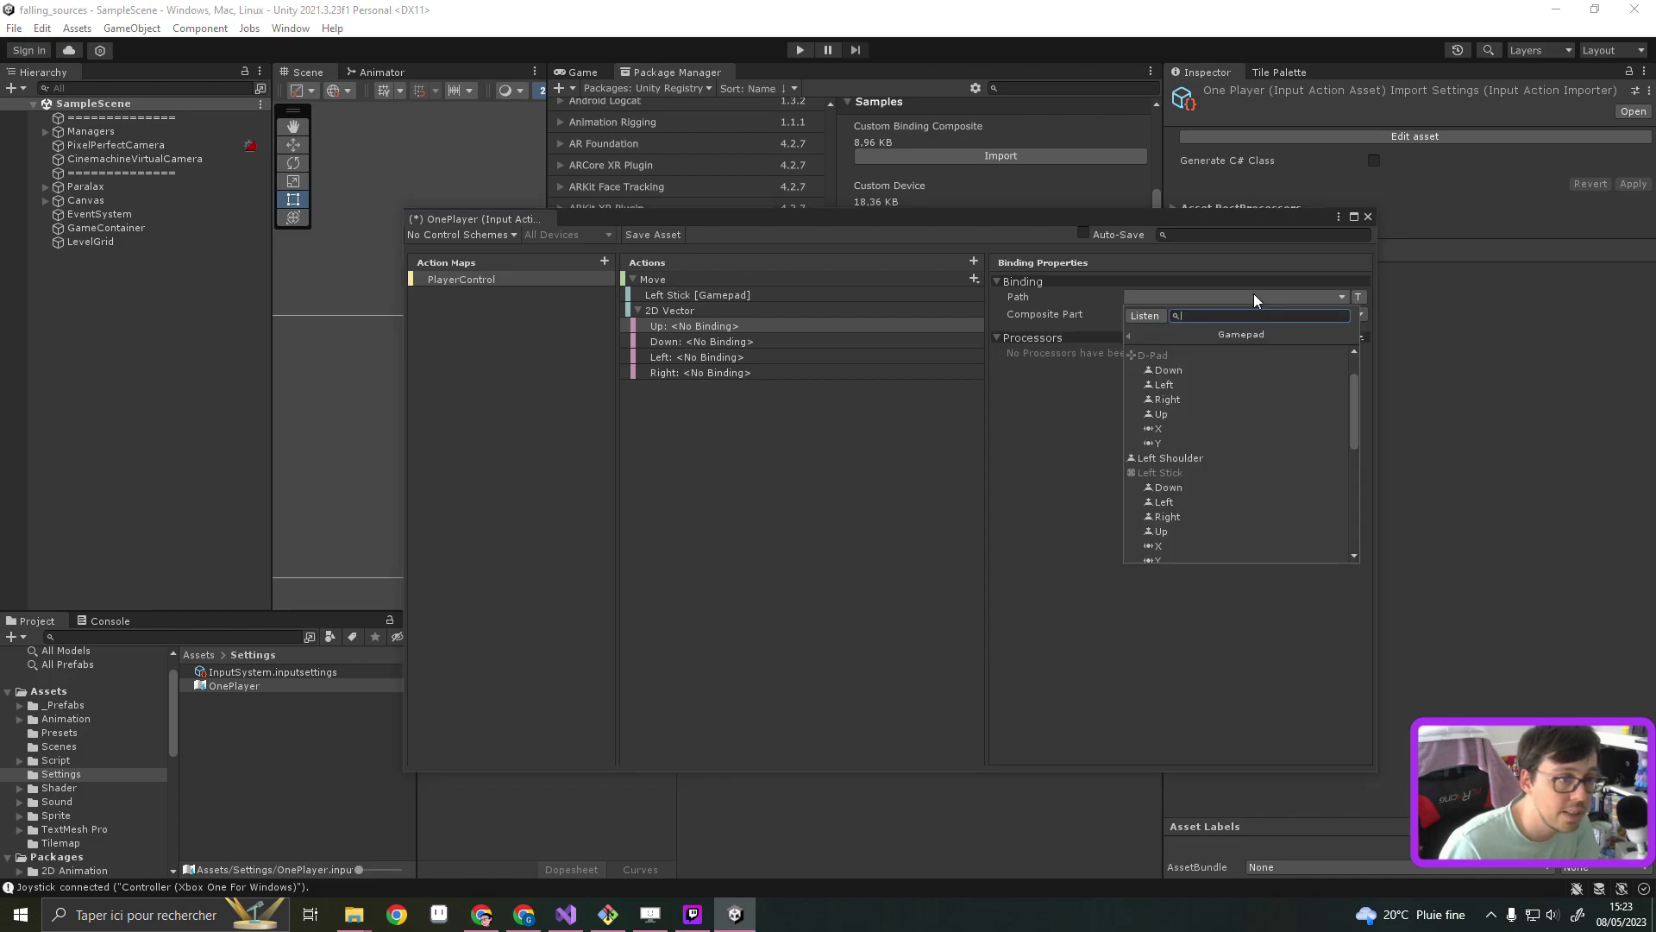
pyautogui.click(1143, 314)
pyautogui.press('w')
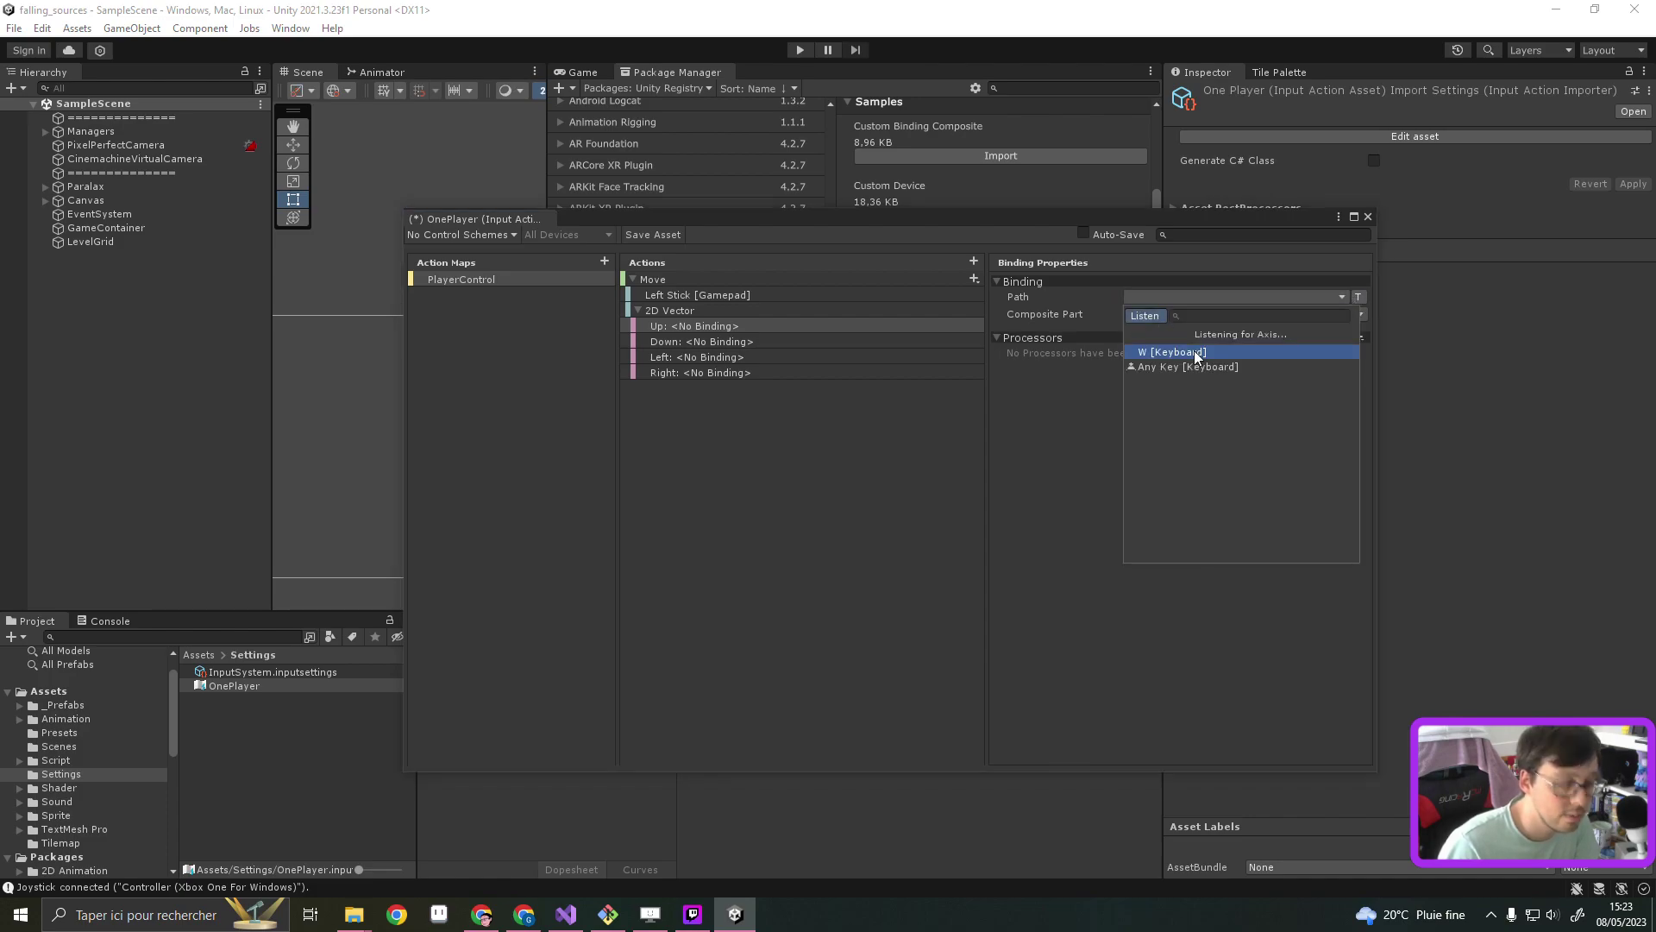
pyautogui.click(1194, 350)
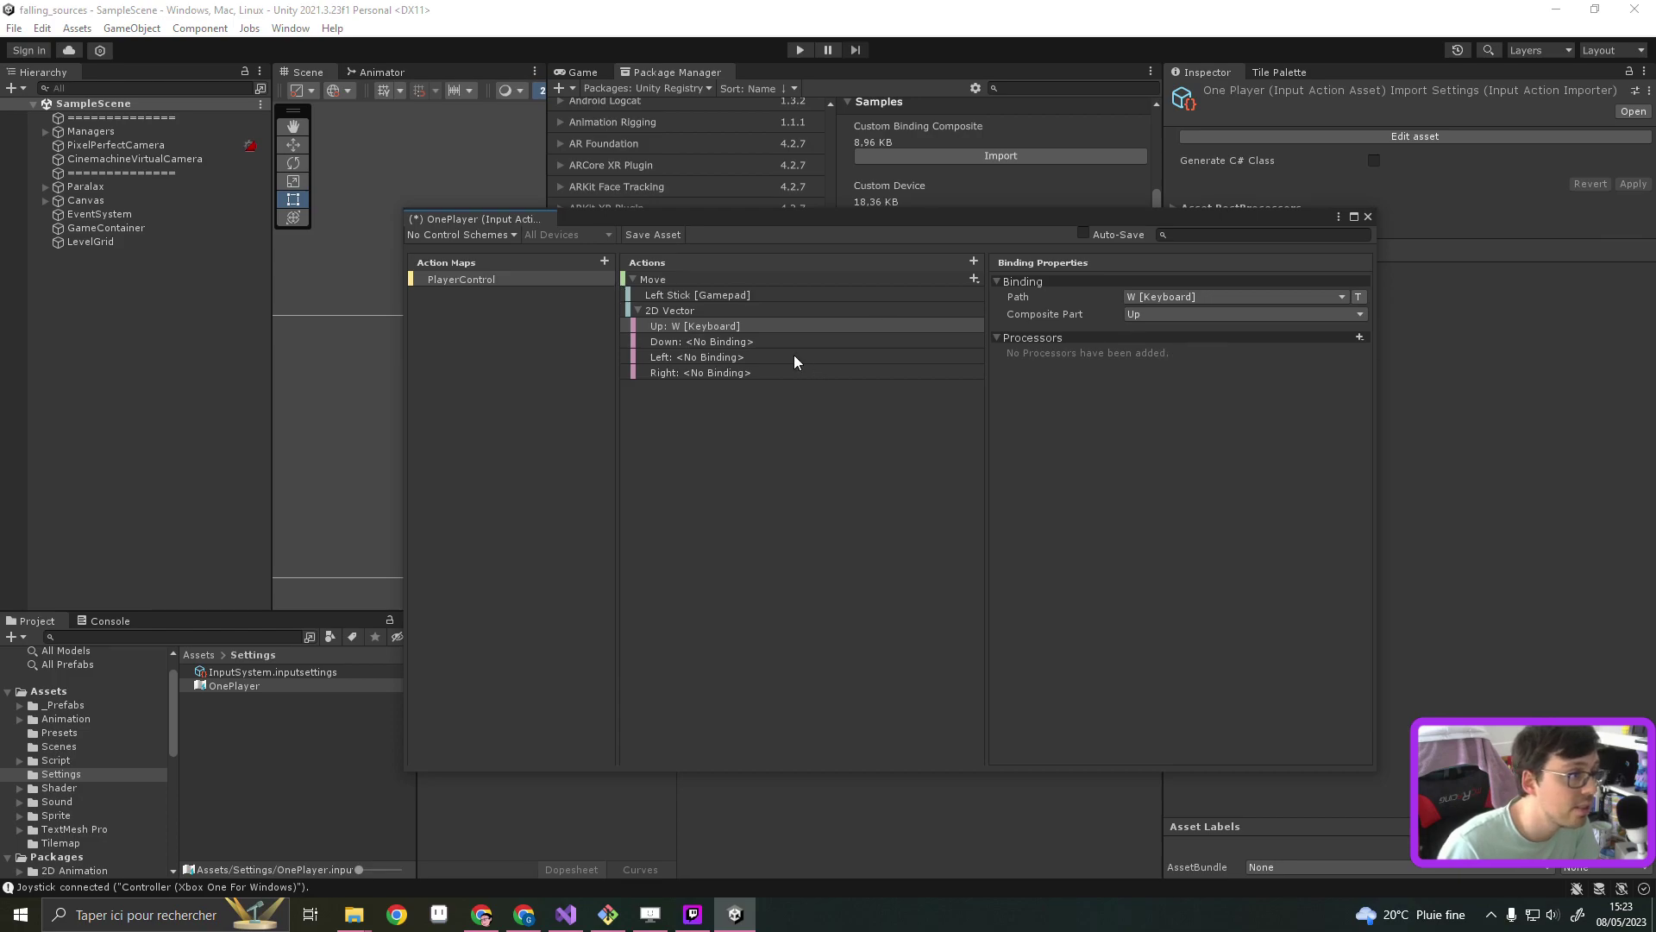
# Bind the composite's Down and Left parts to S and A [Keyboard]
pyautogui.click(774, 340)
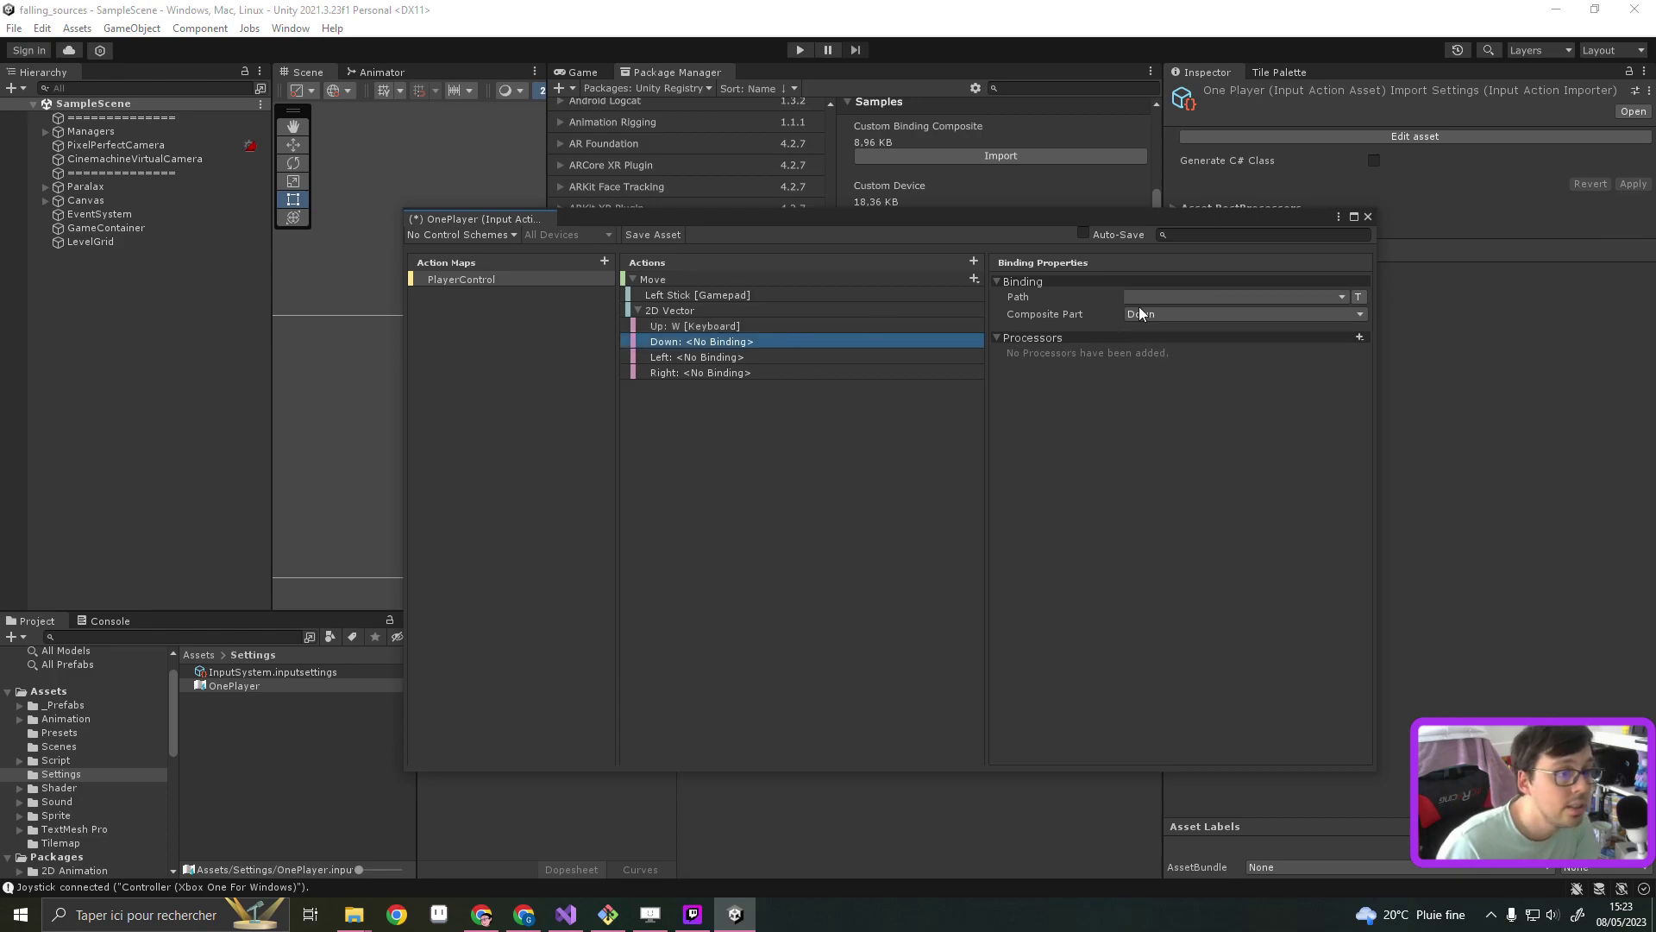
pyautogui.click(1360, 297)
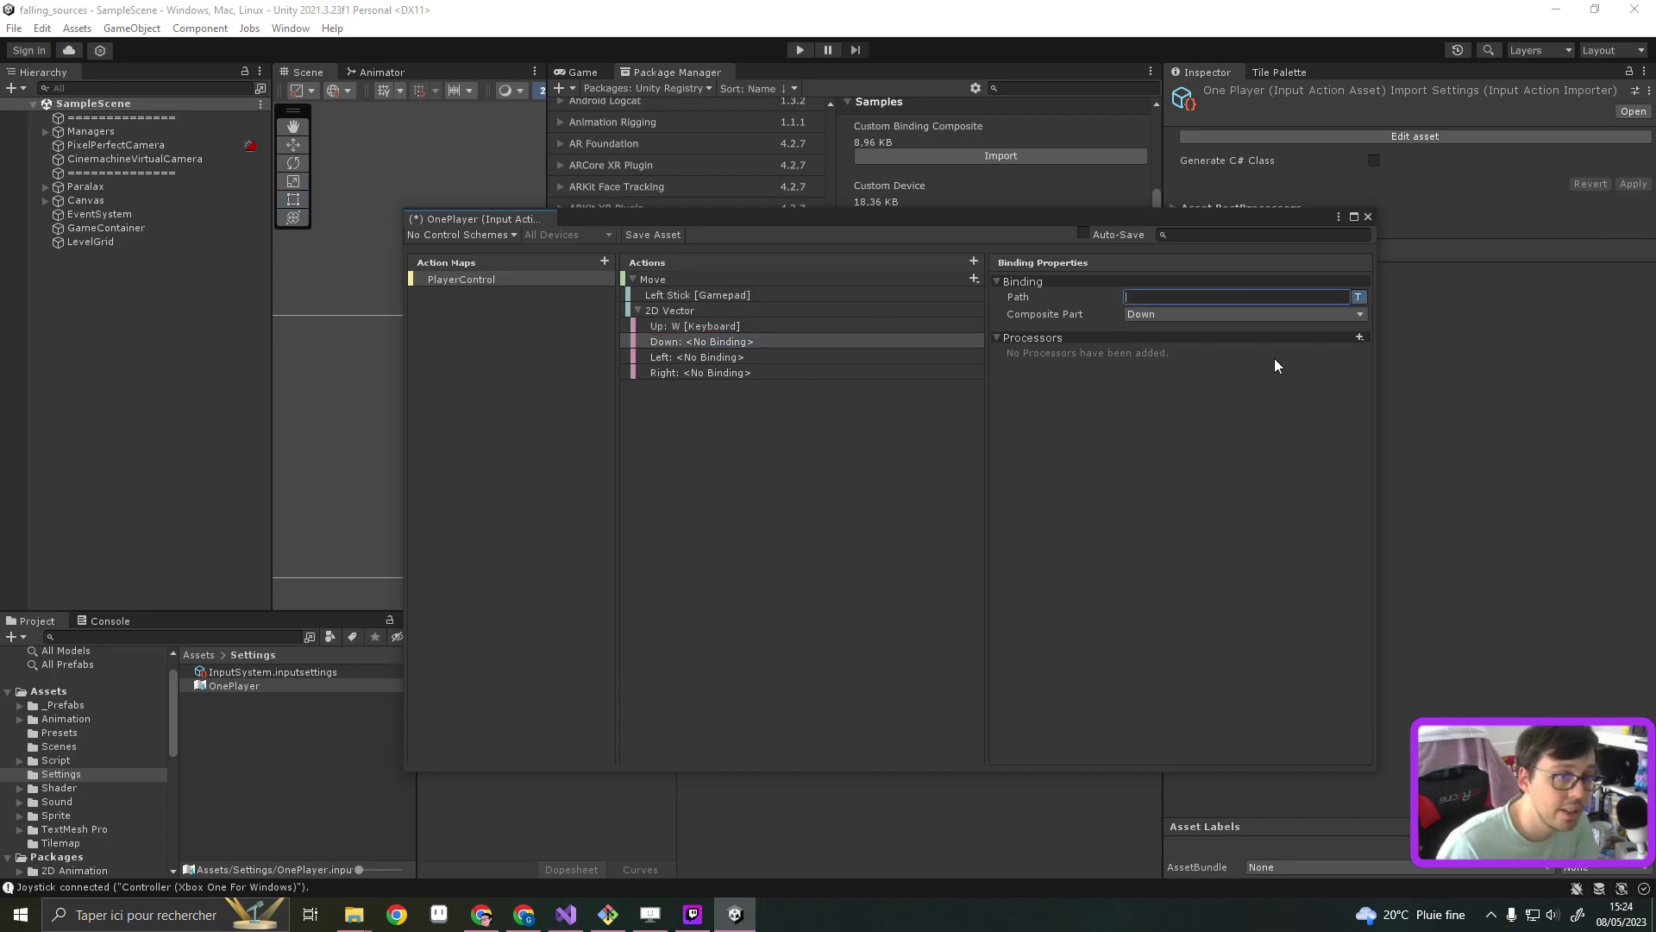
pyautogui.click(1359, 297)
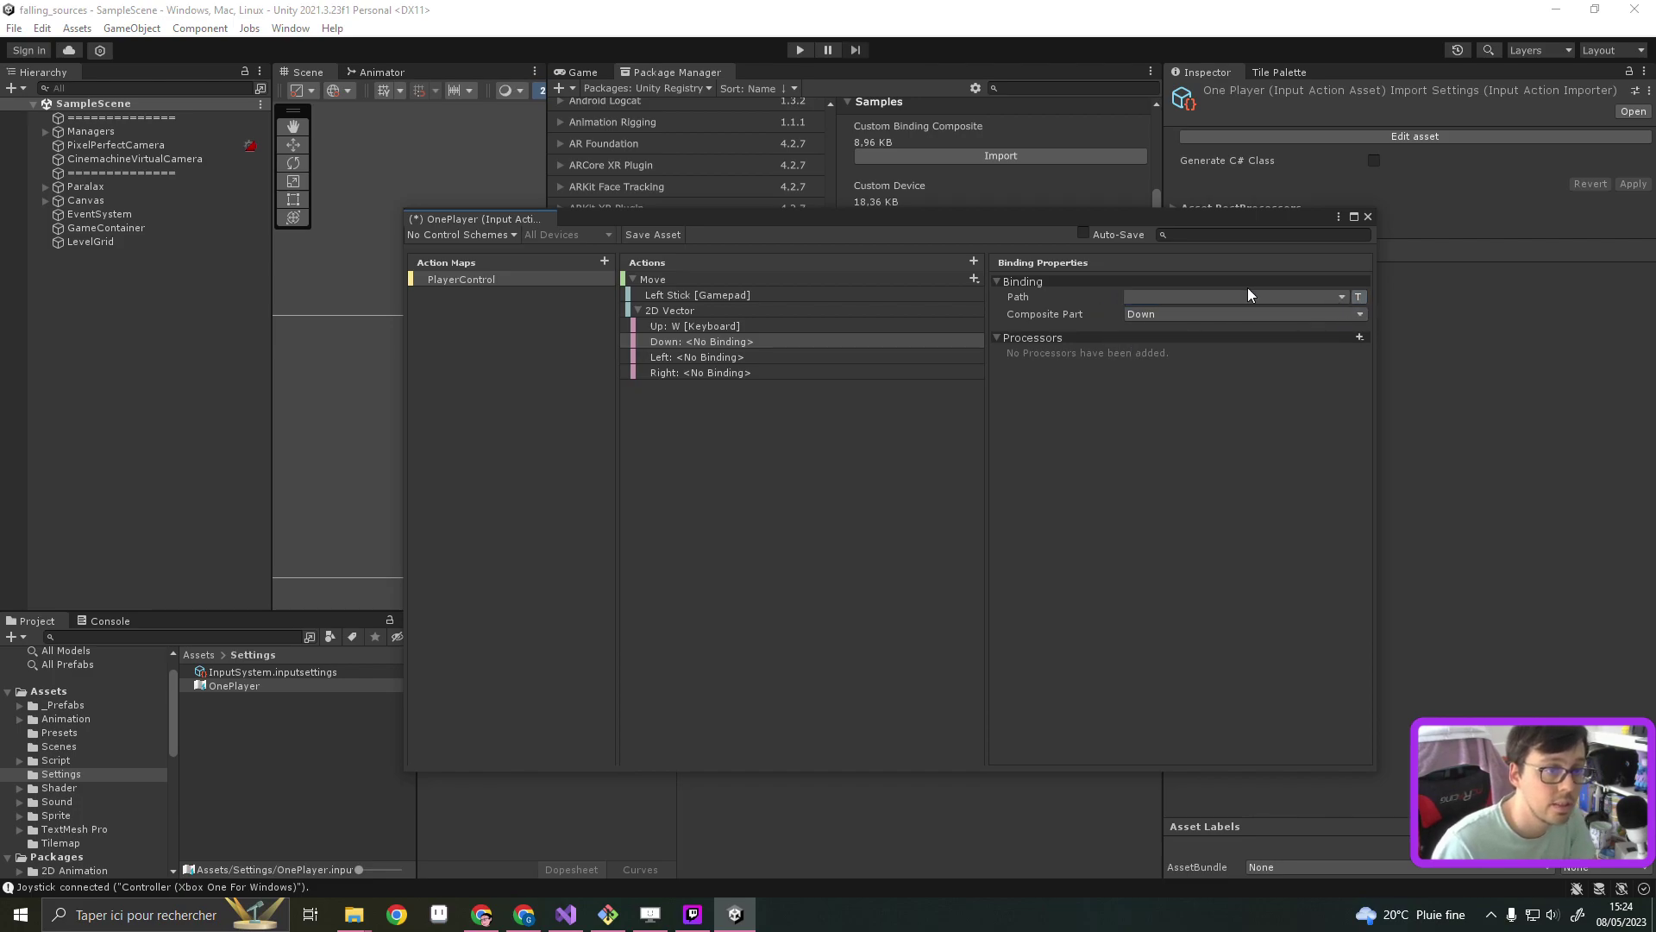
pyautogui.click(1226, 298)
pyautogui.click(1140, 314)
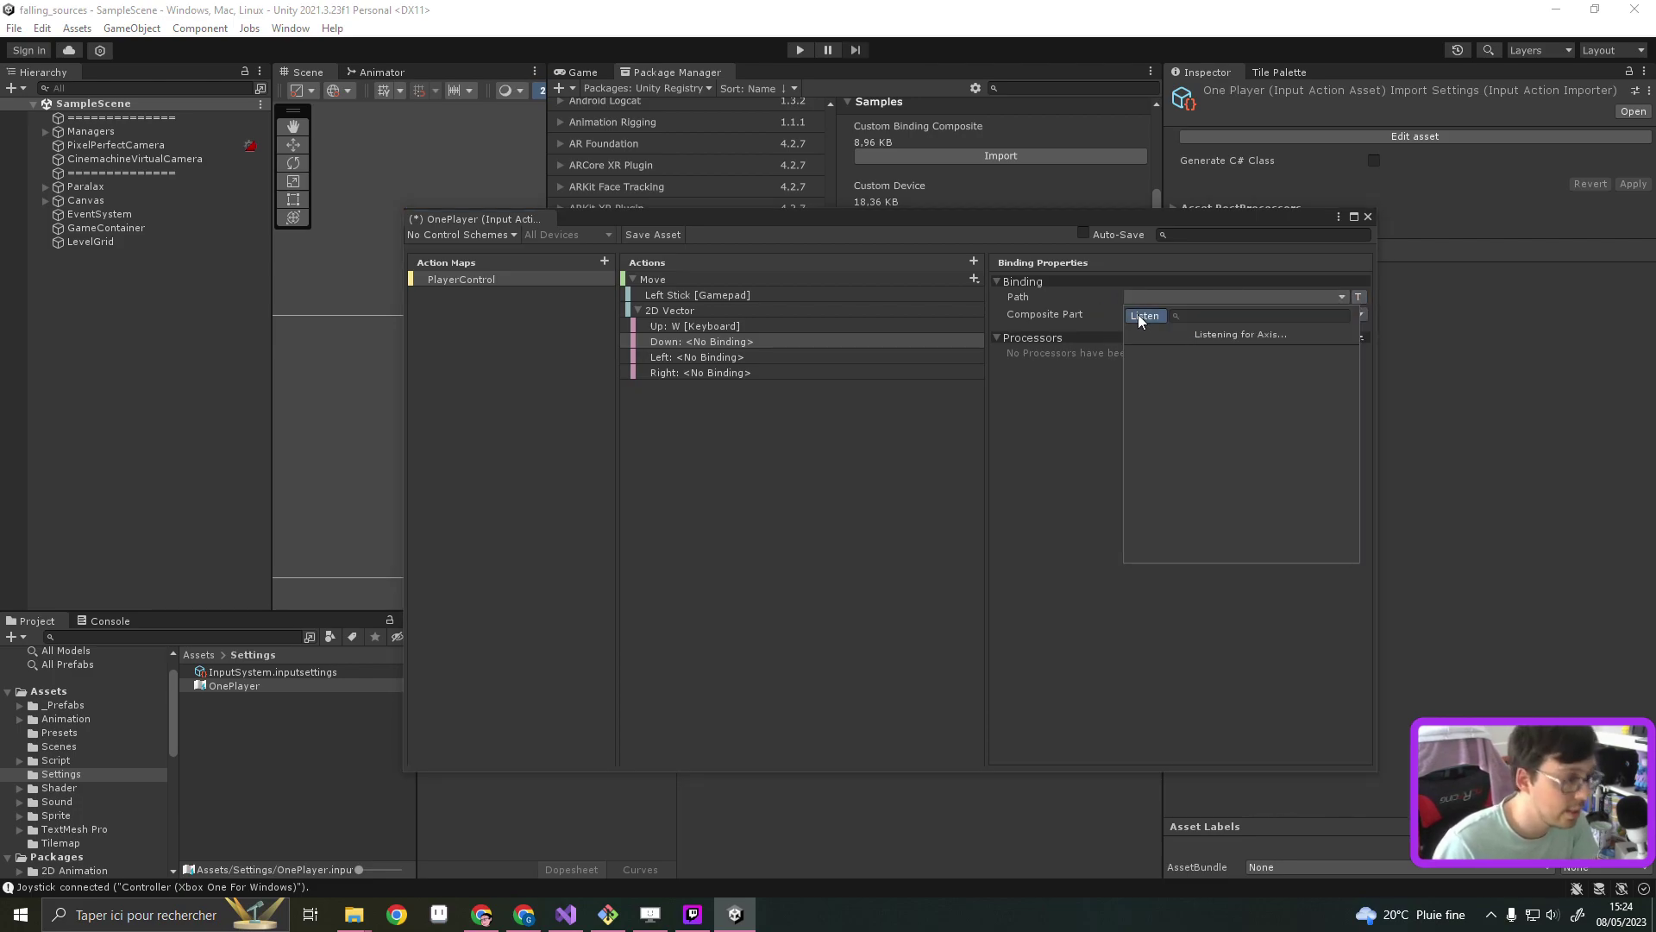
pyautogui.press('s')
pyautogui.click(1167, 351)
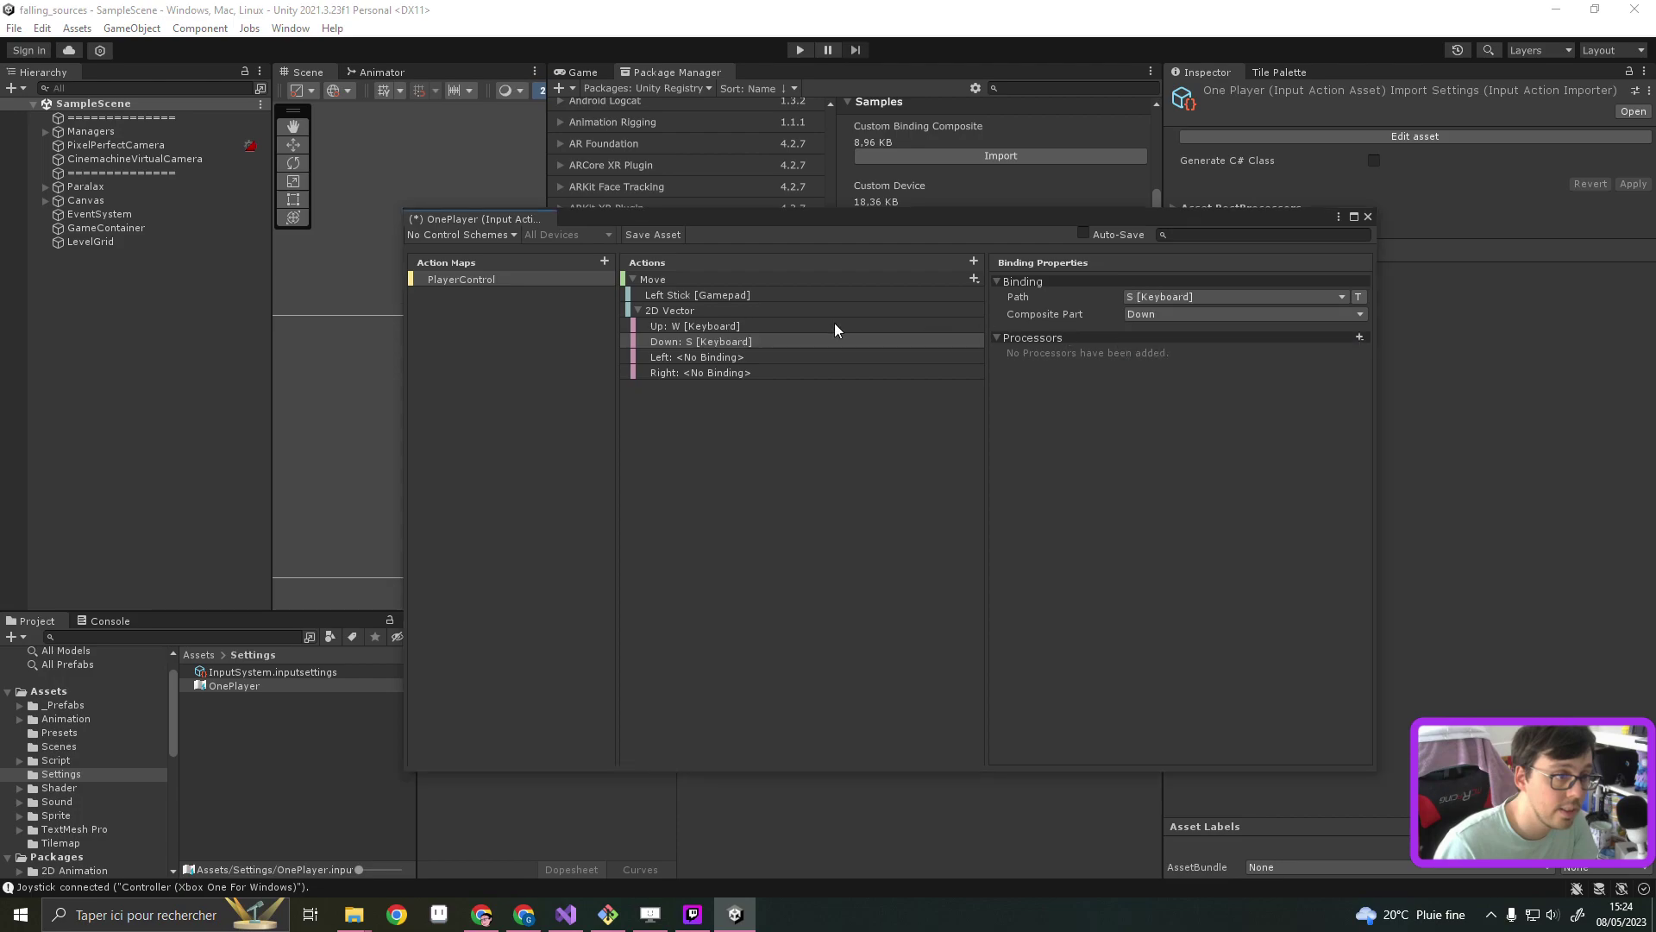
pyautogui.click(732, 357)
pyautogui.click(1192, 298)
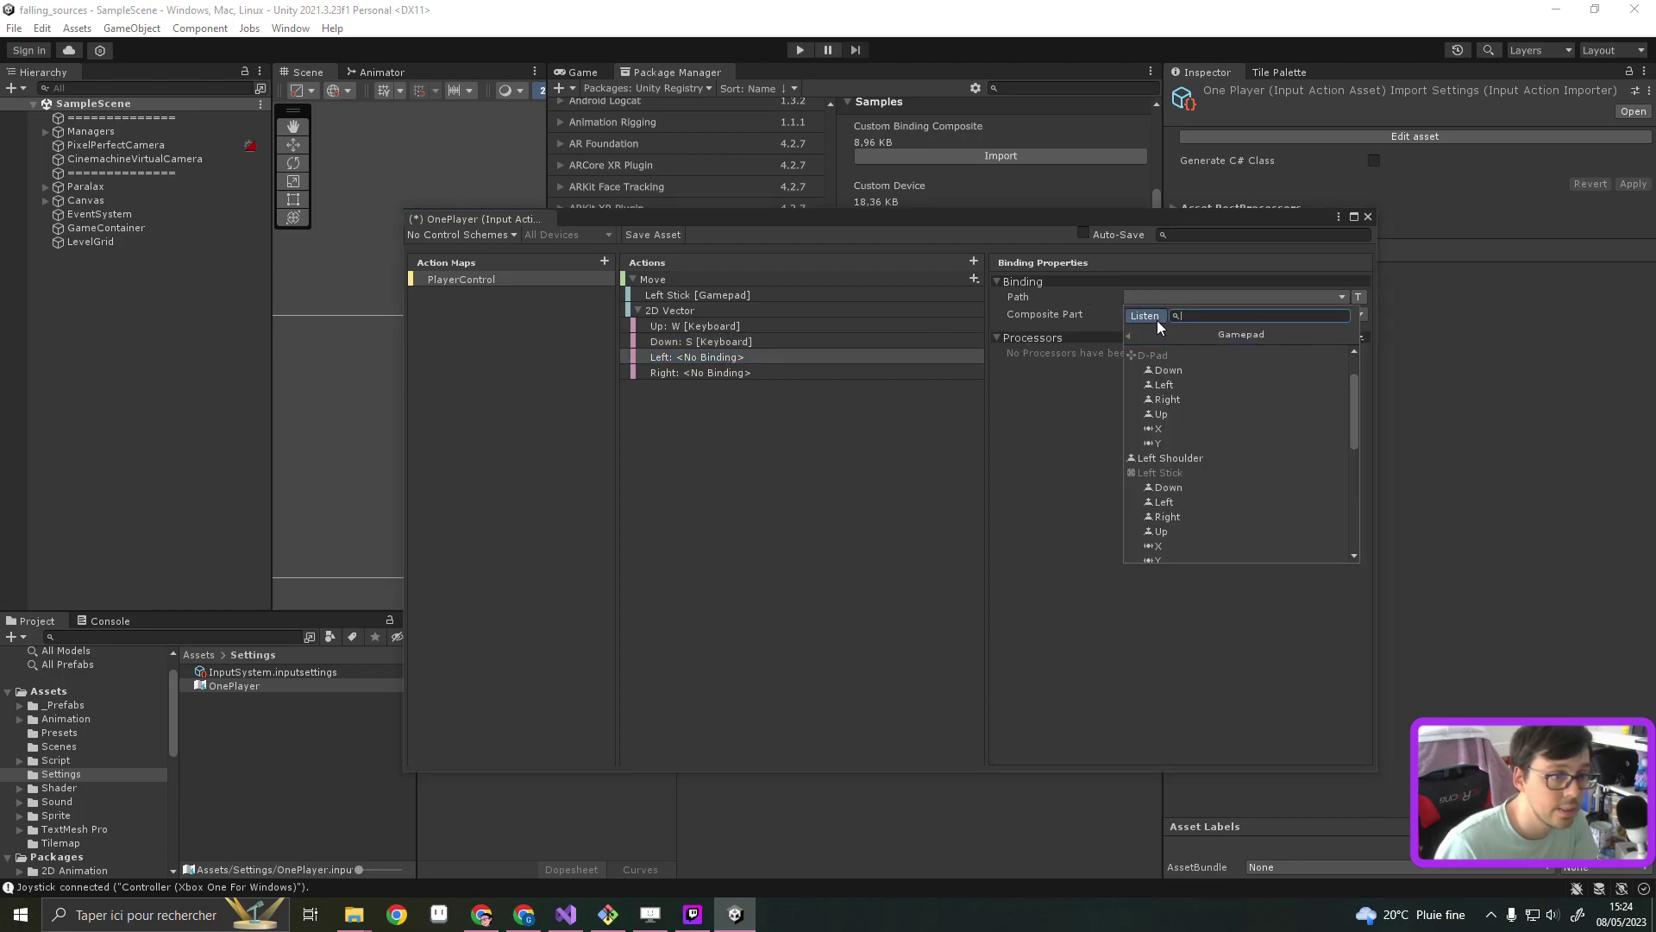
pyautogui.click(1157, 319)
pyautogui.press('a')
pyautogui.click(1170, 351)
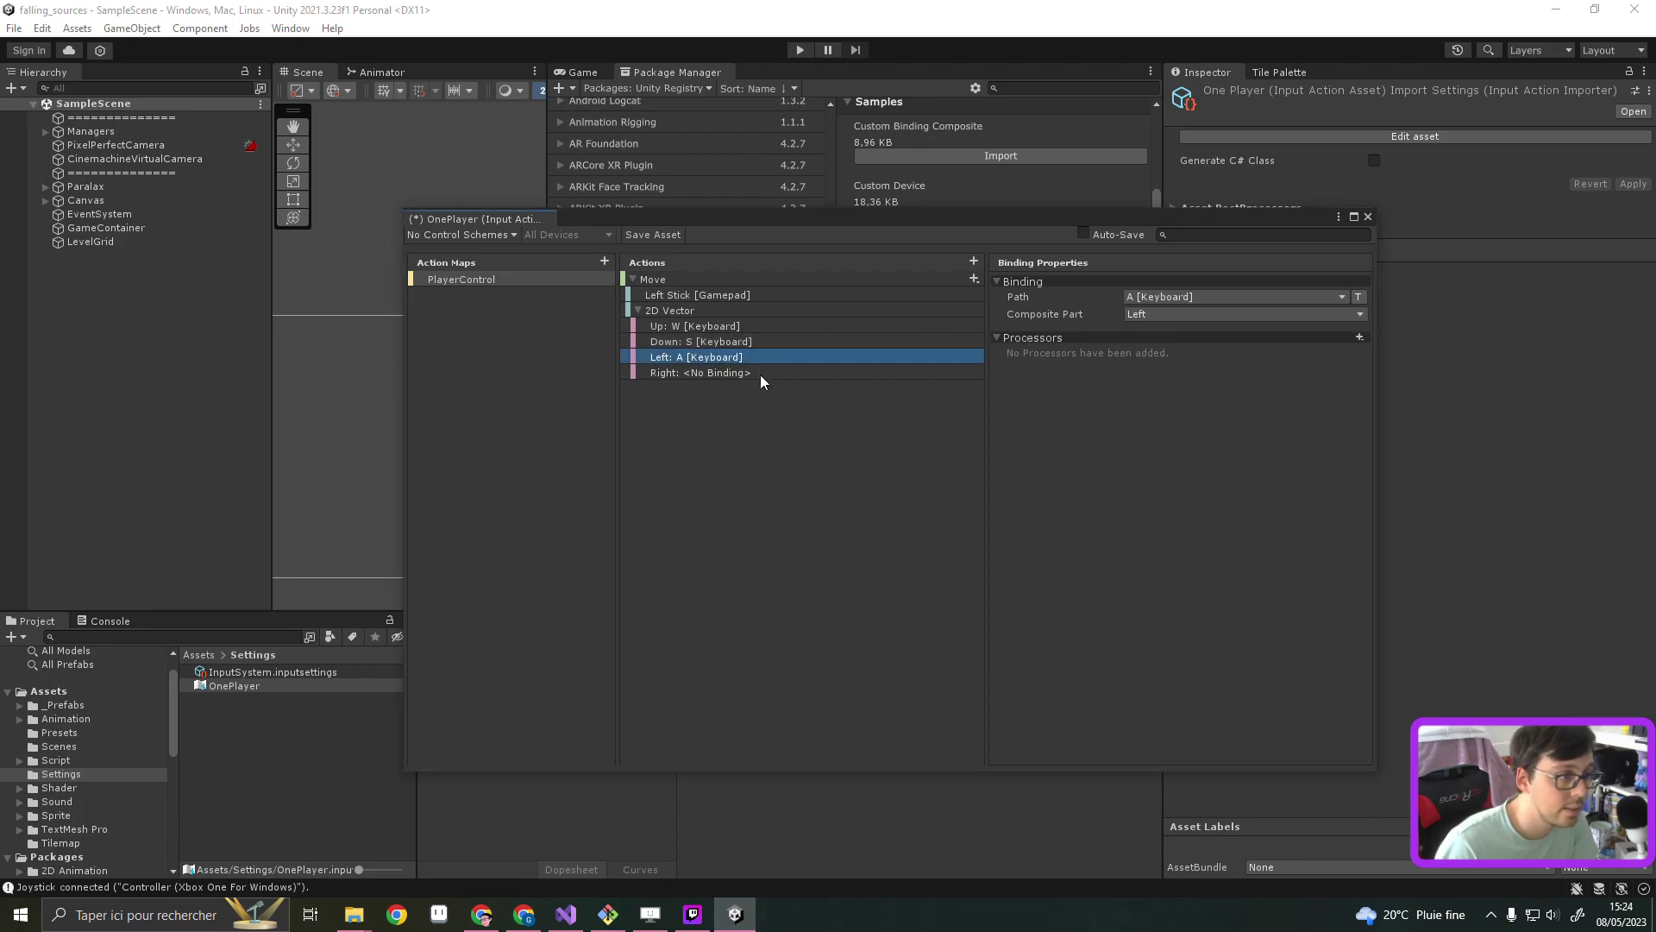
# Bind the Right part to D [Keyboard] and collapse the 2D Vector composite
pyautogui.click(760, 374)
pyautogui.click(1172, 298)
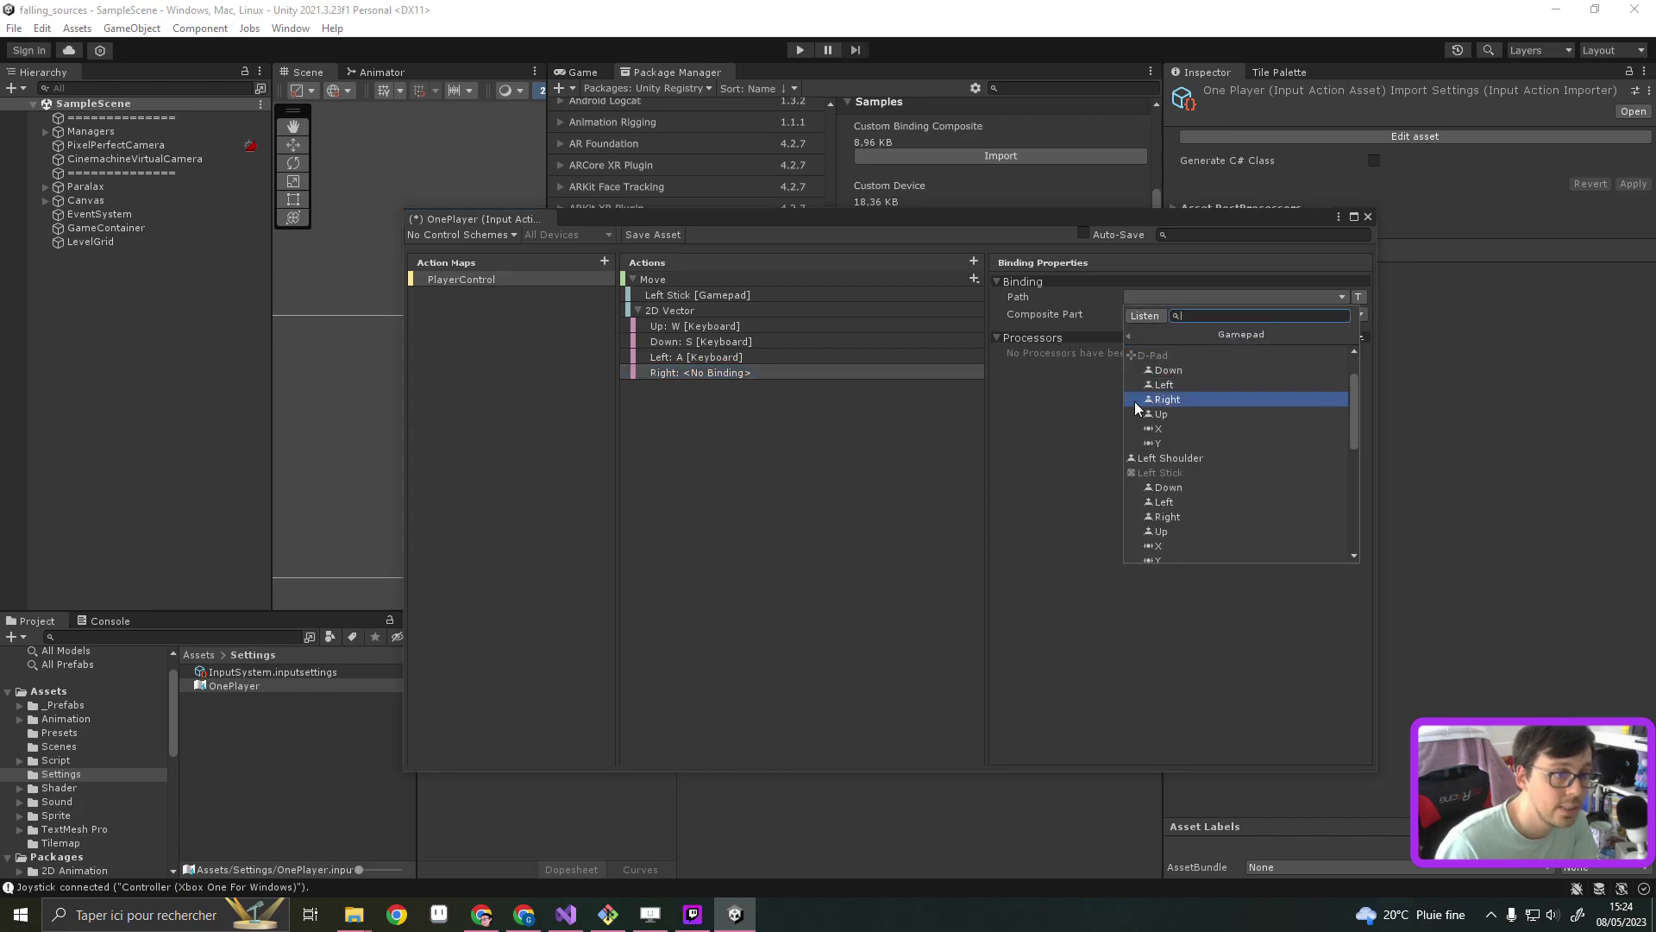
pyautogui.click(1153, 318)
pyautogui.press('d')
pyautogui.click(1185, 350)
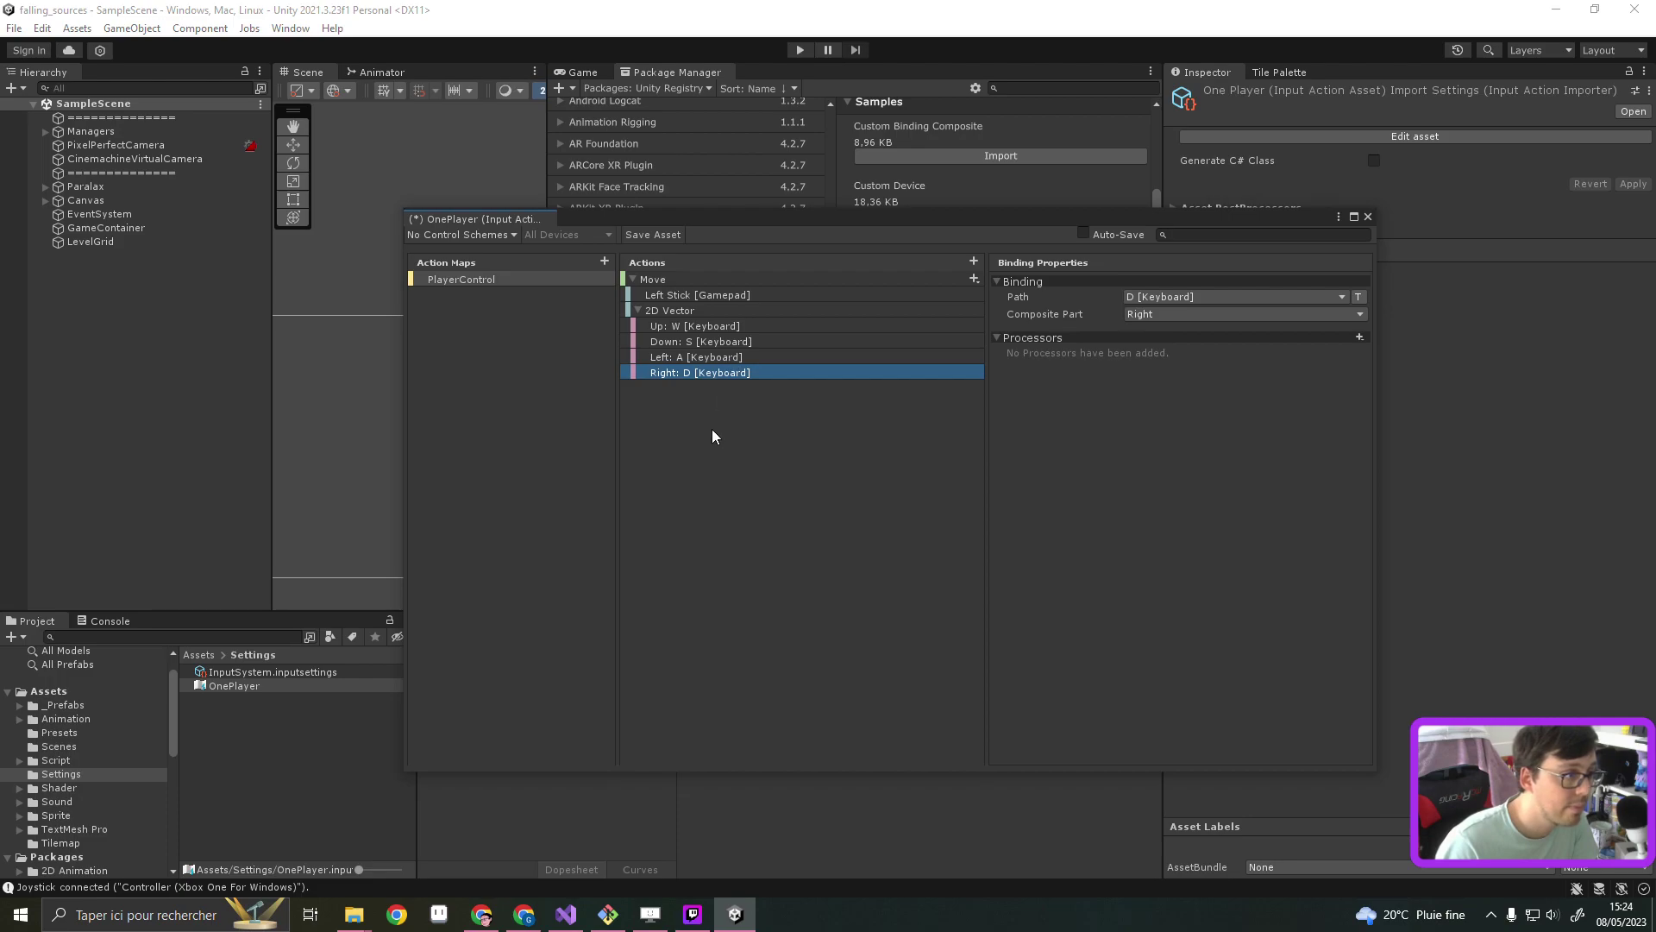
pyautogui.click(638, 310)
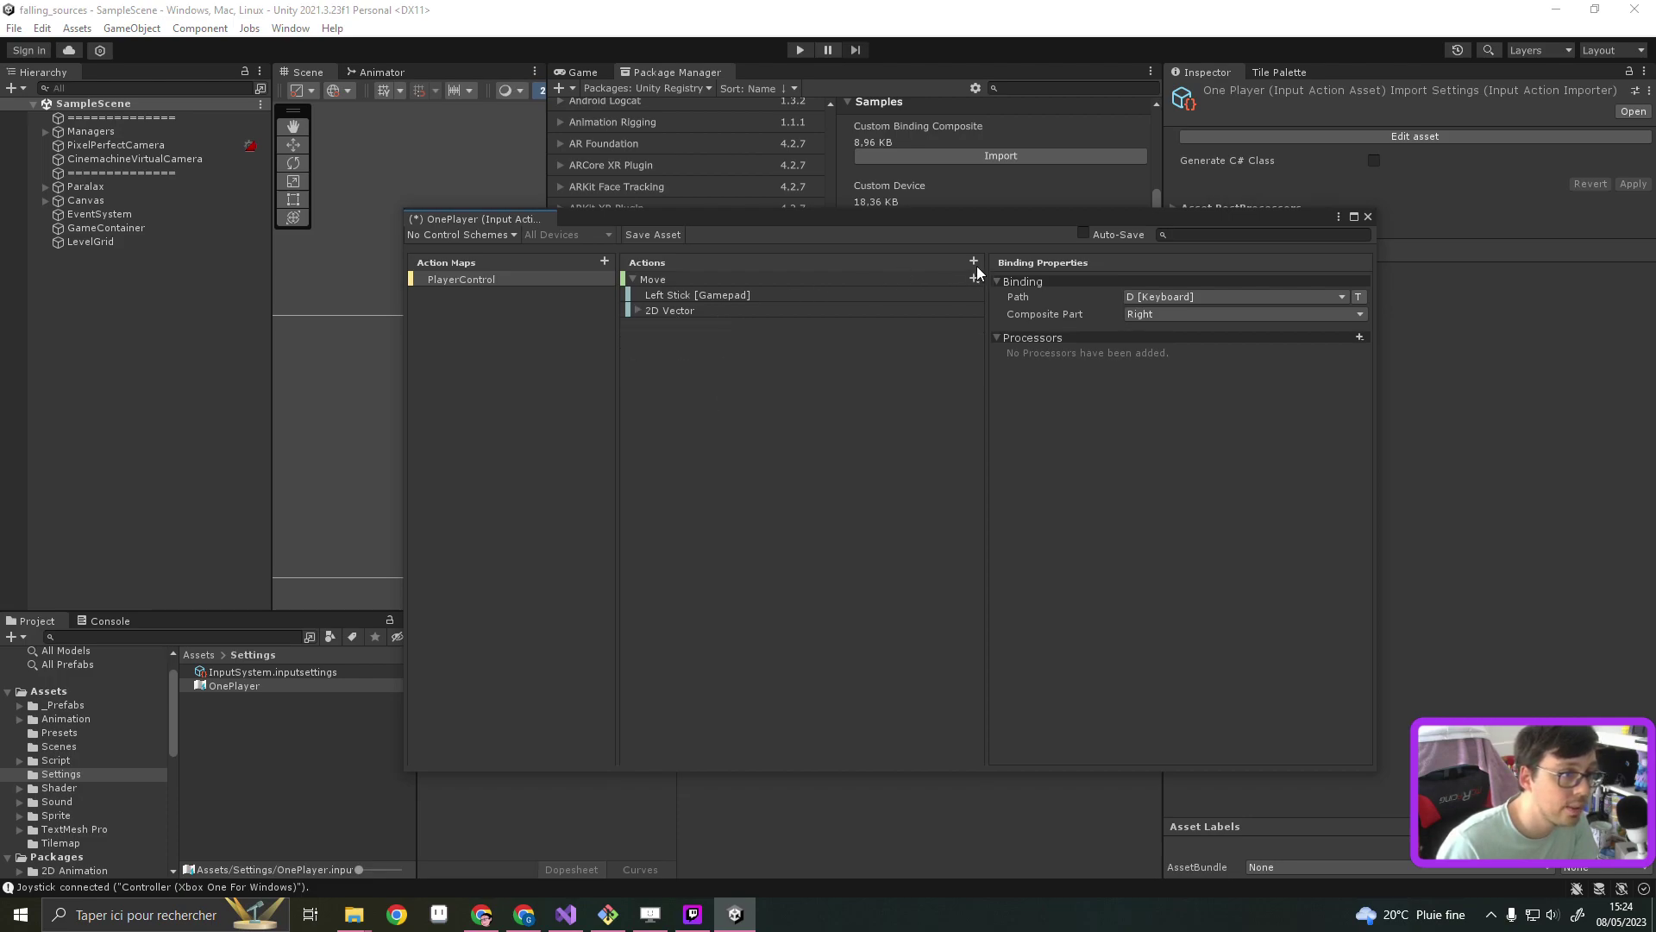
# Add a Jump action to PlayerControl and bind it to Button South [Gamepad]
pyautogui.click(975, 279)
pyautogui.click(974, 260)
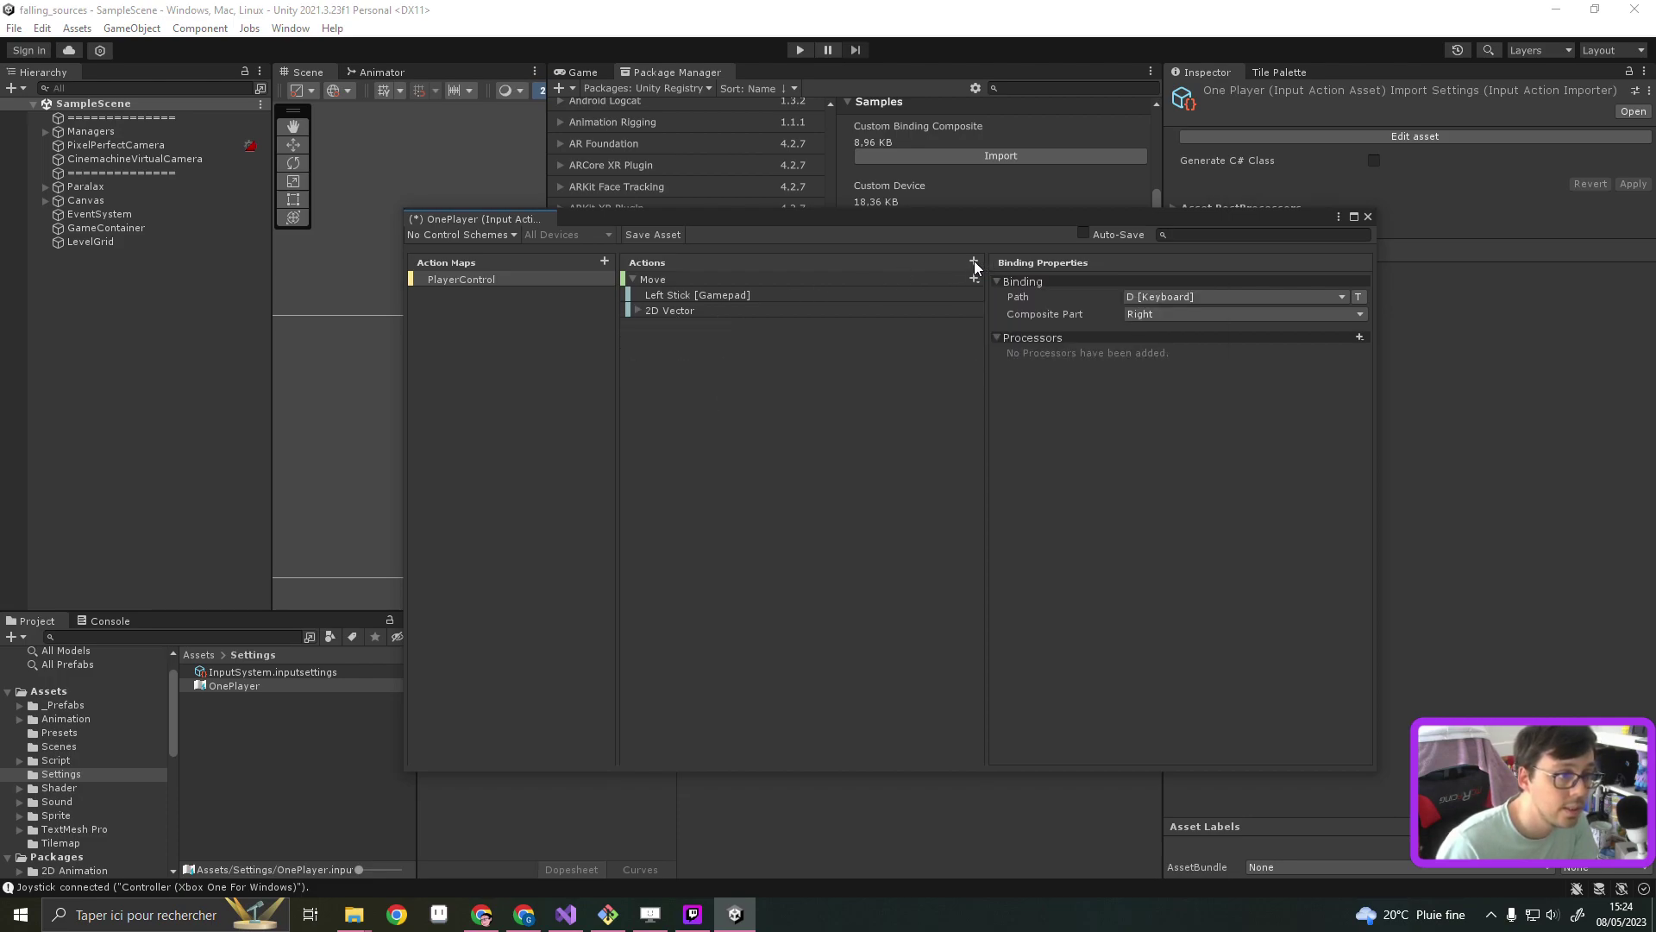
pyautogui.click(975, 260)
pyautogui.write('Ju')
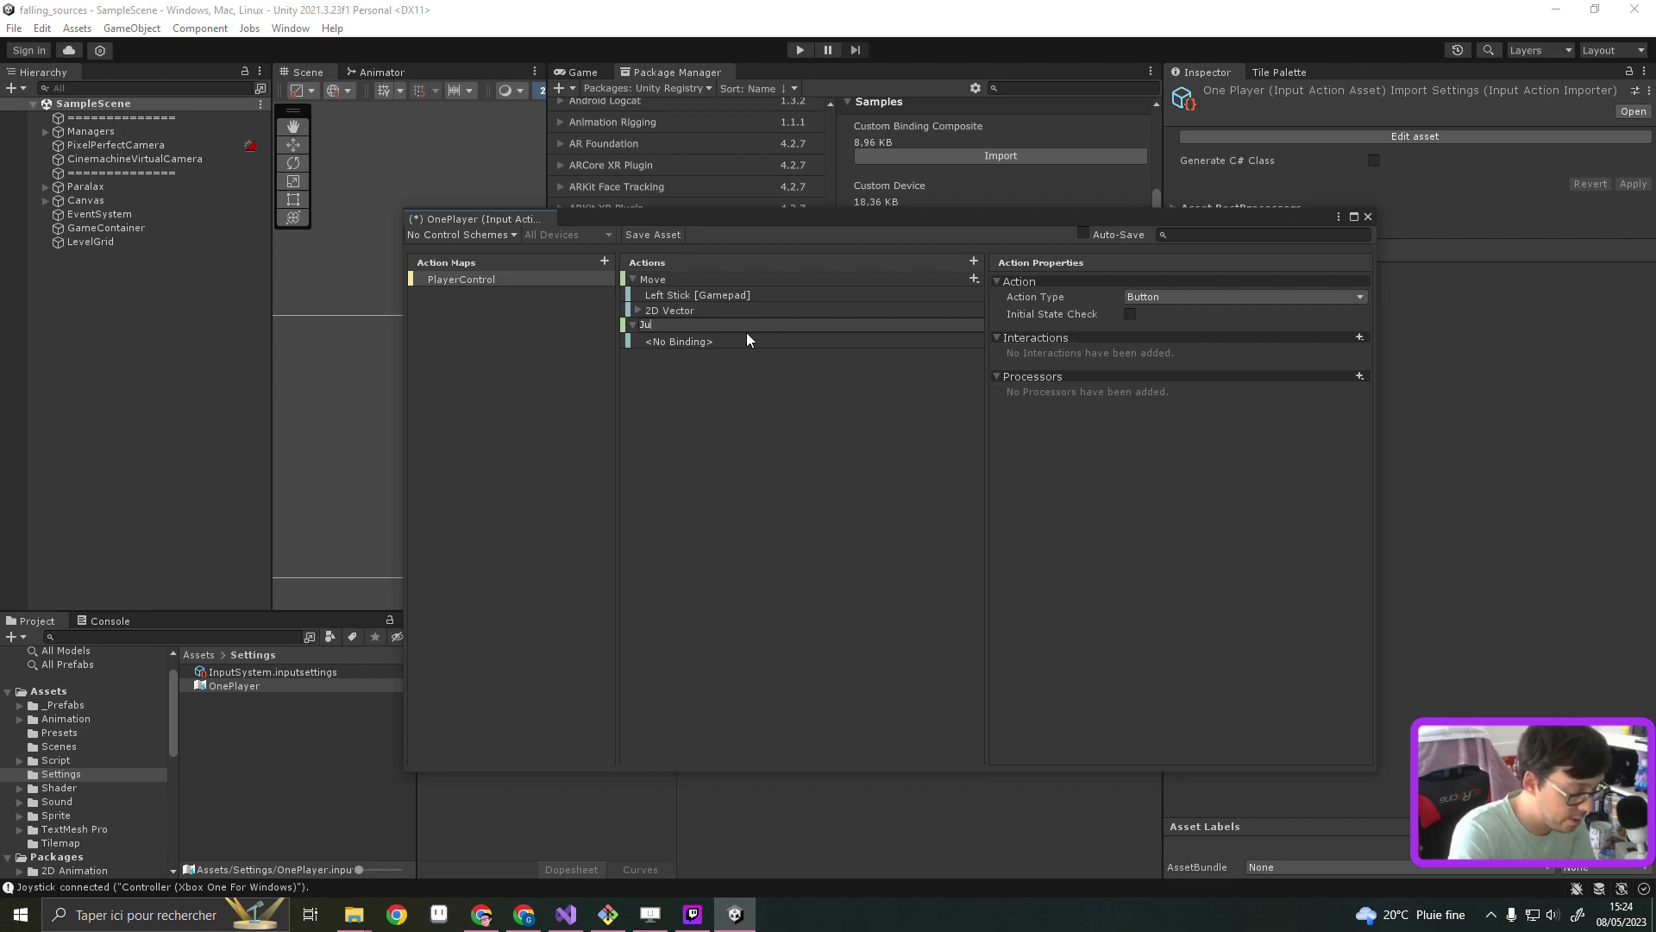
pyautogui.write('mp')
pyautogui.press('Return')
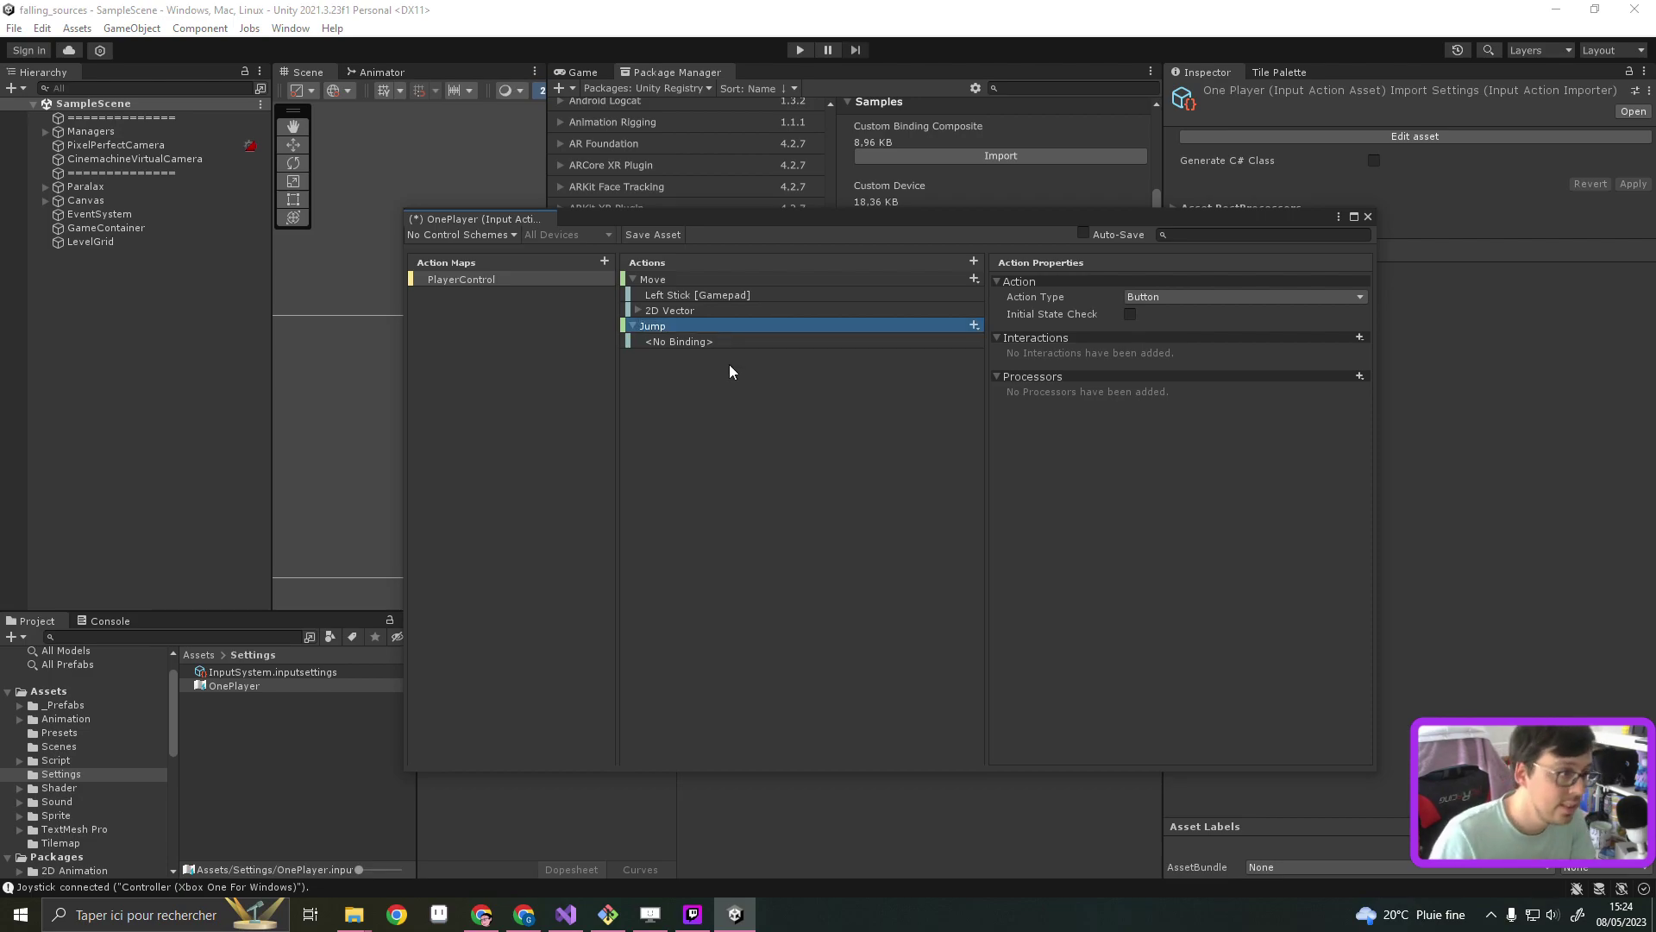
pyautogui.click(730, 342)
pyautogui.click(1165, 296)
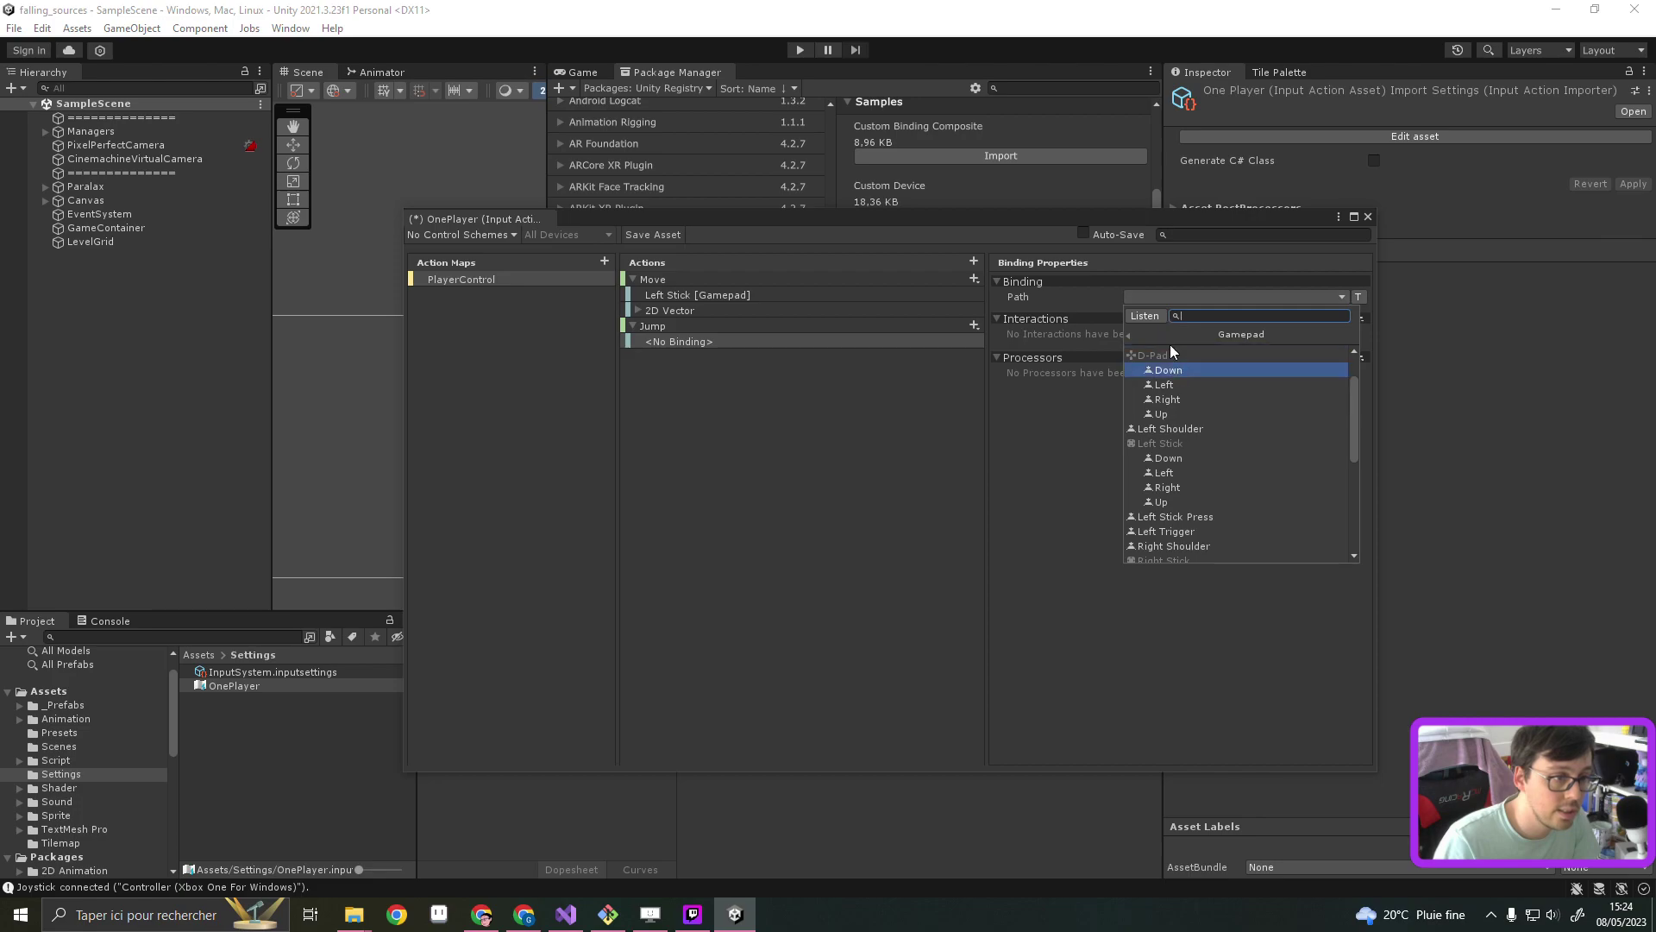
pyautogui.click(1146, 315)
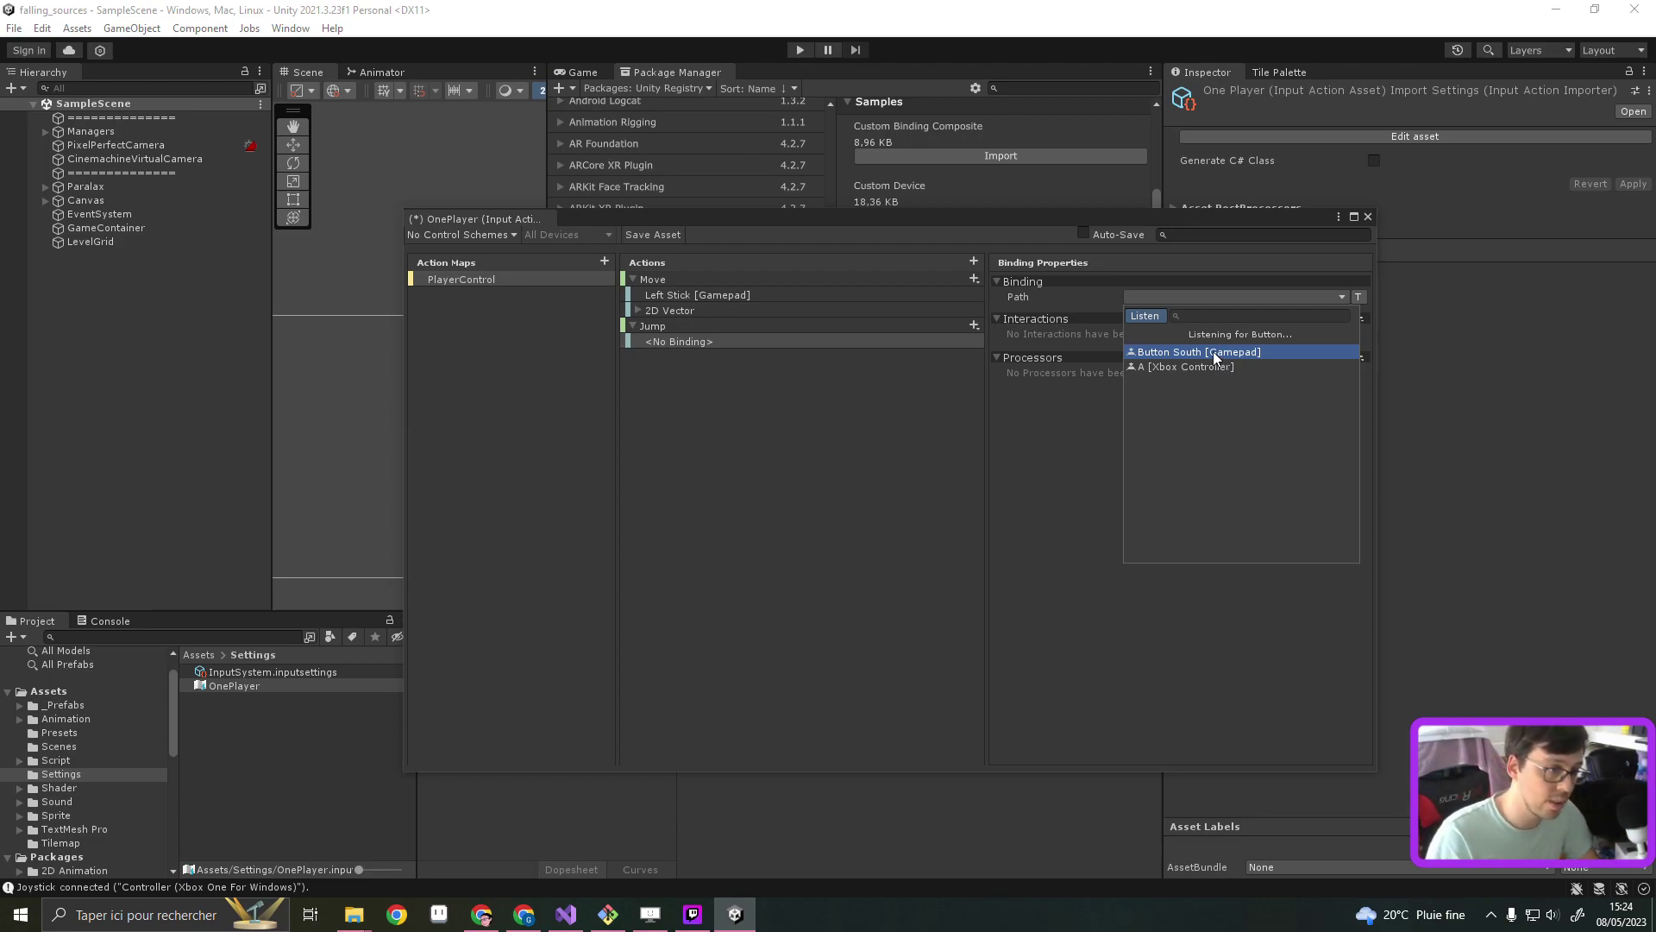
pyautogui.click(1205, 354)
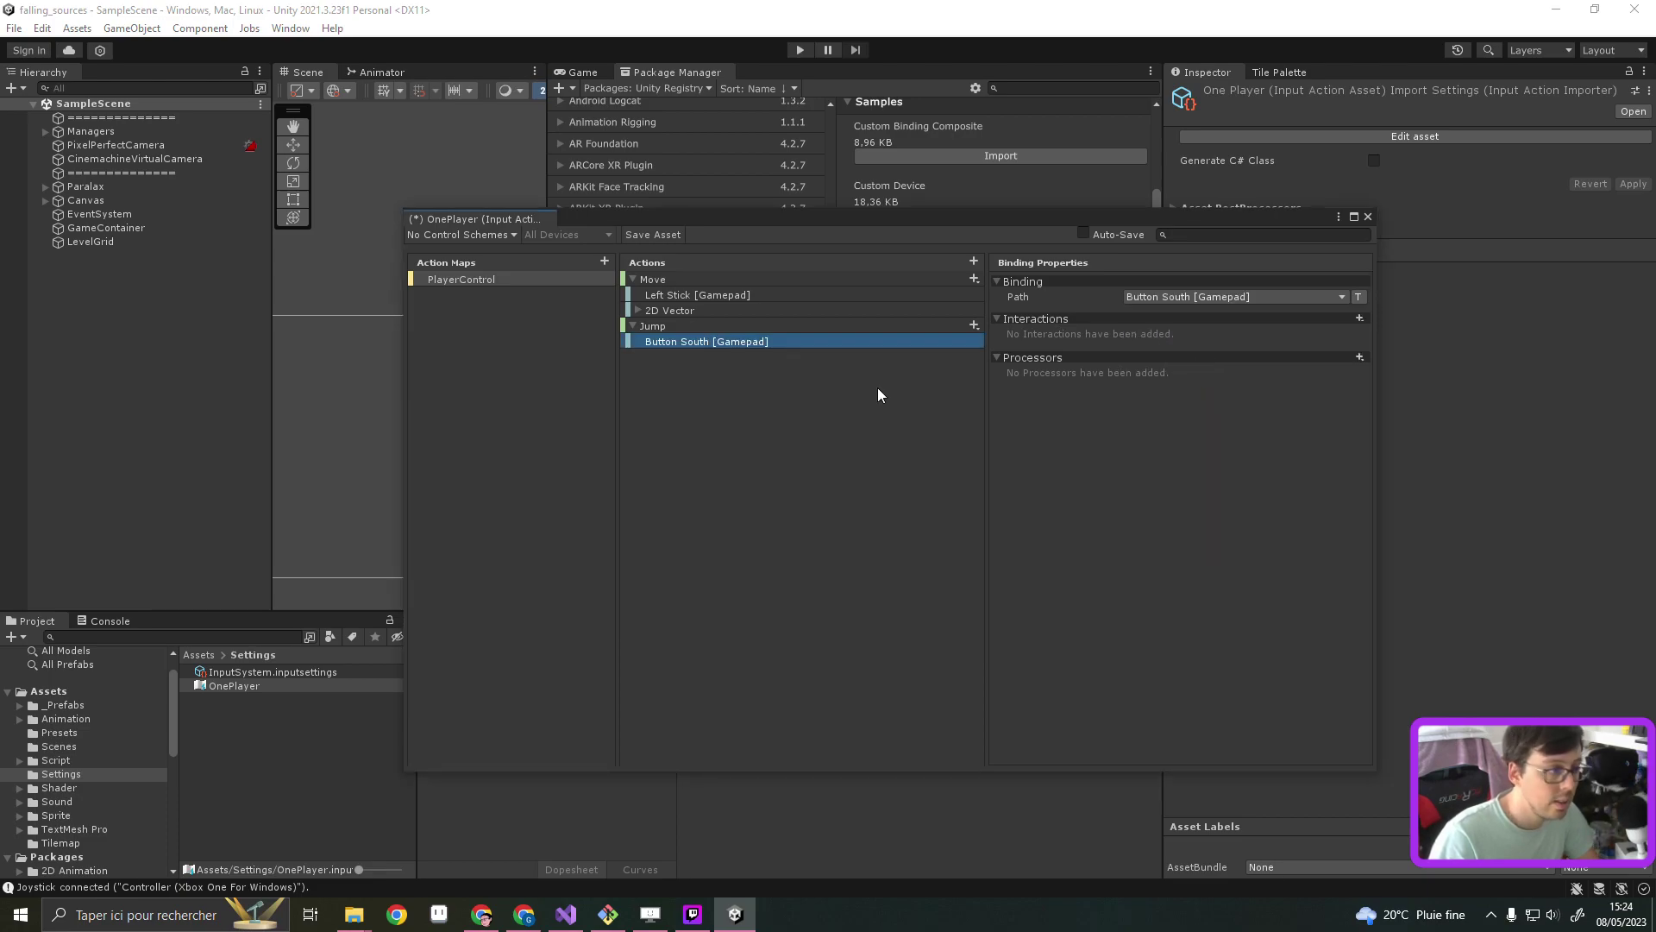
# Add a second Jump binding set to Space [Keyboard] and save the OnePlayer asset
pyautogui.click(974, 325)
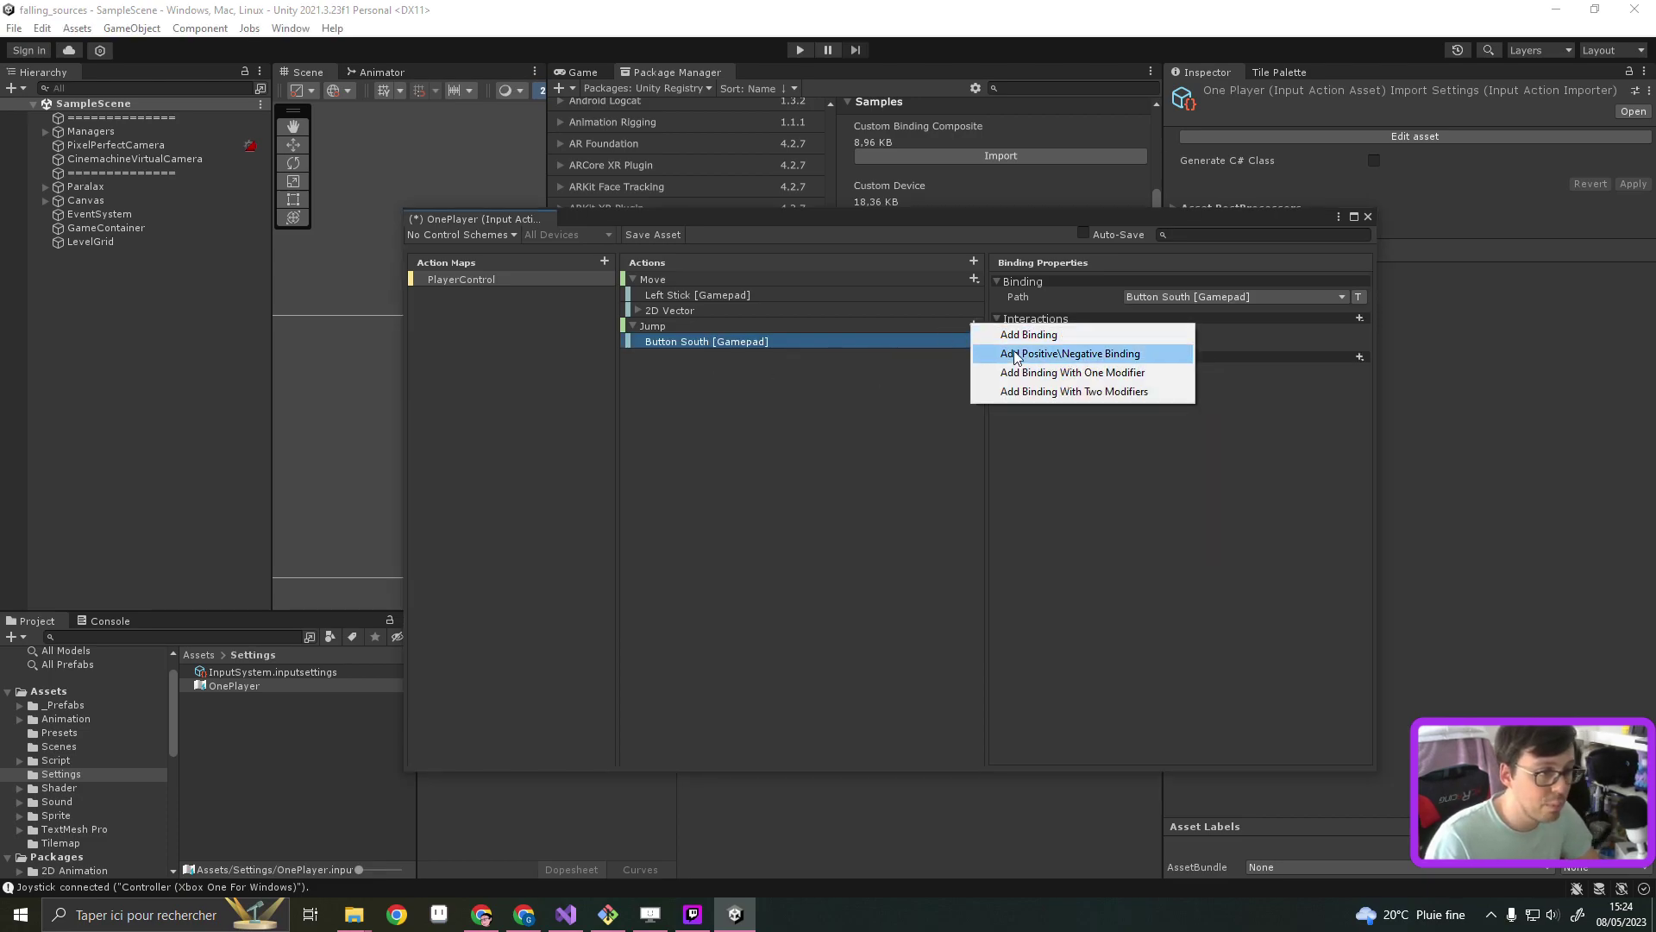
pyautogui.click(1045, 334)
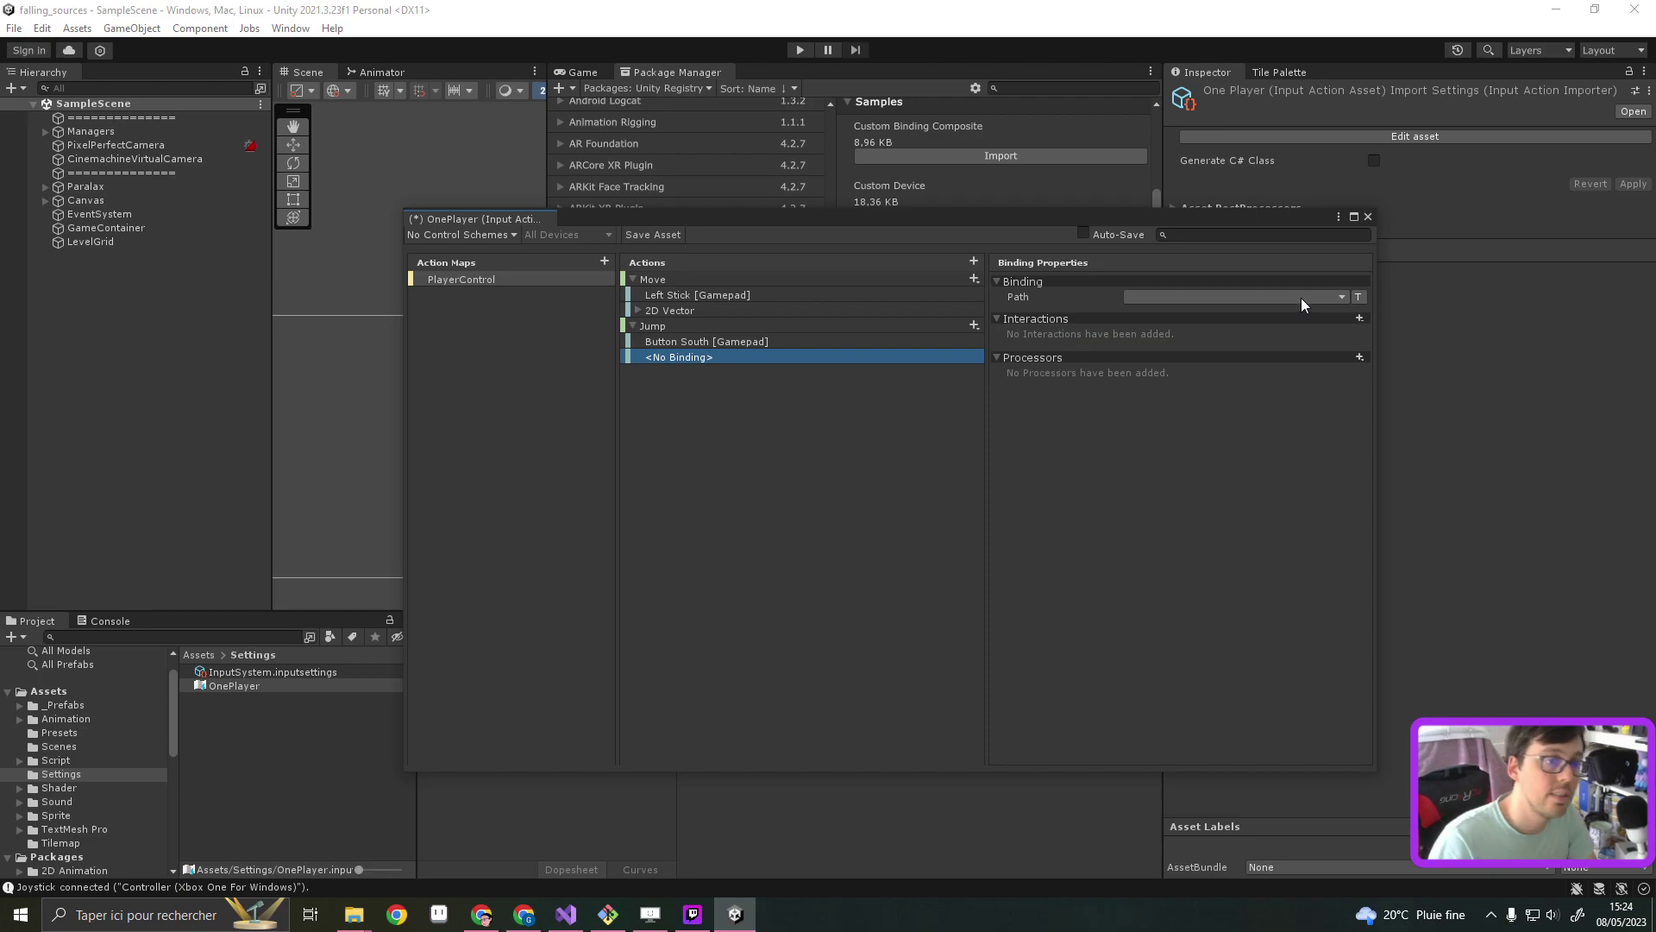
pyautogui.click(1301, 298)
pyautogui.click(1153, 314)
pyautogui.press('space')
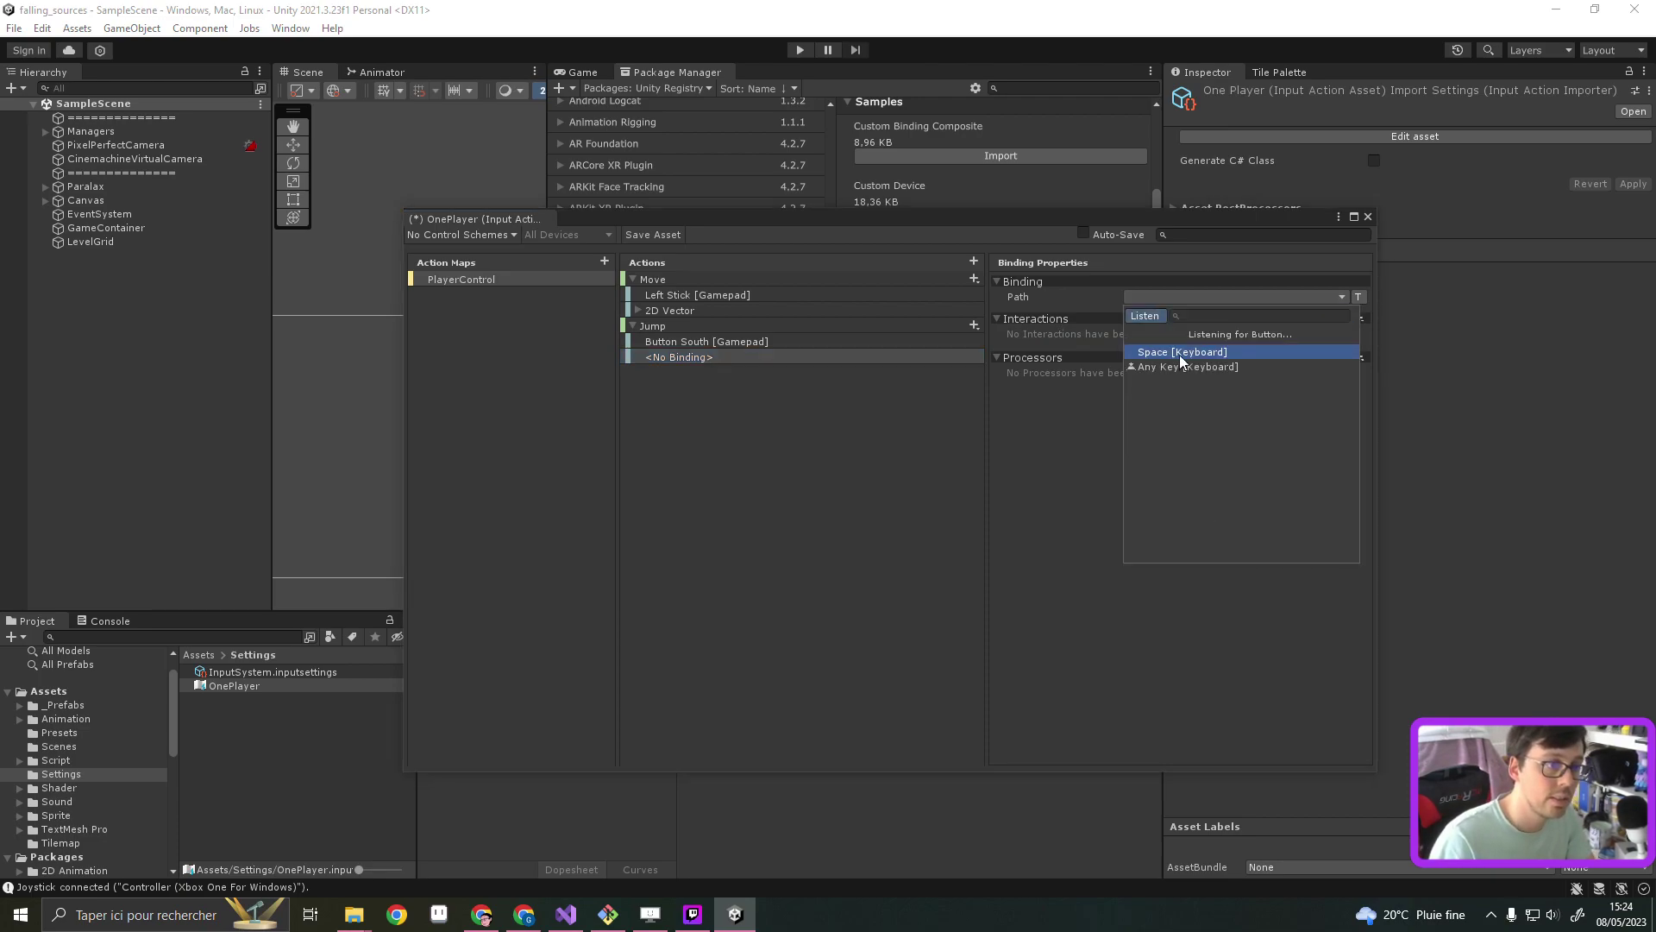
pyautogui.click(1178, 353)
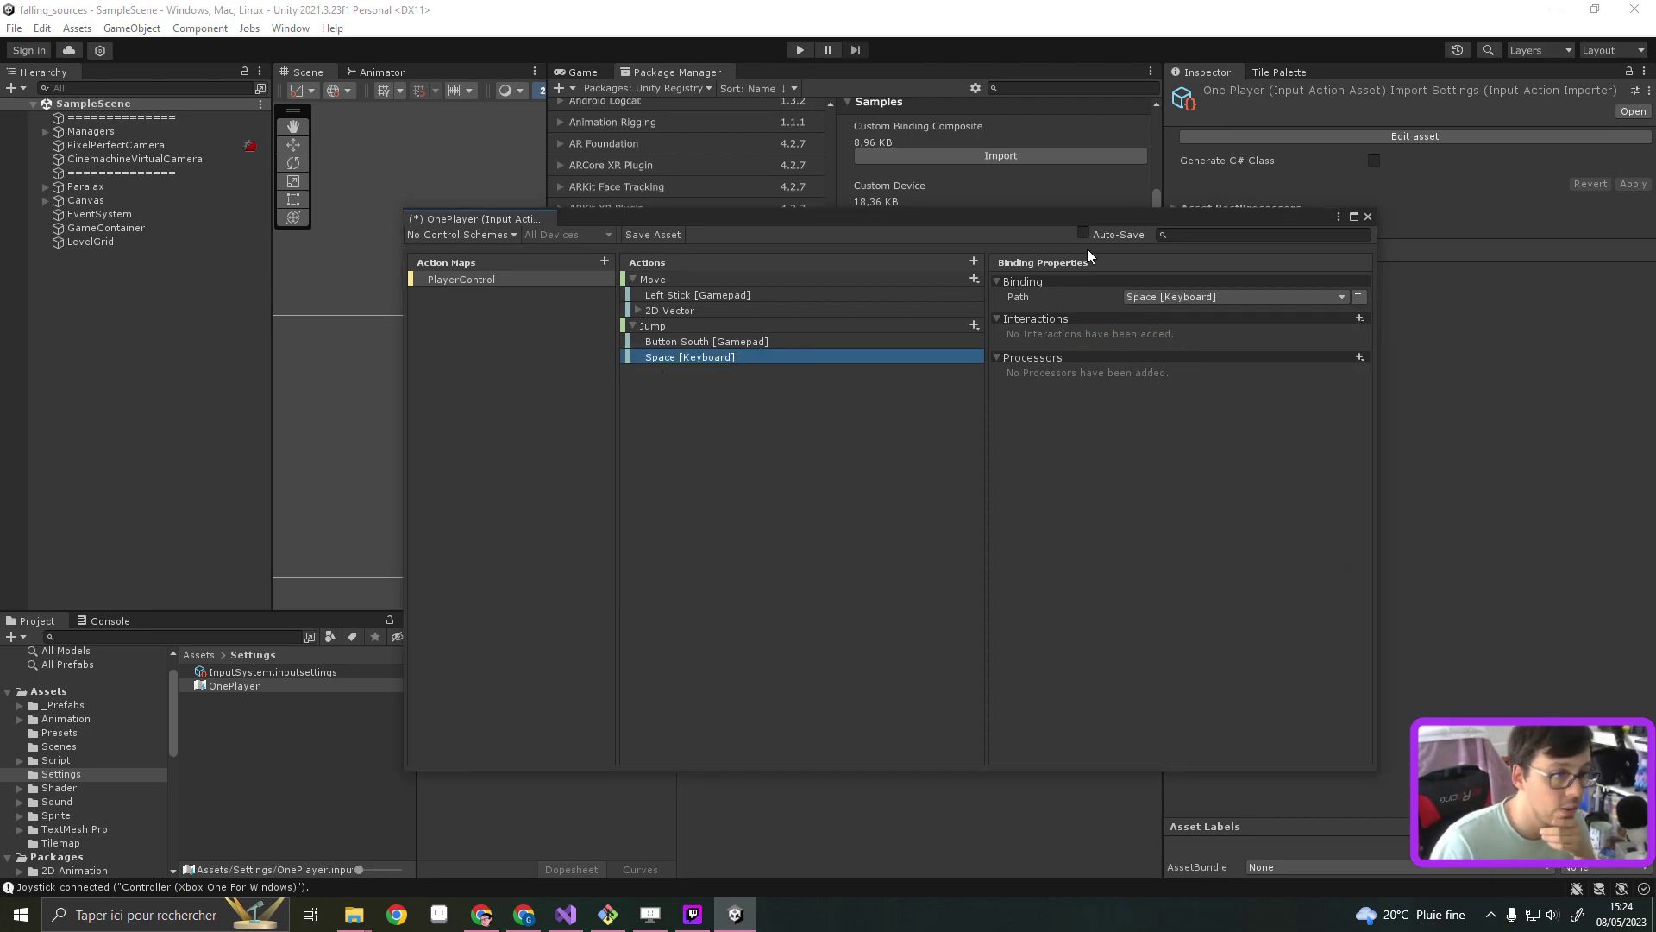
pyautogui.click(668, 237)
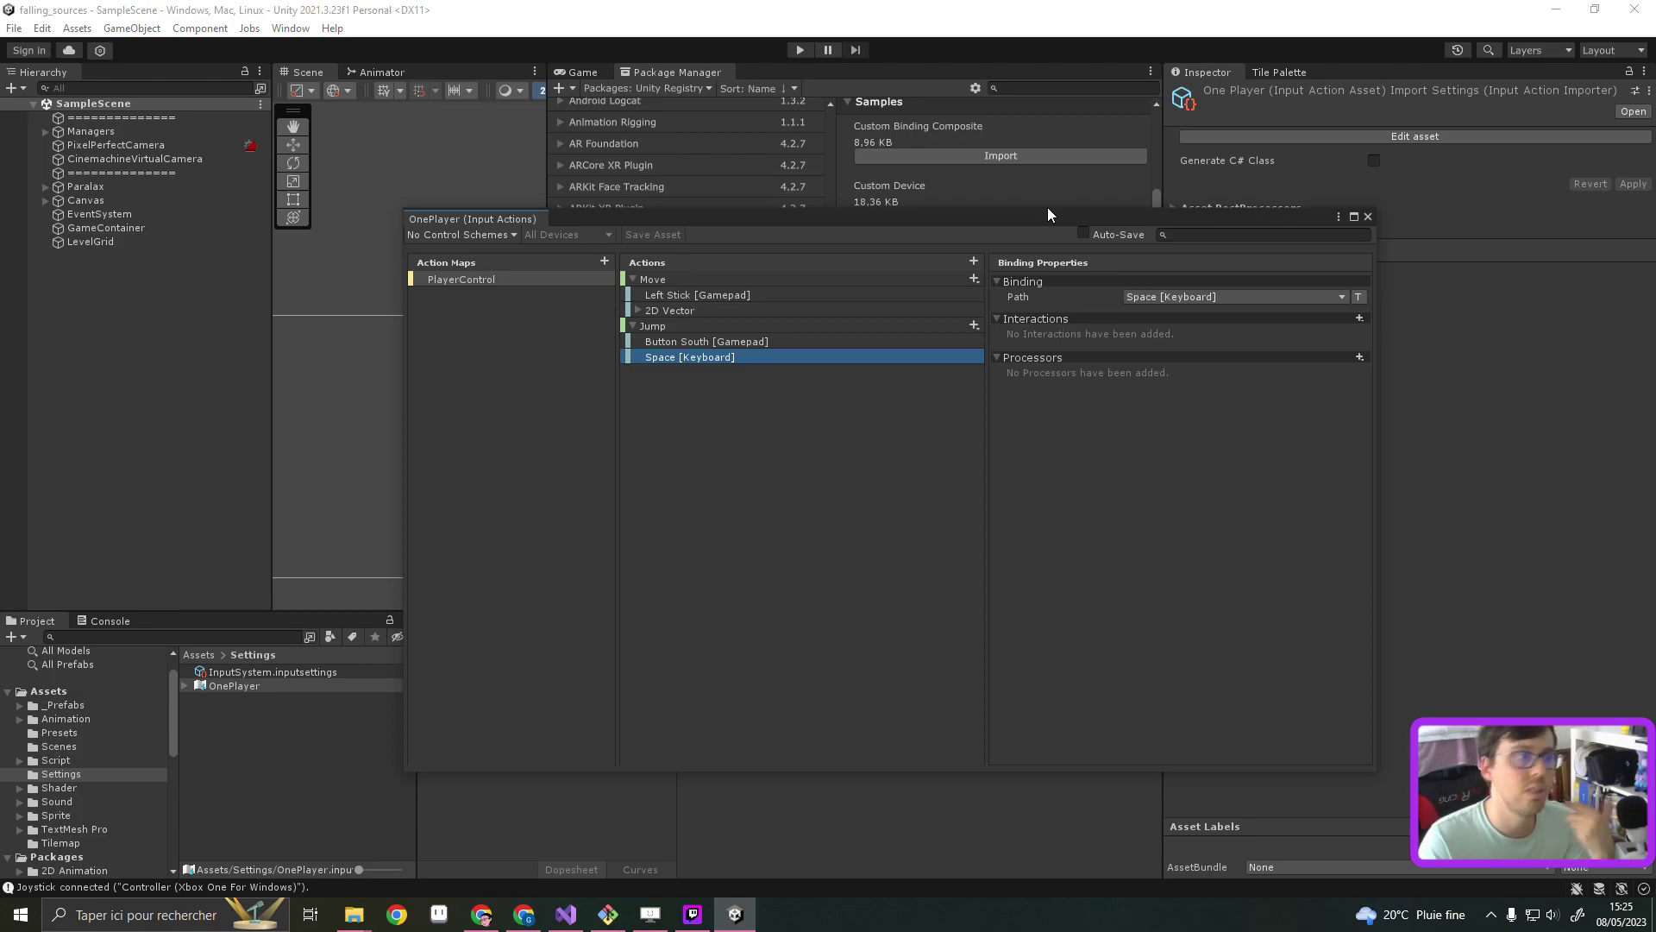
# Close the input actions editor and open the Player prefab from _Prefabs > Player
pyautogui.click(1367, 217)
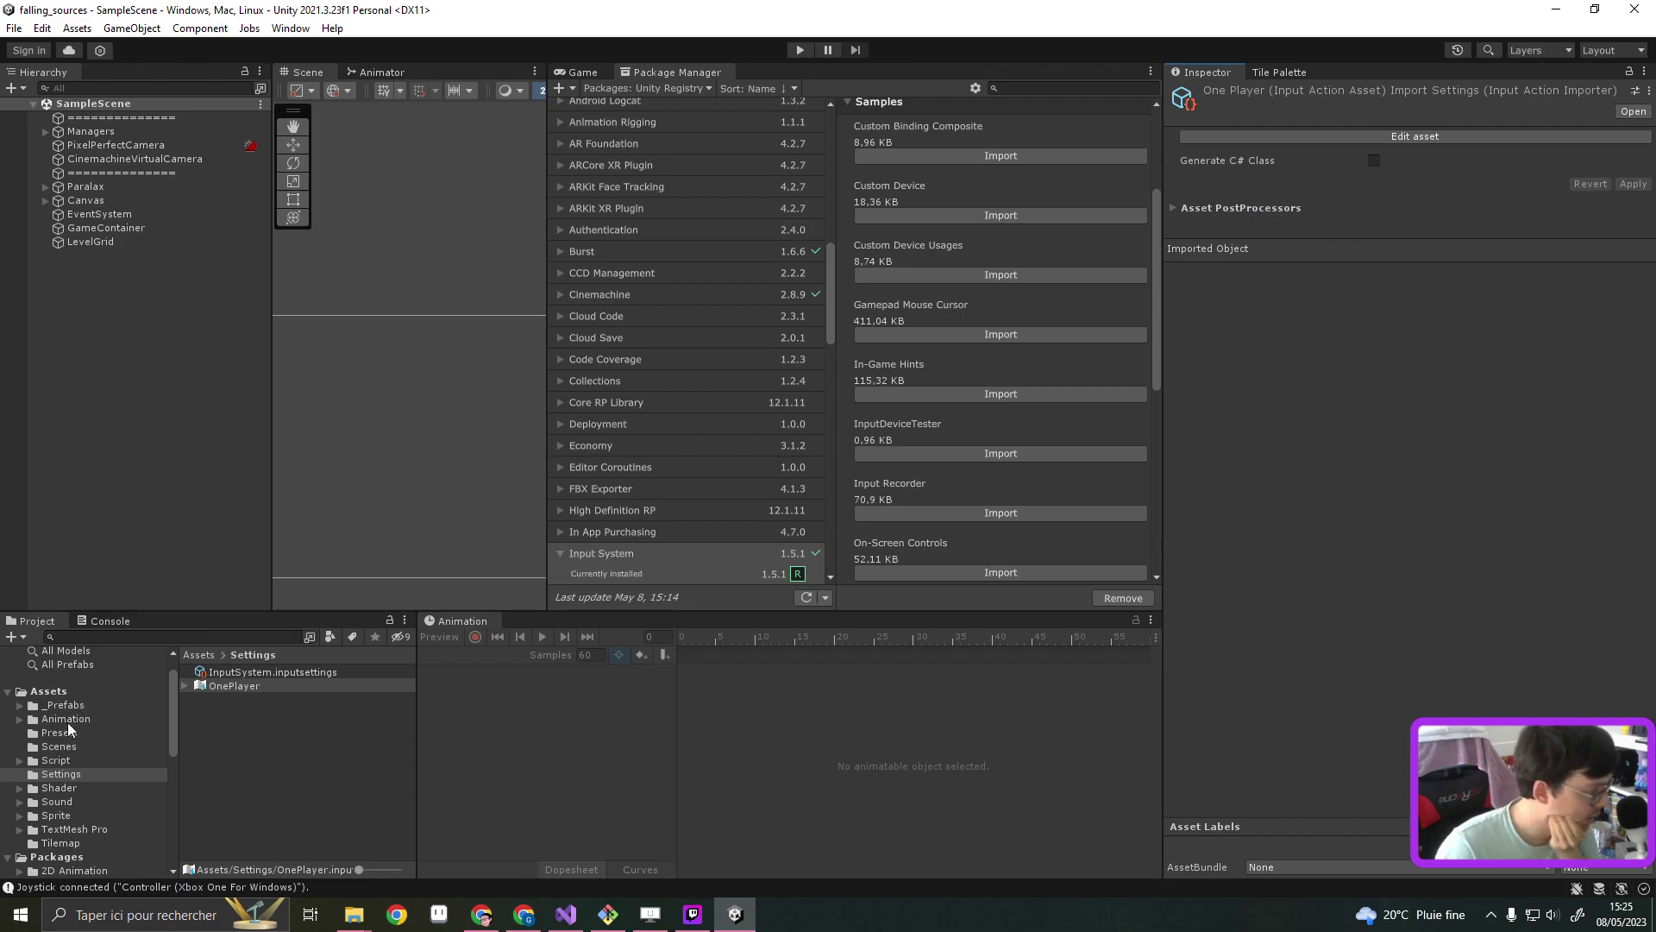
pyautogui.click(70, 702)
pyautogui.doubleClick(231, 713)
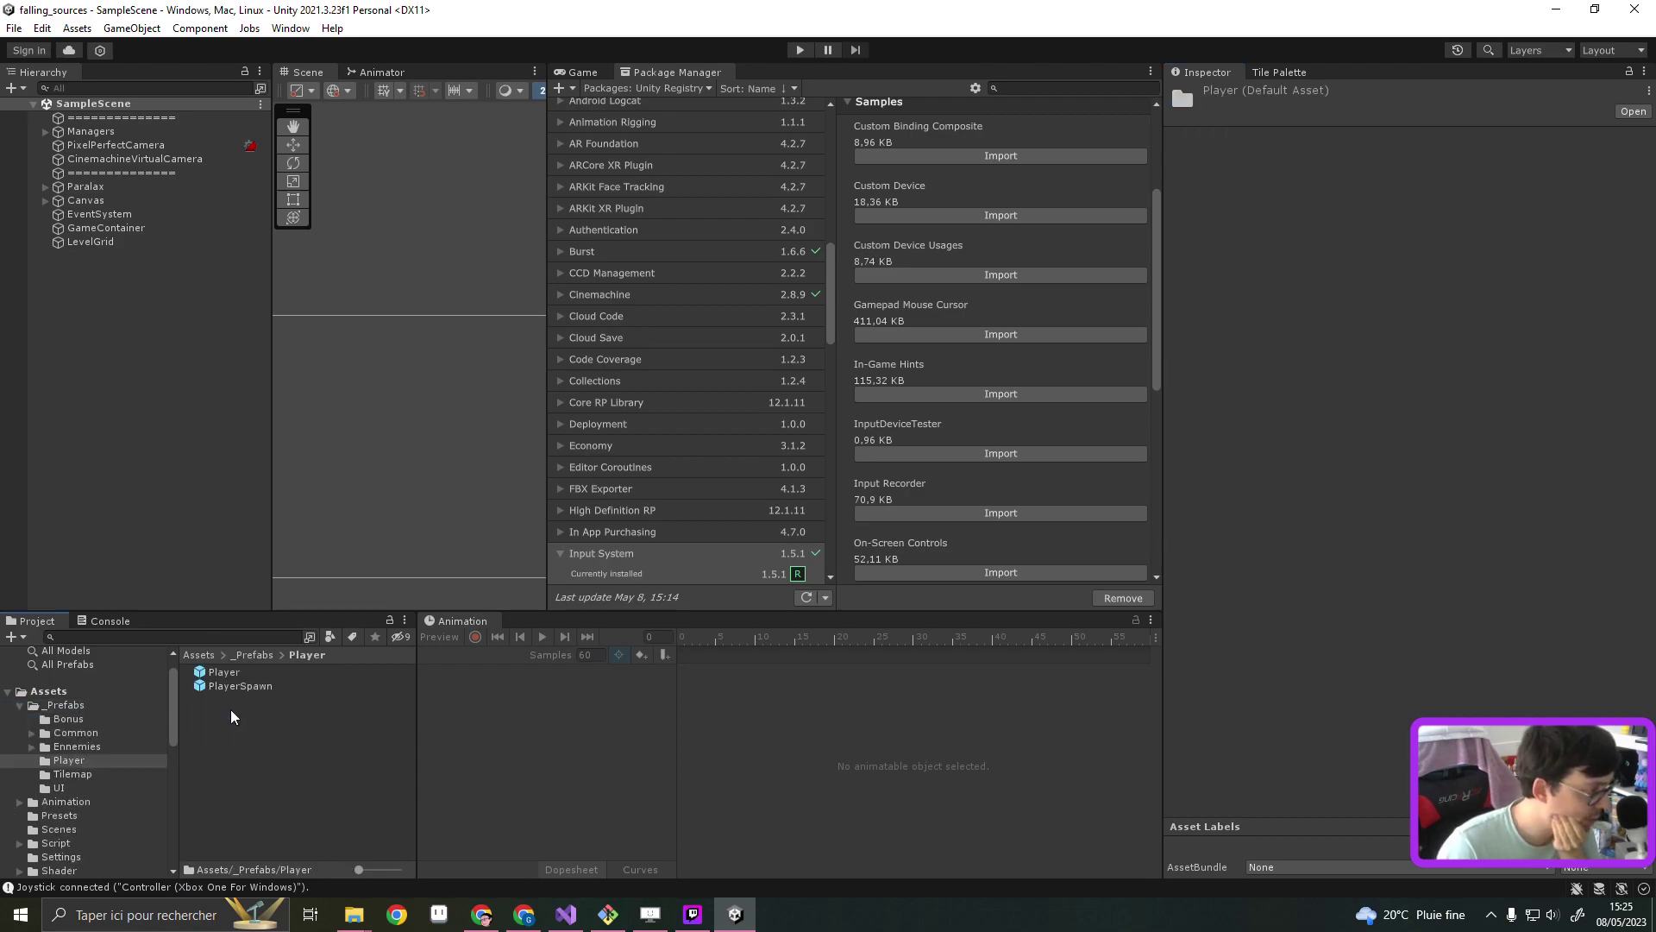
pyautogui.click(233, 673)
pyautogui.doubleClick(233, 673)
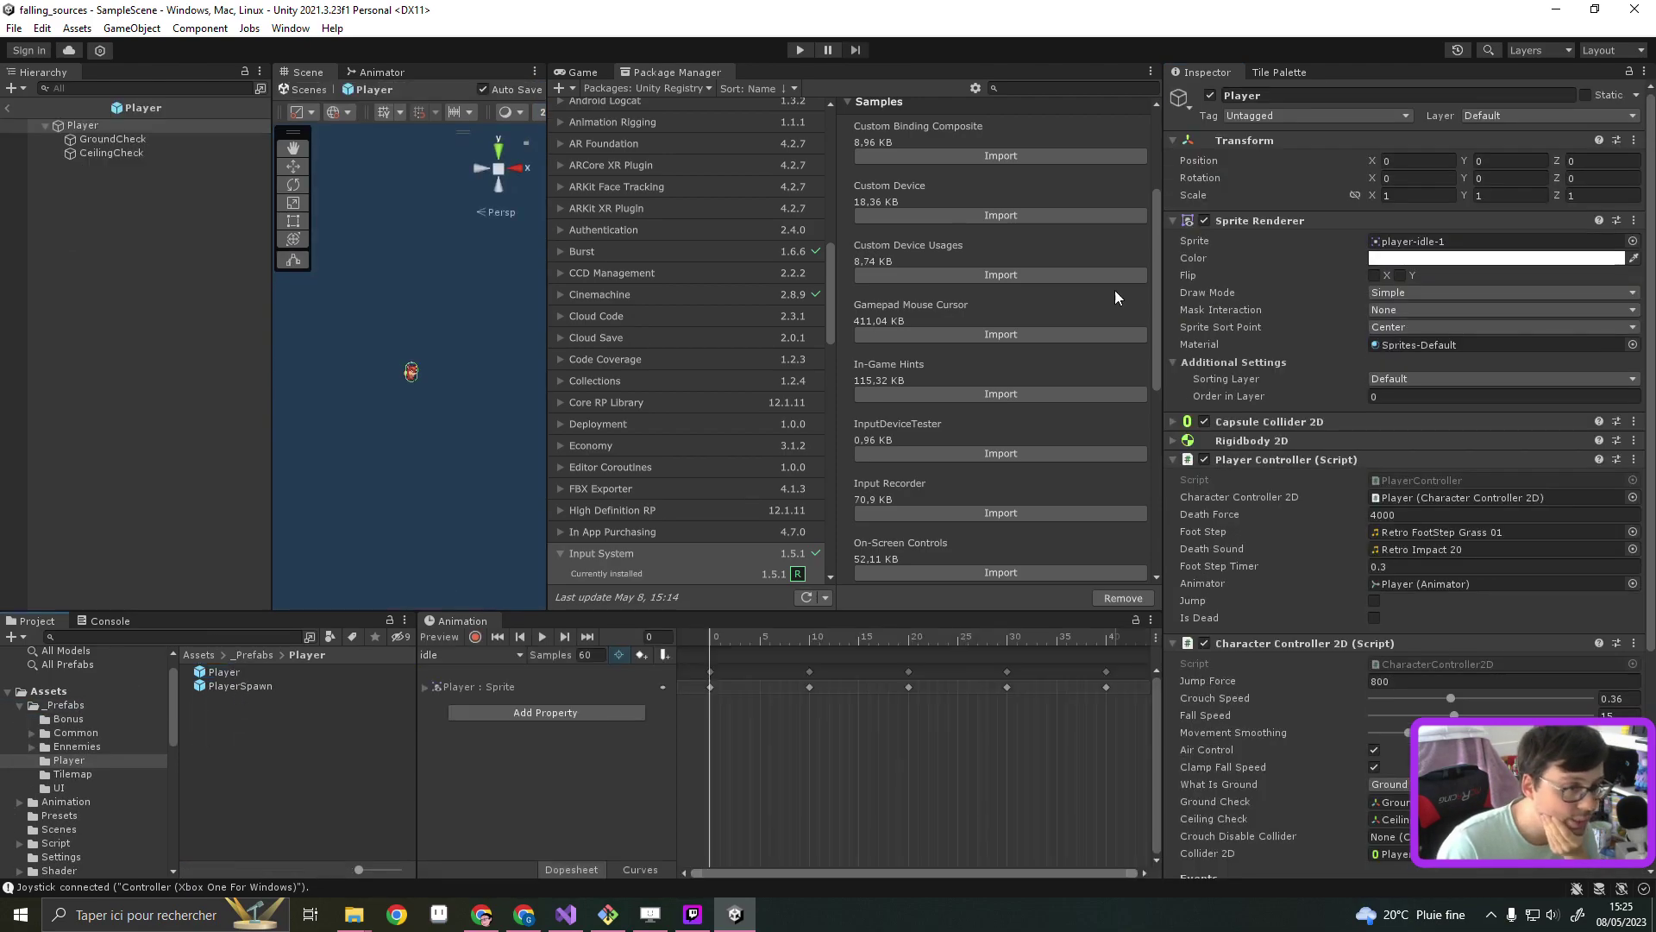
# Collapse the Player's script components and review the GetButton("Jump") call in PlayerController.cs
pyautogui.click(1177, 463)
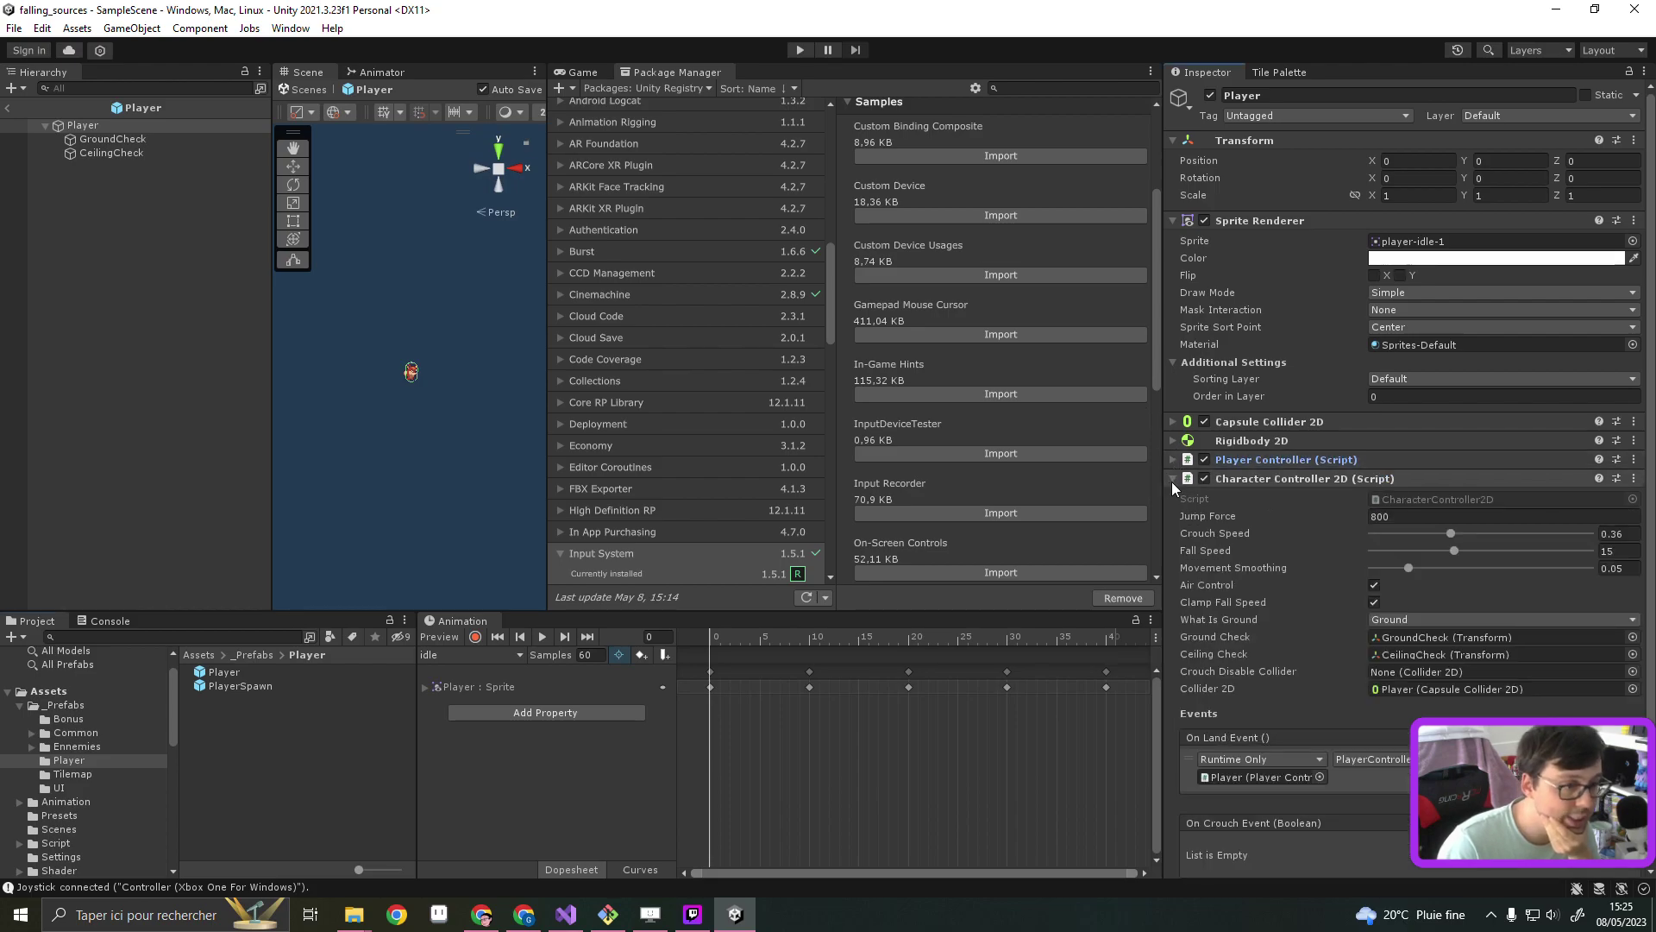
pyautogui.click(1173, 479)
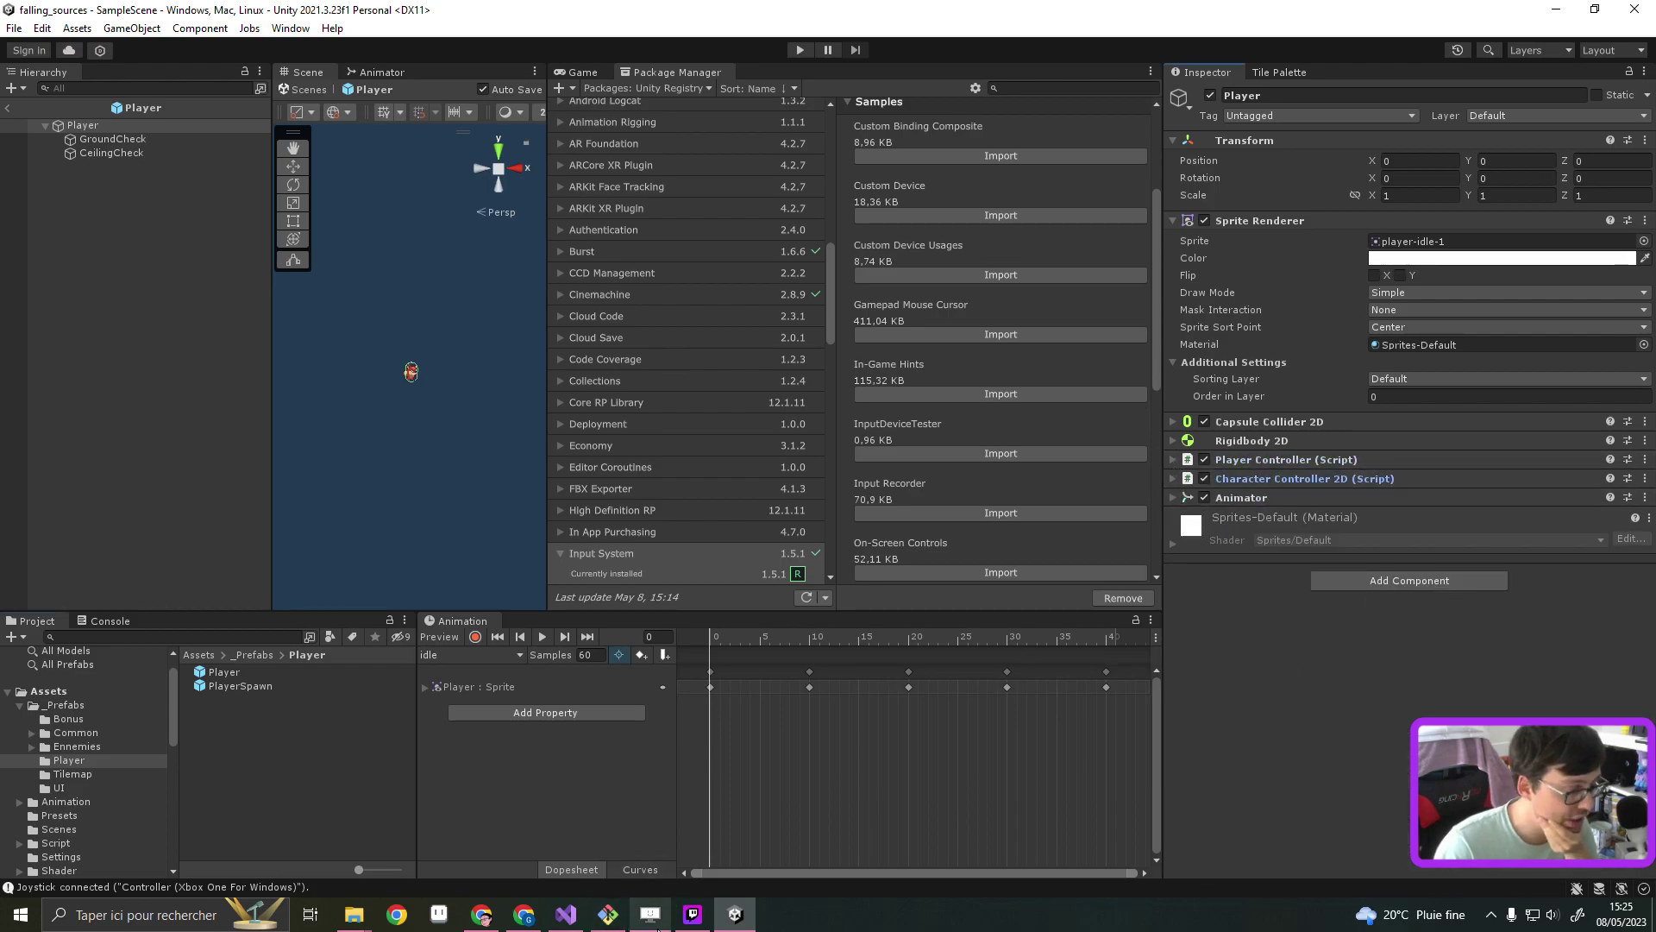
pyautogui.click(566, 915)
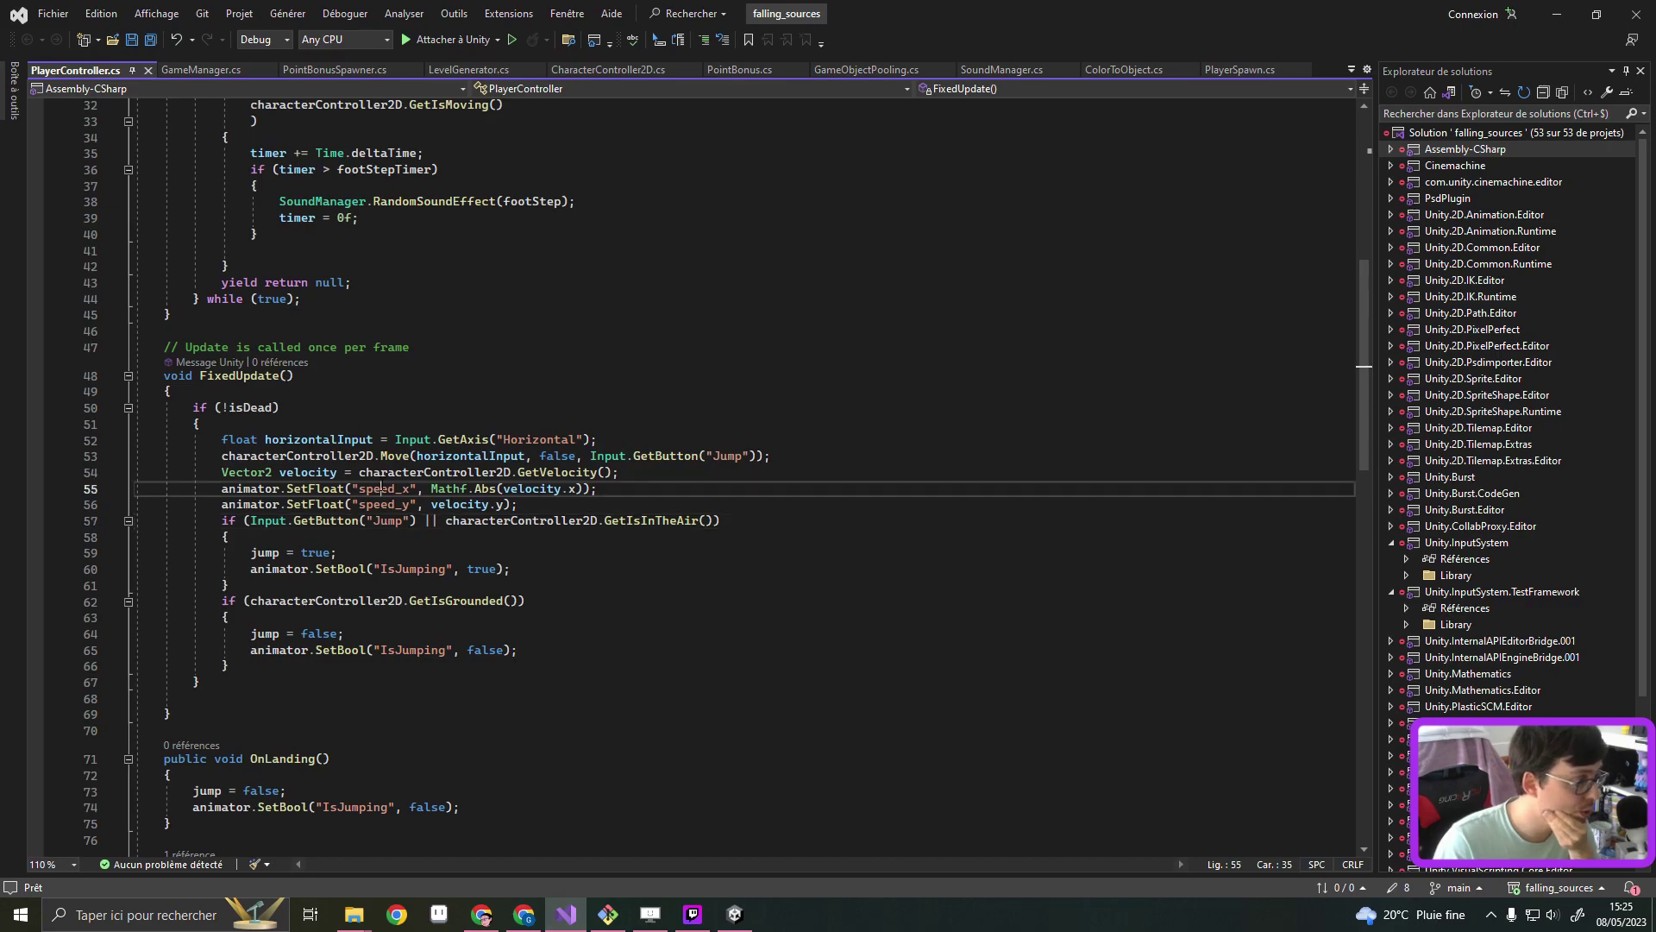
pyautogui.tripleClick(417, 523)
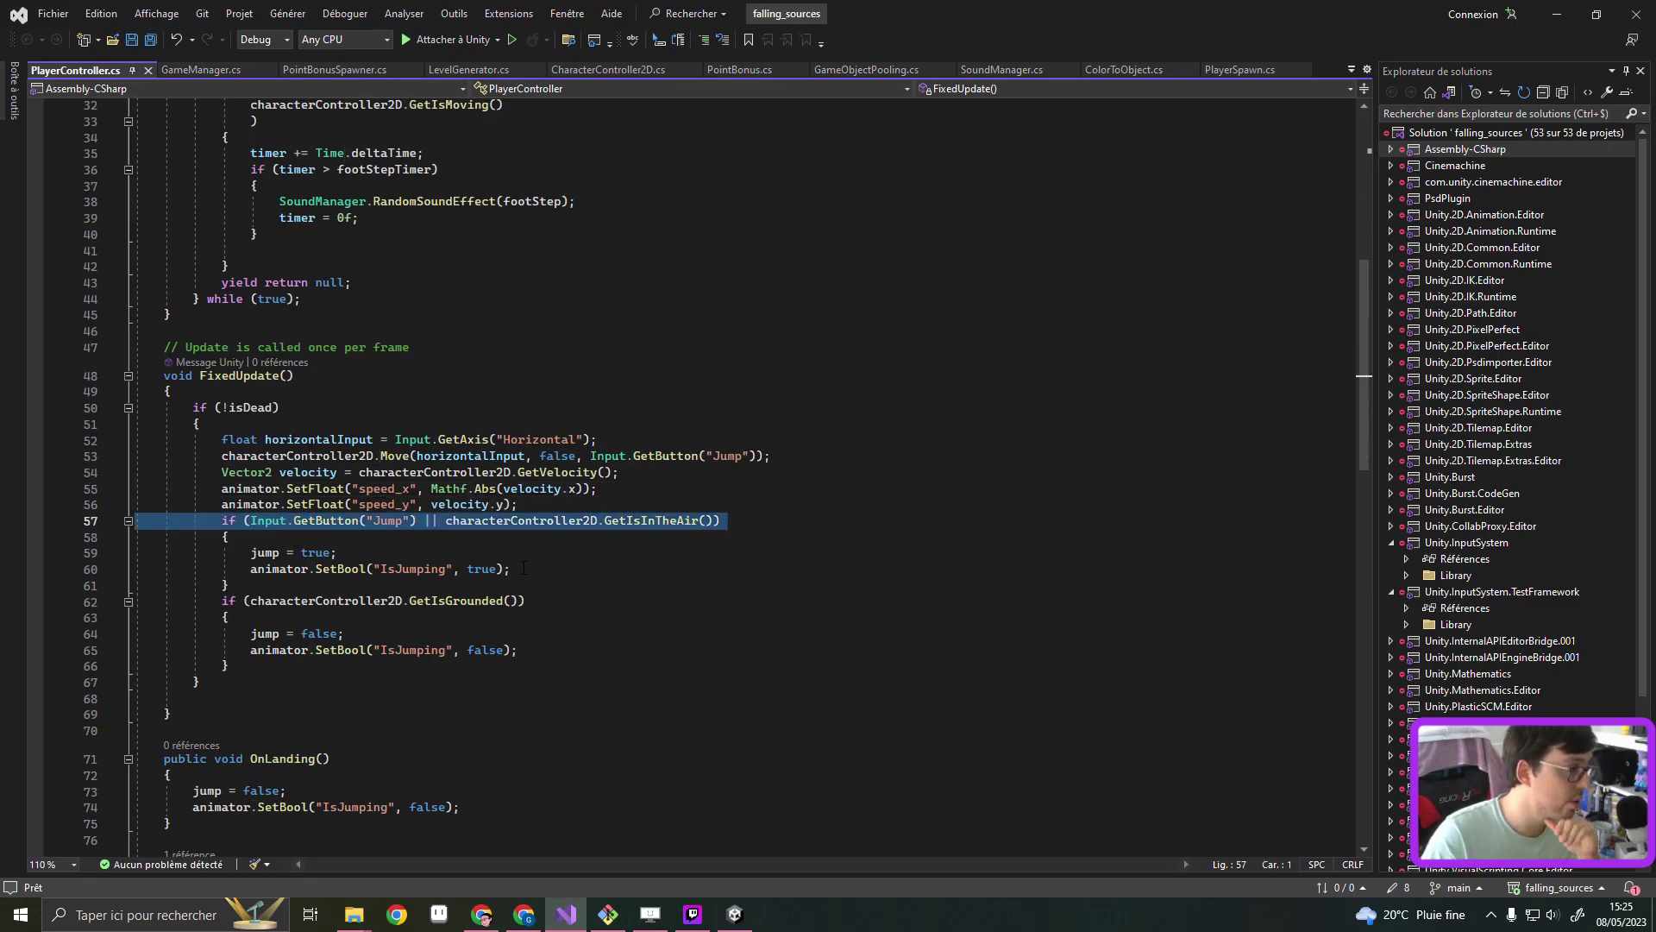
pyautogui.click(341, 520)
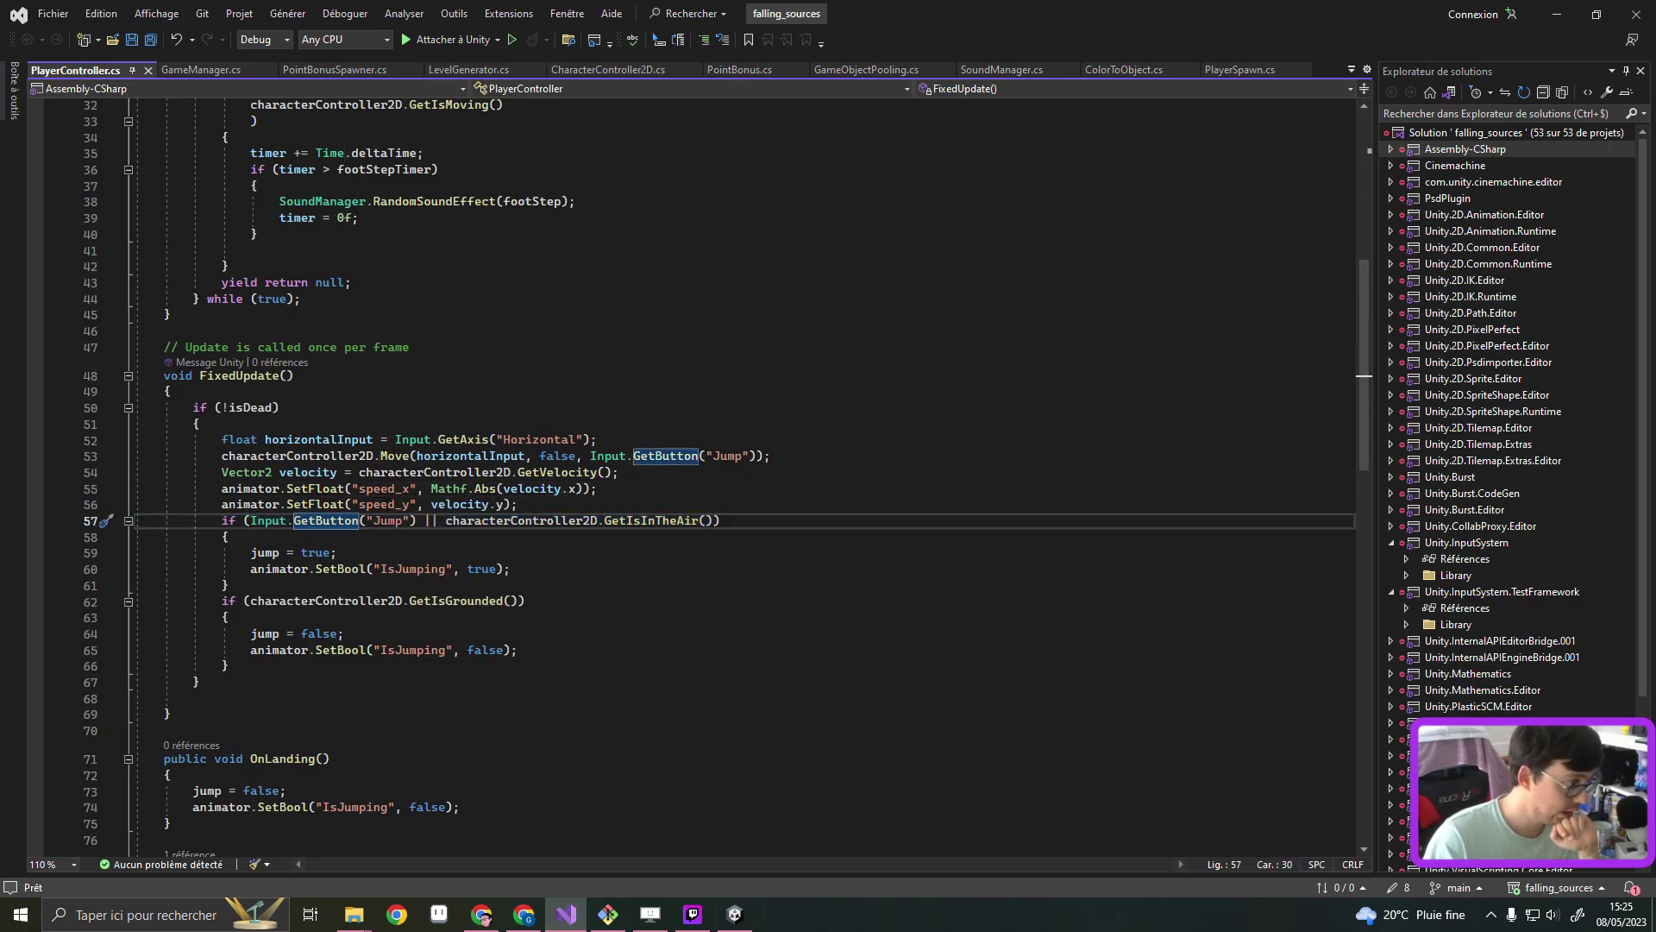
# Back in Unity, search 'PlayerIn' and add a Player Input component to the Player prefab
pyautogui.click(1572, 12)
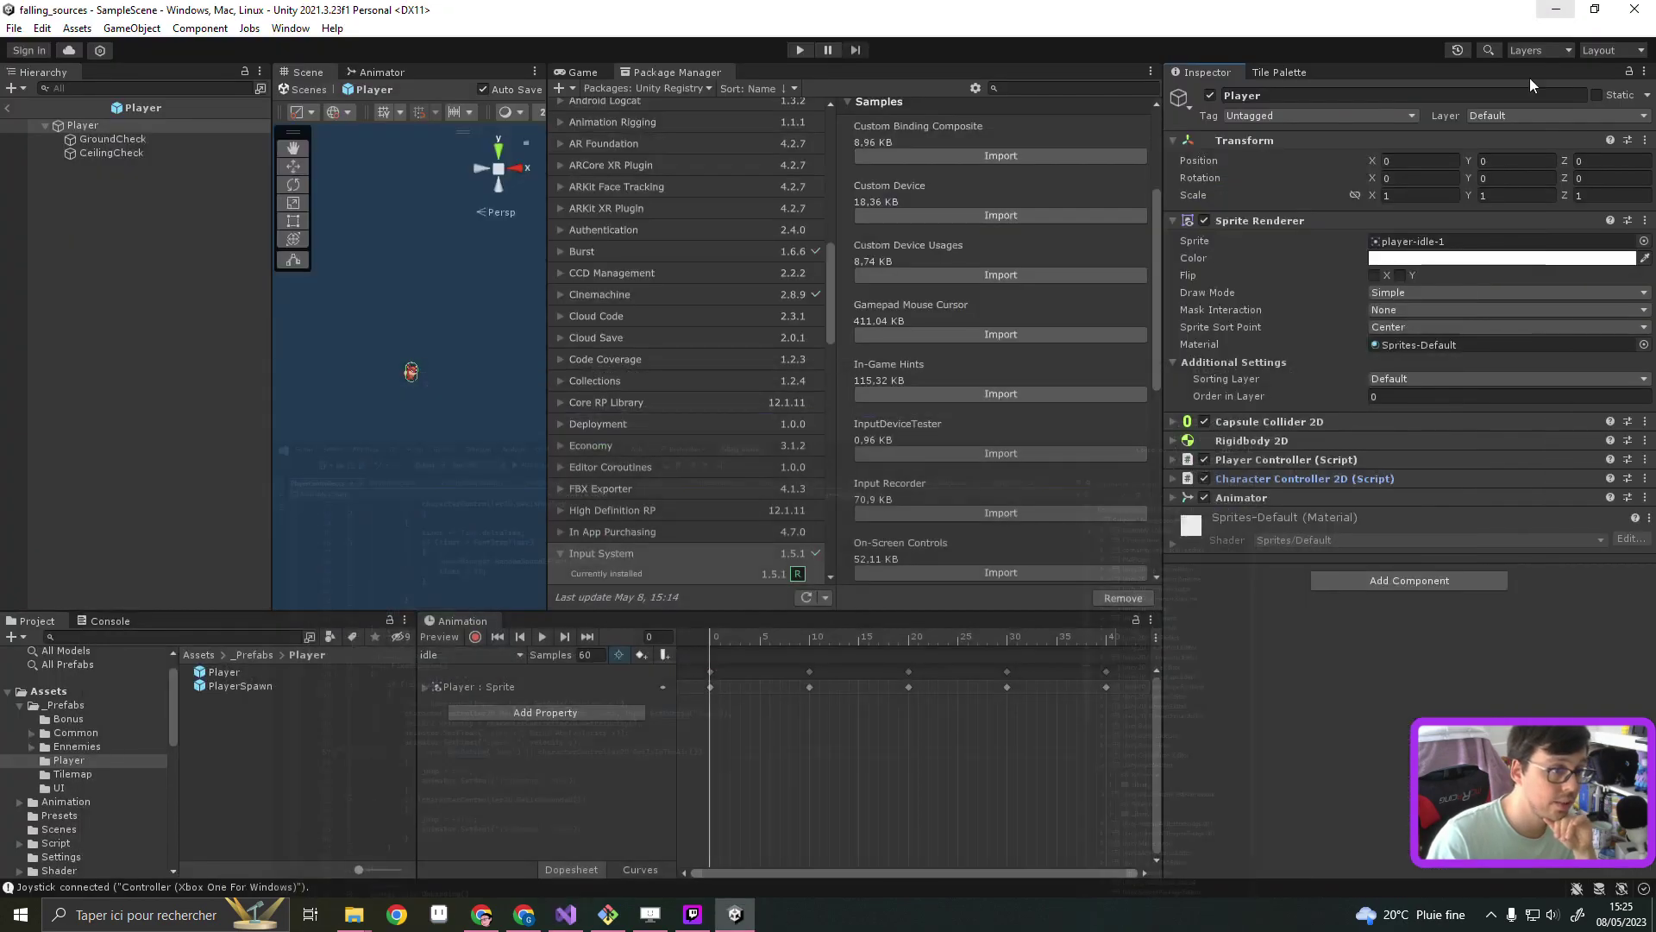
pyautogui.click(1359, 578)
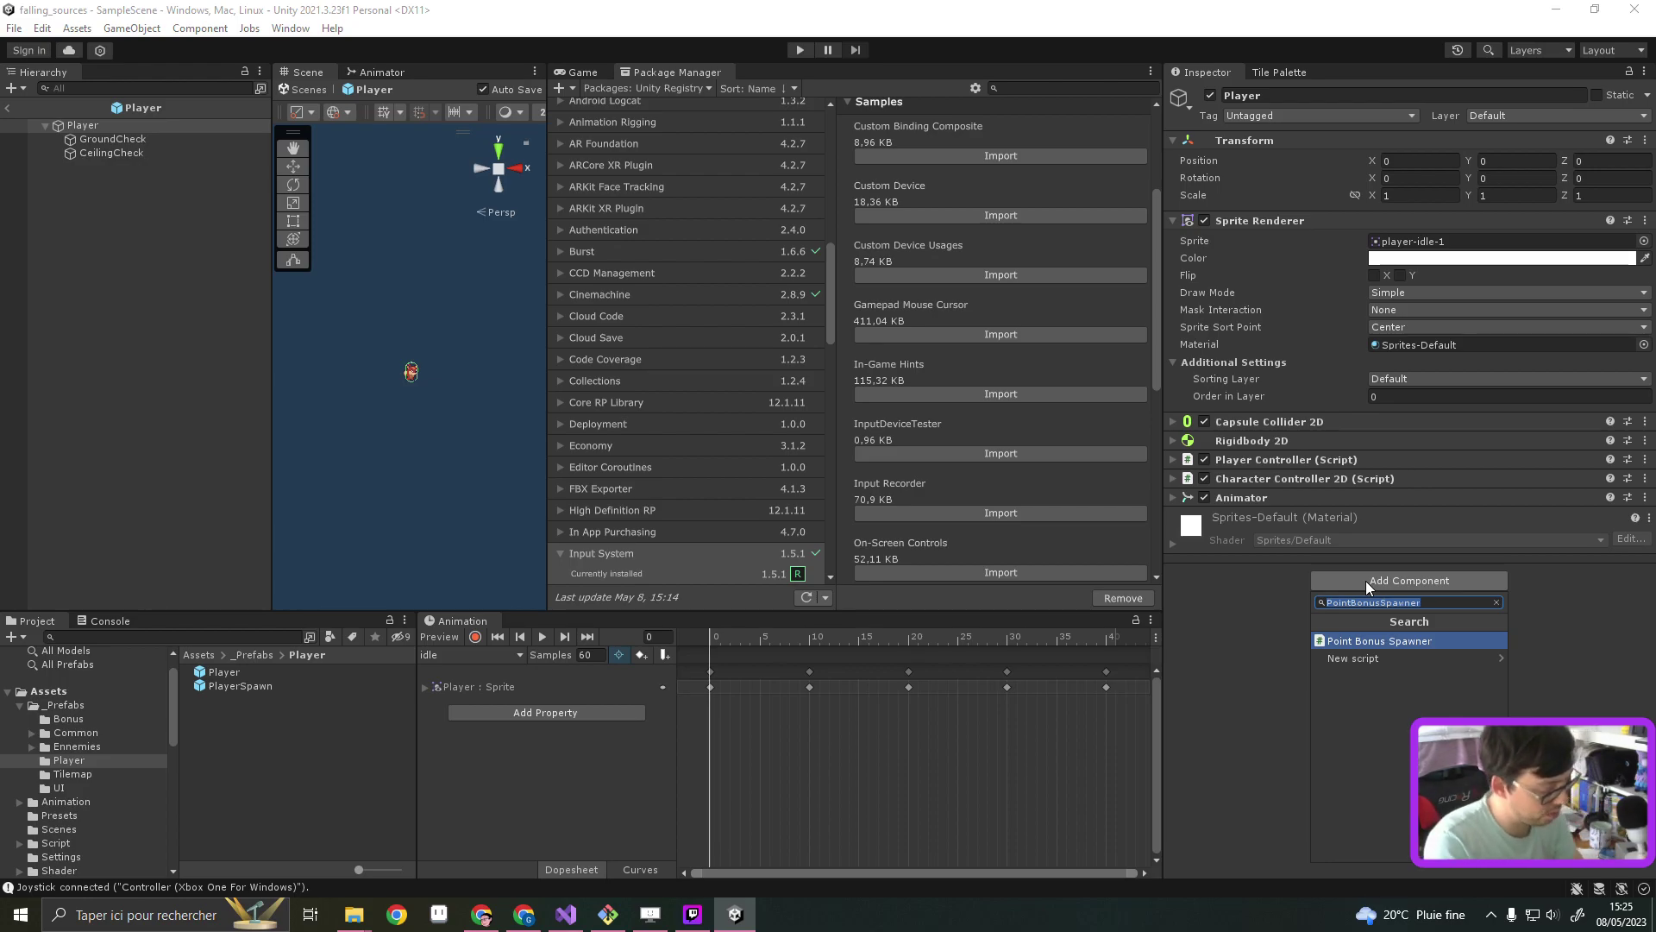
pyautogui.write('PlayerIn')
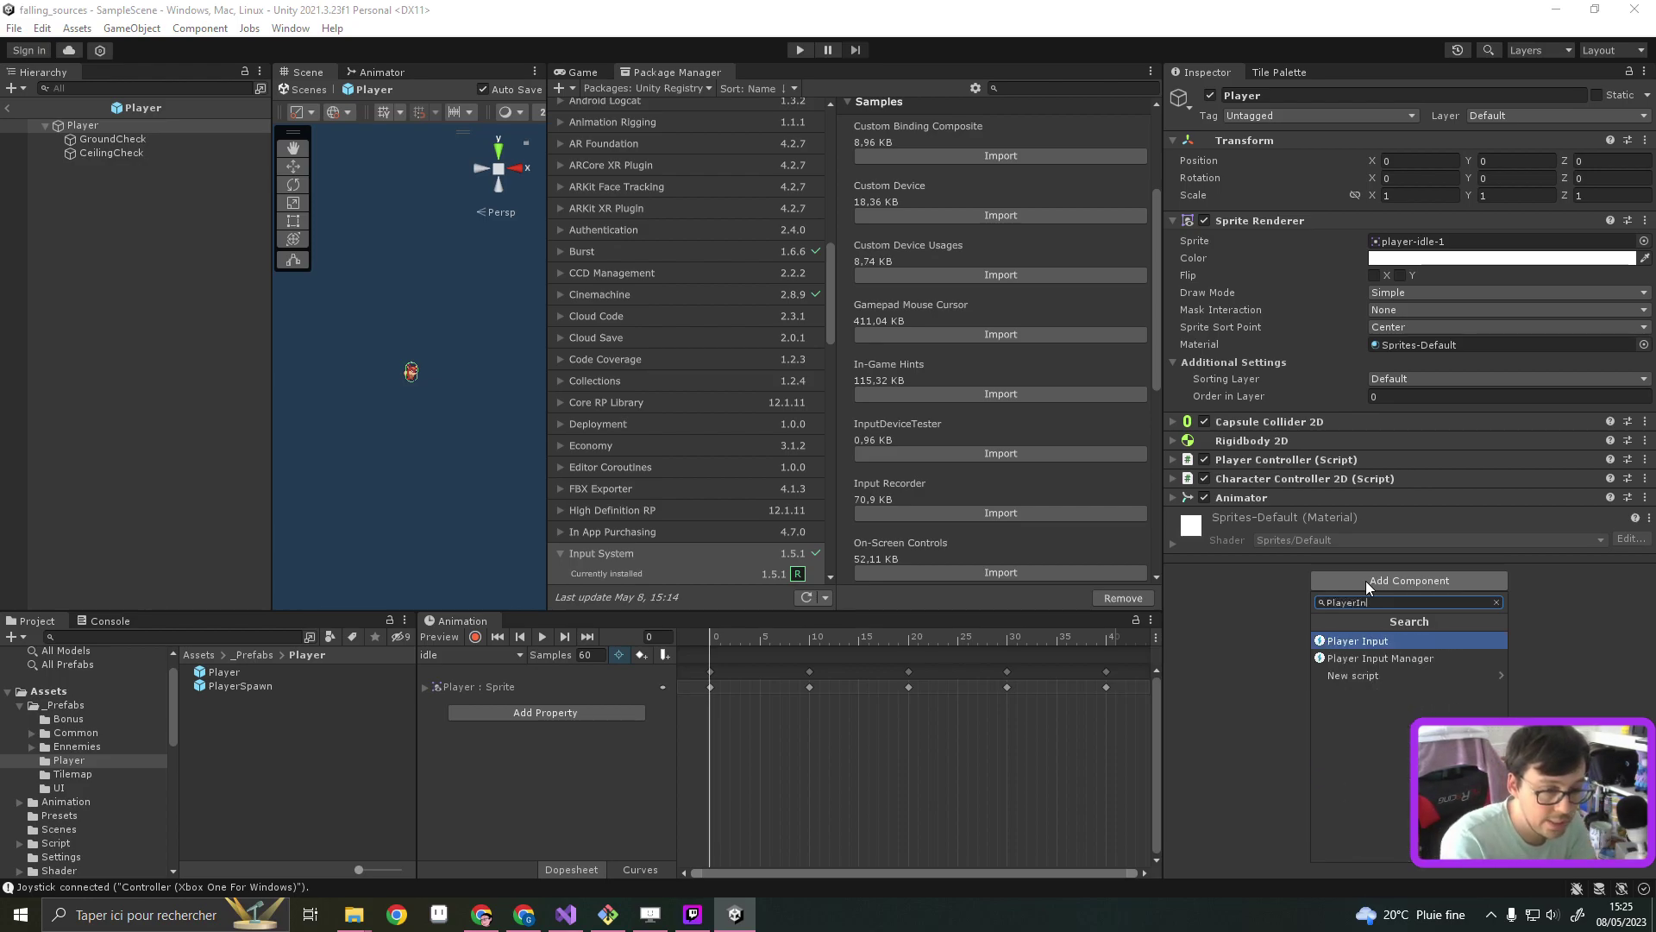
pyautogui.click(1387, 644)
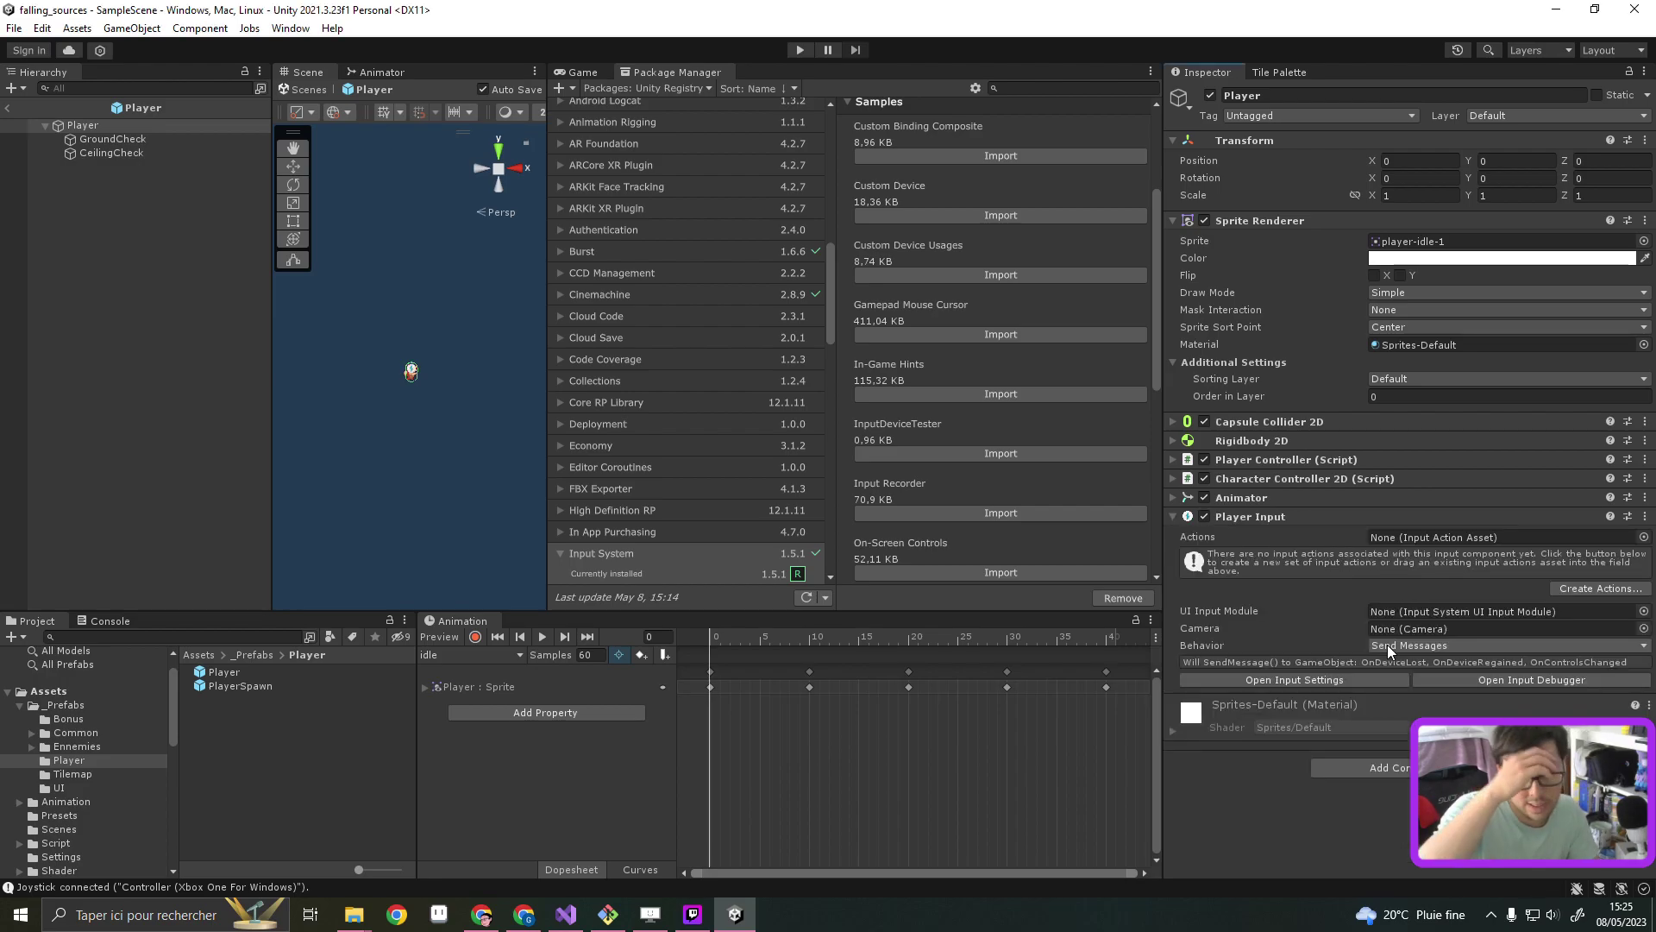
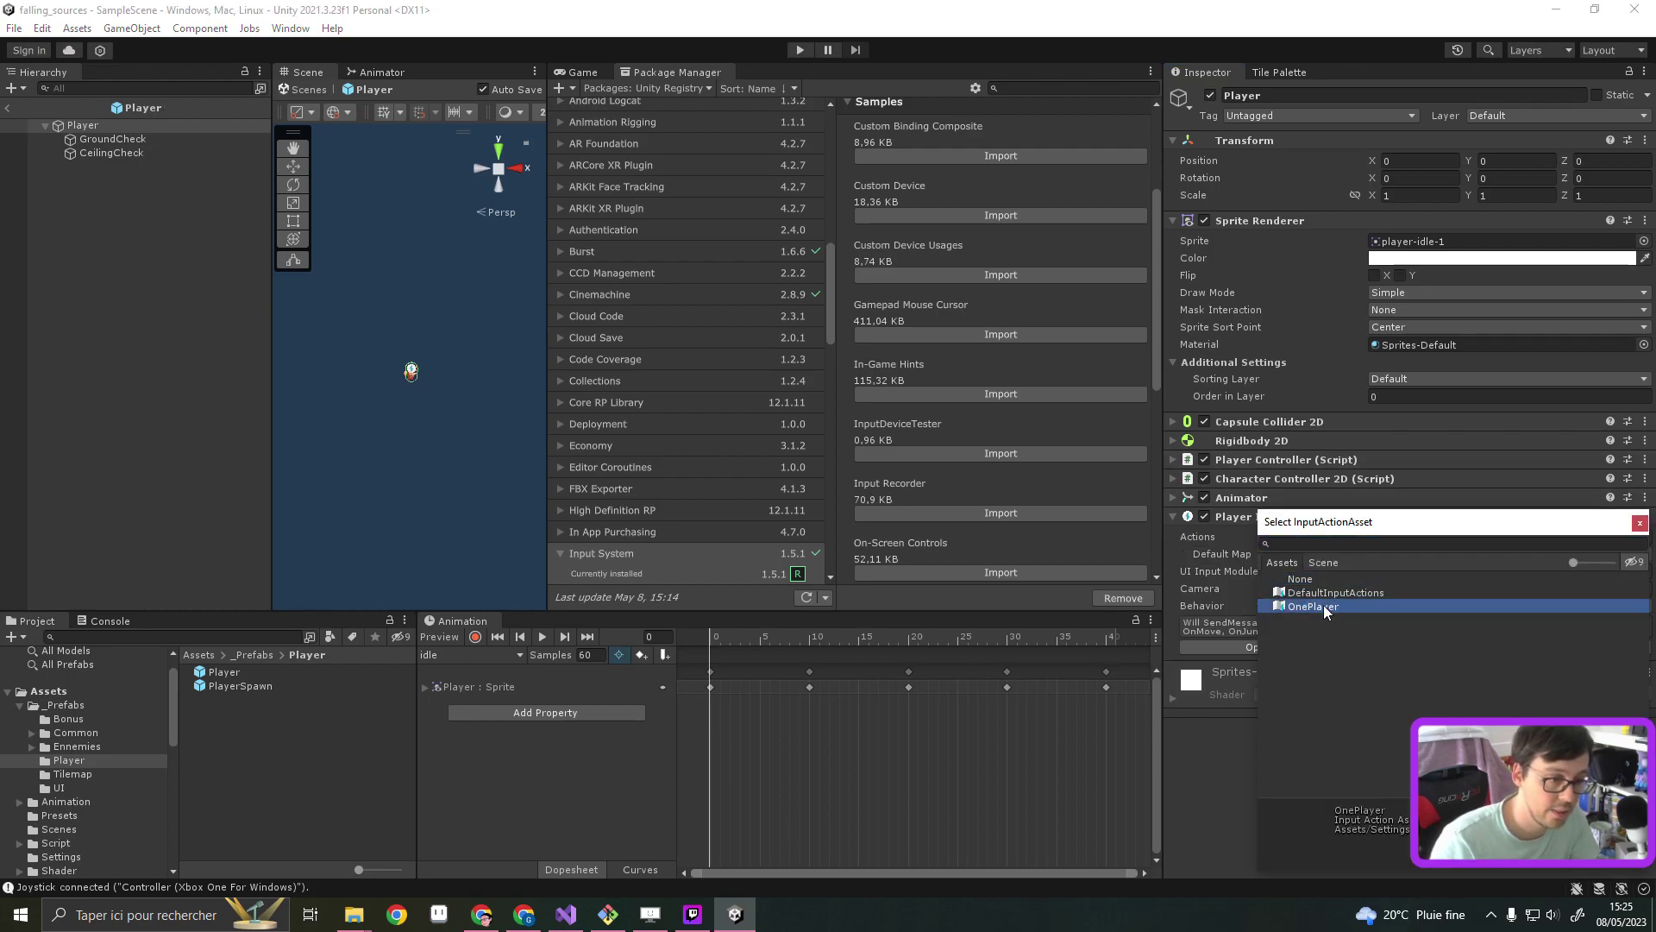
# Assign the OnePlayer action asset to Player Input and review its actions
pyautogui.doubleClick(1323, 604)
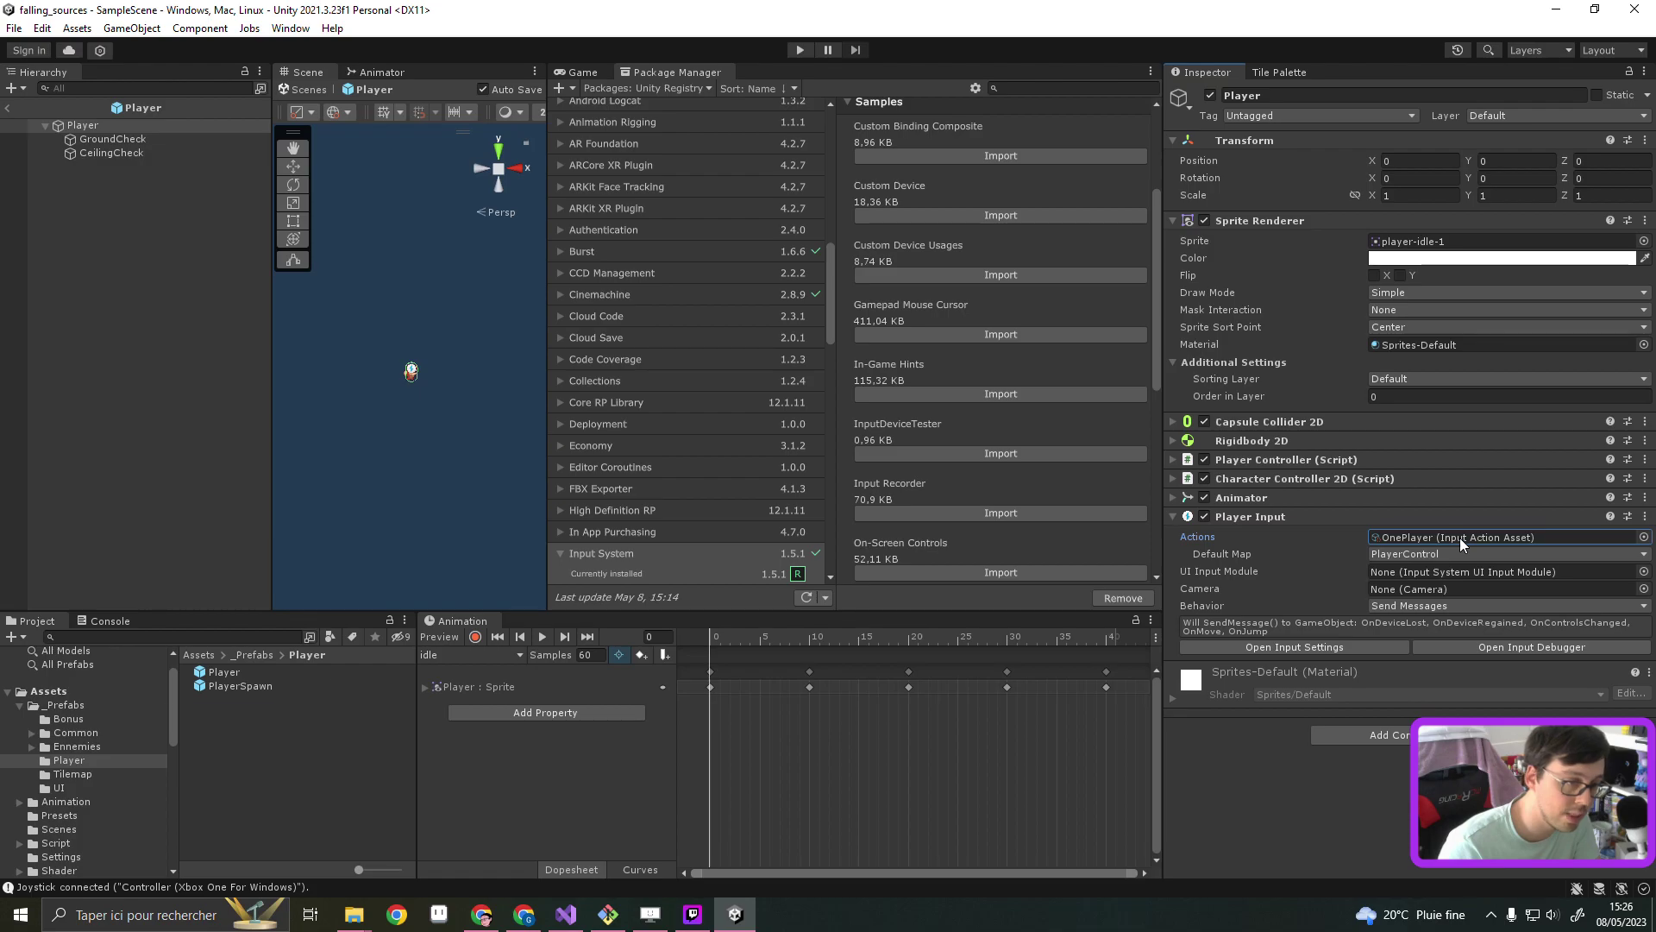
pyautogui.click(1460, 537)
pyautogui.doubleClick(233, 685)
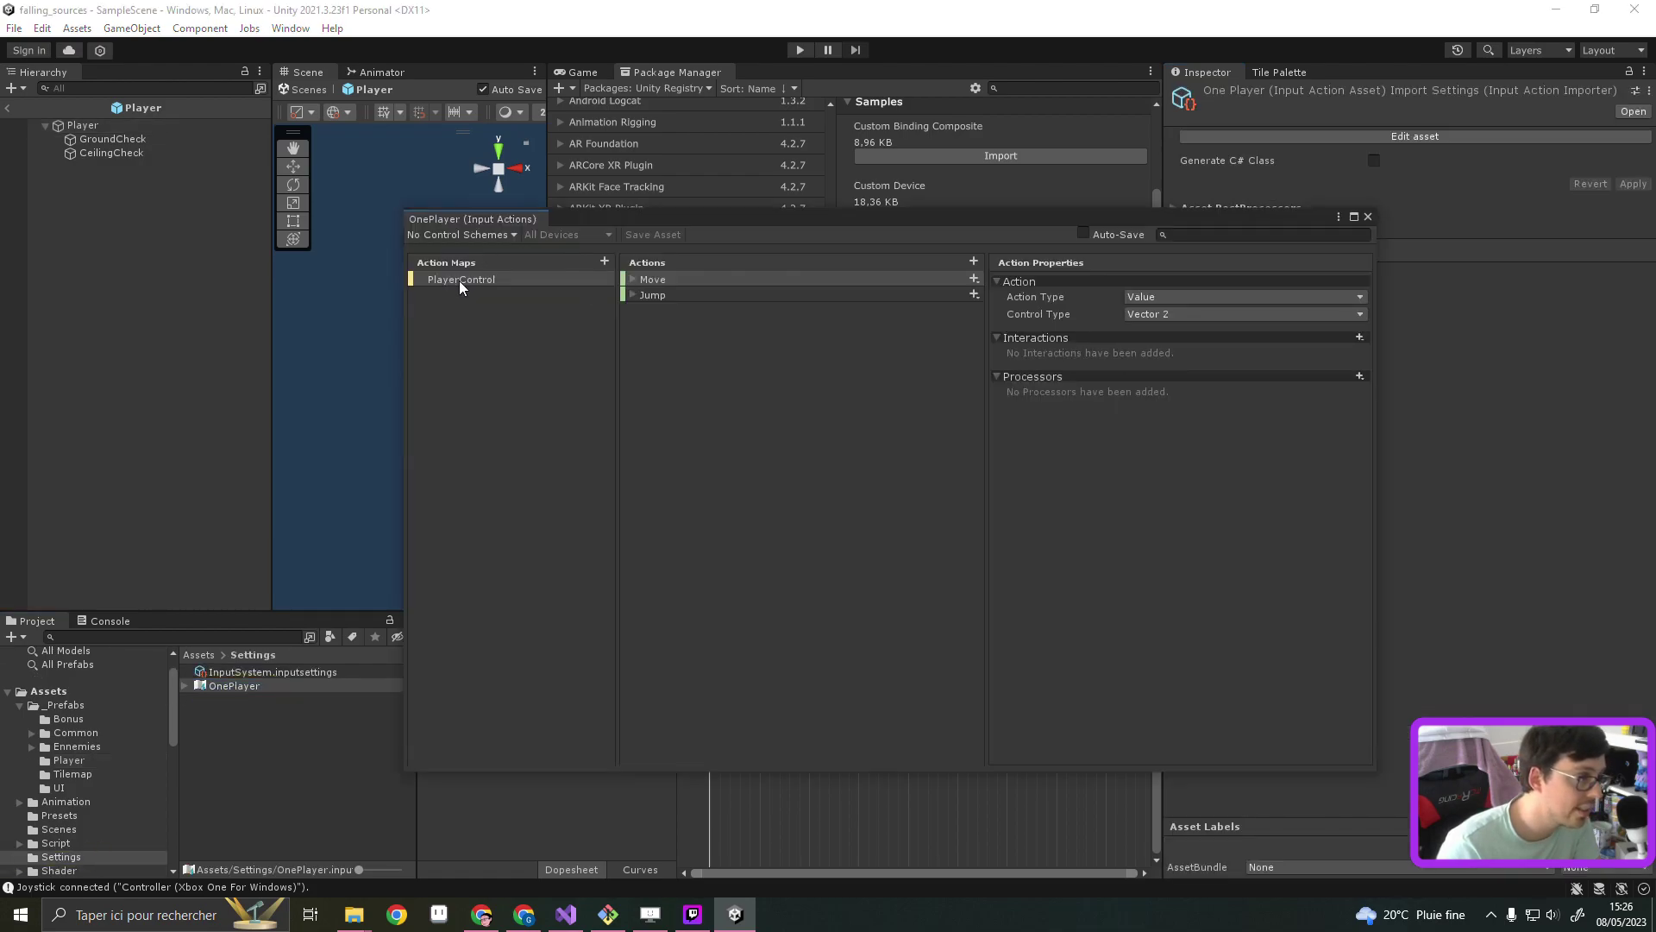
pyautogui.click(1367, 217)
# Open the _Prefabs folder and select the Player prefab
pyautogui.click(65, 704)
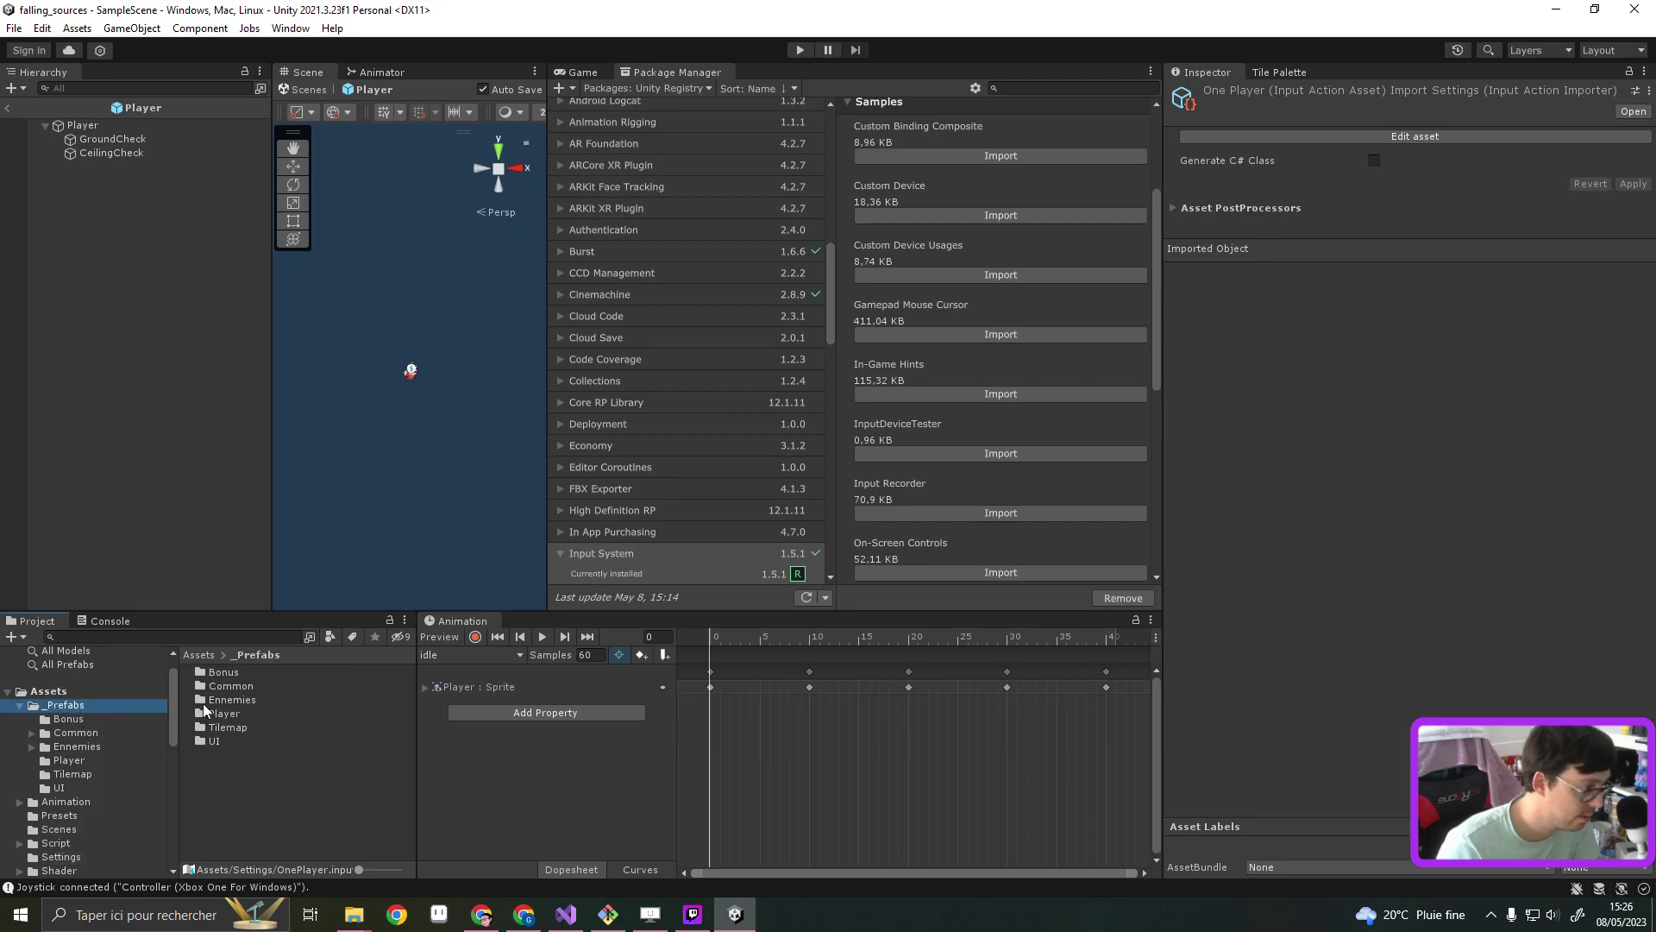
pyautogui.click(226, 714)
pyautogui.doubleClick(226, 715)
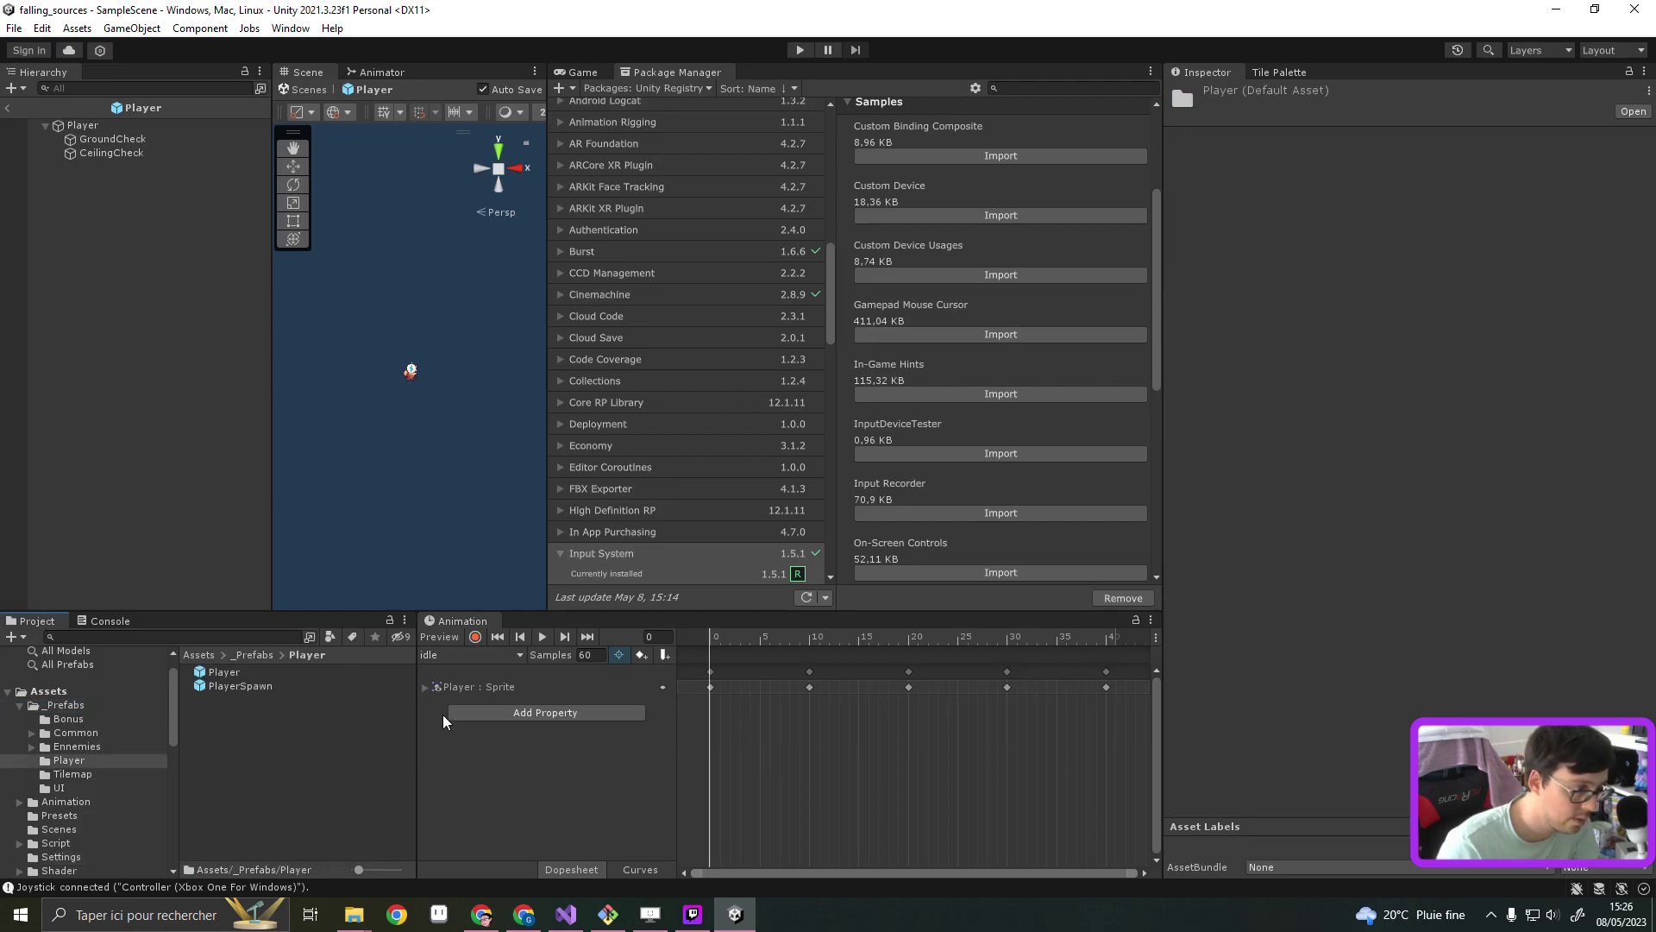
pyautogui.click(222, 672)
# Set Player Input behavior to Invoke Unity Events and expand the PlayerControl Move and Jump events
pyautogui.scroll(-1, 1333, 583)
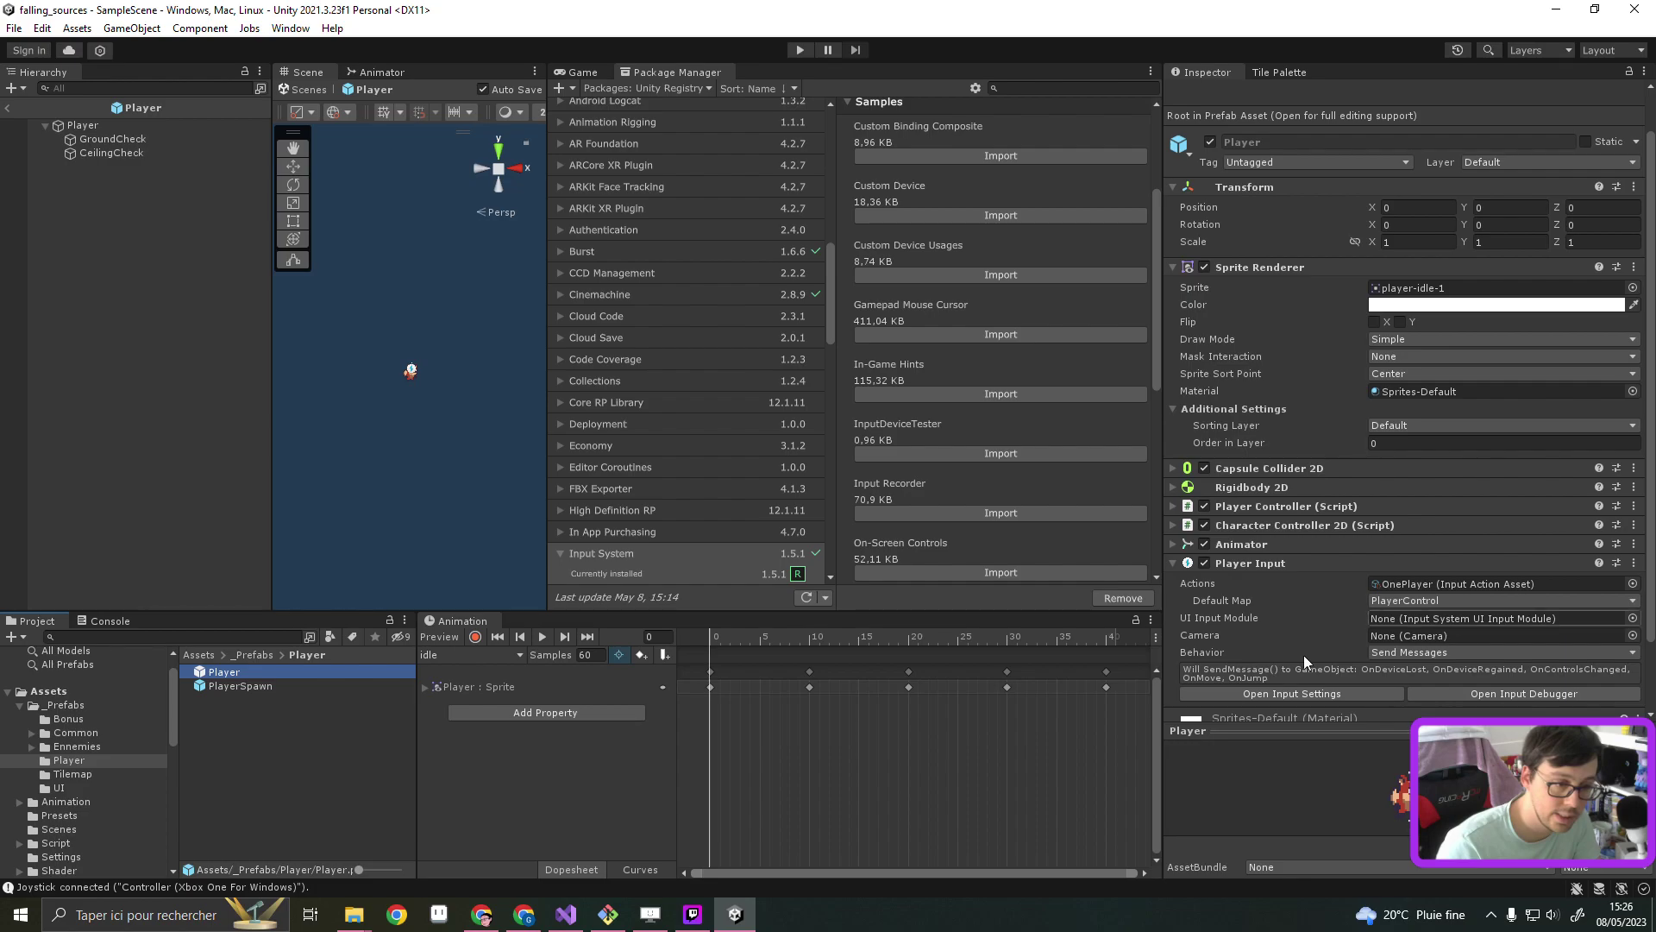
pyautogui.click(1416, 652)
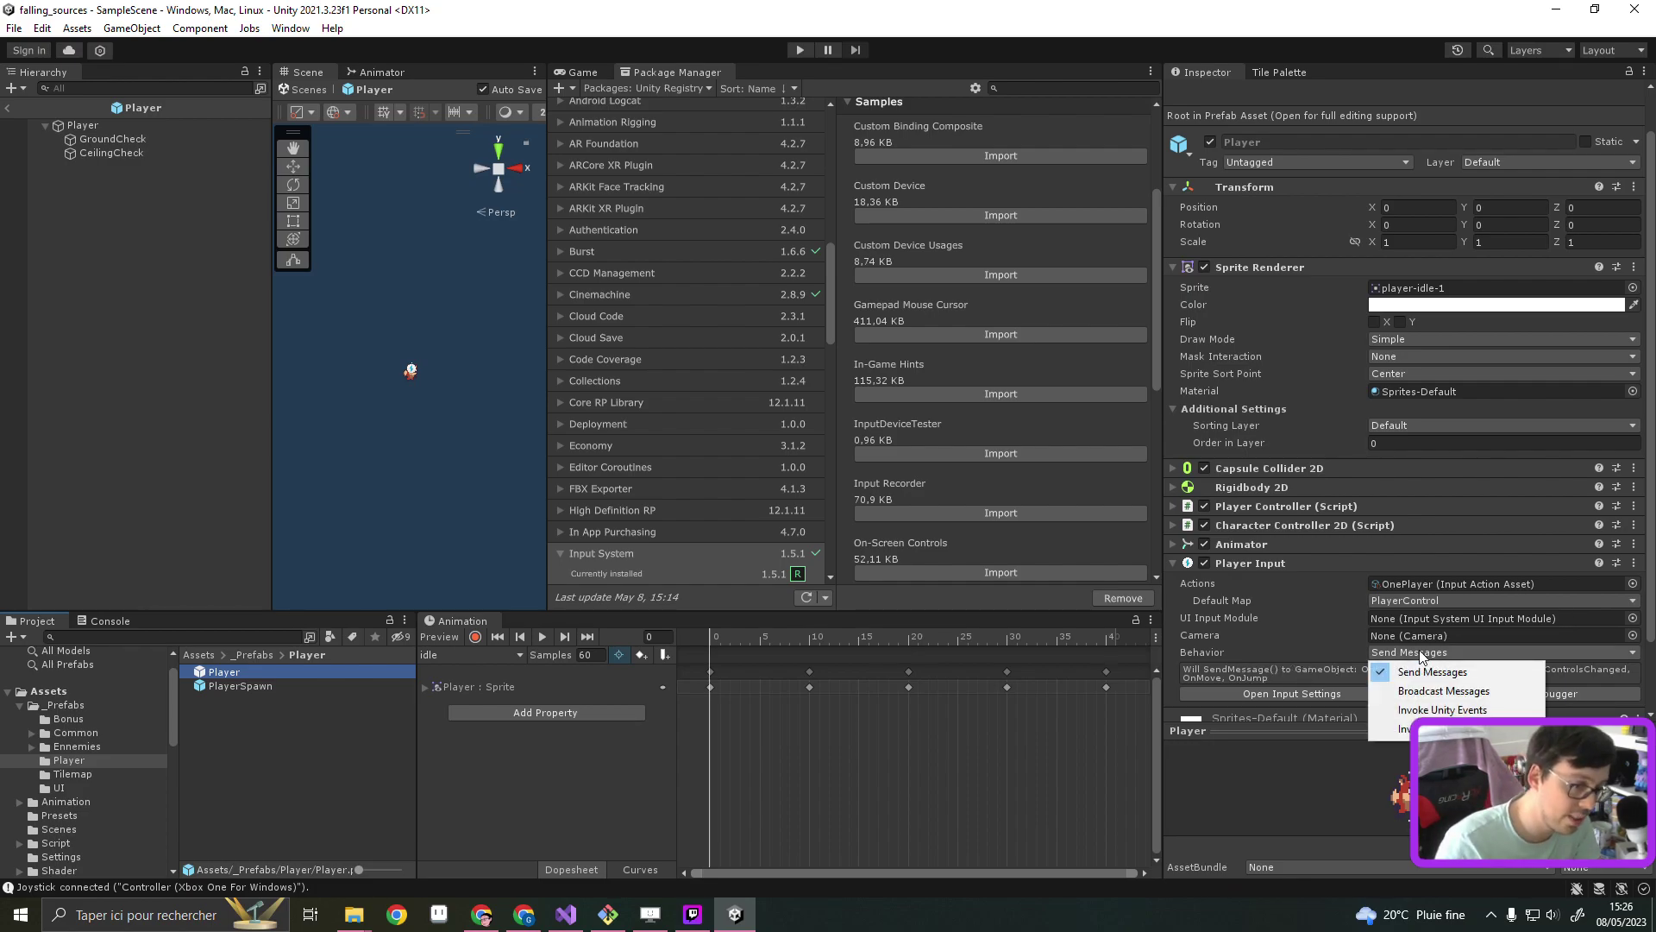
pyautogui.click(1440, 709)
pyautogui.scroll(-1, 1303, 630)
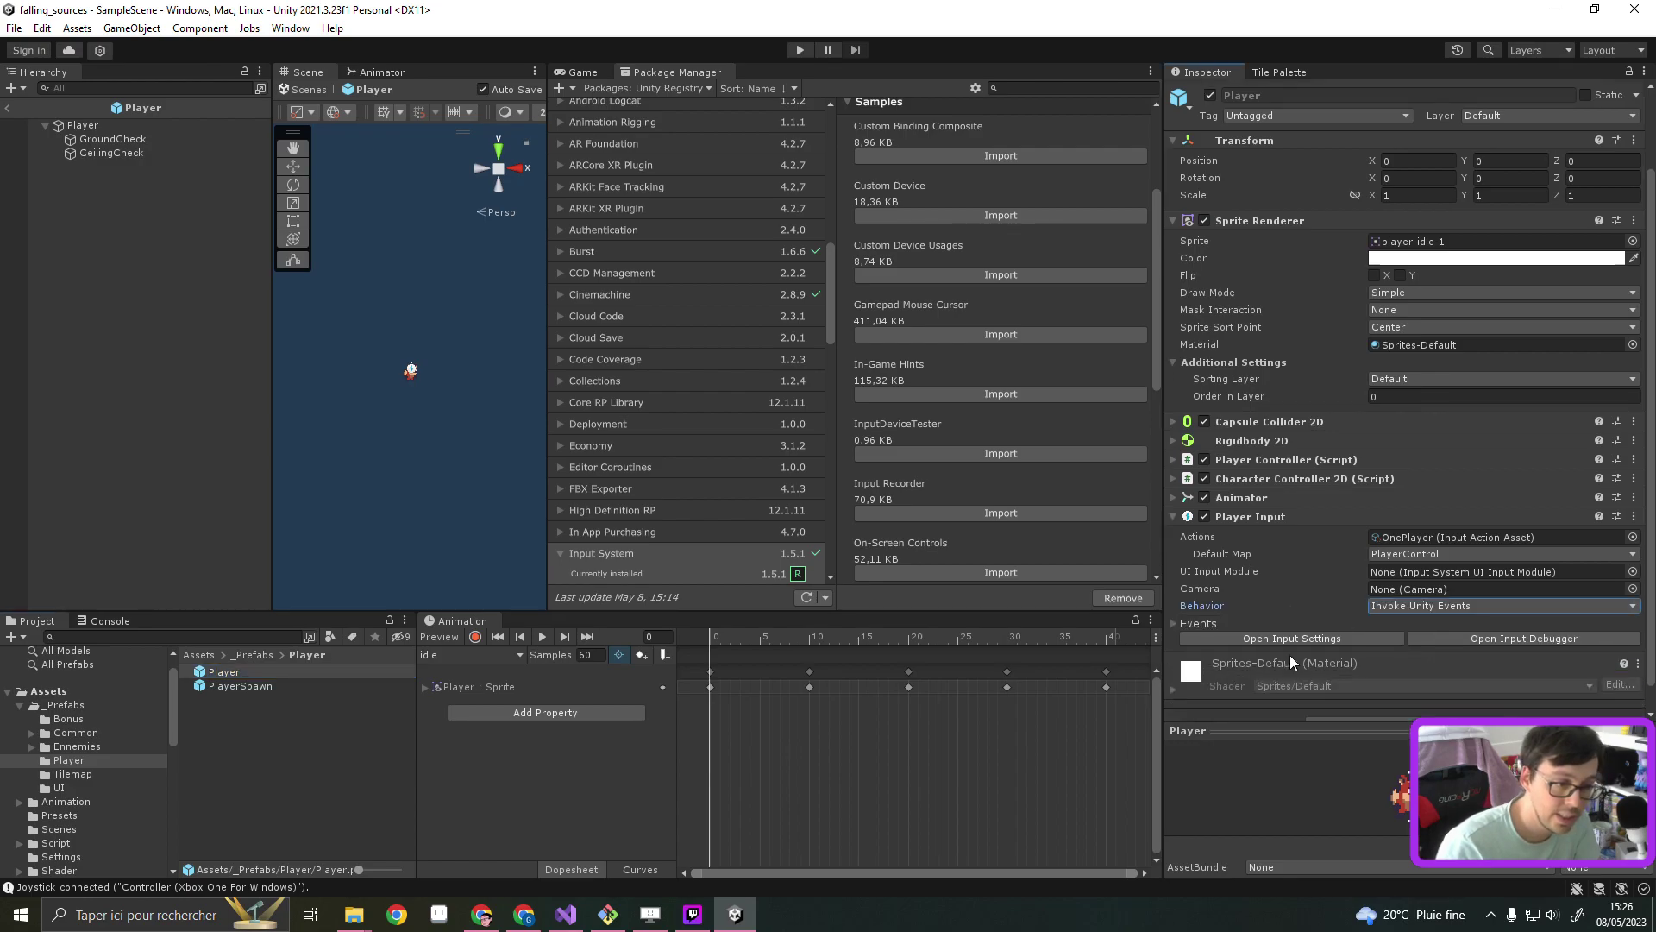
pyautogui.click(1173, 622)
pyautogui.scroll(-3, 1225, 570)
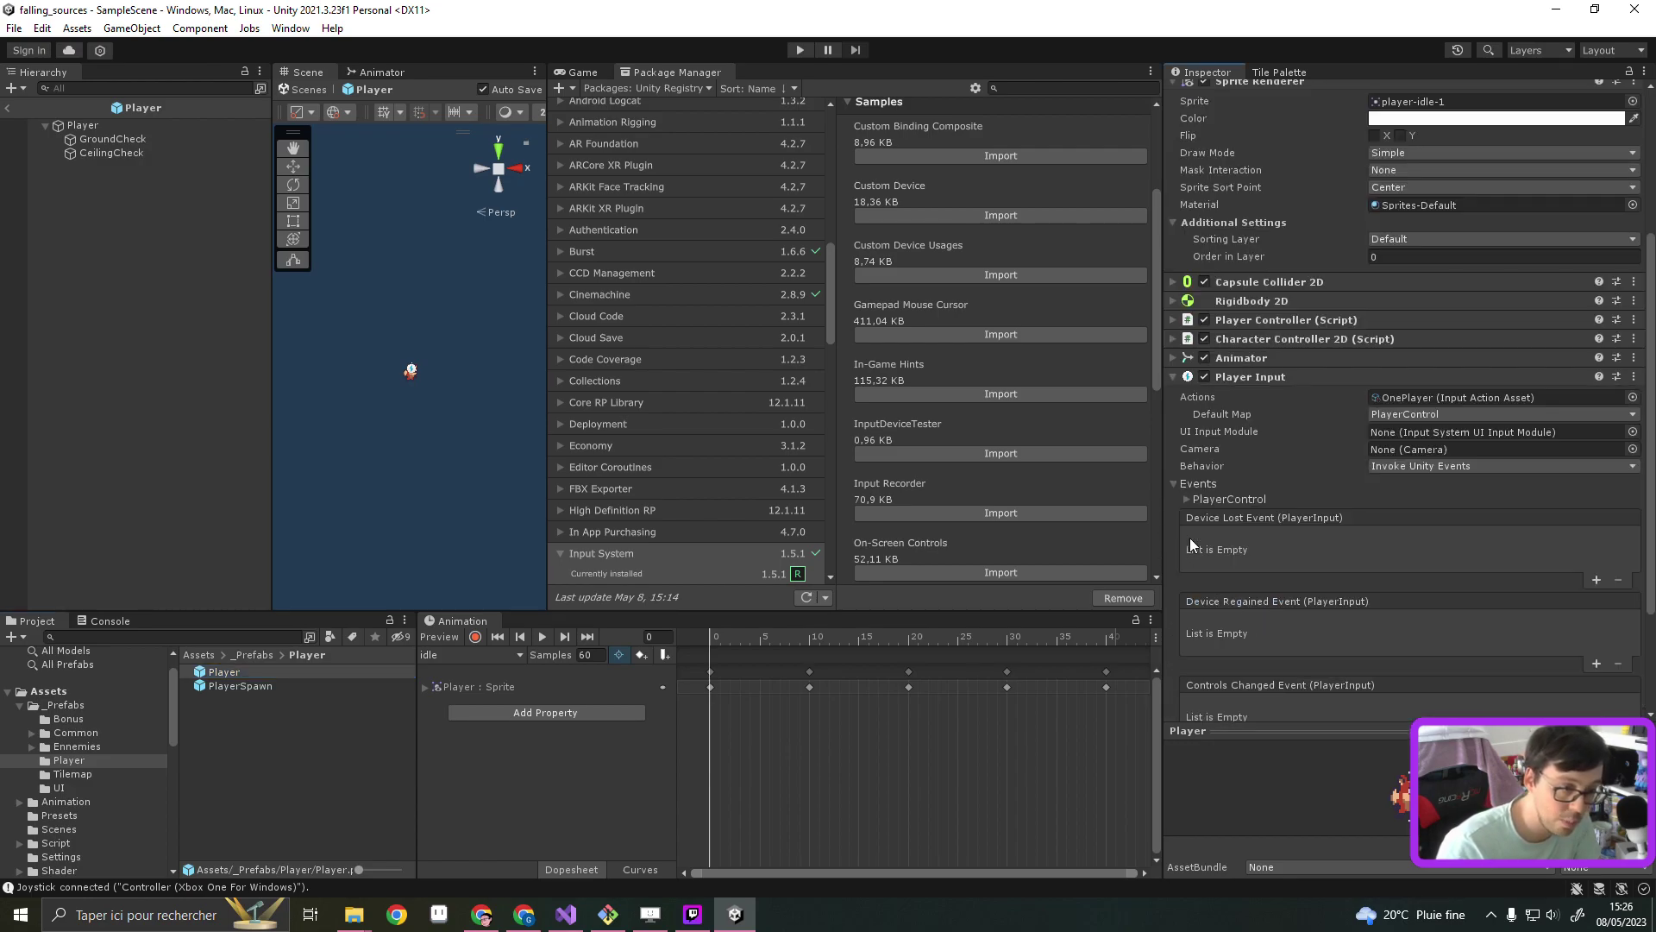
pyautogui.click(1187, 497)
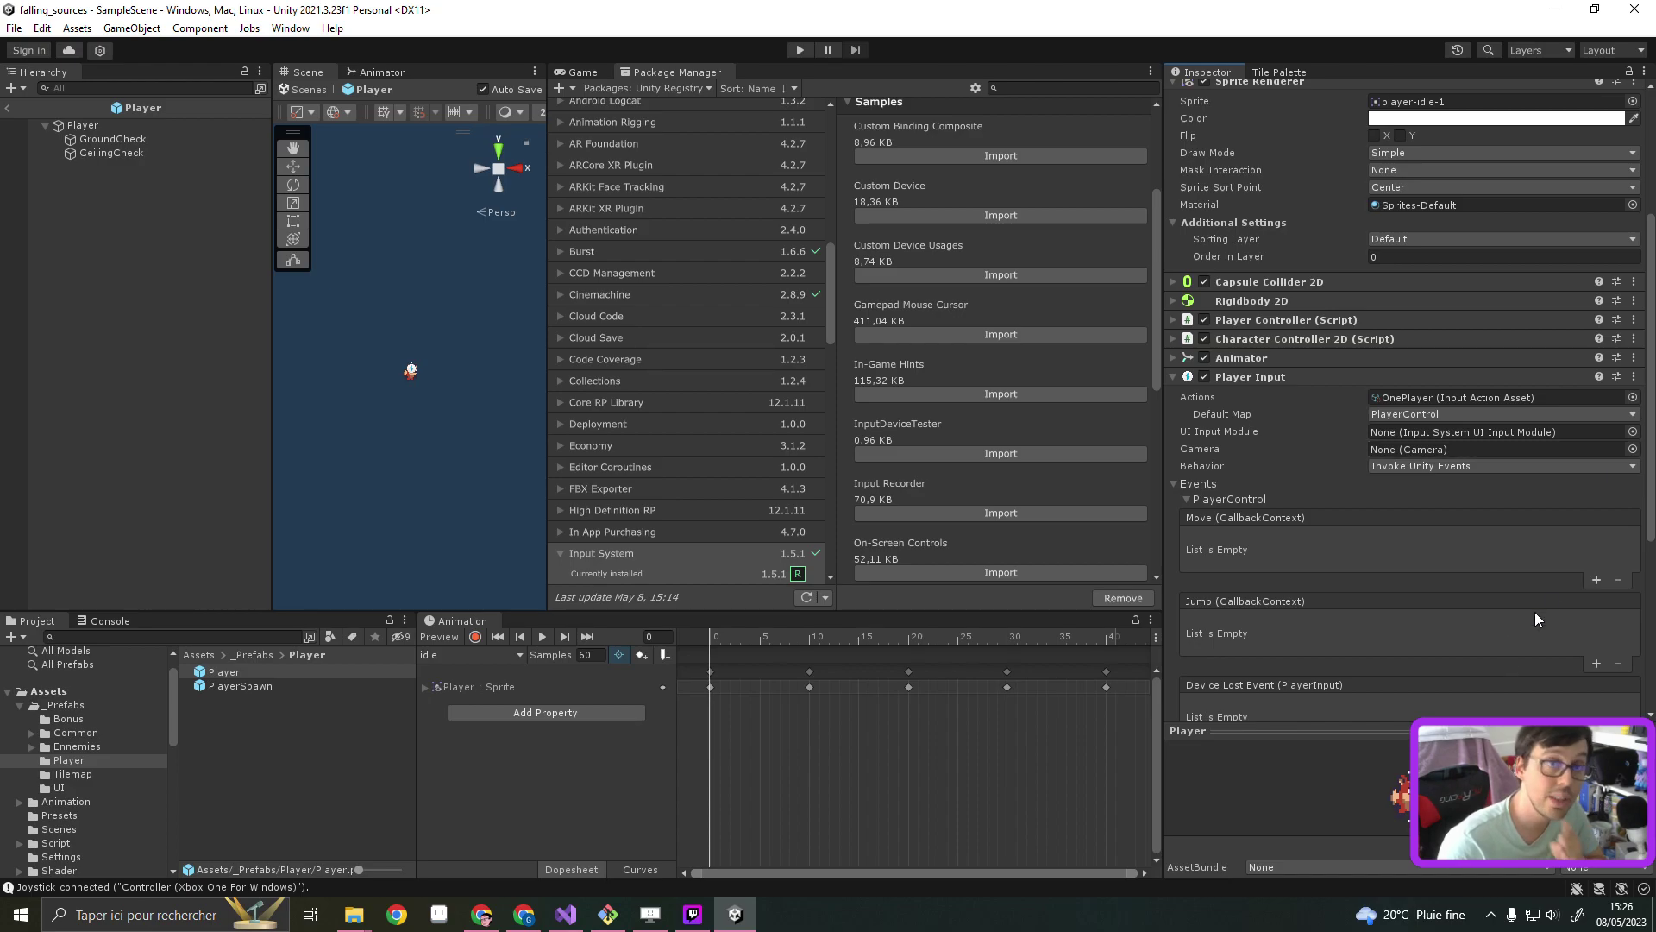
# Below FixedUpdate, declare public void OnJumpAction(InputAction.CallbackContext context)
pyautogui.click(566, 914)
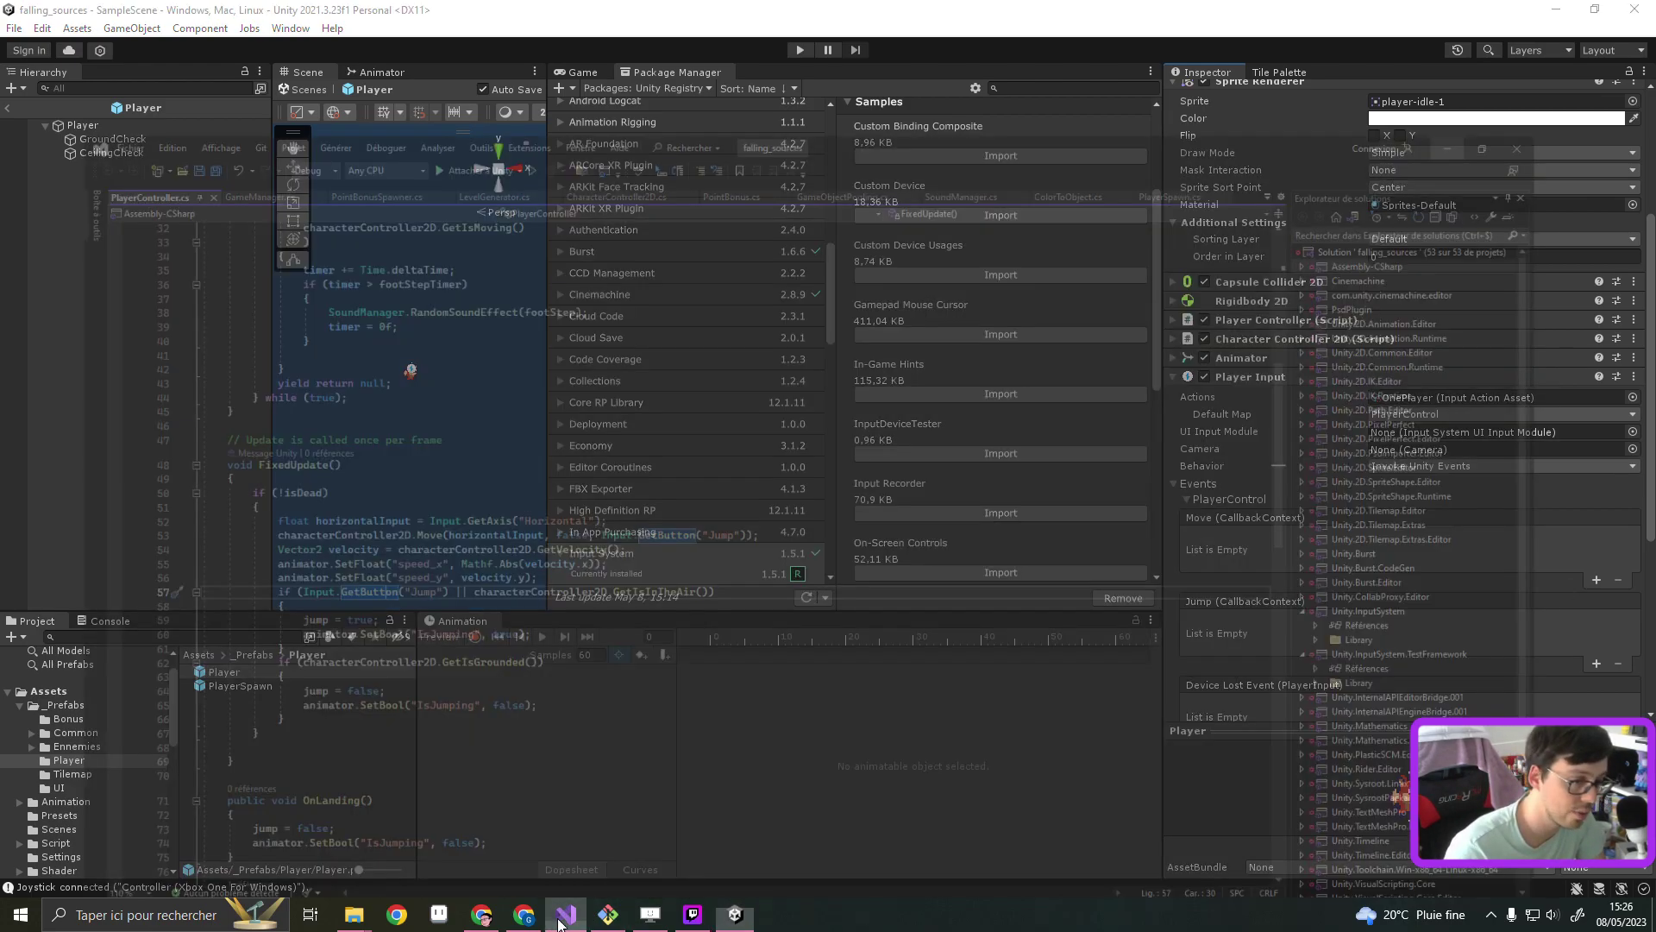
pyautogui.click(246, 712)
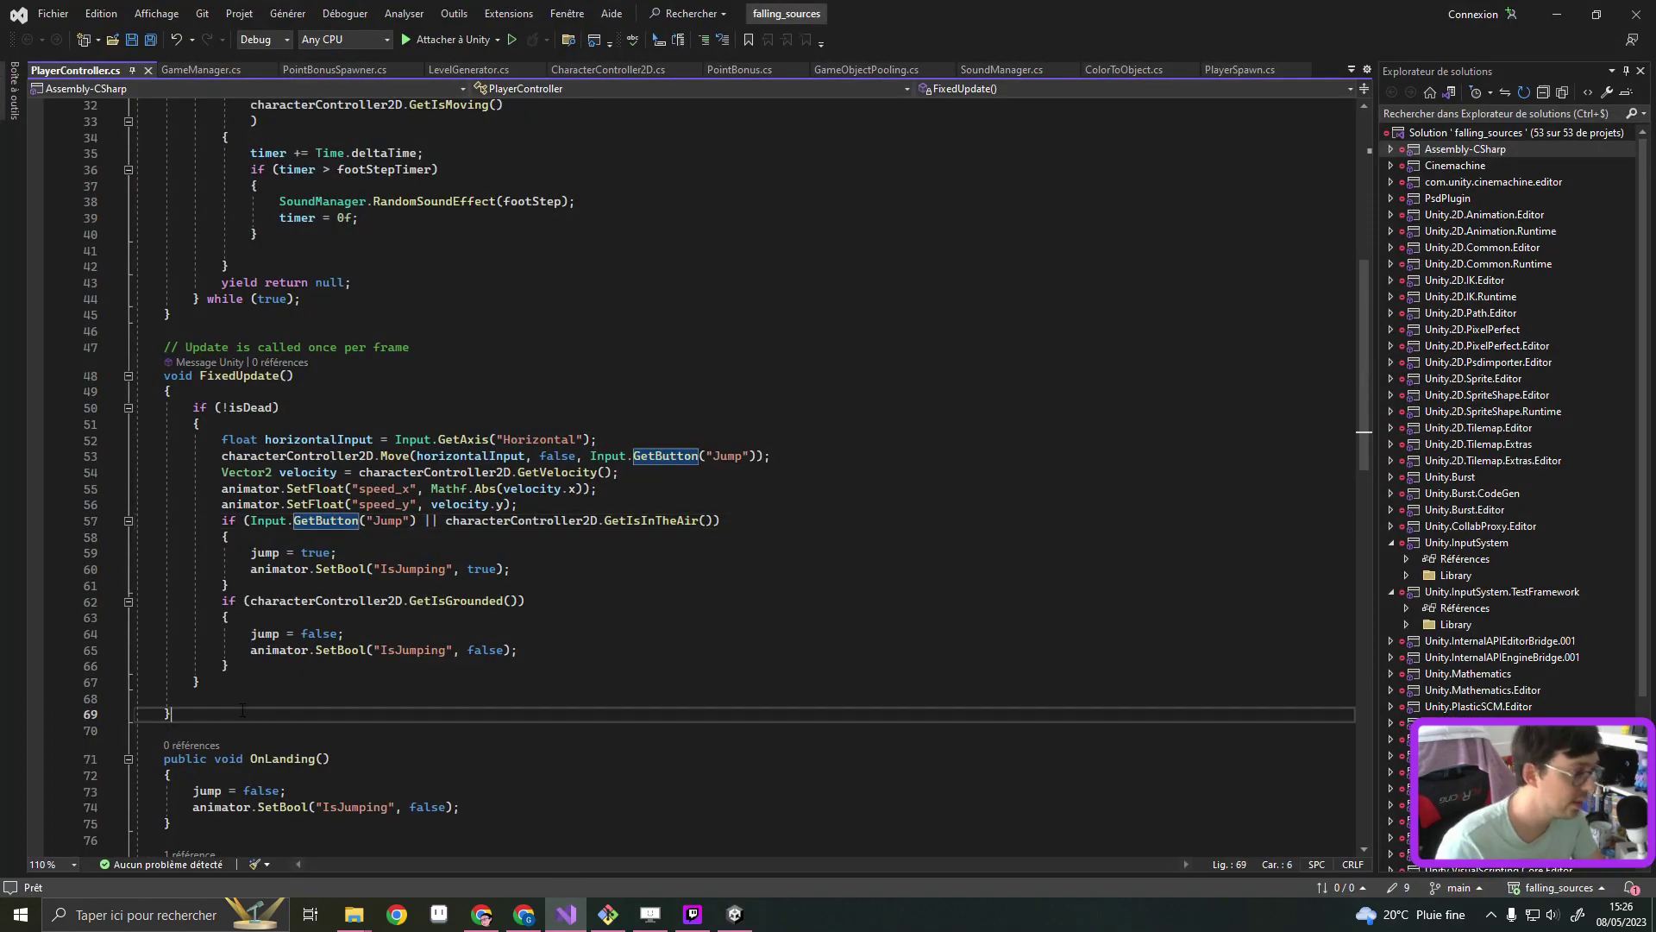
pyautogui.press('Return')
pyautogui.press('Return')
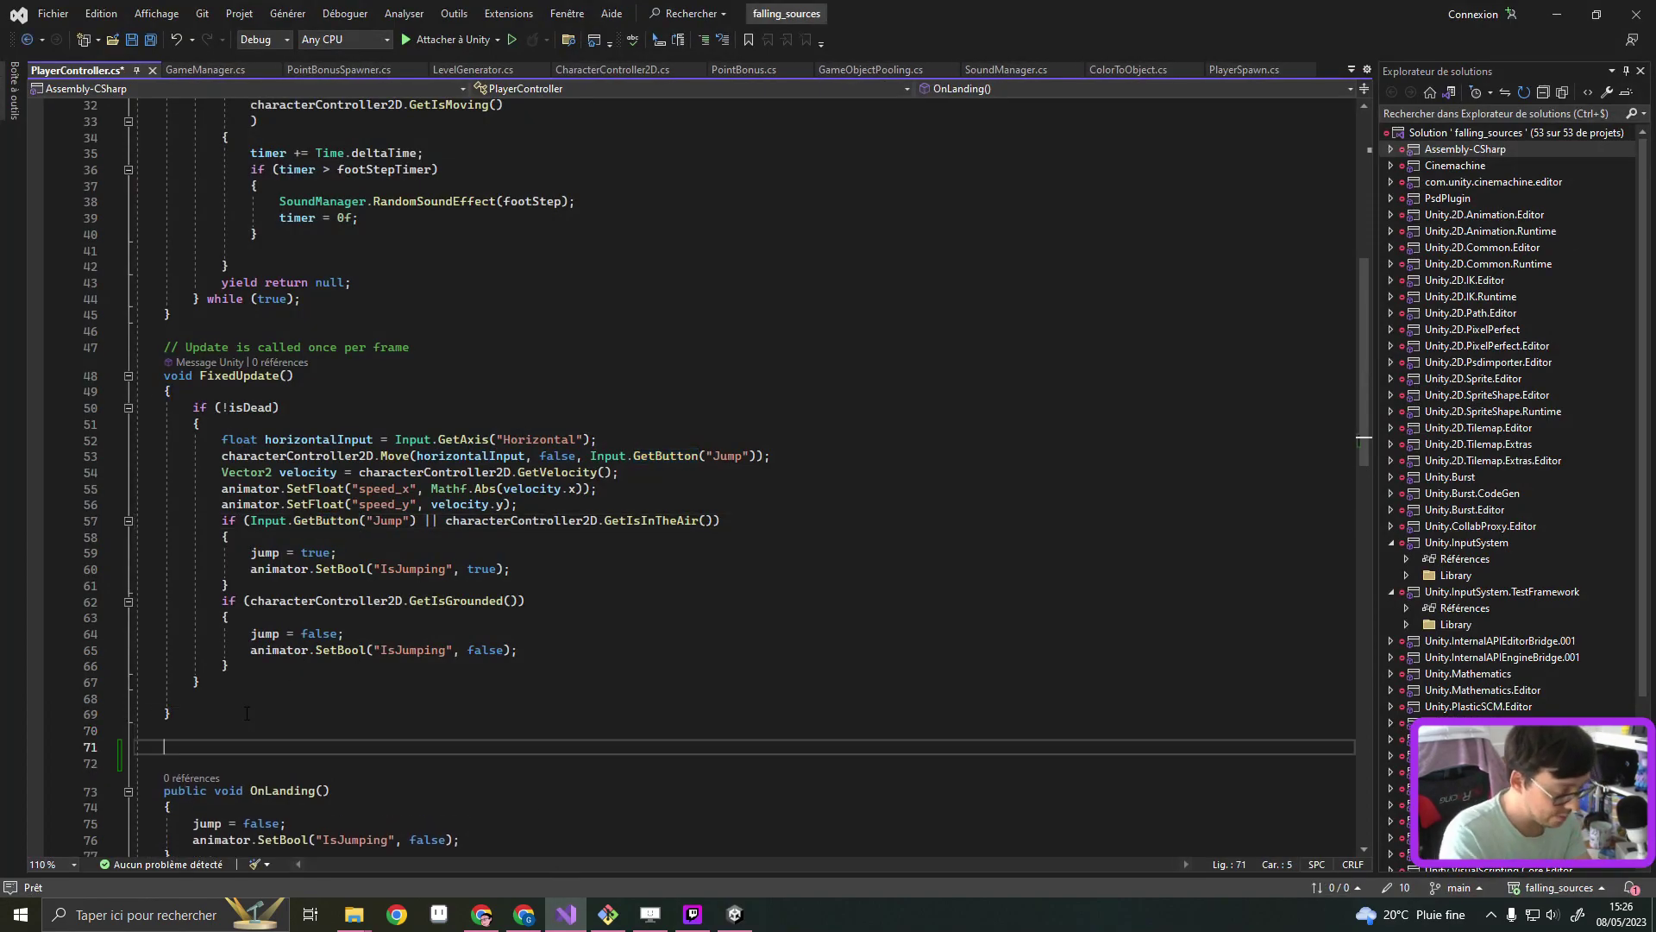
pyautogui.write('public')
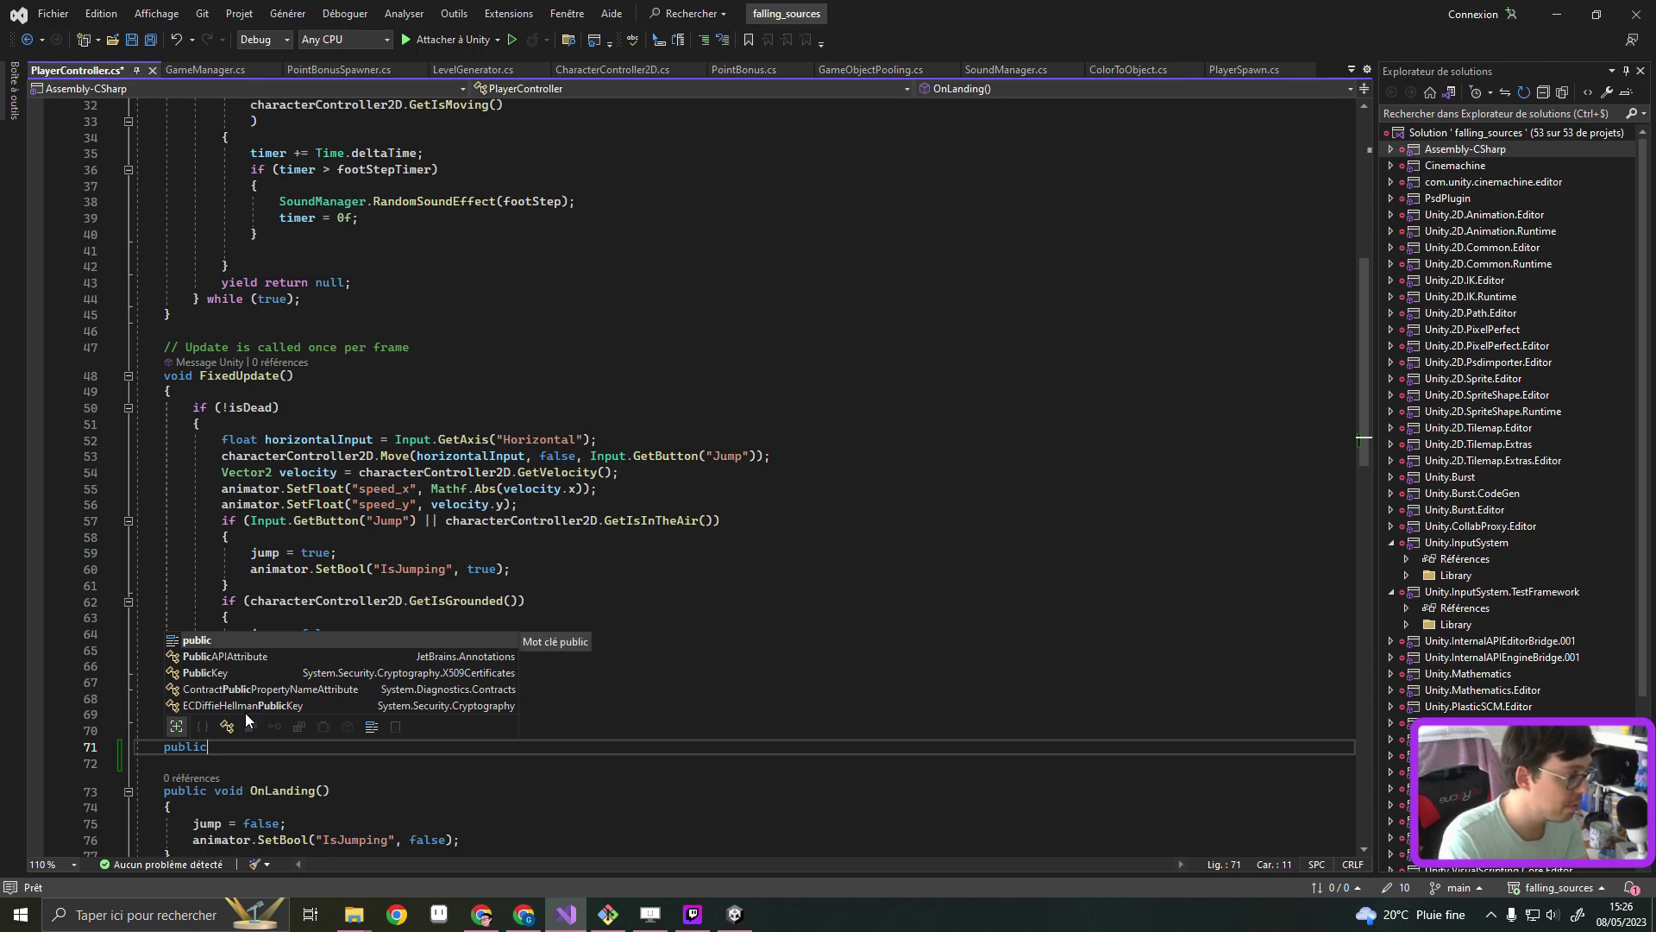
pyautogui.write(' void')
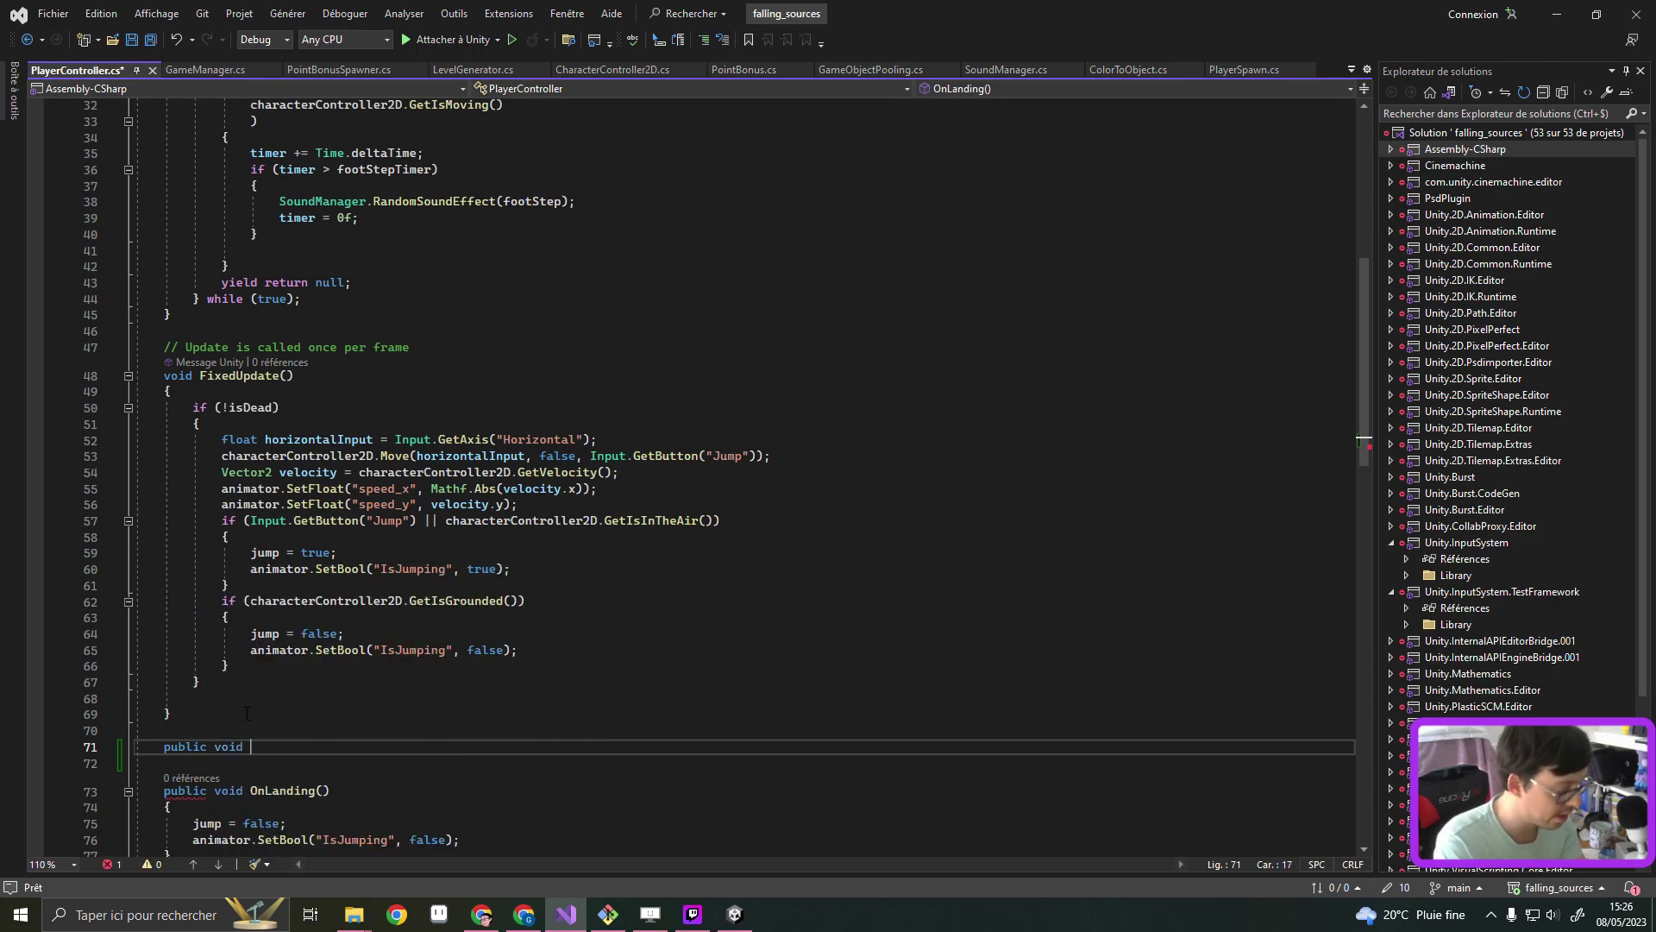
pyautogui.write(' OnJump')
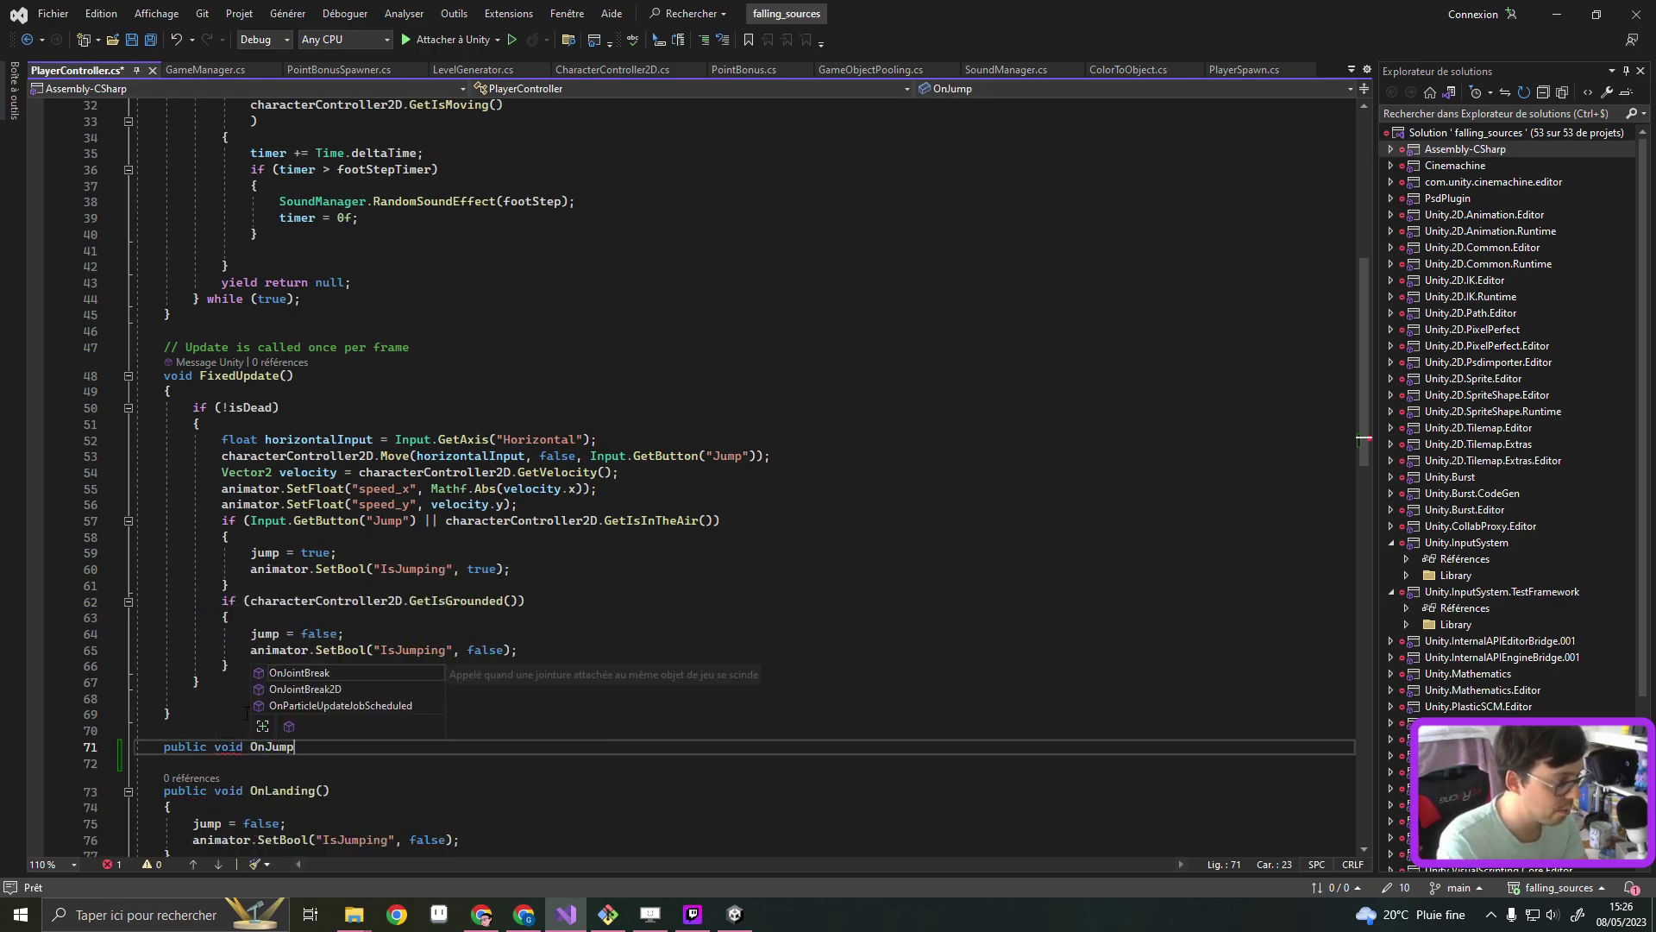
pyautogui.write('Action(')
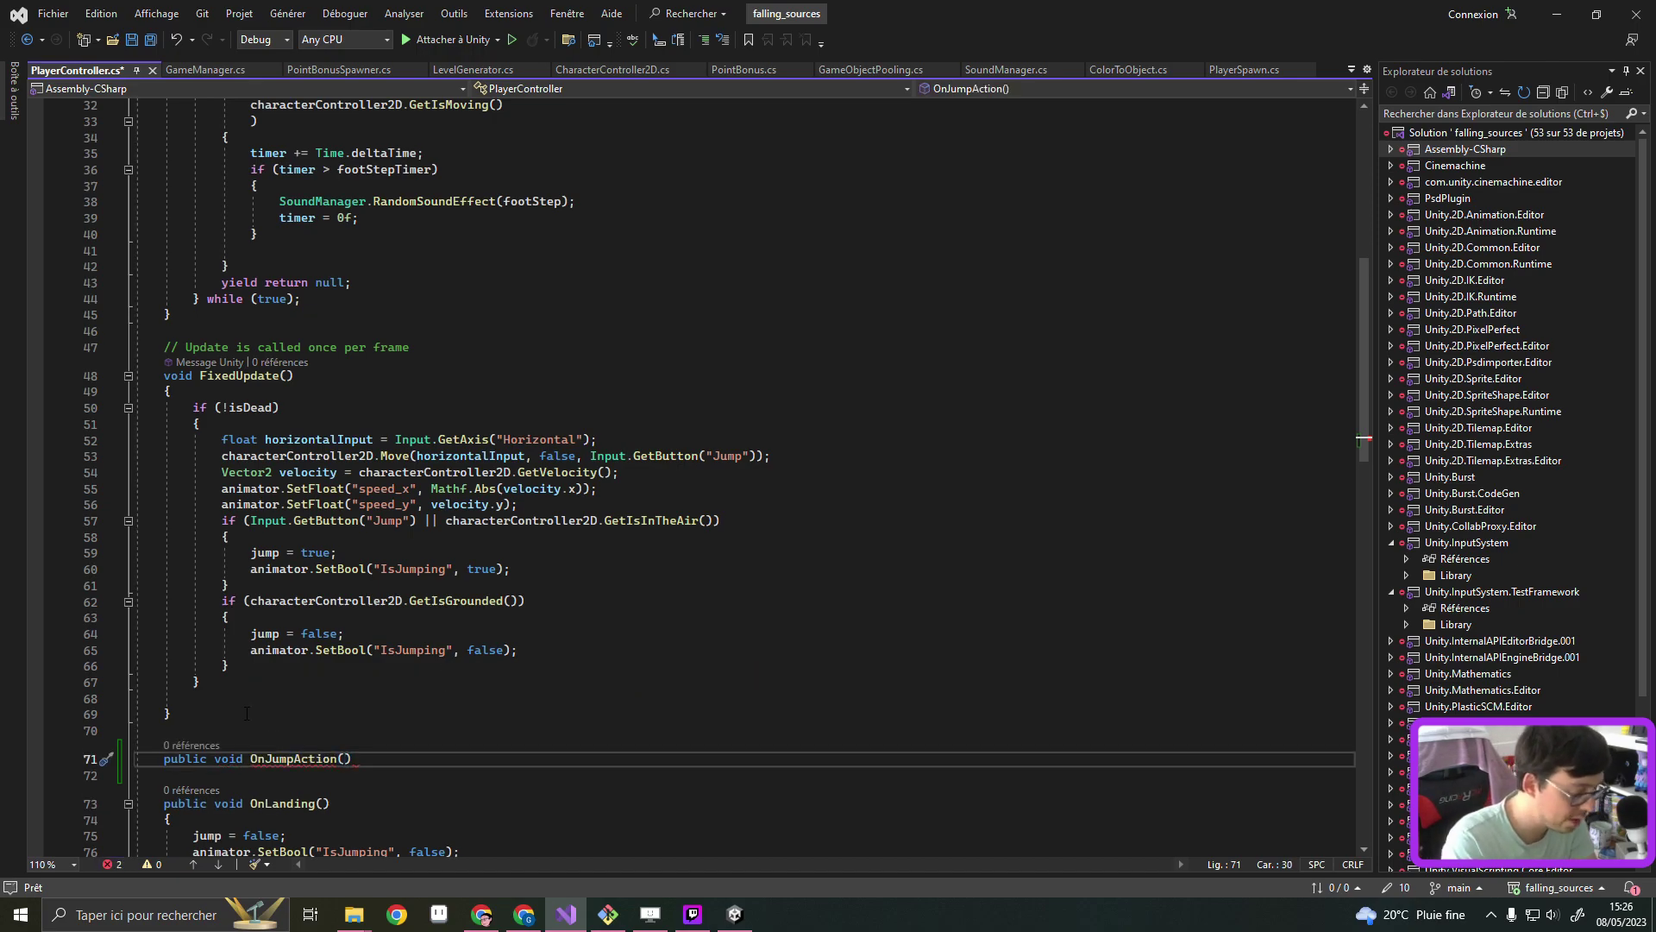
pyautogui.write('CallbackC')
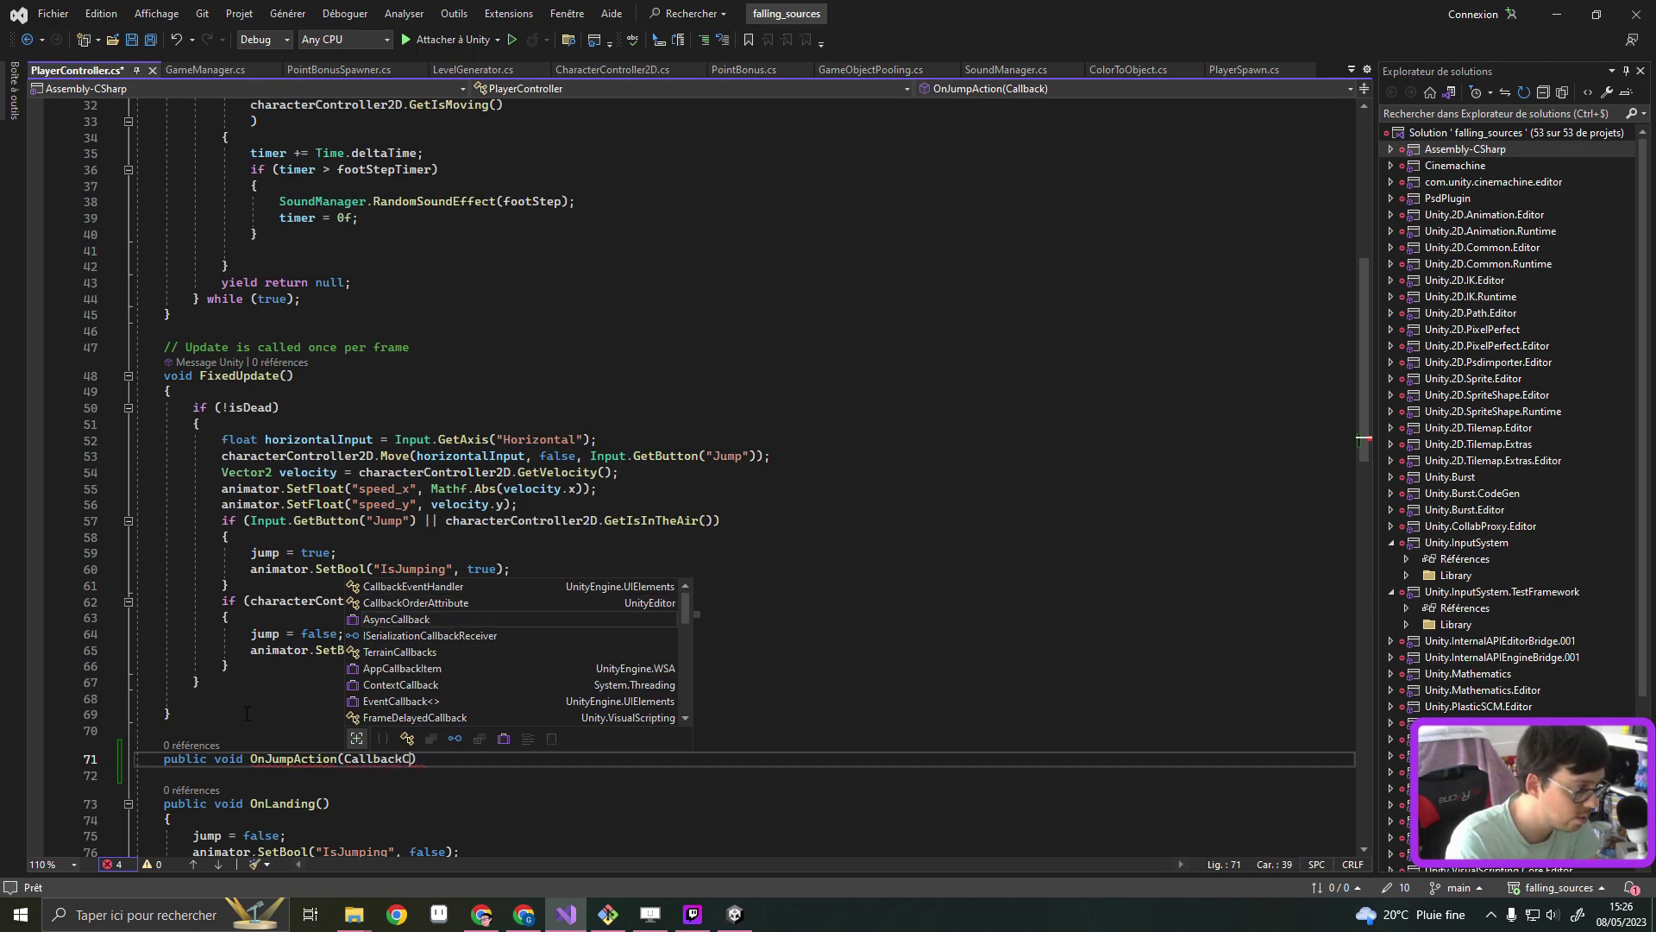
pyautogui.write('ont')
pyautogui.hotkey('ctrl', 'BackSpace')
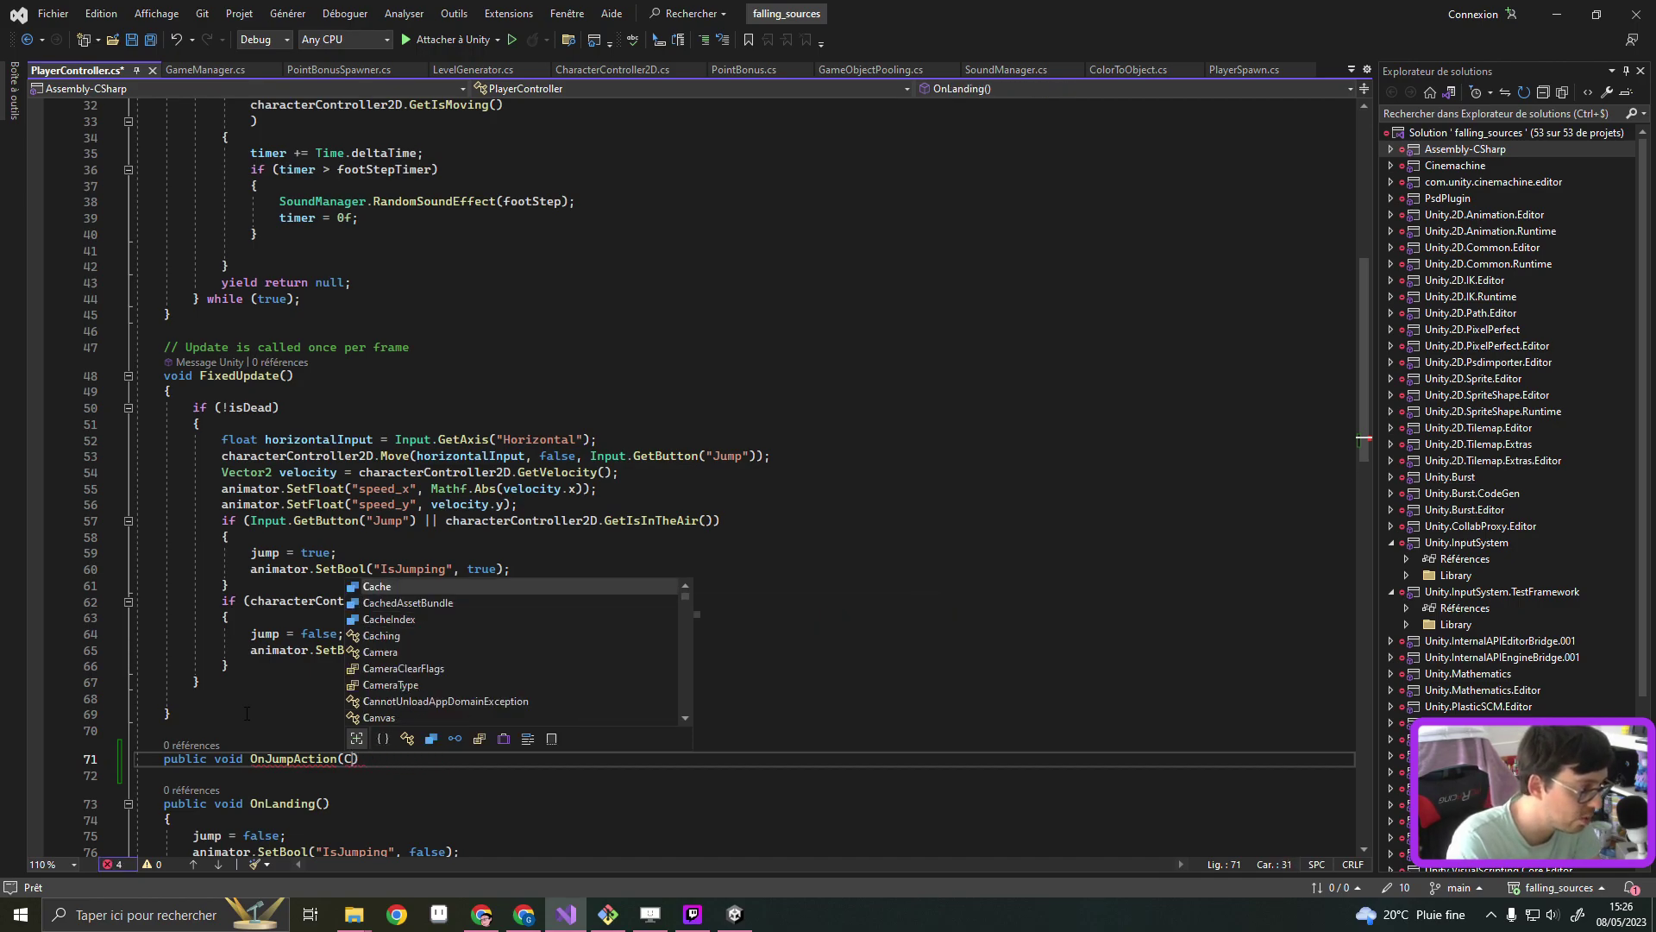
pyautogui.write('Input')
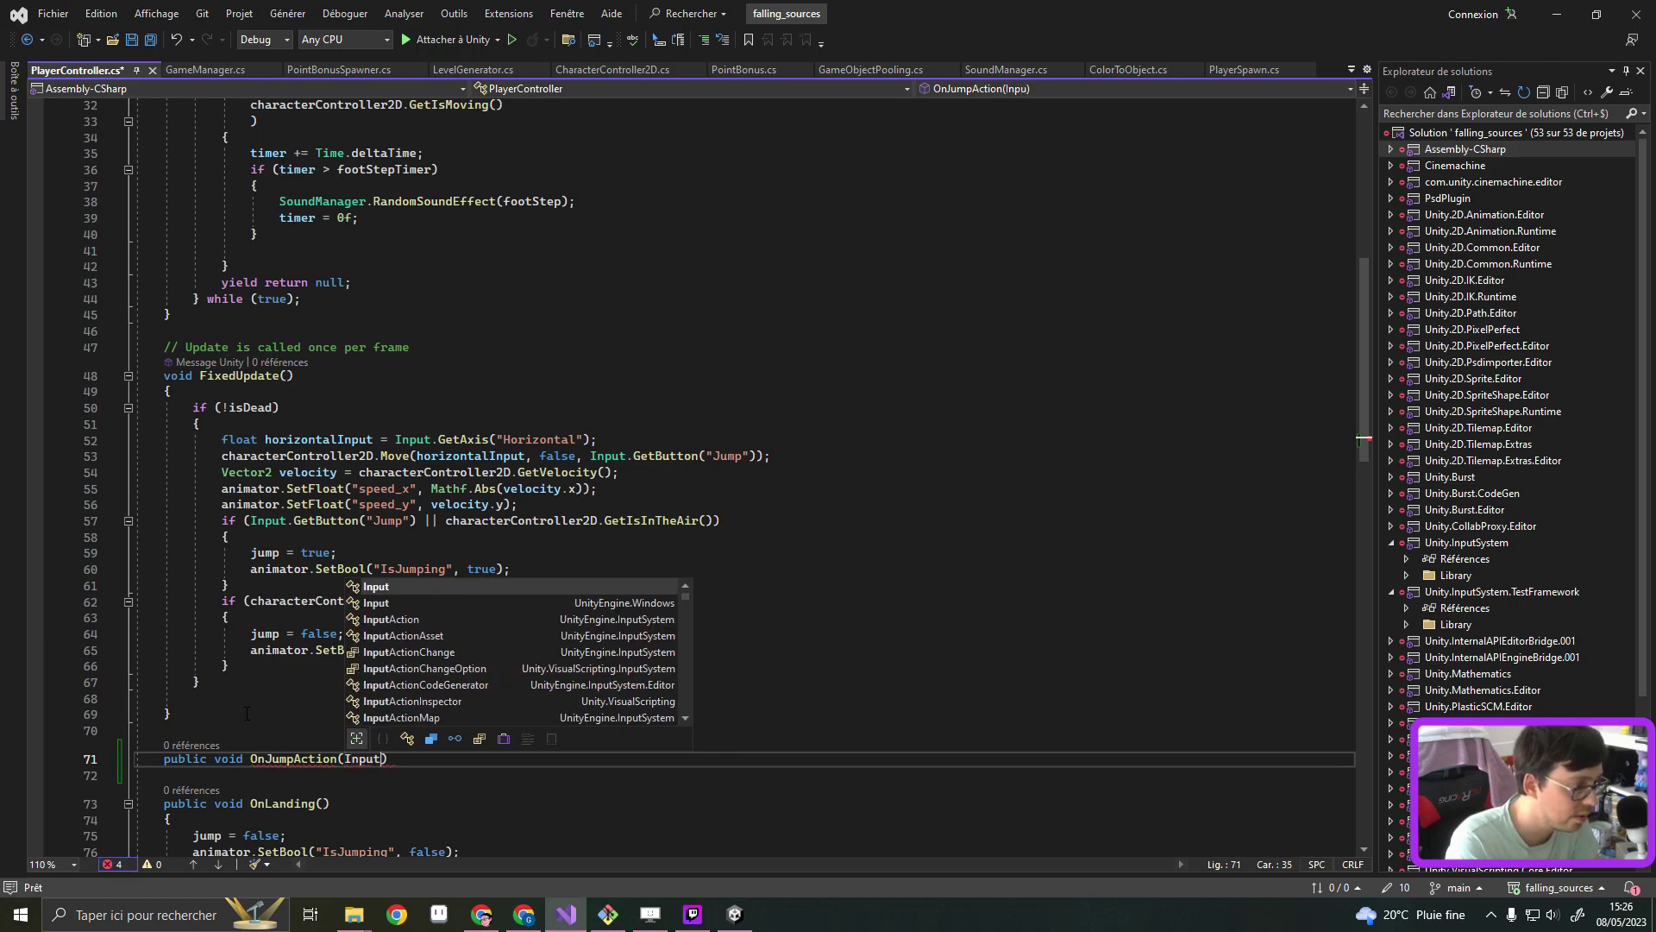
pyautogui.write('System/')
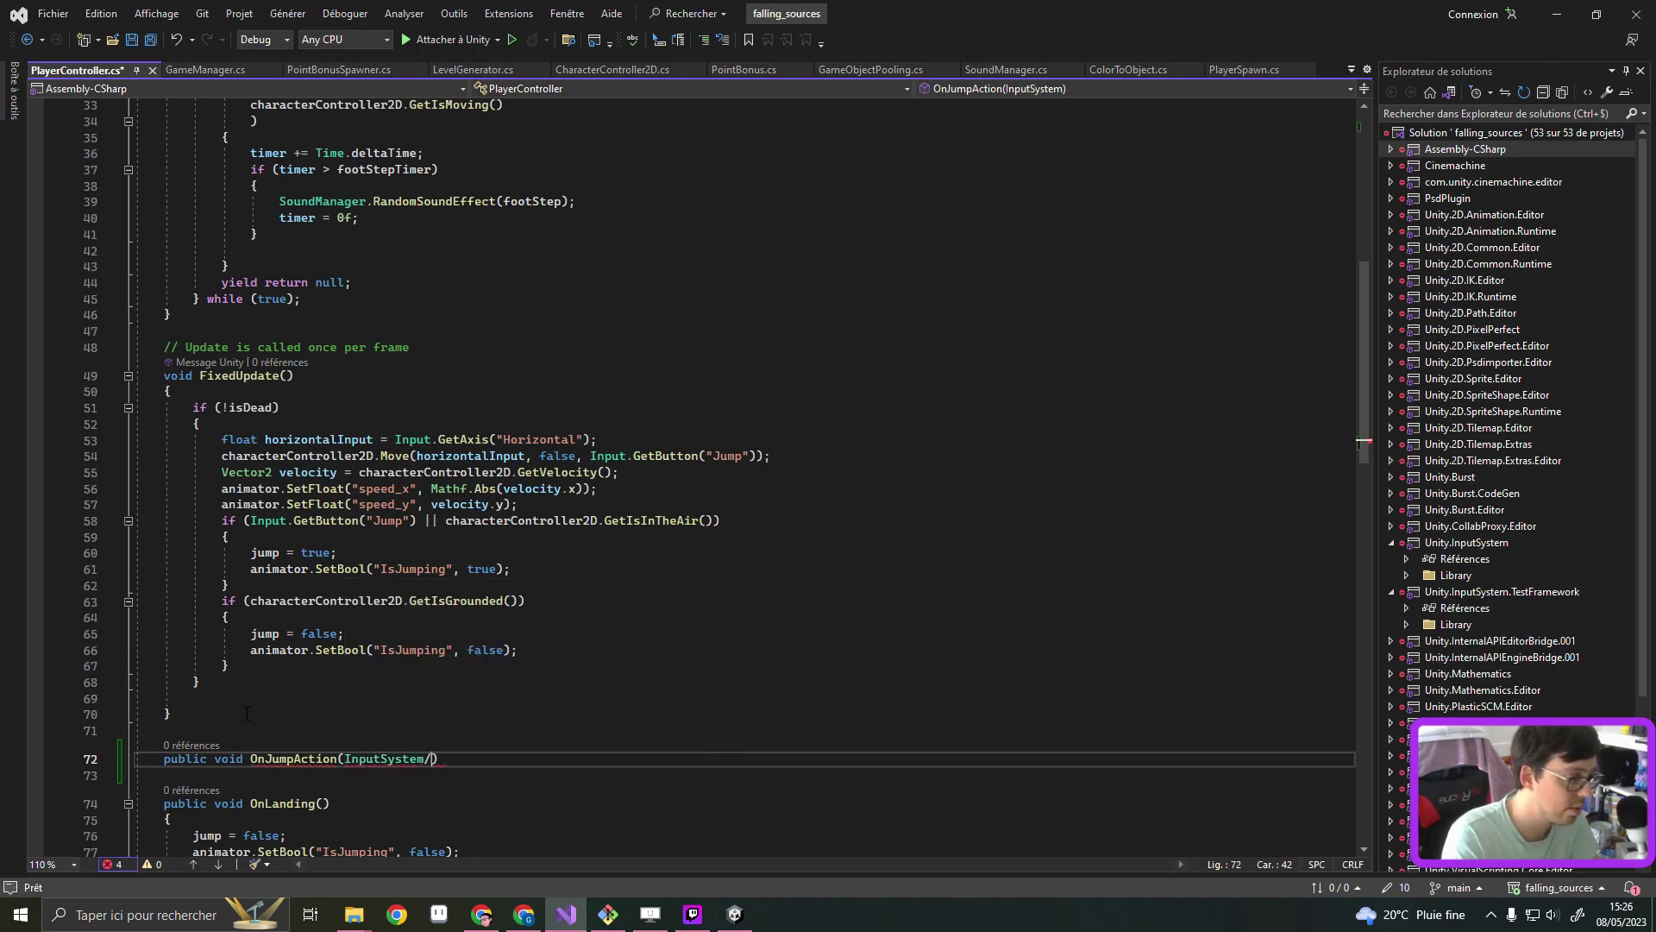
pyautogui.write('.Call')
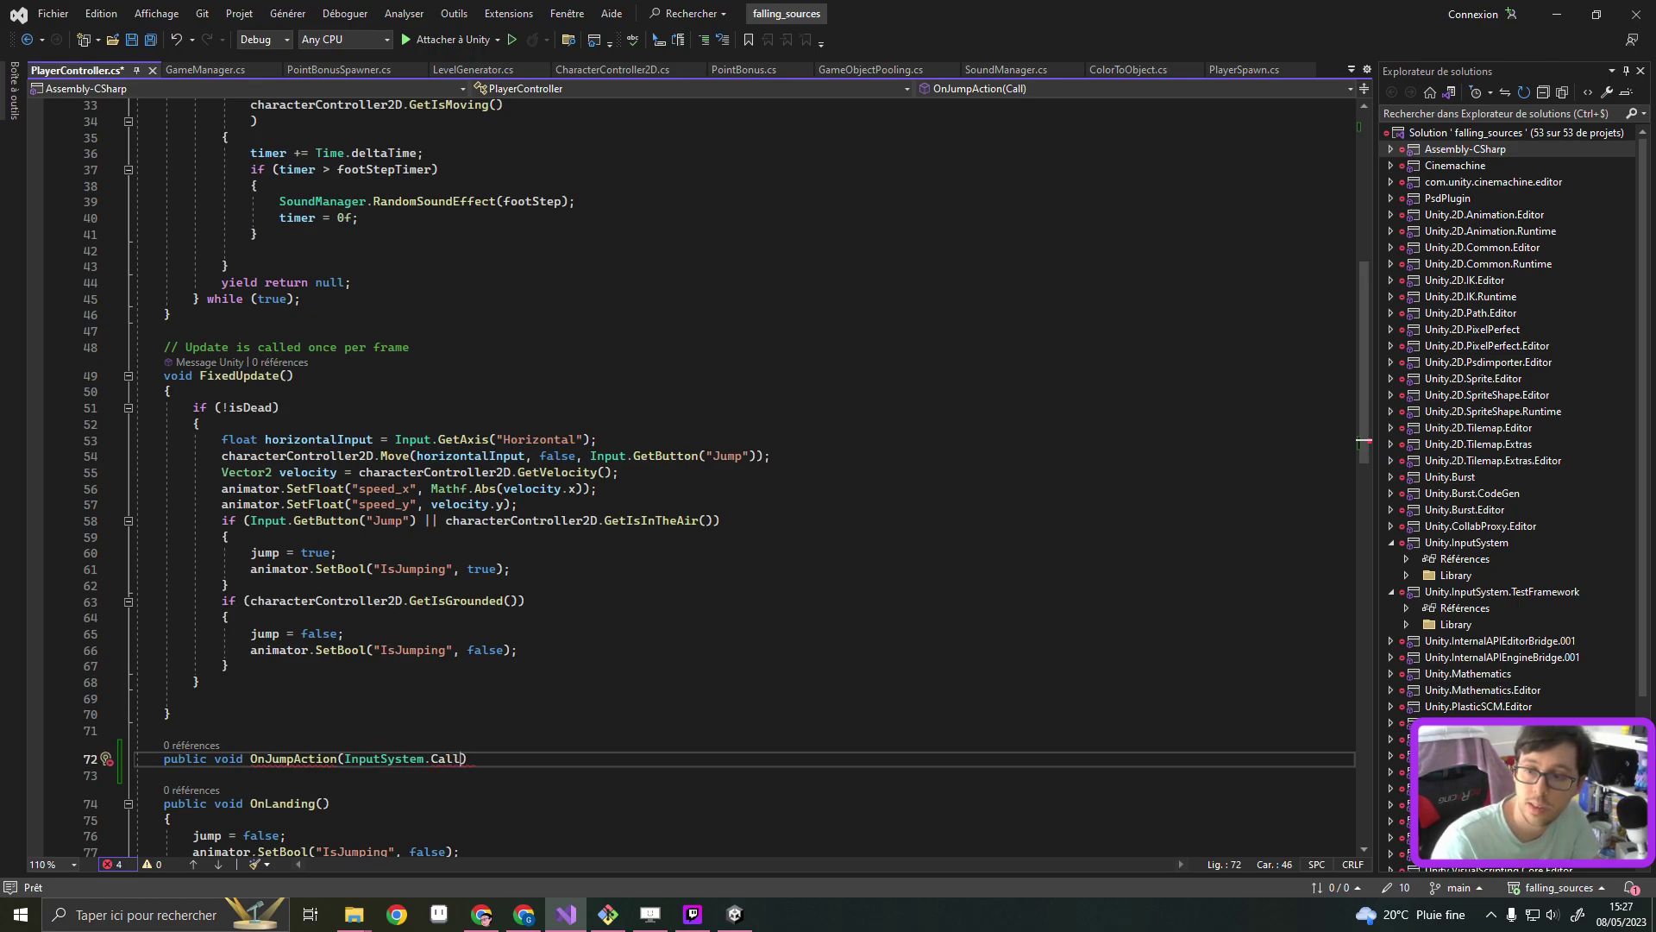
pyautogui.hotkey('ctrl', 'shift', 'Left')
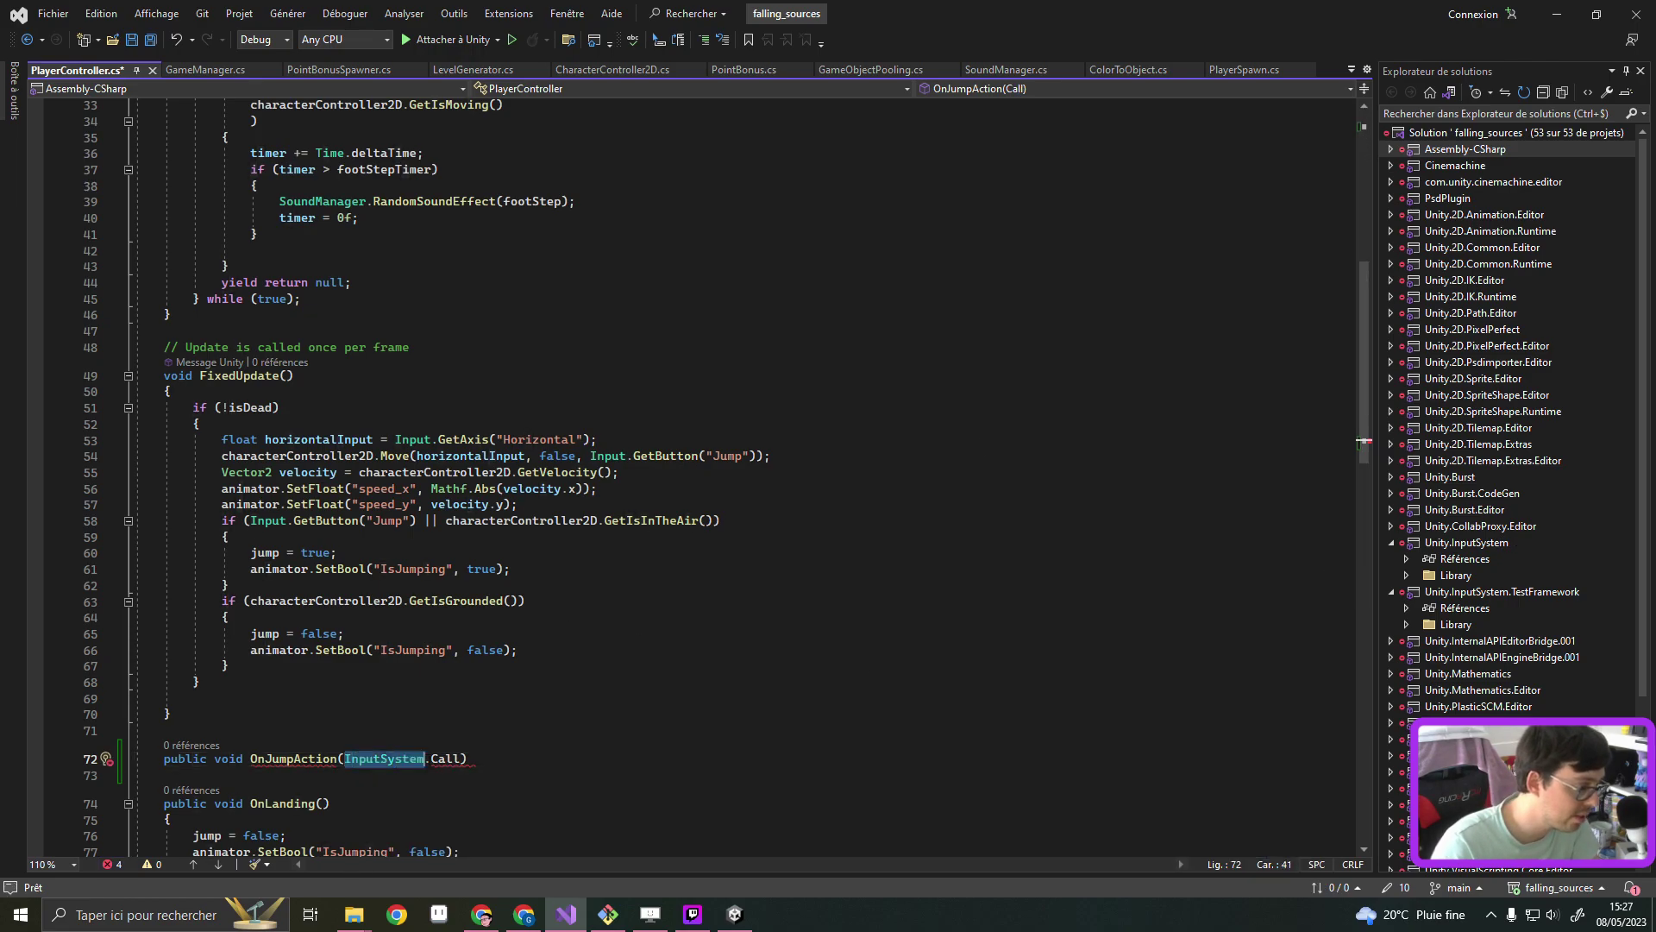
pyautogui.hotkey('ctrl', 'shift', 'Left')
pyautogui.hotkey('ctrl', 'shift', 'Left')
pyautogui.write('I')
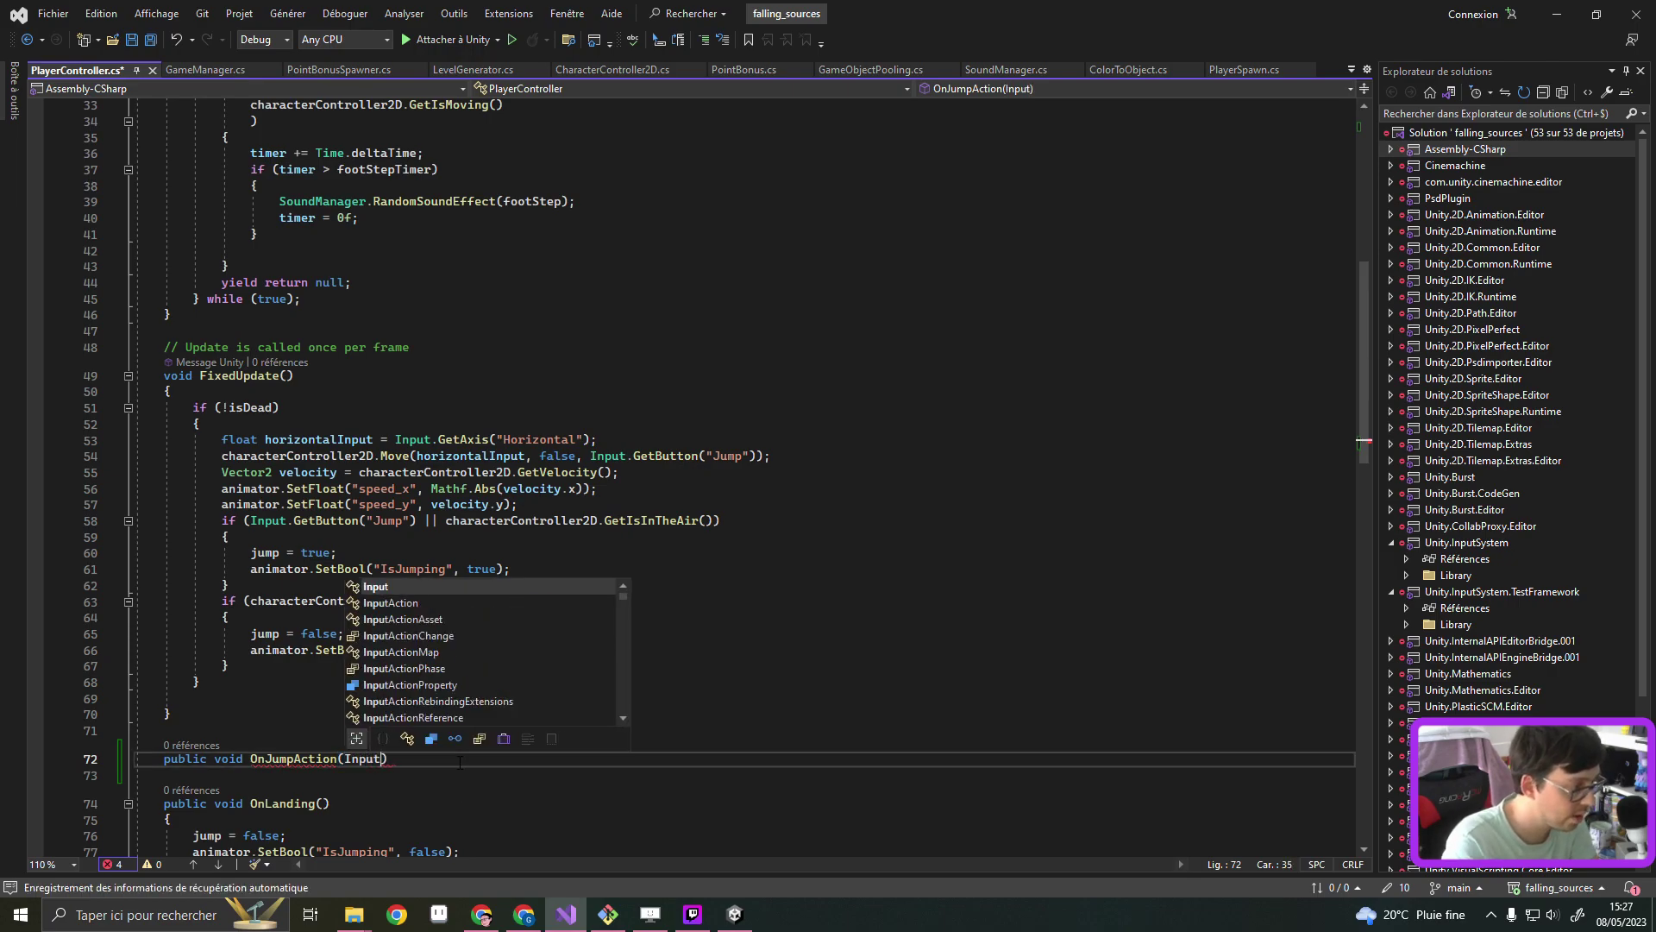
pyautogui.write('nputAction.Ca')
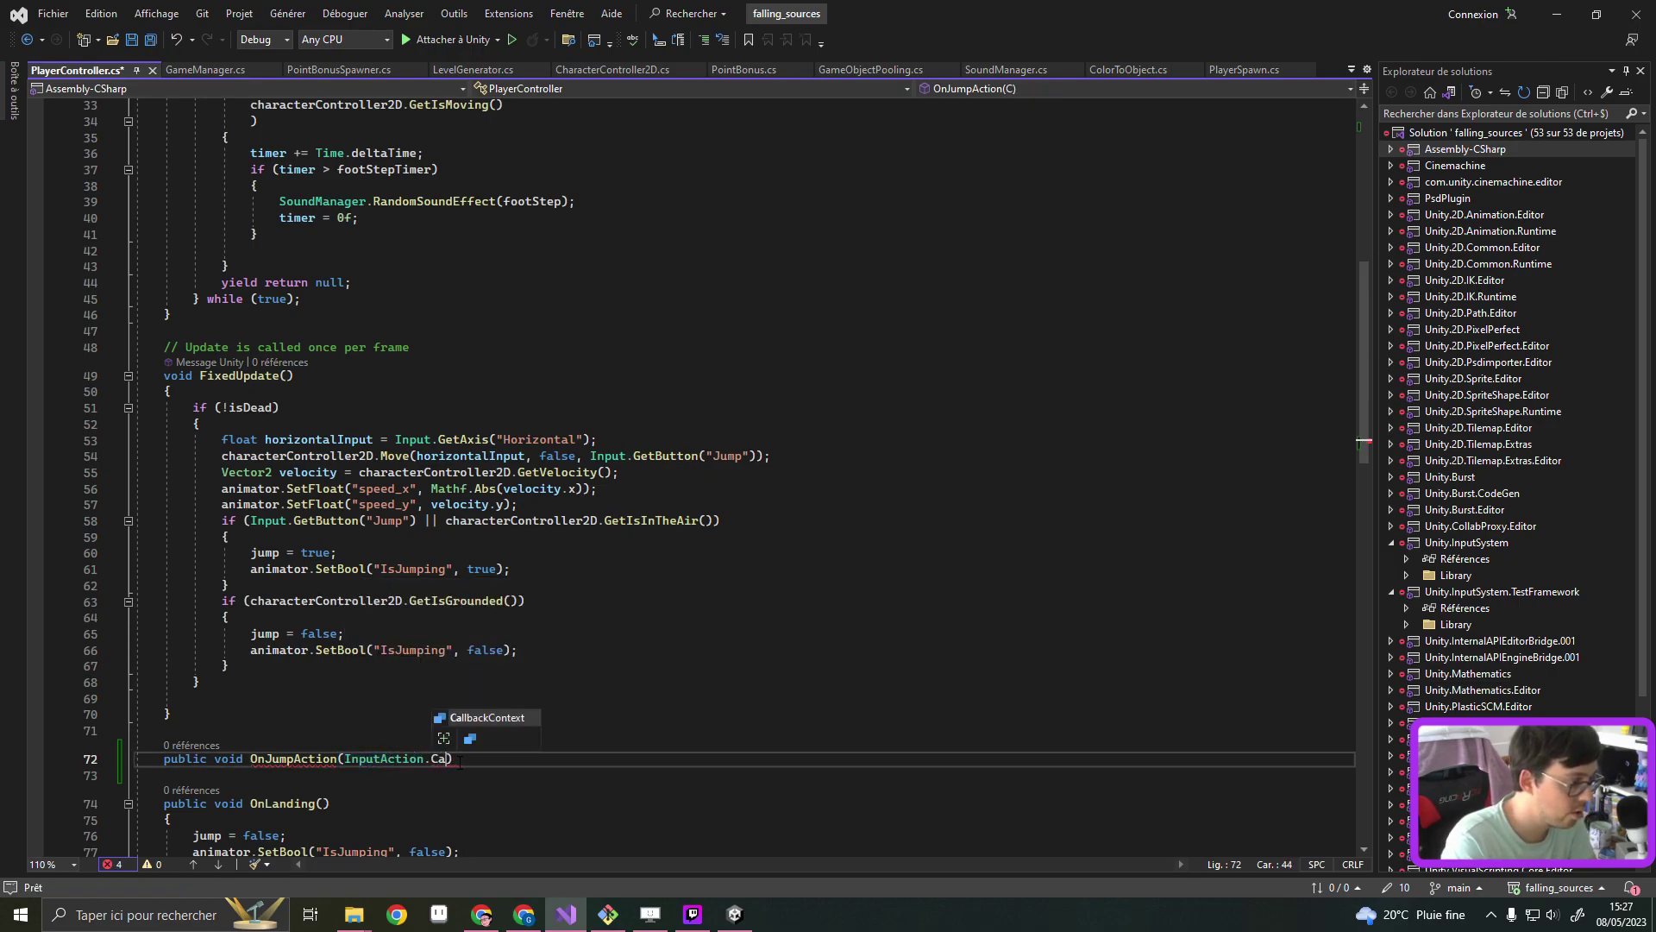
pyautogui.press('Tab')
pyautogui.write('conte')
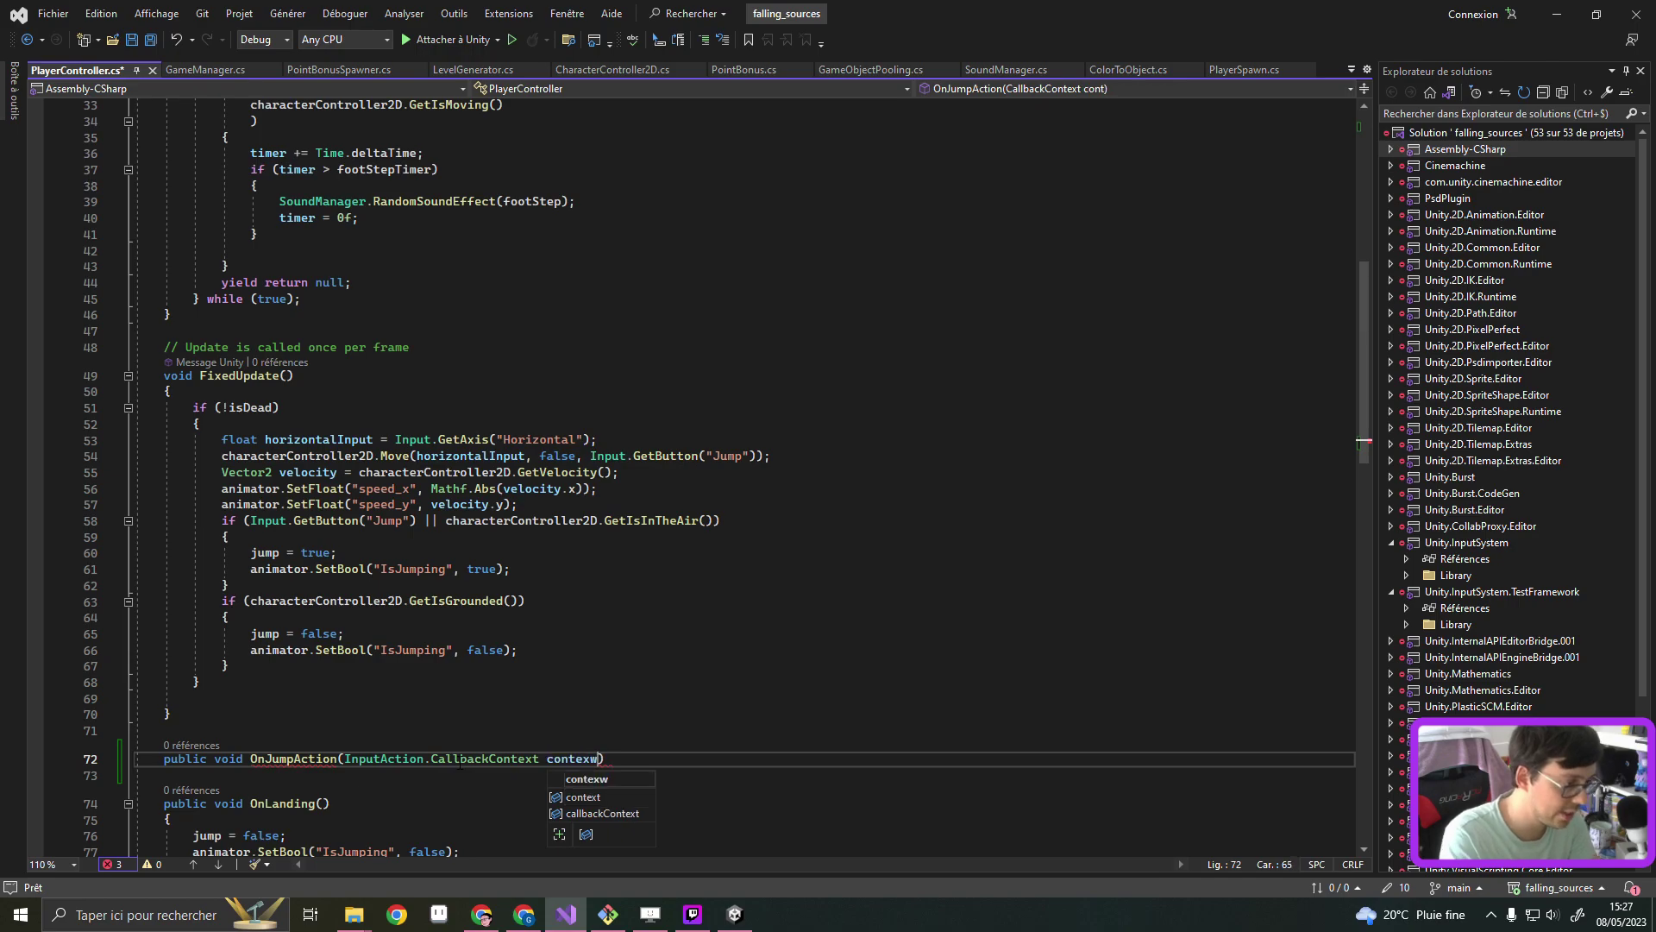
pyautogui.write('xt)')
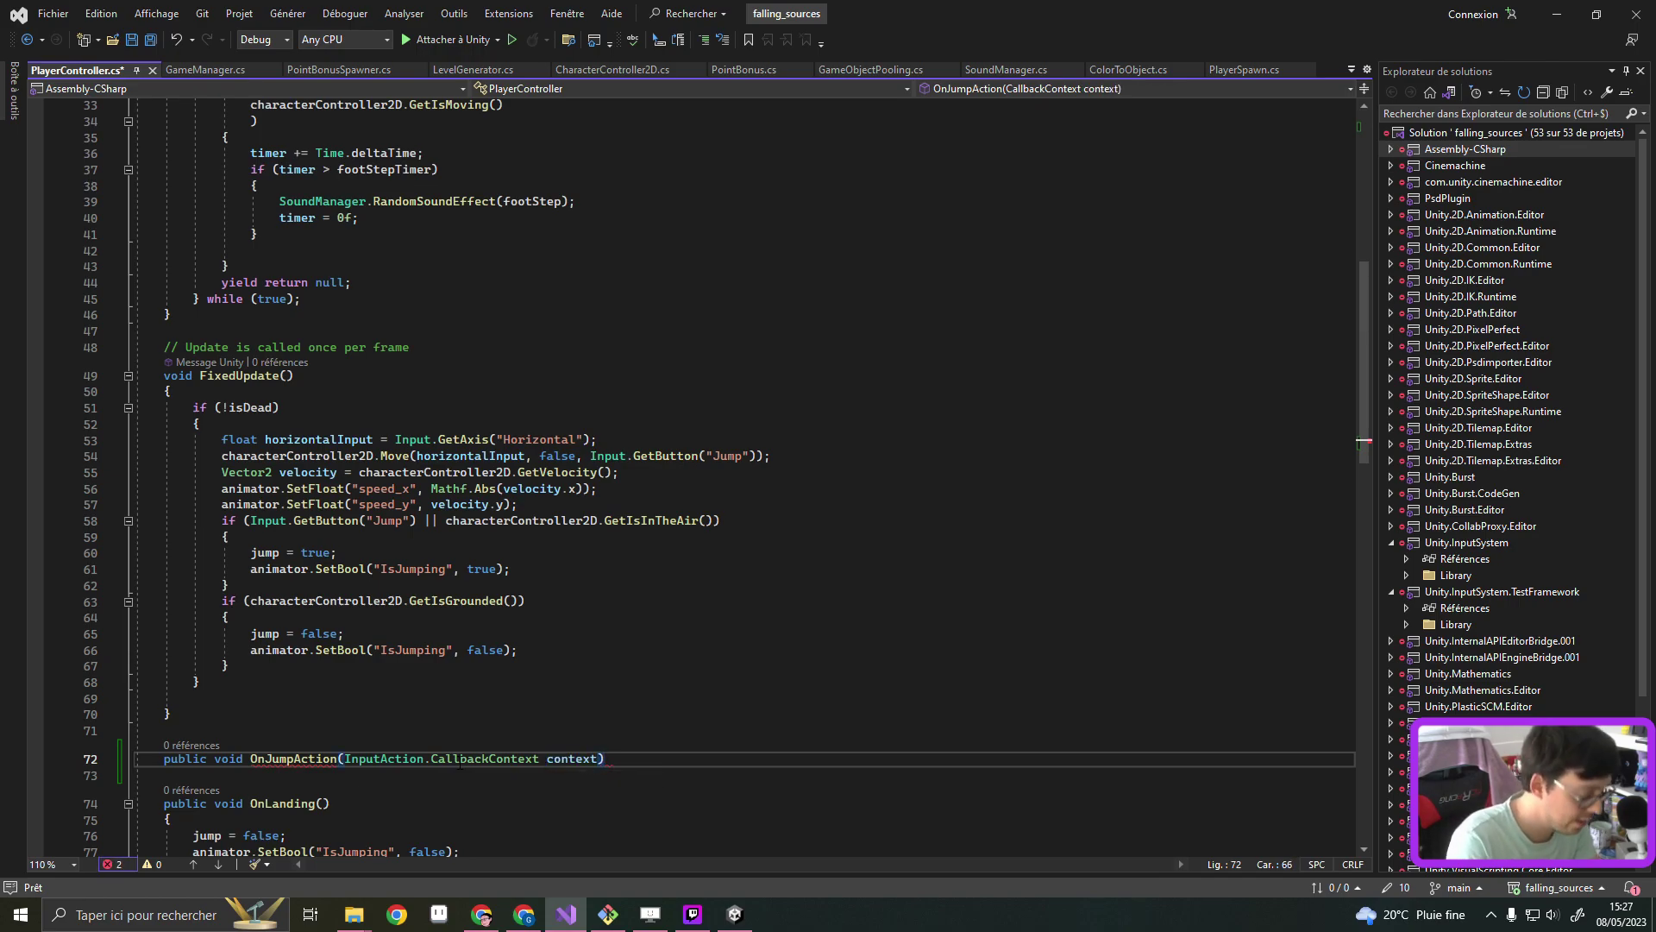
pyautogui.press('Return')
# Inside OnJumpAction, add the condition if (context.performed == true)
pyautogui.write('{')
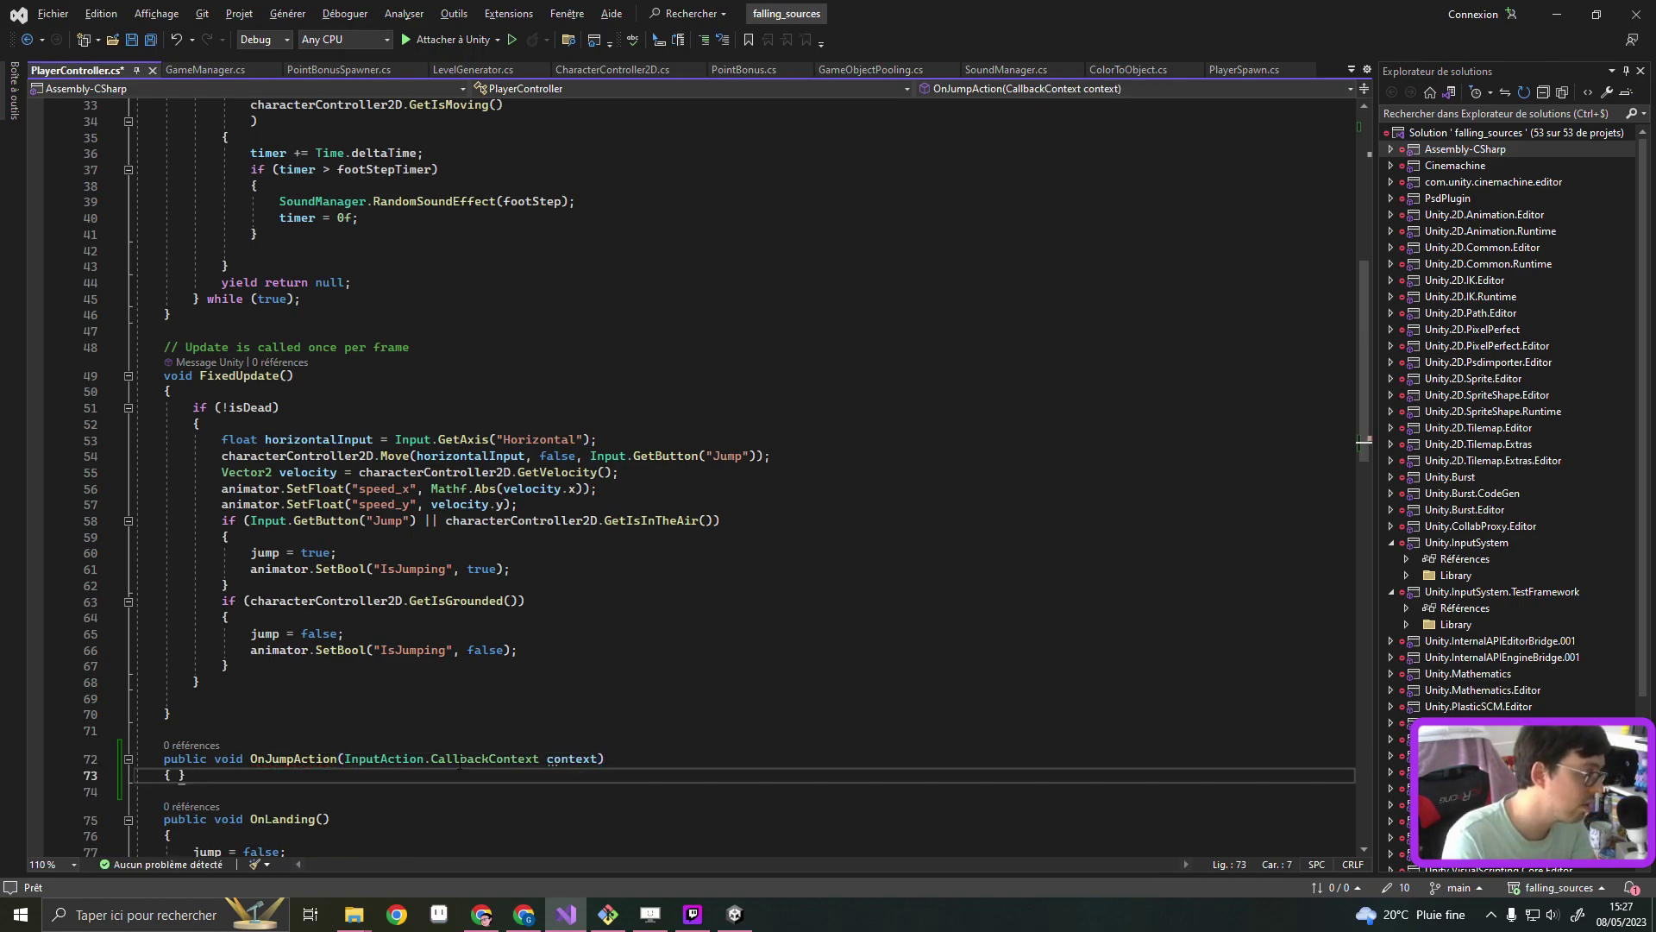
pyautogui.press('Return')
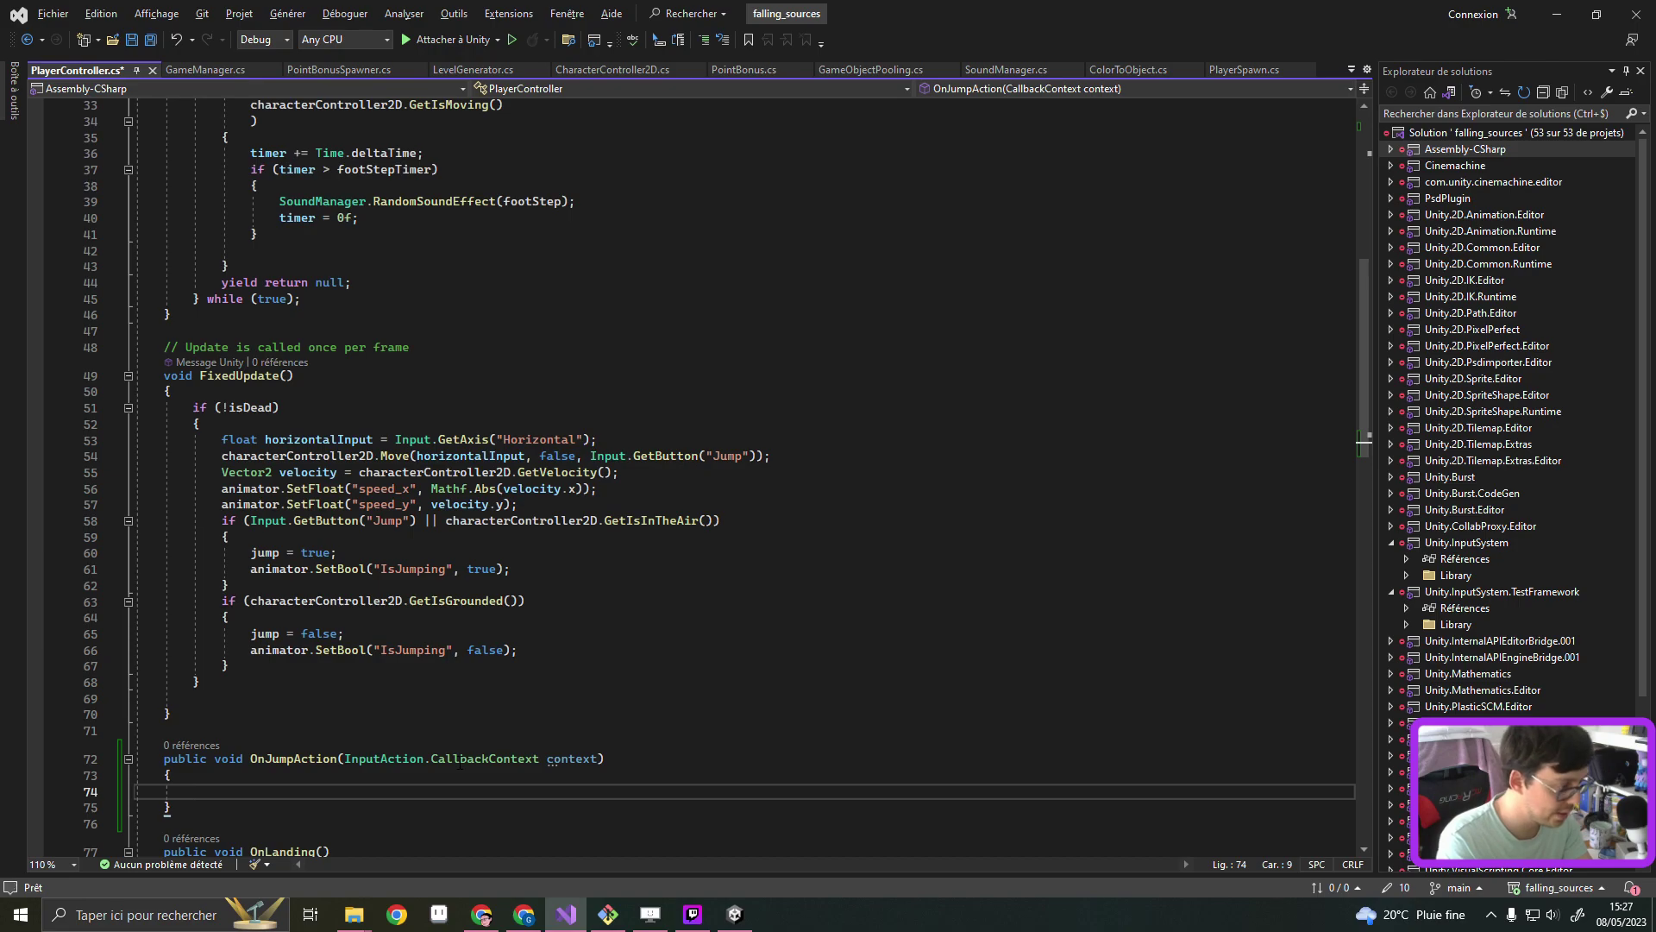
pyautogui.write('c')
pyautogui.hotkey('ctrl', 'space')
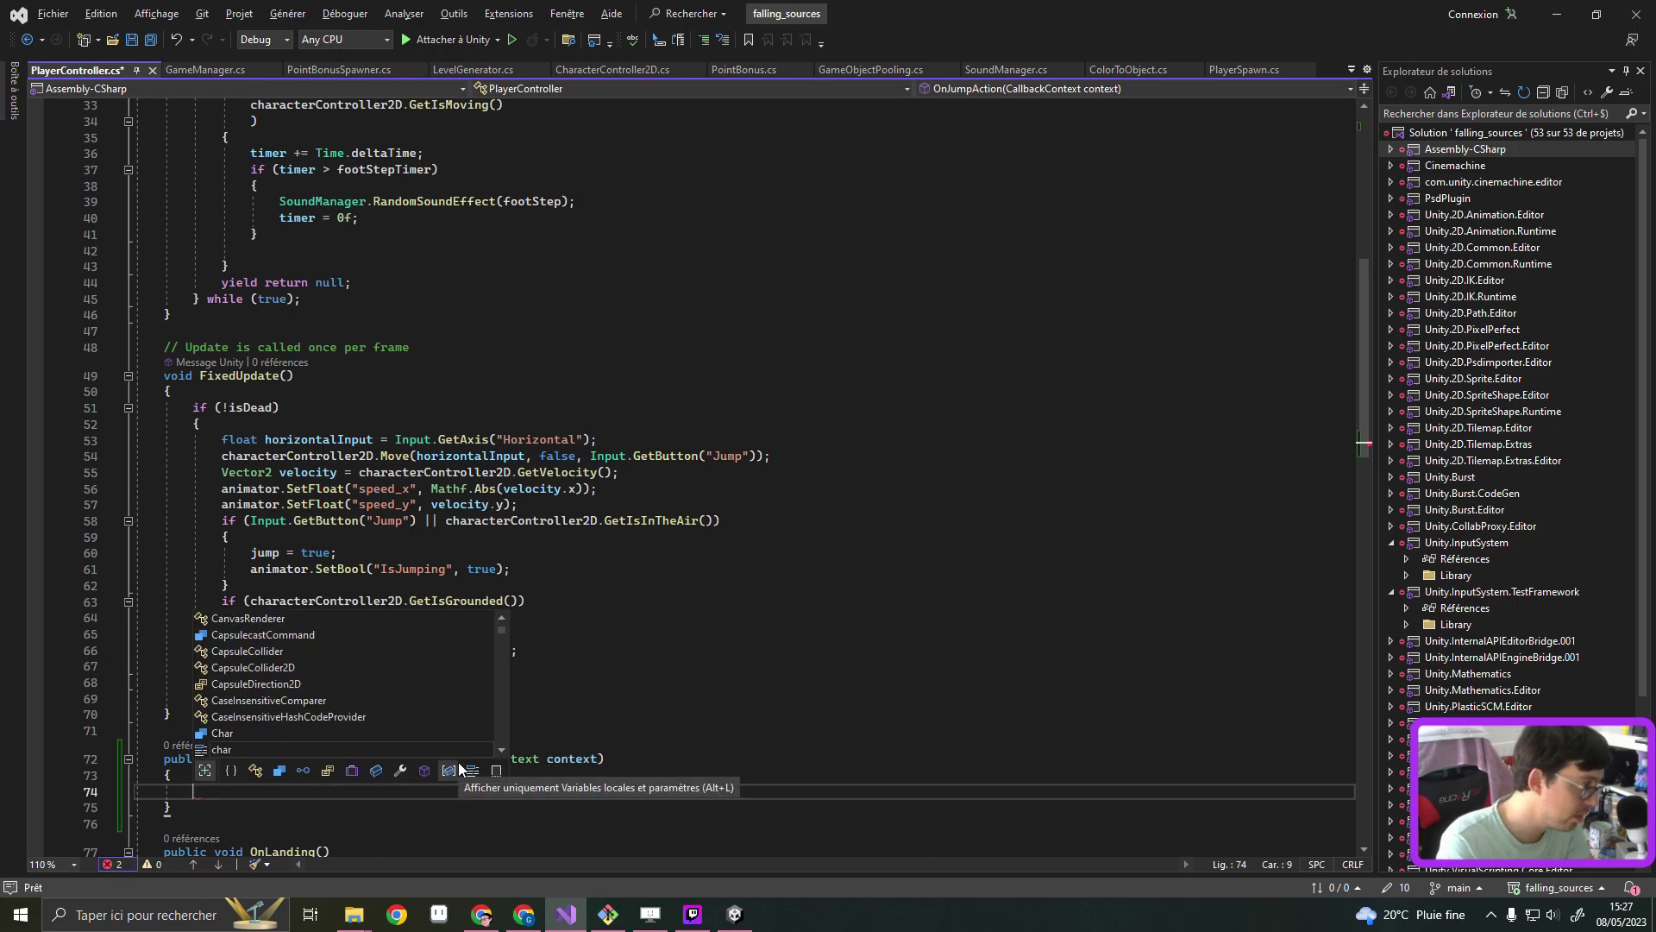
pyautogui.write('if (')
pyautogui.write('context')
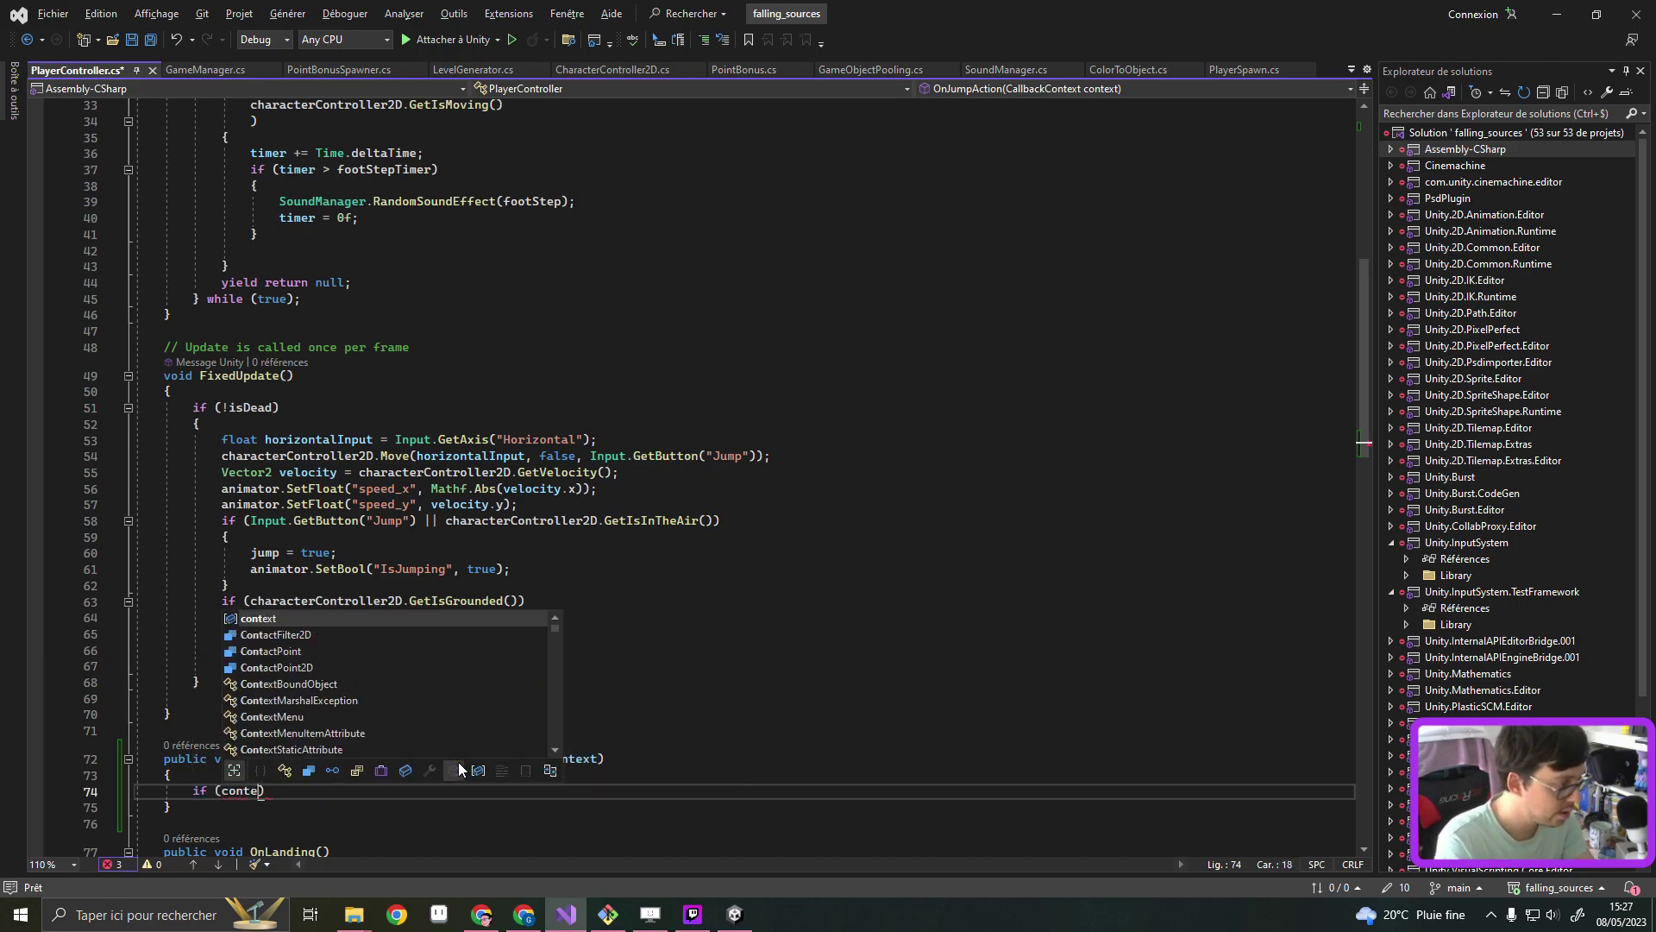
pyautogui.write('.')
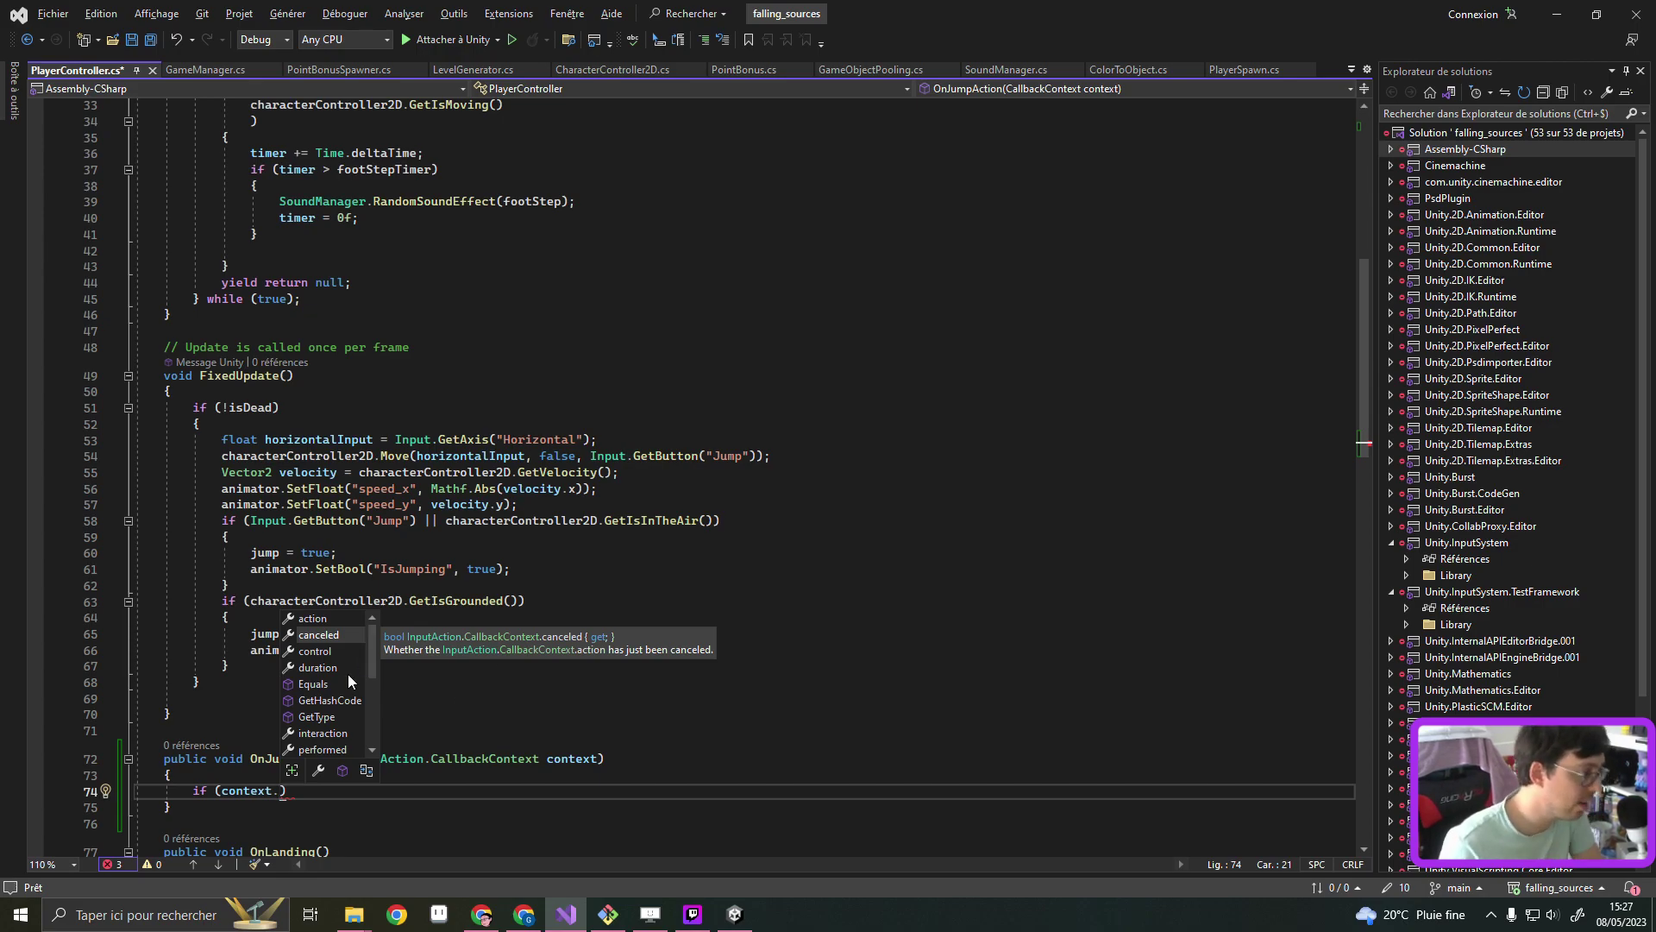
pyautogui.scroll(-1, 344, 679)
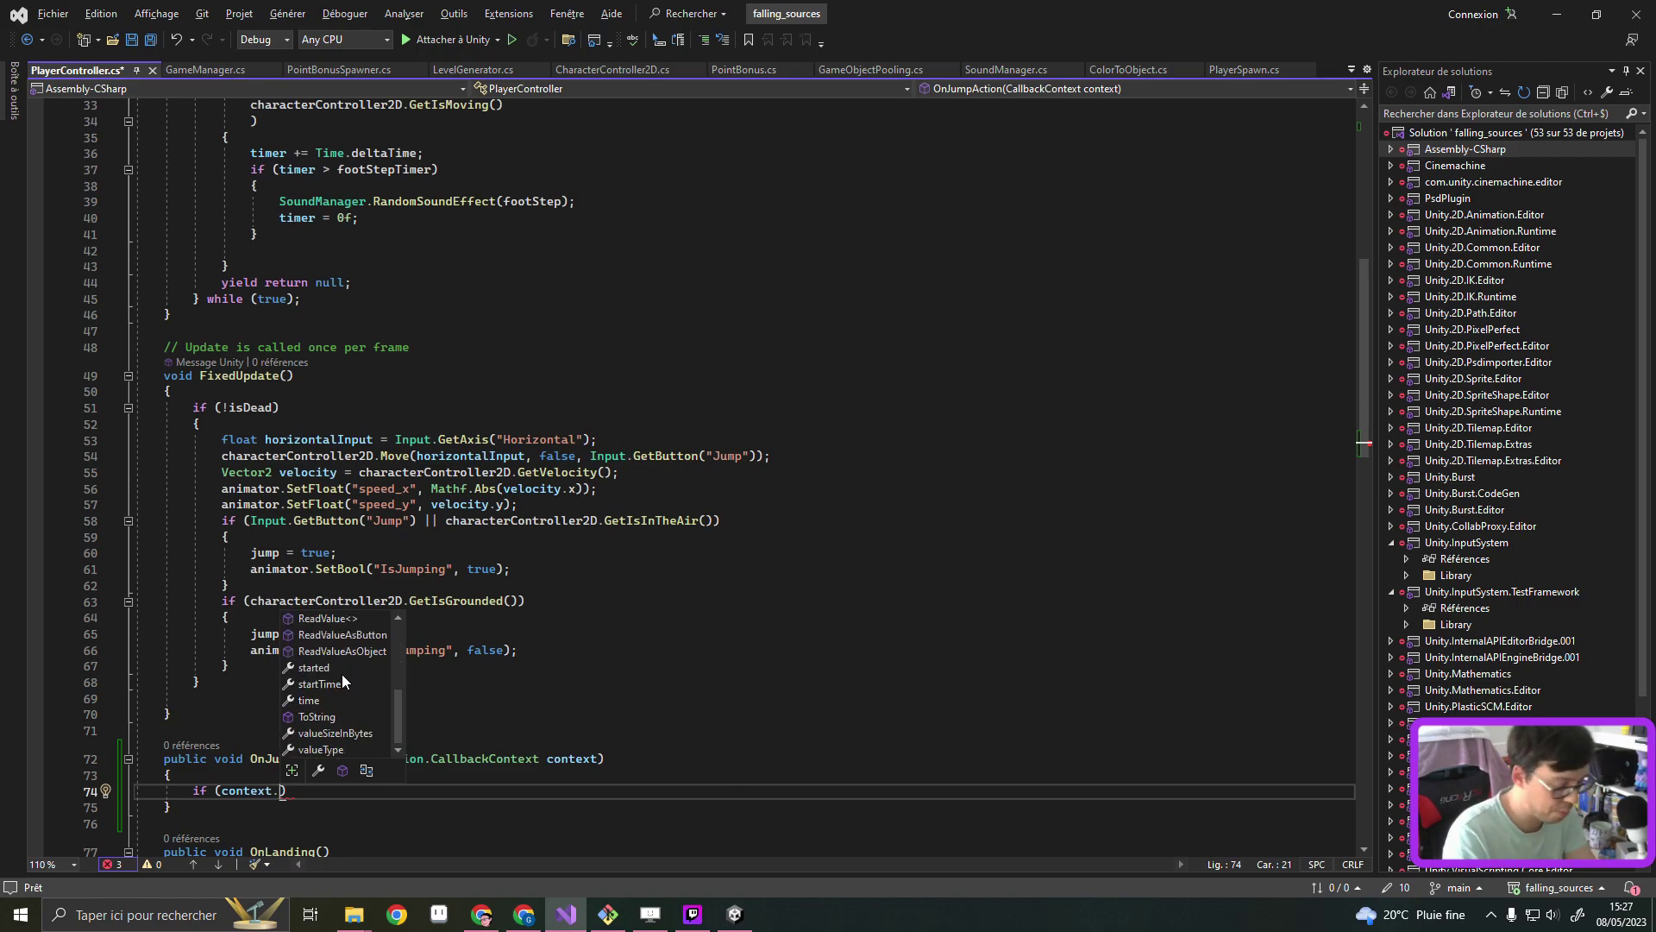
pyautogui.write('pert')
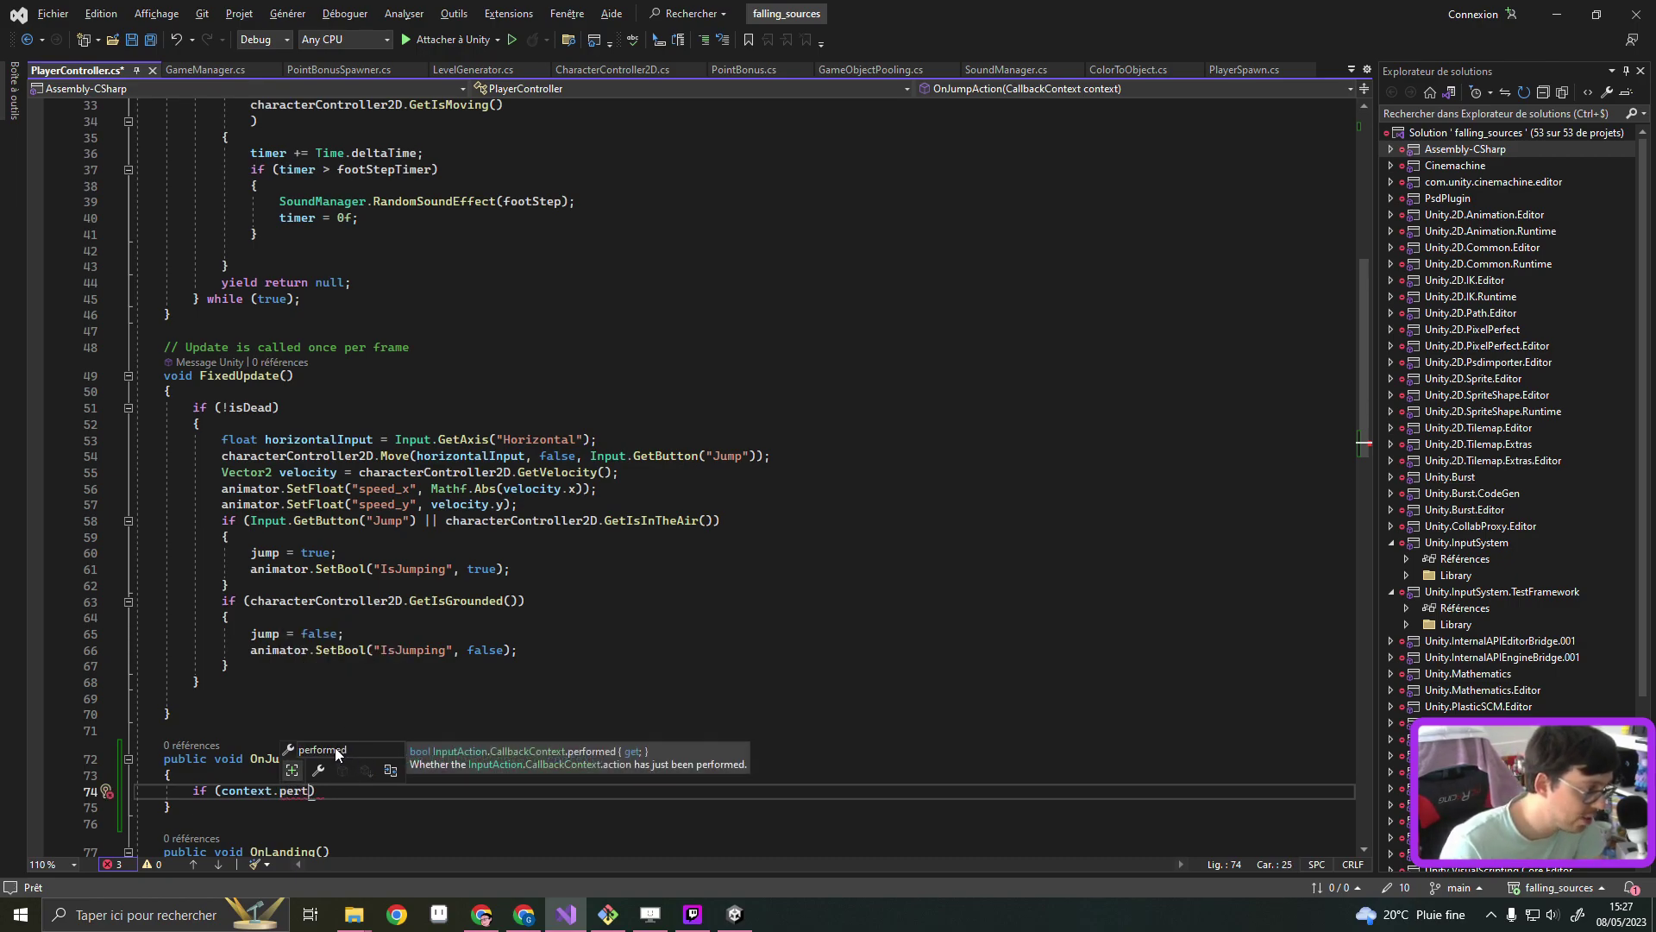
pyautogui.press('Tab')
pyautogui.write('.')
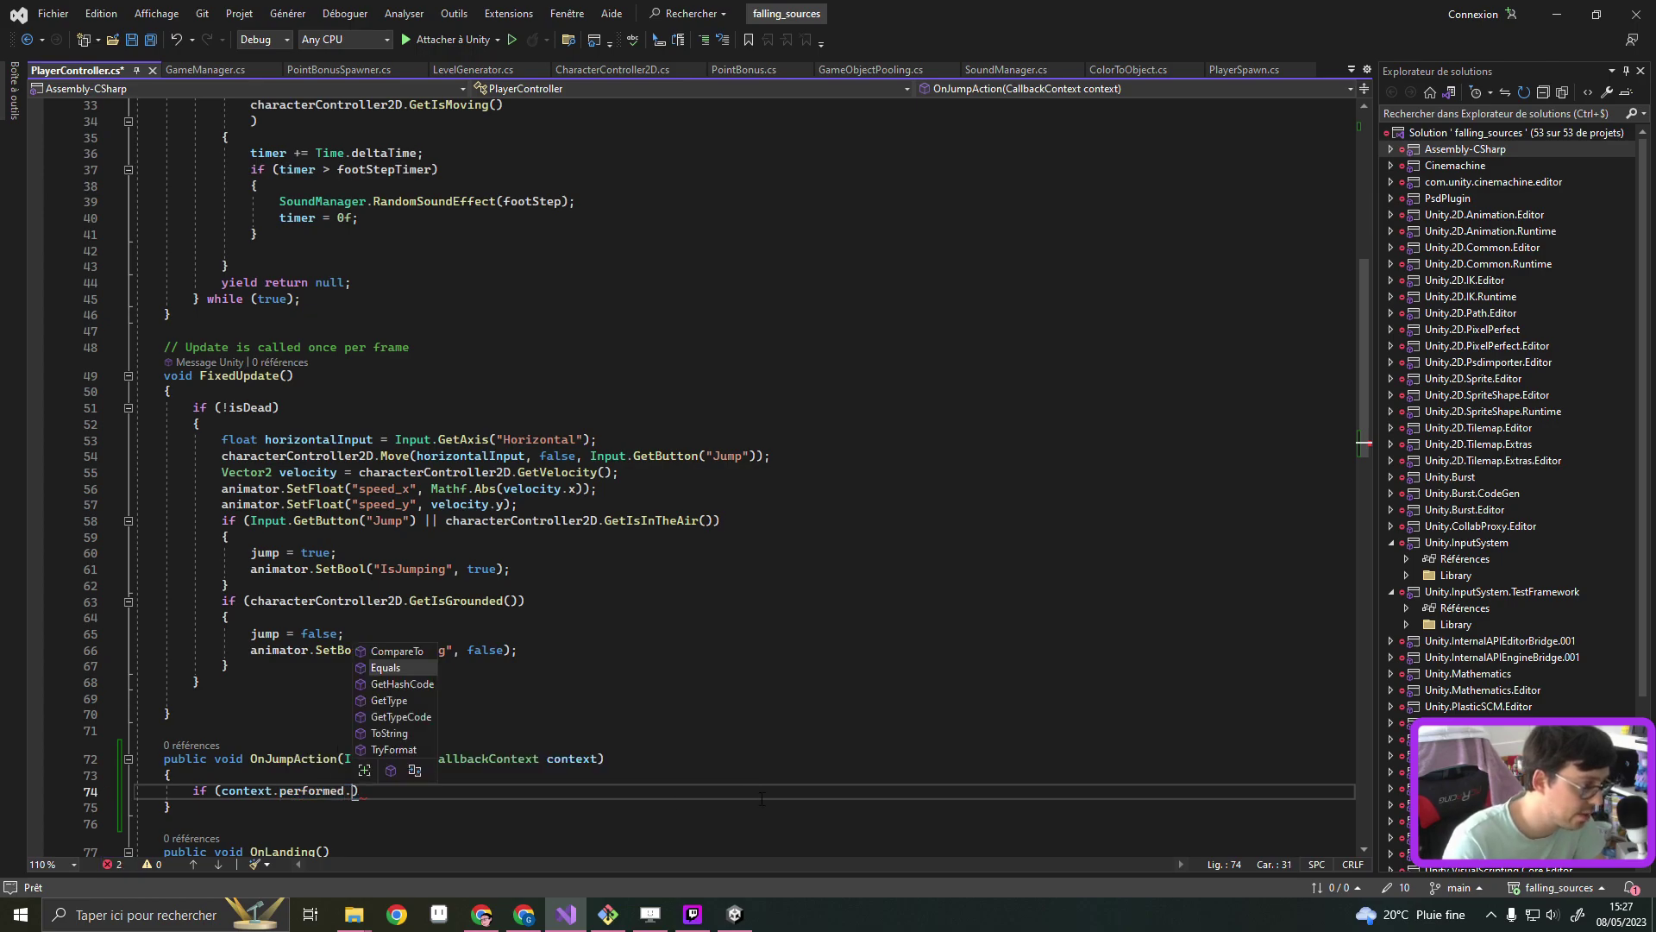
pyautogui.press('BackSpace')
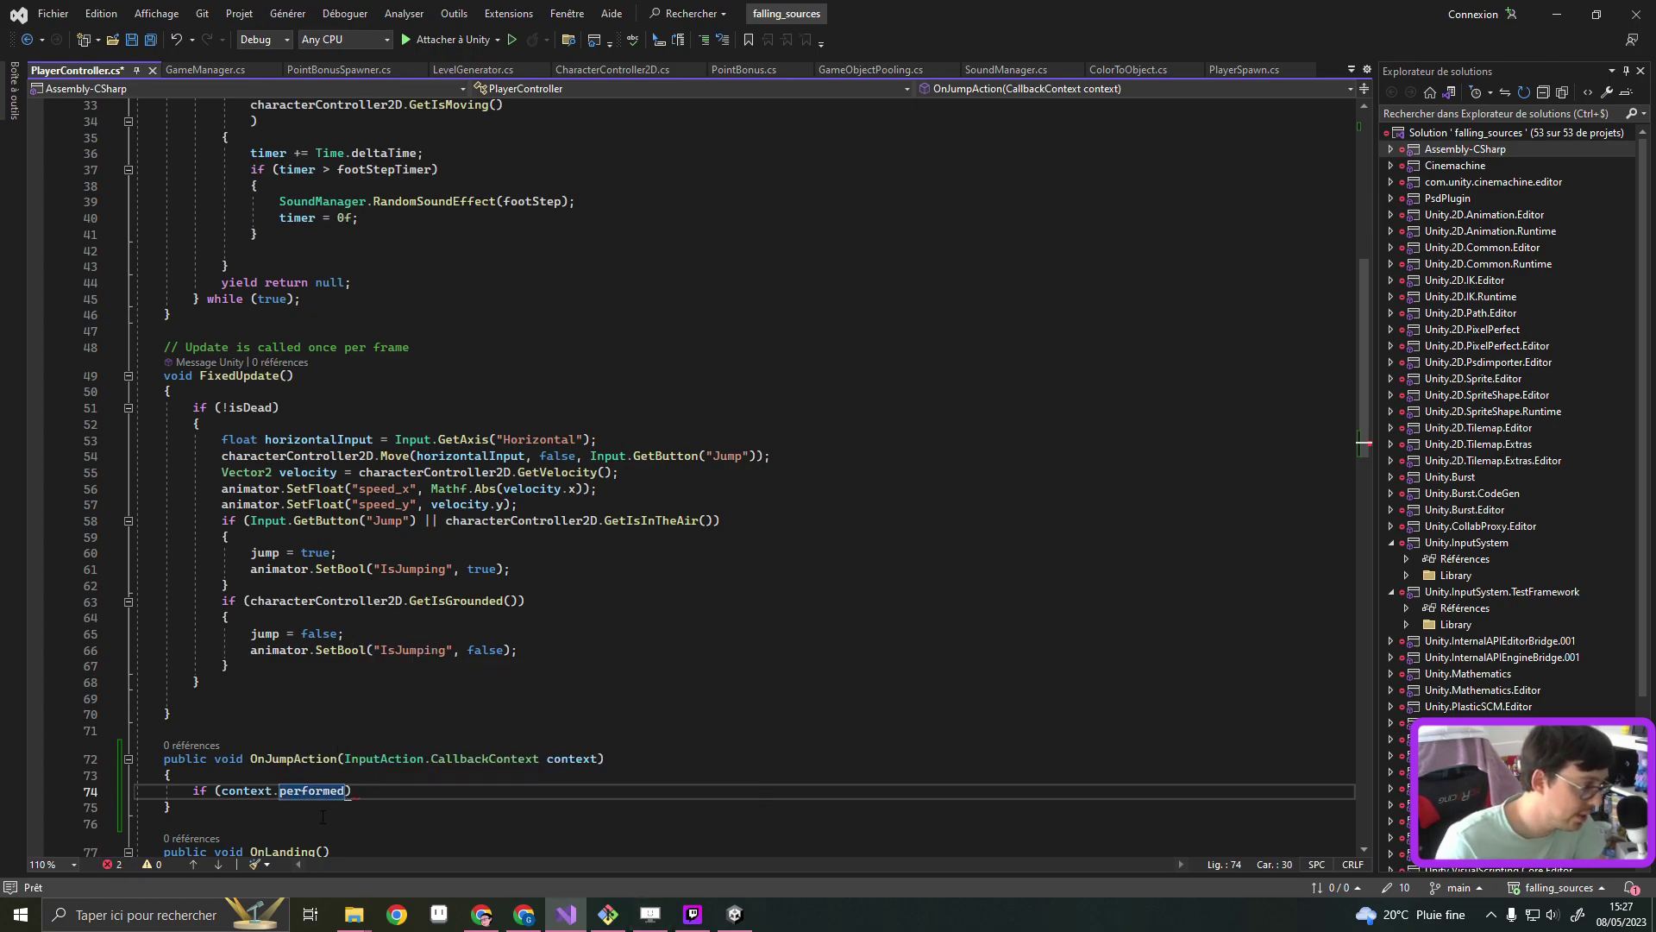
pyautogui.moveTo(311, 793)
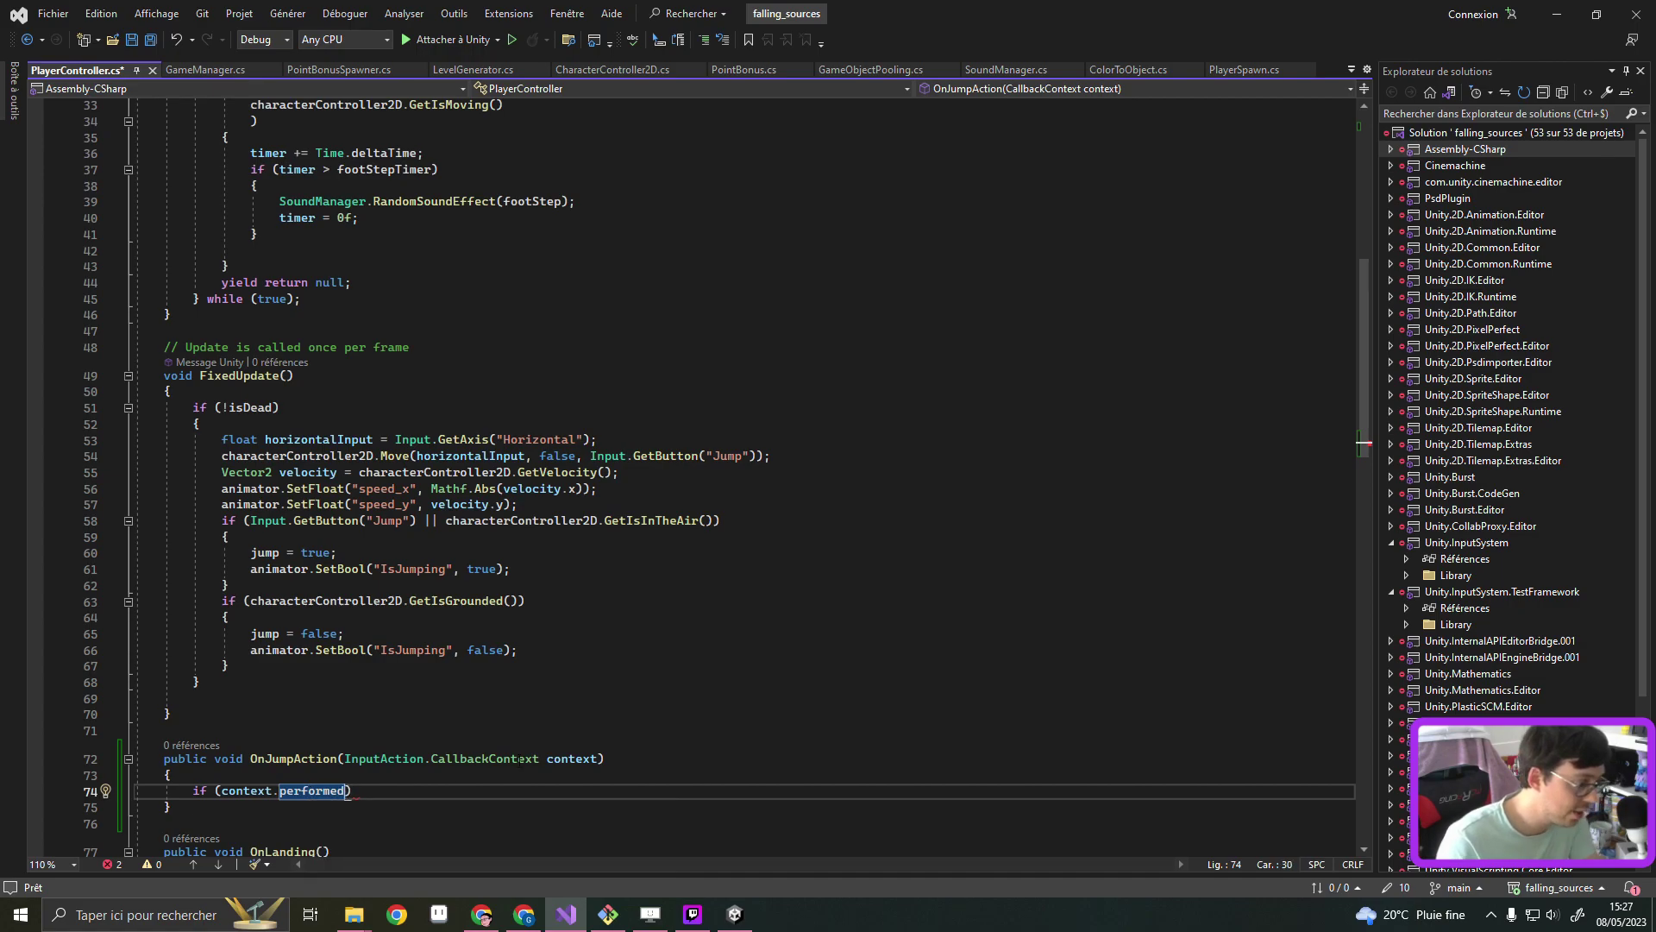
pyautogui.write('==')
pyautogui.write(' true)')
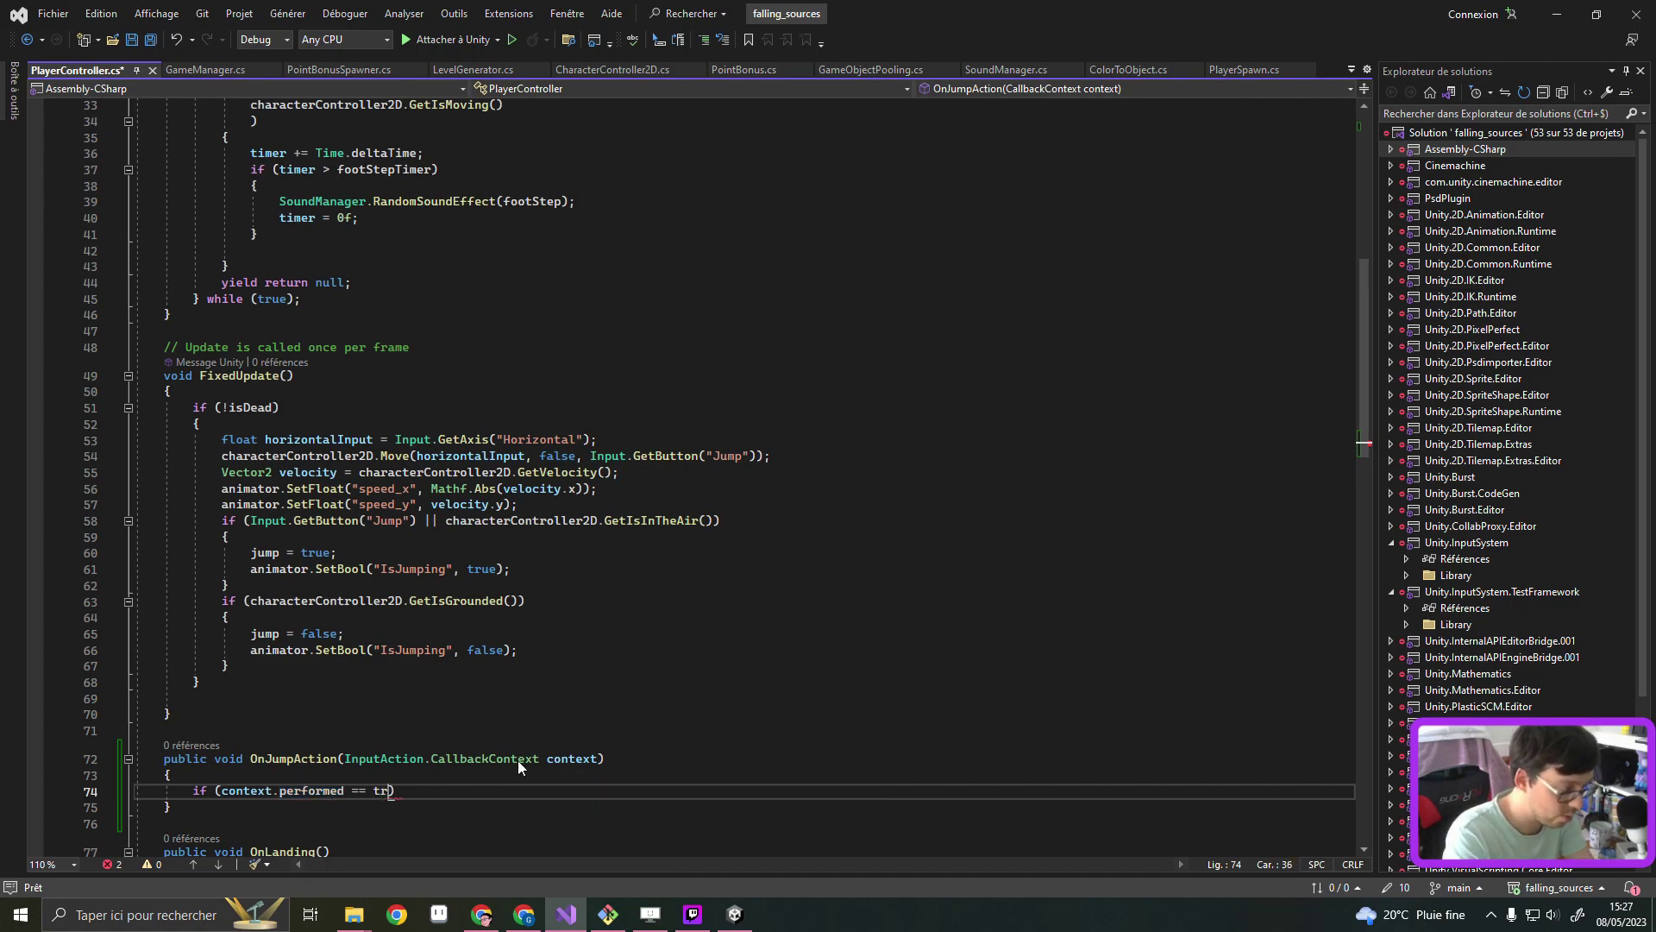
# Log "We Jump !" with Debug.Log inside the if block and save PlayerController.cs
pyautogui.press('Return')
pyautogui.write('{')
pyautogui.press('Return')
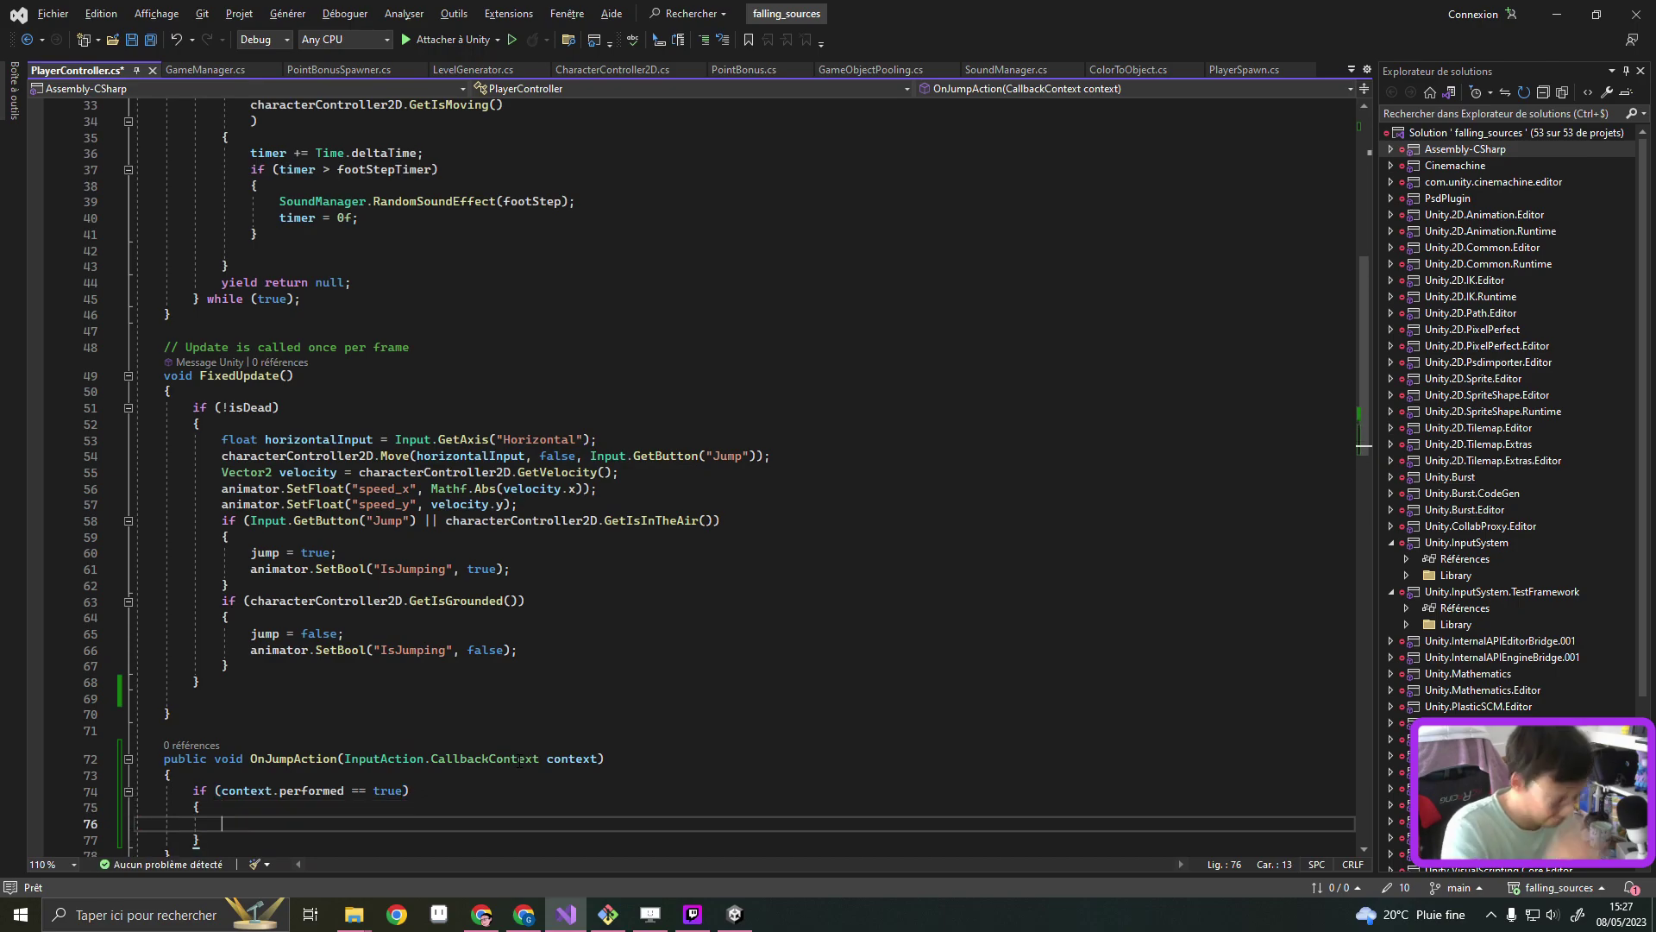
pyautogui.write('Debug.Log')
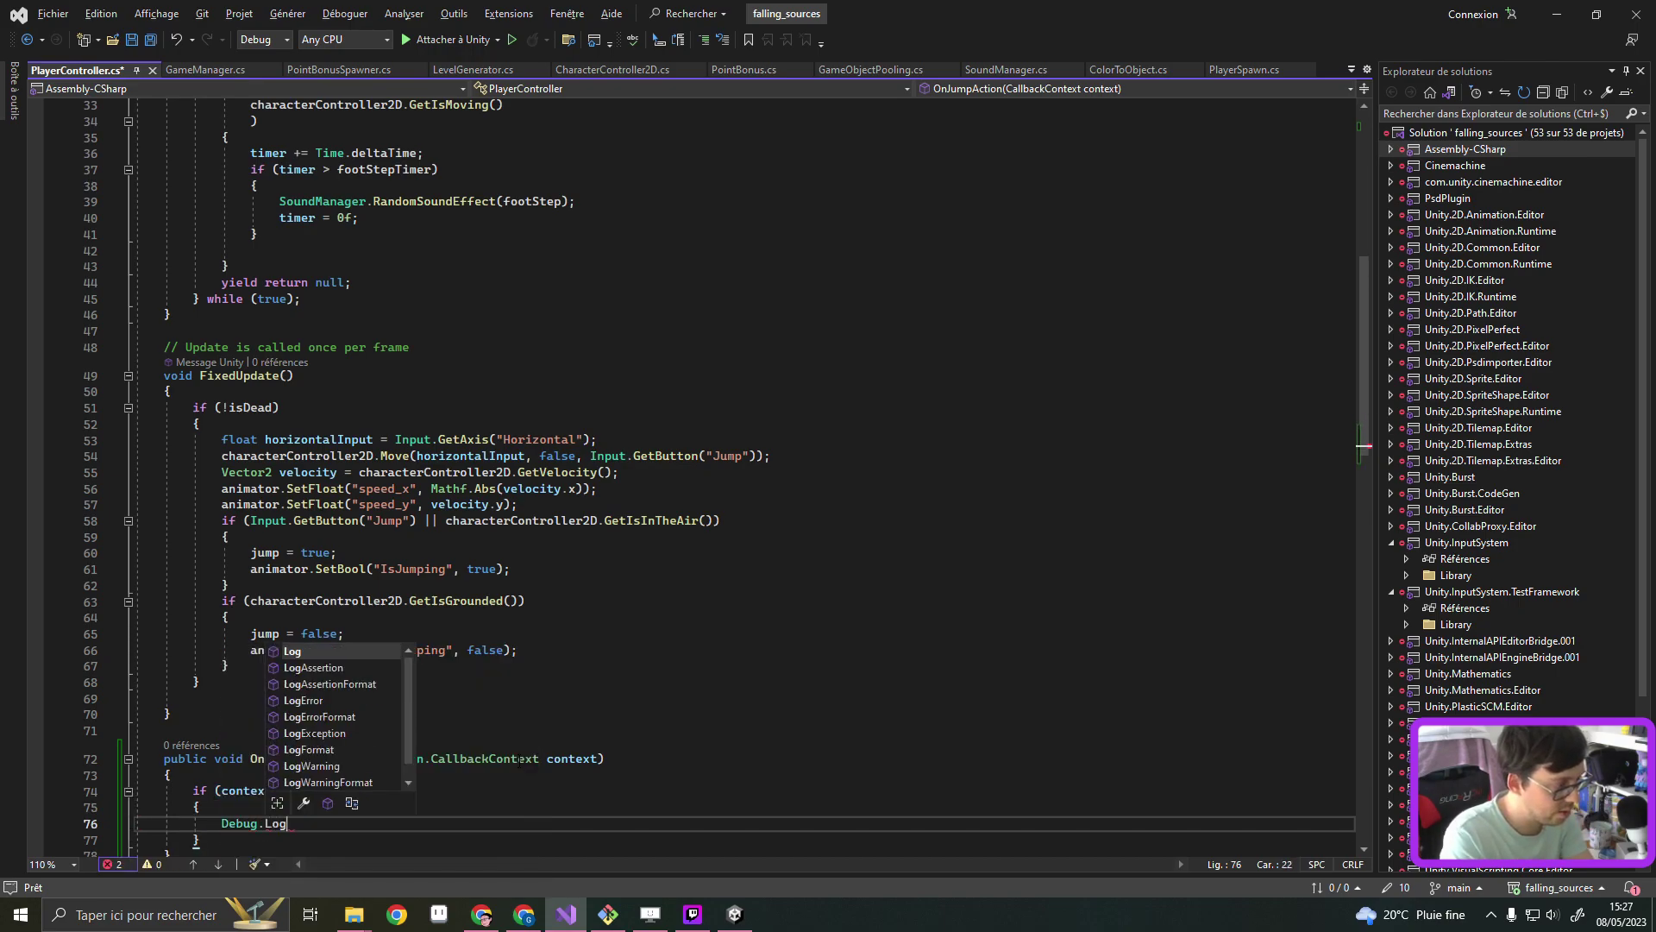
pyautogui.write('("We J')
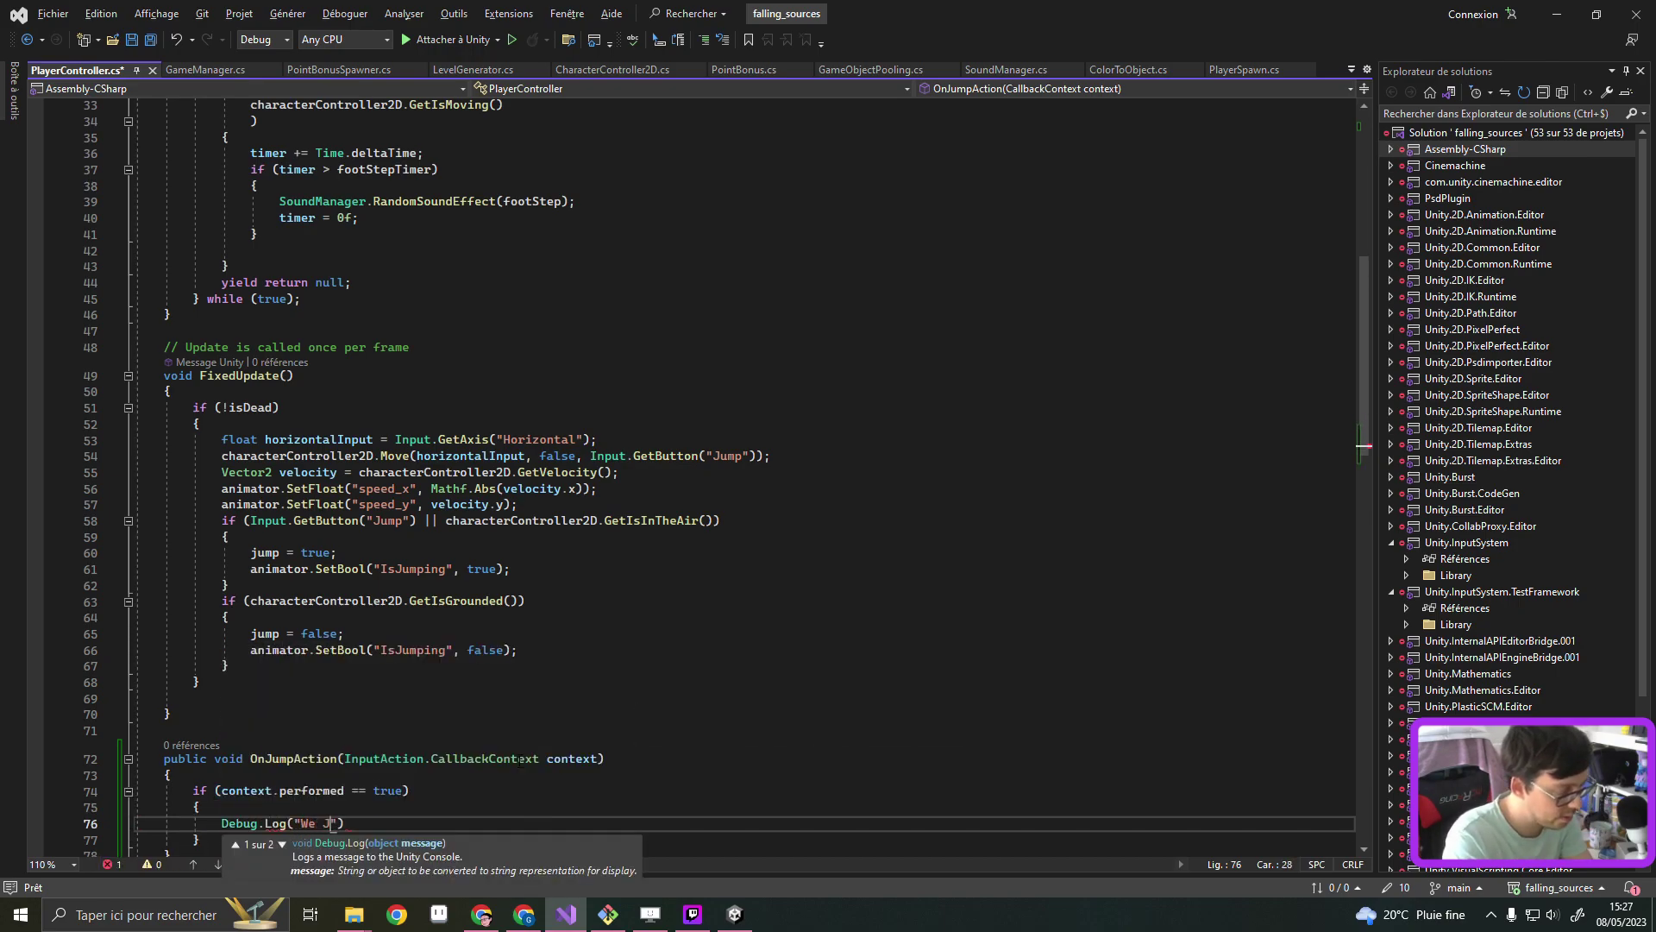
pyautogui.write('ump !")')
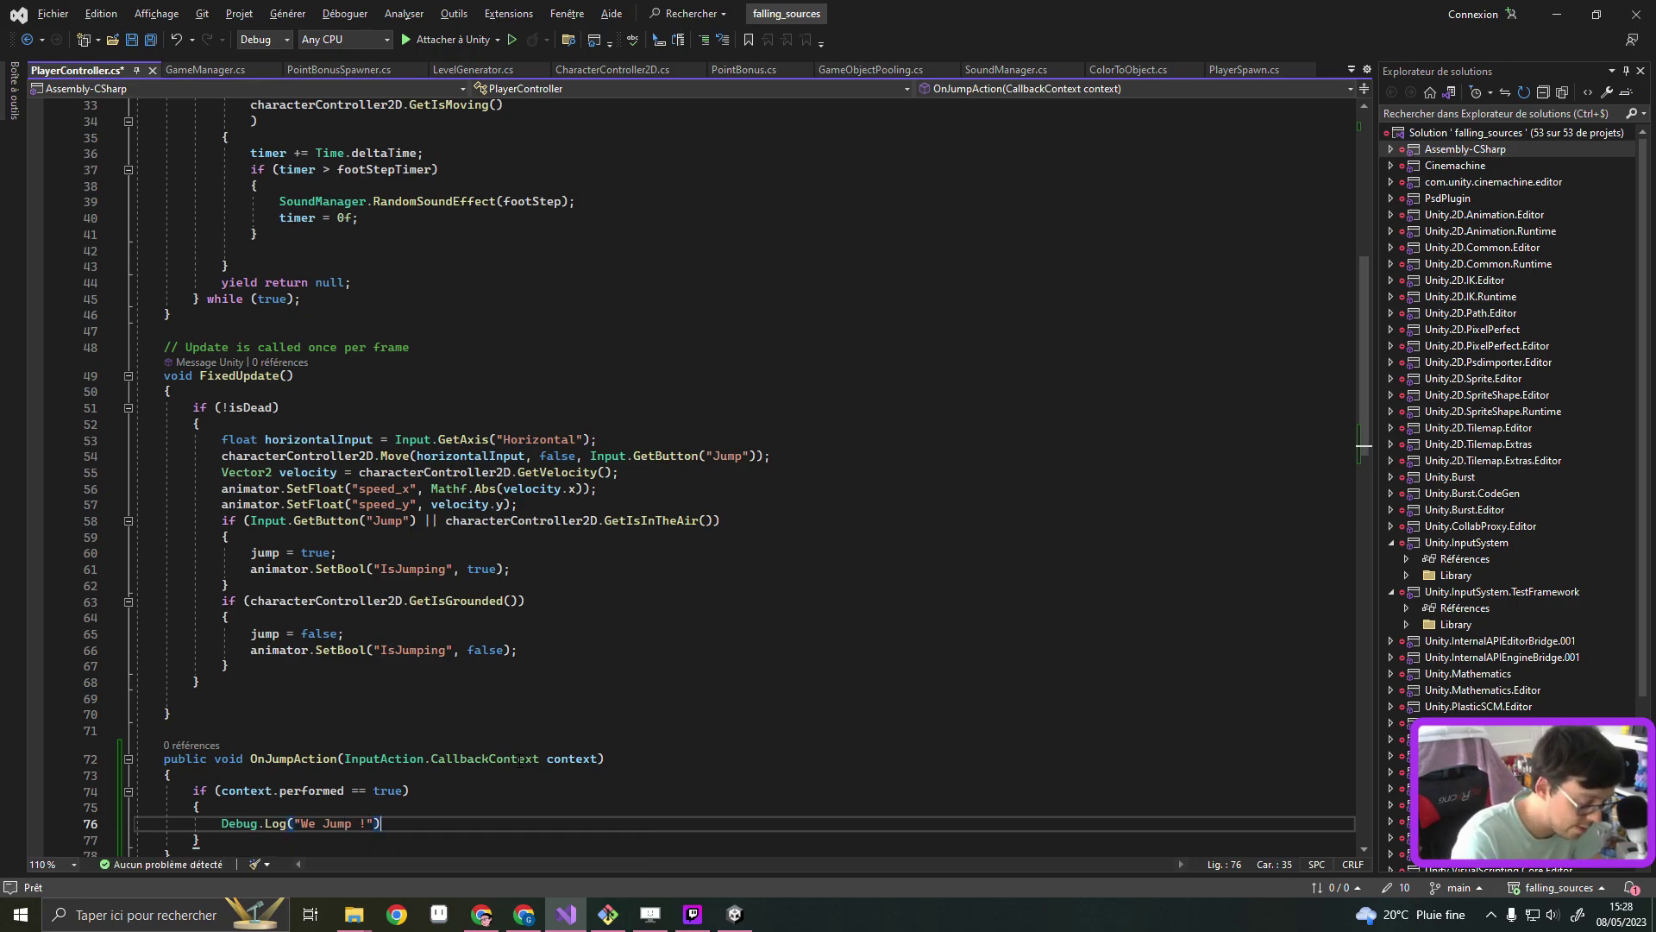
pyautogui.write(';')
pyautogui.hotkey('ctrl', 's')
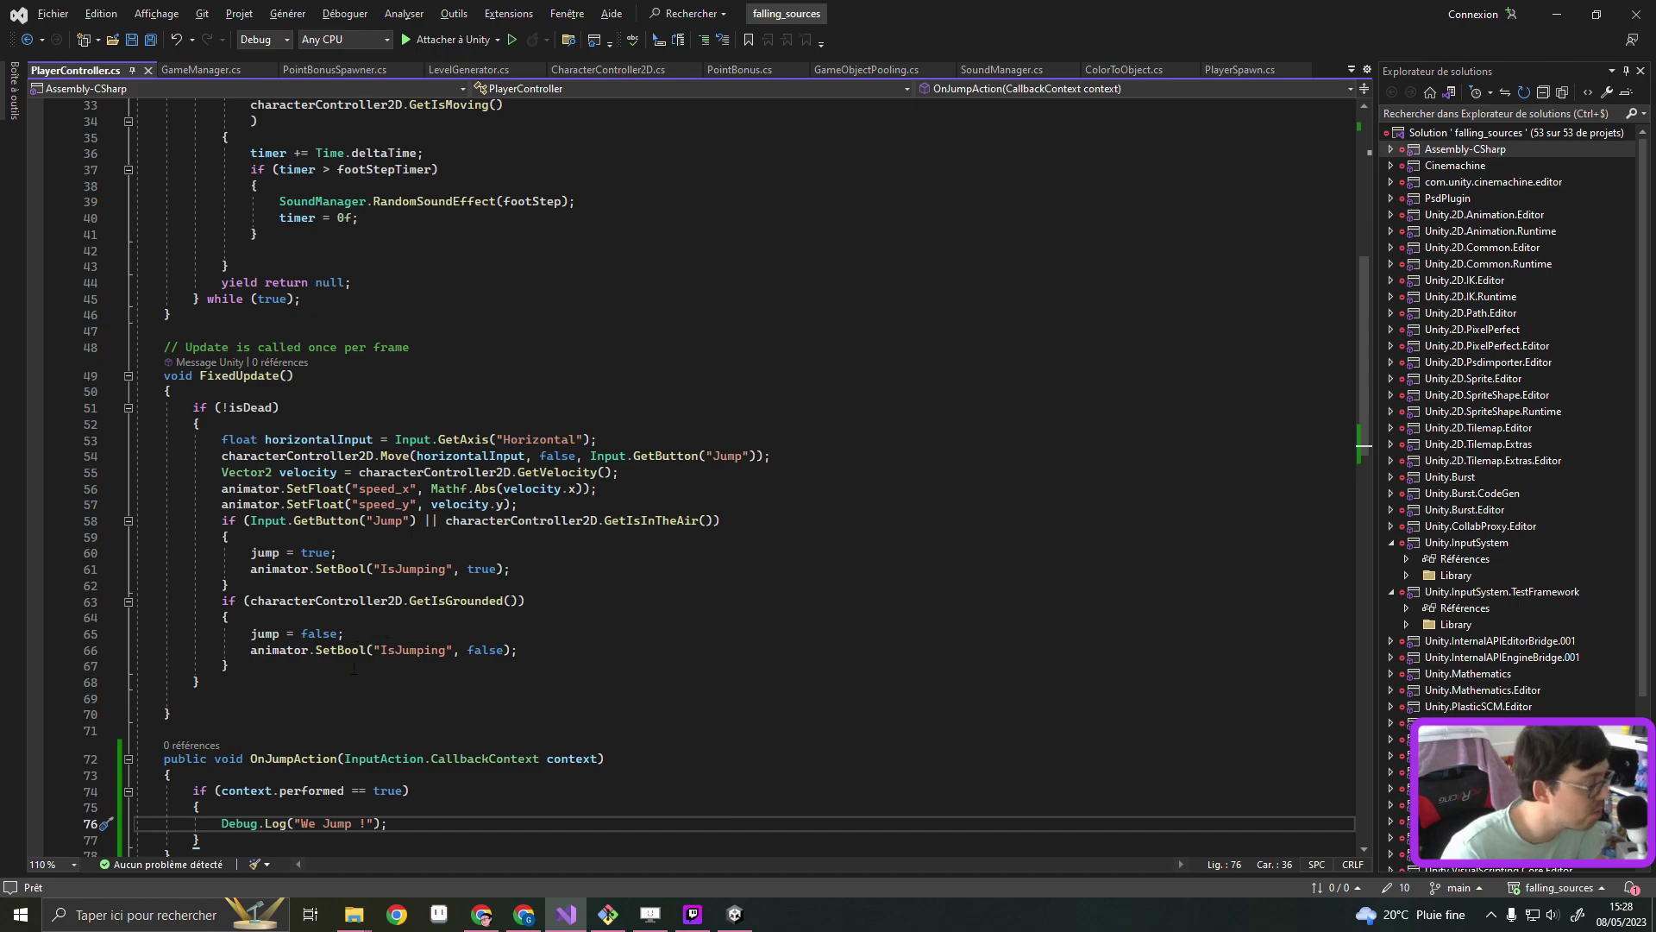
# Move the jump = true and IsJumping lines from FixedUpdate into OnJumpAction
pyautogui.click(332, 621)
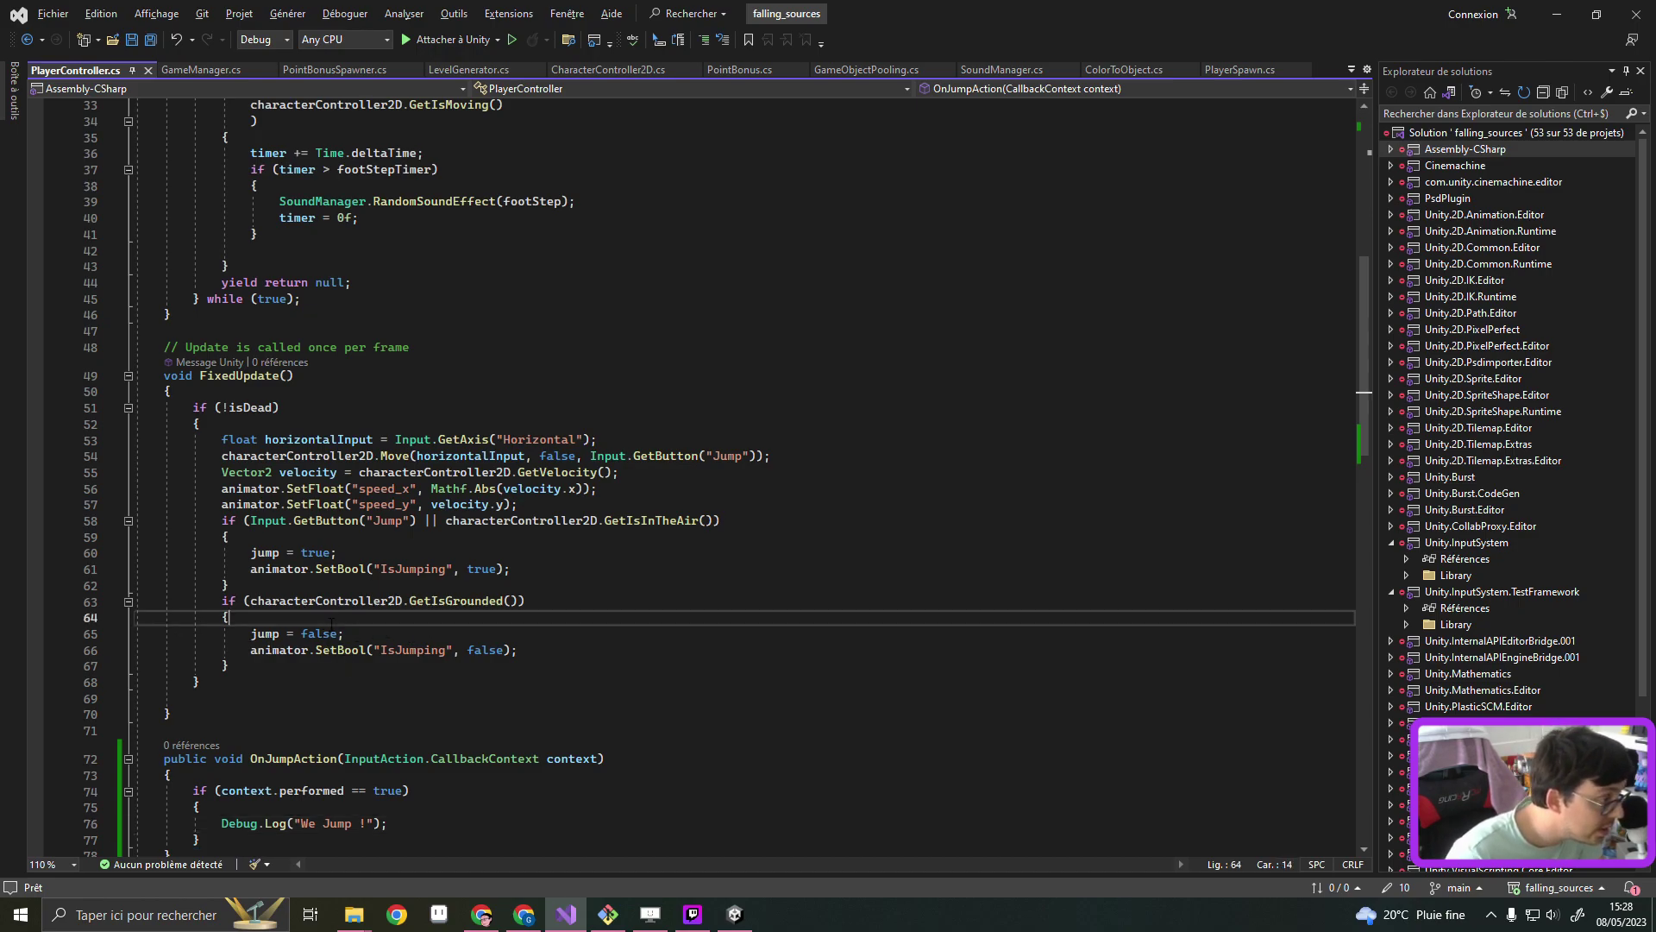
pyautogui.click(486, 588)
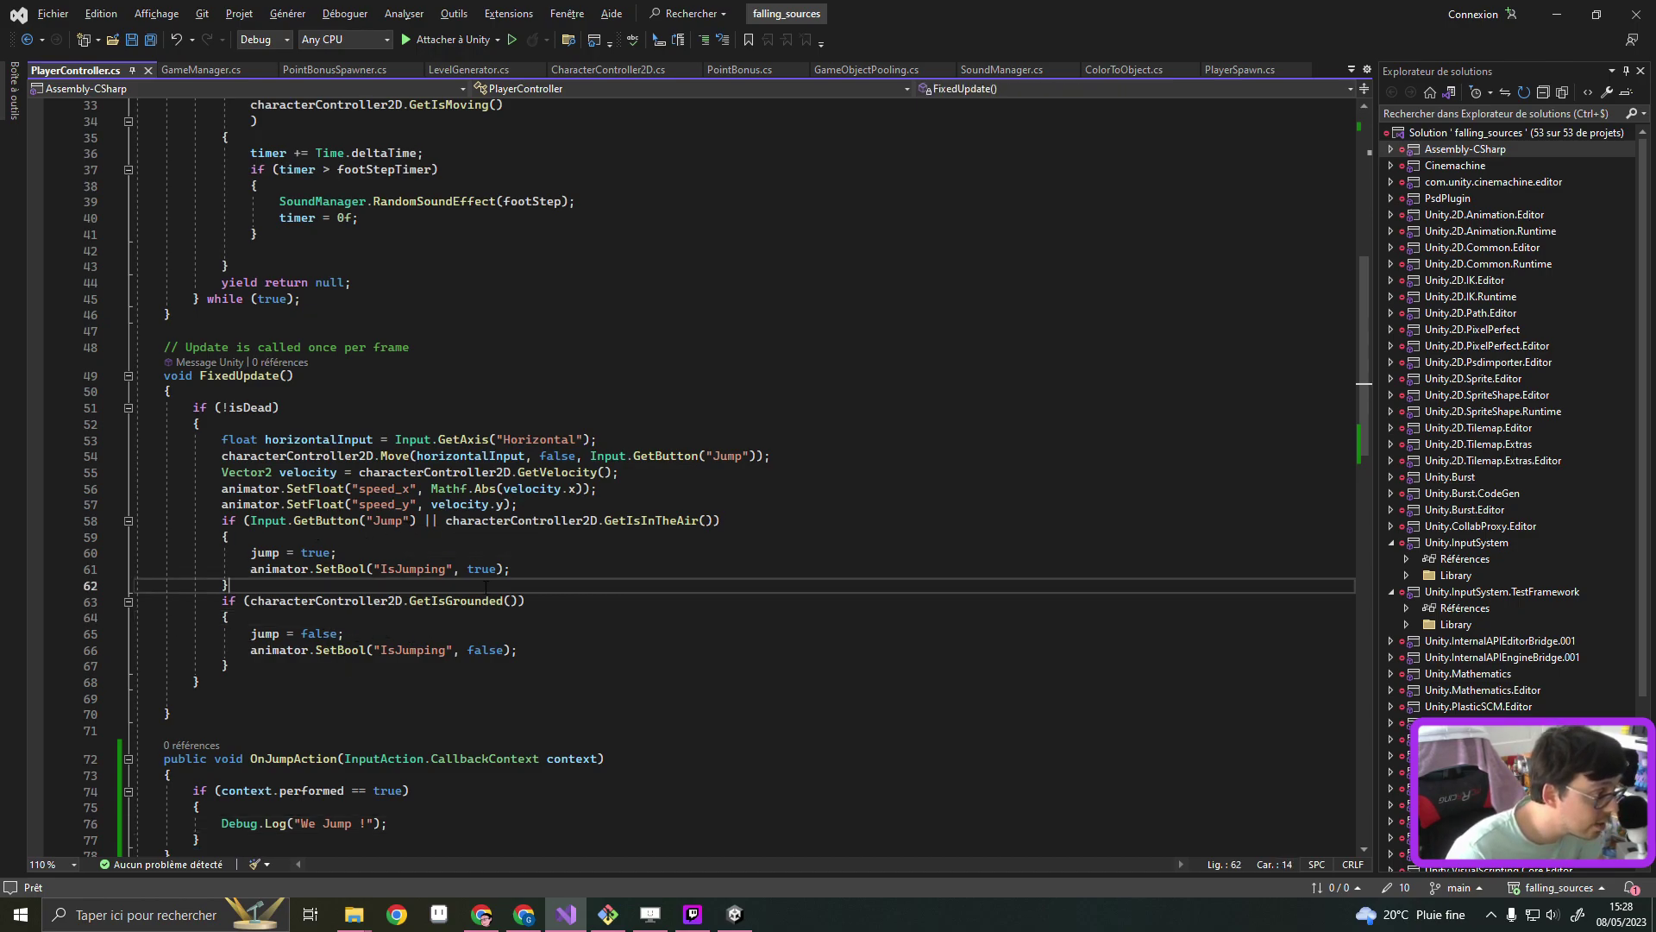
pyautogui.moveTo(250, 552); pyautogui.dragTo(540, 567)
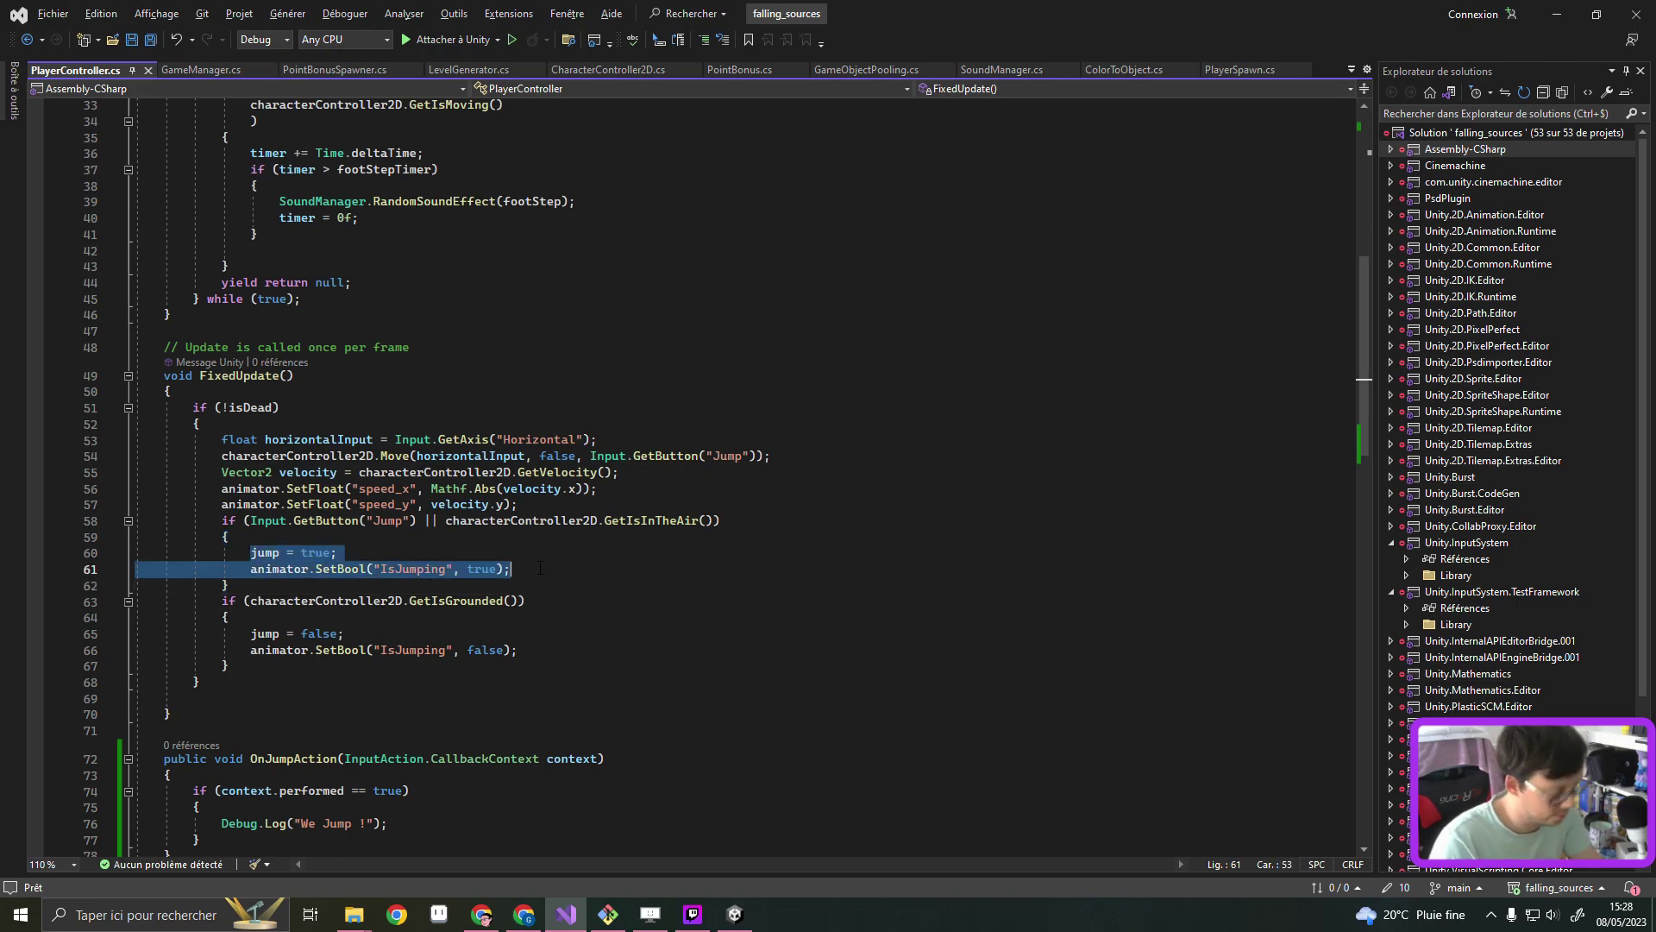
pyautogui.press('BackSpace')
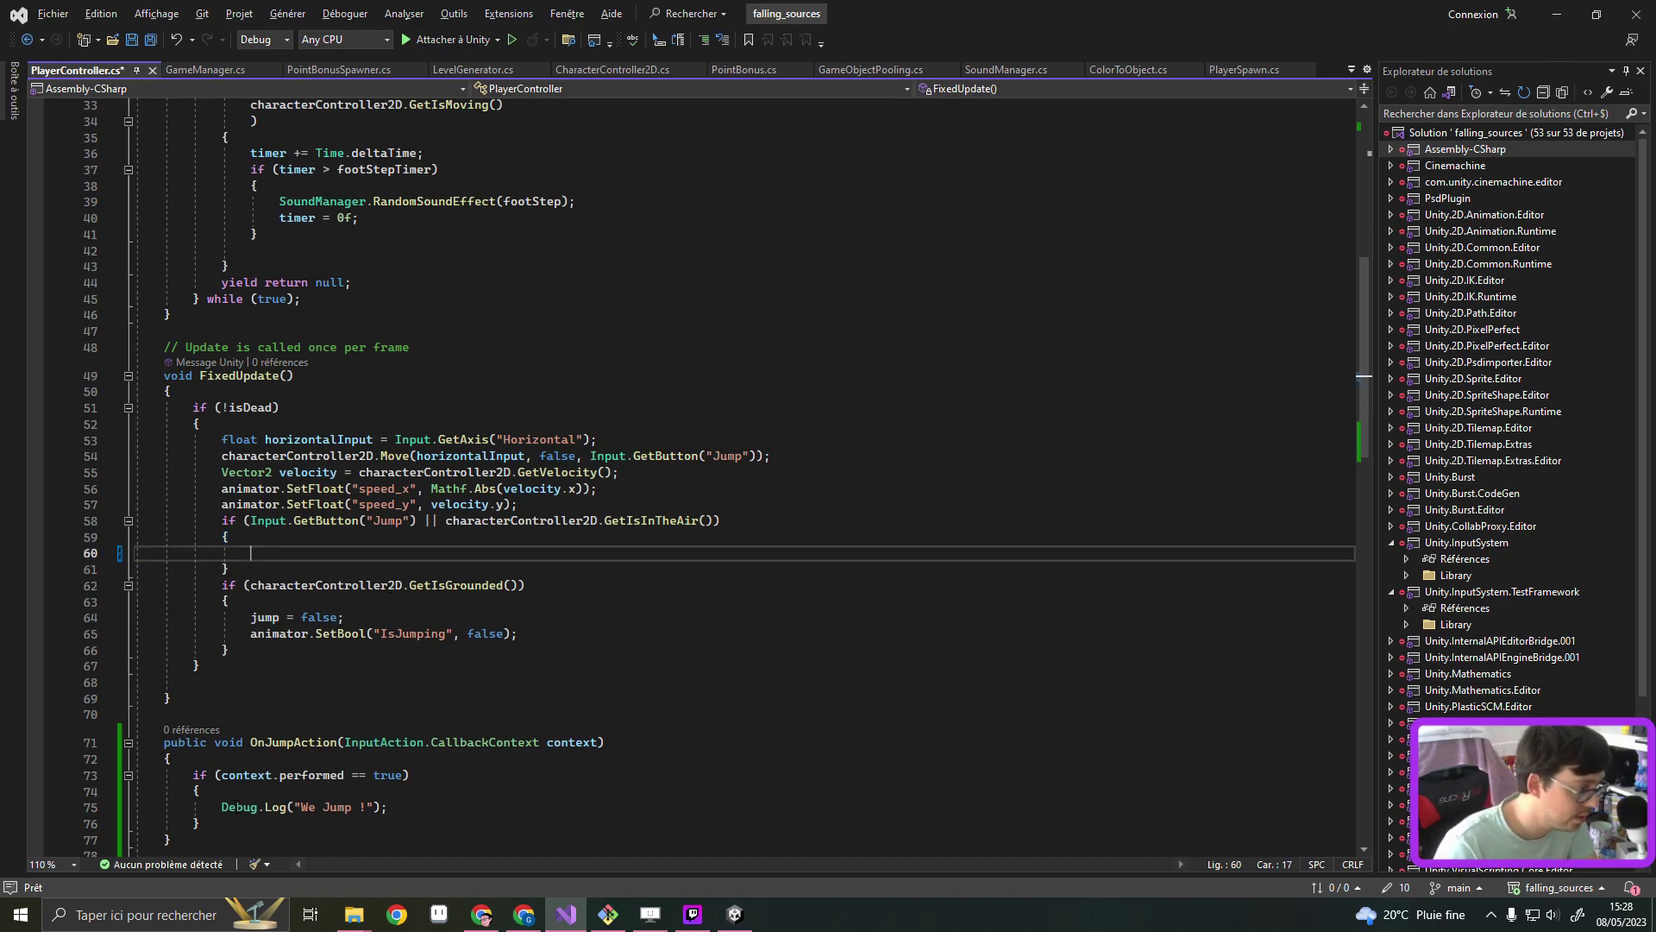
pyautogui.click(406, 806)
pyautogui.press('Return')
pyautogui.write('jump = true;             animator.SetBool("IsJumping", true);')
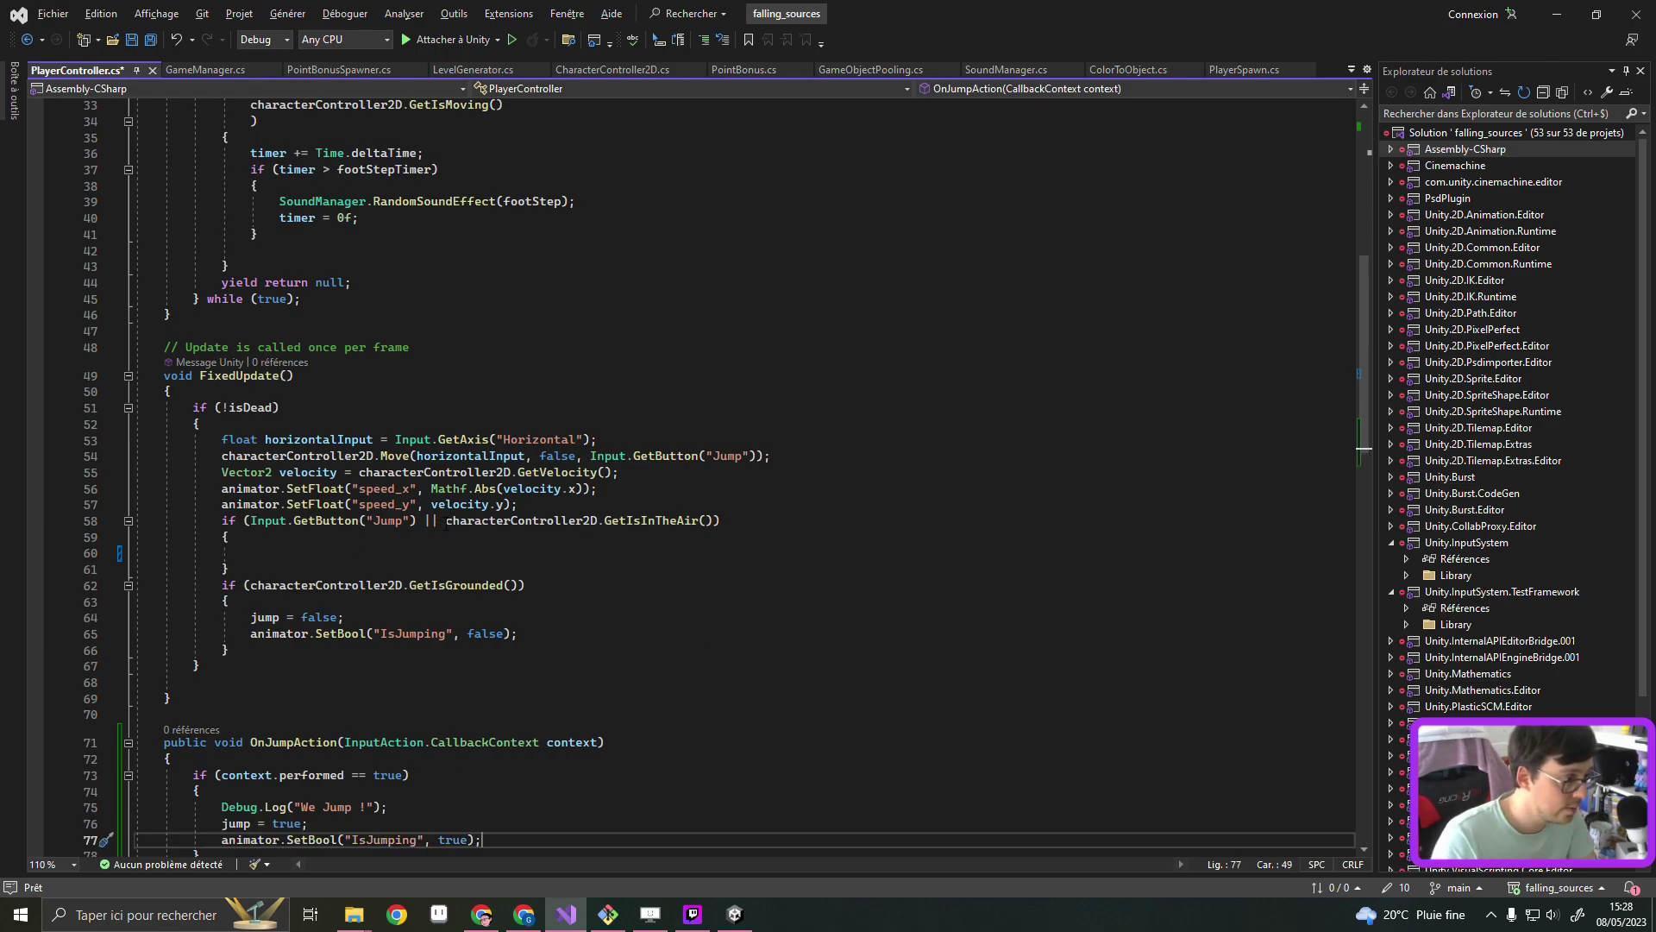
# Cut the GetIsInTheAir condition and delete FixedUpdate's button-based jump if-block
pyautogui.moveTo(446, 520); pyautogui.dragTo(706, 520)
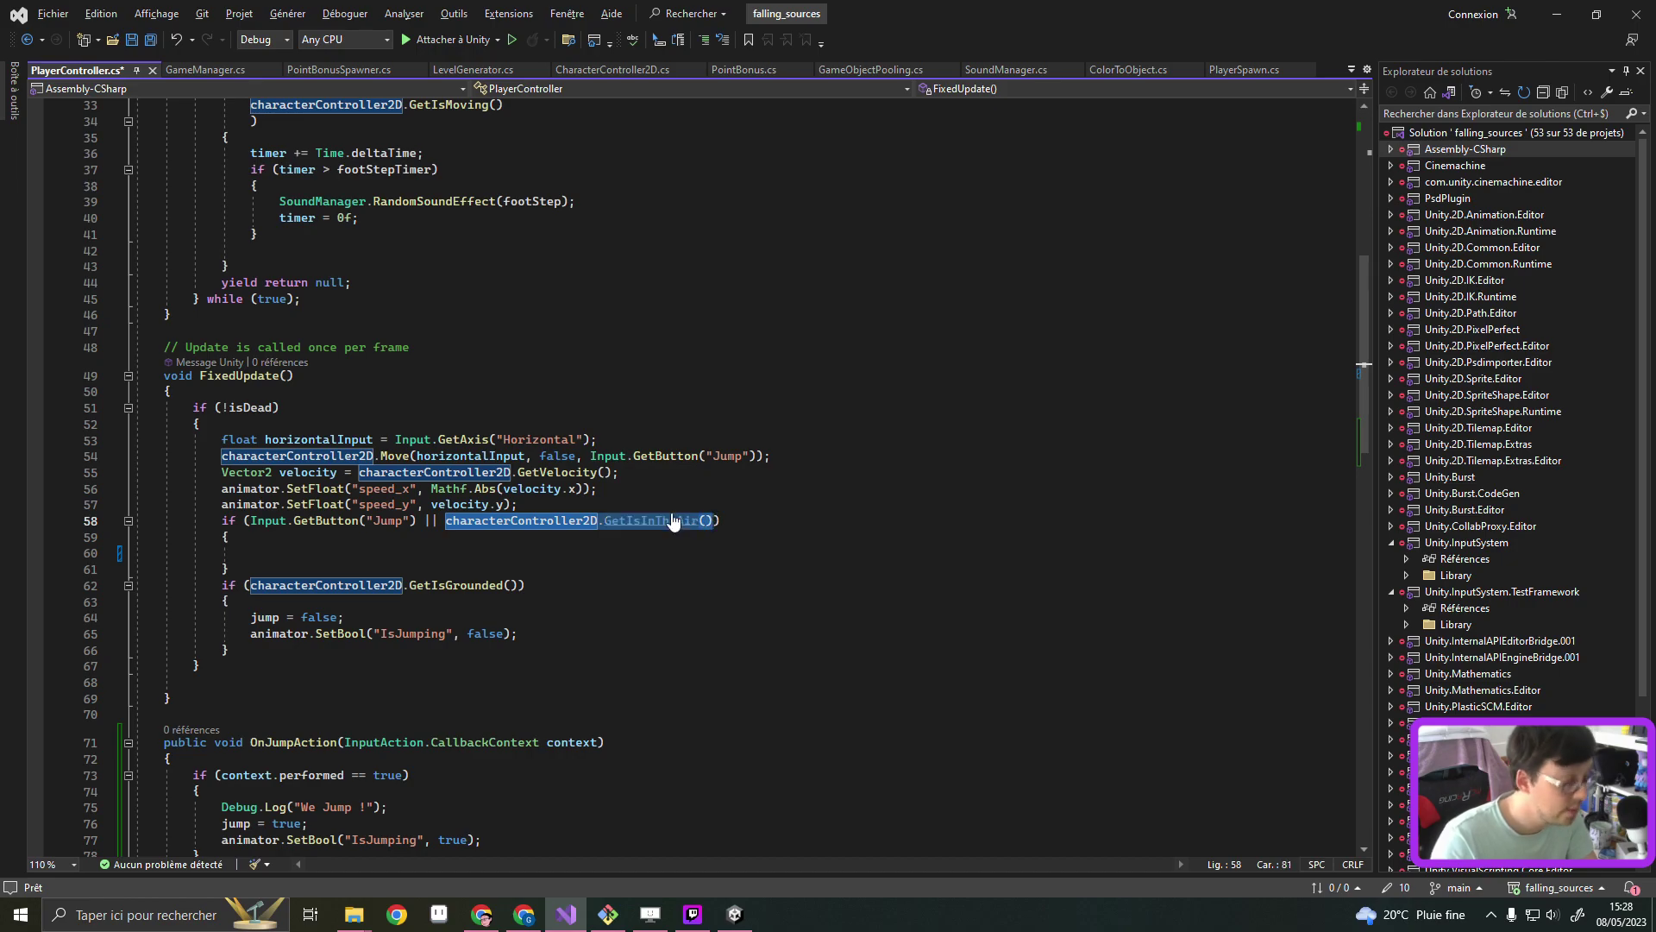
pyautogui.press('Delete')
pyautogui.moveTo(228, 568); pyautogui.dragTo(629, 505)
pyautogui.hotkey('ctrl', 'c')
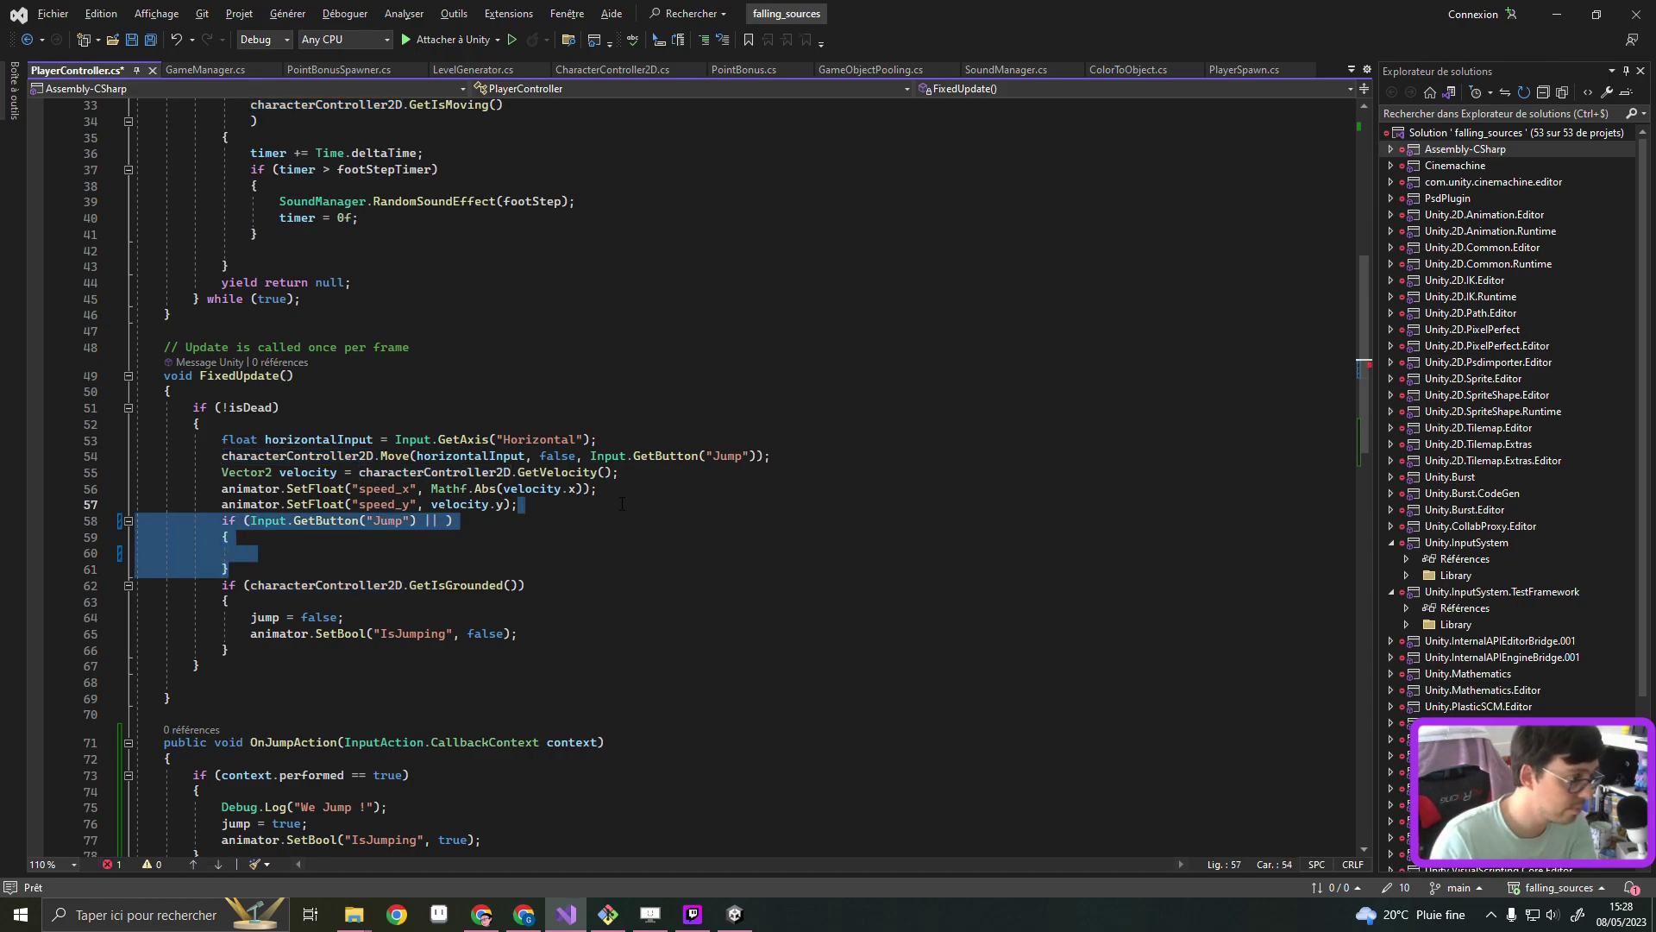
pyautogui.press('Delete')
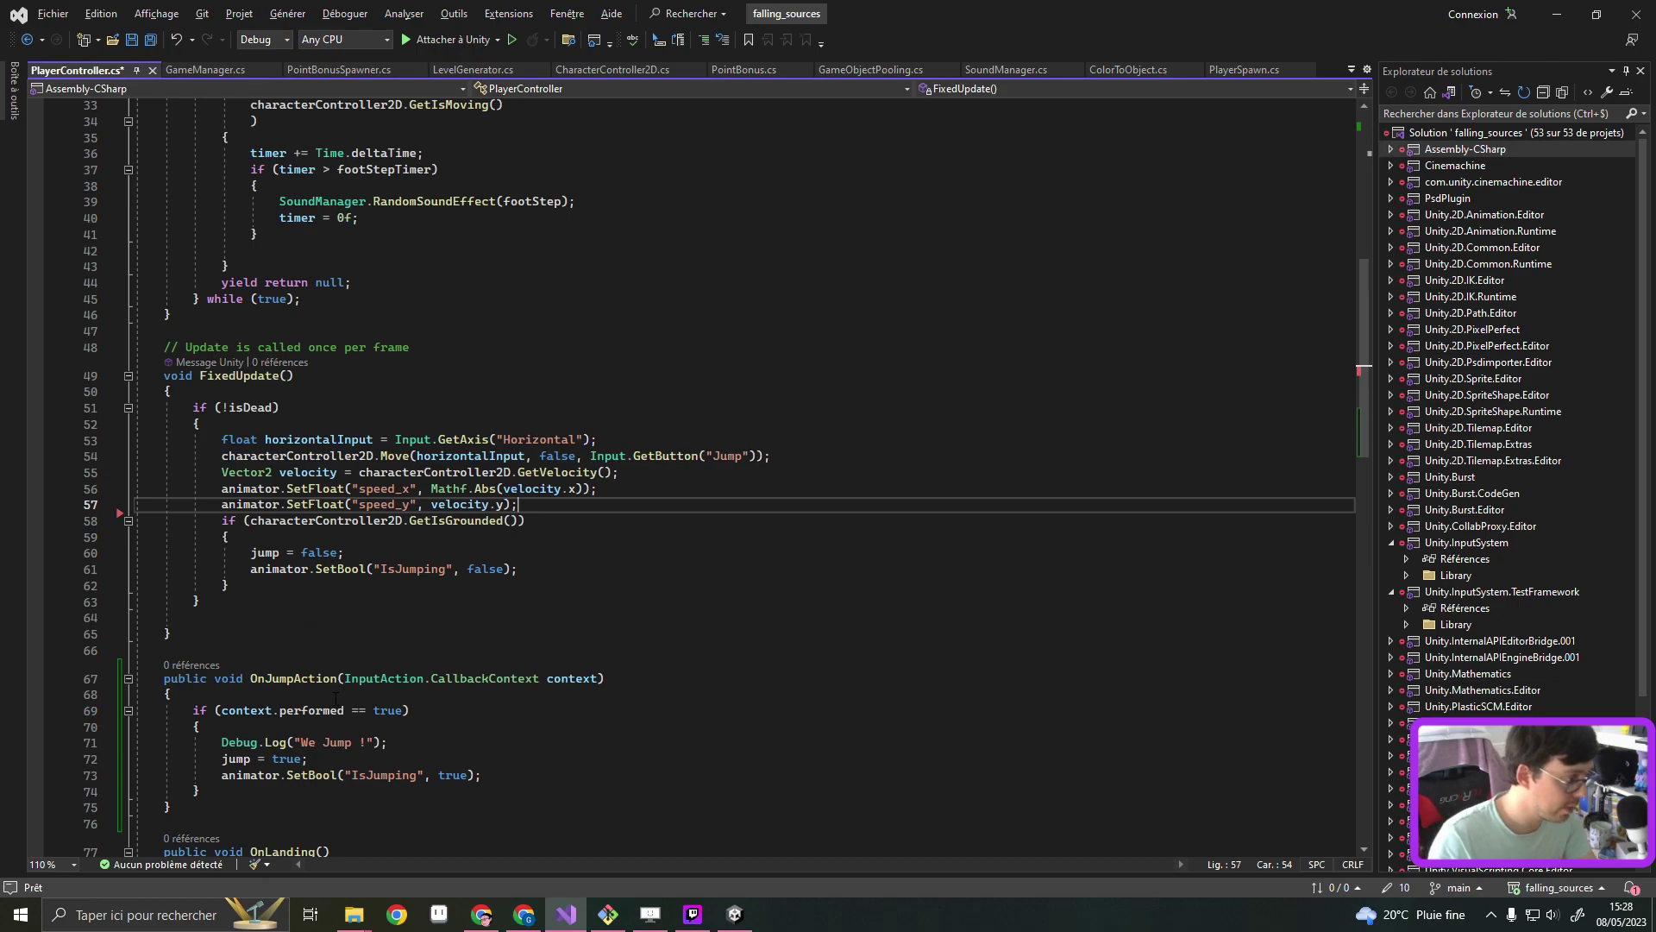
# Add an if (GetIsInTheAir() == false) block at the top of OnJumpAction
pyautogui.click(336, 696)
pyautogui.press('Return')
pyautogui.write('if (')
pyautogui.hotkey('ctrl', 'v')
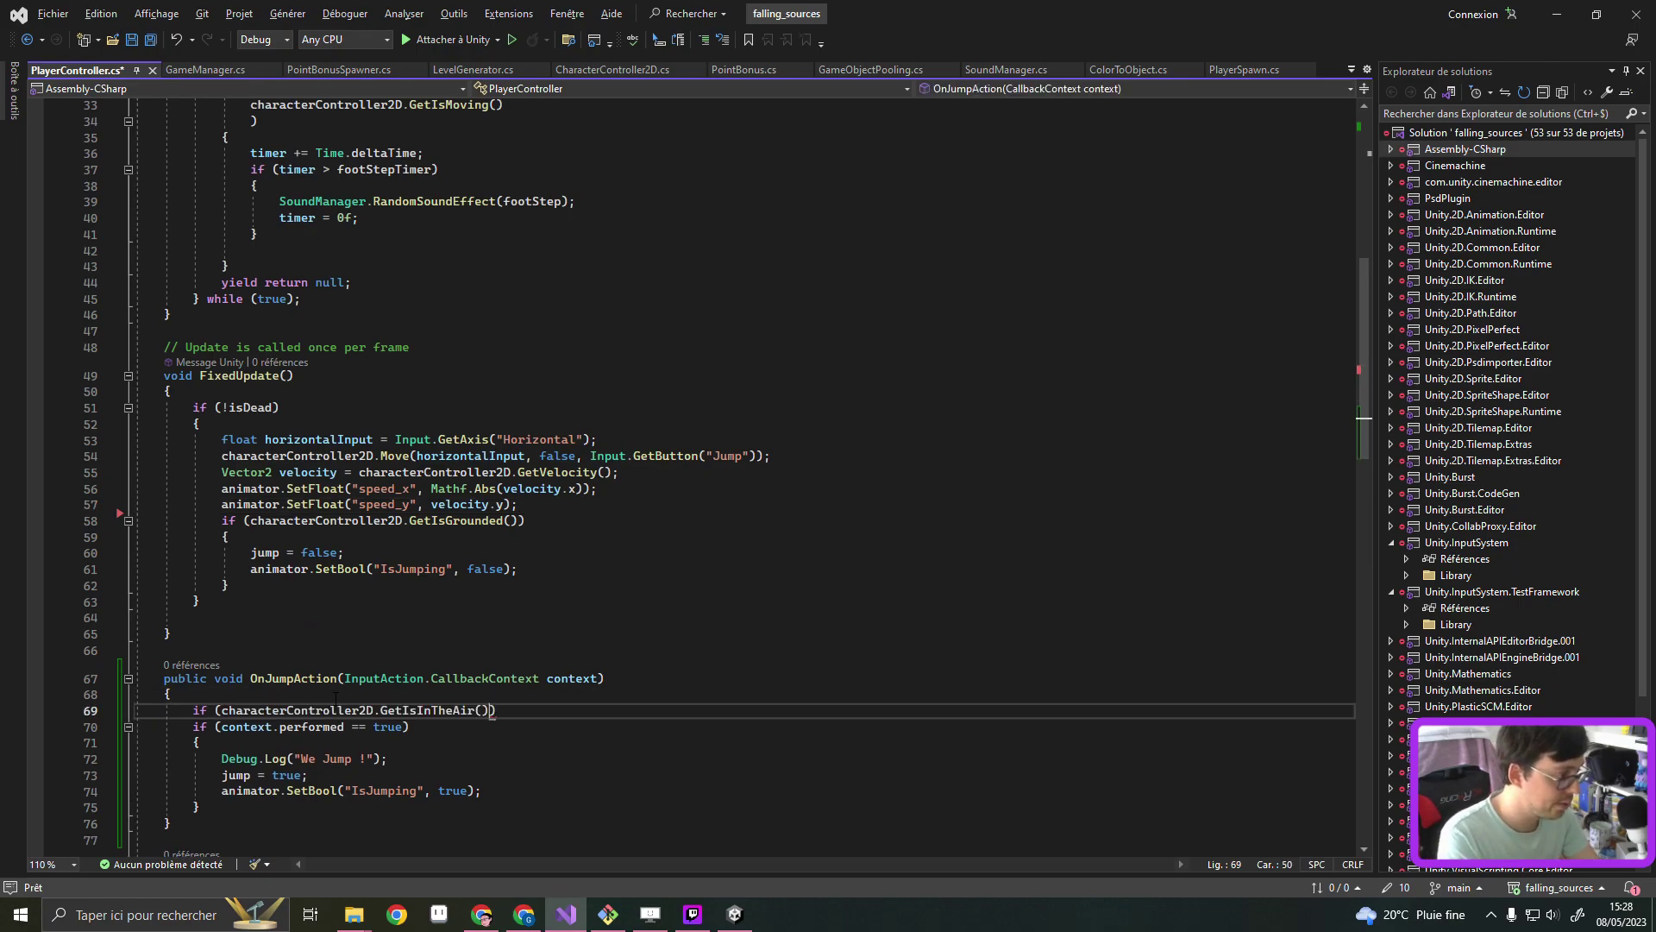
pyautogui.press('Return')
pyautogui.write('{')
pyautogui.press('Return')
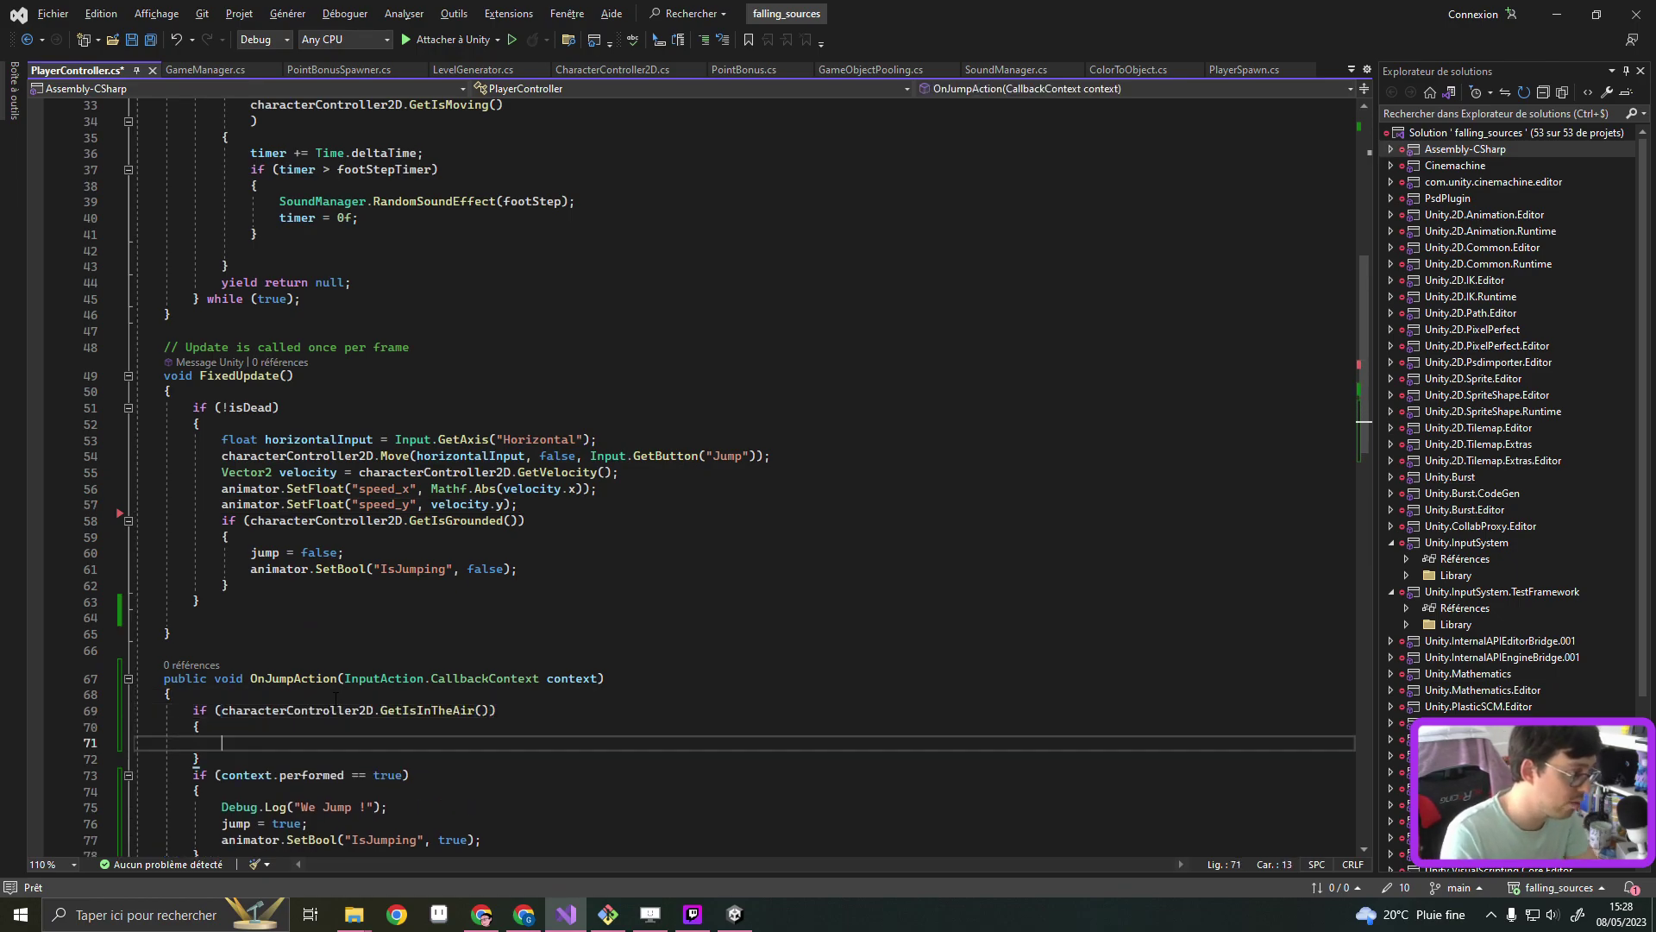
pyautogui.scroll(-3, 328, 695)
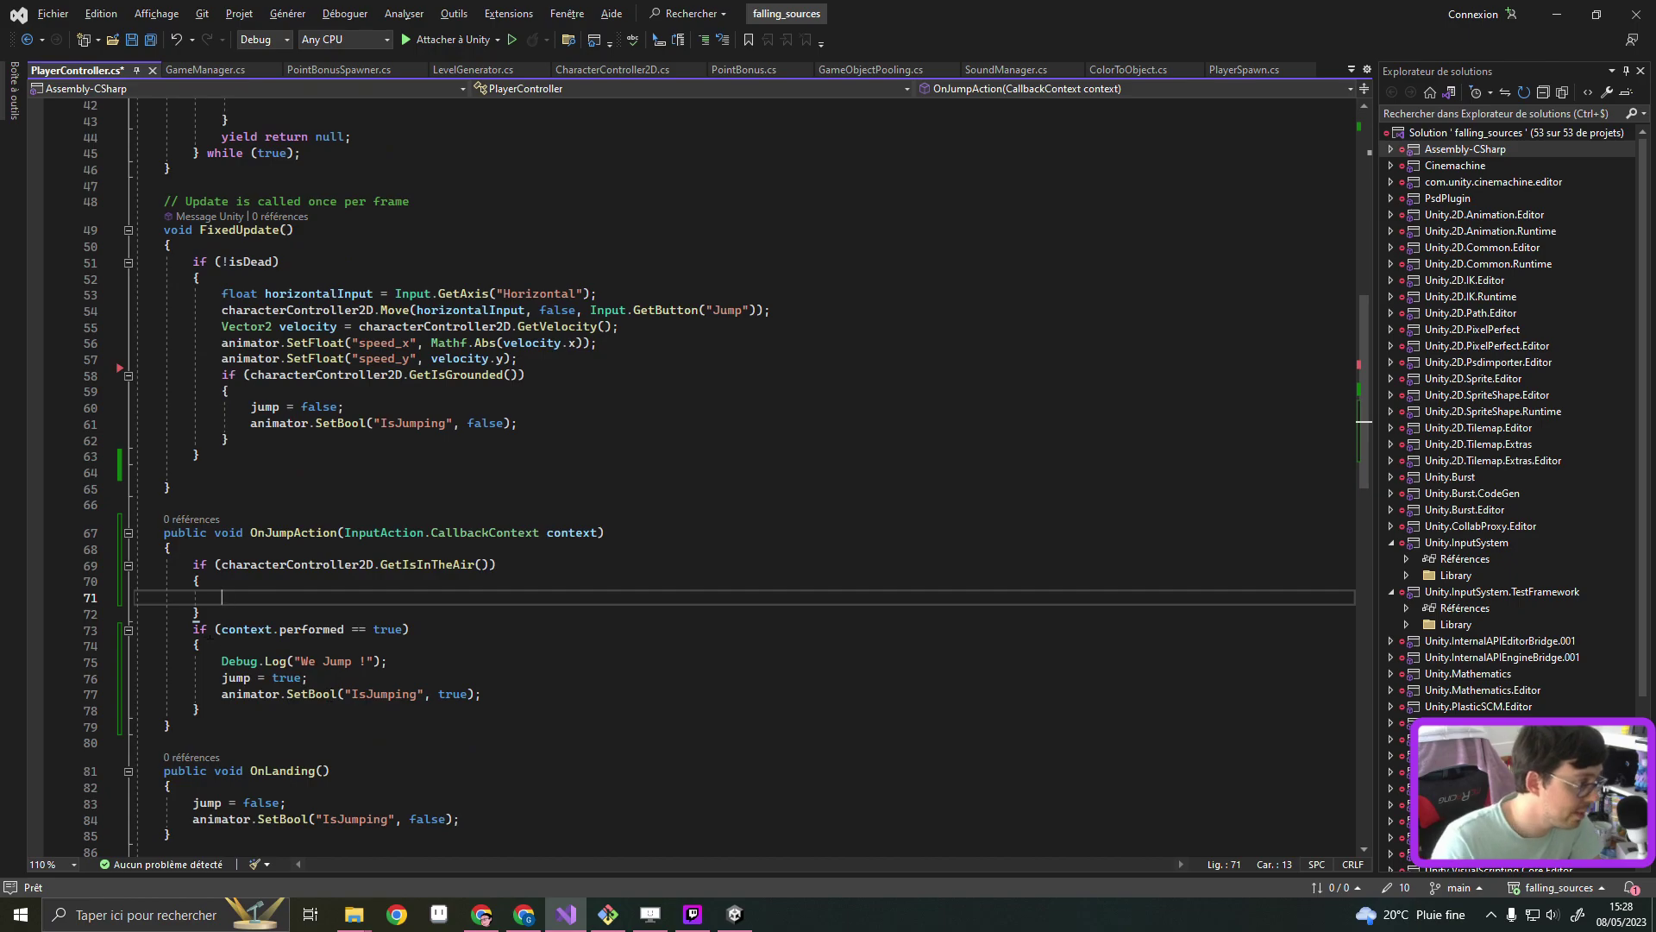
pyautogui.click(492, 564)
pyautogui.write('== ')
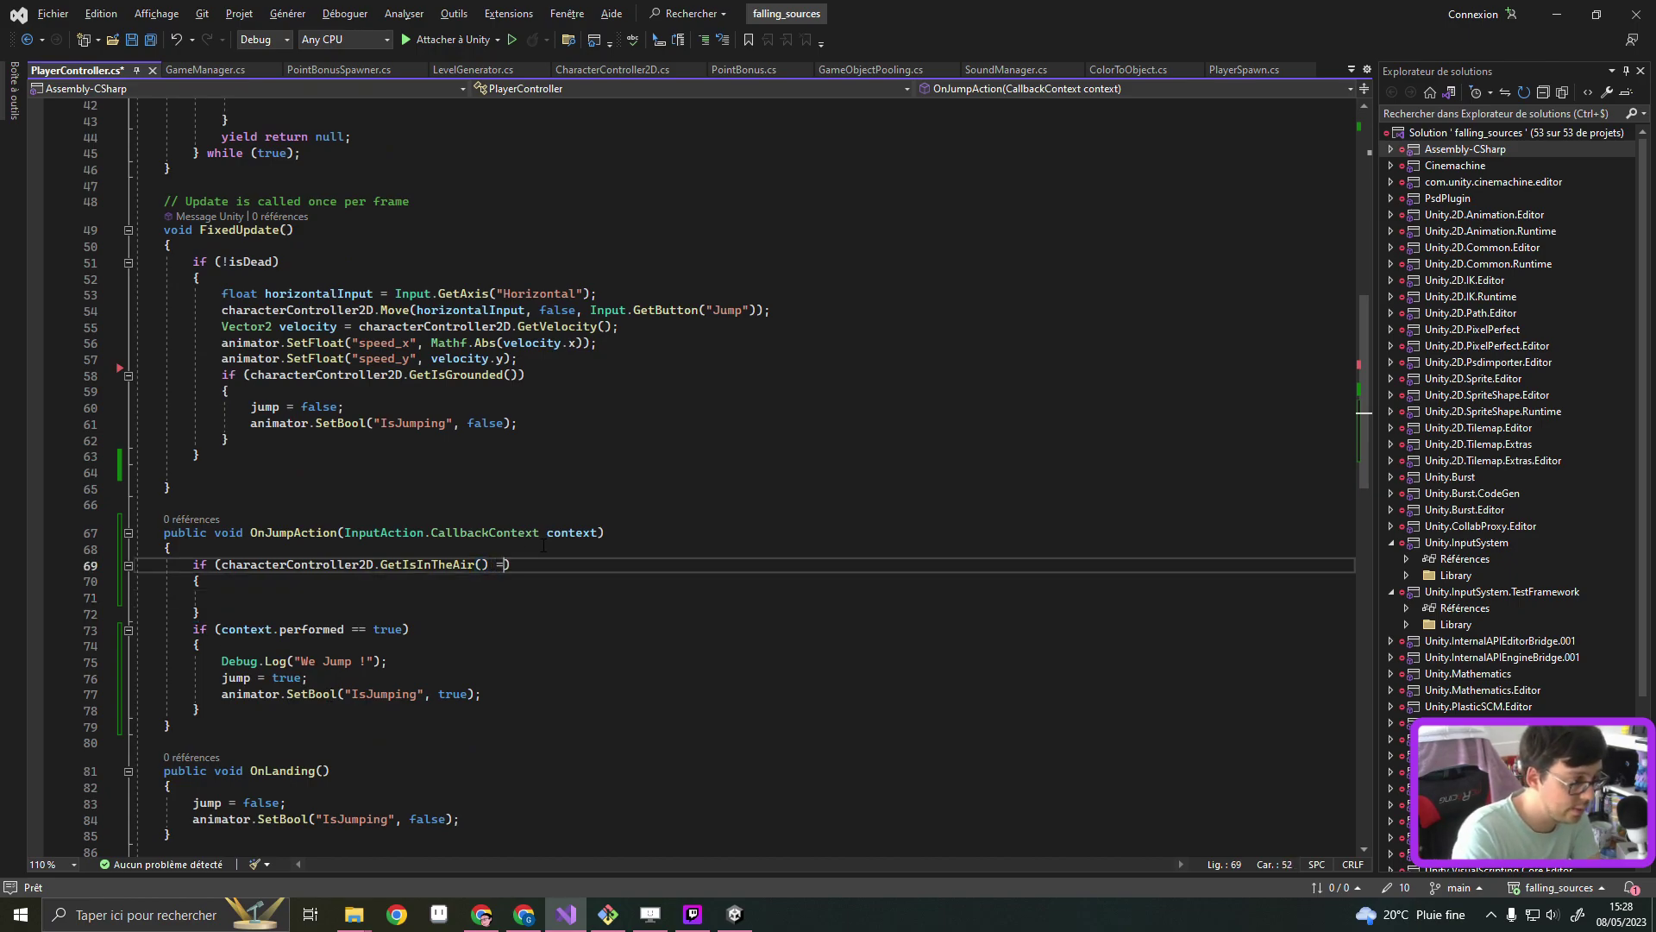
pyautogui.write('false')
# Nest the context.performed block inside the GetIsInTheAir check and save the script
pyautogui.click(265, 628)
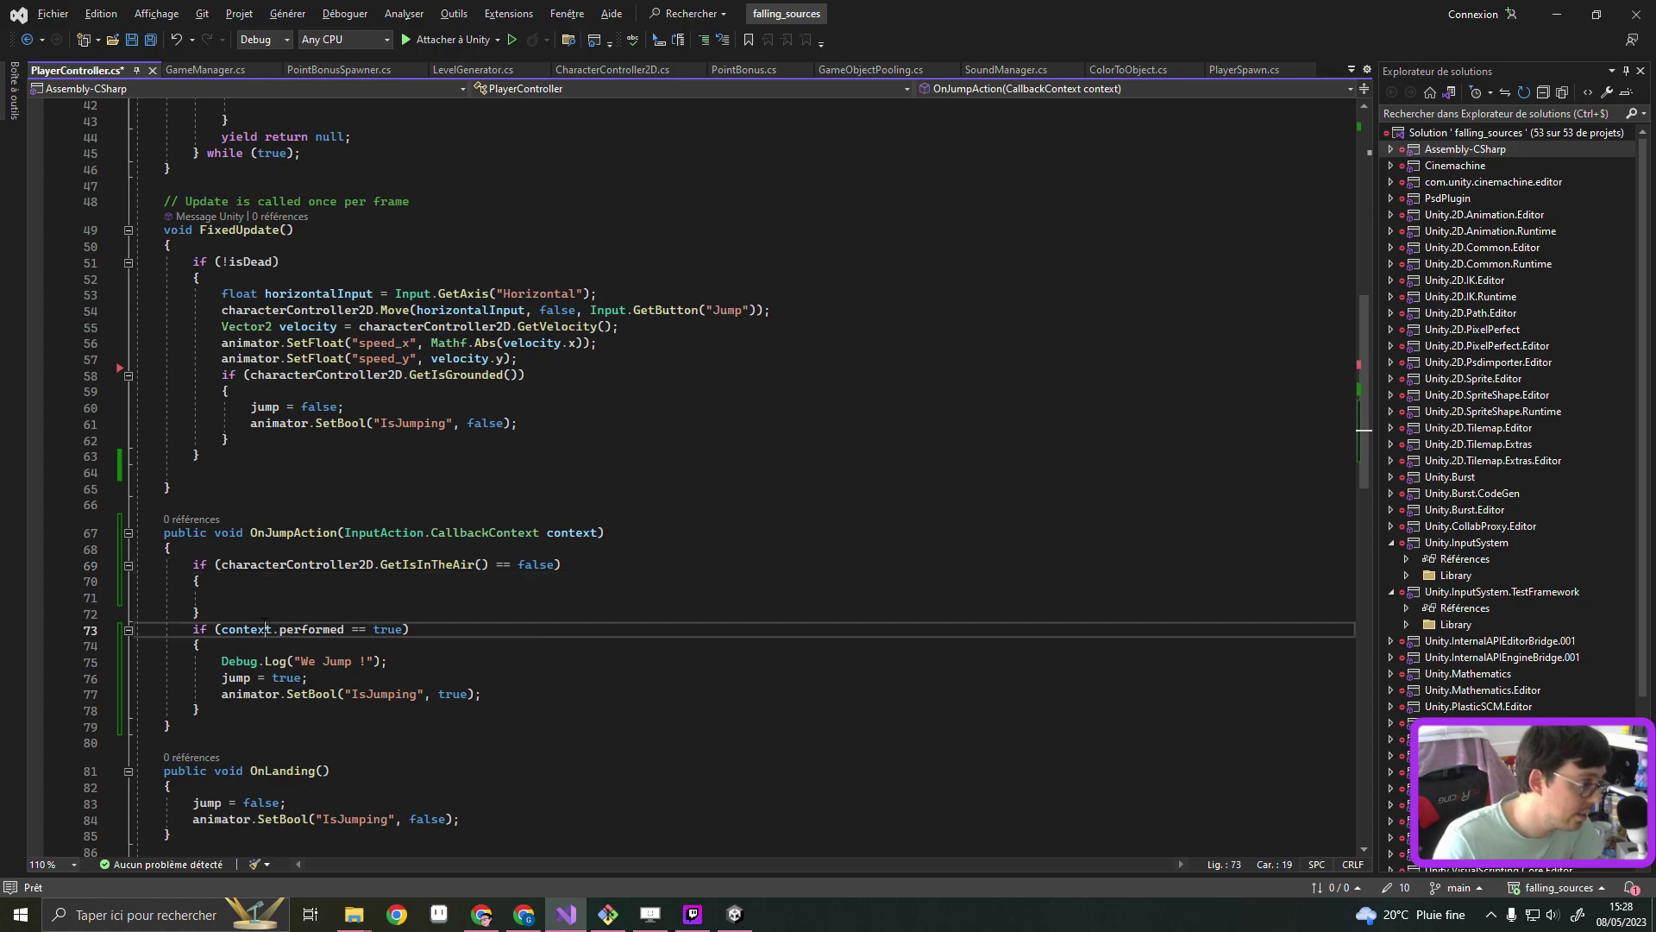
pyautogui.moveTo(193, 629); pyautogui.dragTo(200, 710)
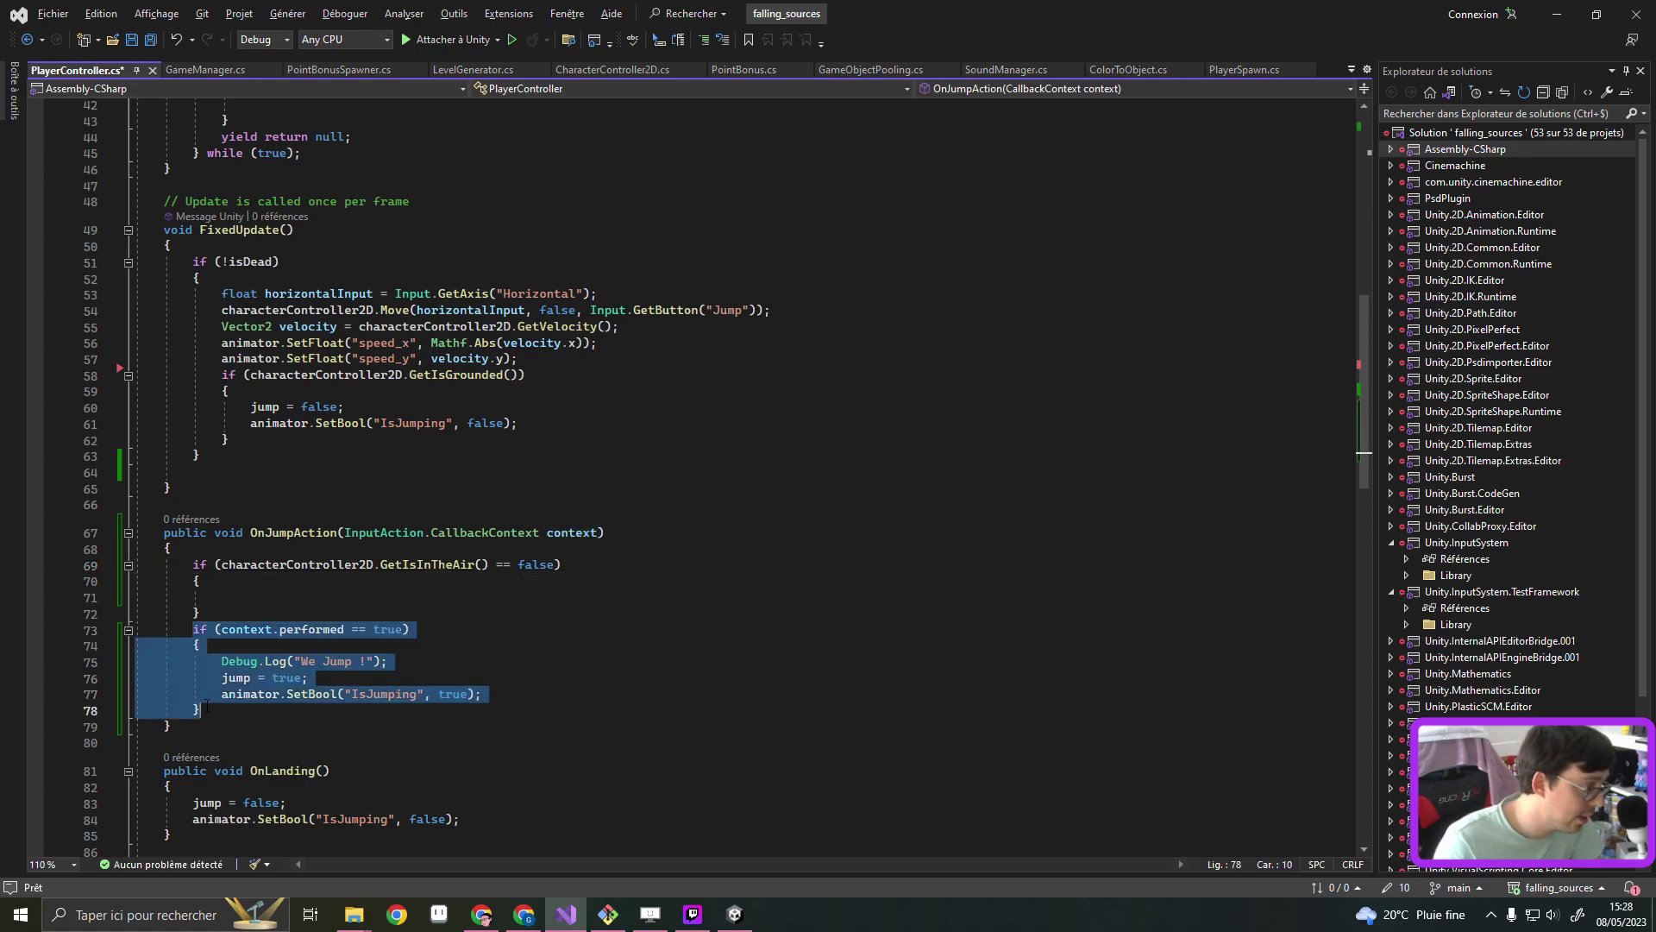
pyautogui.press('Delete')
pyautogui.click(223, 604)
pyautogui.write('if (context.performed == true)             {                 Debug.Log("We Jump !");                 jump = true;                 animator.SetBool("IsJumping", true);             }')
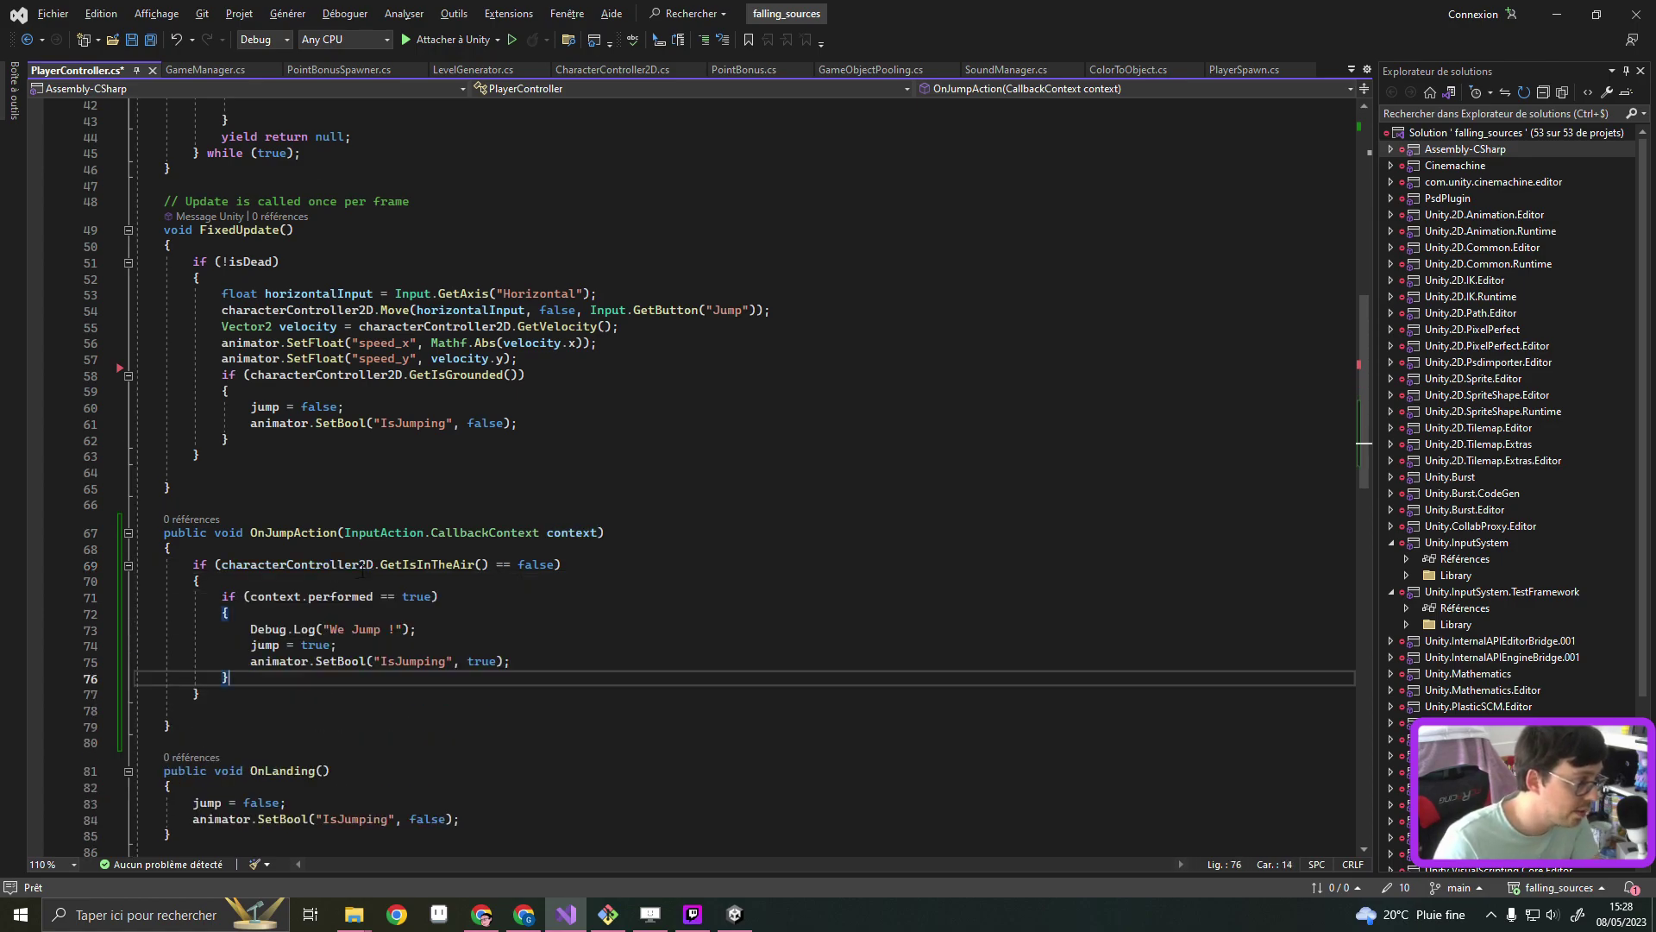
pyautogui.hotkey('ctrl', 's')
# Remove the leftover indentation and blank line in OnJumpAction
pyautogui.press('Down')
pyautogui.press('Down')
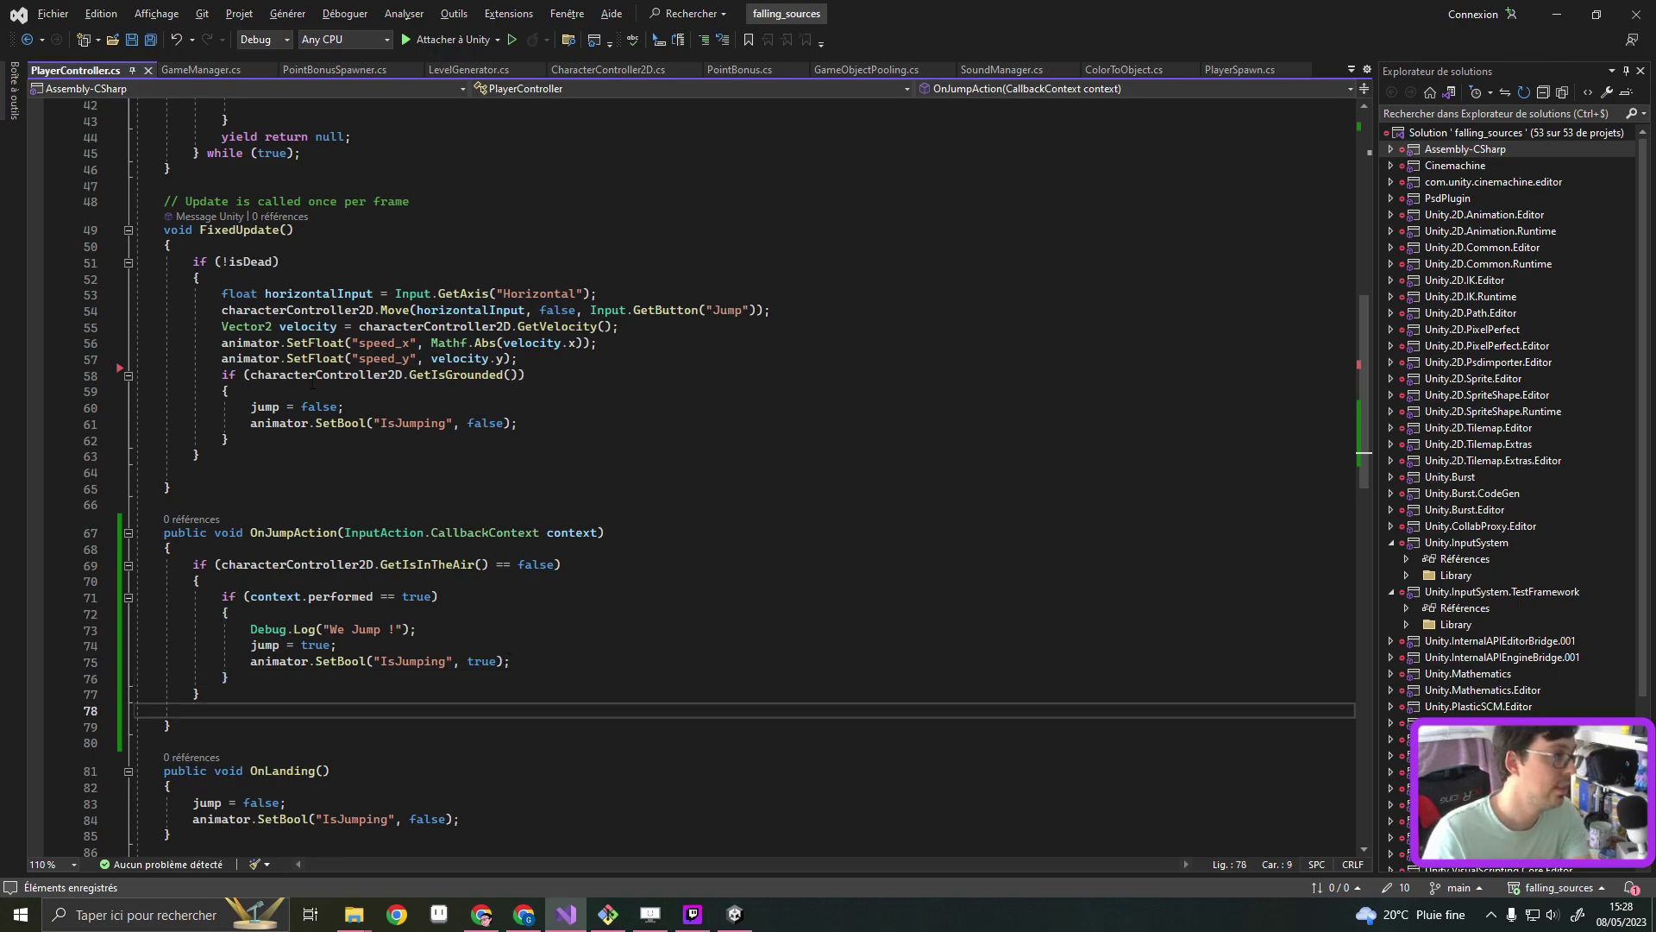
pyautogui.click(215, 293)
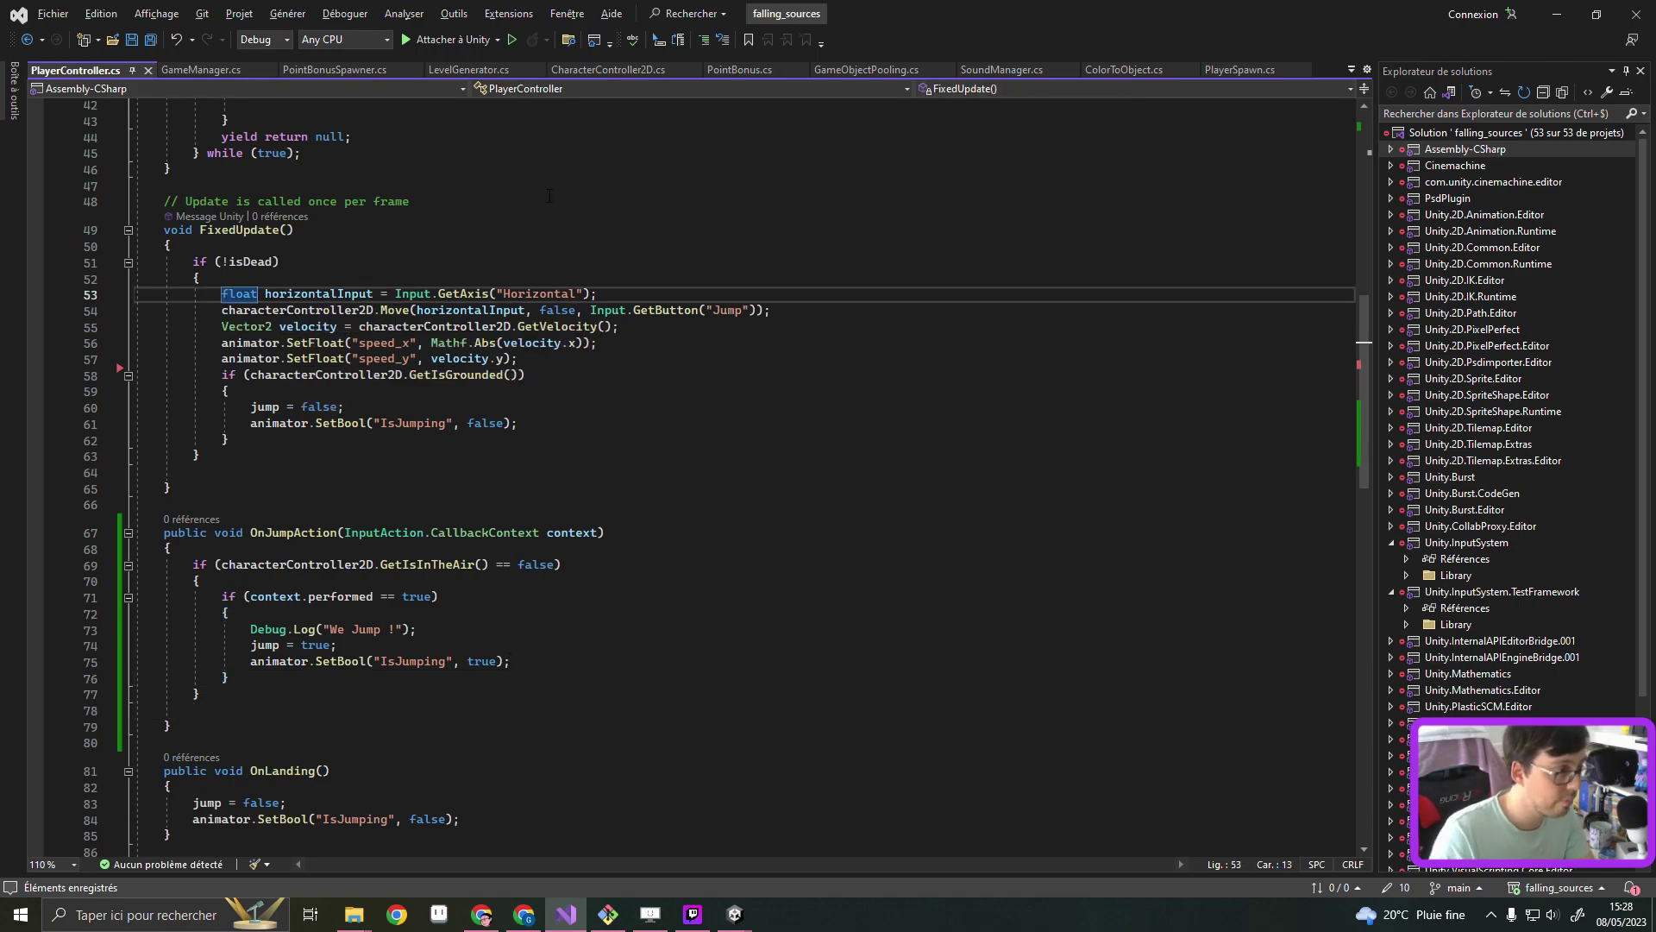
pyautogui.click(207, 706)
pyautogui.press('BackSpace')
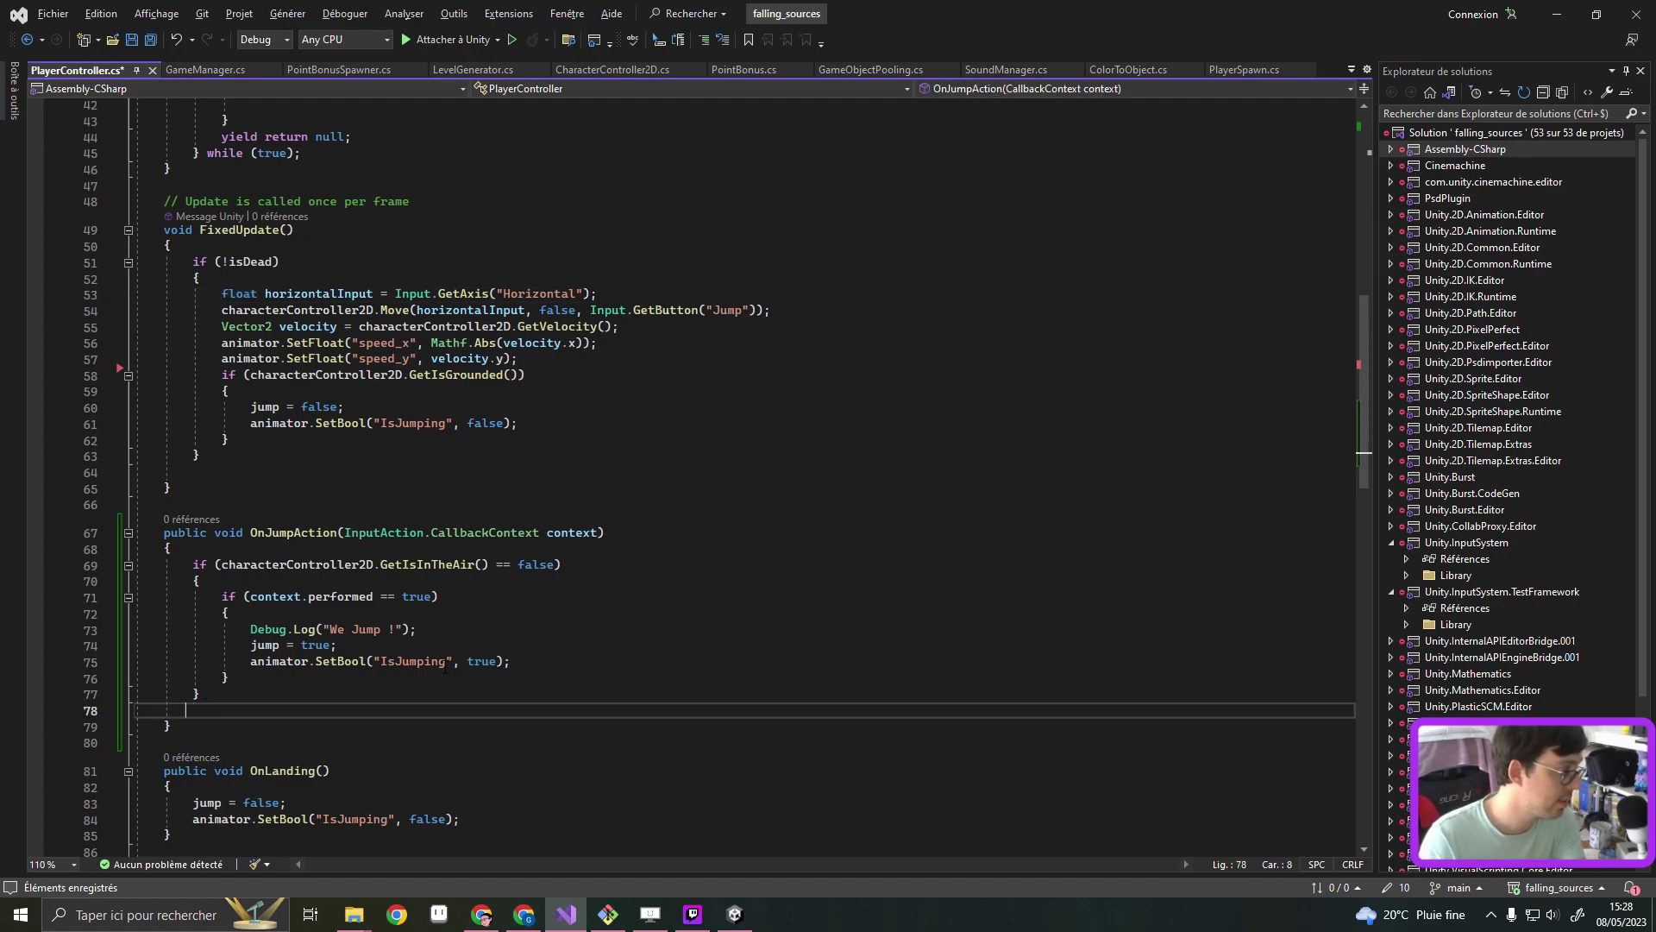
pyautogui.press('Delete')
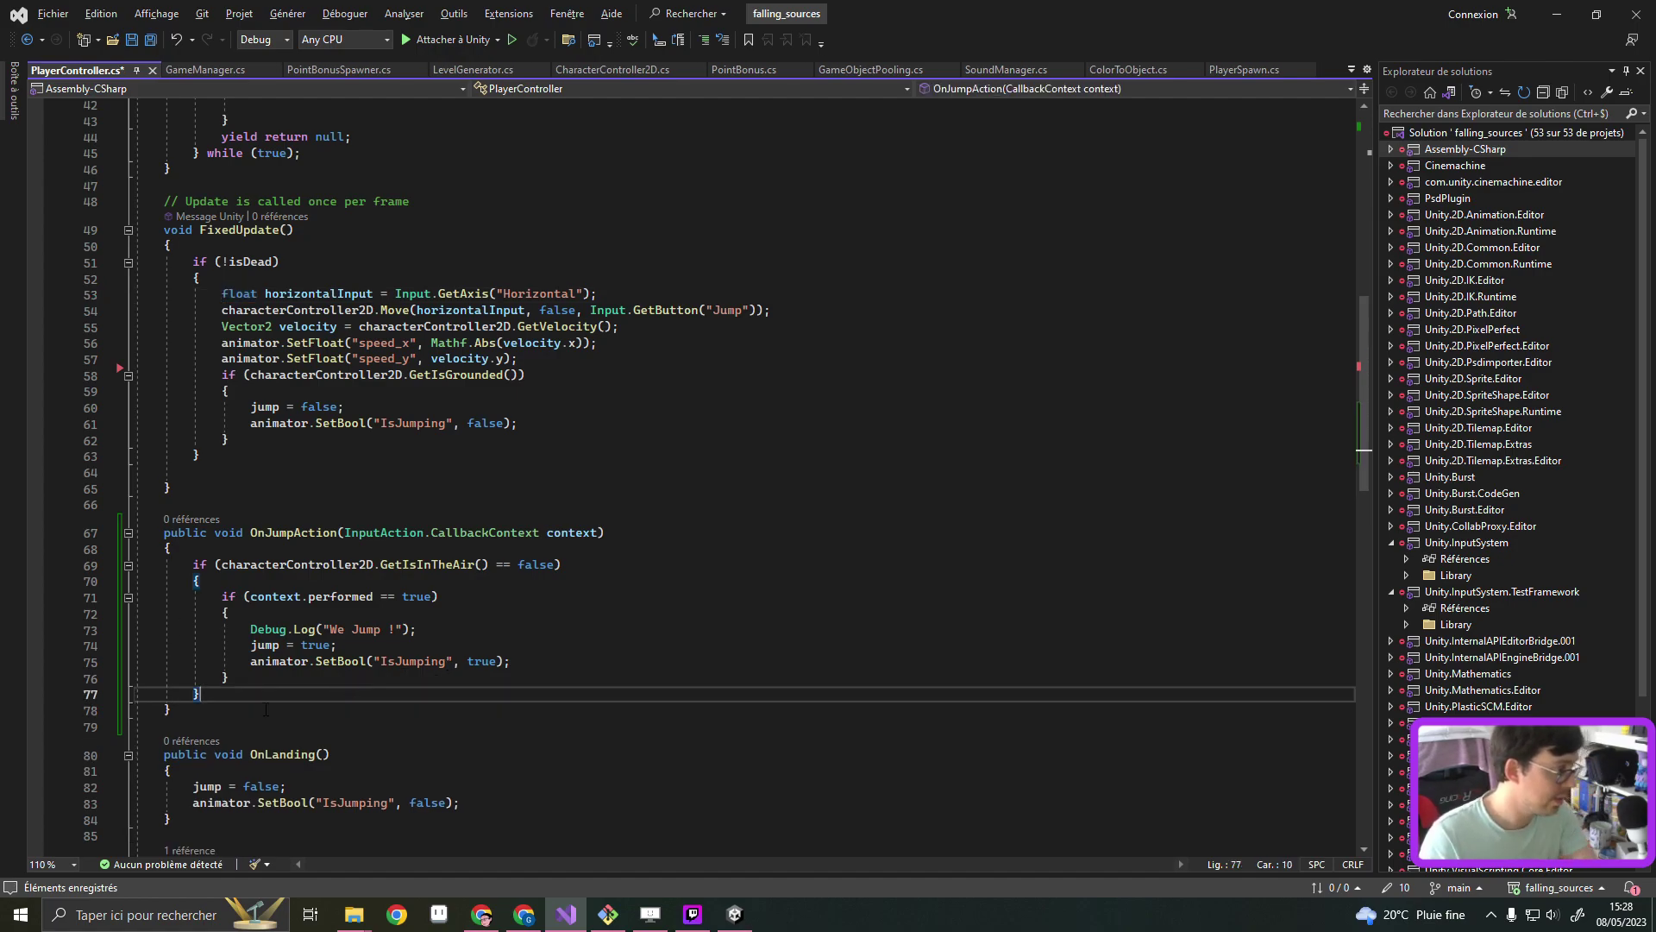
pyautogui.click(260, 708)
# Start a public void OnMoveAction() method below OnJumpAction, undoing the OnAnimatorMove completion
pyautogui.press('Return')
pyautogui.press('Return')
pyautogui.write('p')
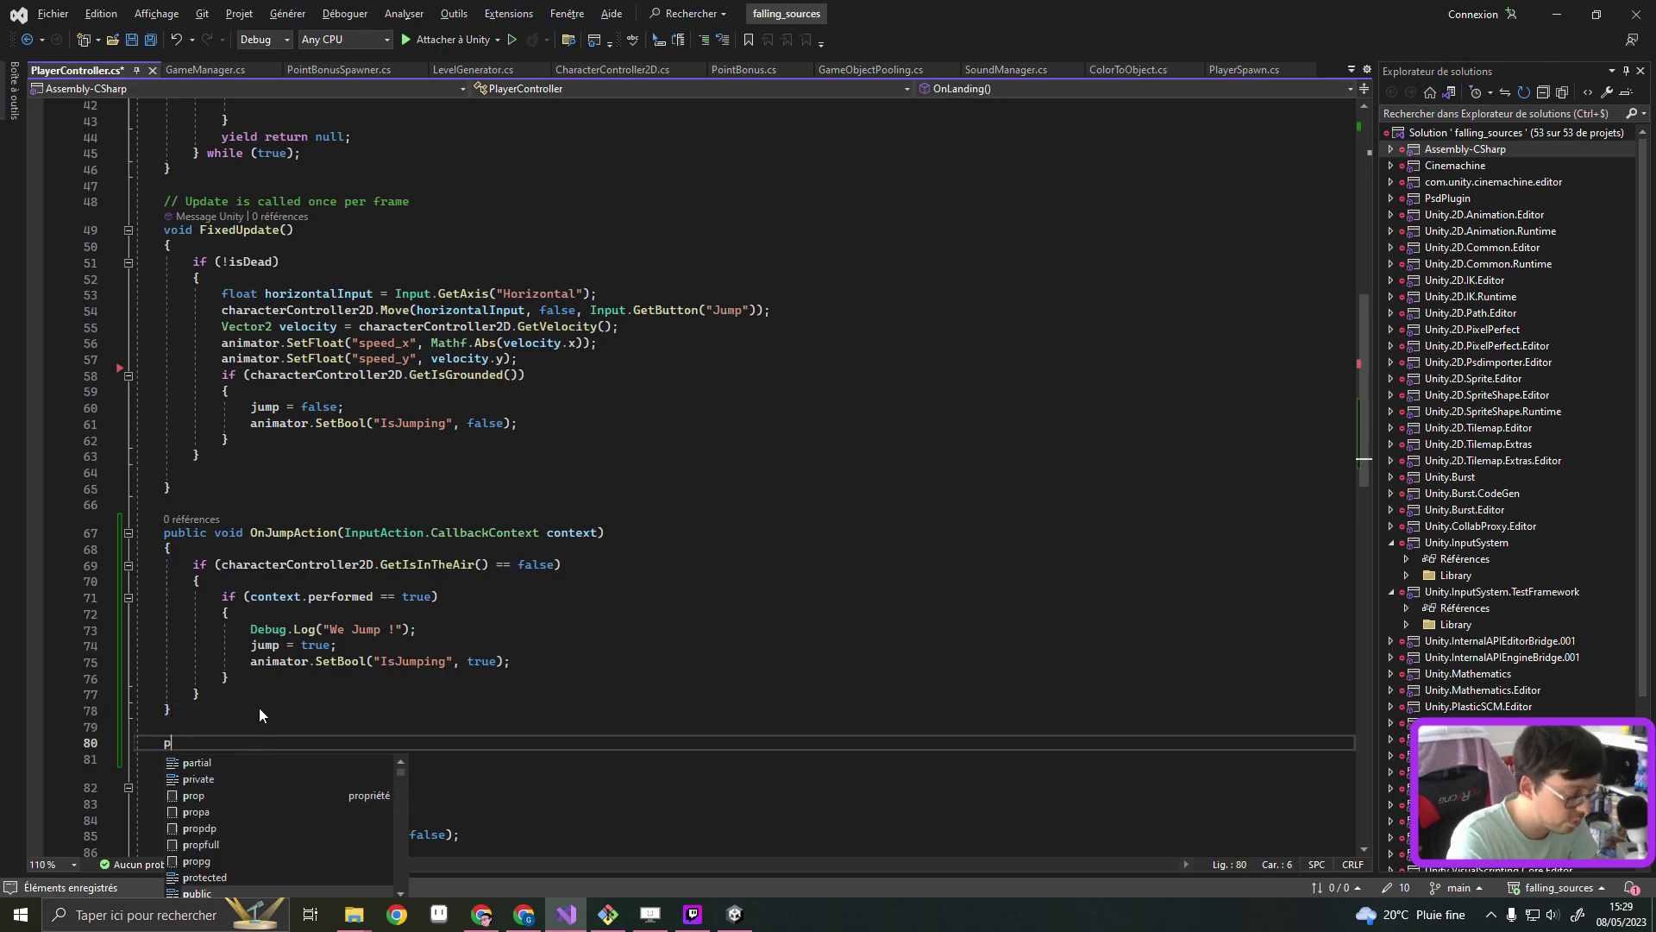
pyautogui.write('ublic void OnA')
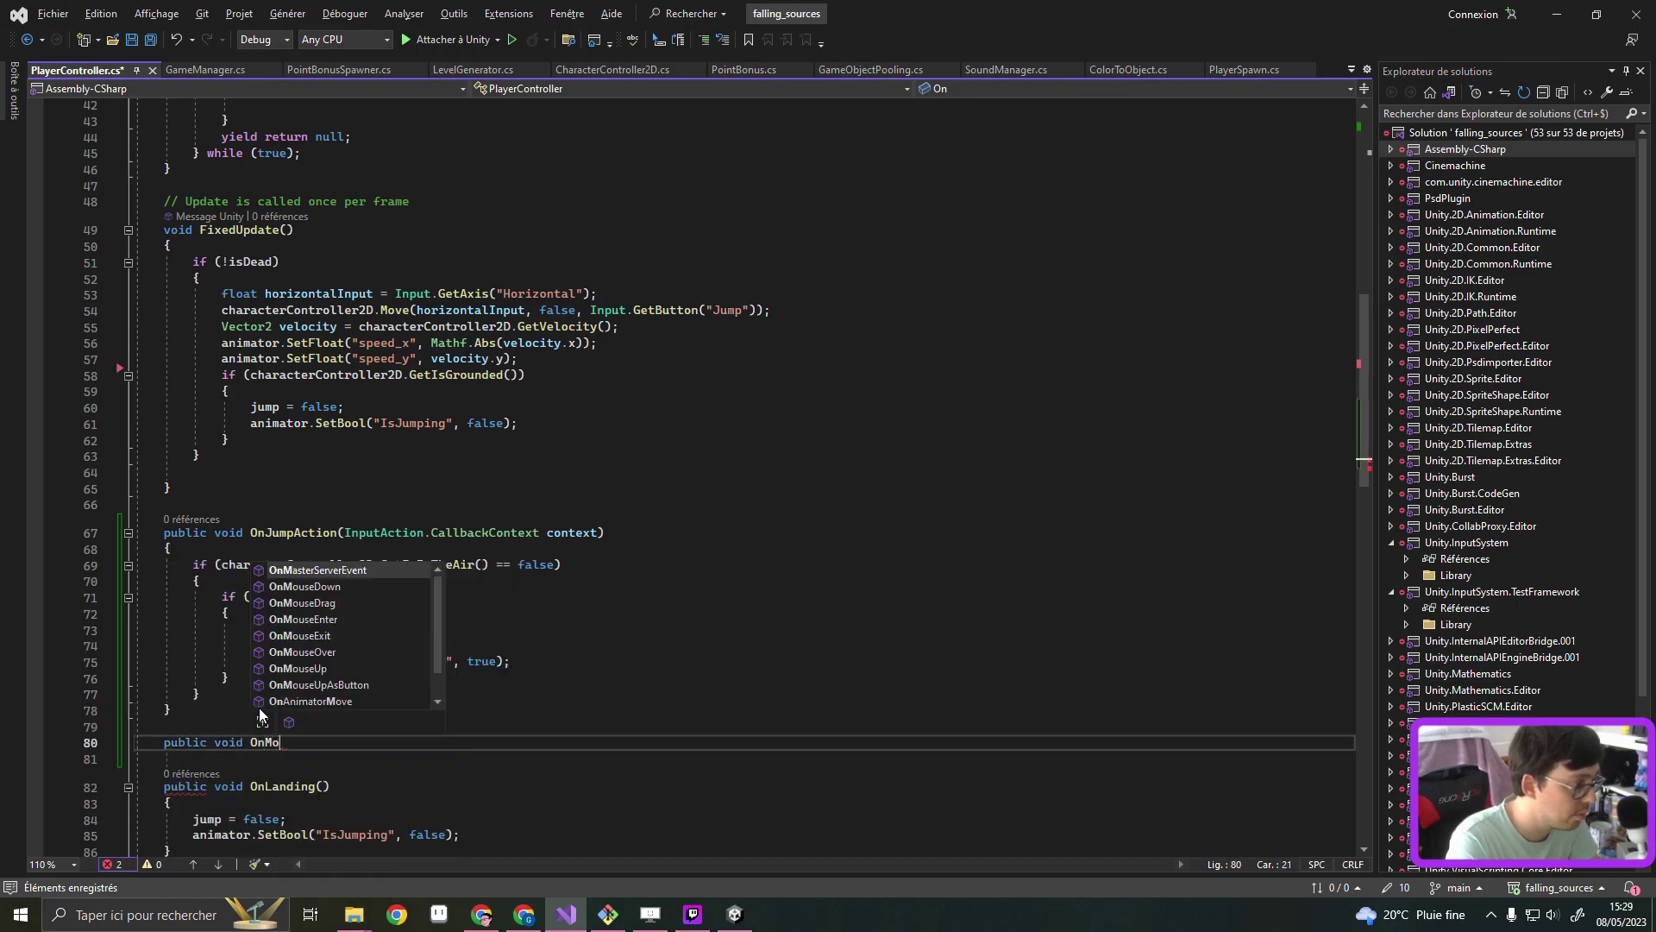
pyautogui.write('nimatorM')
pyautogui.press('Tab')
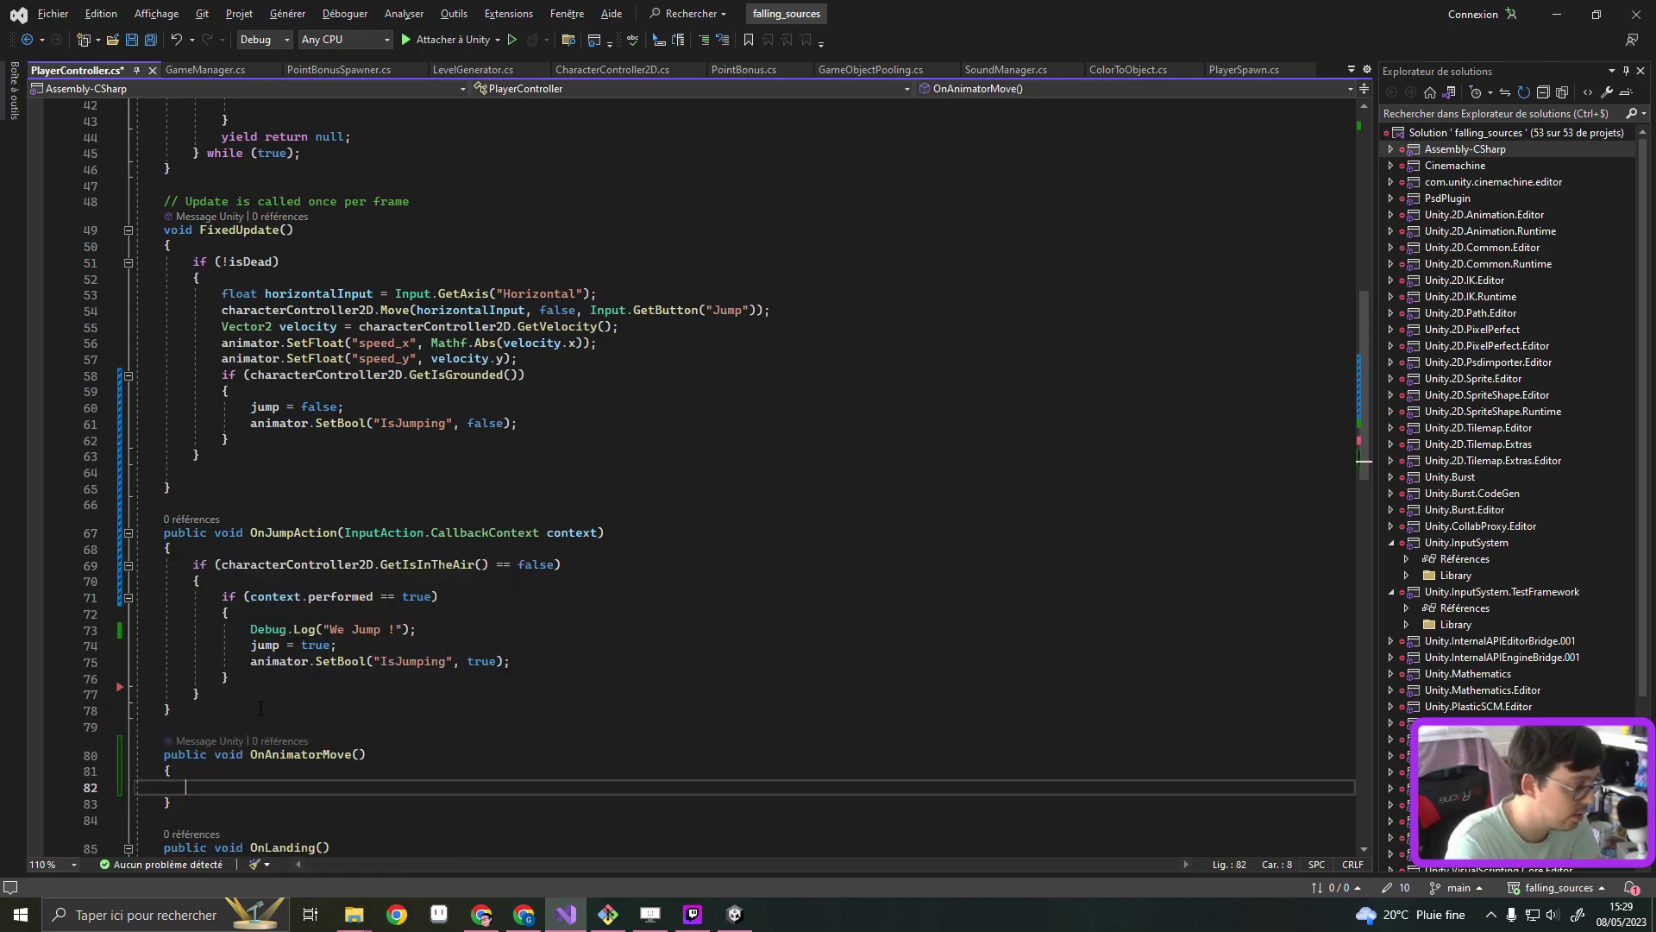
pyautogui.hotkey('ctrl', 'z')
pyautogui.hotkey('ctrl', 'z')
pyautogui.write('n')
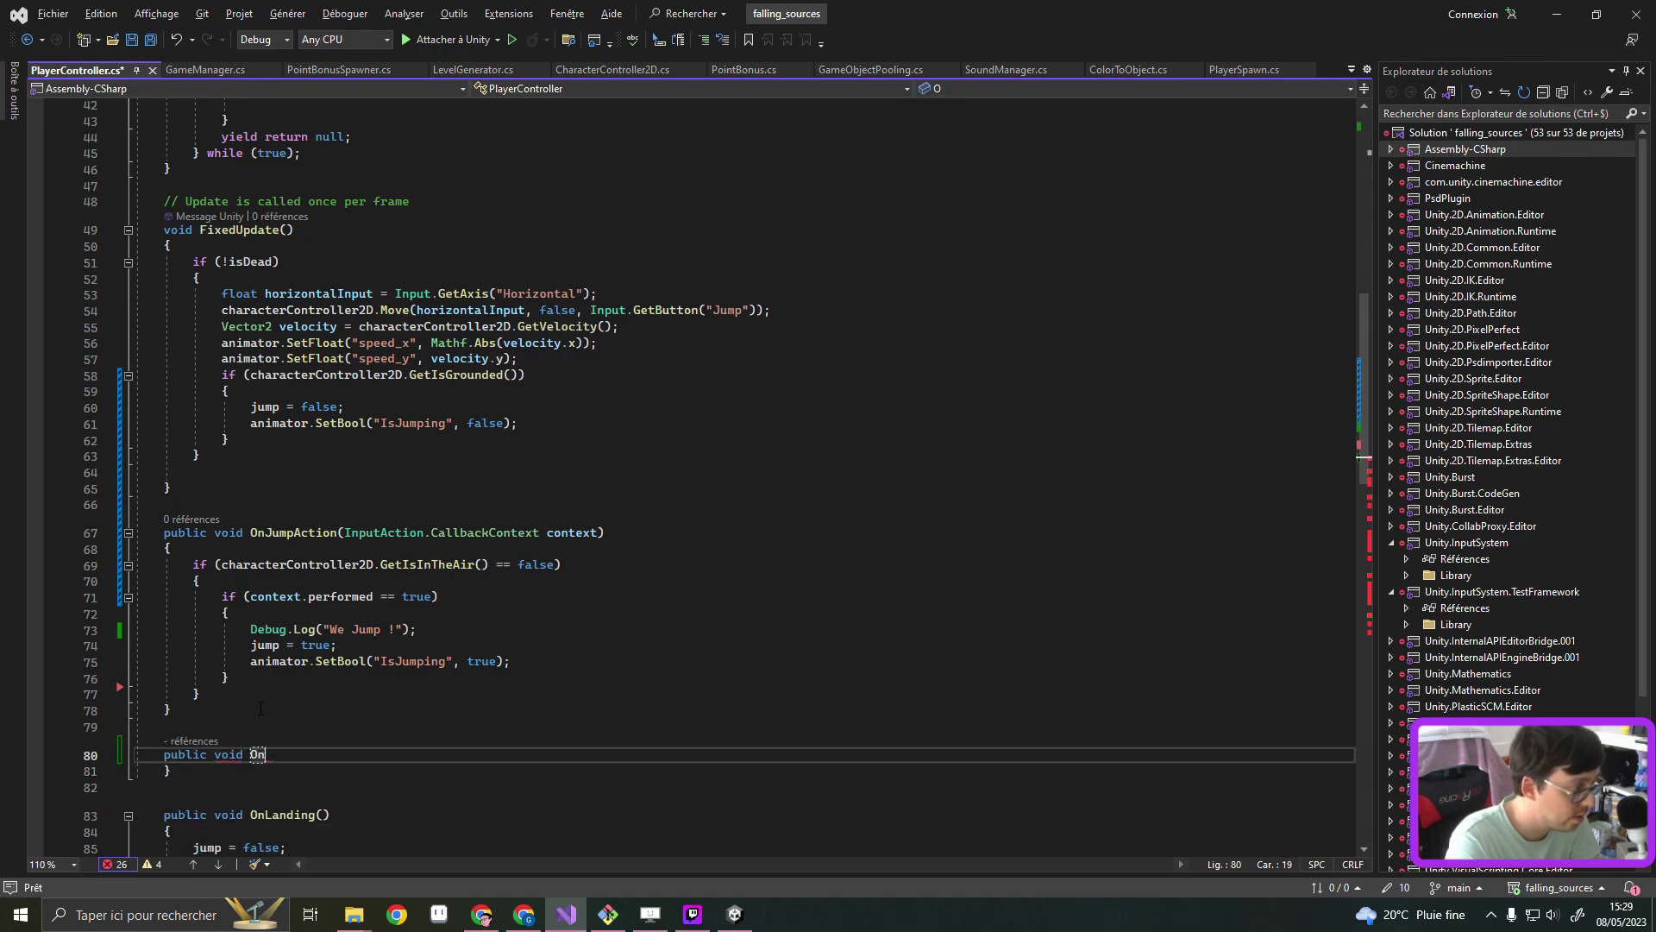
pyautogui.write('MoveAction()')
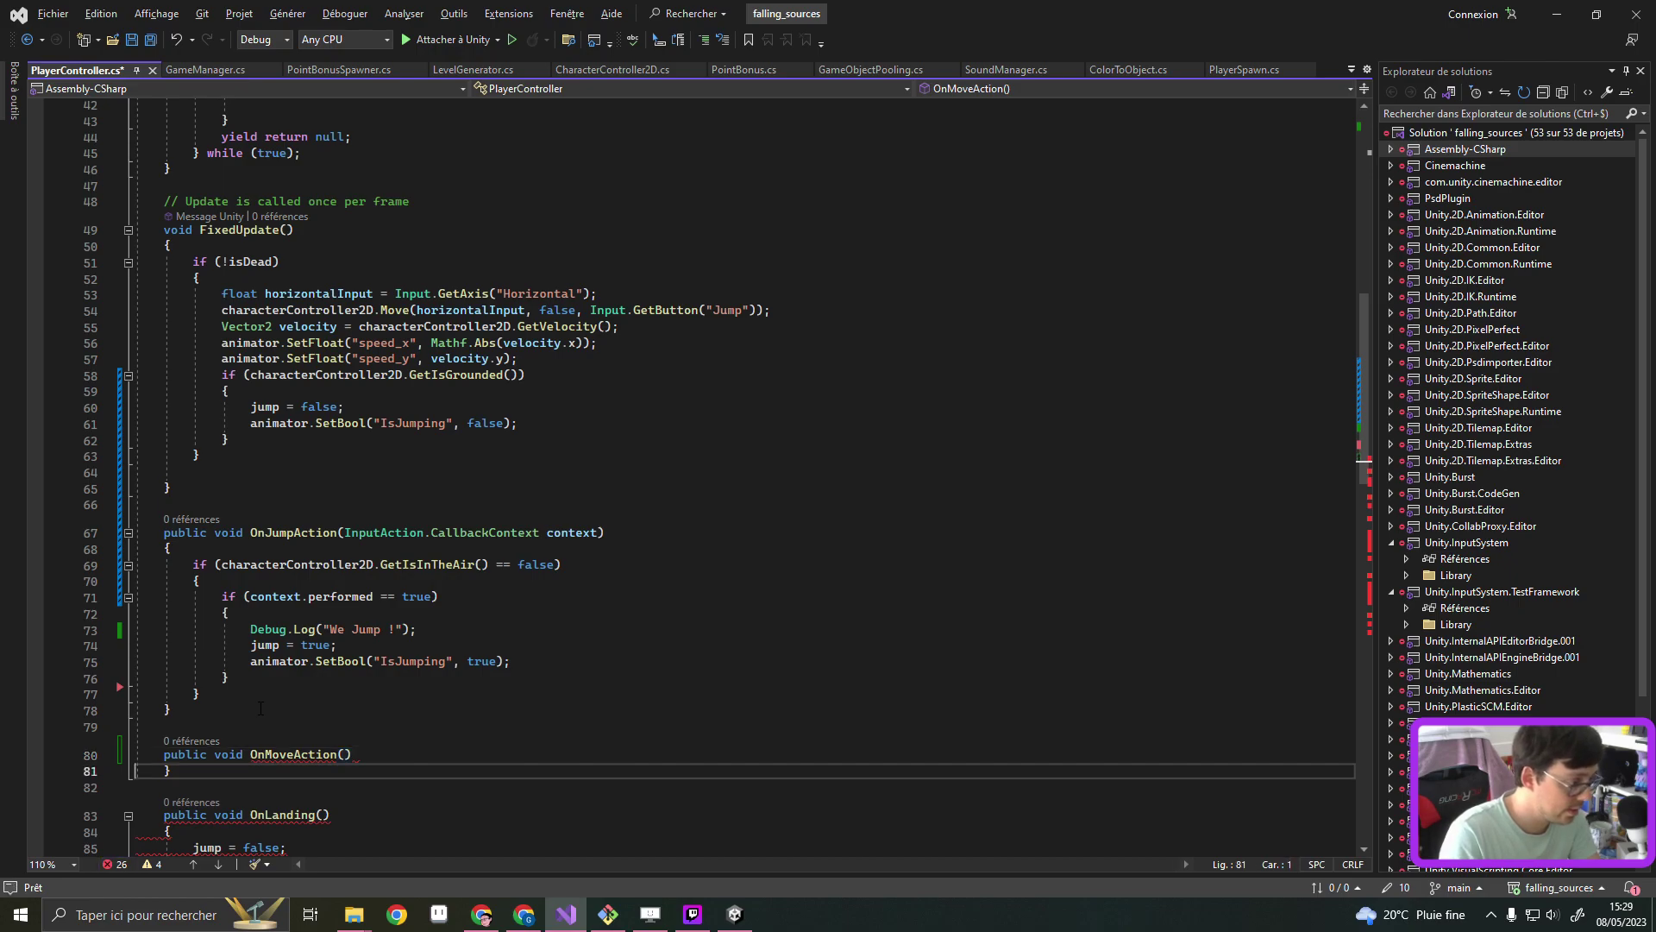
pyautogui.write(' {')
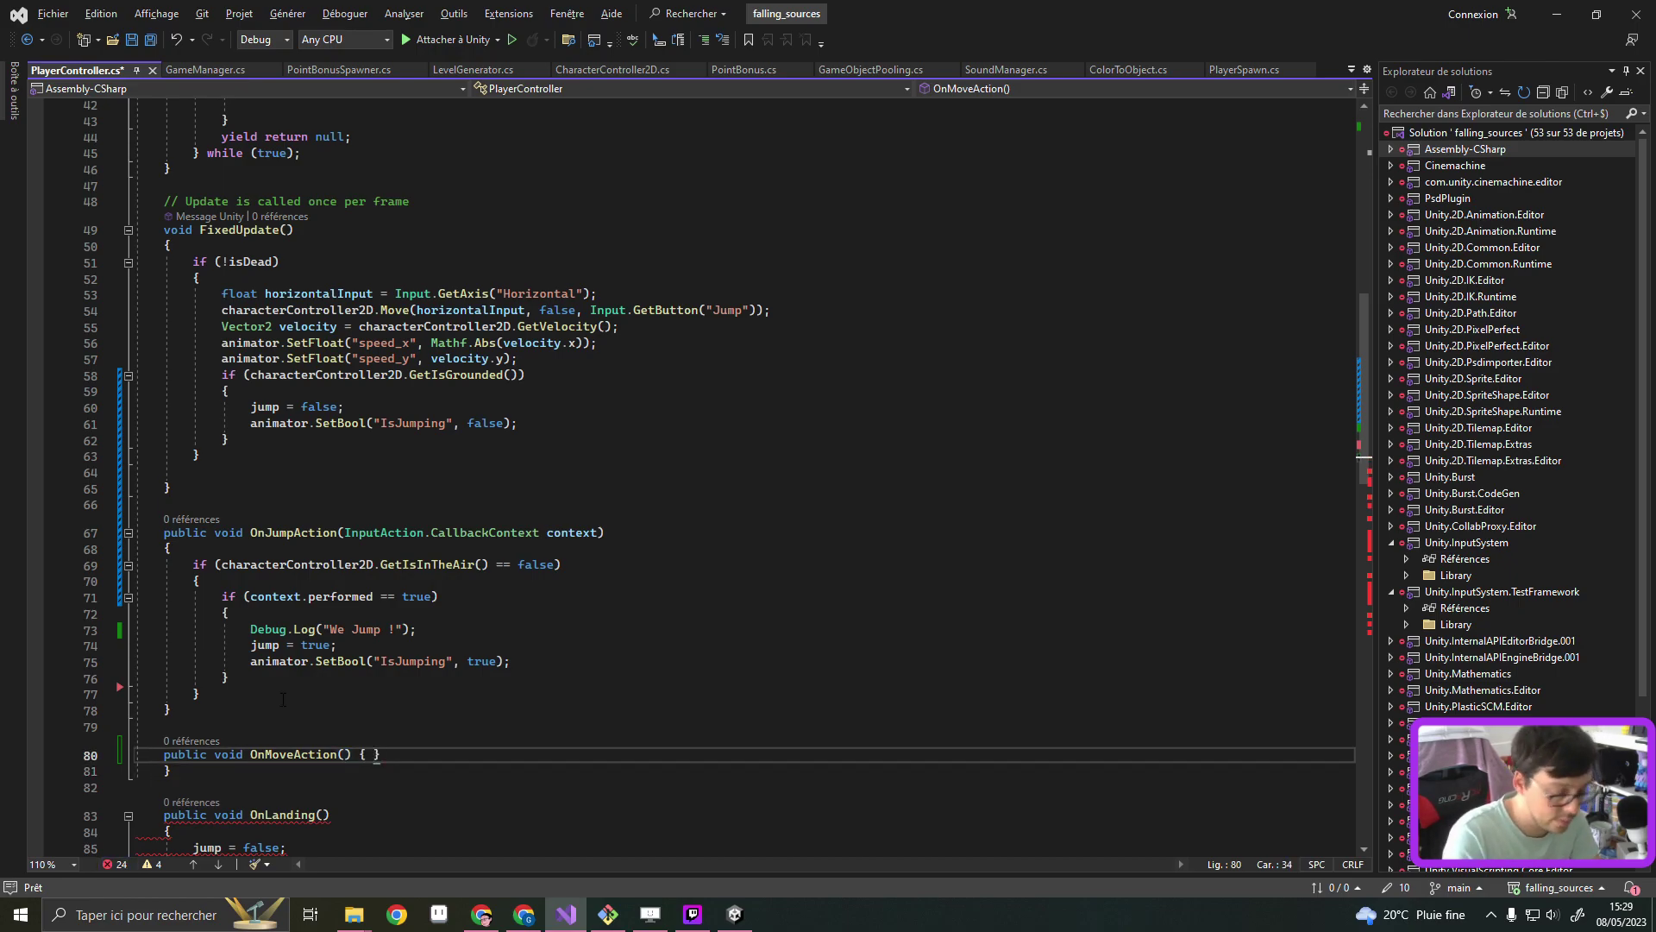
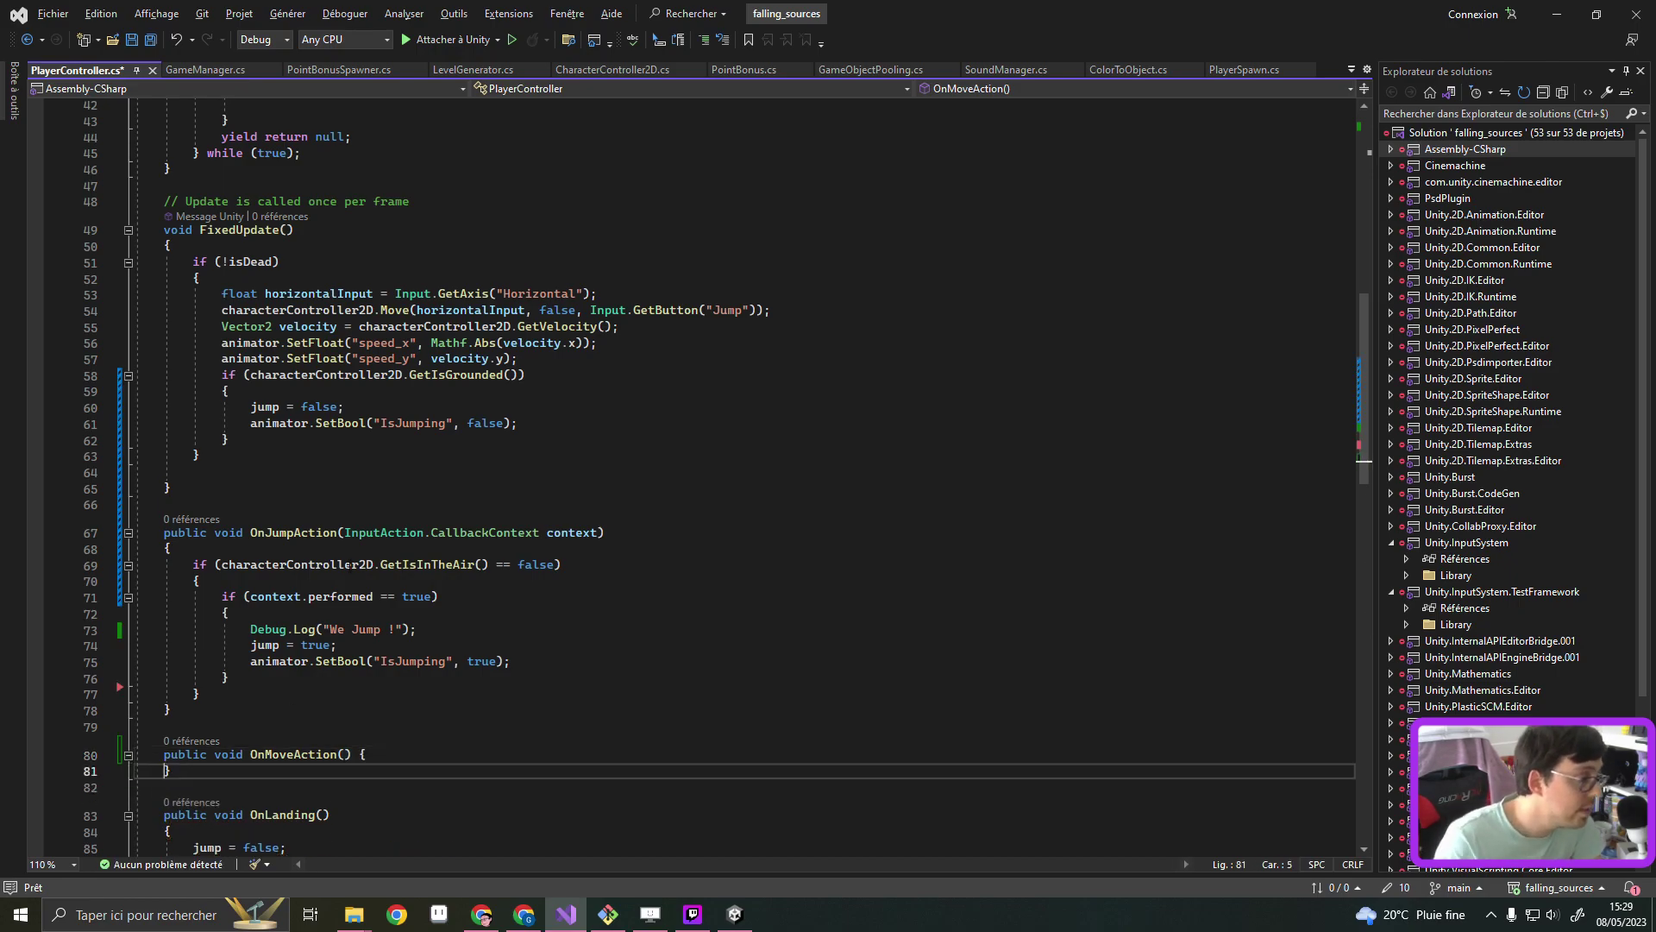
# Give OnMoveAction the same InputAction.CallbackContext context parameter as OnJumpAction
pyautogui.moveTo(345, 532); pyautogui.dragTo(596, 533)
pyautogui.hotkey('ctrl', 'c')
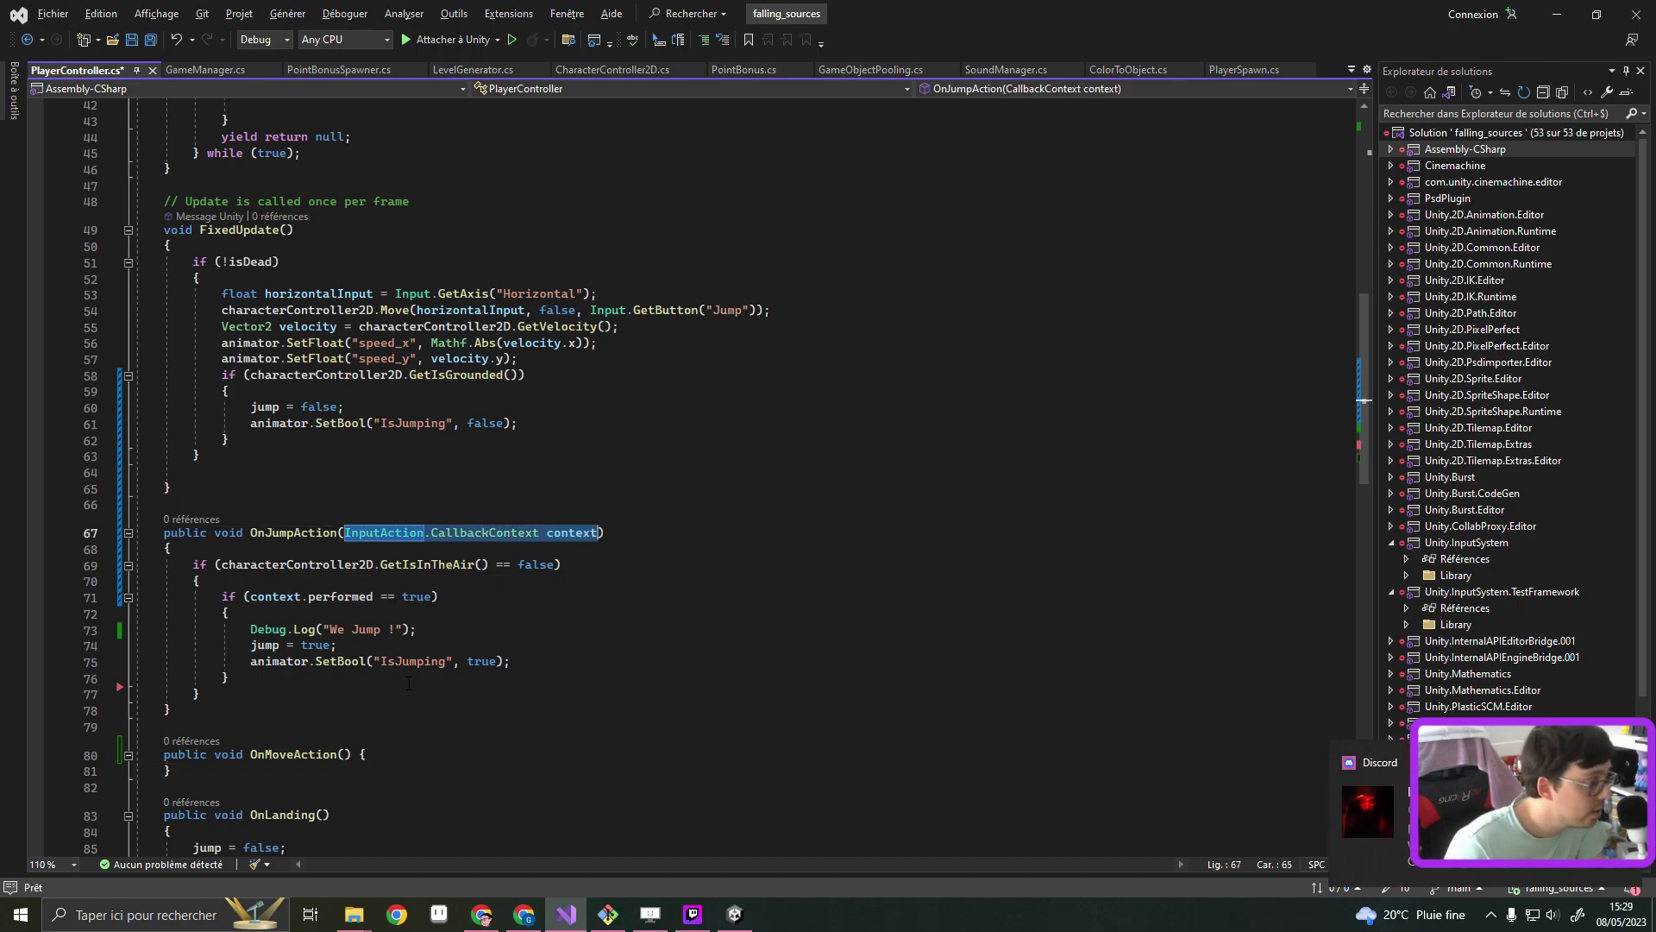
pyautogui.click(345, 755)
pyautogui.hotkey('ctrl', 'v')
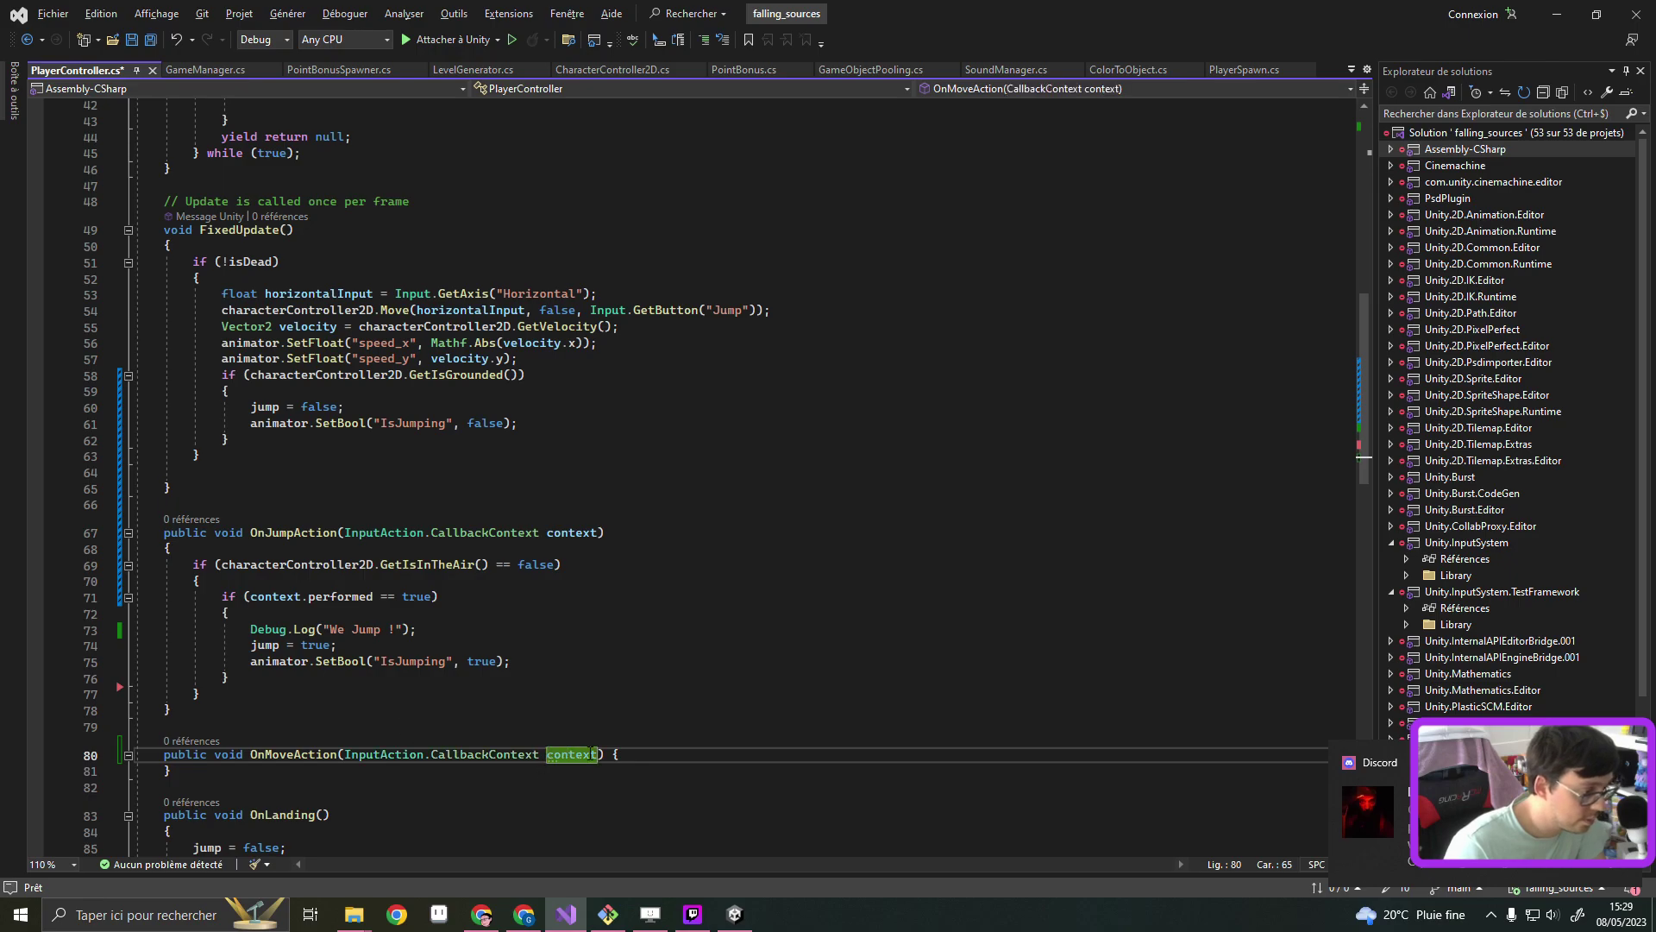
pyautogui.press('Right')
pyautogui.press('Right')
pyautogui.press('Return')
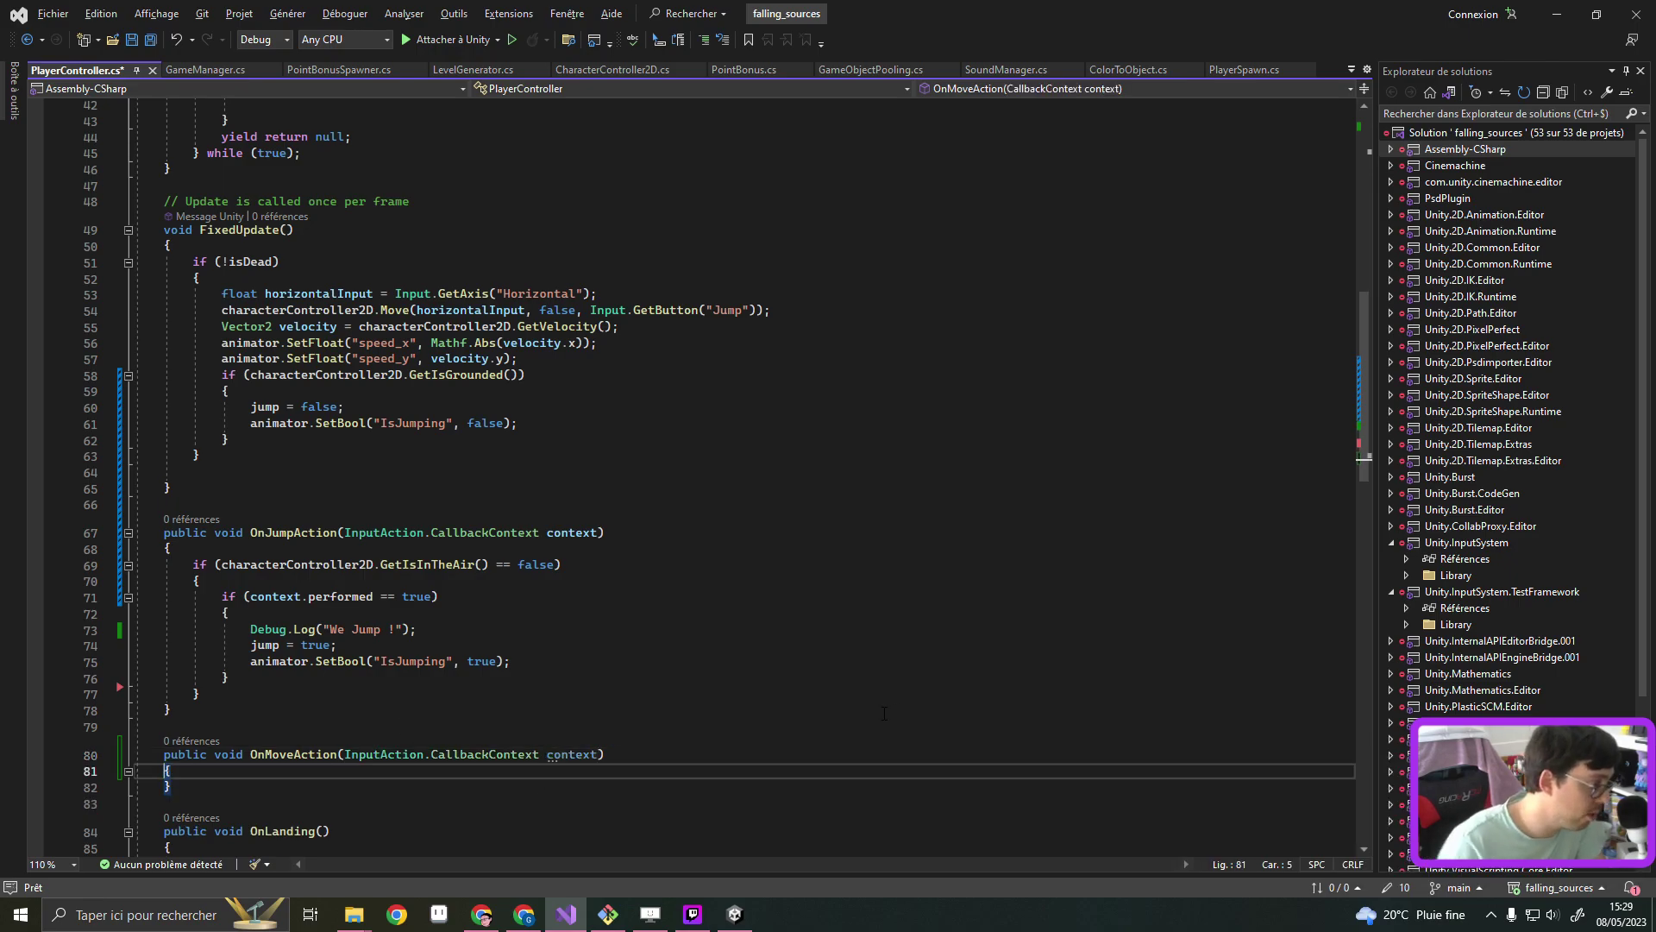
pyautogui.press('Return')
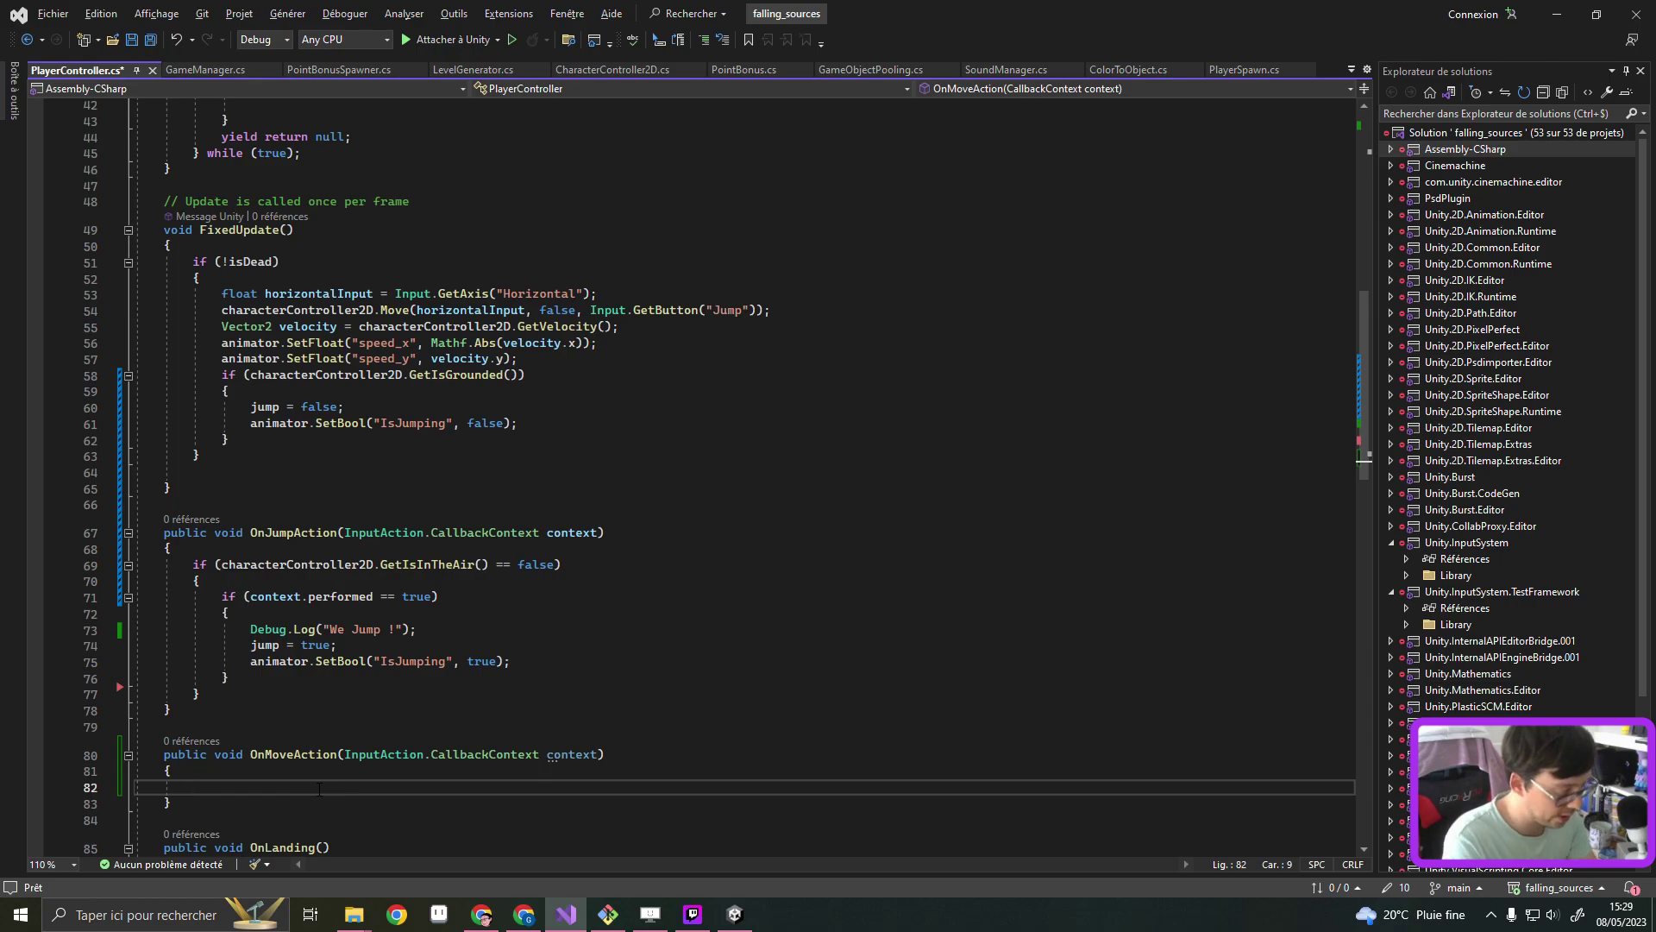
# Declare Vector2 leftPadValue = context.ReadValue<Vector2>(); in OnMoveAction's body
pyautogui.write('Vector2')
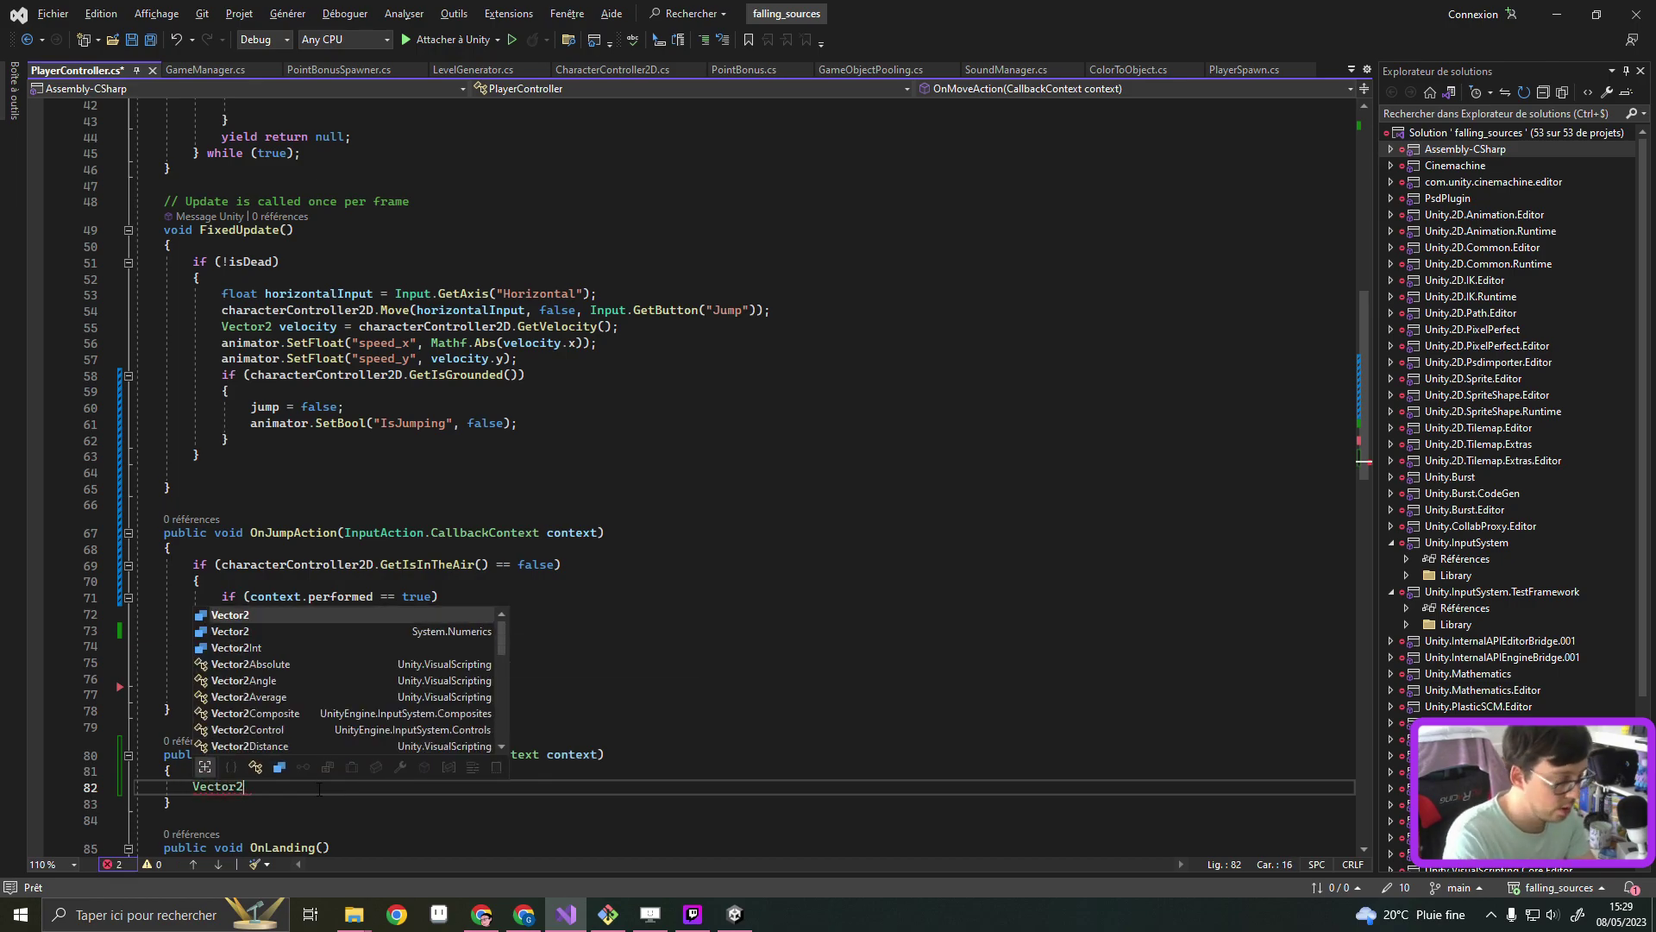
pyautogui.write(' lef')
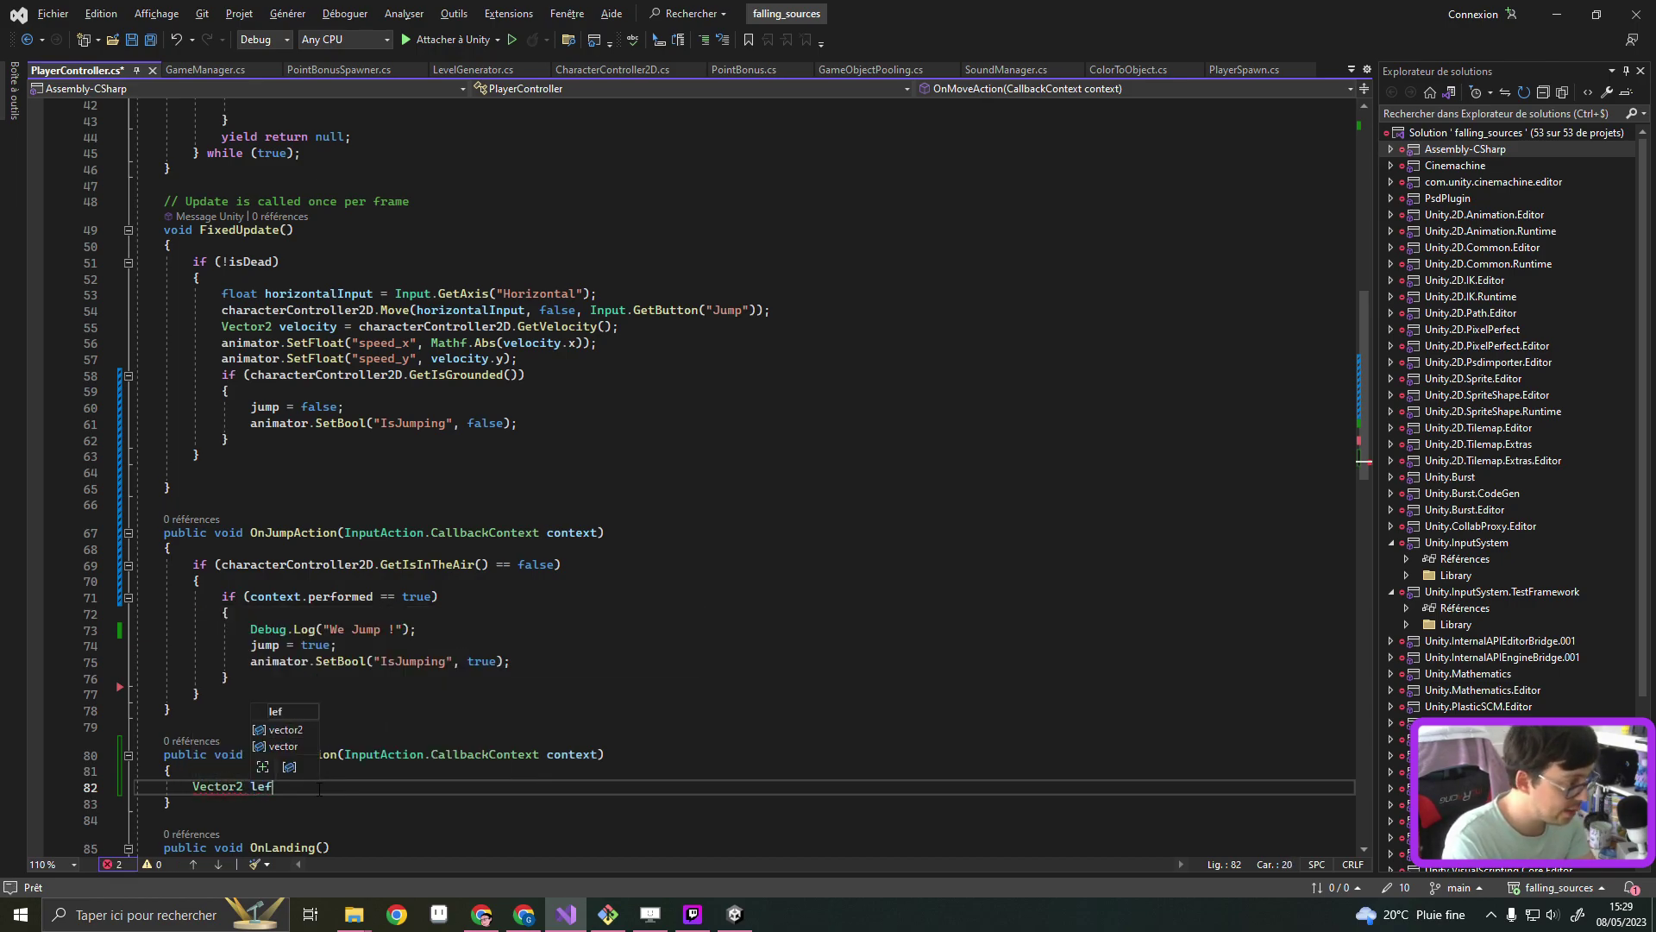
pyautogui.write('tPad')
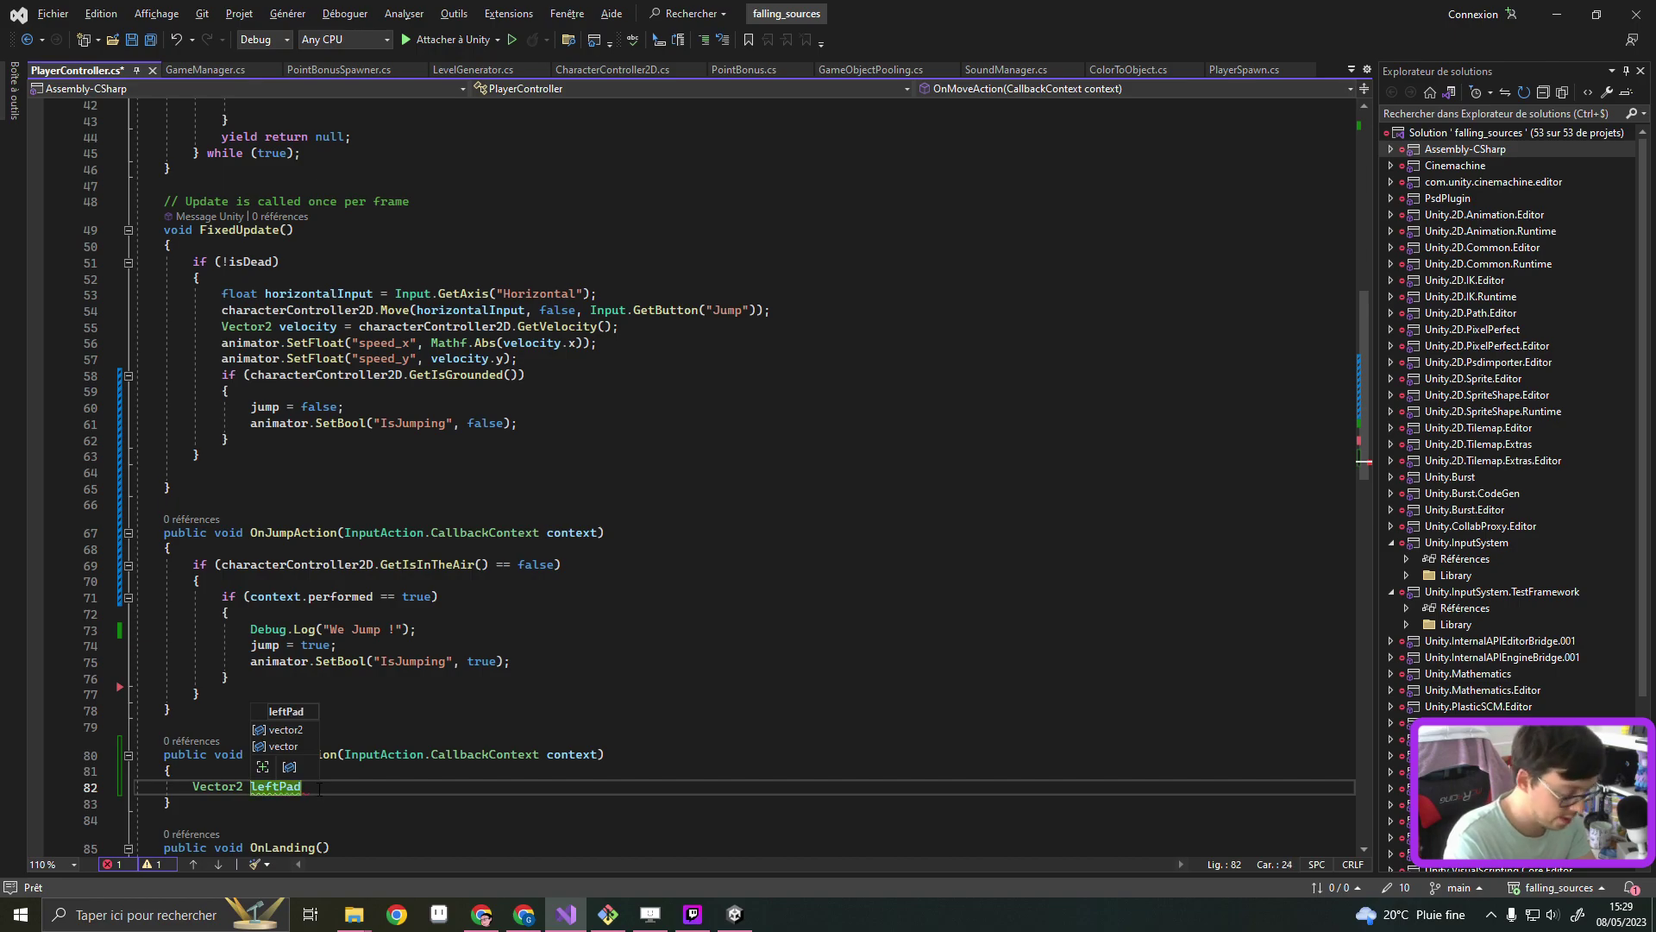
pyautogui.write('Value = a')
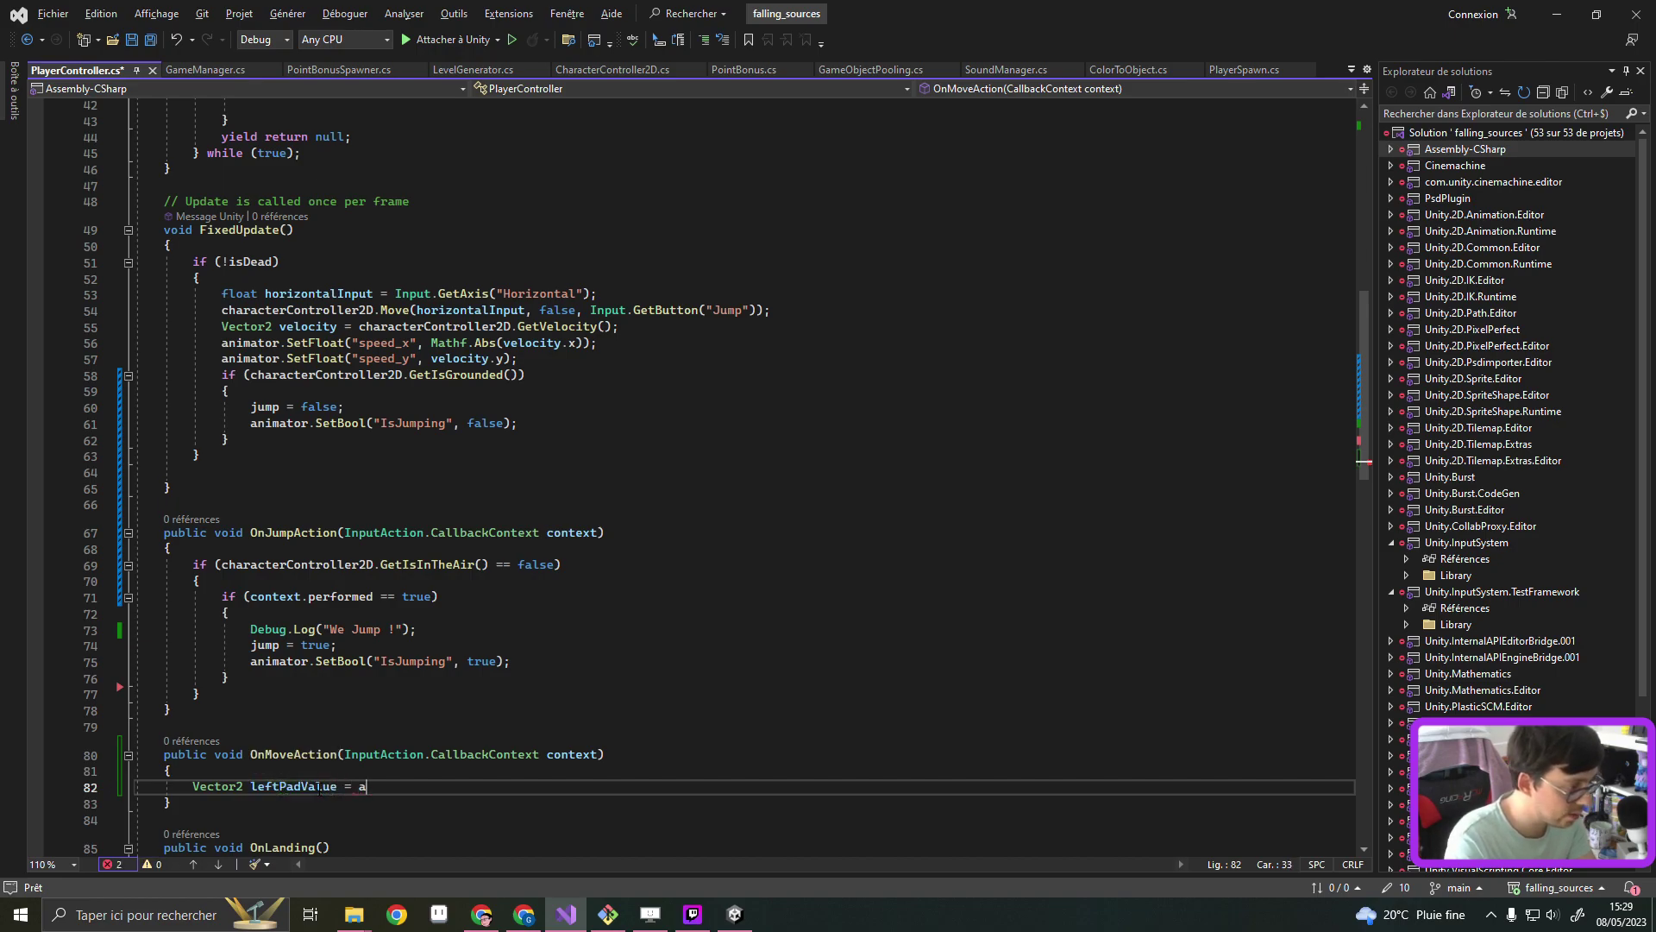
pyautogui.press('BackSpace')
pyautogui.write('context.')
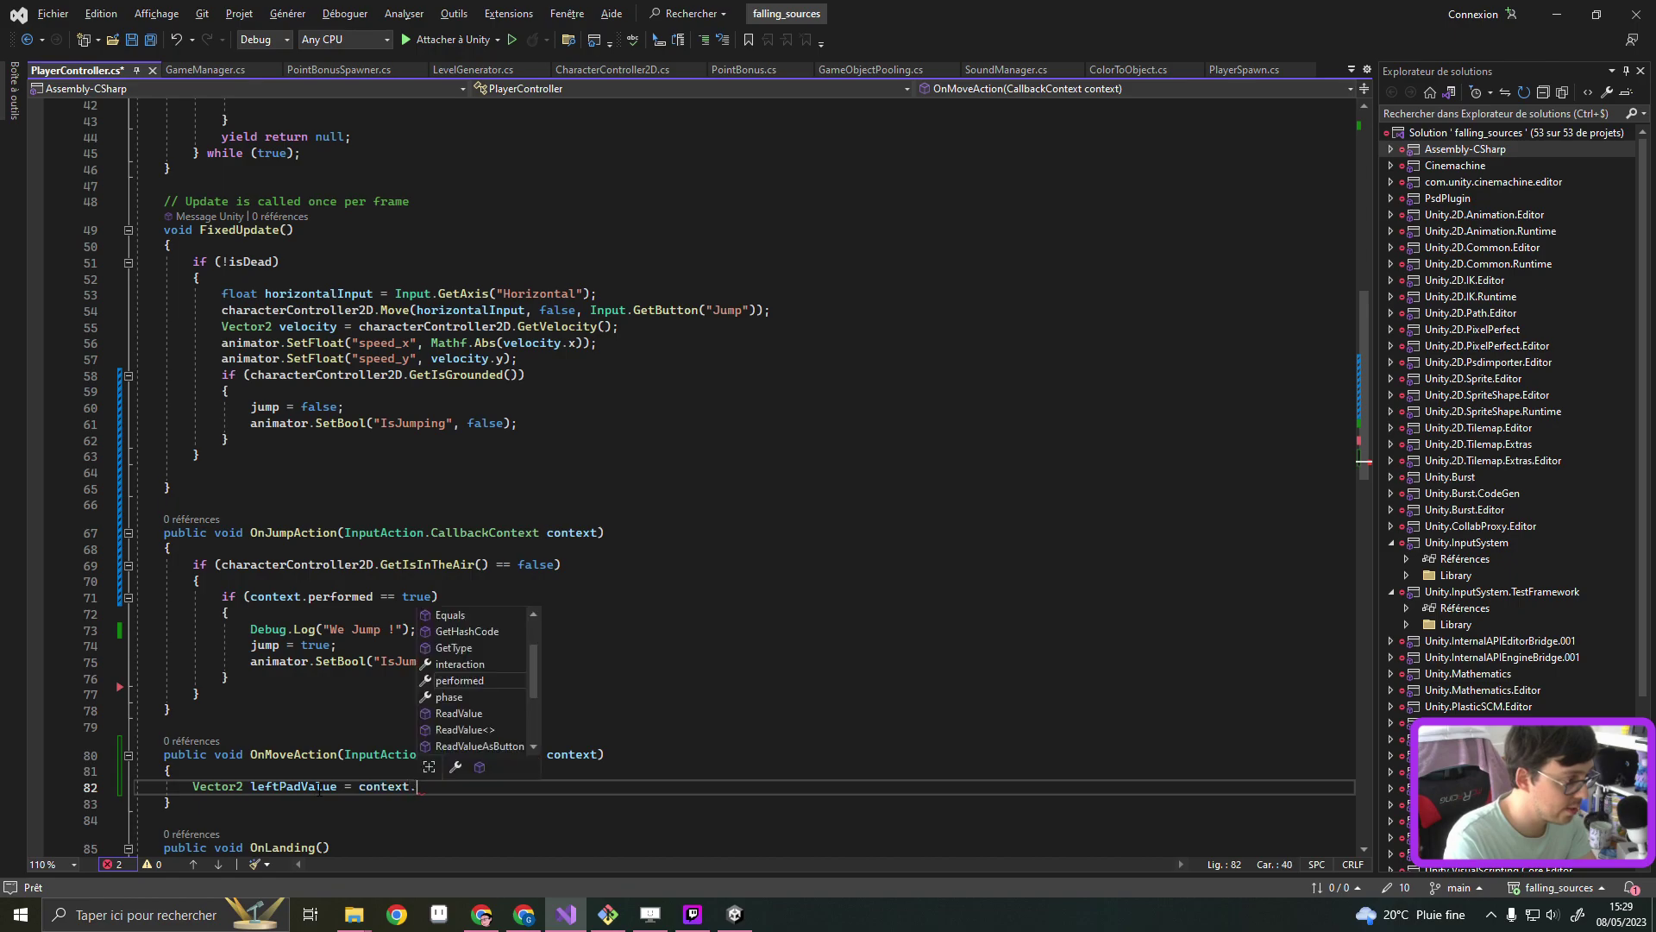
pyautogui.write('Re')
pyautogui.press('Tab')
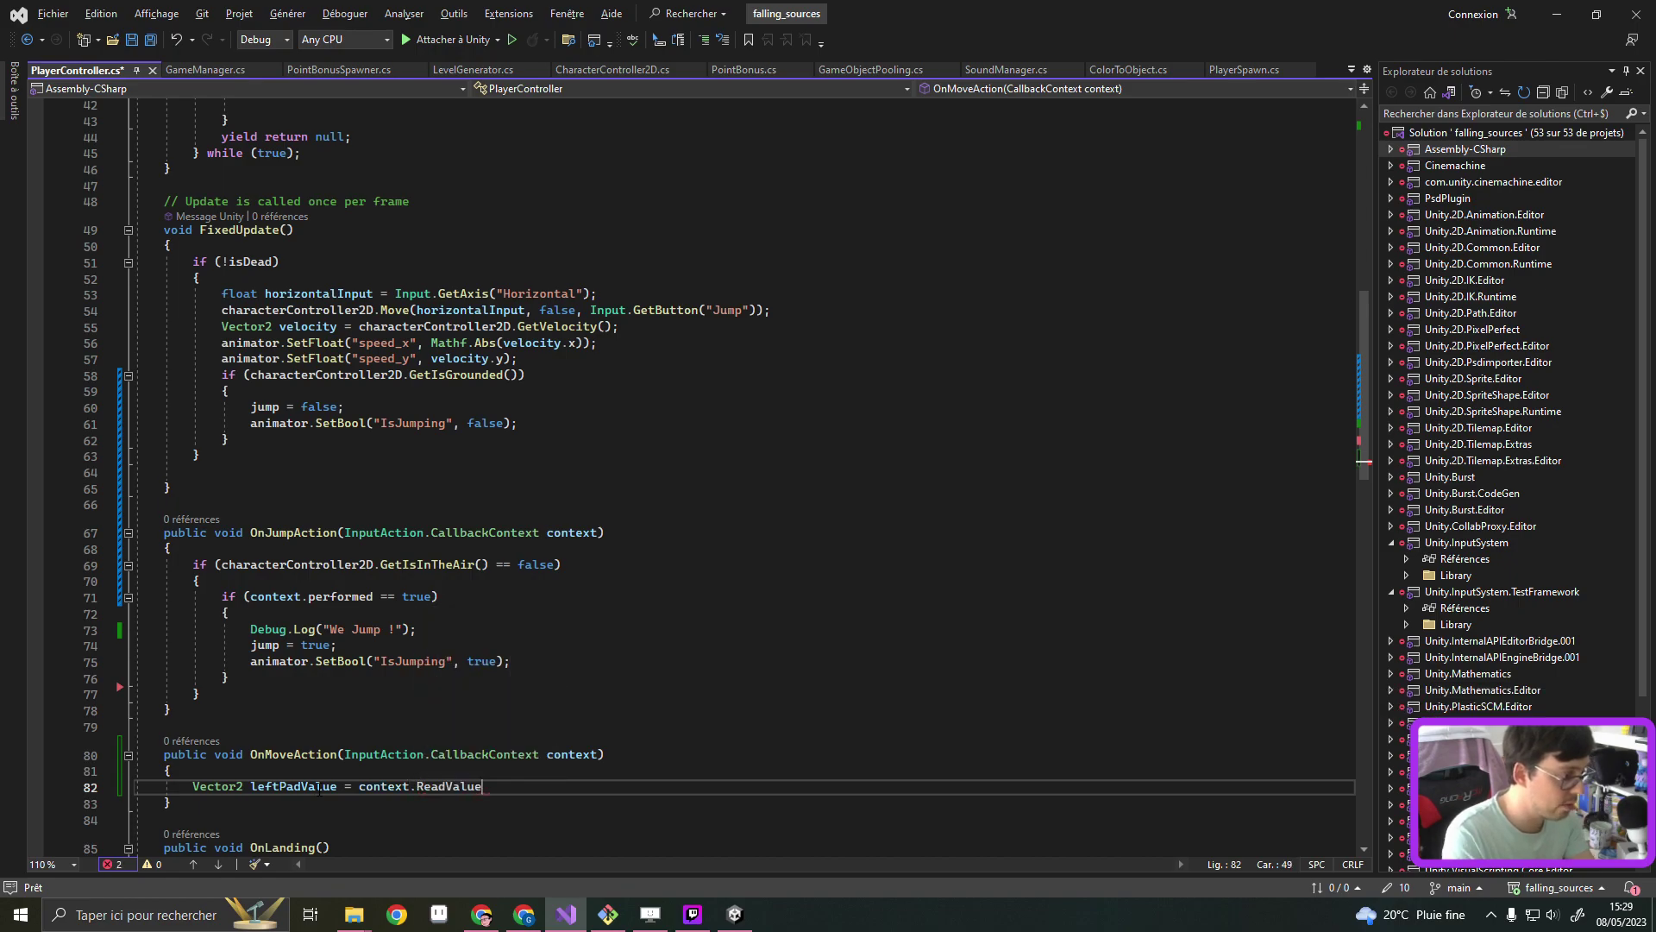
pyautogui.write('<Vec>')
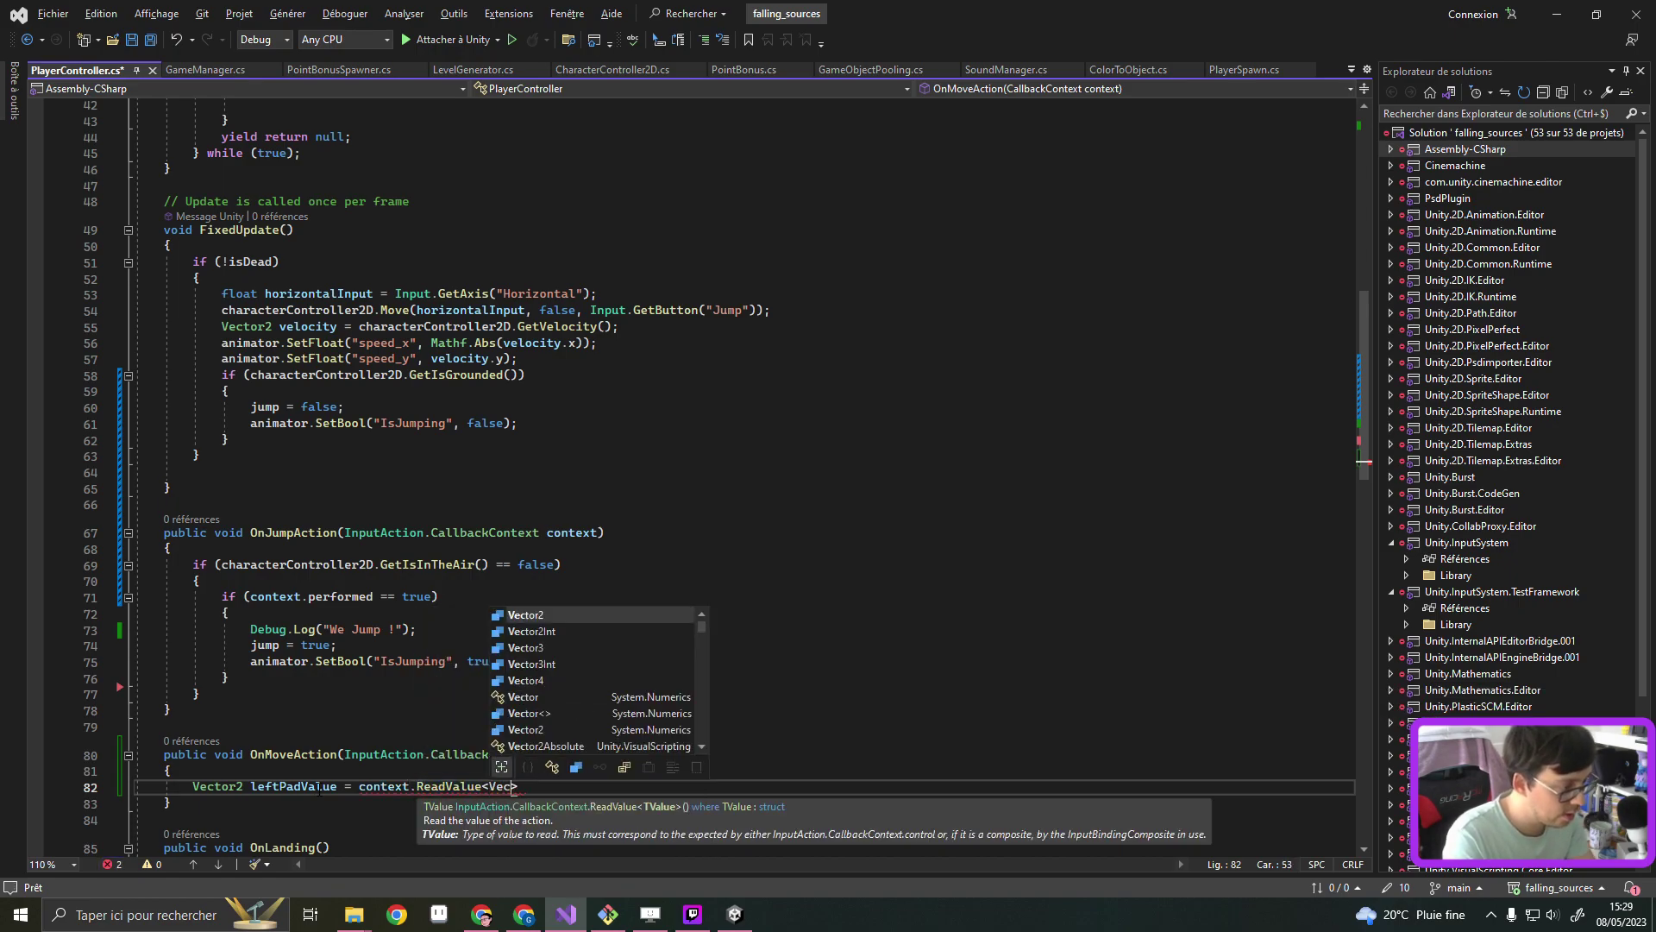
pyautogui.press('Tab')
pyautogui.write('>()')
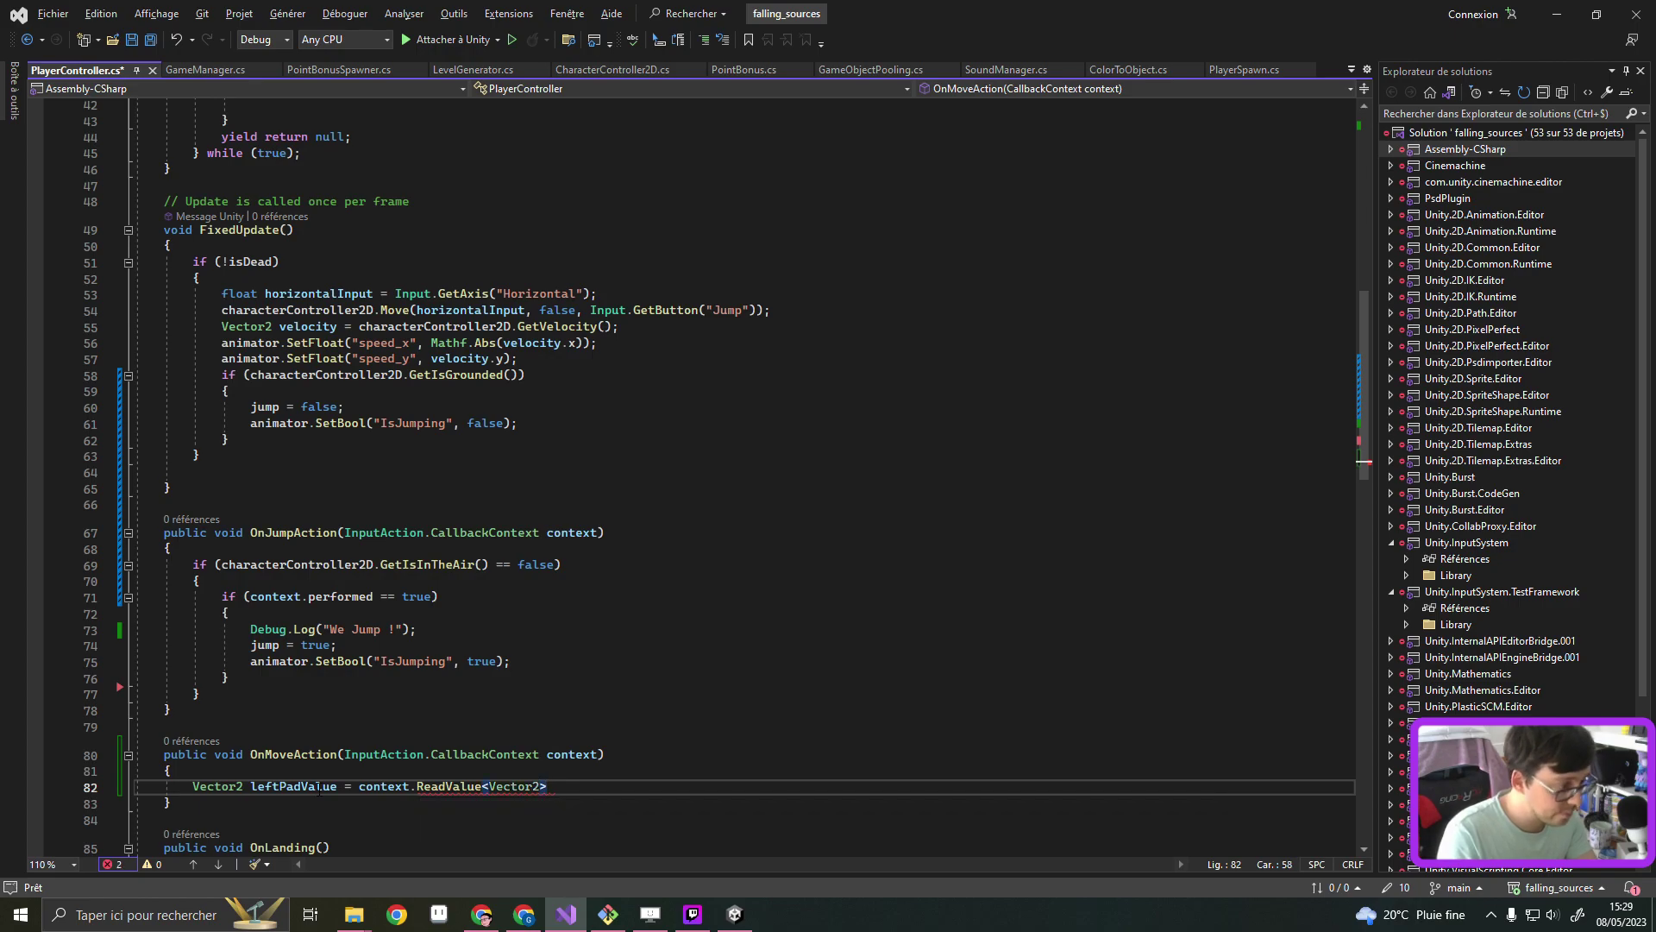
pyautogui.write(';')
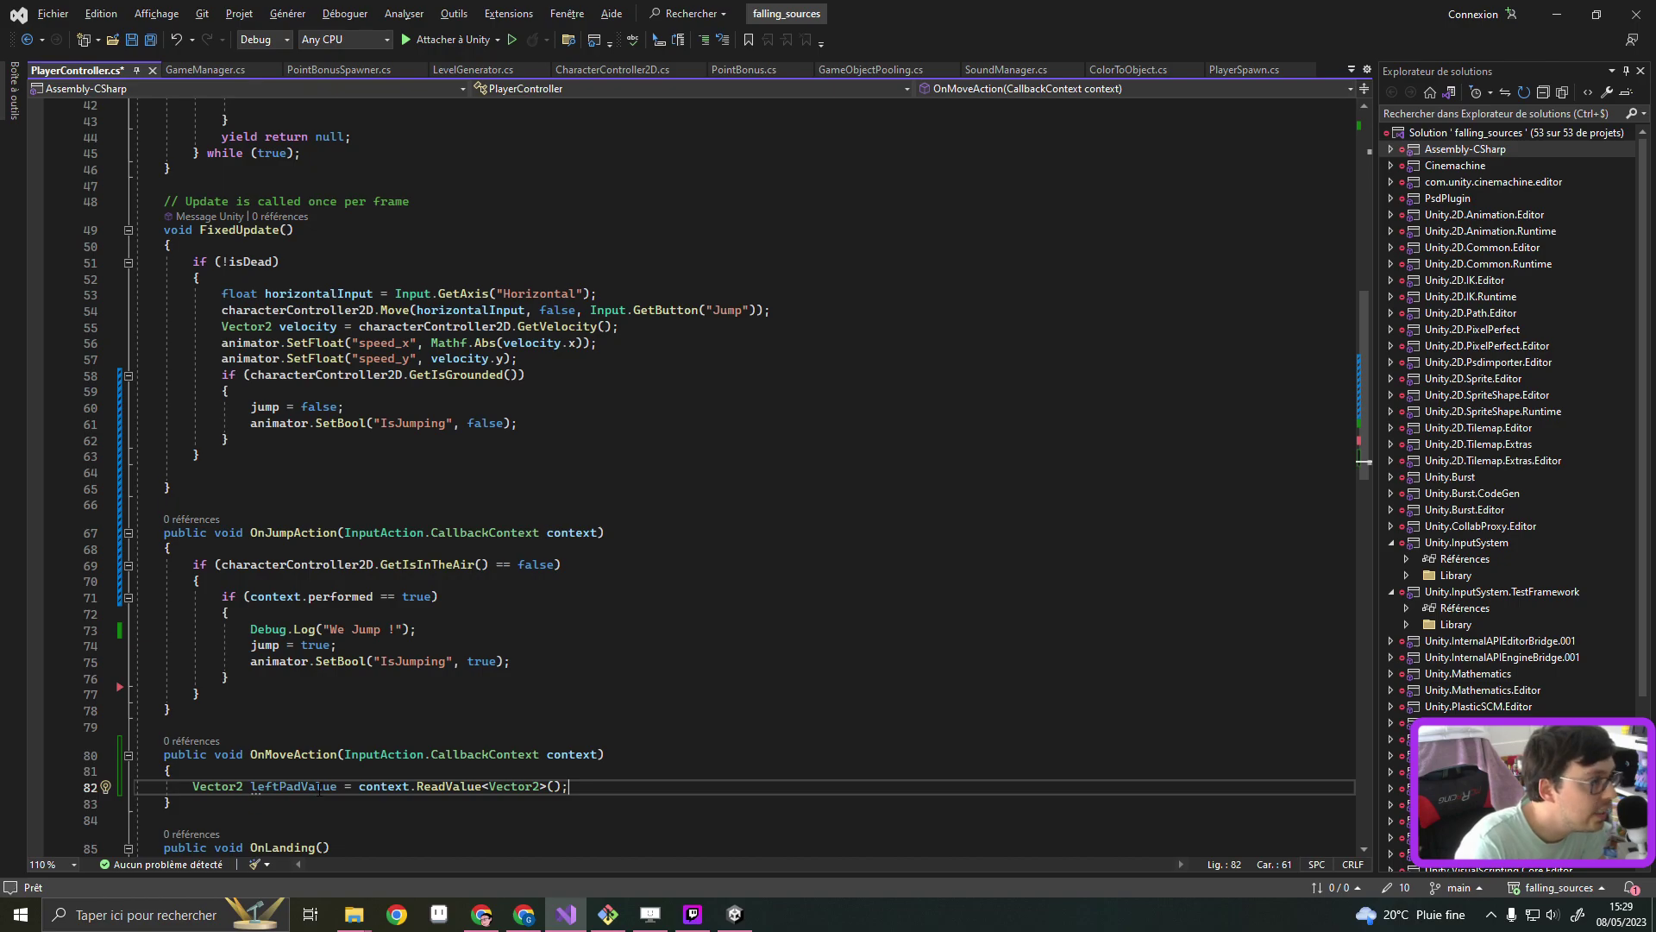
pyautogui.press('Return')
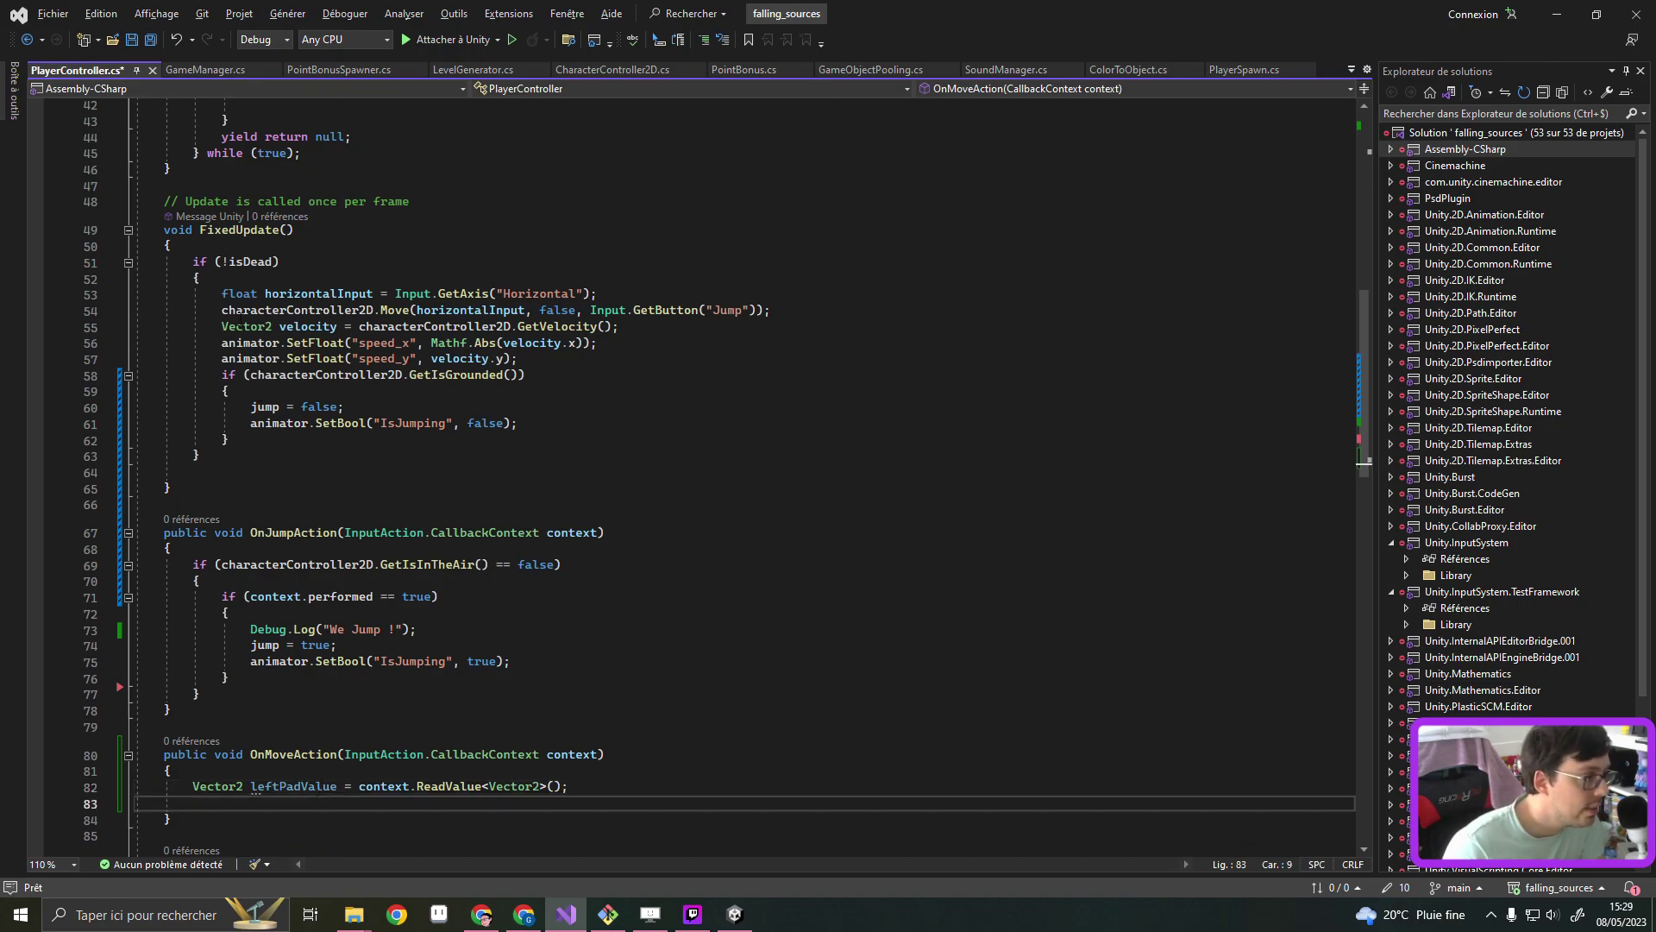
# Move the characterController2D.Move call from FixedUpdate into OnMoveAction
pyautogui.tripleClick(230, 329)
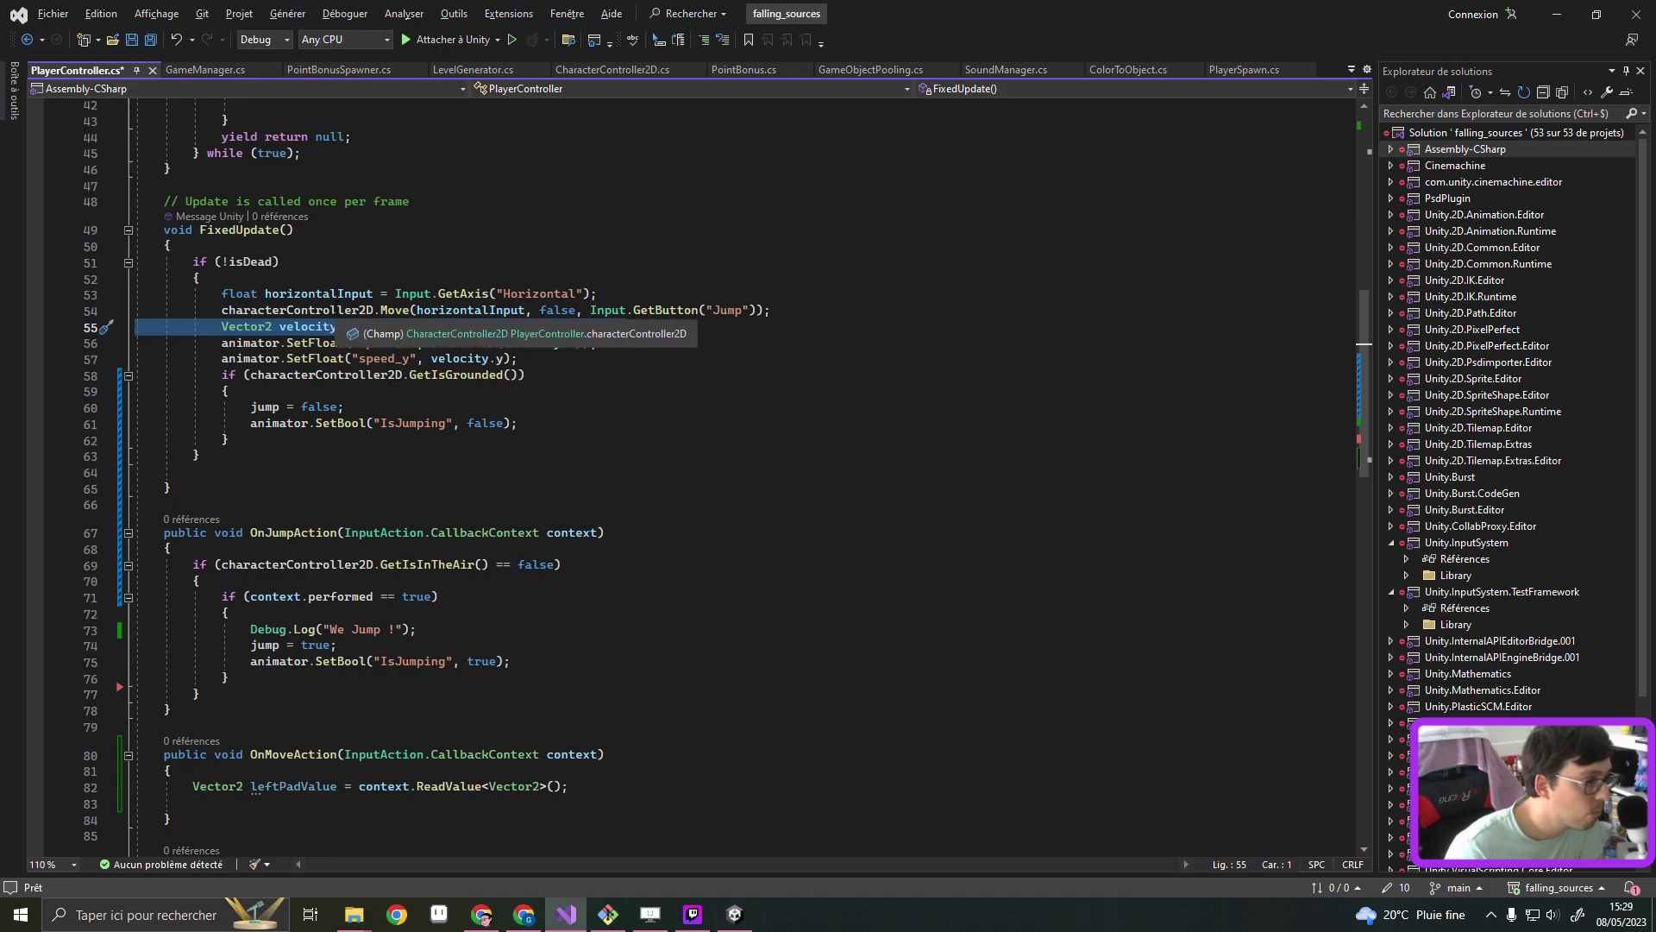
pyautogui.tripleClick(337, 311)
pyautogui.hotkey('ctrl', 'x')
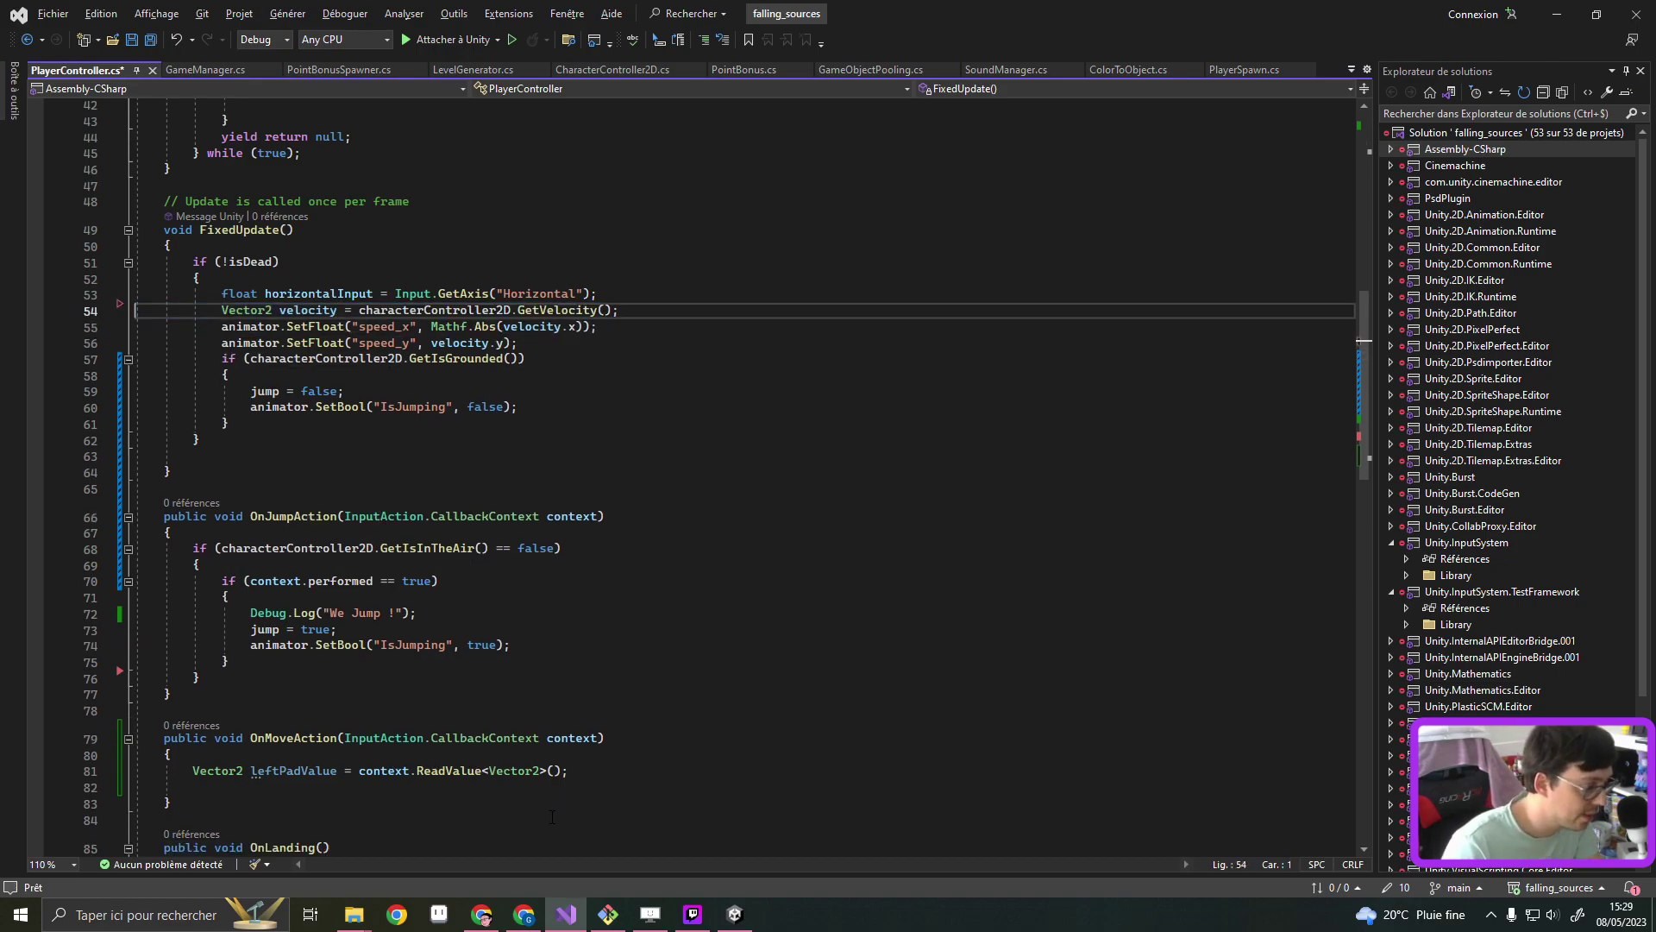
pyautogui.click(586, 768)
pyautogui.press('Return')
pyautogui.hotkey('ctrl', 'v')
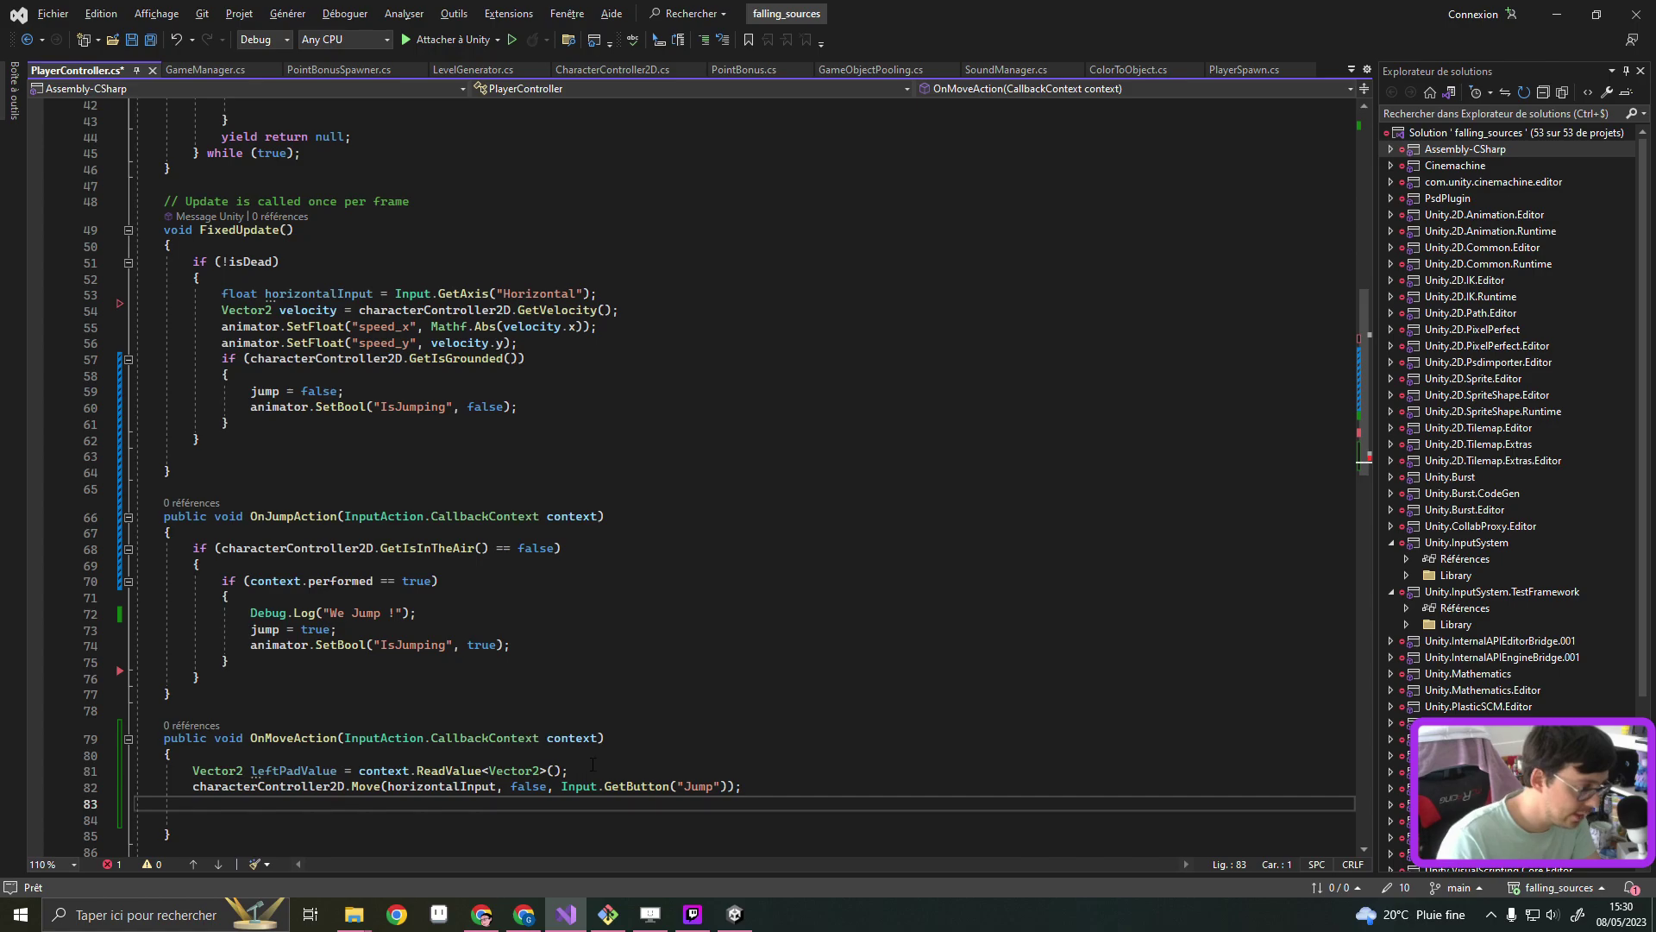
pyautogui.press('BackSpace')
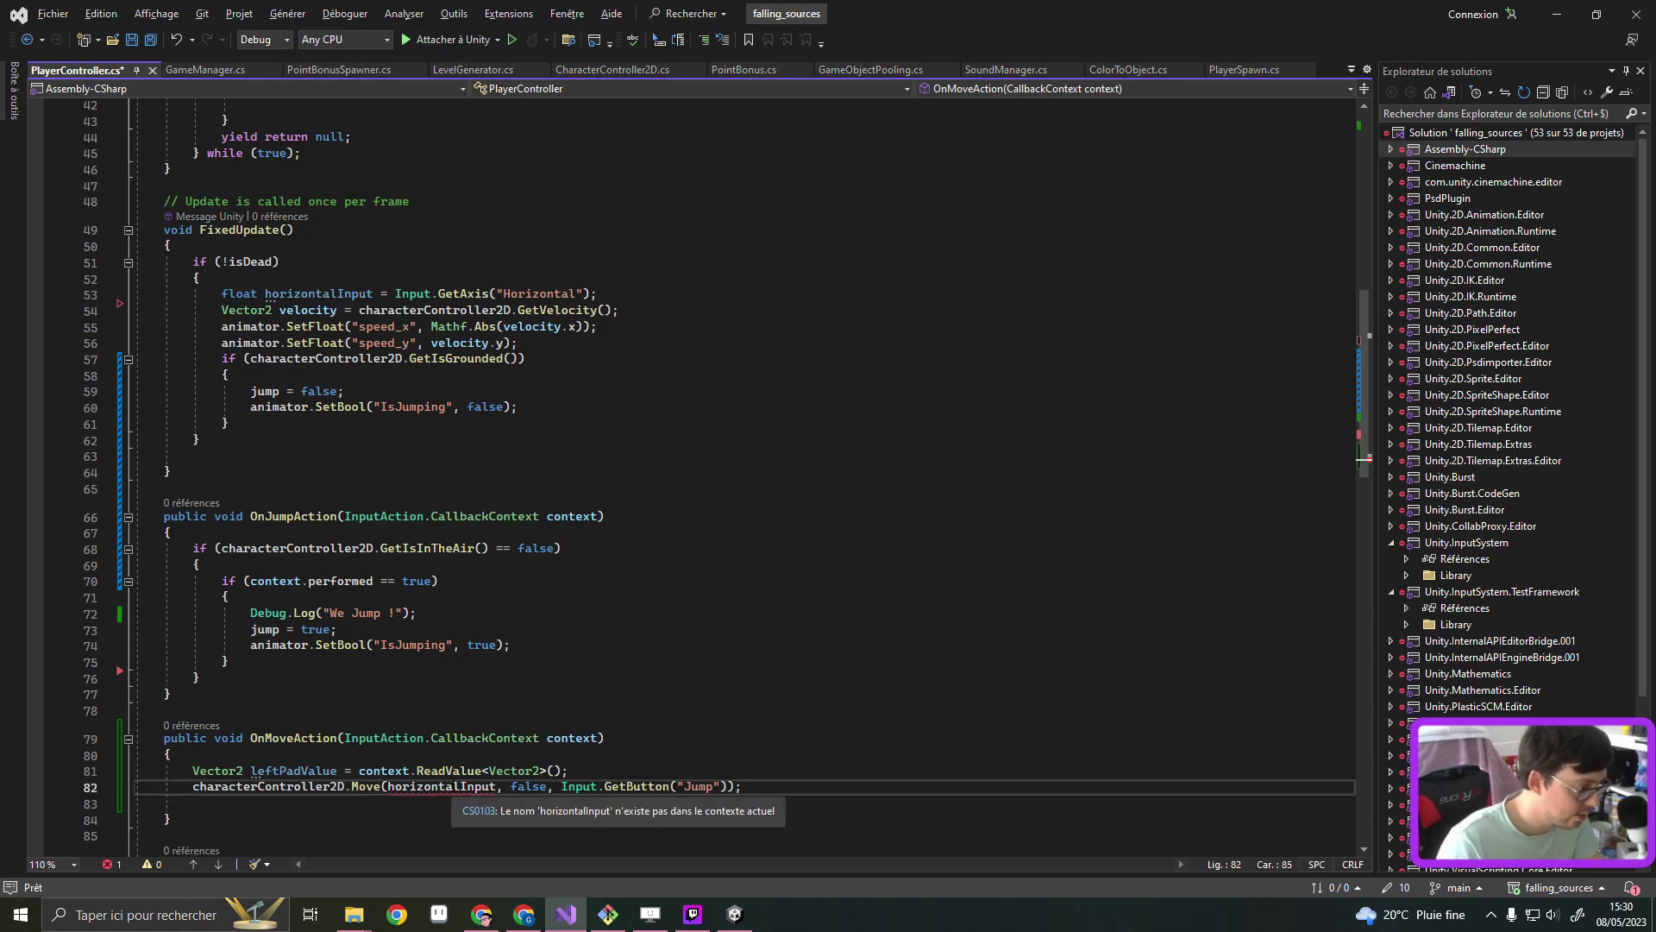
# Replace horizontalInput in the moved Move call with leftPadValue.x
pyautogui.doubleClick(454, 786)
pyautogui.doubleClick(294, 771)
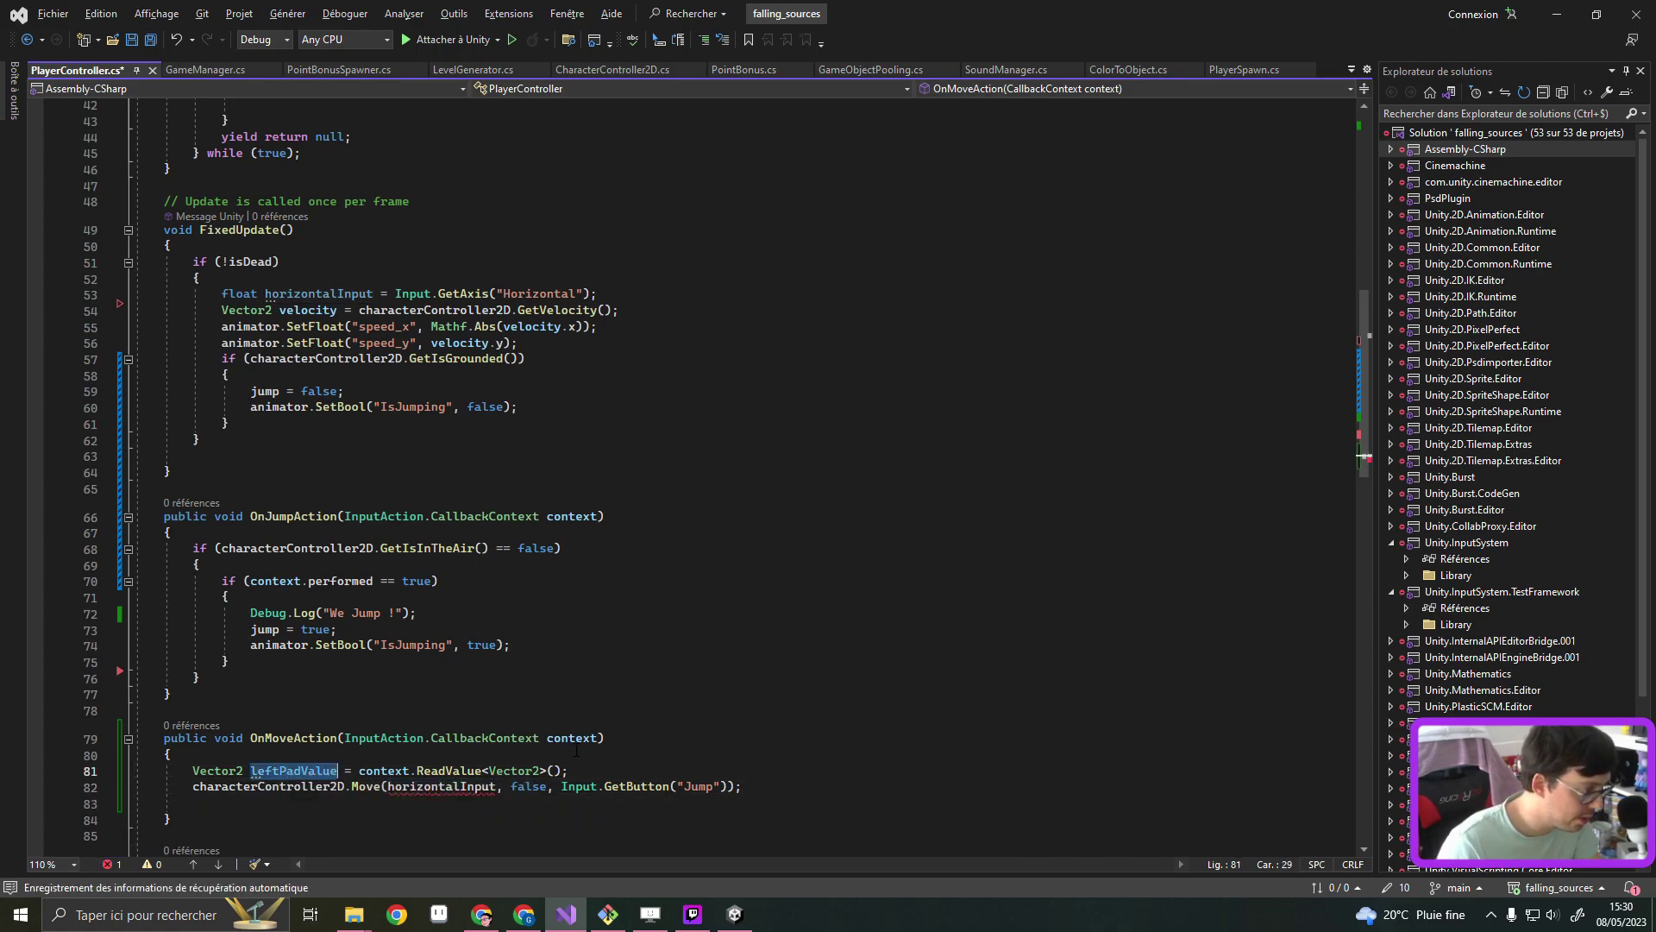
pyautogui.moveTo(419, 797)
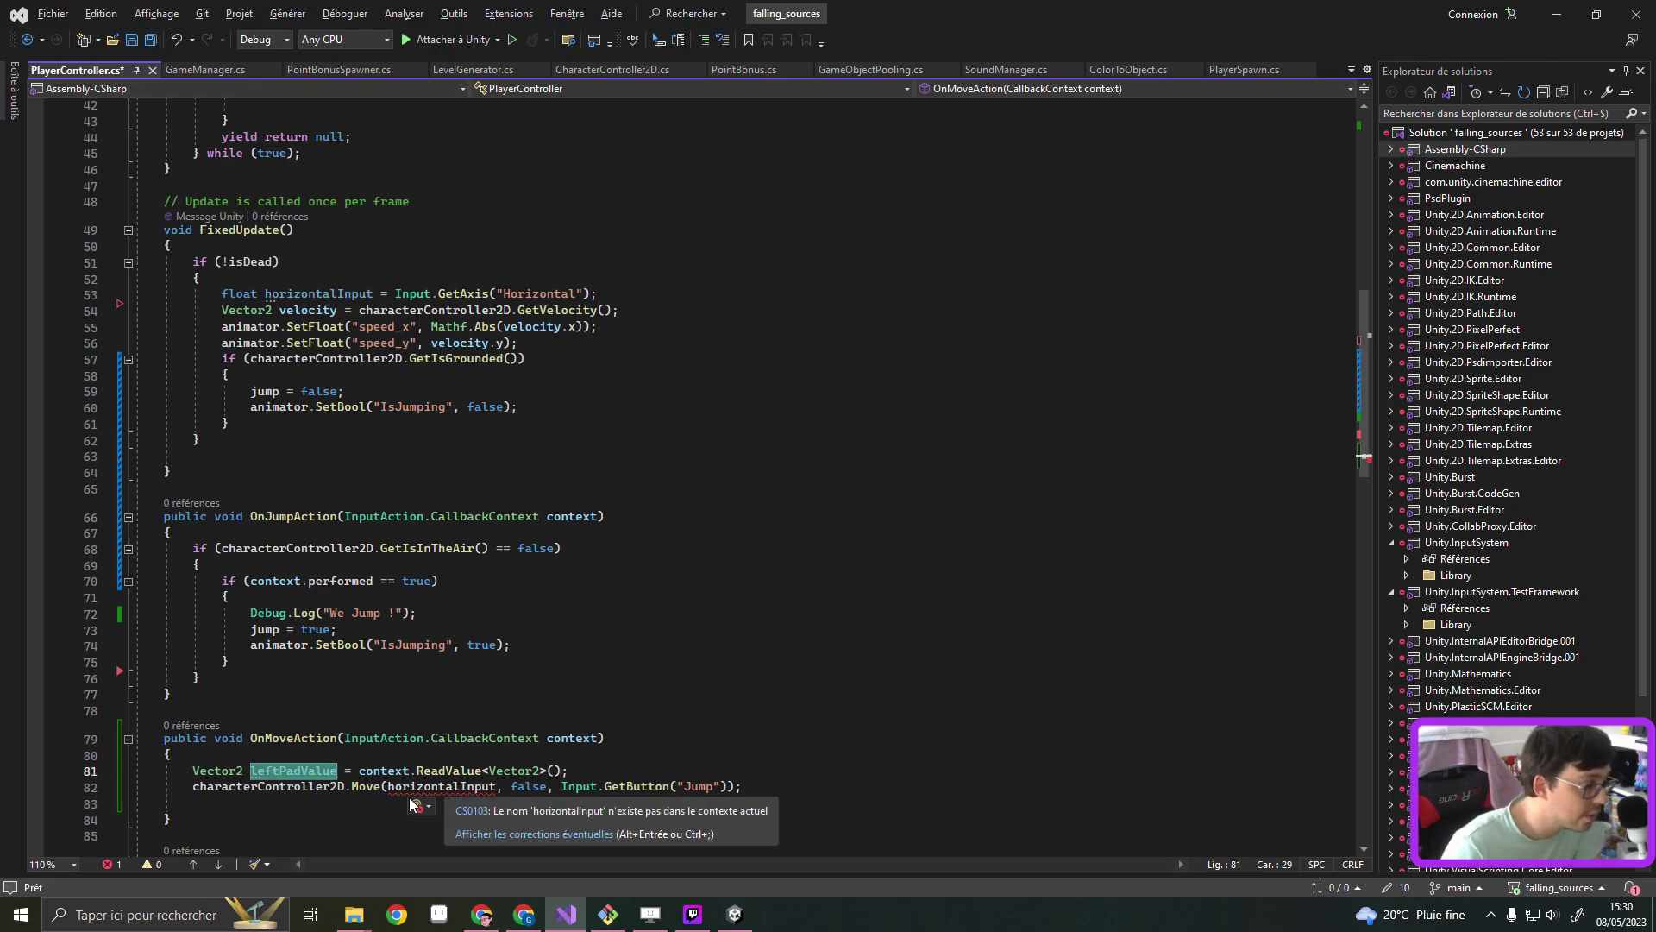
pyautogui.doubleClick(442, 786)
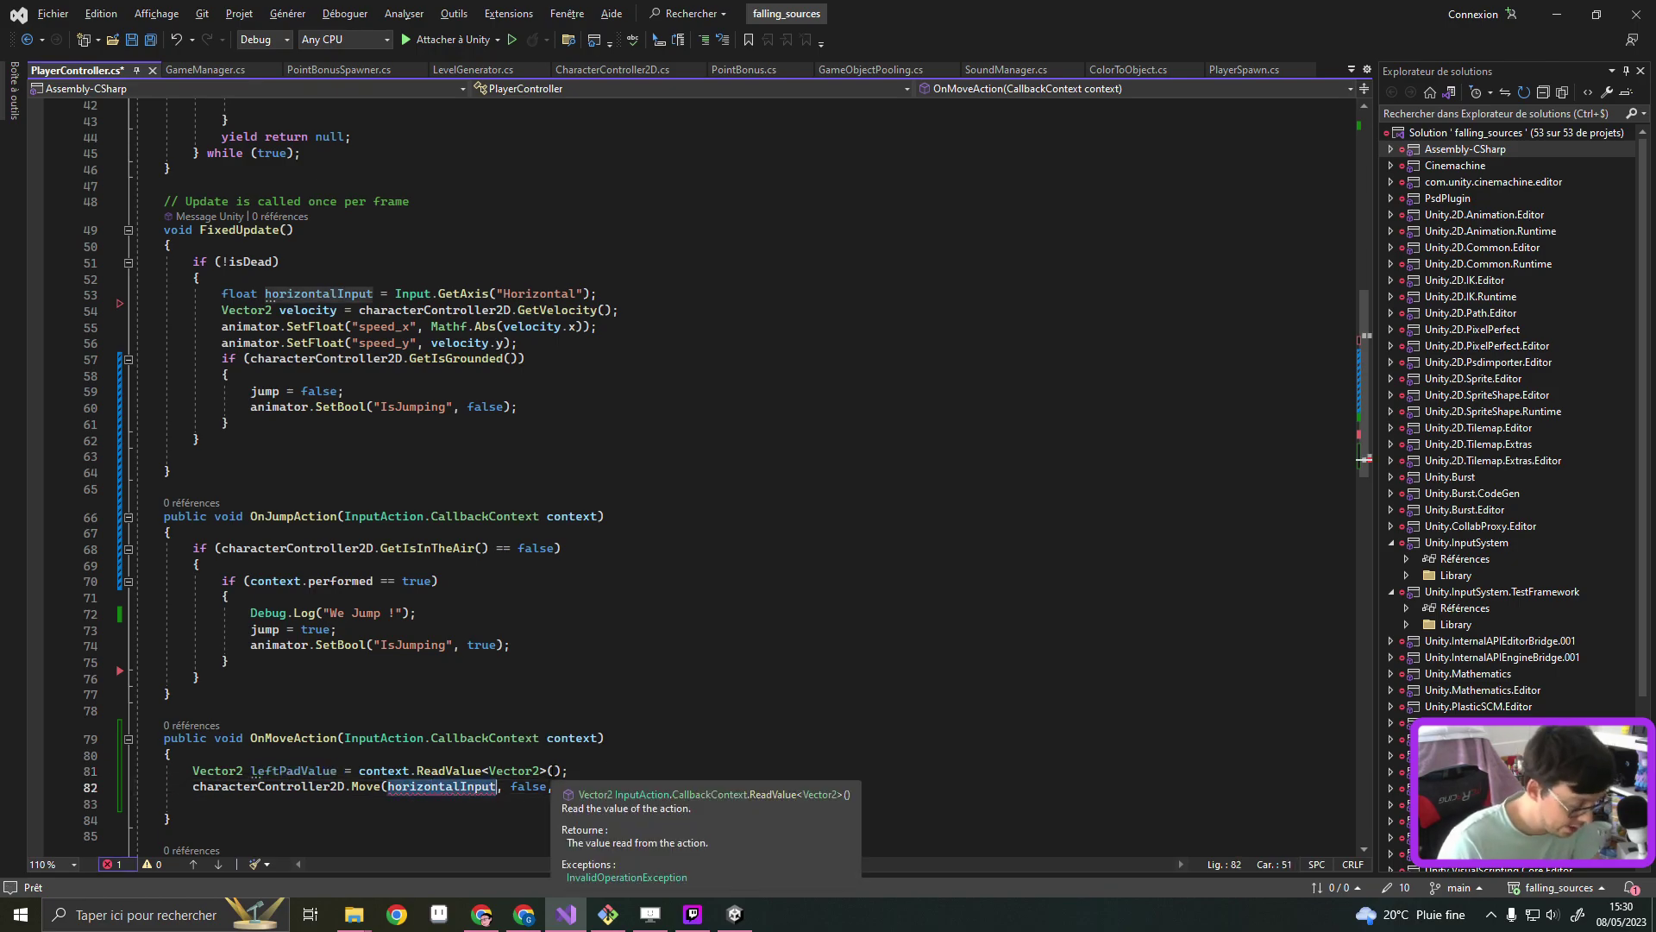
pyautogui.write('leftPadValue.')
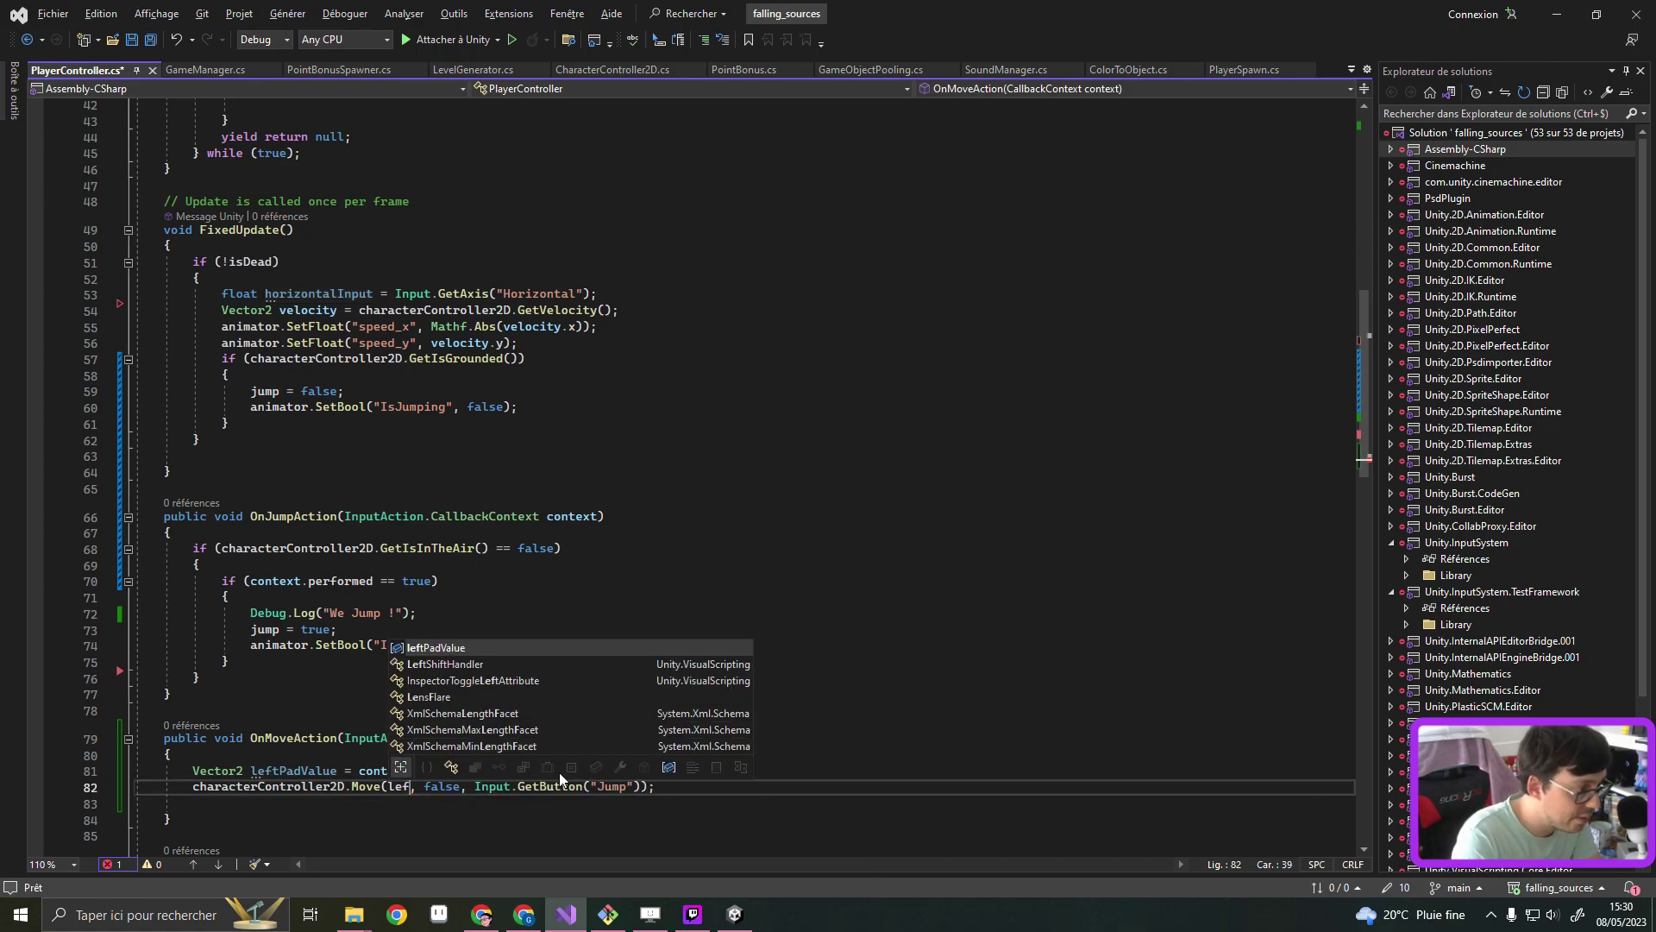
pyautogui.write('x')
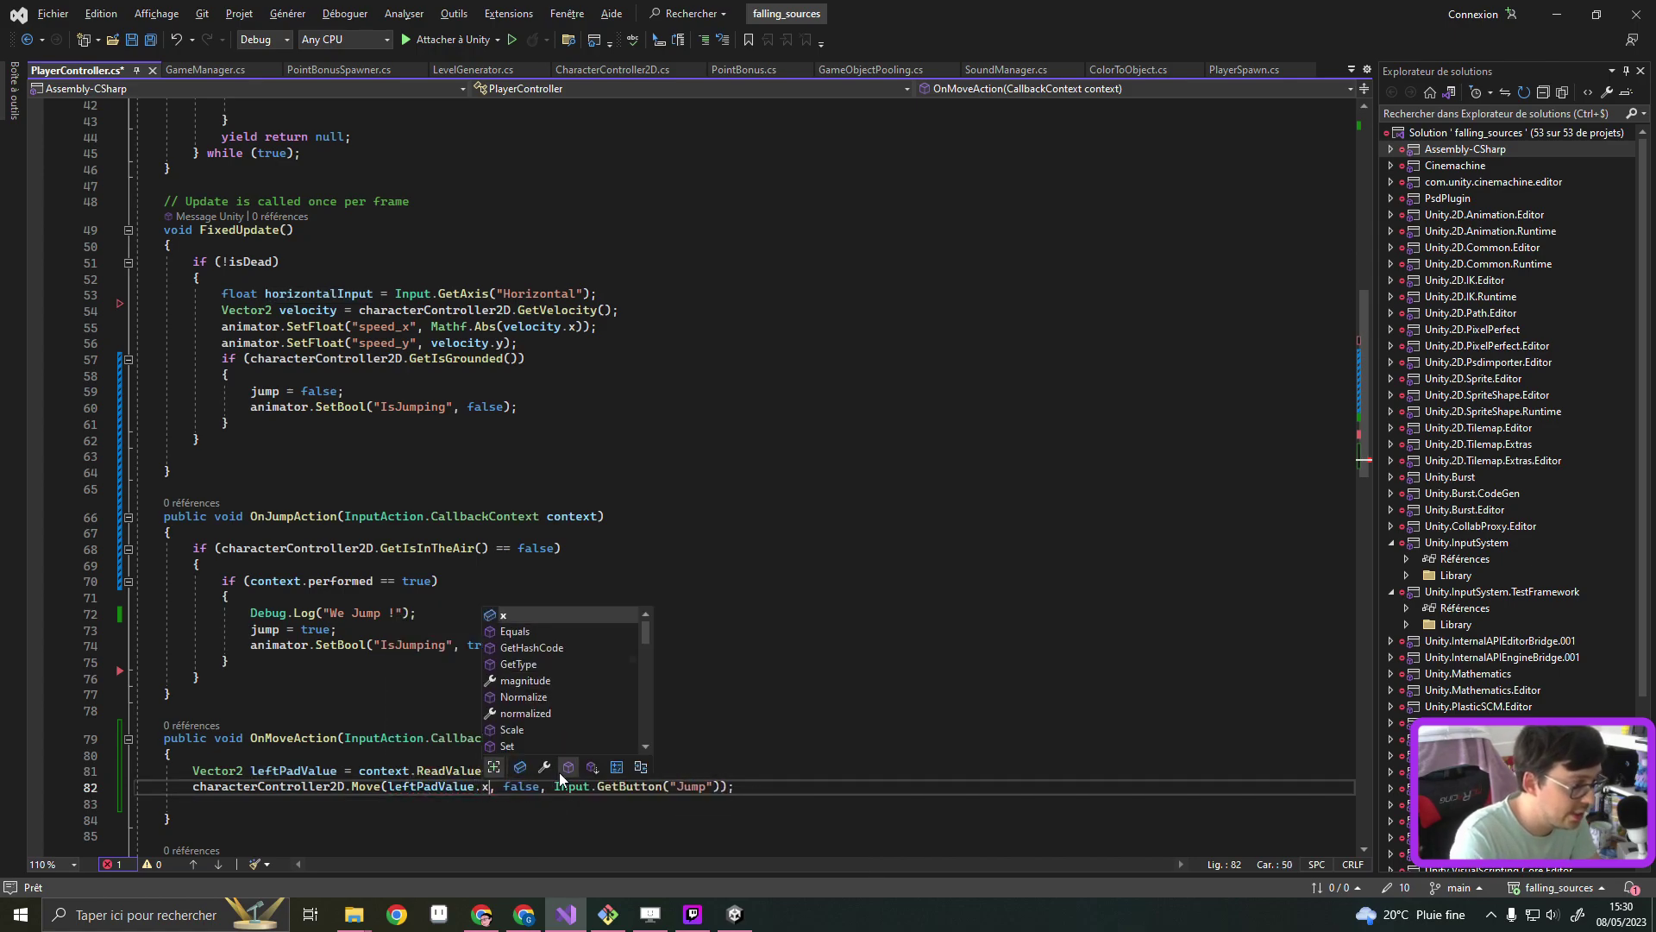
pyautogui.press('Escape')
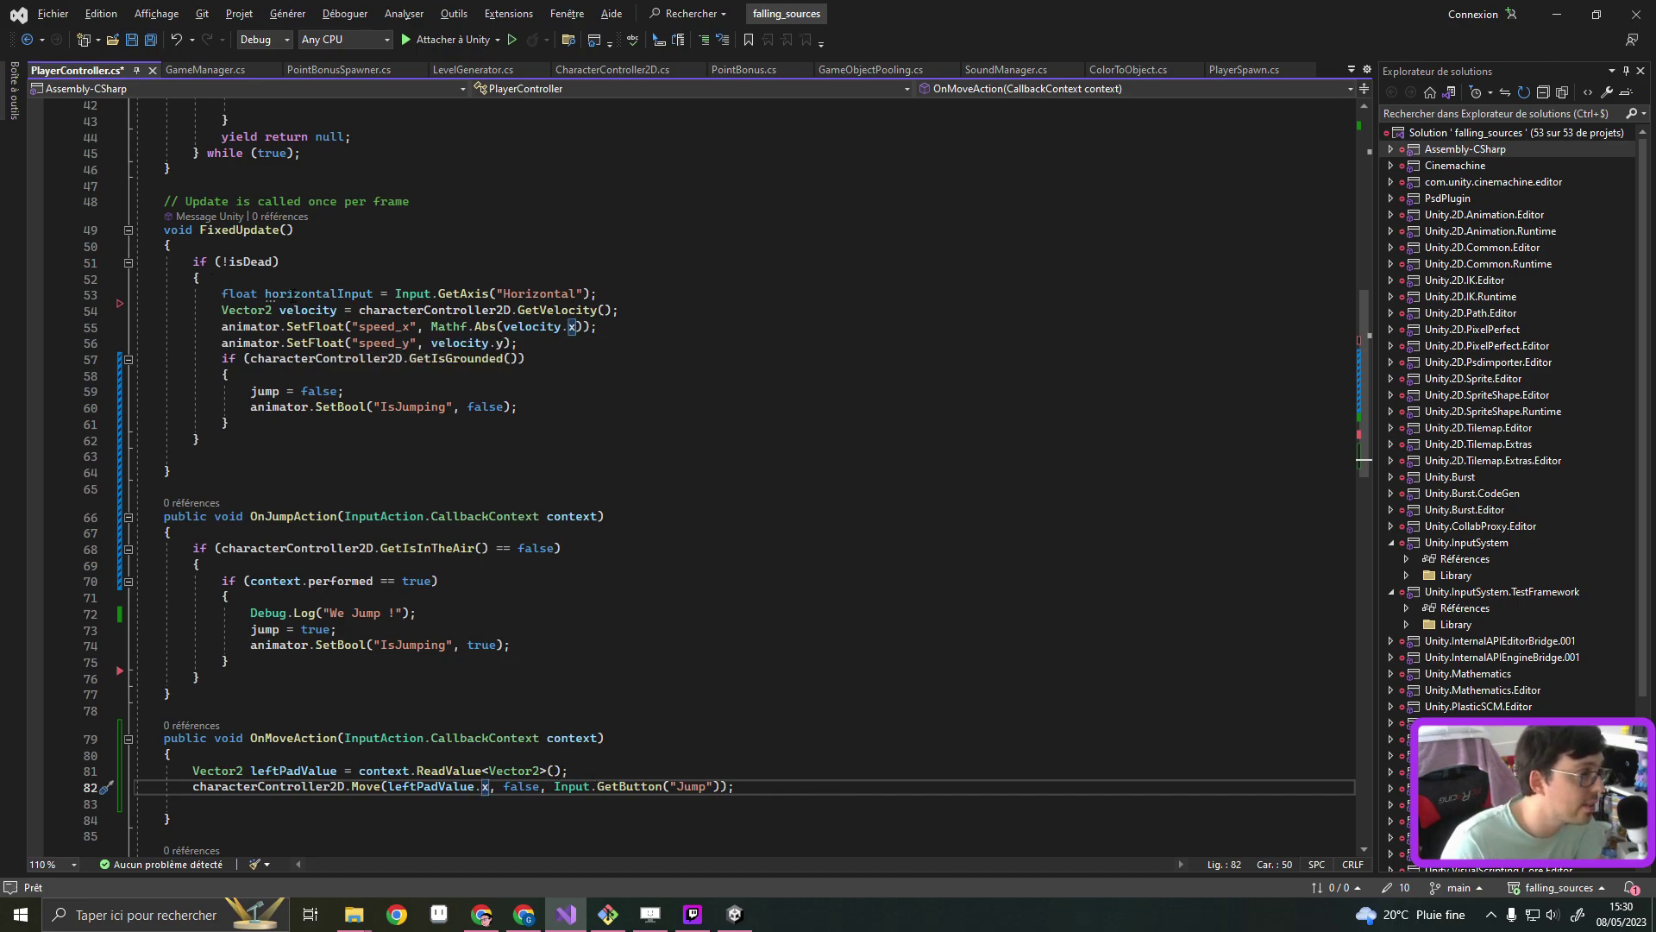
# Delete FixedUpdate's horizontalInput line, save PlayerController.cs, and minimize Visual Studio
pyautogui.tripleClick(300, 300)
pyautogui.press('Delete')
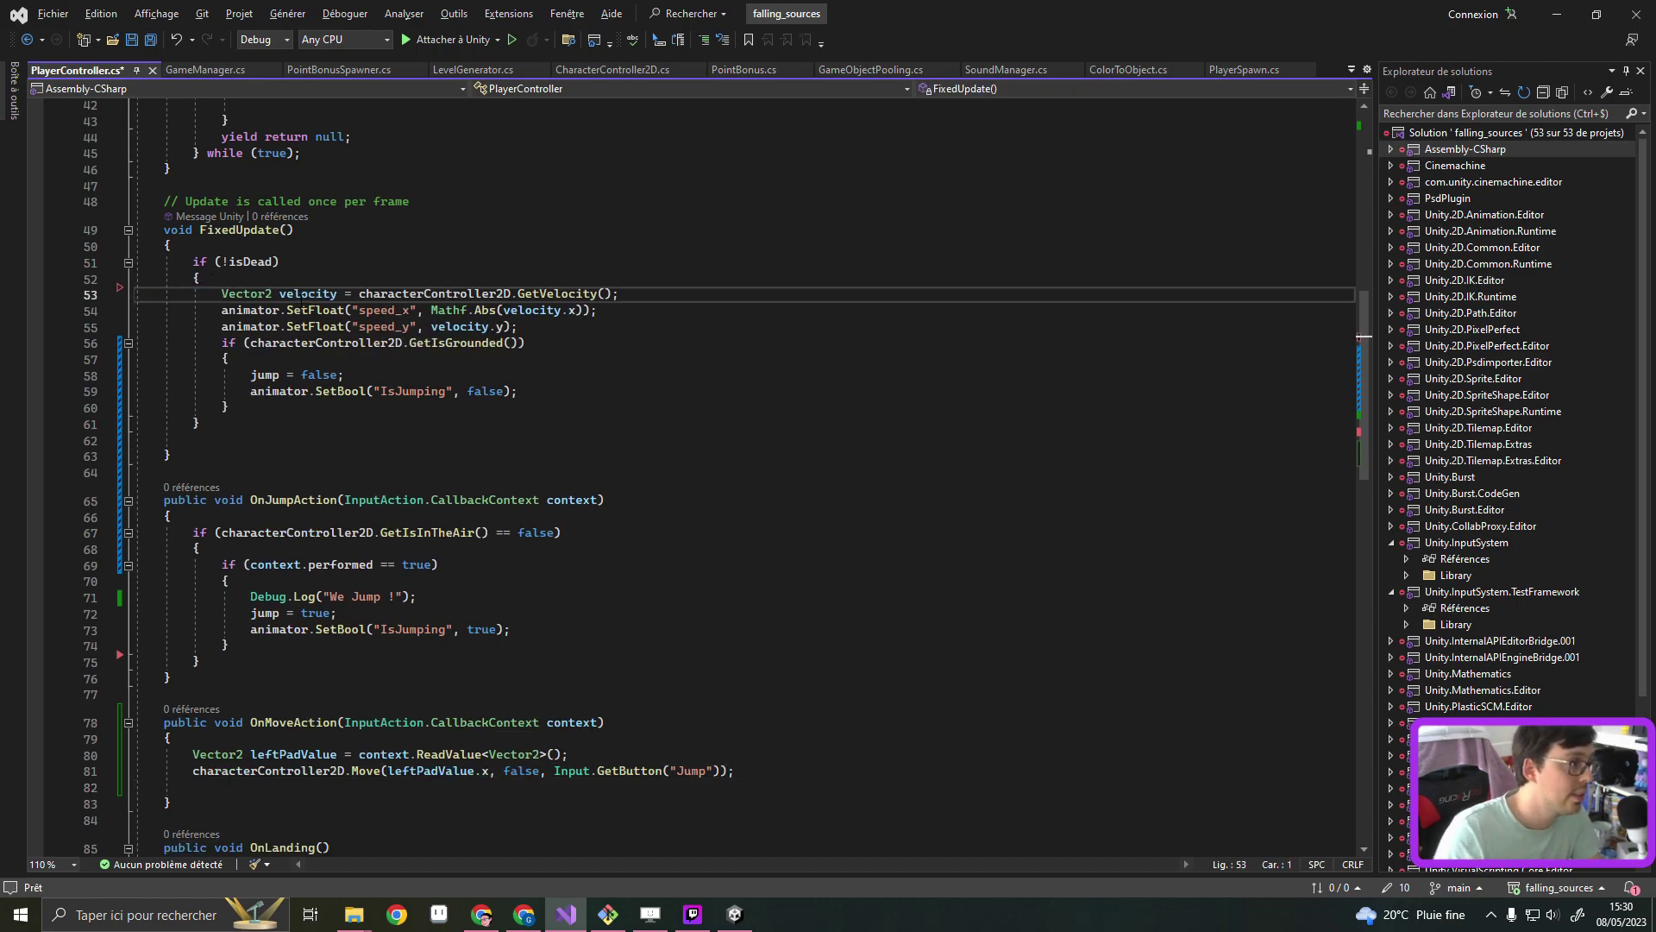
pyautogui.press('Left')
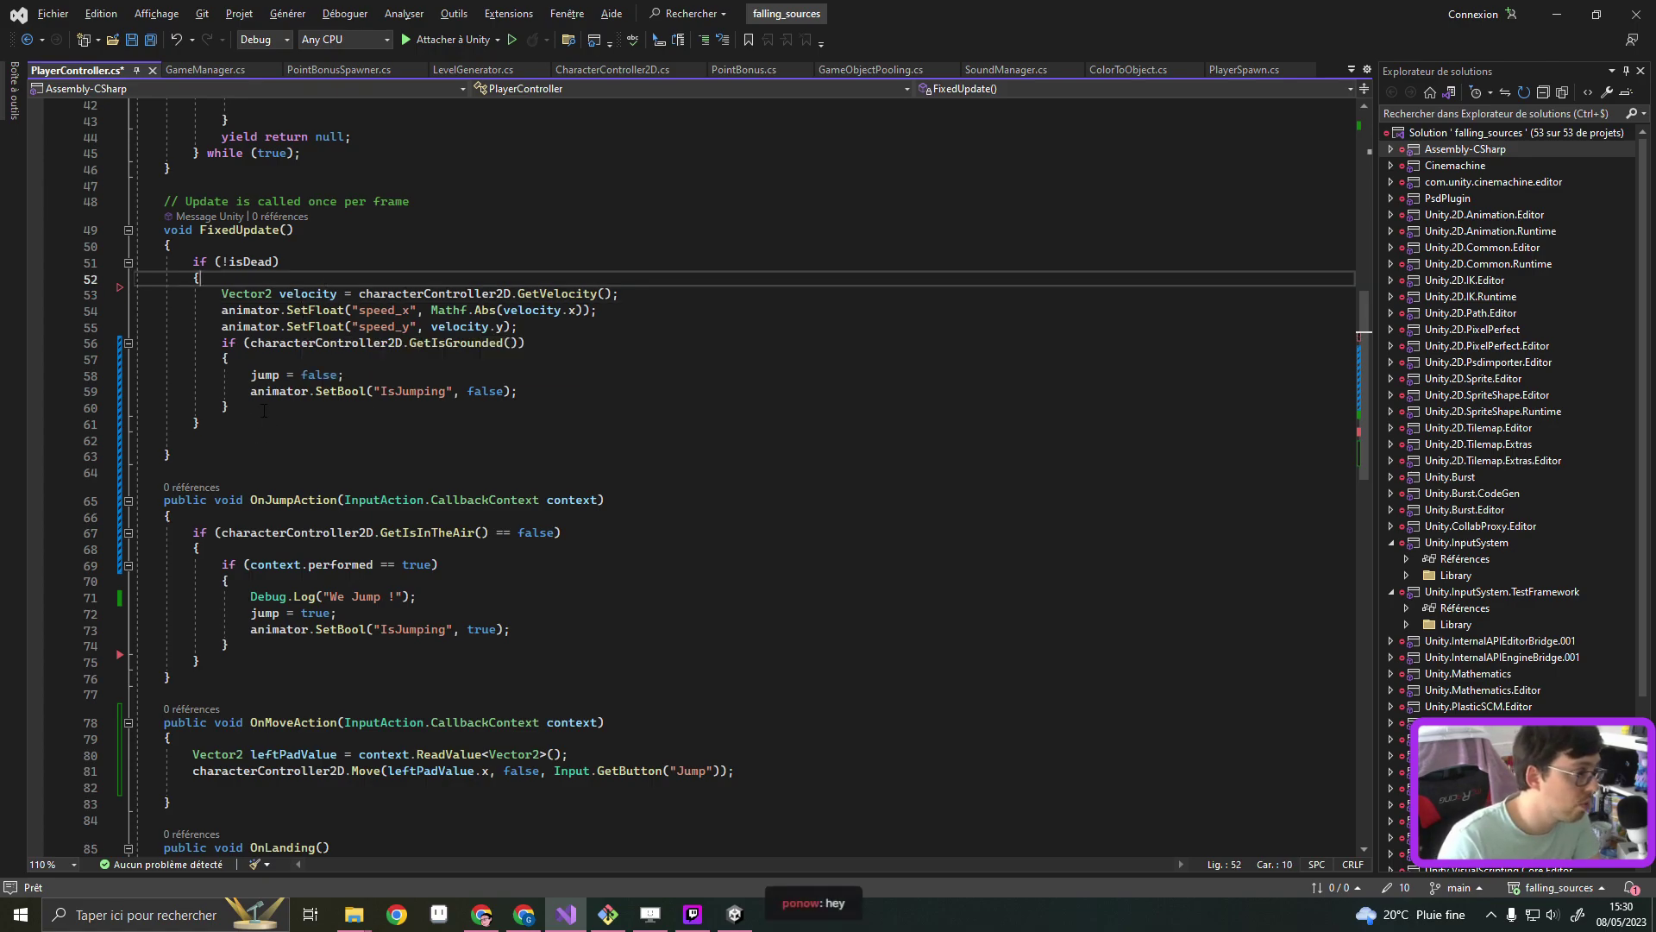
pyautogui.moveTo(264, 411); pyautogui.dragTo(136, 294)
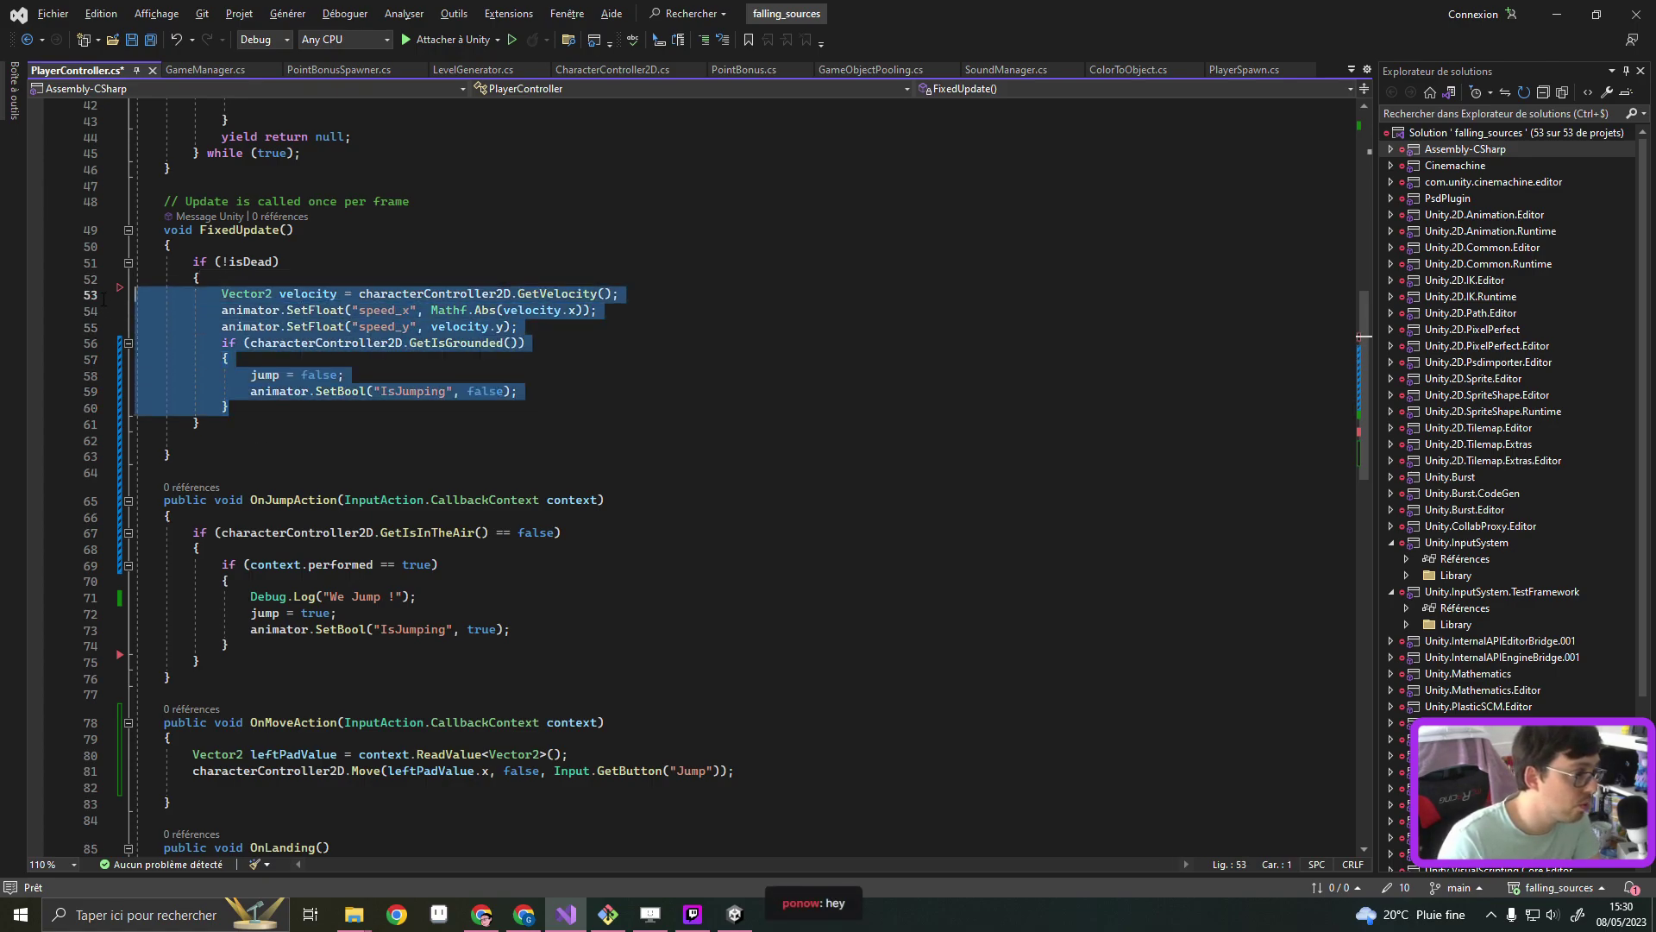
pyautogui.click(248, 327)
pyautogui.hotkey('ctrl', 's')
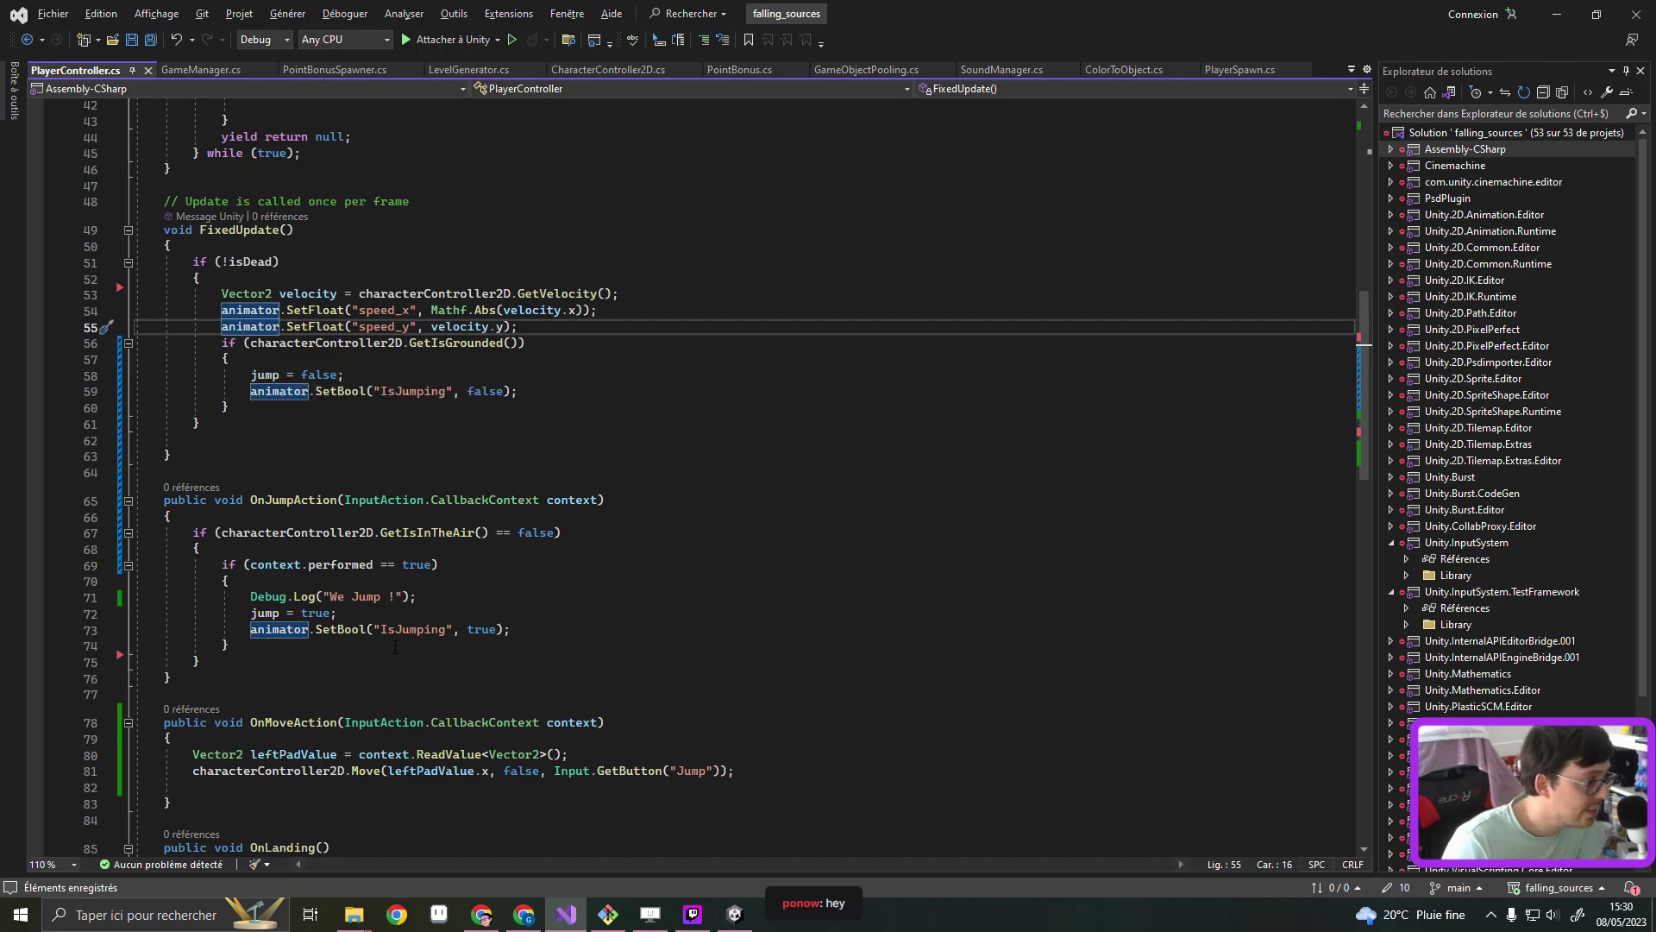
pyautogui.click(395, 647)
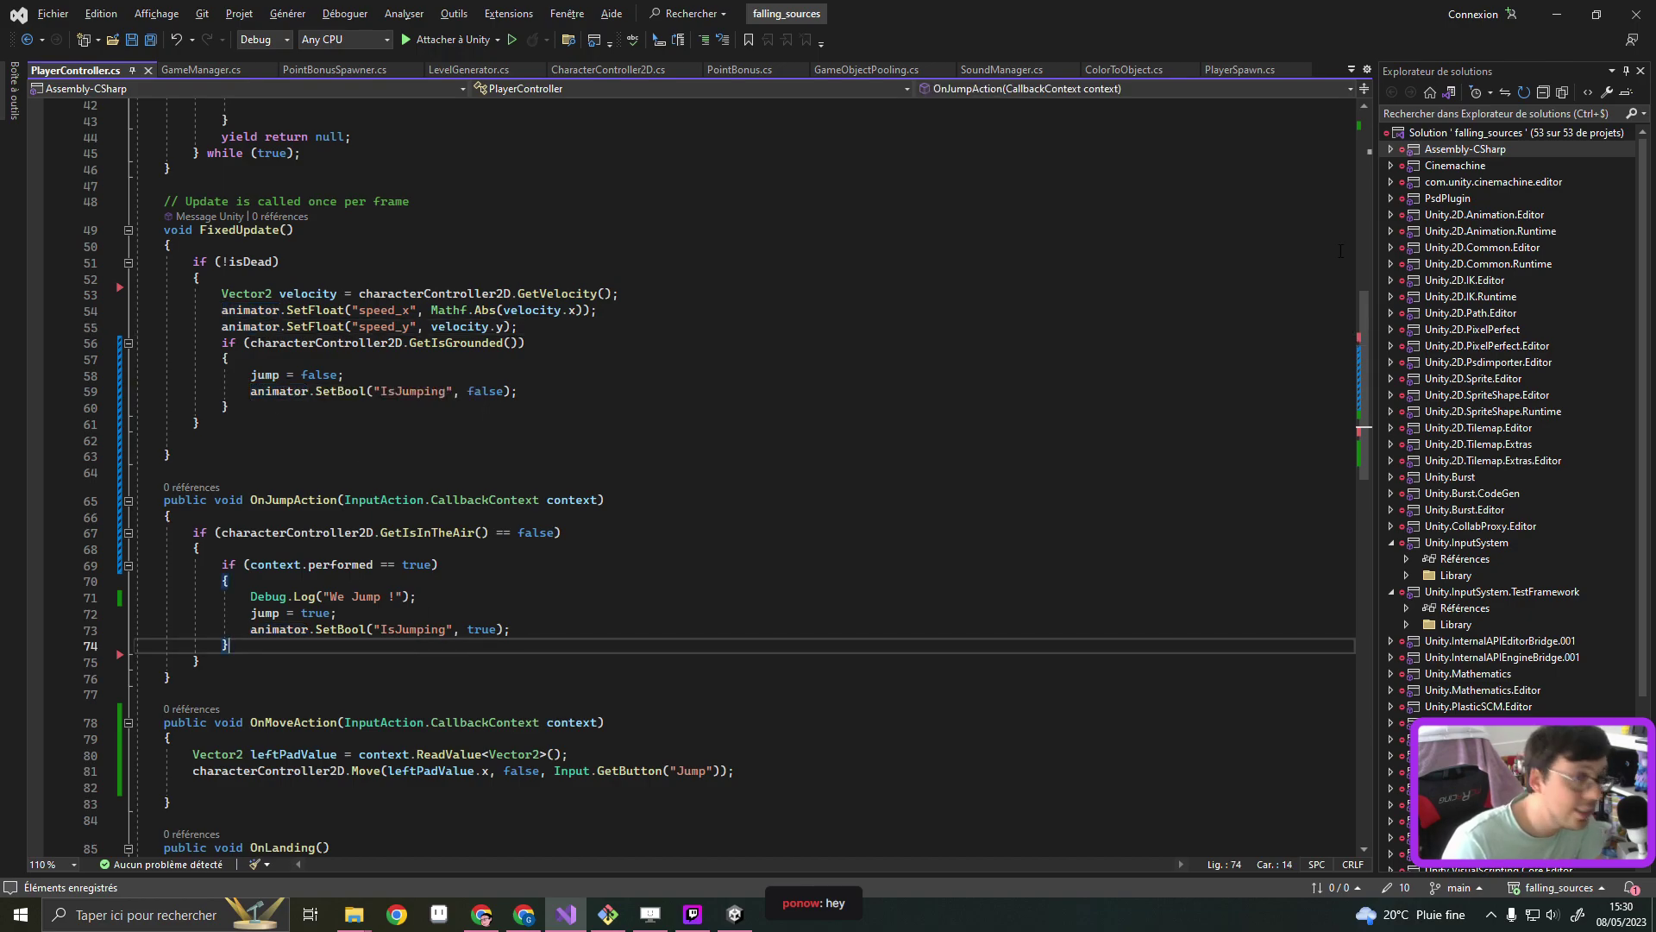
pyautogui.click(1558, 19)
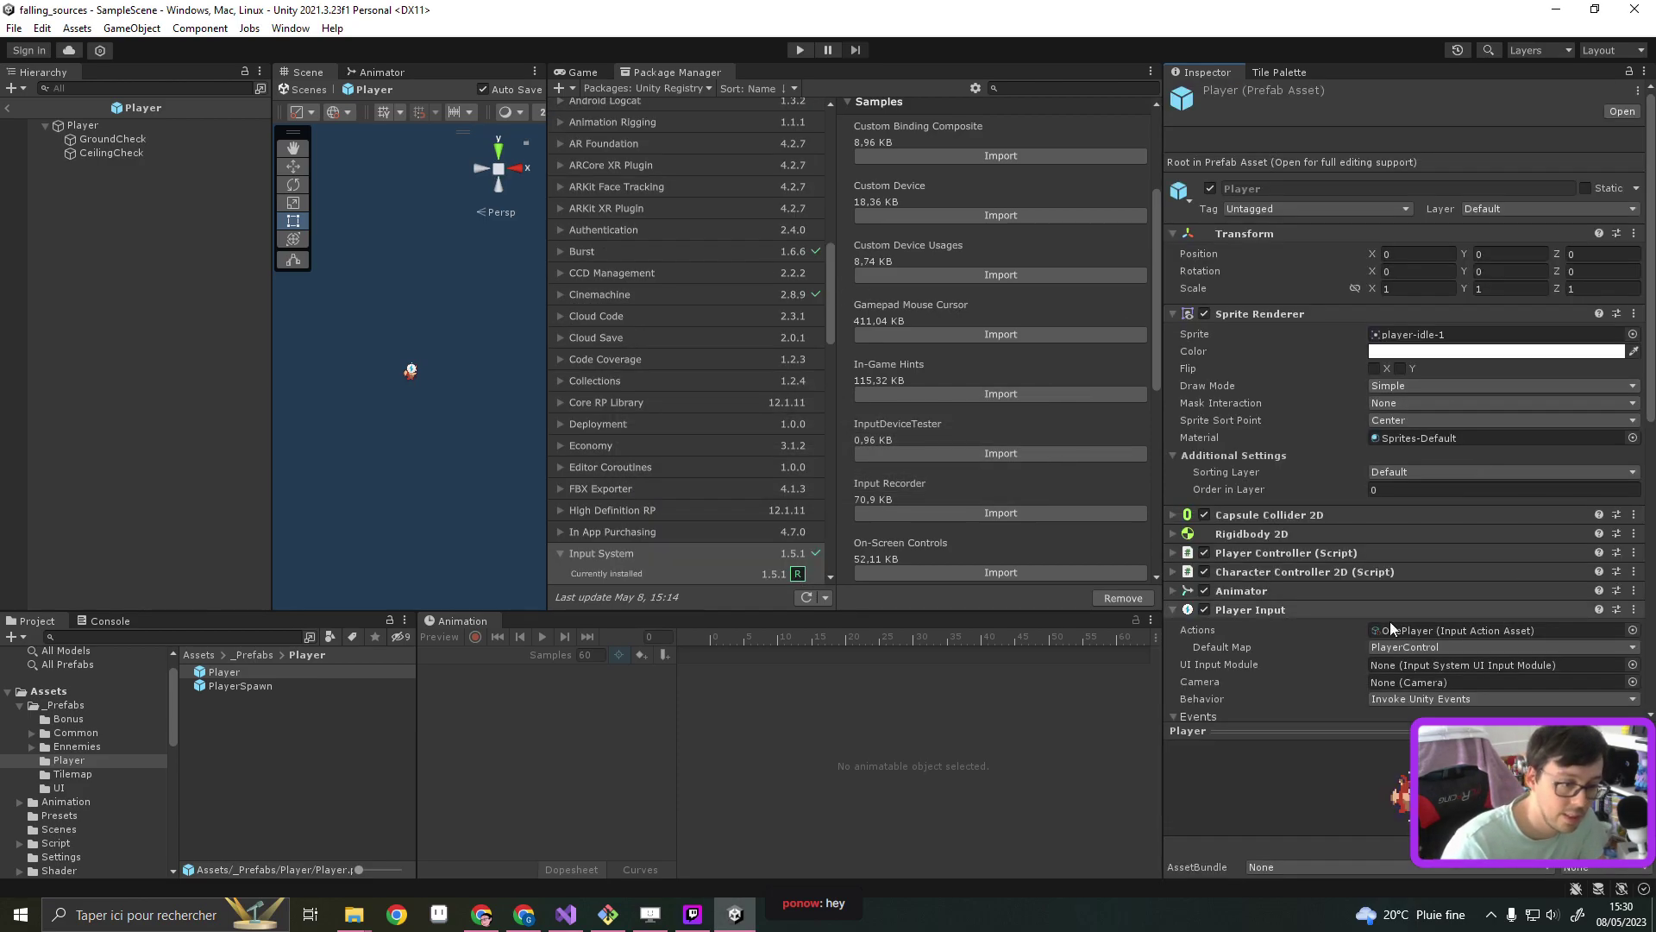
# Add a Move event entry targeting the Player Controller with function PlayerController.OnMoveAction
pyautogui.scroll(-3, 1317, 633)
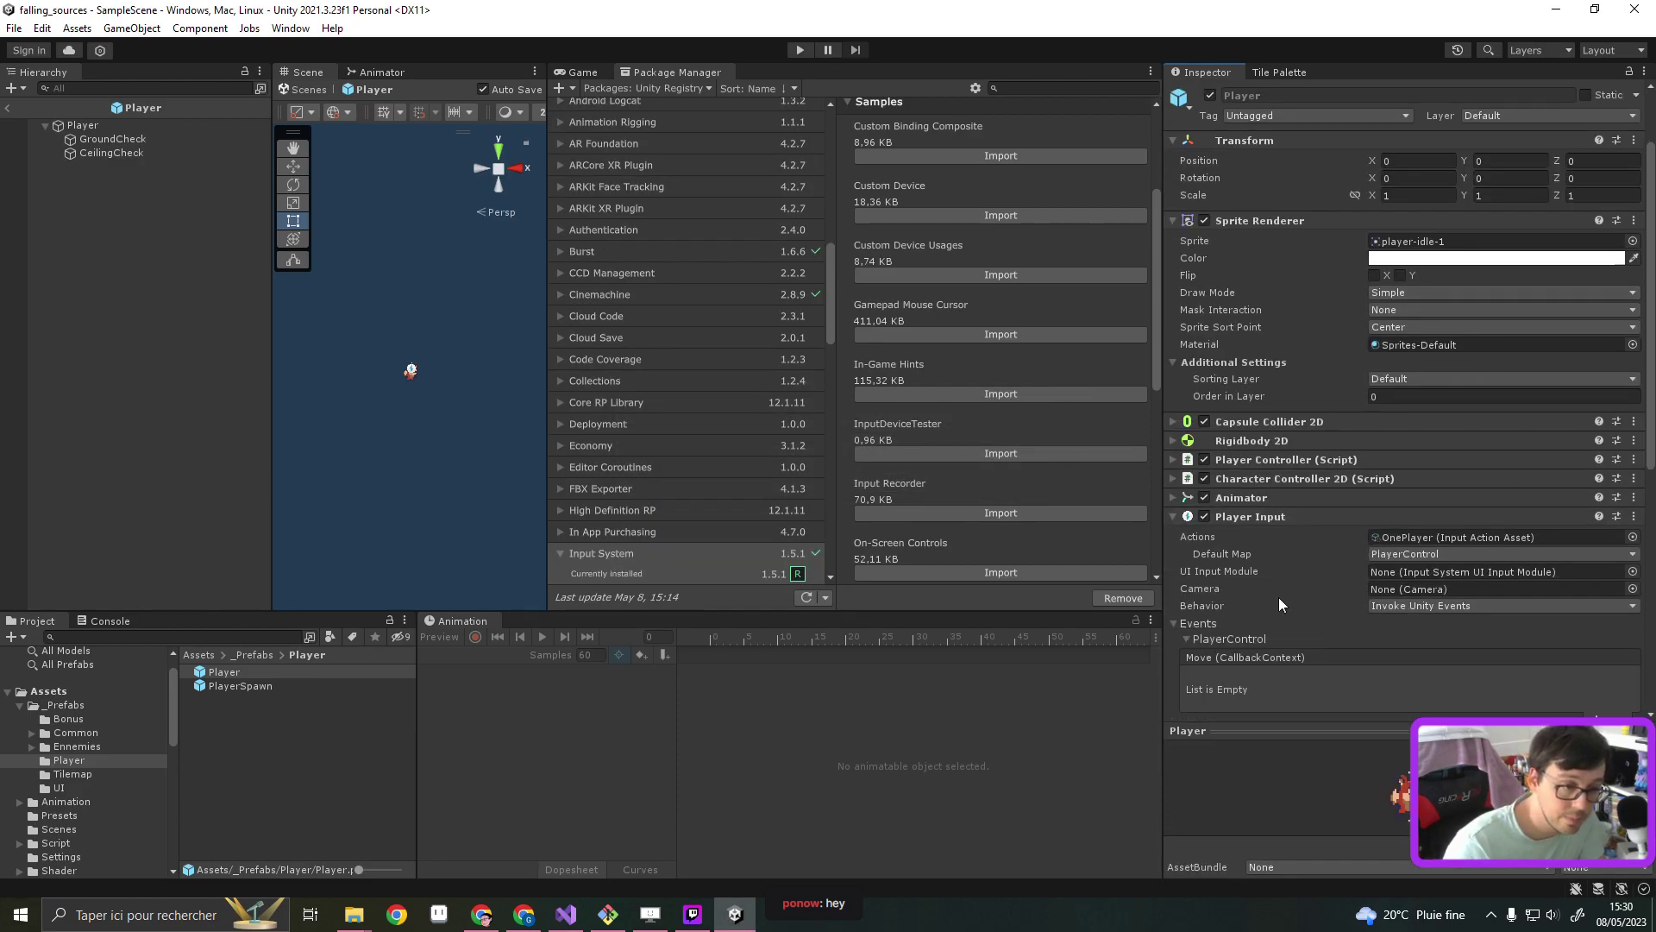
pyautogui.scroll(-1, 1361, 593)
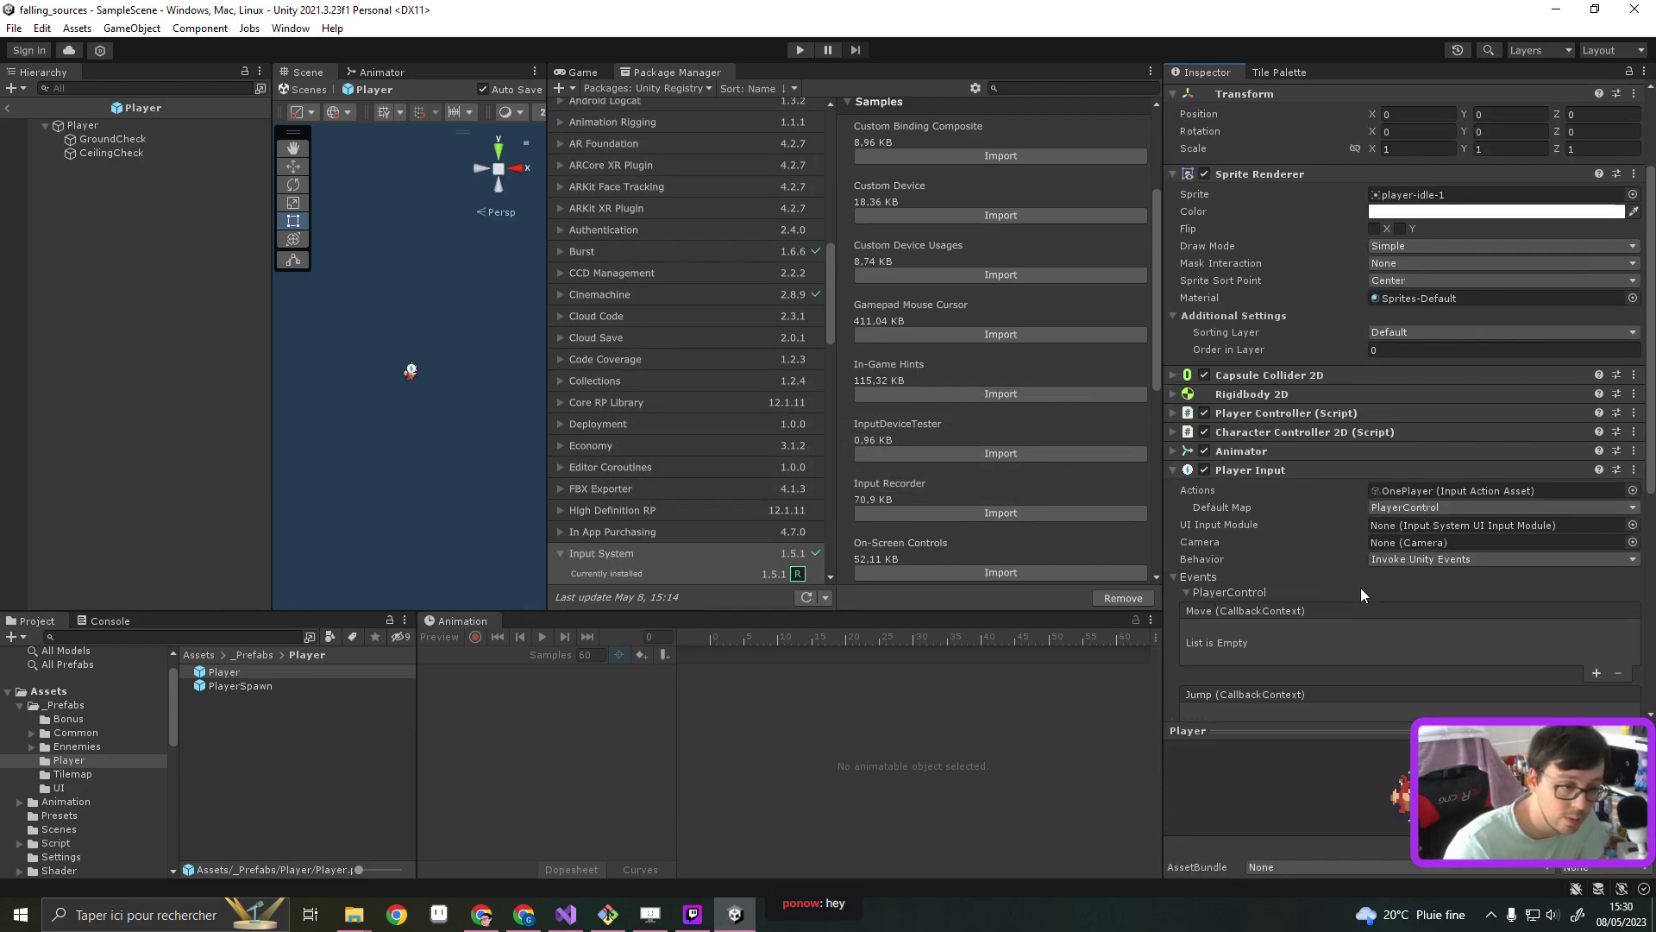
pyautogui.click(1596, 672)
pyautogui.moveTo(1265, 412); pyautogui.dragTo(1256, 653)
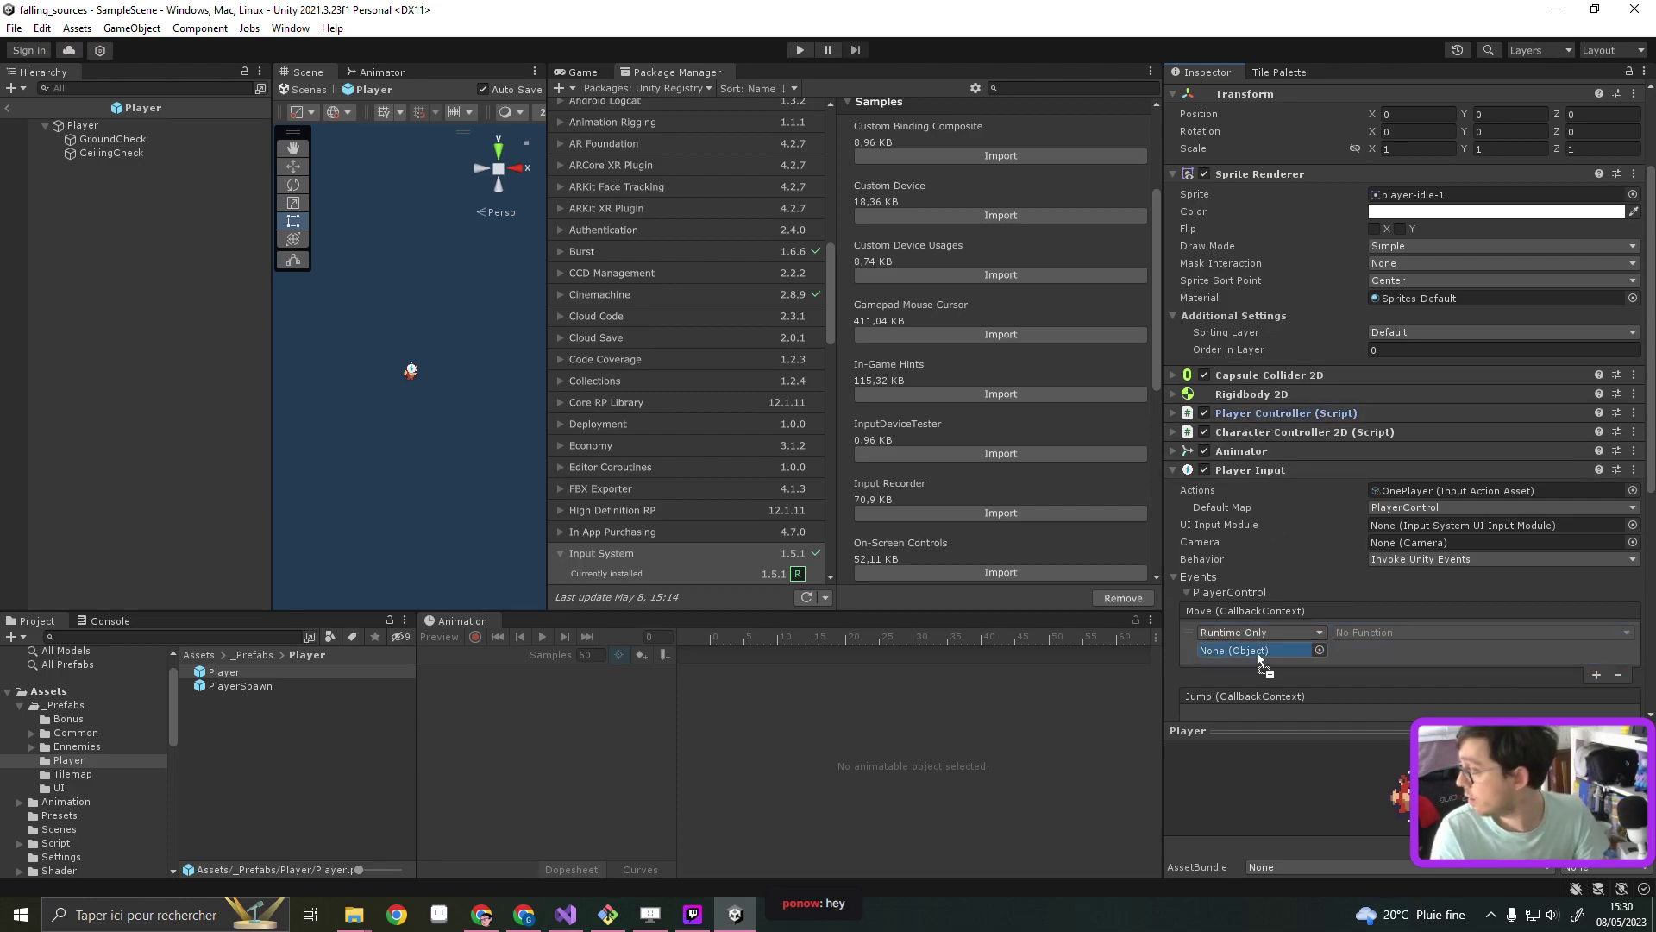
pyautogui.moveTo(1256, 652); pyautogui.dragTo(1256, 653)
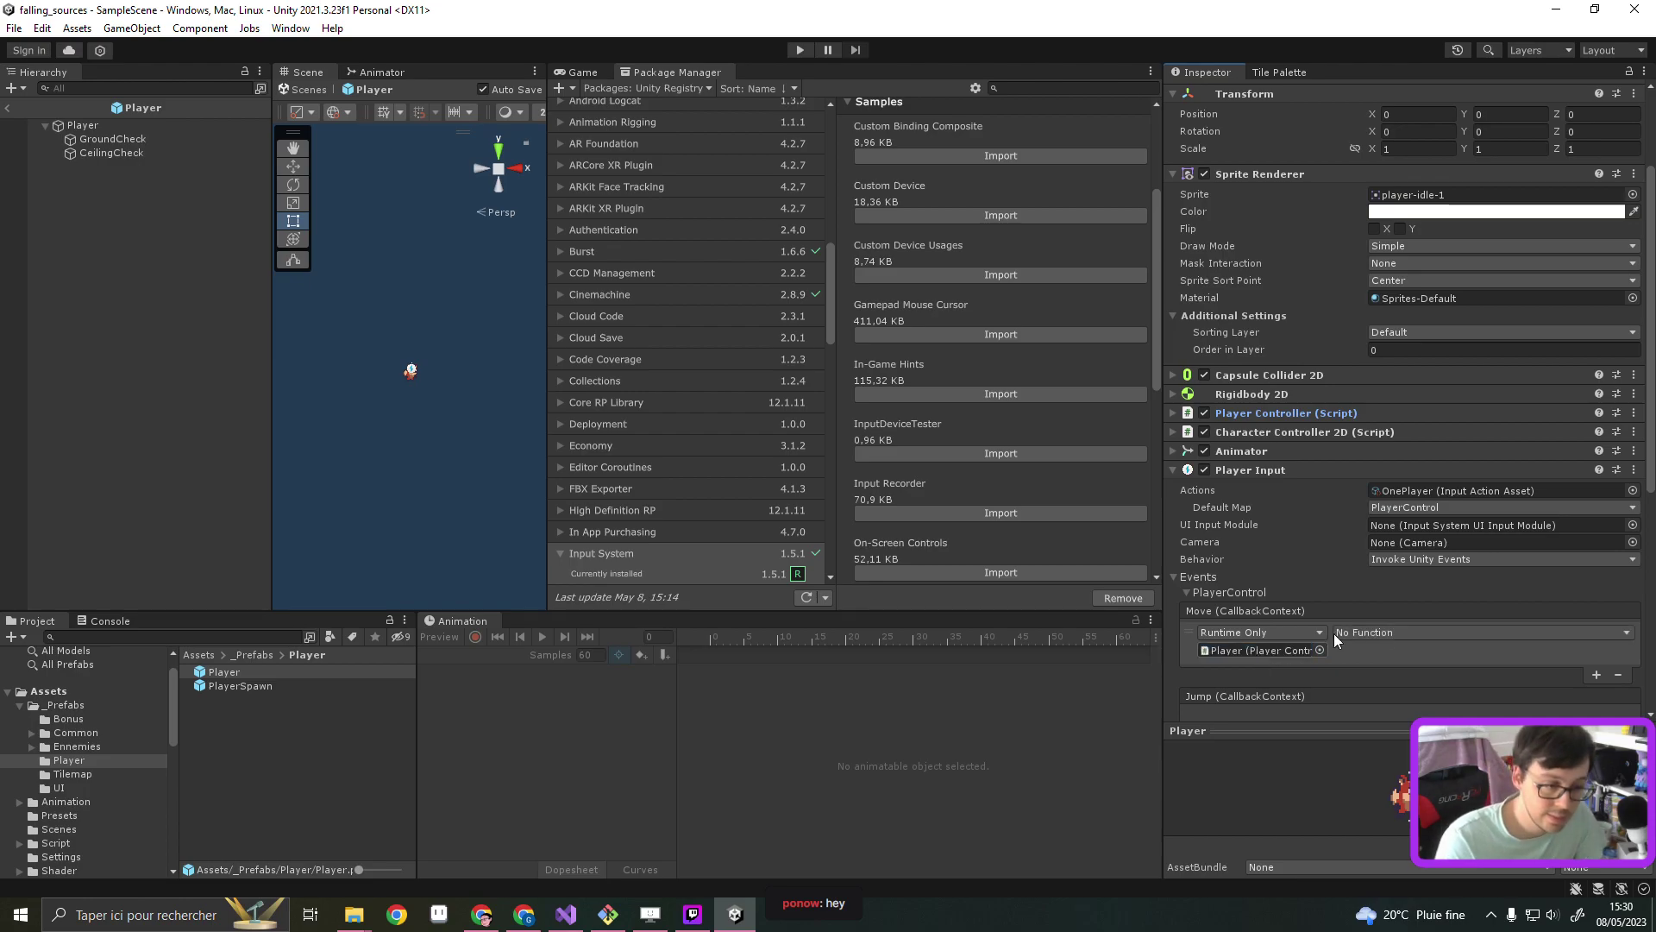
pyautogui.click(1400, 632)
pyautogui.moveTo(1381, 828)
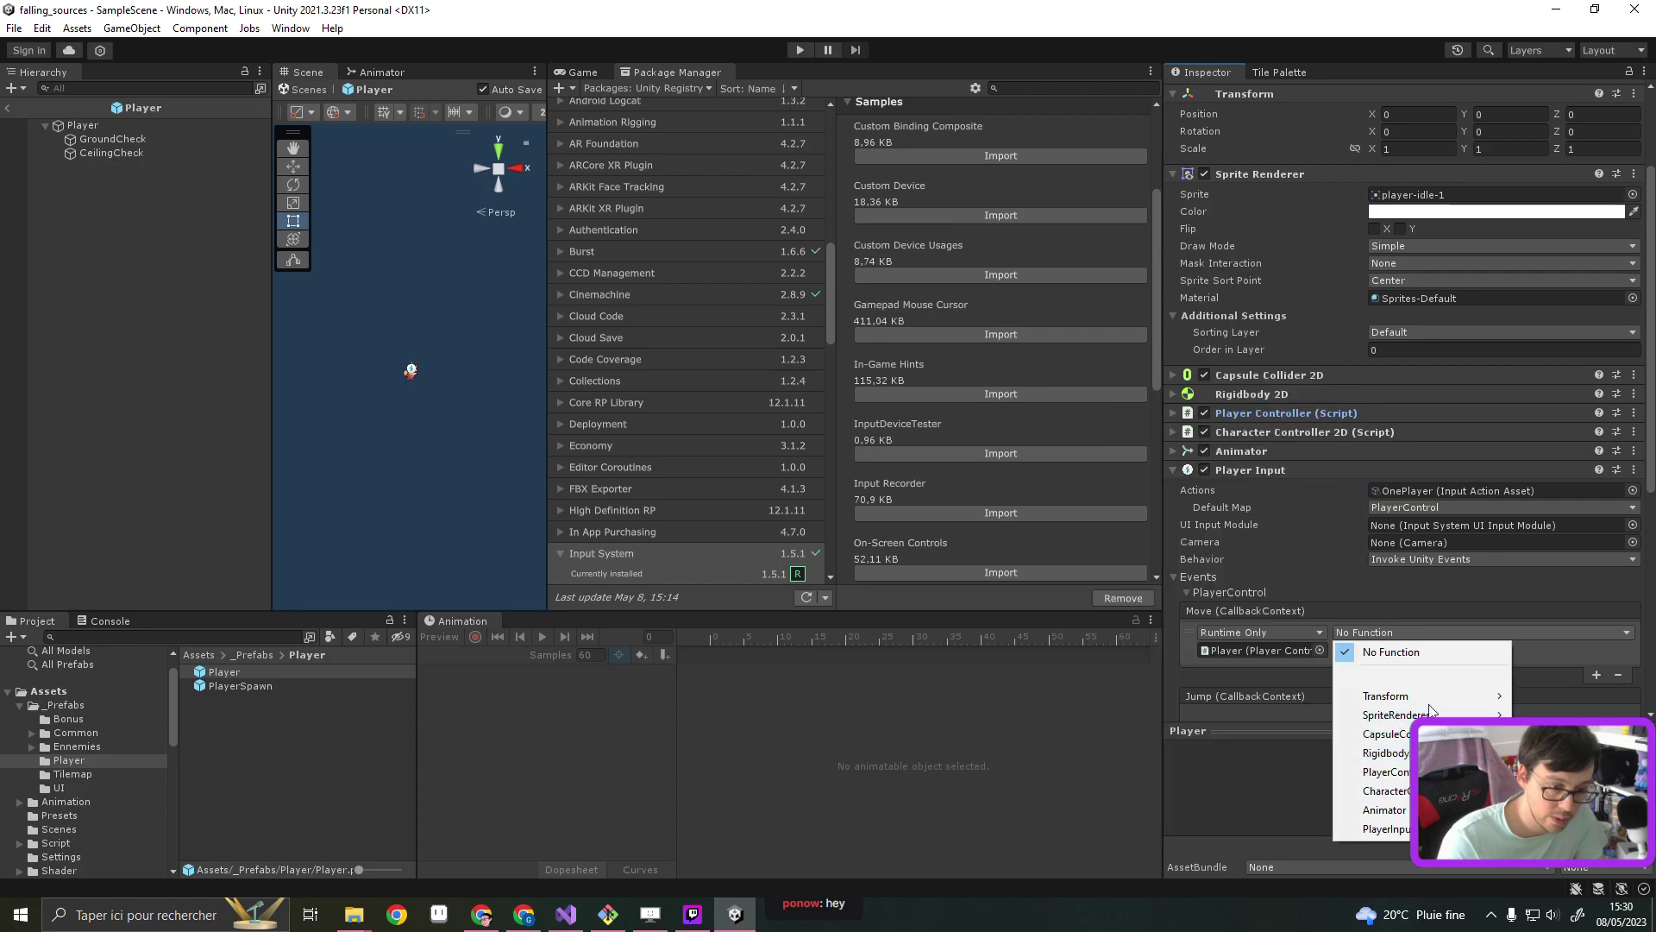
pyautogui.moveTo(1350, 772)
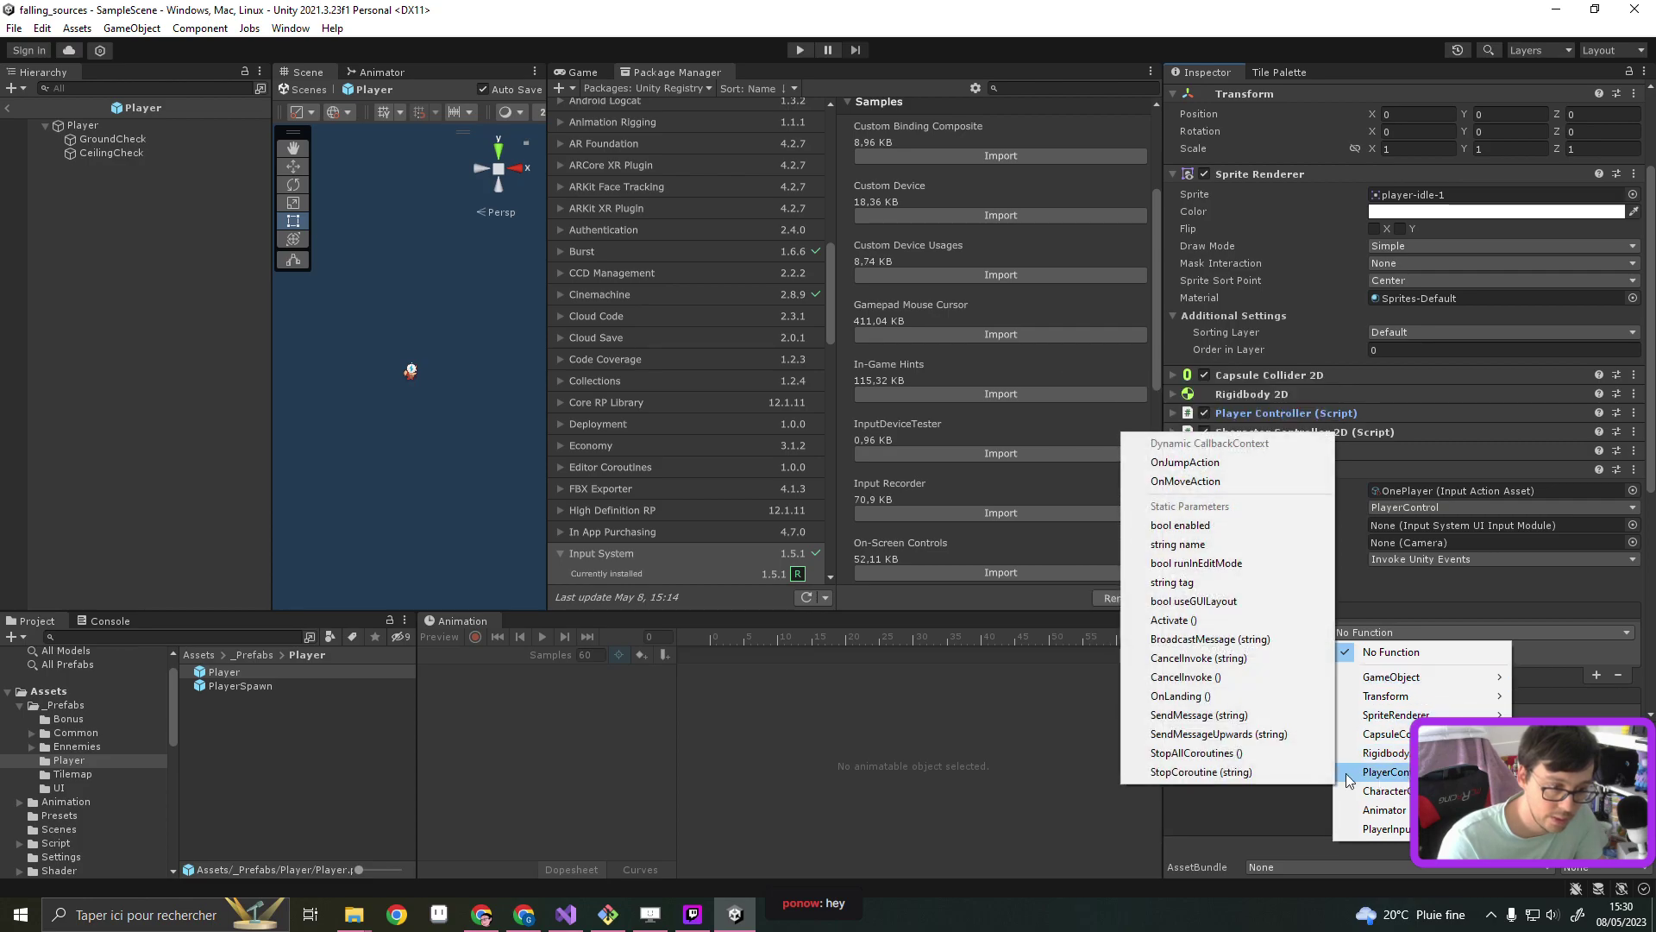
pyautogui.click(1216, 481)
pyautogui.scroll(-1, 1395, 574)
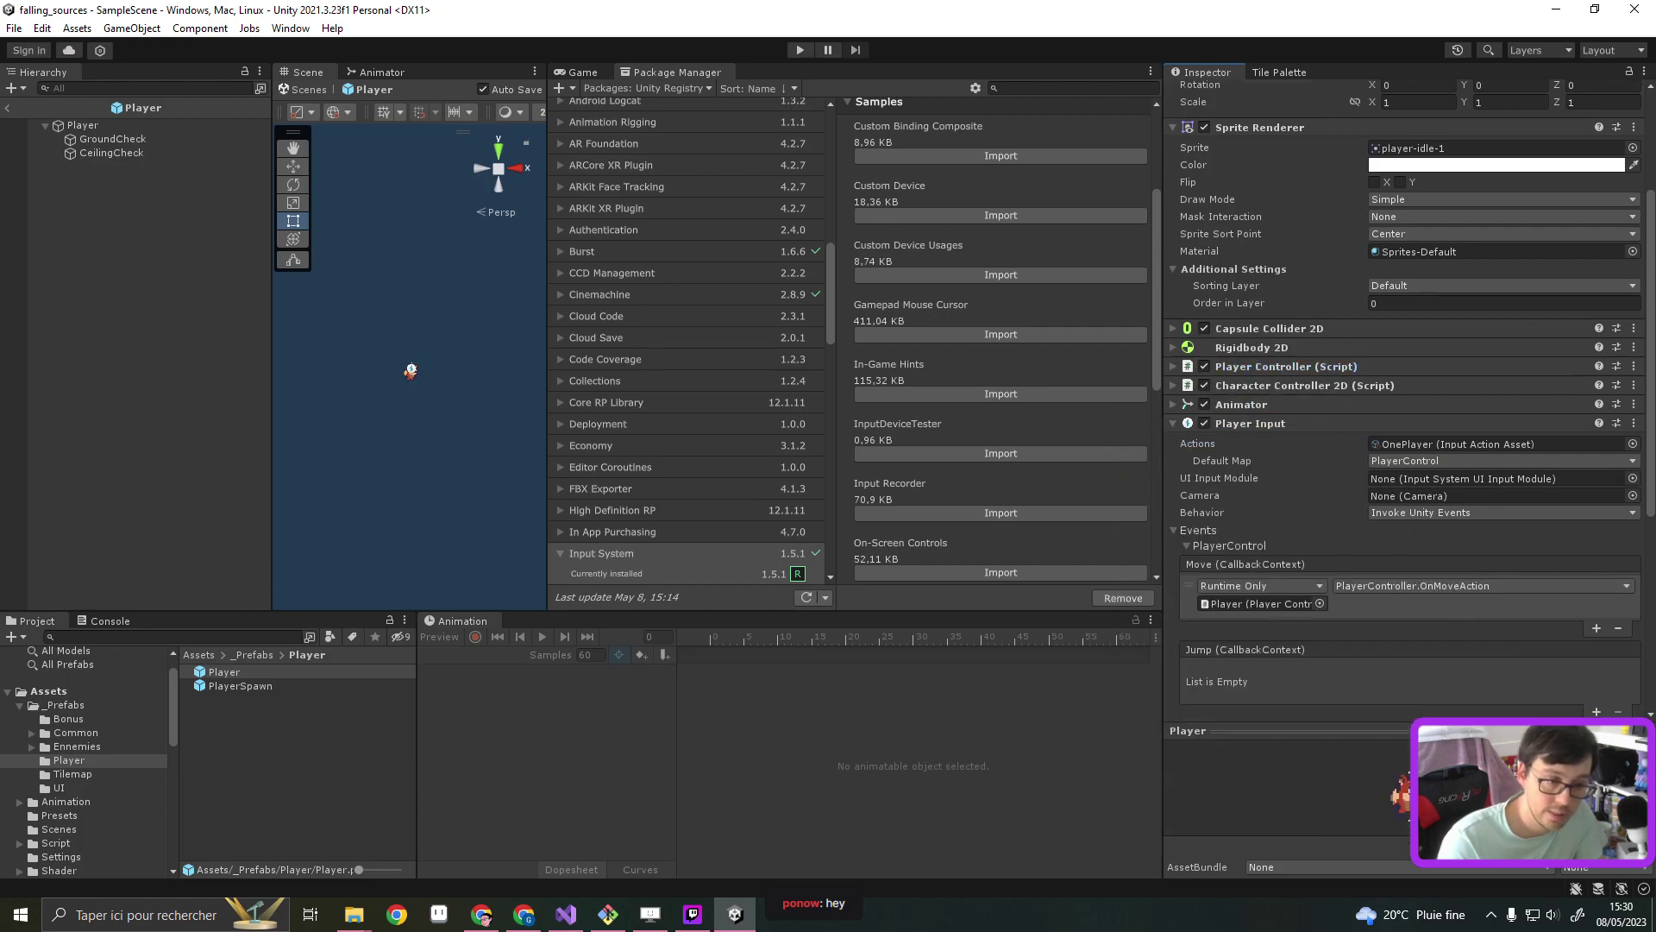
# Point a new Jump event entry at PlayerController.OnJumpAction and widen the Scene view
pyautogui.click(1437, 660)
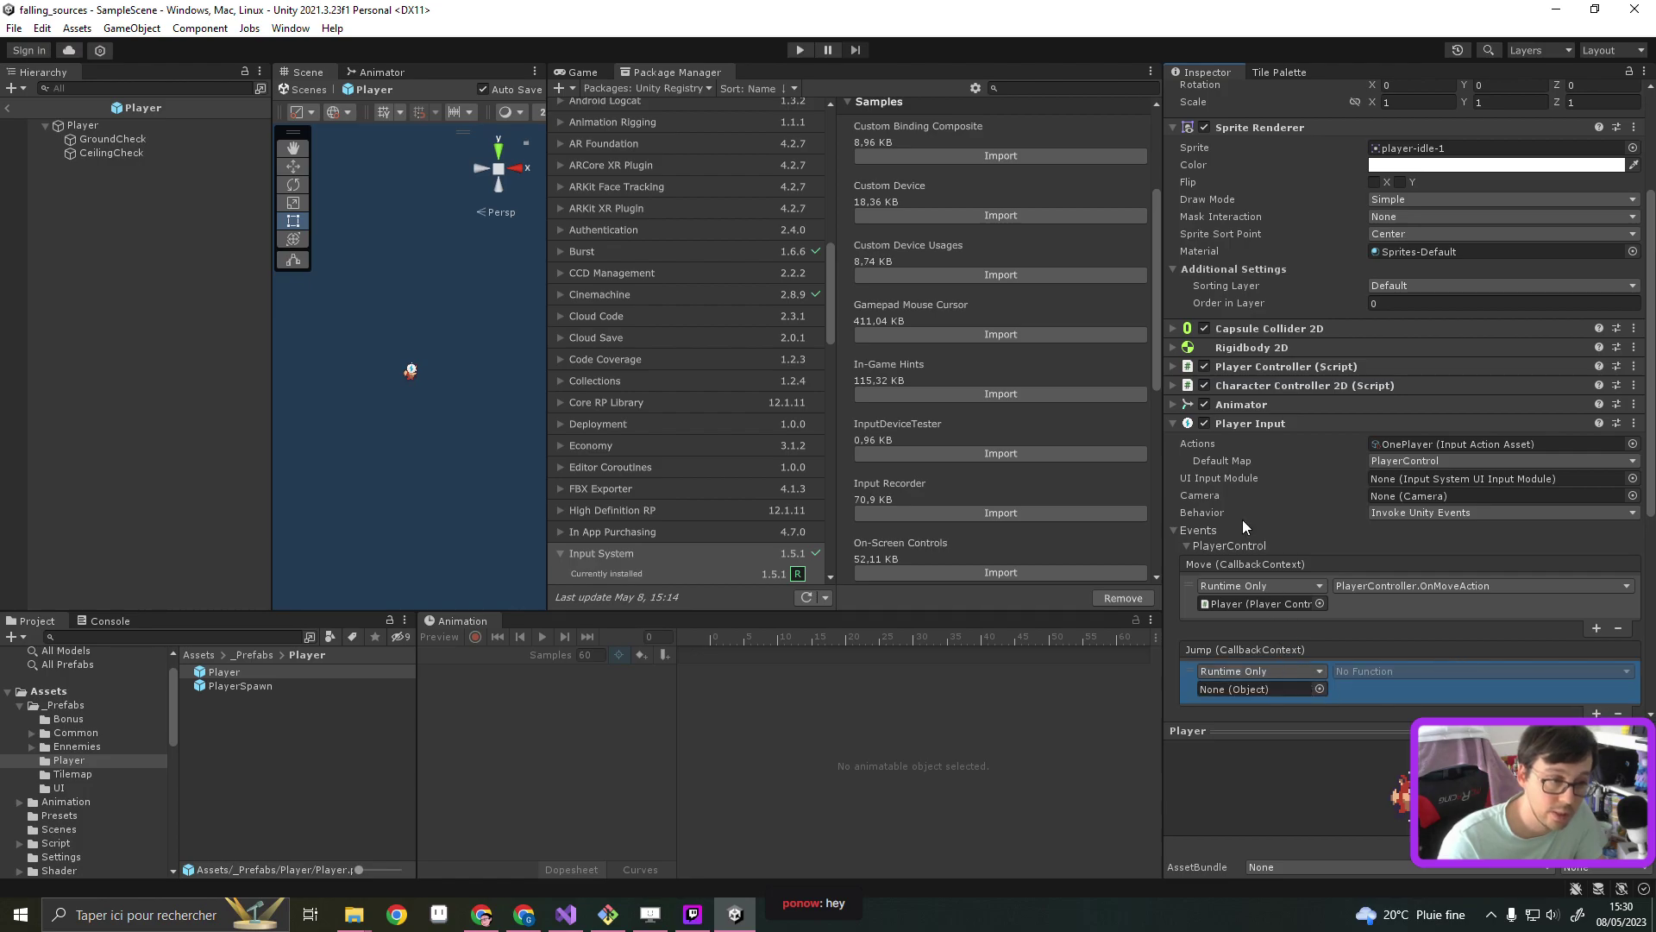
pyautogui.moveTo(1259, 365); pyautogui.dragTo(1271, 683)
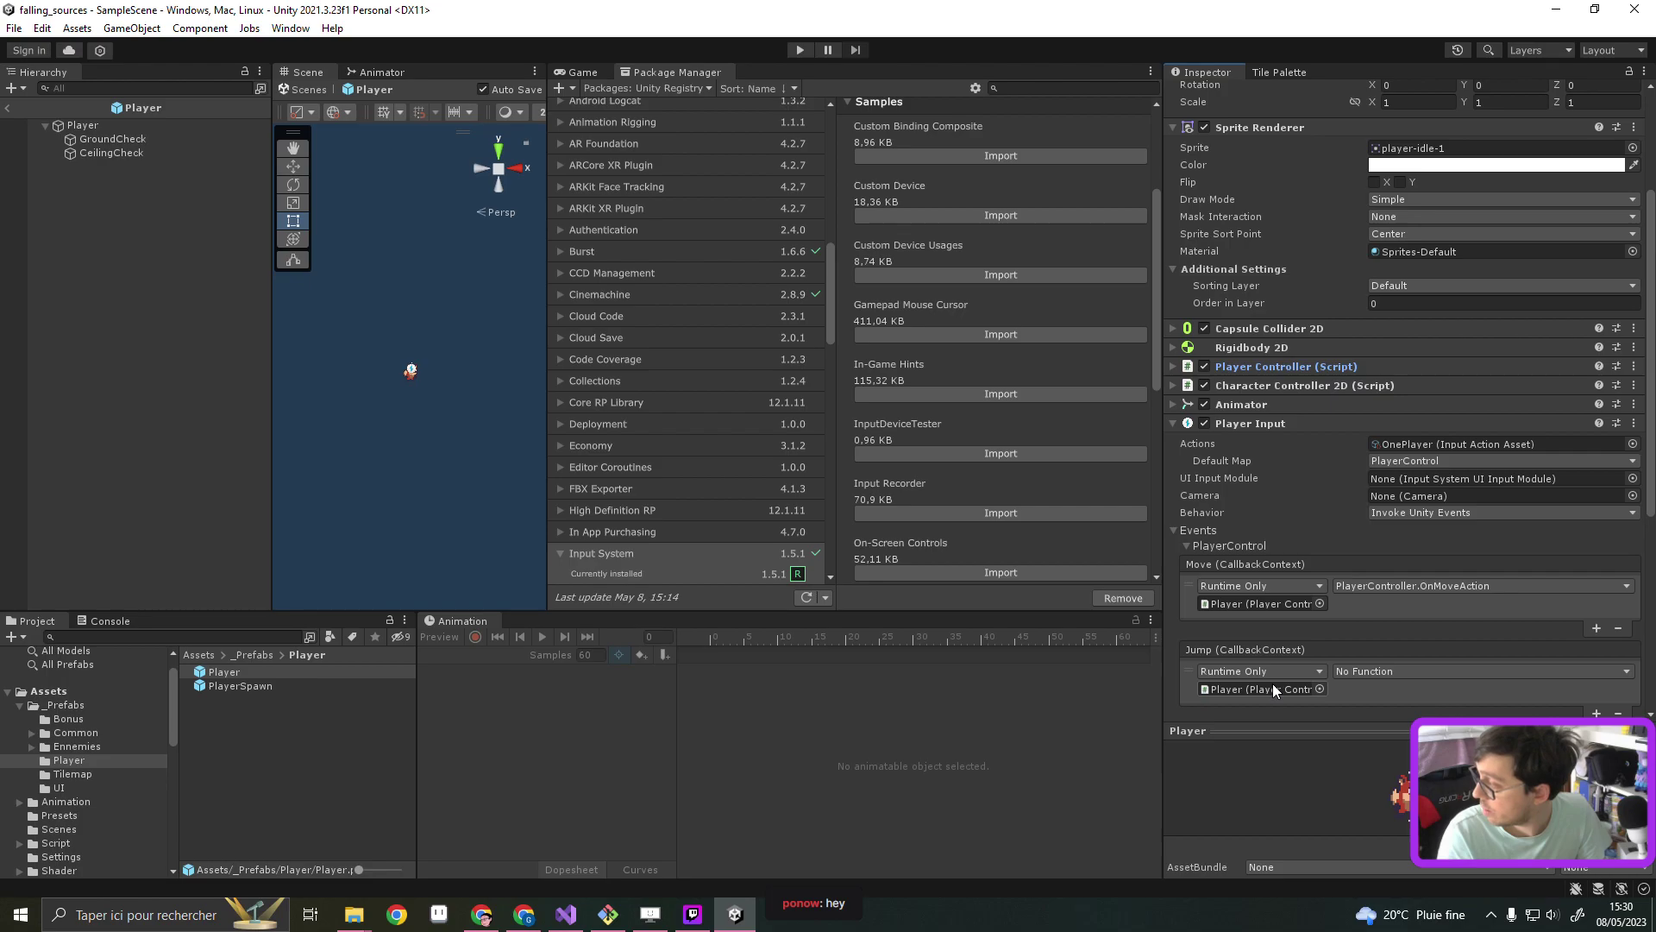
pyautogui.click(1384, 671)
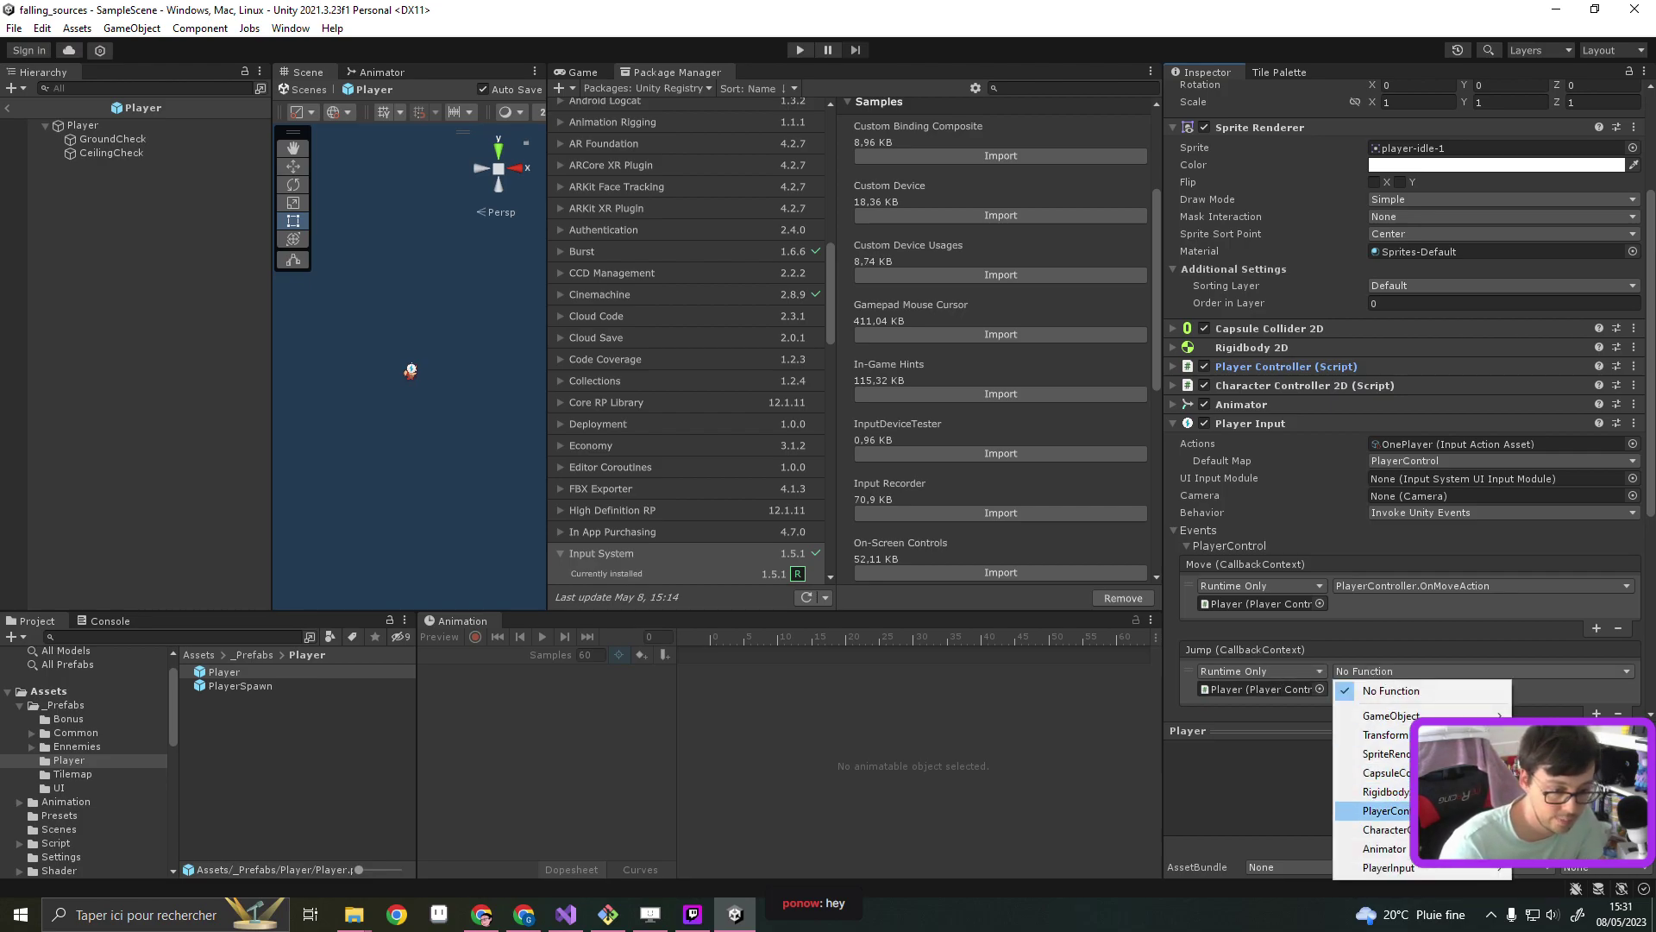
pyautogui.moveTo(1380, 810)
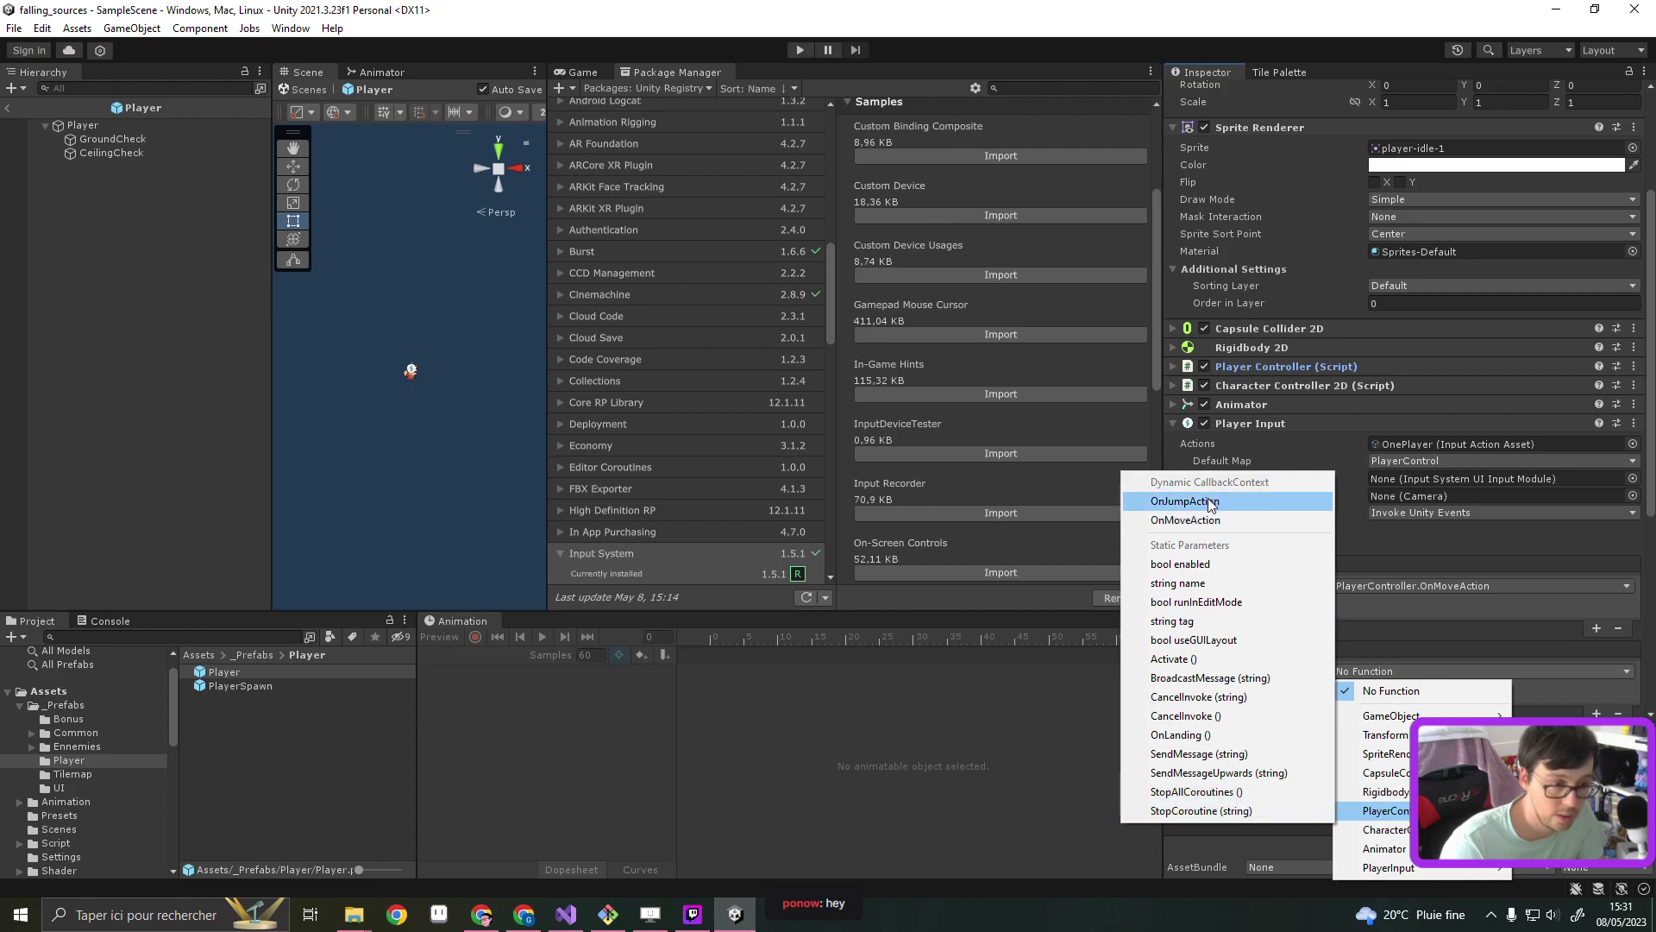
pyautogui.click(1190, 501)
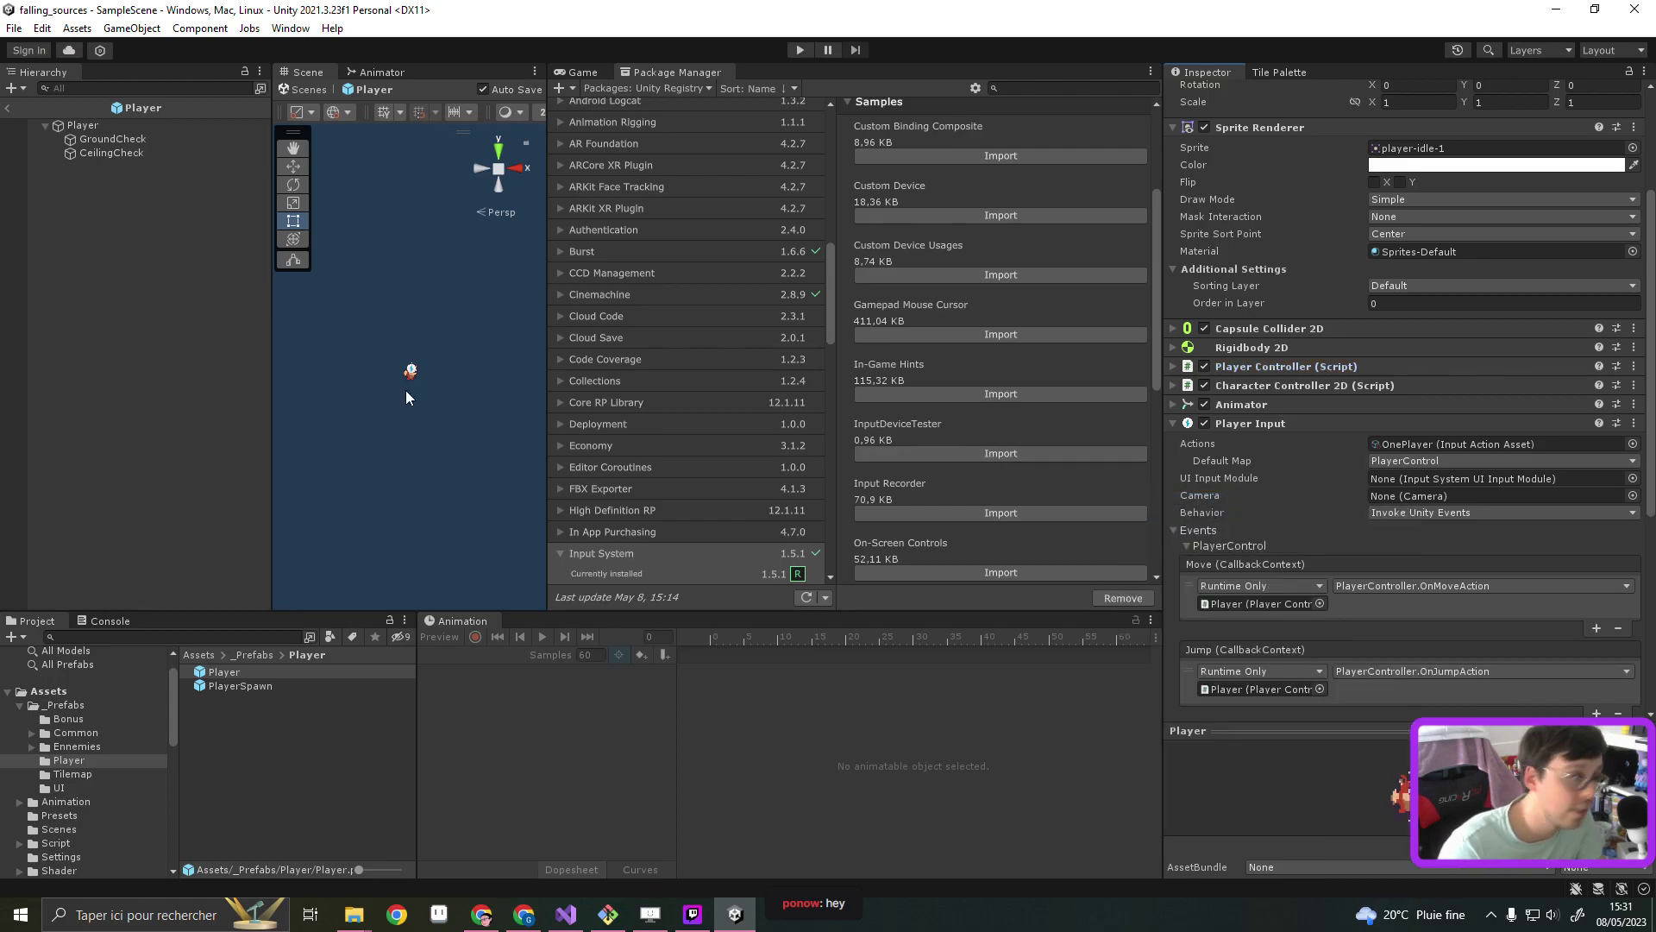
pyautogui.moveTo(545, 343); pyautogui.dragTo(650, 343)
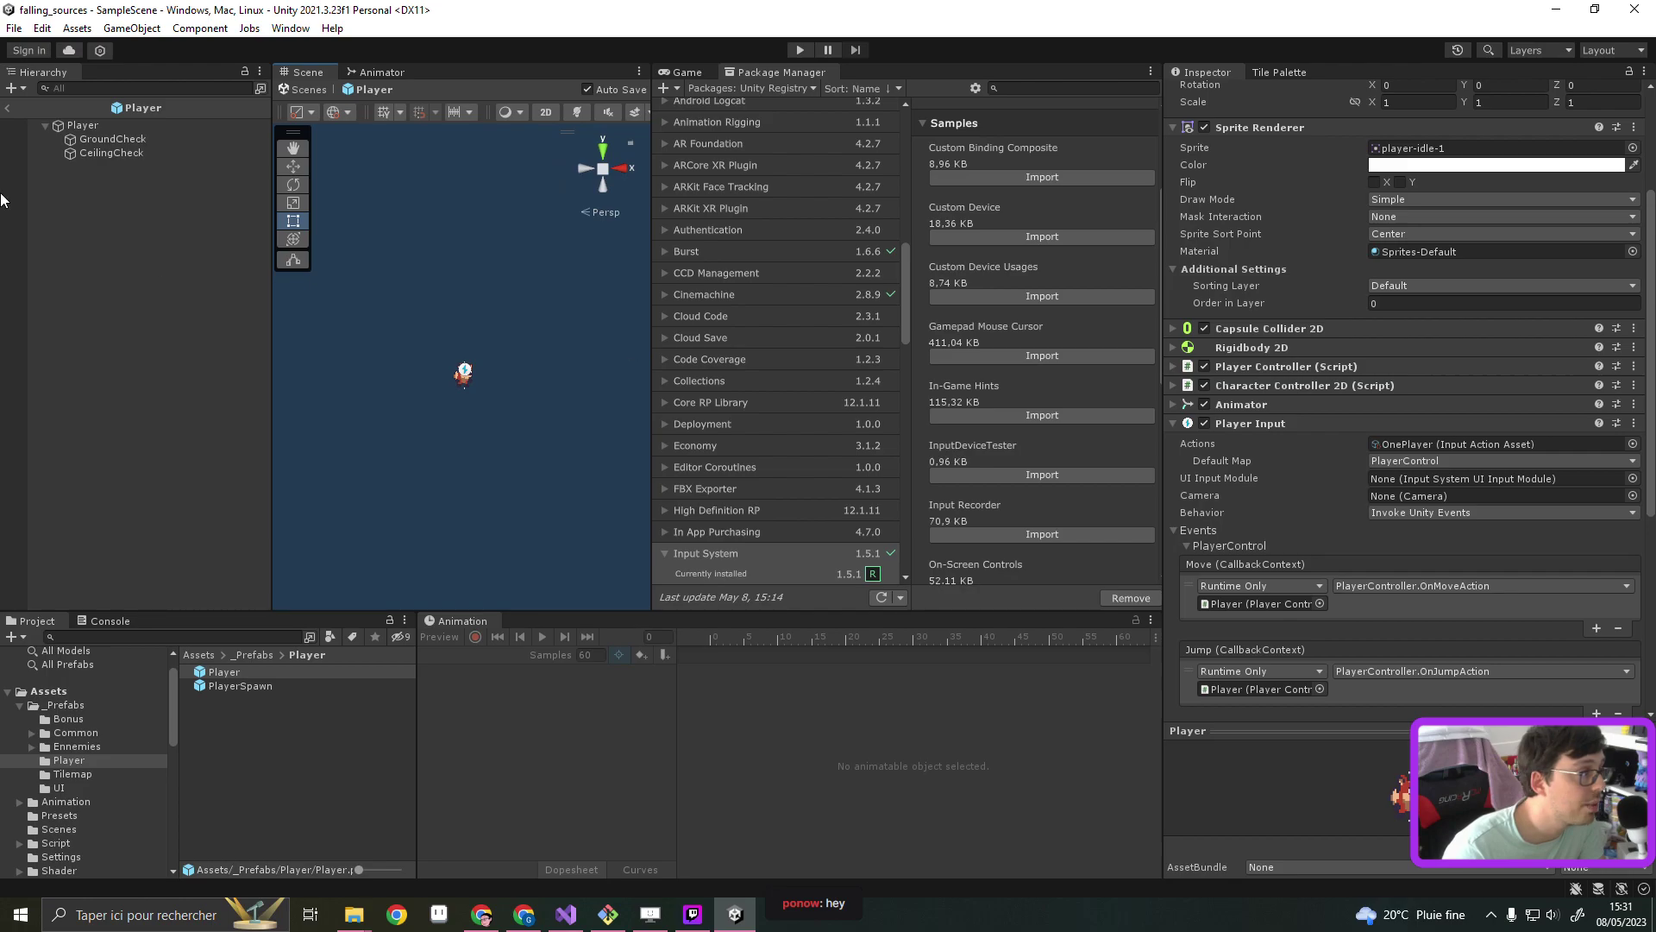
# Leave the Player prefab for SampleScene and expand the Managers group
pyautogui.click(1173, 422)
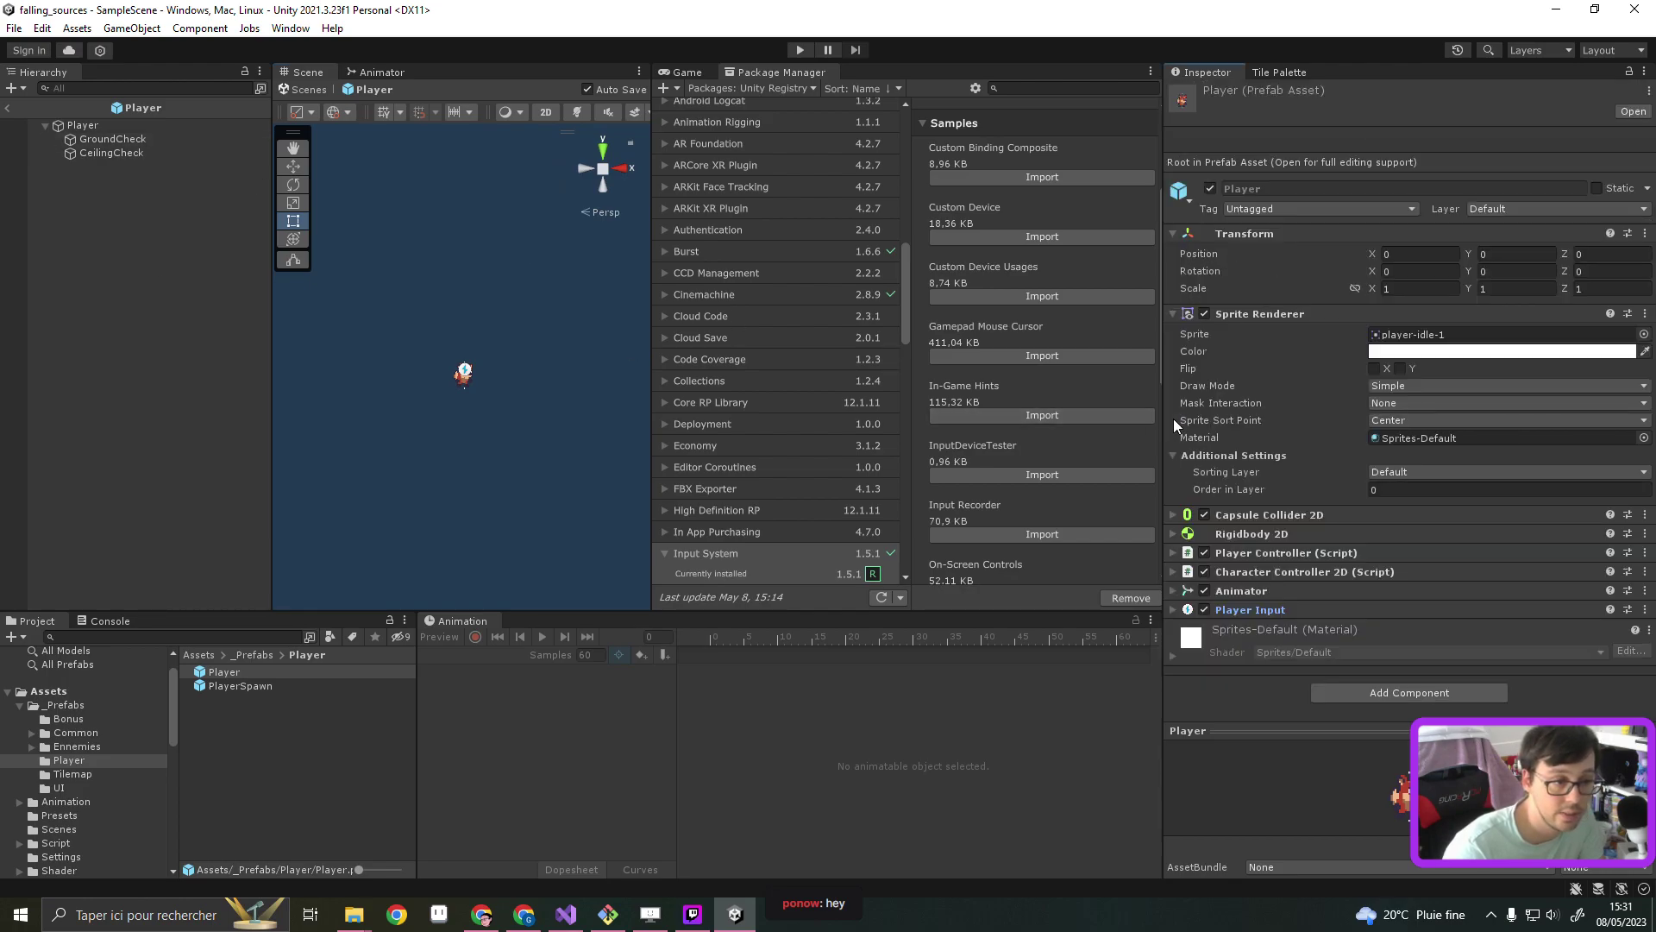
pyautogui.click(8, 111)
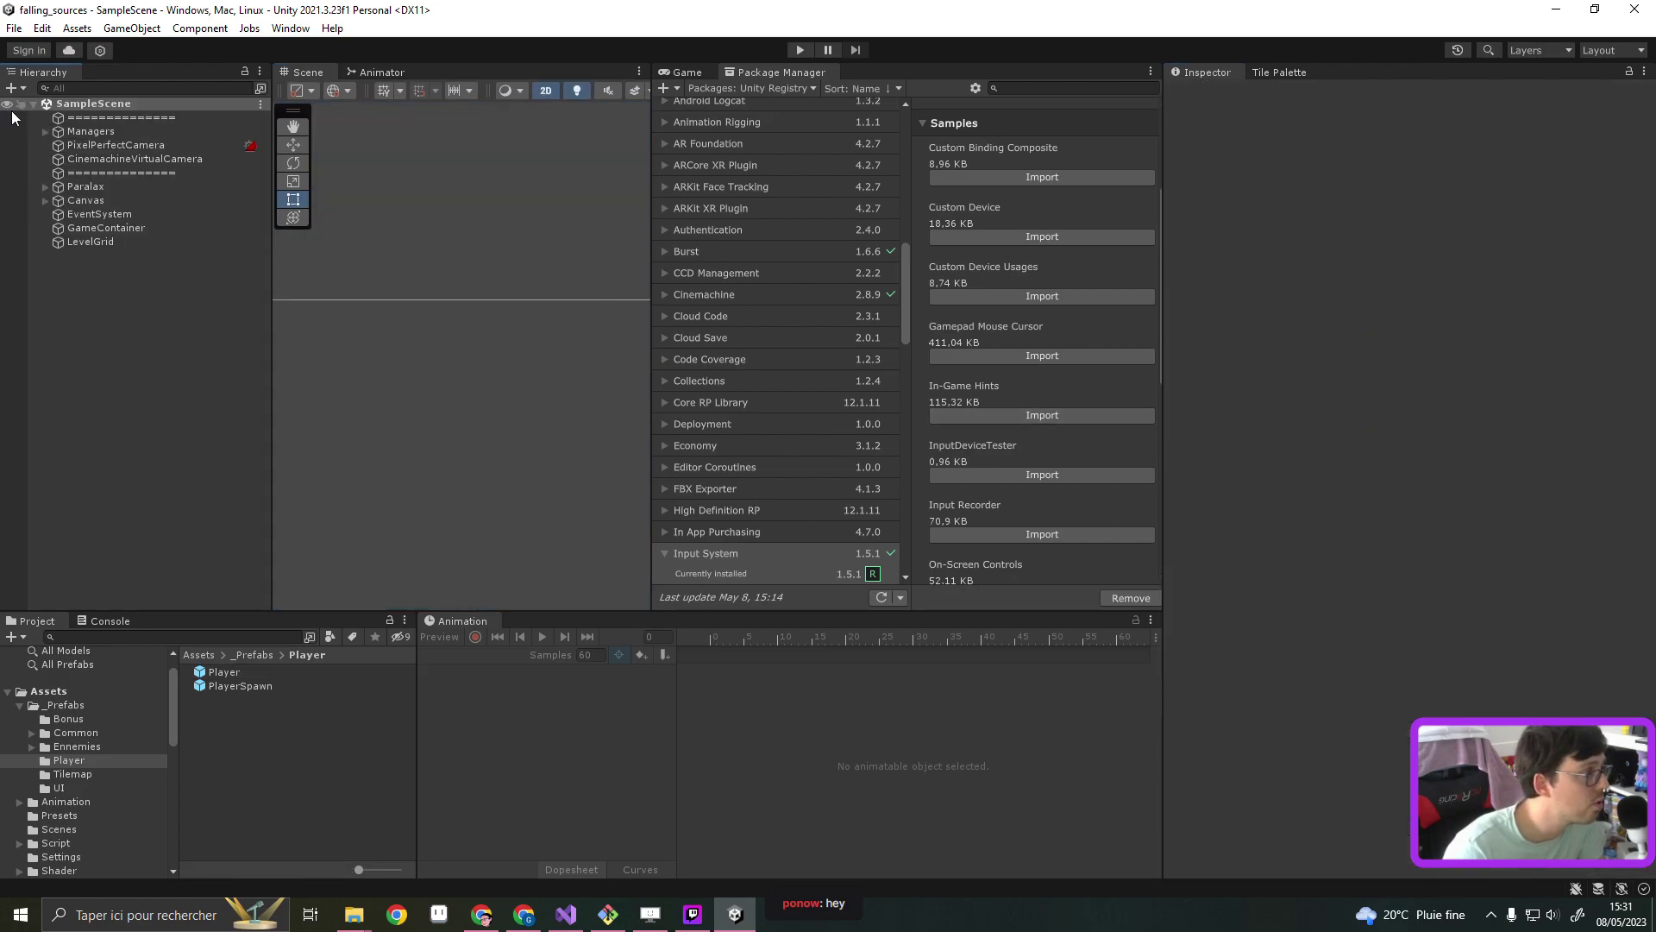
pyautogui.click(101, 132)
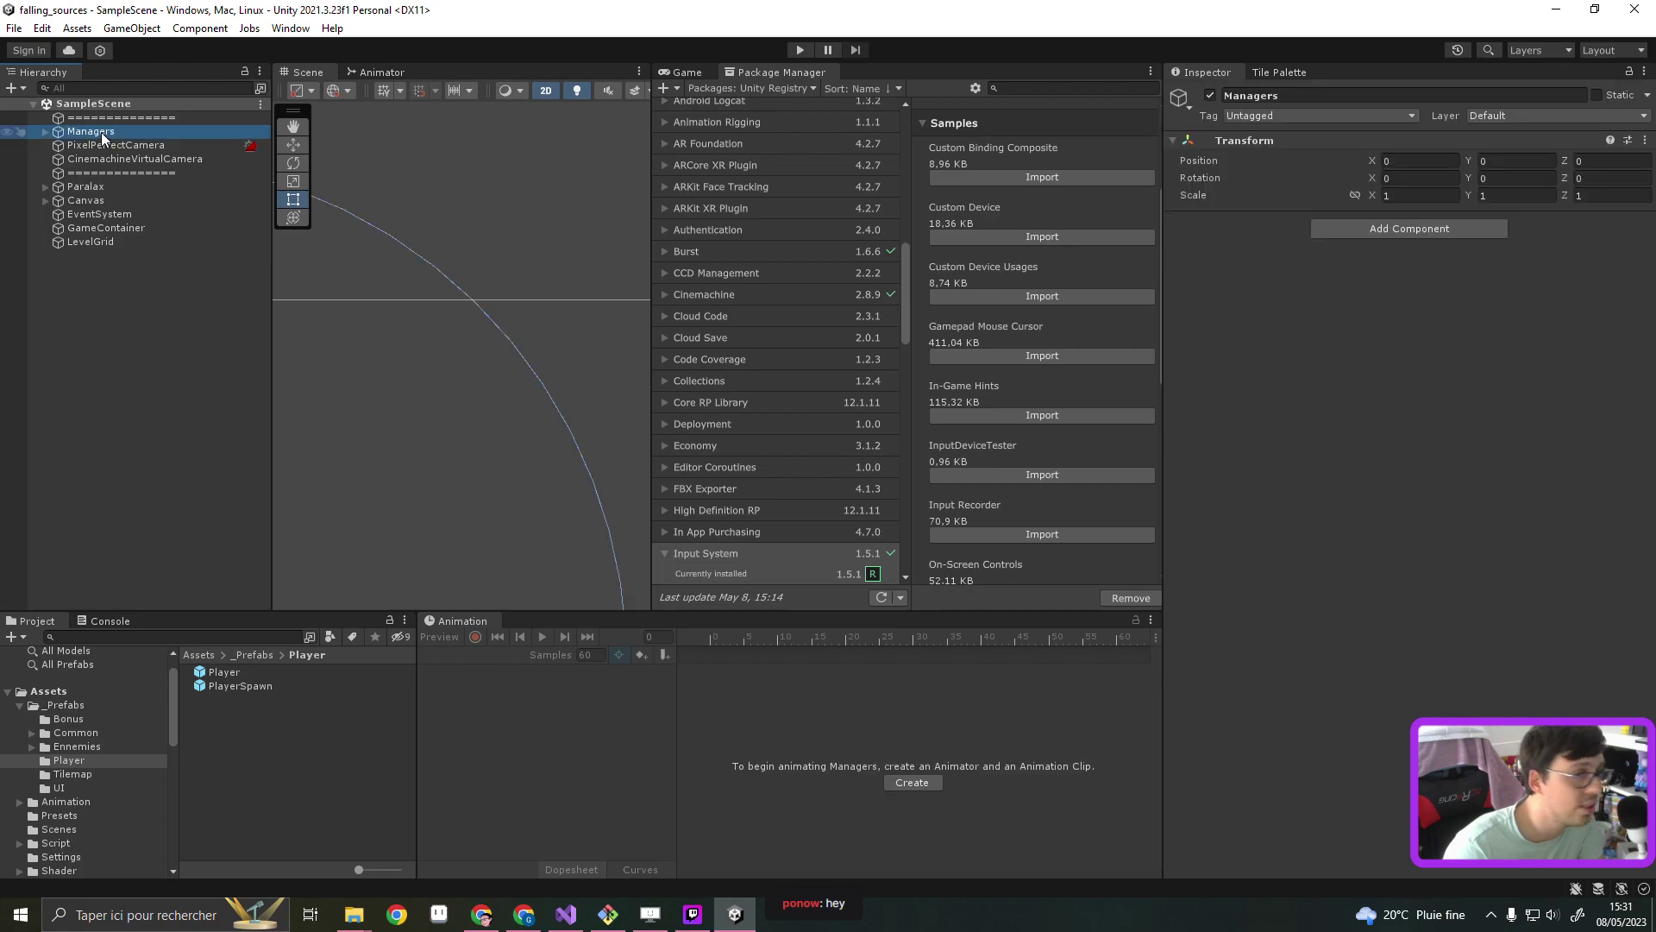
pyautogui.click(45, 130)
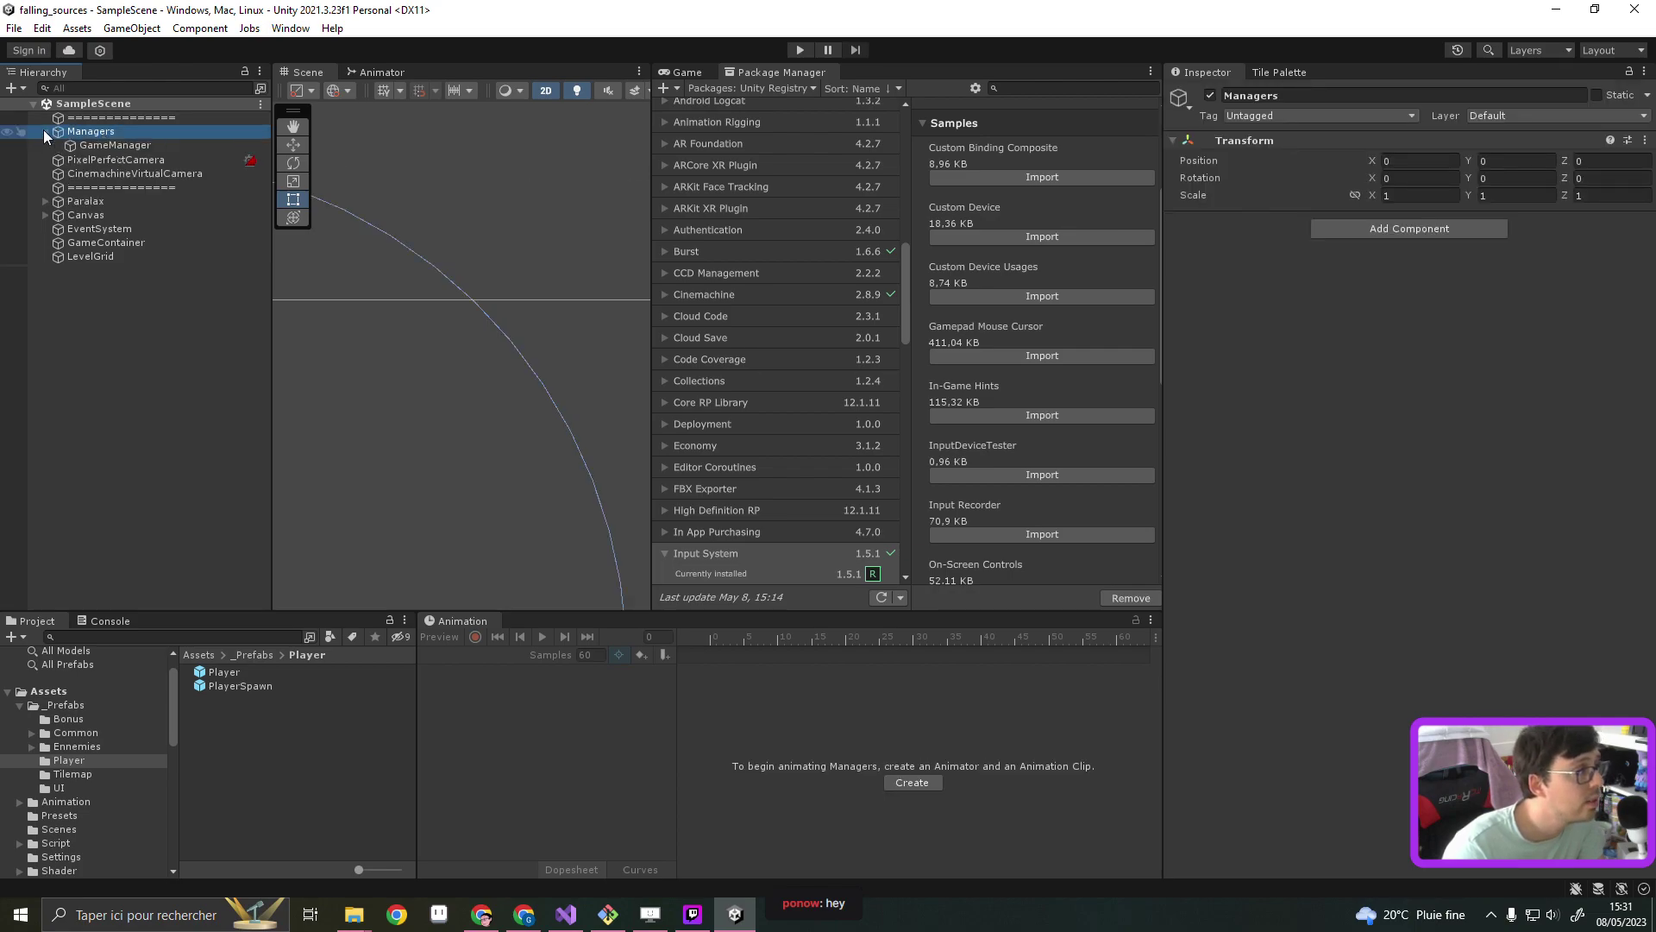
# Create an empty child object under Managers named InputSystemManager
pyautogui.rightClick(112, 131)
pyautogui.click(188, 144)
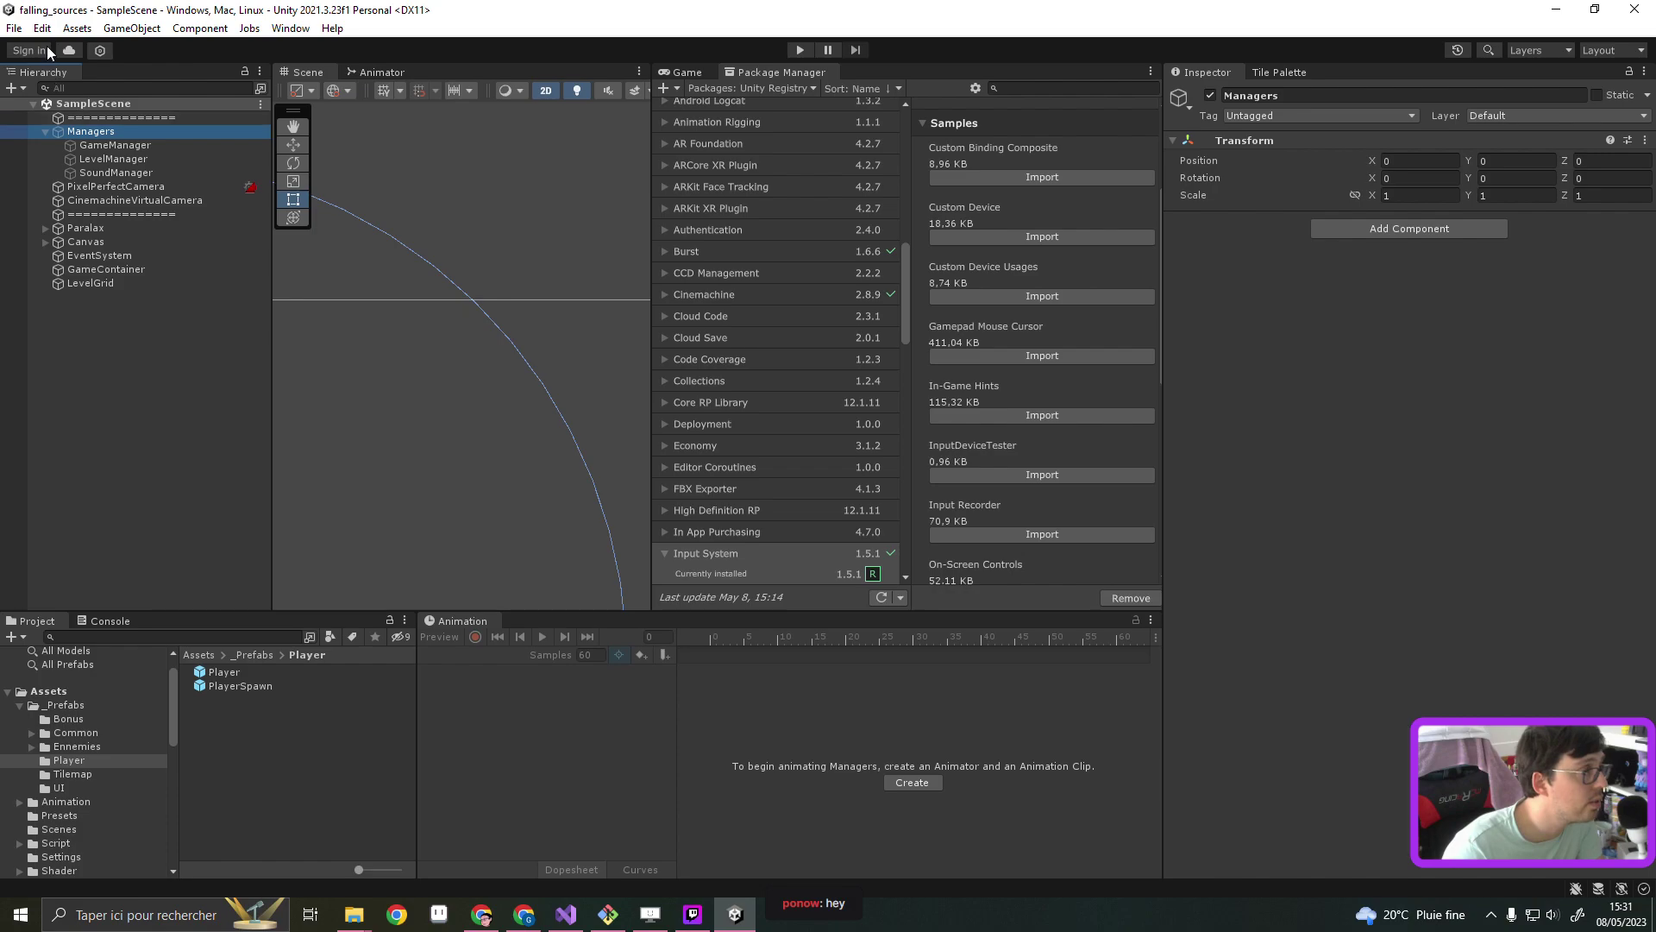
pyautogui.rightClick(104, 130)
pyautogui.rightClick(76, 131)
pyautogui.click(161, 338)
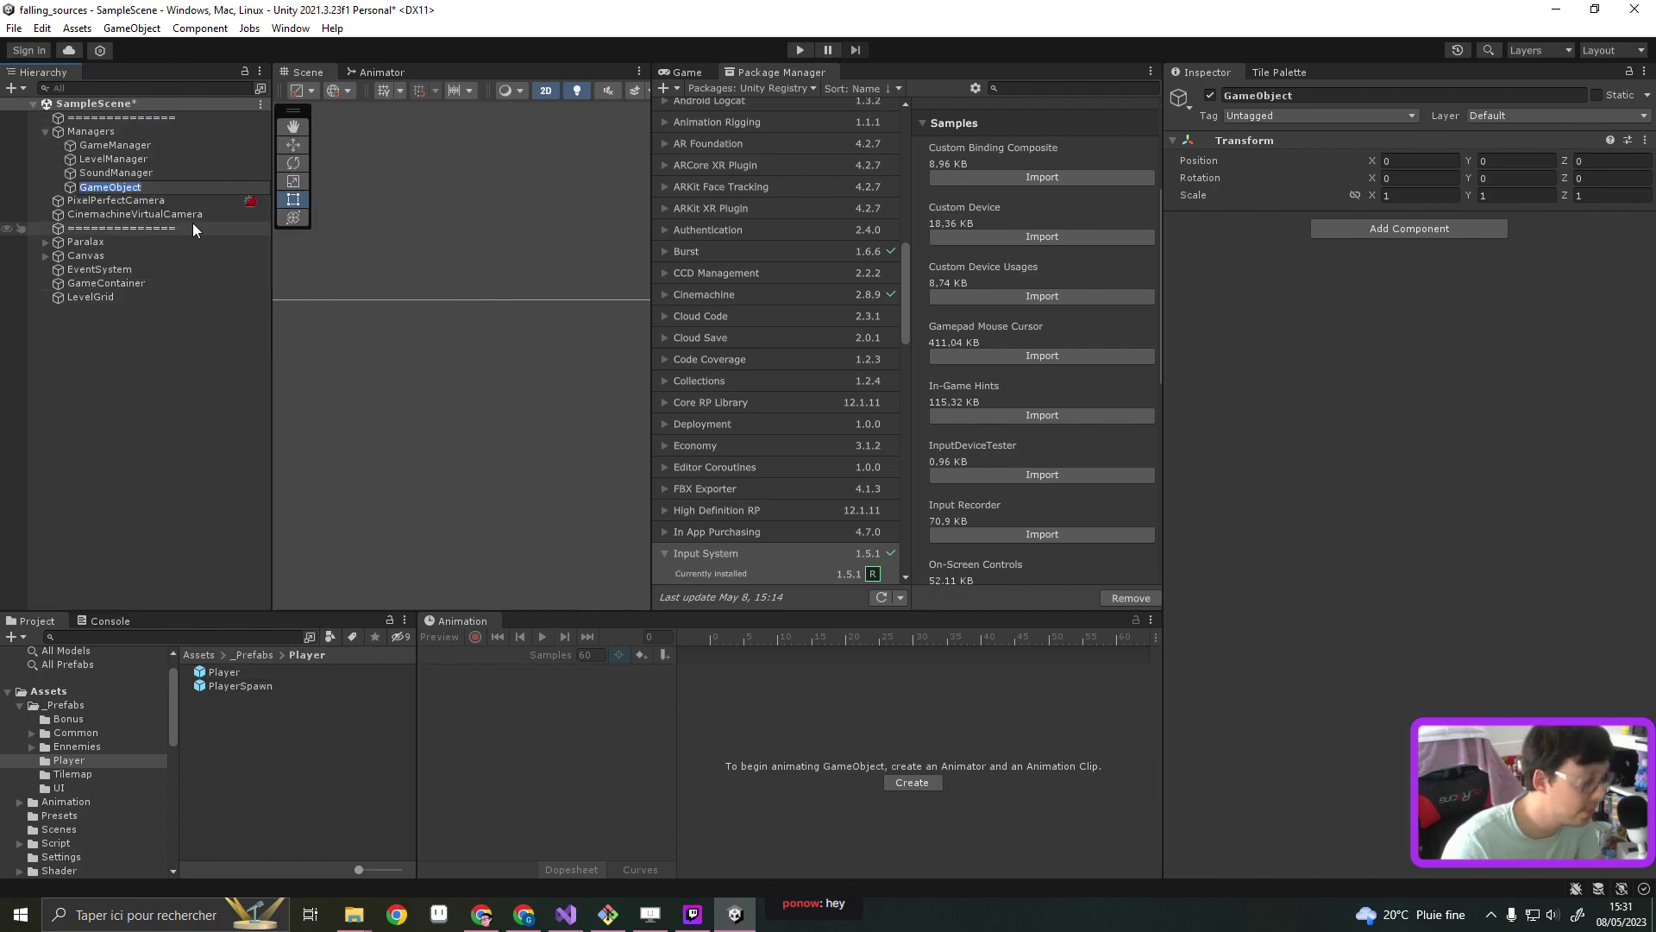
pyautogui.write('Input')
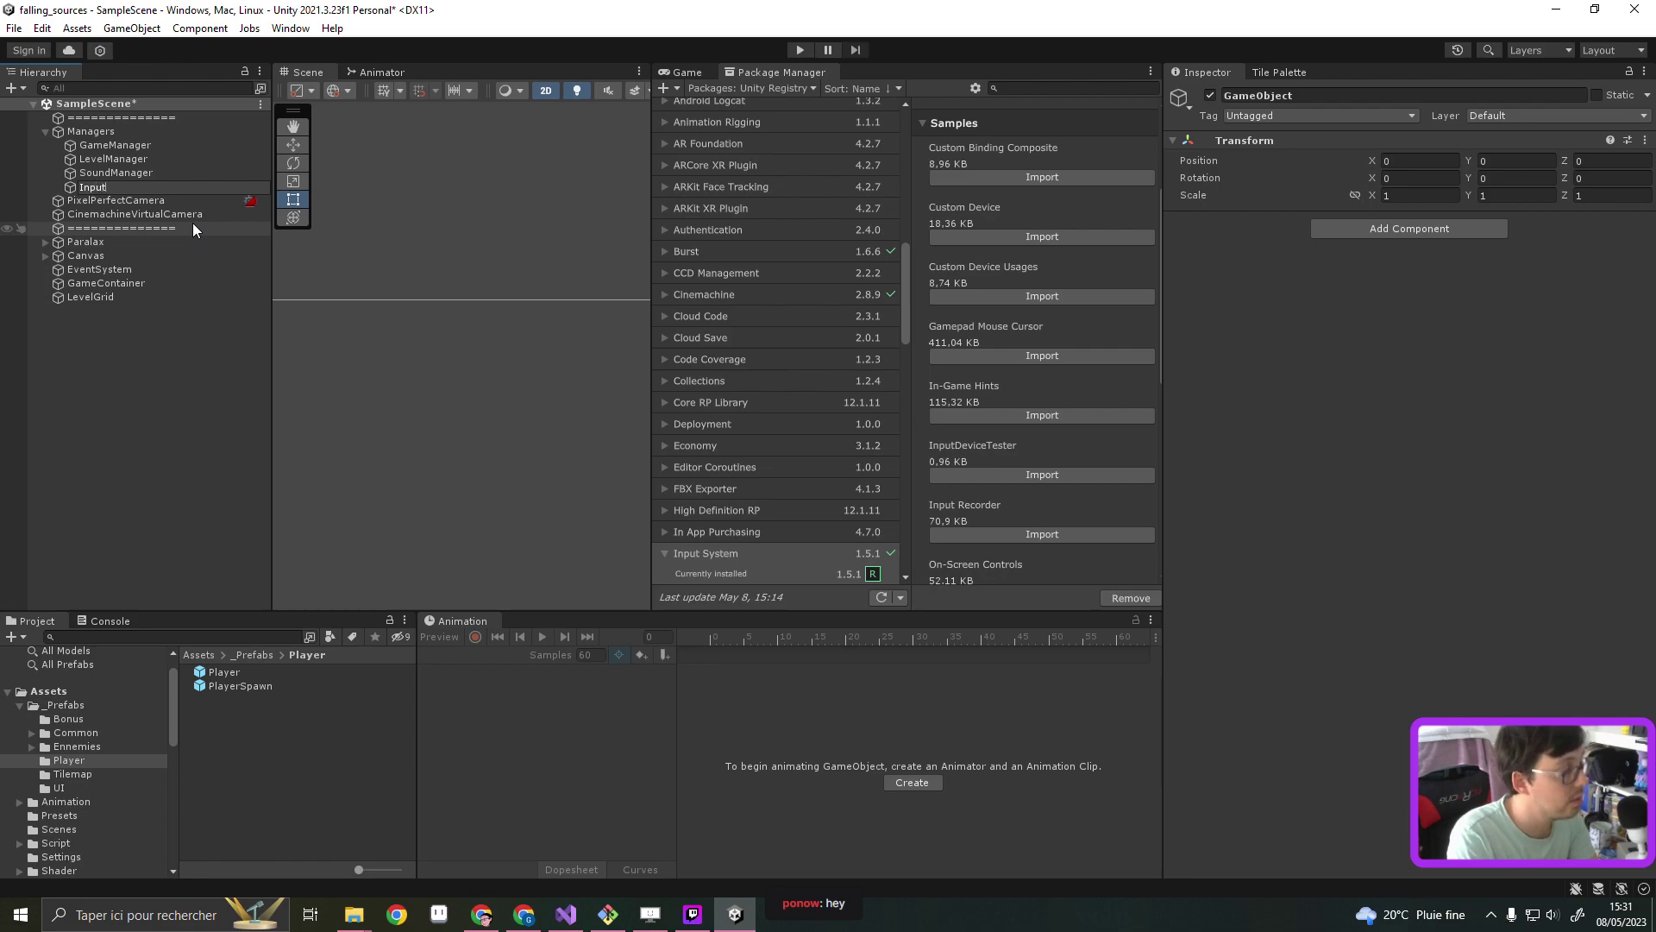
pyautogui.write('System')
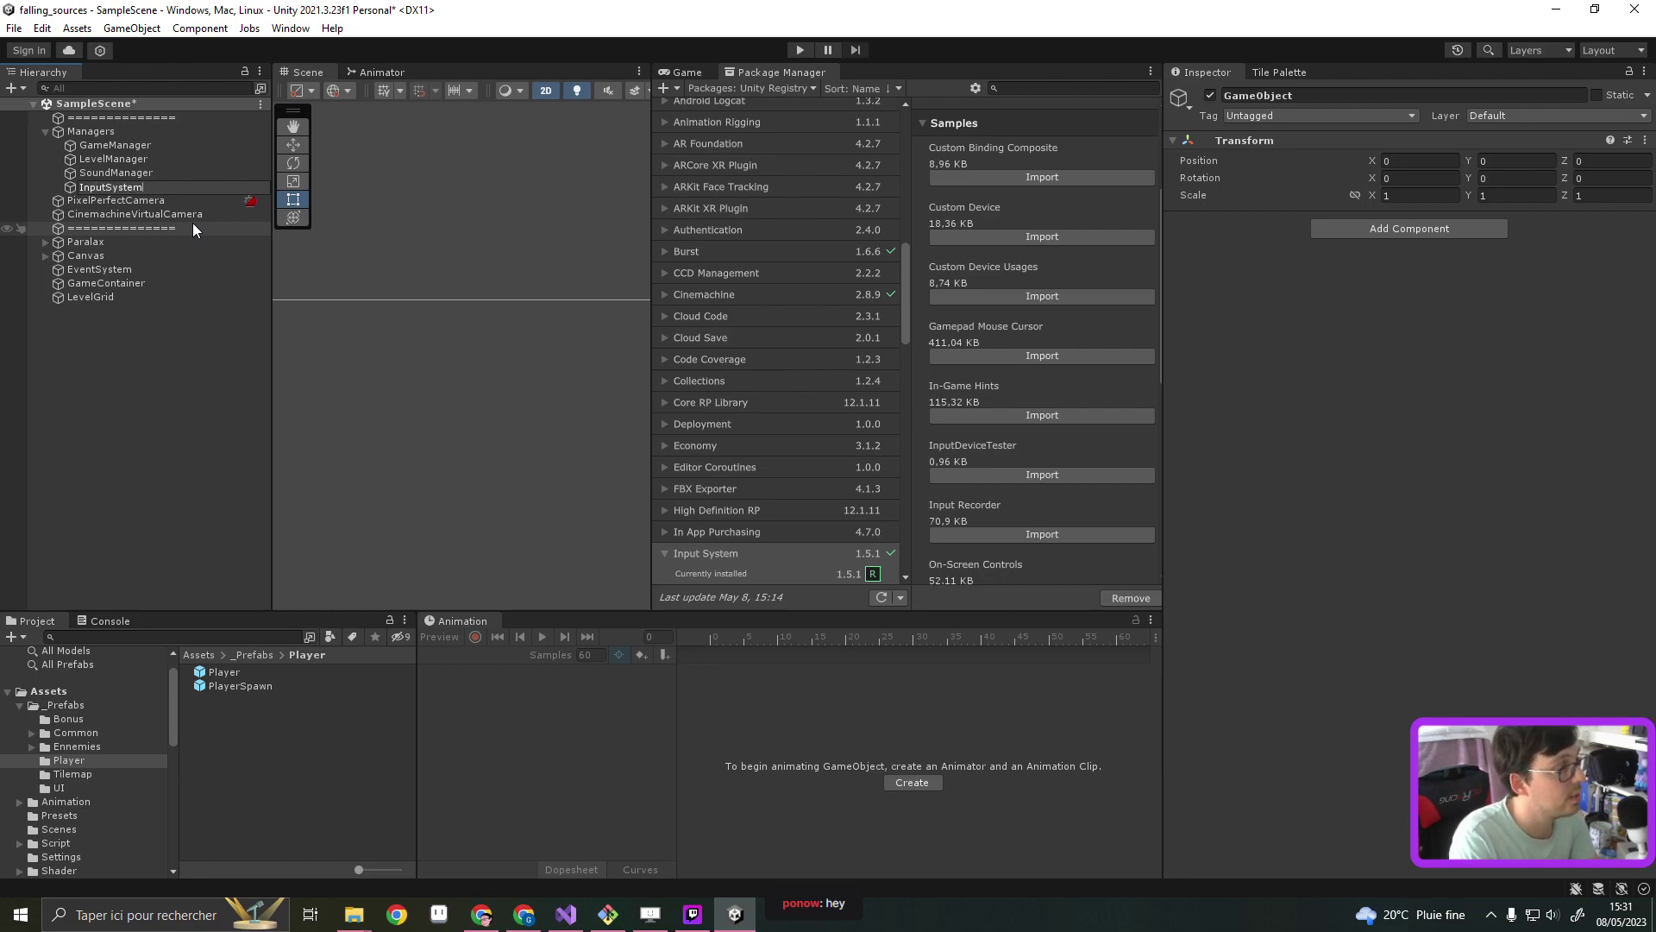
pyautogui.write('Manager')
pyautogui.press('Return')
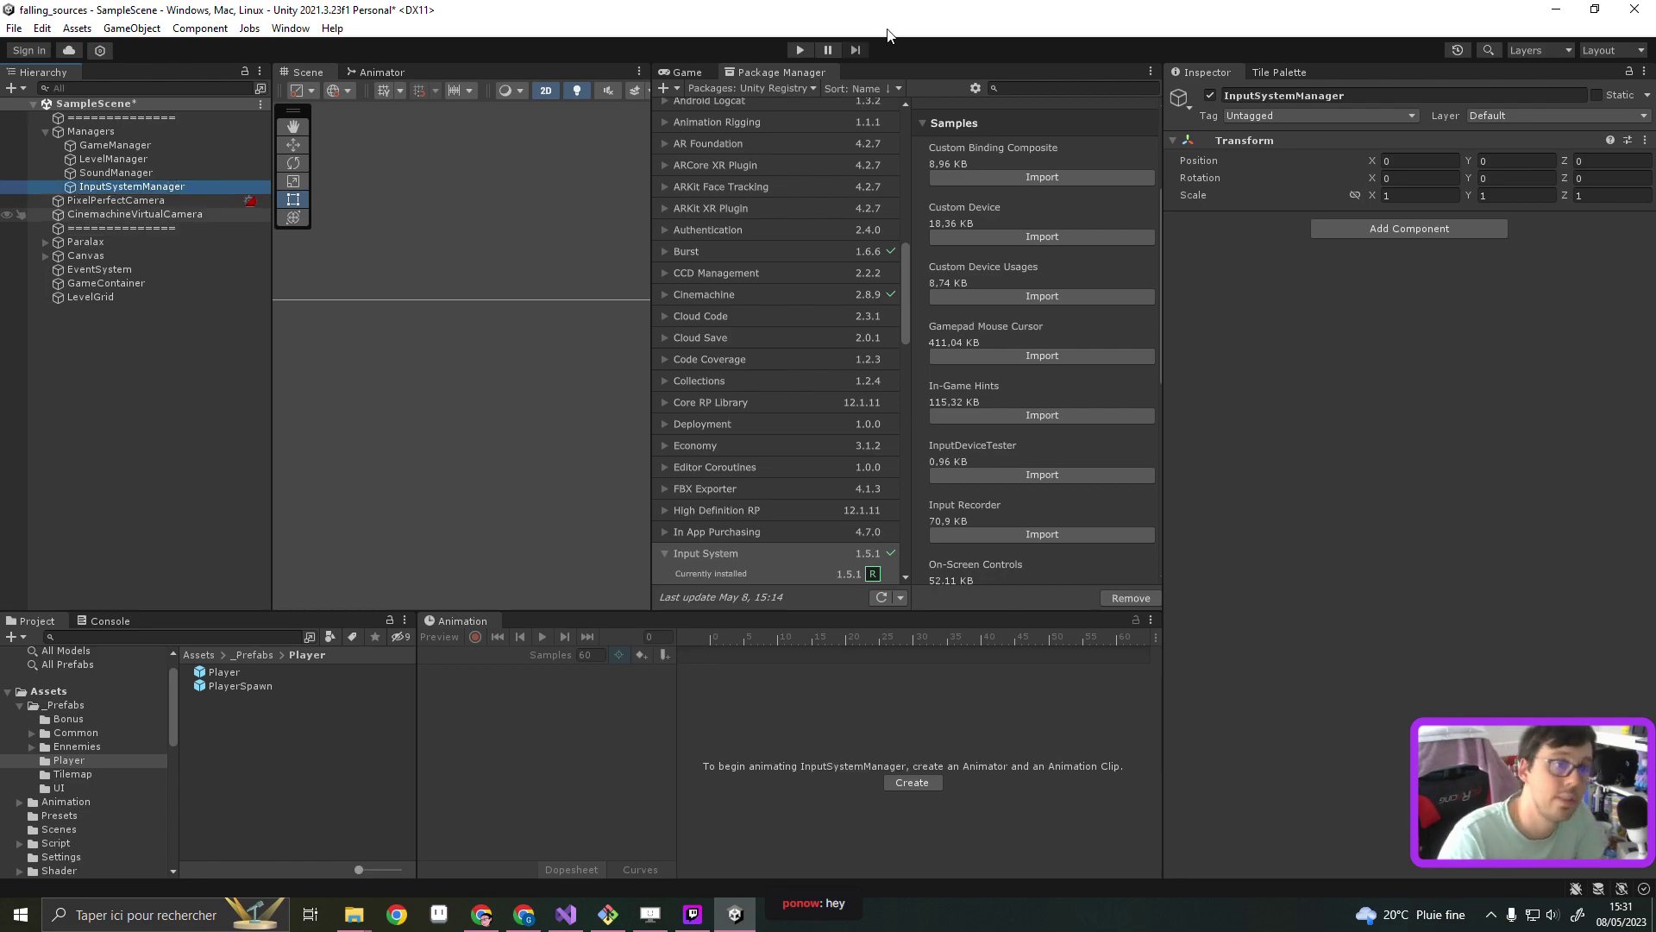
# Add a Player Input Manager component to InputSystemManager, then delete the object
pyautogui.click(1406, 230)
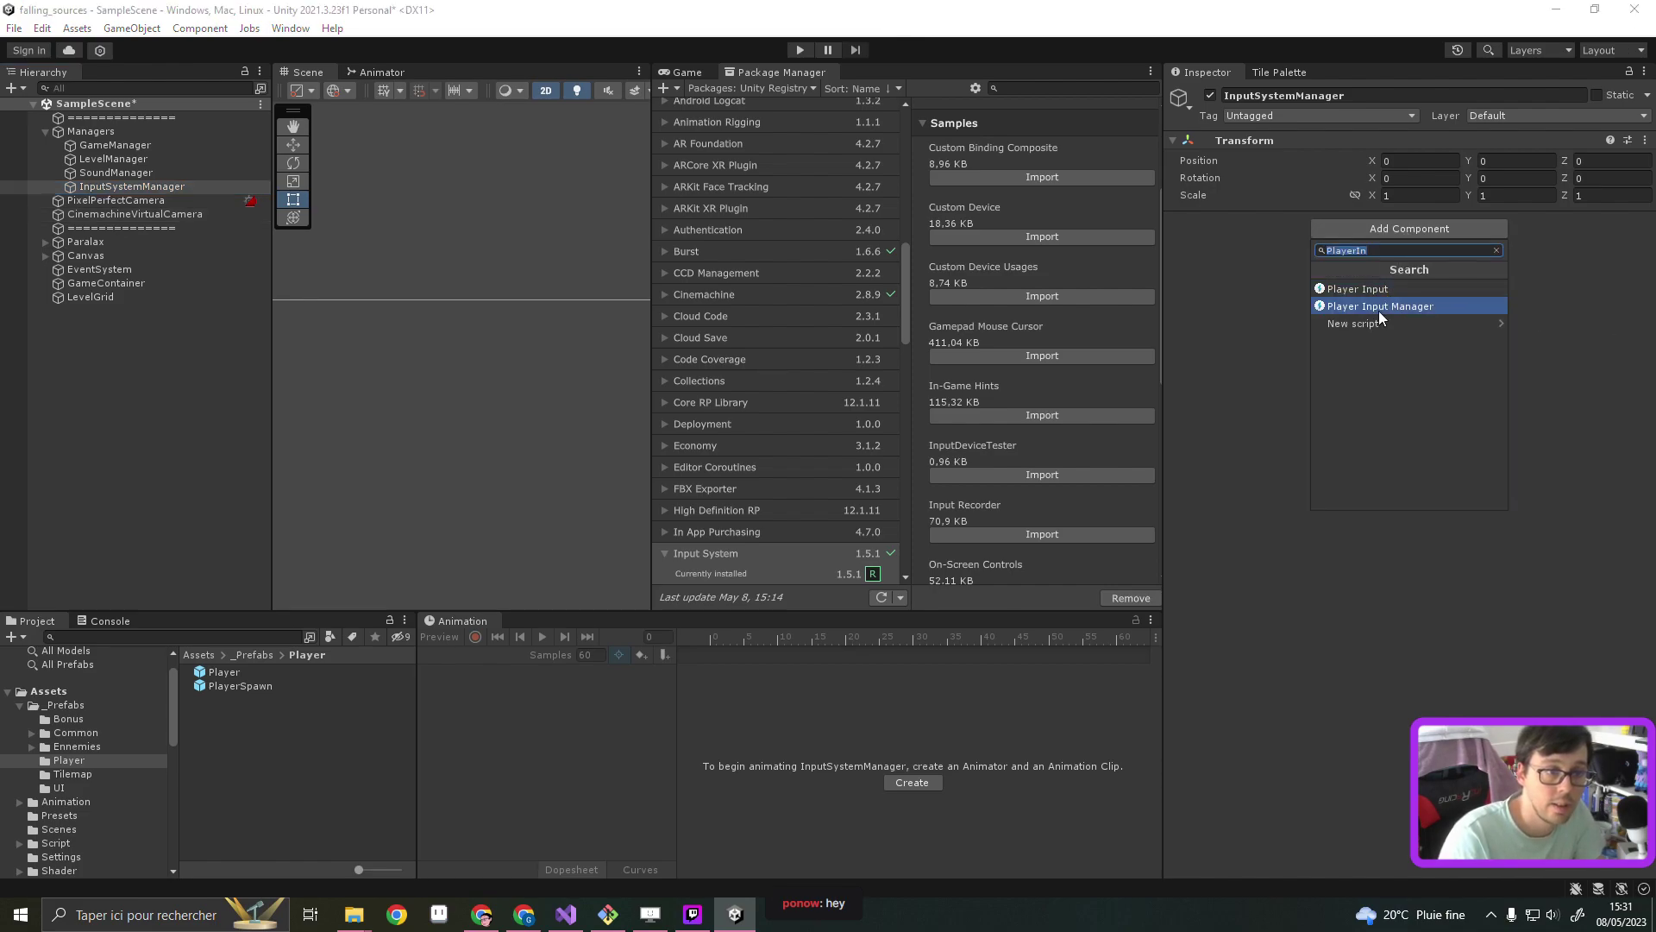
pyautogui.click(1377, 307)
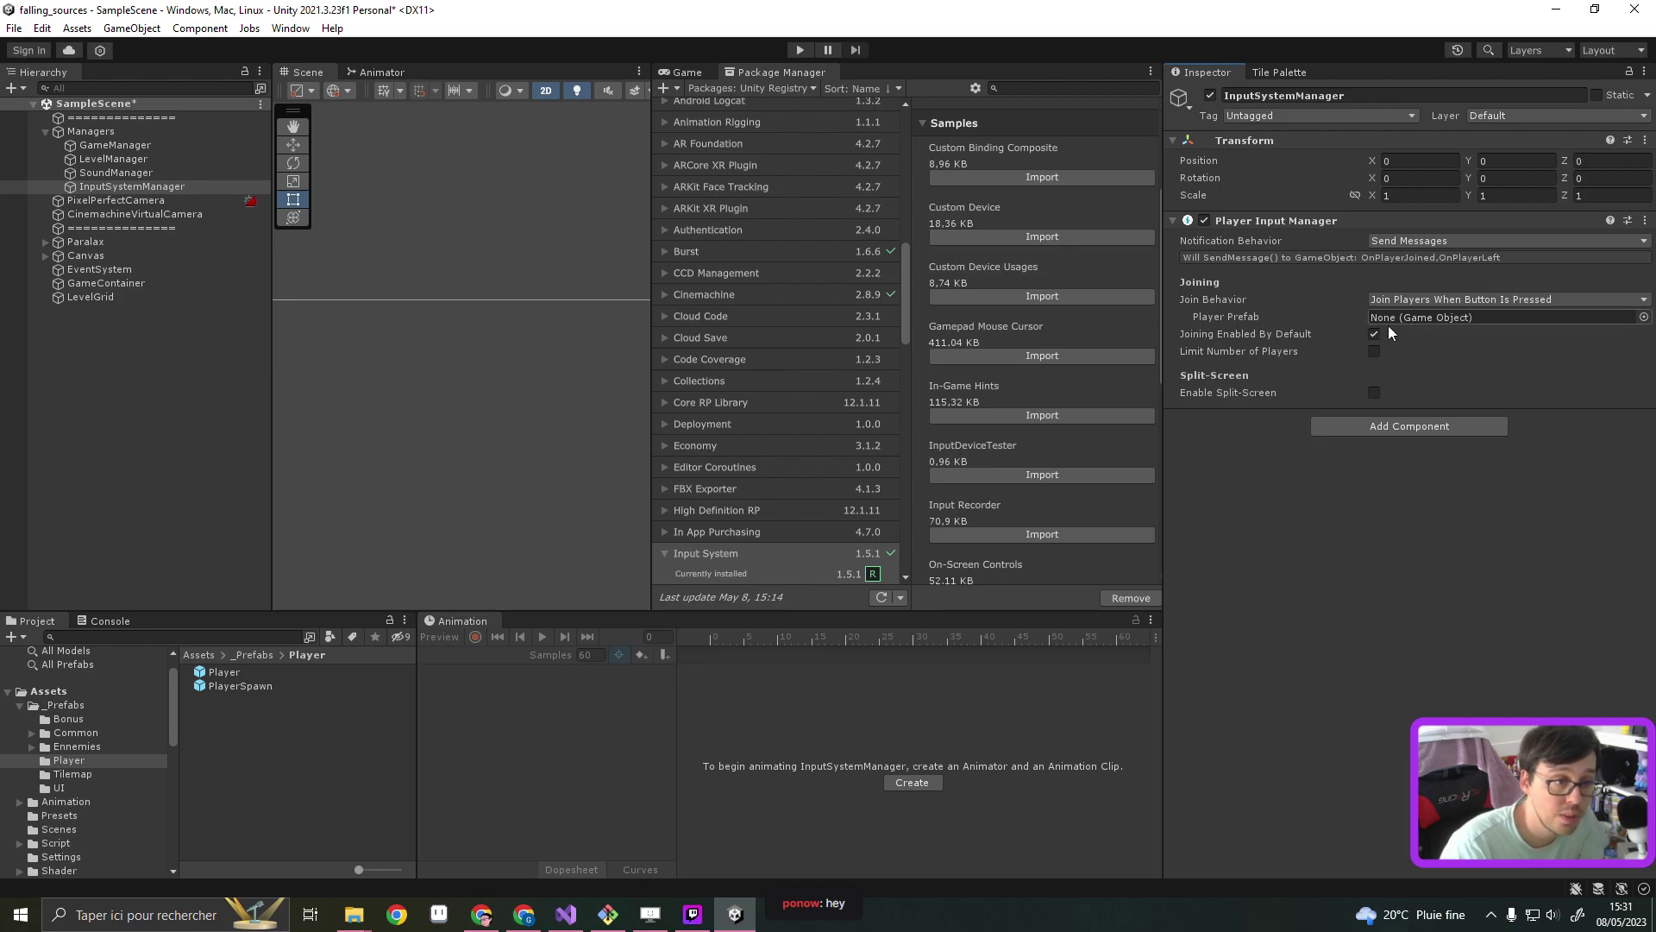
pyautogui.click(122, 186)
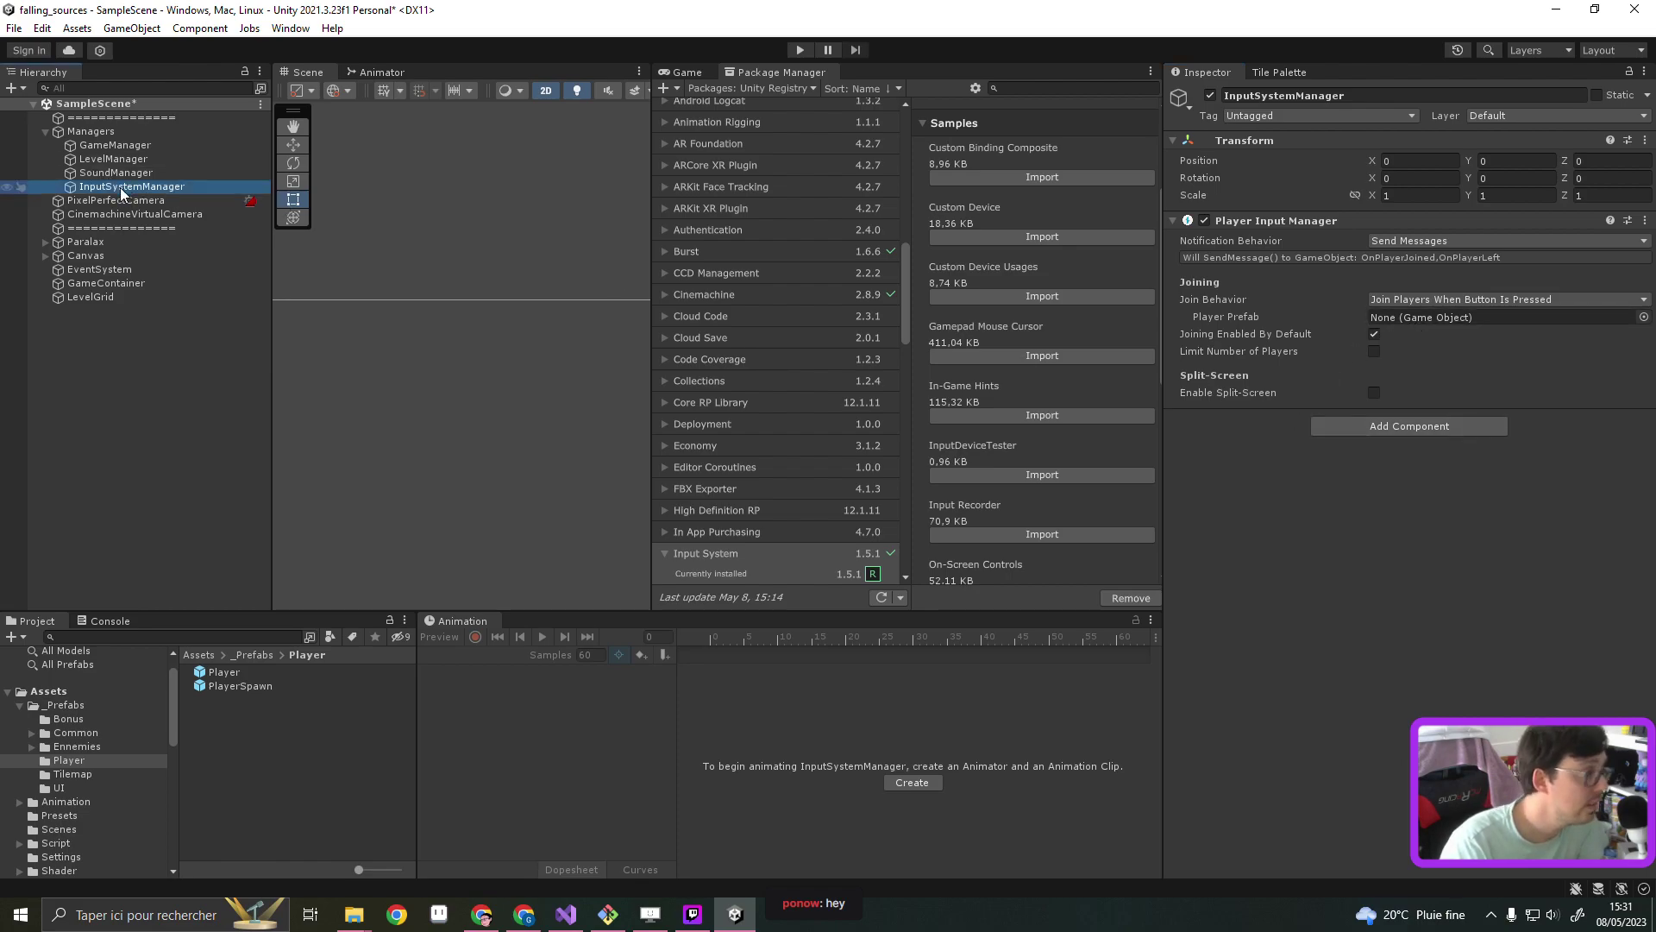
pyautogui.press('Delete')
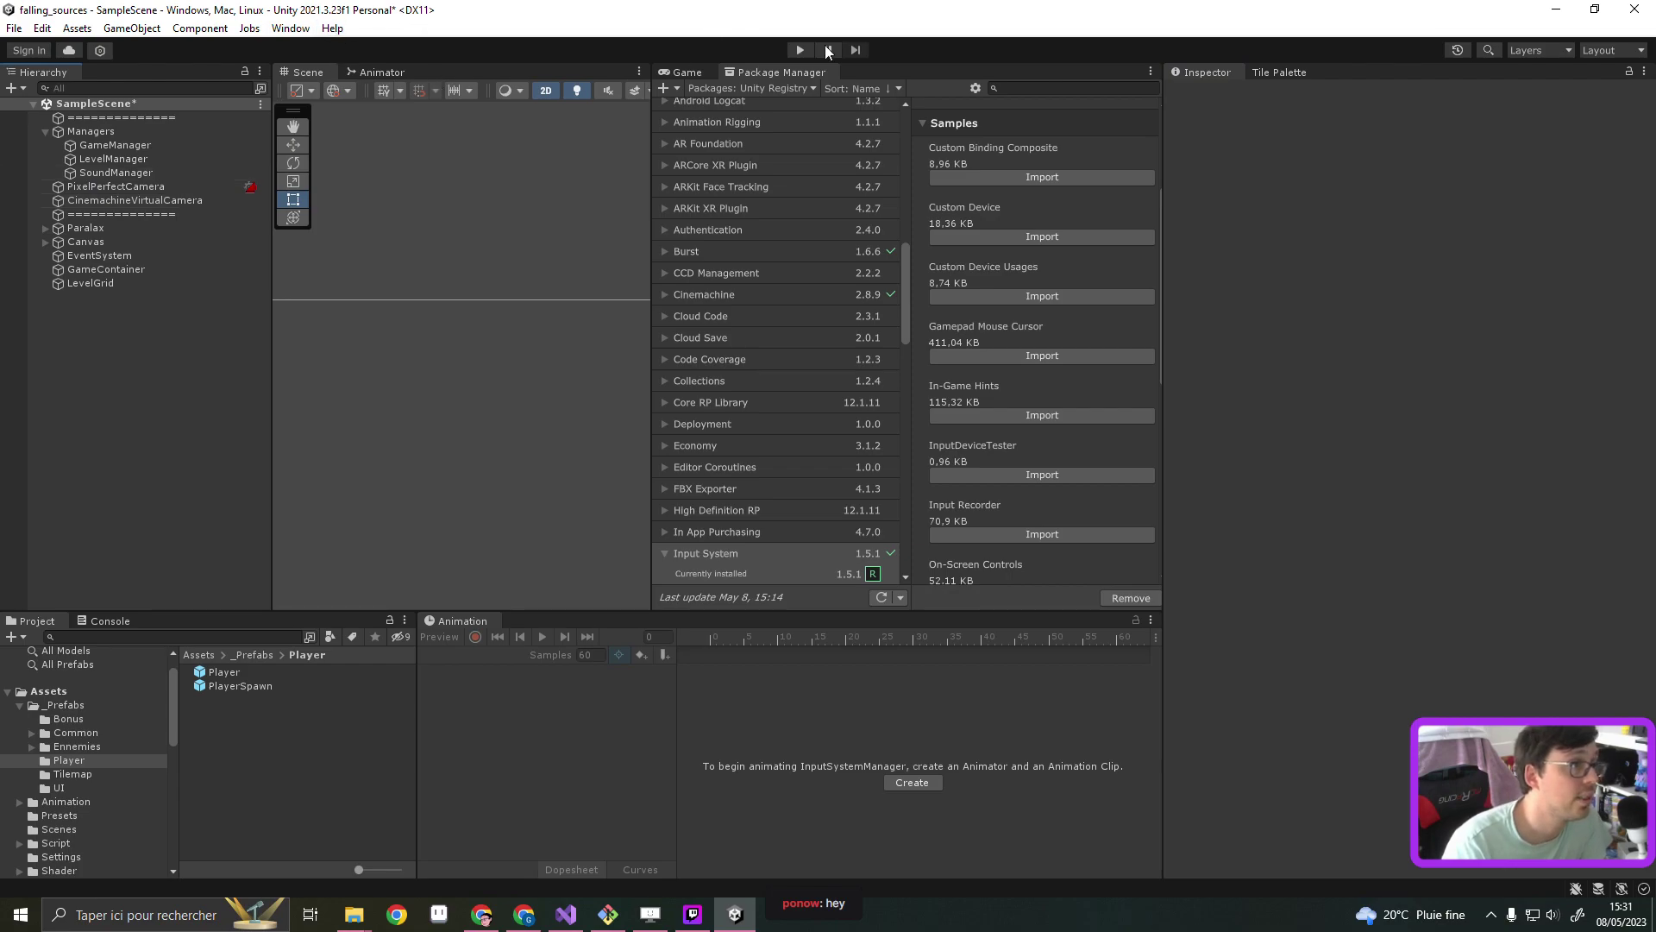
# Play-test a level, jumping several times, and check the 'We Jump !' logs in the Console
pyautogui.click(798, 50)
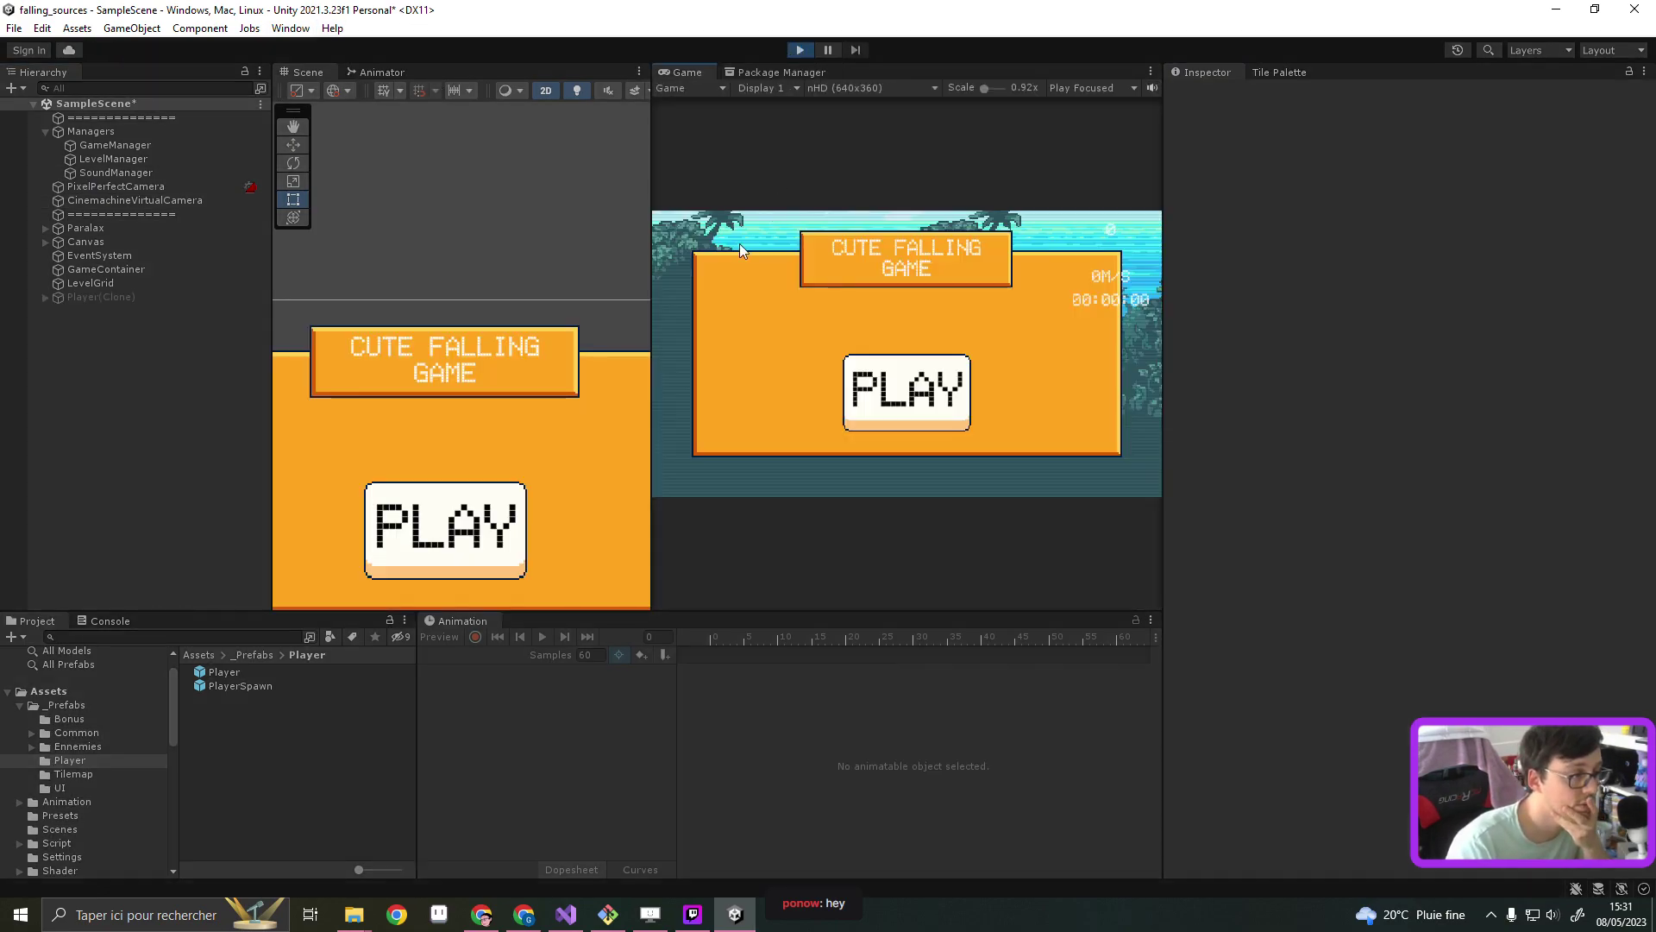
pyautogui.click(908, 399)
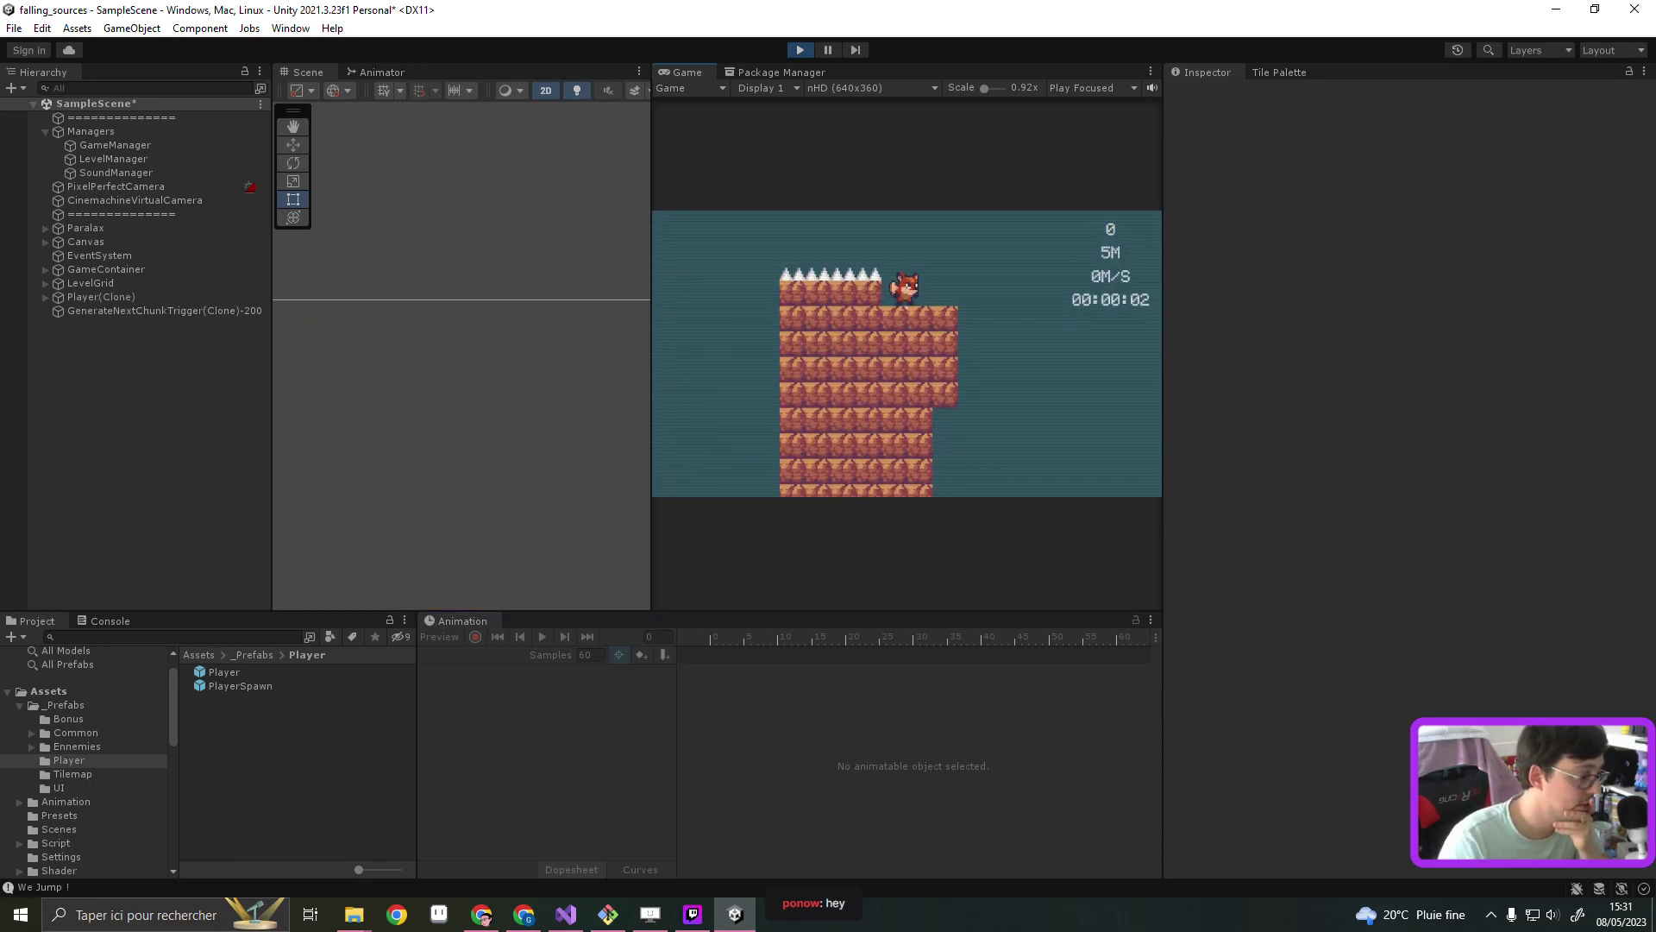
pyautogui.click(52, 886)
pyautogui.click(142, 787)
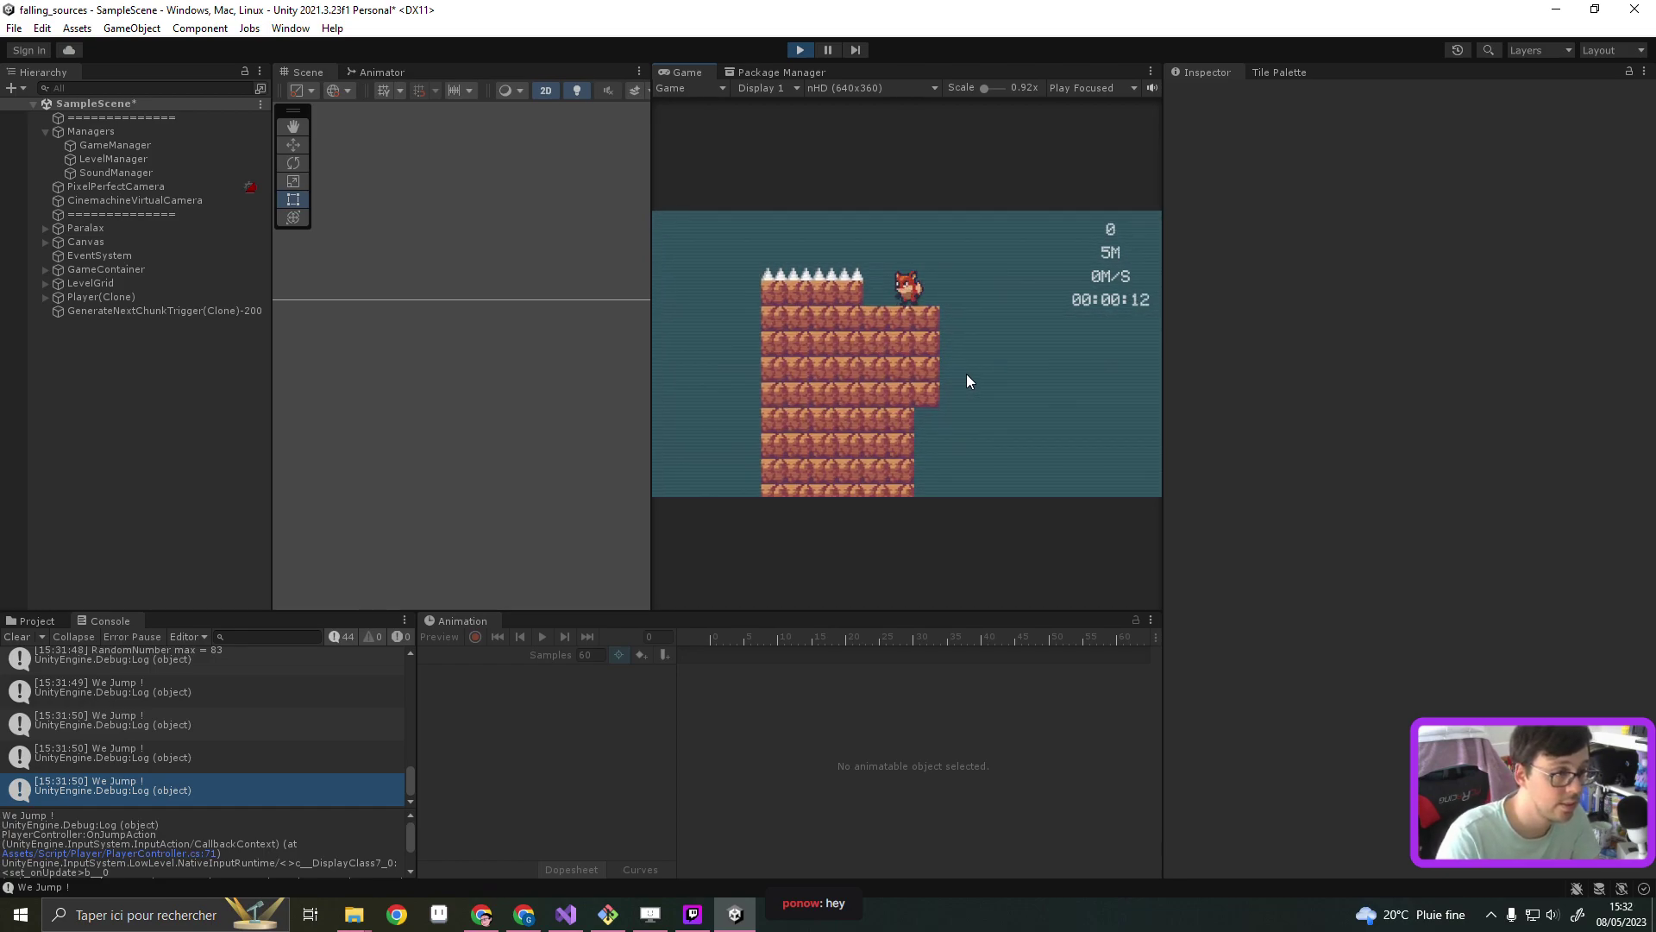
pyautogui.click(800, 48)
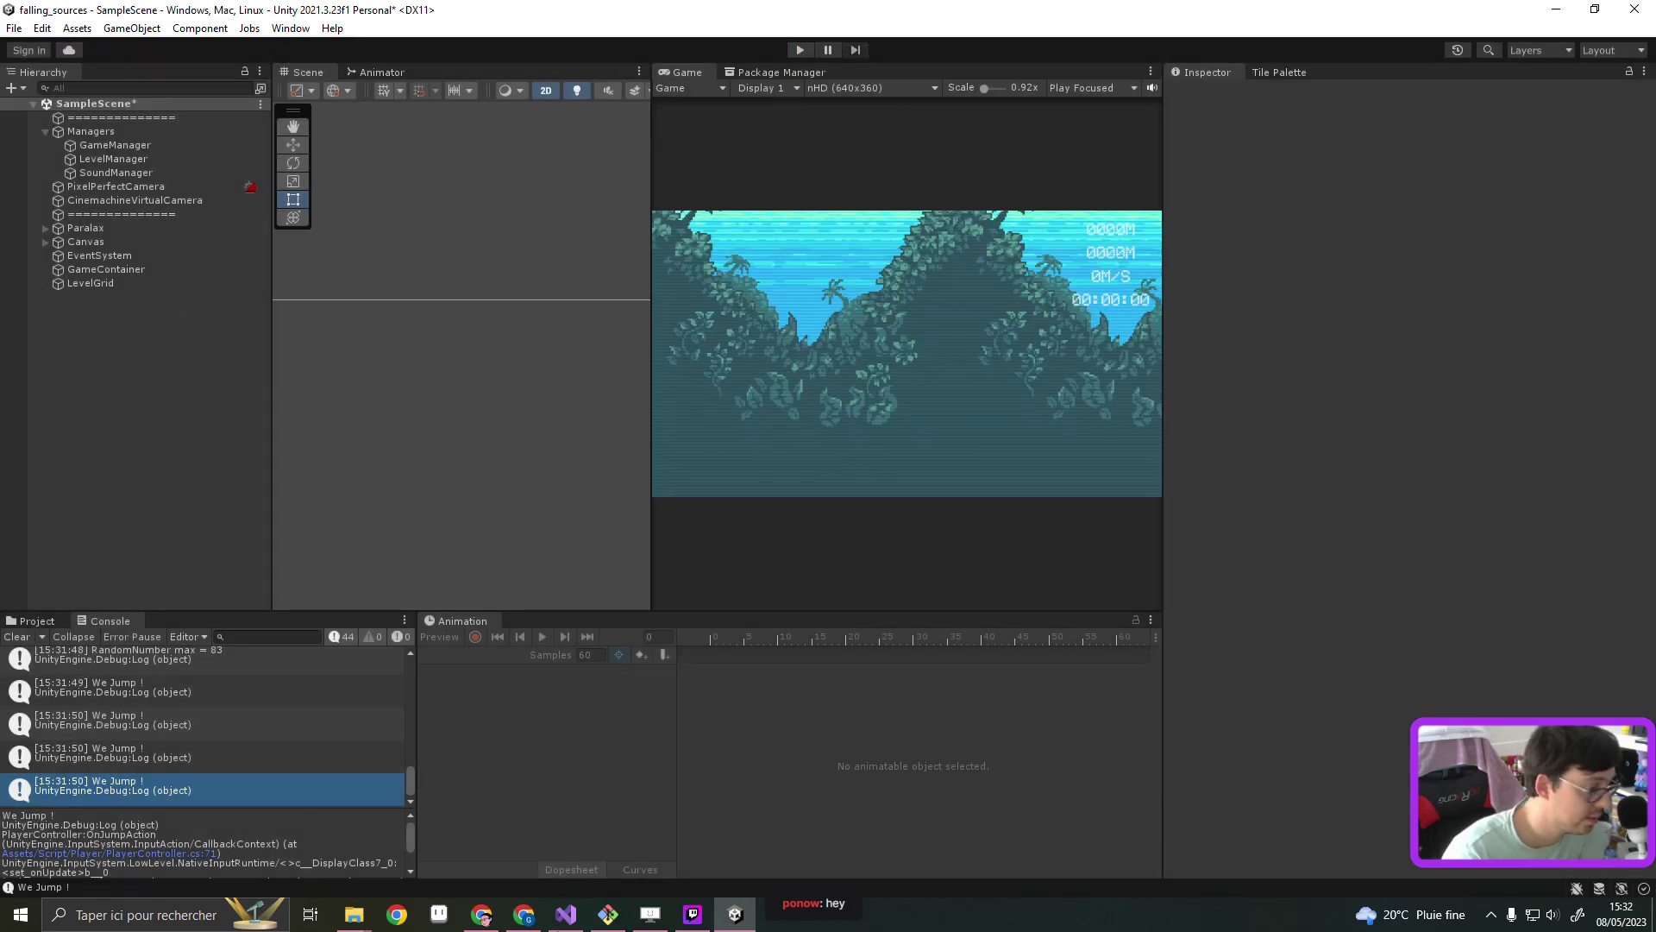
# Back in PlayerController.cs, remove the blank line inside OnMoveAction
pyautogui.click(571, 916)
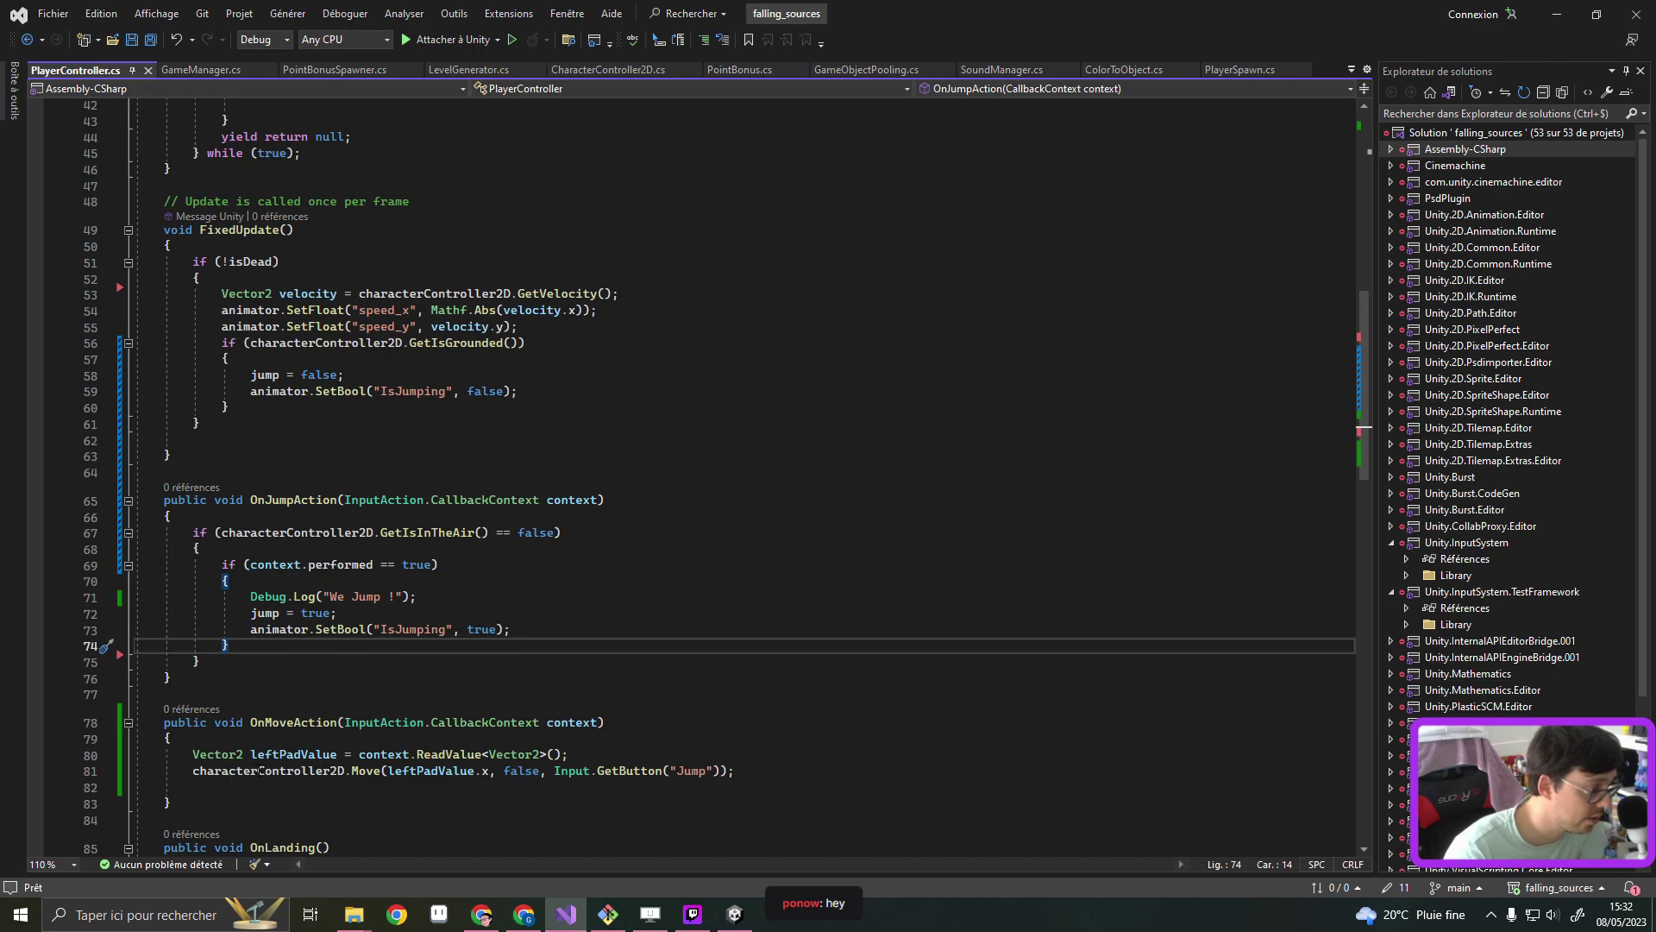
pyautogui.click(195, 786)
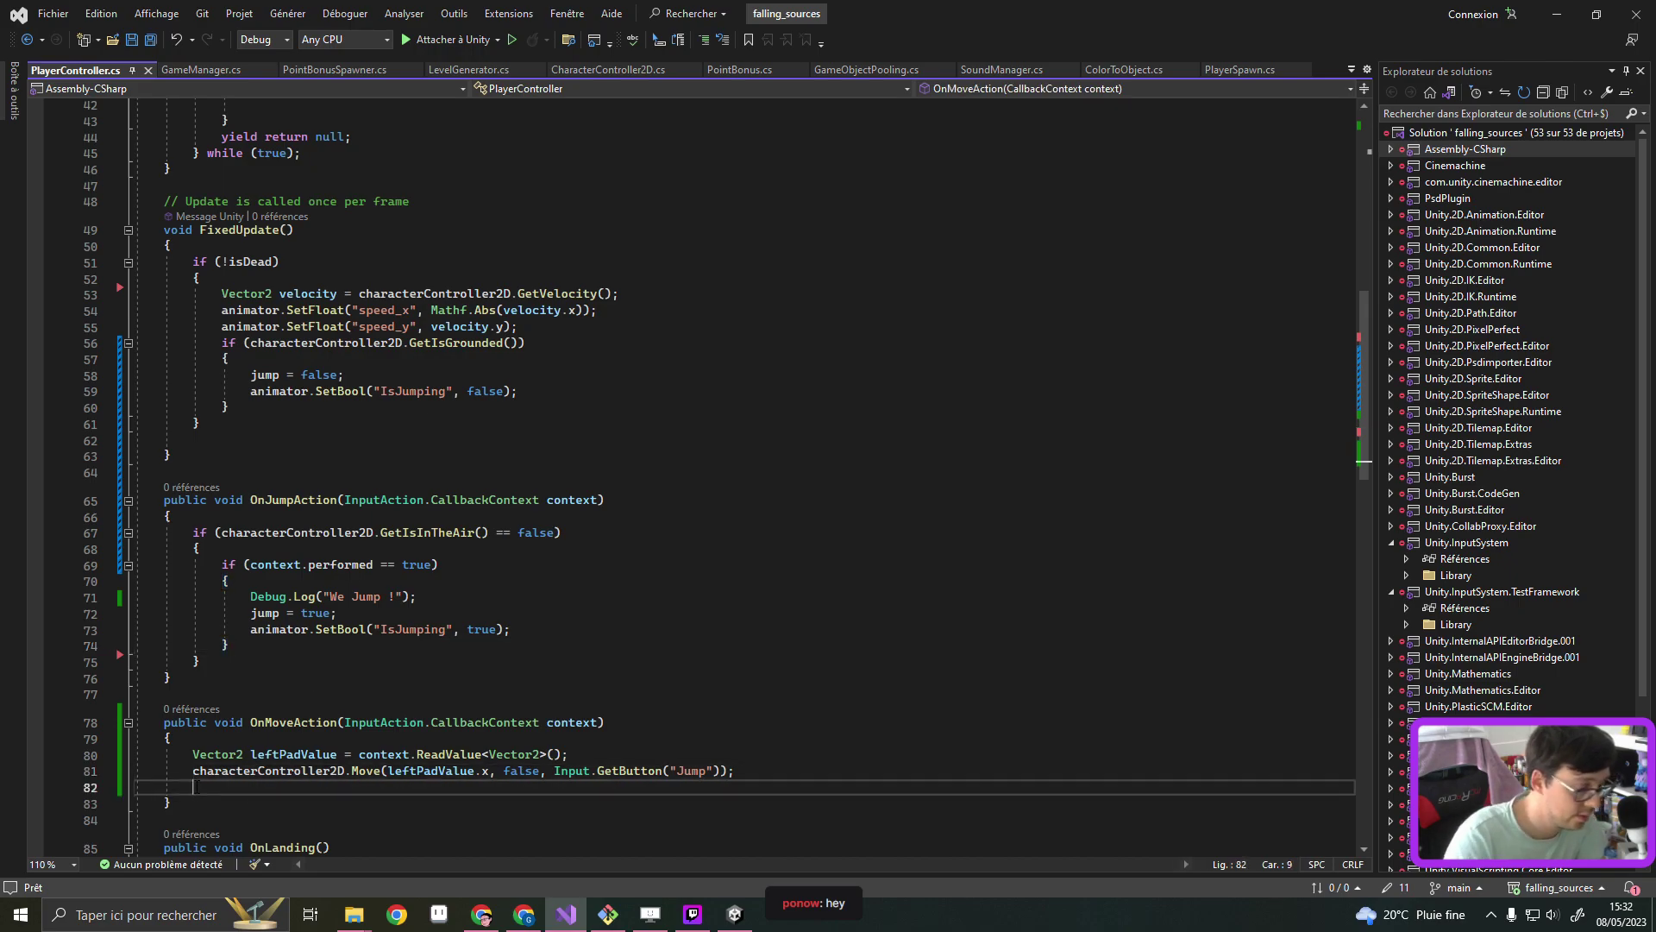
pyautogui.press('F12')
pyautogui.press('Return')
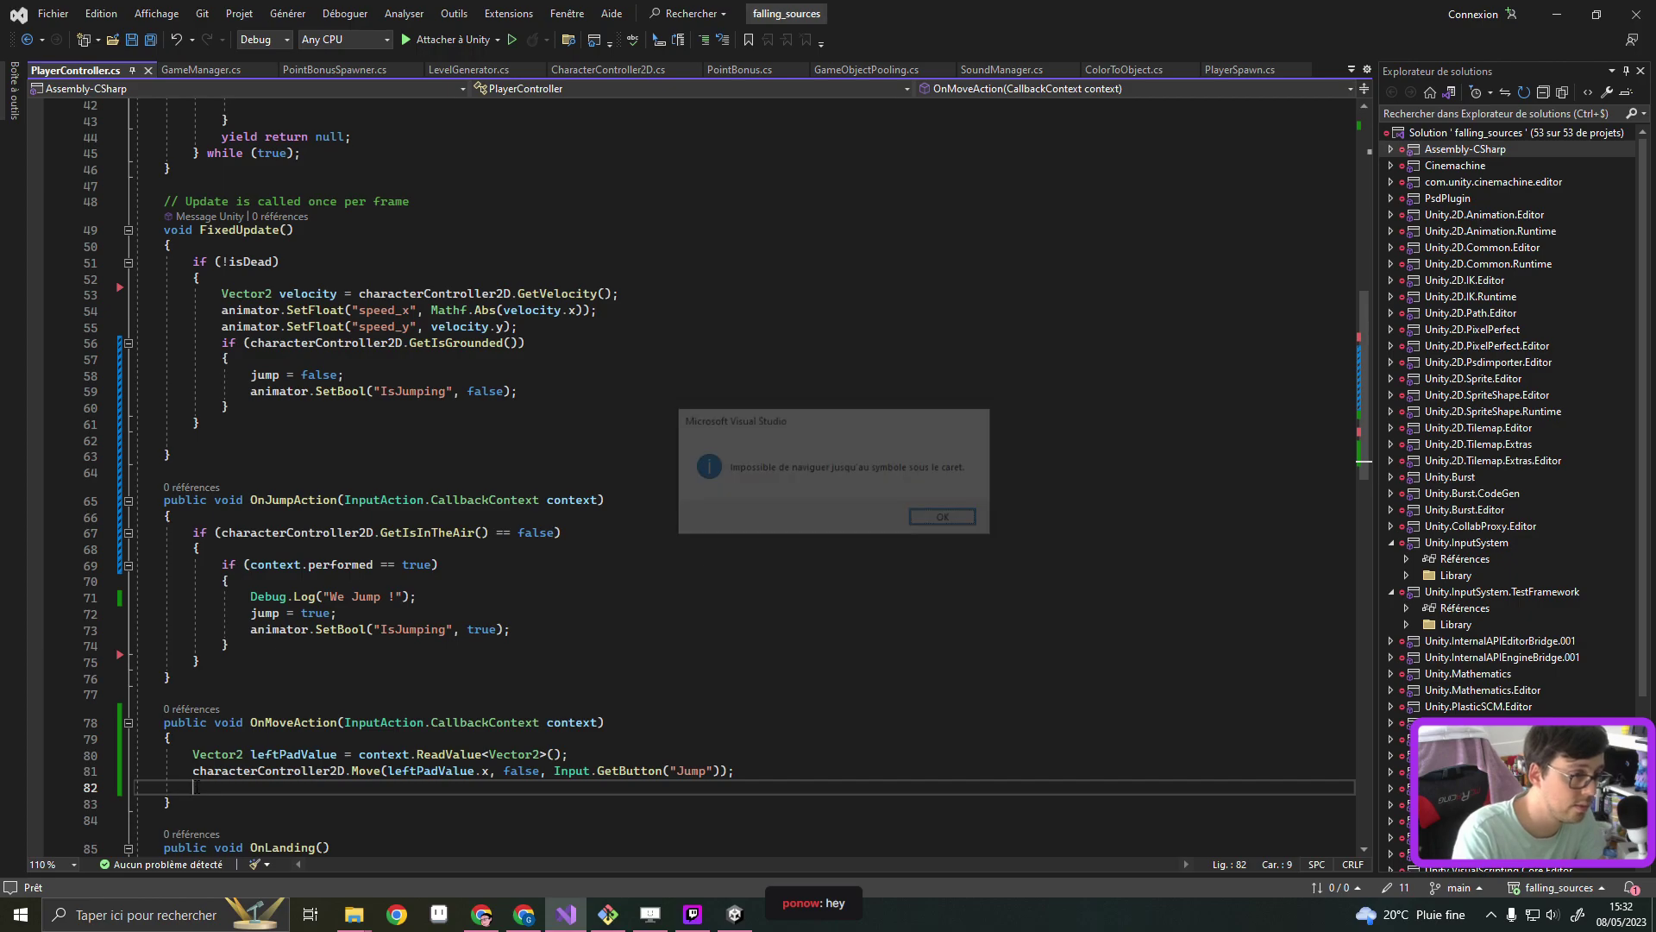
pyautogui.press('BackSpace')
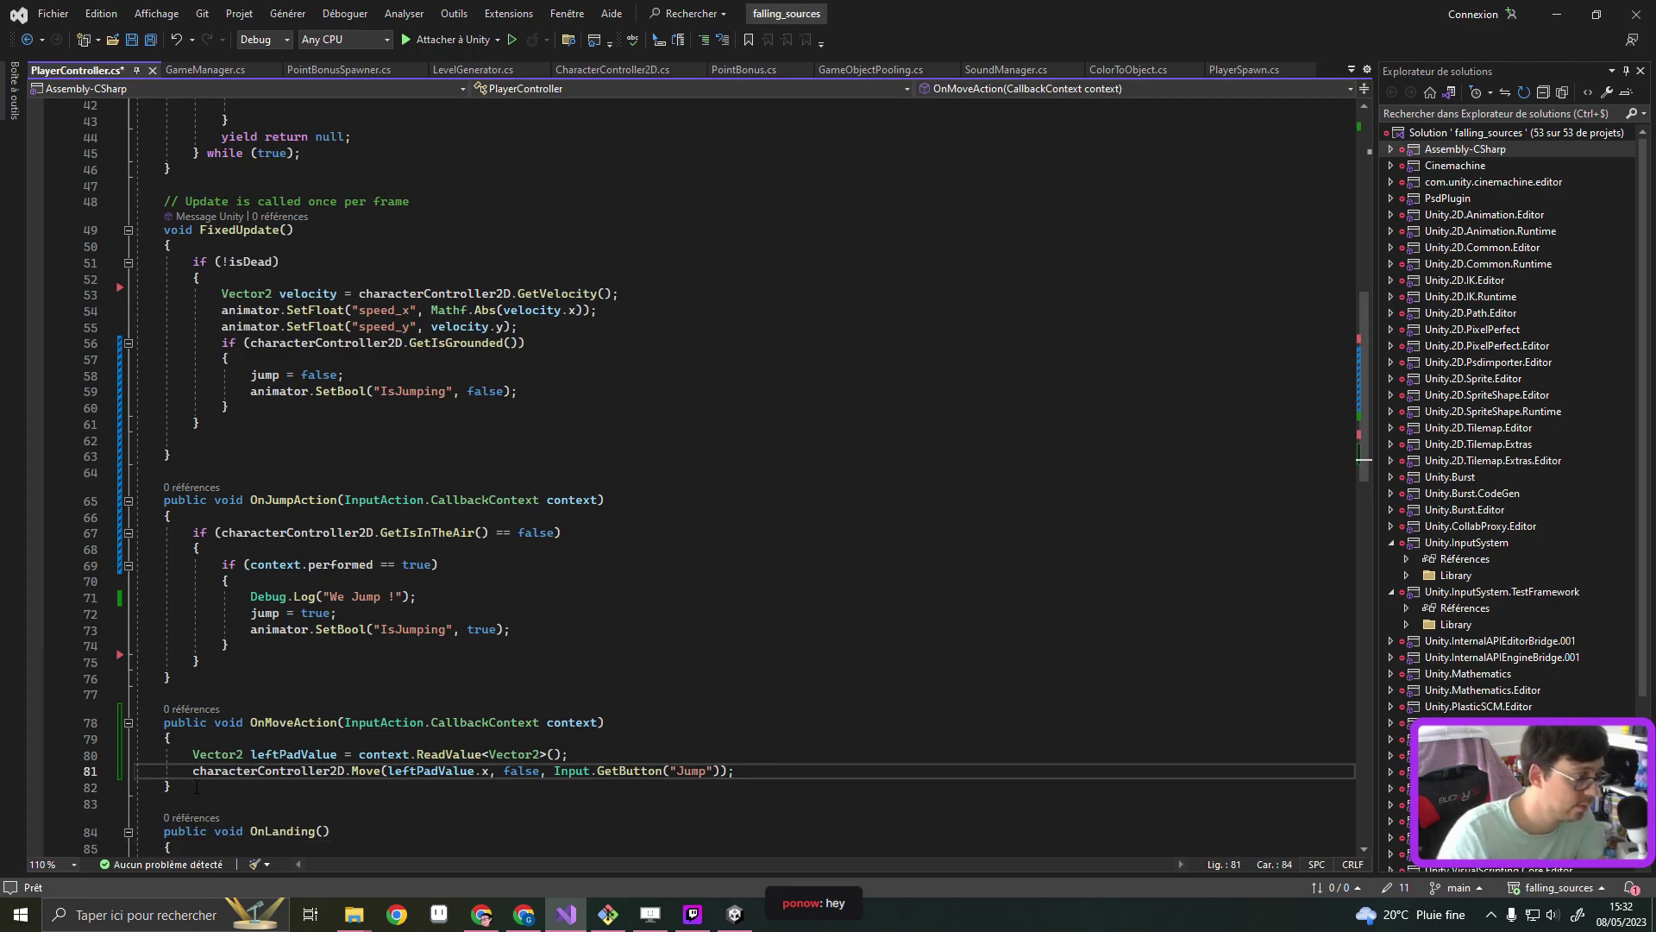
# Select the Input.GetButton("Jump") argument of the Move call on line 81
pyautogui.click(444, 599)
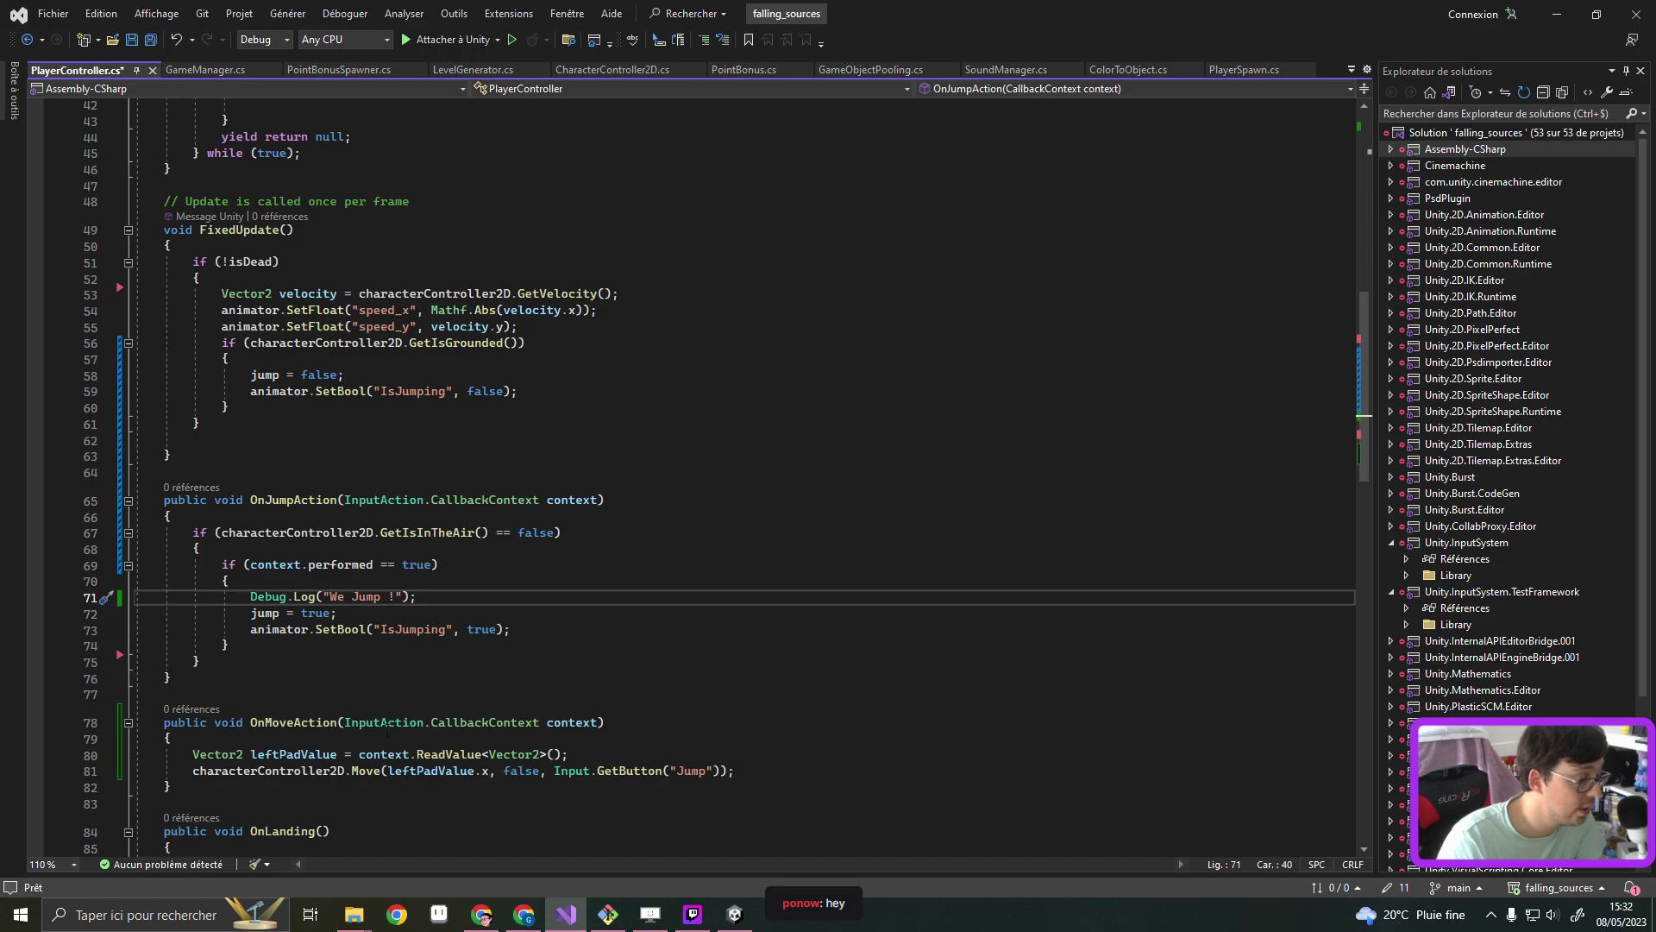
pyautogui.scroll(-2, 337, 617)
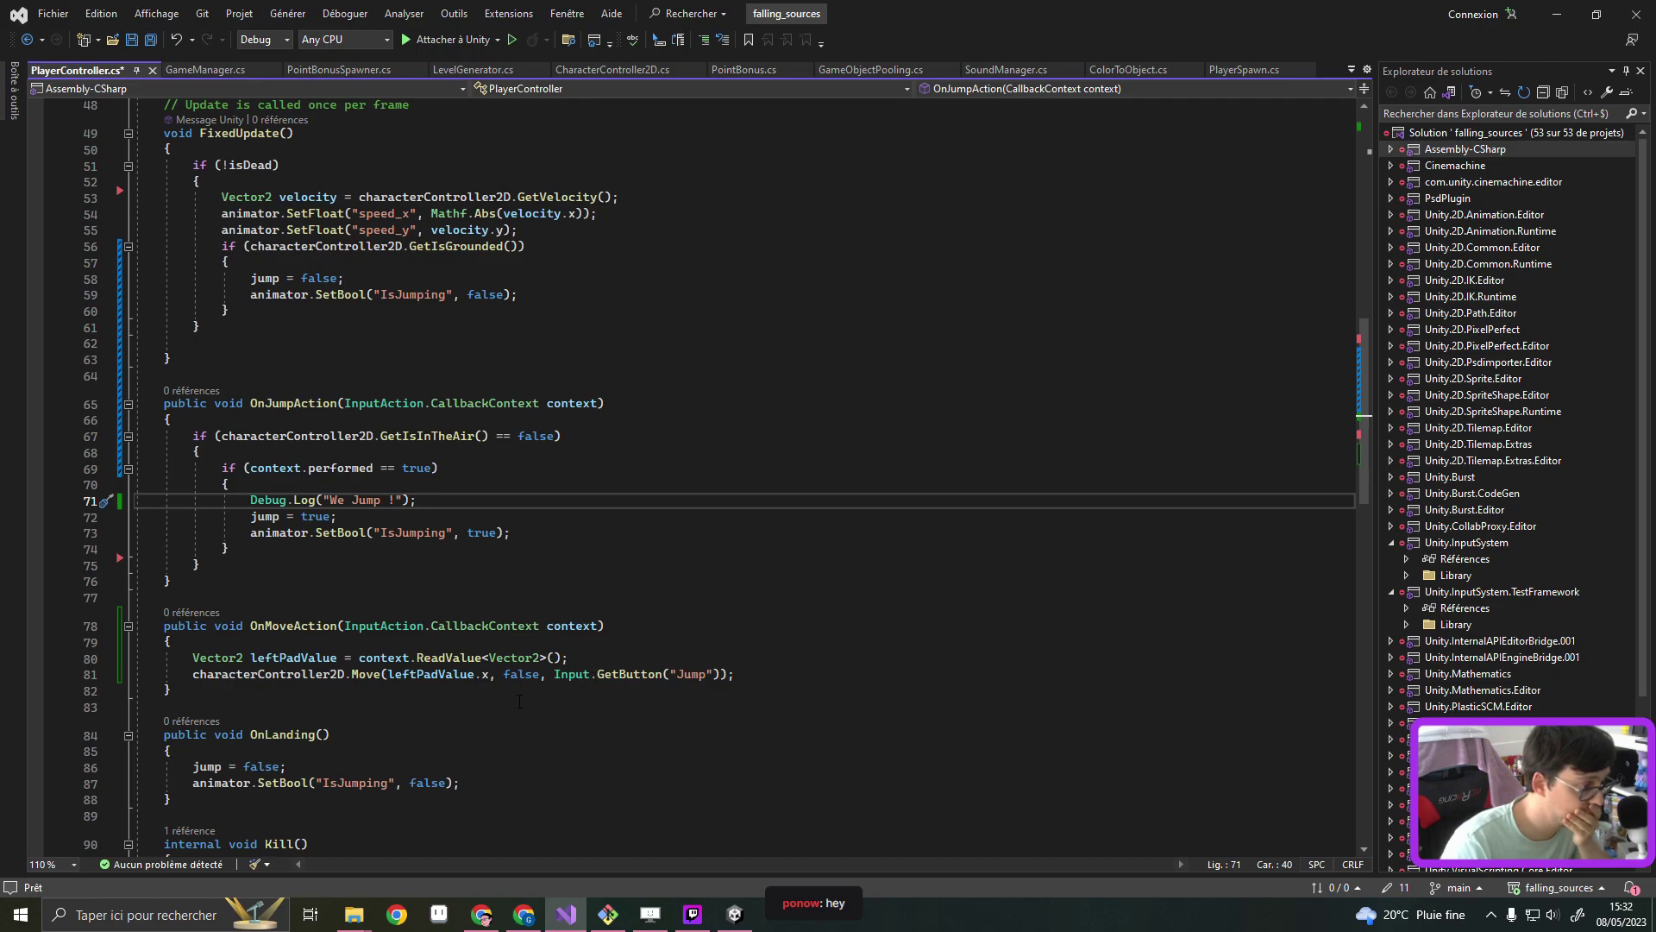
pyautogui.click(661, 673)
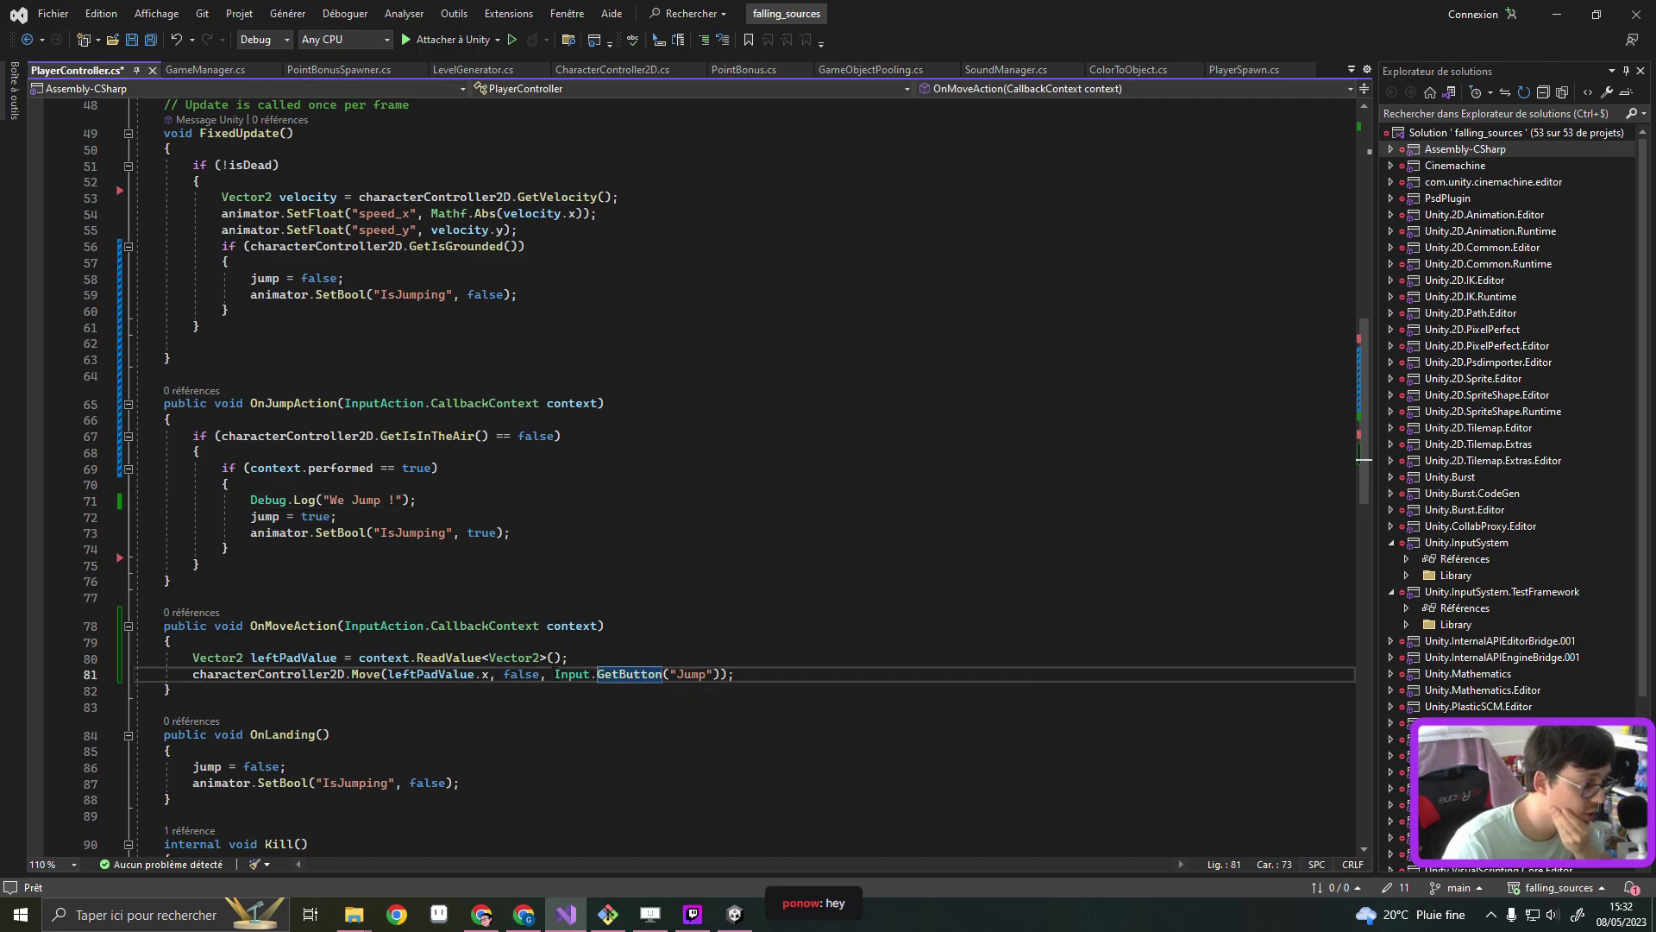
pyautogui.moveTo(554, 674); pyautogui.dragTo(721, 674)
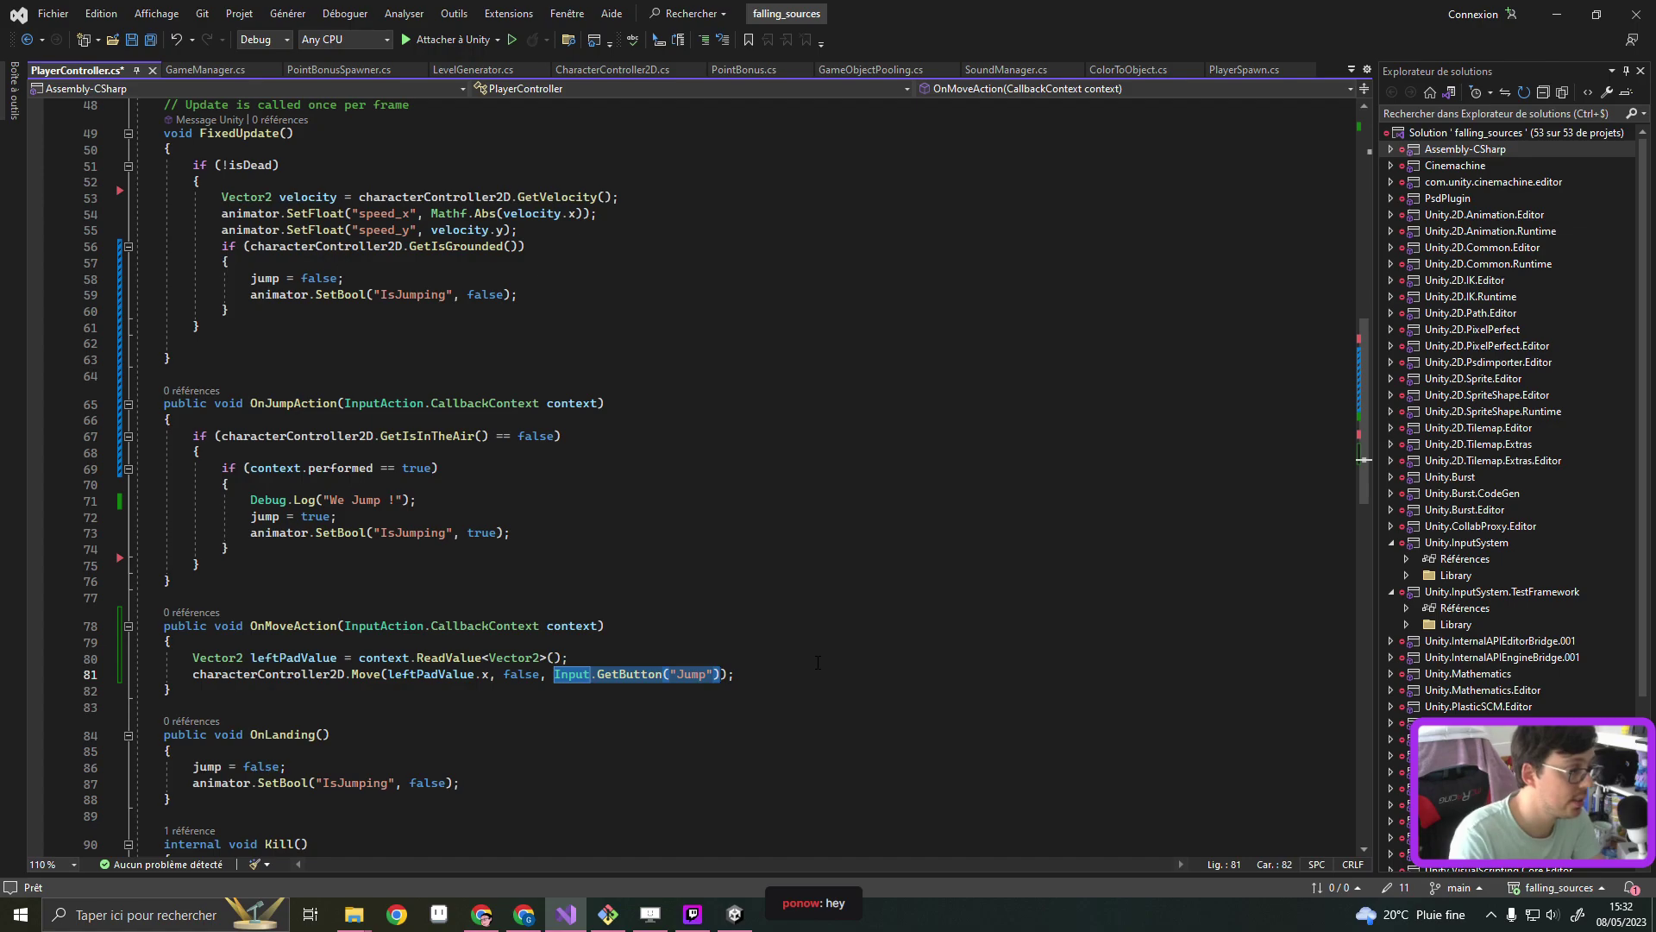
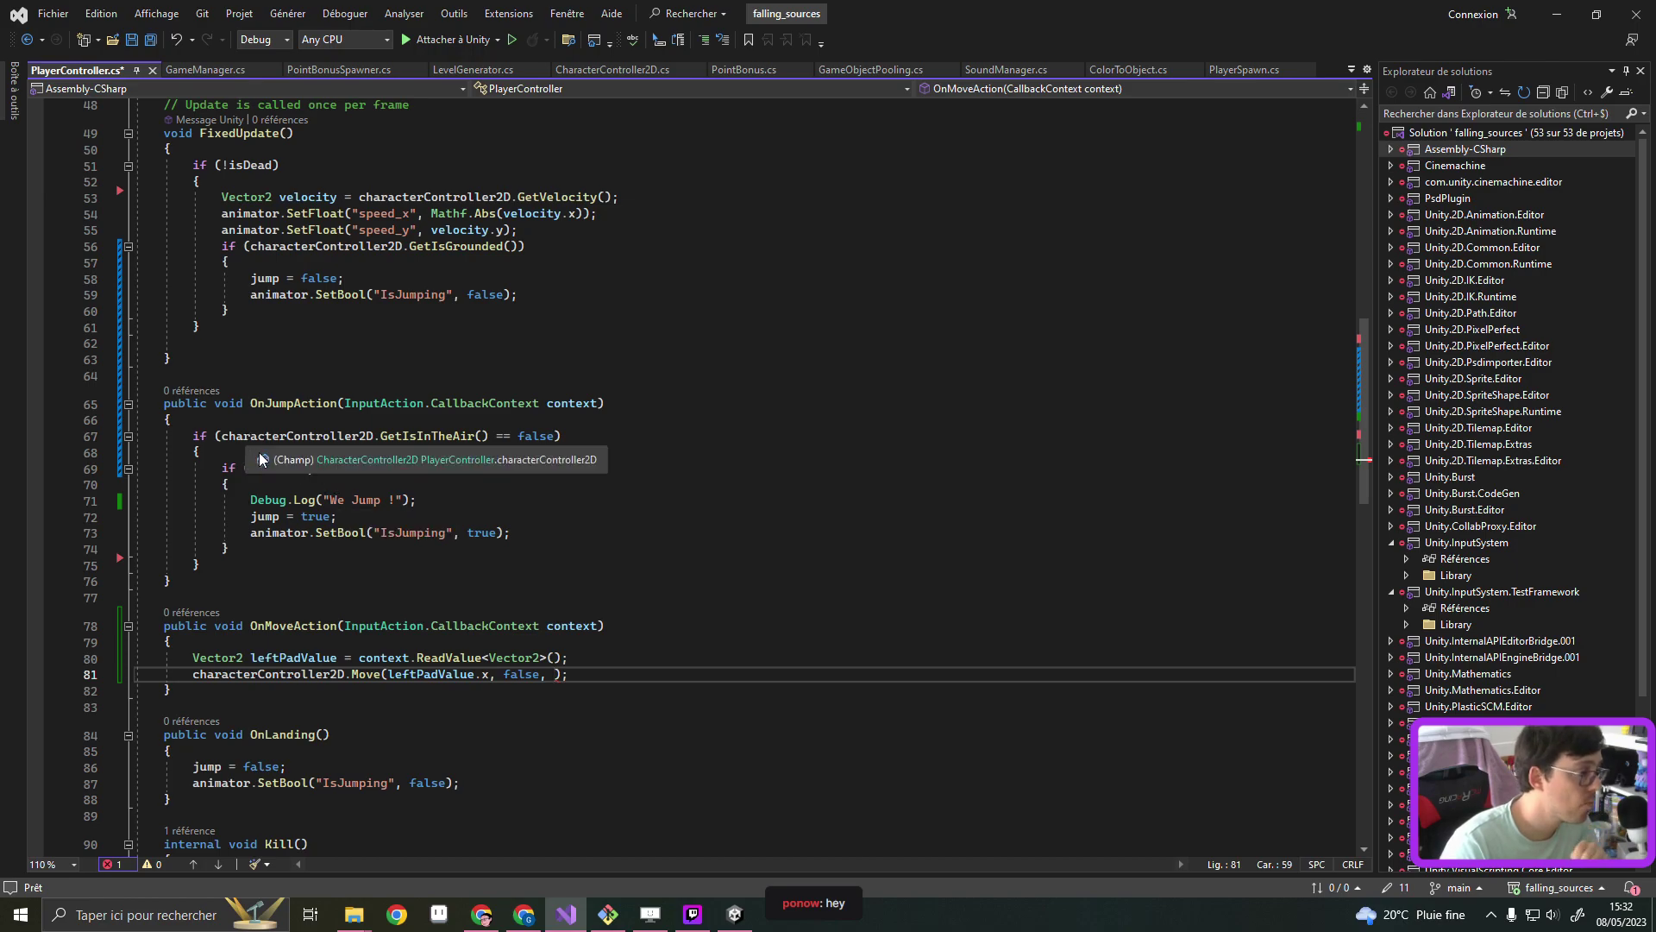
# Open a new line below the isDead field and undo the unwanted autocompletion
pyautogui.click(360, 453)
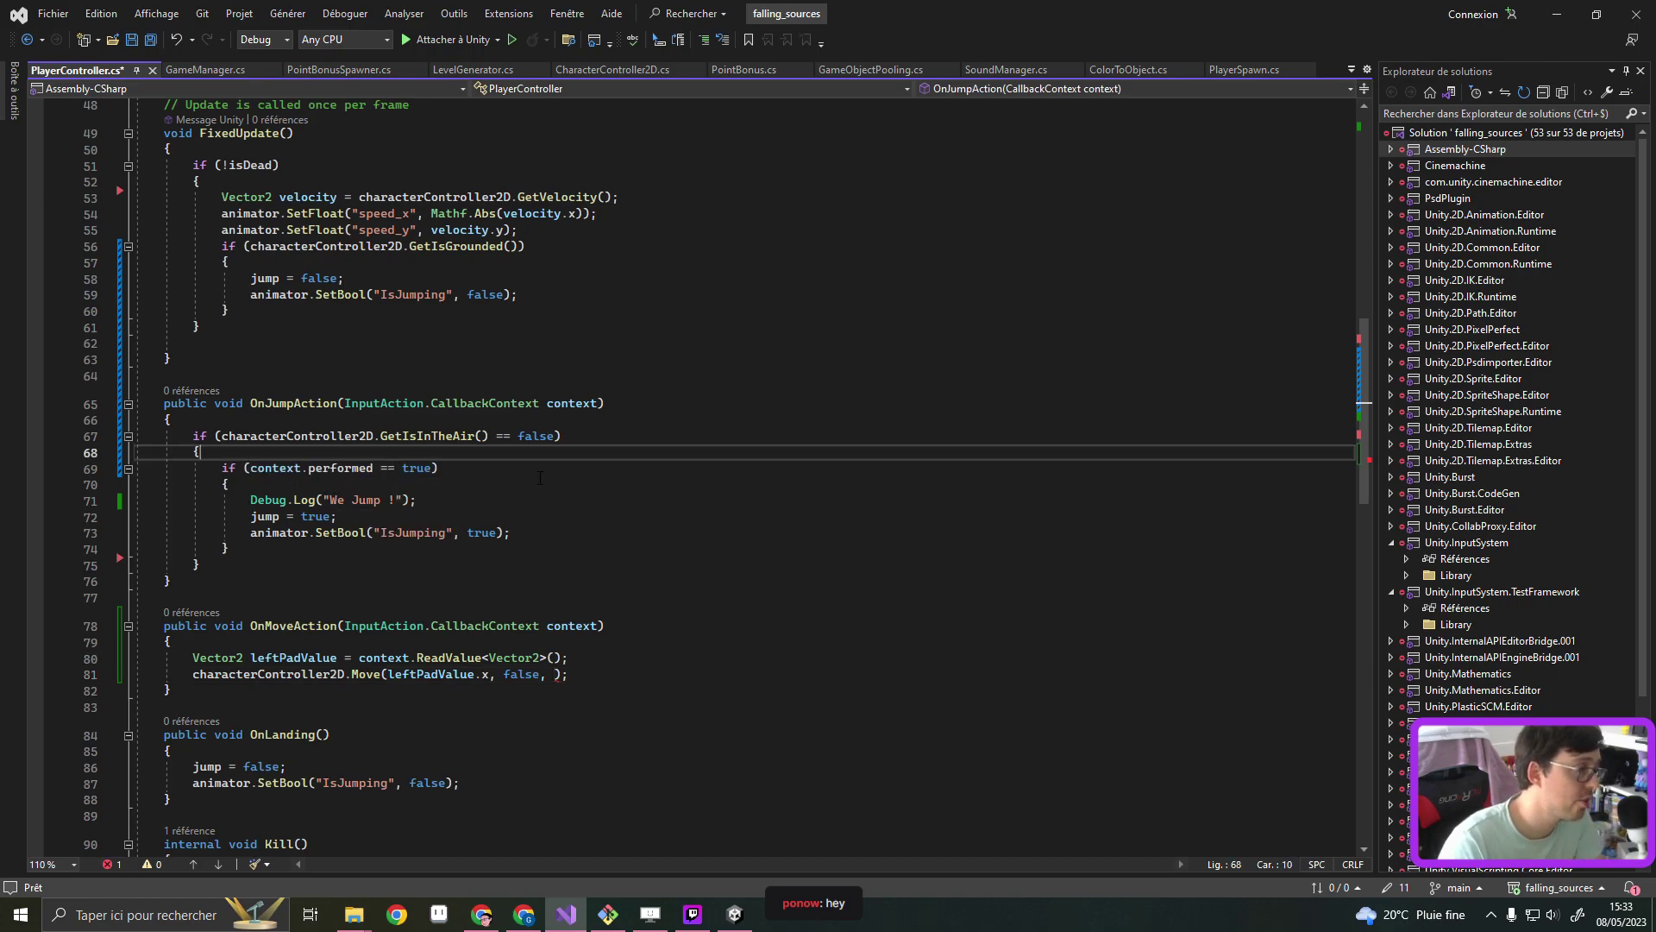
pyautogui.scroll(15, 540, 478)
pyautogui.scroll(2, 362, 489)
pyautogui.click(345, 380)
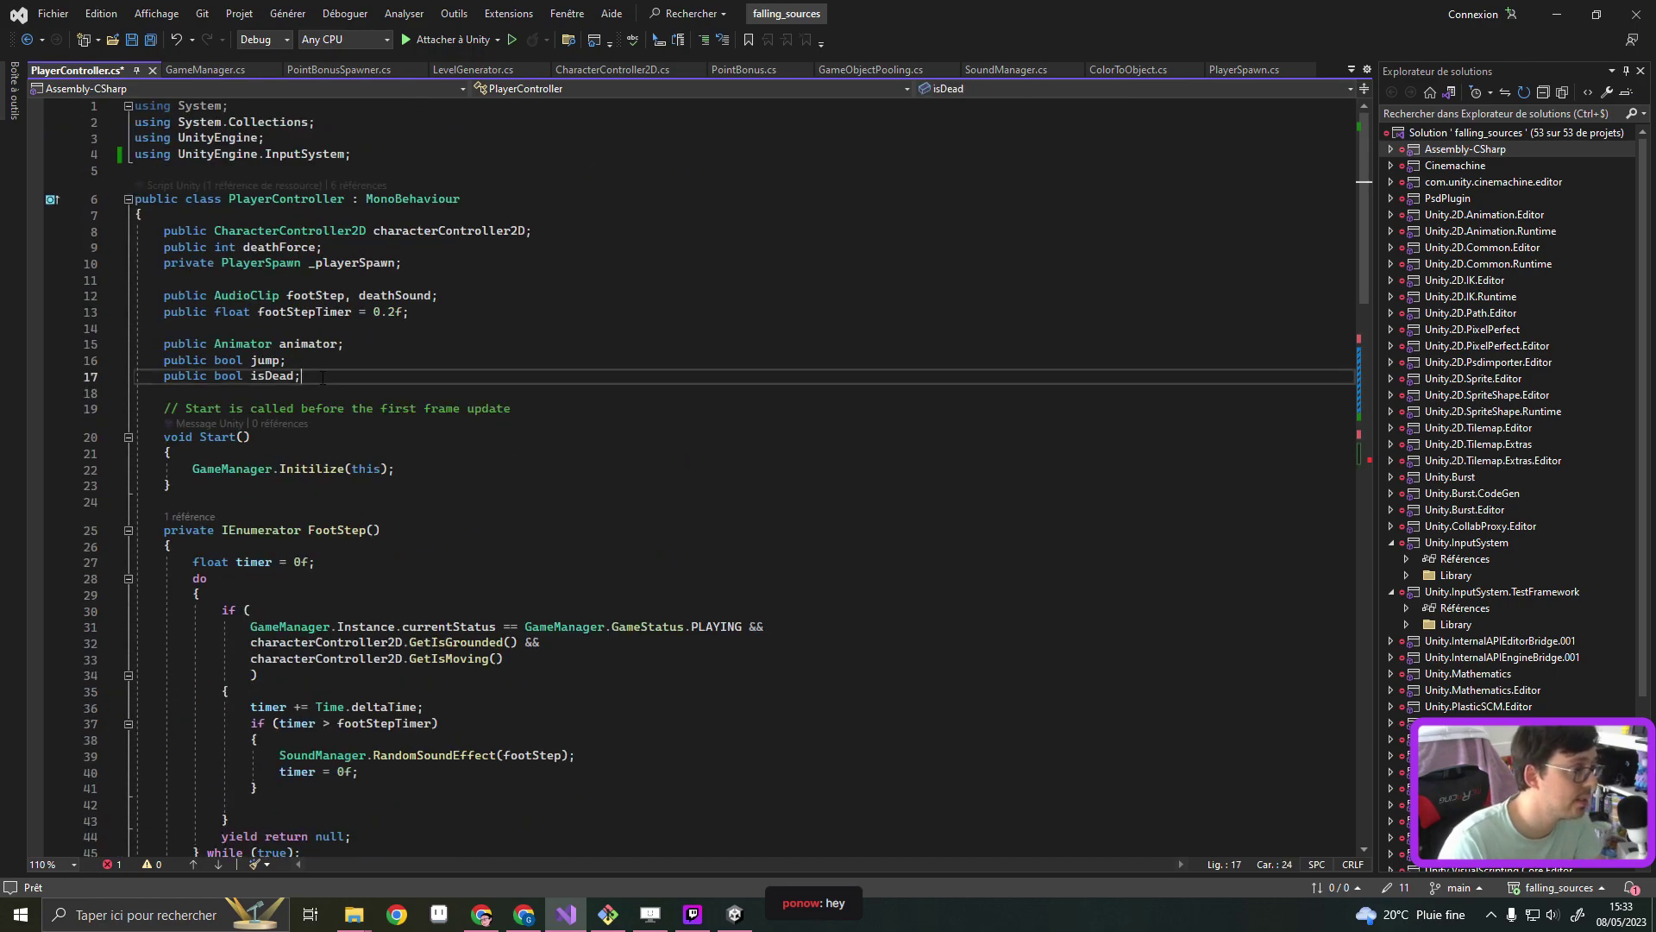
pyautogui.press('Return')
pyautogui.press('Return')
pyautogui.write('priv')
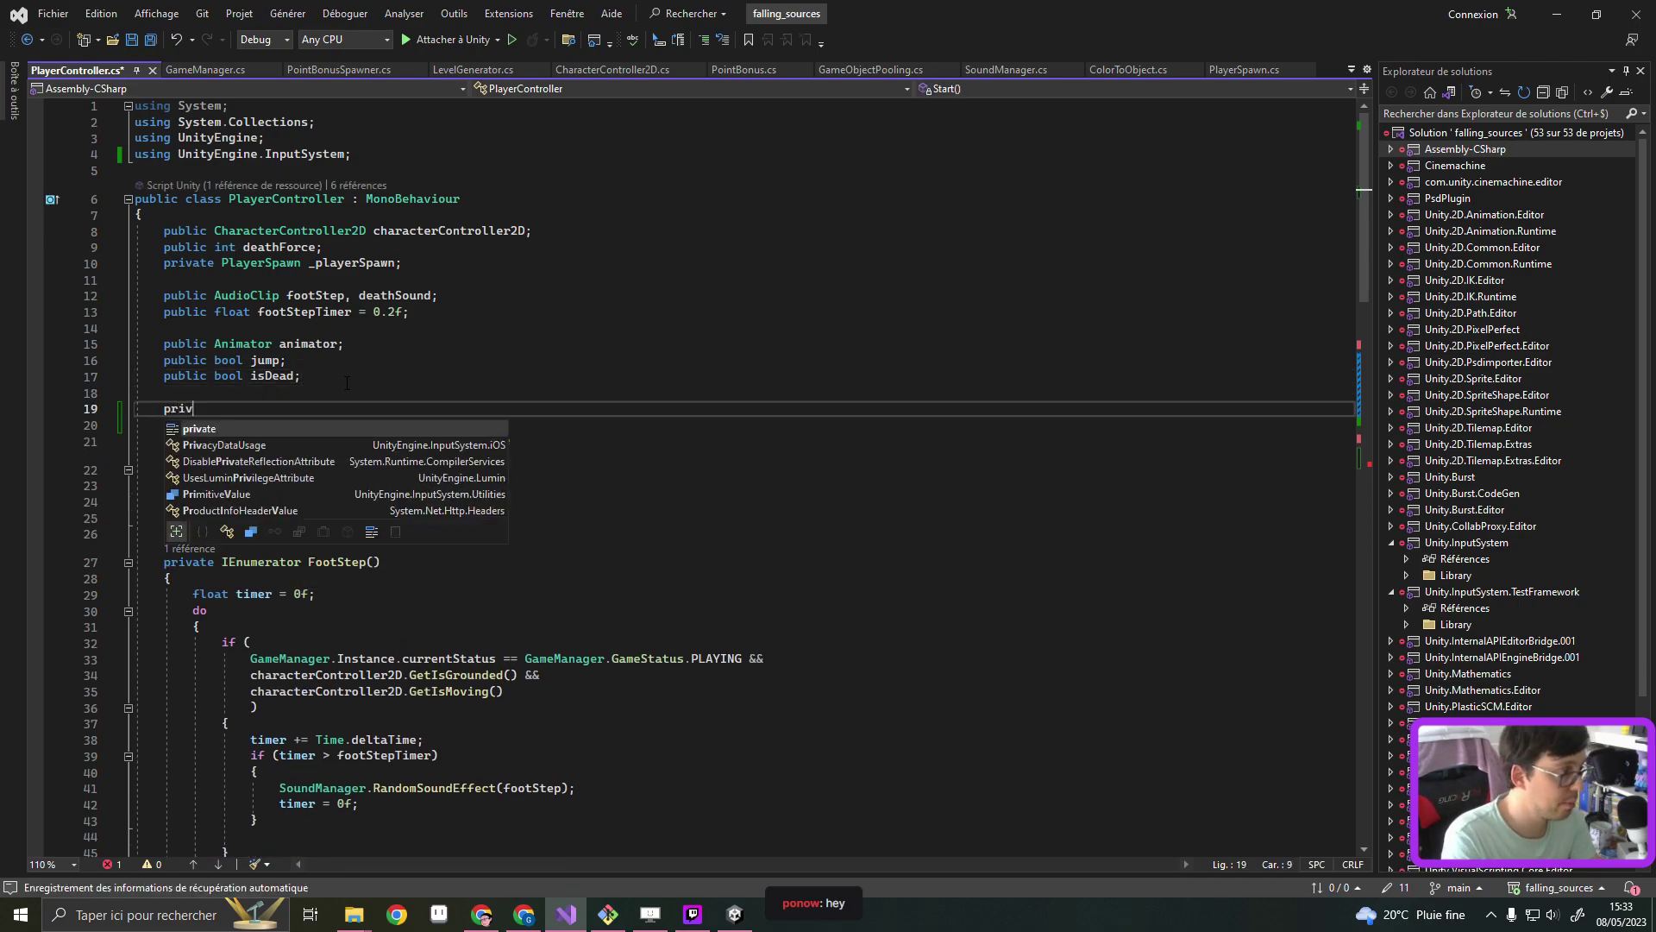
pyautogui.press('Tab')
pyautogui.press('BackSpace')
pyautogui.write('eP')
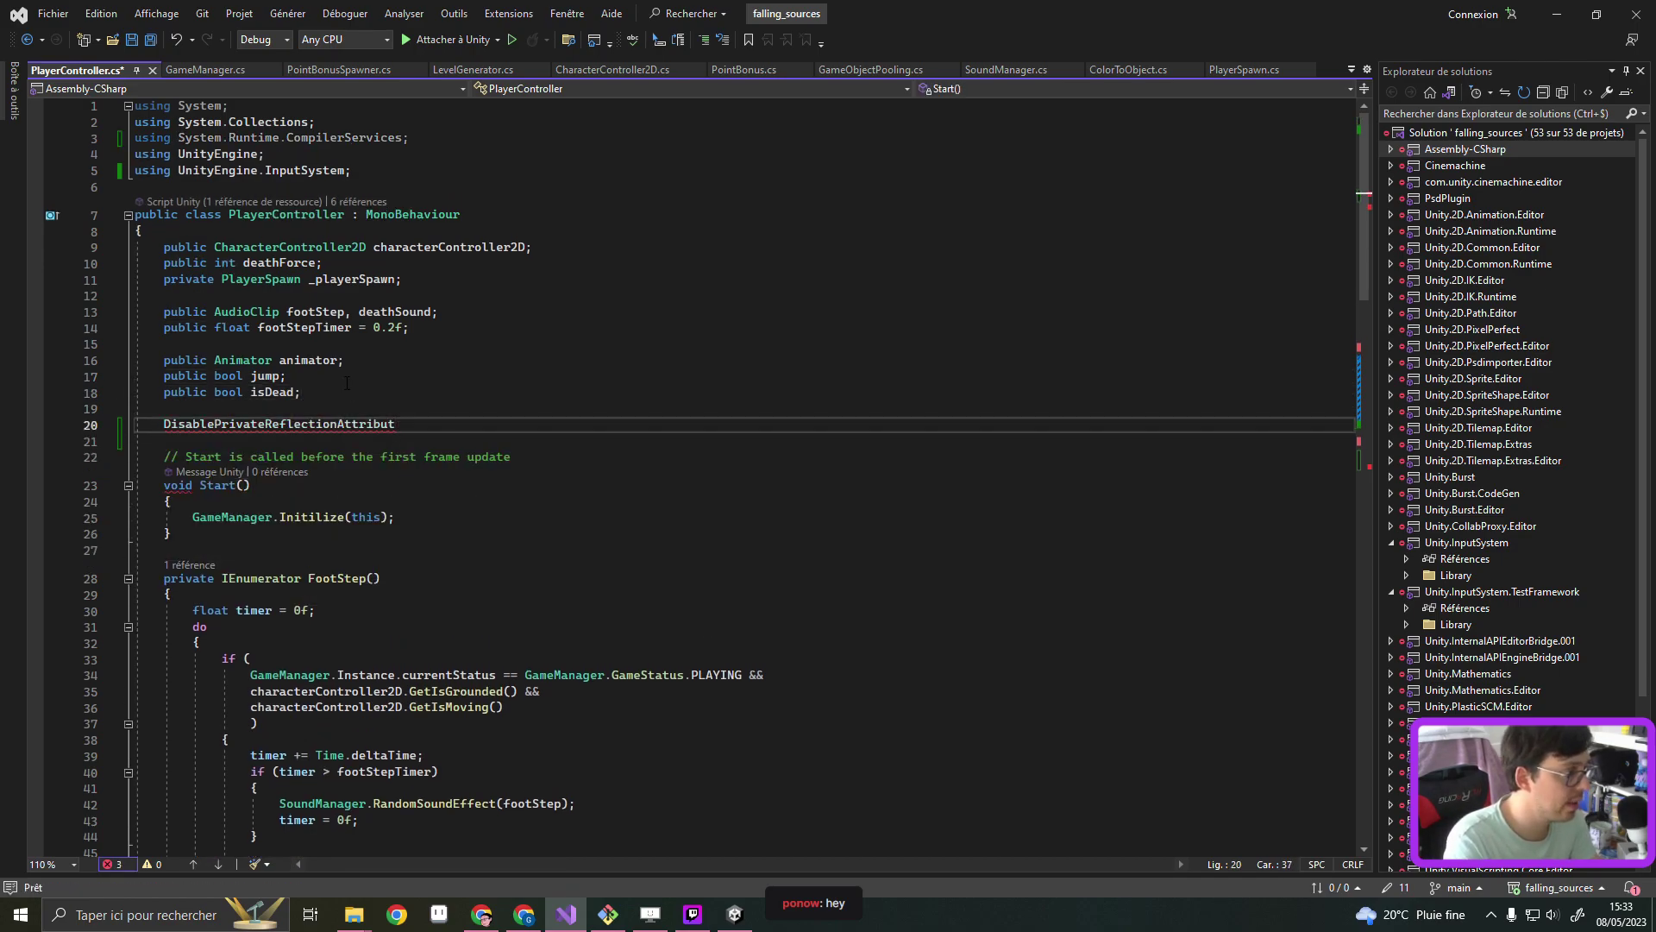
pyautogui.hotkey('ctrl', 'a')
pyautogui.hotkey('ctrl', '-')
pyautogui.hotkey('ctrl', 'z')
pyautogui.hotkey('ctrl', 'z')
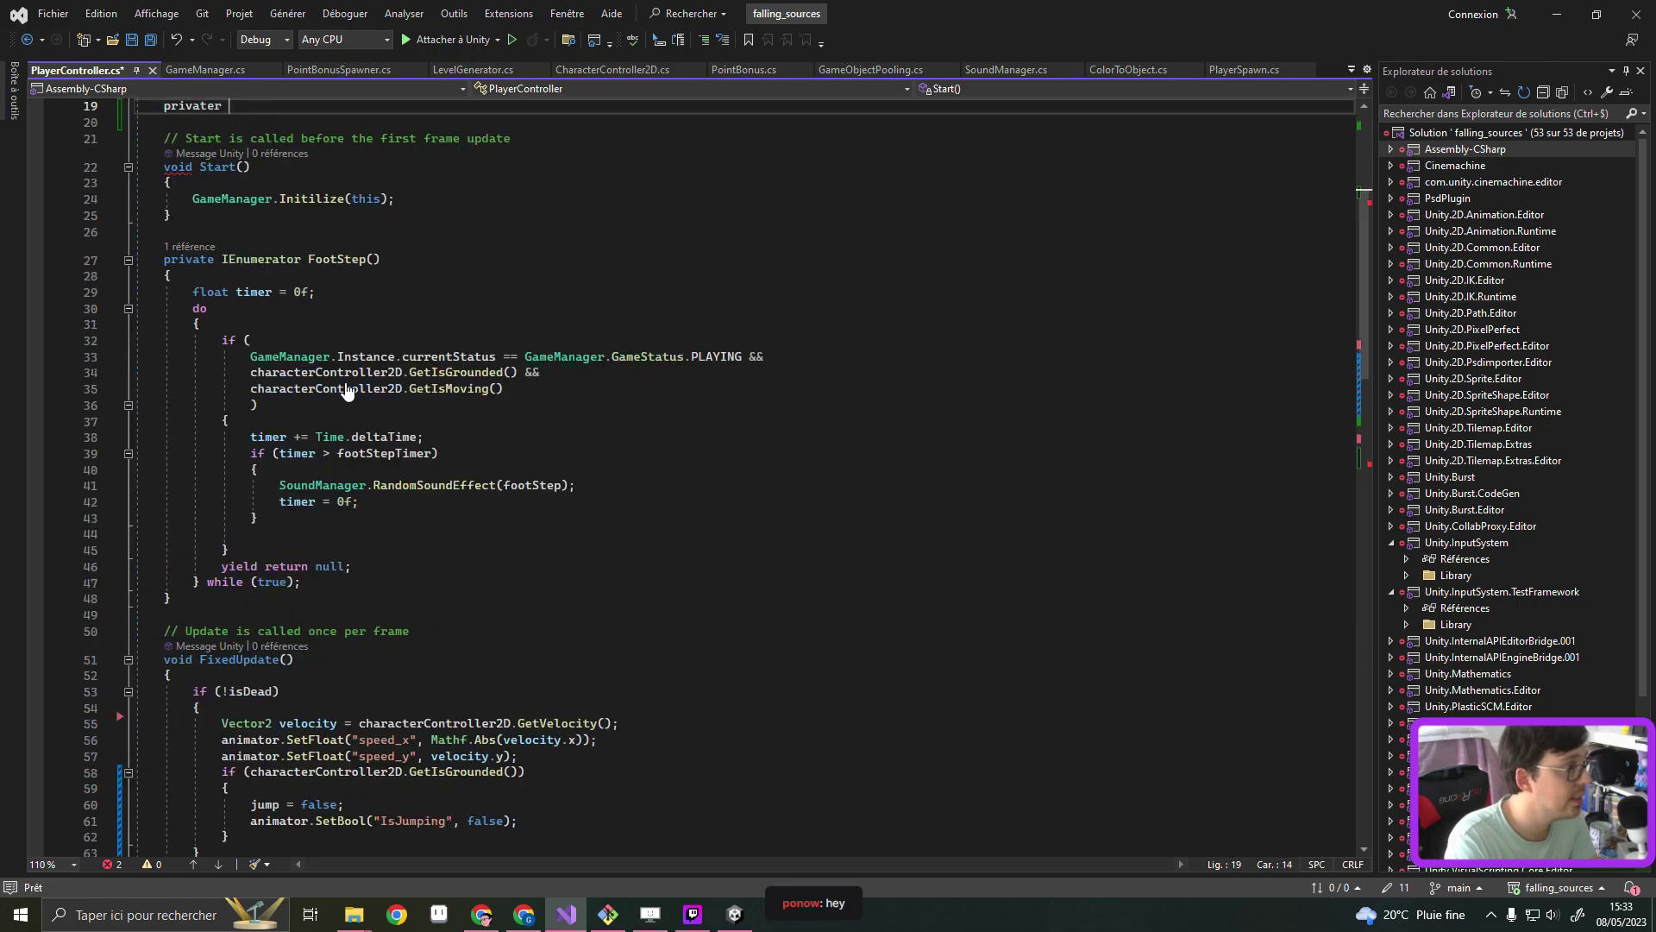
pyautogui.press('BackSpace')
# Declare 'private bool _jumpIsPressed = false;' there and save PlayerController.cs
pyautogui.write('pi')
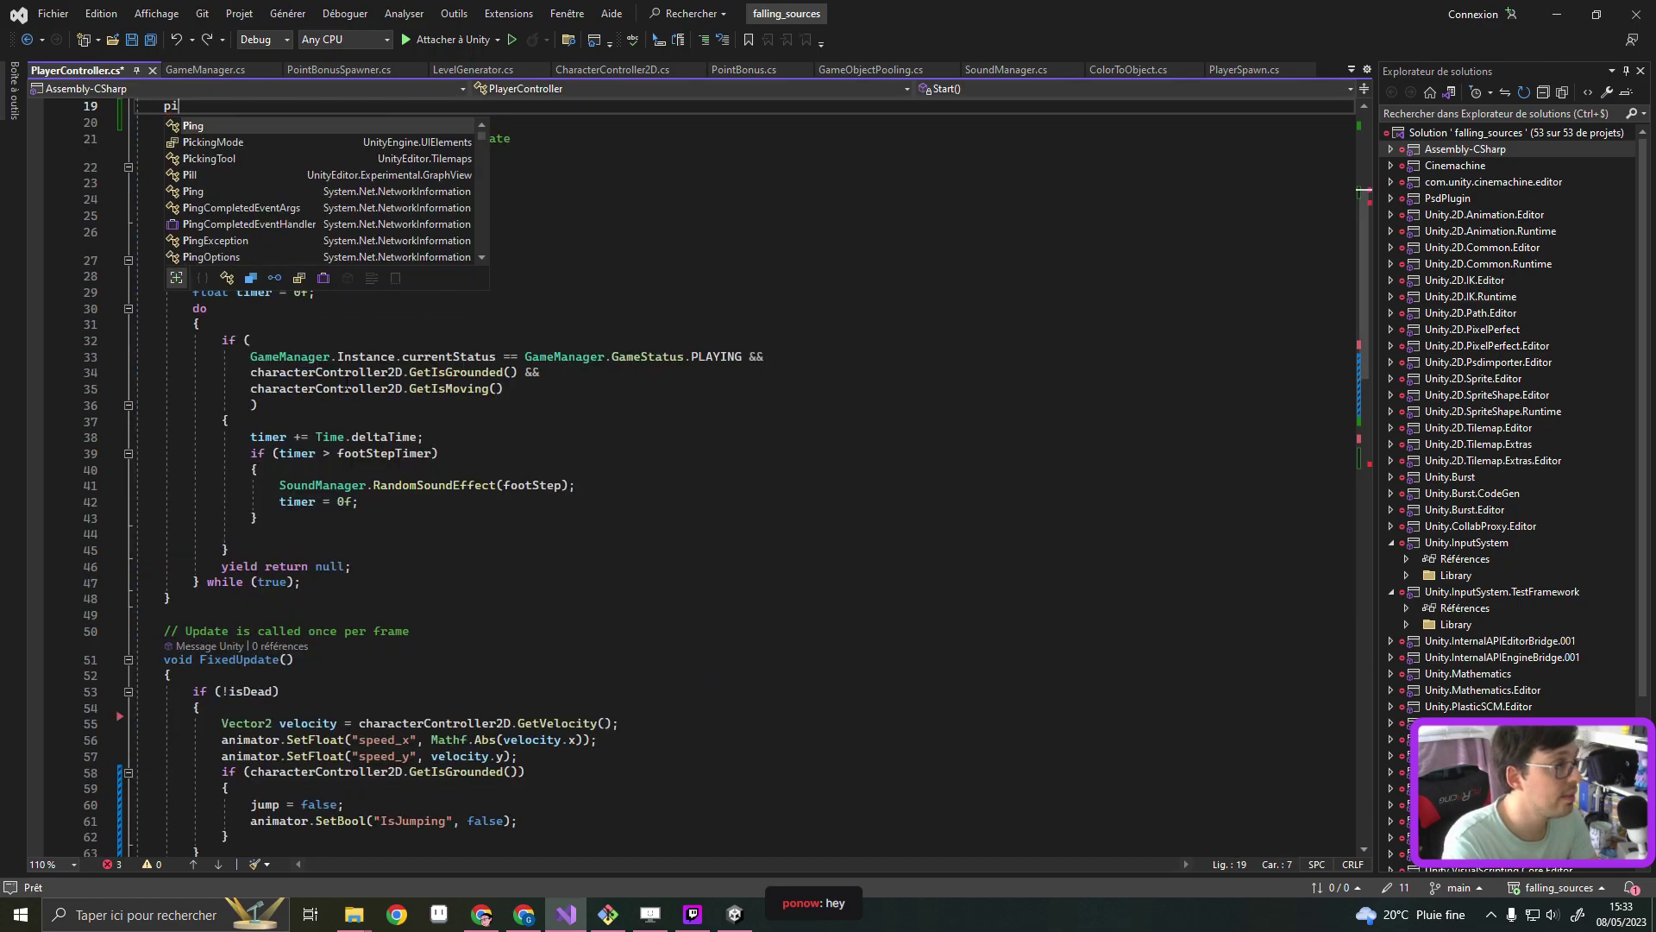
pyautogui.write('rivate bool ')
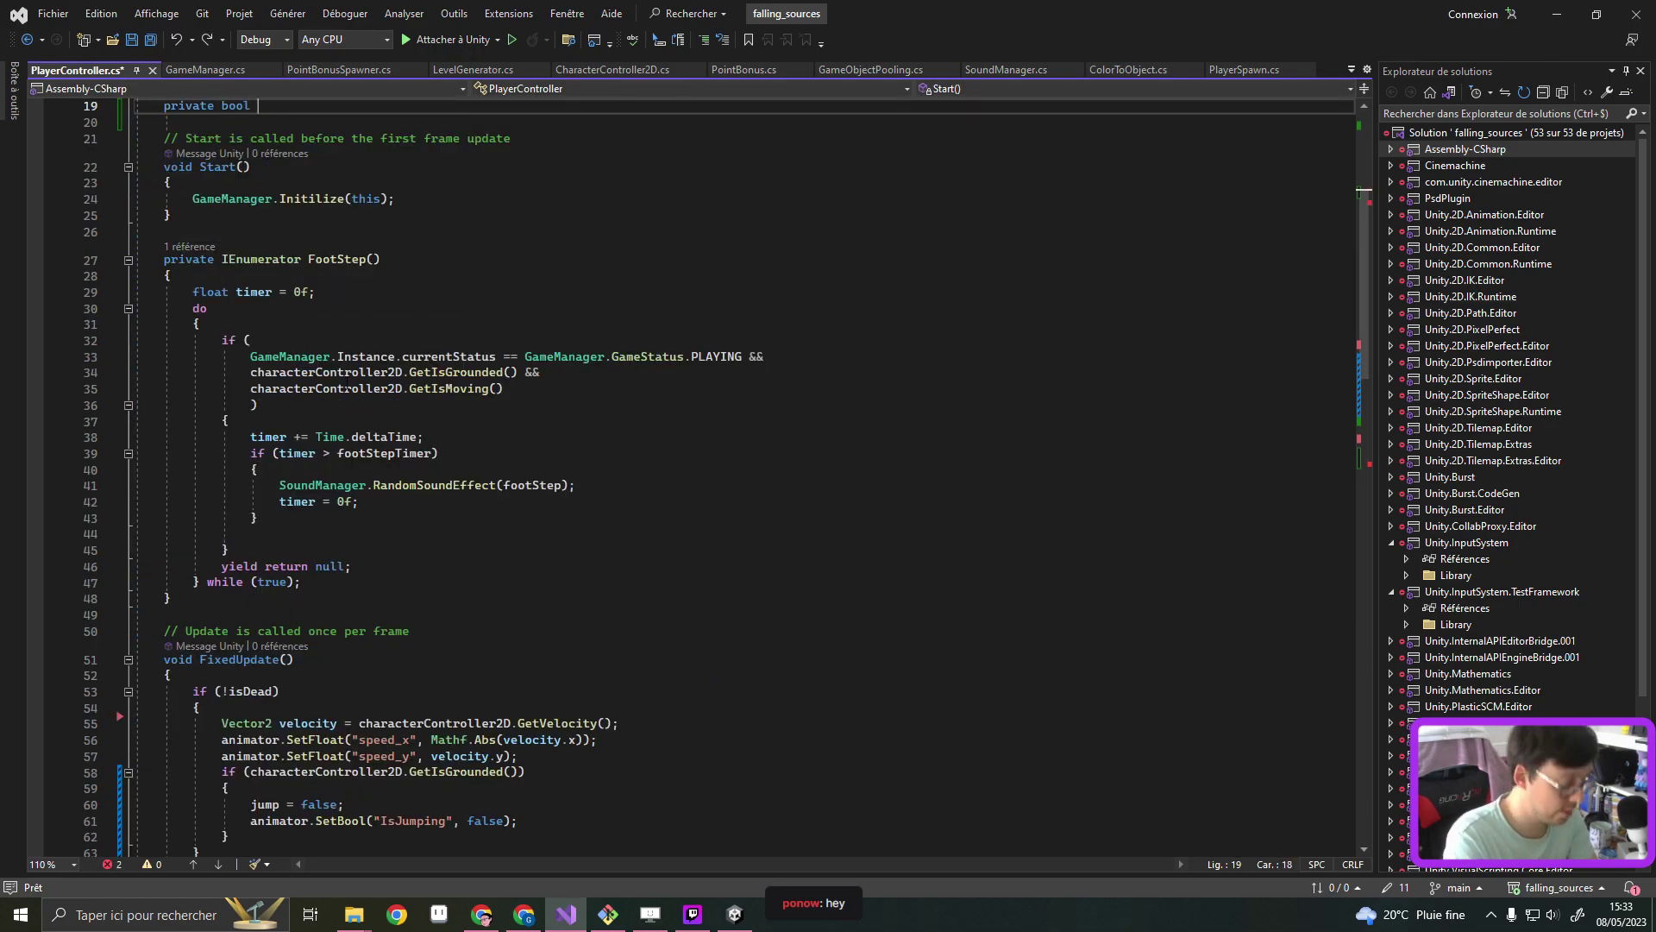
pyautogui.write('_jumpI')
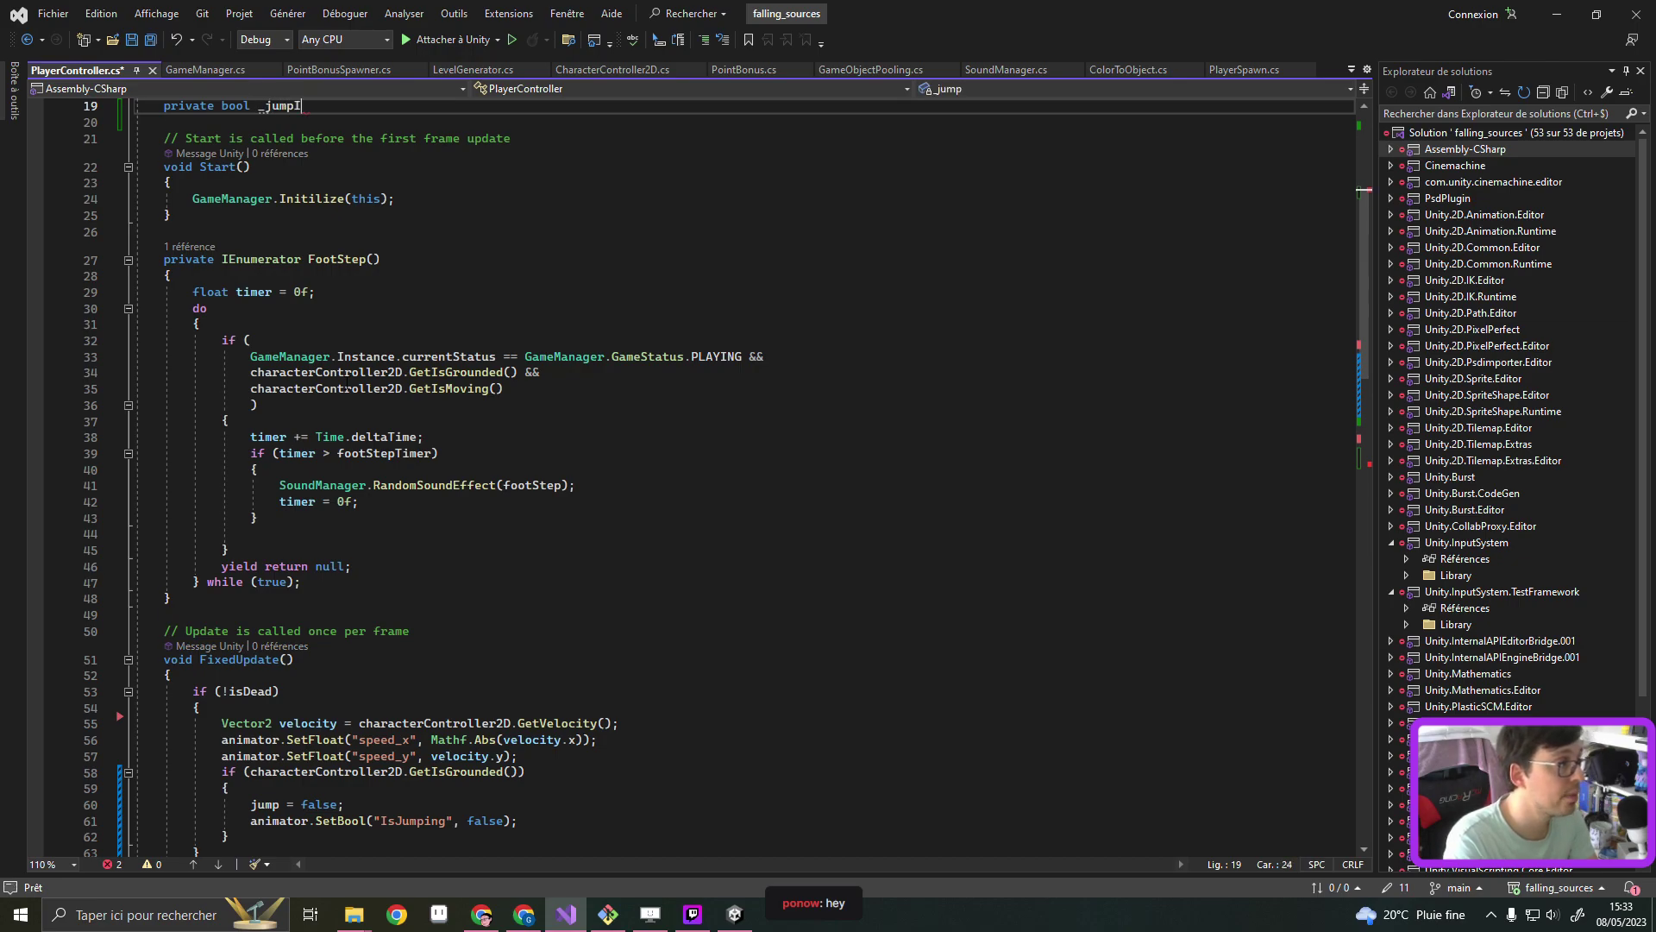
pyautogui.write('sPressed,')
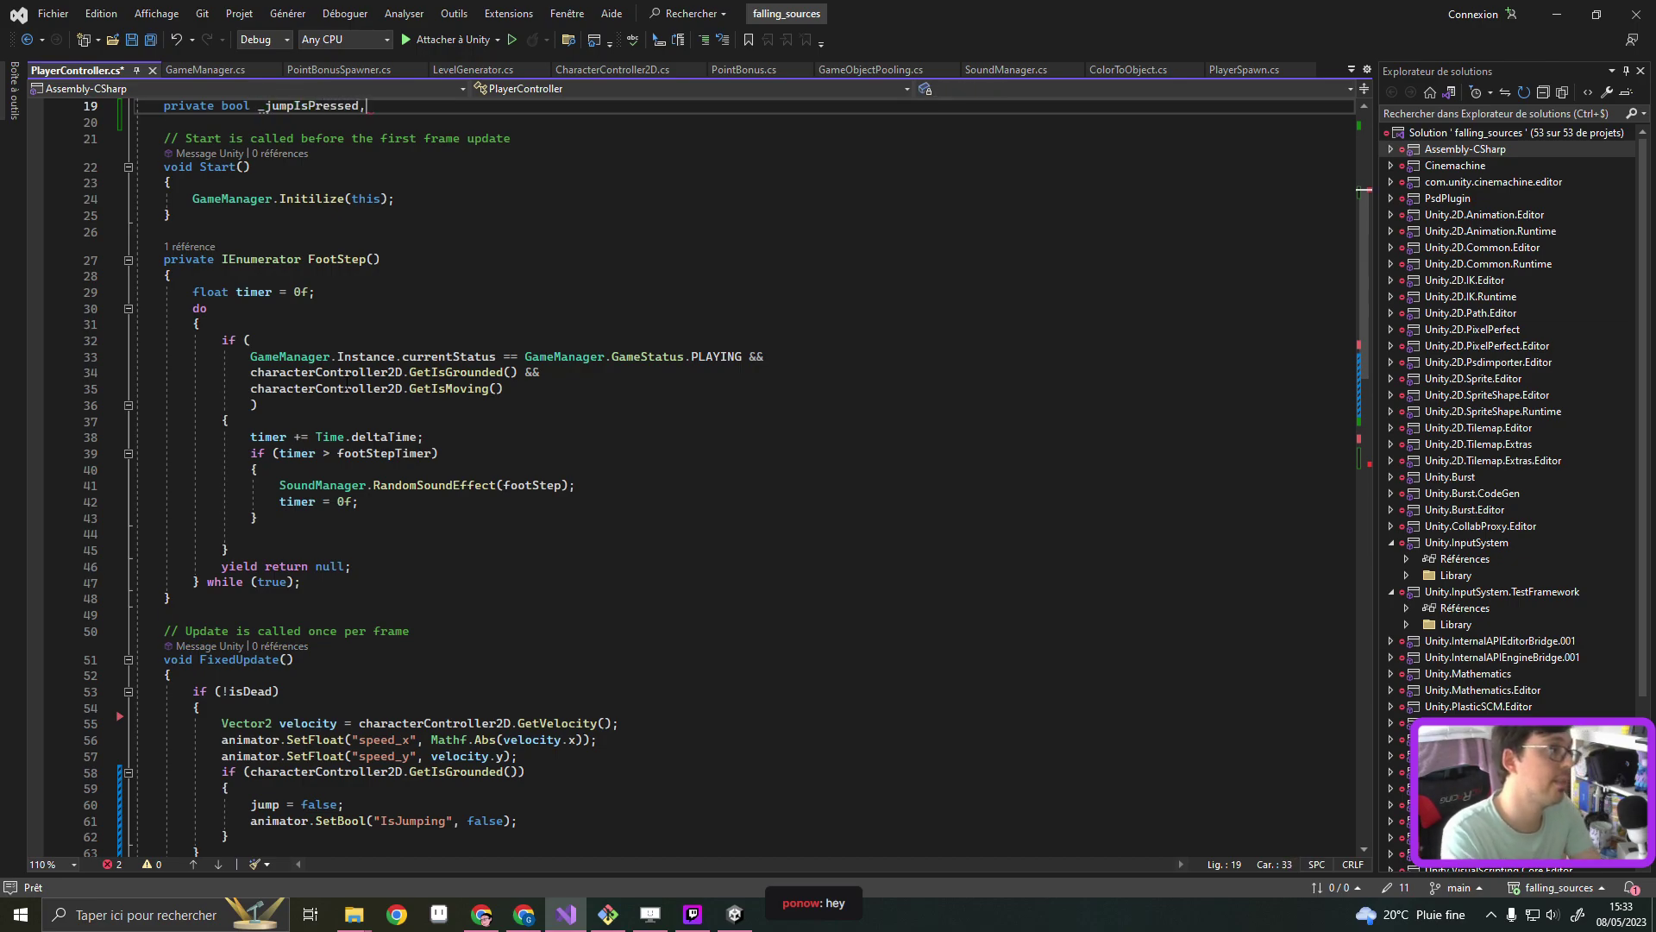
pyautogui.press('BackSpace')
pyautogui.write(';')
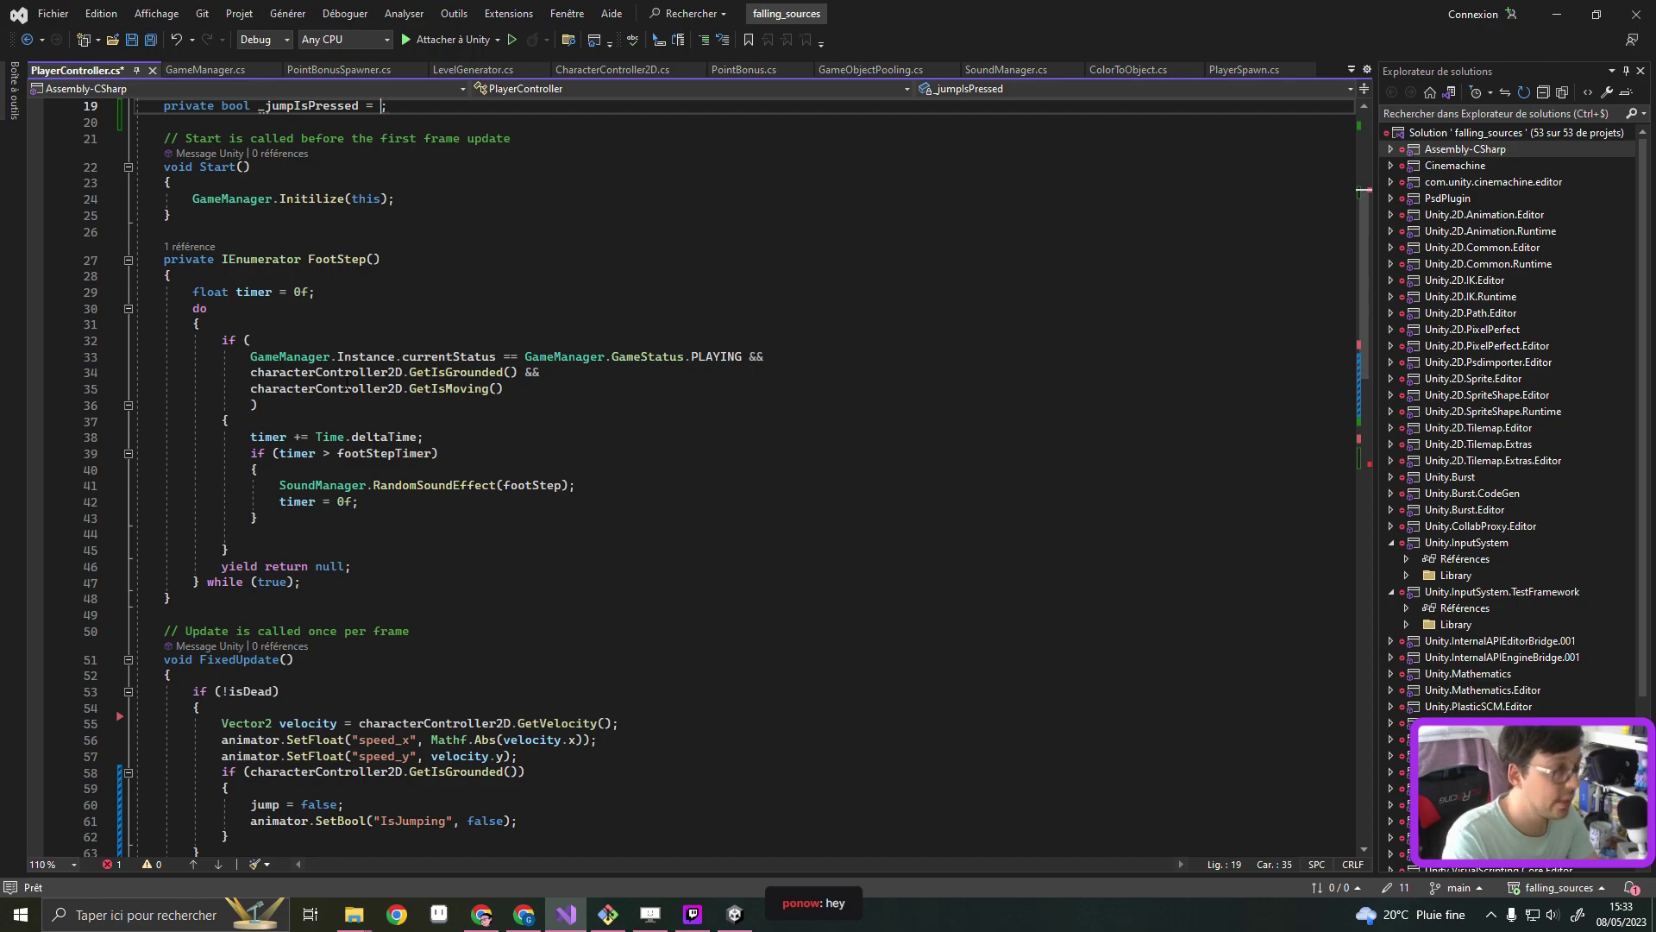
pyautogui.write('false')
pyautogui.hotkey('ctrl', 's')
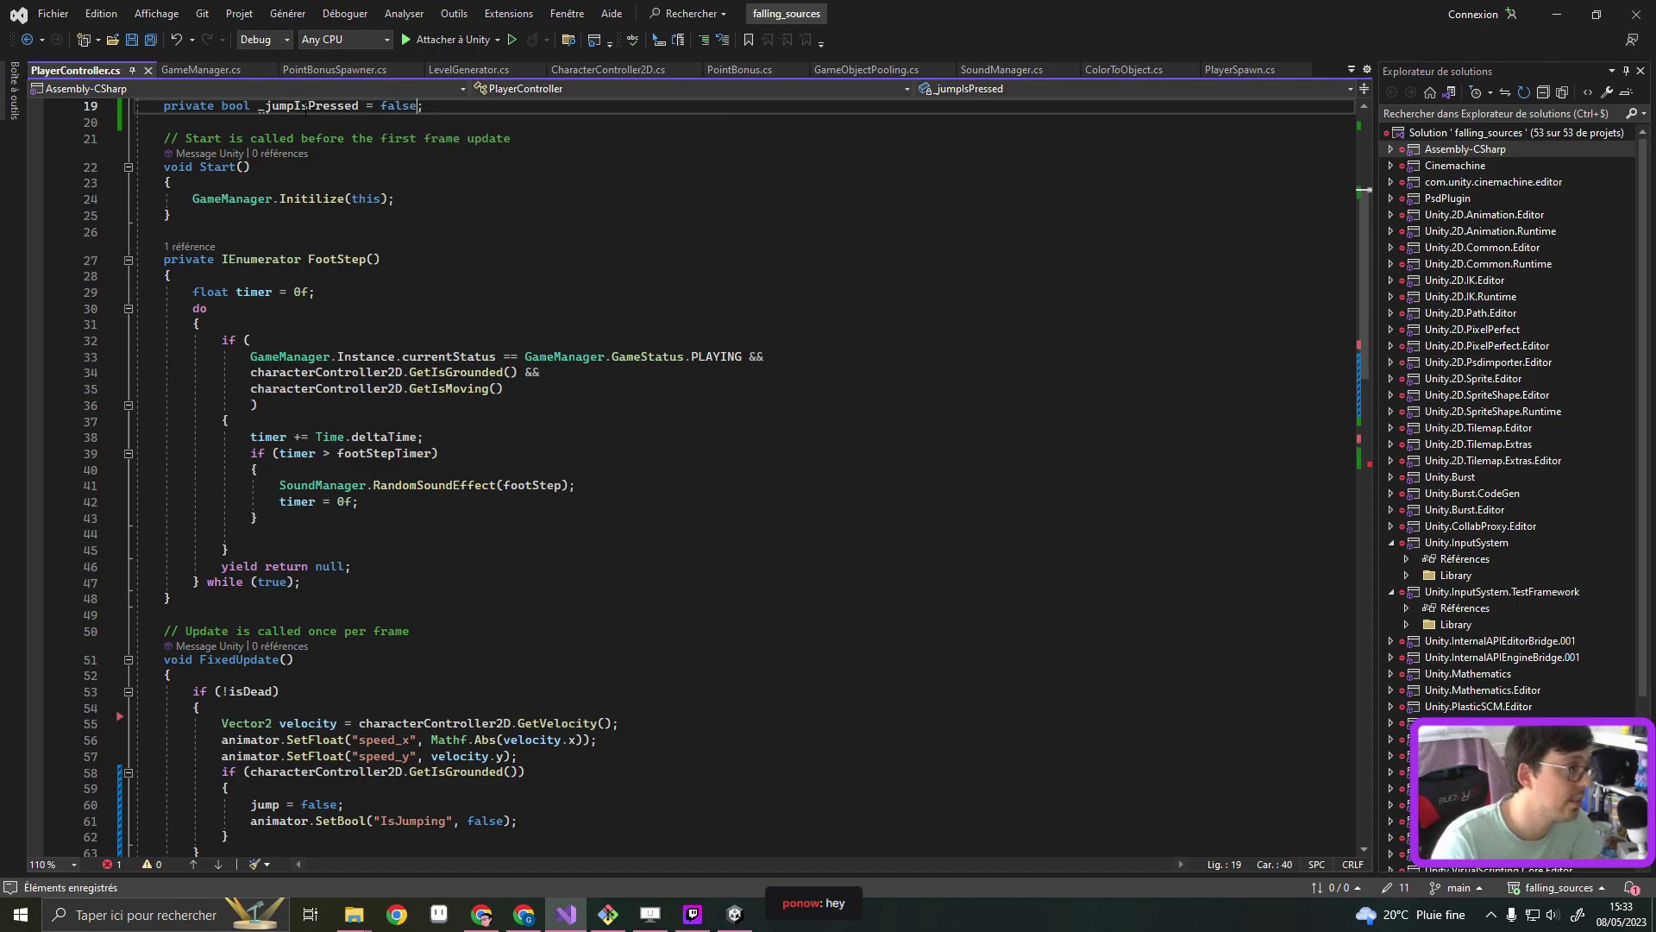
pyautogui.doubleClick(305, 105)
pyautogui.hotkey('ctrl', 'c')
pyautogui.scroll(-8, 328, 541)
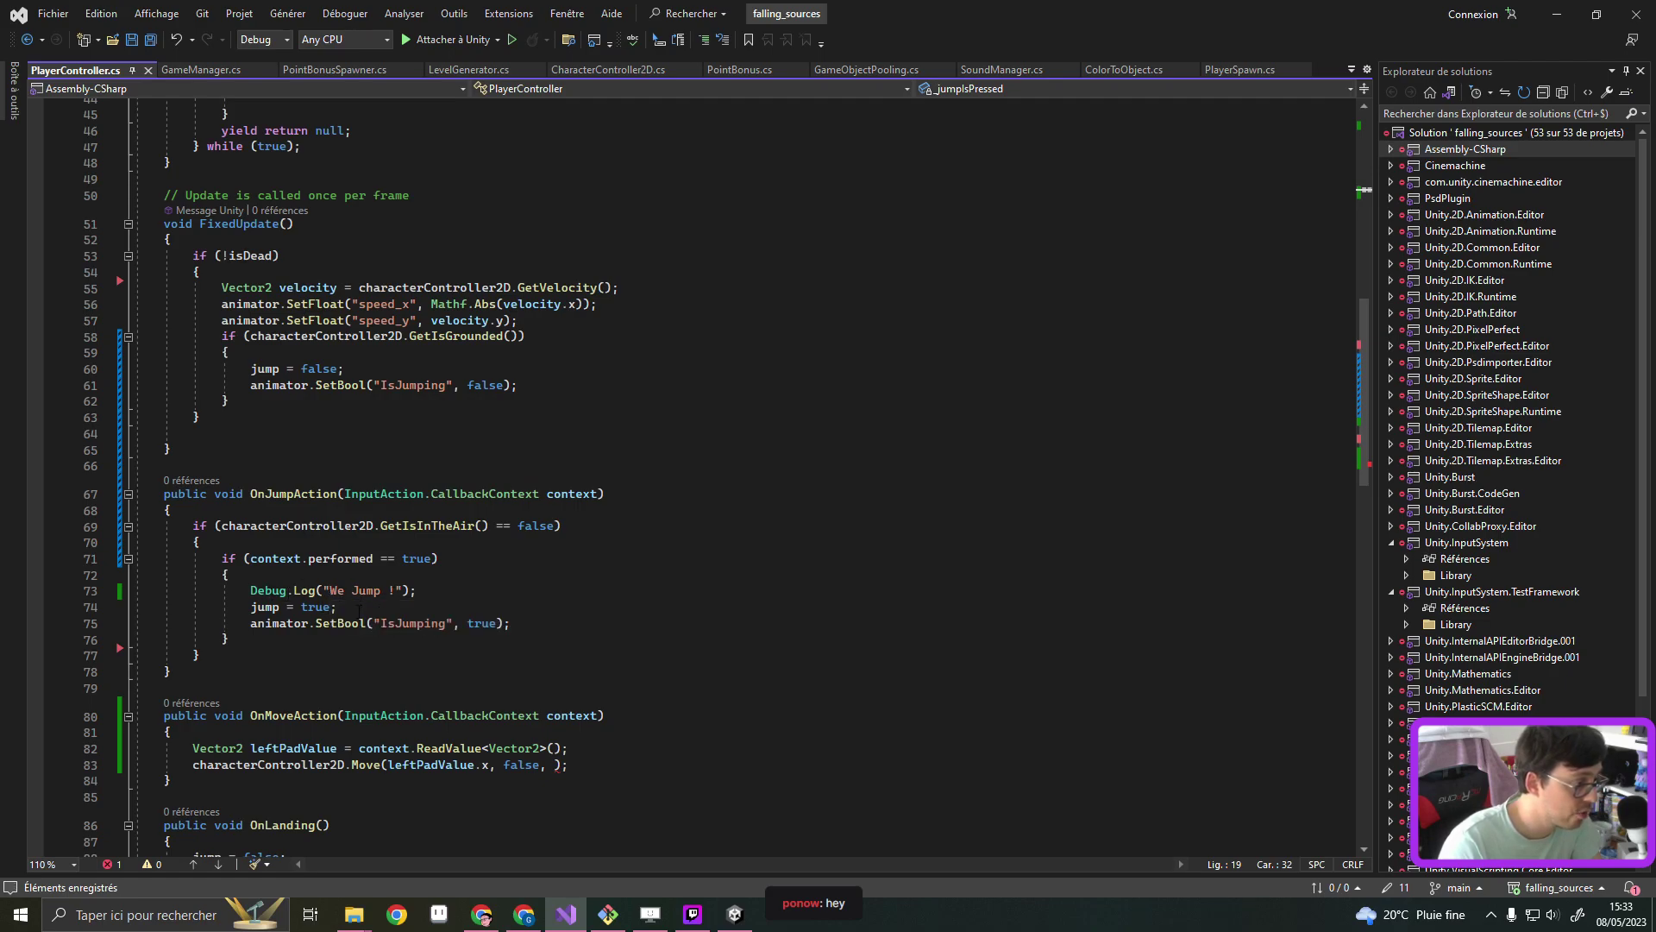
pyautogui.click(359, 611)
pyautogui.press('Return')
pyautogui.hotkey('ctrl', 'v')
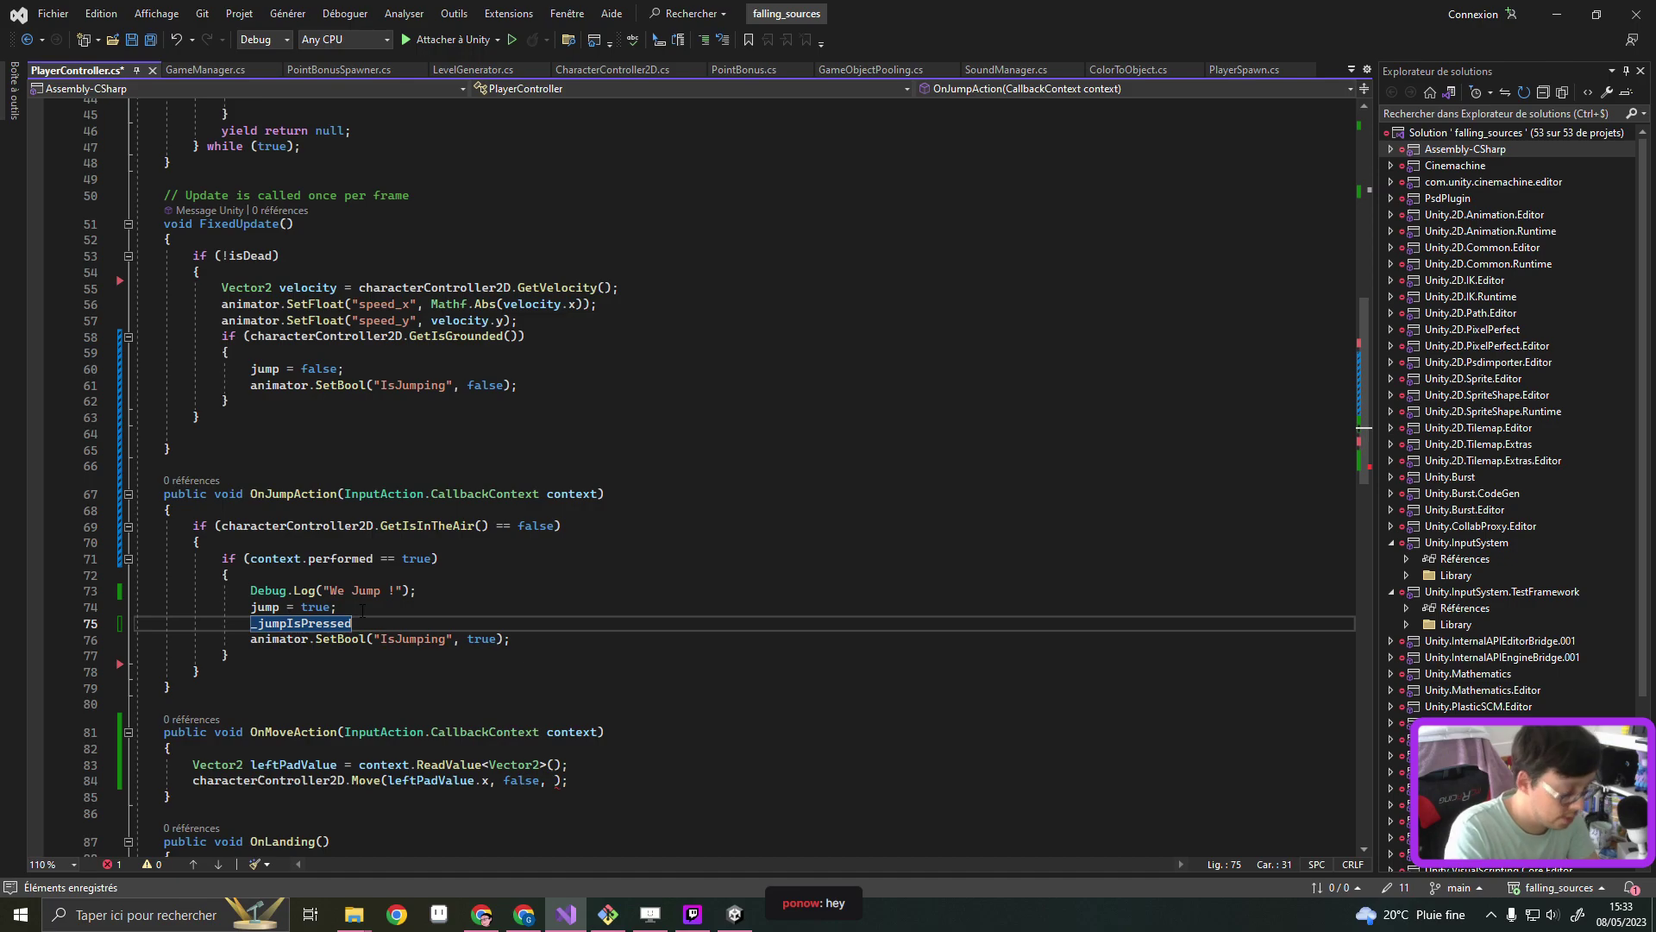
pyautogui.write(' = true;')
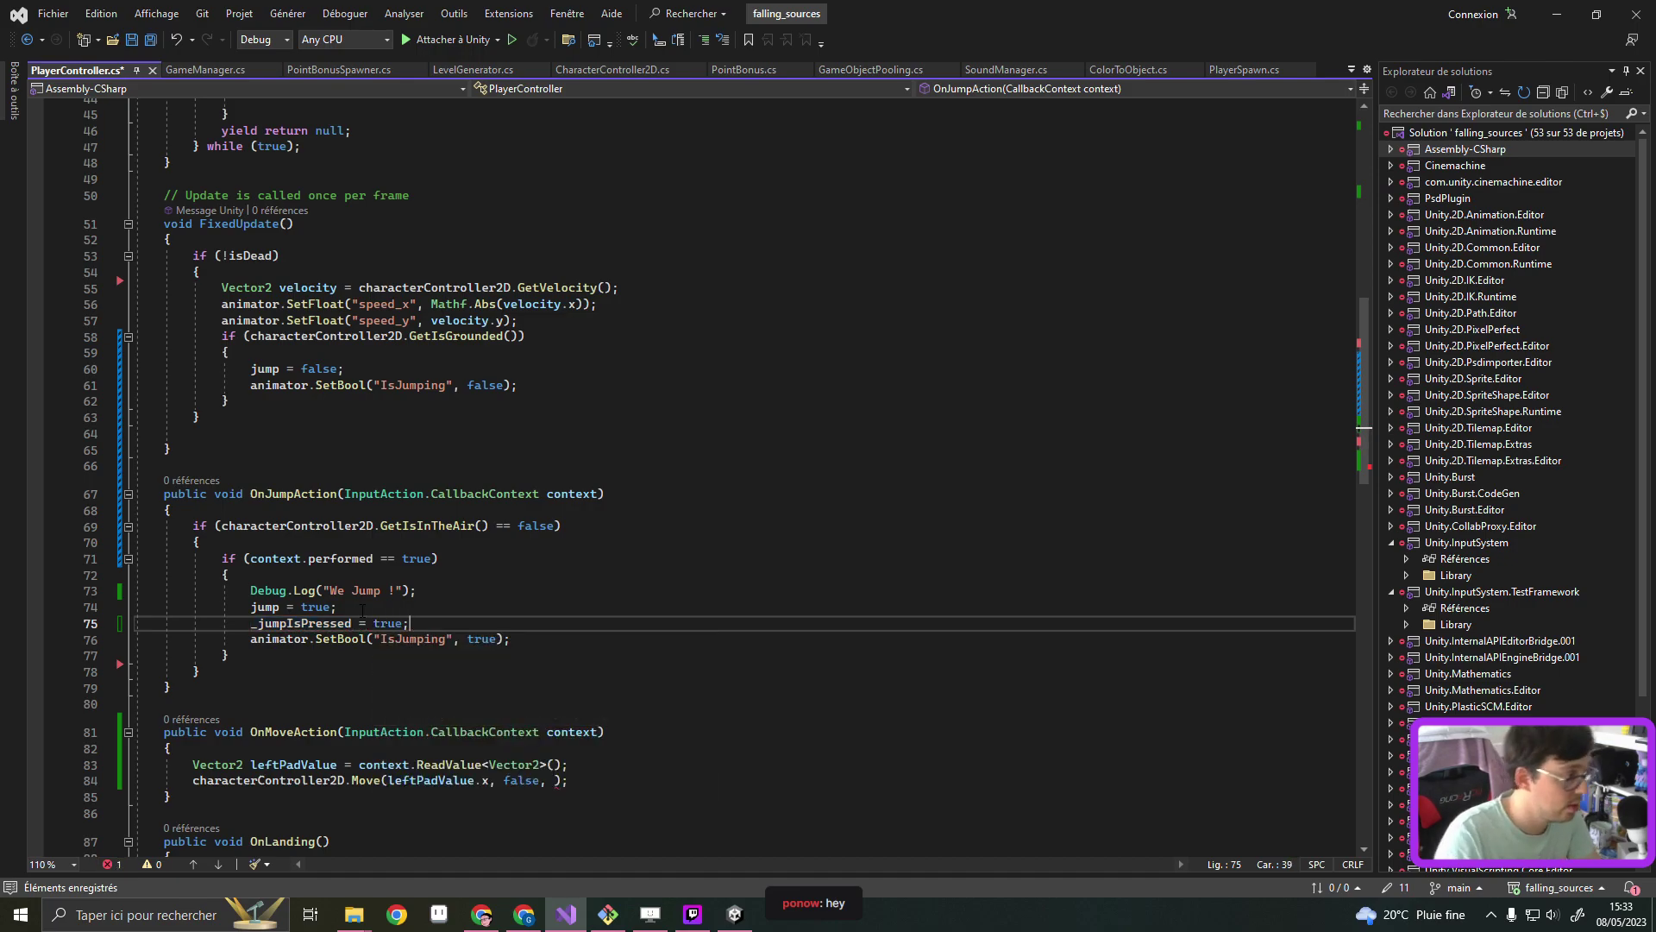
pyautogui.click(248, 654)
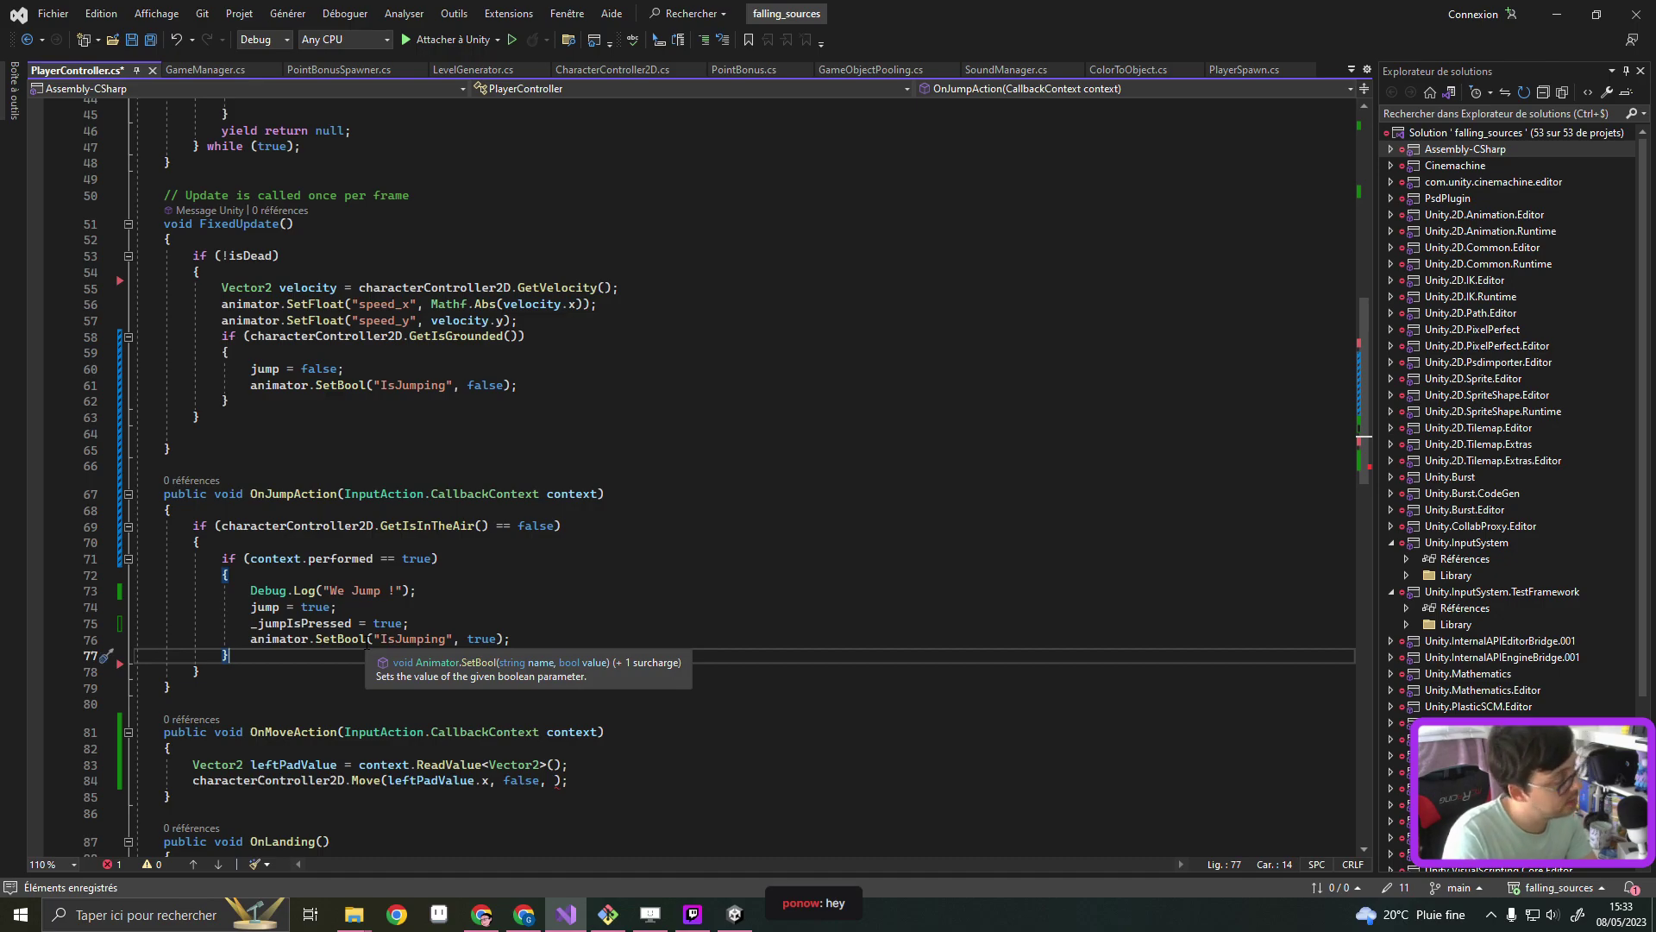
pyautogui.write(' else {')
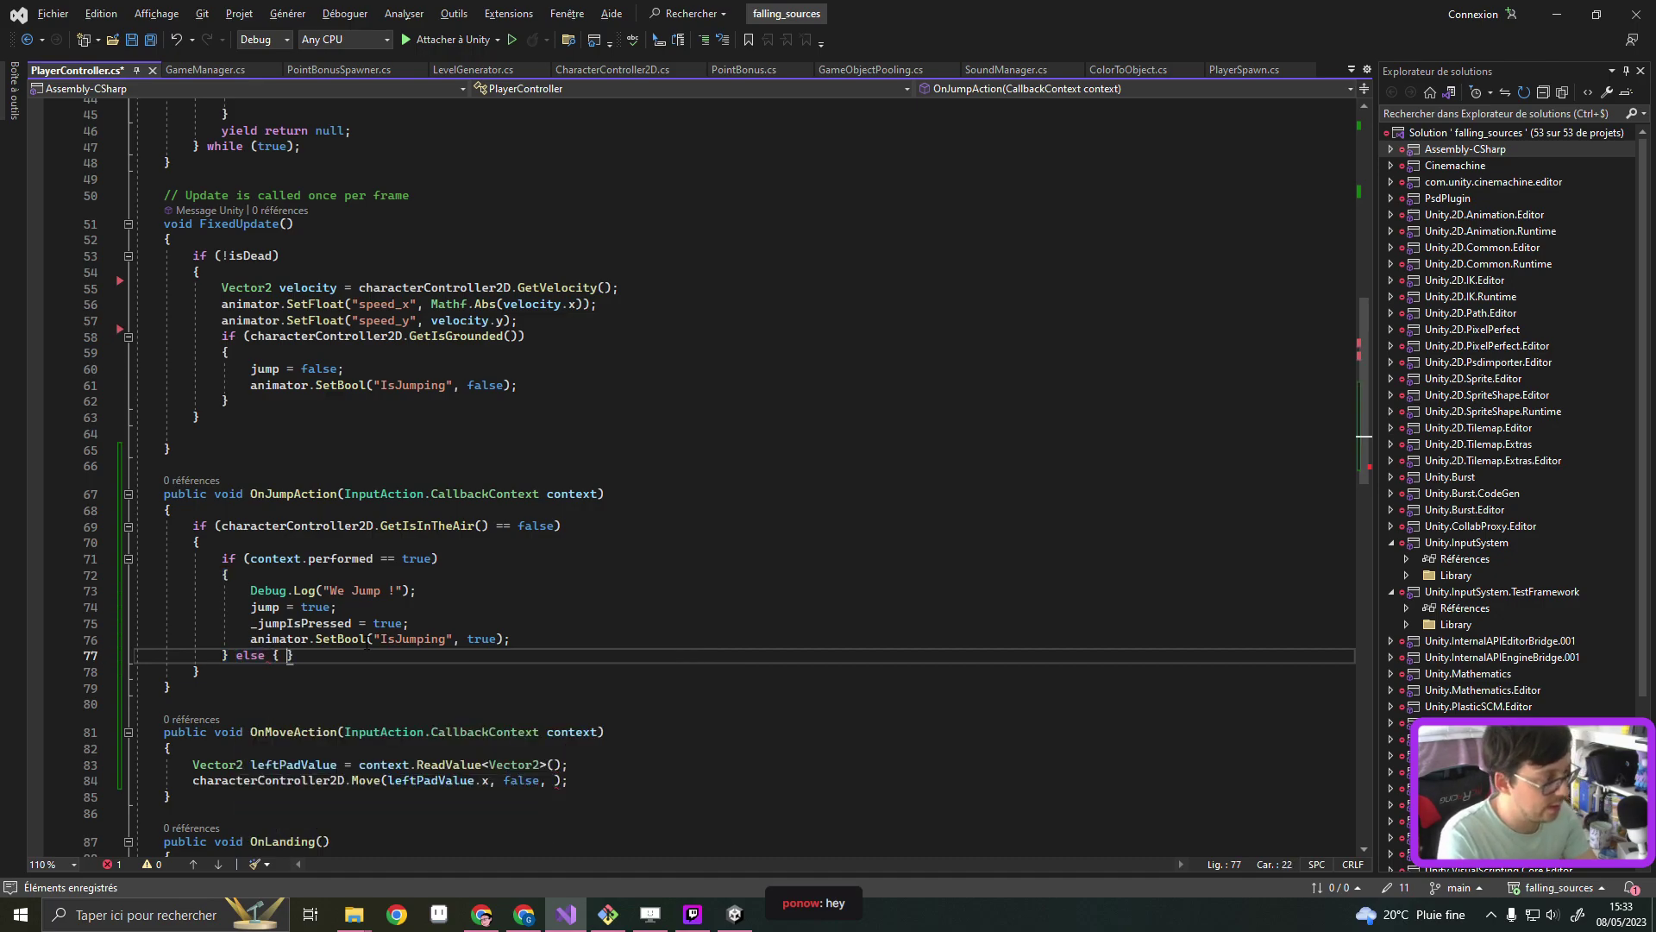
pyautogui.press('Return')
pyautogui.write('_j')
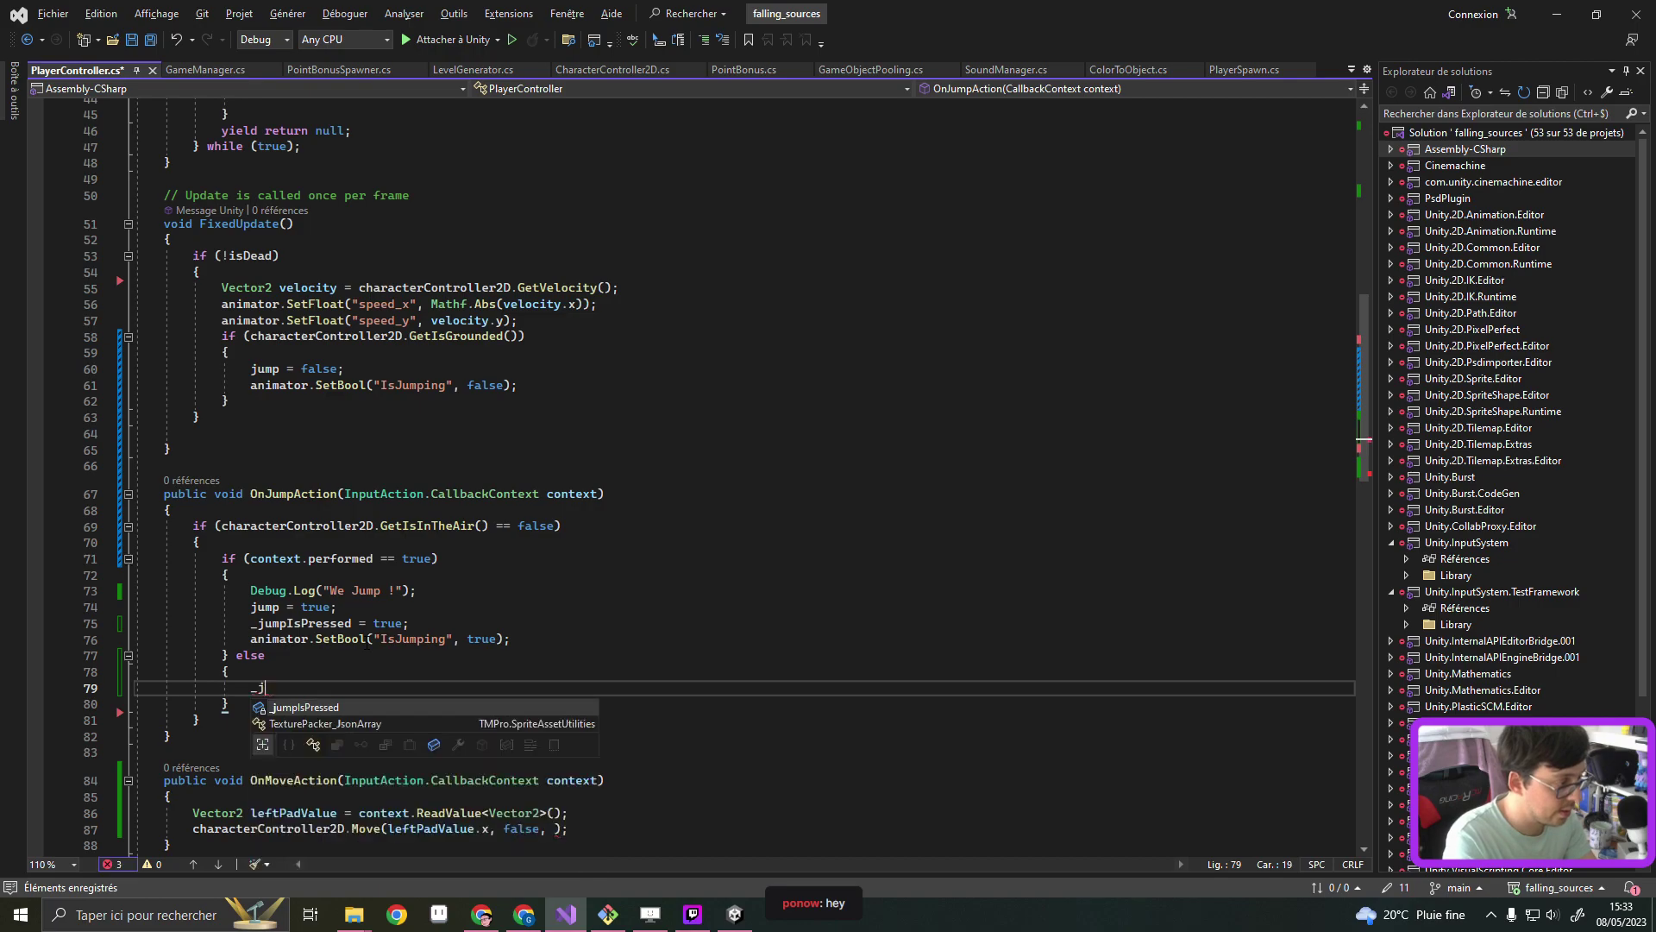
pyautogui.press('Tab')
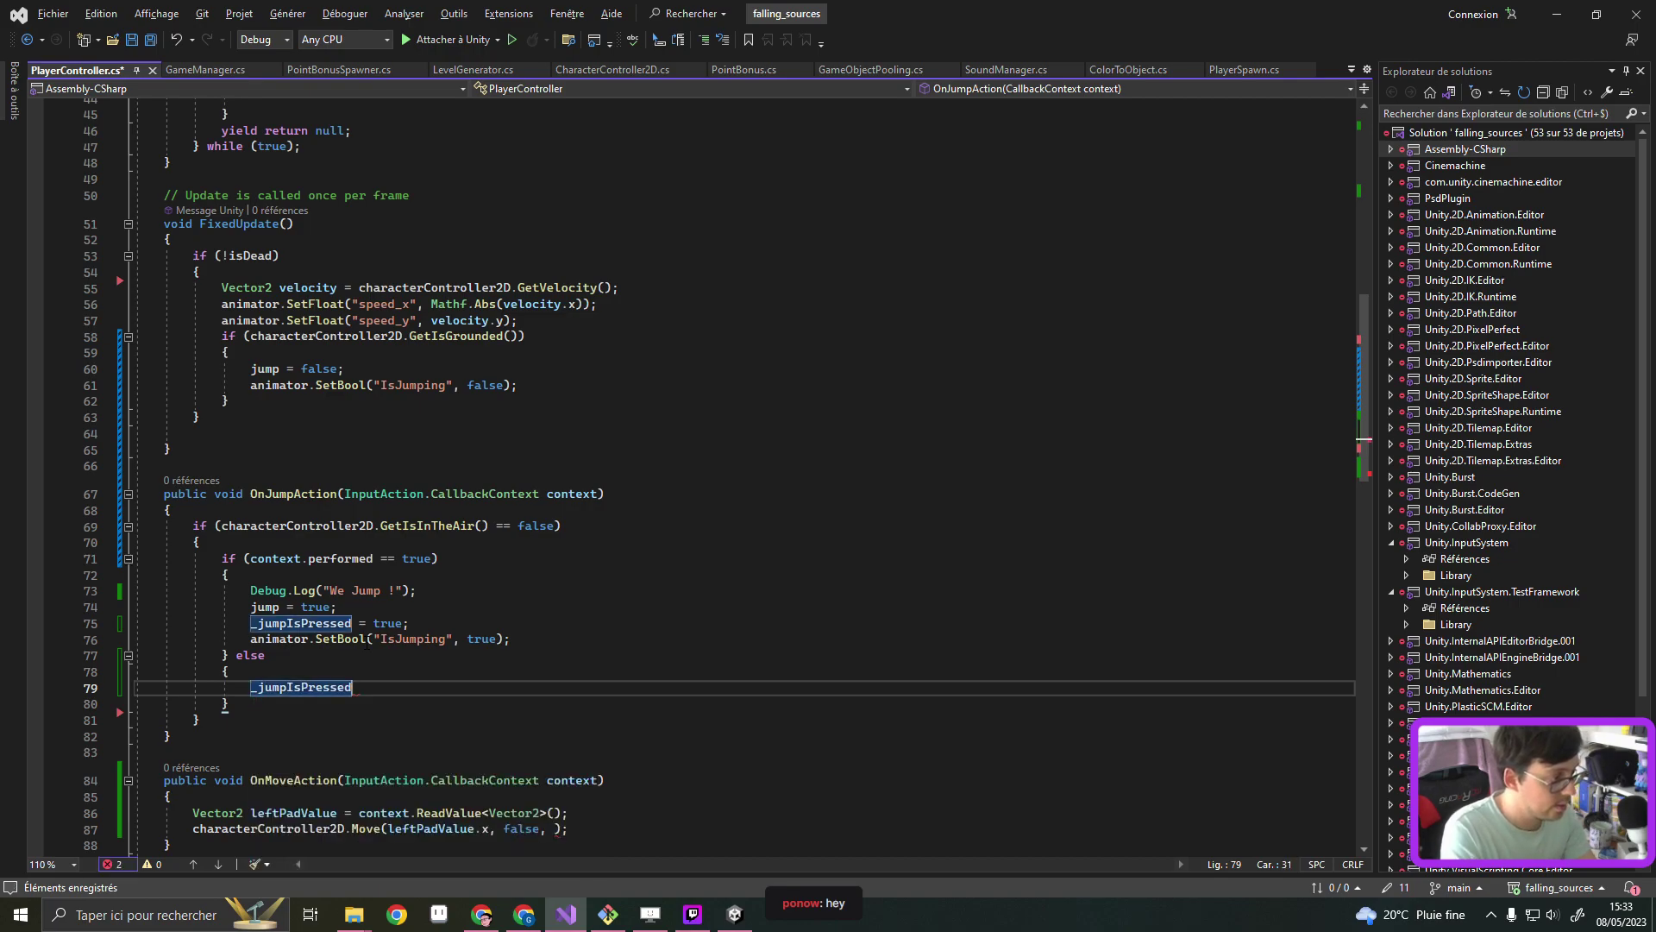
pyautogui.click(420, 660)
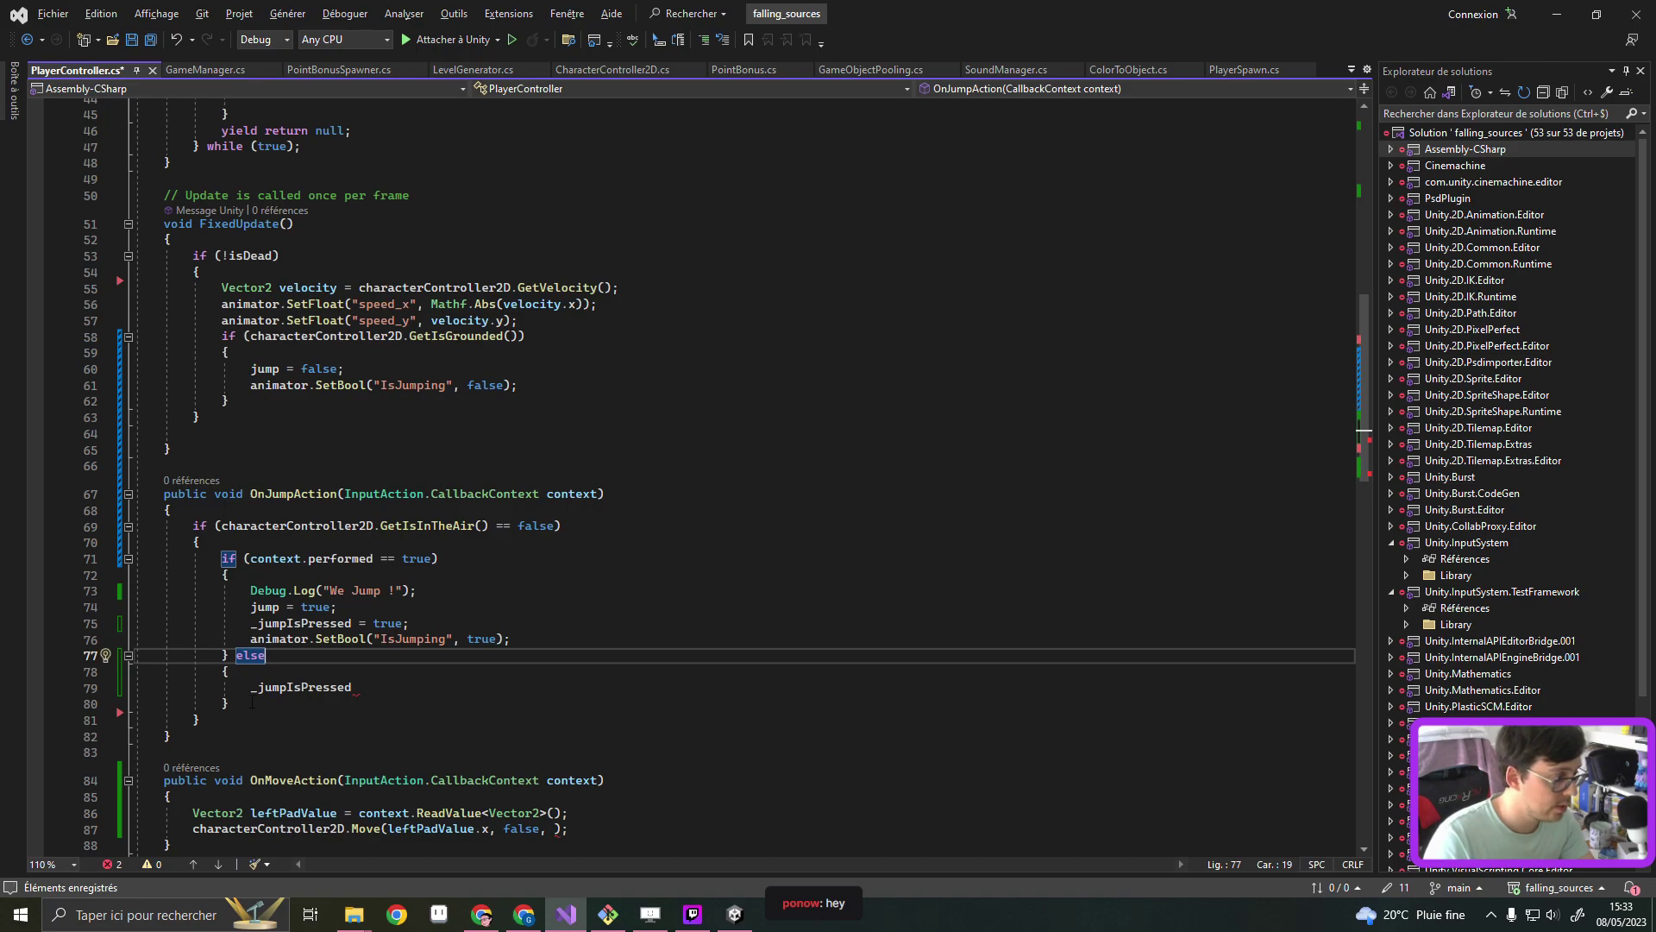
pyautogui.moveTo(251, 703); pyautogui.dragTo(231, 654)
pyautogui.press('Delete')
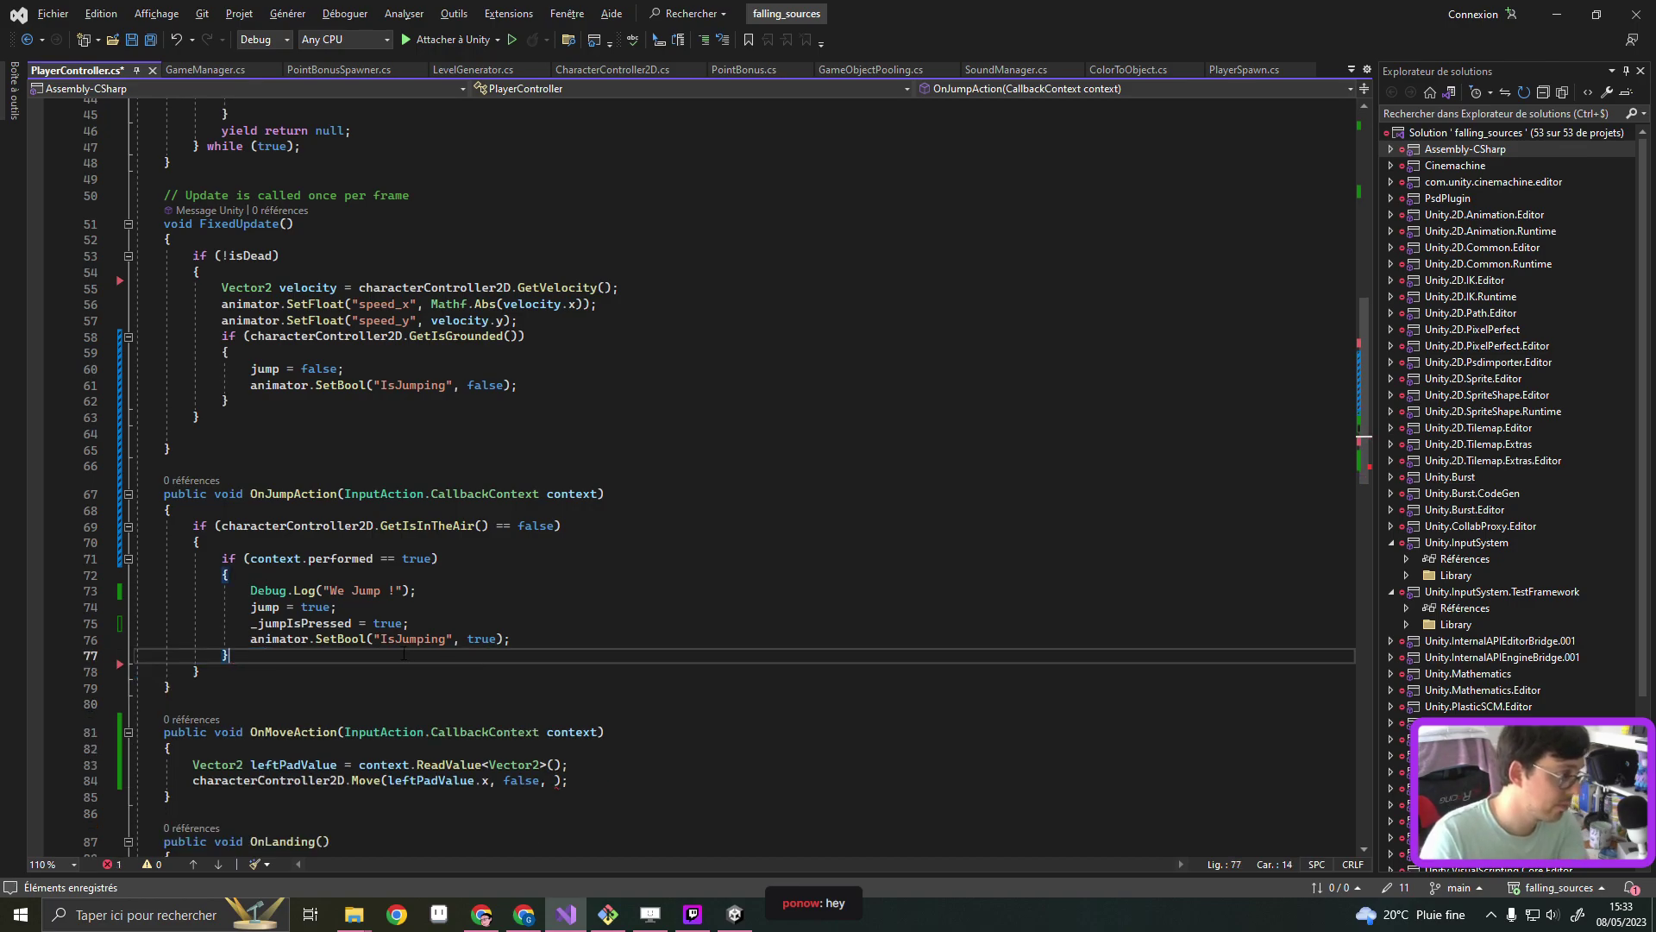
pyautogui.tripleClick(350, 625)
pyautogui.hotkey('ctrl', 'c')
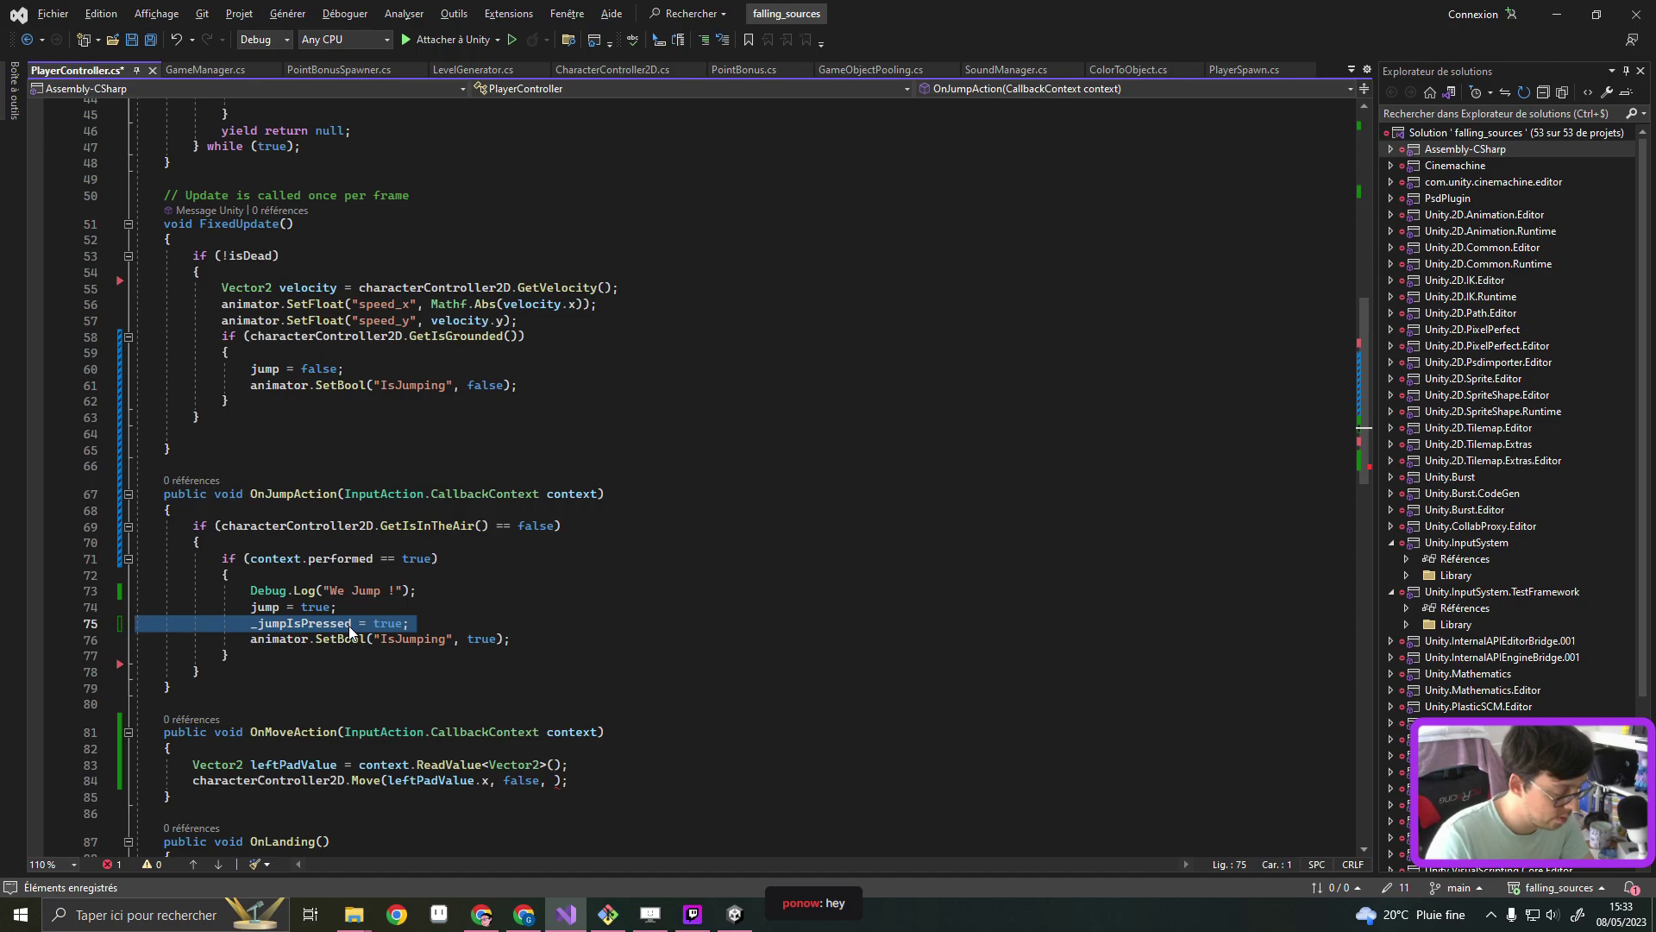
pyautogui.press('Delete')
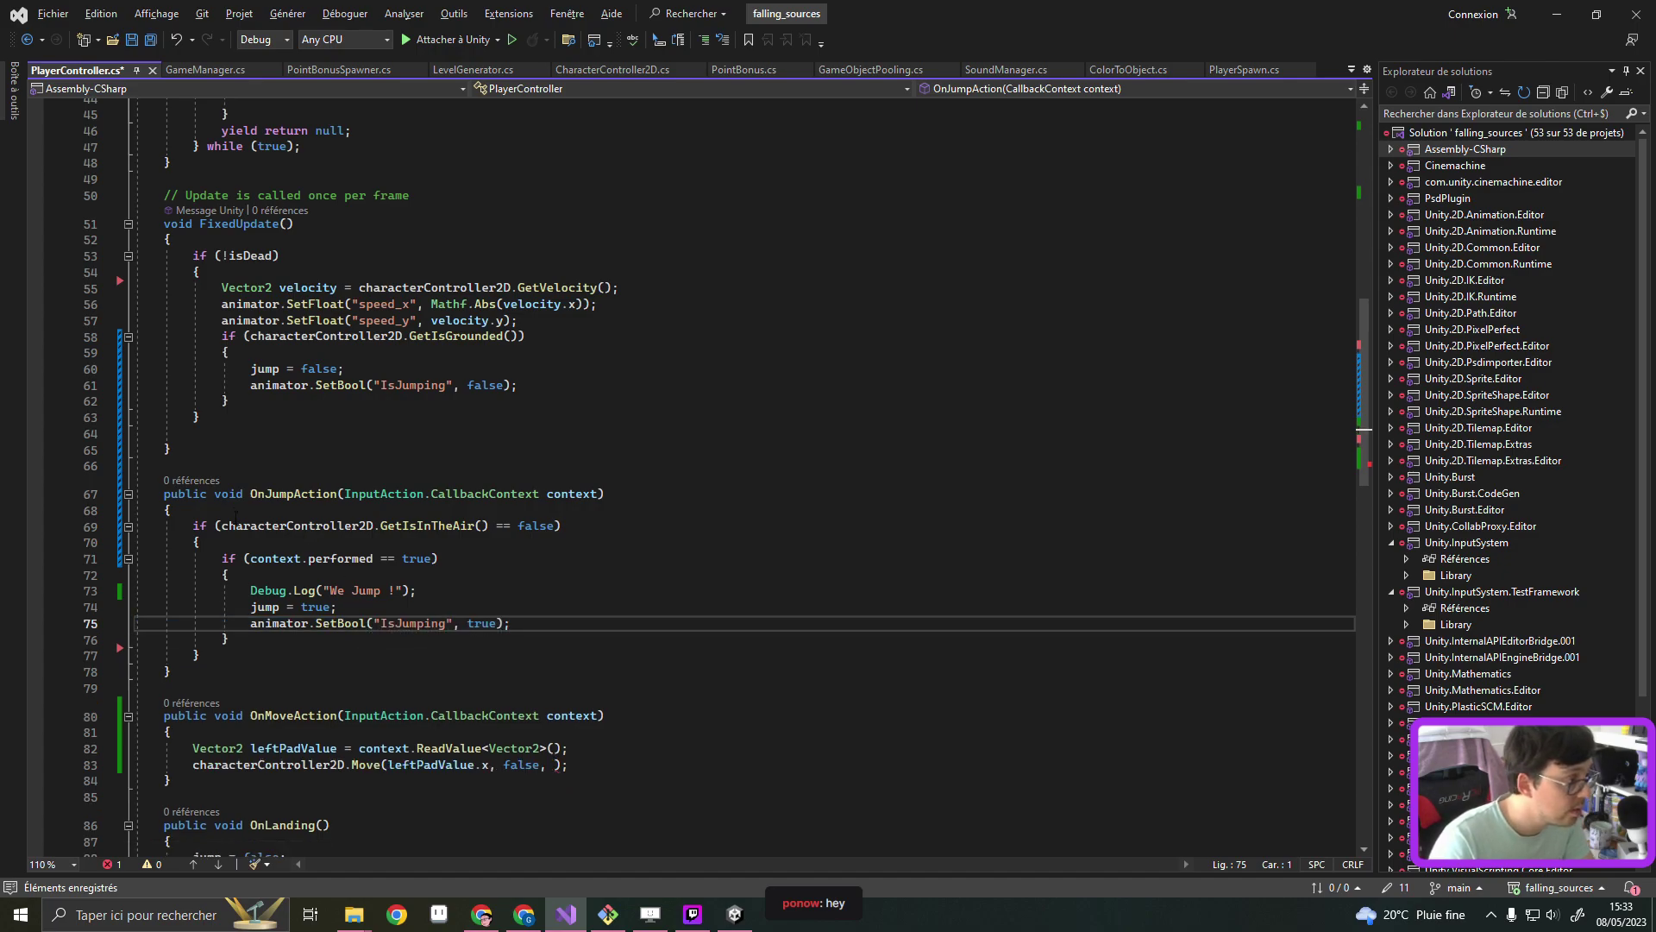
# At the top of OnJumpAction, add the line '_jumpIsPressed = context.performed;'
pyautogui.click(236, 514)
pyautogui.press('Return')
pyautogui.hotkey('ctrl', 'v')
pyautogui.press('BackSpace')
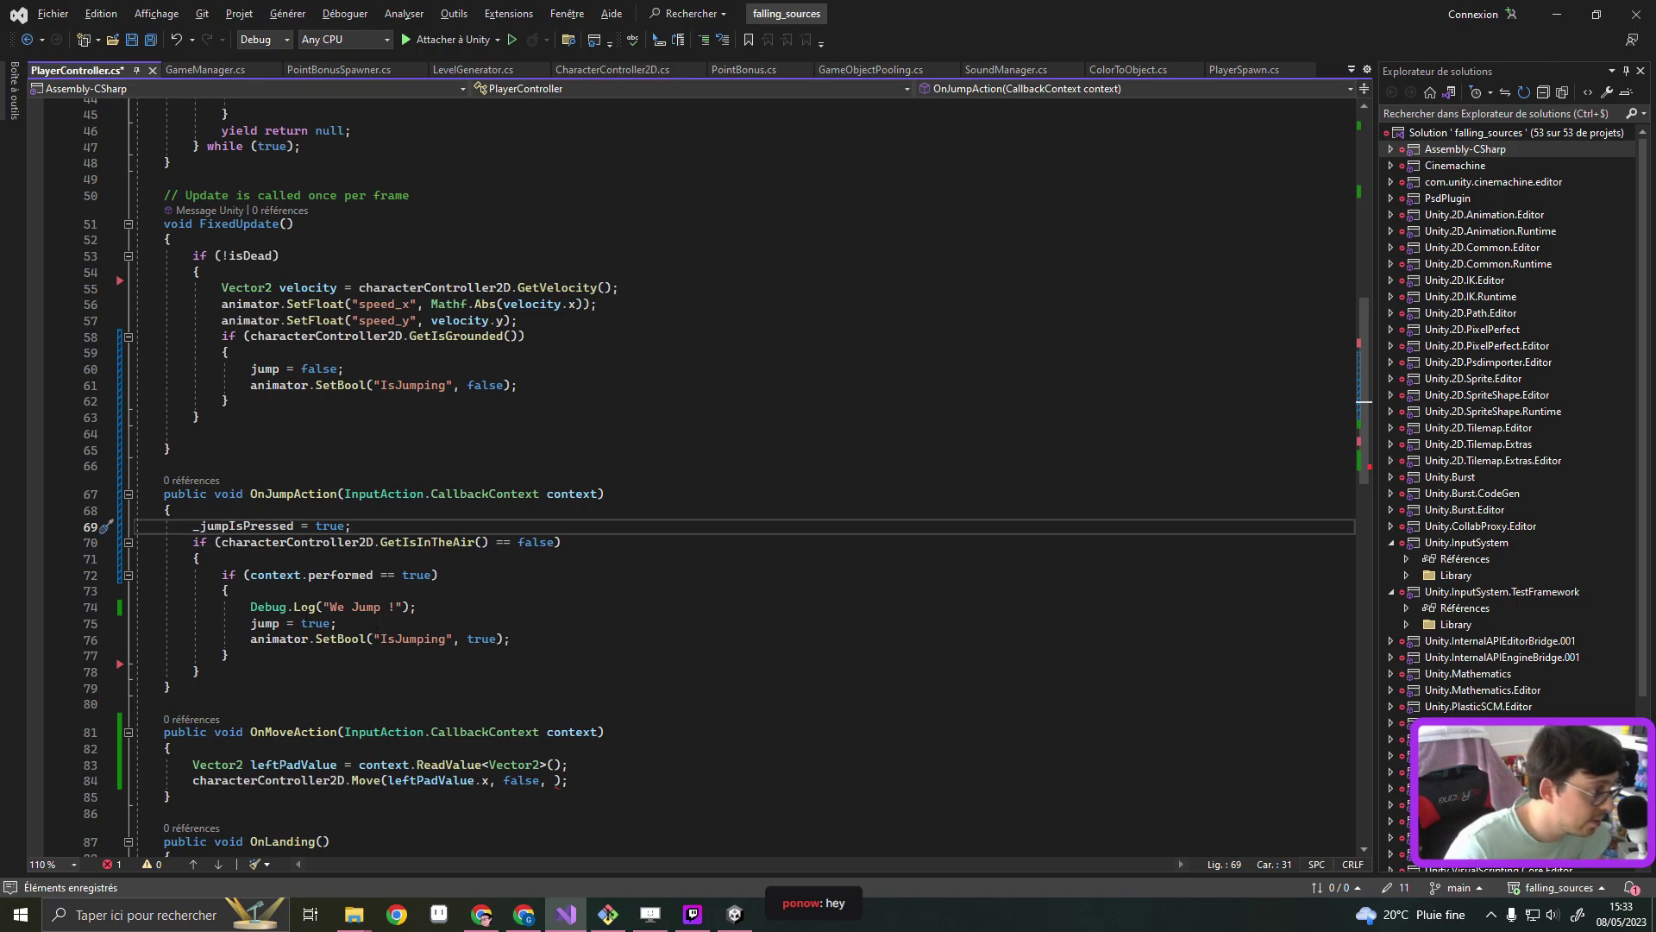
pyautogui.moveTo(250, 574); pyautogui.dragTo(379, 575)
pyautogui.hotkey('ctrl', 'x')
pyautogui.doubleClick(330, 526)
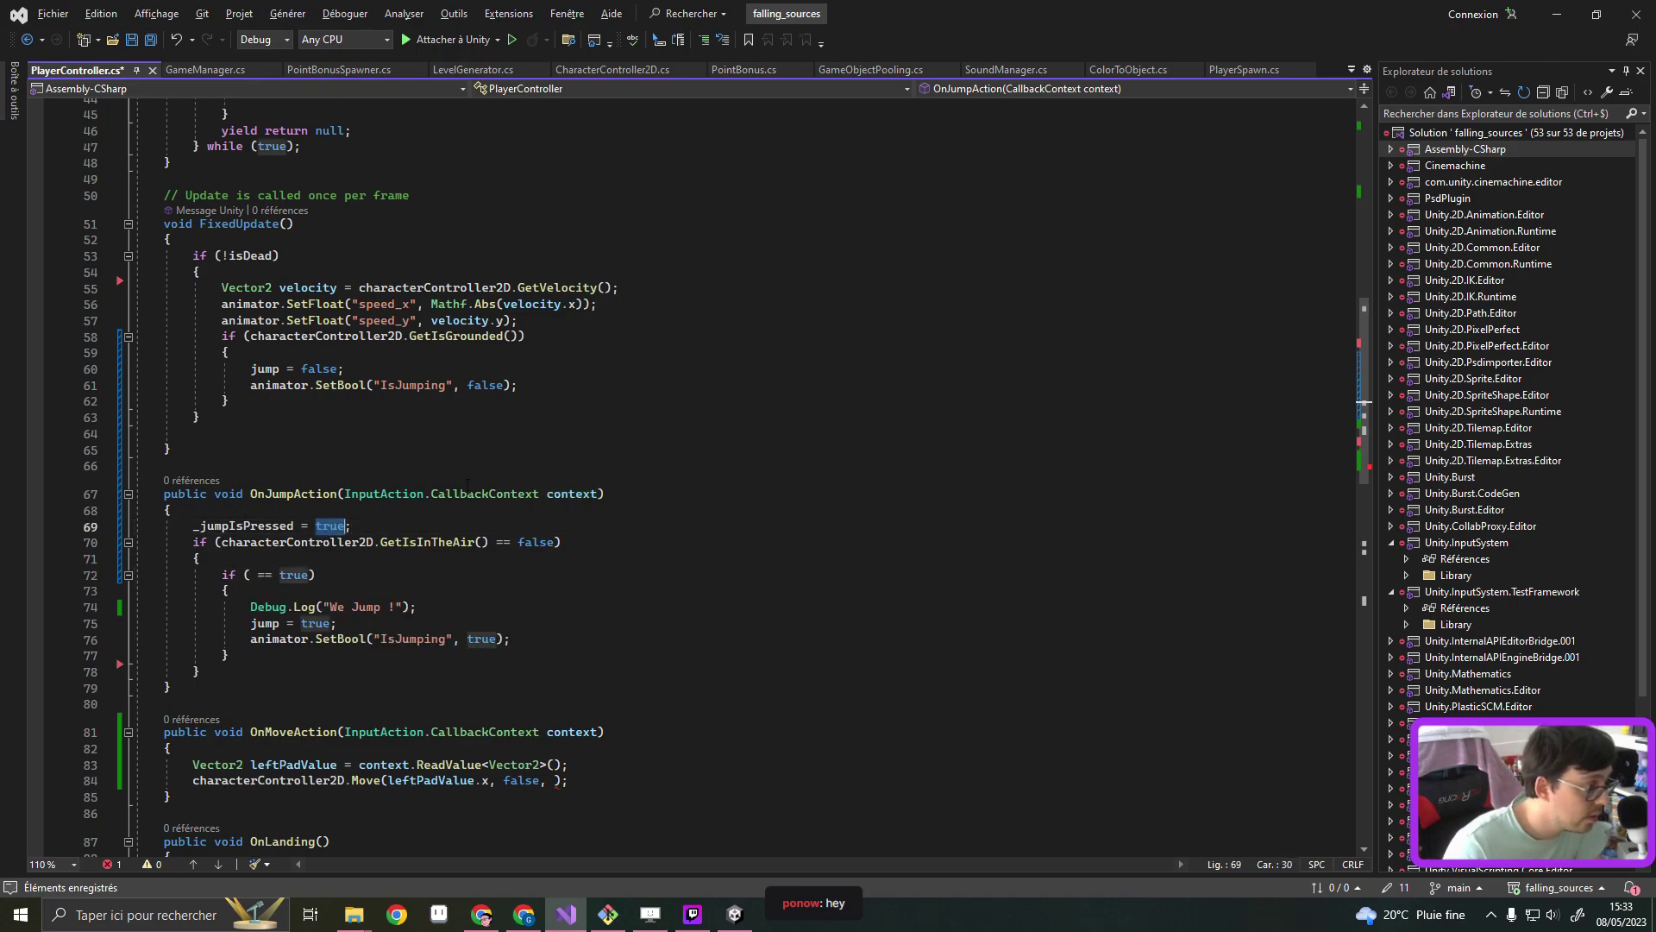
pyautogui.hotkey('ctrl', 'v')
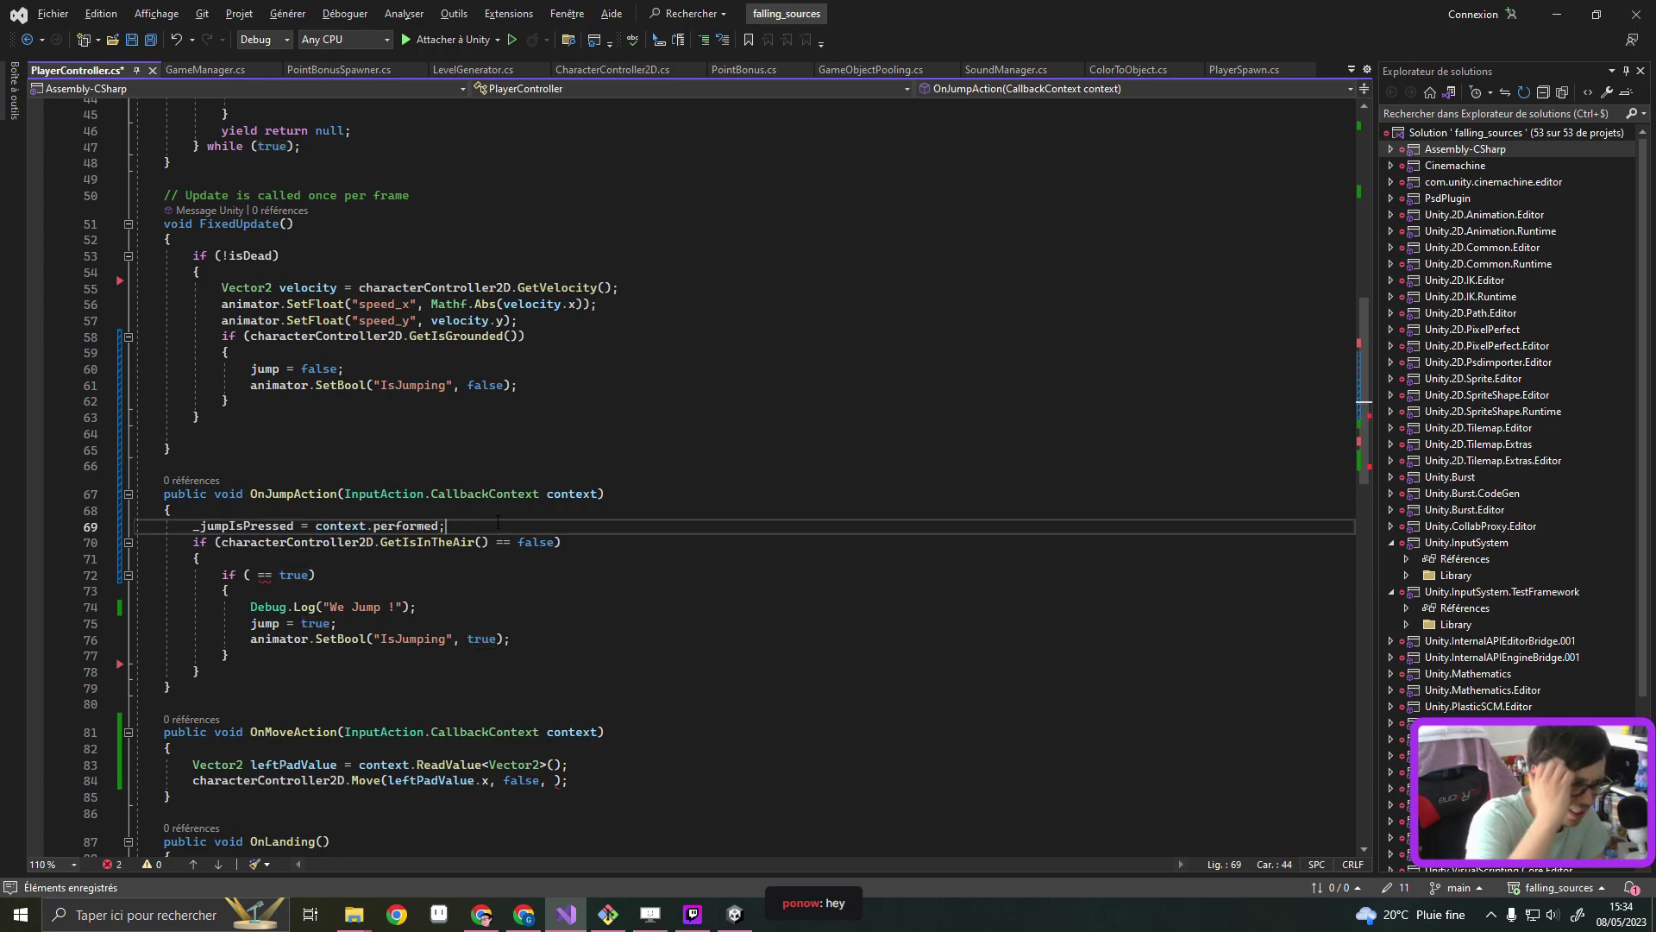
# Make the inner if test _jumpIsPressed, then save the script
pyautogui.doubleClick(277, 526)
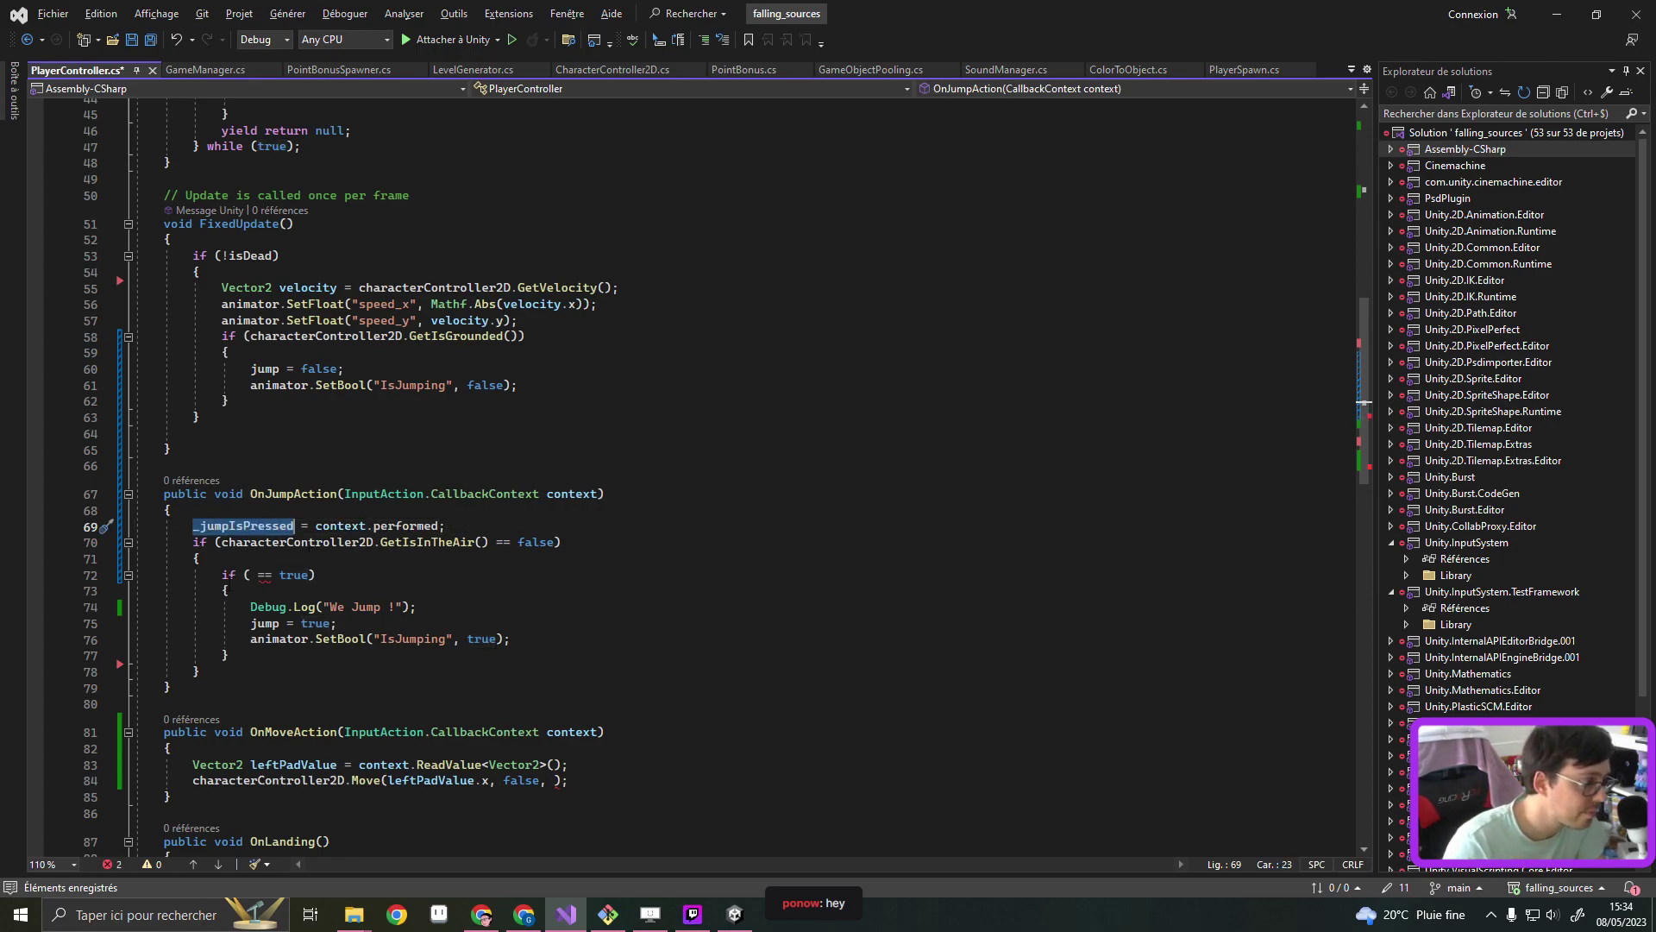
pyautogui.hotkey('ctrl', 'c')
pyautogui.click(252, 574)
pyautogui.hotkey('ctrl', 'v')
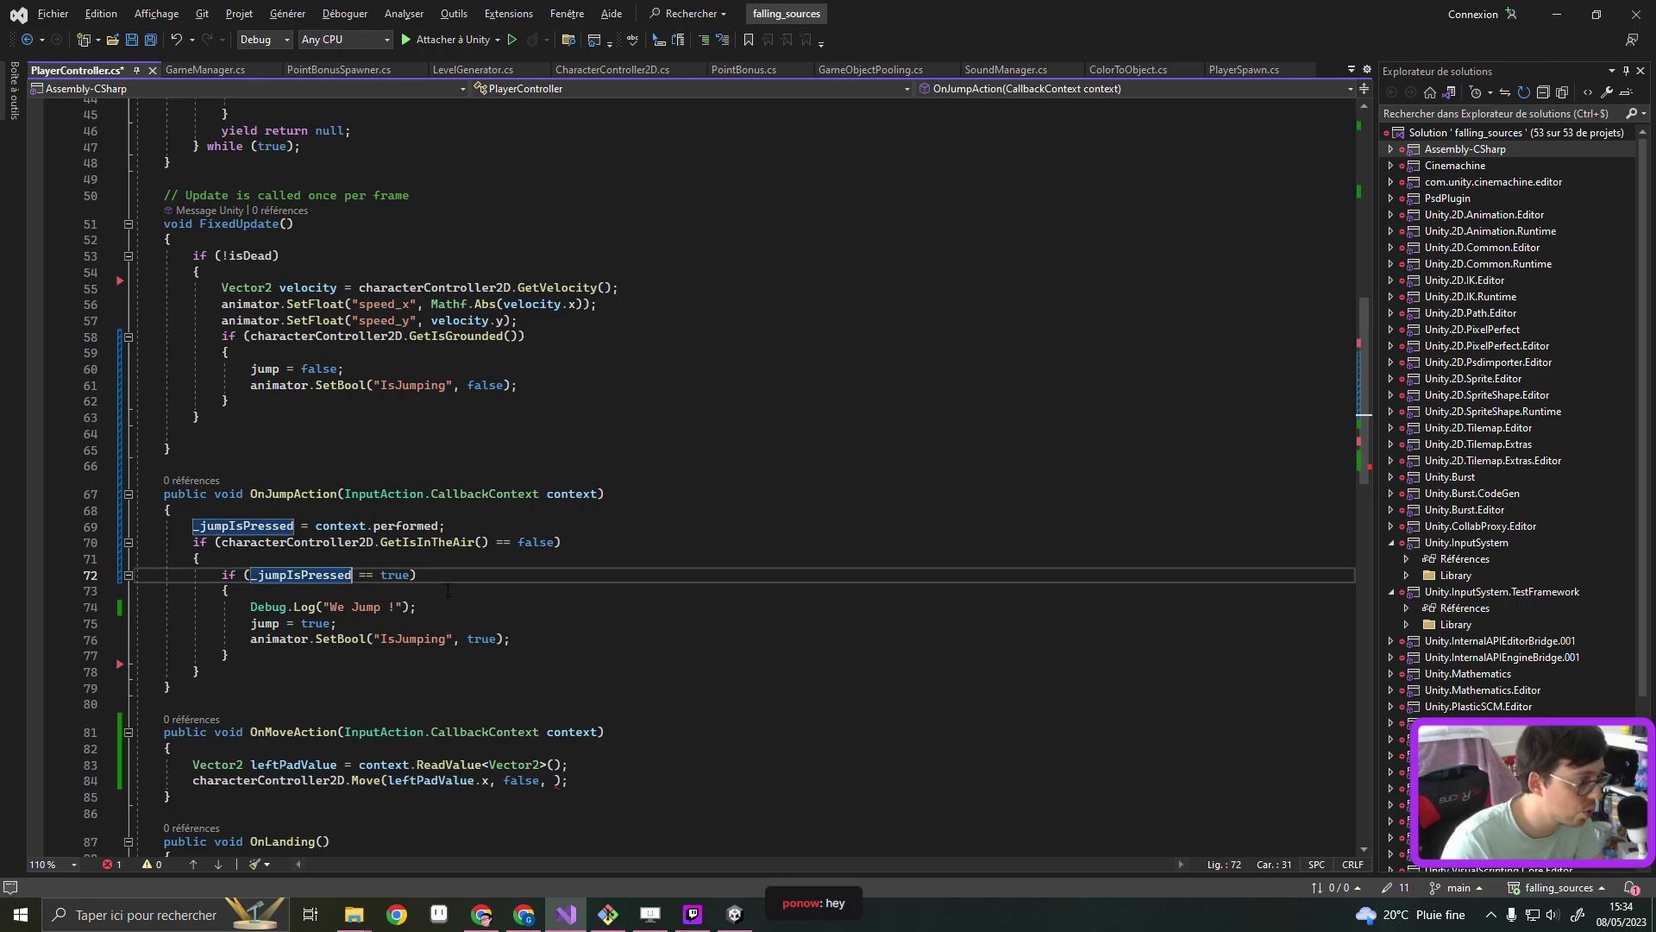
pyautogui.click(448, 591)
pyautogui.hotkey('ctrl', 's')
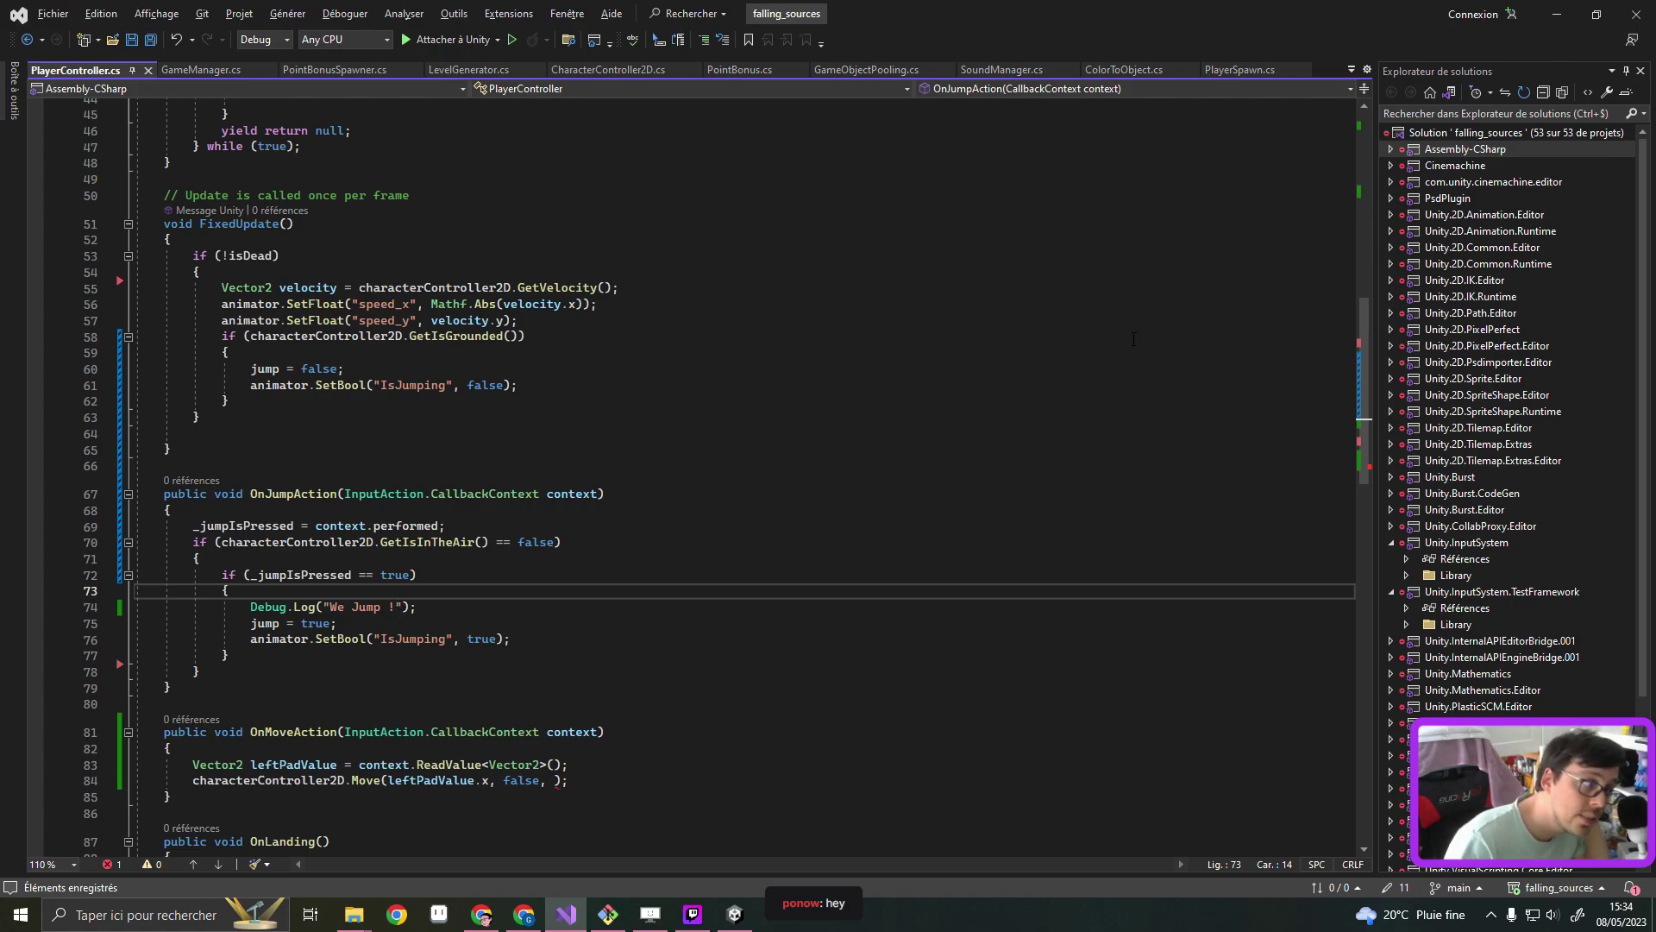
# In Unity, view the CS1525 compile error and open the script at the error line
pyautogui.hotkey('alt', 'Tab')
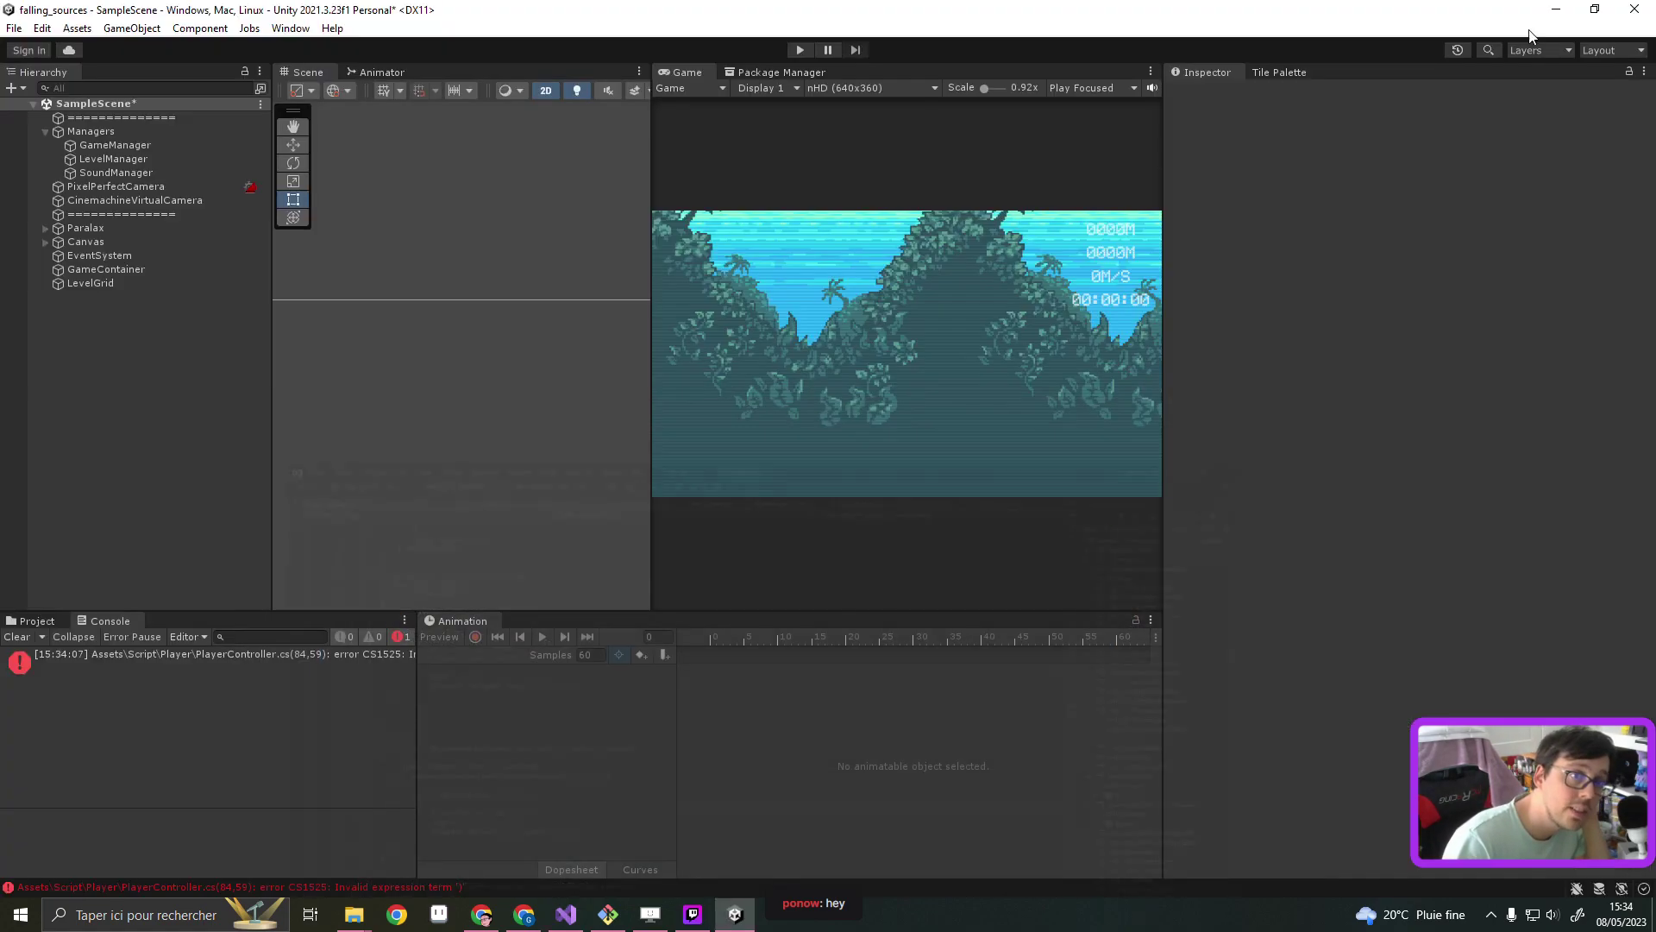
pyautogui.click(364, 888)
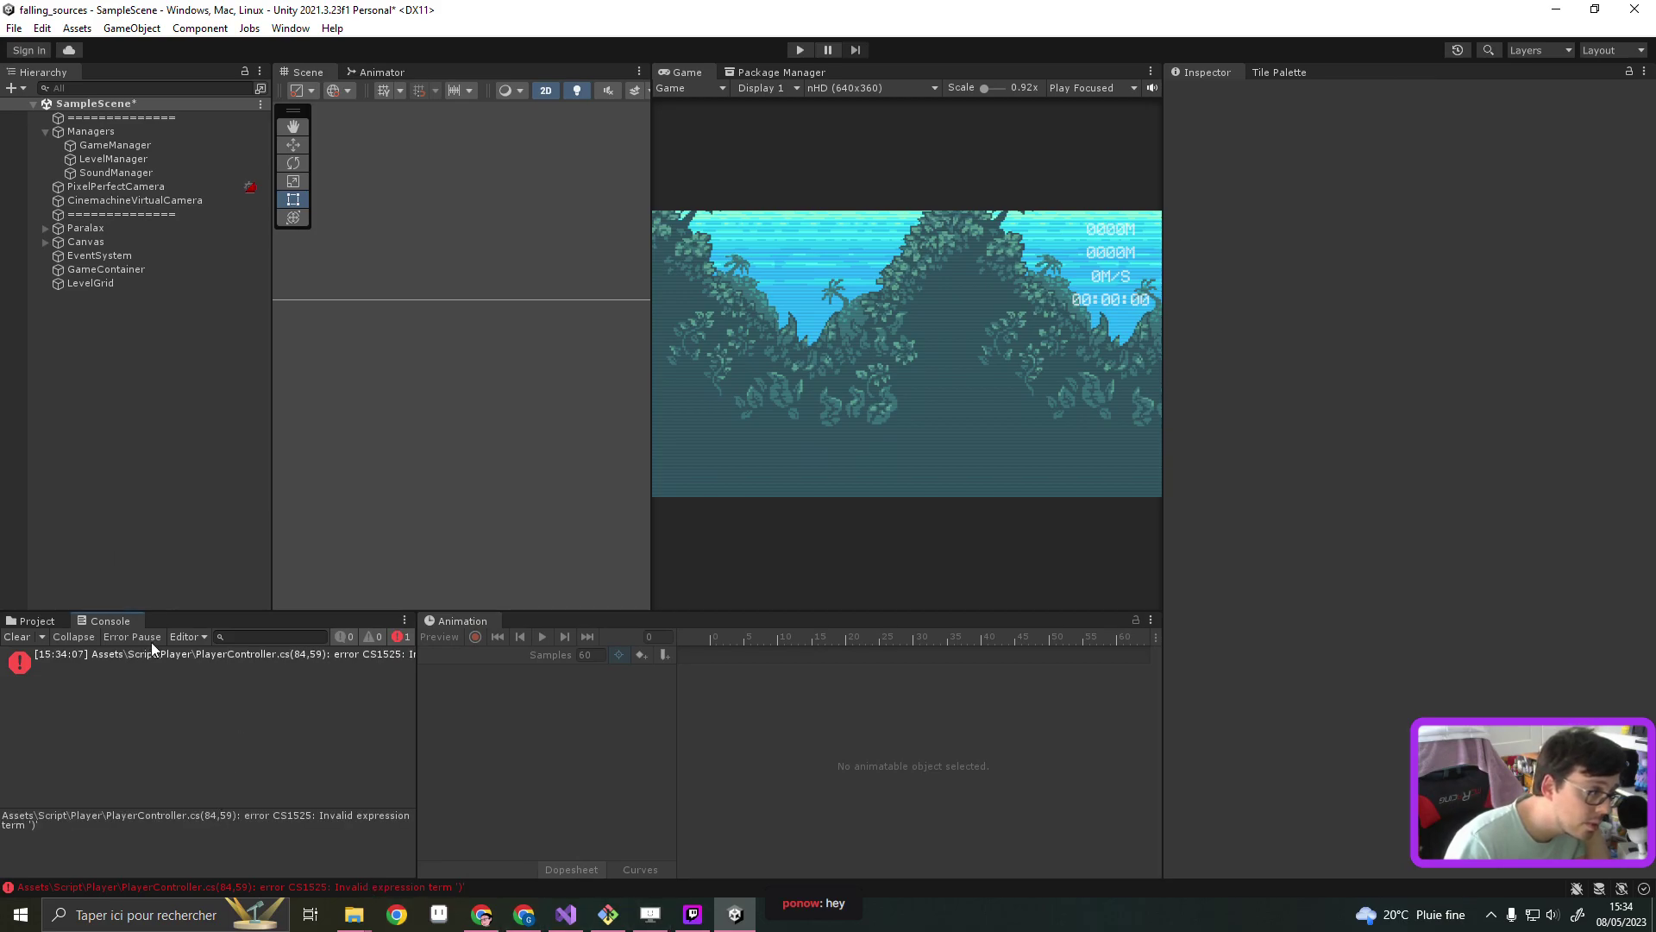
pyautogui.doubleClick(195, 654)
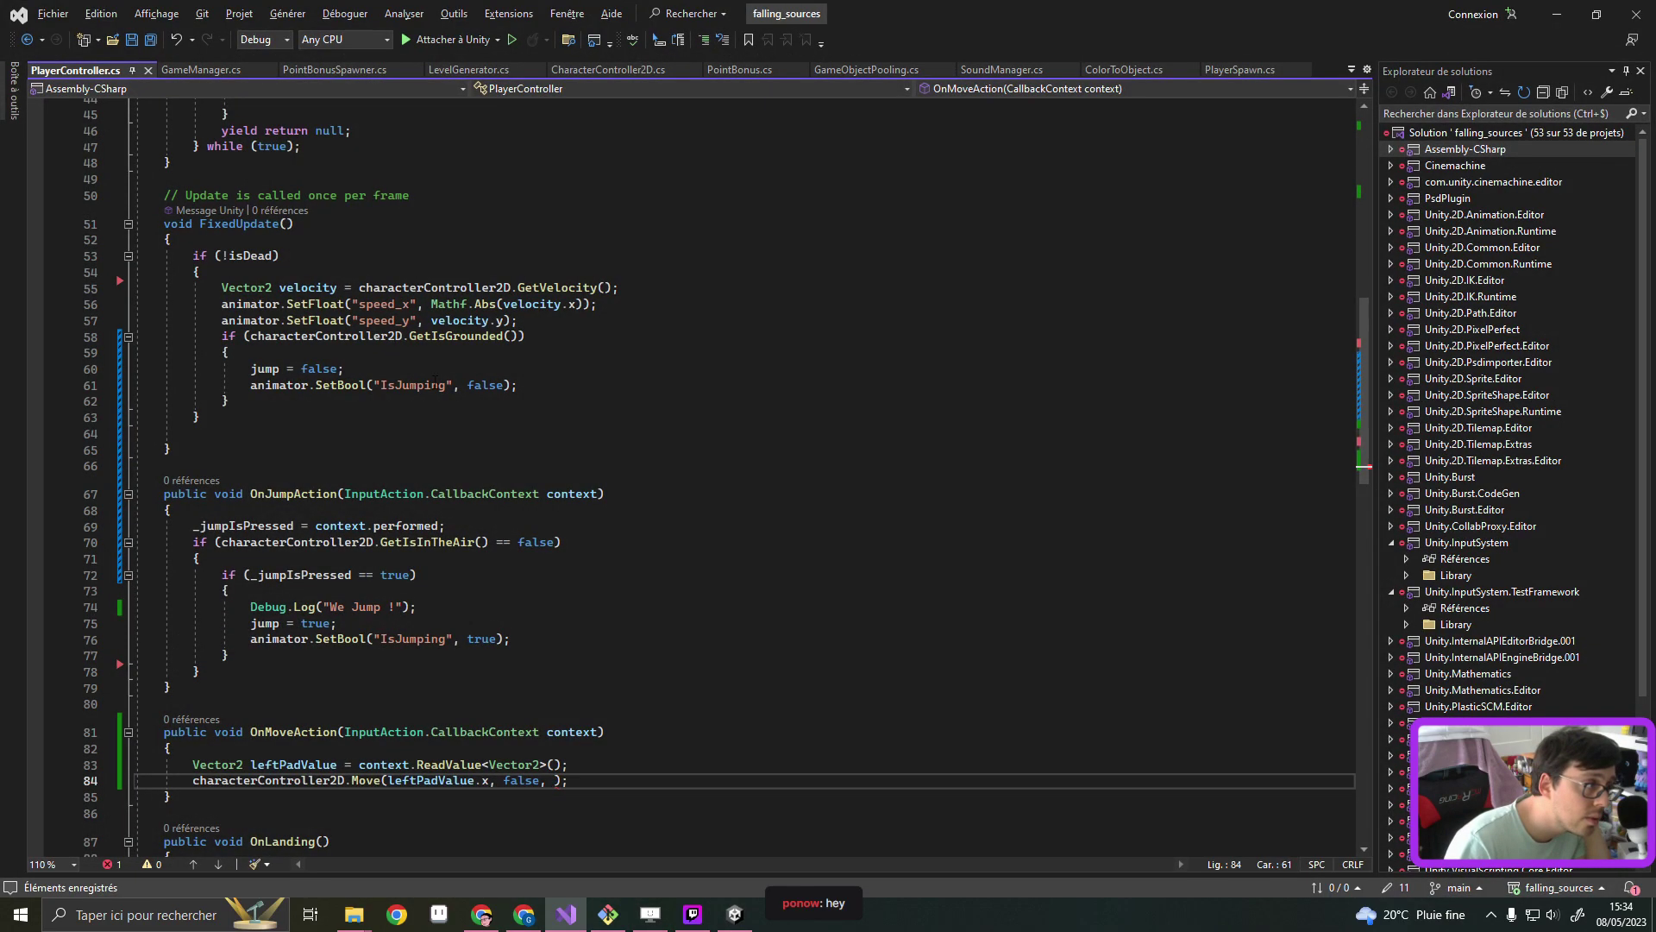
pyautogui.click(411, 417)
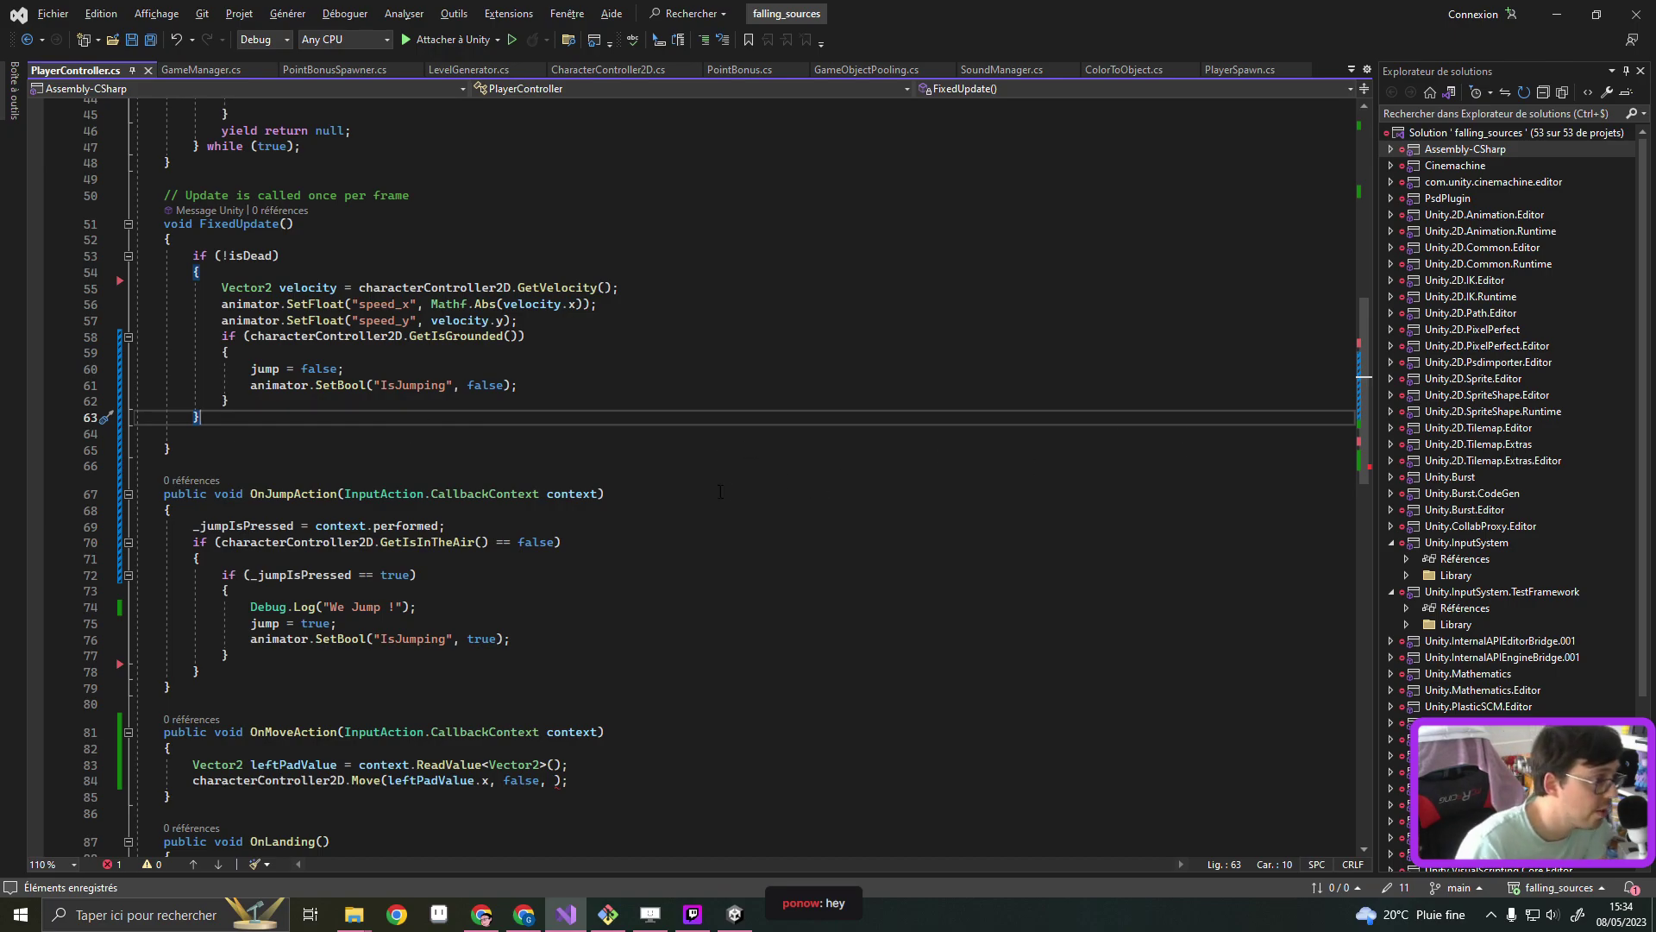
pyautogui.click(473, 582)
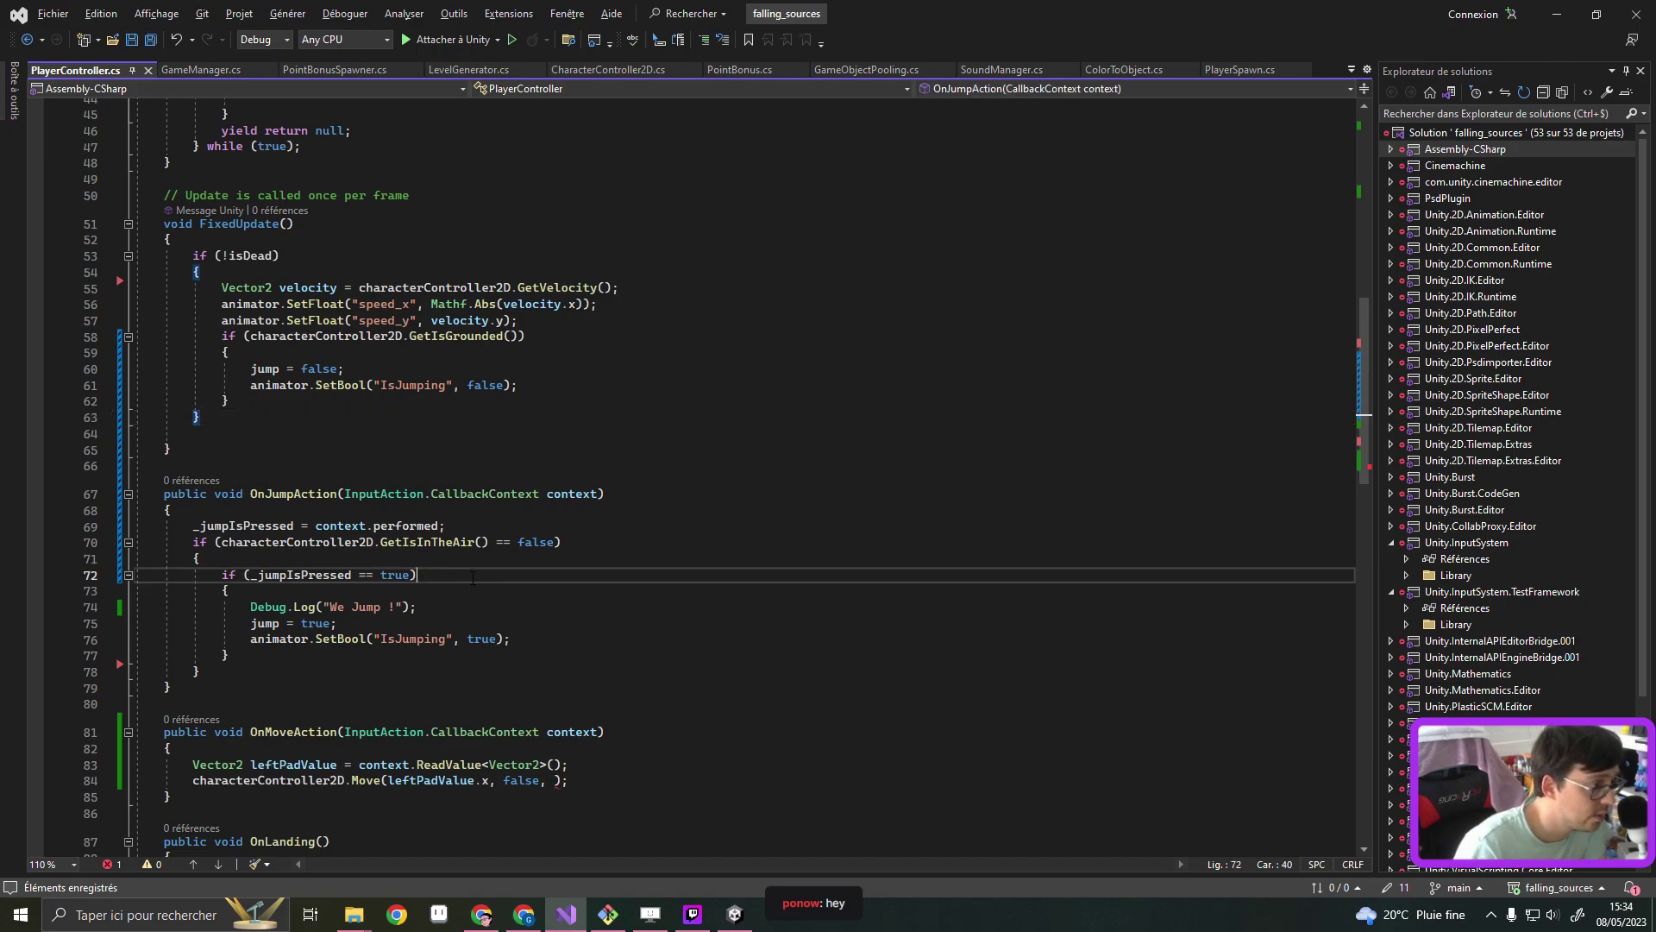
pyautogui.click(472, 525)
pyautogui.scroll(3, 473, 526)
pyautogui.scroll(5, 742, 470)
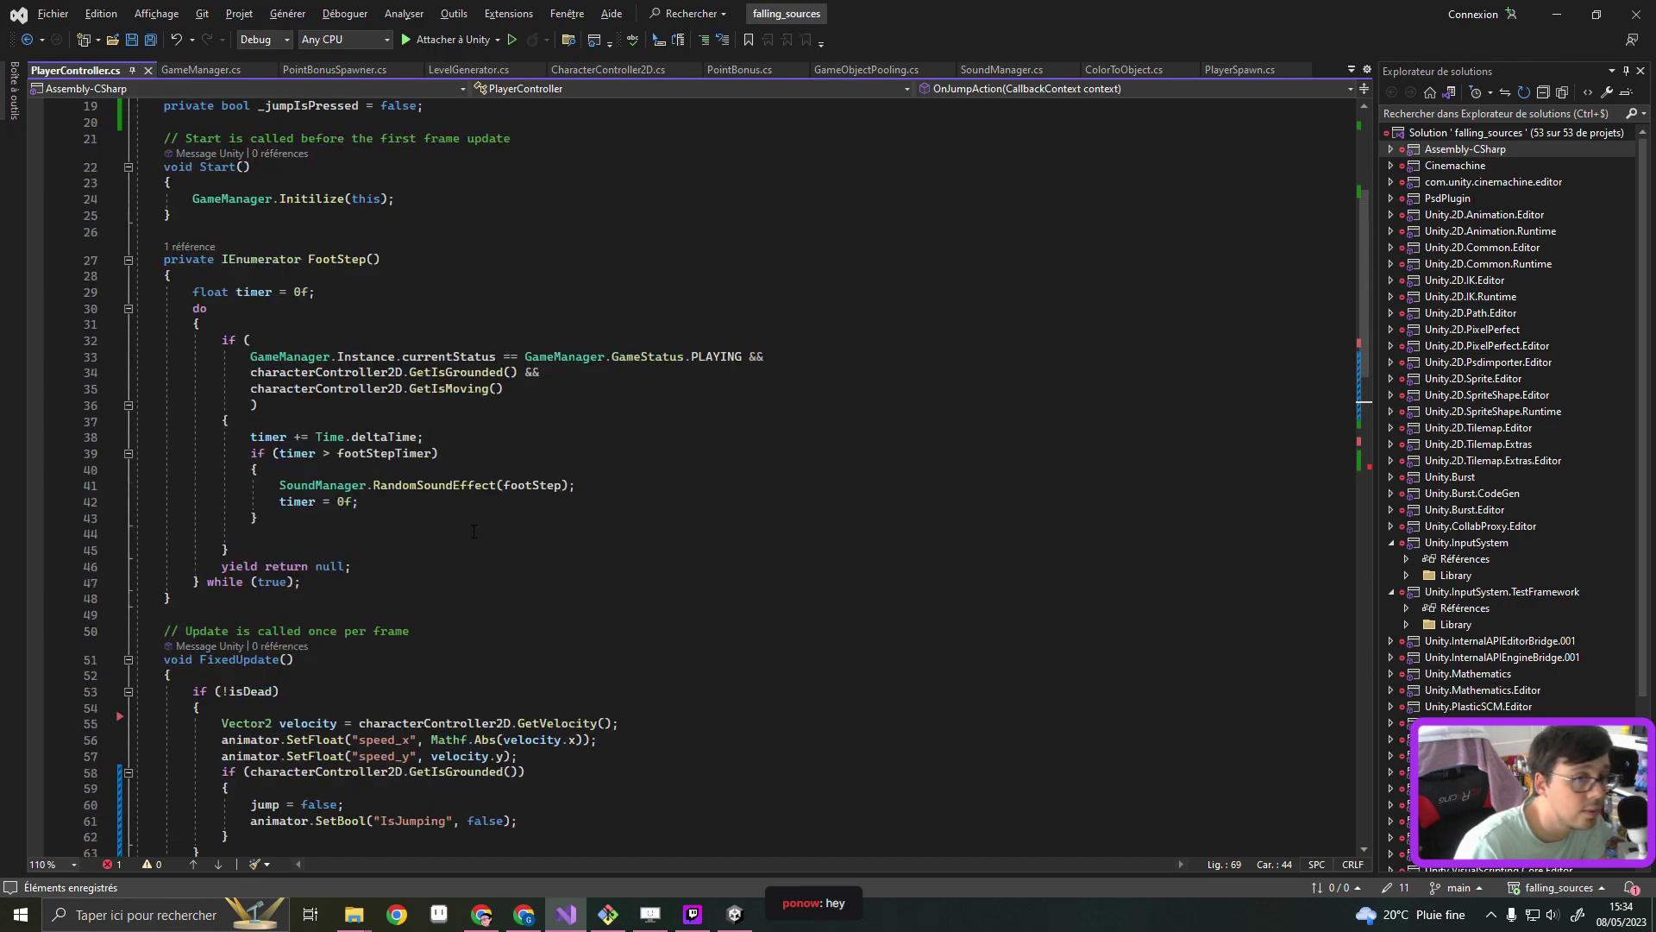
pyautogui.scroll(-5, 741, 470)
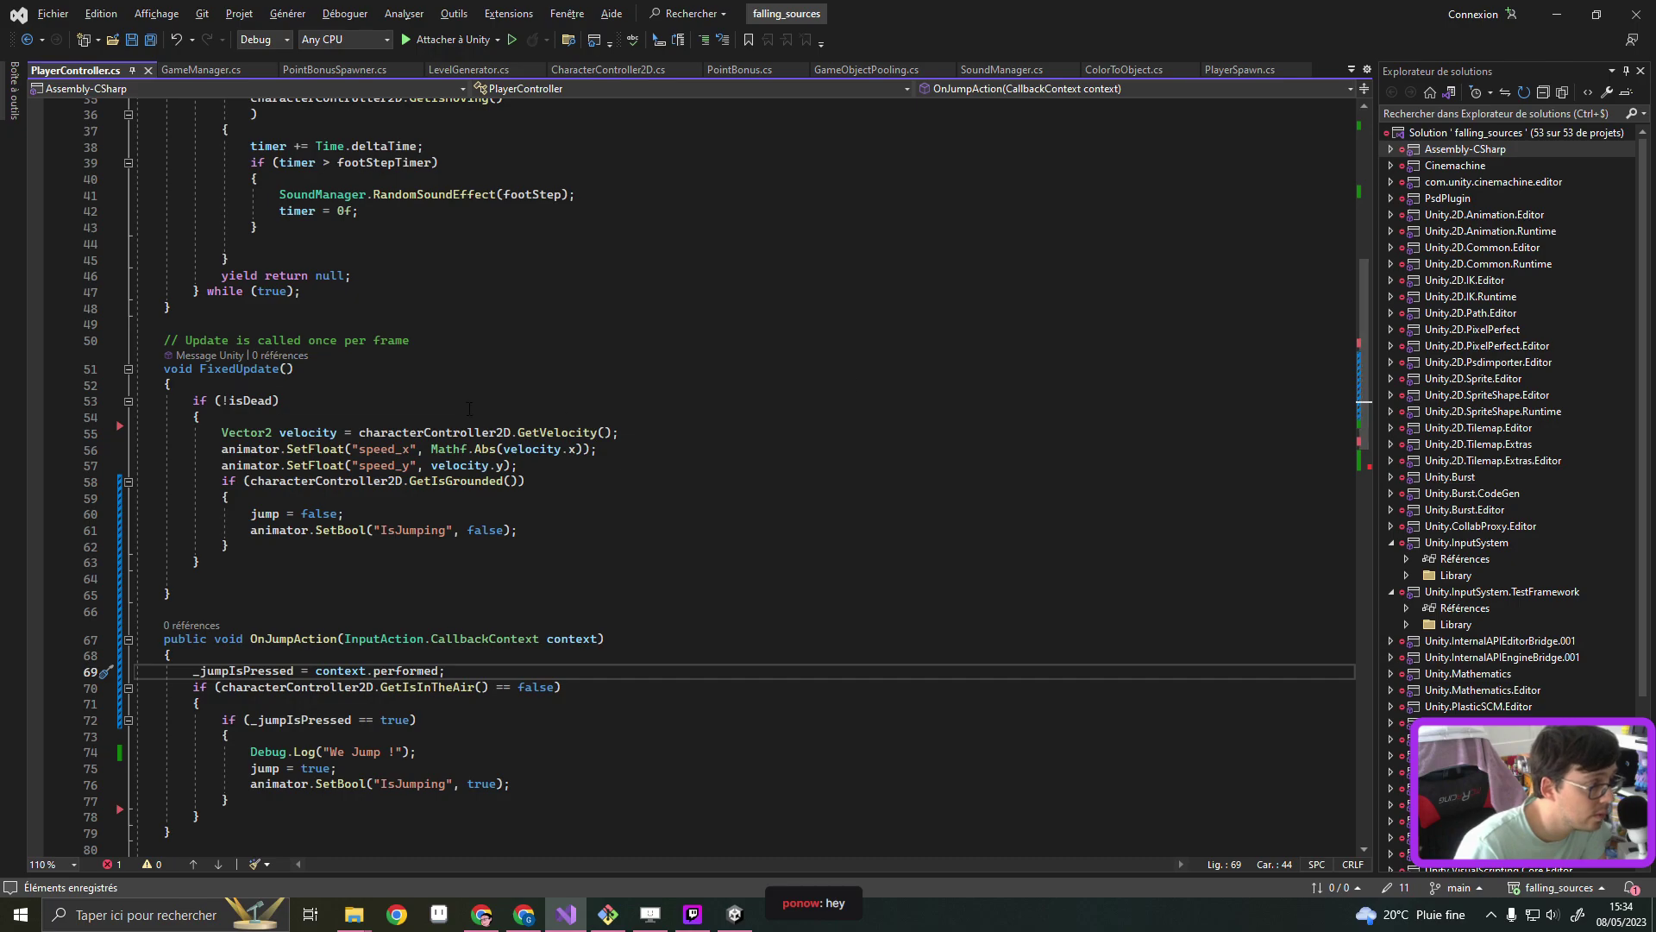
pyautogui.click(202, 417)
pyautogui.click(643, 434)
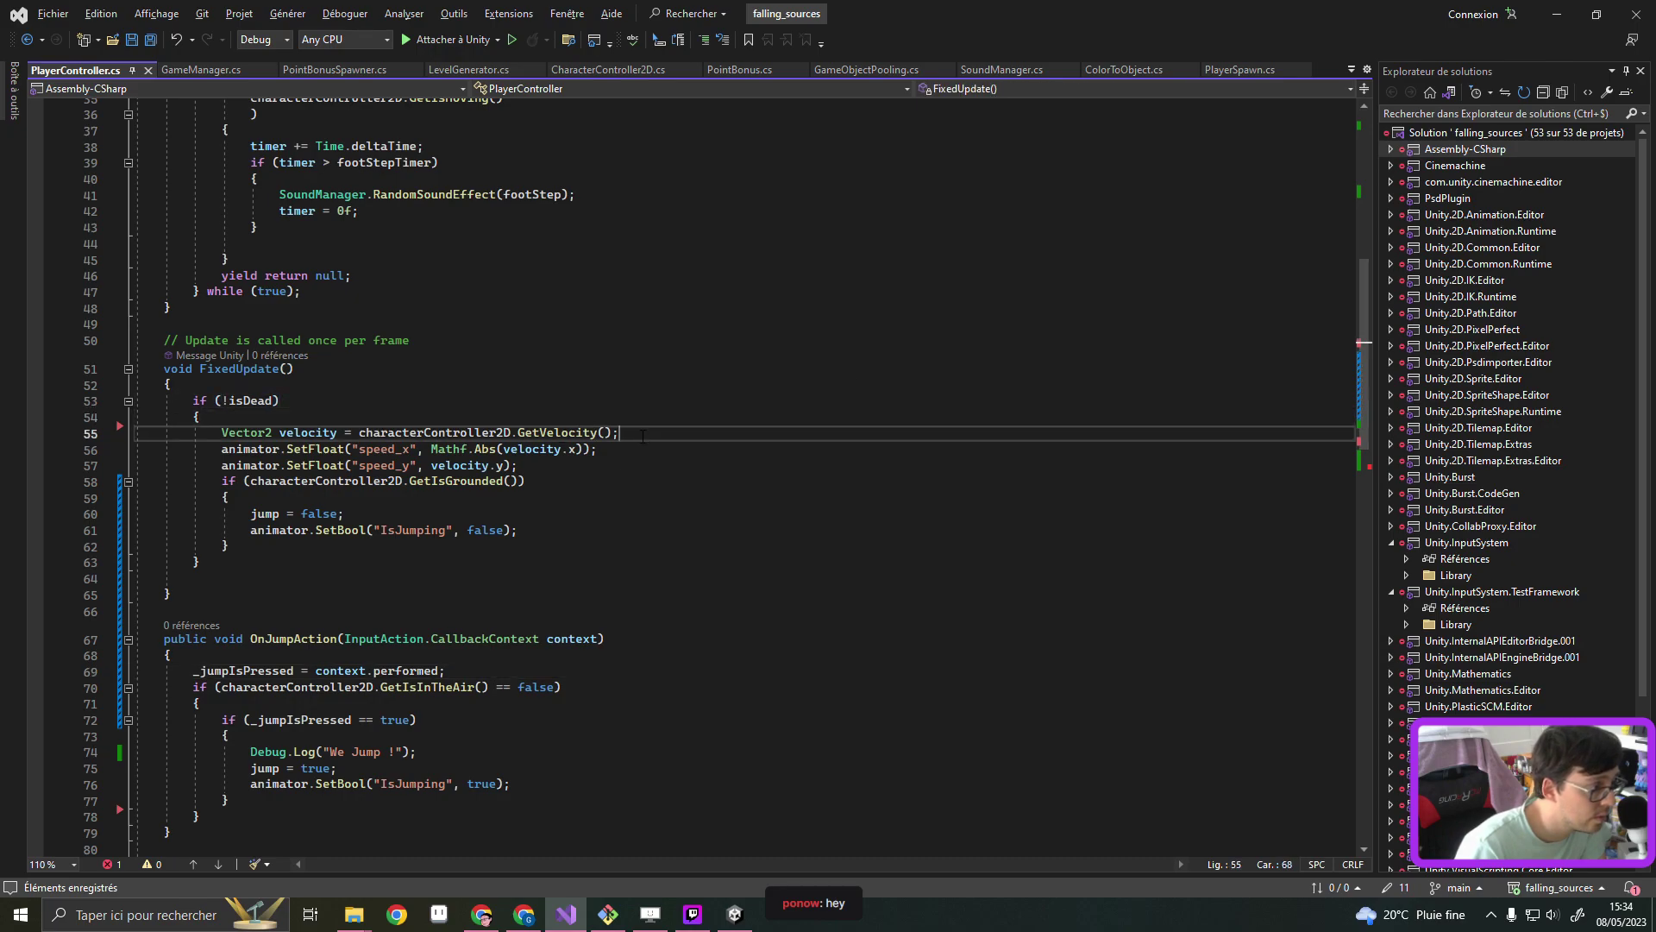
pyautogui.click(619, 452)
pyautogui.click(598, 466)
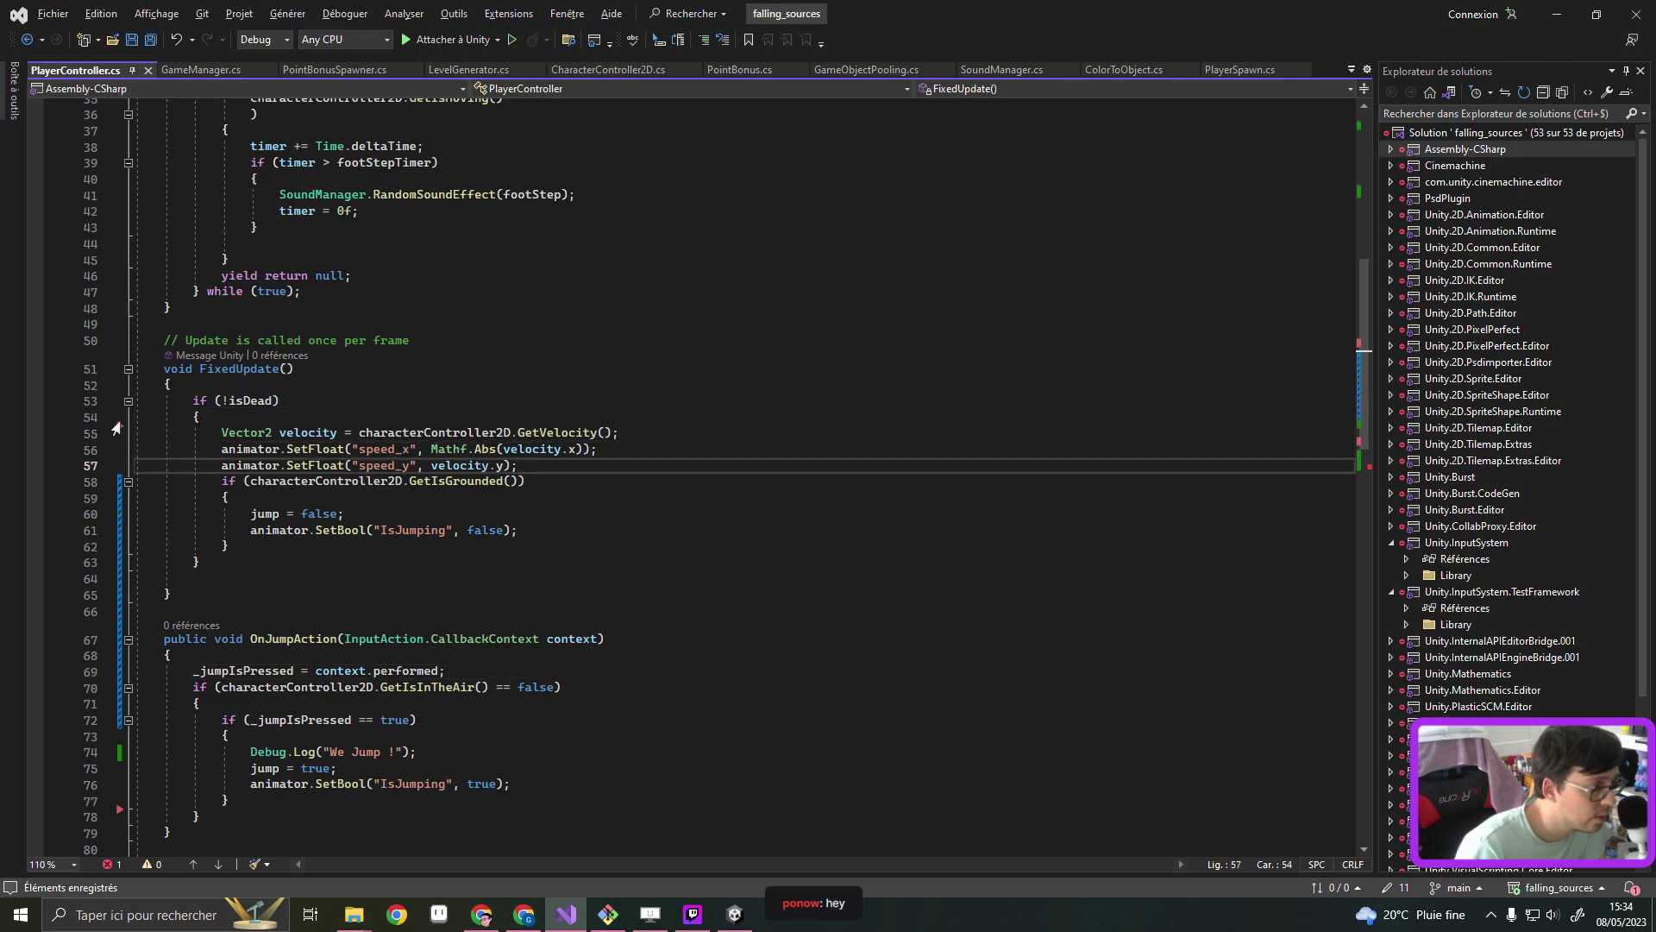
pyautogui.scroll(-2, 645, 530)
pyautogui.scroll(-2, 645, 530)
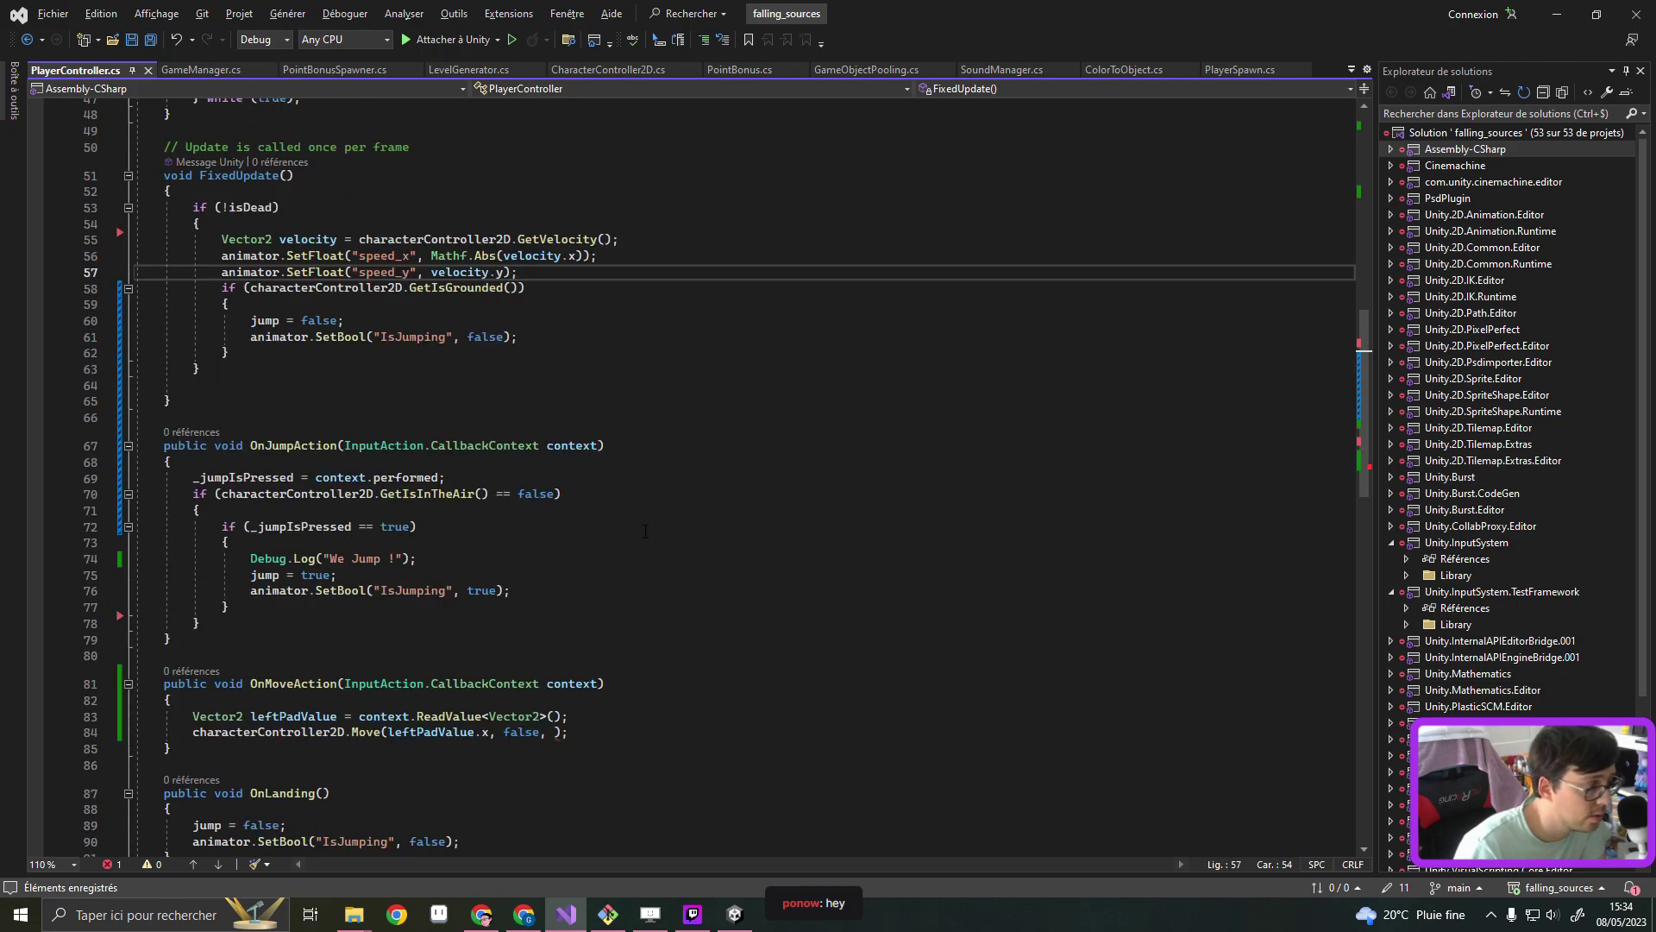
pyautogui.click(494, 562)
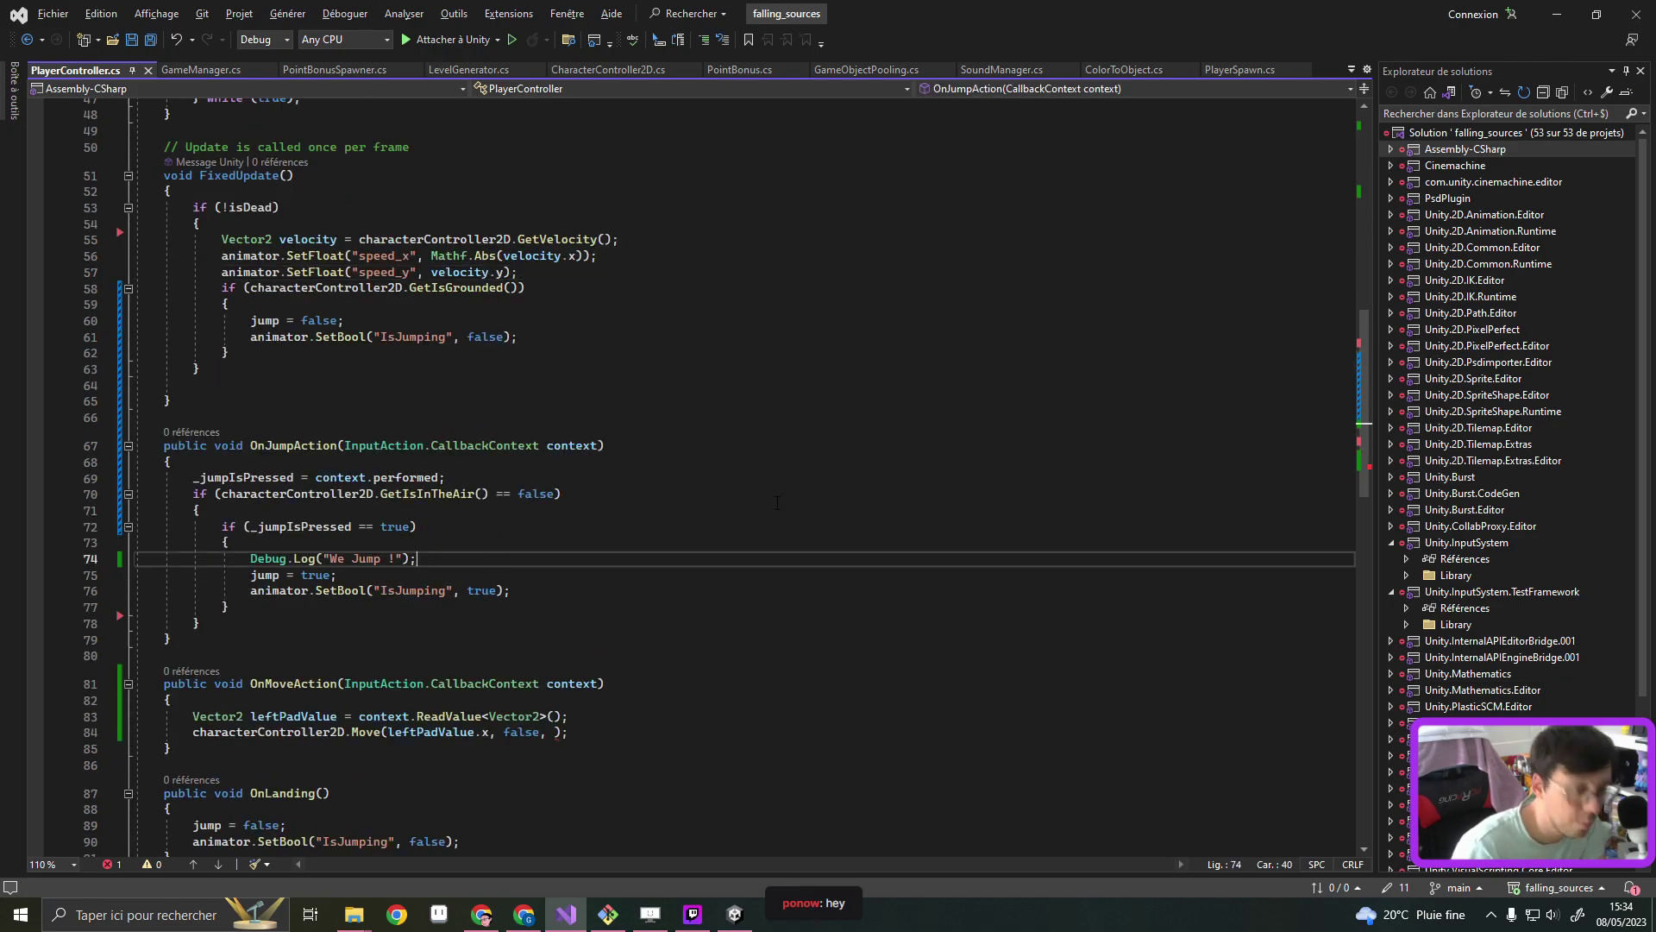
pyautogui.click(1557, 14)
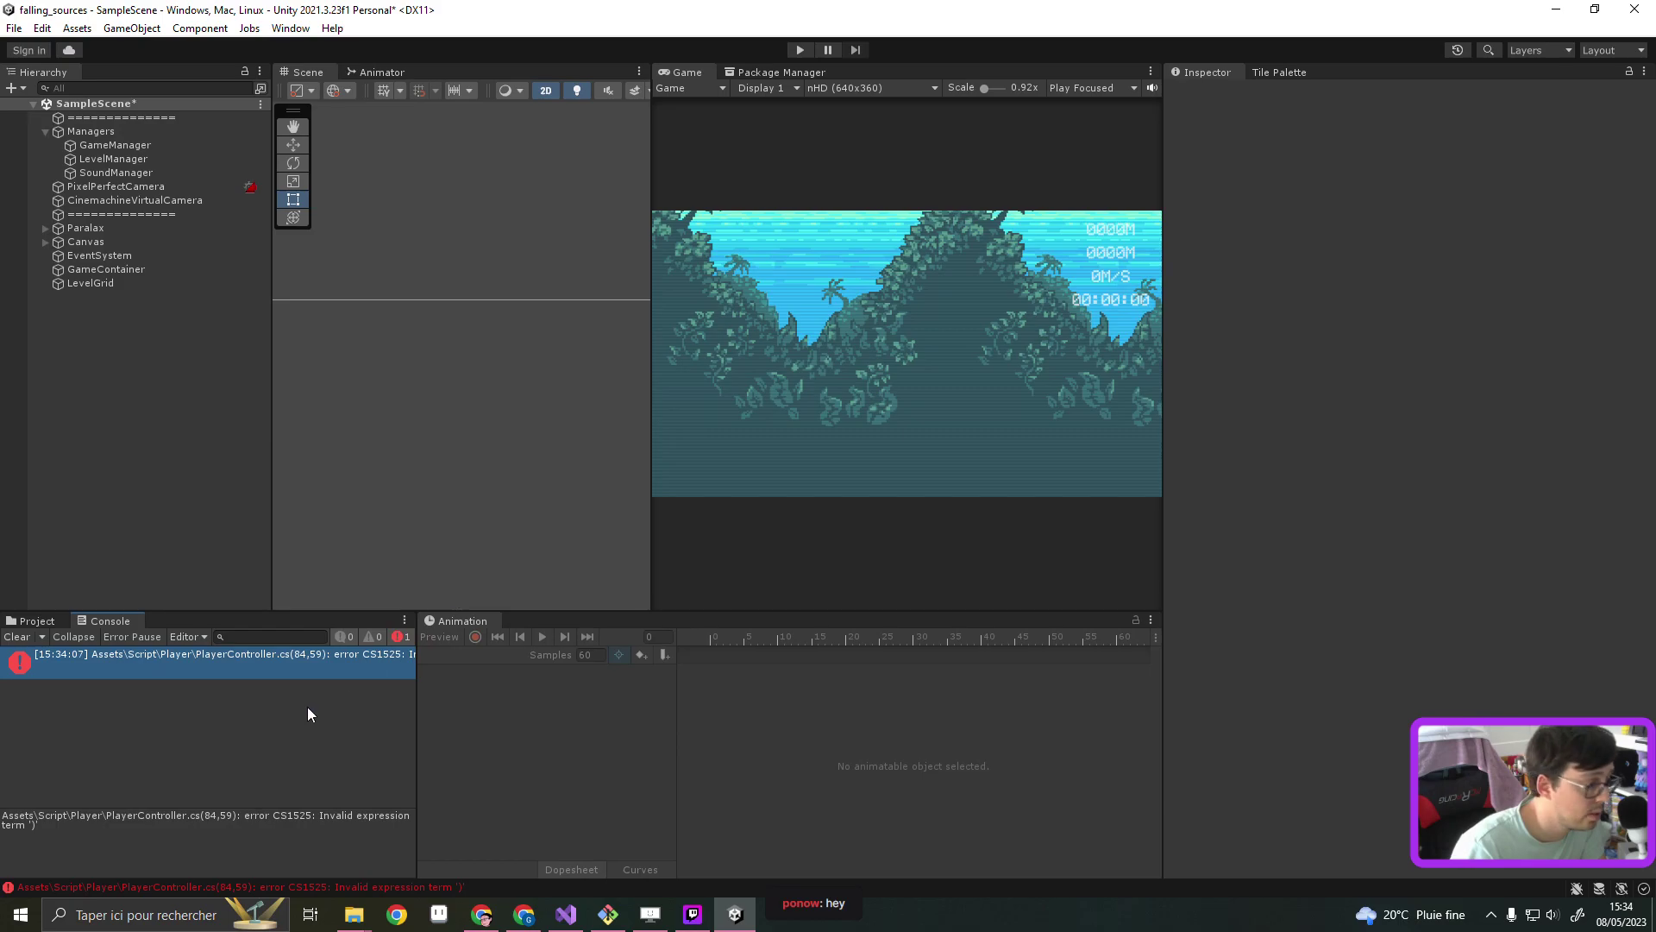
pyautogui.doubleClick(142, 653)
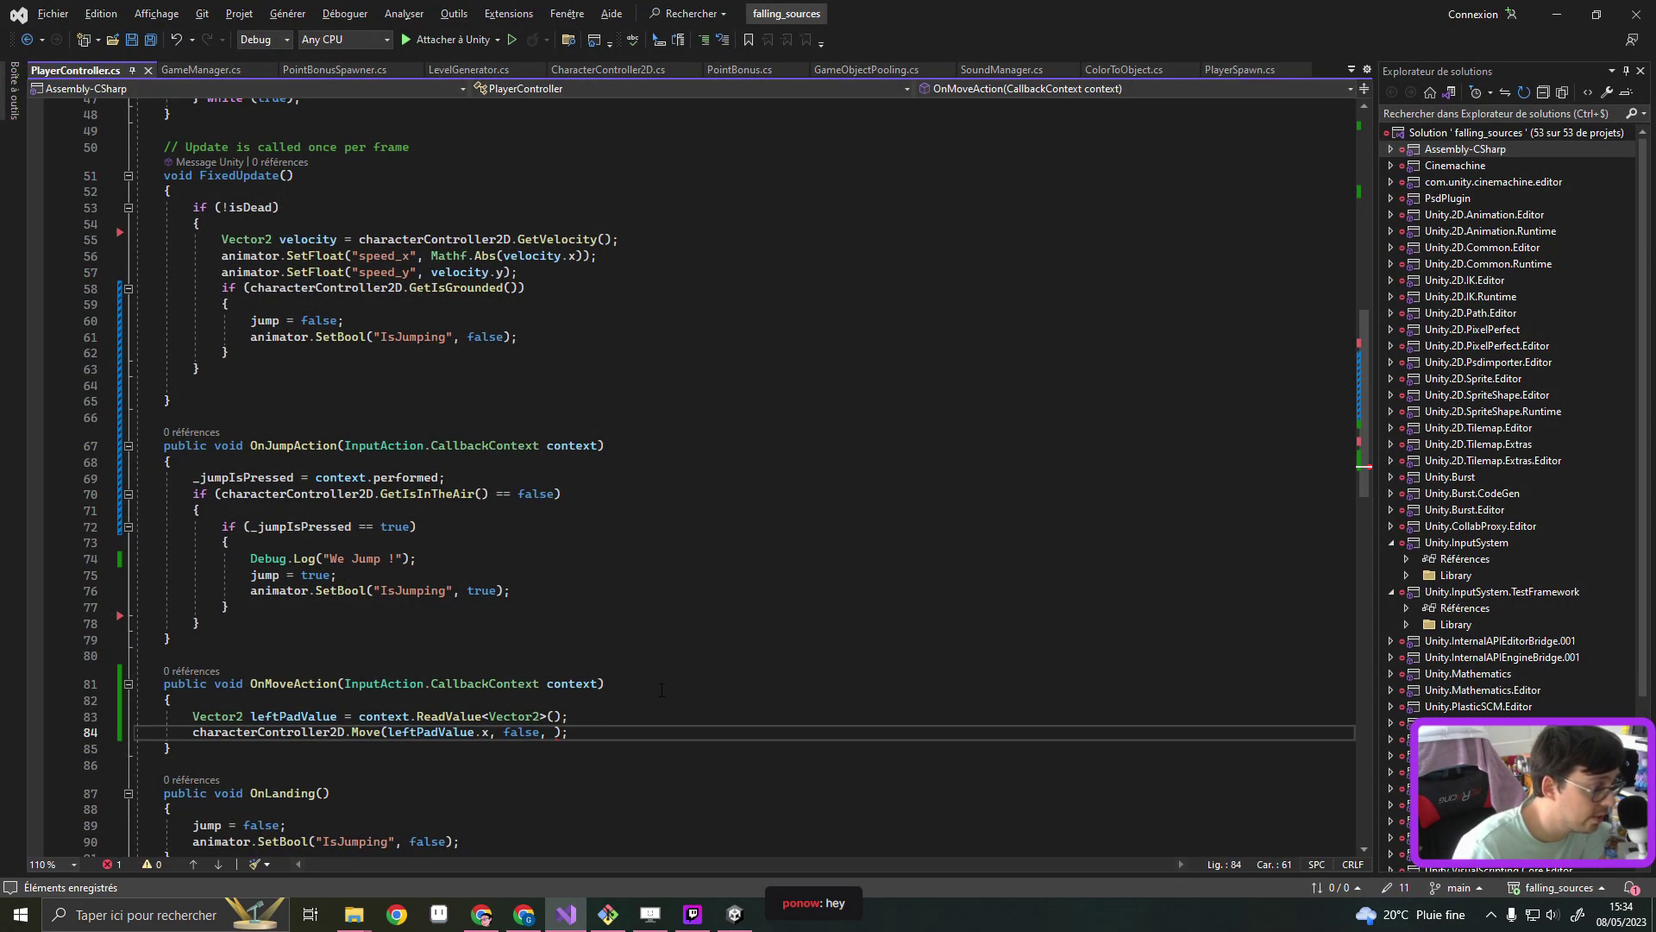
# Pass _jumpIsPressed as Move's third argument on line 84, save, and start Unity play mode
pyautogui.press('Left')
pyautogui.press('Left')
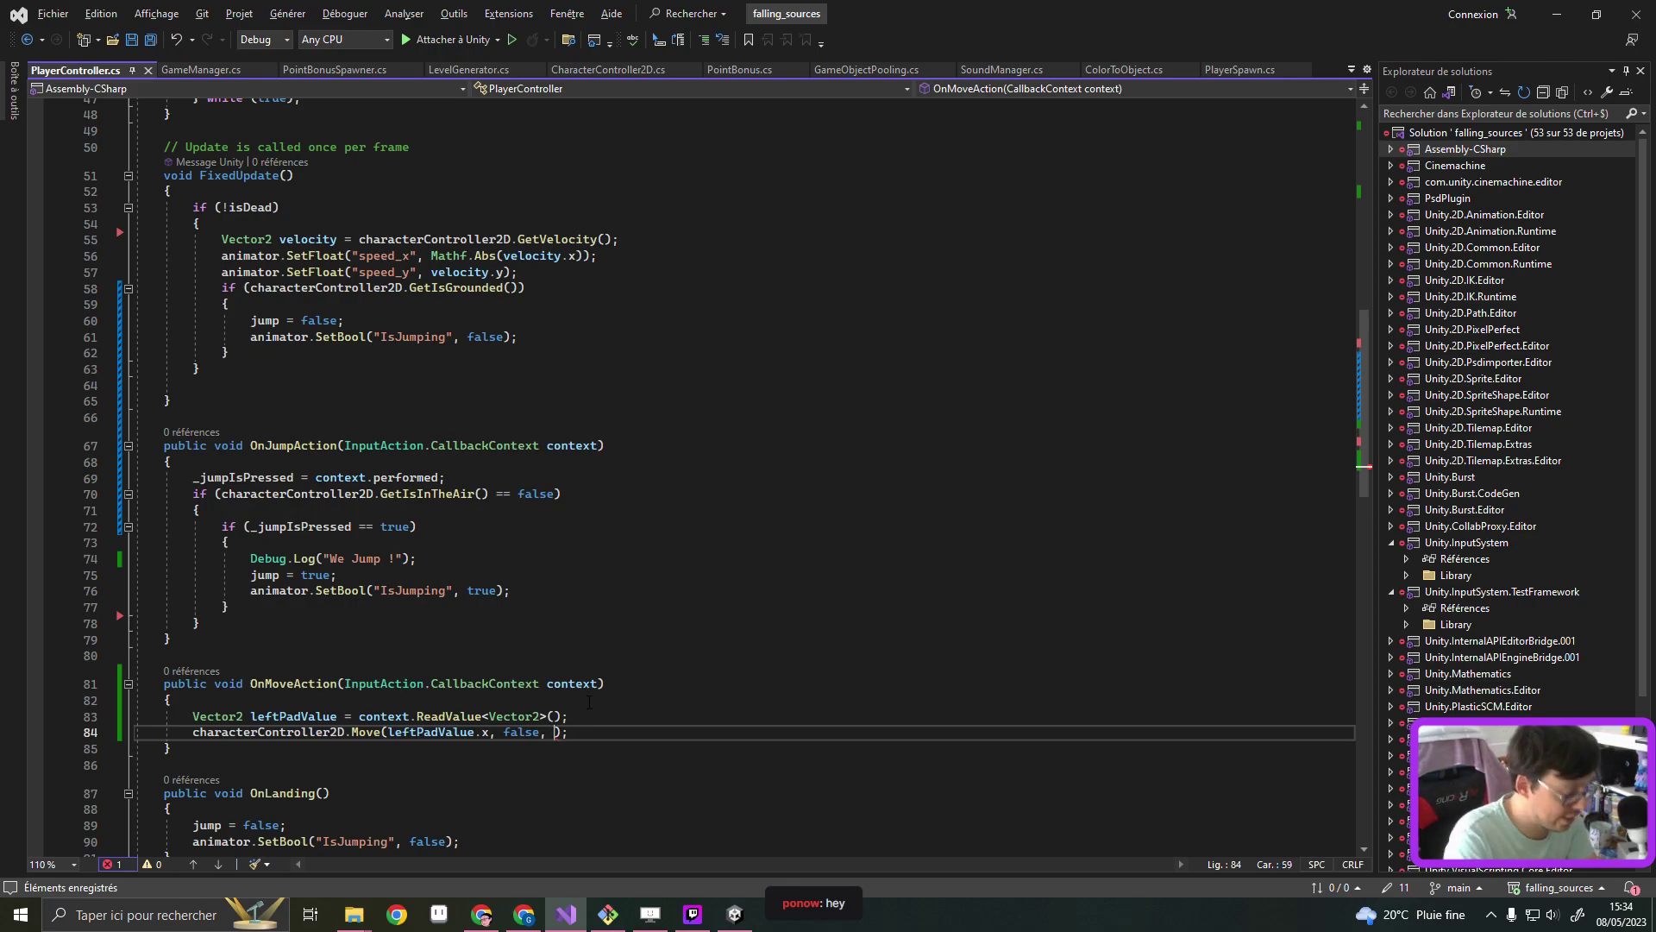
pyautogui.write('_jumpIsPressed)')
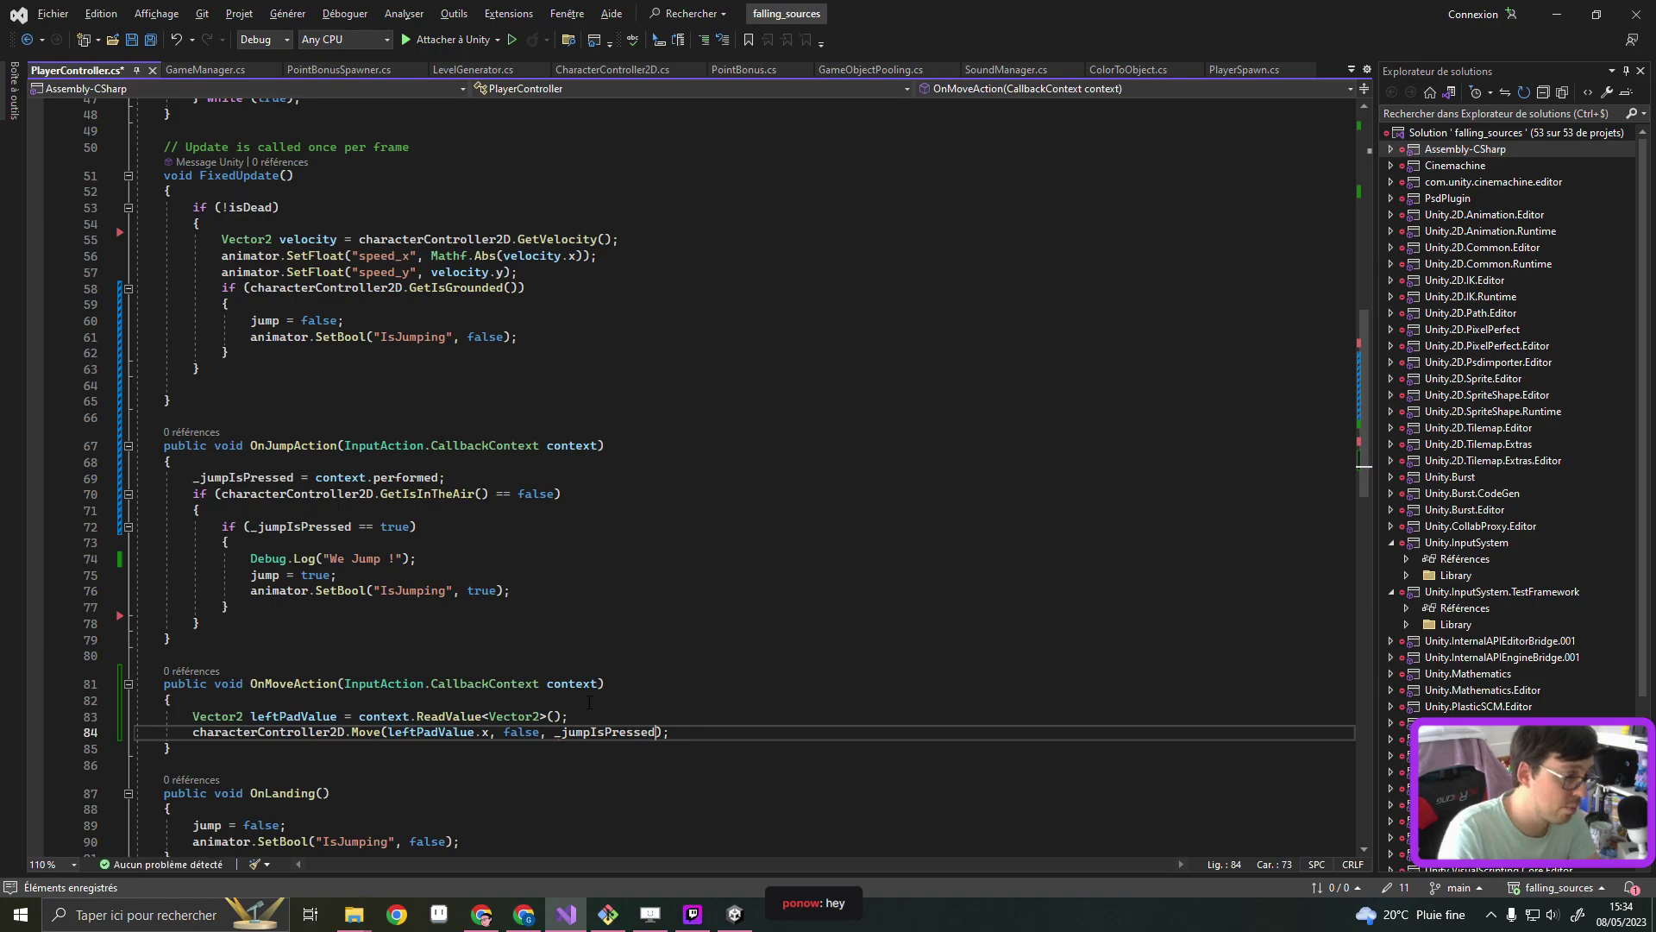
pyautogui.press('End')
pyautogui.hotkey('ctrl', 's')
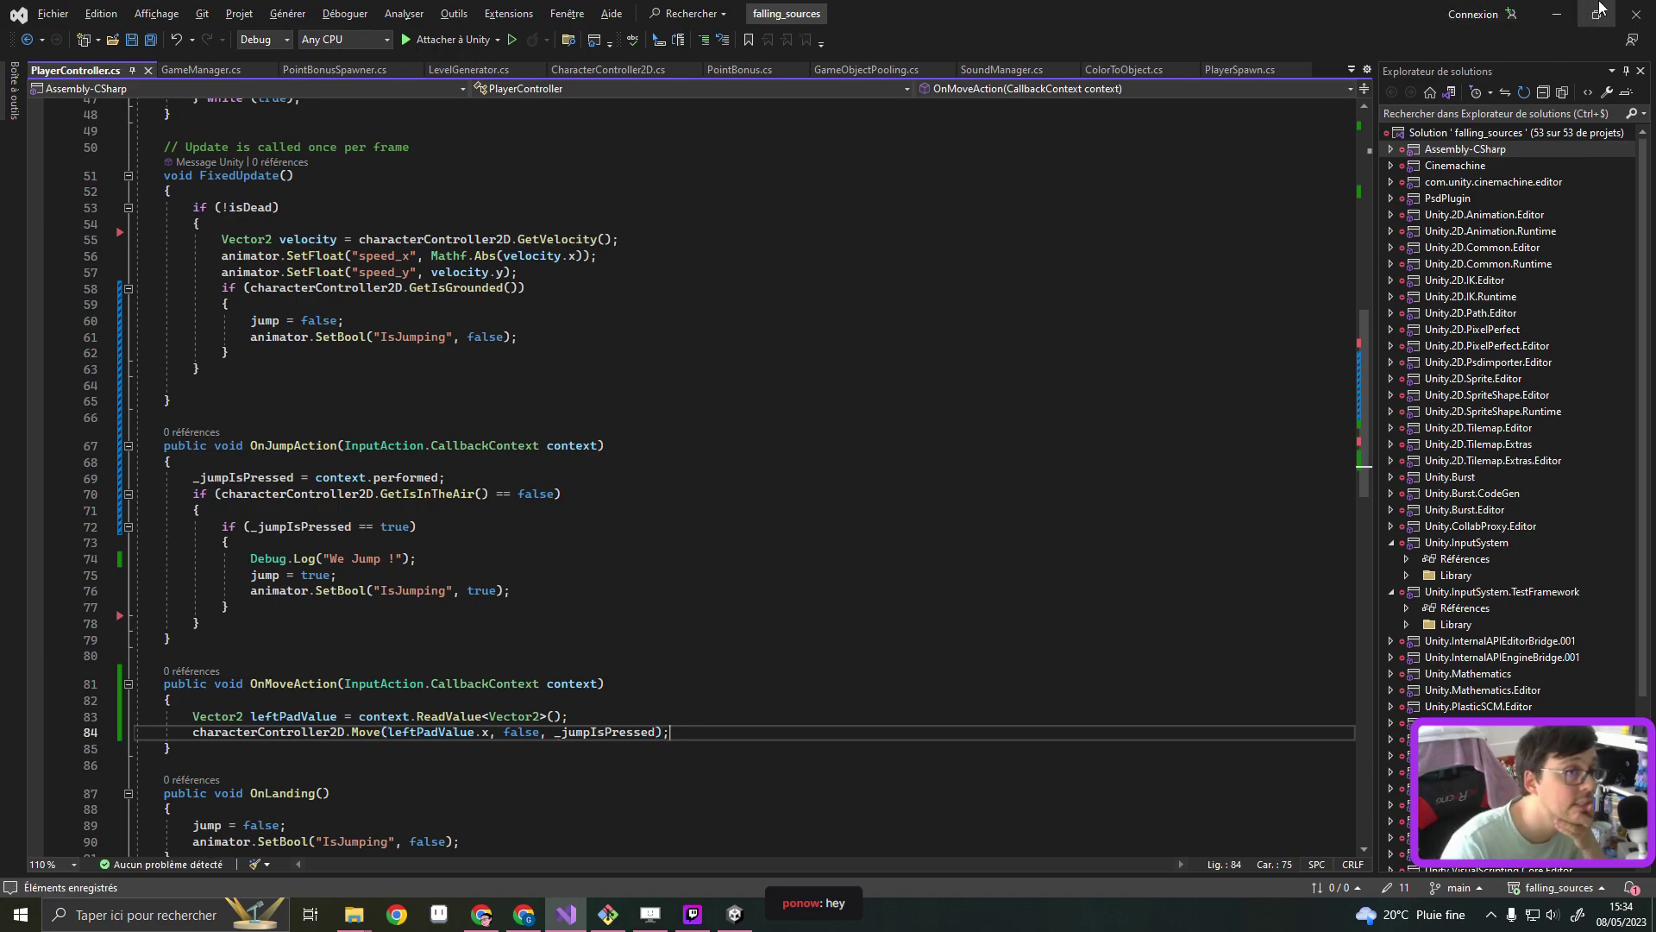
pyautogui.click(1575, 14)
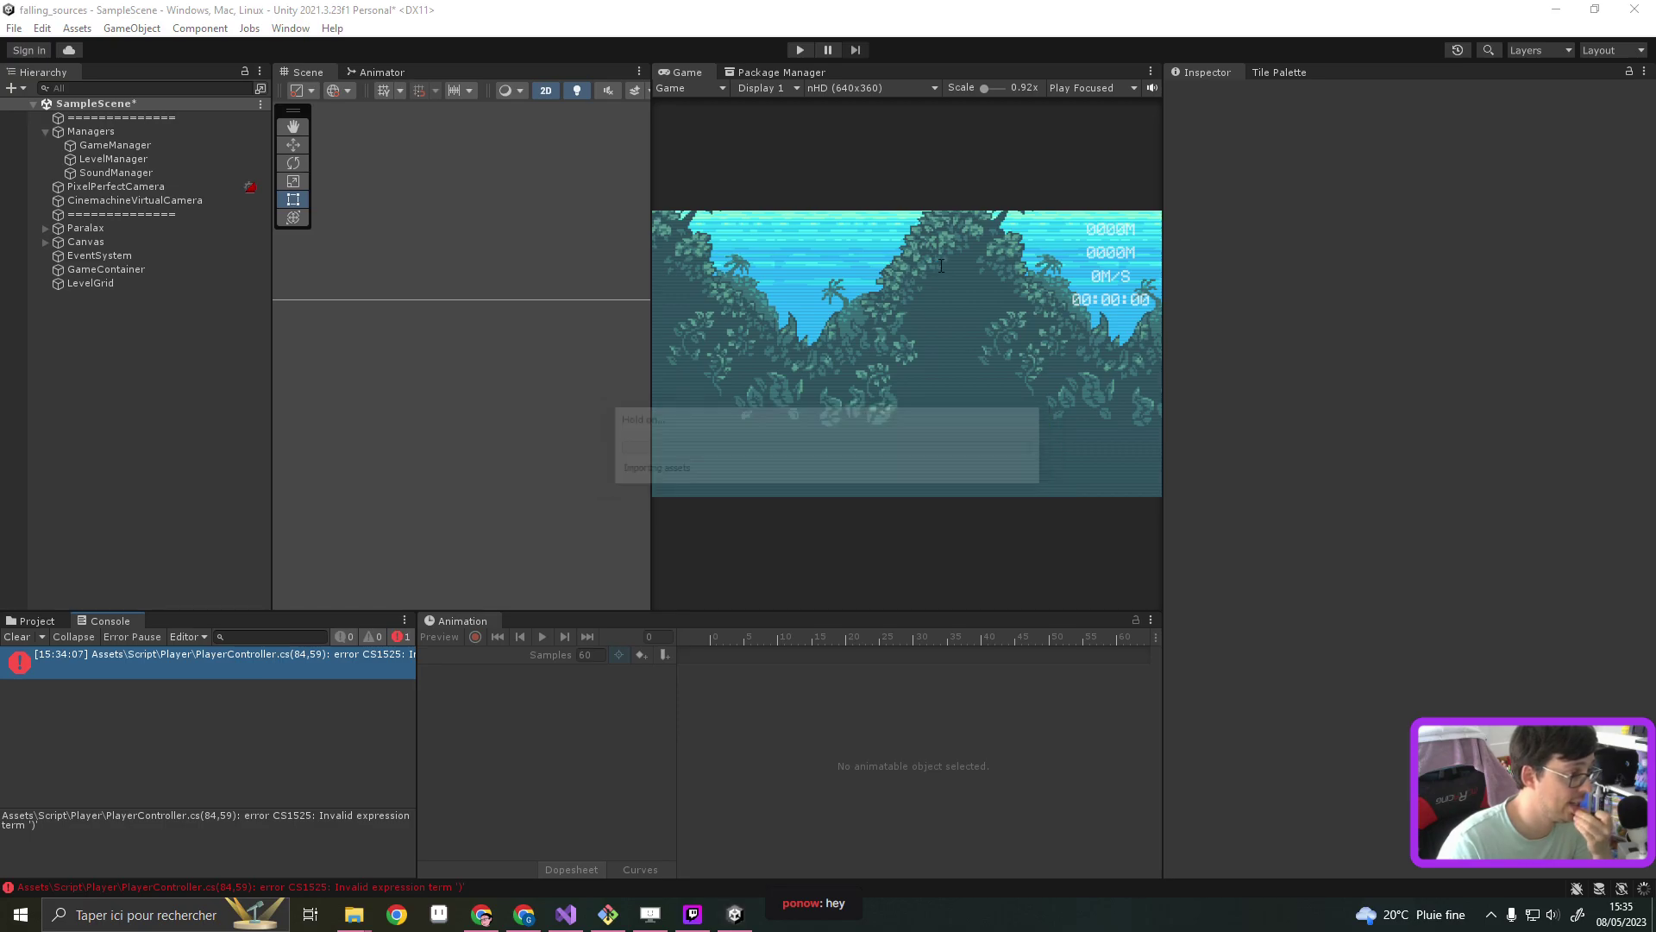
pyautogui.click(803, 50)
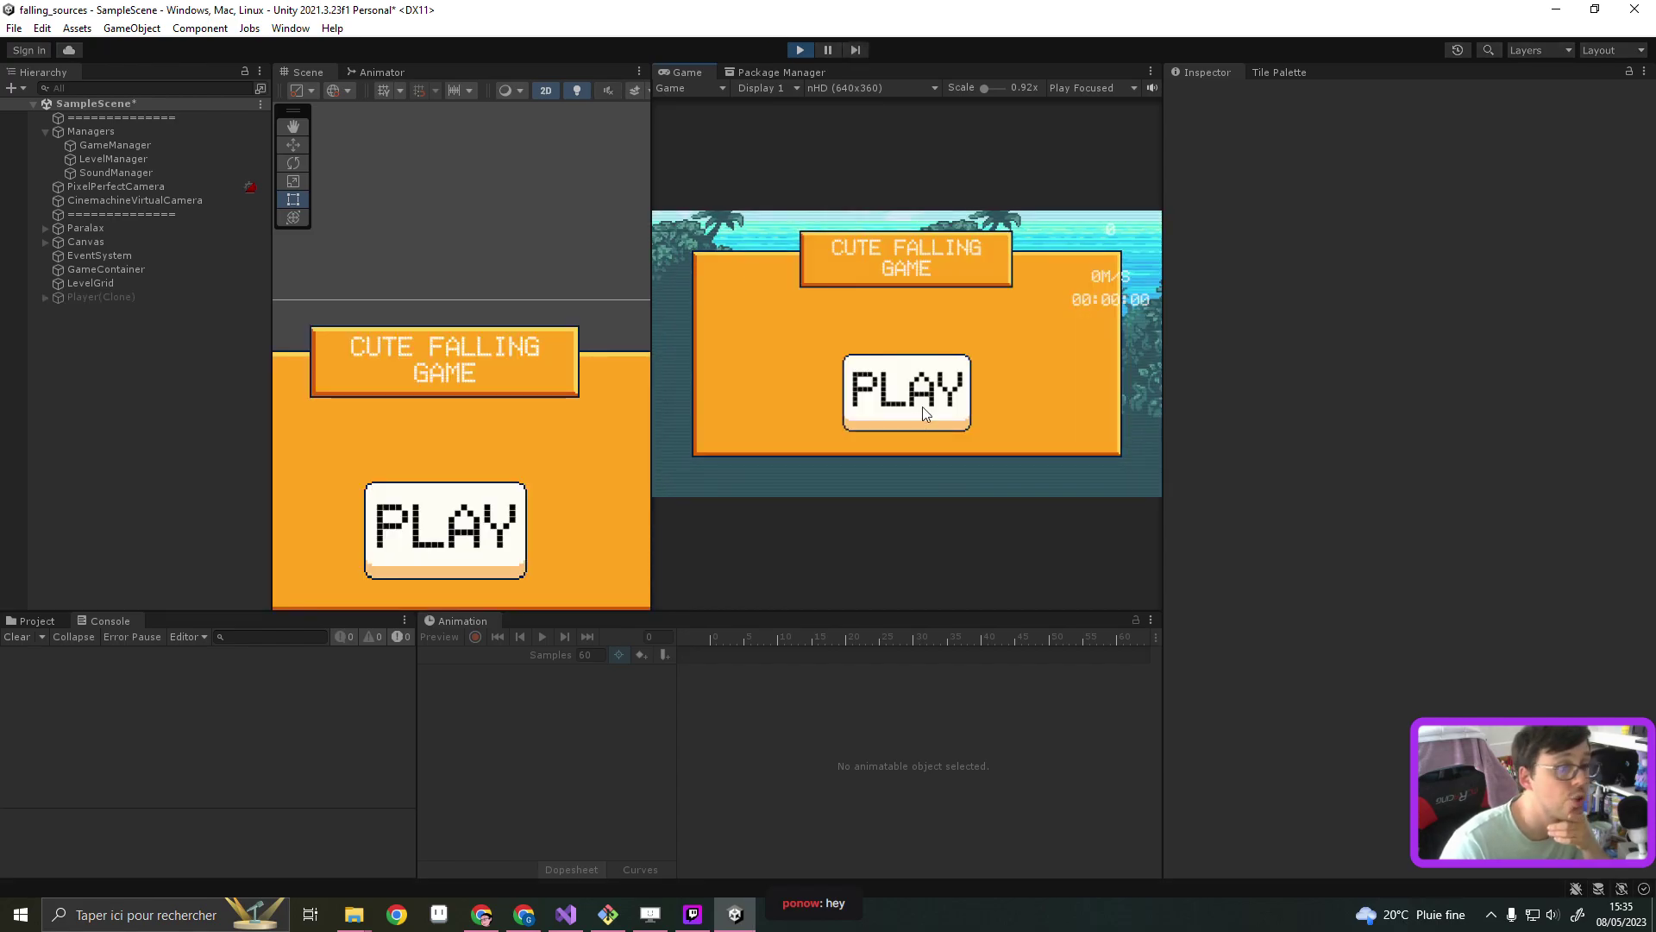
# Start the game, jump three times to log 'We Jump !', then stop play mode and return to Visual Studio
pyautogui.click(923, 408)
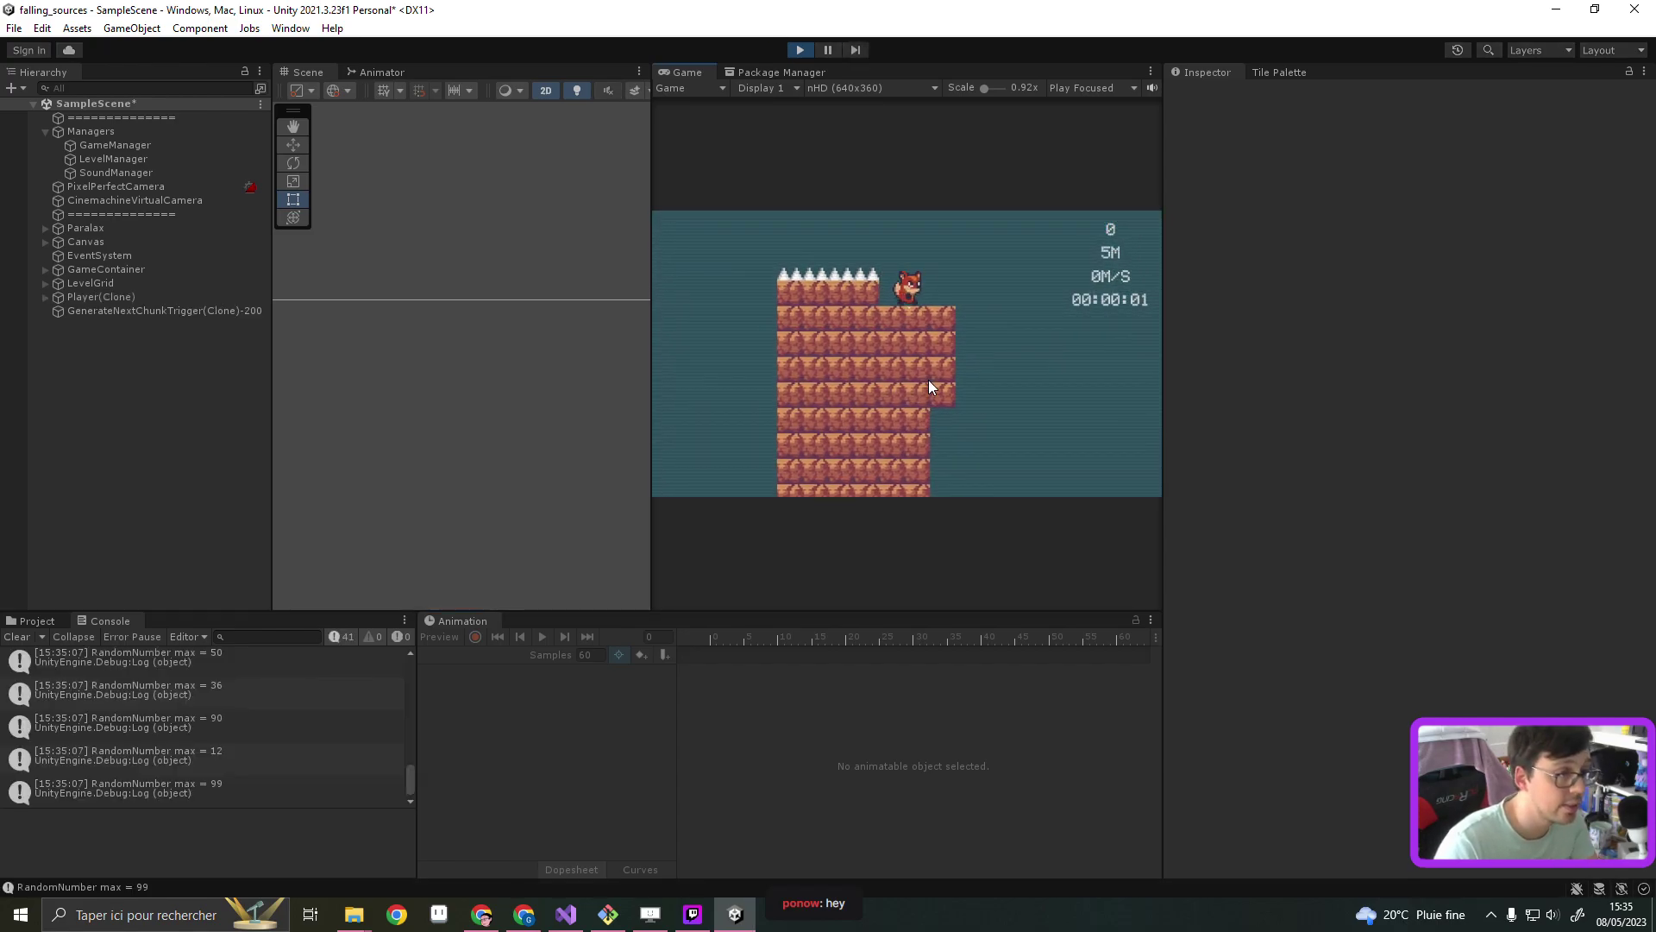
pyautogui.press('space')
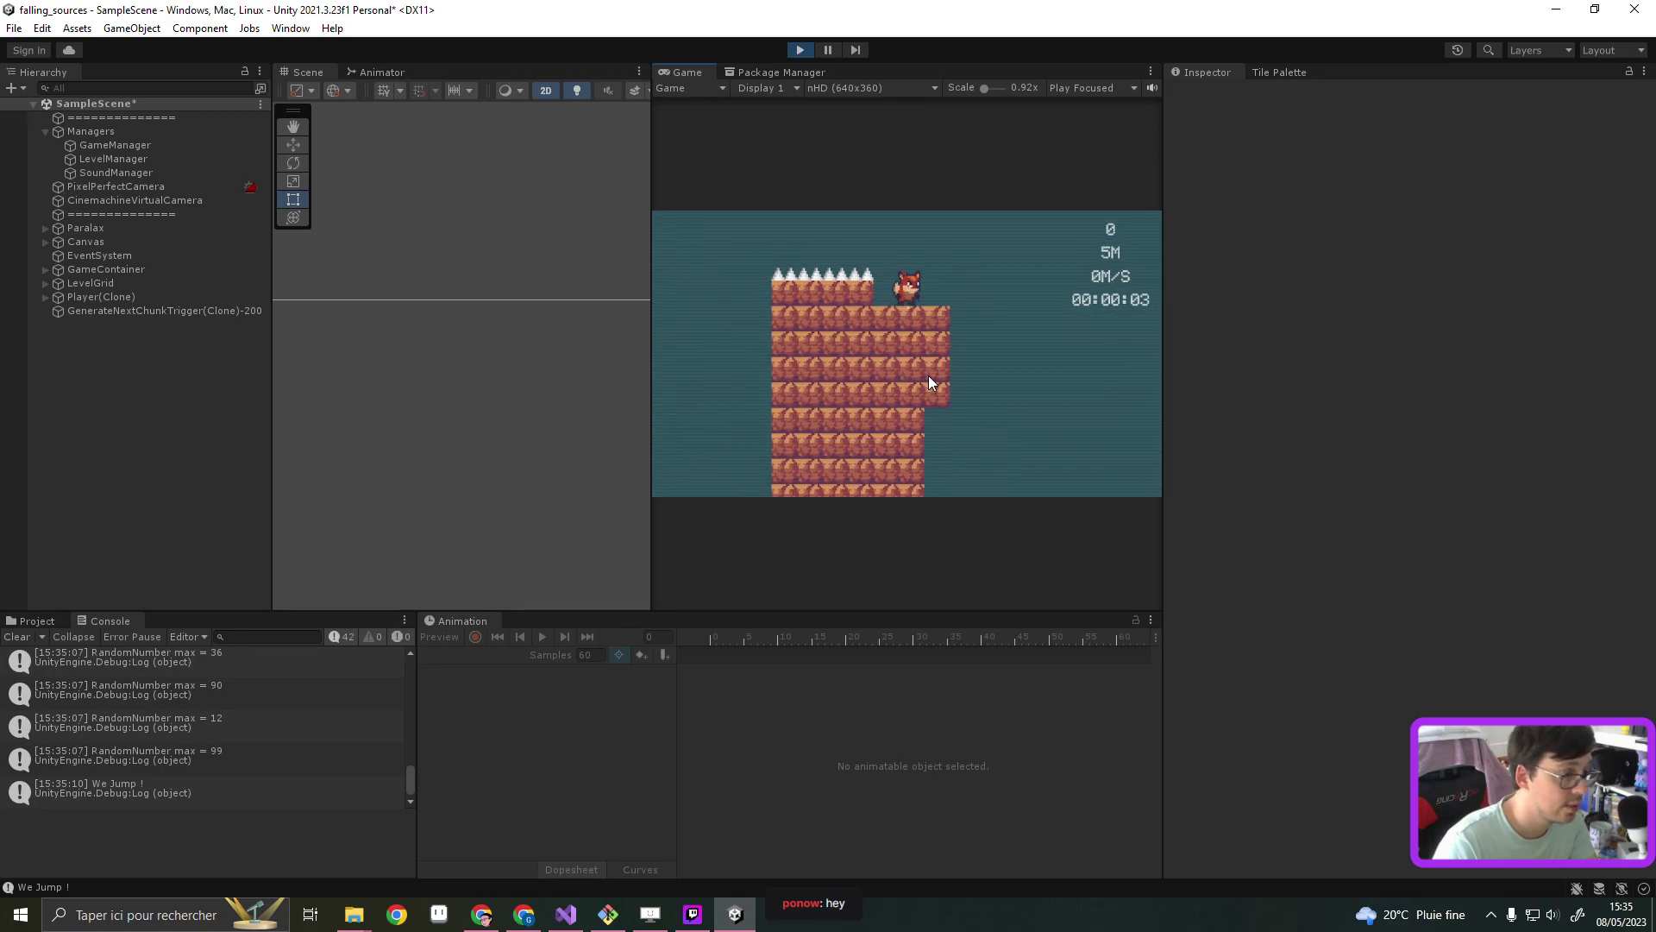
pyautogui.press('space')
pyautogui.press('space')
pyautogui.press('space')
pyautogui.press('space')
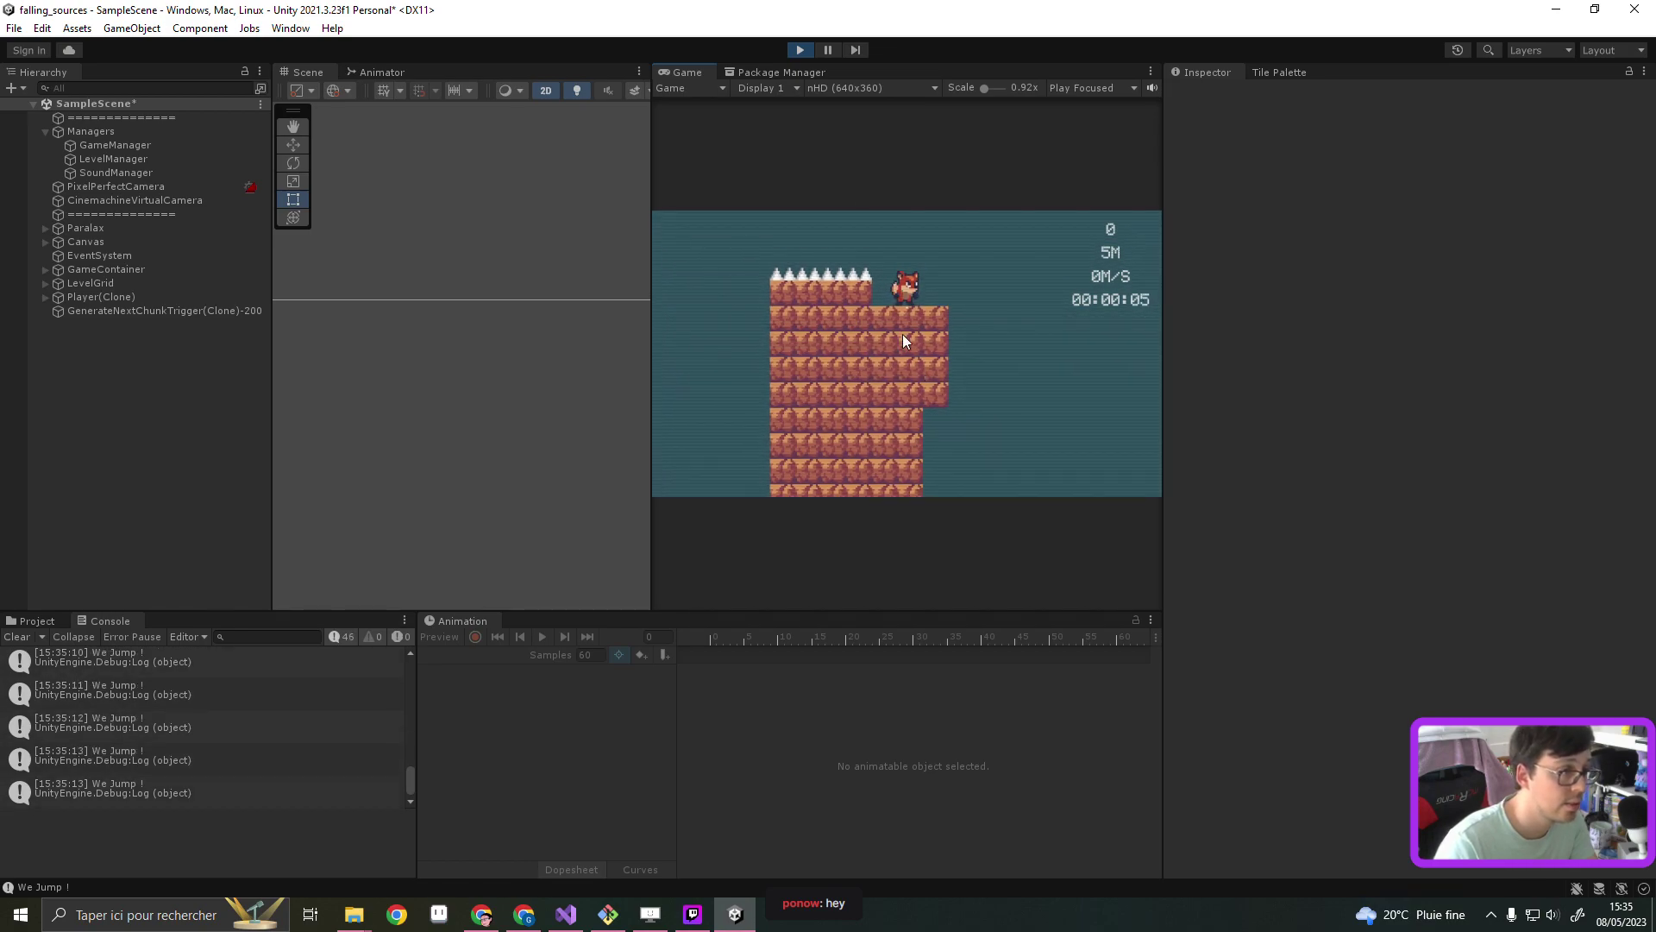
pyautogui.press('space')
pyautogui.press('space')
pyautogui.press('space')
pyautogui.click(801, 49)
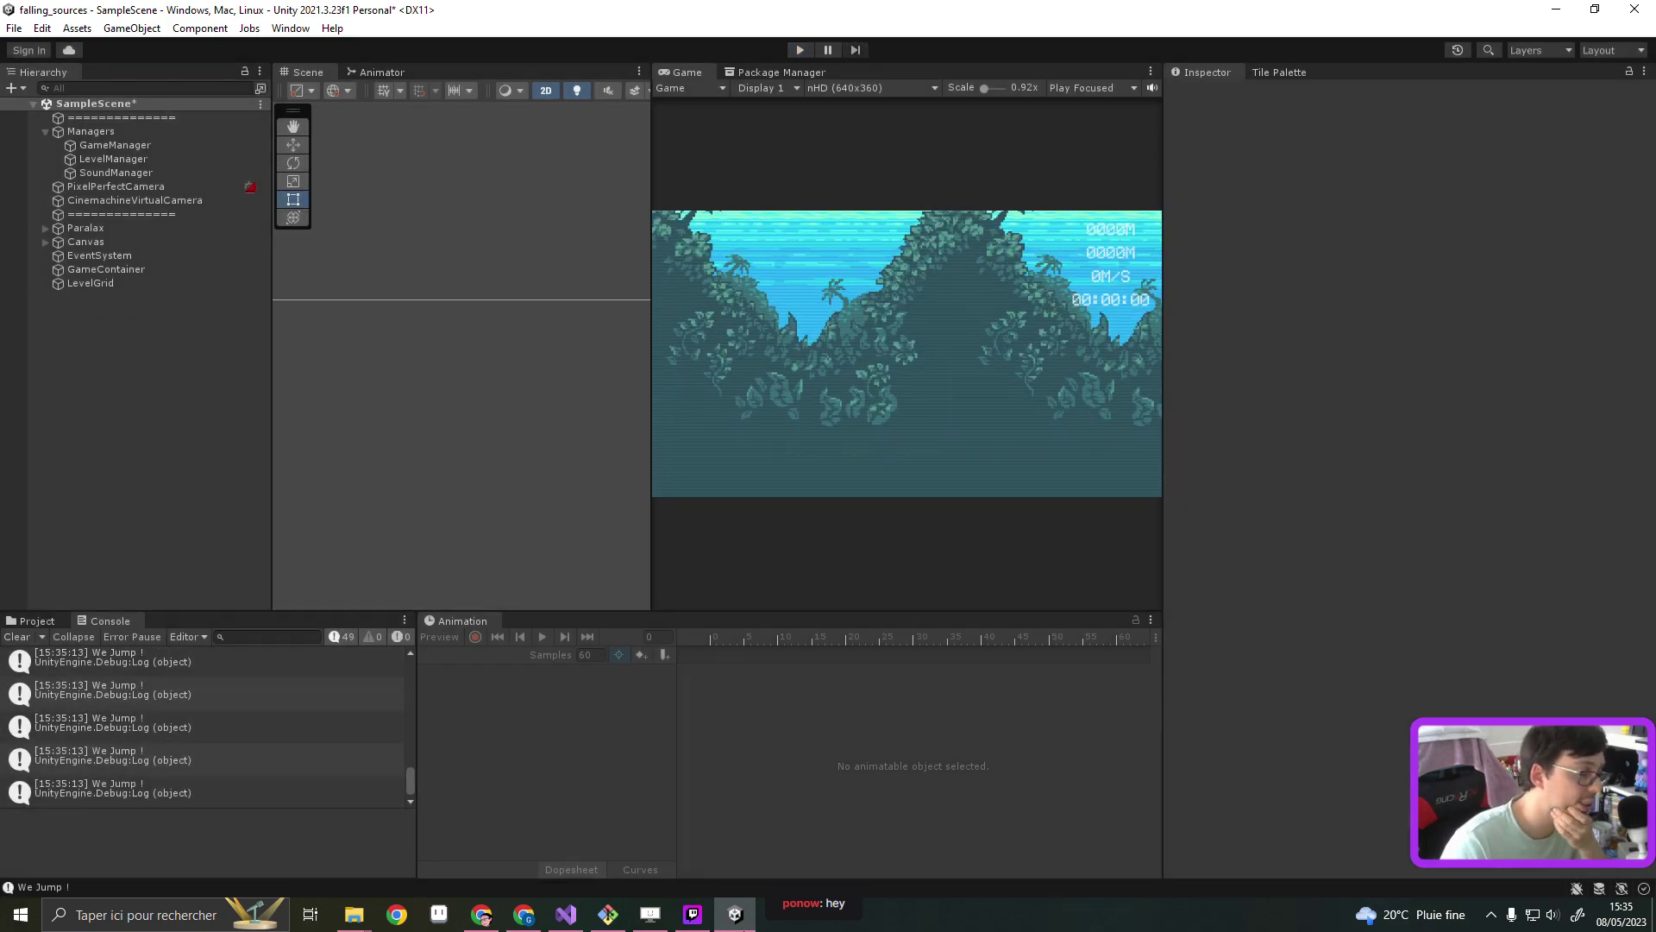
pyautogui.click(566, 914)
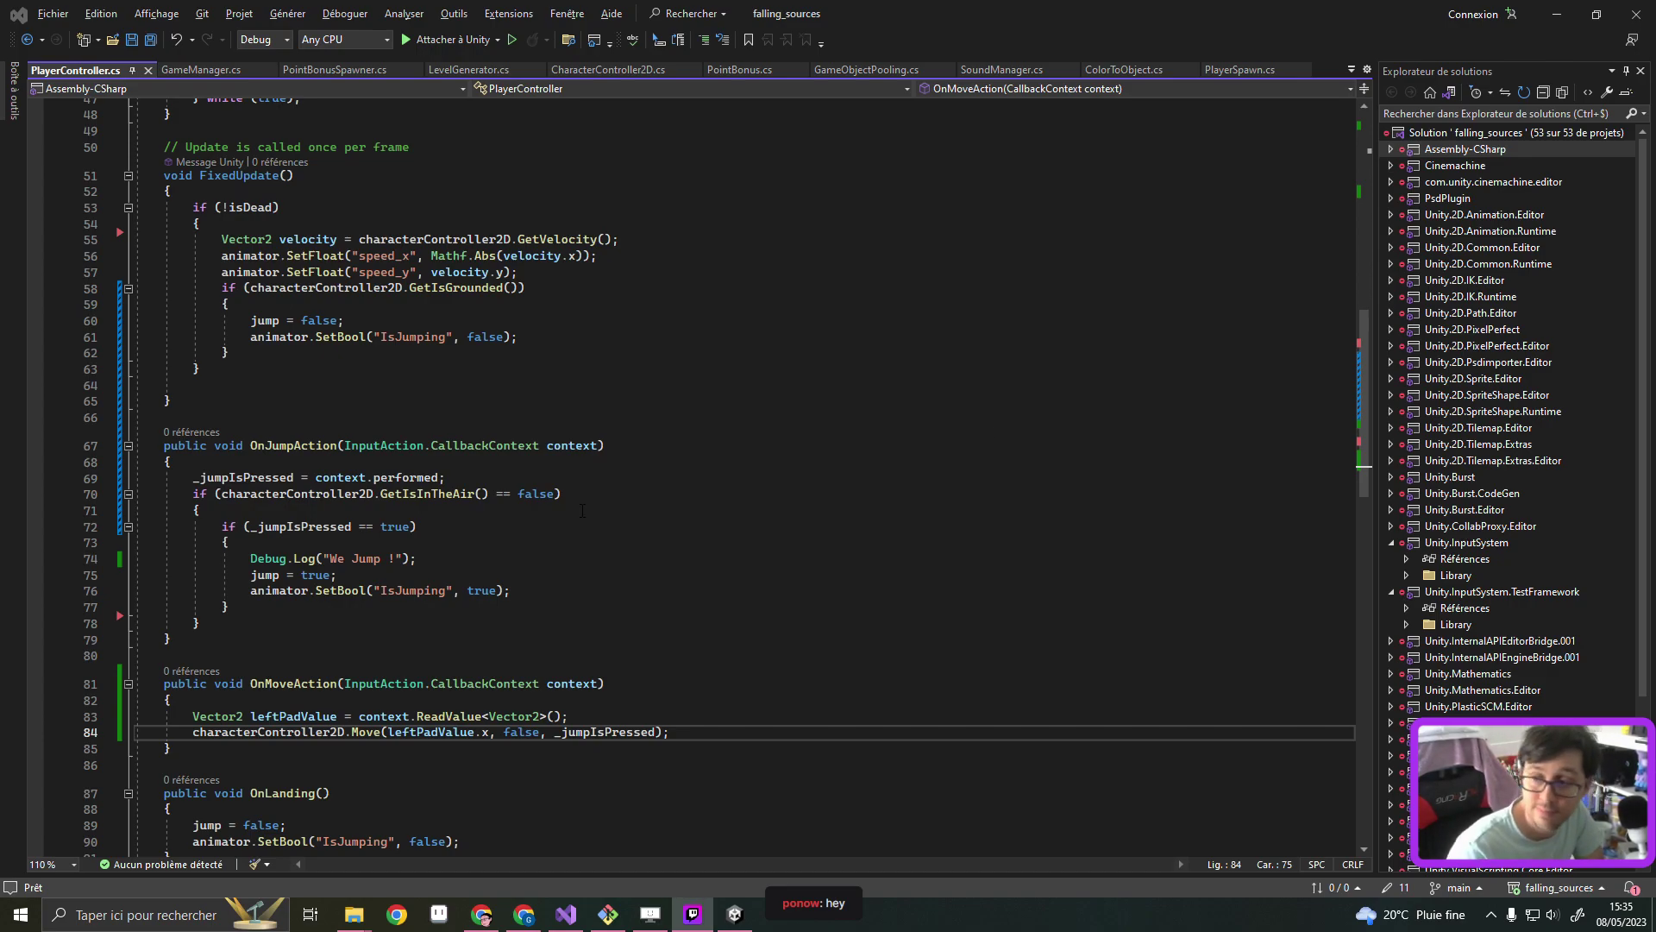
# Change the _jumpIsPressed field on line 19 from private to public and save
pyautogui.click(703, 724)
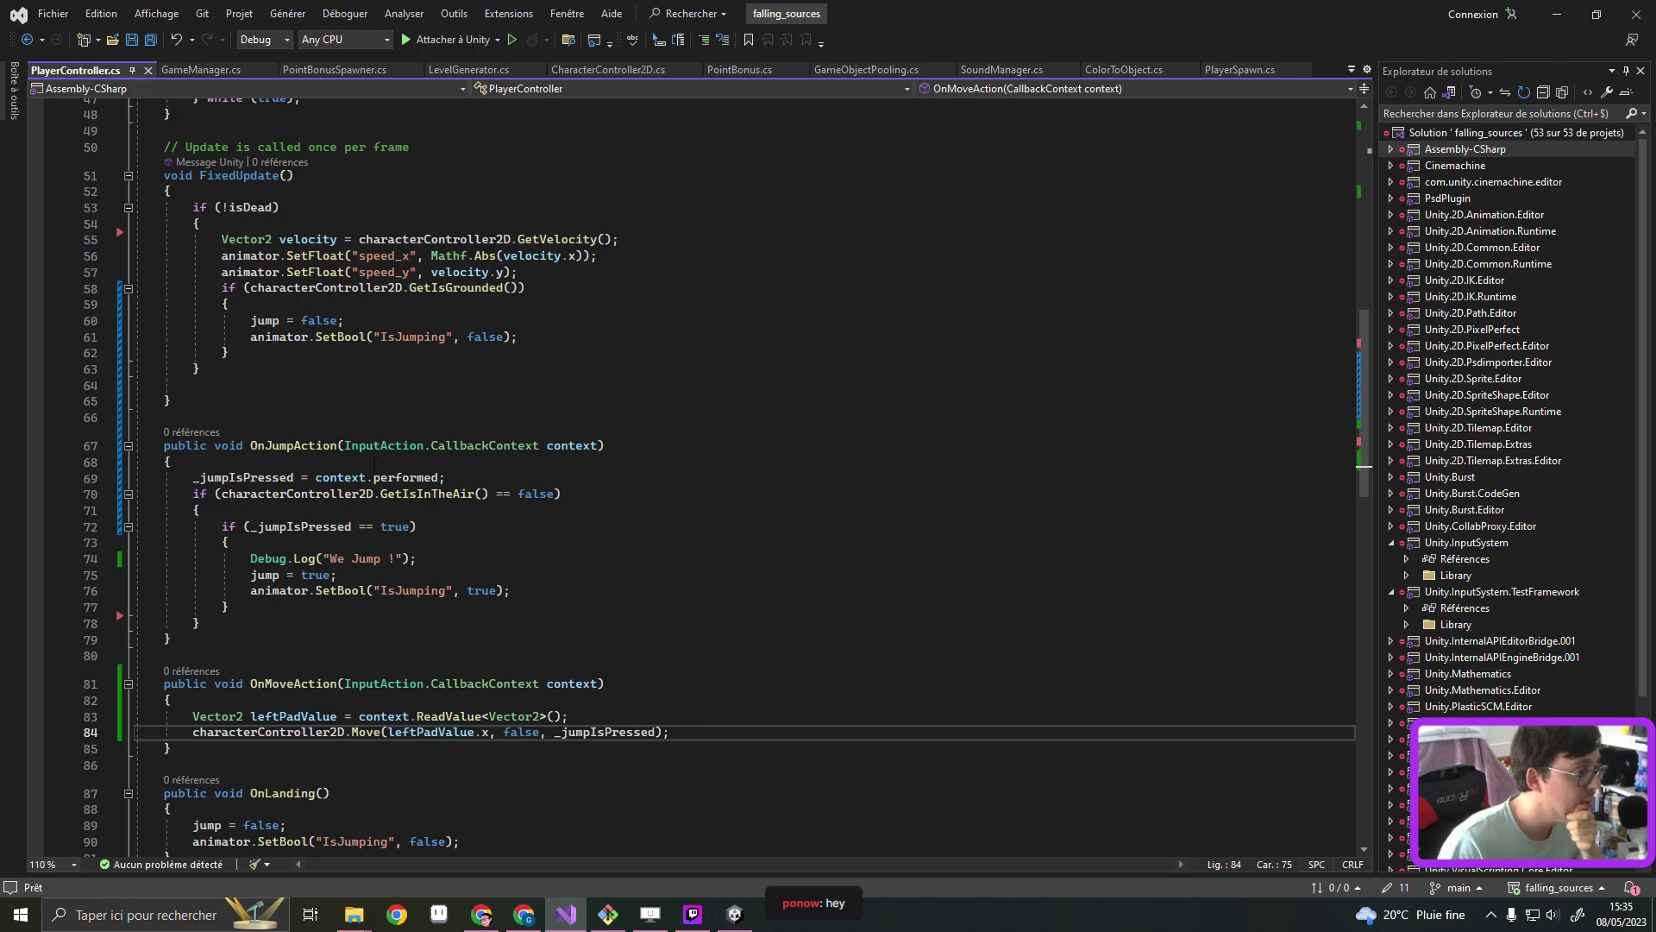
pyautogui.click(366, 447)
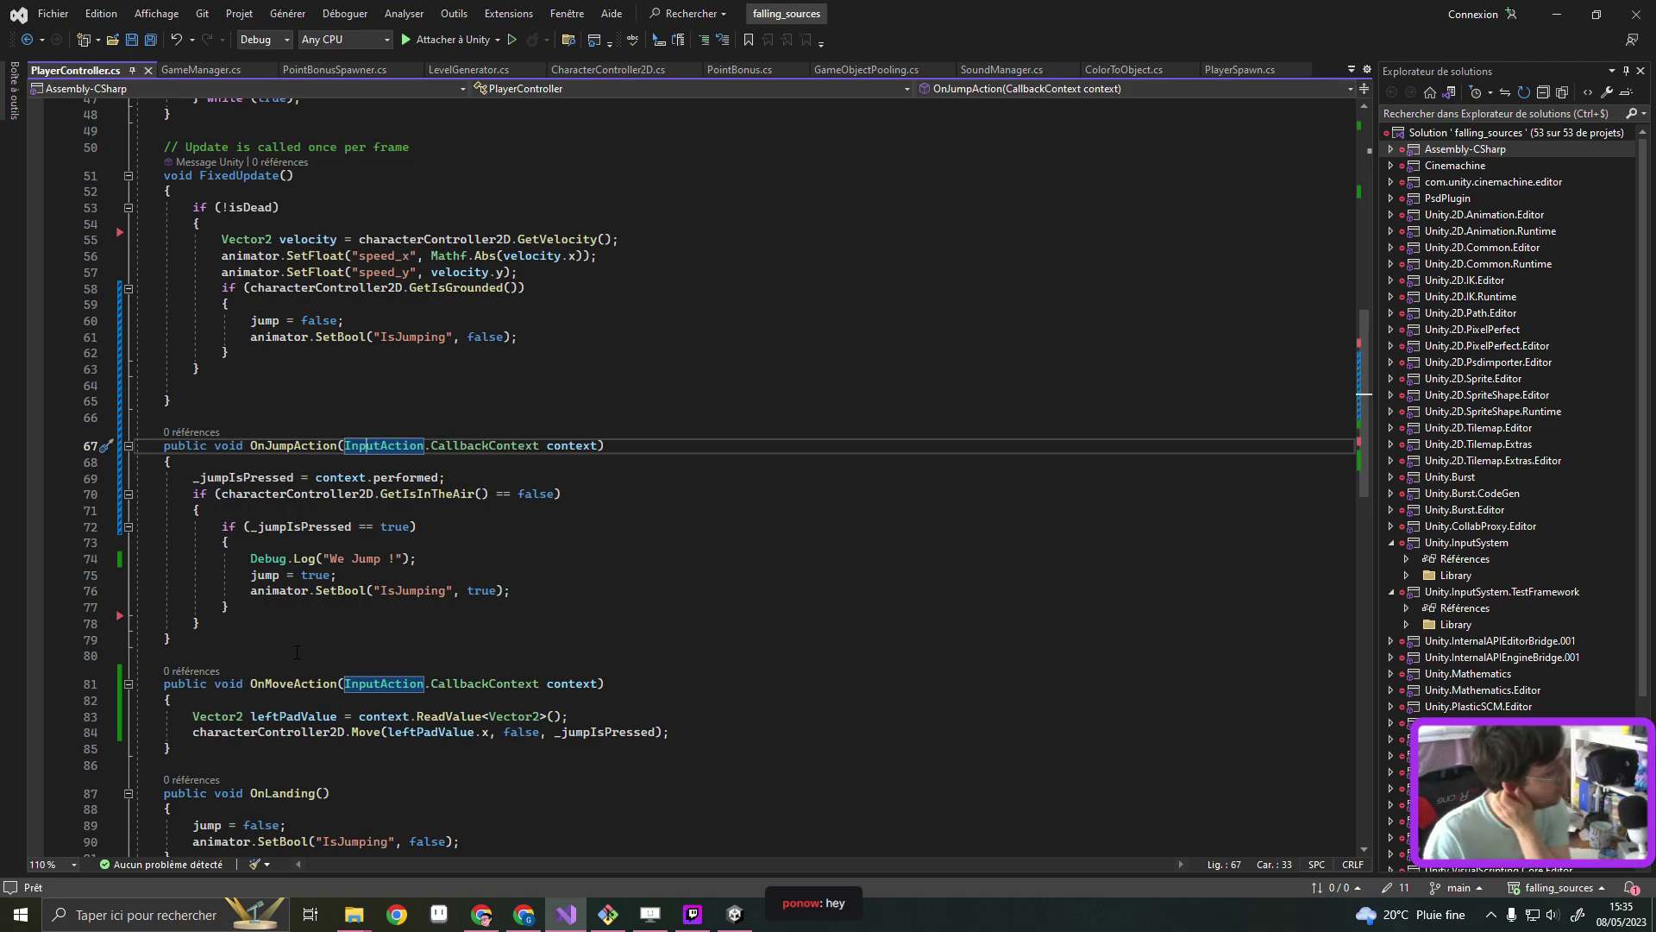
pyautogui.scroll(7, 295, 647)
pyautogui.scroll(9, 690, 474)
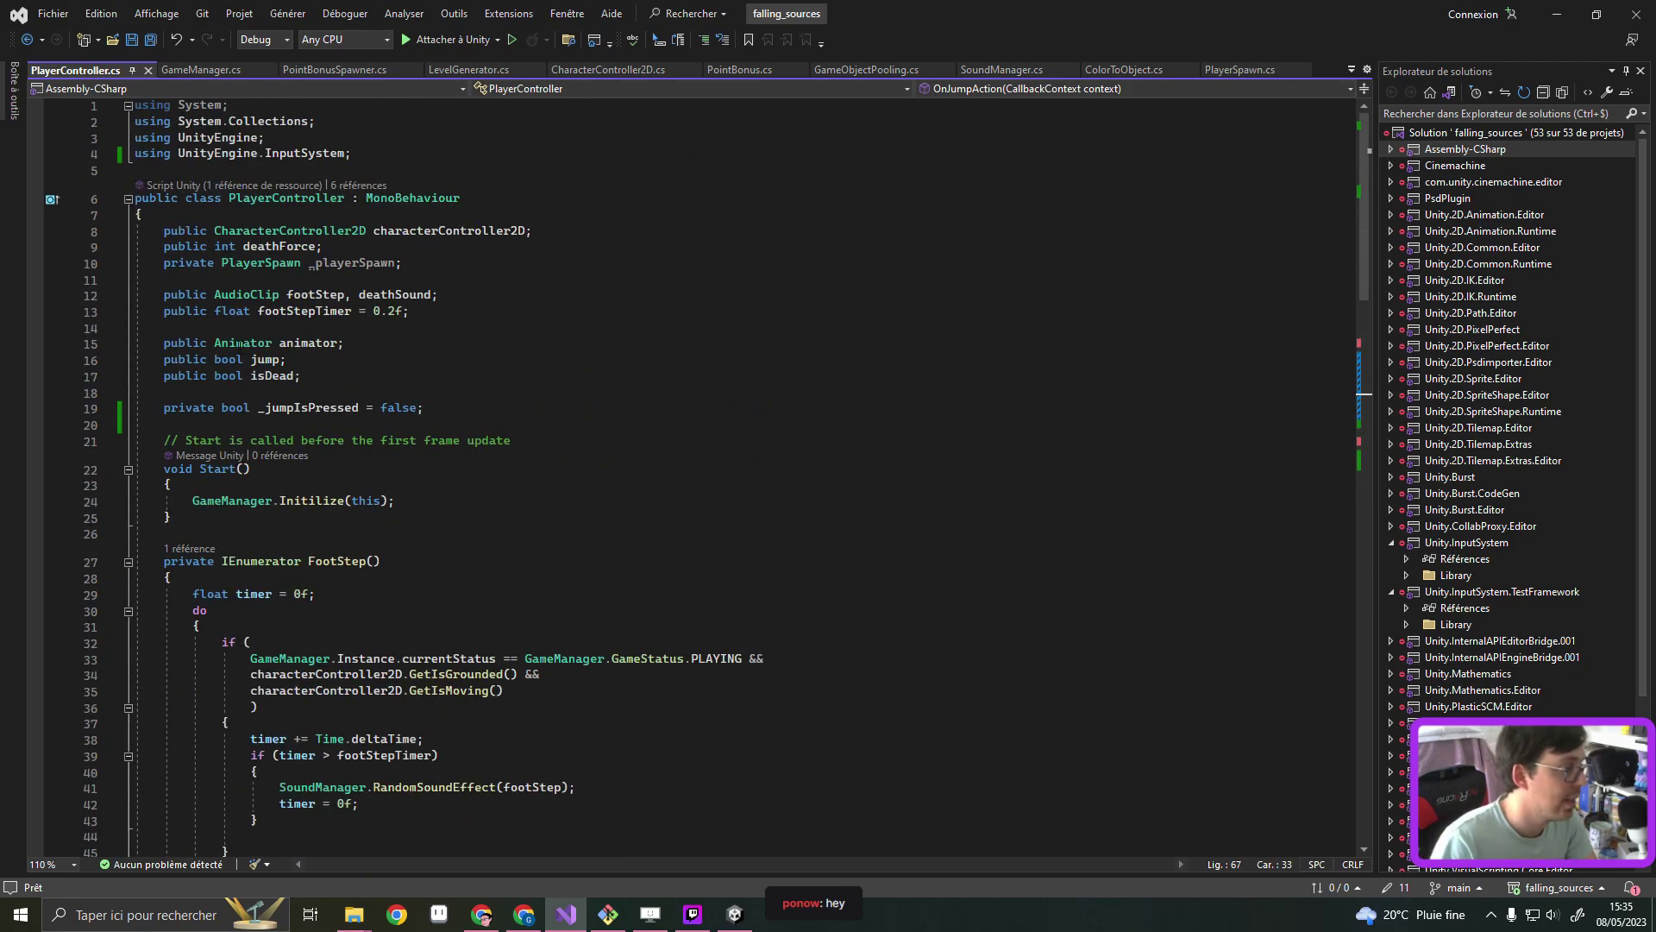
pyautogui.doubleClick(200, 408)
pyautogui.write('public')
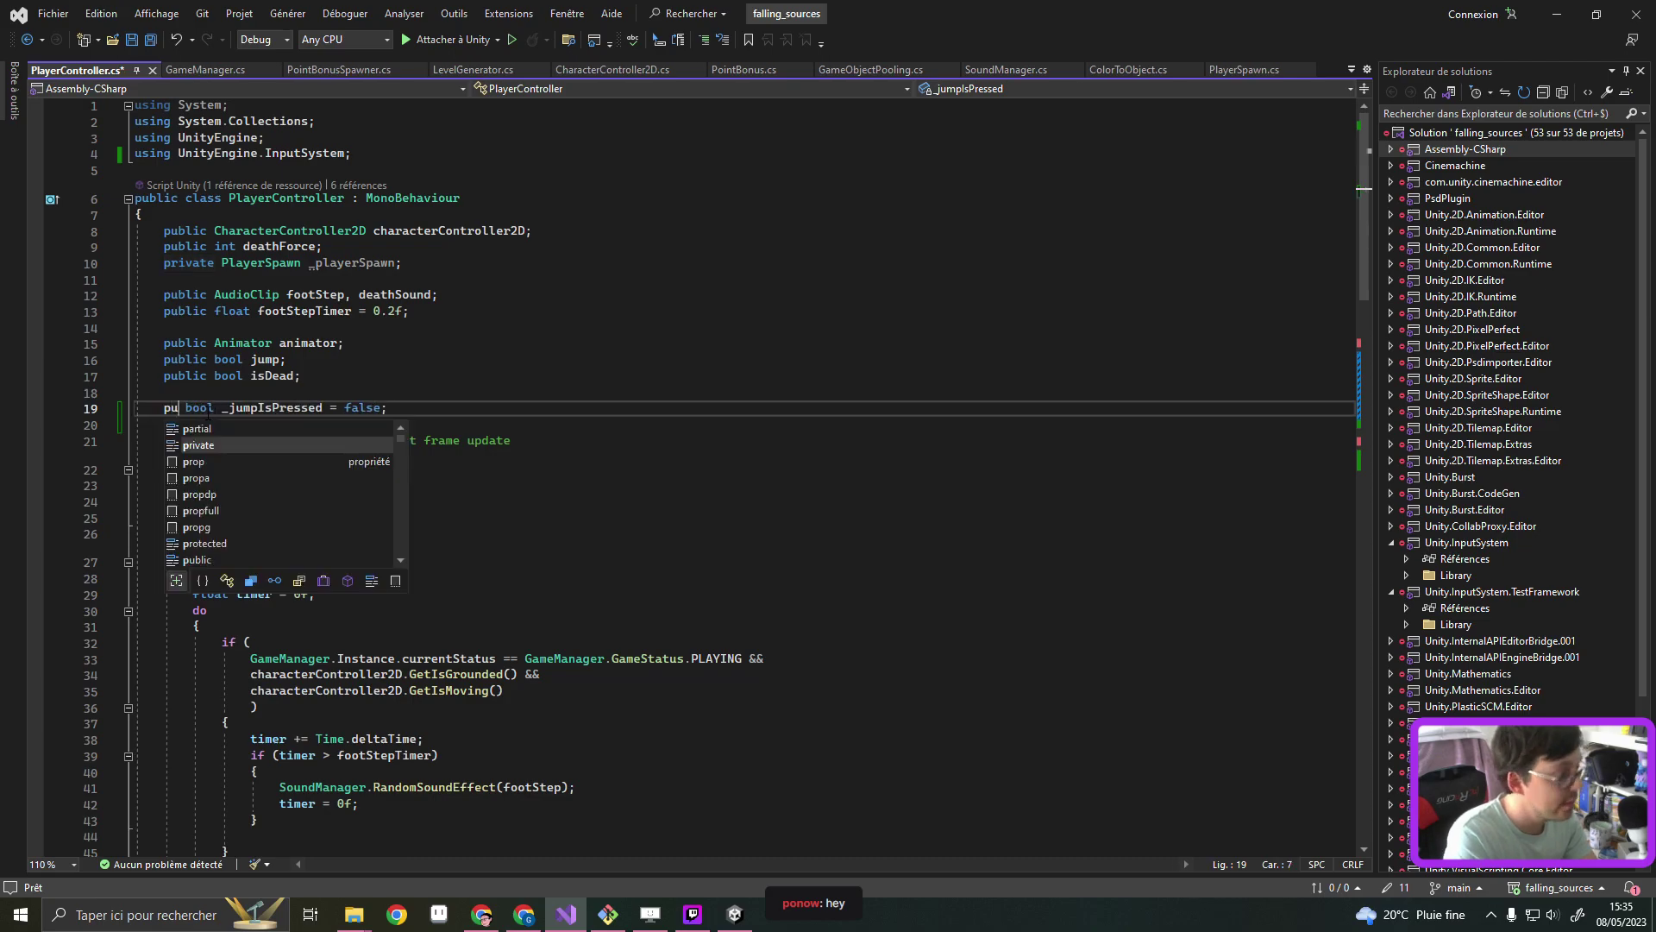
pyautogui.hotkey('ctrl', 's')
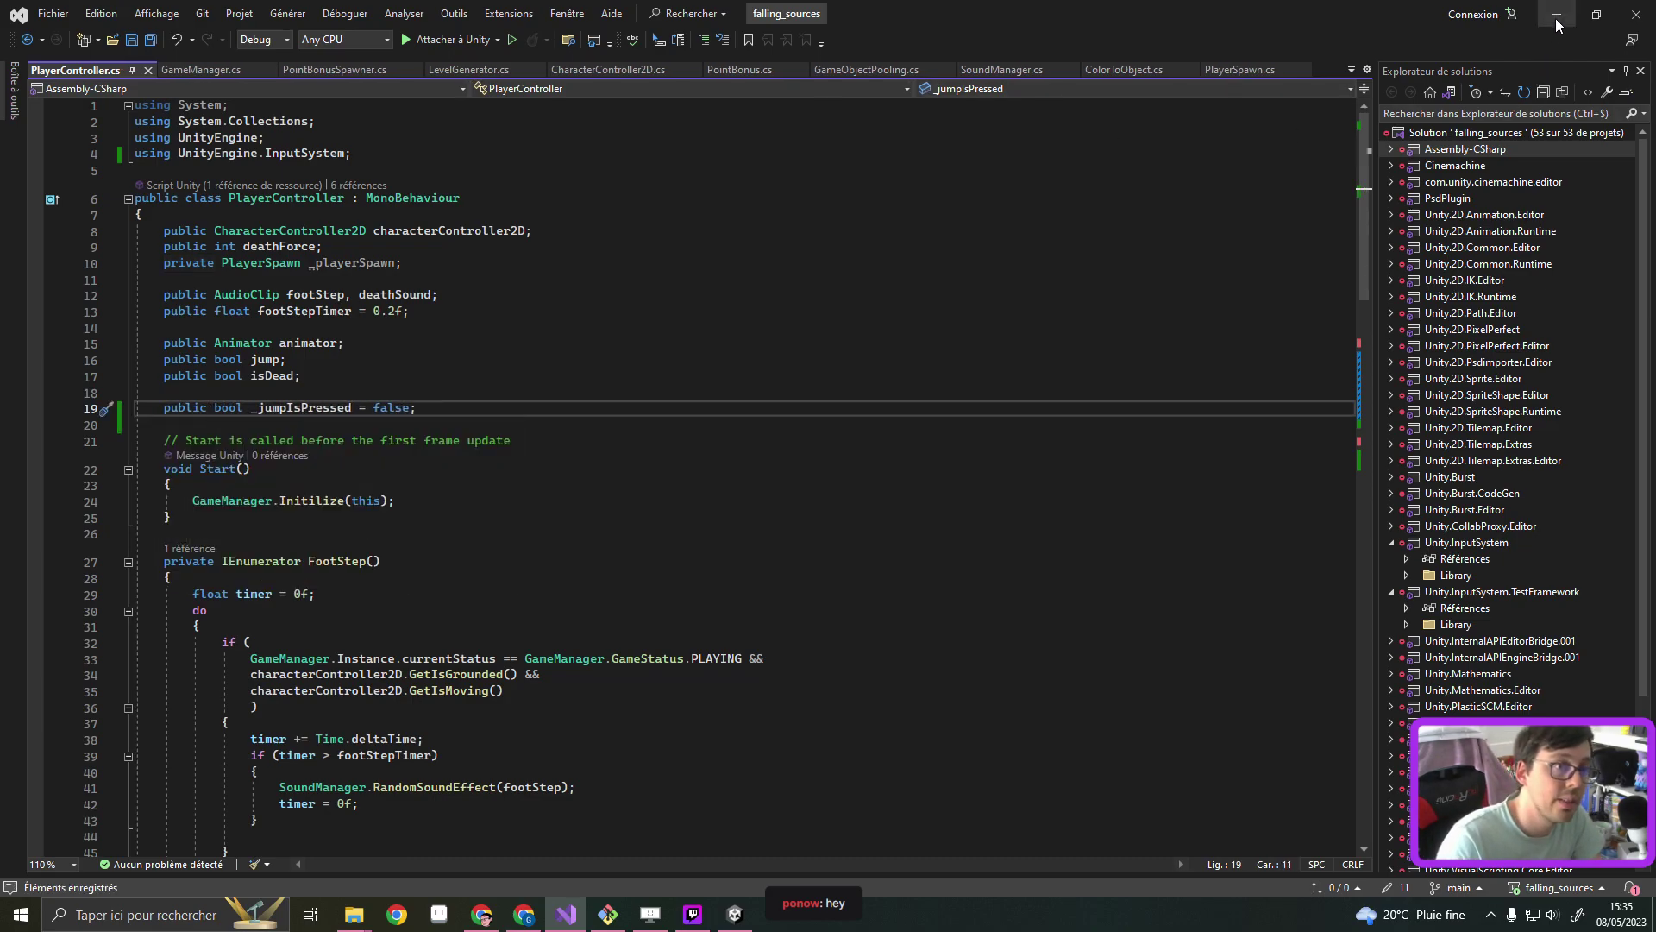
pyautogui.click(1557, 20)
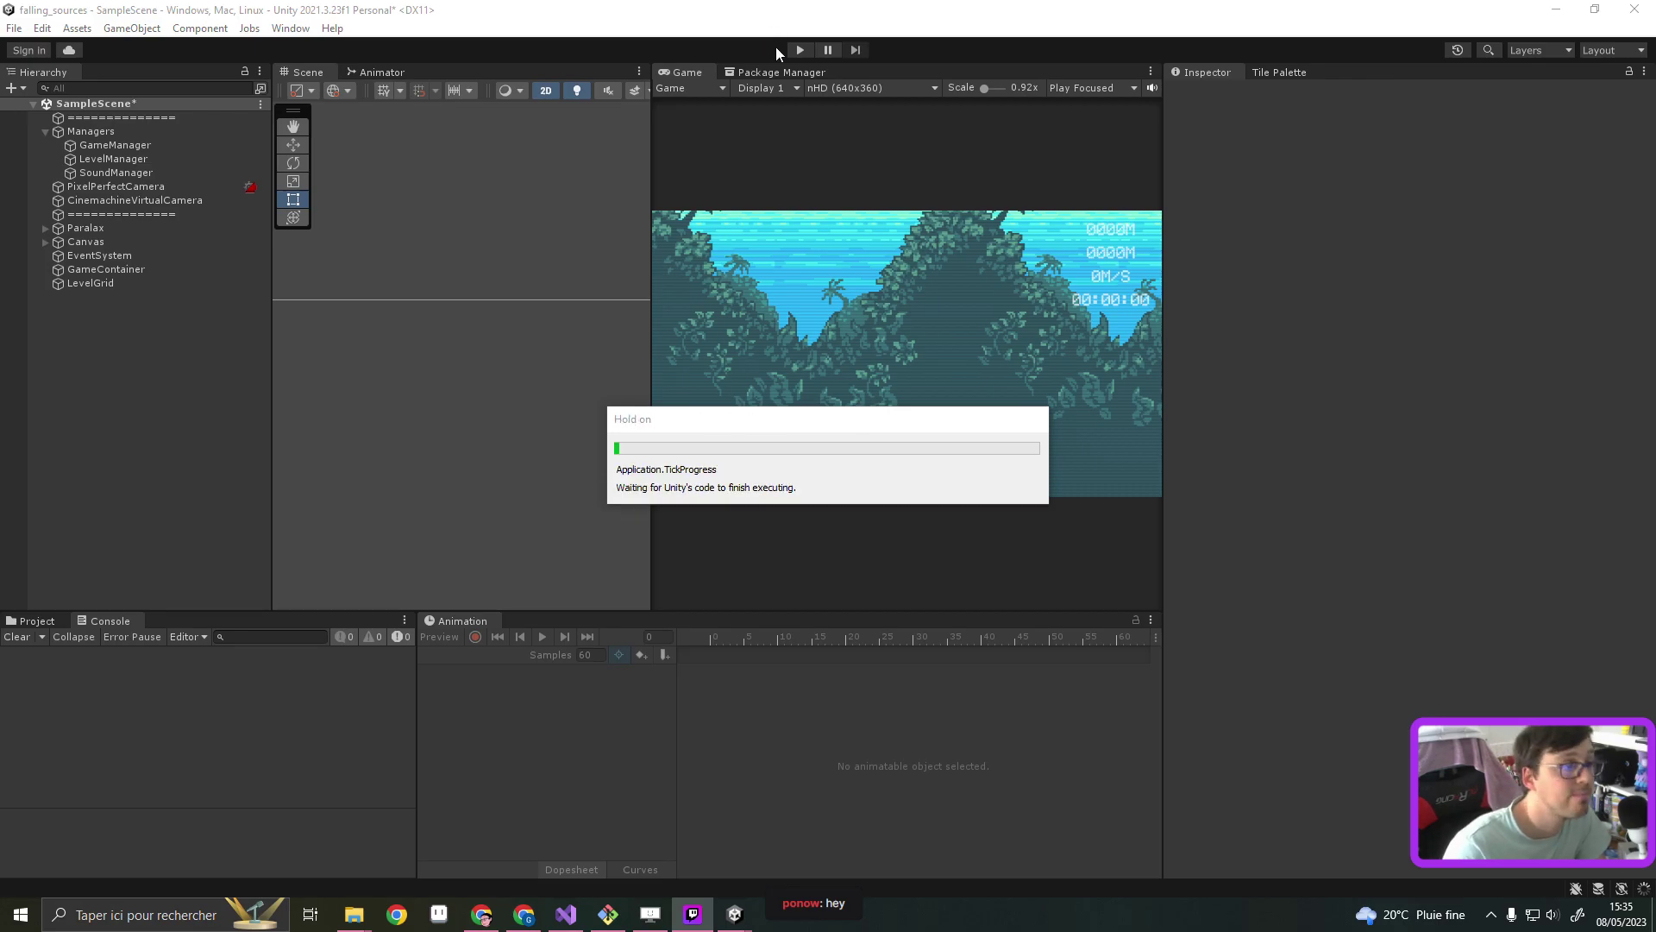
# Play again, watch Player(Clone)'s Jump Is Pressed field while jumping, then stop play mode
pyautogui.click(799, 50)
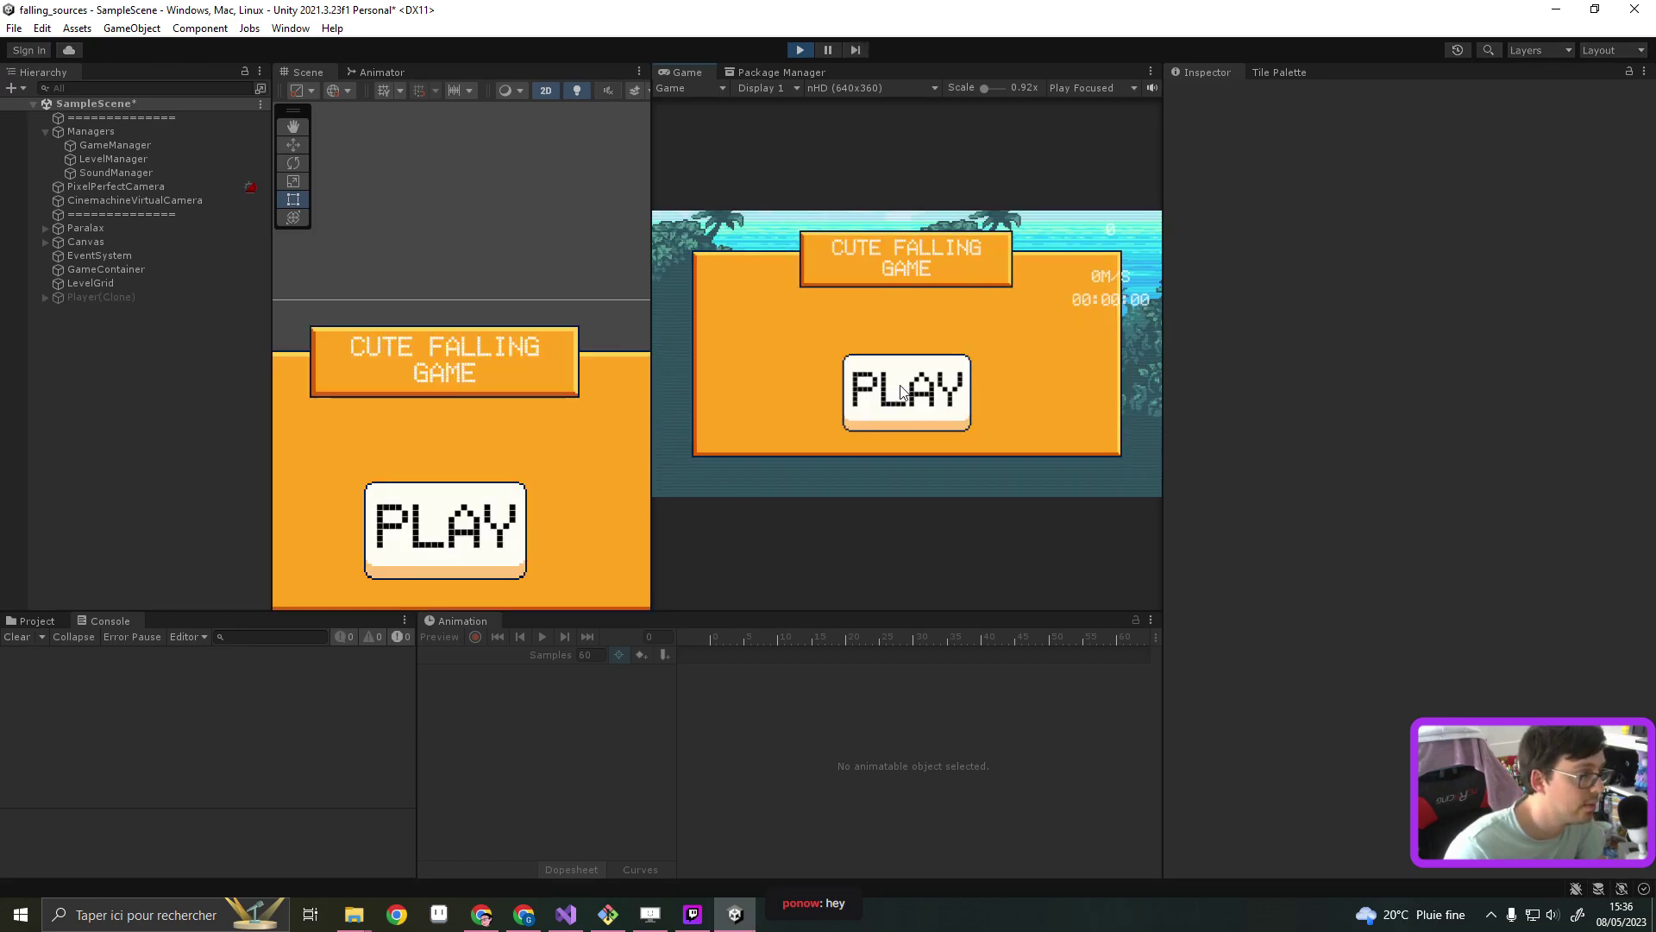
pyautogui.click(901, 393)
pyautogui.click(121, 297)
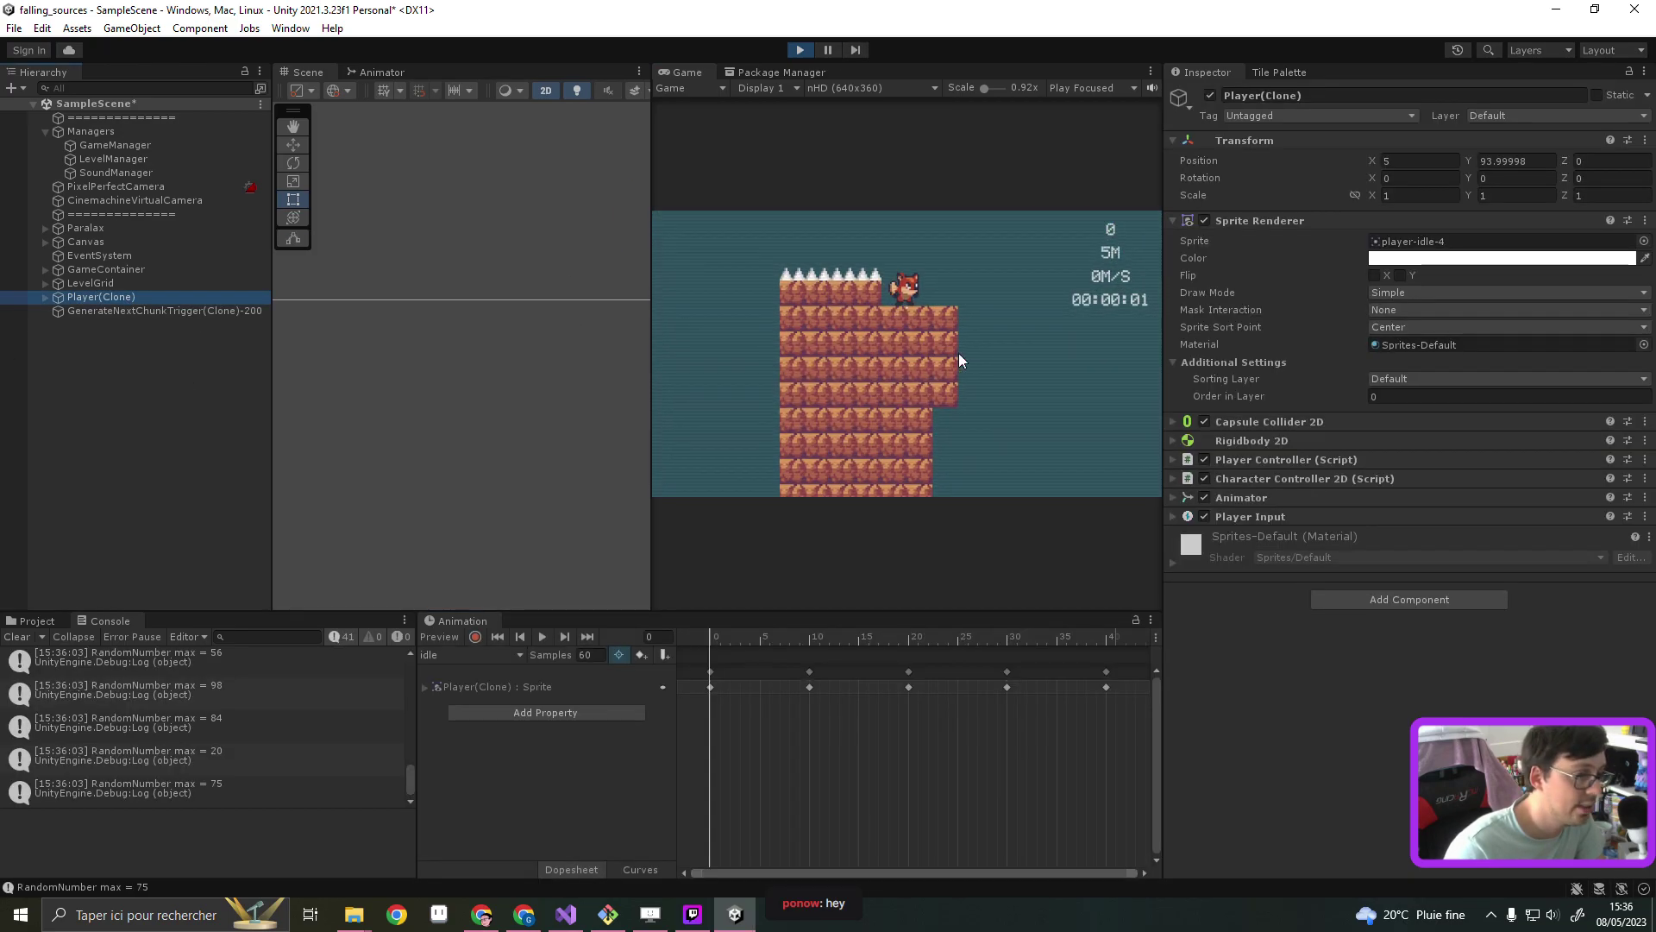
pyautogui.click(31, 620)
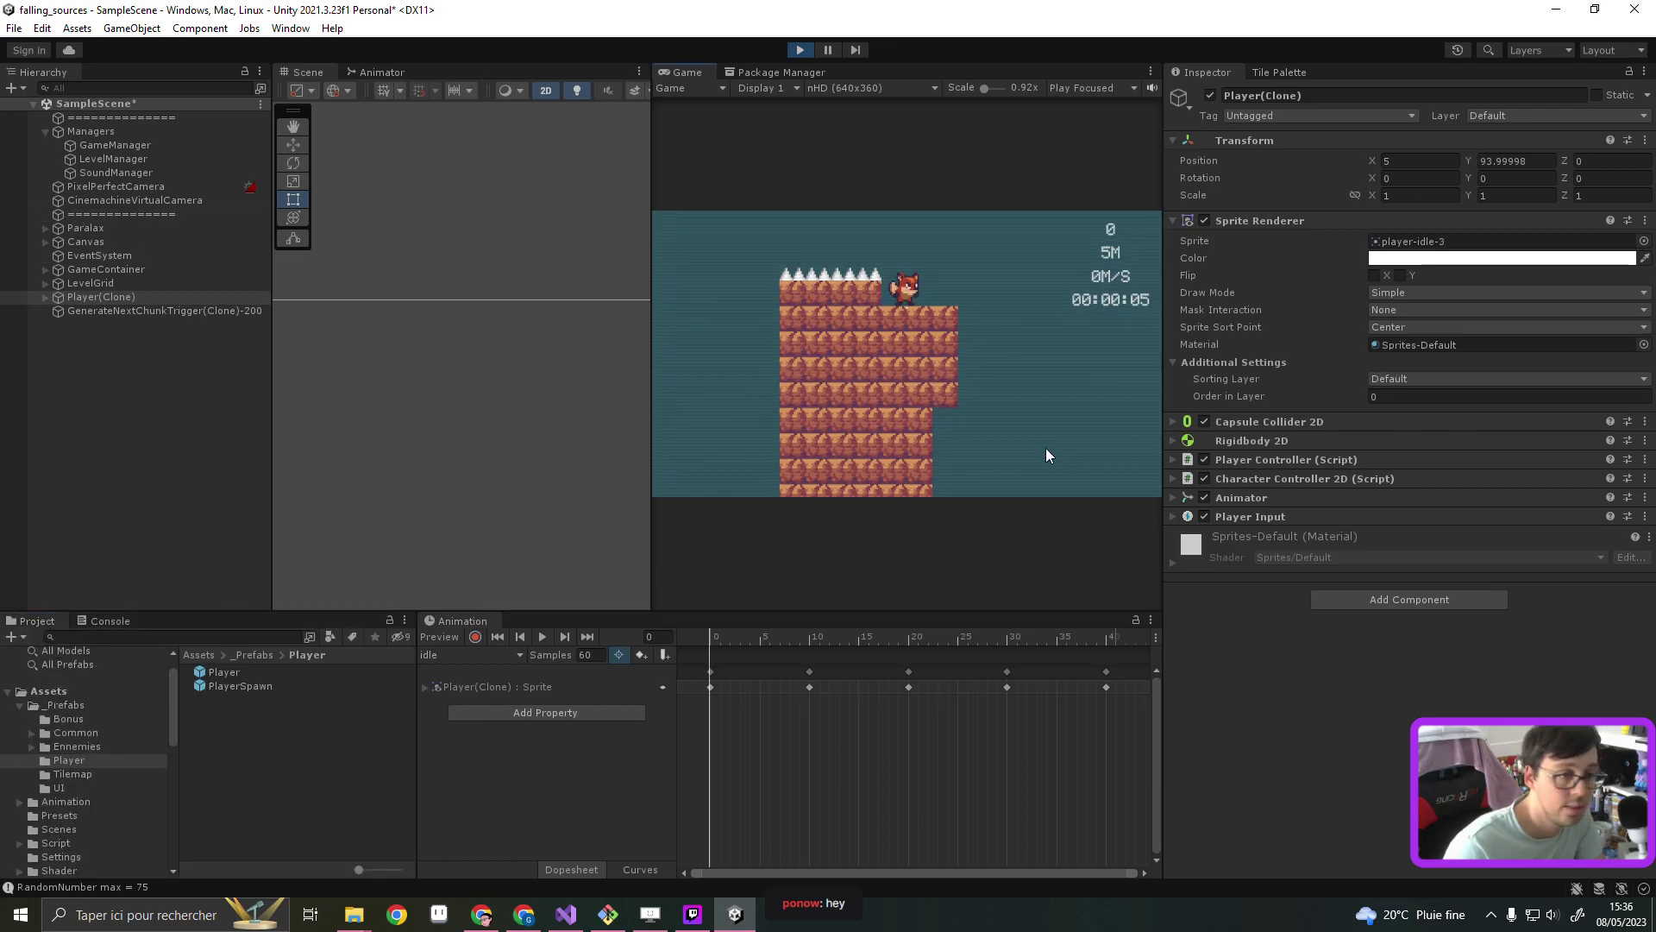
pyautogui.click(1175, 459)
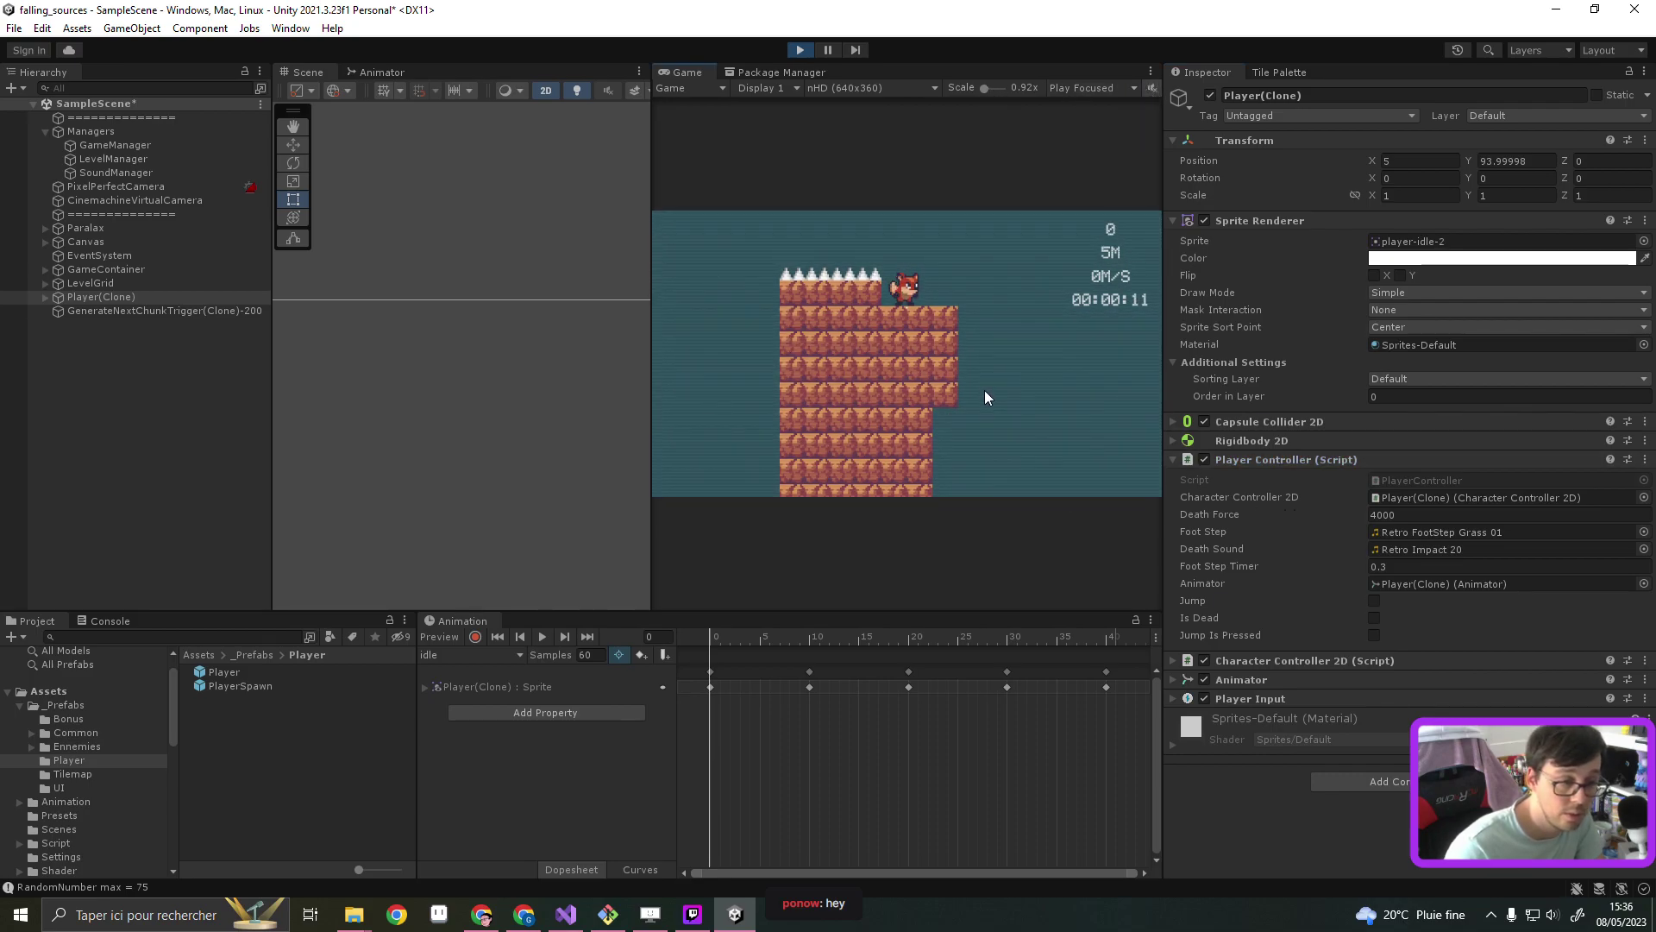
pyautogui.press('space')
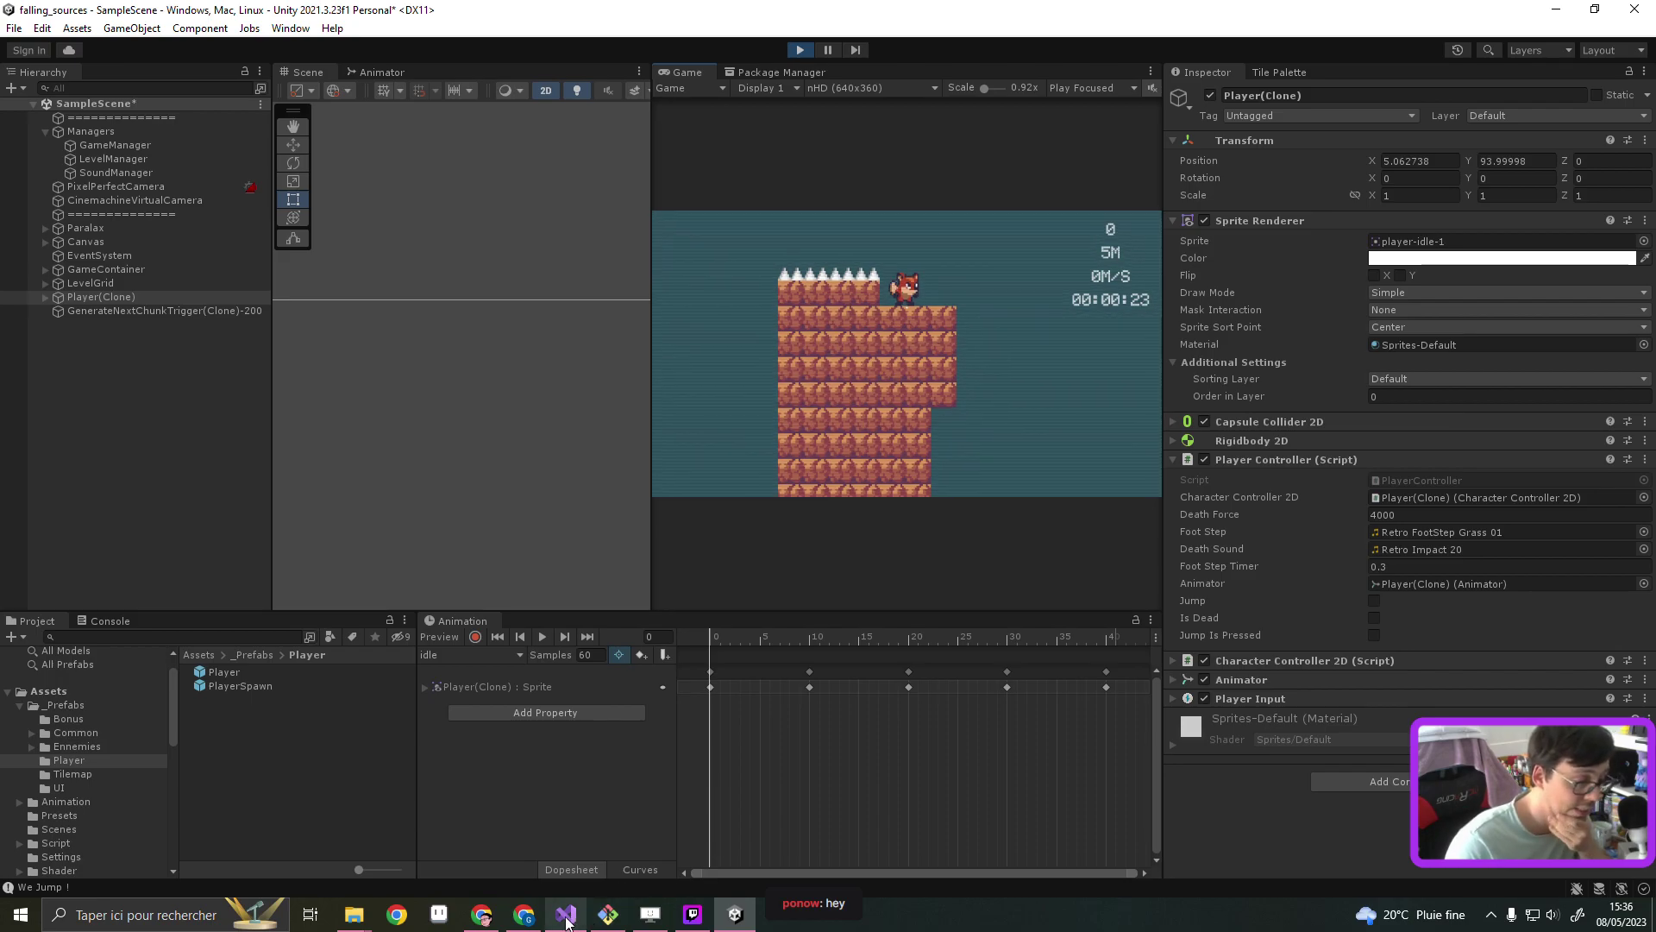
pyautogui.click(566, 920)
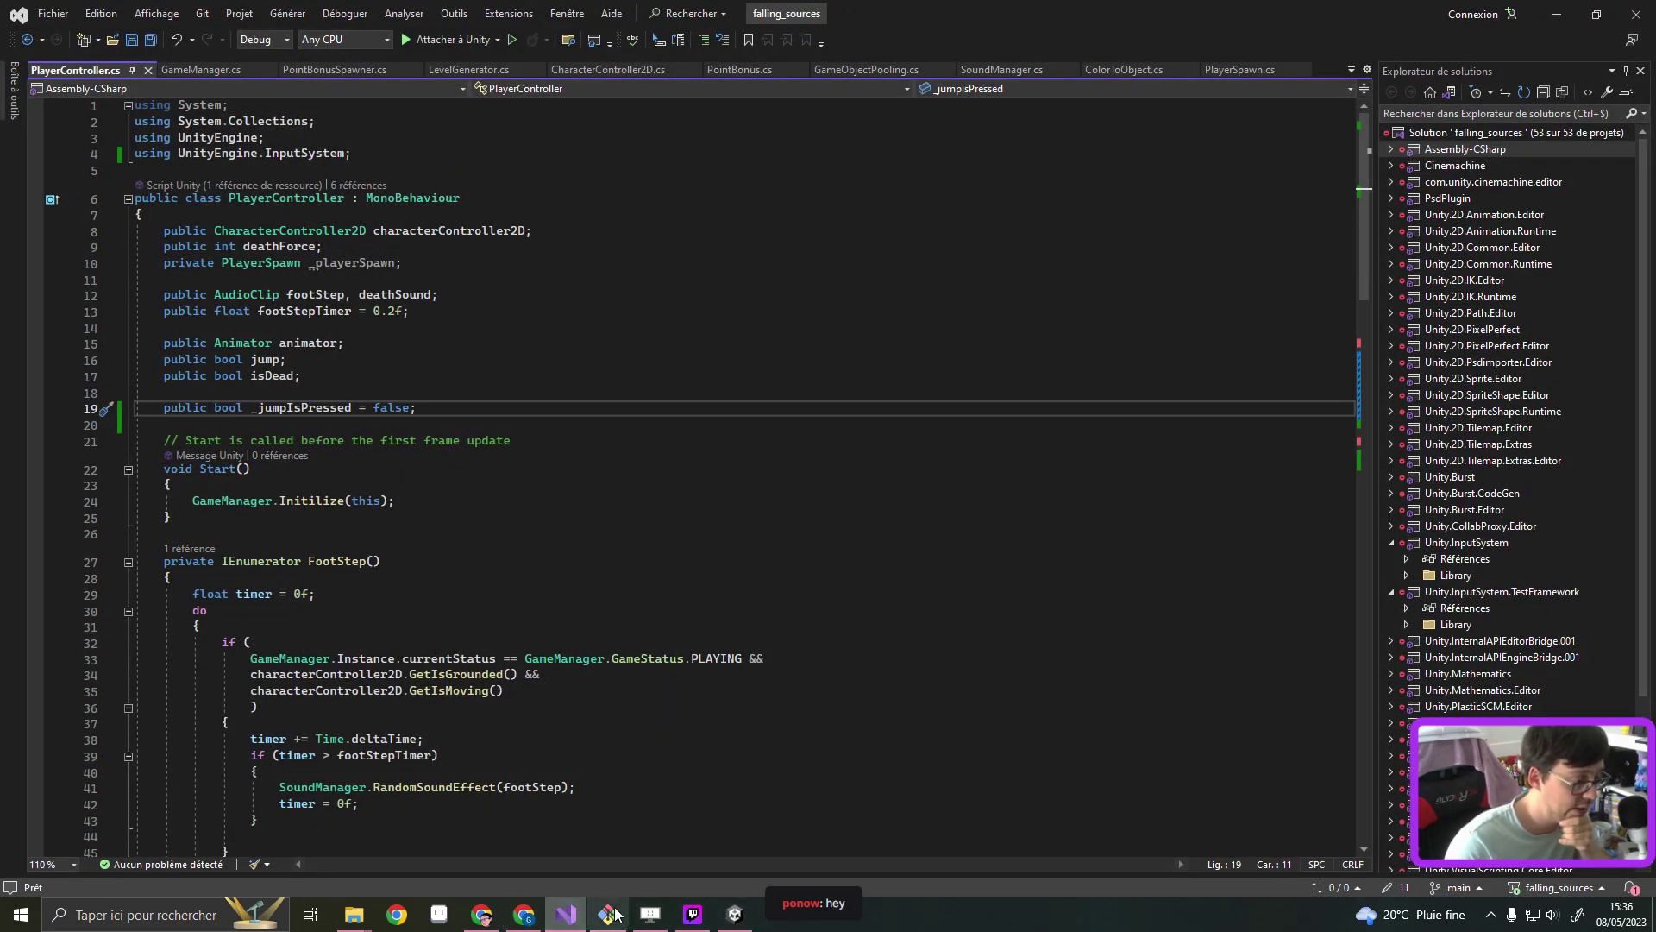
pyautogui.click(737, 920)
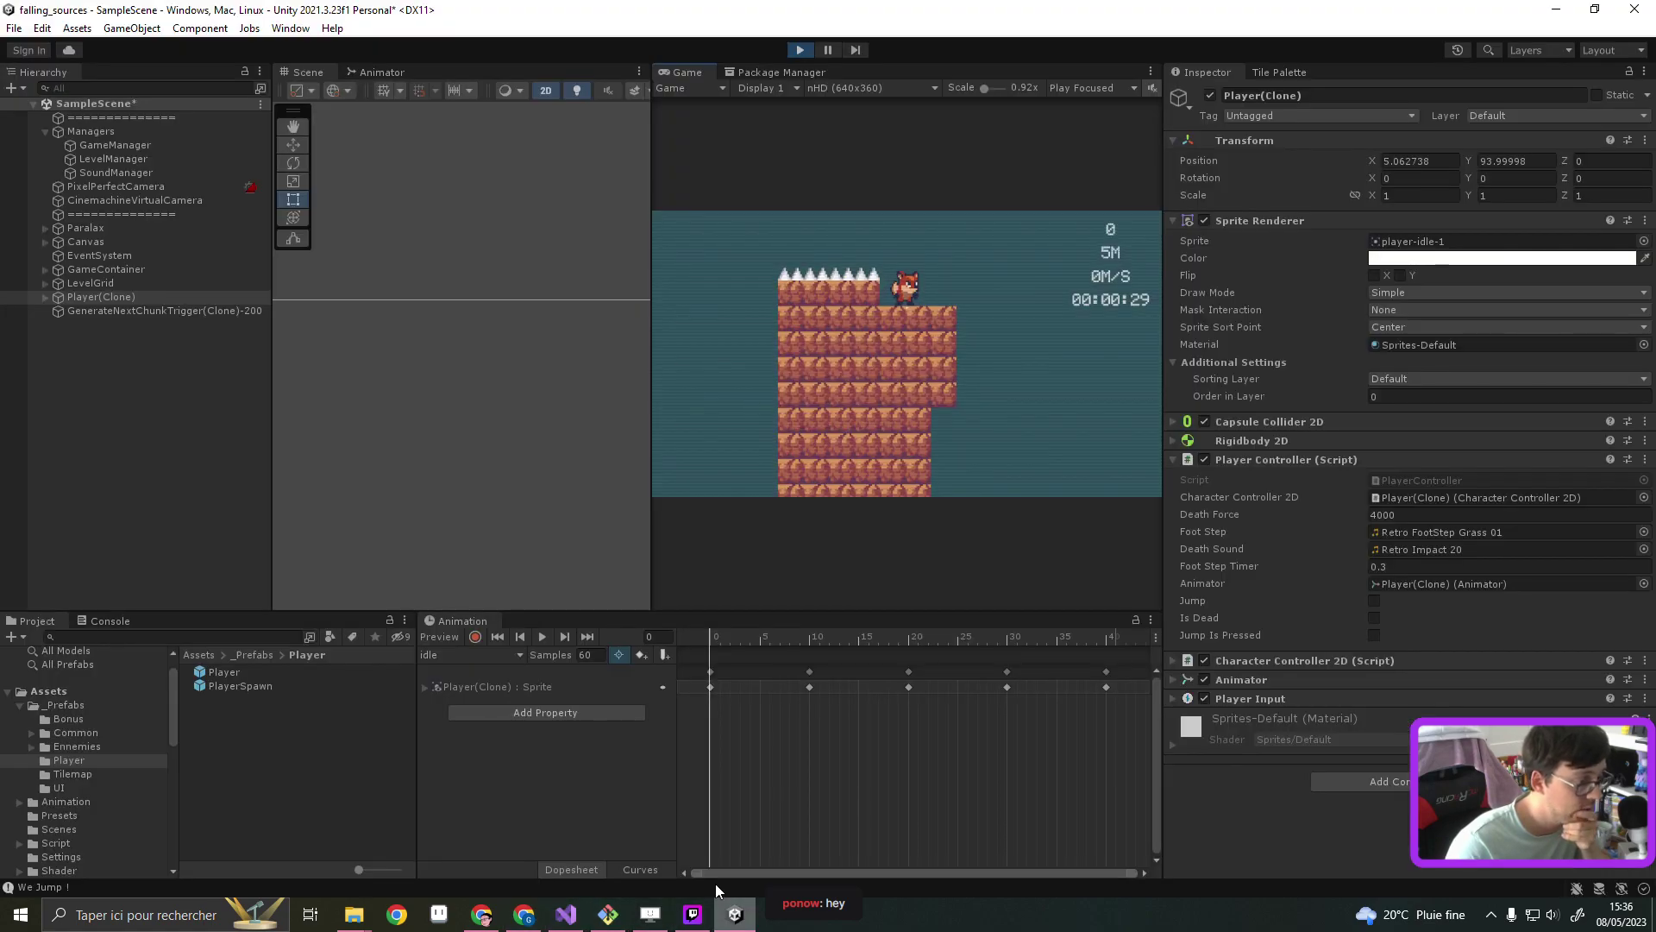
pyautogui.click(798, 52)
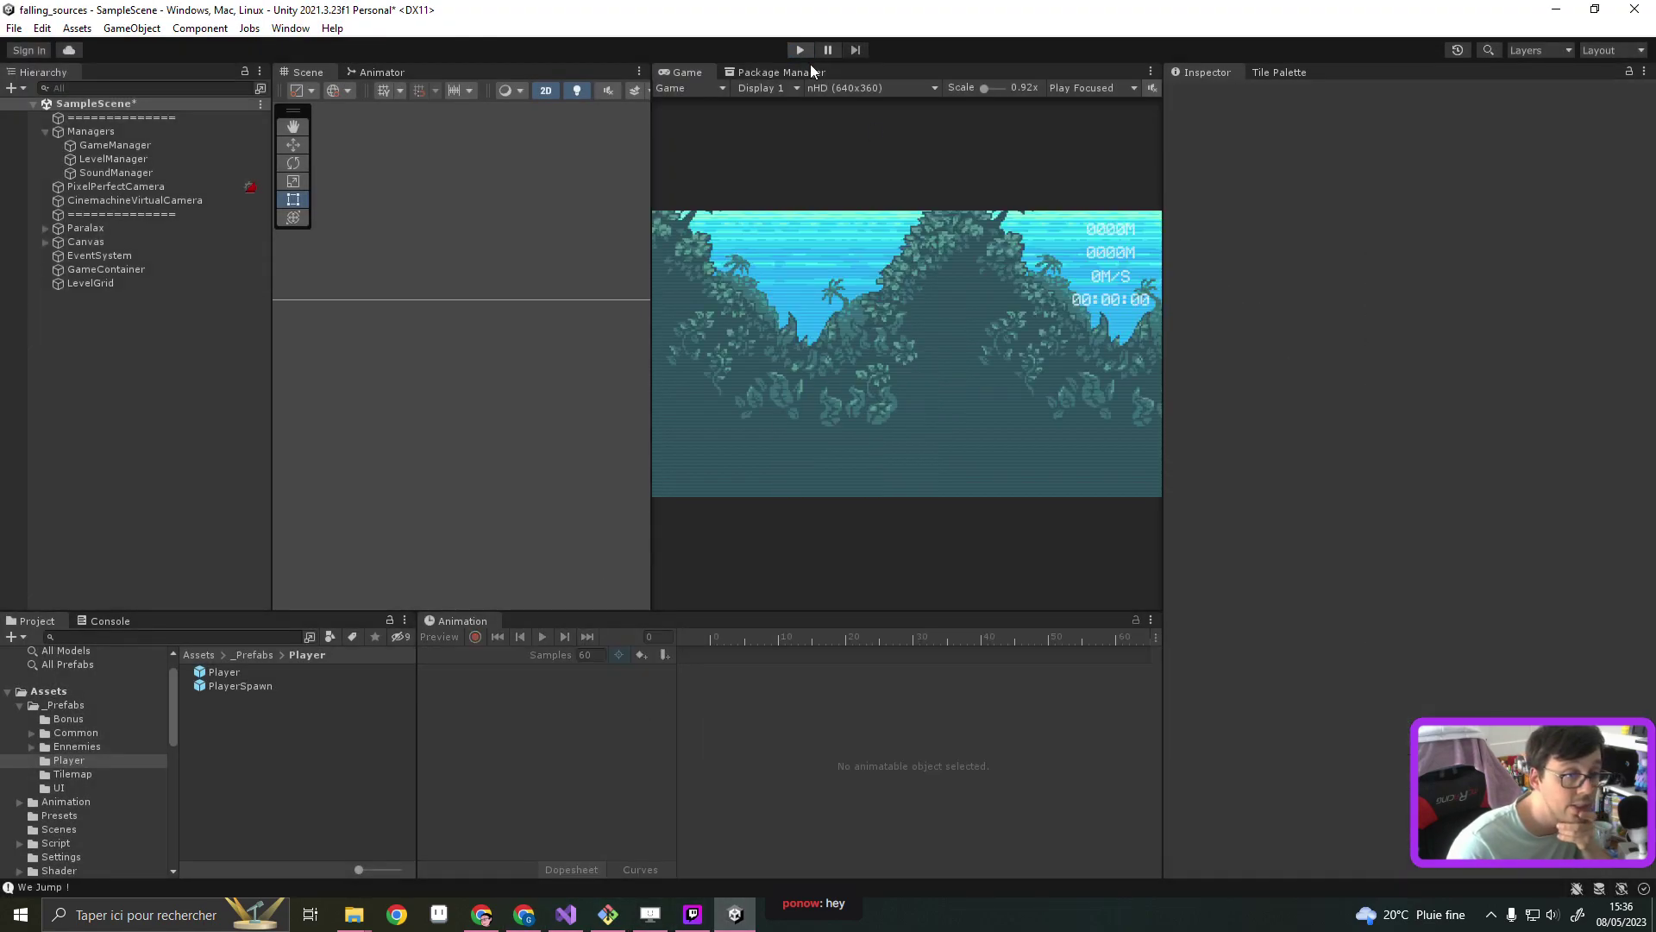
# Select the Player prefab in _Prefabs/Player and expand its Player Input events in the Inspector
pyautogui.click(243, 655)
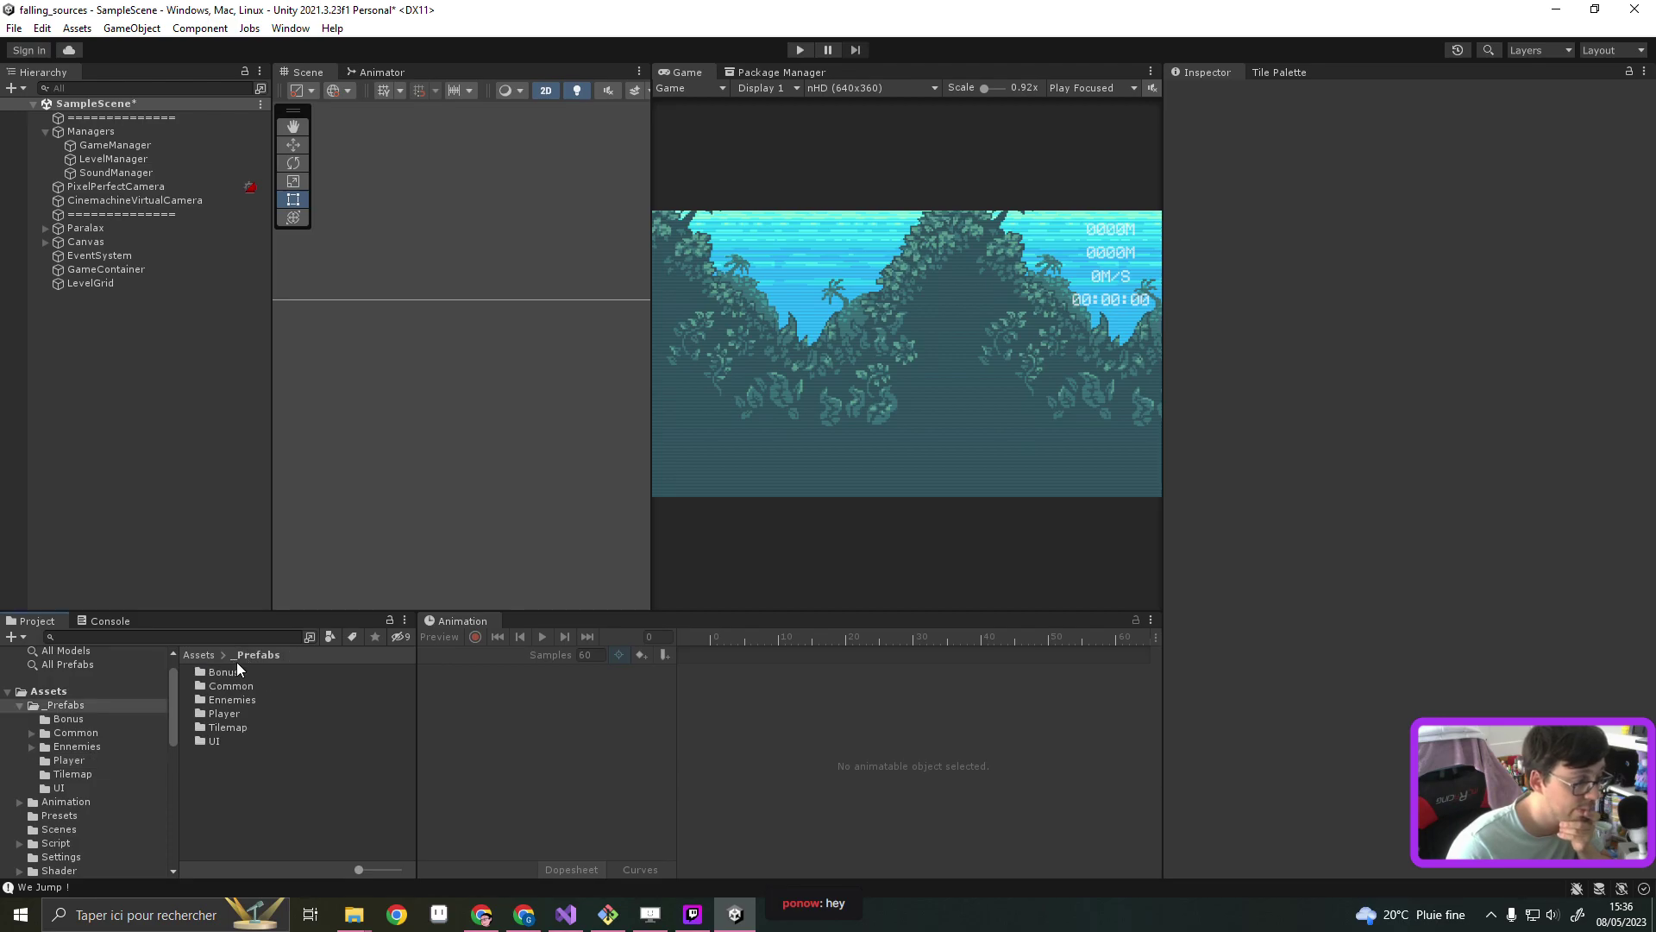
pyautogui.click(236, 671)
pyautogui.doubleClick(224, 713)
pyautogui.click(393, 672)
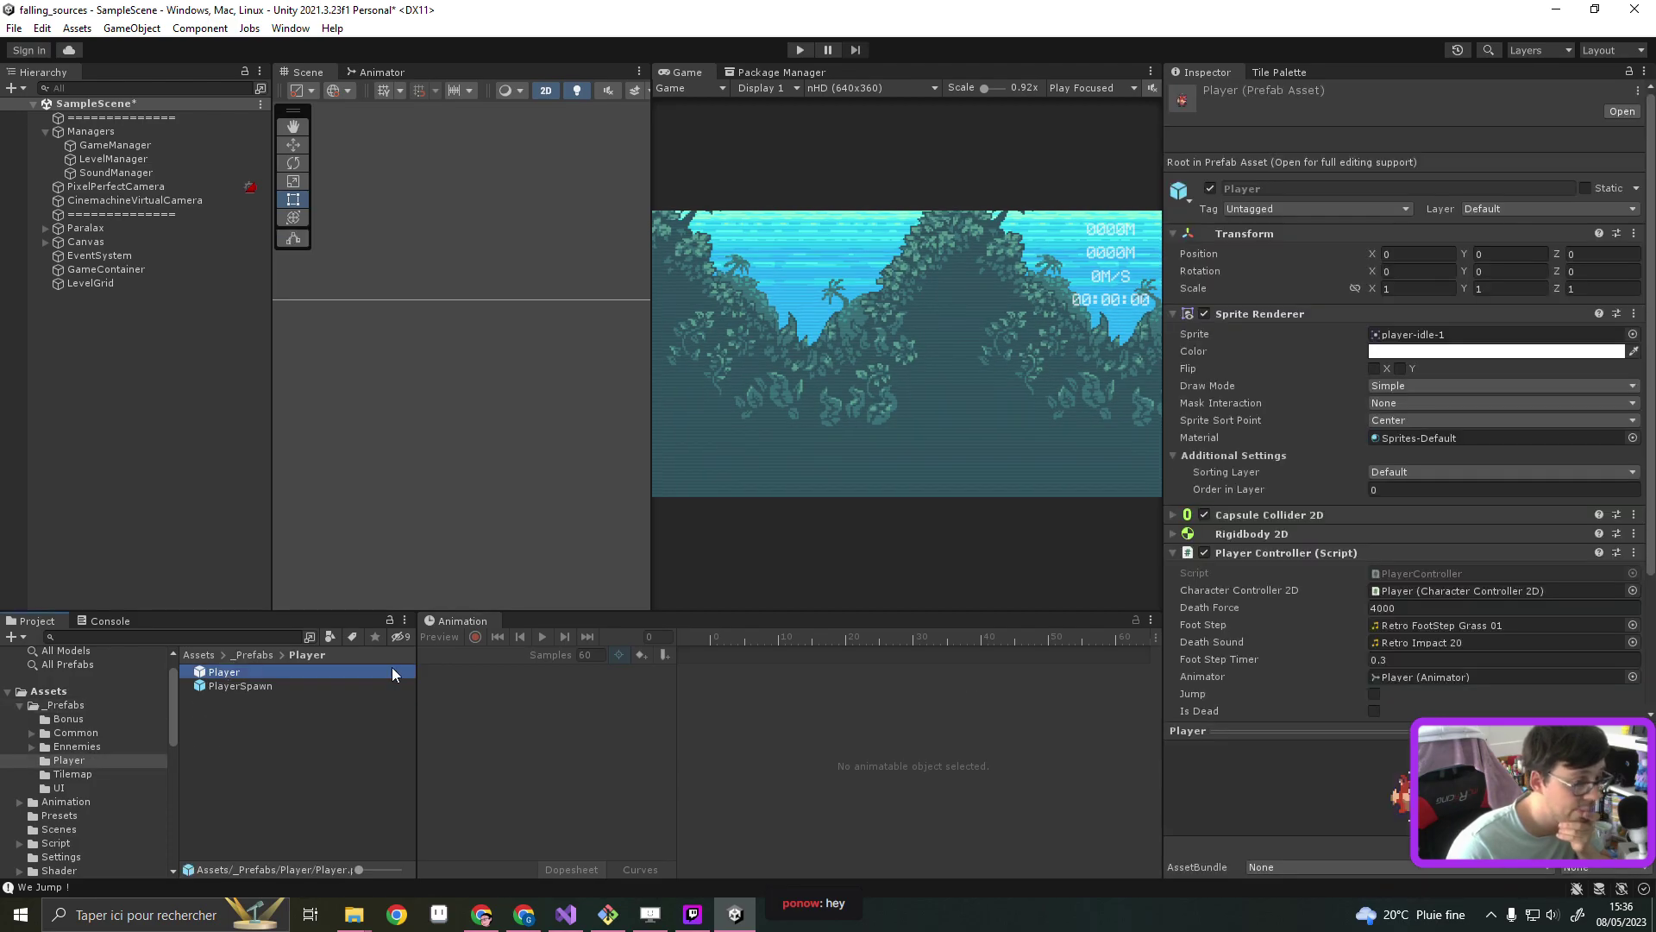
pyautogui.scroll(-3, 1384, 562)
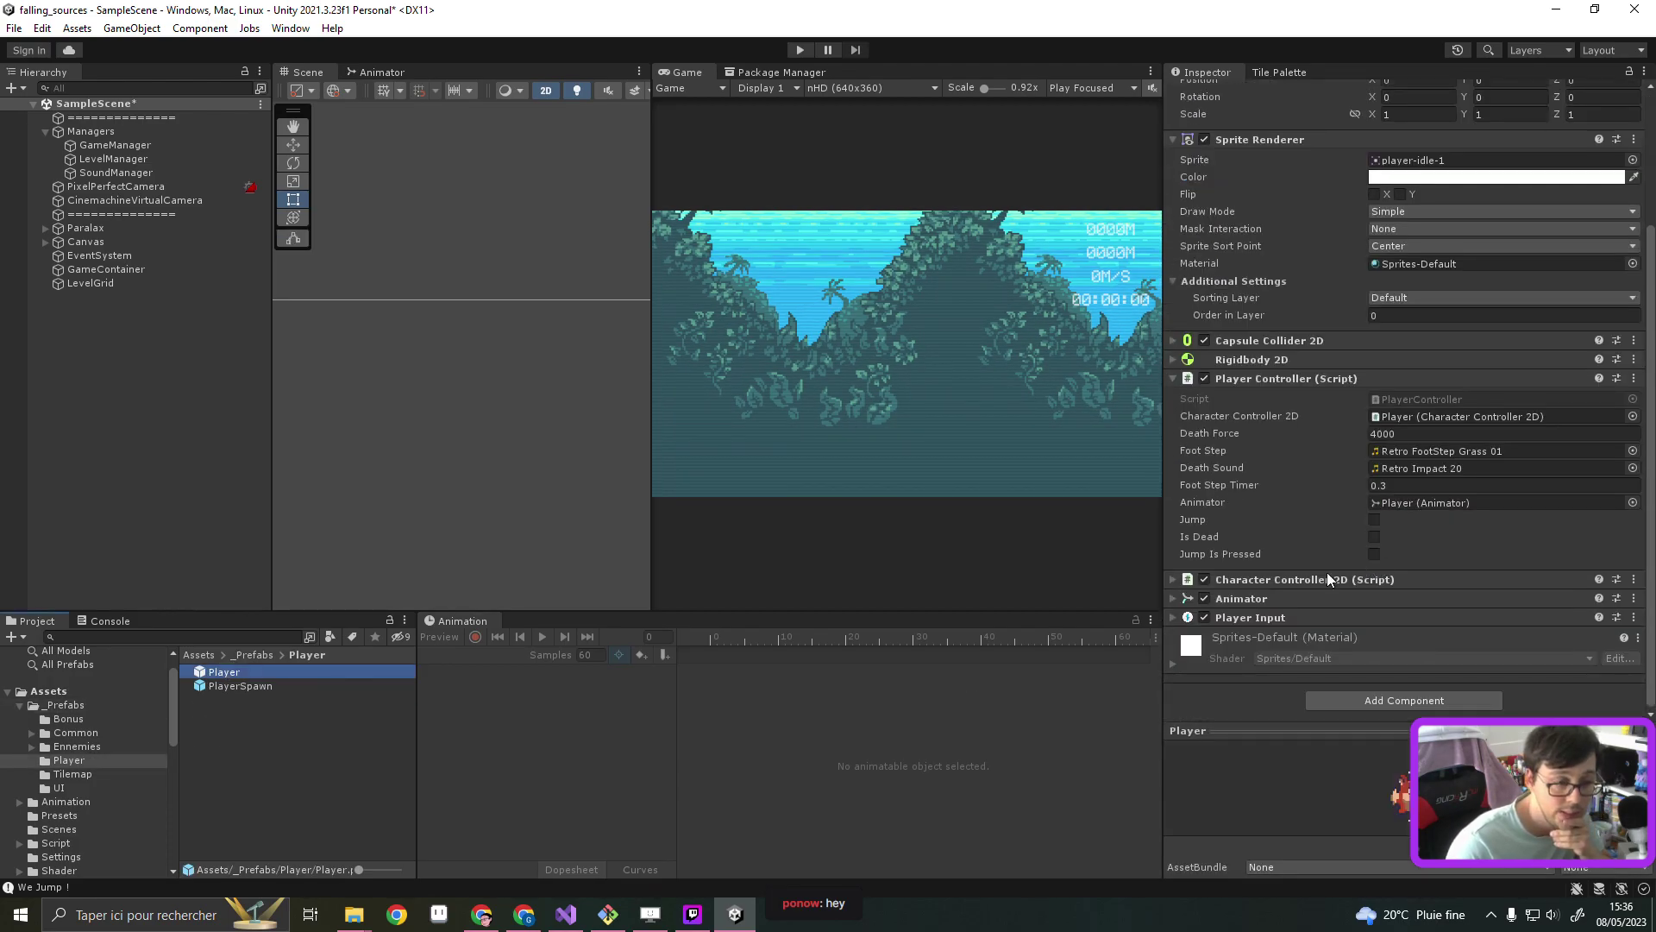
pyautogui.click(1176, 616)
pyautogui.scroll(-1, 1347, 624)
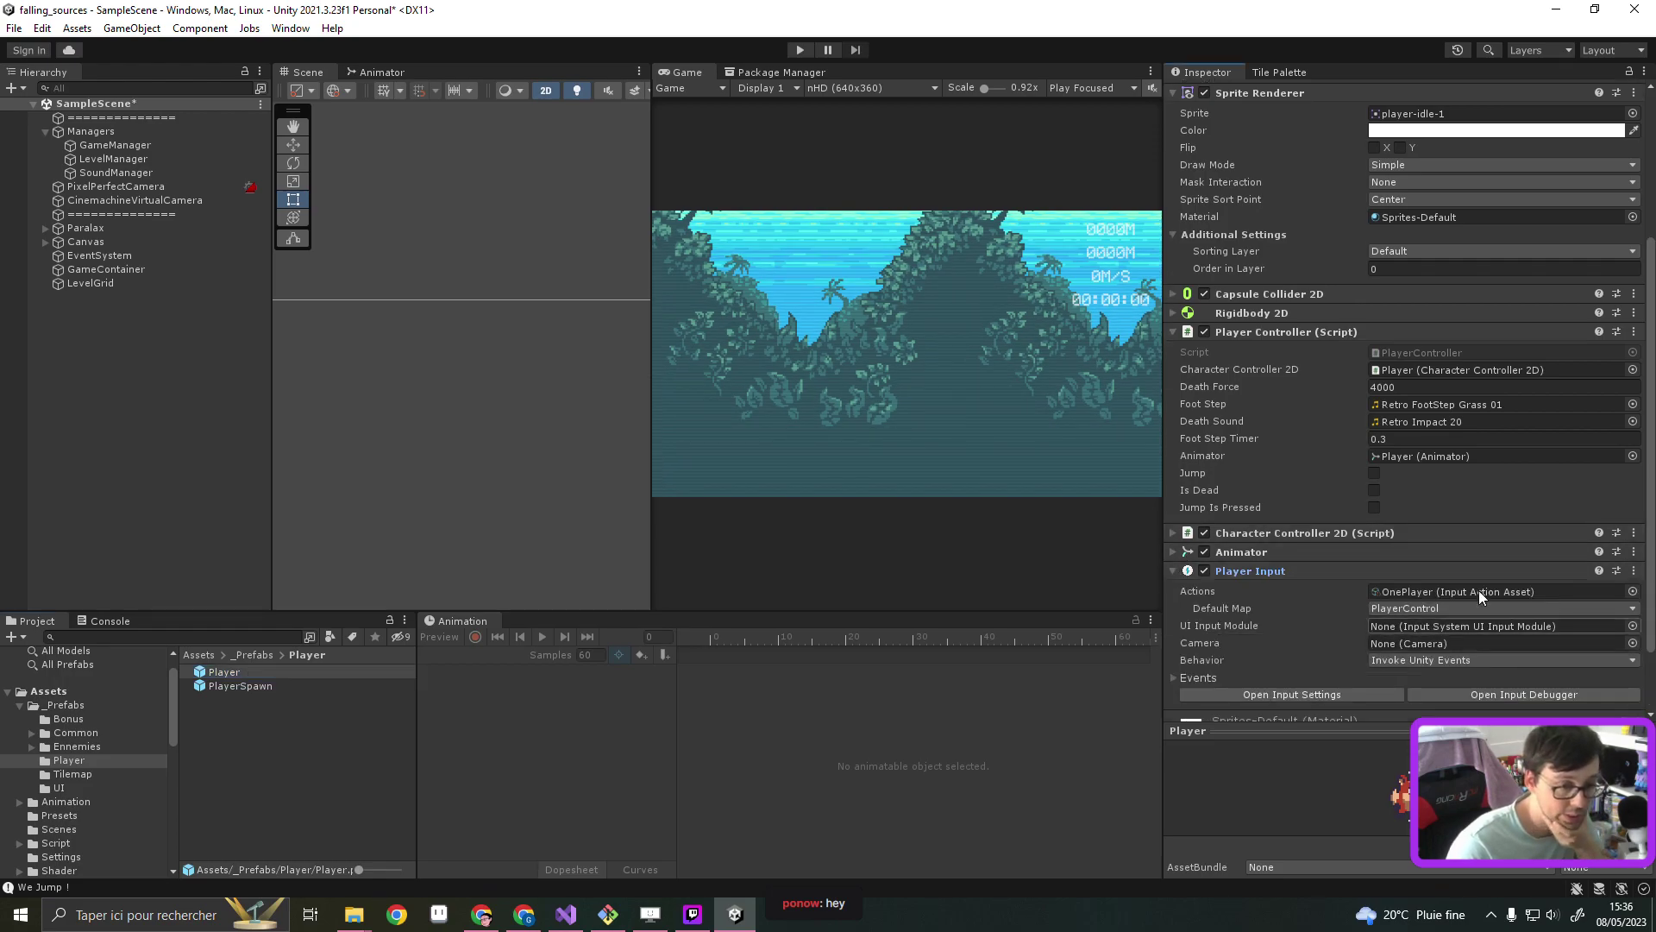
pyautogui.scroll(-2, 1406, 621)
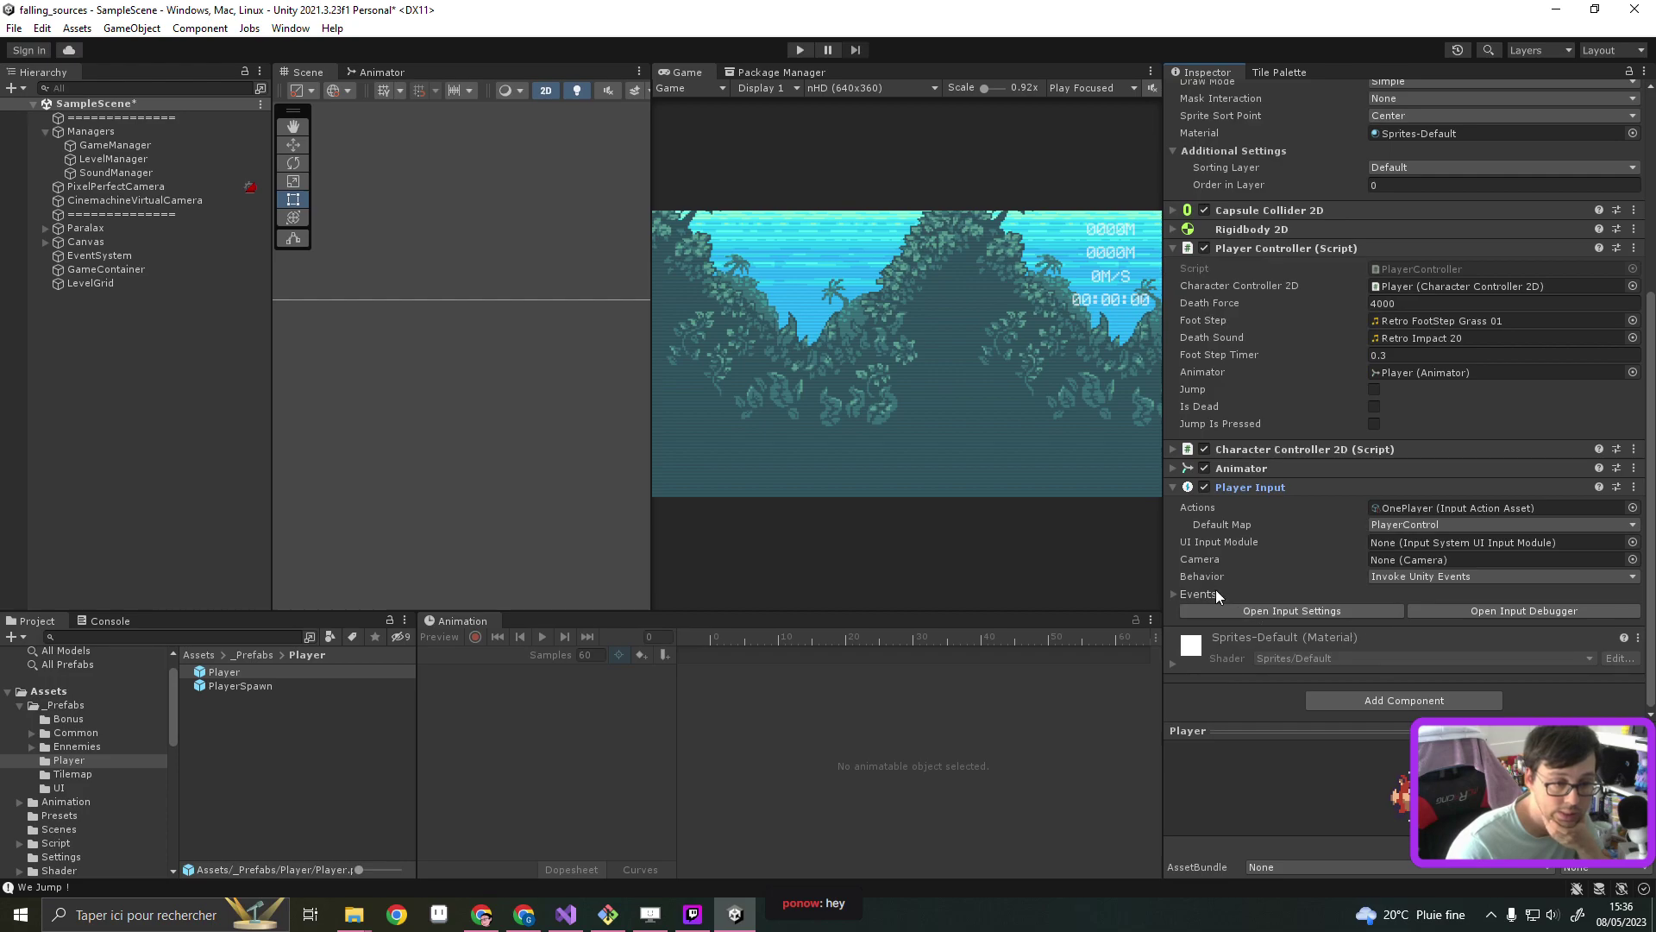
pyautogui.click(1193, 595)
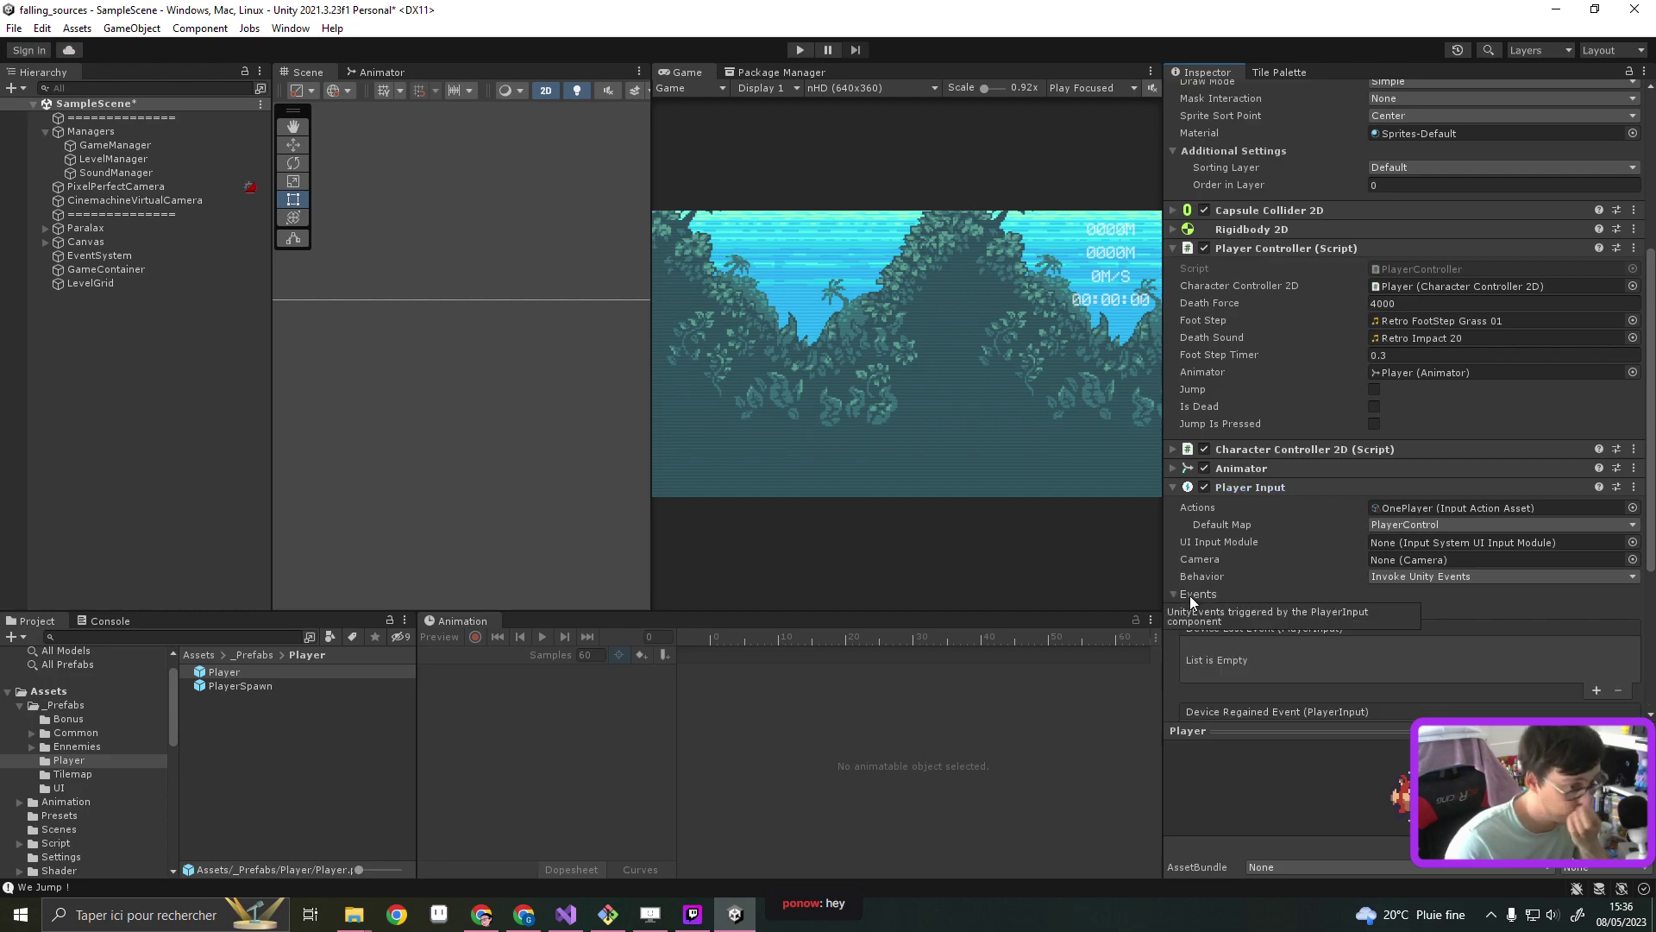
pyautogui.click(291, 28)
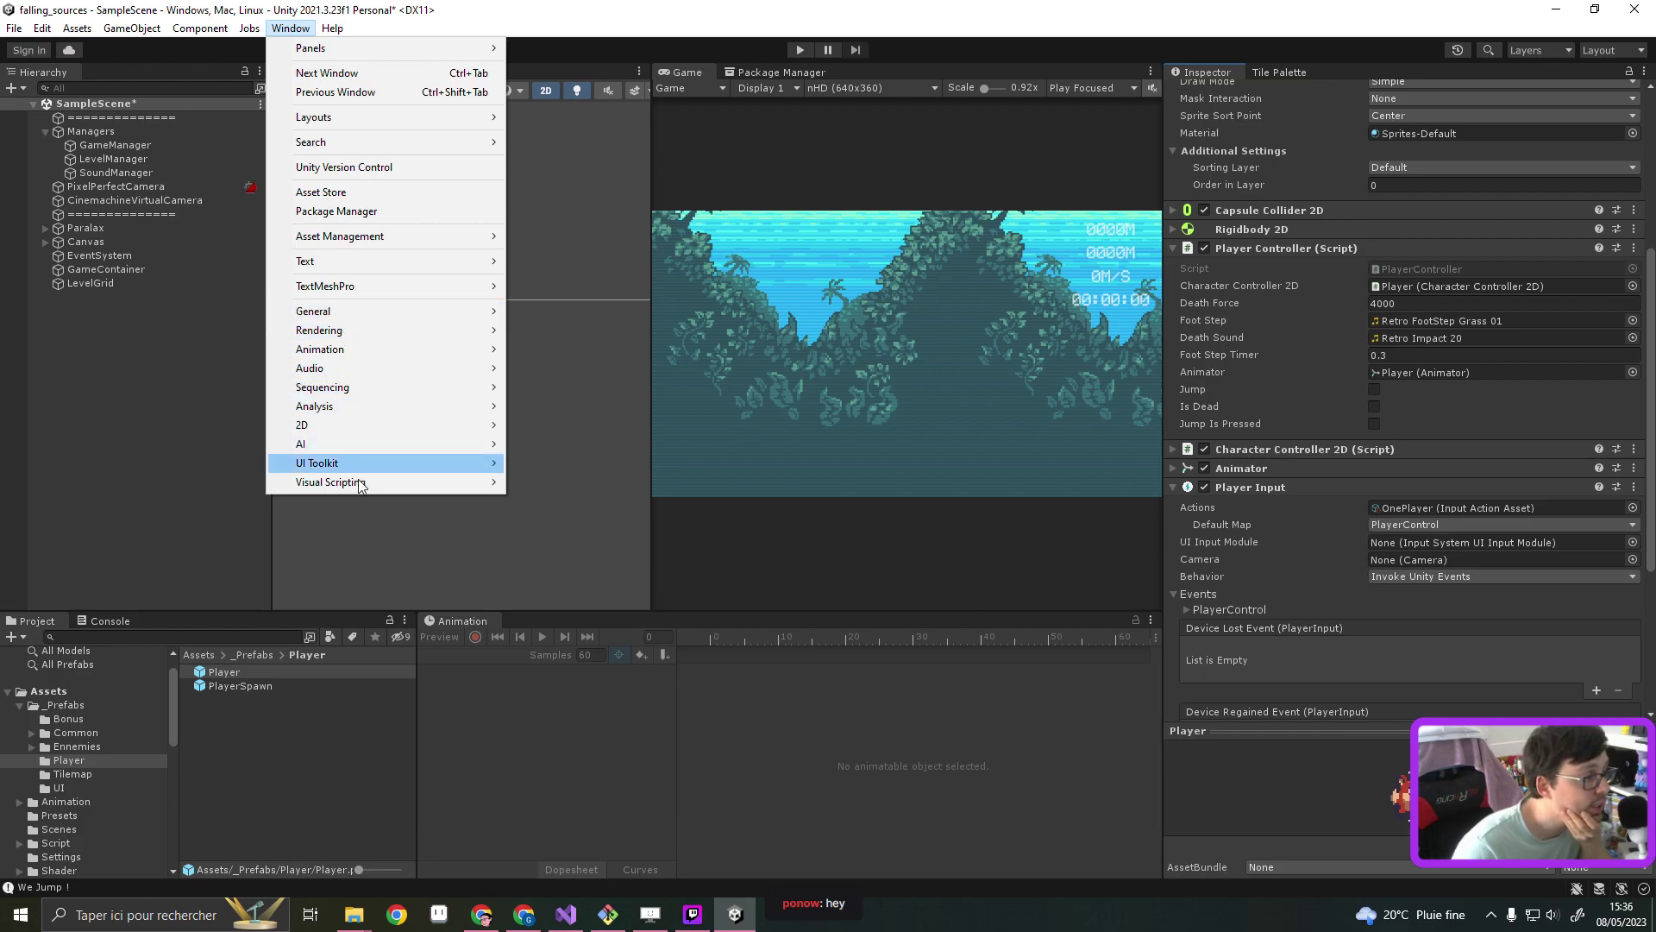
# Check the Input System Package Update Mode options, leaving Process Events In Dynamic Update unchanged
pyautogui.moveTo(335, 319)
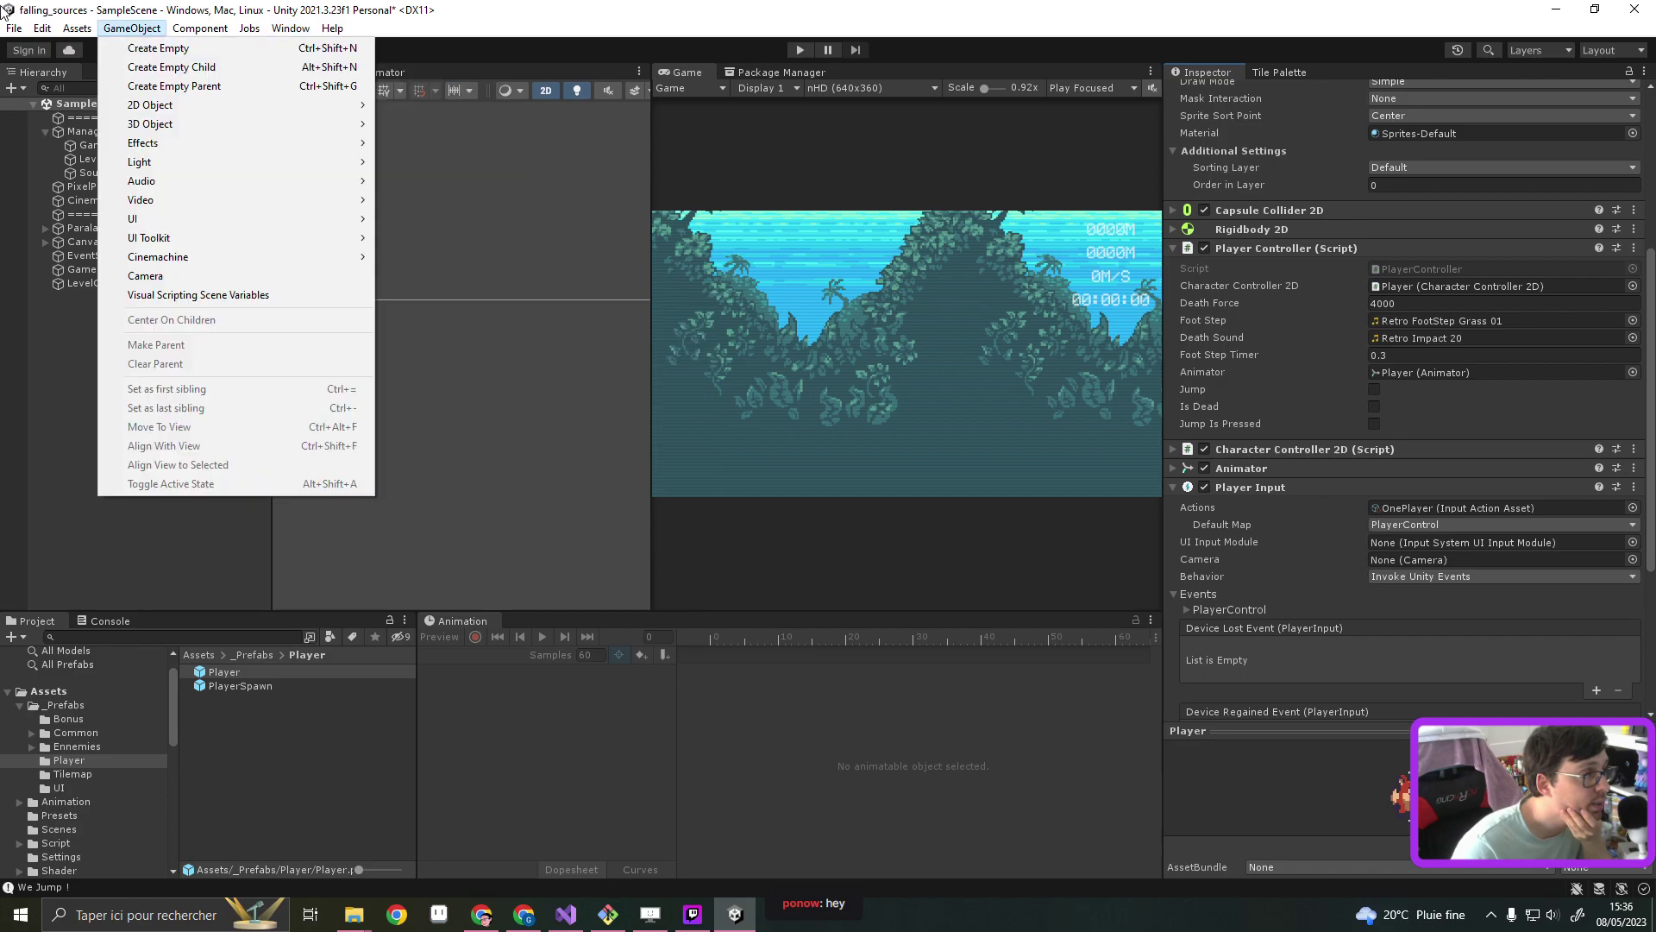
pyautogui.moveTo(42, 29)
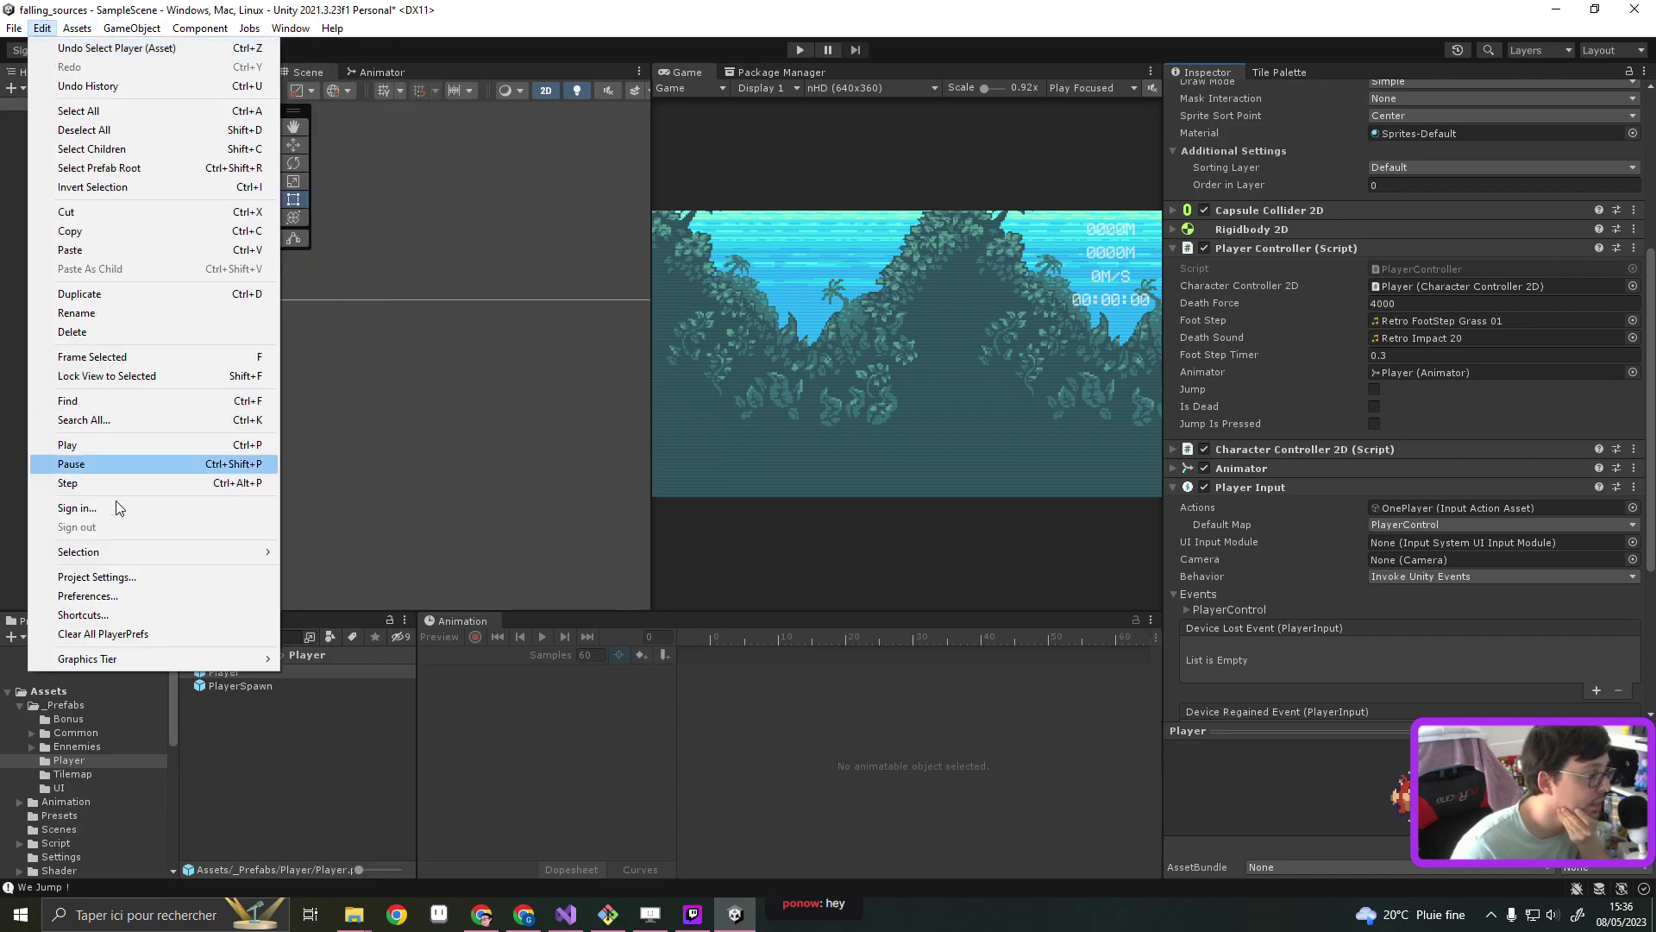
pyautogui.click(124, 576)
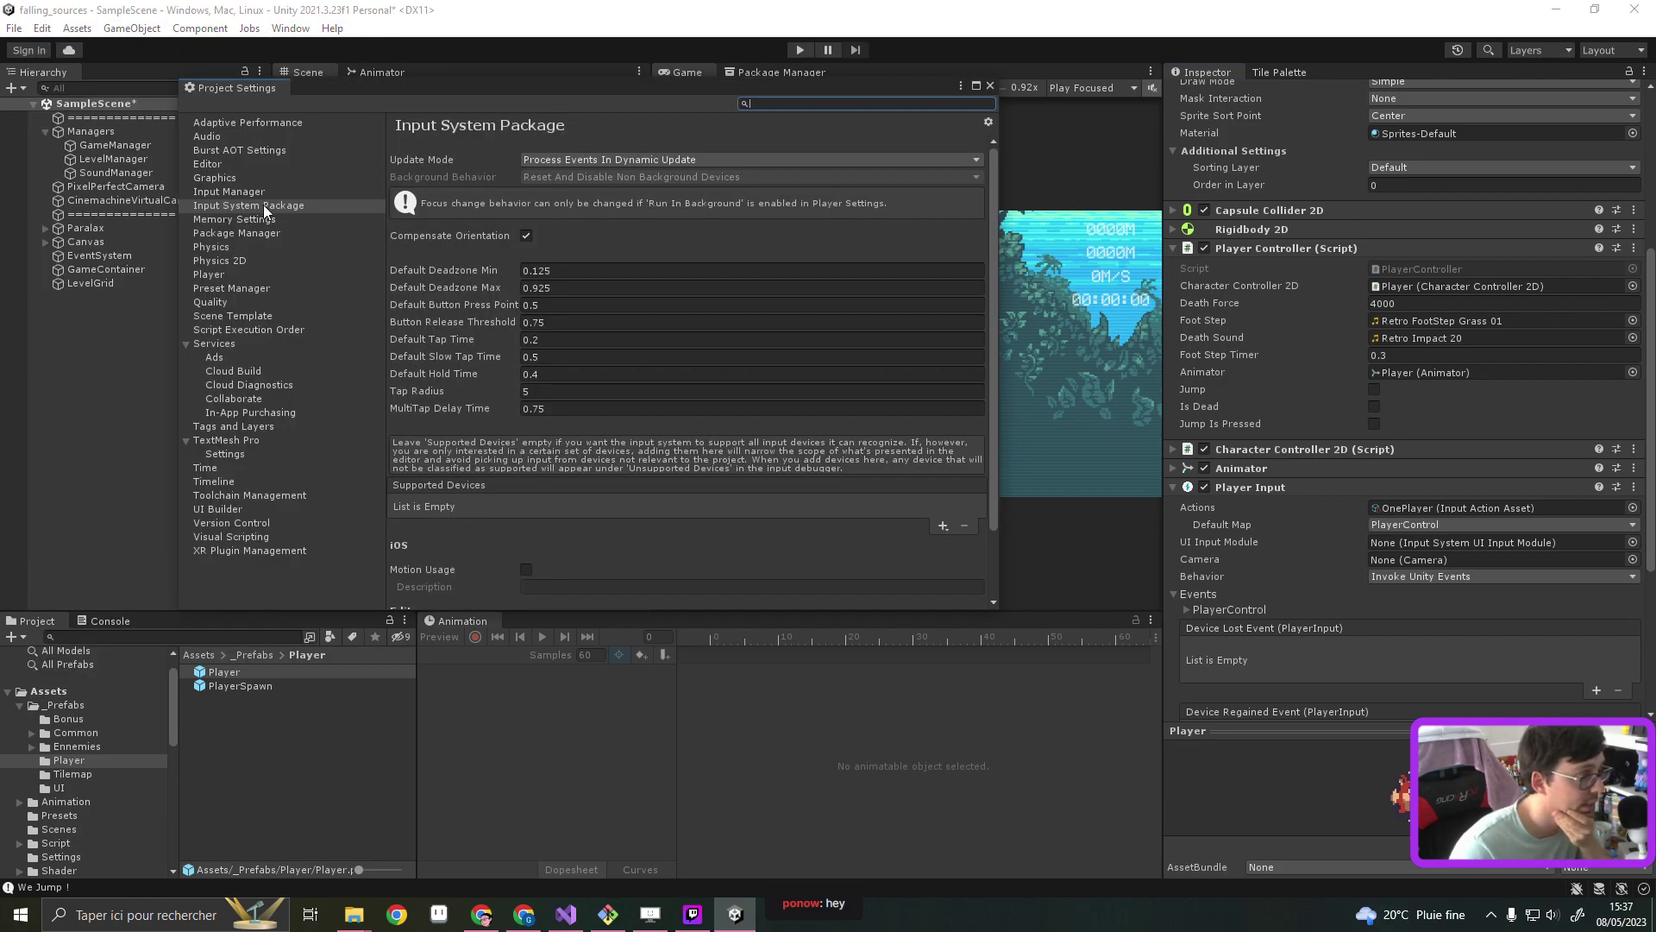
pyautogui.click(659, 158)
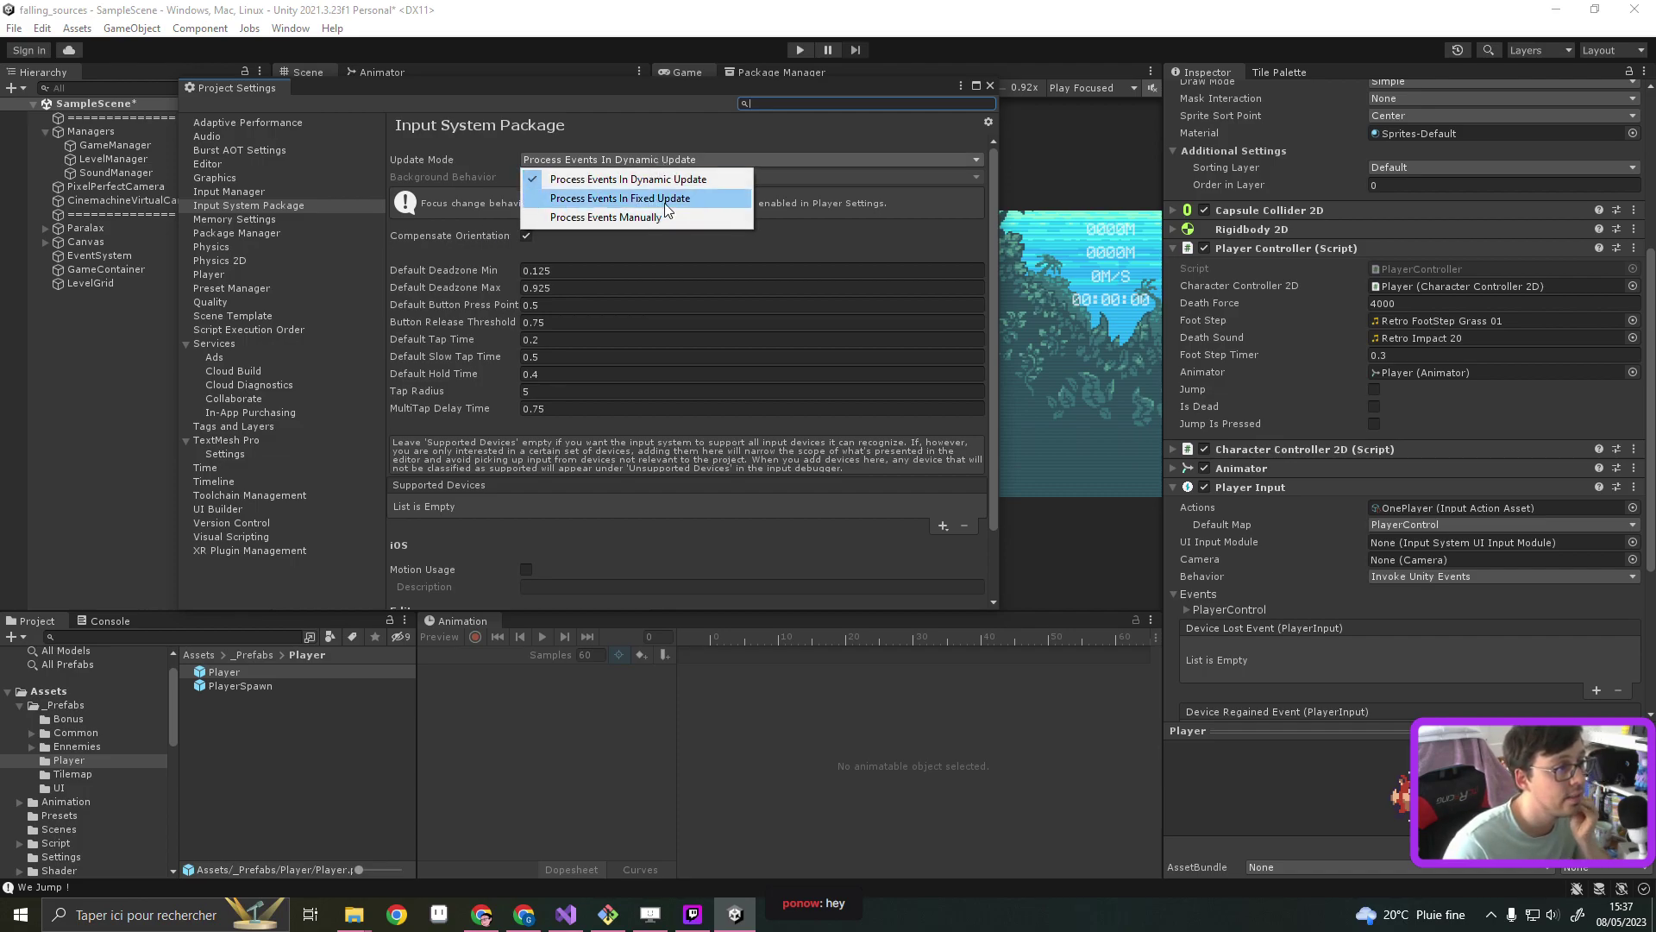
pyautogui.click(879, 202)
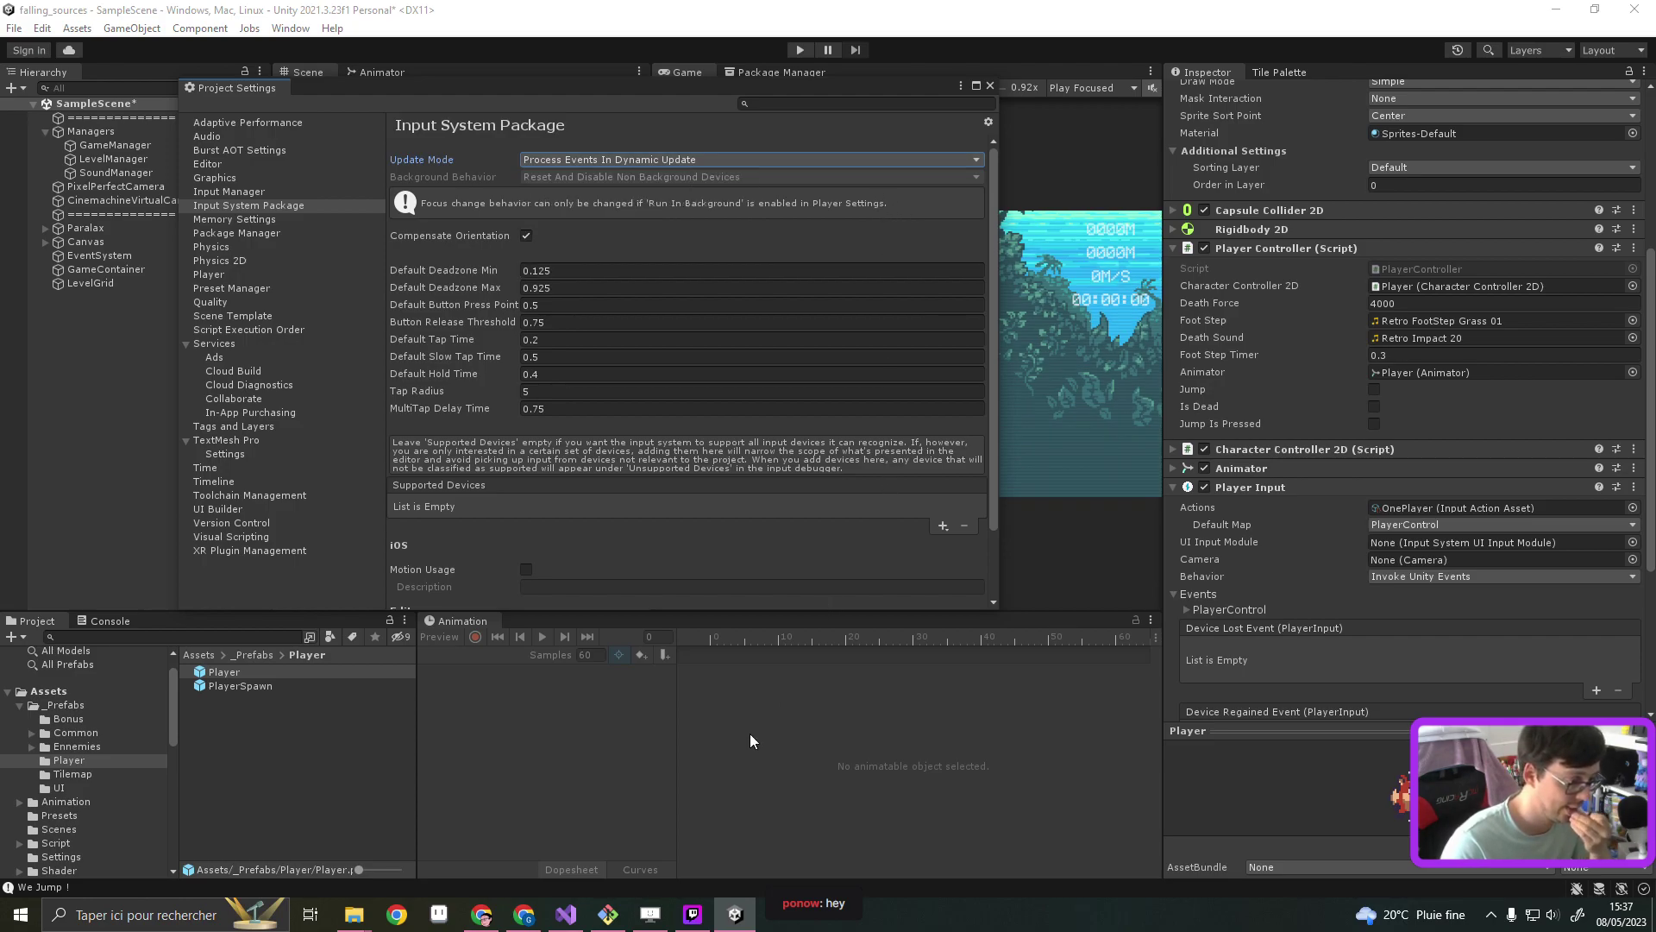
pyautogui.moveTo(651, 914)
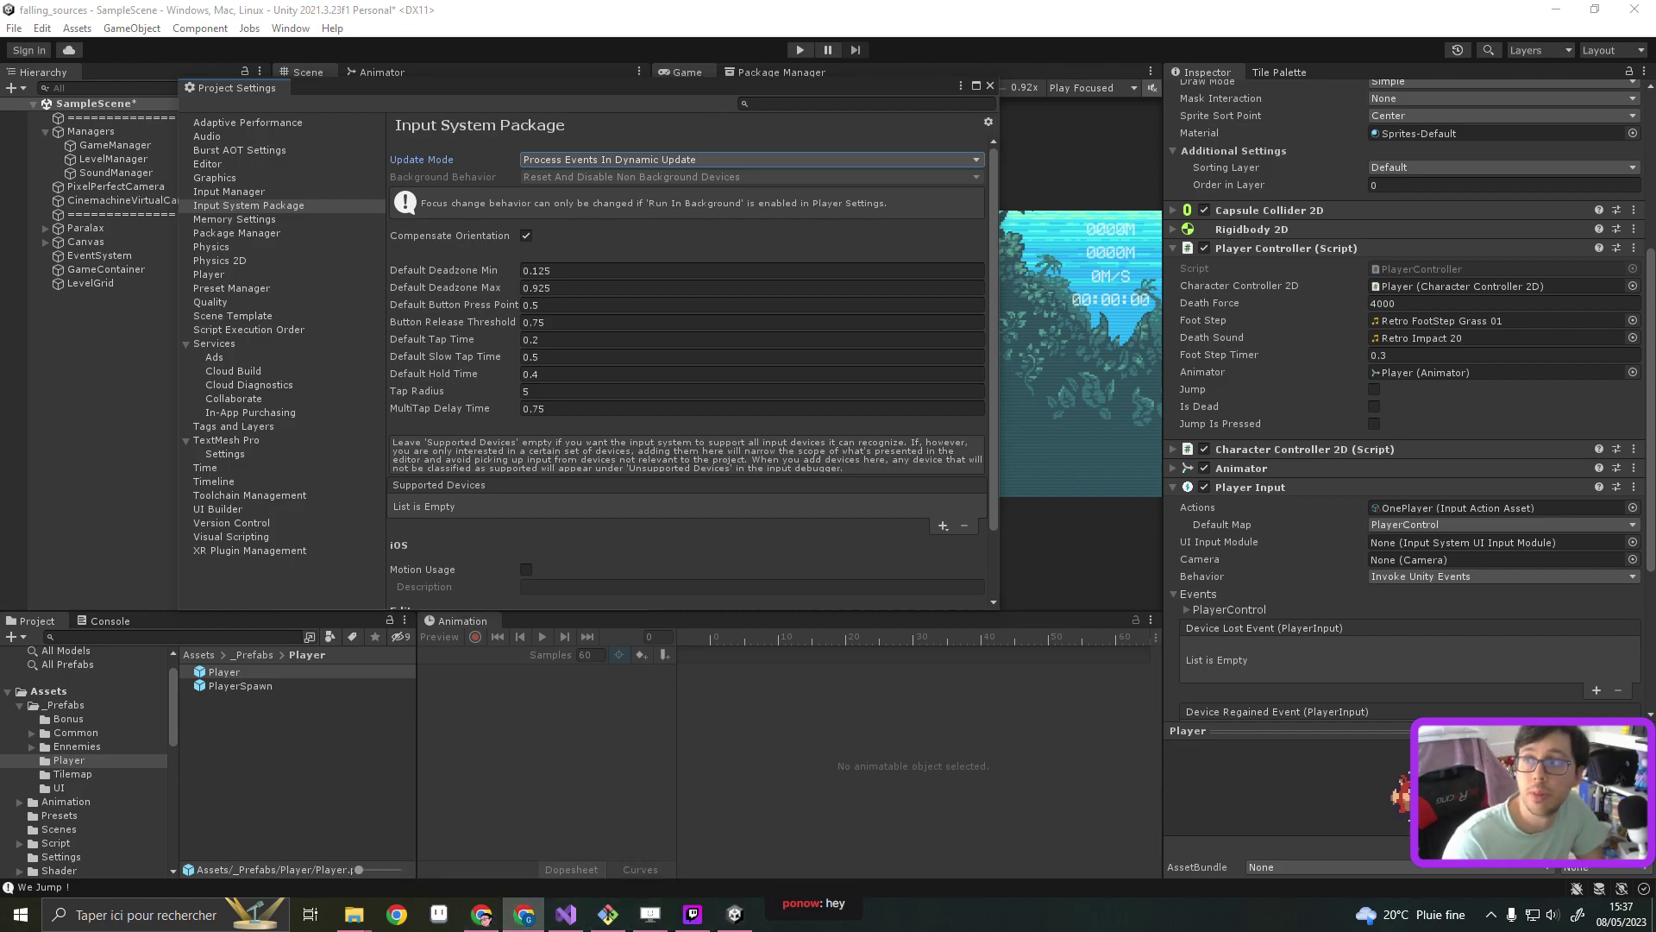
pyautogui.click(524, 914)
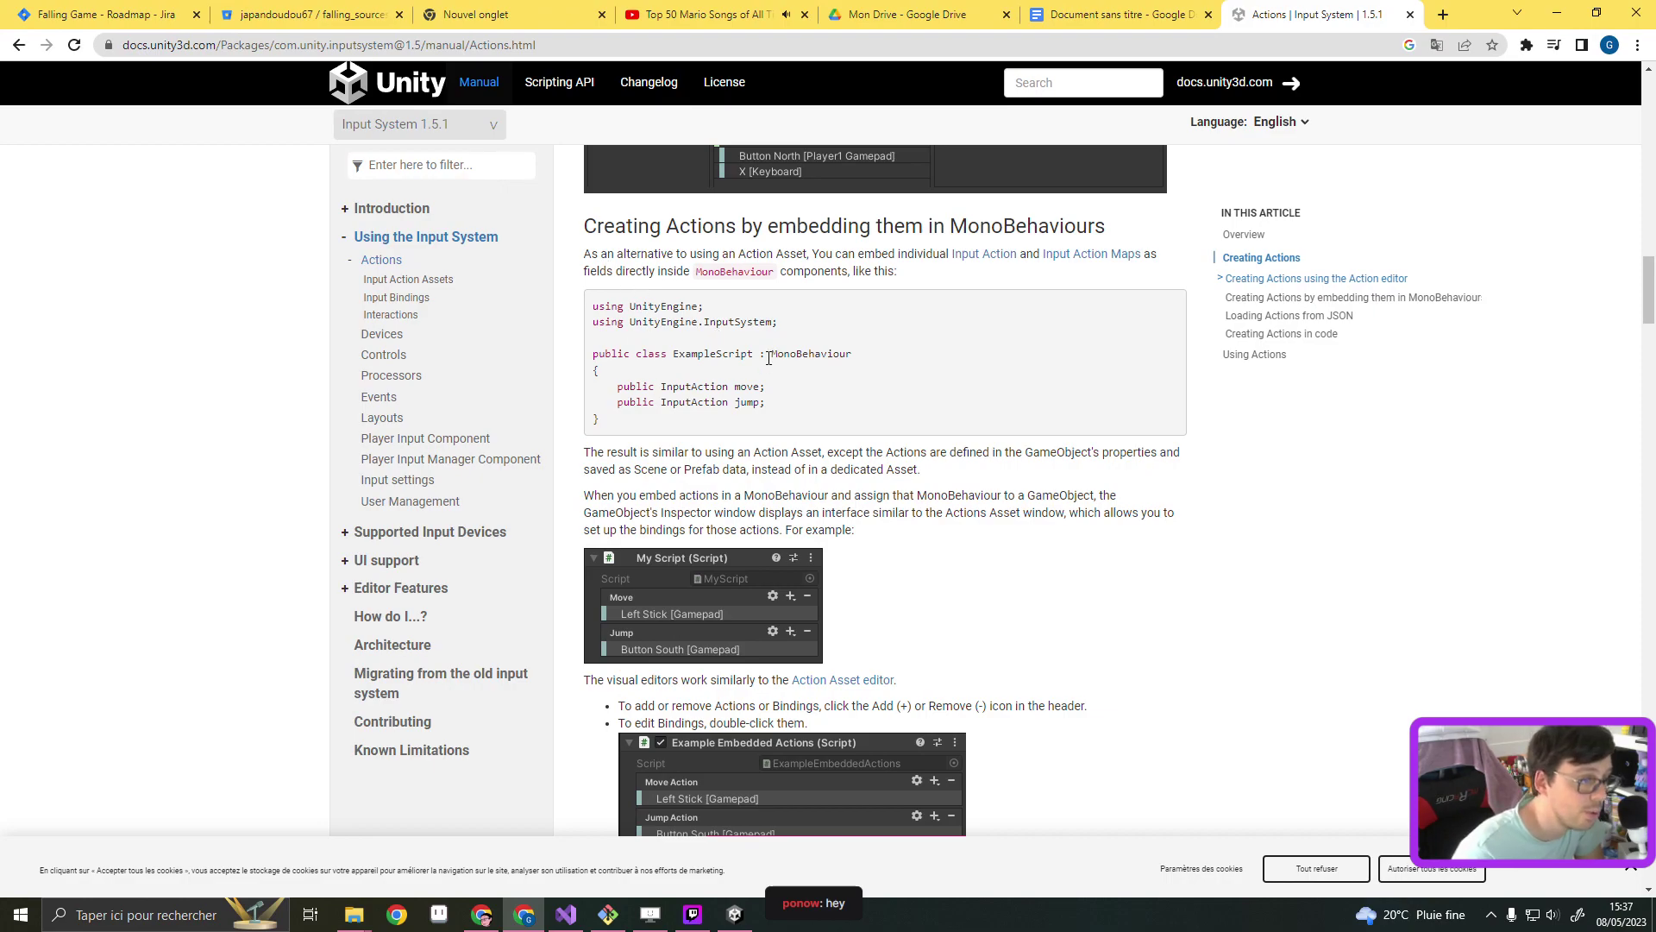
# Scroll to the top of the Actions docs page and go to the Input settings page
pyautogui.scroll(6, 892, 530)
pyautogui.scroll(7, 892, 531)
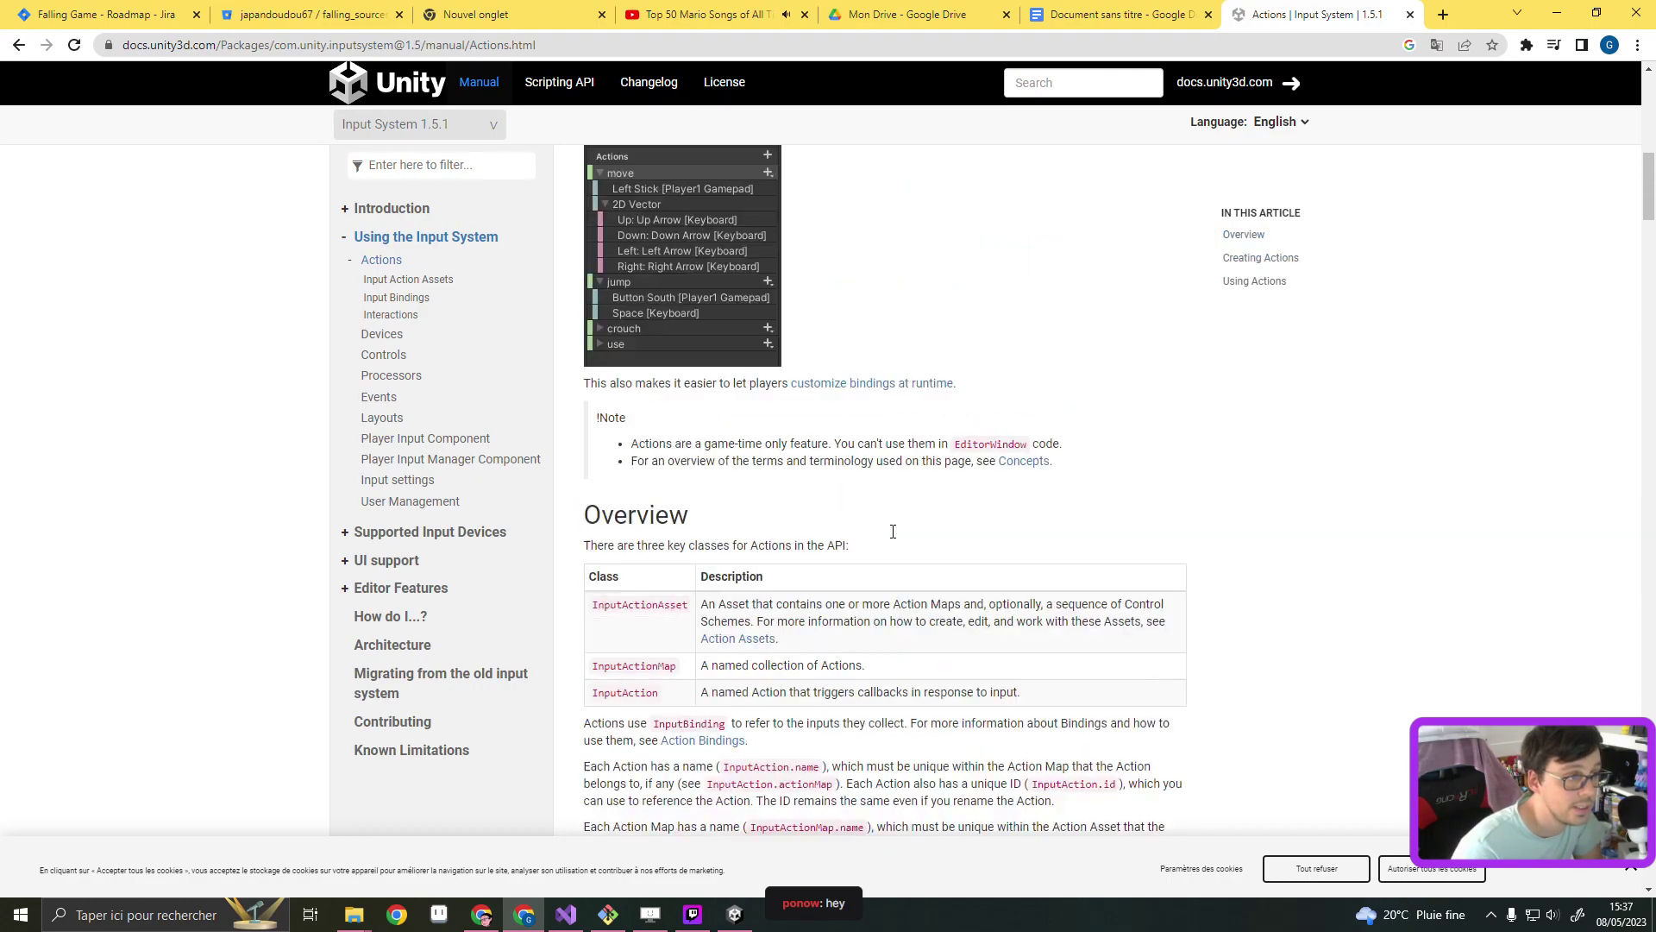
pyautogui.scroll(7, 892, 530)
pyautogui.scroll(5, 1035, 518)
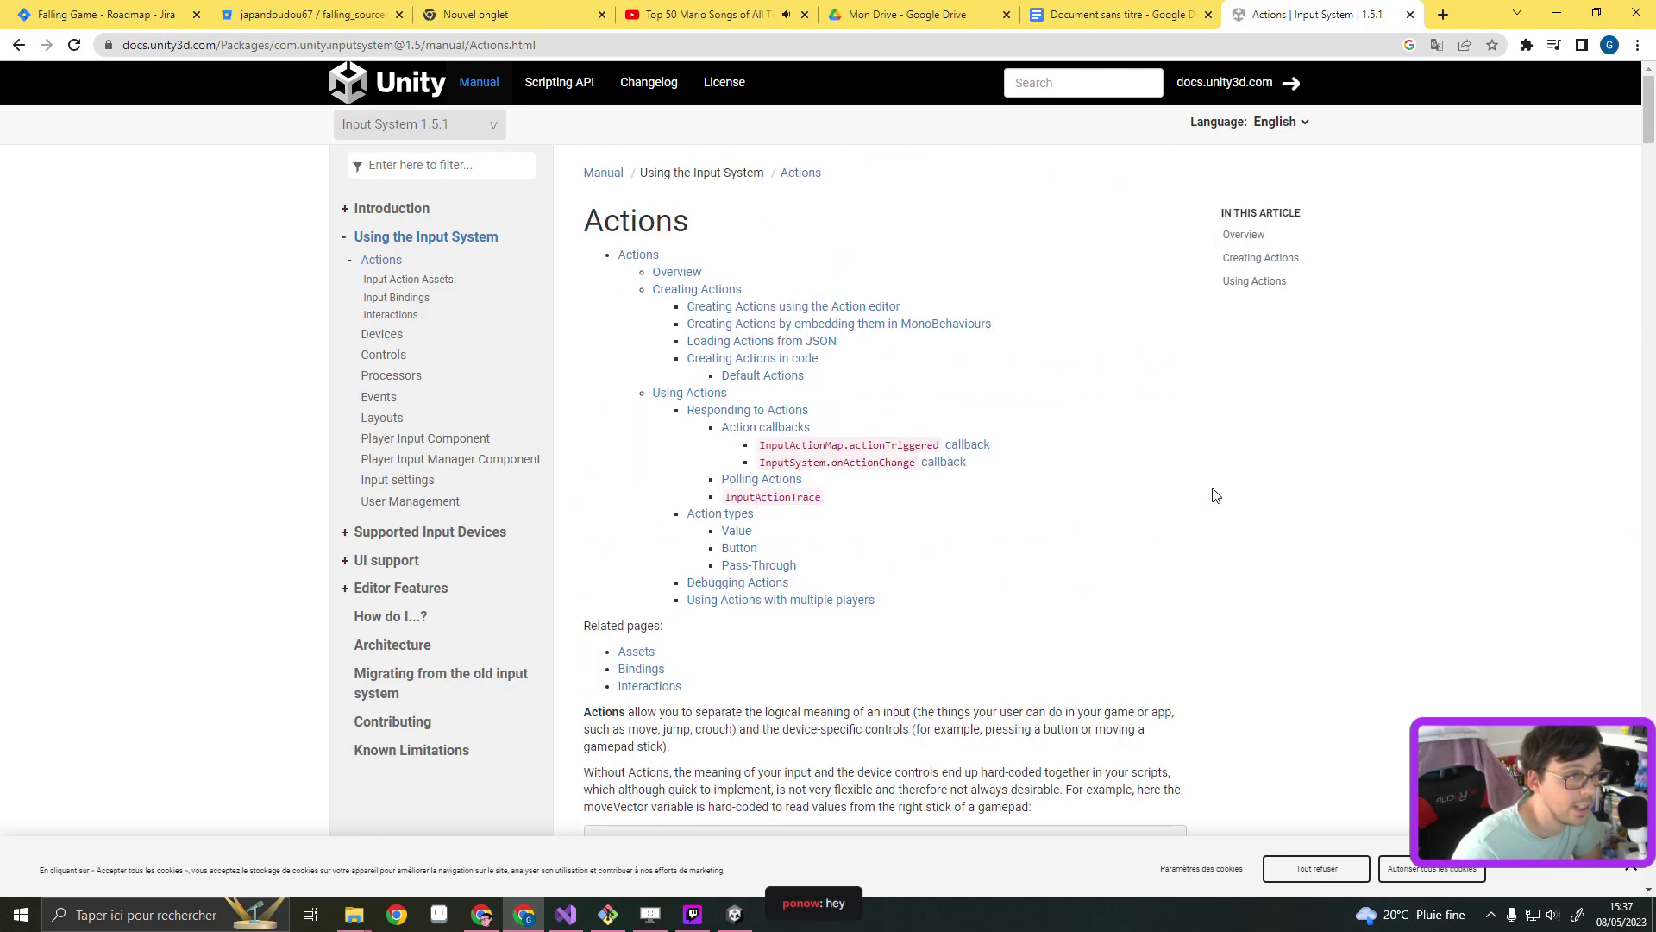
pyautogui.click(415, 237)
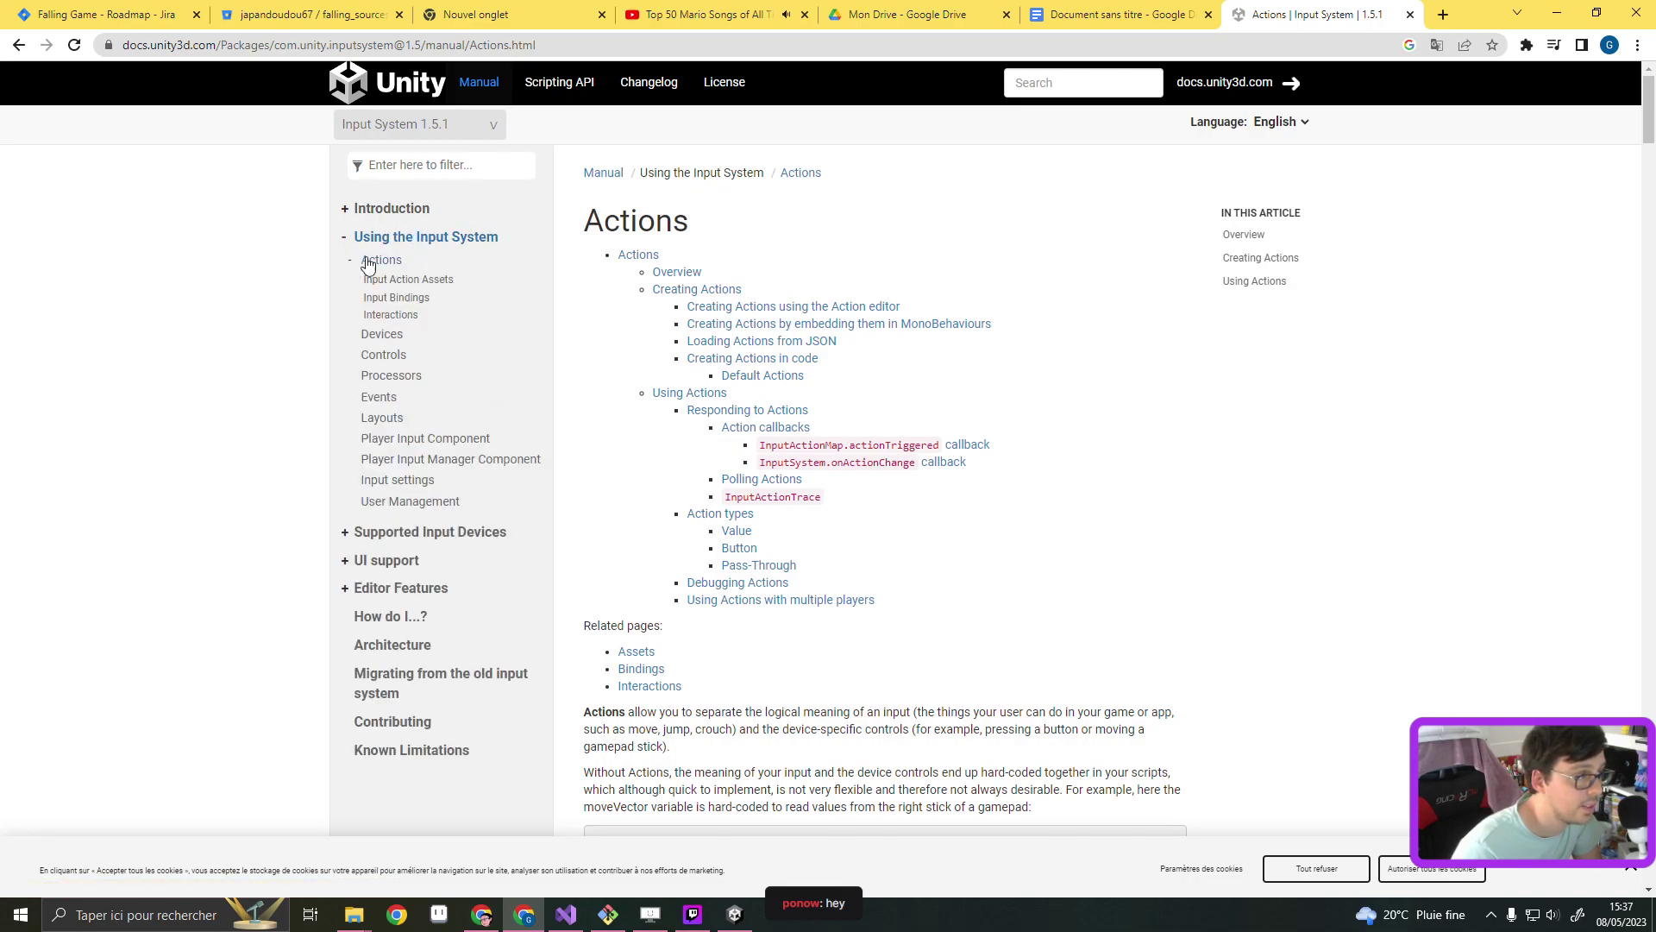
pyautogui.click(371, 261)
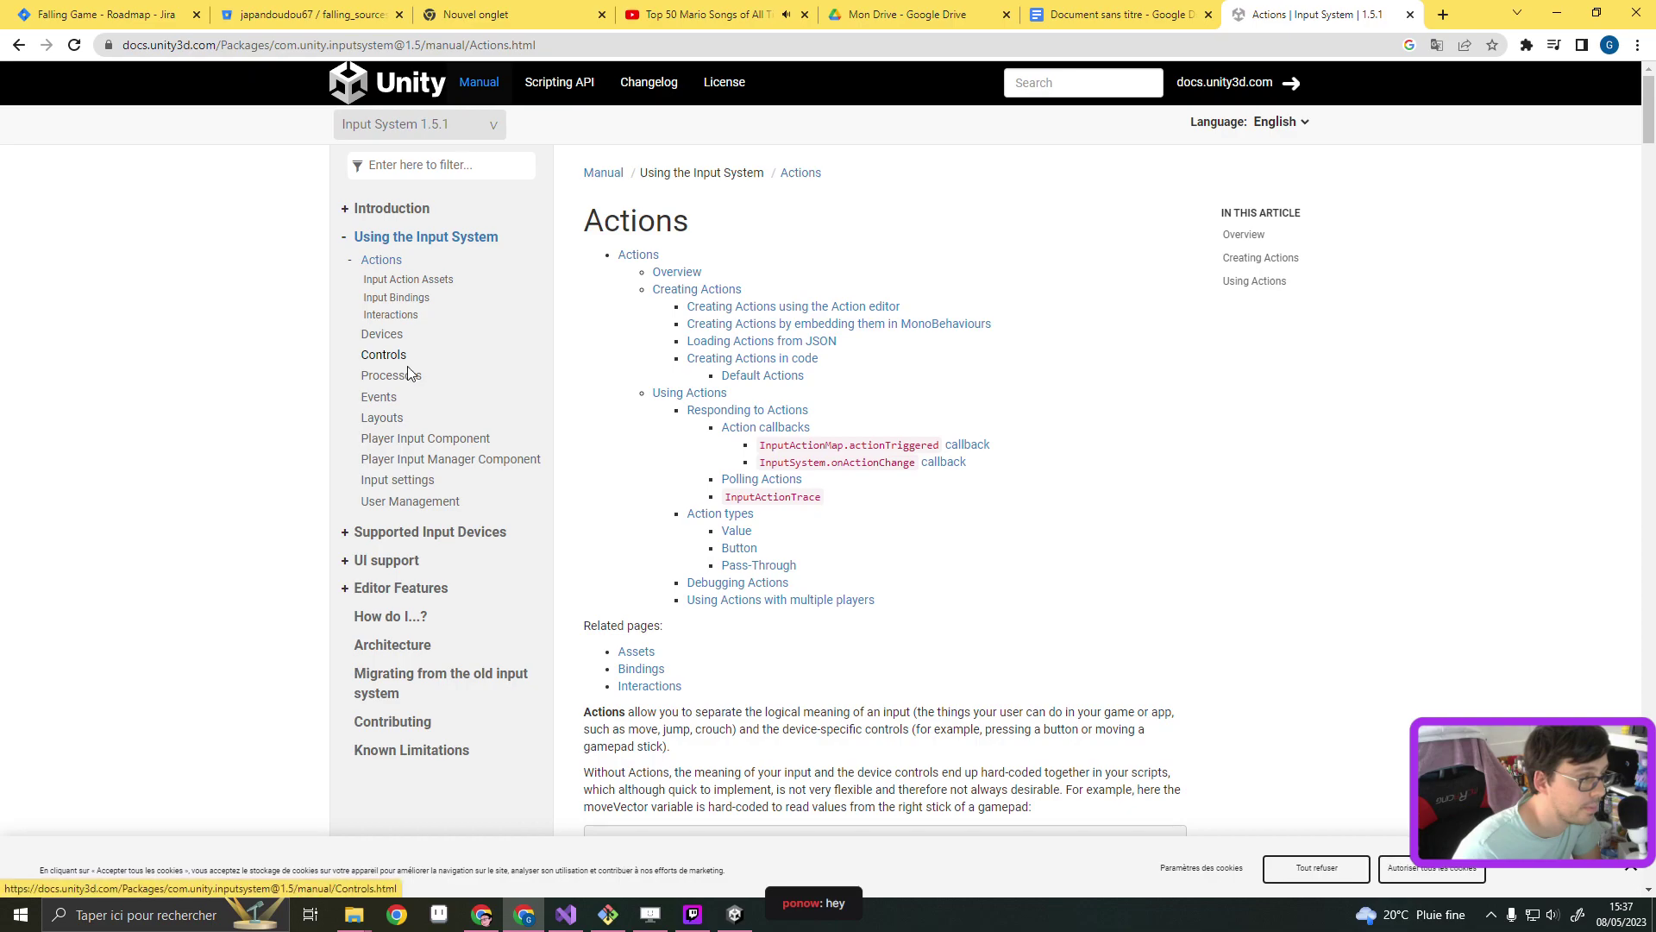
pyautogui.click(397, 481)
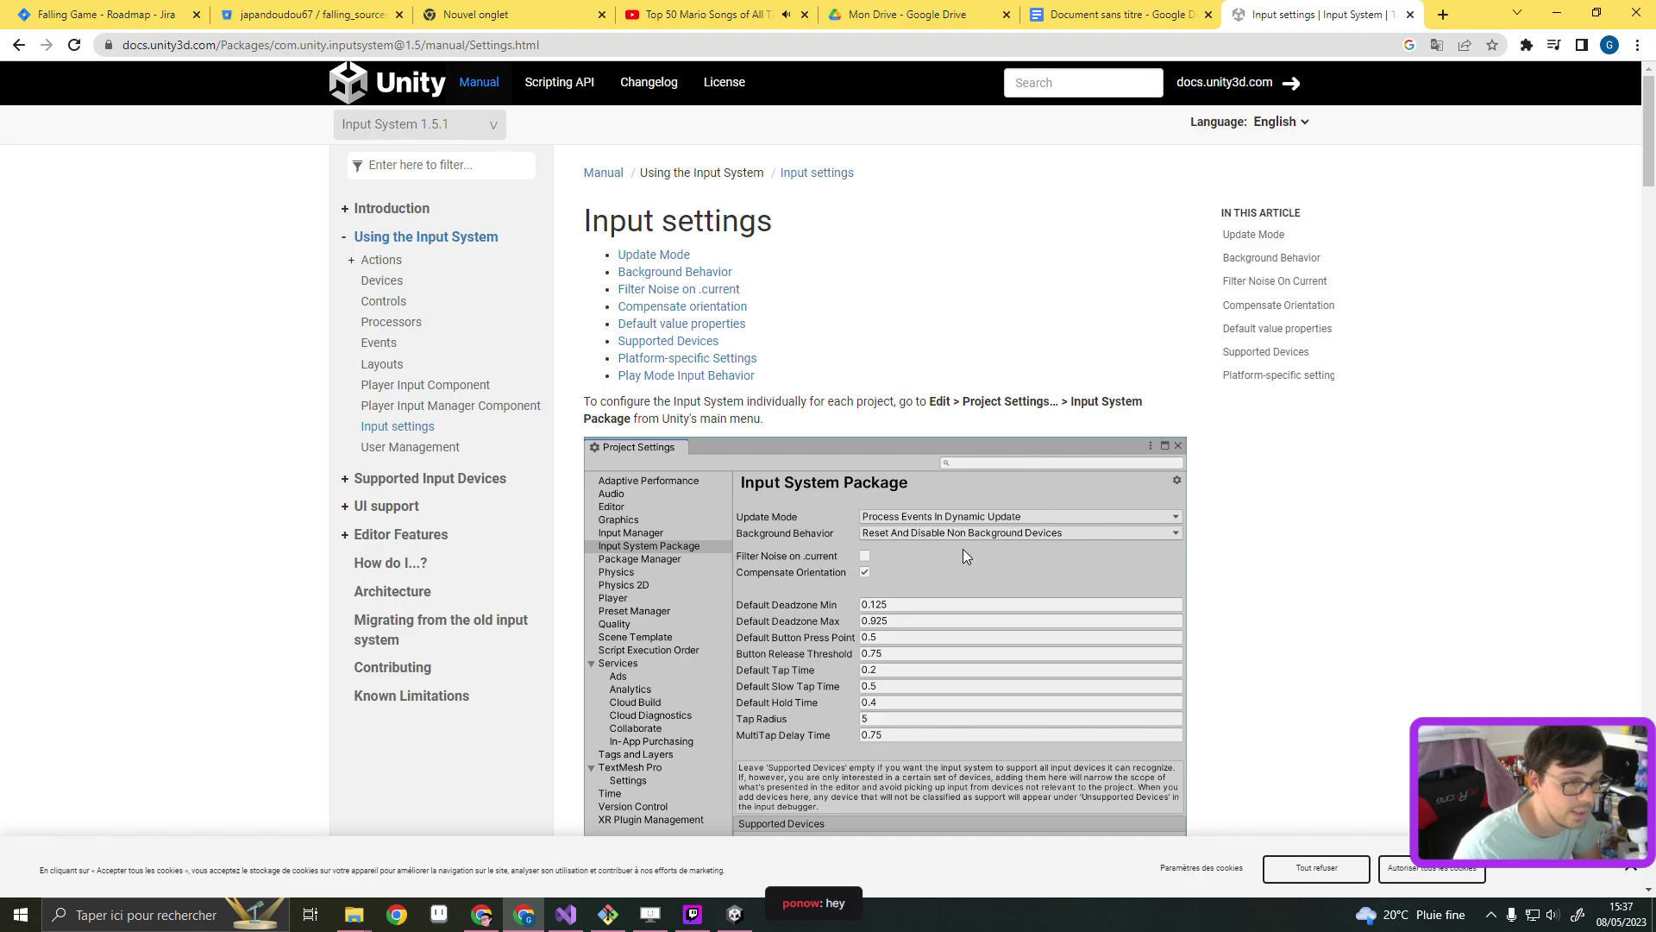
pyautogui.scroll(-5, 776, 409)
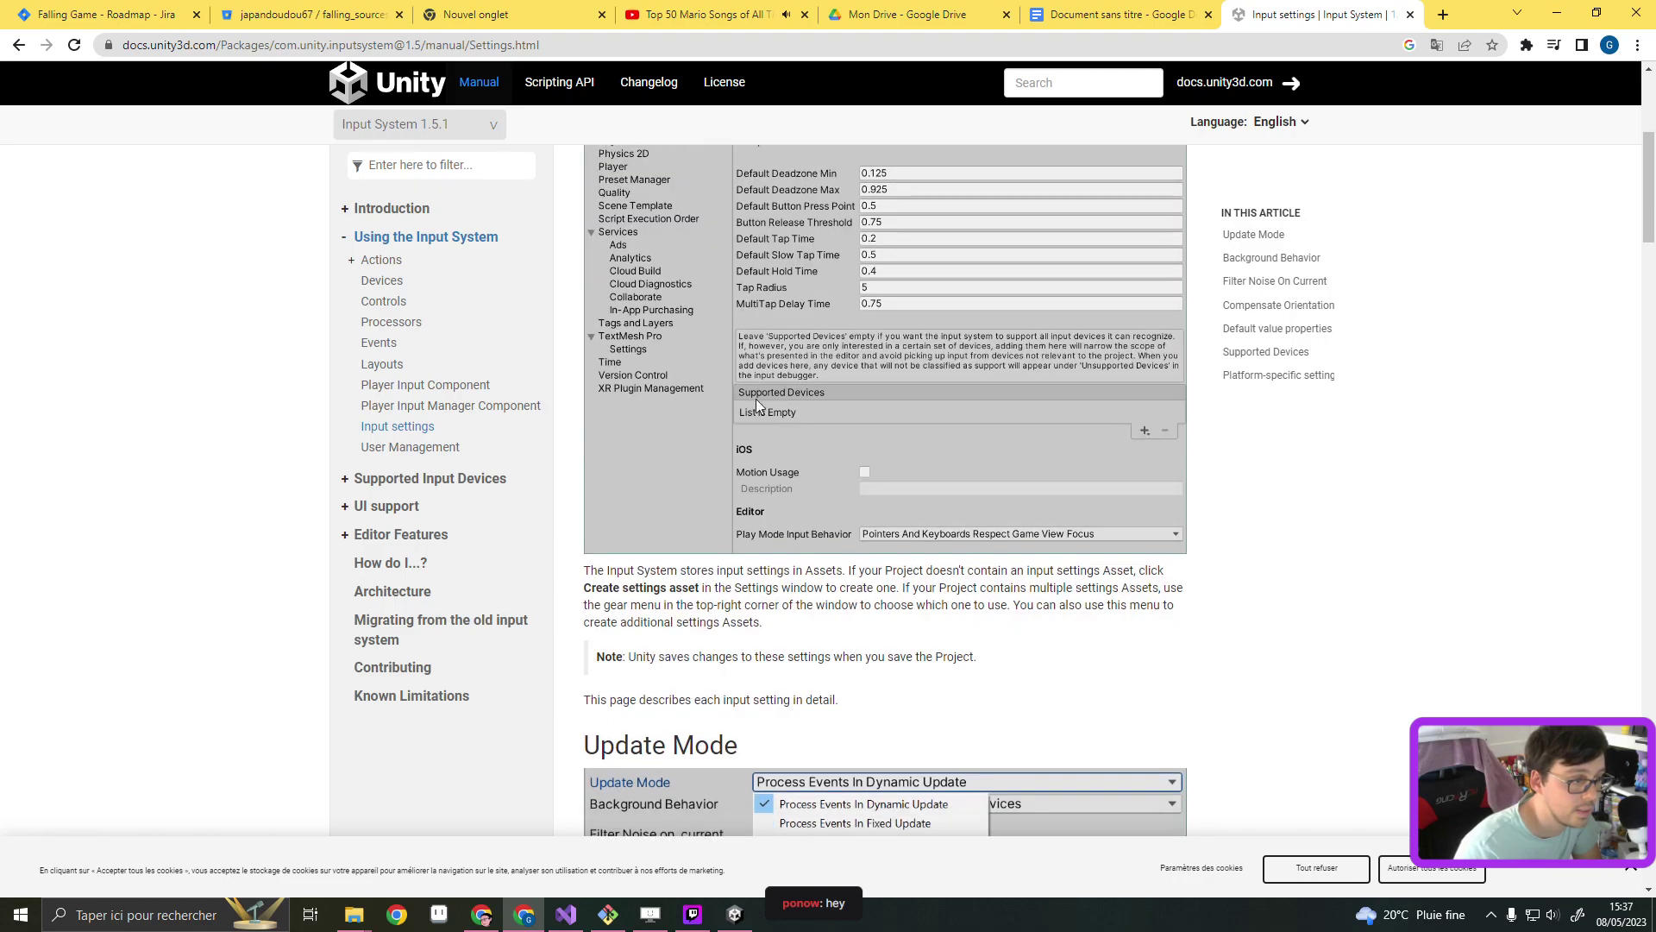
pyautogui.scroll(-1, 733, 501)
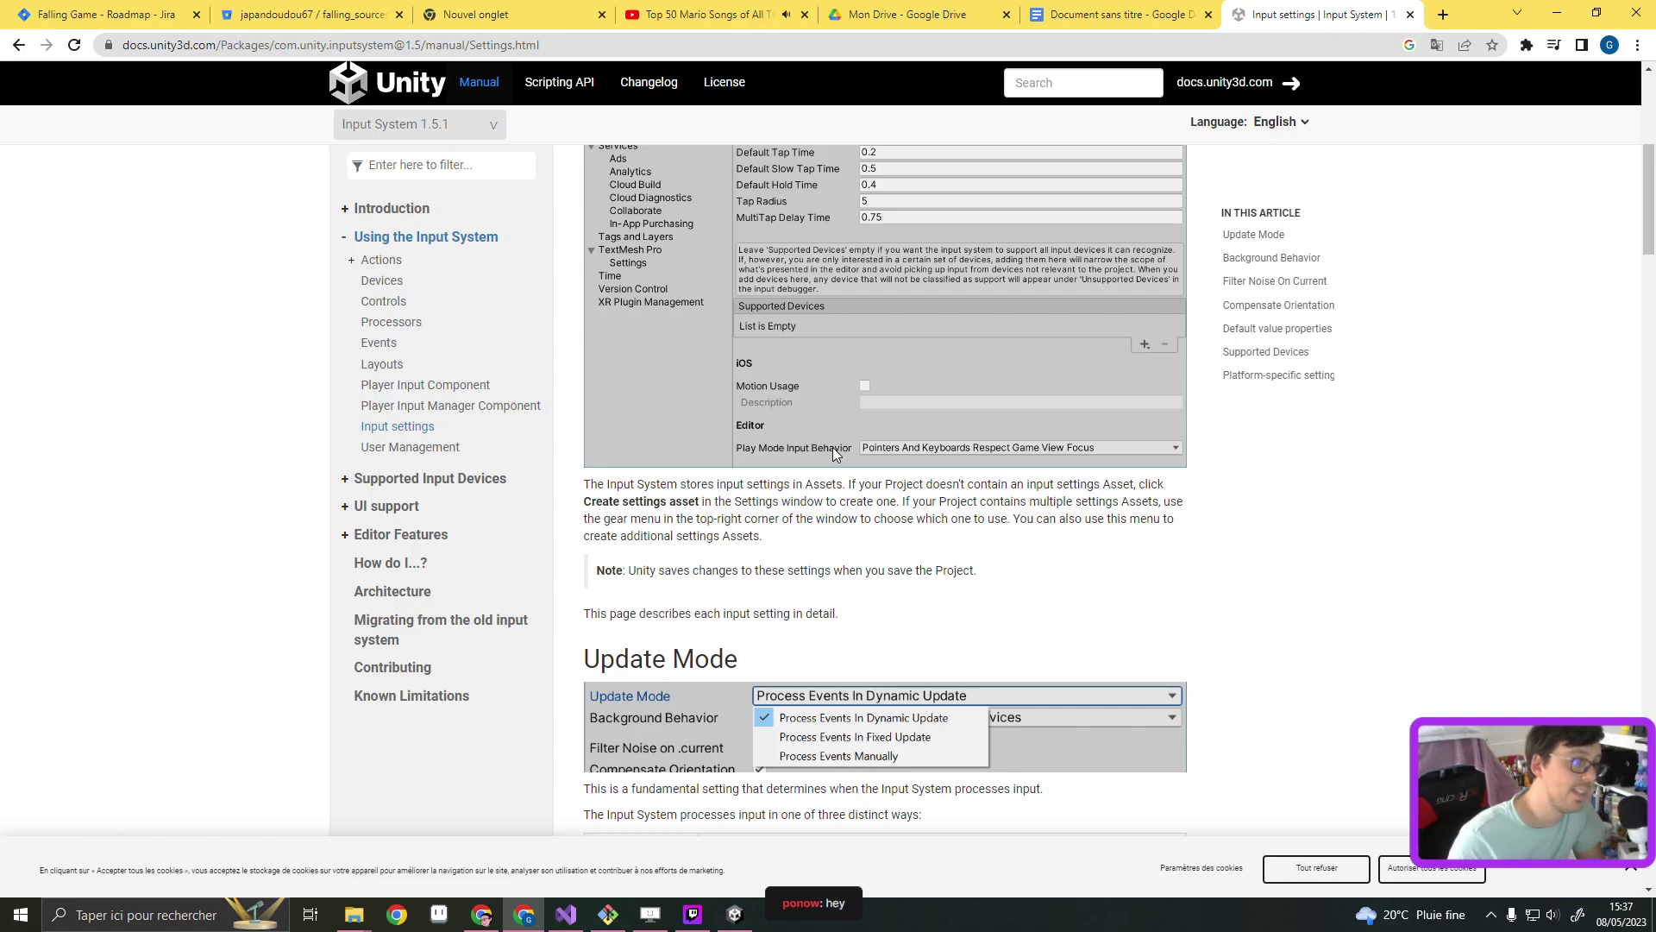
pyautogui.scroll(2, 946, 489)
pyautogui.scroll(3, 954, 513)
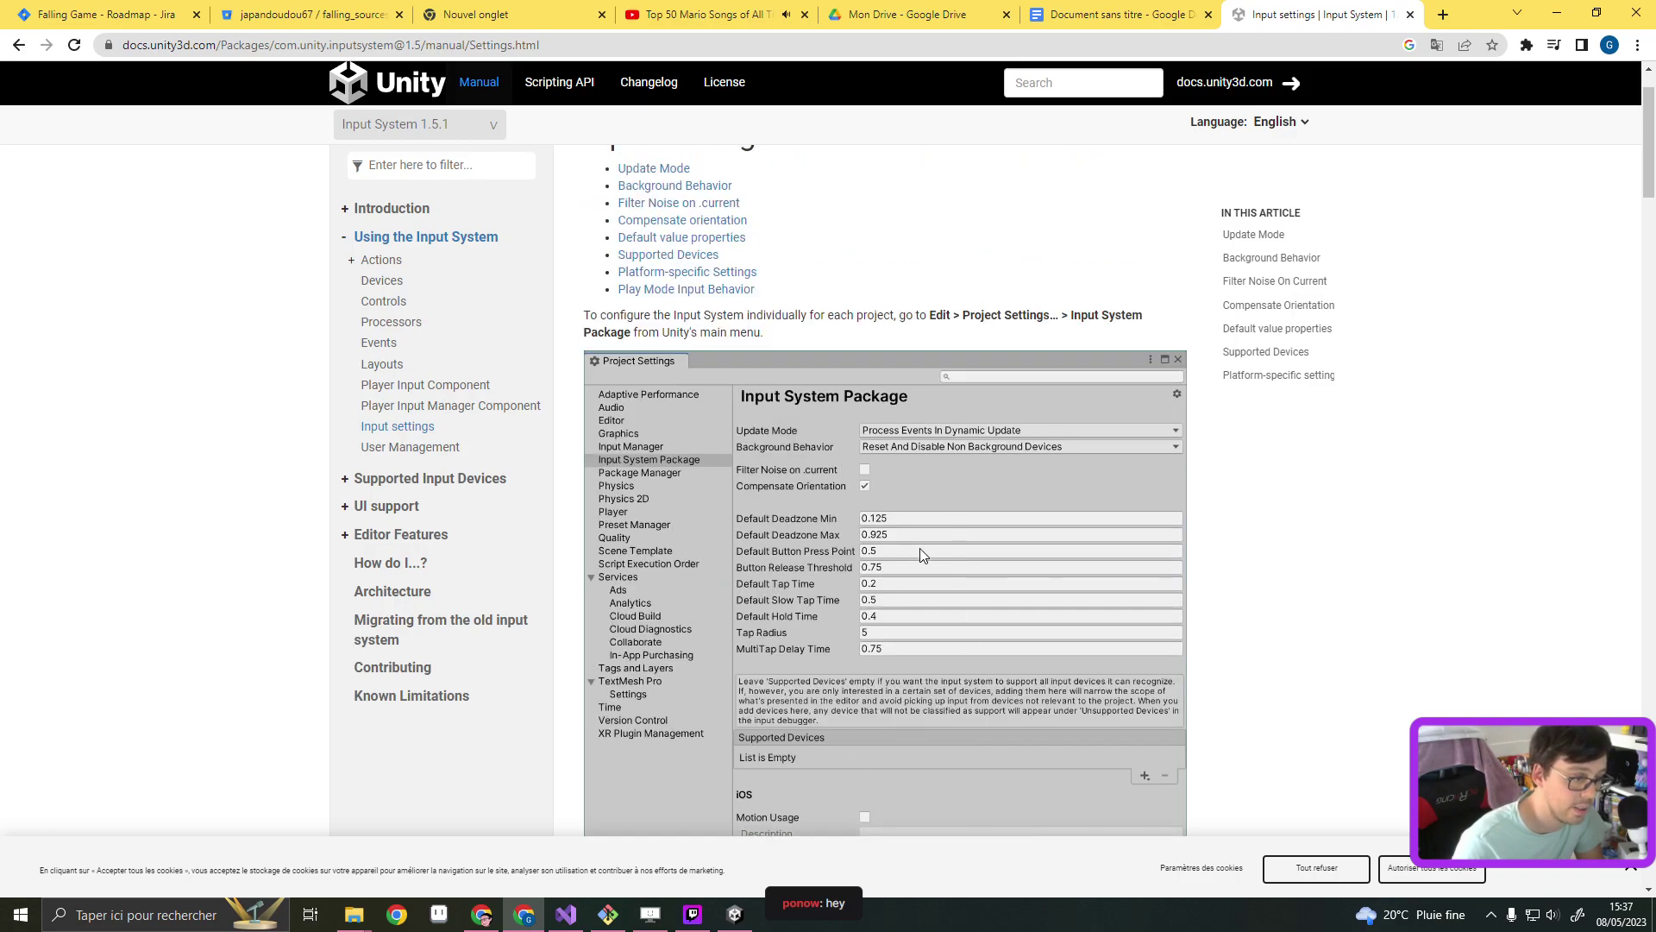
pyautogui.scroll(-1, 919, 548)
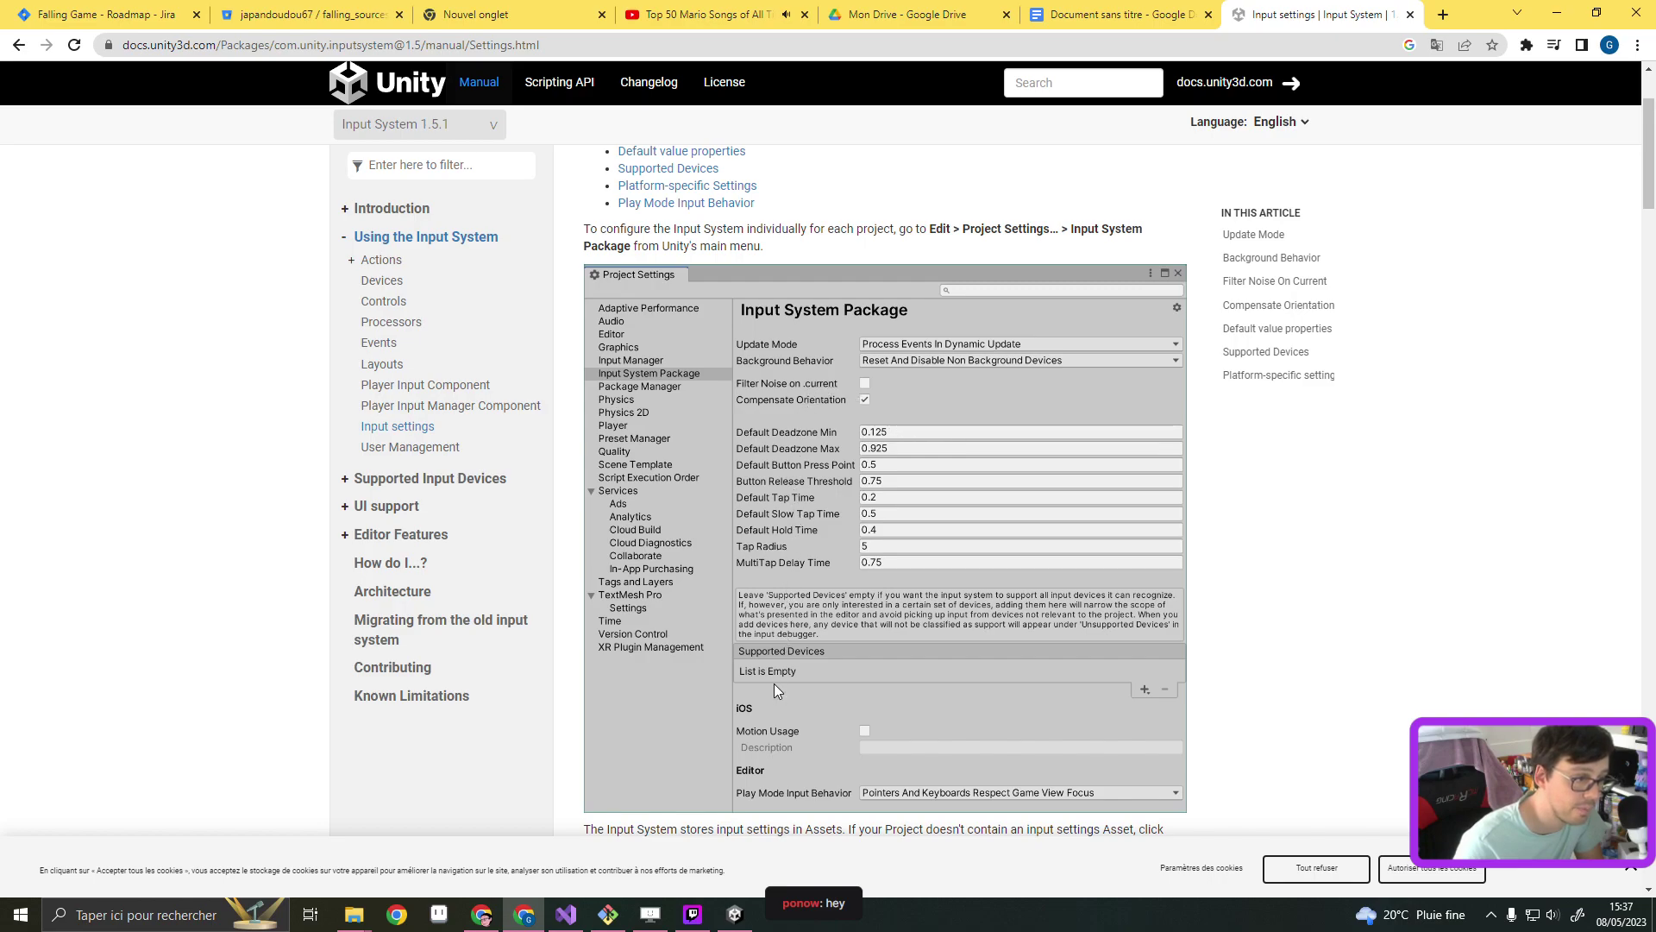
pyautogui.scroll(-4, 774, 683)
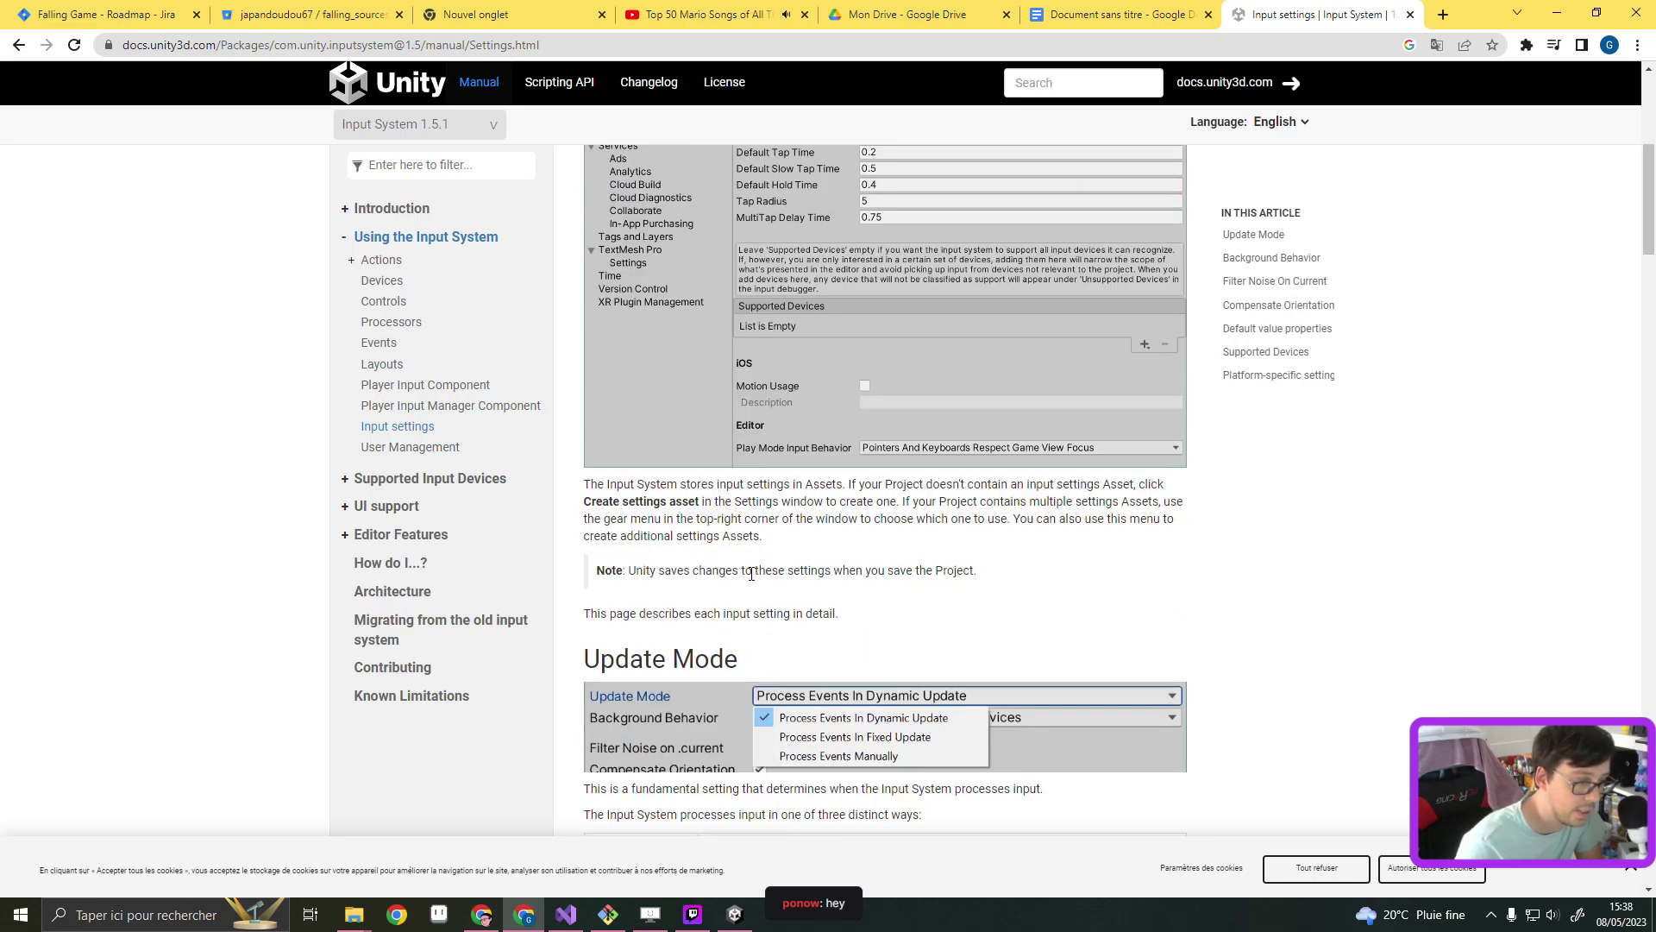
pyautogui.scroll(-3, 751, 574)
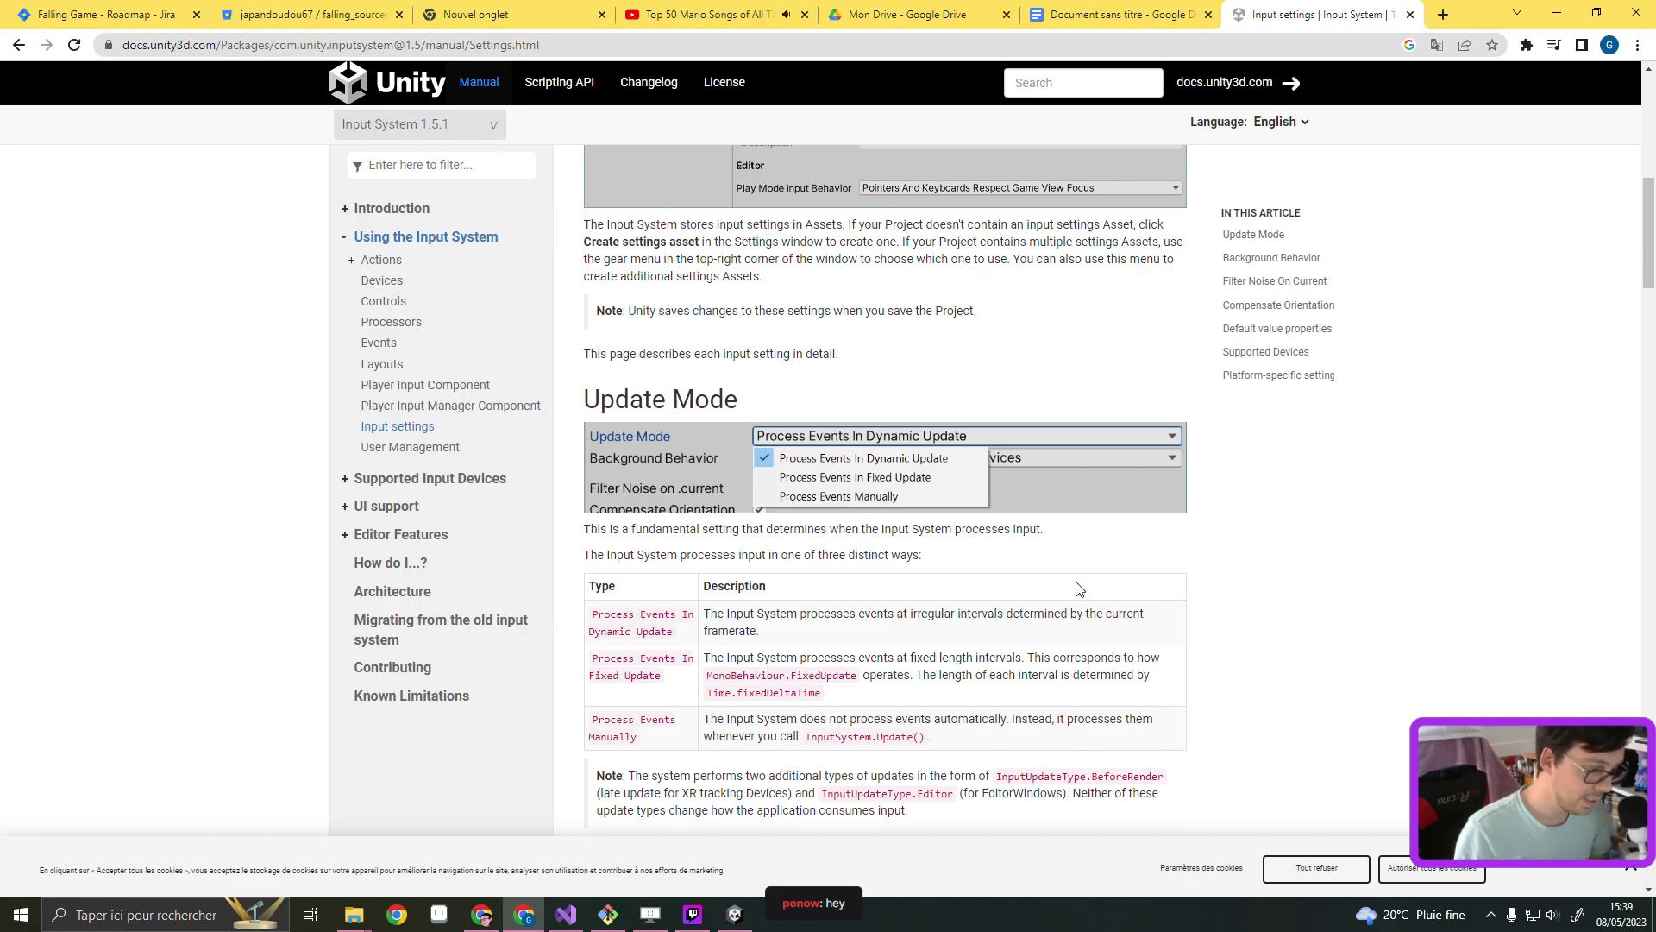
pyautogui.scroll(-2, 1061, 582)
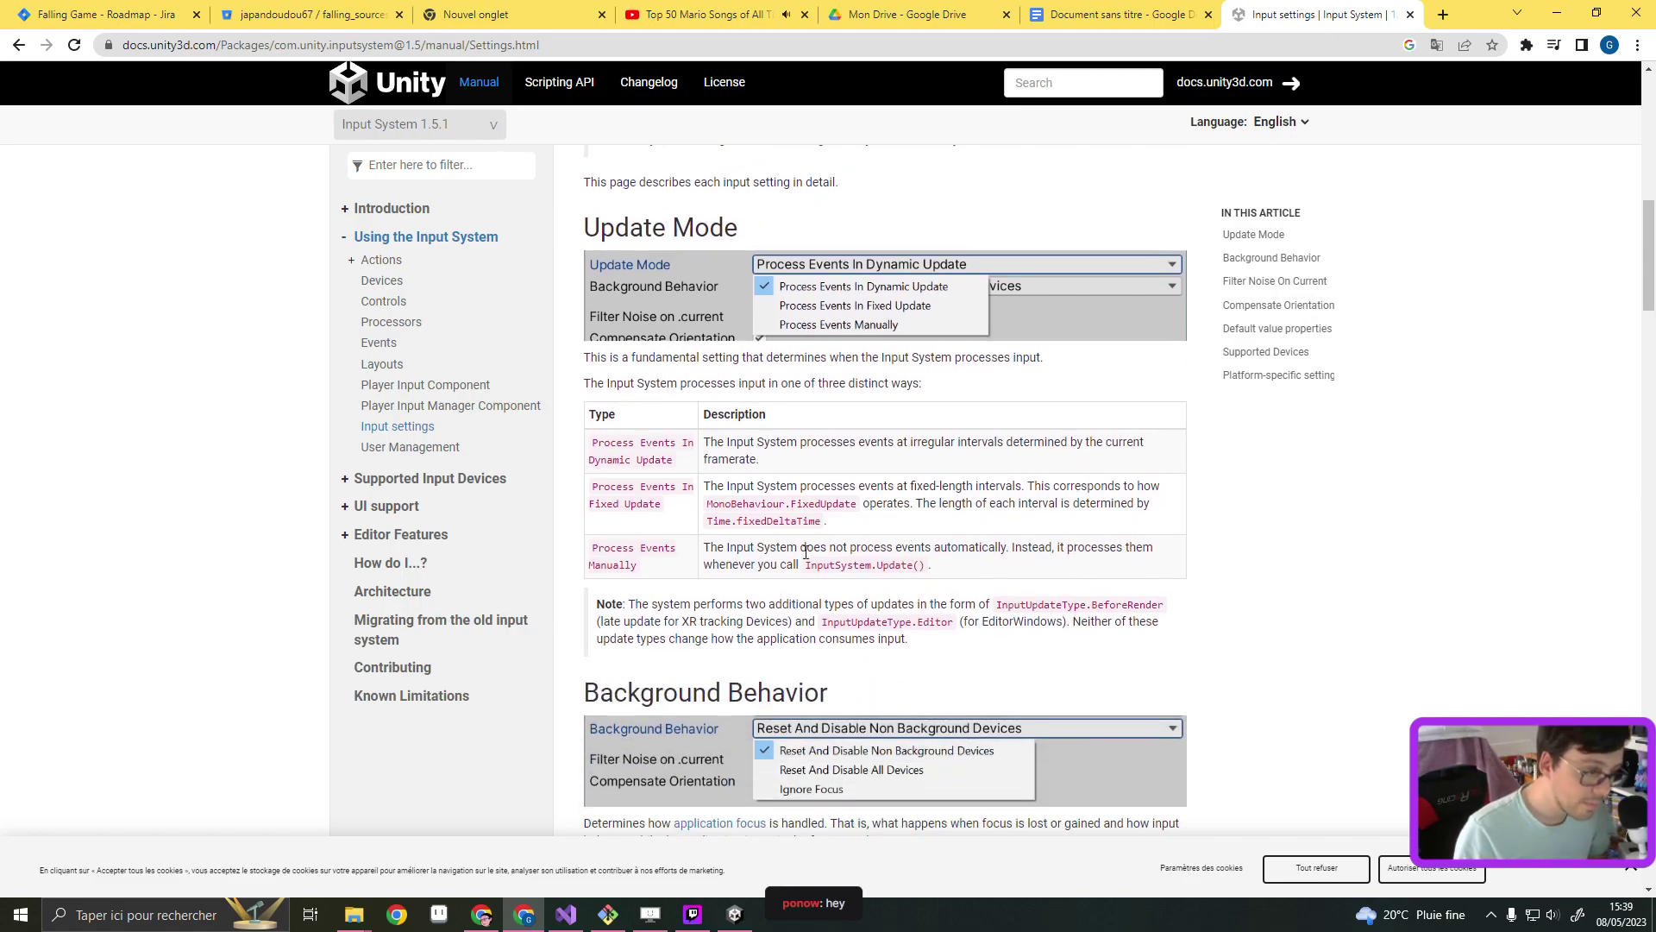
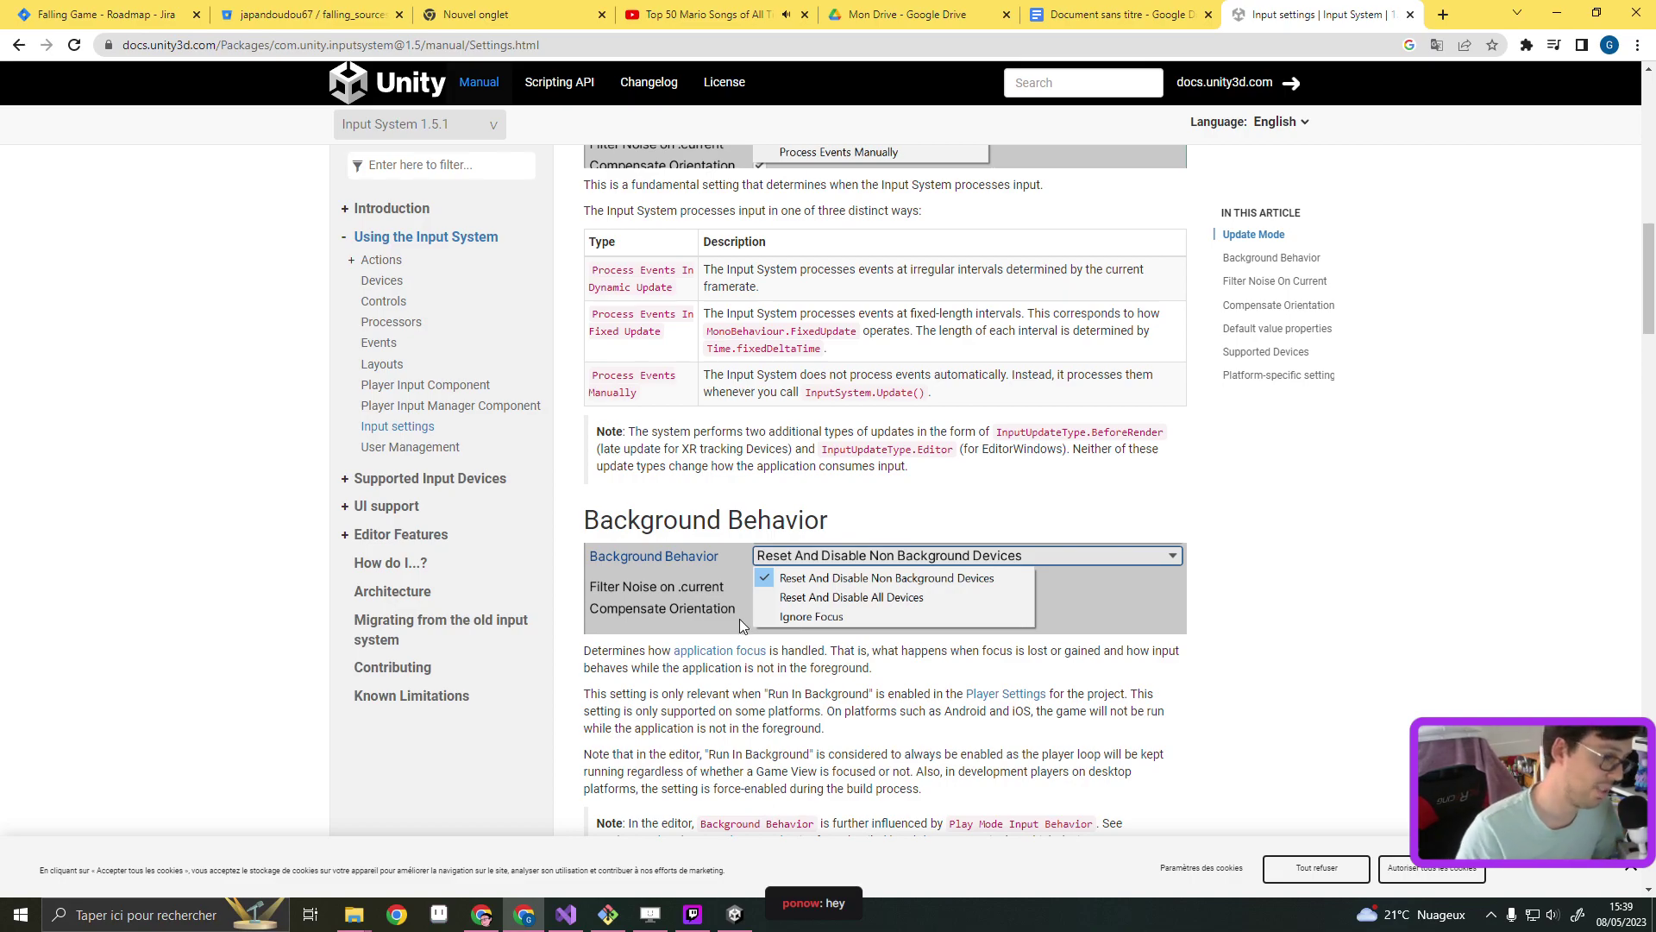
# Scroll through the browser page, then dock Project Settings beside the Game tab in Unity
pyautogui.scroll(-2, 707, 574)
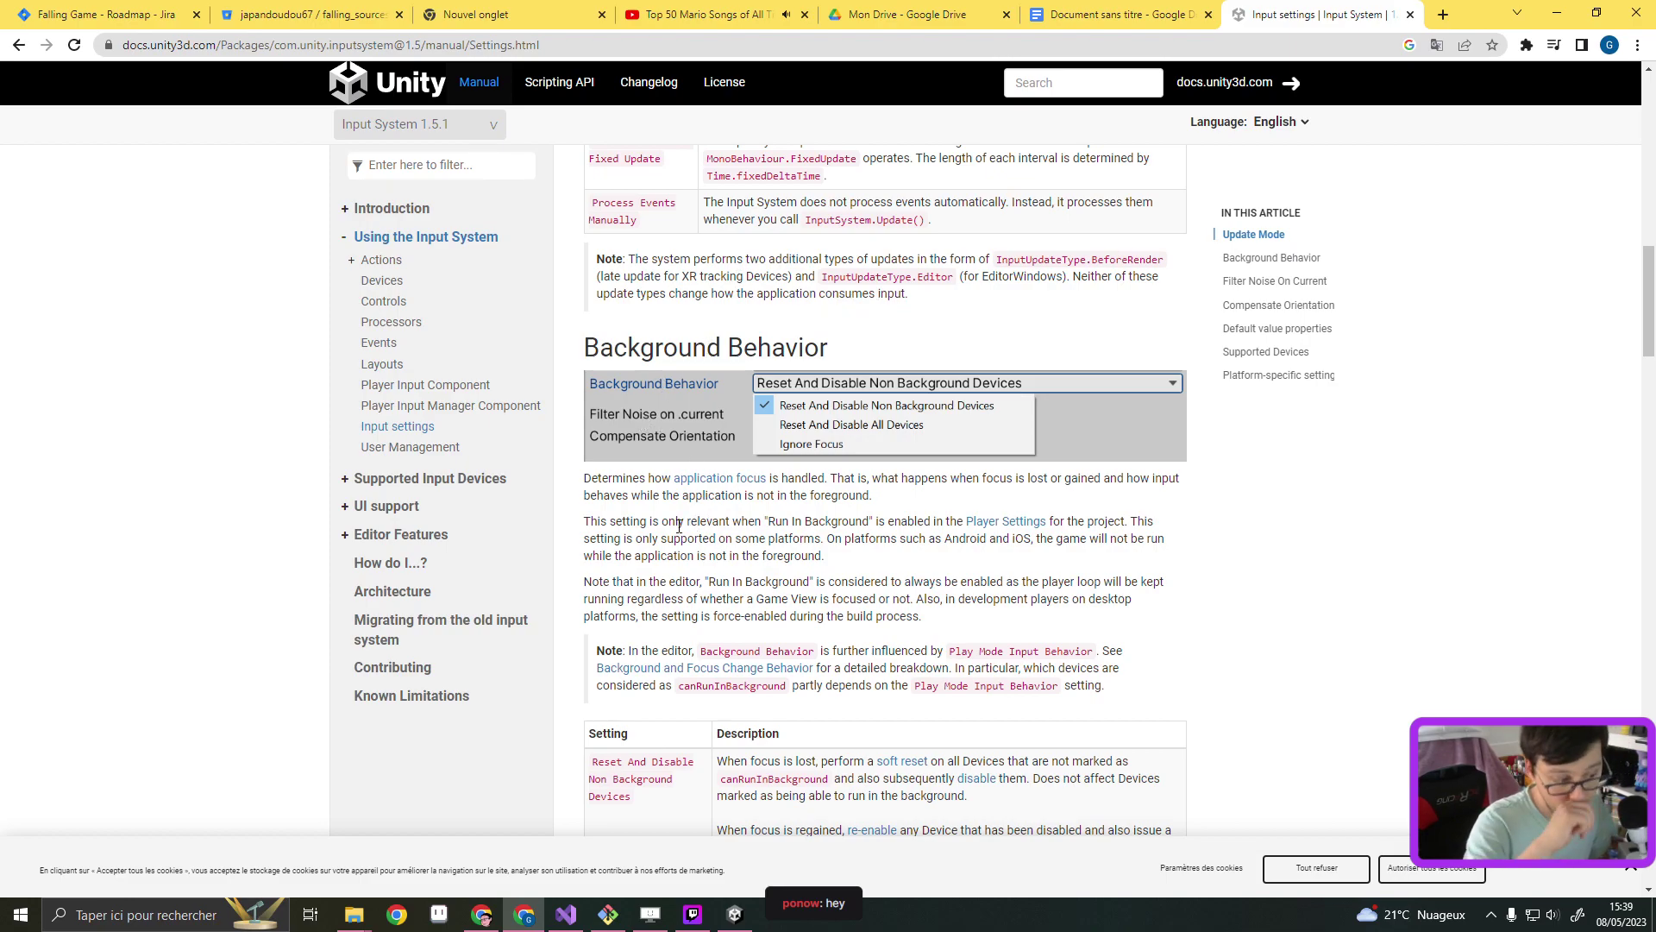
pyautogui.scroll(-2, 679, 525)
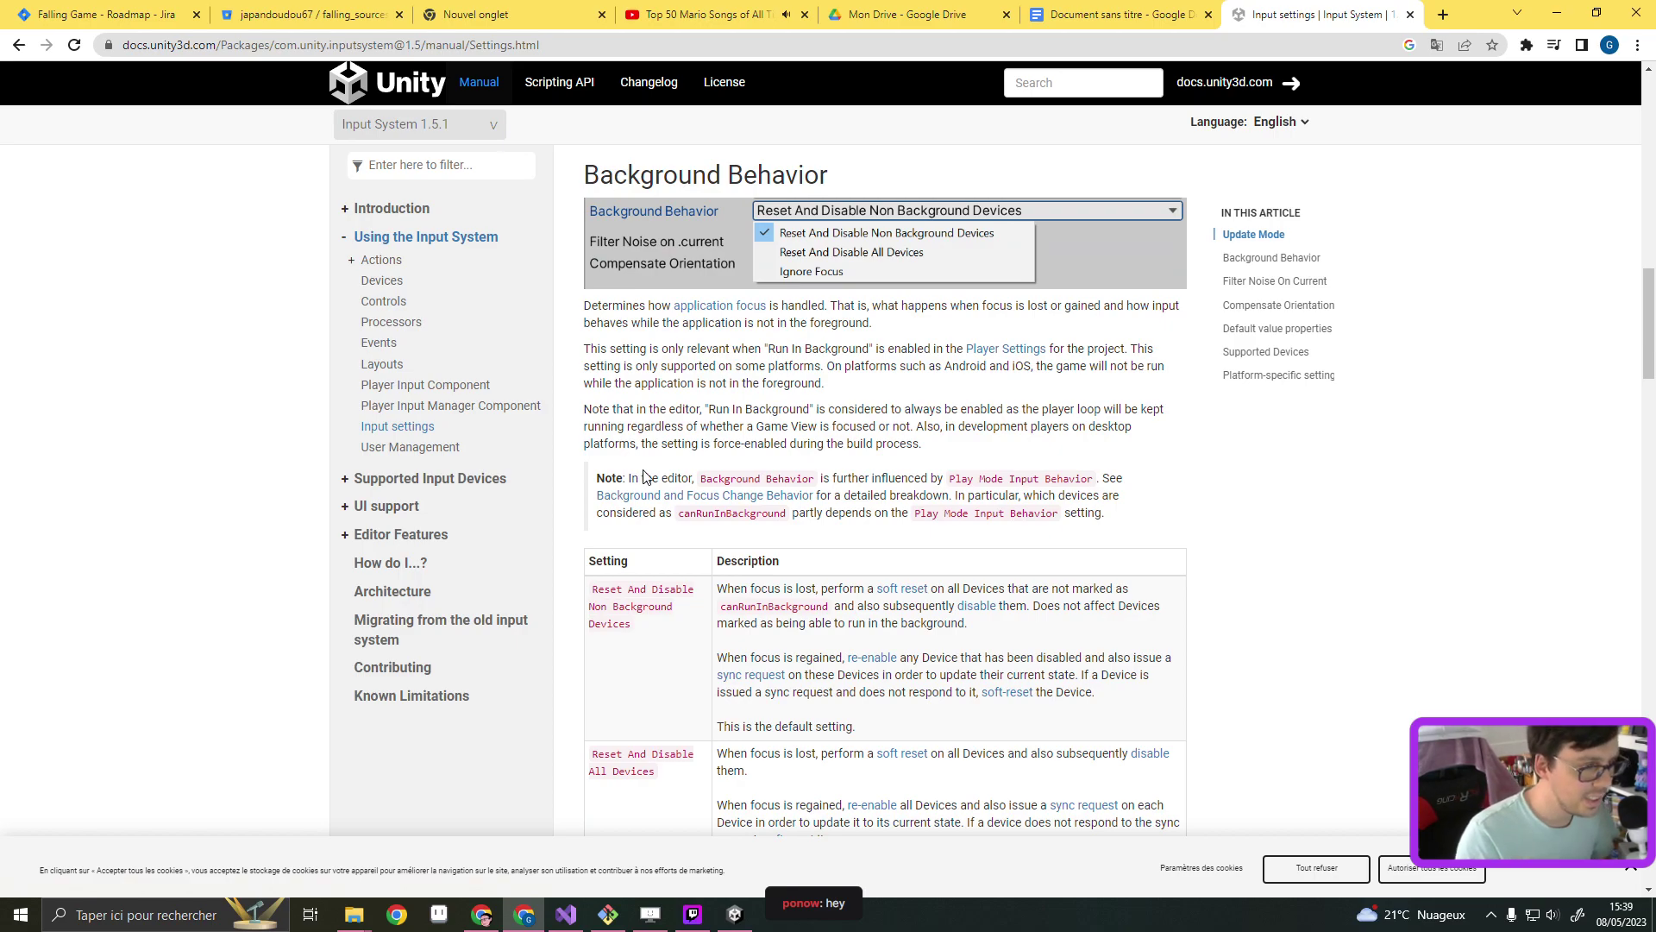
pyautogui.scroll(-4, 756, 439)
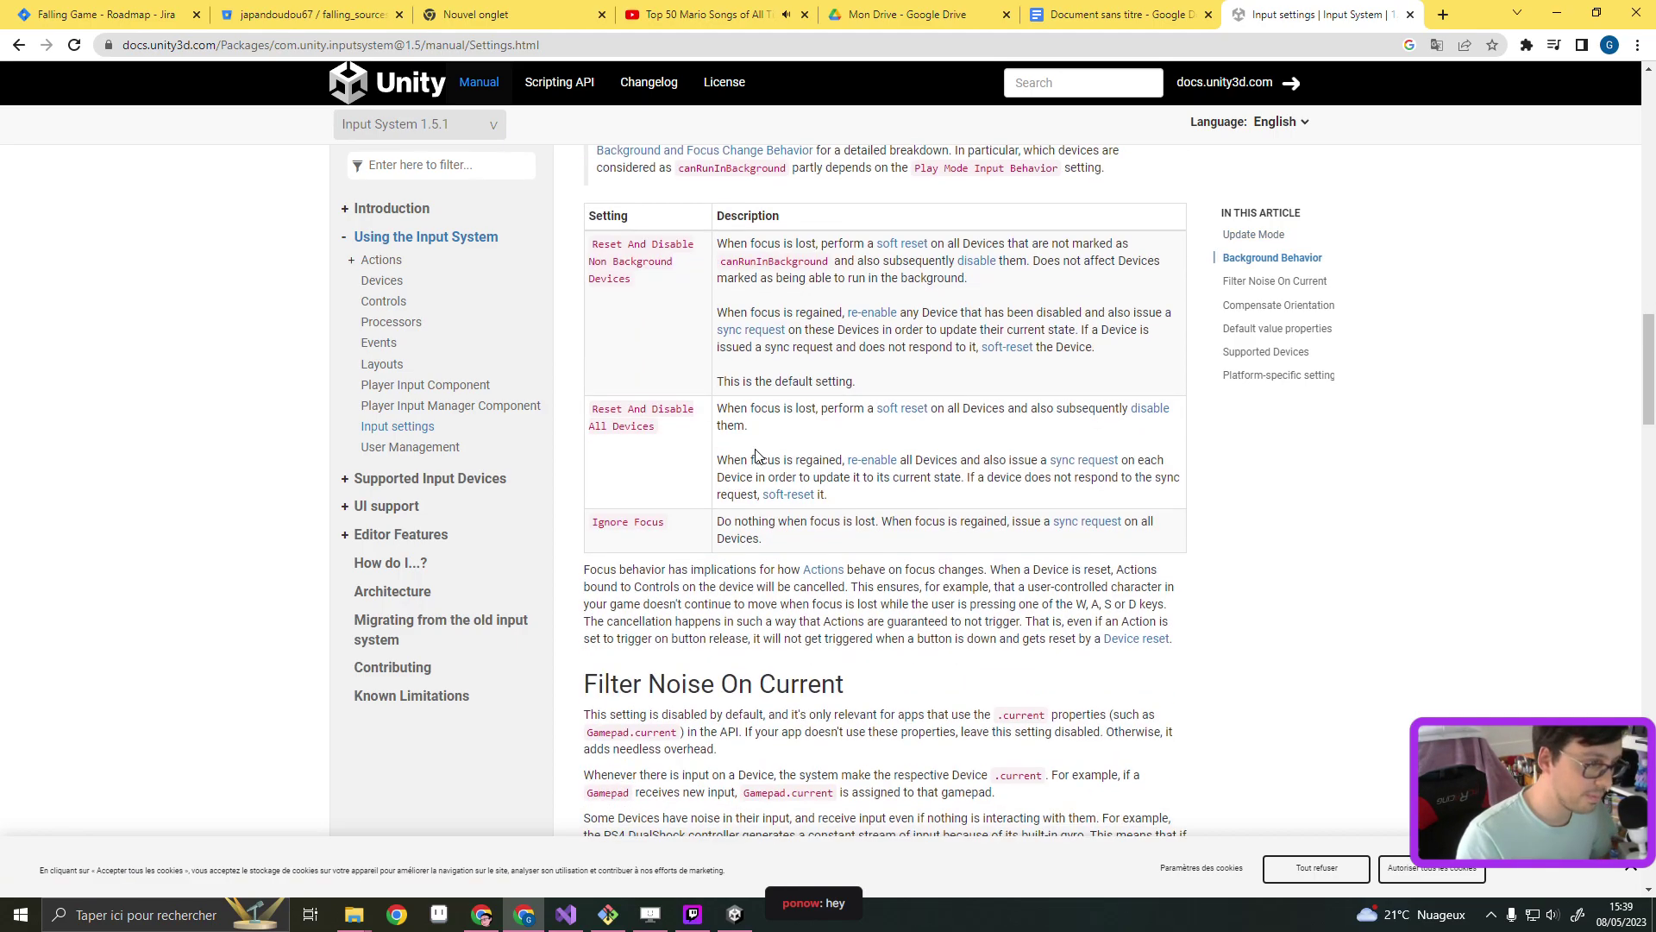
pyautogui.scroll(-2, 869, 488)
pyautogui.scroll(-3, 983, 483)
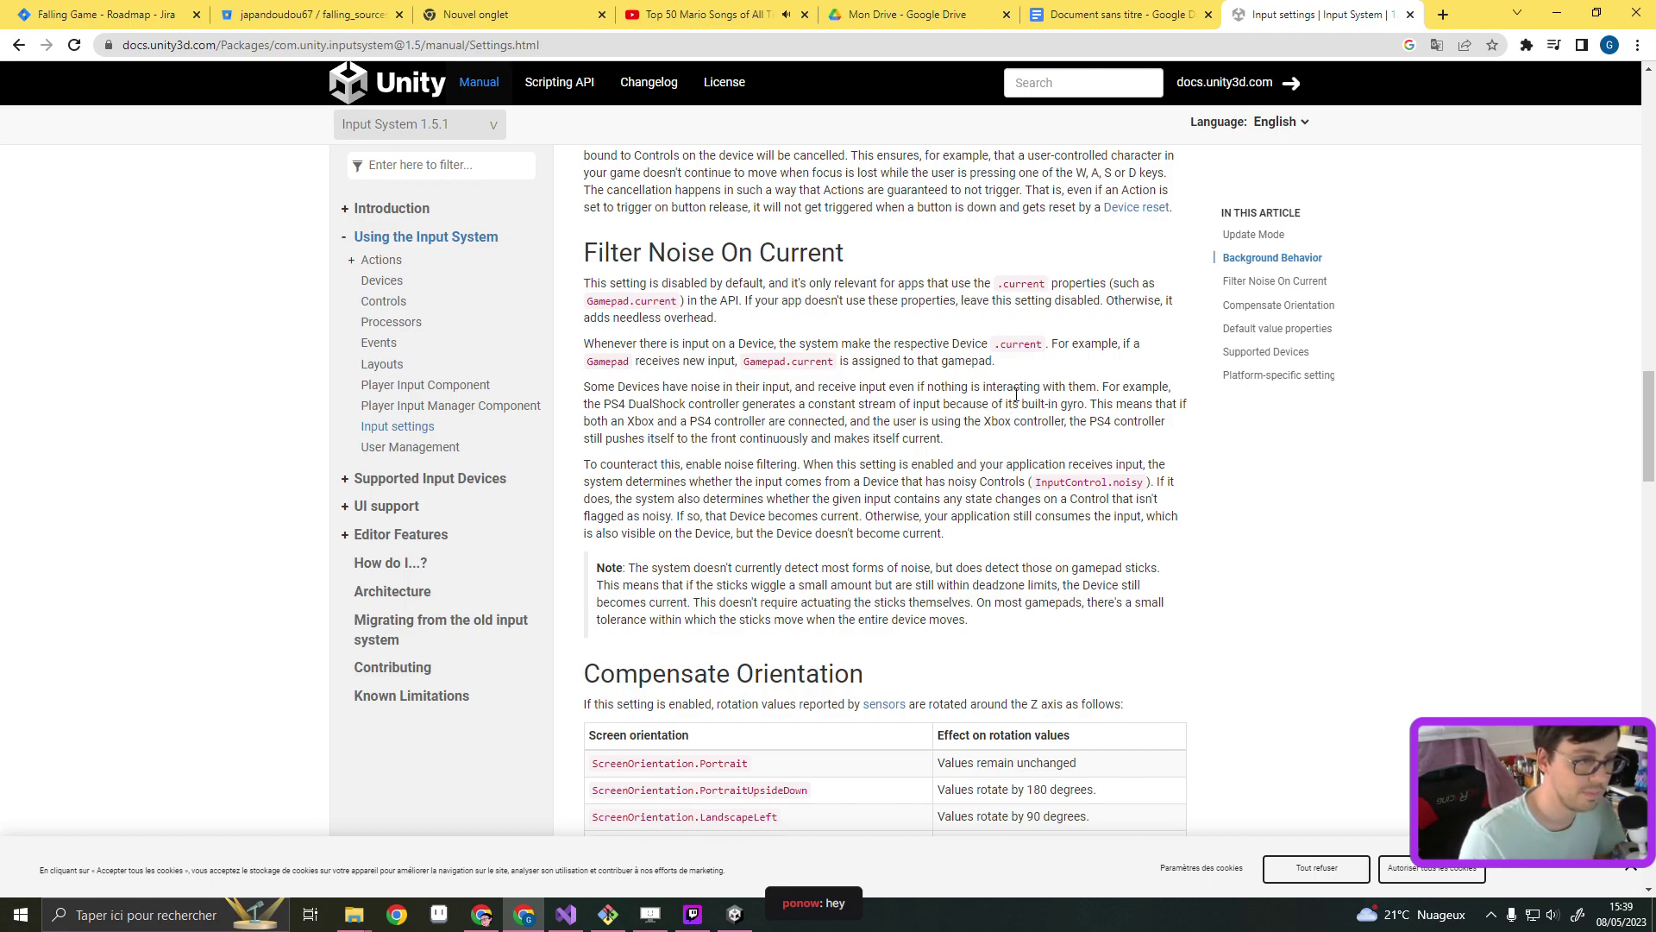
pyautogui.scroll(-3, 1016, 394)
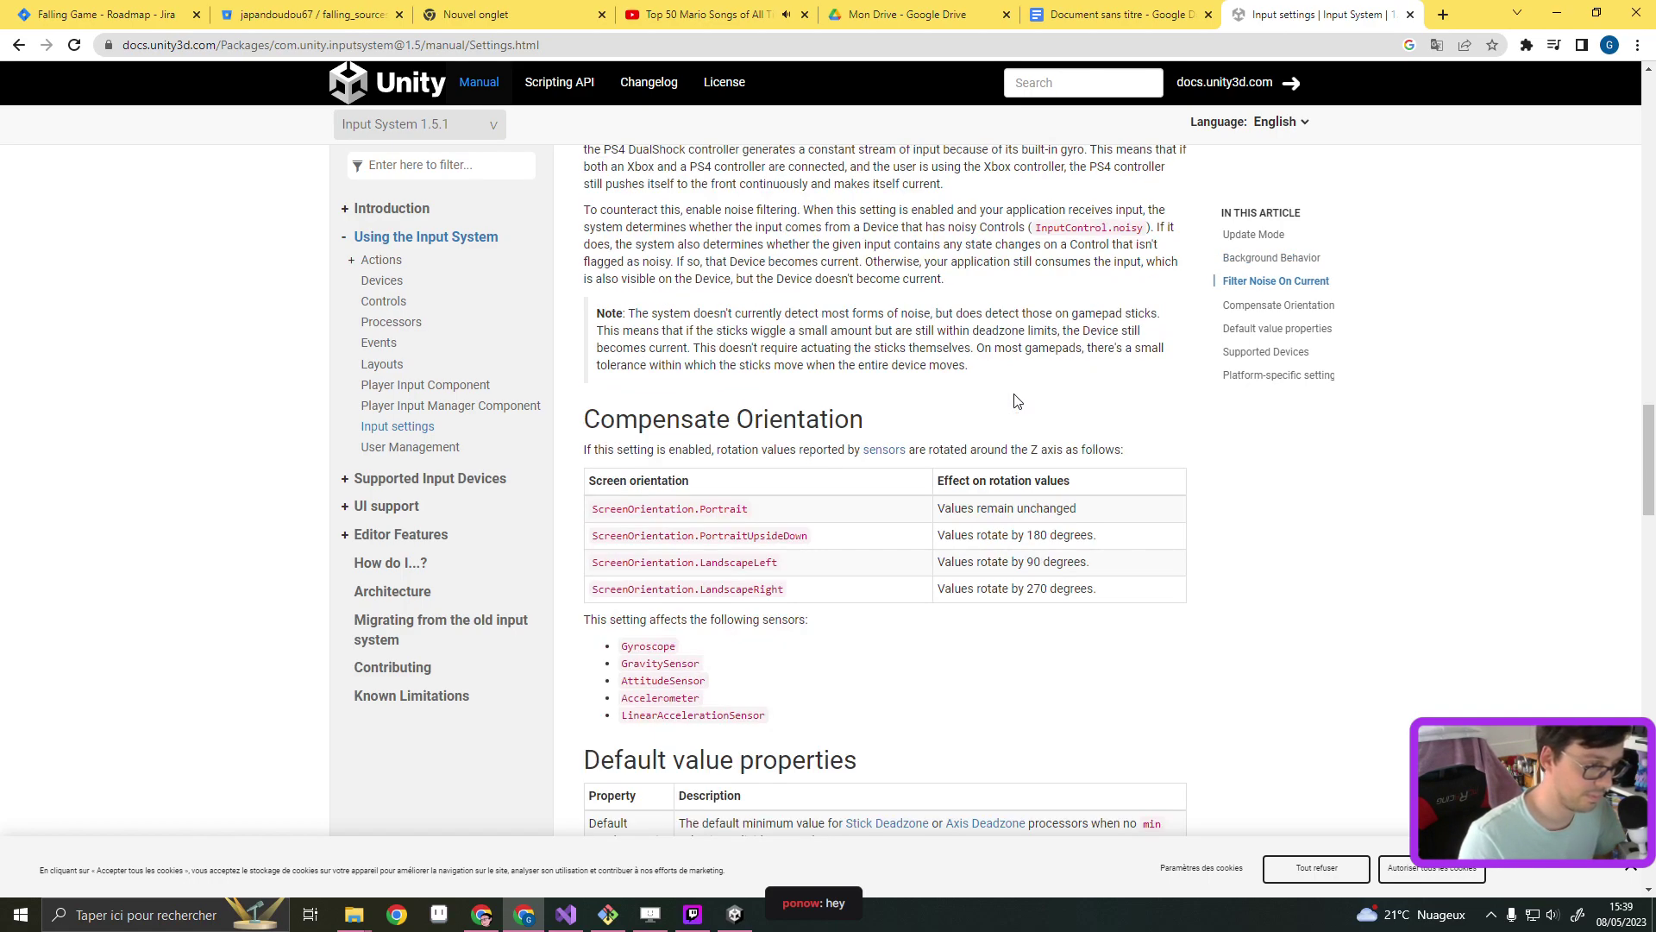
pyautogui.scroll(-3, 1016, 401)
pyautogui.scroll(-3, 1016, 400)
pyautogui.scroll(-2, 1017, 401)
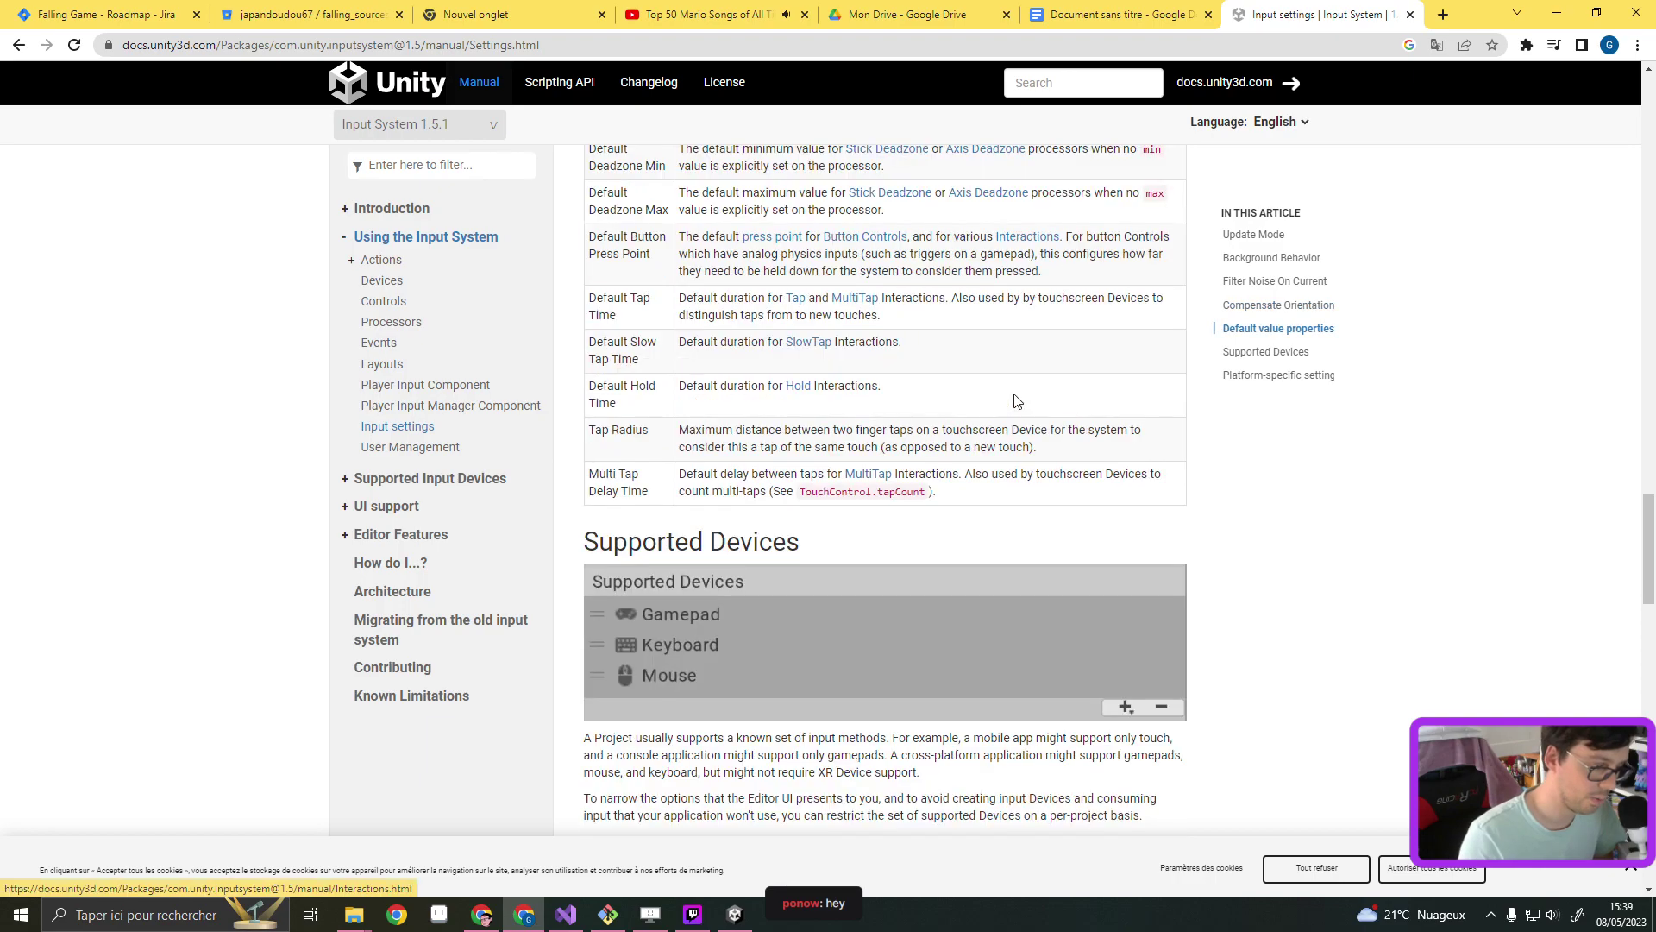
pyautogui.scroll(-4, 1015, 401)
pyautogui.scroll(-5, 1016, 400)
pyautogui.scroll(-4, 1016, 400)
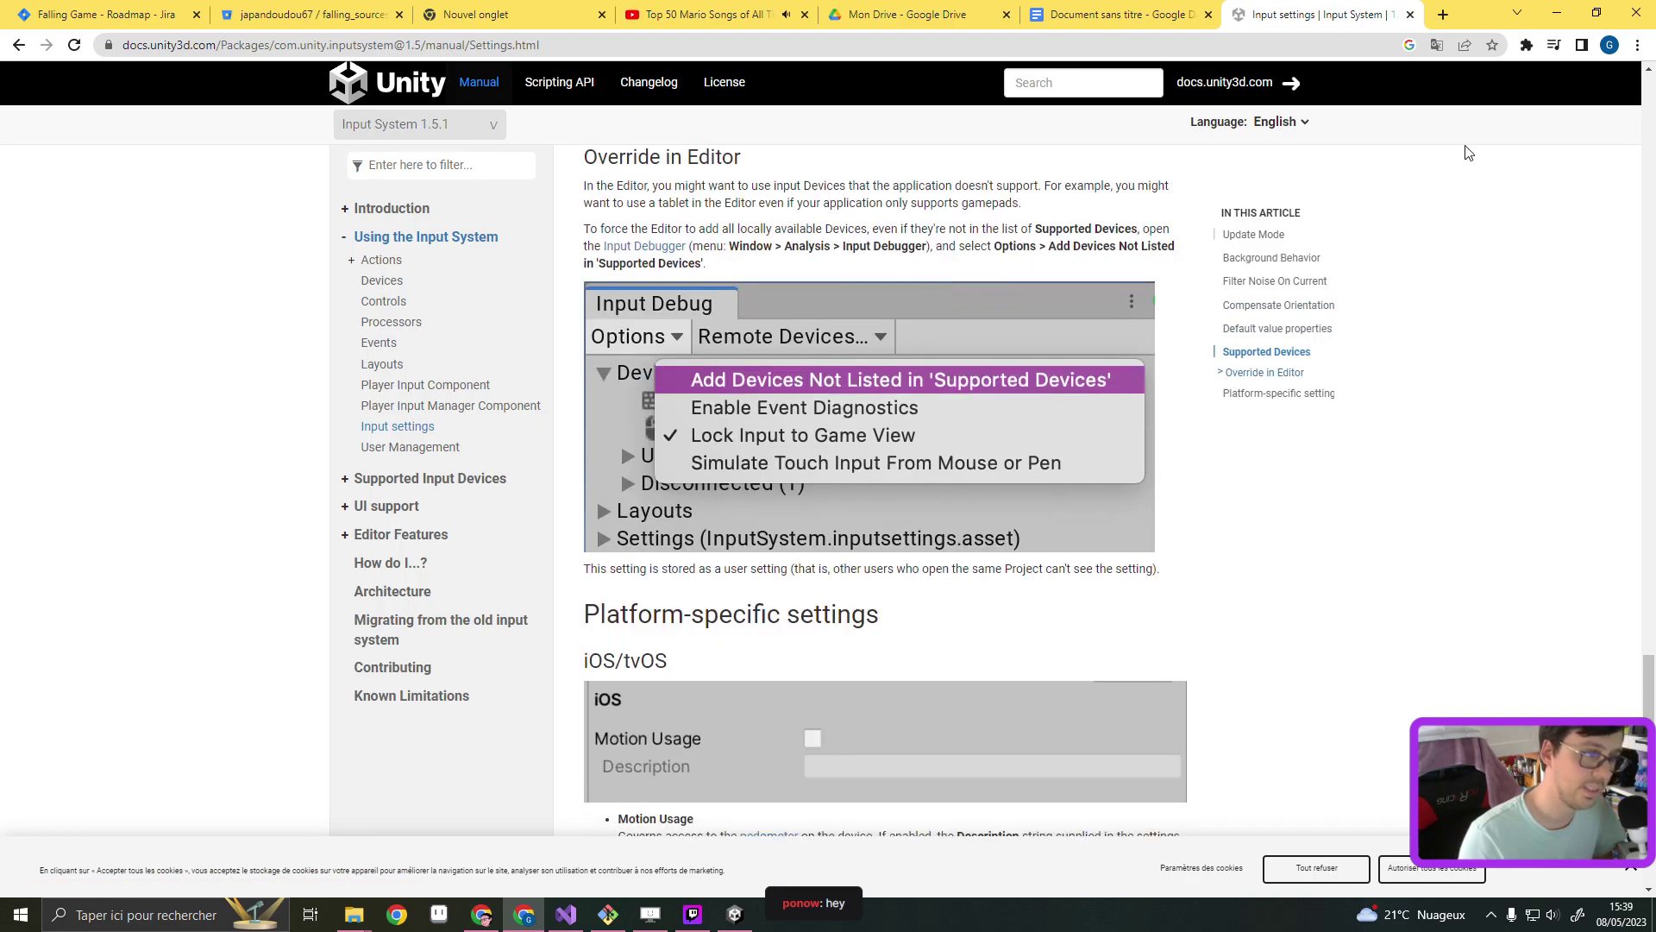
pyautogui.click(1557, 13)
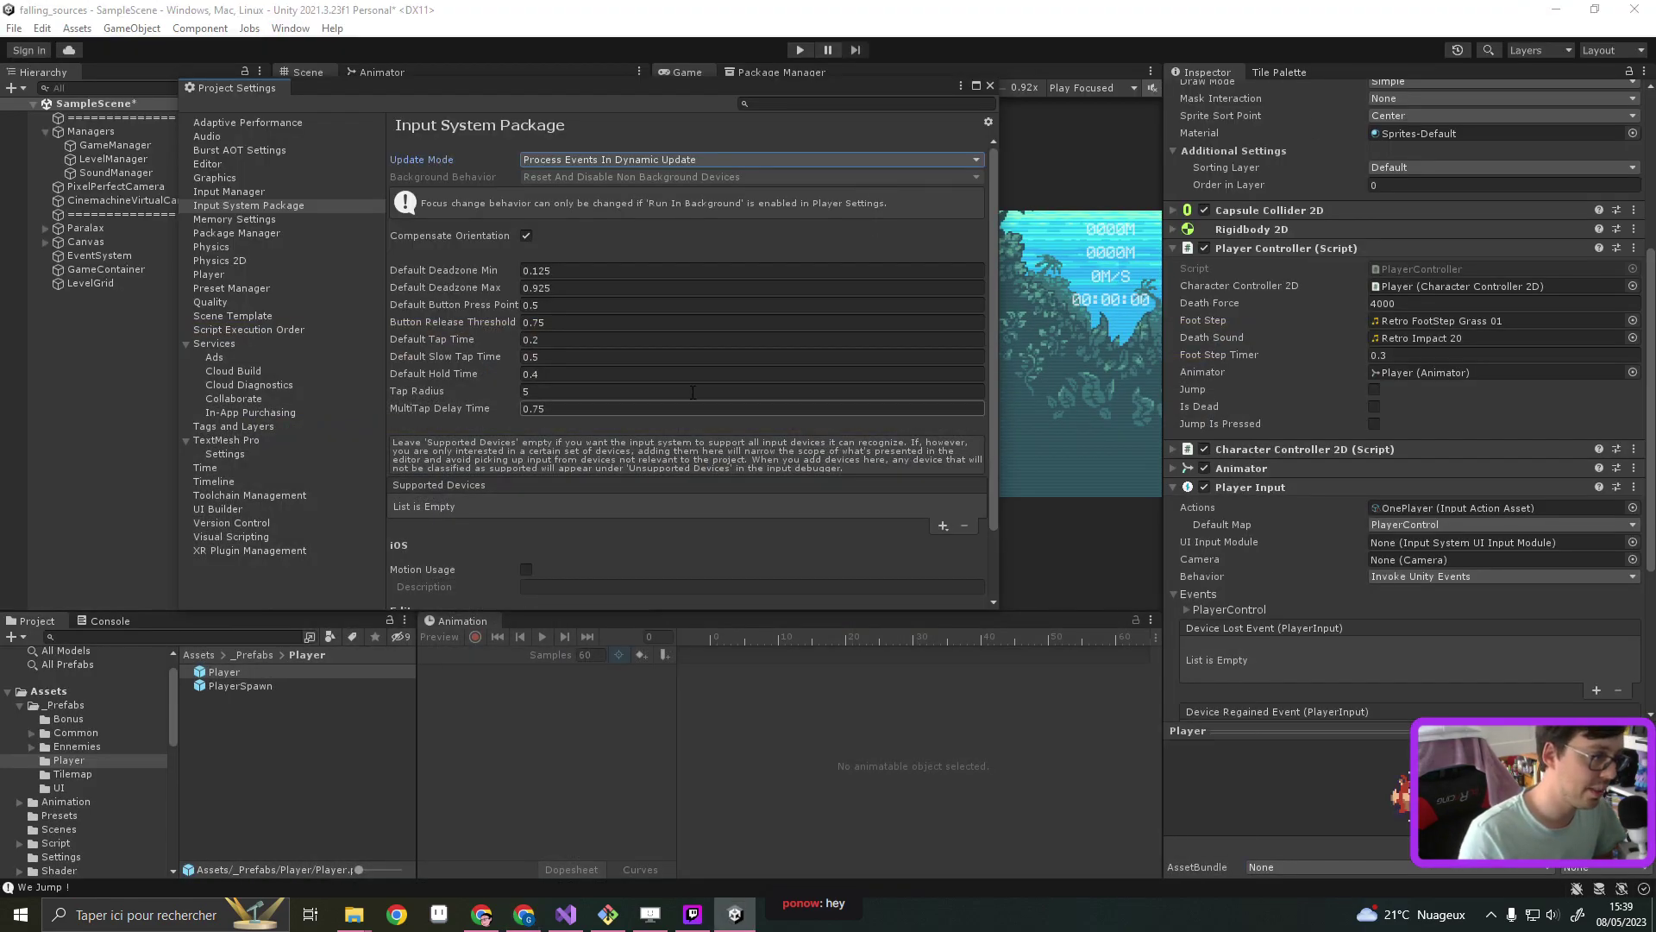
pyautogui.moveTo(219, 91); pyautogui.dragTo(772, 68)
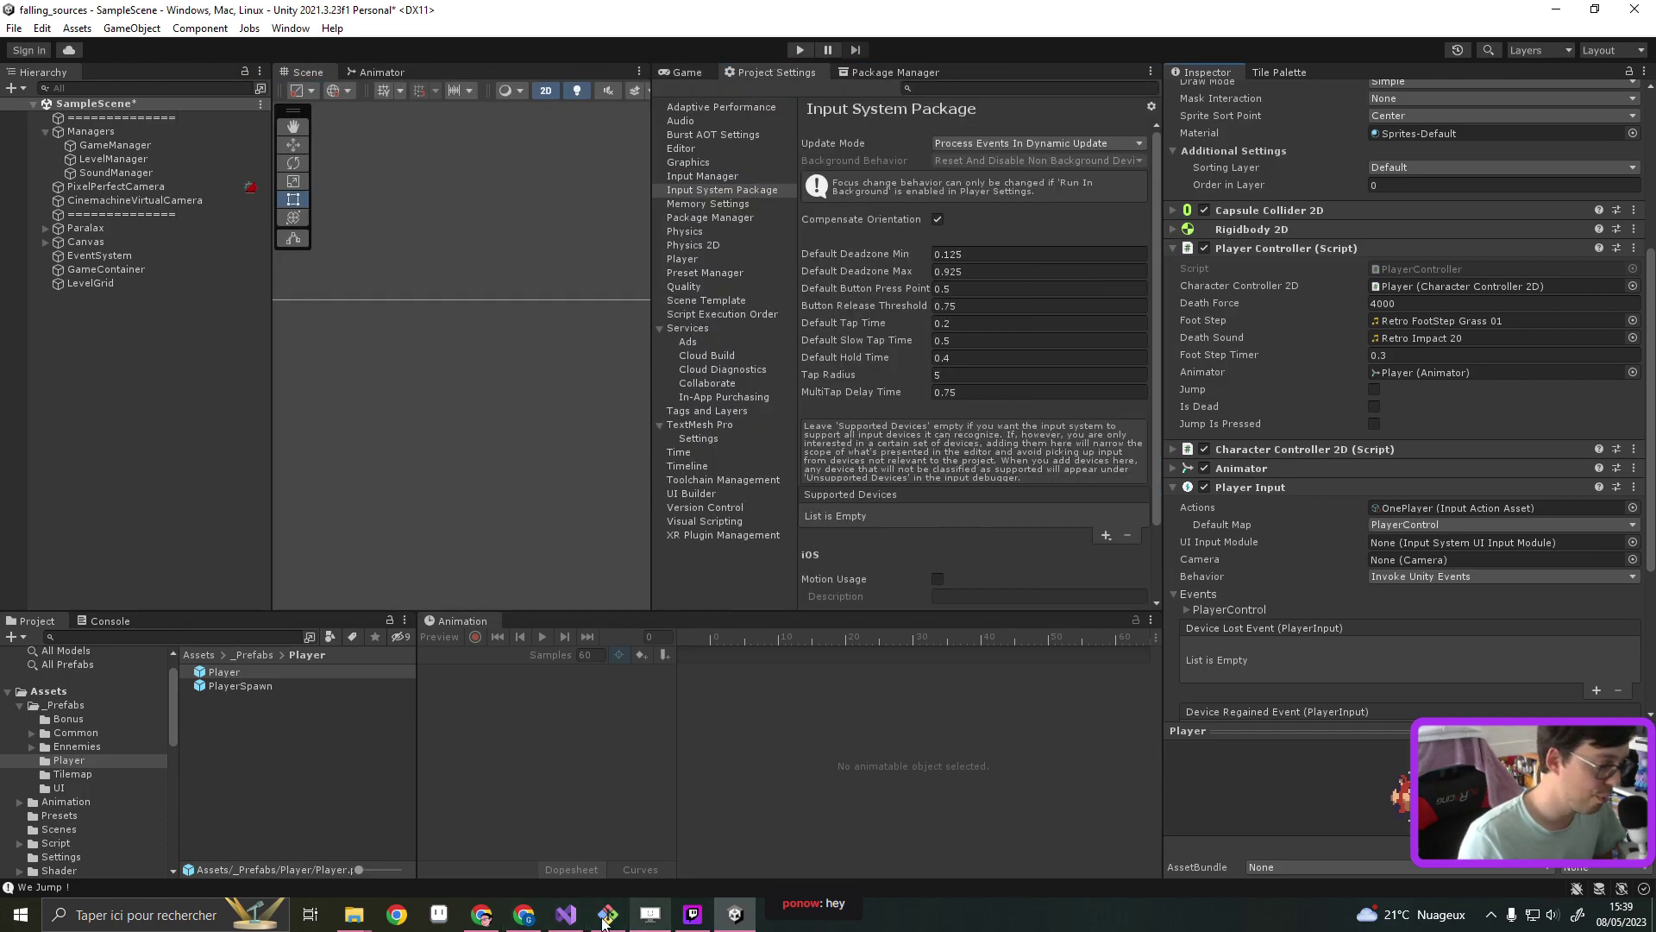
# Look over PlayerController.cs in Visual Studio, then return to the Unity Editor
pyautogui.click(566, 913)
pyautogui.scroll(-4, 312, 533)
pyautogui.scroll(3, 311, 533)
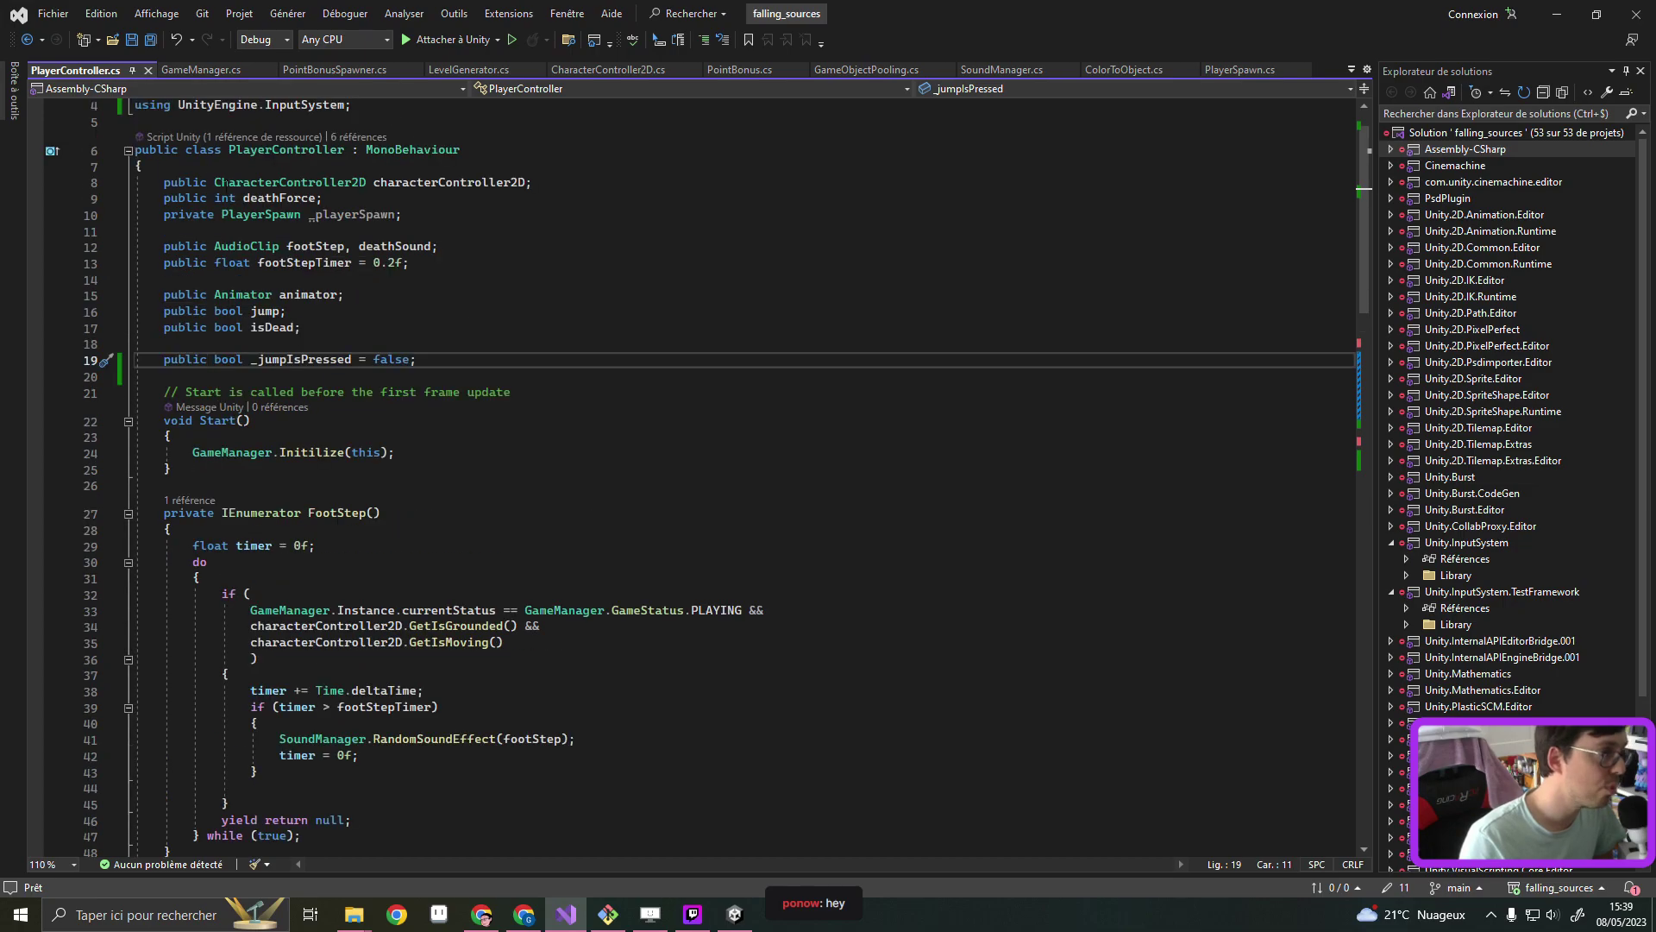
pyautogui.scroll(-2, 312, 533)
pyautogui.scroll(-3, 312, 533)
pyautogui.scroll(-6, 312, 534)
pyautogui.scroll(-1, 312, 533)
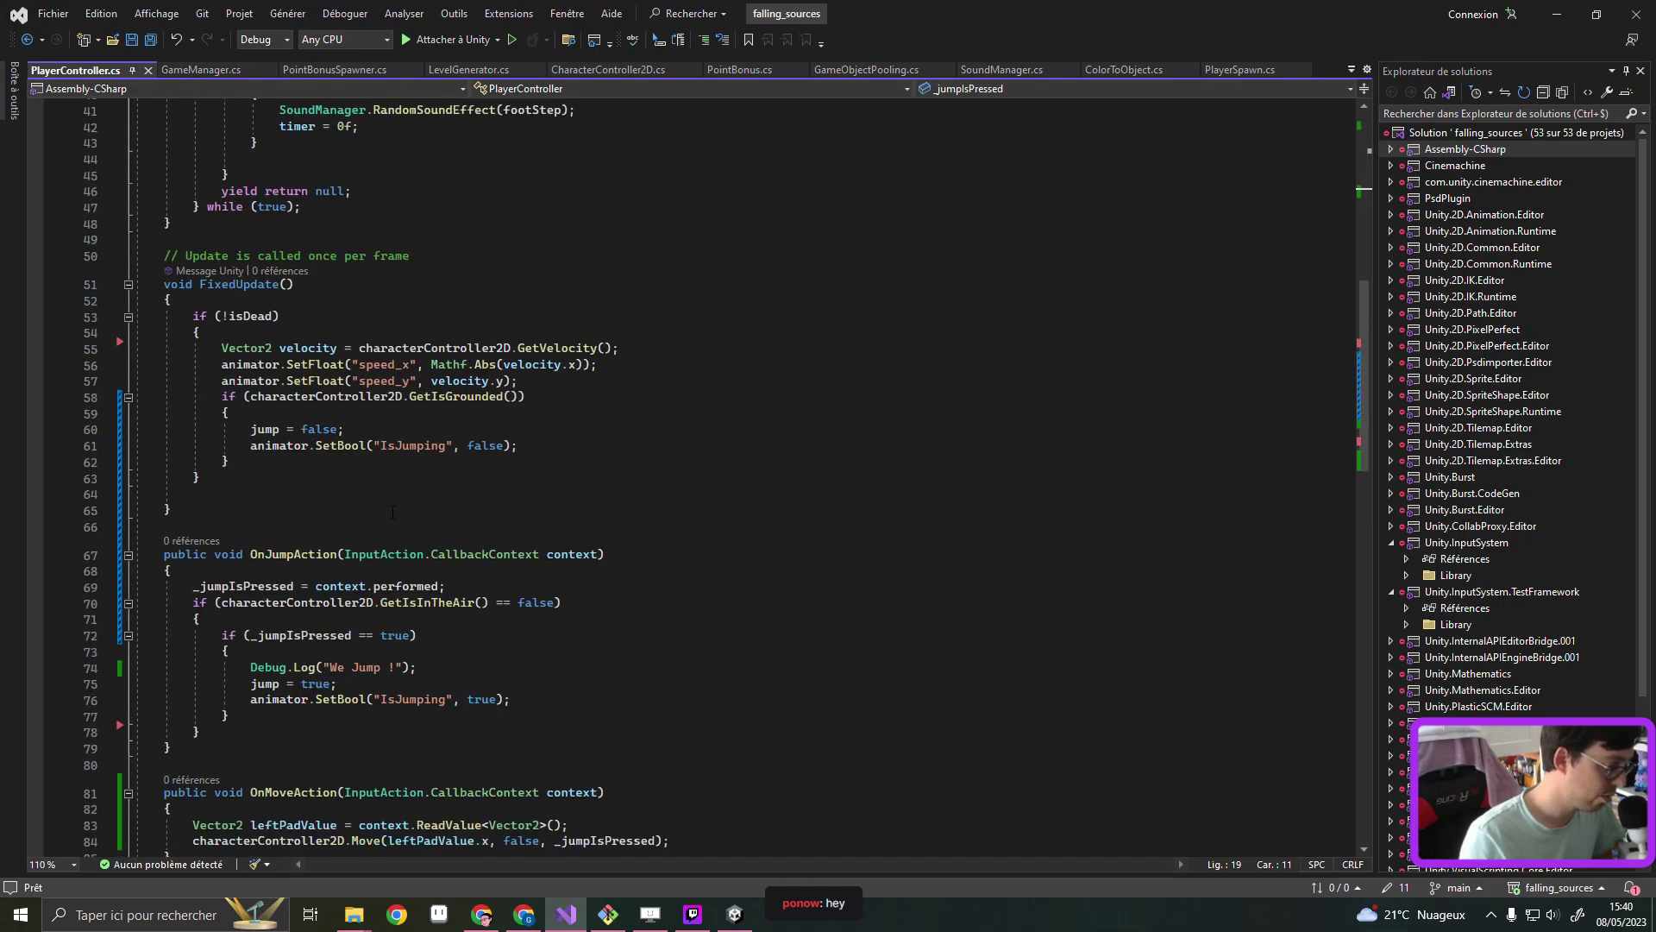
pyautogui.scroll(-3, 311, 533)
pyautogui.click(1556, 14)
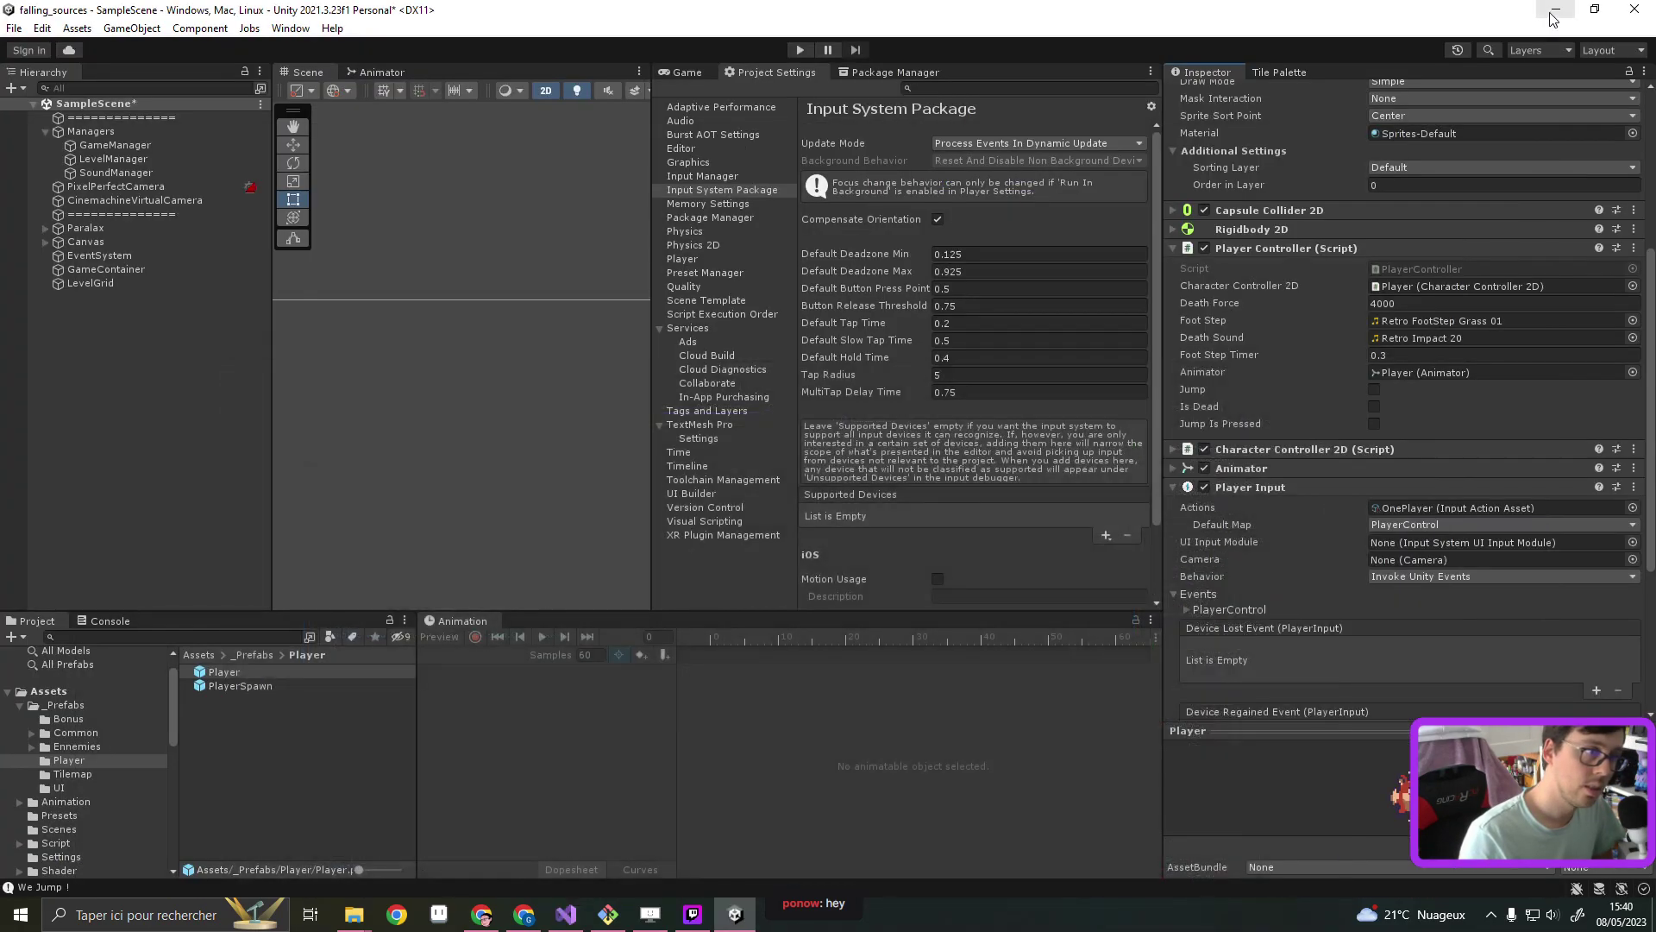
pyautogui.click(799, 49)
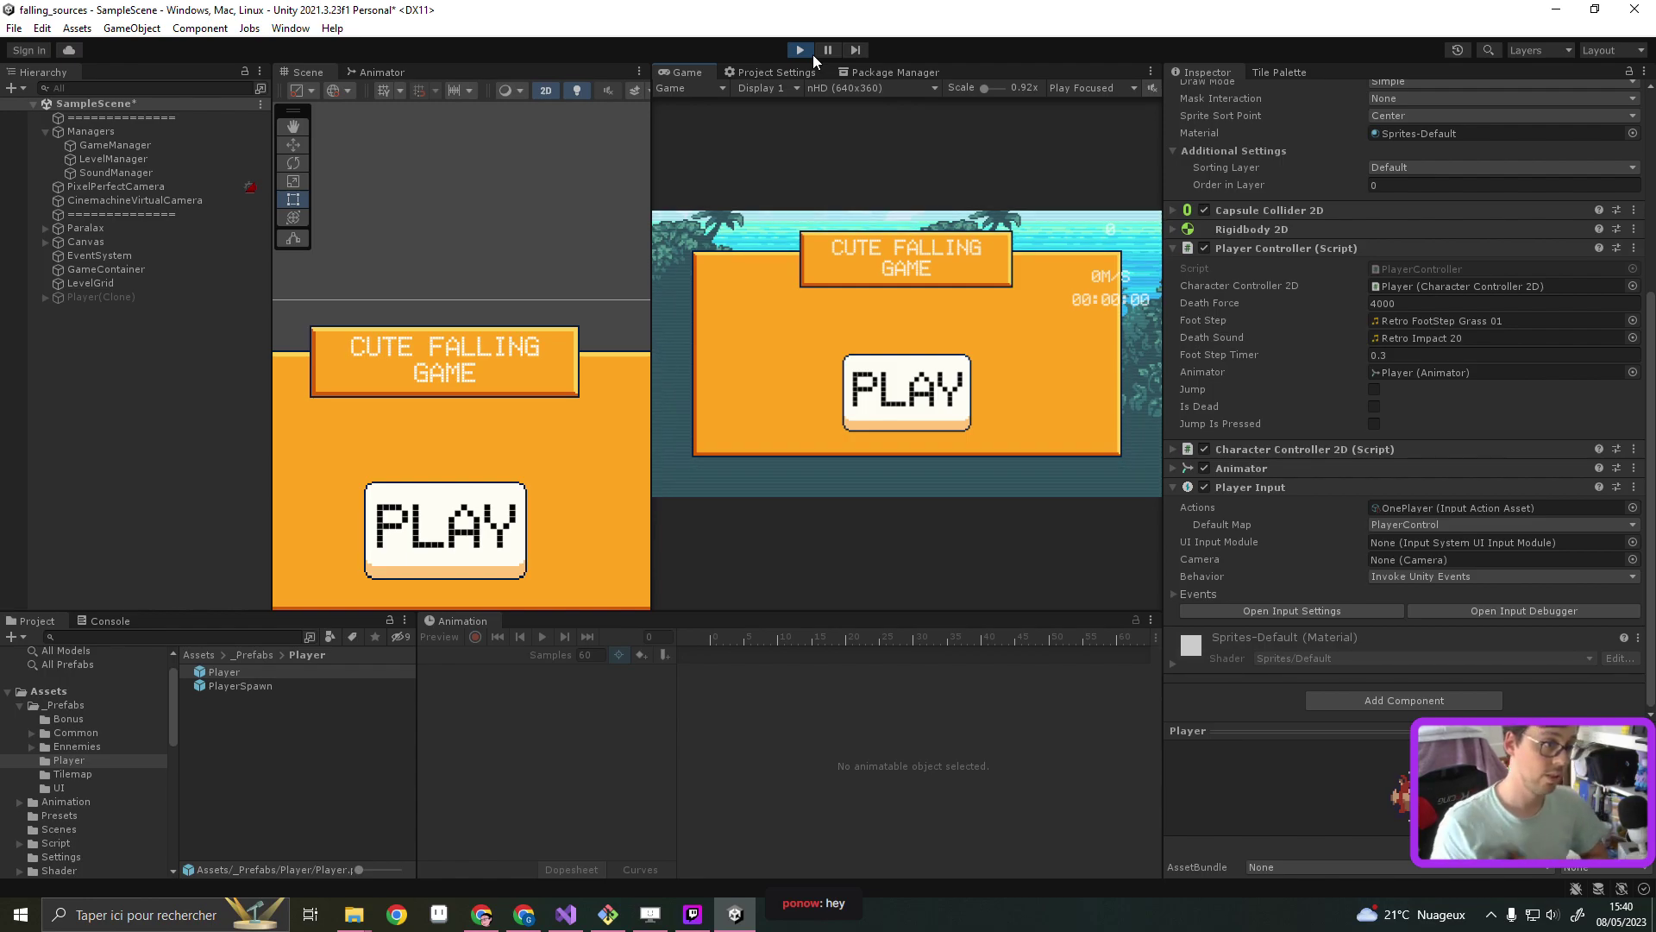
pyautogui.click(917, 399)
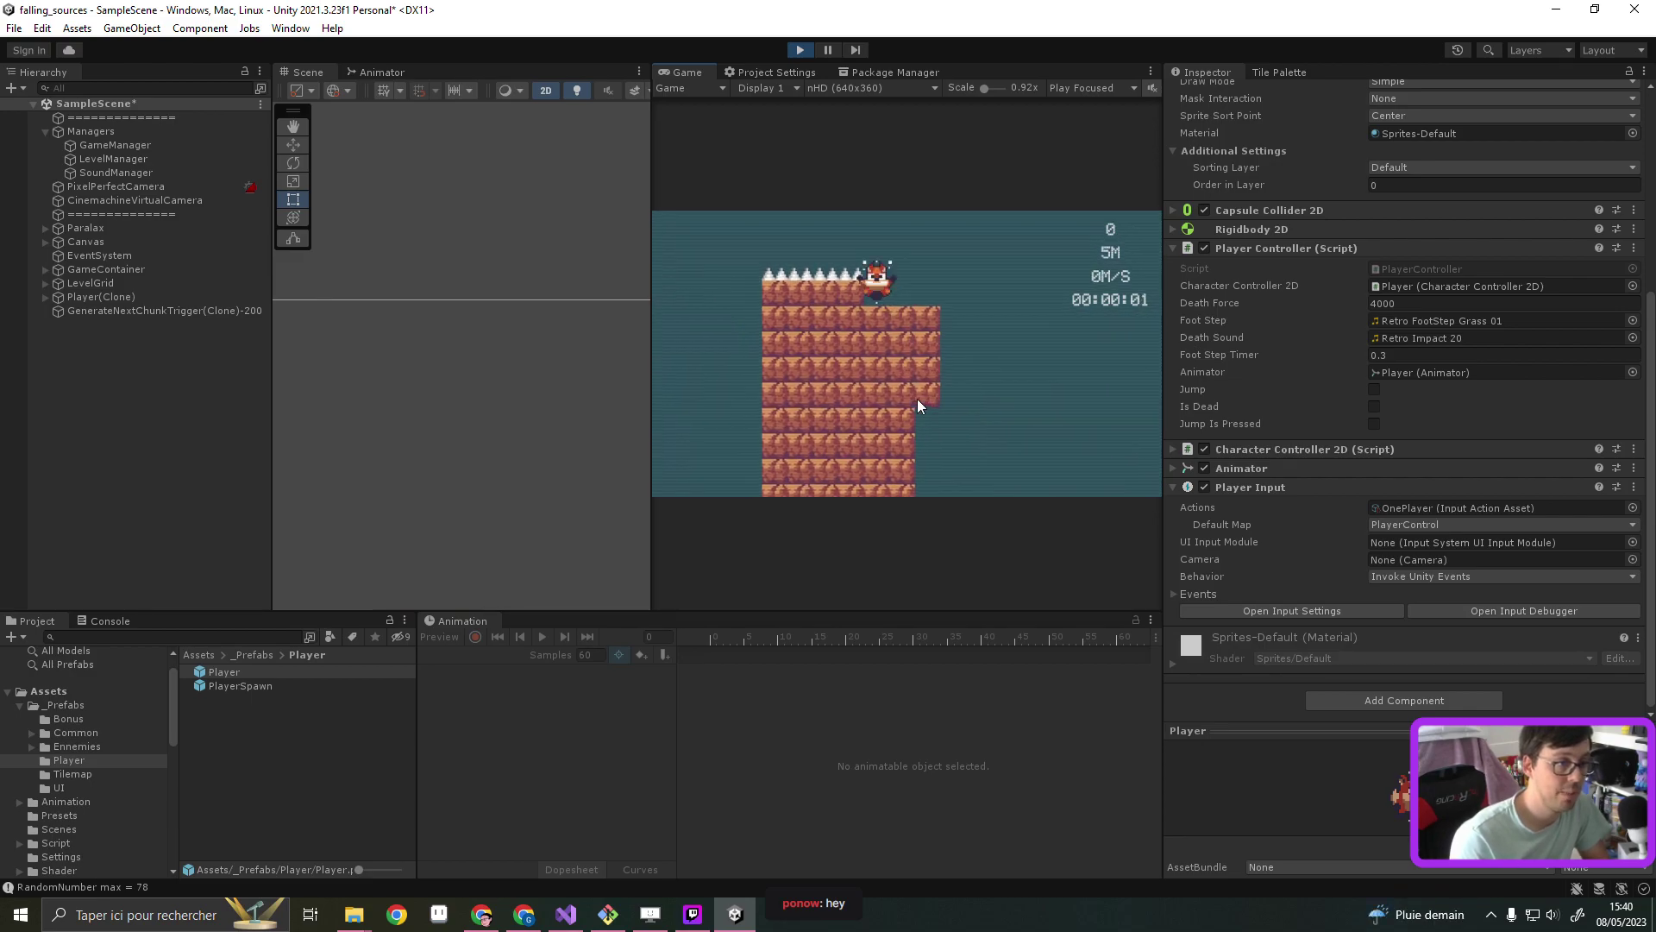
pyautogui.press('space')
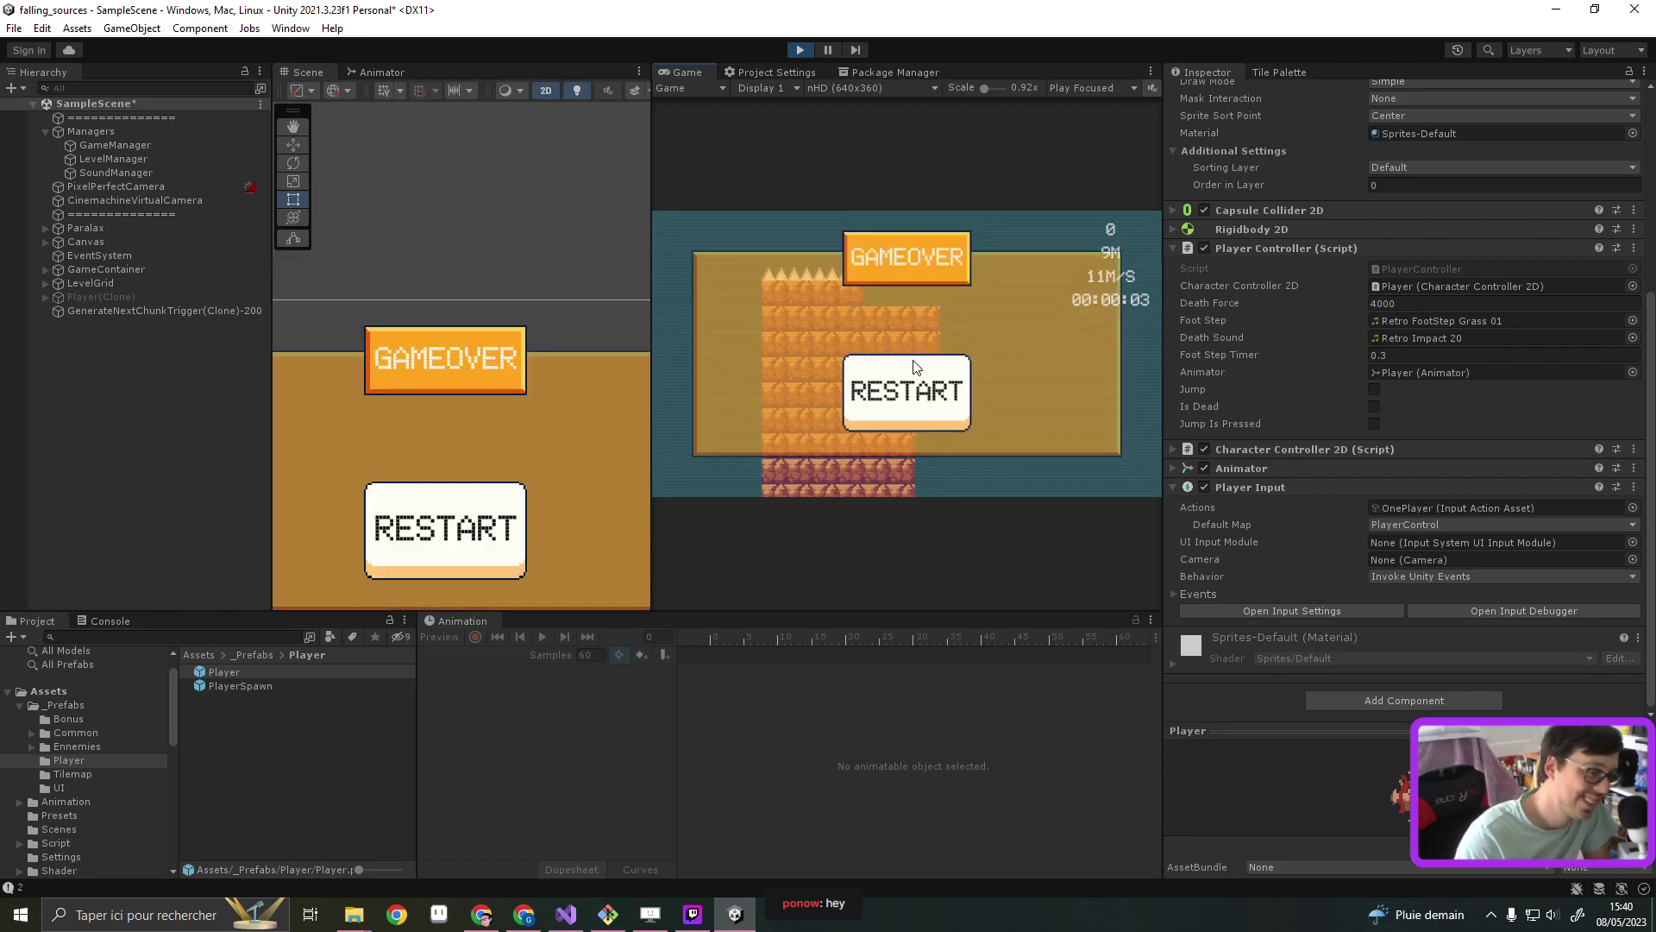
pyautogui.click(921, 381)
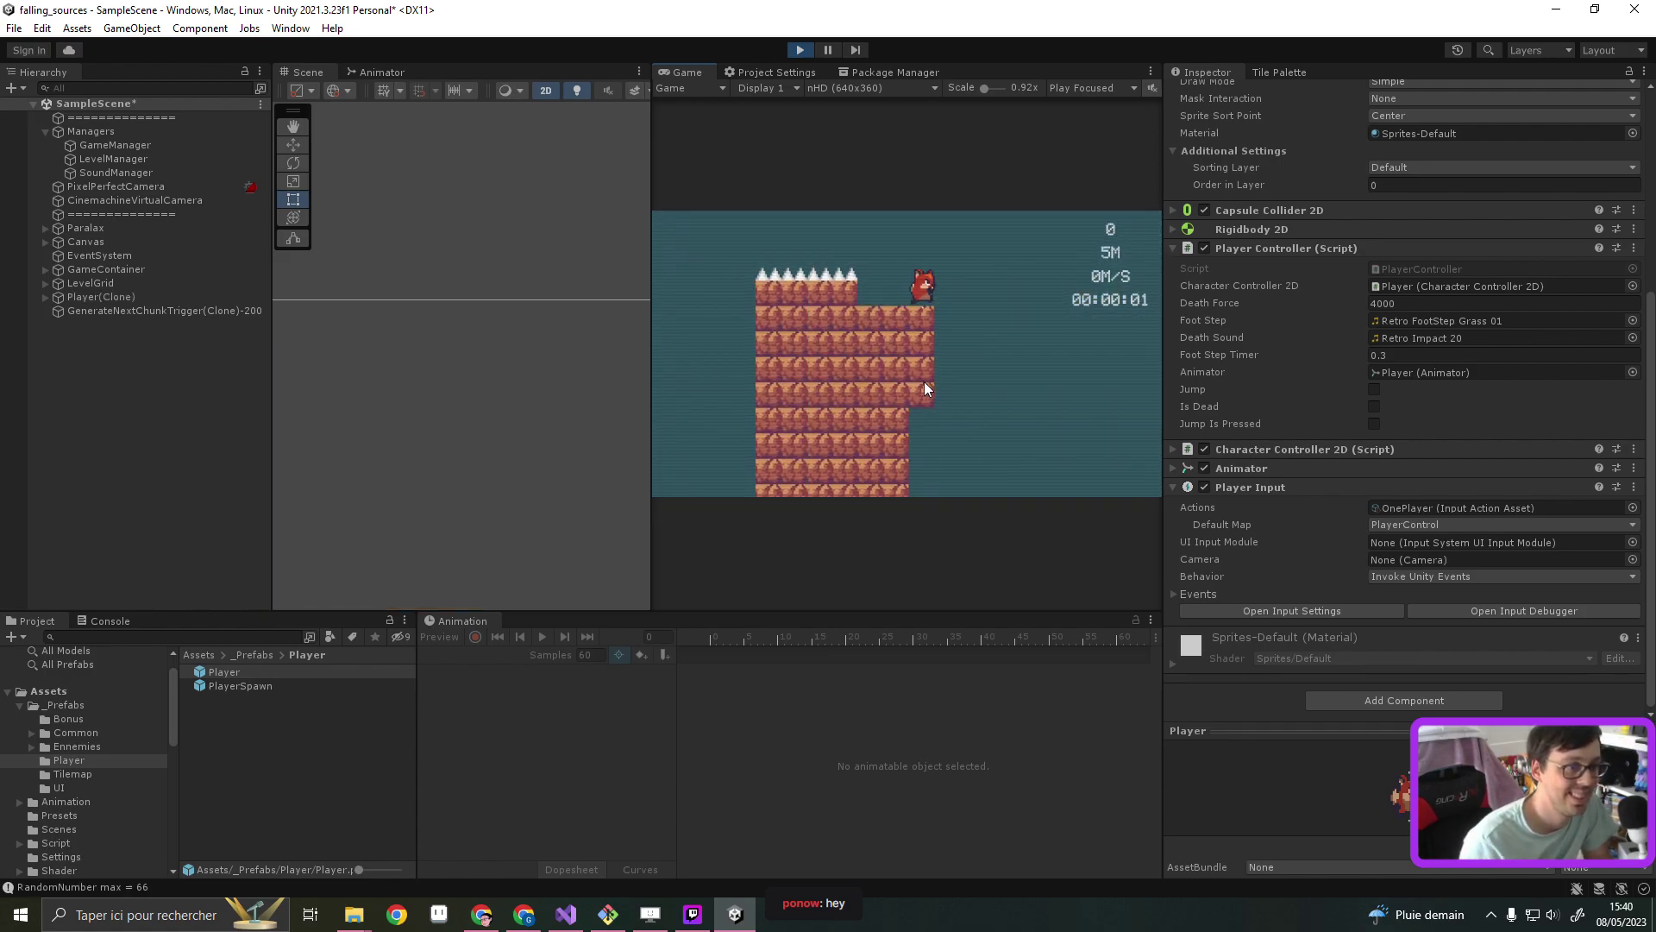
pyautogui.press('space')
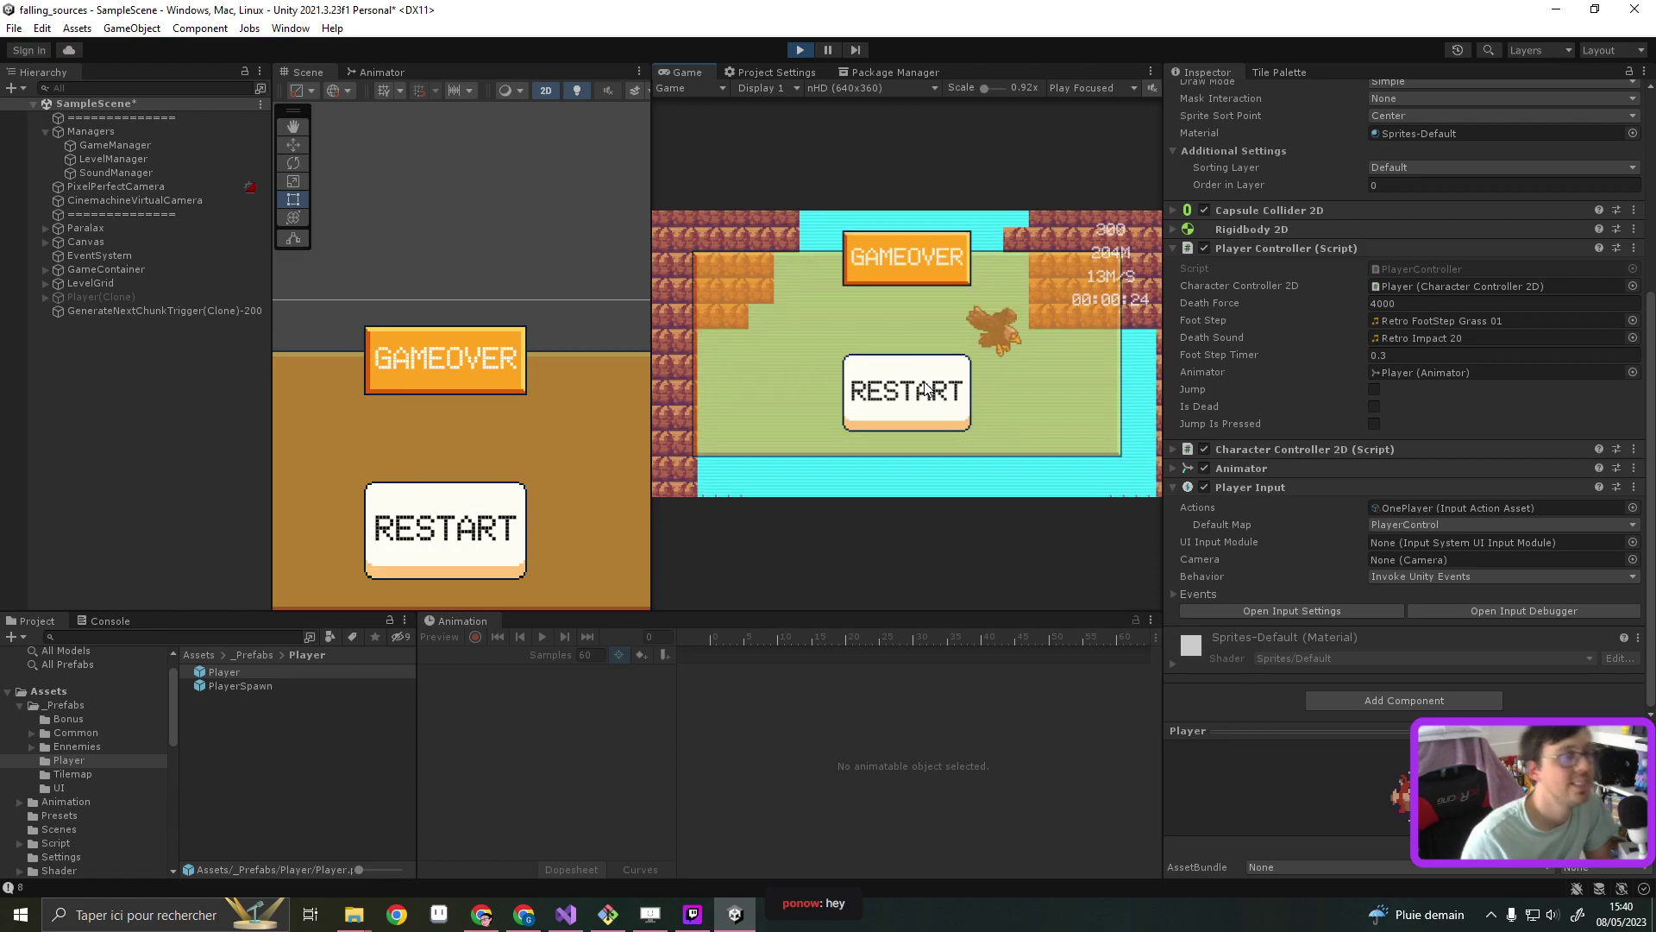
pyautogui.click(802, 50)
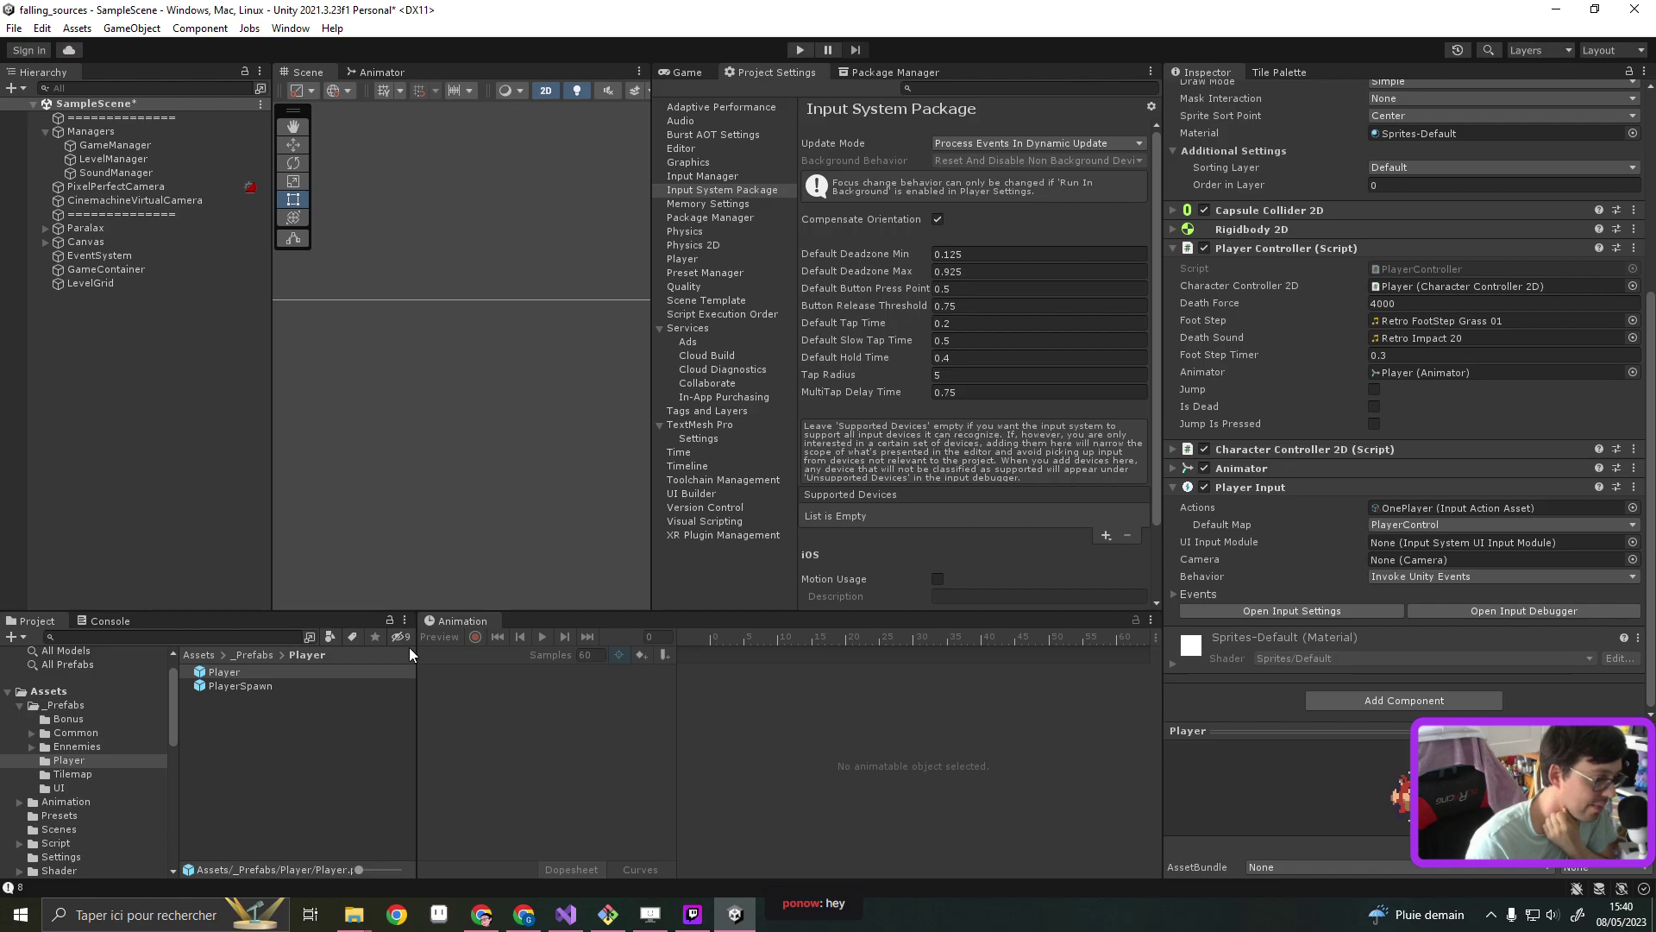
# Collapse _Prefabs, open the Settings folder and select the OnePlayer input action asset
pyautogui.click(21, 706)
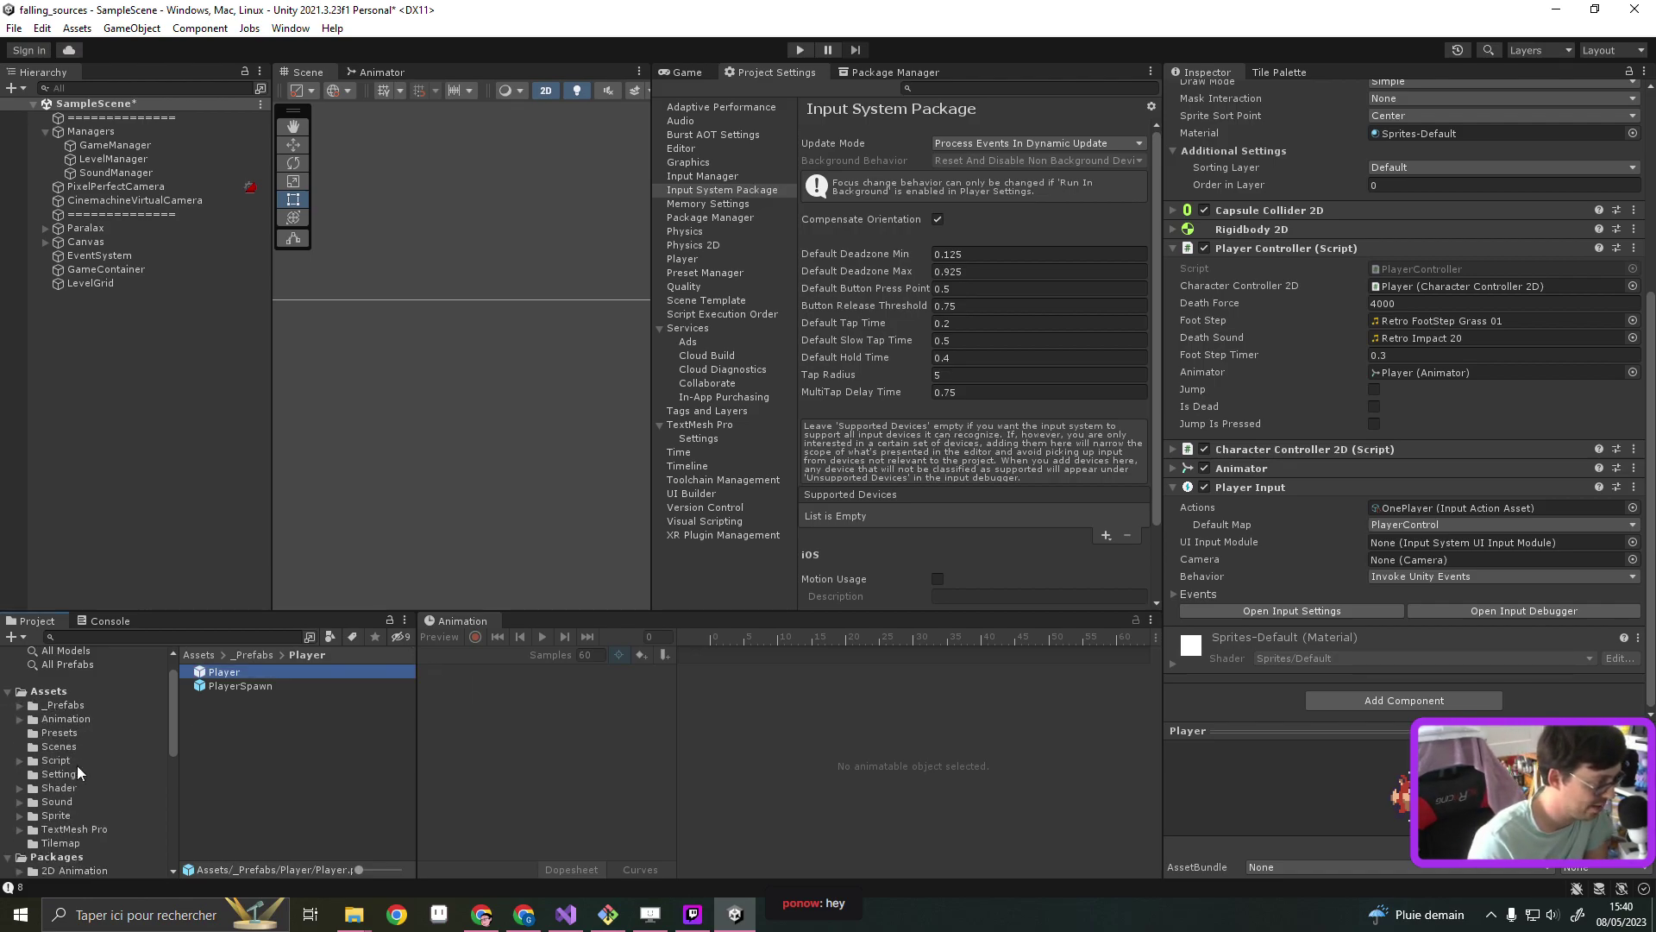
pyautogui.click(69, 776)
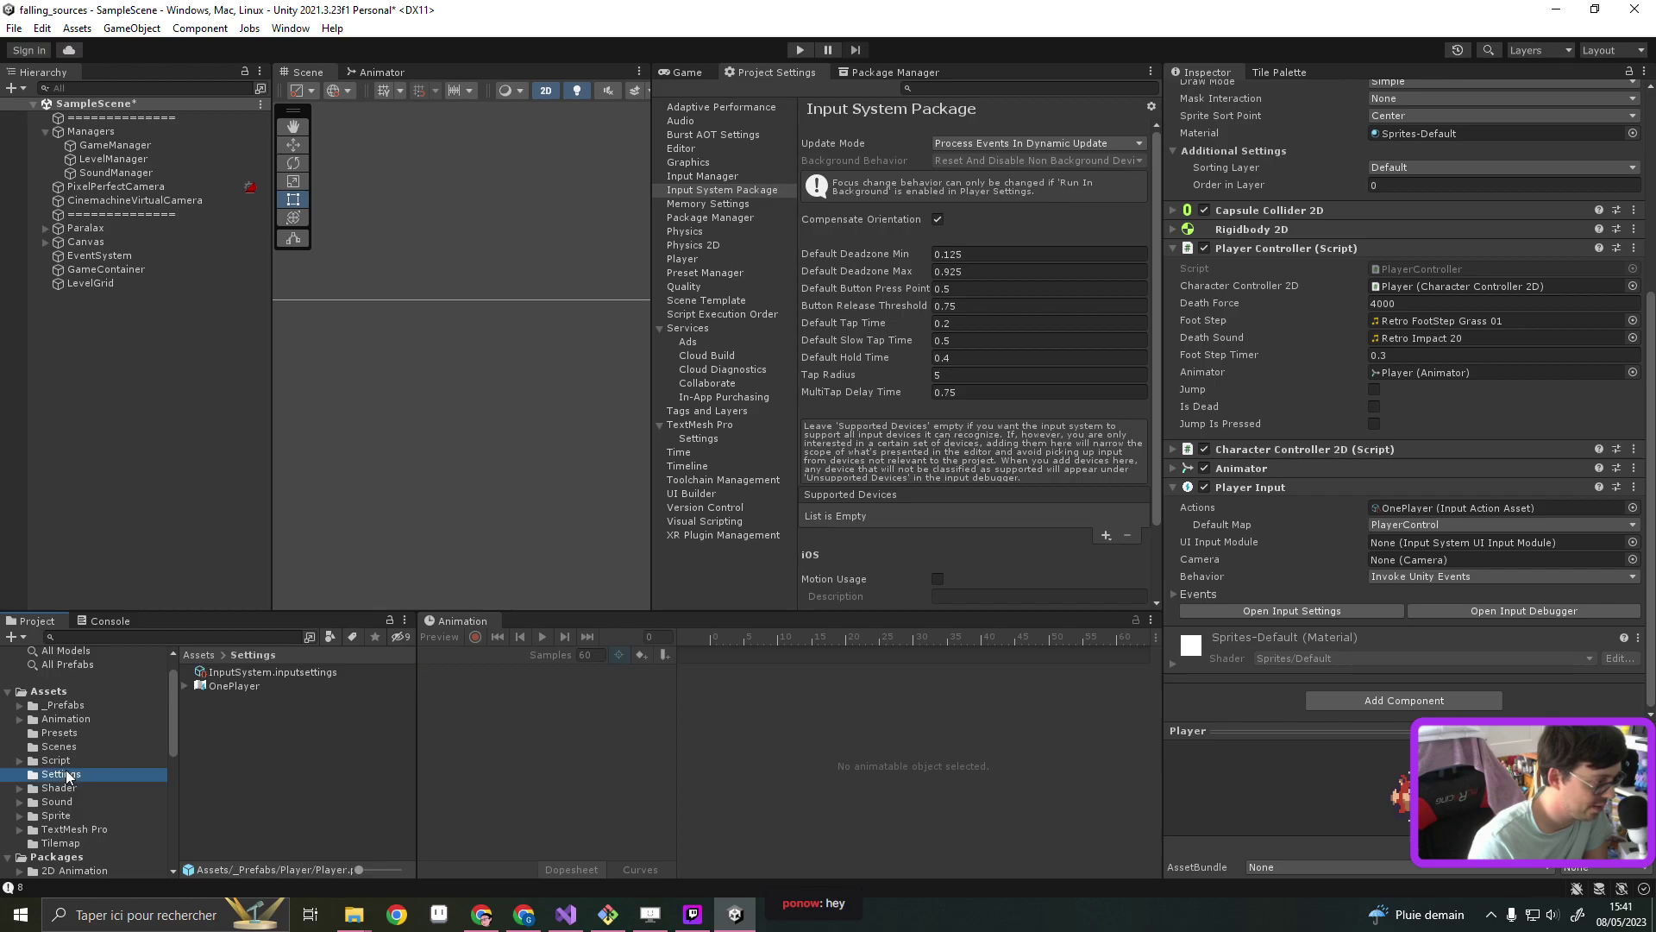
pyautogui.click(255, 672)
pyautogui.click(219, 688)
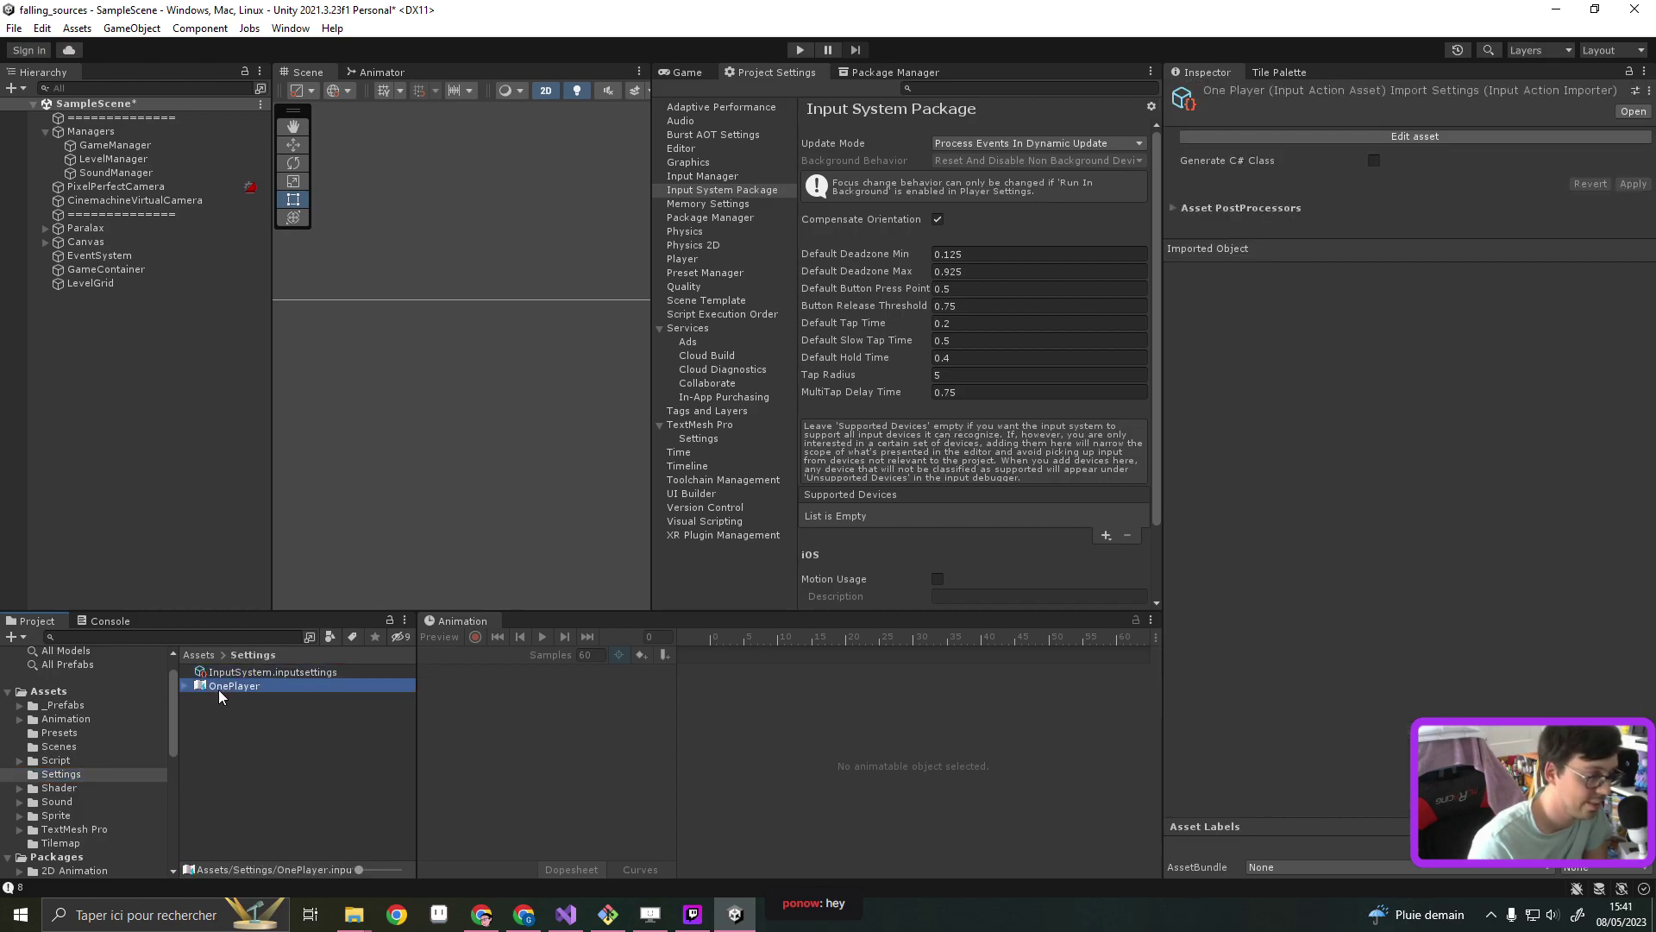
# Enable Generate C# Class for OnePlayer and open its Input Actions editor
pyautogui.click(1373, 160)
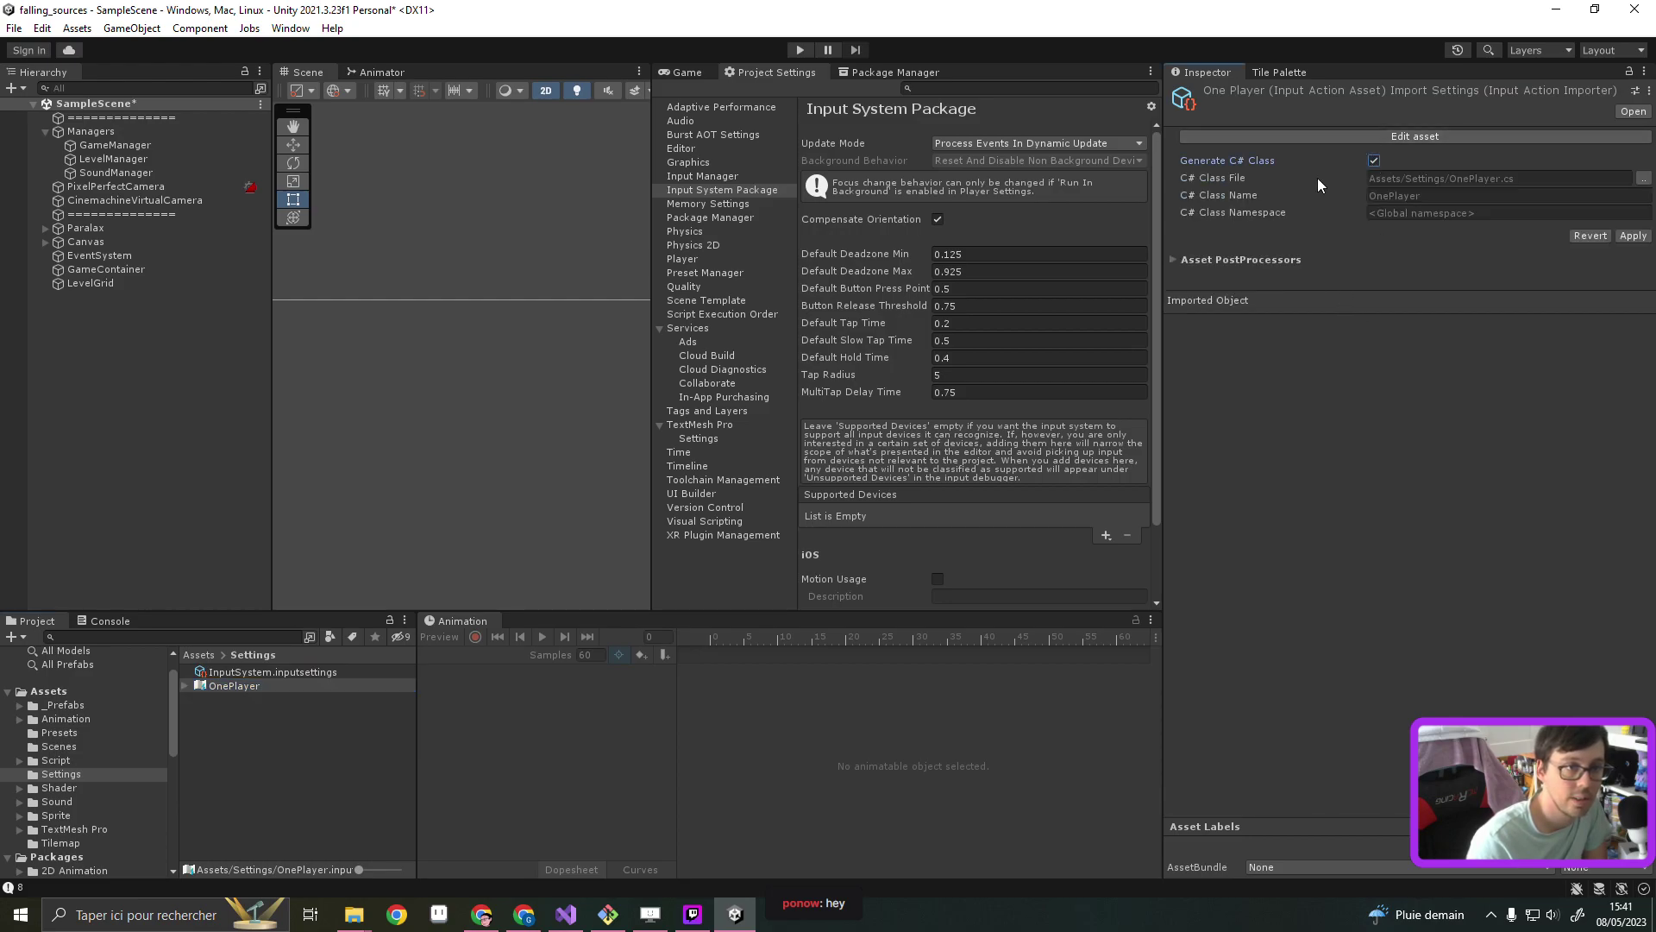
pyautogui.click(1199, 259)
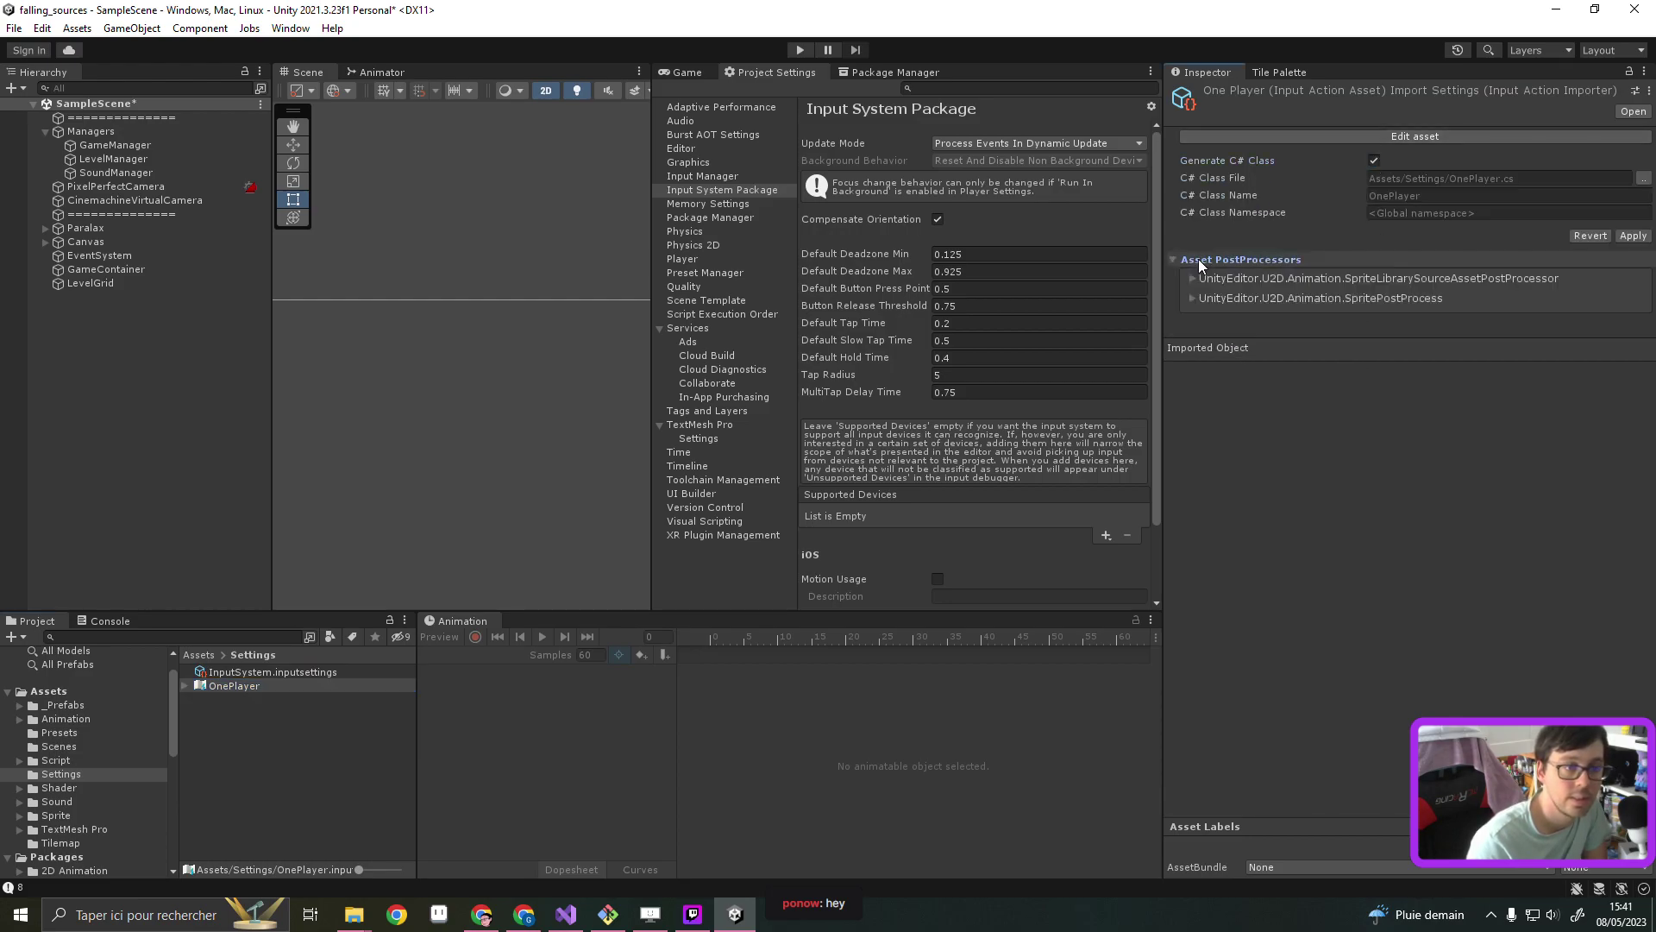
pyautogui.click(1199, 259)
pyautogui.click(1424, 137)
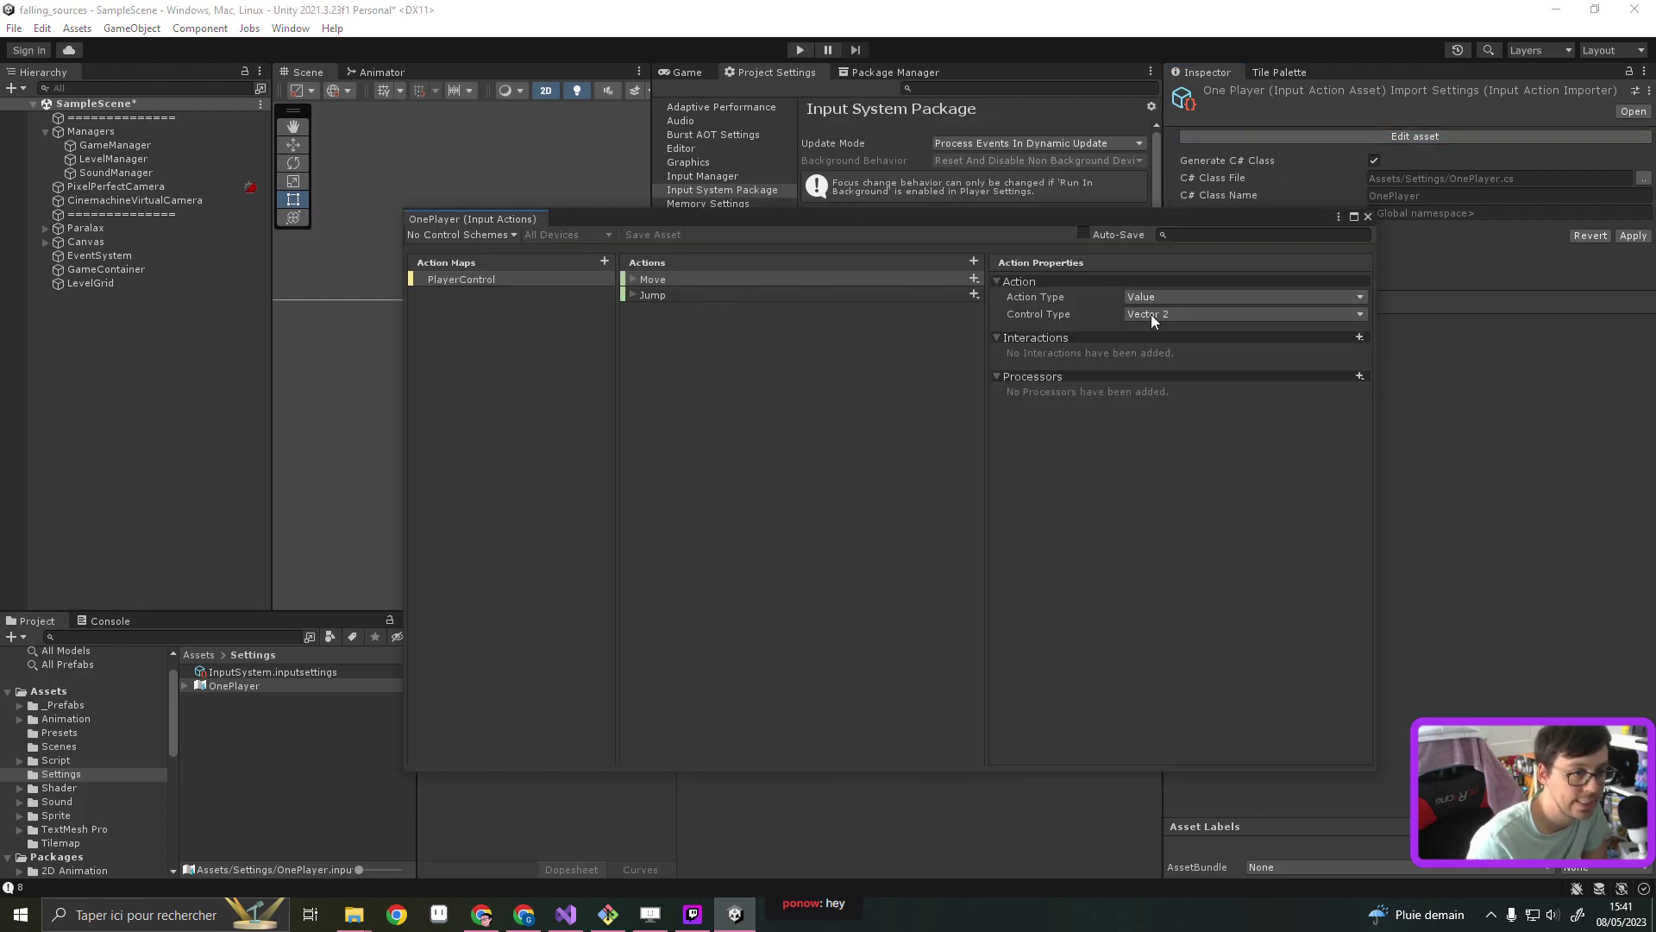
# Expand Move's 2D Vector bindings and inspect the Up: W binding, leaving it unchanged
pyautogui.click(634, 279)
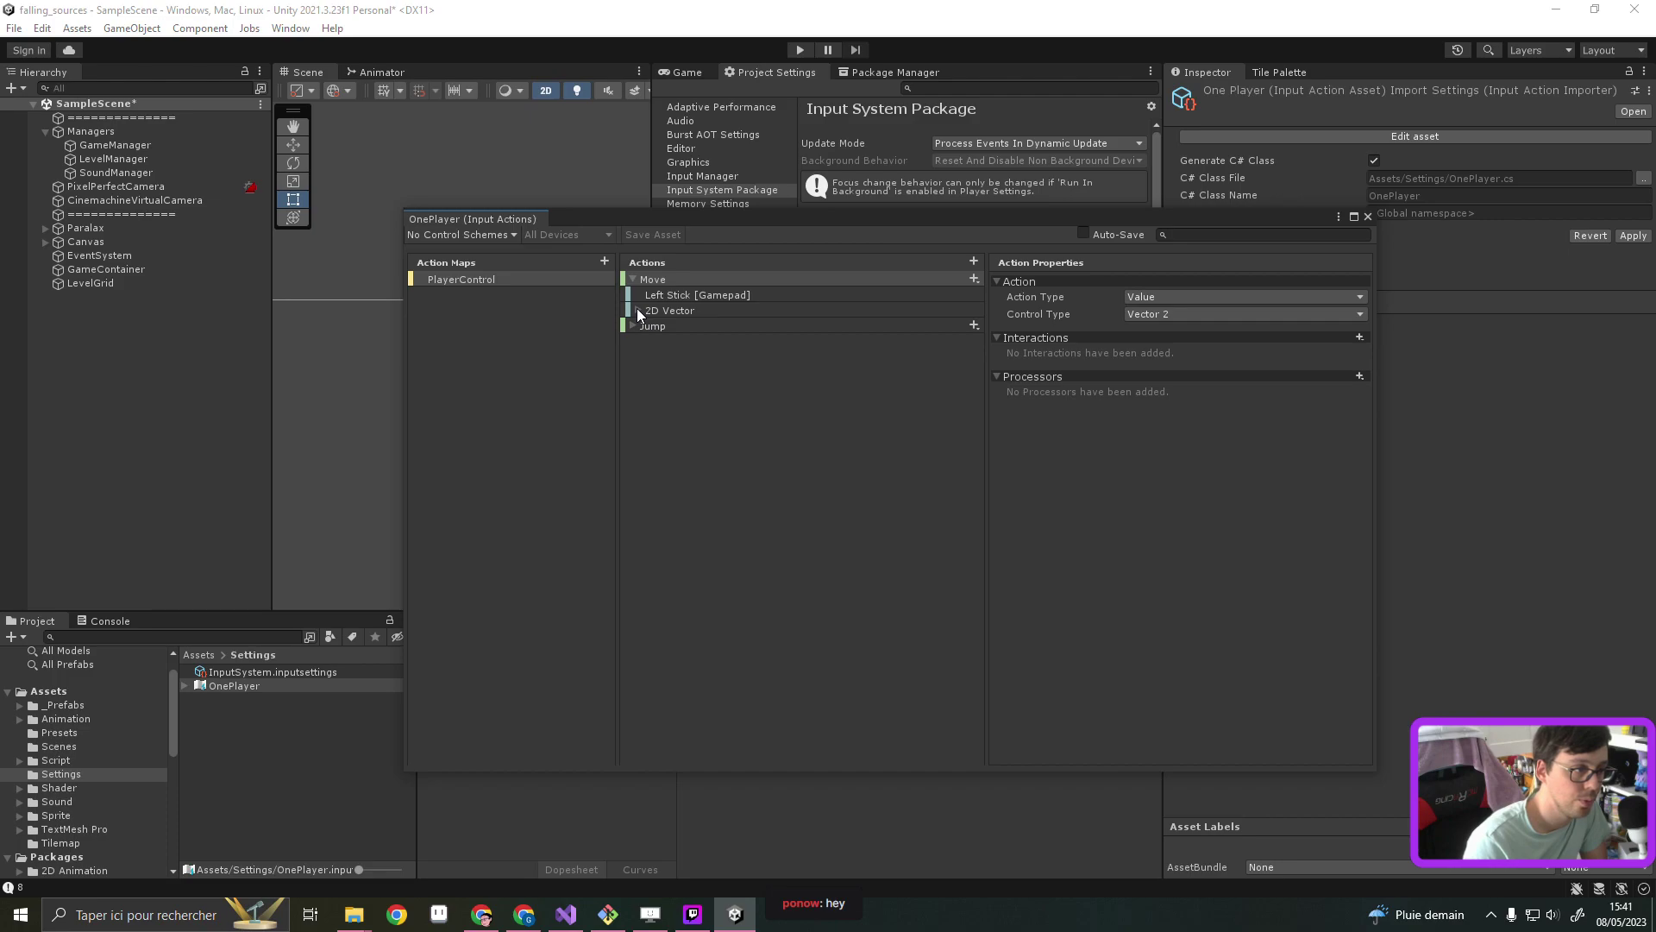
pyautogui.click(637, 310)
pyautogui.click(756, 325)
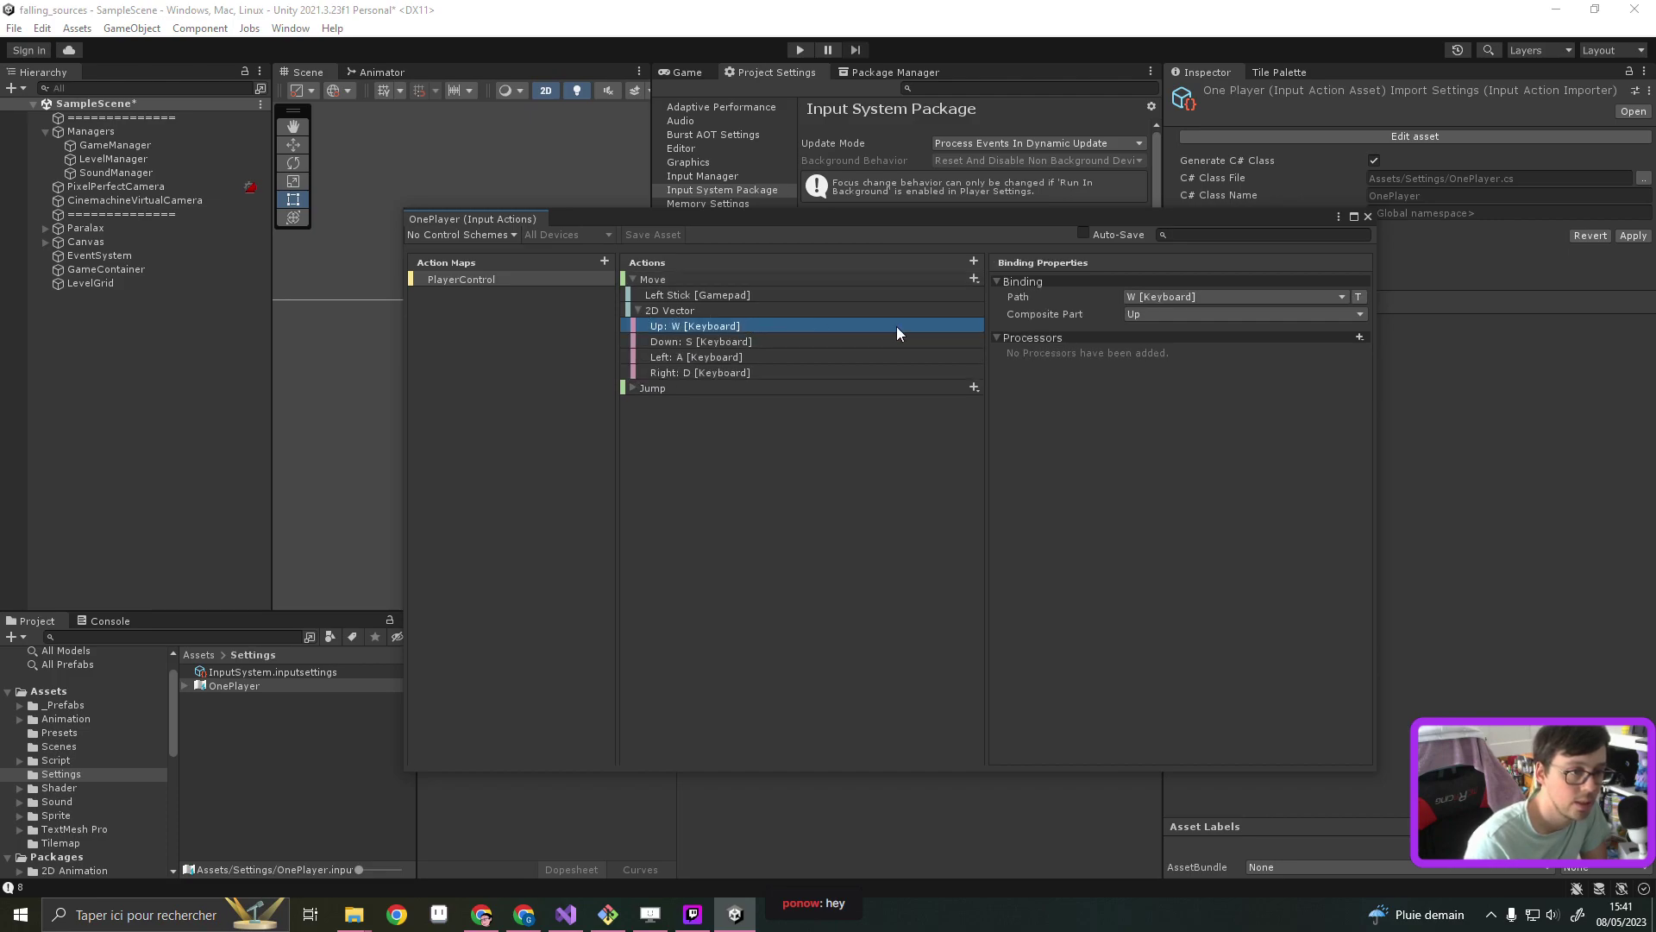
pyautogui.click(1182, 314)
pyautogui.click(1079, 497)
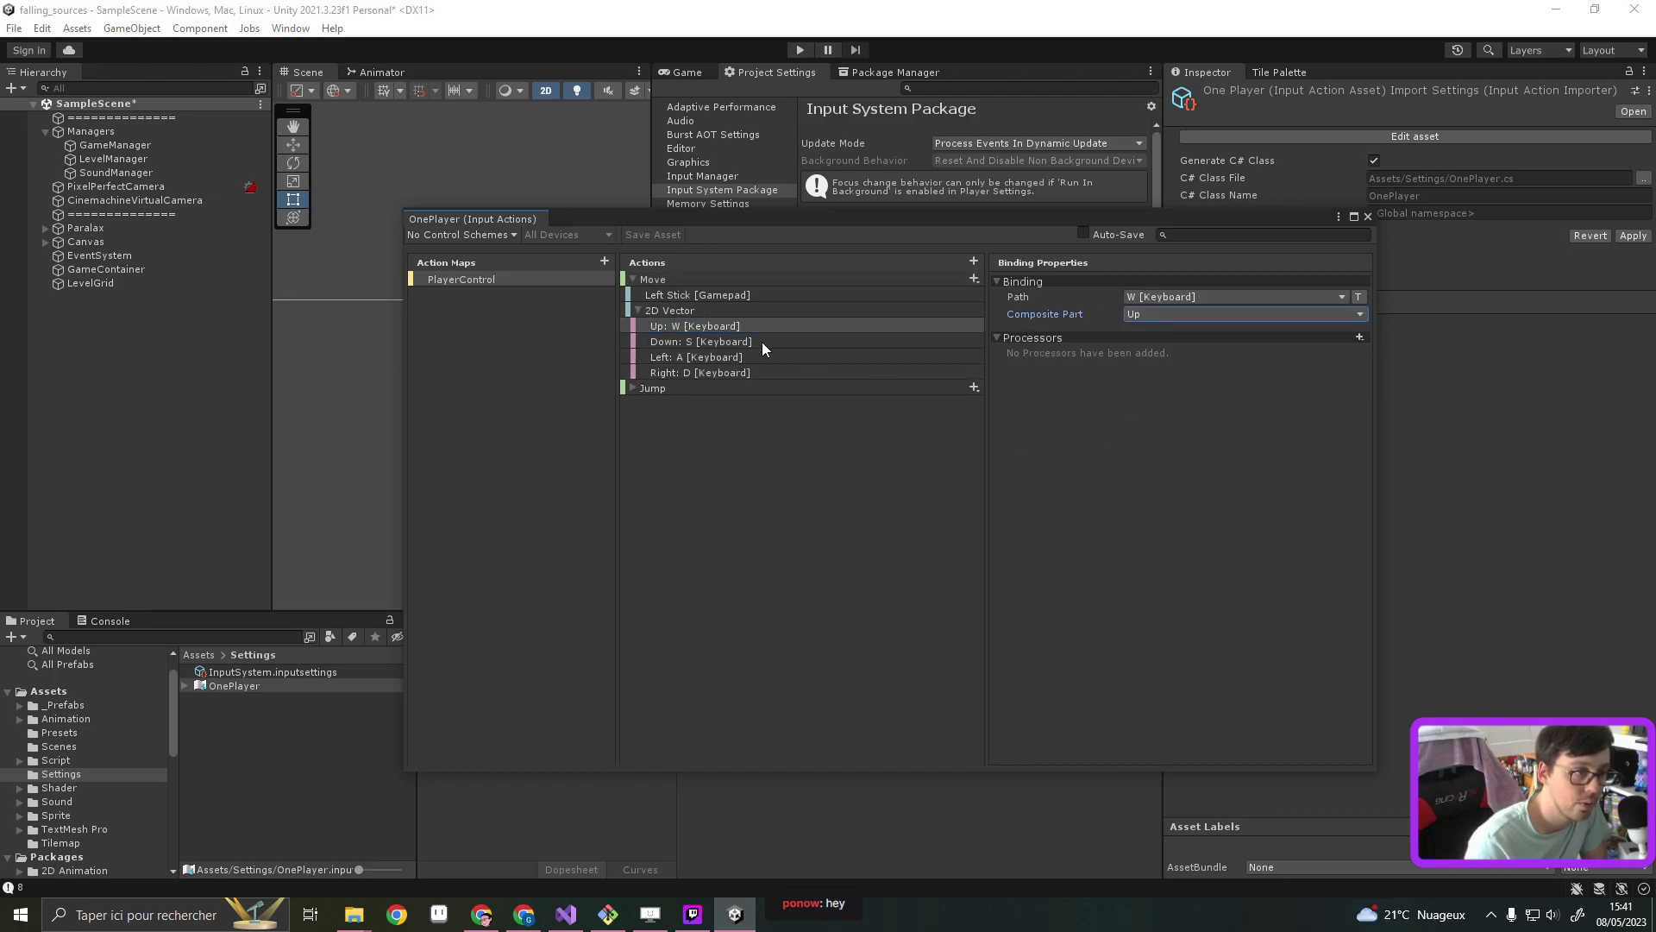
# Set the 2D Vector composite's Mode to Analog
pyautogui.click(704, 310)
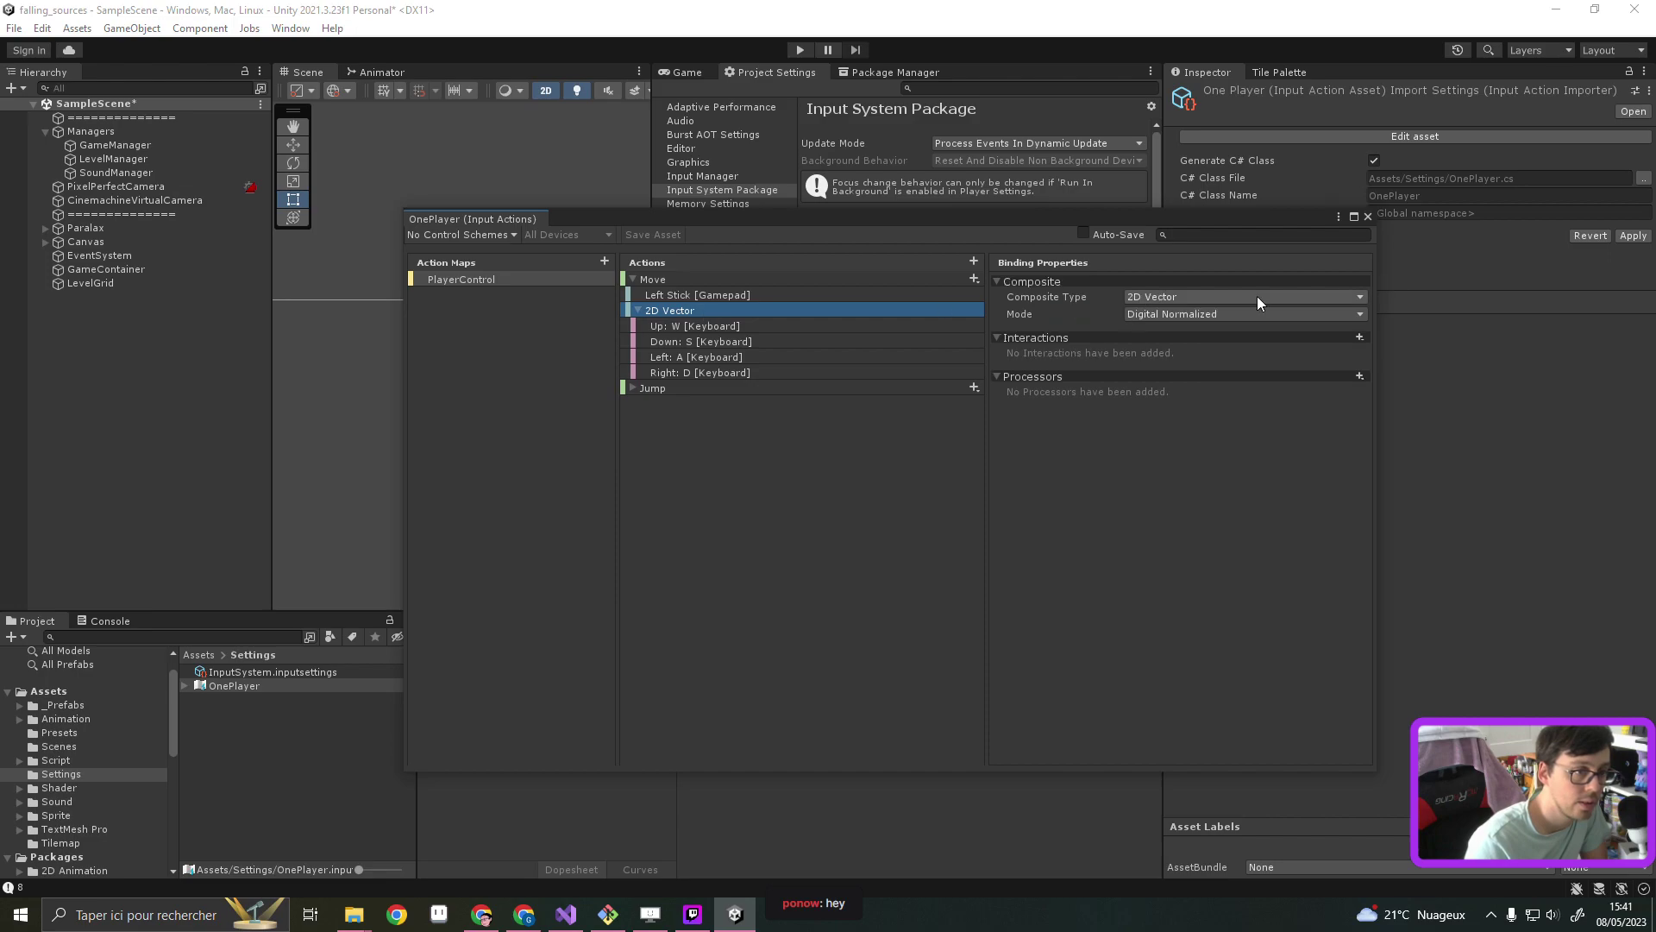
pyautogui.click(1187, 316)
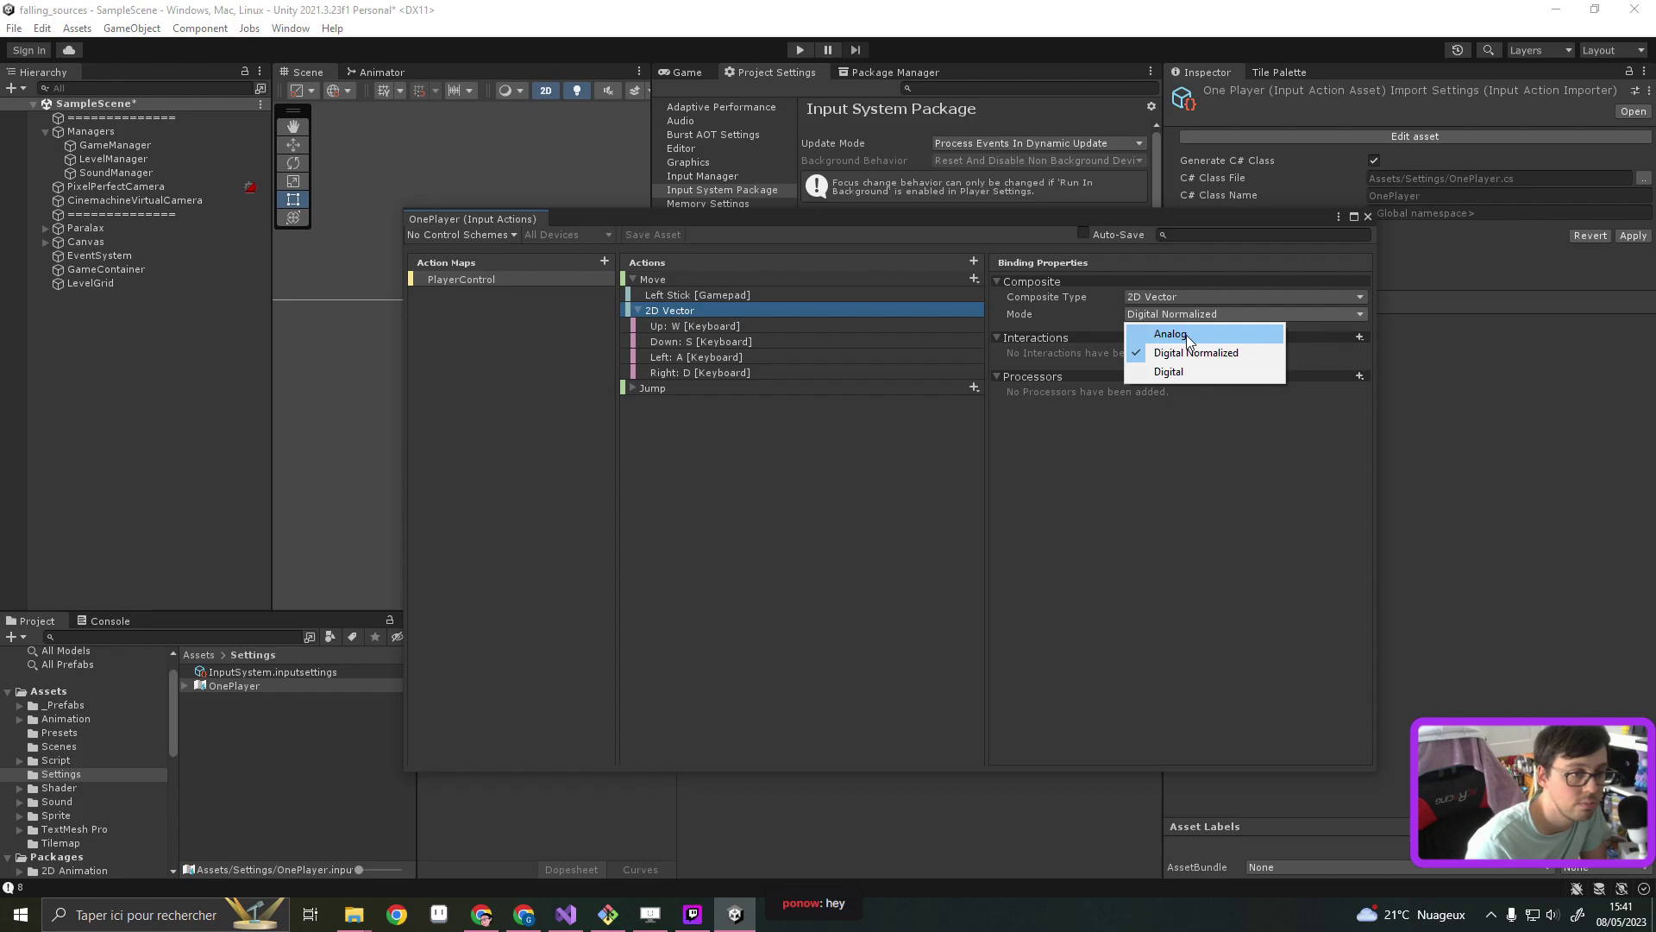
pyautogui.click(1187, 334)
pyautogui.hotkey('ctrl', 's')
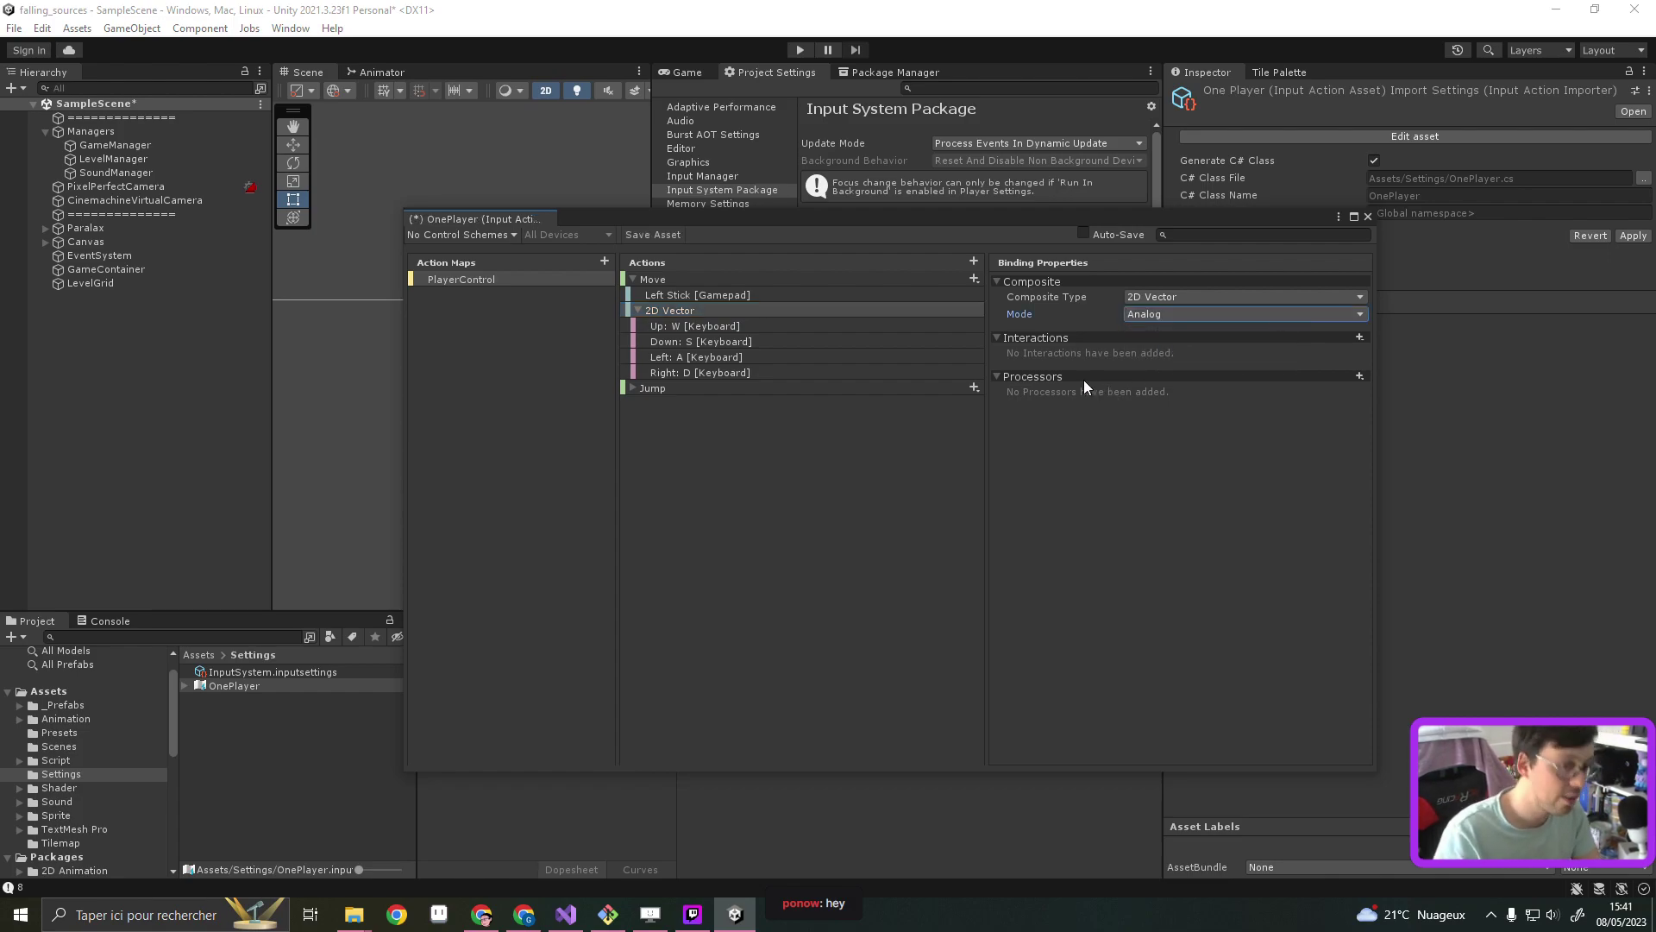
pyautogui.click(1237, 314)
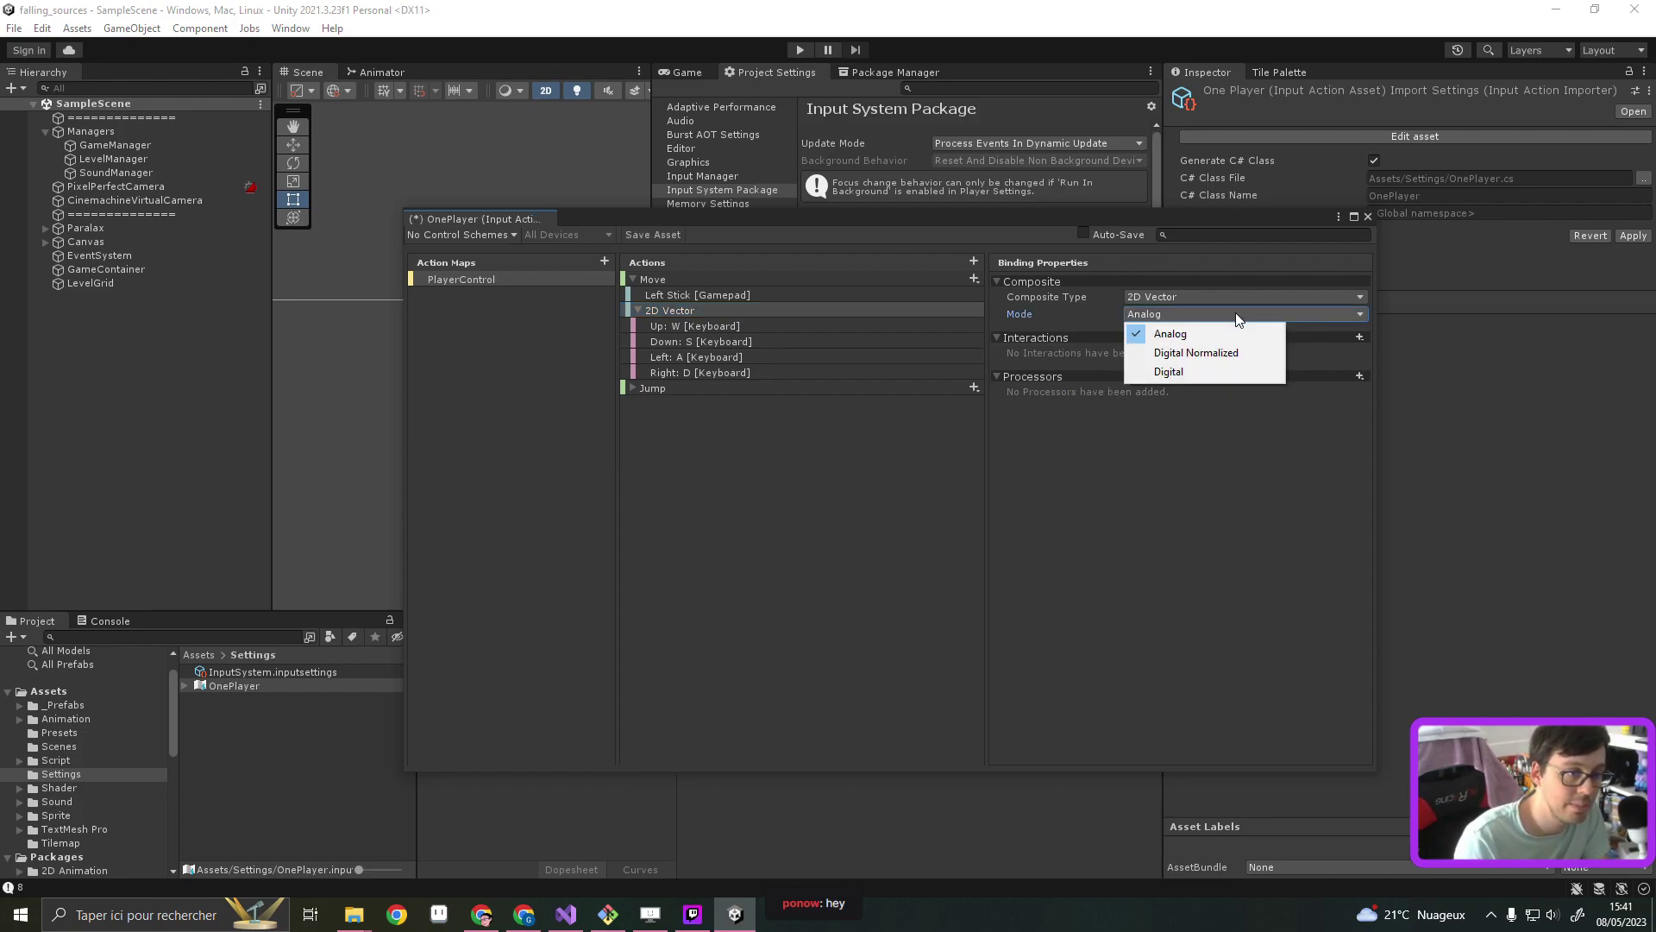
pyautogui.click(1138, 481)
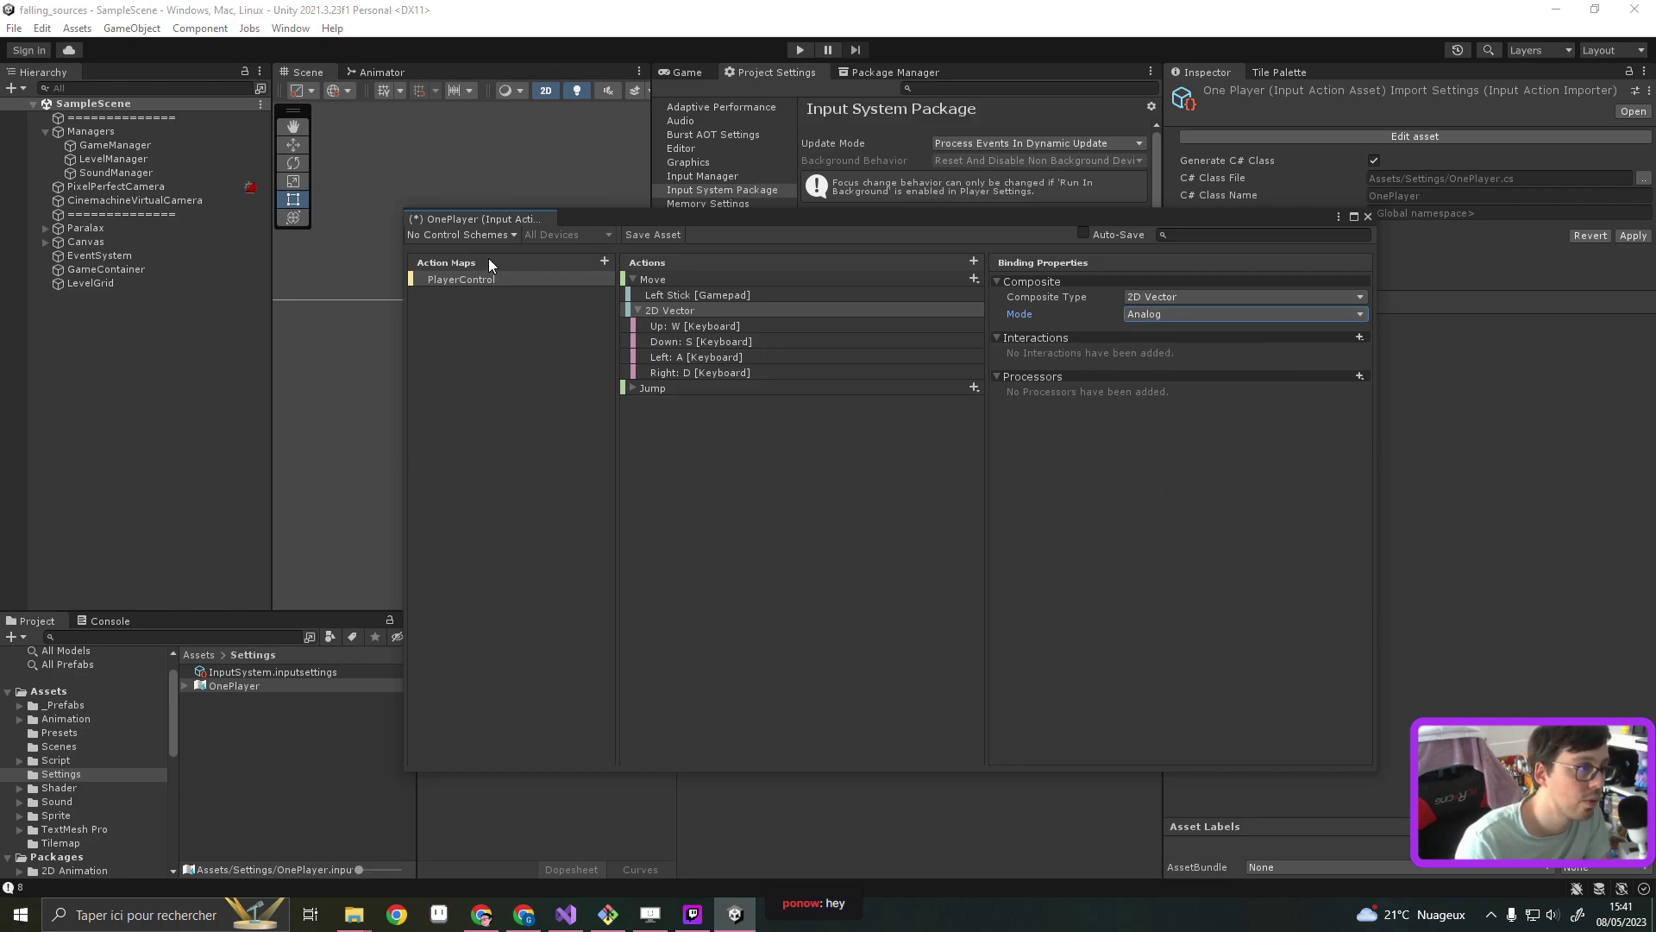
# Save the OnePlayer input actions asset, close its editor, and enter play mode
pyautogui.click(650, 235)
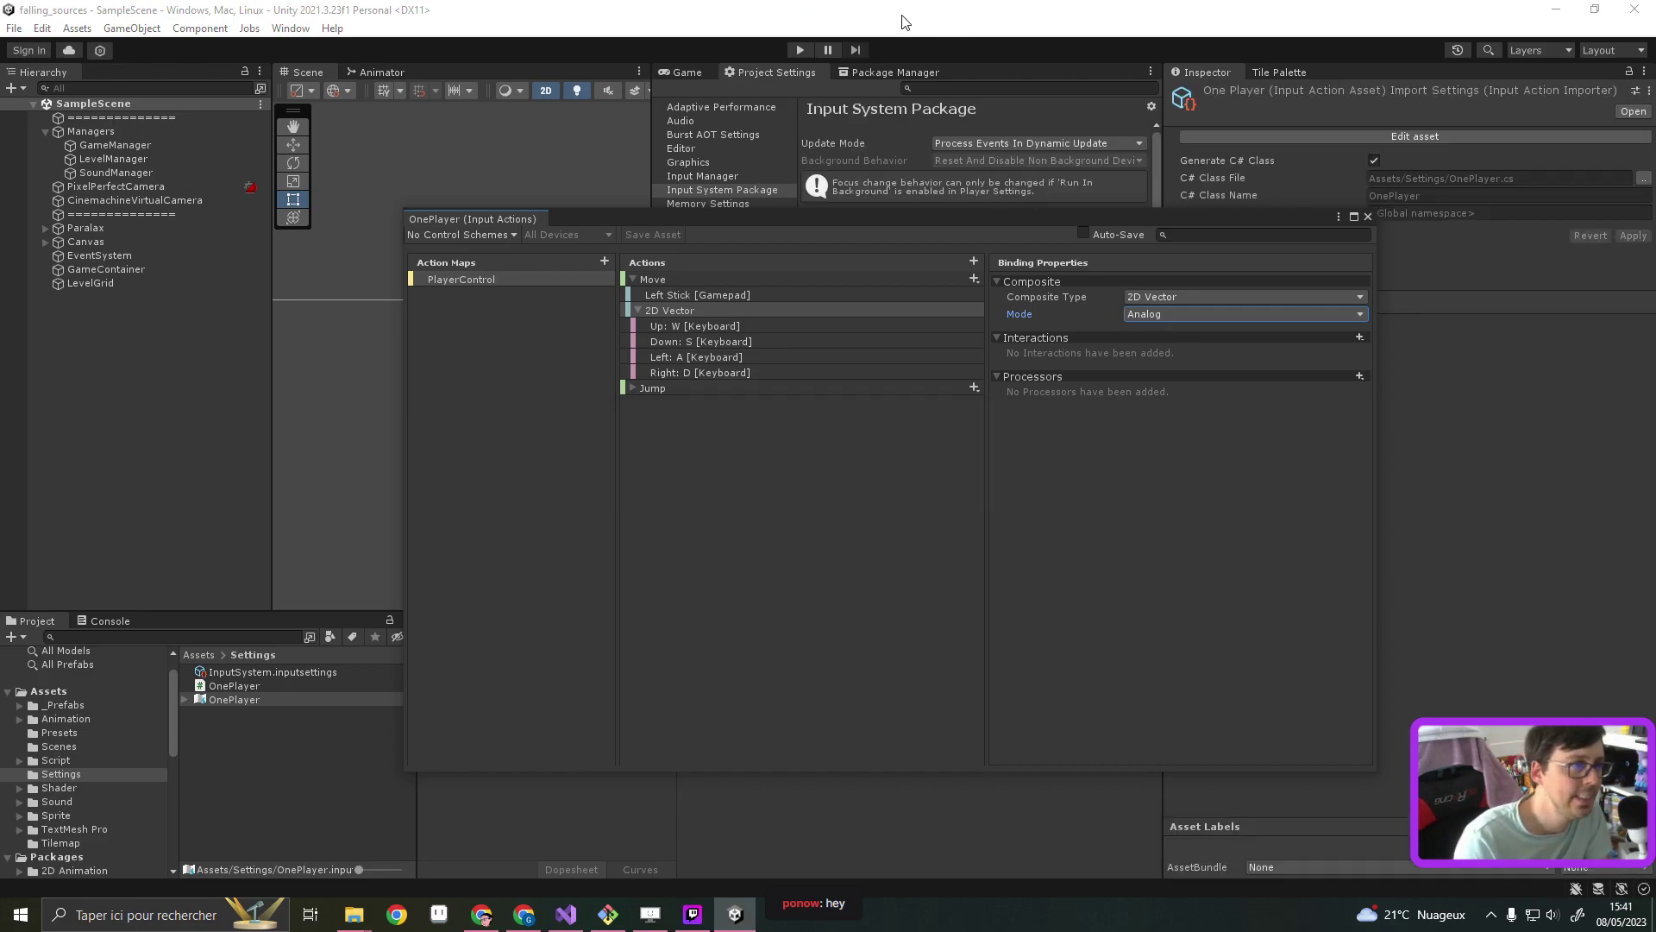
pyautogui.click(1366, 218)
pyautogui.click(803, 51)
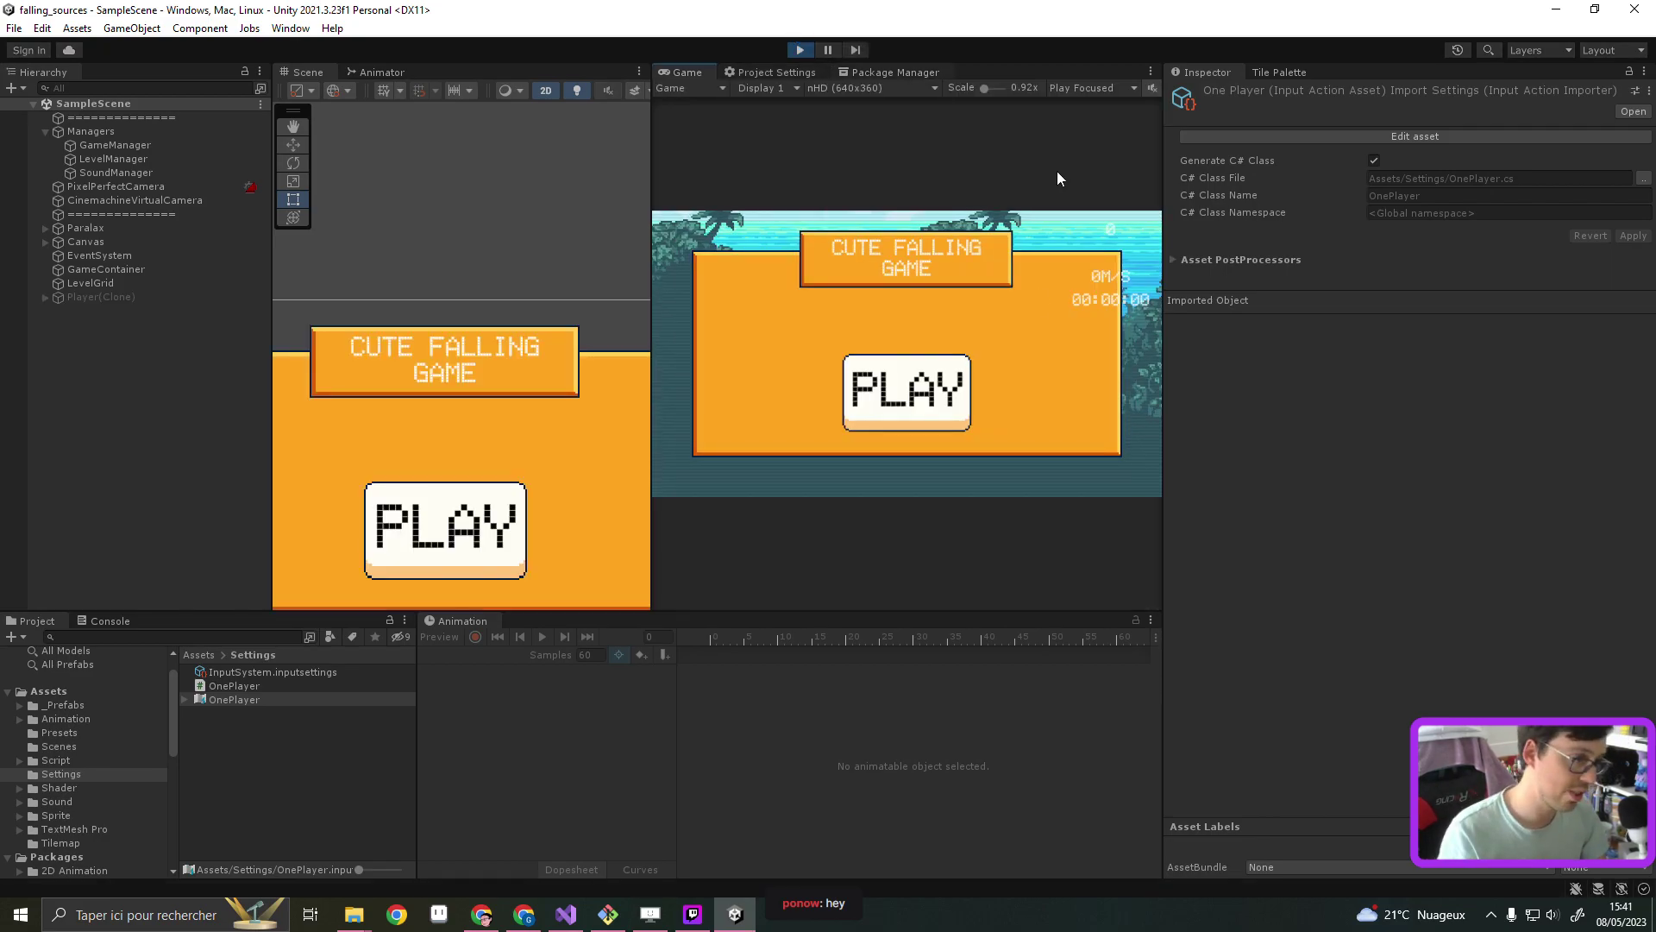
# Play a round moving the fox right with the arrow key, stop, then view PlayerController.cs
pyautogui.click(918, 376)
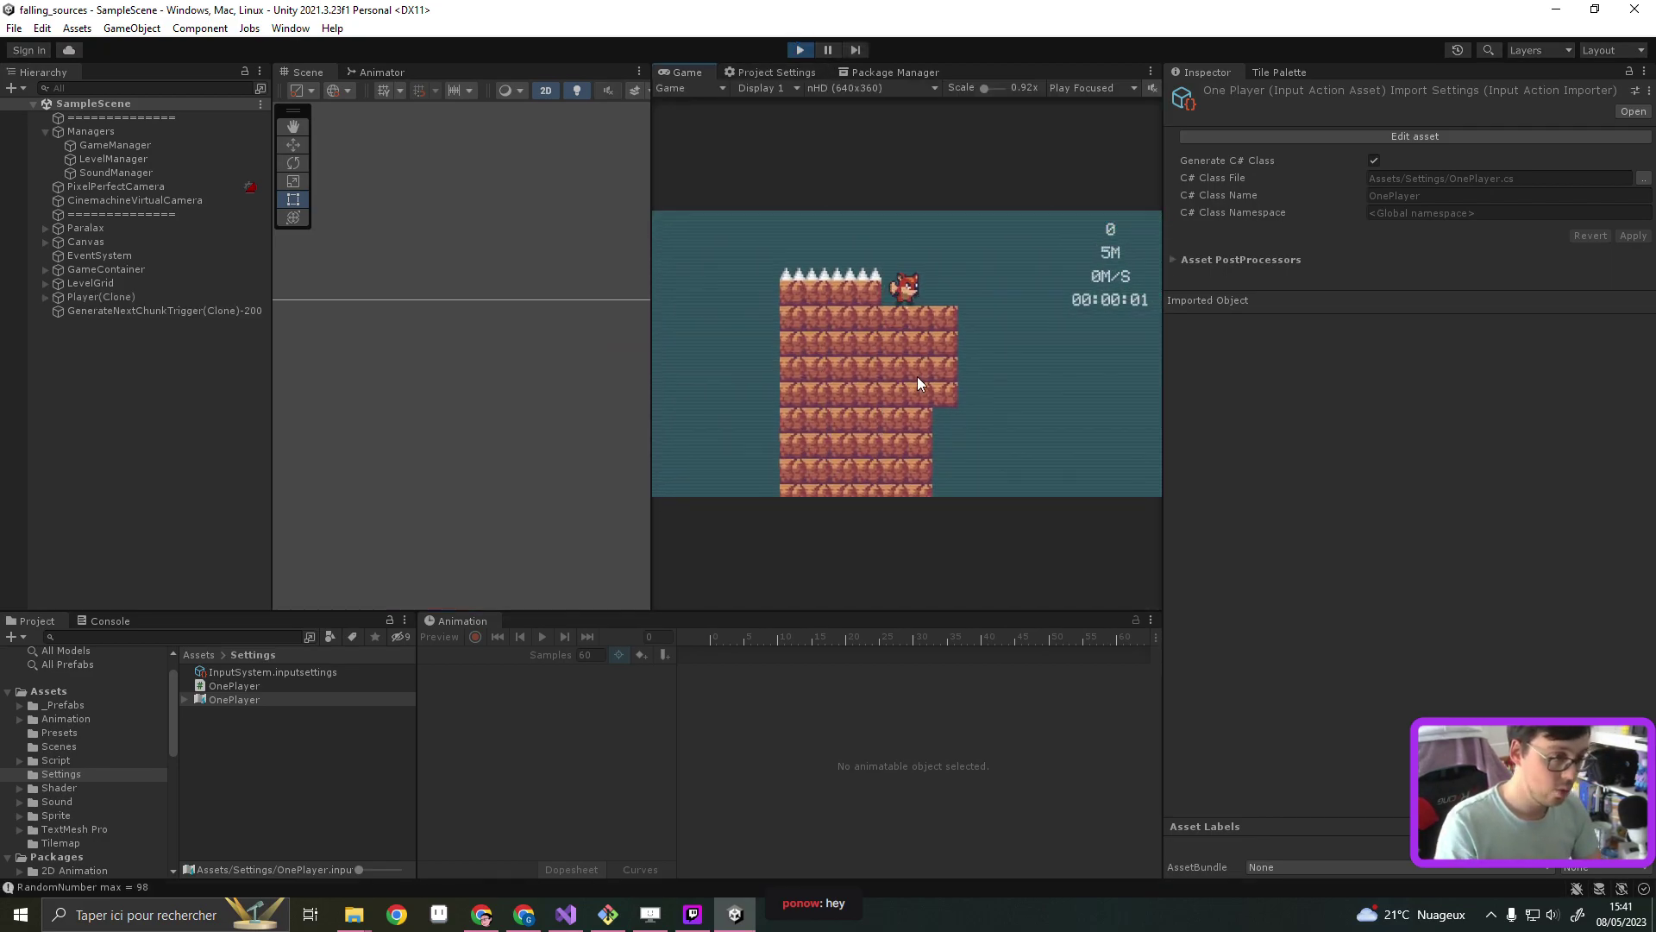
pyautogui.press('Right')
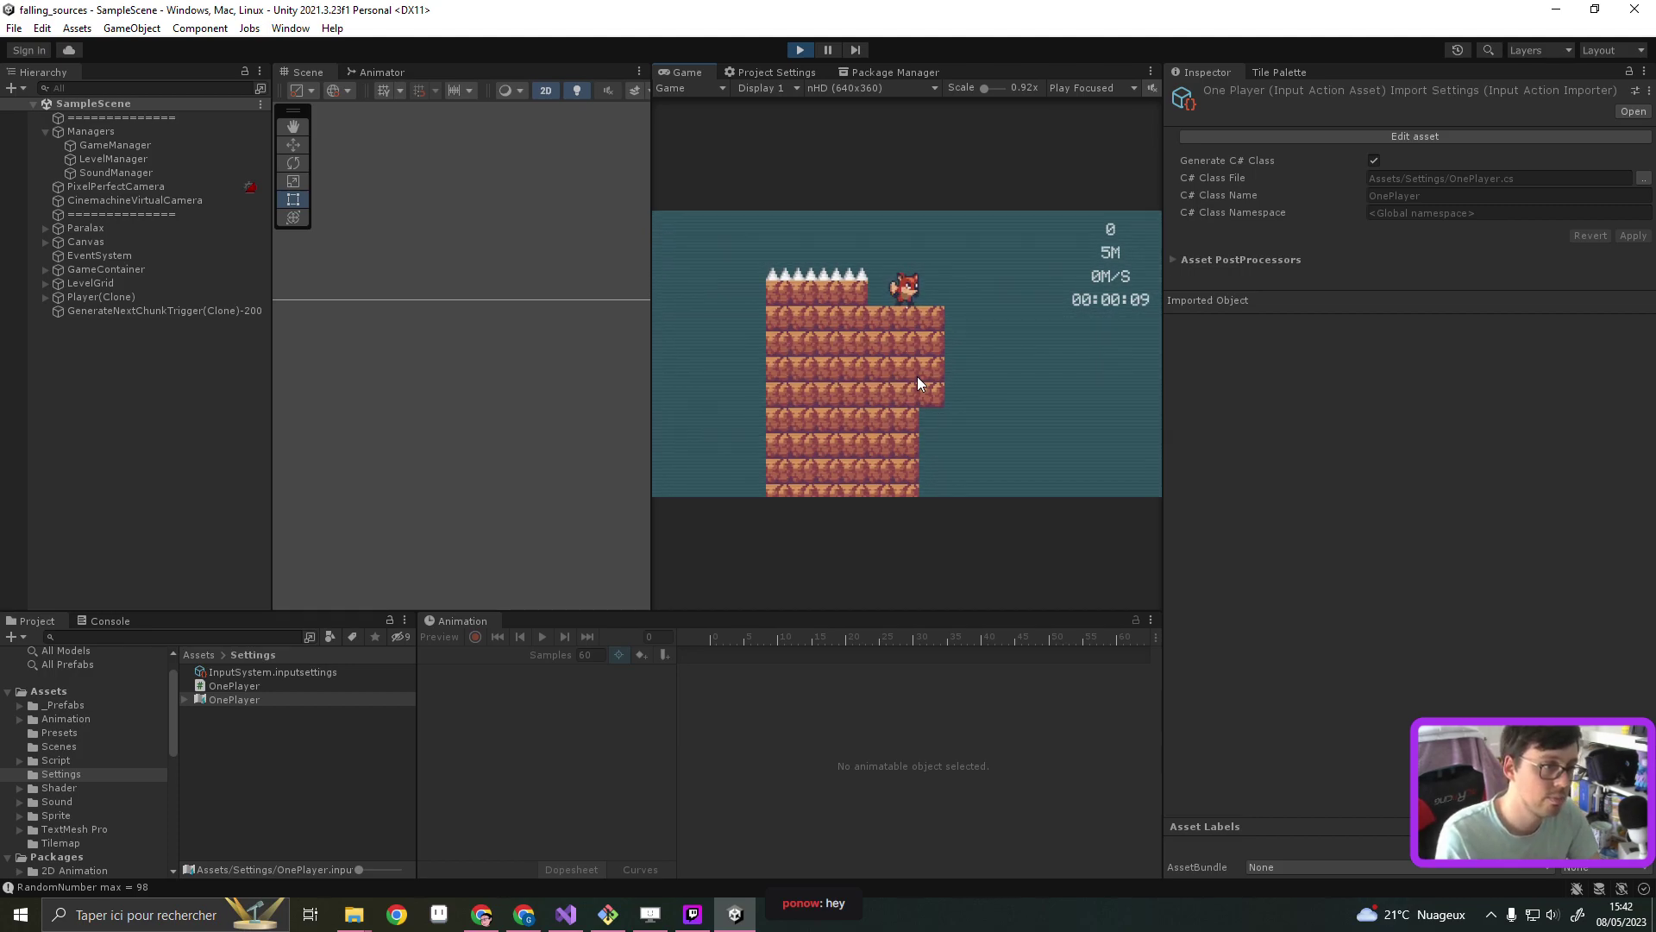
pyautogui.click(801, 50)
pyautogui.click(565, 915)
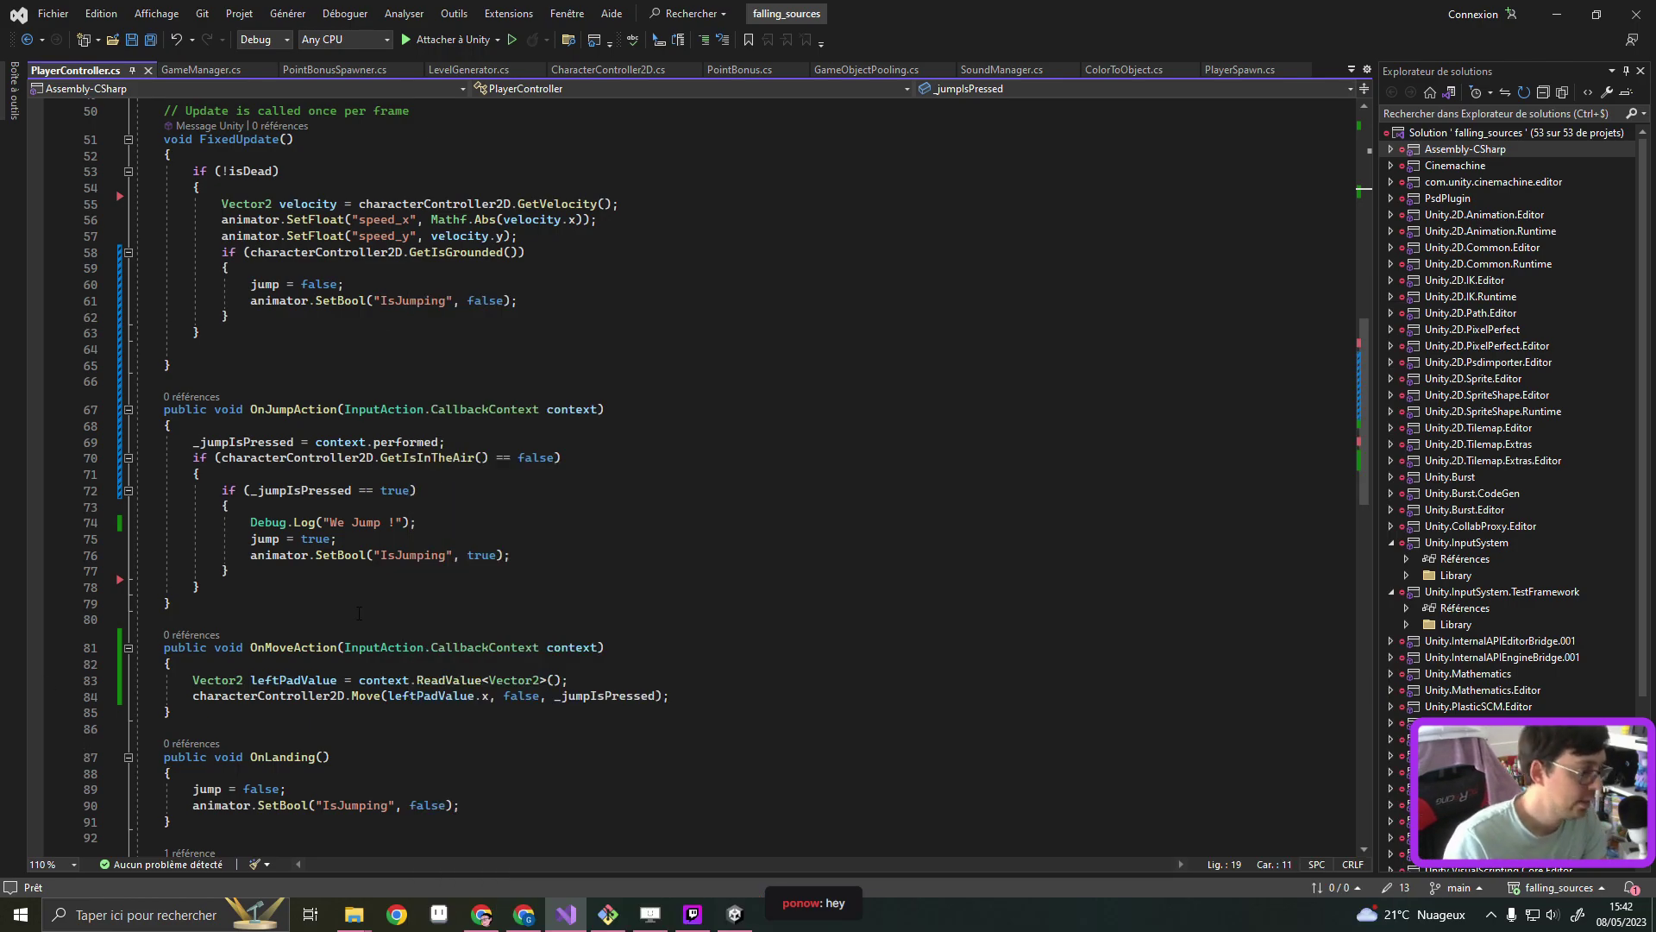
# Insert Debug.Log(leftPadValue); on line 84 of OnMoveAction, save PlayerController.cs, and return to Unity
pyautogui.click(584, 671)
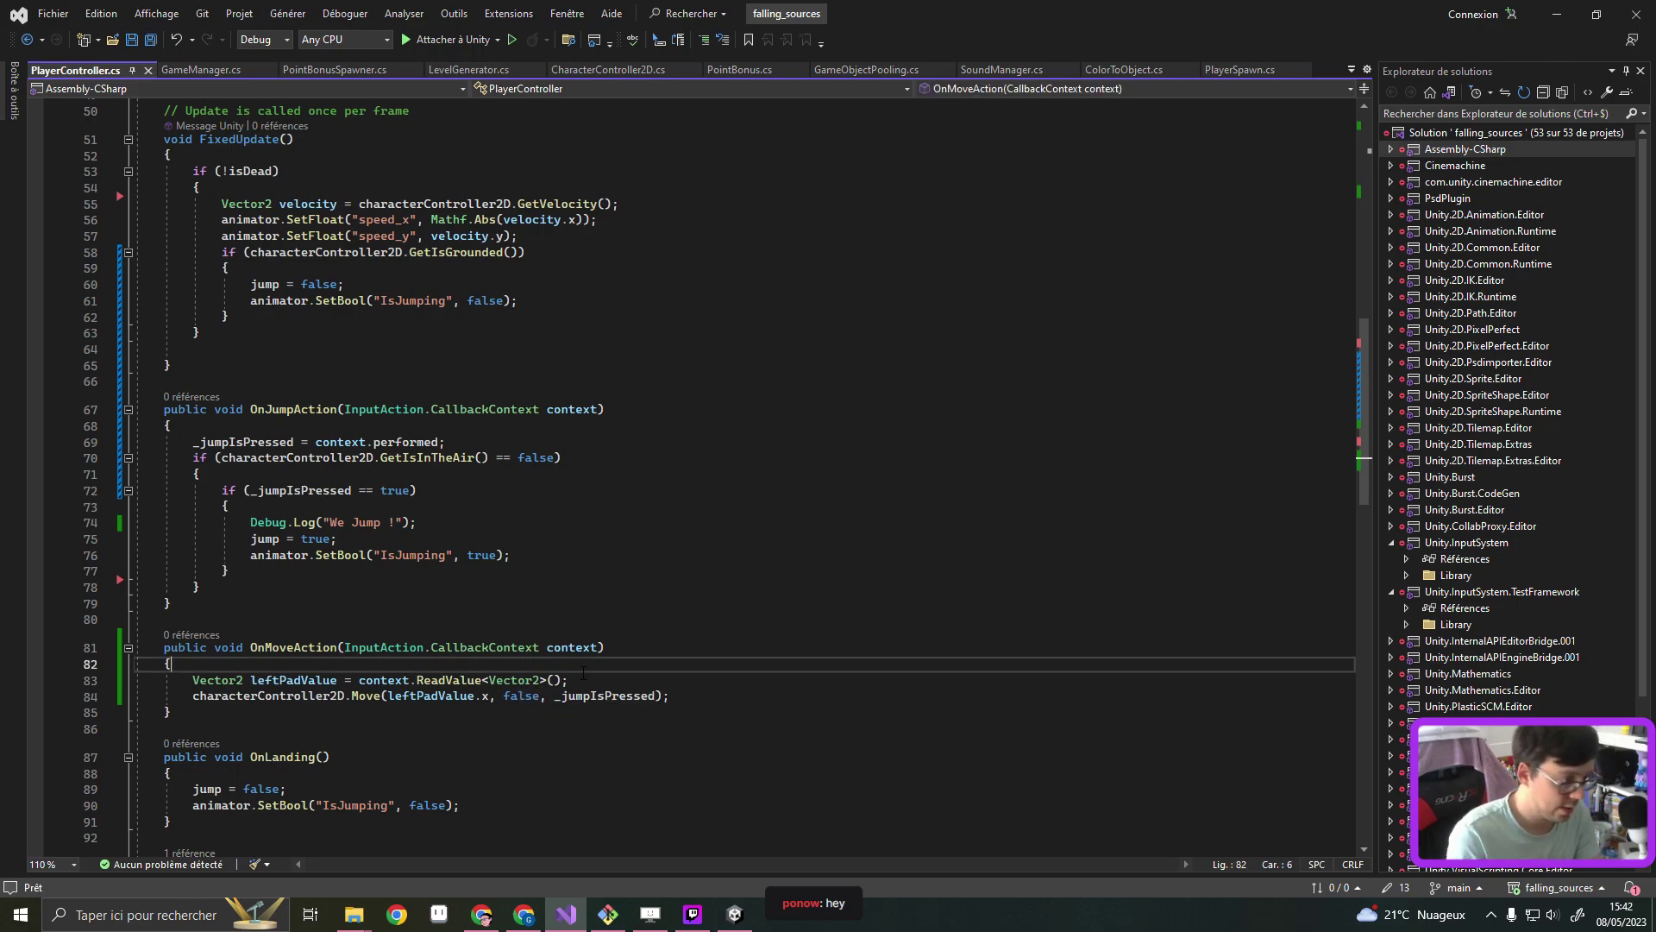
pyautogui.click(586, 681)
pyautogui.press('Return')
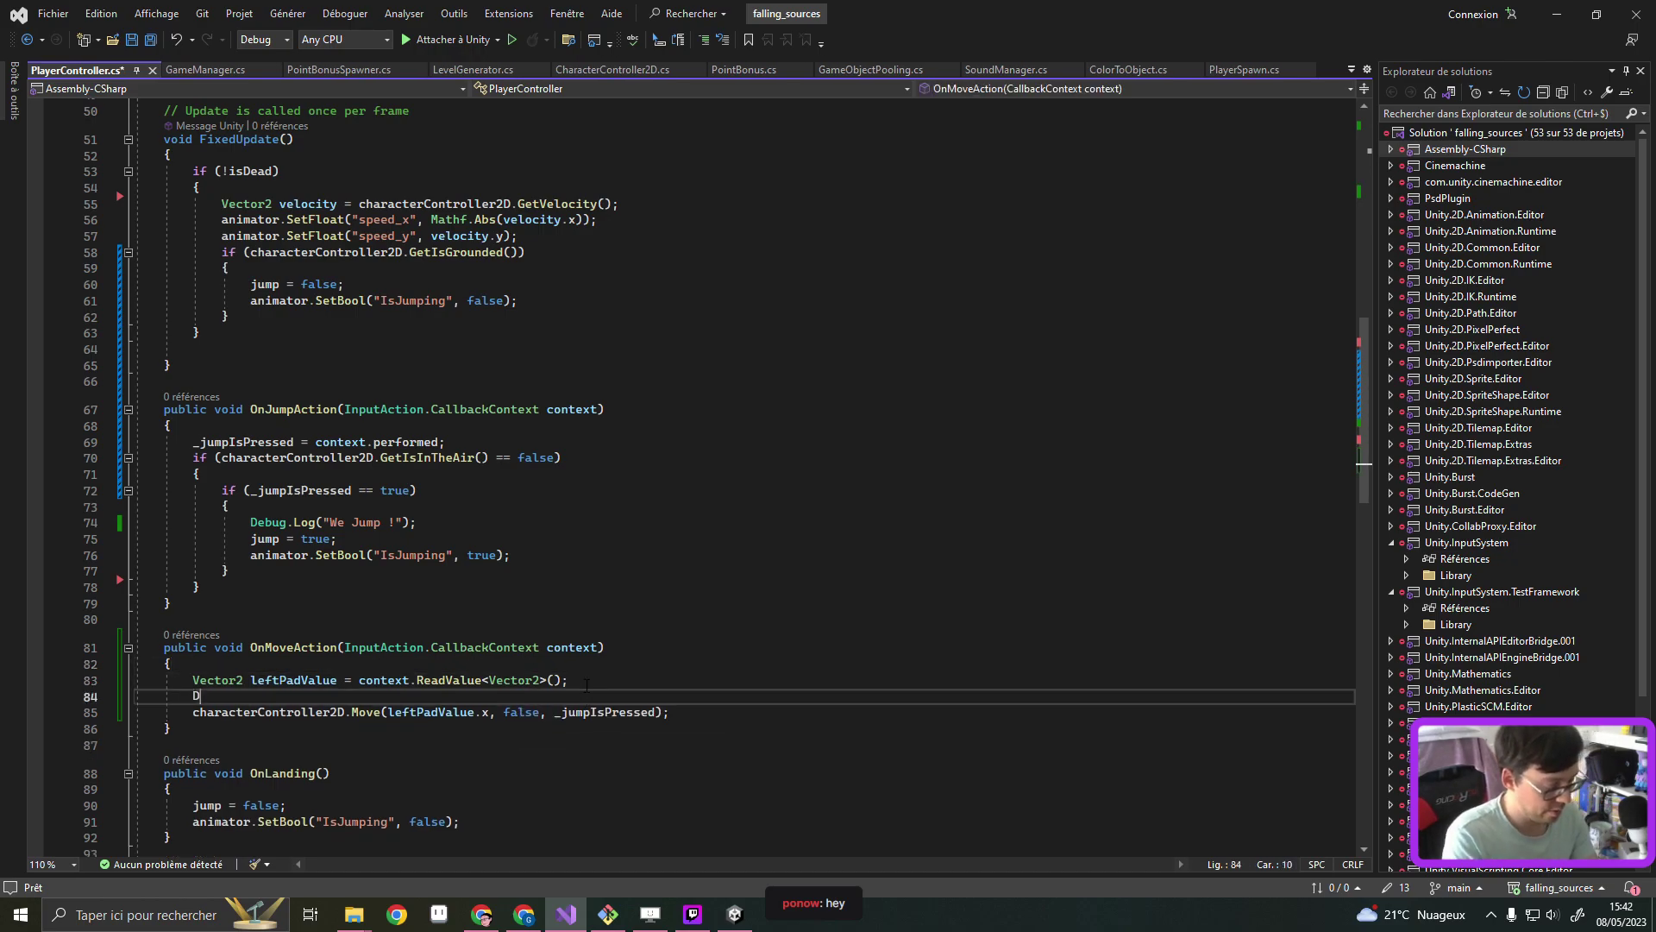
pyautogui.write('Debug.Log(')
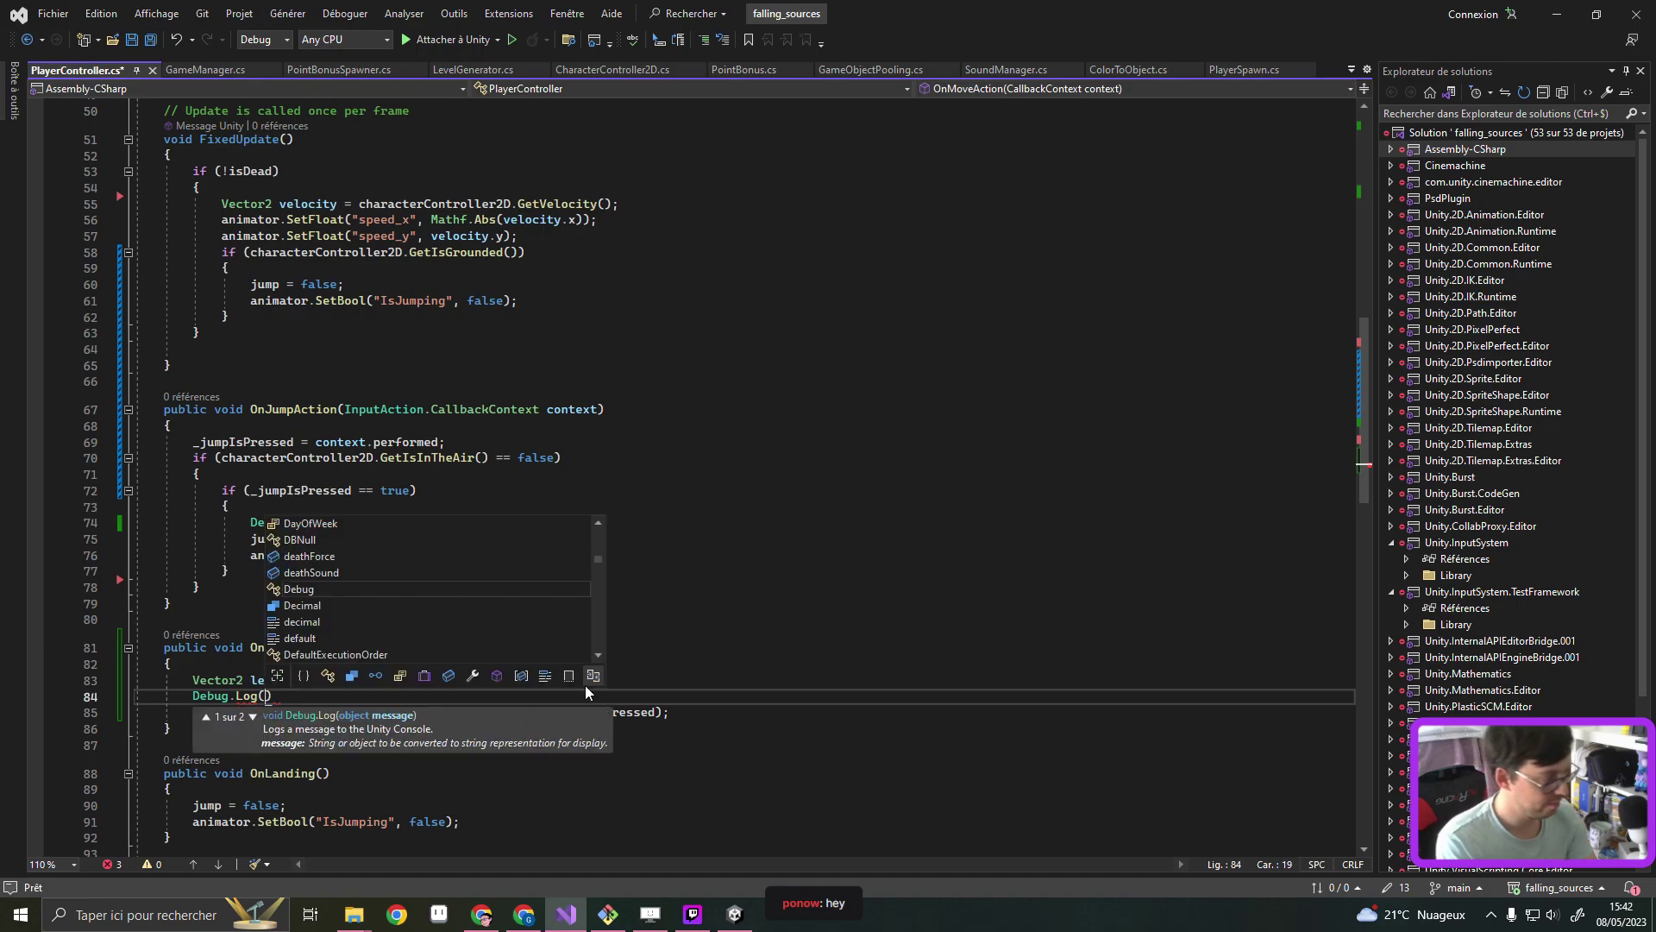
pyautogui.write('lef')
pyautogui.press('Tab')
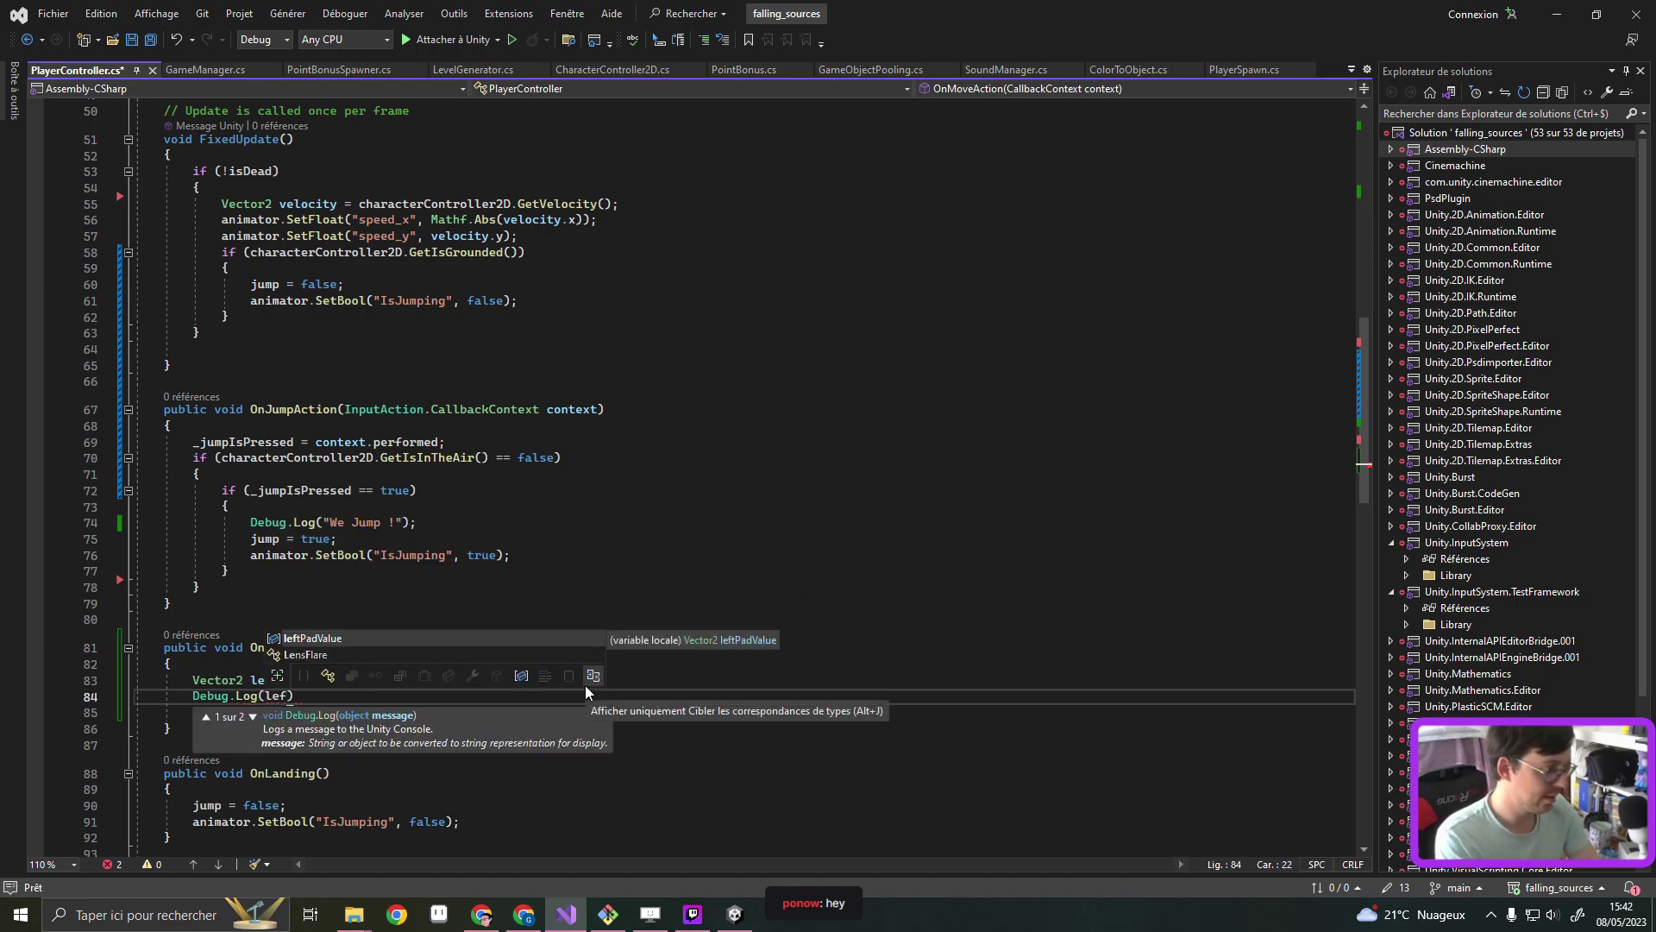
pyautogui.write(');')
pyautogui.hotkey('ctrl', 's')
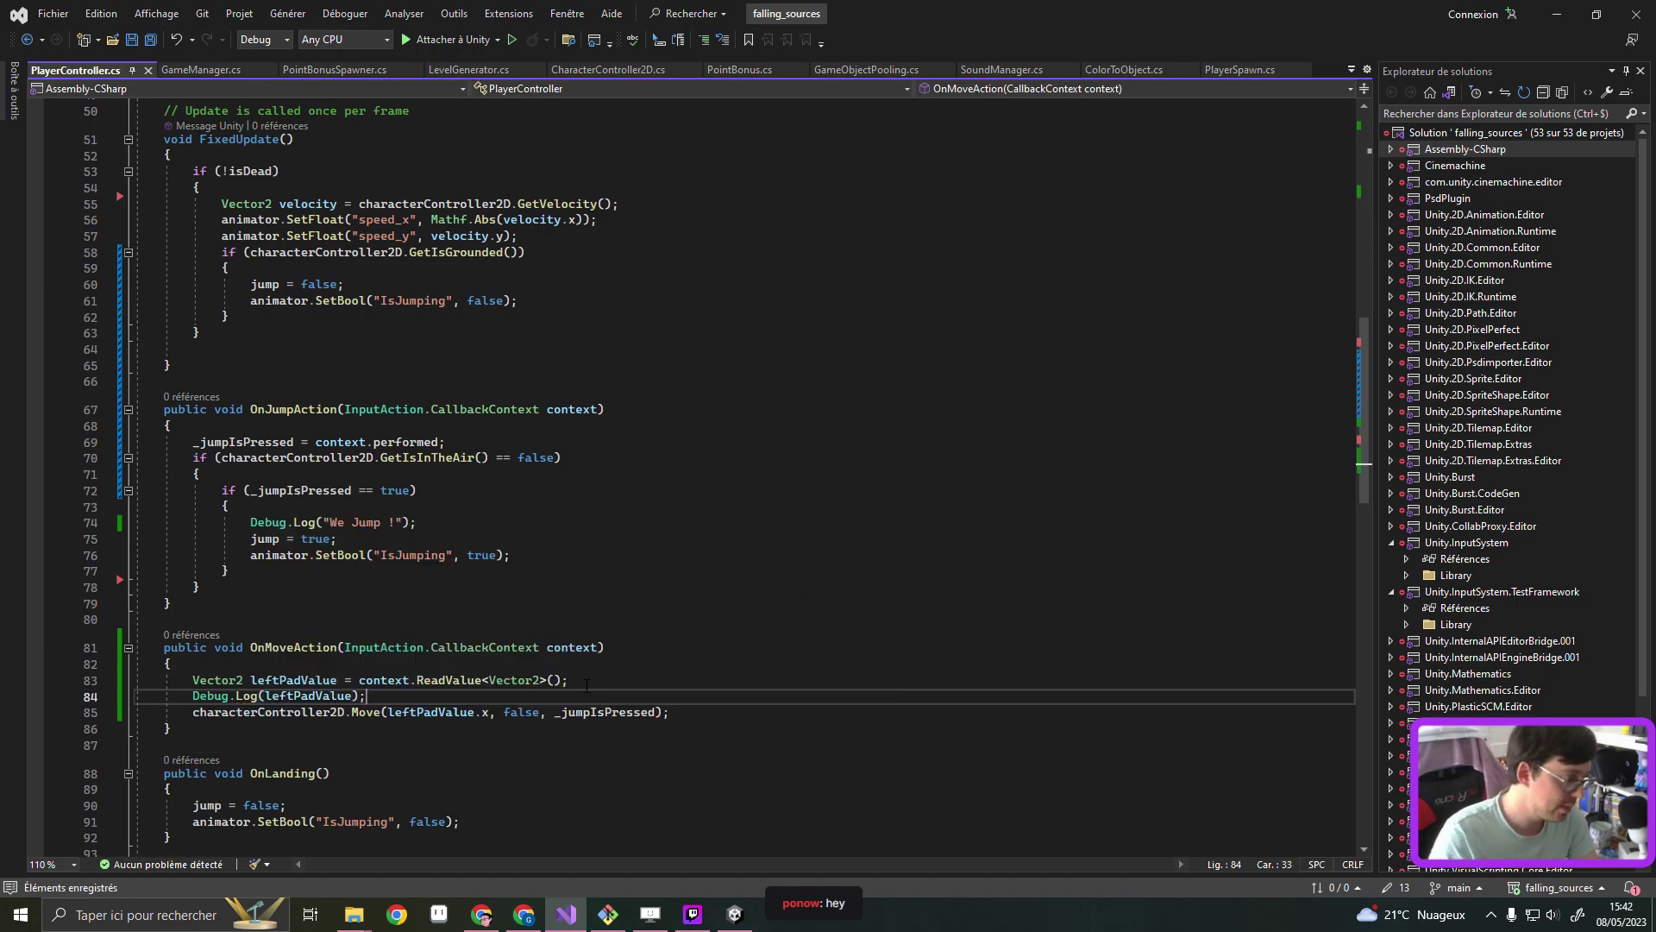
pyautogui.click(1562, 19)
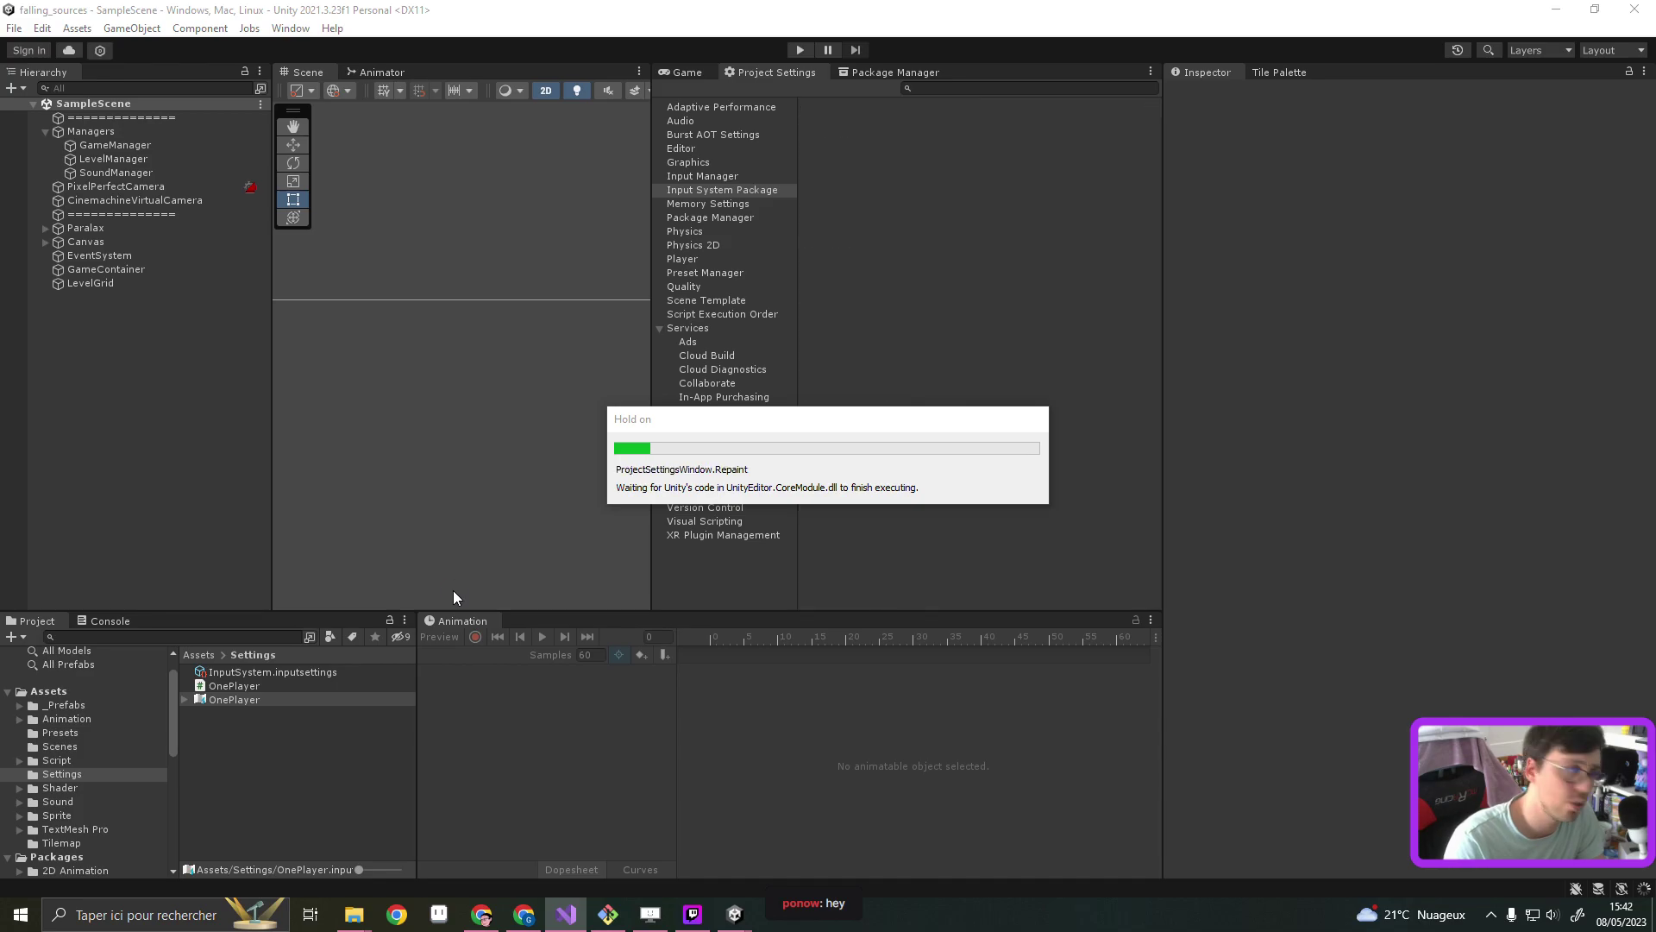
# Show the Console panel in place of the Project files once scripts finish reloading
pyautogui.click(107, 624)
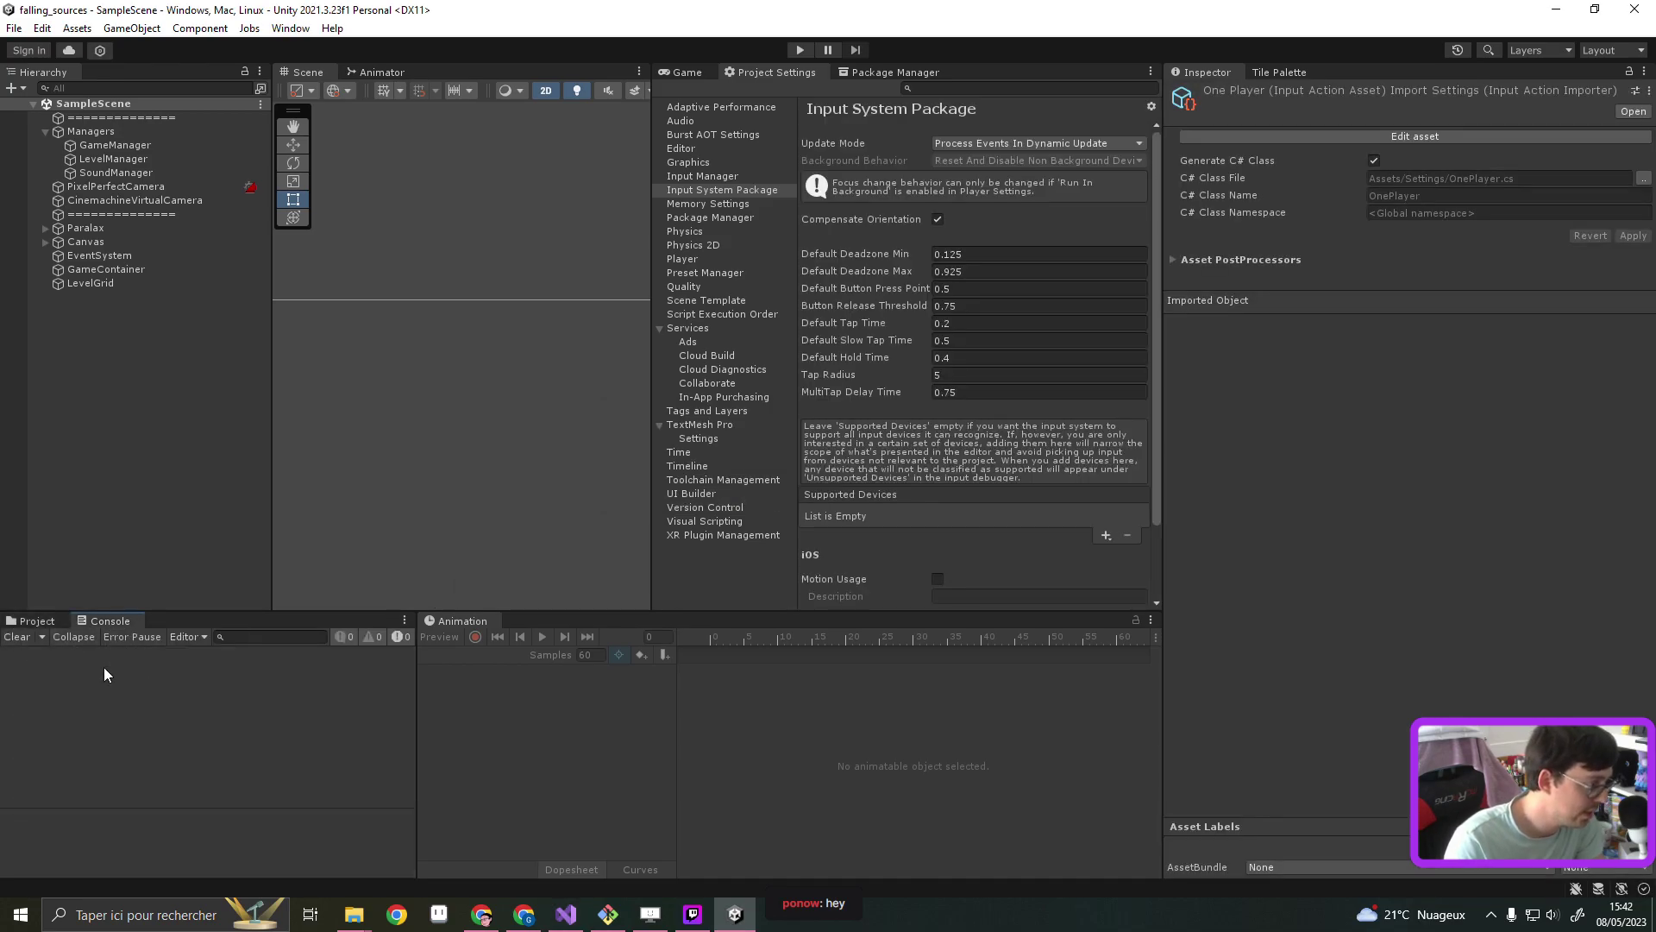
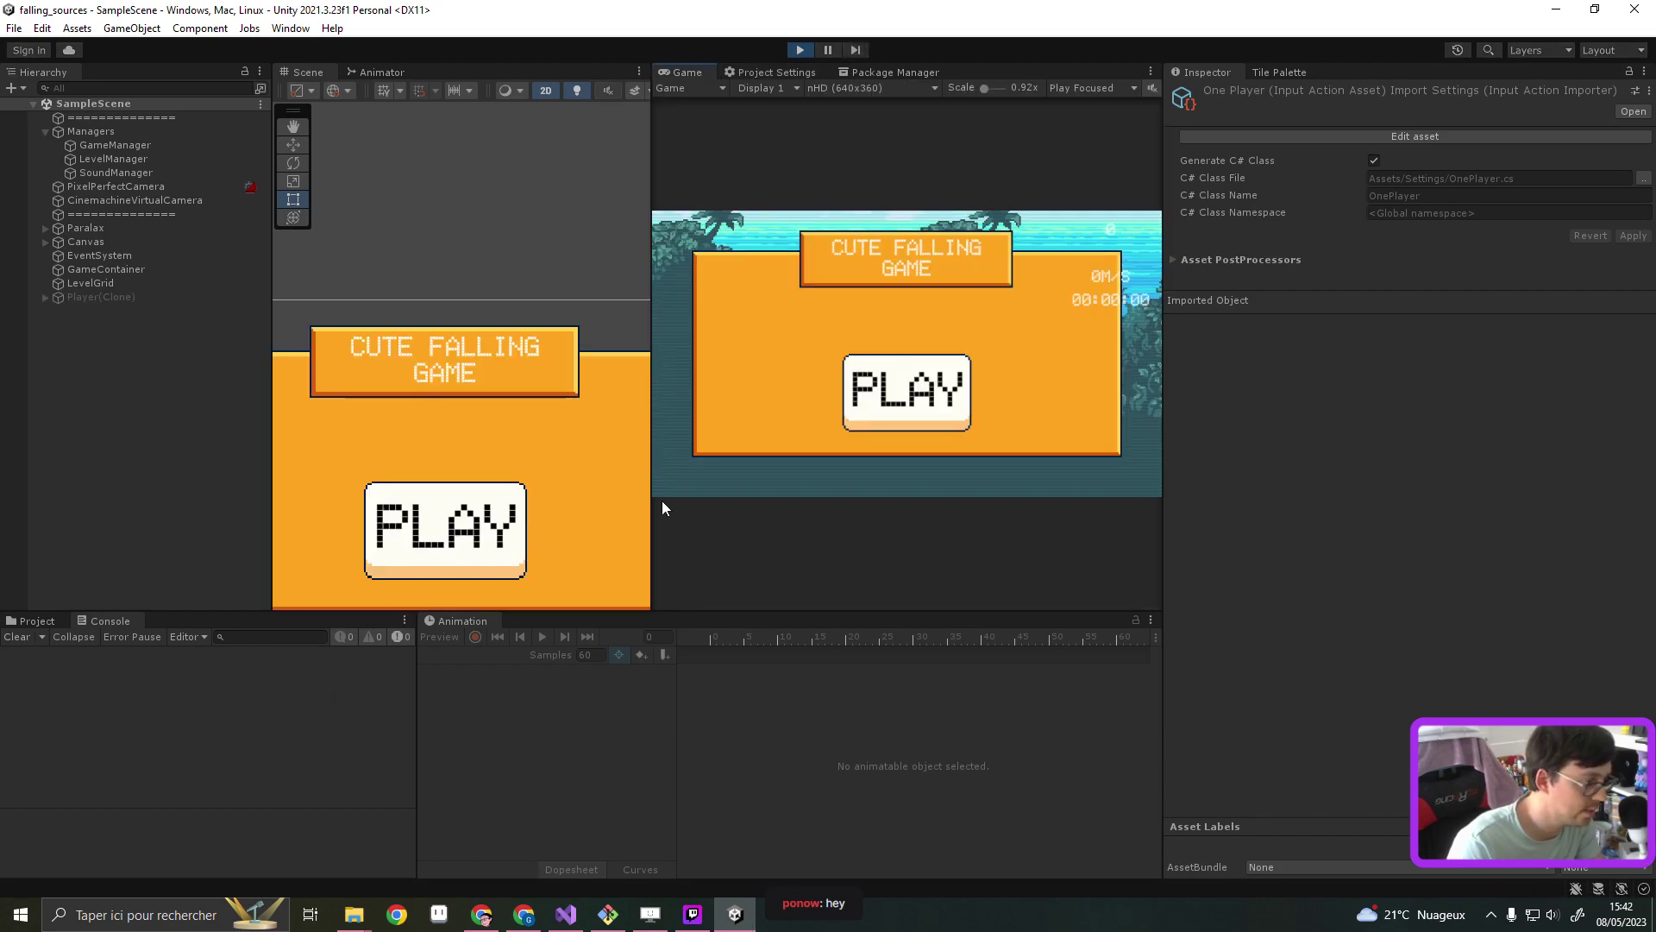
# Start the game from its title screen and clear the Console
pyautogui.click(904, 388)
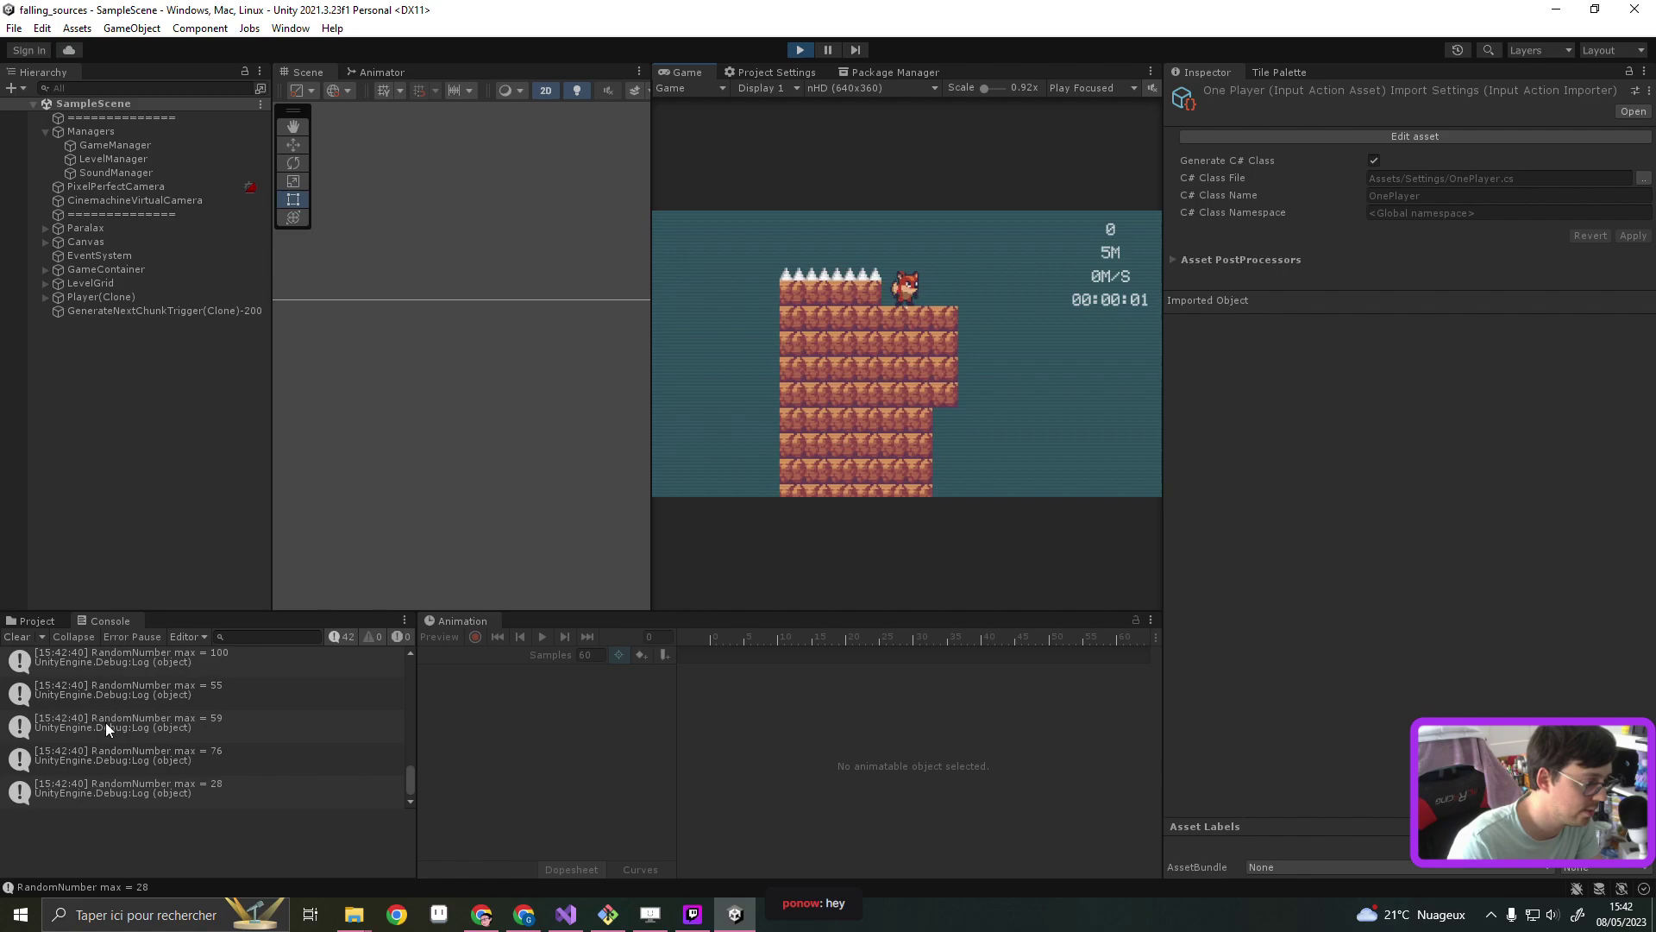
pyautogui.click(16, 637)
pyautogui.click(1023, 392)
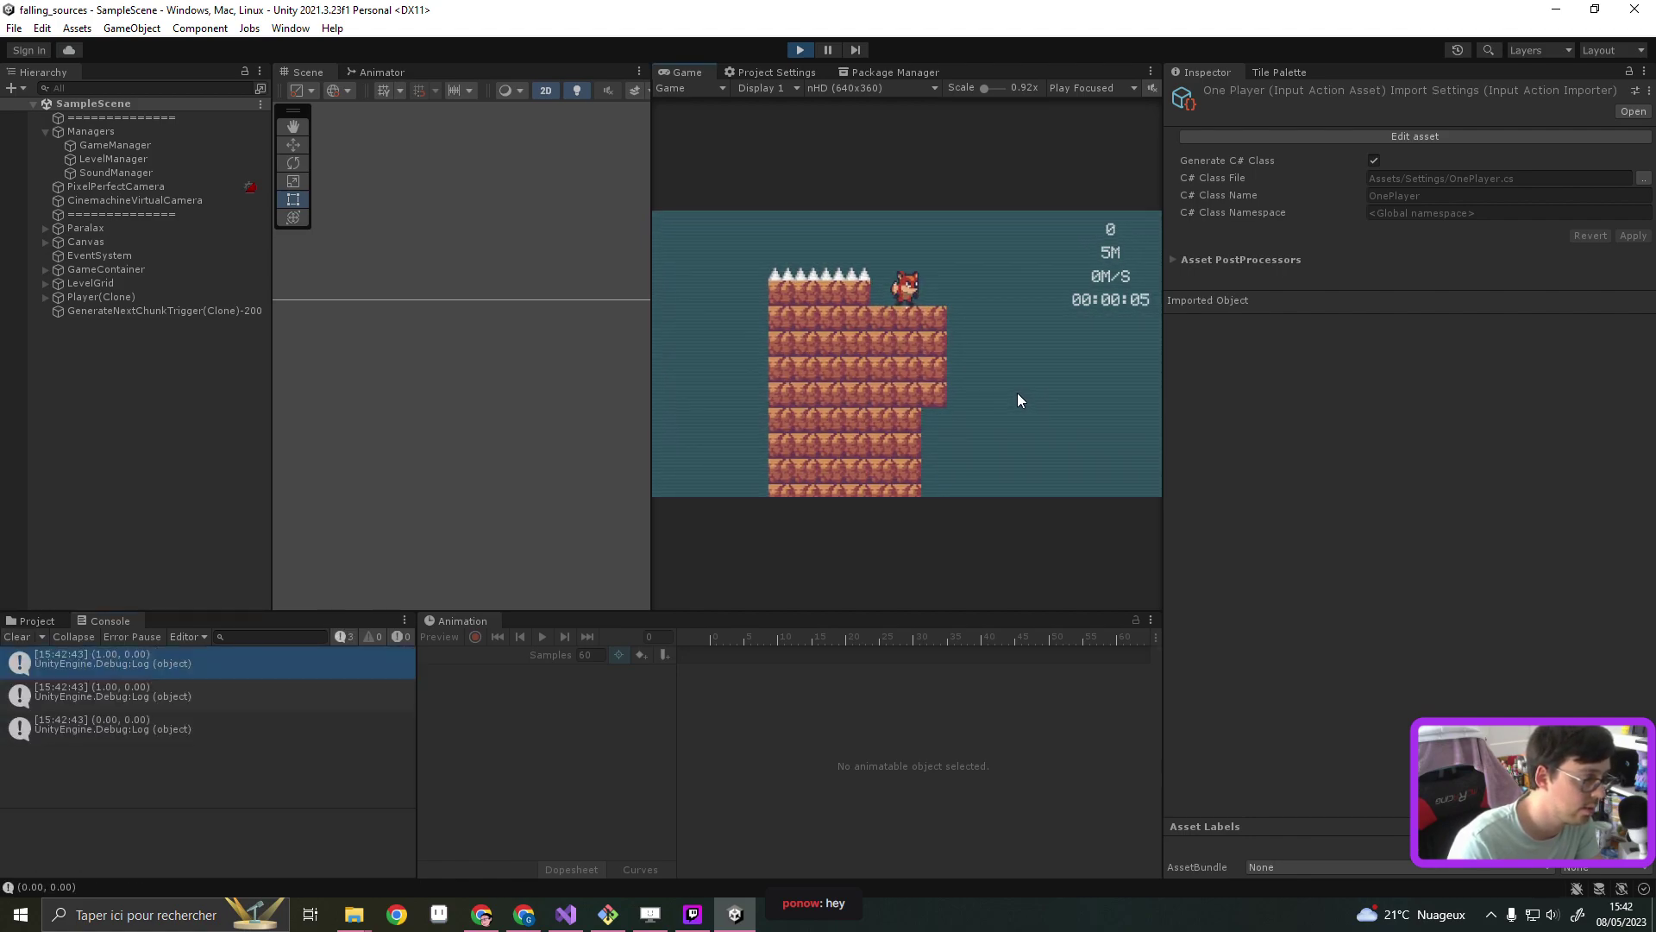
# Steer the fox left and right, logging inputs (-1.00, 0.00), (0.00, 0.00) and (1.00, 0.00)
pyautogui.press('Left')
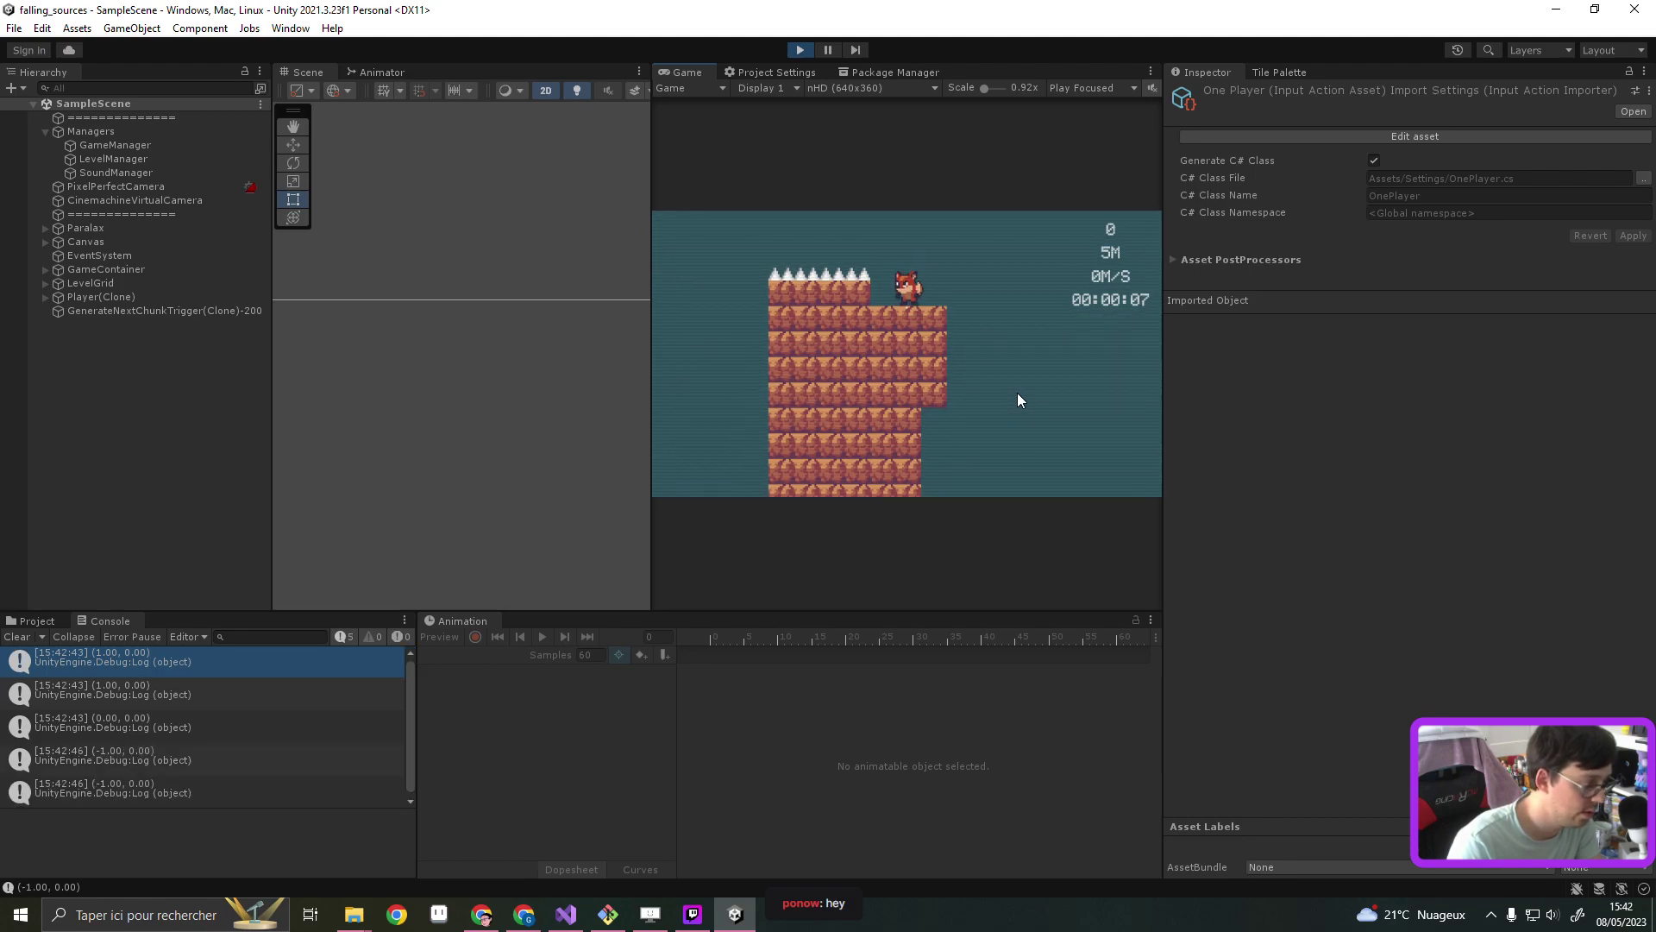
pyautogui.press('Left')
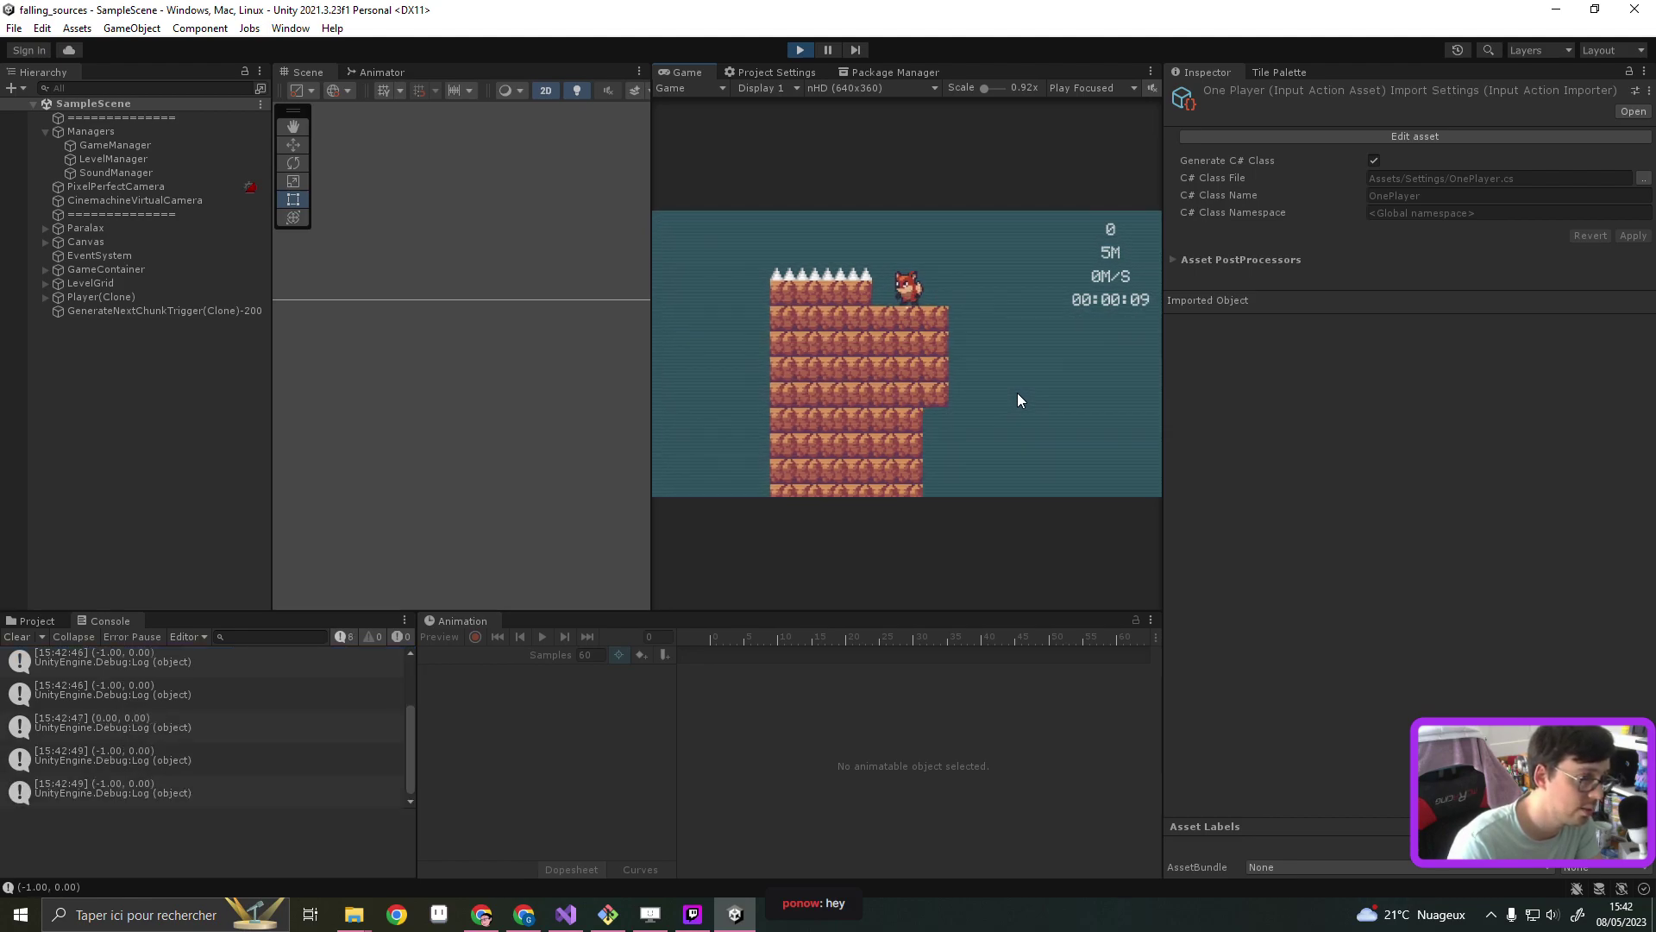
pyautogui.press('Right')
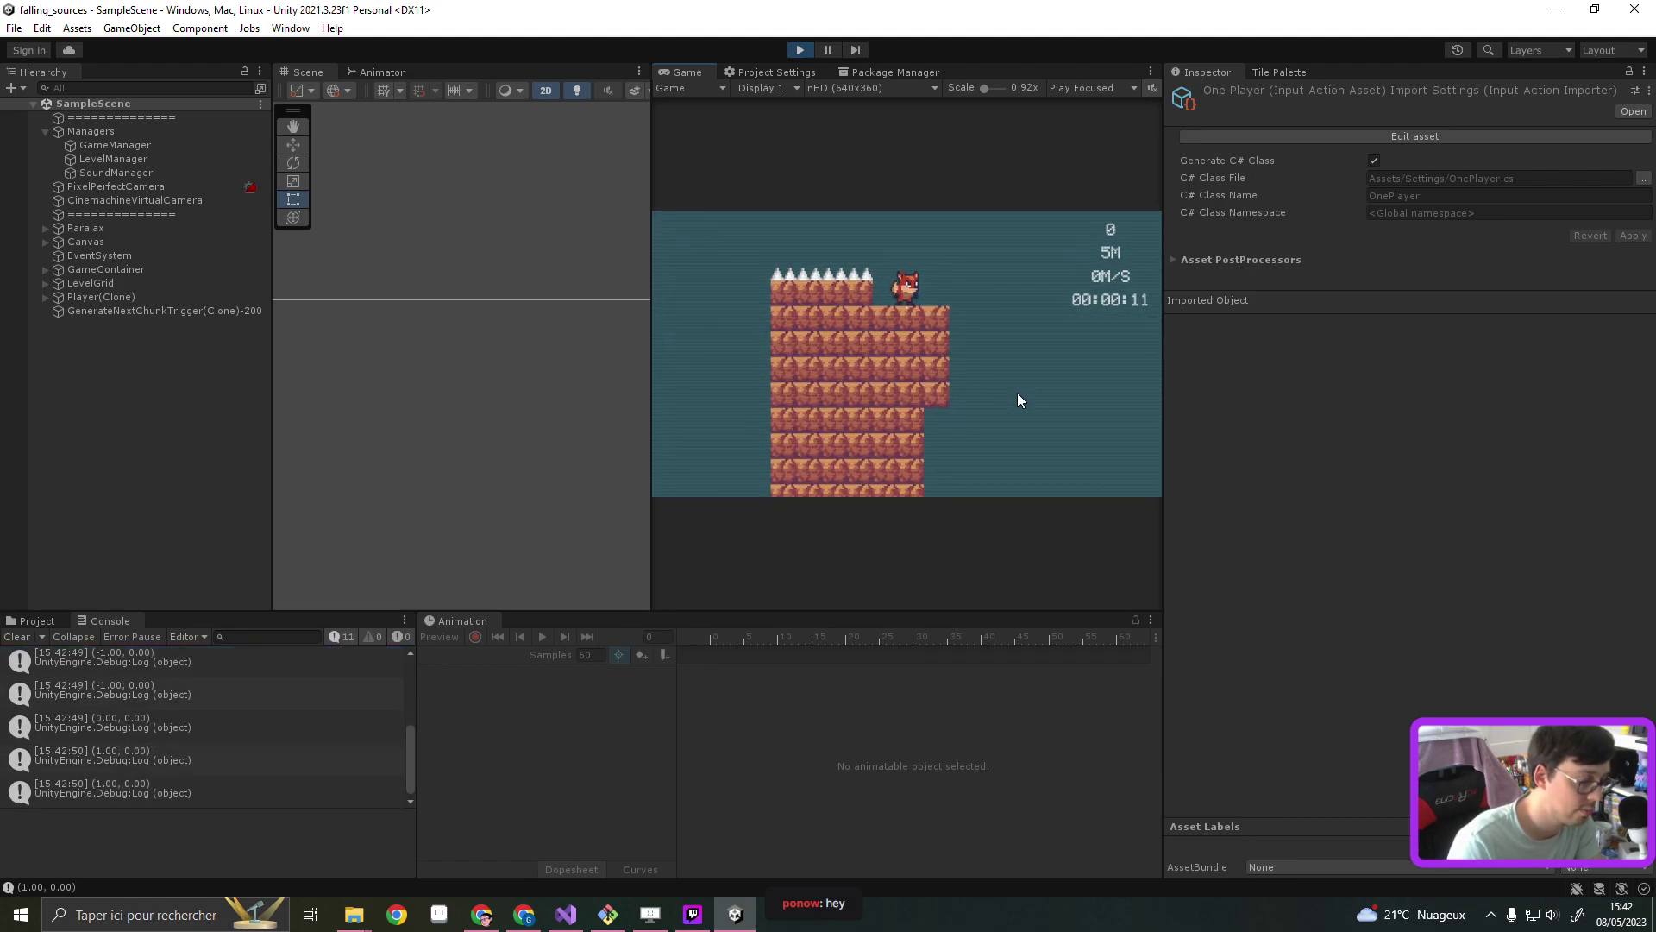
pyautogui.press('Right')
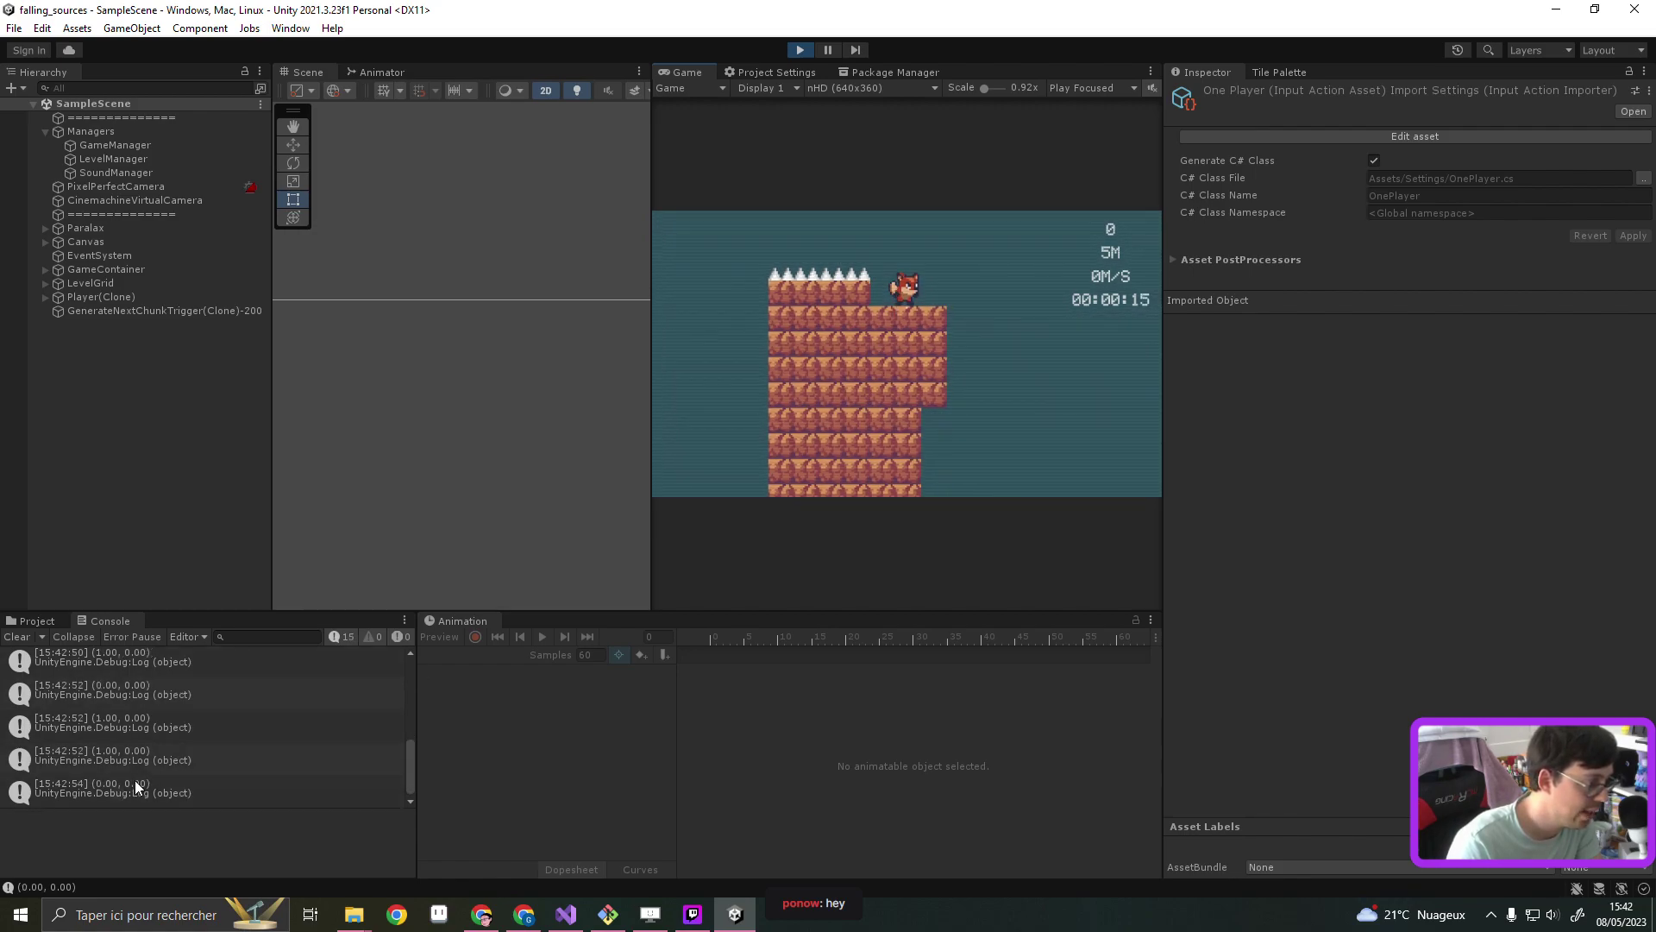
pyautogui.press('Right')
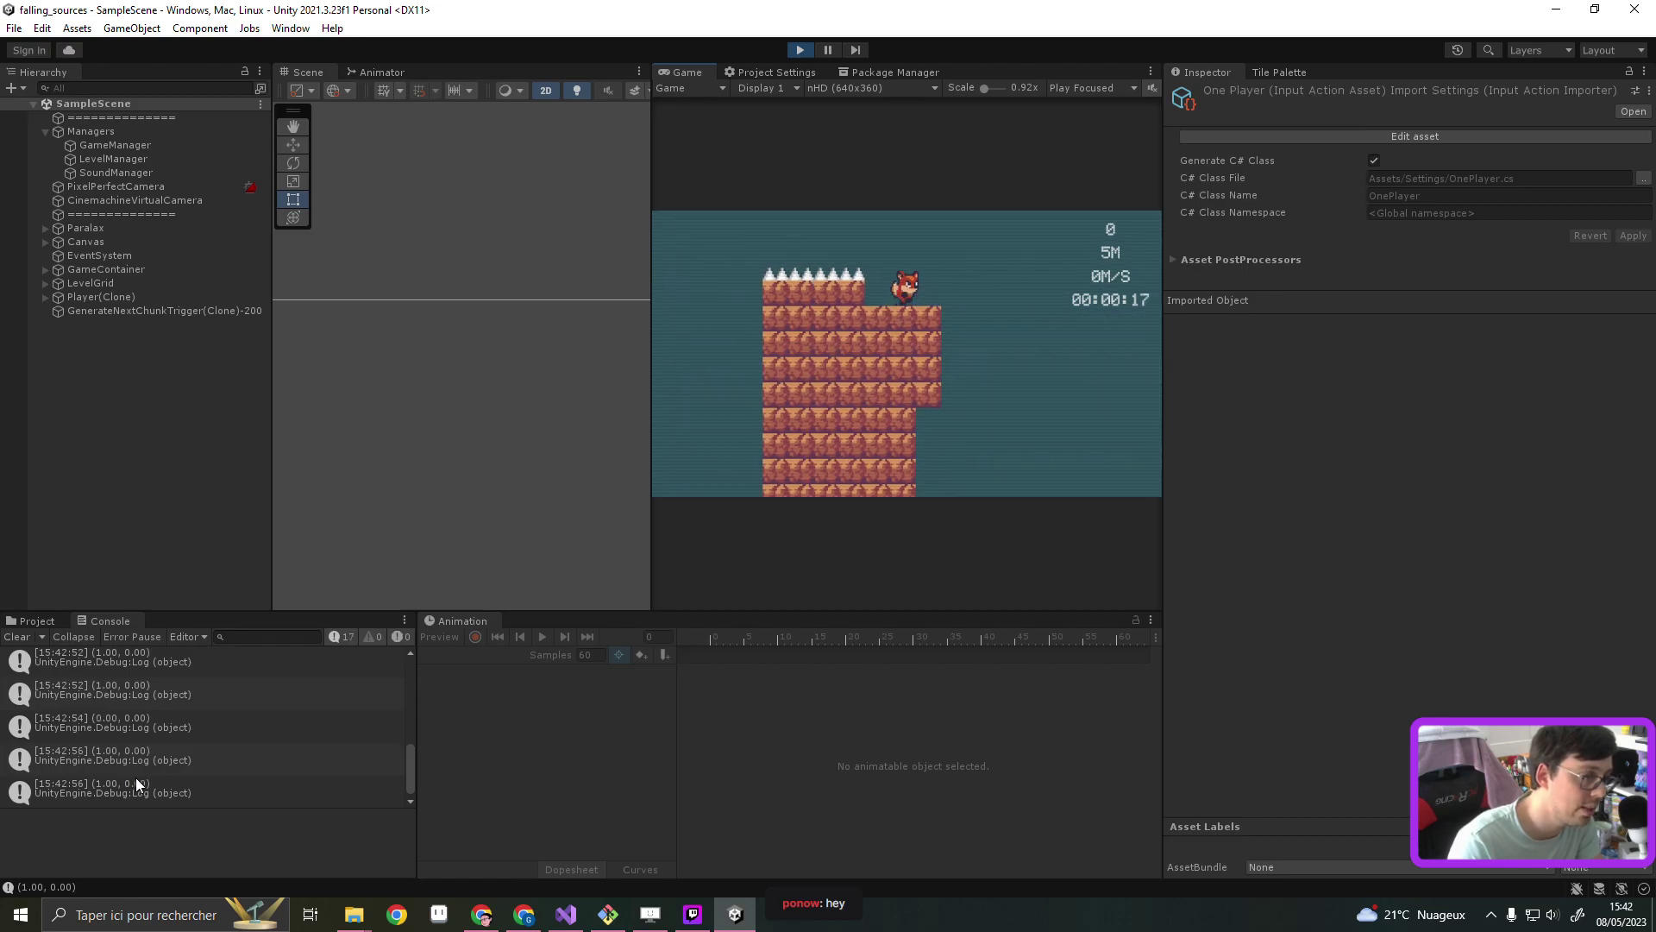
pyautogui.press('Left')
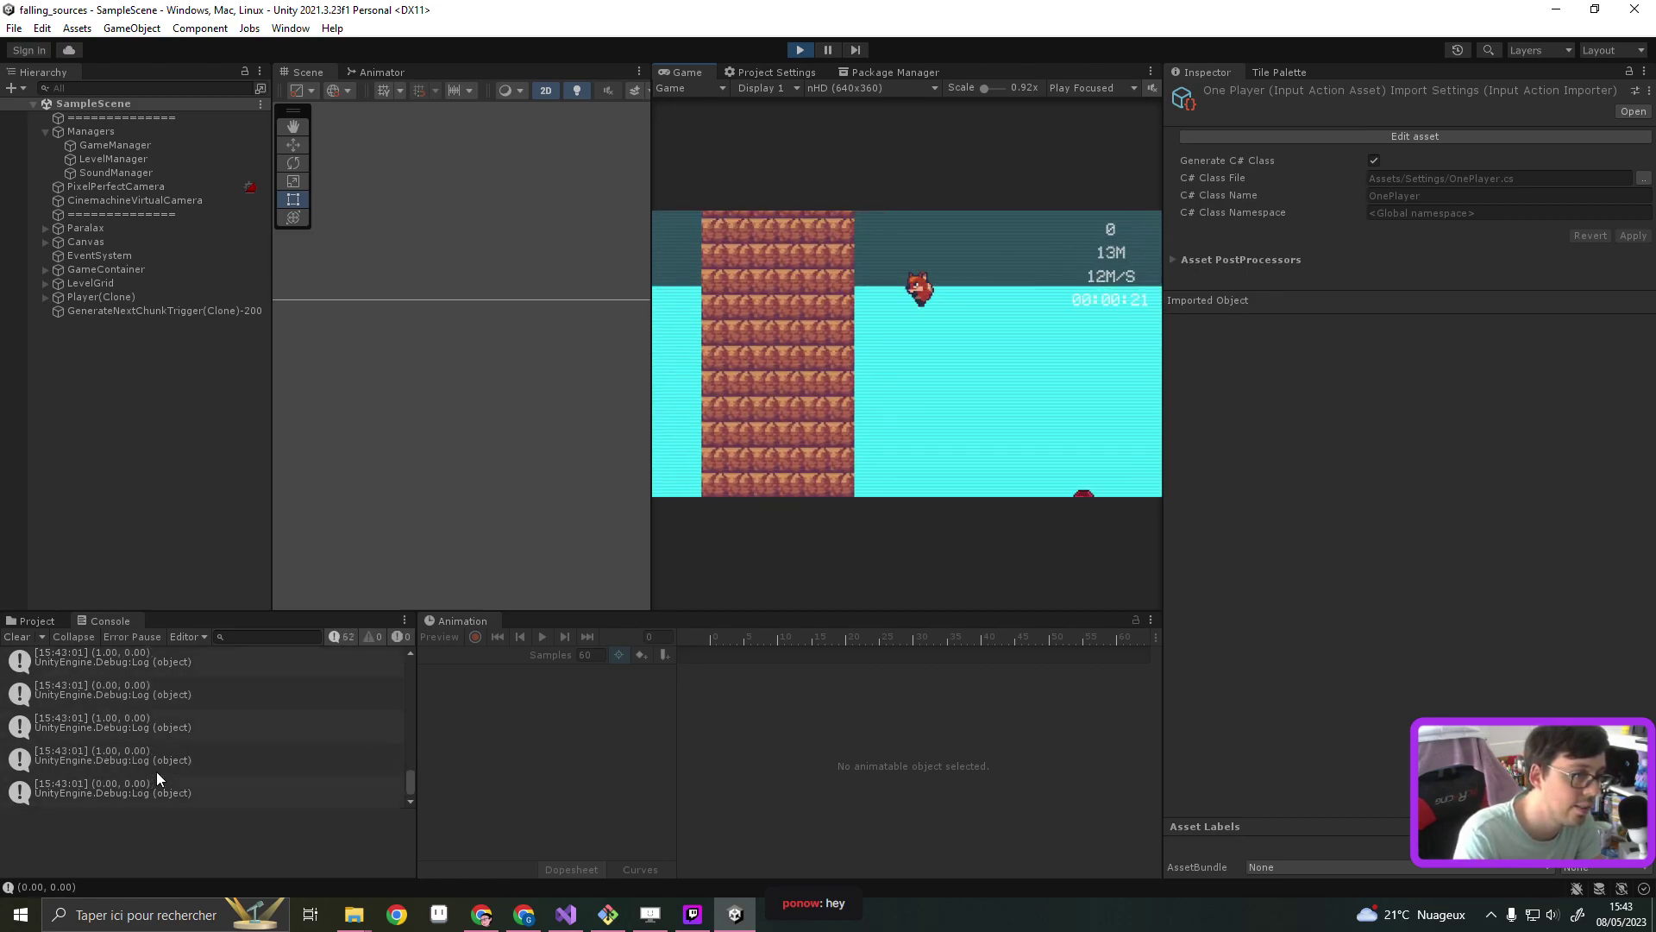
pyautogui.press('Right')
pyautogui.press('Left')
# Stop play mode so the Input System Package settings are visible again
pyautogui.click(800, 49)
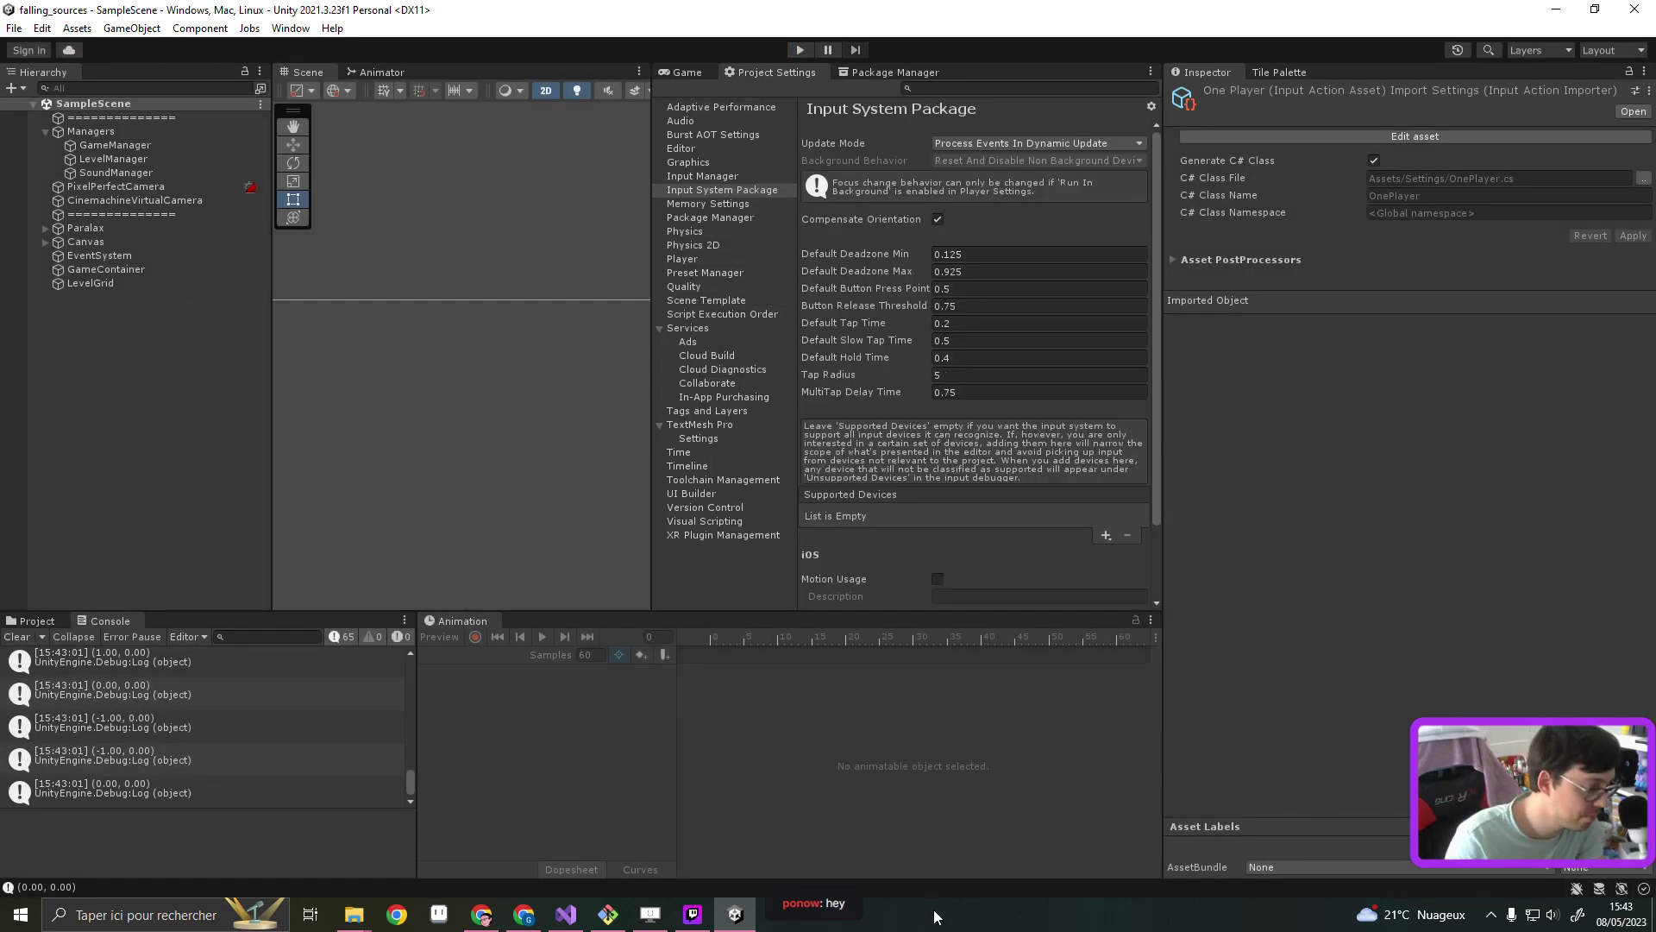
pyautogui.moveTo(568, 917)
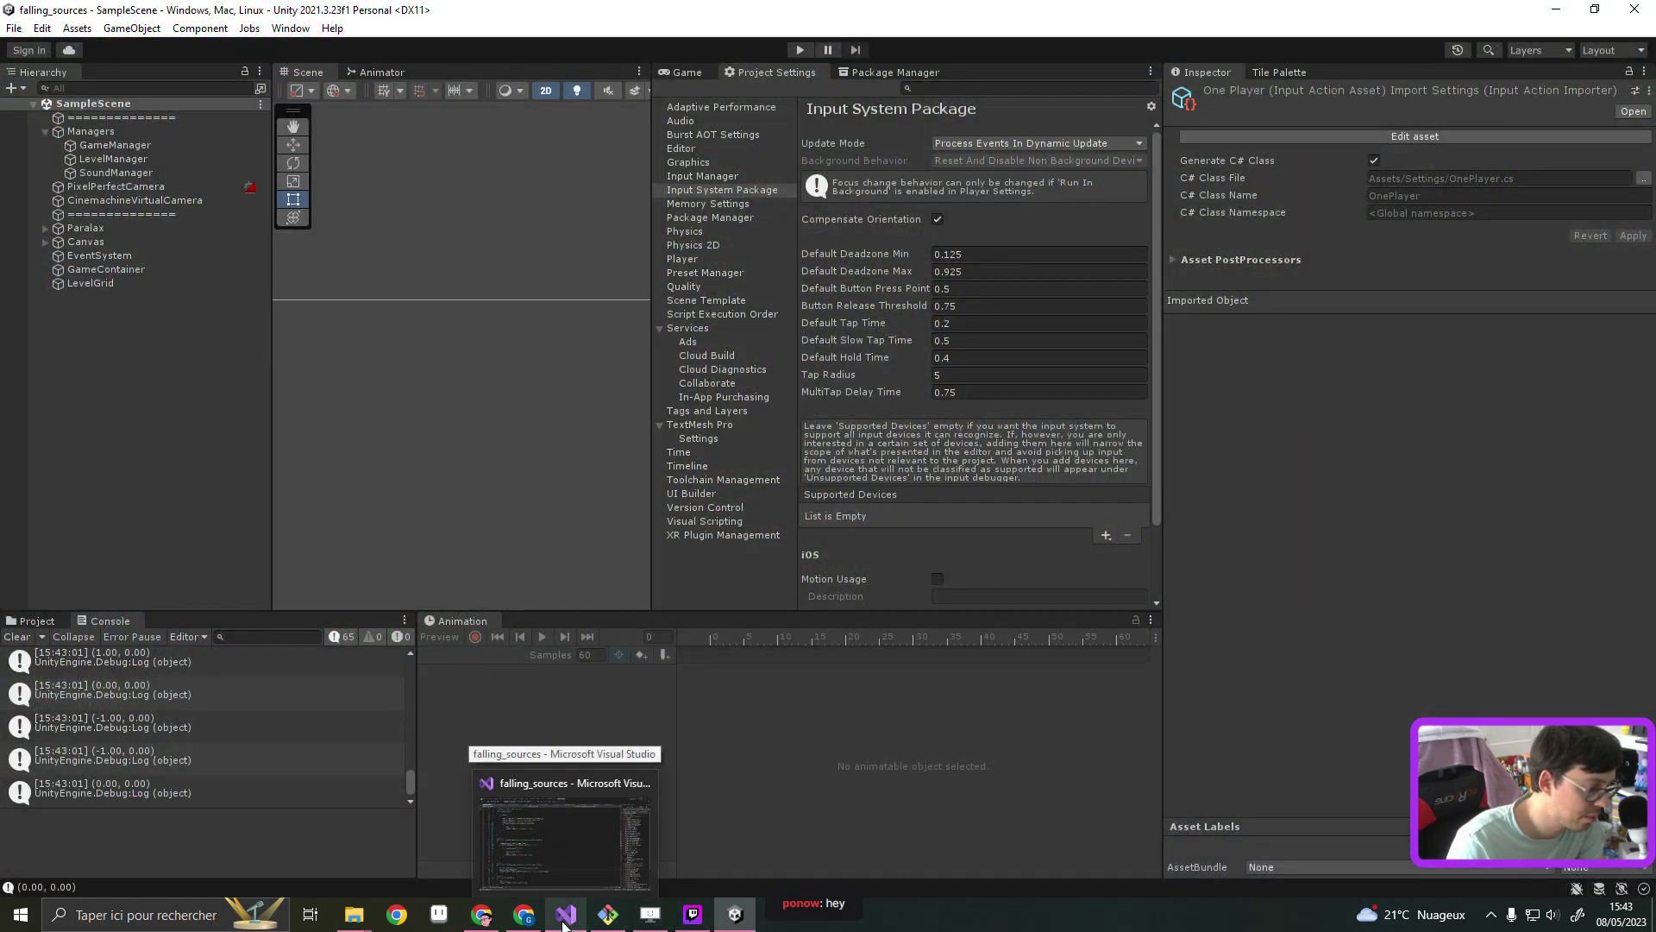
# Delete the Debug.Log(leftPadValue) line from OnMoveAction and minimize Visual Studio
pyautogui.click(556, 824)
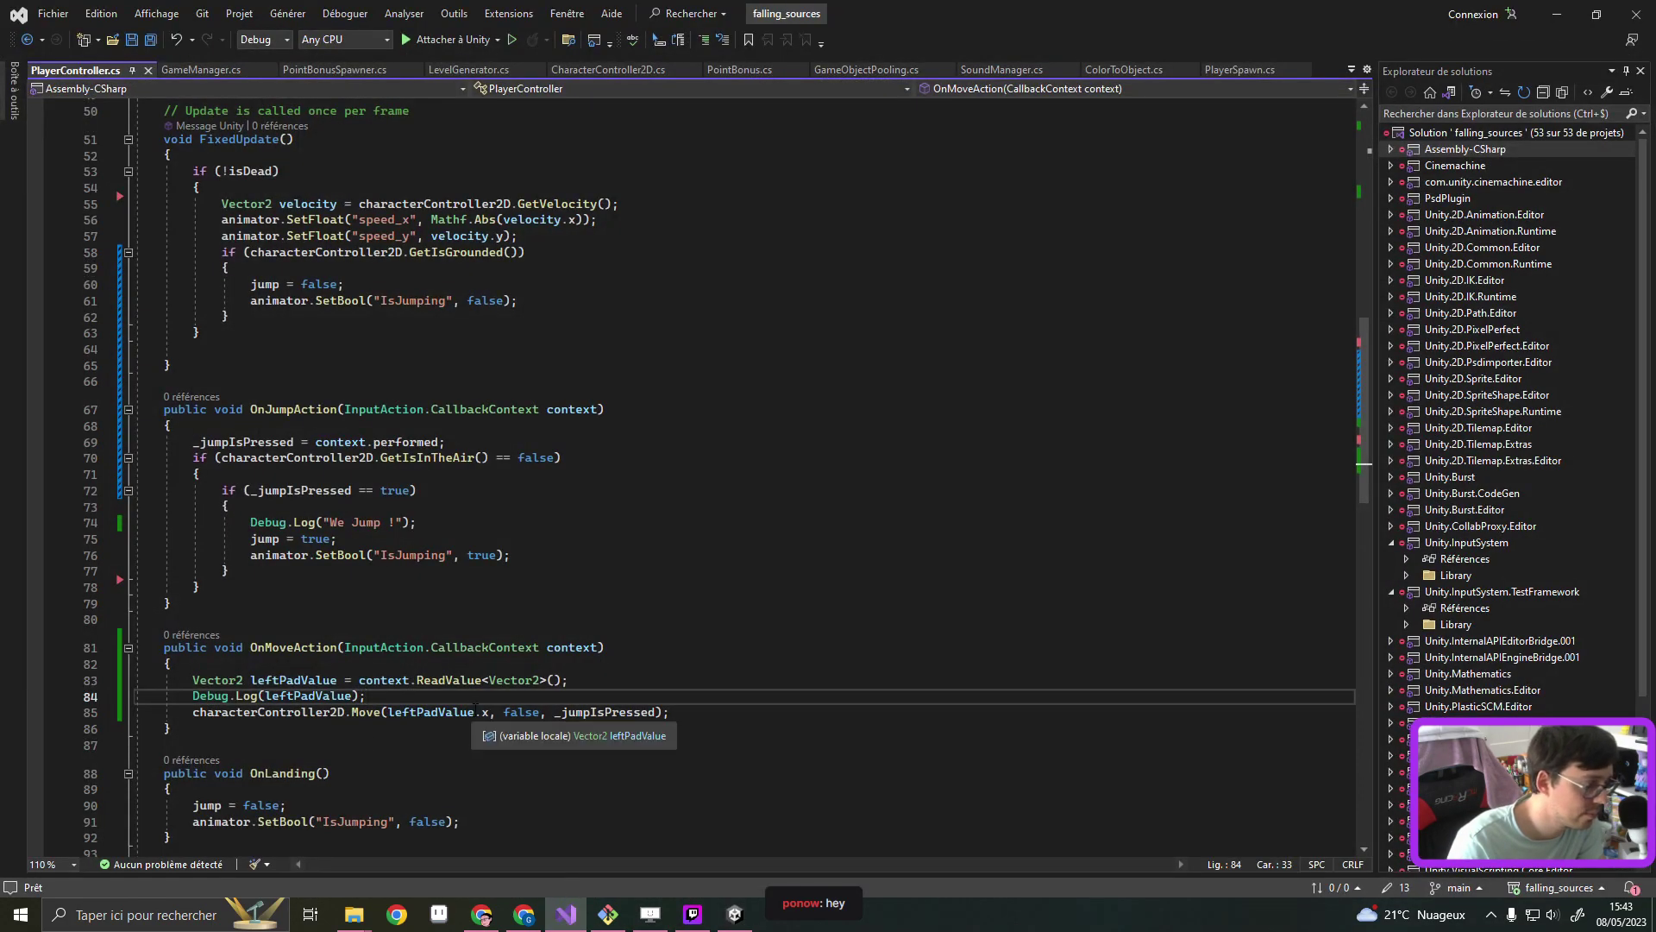
pyautogui.hotkey('shift', 'Home')
pyautogui.hotkey('shift', 'Home')
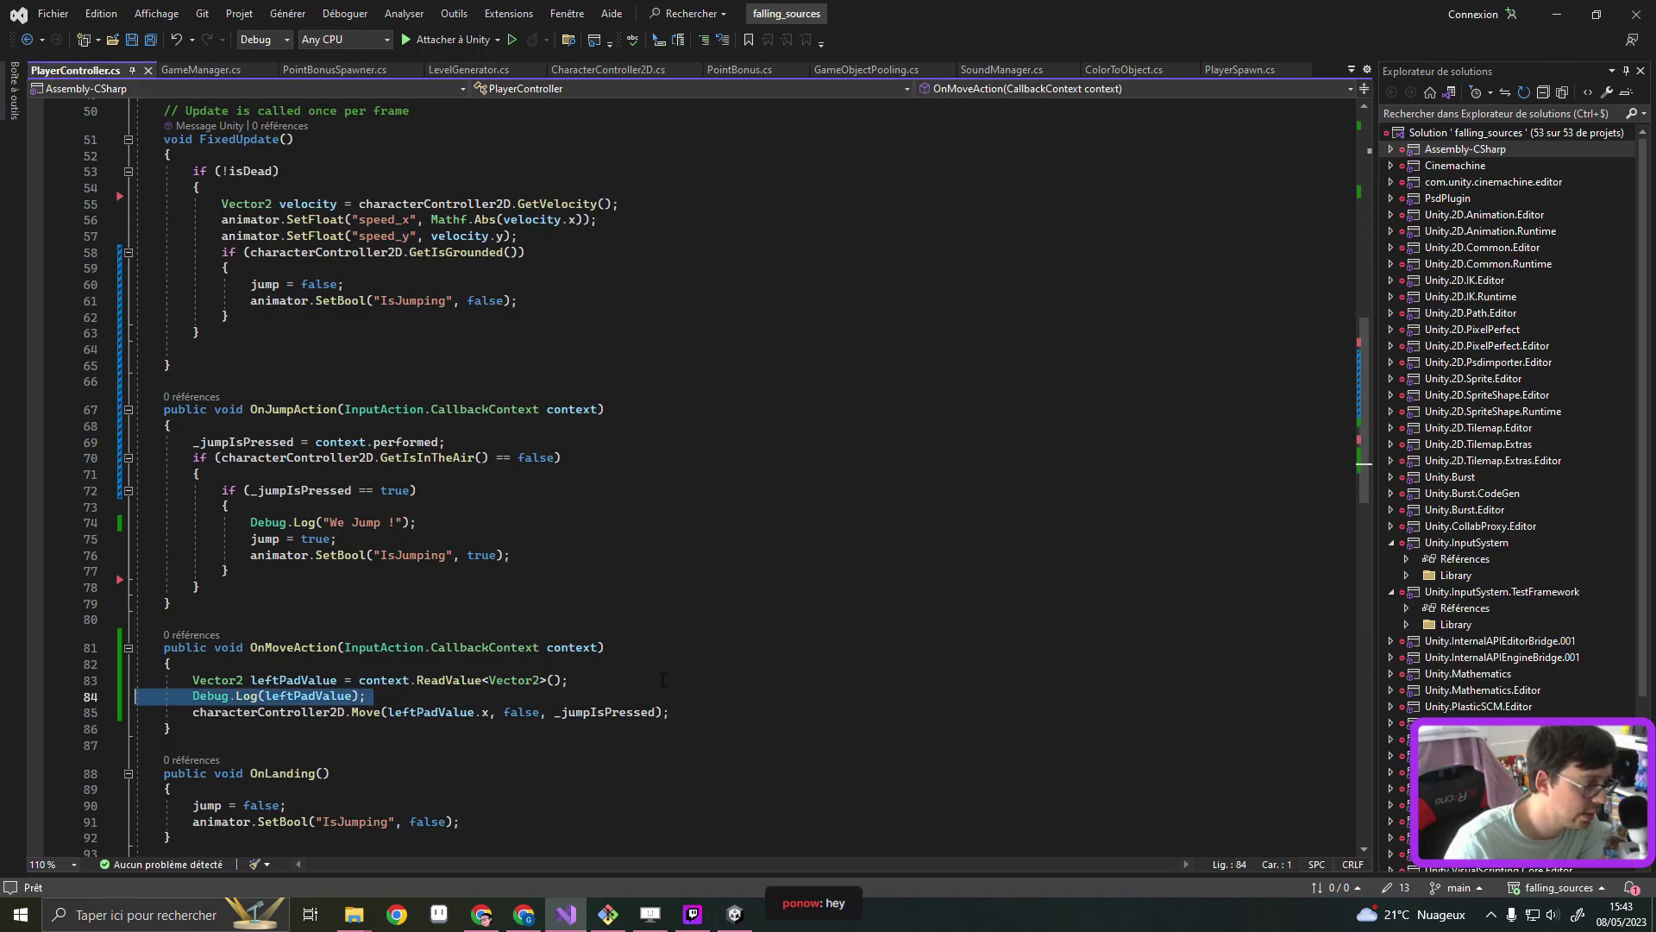
pyautogui.press('Delete')
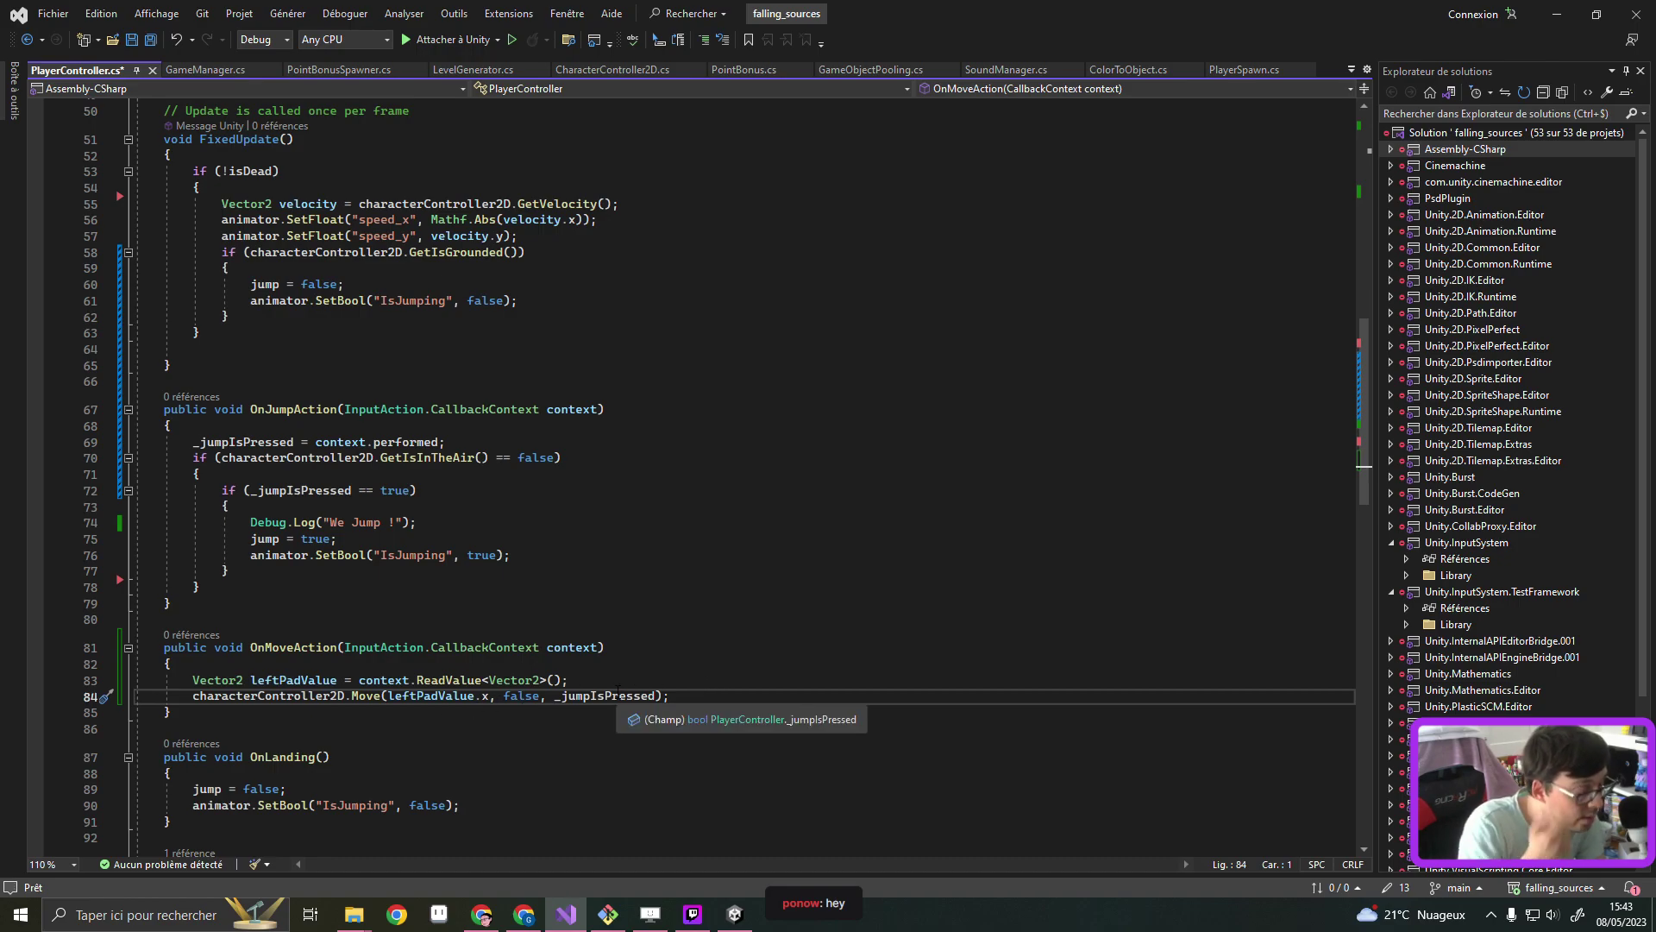
pyautogui.click(1570, 16)
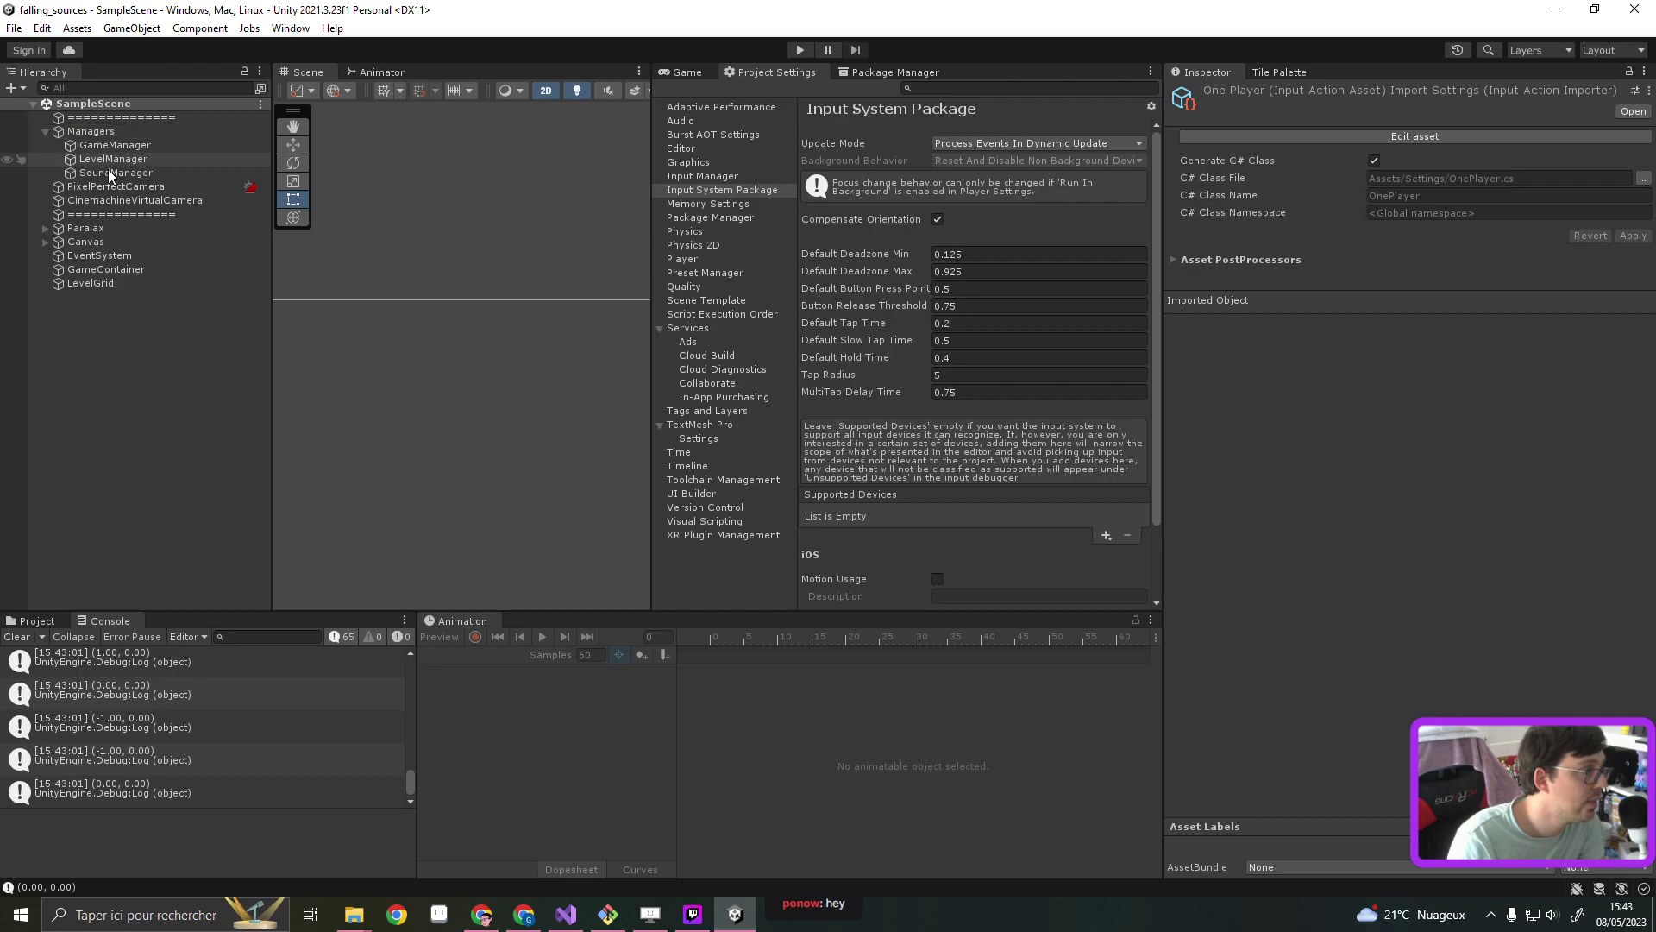
# Inspect the _Prefabs Player prefab's Player Input, keeping Invoke Unity Events to show Move and Jump
pyautogui.click(38, 621)
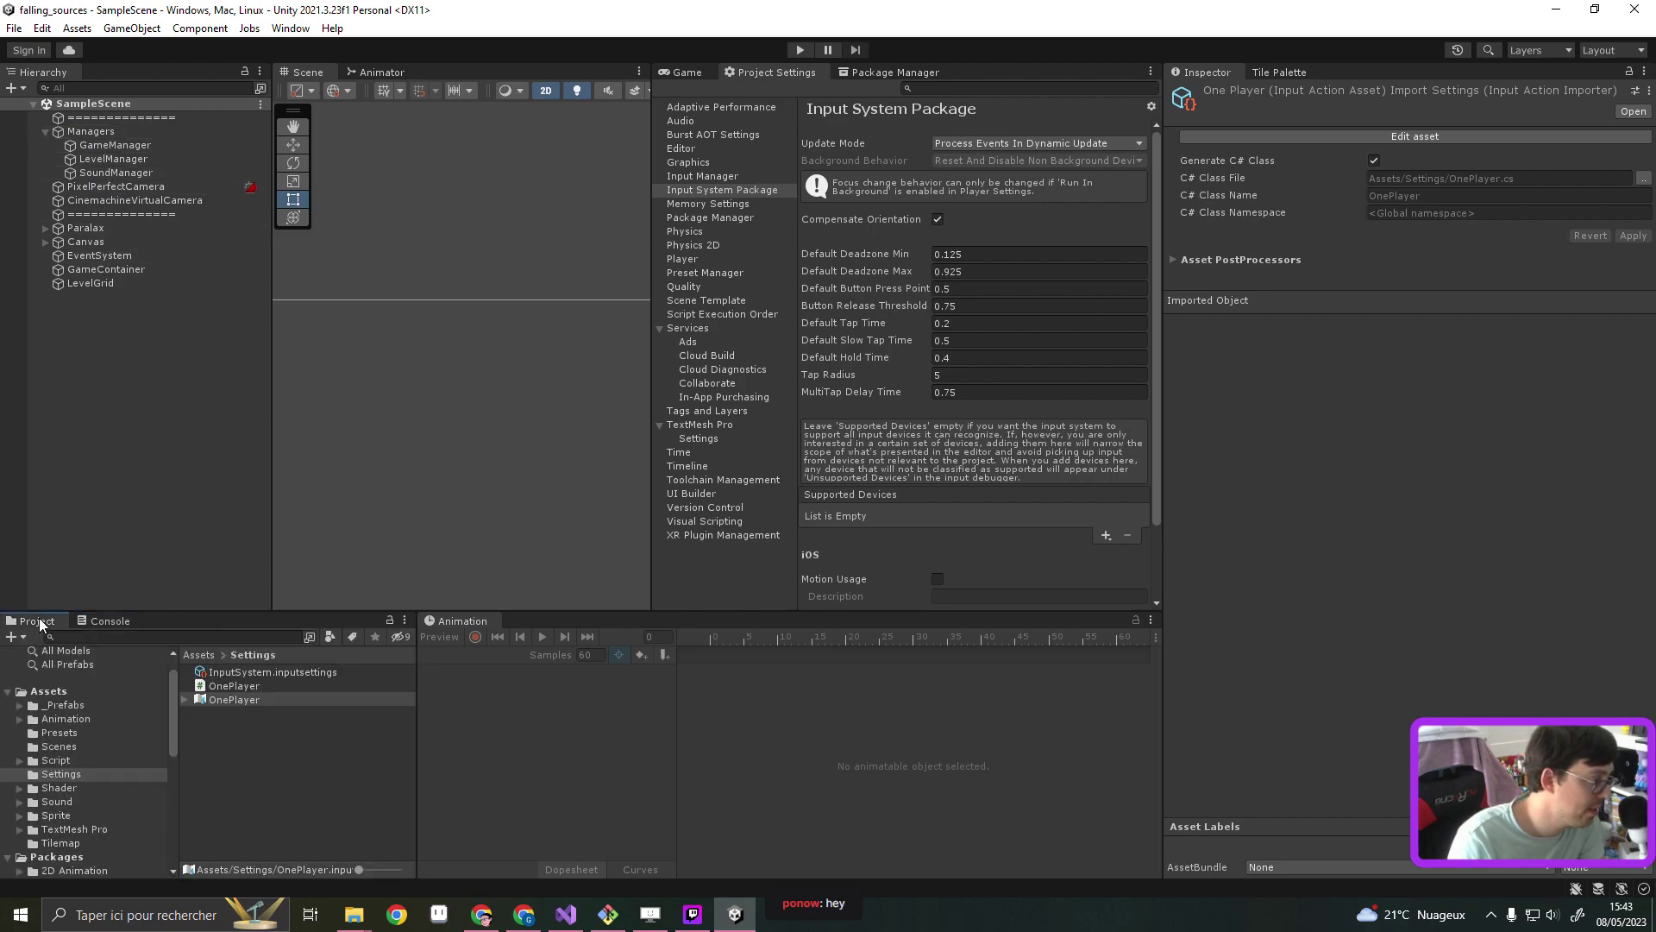
pyautogui.click(74, 704)
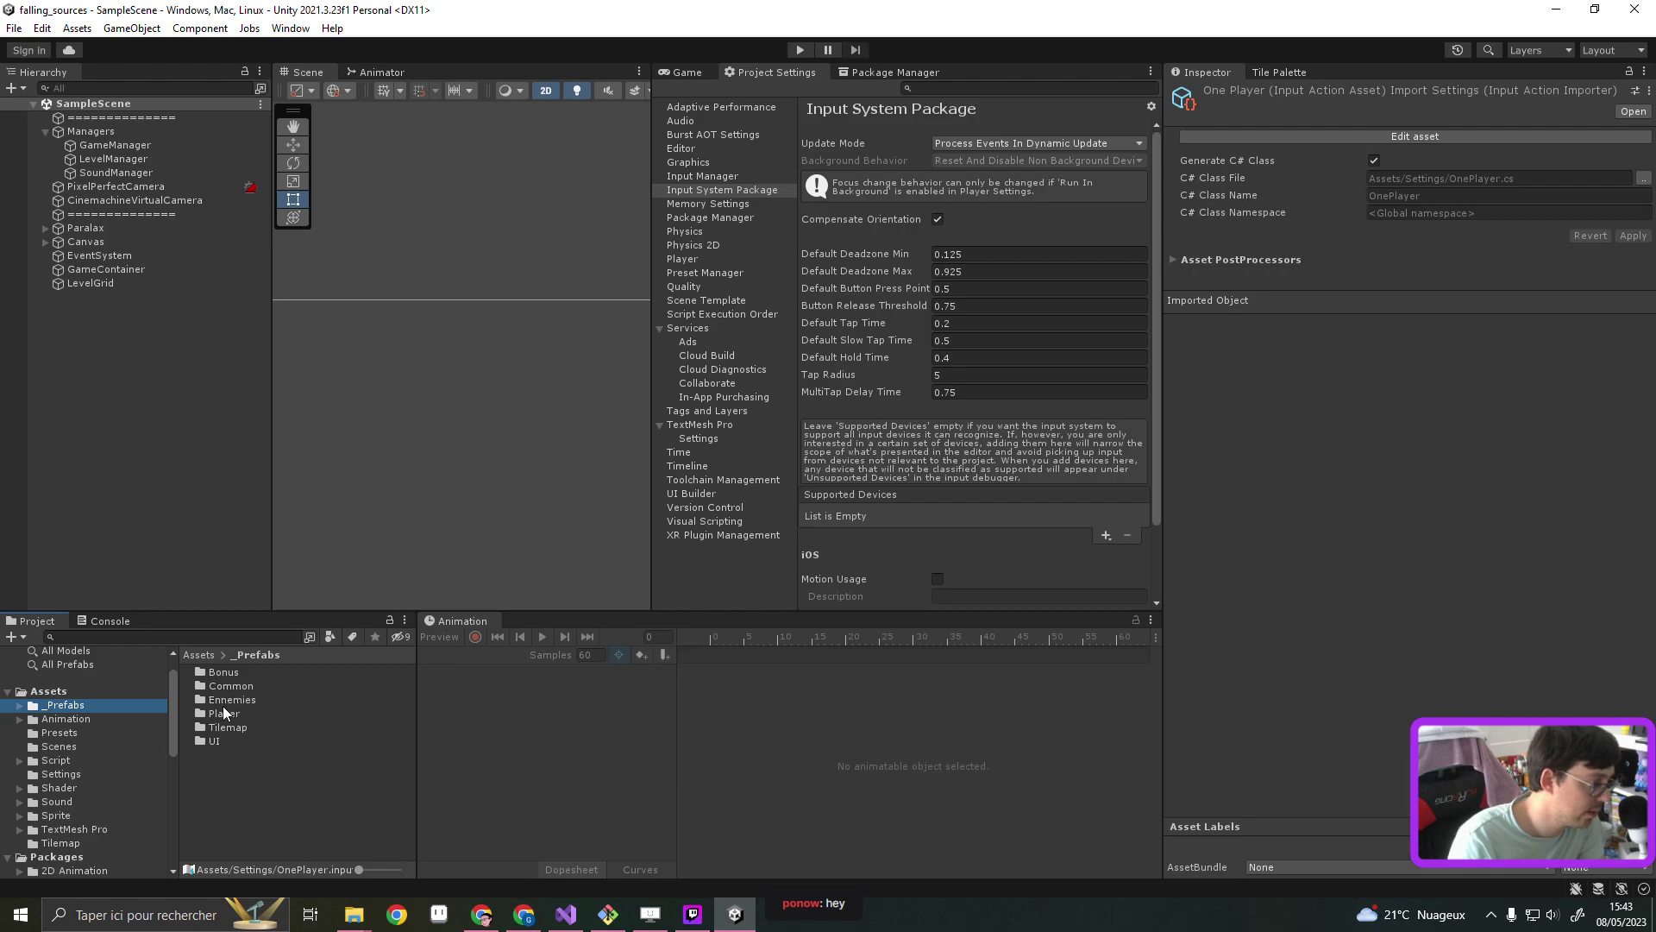
pyautogui.doubleClick(222, 713)
pyautogui.click(238, 672)
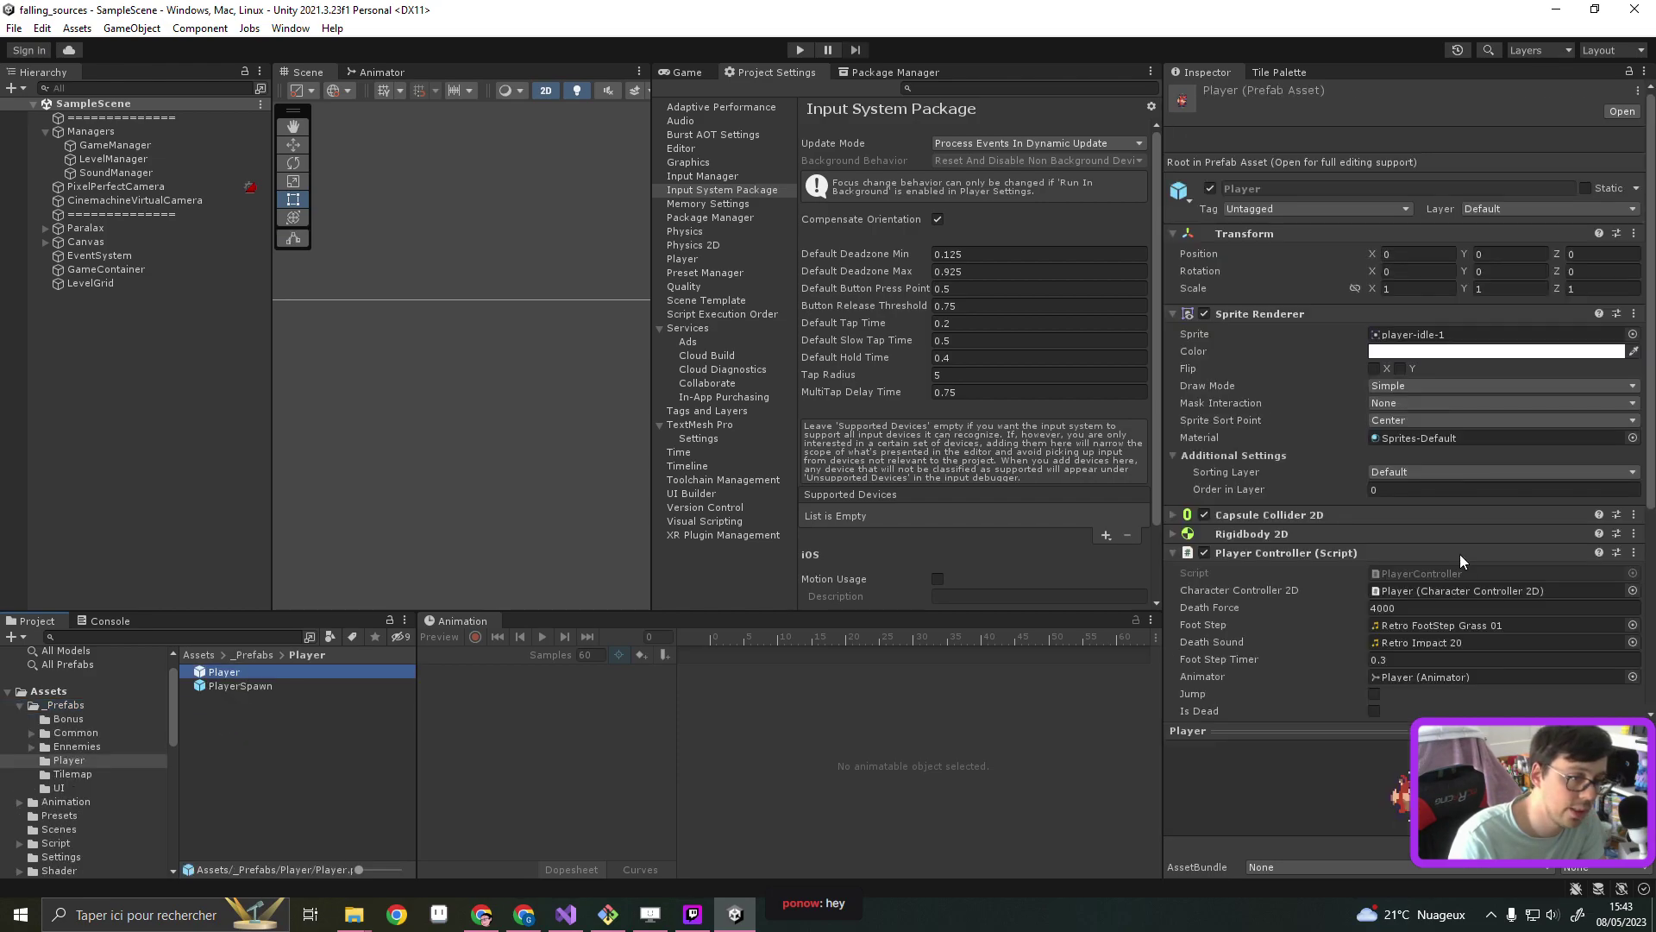
pyautogui.scroll(-5, 1462, 546)
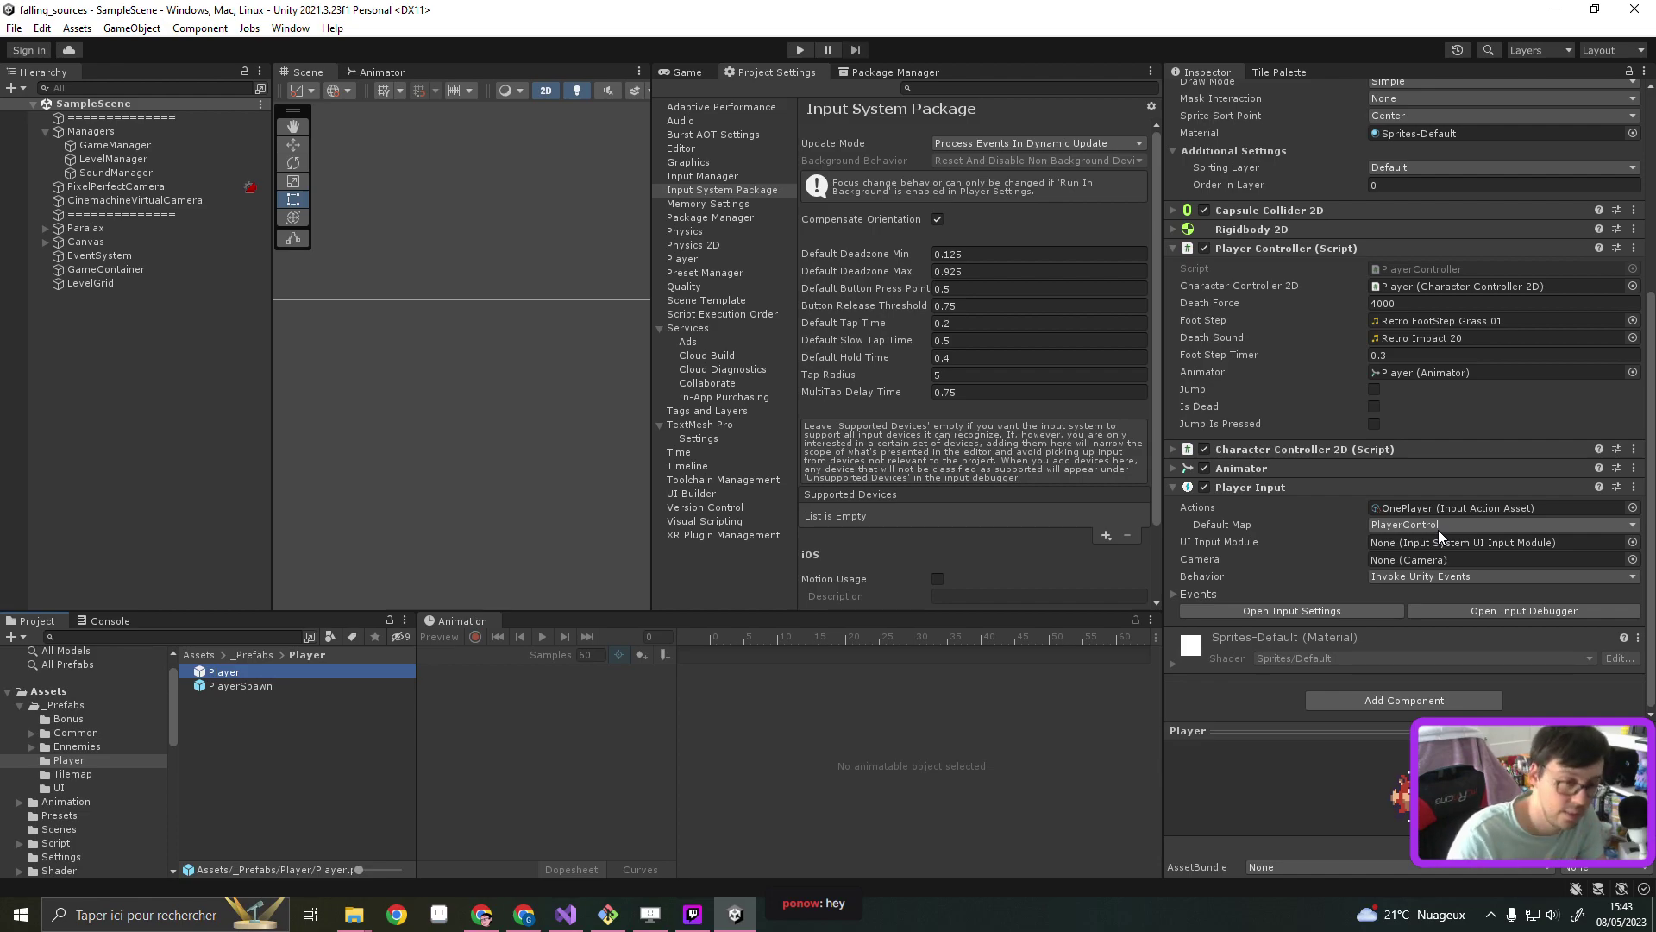
pyautogui.click(1432, 575)
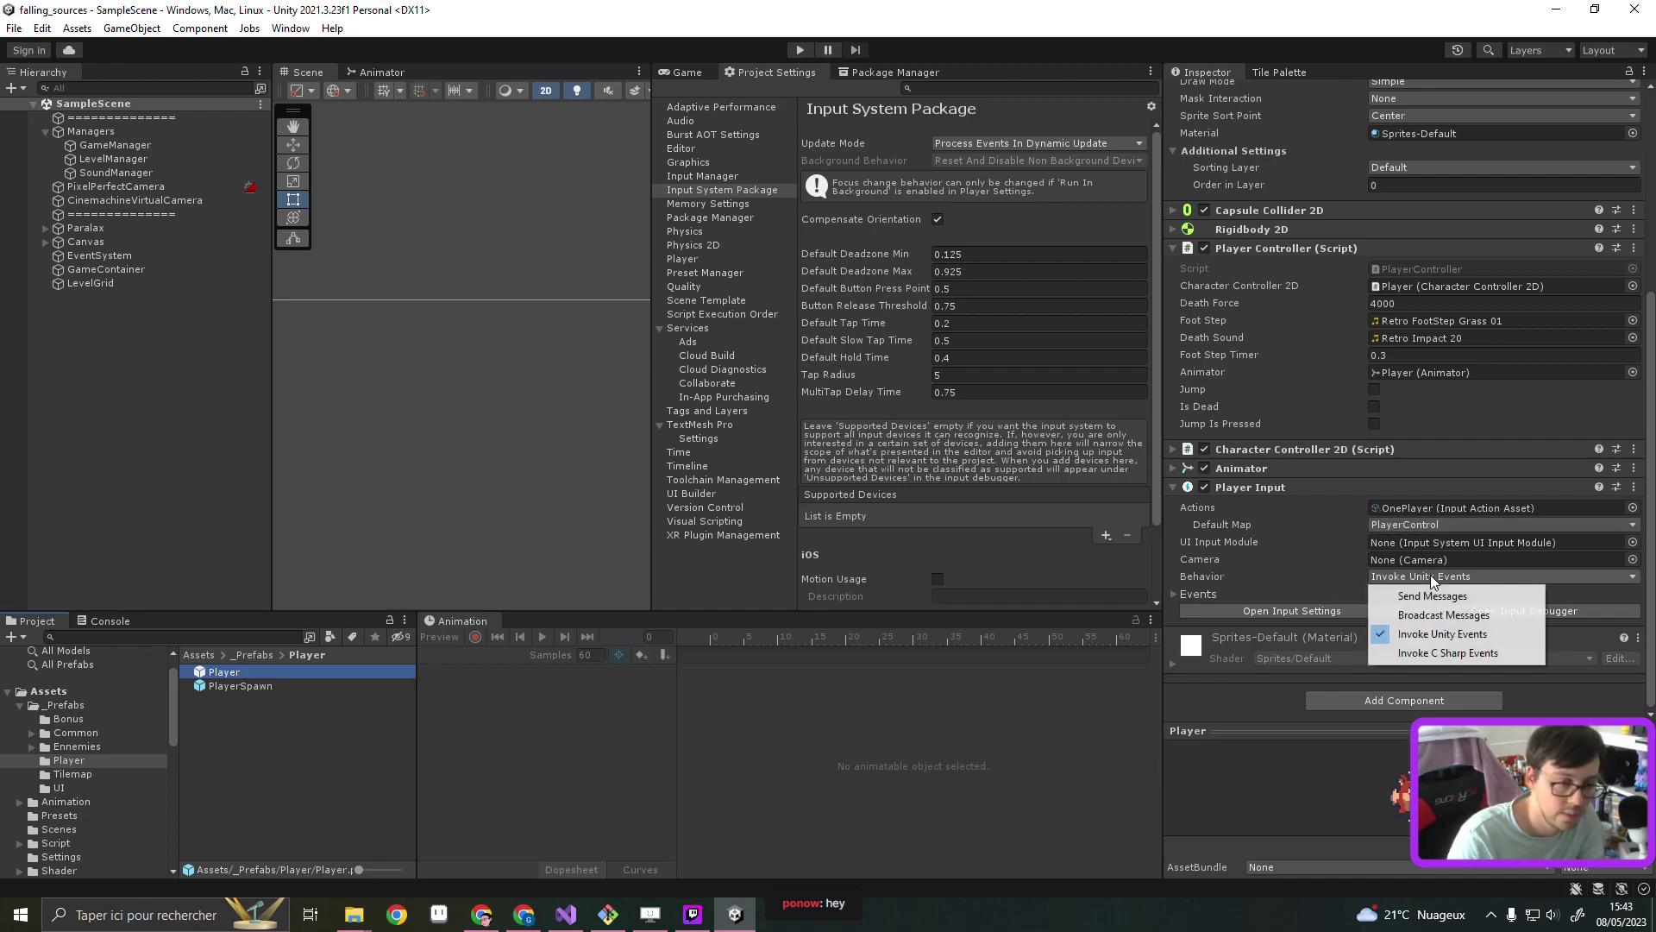
pyautogui.click(1191, 592)
pyautogui.scroll(-3, 1337, 602)
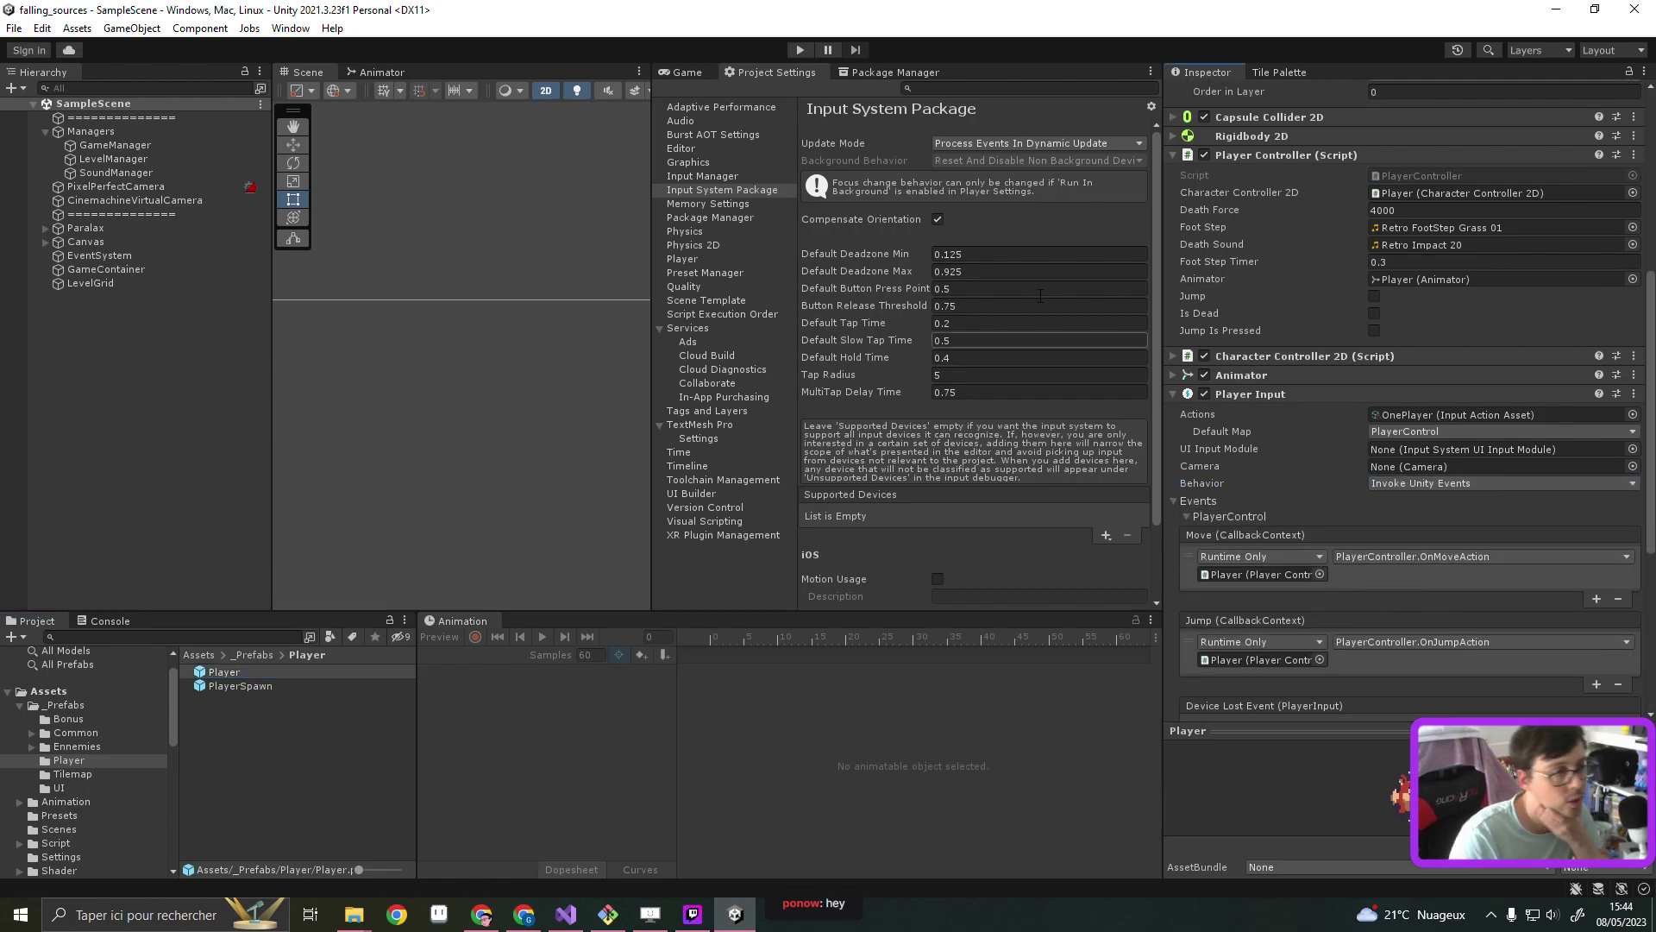
# Set the Input System Package Update Mode to Process Events In Fixed Update
pyautogui.click(1008, 142)
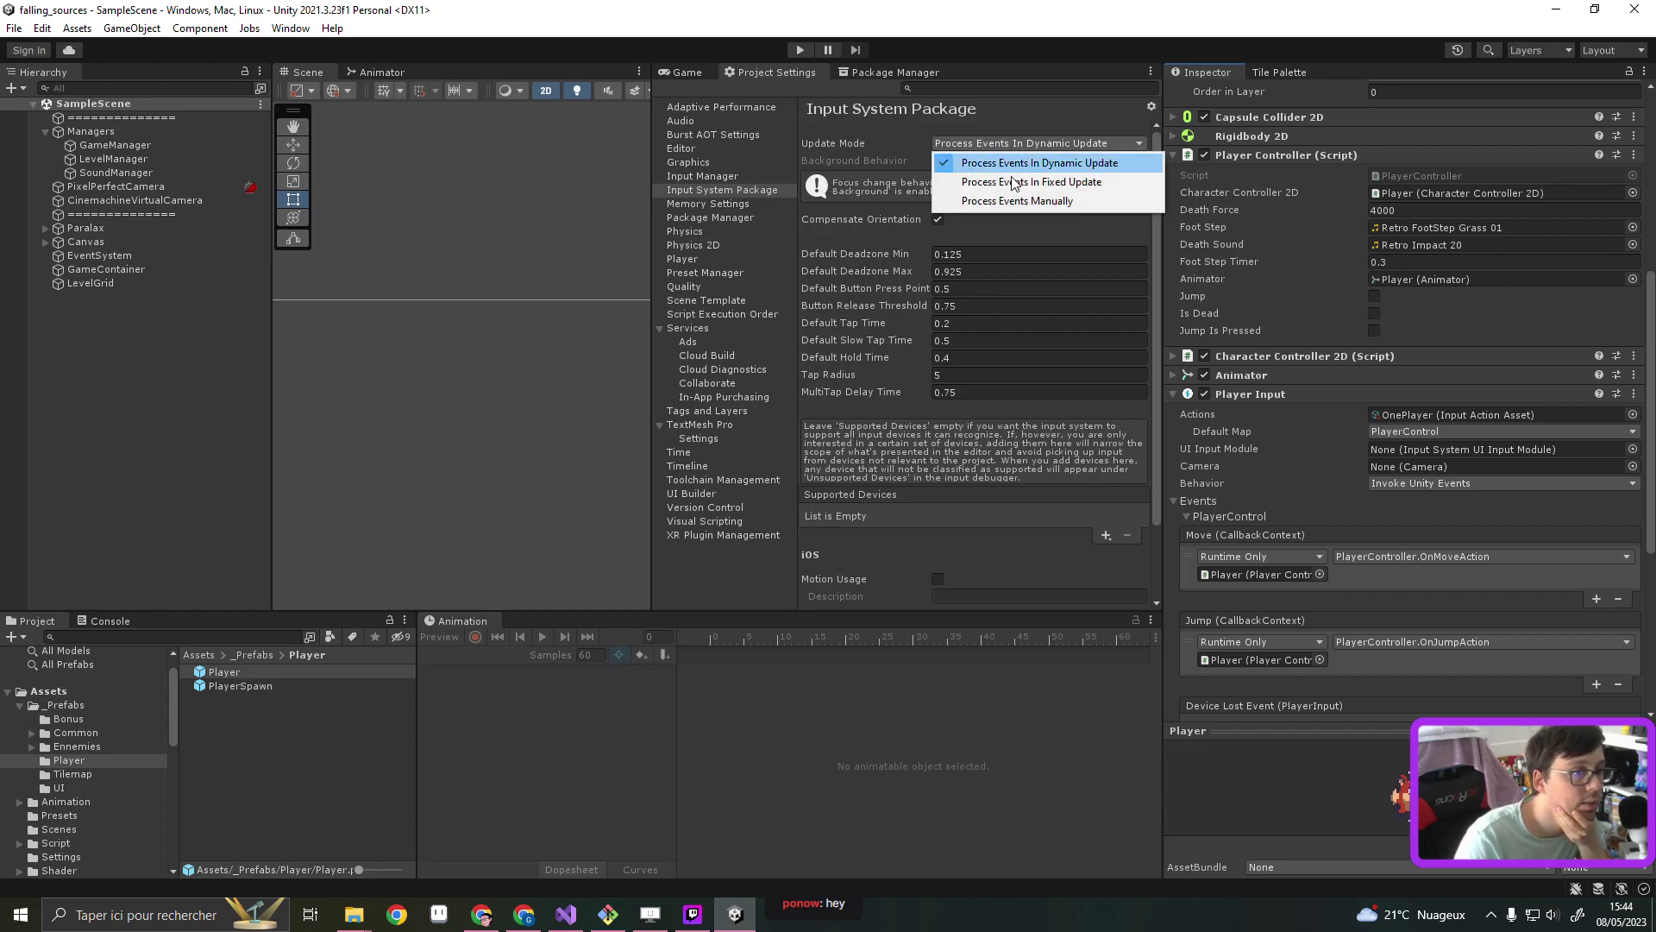
pyautogui.click(1016, 182)
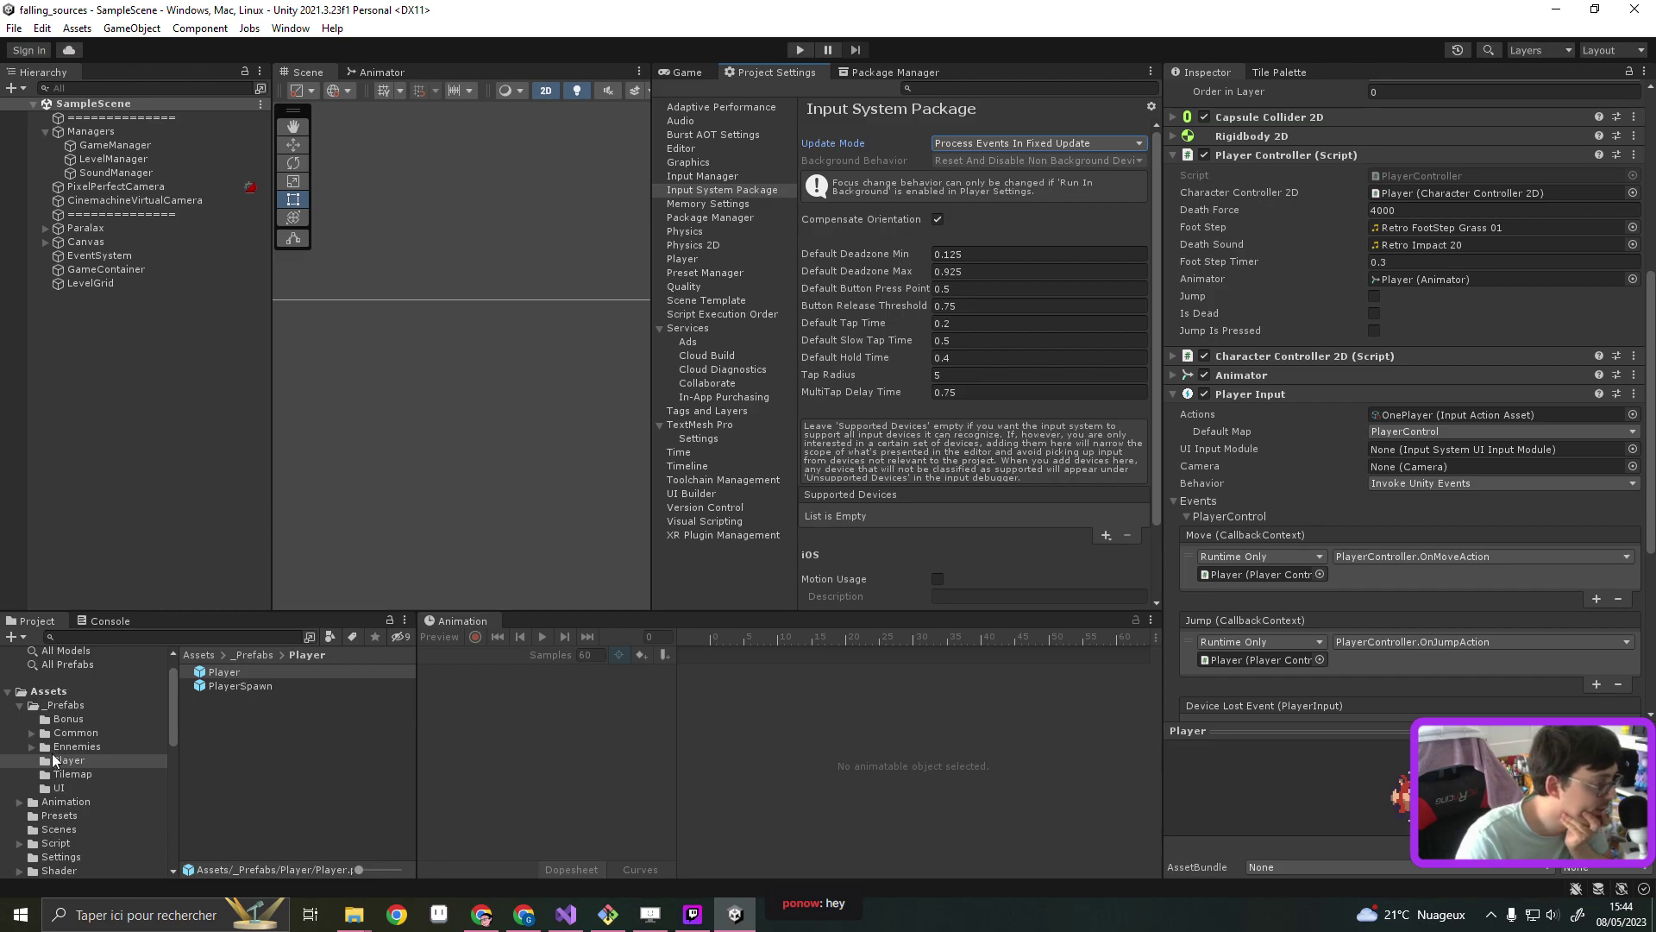
pyautogui.click(59, 856)
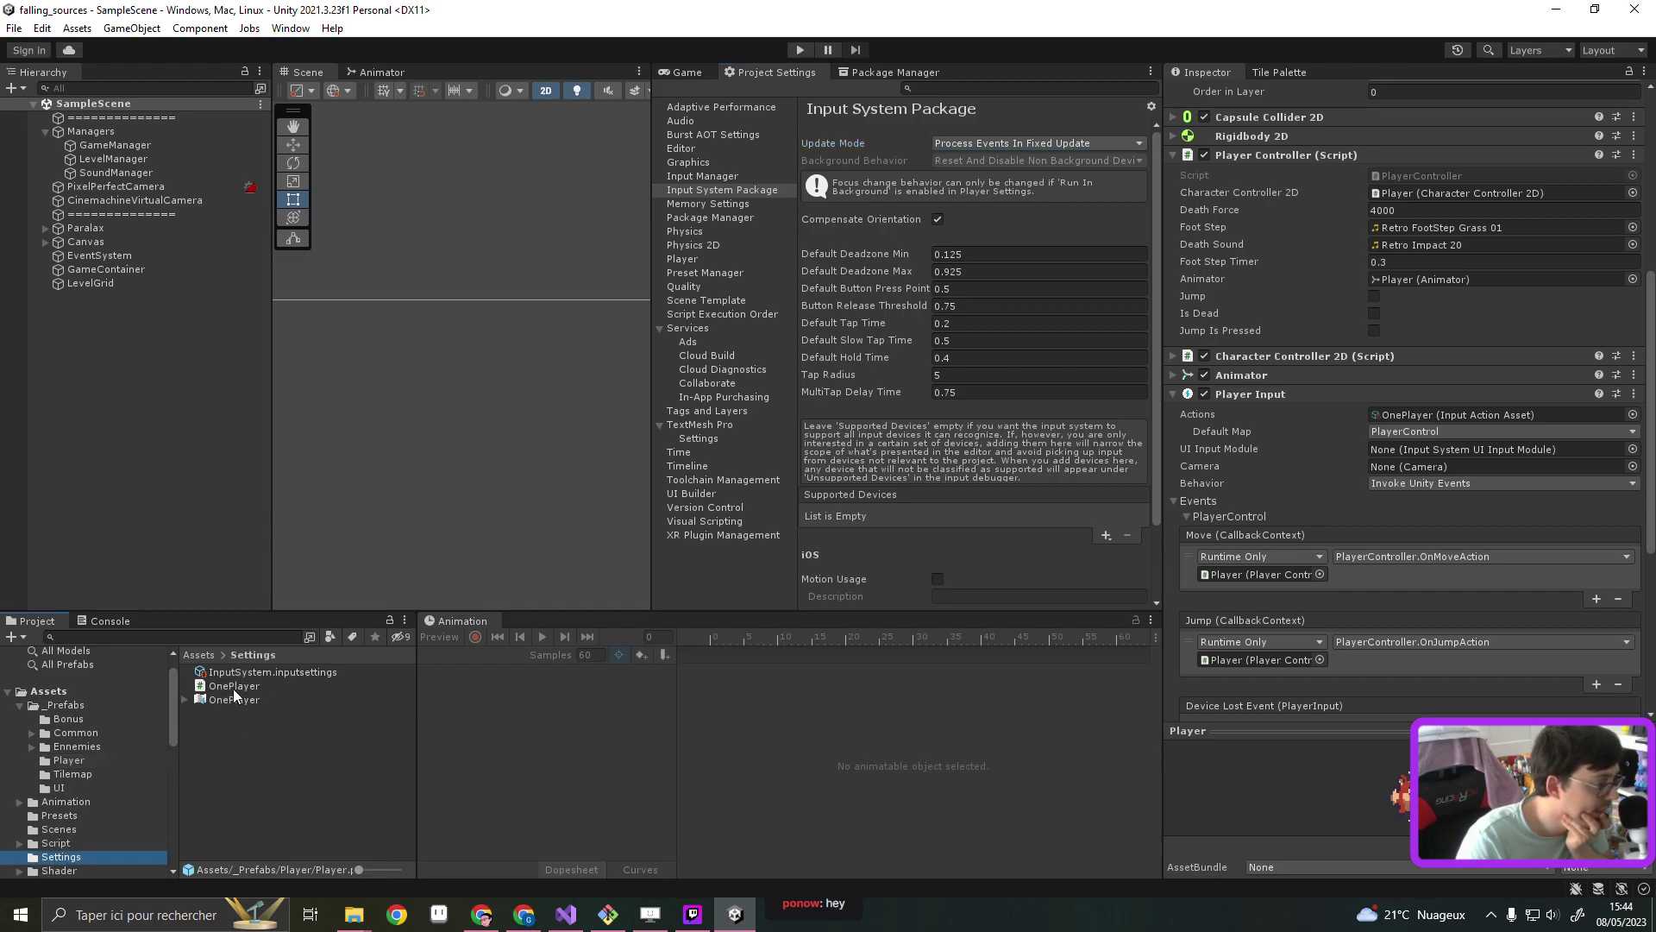
# Open the OnePlayer input actions and review the Move bindings (Left Stick, 2D Vector)
pyautogui.doubleClick(242, 701)
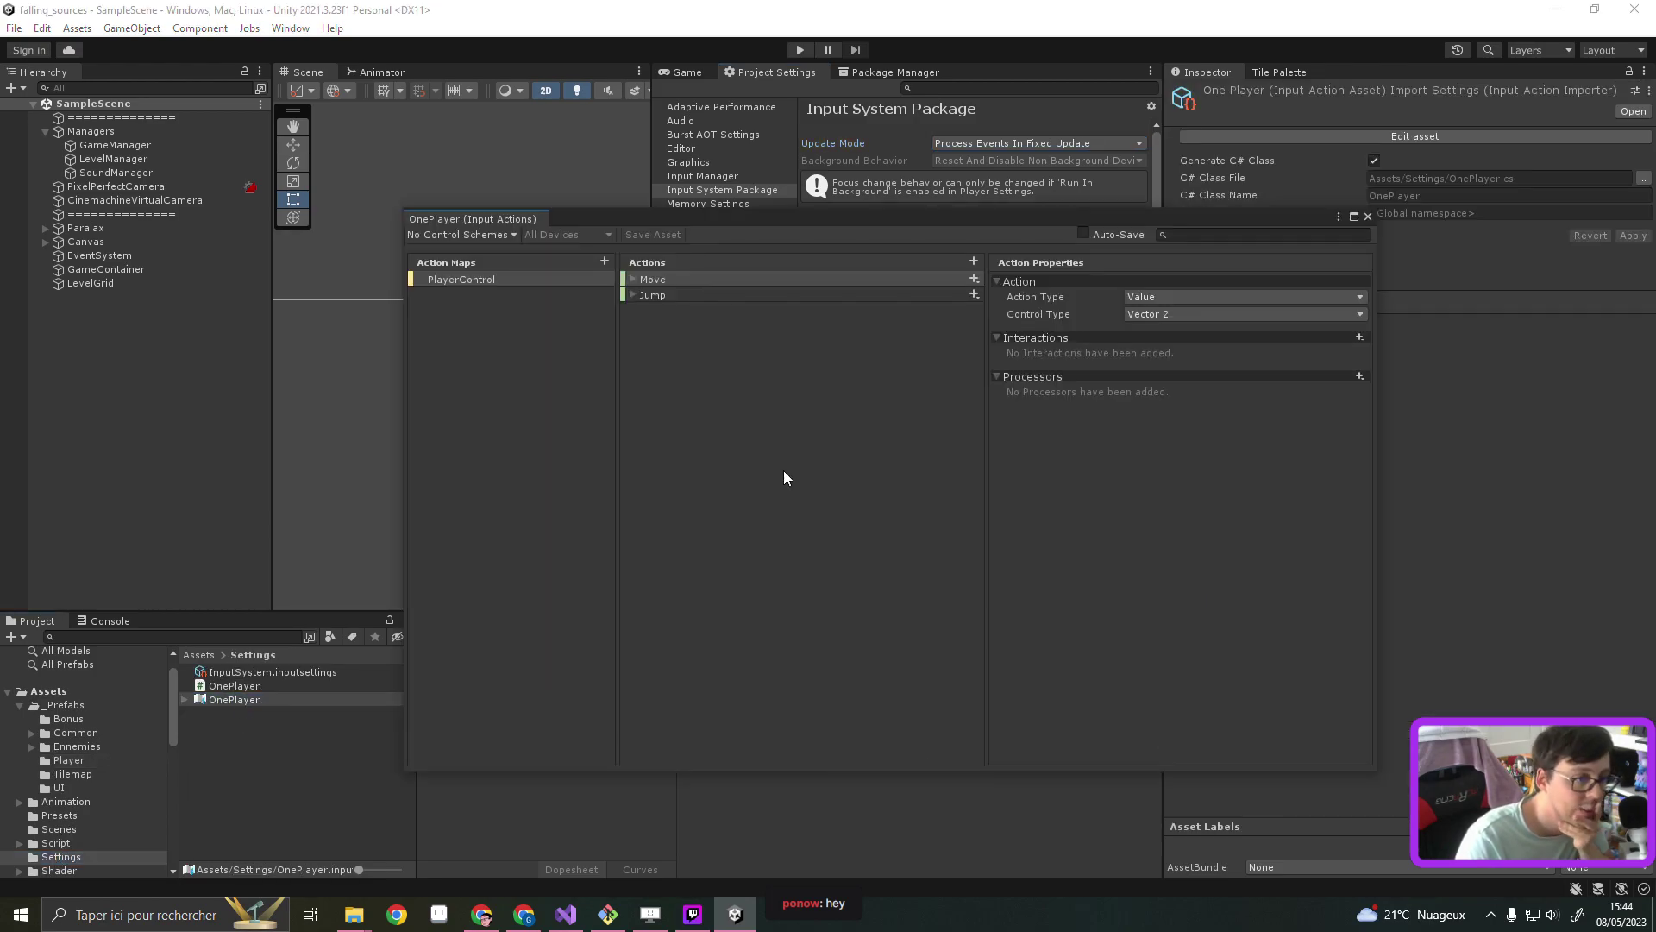
pyautogui.click(666, 295)
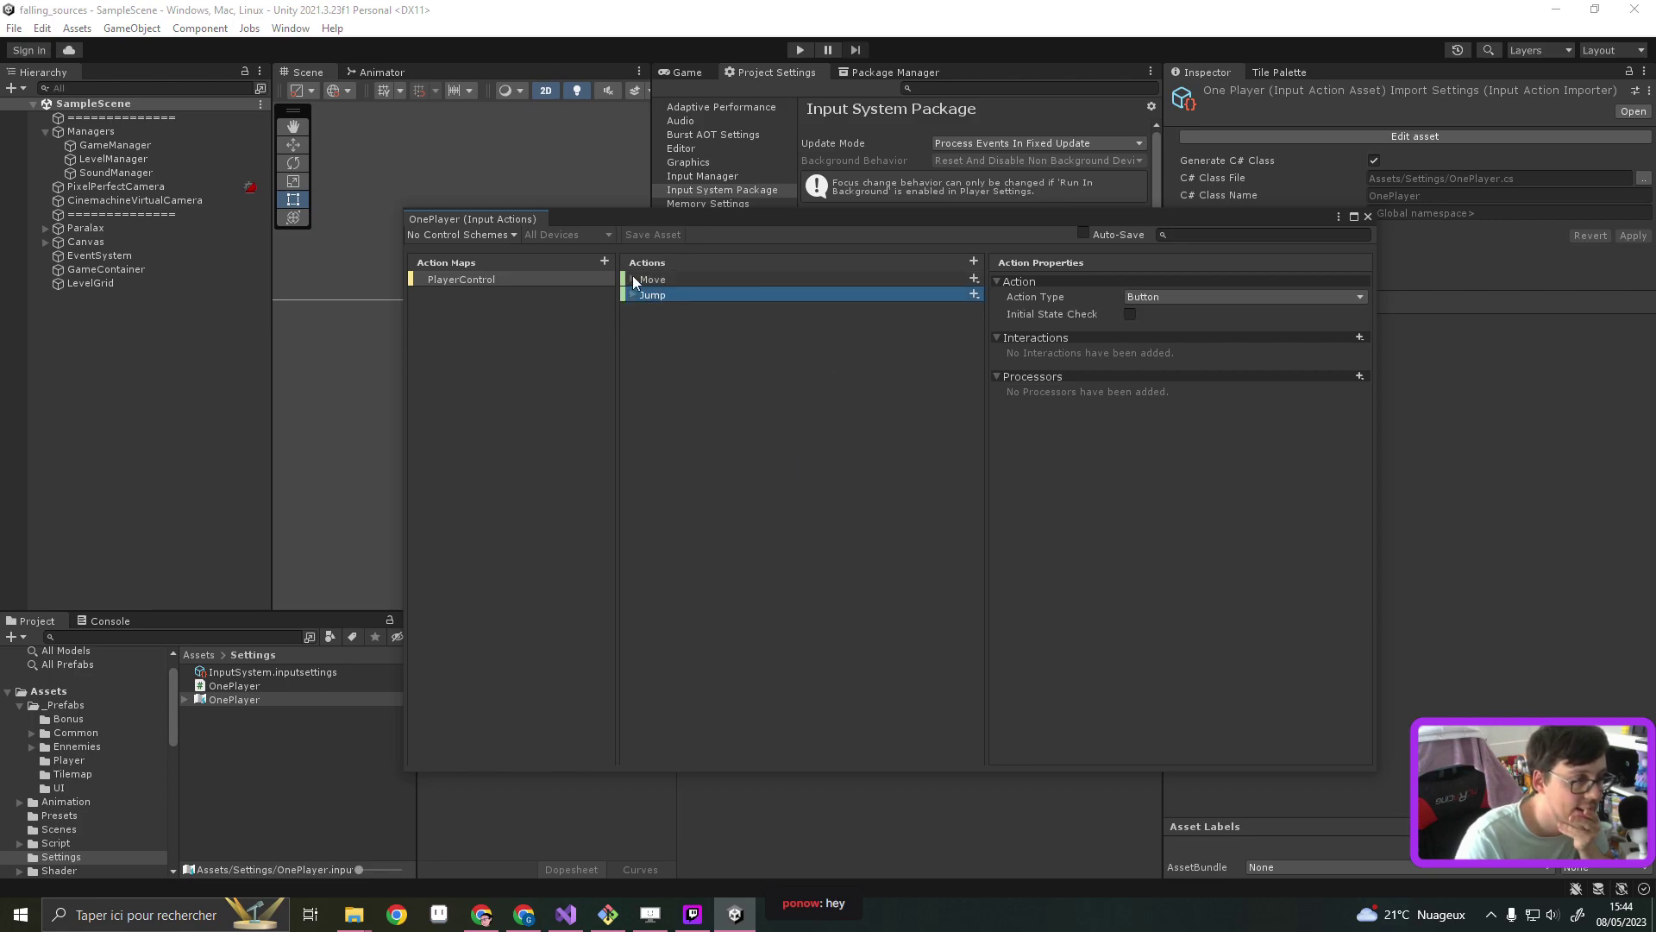
pyautogui.click(633, 278)
pyautogui.click(675, 310)
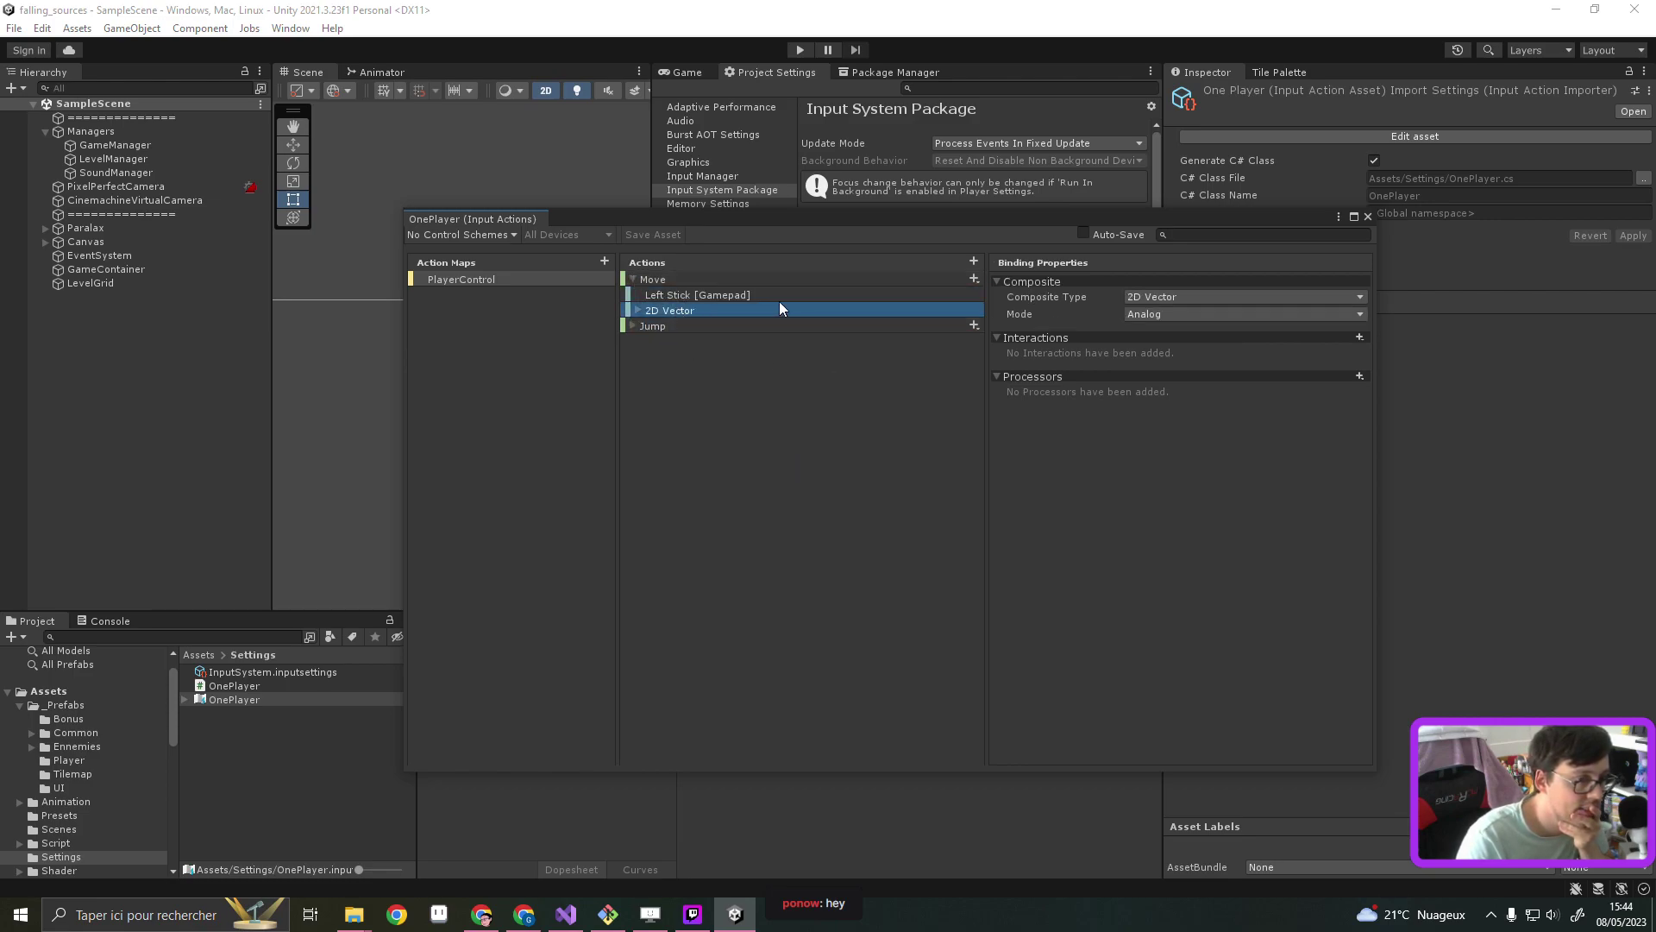
pyautogui.click(752, 294)
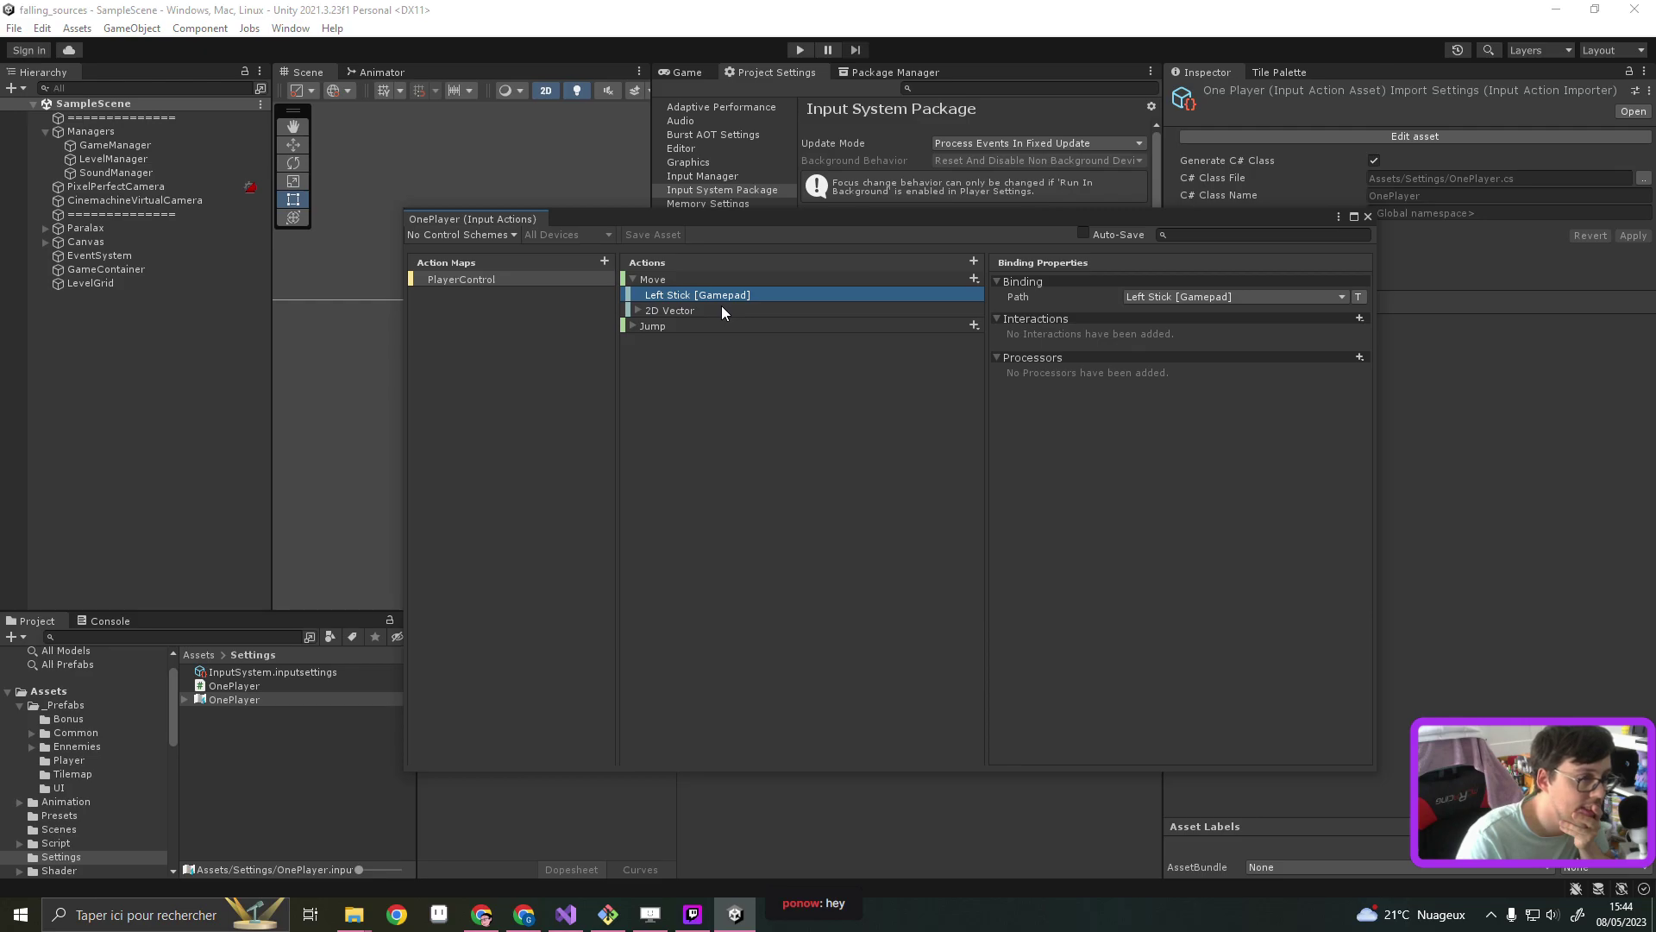
pyautogui.click(784, 311)
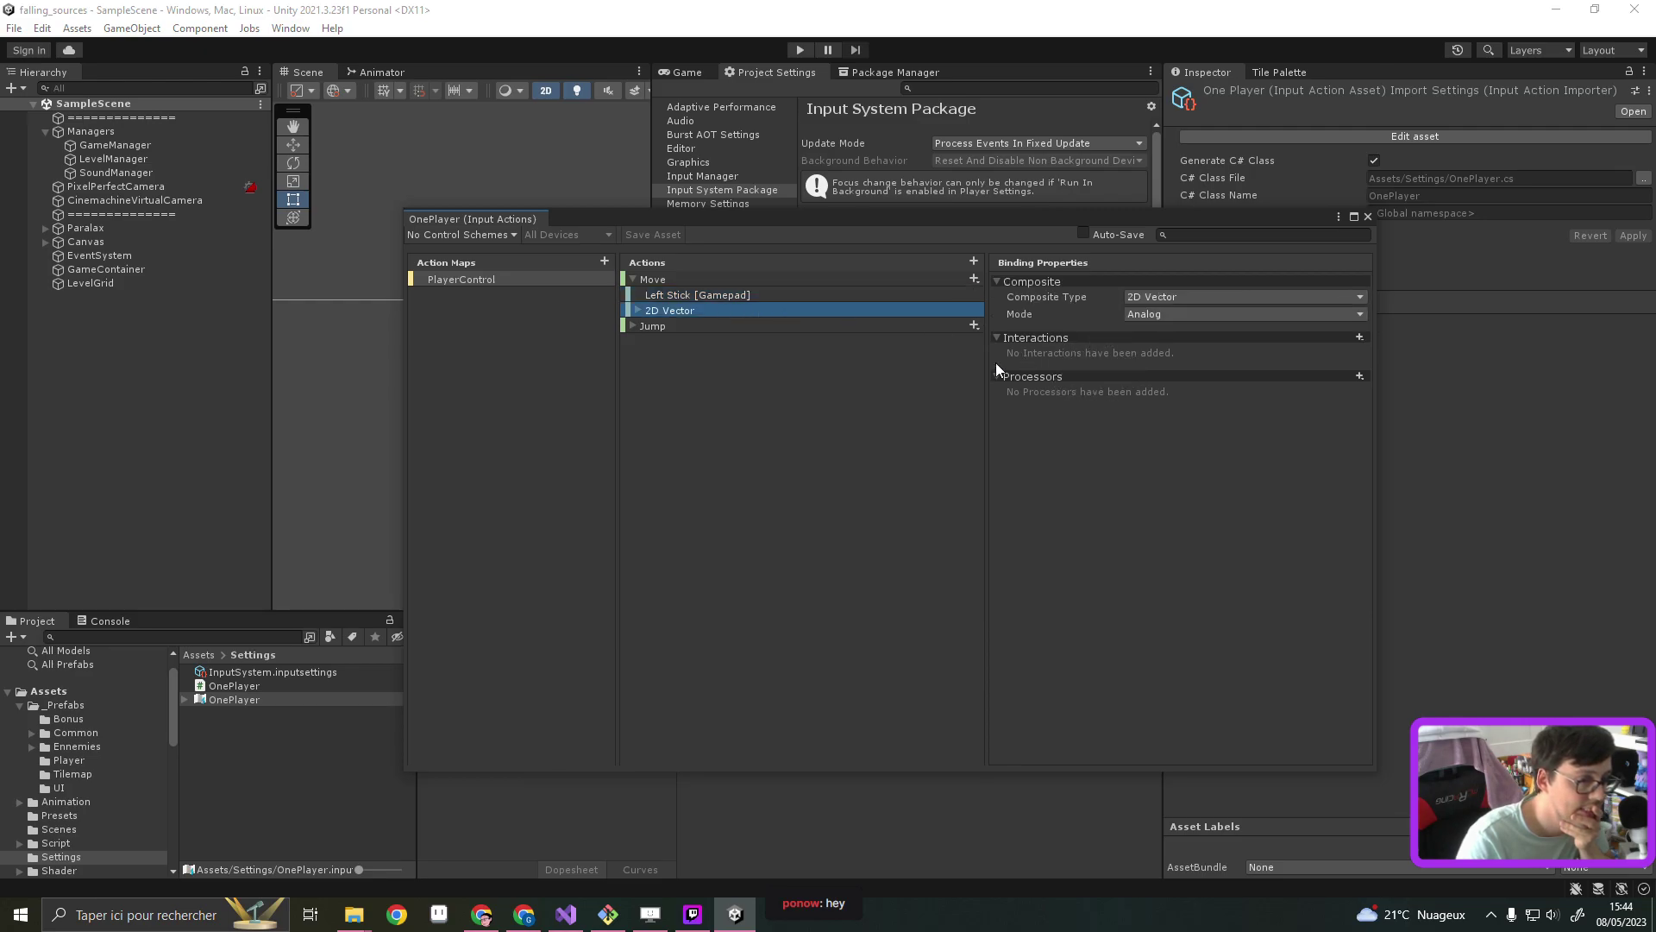
pyautogui.click(997, 335)
pyautogui.click(997, 335)
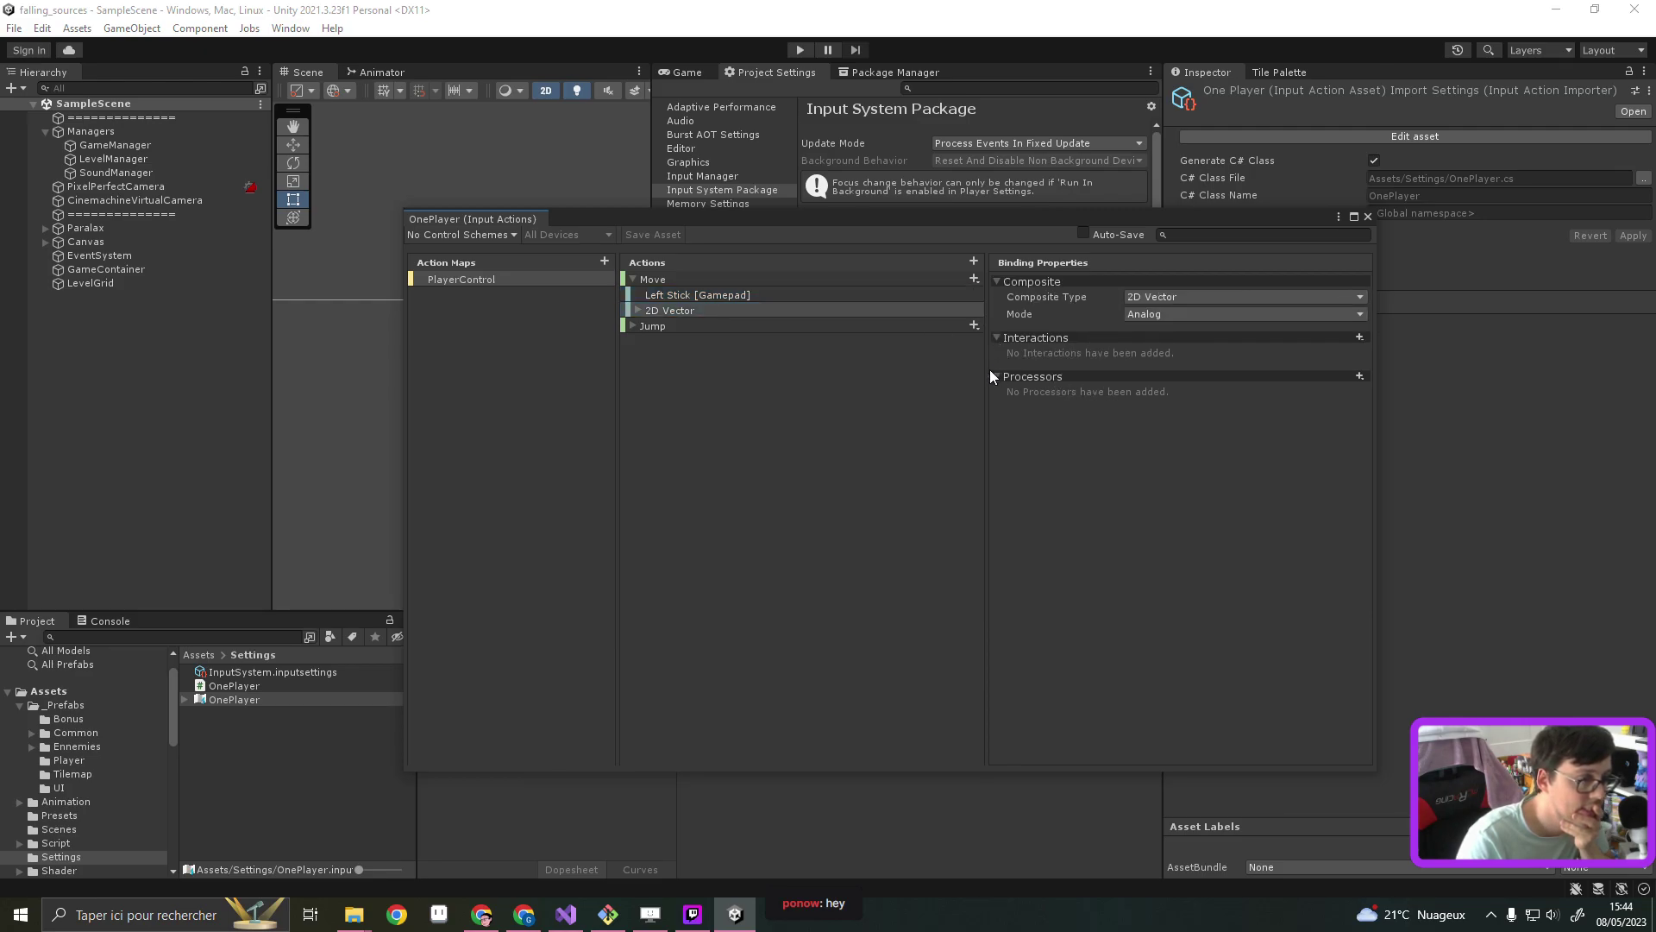
# Set the Move action's 2D Vector composite to Digital mode and save the asset
pyautogui.click(638, 309)
pyautogui.click(697, 325)
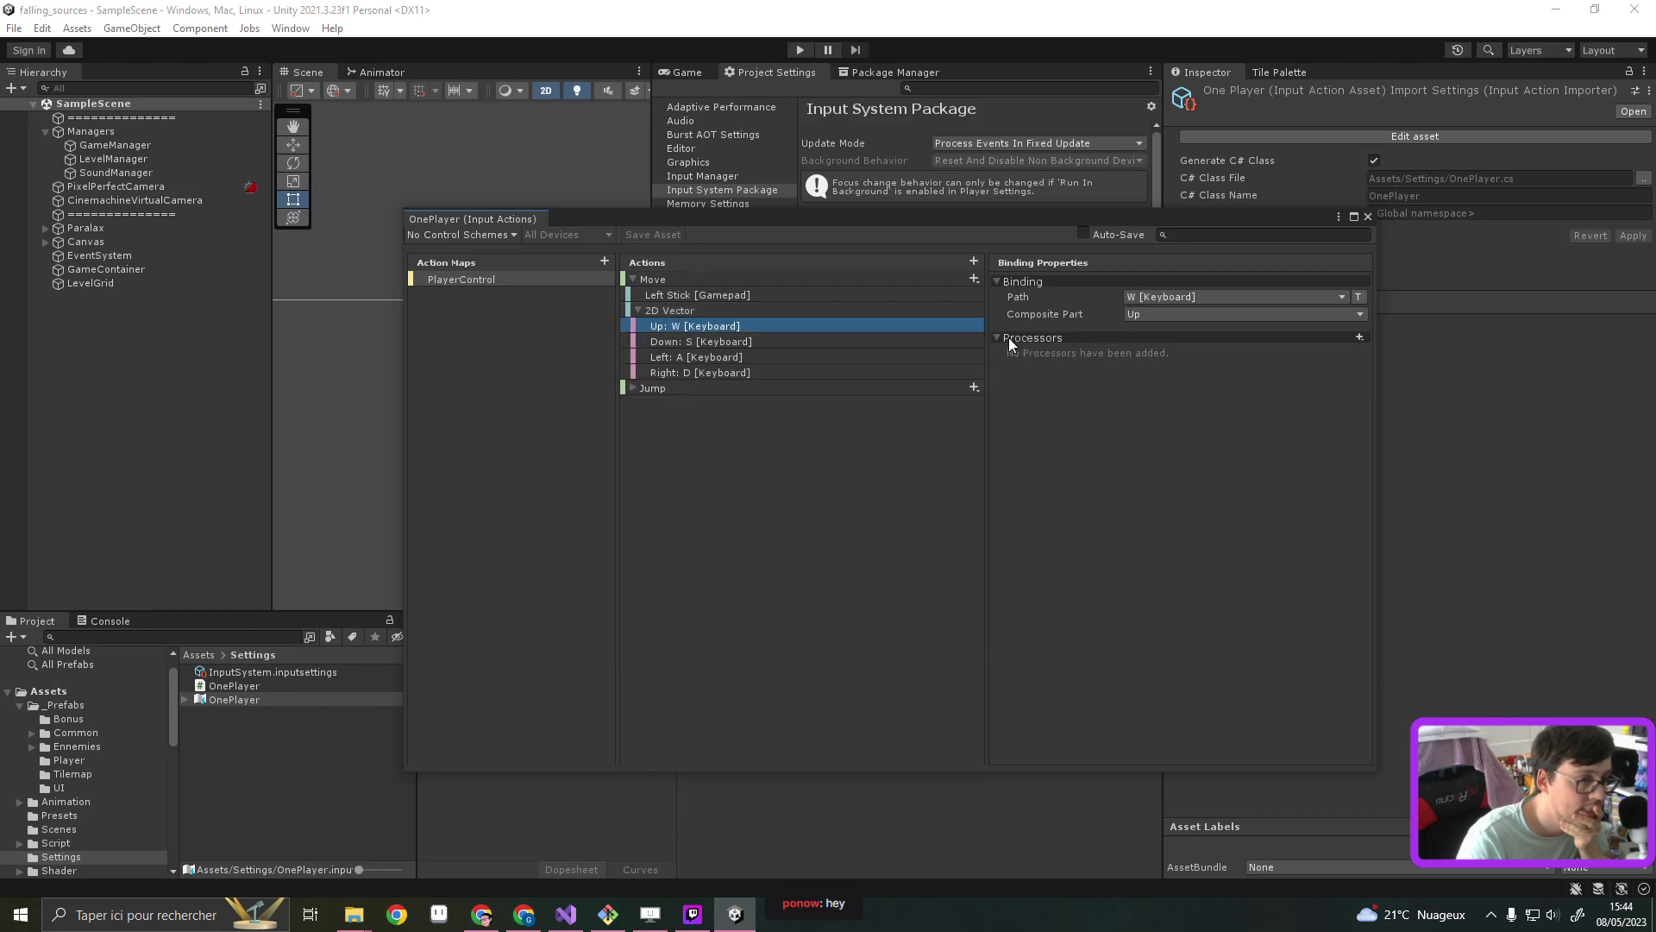
pyautogui.click(711, 307)
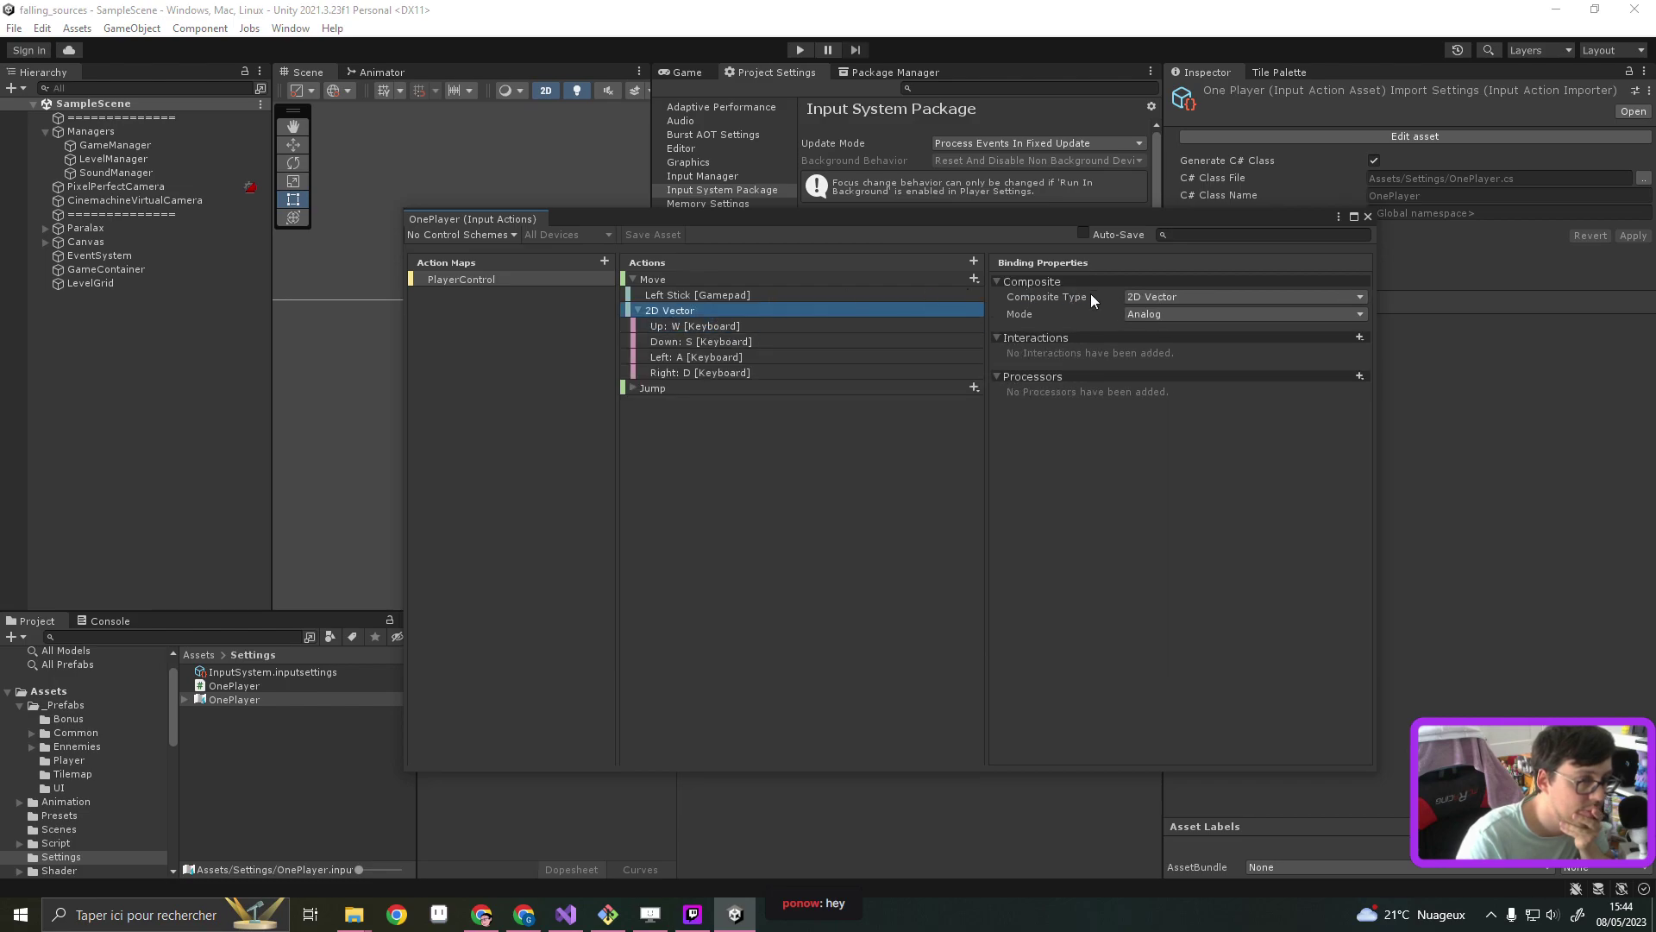
pyautogui.click(1196, 312)
pyautogui.click(1199, 373)
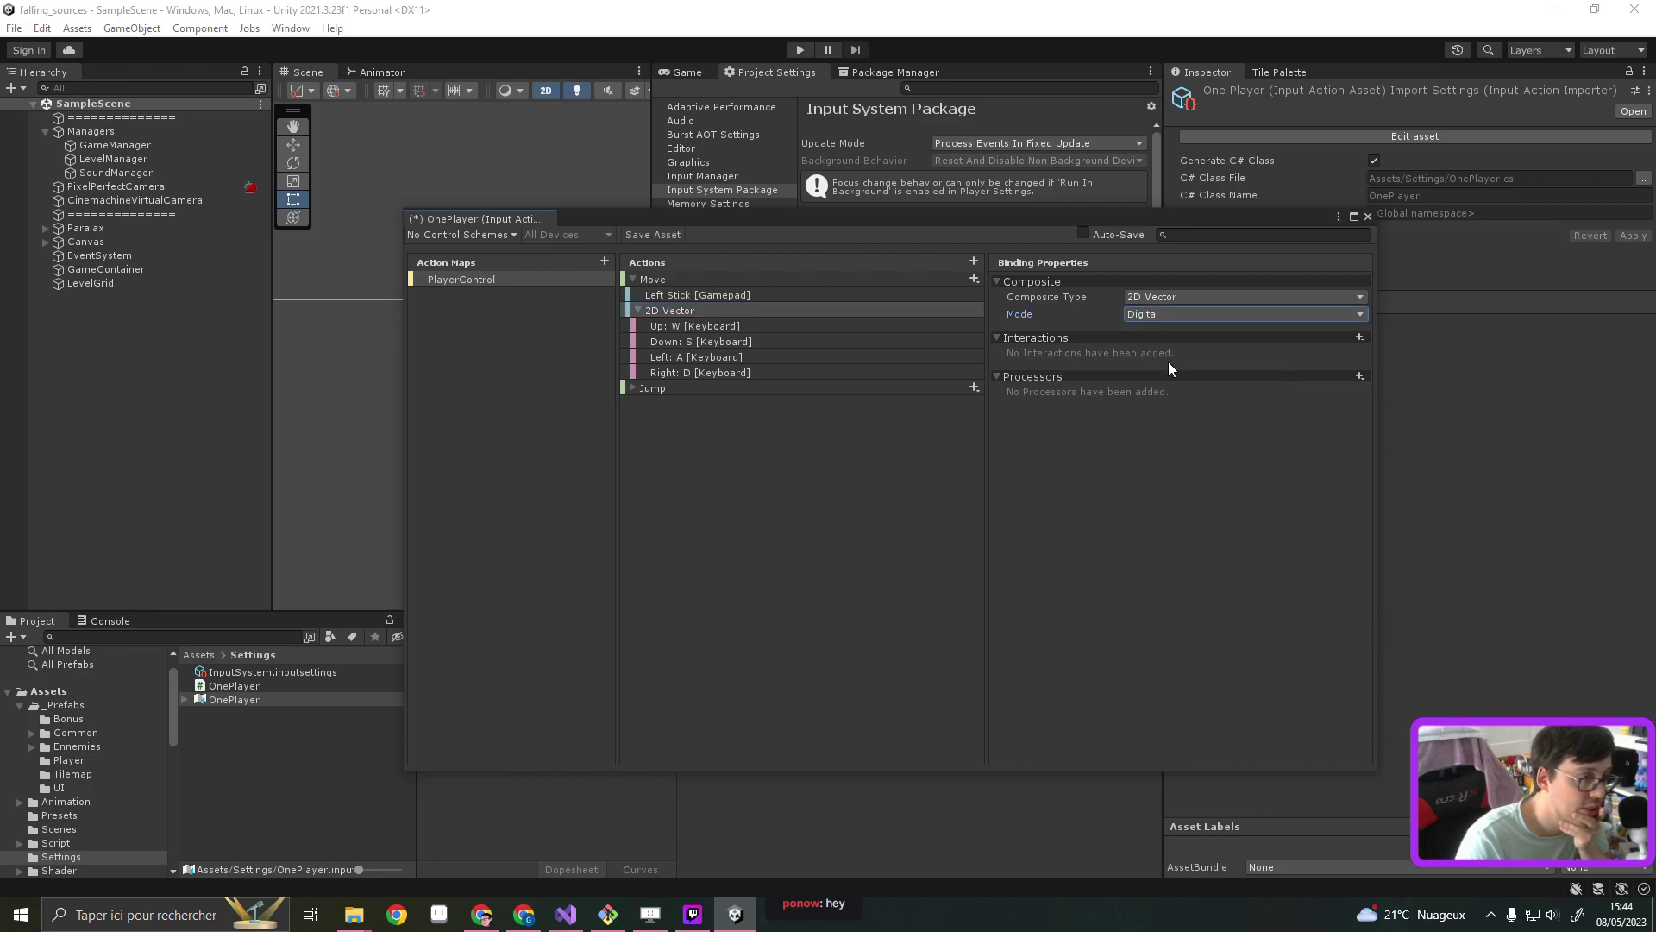
pyautogui.click(653, 234)
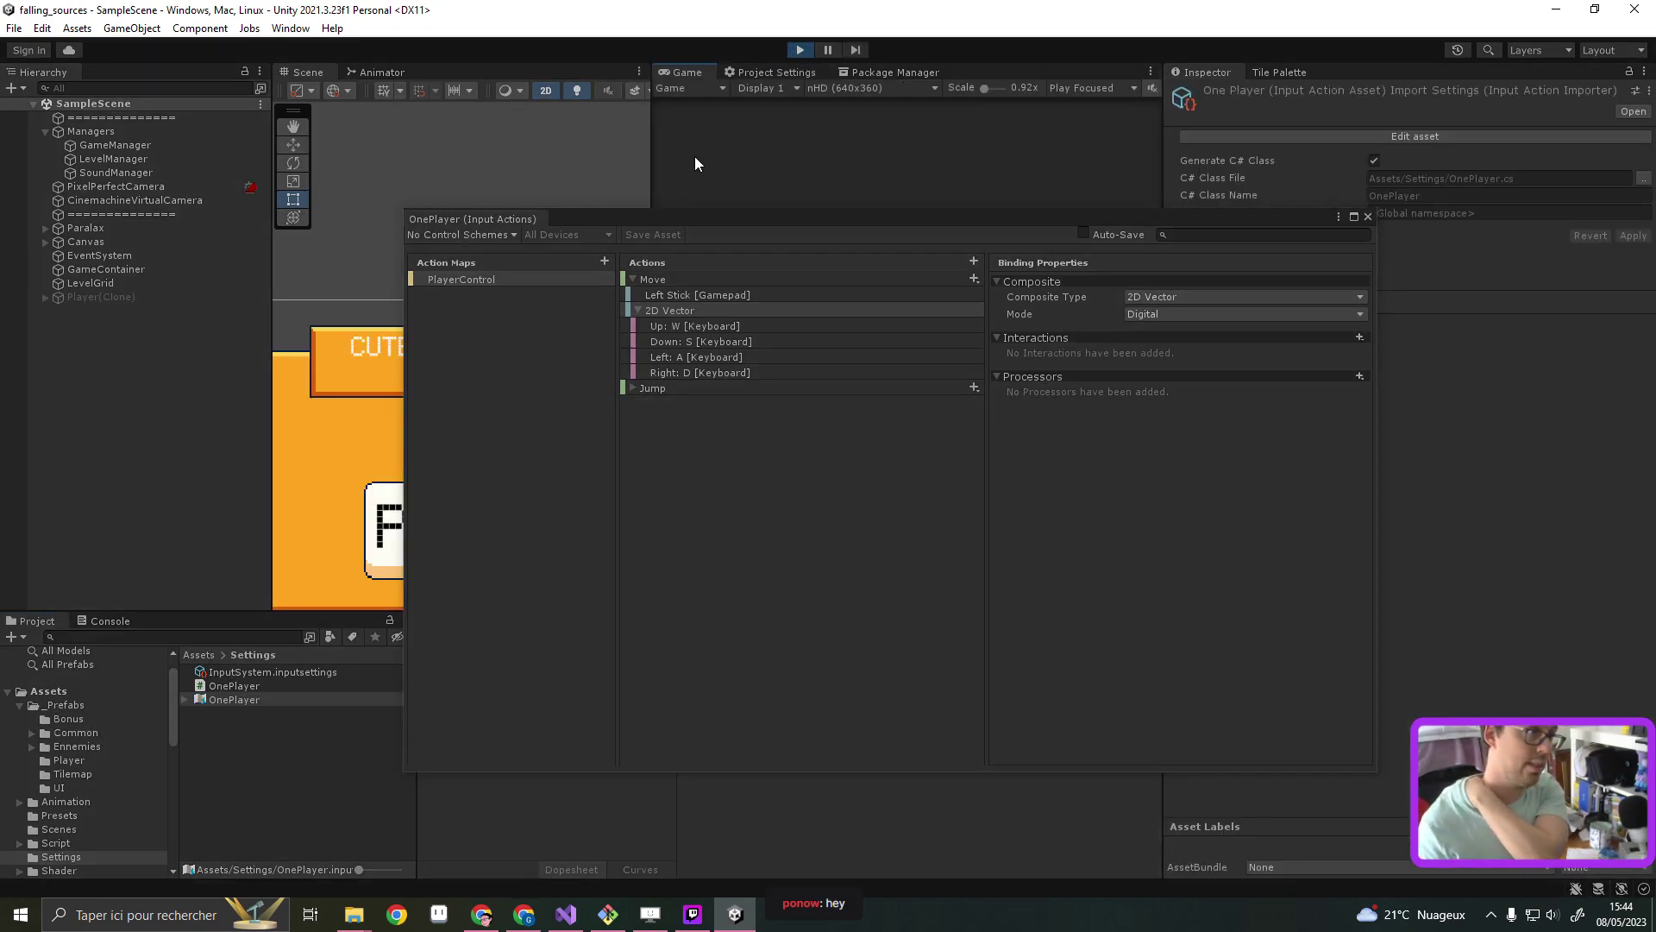
# Dock the Input Actions editor, then play, steering with A/D until GAMEOVER at about 212 m
pyautogui.moveTo(460, 221); pyautogui.dragTo(438, 69)
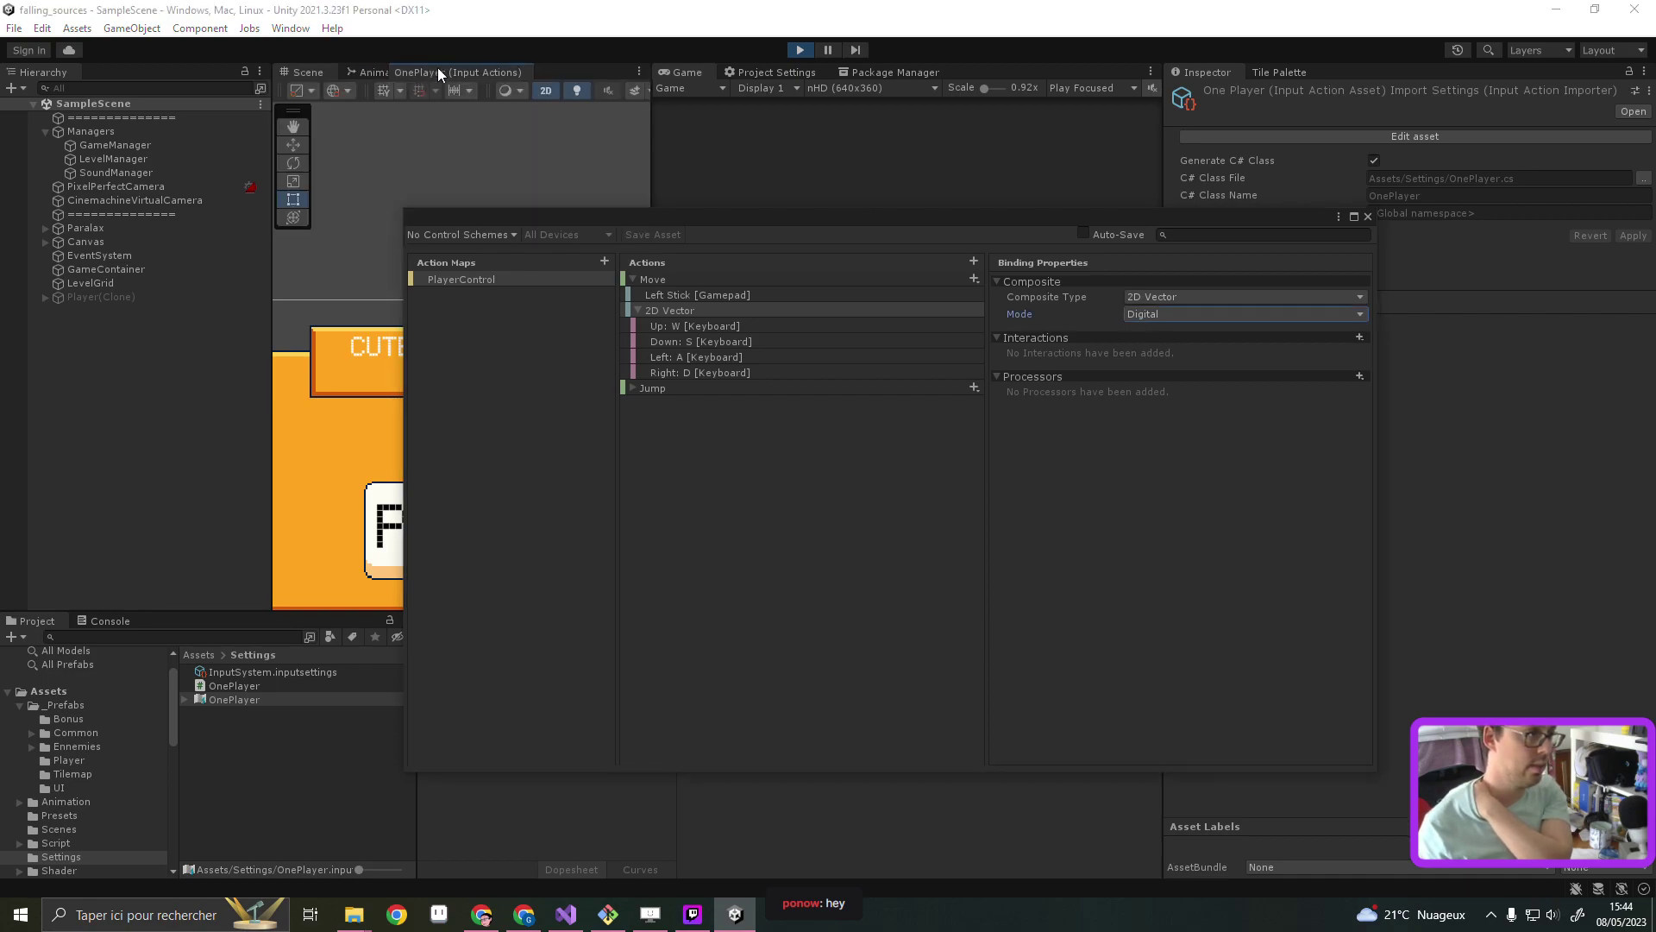
pyautogui.click(887, 379)
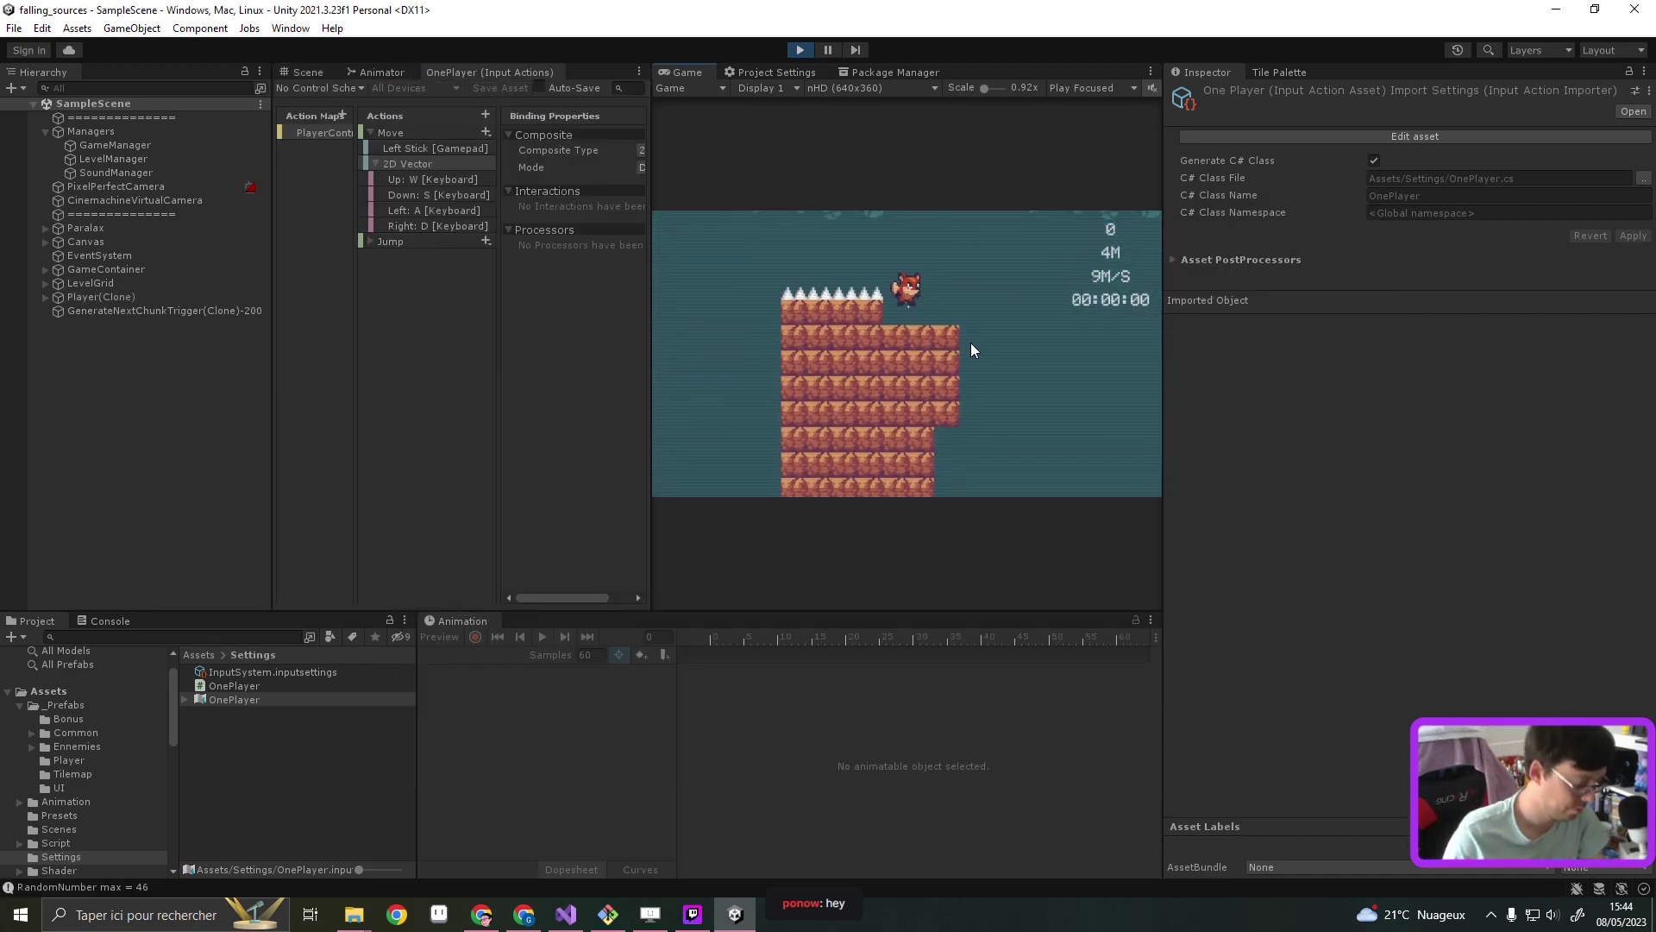
pyautogui.press('d')
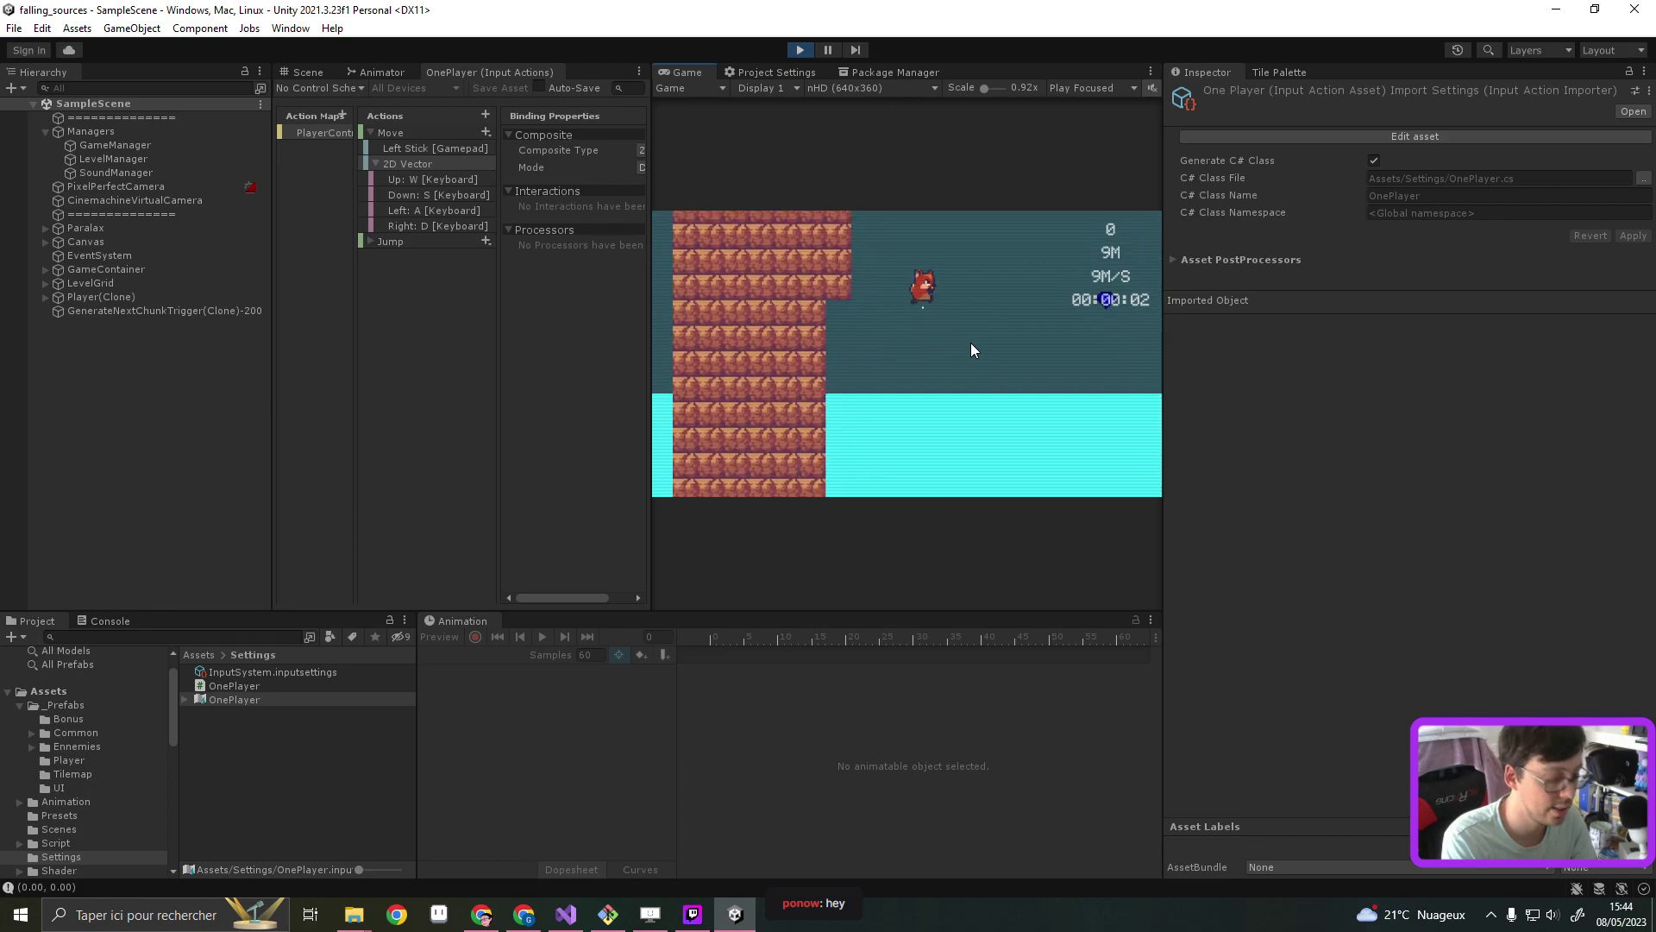
pyautogui.press('a')
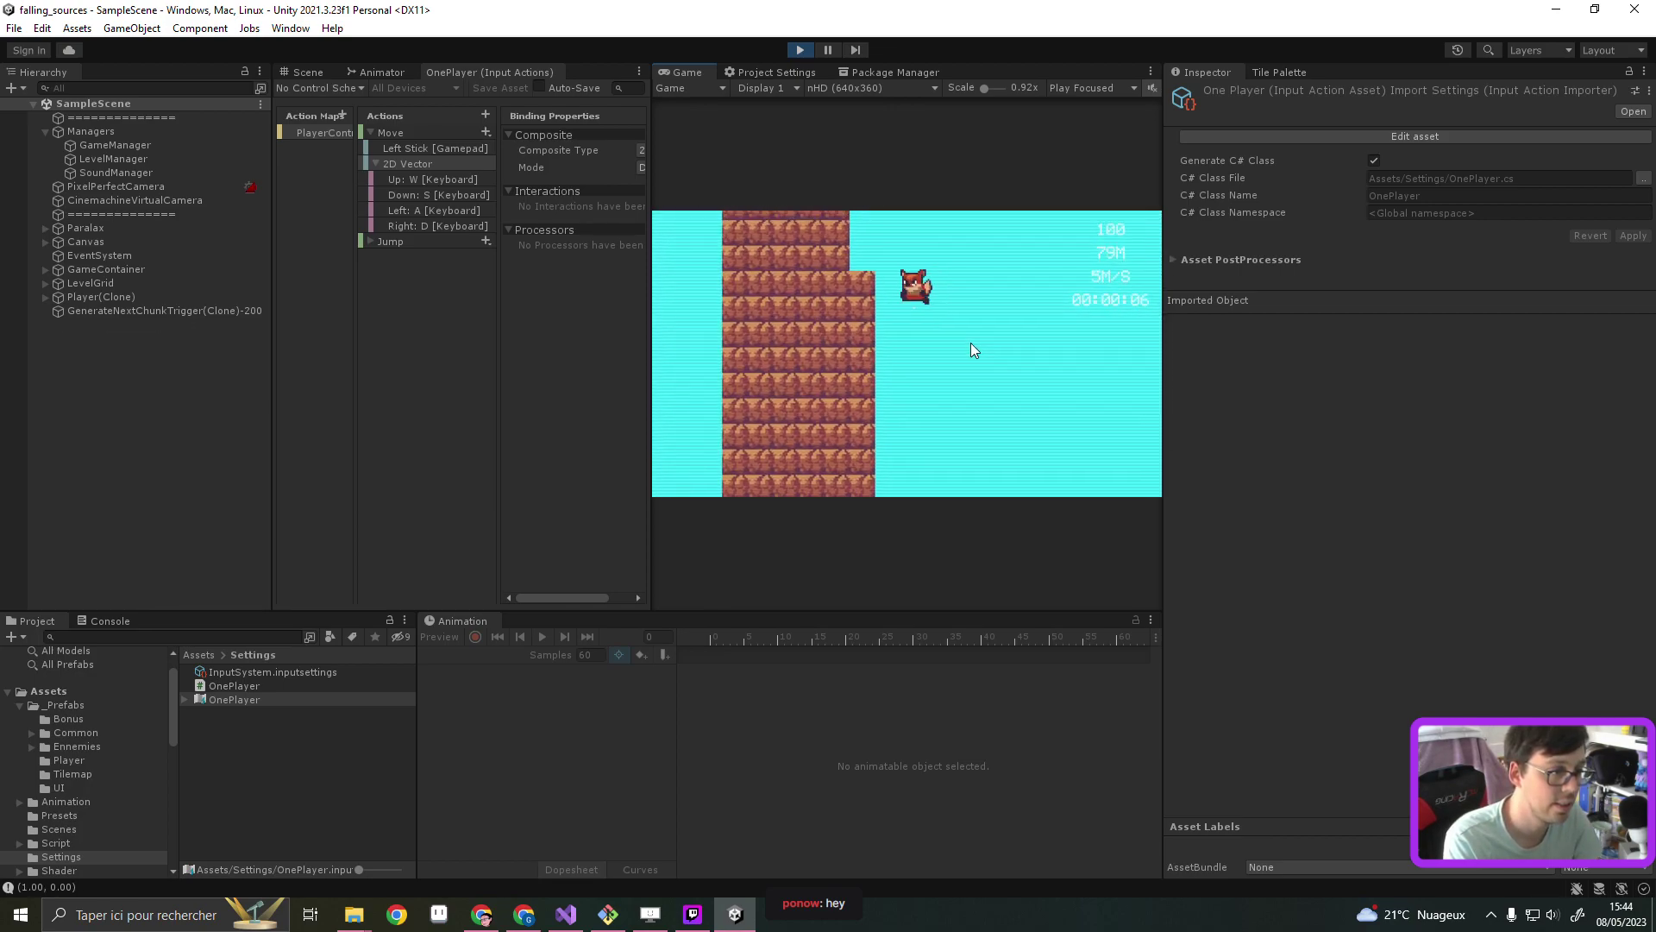
pyautogui.press('d')
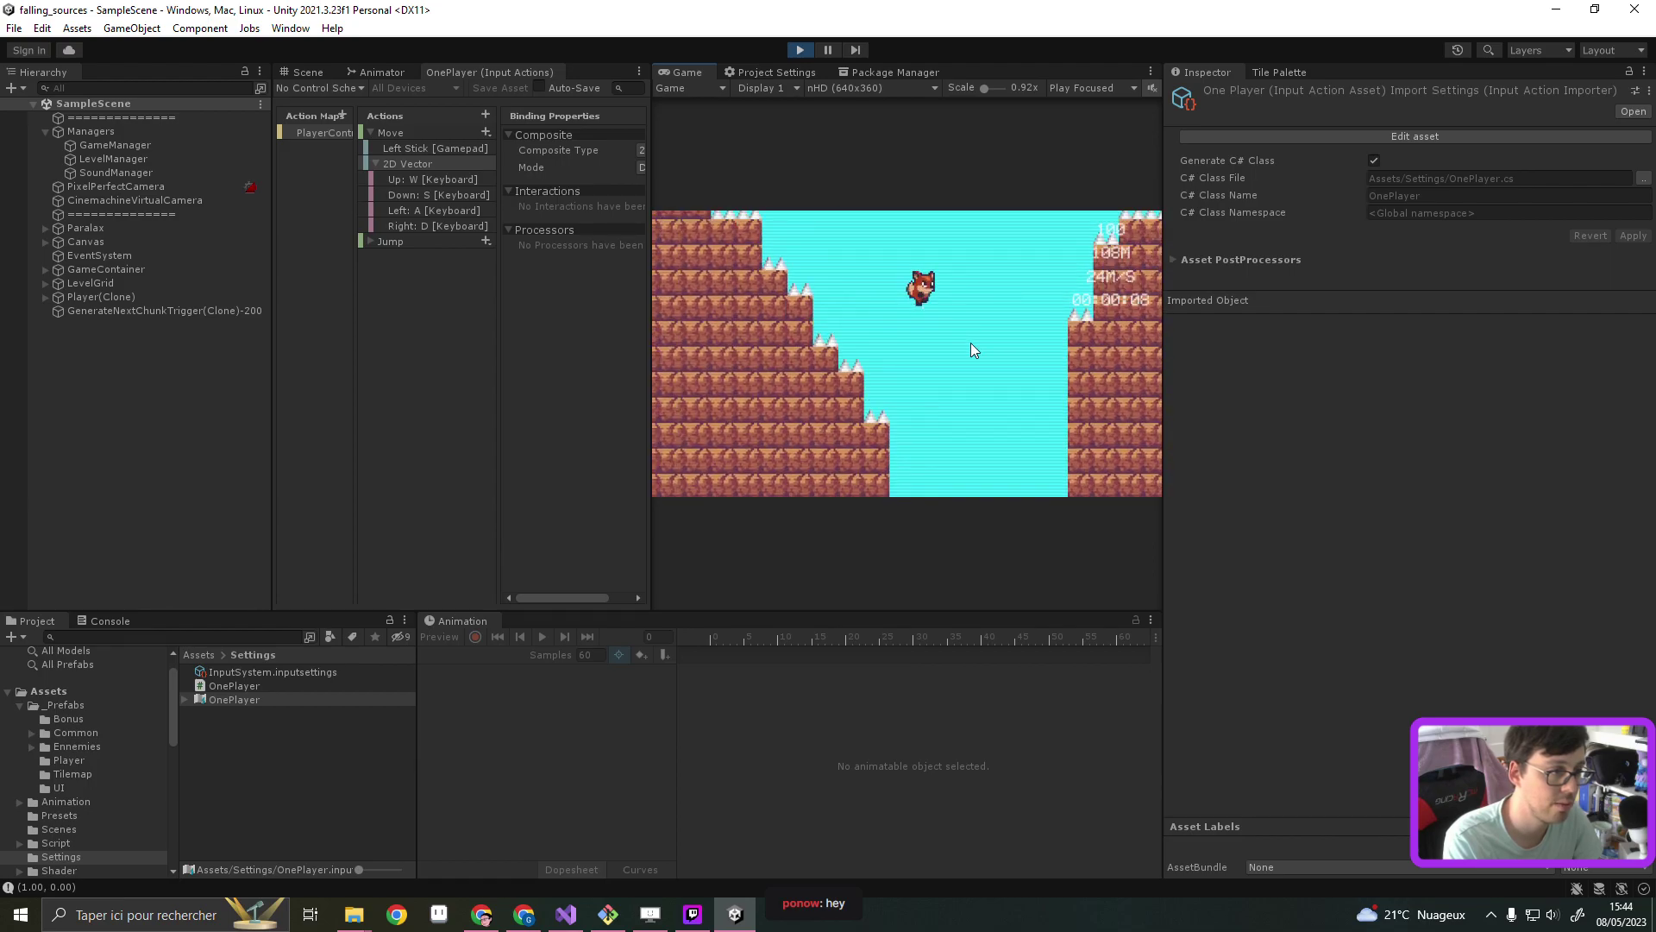
pyautogui.press('a')
pyautogui.press('d')
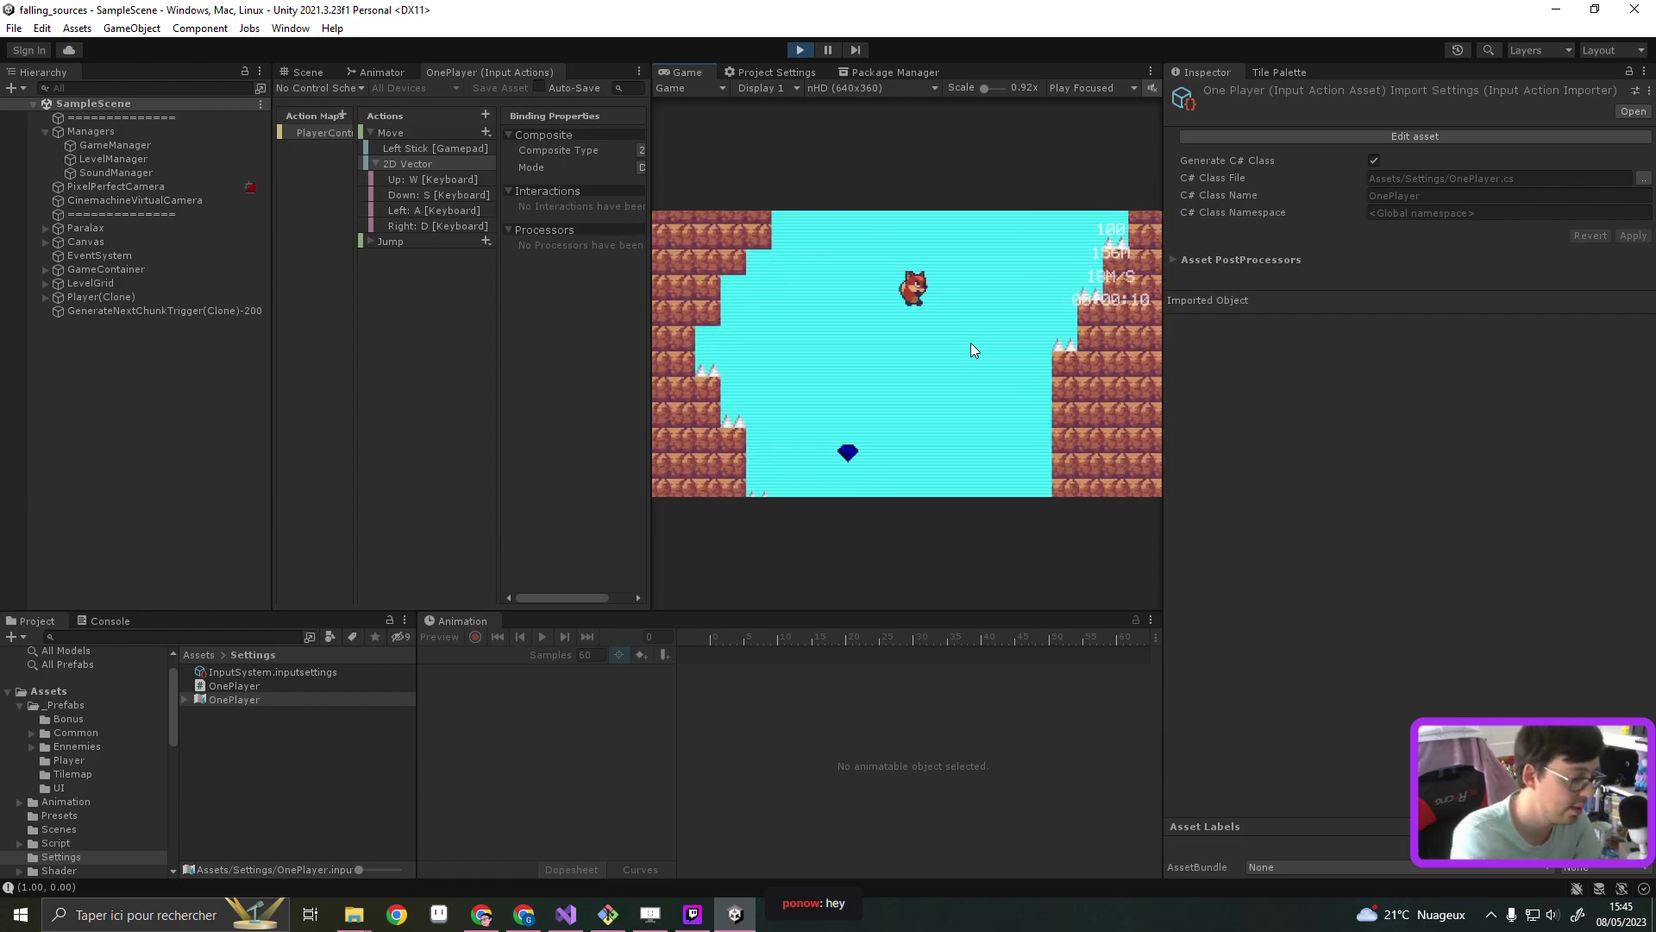
pyautogui.press('a')
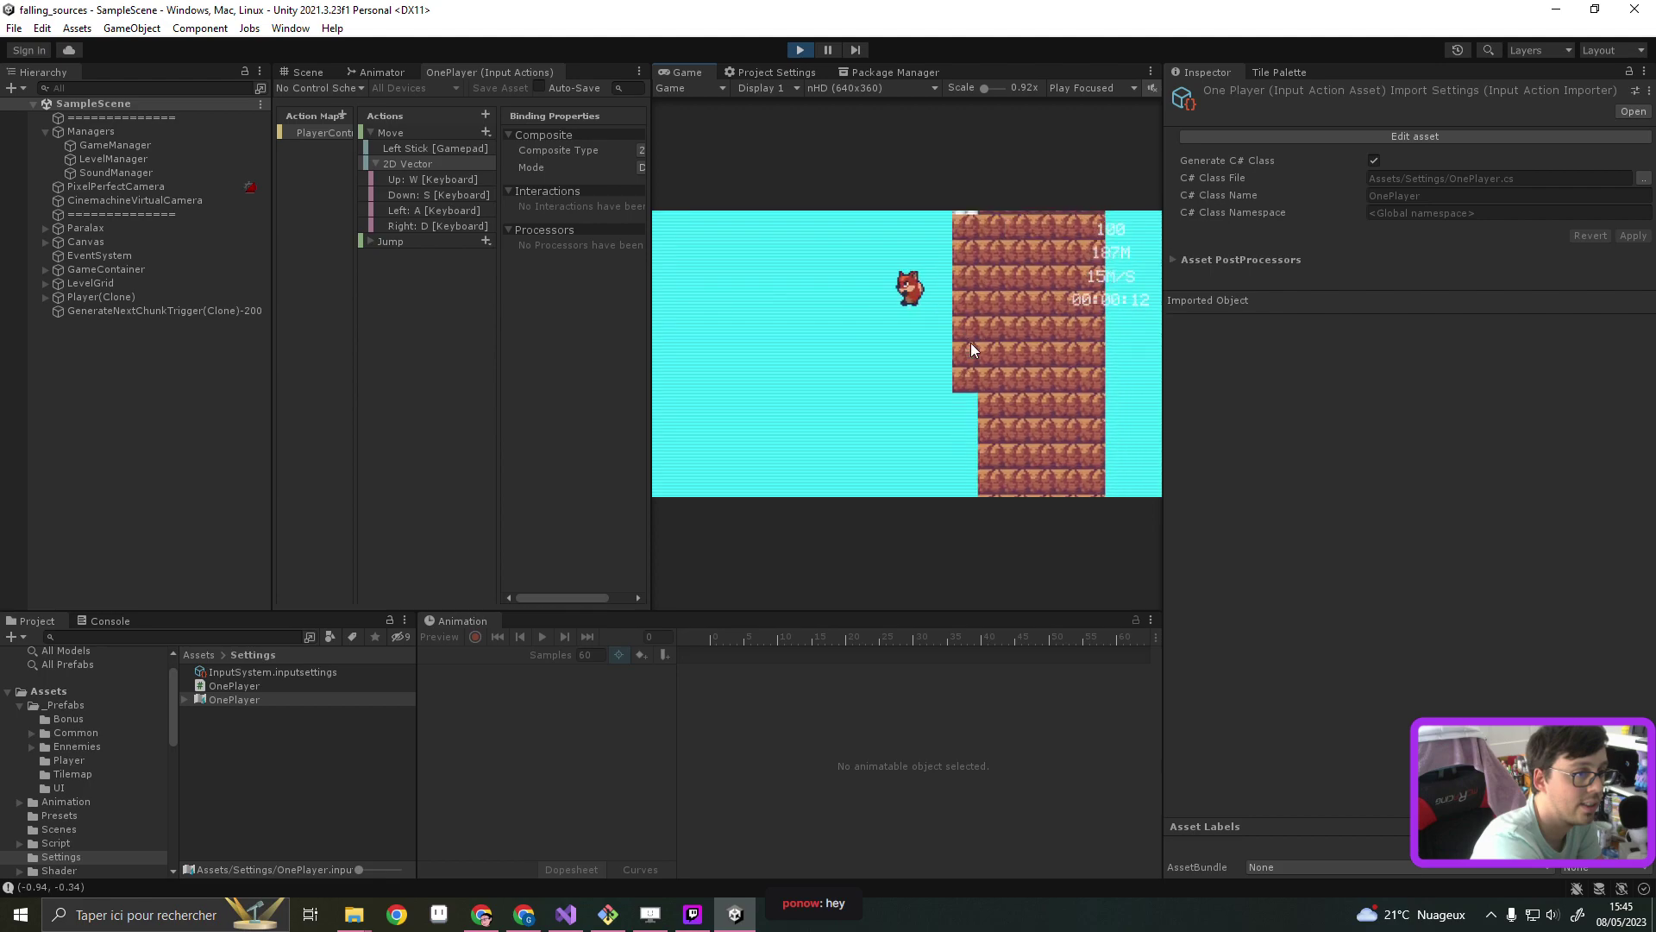
pyautogui.press('d')
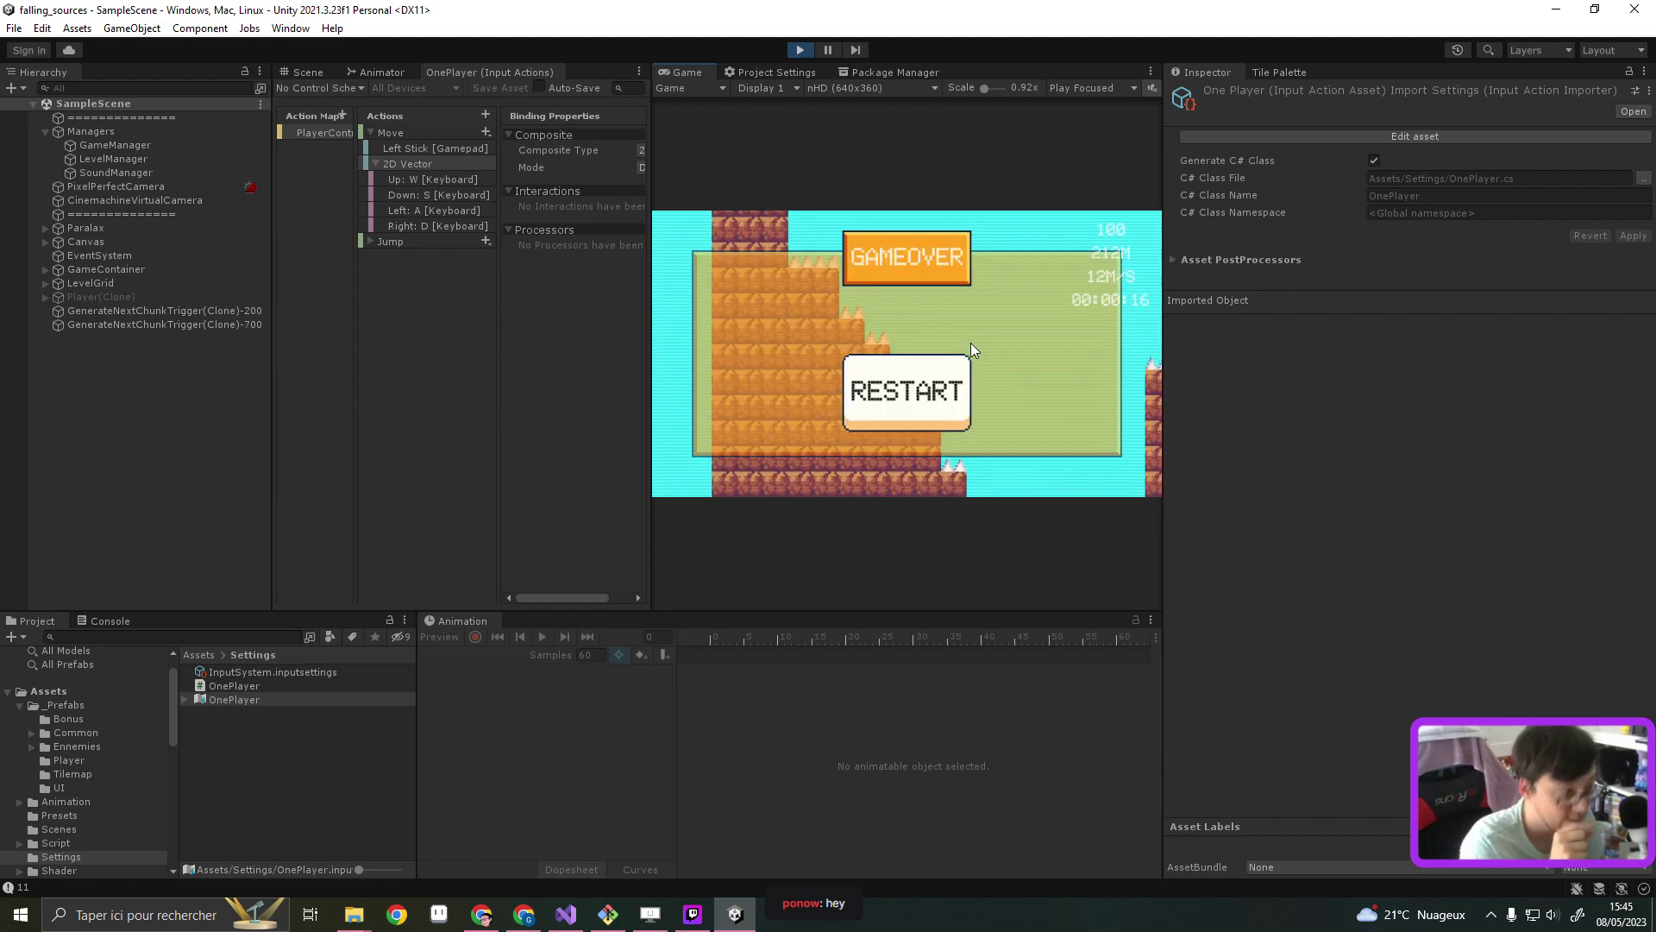
# Show the Console, restart the game, clear the logs, and steer the fox left
pyautogui.click(98, 619)
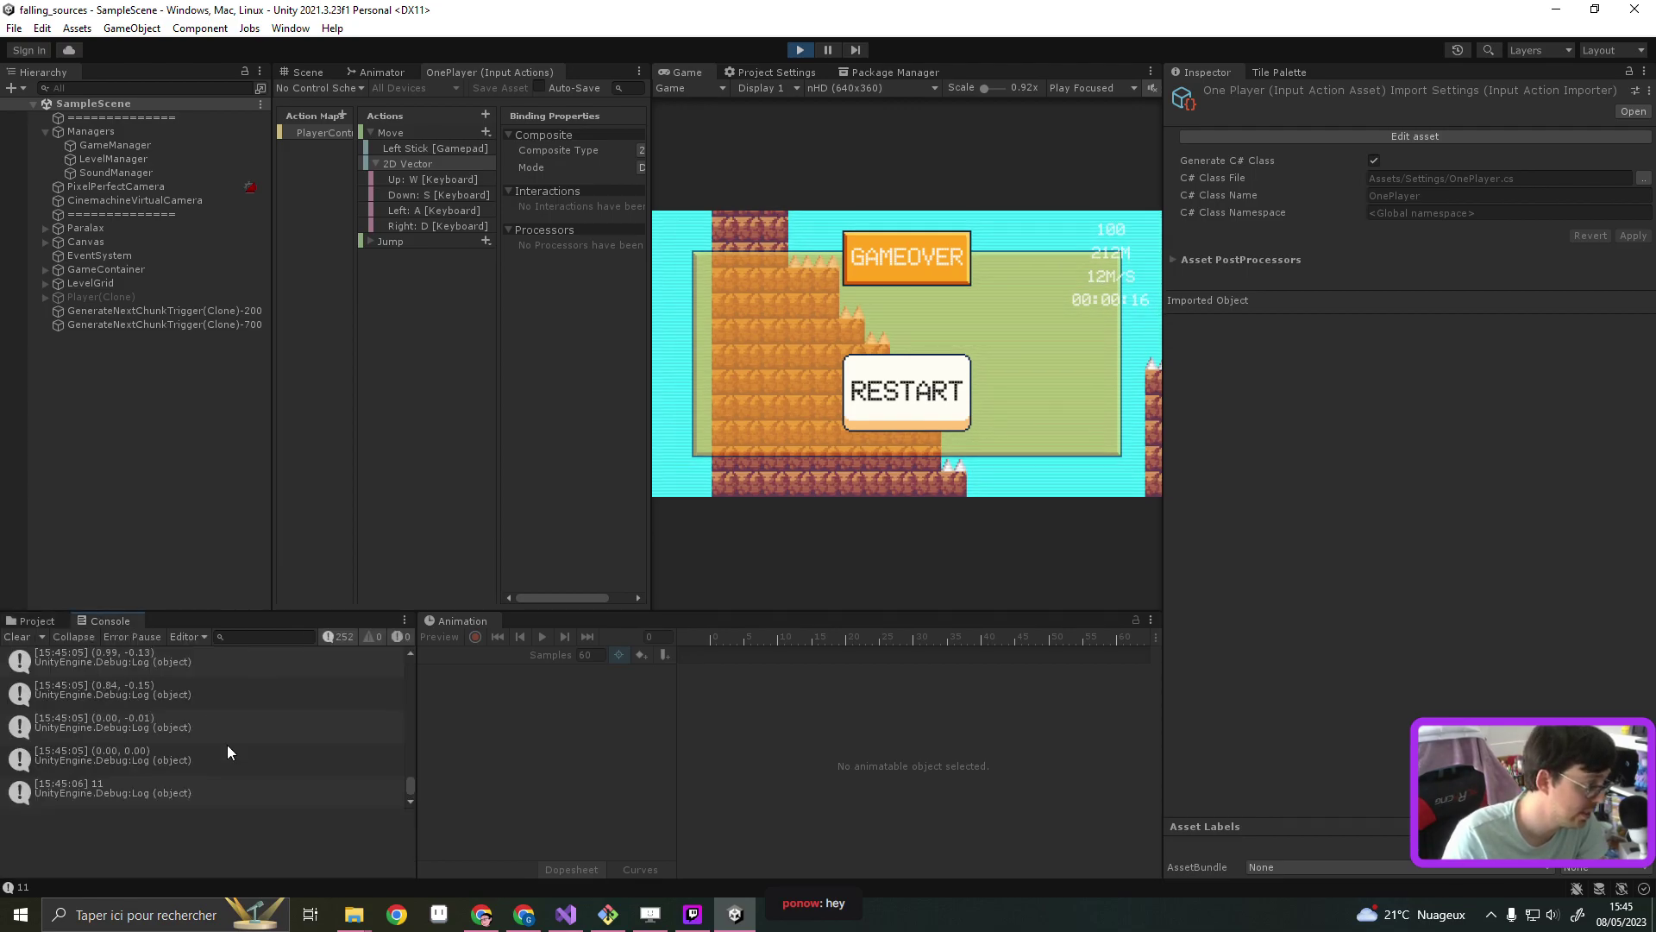
pyautogui.scroll(3, 173, 735)
pyautogui.scroll(3, 173, 734)
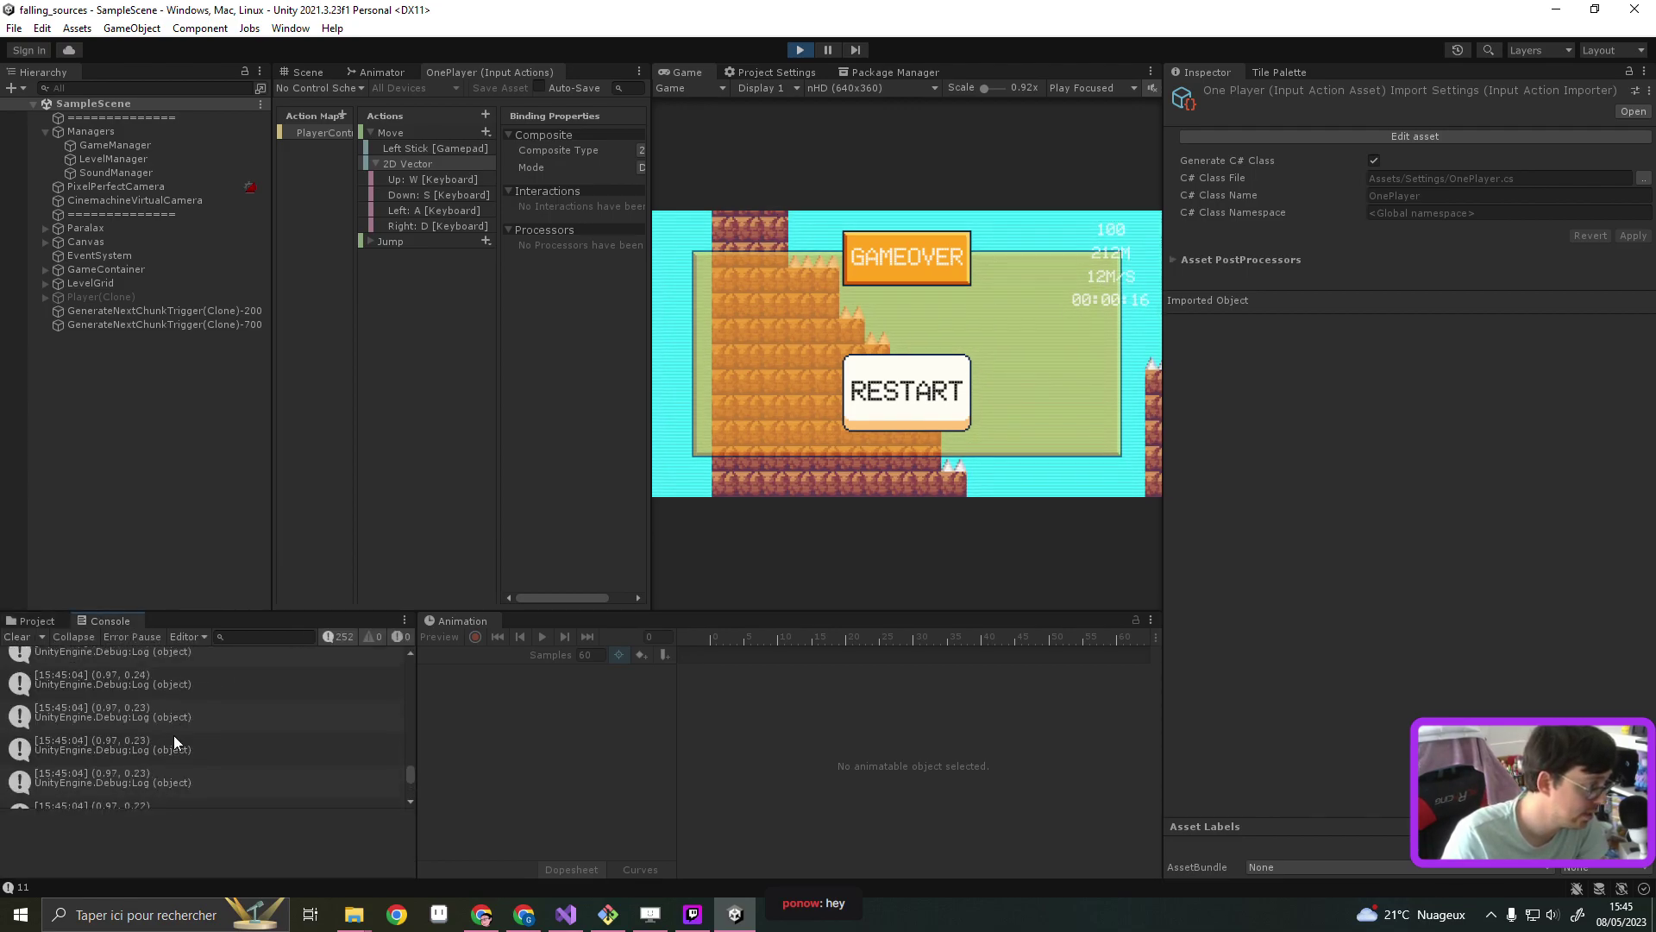
pyautogui.click(889, 389)
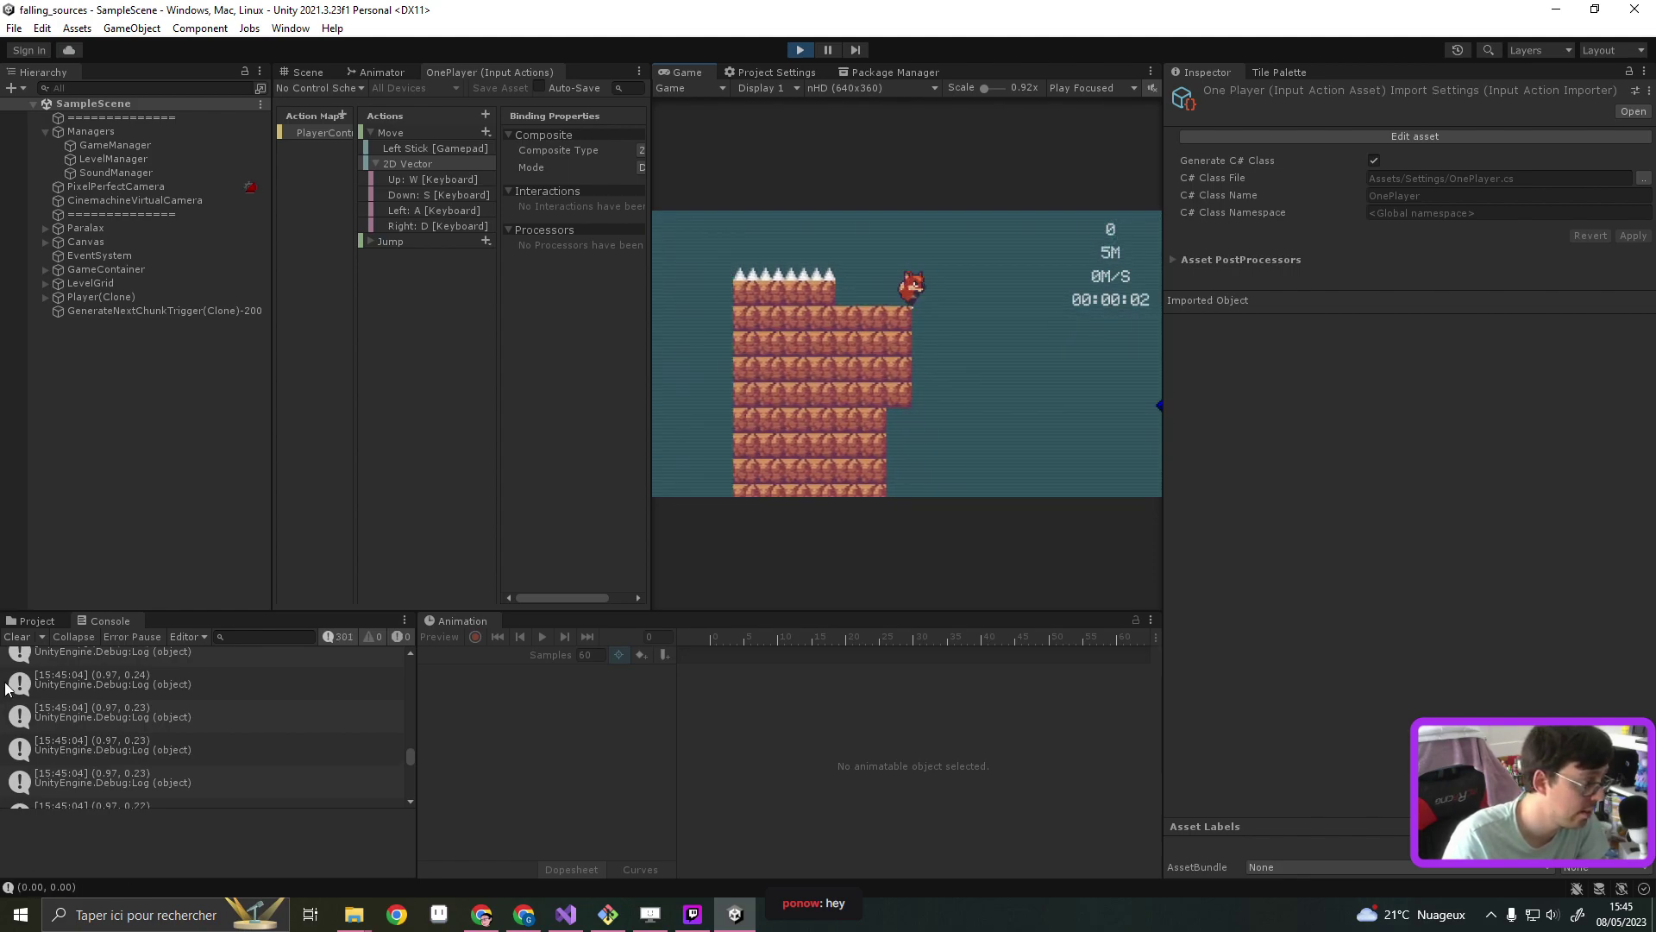
pyautogui.click(16, 635)
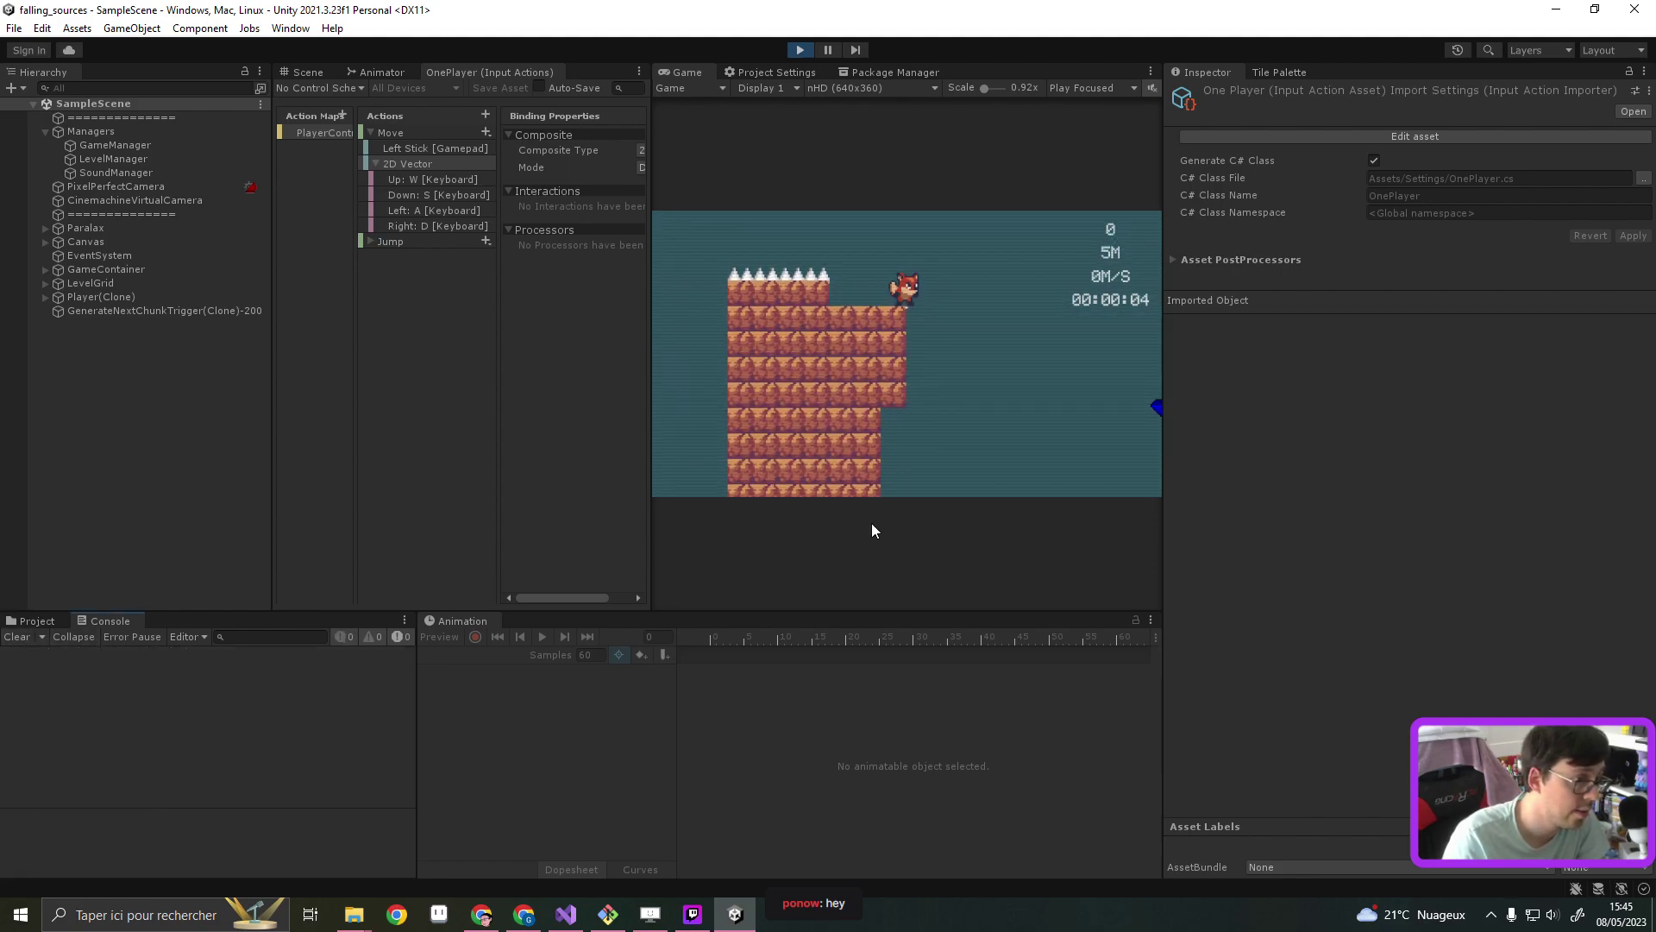
pyautogui.click(1020, 288)
pyautogui.press('a')
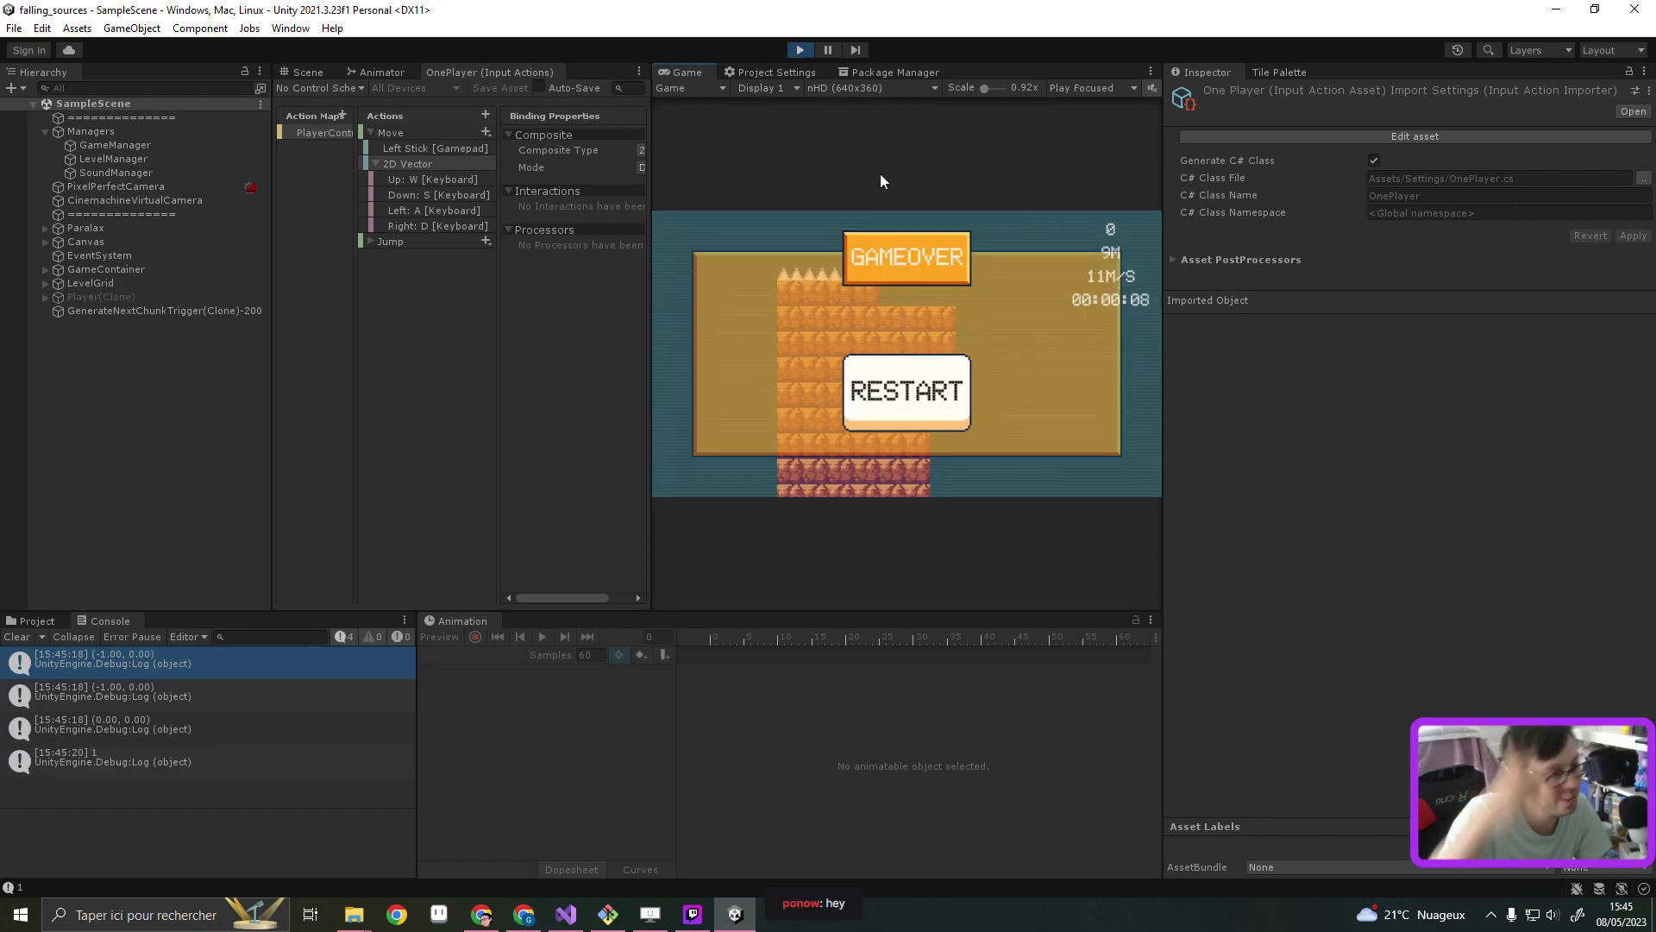
# Restart again, clear the logs, and play with A/D and Space, reaching 218 m and score 600
pyautogui.click(874, 420)
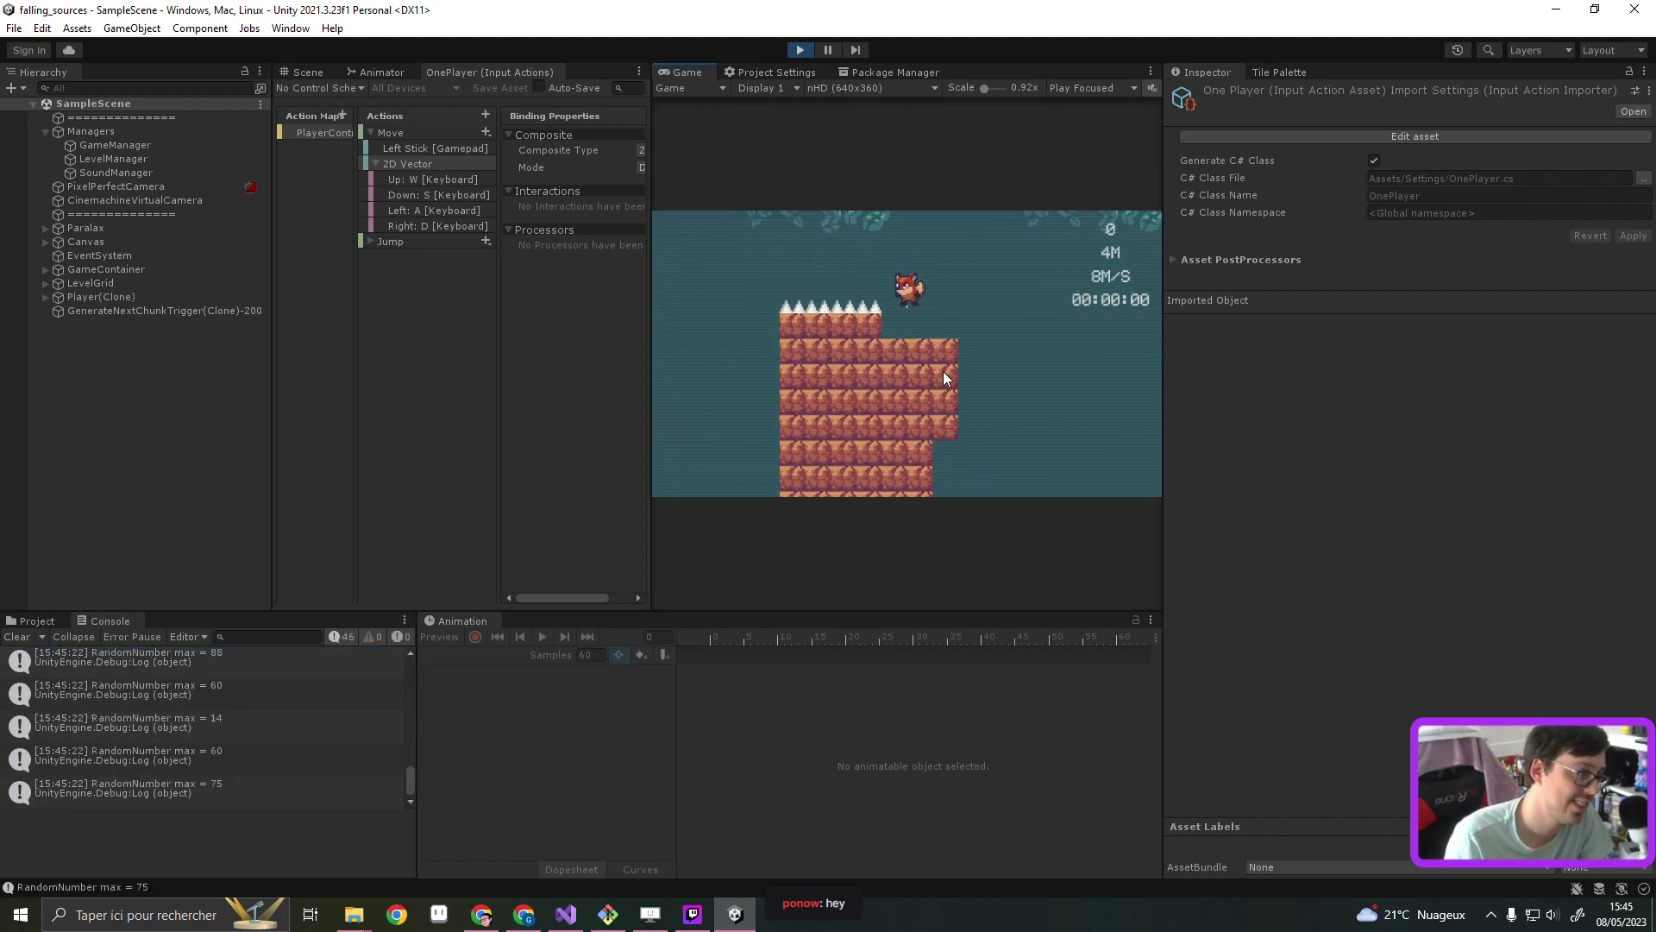
pyautogui.click(16, 640)
pyautogui.press('d')
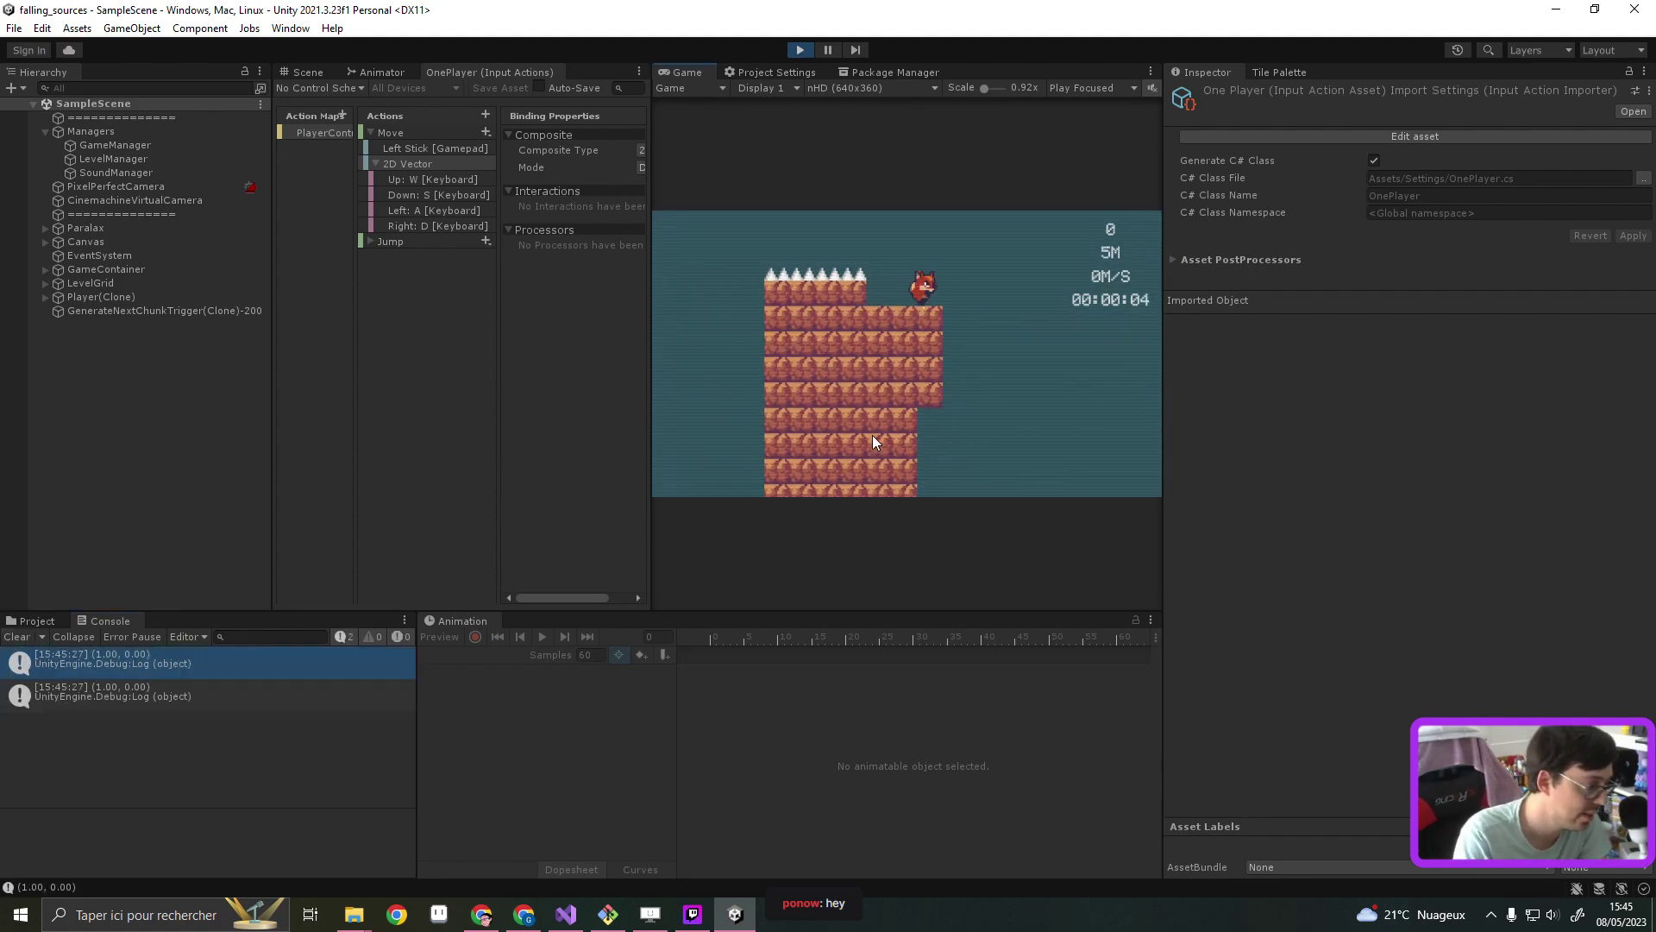
pyautogui.press('space')
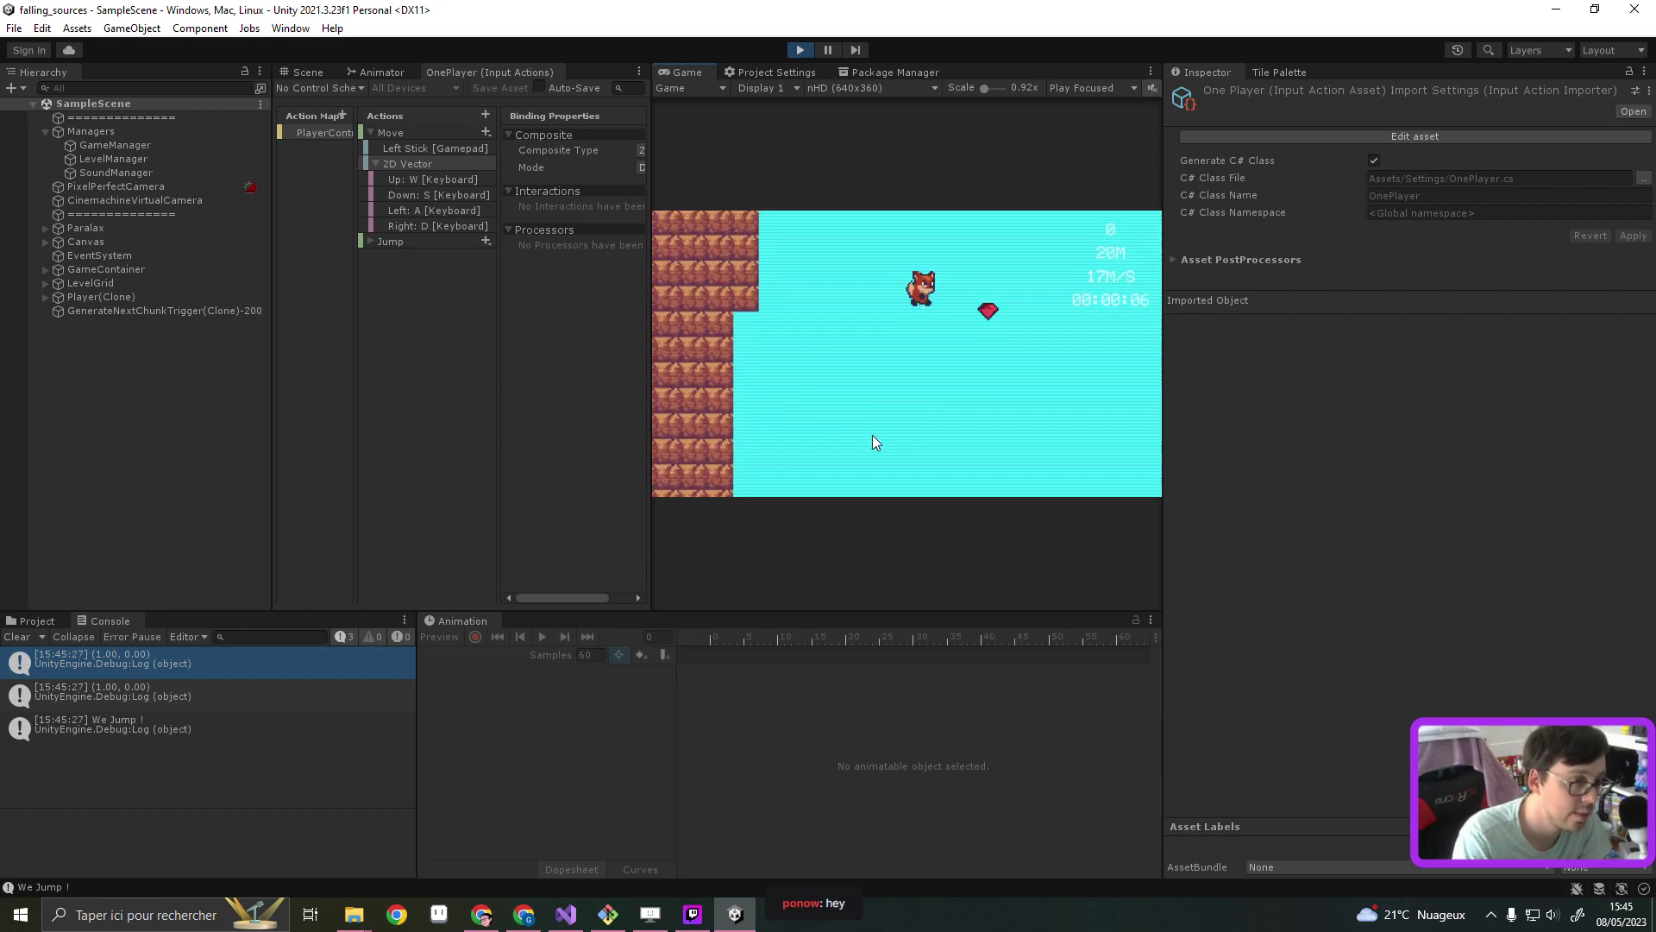
pyautogui.press('a')
pyautogui.press('d')
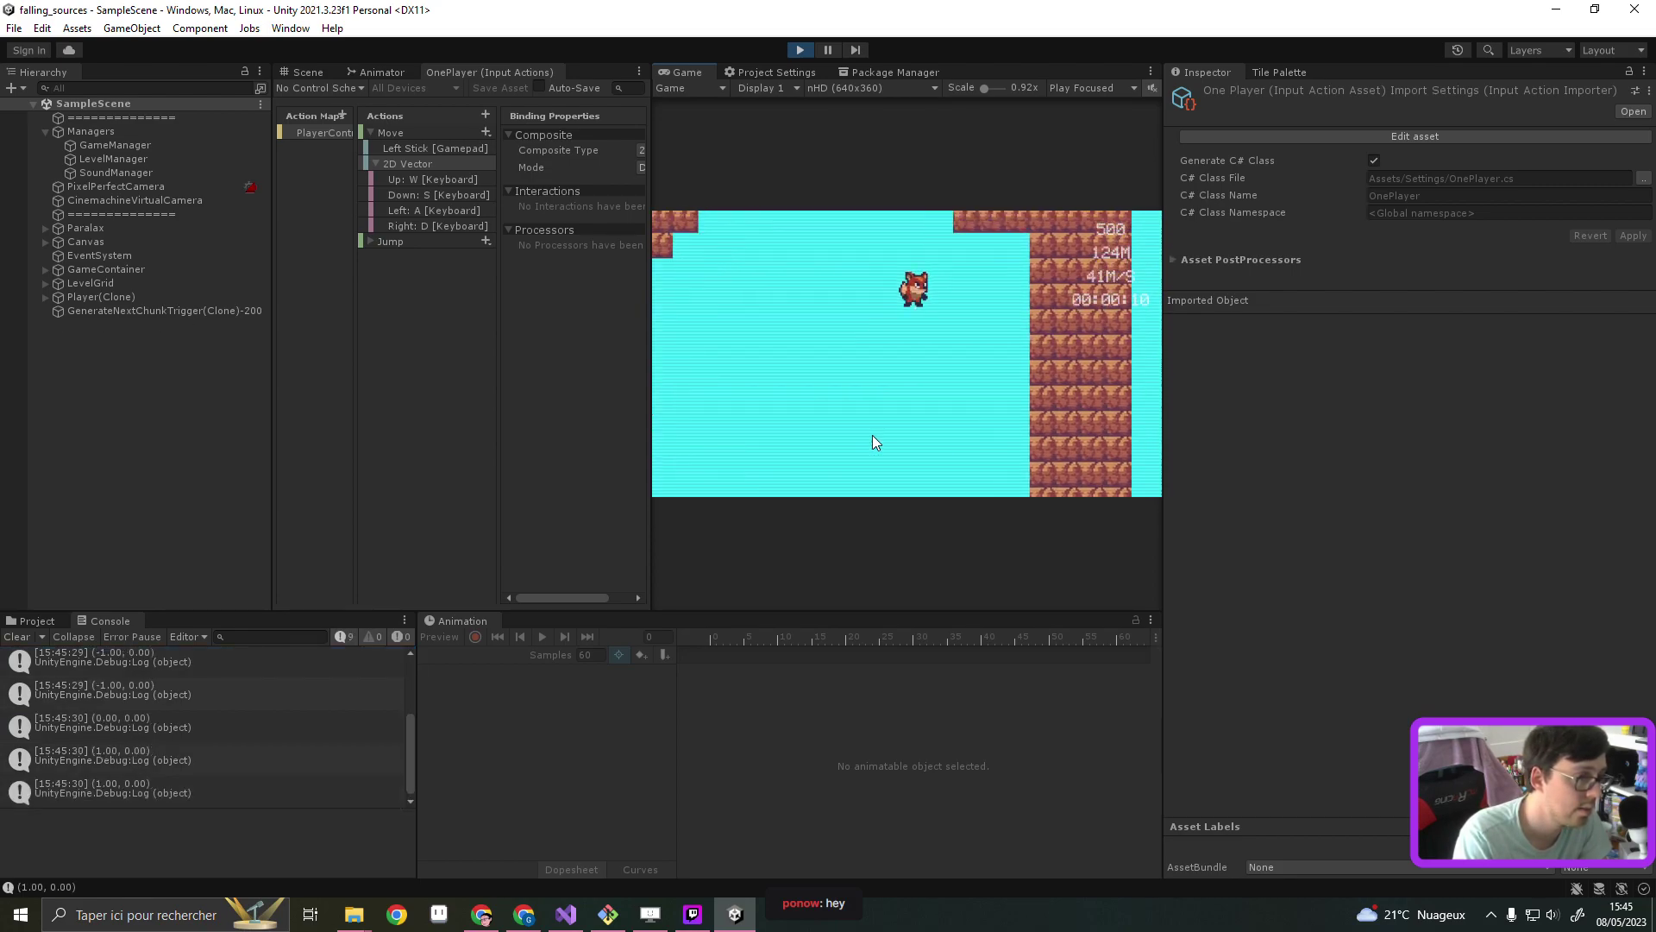
pyautogui.press('d')
pyautogui.press('d')
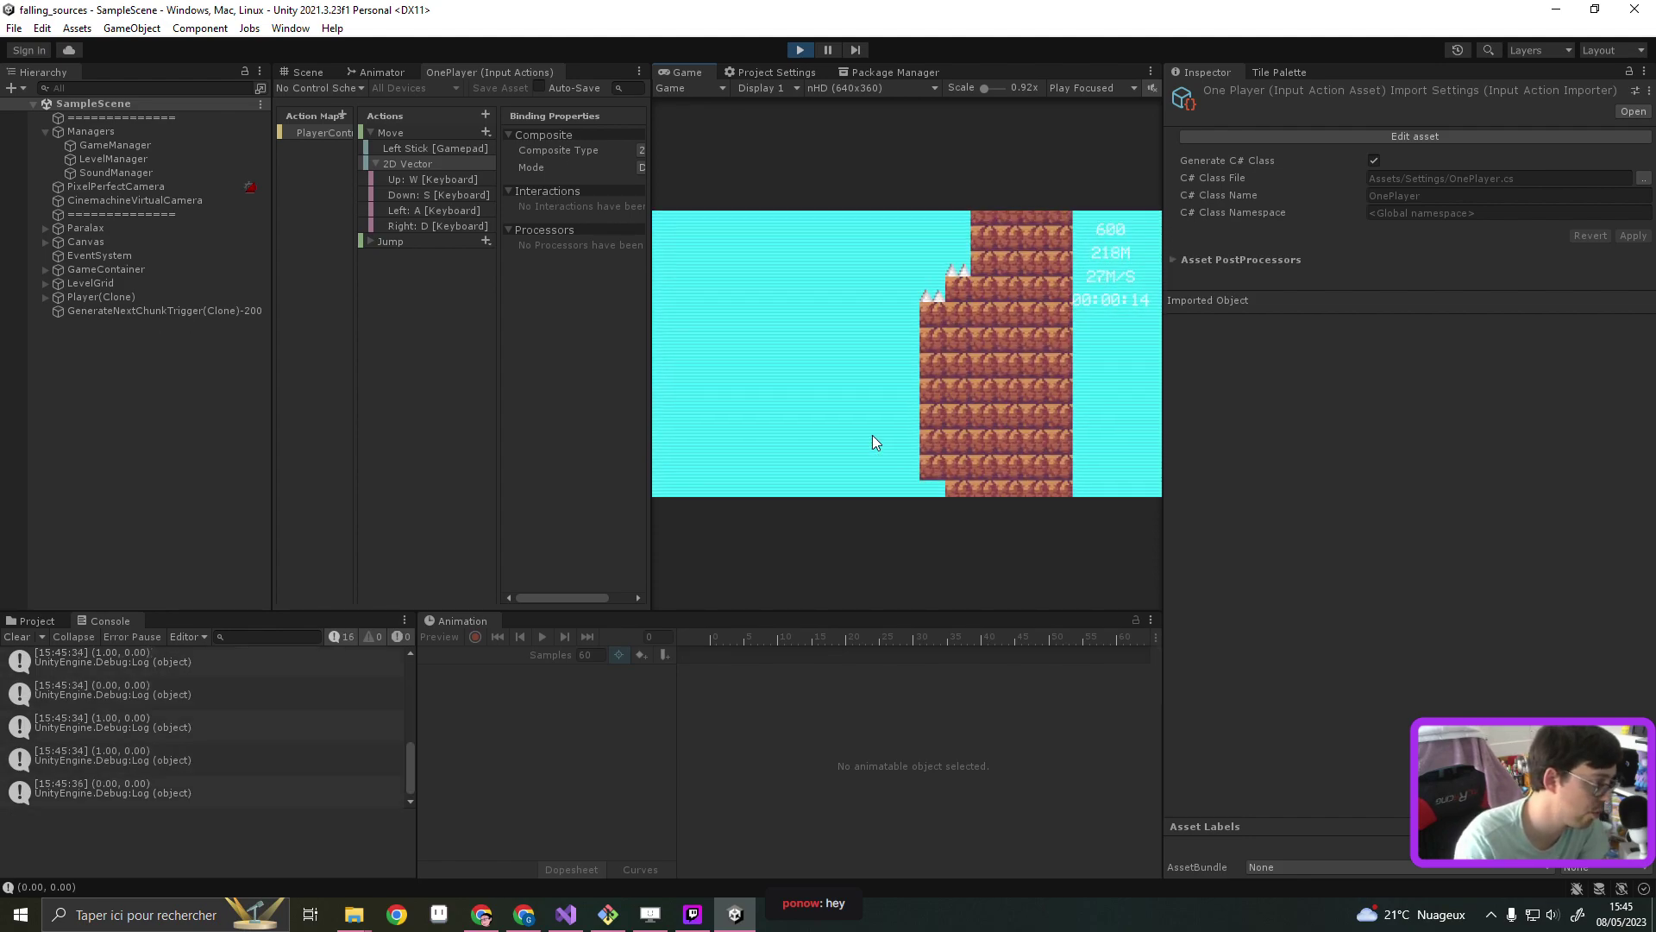
# Stop play, switch Update Mode back to Process Events In Dynamic Update, and relaunch the game
pyautogui.click(799, 49)
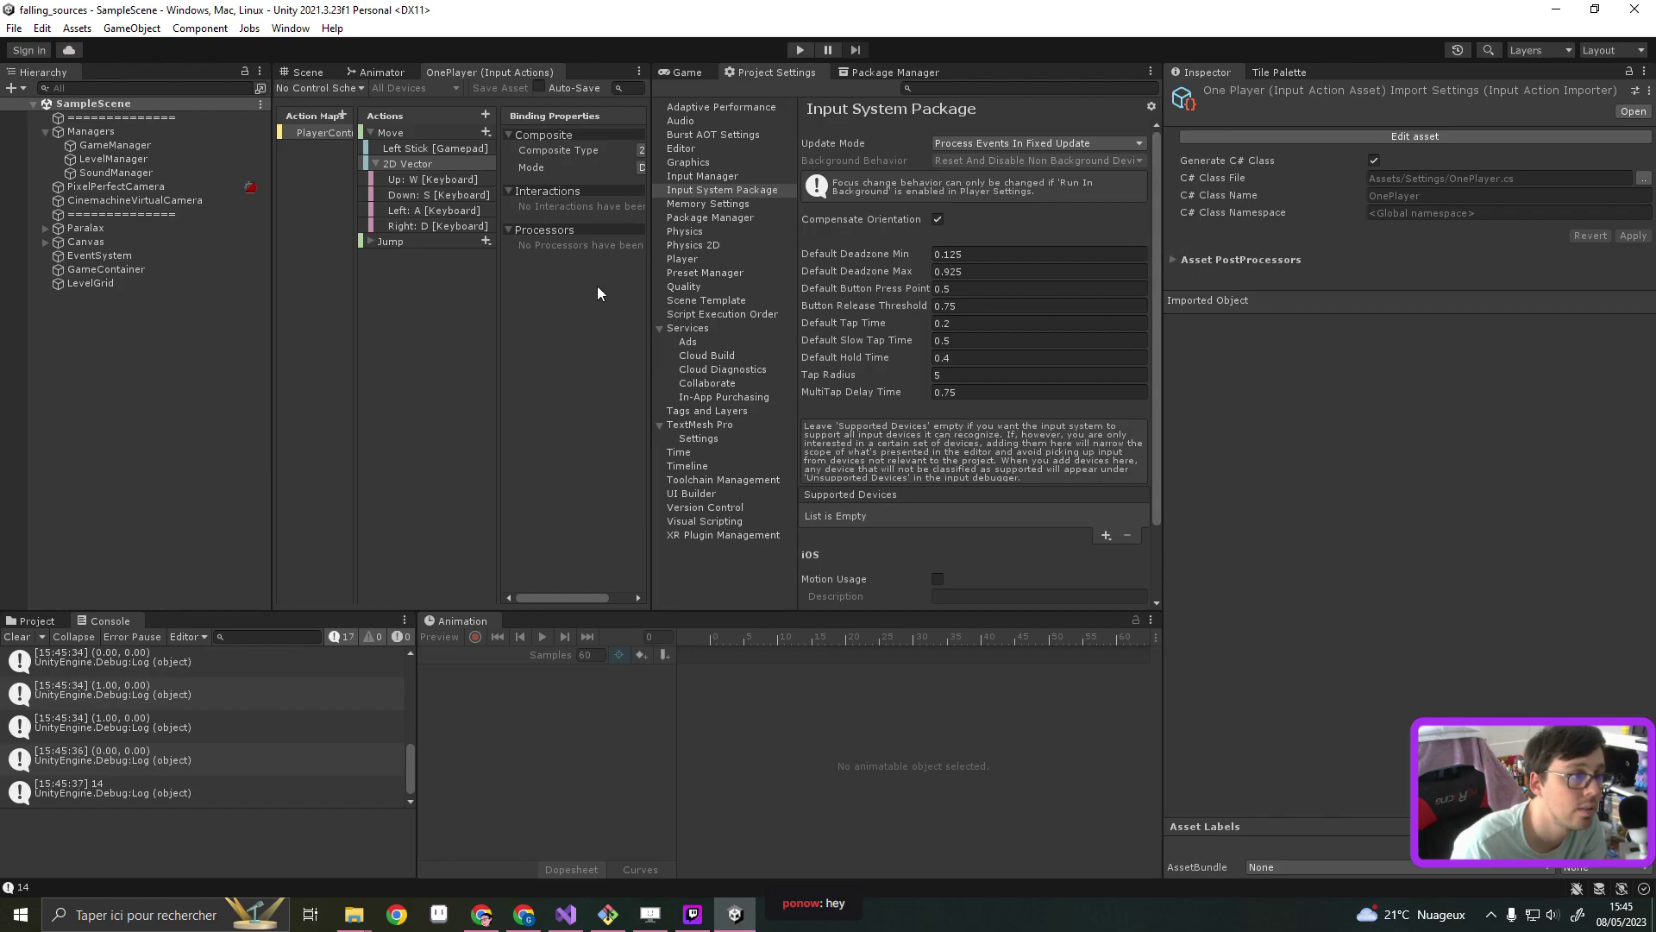
pyautogui.moveTo(652, 295); pyautogui.dragTo(685, 295)
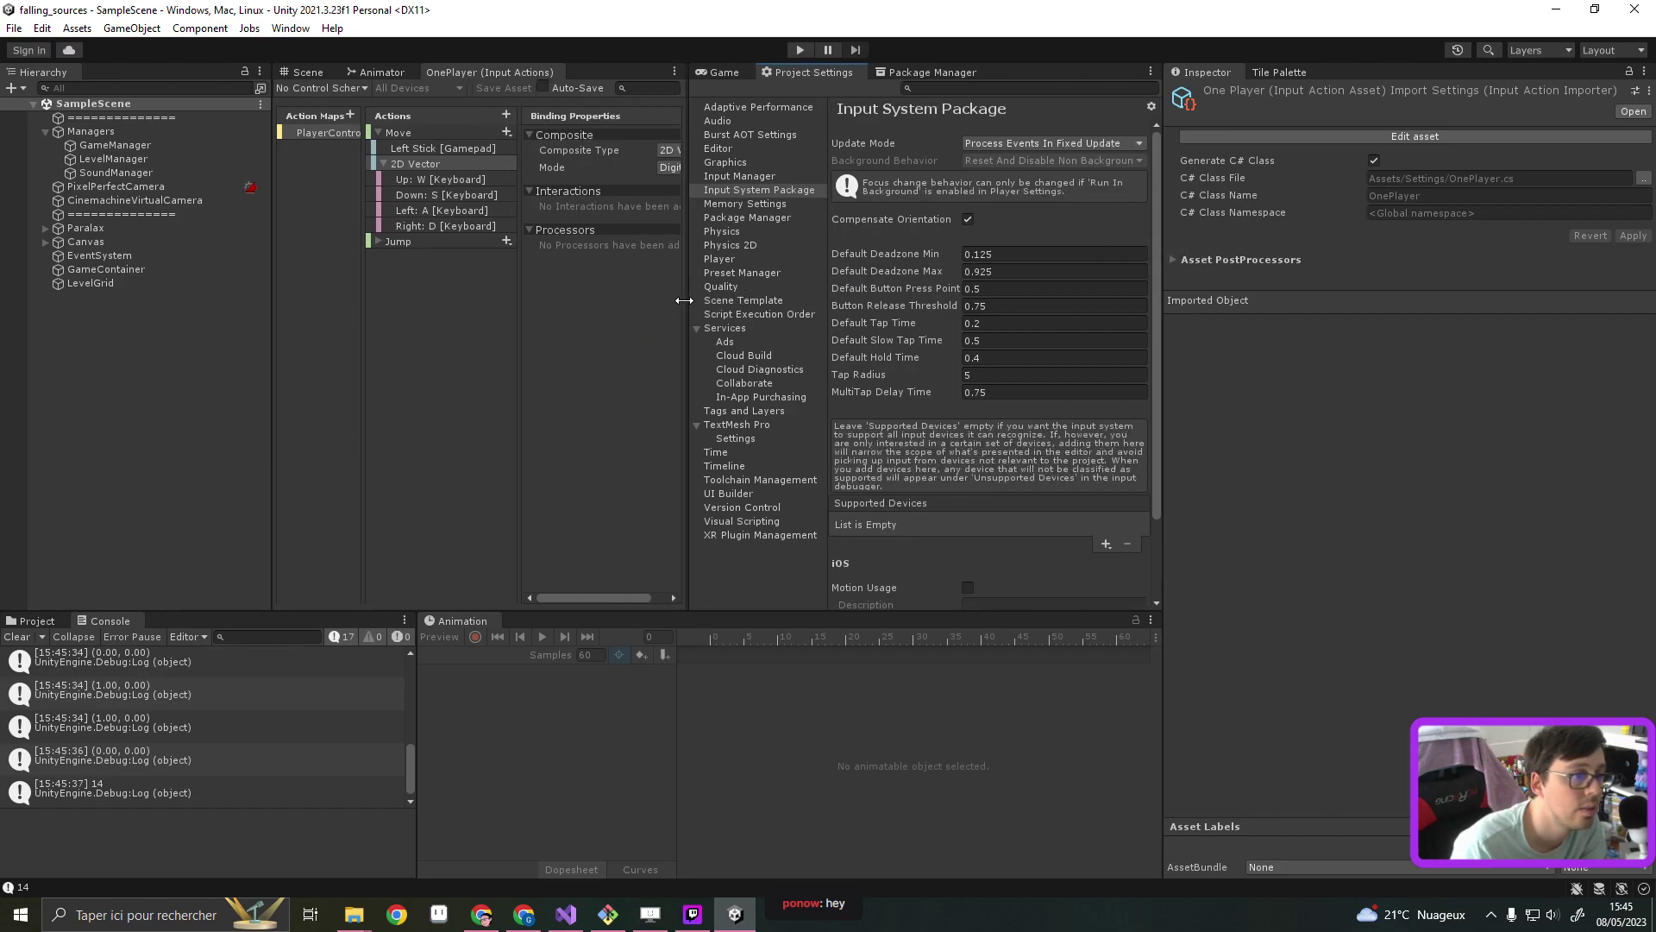
pyautogui.scroll(-2, 995, 440)
pyautogui.scroll(-1, 996, 443)
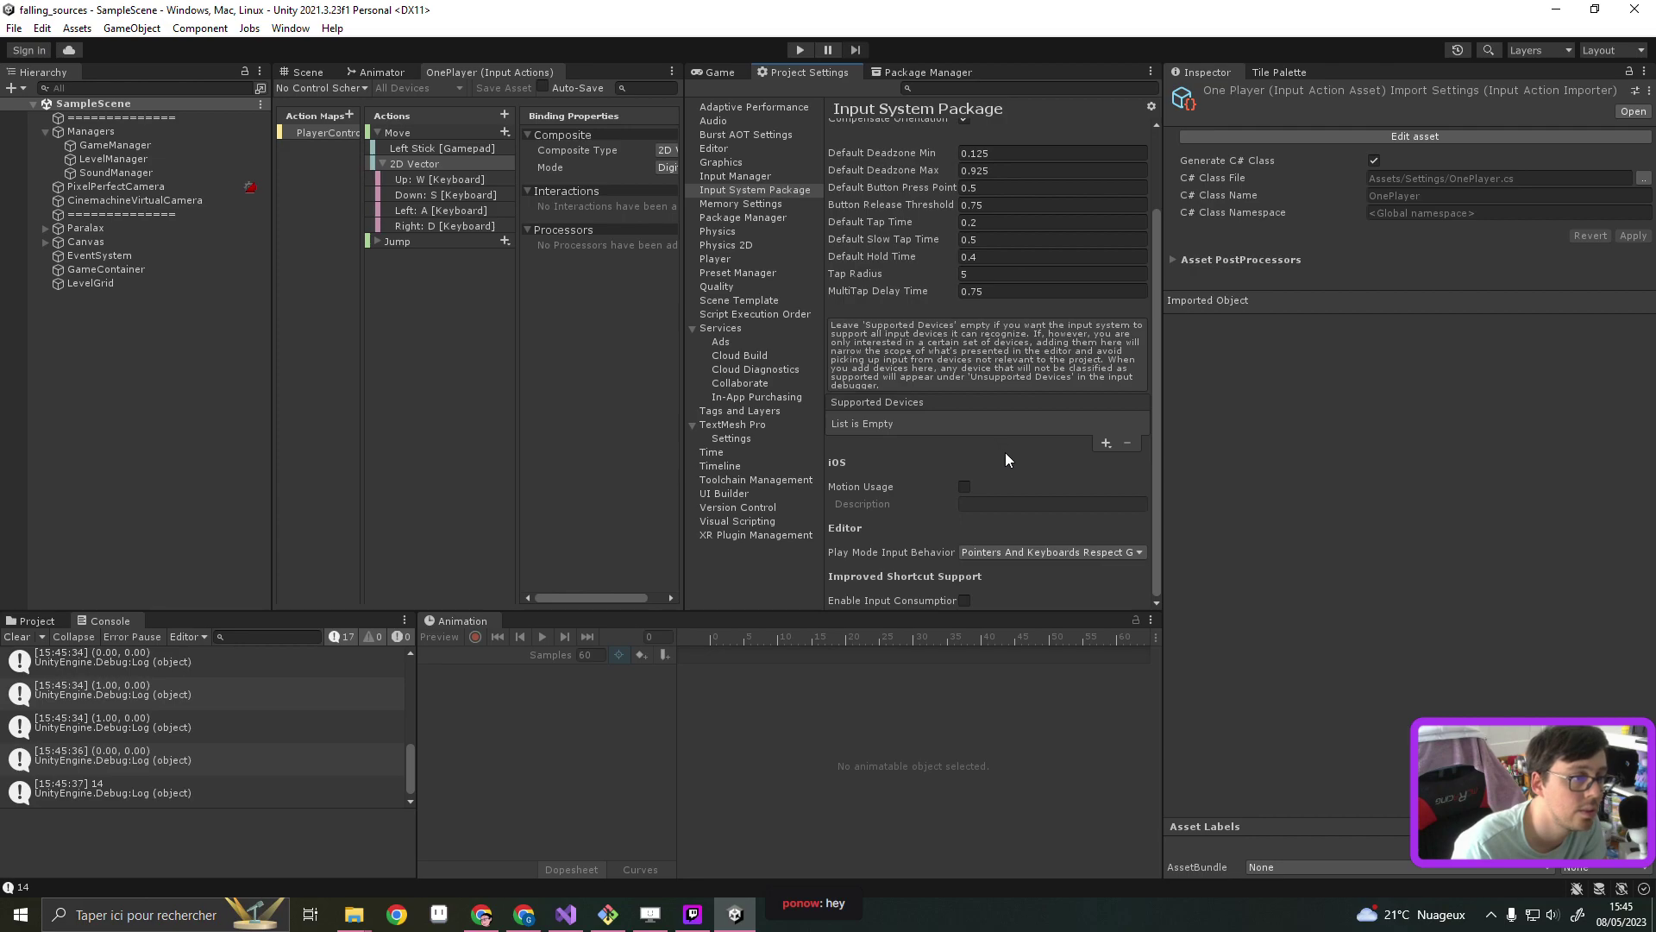
pyautogui.scroll(2, 1006, 454)
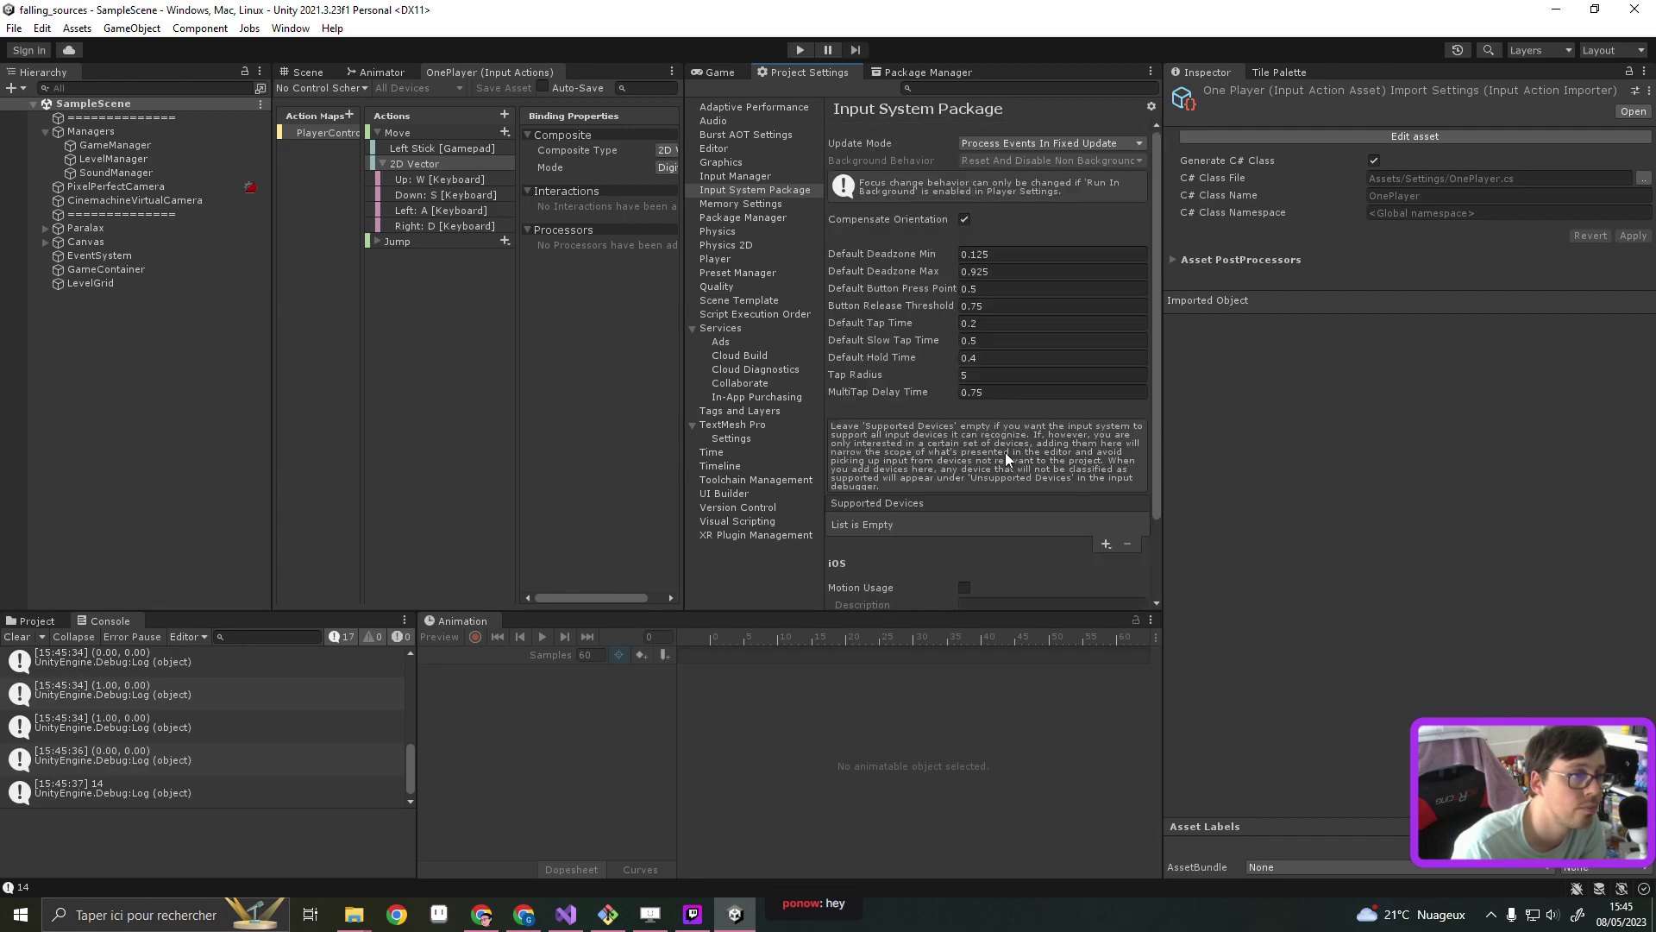
pyautogui.click(1078, 145)
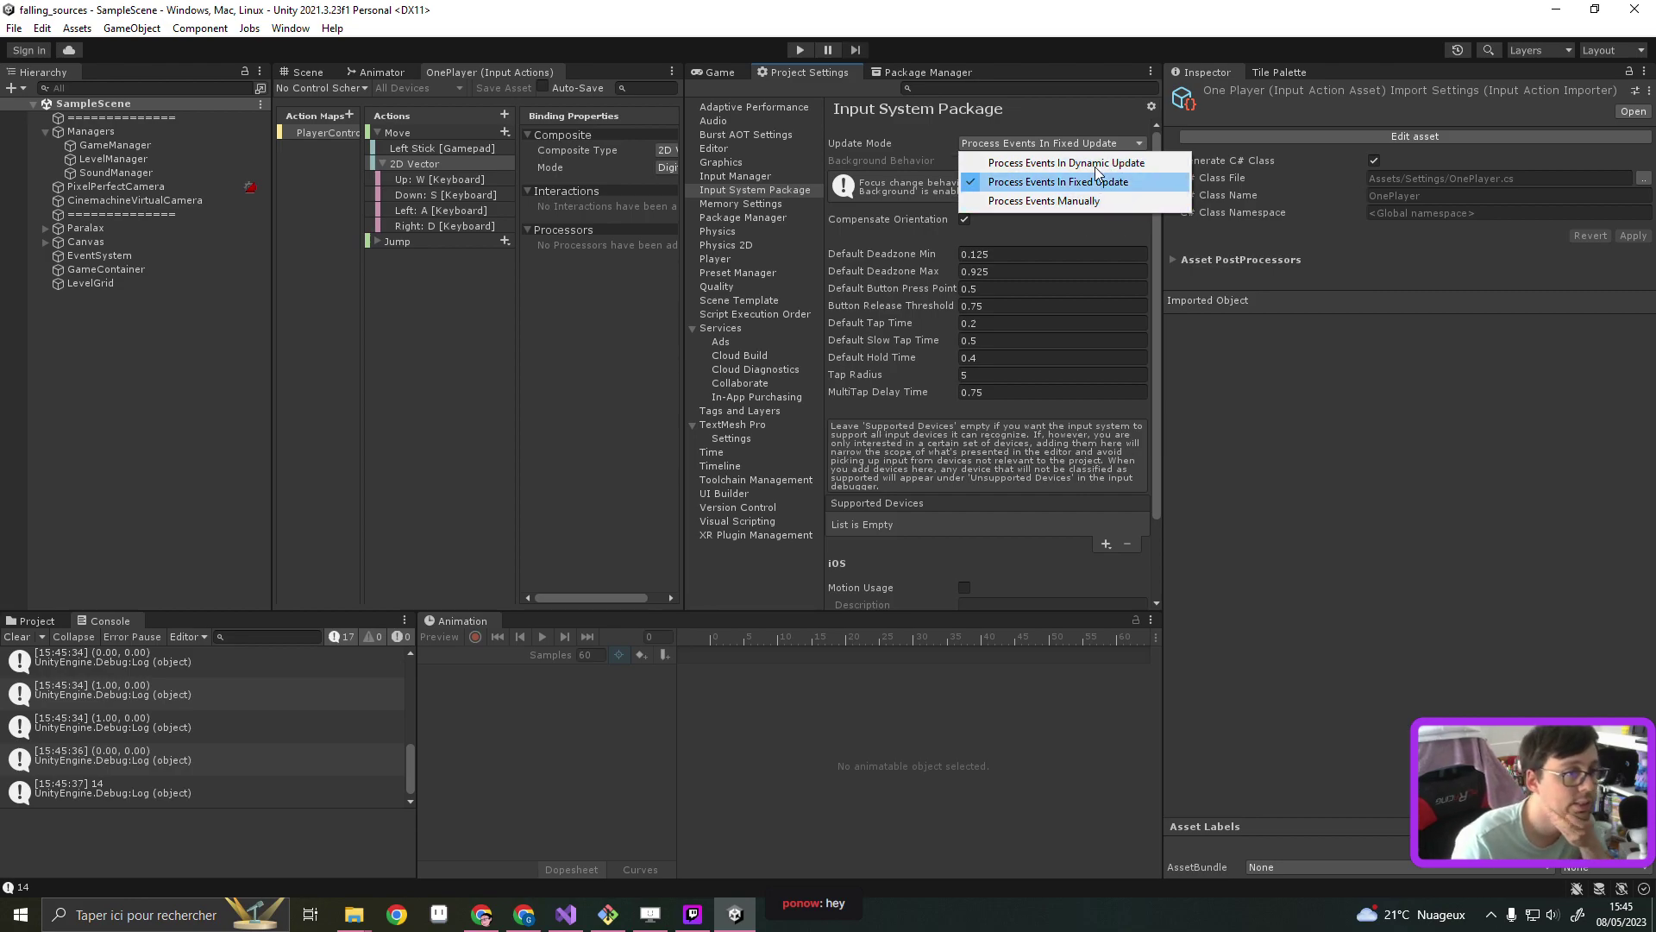
pyautogui.click(1095, 165)
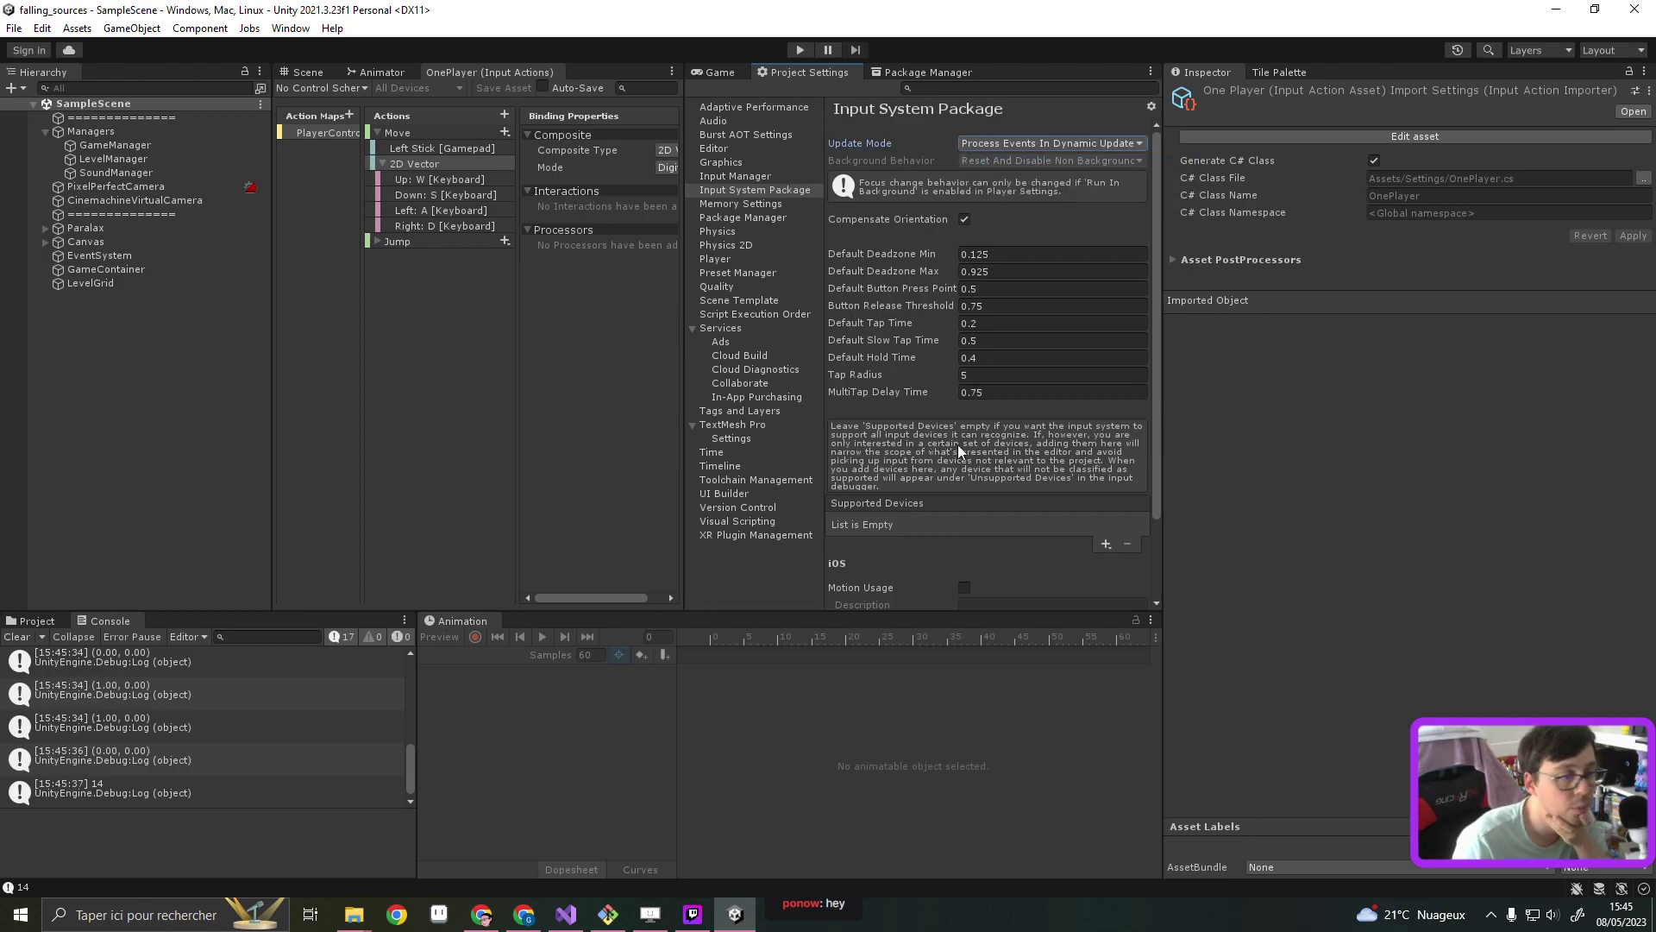
pyautogui.scroll(-3, 957, 444)
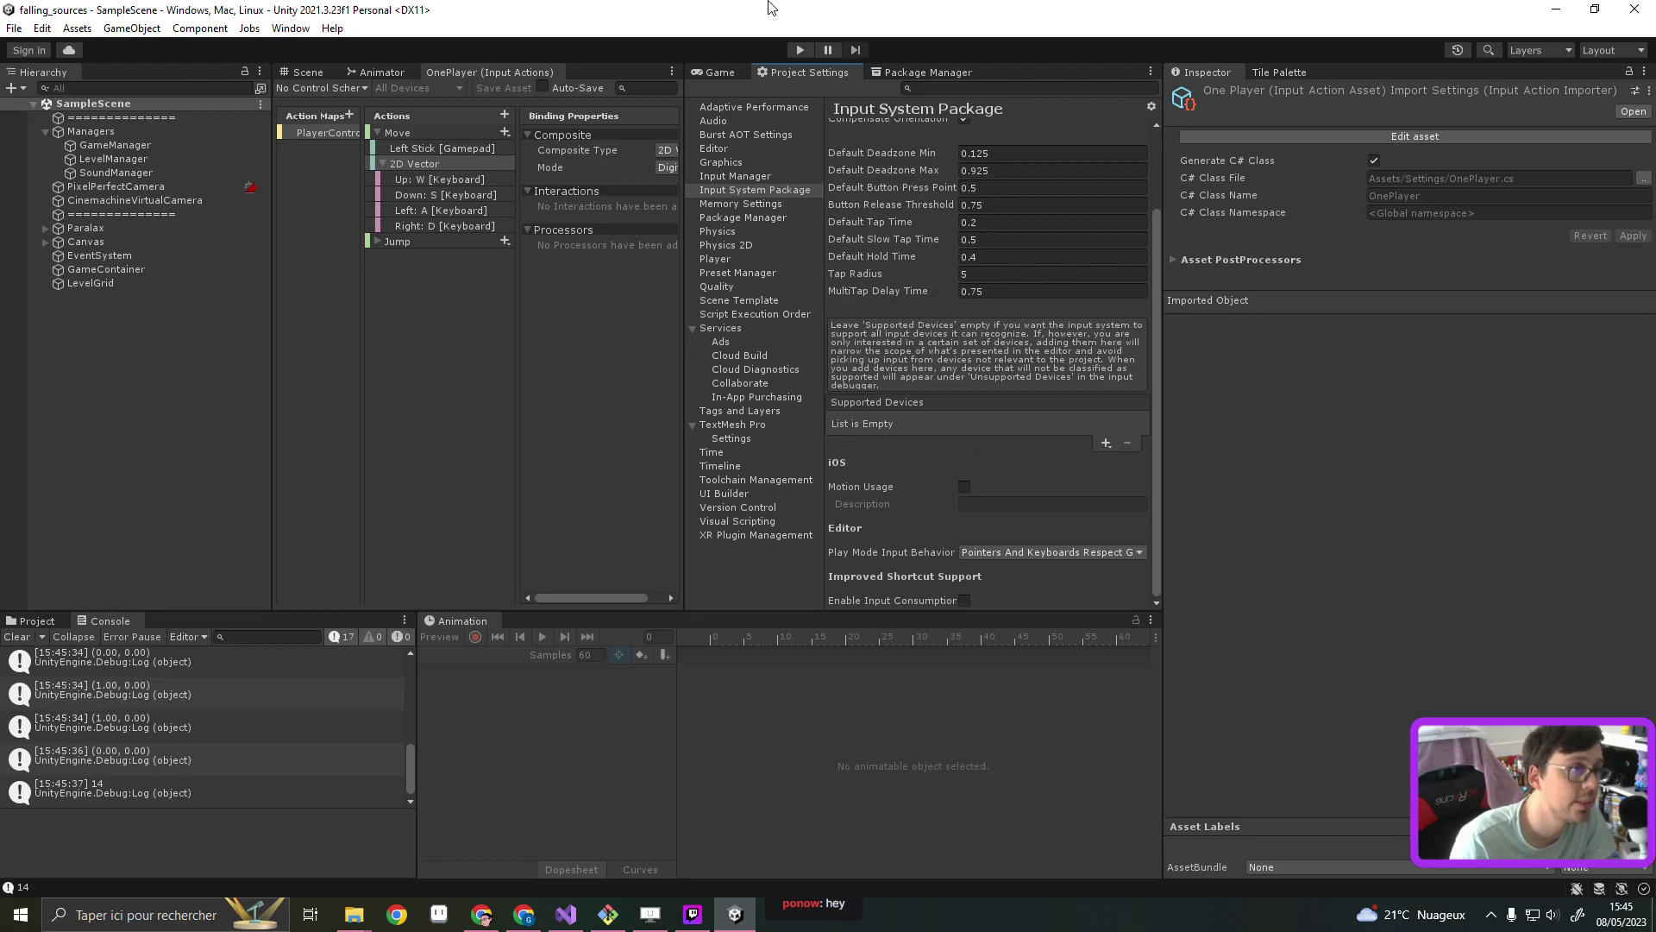
pyautogui.click(802, 49)
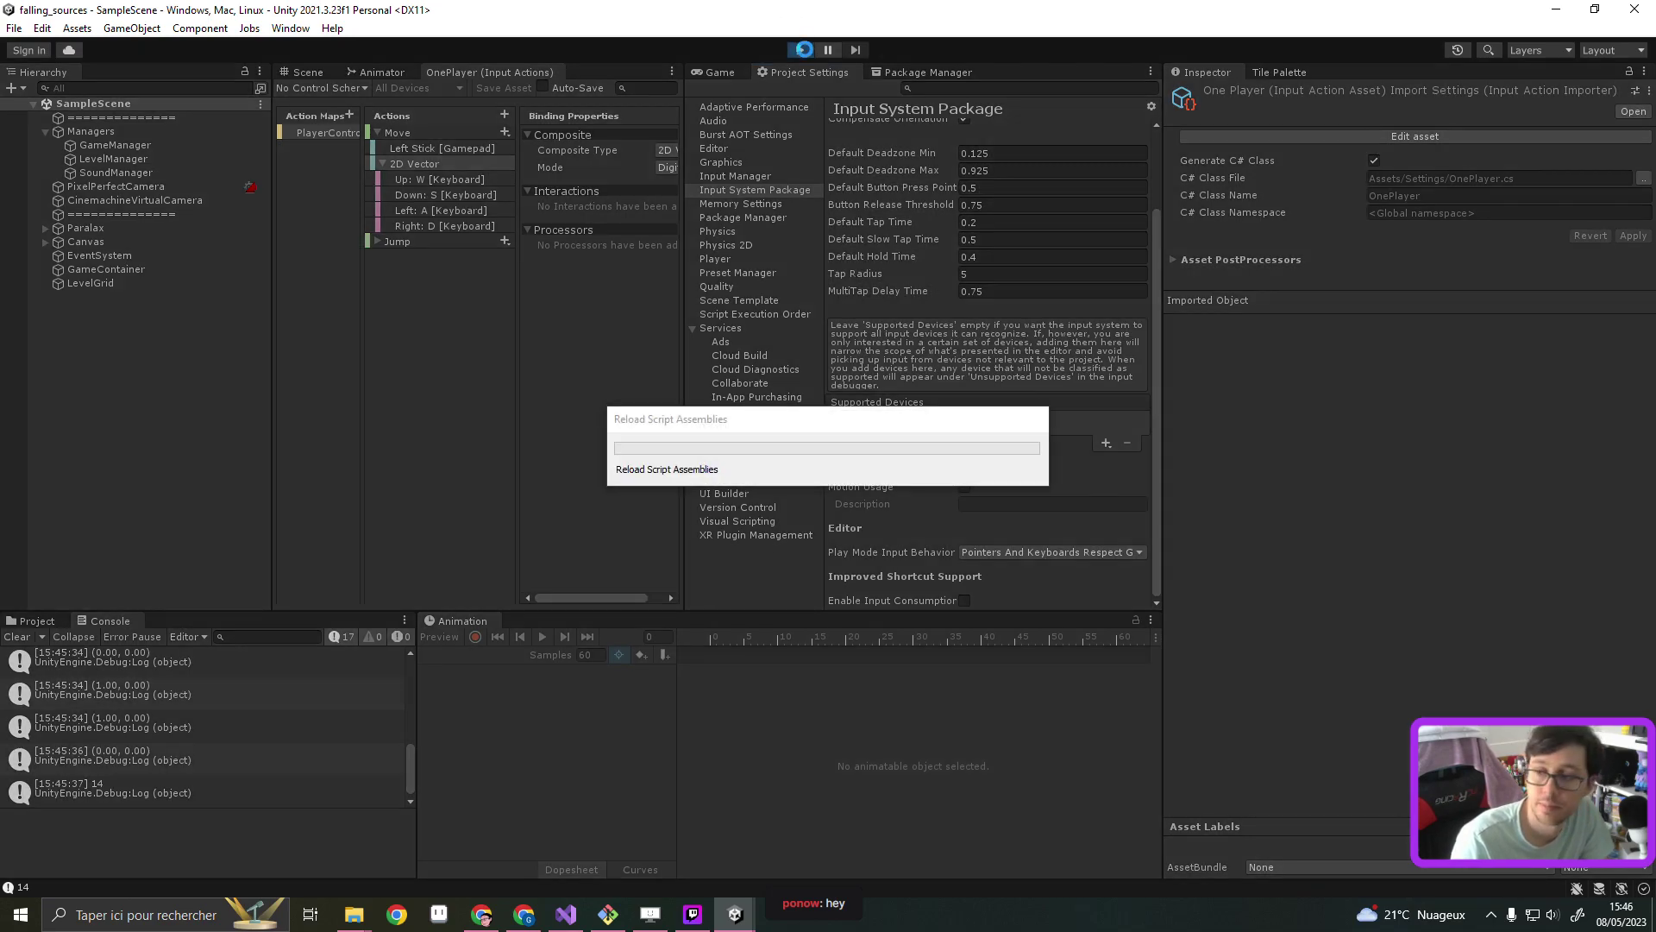
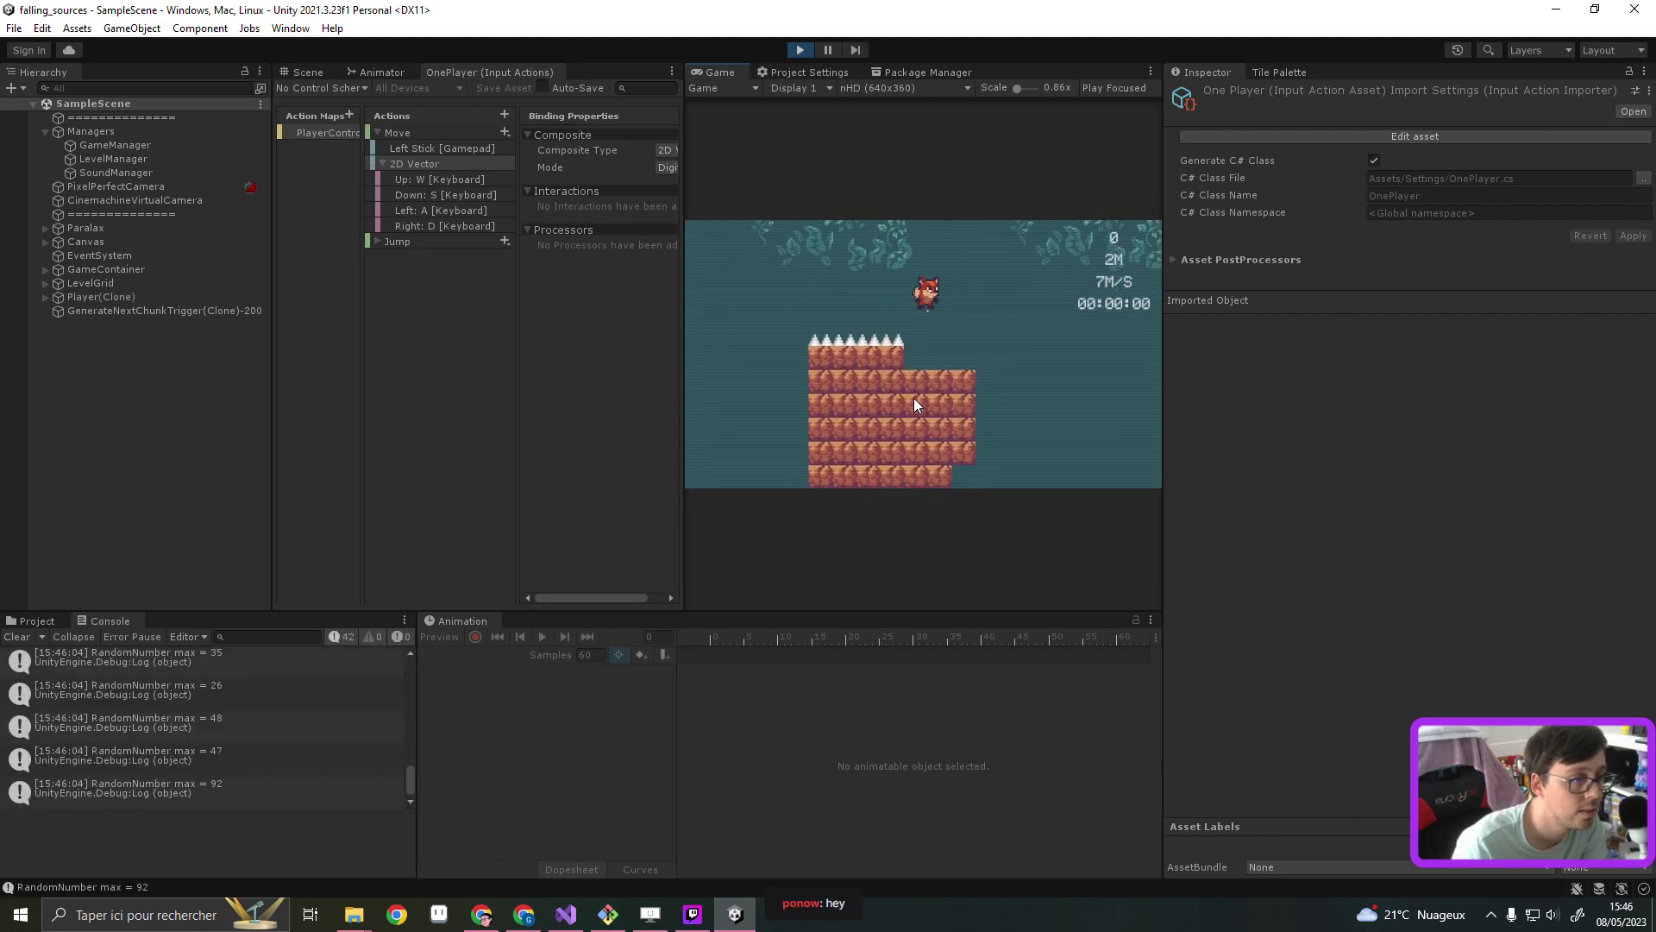
# Move the fox right with D and left with A, then stop the play test
pyautogui.press('d')
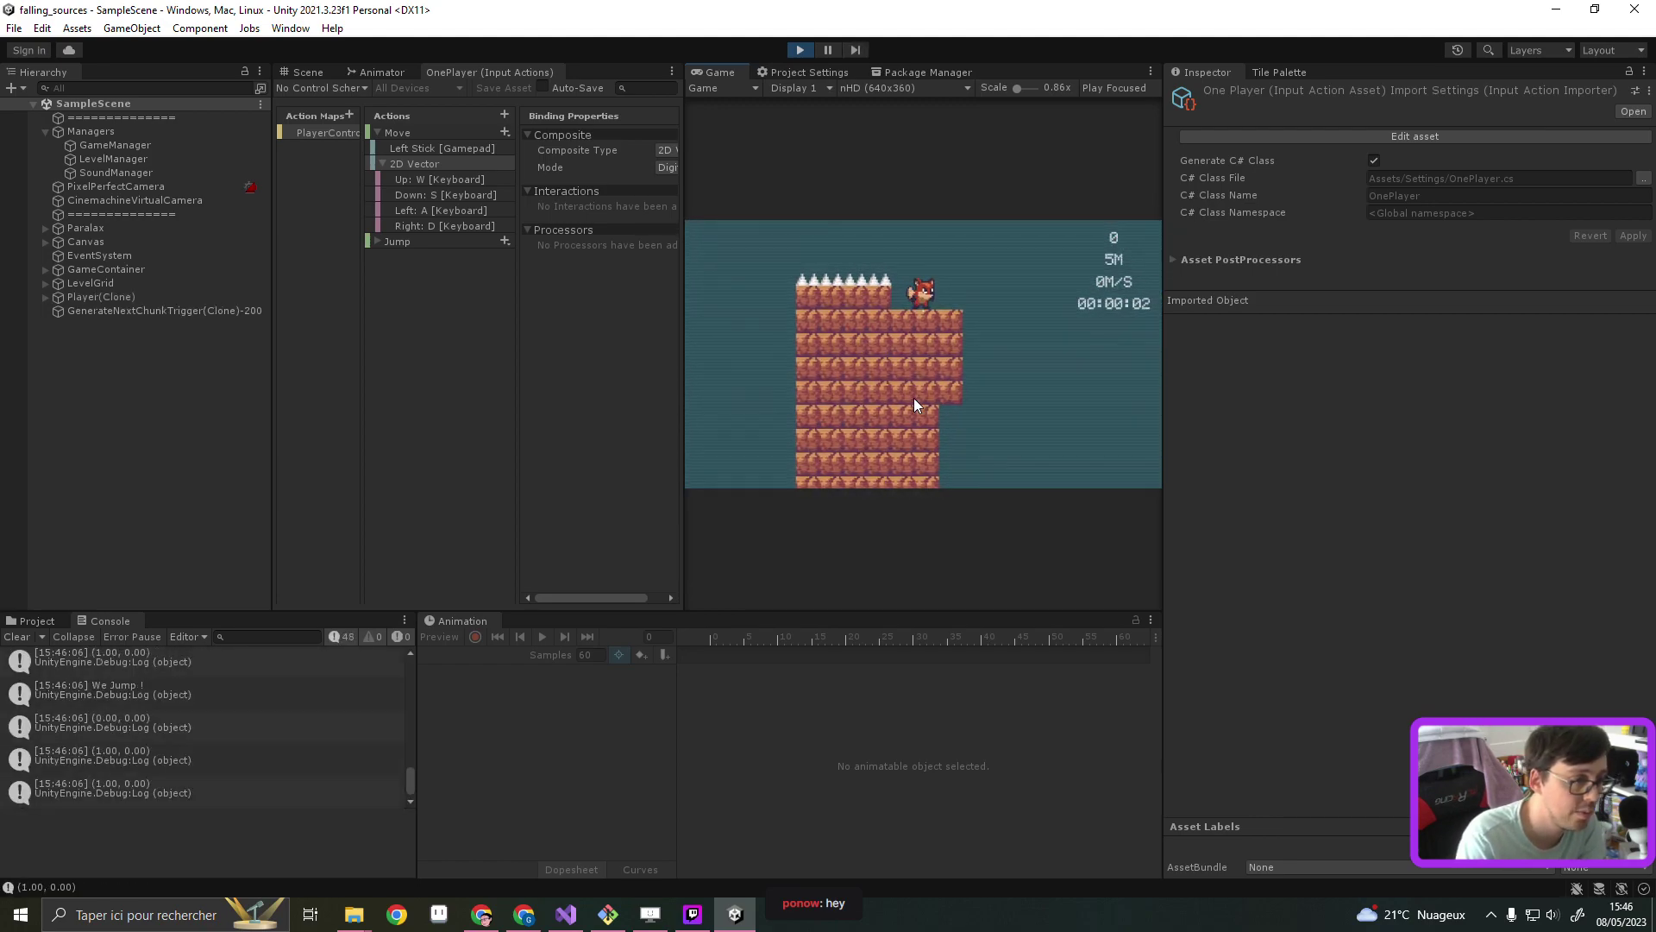
pyautogui.press('d')
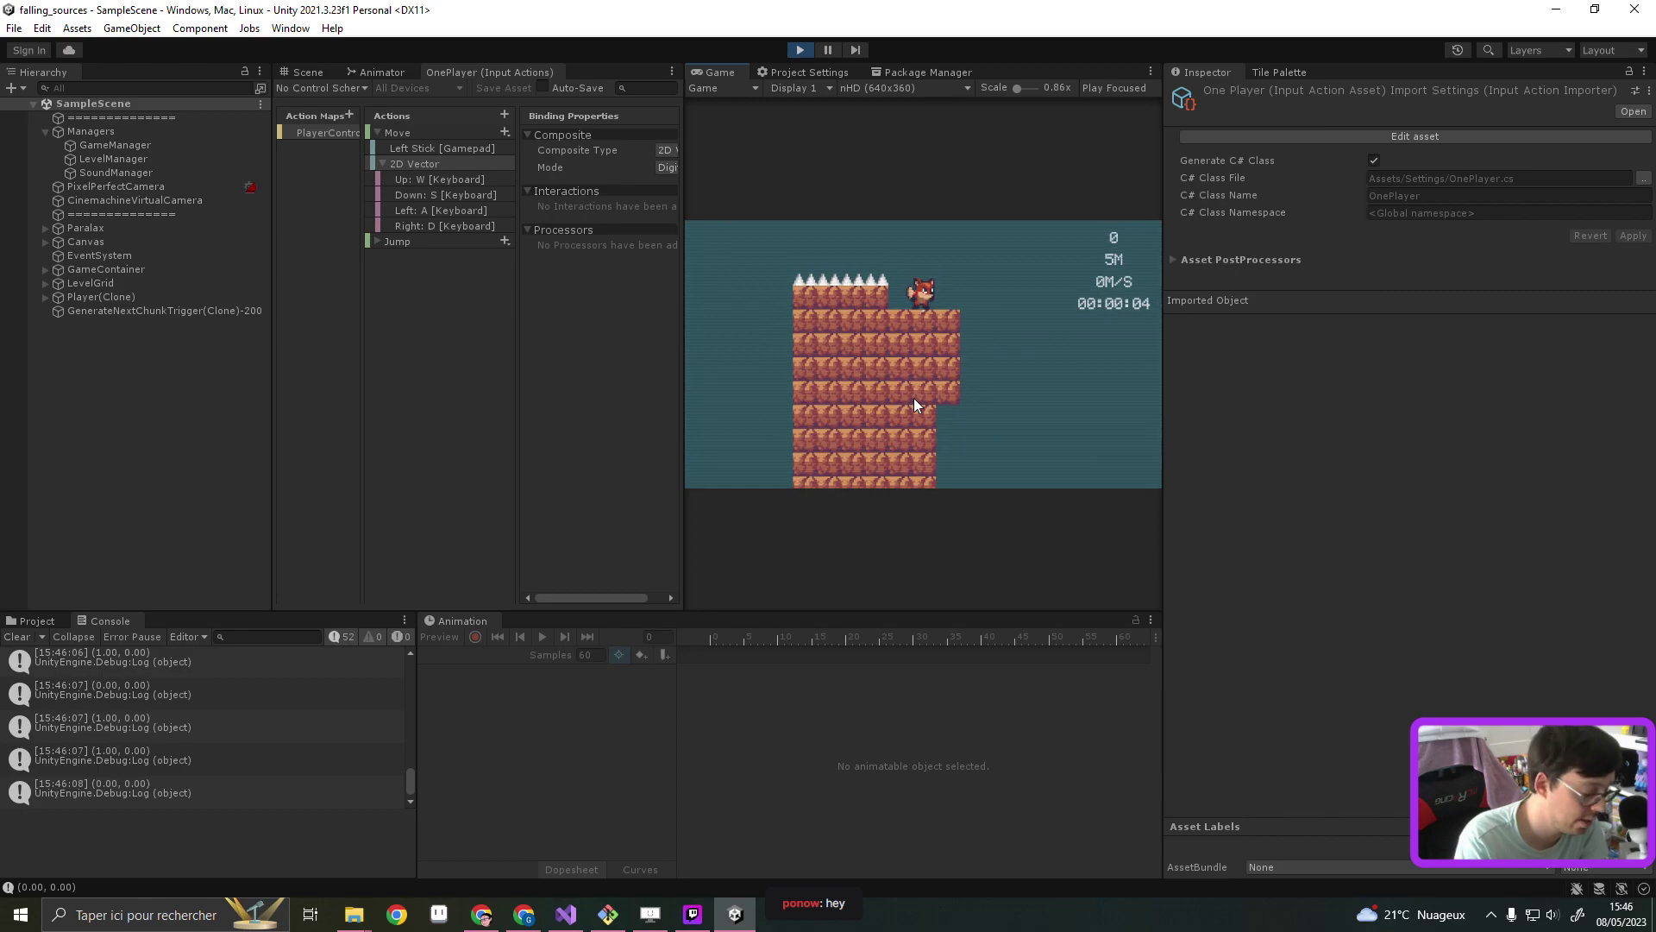
pyautogui.press('a')
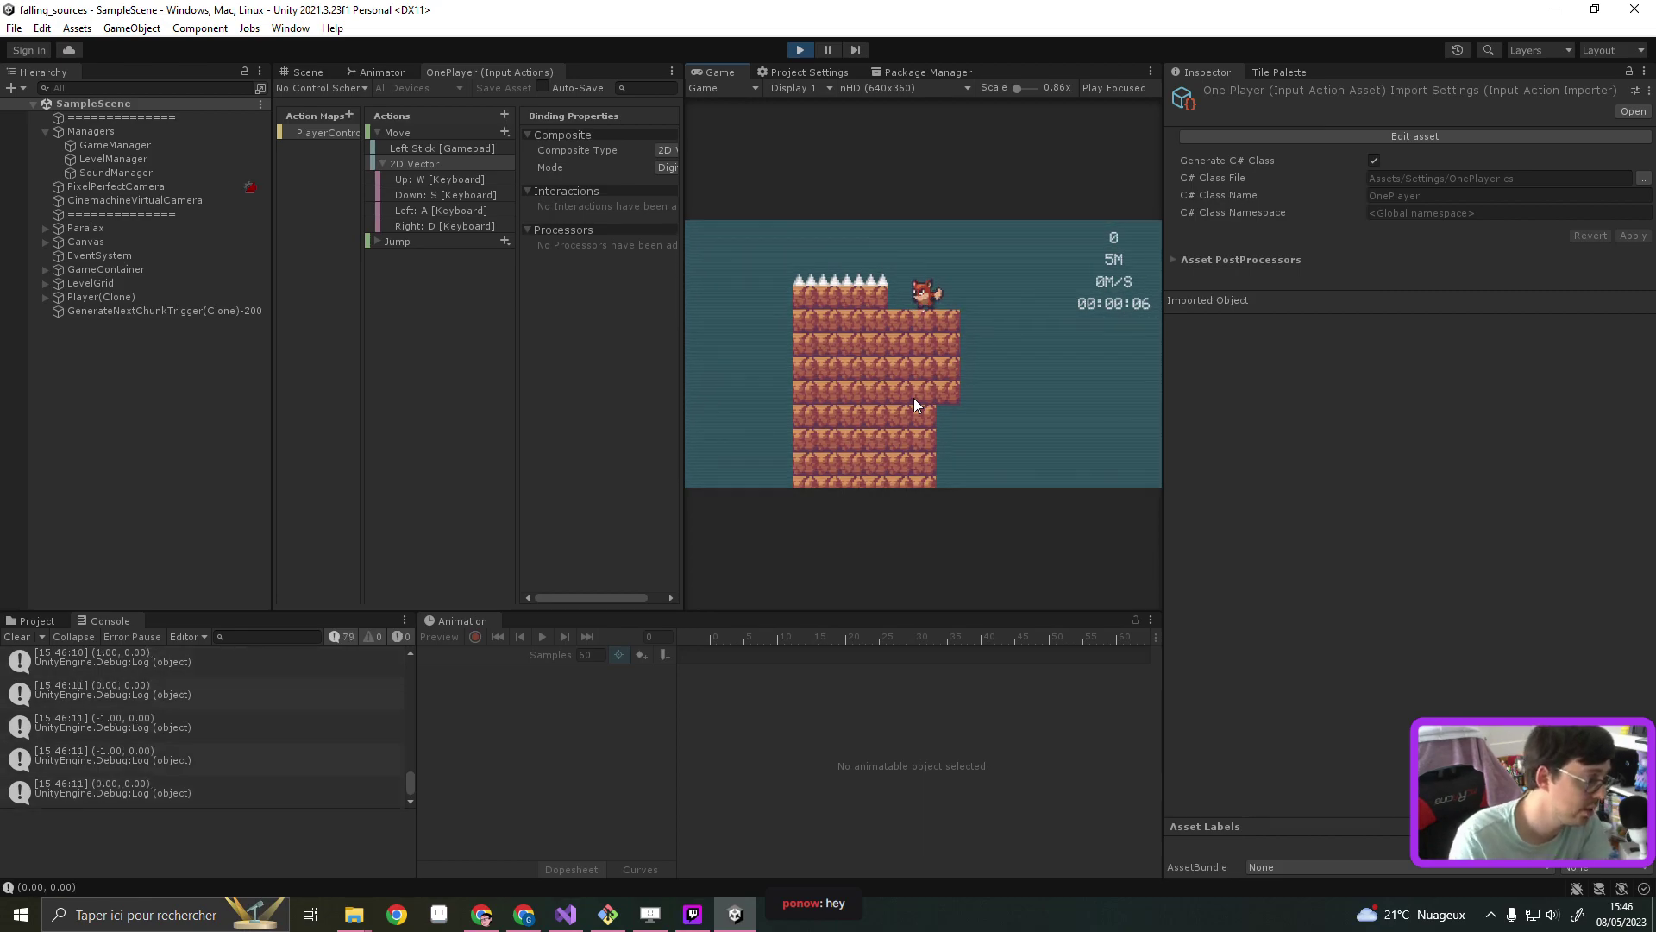
pyautogui.click(802, 50)
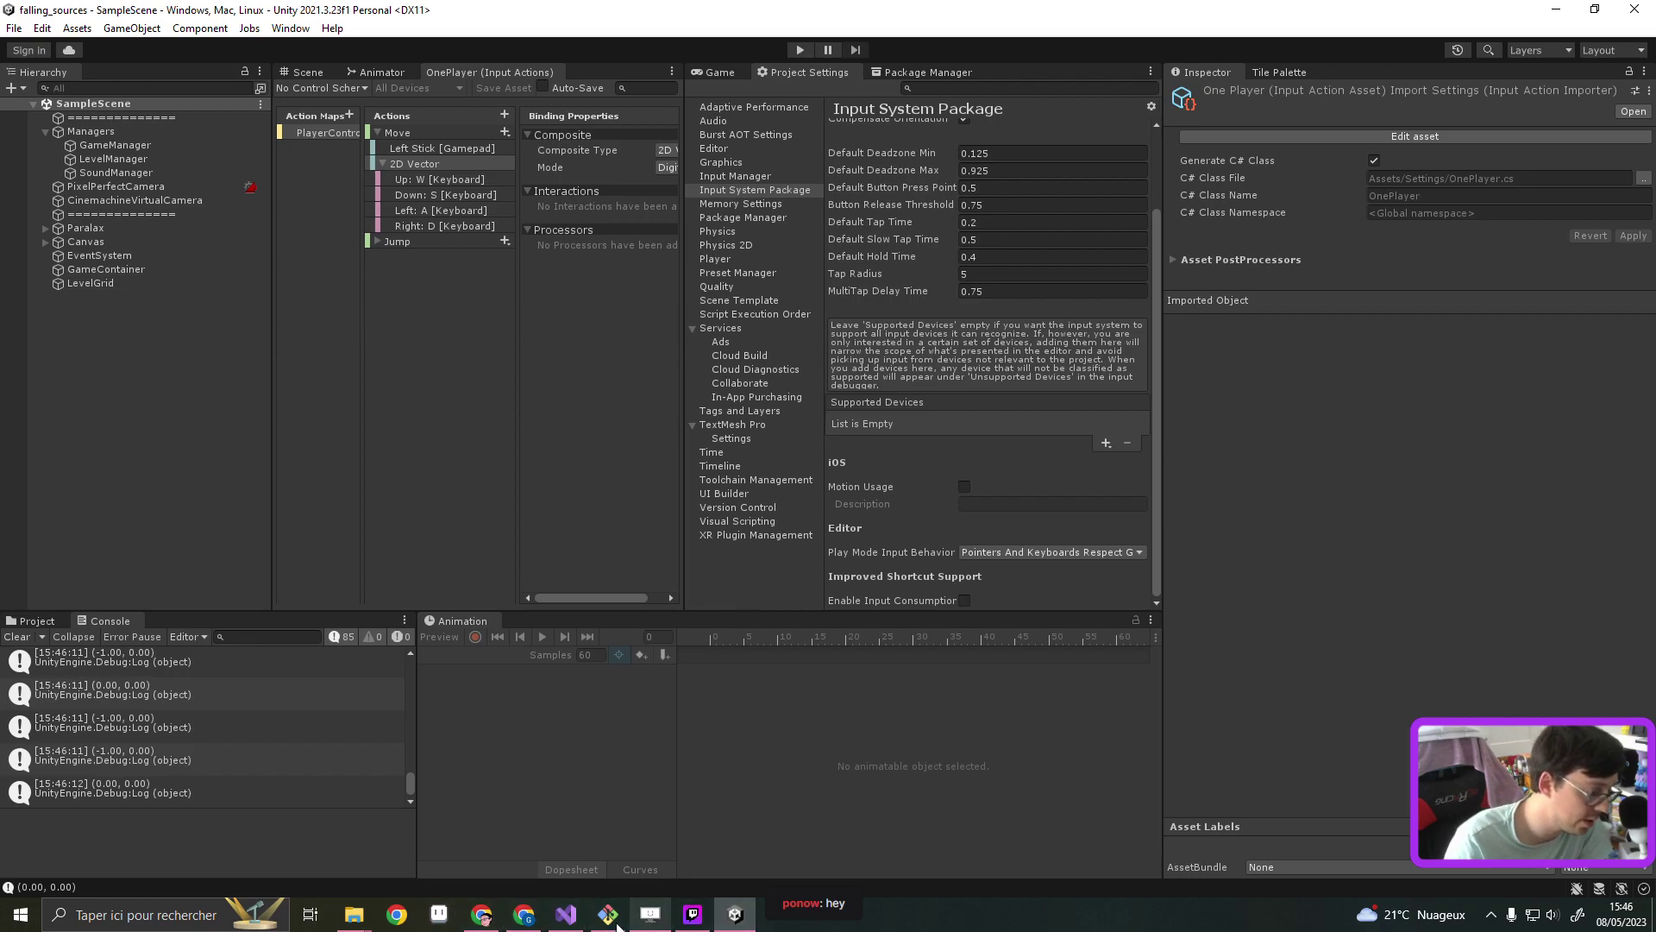
# Open the GameJam2022 project from Unity Hub via File > Open Project
pyautogui.click(733, 917)
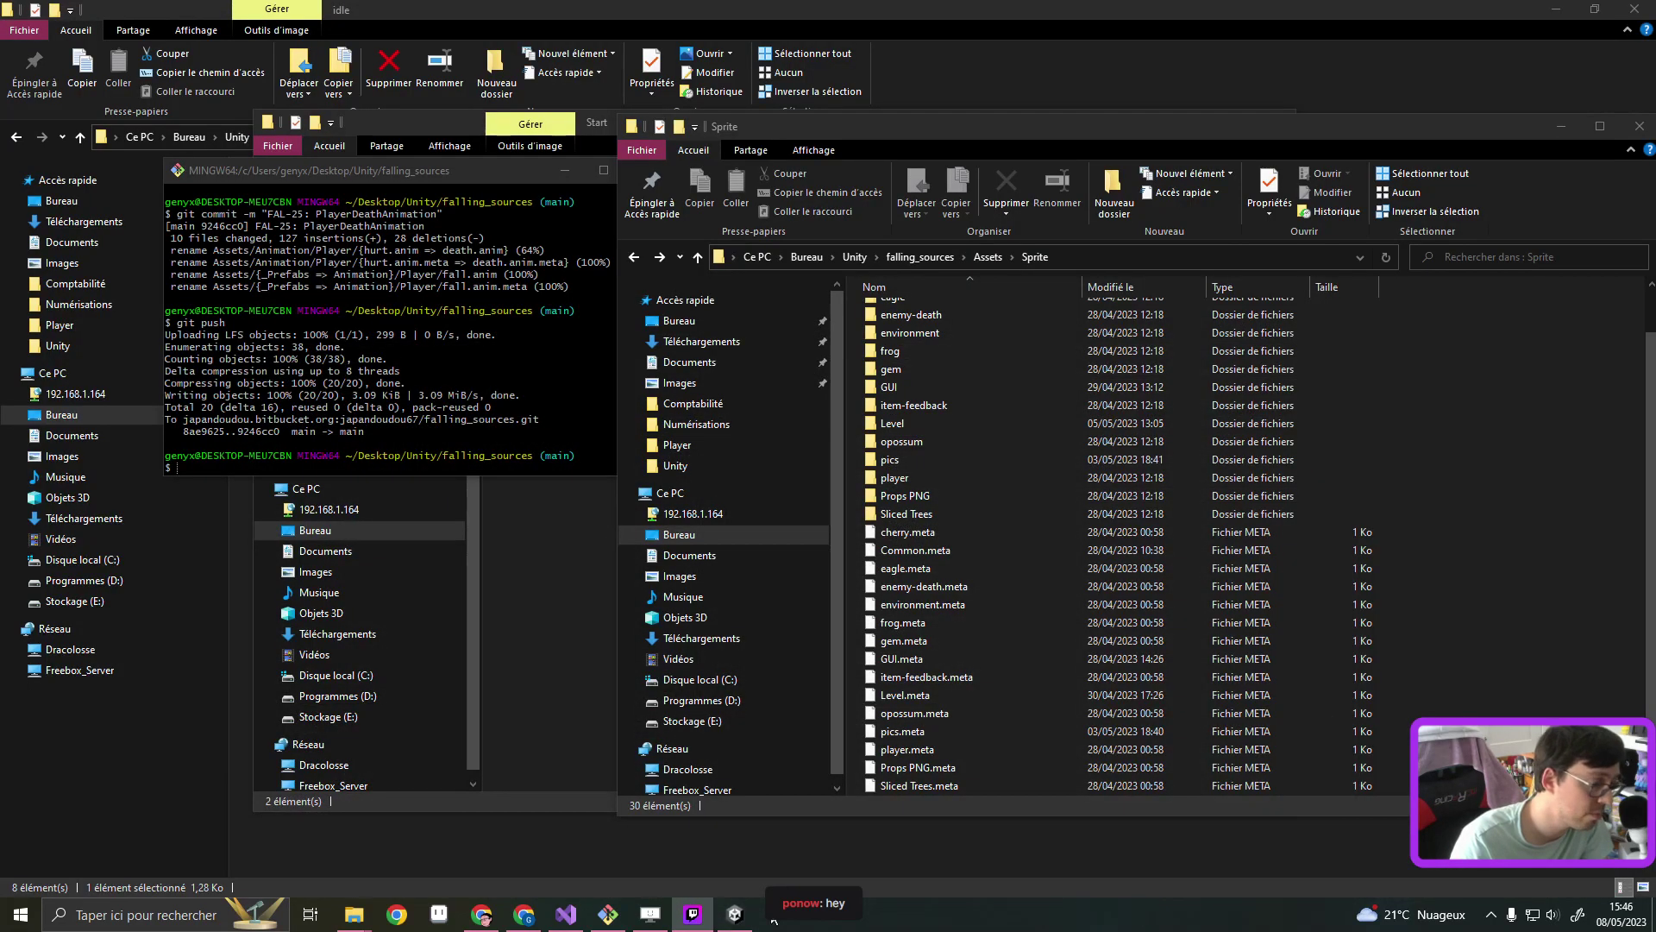
pyautogui.click(735, 916)
pyautogui.click(15, 30)
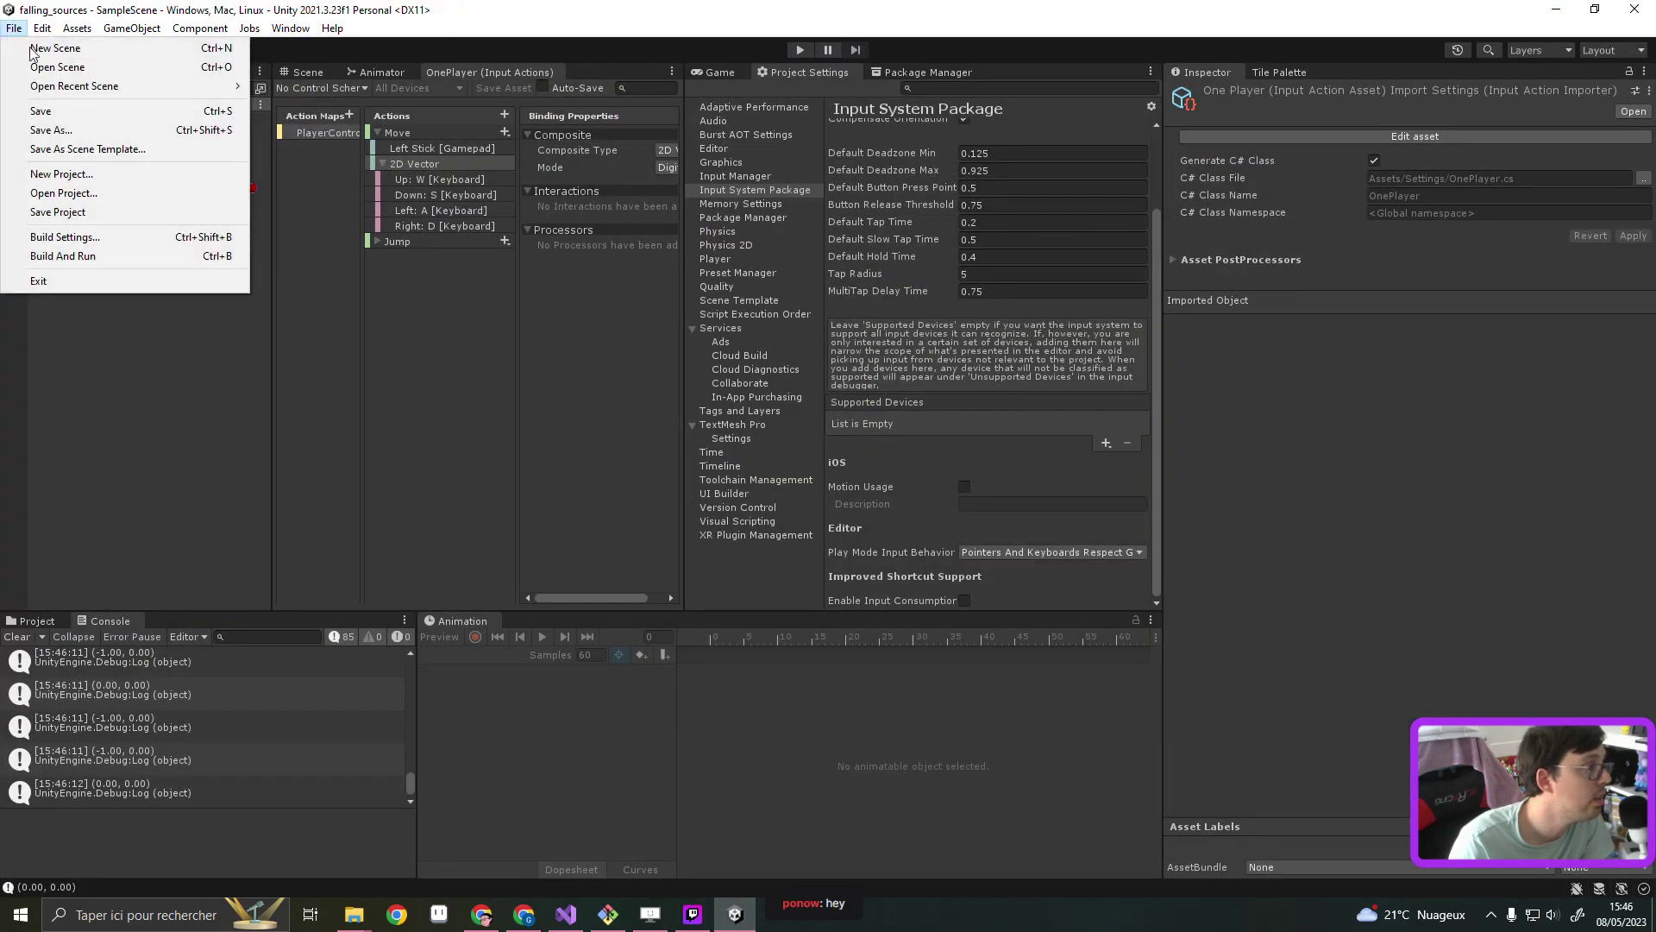
pyautogui.moveTo(117, 86)
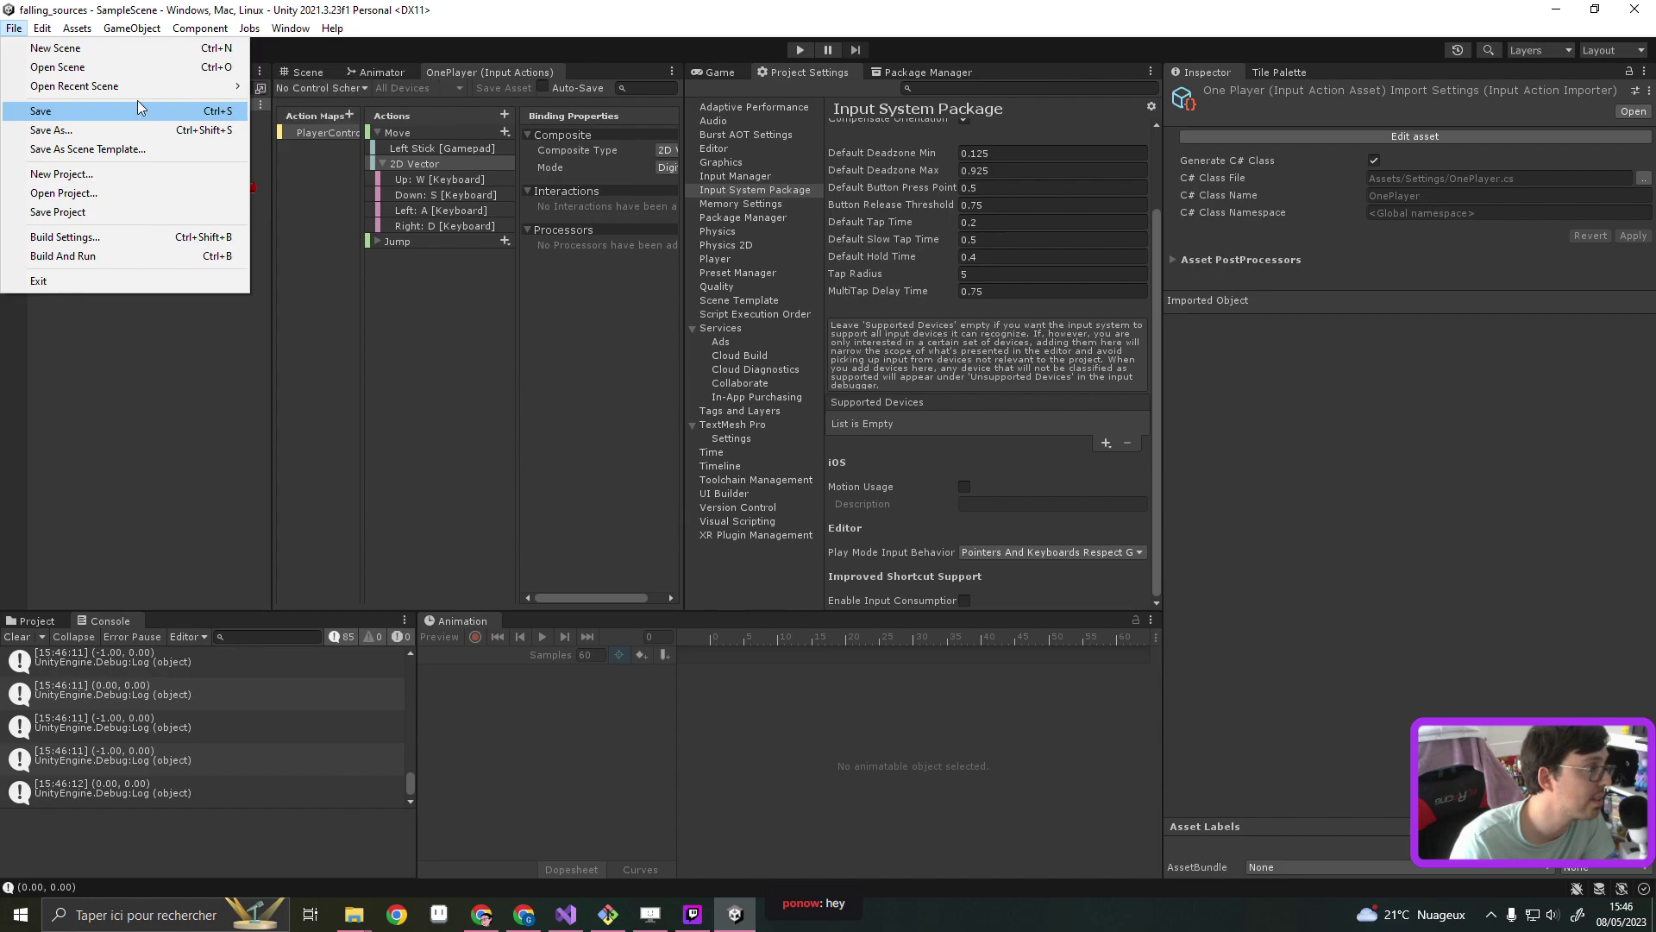
pyautogui.click(109, 199)
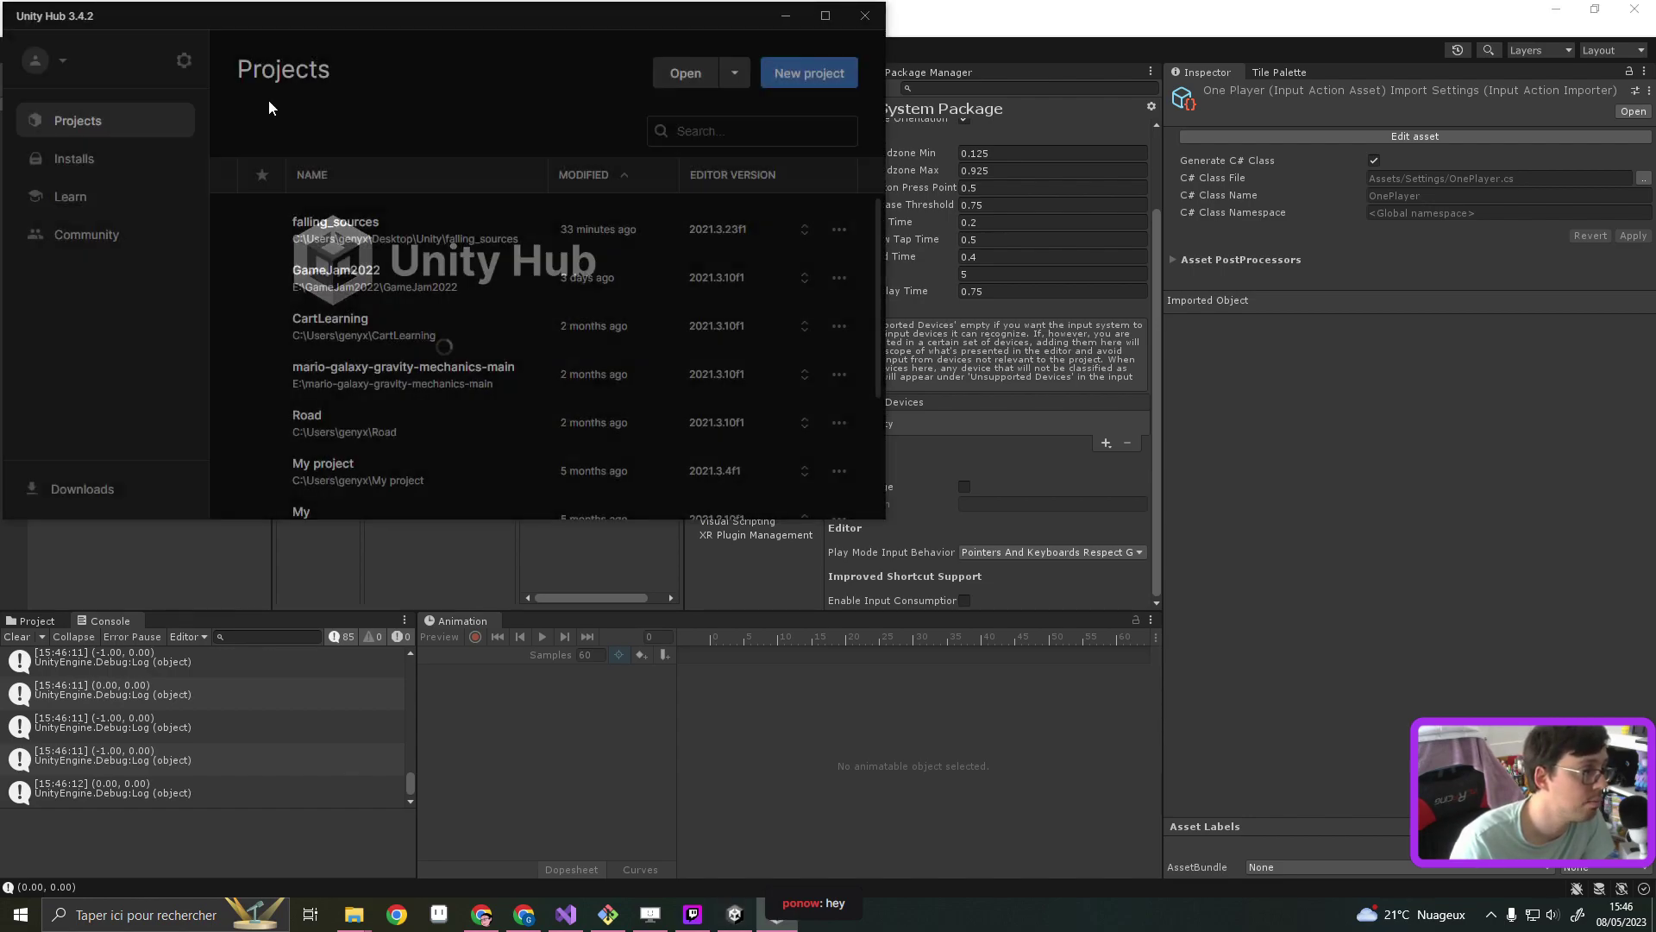
pyautogui.click(448, 278)
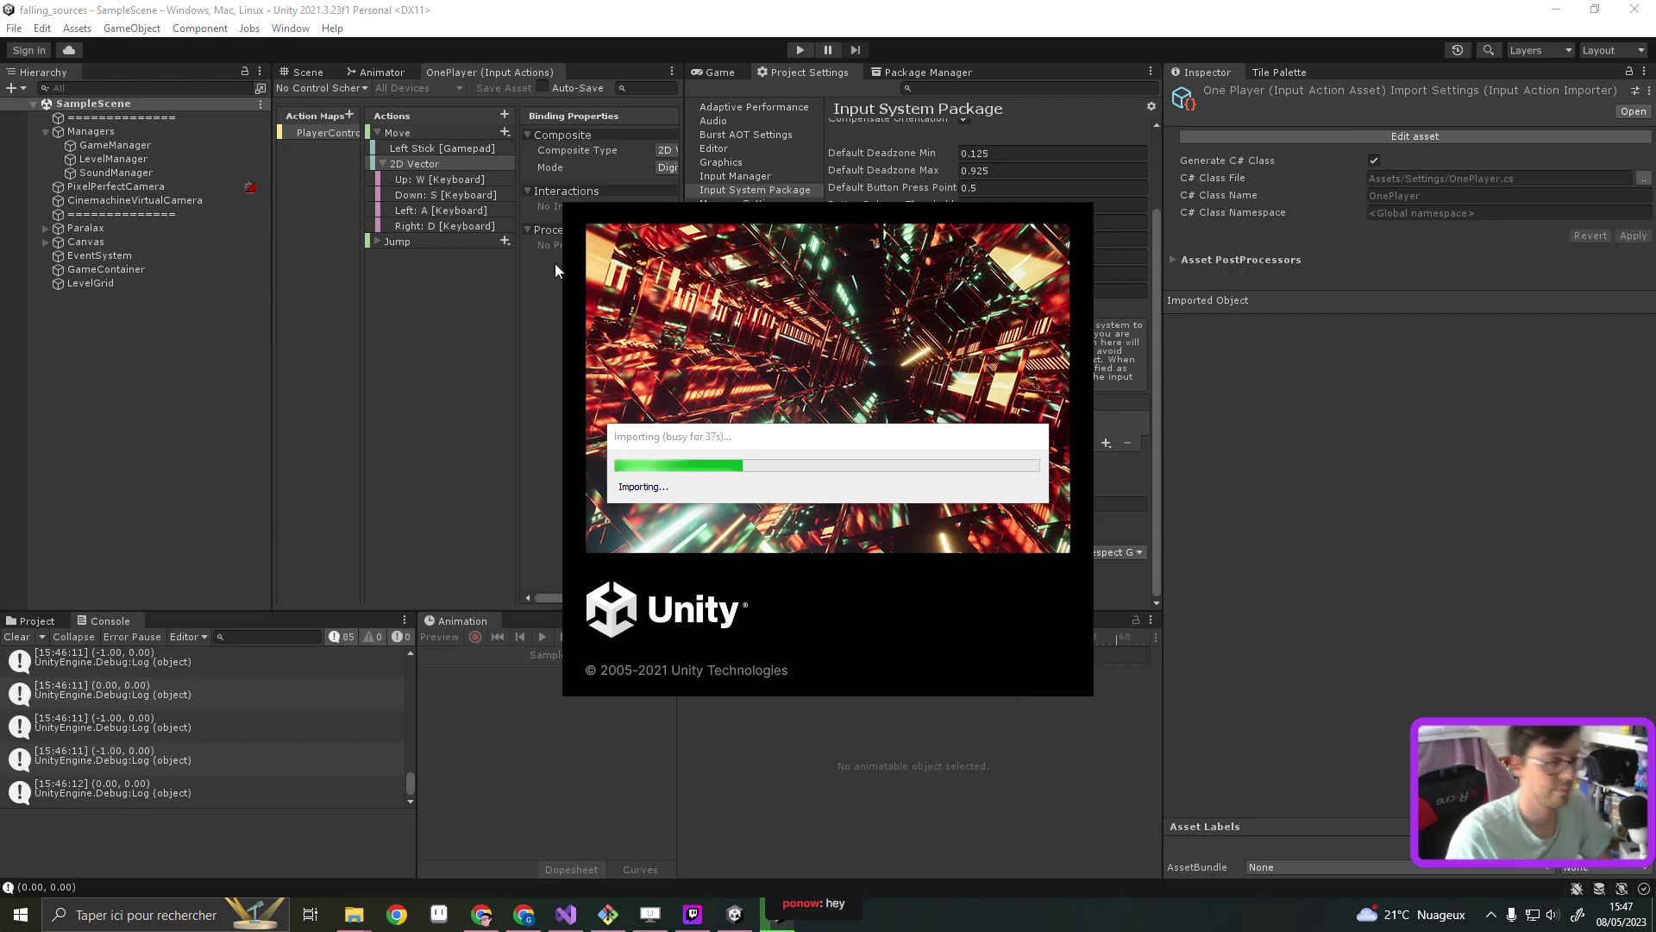
# Dock Visual Studio on the left half and add a blank line below OnMoveAction
pyautogui.click(566, 912)
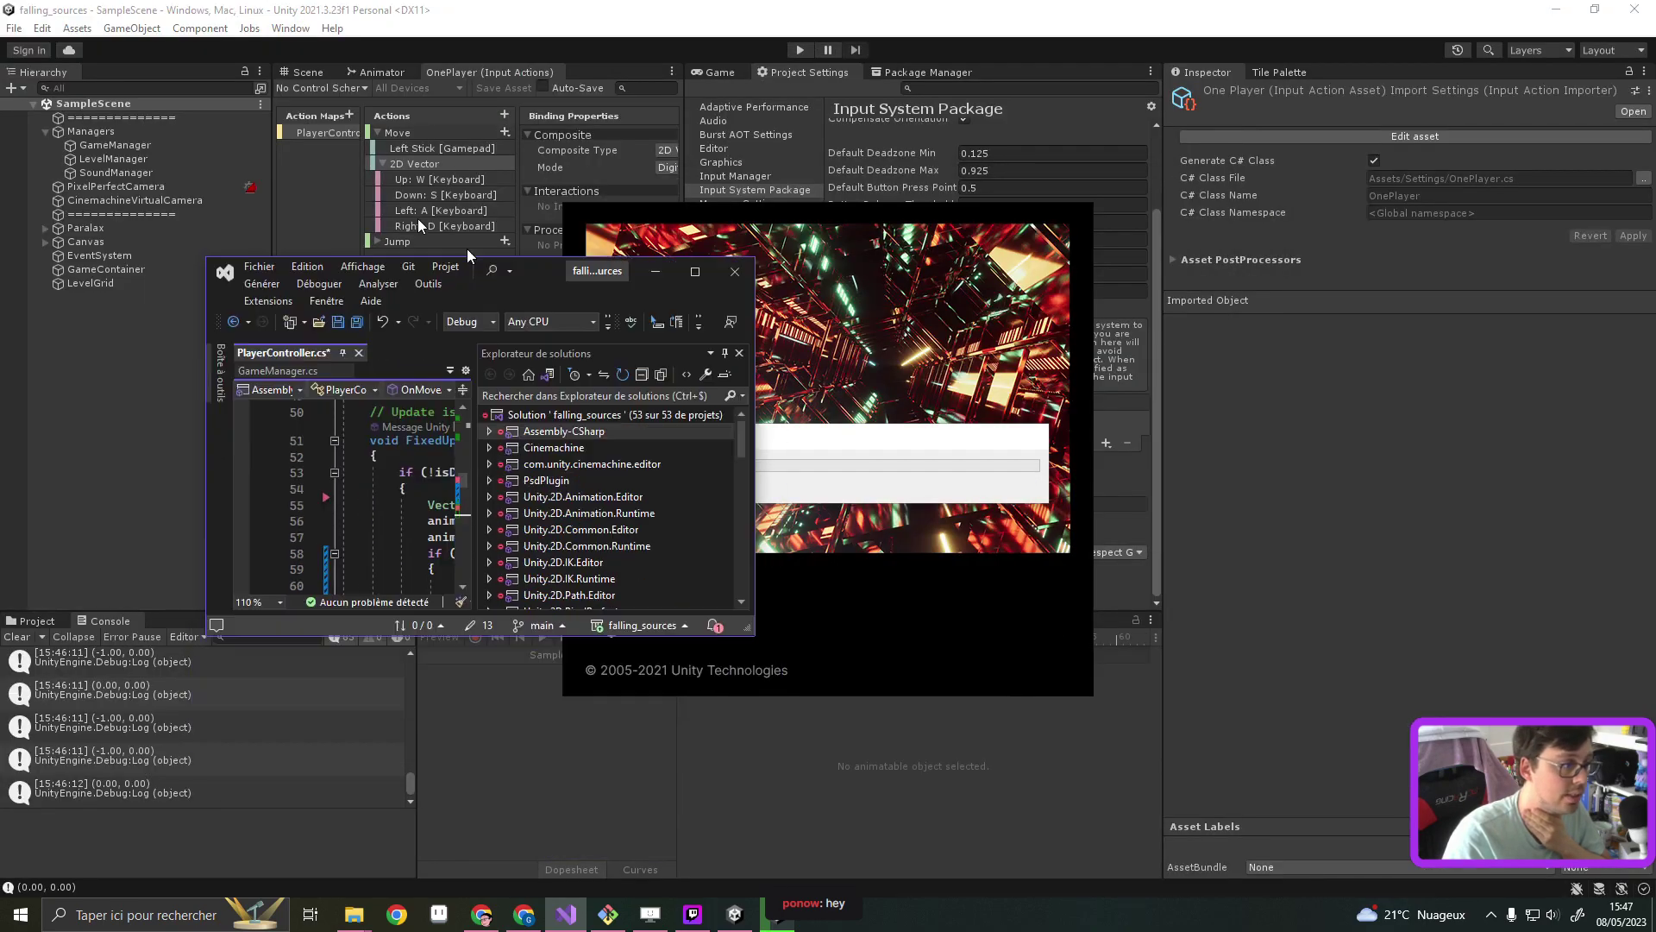
pyautogui.moveTo(1019, 10); pyautogui.dragTo(0, 224)
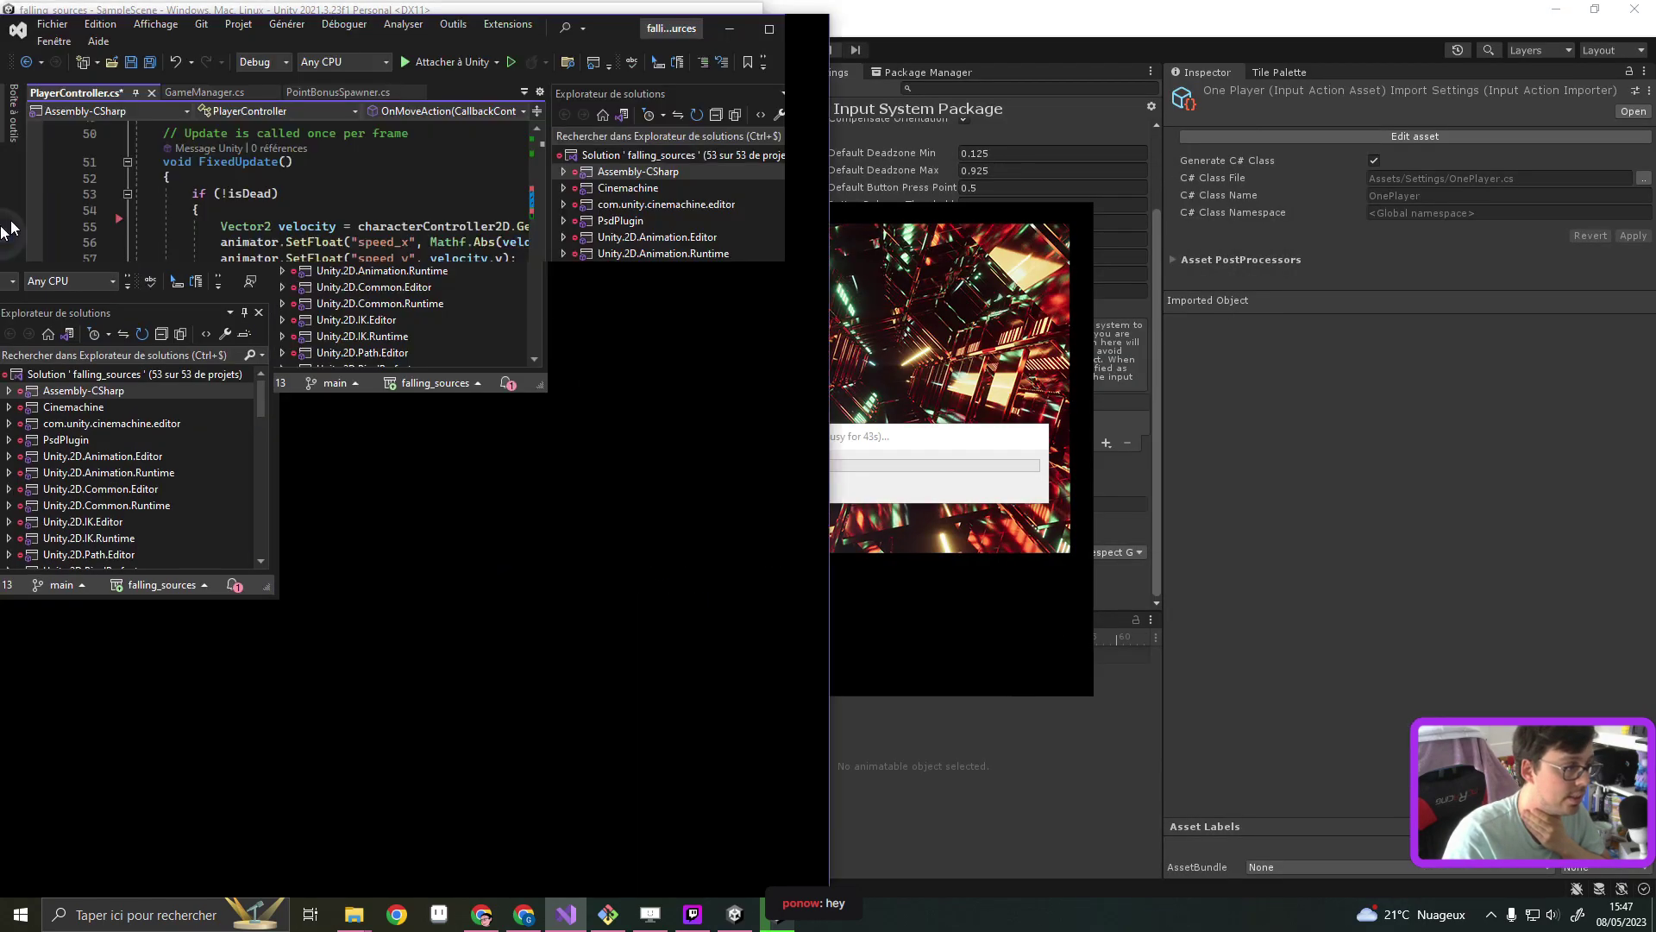
pyautogui.scroll(-3, 331, 511)
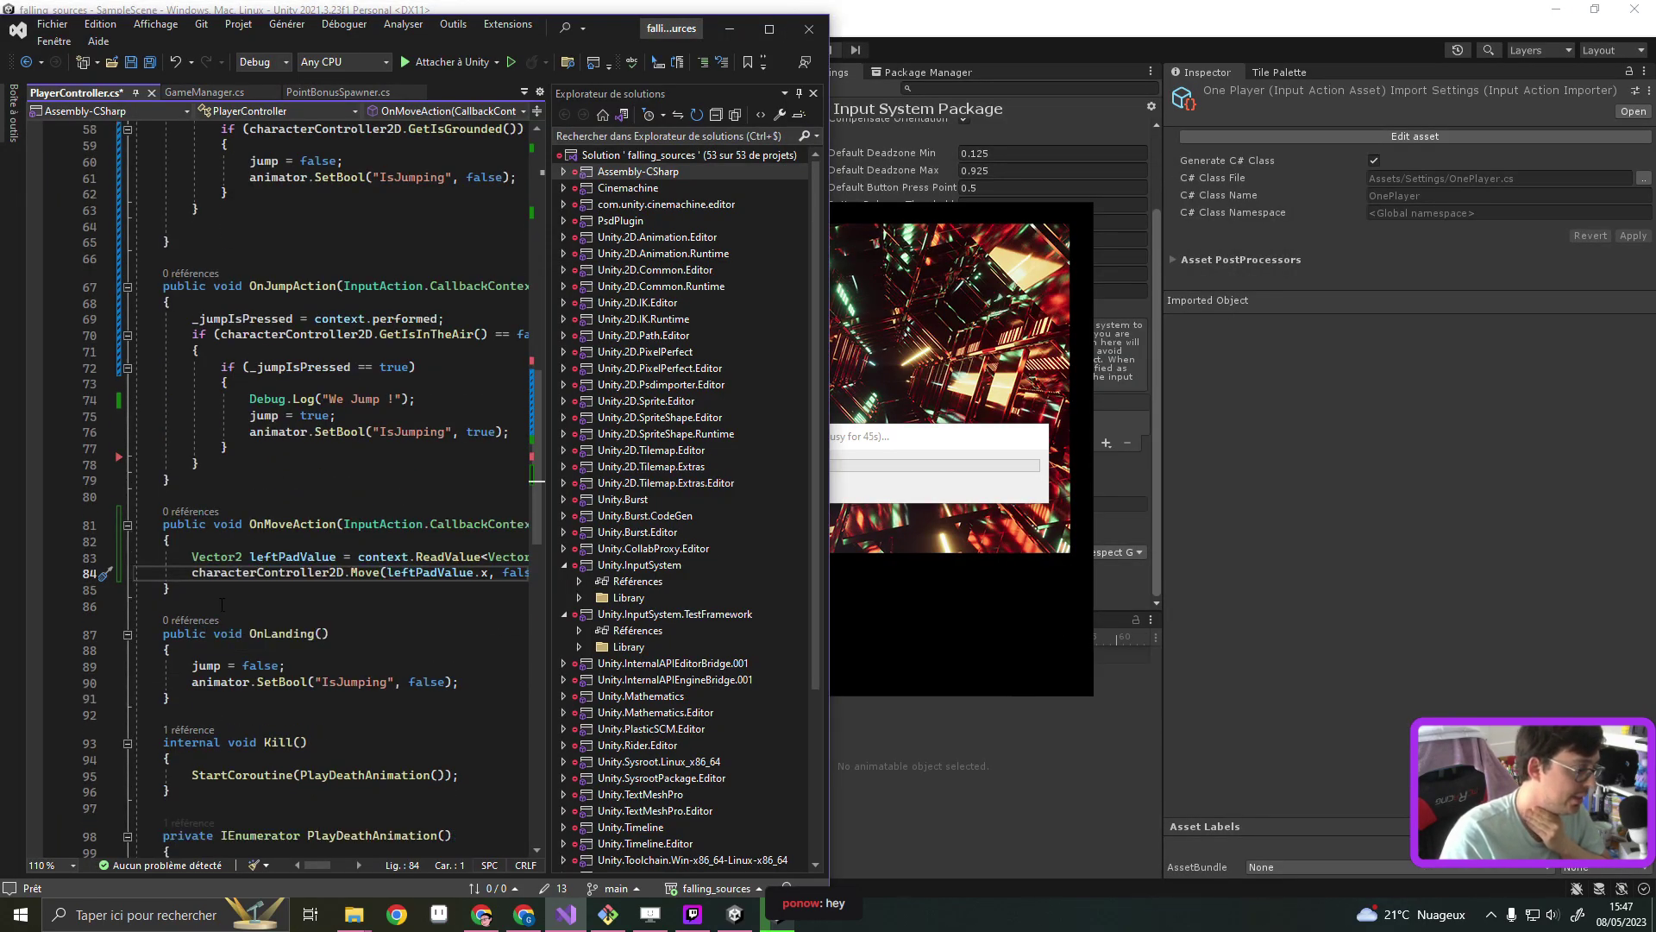
pyautogui.click(219, 588)
pyautogui.press('Return')
pyautogui.press('Return')
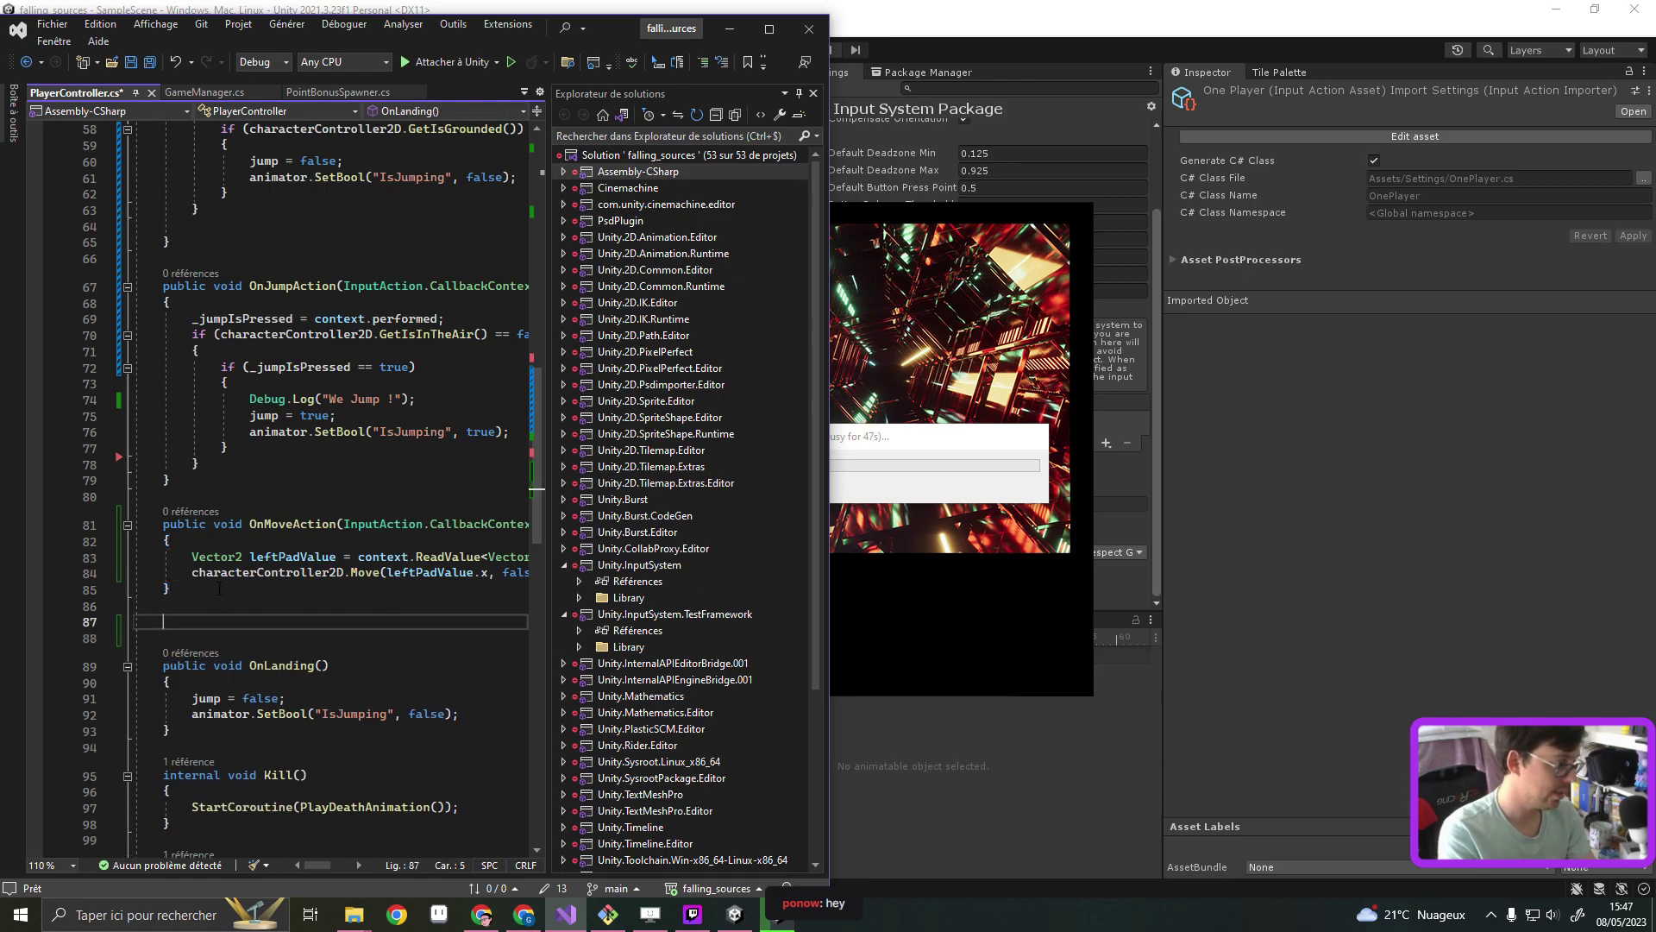
pyautogui.write('o')
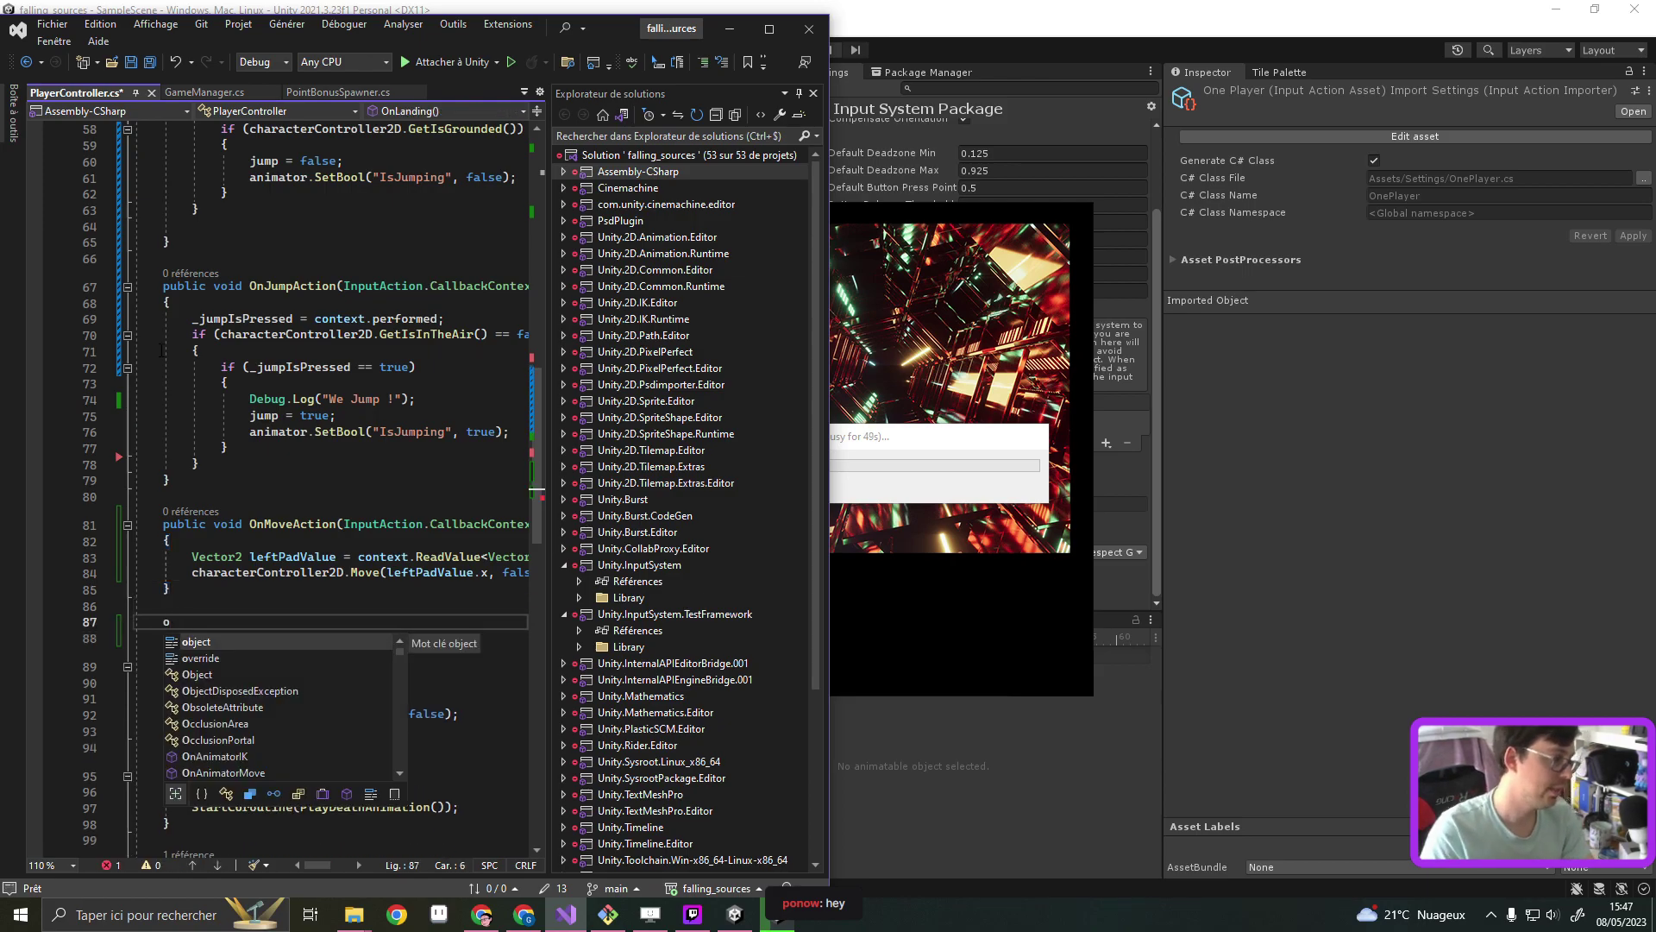
pyautogui.press('BackSpace')
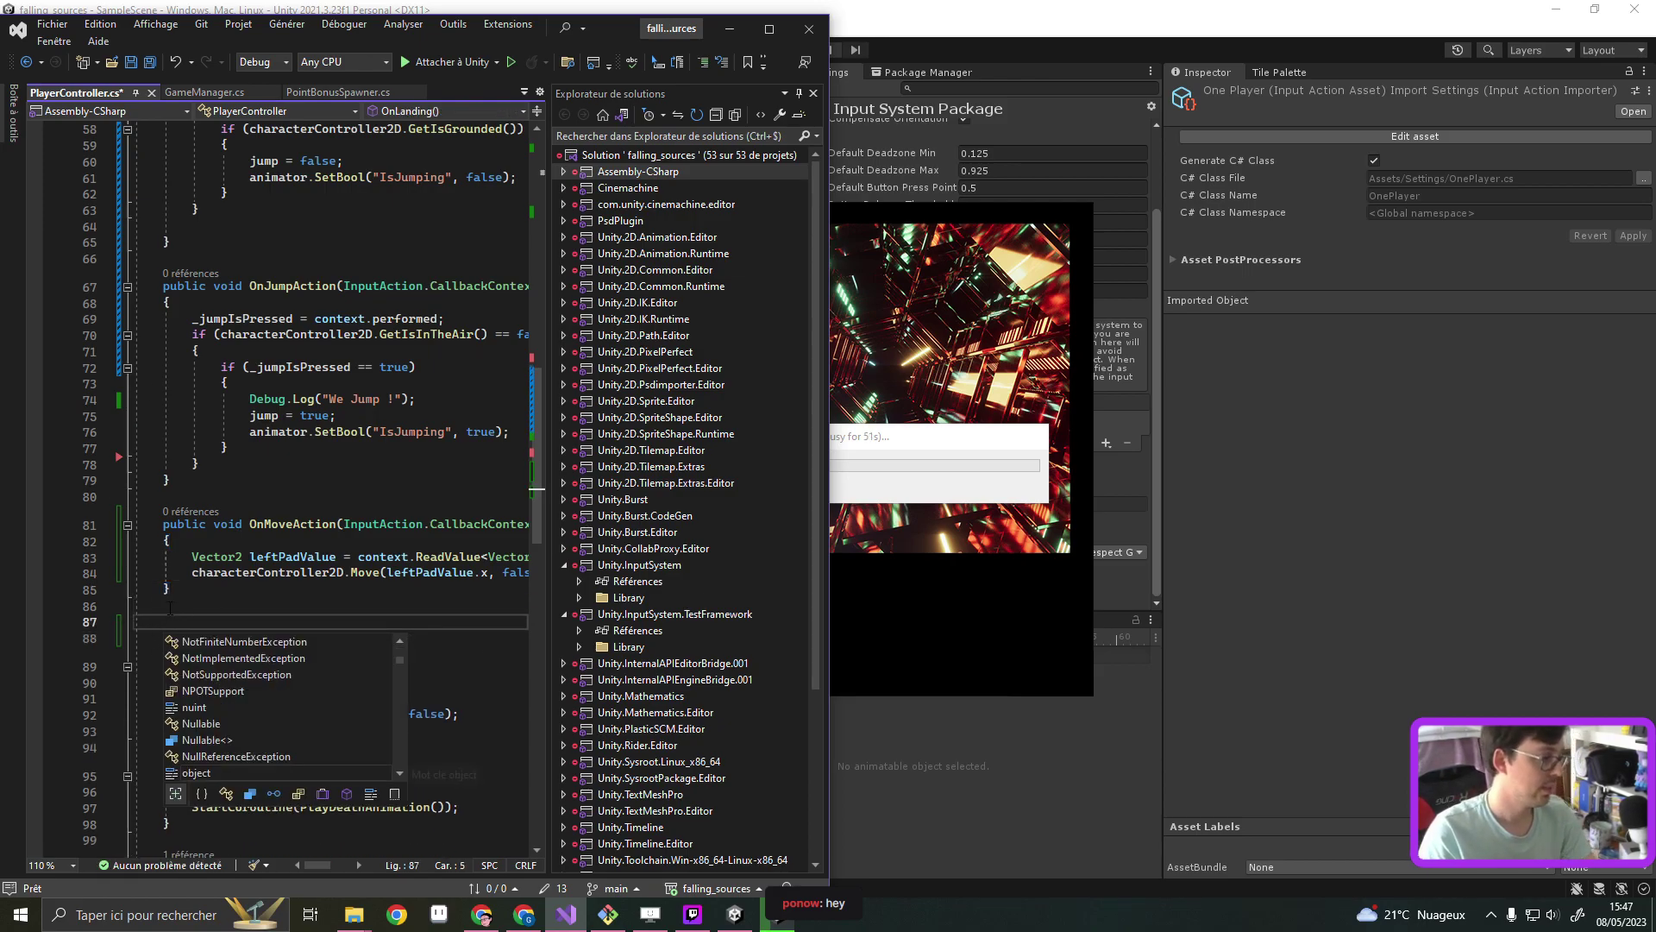
# Paste a copy of OnMoveAction, rename it OnSlowDownAction and delete its two body lines
pyautogui.click(172, 588)
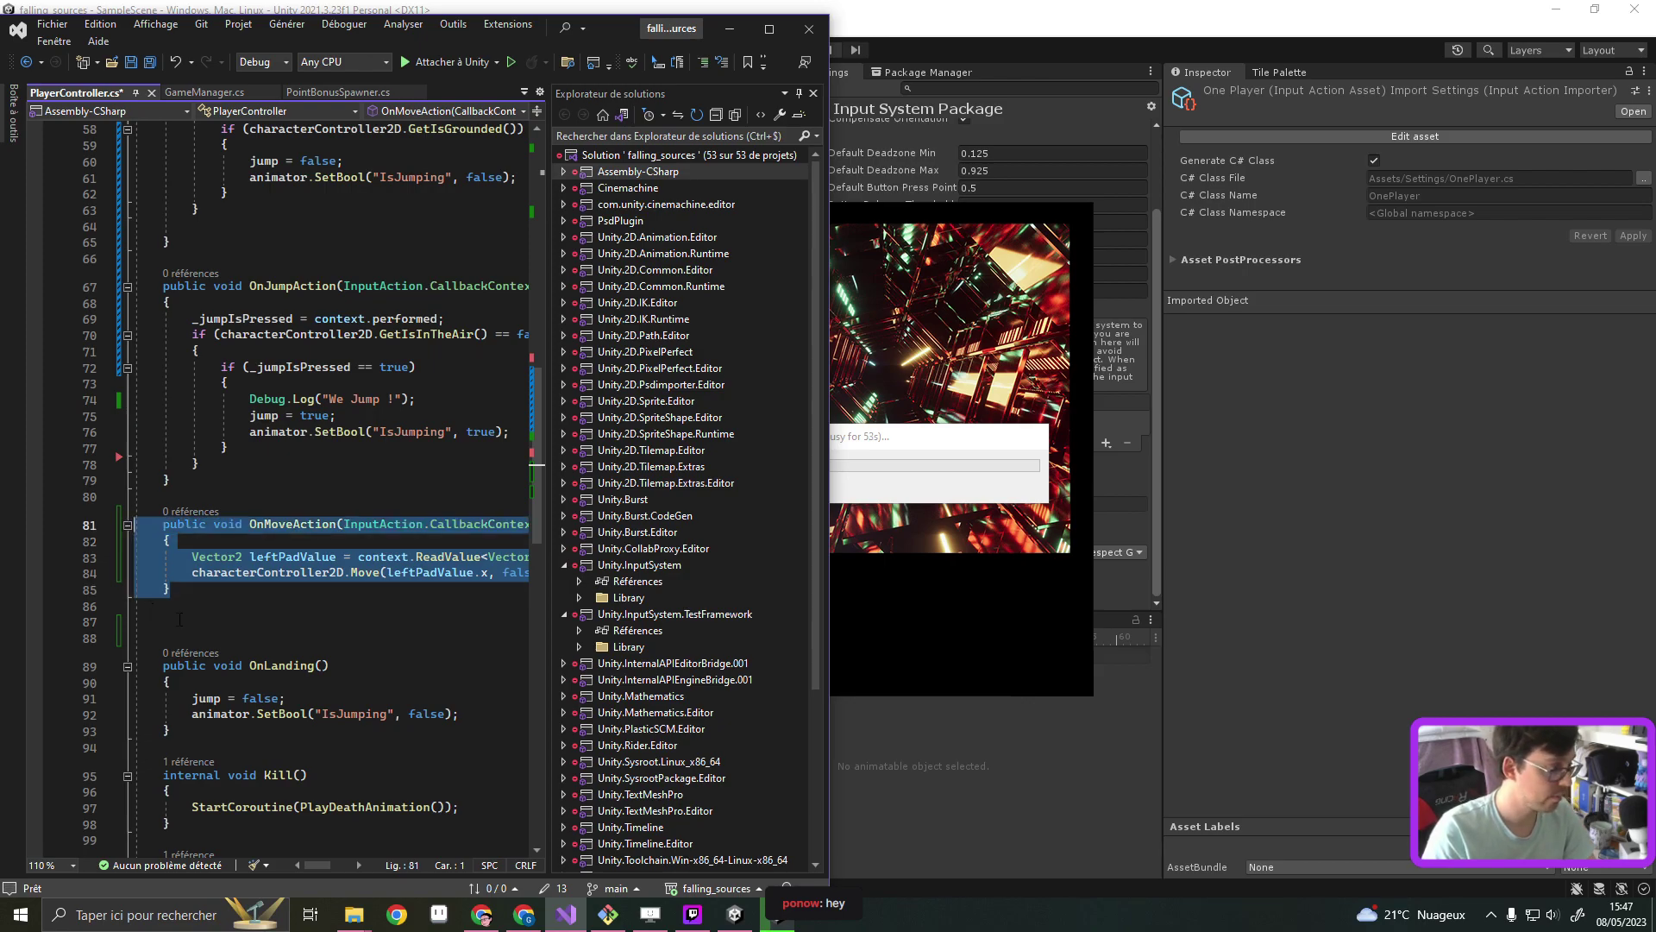
pyautogui.click(187, 619)
pyautogui.hotkey('ctrl', 'v')
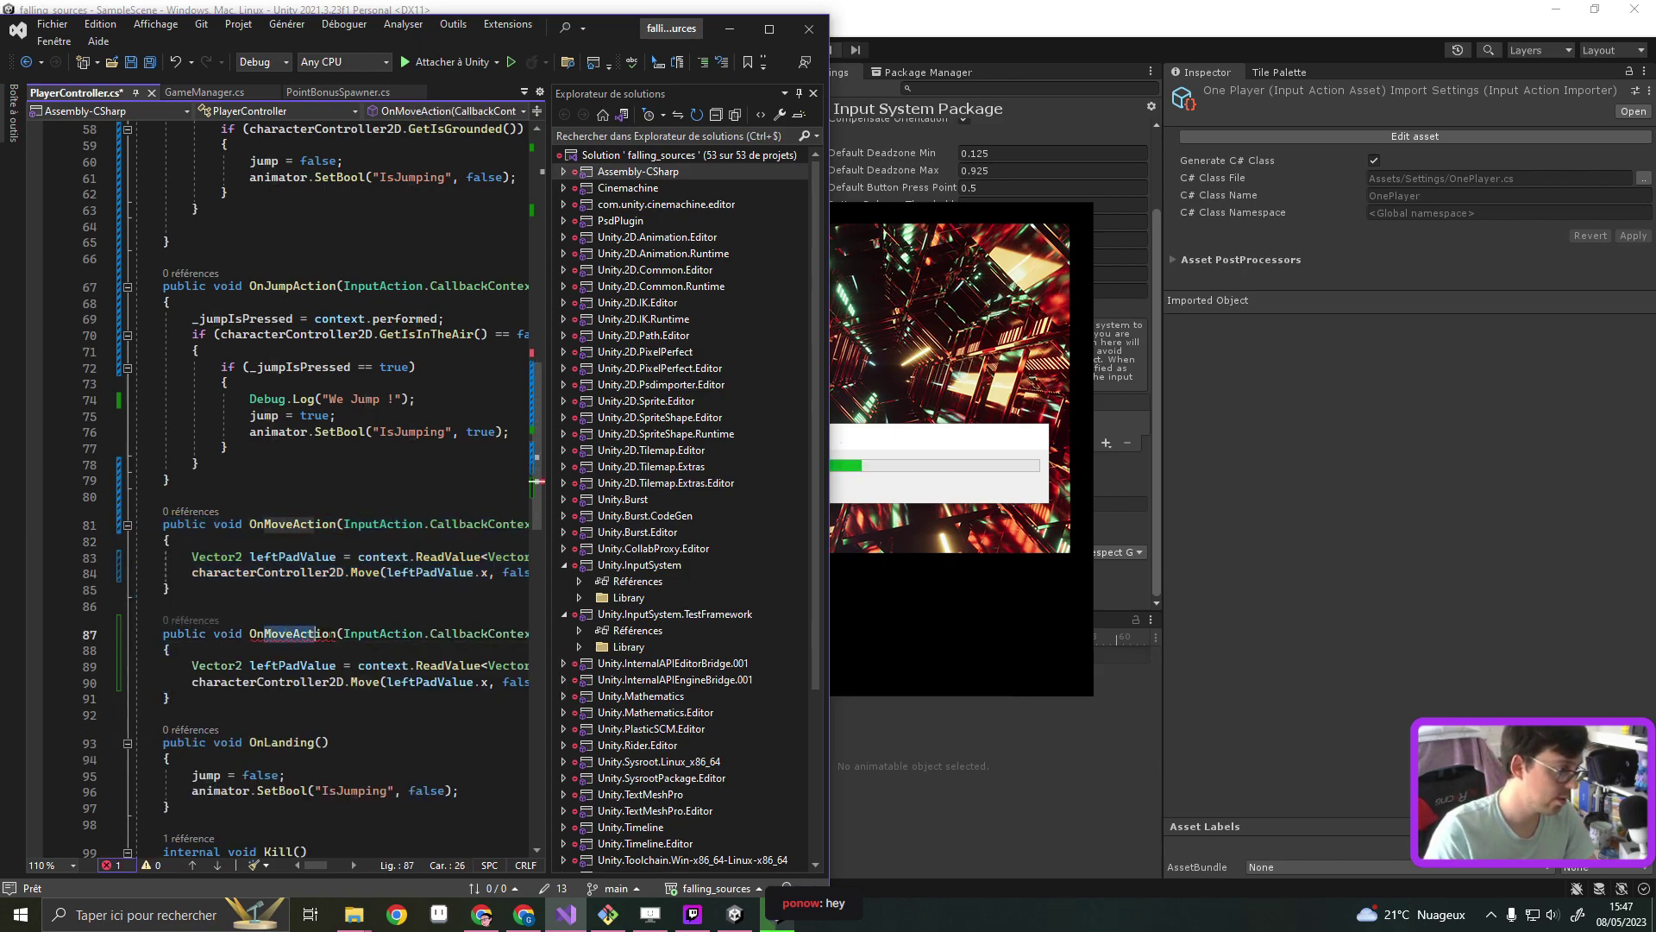
pyautogui.write('OnSlowDow')
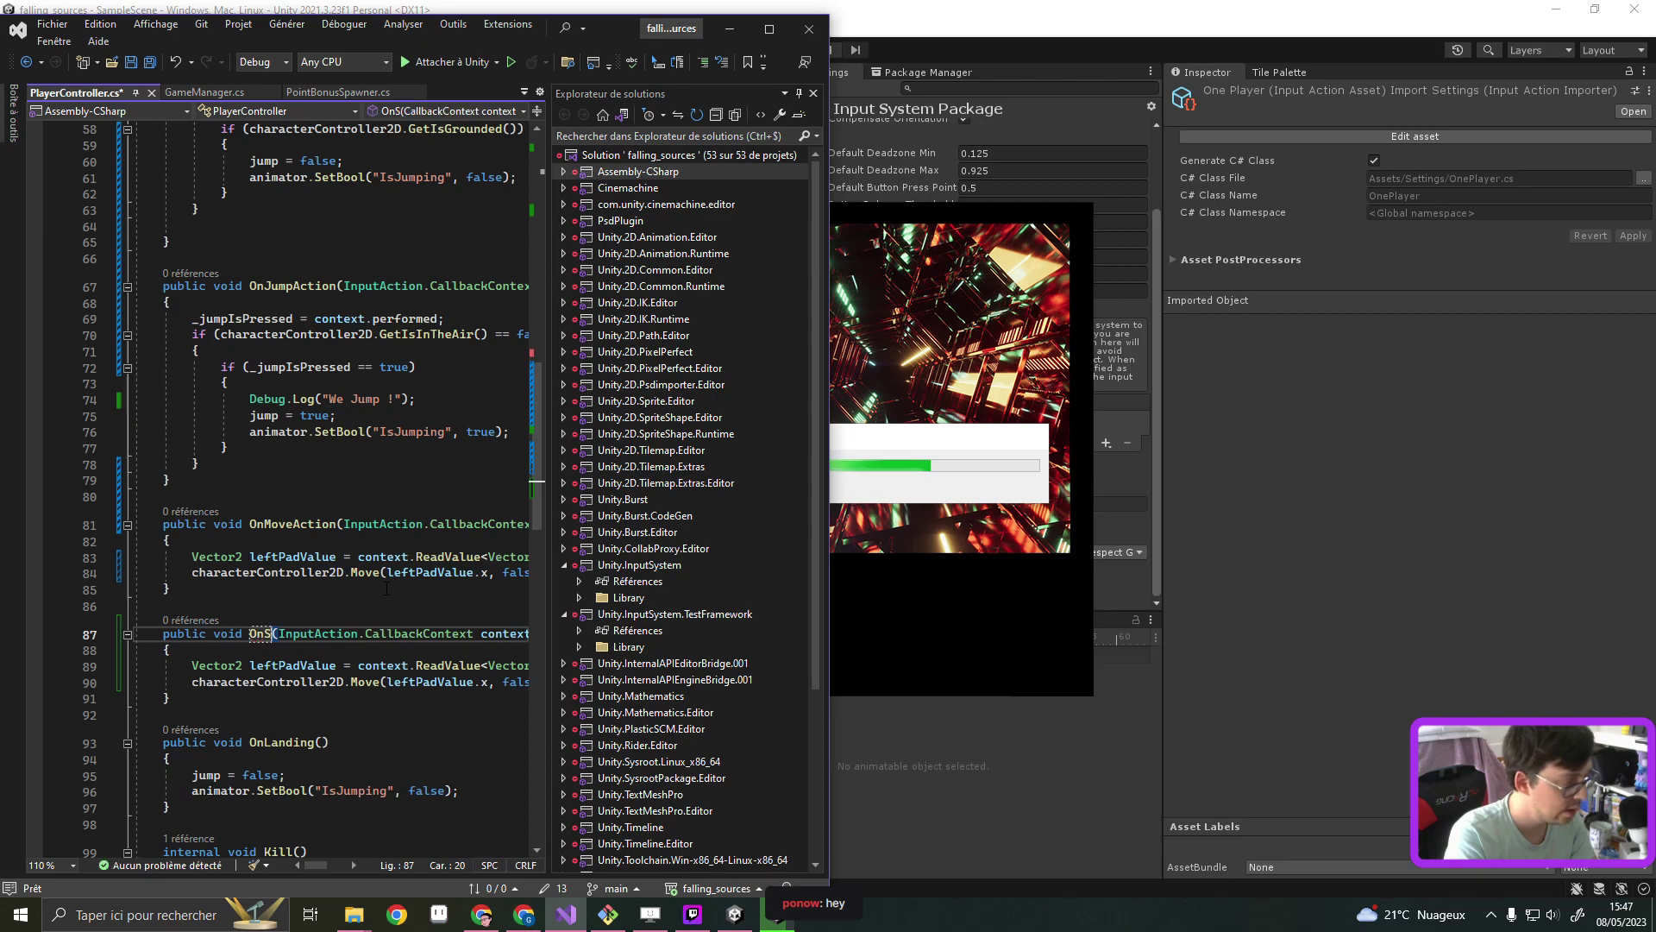
pyautogui.write('nAction')
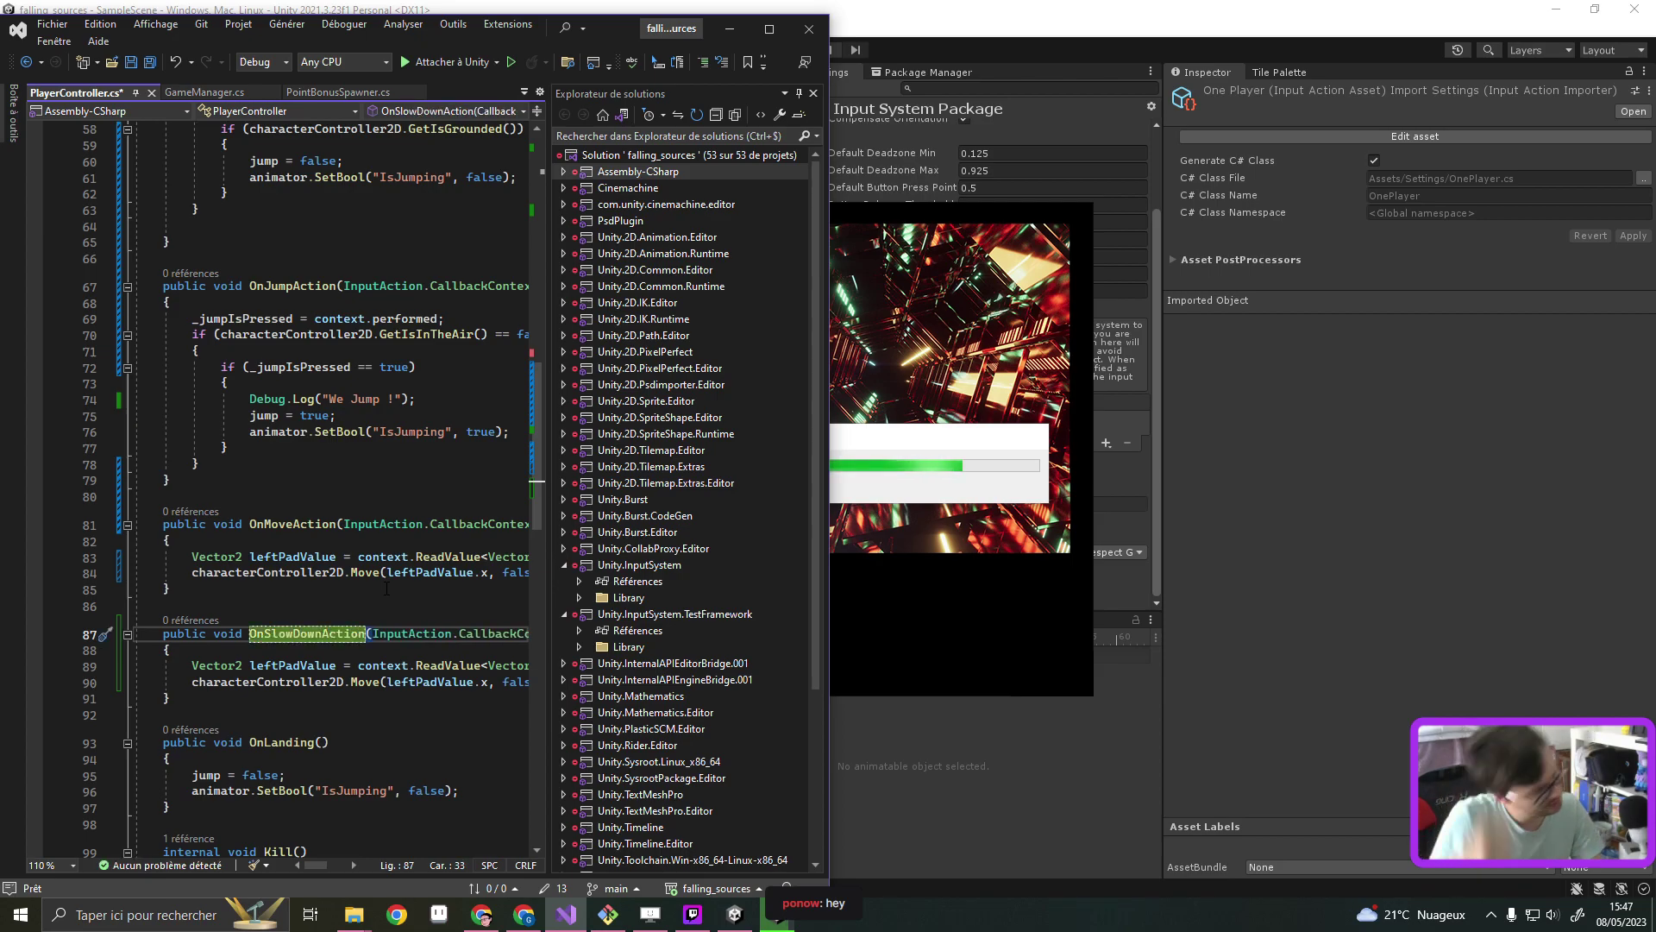
pyautogui.click(191, 665)
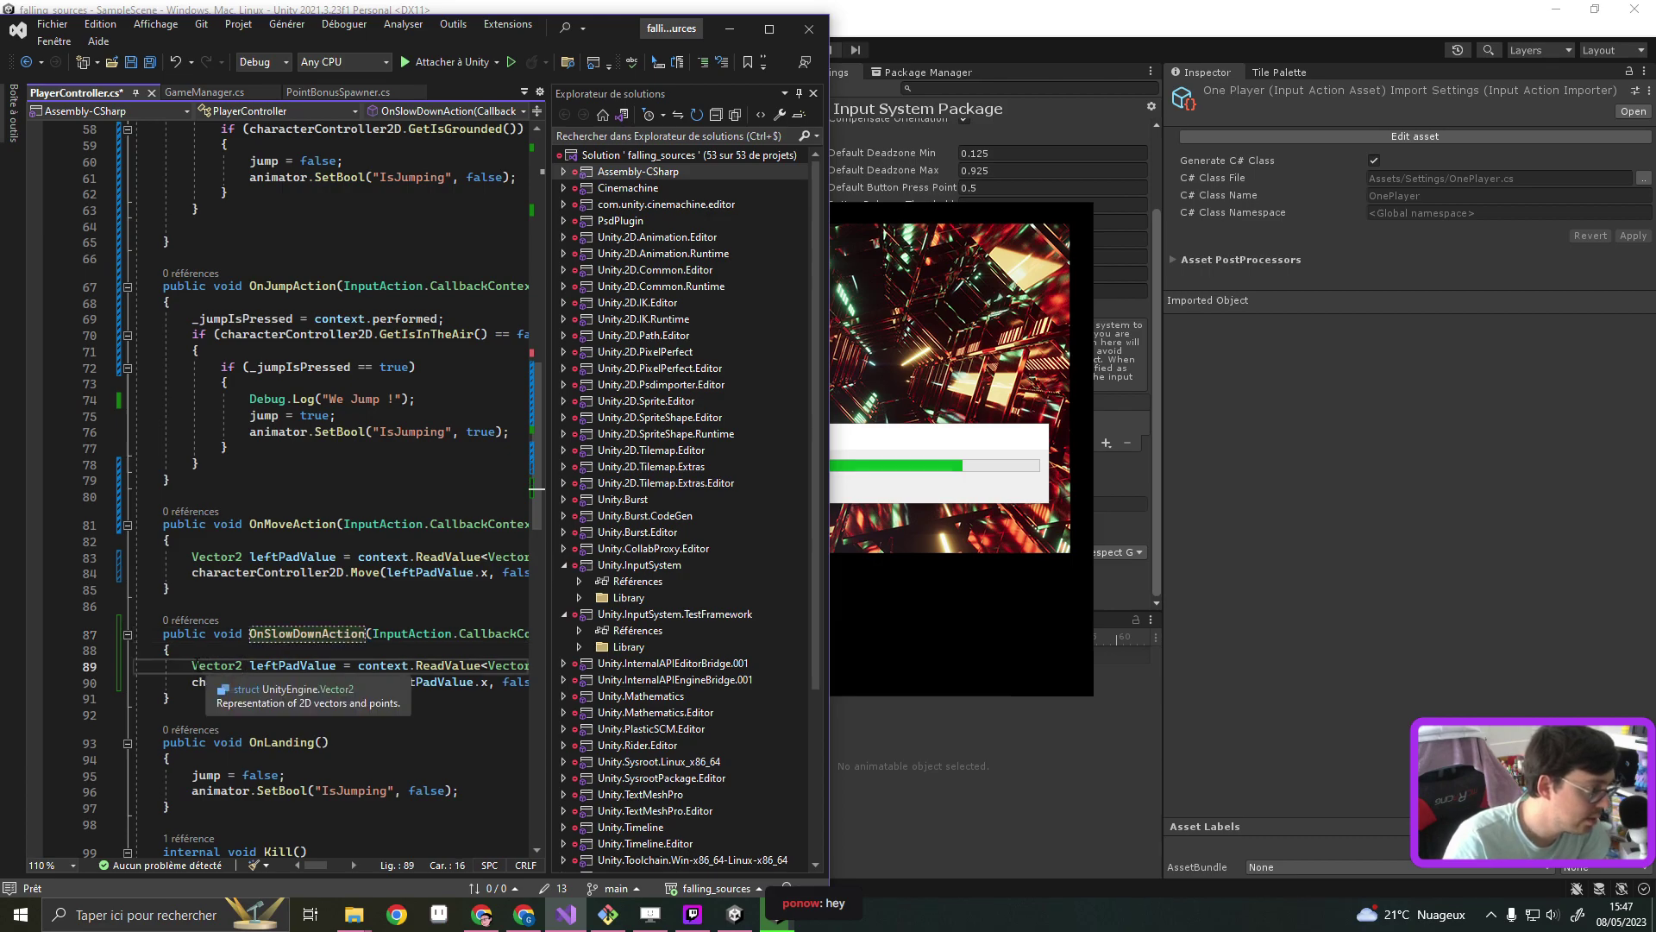
pyautogui.moveTo(192, 666); pyautogui.dragTo(526, 681)
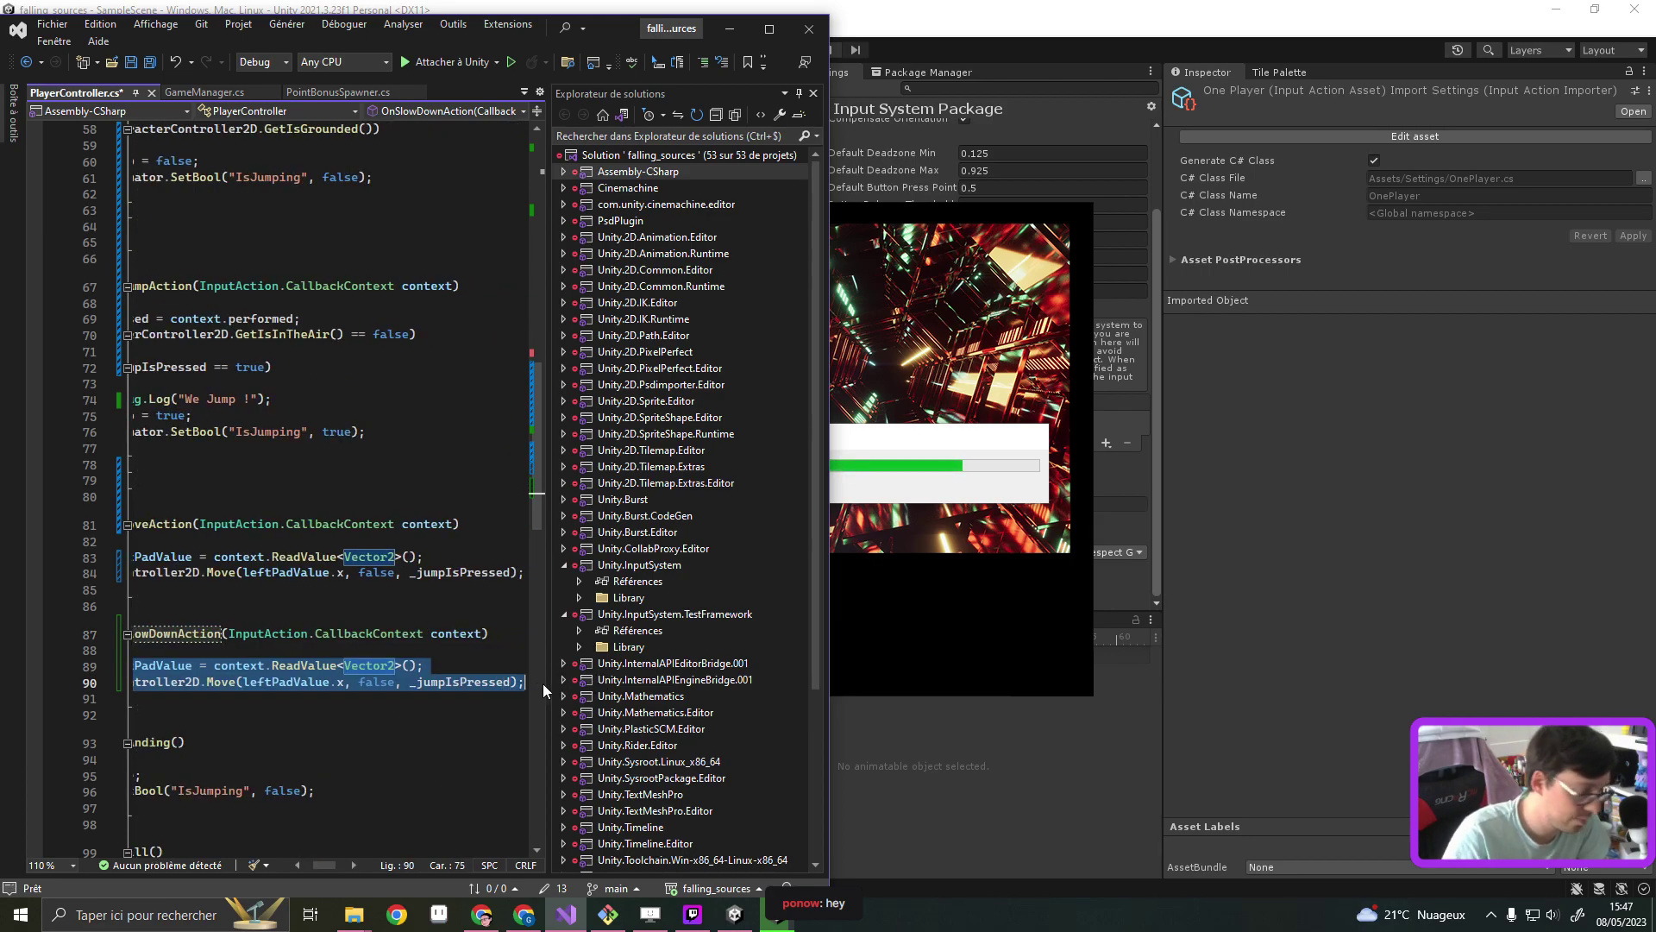
pyautogui.press('BackSpace')
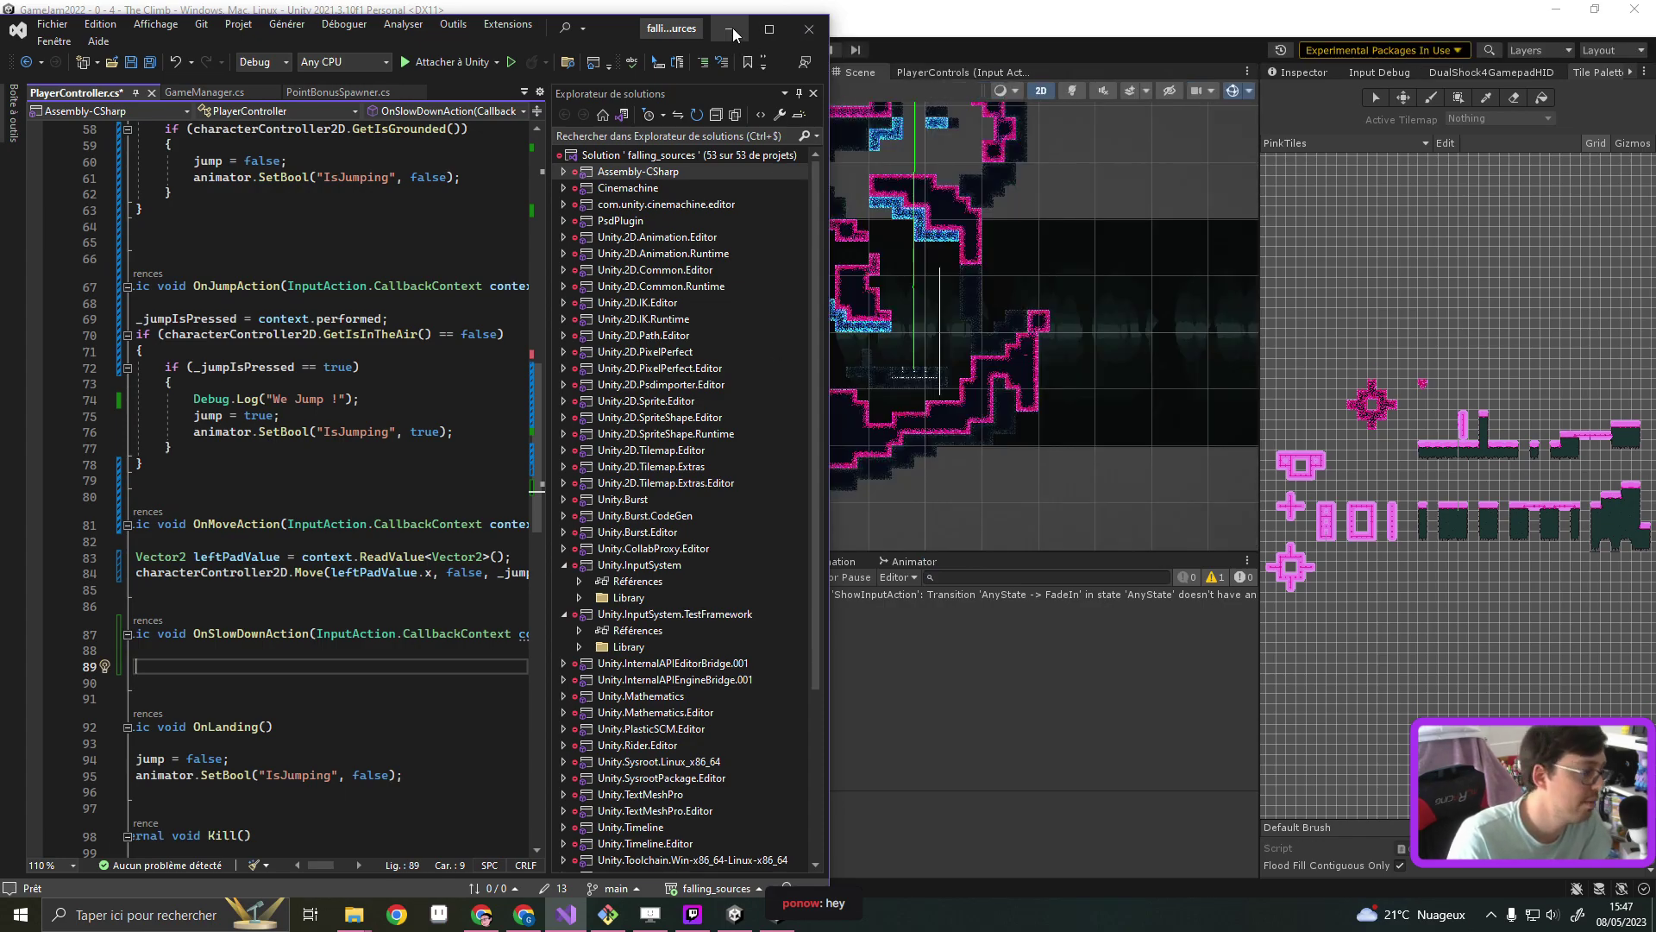
# Clear the Console and play-test The Climb, running and jumping onto the raised platform
pyautogui.click(732, 27)
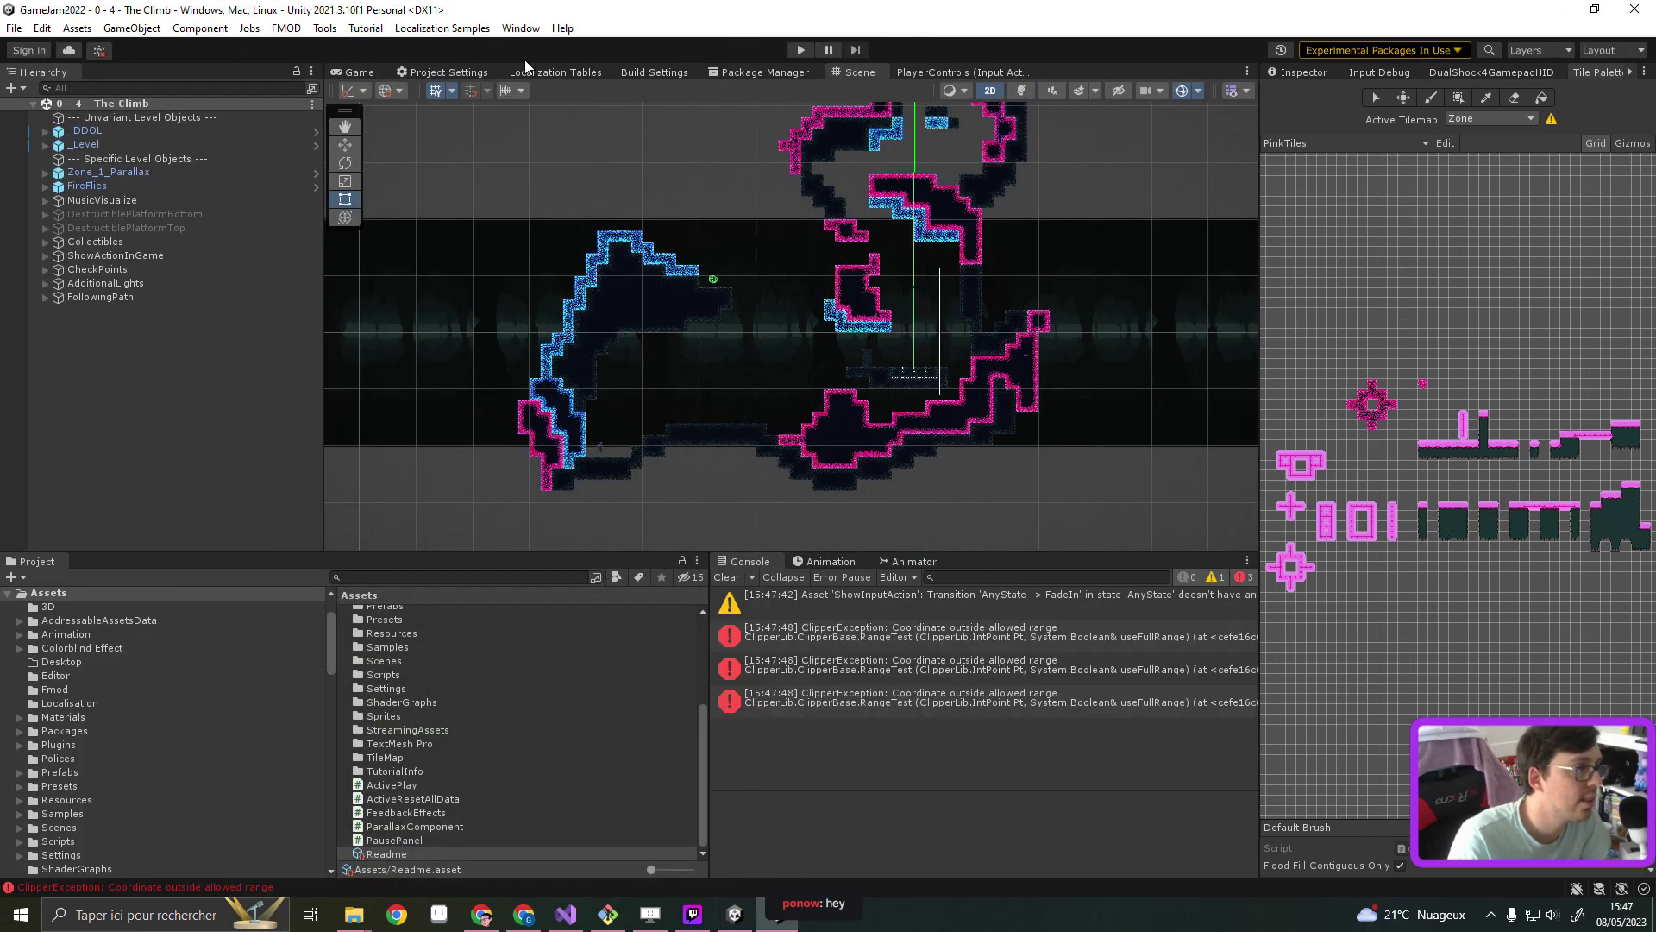
pyautogui.click(735, 577)
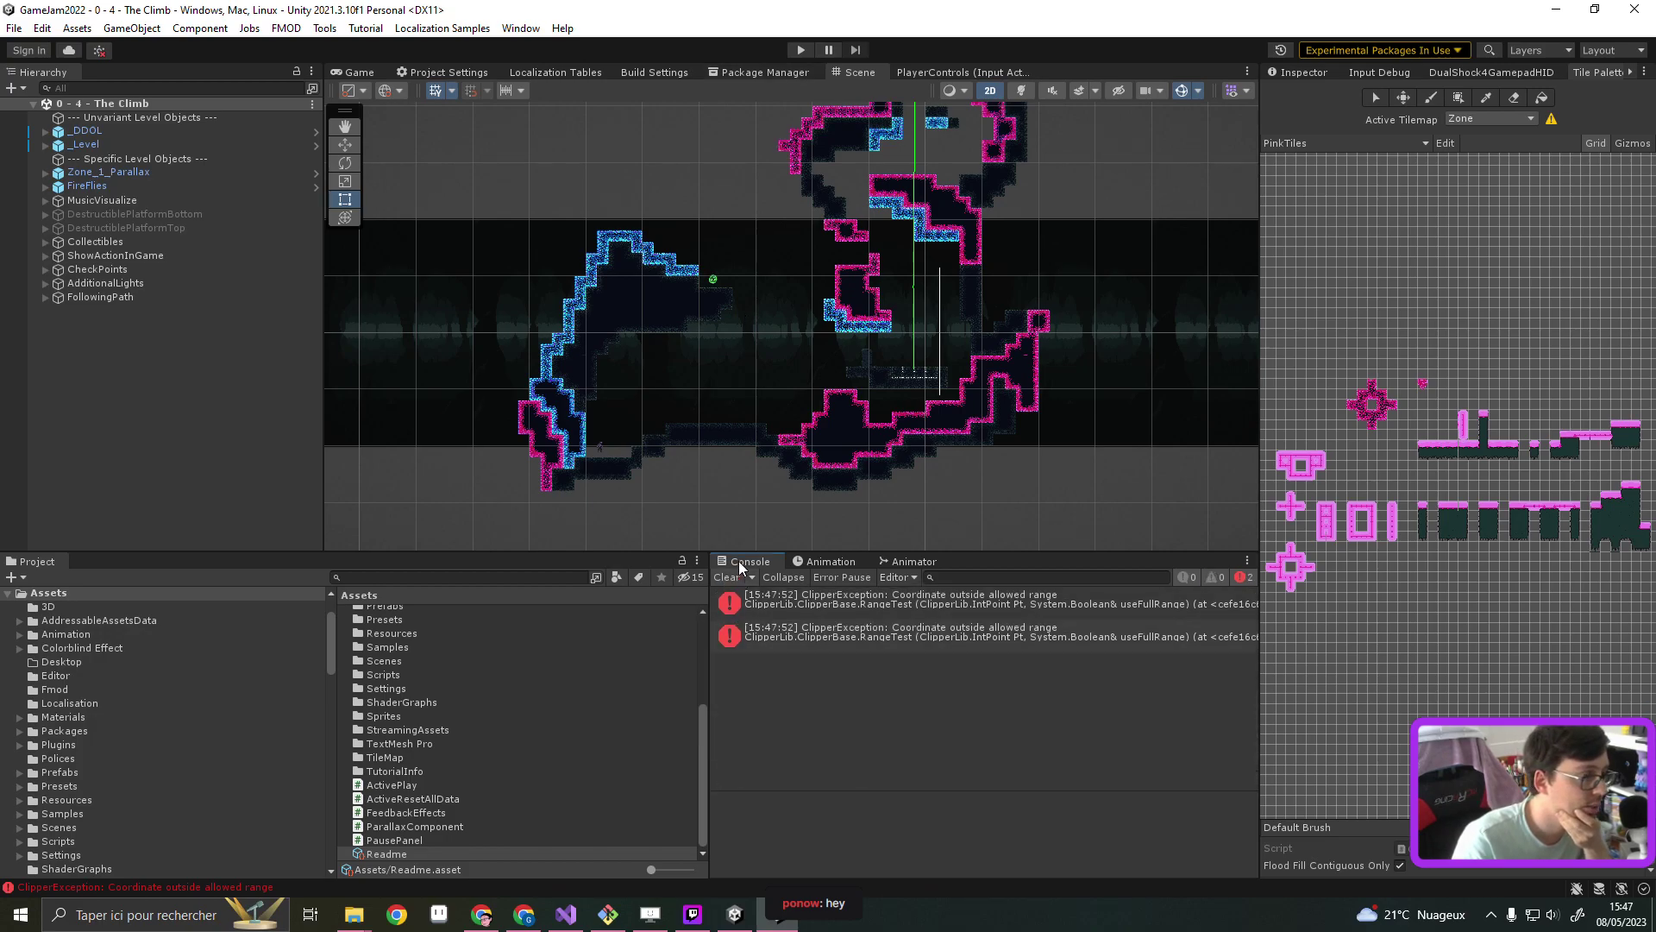
pyautogui.click(801, 50)
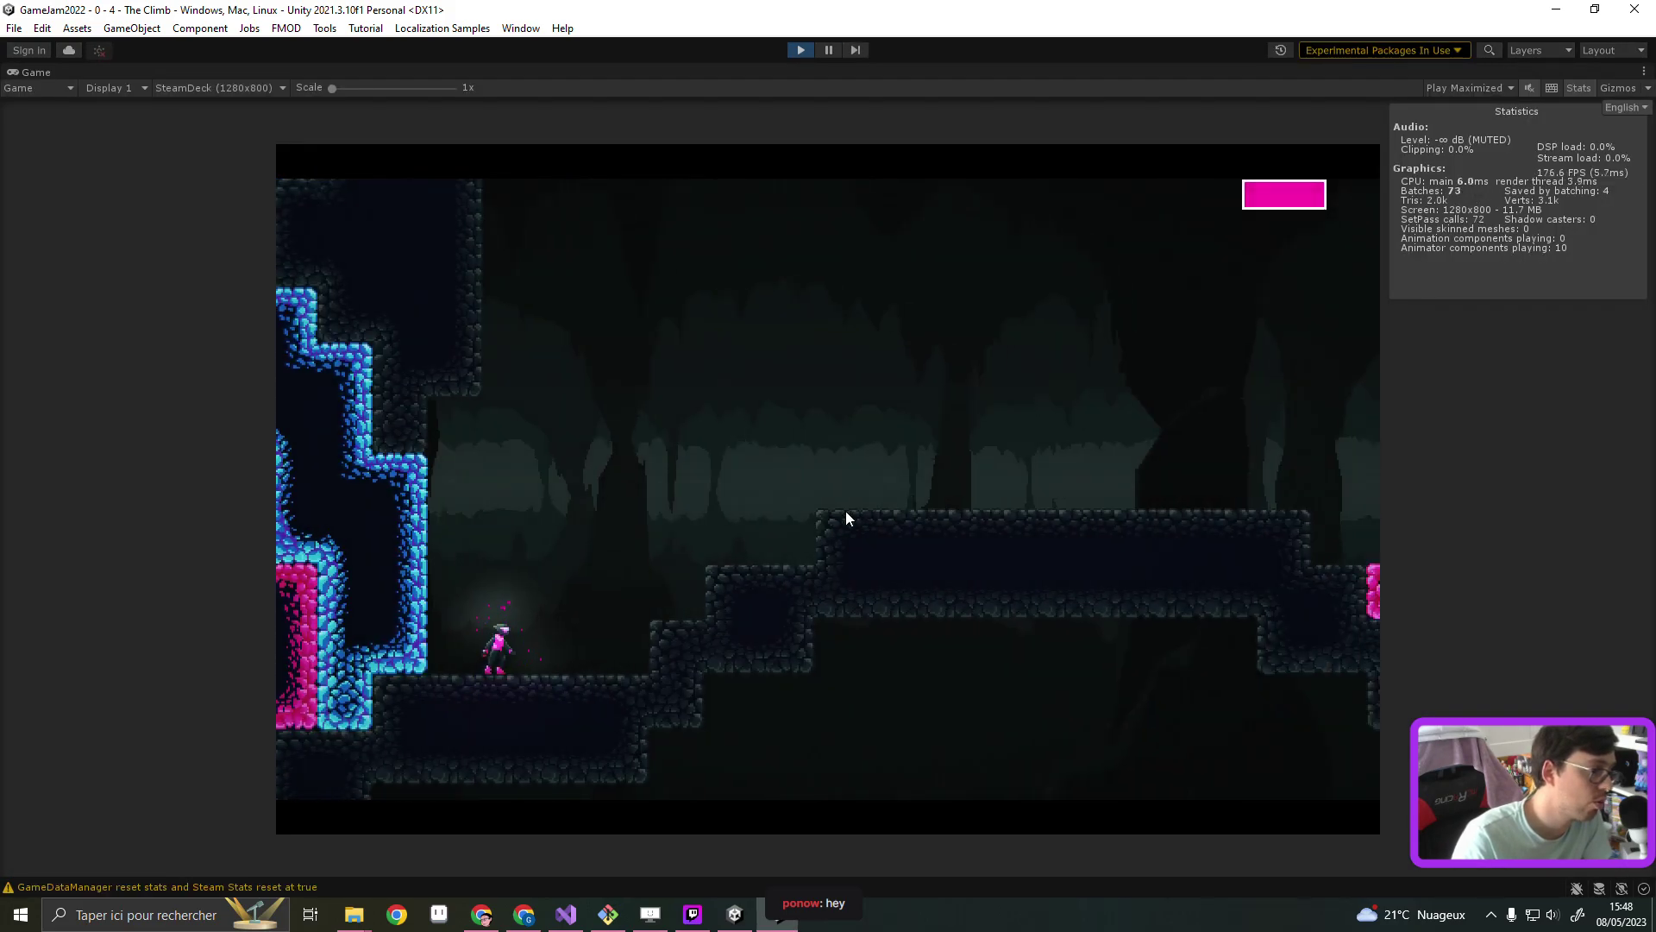
pyautogui.press('space')
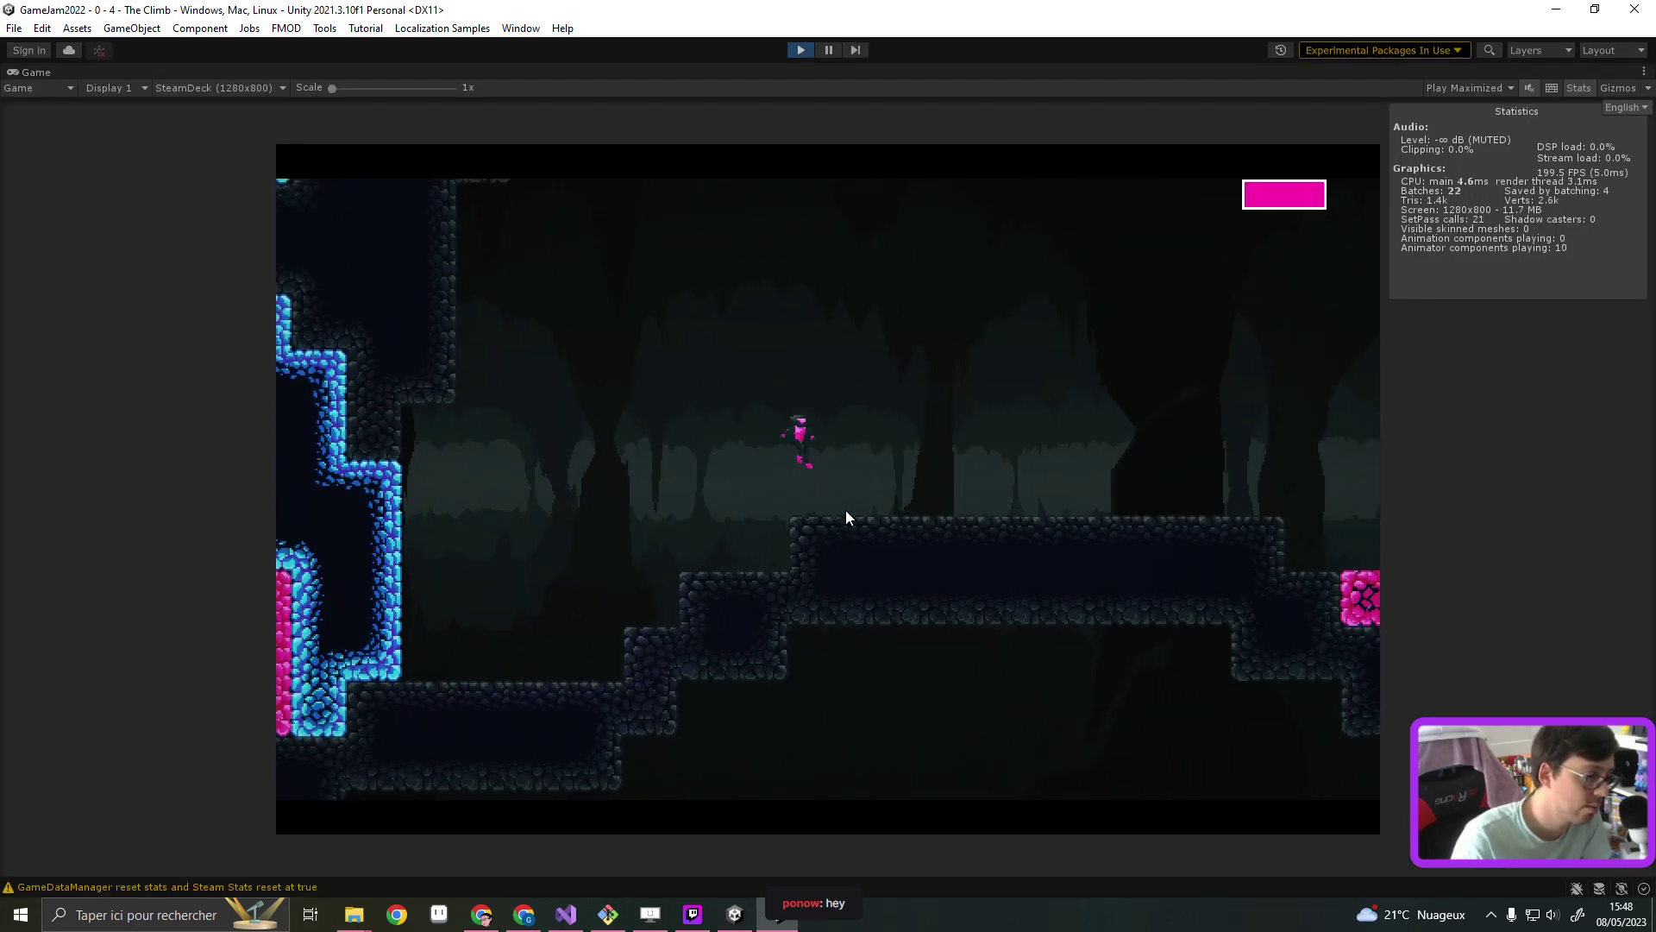
pyautogui.press('space')
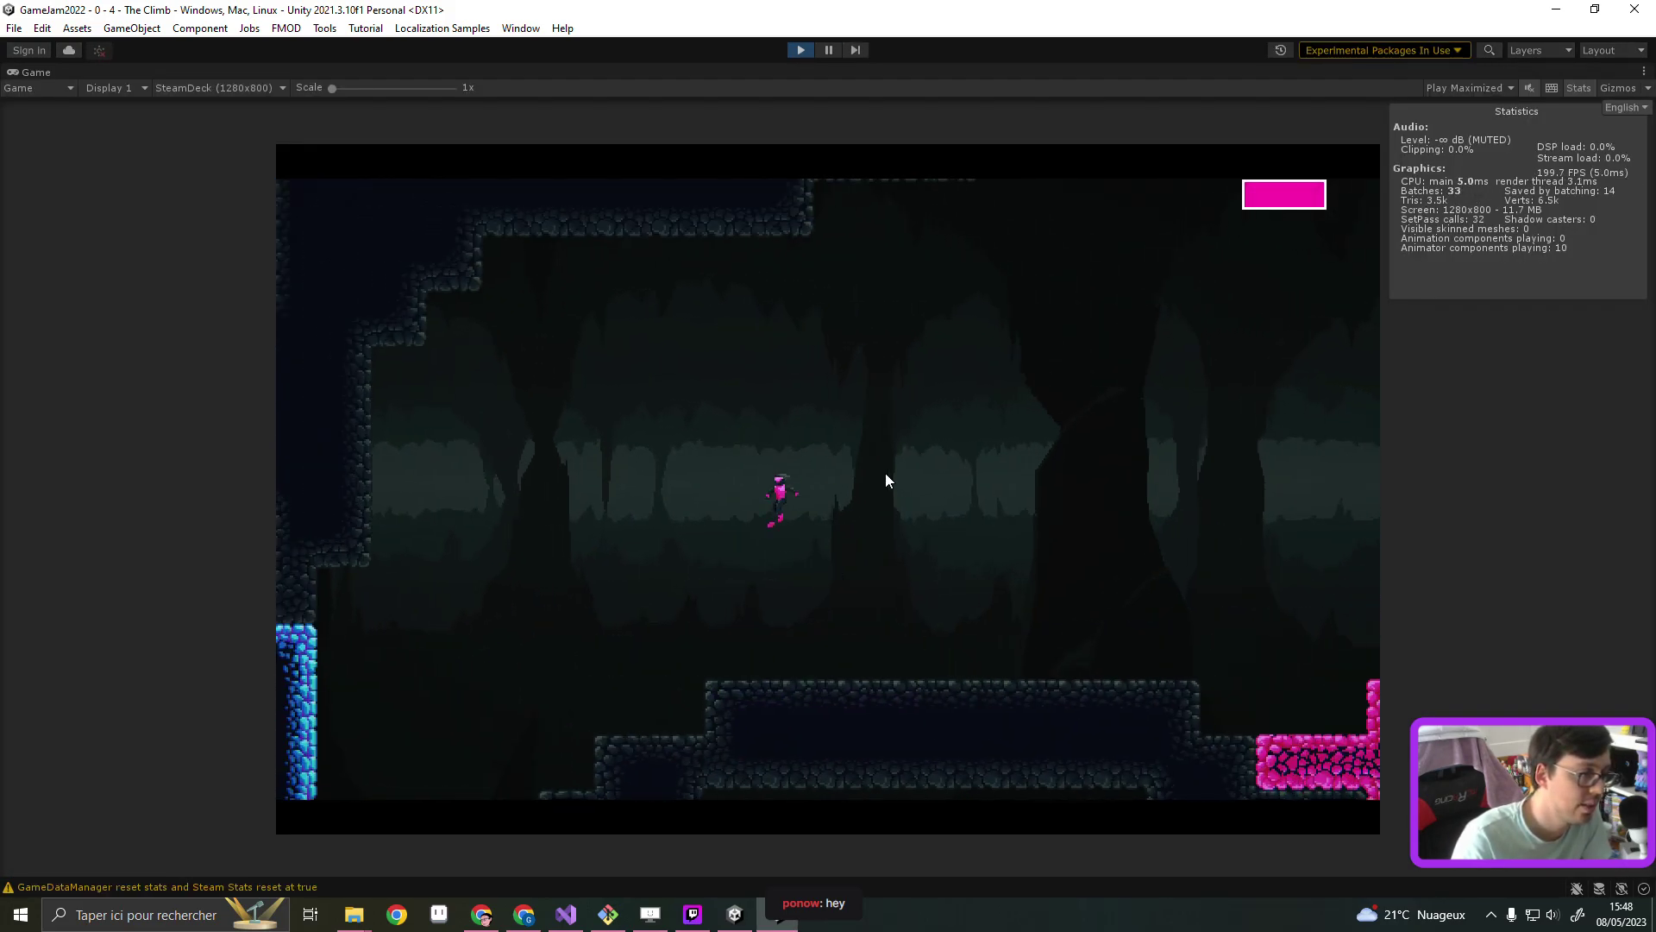
pyautogui.click(806, 49)
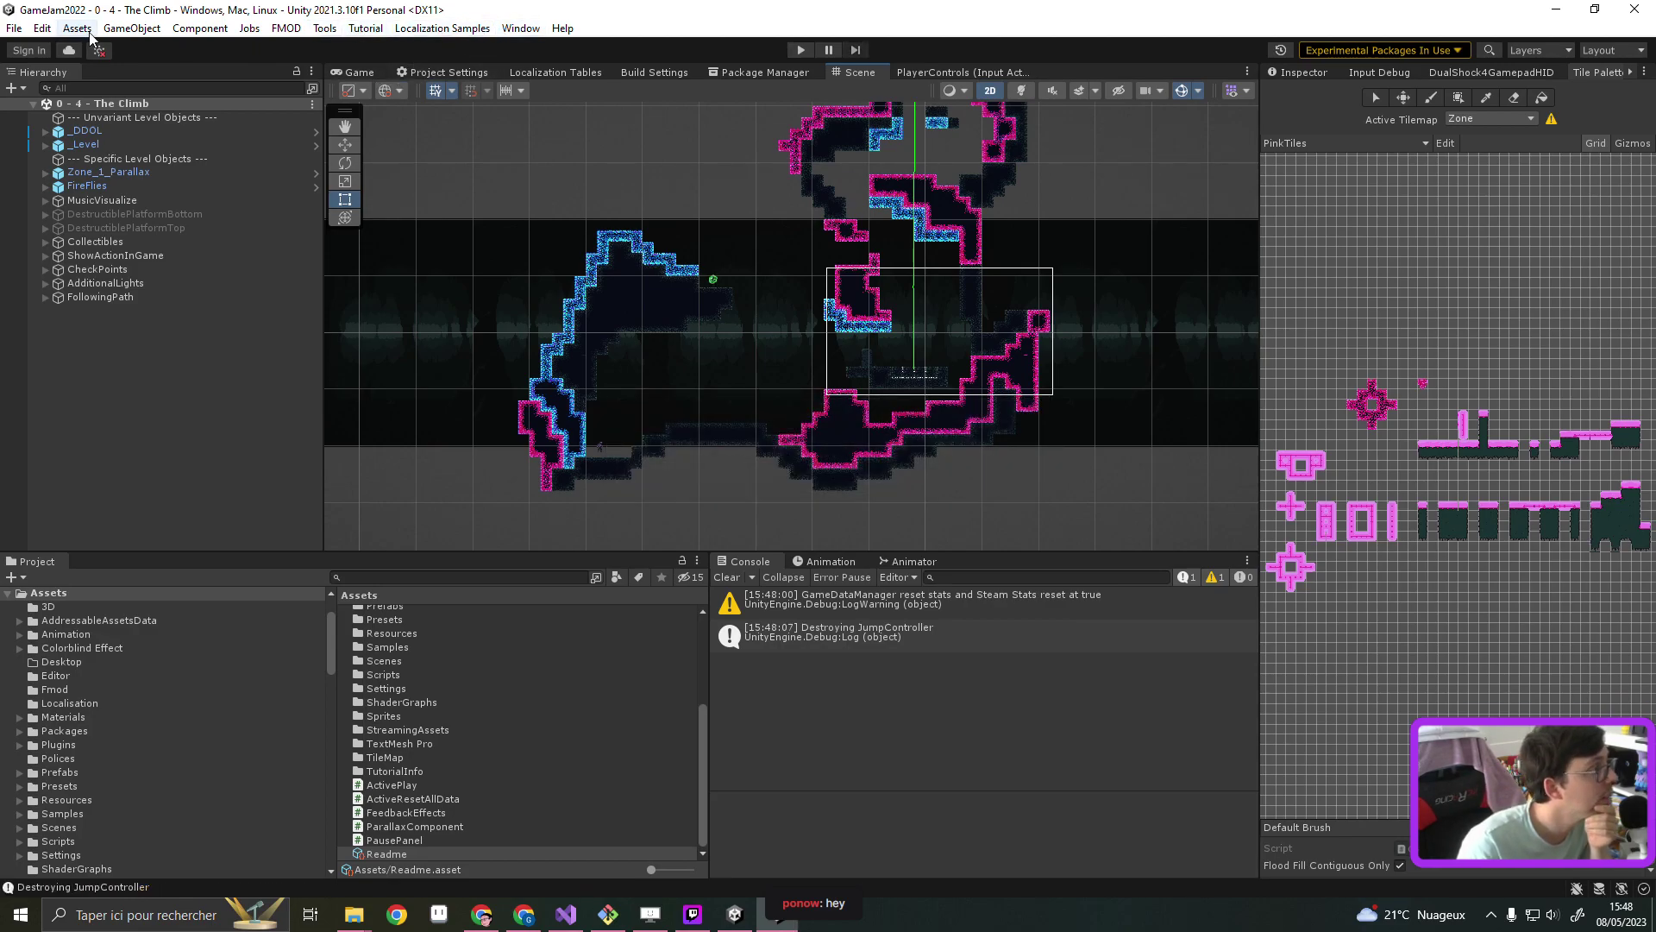
# Open GameJam2022's Project Settings from Edit, then drag its window aside to reveal falling_sources
pyautogui.click(41, 31)
pyautogui.click(41, 31)
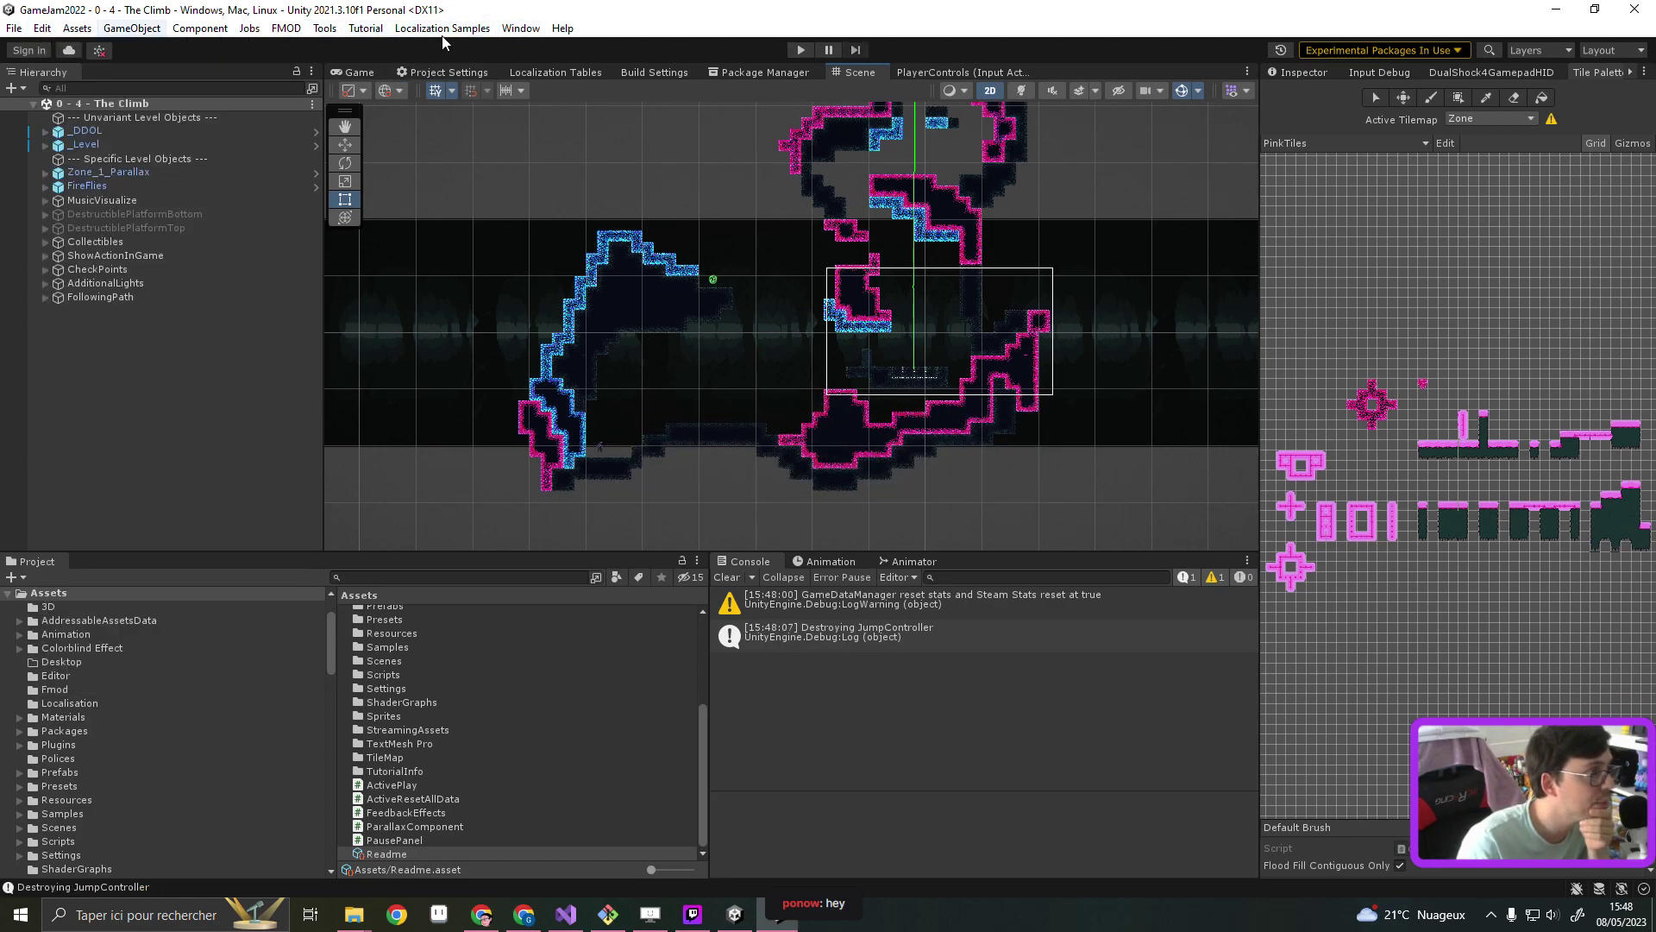
pyautogui.click(42, 28)
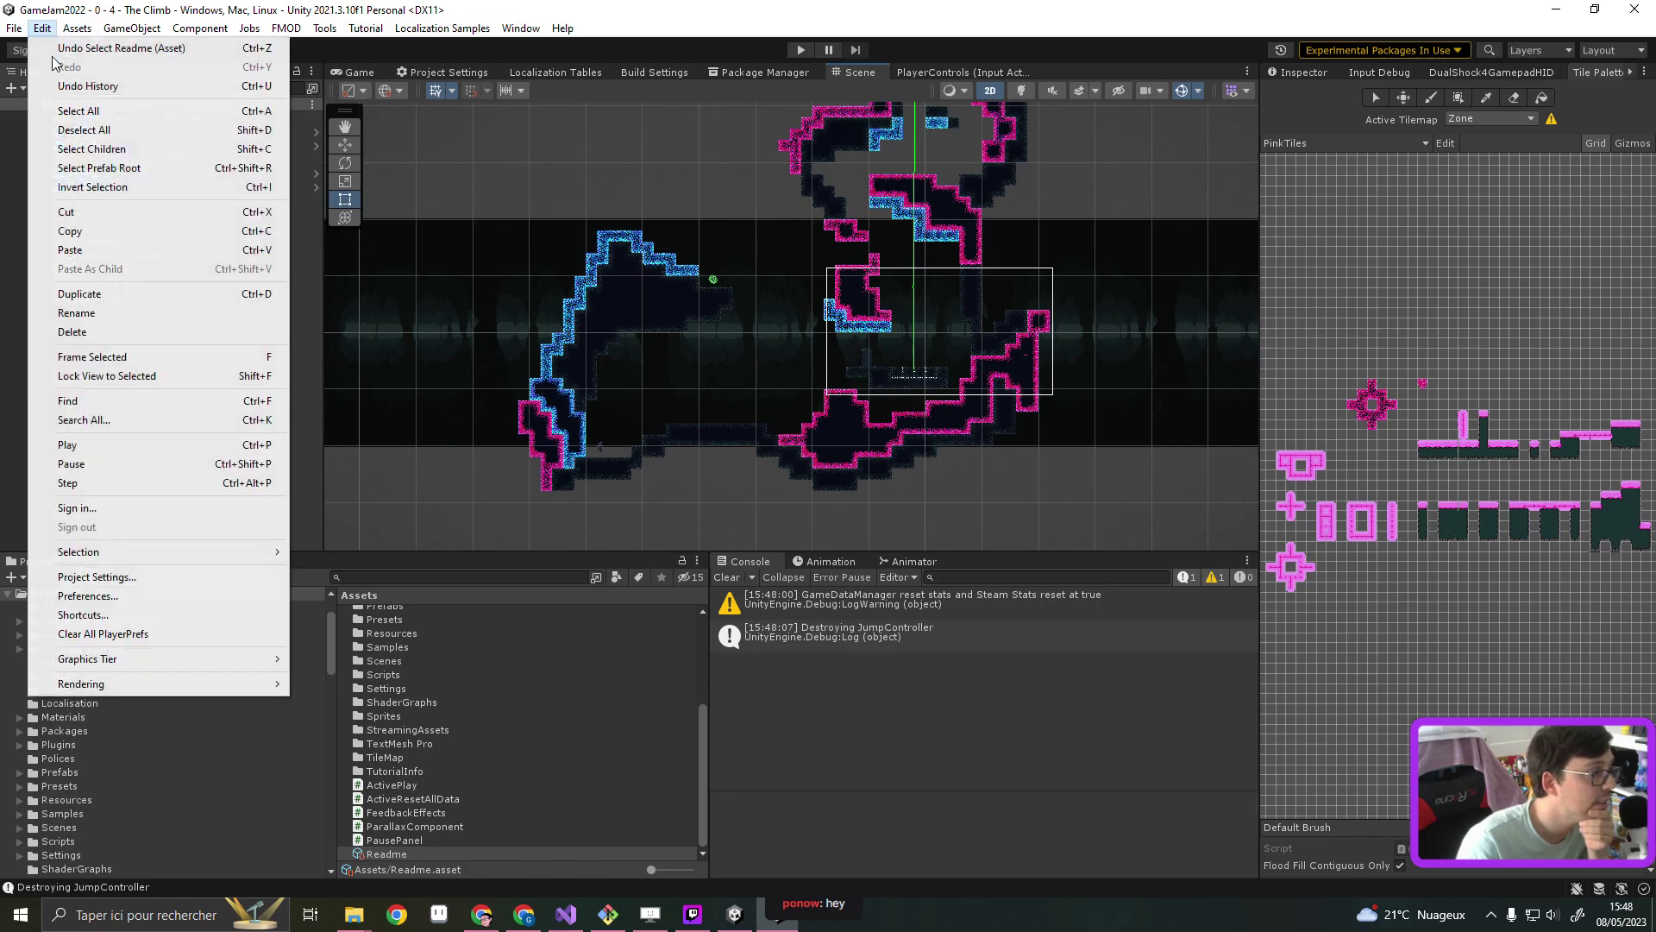
pyautogui.click(122, 576)
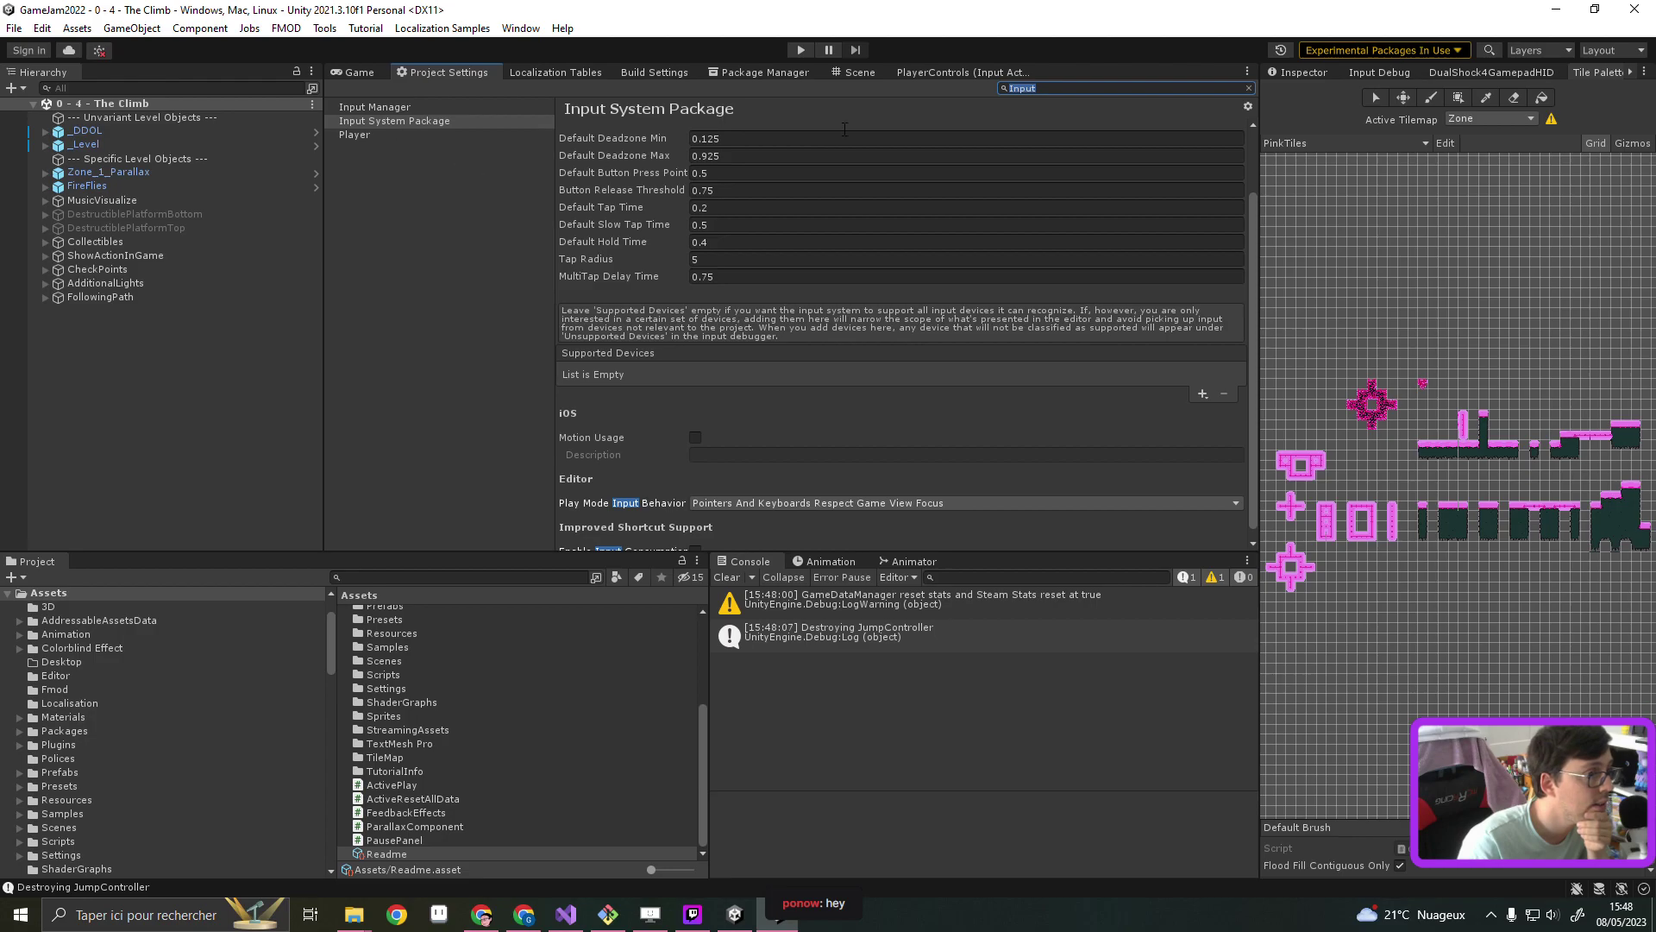
pyautogui.scroll(2, 872, 203)
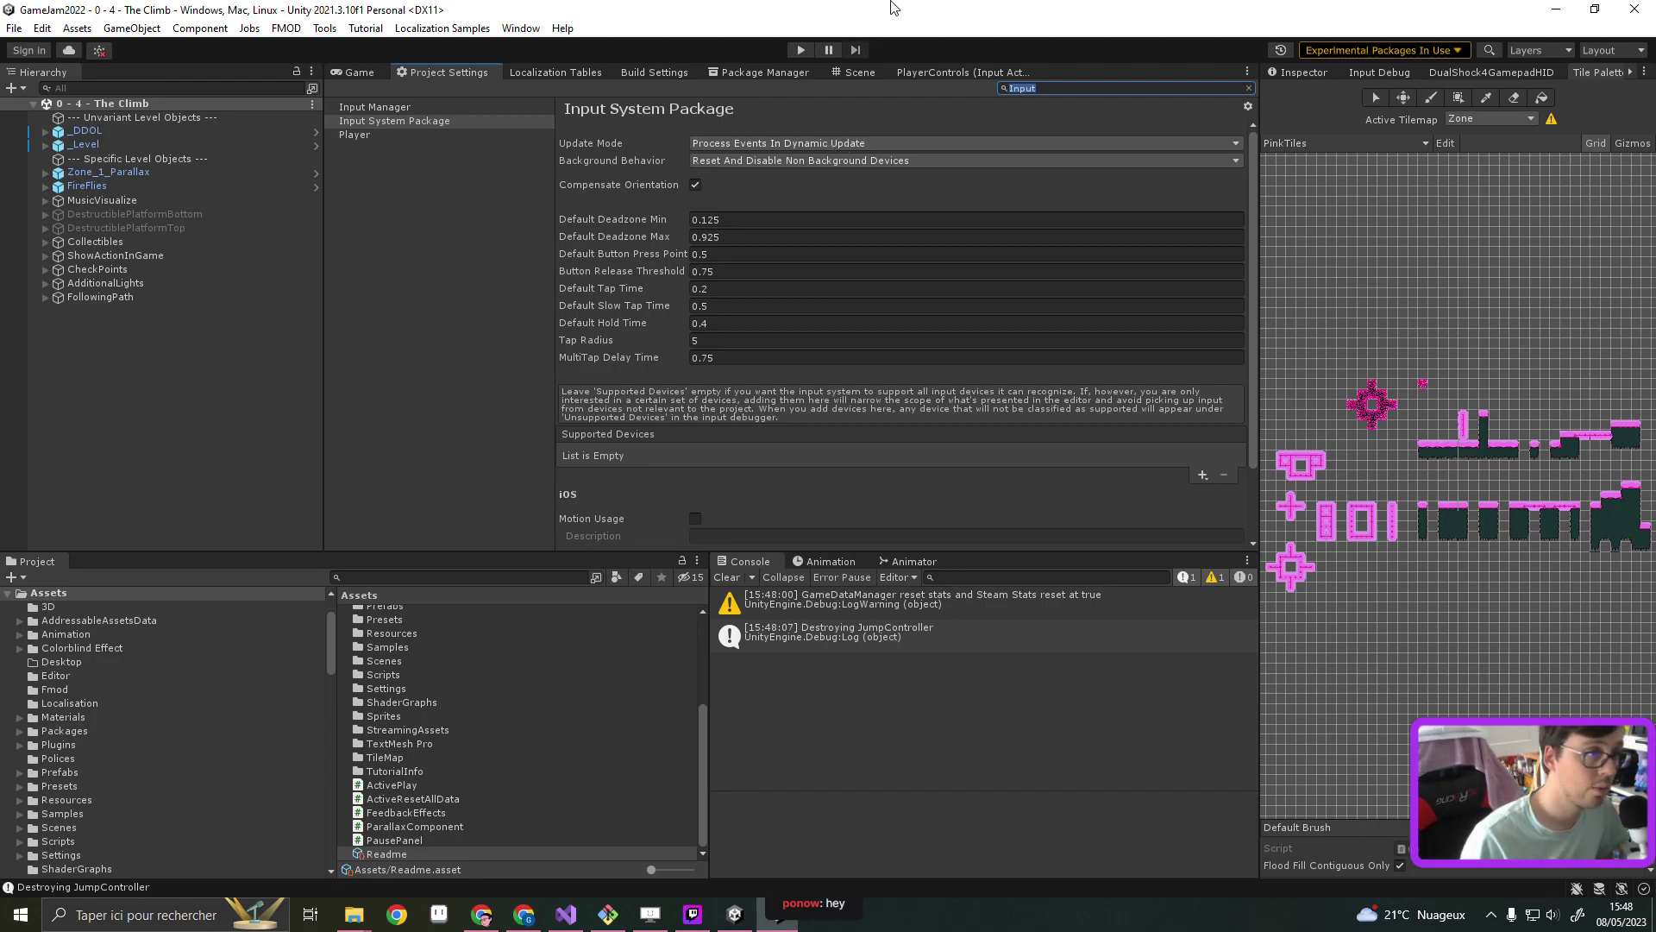
pyautogui.moveTo(894, 15); pyautogui.dragTo(1655, 26)
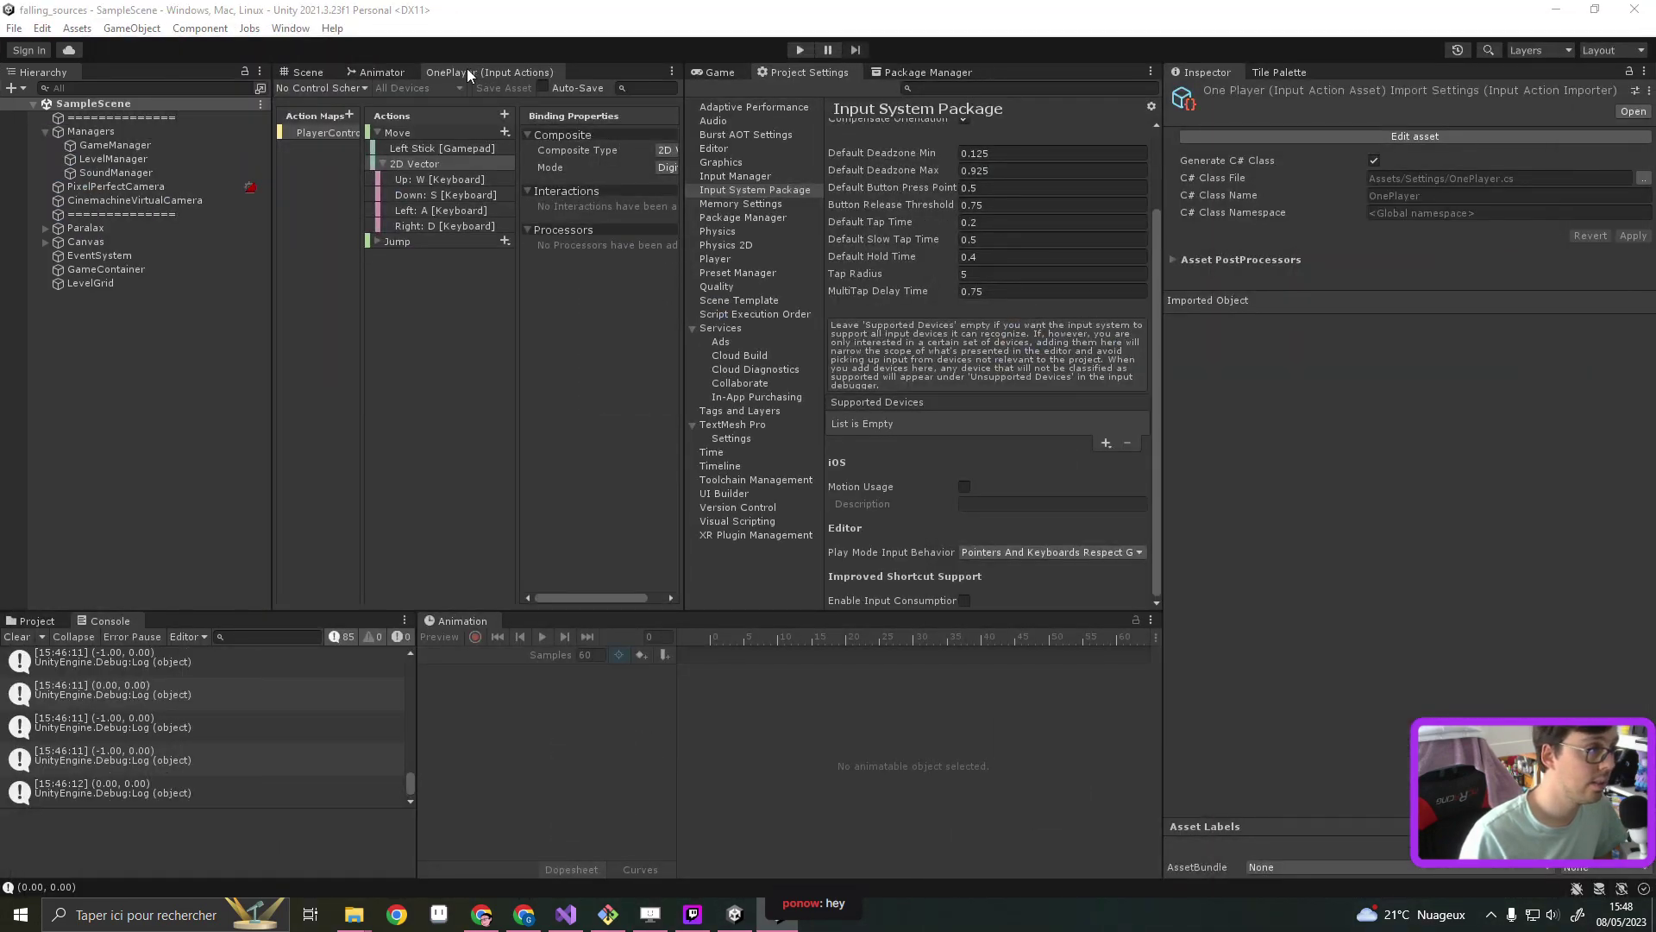
# Dock OnePlayer in the middle panel, close the Animator tab and move the Scene view over
pyautogui.moveTo(468, 69); pyautogui.dragTo(733, 72)
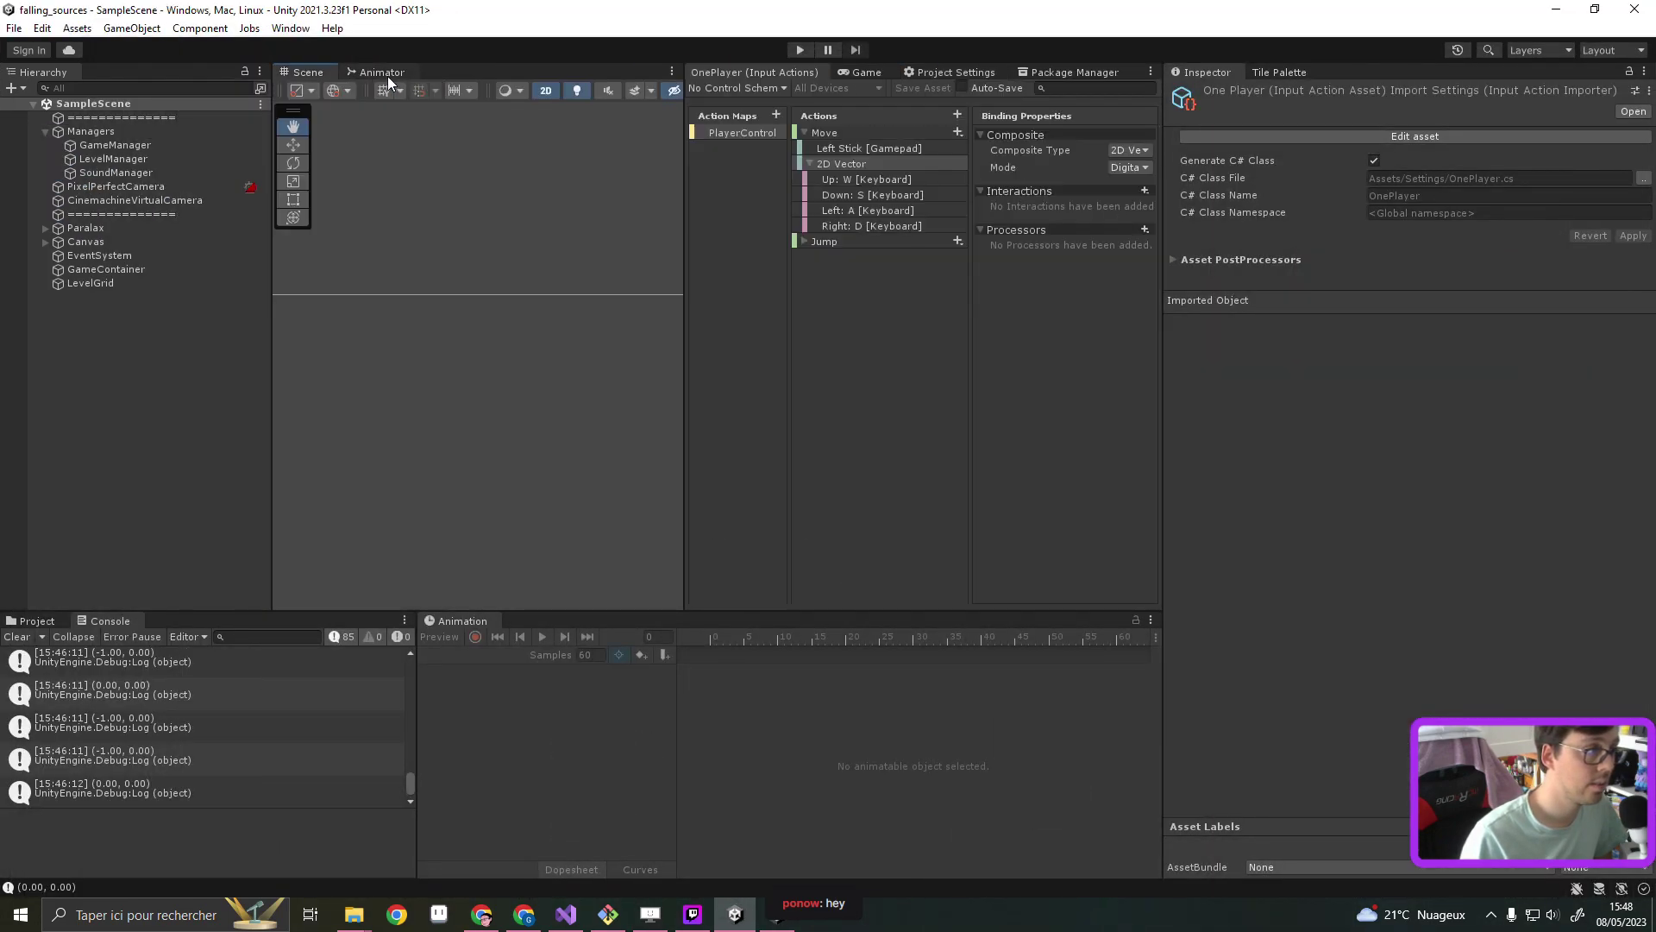
pyautogui.click(383, 72)
pyautogui.rightClick(392, 72)
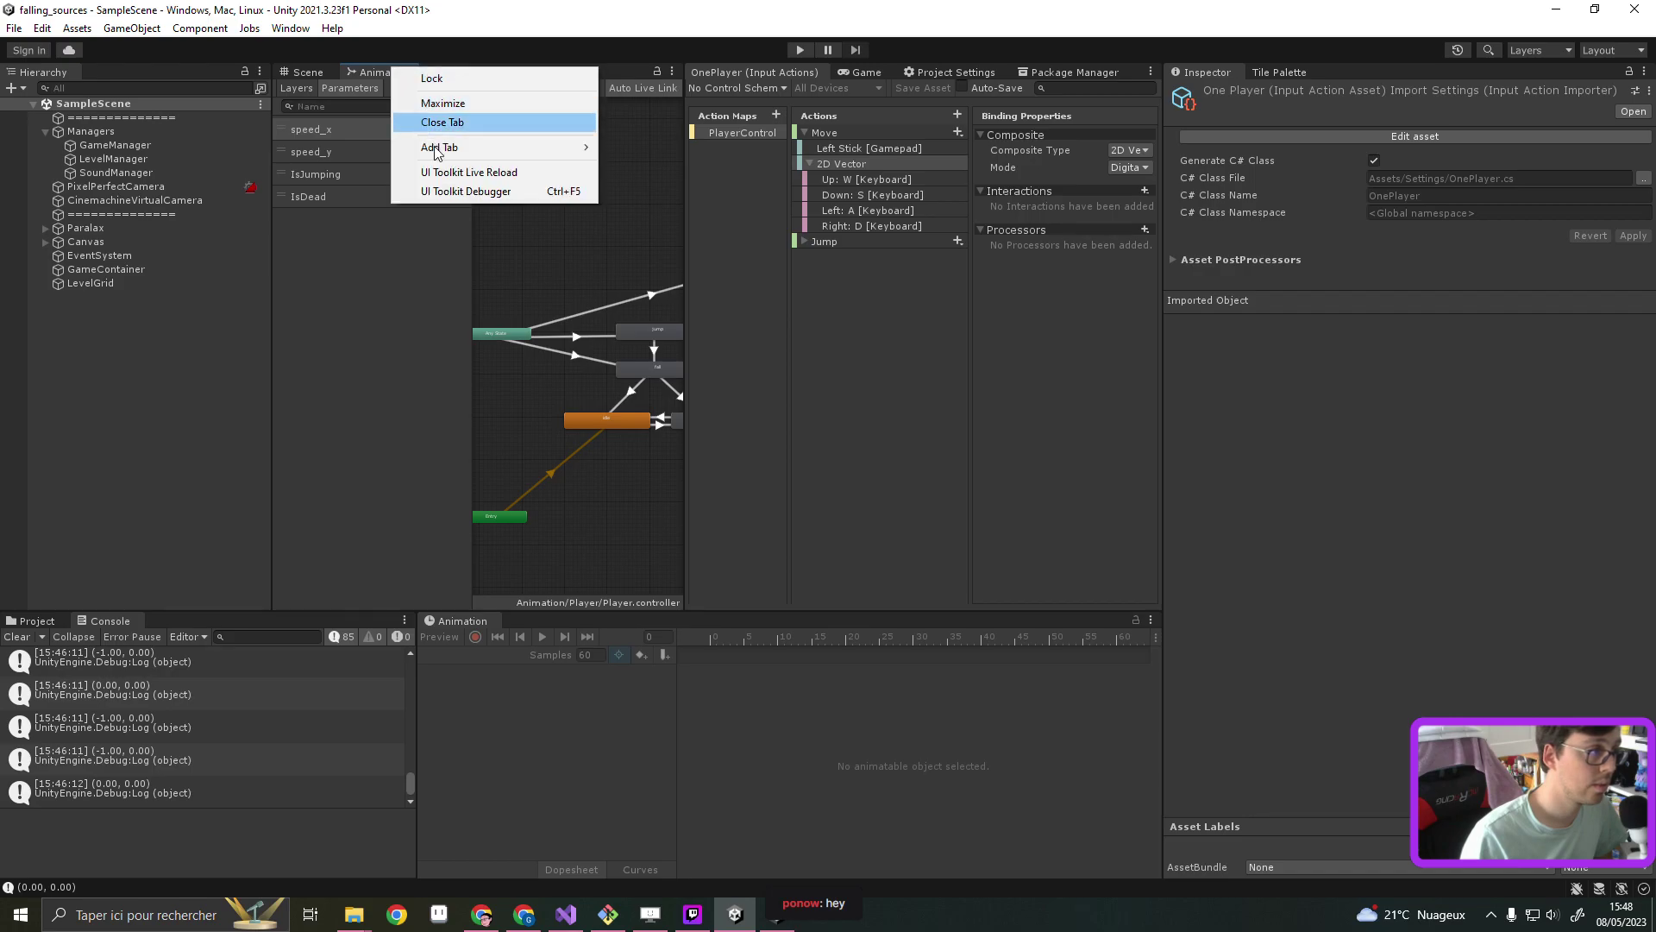
pyautogui.click(438, 121)
pyautogui.moveTo(309, 74); pyautogui.dragTo(841, 74)
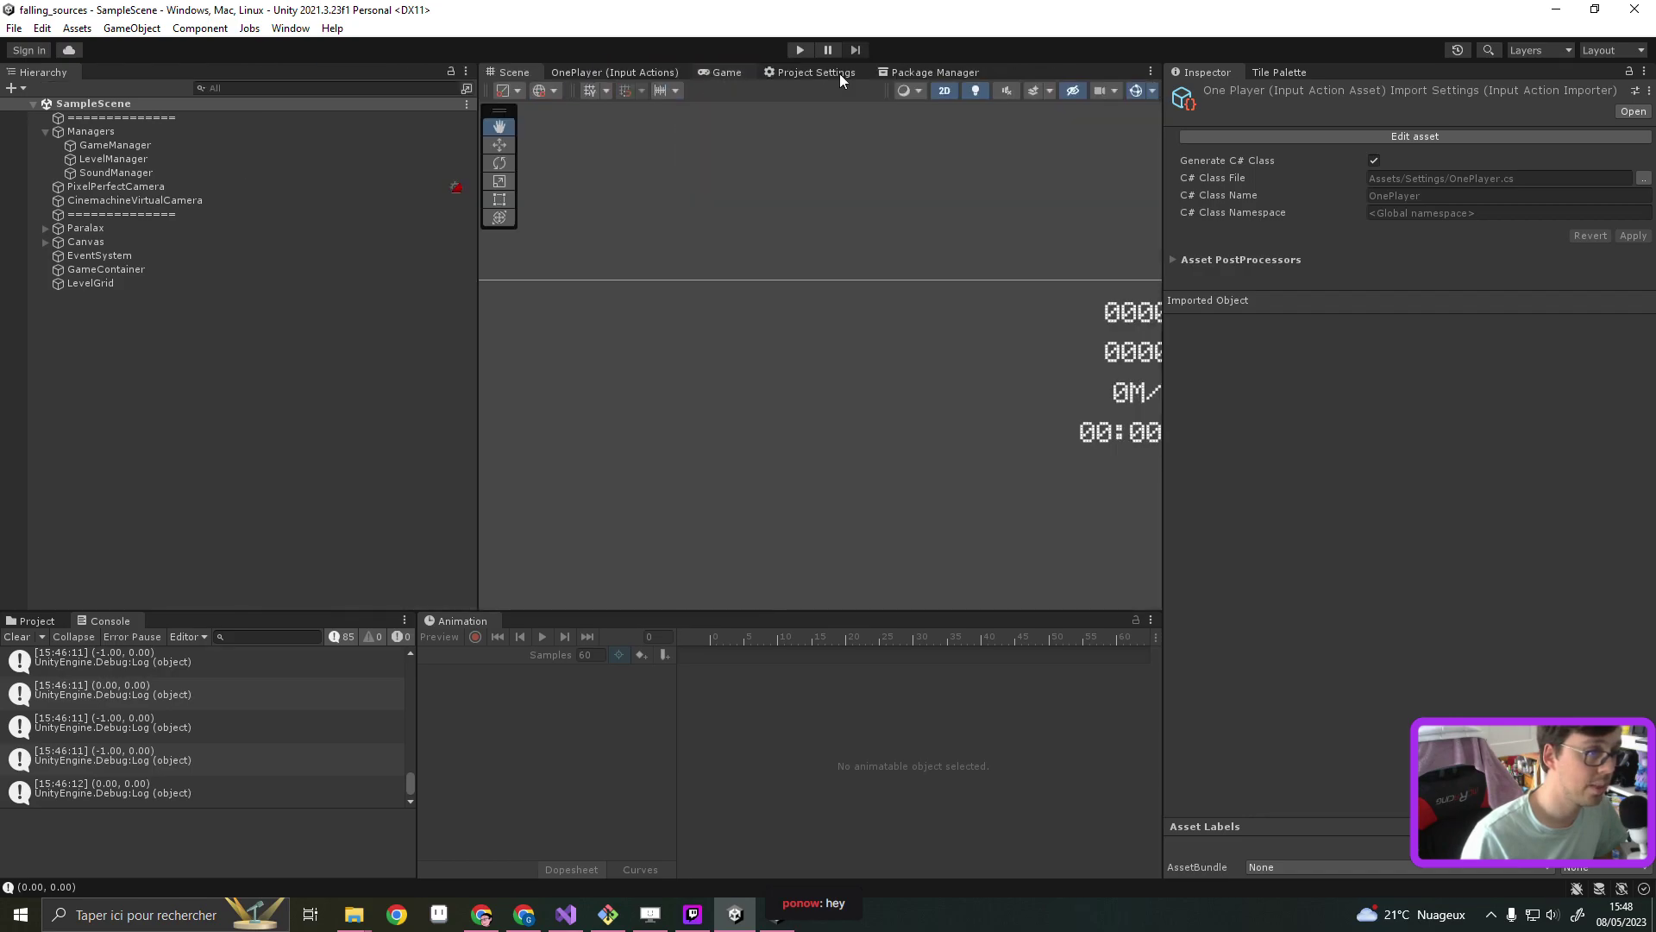
# Widen Project Settings by narrowing the Hierarchy and display the Input Manager axes
pyautogui.click(800, 71)
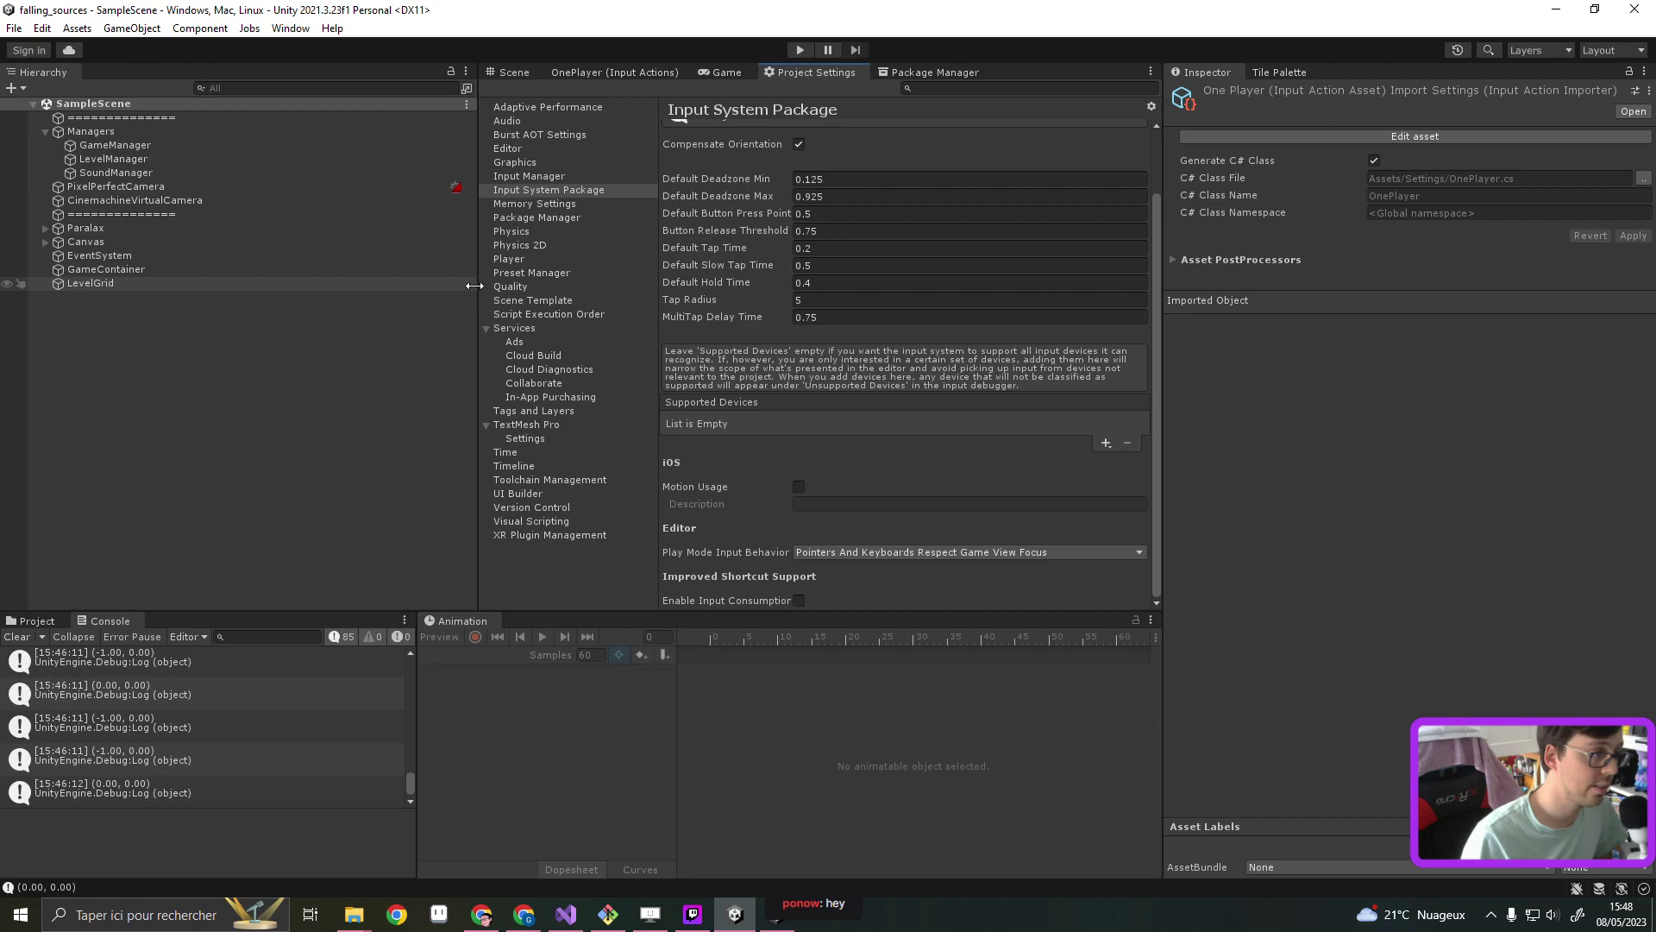
pyautogui.moveTo(474, 286); pyautogui.dragTo(231, 286)
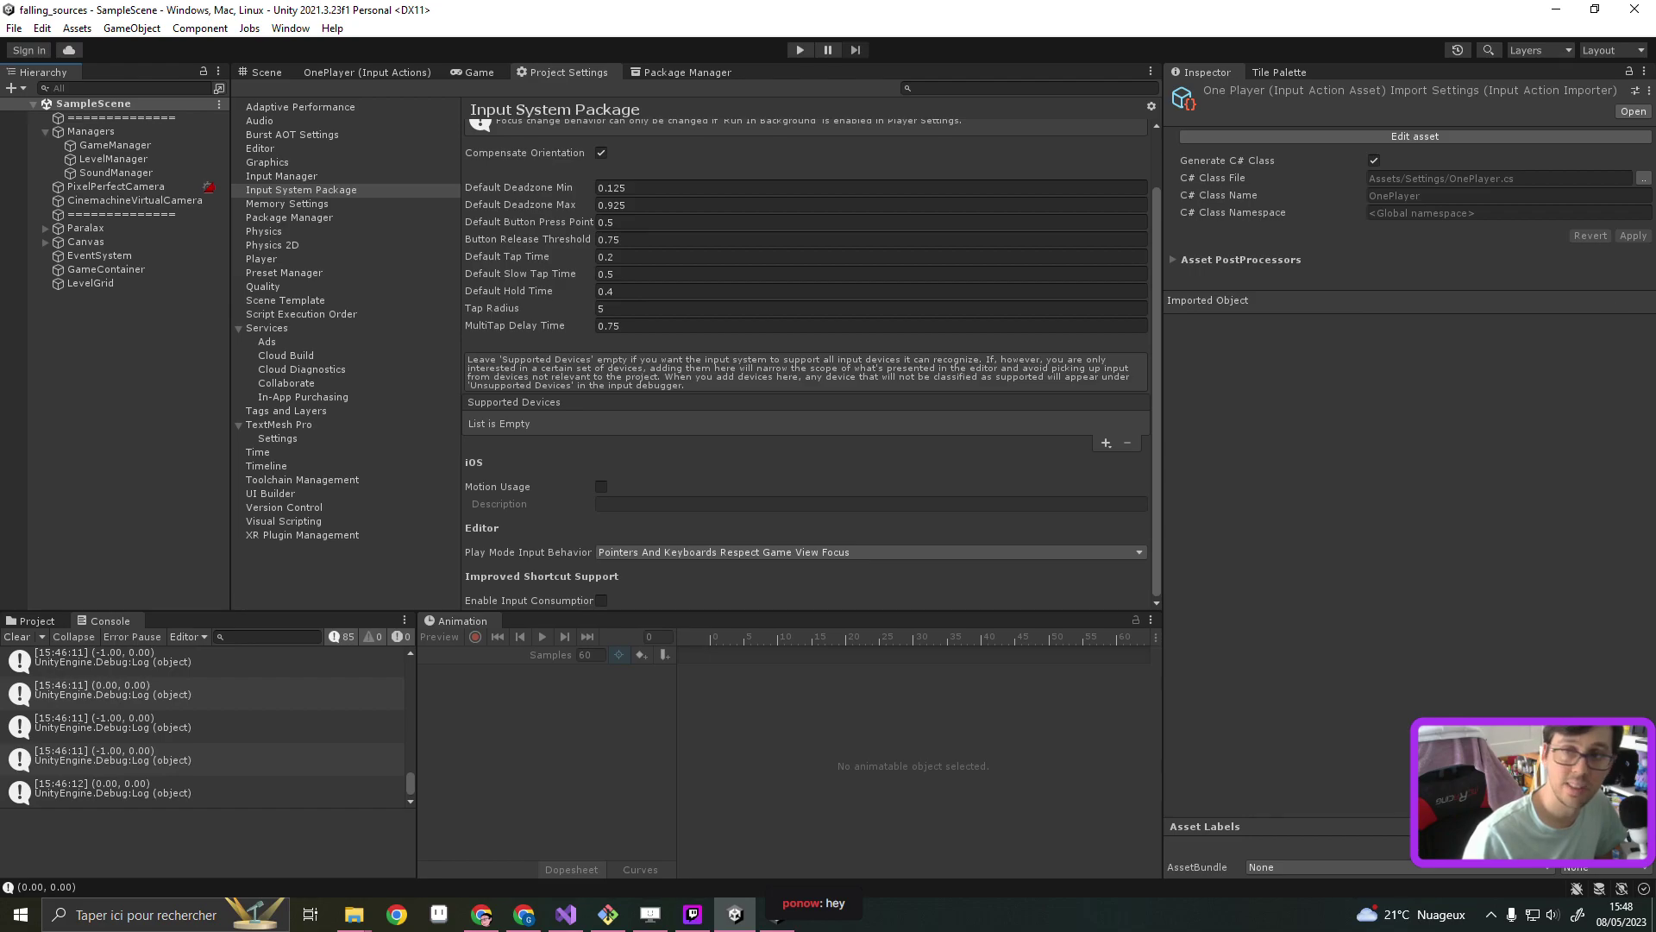
pyautogui.scroll(2, 688, 201)
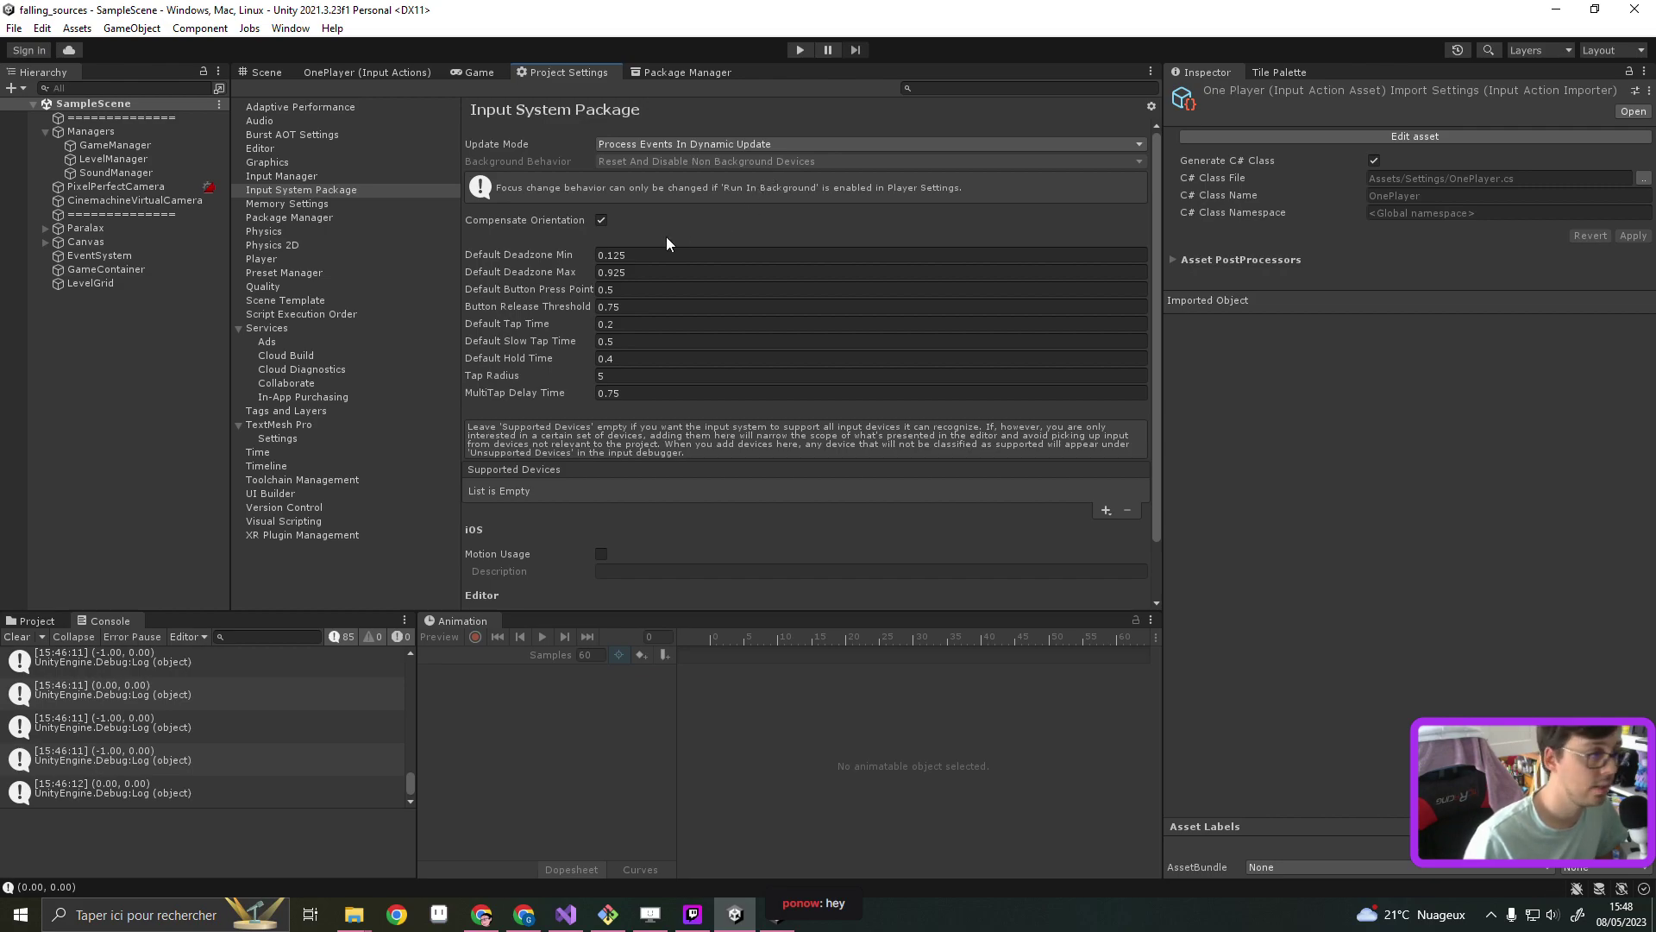
pyautogui.click(297, 175)
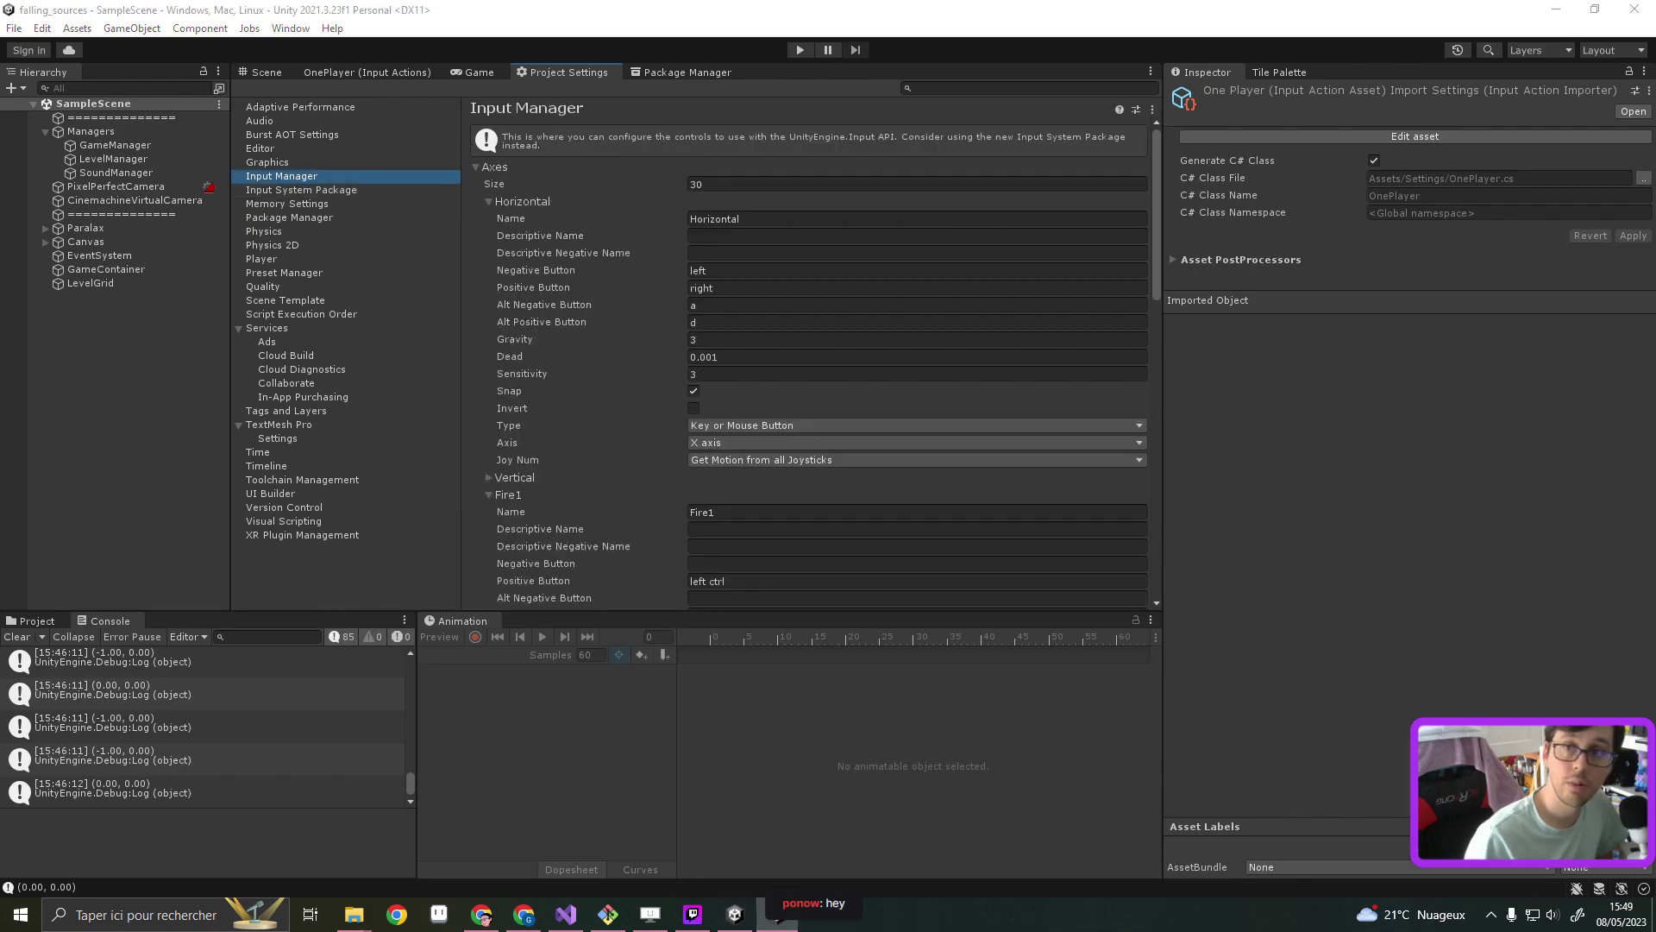
pyautogui.moveTo(1655, 92); pyautogui.dragTo(1033, 92)
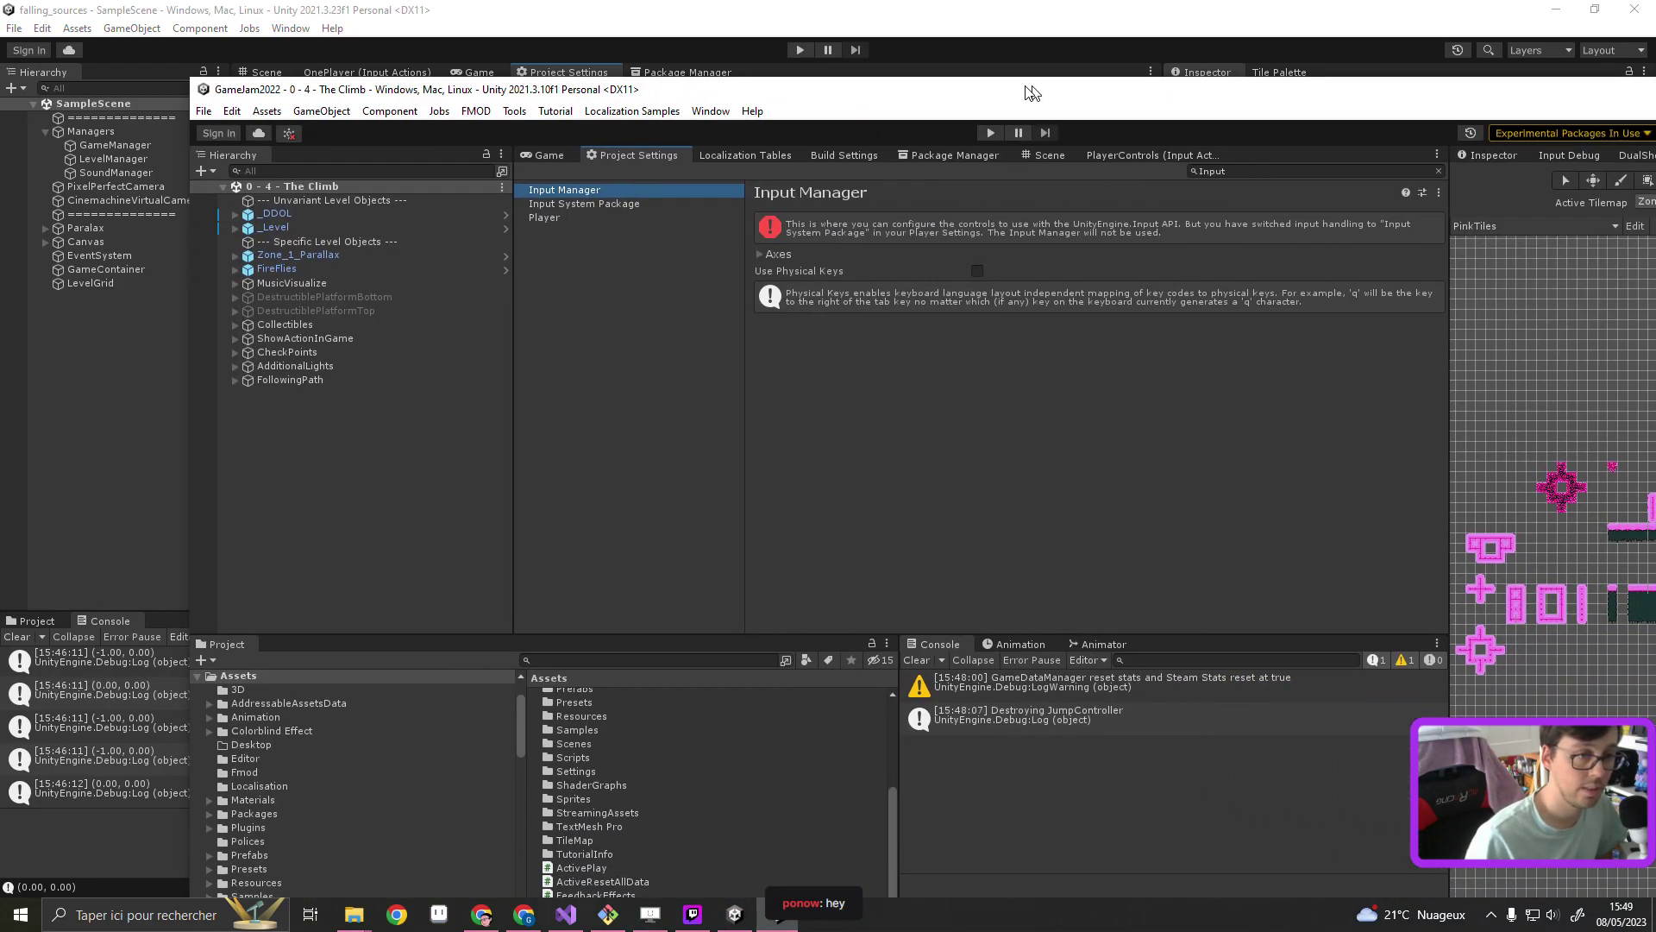
pyautogui.moveTo(1033, 93); pyautogui.dragTo(1029, 93)
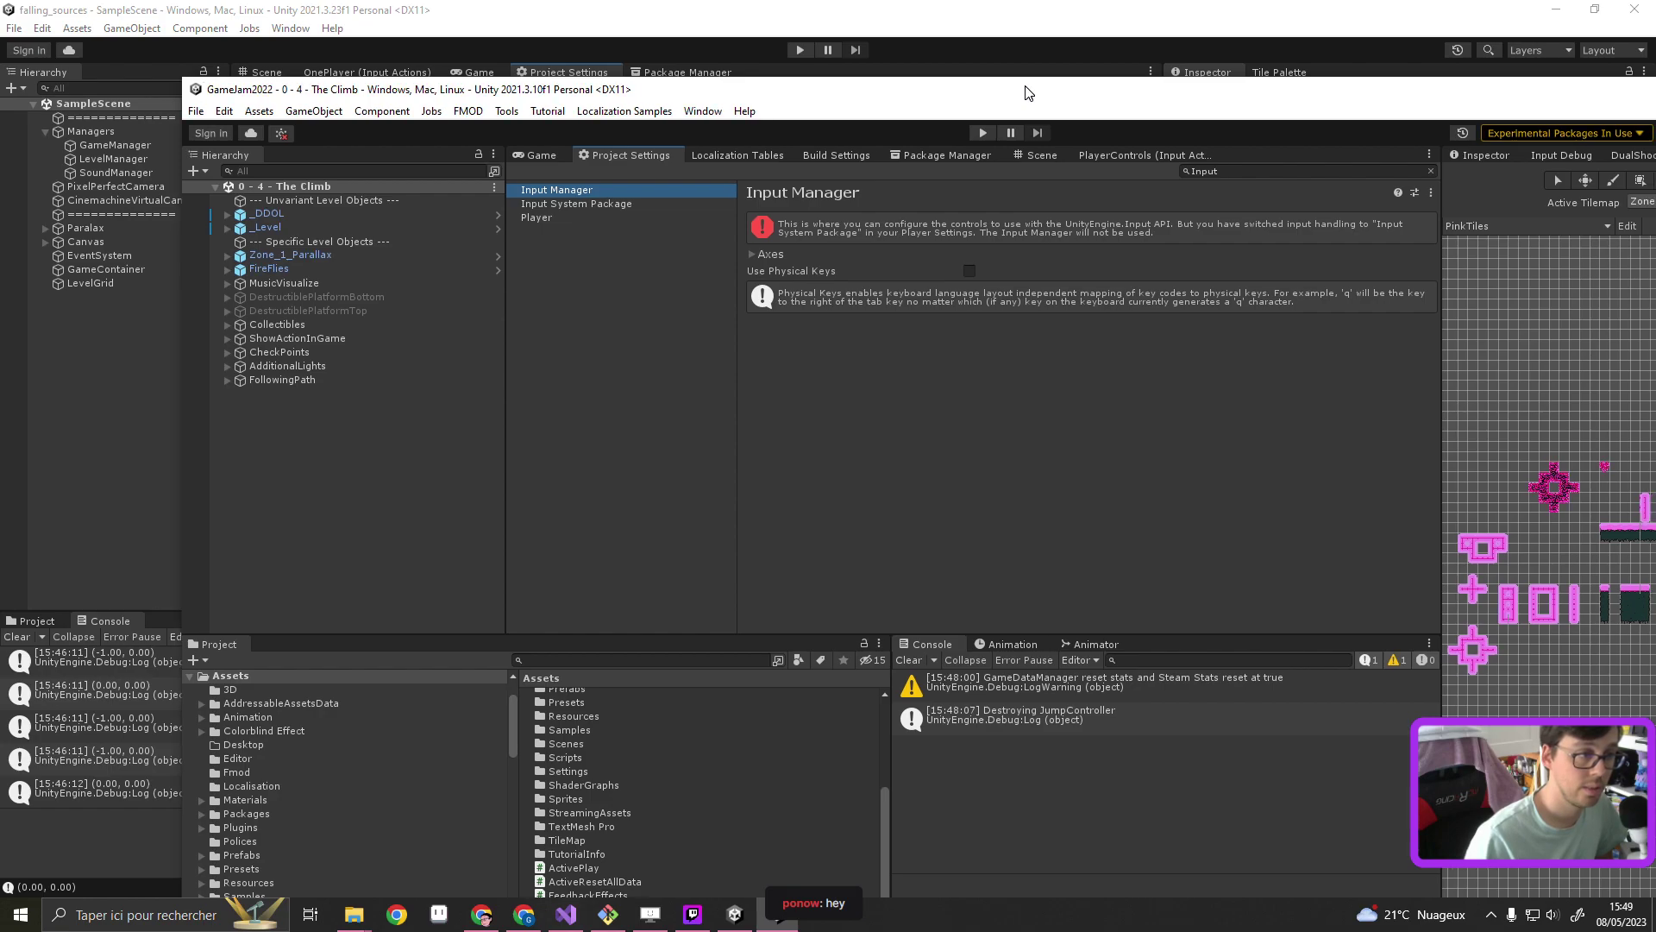
pyautogui.moveTo(1027, 87); pyautogui.dragTo(1032, 84)
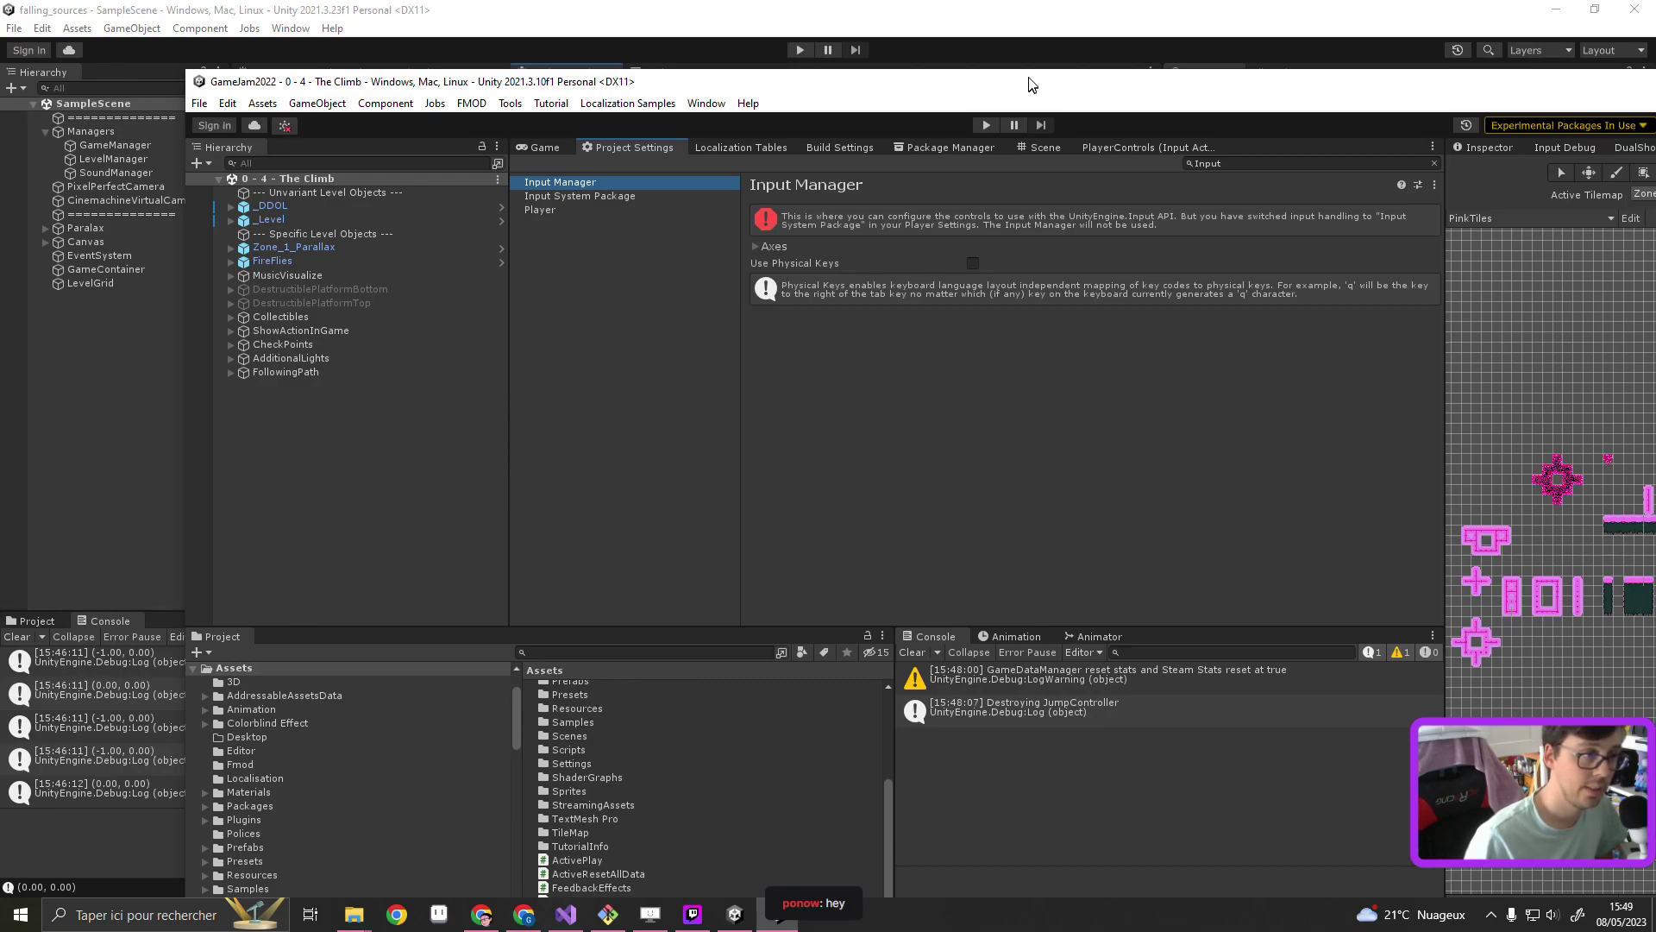
pyautogui.moveTo(1031, 84); pyautogui.dragTo(1652, 95)
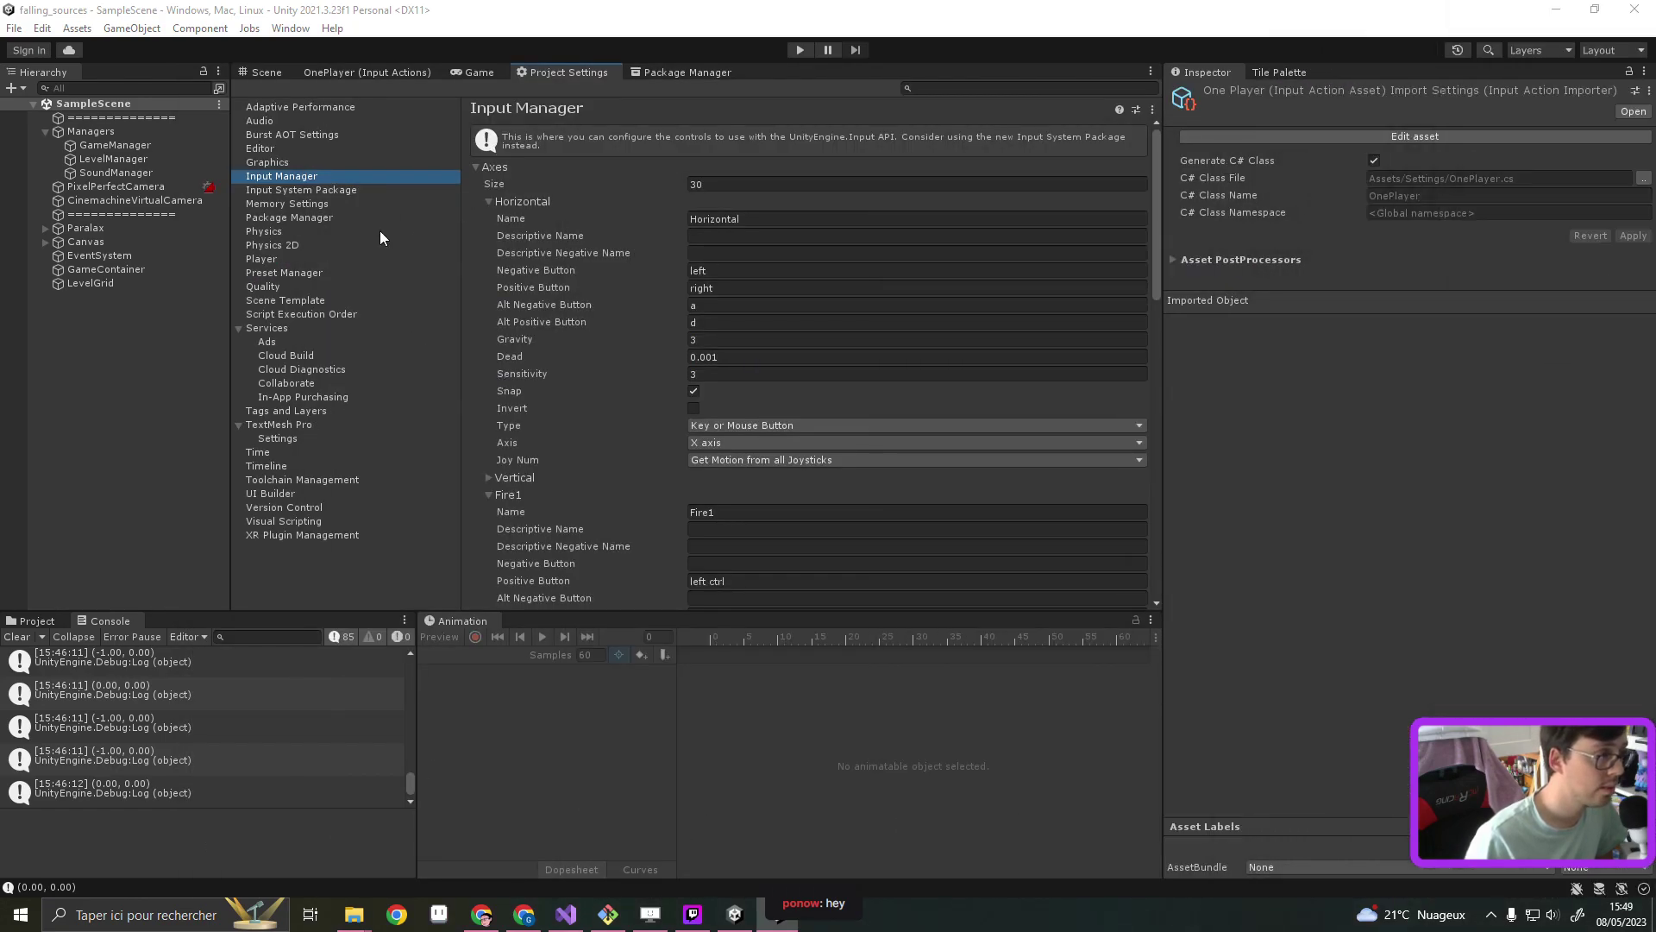
# Open Player settings, expand Other Settings and find Active Input Handling, currently Both
pyautogui.click(239, 326)
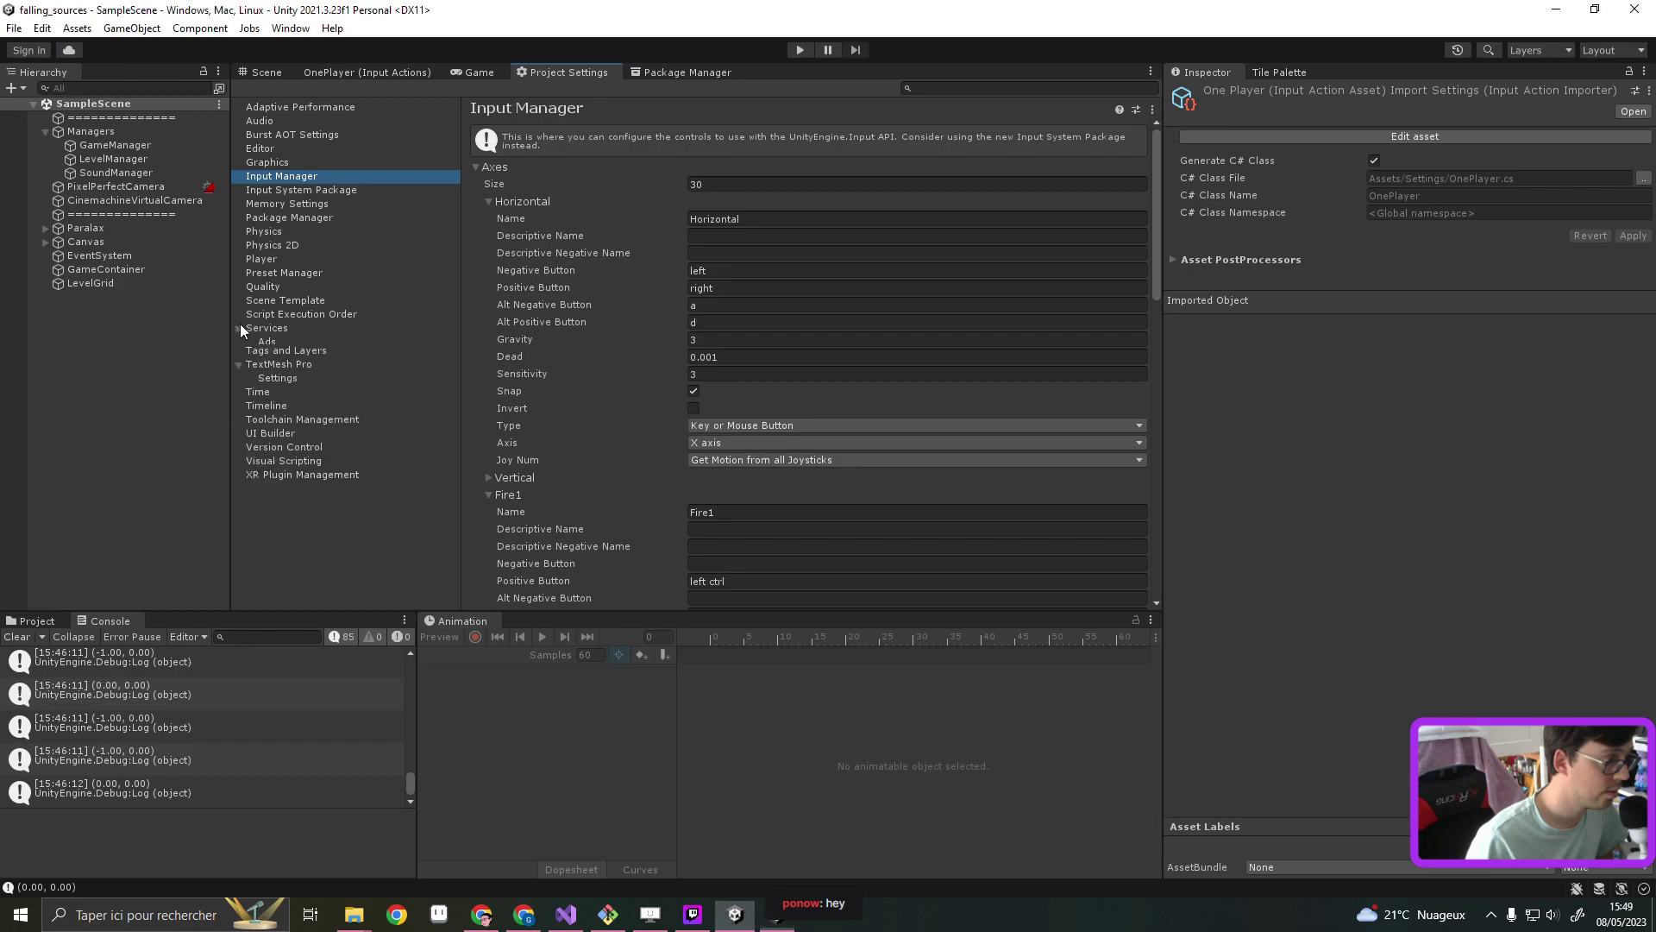
pyautogui.click(268, 258)
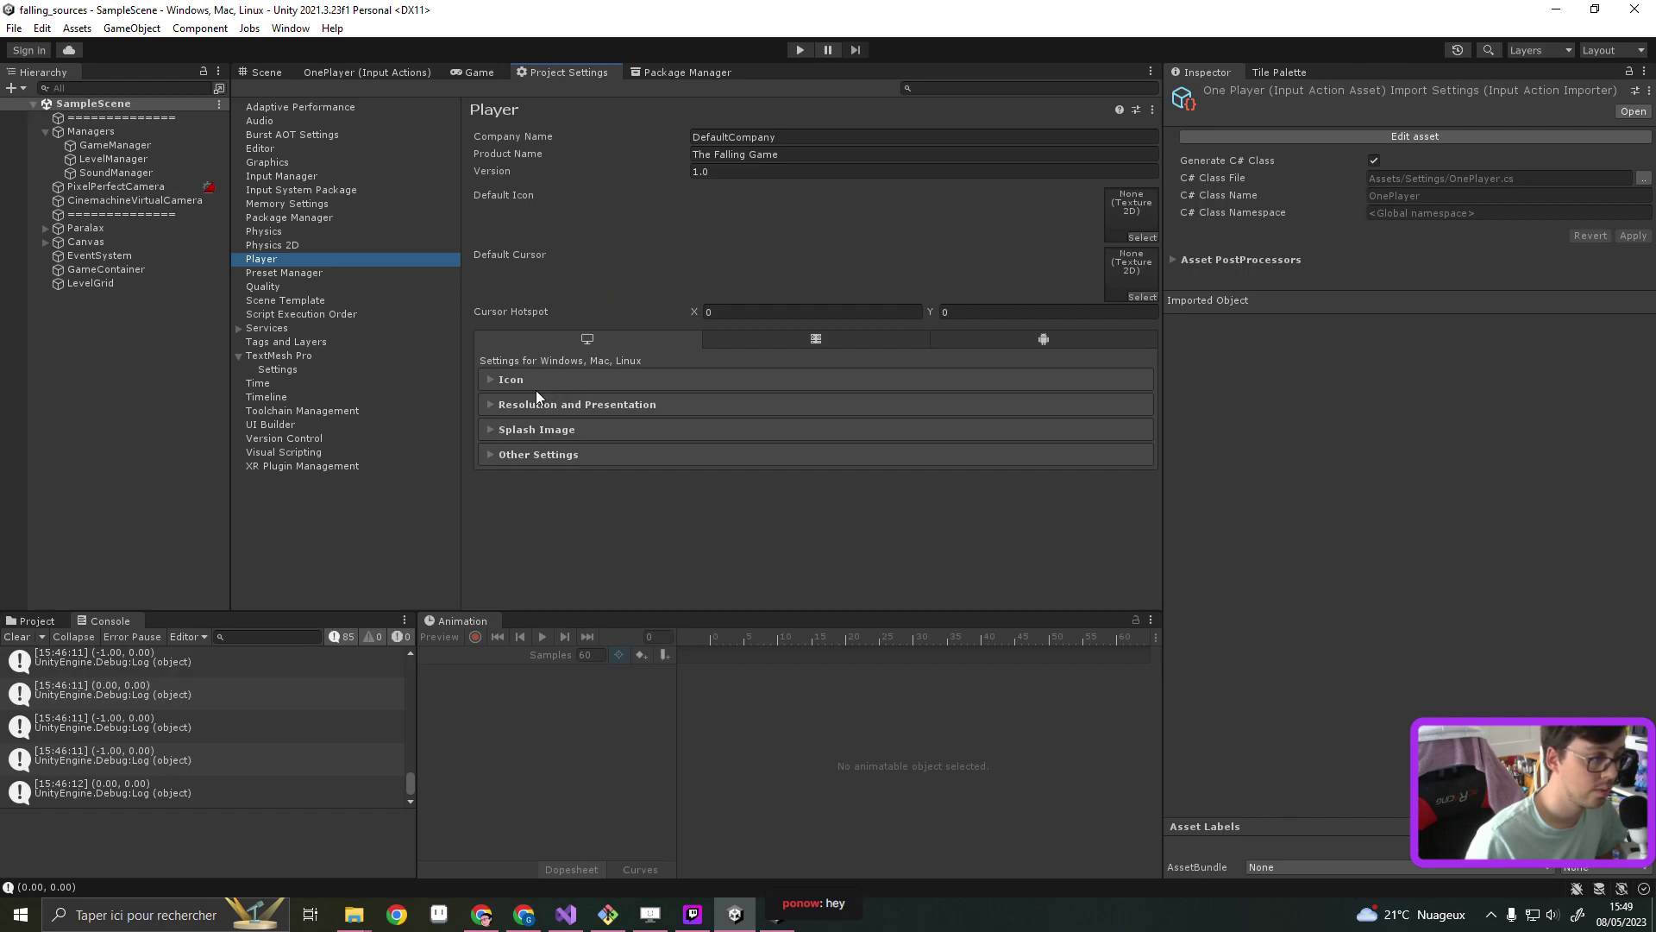
pyautogui.click(504, 454)
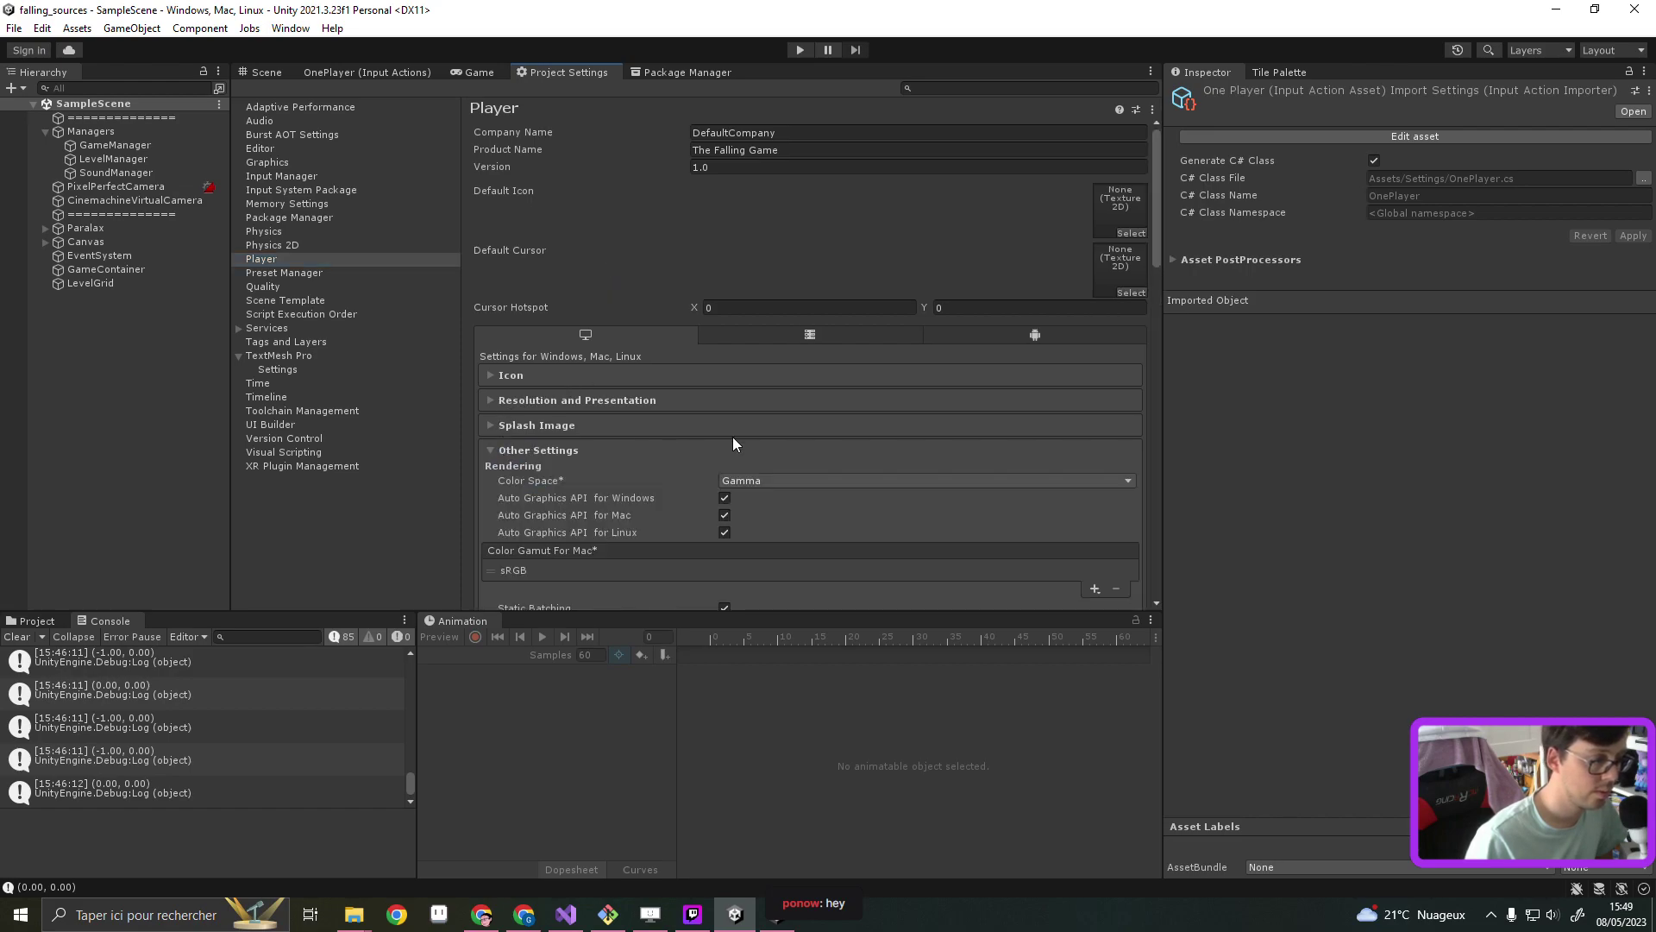
pyautogui.scroll(-3, 732, 436)
pyautogui.scroll(-1, 670, 420)
pyautogui.scroll(-2, 670, 420)
pyautogui.scroll(-2, 670, 421)
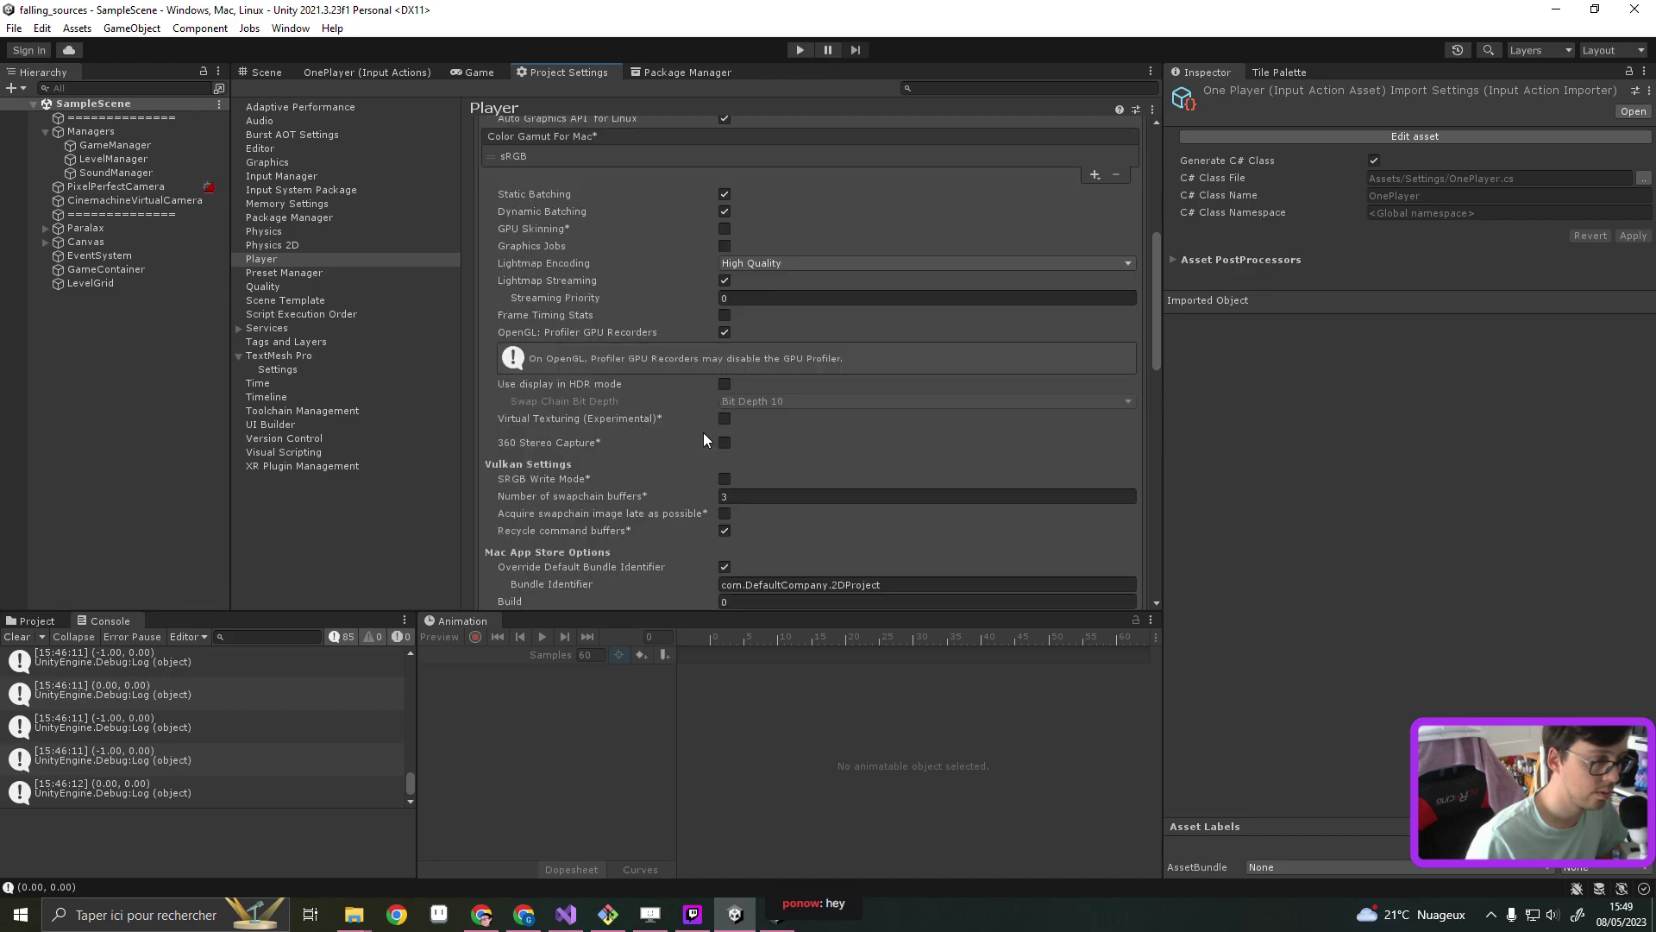
pyautogui.scroll(-2, 702, 432)
pyautogui.scroll(-4, 649, 417)
pyautogui.scroll(-4, 648, 411)
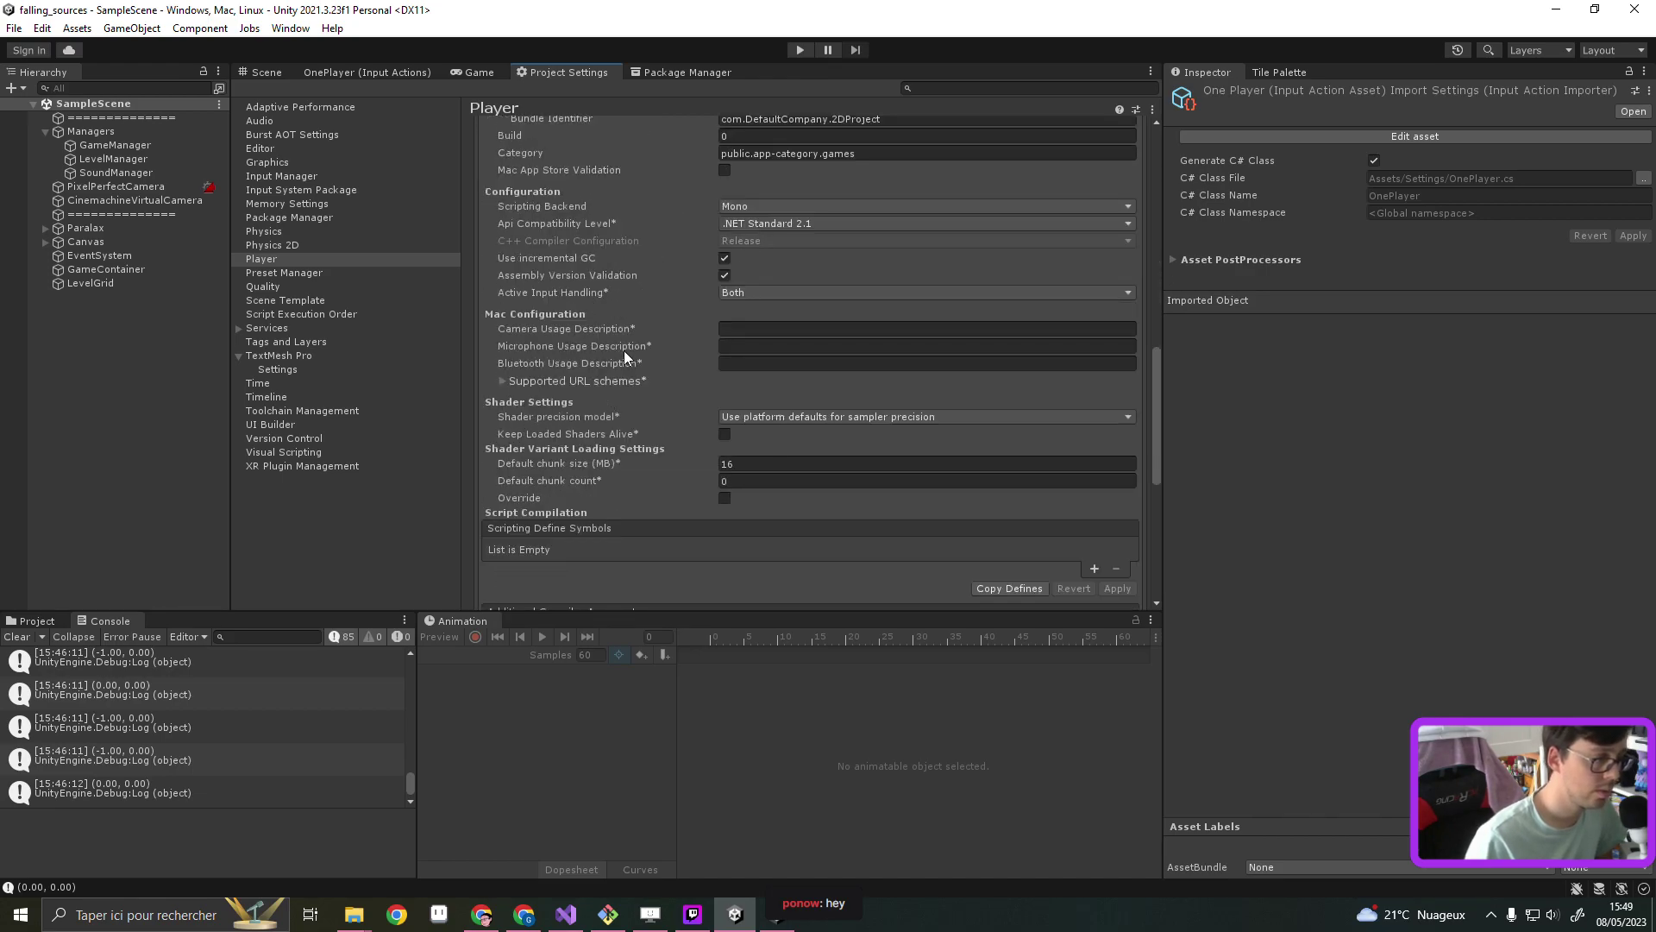
pyautogui.scroll(-2, 624, 350)
pyautogui.scroll(-2, 635, 326)
pyautogui.scroll(-3, 653, 318)
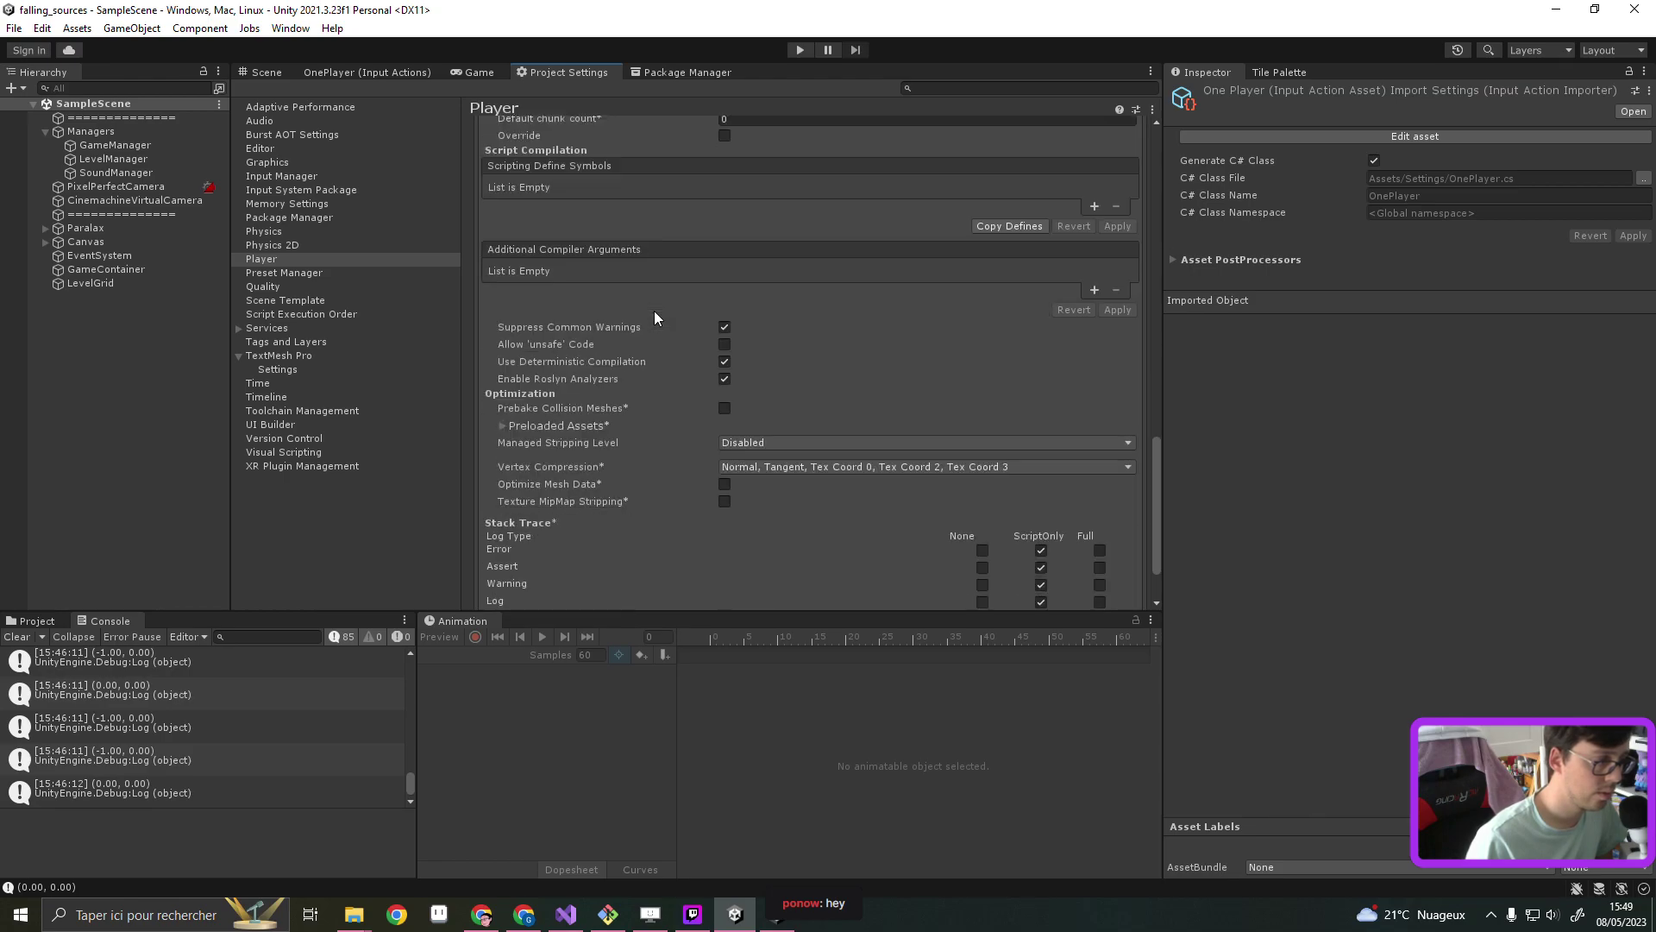
pyautogui.scroll(-2, 654, 317)
pyautogui.scroll(4, 654, 317)
pyautogui.scroll(7, 655, 318)
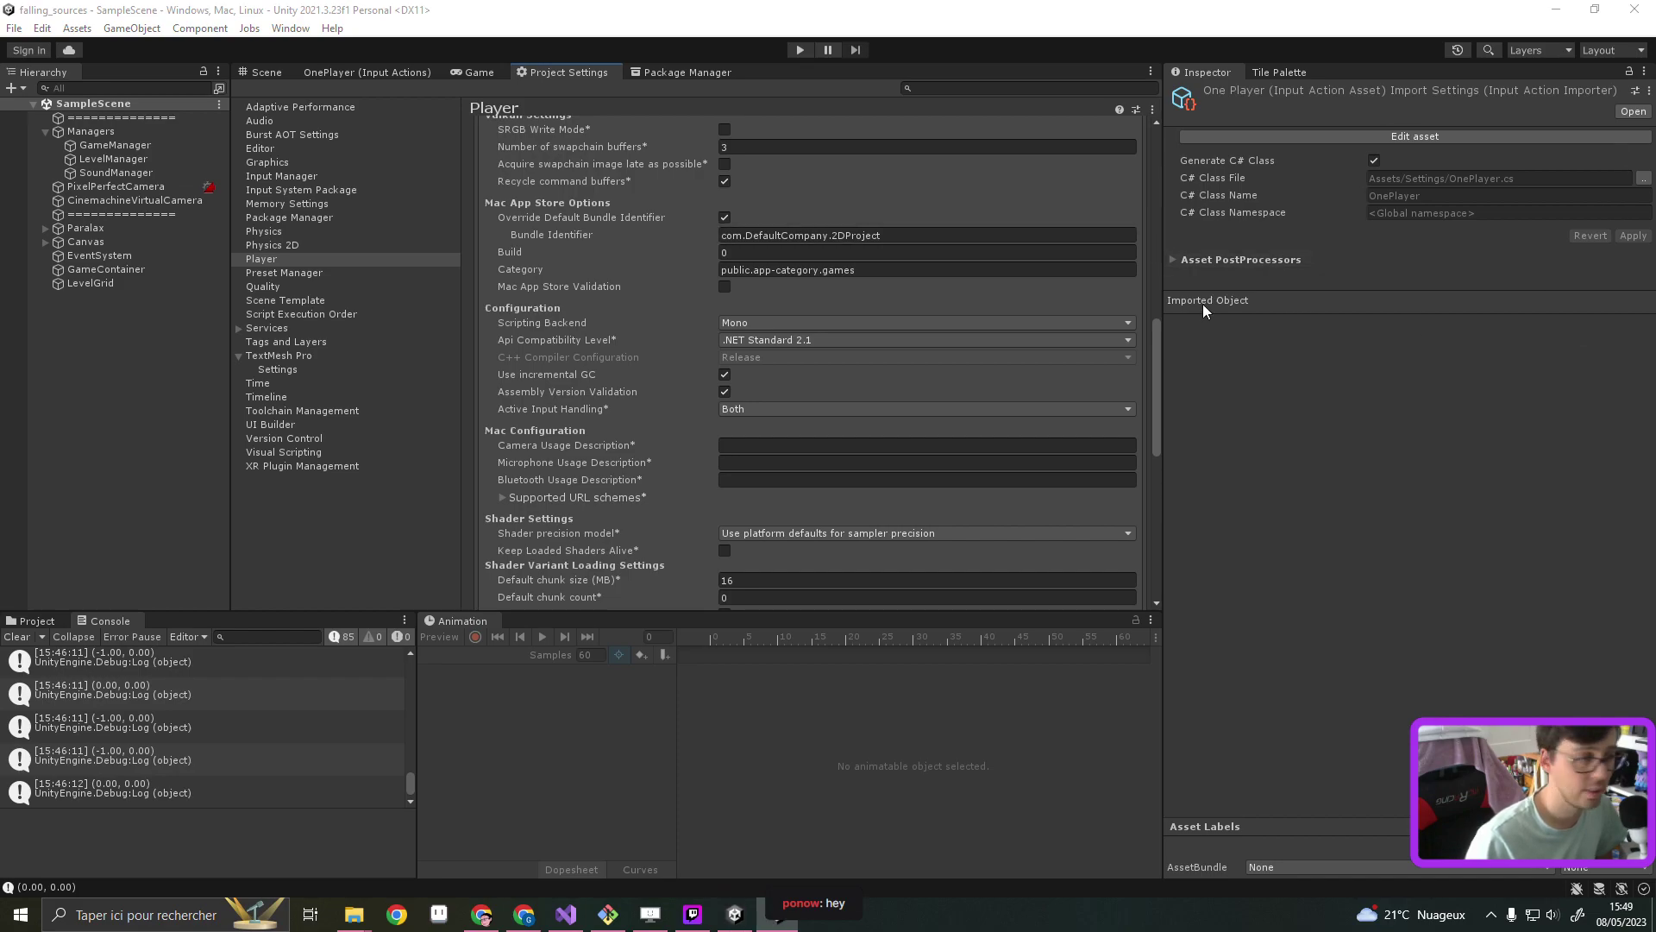
pyautogui.scroll(3, 978, 281)
pyautogui.scroll(3, 976, 281)
pyautogui.scroll(3, 872, 316)
pyautogui.scroll(3, 883, 312)
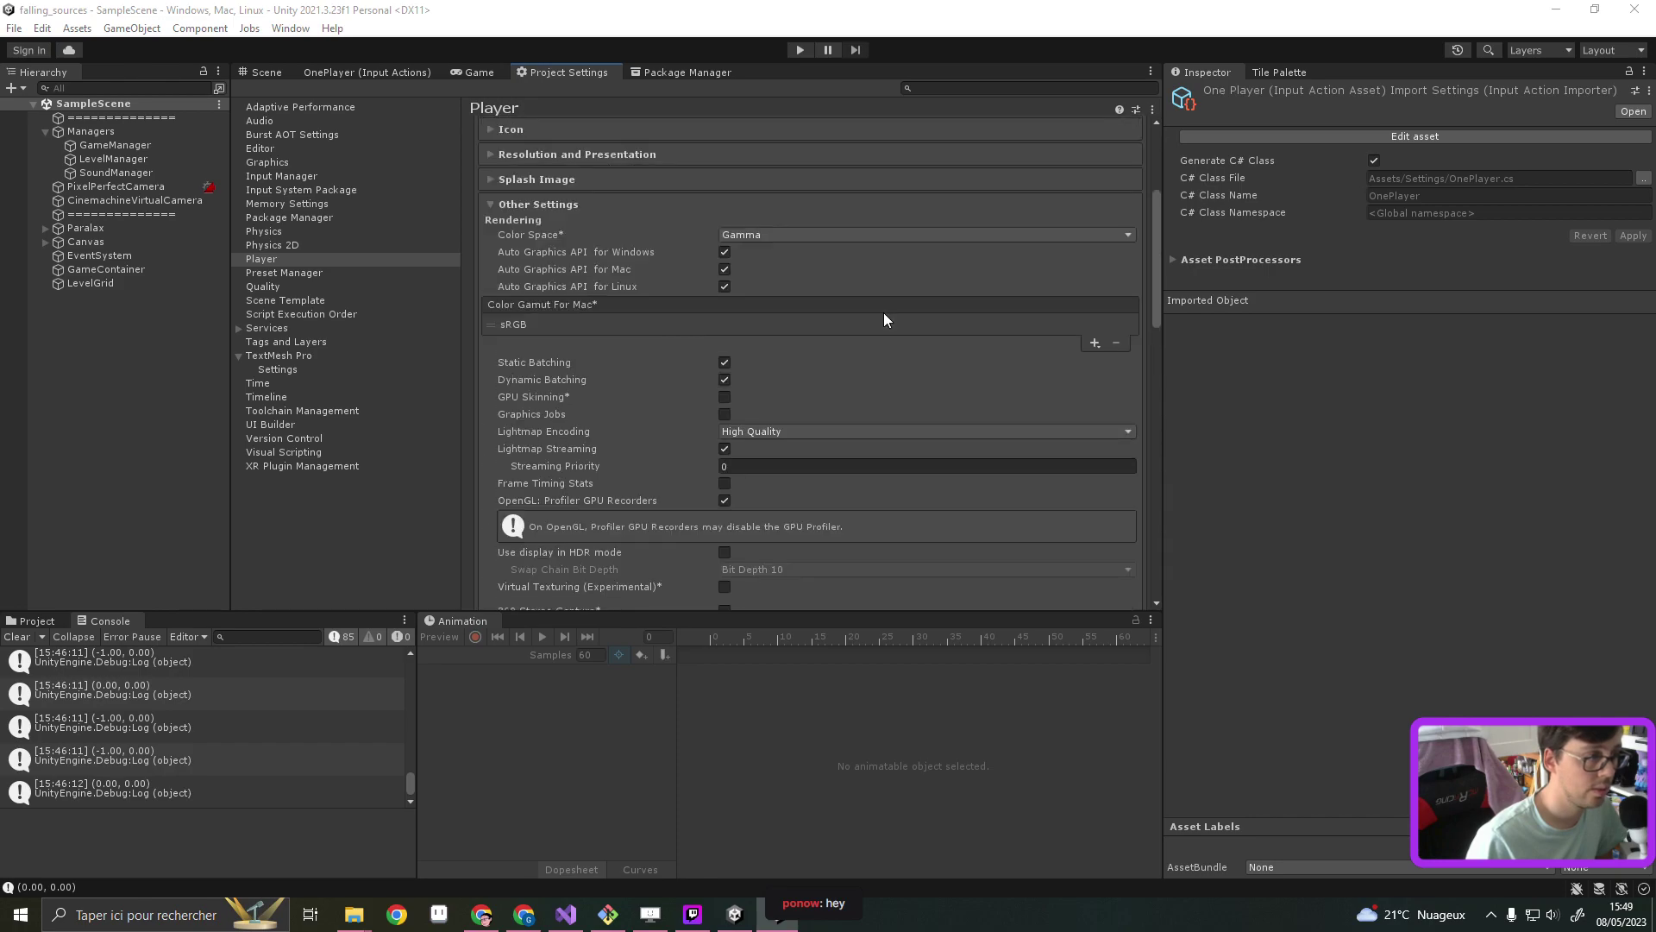
pyautogui.scroll(3, 769, 277)
pyautogui.scroll(-5, 747, 305)
pyautogui.scroll(-5, 742, 333)
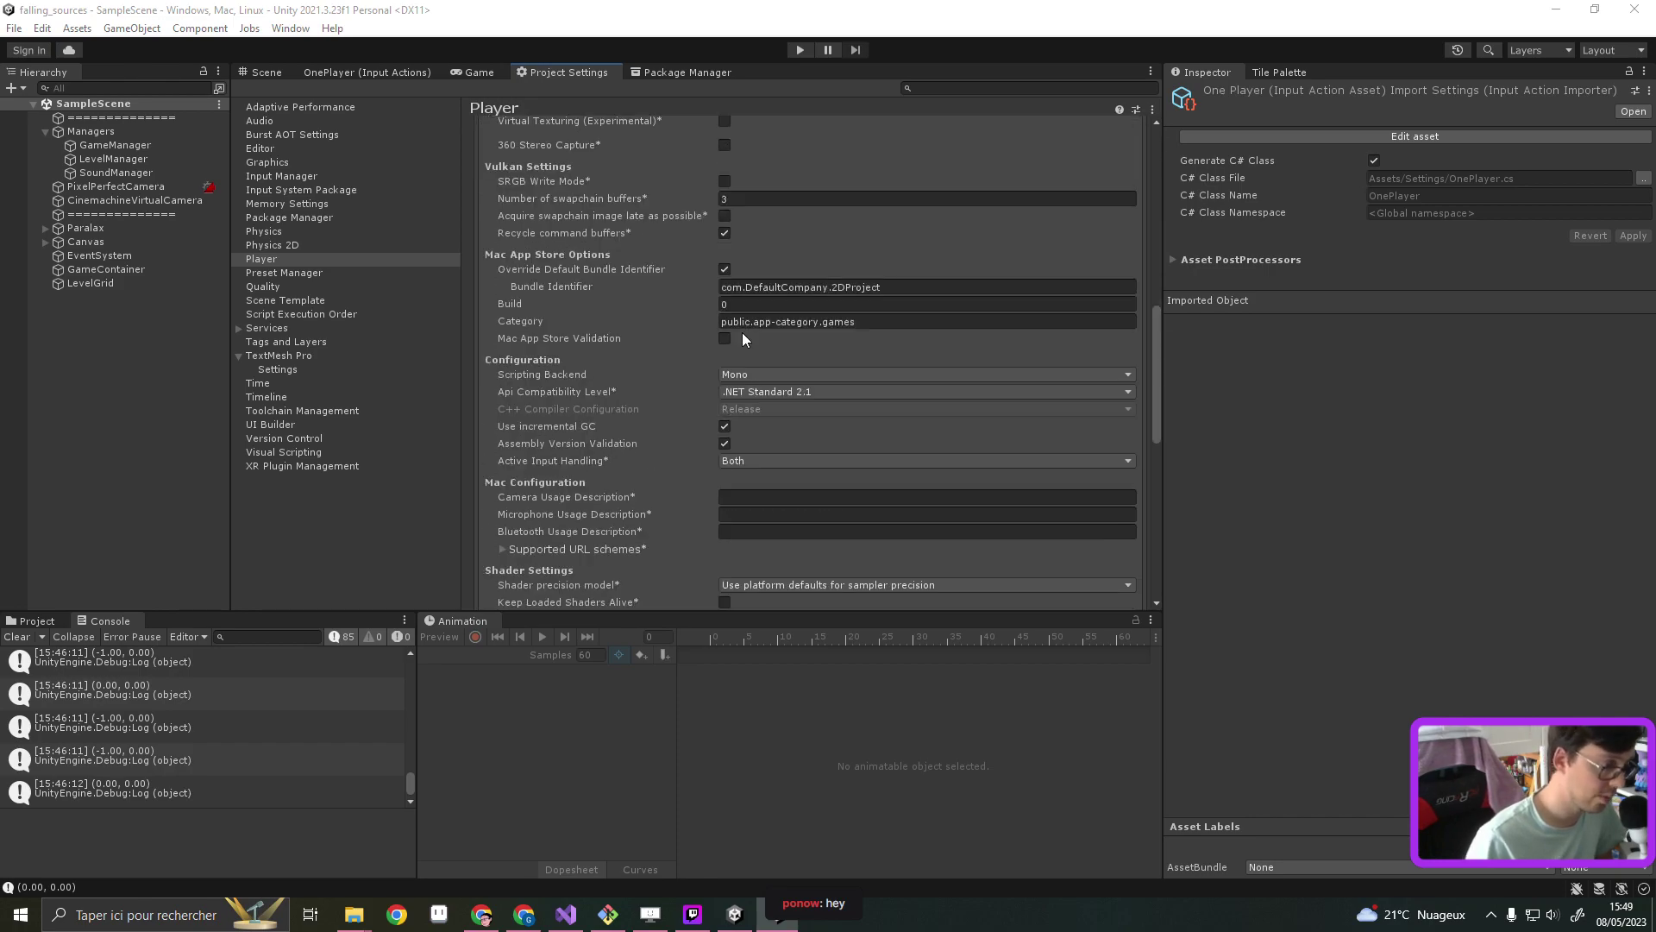
pyautogui.scroll(-5, 672, 302)
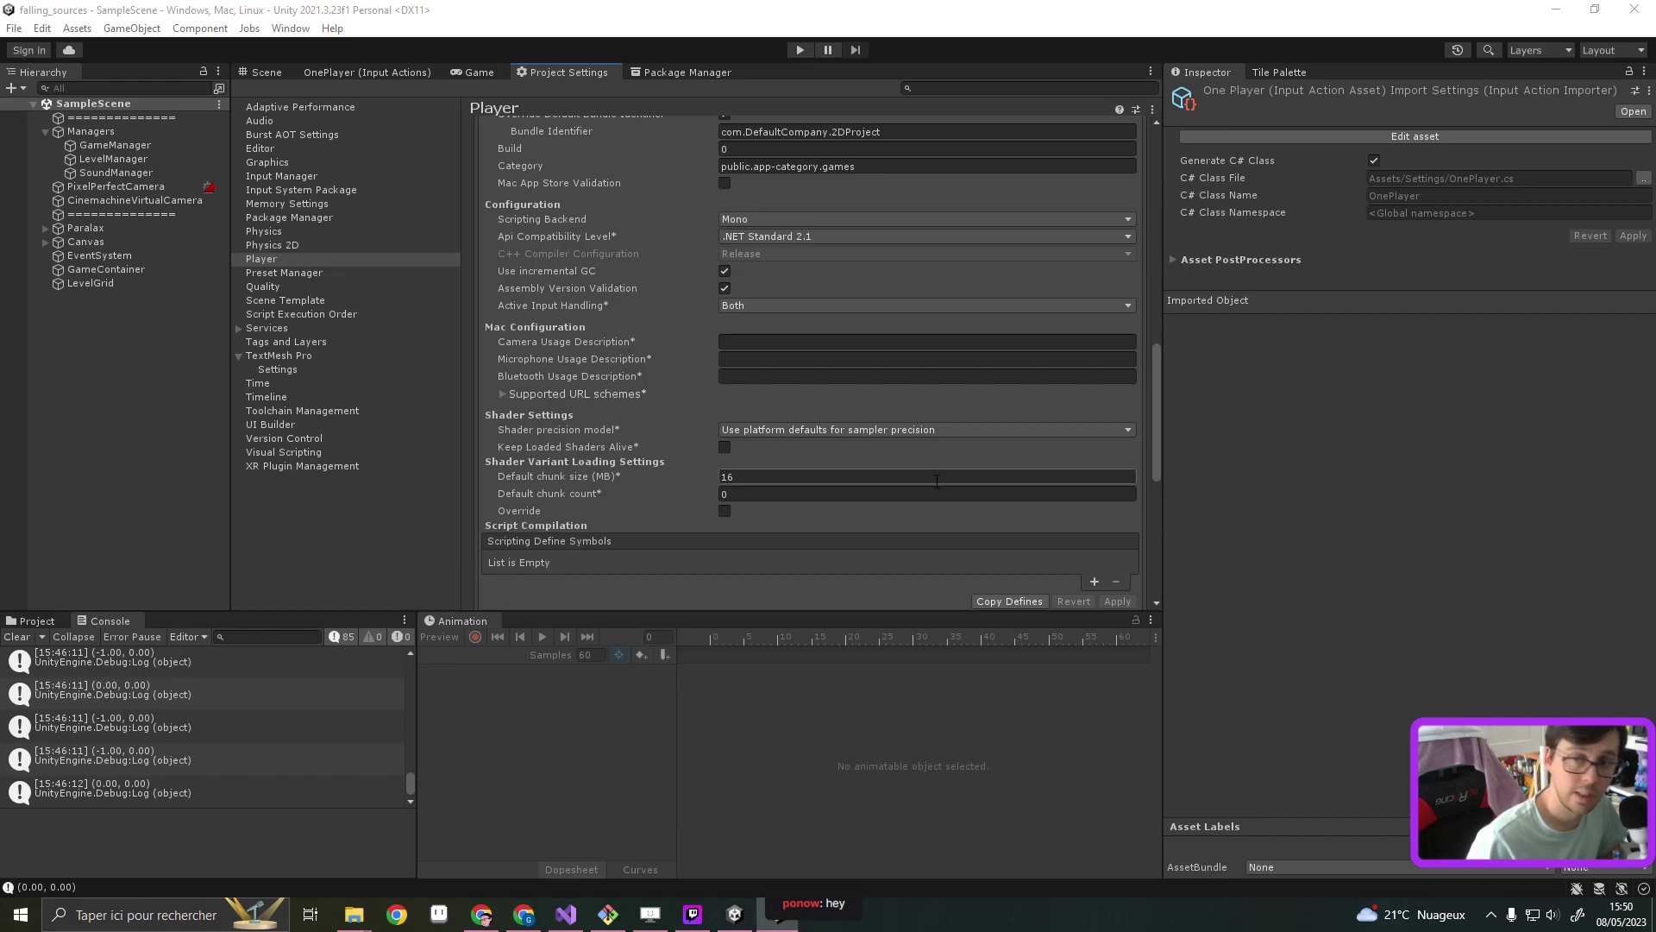
pyautogui.scroll(-3, 650, 397)
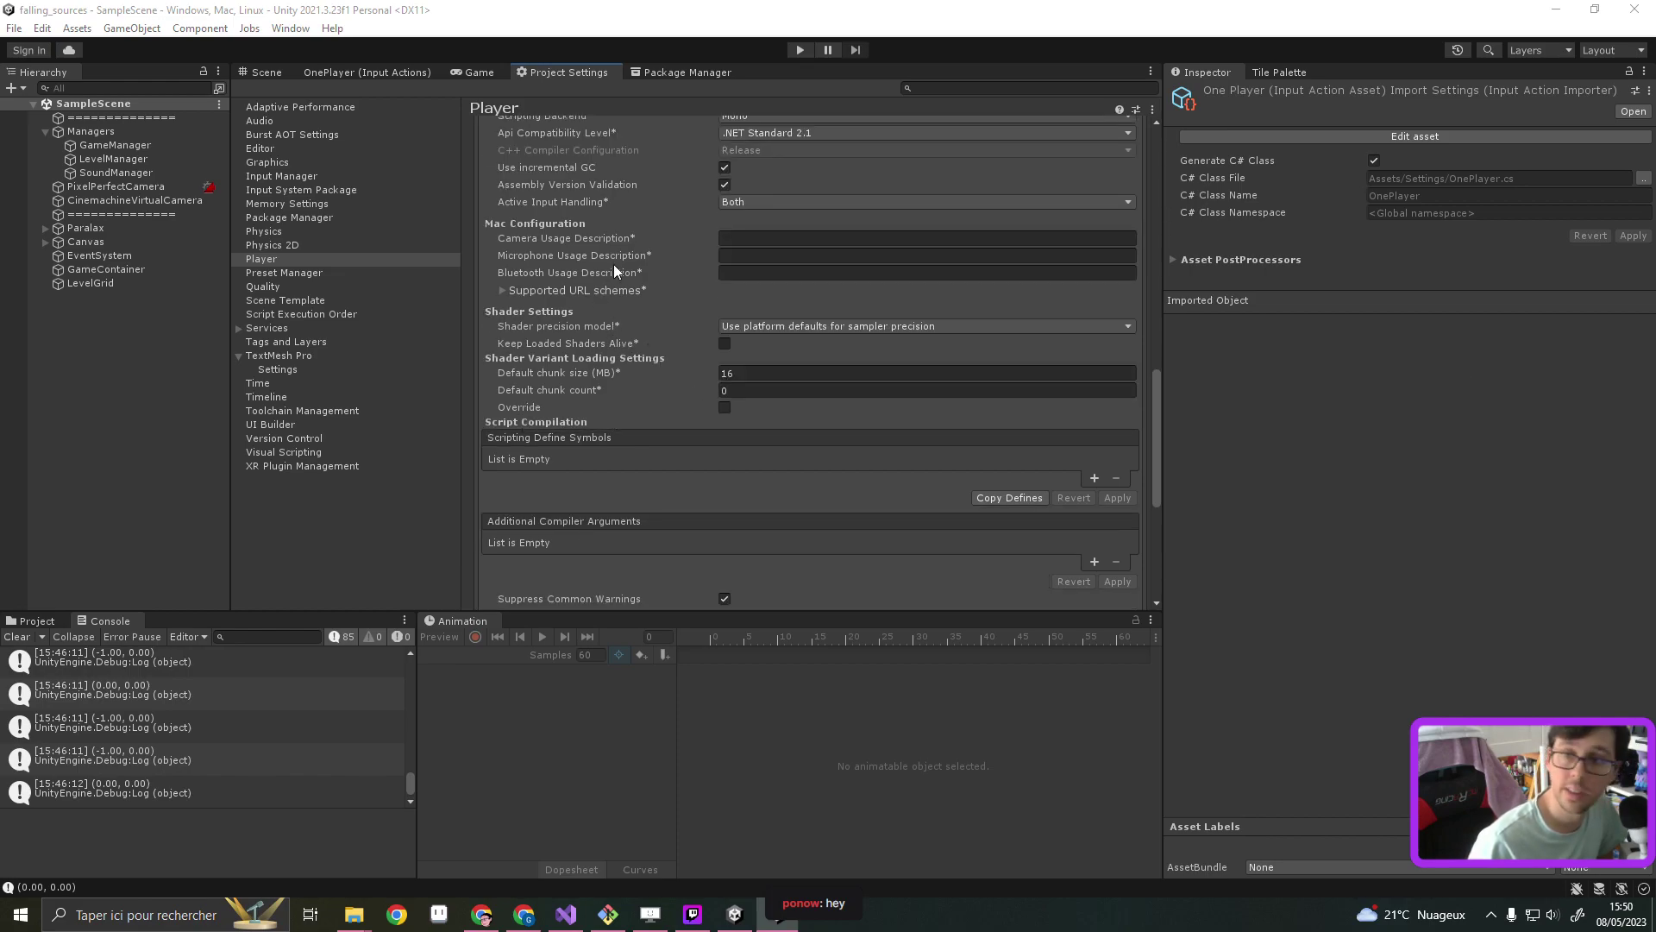
pyautogui.scroll(6, 619, 271)
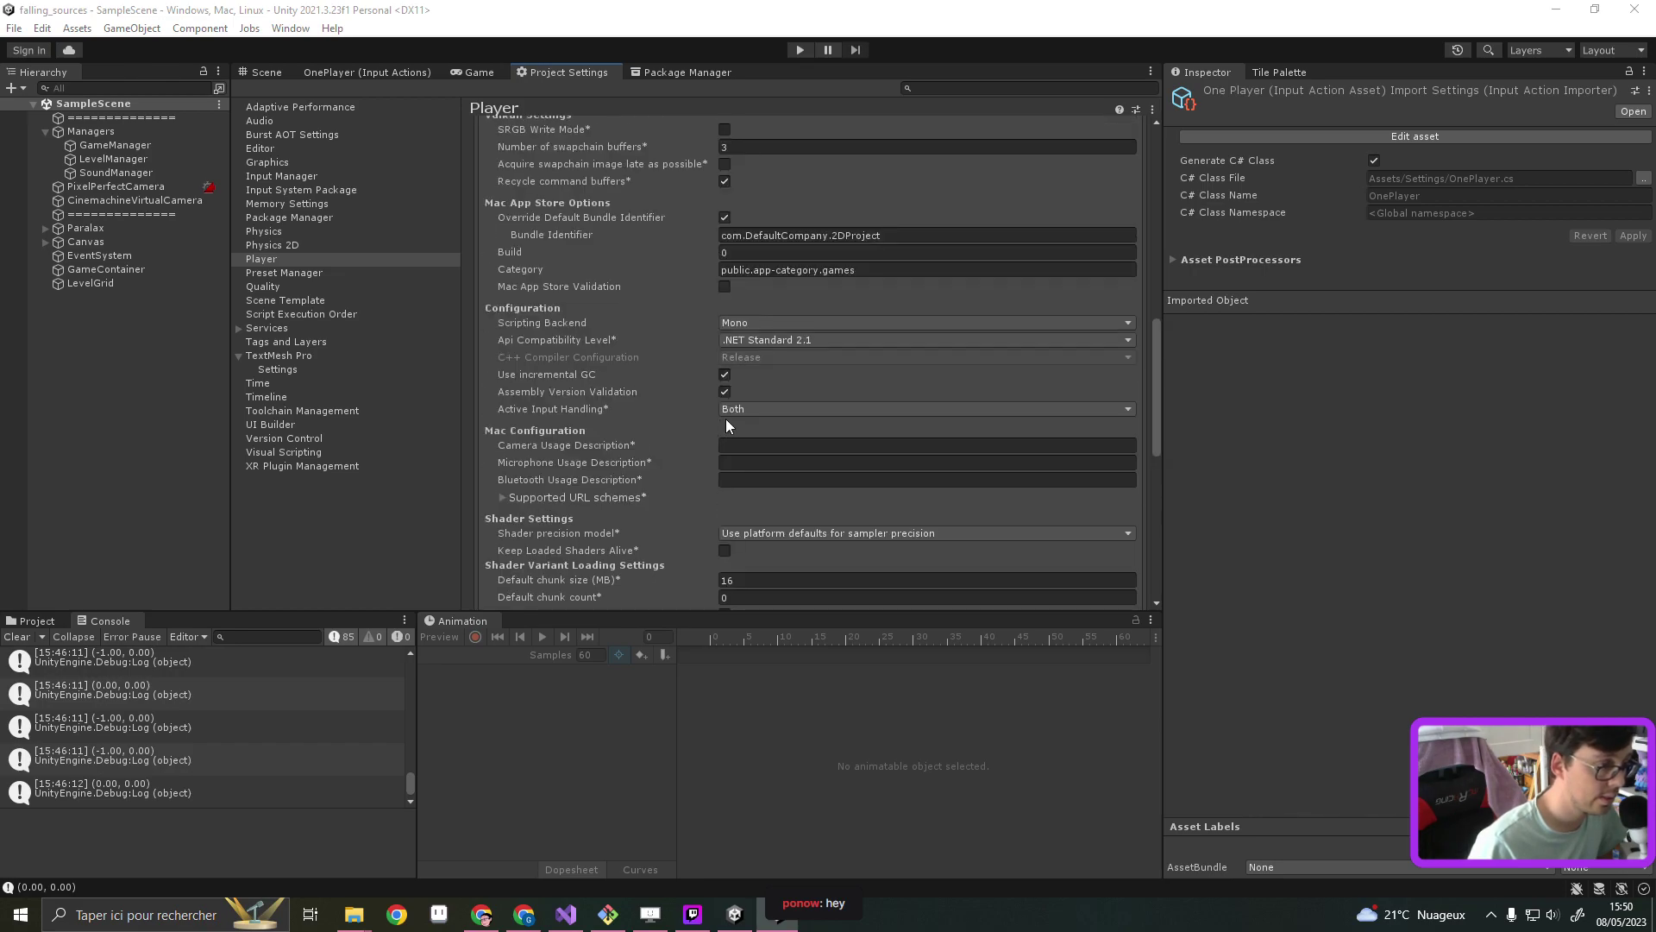
# Change Active Input Handling from Both to Input System Package (New) and restart the editor
pyautogui.click(753, 411)
pyautogui.click(804, 447)
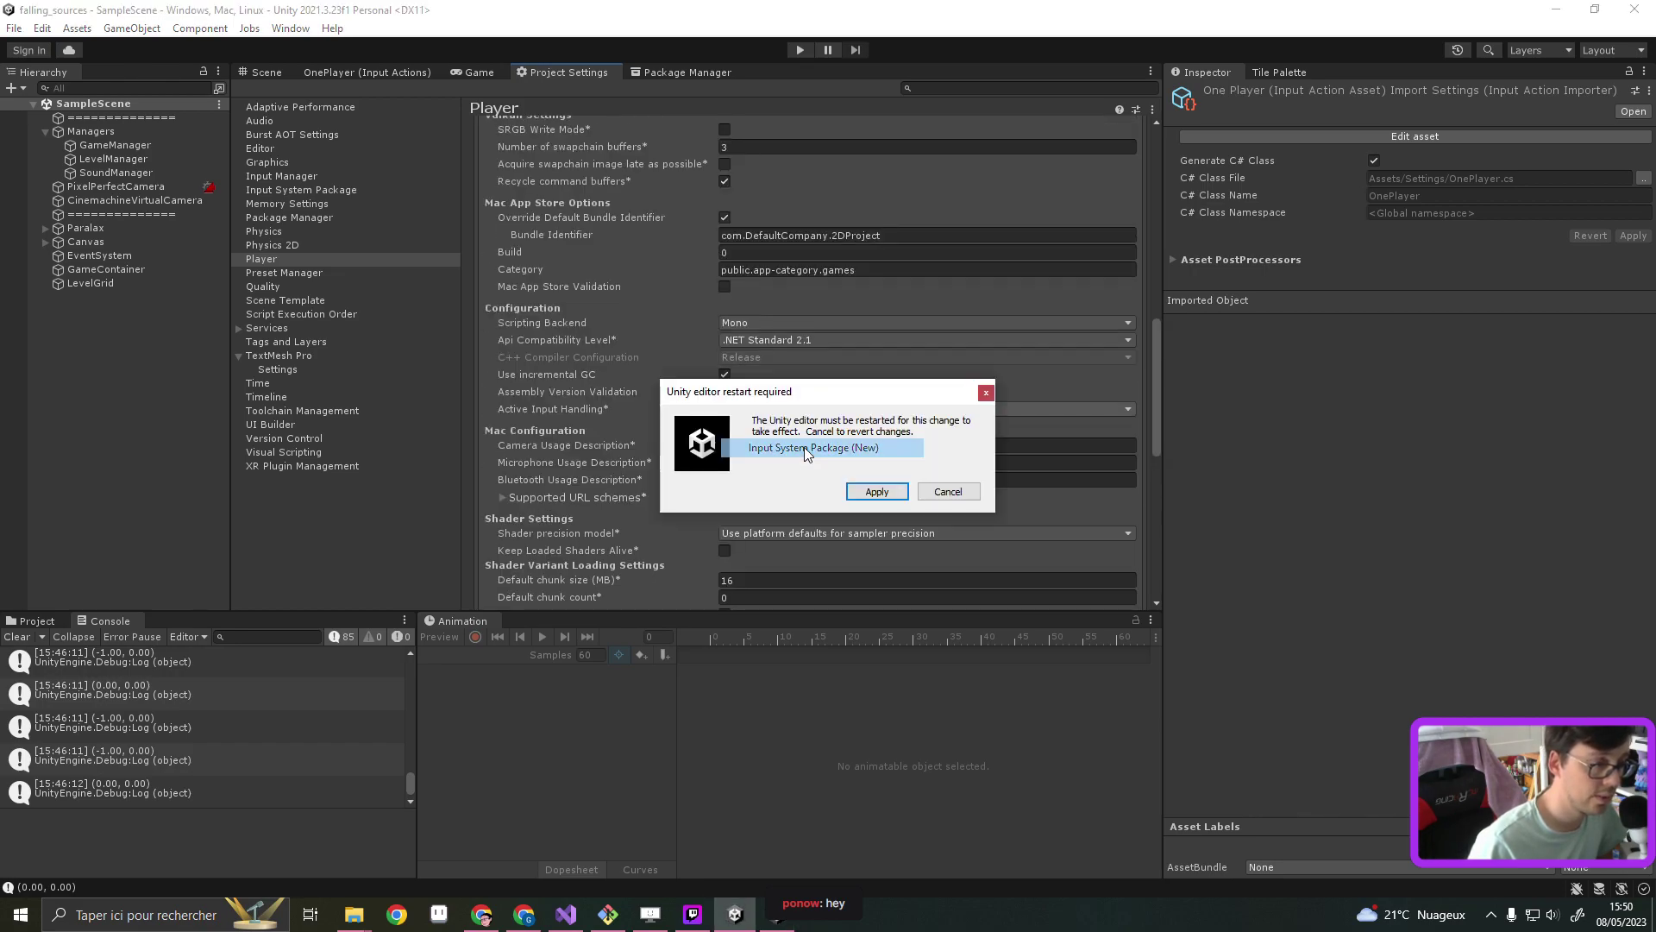
pyautogui.click(895, 491)
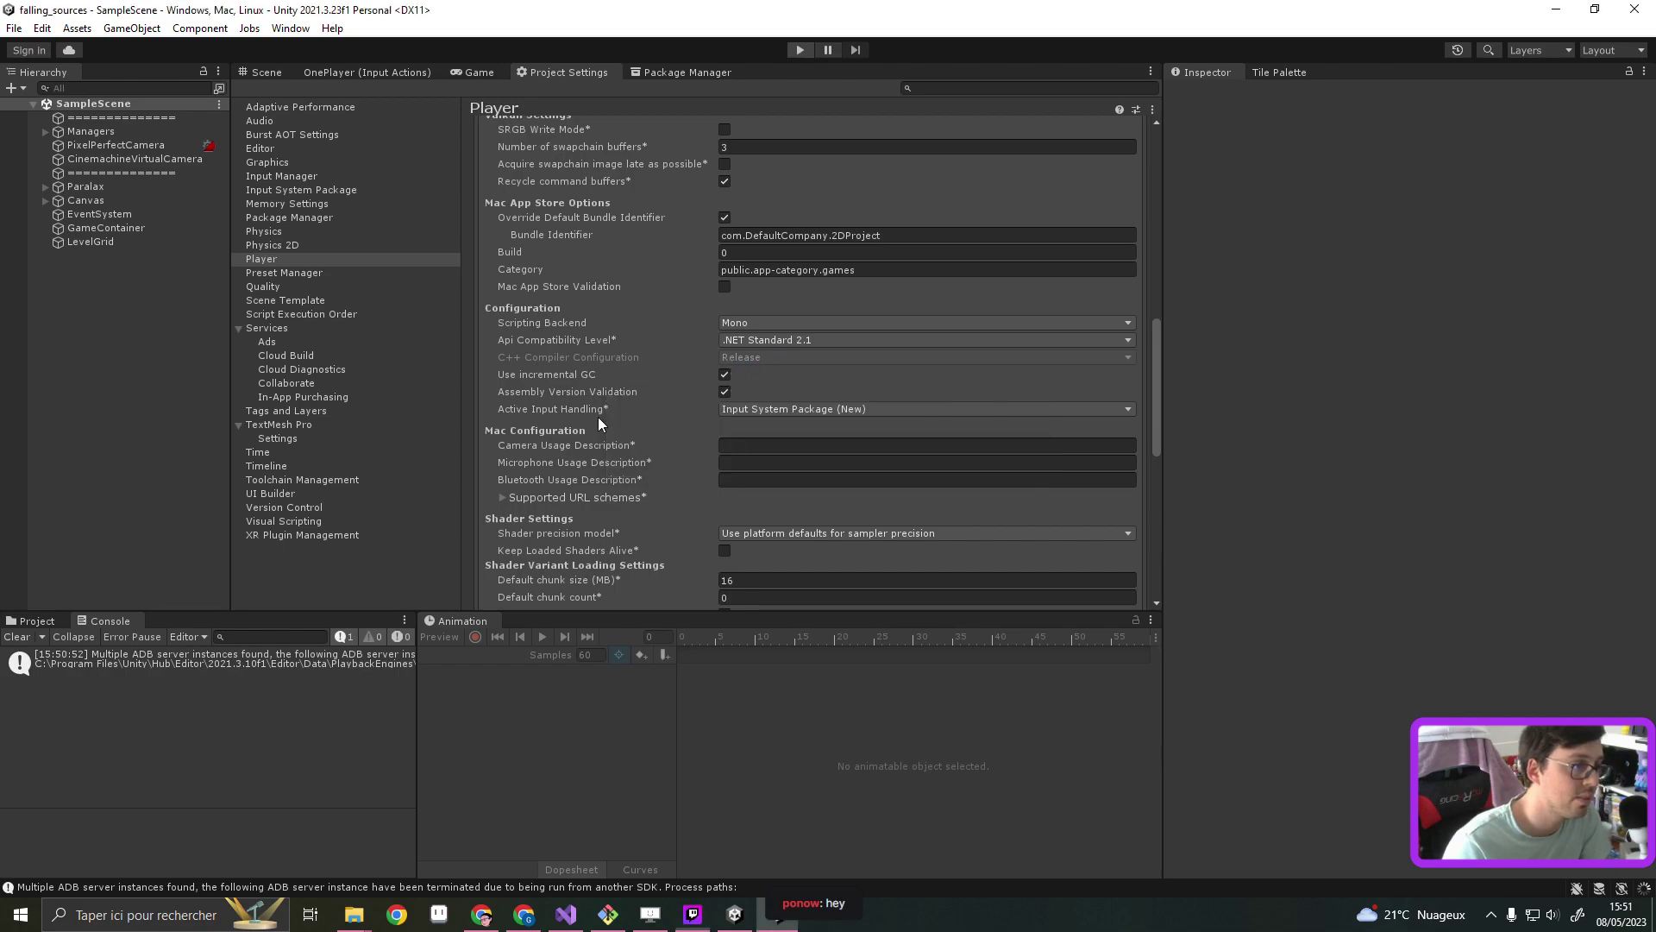
# Play-test with Ctrl+P, inspect an InvalidOperationException error in the Console, then stop
pyautogui.hotkey('ctrl', 'p')
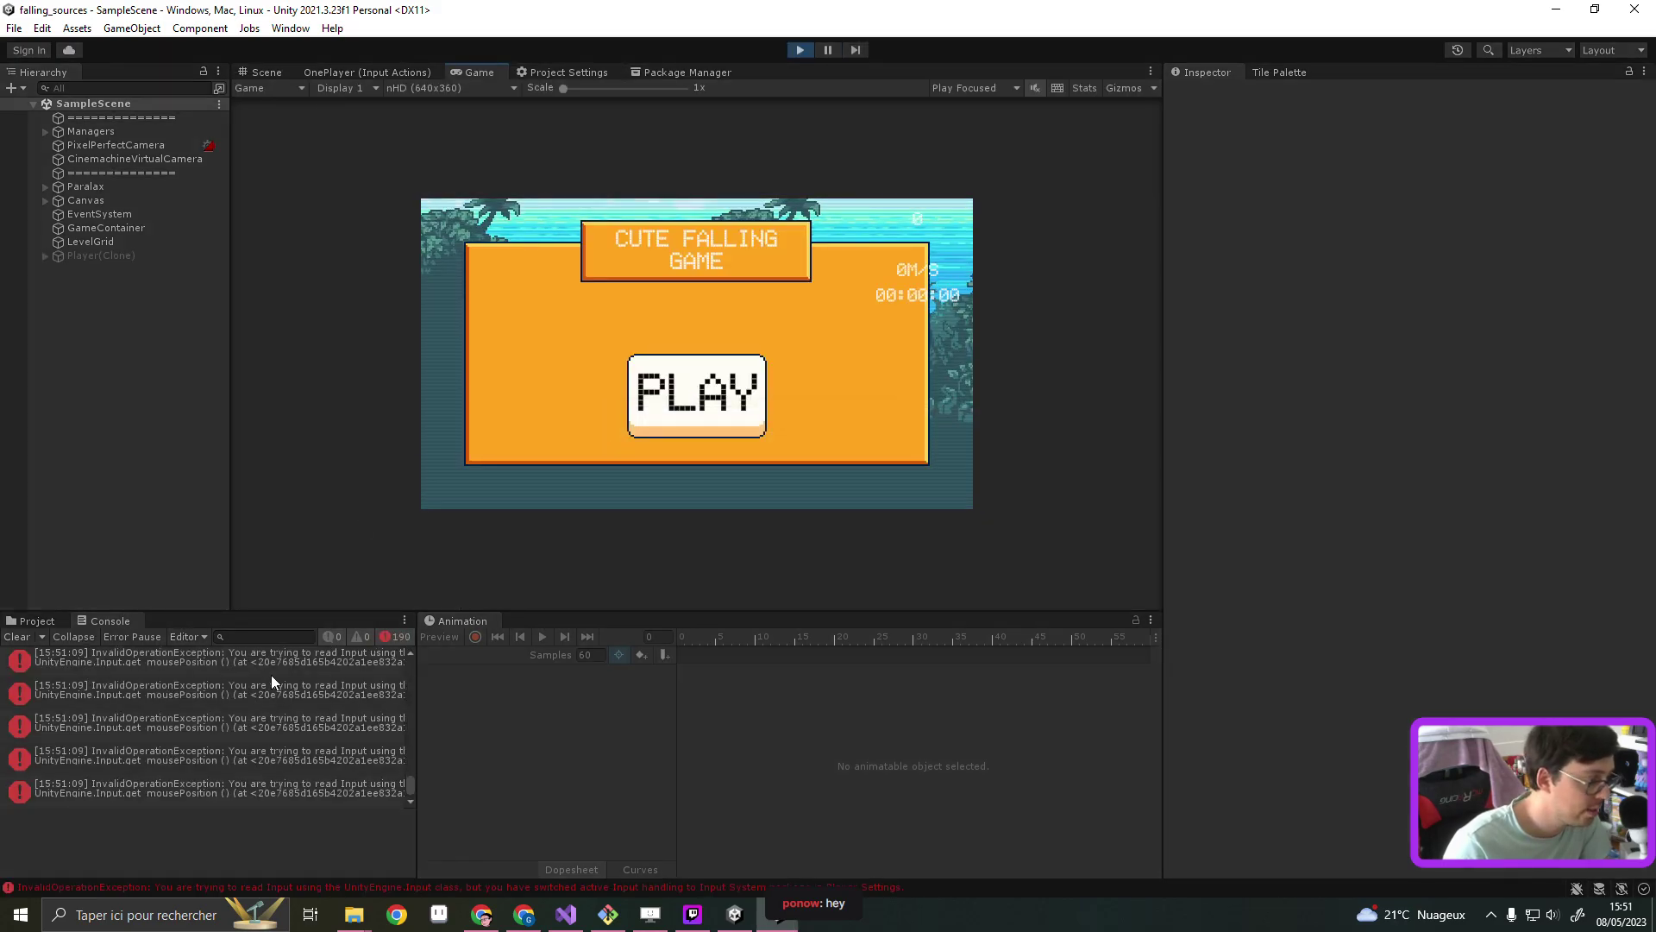
pyautogui.click(252, 685)
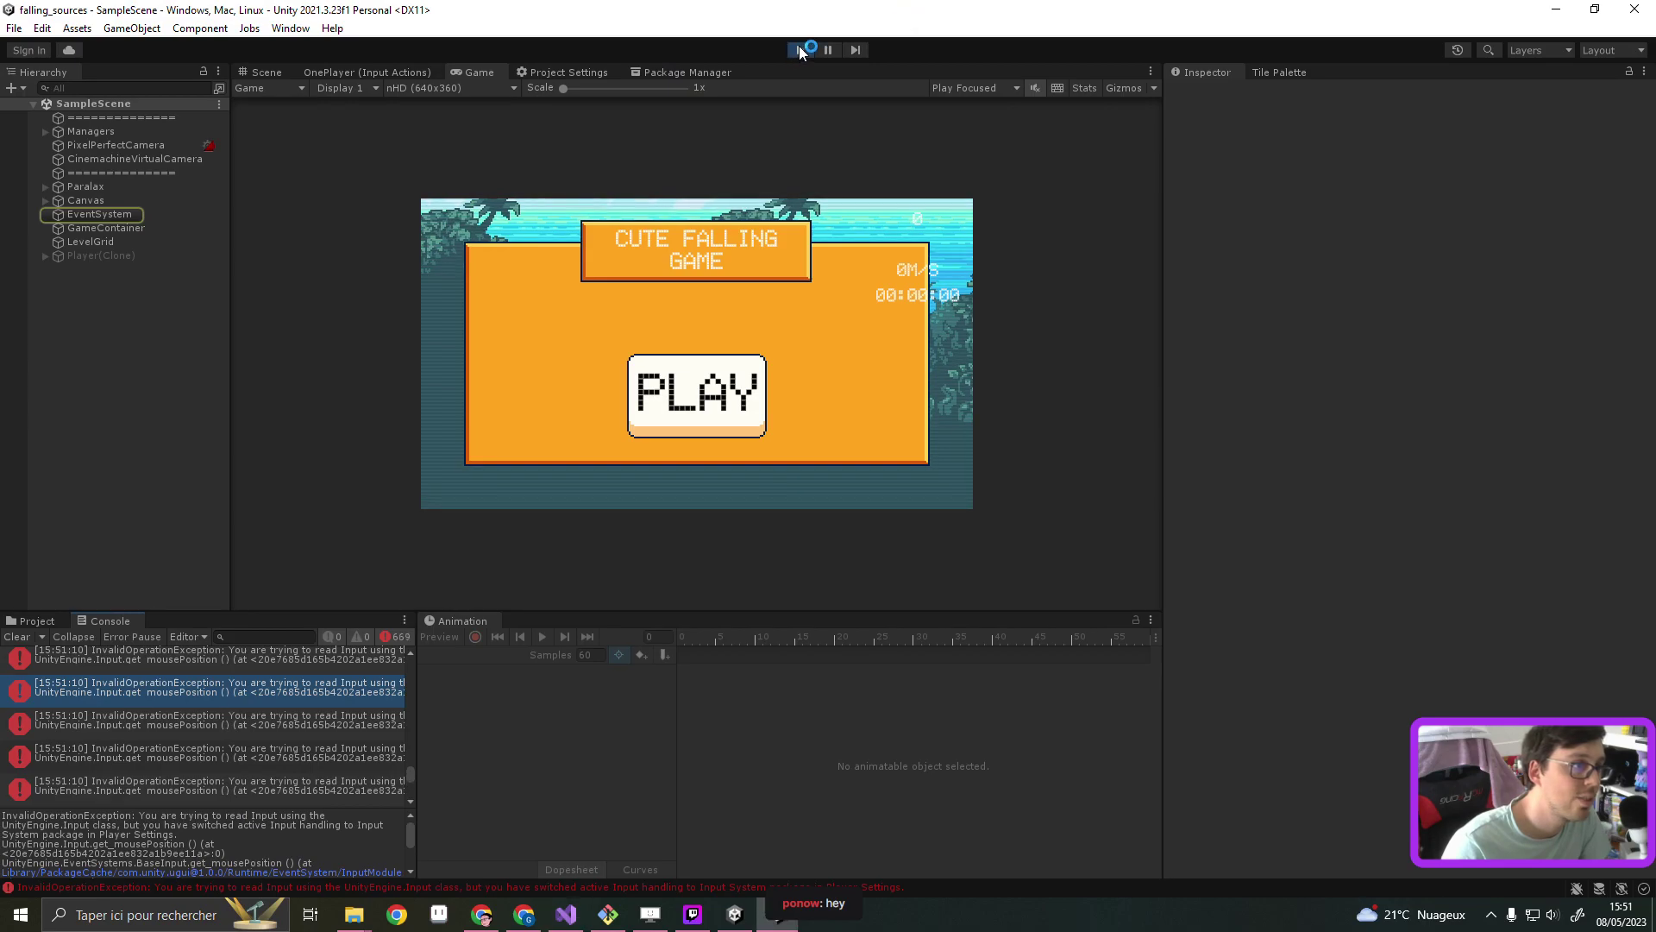
pyautogui.click(798, 49)
# Open the error's source BaseInput.cs, close it and move the code editor aside
pyautogui.doubleClick(264, 688)
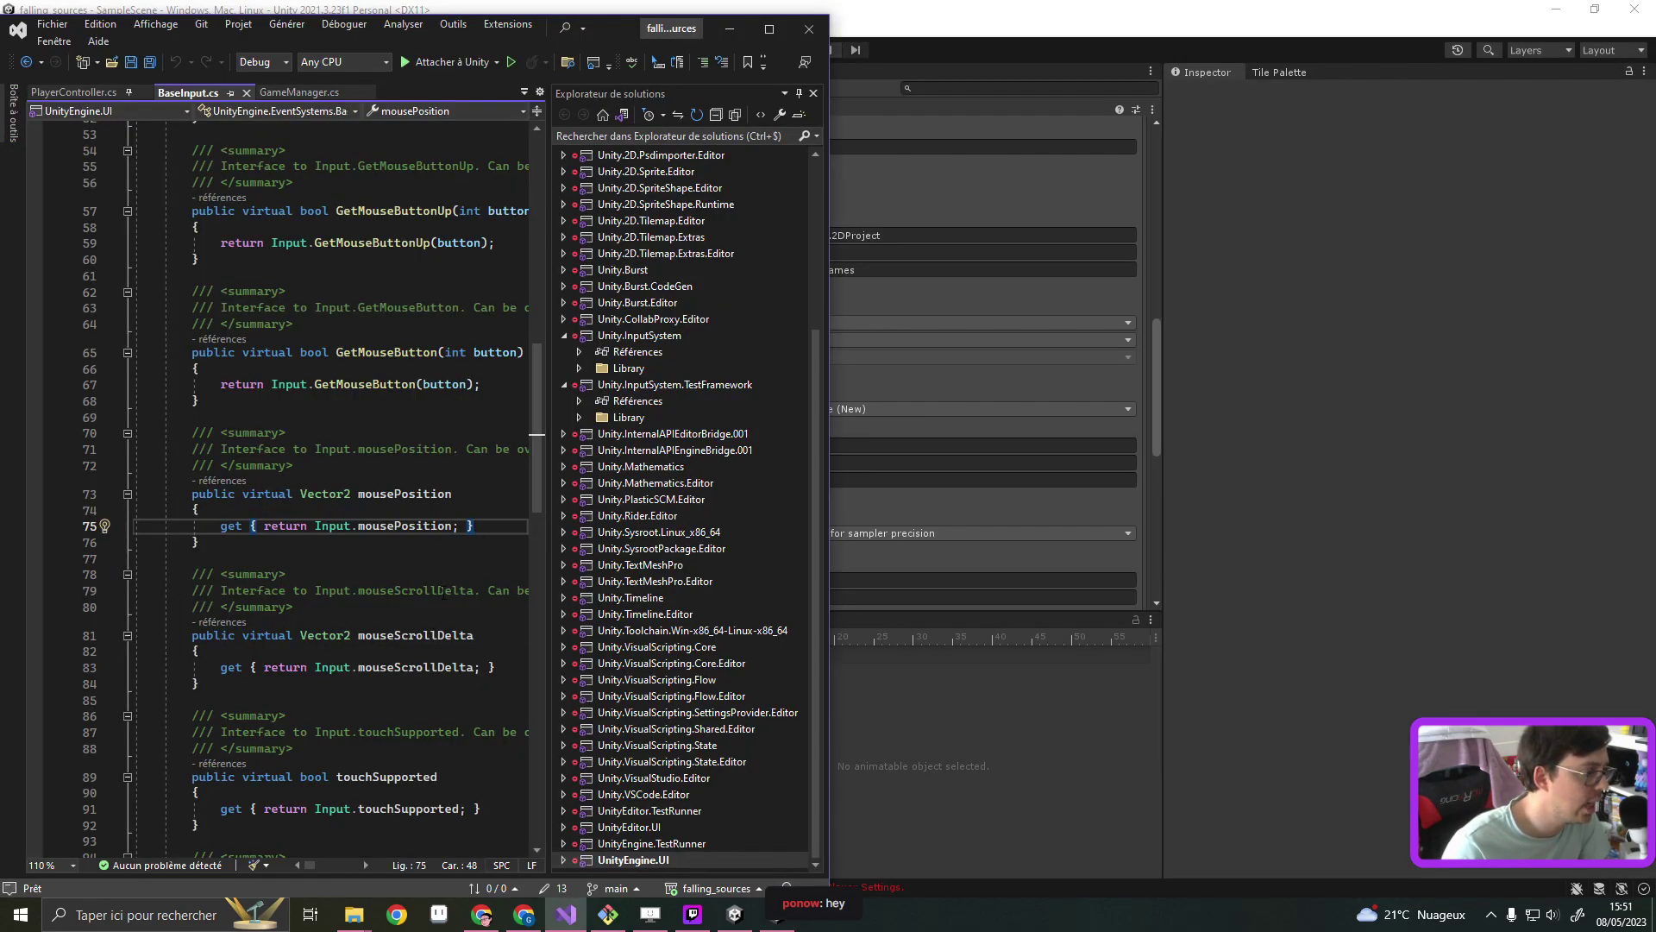
pyautogui.click(246, 93)
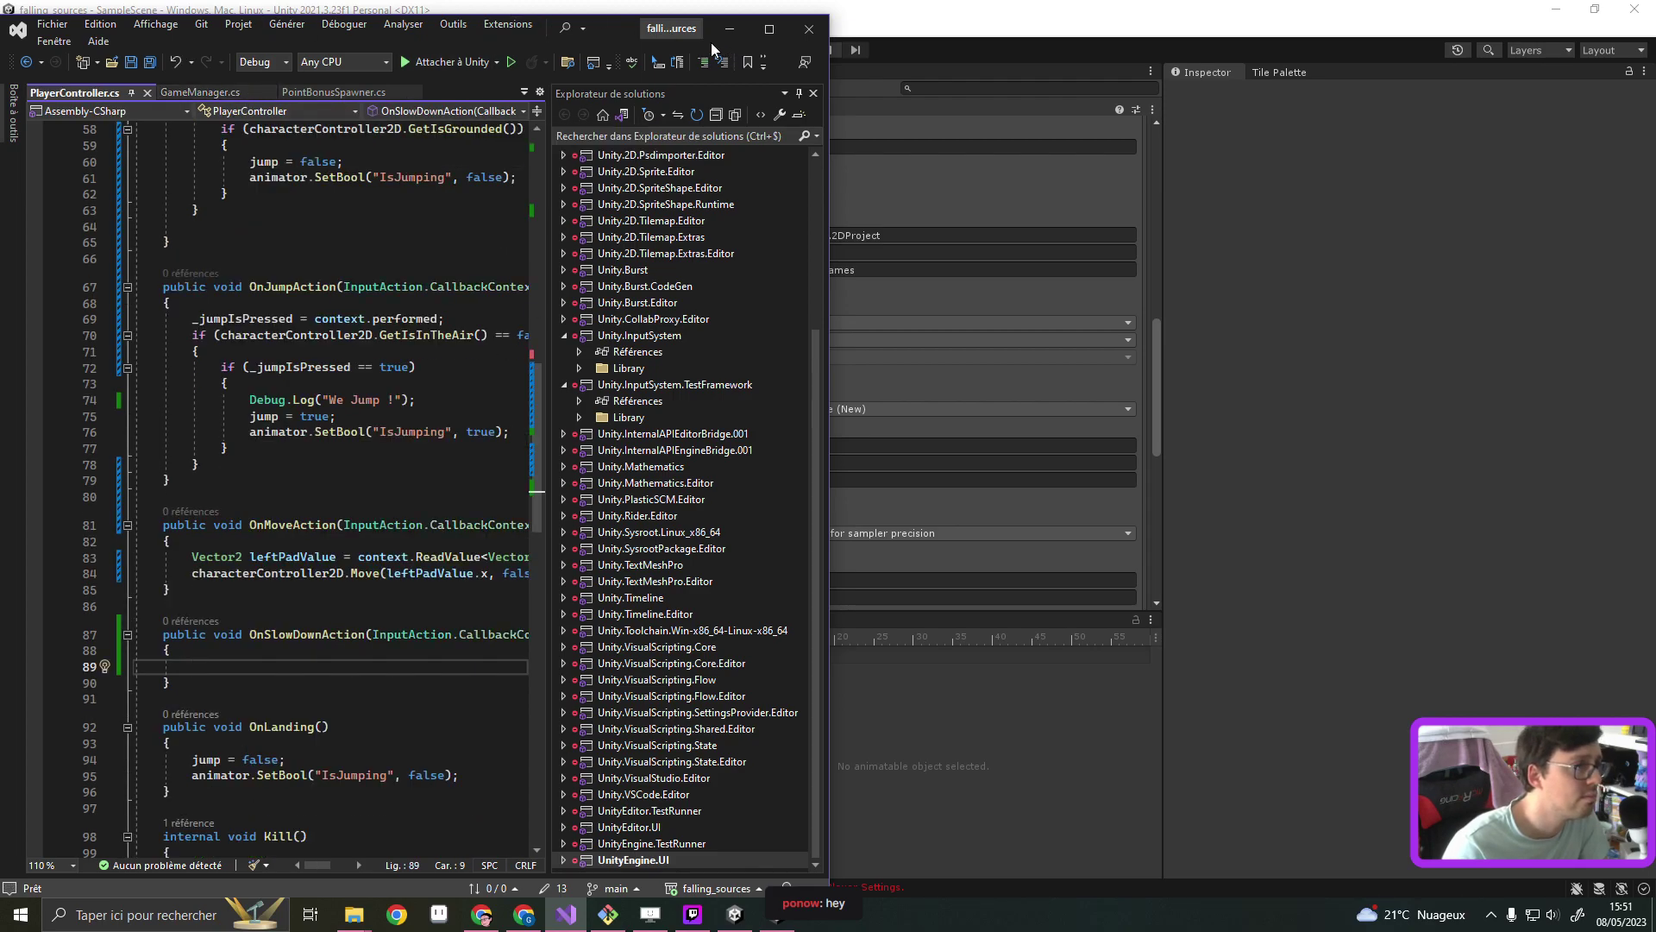
pyautogui.moveTo(614, 32)
pyautogui.mouseDown()
pyautogui.moveTo(1182, 36)
pyautogui.moveTo(1332, 250)
pyautogui.moveTo(1655, 374)
pyautogui.moveTo(1655, 392)
pyautogui.mouseUp()
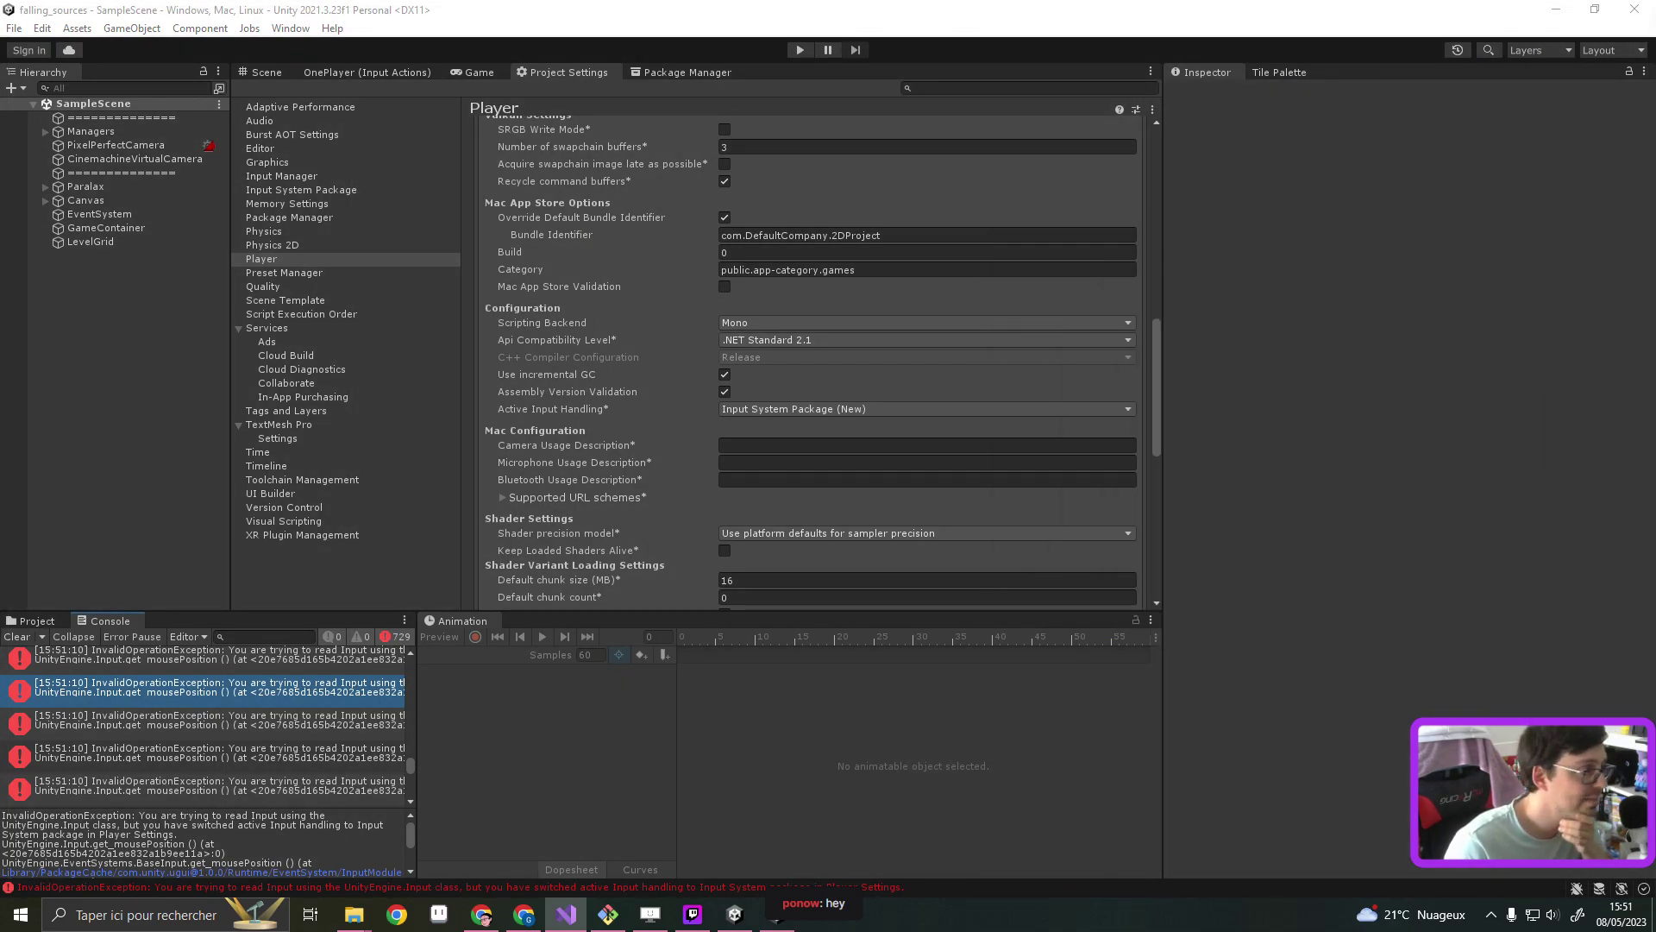
# Inspect the Managers, PixelPerfectCamera, CinemachineVirtualCamera and LevelGrid objects in the Hierarchy
pyautogui.click(76, 133)
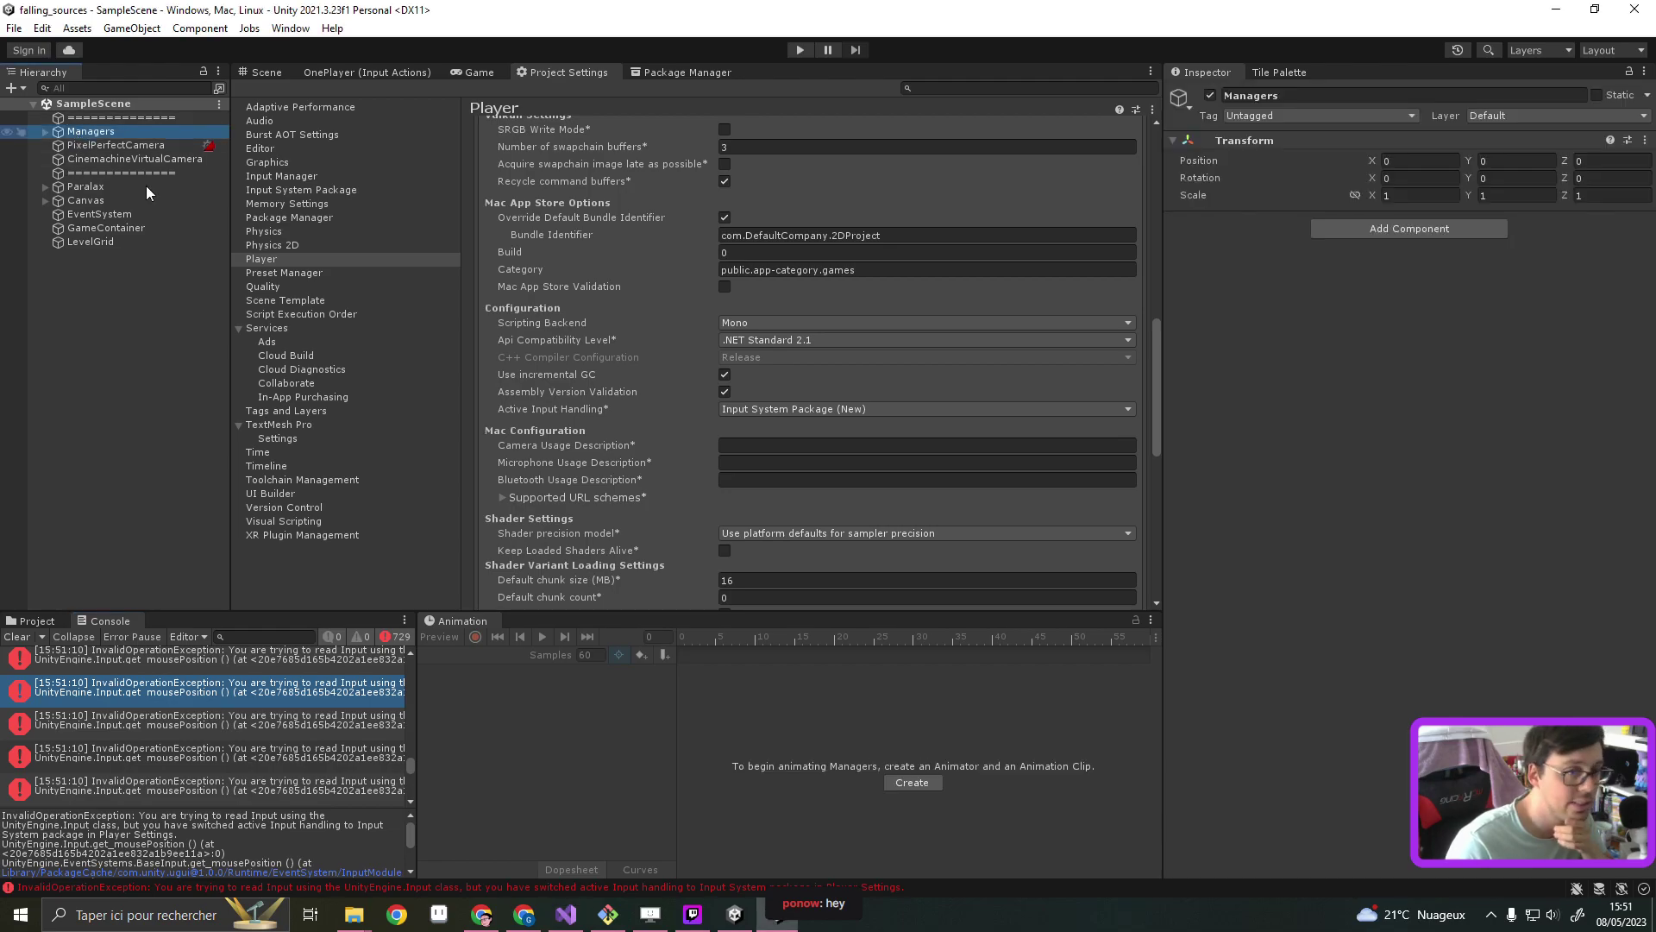
pyautogui.click(111, 143)
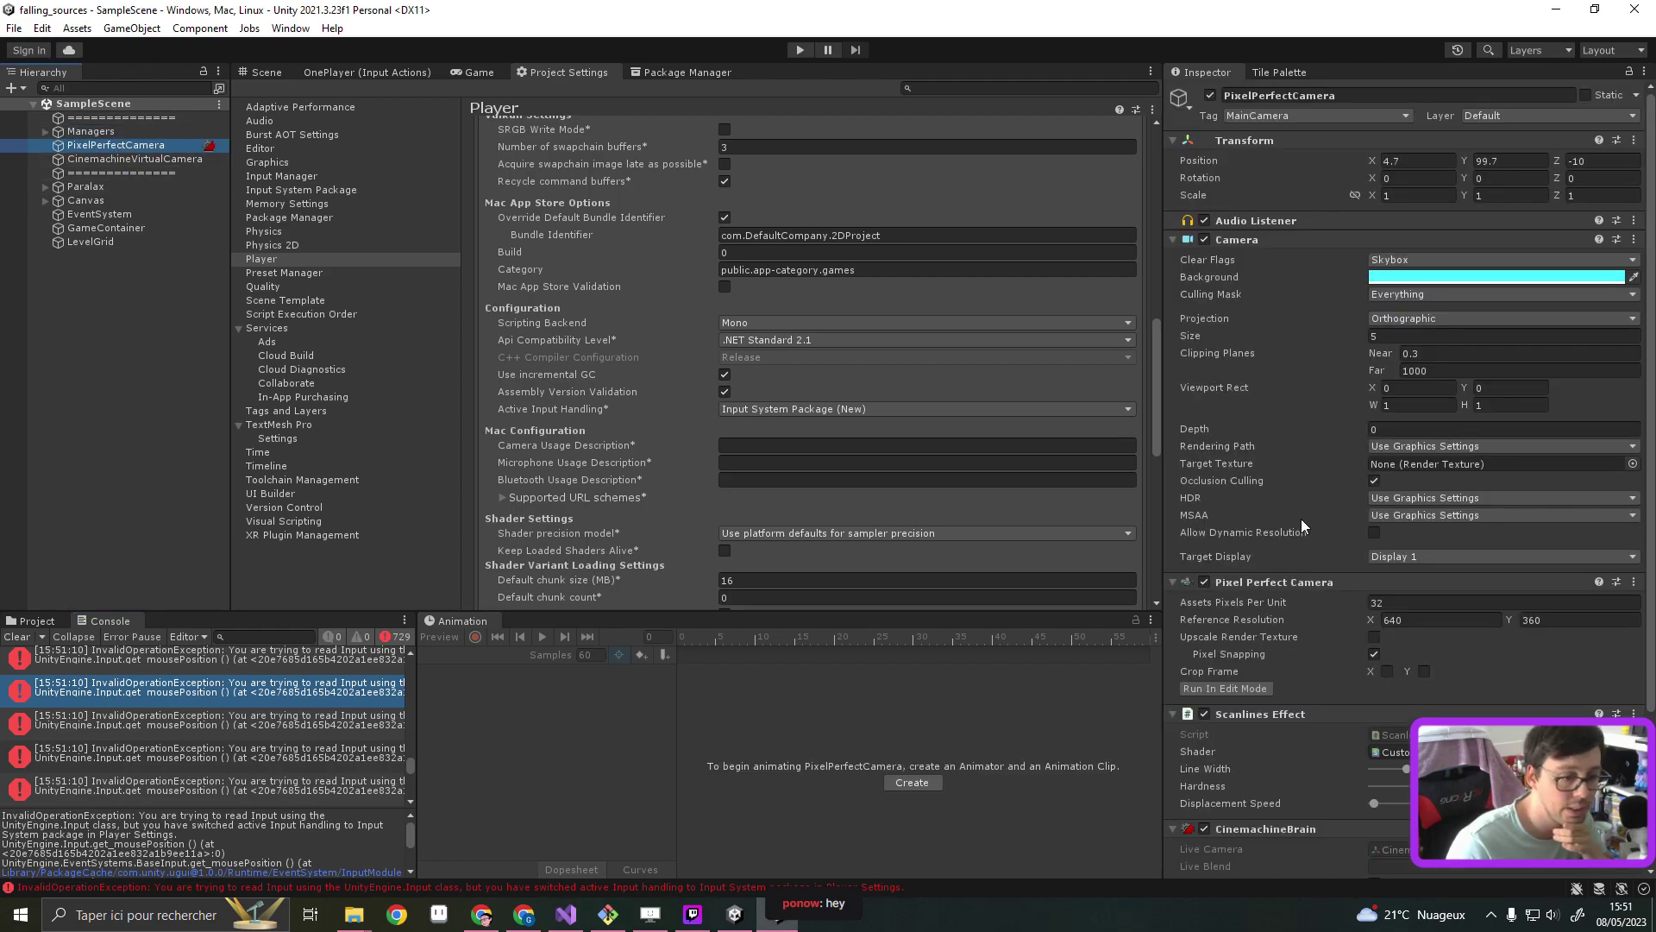
pyautogui.scroll(-4, 1305, 527)
pyautogui.click(116, 160)
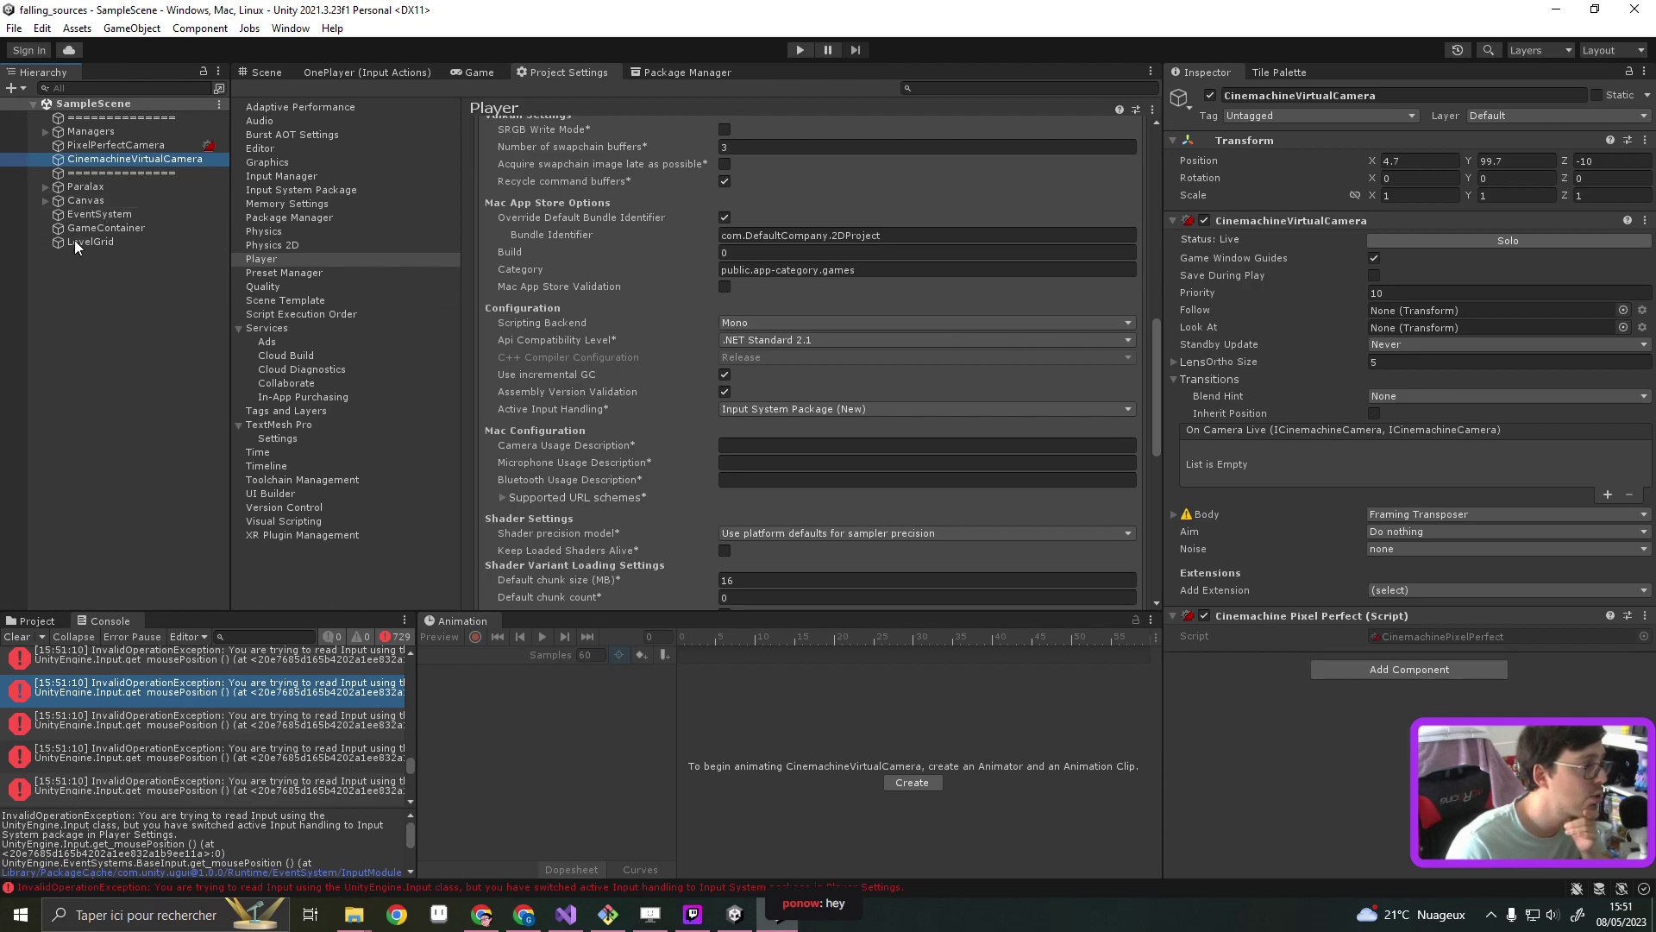
pyautogui.click(103, 243)
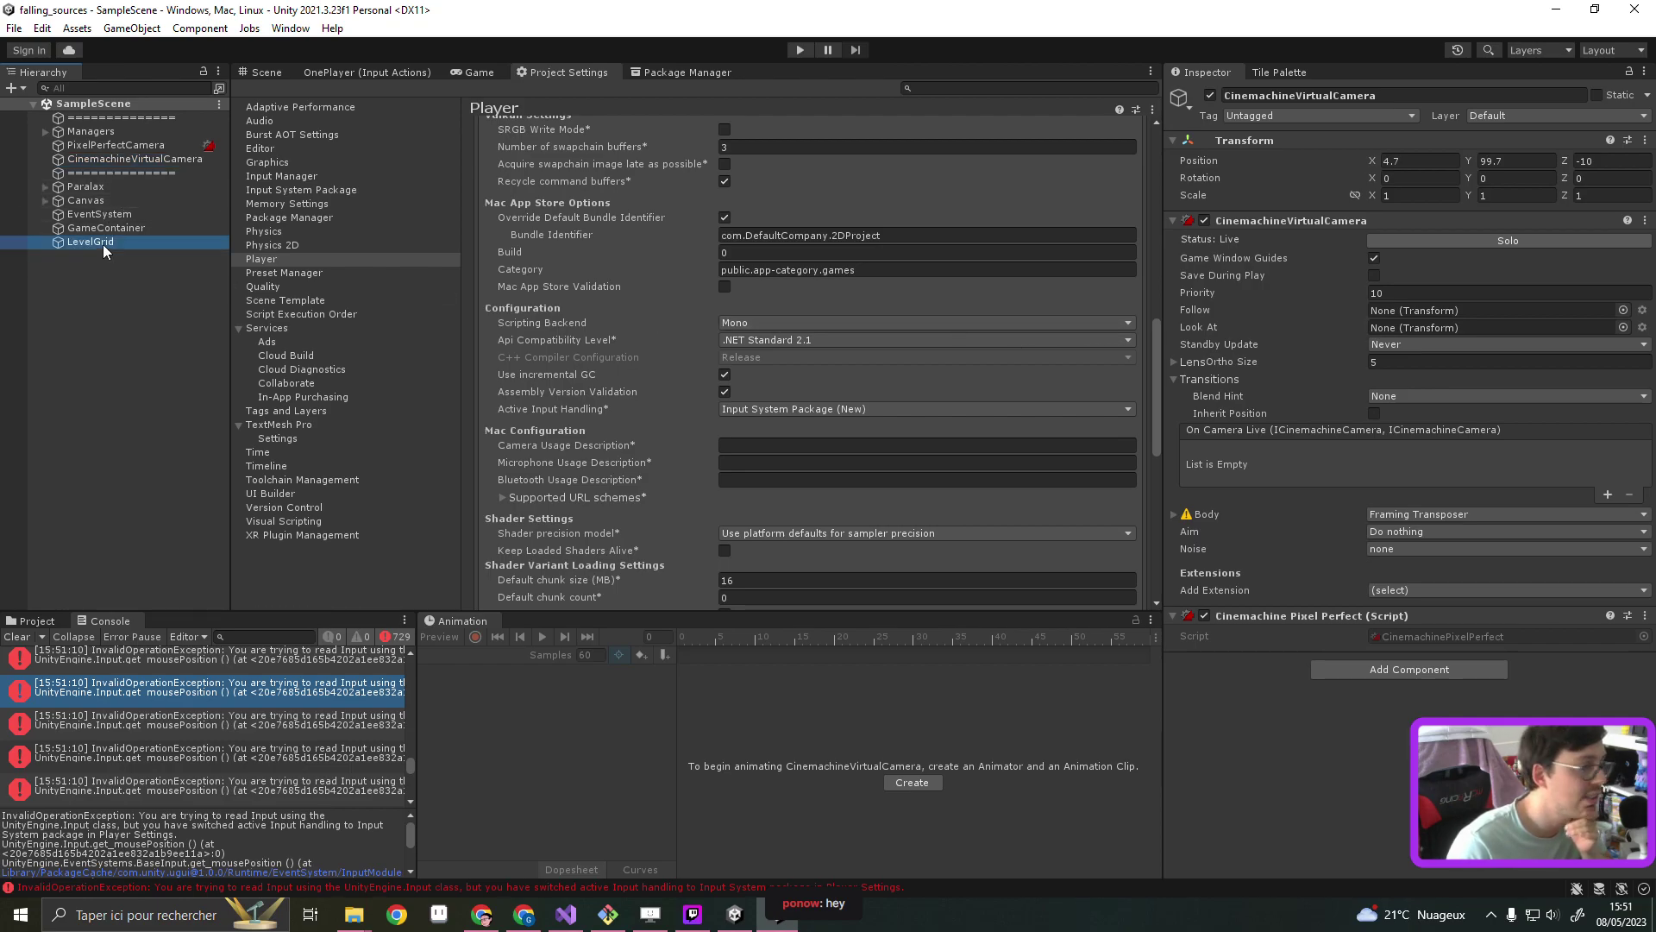
# Find EventSystem by searching 've' and replace its module with InputSystemUIInputModule
pyautogui.click(105, 88)
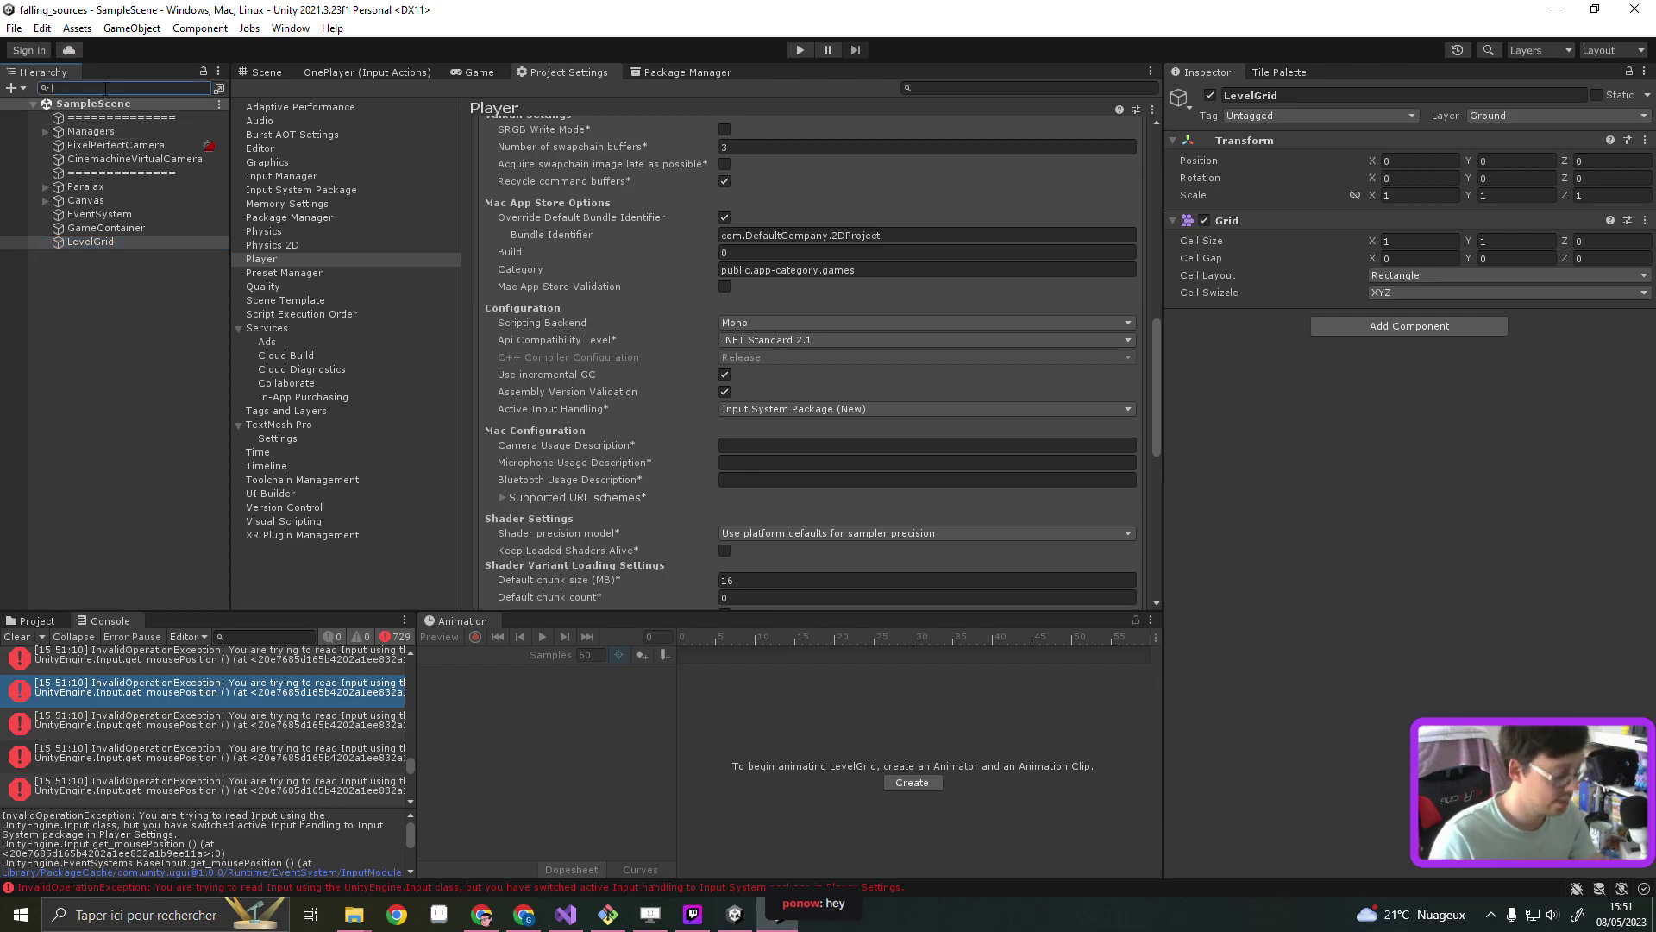
pyautogui.write('elvent')
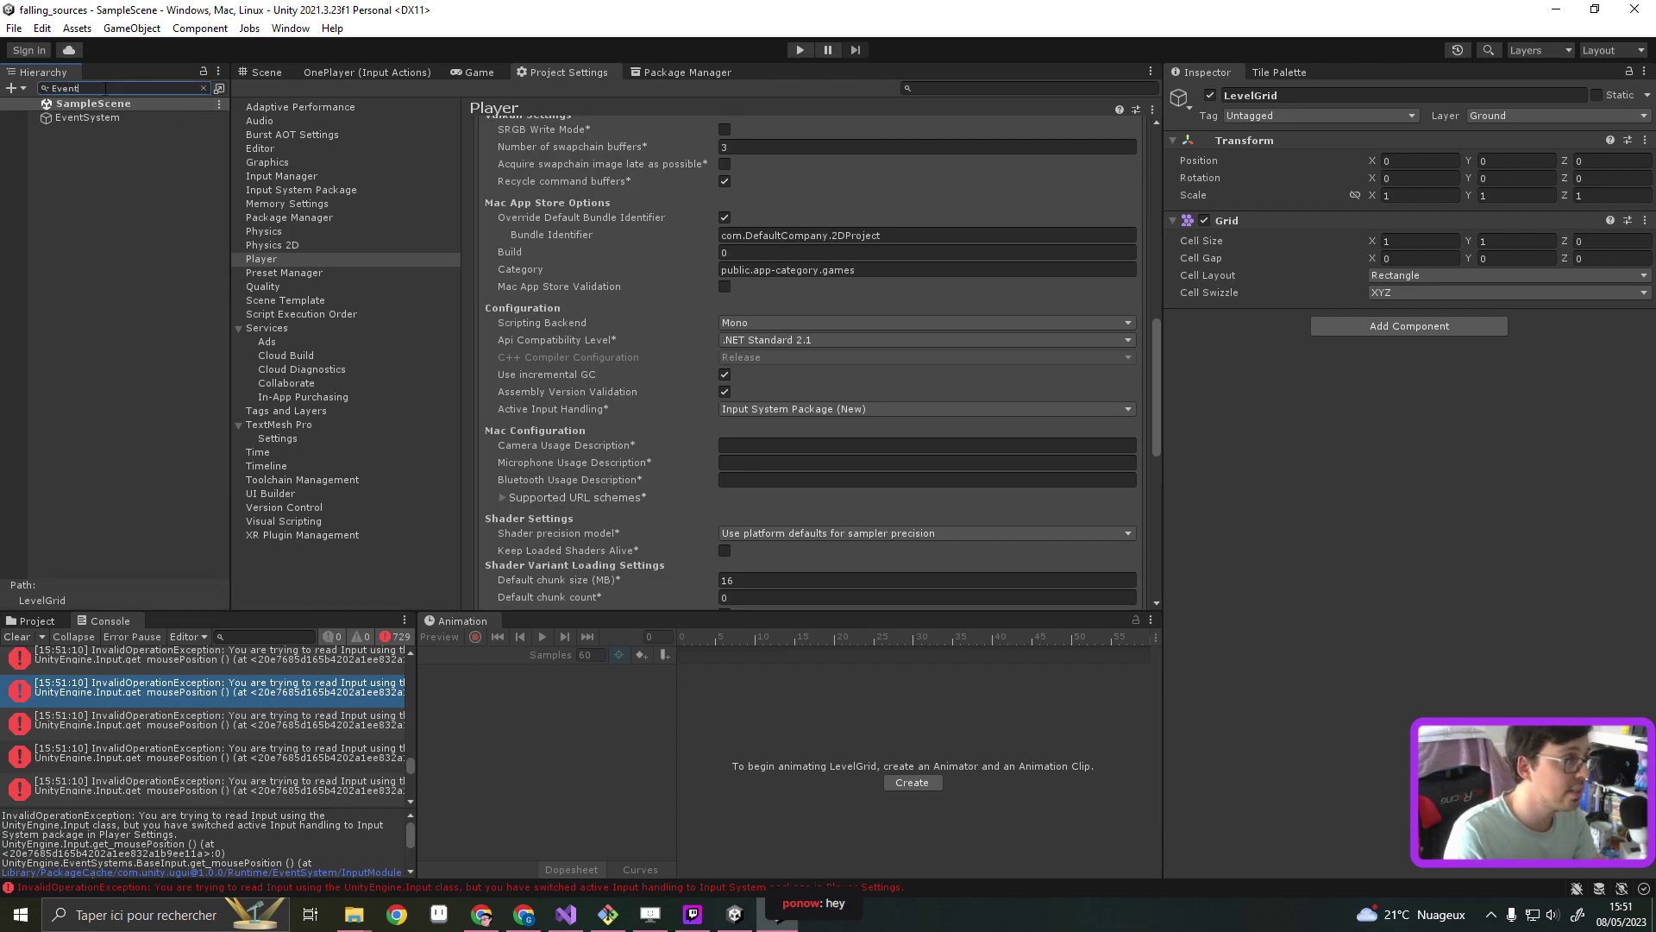
pyautogui.click(112, 123)
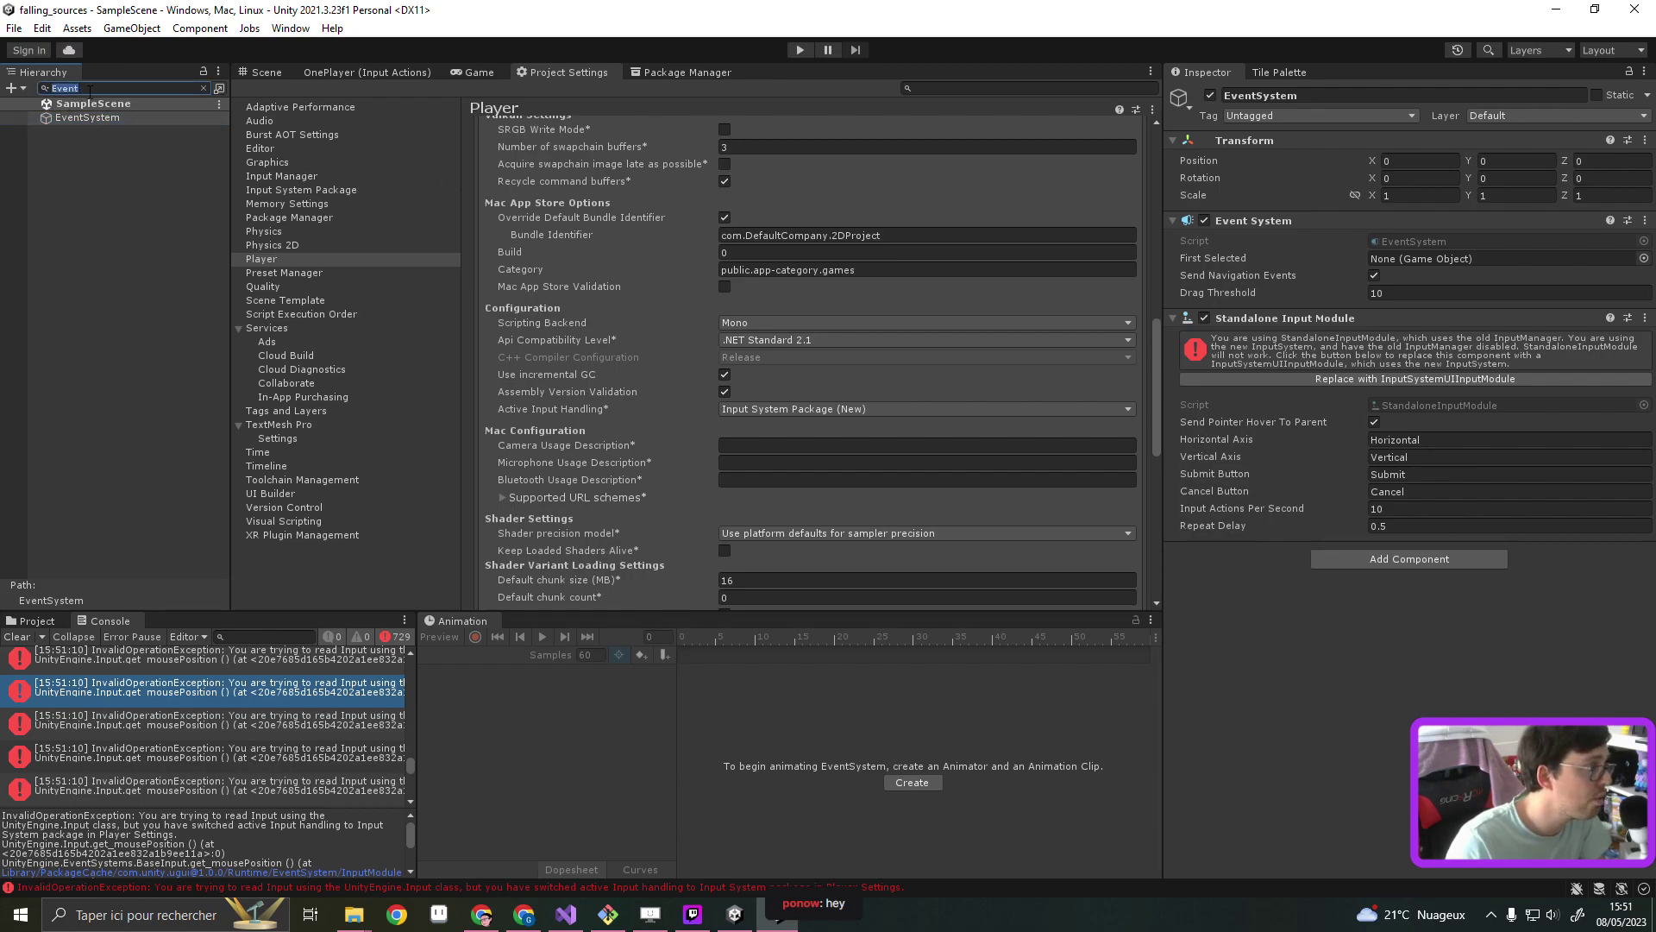
pyautogui.press('BackSpace')
pyautogui.press('BackSpace')
pyautogui.press('BackSpace')
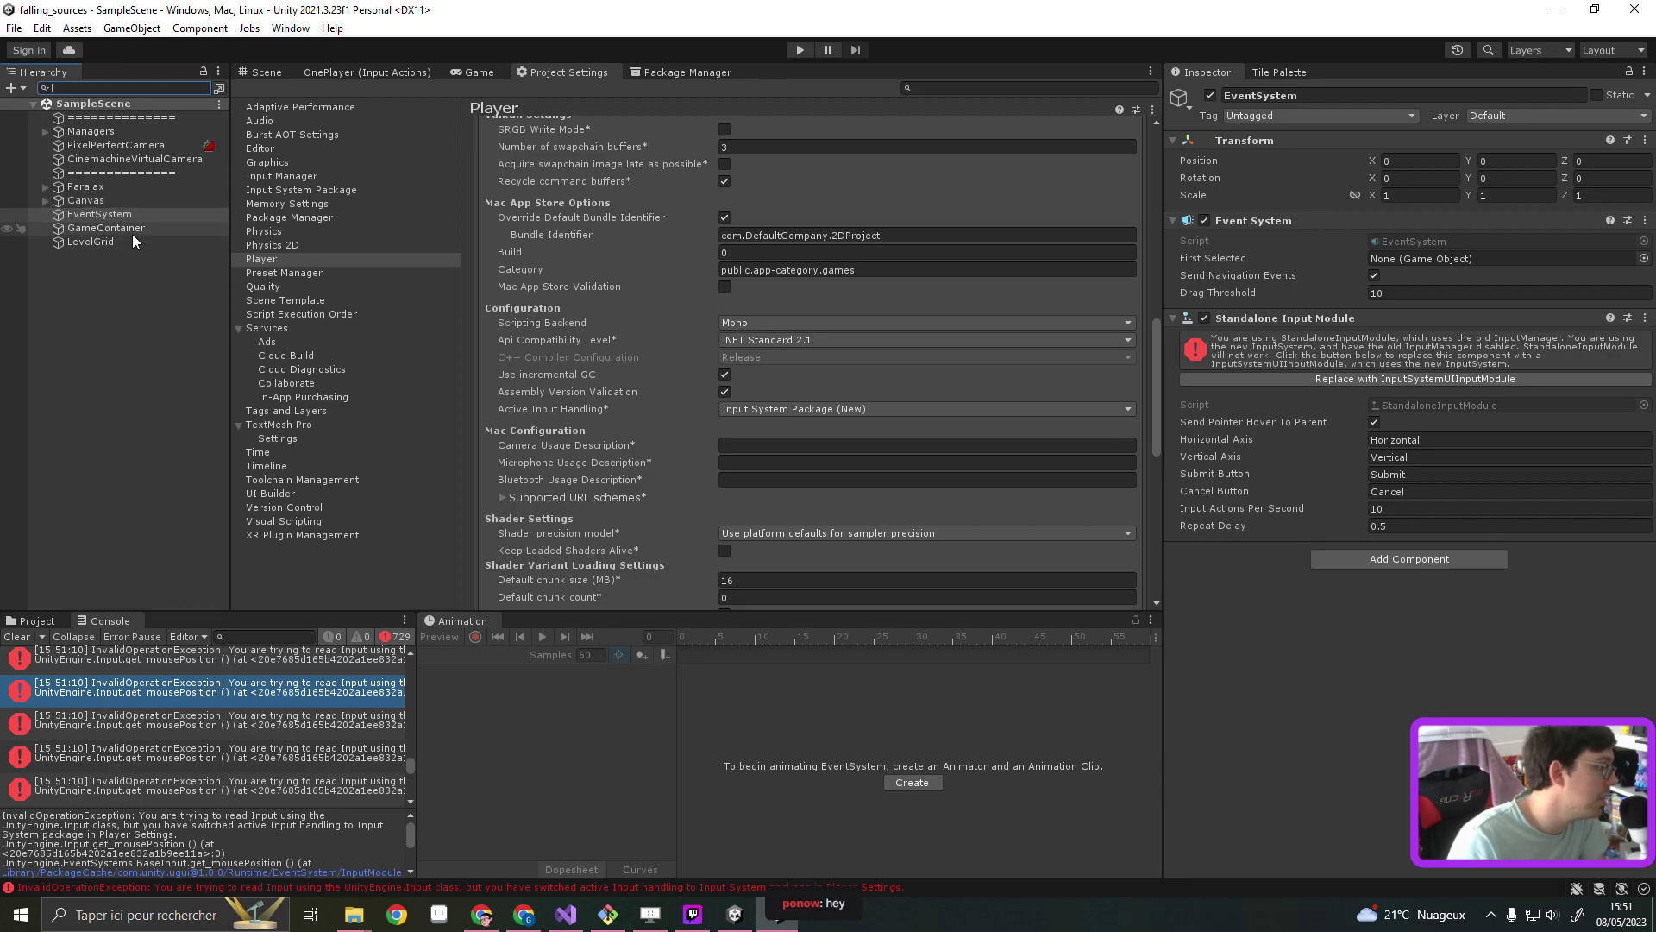
pyautogui.click(101, 219)
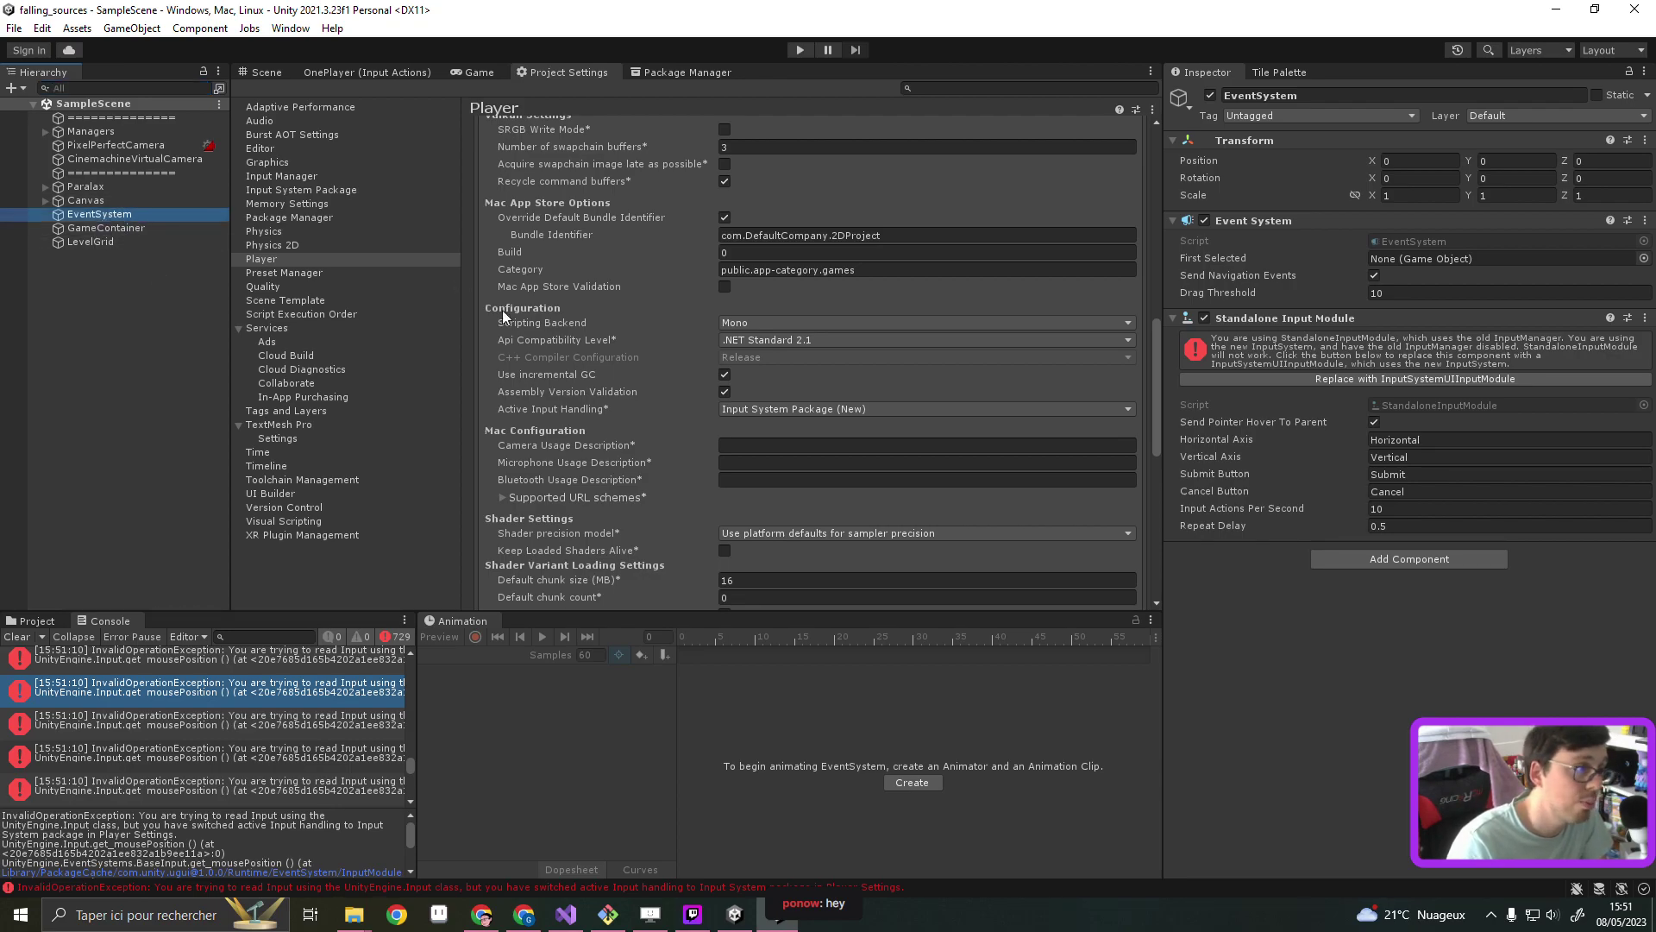
pyautogui.click(466, 71)
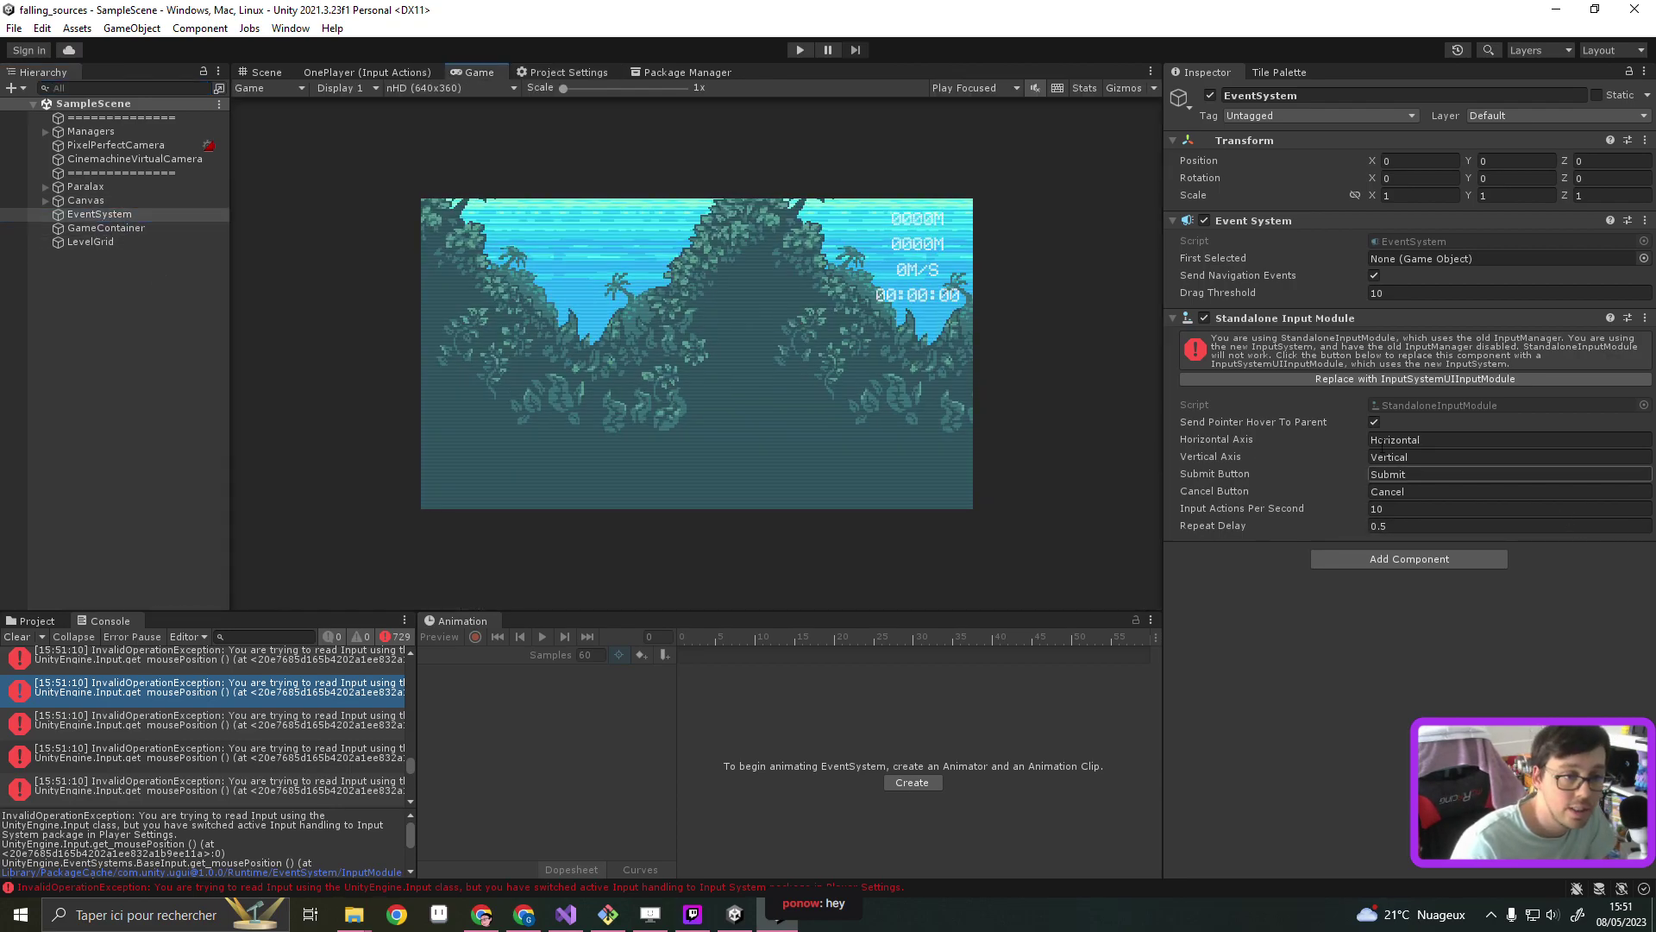
pyautogui.click(1397, 378)
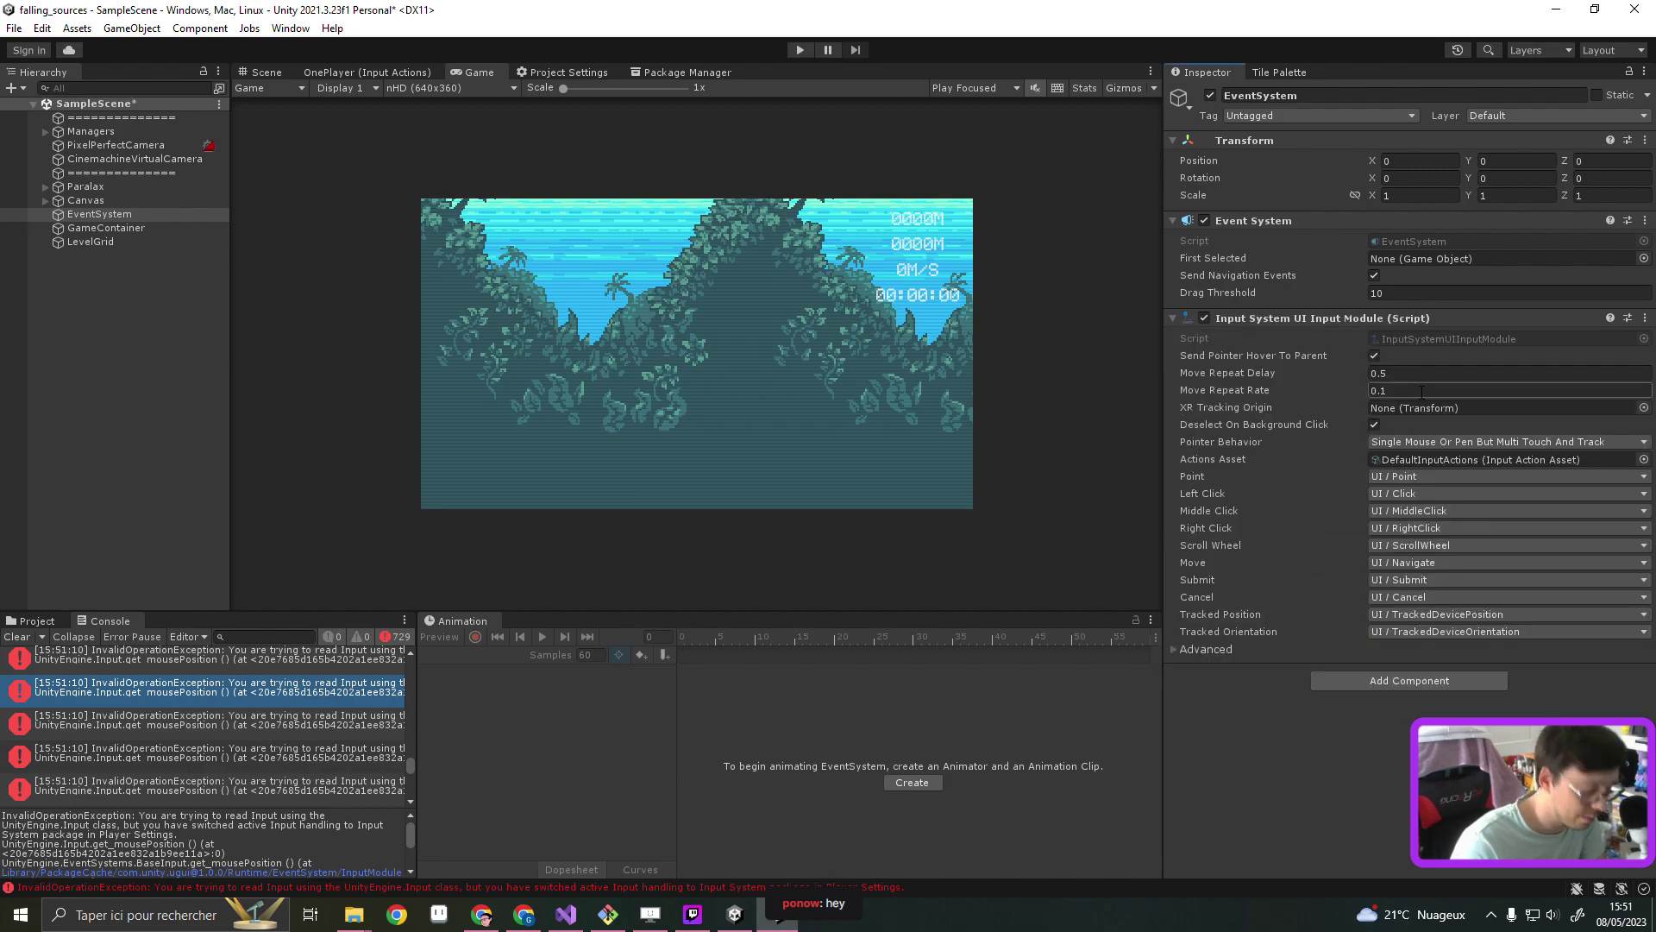
# Save the scene and clear the old error messages from the Console
pyautogui.hotkey('ctrl', 's')
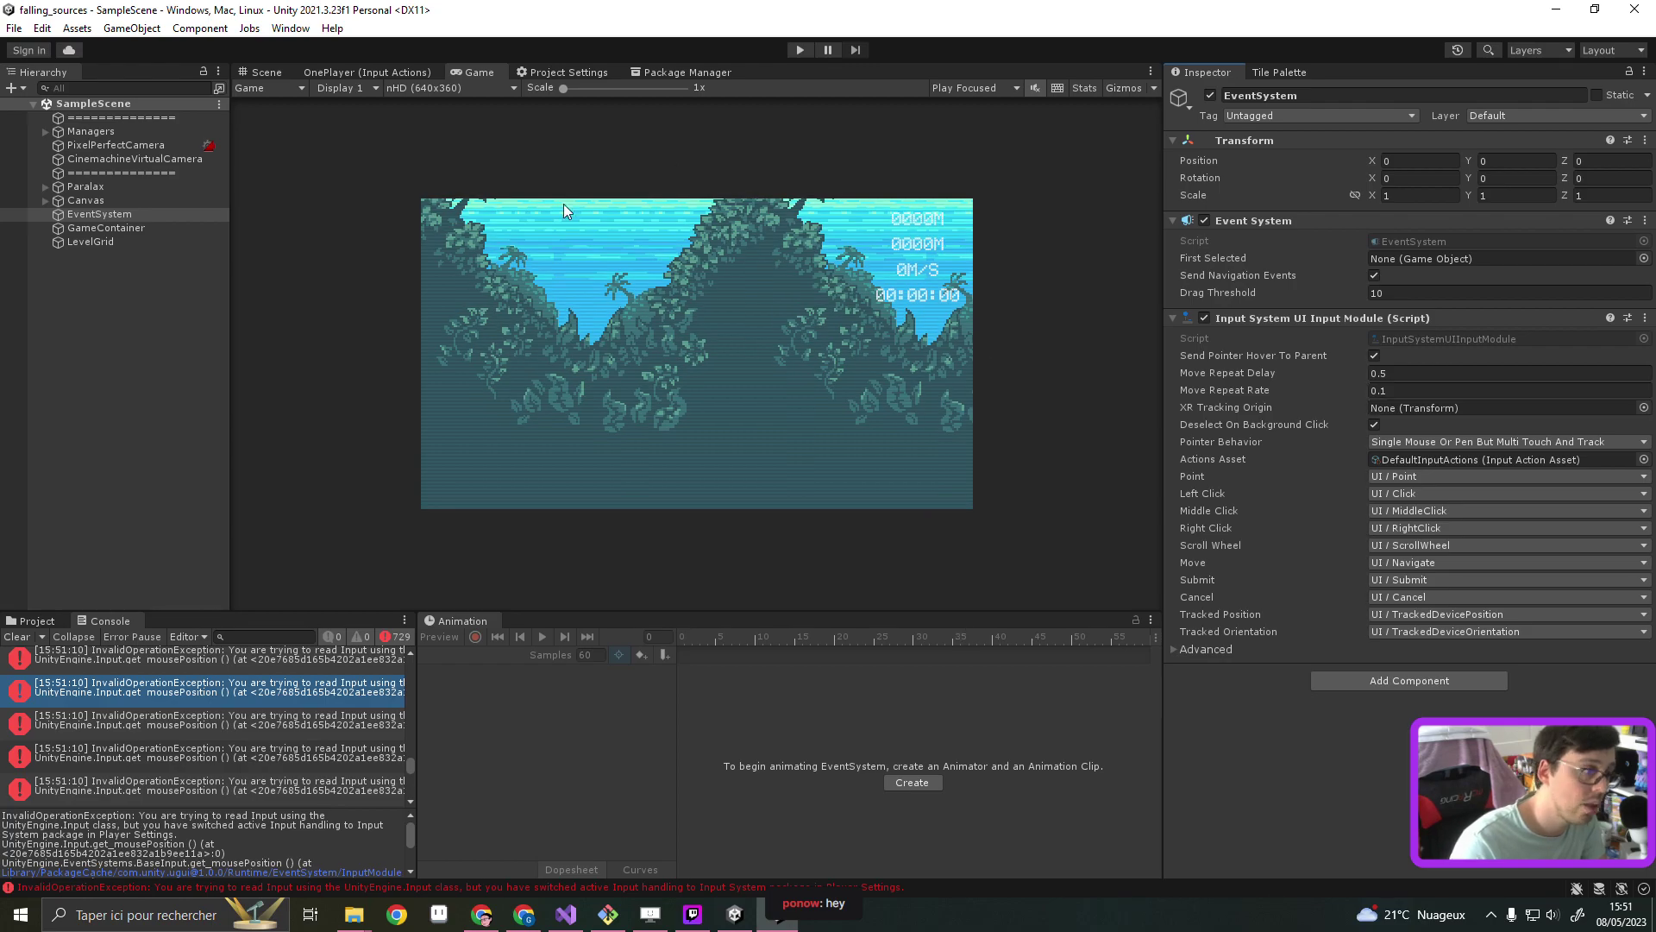
pyautogui.click(16, 637)
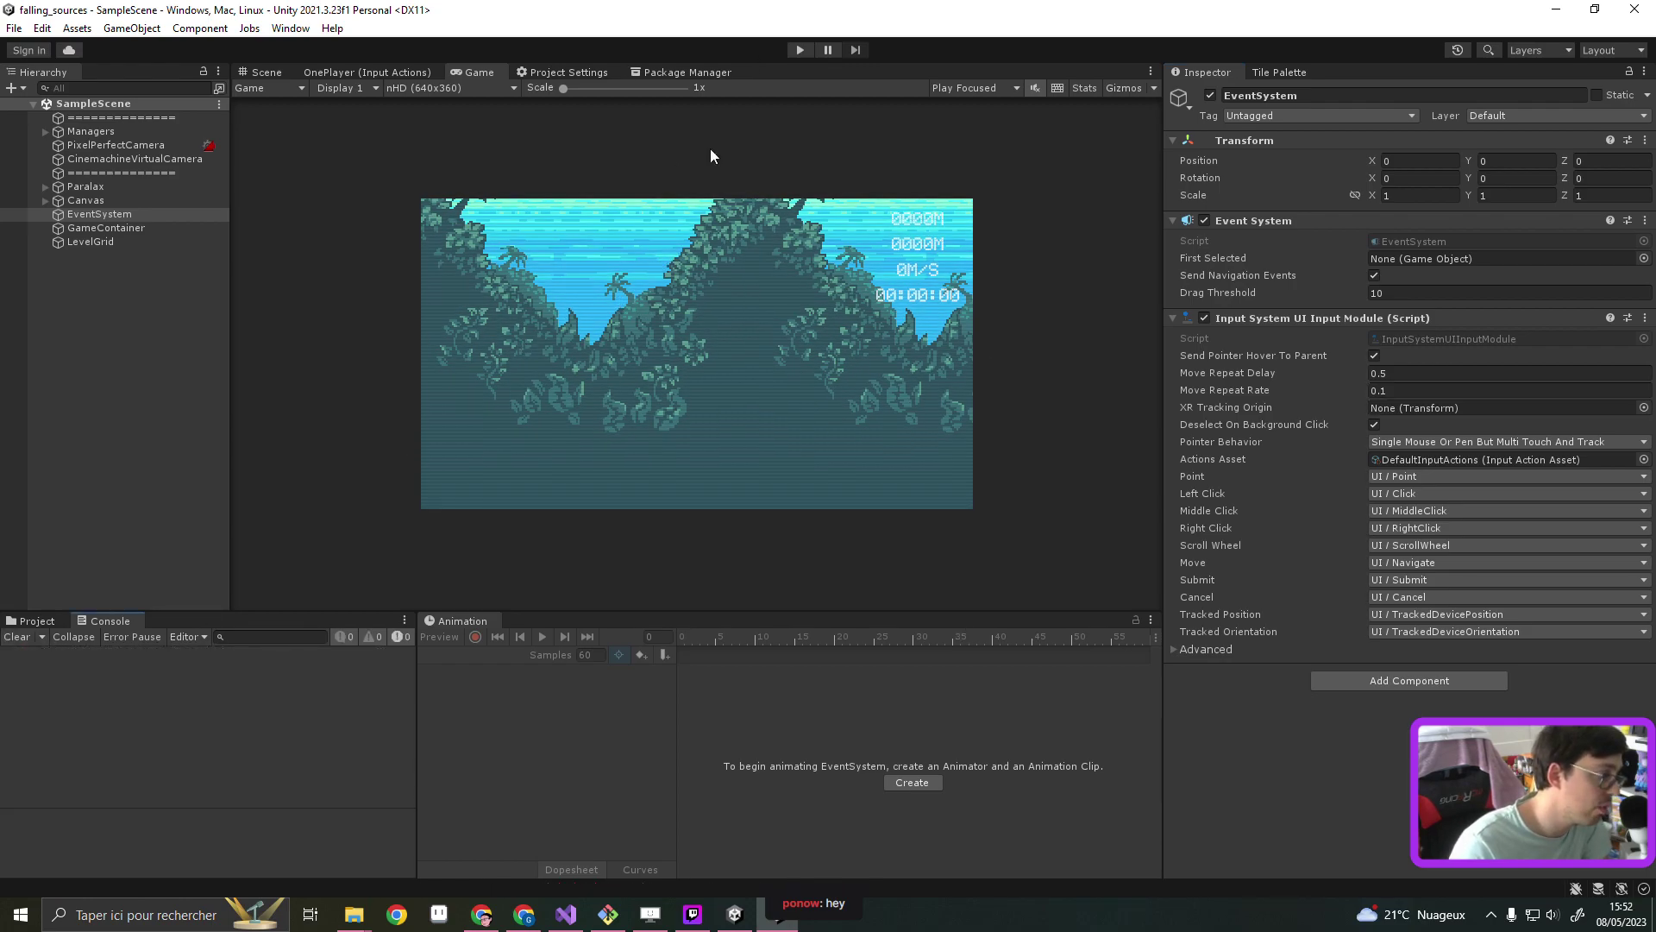
# Play-test a round, jumping with Space, then bring the GameJam2022 project forward
pyautogui.click(799, 49)
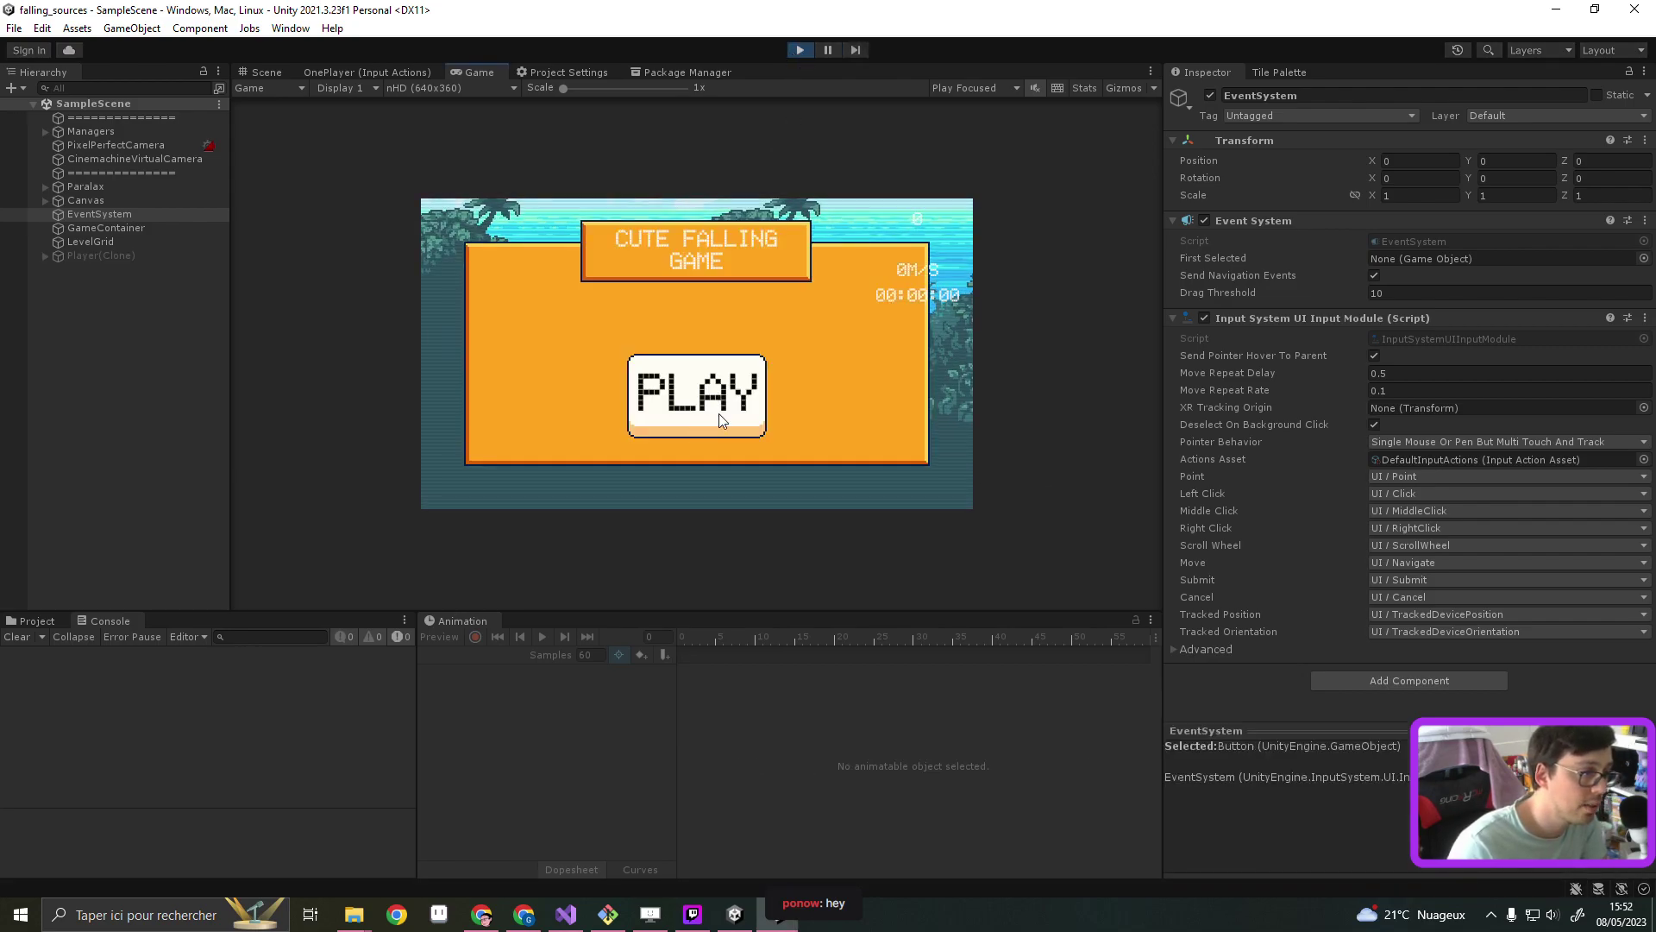
pyautogui.click(718, 413)
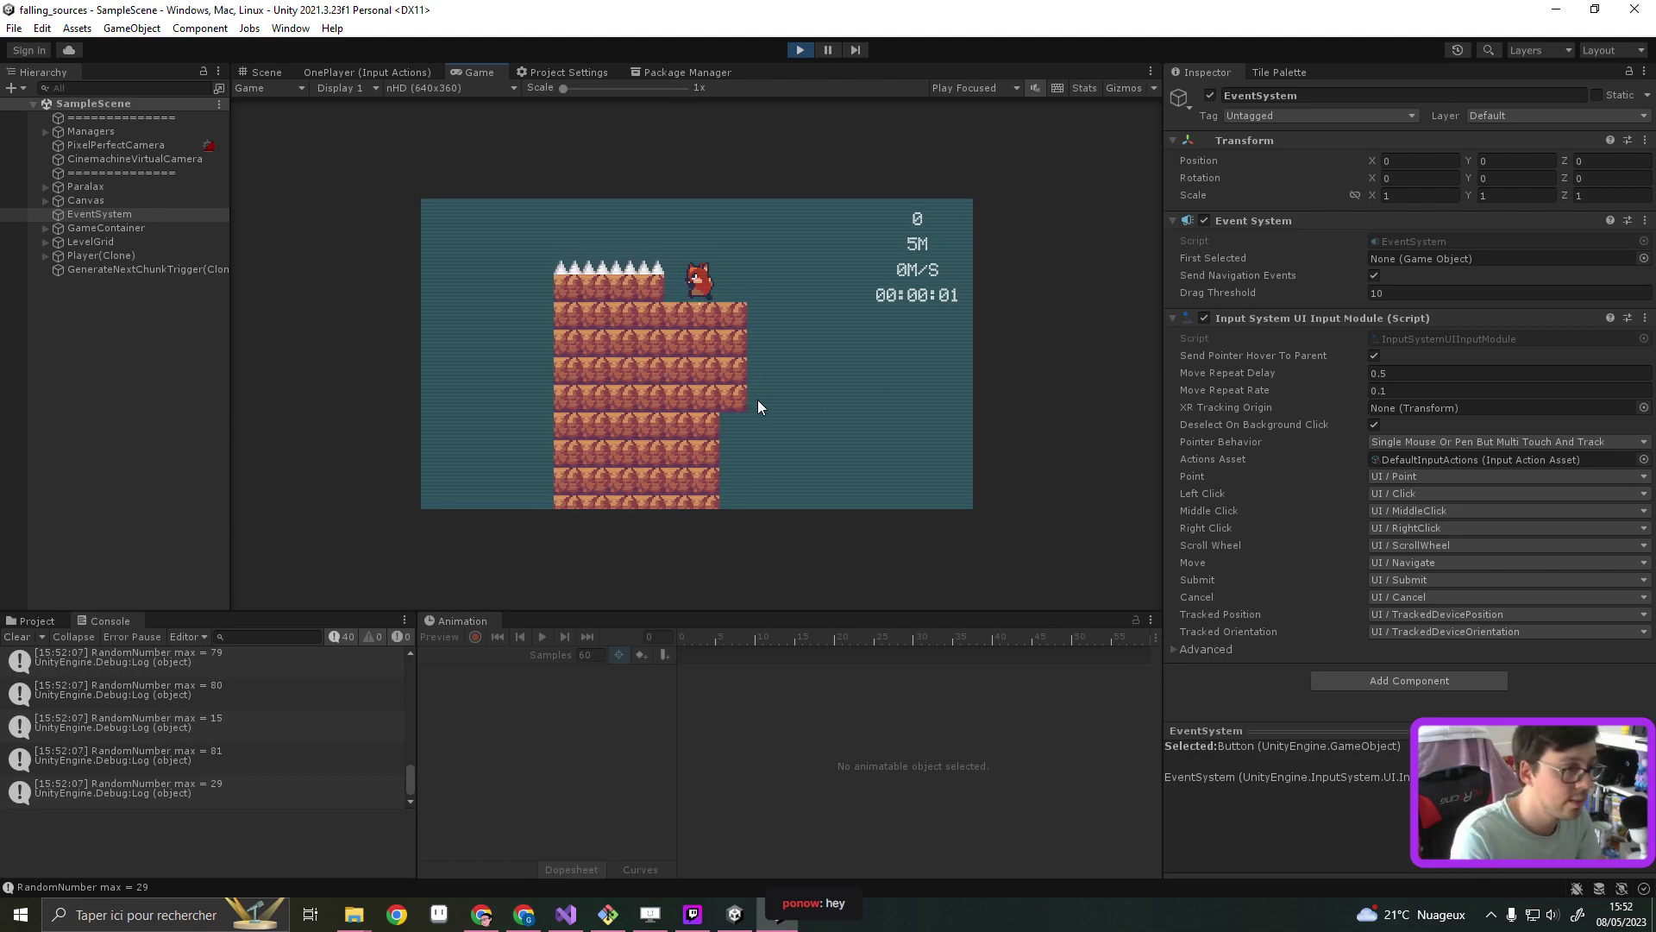
pyautogui.press('space')
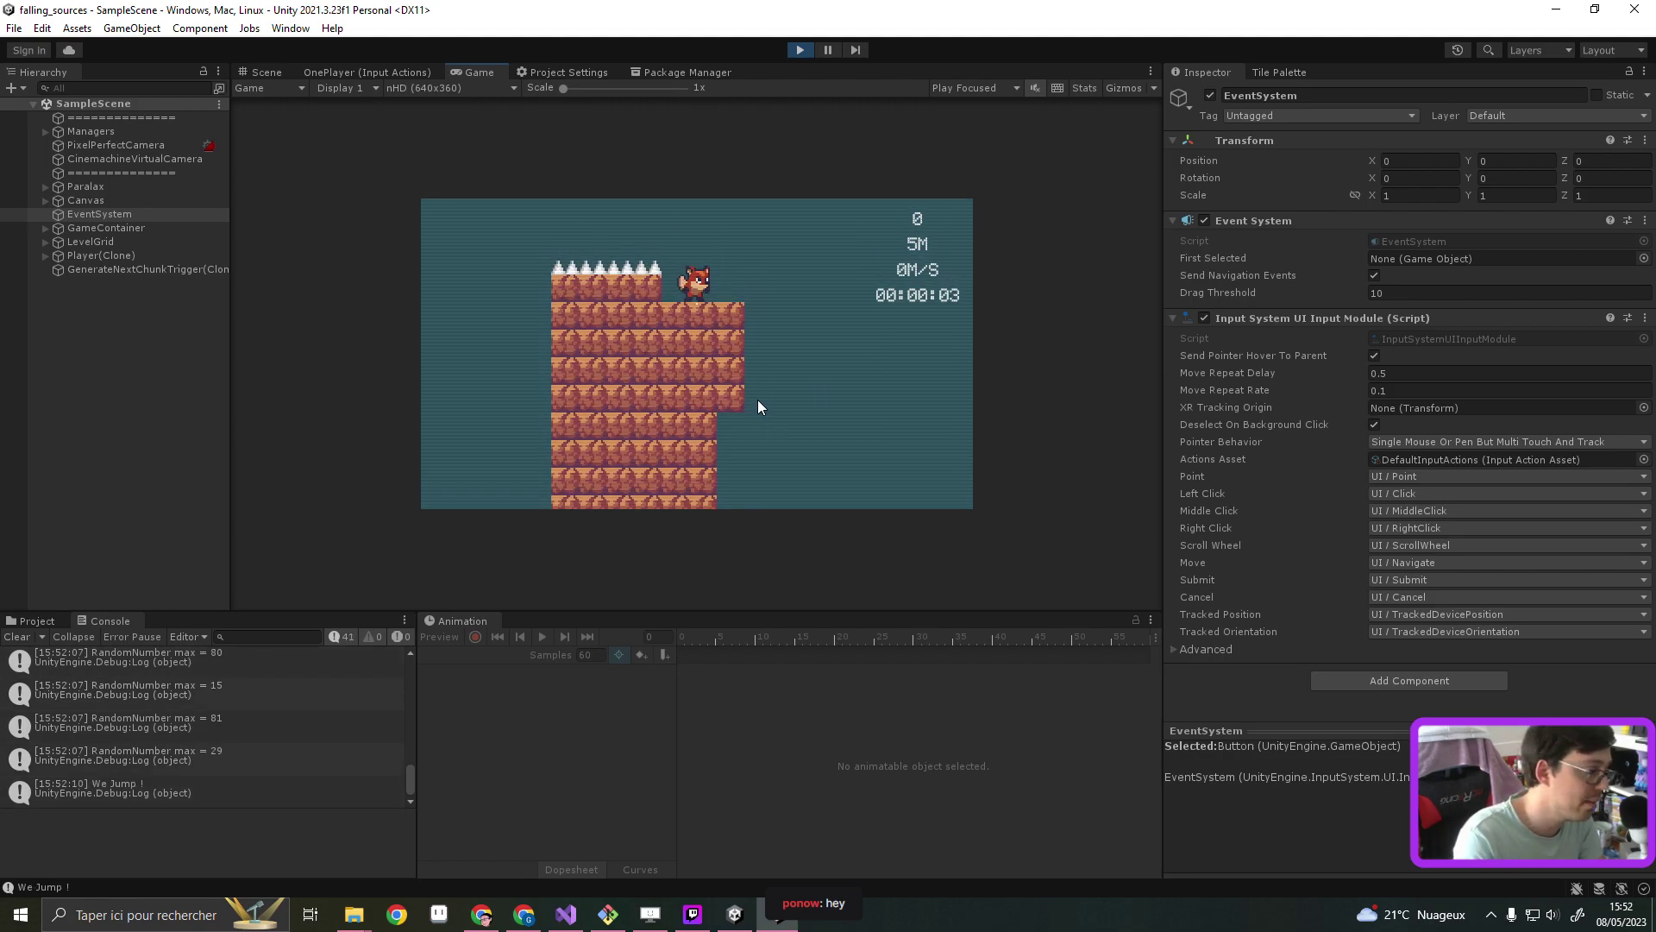
pyautogui.press('space')
pyautogui.press('space')
pyautogui.press('space')
pyautogui.press('space')
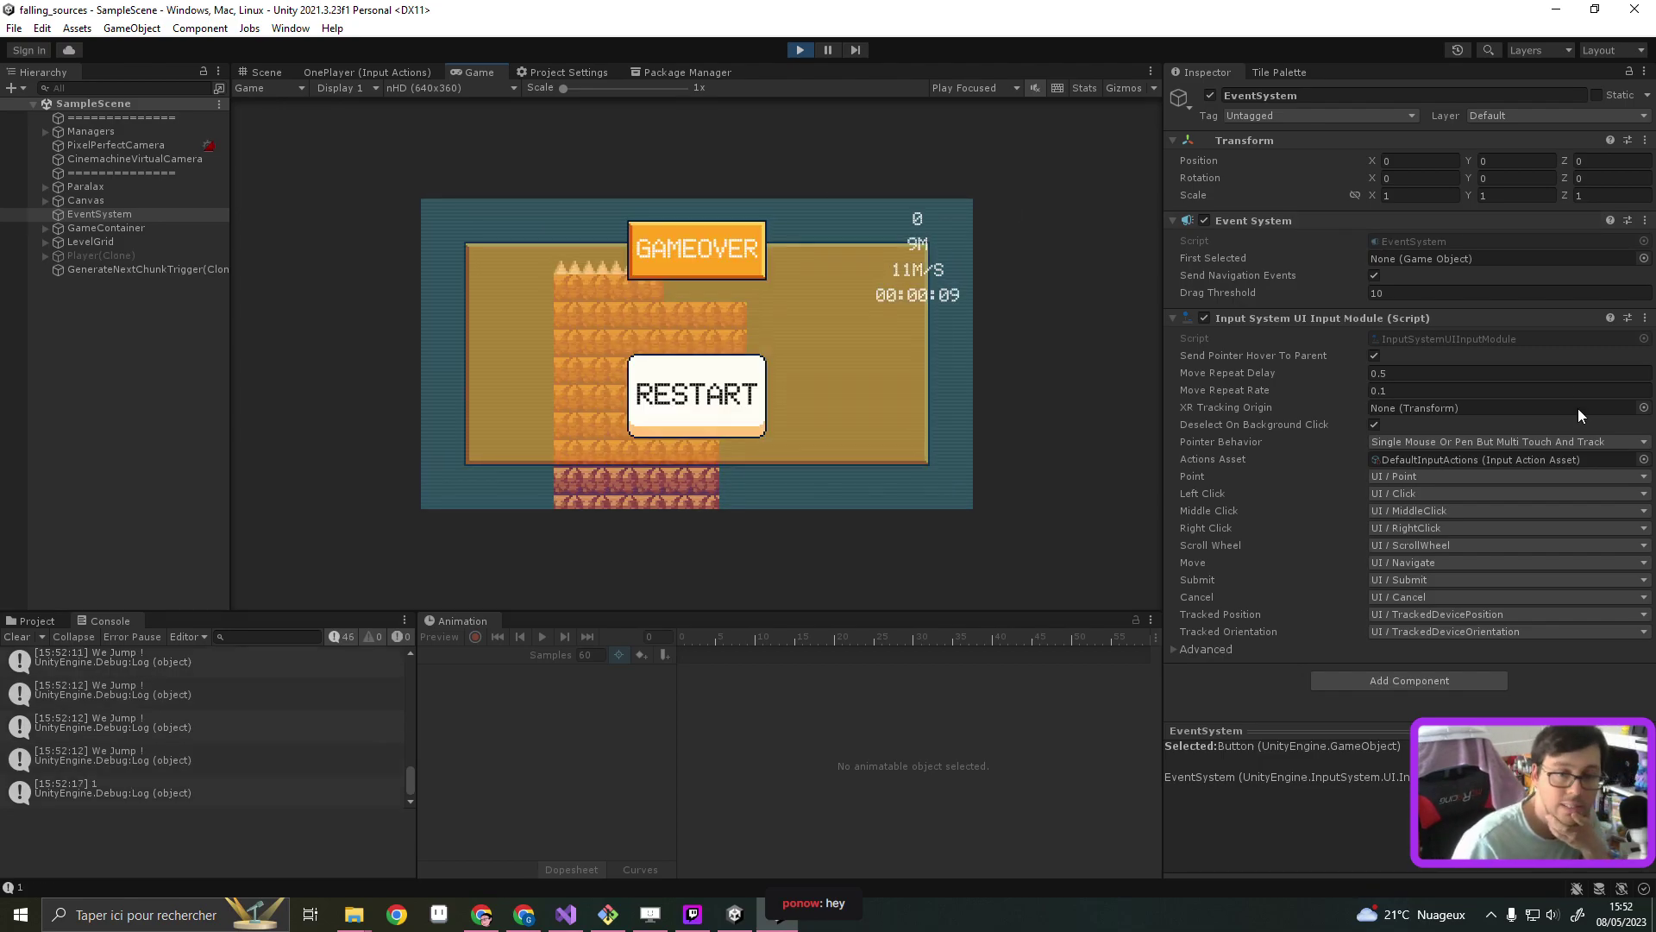
pyautogui.click(806, 53)
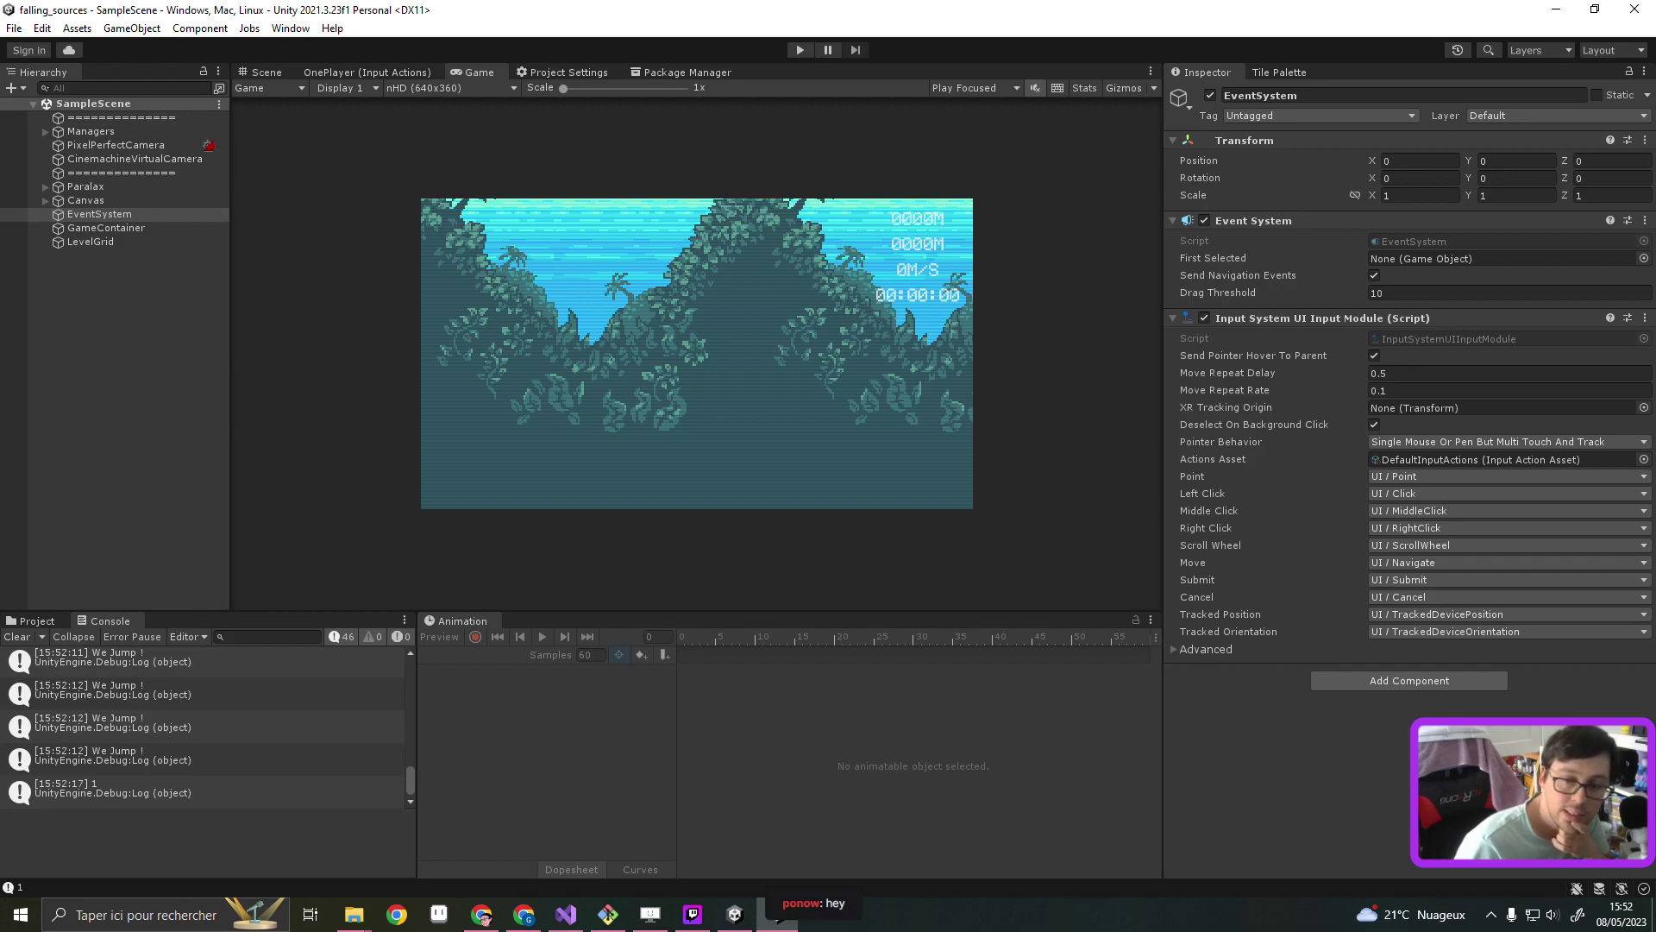
pyautogui.click(775, 919)
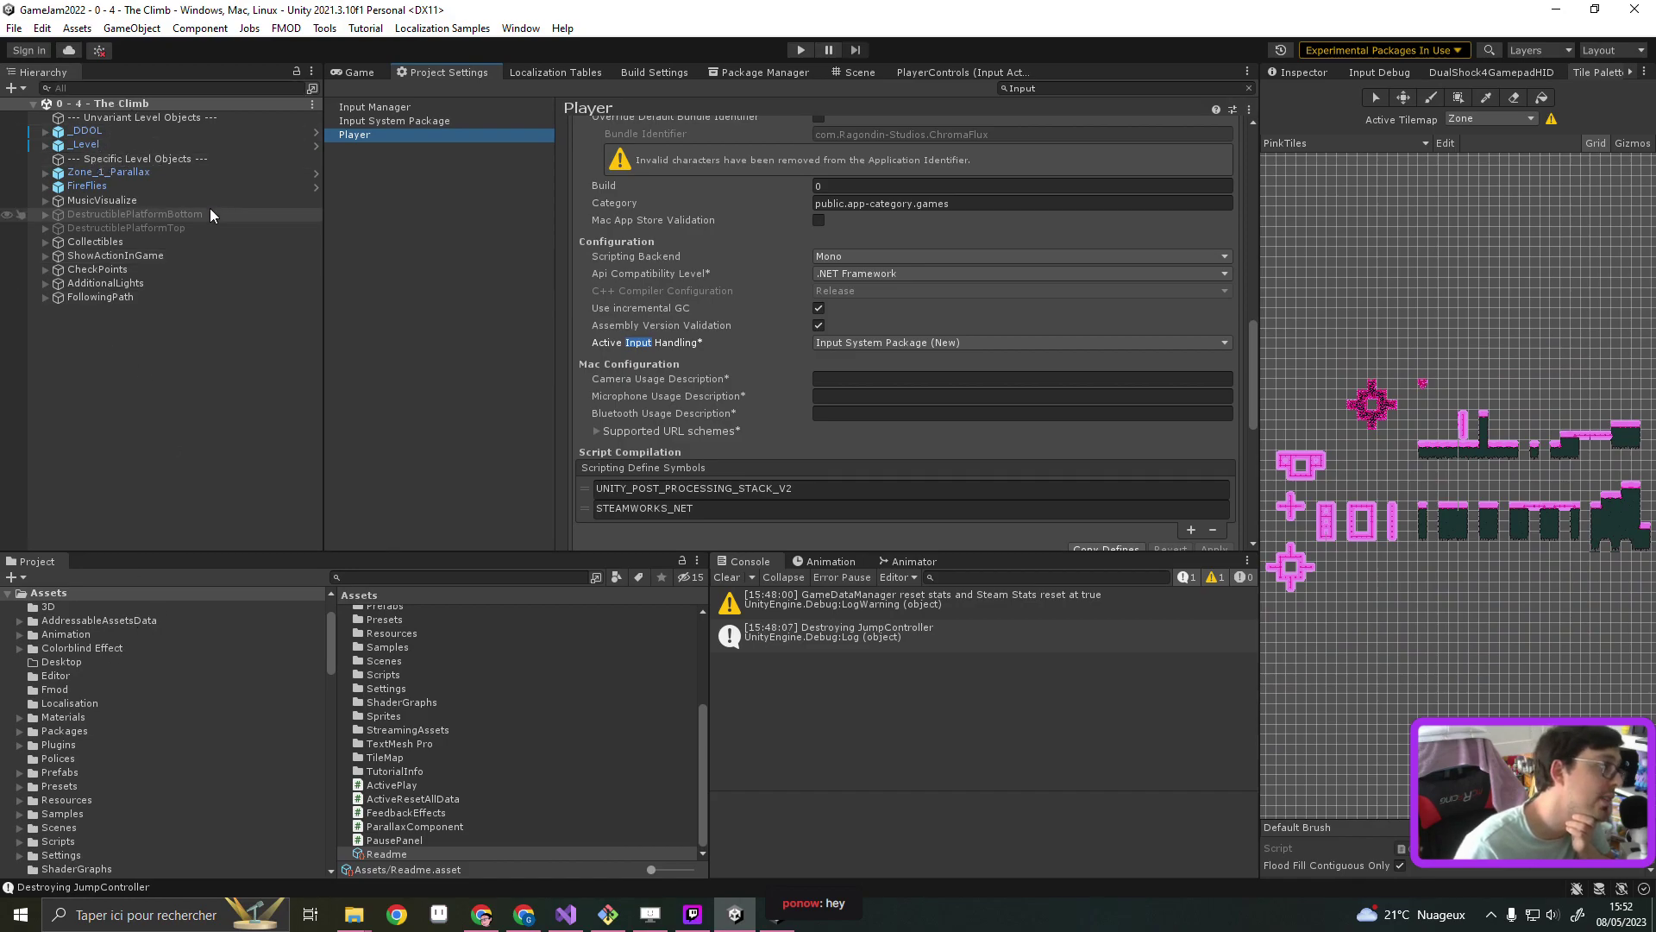
# Expand _DDOL in GameJam2022's Hierarchy and select its EventSystem child
pyautogui.click(55, 134)
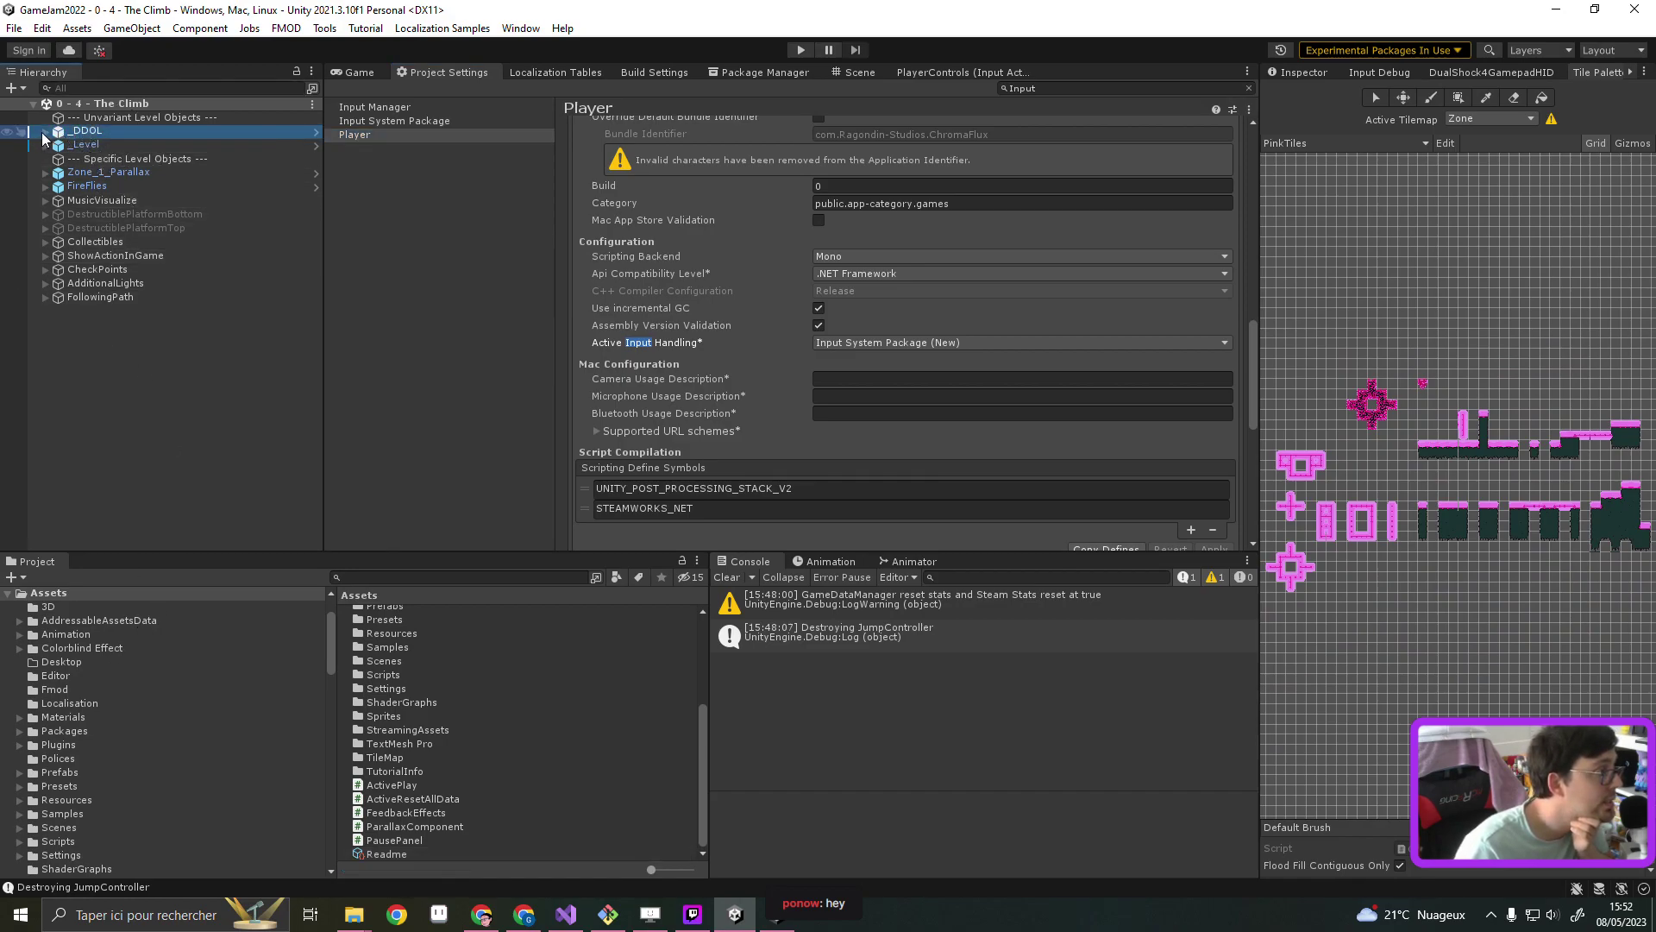
pyautogui.click(44, 133)
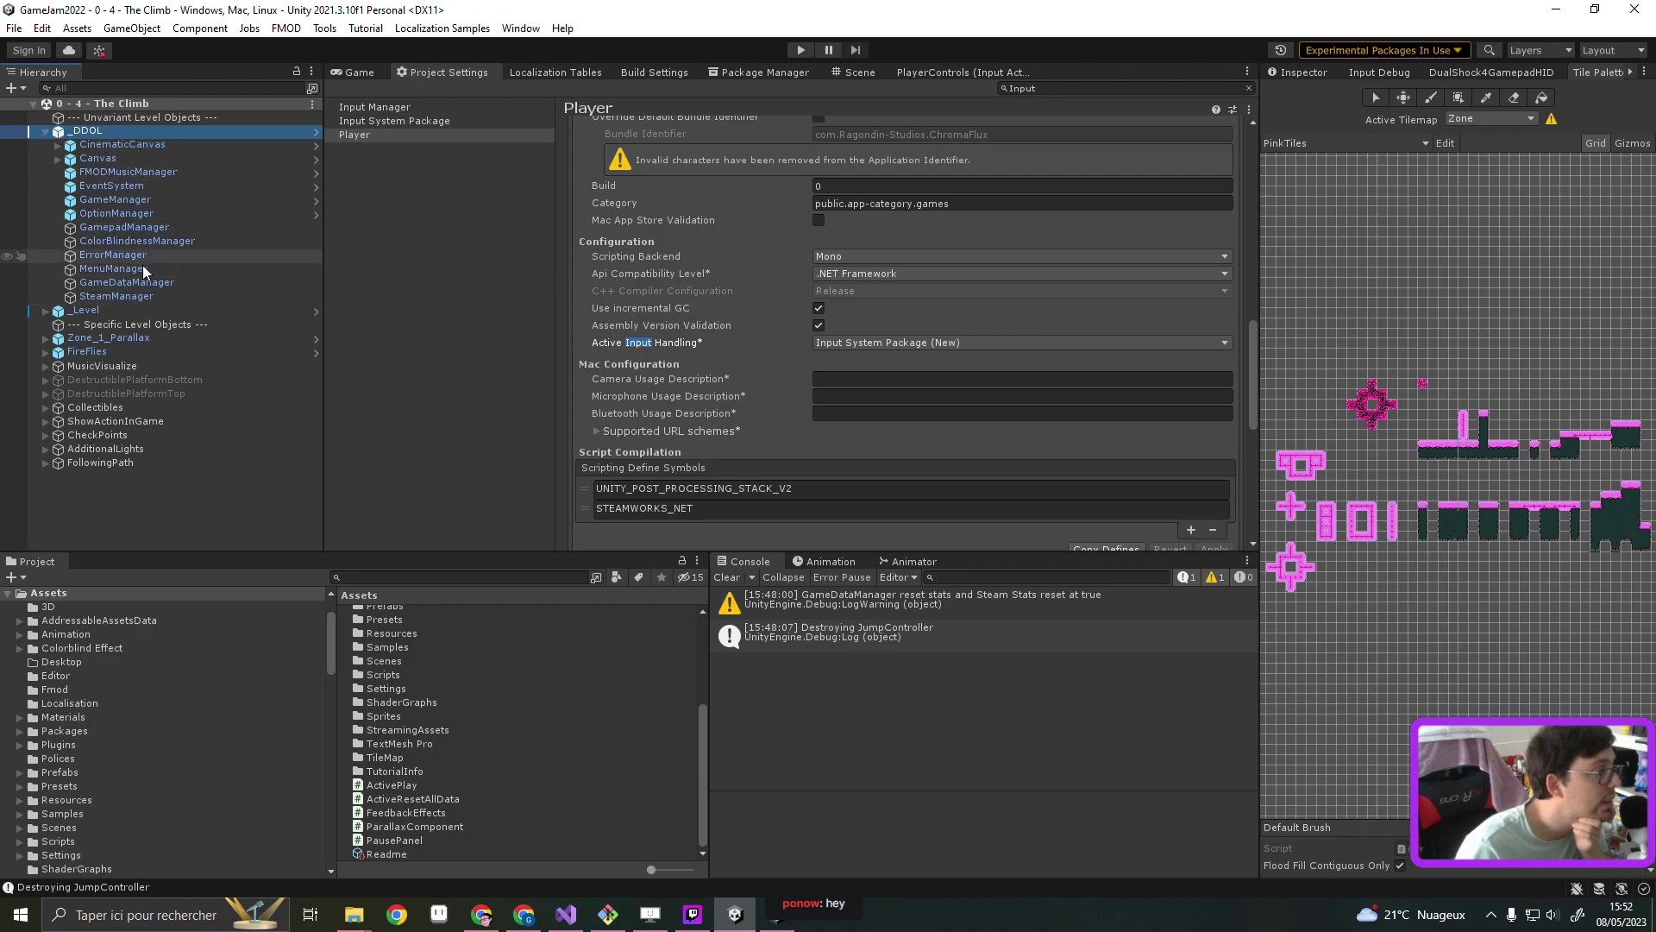
pyautogui.click(138, 184)
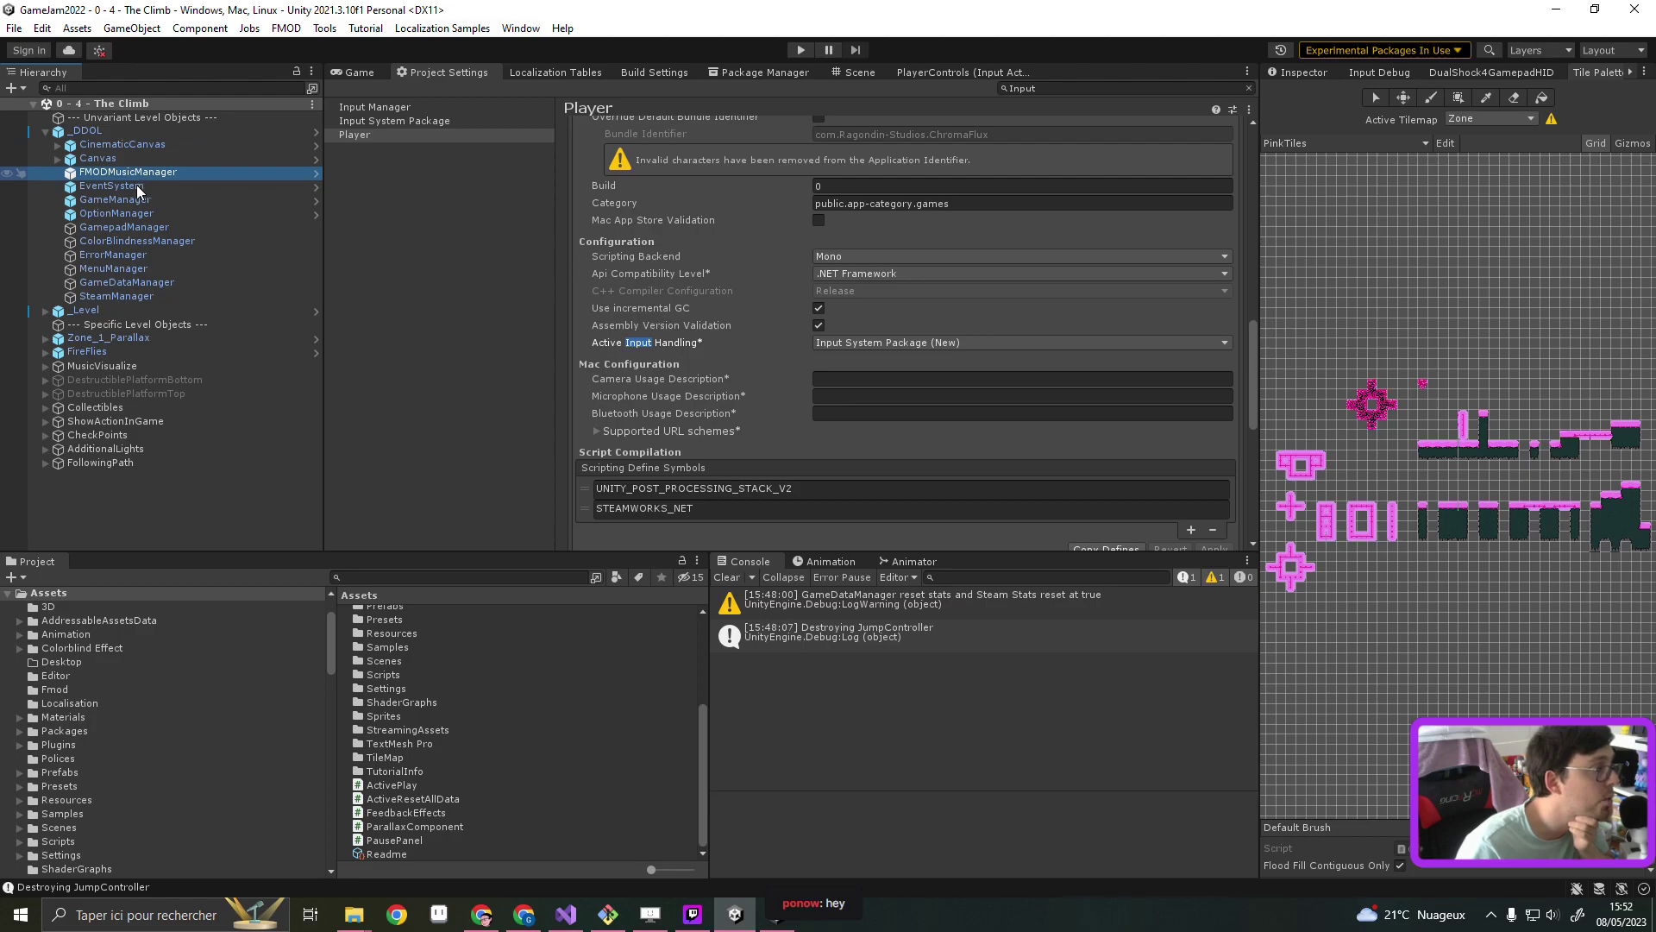
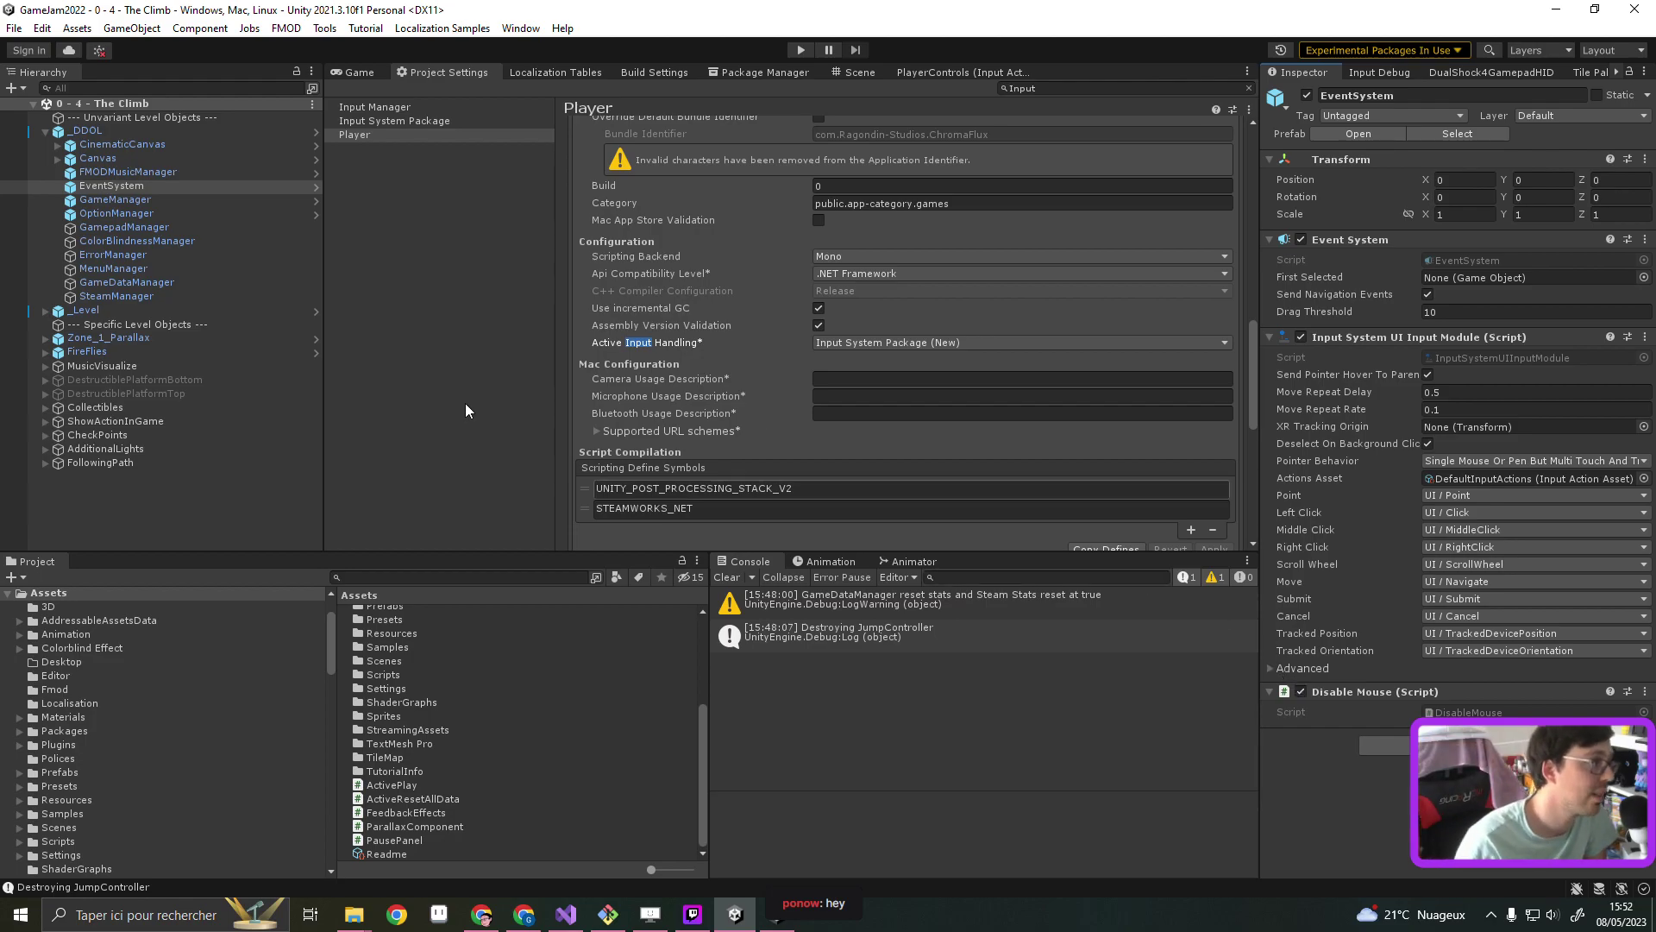
# View GameManager, then filter the Hierarchy by 'Player' and inspect Player and PlayerStart
pyautogui.click(189, 199)
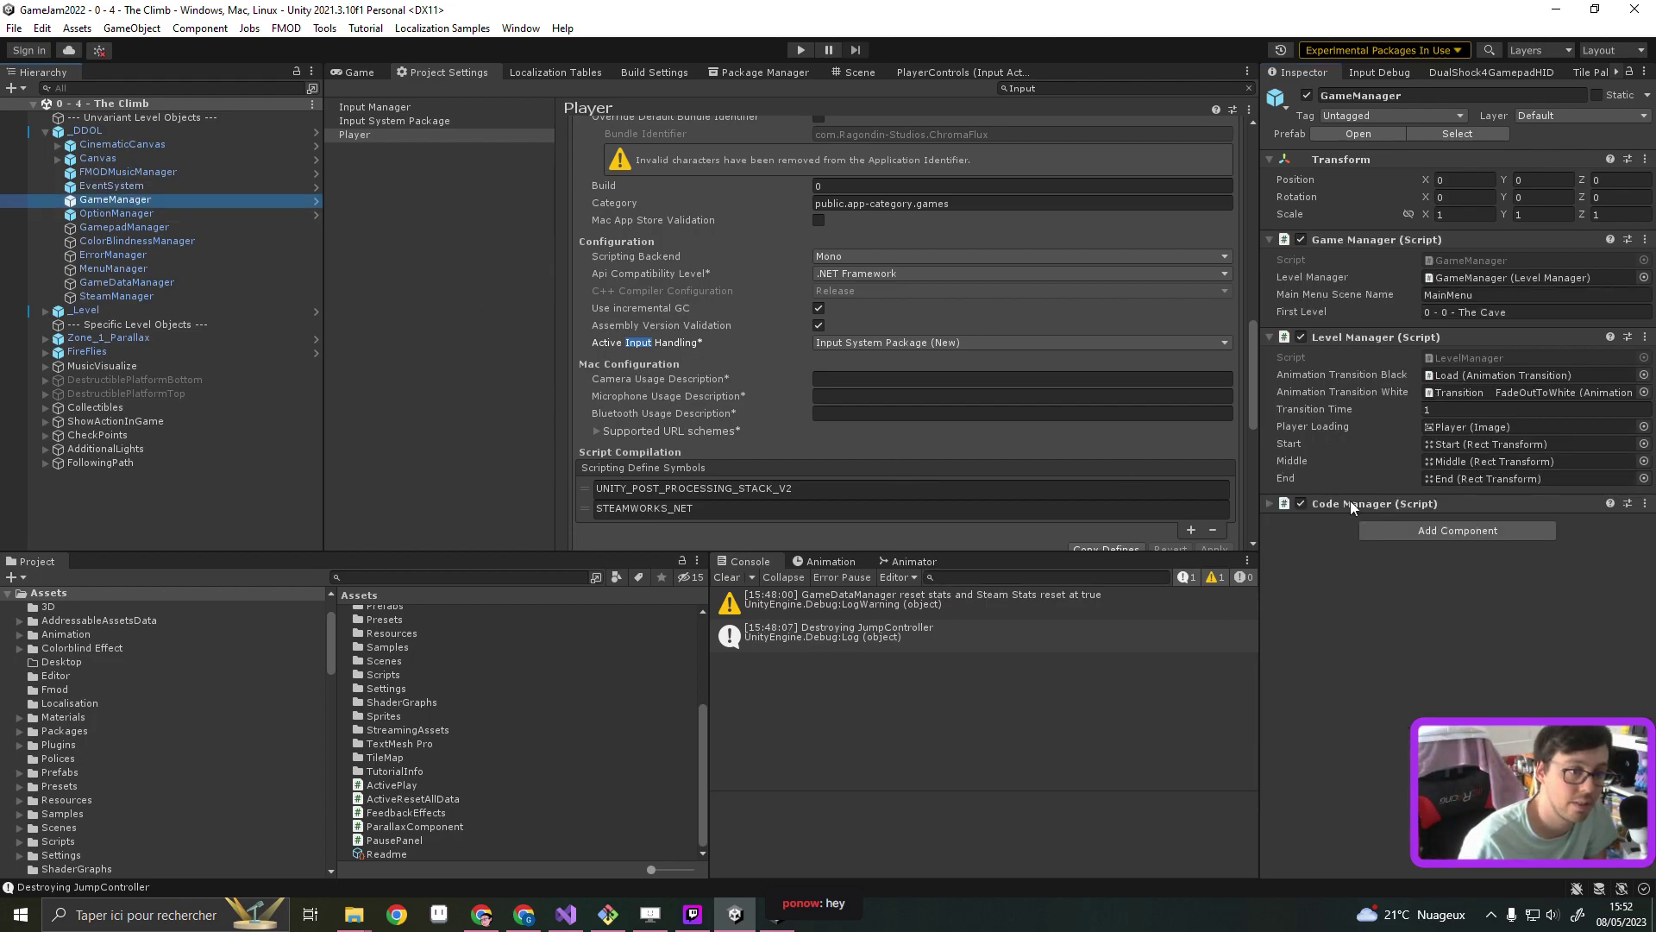
pyautogui.click(169, 88)
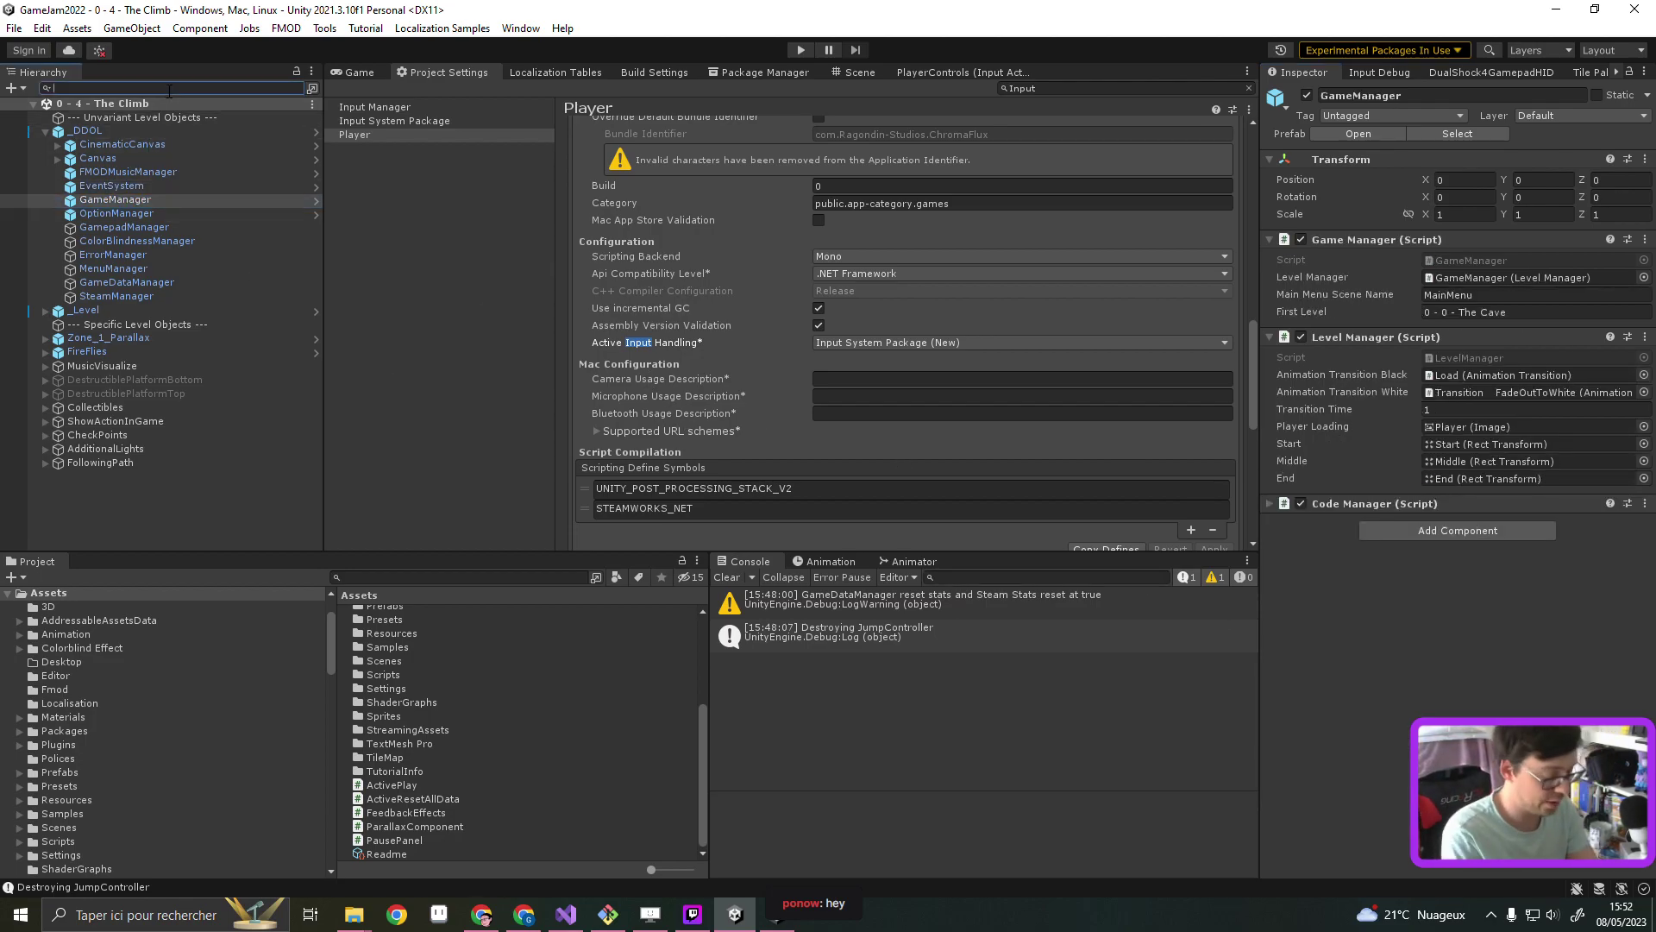
pyautogui.write('Player')
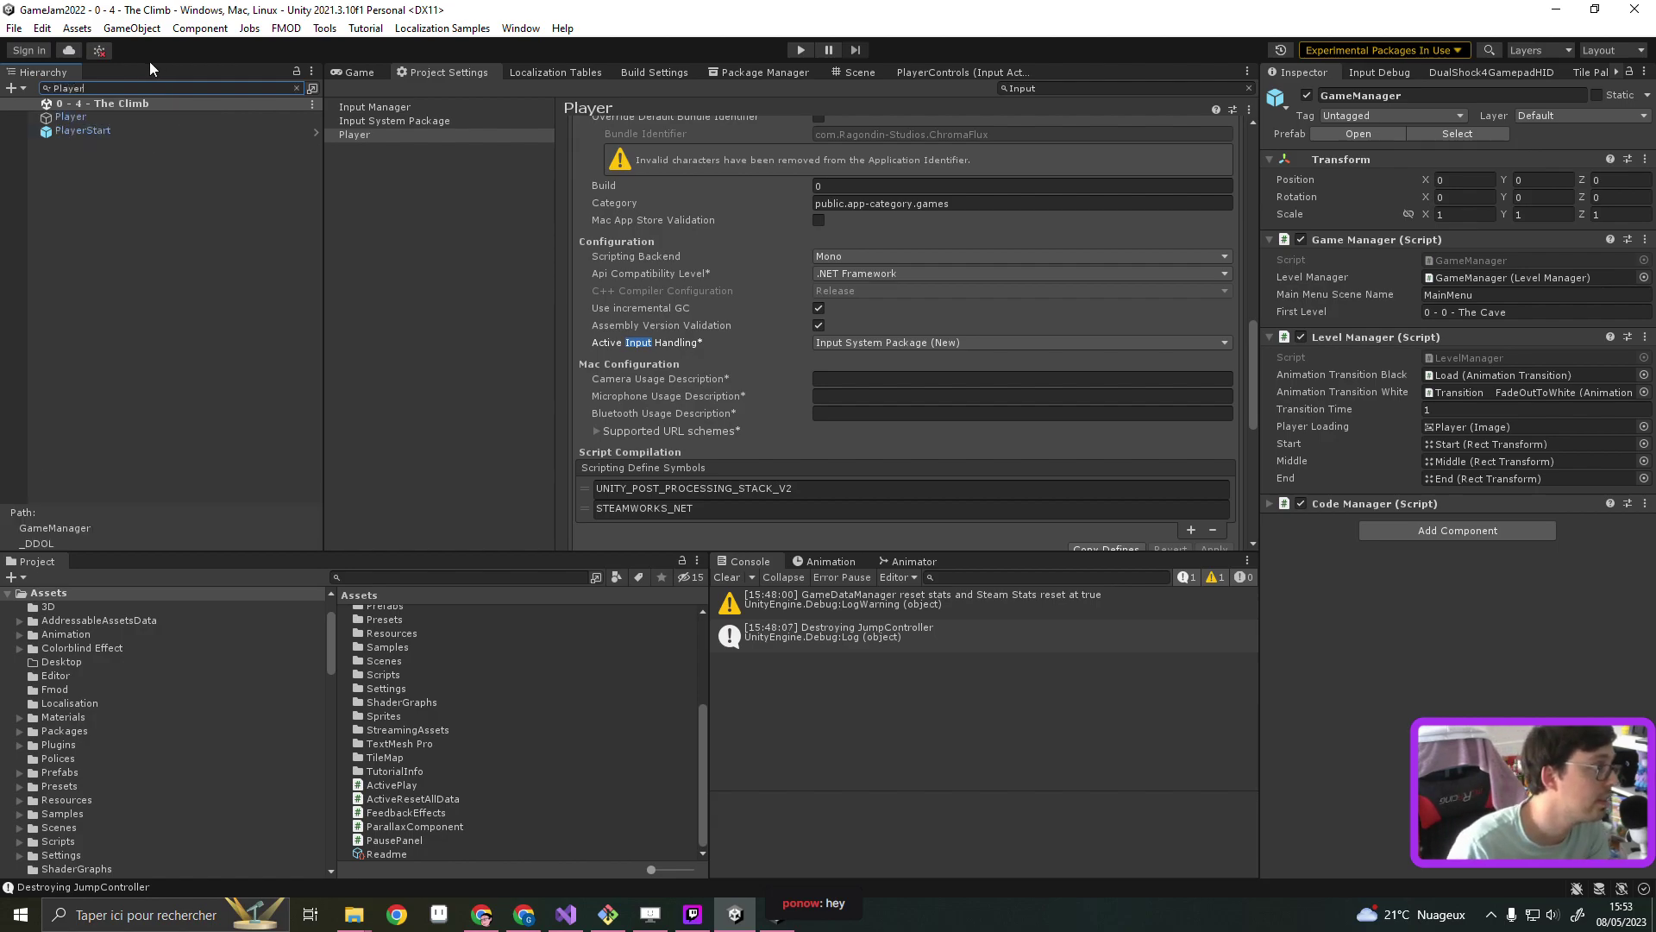
pyautogui.click(76, 117)
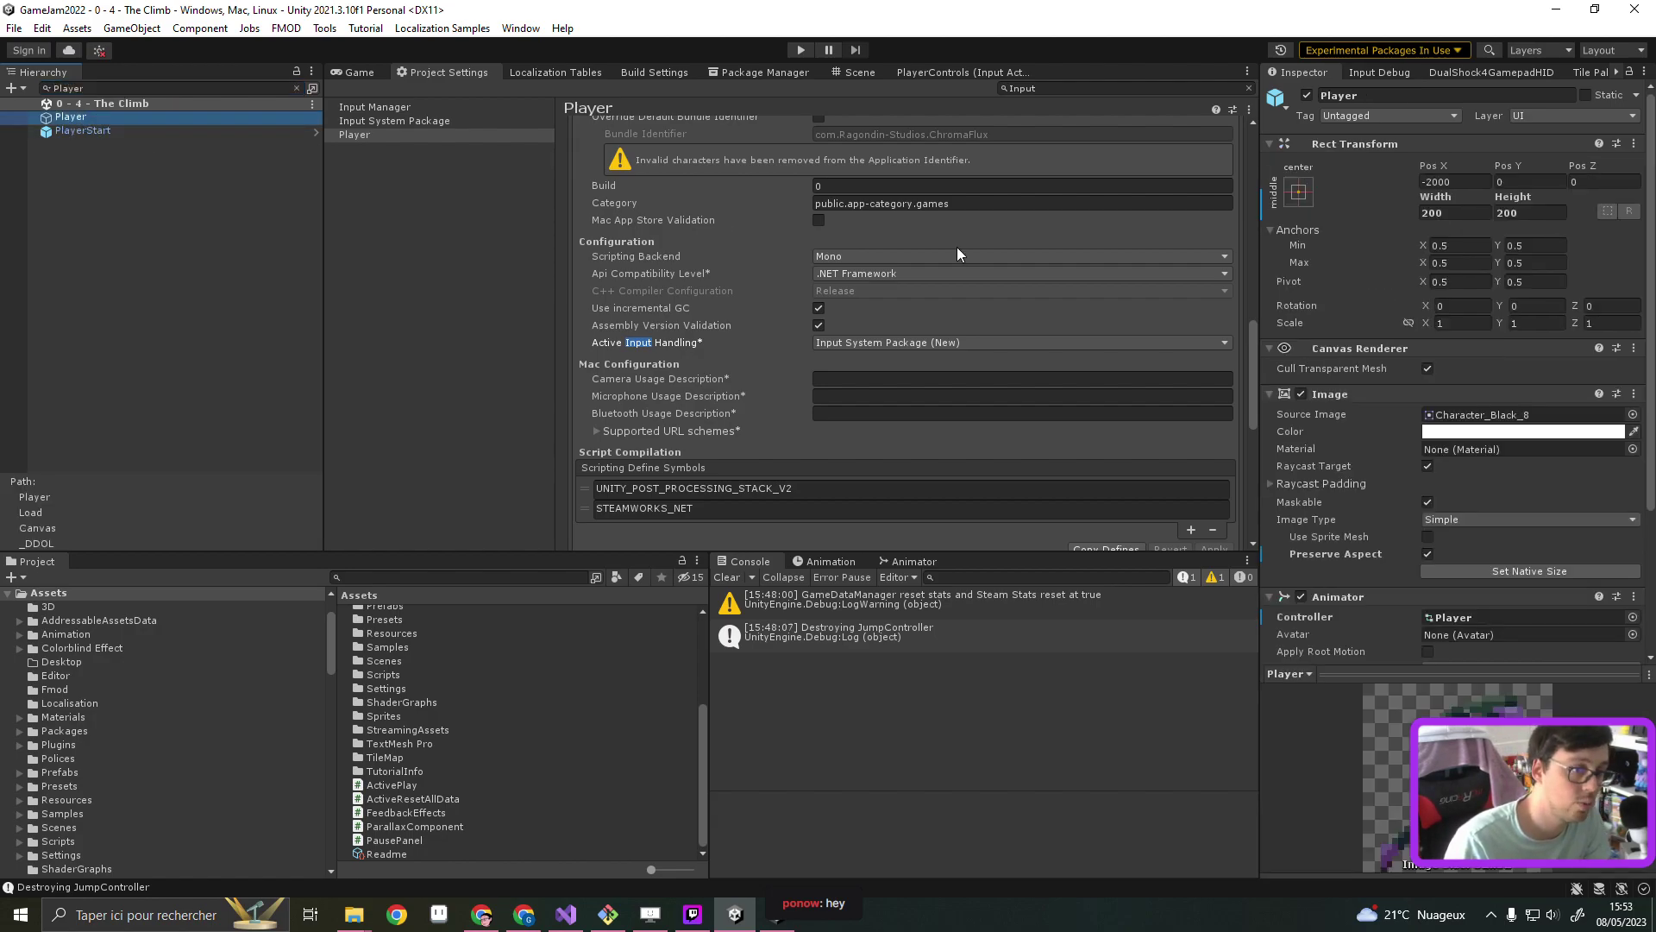
pyautogui.click(120, 131)
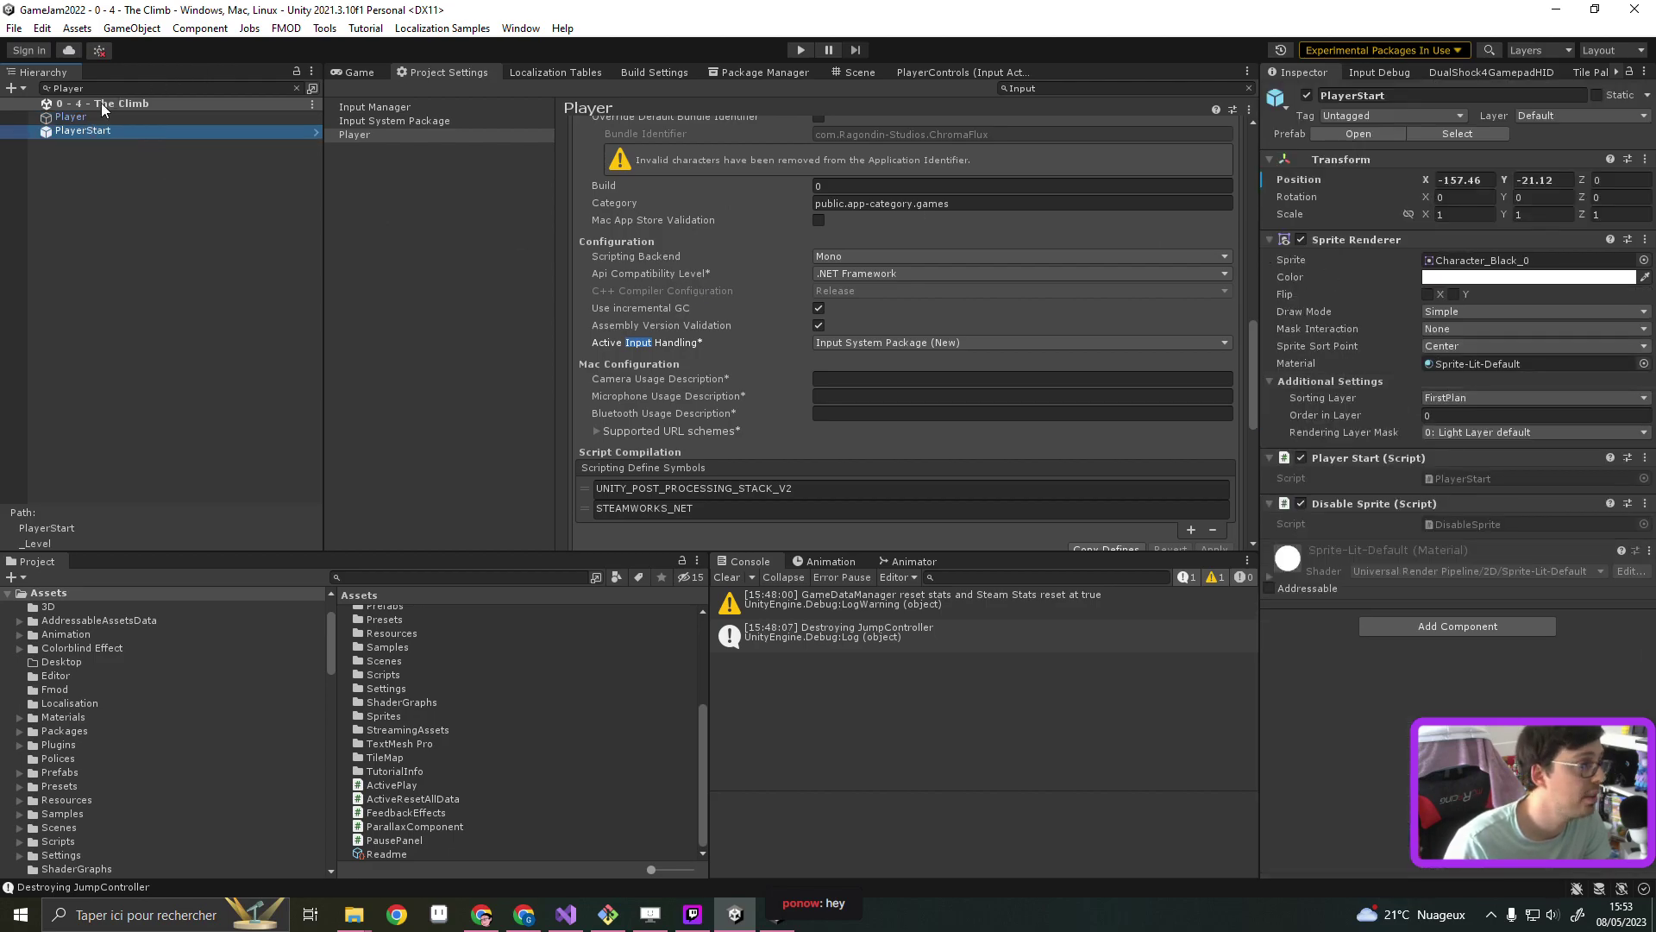
# Search the Hierarchy for 'In', then clear the search to list all scene objects
pyautogui.click(111, 88)
pyautogui.write('Input')
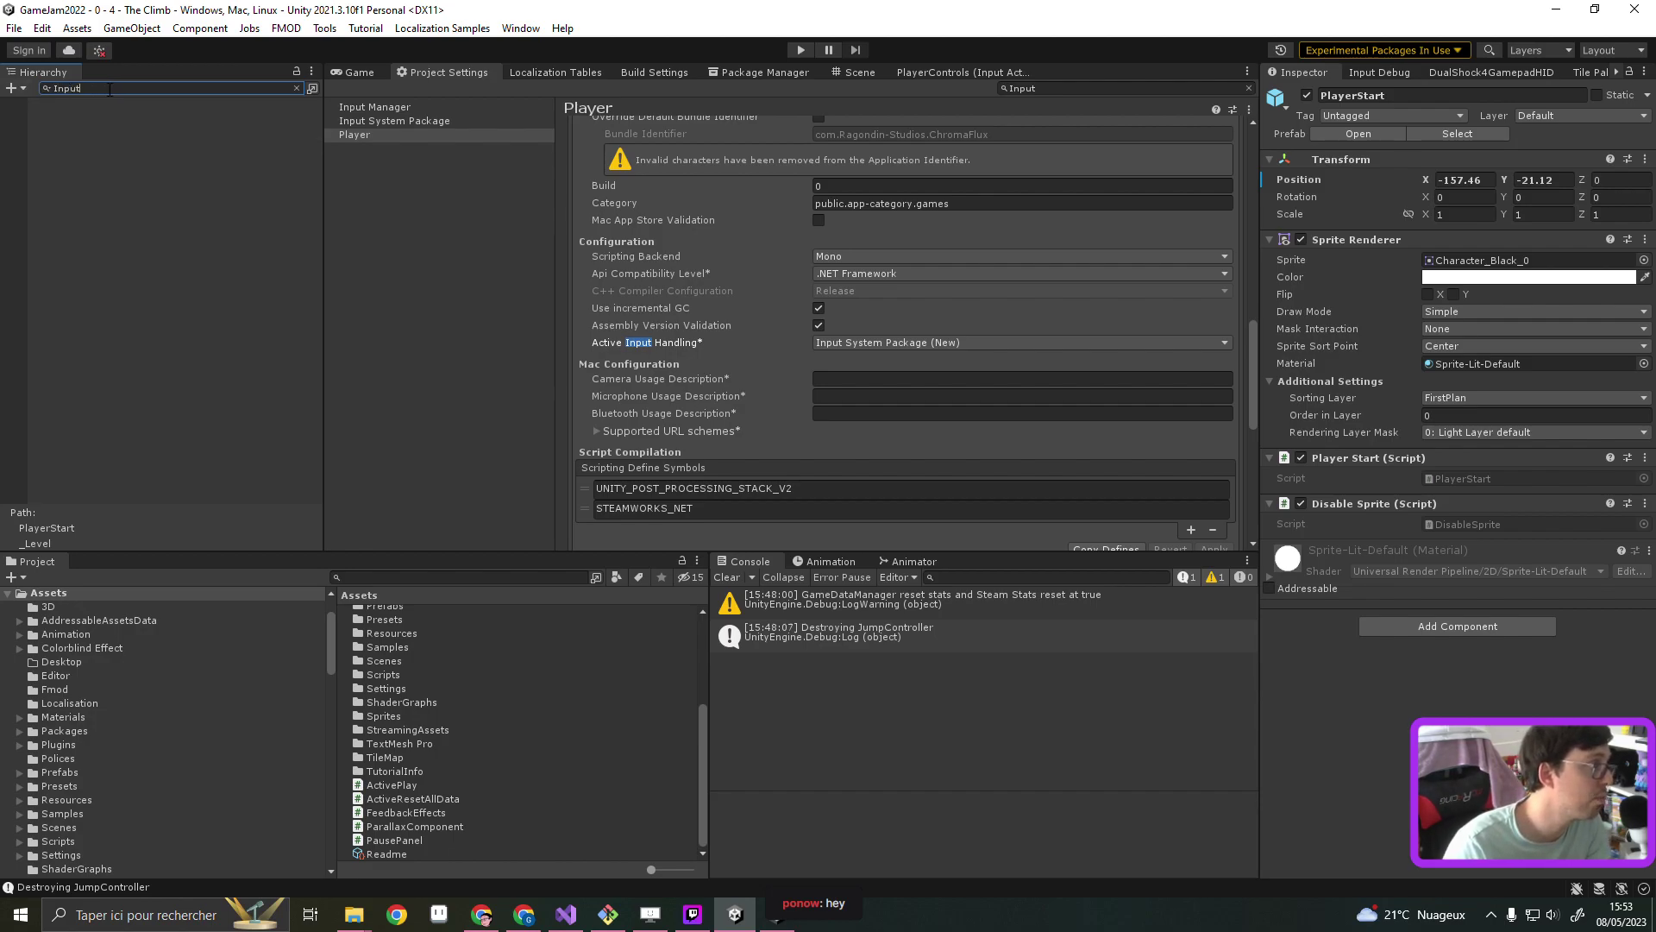
pyautogui.hotkey('ctrl', 'a')
pyautogui.press('BackSpace')
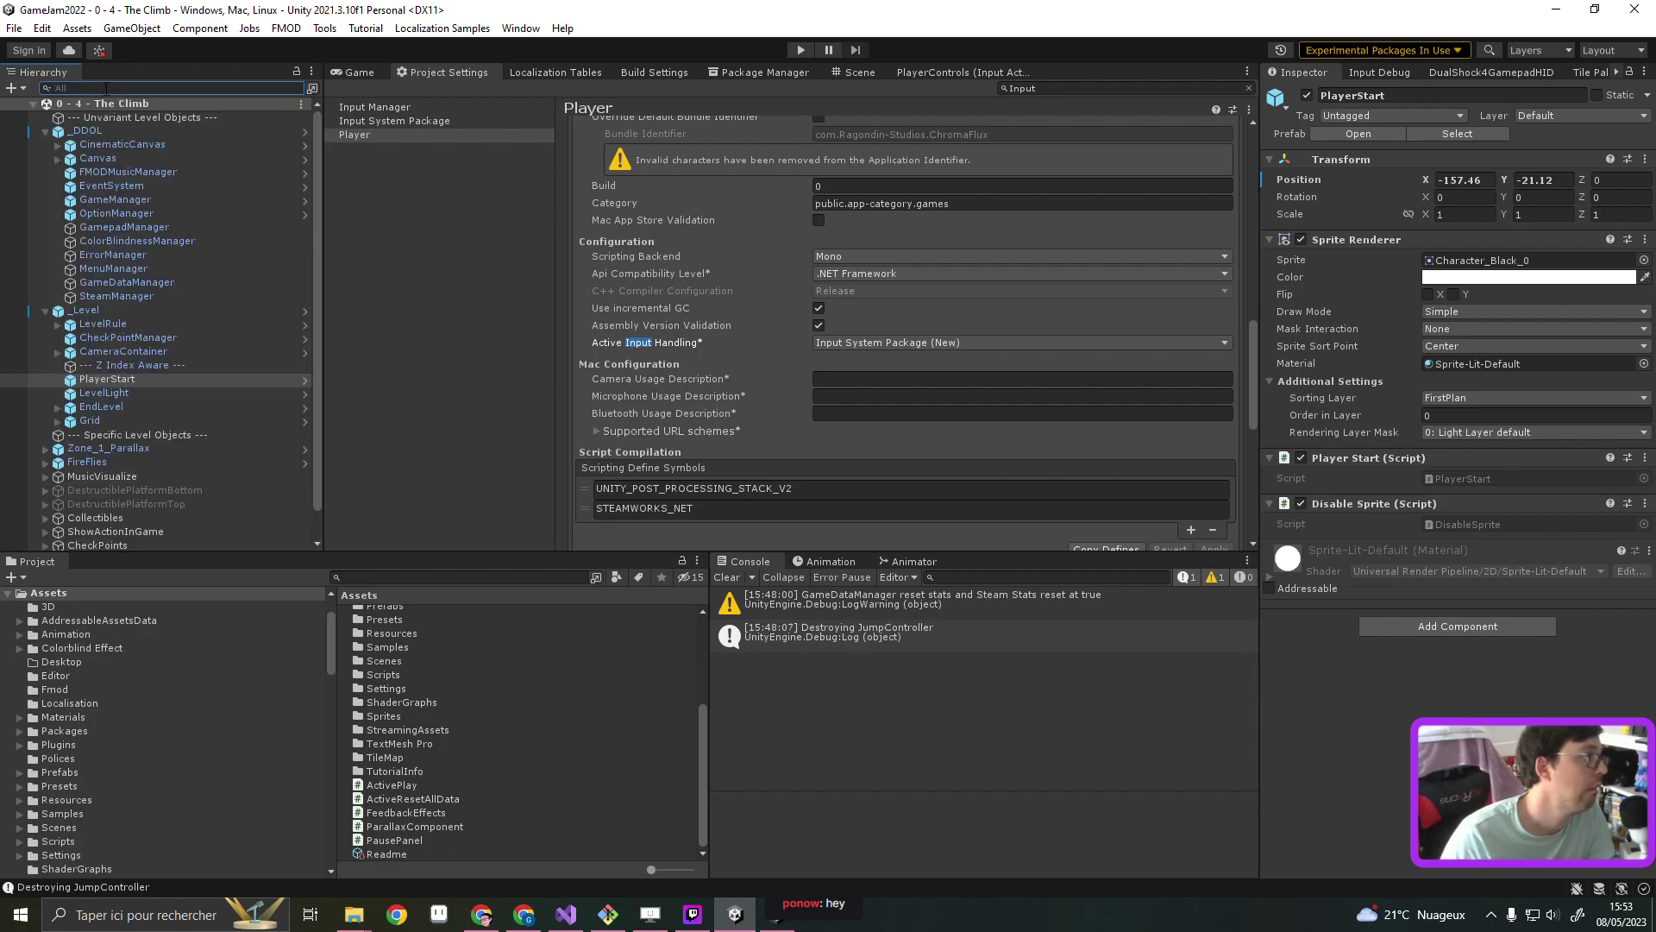
# Inspect the _DDOL, EventSystem, GameManager and OptionManager objects' components
pyautogui.click(86, 130)
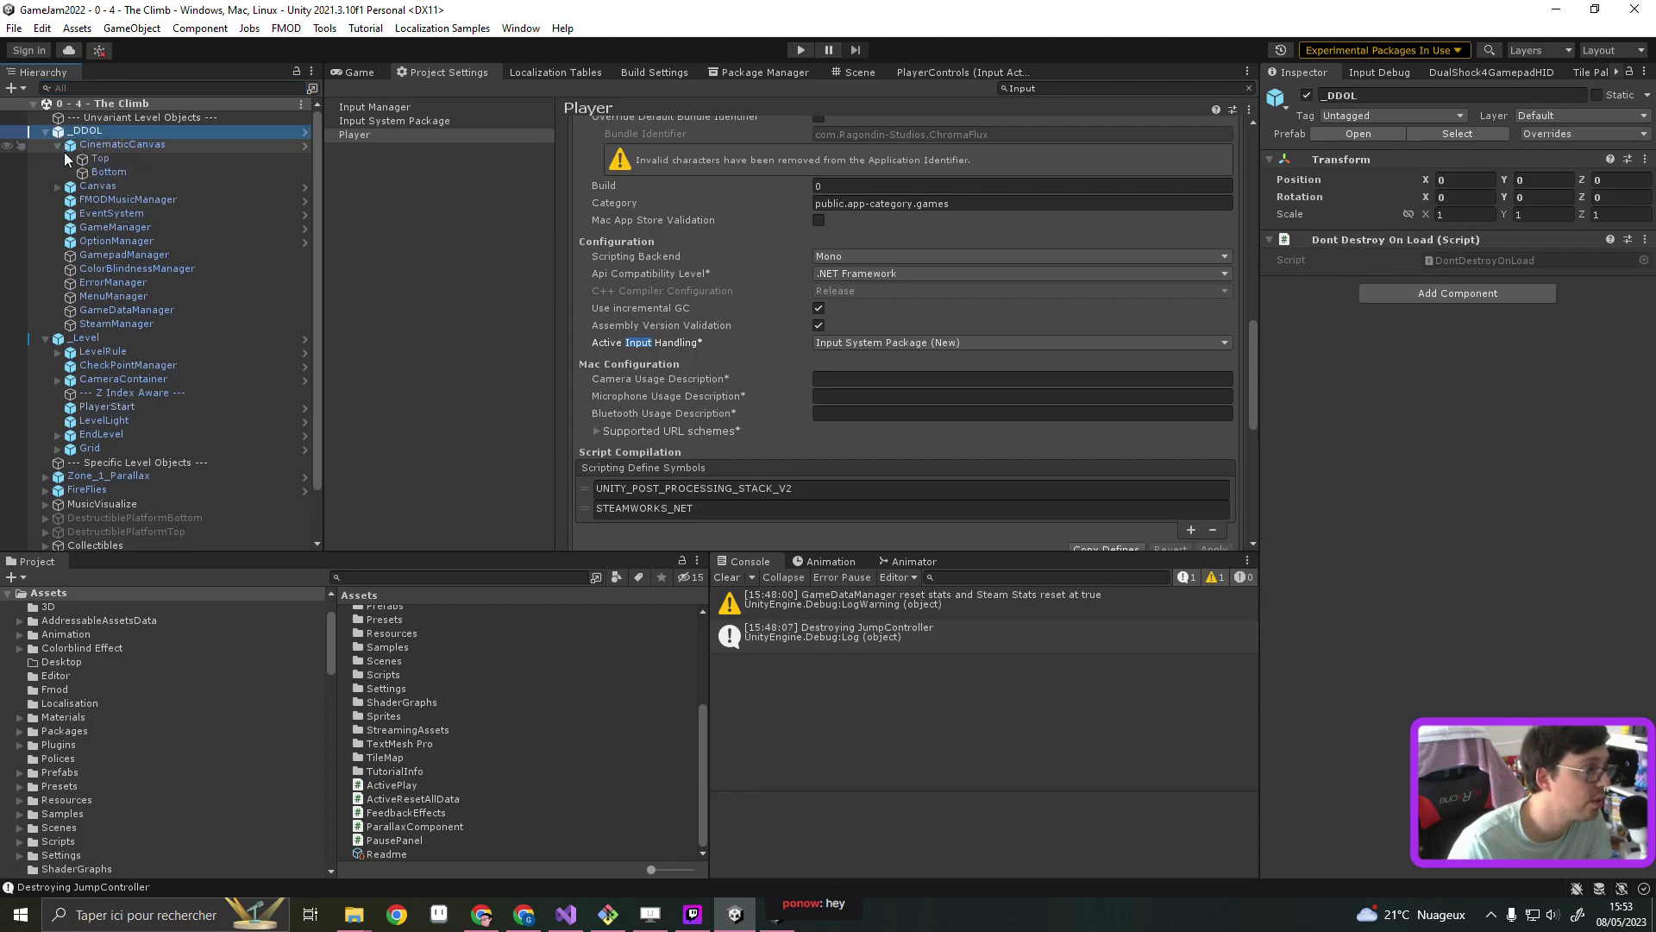
pyautogui.click(128, 186)
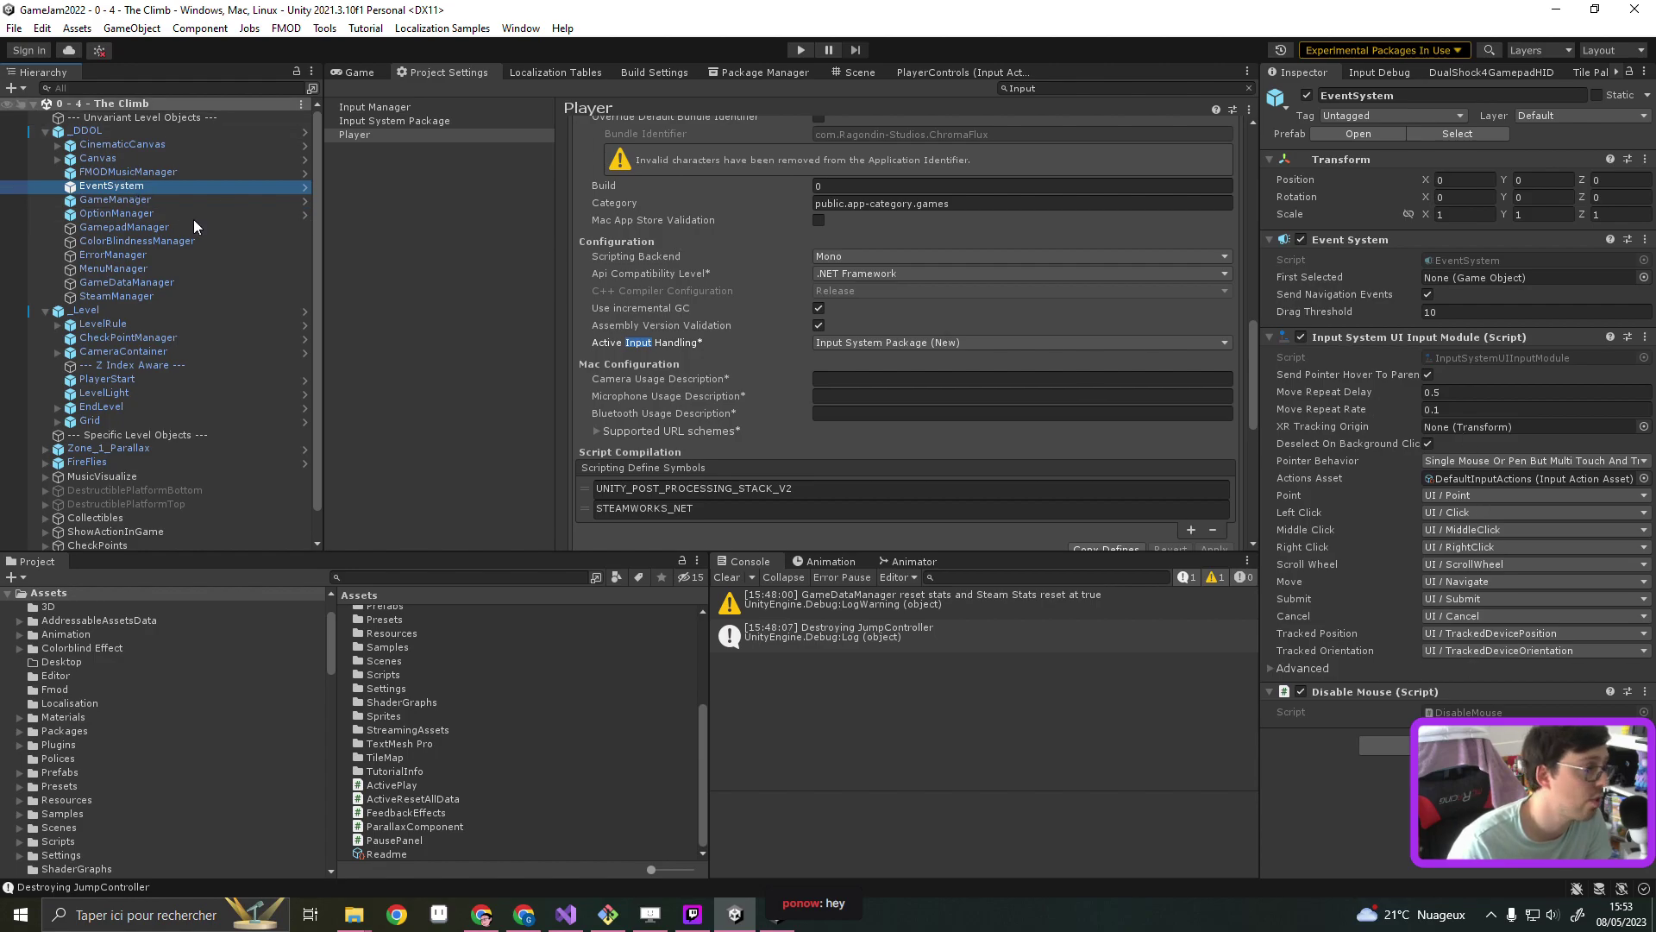
pyautogui.click(165, 205)
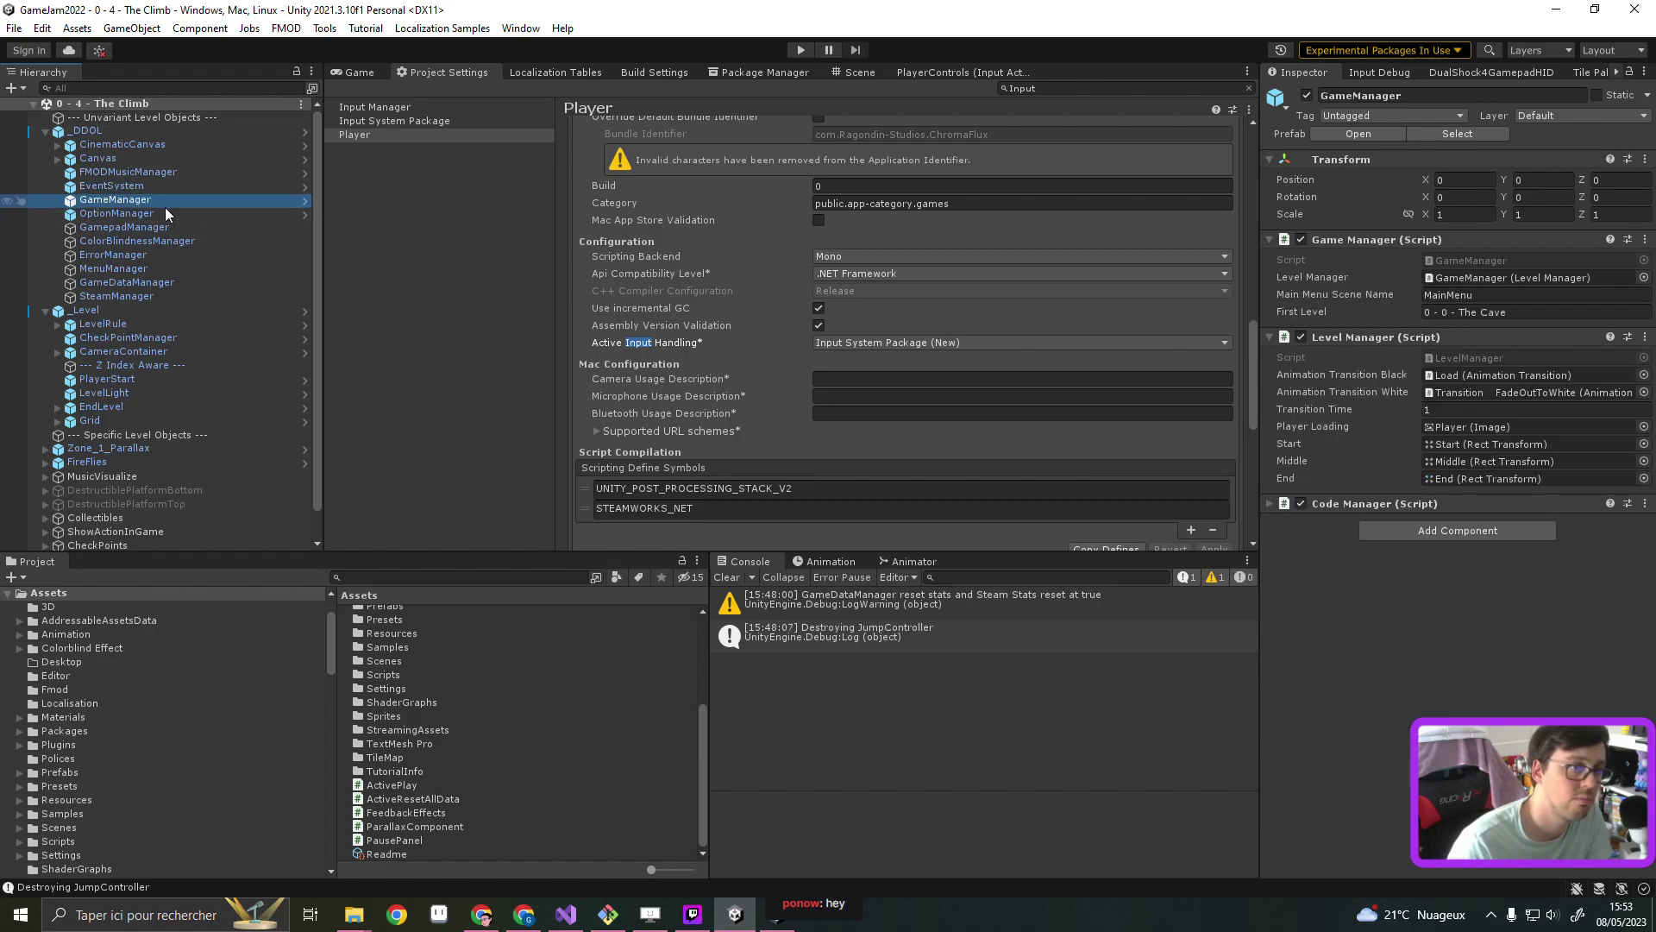
pyautogui.click(124, 217)
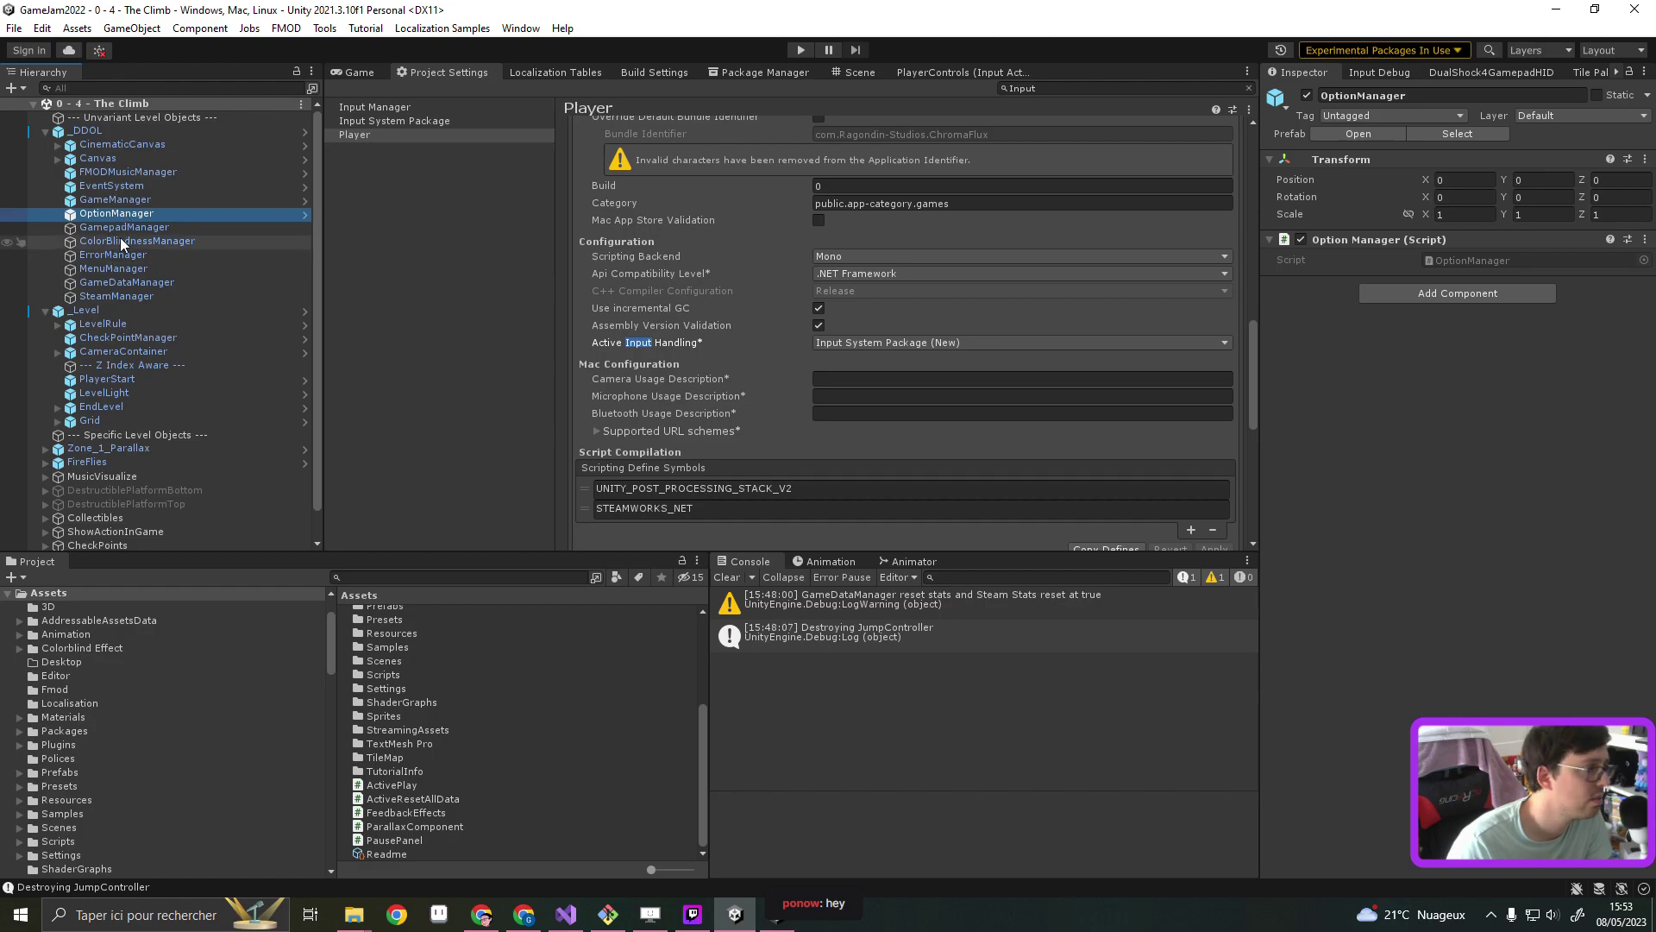
# Review GamepadManager's Generic controller bindings and icon entries, then locate the PlayerControls asset
pyautogui.click(125, 228)
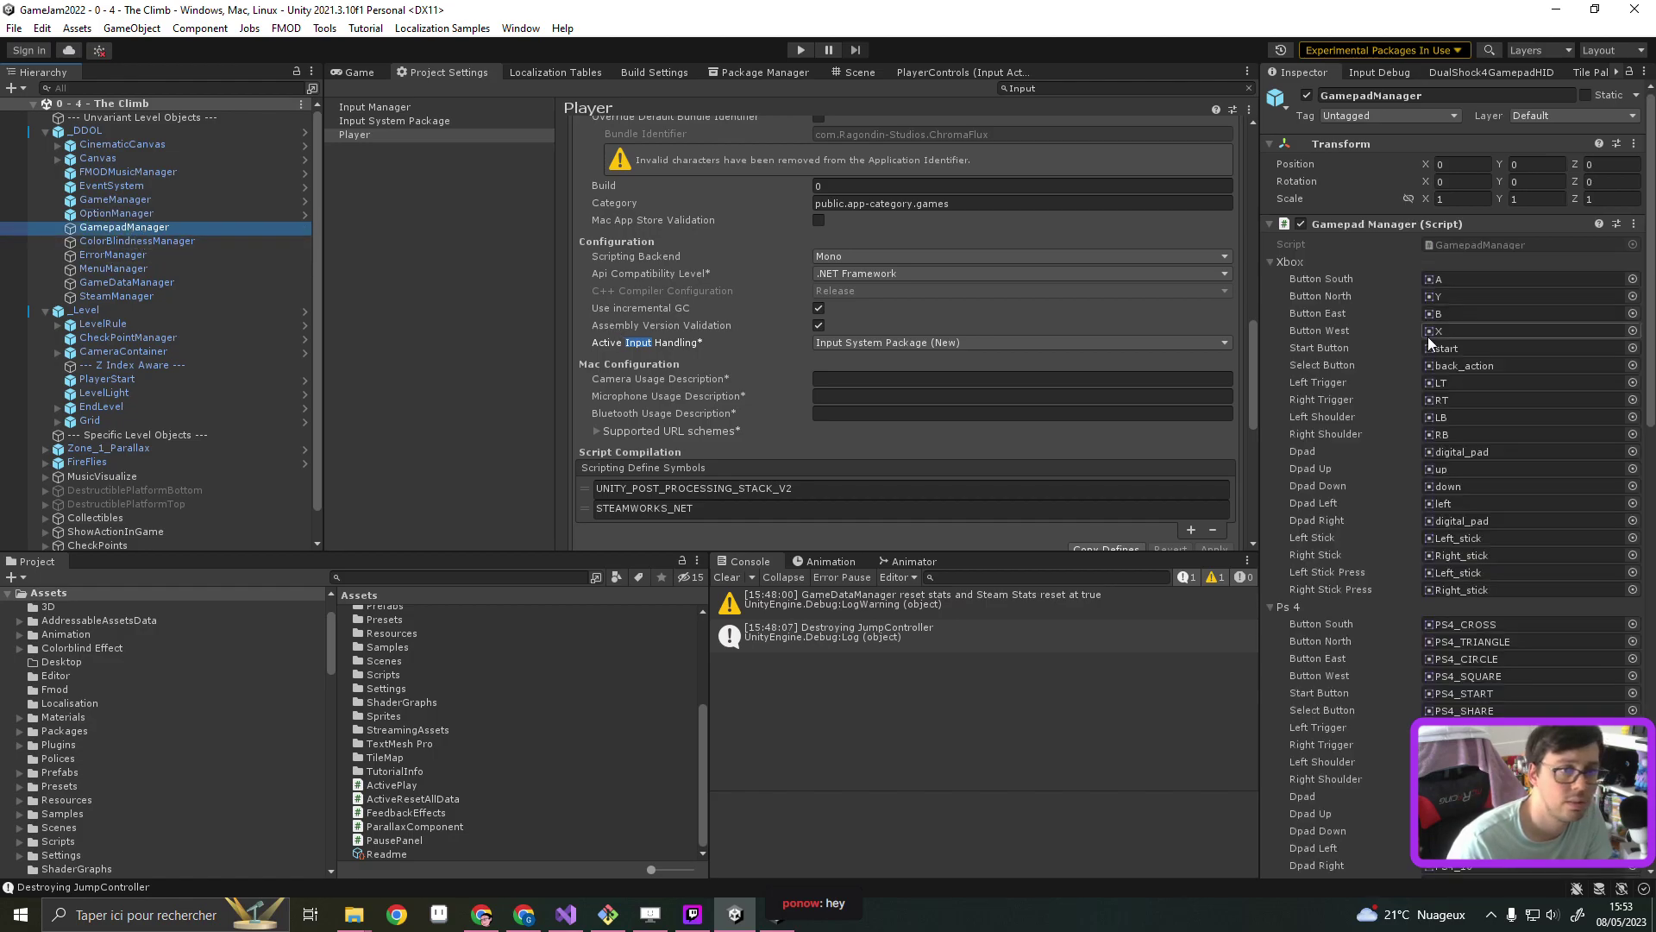
pyautogui.scroll(-3, 1369, 383)
pyautogui.scroll(-5, 1365, 407)
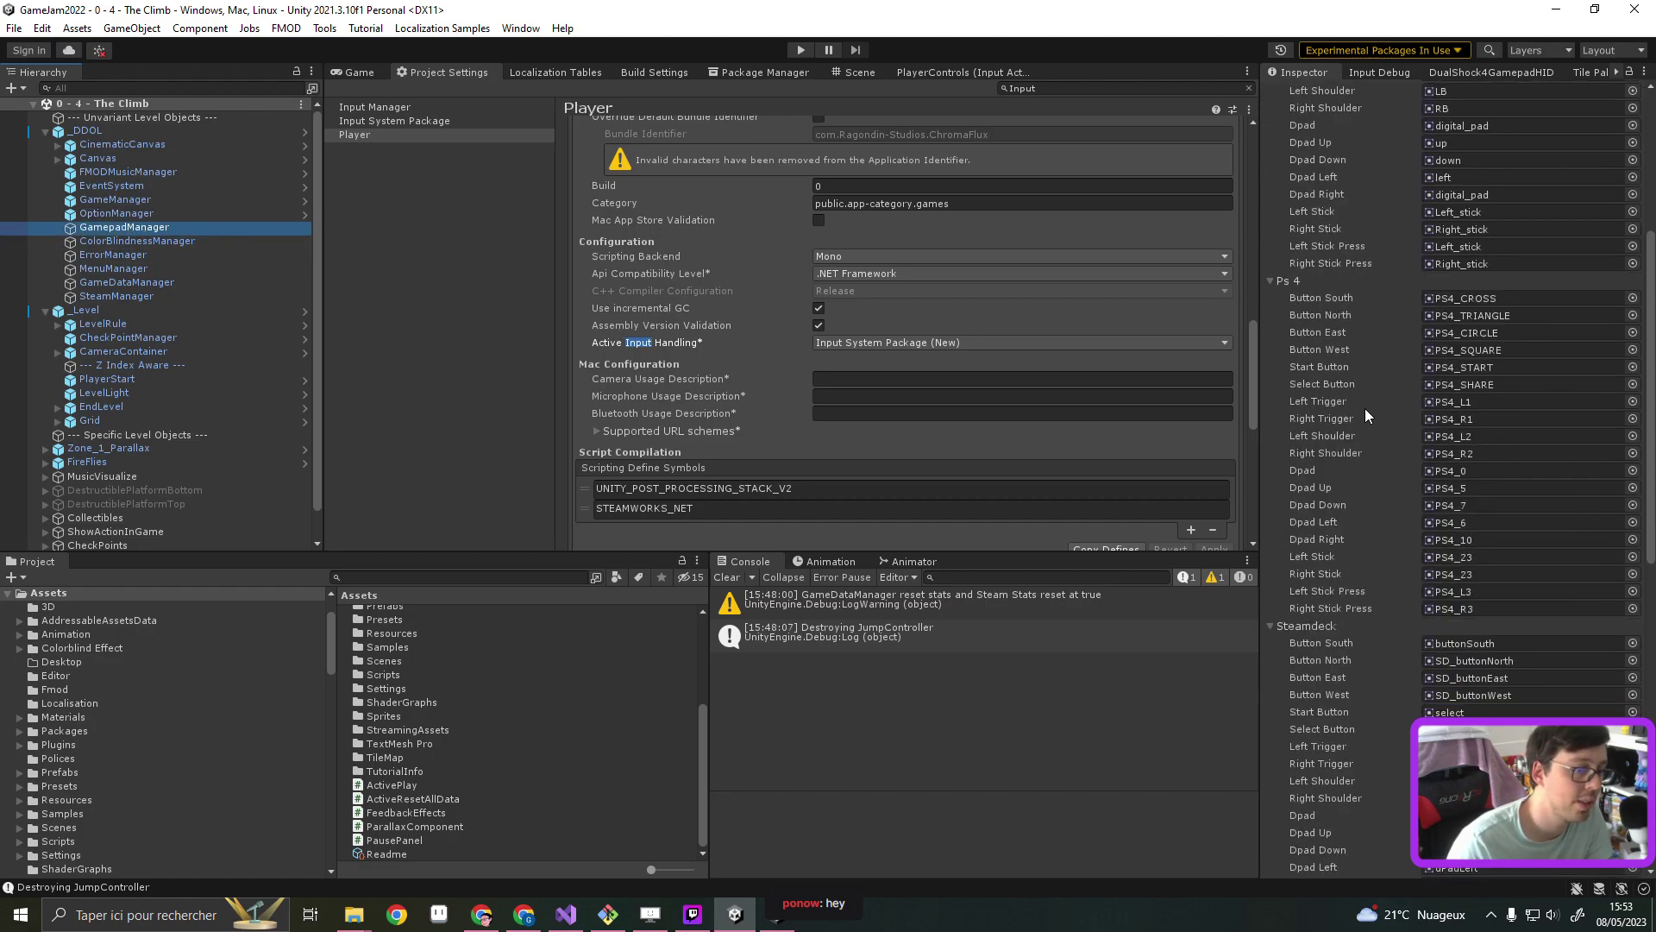
pyautogui.scroll(-5, 1359, 408)
pyautogui.scroll(-5, 1354, 419)
pyautogui.scroll(-5, 1358, 422)
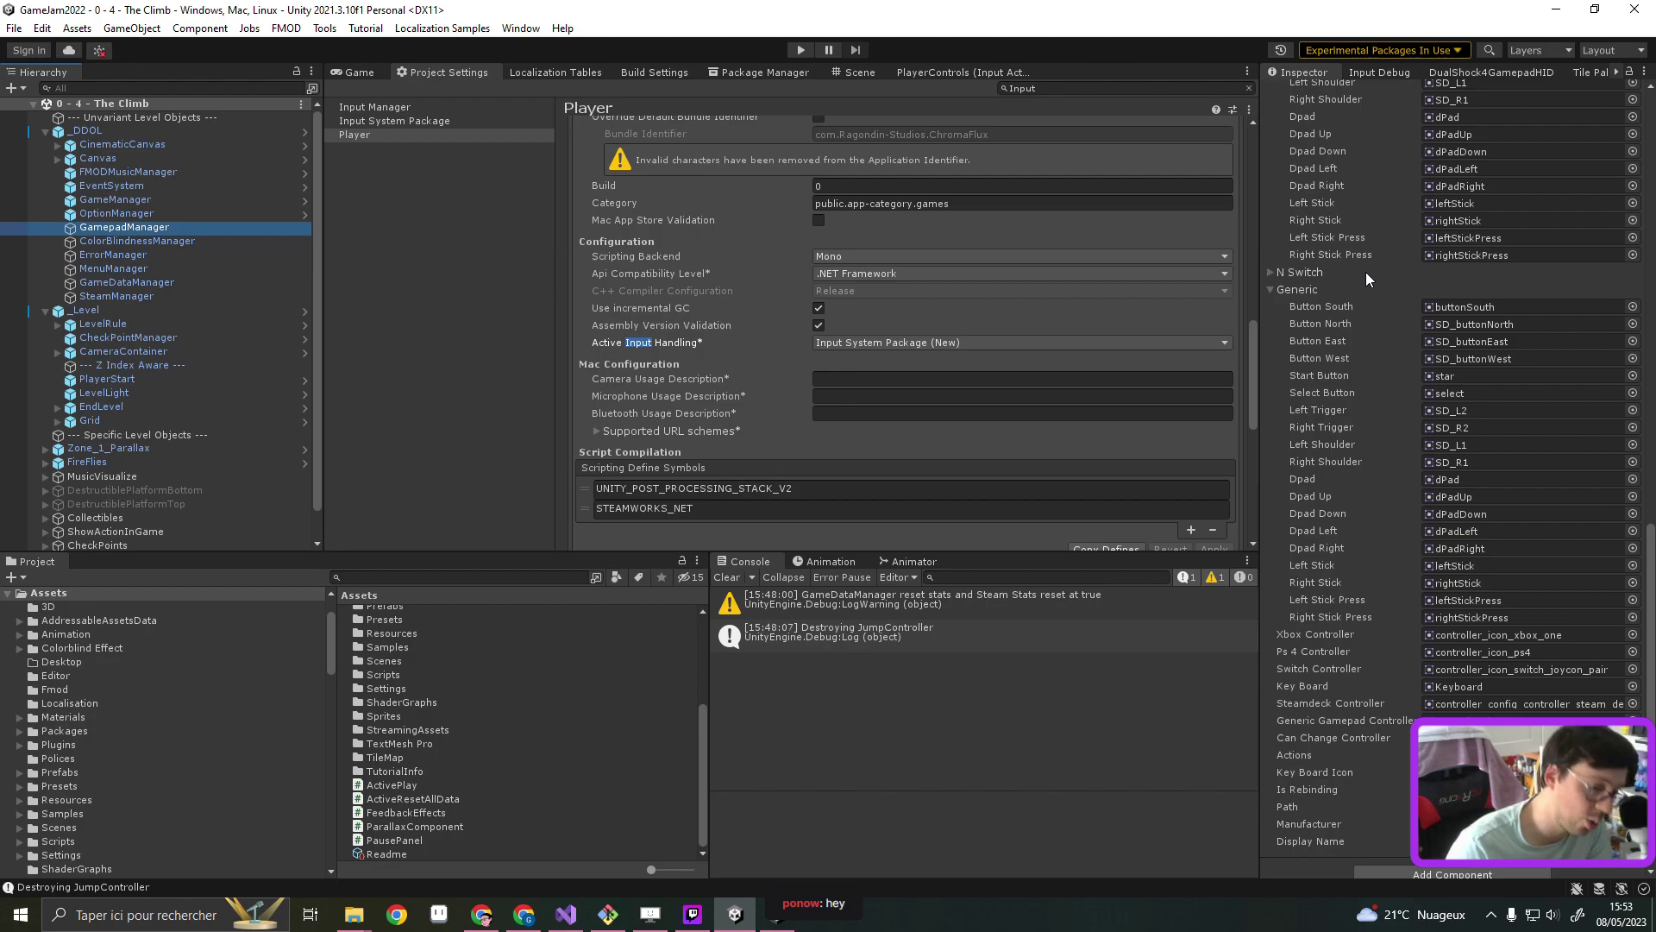
pyautogui.scroll(-1, 1427, 362)
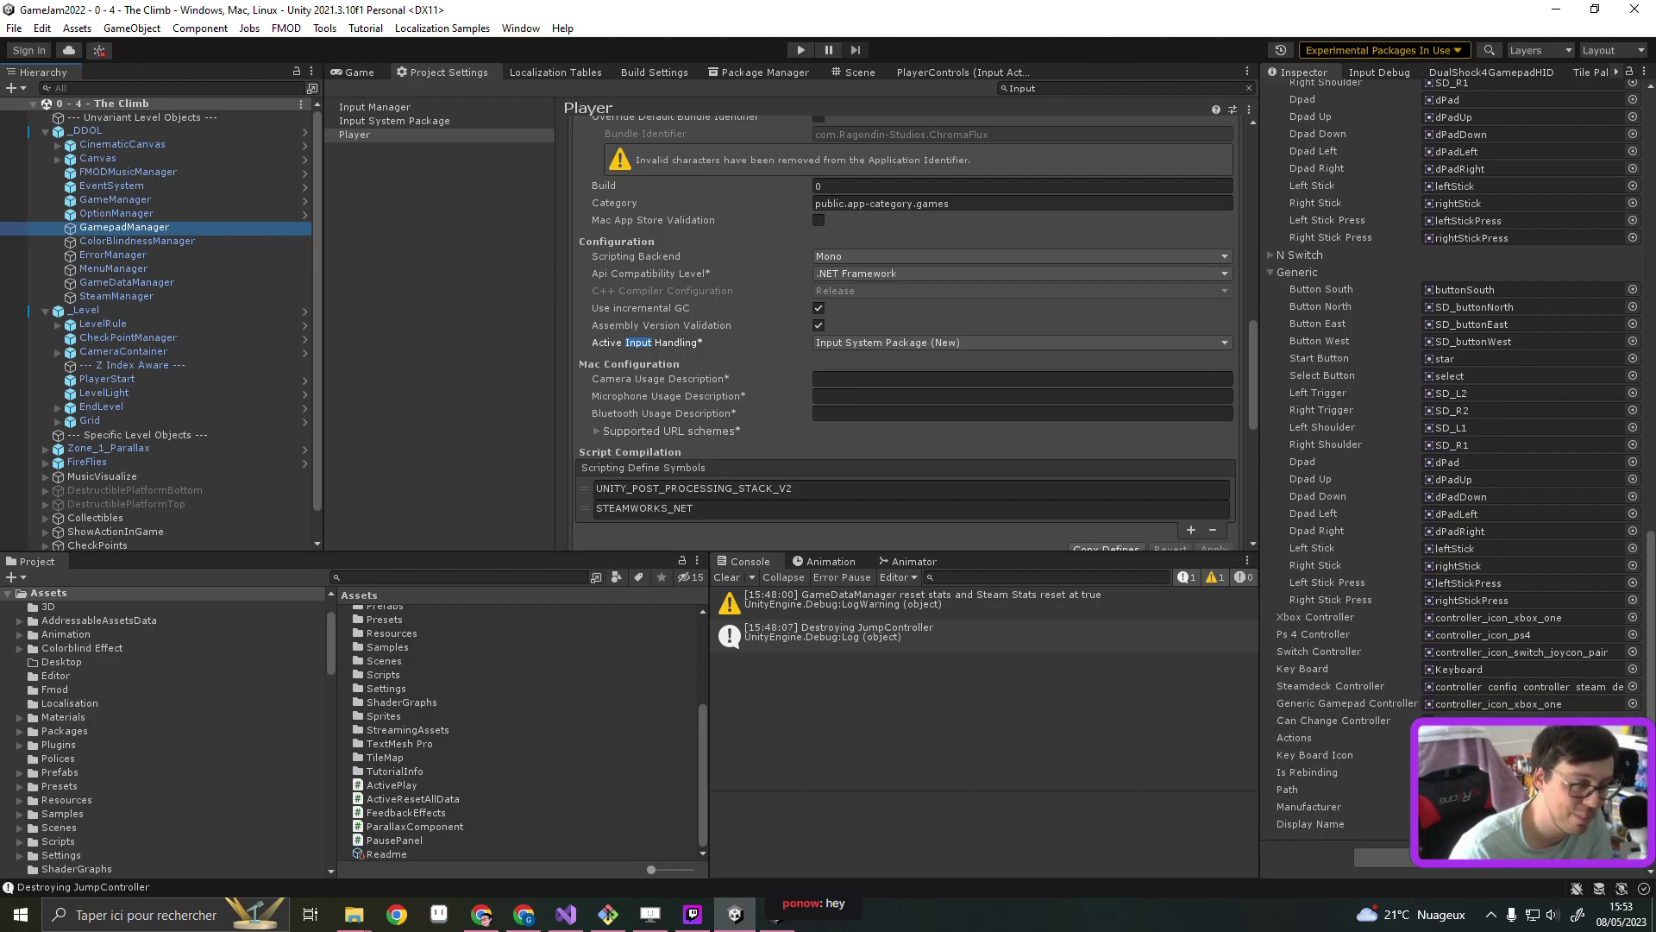
pyautogui.click(1467, 737)
# Open PlayerControls, inspect the Up: W binding and ZQSD composite, then switch to falling_sources
pyautogui.doubleClick(415, 626)
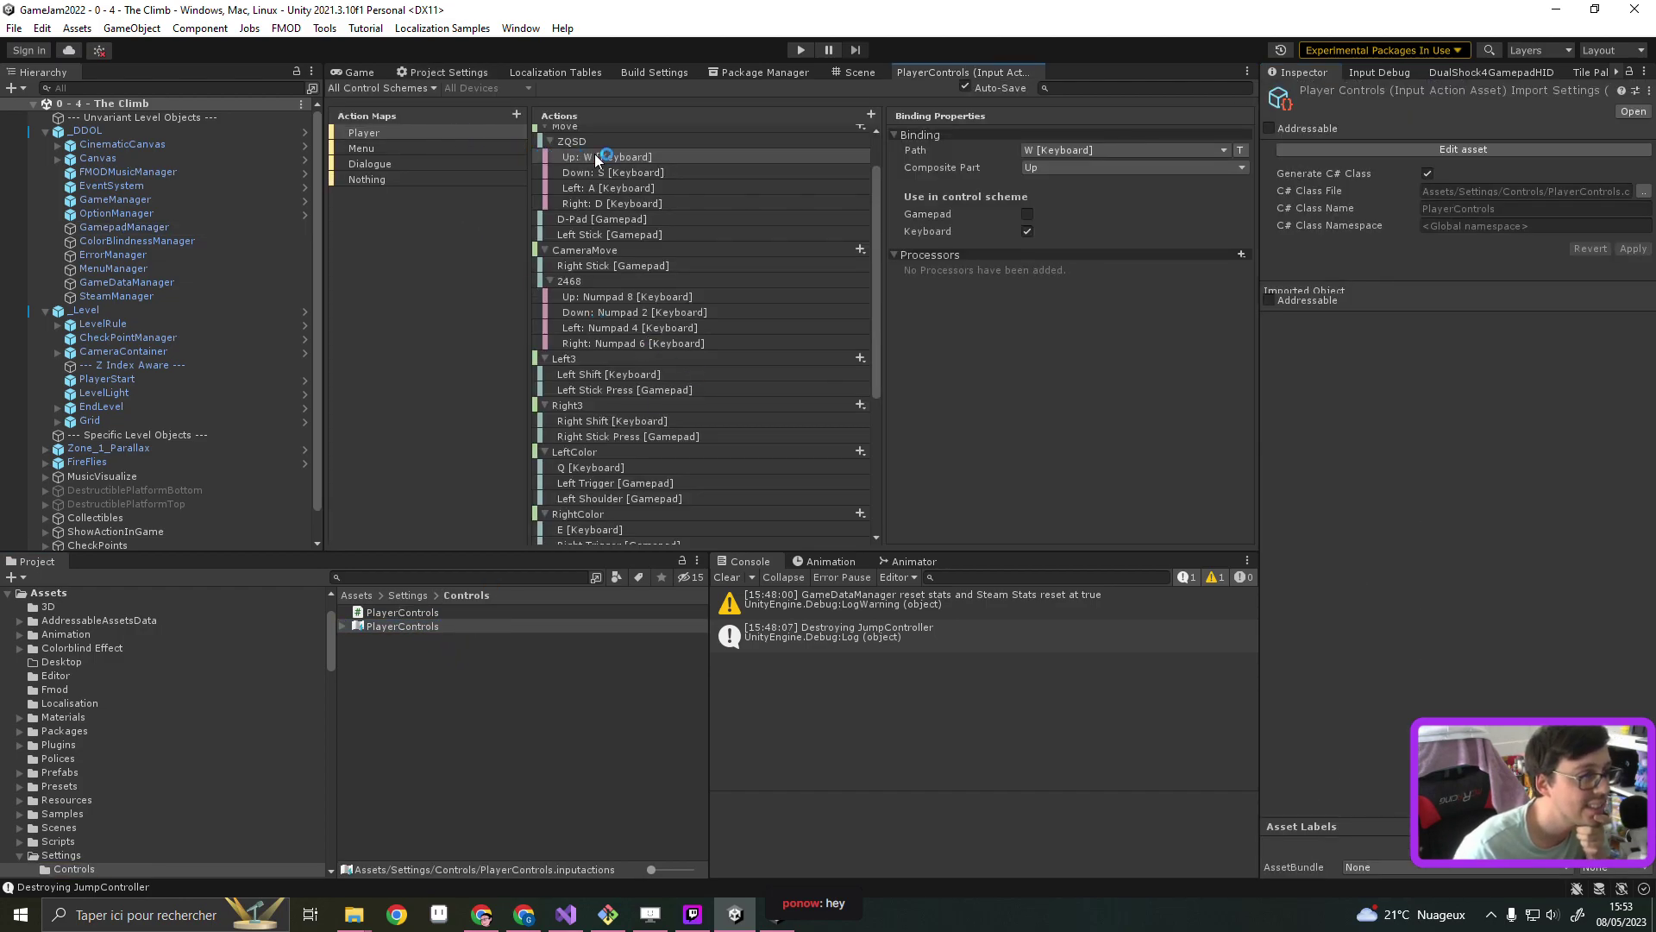
pyautogui.click(625, 157)
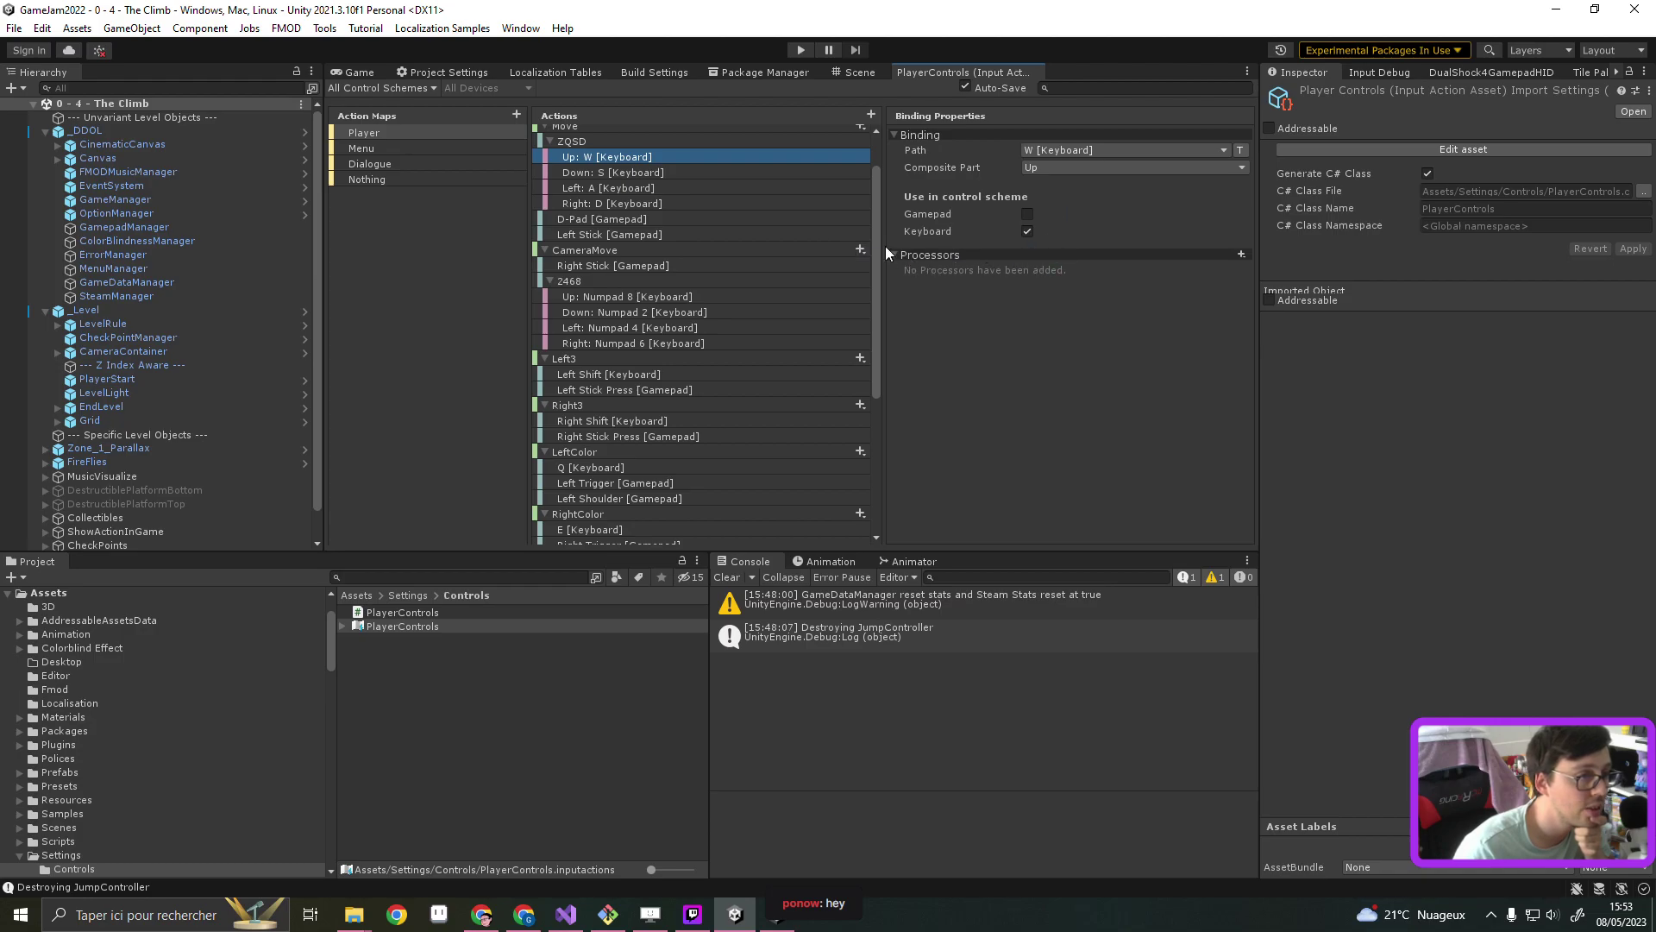
pyautogui.click(584, 143)
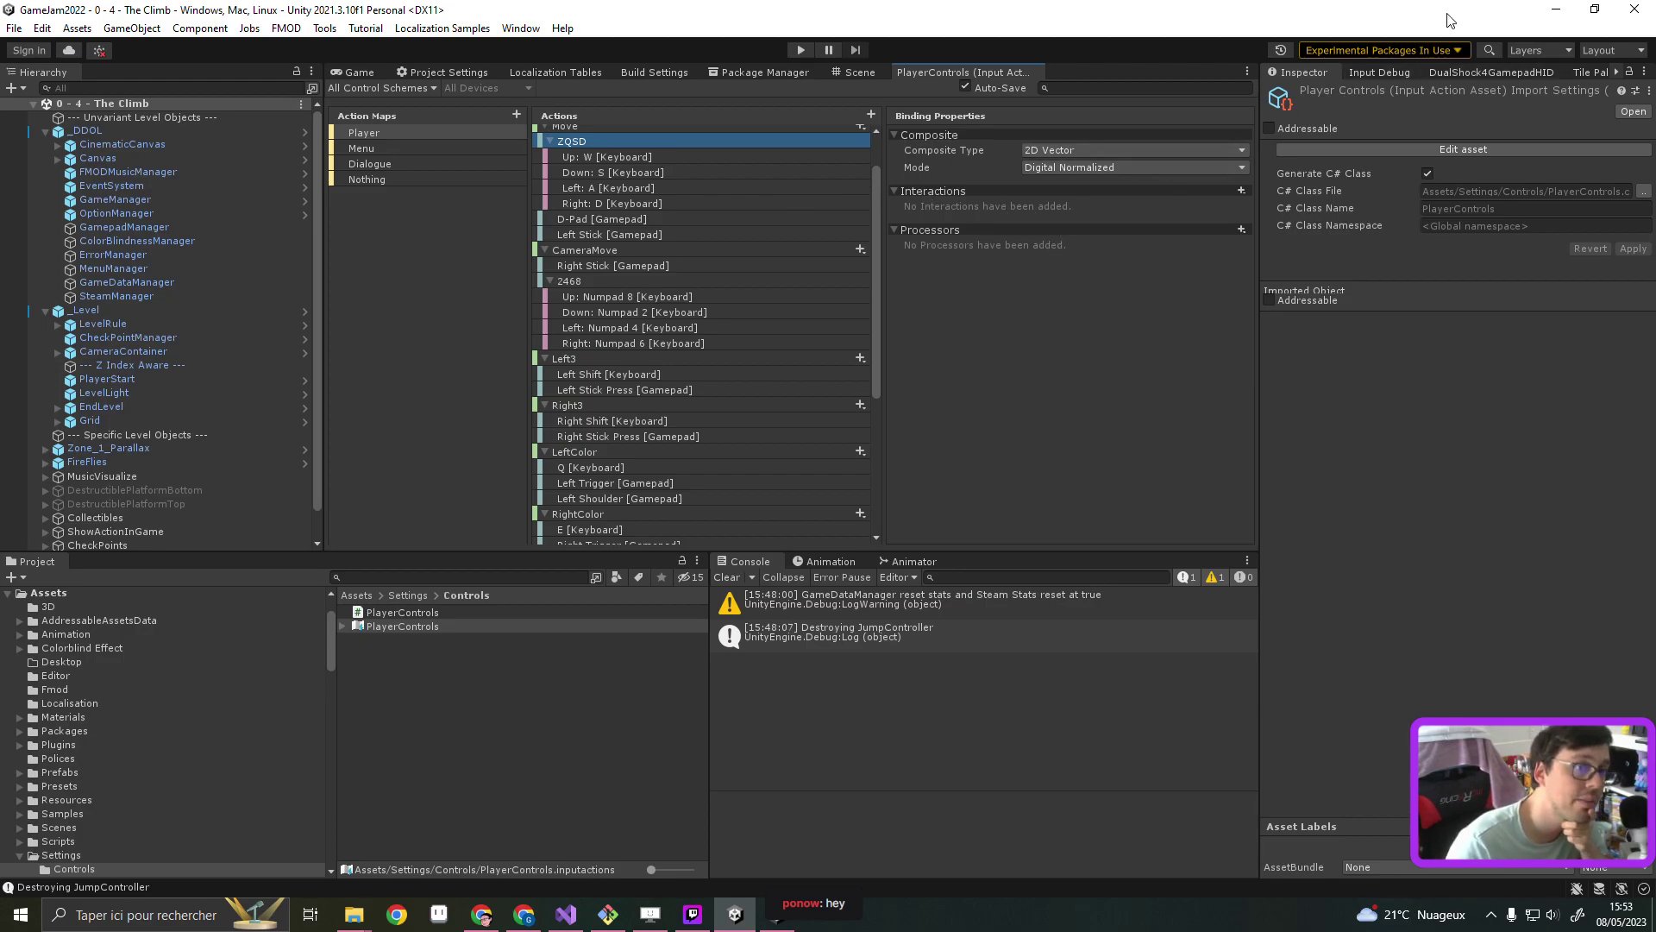
pyautogui.hotkey('alt', 'Tab')
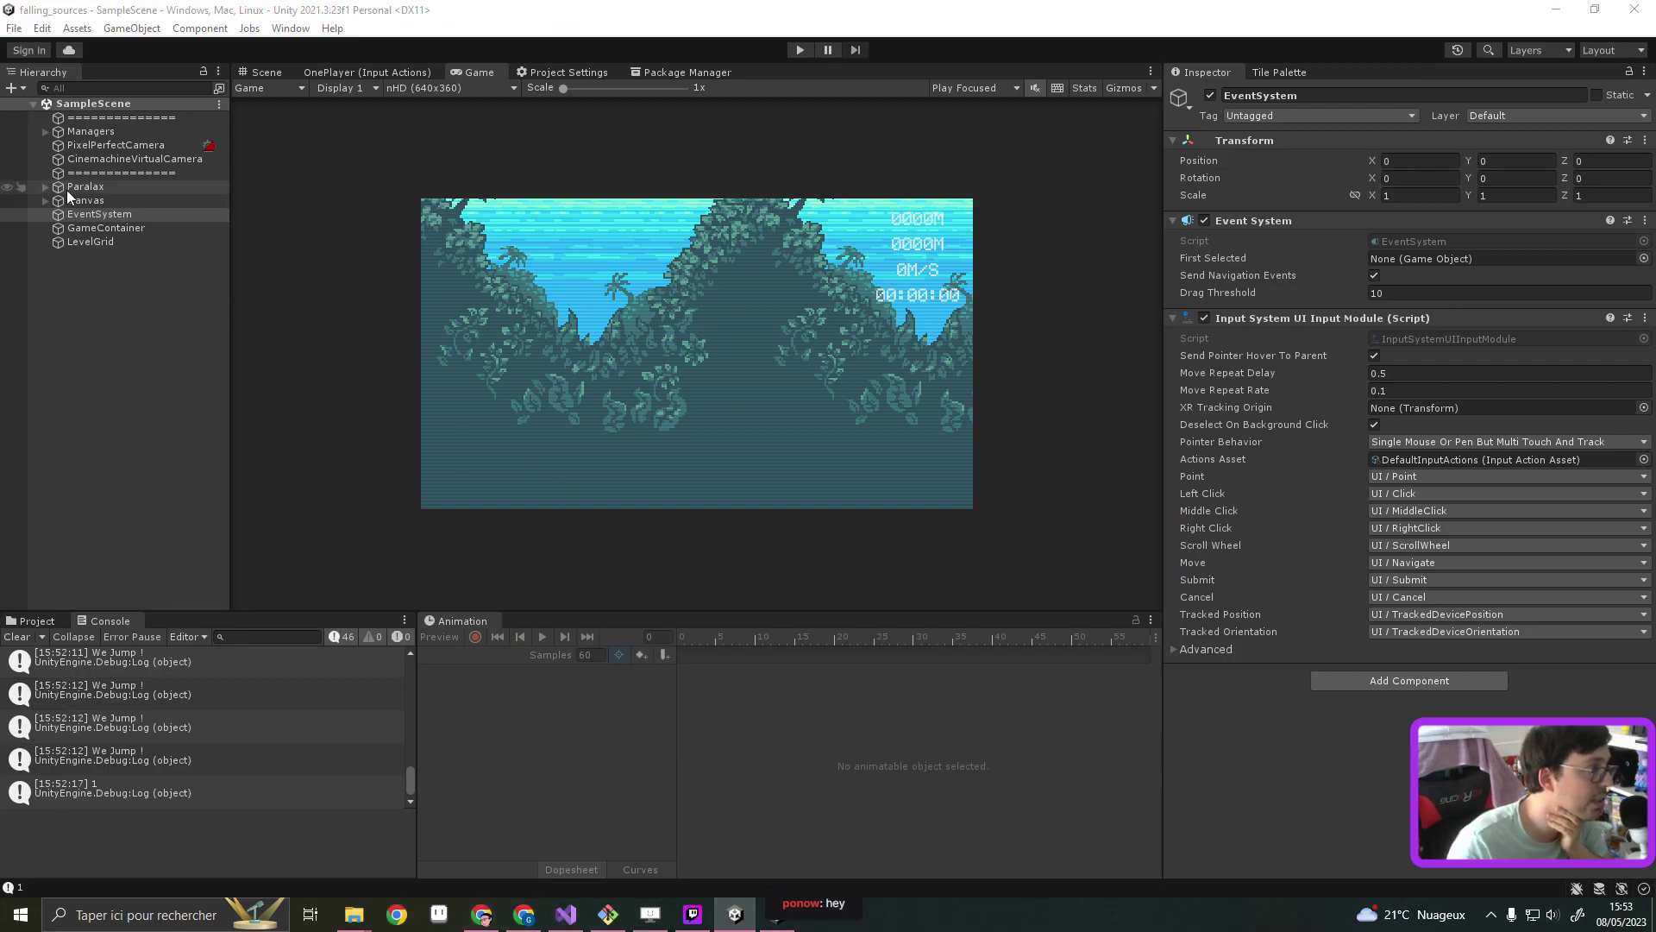
# Open the OnePlayer input asset from Assets/Settings via its PlayerControl/Move action
pyautogui.click(40, 619)
pyautogui.click(234, 698)
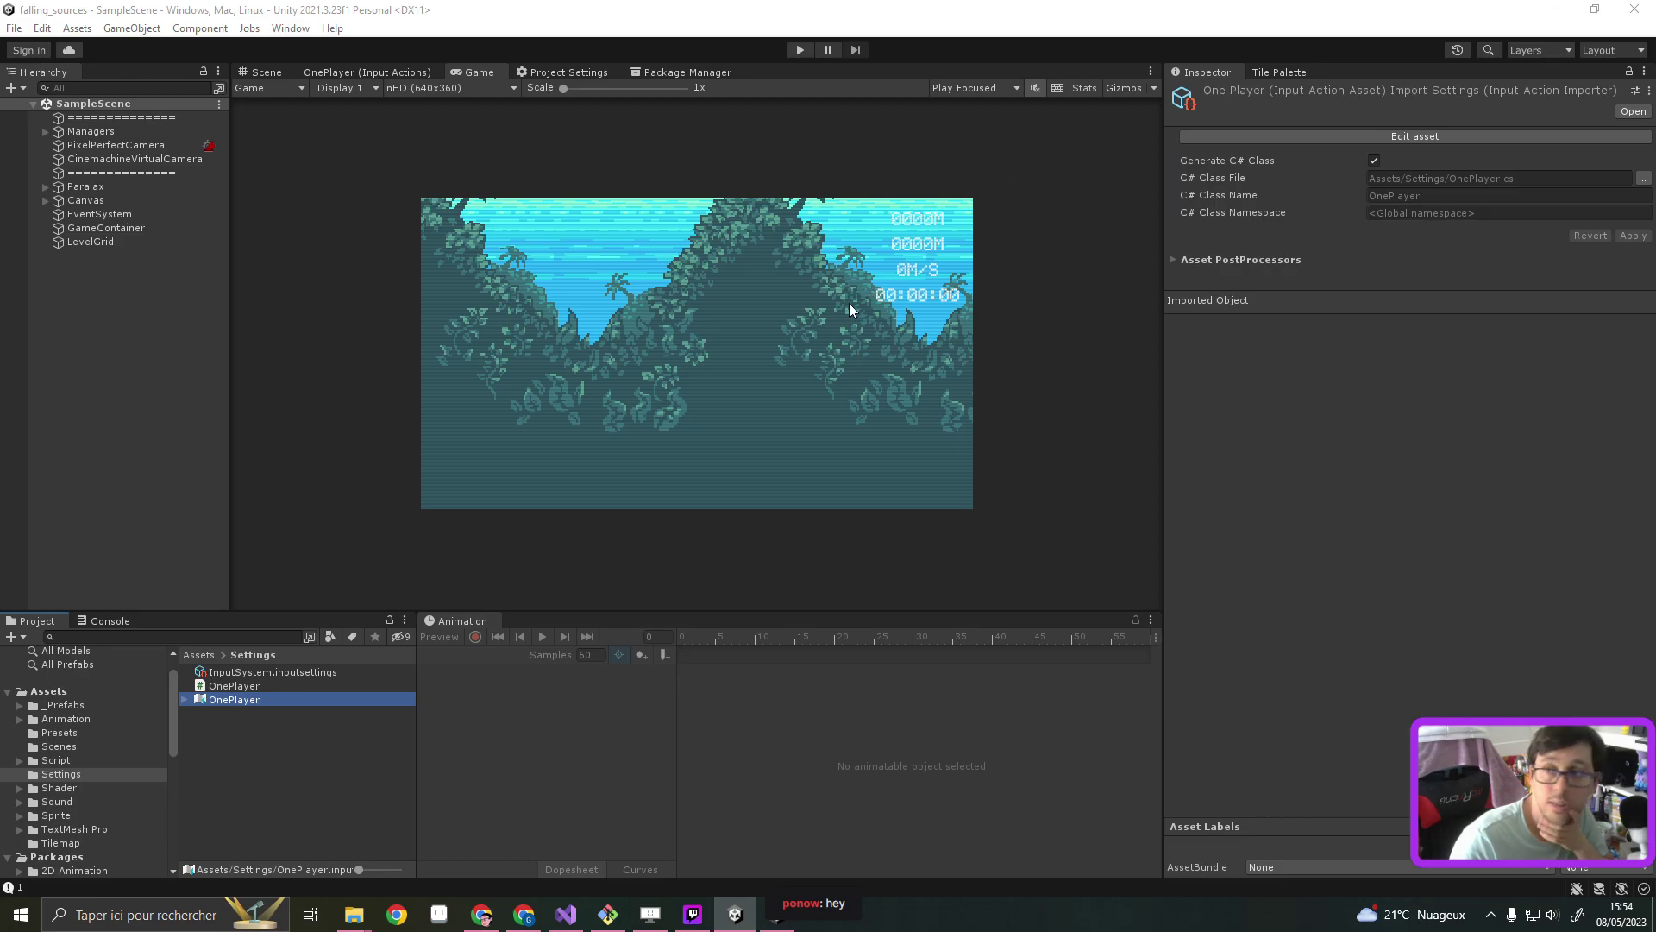
pyautogui.click(185, 699)
pyautogui.click(251, 714)
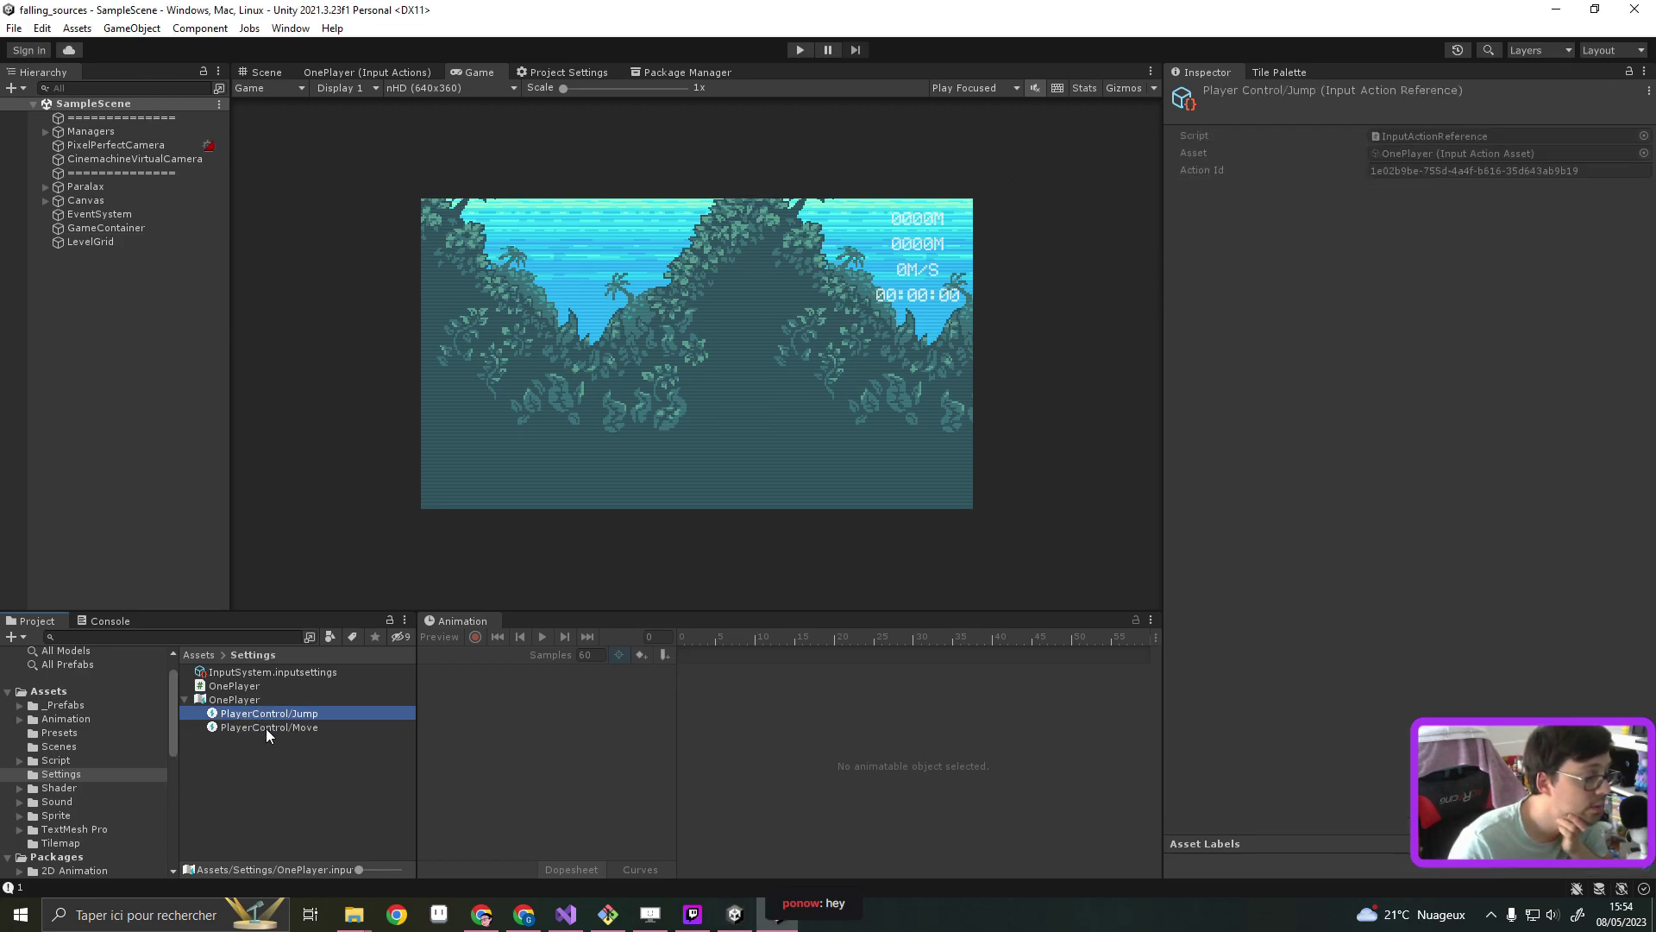
pyautogui.click(268, 728)
pyautogui.doubleClick(269, 728)
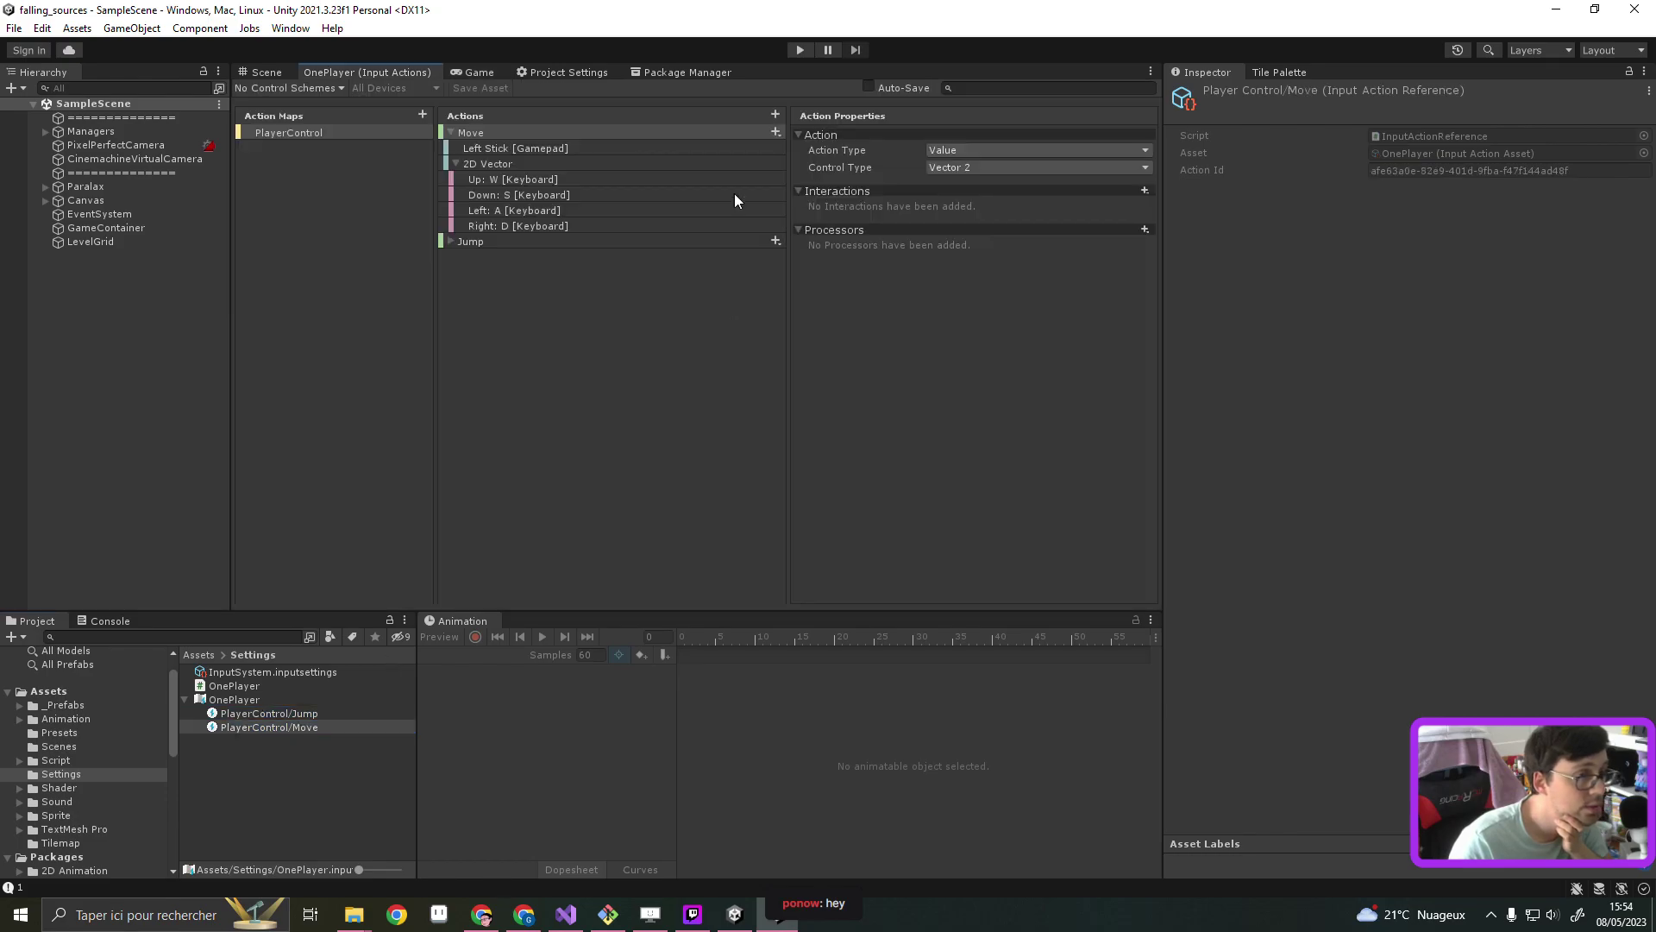
# Set the Move 2D Vector composite to Digital Normalized, save the asset, and enter Play mode
pyautogui.click(608, 178)
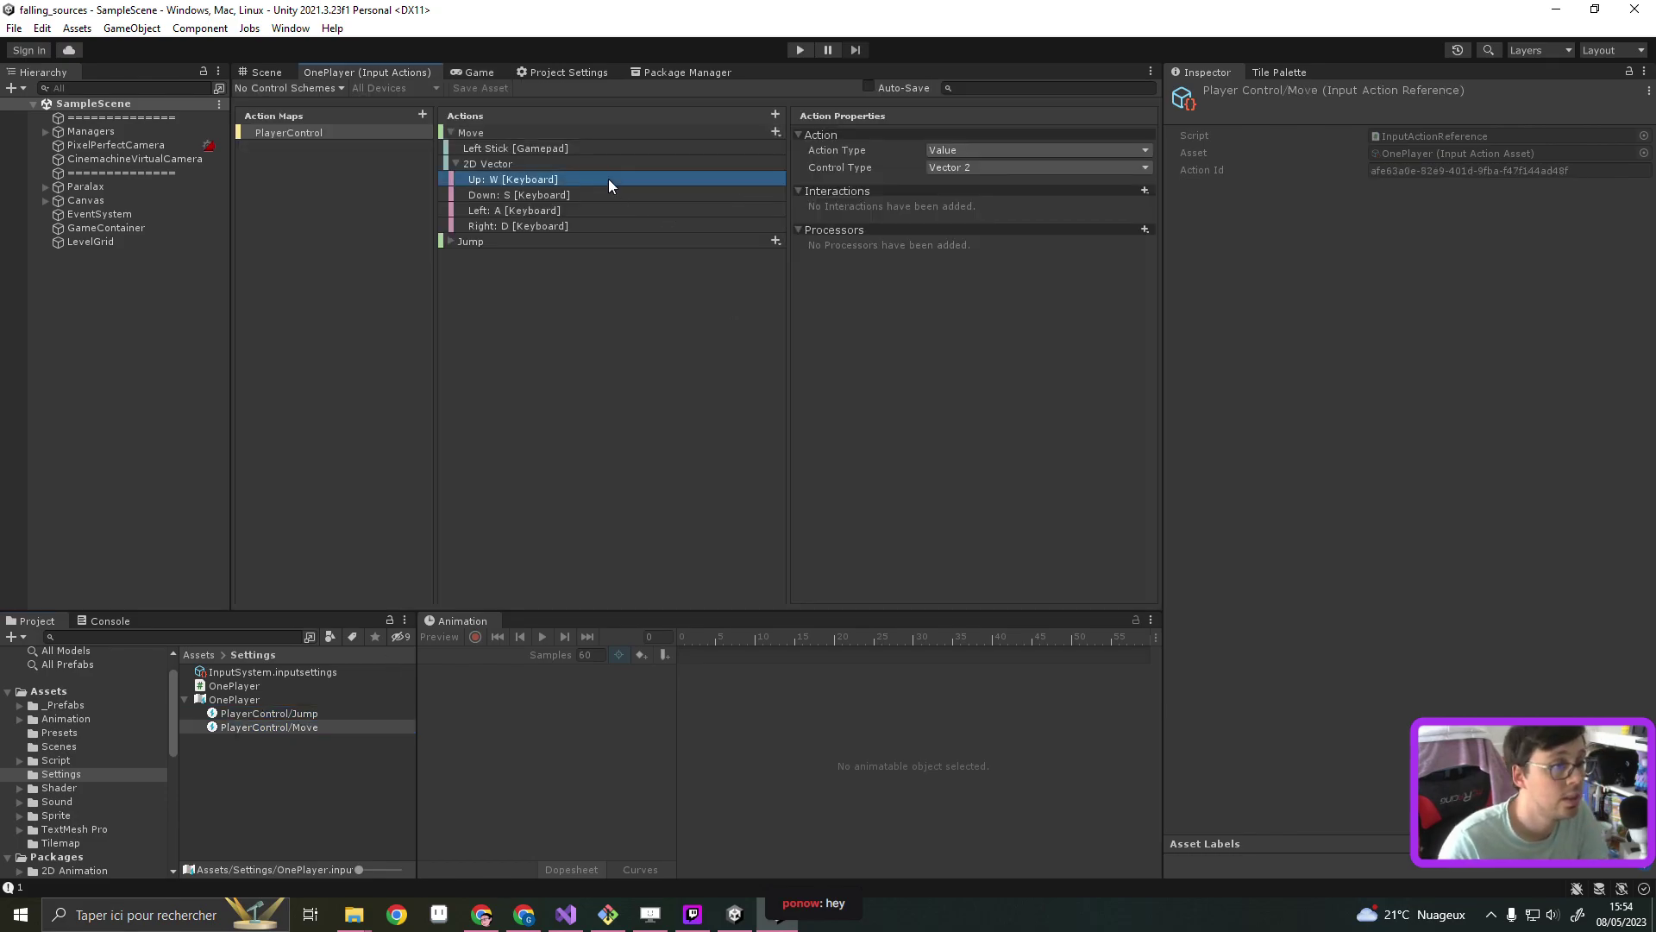
pyautogui.click(526, 162)
pyautogui.click(1037, 168)
pyautogui.click(1037, 206)
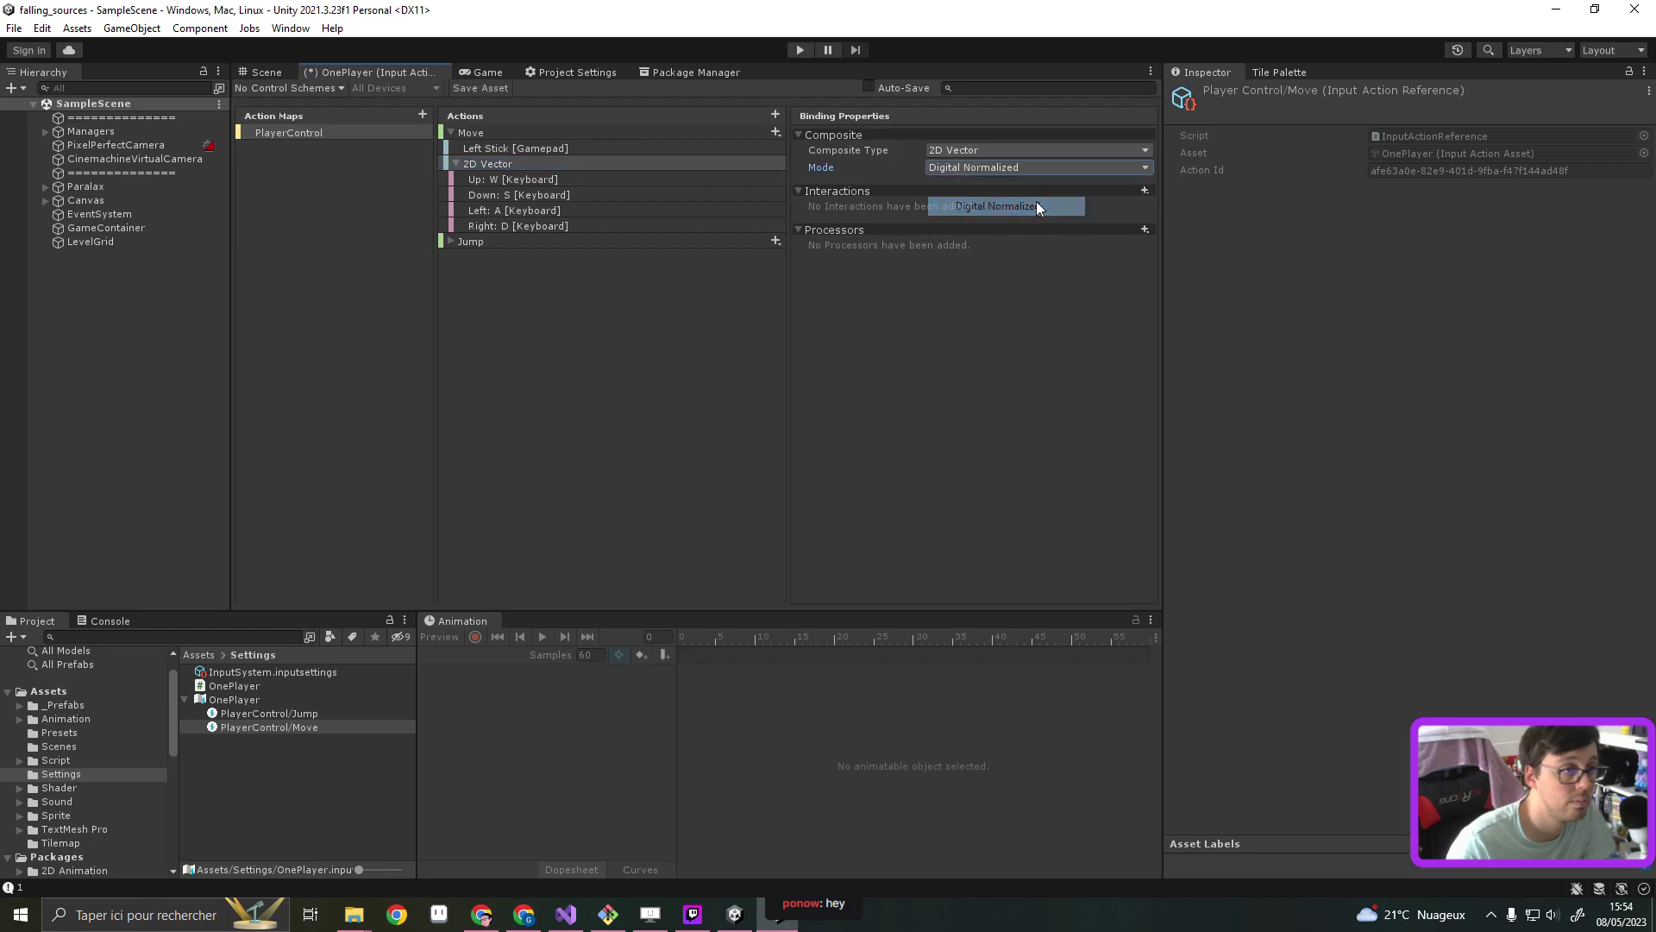
pyautogui.click(480, 88)
pyautogui.click(802, 49)
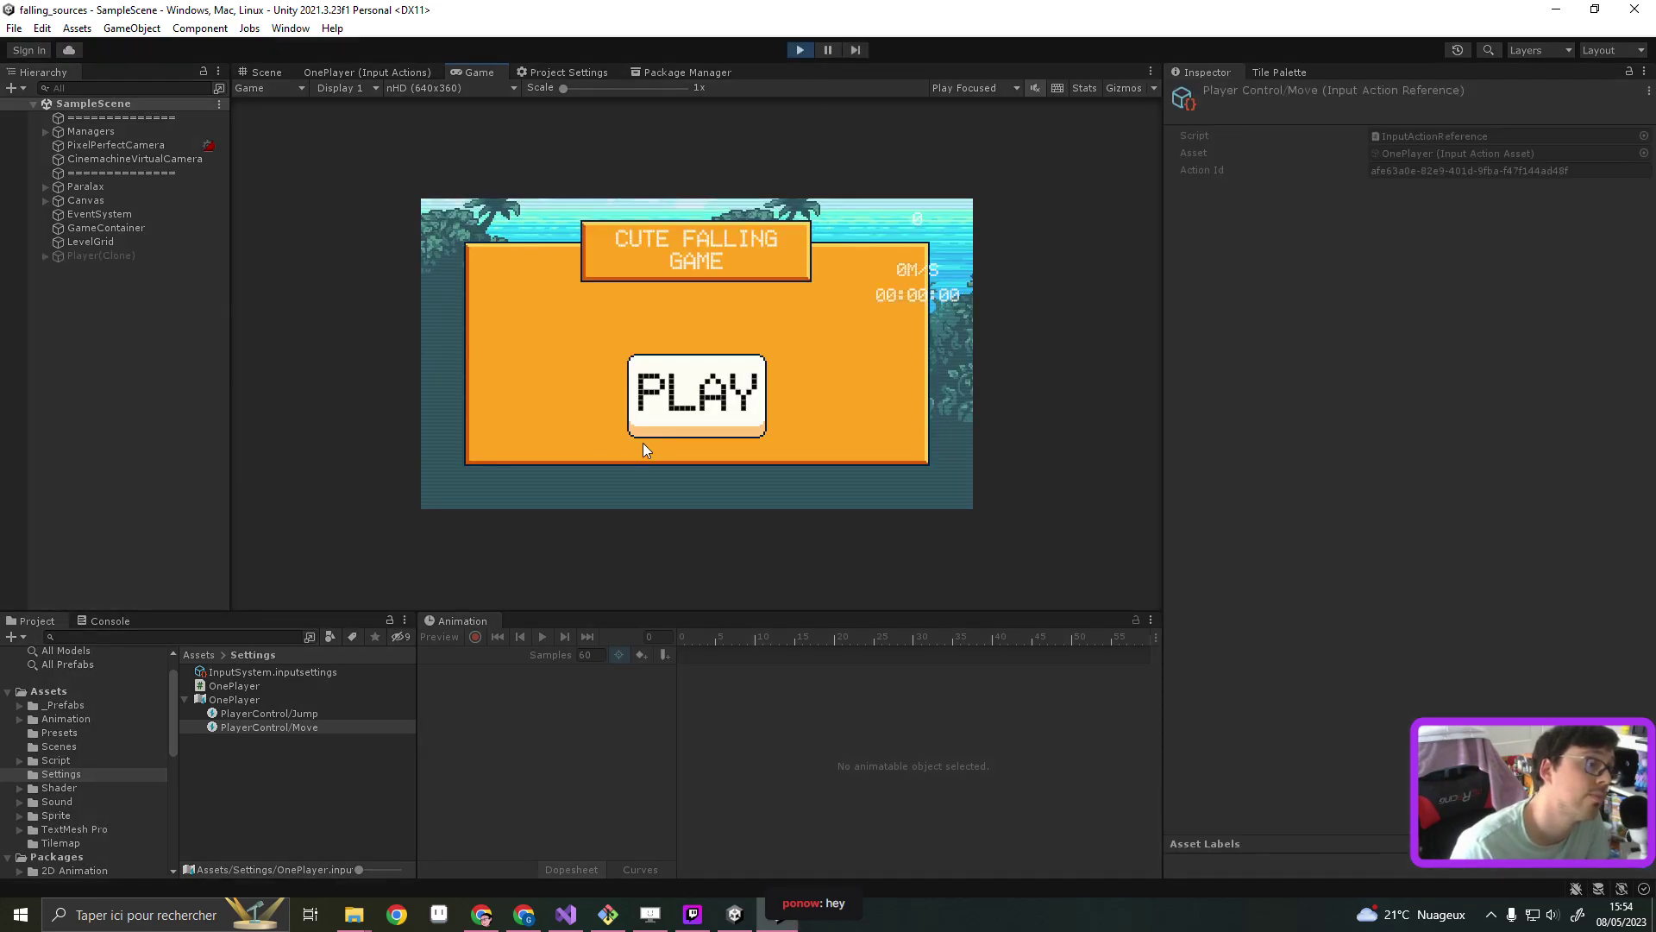
# Test-play by starting the game and moving the fox left, stop Play mode, then switch to GameJam2022
pyautogui.click(687, 410)
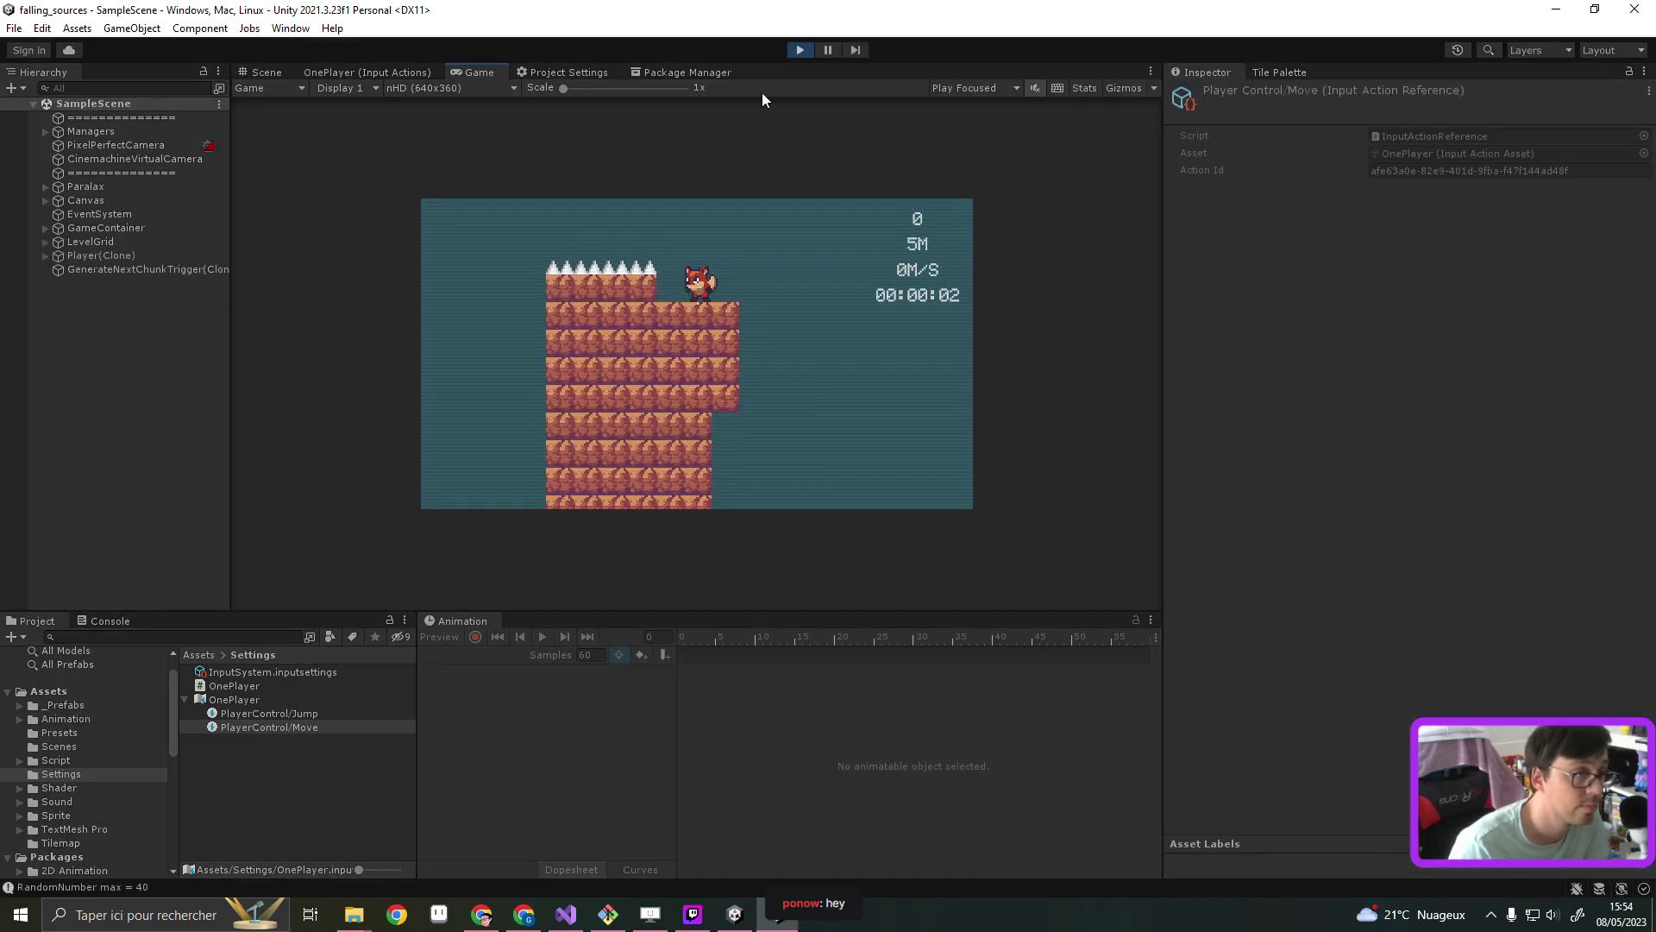
pyautogui.press('Left')
pyautogui.click(801, 49)
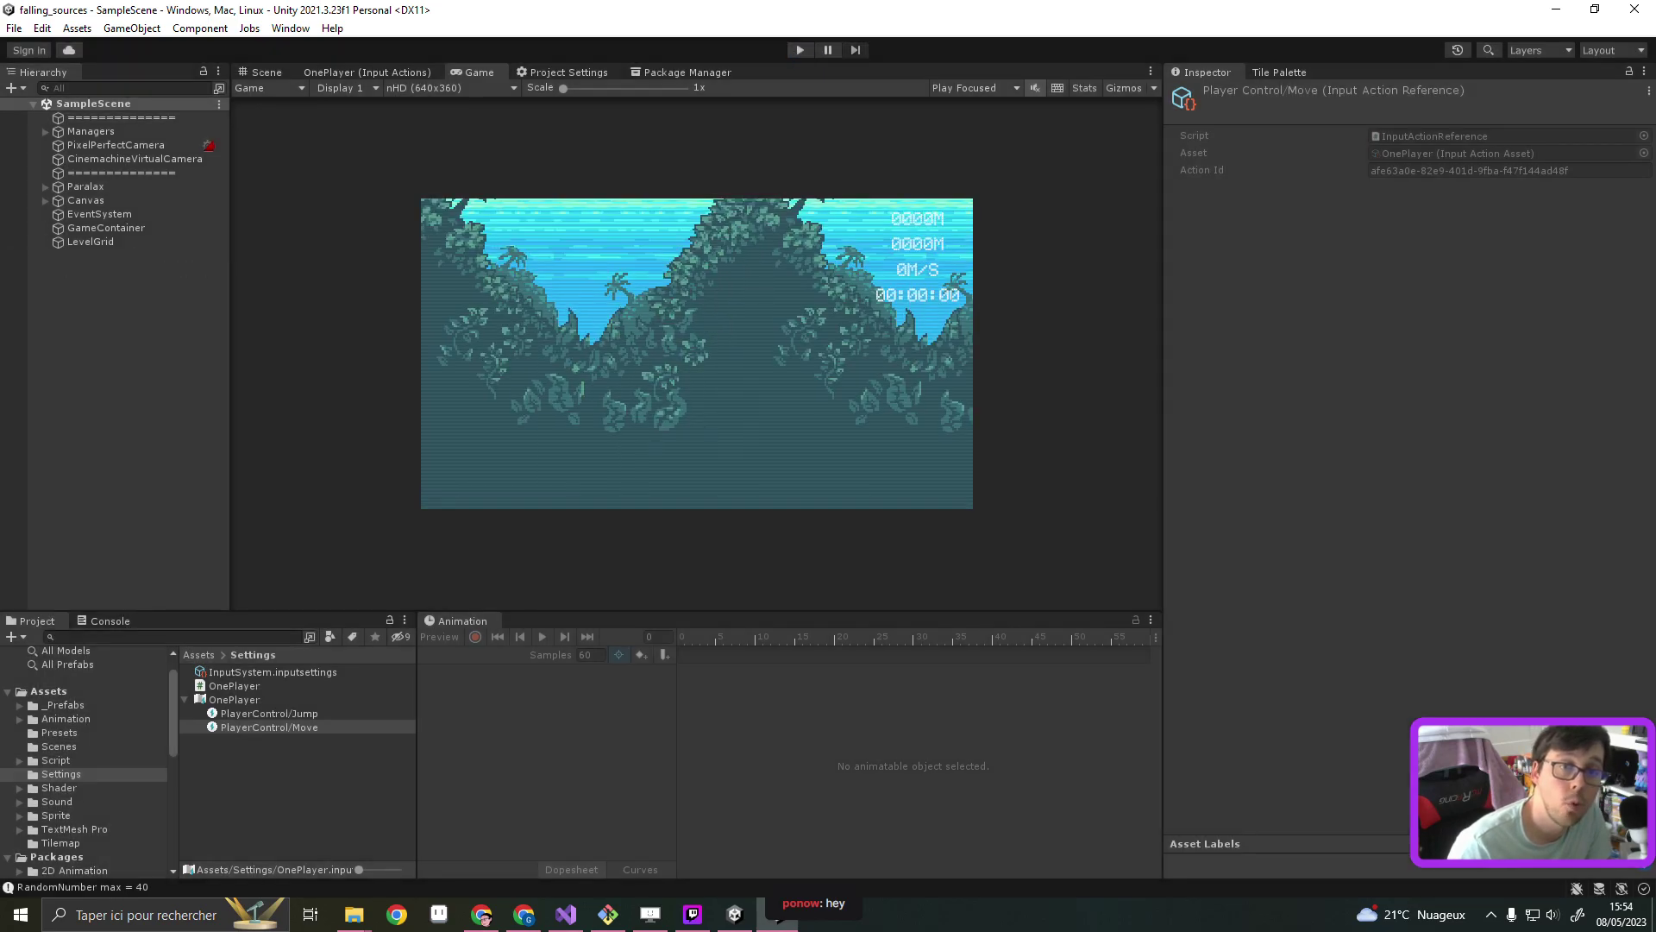
pyautogui.click(776, 917)
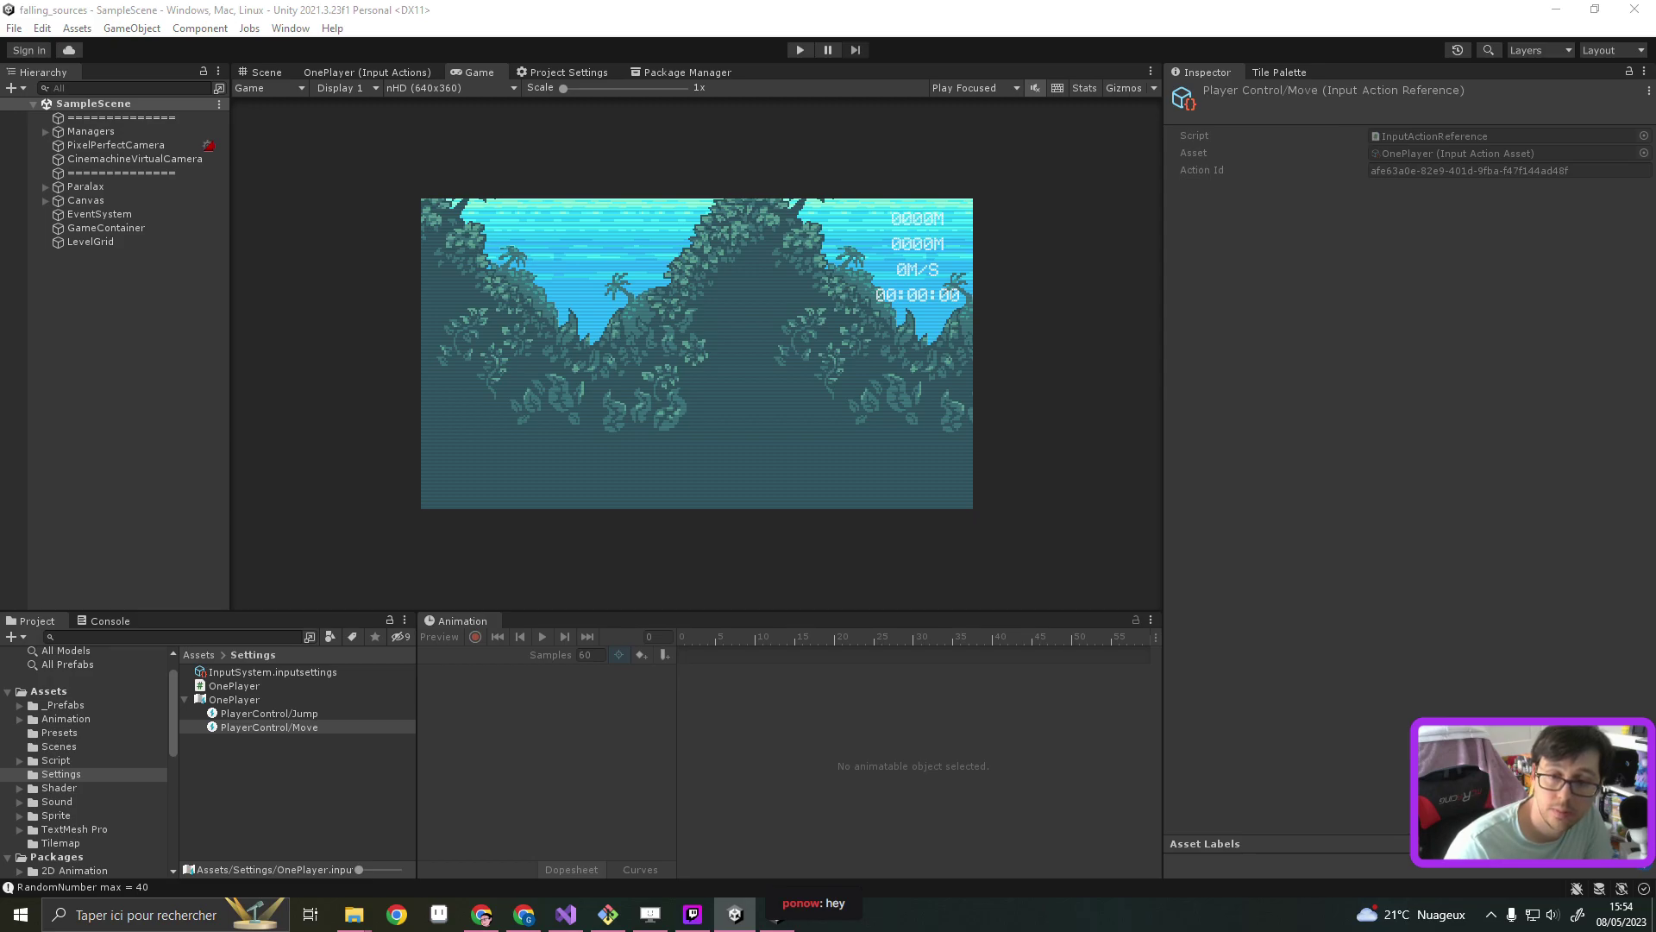
pyautogui.hotkey('alt', 'Tab')
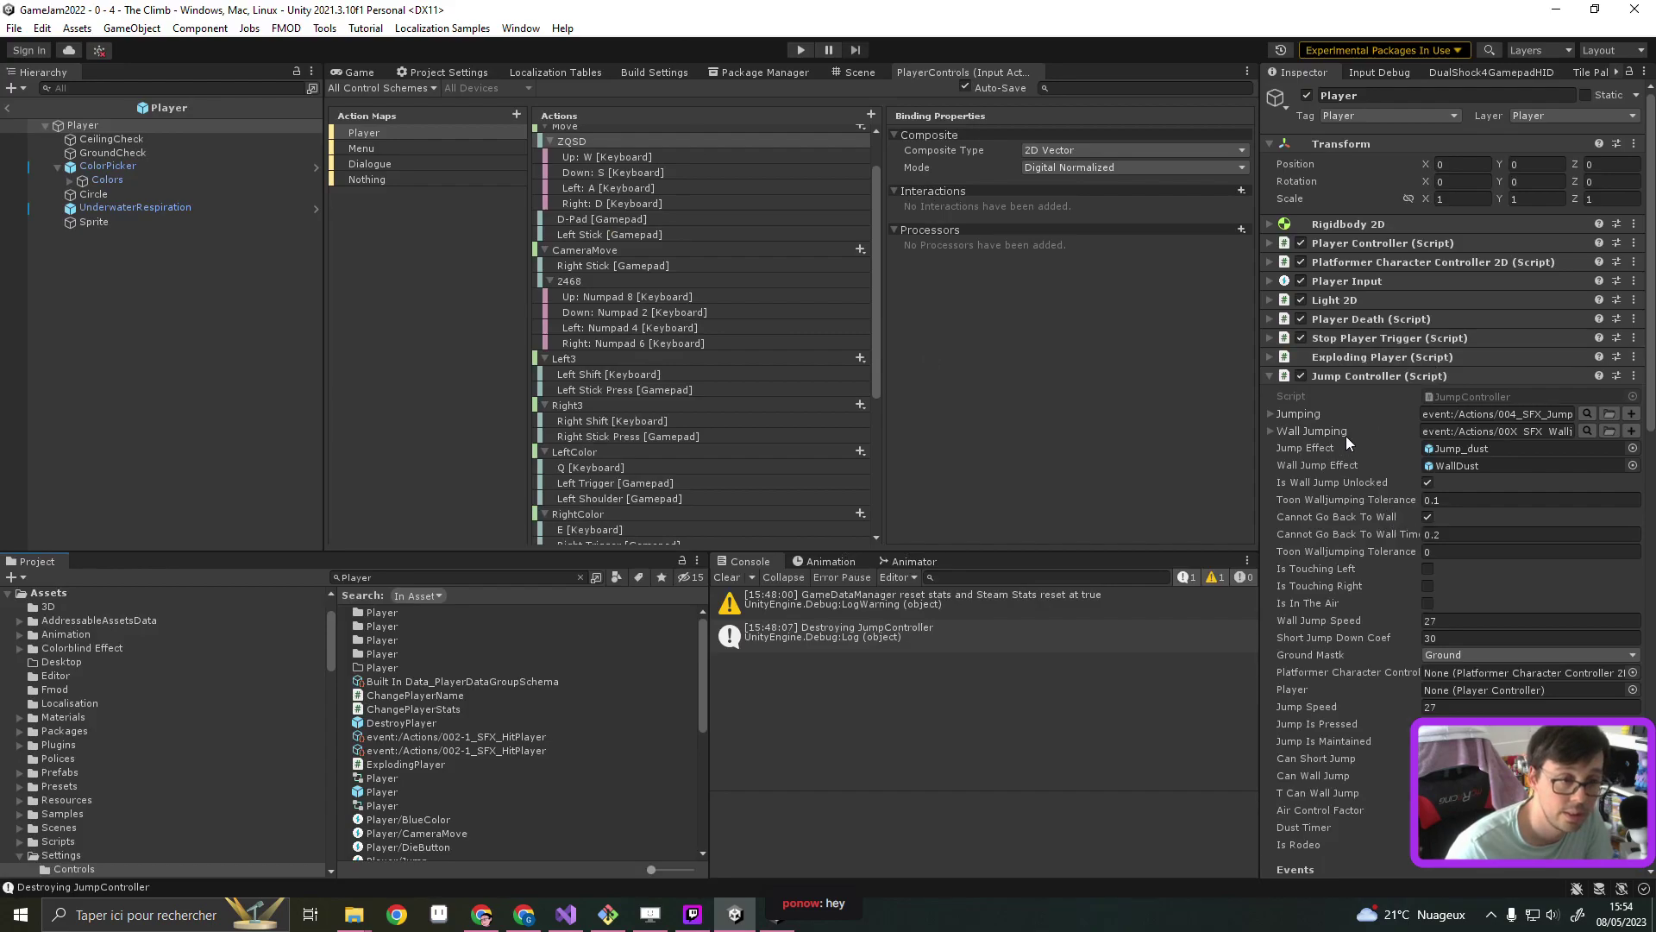
# Expand the Player Input component on GameJam2022's Player object
pyautogui.click(1268, 278)
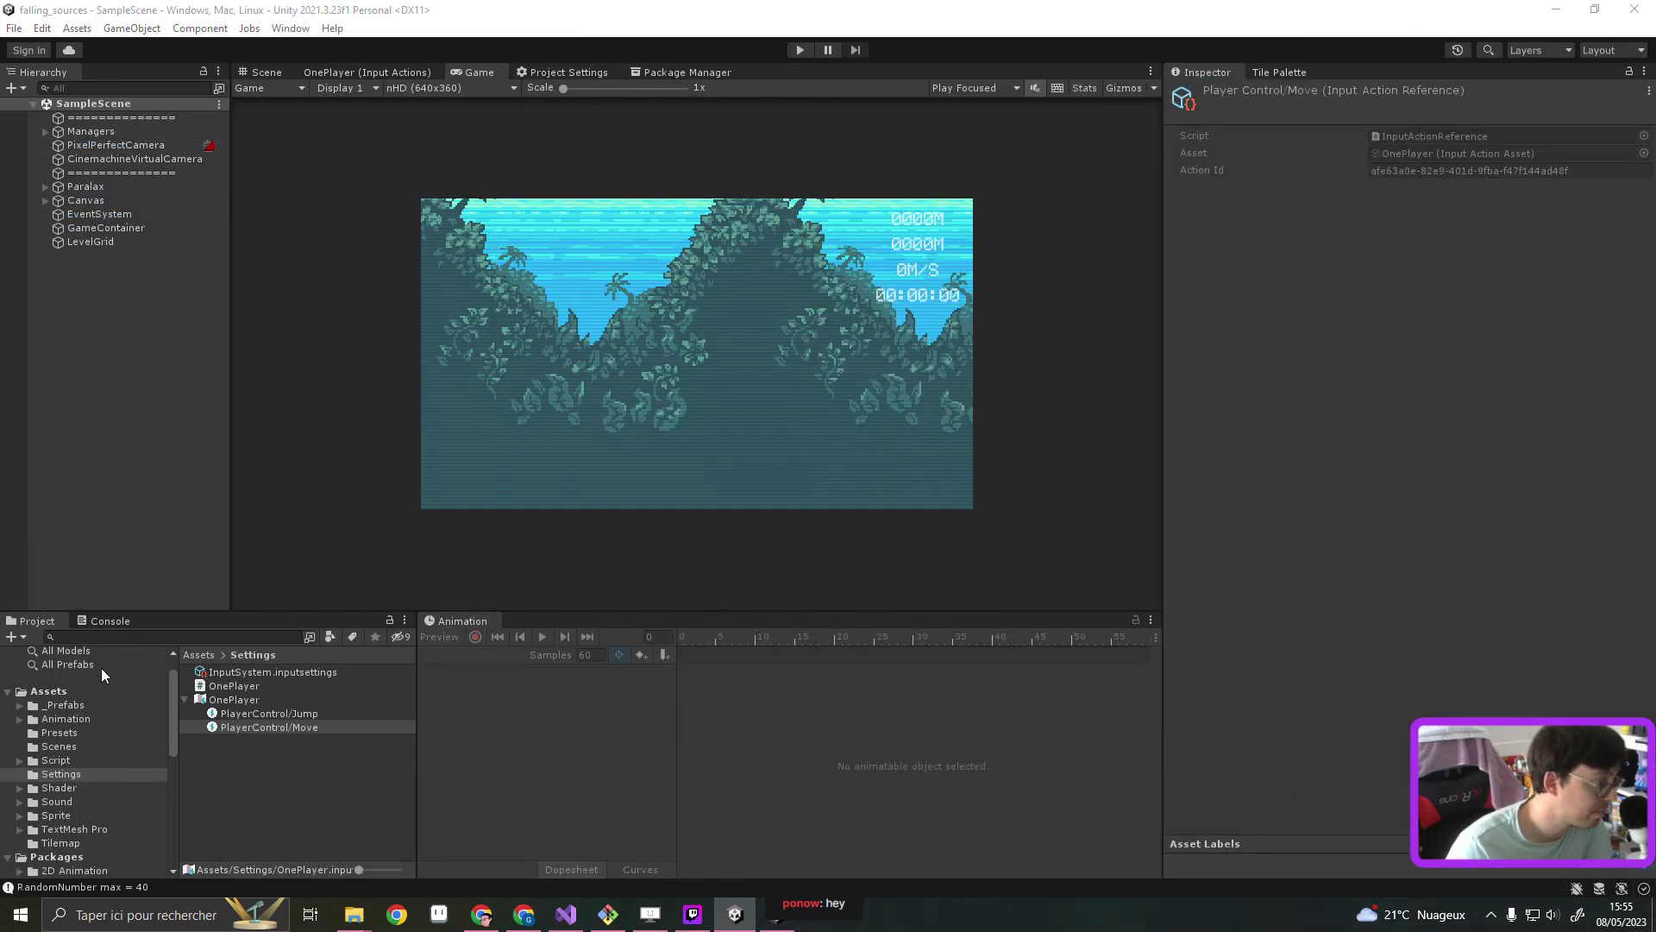
# Select the Player prefab in Assets/_Prefabs/Player and open its Player Input's input settings
pyautogui.click(62, 705)
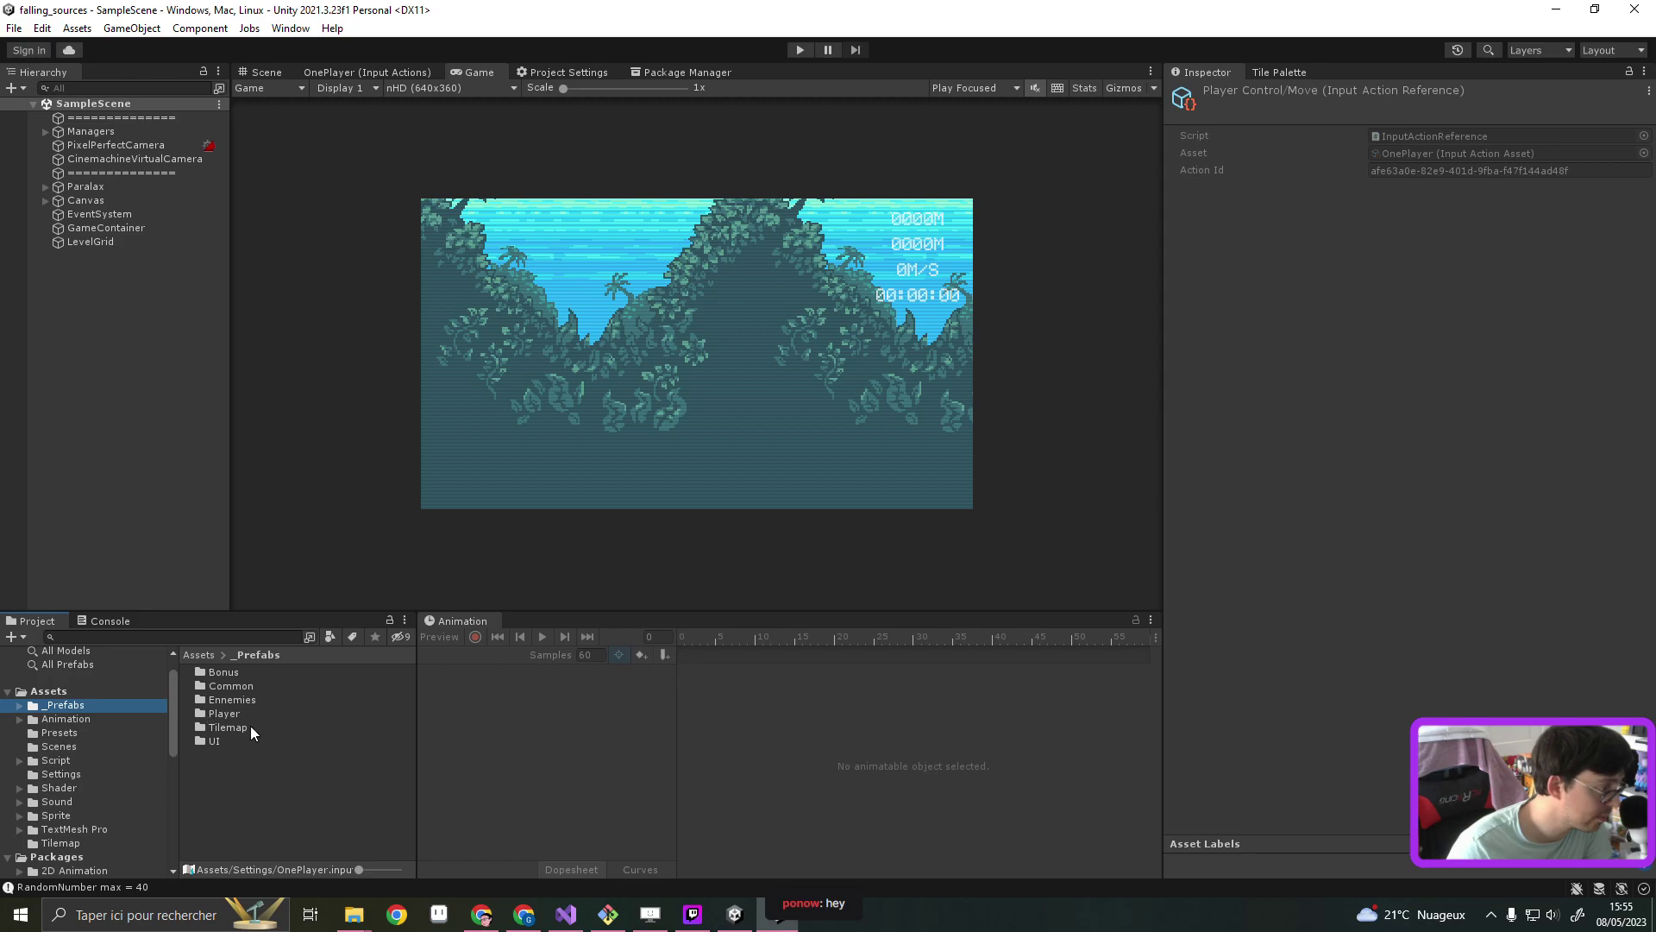
pyautogui.doubleClick(223, 714)
pyautogui.click(224, 672)
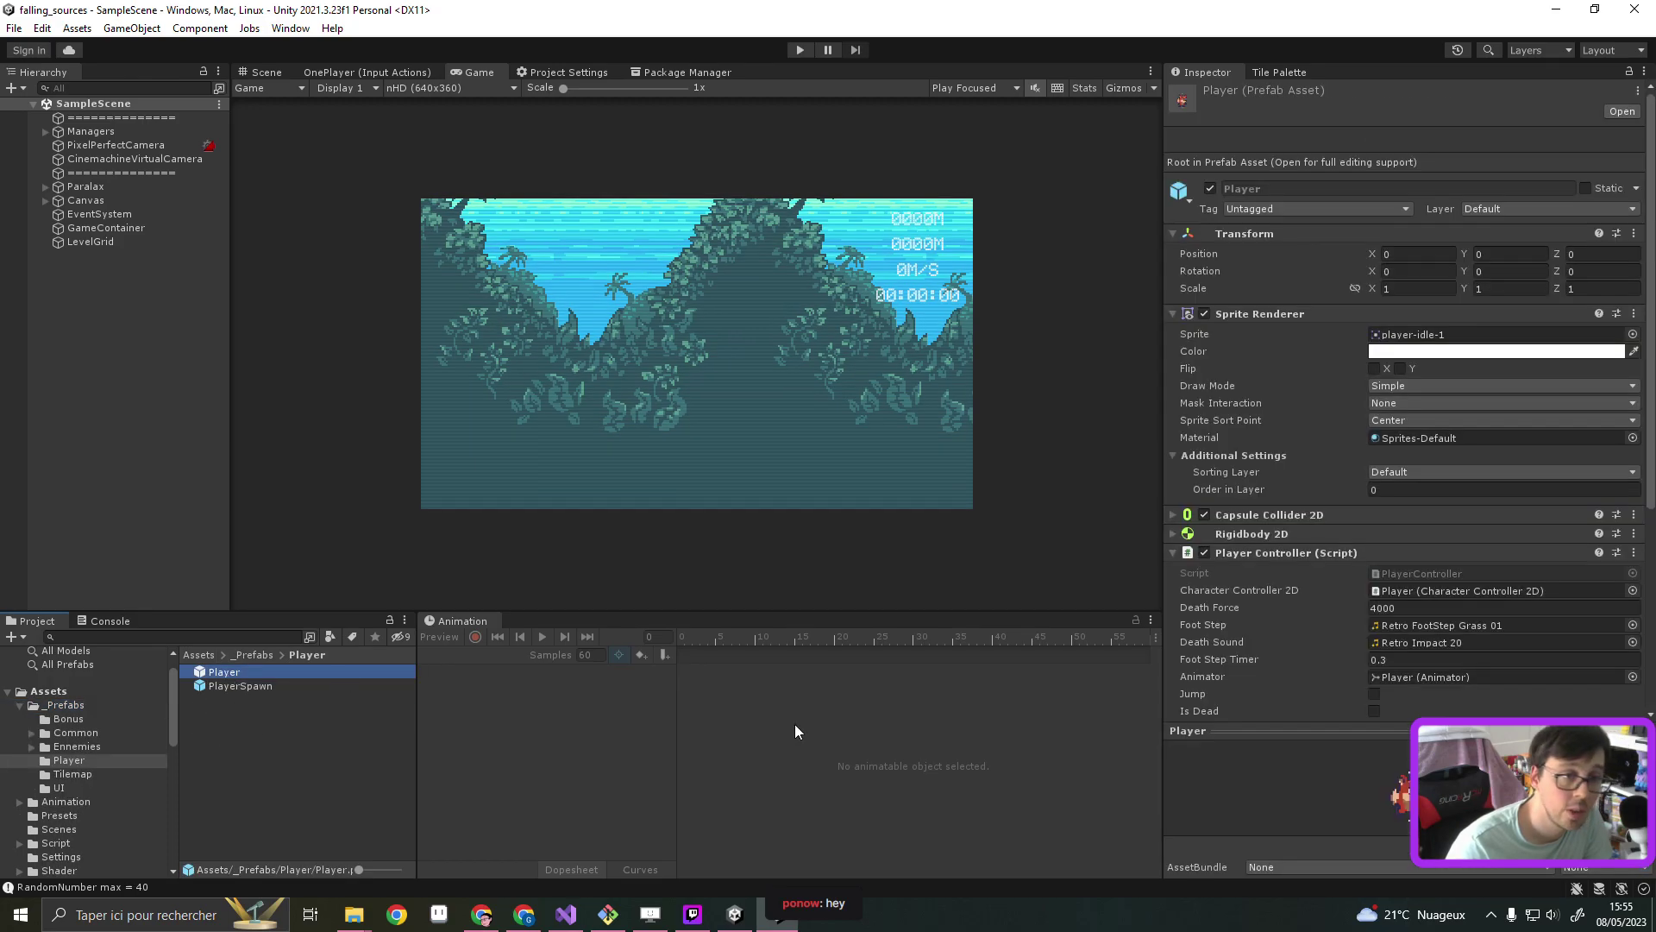
pyautogui.scroll(-5, 1318, 562)
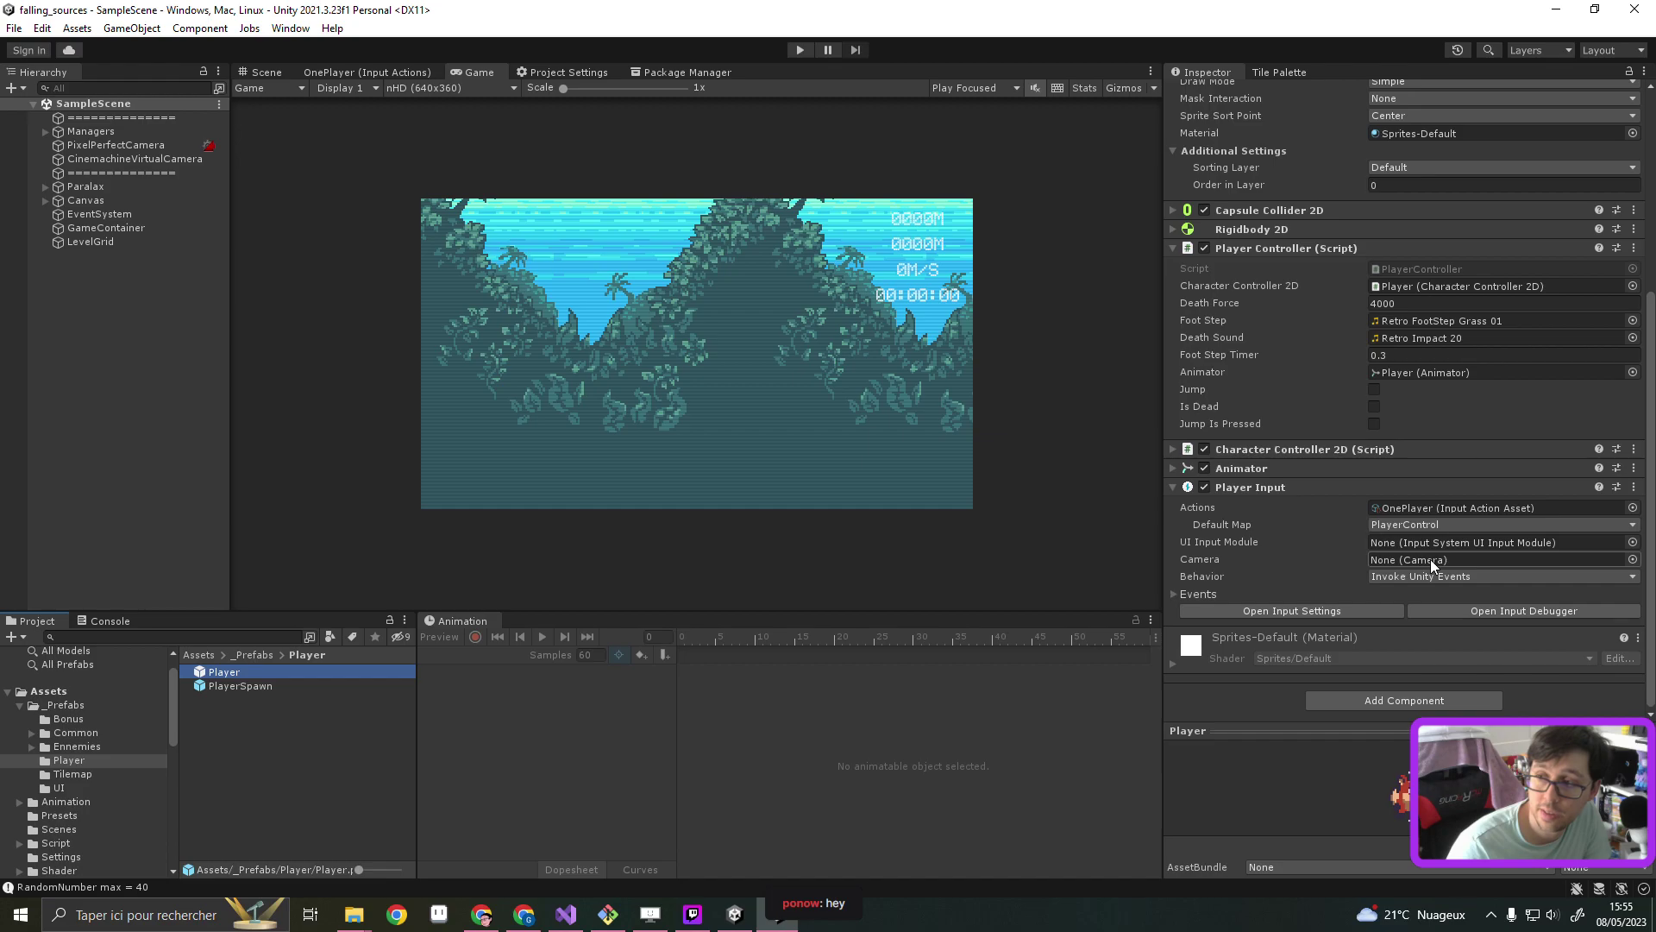
pyautogui.click(1329, 613)
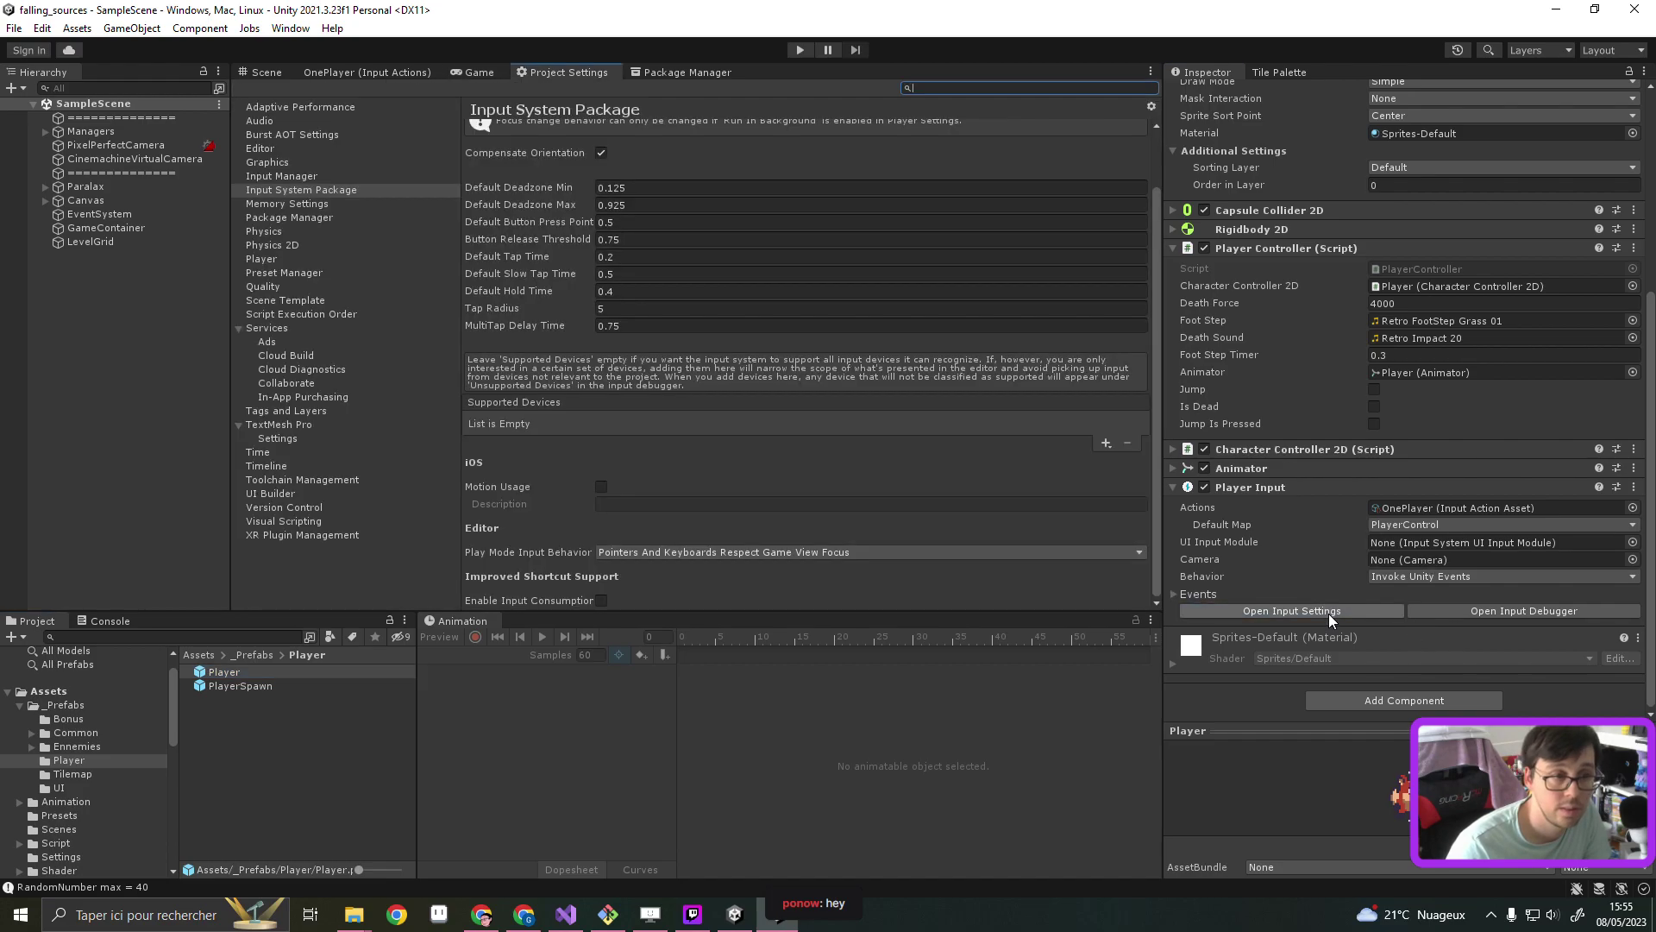
pyautogui.click(1528, 611)
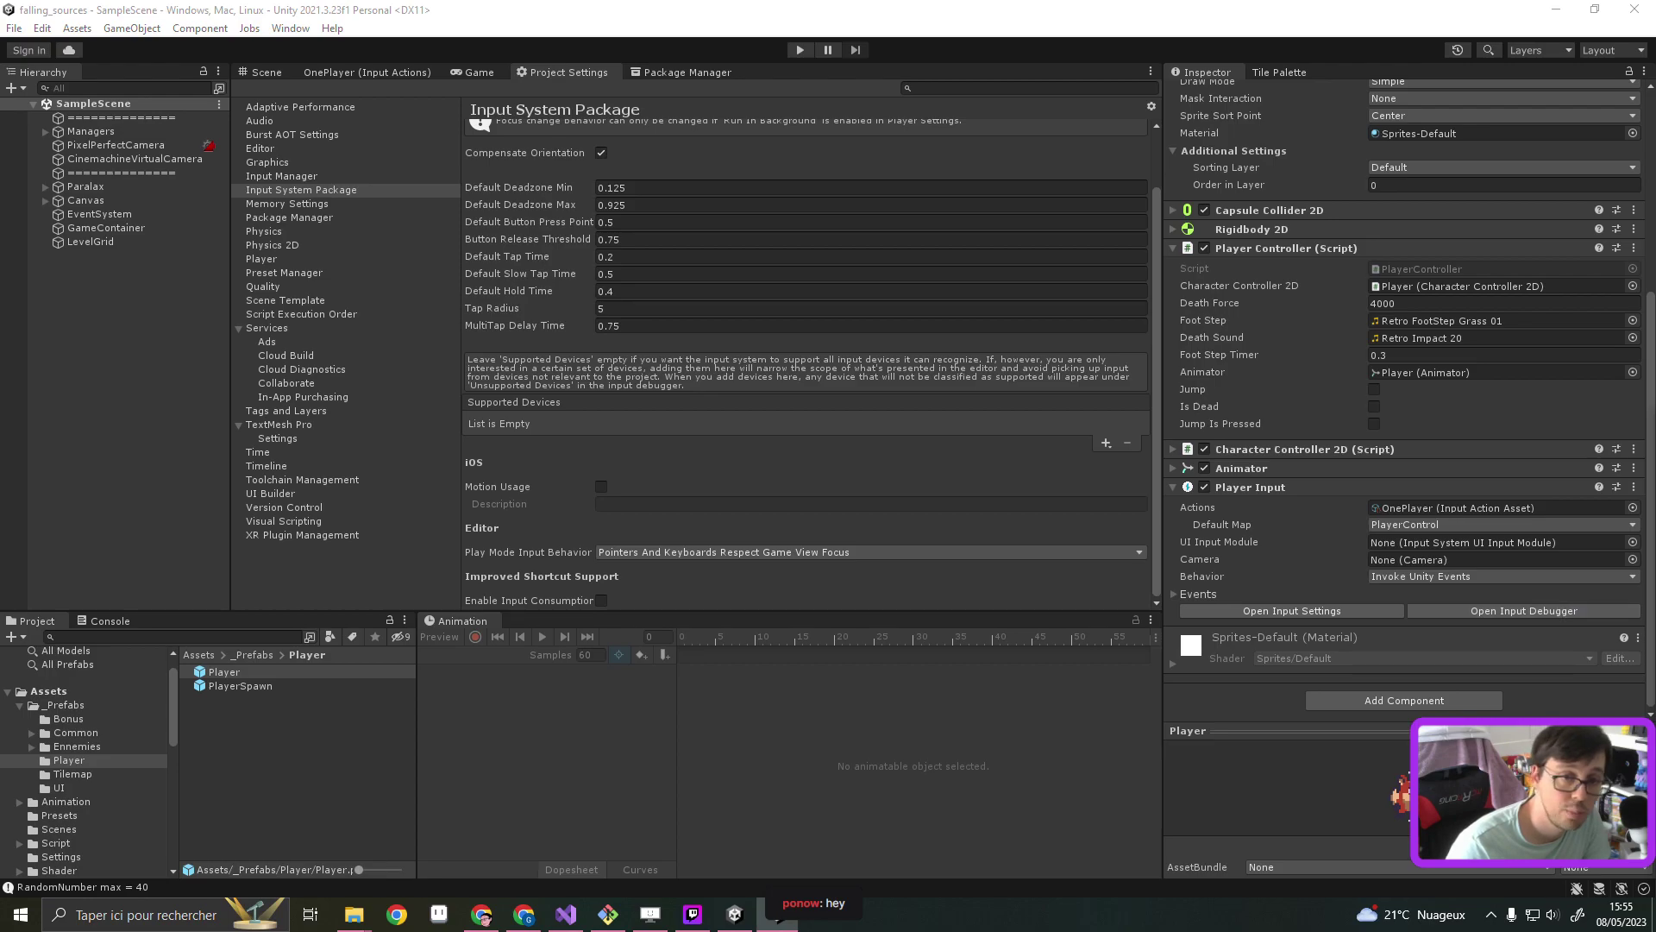
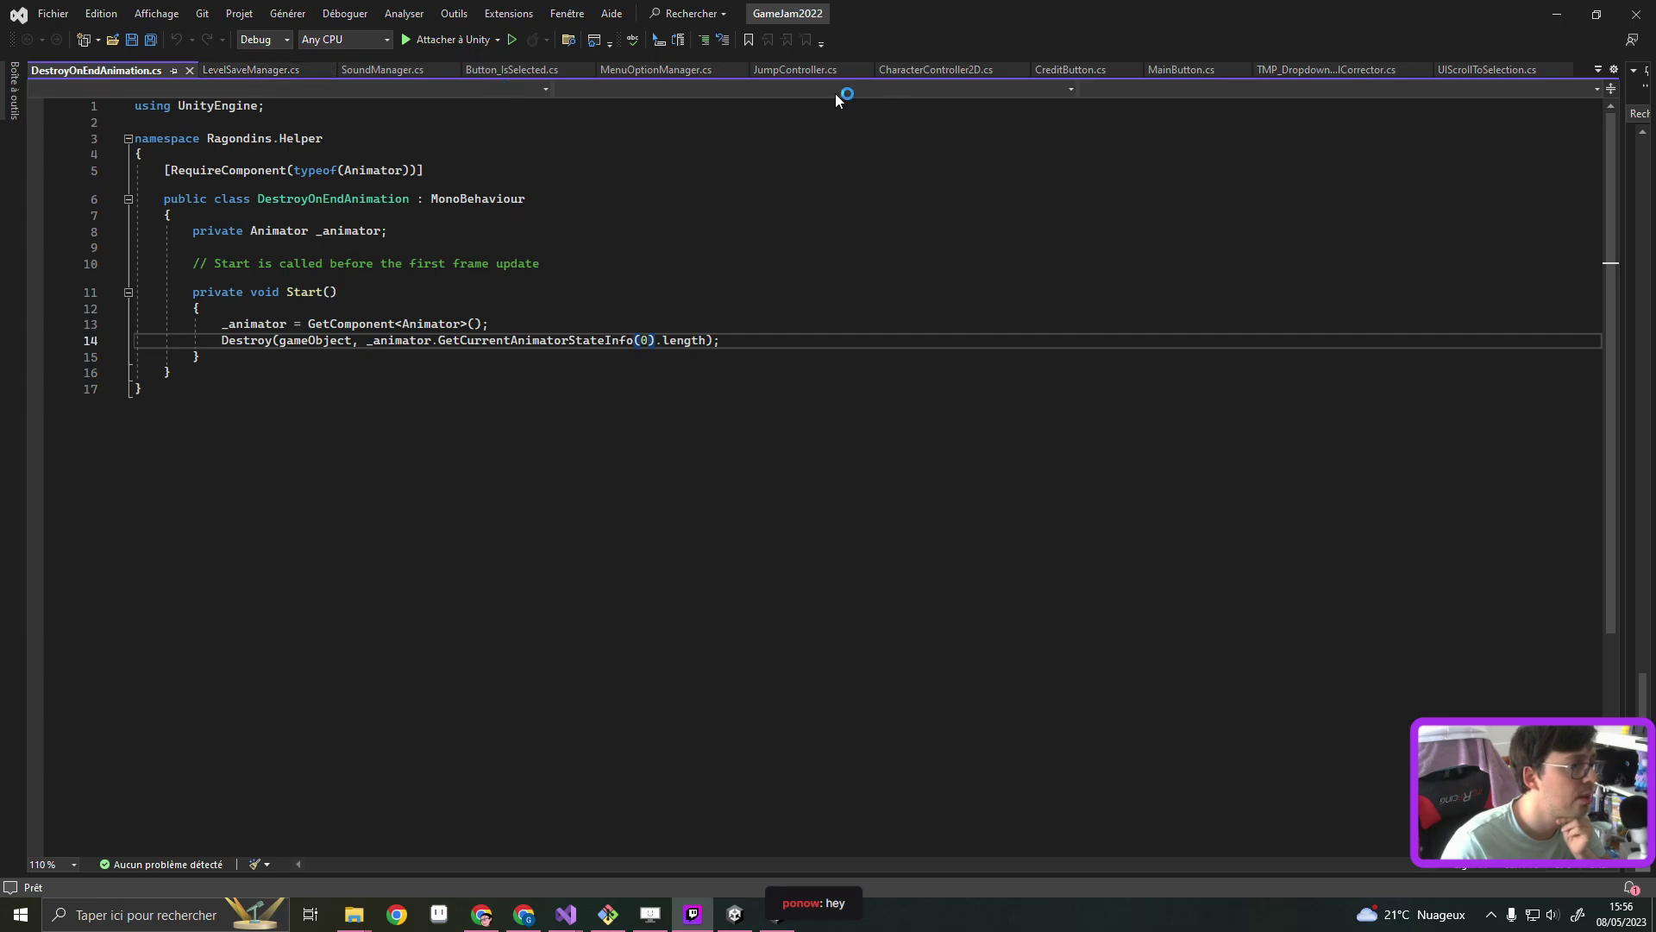
# Open JumpController.cs and read it from the top, then bring the Unity editor forward
pyautogui.click(777, 74)
pyautogui.scroll(1, 557, 338)
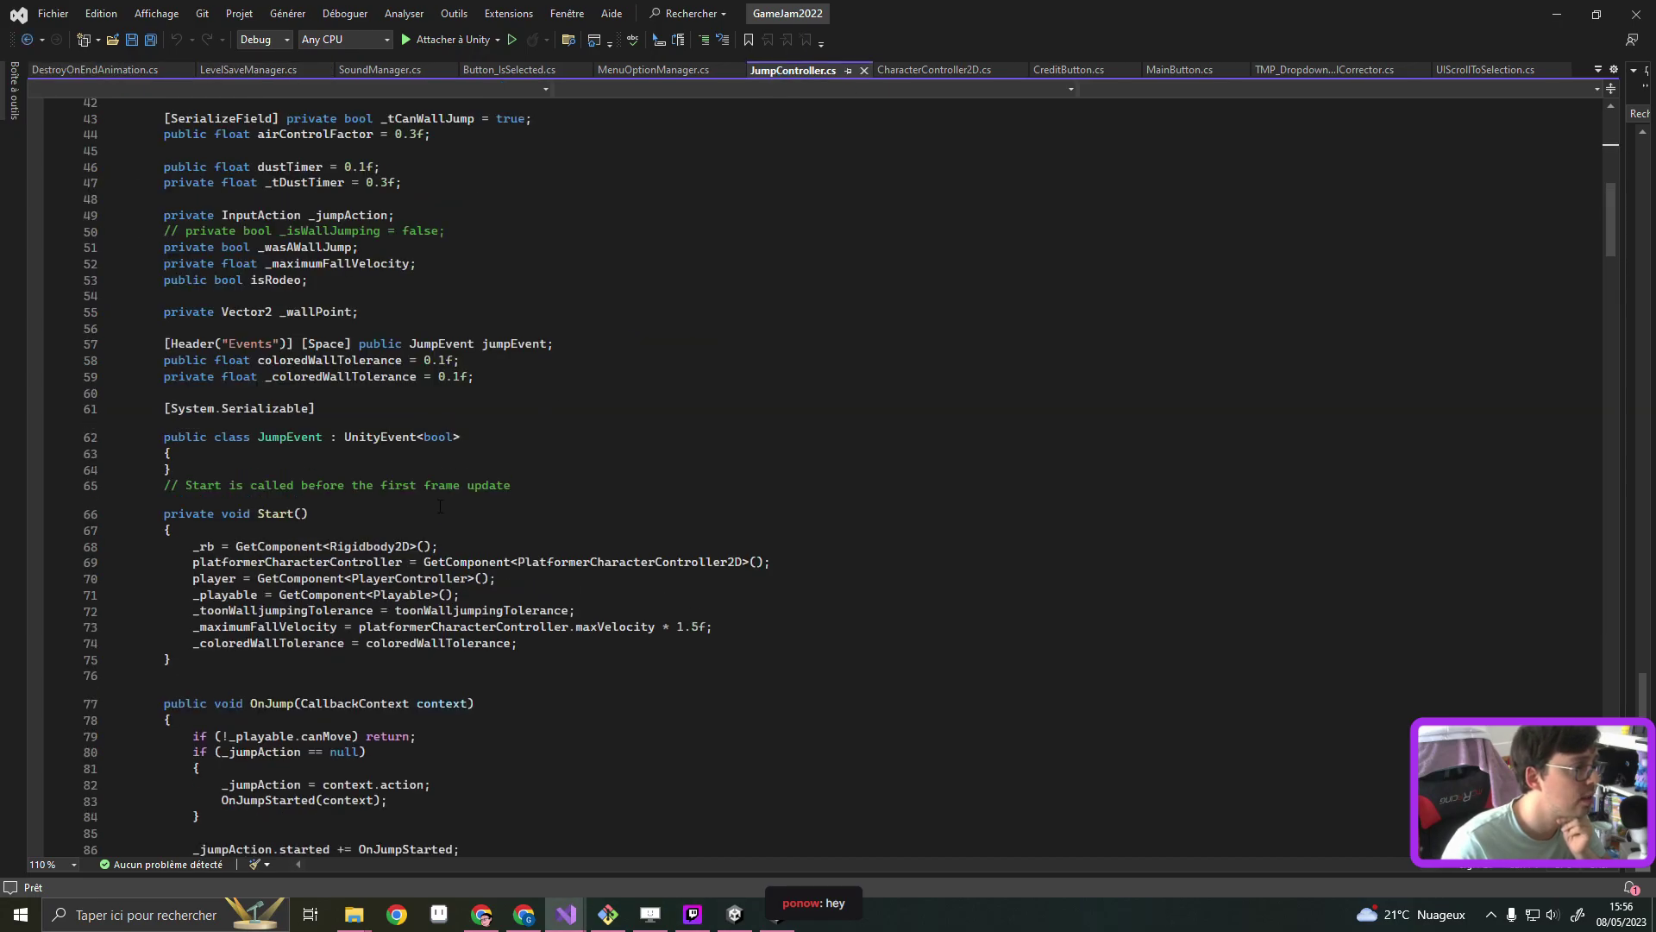
pyautogui.scroll(4, 518, 388)
pyautogui.scroll(6, 474, 448)
pyautogui.scroll(4, 445, 494)
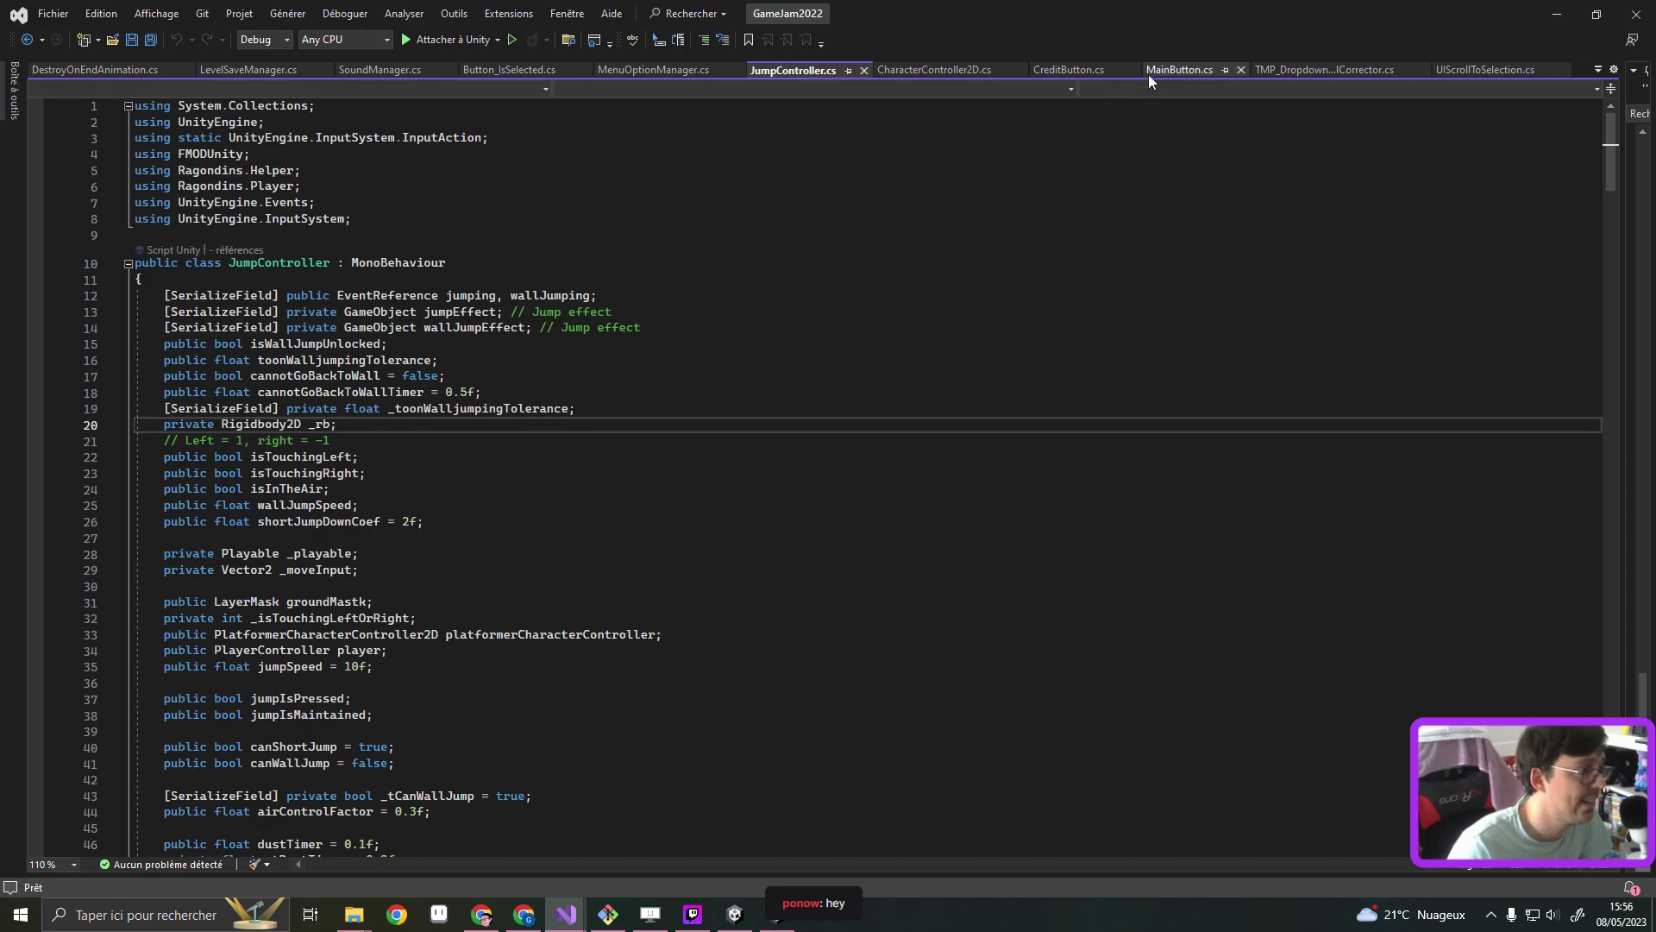
pyautogui.doubleClick(1032, 19)
pyautogui.click(1326, 135)
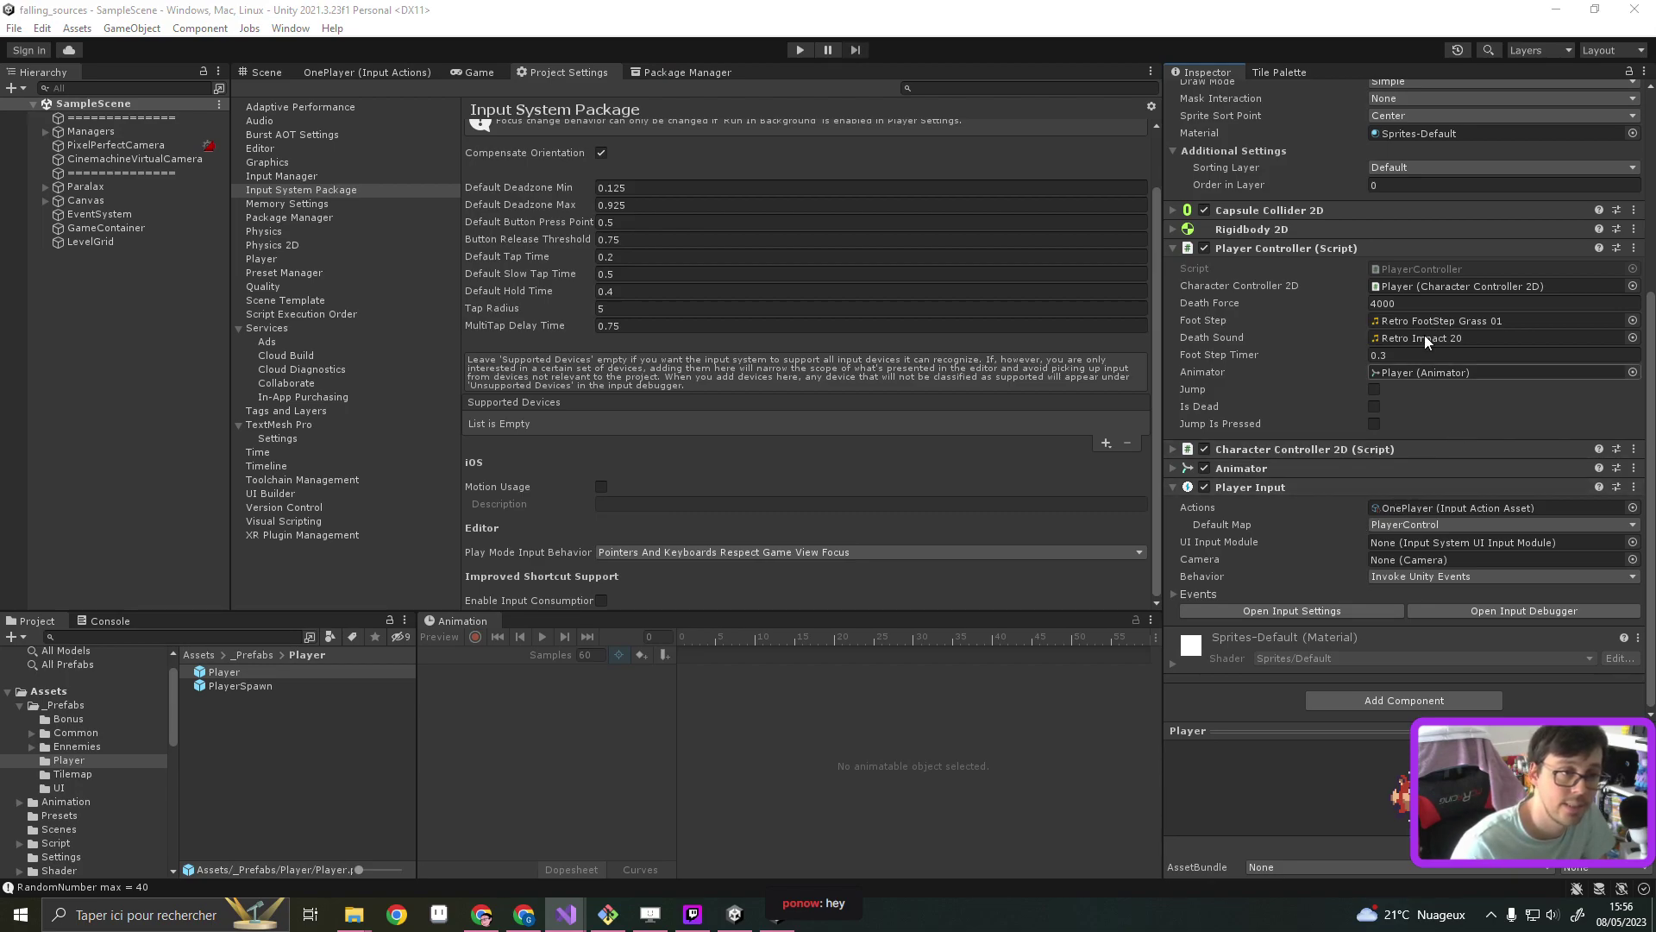
# Open the PlayerController script from Unity and search the whole solution for 'PlayerController'
pyautogui.click(1436, 268)
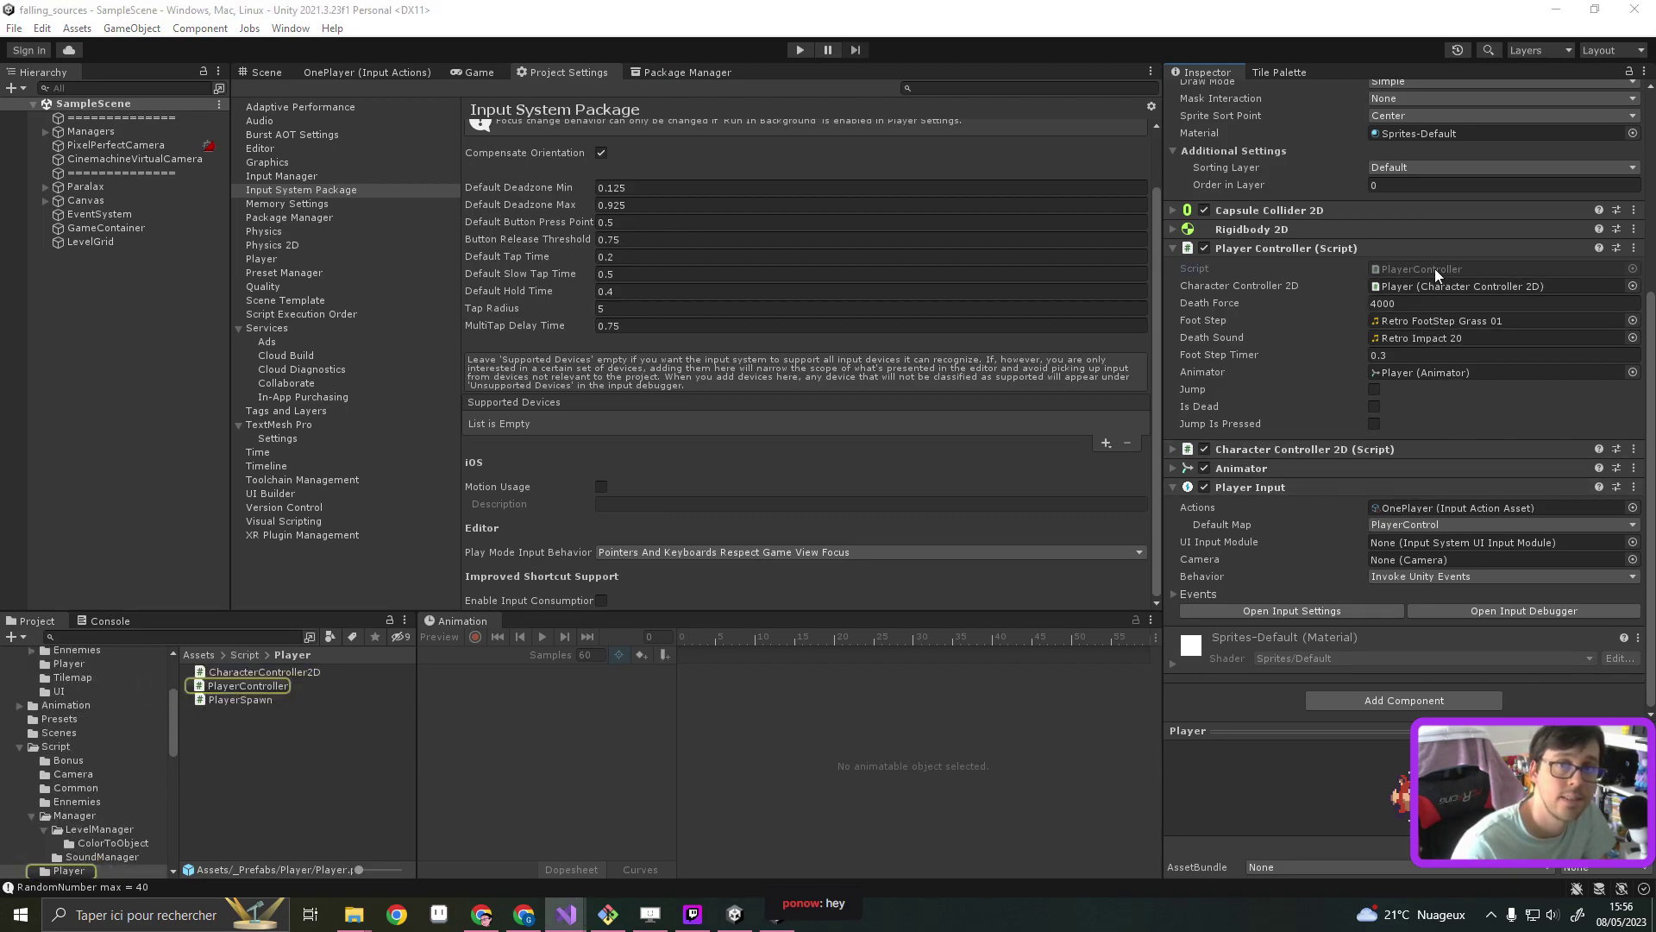
pyautogui.doubleClick(1435, 268)
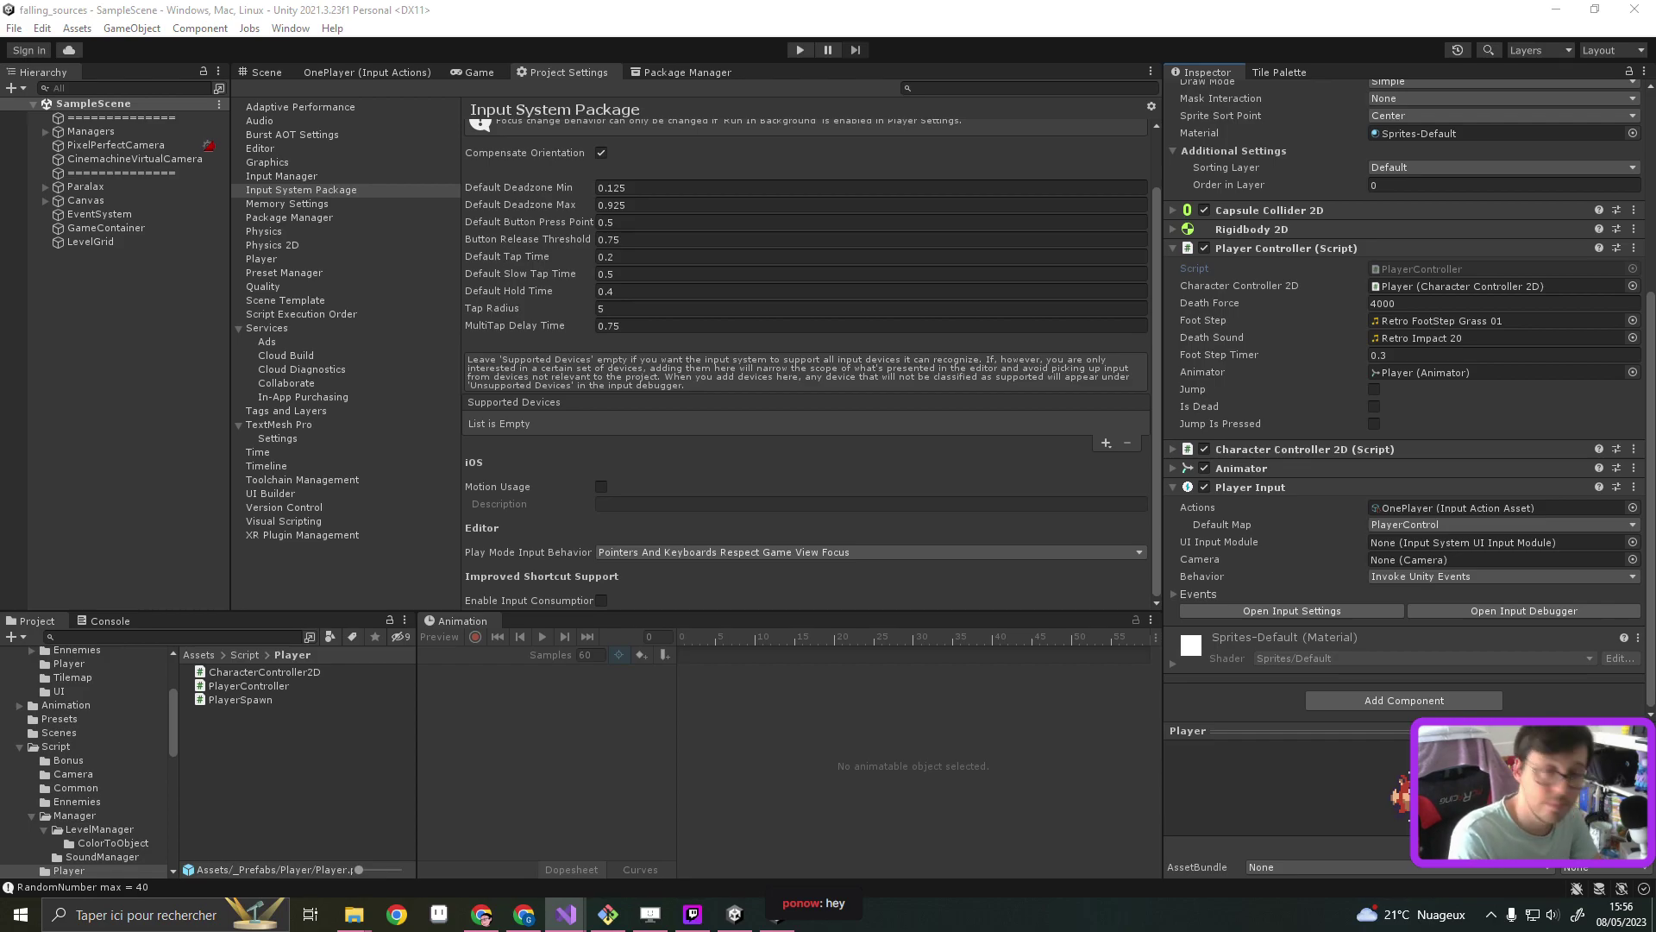
pyautogui.hotkey('ctrl', 'shift', 'f')
pyautogui.write('PlayerController')
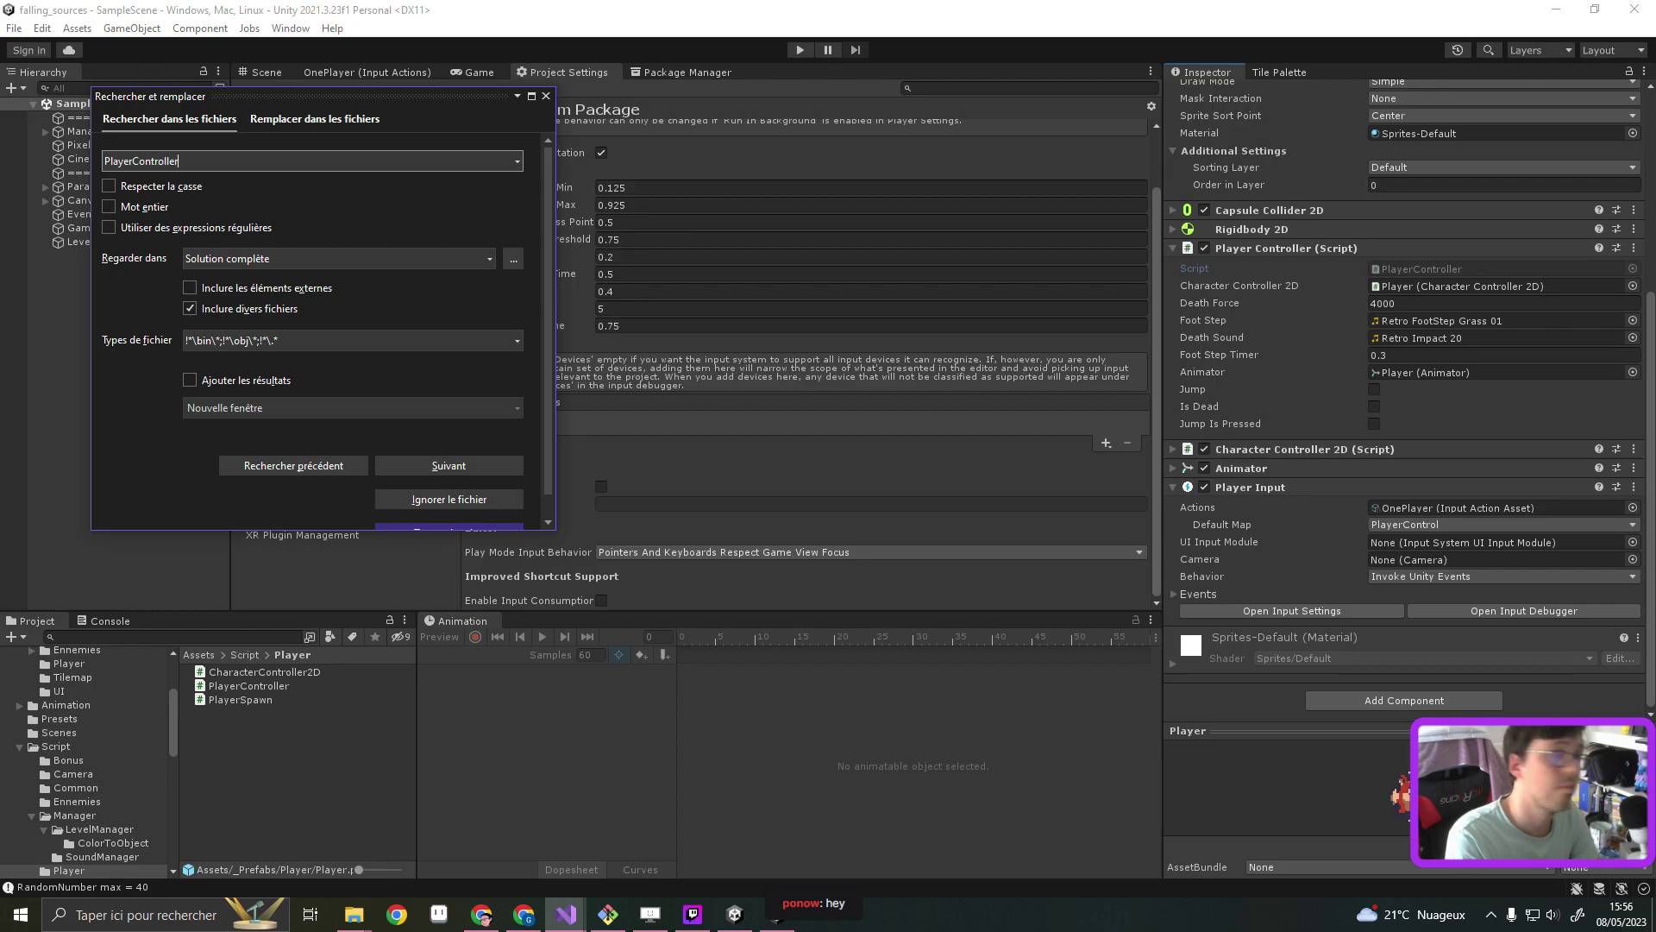
pyautogui.press('Escape')
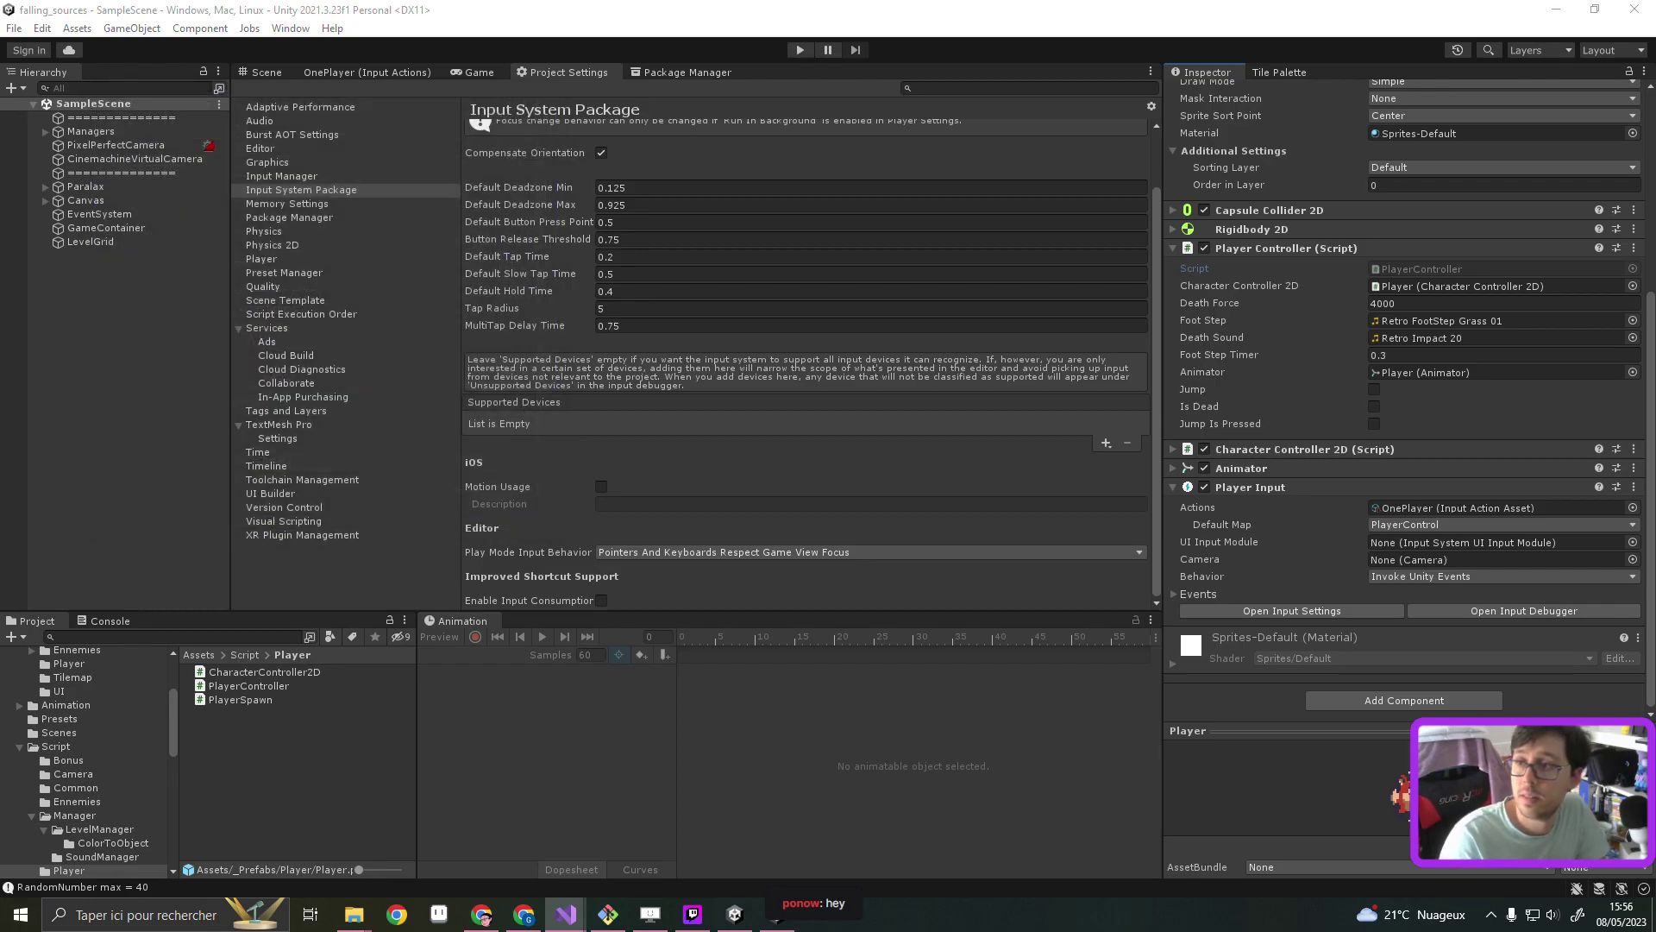
pyautogui.hotkey('alt', 'Tab')
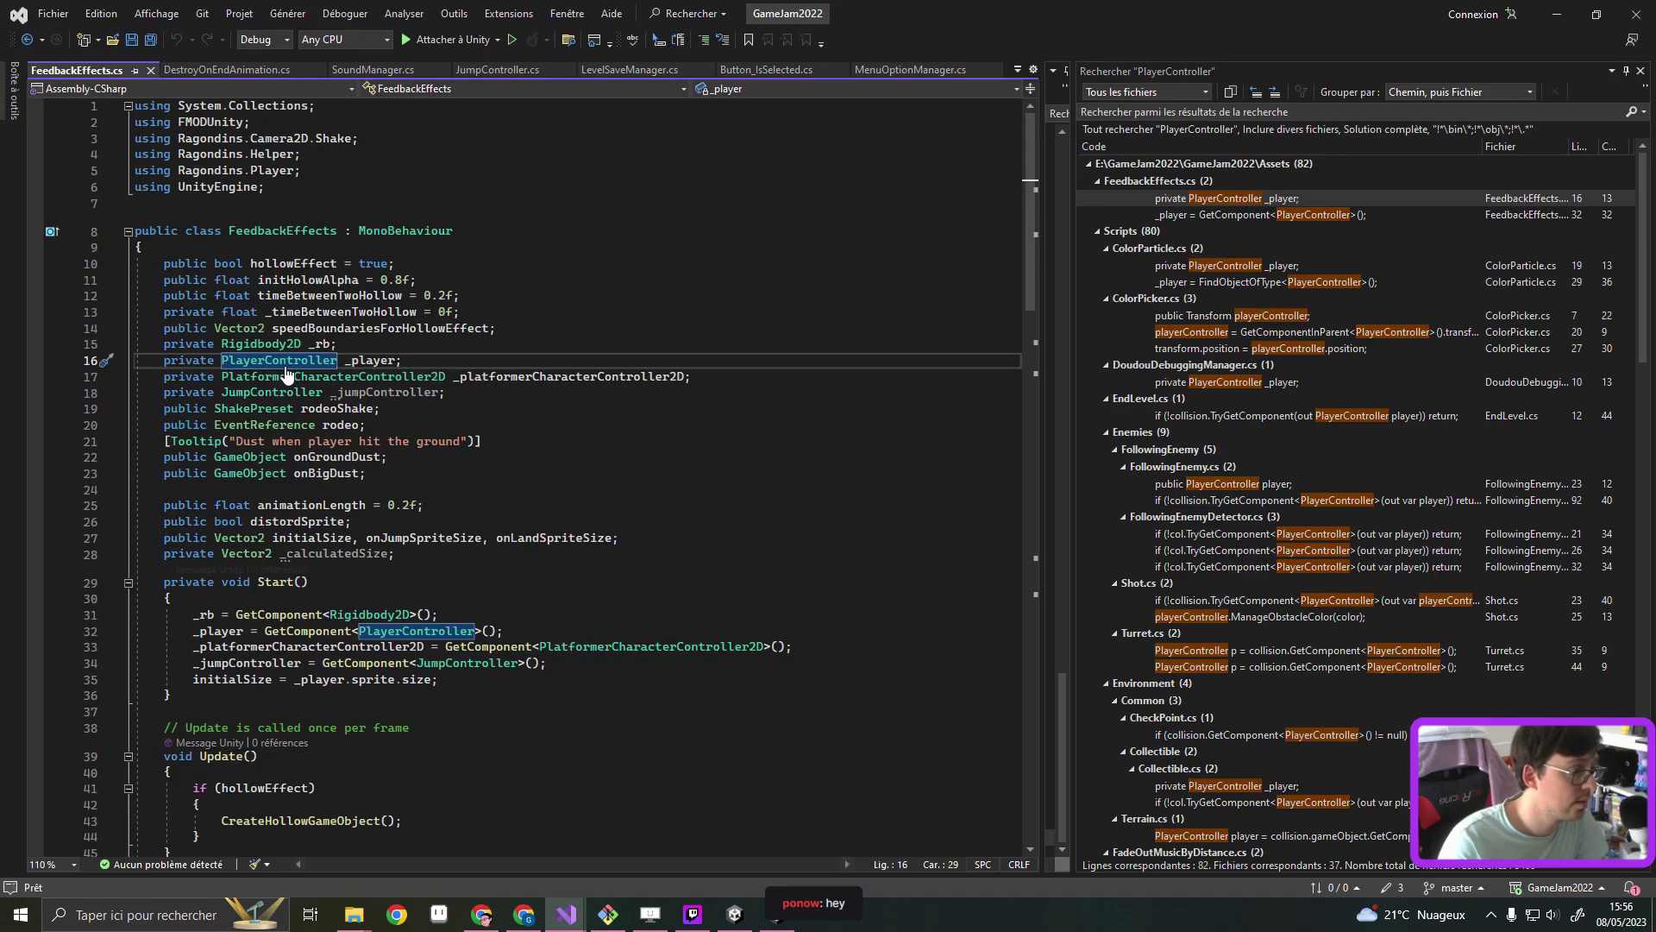
# Open PlayerController.cs, find OnMove, and jump to the base OnMove definition in Playable
pyautogui.keyDown('ctrl'); pyautogui.click(283, 361); pyautogui.keyUp('ctrl')
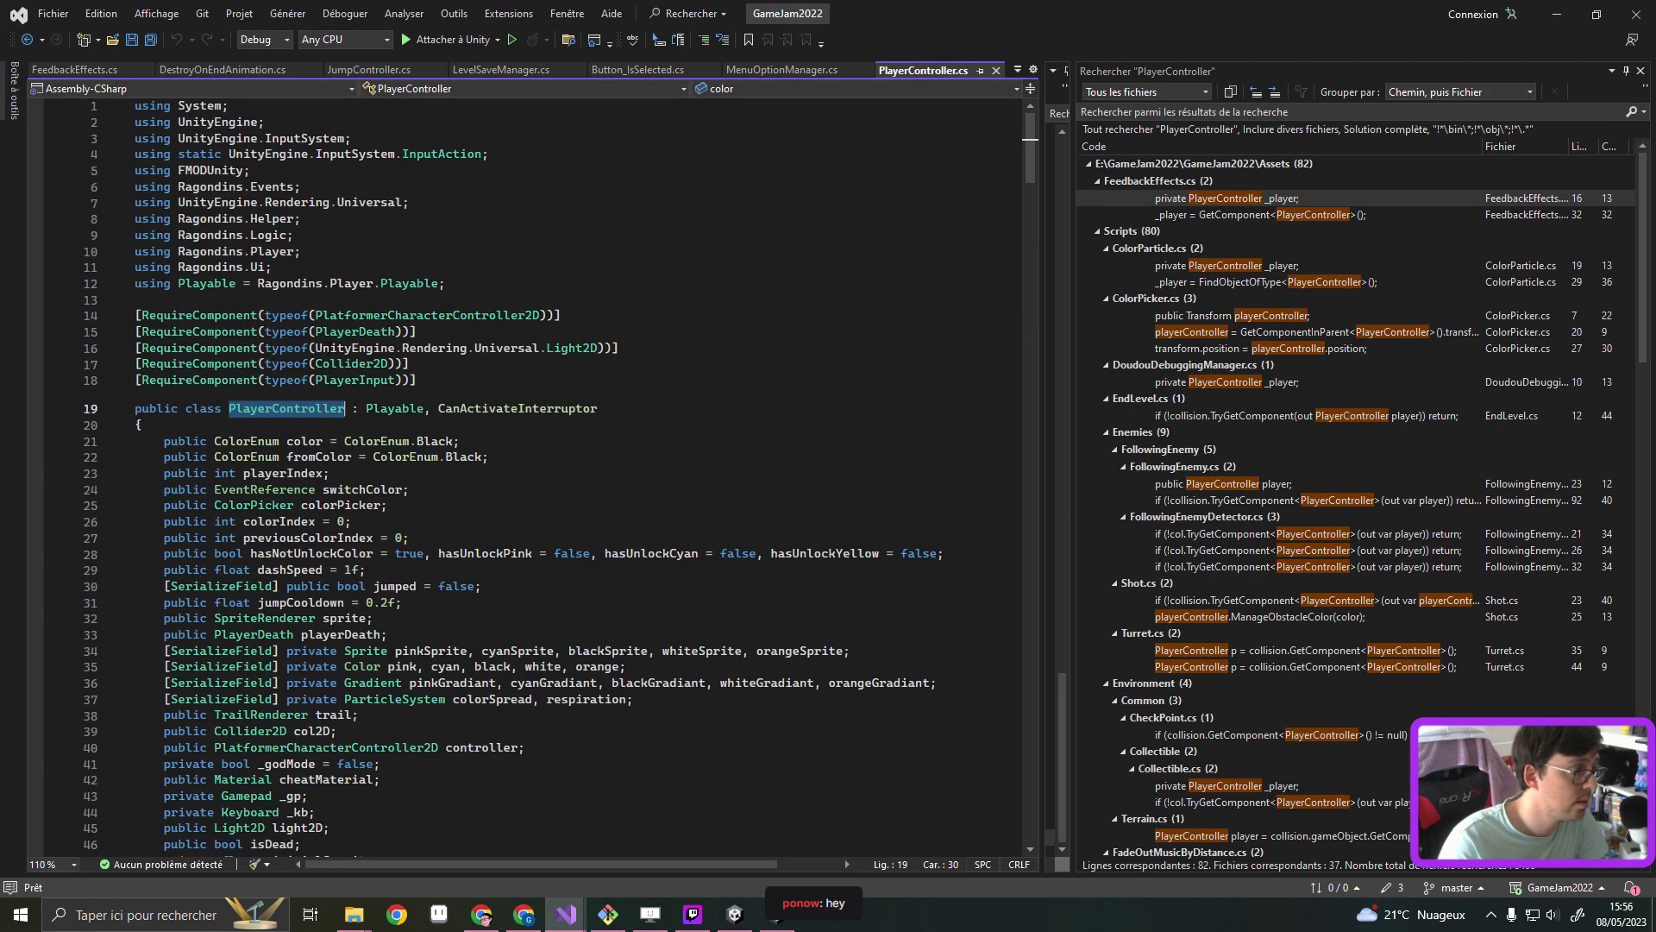
pyautogui.click(570, 489)
pyautogui.scroll(-6, 587, 492)
pyautogui.scroll(-5, 586, 492)
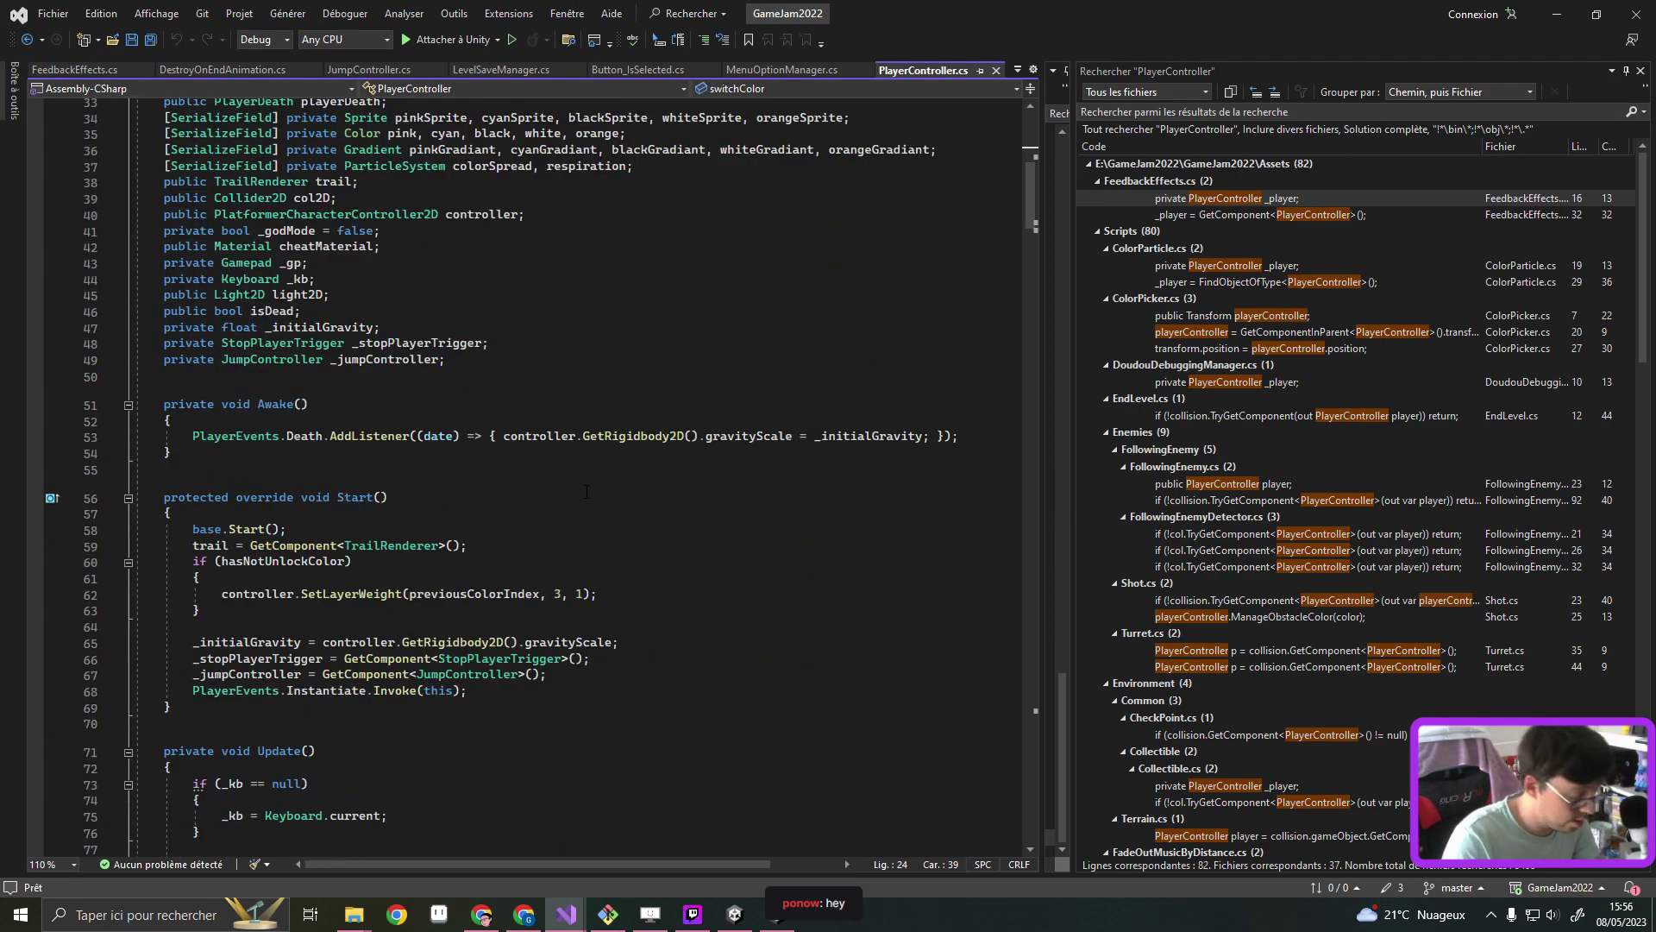
pyautogui.hotkey('ctrl', 'f')
pyautogui.write('OnMove')
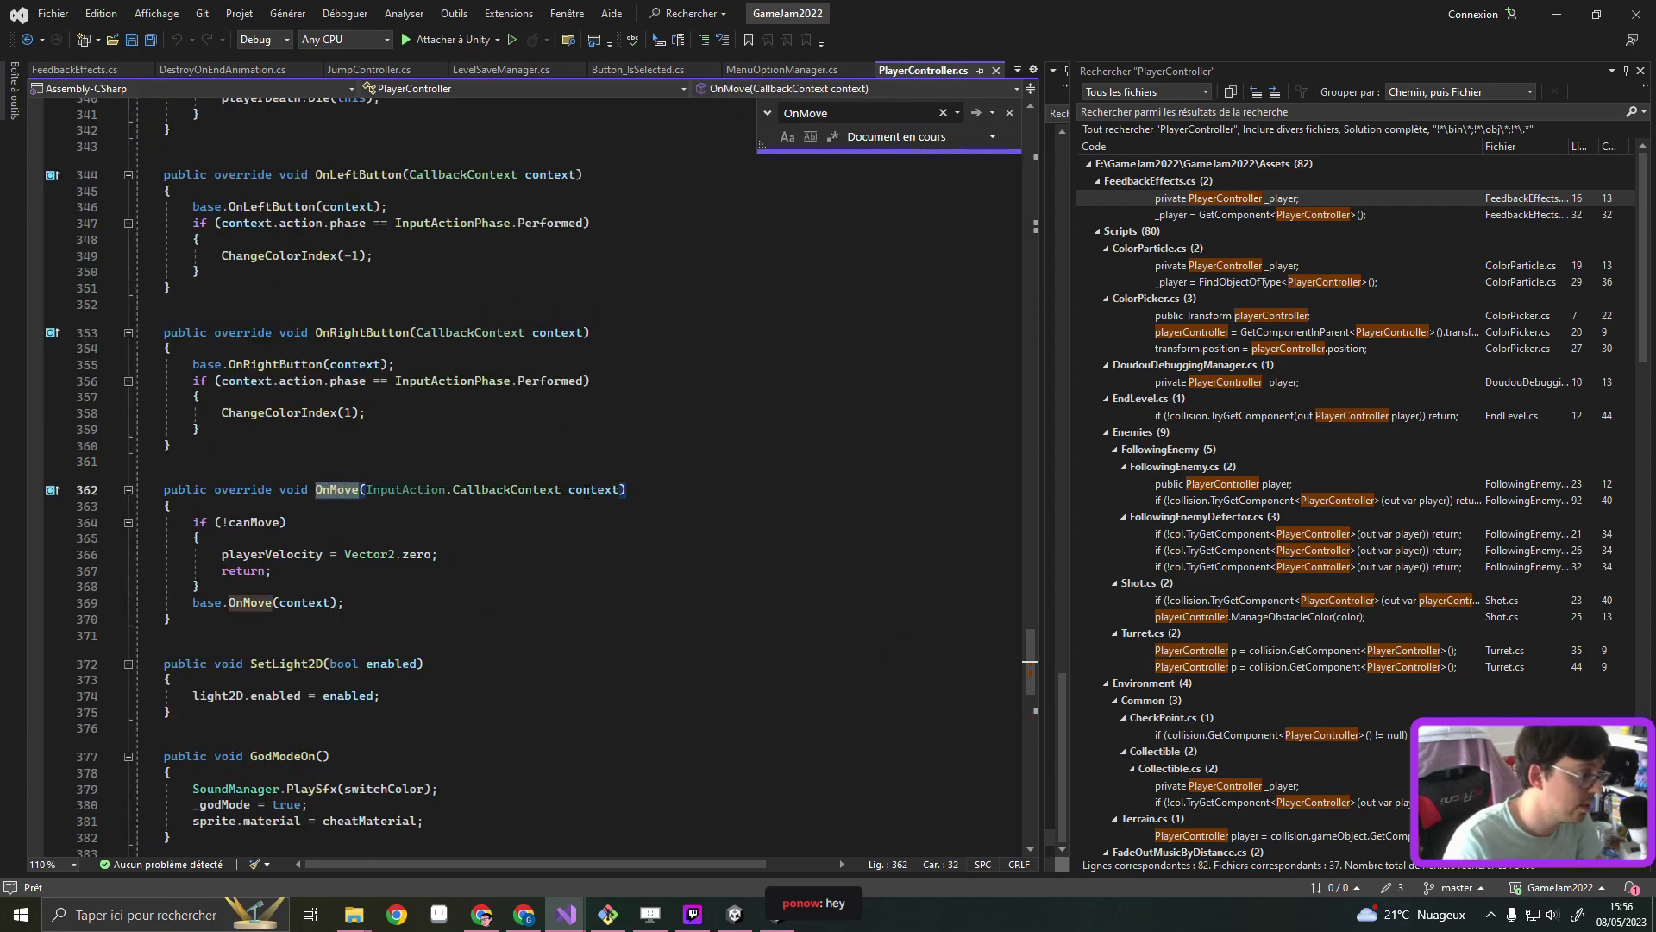
pyautogui.click(384, 601)
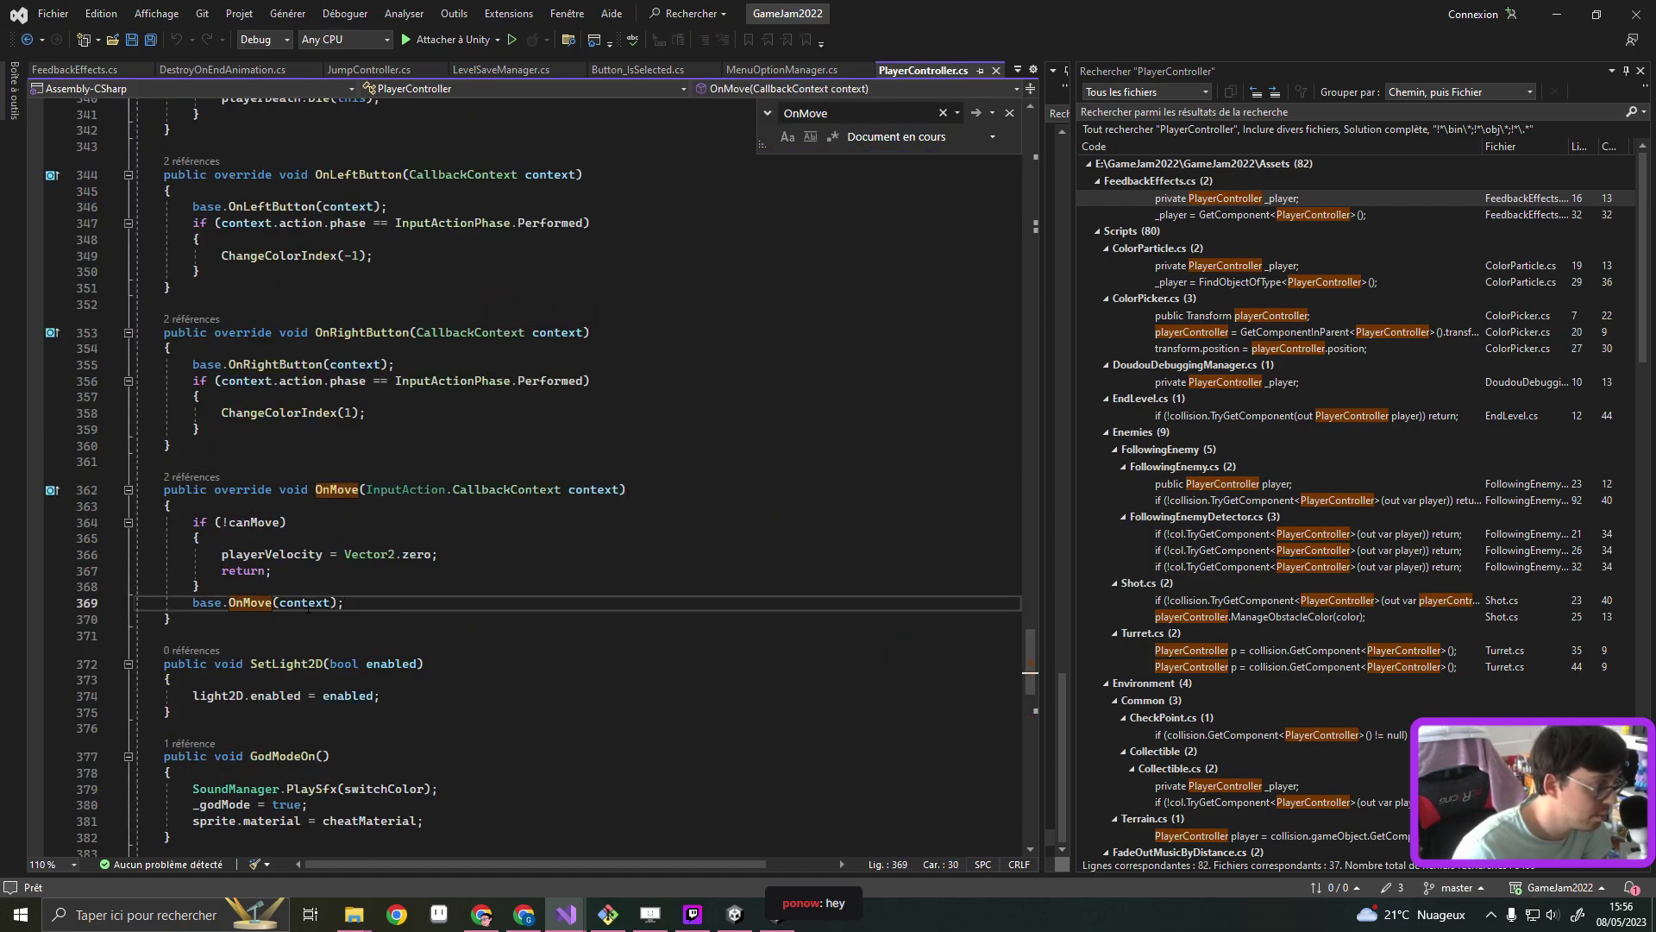
pyautogui.keyDown('ctrl'); pyautogui.click(245, 602); pyautogui.keyUp('ctrl')
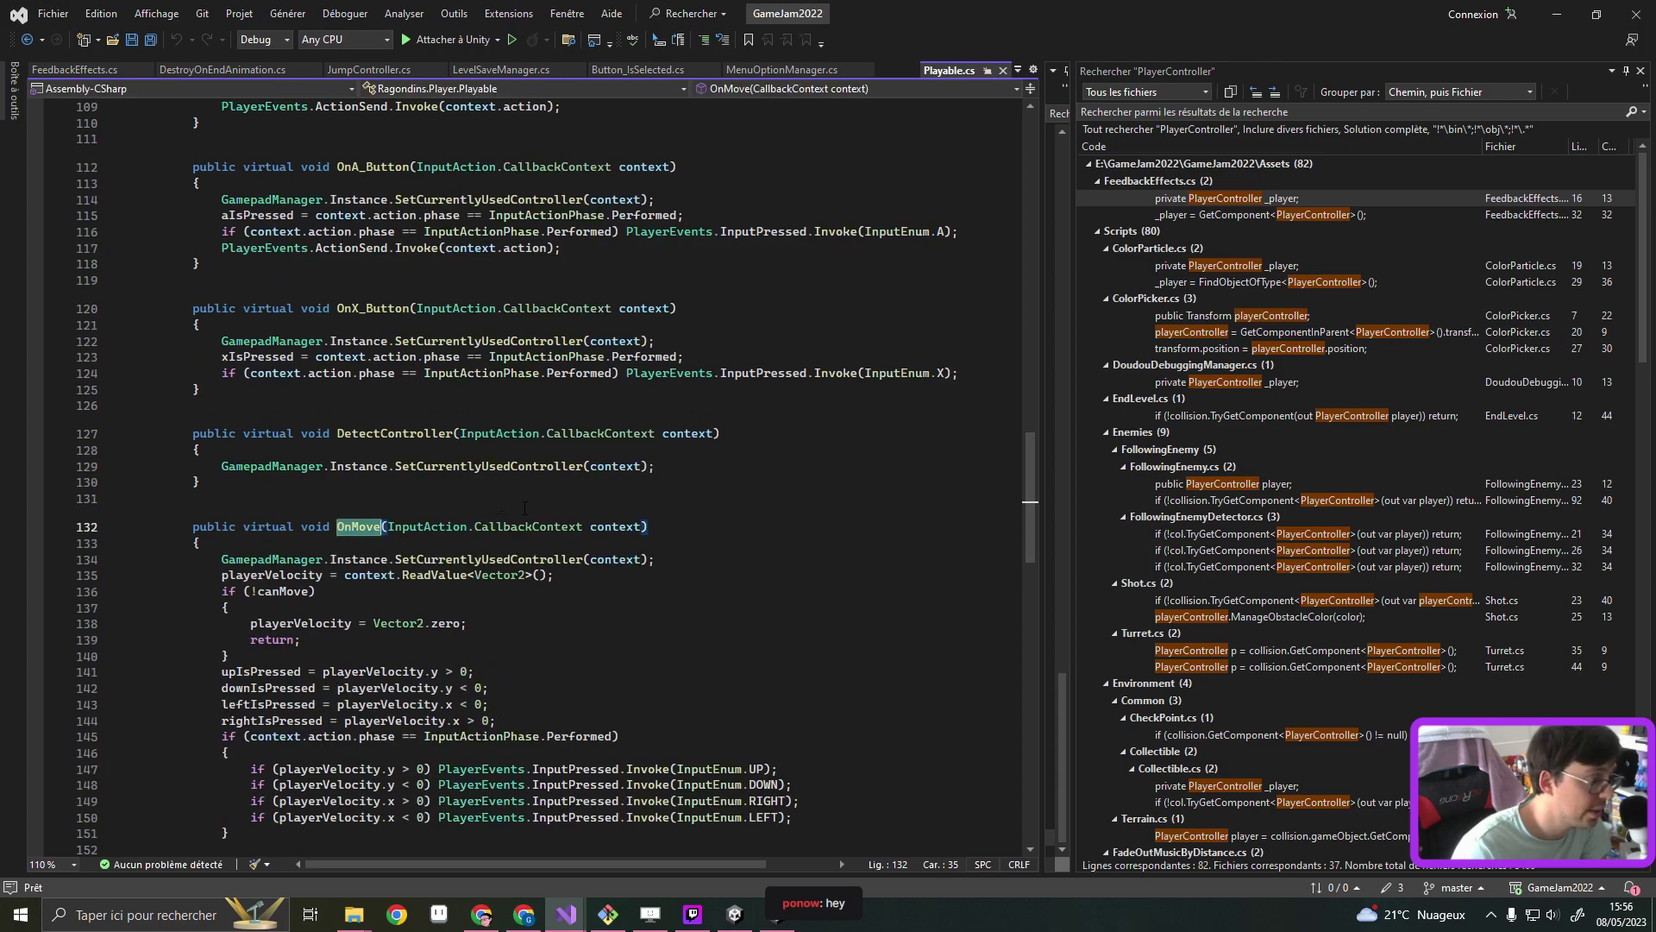
# Inspect Playable's OnMove, highlighting the uses of context and playerVelocity
pyautogui.click(633, 559)
pyautogui.scroll(-3, 753, 577)
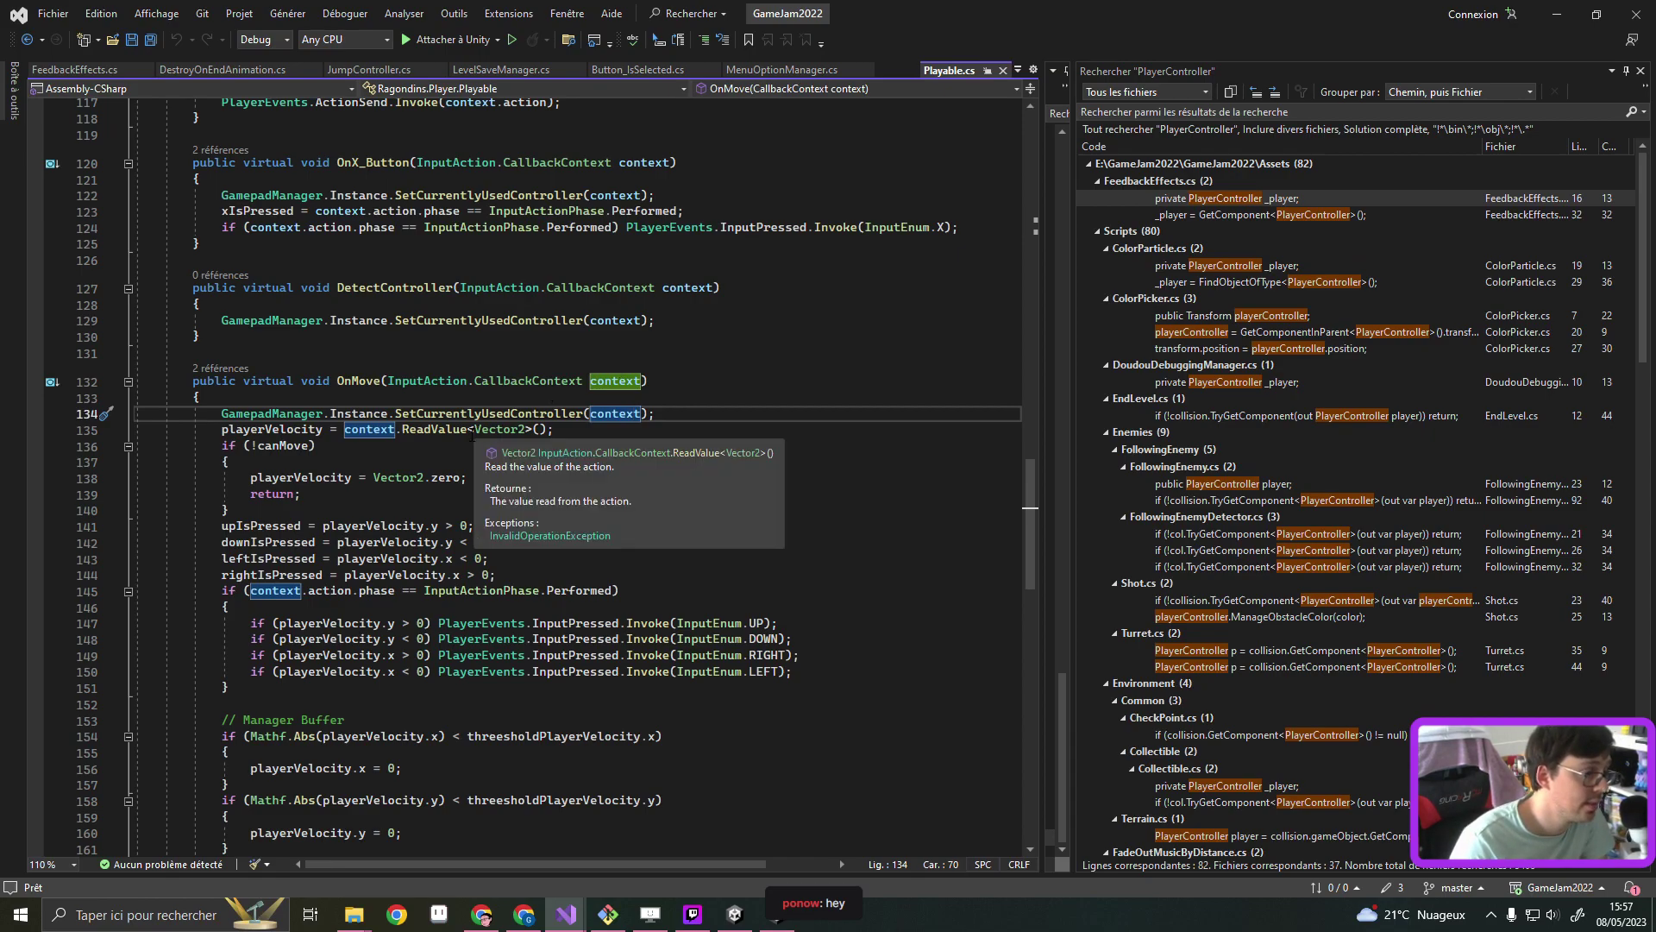
pyautogui.click(324, 429)
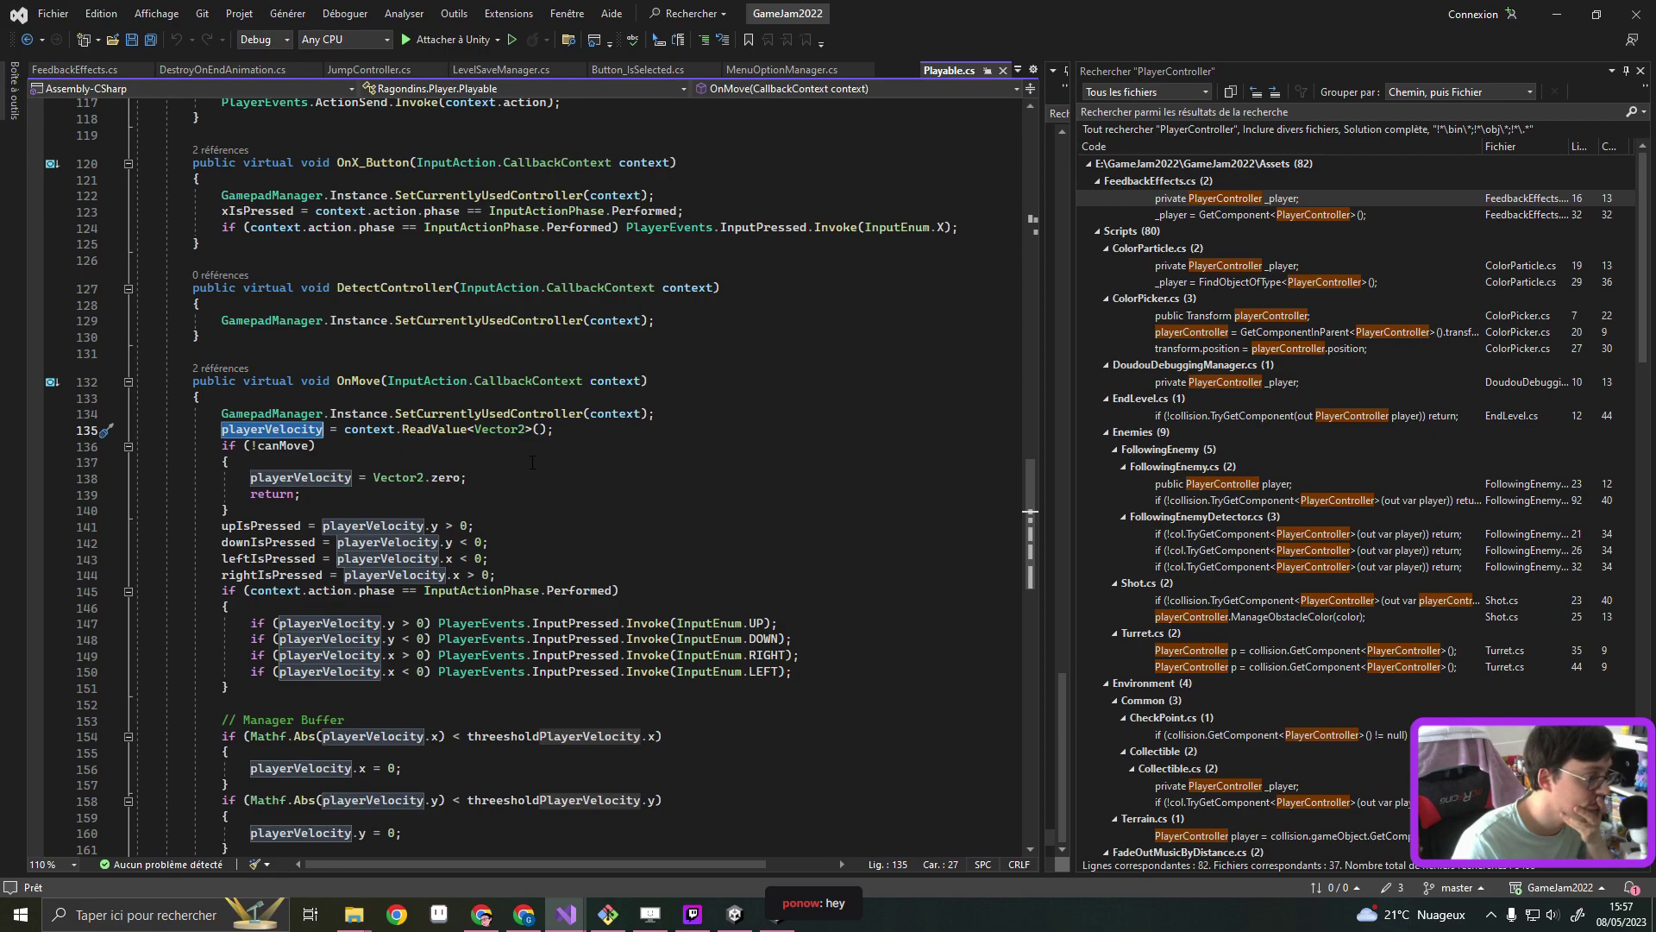
pyautogui.scroll(-3, 532, 463)
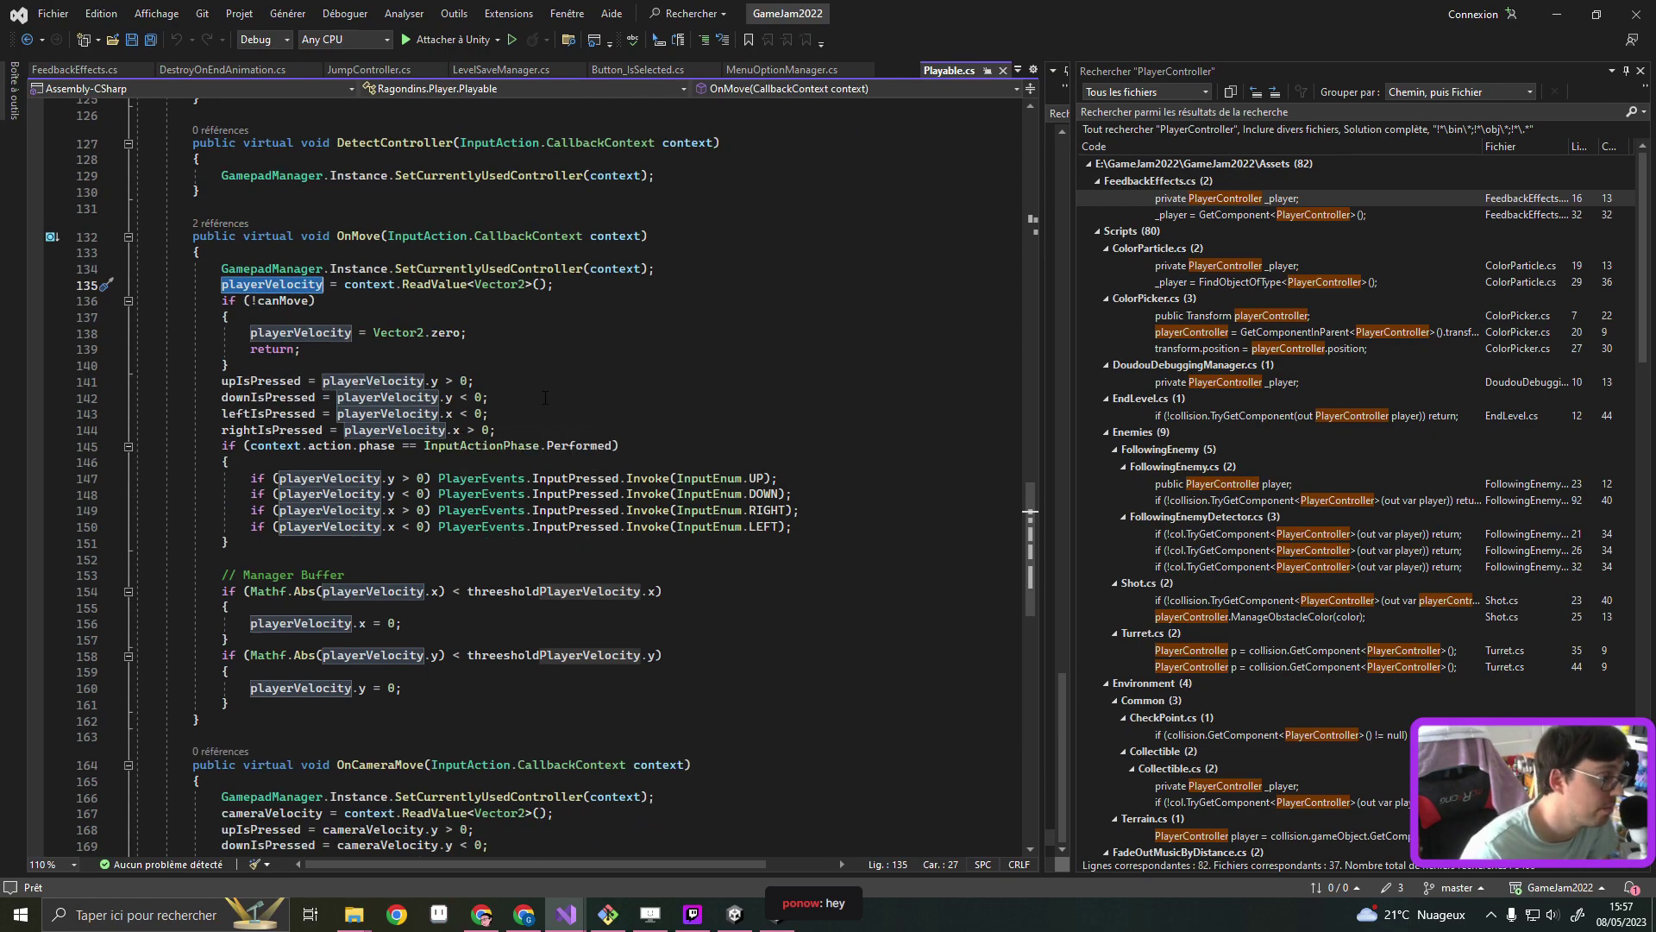
pyautogui.scroll(-1, 390, 541)
pyautogui.scroll(-1, 390, 541)
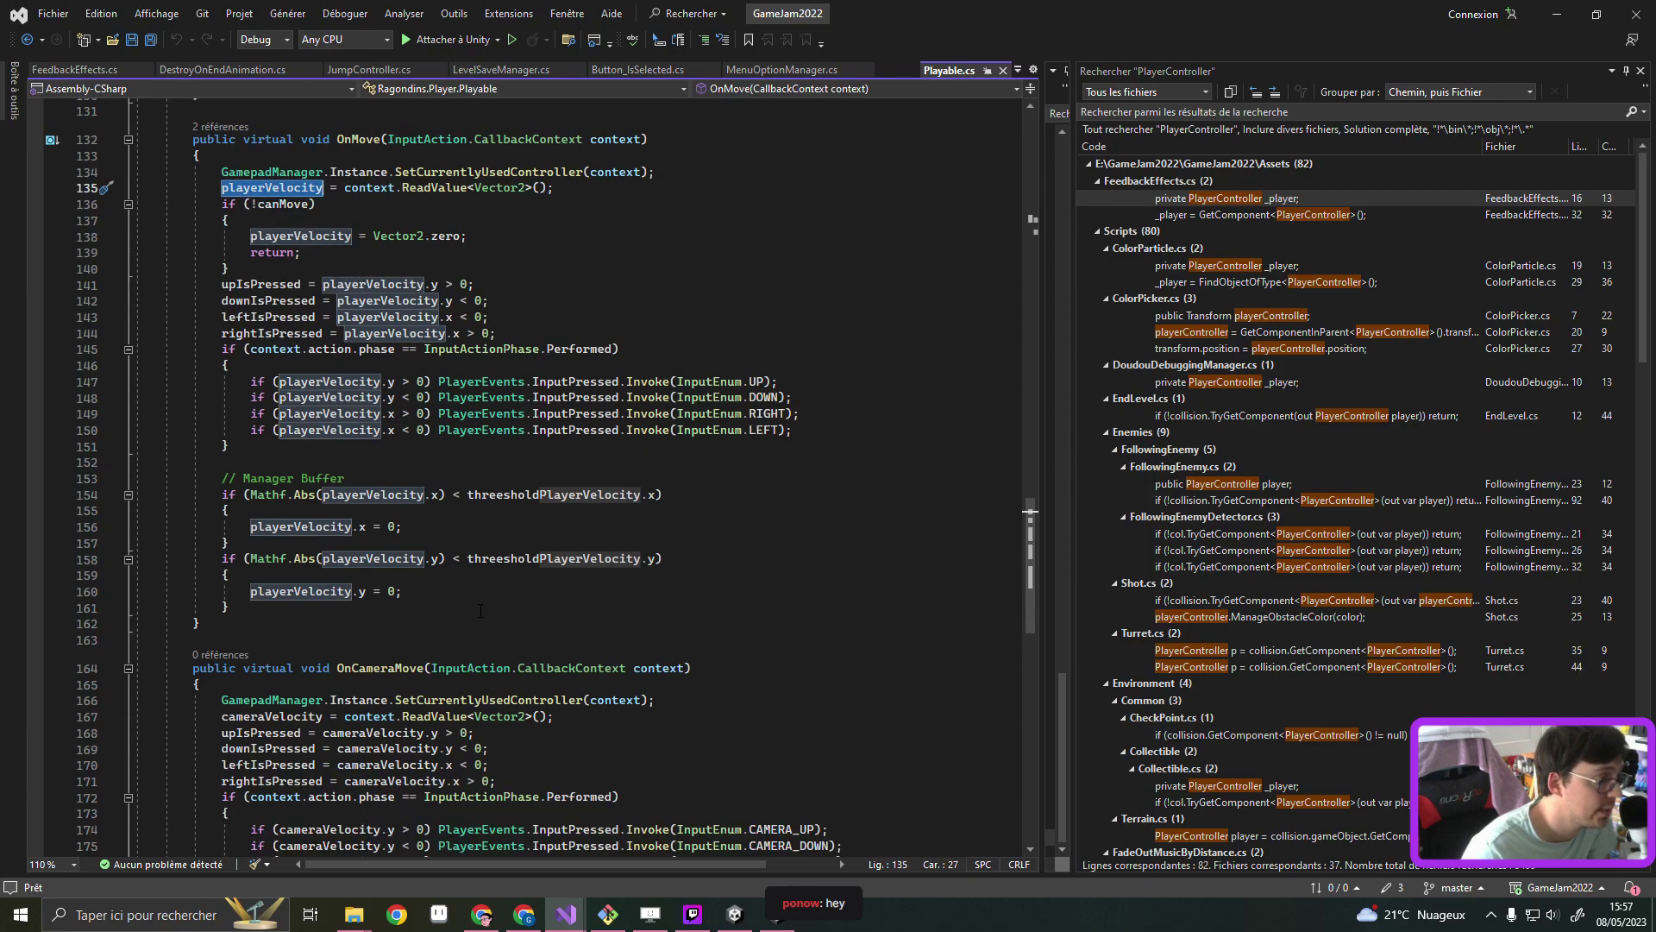
pyautogui.click(424, 587)
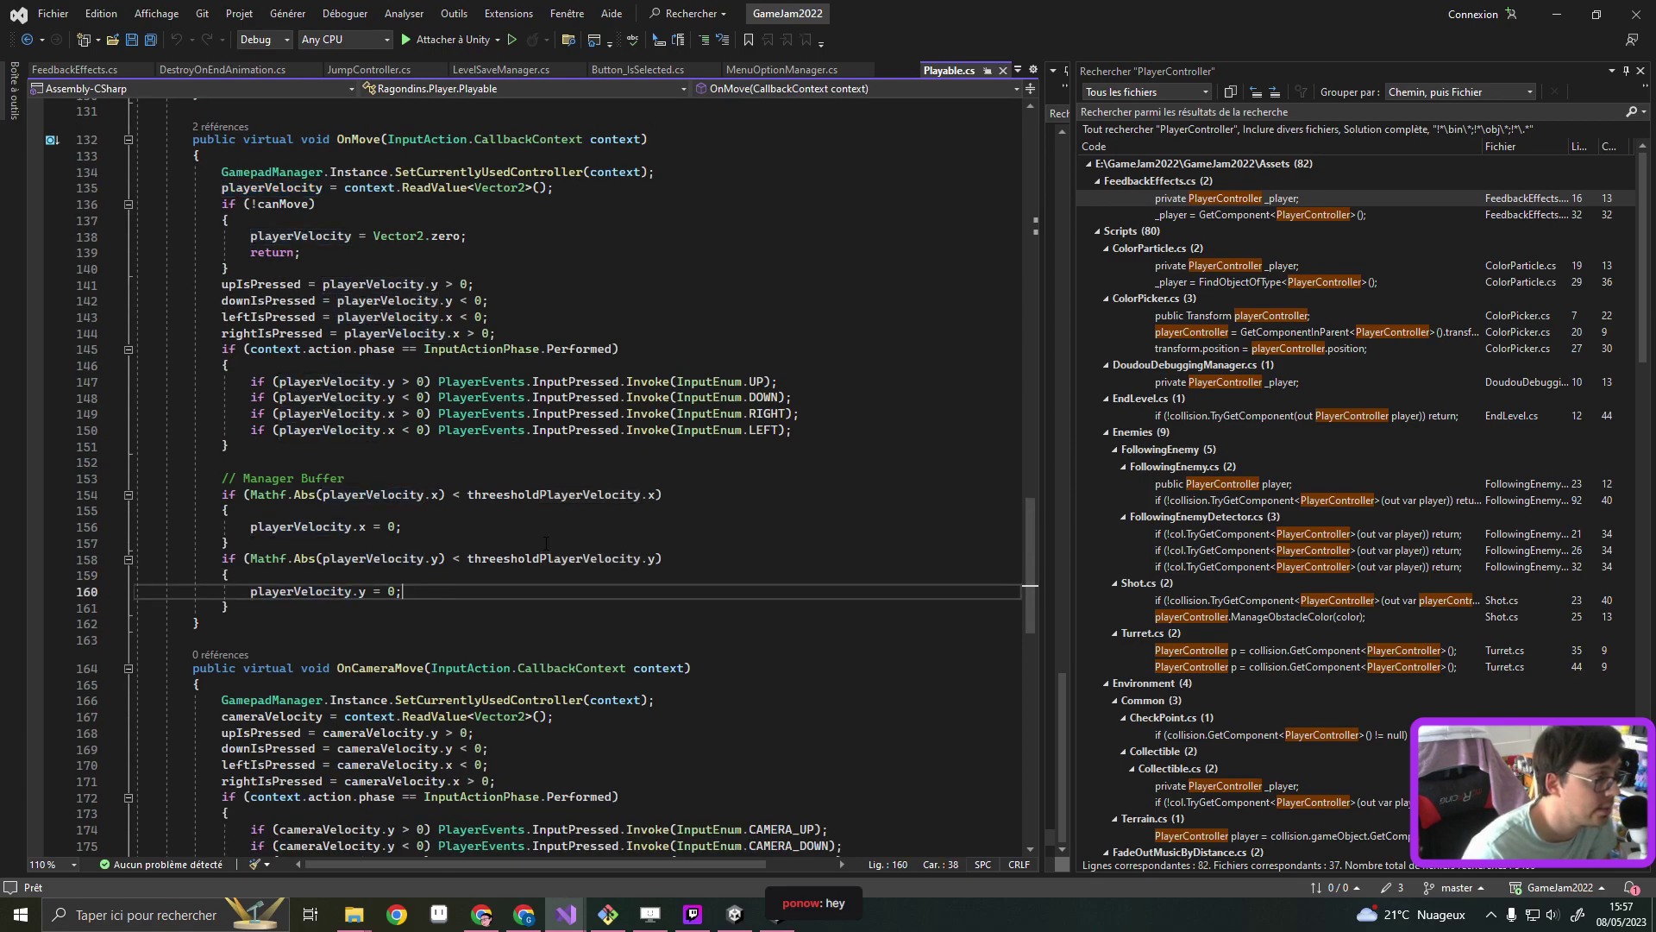
pyautogui.scroll(1, 546, 542)
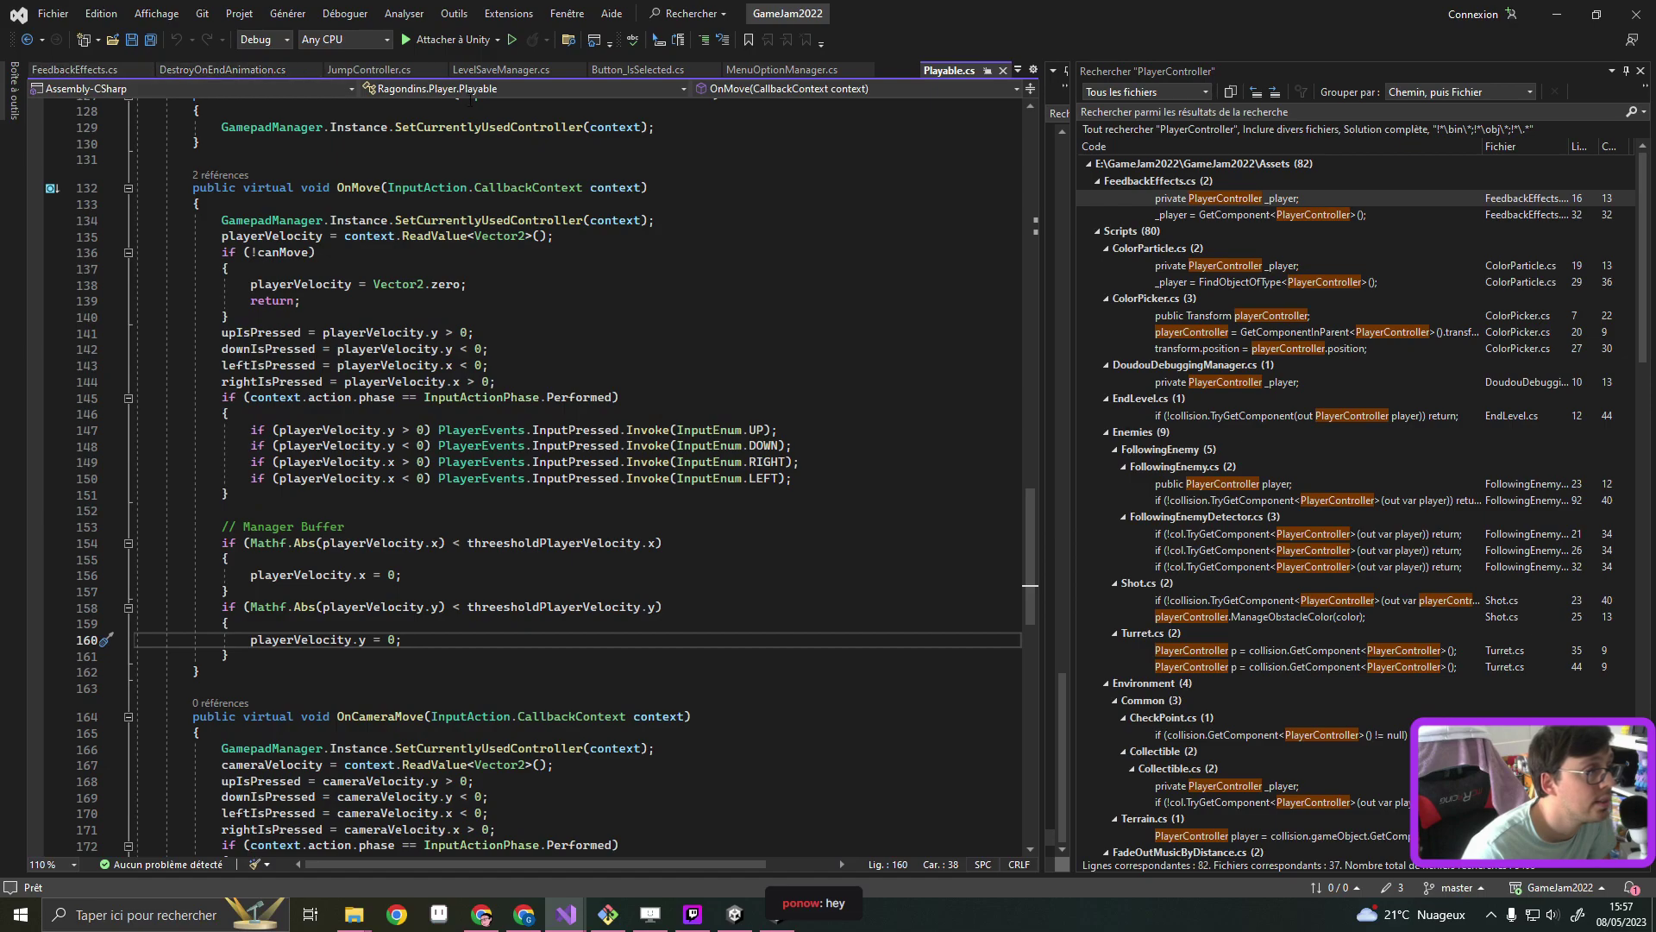
pyautogui.scroll(1, 603, 345)
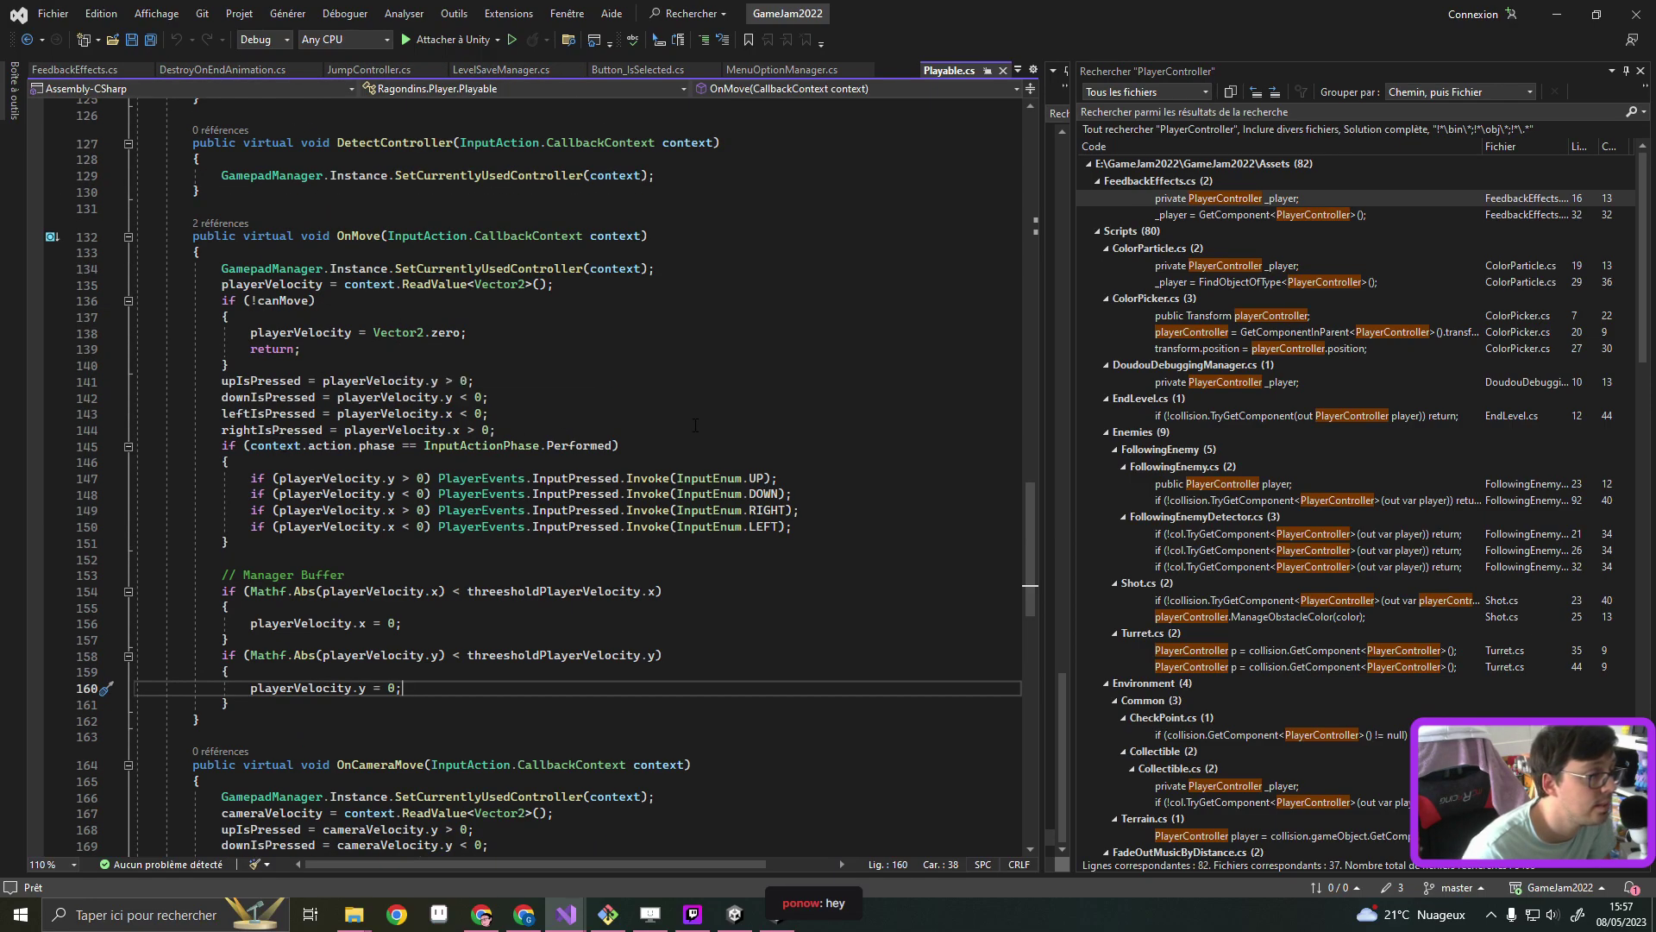
pyautogui.click(805, 464)
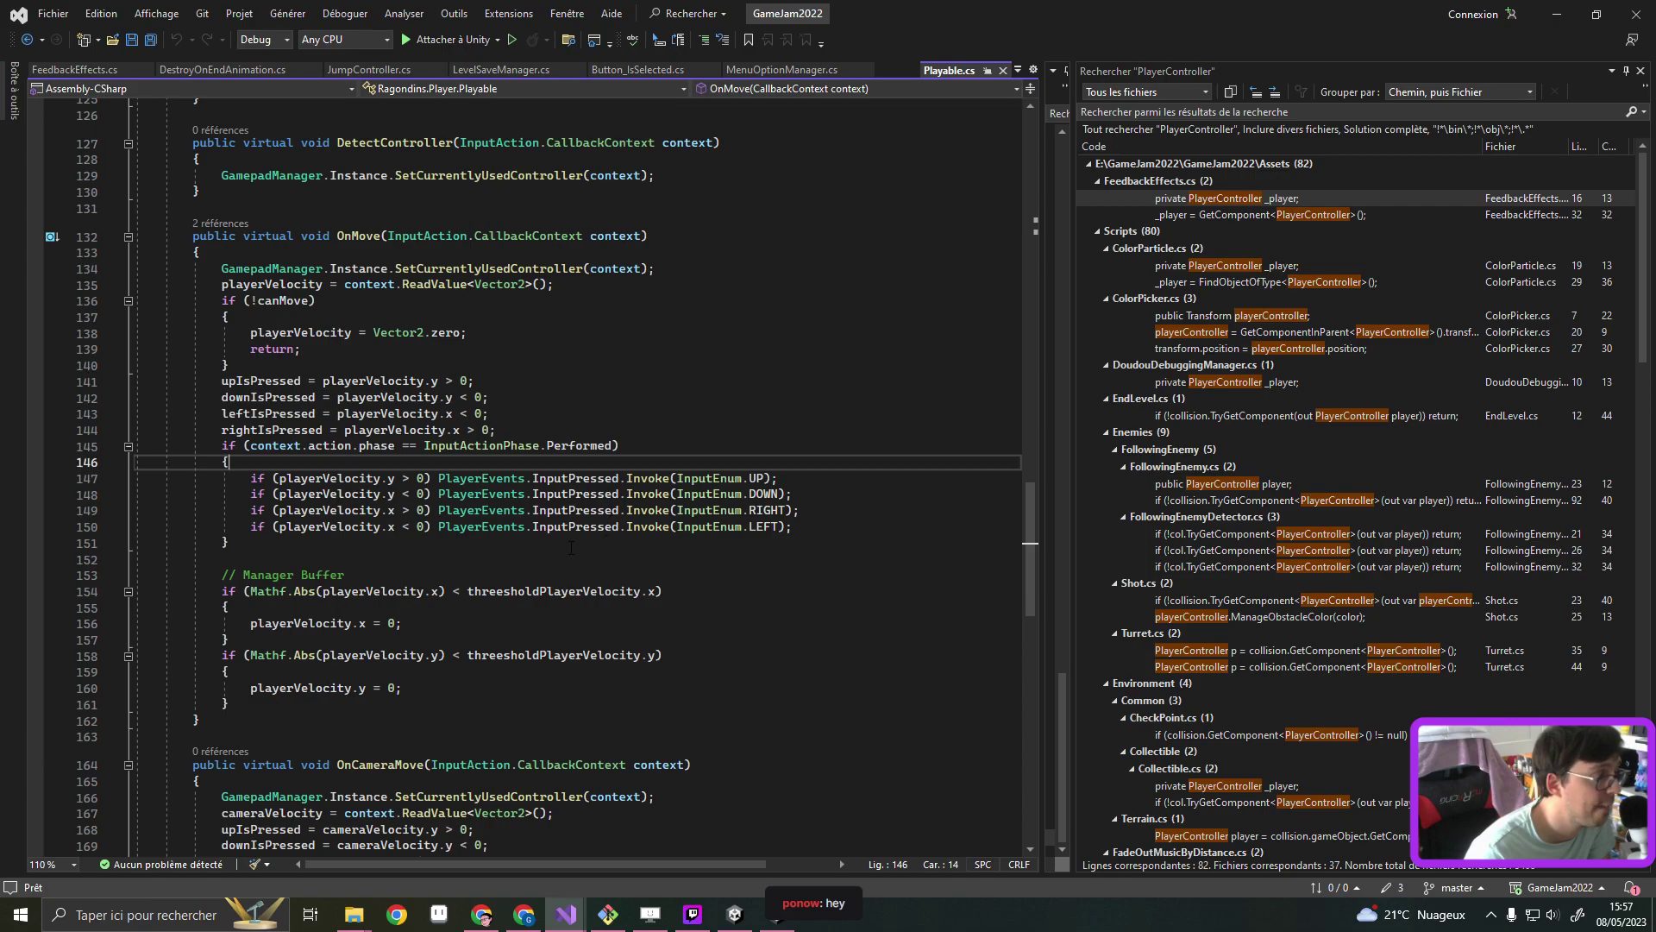
pyautogui.scroll(1, 571, 547)
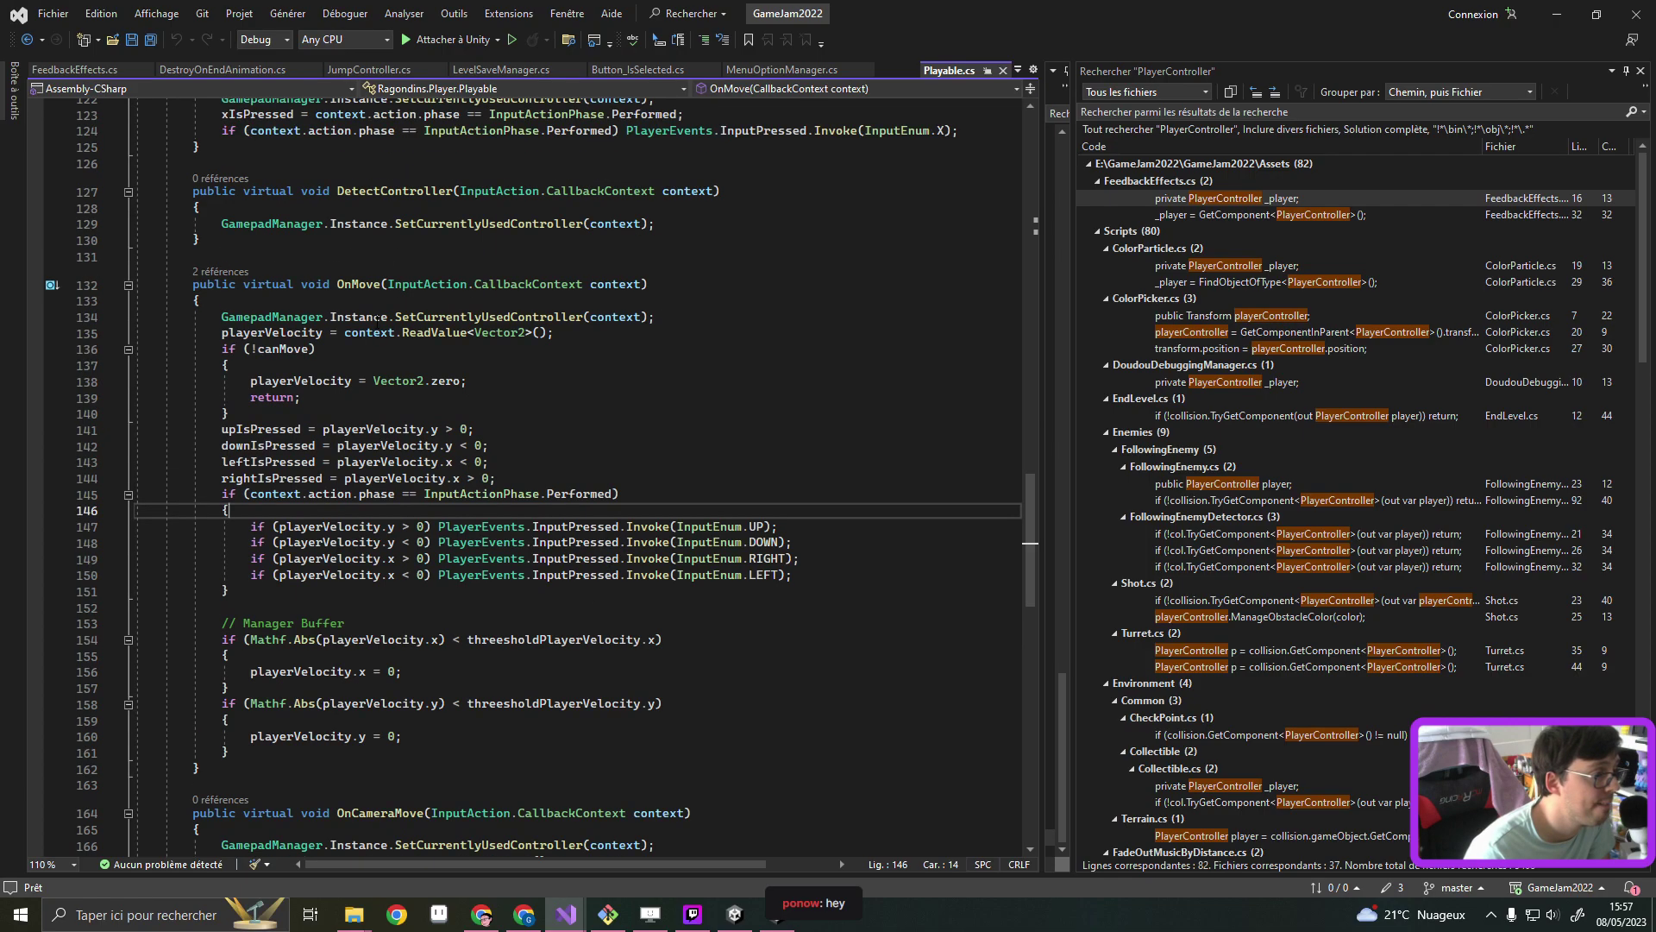
# Follow OnMove's references back to the base.OnMove call at PlayerController.cs line 369
pyautogui.click(219, 269)
pyautogui.click(299, 226)
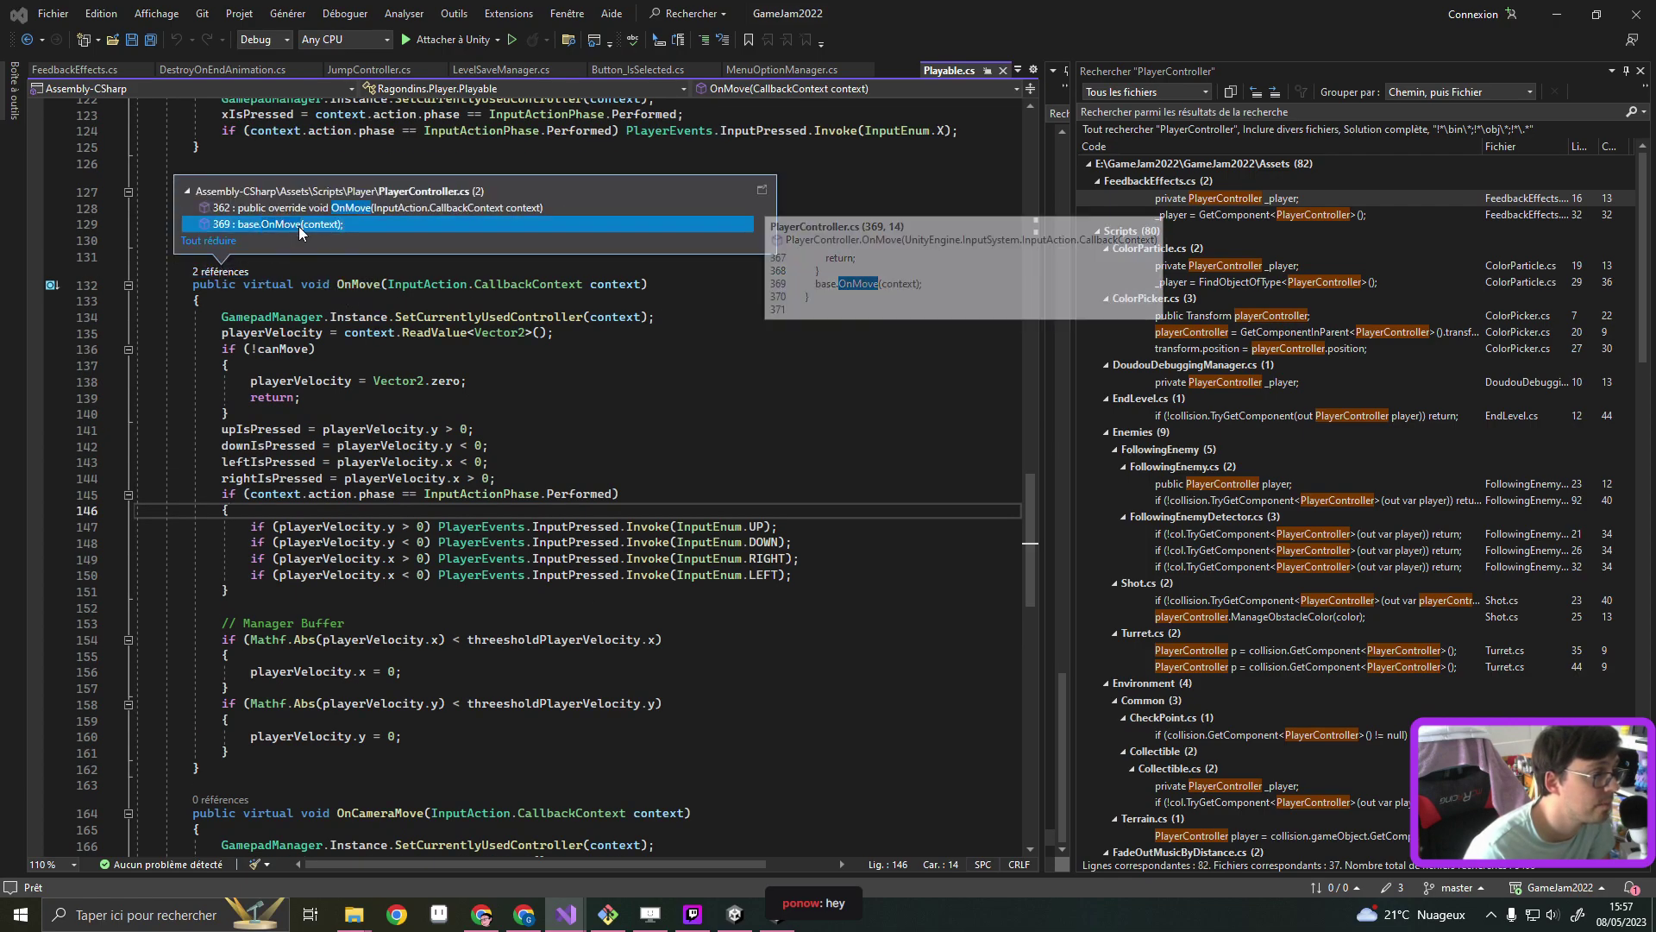
pyautogui.click(372, 468)
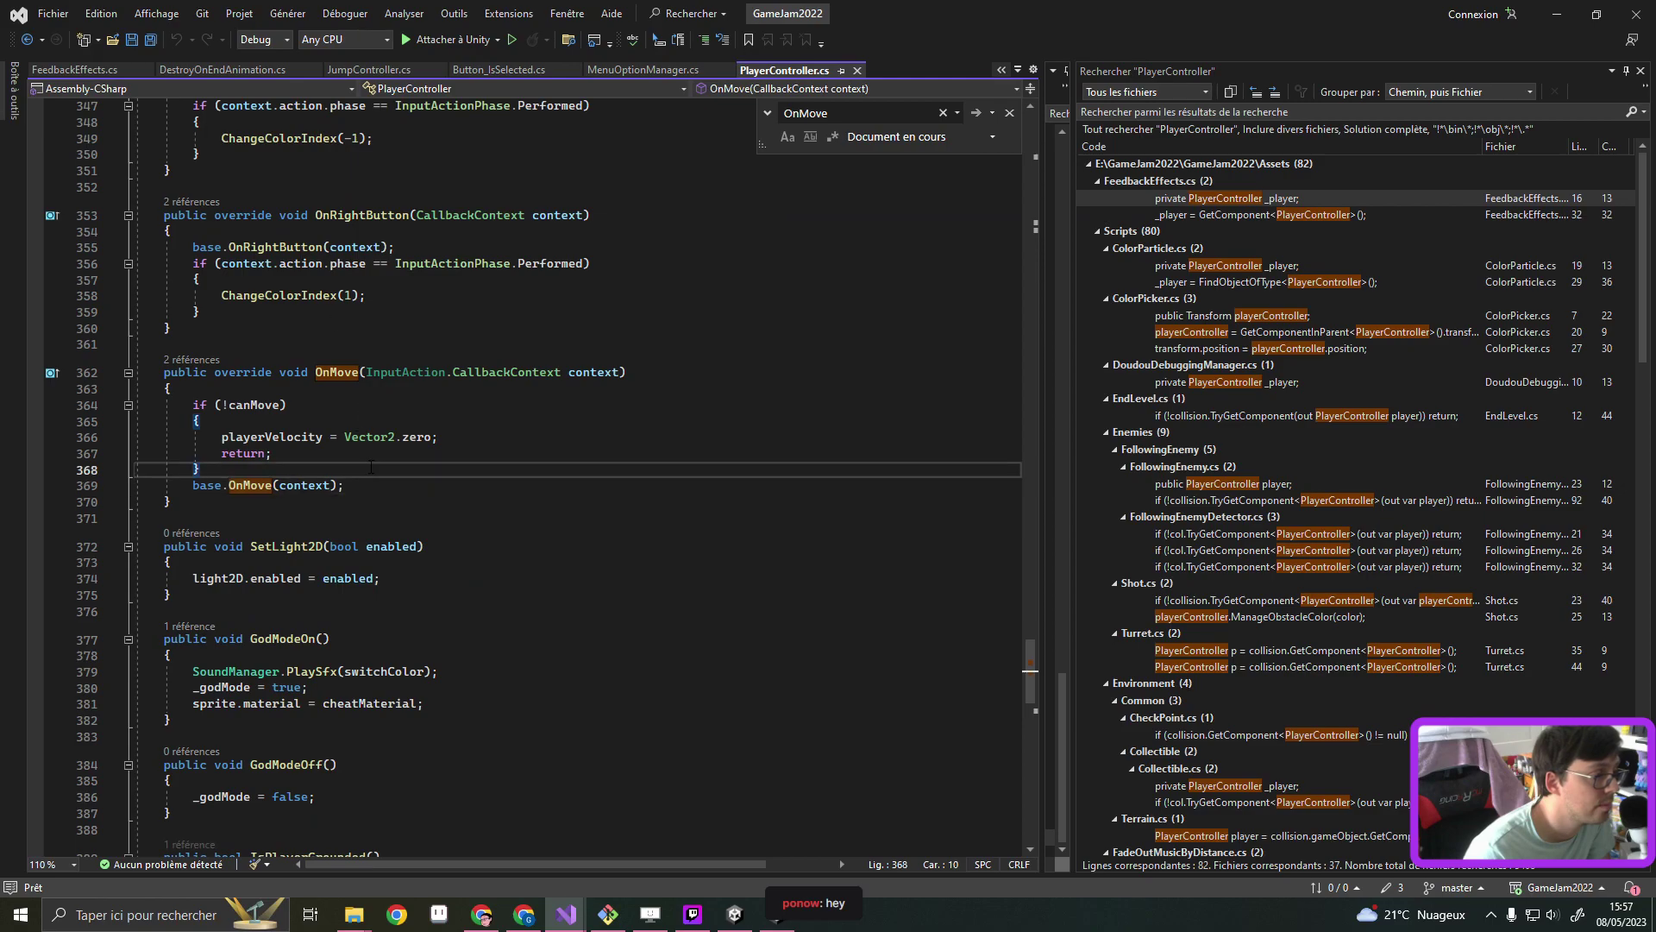
pyautogui.click(414, 486)
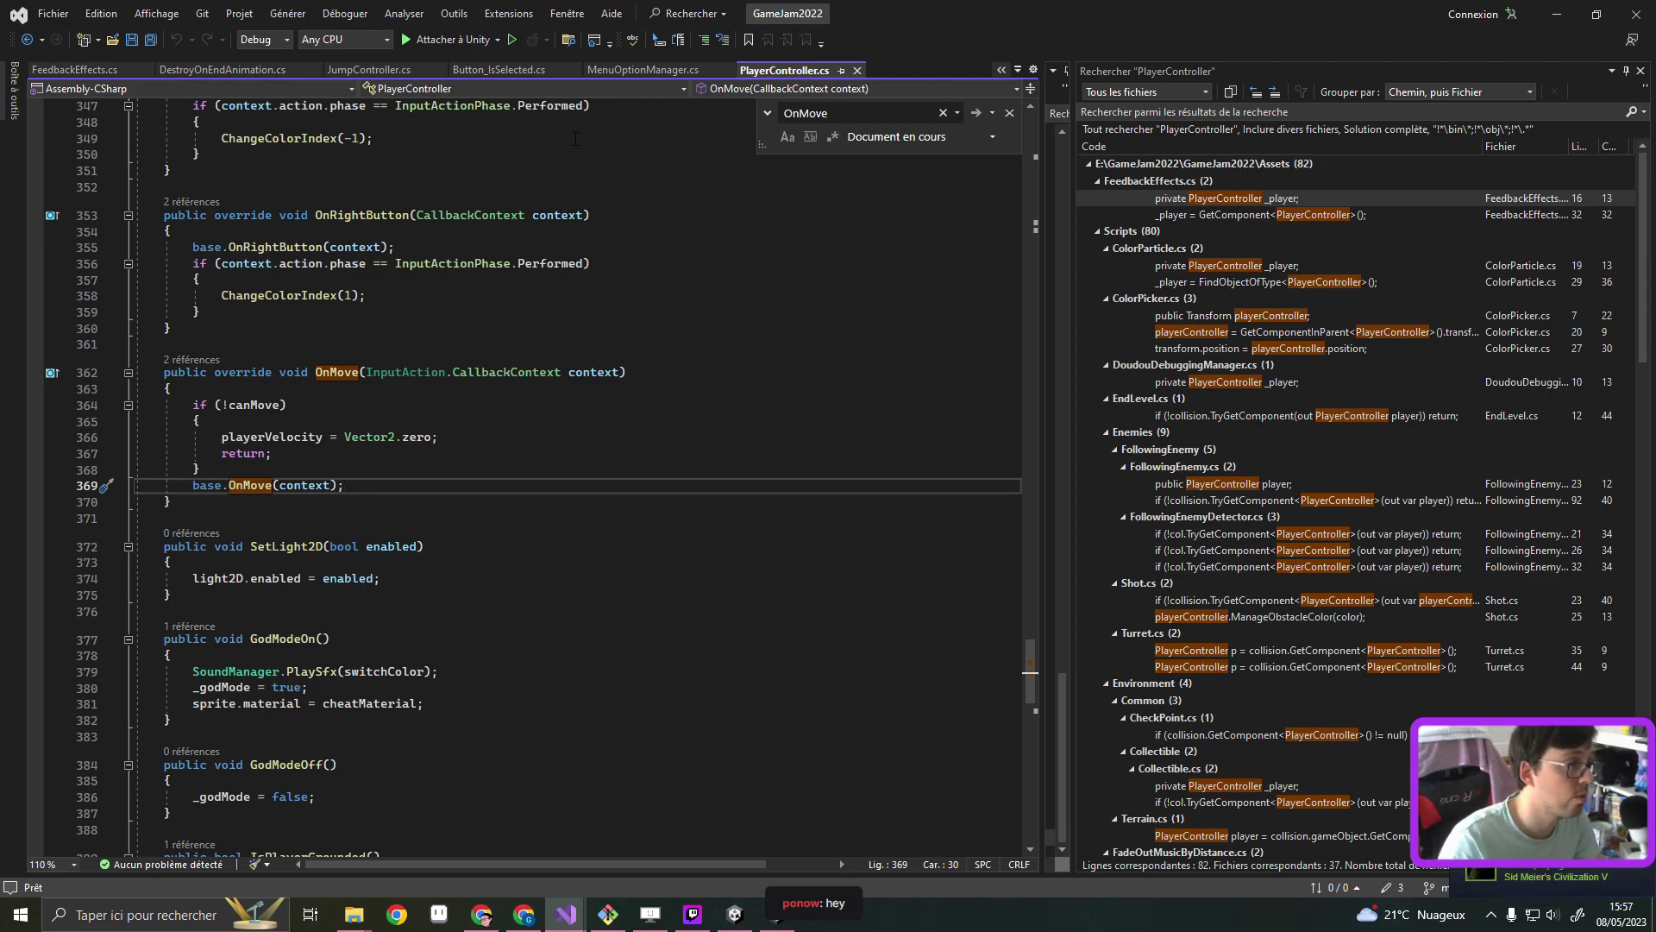
# Search the solution for 'CharacterController2D' and open a match in FeedbackEffects.cs
pyautogui.hotkey('ctrl', 'shift', 'f')
pyautogui.write('Char')
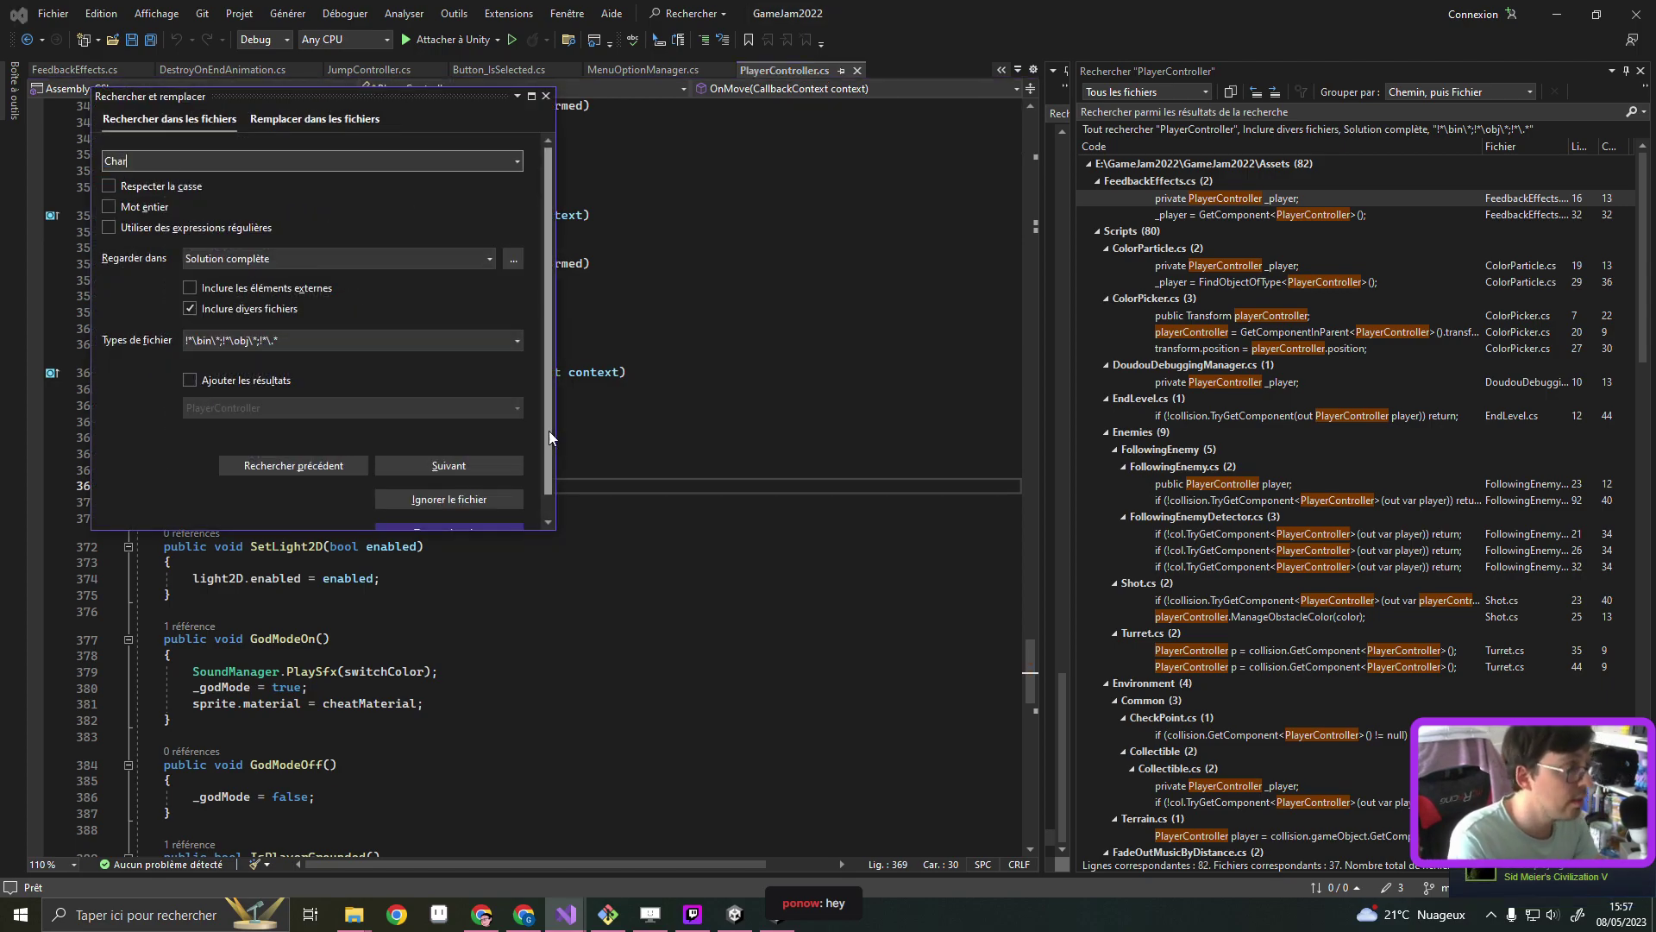
pyautogui.write('acterCoin')
pyautogui.press('BackSpace')
pyautogui.press('BackSpace')
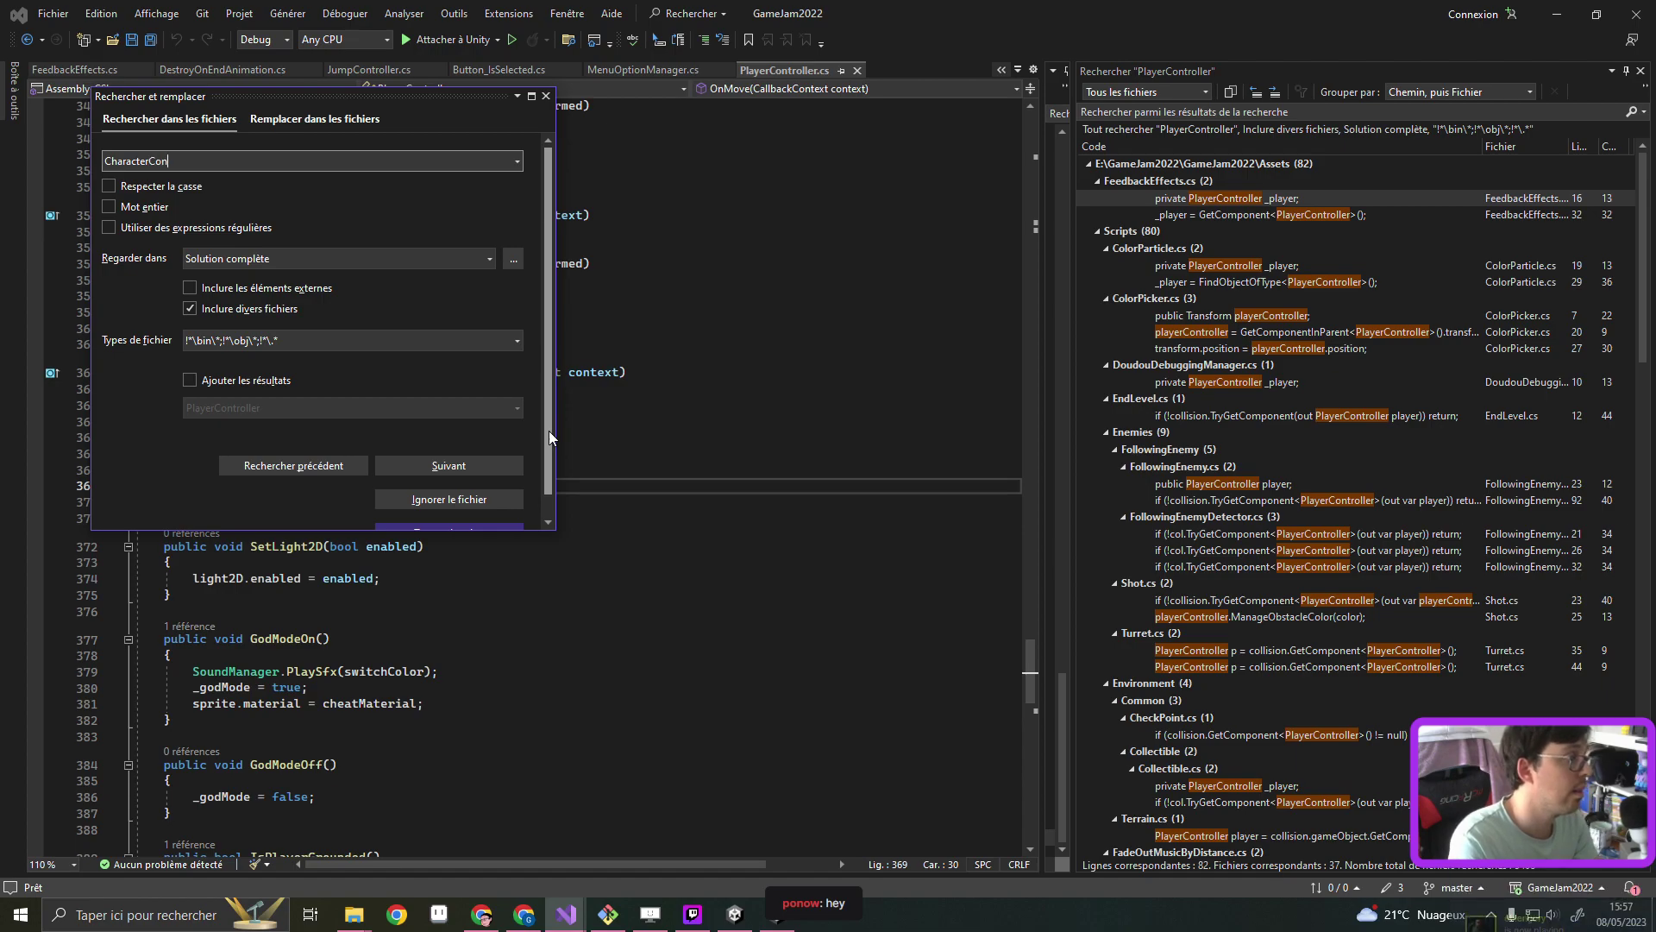
pyautogui.write('ntroller2D')
pyautogui.press('Return')
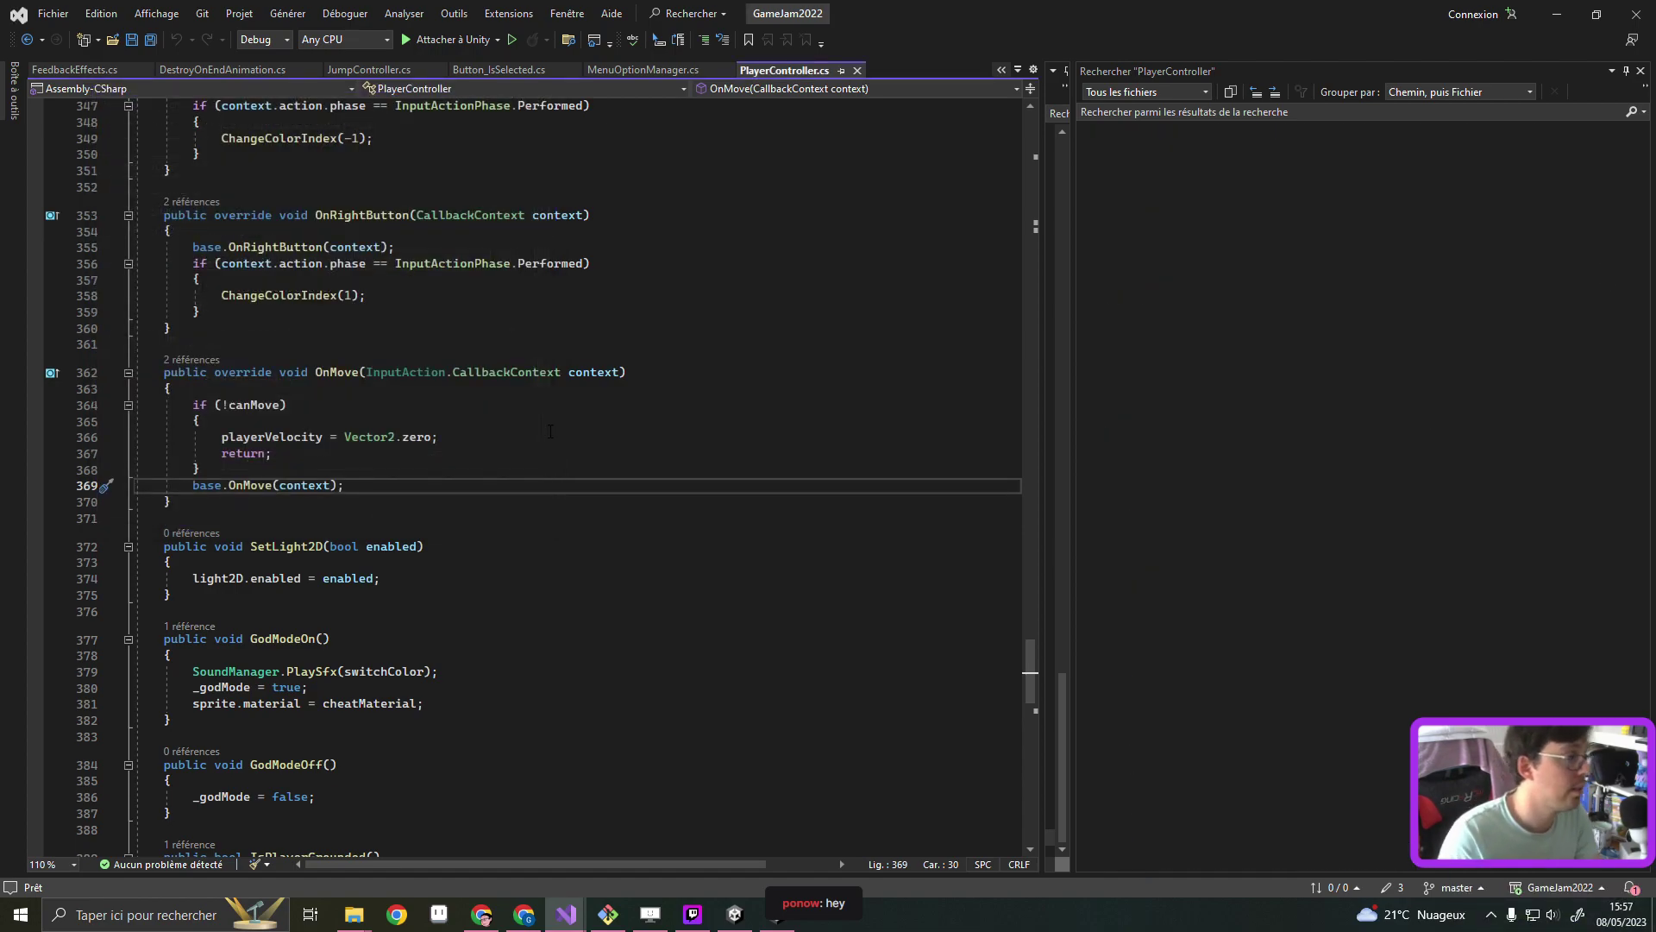
pyautogui.doubleClick(1256, 195)
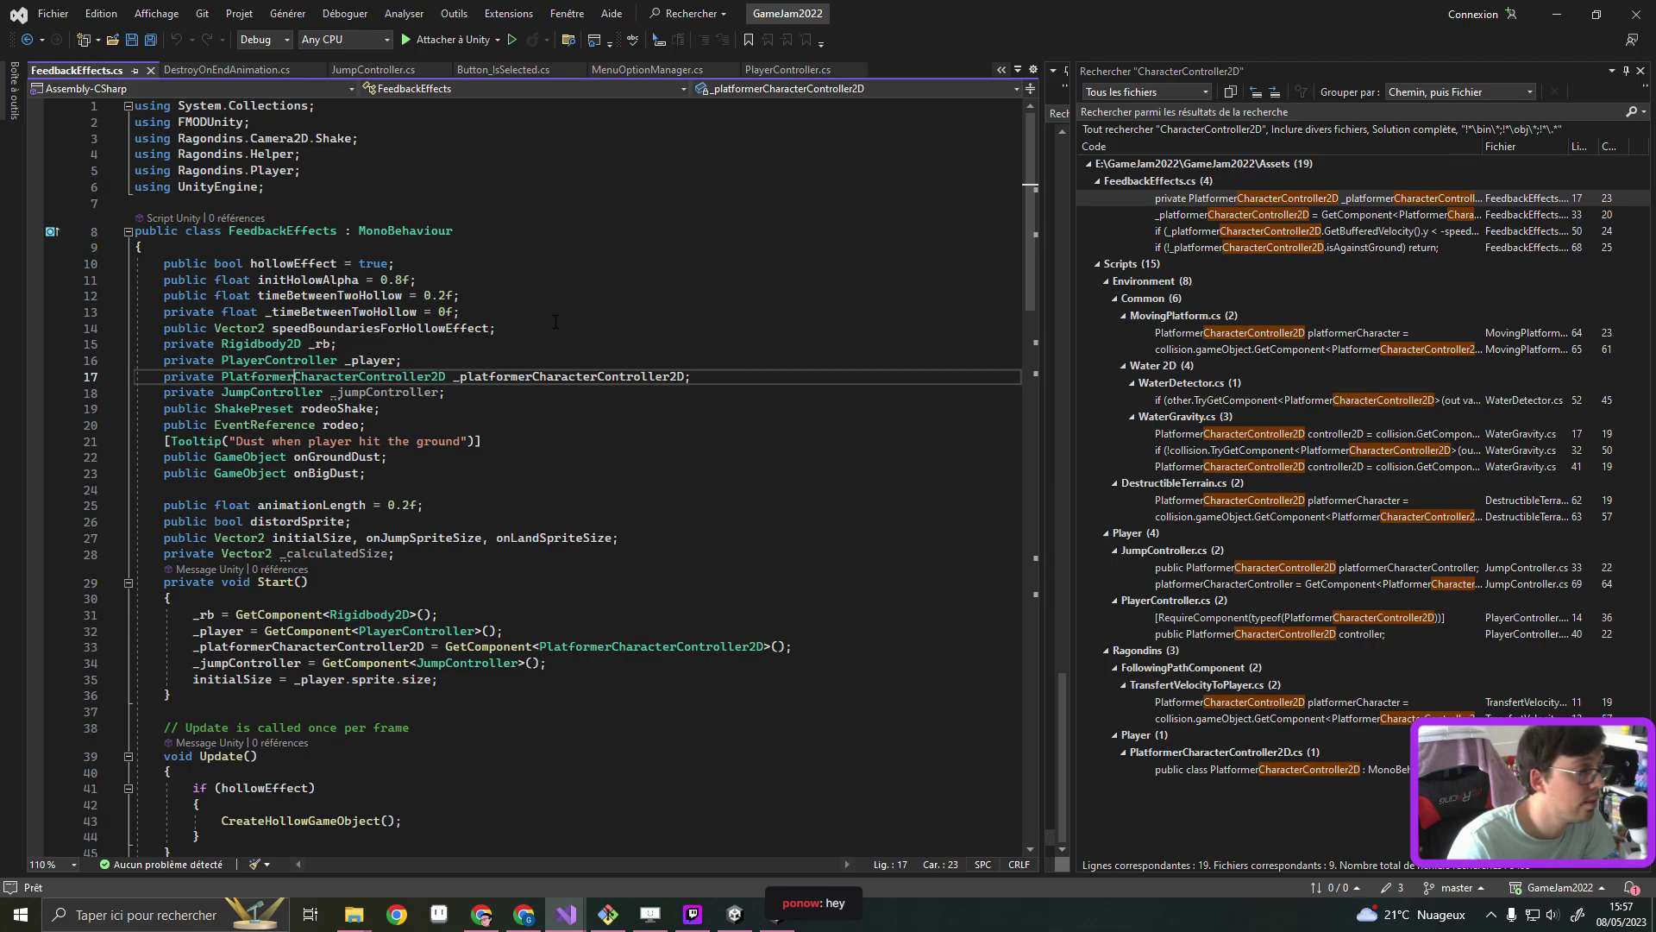
# Open PlatformerCharacterController2D.cs and find 'Move(' in it
pyautogui.keyDown('ctrl'); pyautogui.click(387, 376); pyautogui.keyUp('ctrl')
pyautogui.scroll(-4, 715, 417)
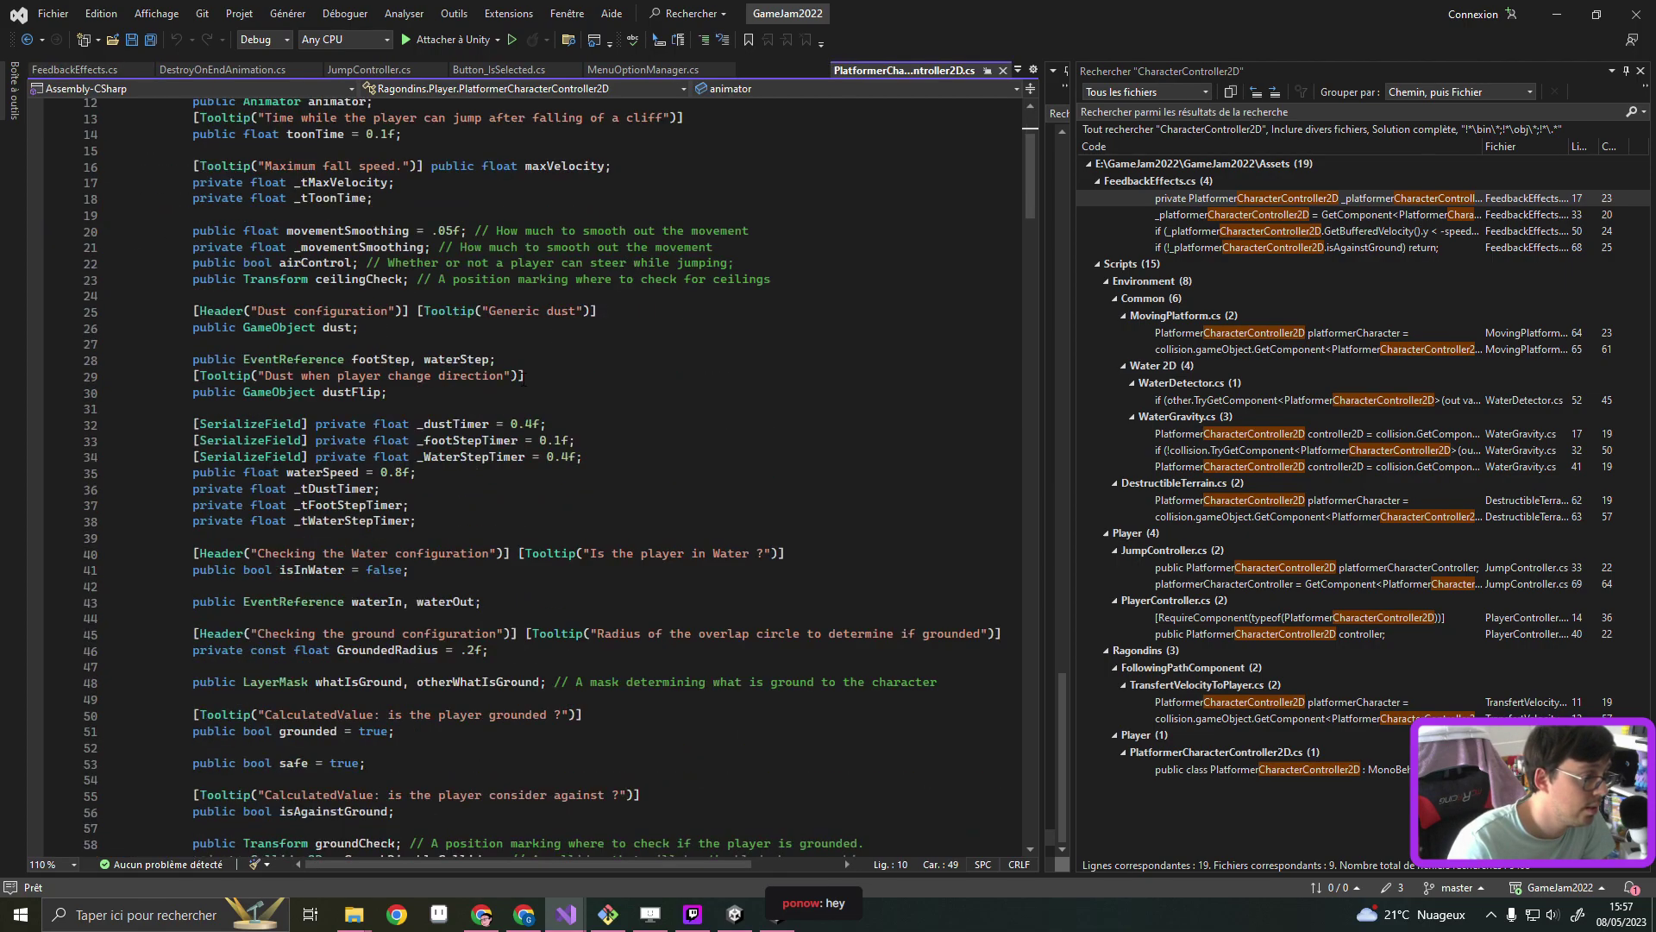
pyautogui.scroll(-4, 715, 416)
pyautogui.scroll(-4, 715, 417)
pyautogui.click(716, 417)
pyautogui.hotkey('ctrl', 'f')
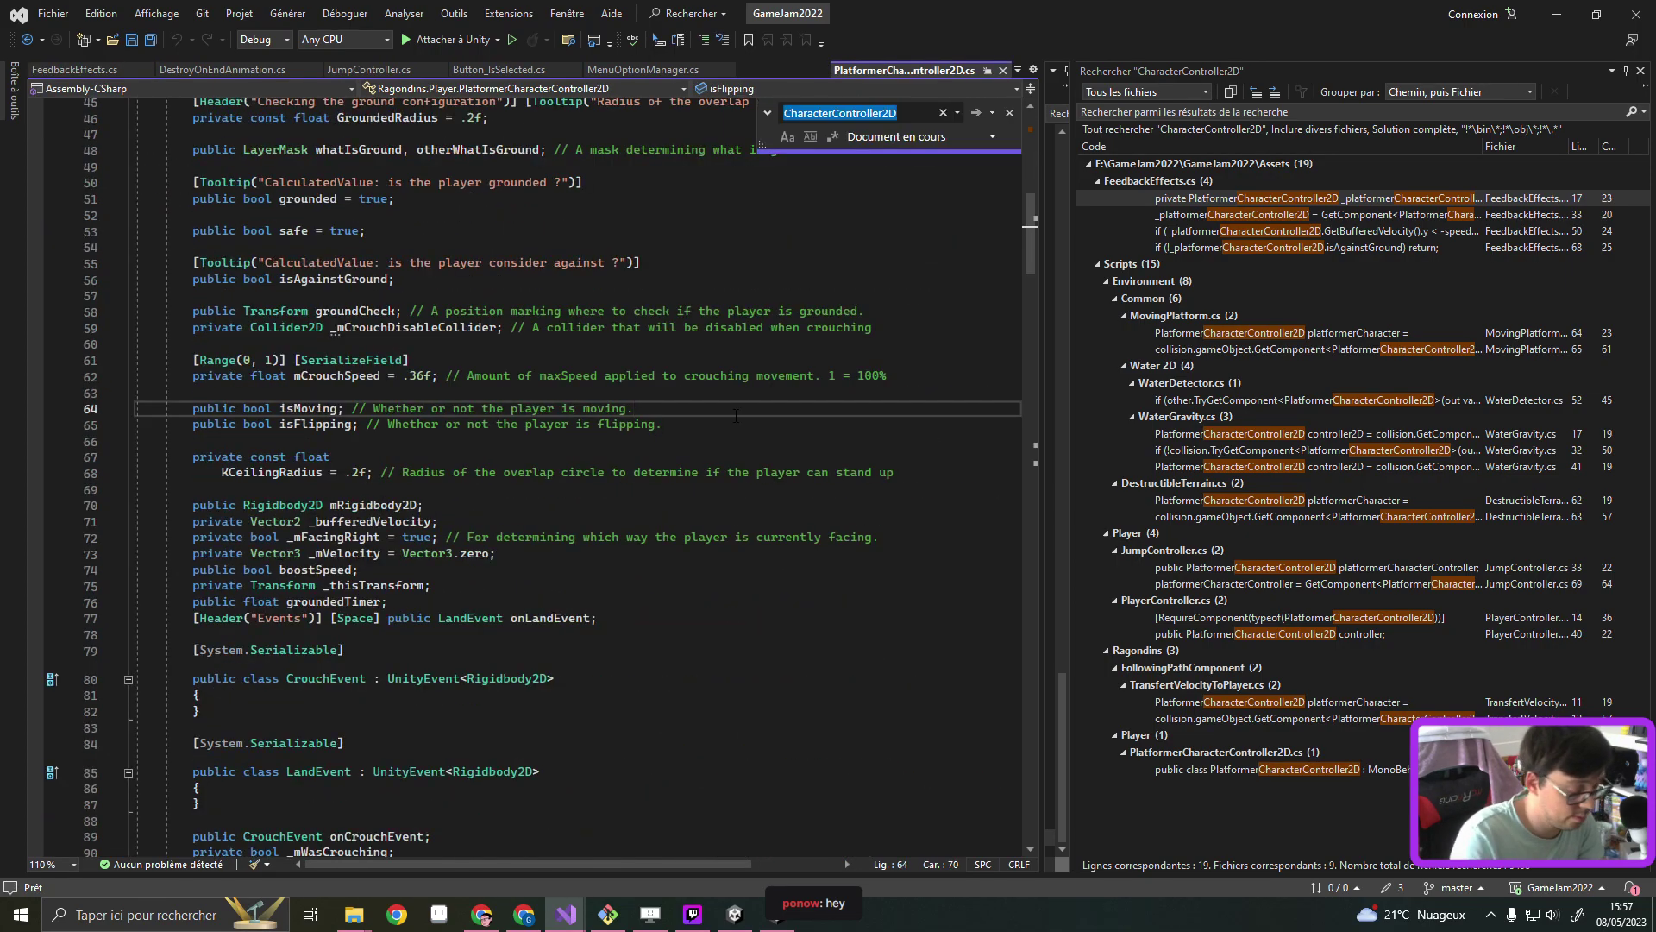
pyautogui.write('Move(')
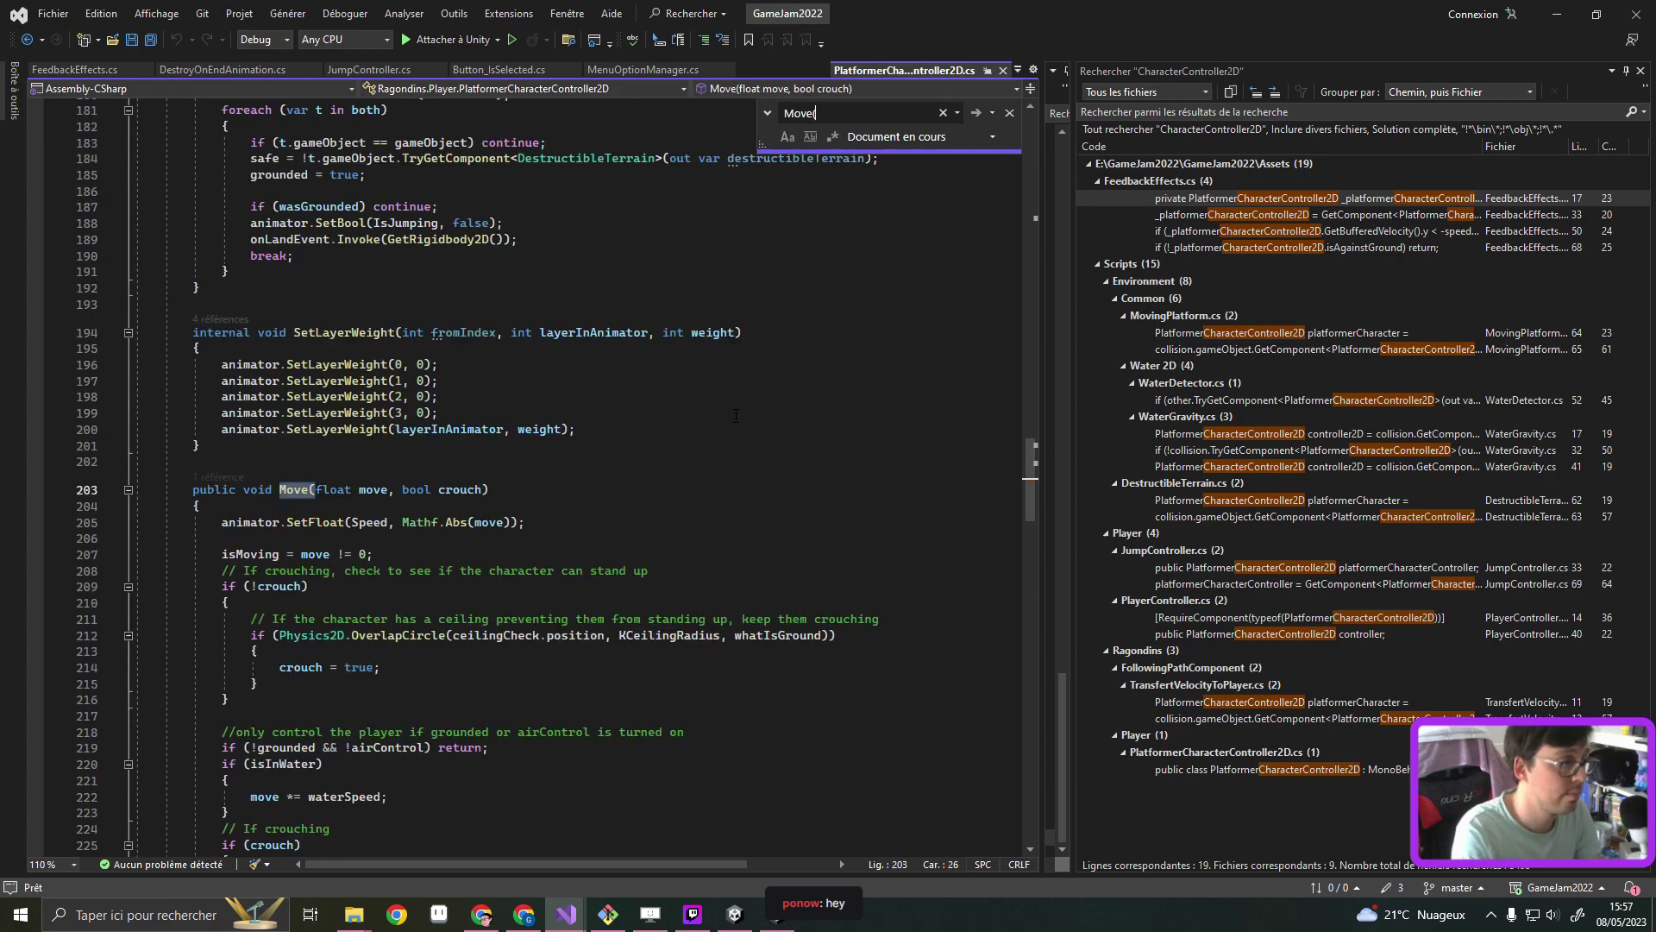
# Follow Move's single reference to its call in PlayerController.cs FixedUpdate, line 89
pyautogui.click(387, 489)
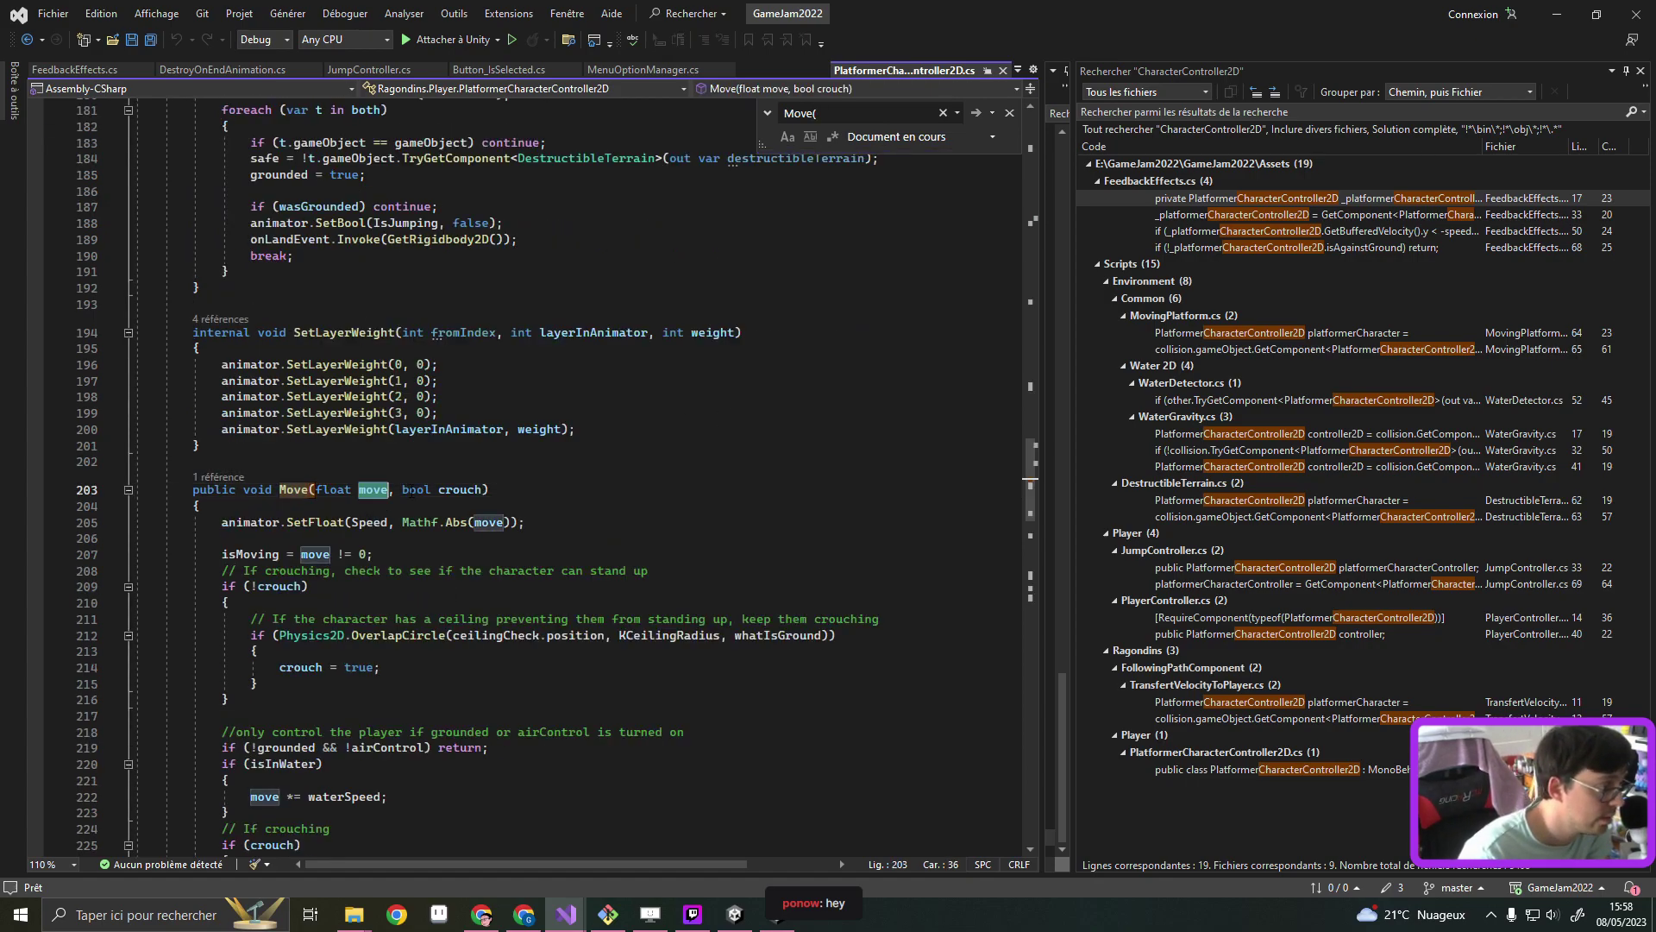
pyautogui.click(448, 552)
pyautogui.click(218, 476)
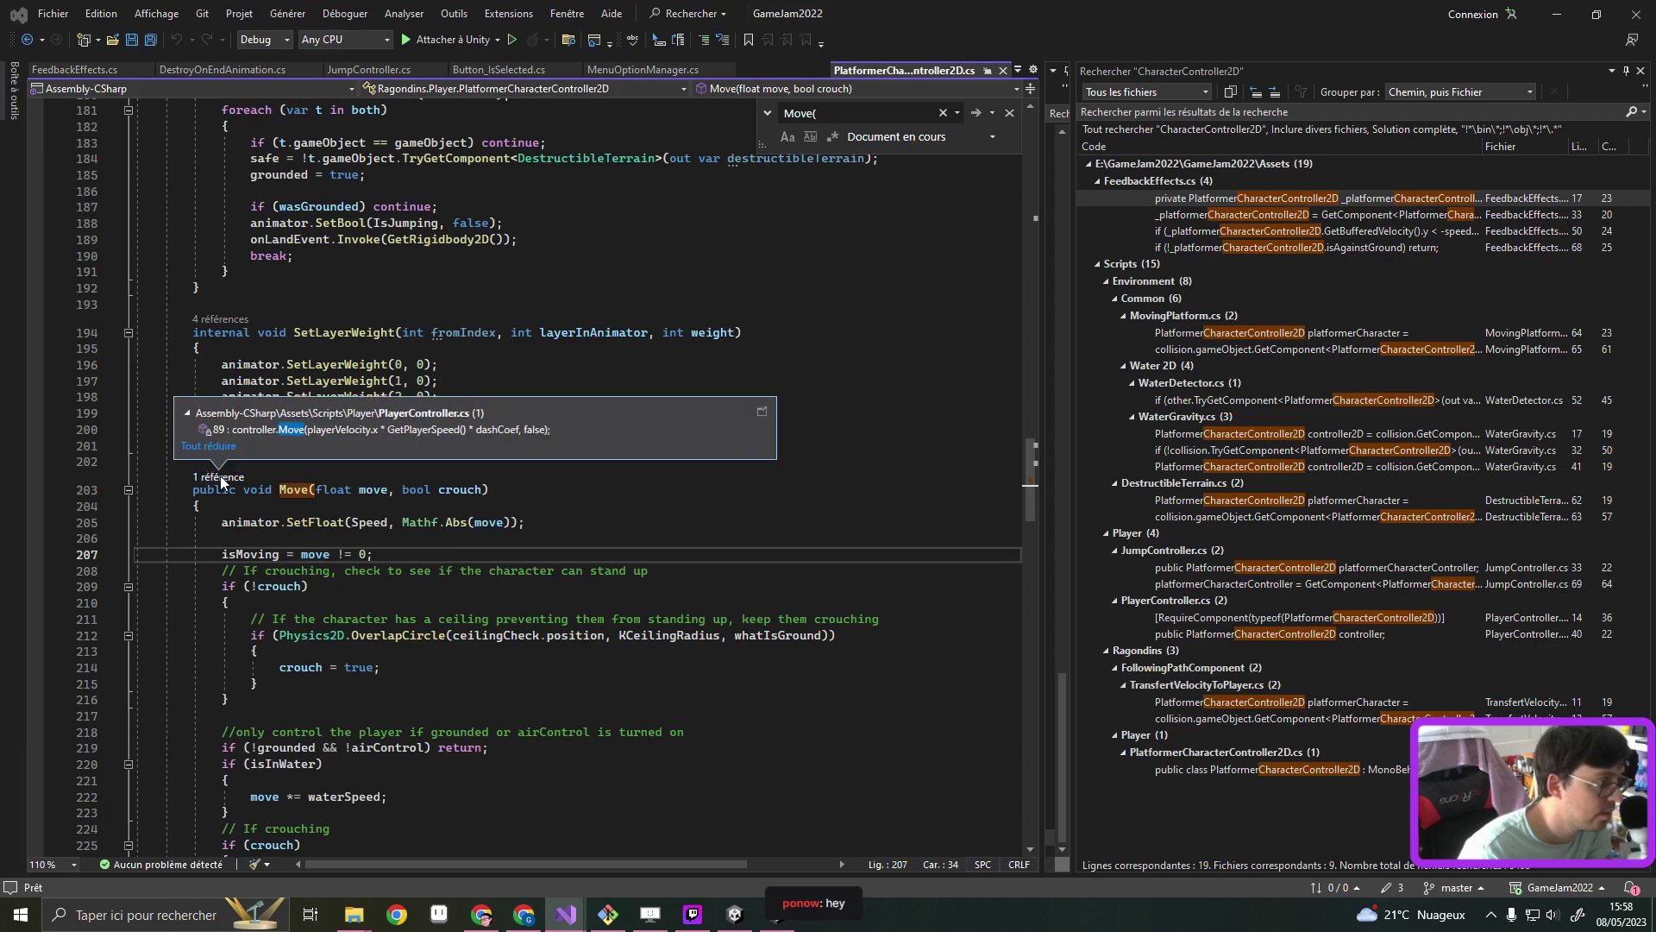
pyautogui.click(266, 431)
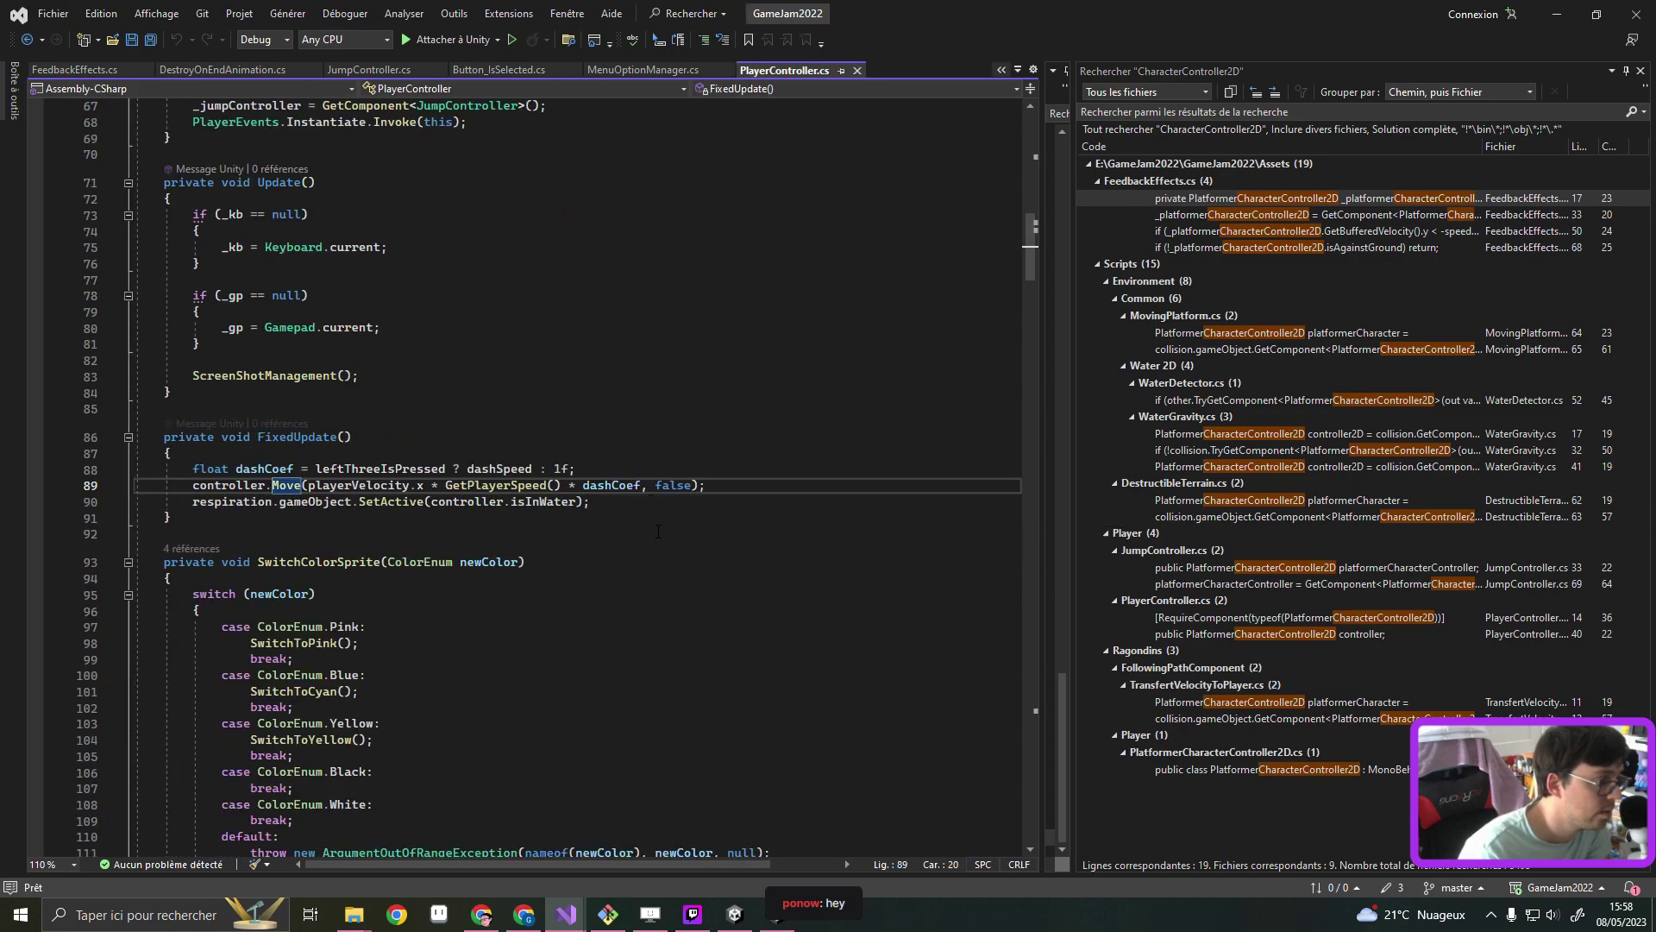
pyautogui.moveTo(500, 487)
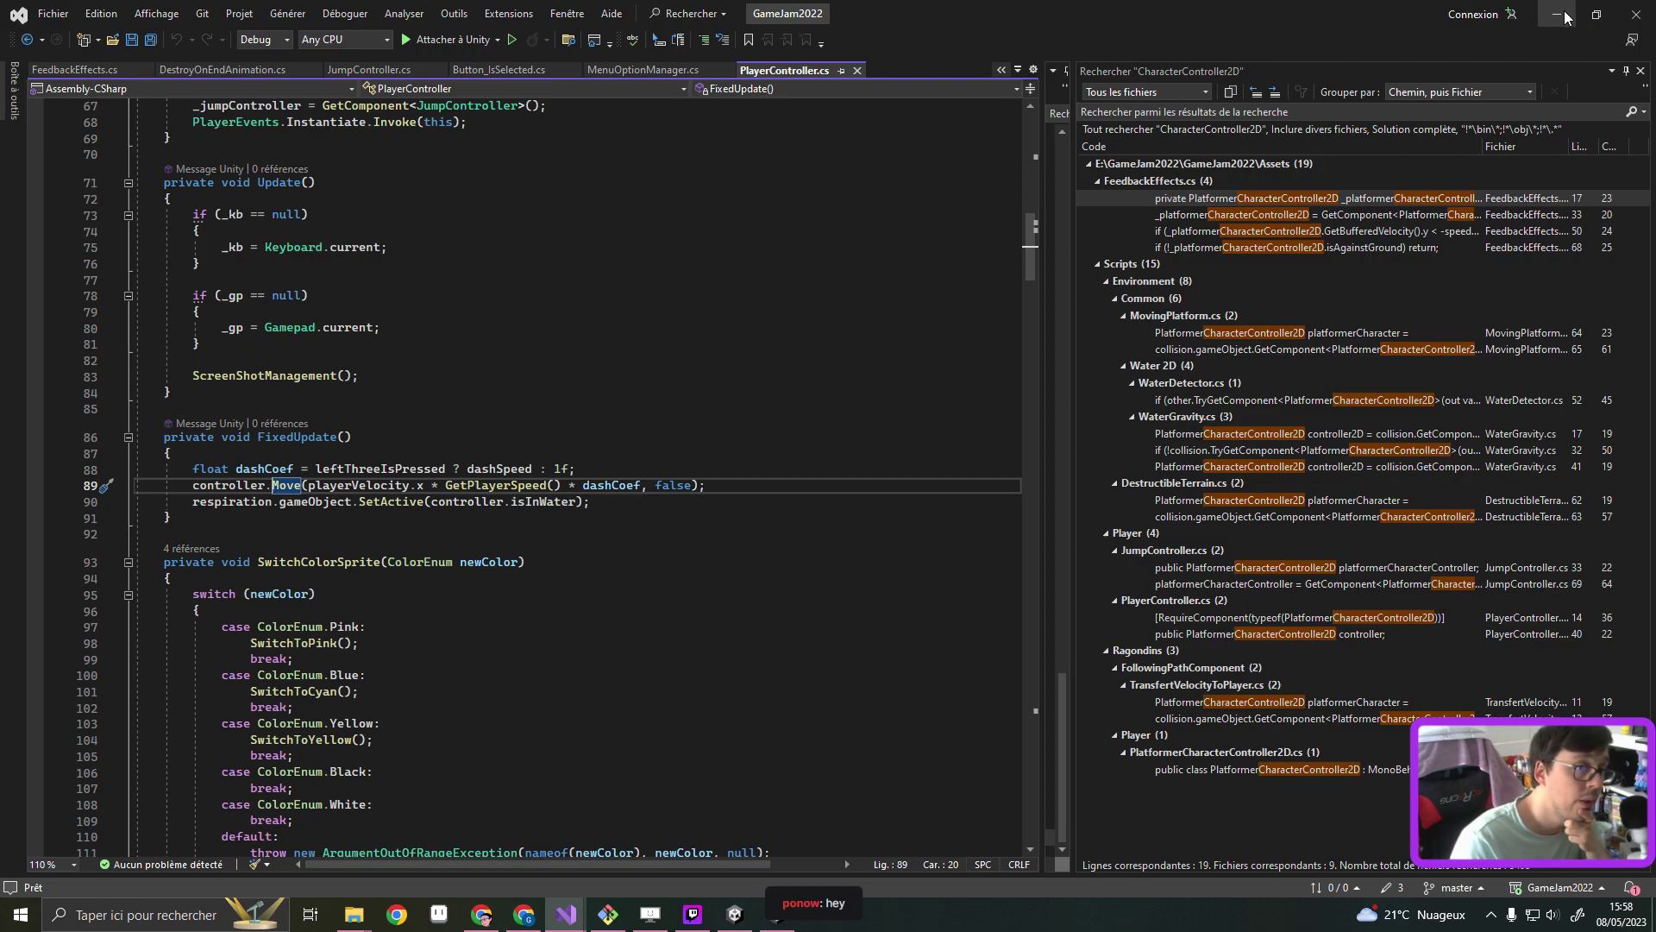
# Check the Player prefab's Player Controller component in Unity, then return to Visual Studio
pyautogui.click(1566, 18)
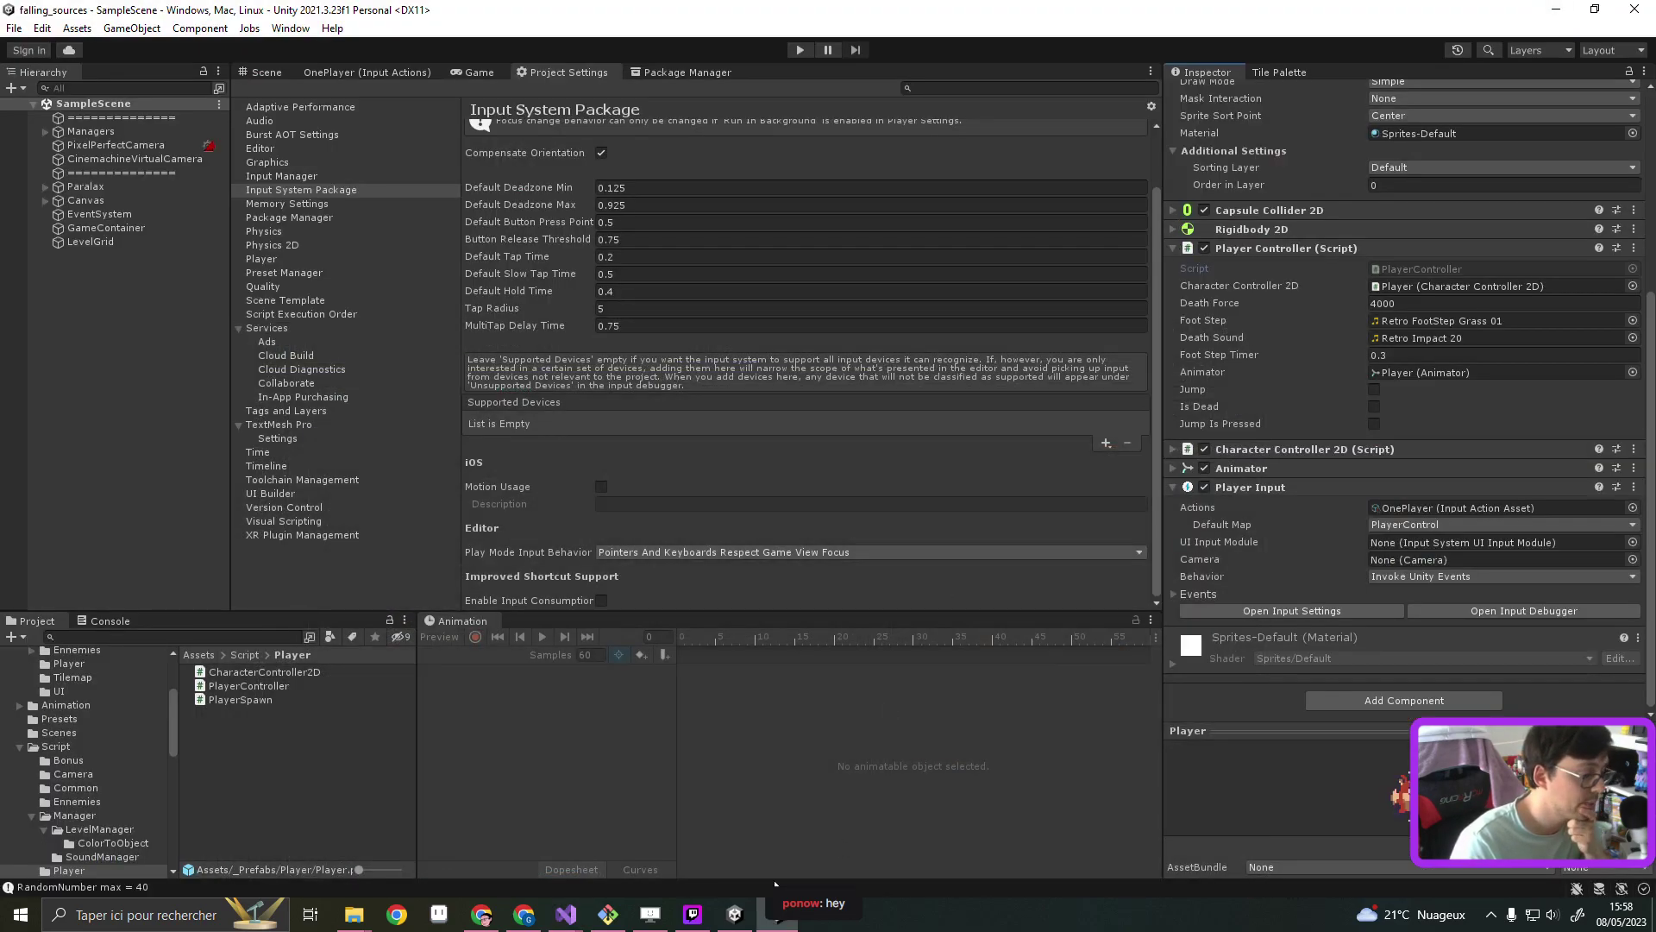
pyautogui.moveTo(574, 921)
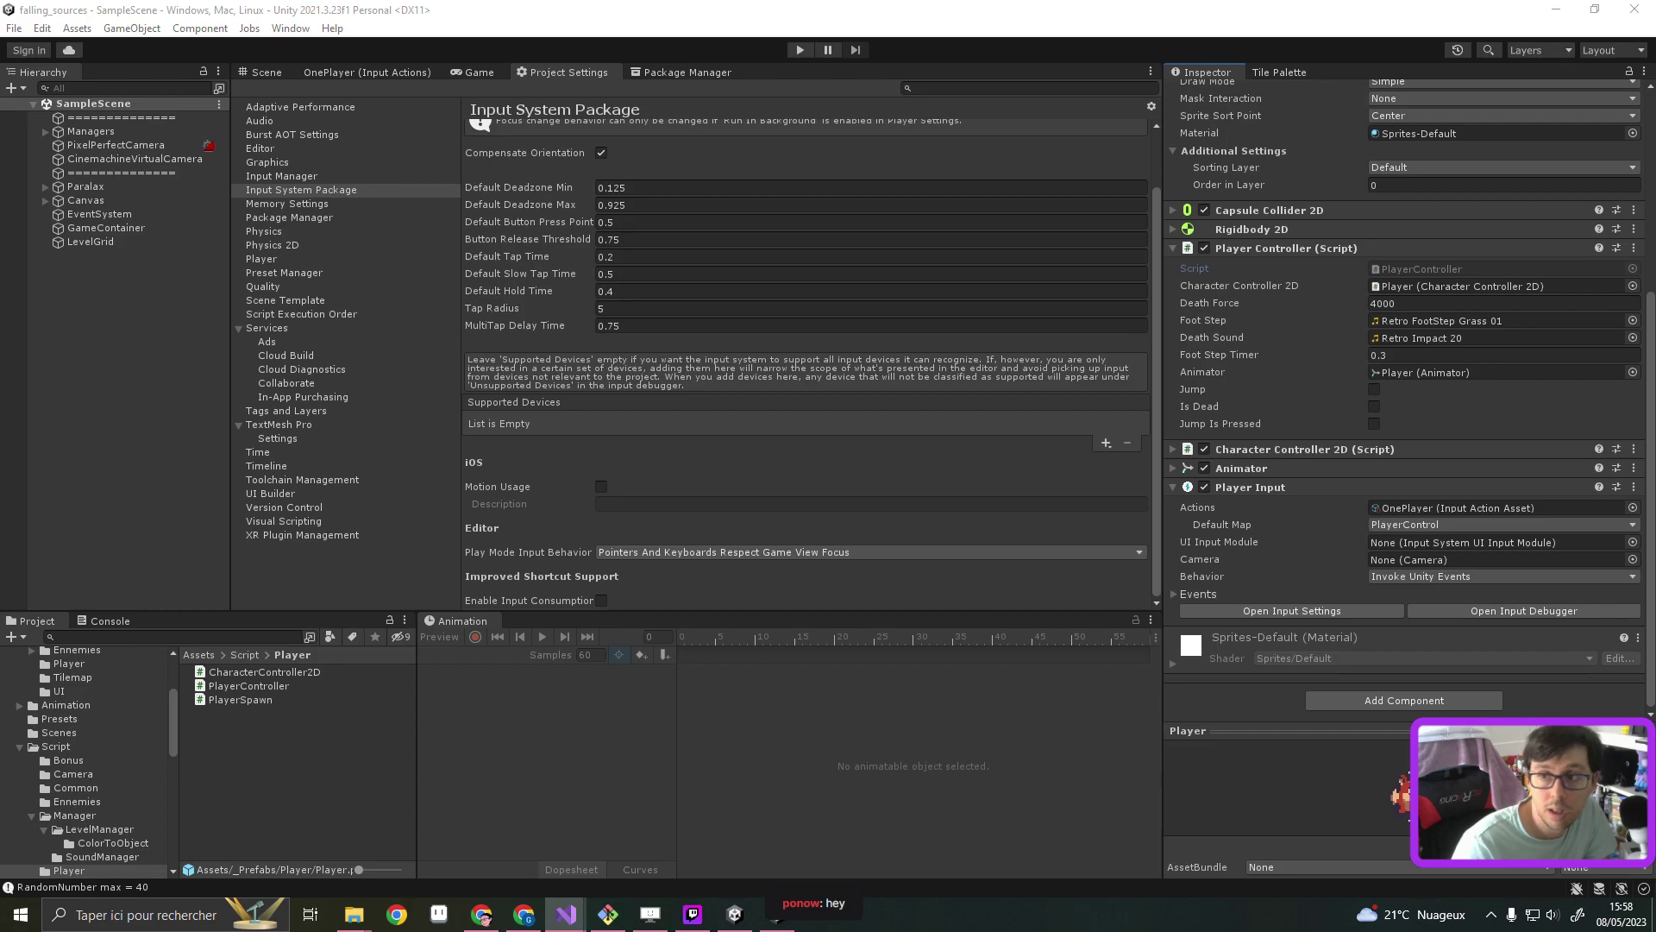
pyautogui.hotkey('alt', 'Tab')
# Add a 'public Vector2 playerVelocity;' field after _jumpIsPressed
pyautogui.click(763, 219)
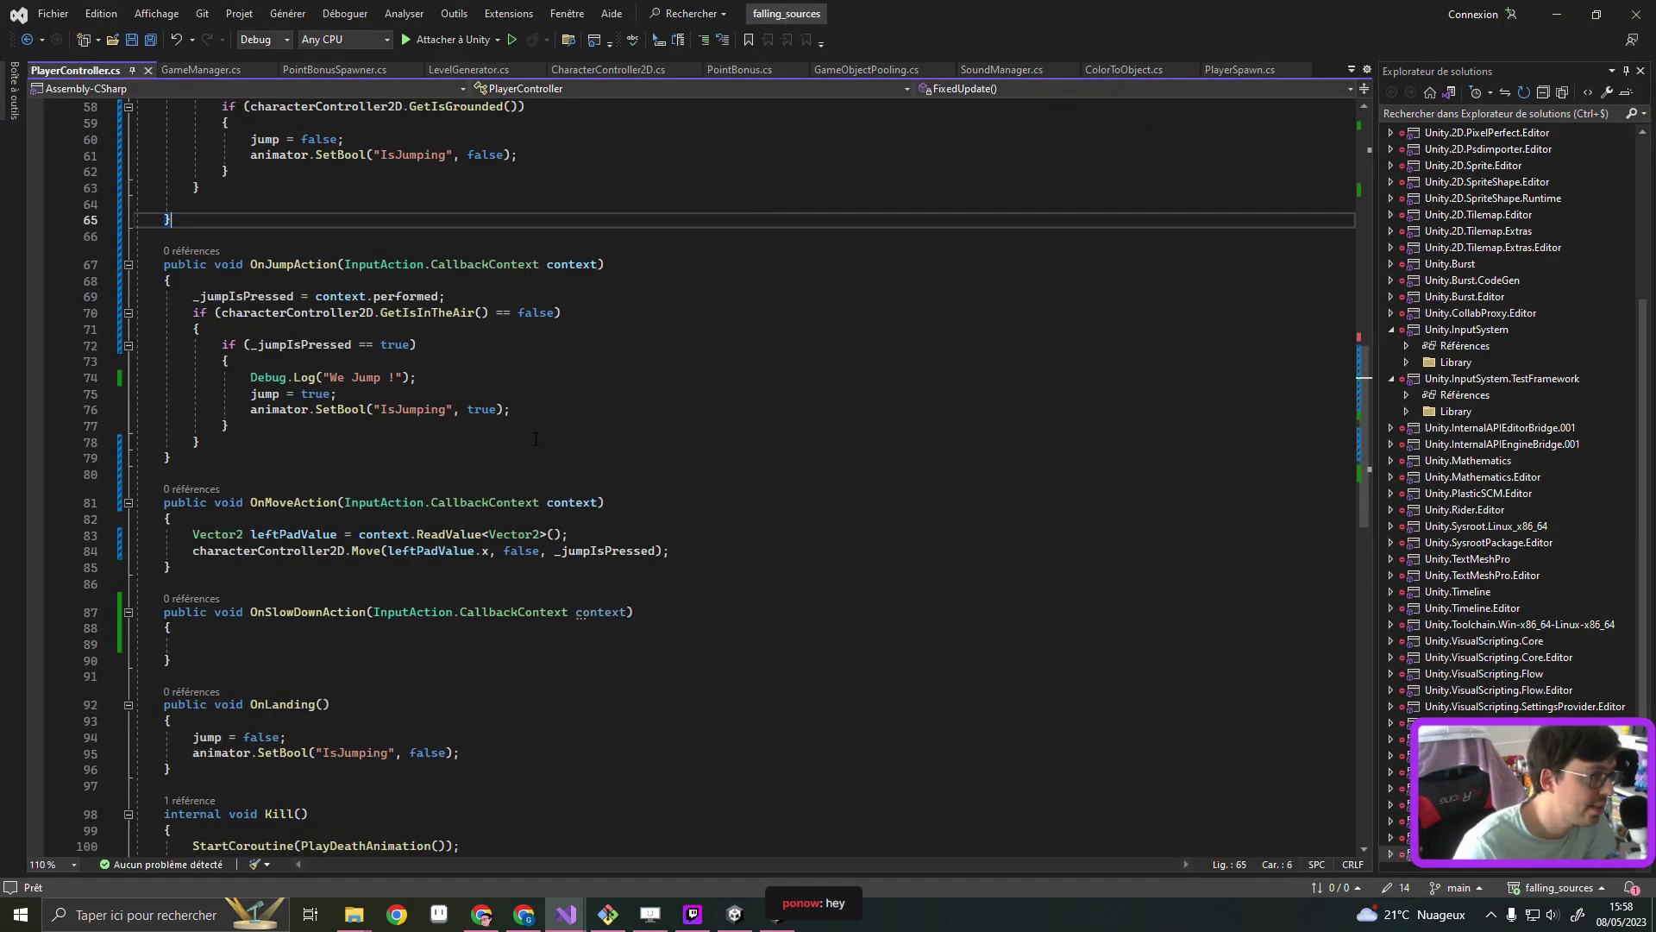
pyautogui.click(410, 534)
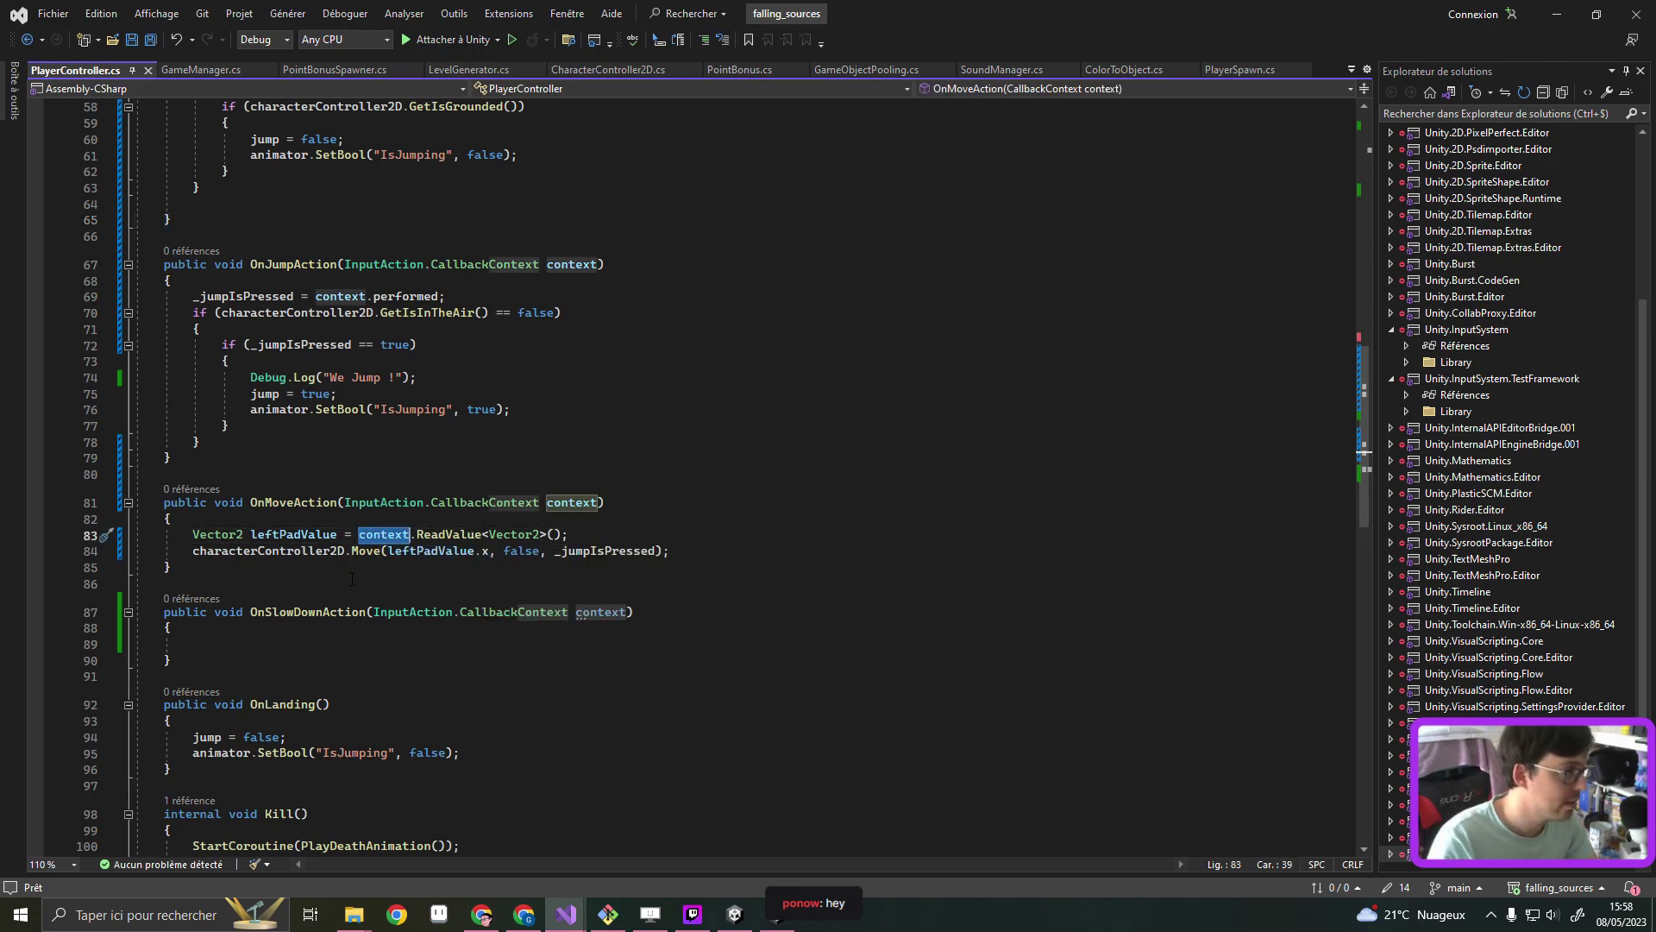
pyautogui.scroll(10, 362, 552)
pyautogui.scroll(7, 397, 483)
pyautogui.scroll(3, 430, 413)
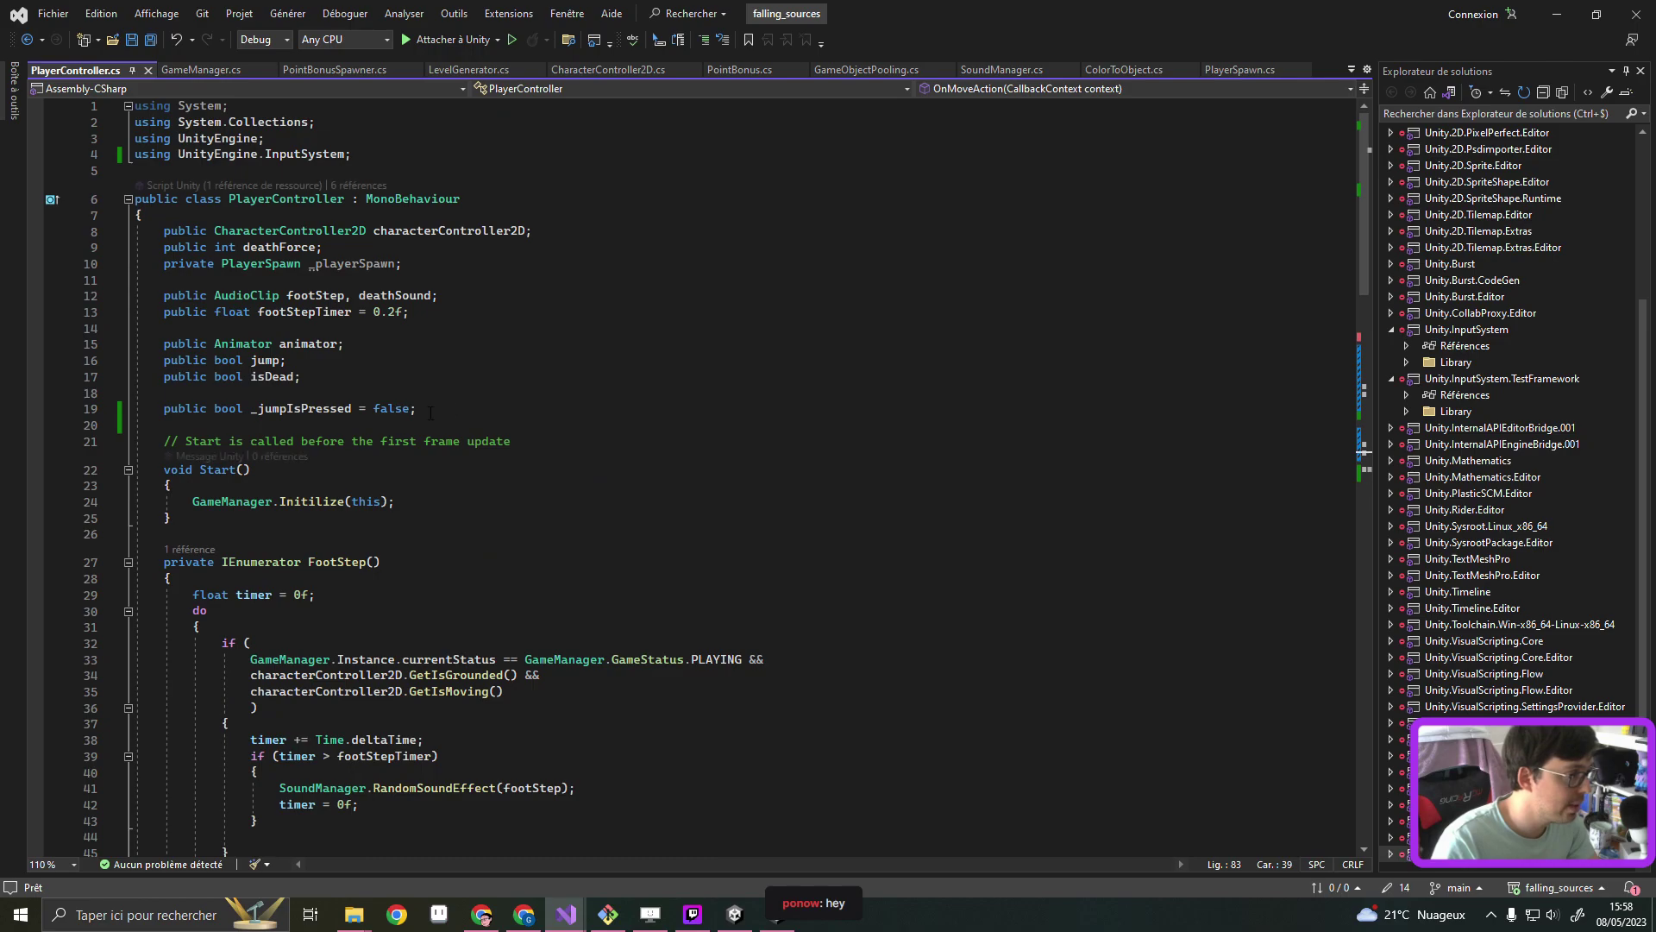
pyautogui.click(479, 410)
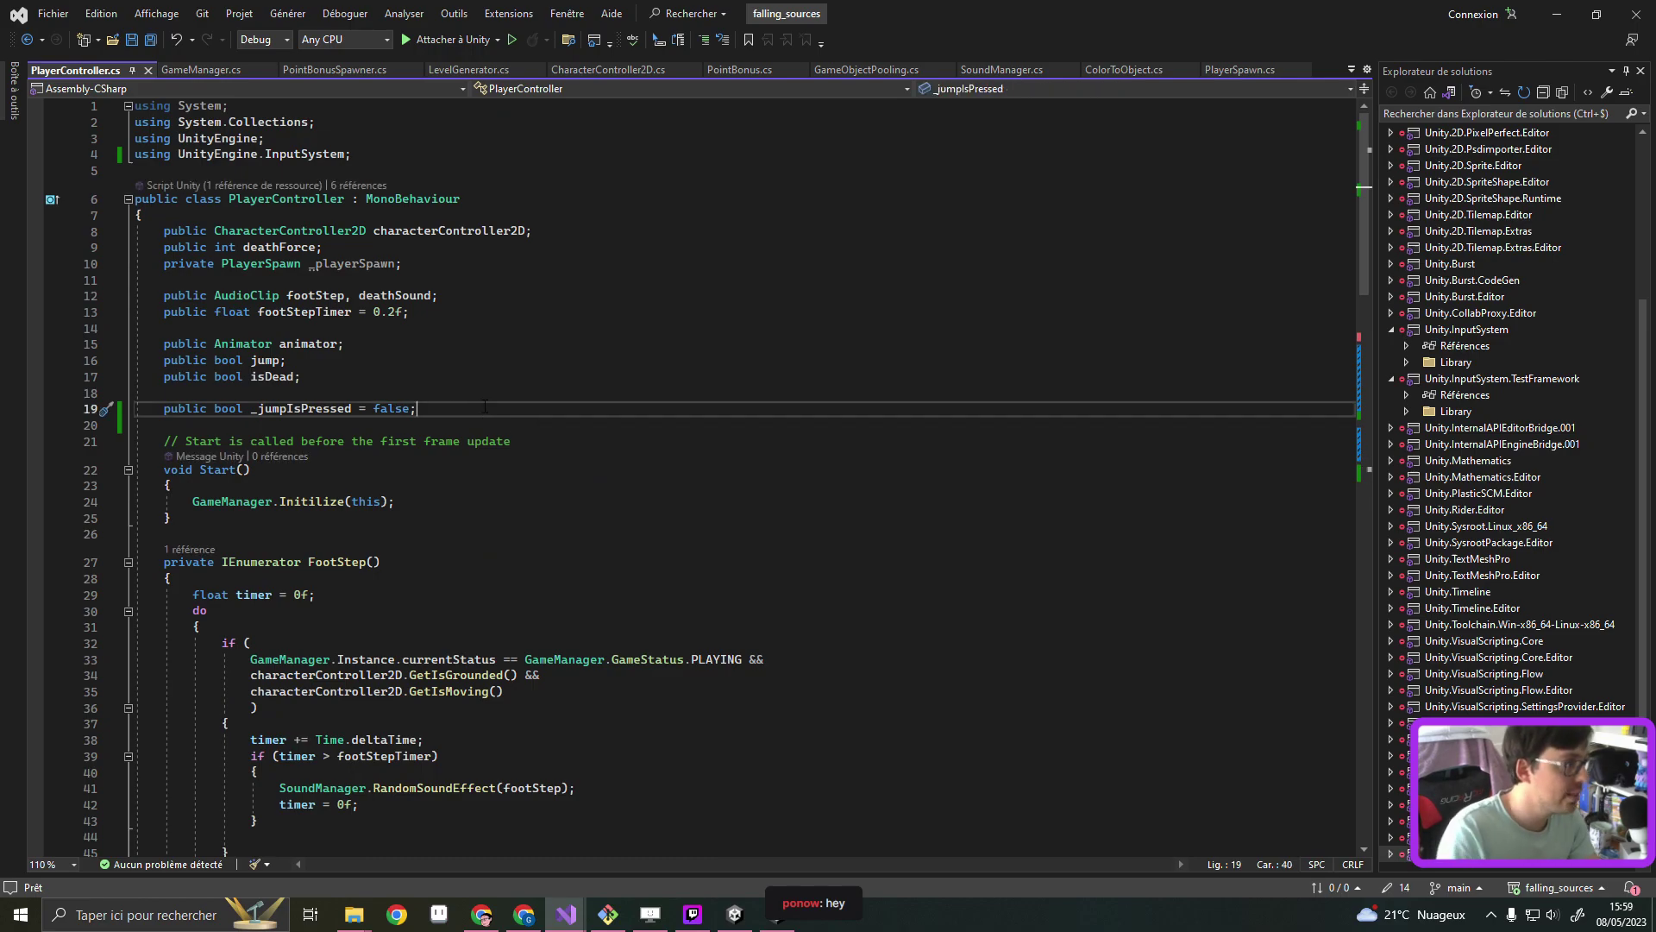
pyautogui.press('Return')
pyautogui.write('public')
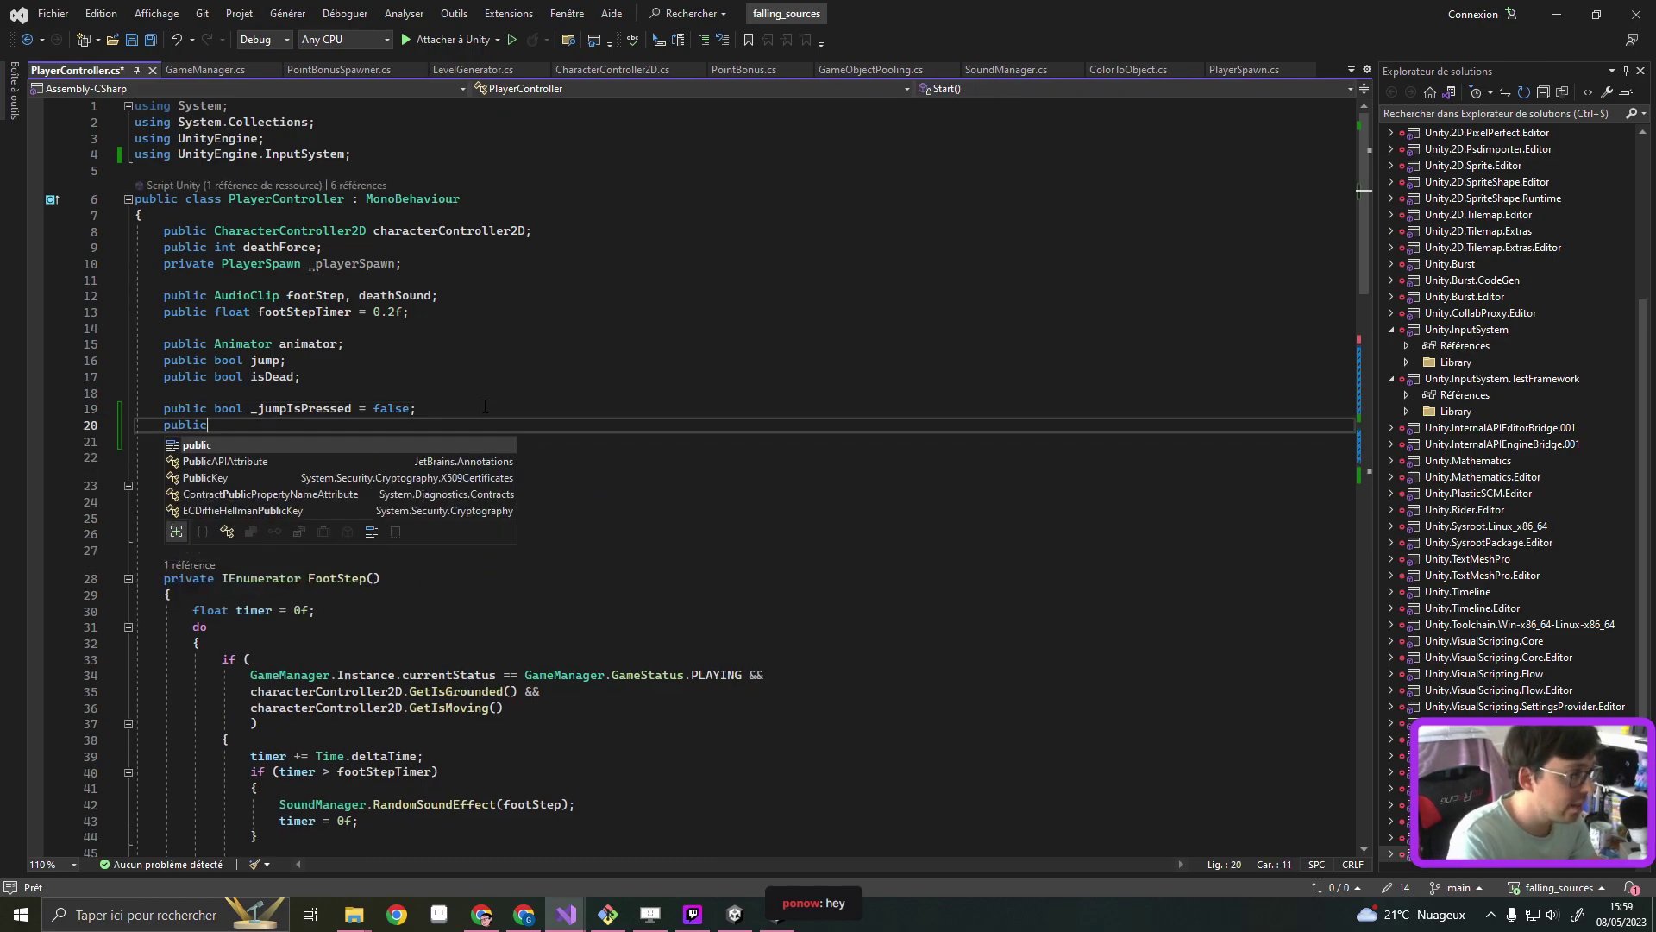
pyautogui.write(' Vector2 ')
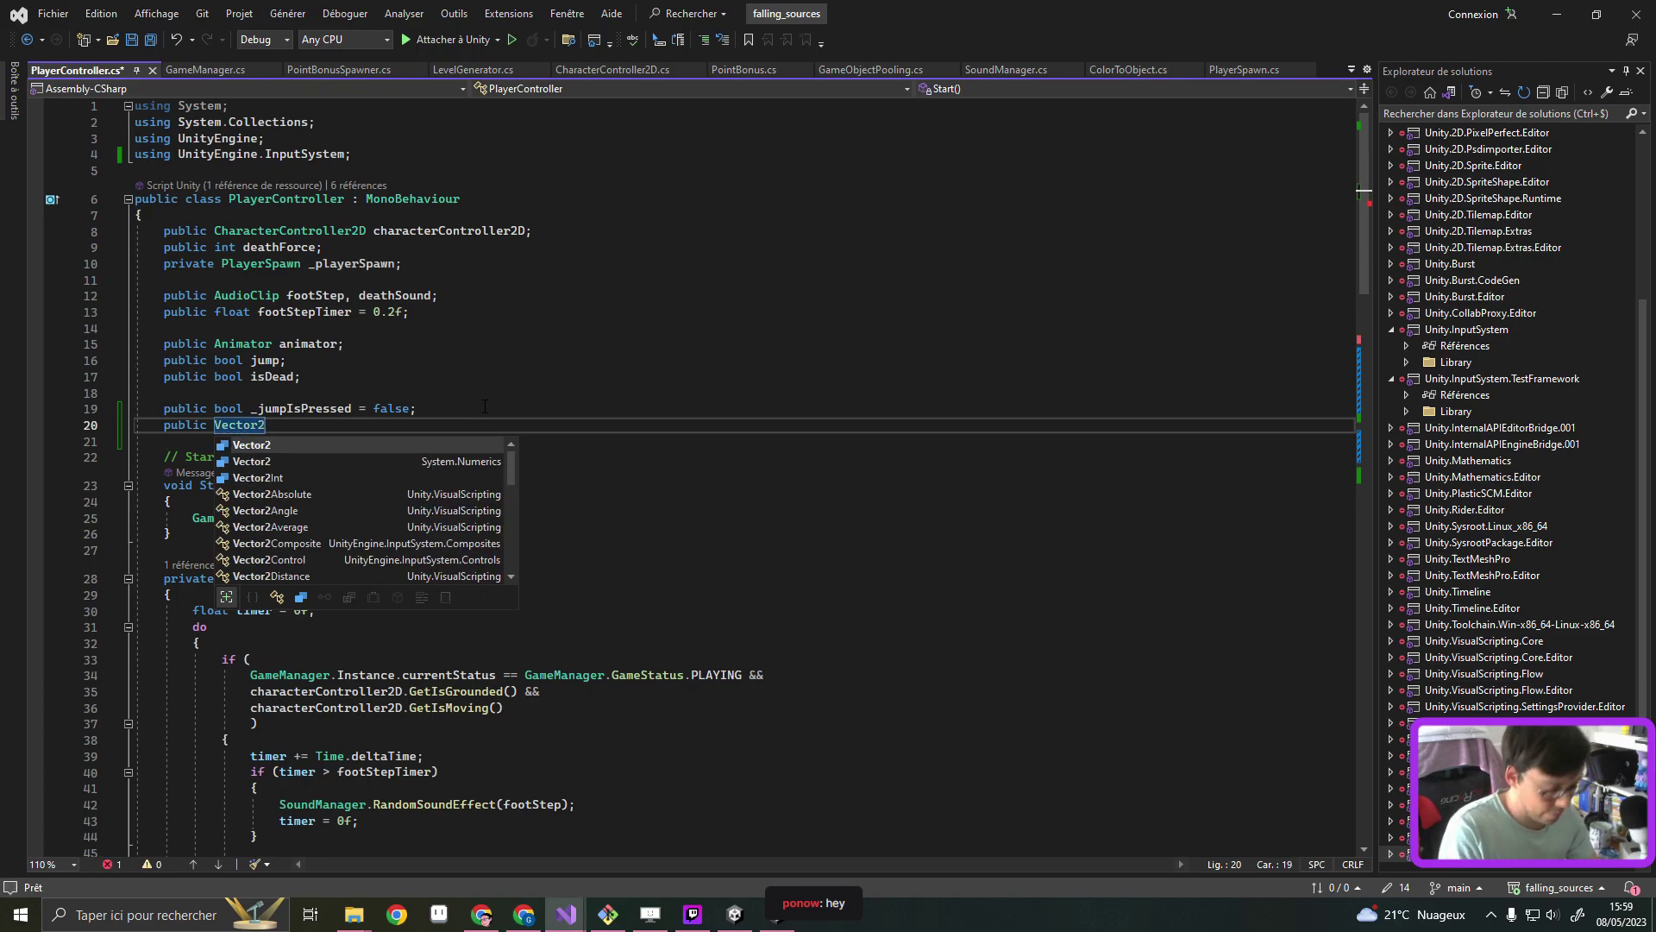
pyautogui.write('playerVelo')
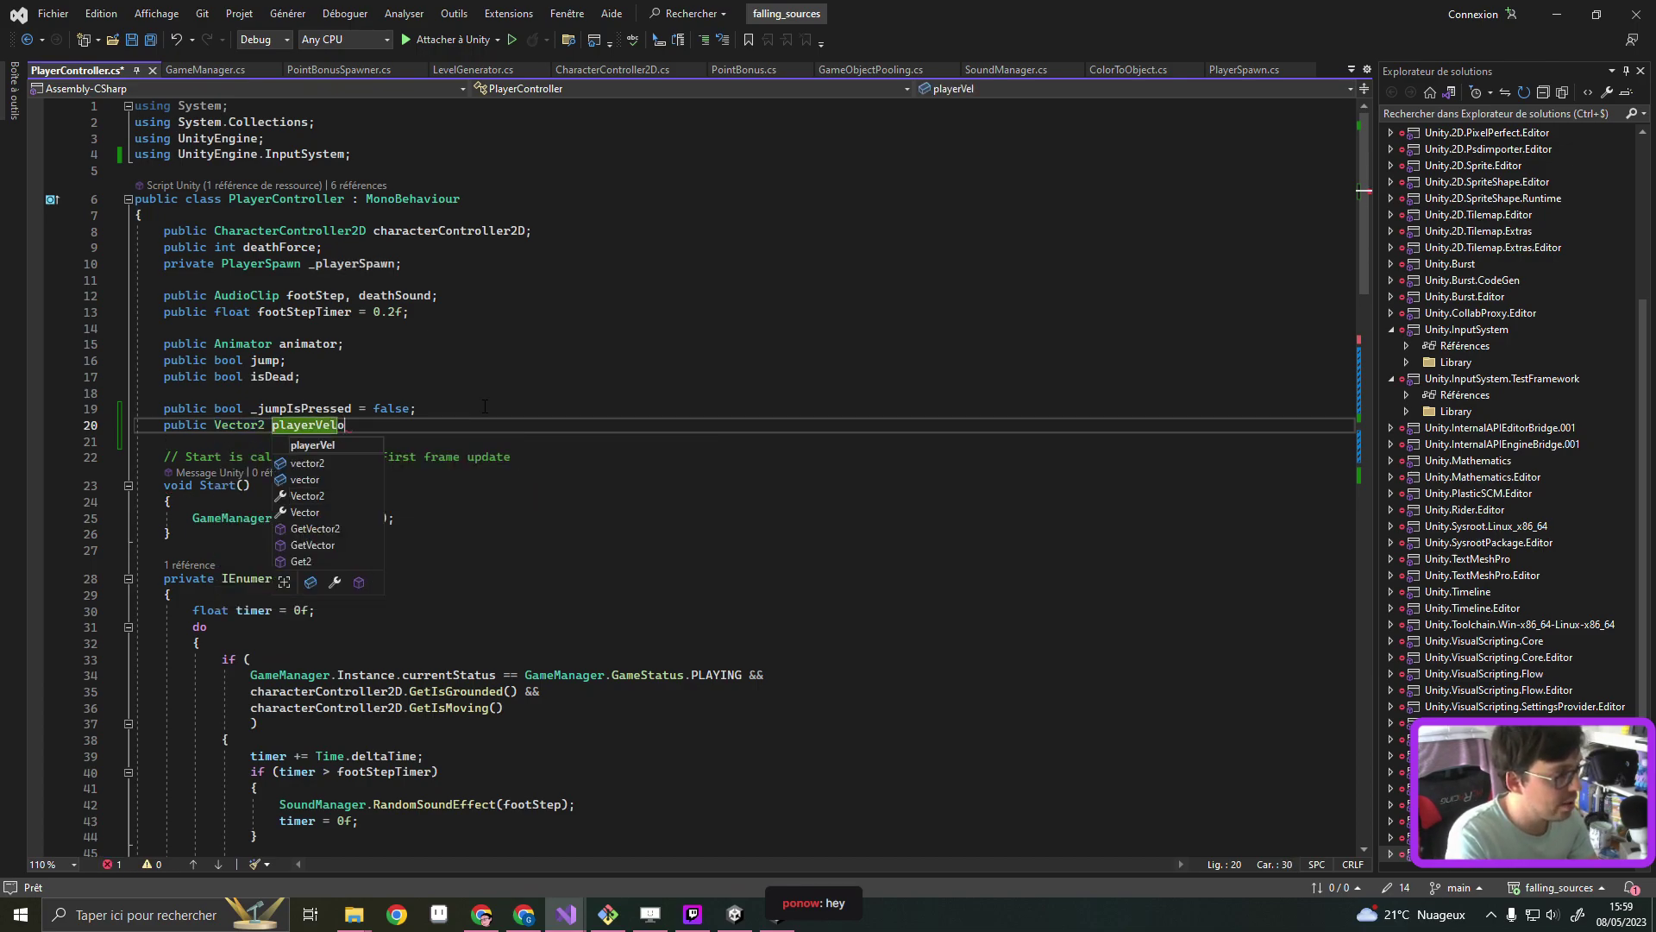
pyautogui.write('city')
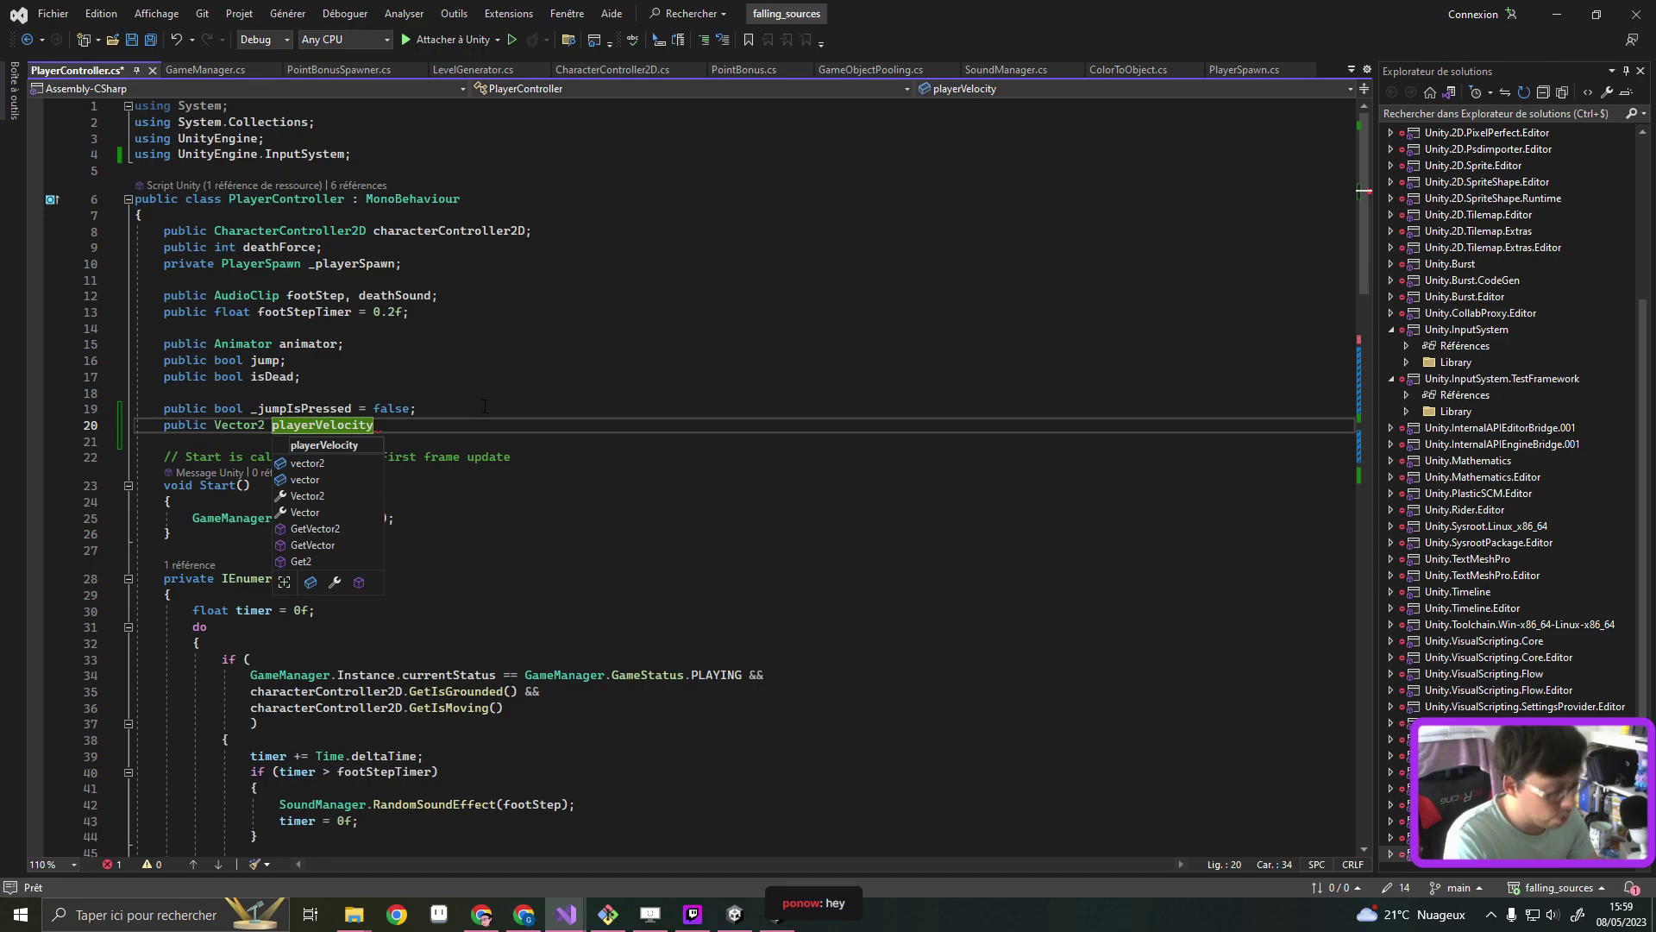
pyautogui.write(';')
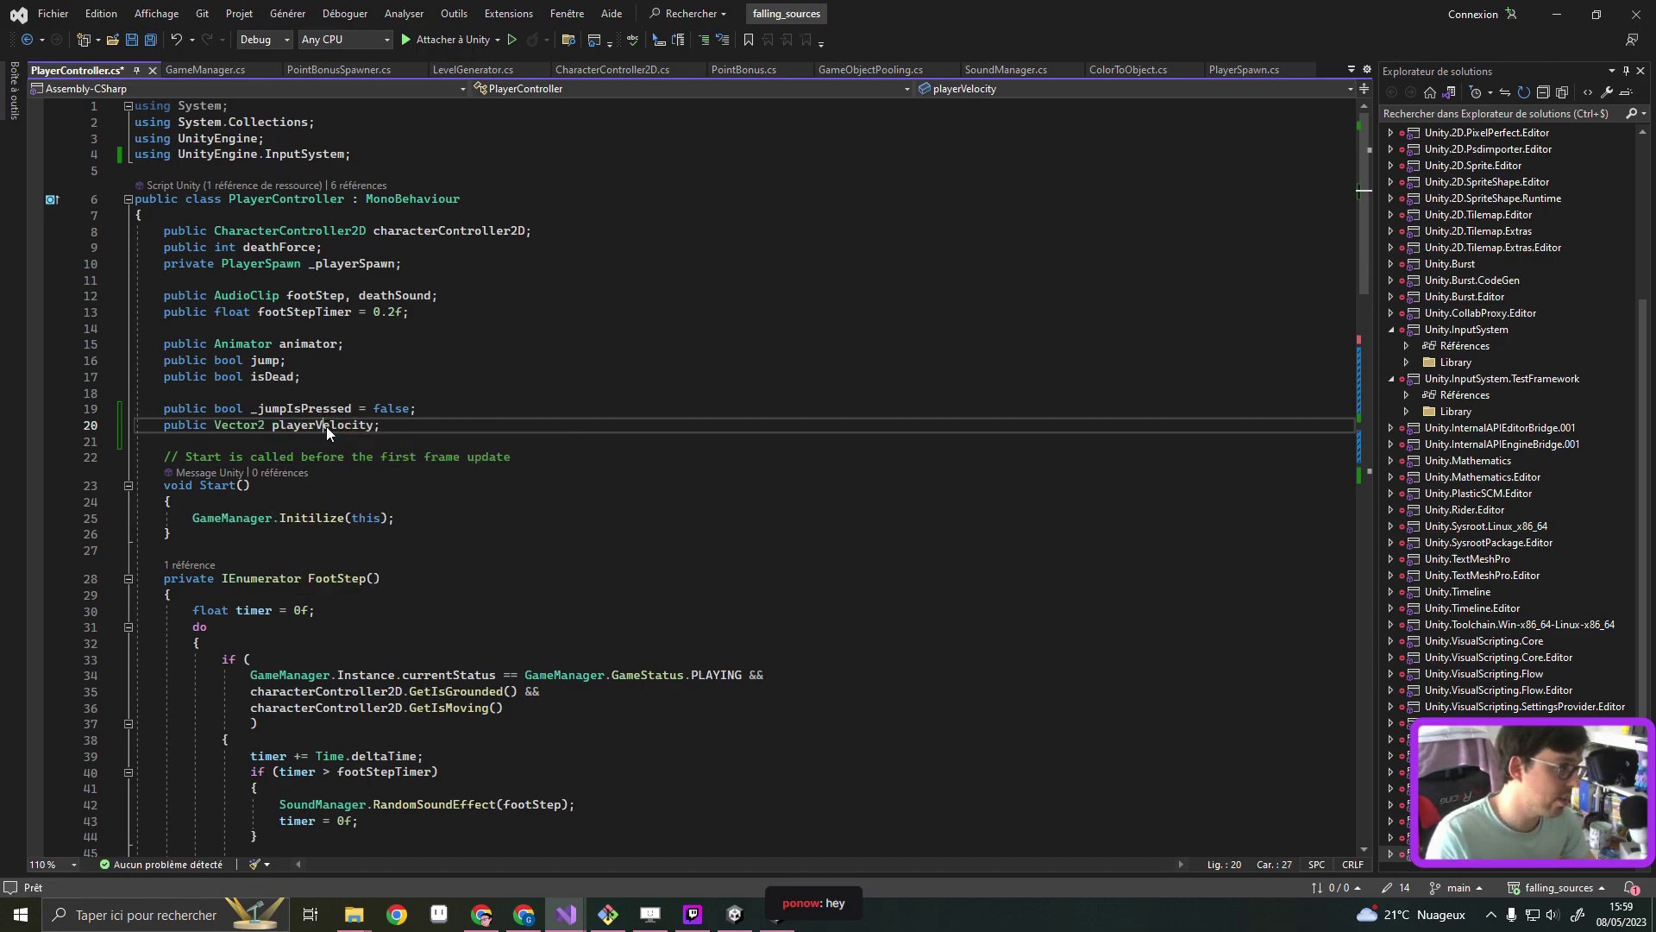
pyautogui.doubleClick(326, 426)
# Make OnMoveAction store the input in playerVelocity instead of leftPadValue and cut its Move call
pyautogui.scroll(-10, 485, 432)
pyautogui.scroll(-6, 486, 431)
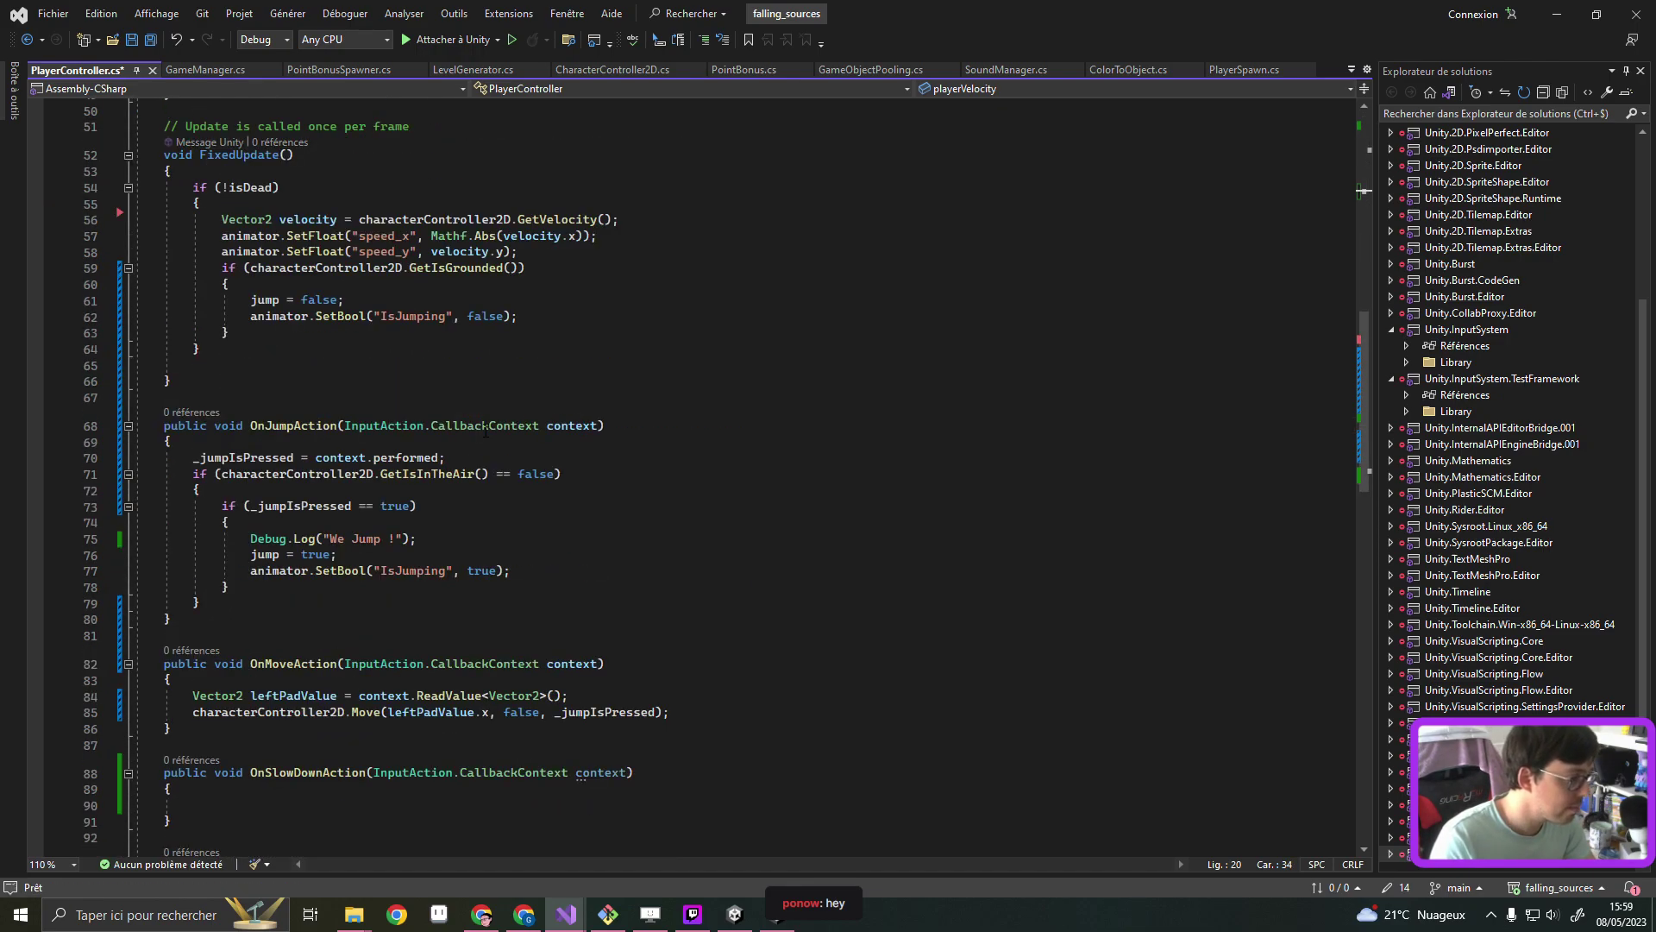
pyautogui.scroll(-3, 486, 432)
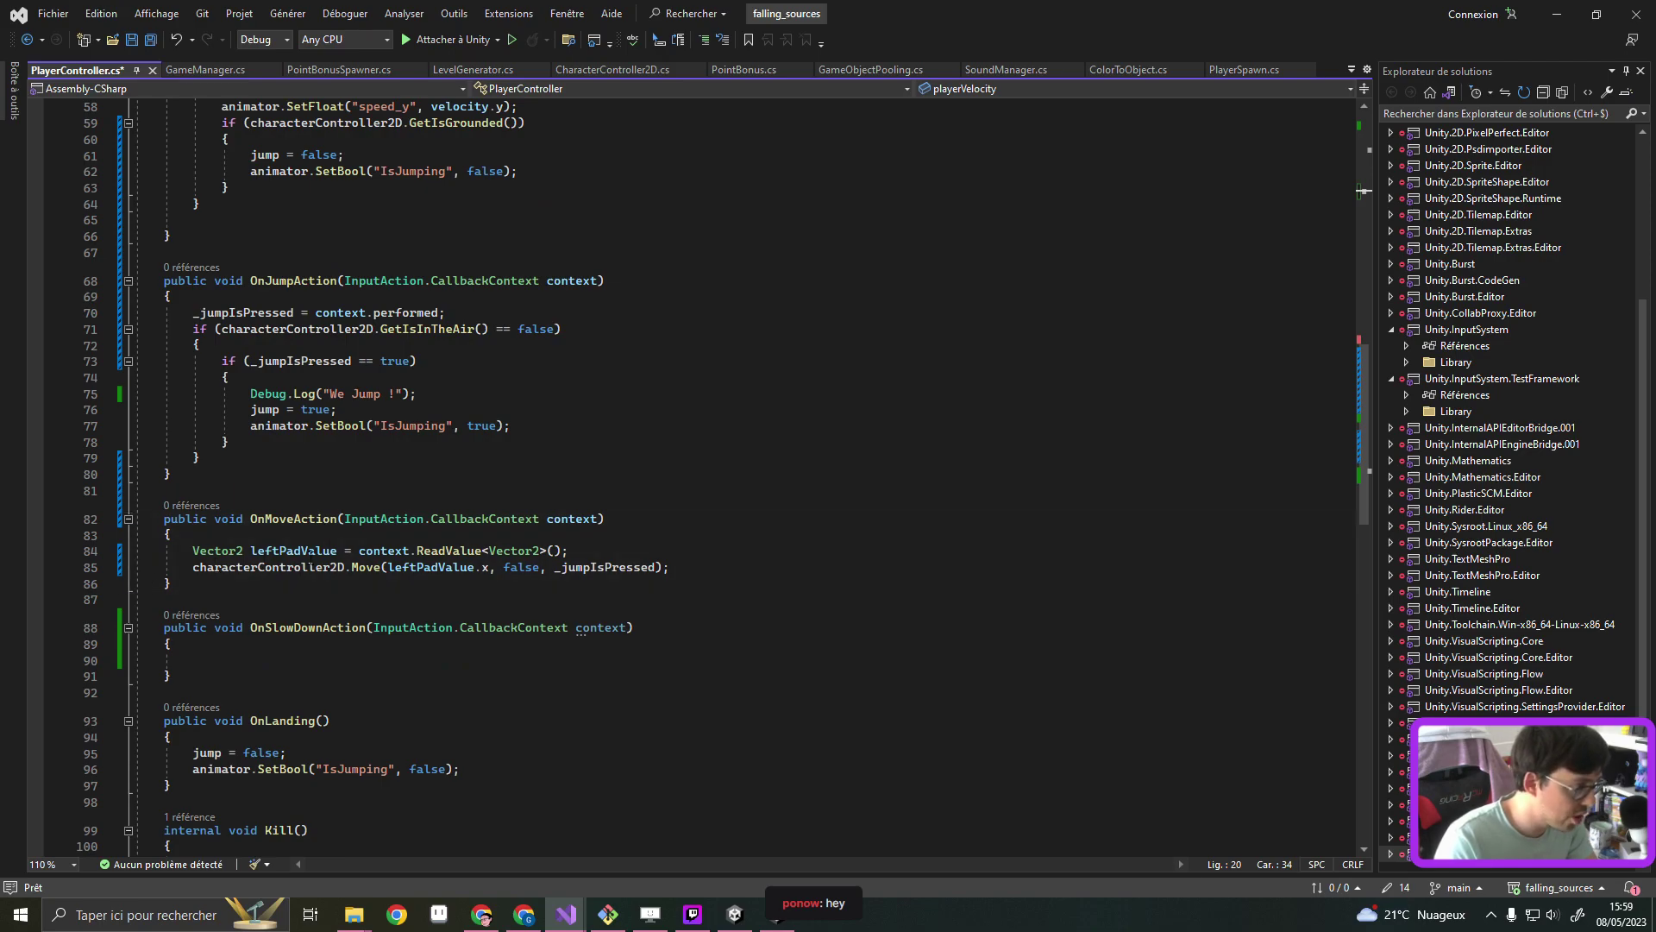
pyautogui.click(192, 550)
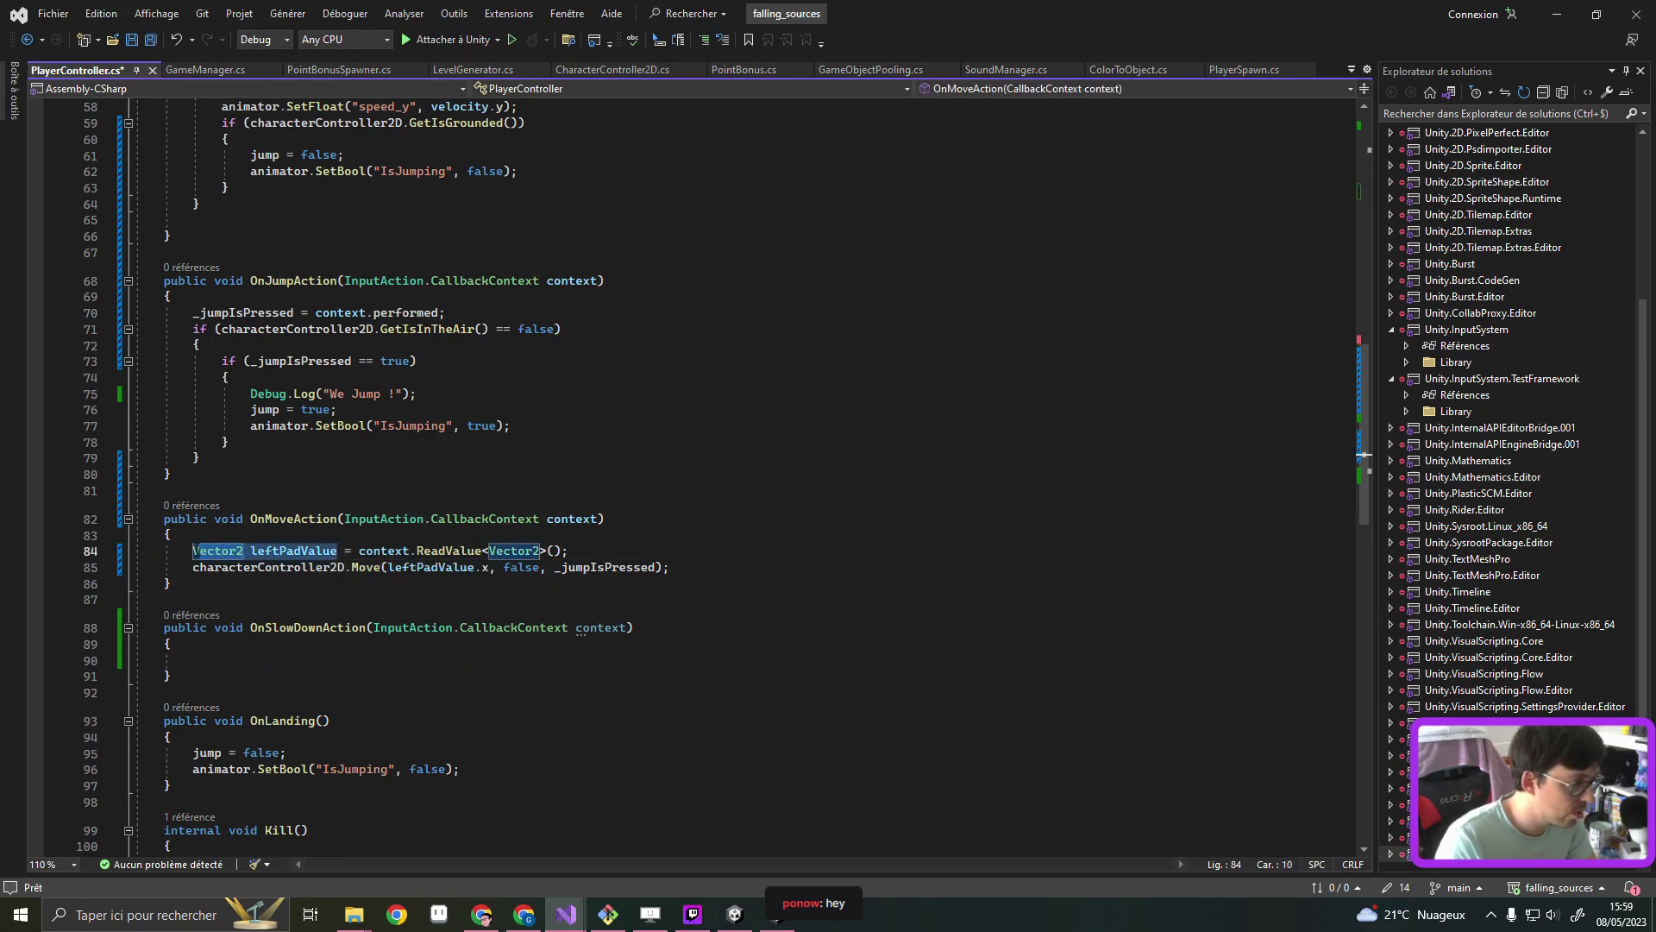
pyautogui.write('playerVelocity')
pyautogui.tripleClick(513, 569)
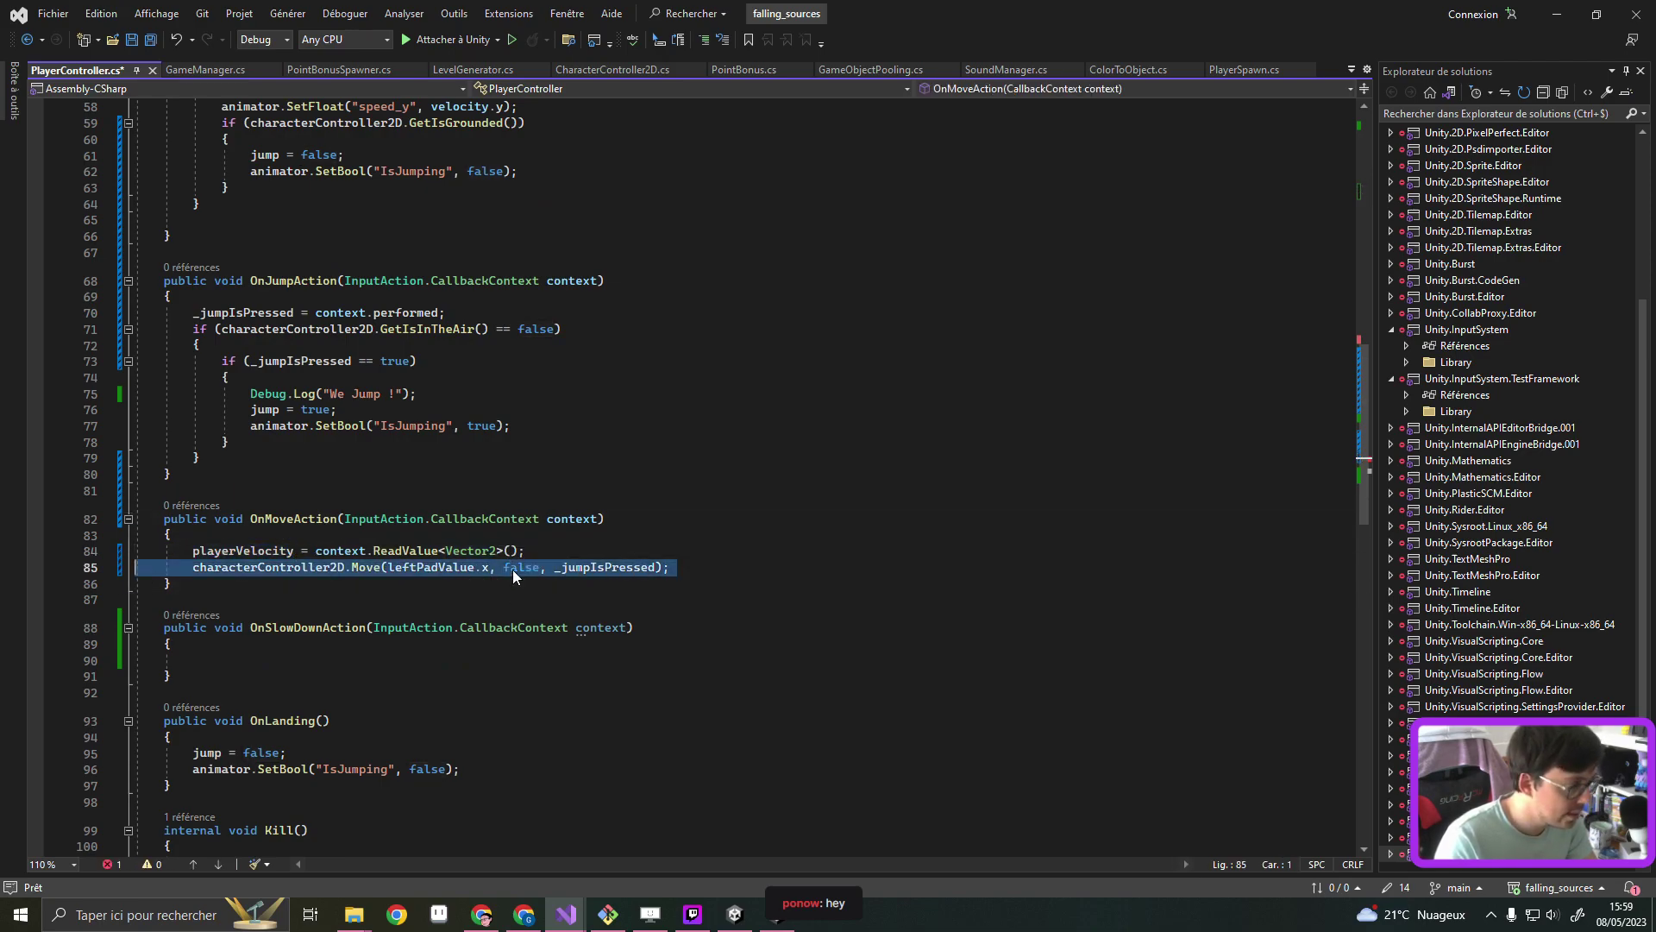
pyautogui.press('Delete')
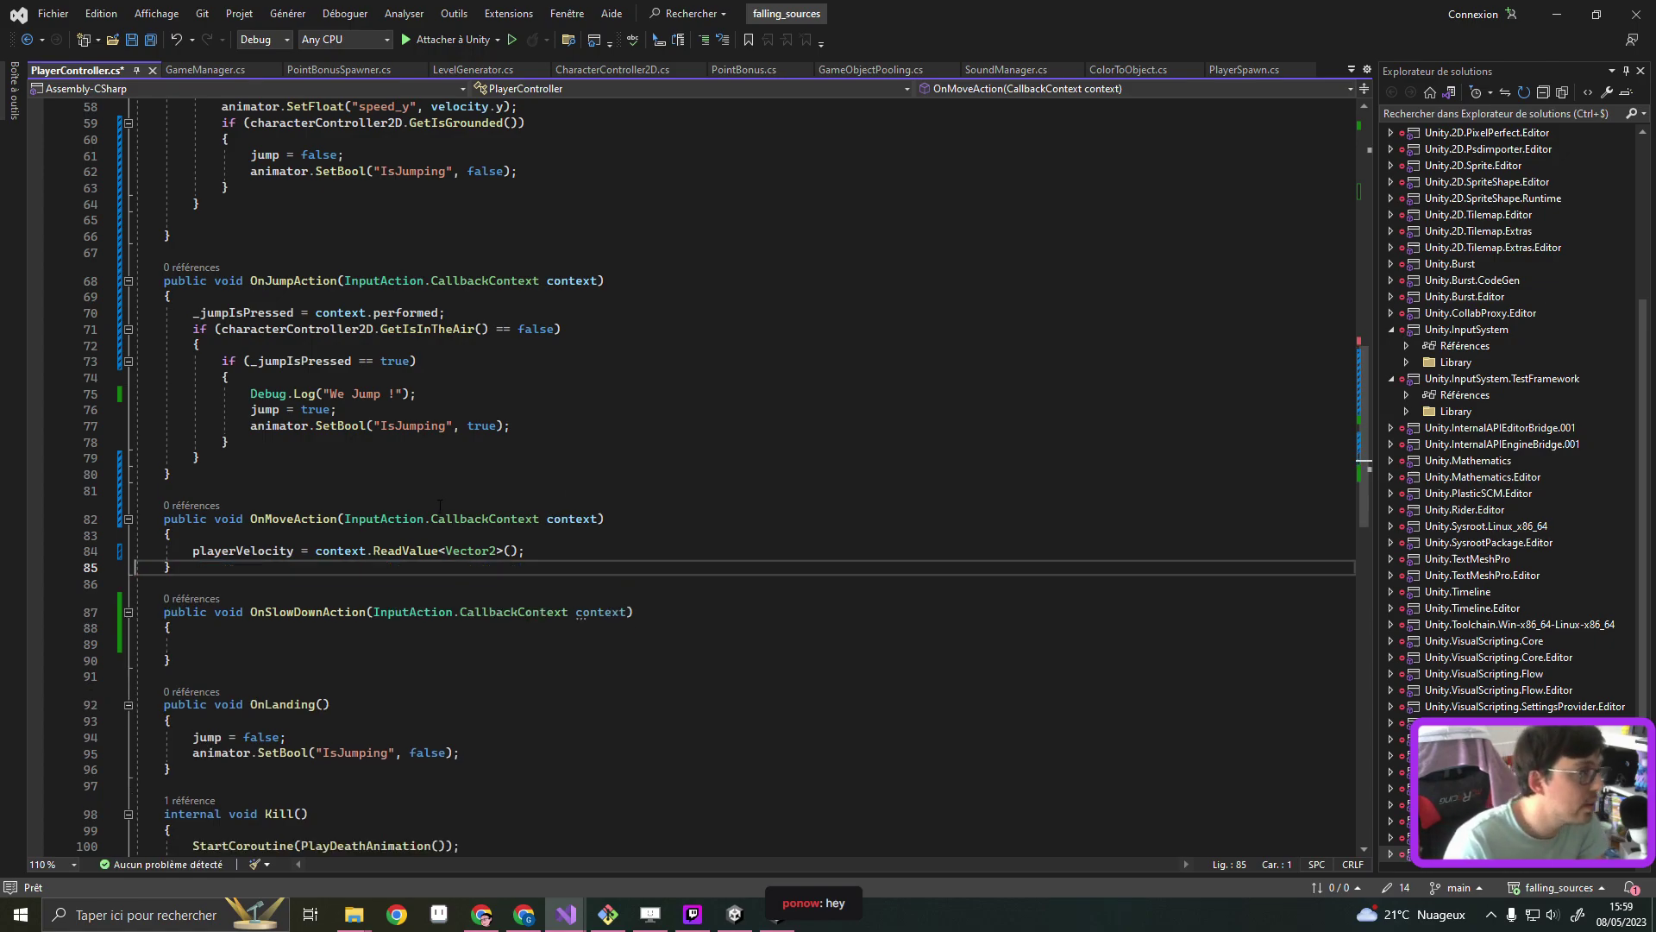
pyautogui.scroll(5, 440, 505)
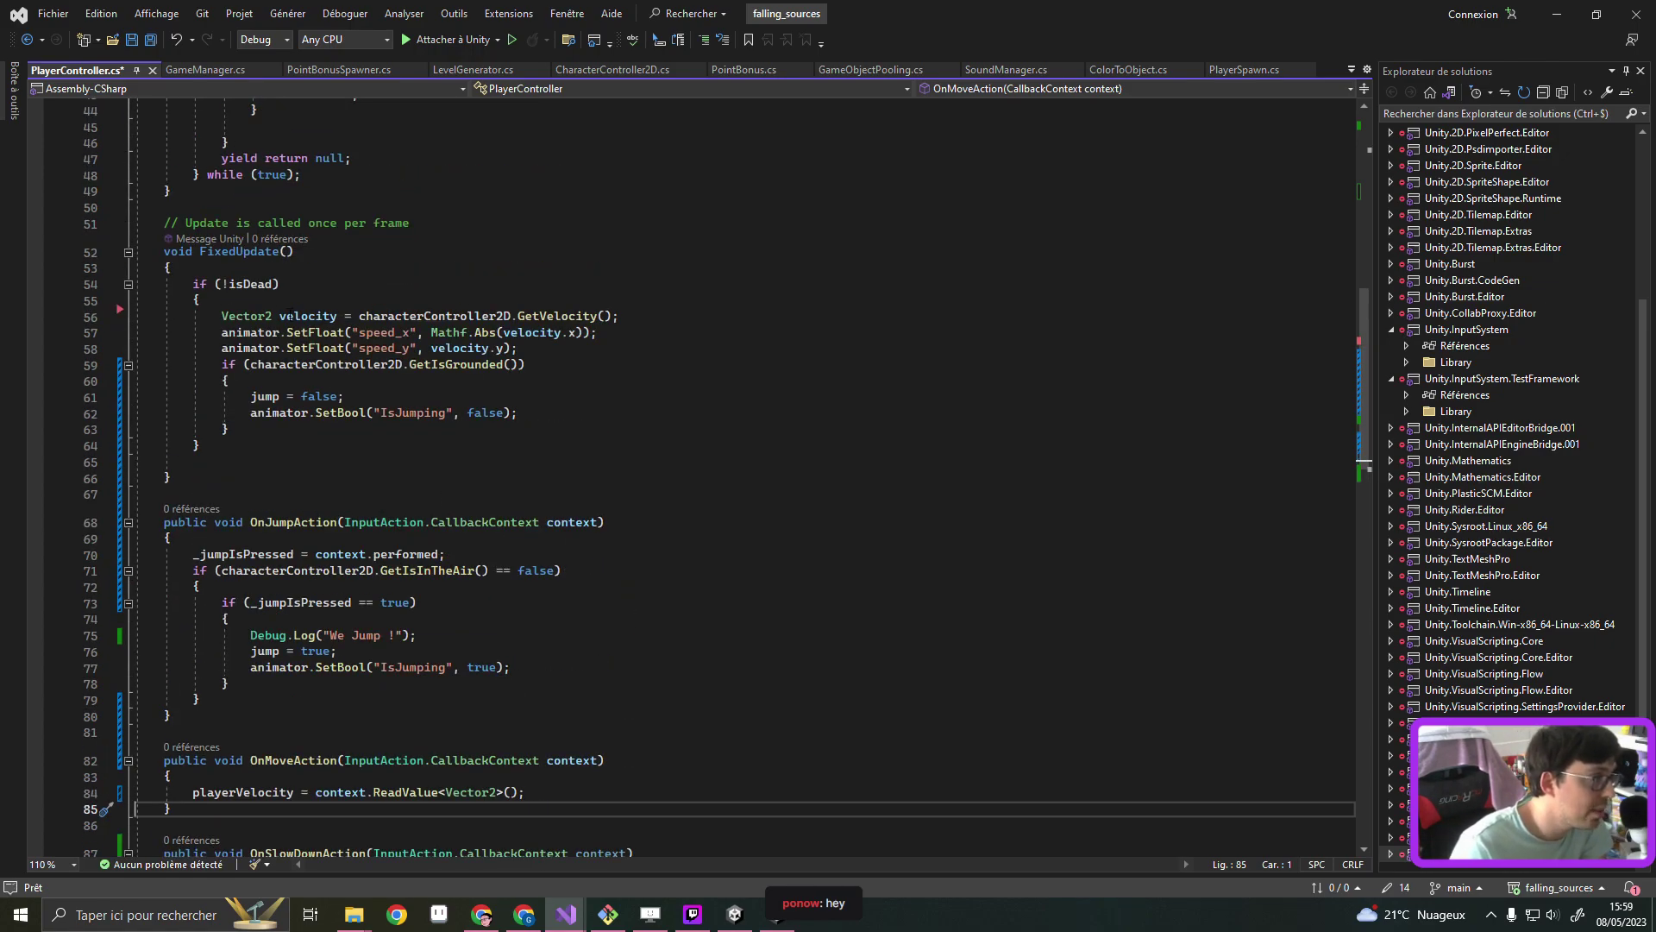
# Paste the Move call into FixedUpdate's isDead check
pyautogui.click(630, 295)
pyautogui.press('Return')
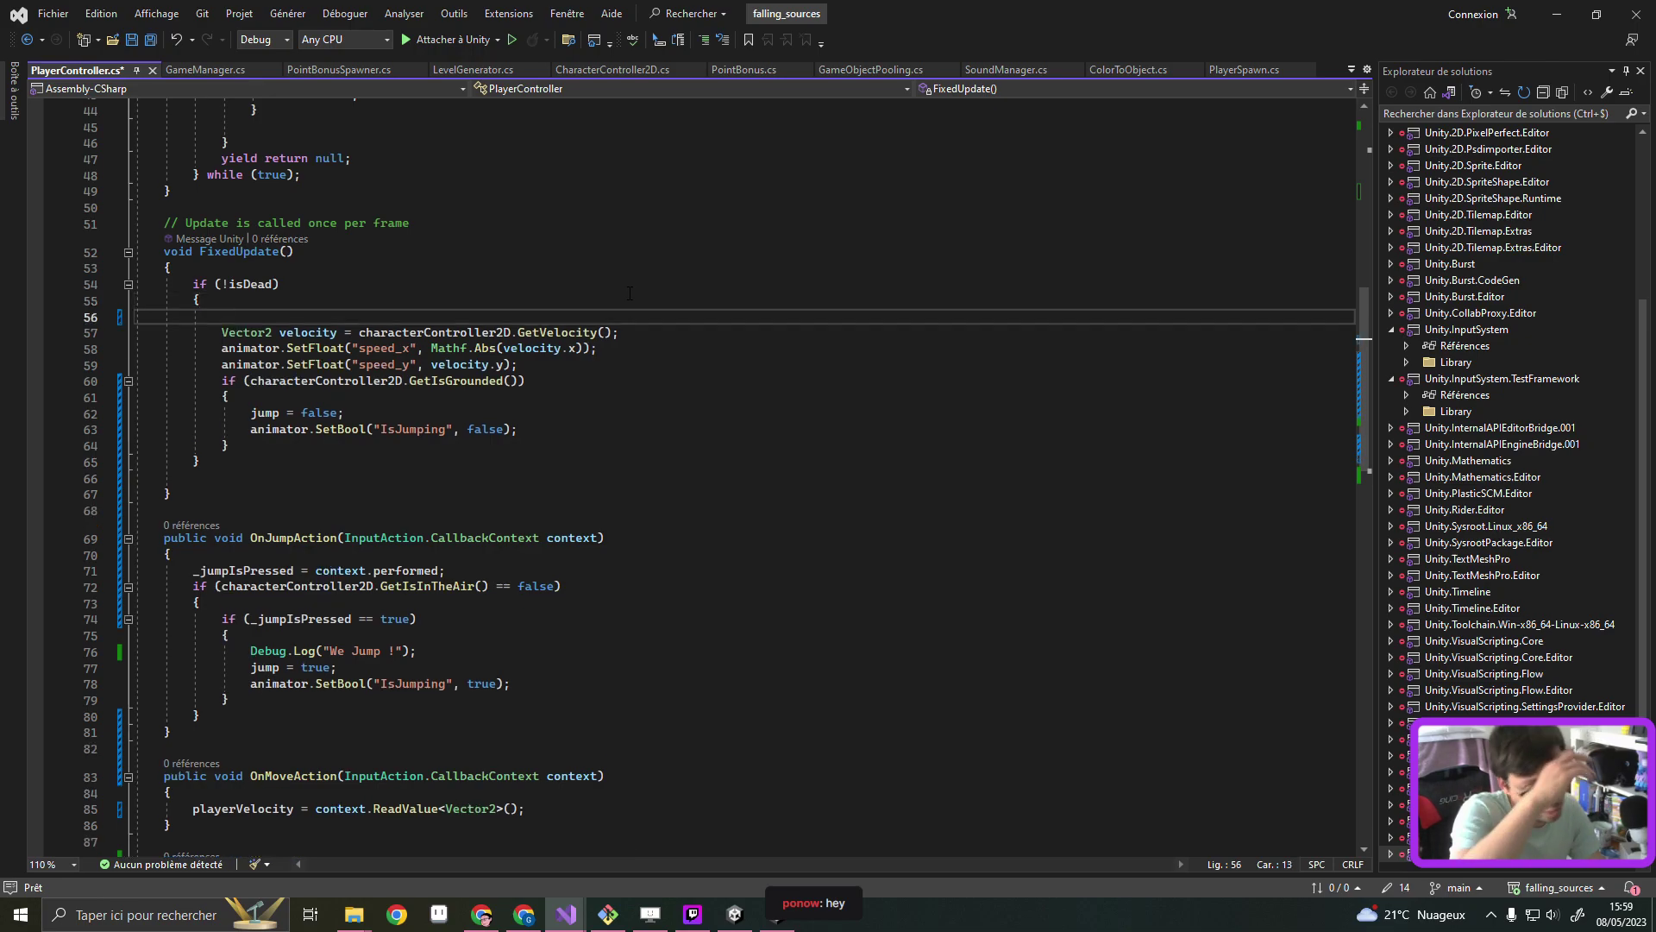
pyautogui.write('characterController2D.Move(leftPadValue.x, false, _jumpIsPressed);')
pyautogui.press('BackSpace')
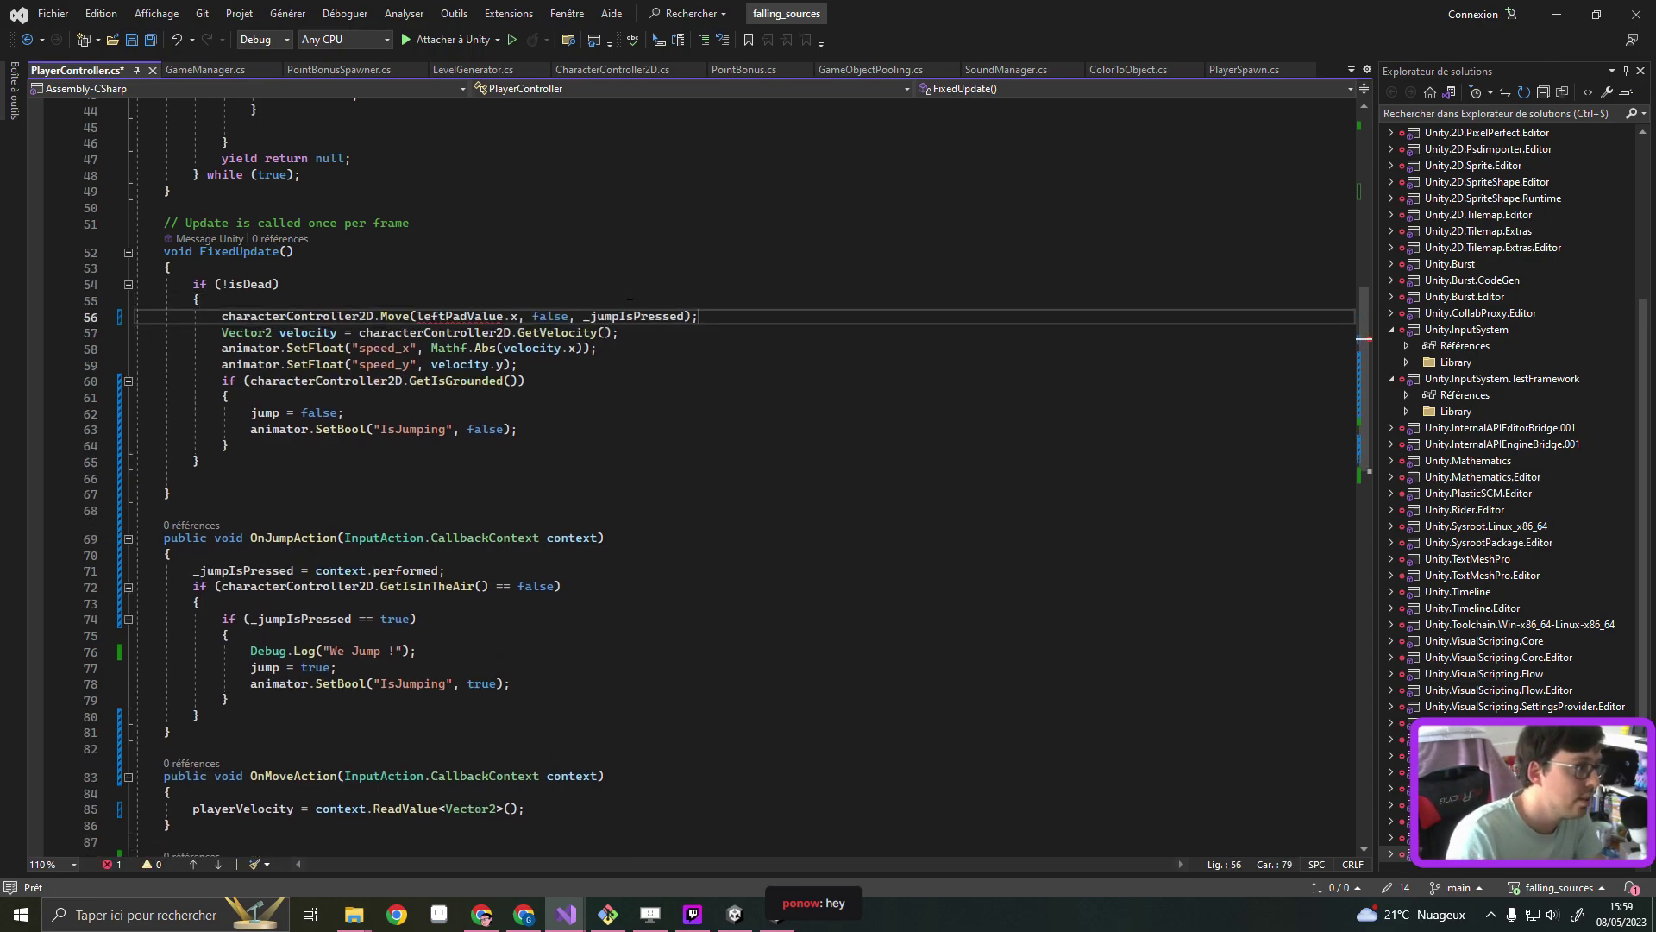
# Change Move's first argument to playerVelocity.x and save PlayerController.cs
pyautogui.doubleClick(424, 316)
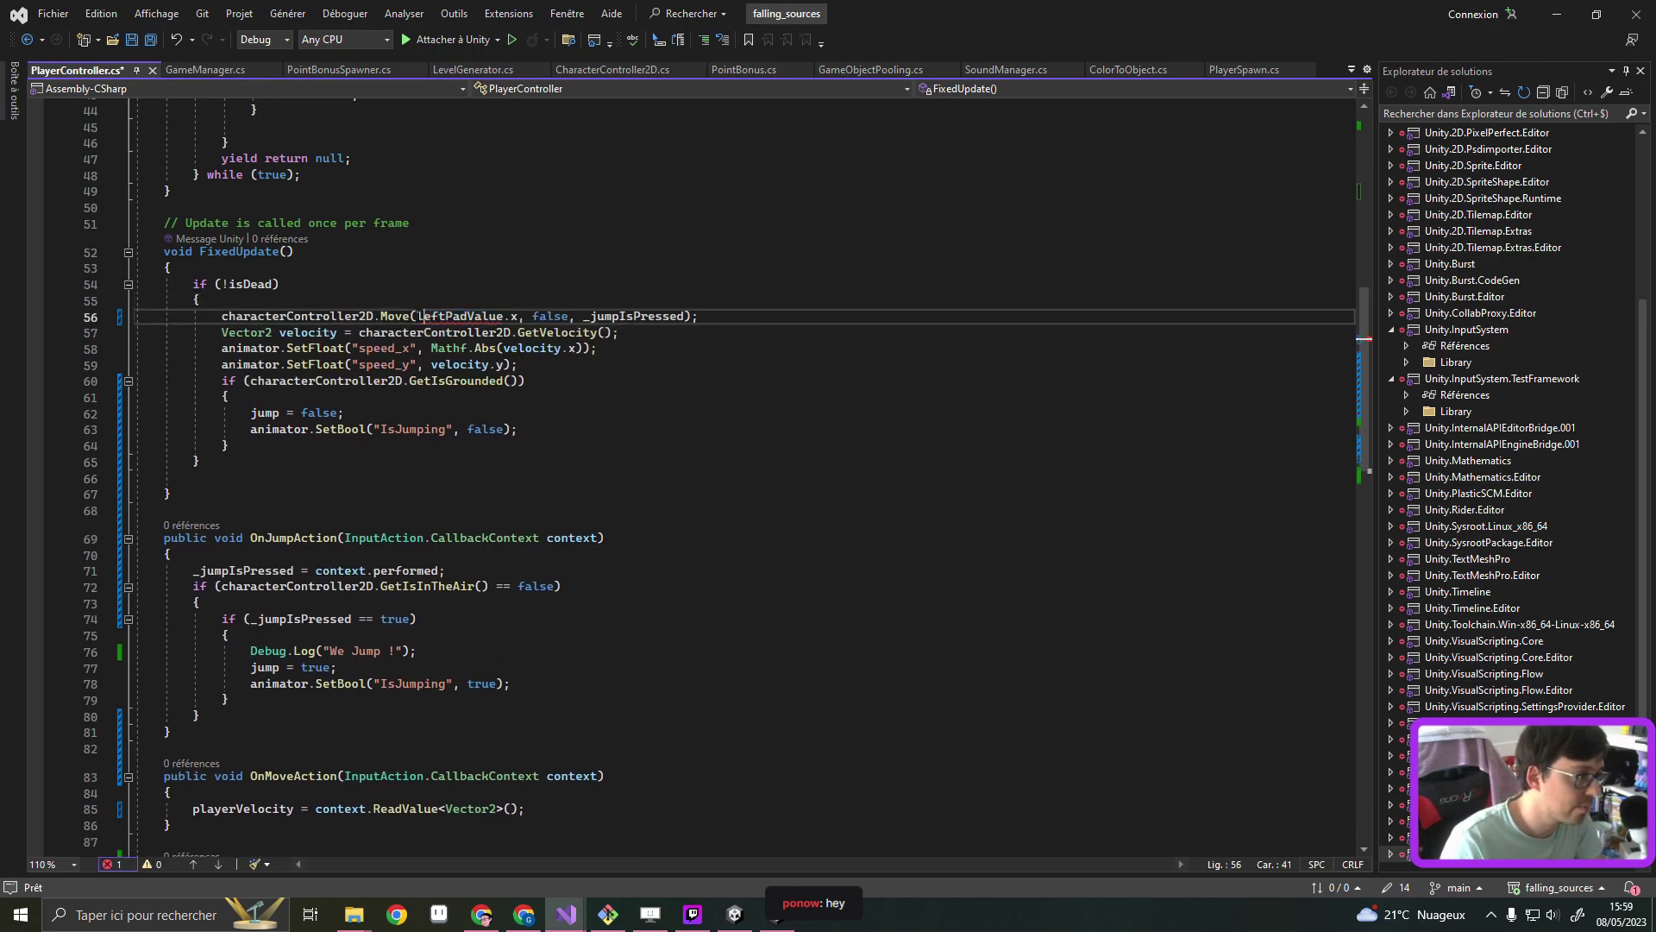
pyautogui.moveTo(417, 316); pyautogui.dragTo(506, 316)
pyautogui.write('playerF')
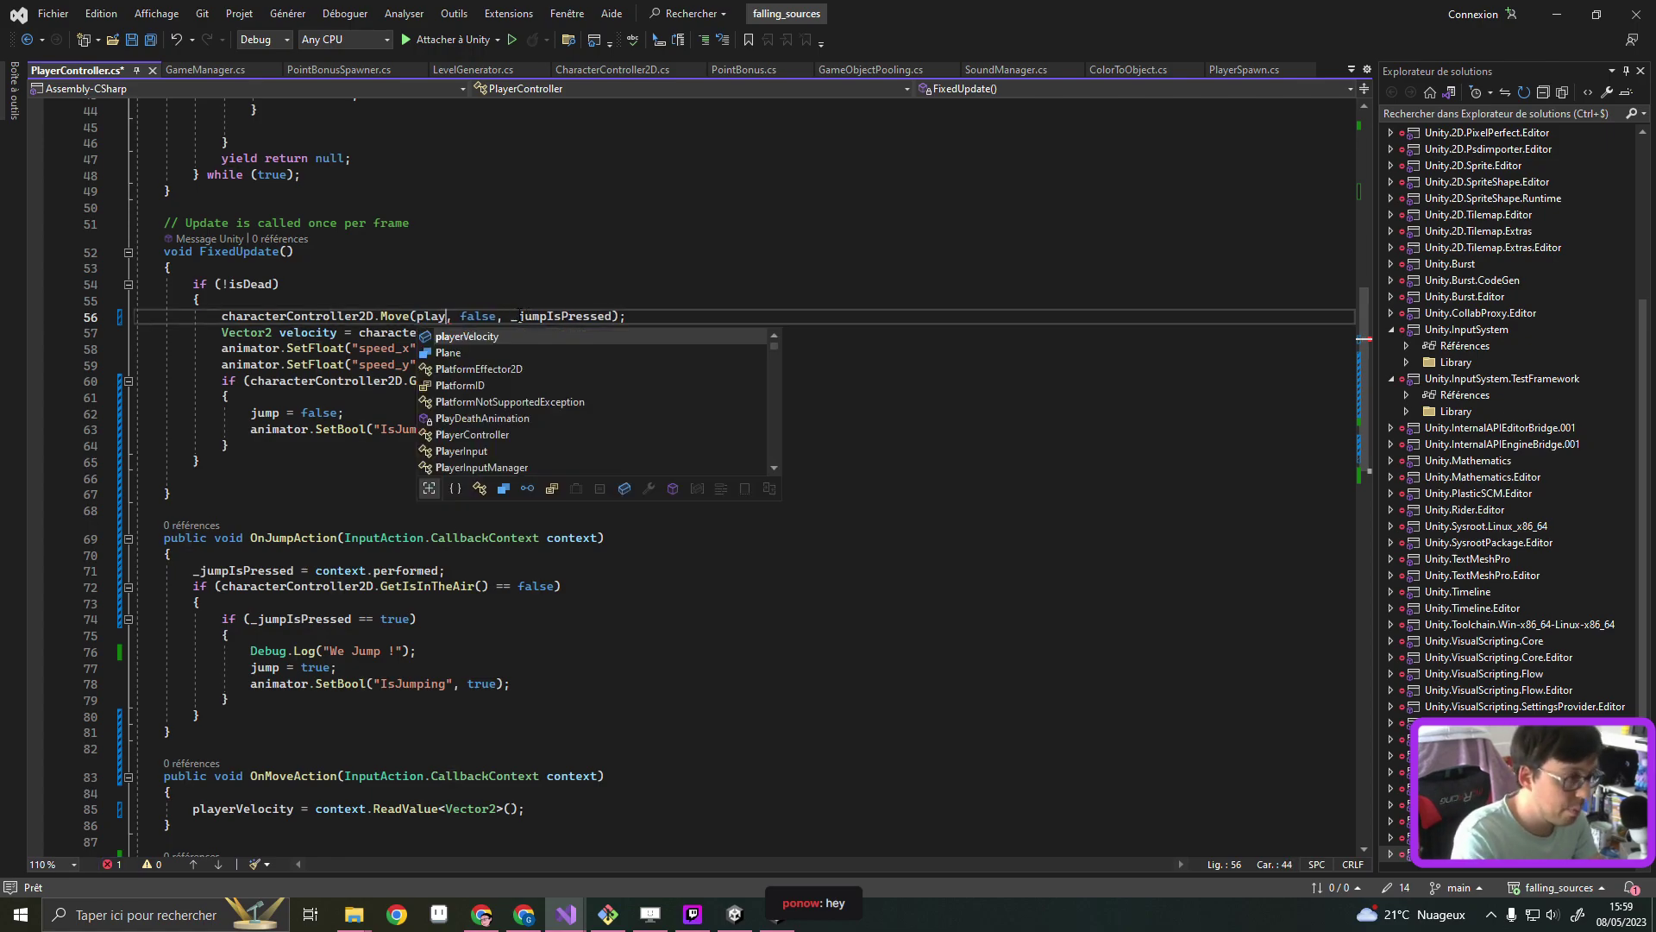
pyautogui.press('BackSpace')
pyautogui.write('V')
pyautogui.press('Tab')
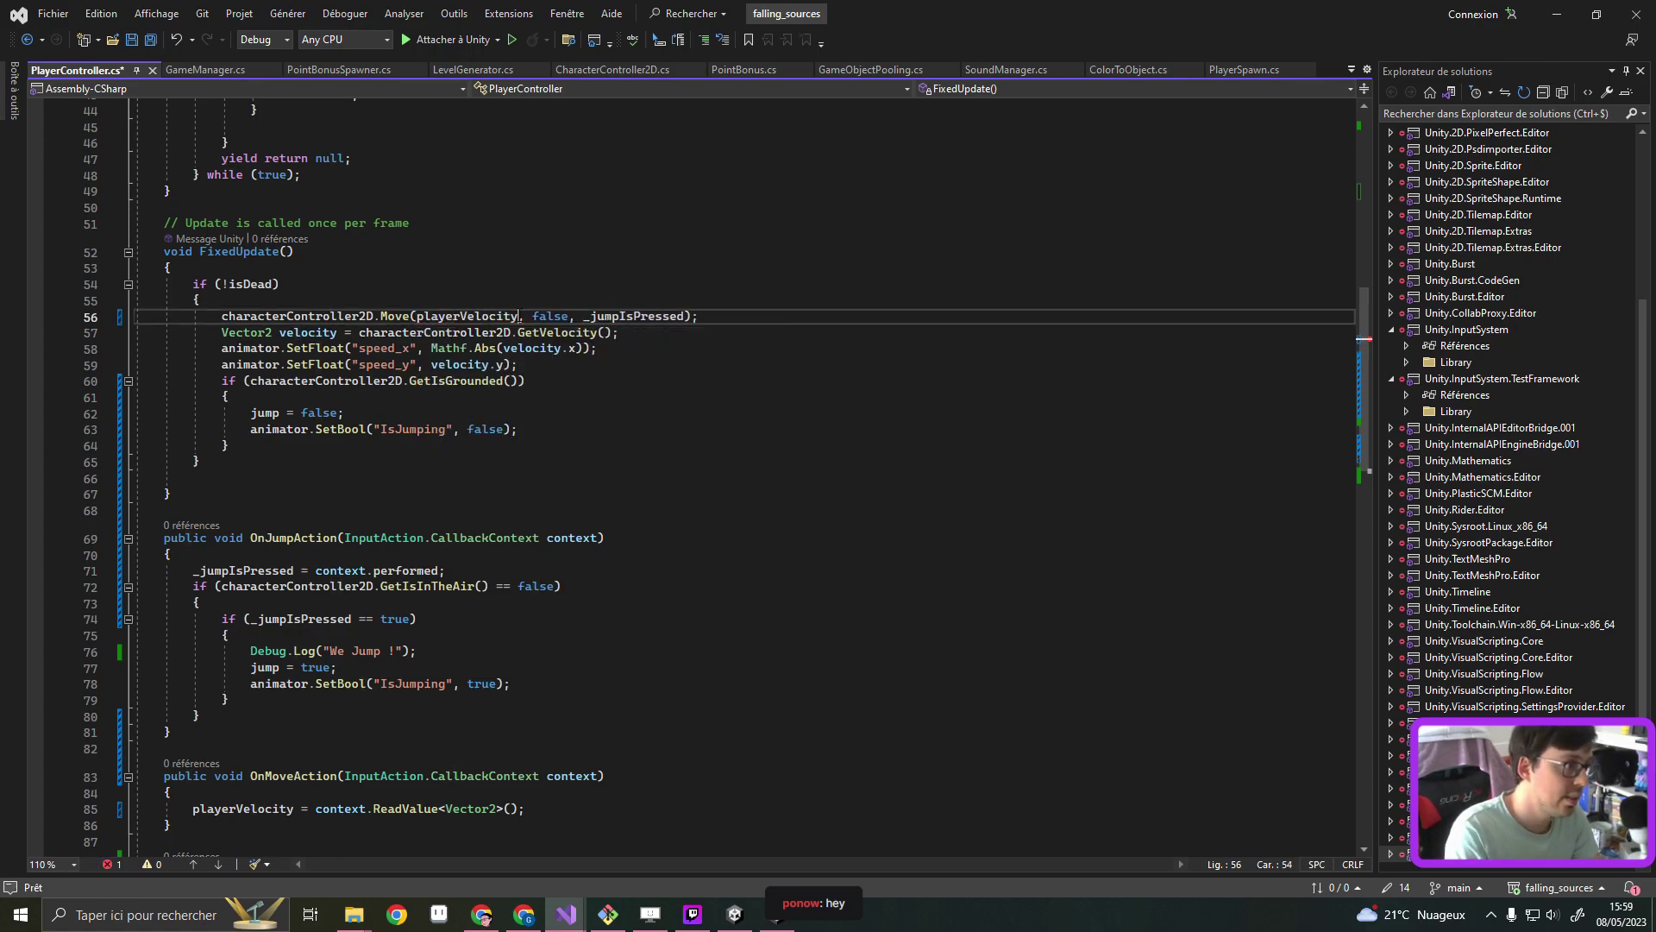
pyautogui.write('.')
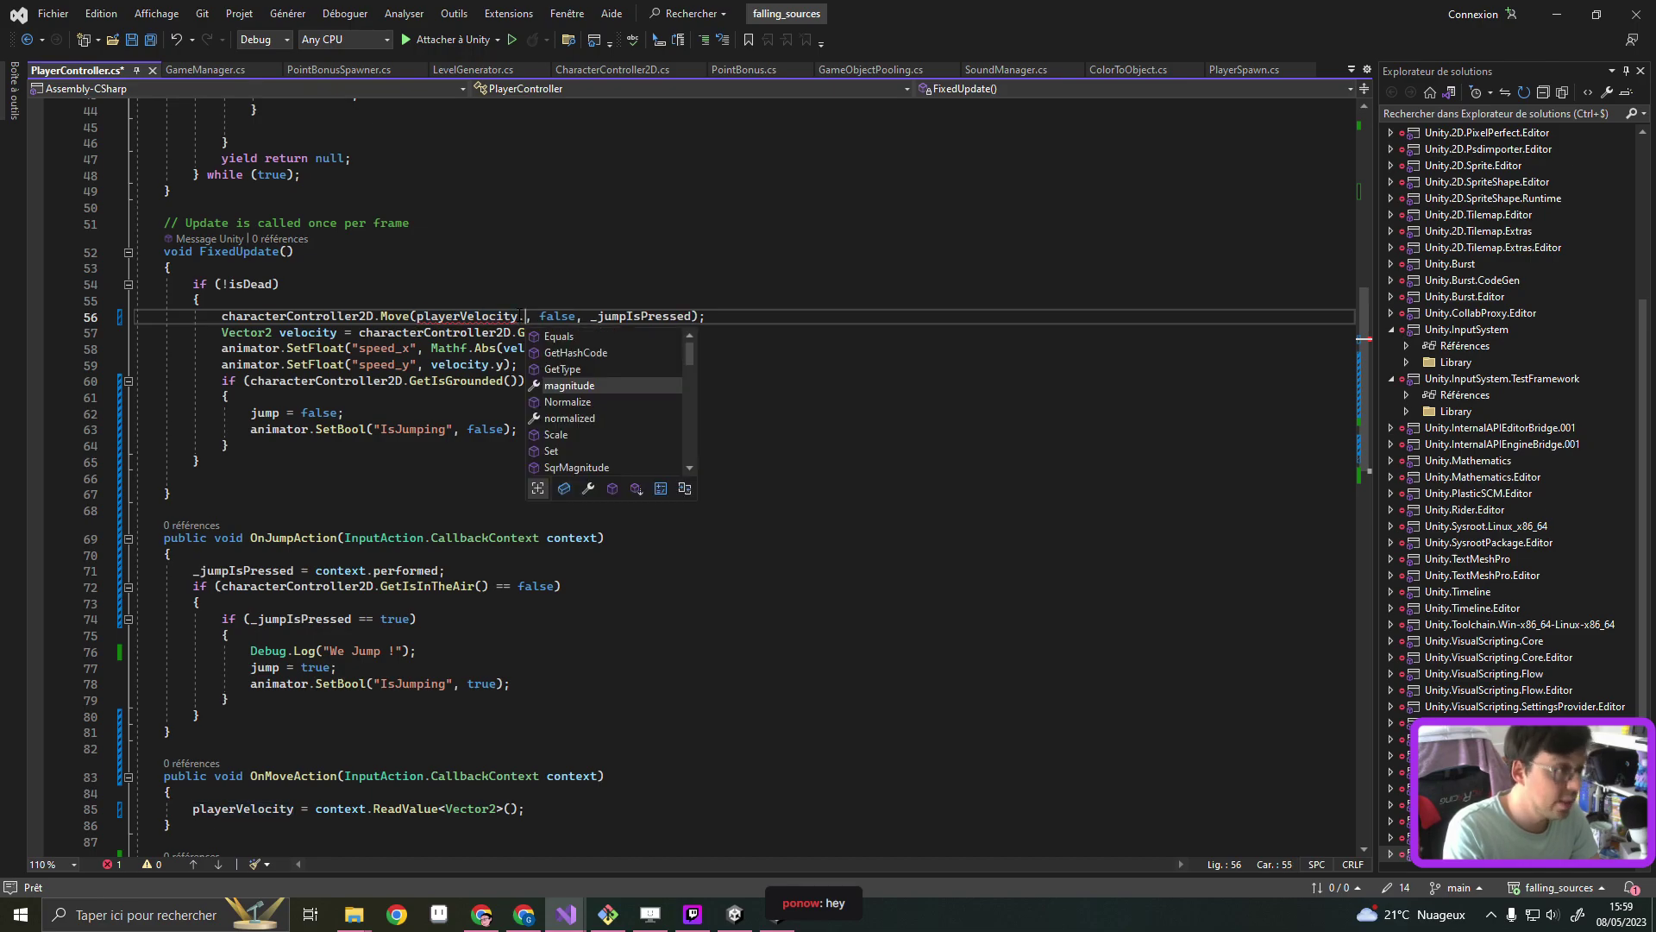
pyautogui.write('x')
pyautogui.click(651, 316)
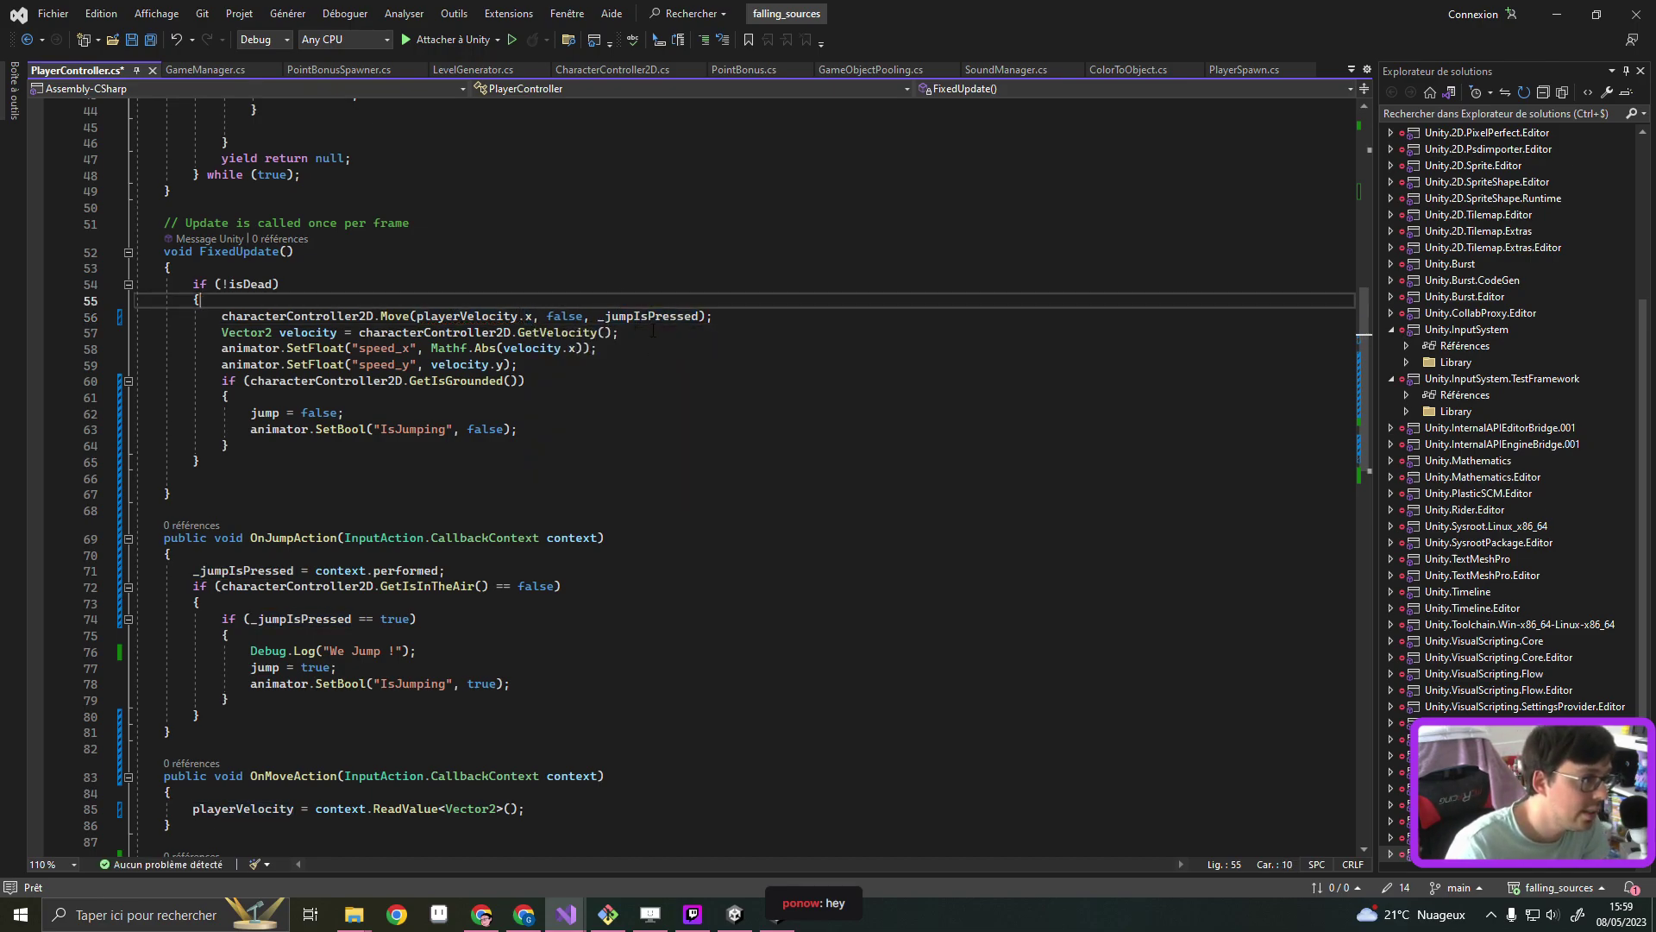
pyautogui.click(507, 570)
pyautogui.hotkey('ctrl', 's')
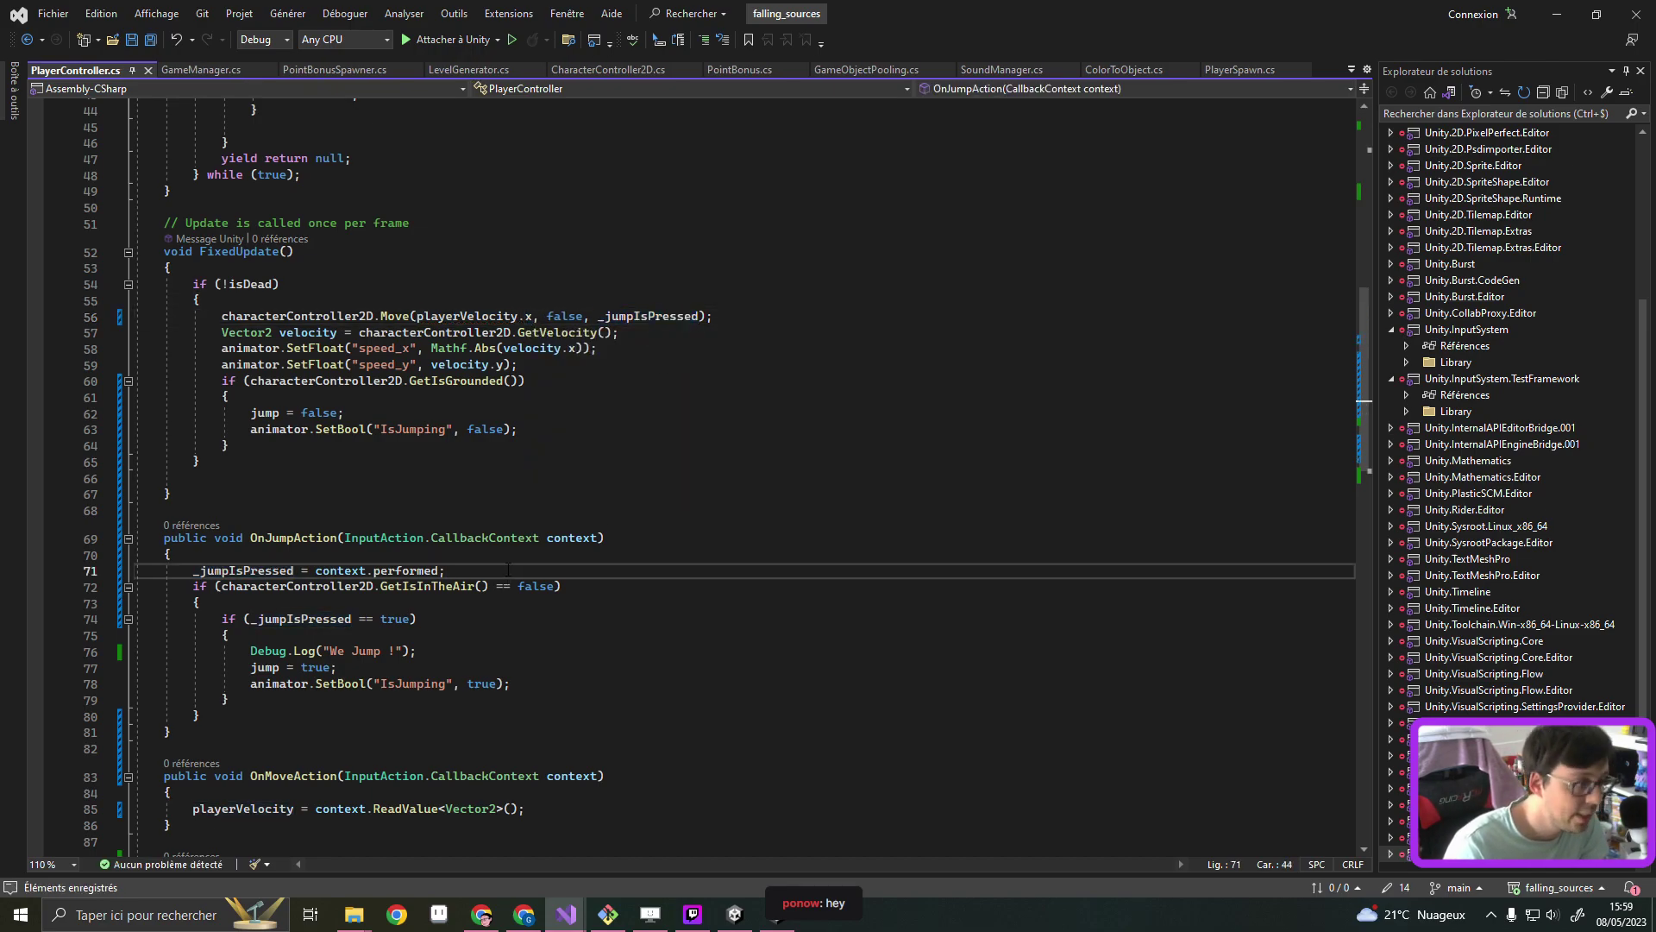
# Switch to Unity's Game view, enter play mode, and start a game from the title screen
pyautogui.click(1557, 14)
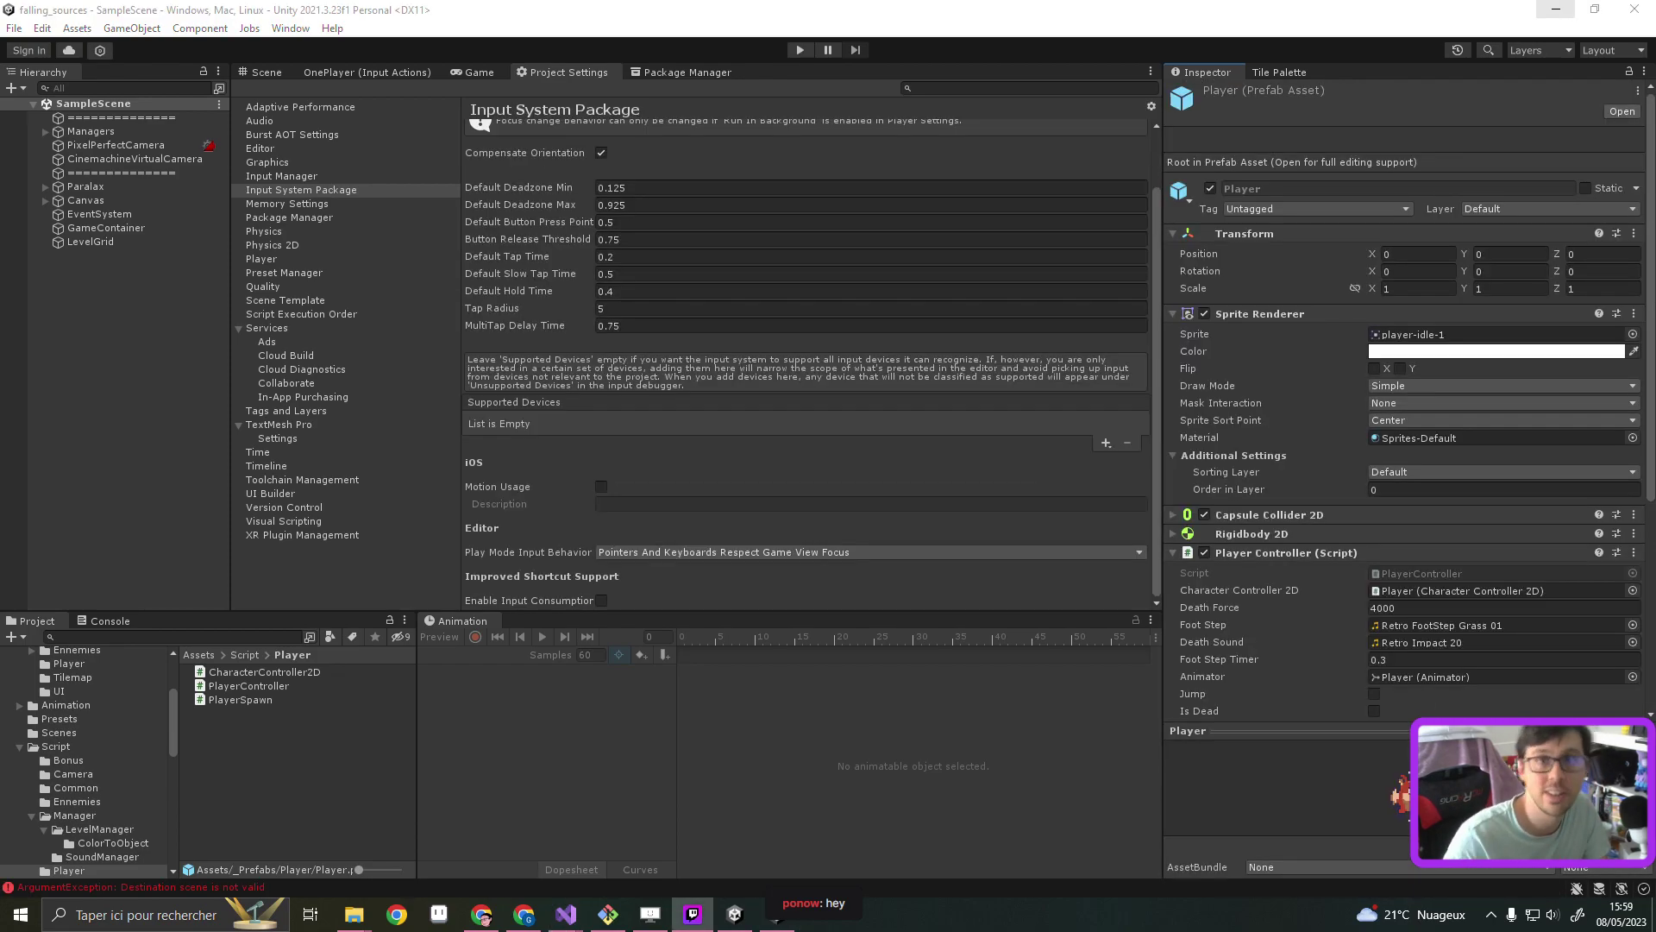
pyautogui.click(478, 72)
pyautogui.click(800, 49)
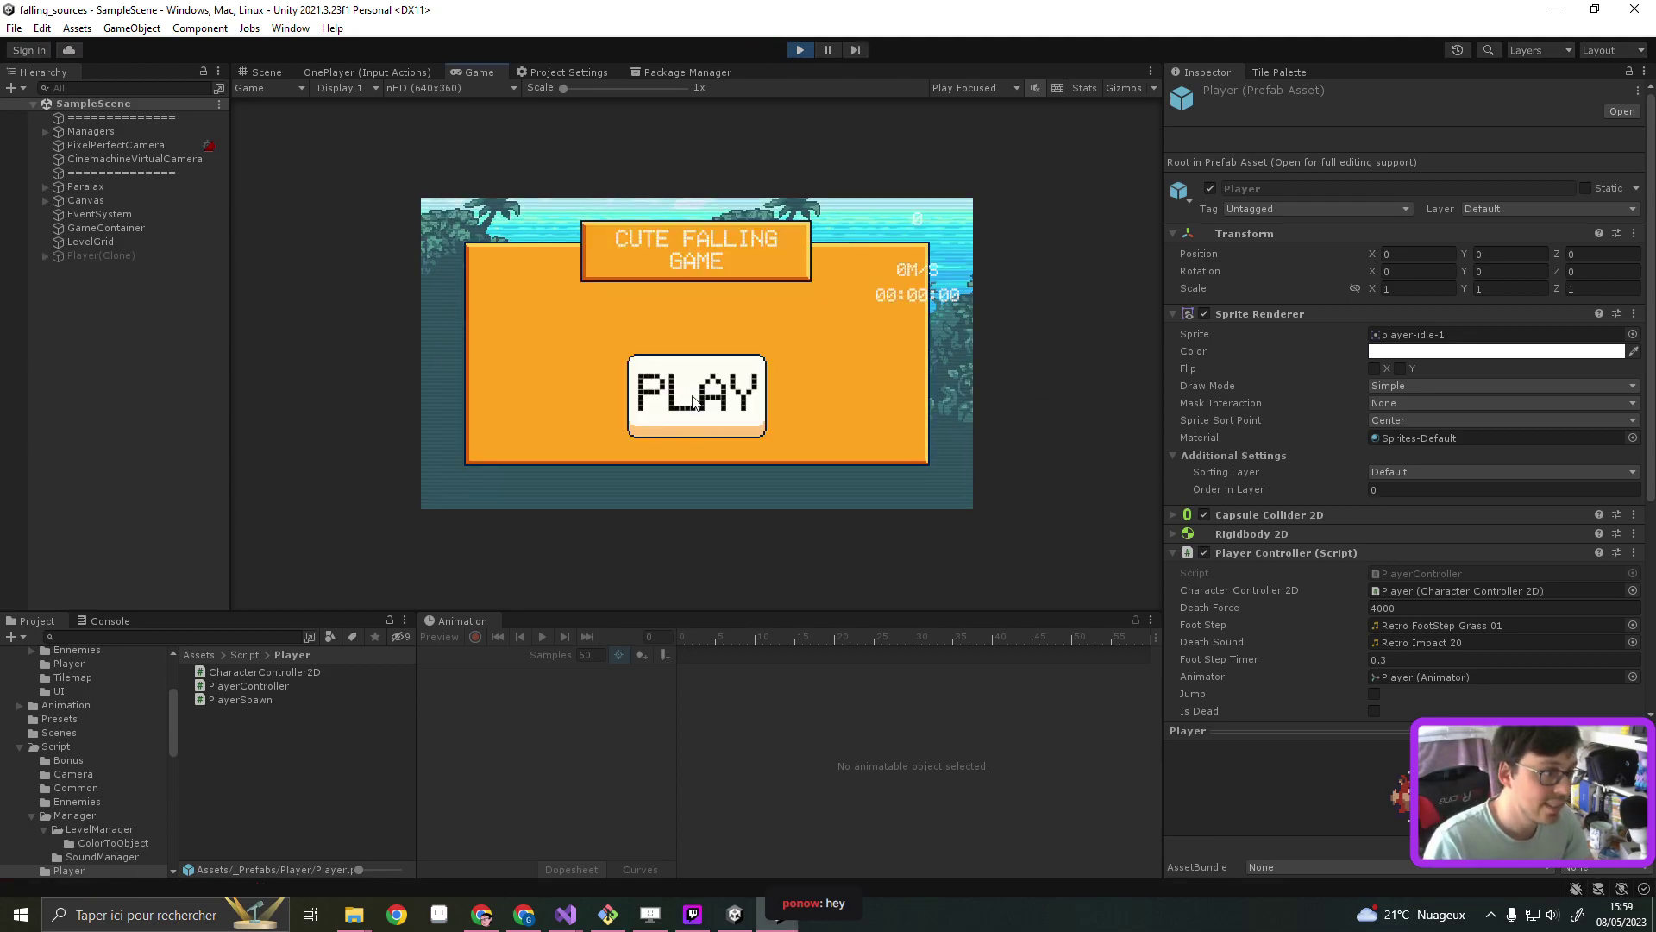
pyautogui.click(692, 402)
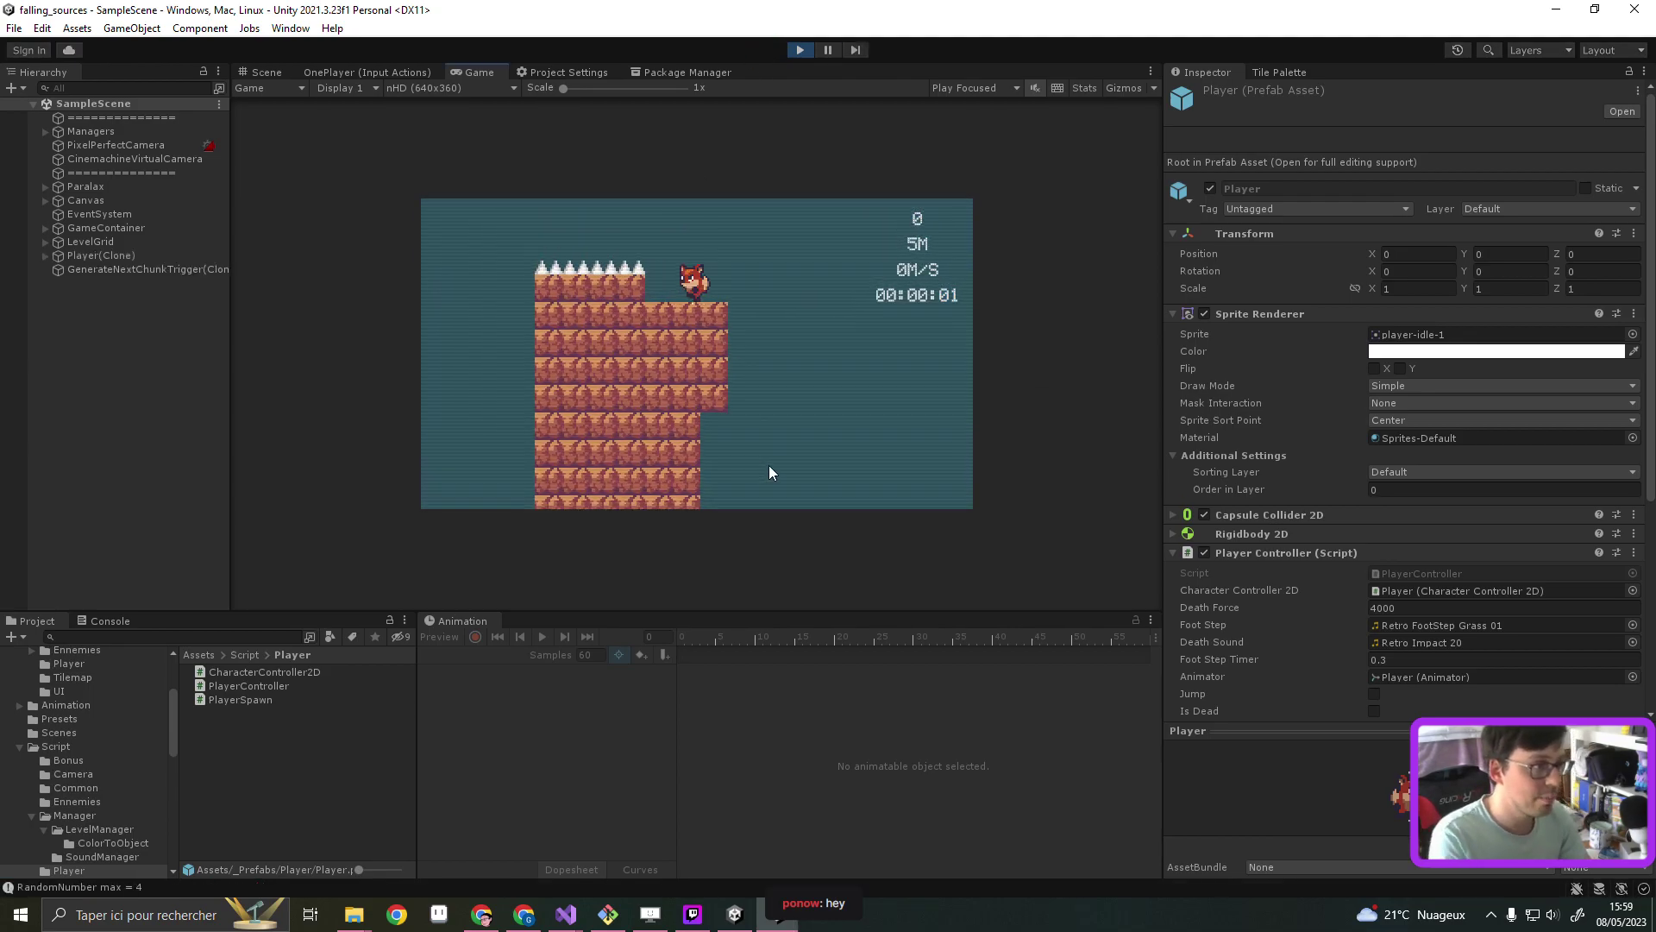
# Jump and steer the fox, restart after game over, then stop play mode
pyautogui.press('space')
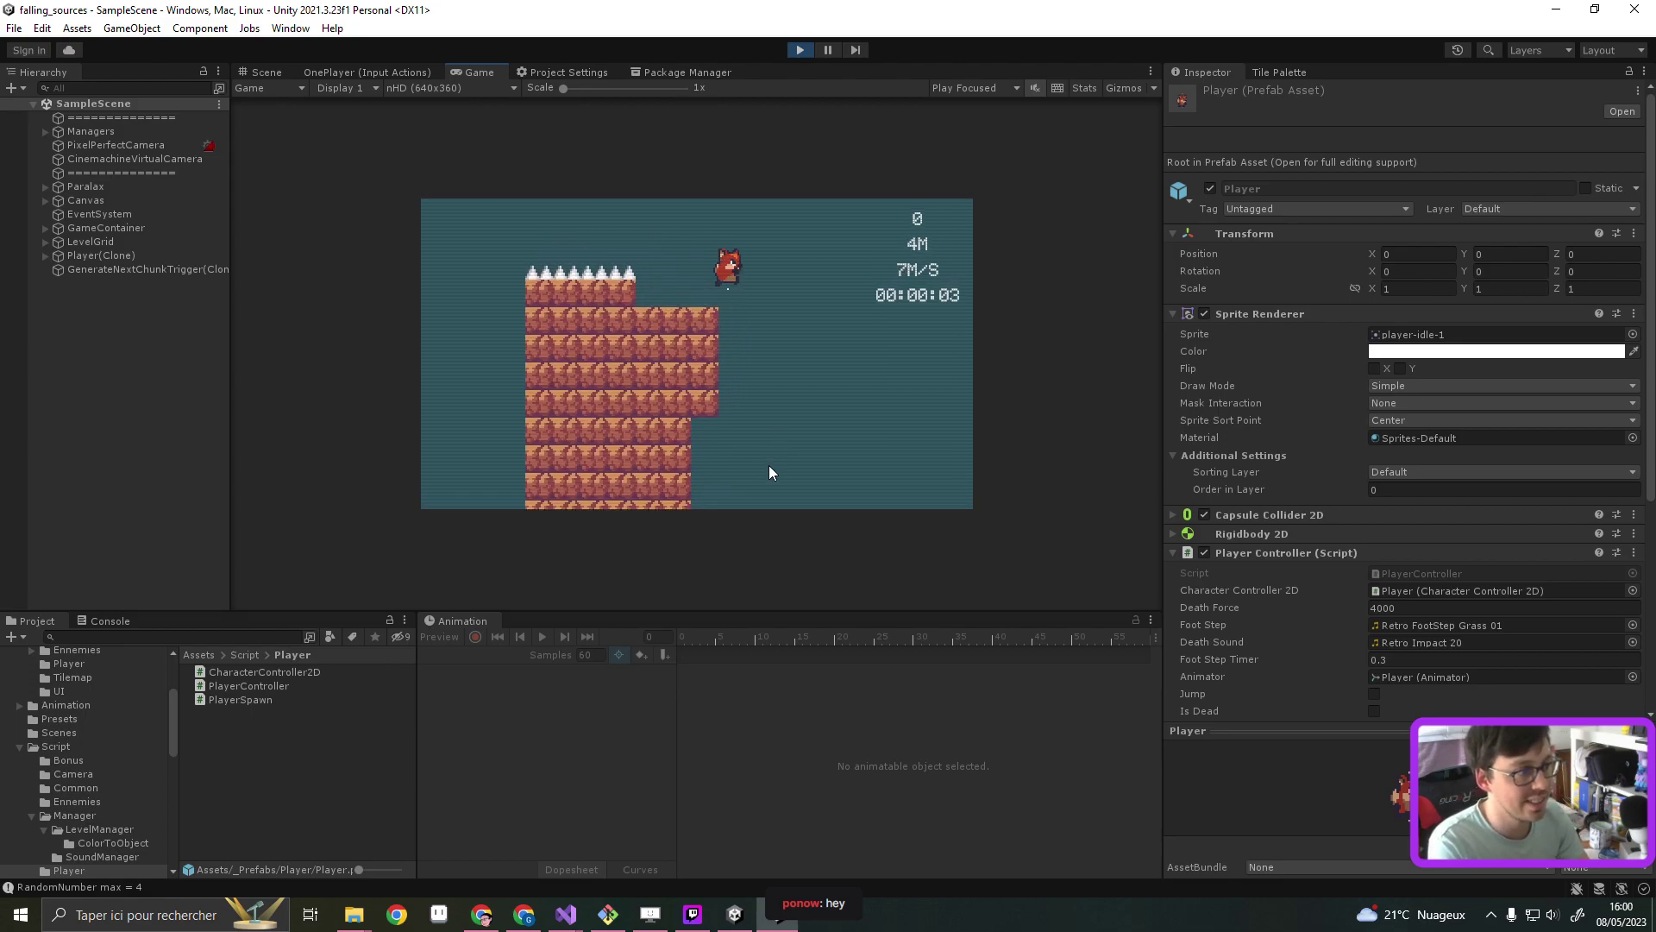
pyautogui.press('space')
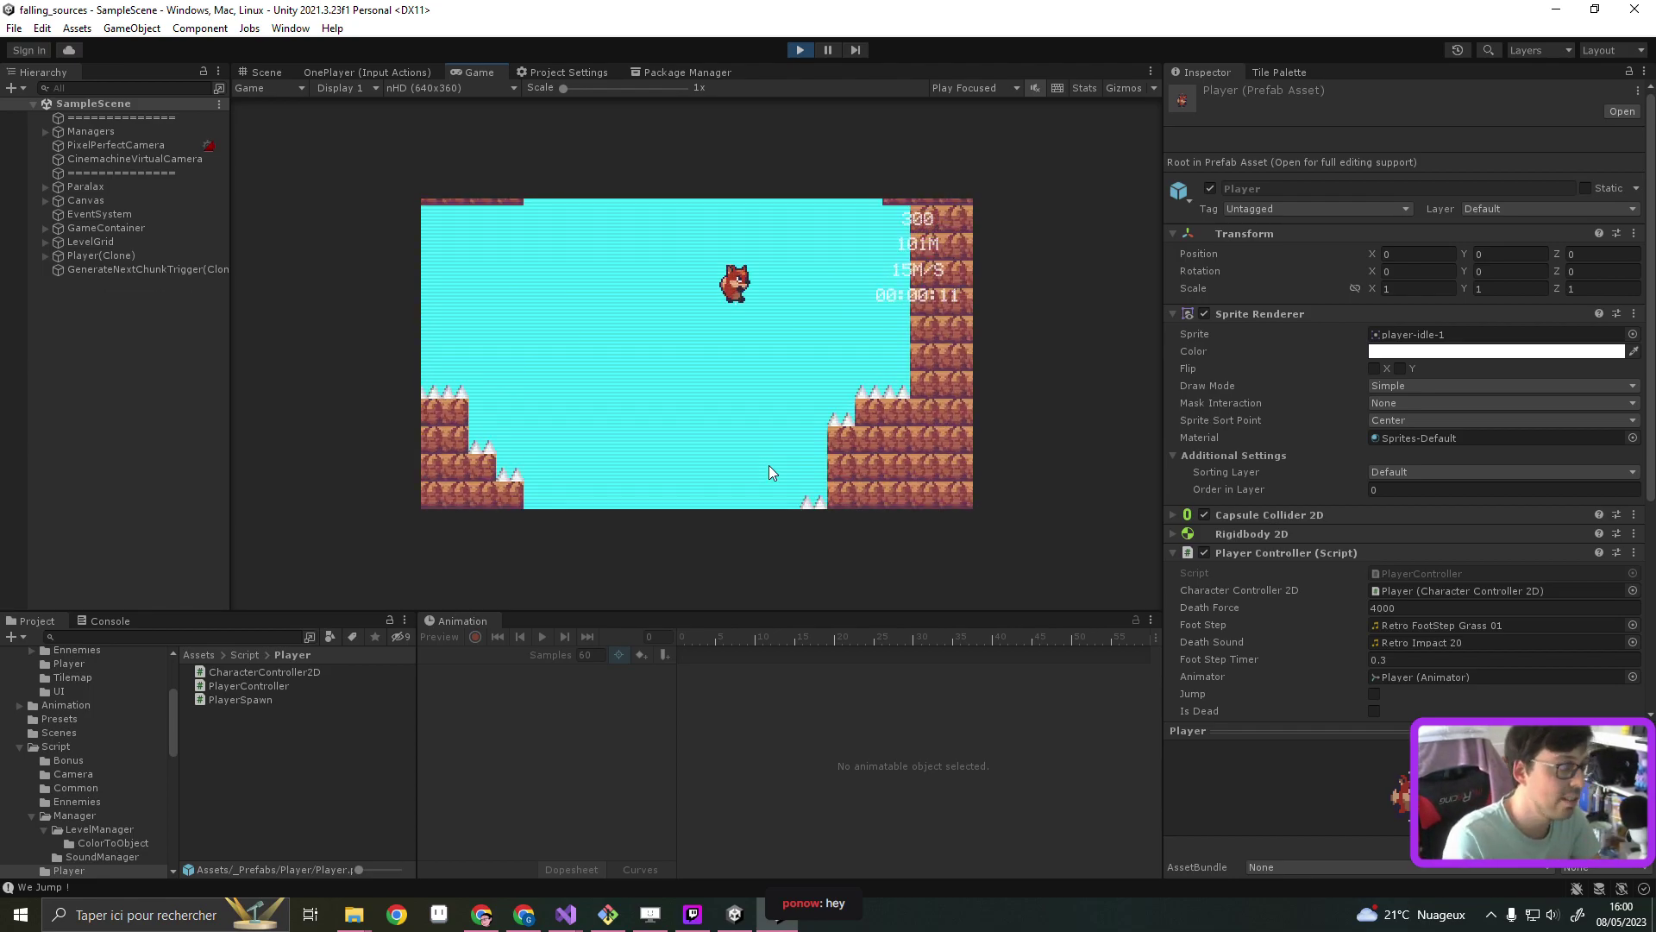
pyautogui.press('Left')
pyautogui.press('Right')
pyautogui.press('Left')
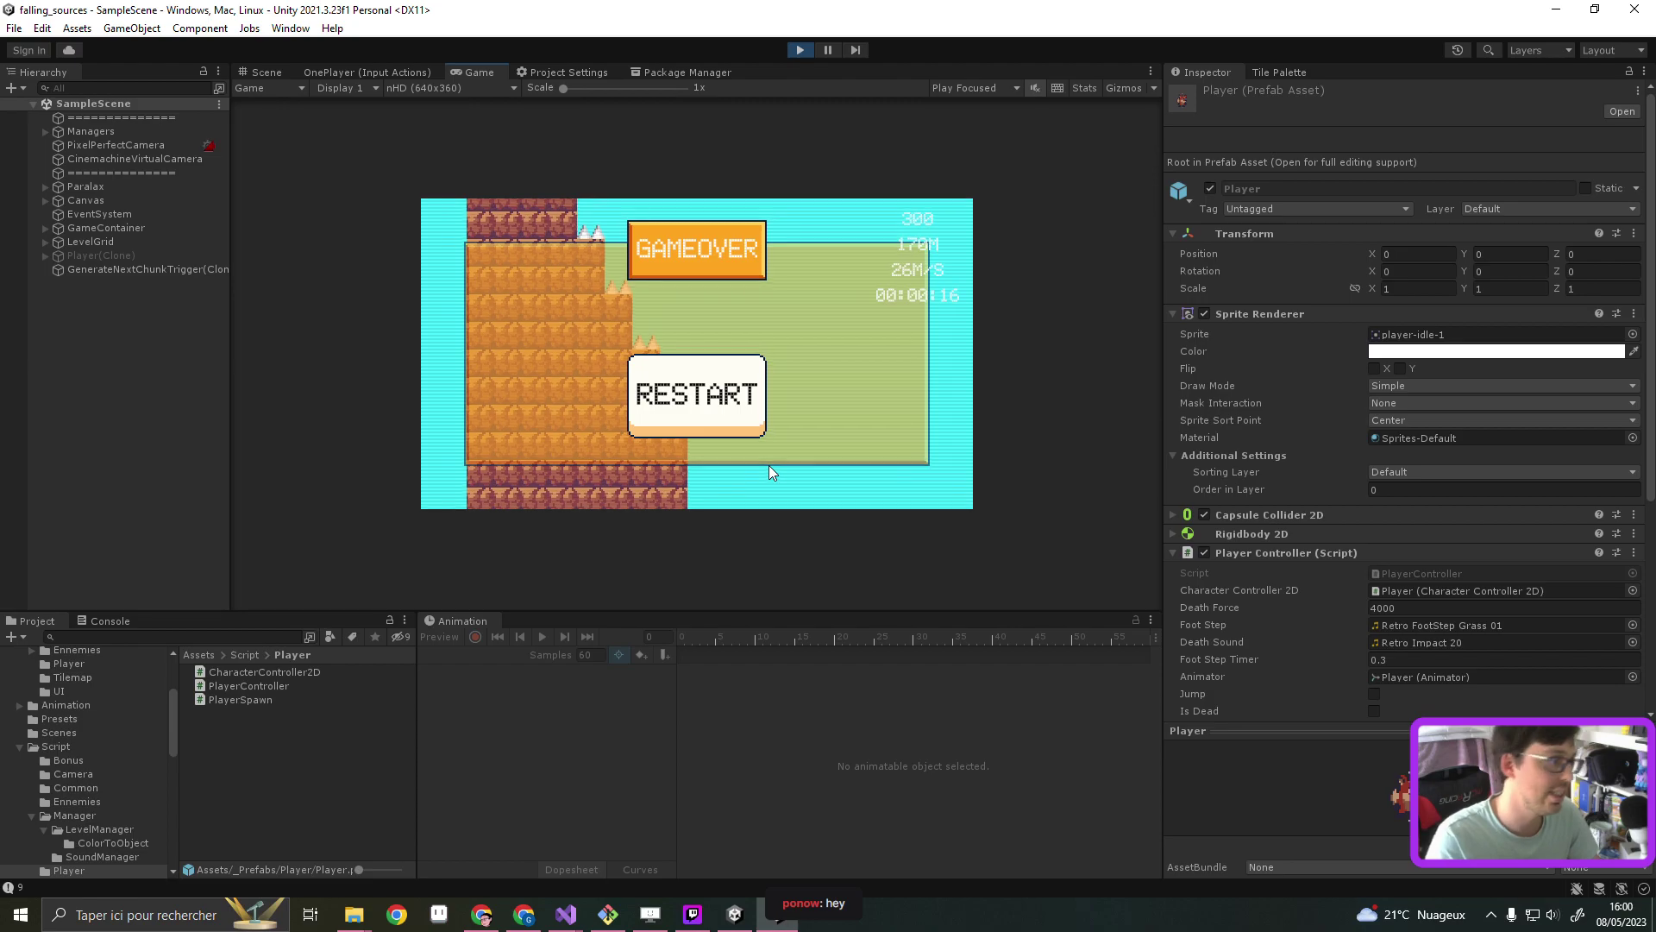
pyautogui.click(707, 397)
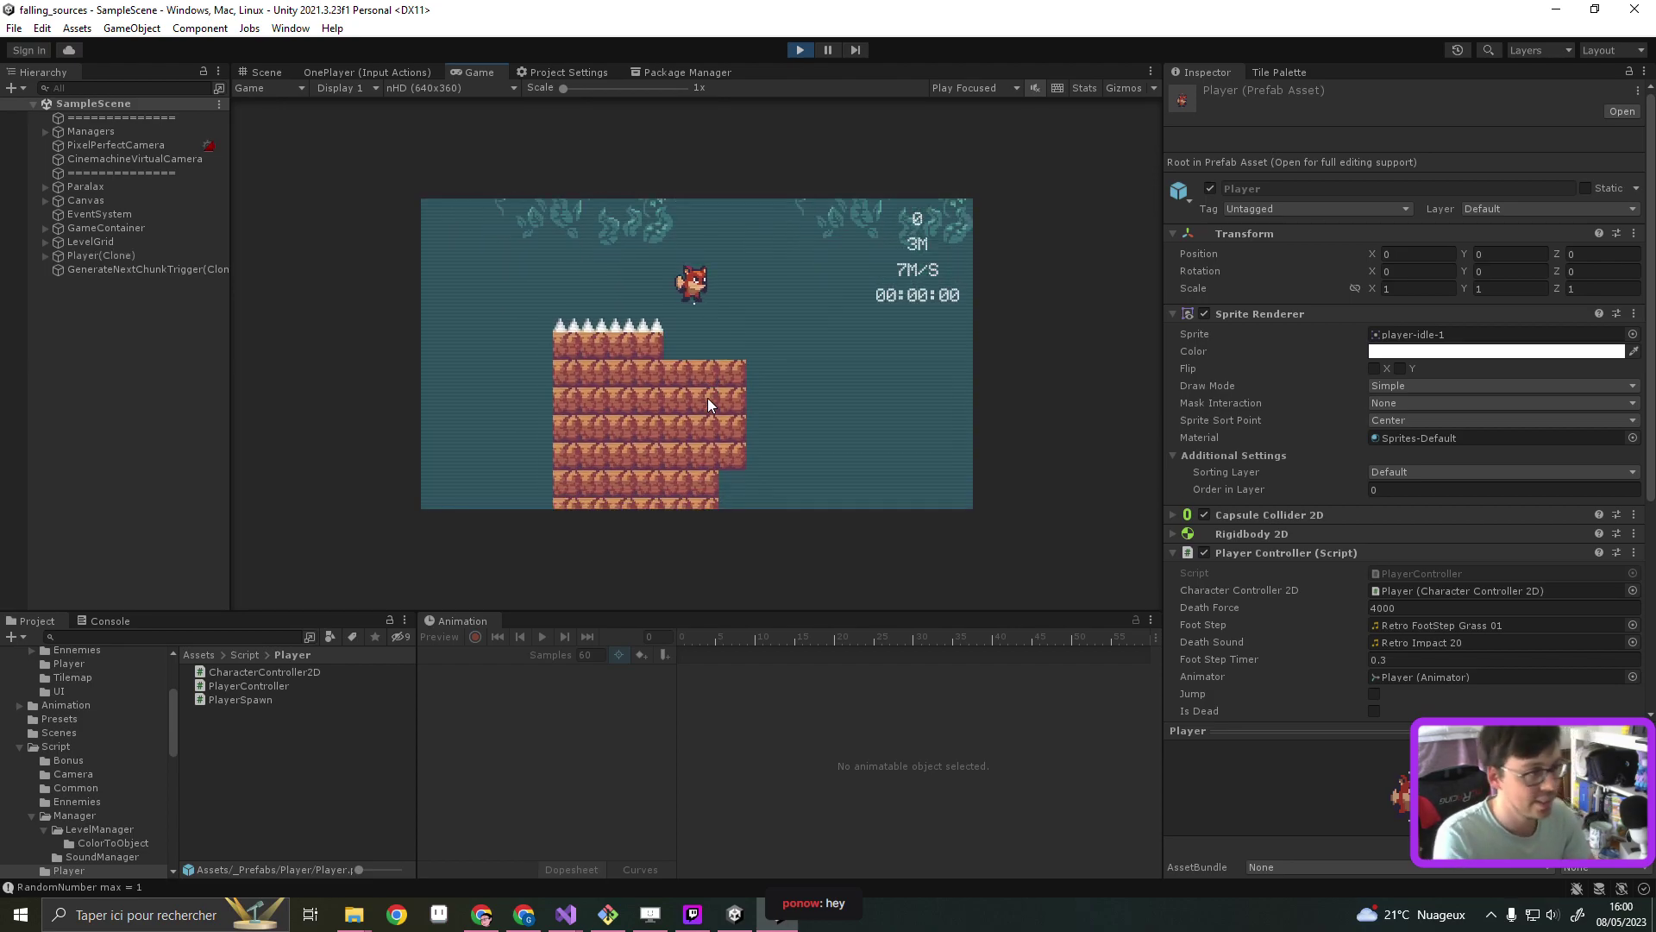
pyautogui.press('space')
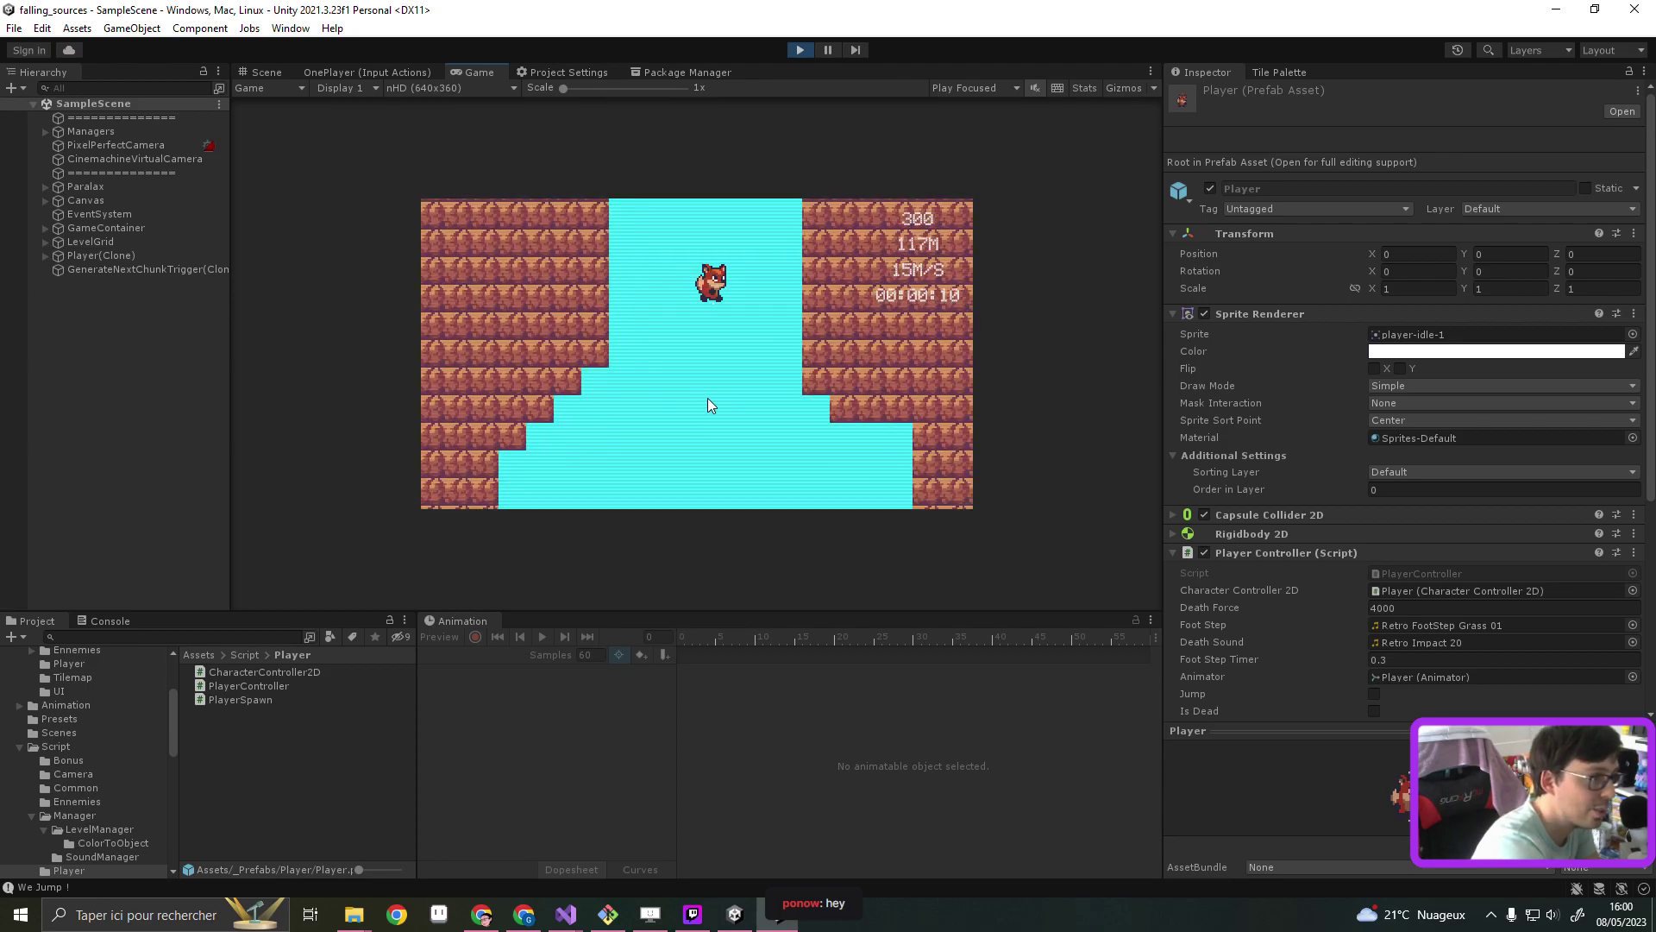
pyautogui.click(800, 50)
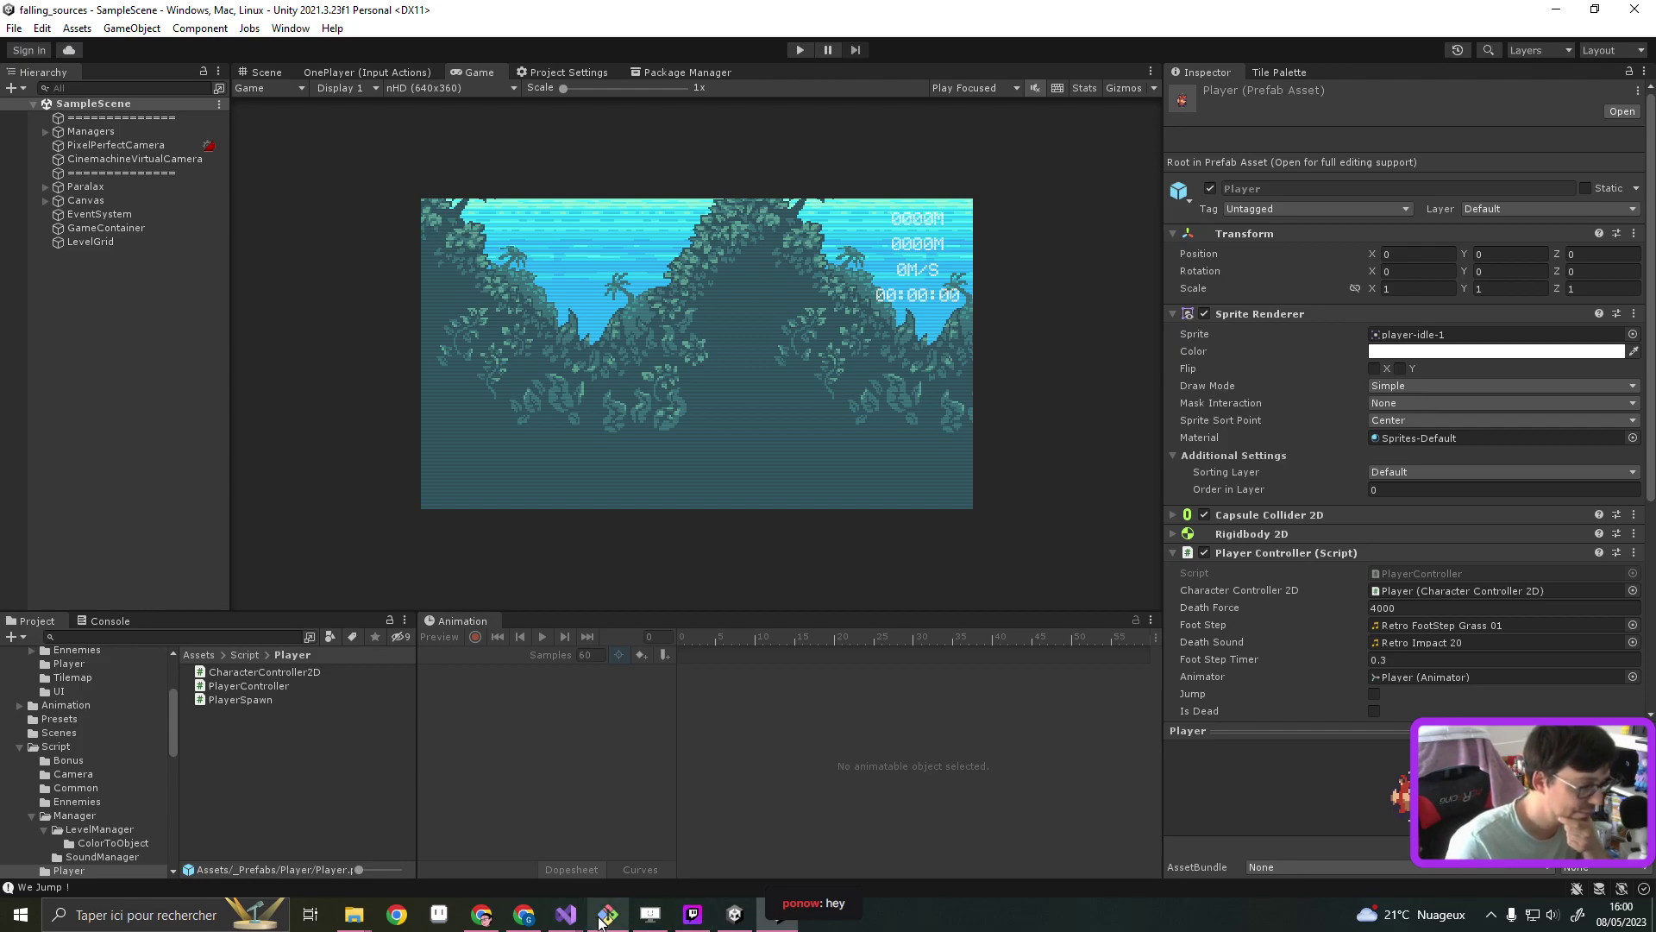
# Back in Visual Studio, delete line 76's Debug.Log("We Jump !") from OnJumpAction and save
pyautogui.moveTo(569, 919)
pyautogui.click(467, 828)
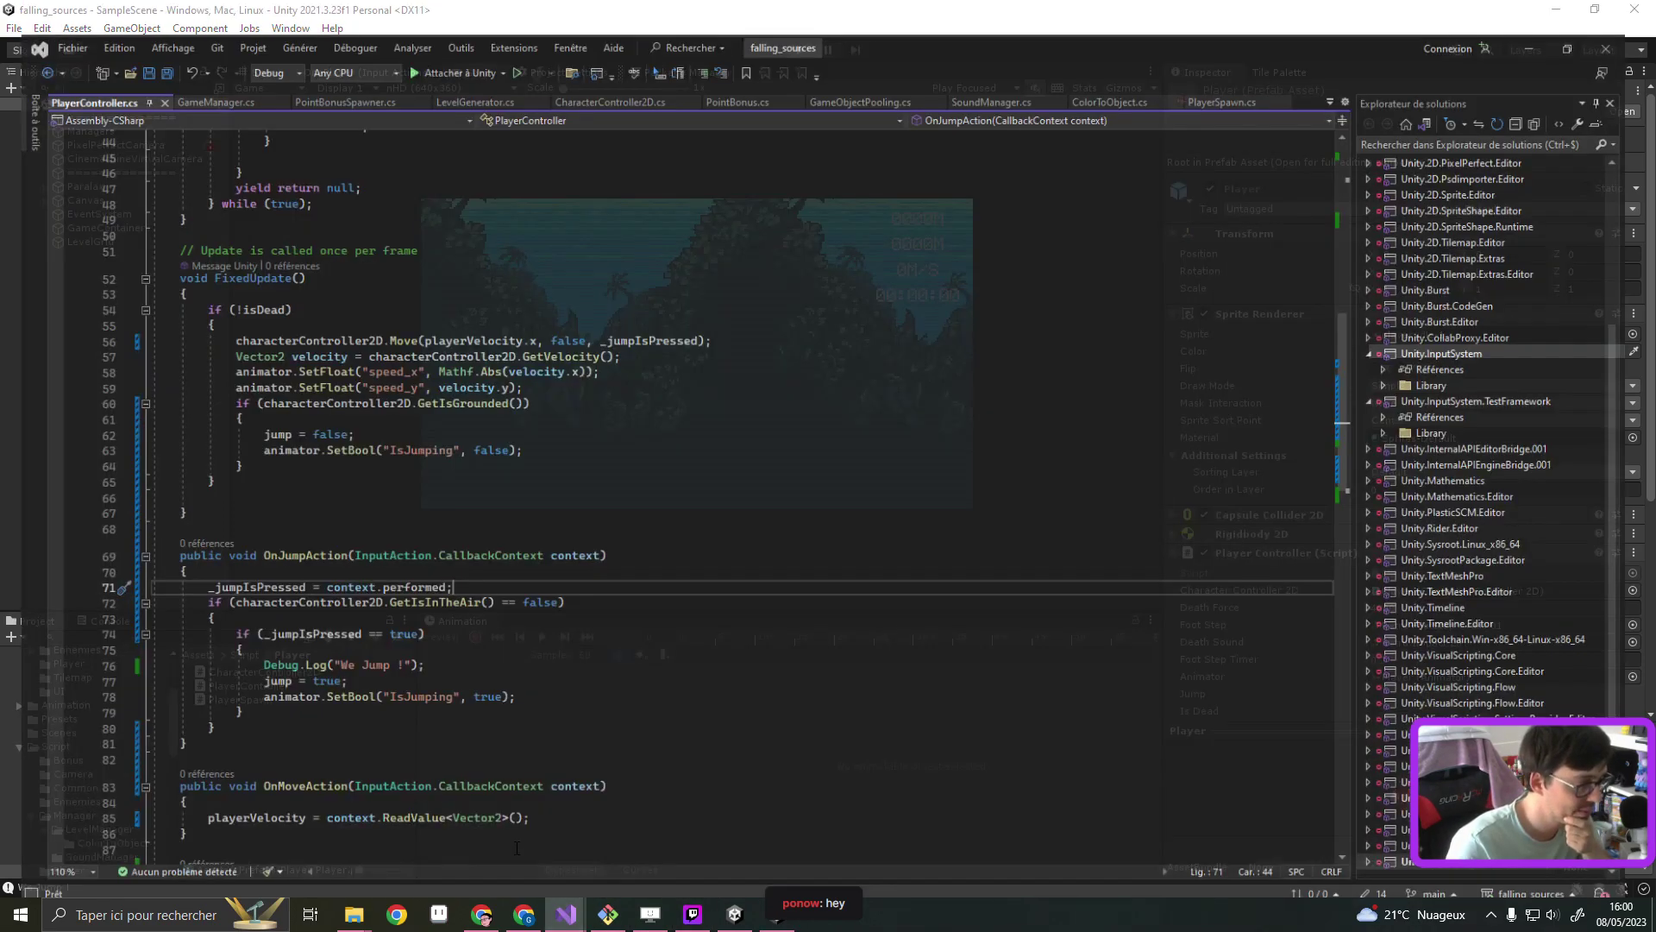
pyautogui.click(586, 604)
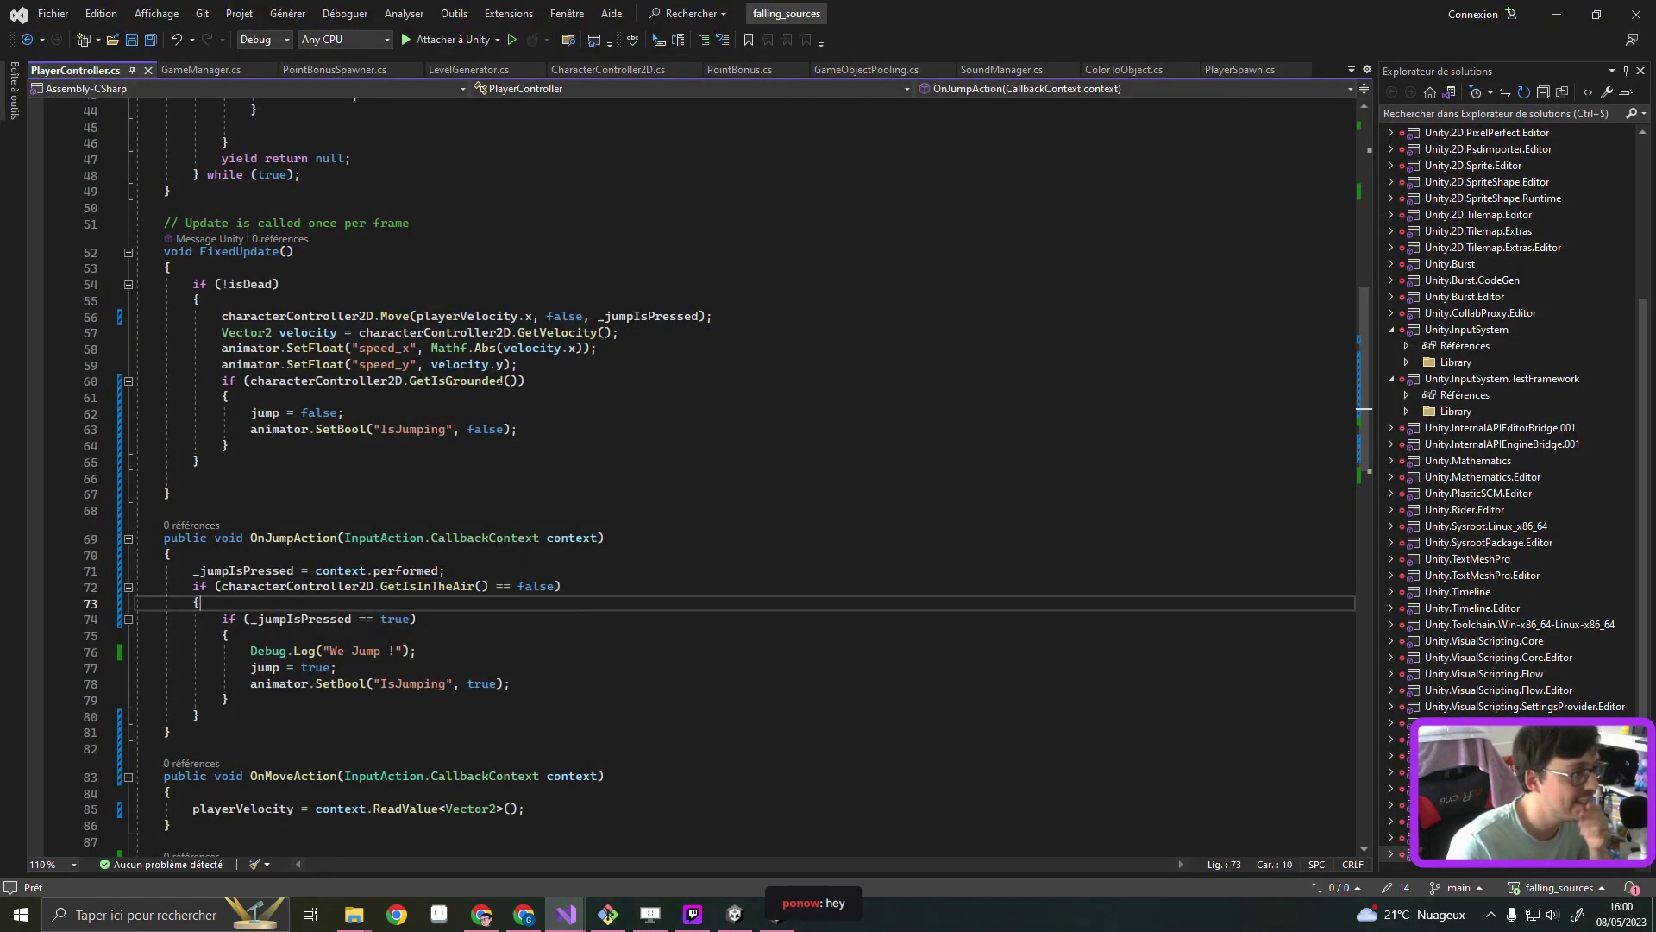
pyautogui.click(368, 667)
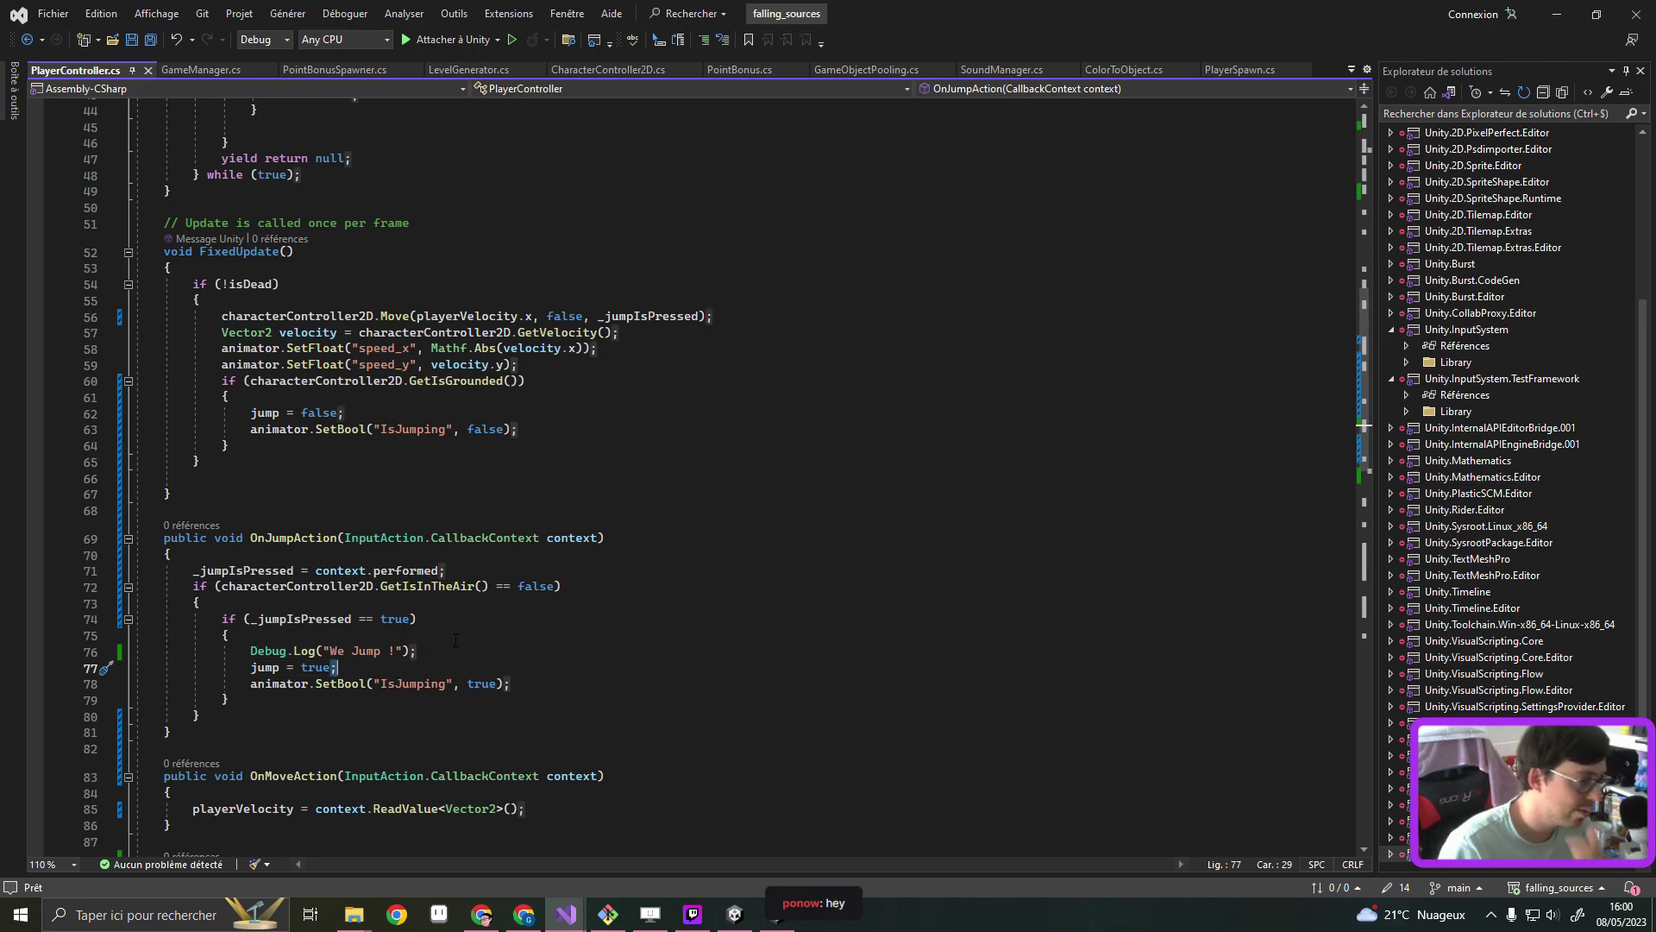
pyautogui.tripleClick(440, 651)
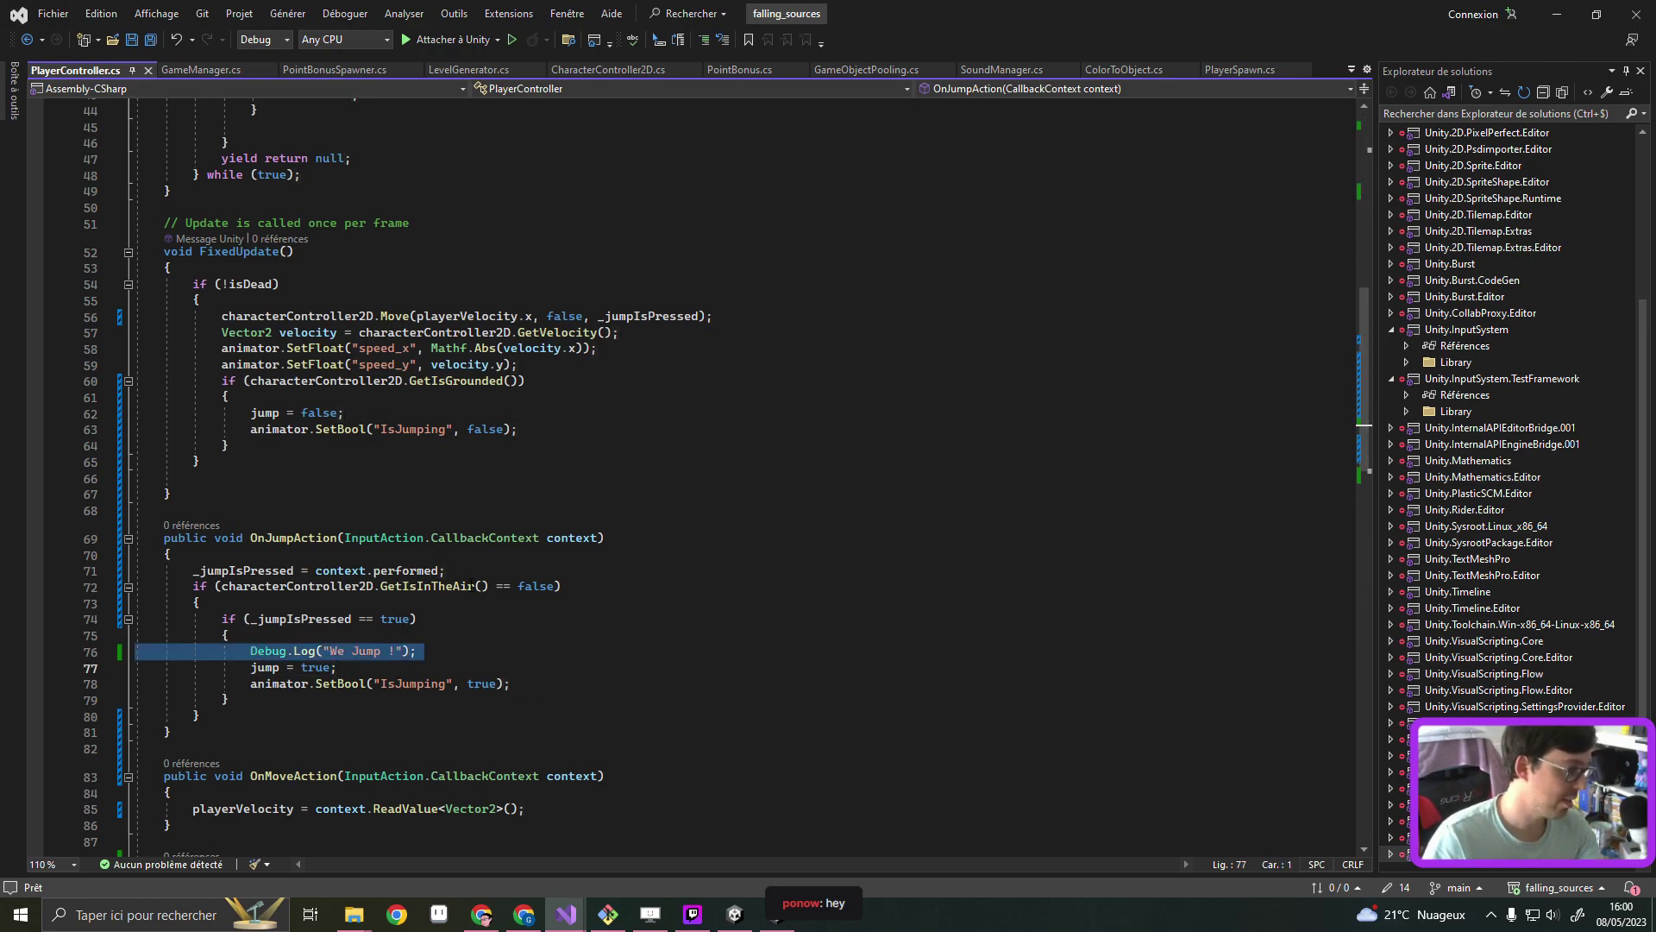
pyautogui.press('Delete')
pyautogui.scroll(-1, 472, 566)
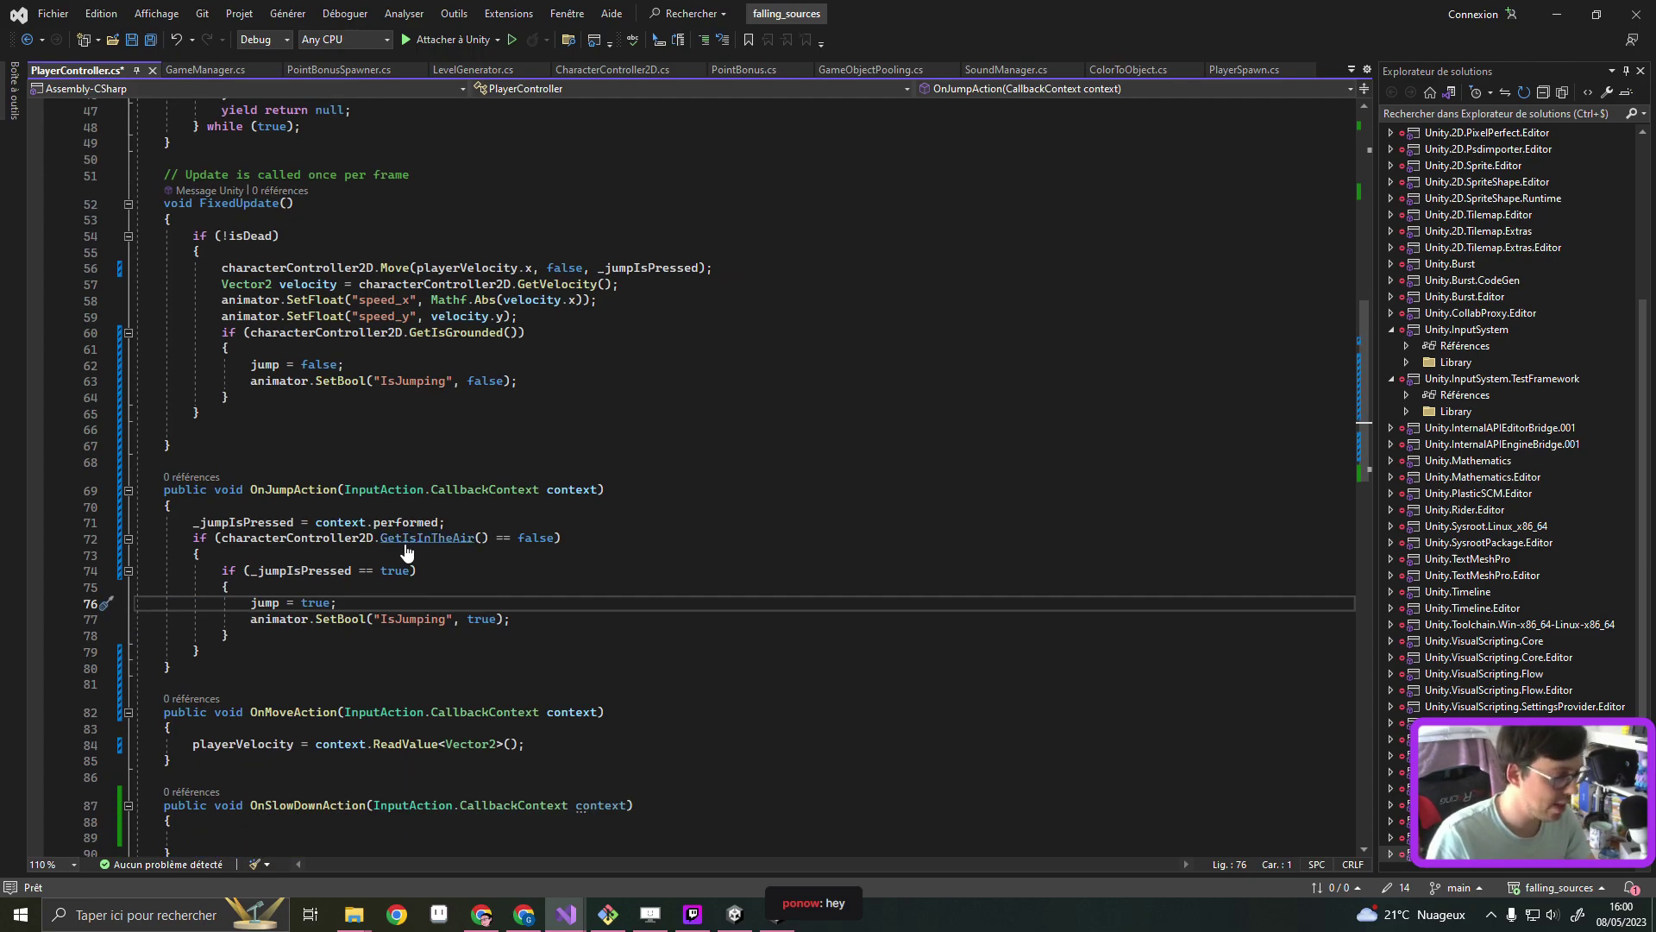
pyautogui.hotkey('ctrl', 's')
pyautogui.scroll(-3, 407, 550)
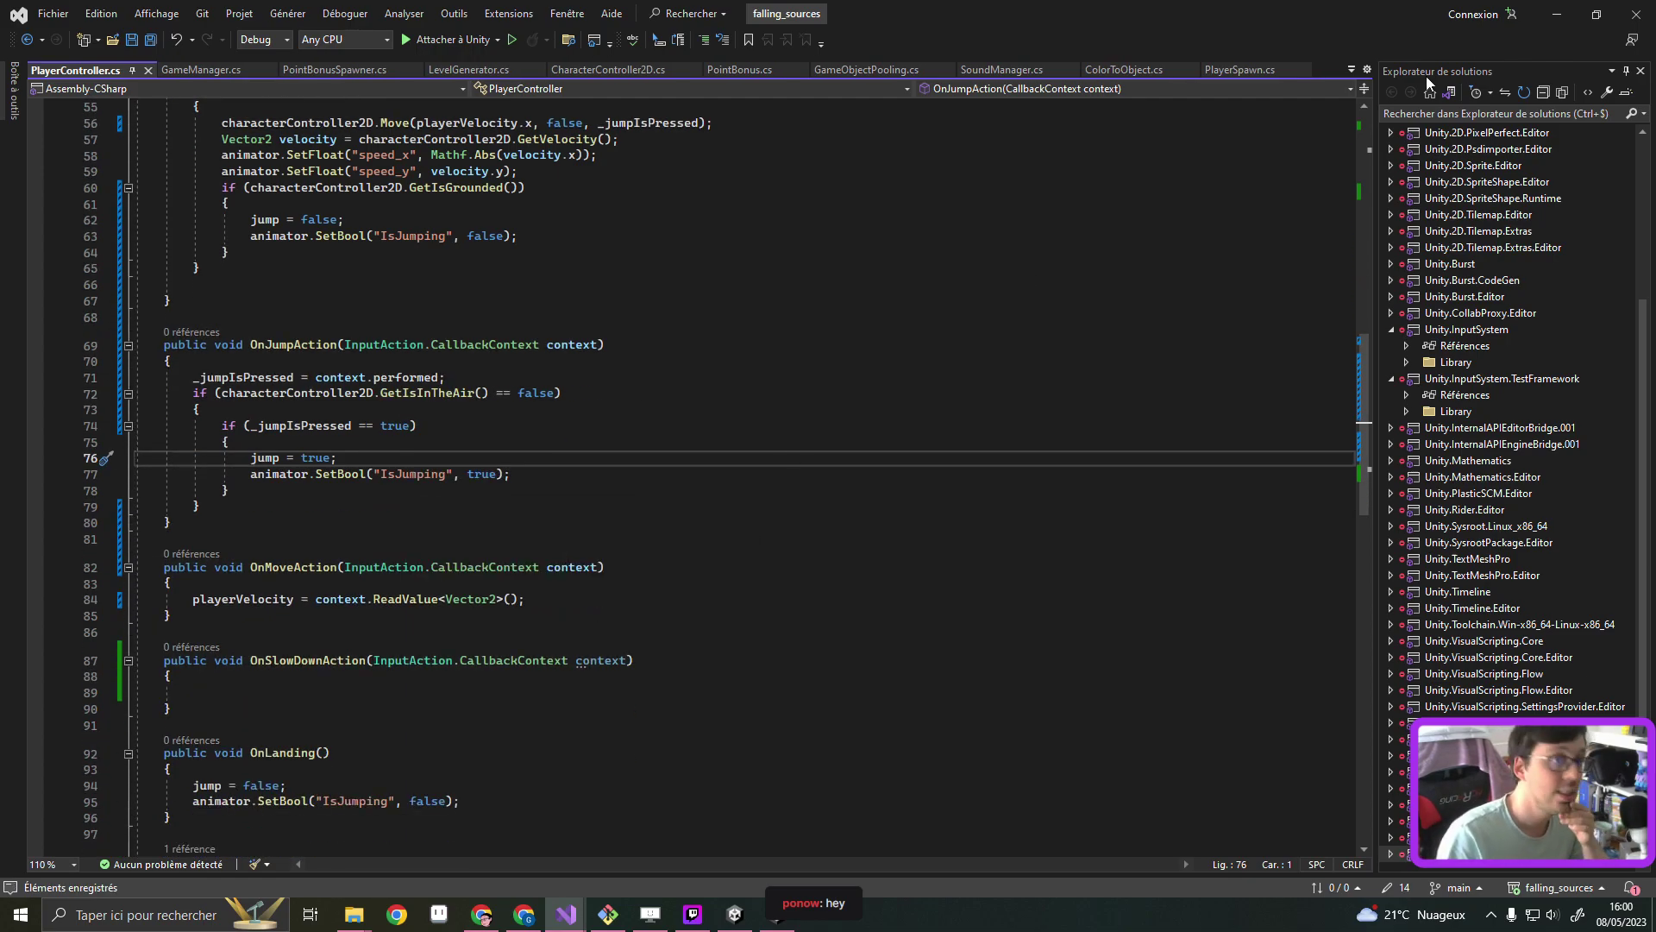
# Return to Unity and open the Animator window
pyautogui.click(1557, 14)
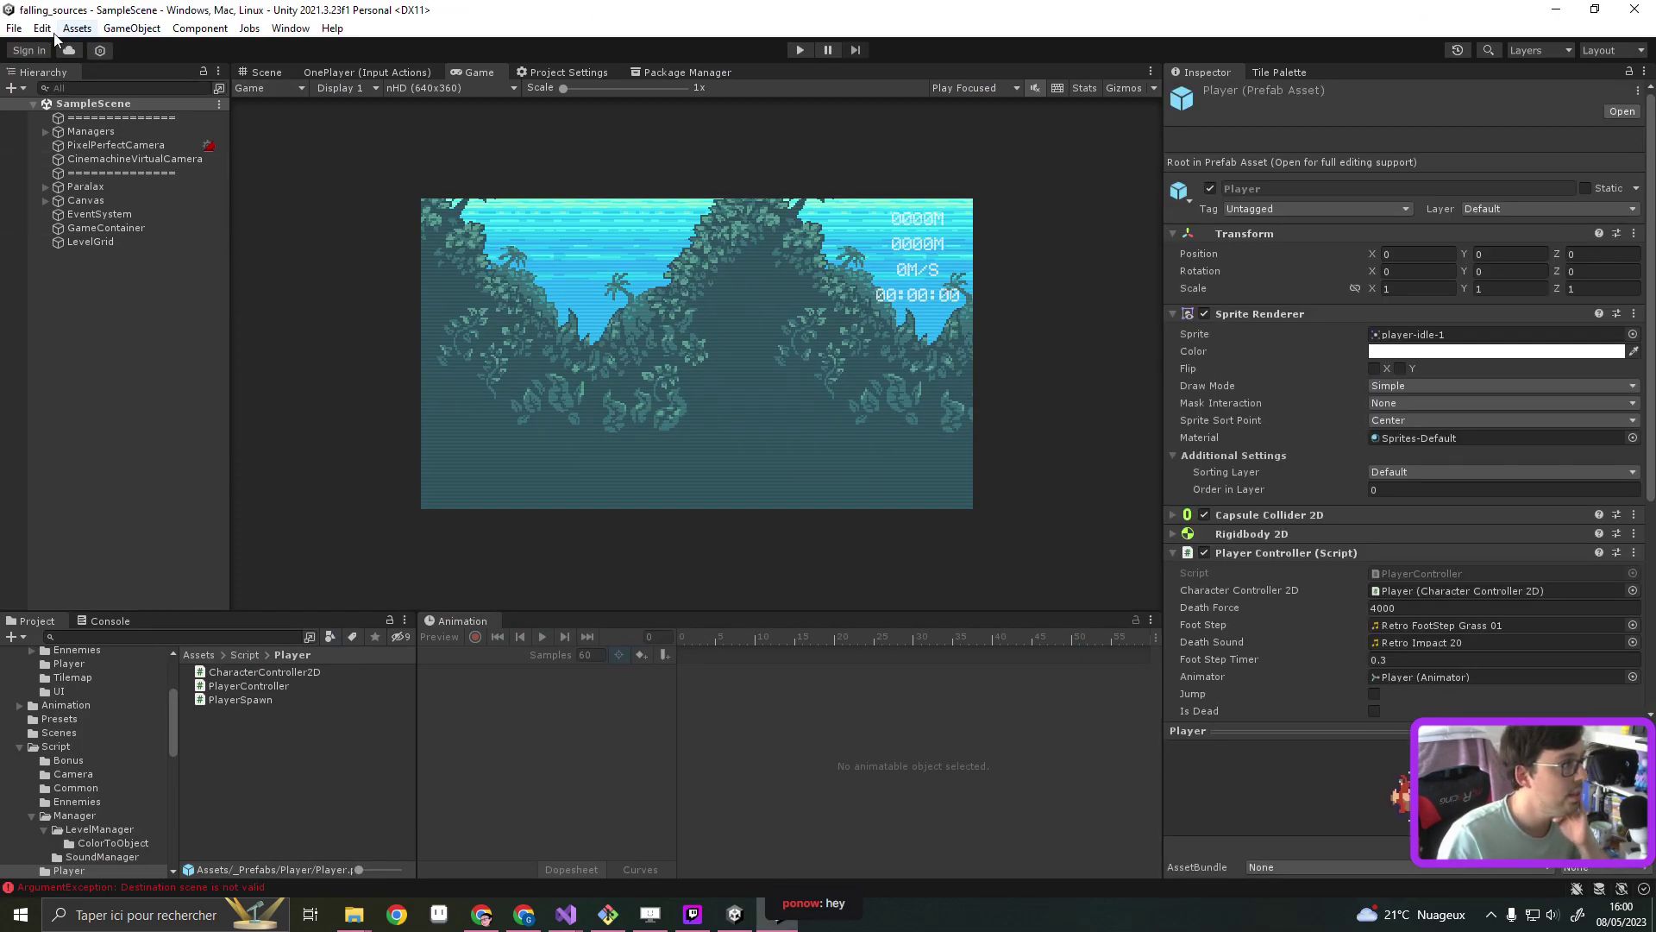
pyautogui.click(293, 31)
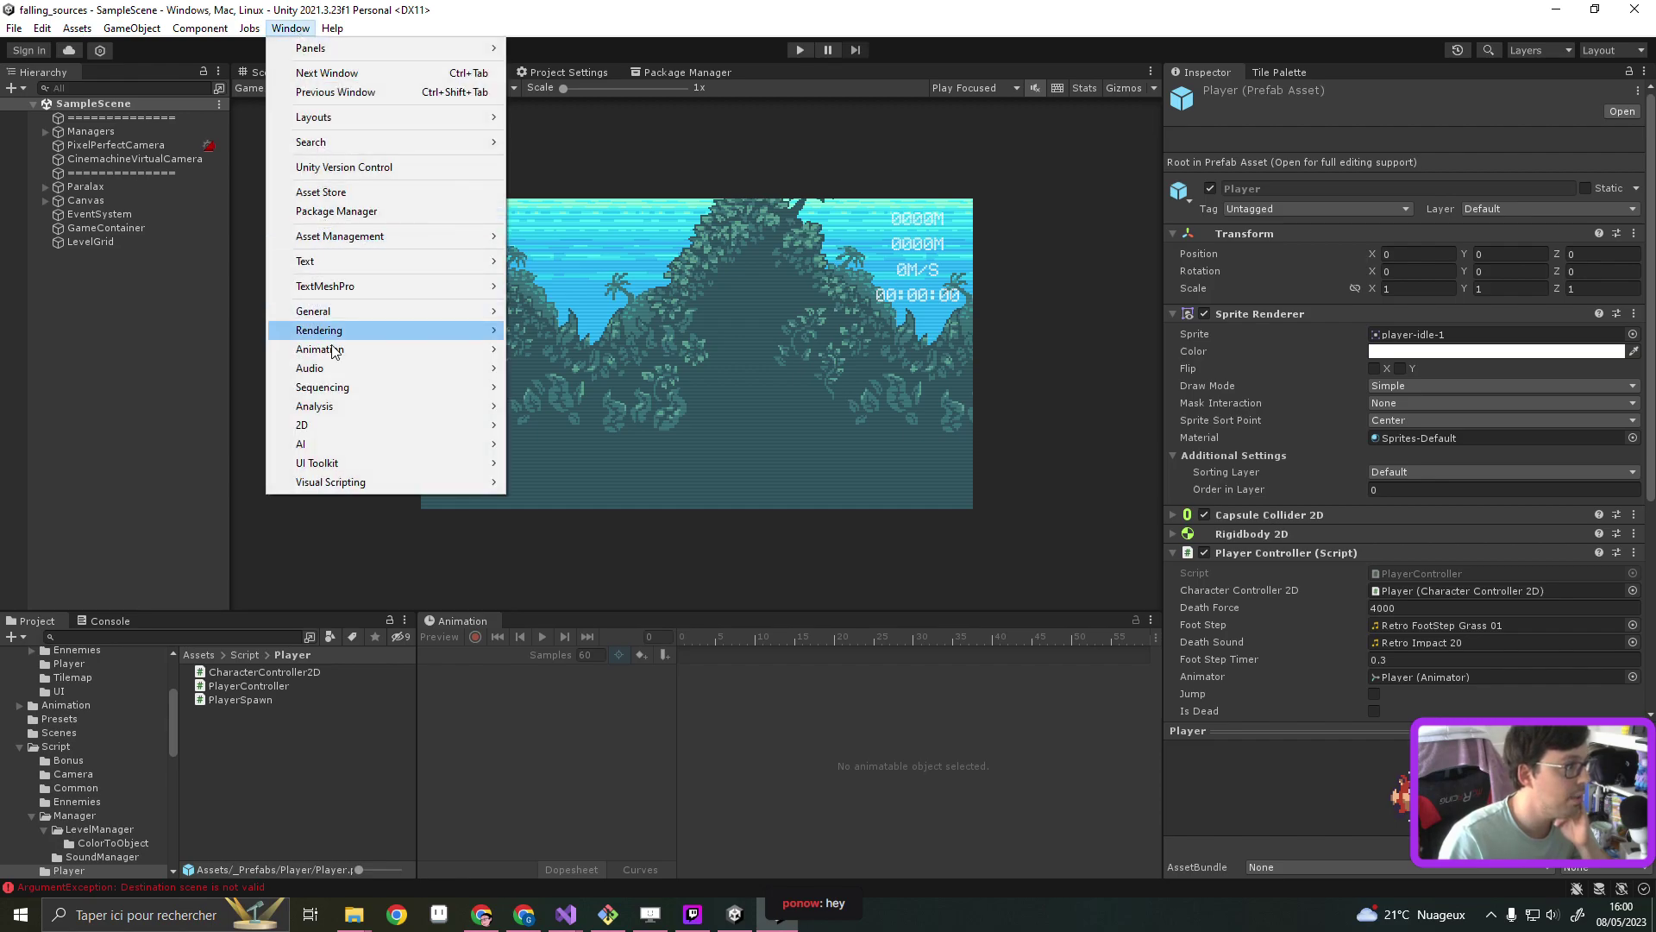
pyautogui.moveTo(340, 350)
pyautogui.click(604, 370)
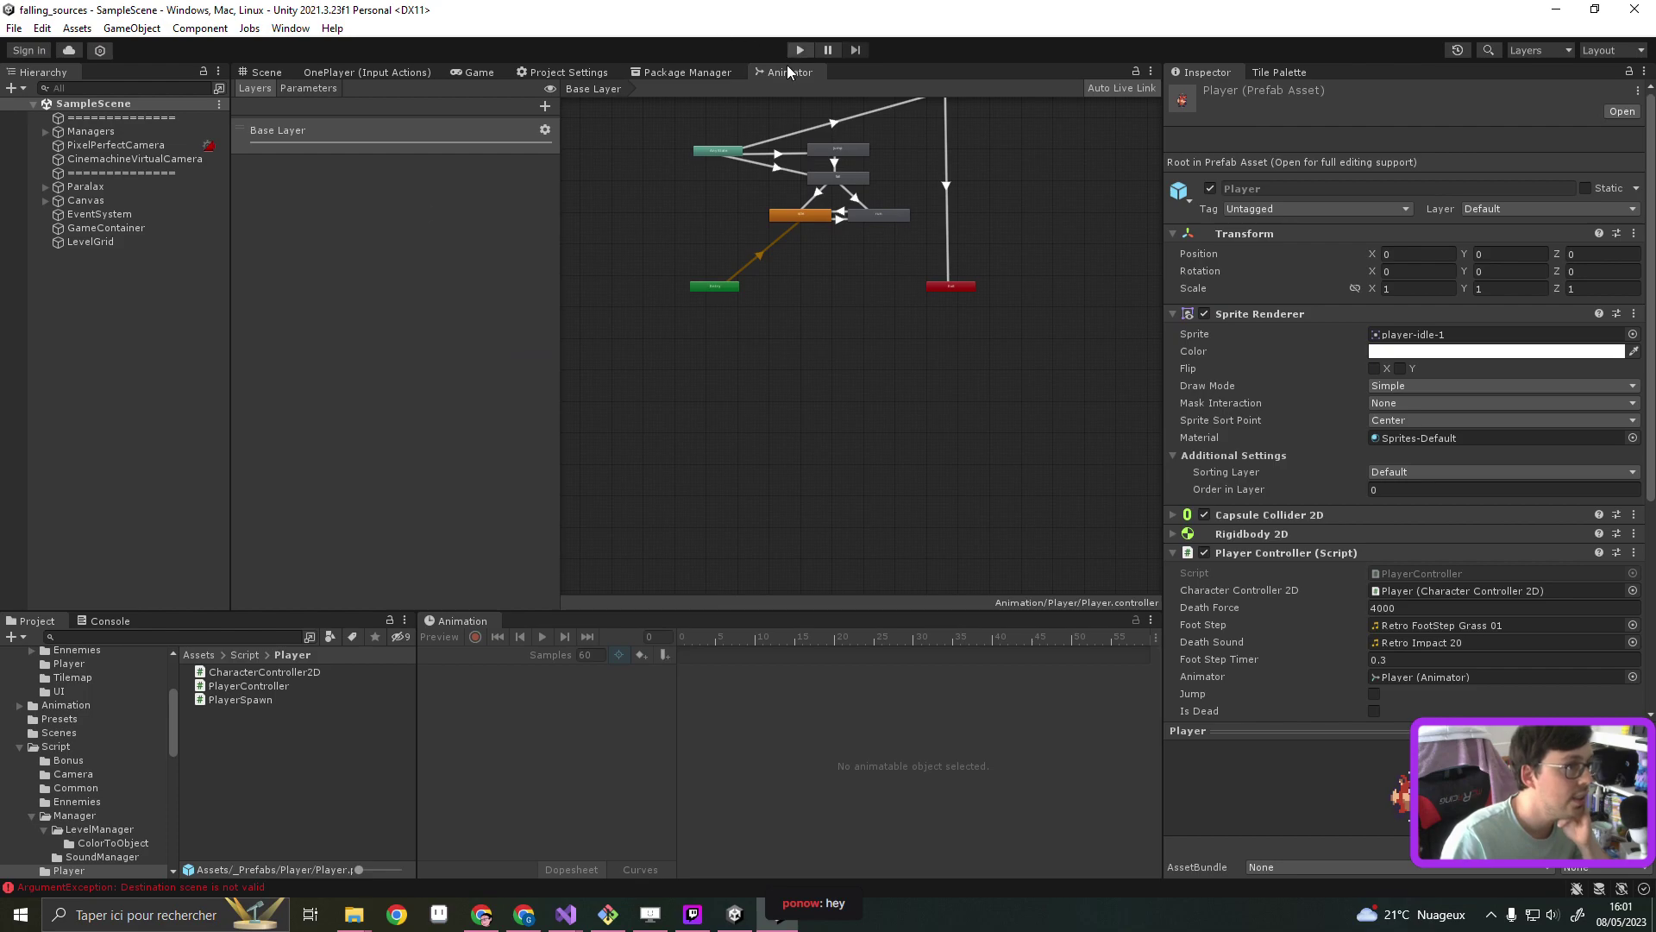
# Start a game, select Player(Clone), and dock the Animator graph beside the game view
pyautogui.click(794, 51)
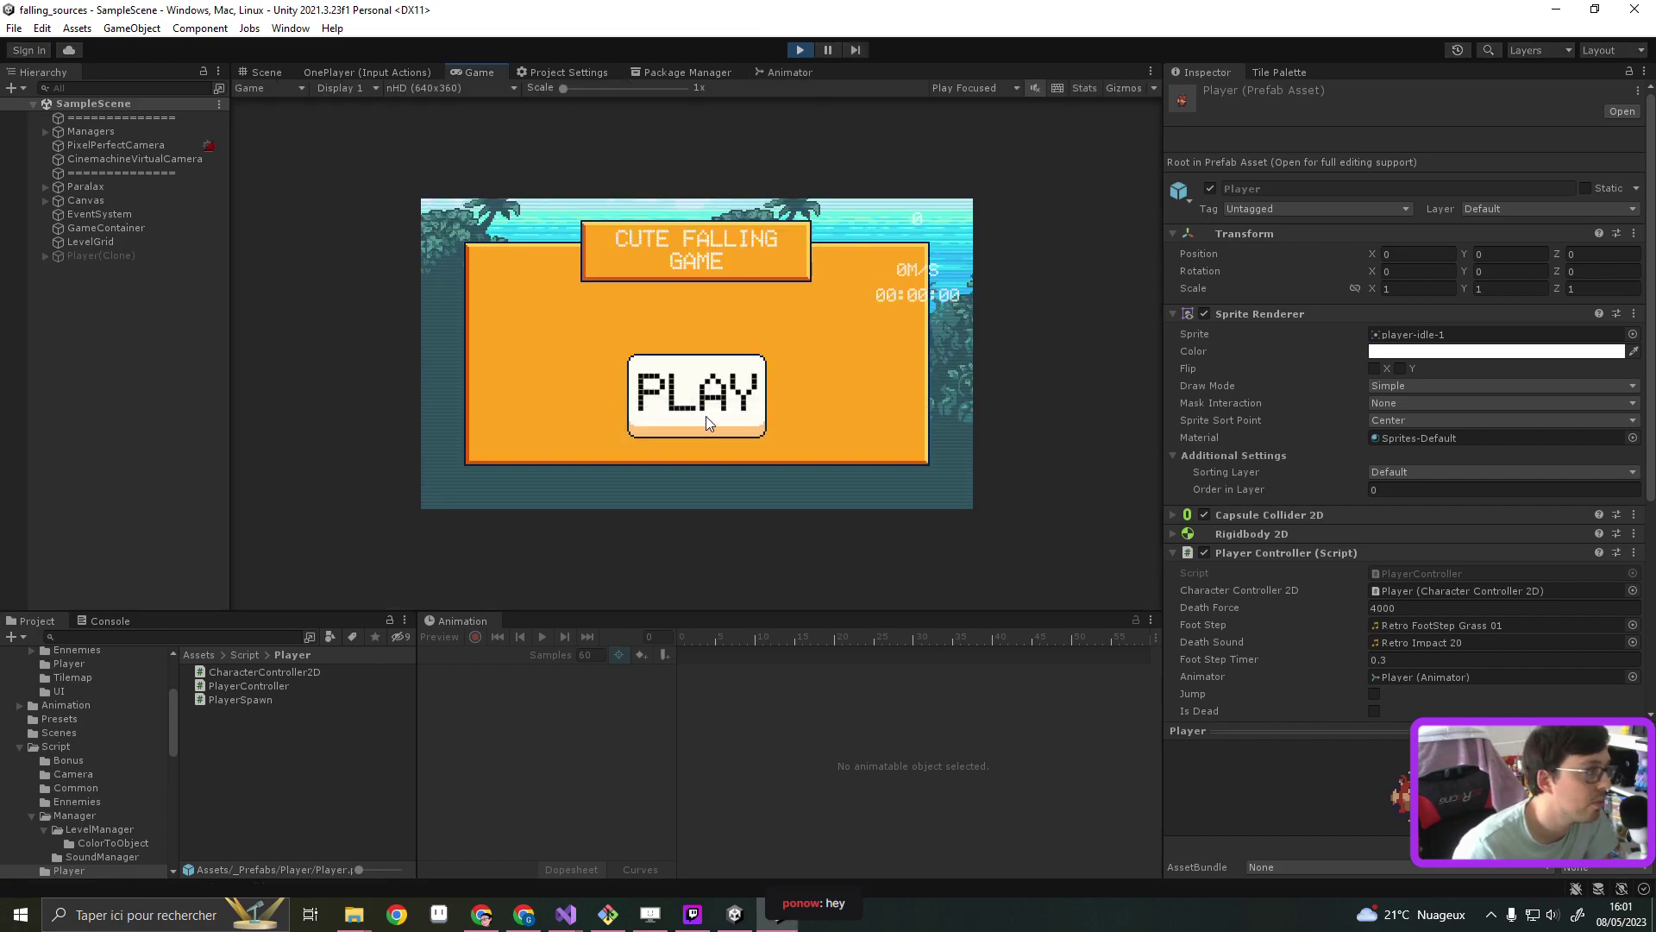
pyautogui.click(691, 405)
pyautogui.click(126, 255)
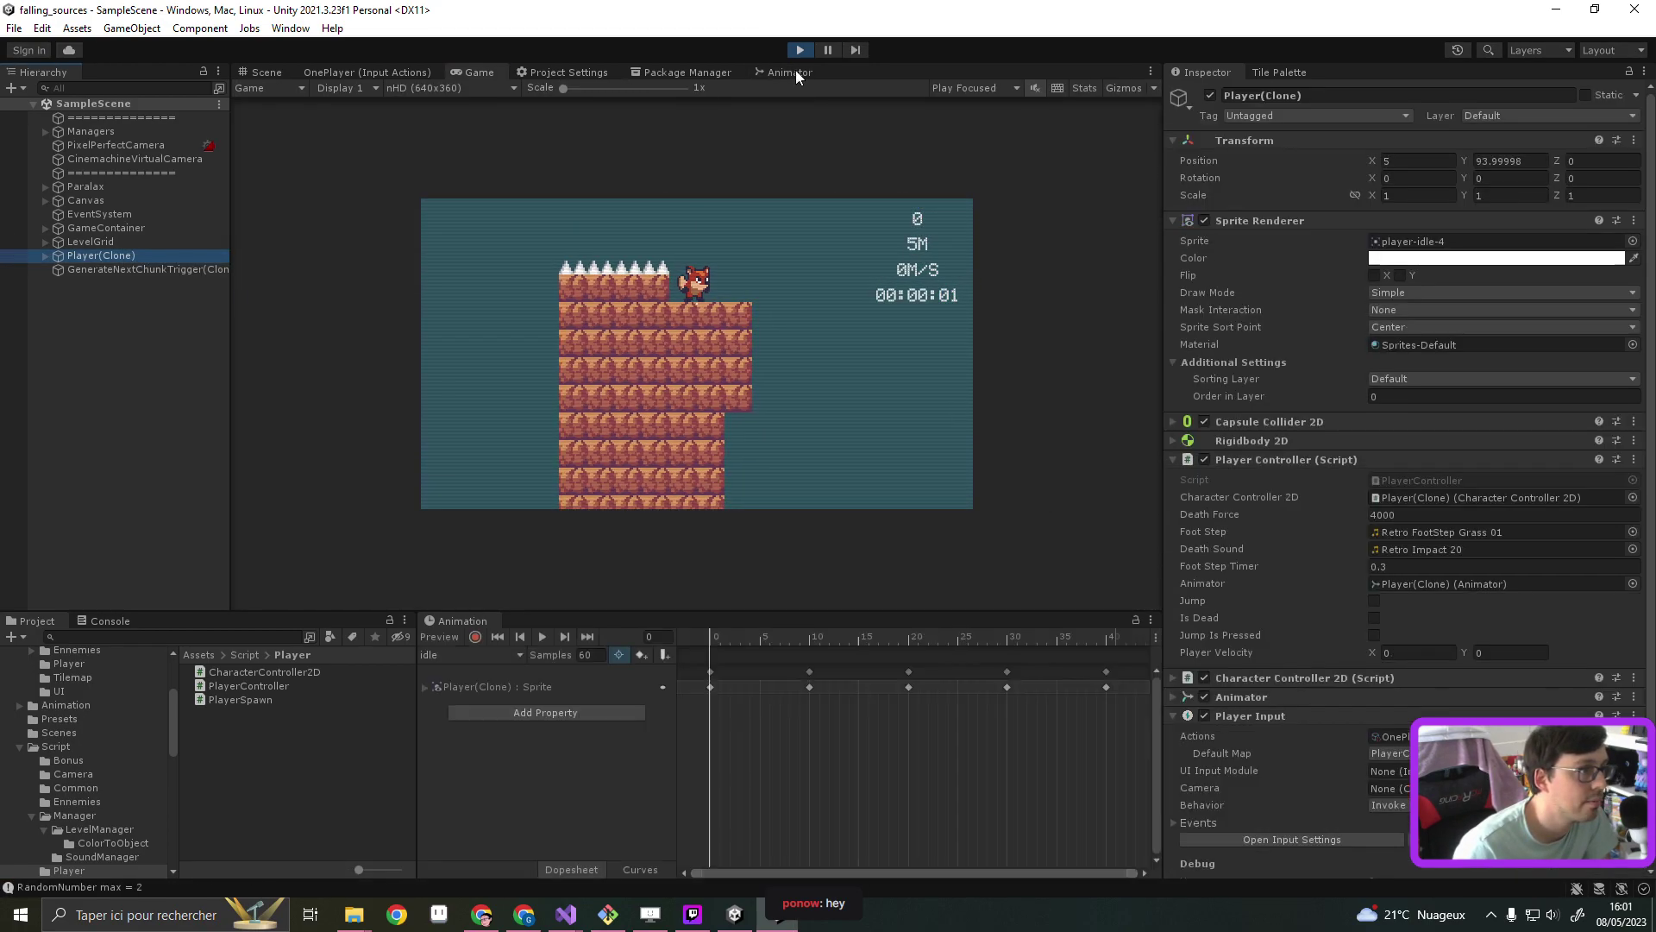
pyautogui.click(788, 73)
pyautogui.moveTo(789, 75); pyautogui.dragTo(943, 362)
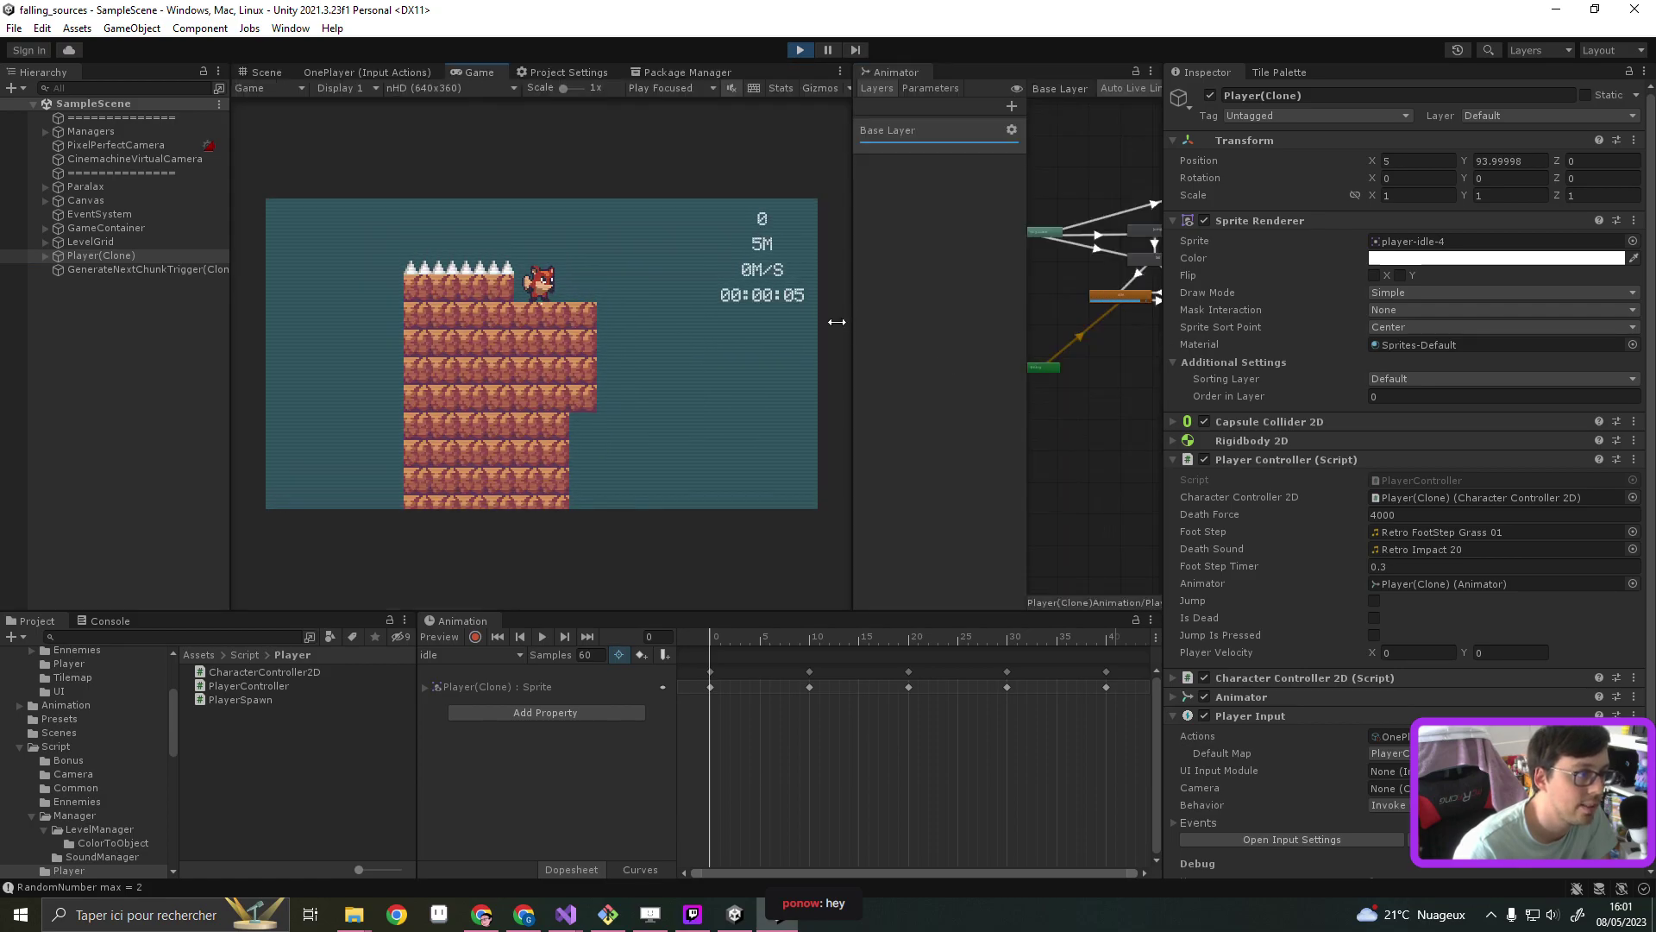
pyautogui.moveTo(837, 322); pyautogui.dragTo(645, 325)
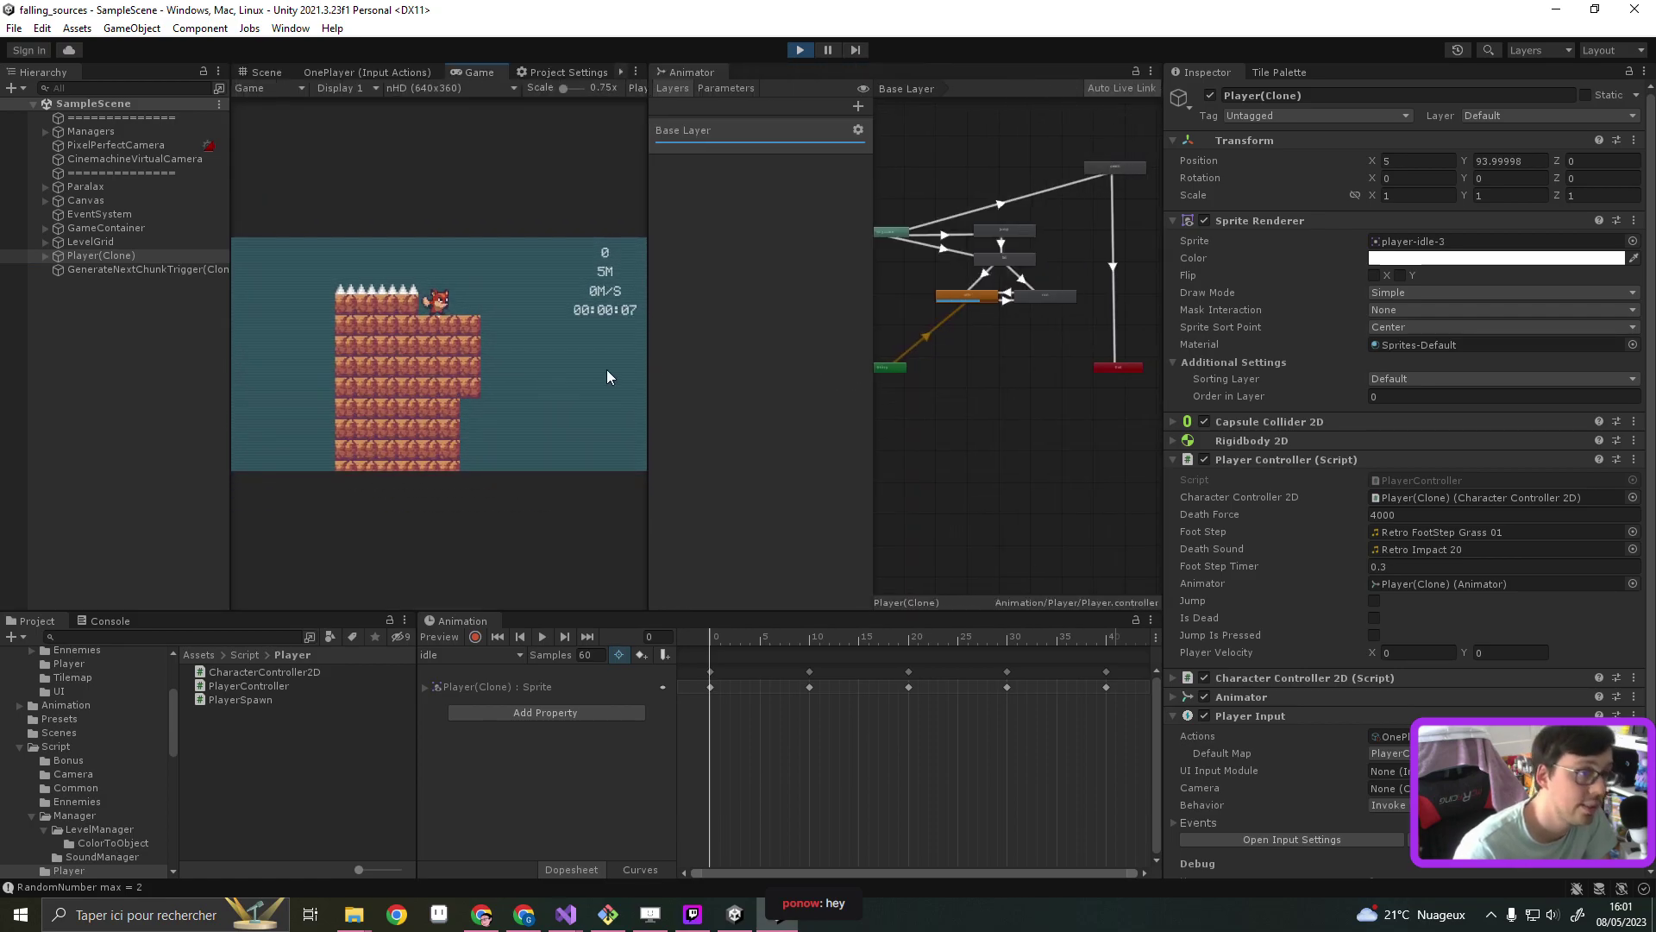
# Jump repeatedly while watching the Animator parameters, then stop play mode
pyautogui.press('space')
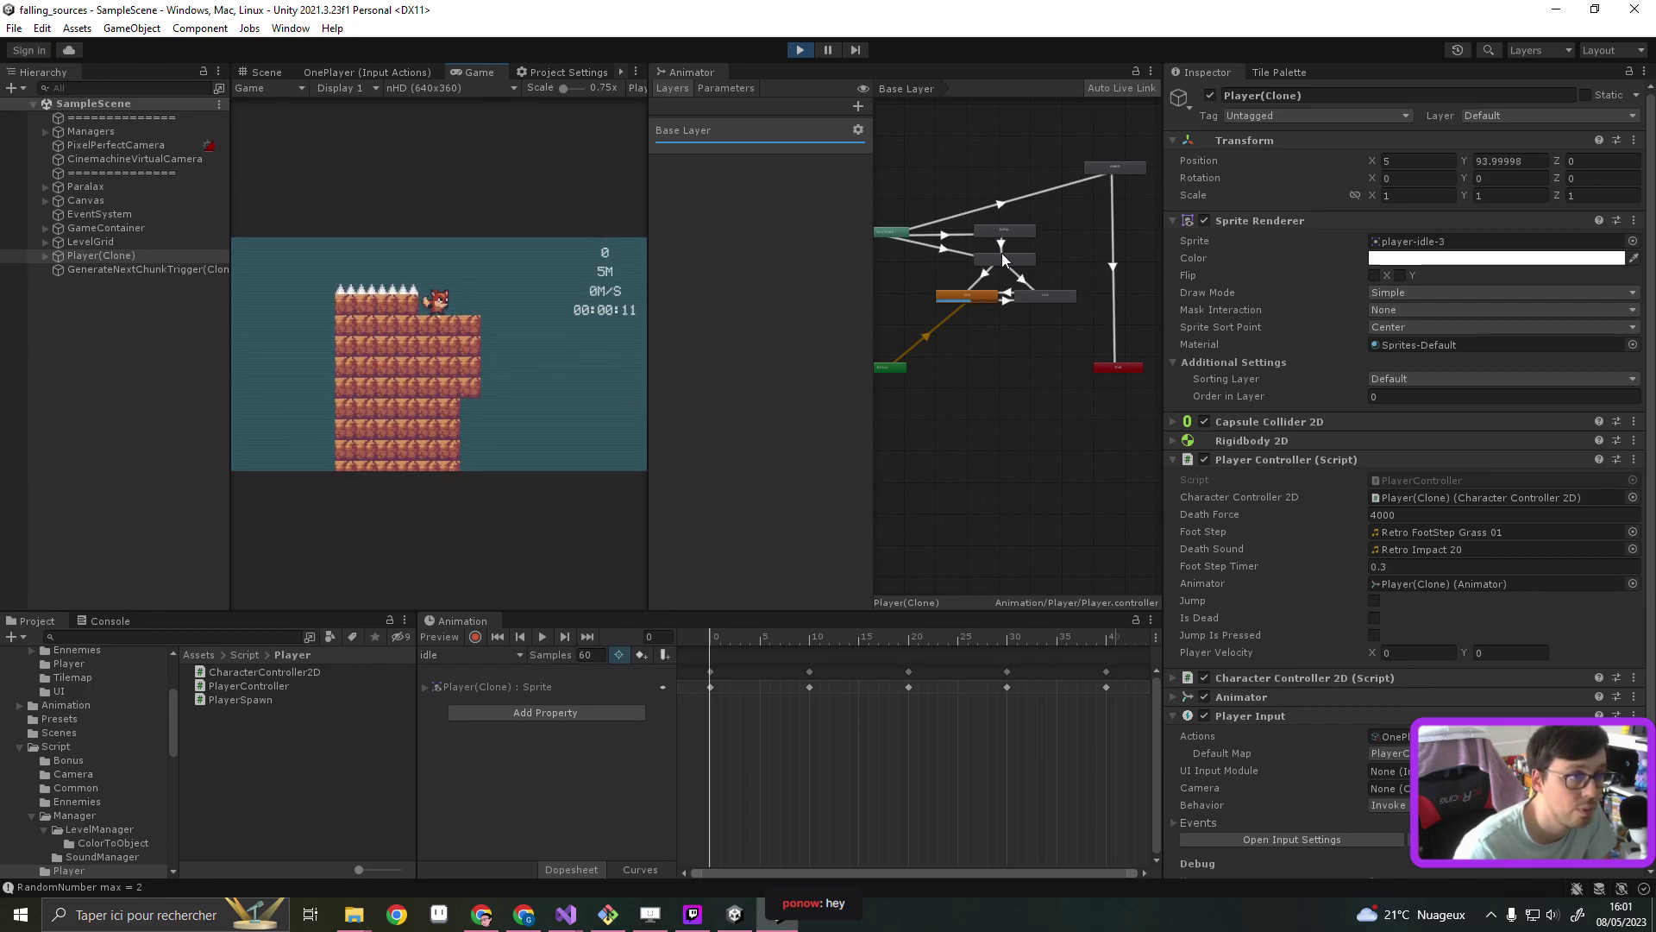
pyautogui.scroll(3, 1003, 258)
pyautogui.scroll(2, 1017, 243)
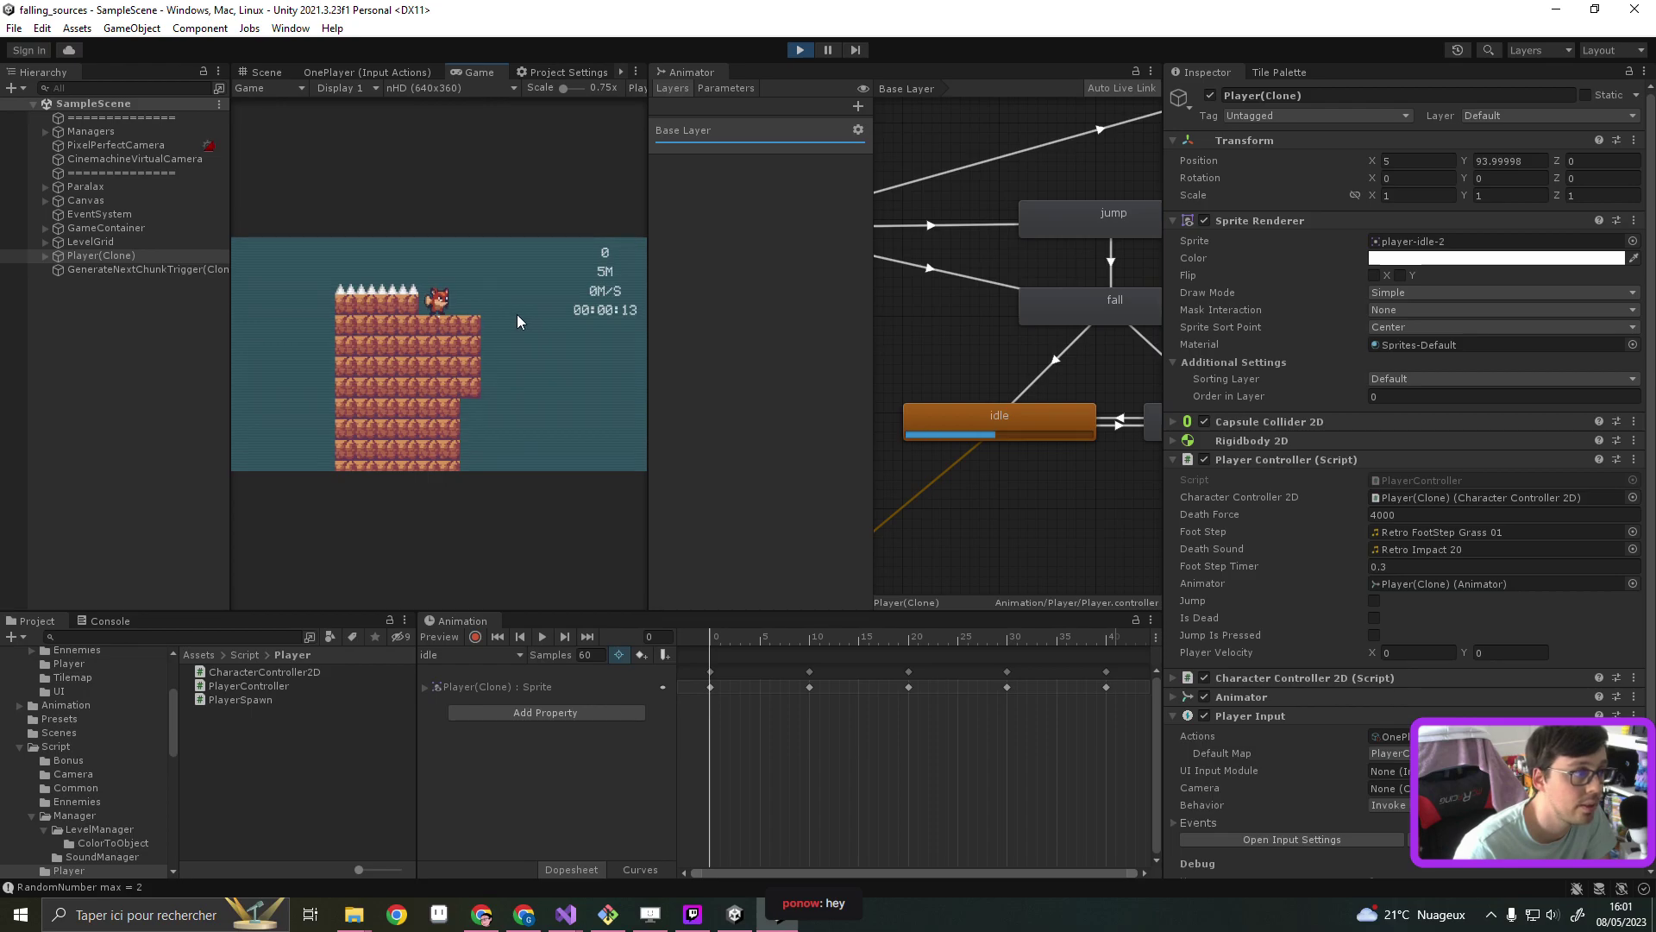
pyautogui.press('space')
pyautogui.click(724, 87)
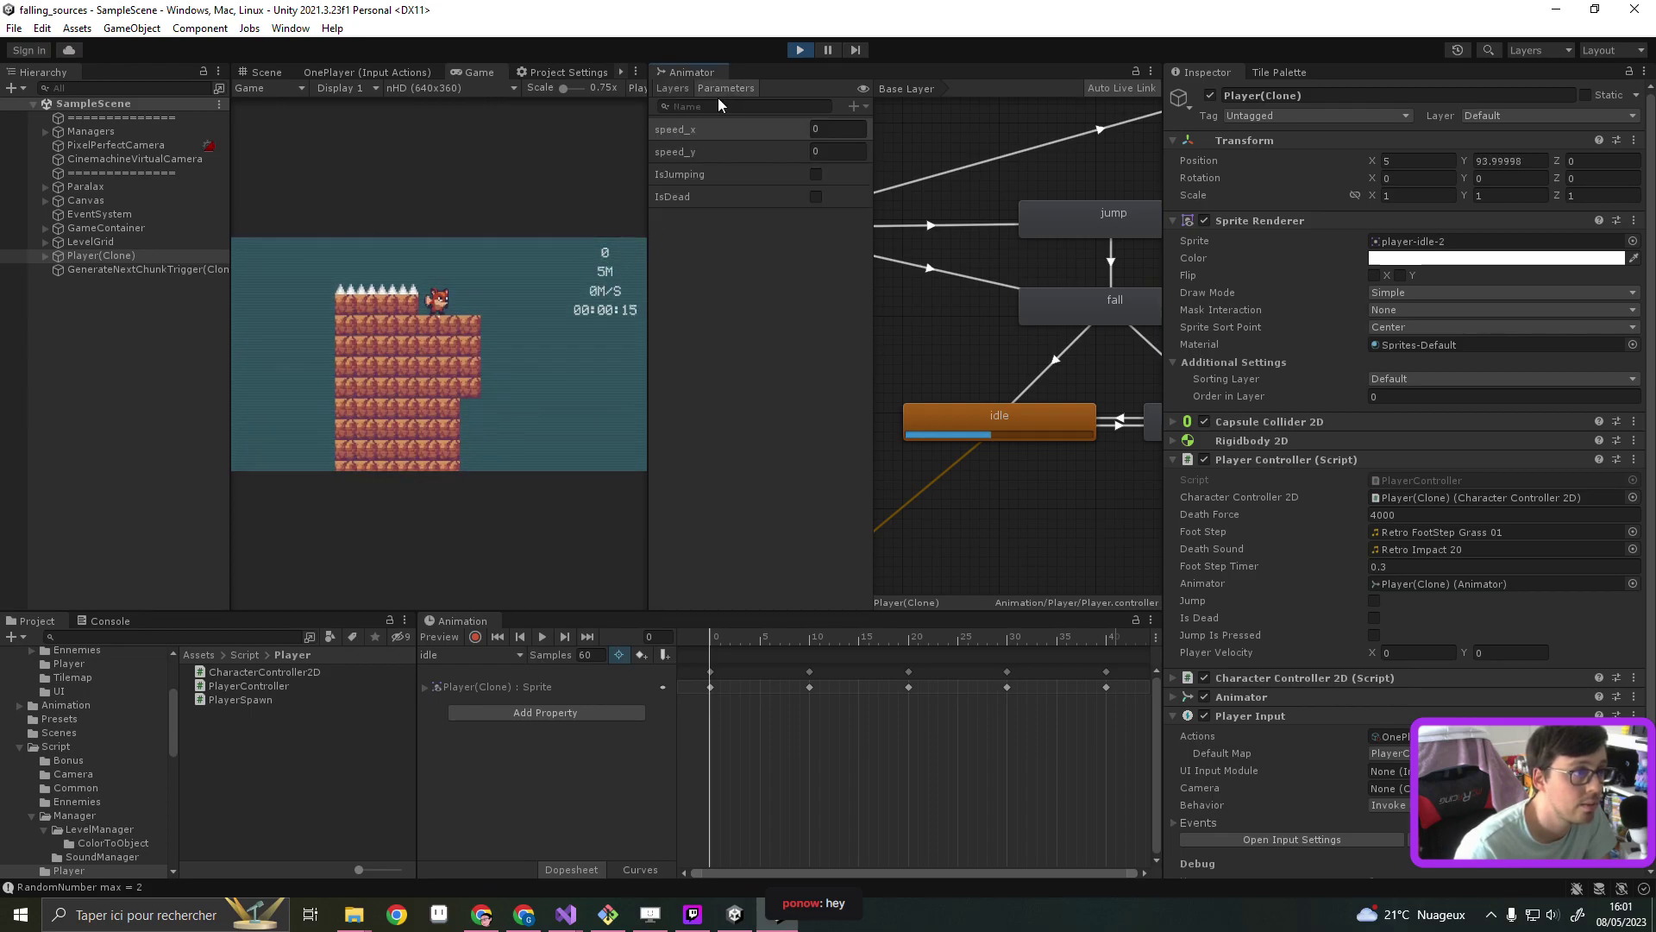
pyautogui.click(481, 389)
pyautogui.press('space')
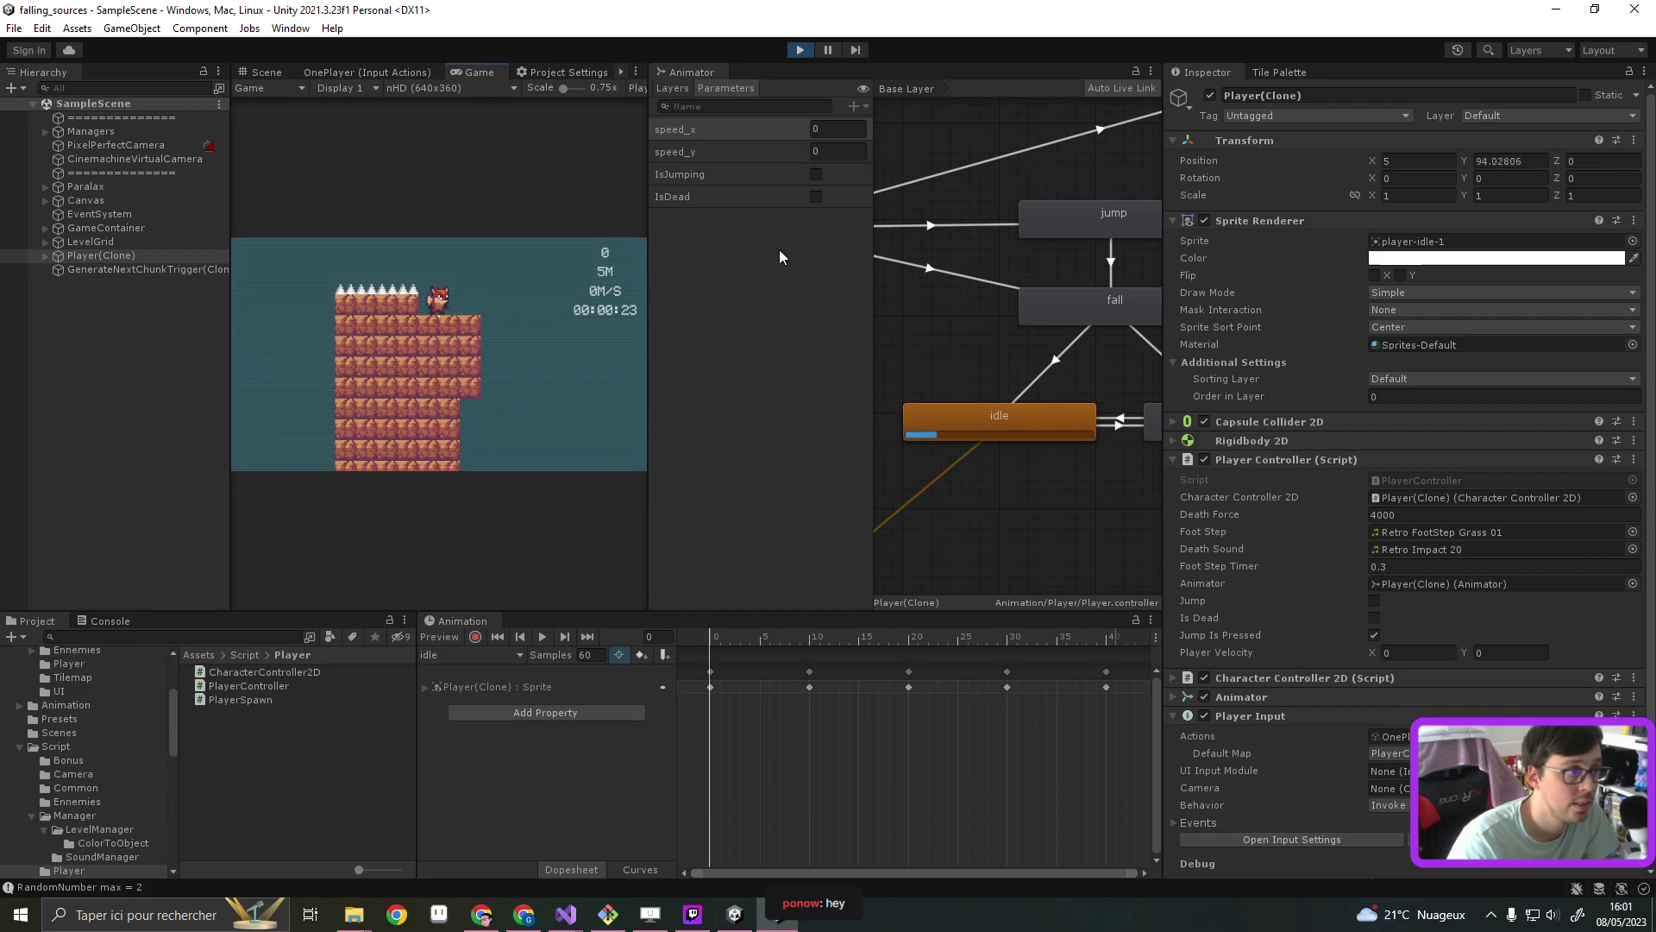
pyautogui.click(798, 52)
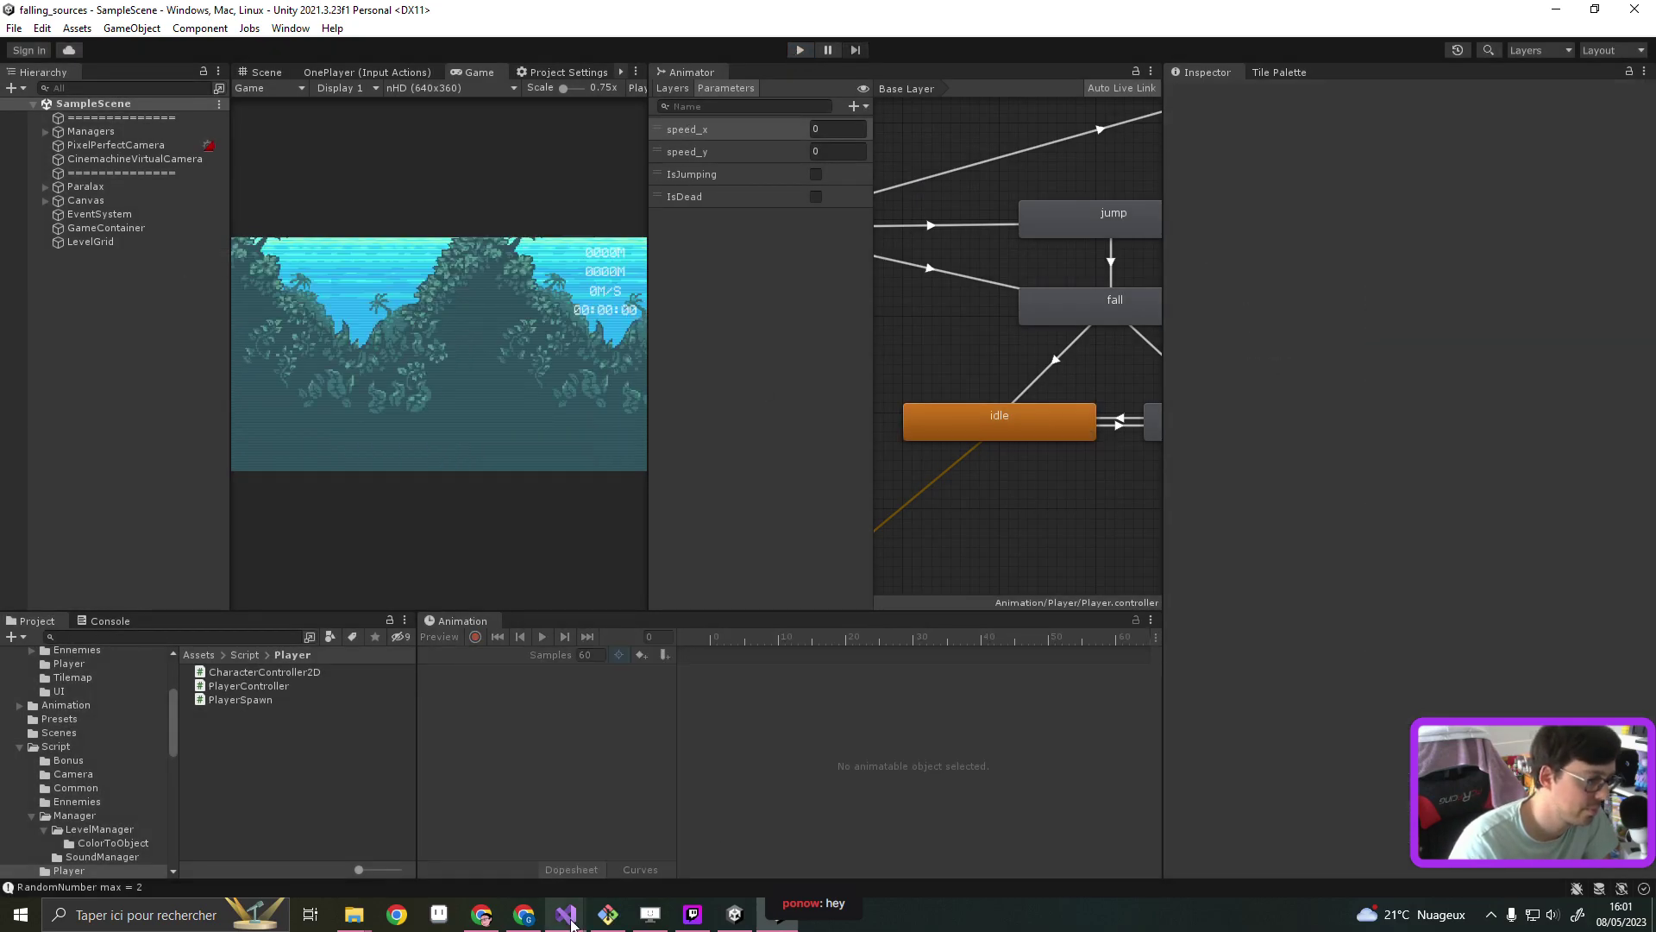
# Bring PlayerController.cs back to front and select the IsJumping reset line in FixedUpdate
pyautogui.moveTo(566, 915)
pyautogui.click(474, 832)
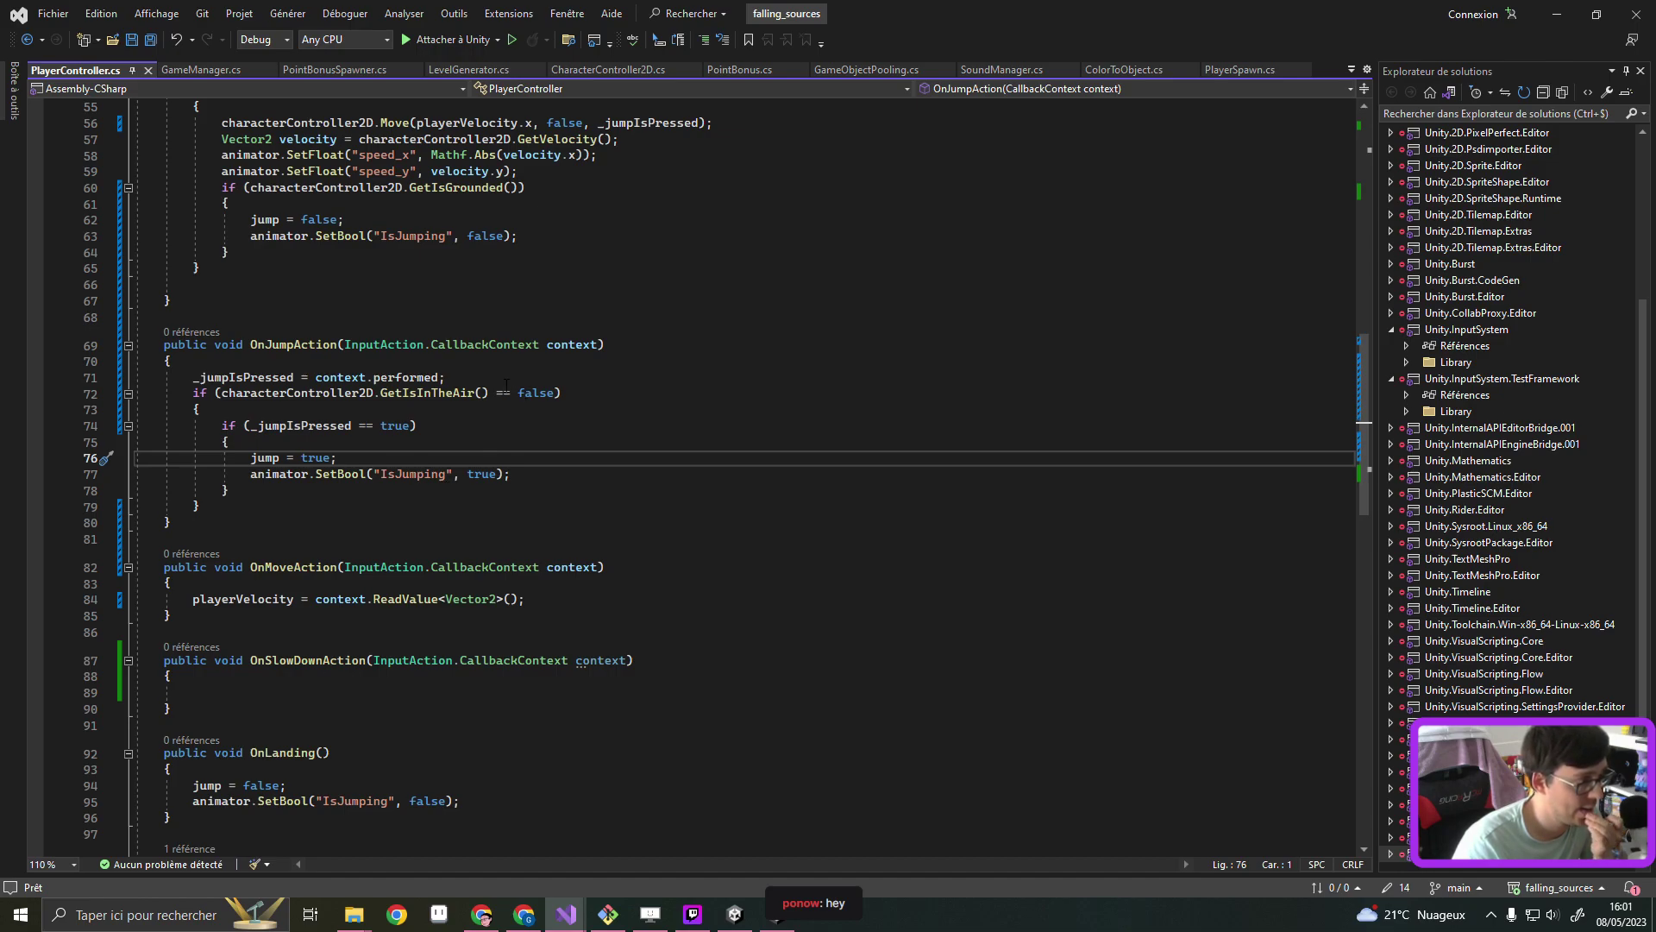
pyautogui.scroll(2, 405, 284)
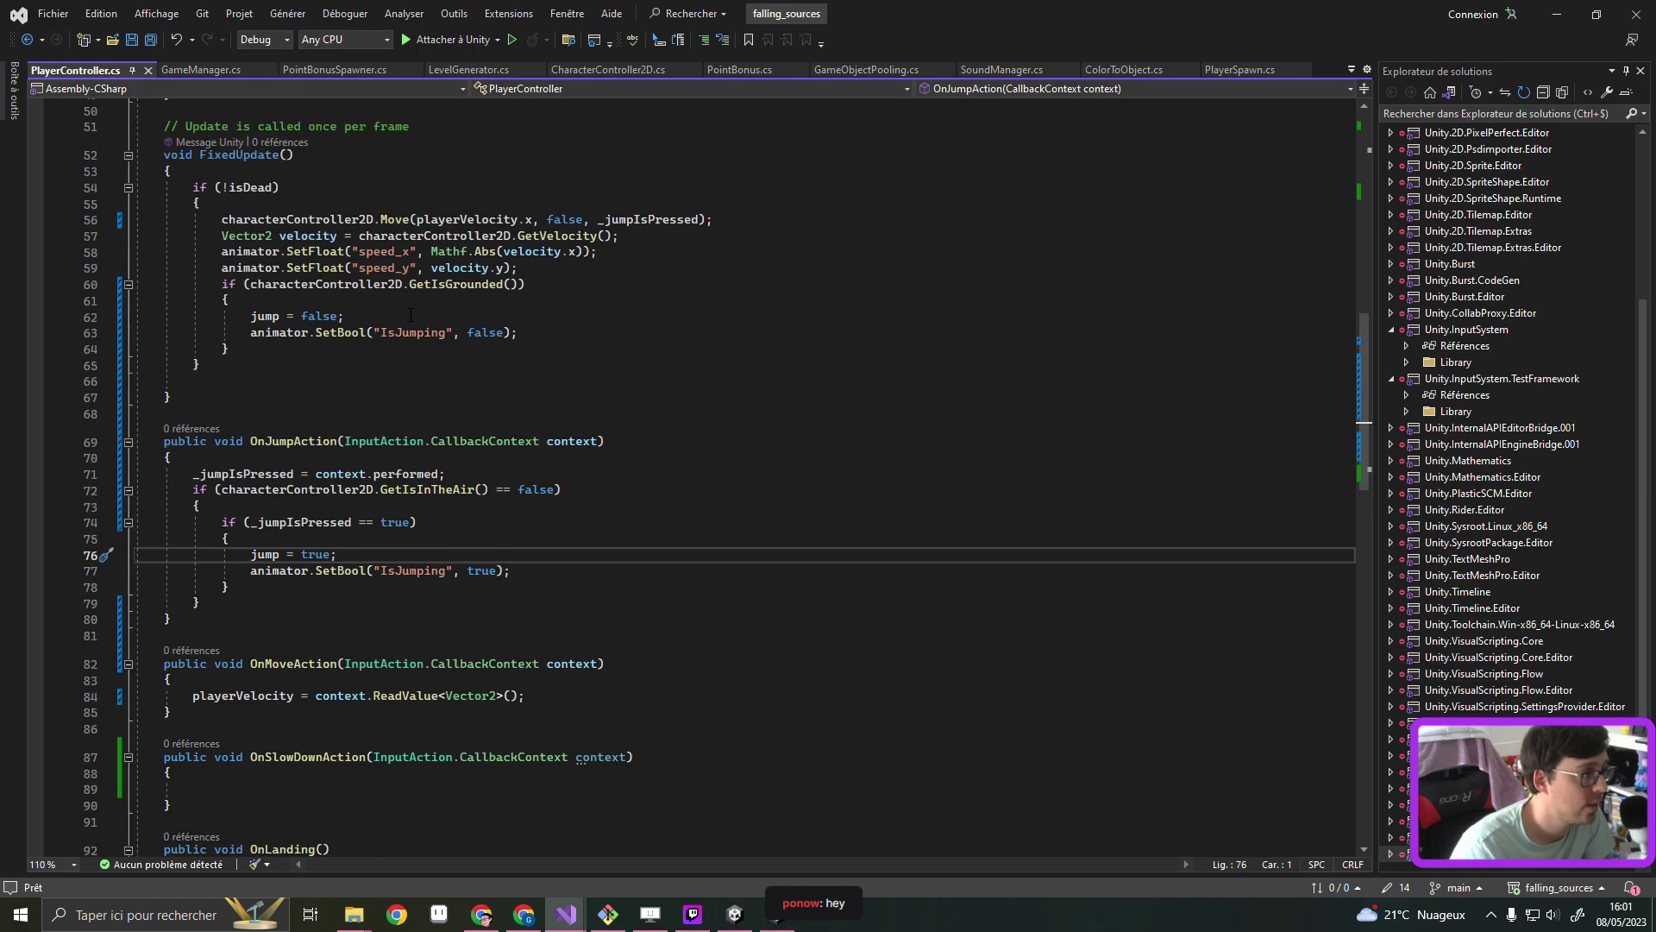
pyautogui.click(519, 332)
pyautogui.hotkey('shift', 'Home')
pyautogui.hotkey('shift', 'Home')
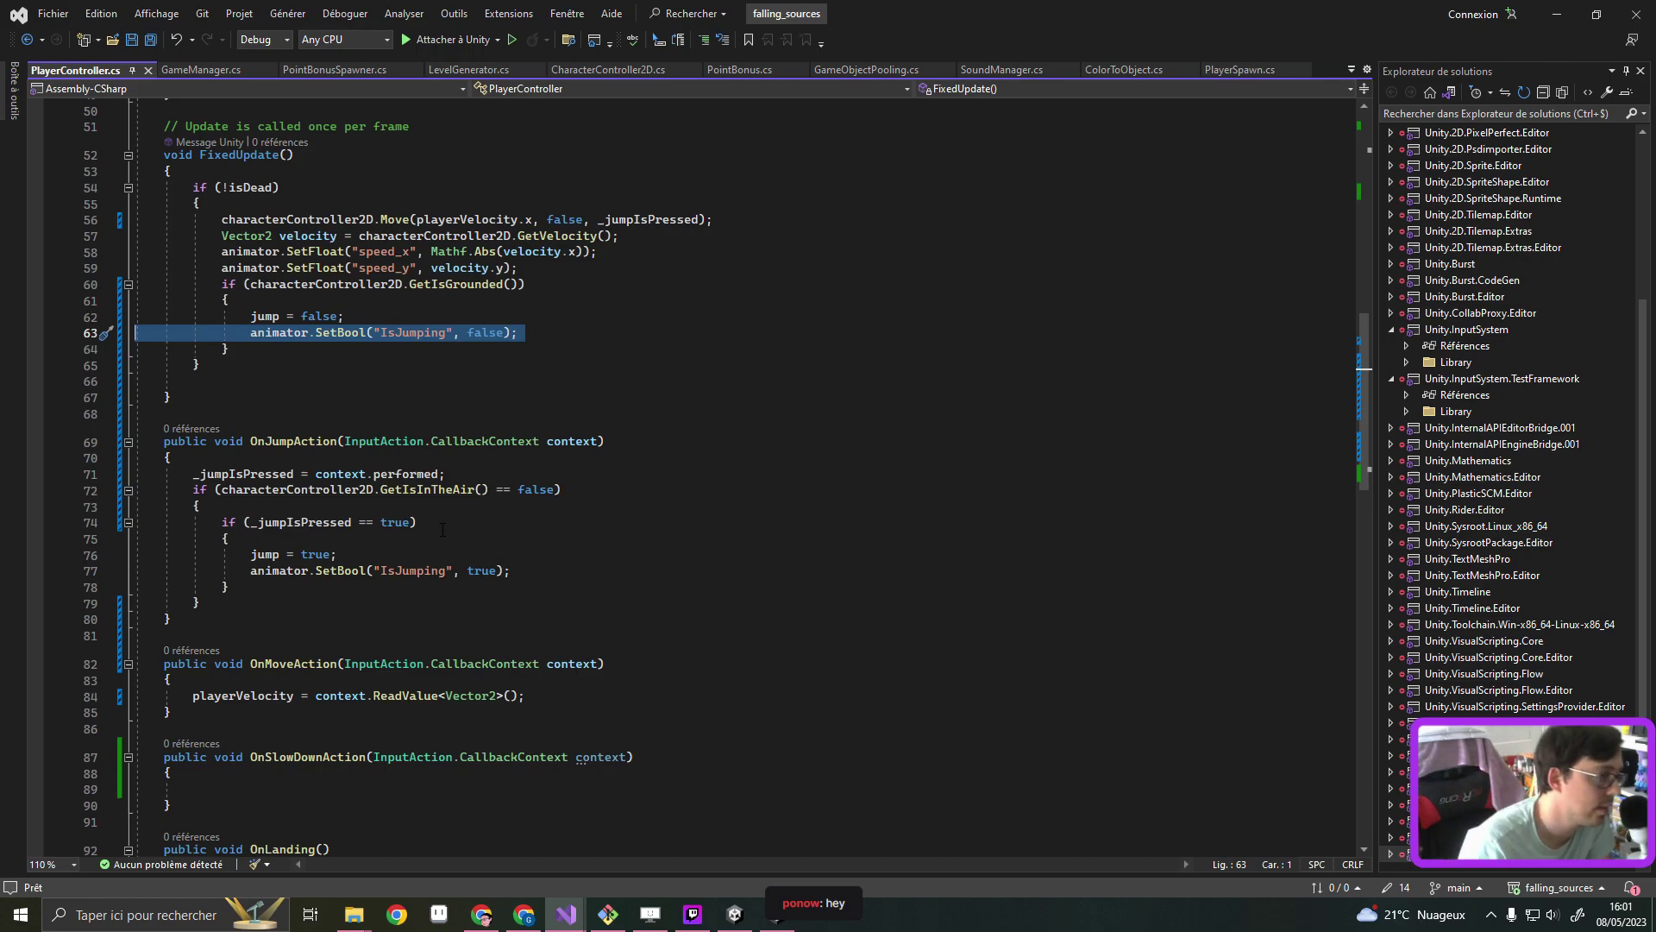
# Move the _jumpIsPressed assignment inside the GetIsInTheAir() == false block and save PlayerController.cs
pyautogui.tripleClick(362, 476)
pyautogui.hotkey('ctrl', 'c')
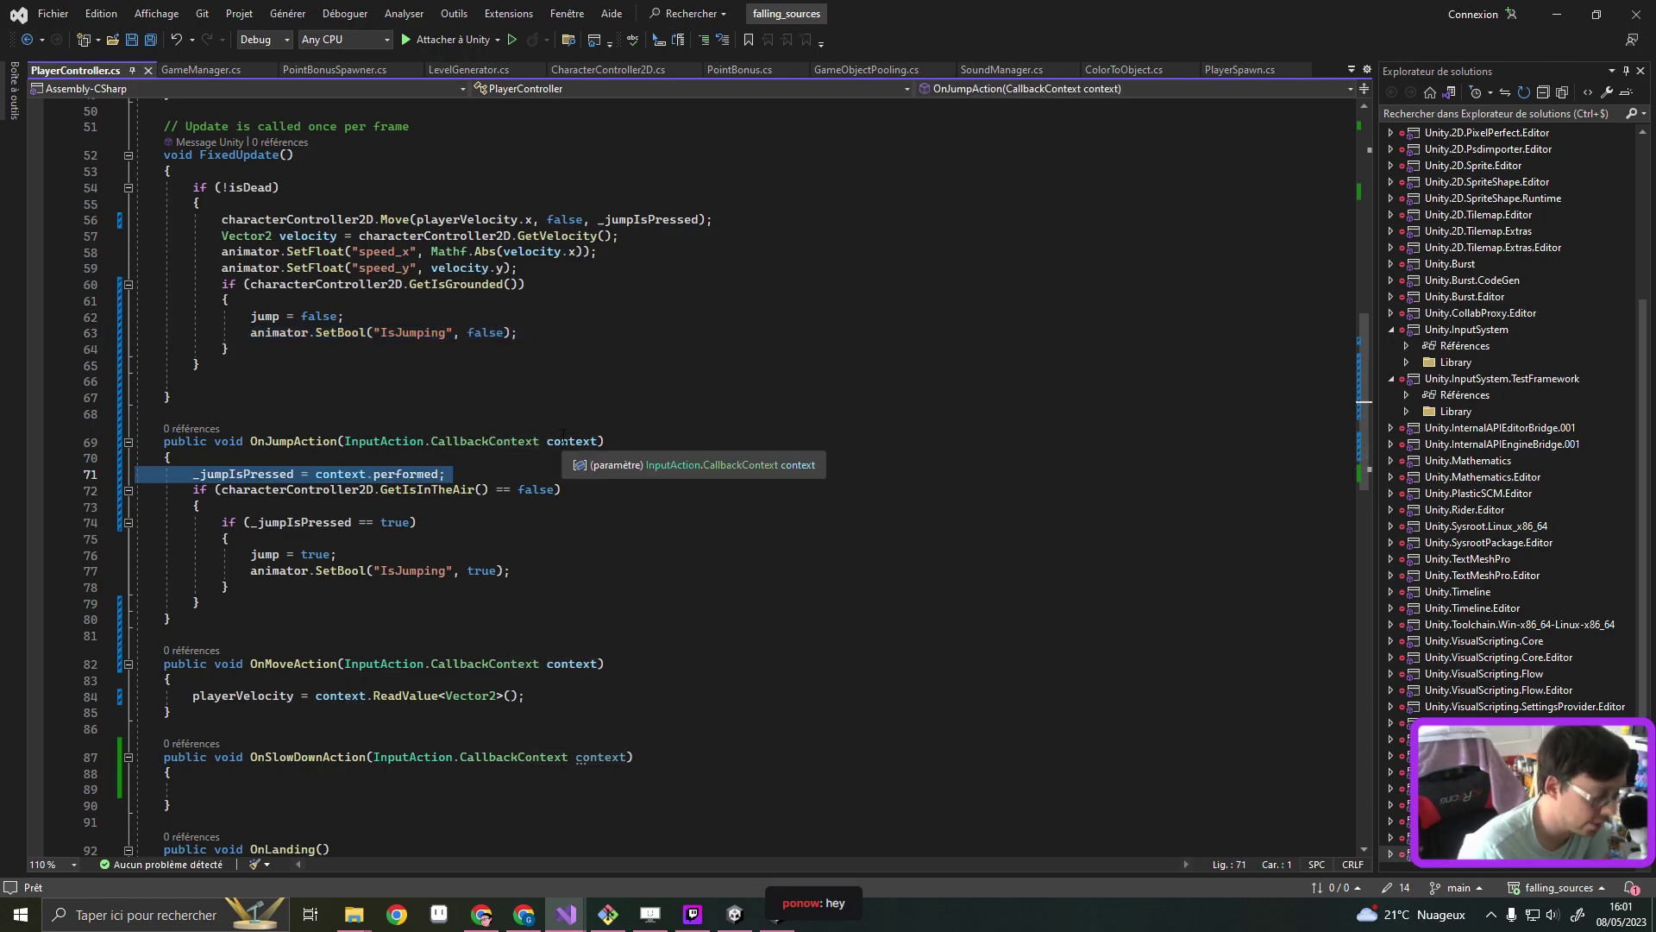
pyautogui.press('Delete')
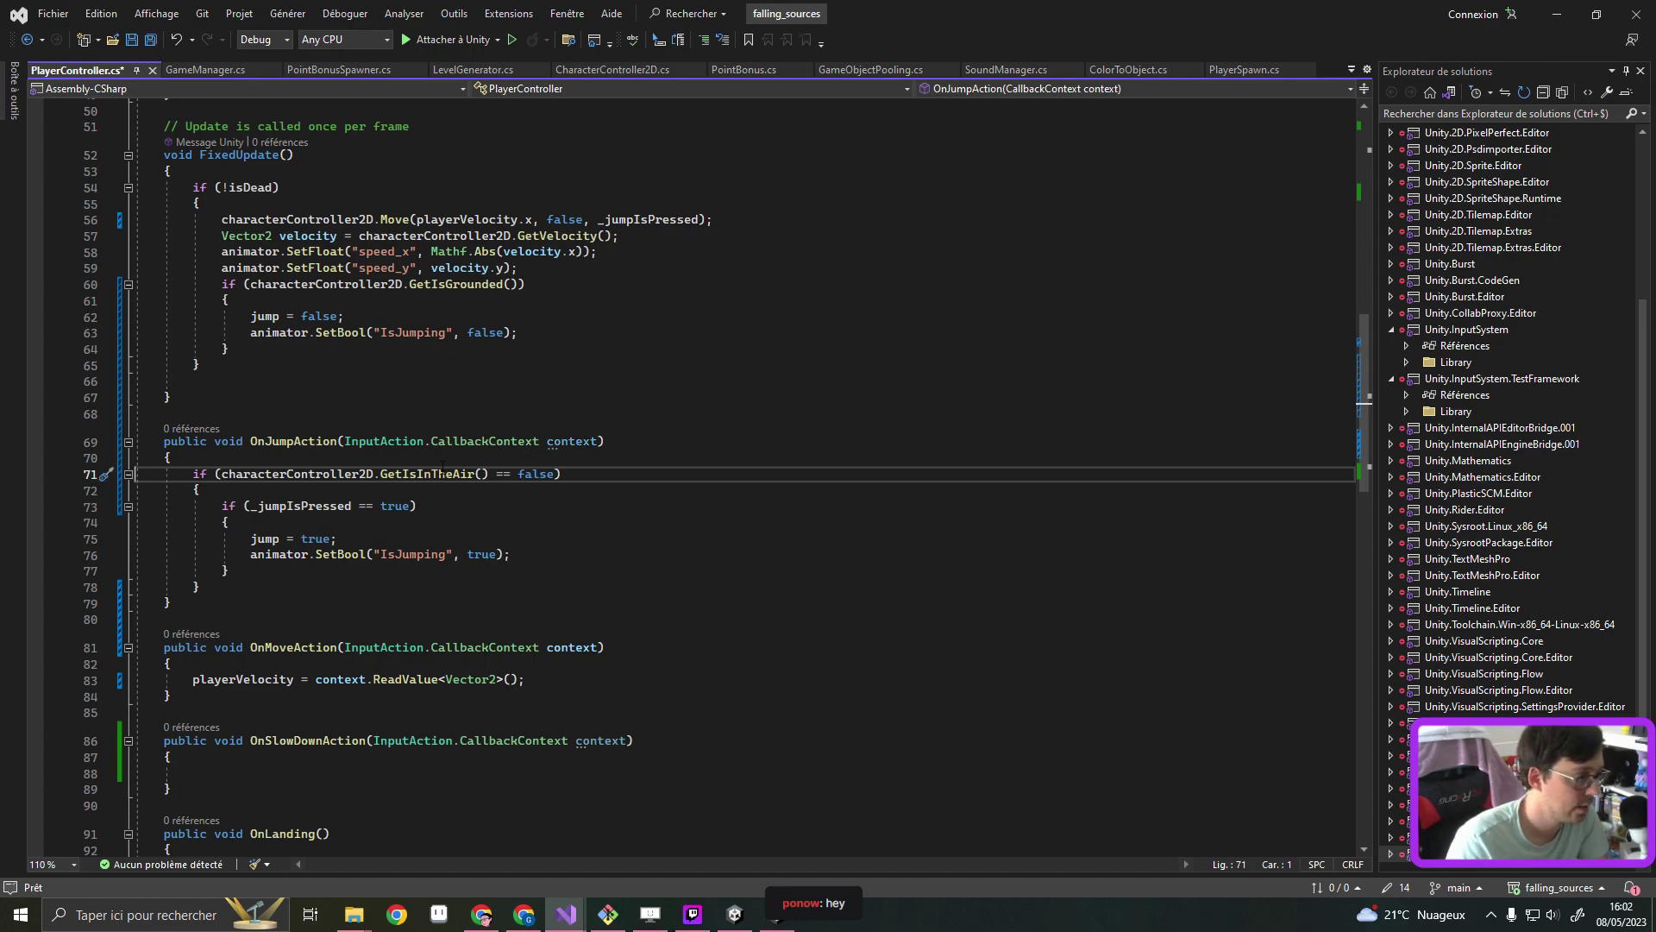
pyautogui.click(337, 489)
pyautogui.press('Return')
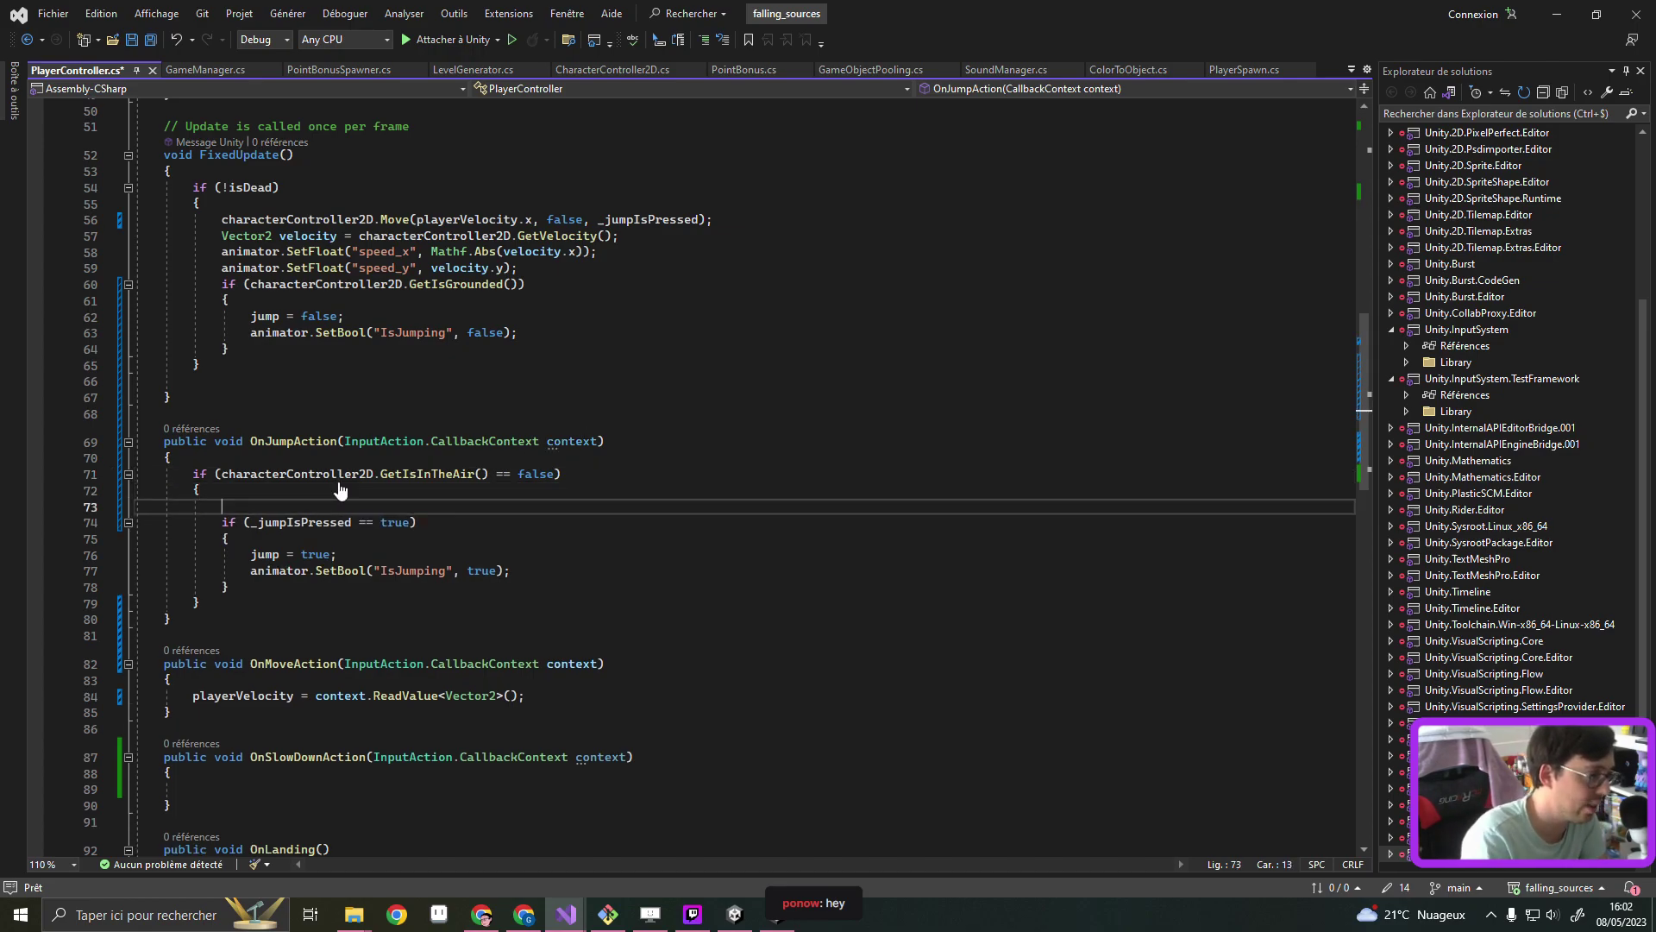
pyautogui.hotkey('ctrl', 'v')
pyautogui.press('BackSpace')
pyautogui.hotkey('ctrl', 's')
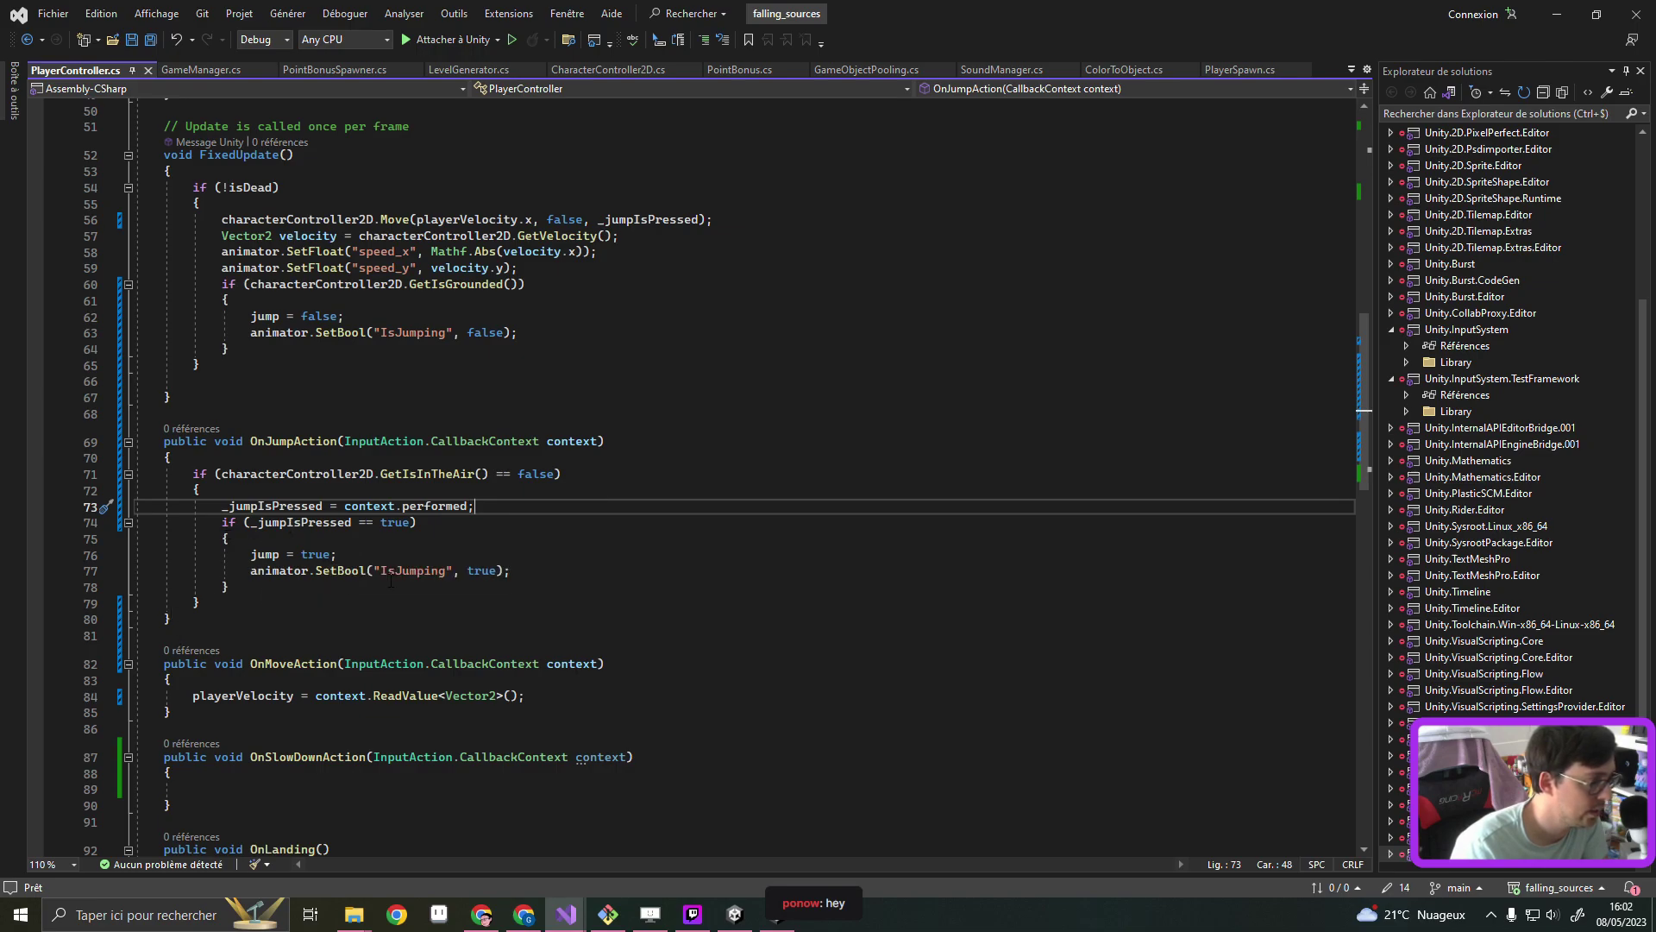
# Search PlayerController.cs for "jump =" and step through every occurrence to the end-of-search message
pyautogui.moveTo(250, 555); pyautogui.dragTo(329, 554)
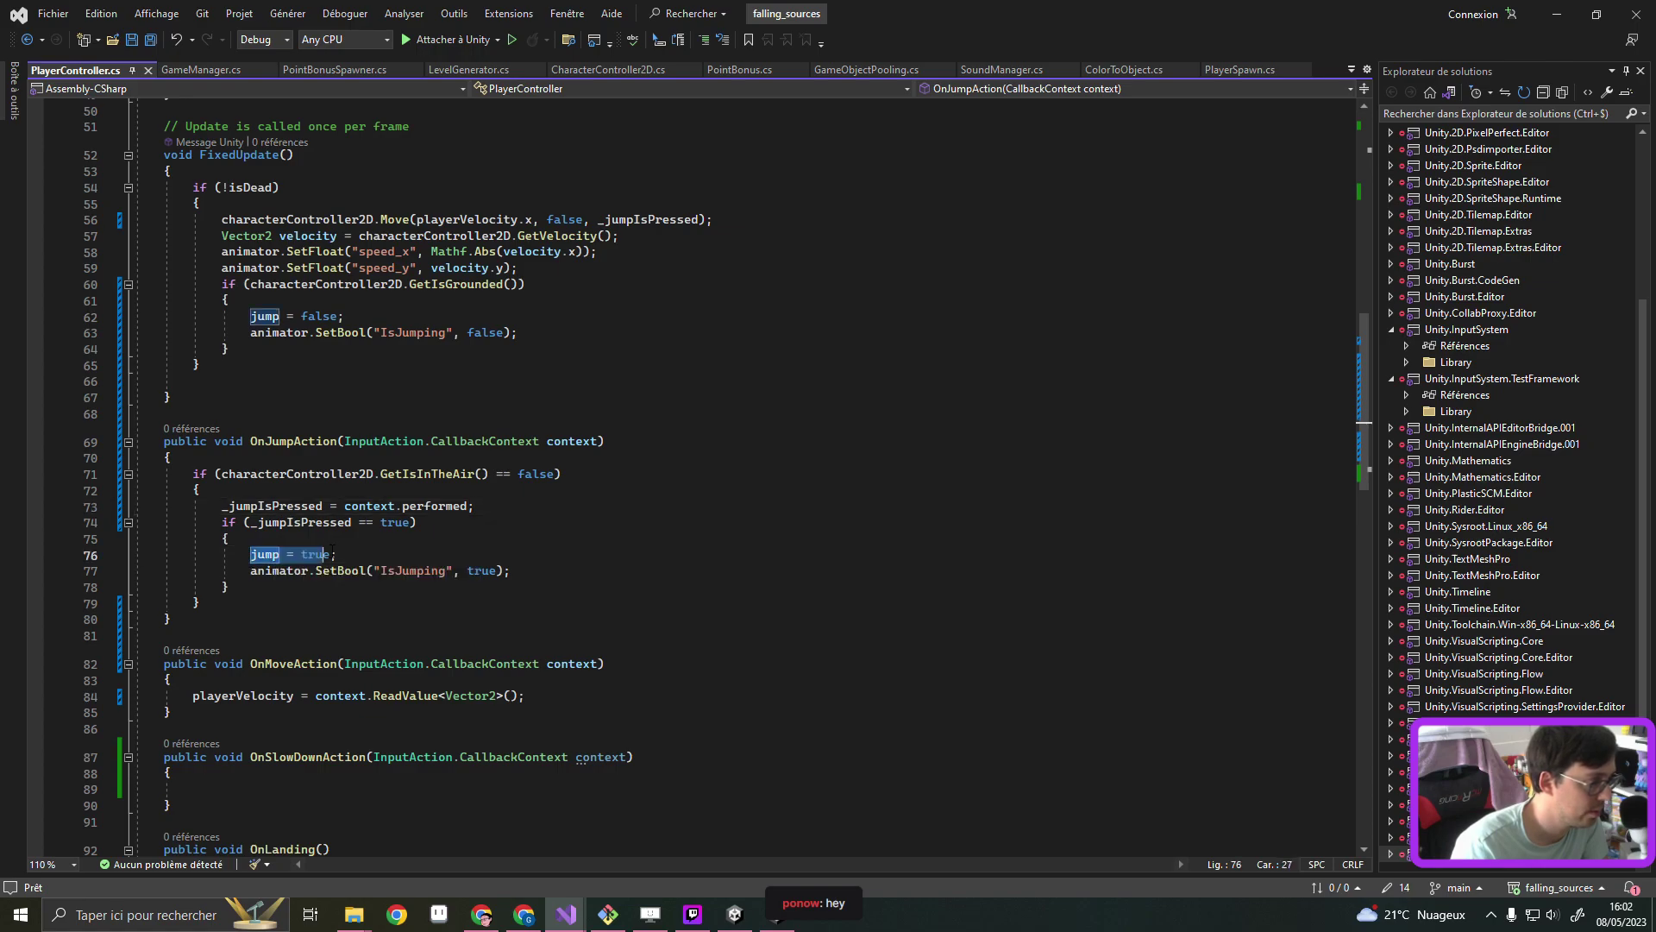
pyautogui.hotkey('ctrl', 'f')
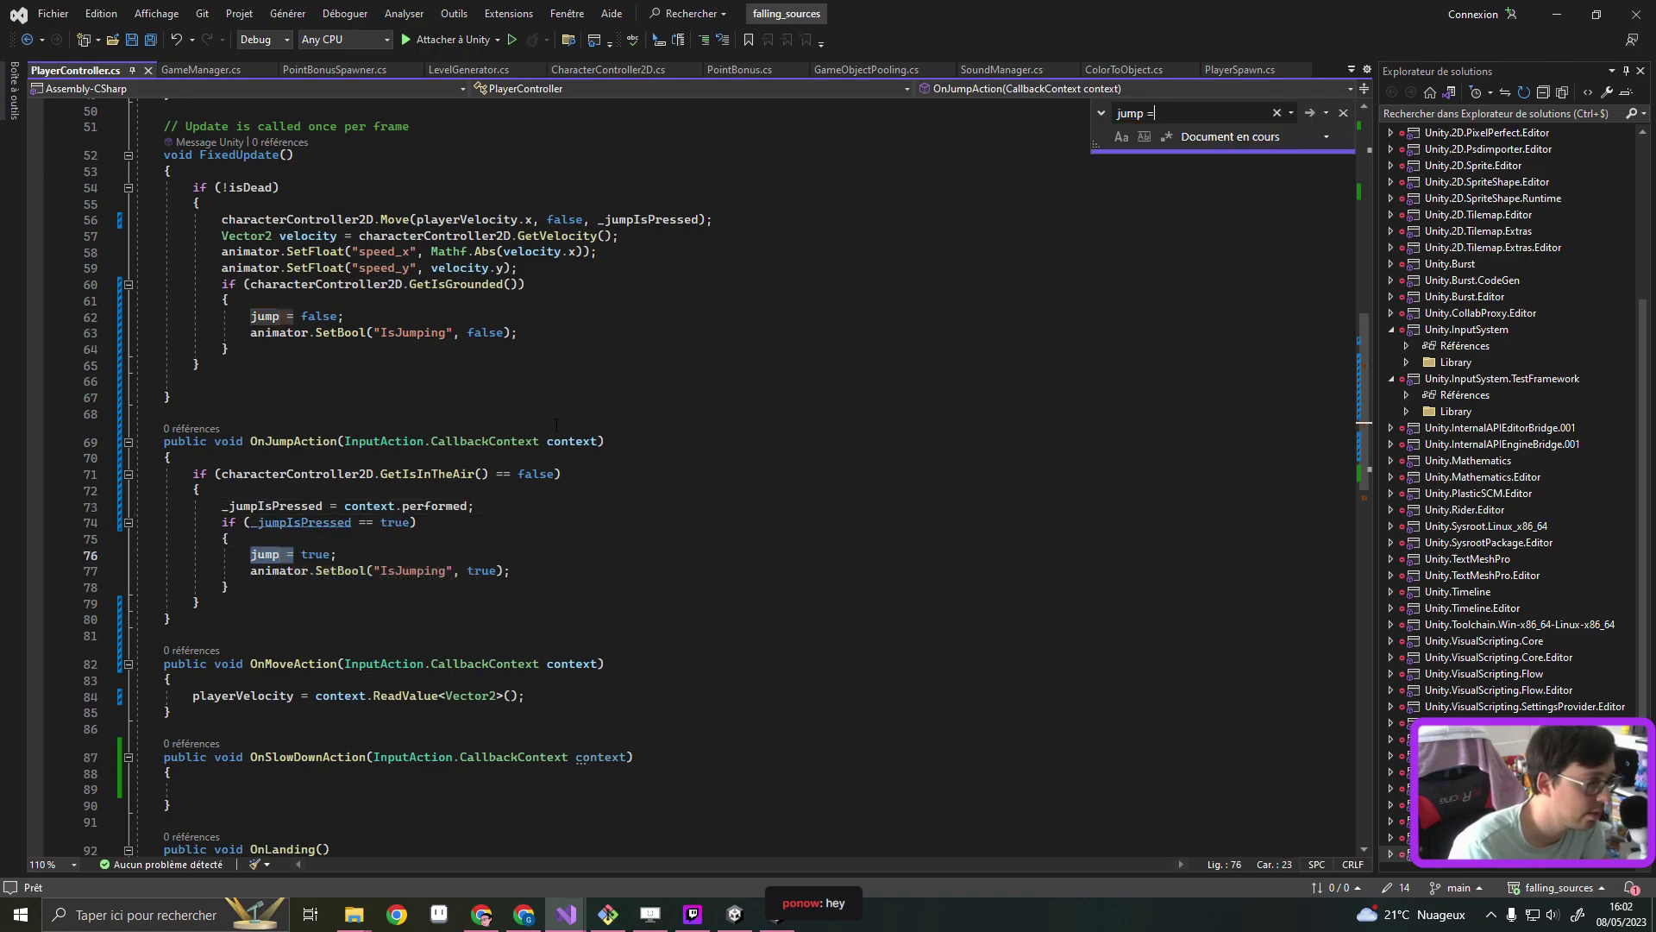
pyautogui.click(1311, 112)
pyautogui.click(1311, 112)
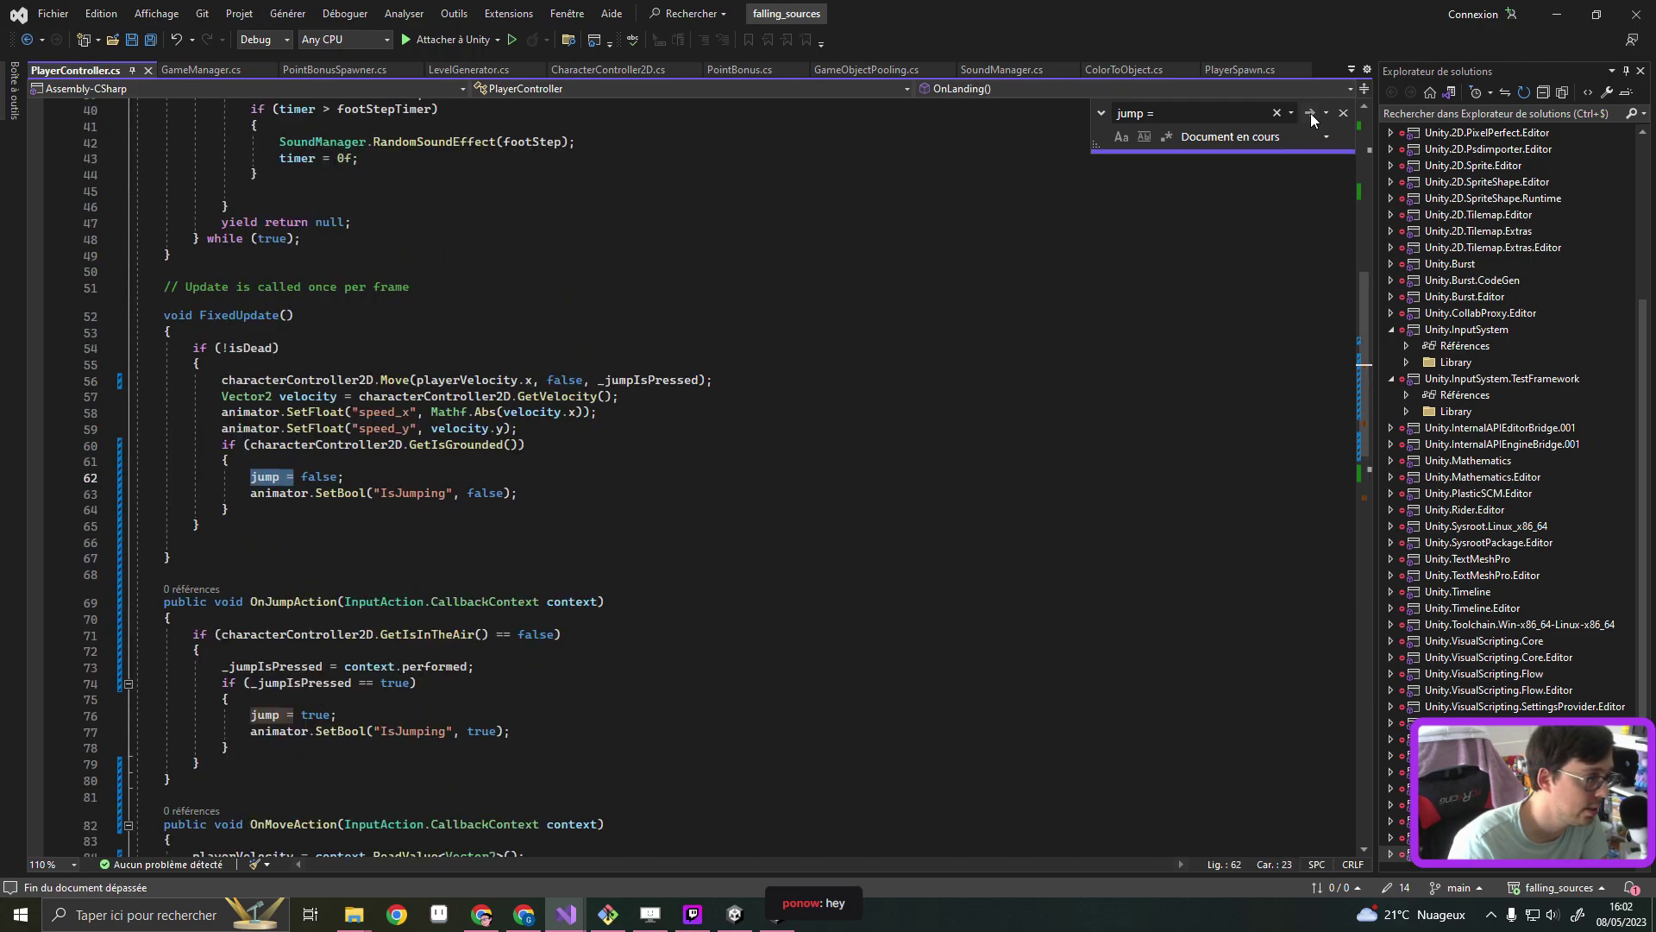
pyautogui.click(1311, 112)
pyautogui.click(1311, 112)
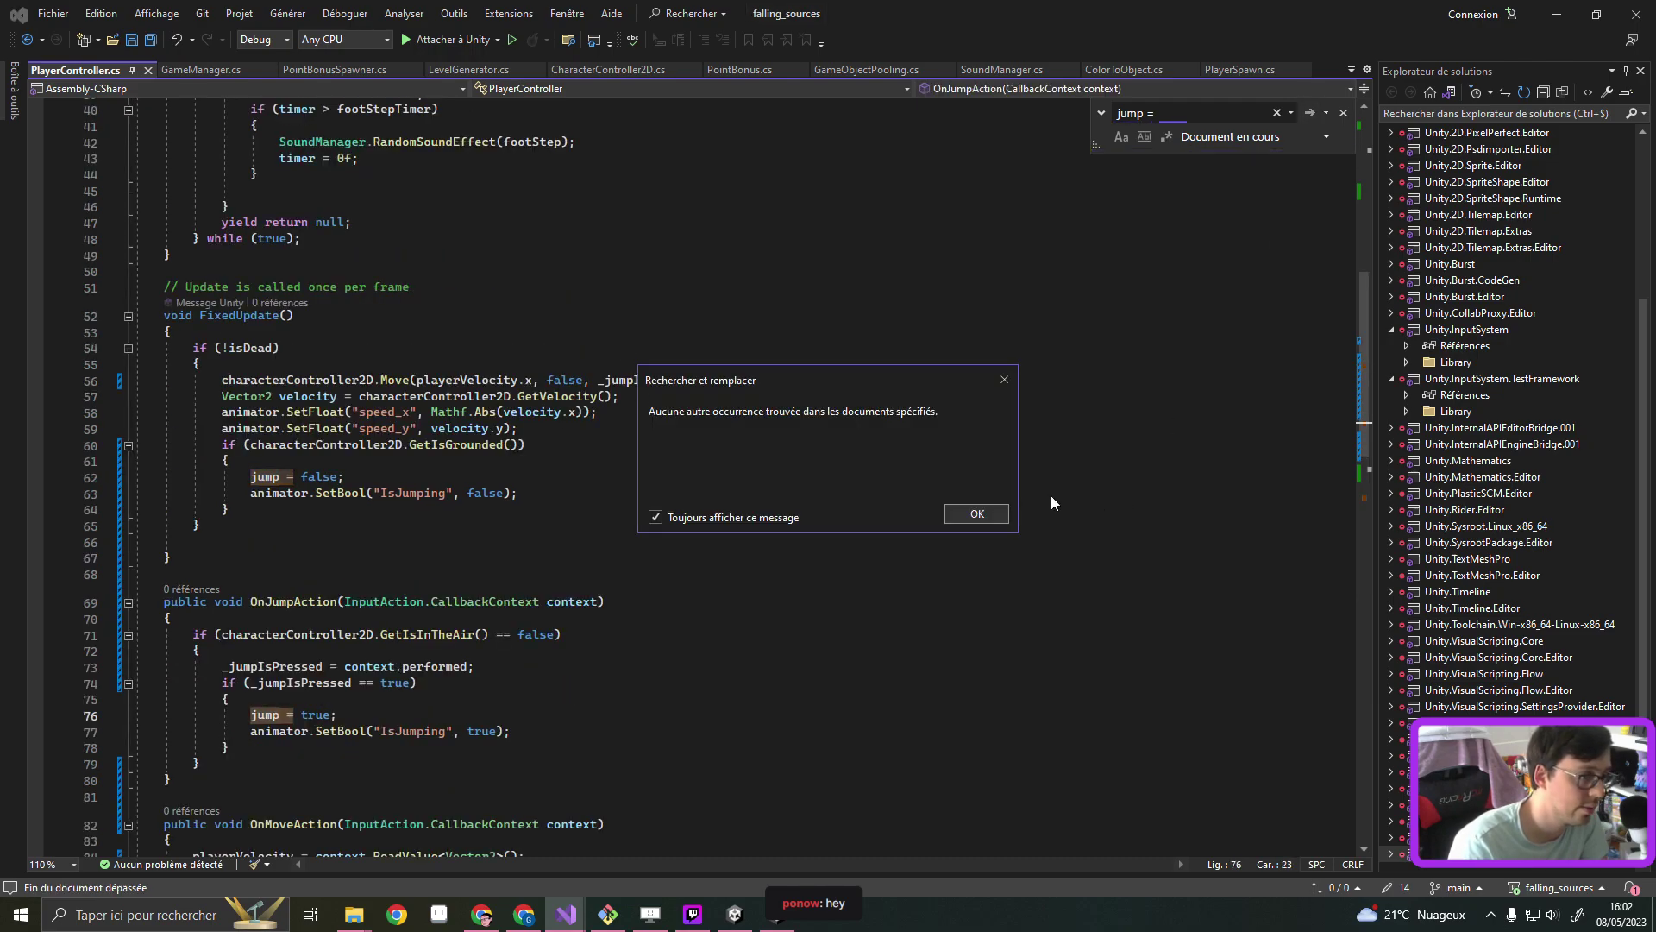
pyautogui.click(978, 509)
# Review the jump = false assignment in OnLanding on line 94
pyautogui.click(1309, 114)
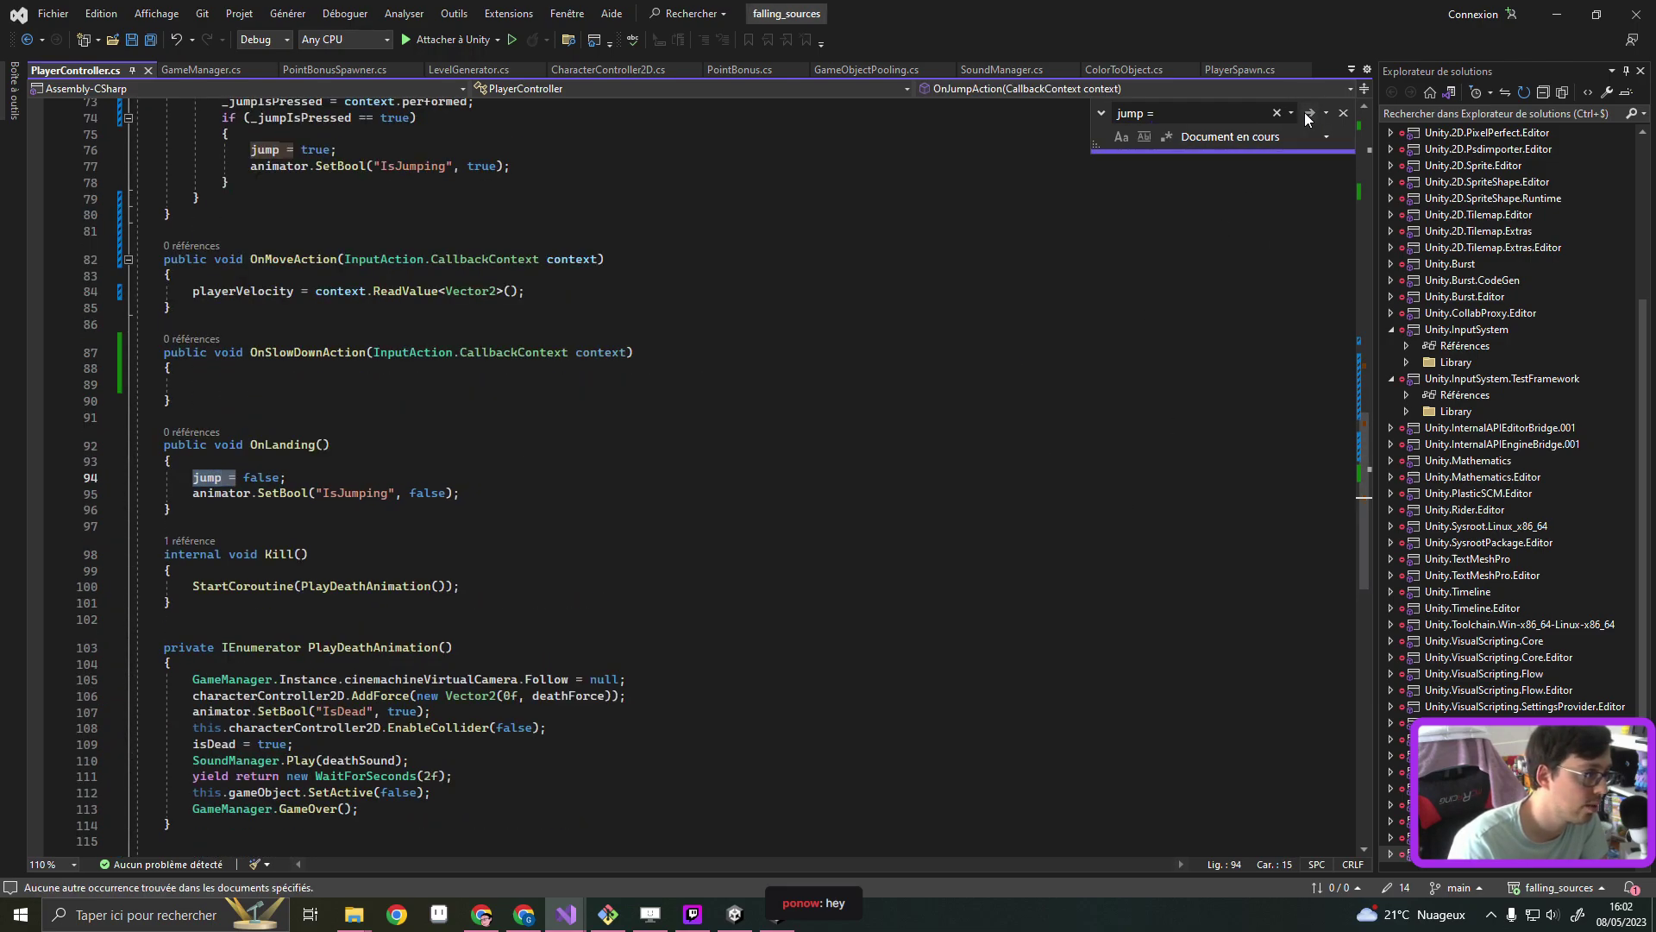
pyautogui.click(481, 474)
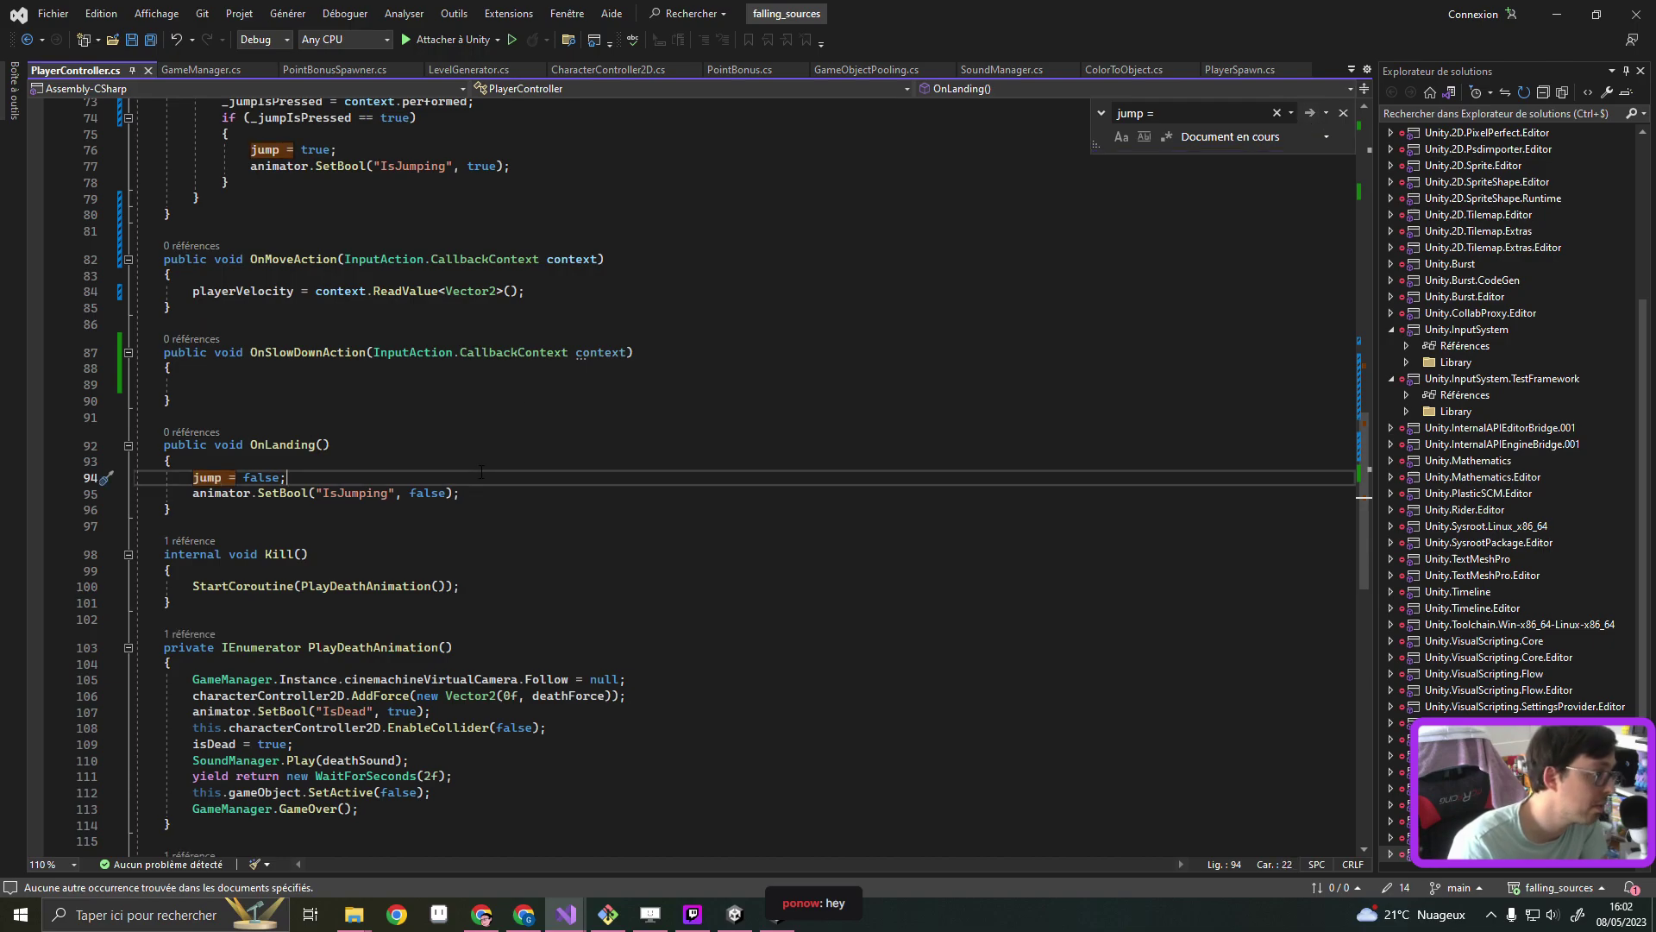
pyautogui.scroll(5, 509, 493)
pyautogui.scroll(1, 516, 426)
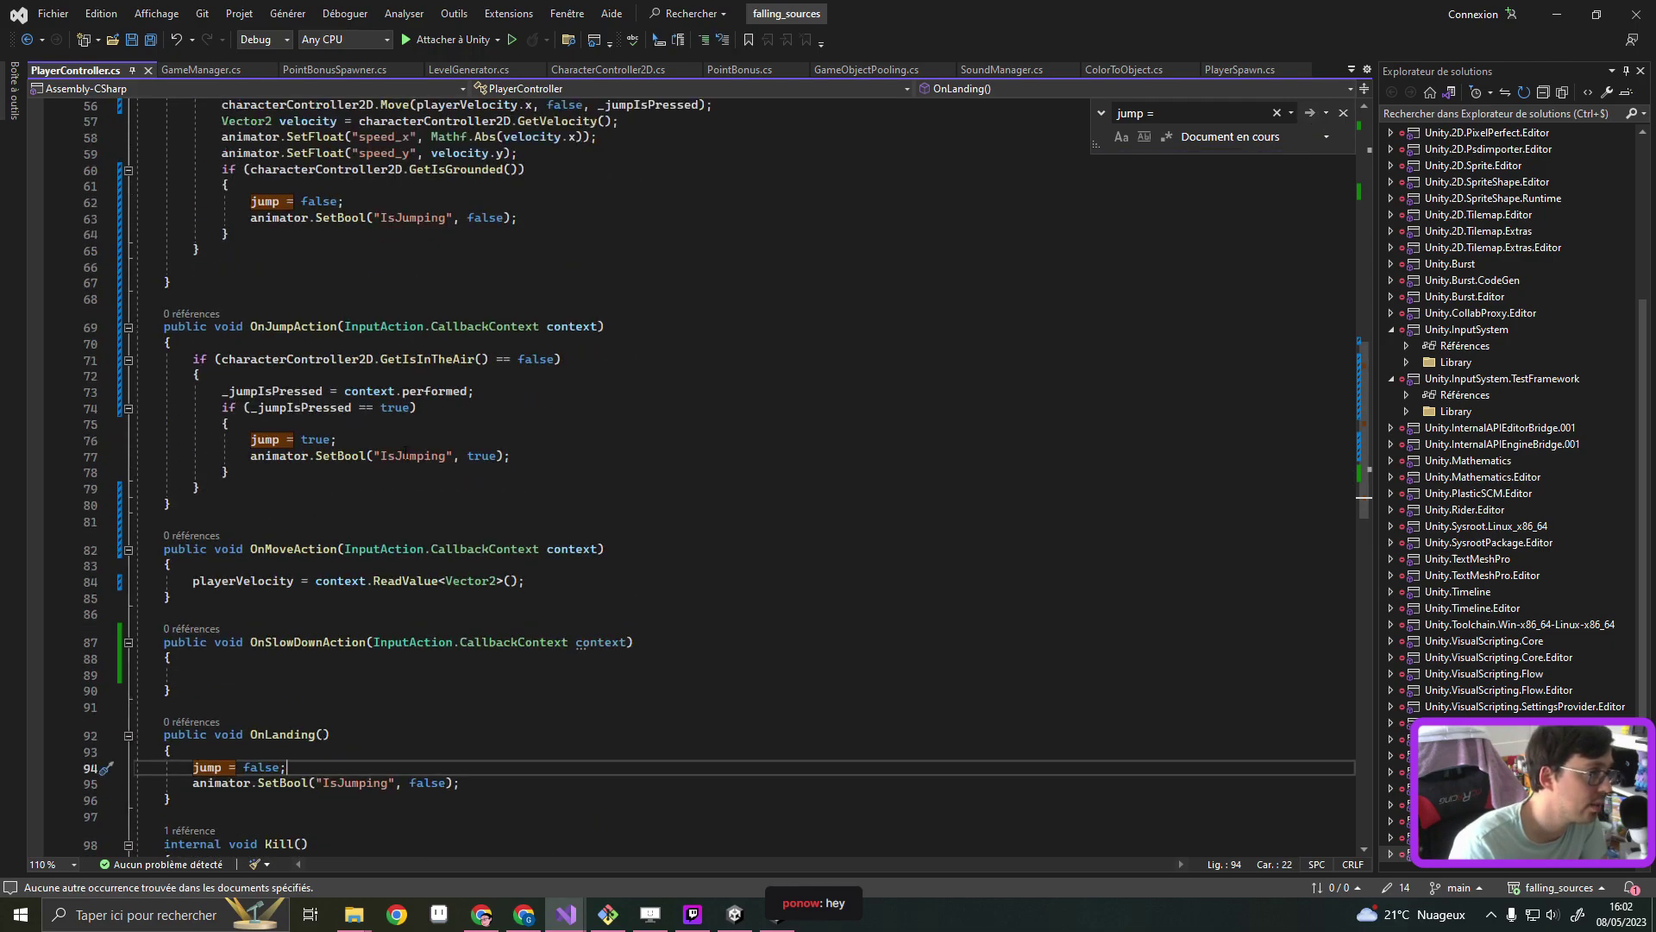
pyautogui.scroll(1, 406, 456)
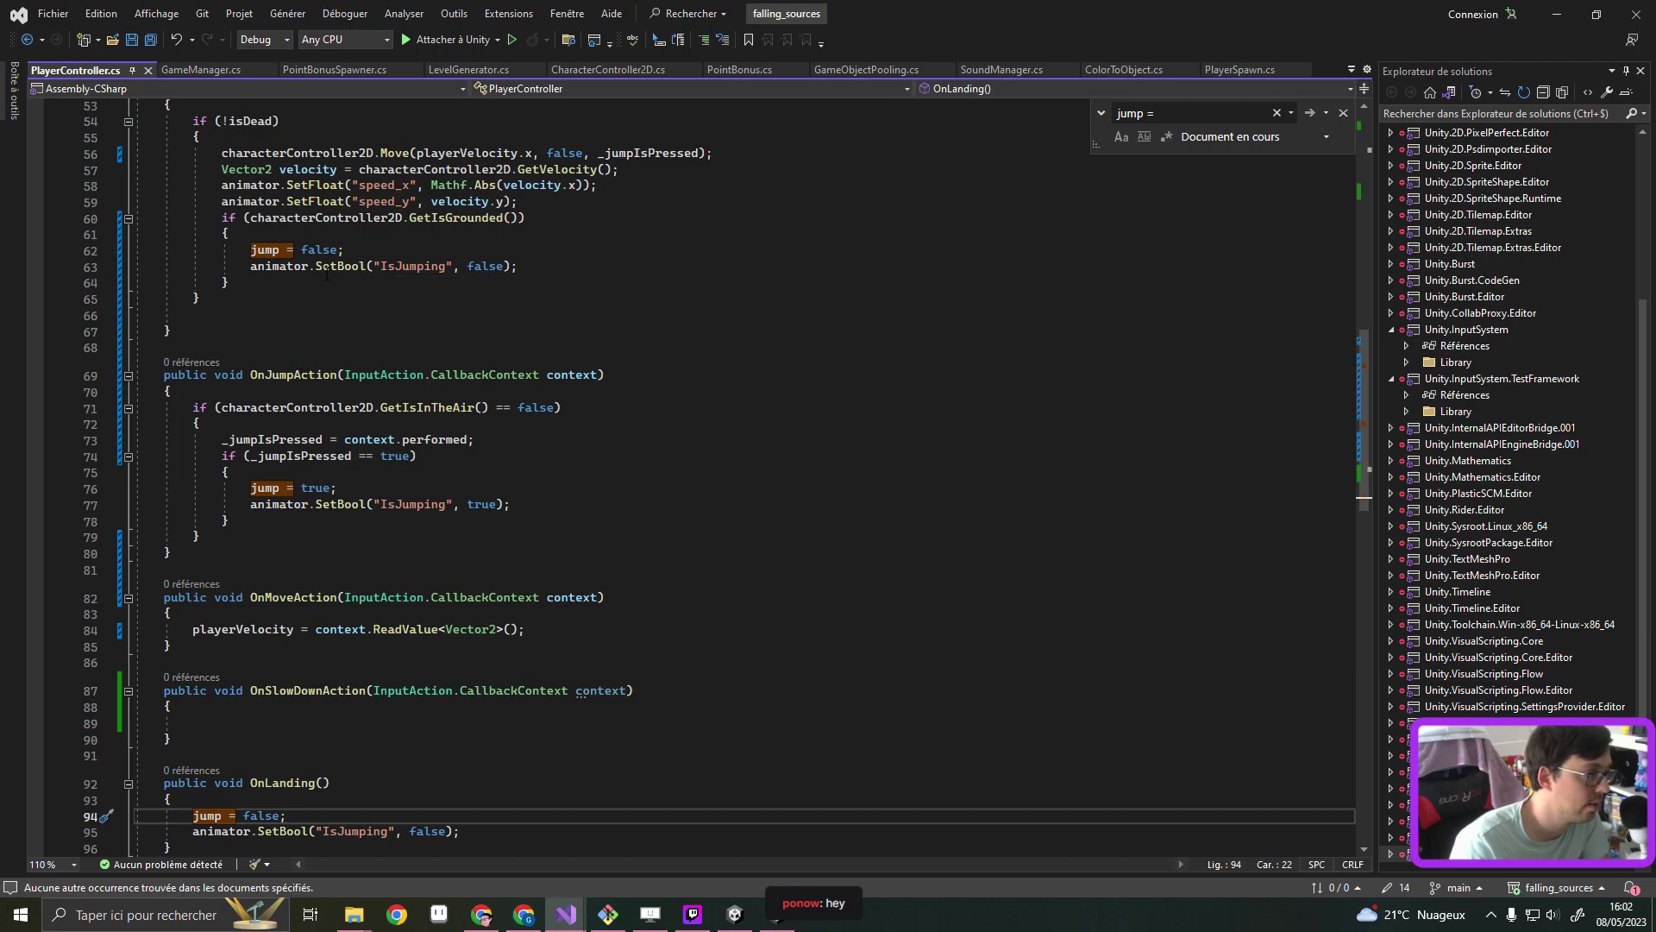
pyautogui.scroll(-1, 349, 308)
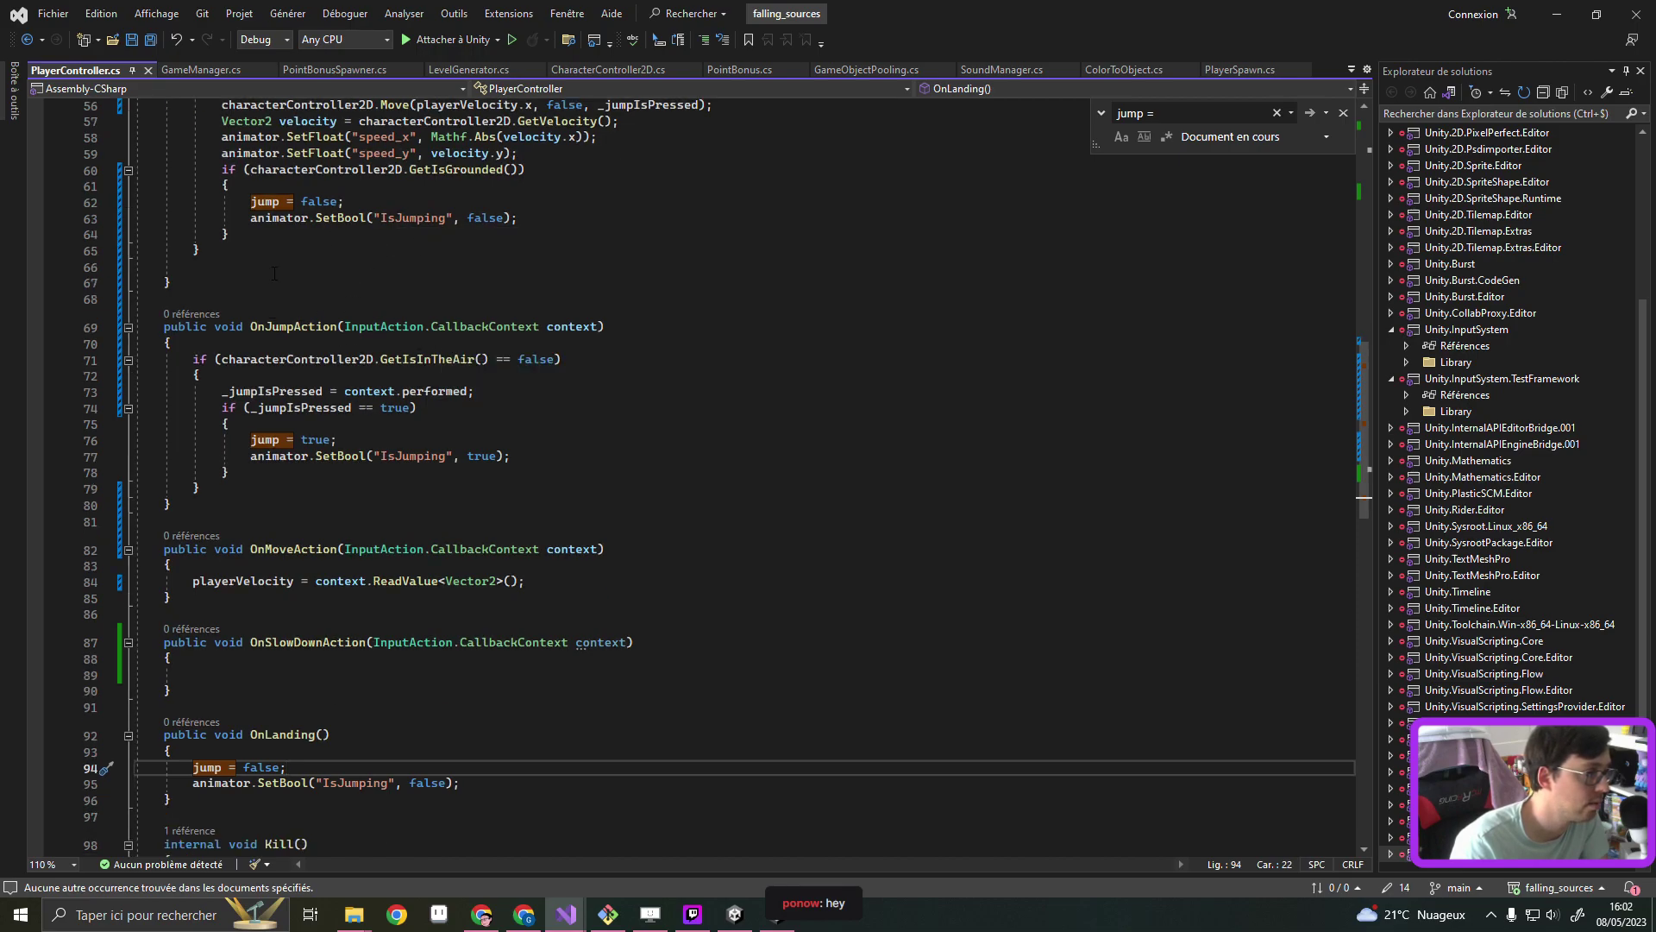
# Delete the if (GetIsGrounded()) block from FixedUpdate and save PlayerController.cs
pyautogui.moveTo(259, 234); pyautogui.dragTo(559, 153)
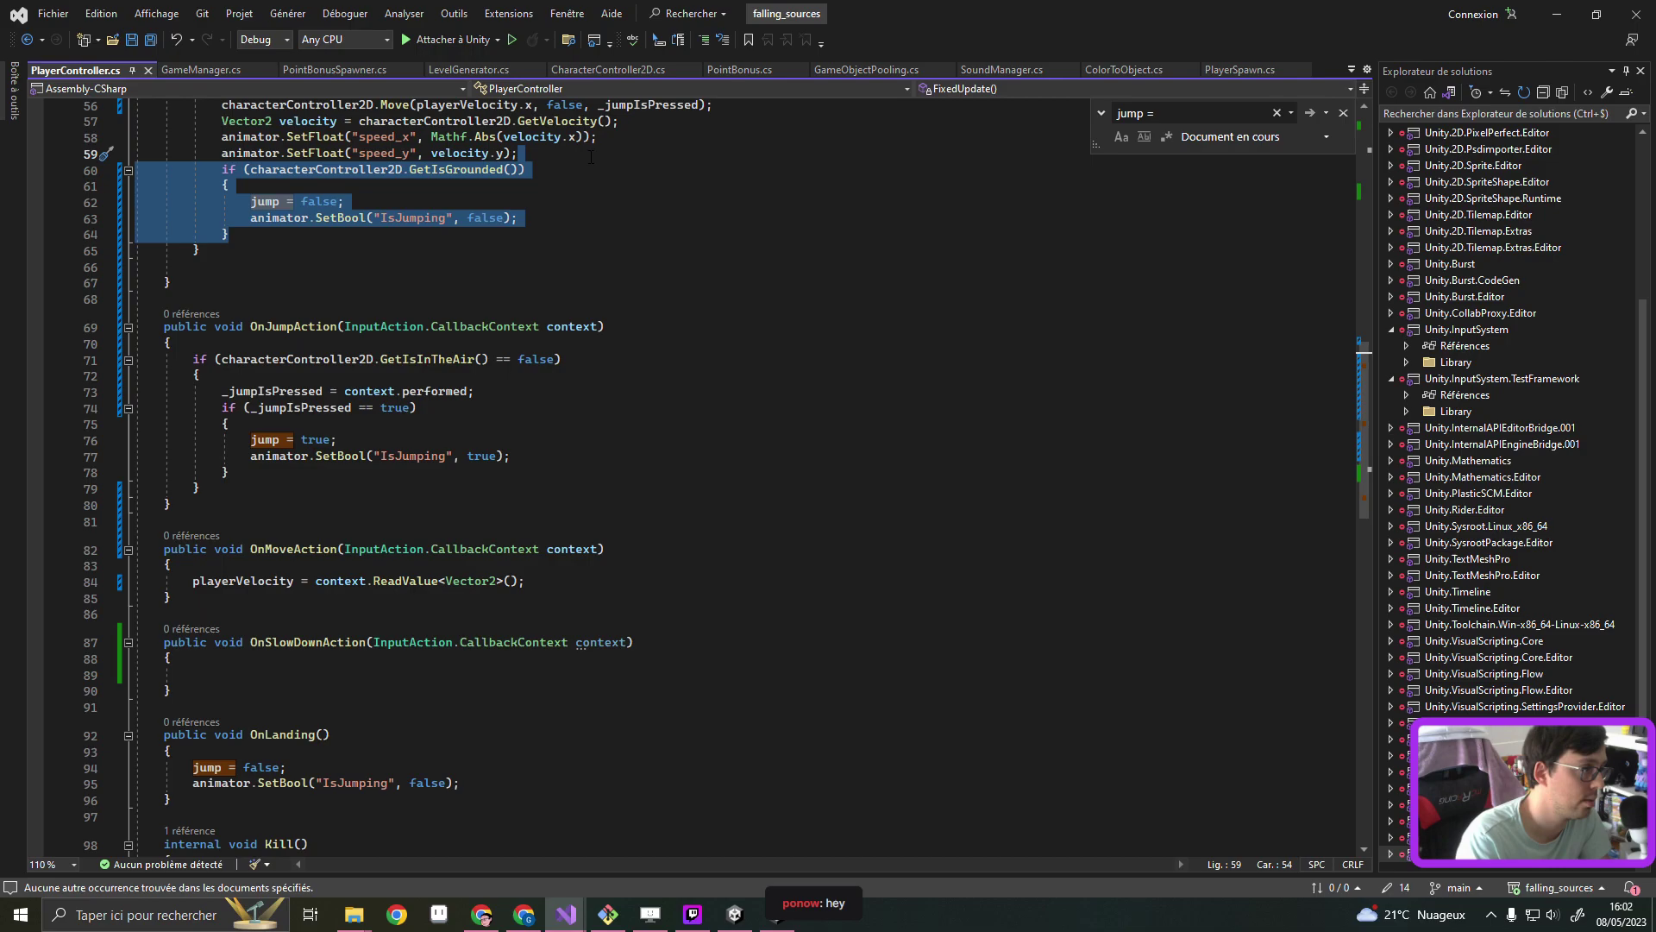
pyautogui.press('Delete')
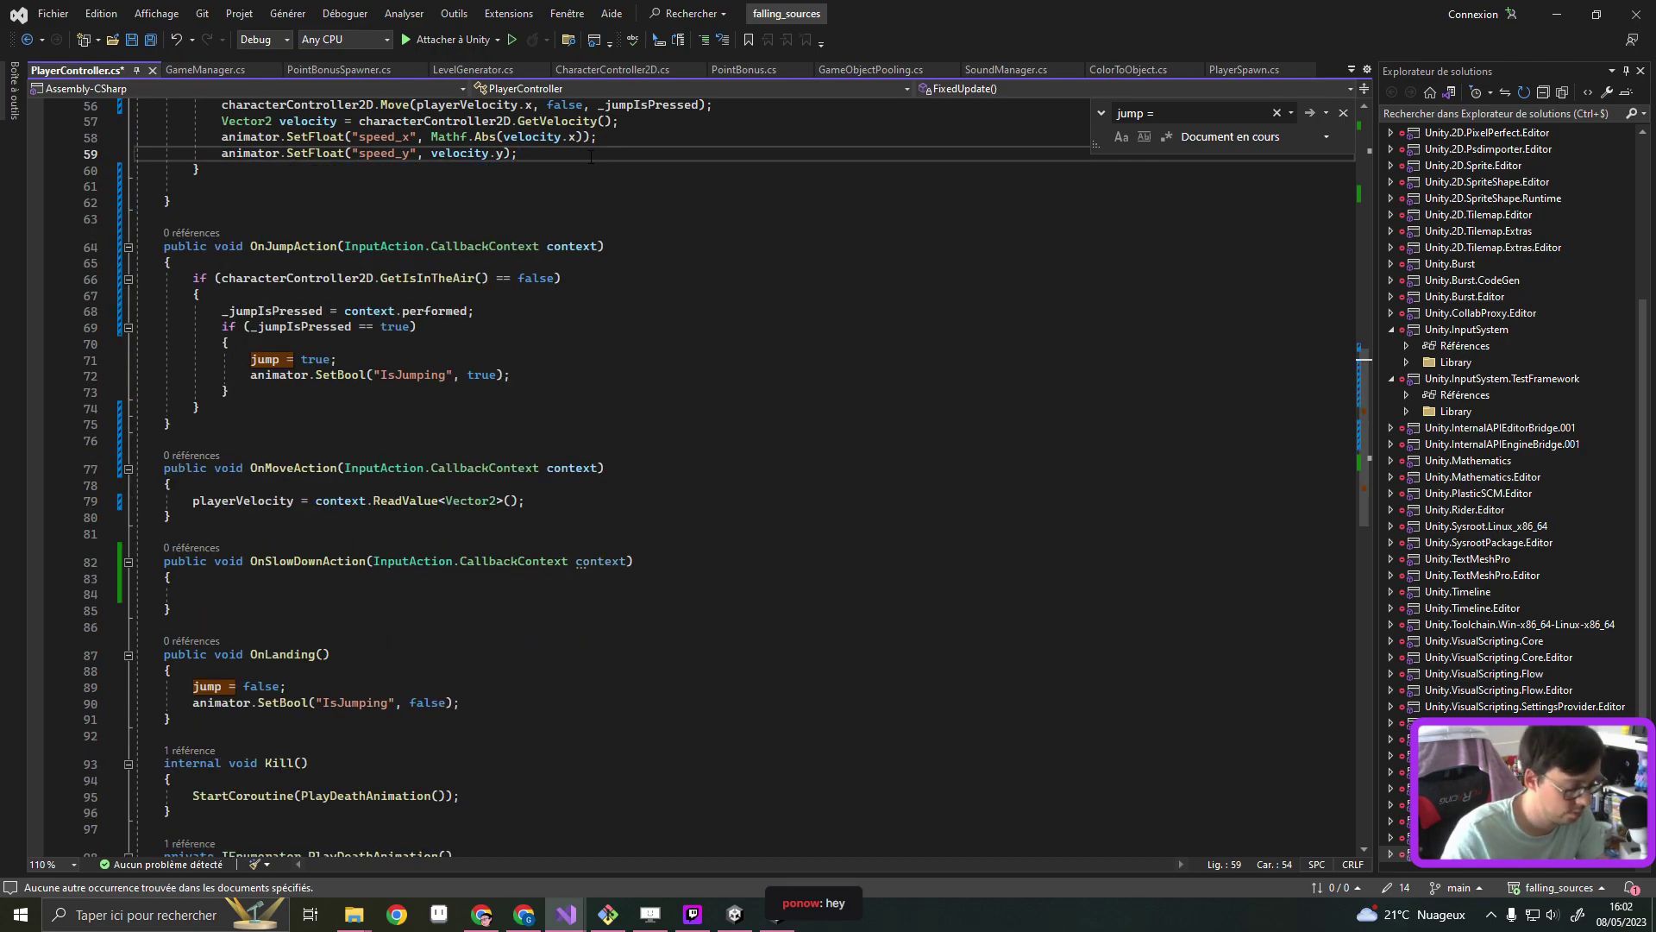
pyautogui.hotkey('ctrl', 's')
# Go to GetVelocity's definition in CharacterController2D.cs
pyautogui.scroll(4, 610, 367)
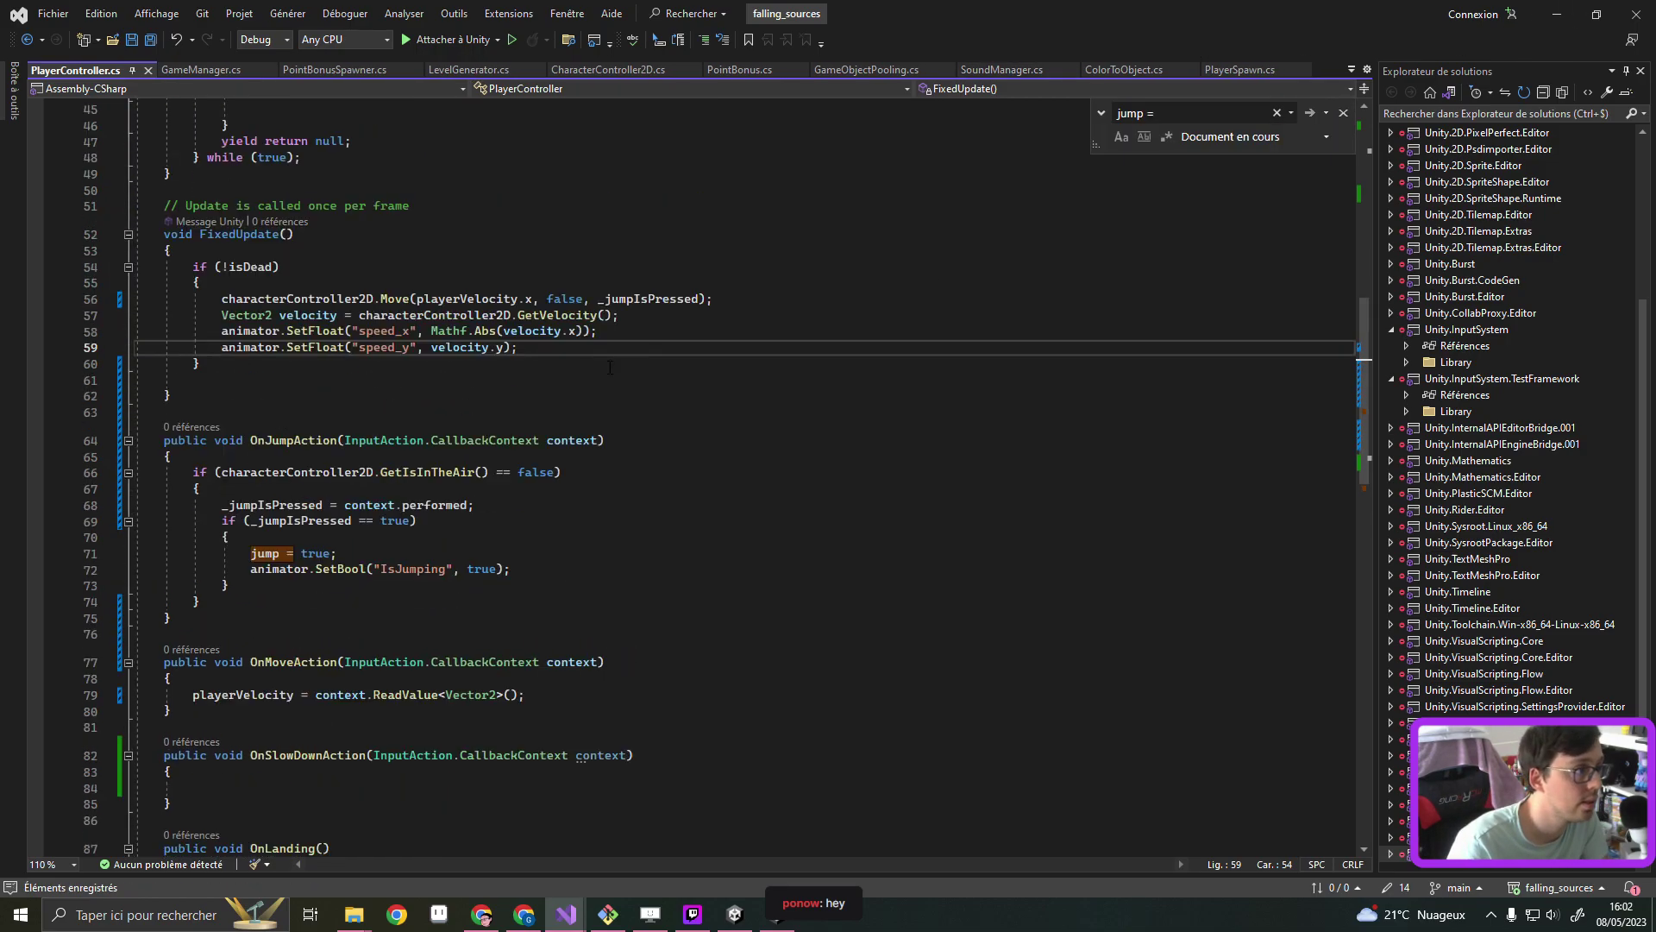
pyautogui.press('Up')
pyautogui.press('Up')
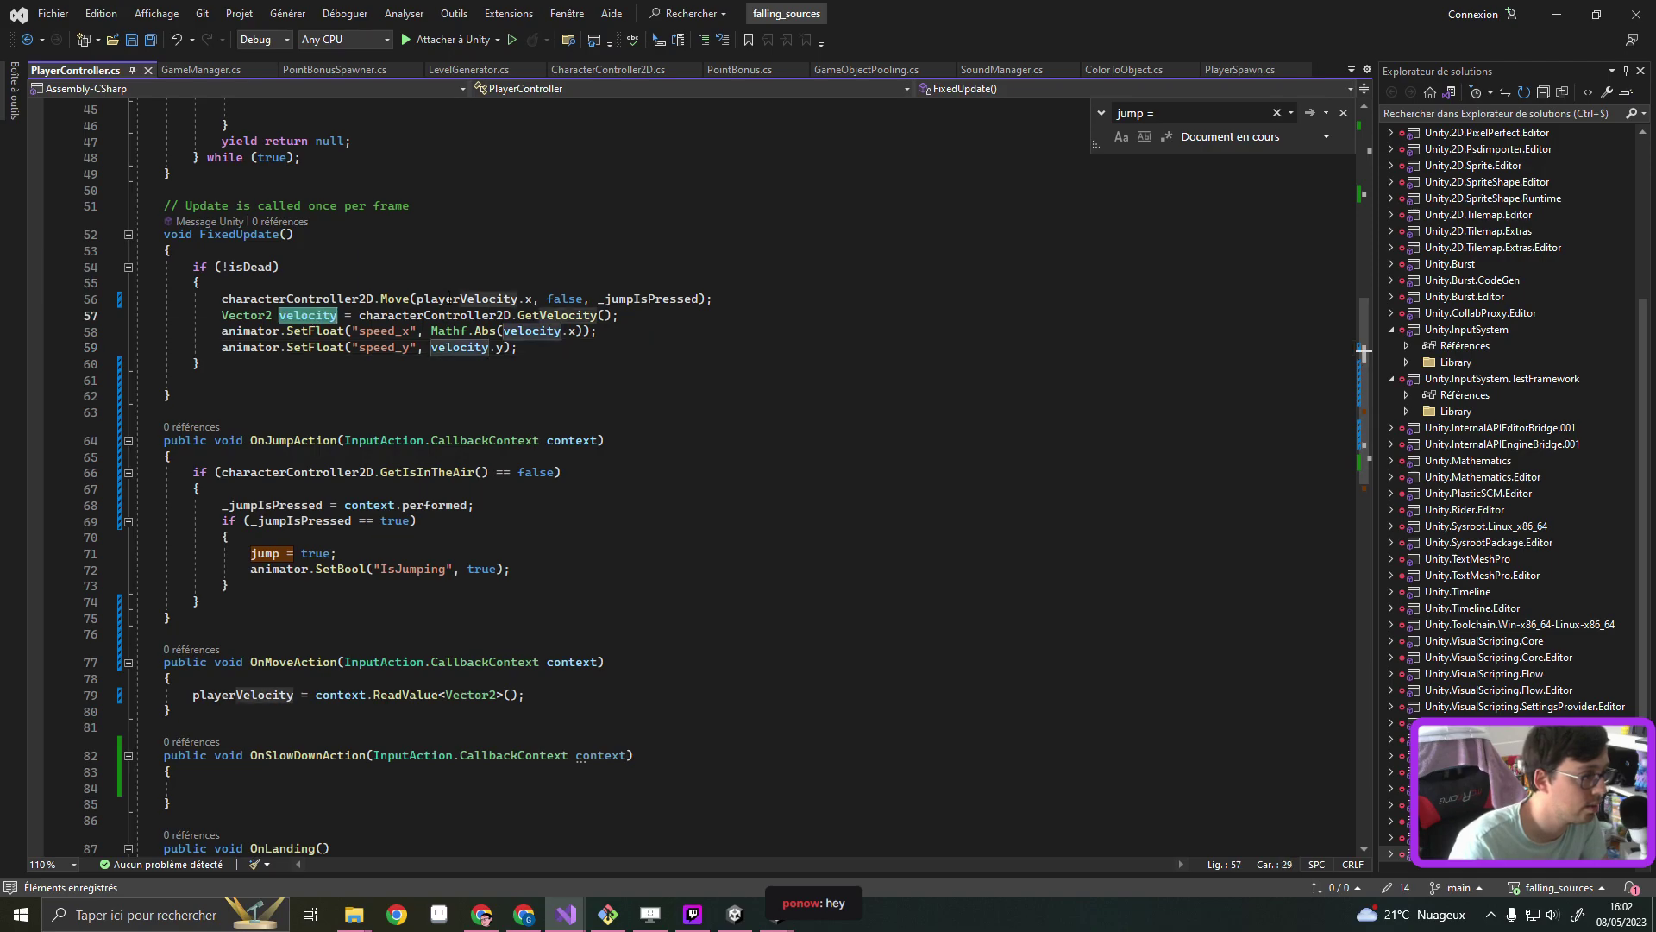
pyautogui.press('Up')
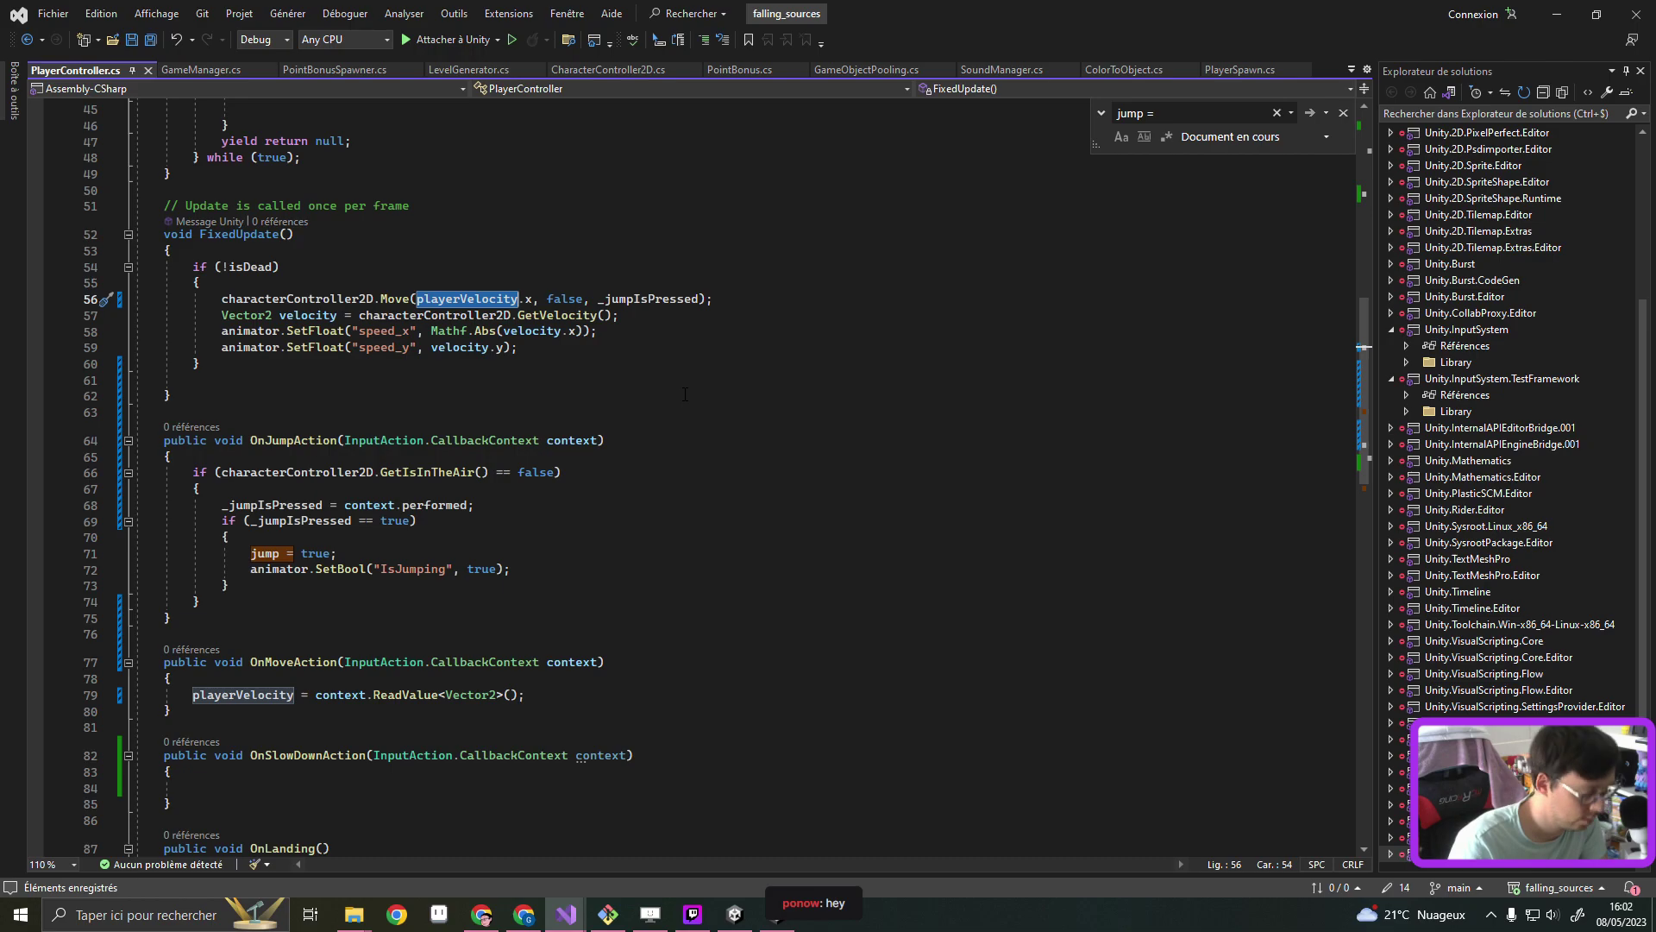
pyautogui.keyDown('ctrl'); pyautogui.click(543, 318); pyautogui.keyUp('ctrl')
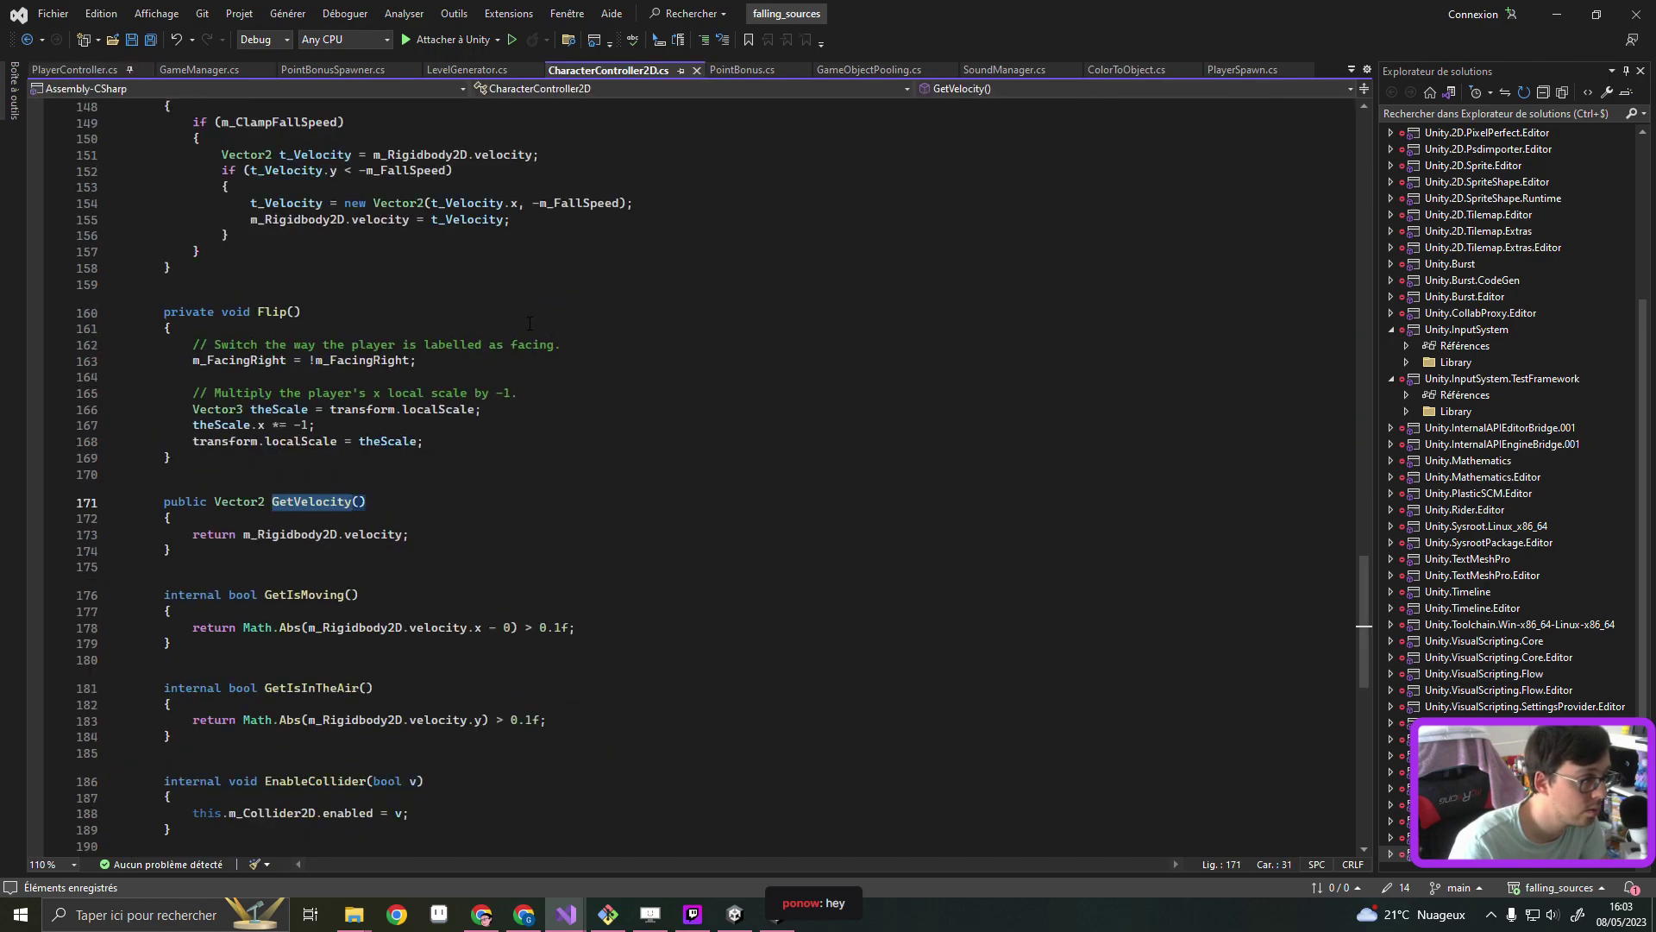
# Return to Unity and widen the Game view
pyautogui.click(1569, 14)
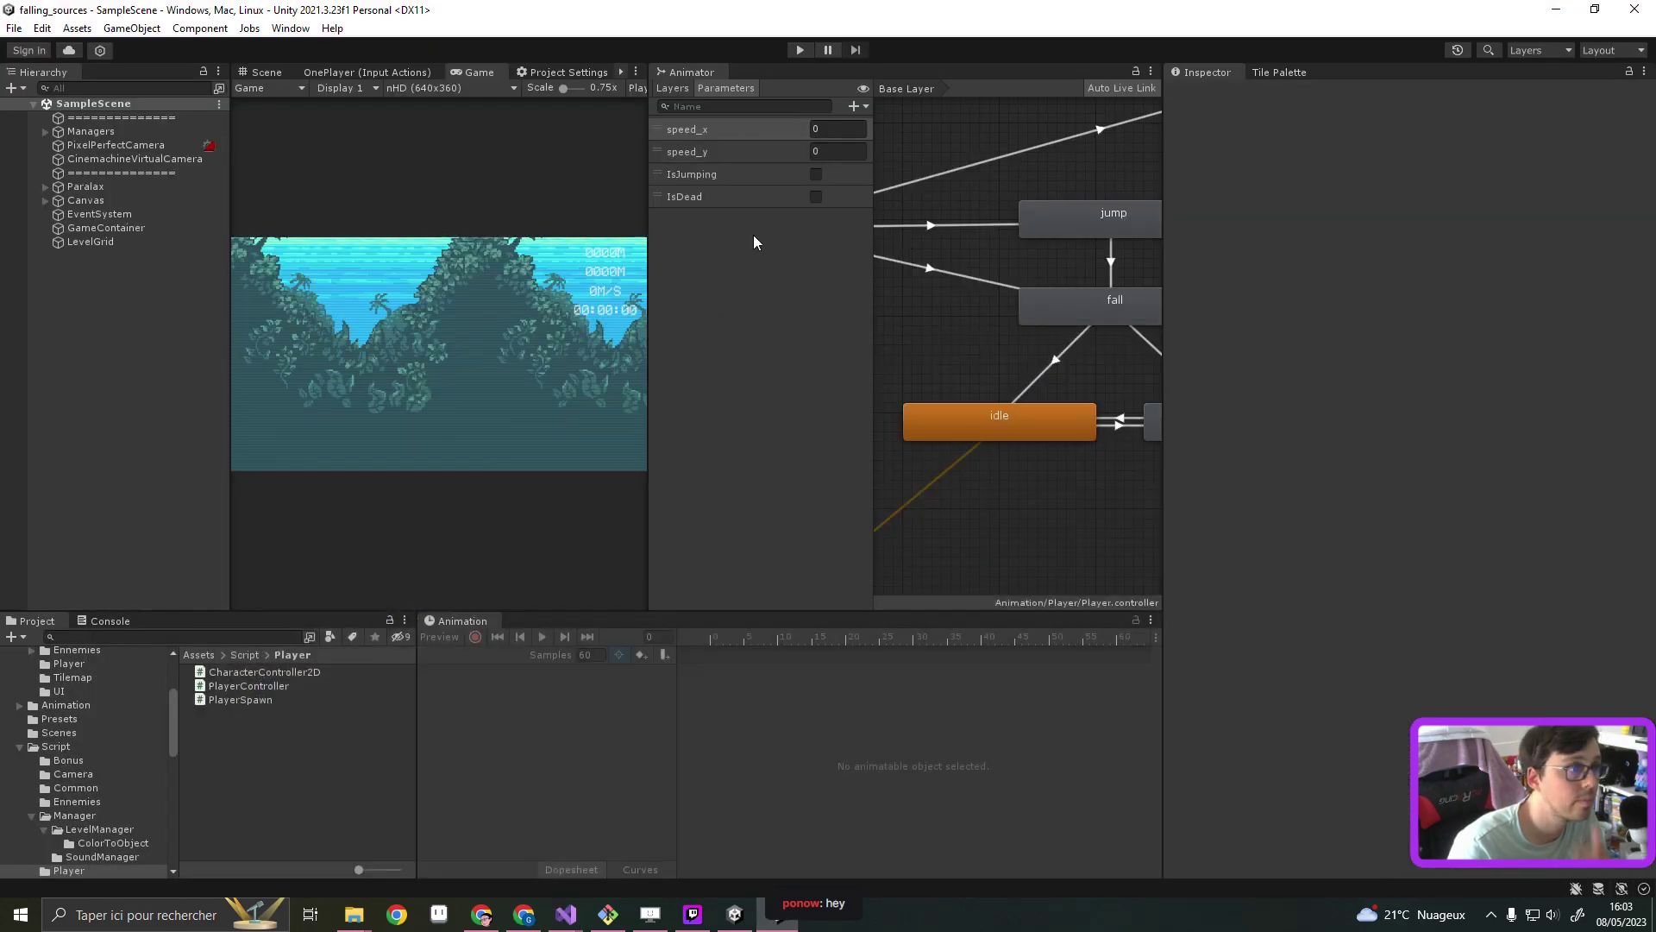
pyautogui.moveTo(649, 301); pyautogui.dragTo(682, 301)
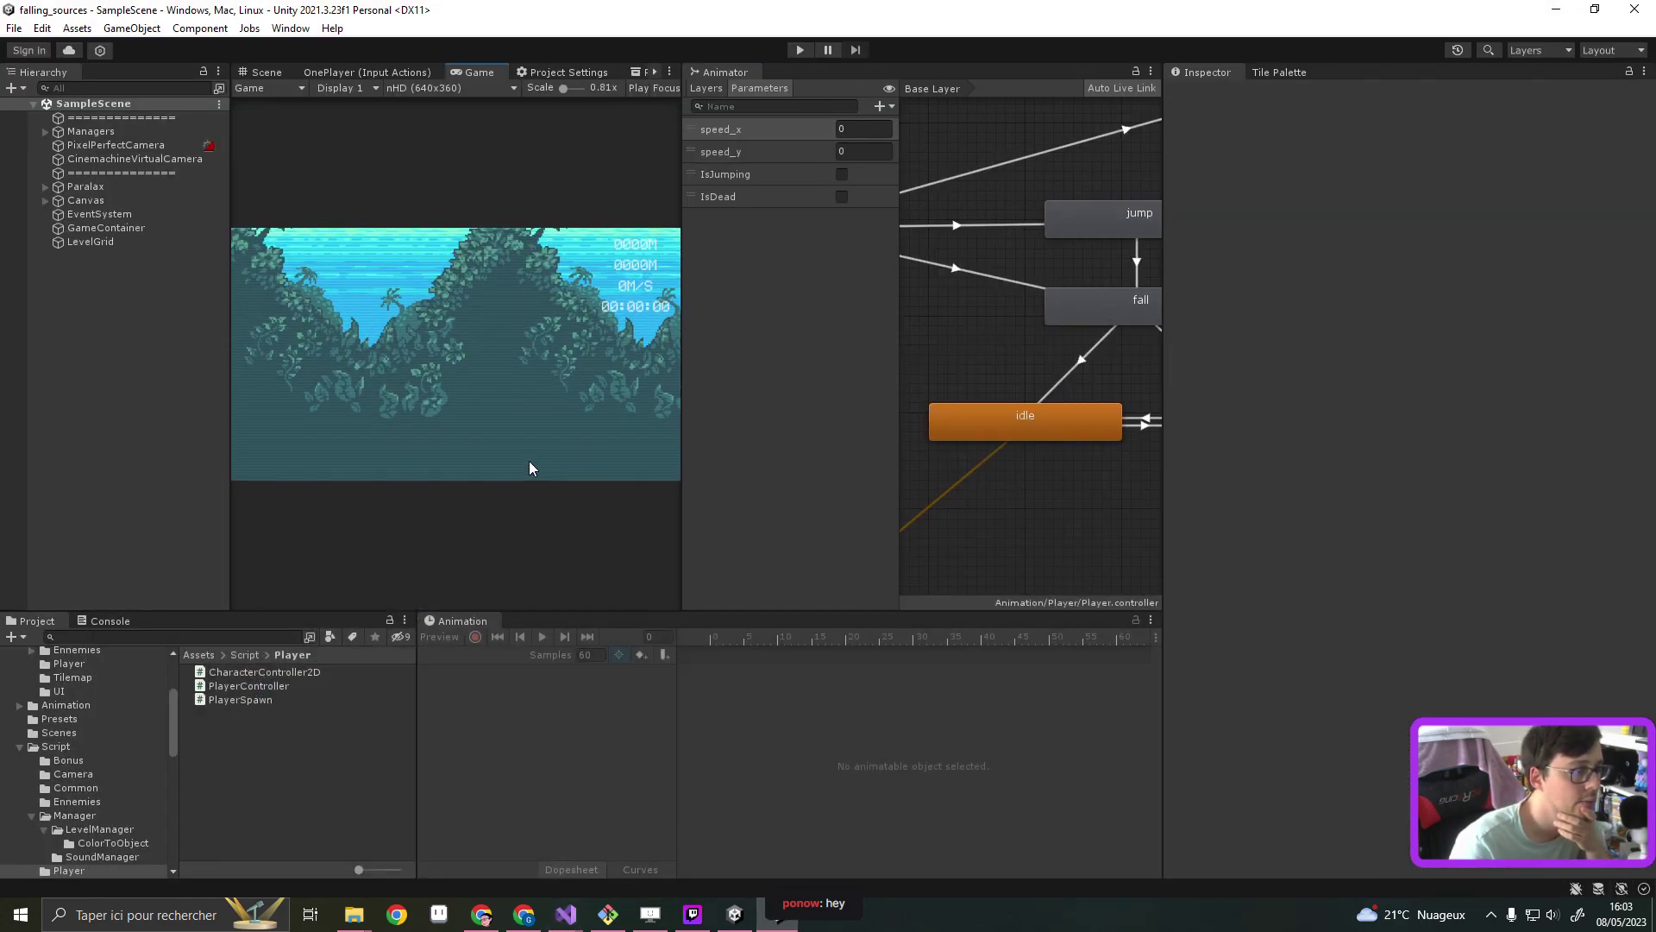
pyautogui.moveTo(576, 923)
pyautogui.click(474, 832)
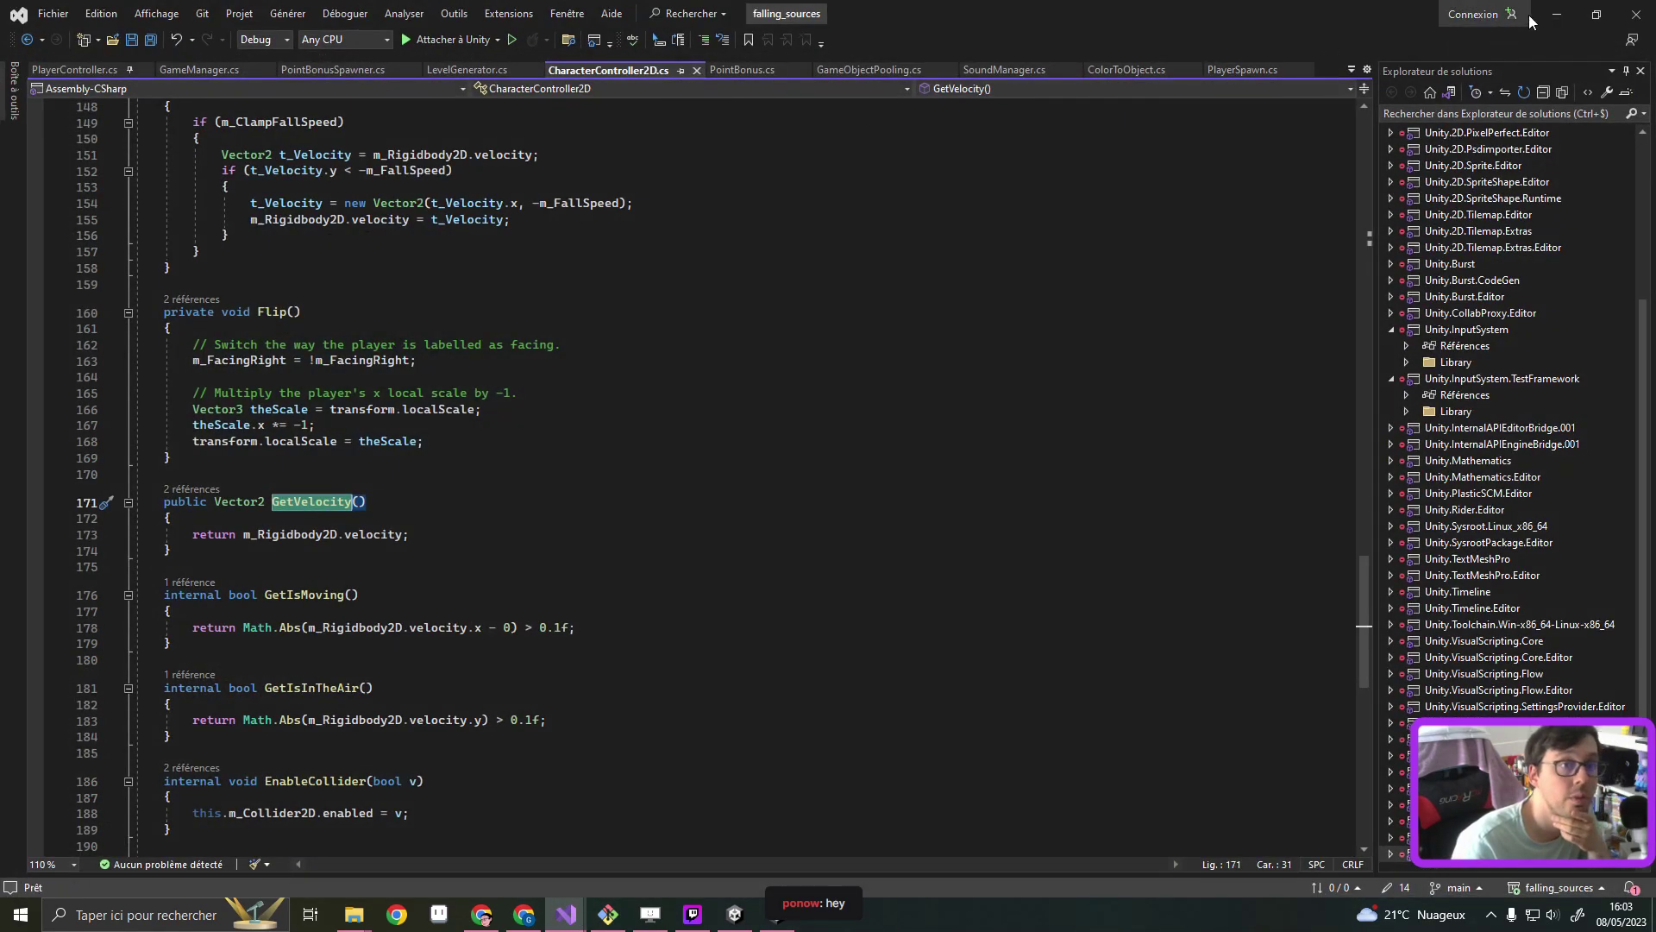
pyautogui.click(1557, 14)
# Play-test with Player(Clone) selected, then stop and view the AnyState→jump transition conditions
pyautogui.click(800, 49)
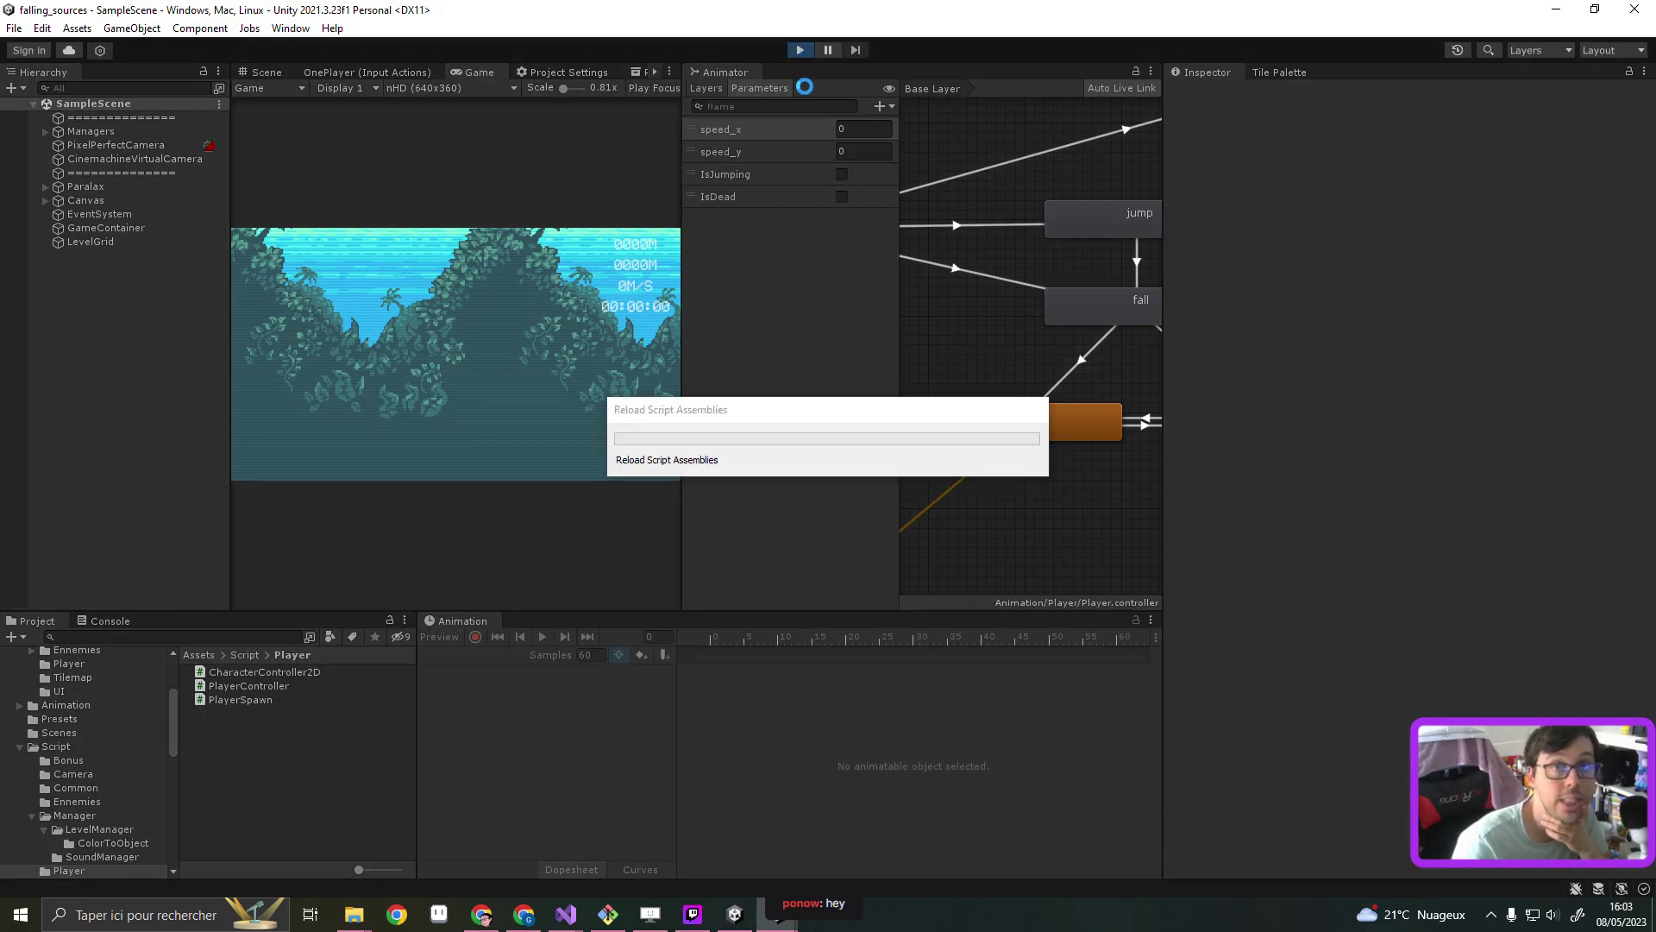
pyautogui.click(448, 401)
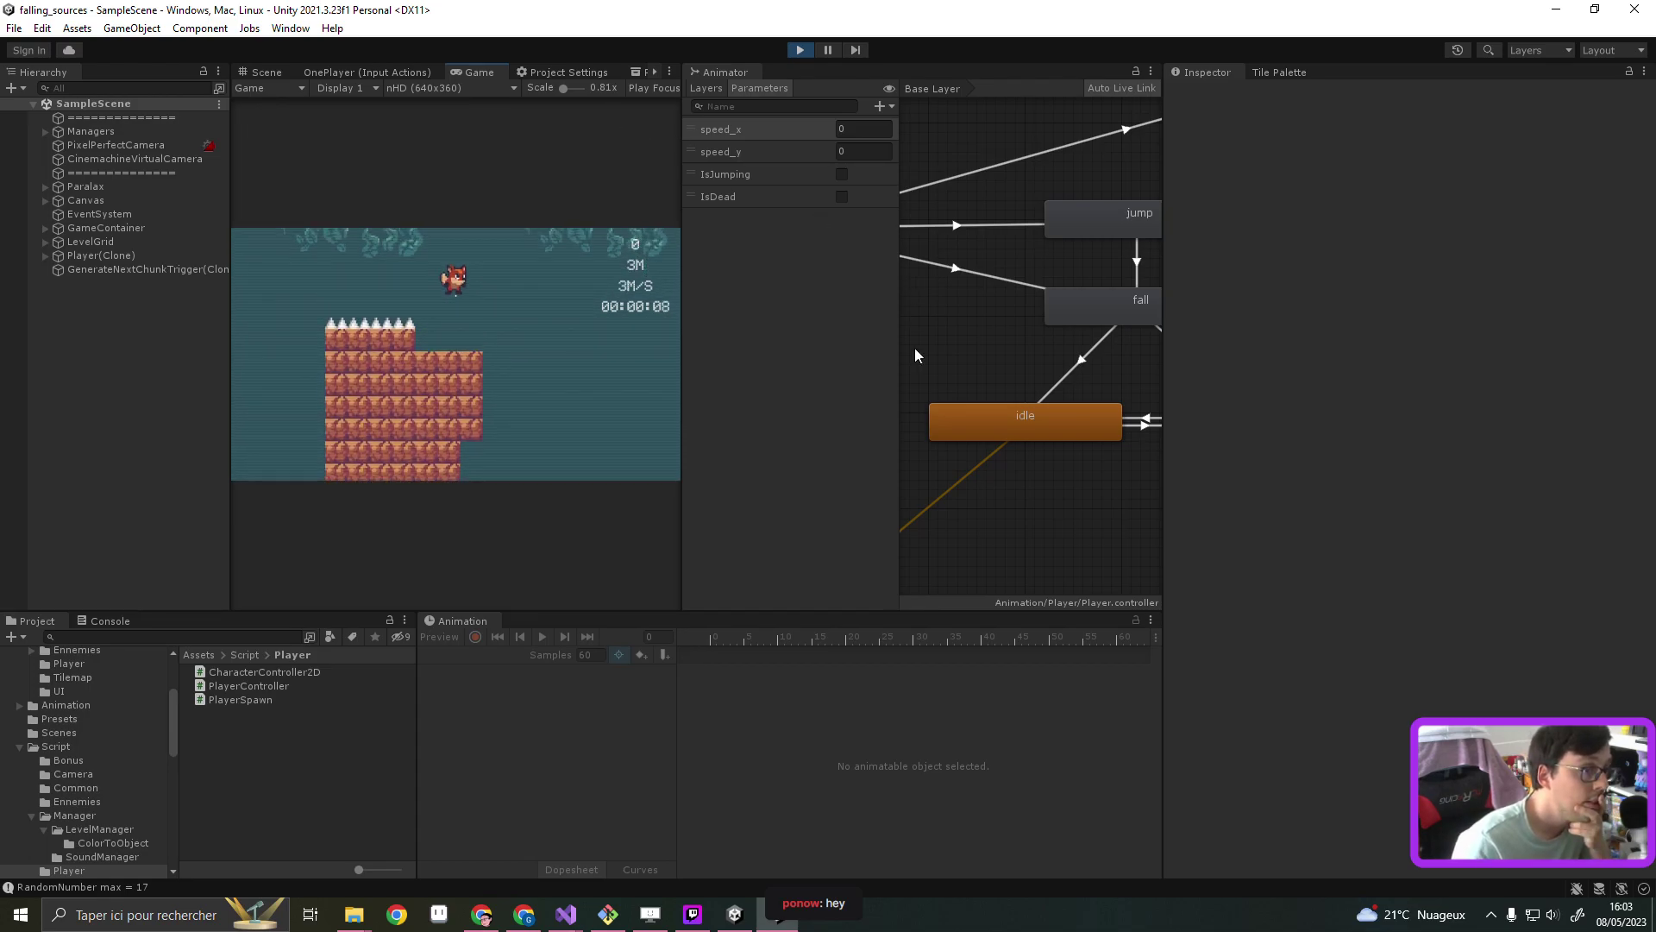
pyautogui.scroll(-5, 916, 355)
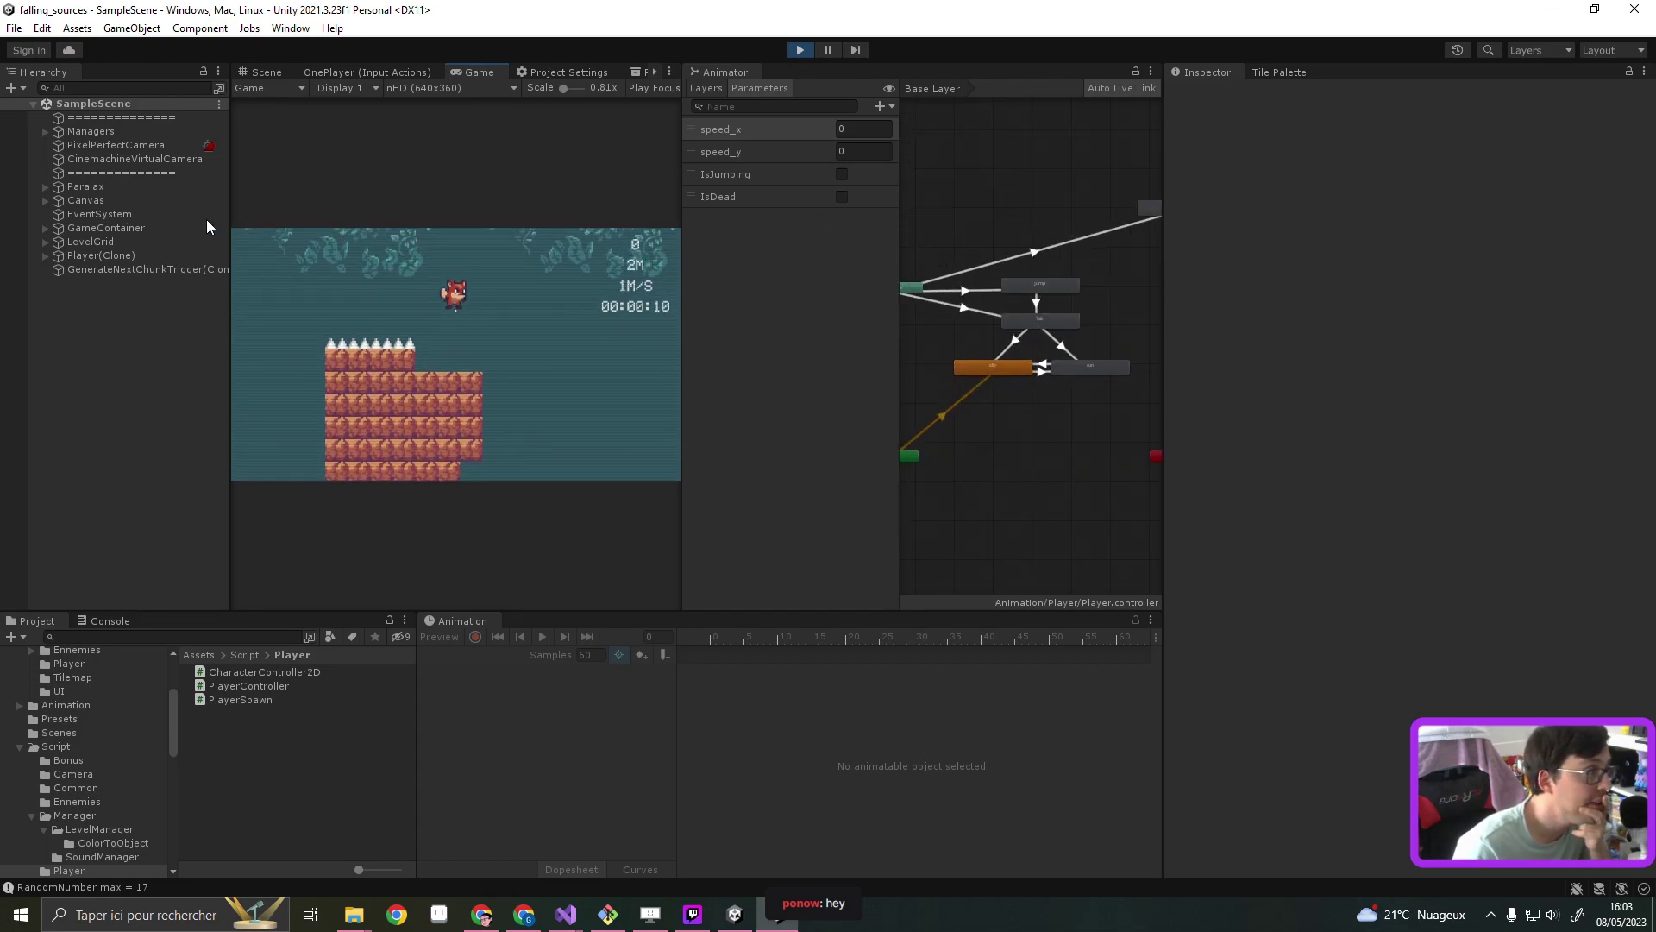
pyautogui.click(103, 256)
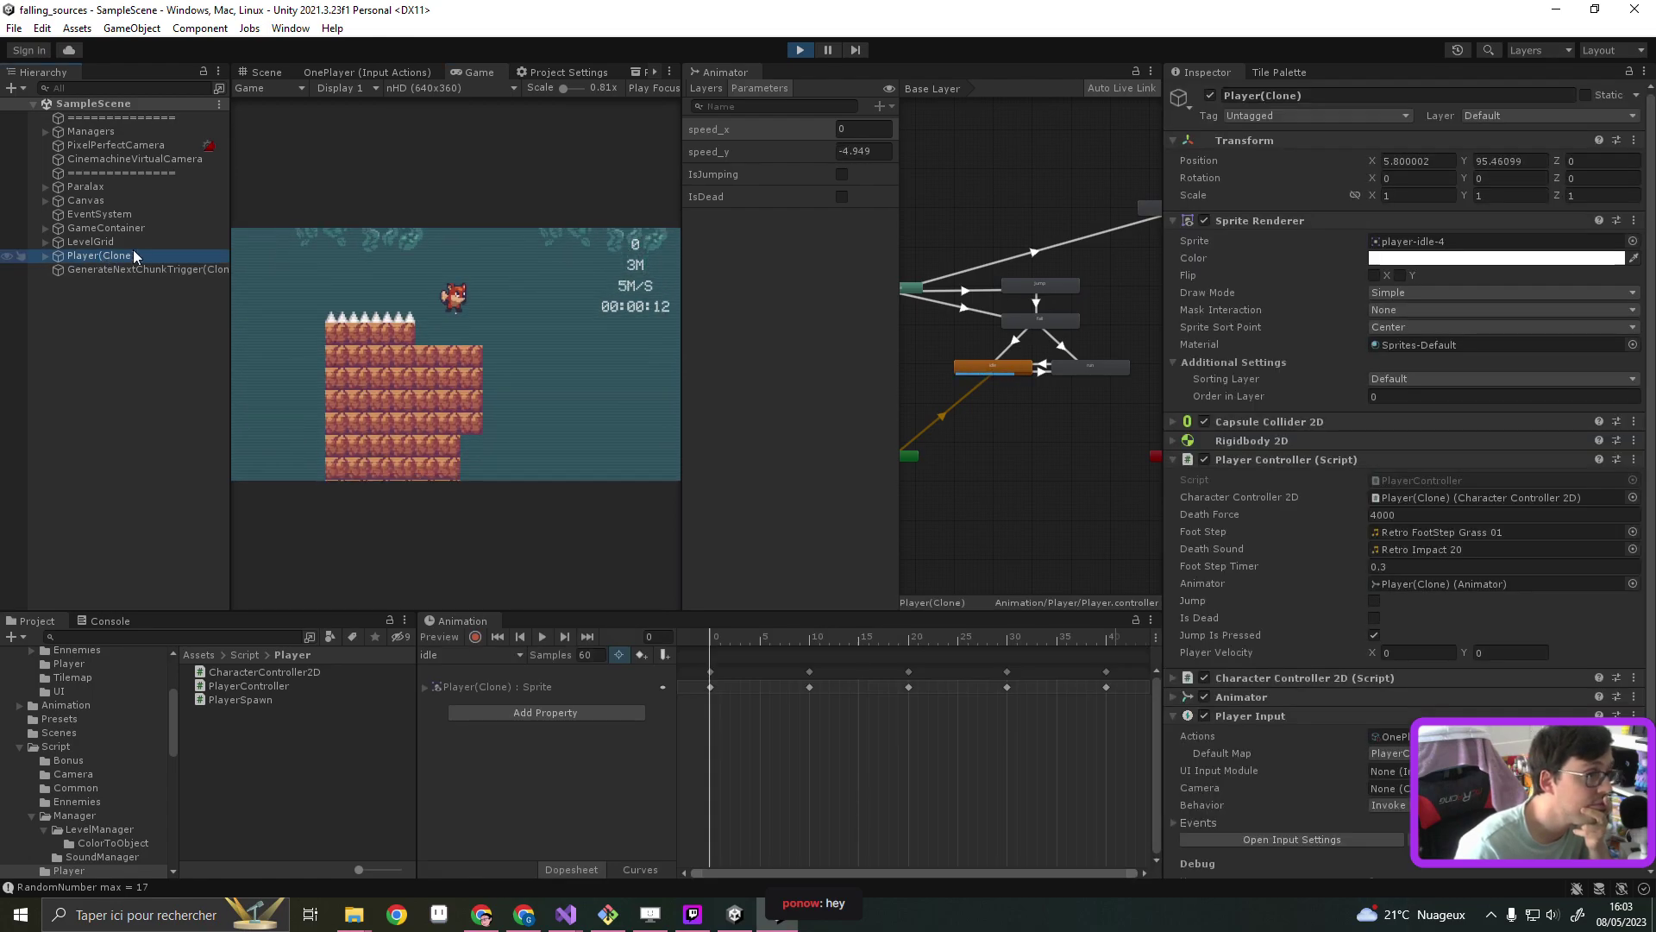
pyautogui.click(803, 49)
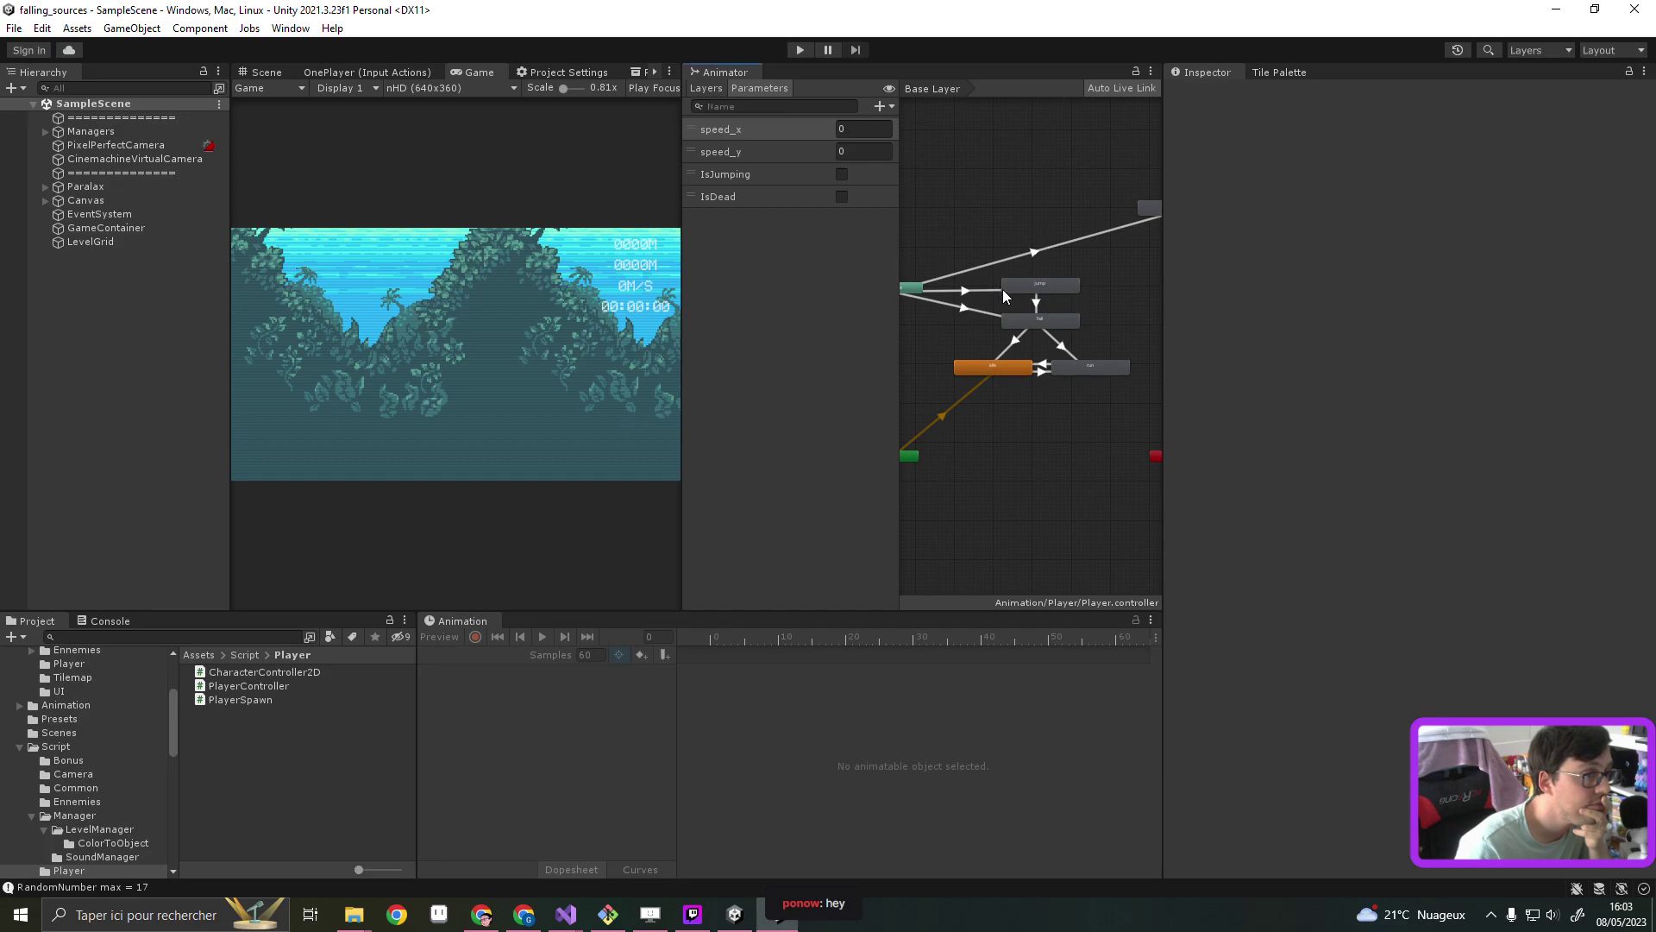
pyautogui.click(992, 301)
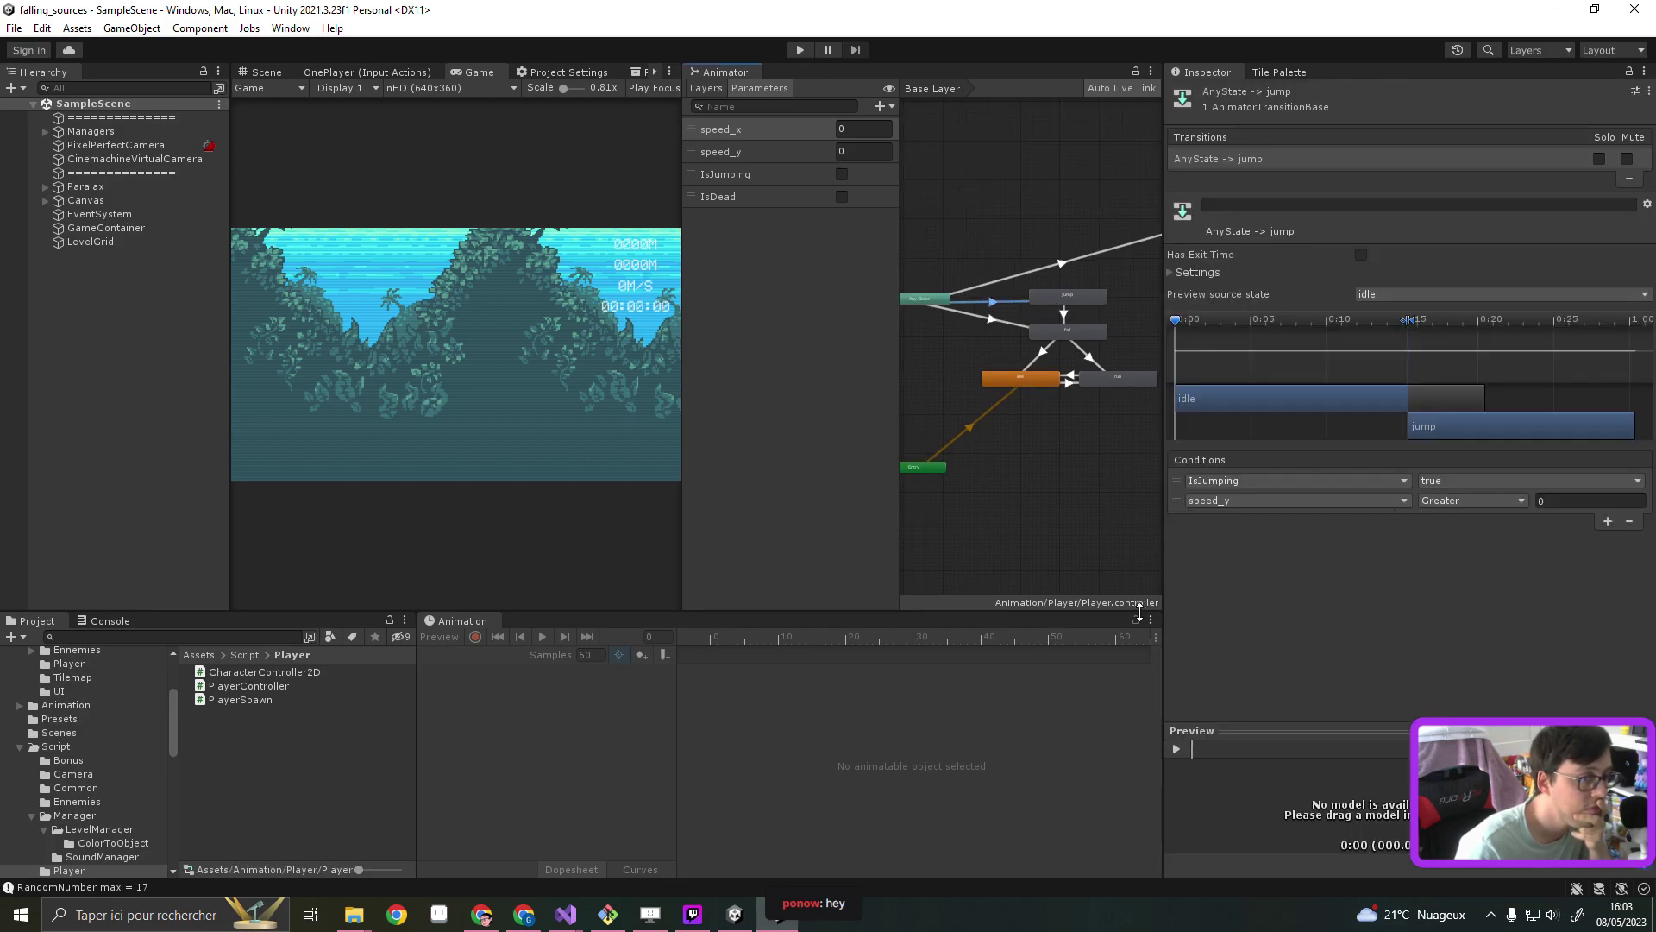
# Restore AddForce(force) on line 193 by removing the extra closing parenthesis
pyautogui.moveTo(565, 914)
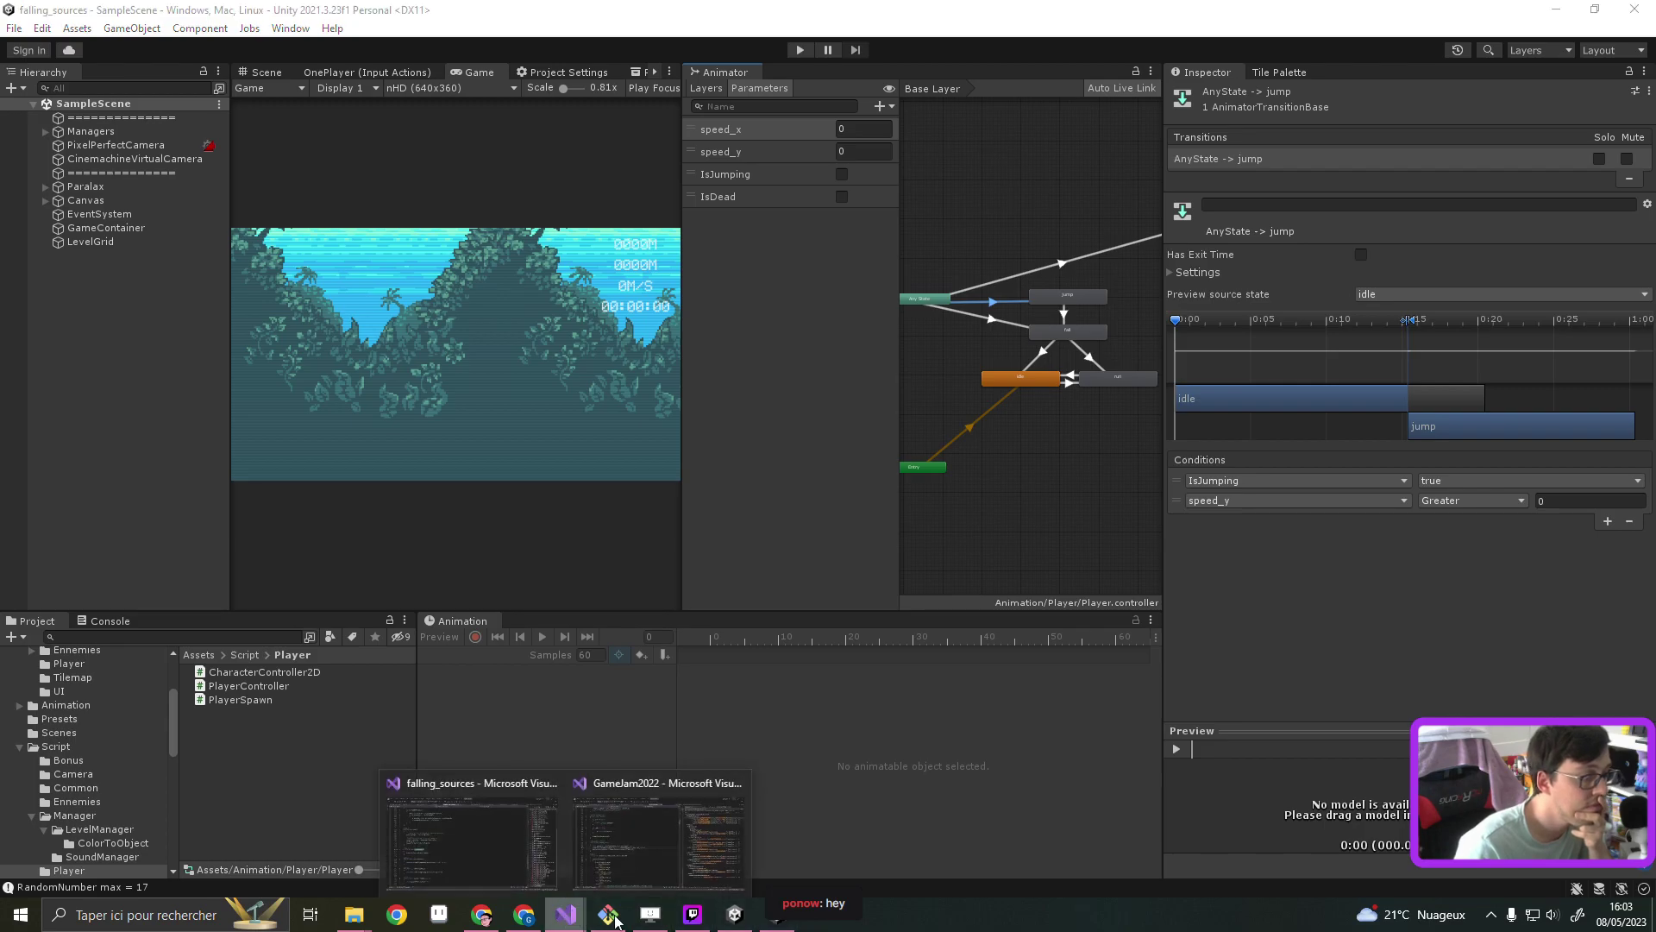
pyautogui.click(520, 842)
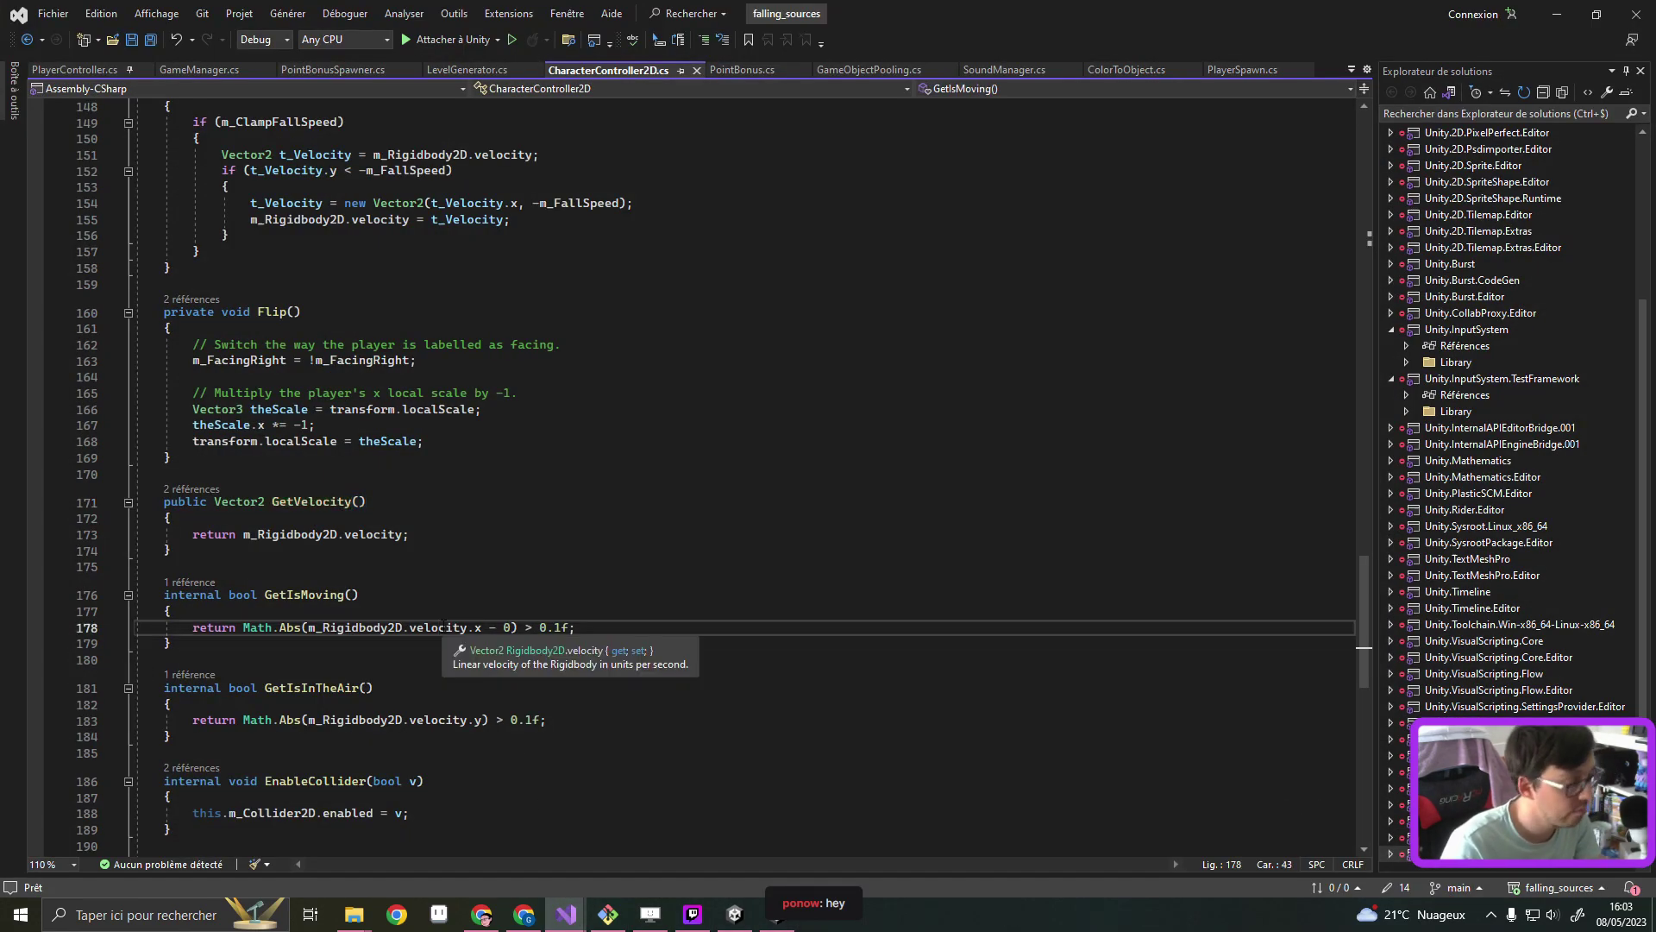
pyautogui.hotkey('ctrl', 'z')
pyautogui.scroll(-3, 495, 592)
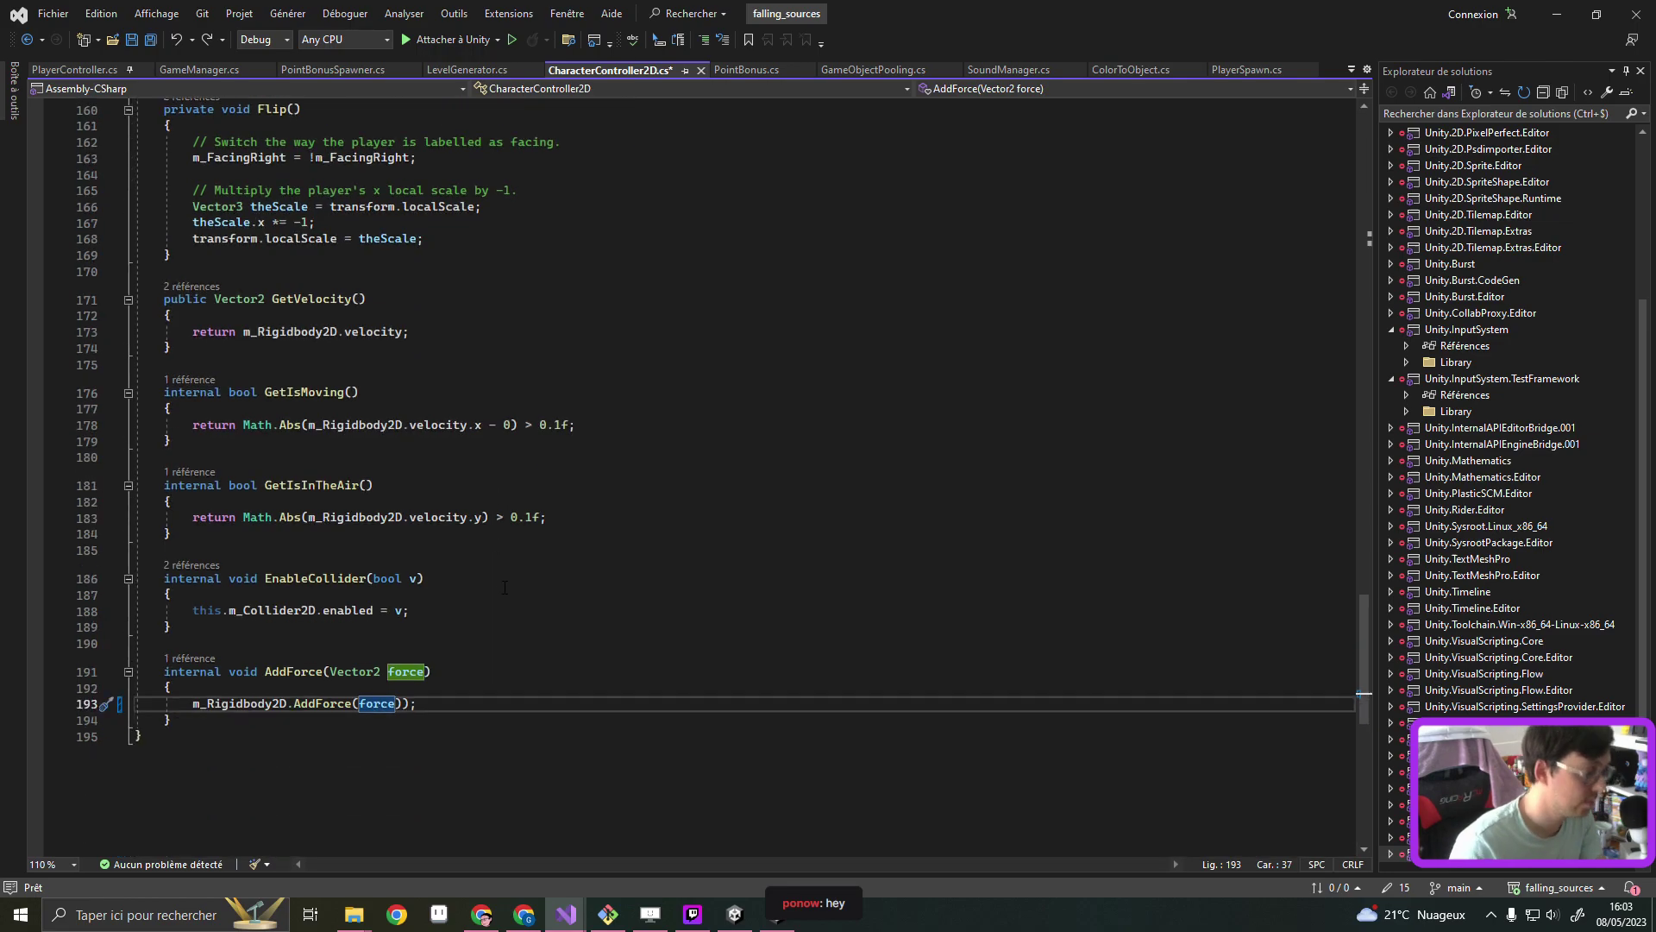
pyautogui.hotkey('ctrl', 'y')
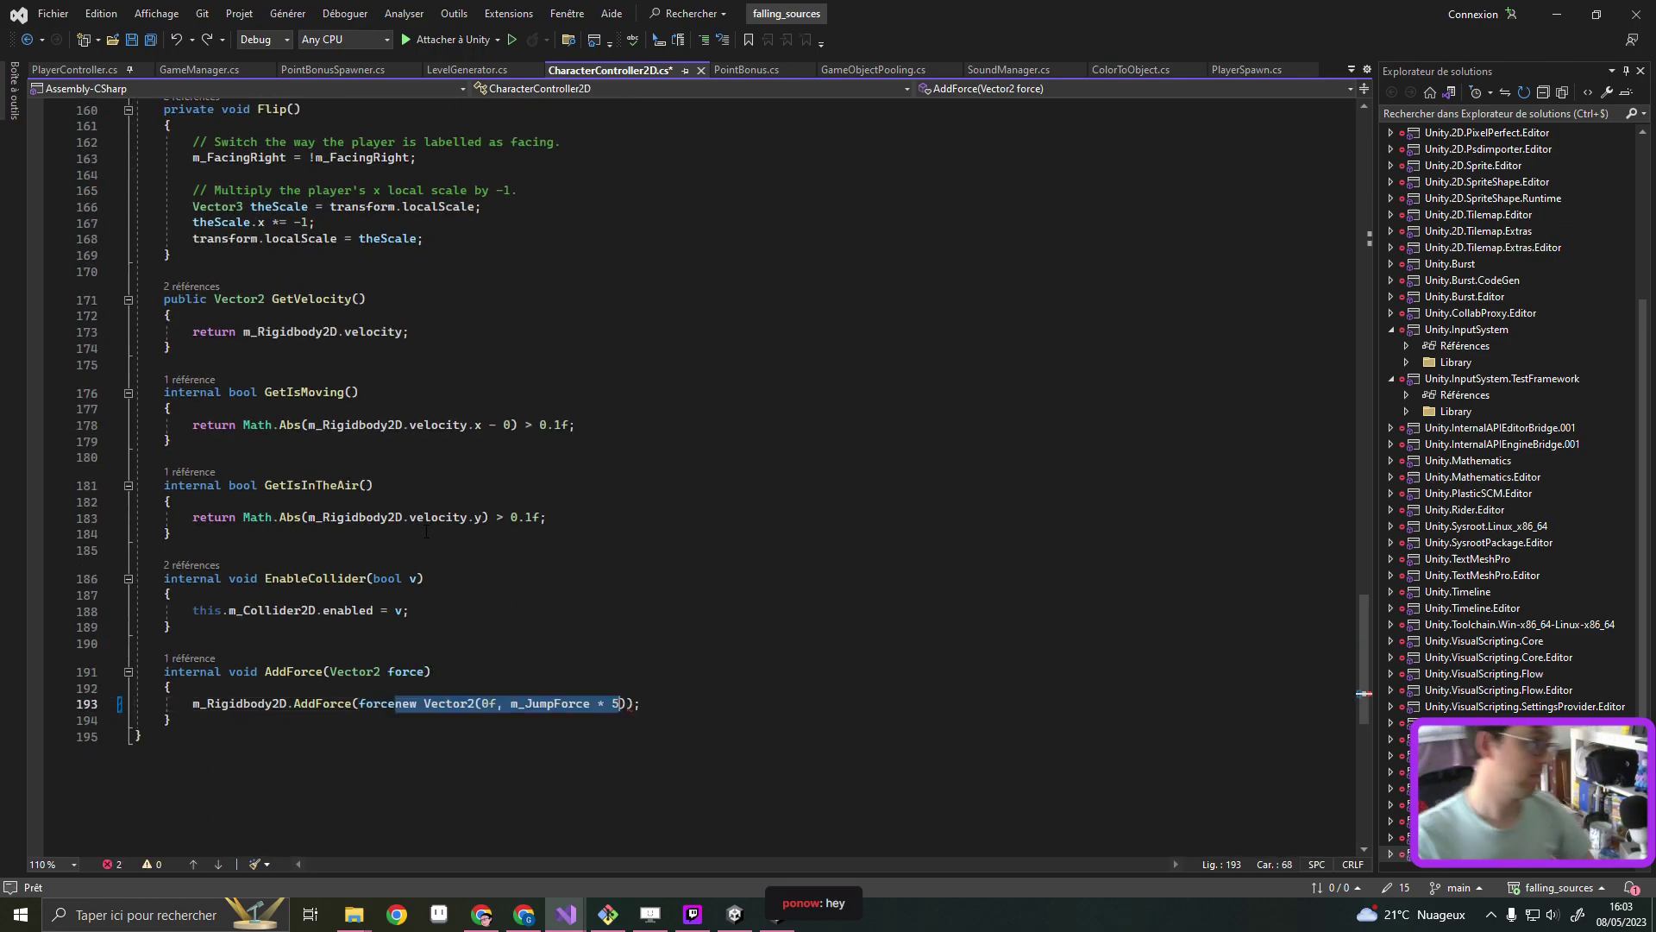
pyautogui.hotkey('ctrl', 'z')
pyautogui.press('Delete')
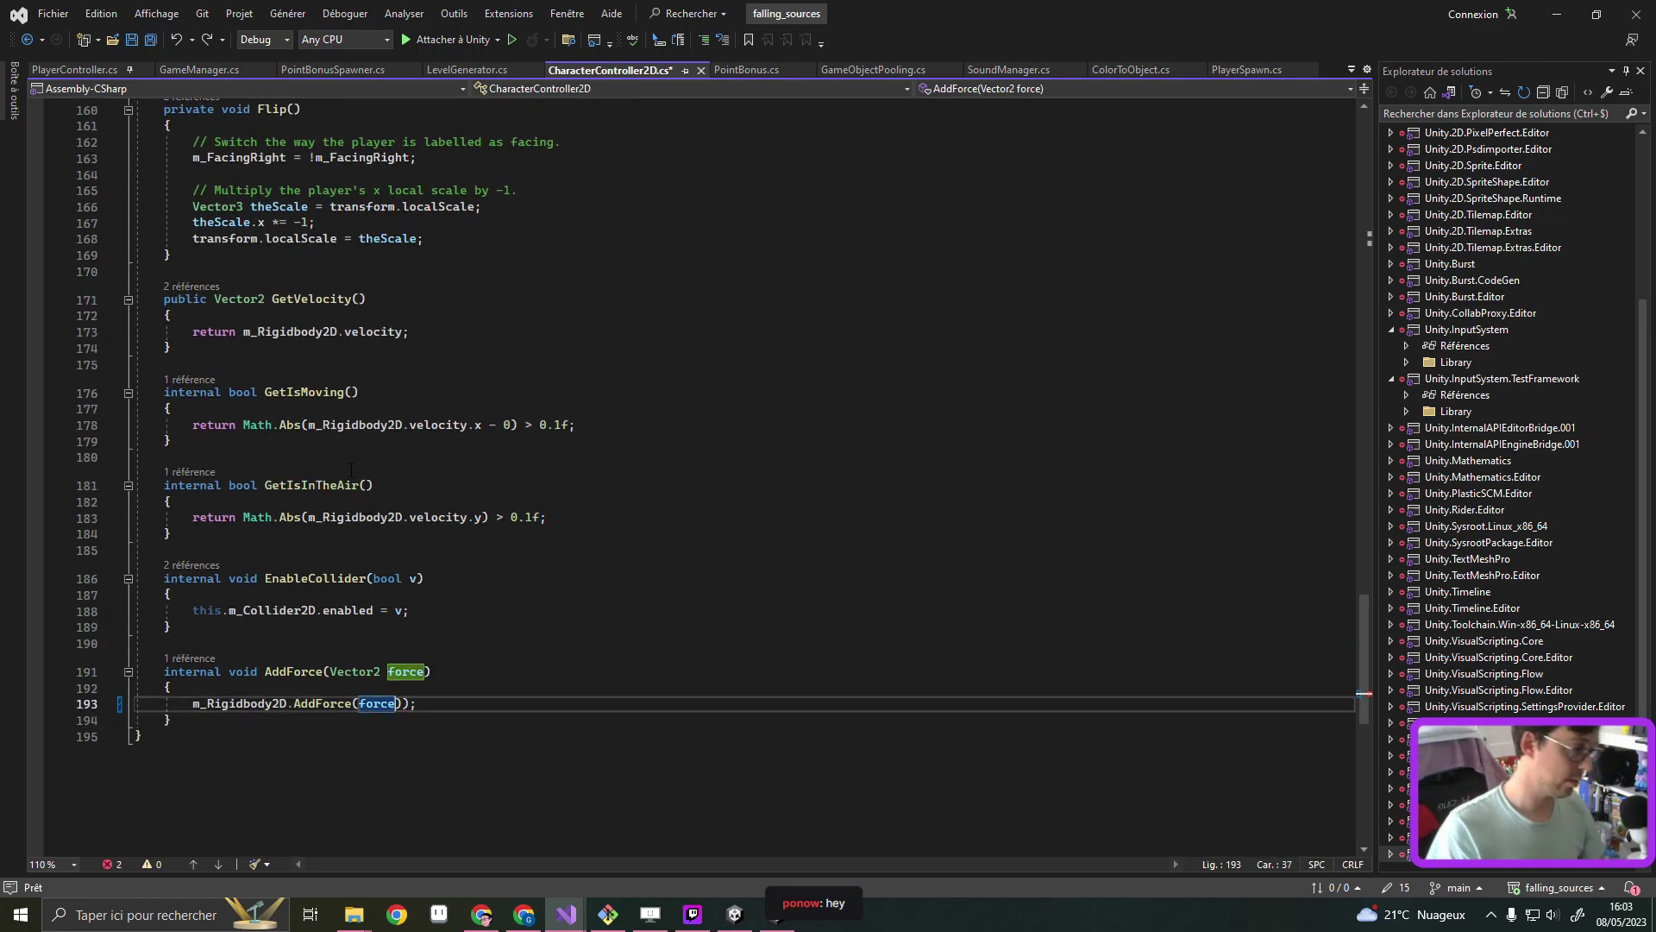
# In PlayerController.cs, inspect FixedUpdate's grounded check and the GetIsGrounded definition
pyautogui.click(70, 67)
pyautogui.moveTo(229, 428); pyautogui.dragTo(522, 347)
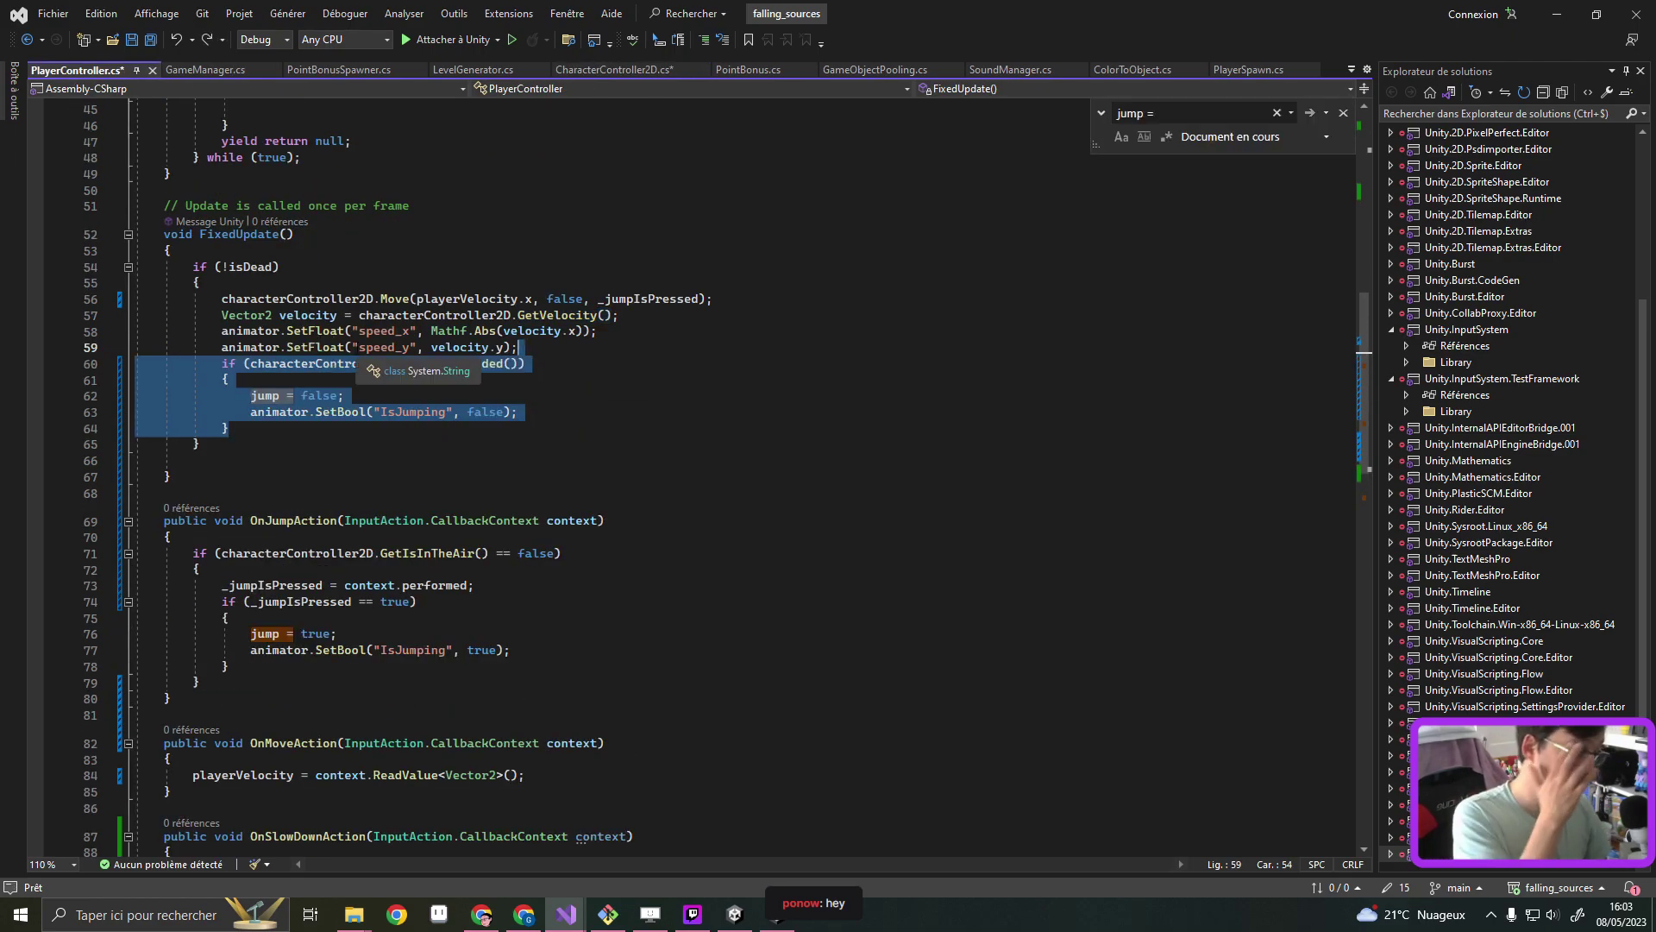
pyautogui.press('Escape')
pyautogui.keyDown('ctrl'); pyautogui.click(457, 363); pyautogui.keyUp('ctrl')
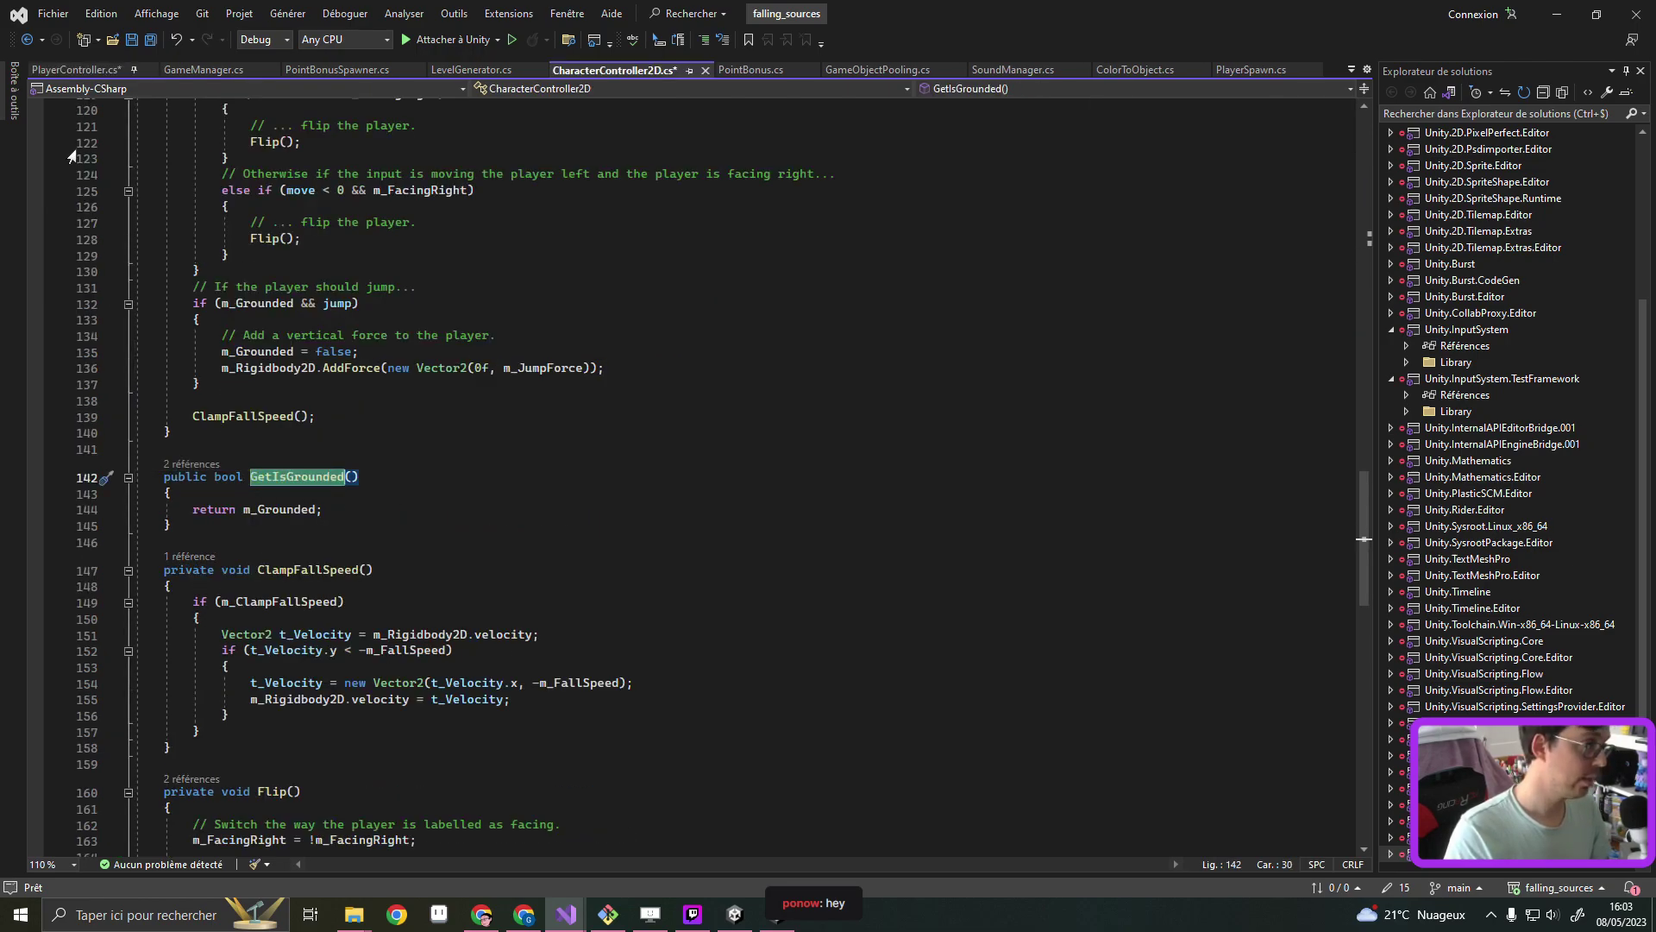
pyautogui.click(64, 66)
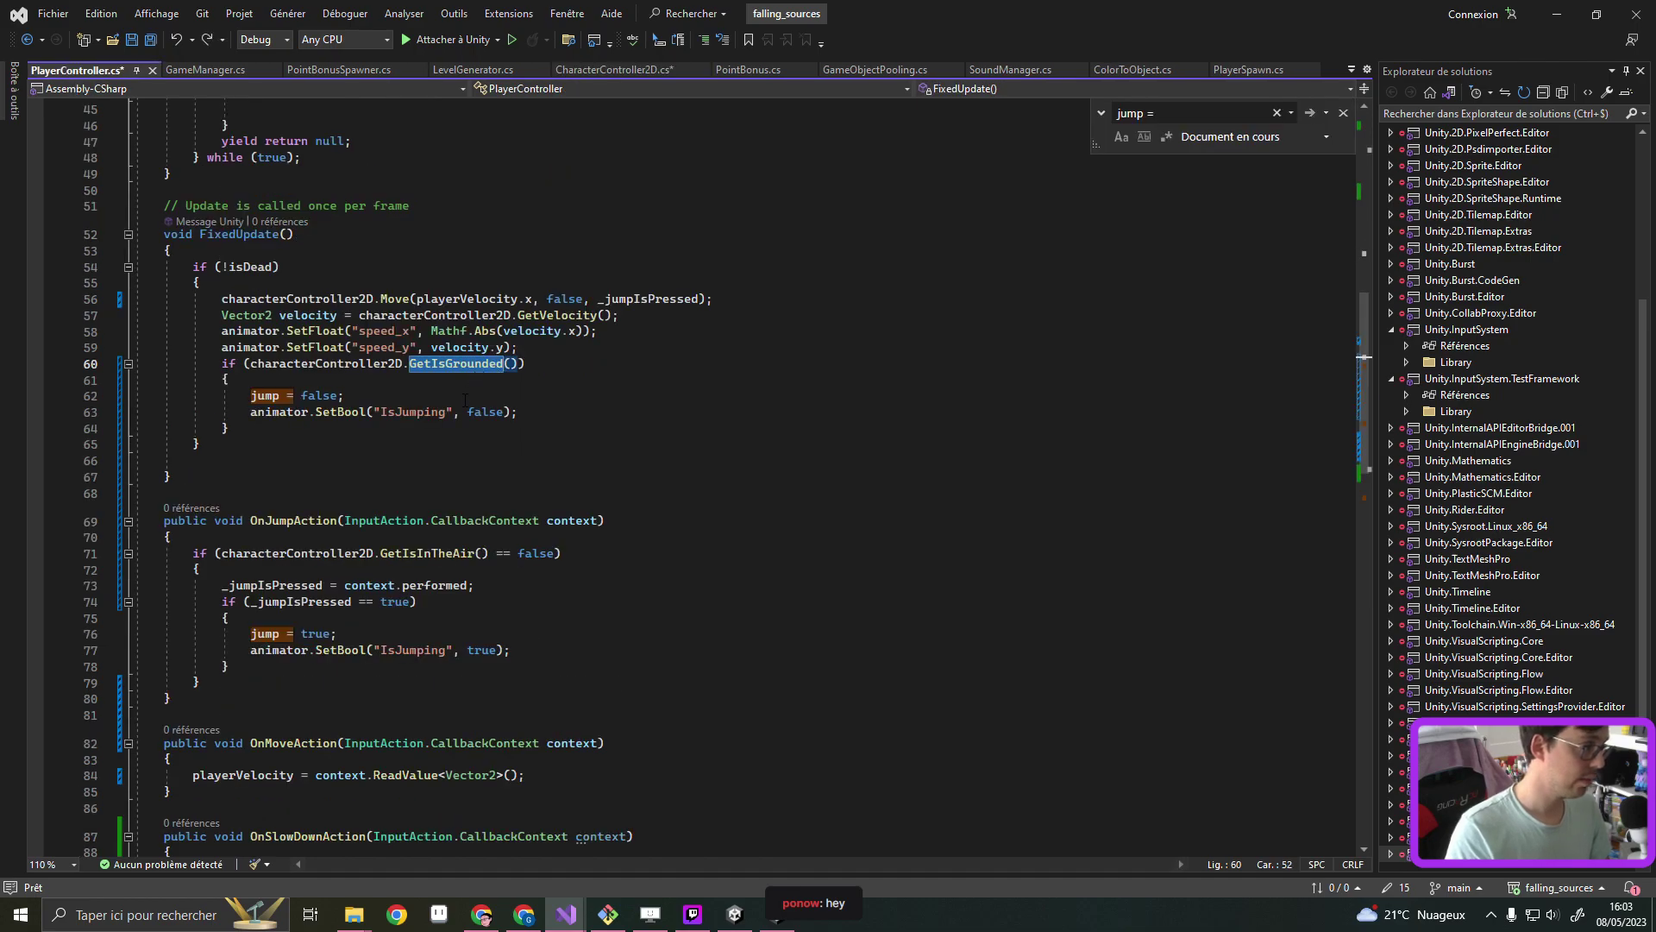
# Review the jump = false and jump = true lines, then save all modified scripts
pyautogui.click(451, 397)
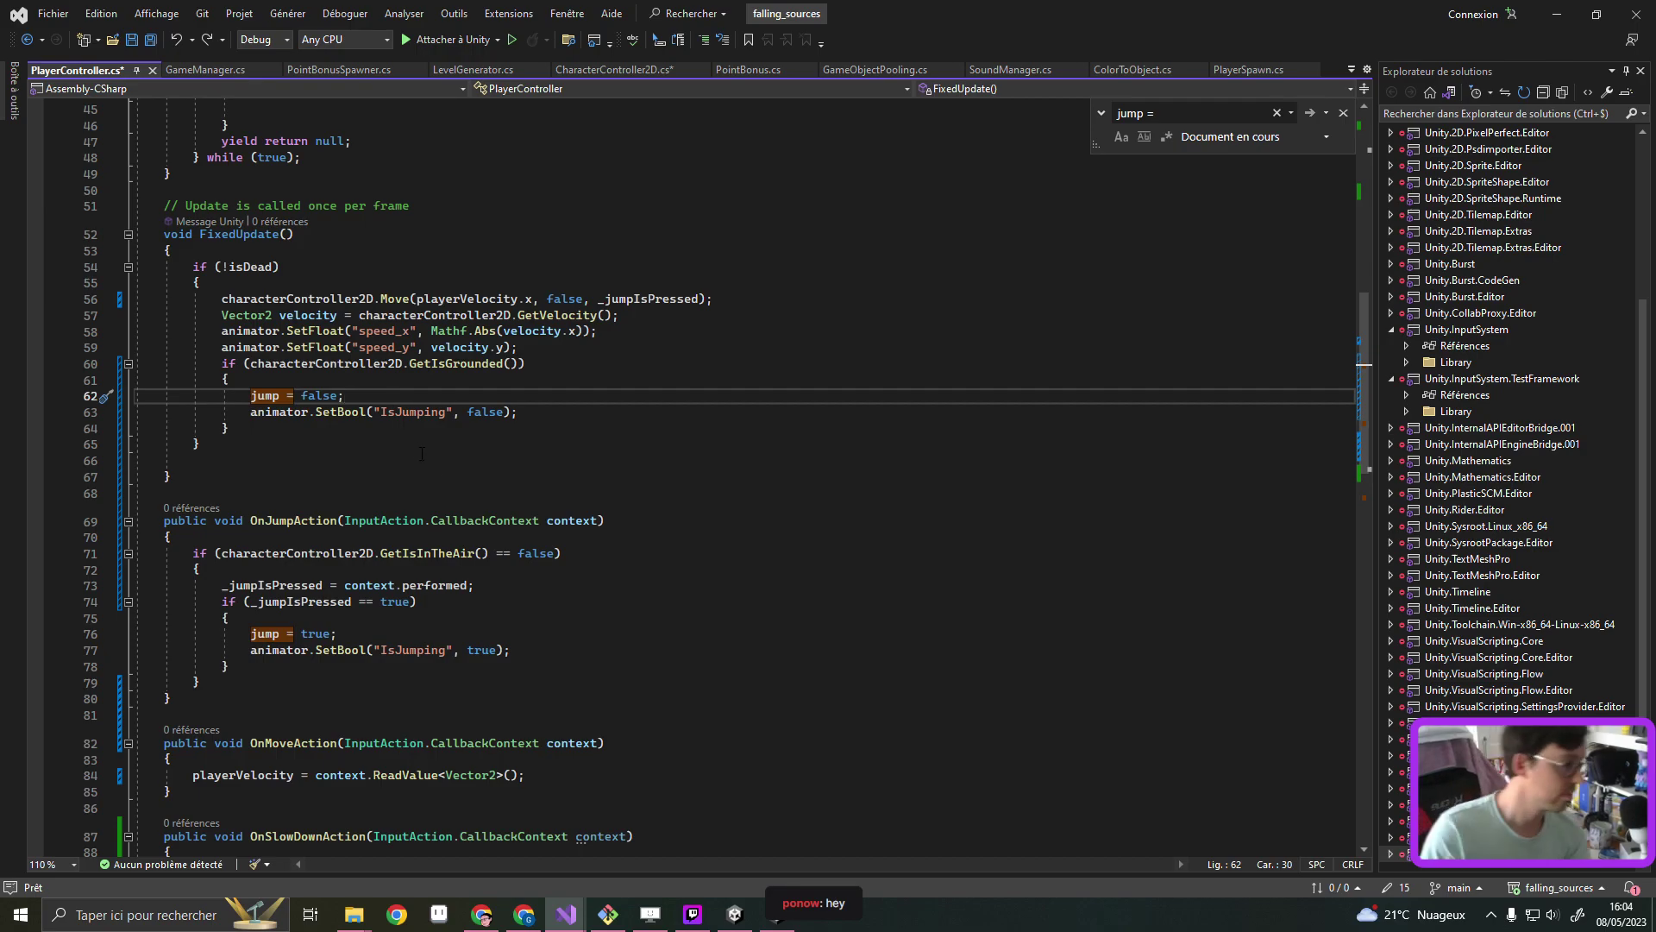
pyautogui.click(409, 638)
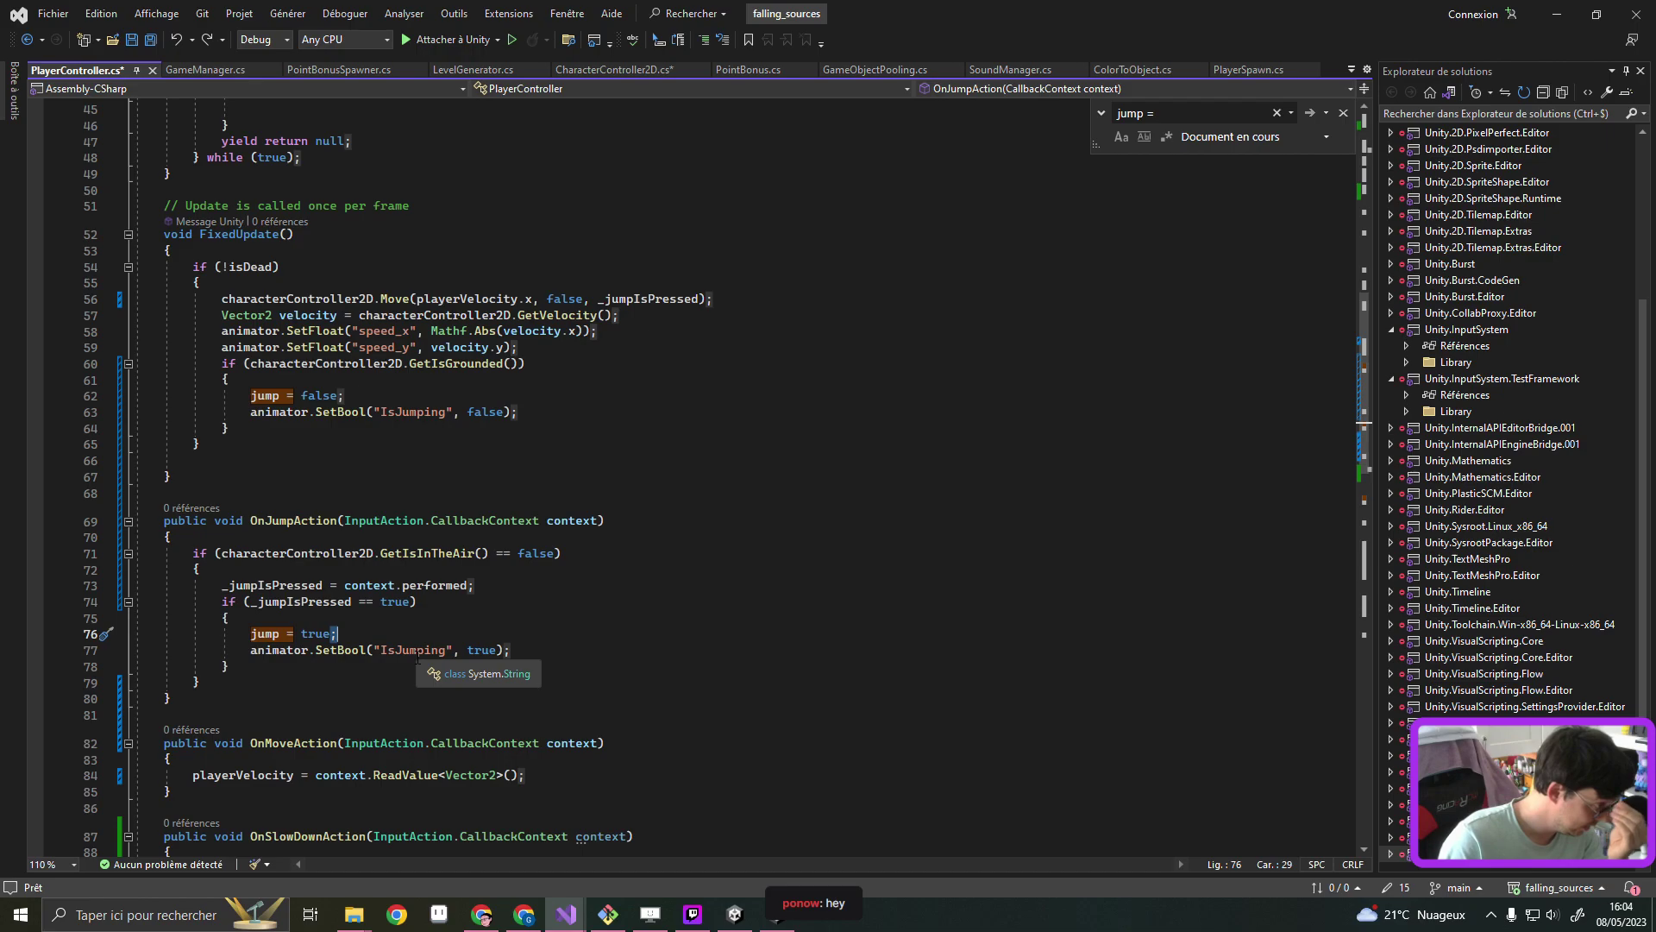
pyautogui.scroll(-2, 417, 660)
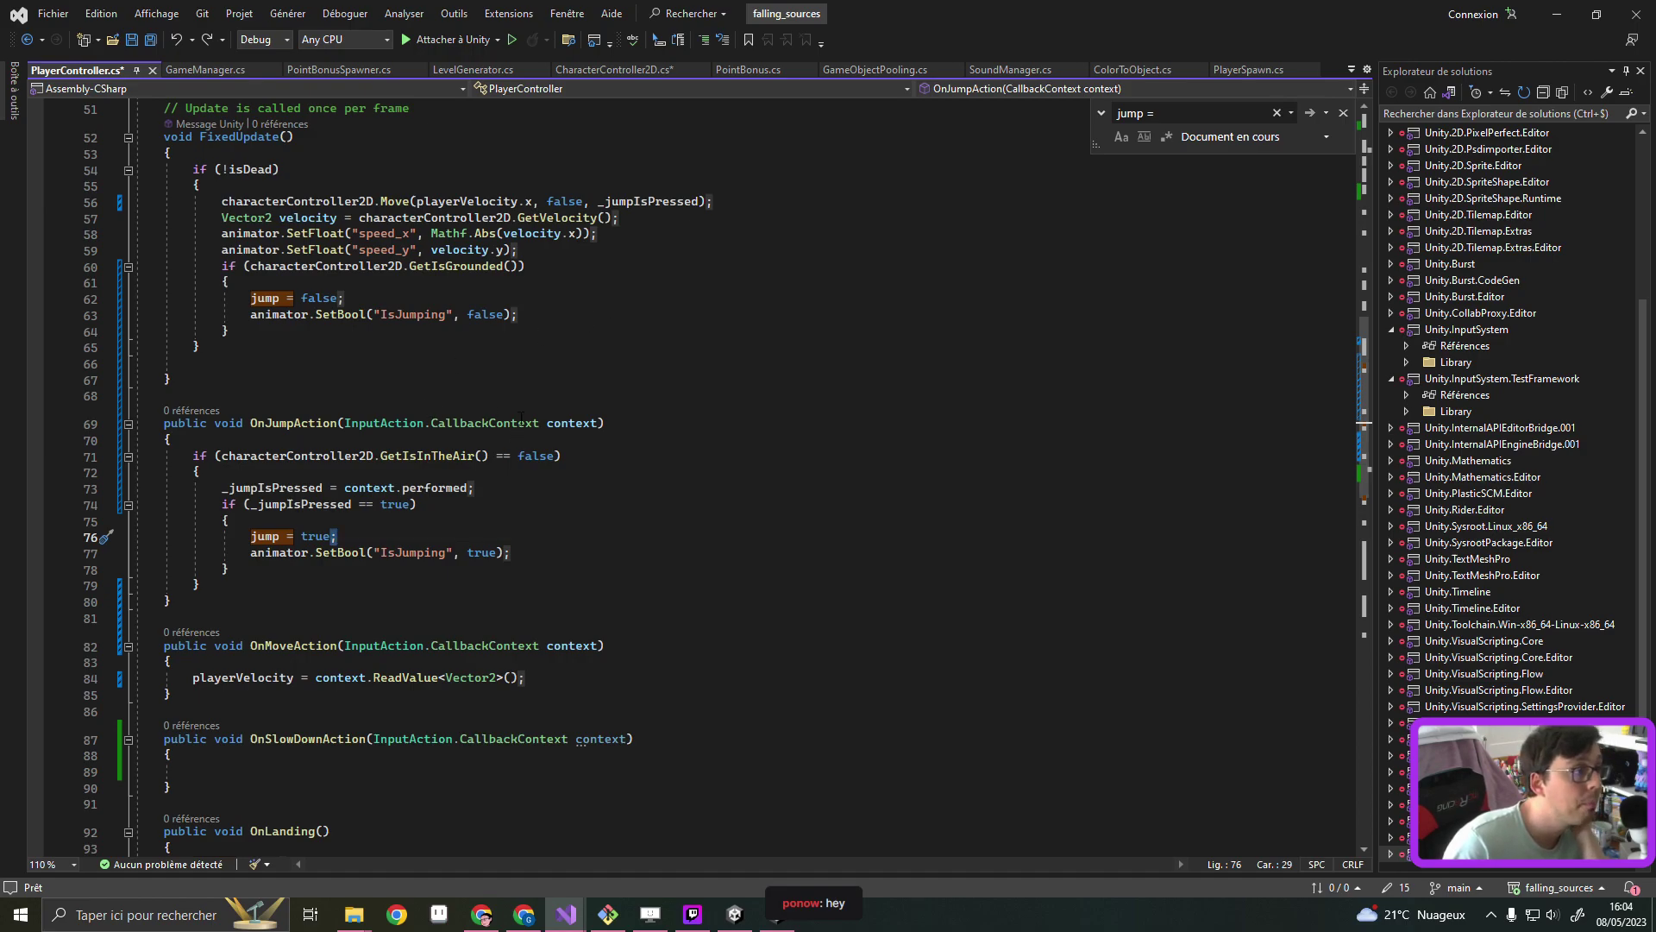
pyautogui.click(483, 363)
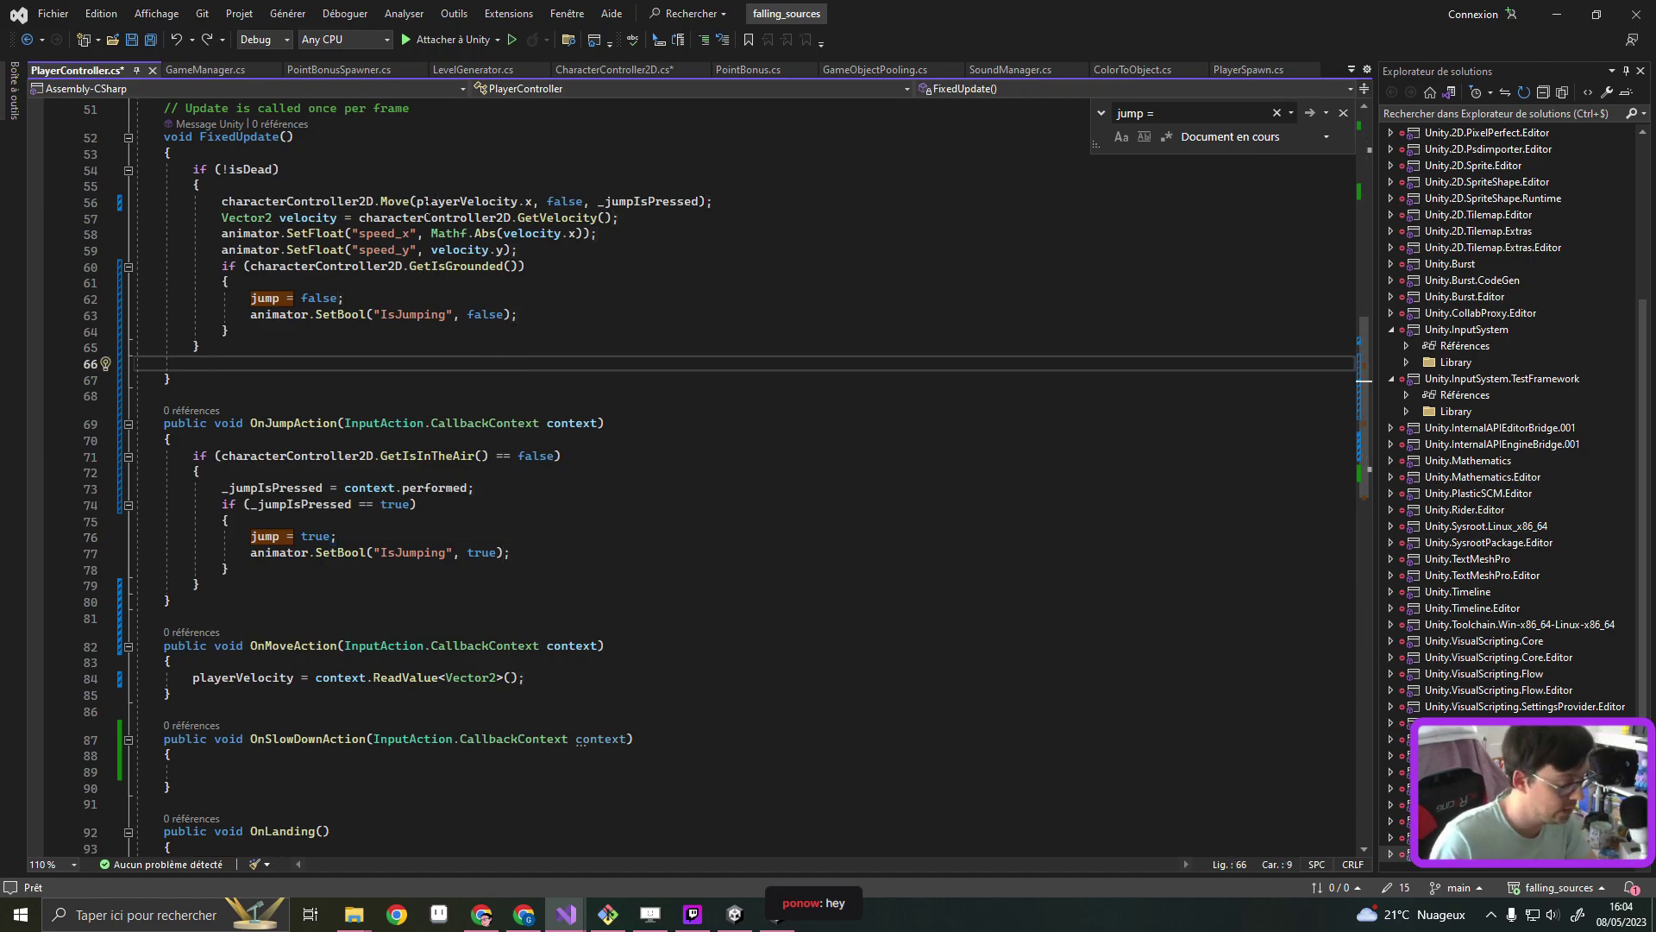
pyautogui.hotkey('ctrl', 'shift', 's')
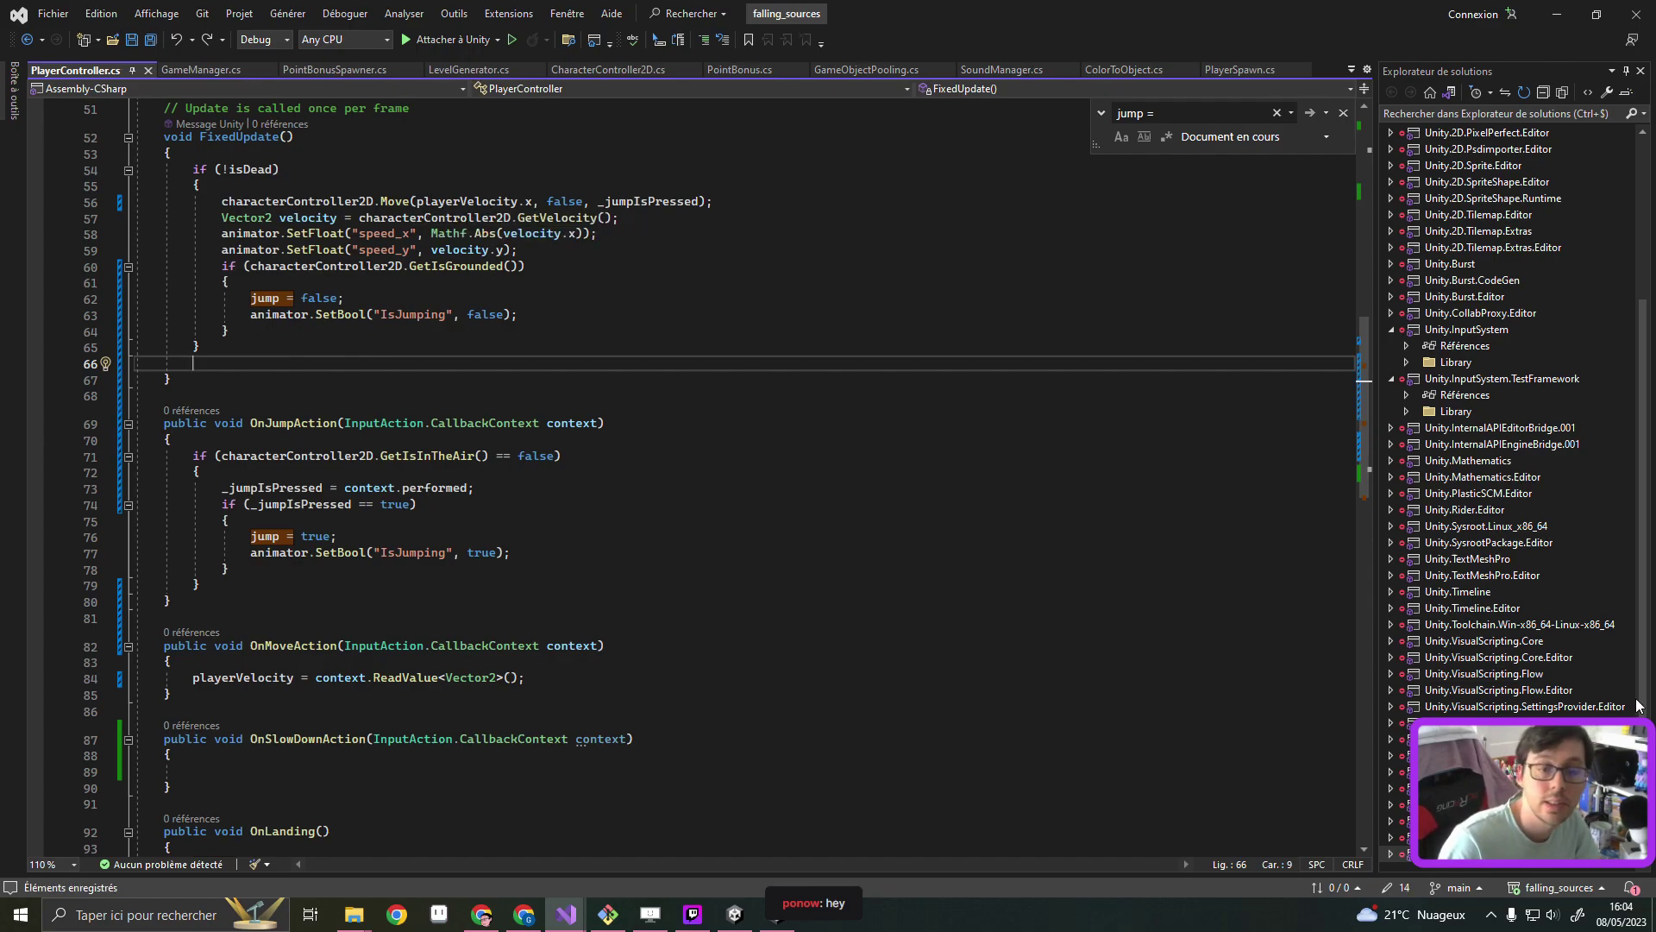
# Play-test in Unity with Player(Clone) selected, jumping twice with space, then stop
pyautogui.hotkey('alt', 'Tab')
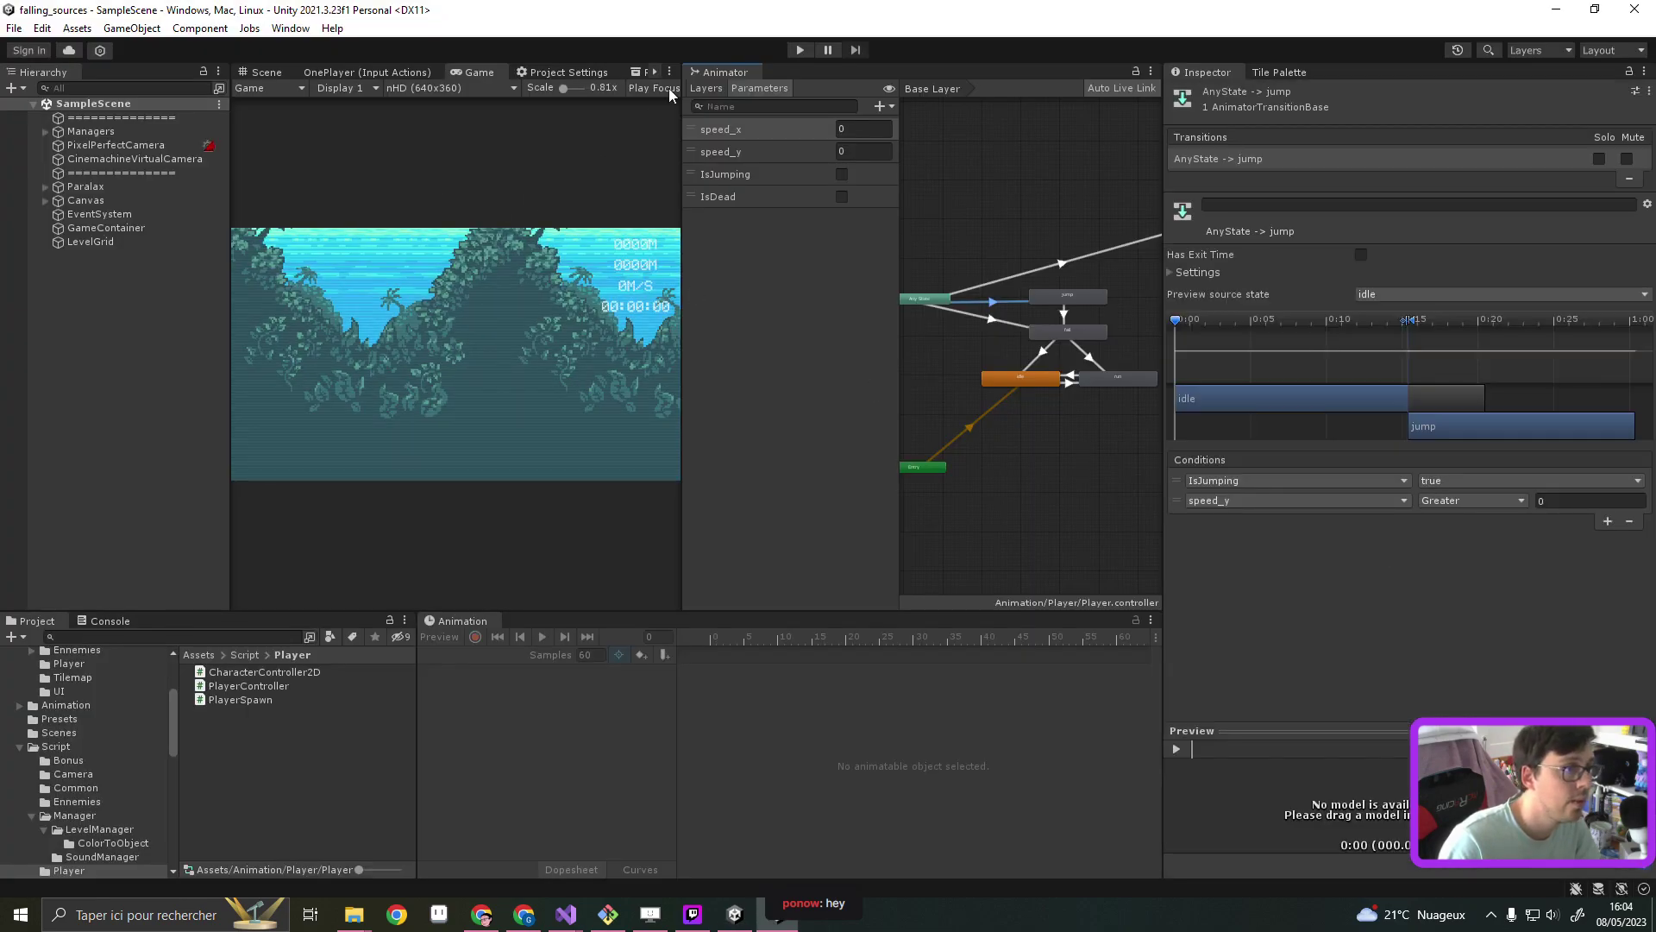
pyautogui.click(799, 49)
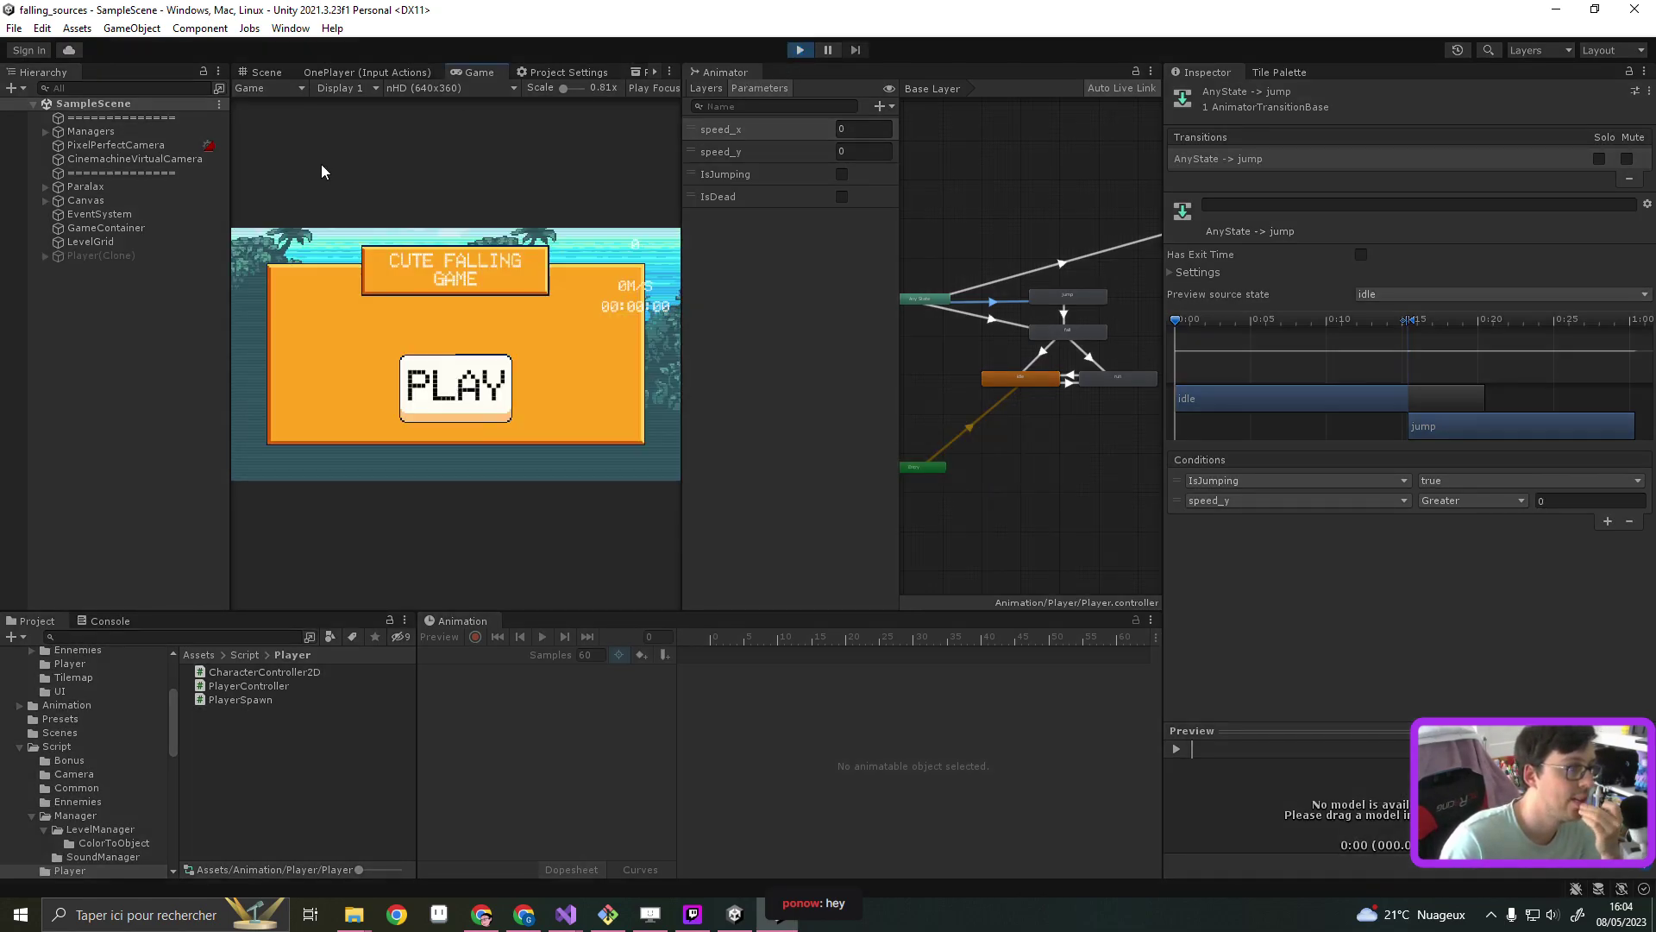
pyautogui.click(120, 256)
pyautogui.click(456, 389)
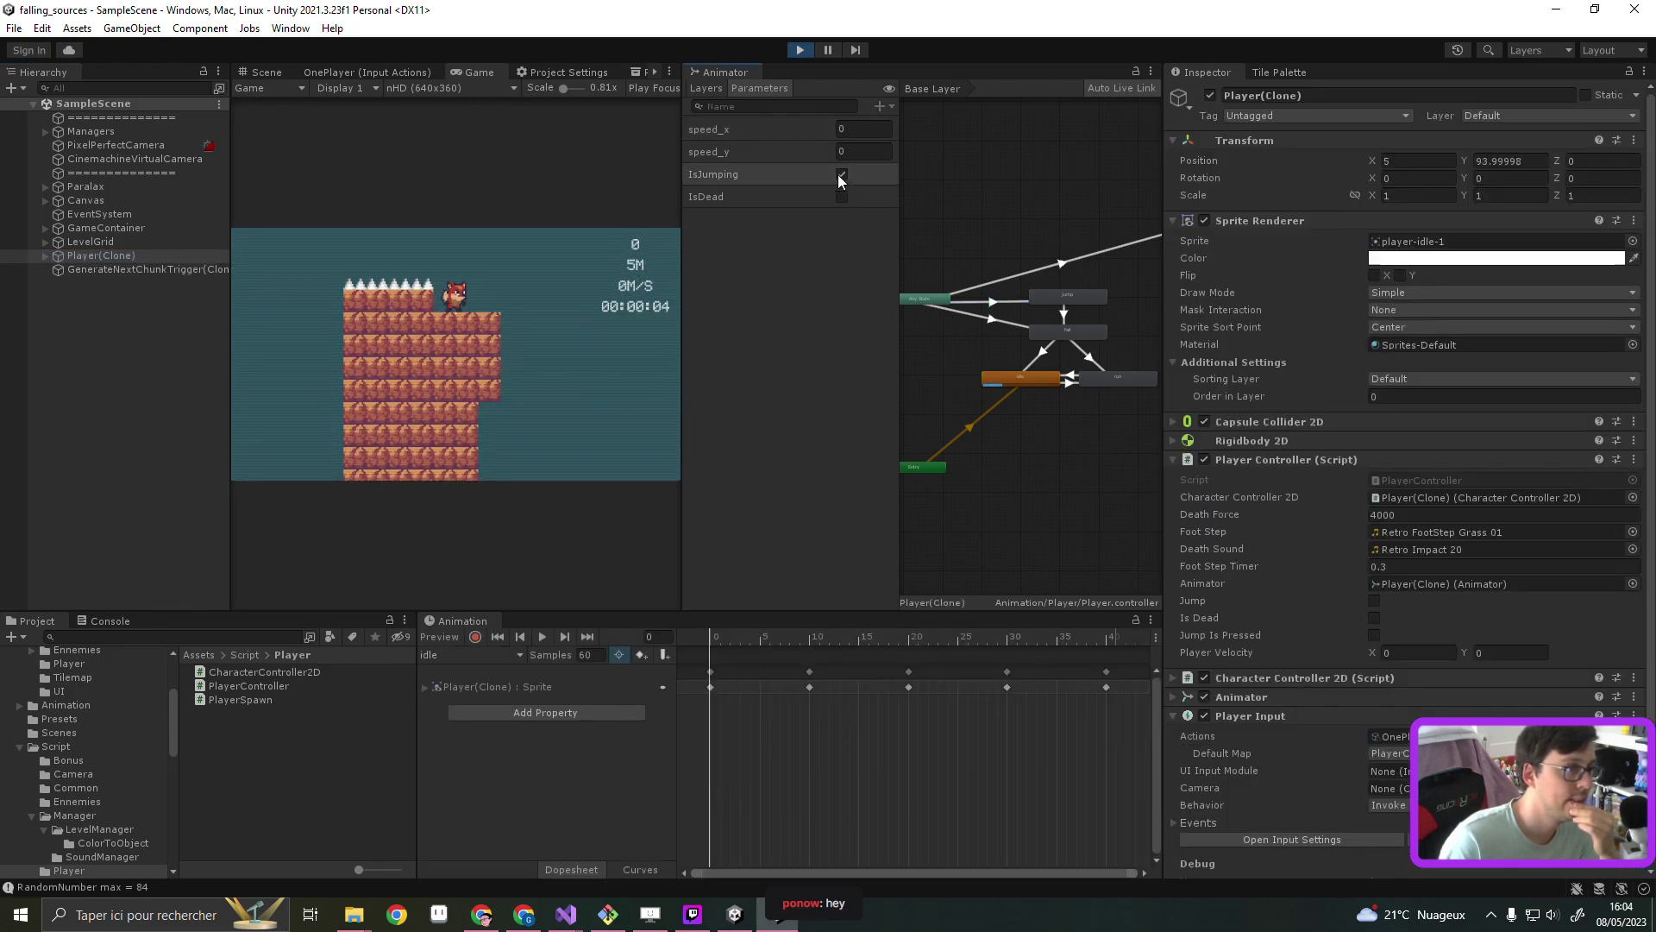
pyautogui.press('space')
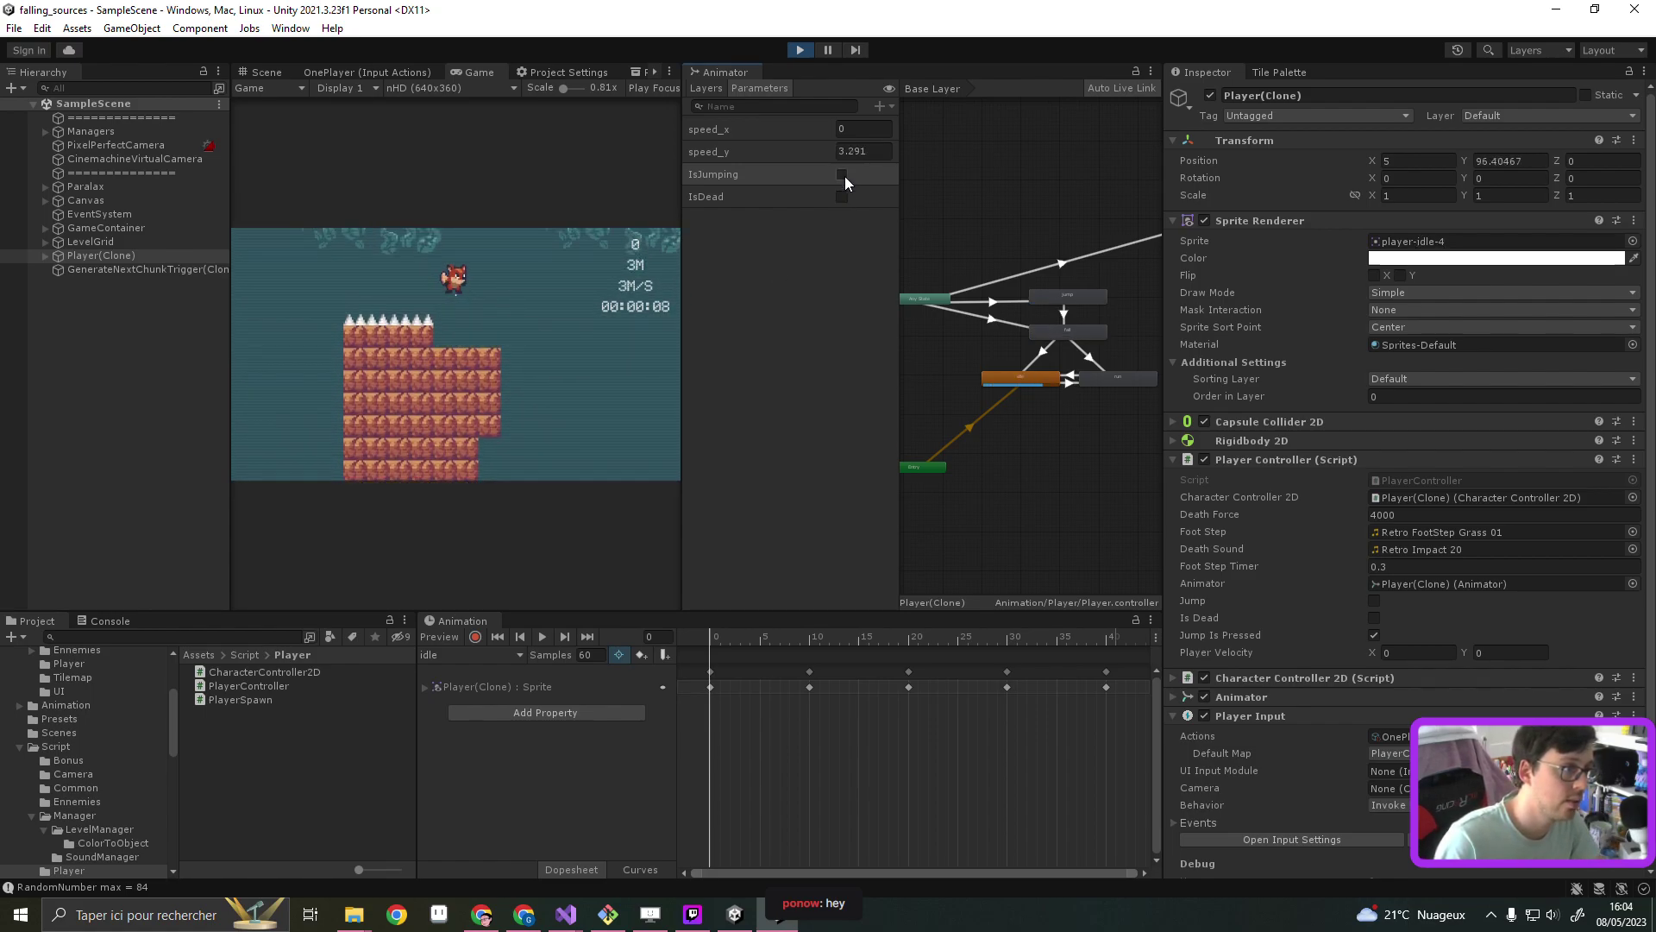
pyautogui.press('space')
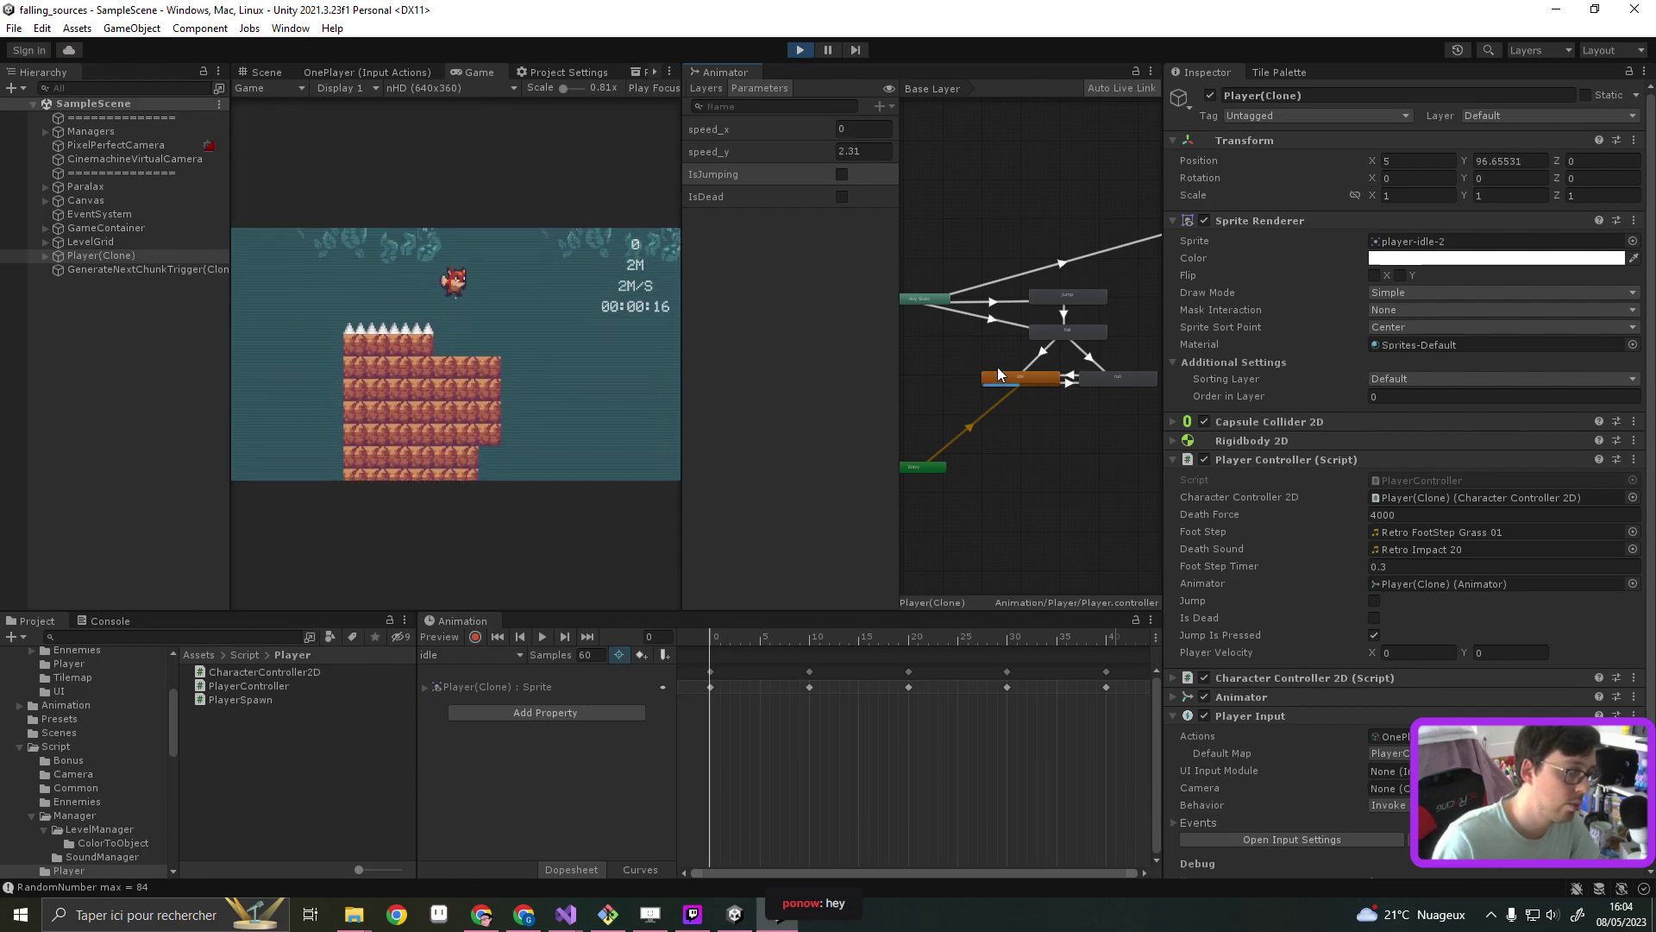
pyautogui.click(795, 55)
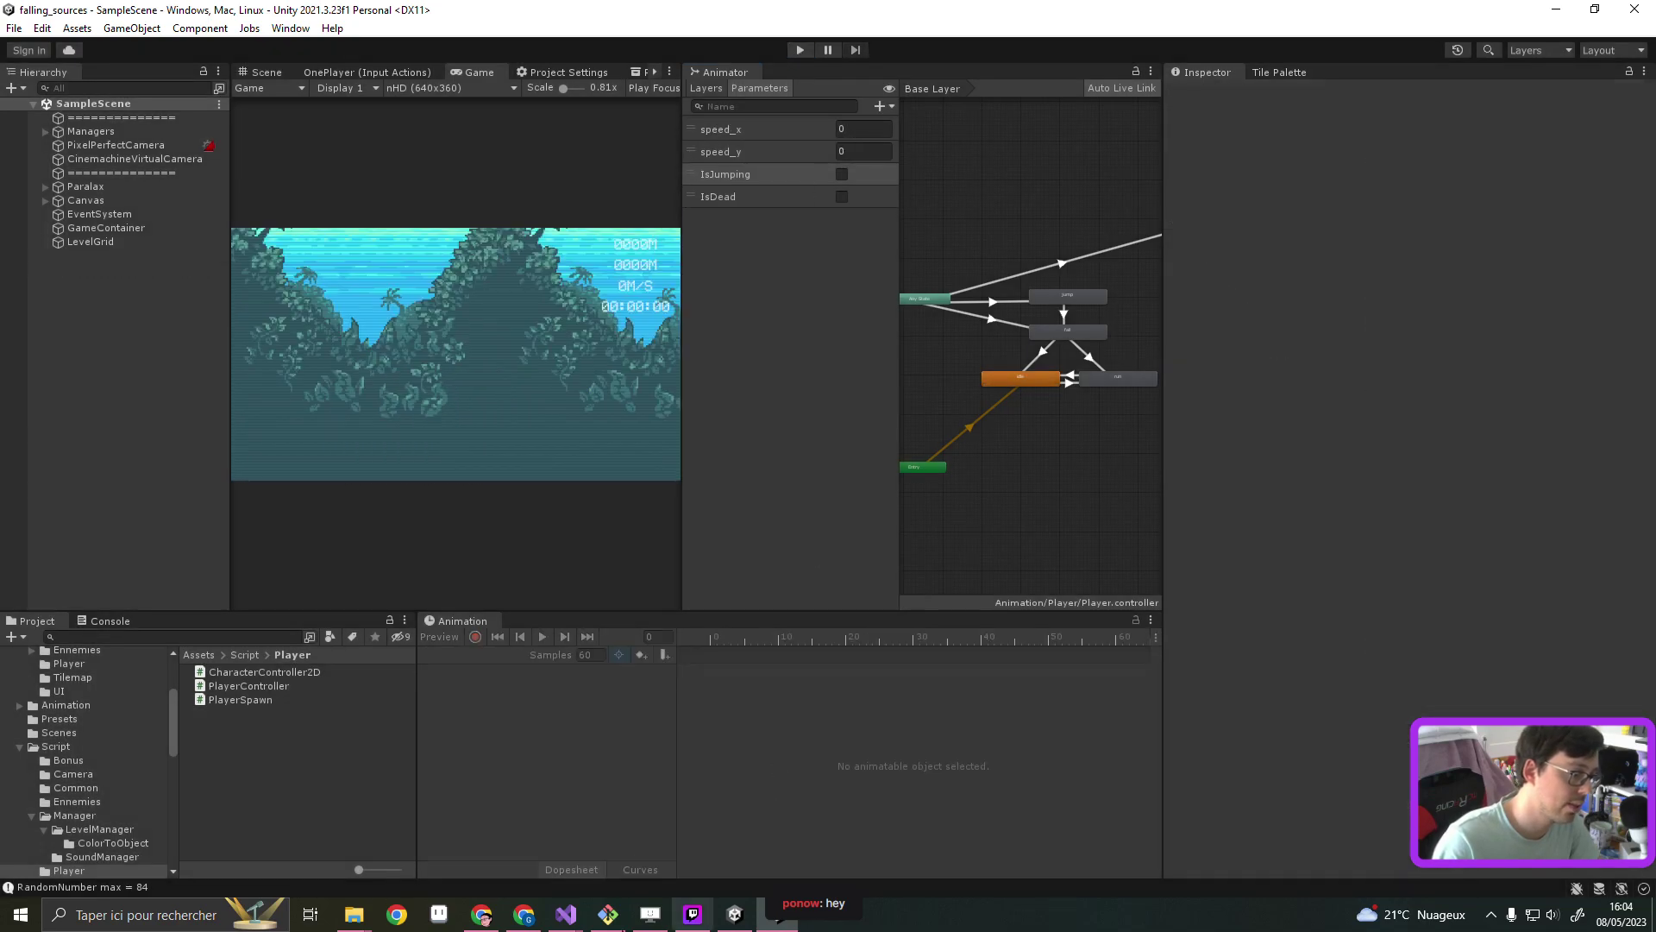
# Move the _jumpIsPressed assignment to the start of OnJumpAction, before the in-air check
pyautogui.moveTo(566, 912)
pyautogui.click(464, 799)
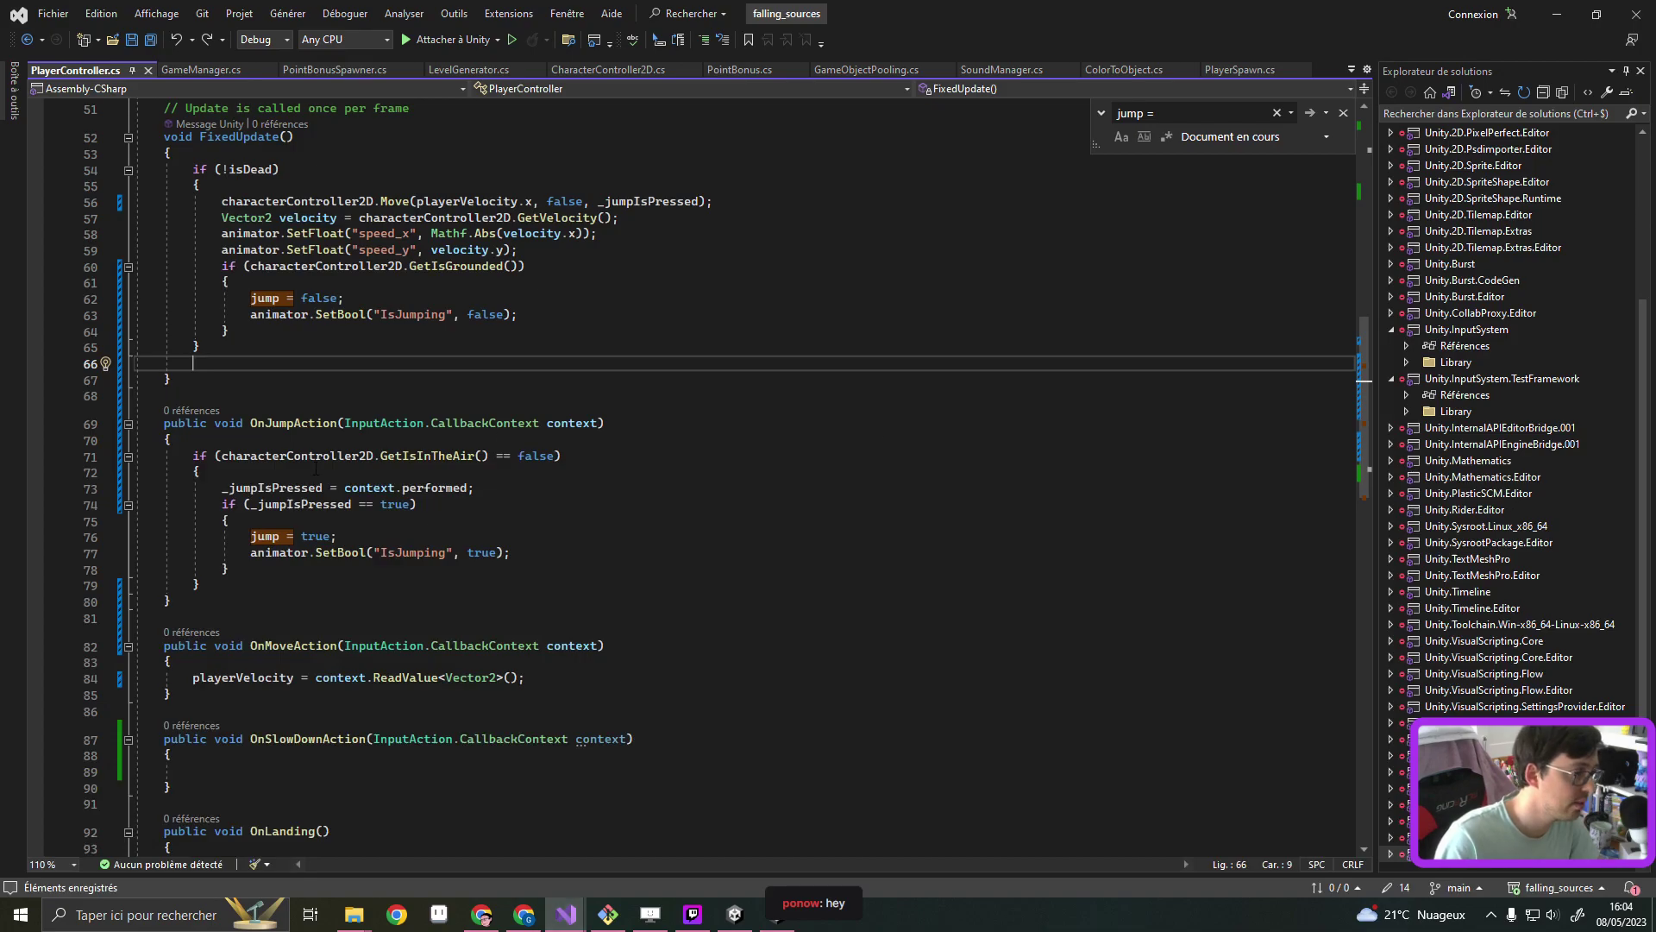
pyautogui.tripleClick(534, 484)
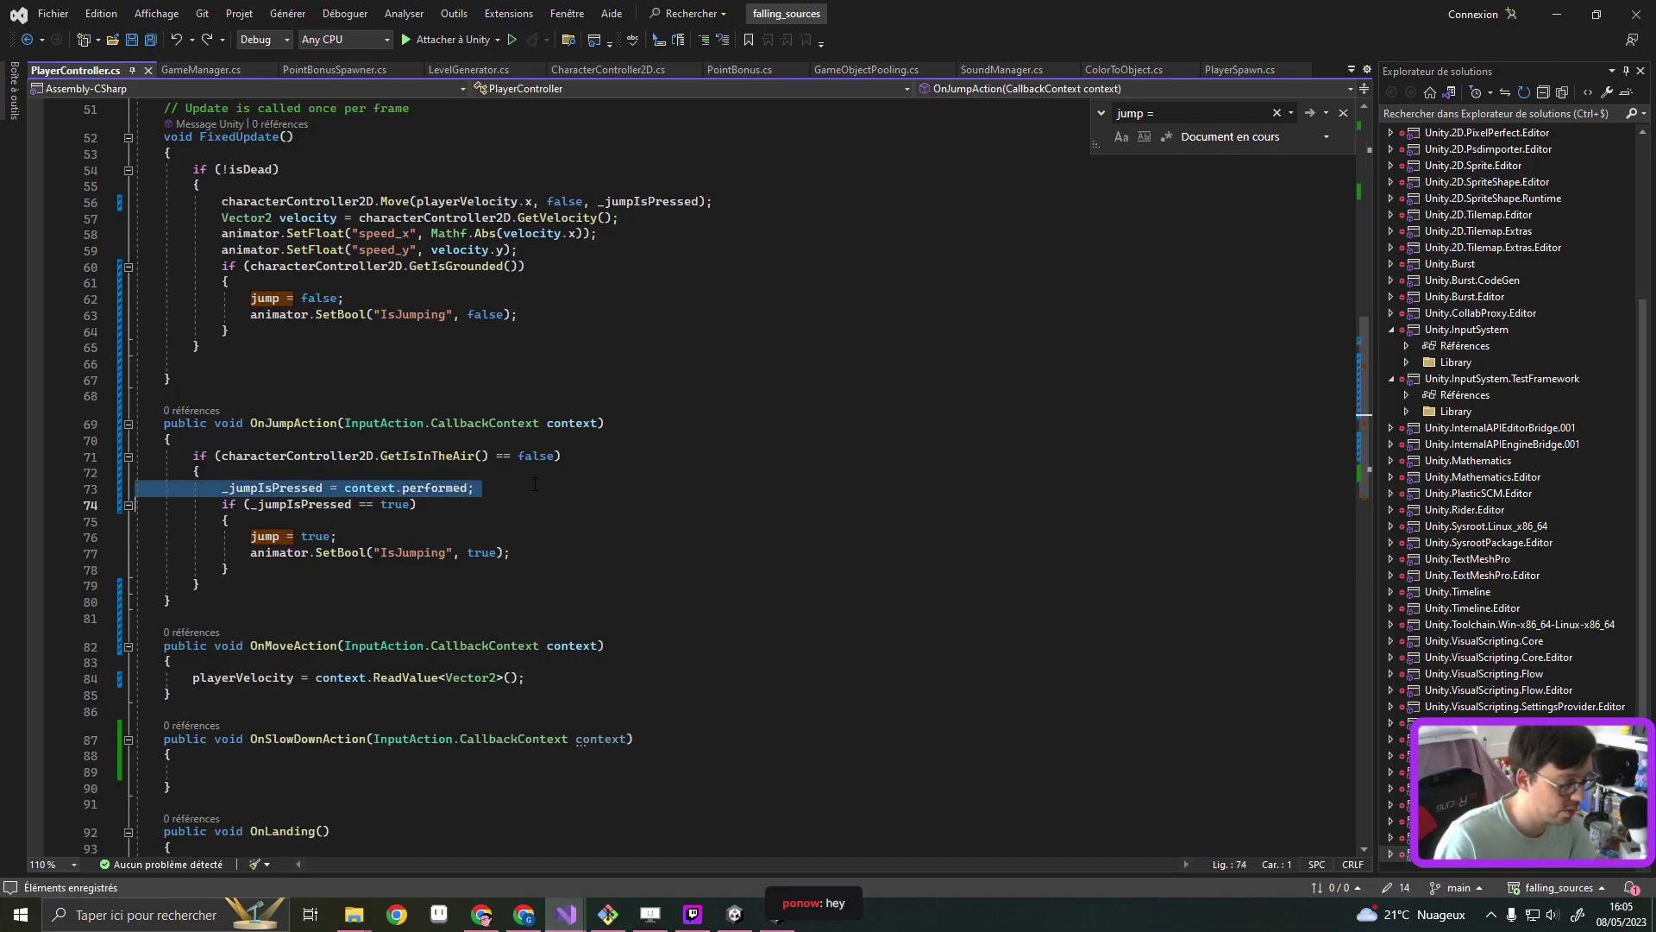
pyautogui.hotkey('ctrl', 'x')
pyautogui.click(381, 438)
pyautogui.press('Return')
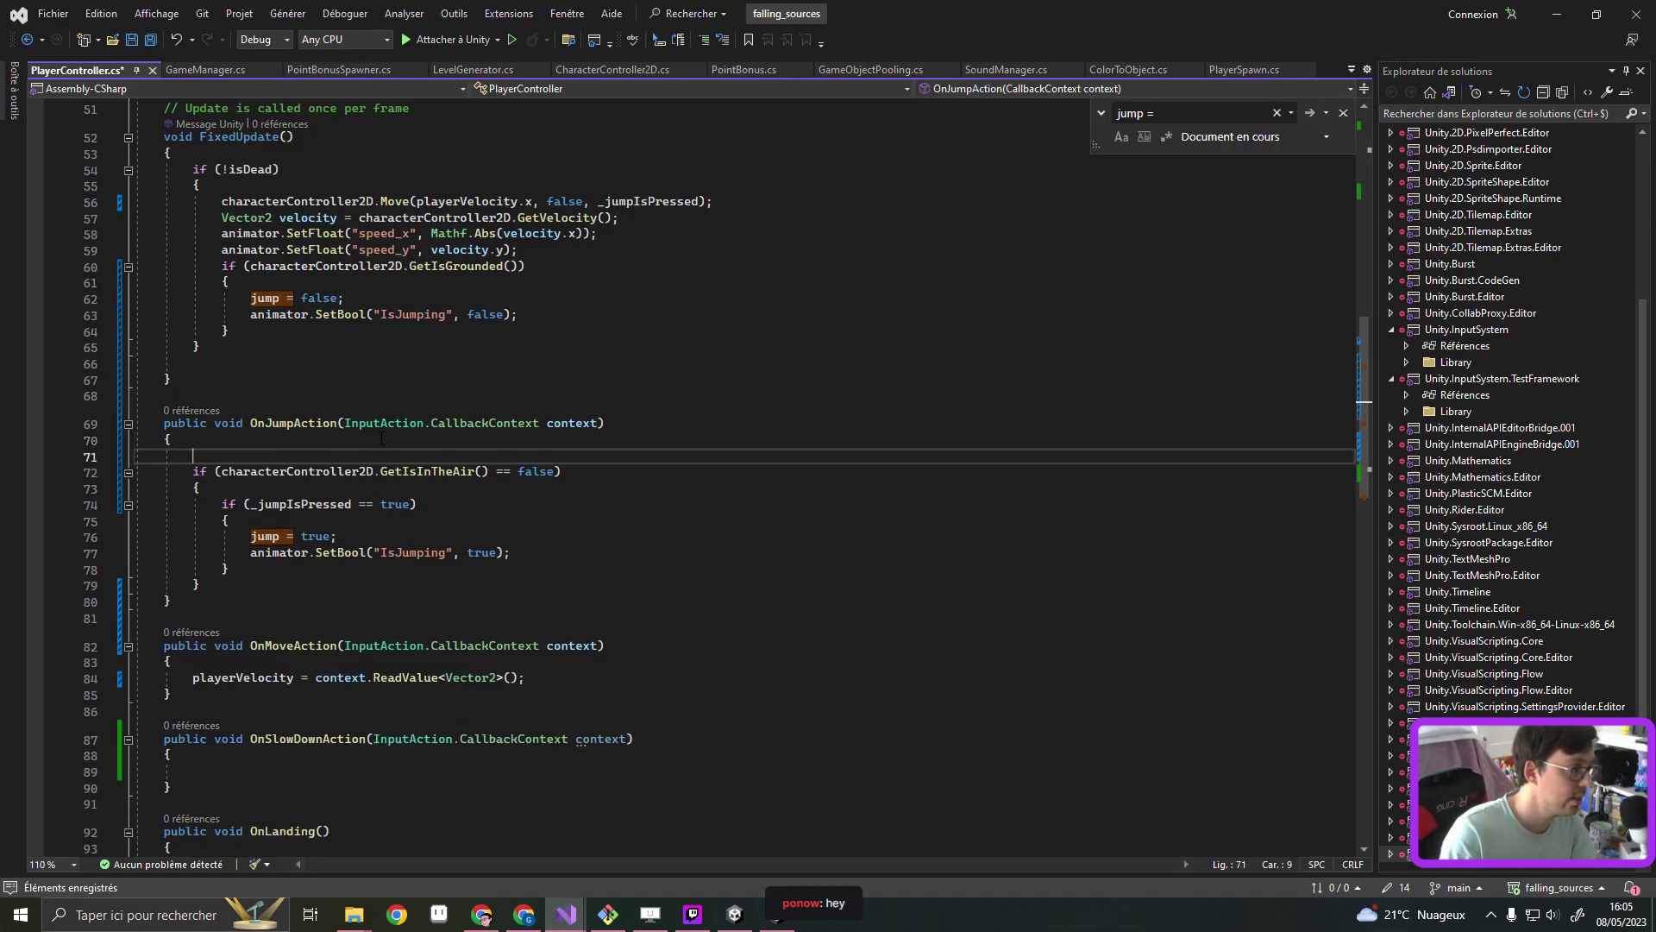
pyautogui.hotkey('ctrl', 'v')
pyautogui.press('BackSpace')
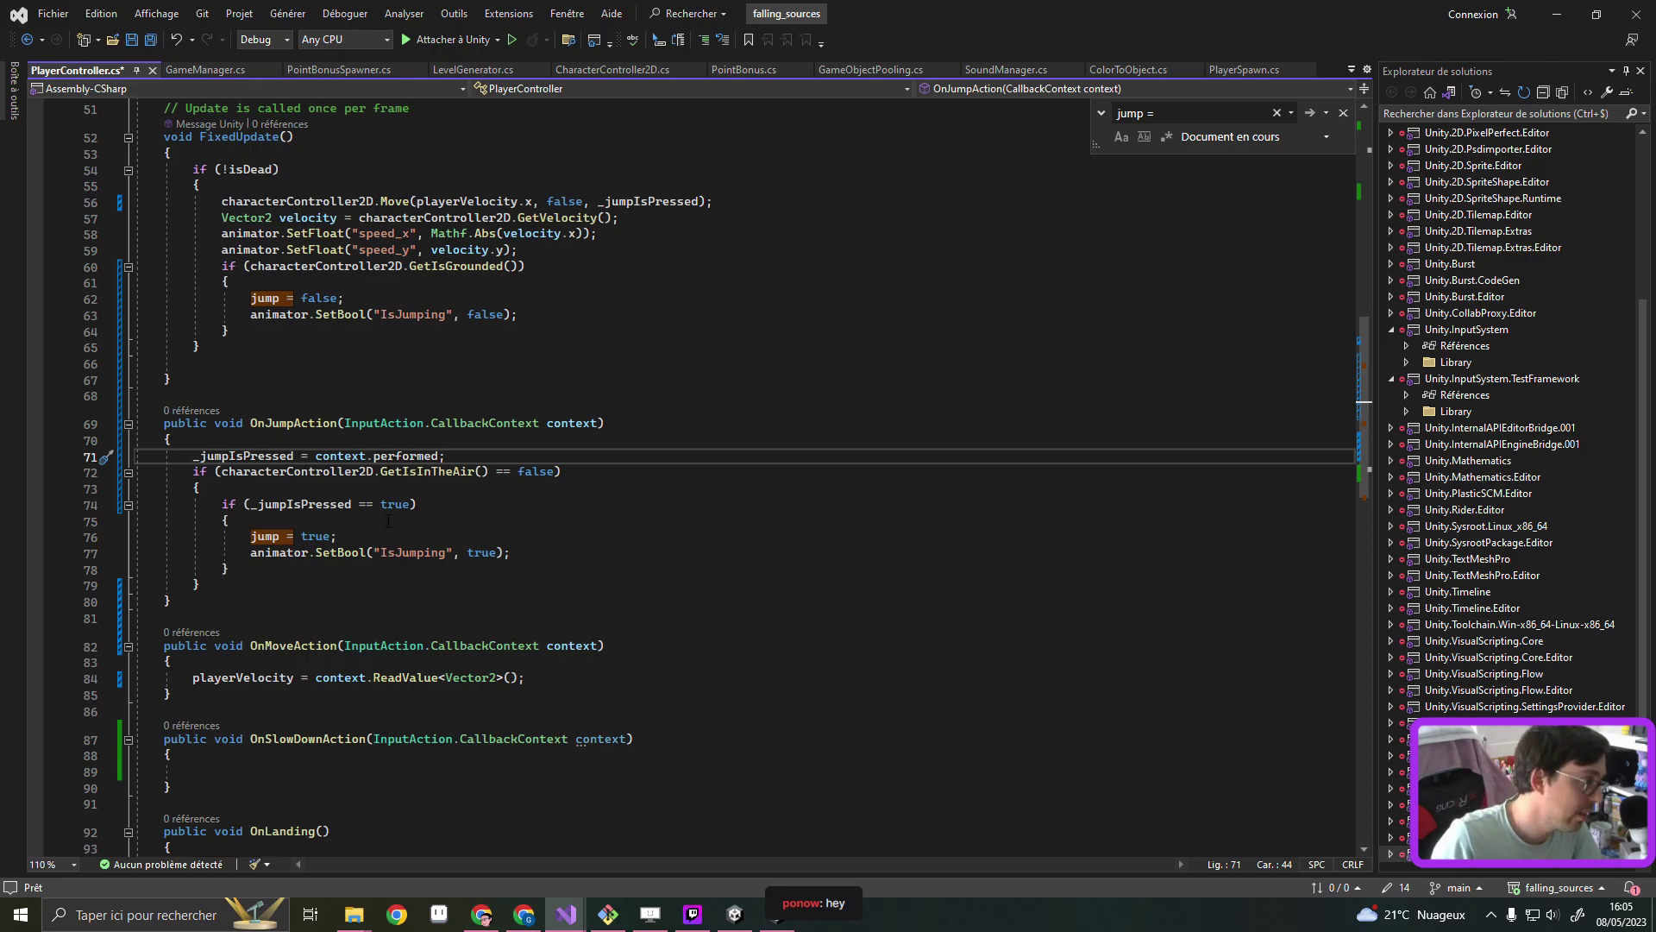
# Review the jump checks and FixedUpdate's grounded reset, save, and return to Unity
pyautogui.click(530, 504)
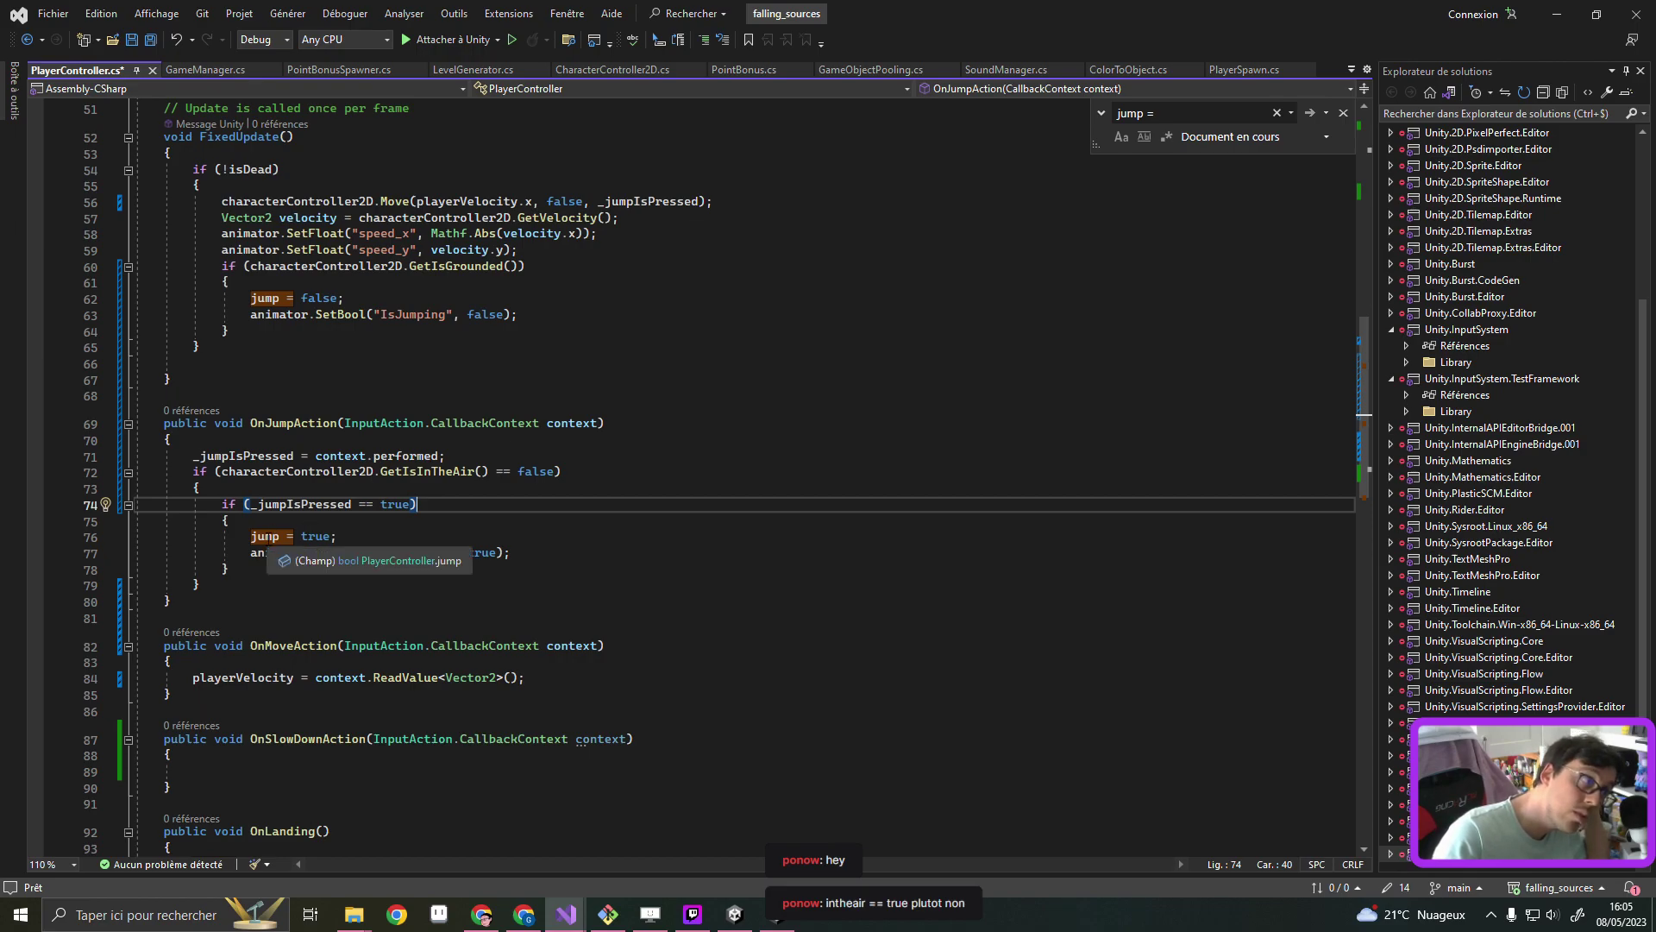
pyautogui.doubleClick(265, 537)
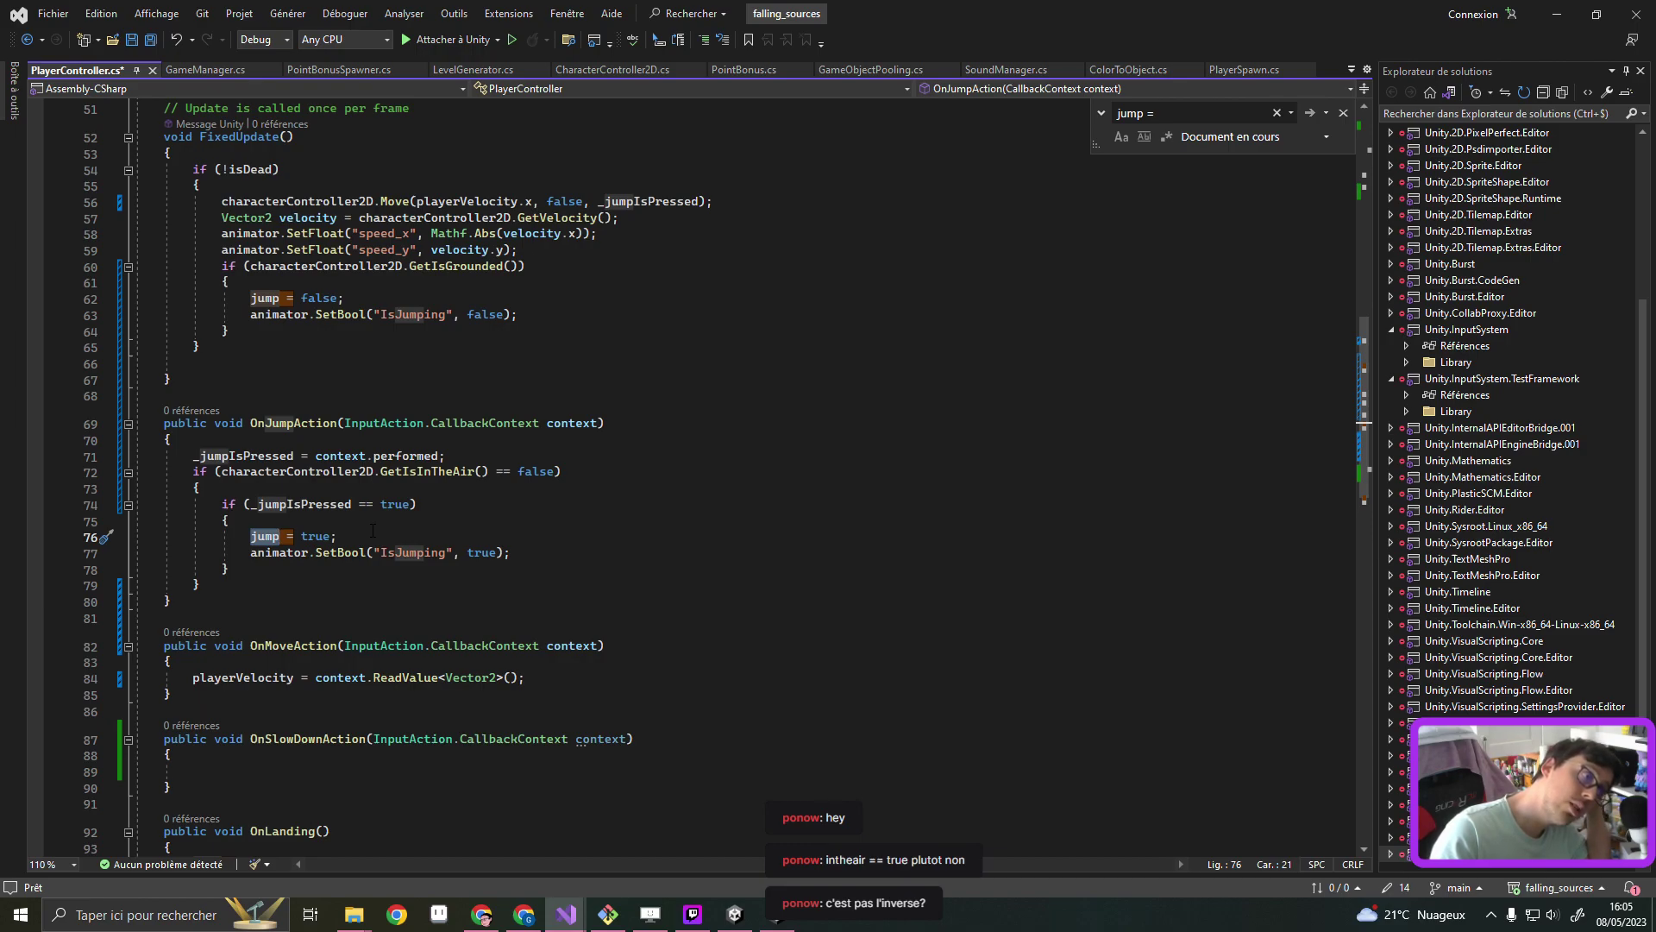
pyautogui.tripleClick(464, 267)
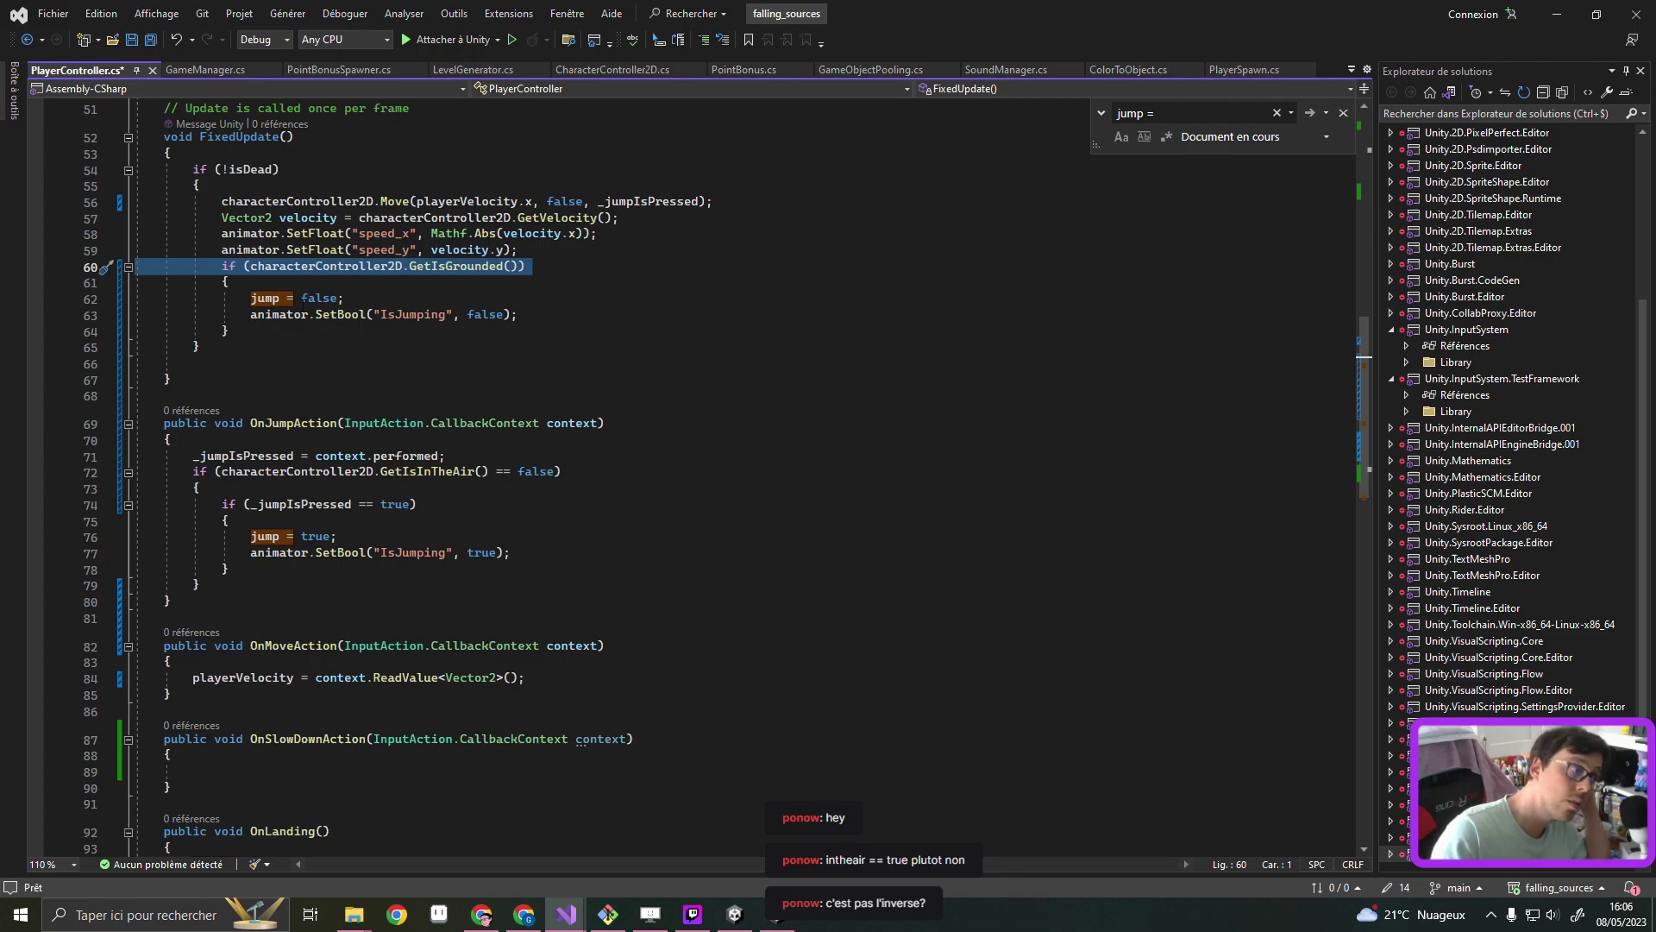
pyautogui.tripleClick(358, 298)
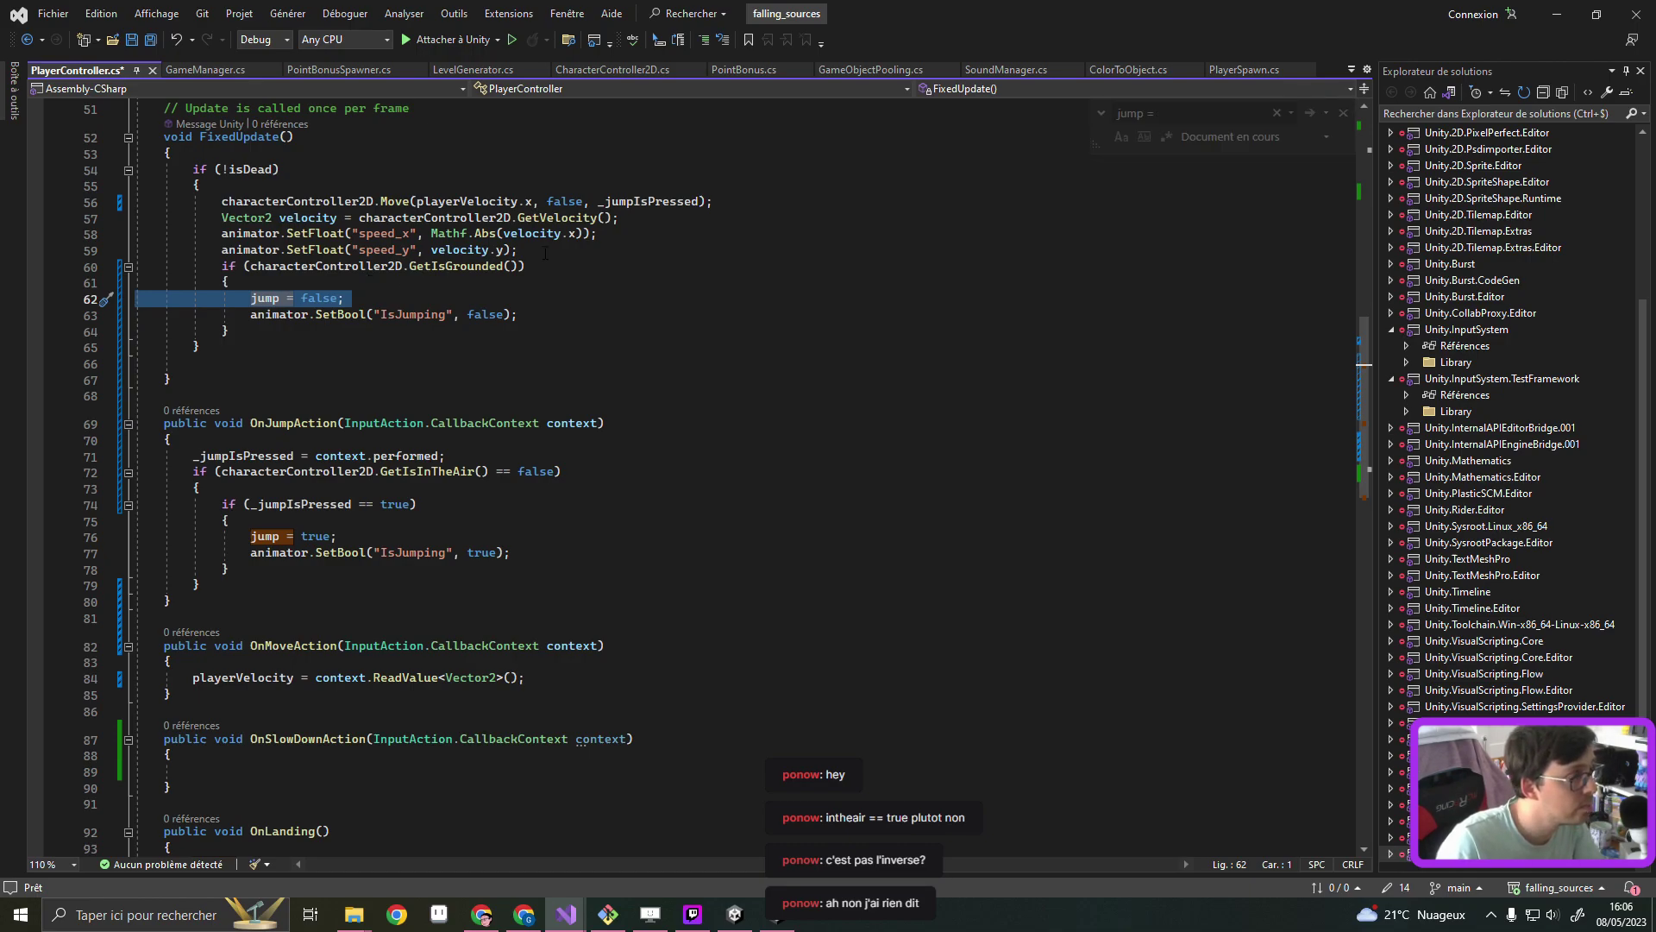
pyautogui.hotkey('ctrl', 's')
pyautogui.click(1565, 12)
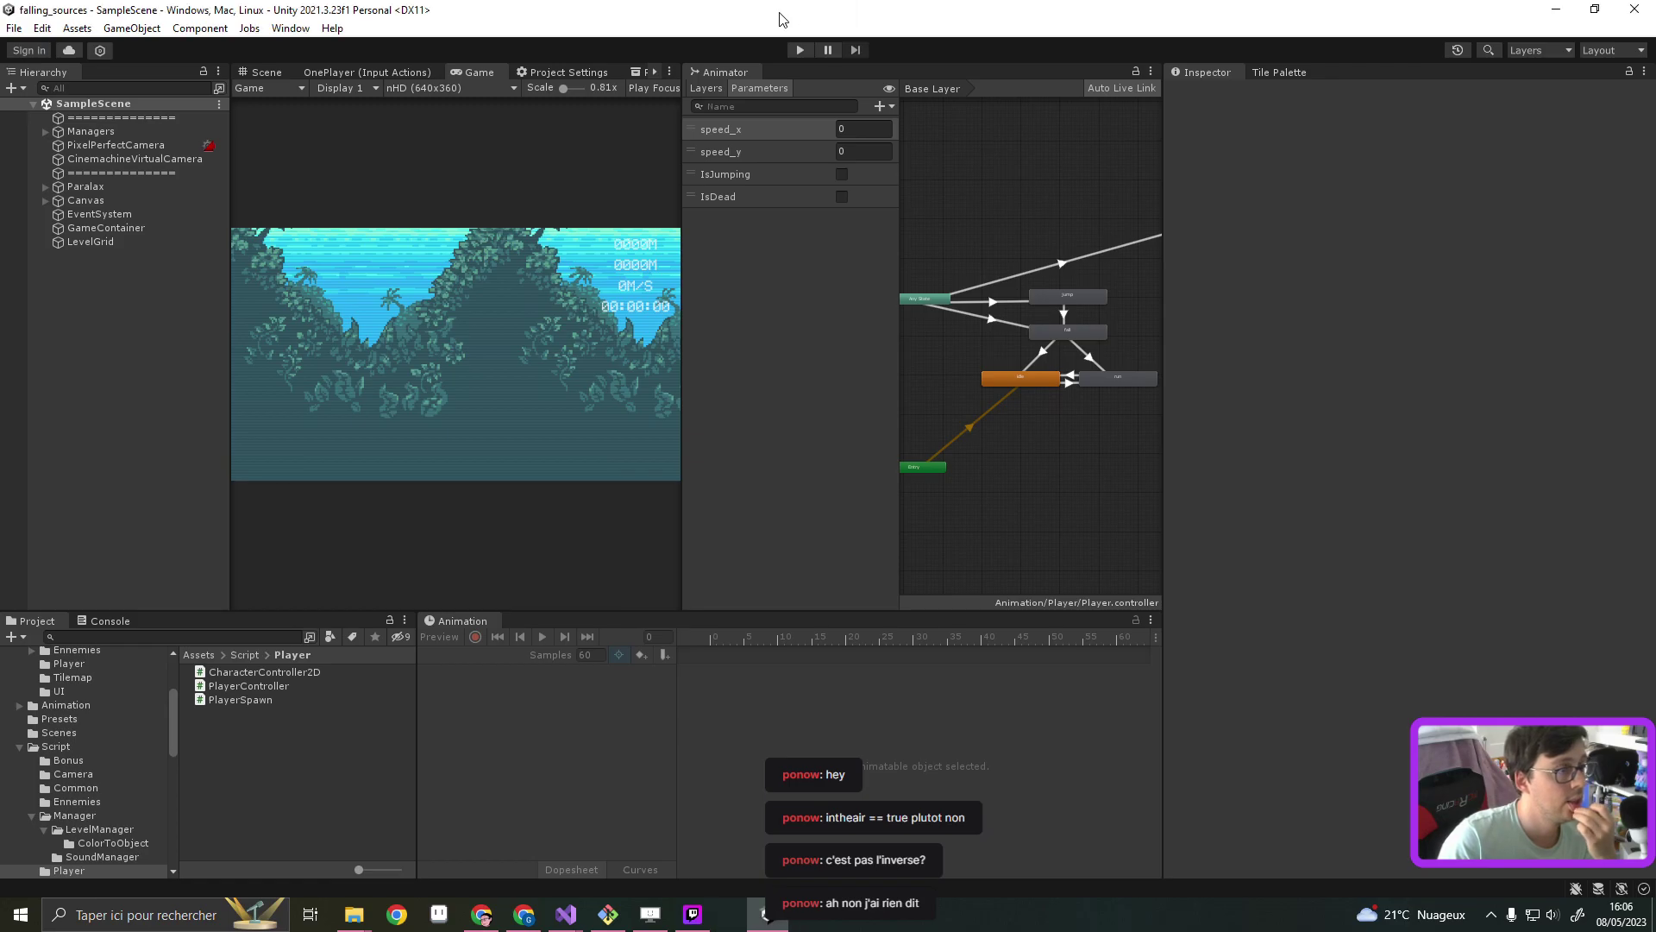
# Start the game and walk the fox right with D, then jump with space
pyautogui.click(798, 50)
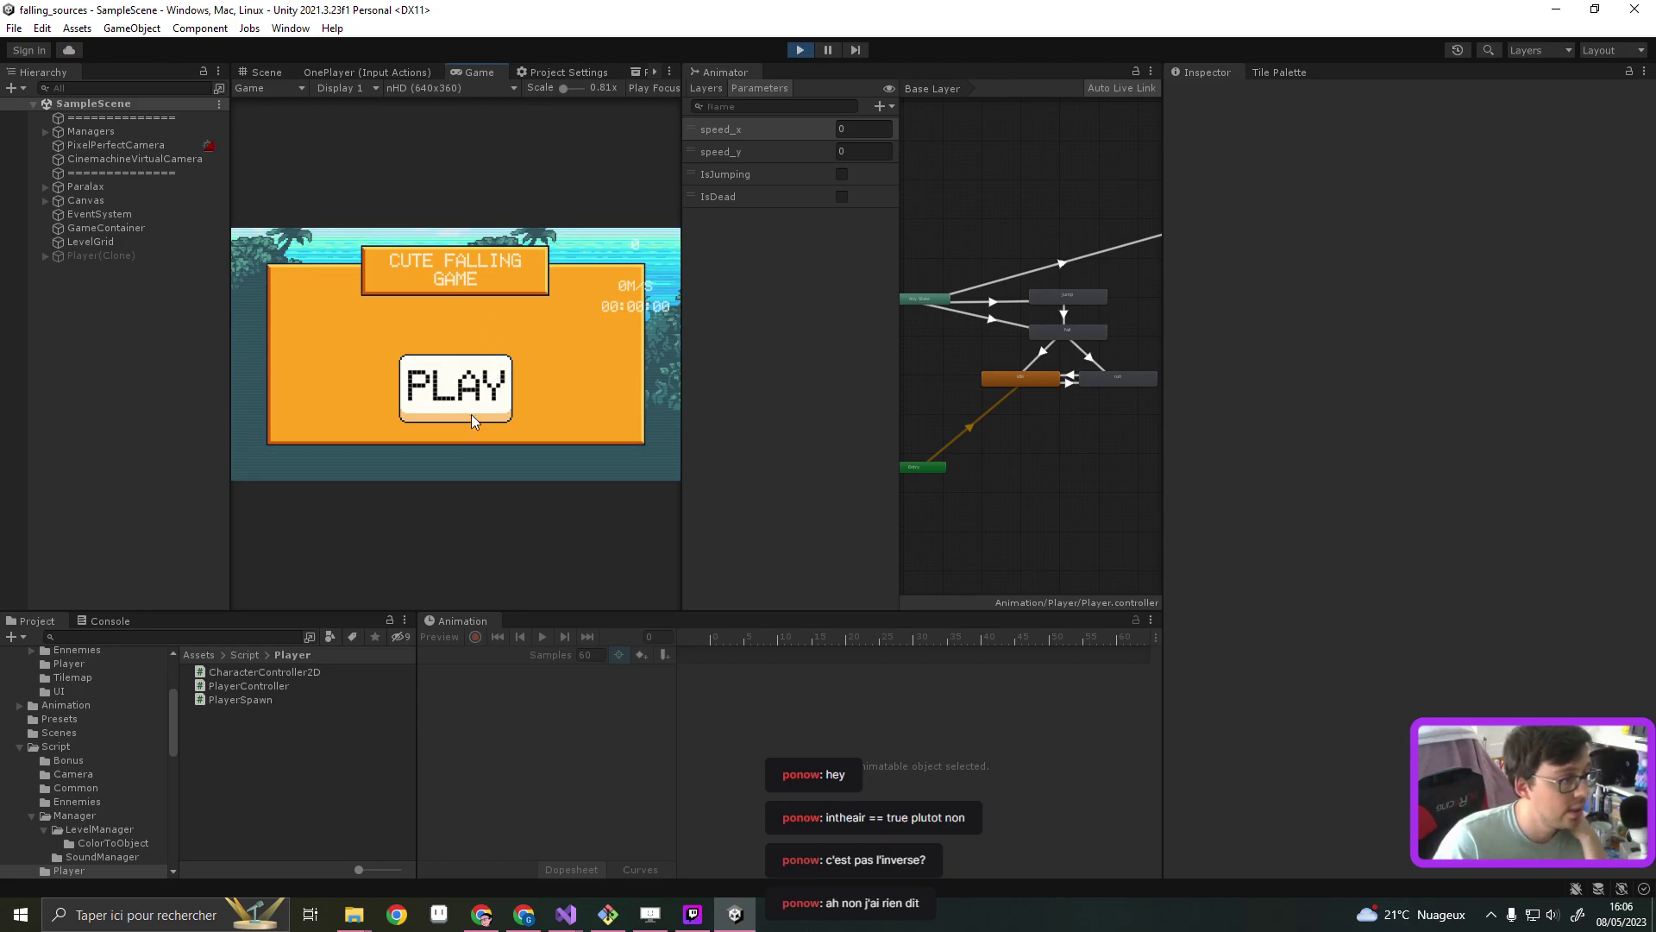
pyautogui.click(474, 421)
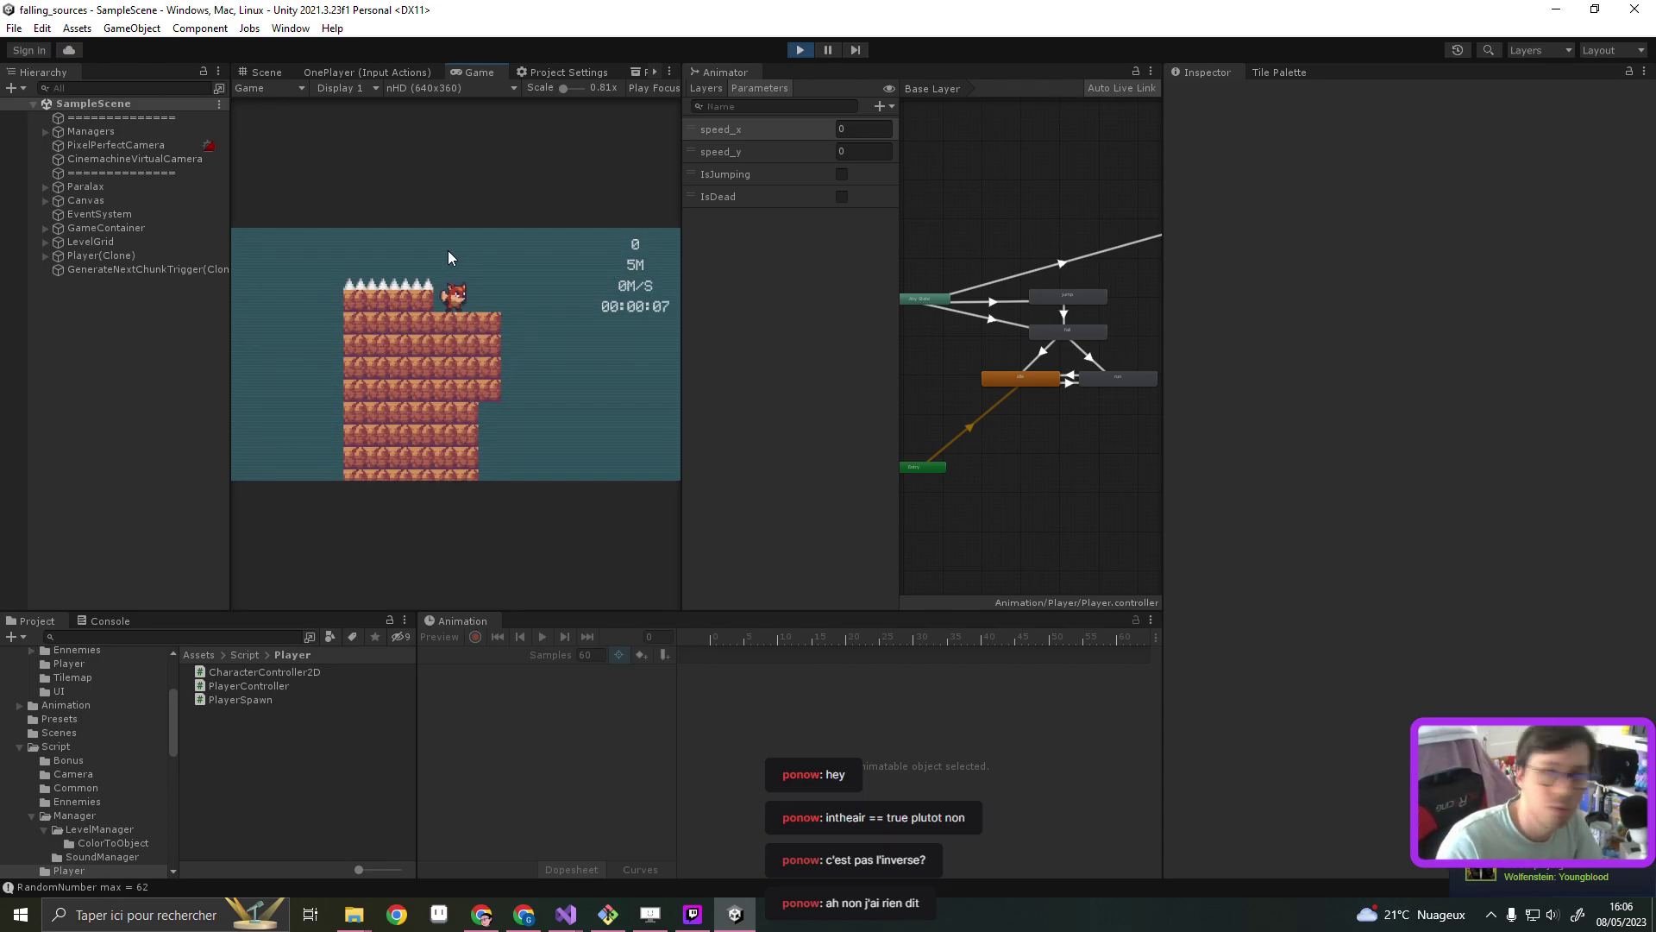
pyautogui.press('d')
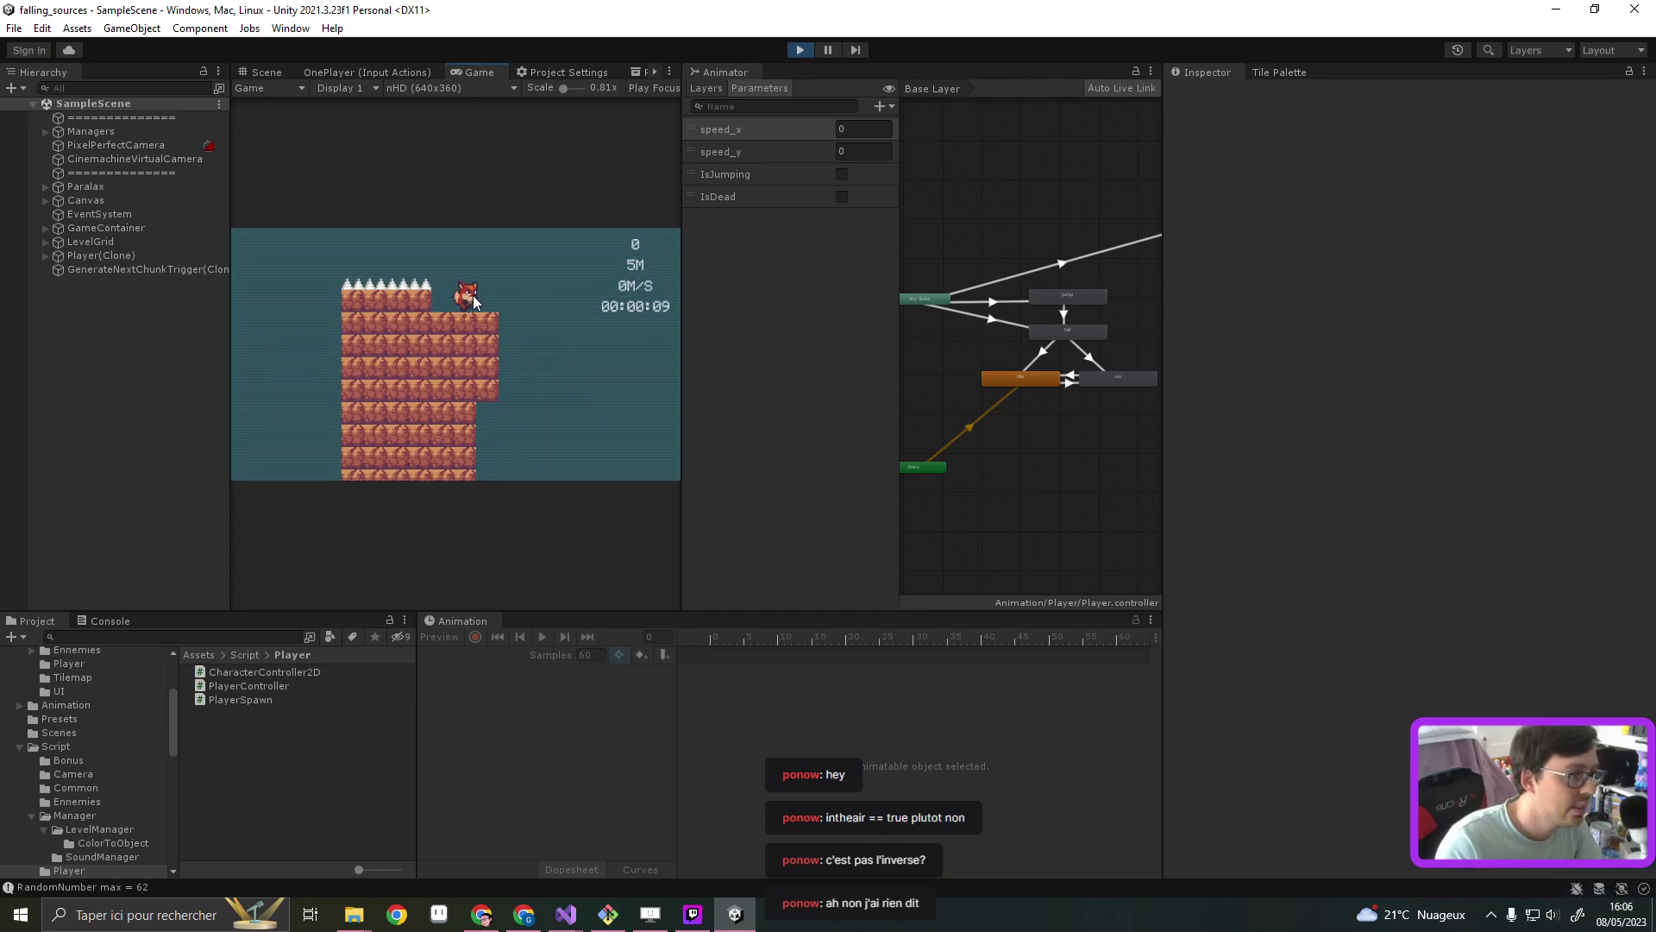
pyautogui.press('space')
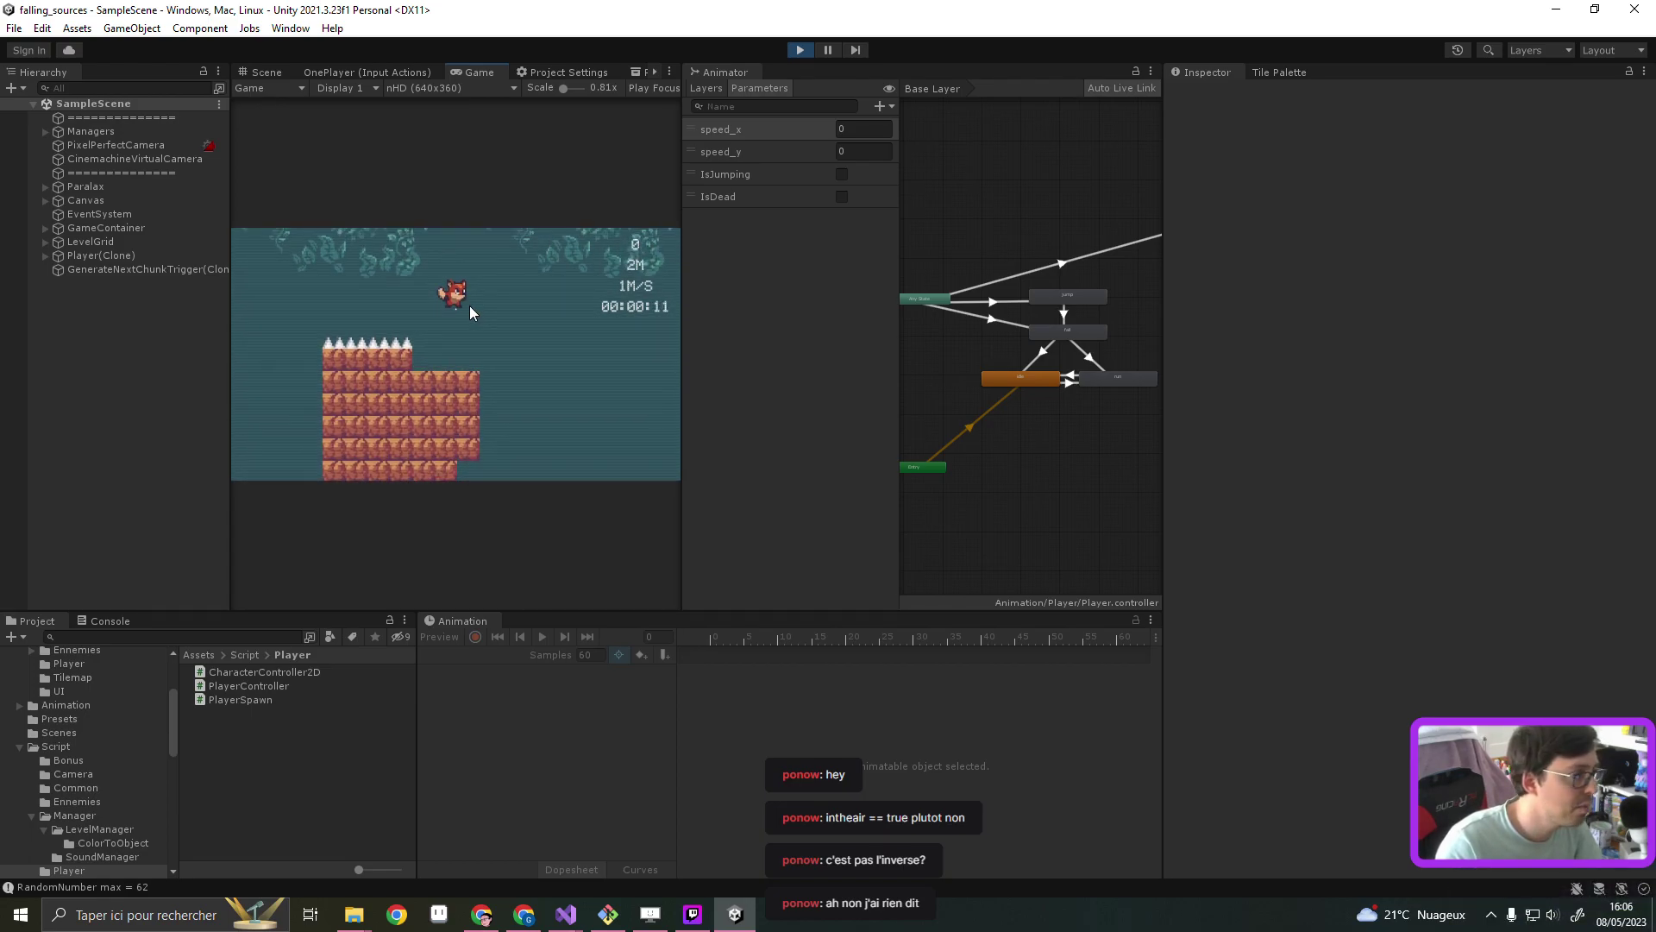
# Inspect Player(Clone) while jumping three more times, stop play mode, and return to Visual Studio
pyautogui.click(177, 256)
pyautogui.click(569, 363)
pyautogui.press('space')
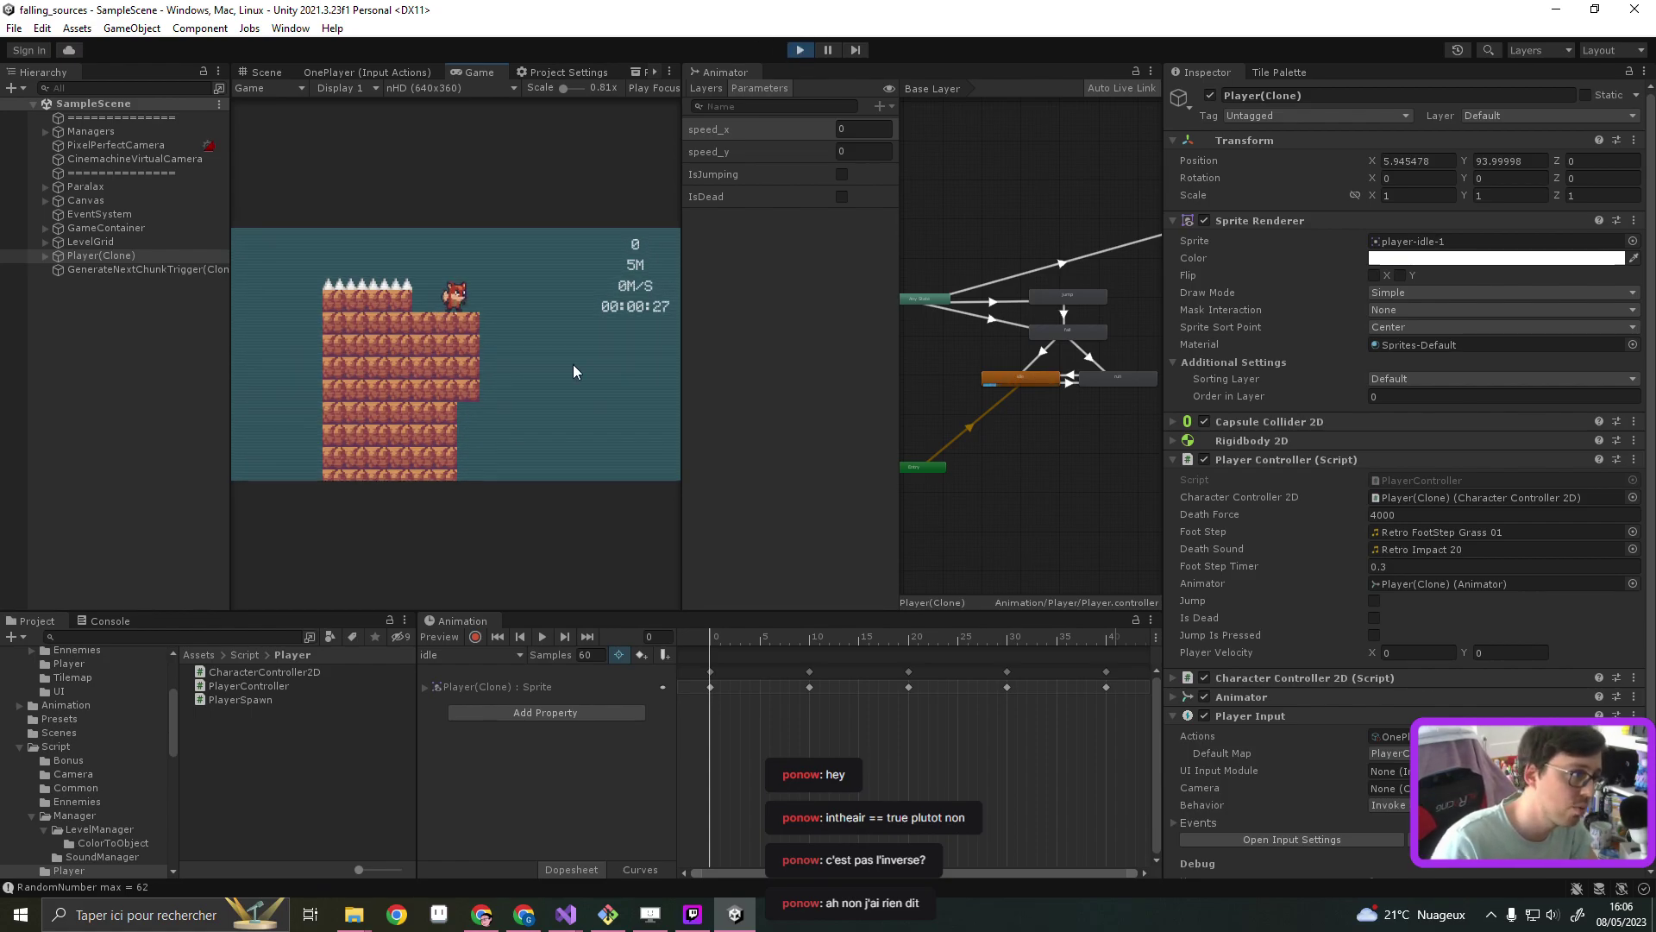
pyautogui.press('space')
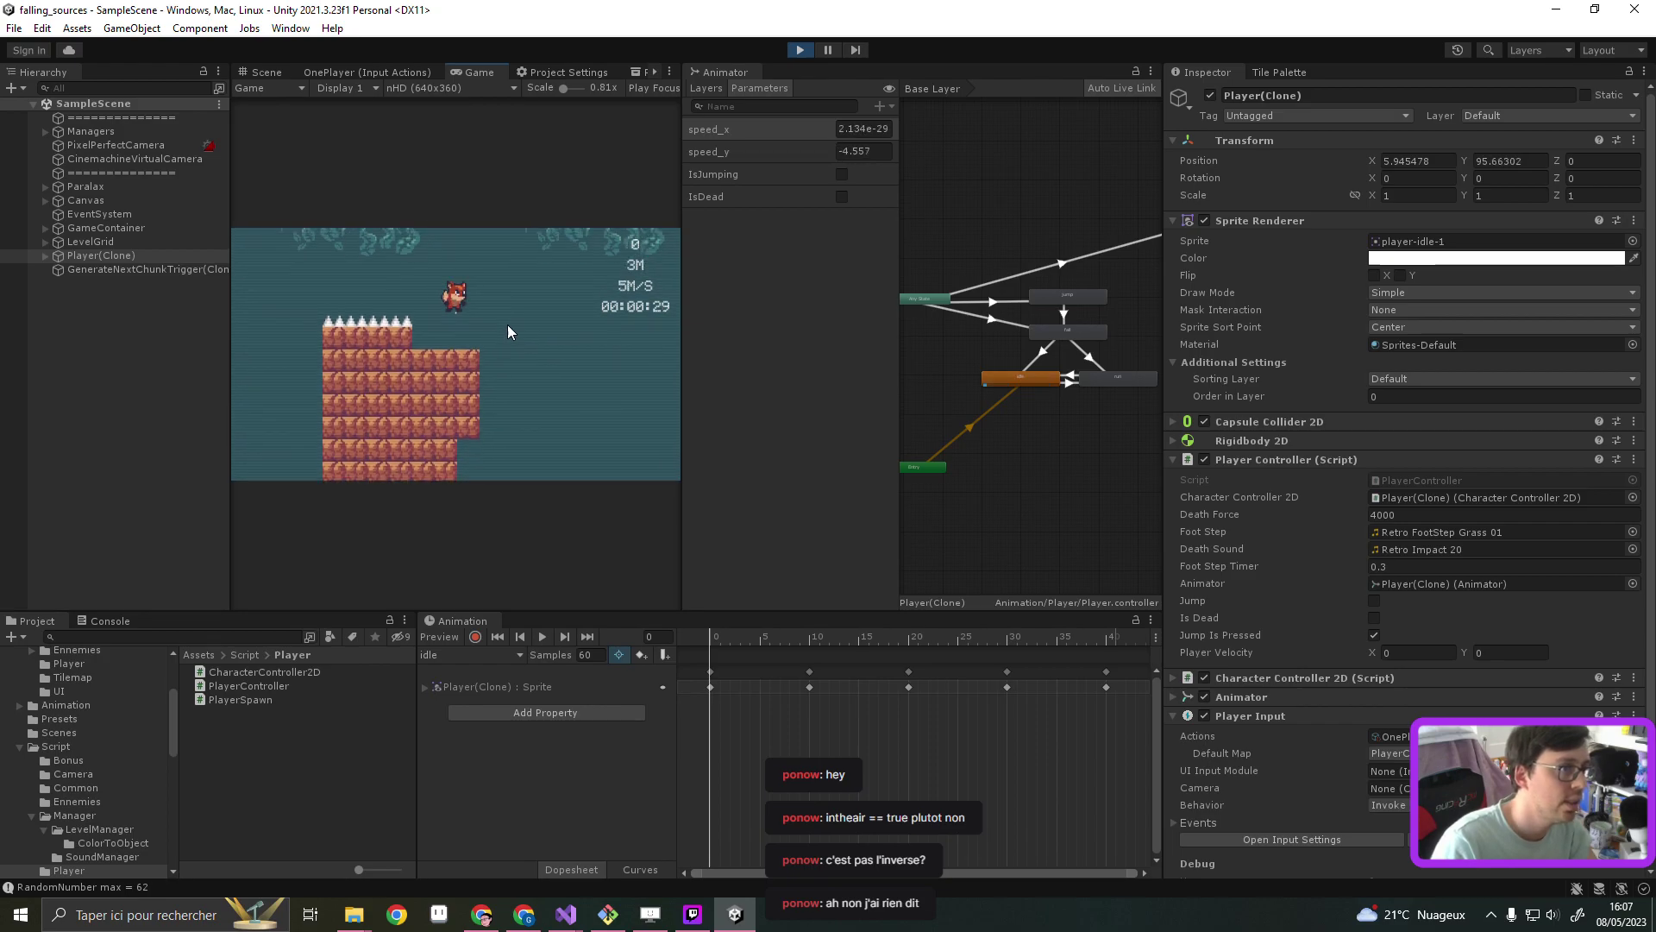
pyautogui.press('space')
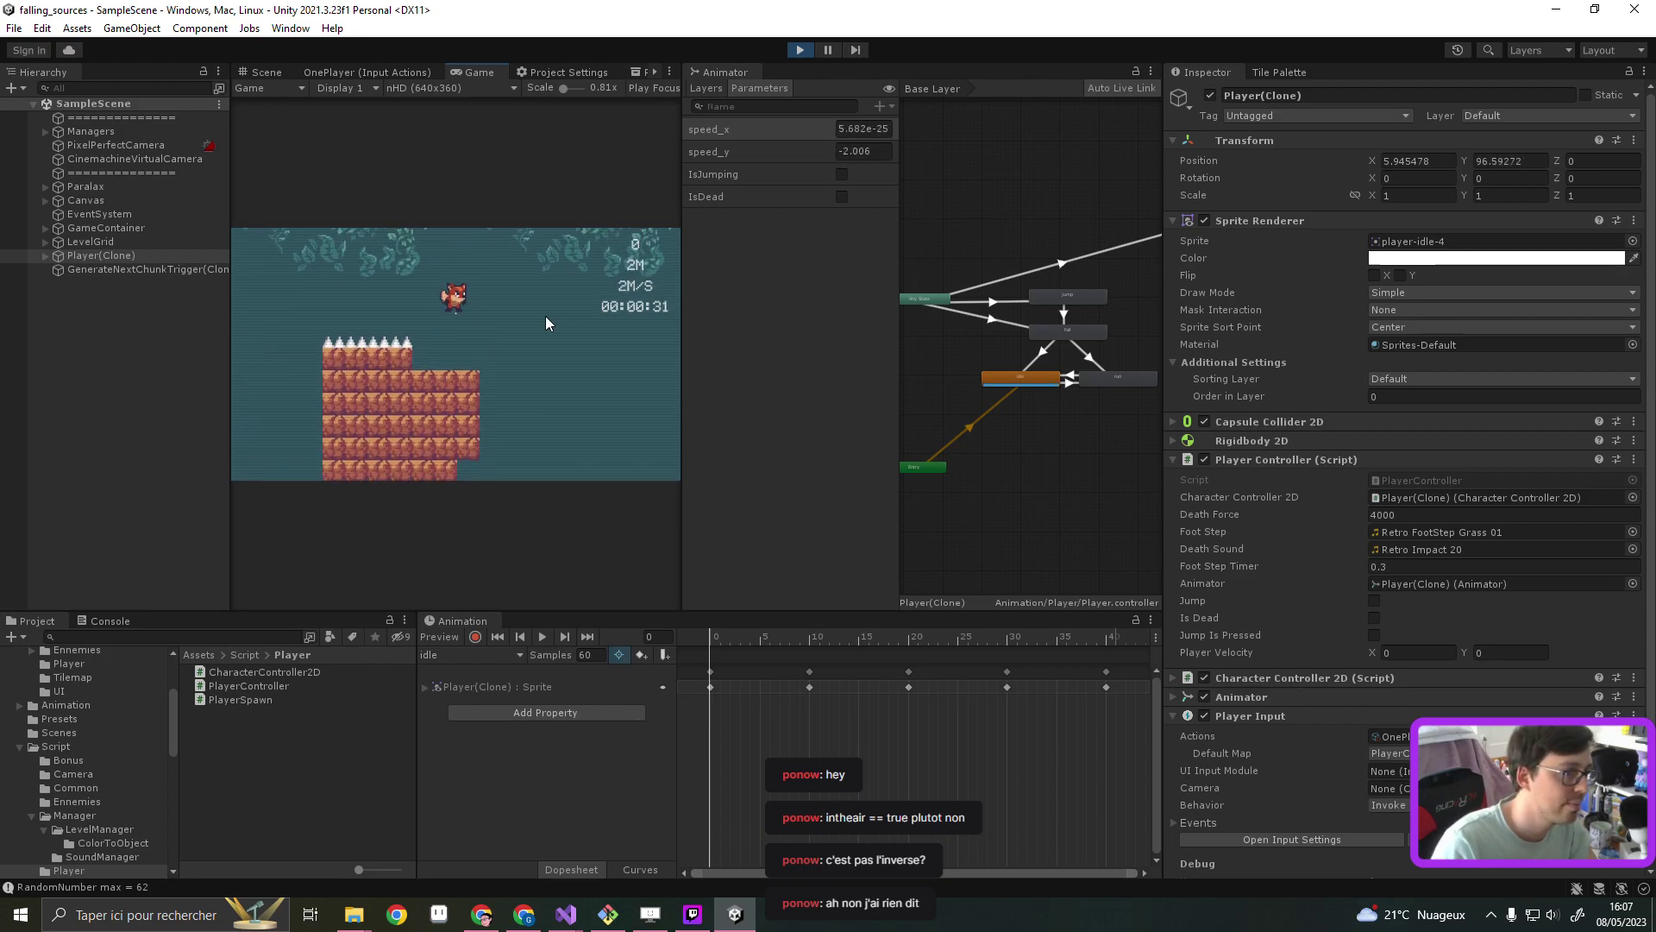
pyautogui.click(800, 49)
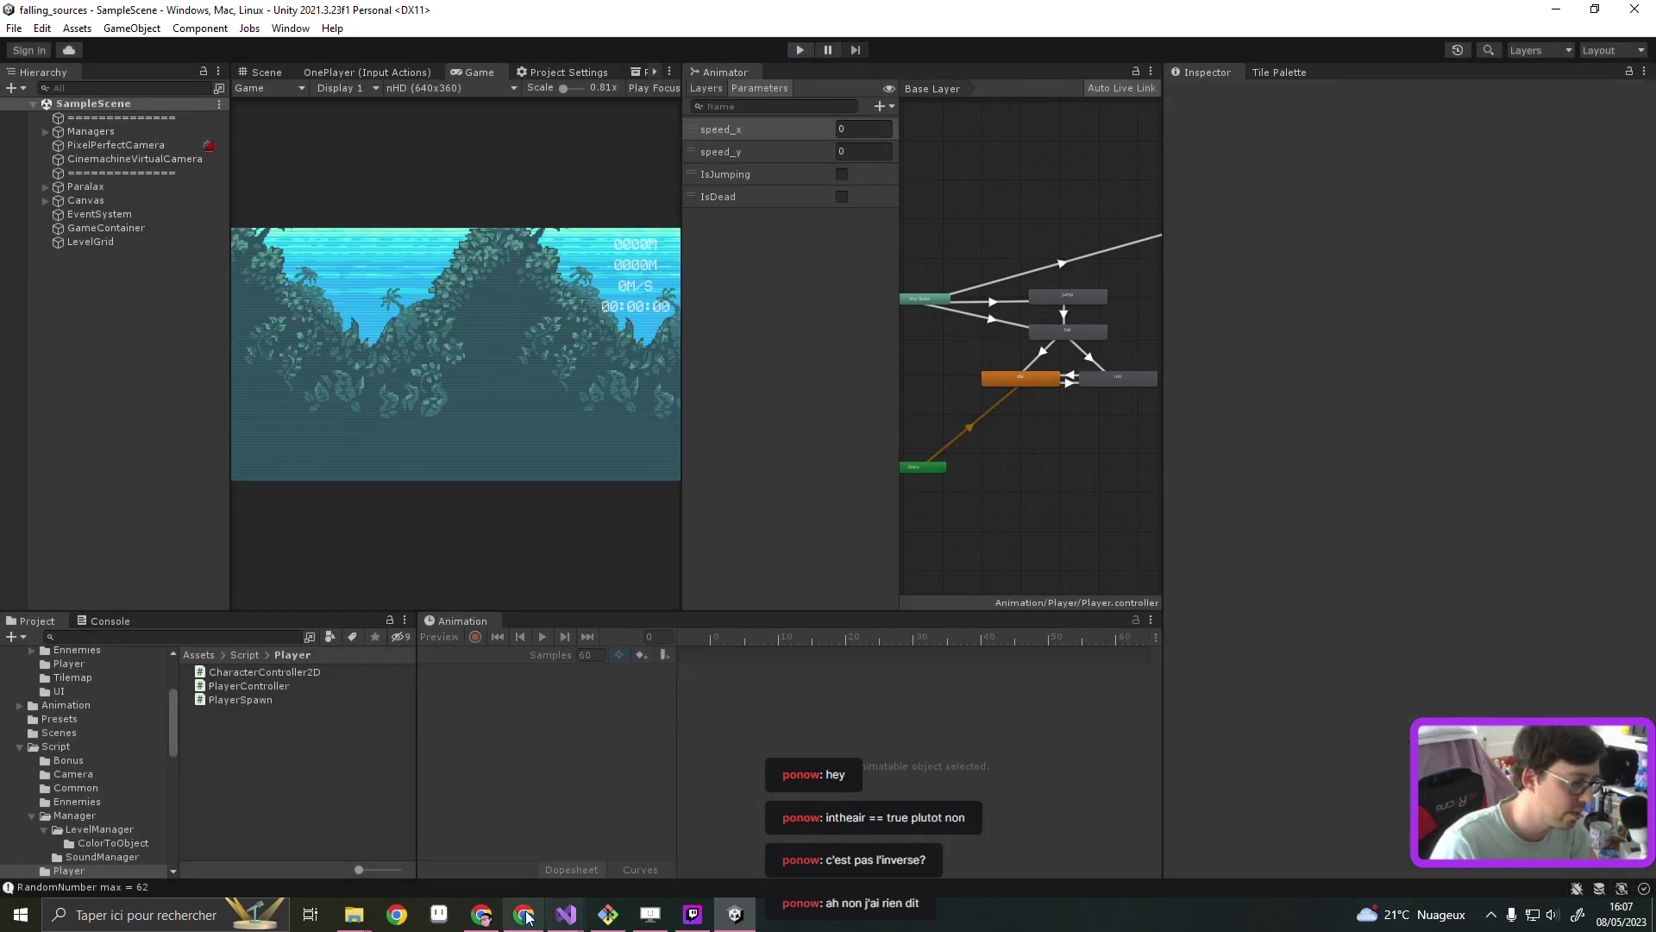
pyautogui.moveTo(566, 915)
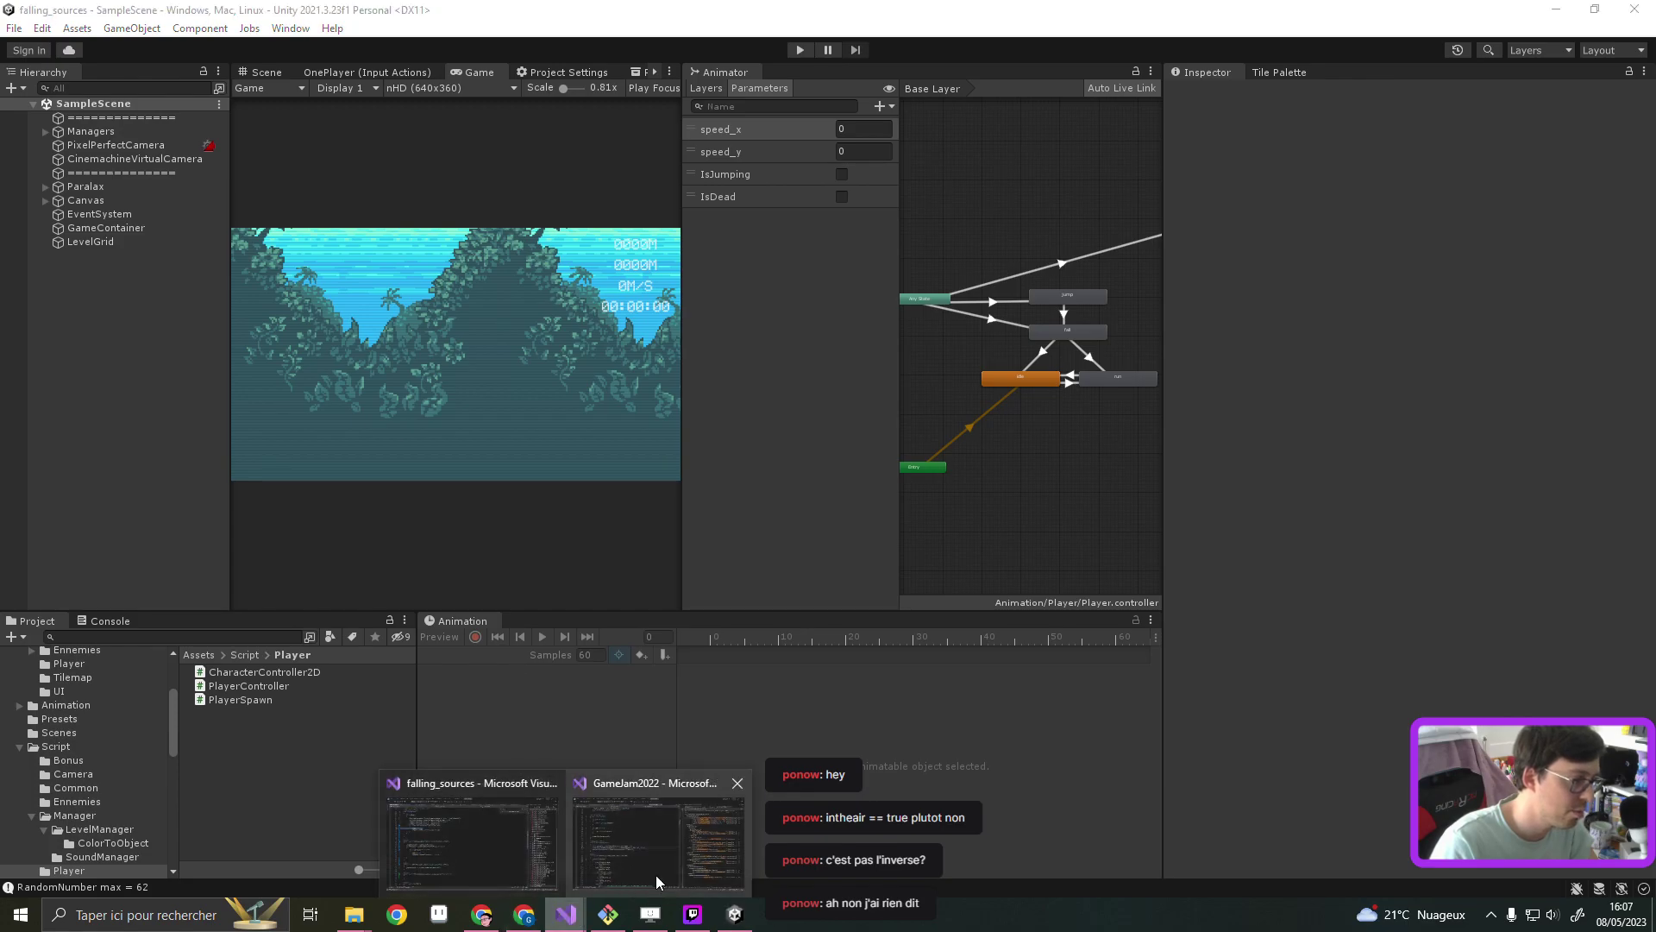
pyautogui.click(497, 830)
# Select lines 60–64 holding the if (GetIsGrounded()) block in FixedUpdate
pyautogui.click(423, 315)
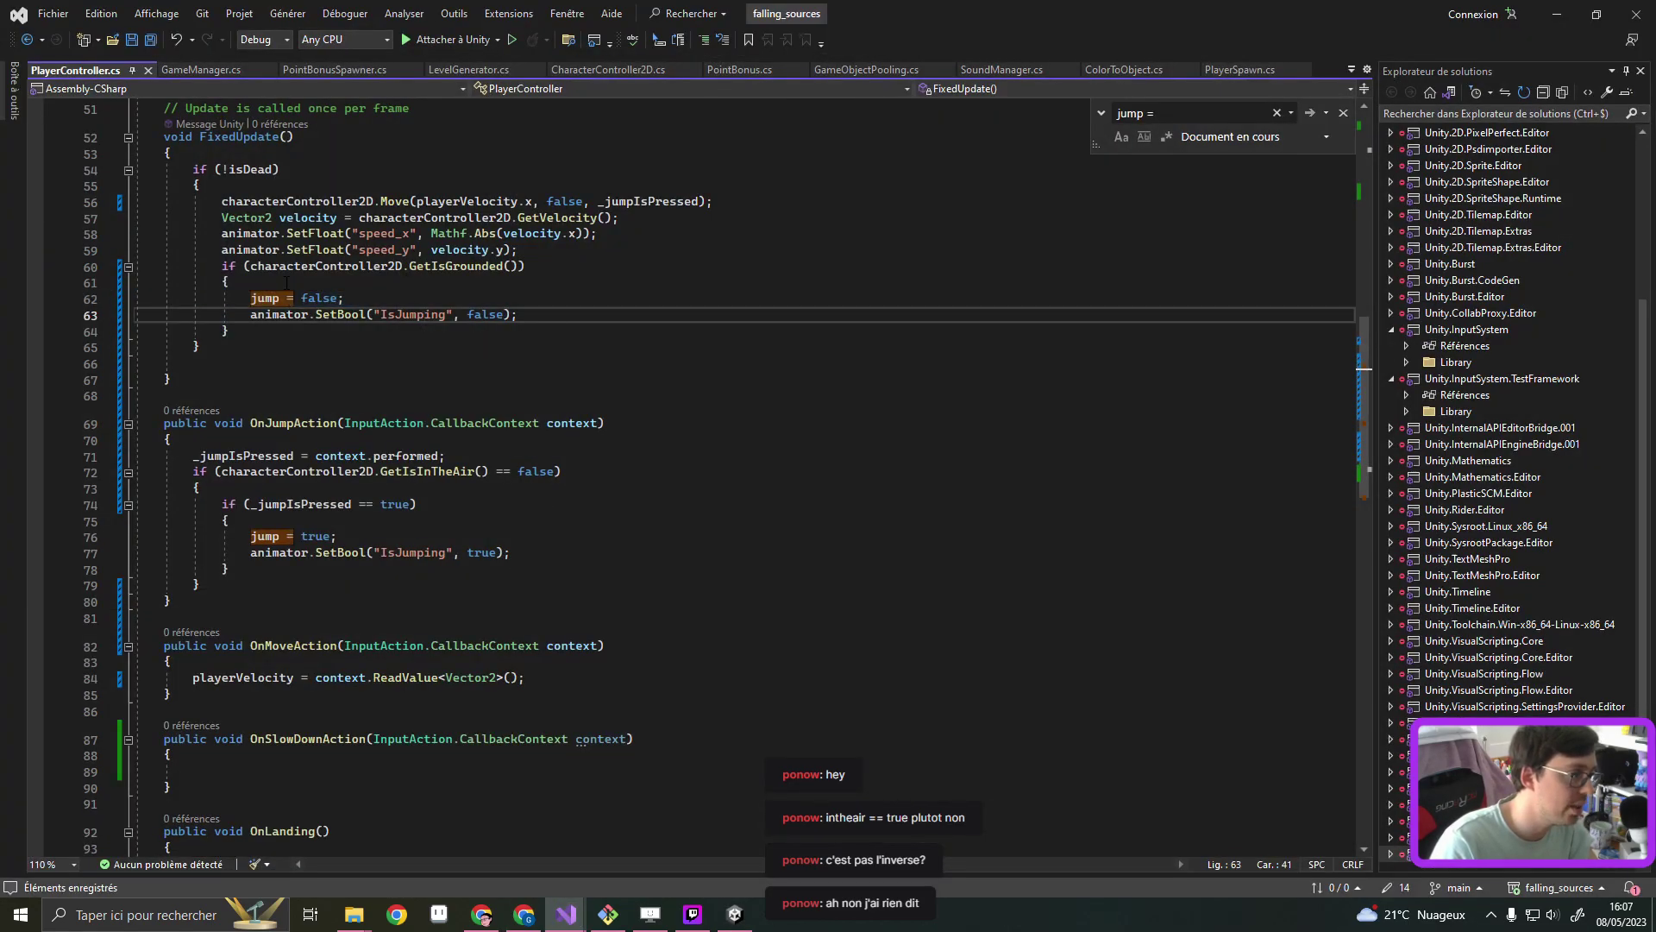
pyautogui.scroll(-2, 302, 709)
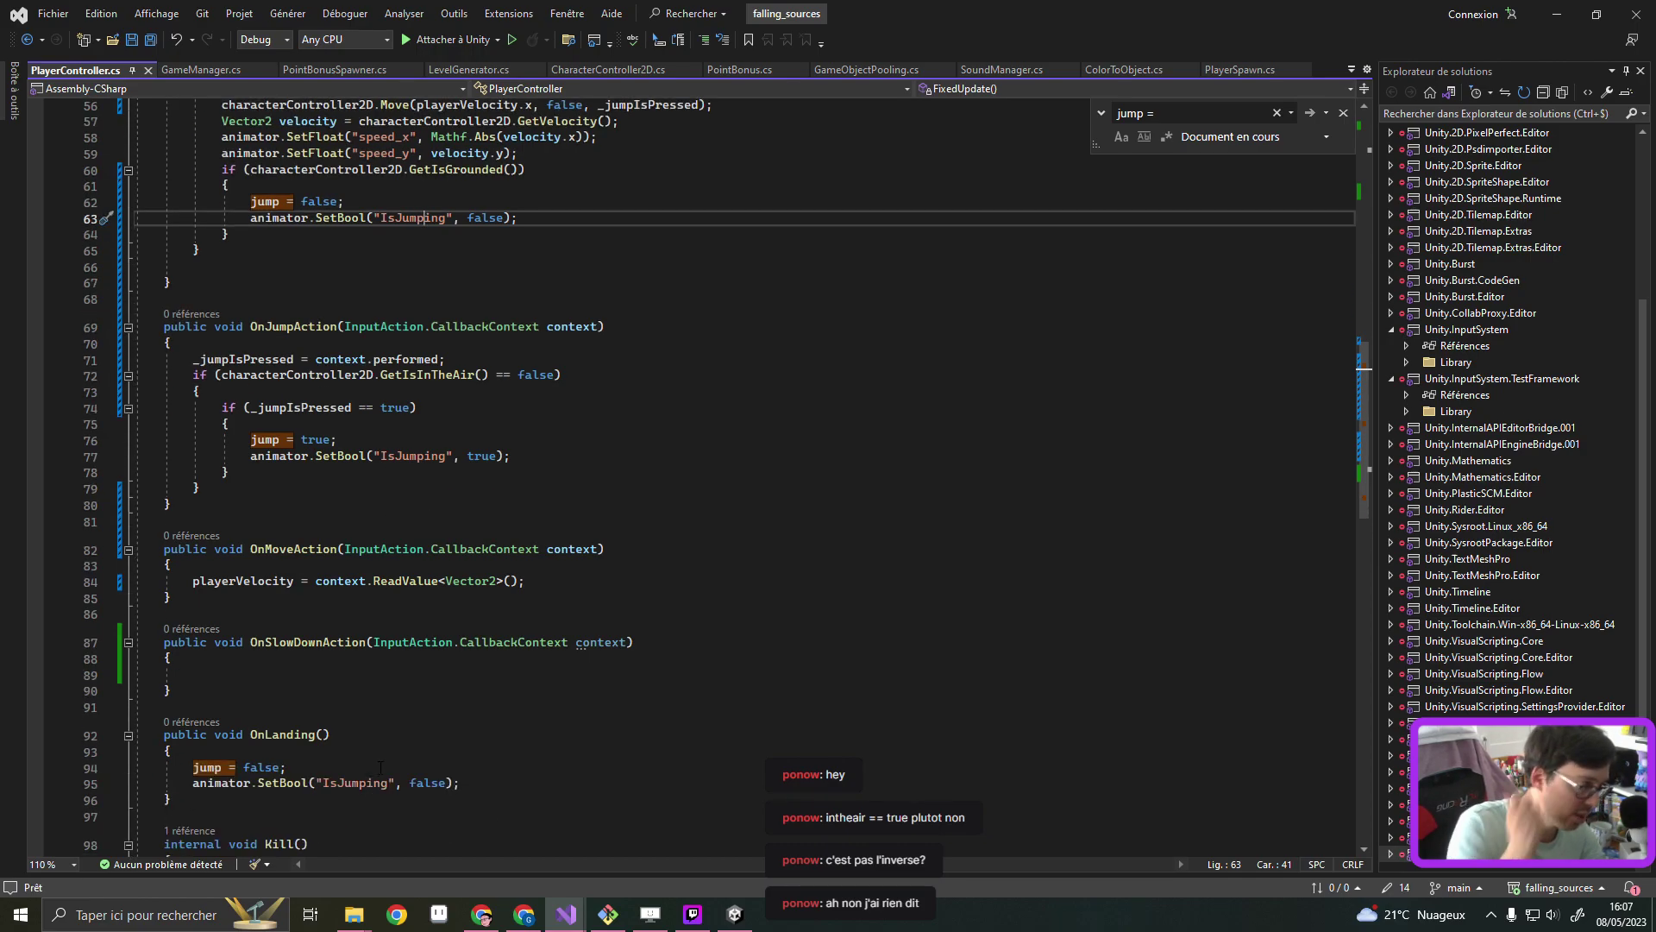
pyautogui.scroll(3, 206, 198)
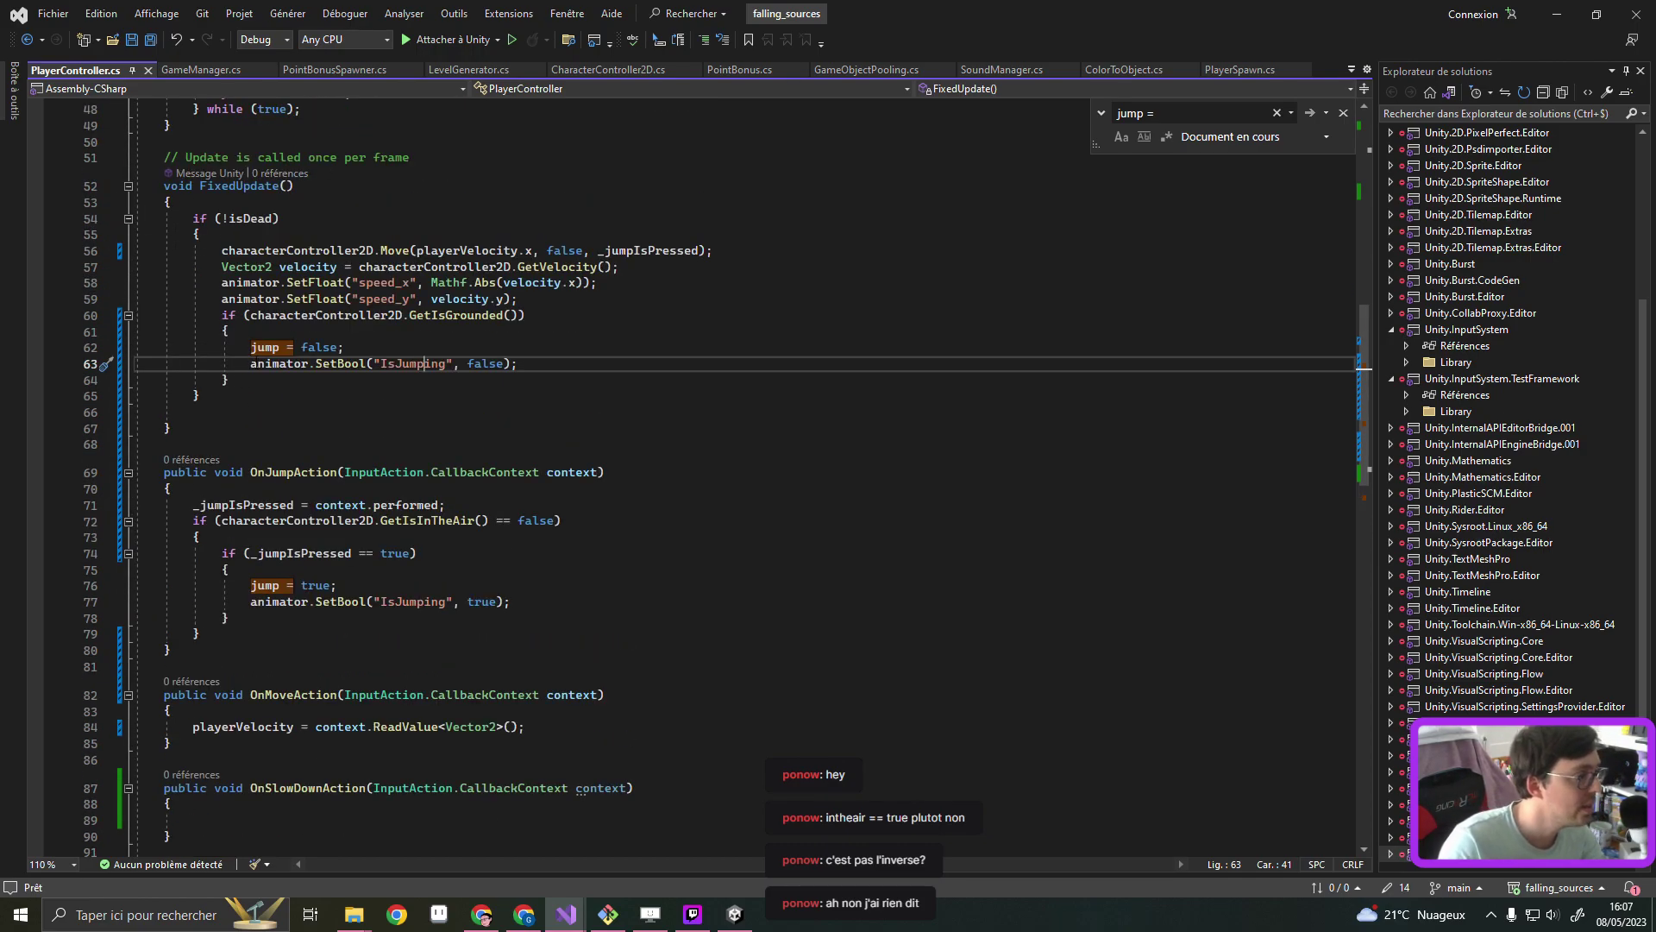
pyautogui.moveTo(265, 384); pyautogui.dragTo(544, 302)
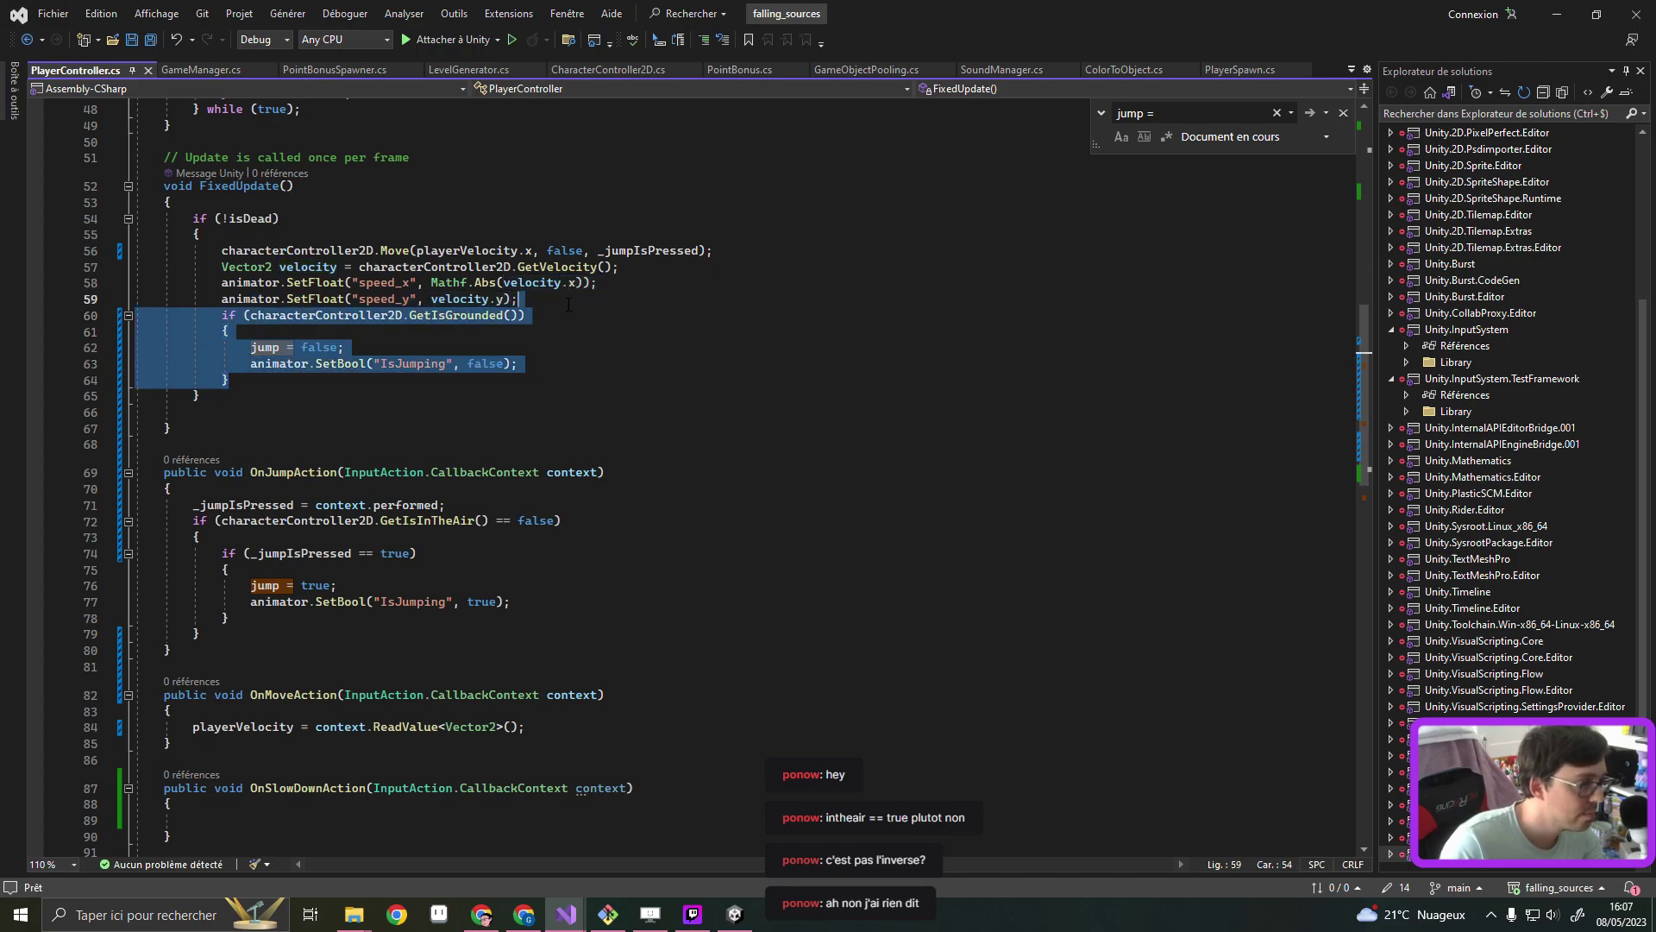
# Delete the grounded check from FixedUpdate and save PlayerController.cs
pyautogui.press('Delete')
pyautogui.hotkey('ctrl', 's')
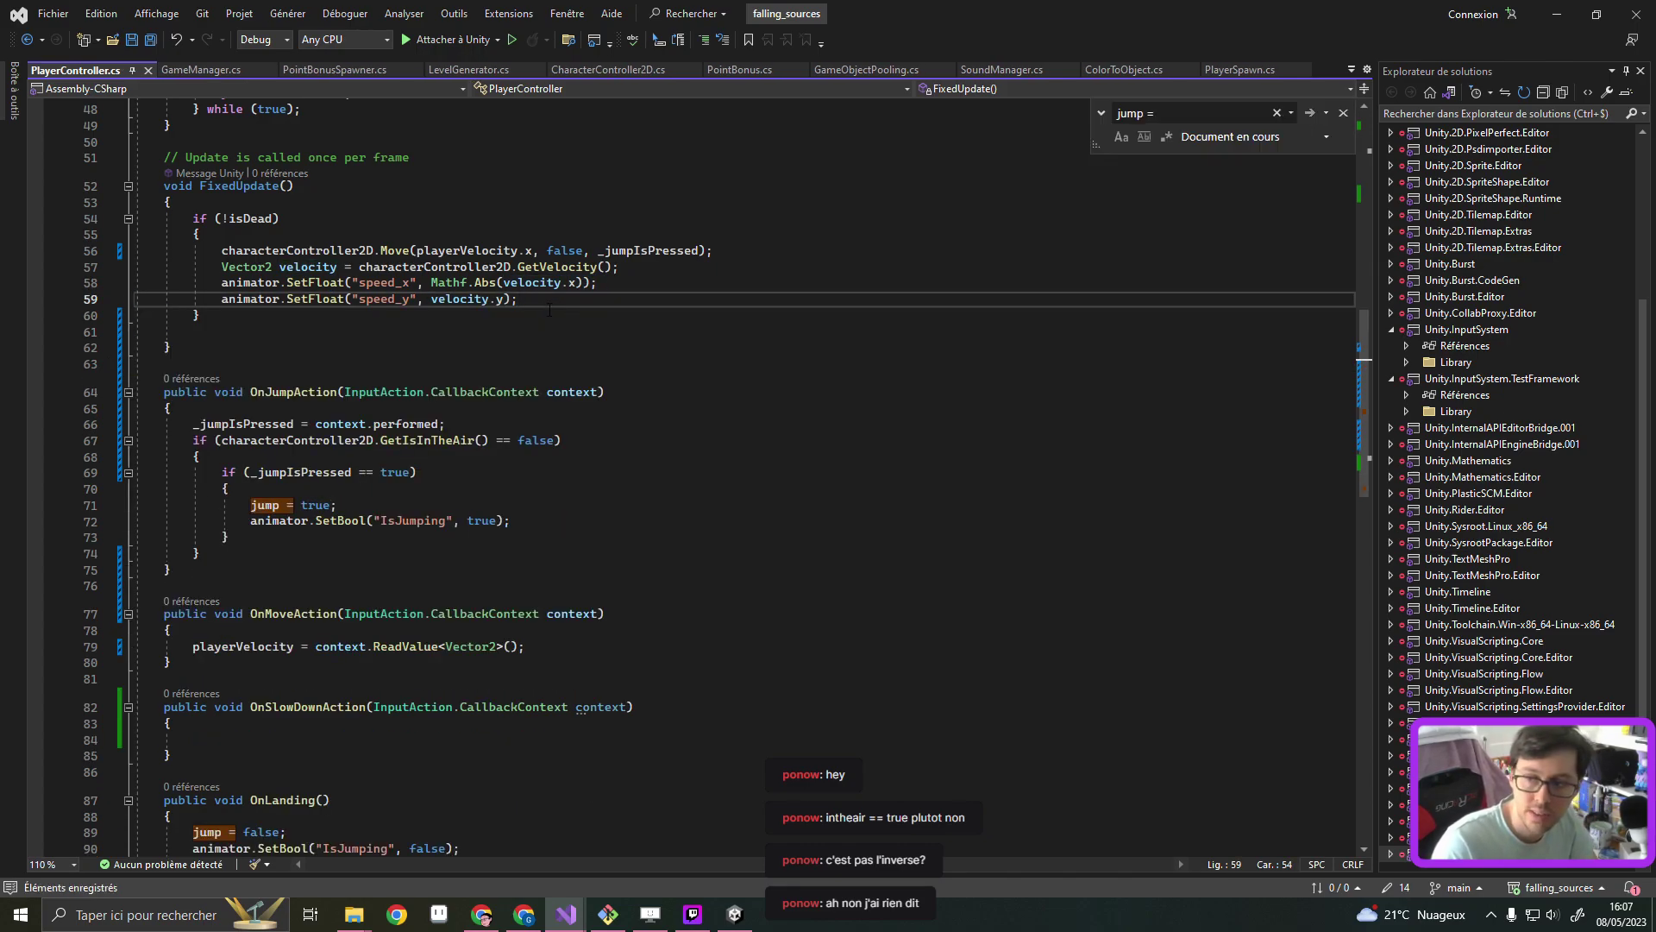
pyautogui.doubleClick(261, 502)
# Check the bool type definition of the jump field declaration, then return to PlayerController.cs
pyautogui.scroll(1, 261, 504)
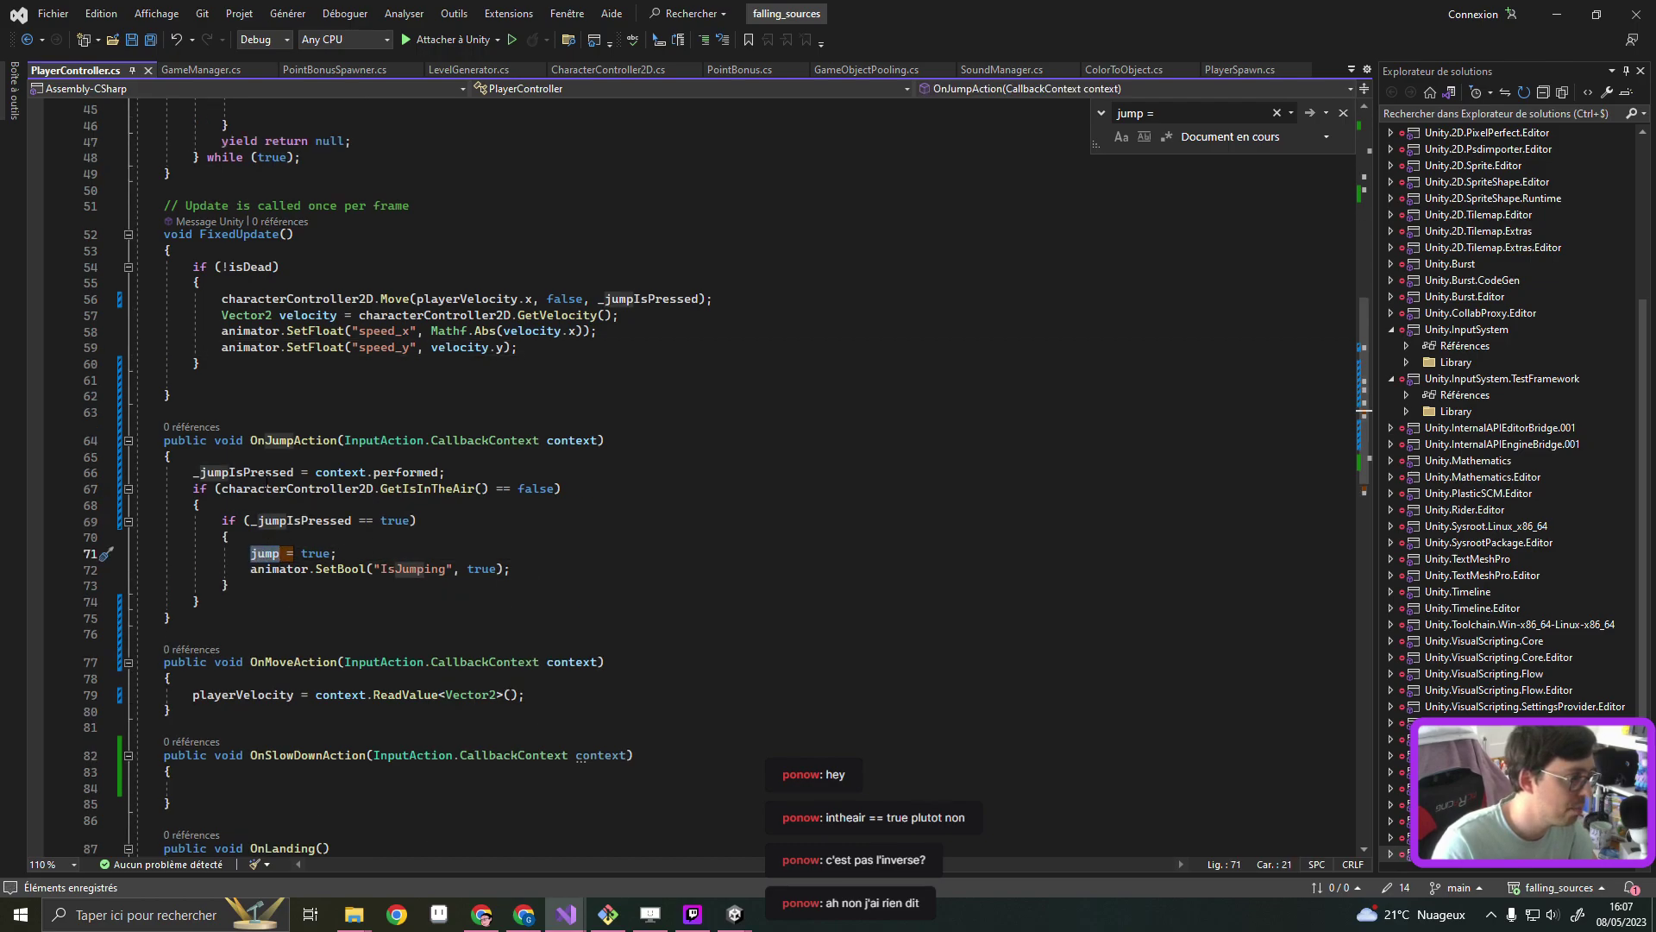
pyautogui.scroll(9, 260, 505)
pyautogui.scroll(6, 260, 505)
pyautogui.click(229, 359)
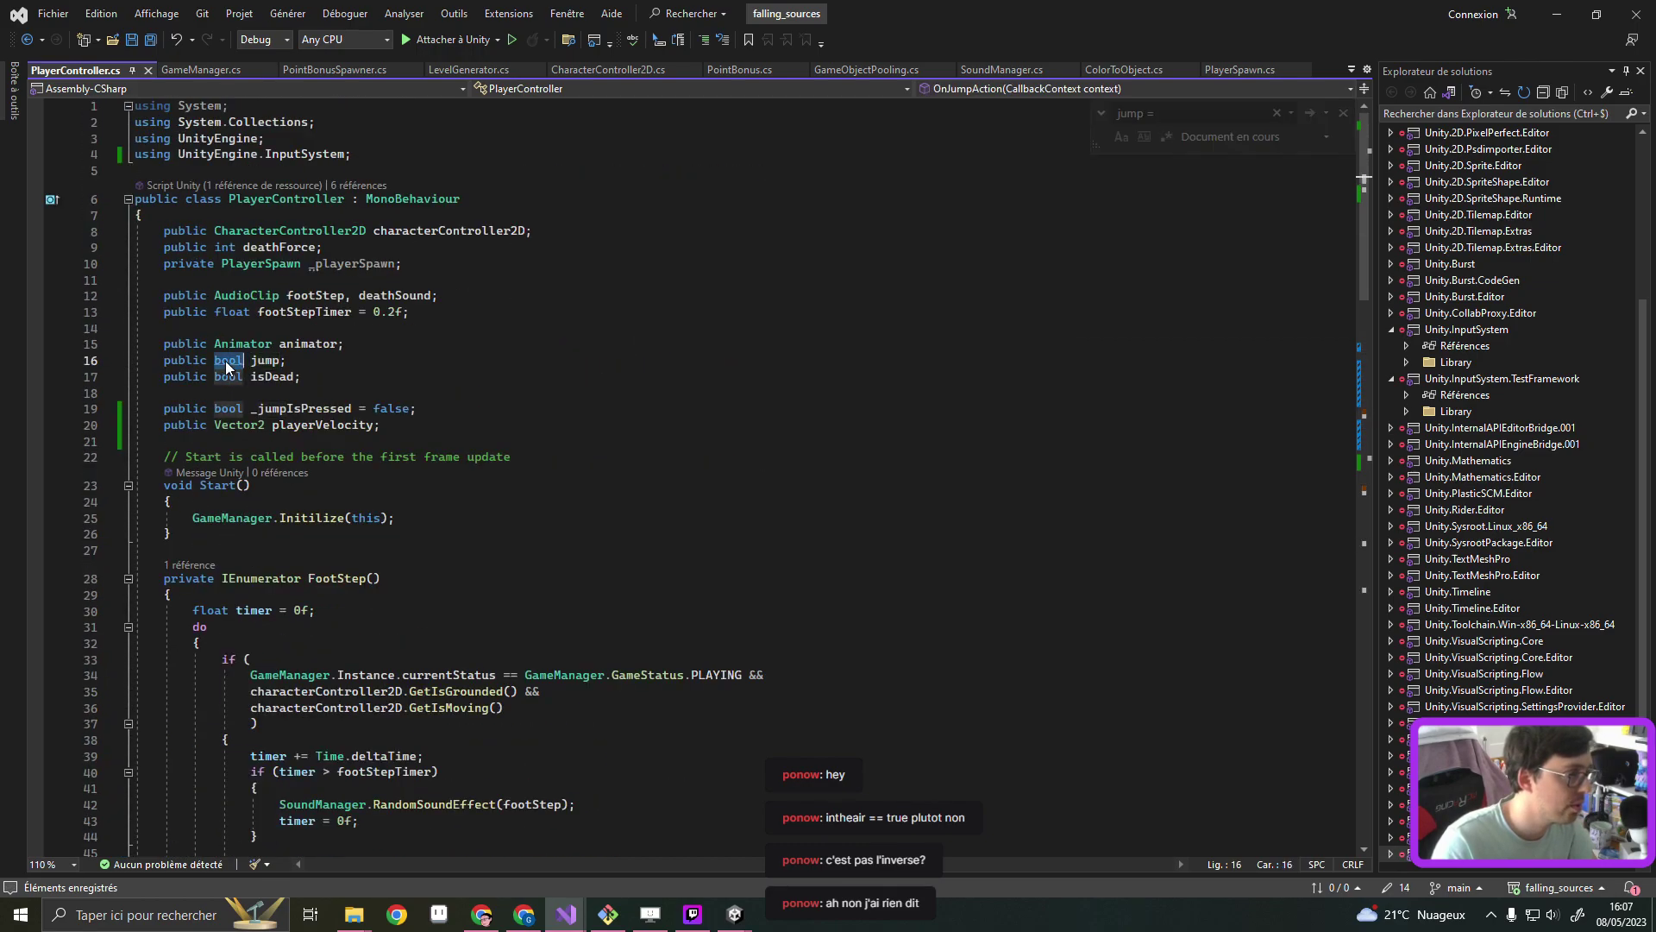
pyautogui.press('F12')
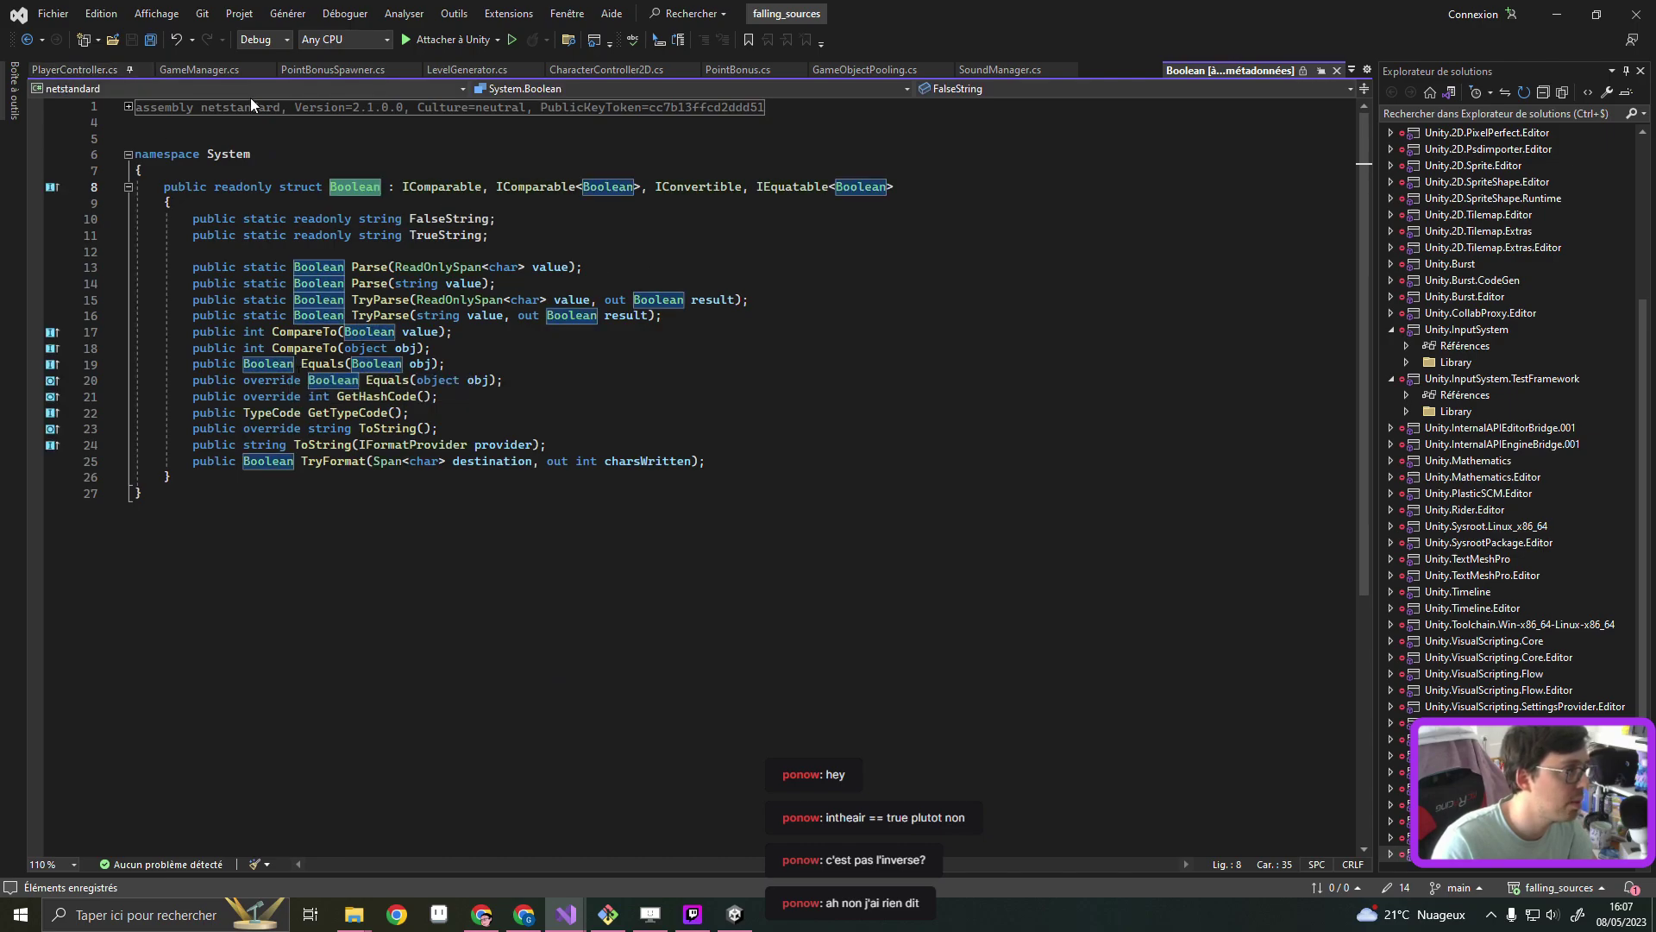
pyautogui.click(74, 69)
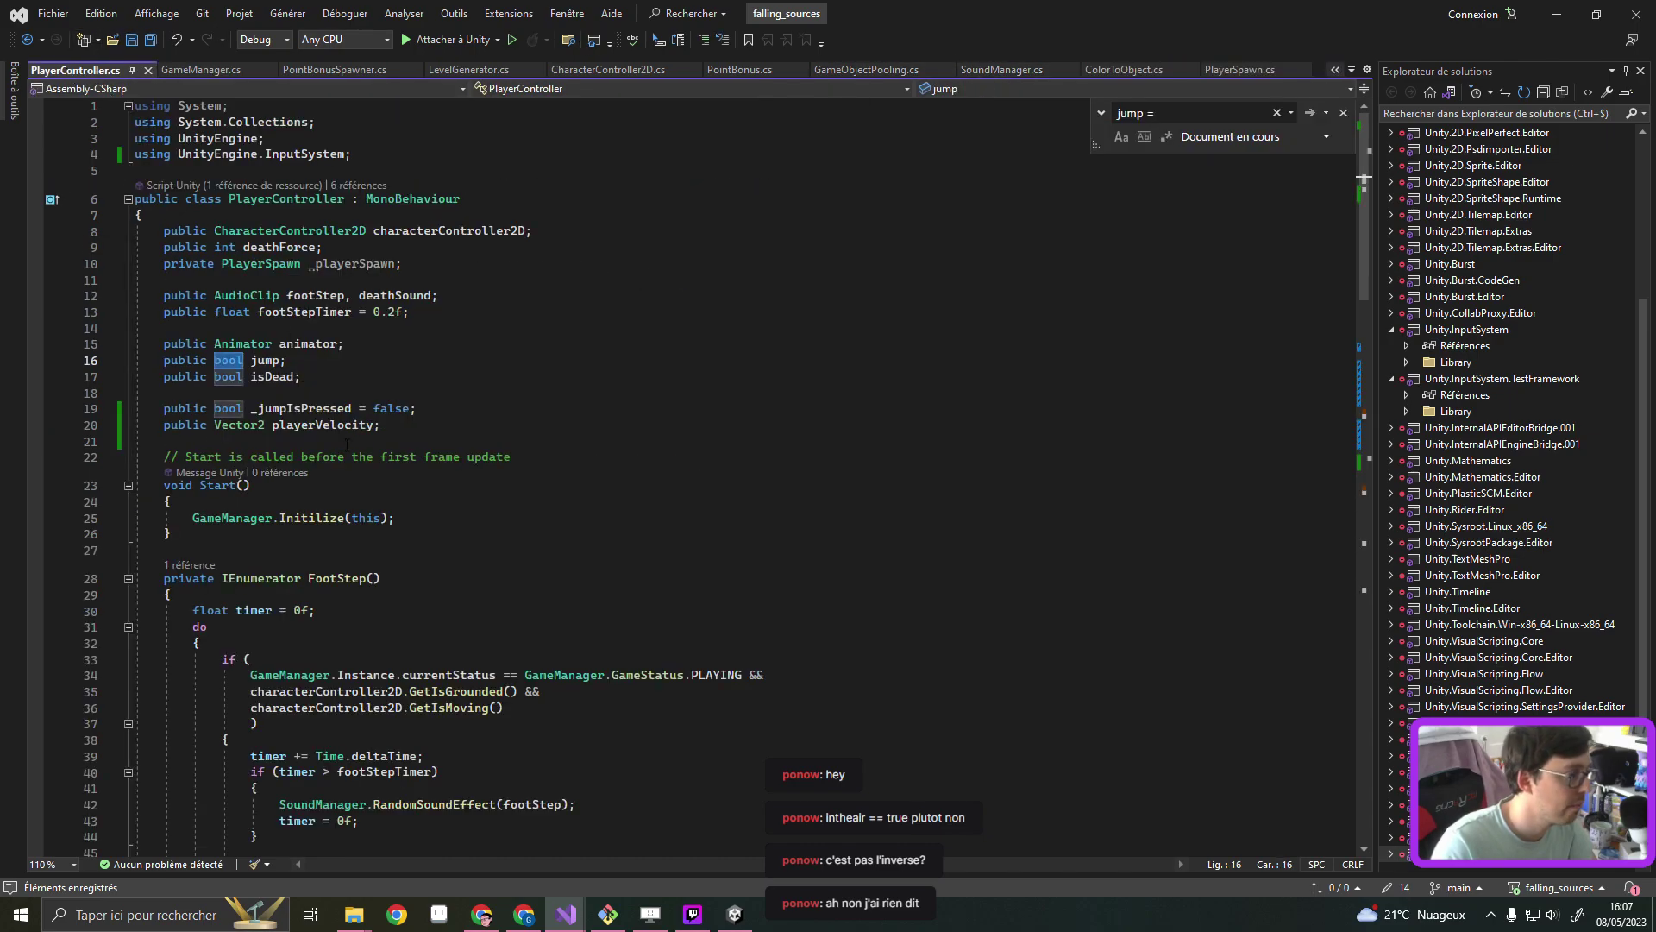
pyautogui.click(278, 366)
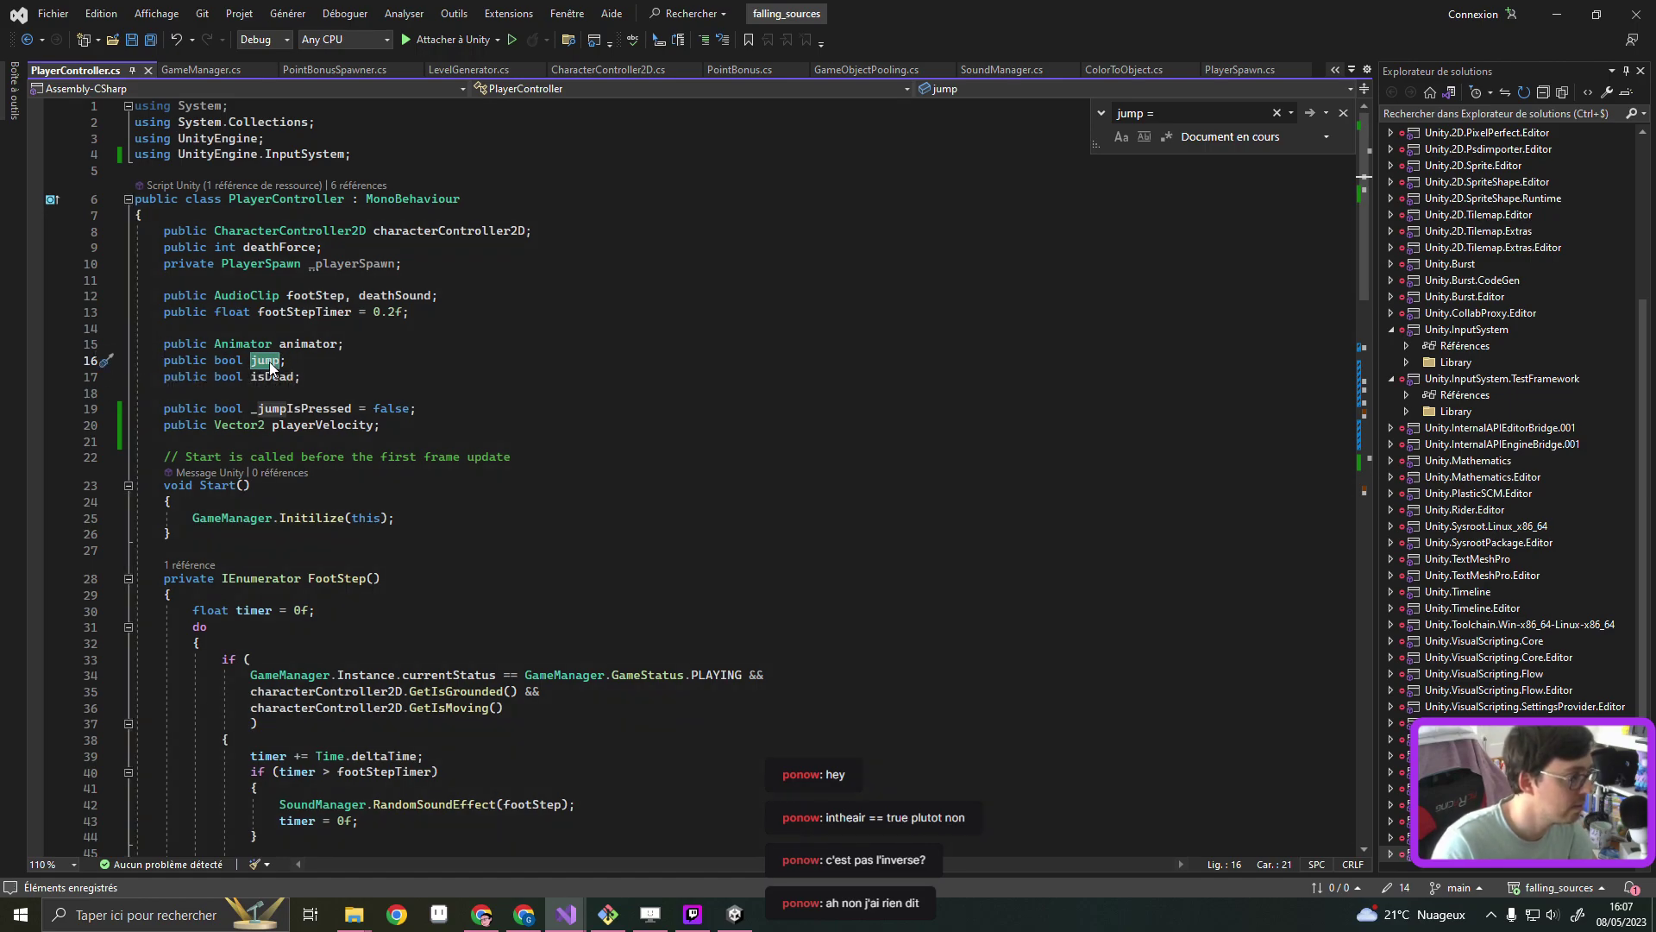
# Find every match of 'jump' in PlayerController.cs, ending on line 71
pyautogui.scroll(-5, 302, 369)
pyautogui.hotkey('ctrl', 'f')
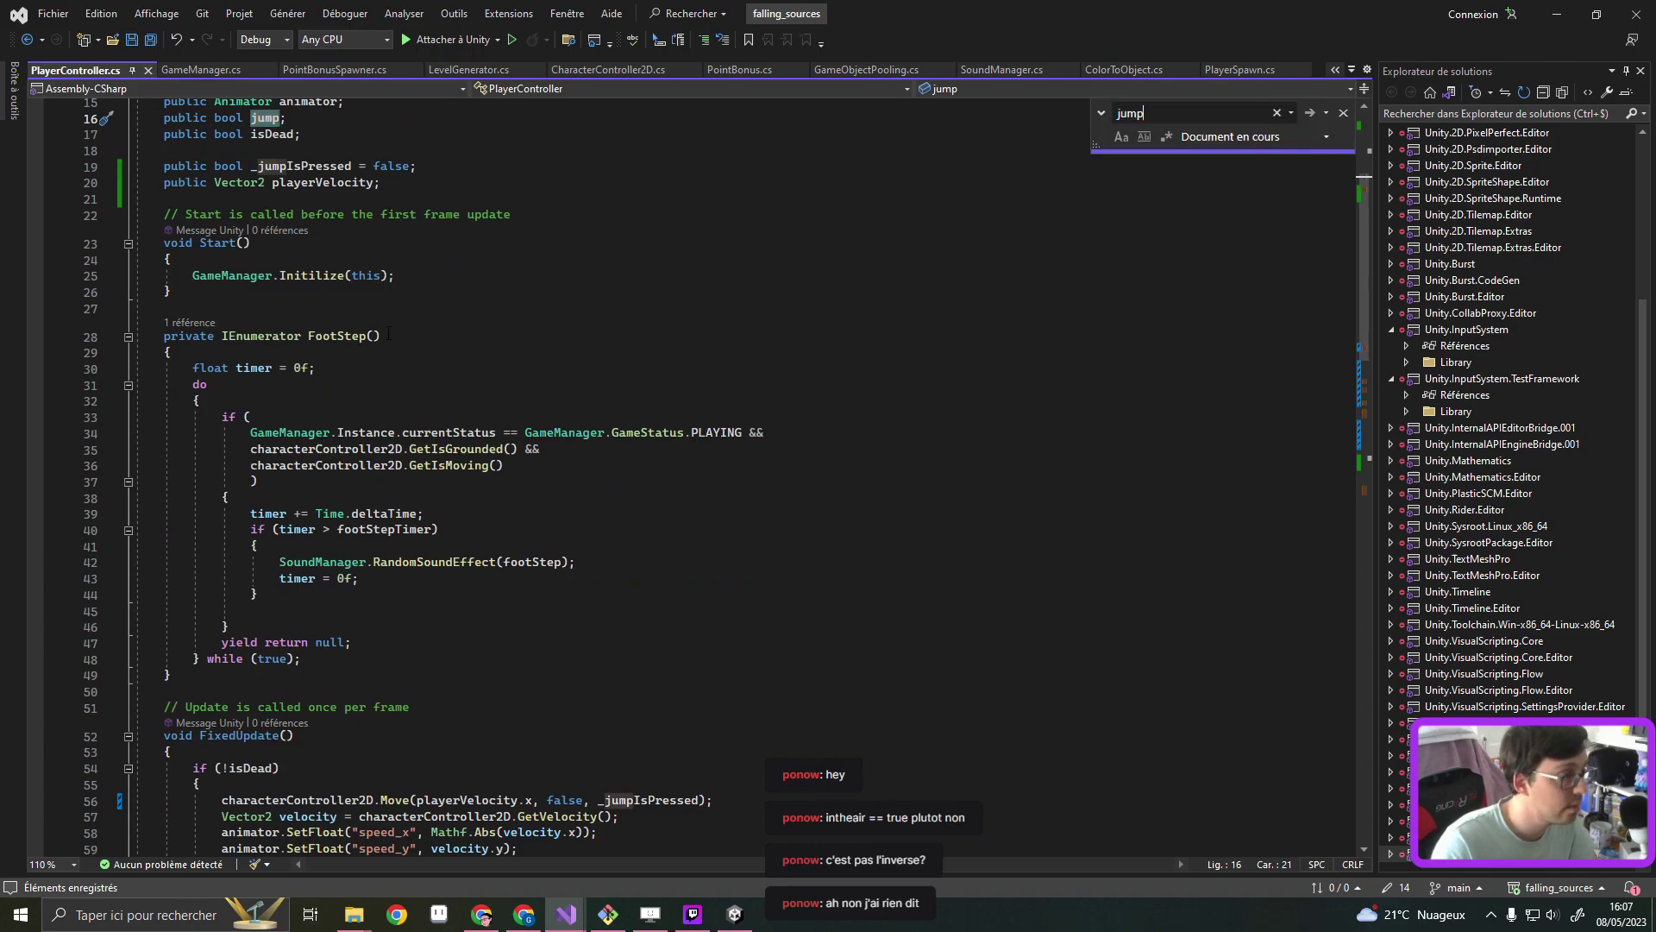
pyautogui.click(1309, 115)
pyautogui.click(1310, 115)
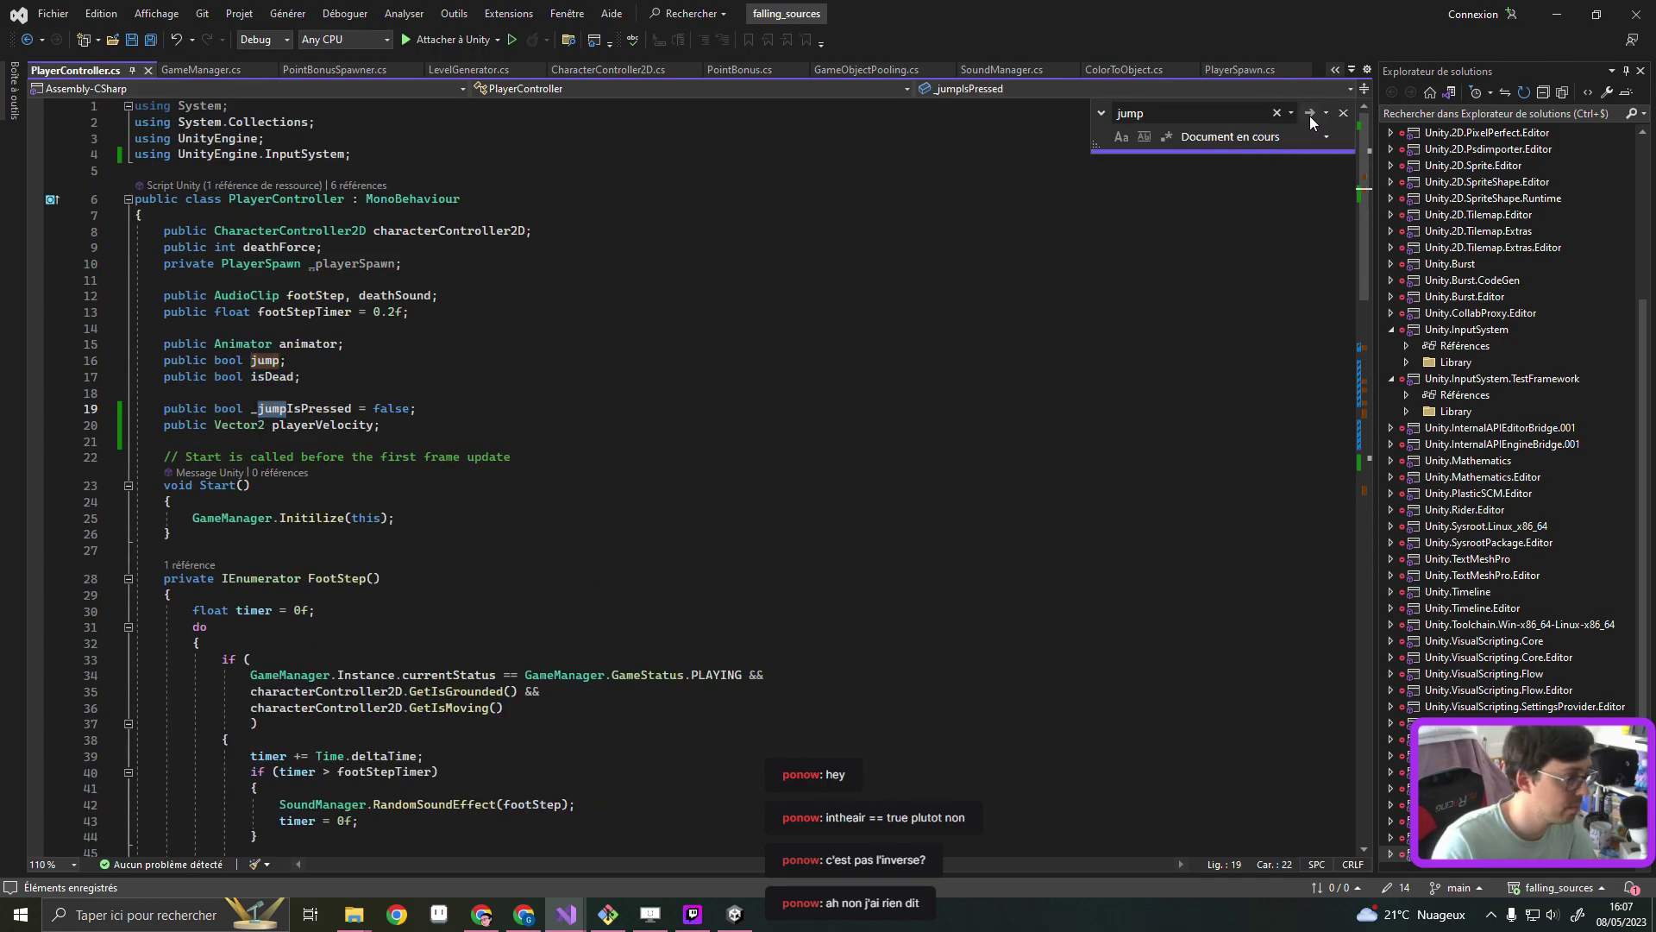
pyautogui.click(1309, 115)
pyautogui.click(1310, 116)
pyautogui.click(1309, 116)
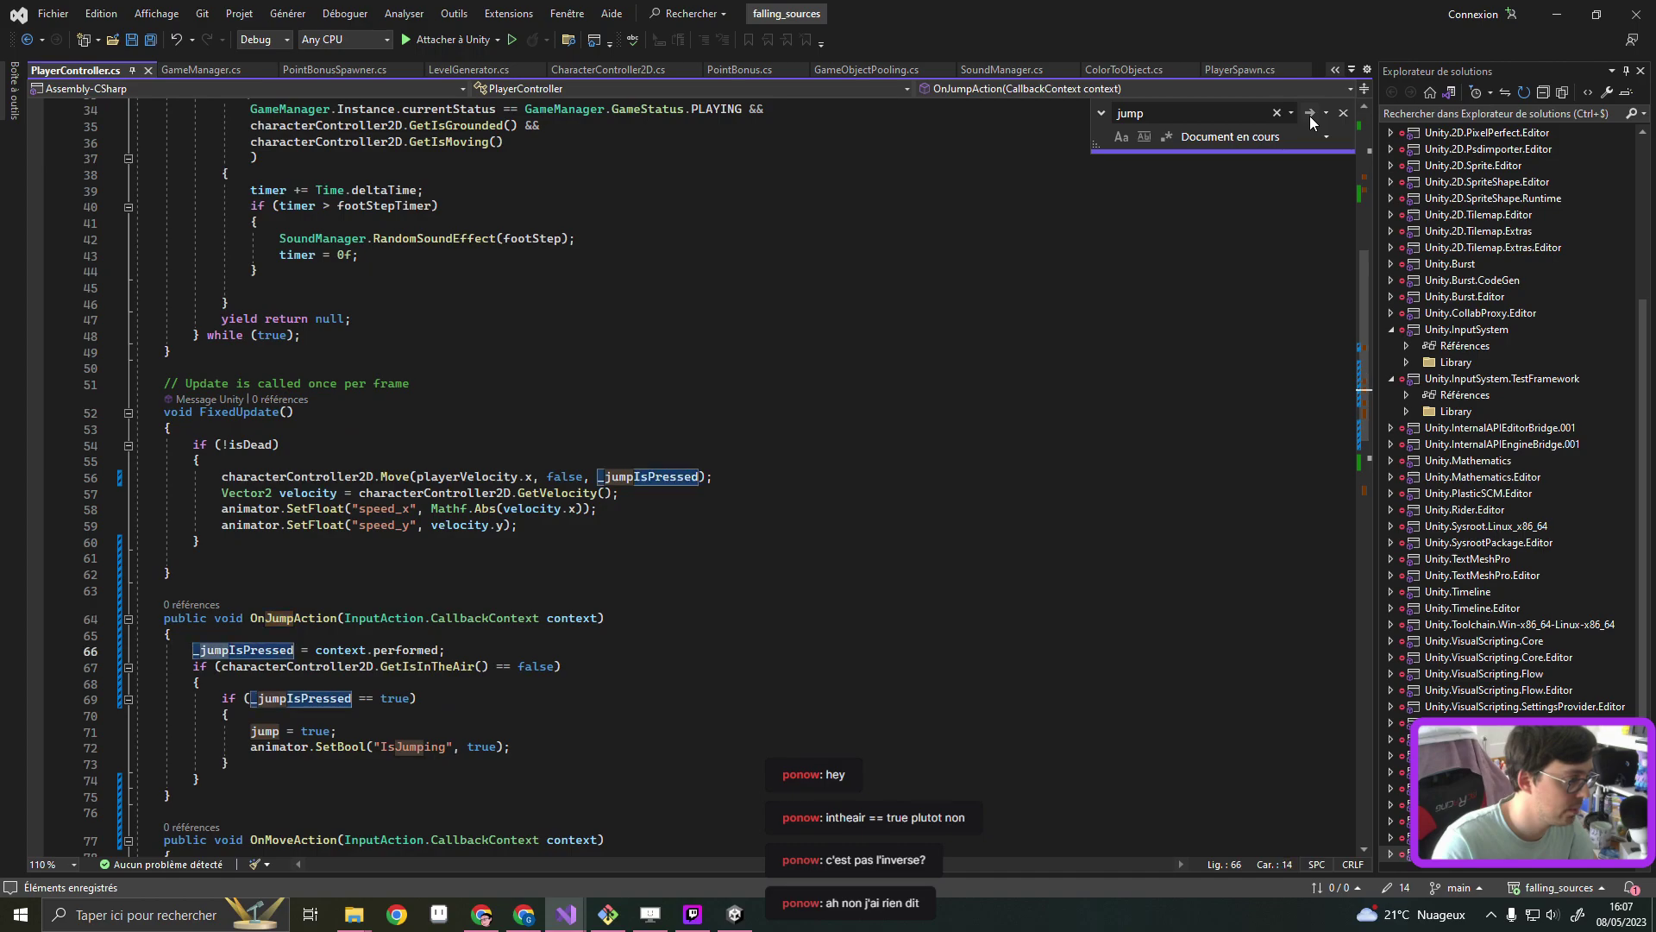
pyautogui.click(1309, 115)
pyautogui.click(1310, 115)
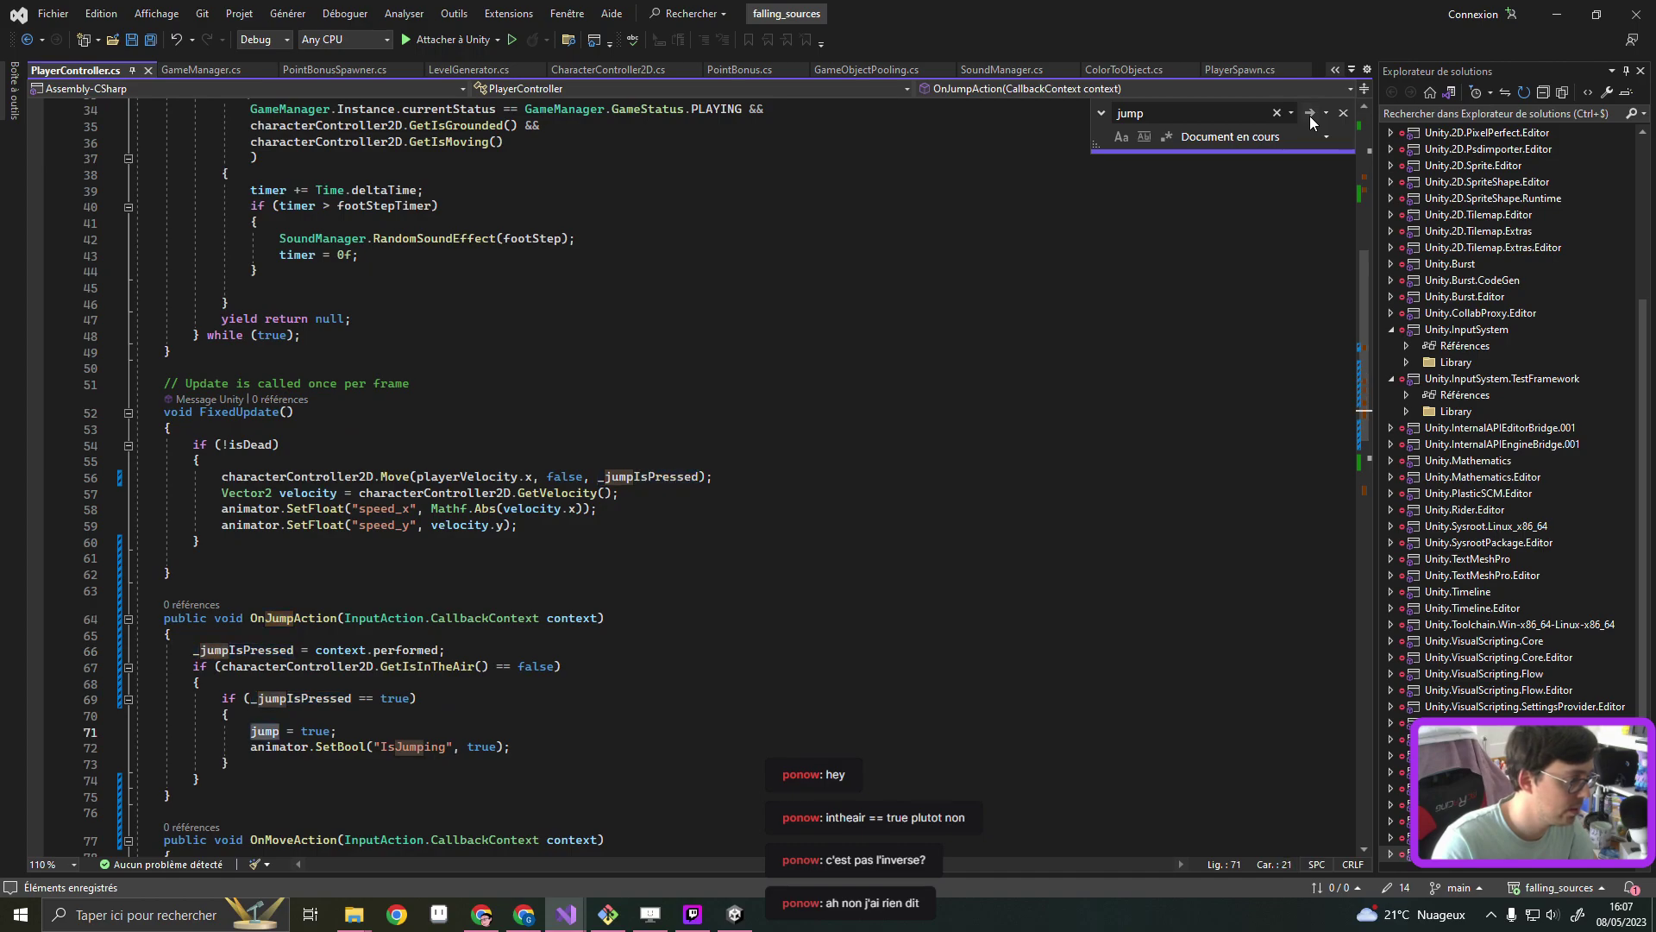
pyautogui.click(390, 716)
pyautogui.scroll(-4, 328, 699)
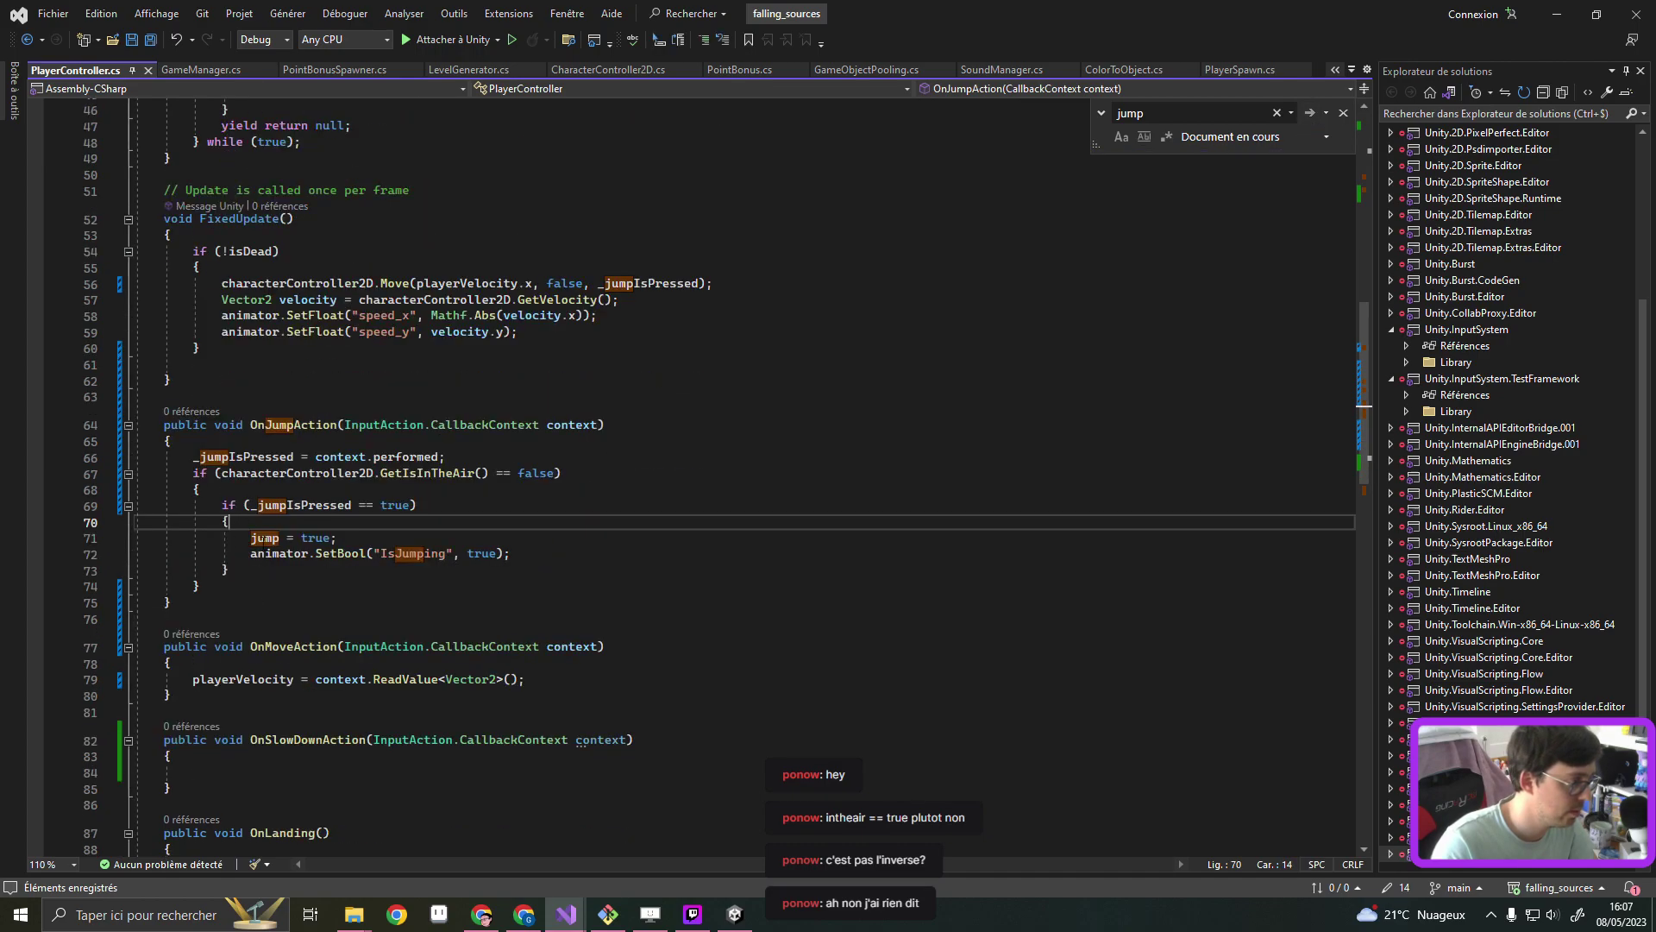
pyautogui.click(262, 537)
pyautogui.scroll(-2, 350, 505)
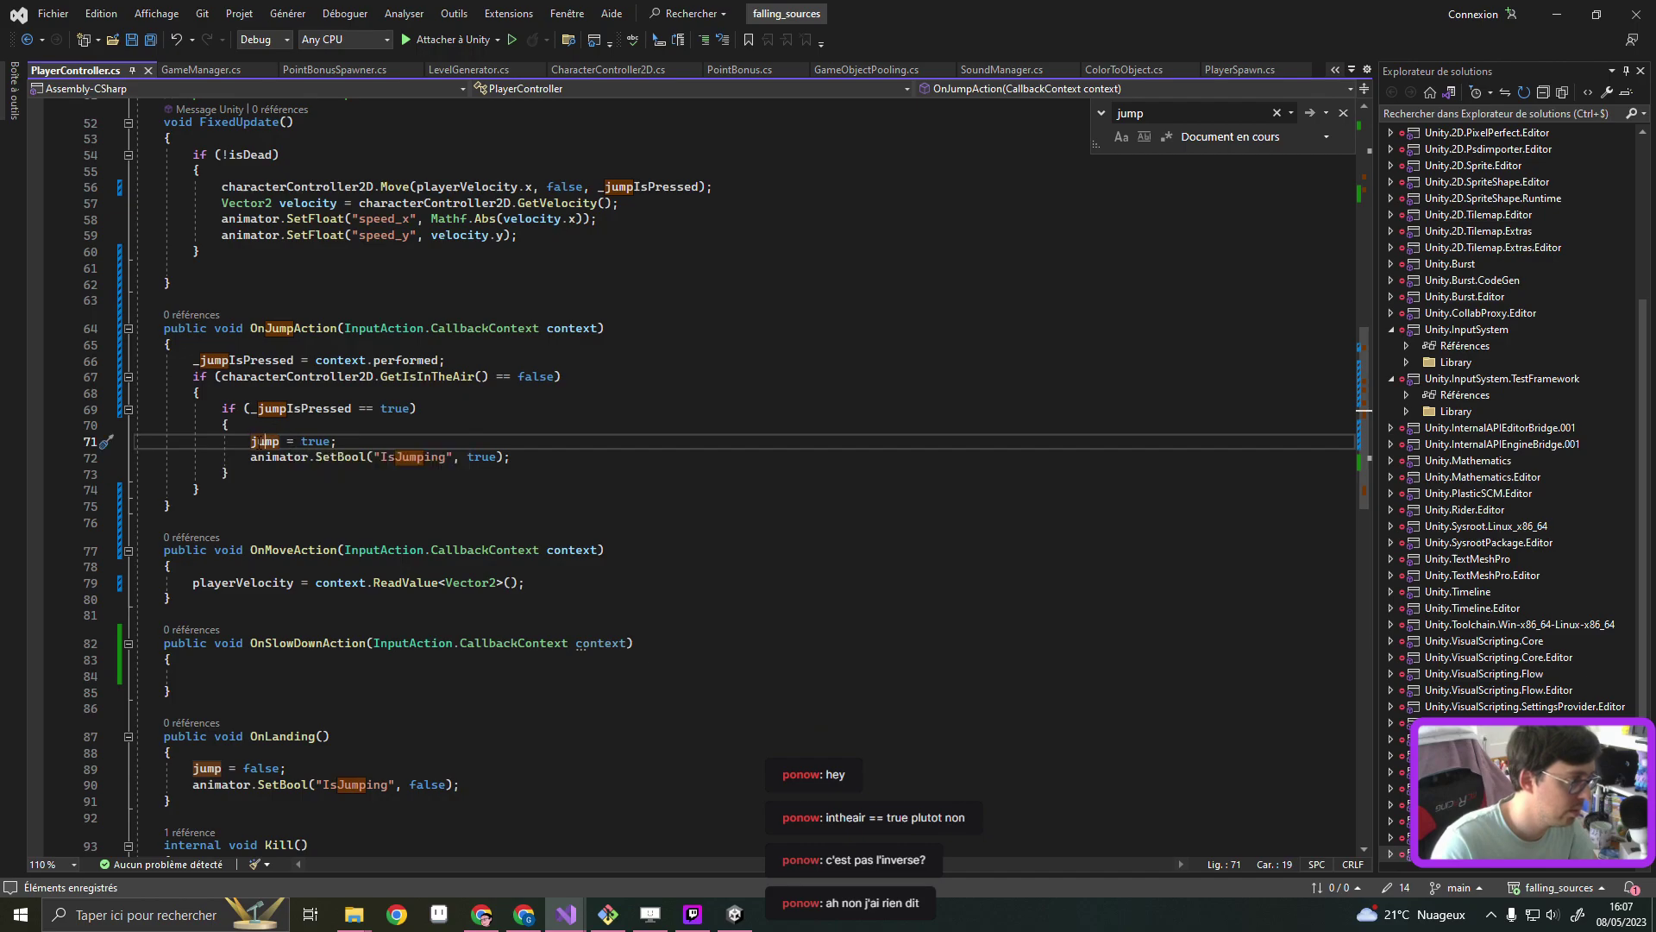
# Rename the player's jump flag to isInTheAir everywhere, correcting a typo before applying
pyautogui.rightClick(258, 447)
pyautogui.click(330, 476)
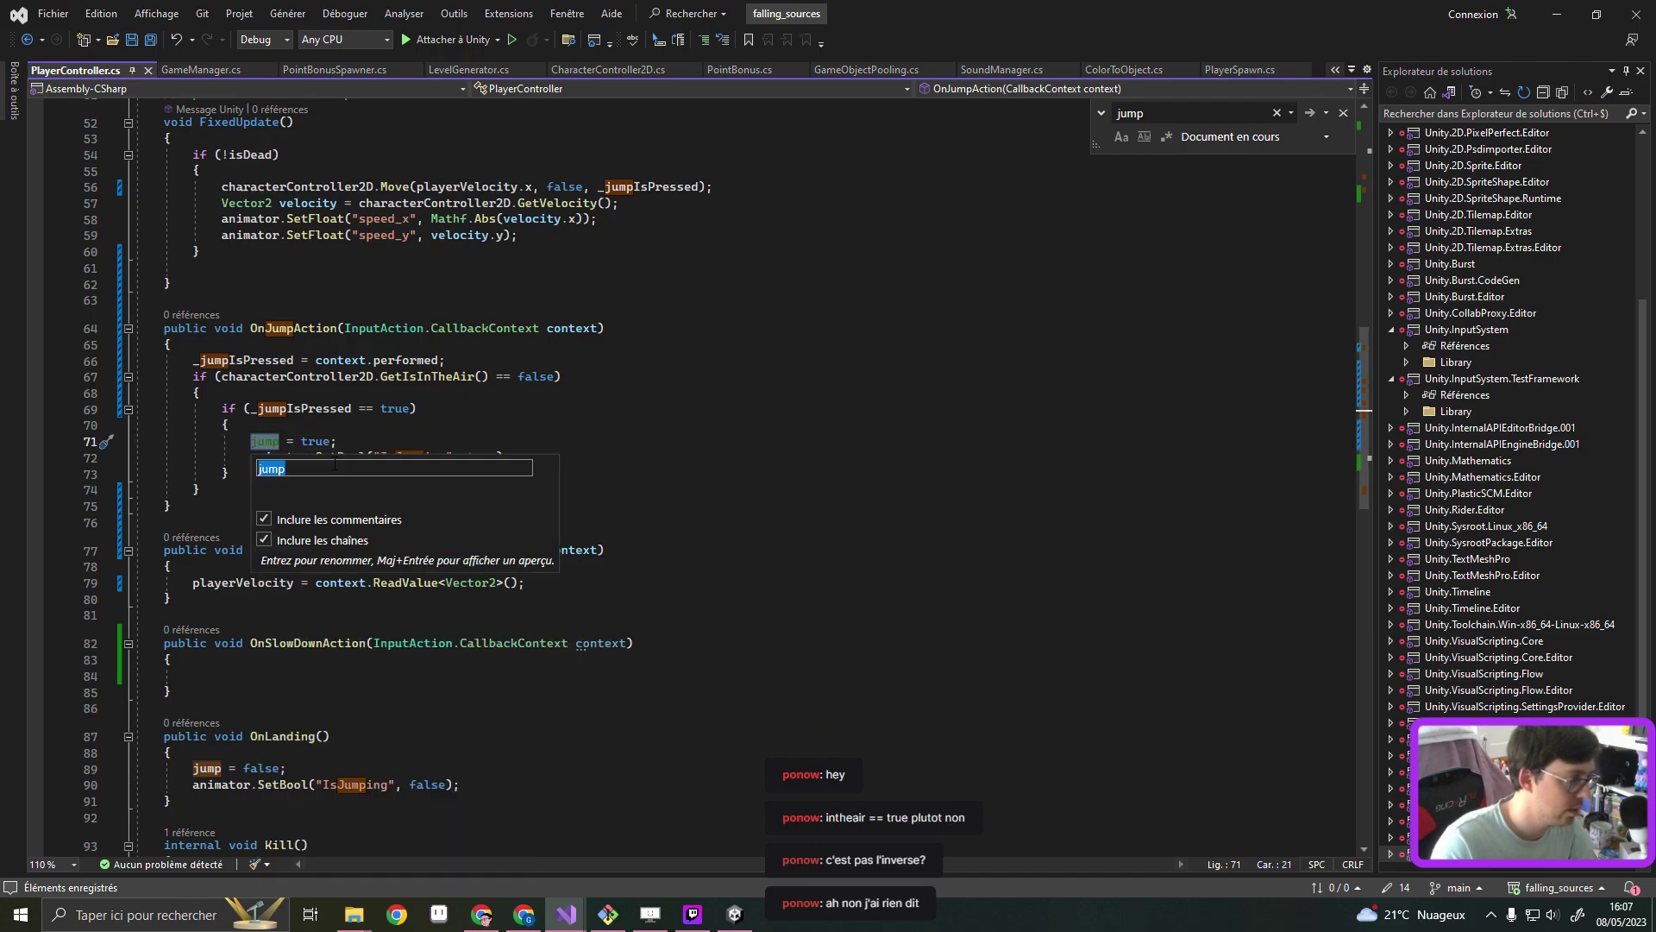
pyautogui.write('is')
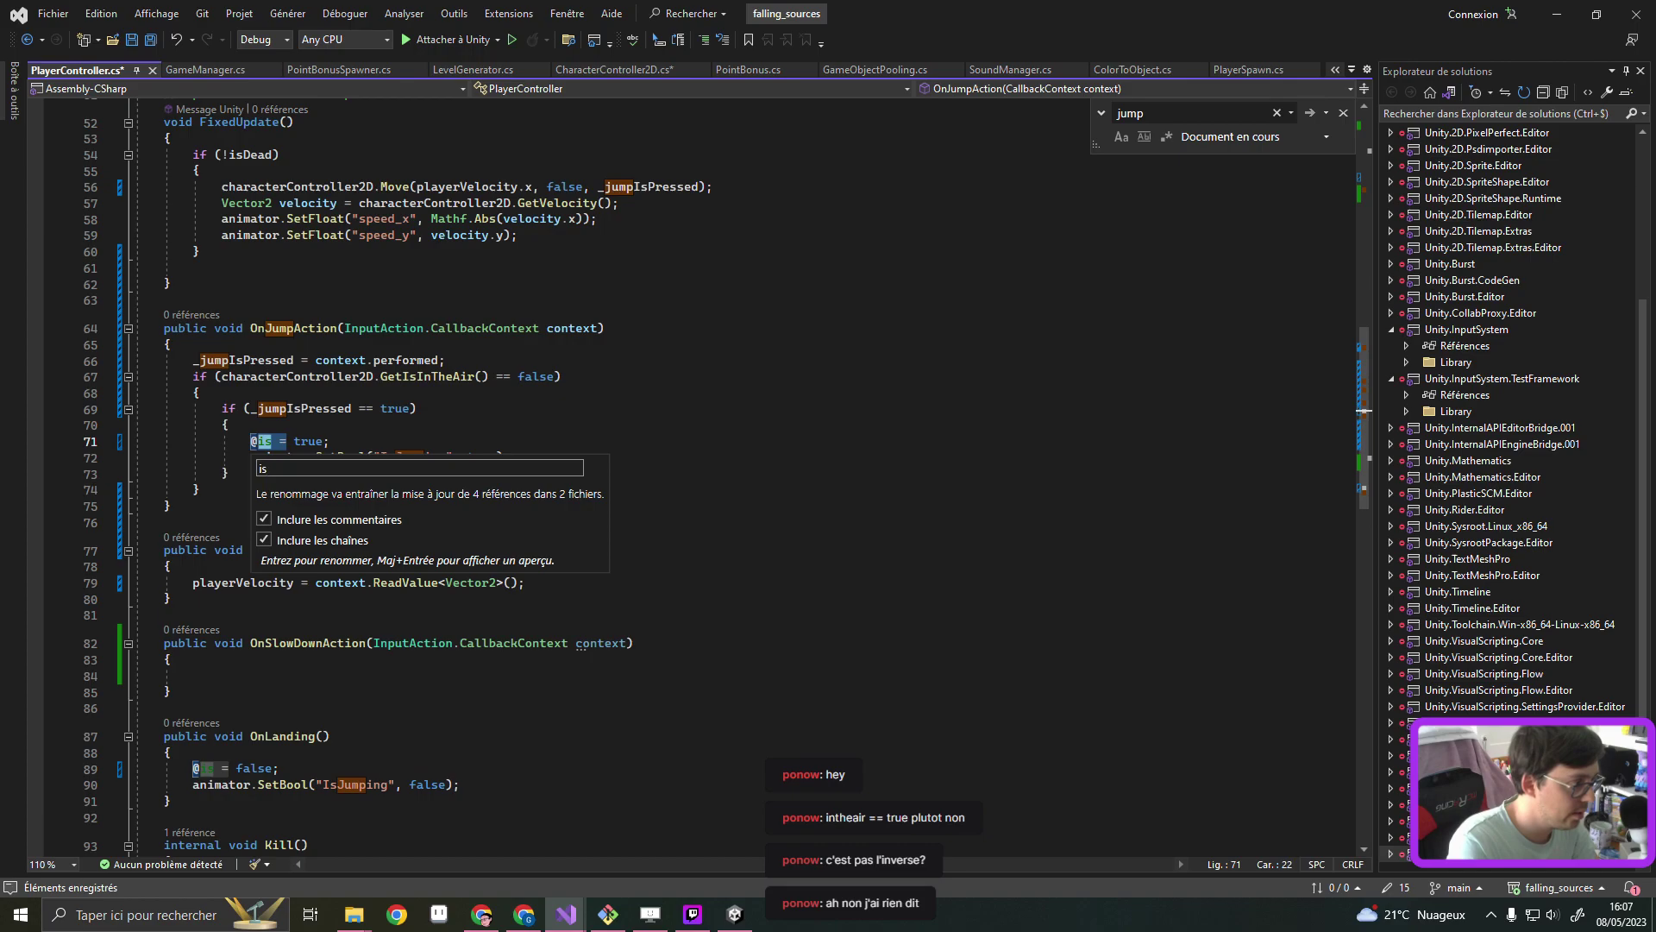
pyautogui.press('BackSpace')
pyautogui.press('BackSpace')
pyautogui.write('i')
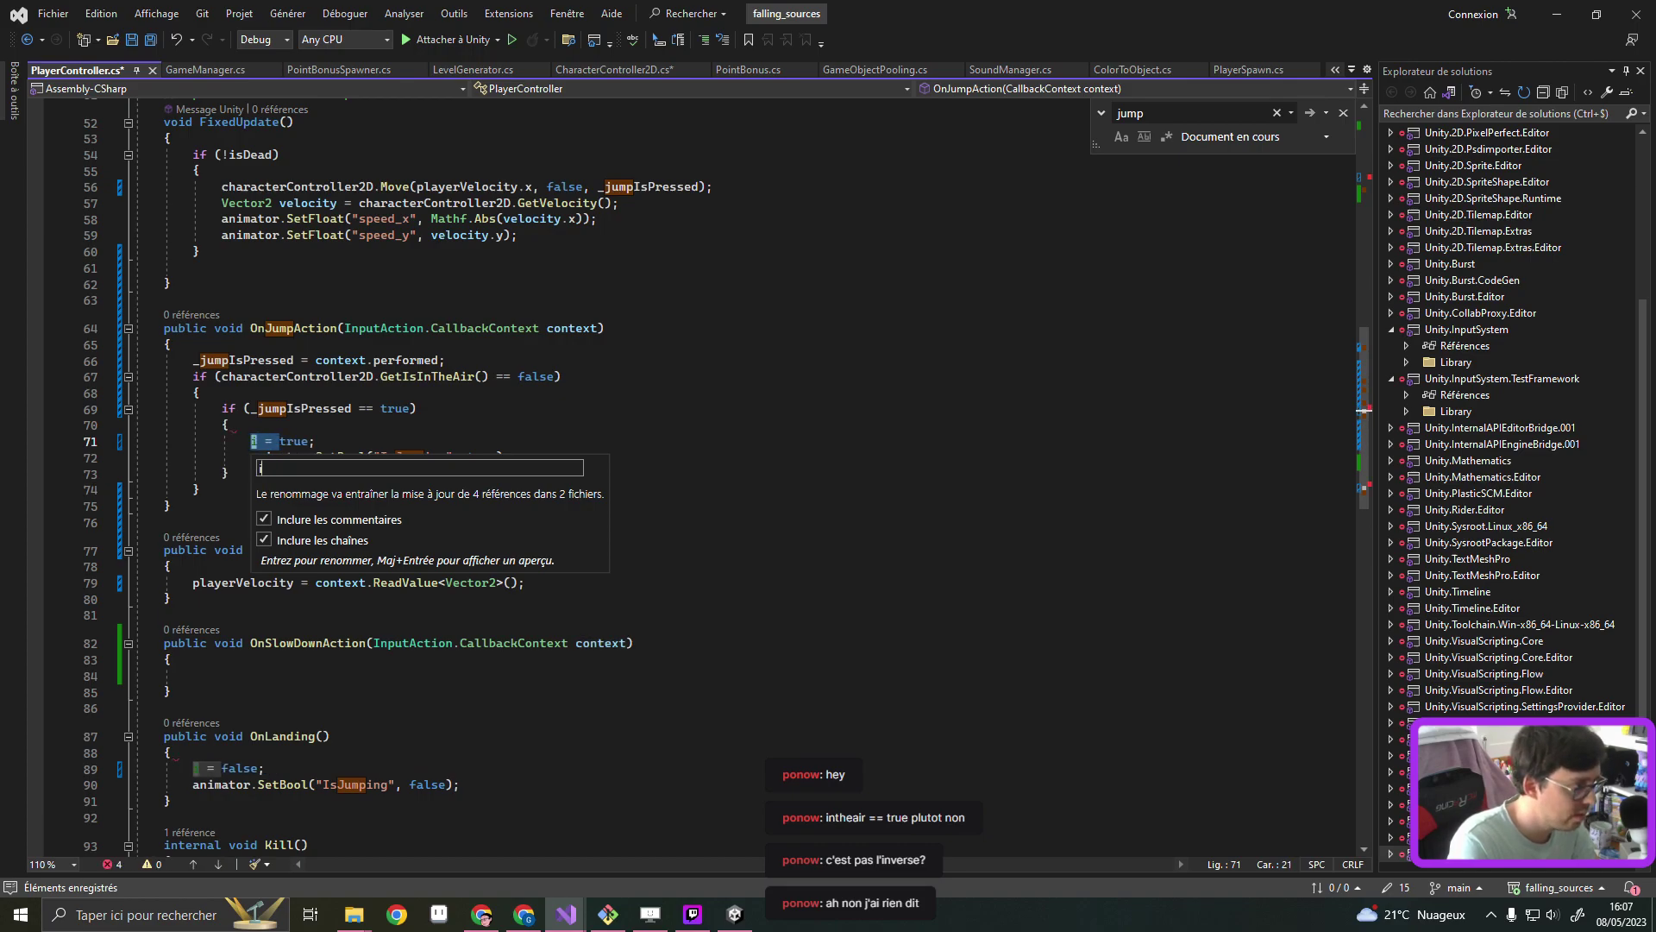
pyautogui.write('sIn')
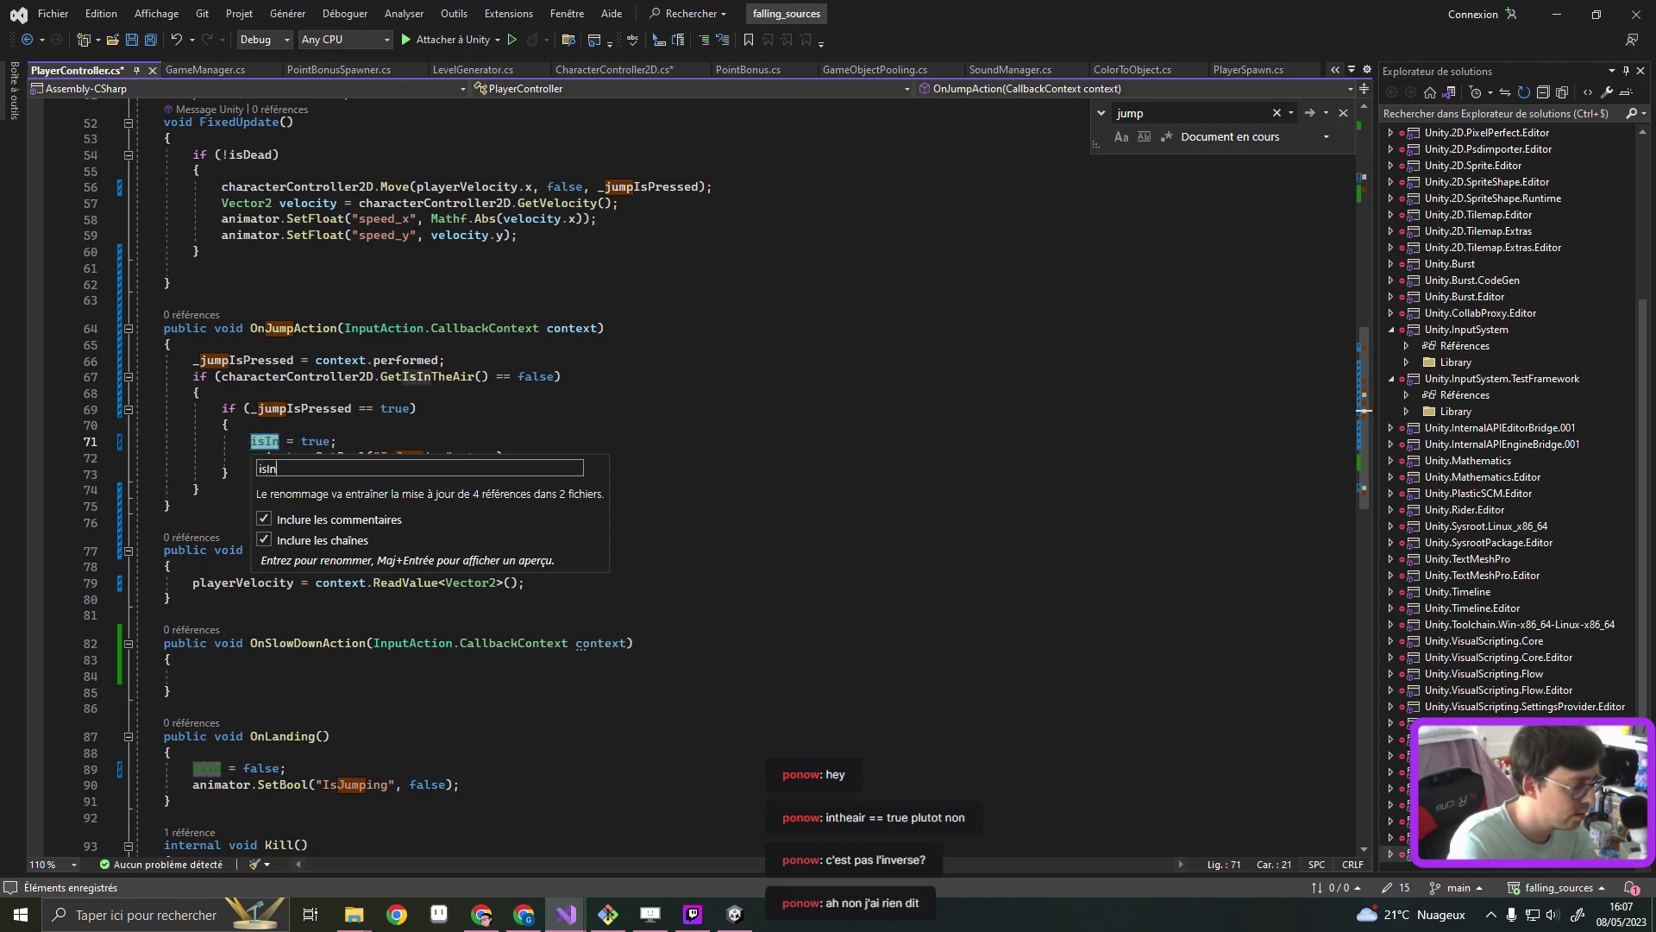
pyautogui.write('TheI')
pyautogui.press('BackSpace')
pyautogui.write('Air')
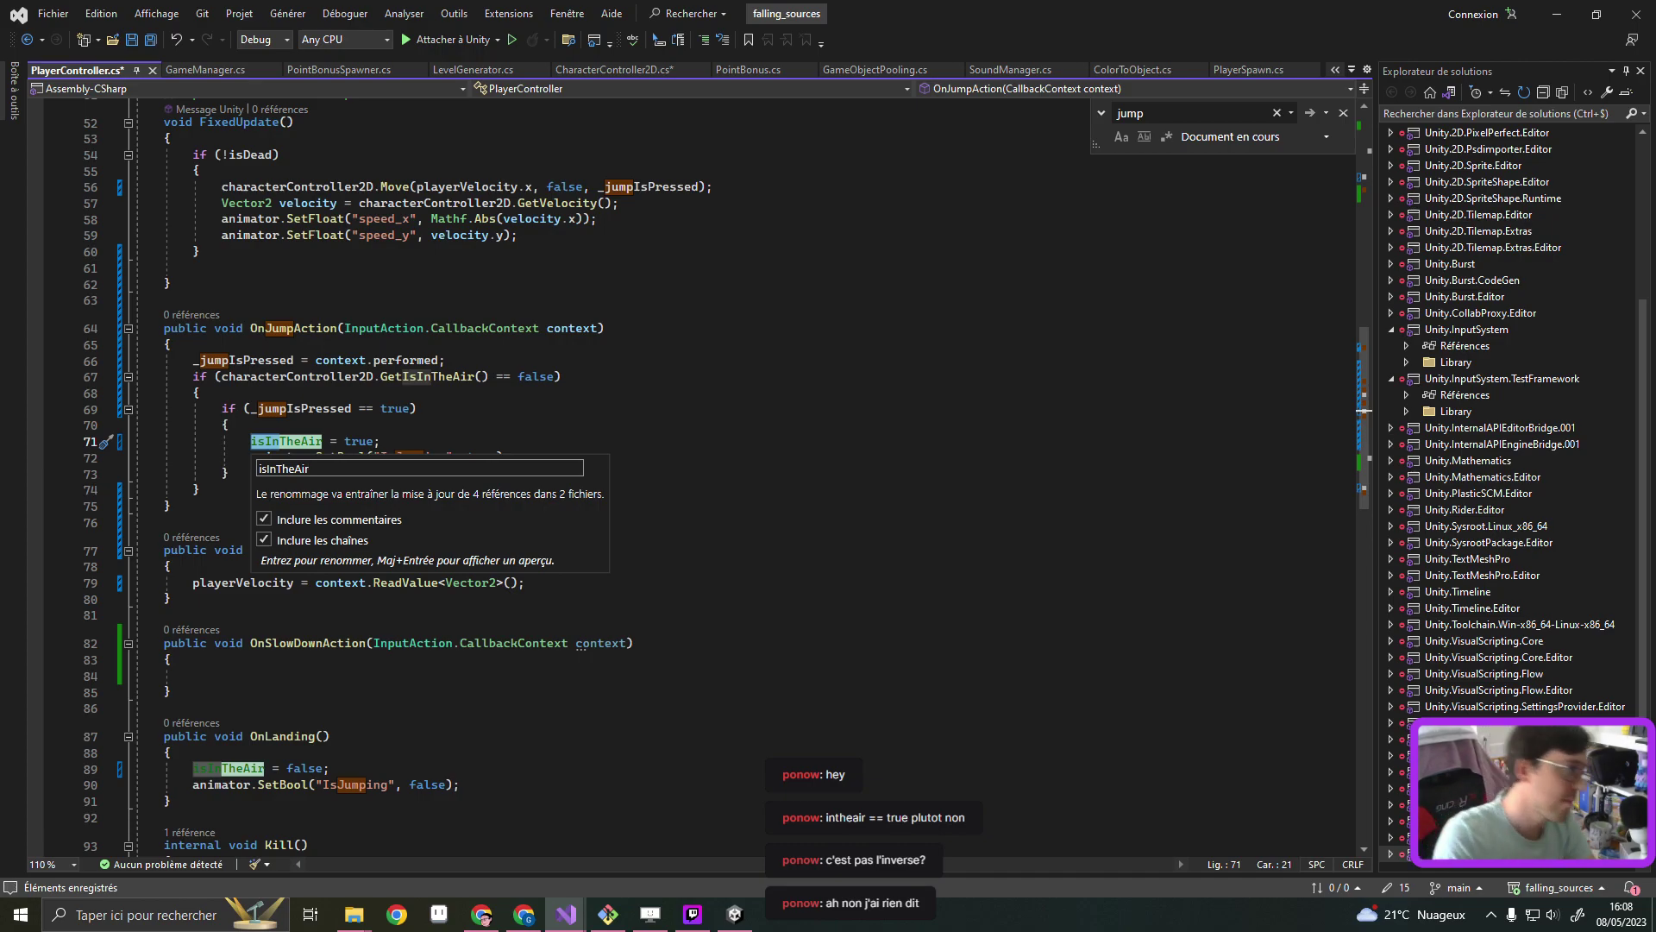
pyautogui.press('Return')
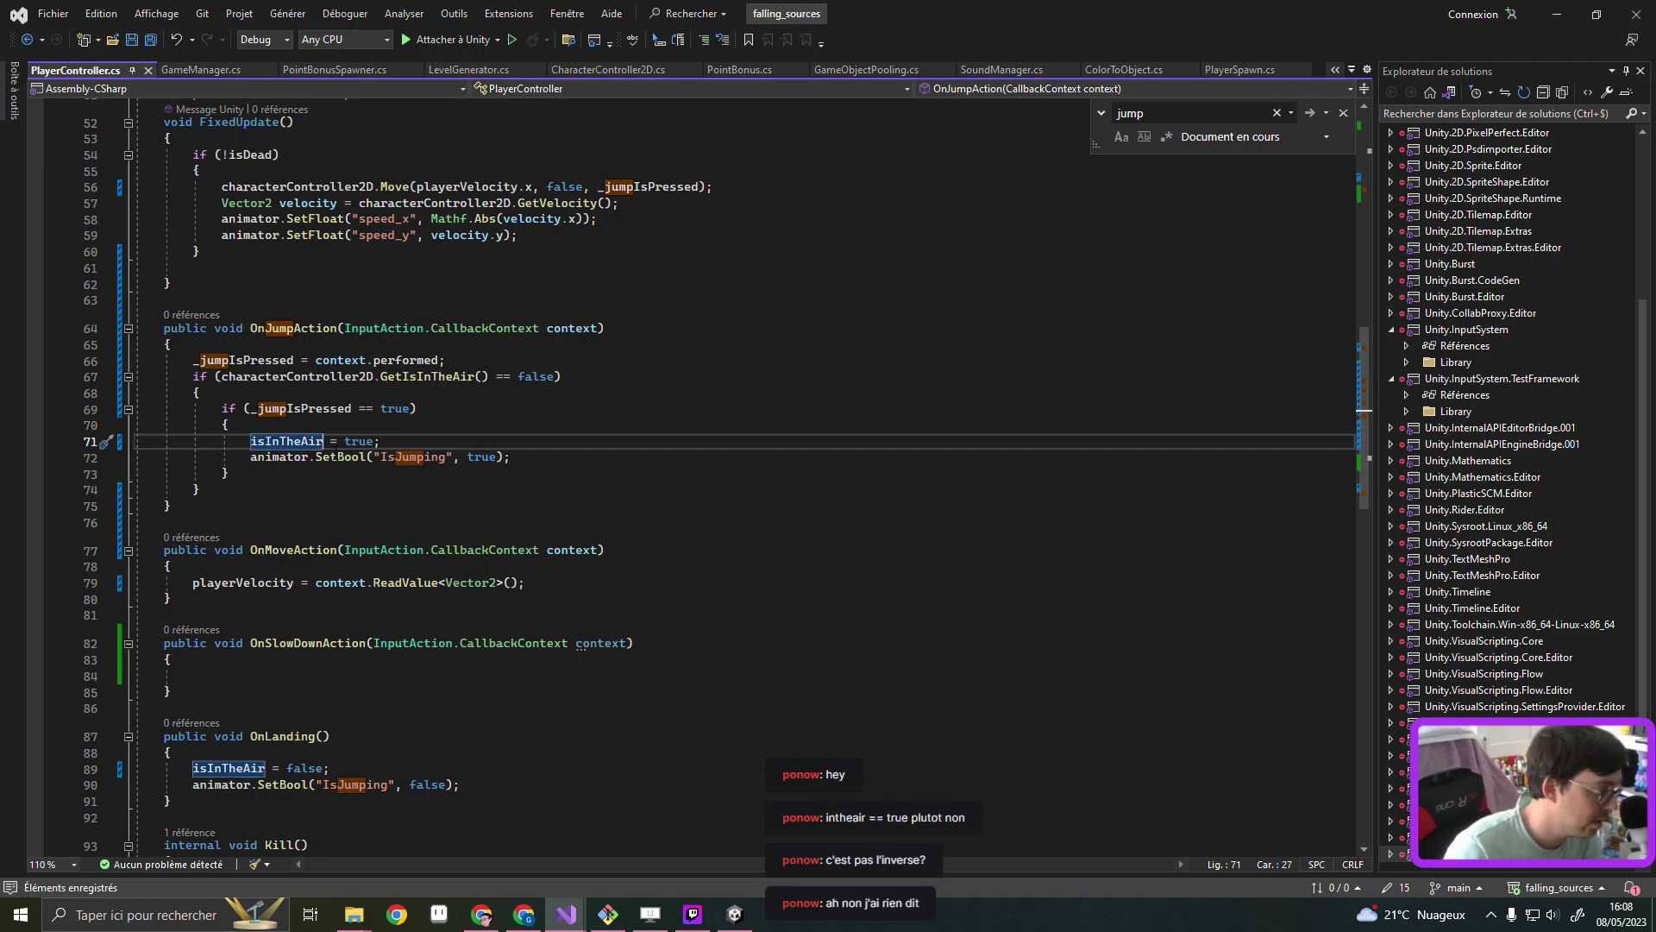
# Check the renamed isInTheAir flag in OnLanding and at its field declaration
pyautogui.scroll(-3, 656, 592)
pyautogui.click(504, 623)
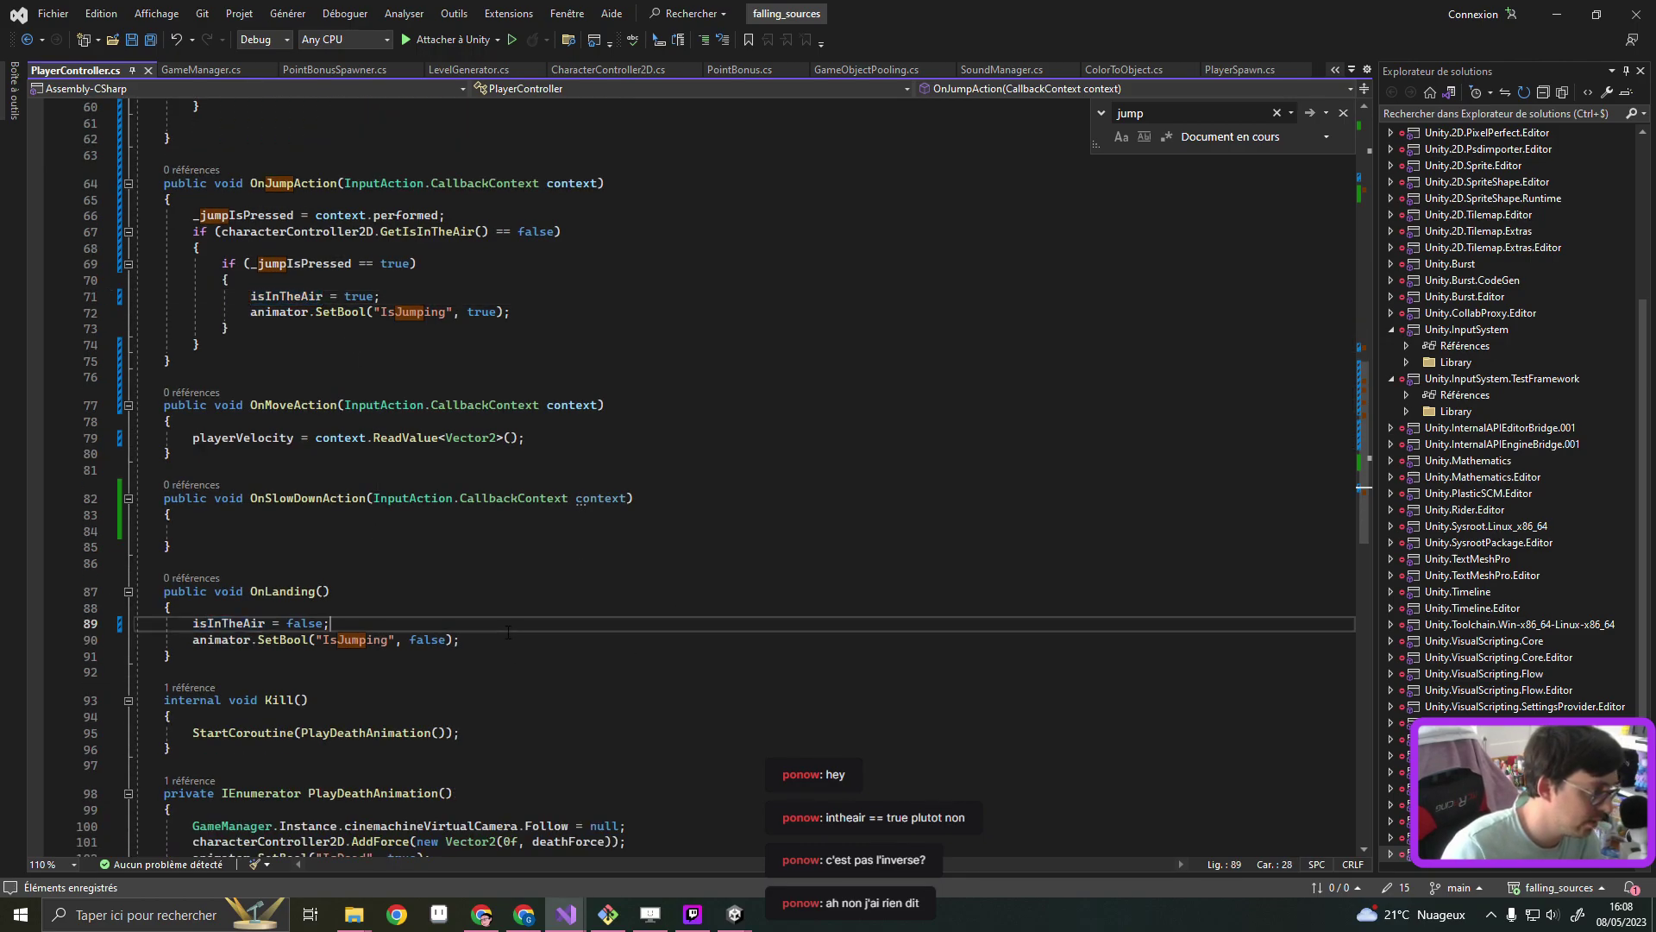
pyautogui.scroll(6, 466, 603)
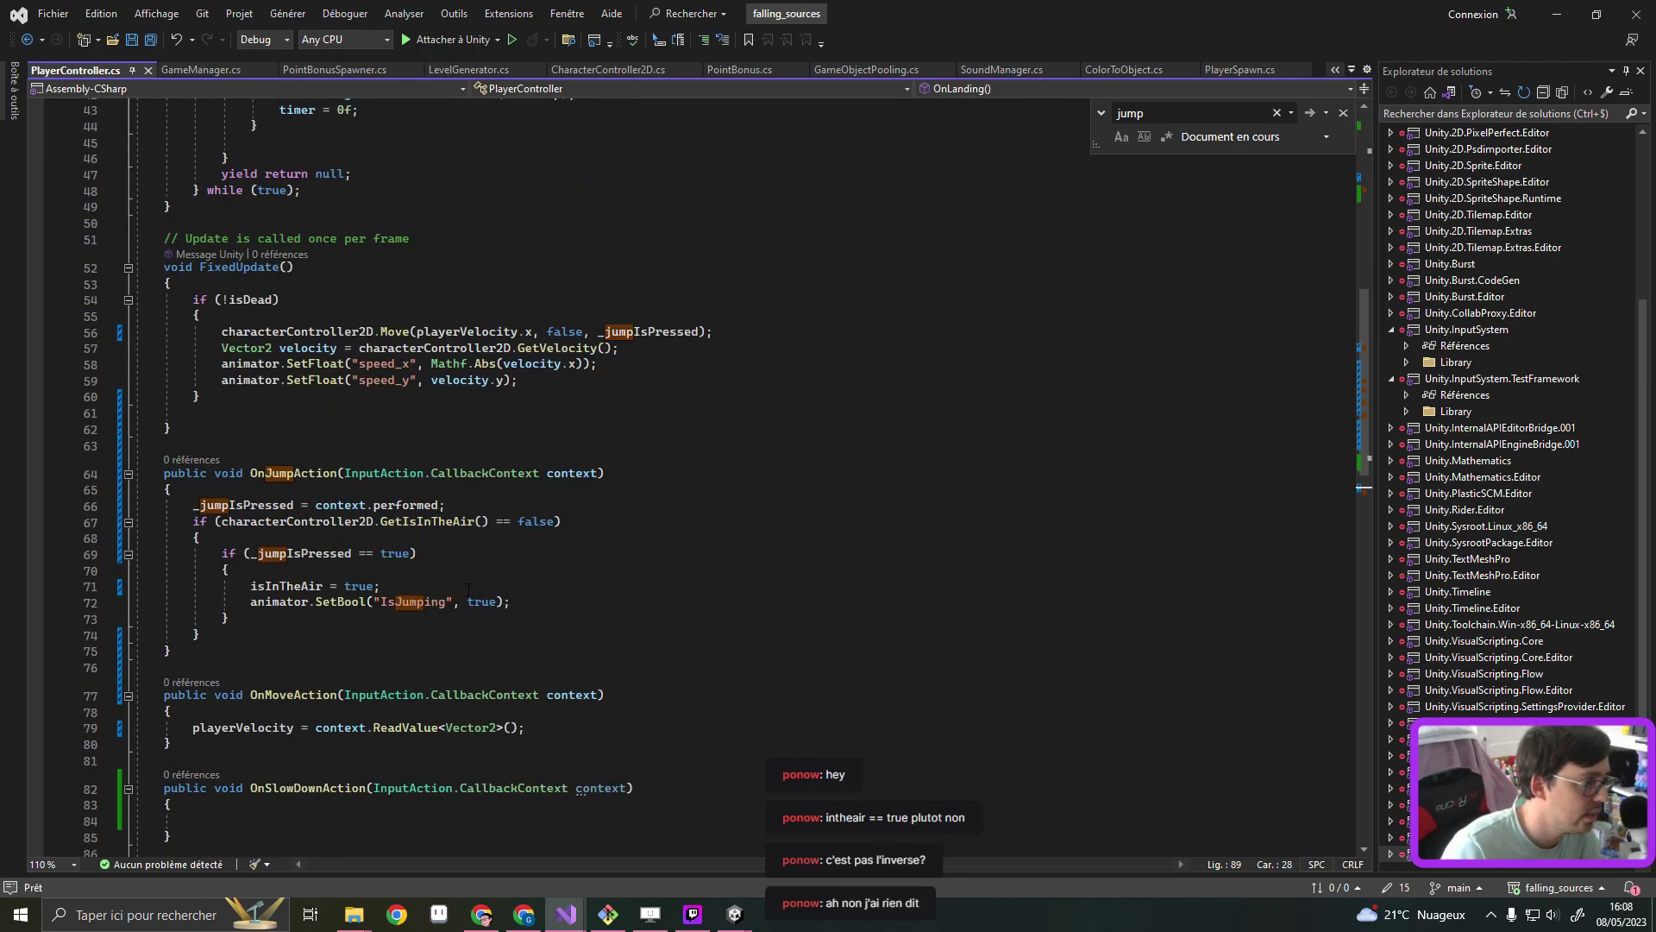
pyautogui.scroll(5, 653, 543)
pyautogui.scroll(3, 647, 543)
pyautogui.click(638, 543)
pyautogui.scroll(4, 631, 544)
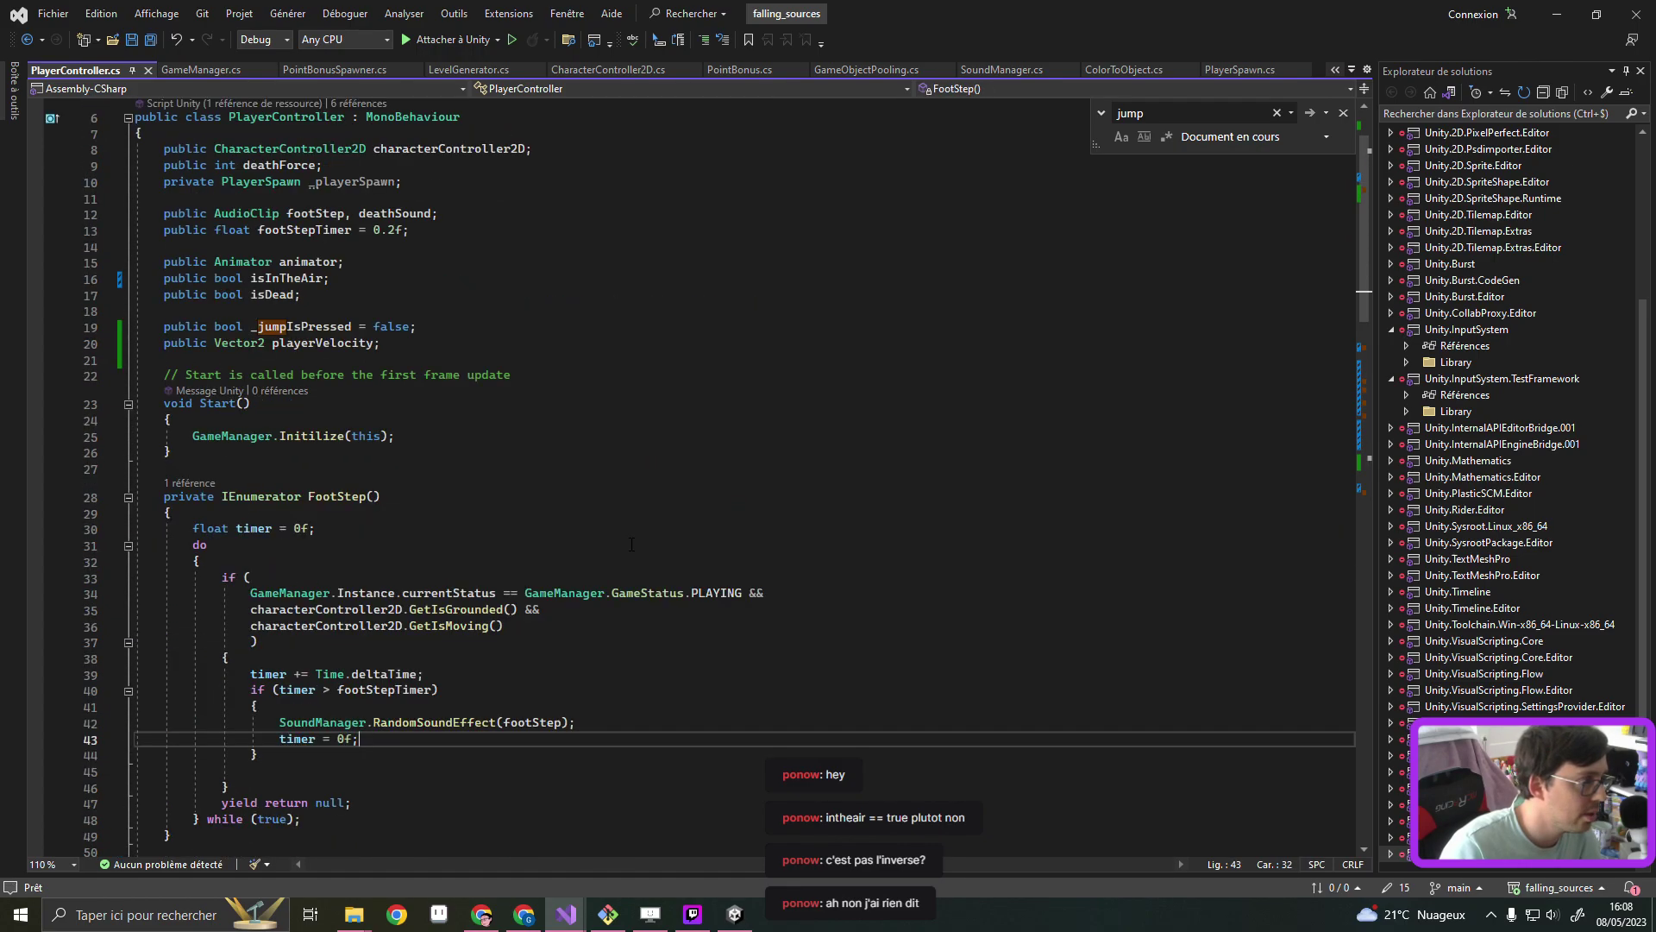
pyautogui.doubleClick(293, 278)
pyautogui.hotkey('ctrl', 'c')
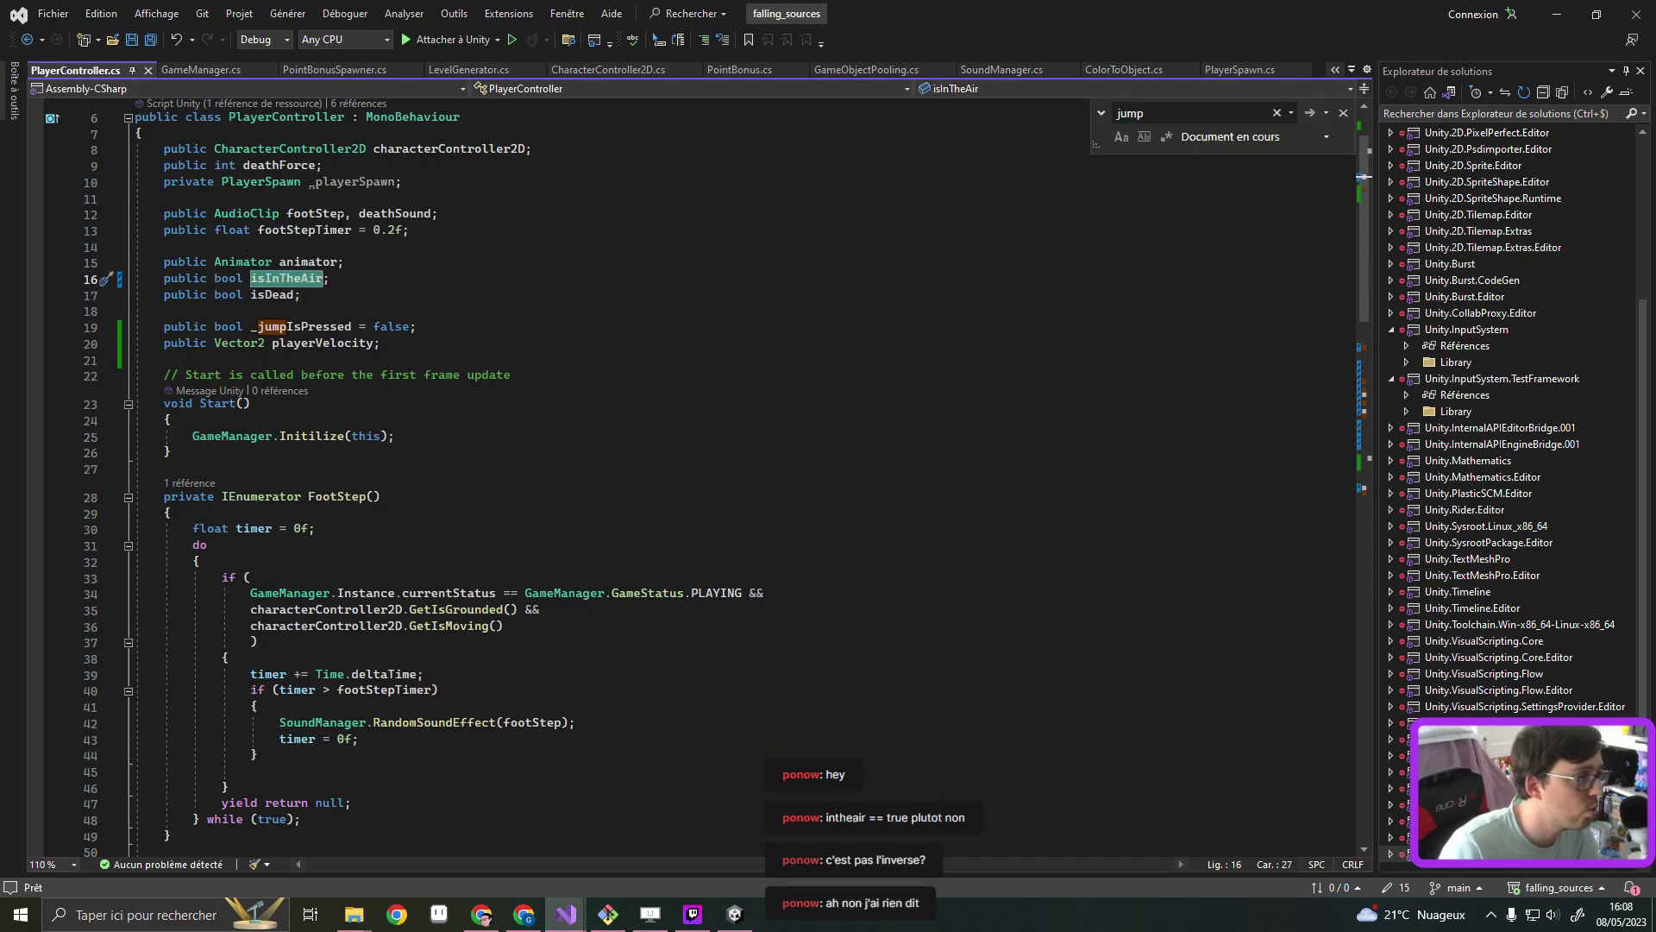
# Go to the CharacterController2D definition and search that file for isInTheAir
pyautogui.keyDown('ctrl'); pyautogui.click(285, 148); pyautogui.keyUp('ctrl')
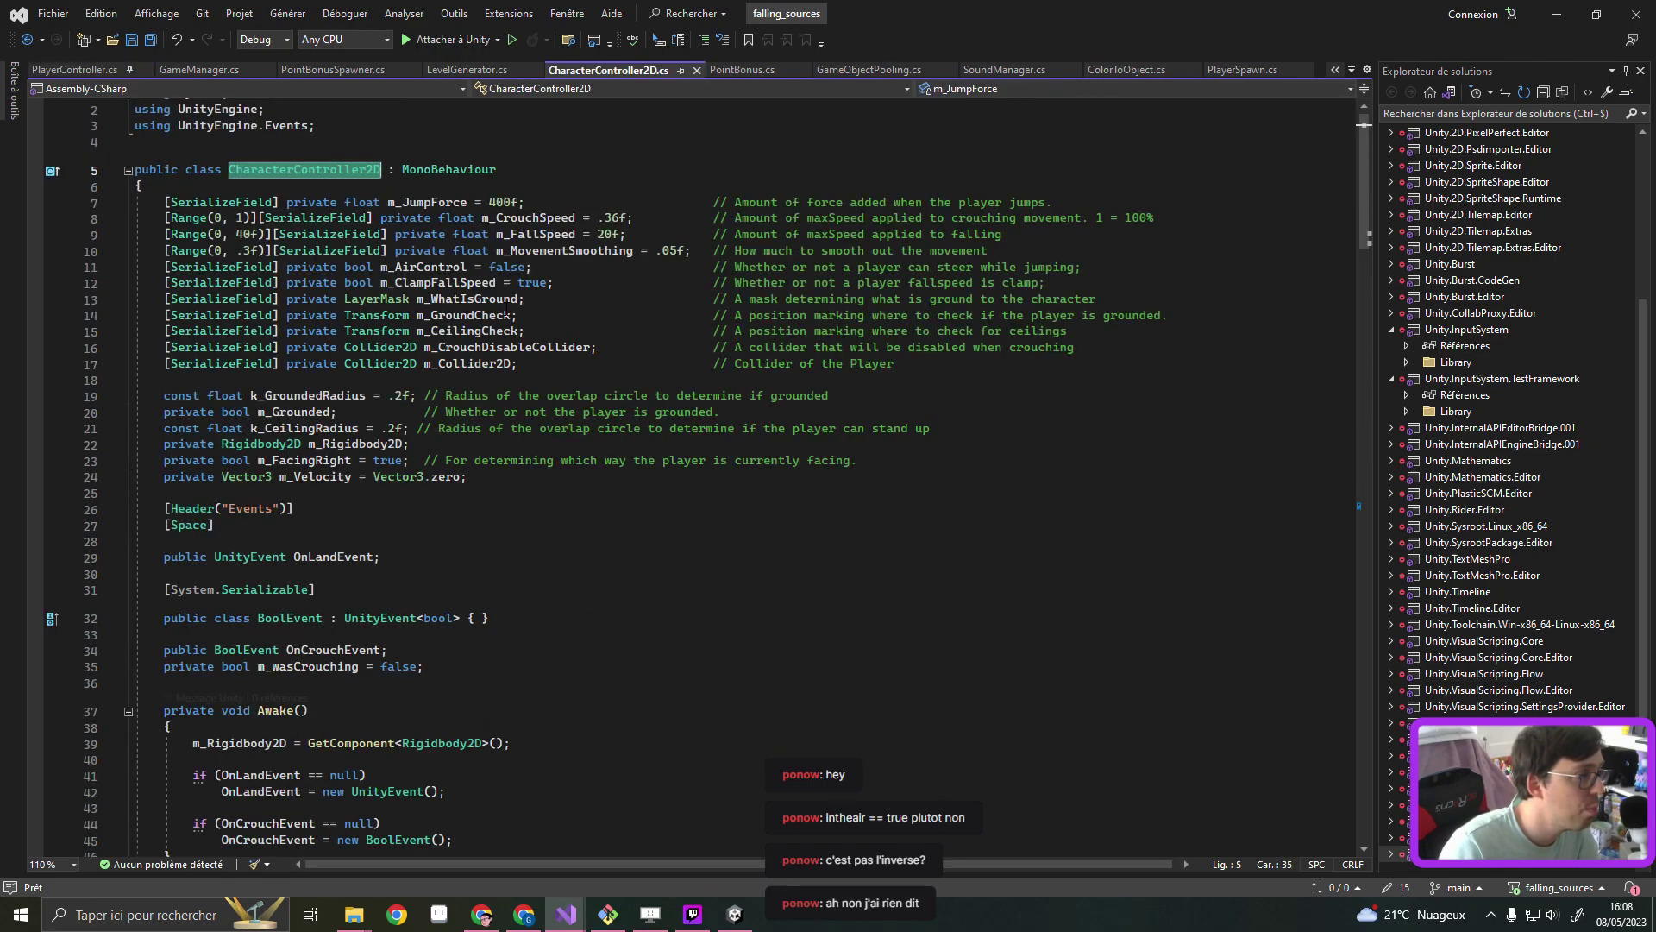
pyautogui.click(582, 299)
pyautogui.hotkey('ctrl', 'f')
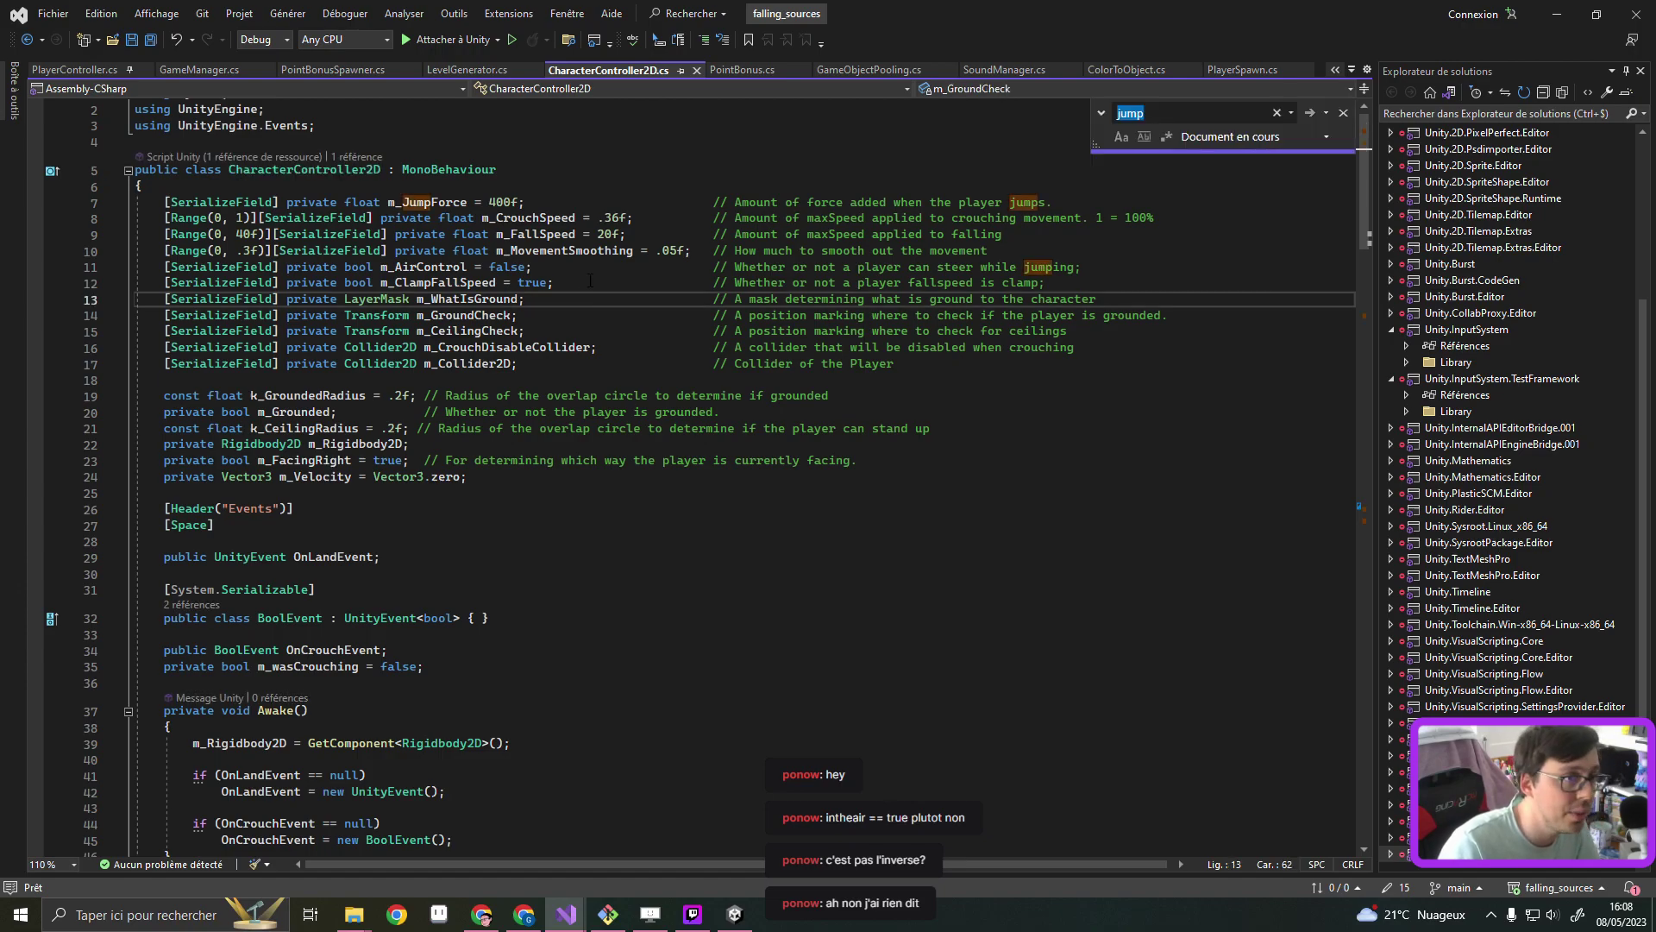
pyautogui.hotkey('ctrl', 'v')
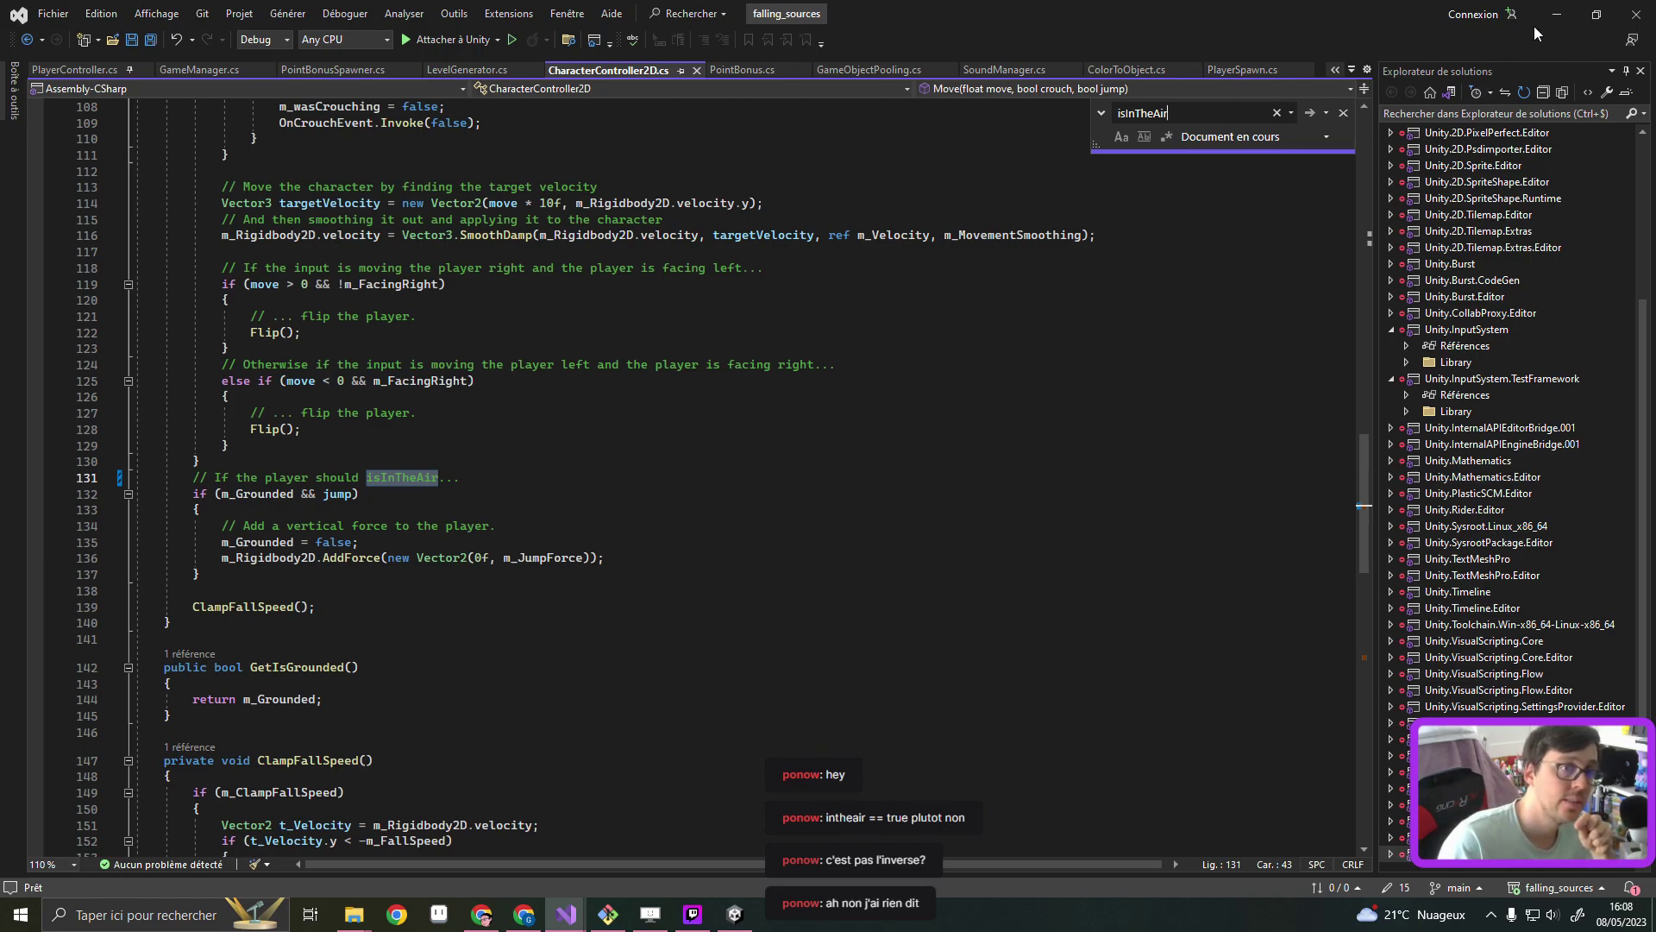
# Back in Unity, start a round of the game and select the spawned Player(Clone)
pyautogui.click(1570, 12)
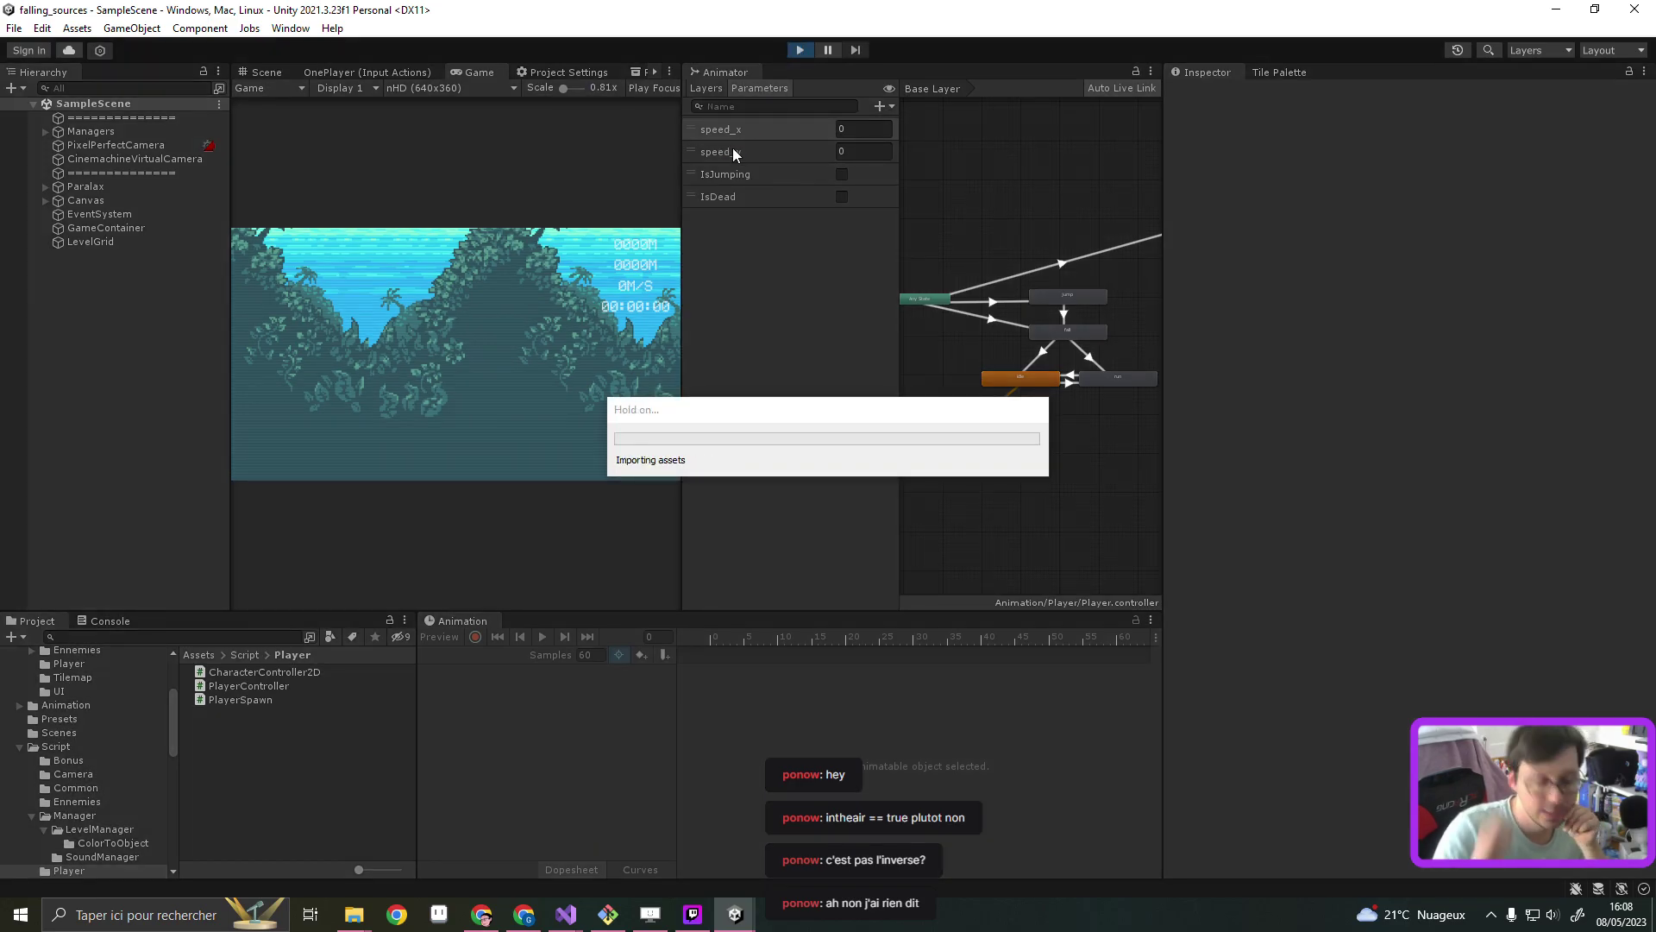
pyautogui.click(452, 408)
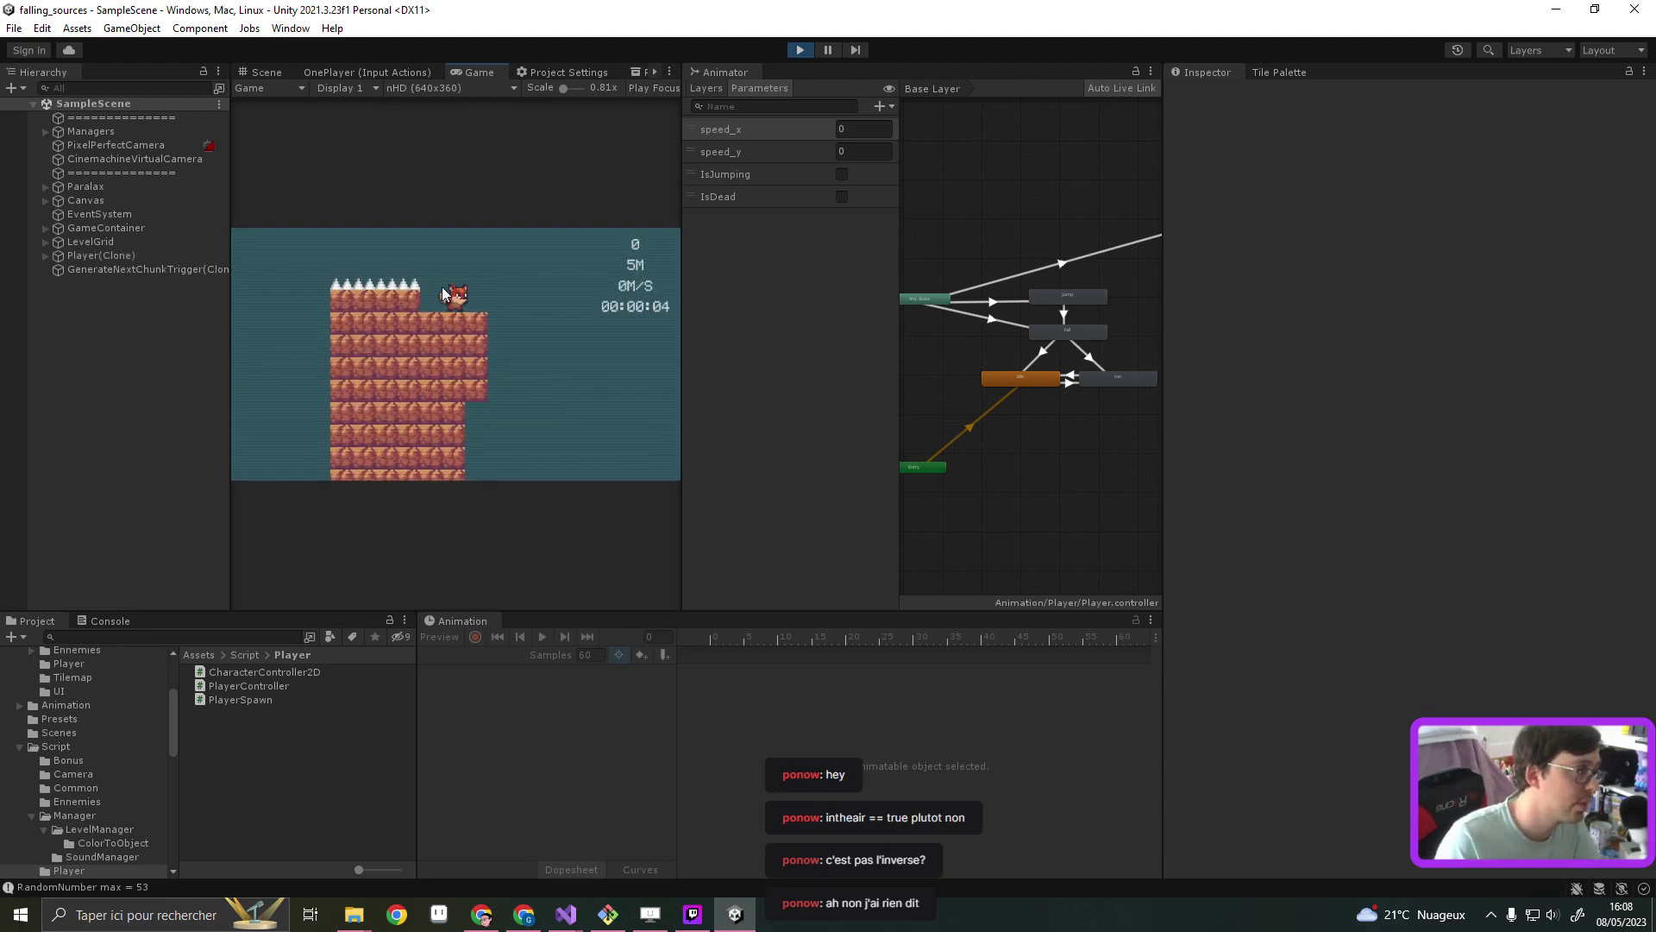
pyautogui.click(101, 256)
# Make the player jump twice, turning on the IsJumping animator parameter in between
pyautogui.click(535, 327)
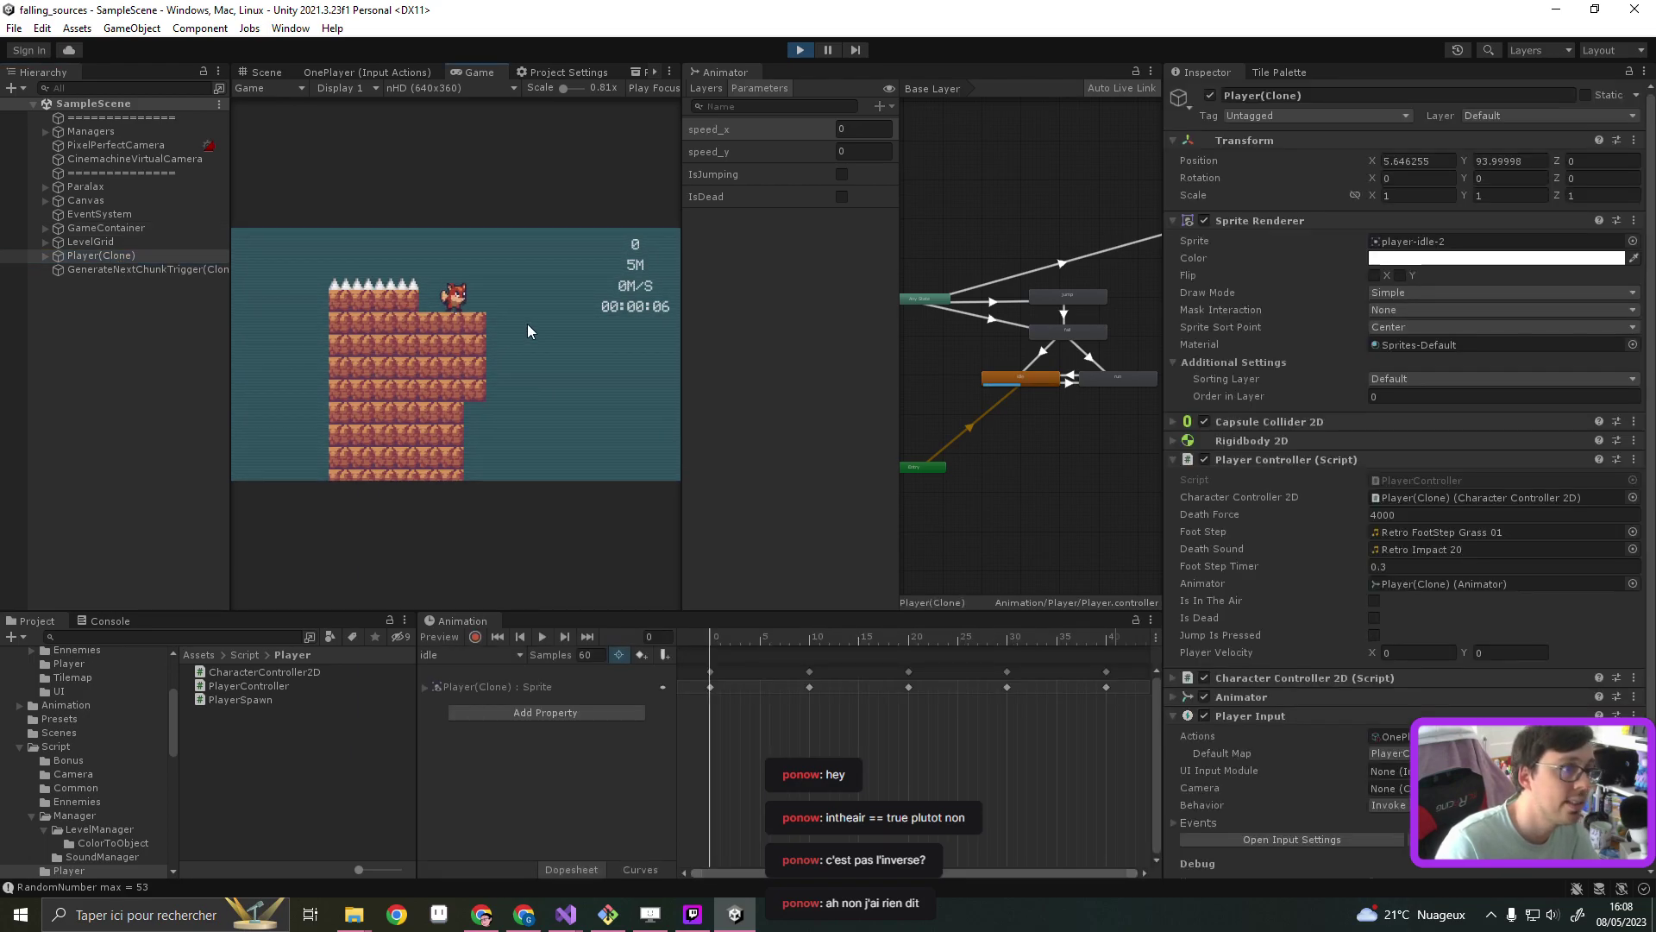
pyautogui.press('space')
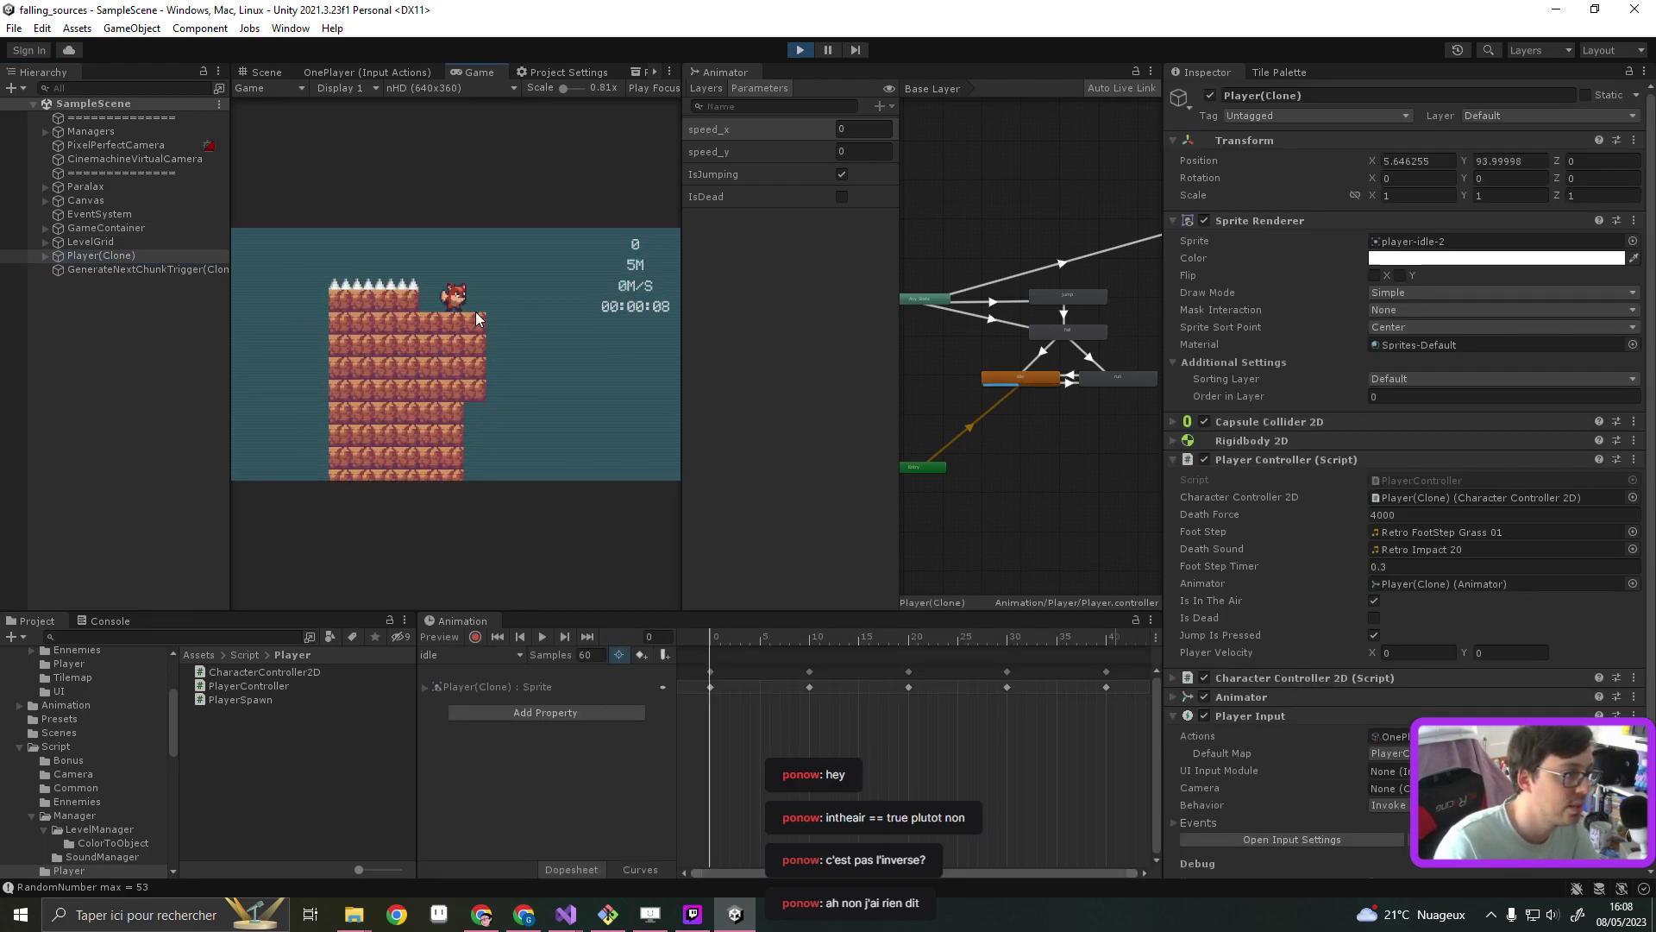
pyautogui.click(842, 174)
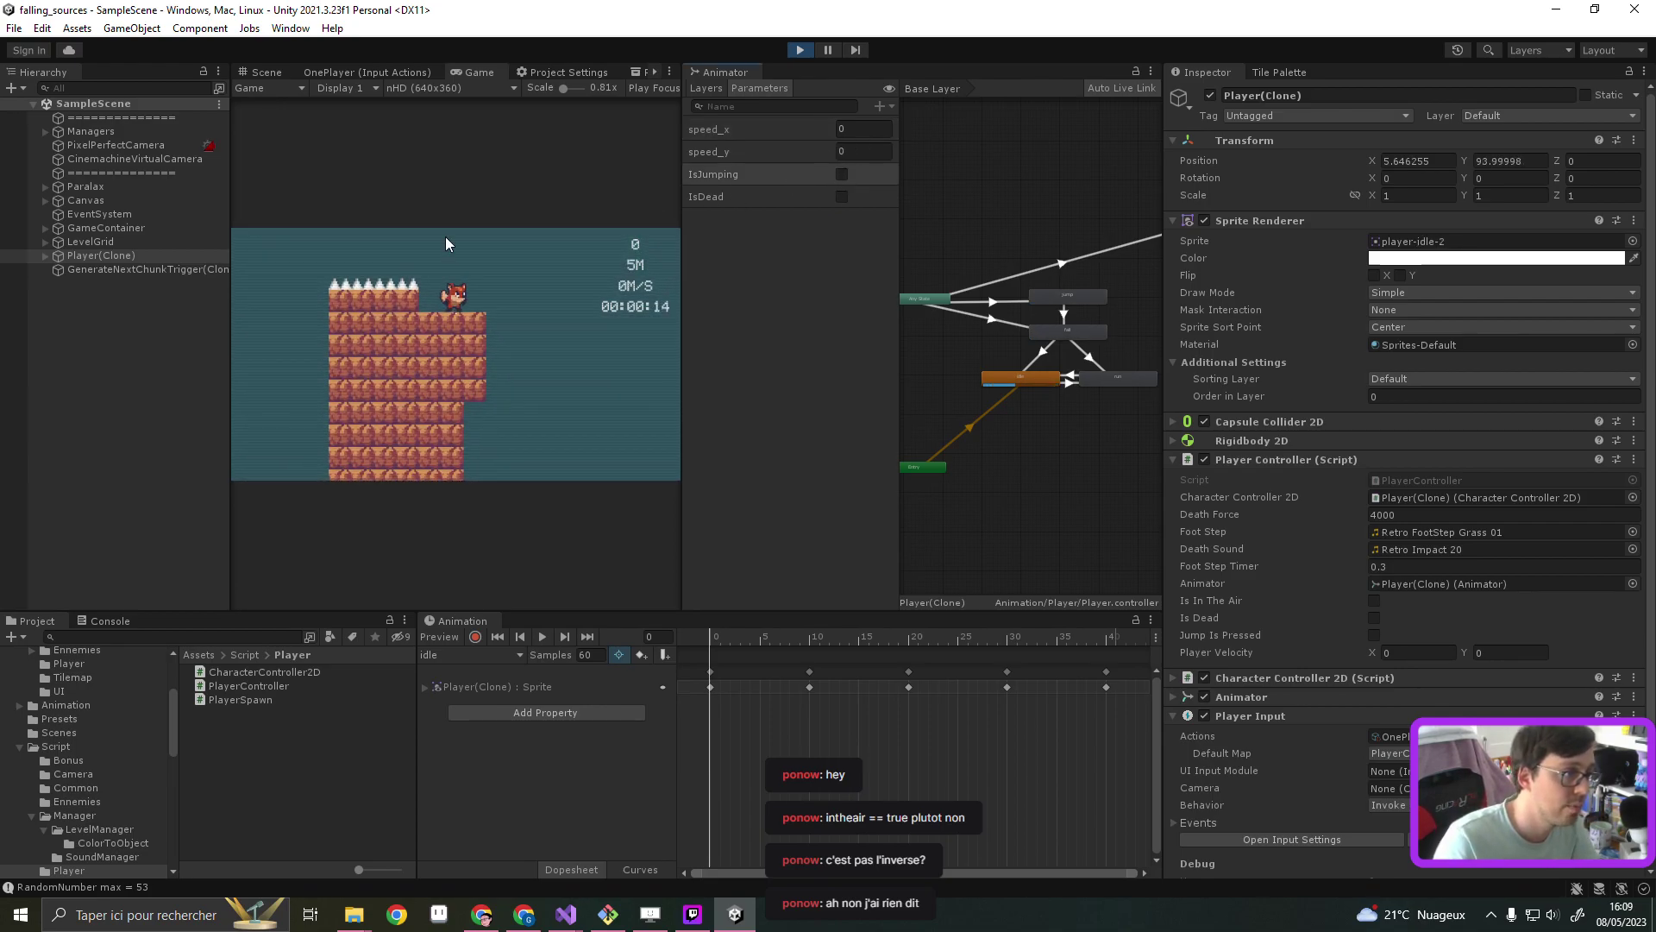
pyautogui.click(498, 335)
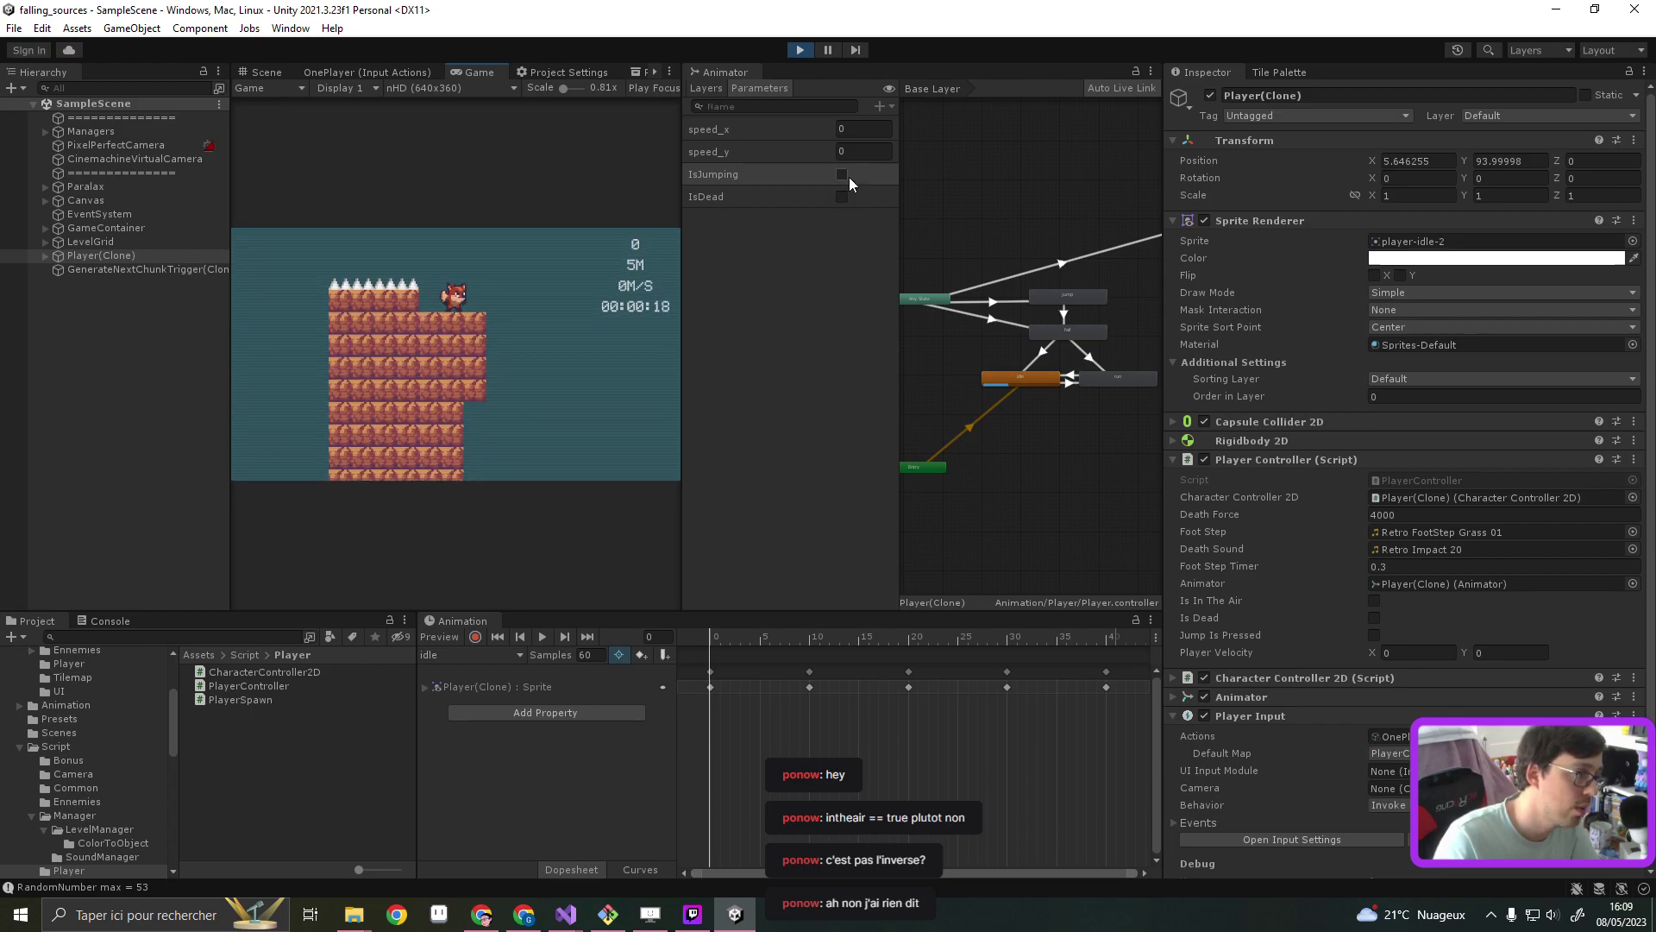
pyautogui.press('space')
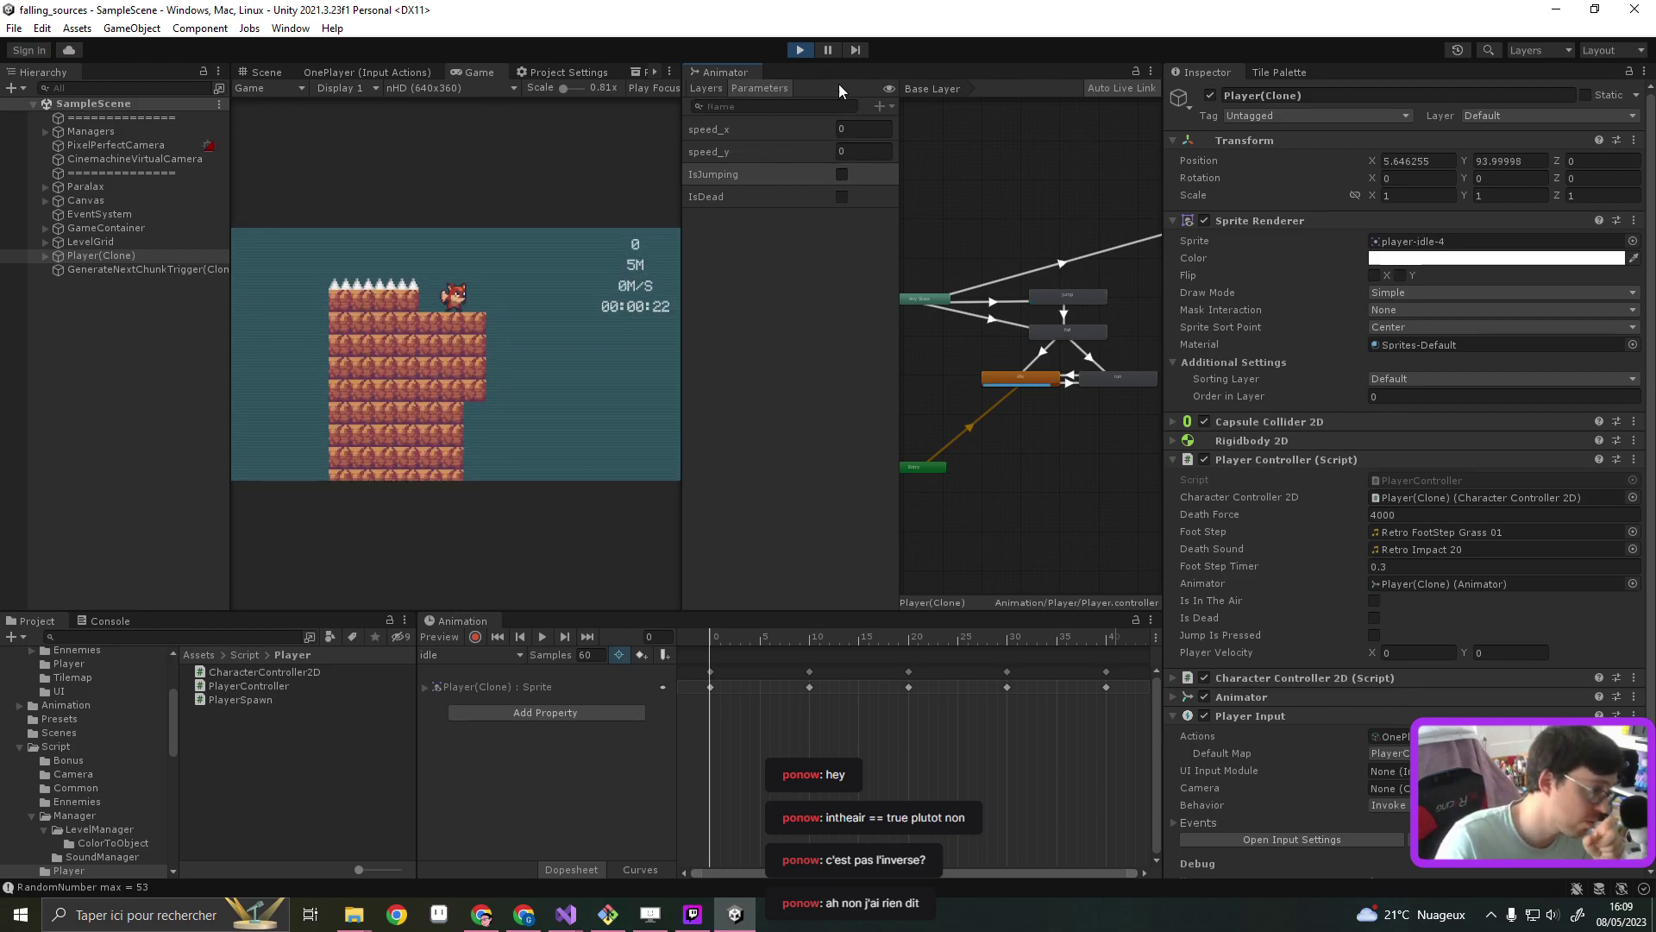
# Stop the play test and bring the falling_sources Visual Studio window back to the front
pyautogui.click(796, 54)
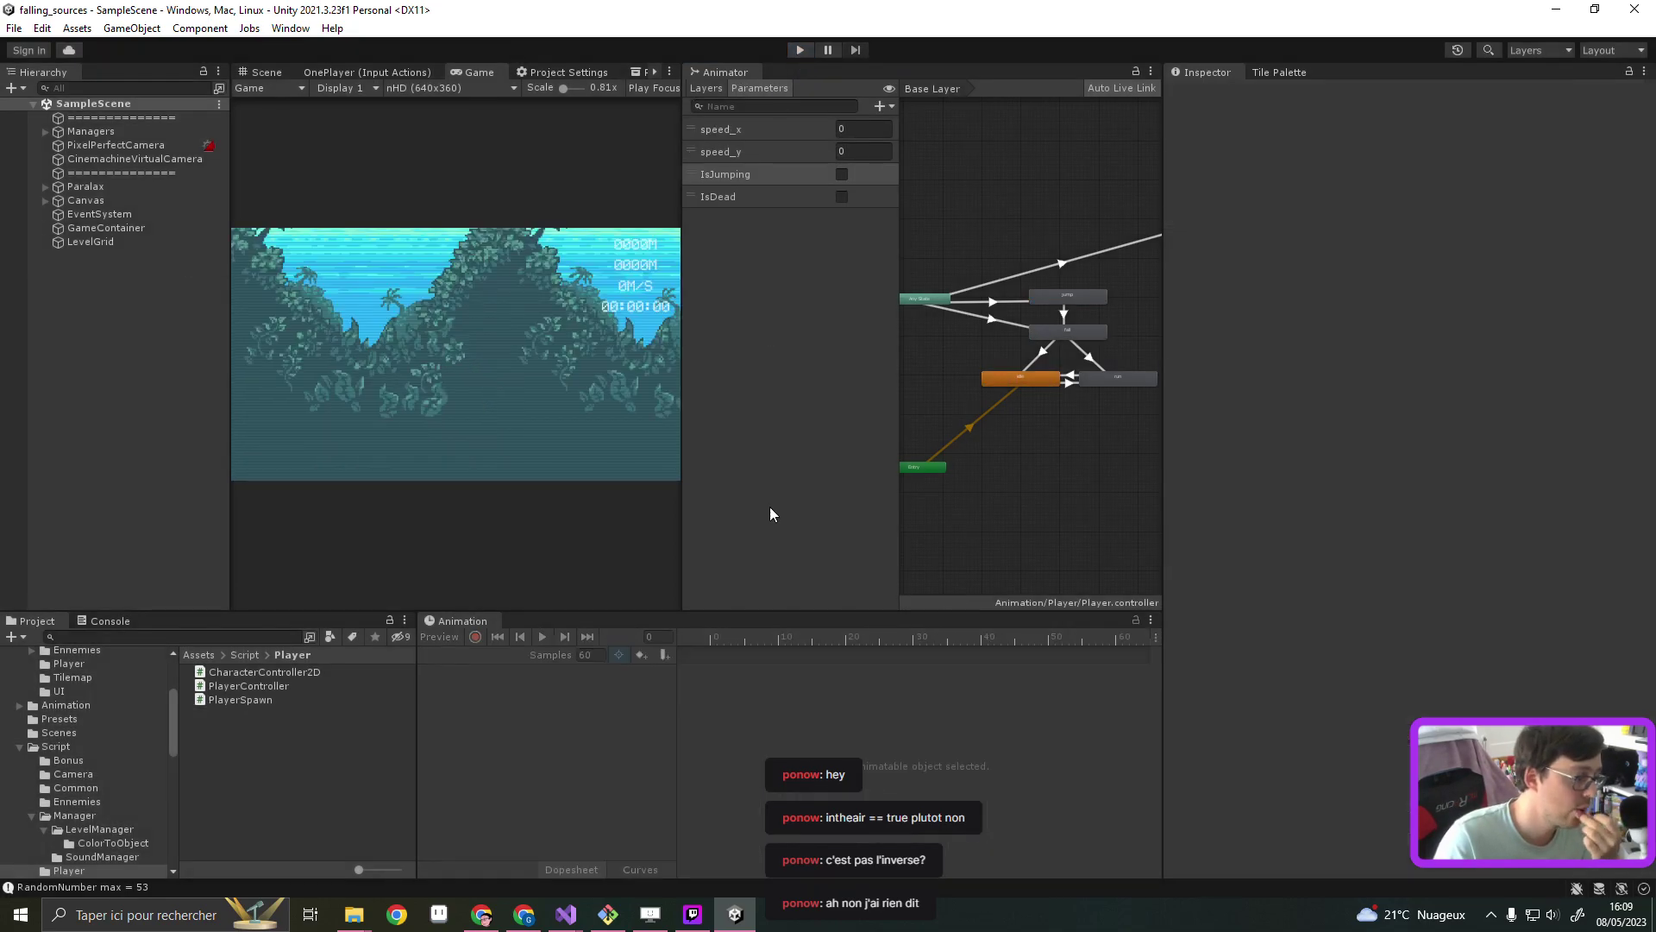
pyautogui.click(608, 914)
pyautogui.moveTo(566, 914)
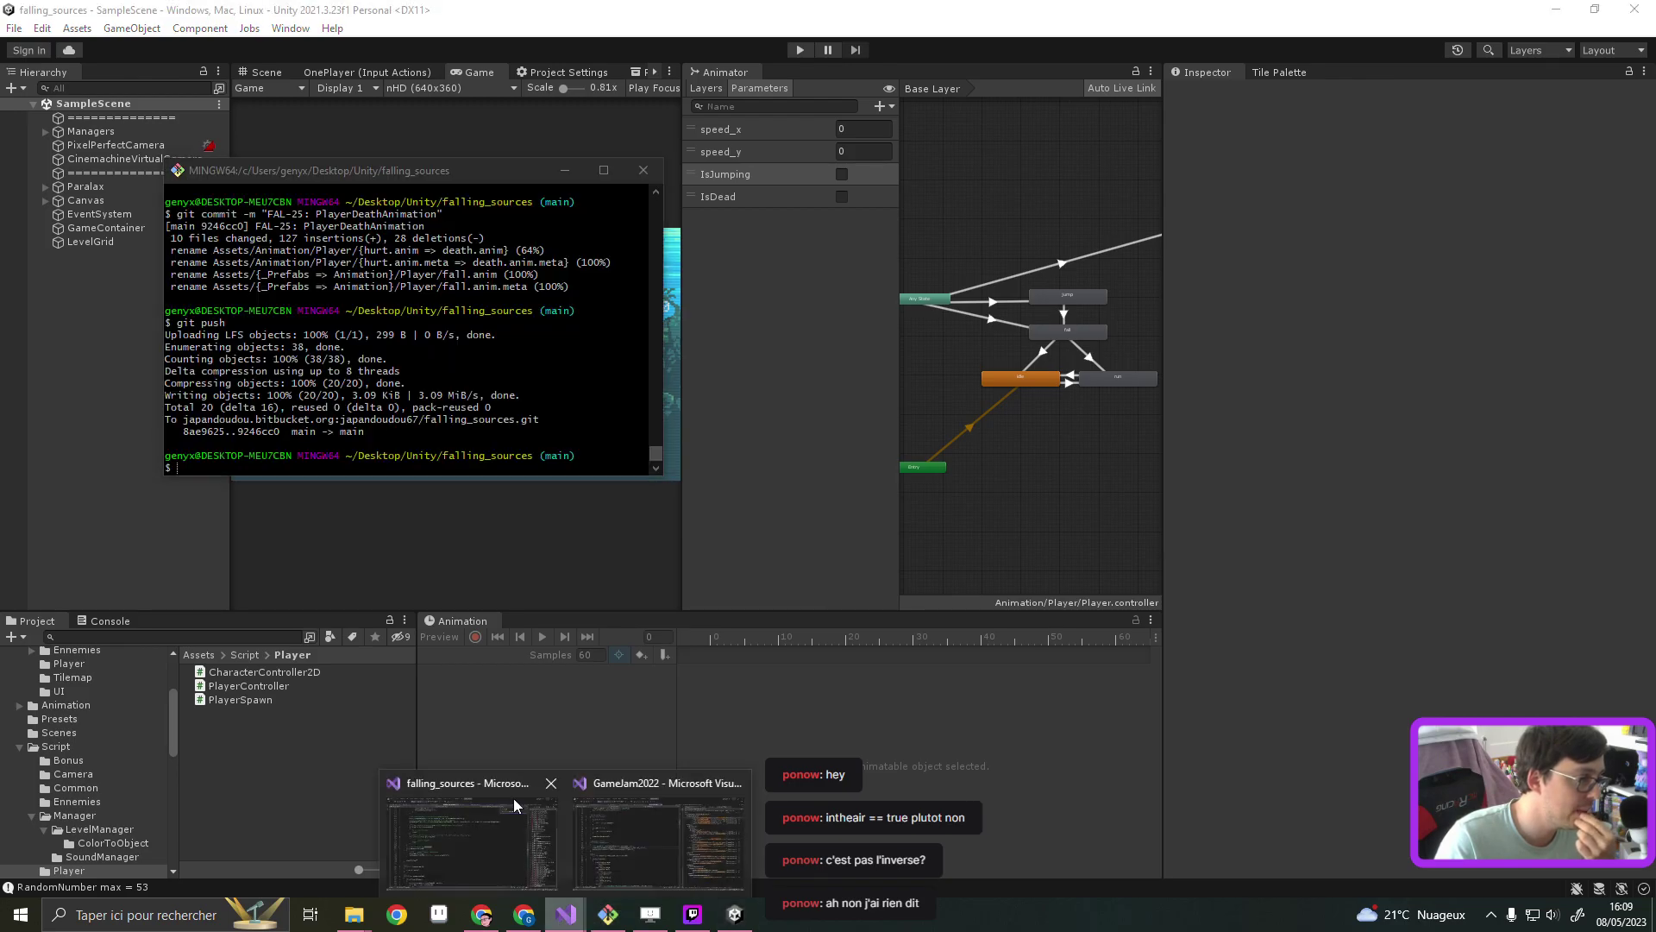
pyautogui.click(475, 845)
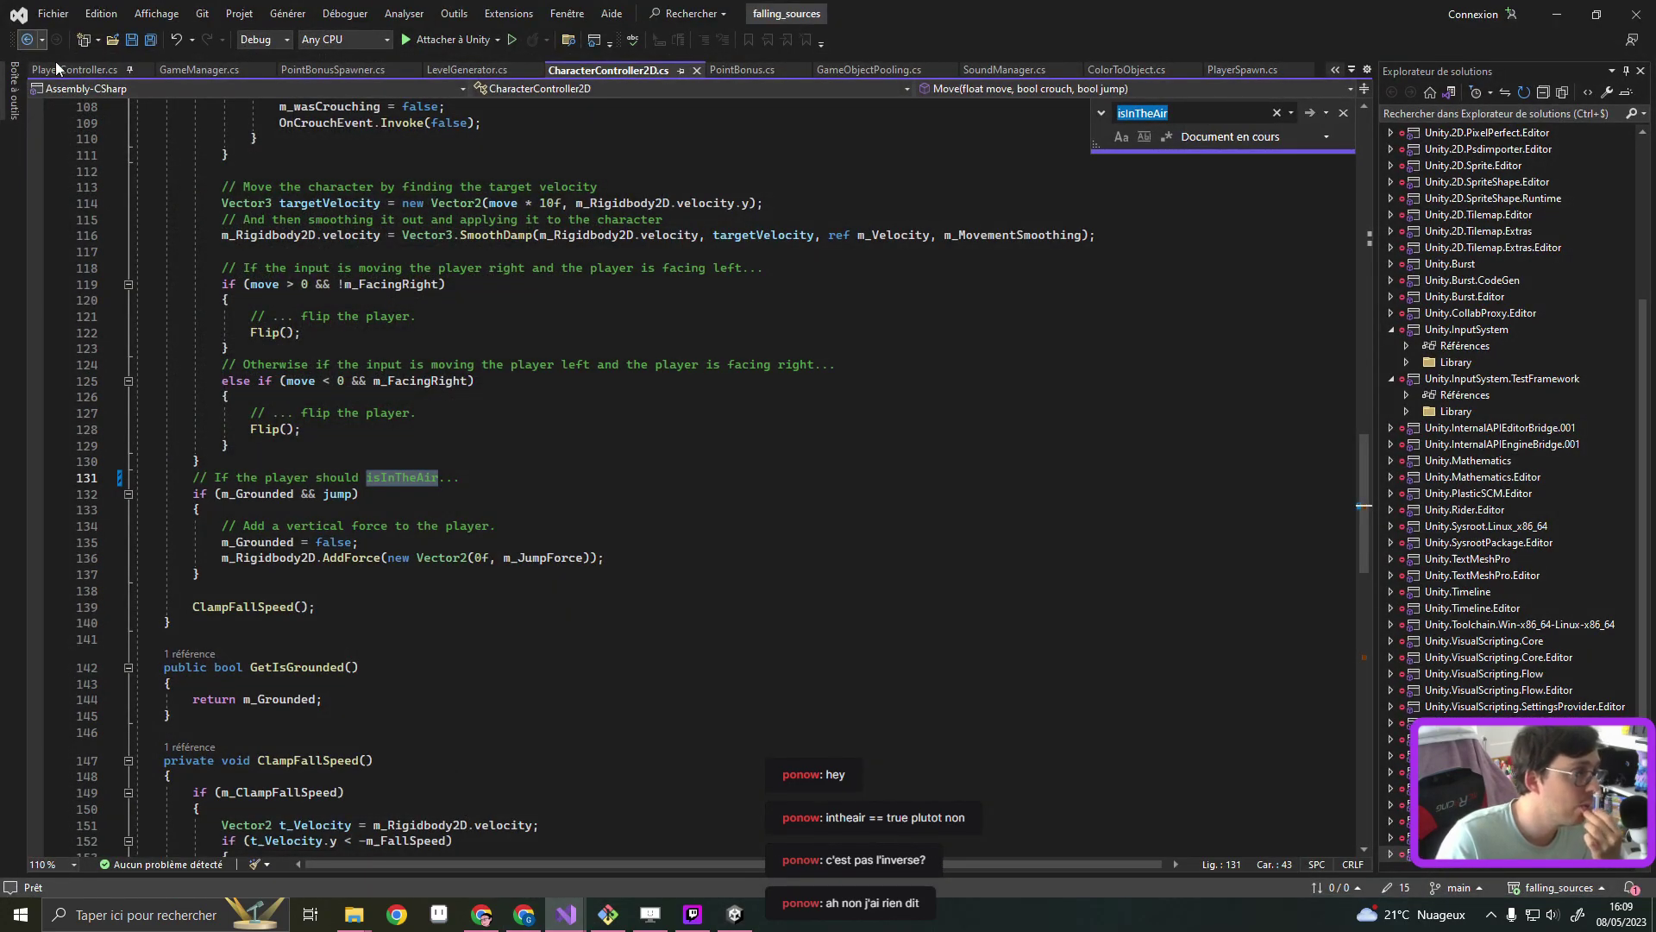
# Switch to PlayerController.cs and scroll down to the air check in OnJumpAction
pyautogui.click(57, 67)
pyautogui.scroll(-5, 510, 550)
pyautogui.scroll(-2, 510, 551)
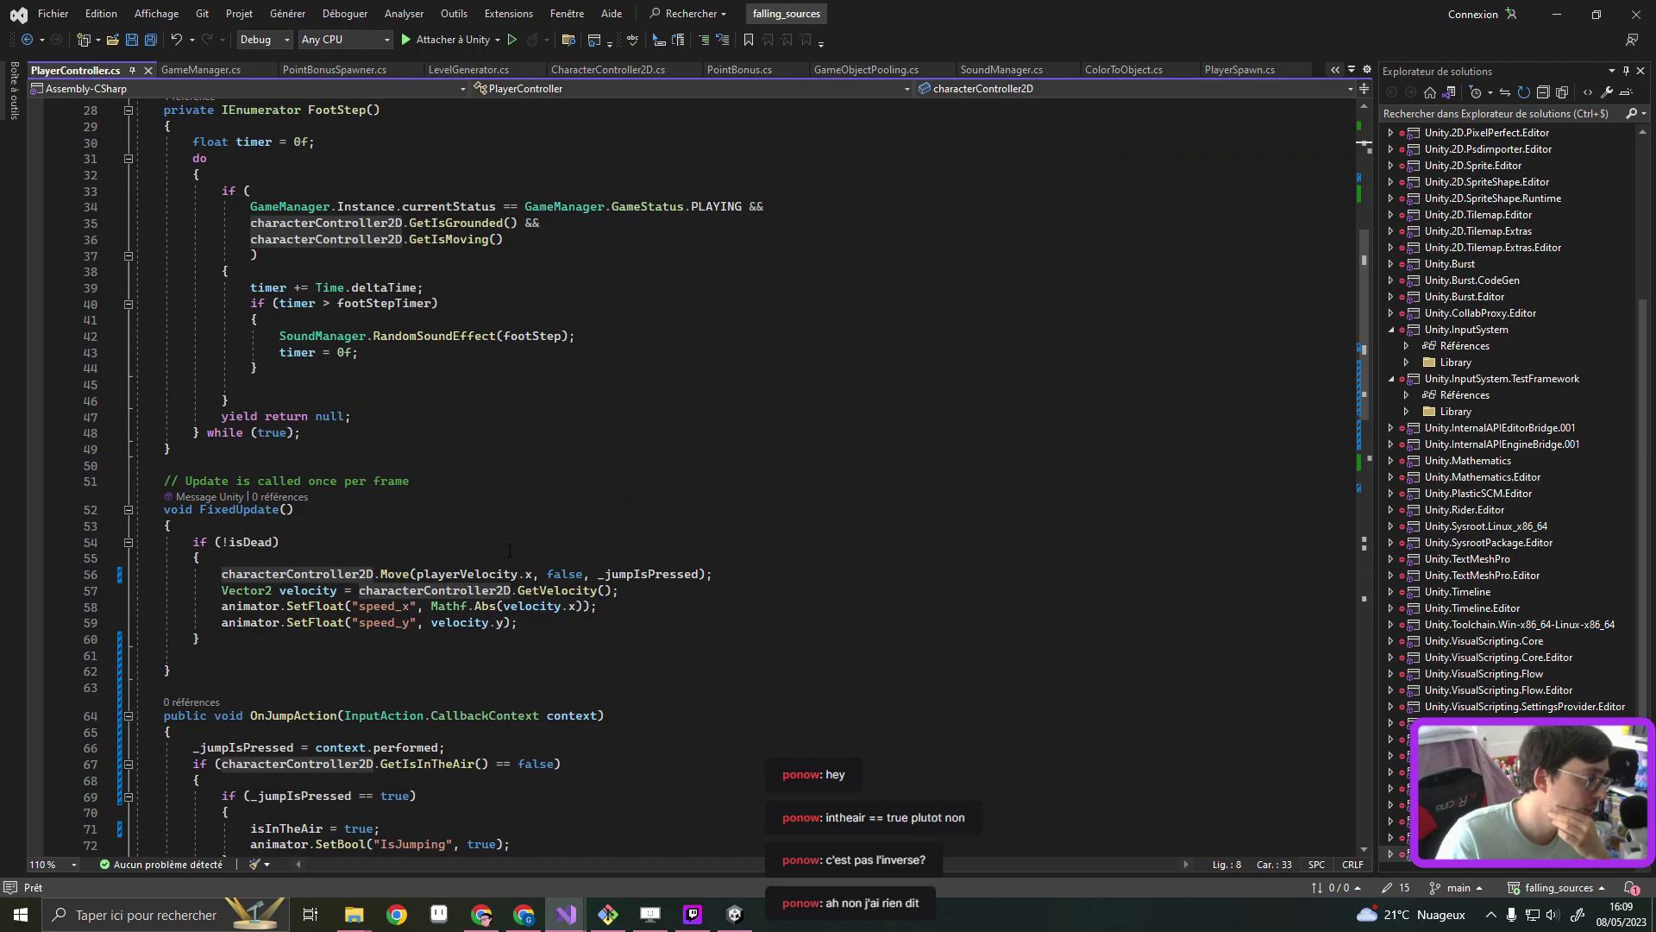
pyautogui.scroll(-4, 510, 550)
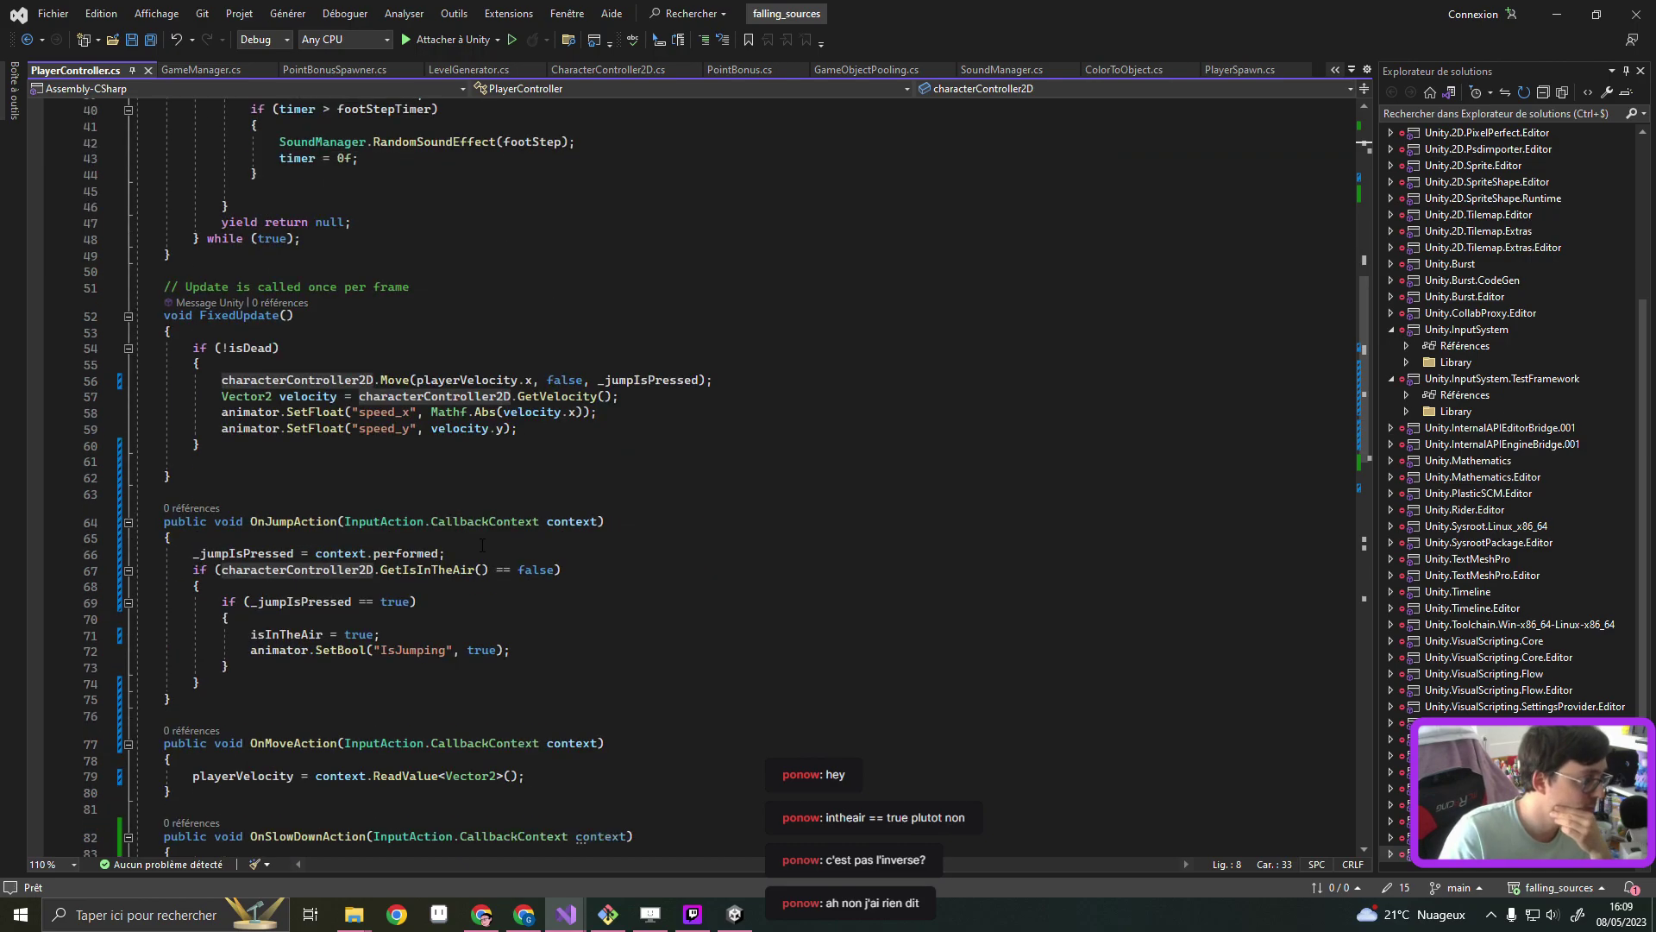
pyautogui.click(395, 584)
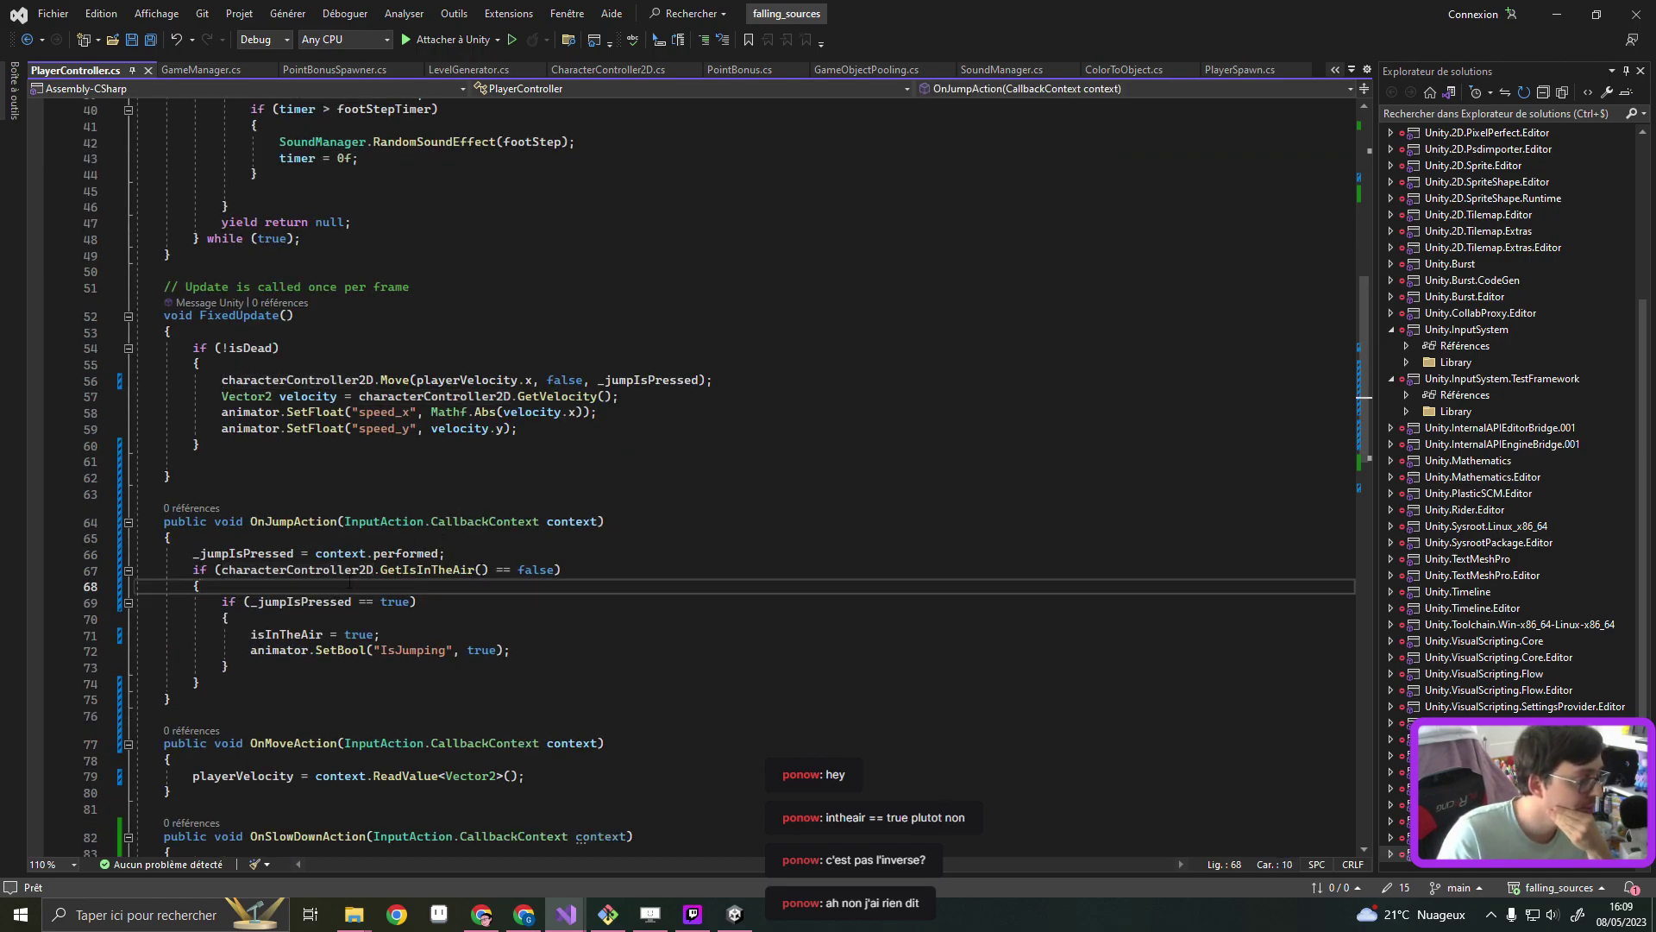
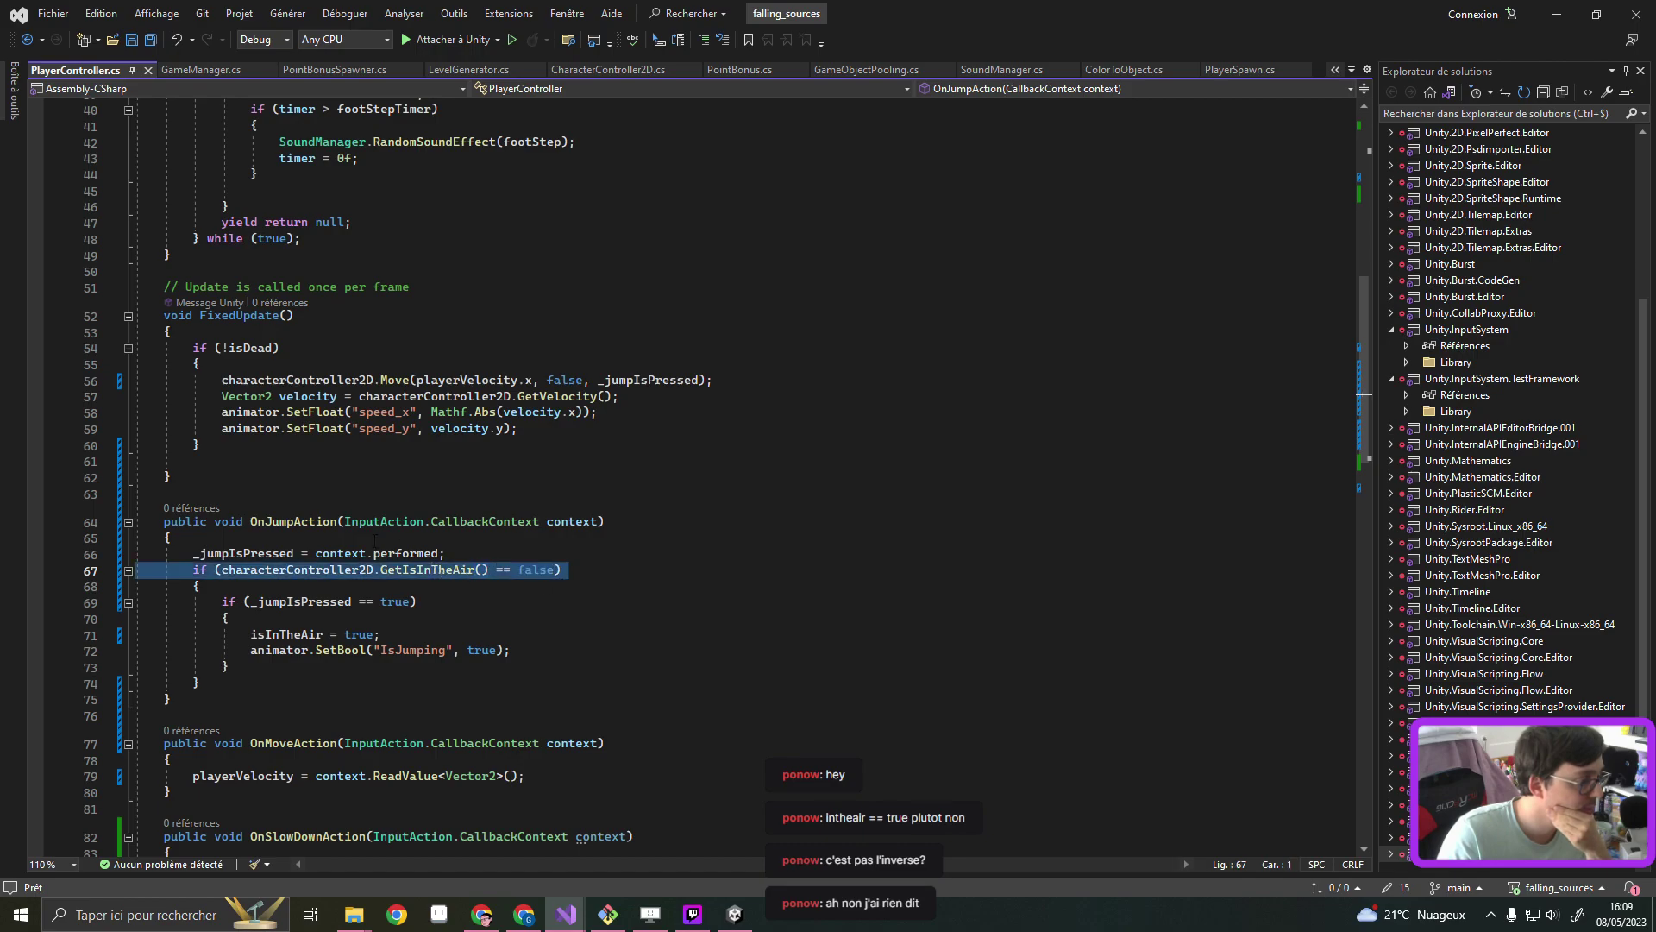
# Replace characterController2D.GetIsInTheAir() on line 67 with isInTheAir and save PlayerController.cs
pyautogui.click(319, 569)
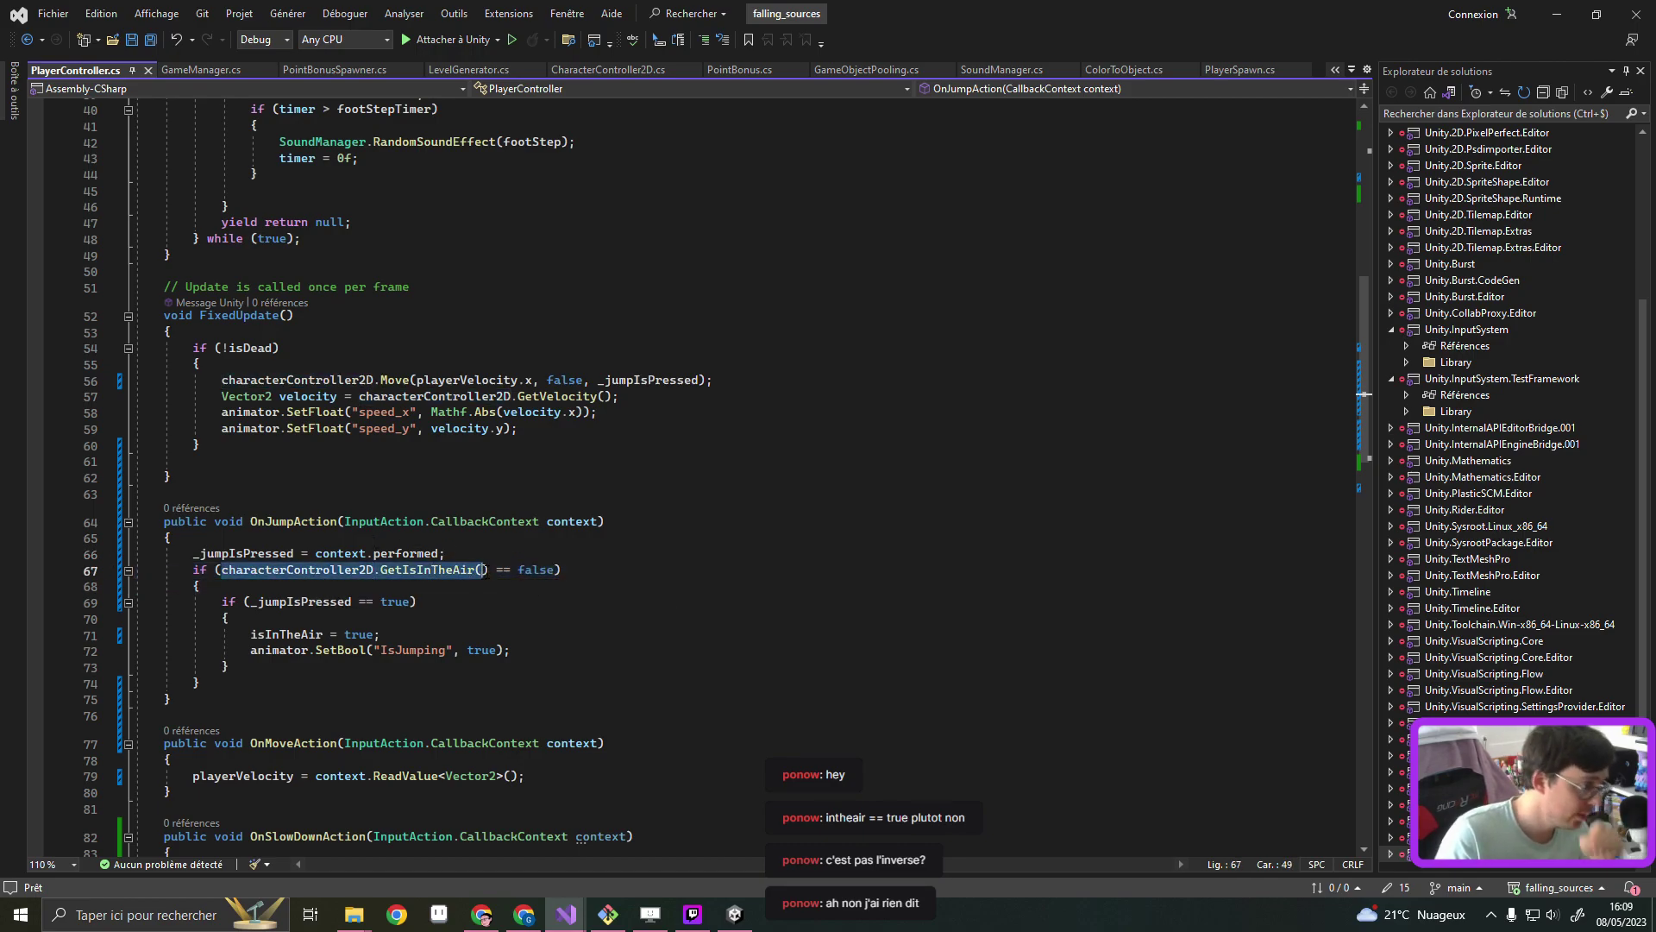
pyautogui.moveTo(222, 570); pyautogui.dragTo(489, 569)
pyautogui.write('isI')
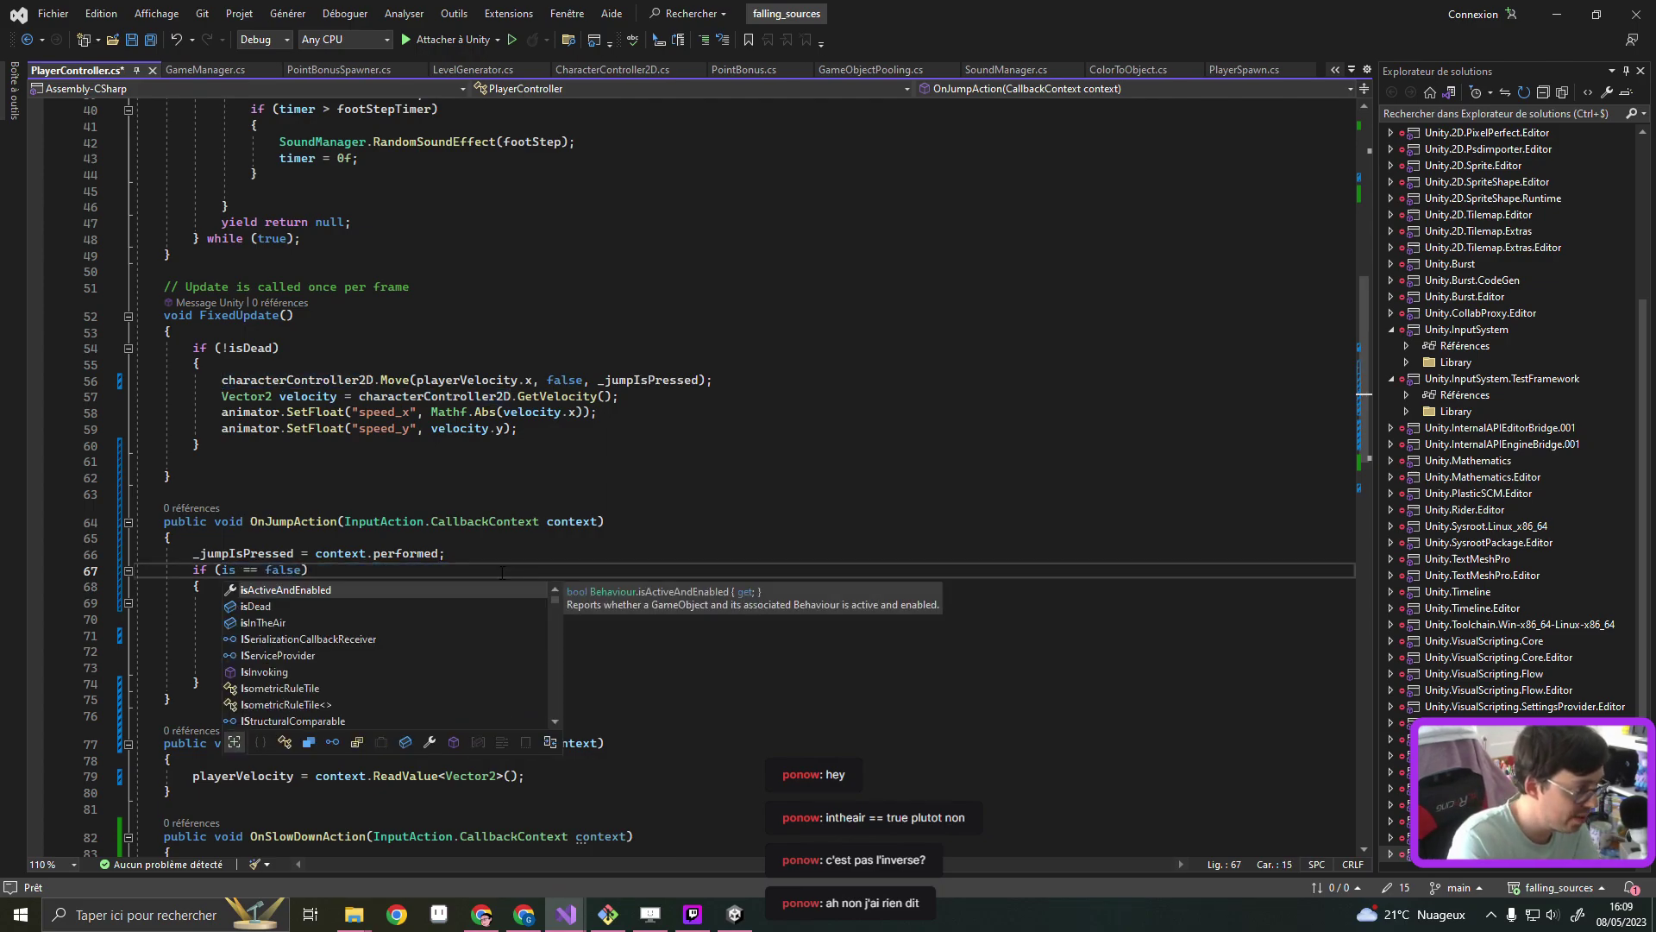
pyautogui.write('n')
pyautogui.press('Tab')
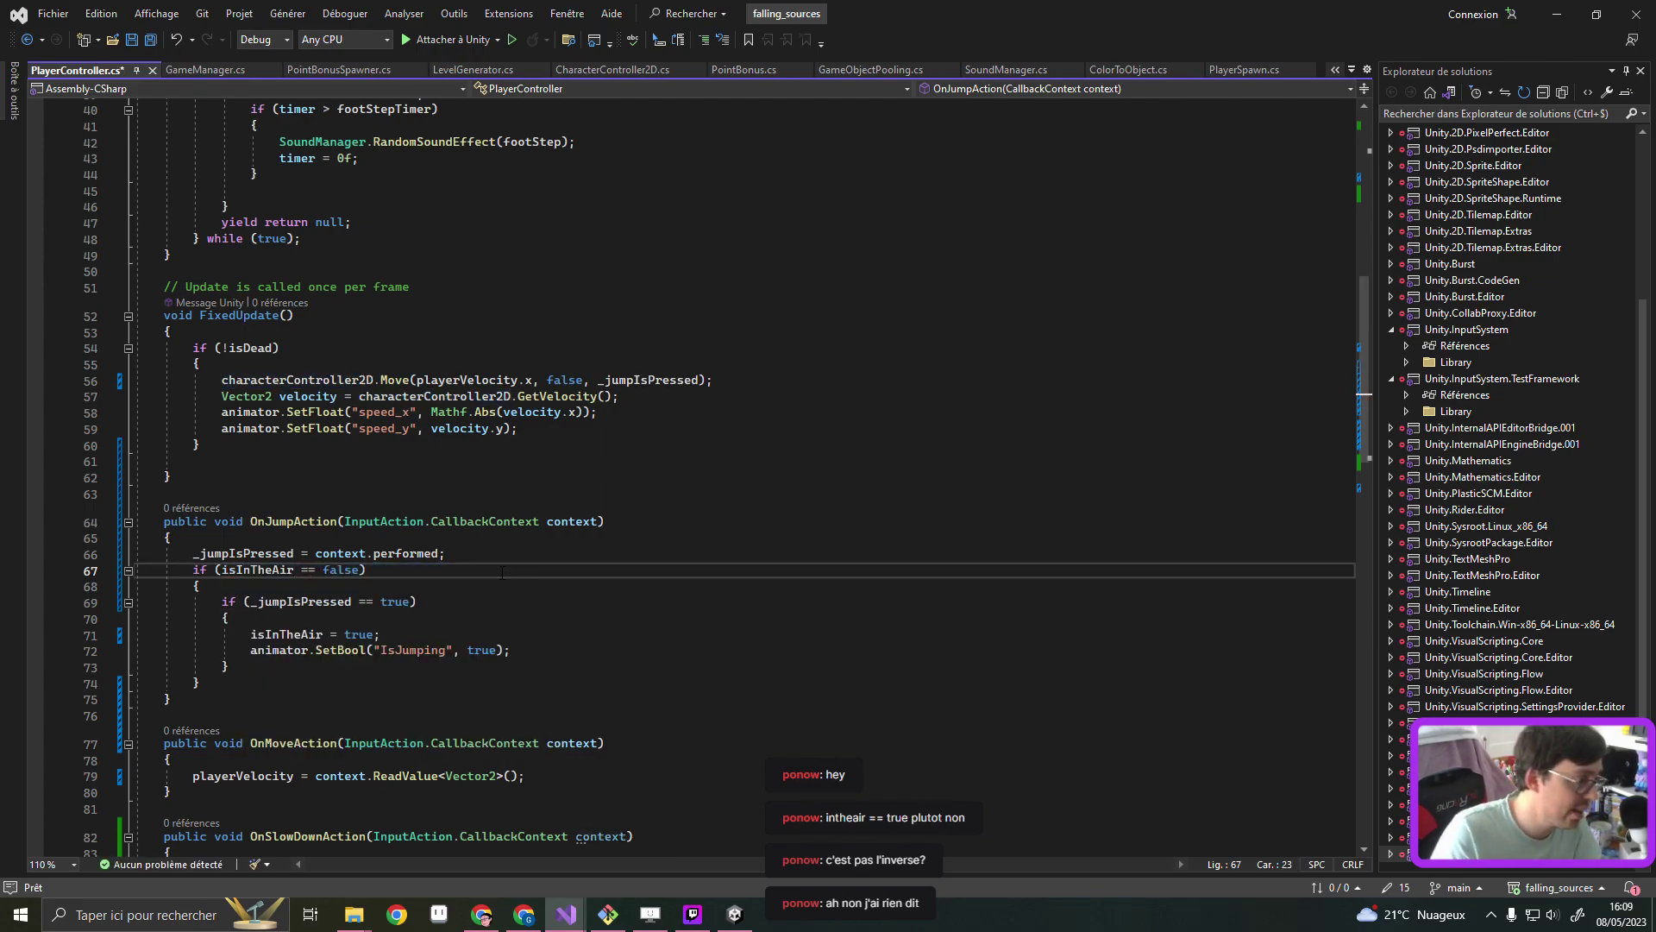
pyautogui.press('End')
pyautogui.hotkey('ctrl', 's')
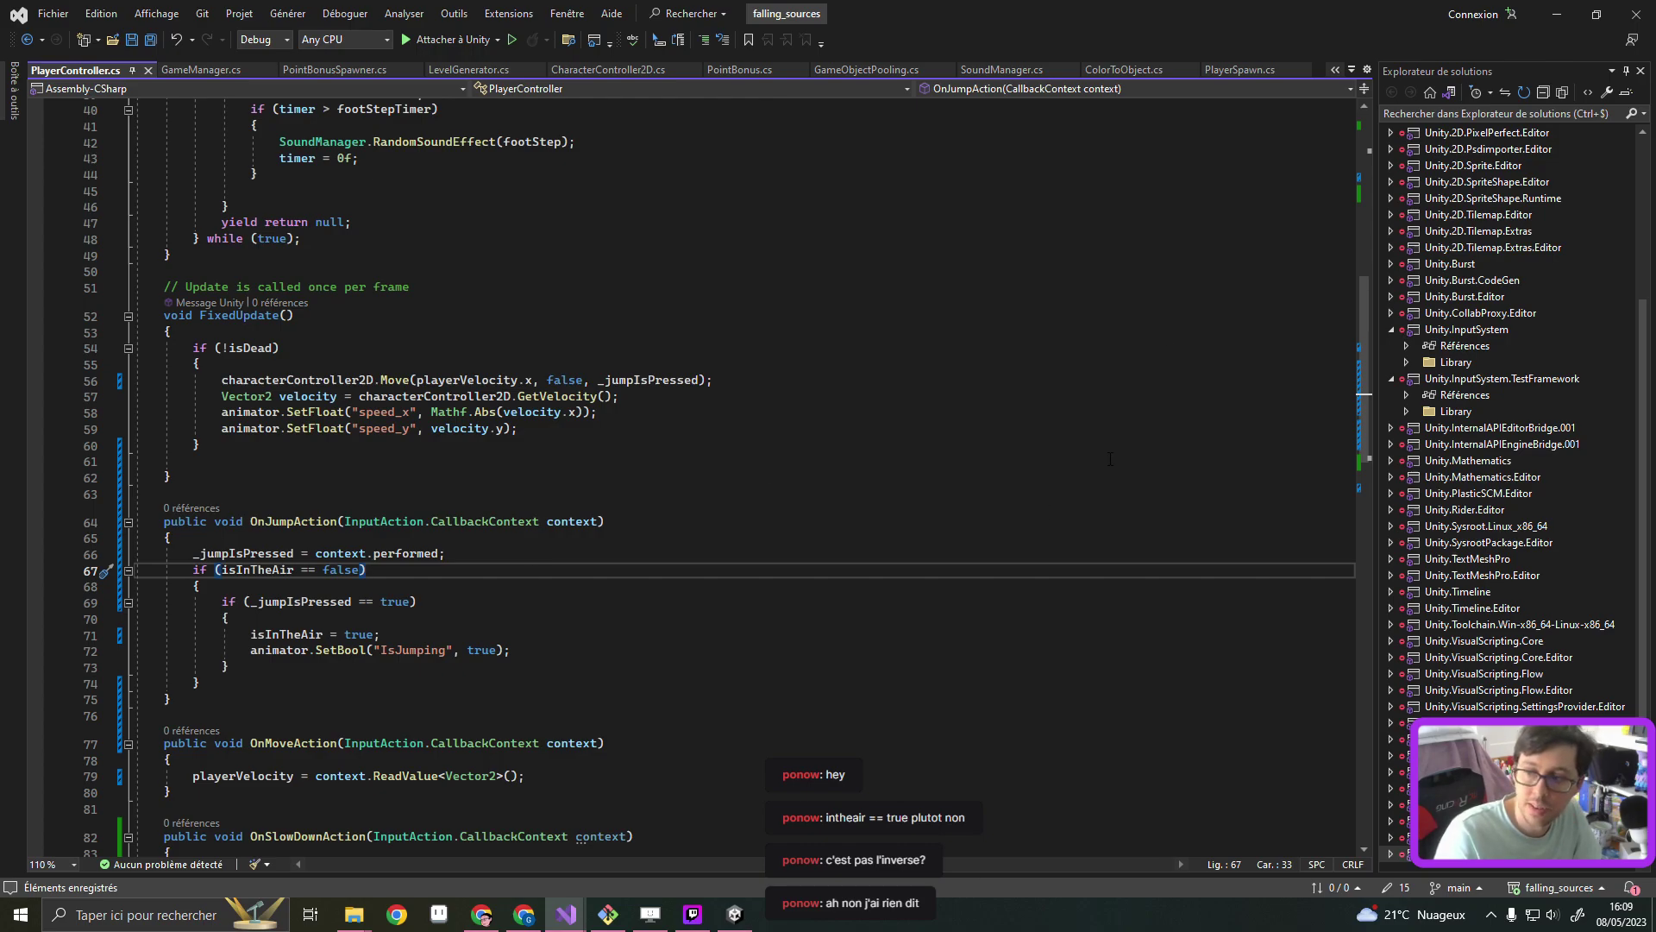
# Switch from Visual Studio back to the Unity editor so the scripts recompile
pyautogui.click(1561, 14)
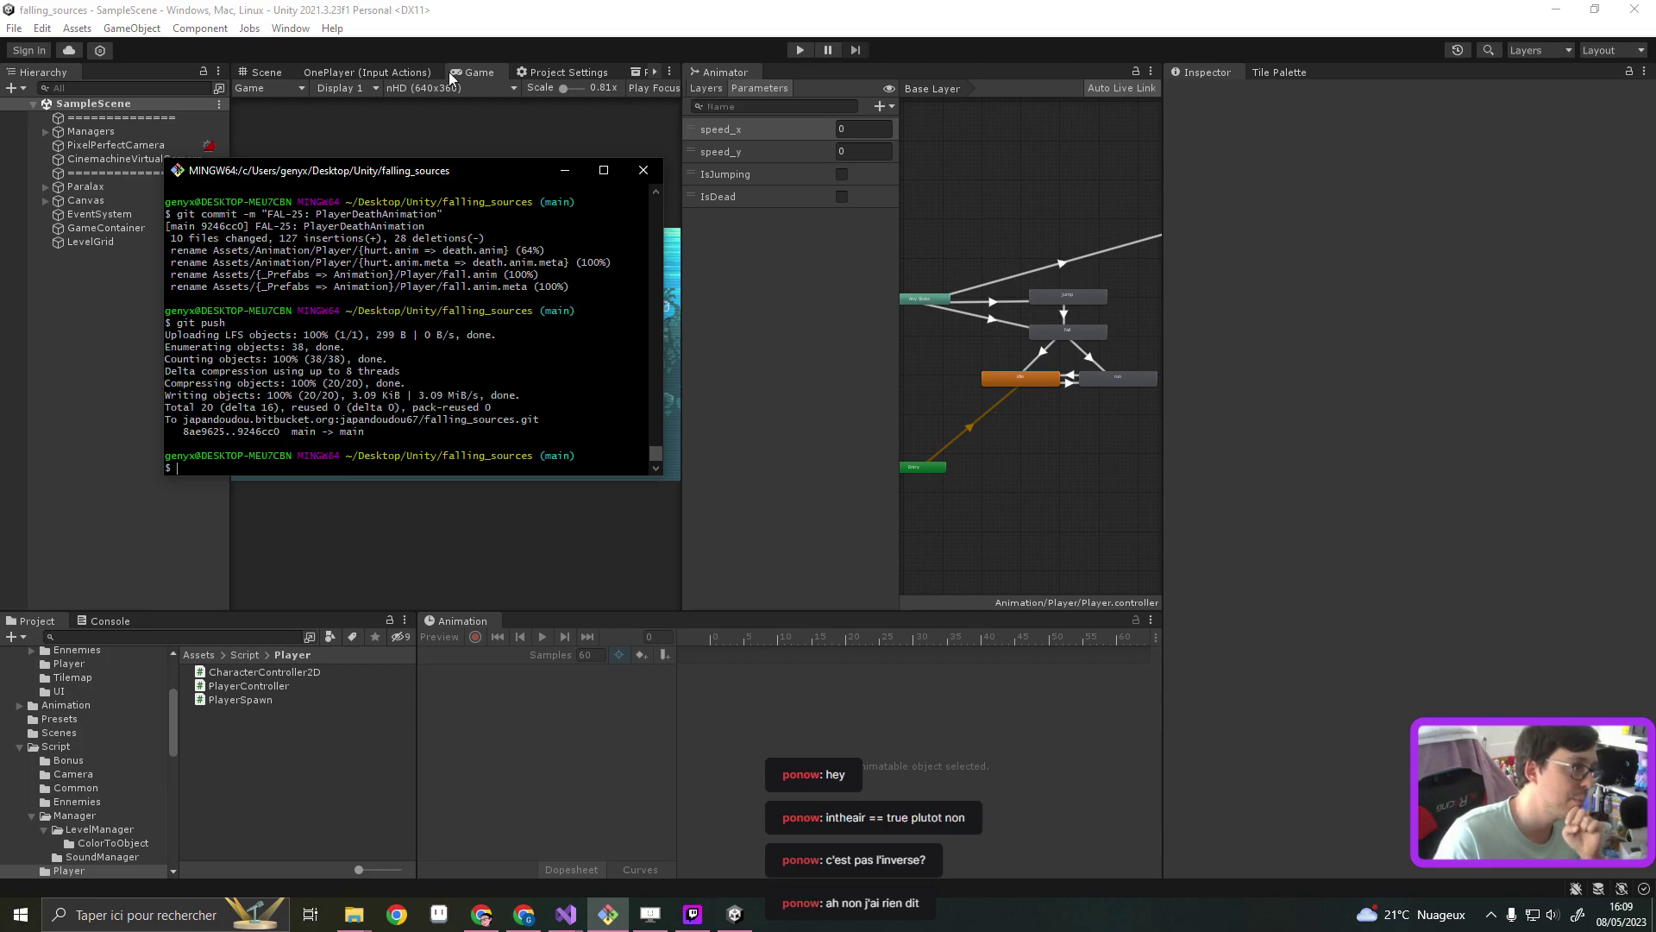
pyautogui.click(505, 15)
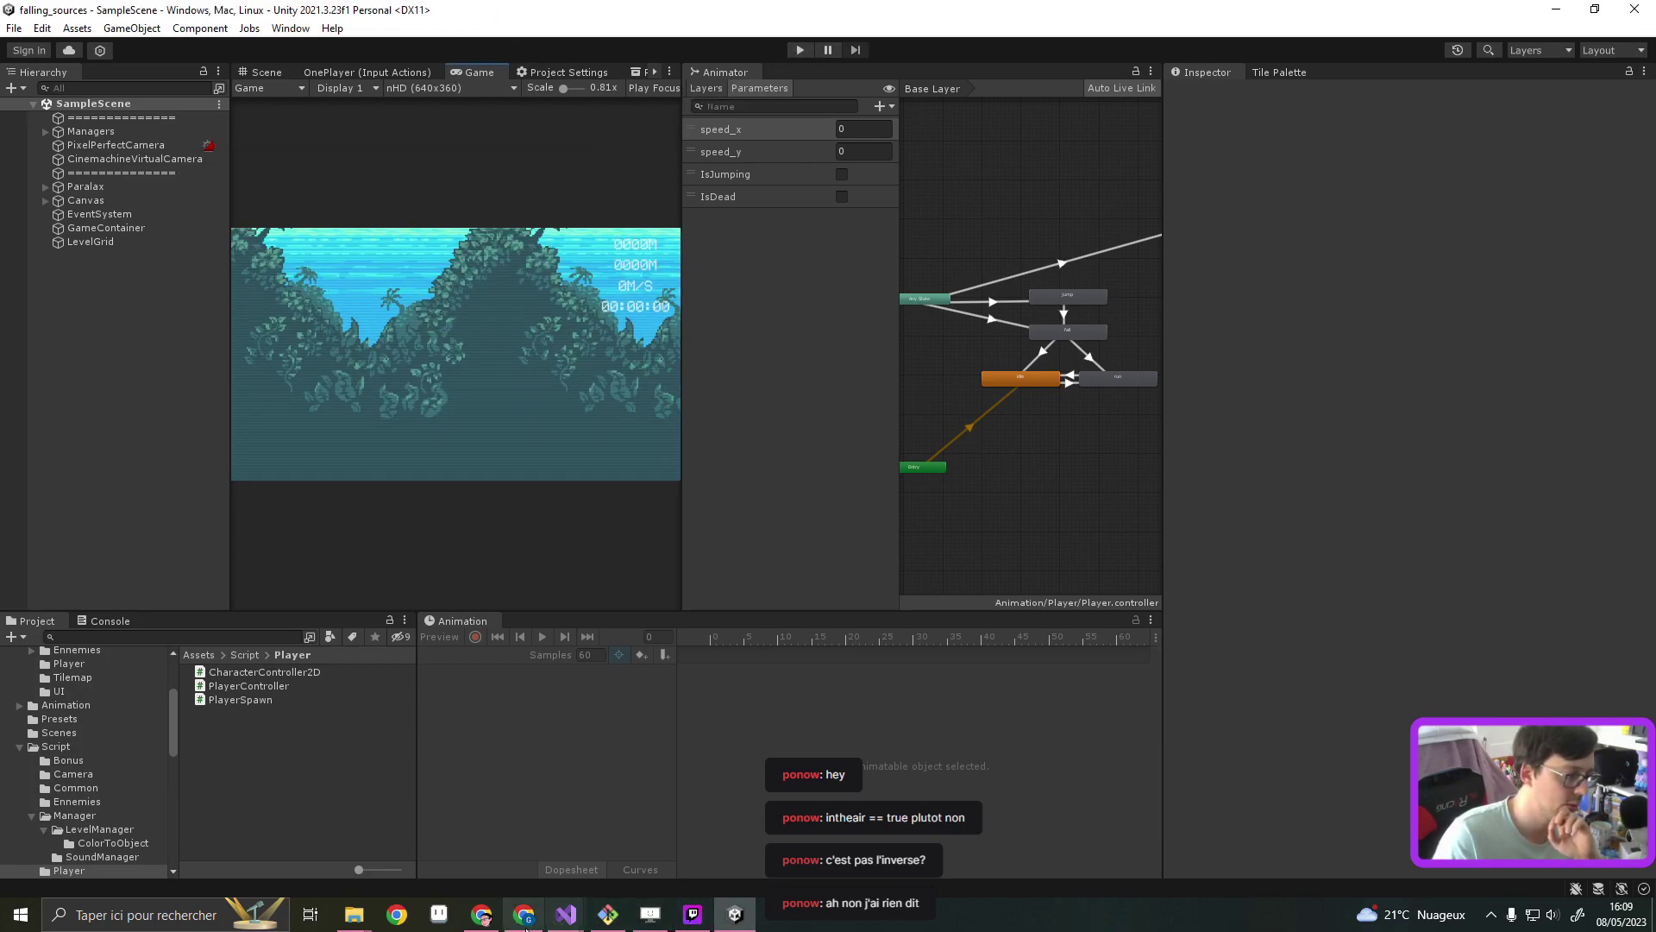
pyautogui.moveTo(566, 914)
pyautogui.click(428, 844)
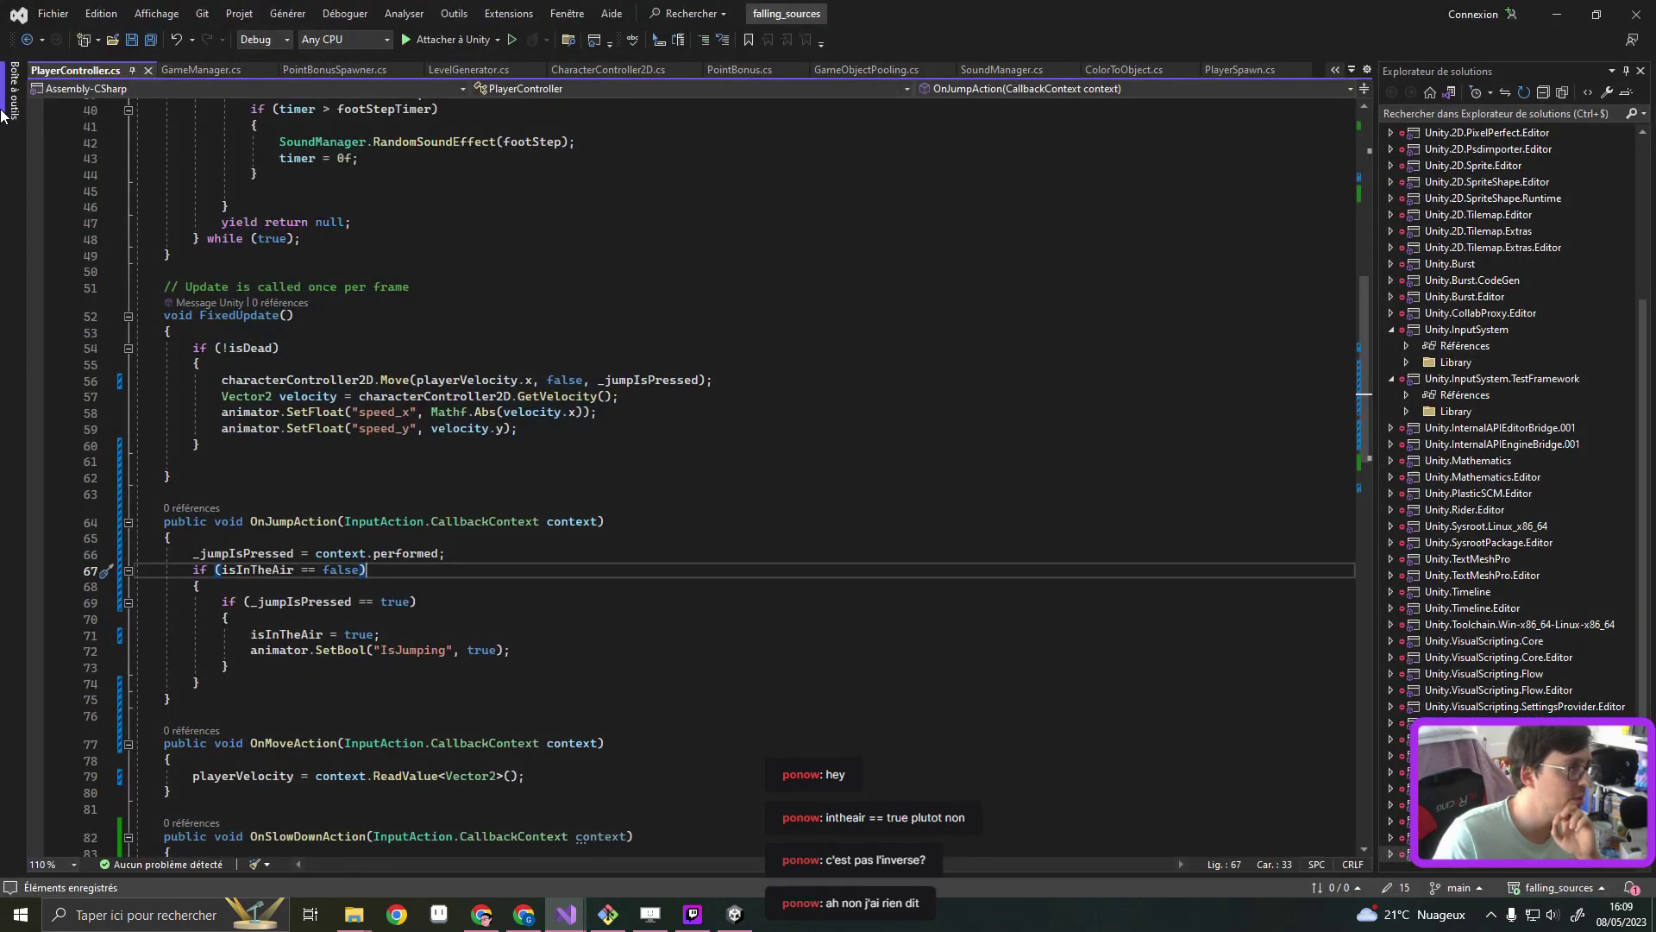
pyautogui.click(1566, 14)
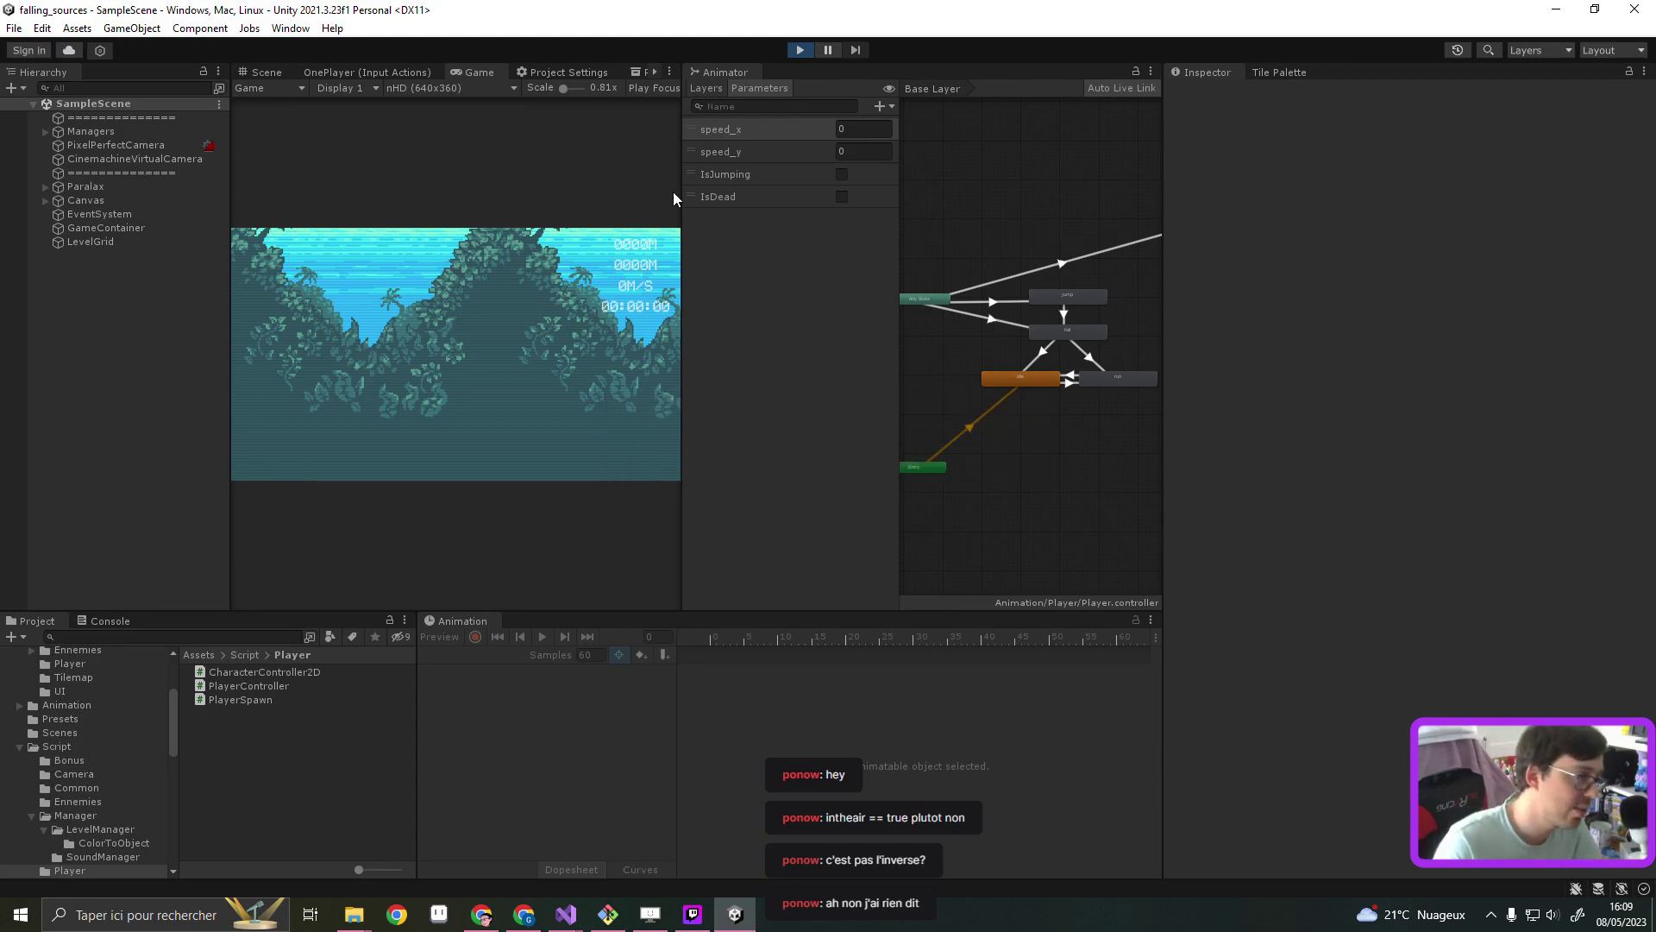
# Test a jump in play mode with Player(Clone) selected, then stop and return to Visual Studio
pyautogui.click(518, 362)
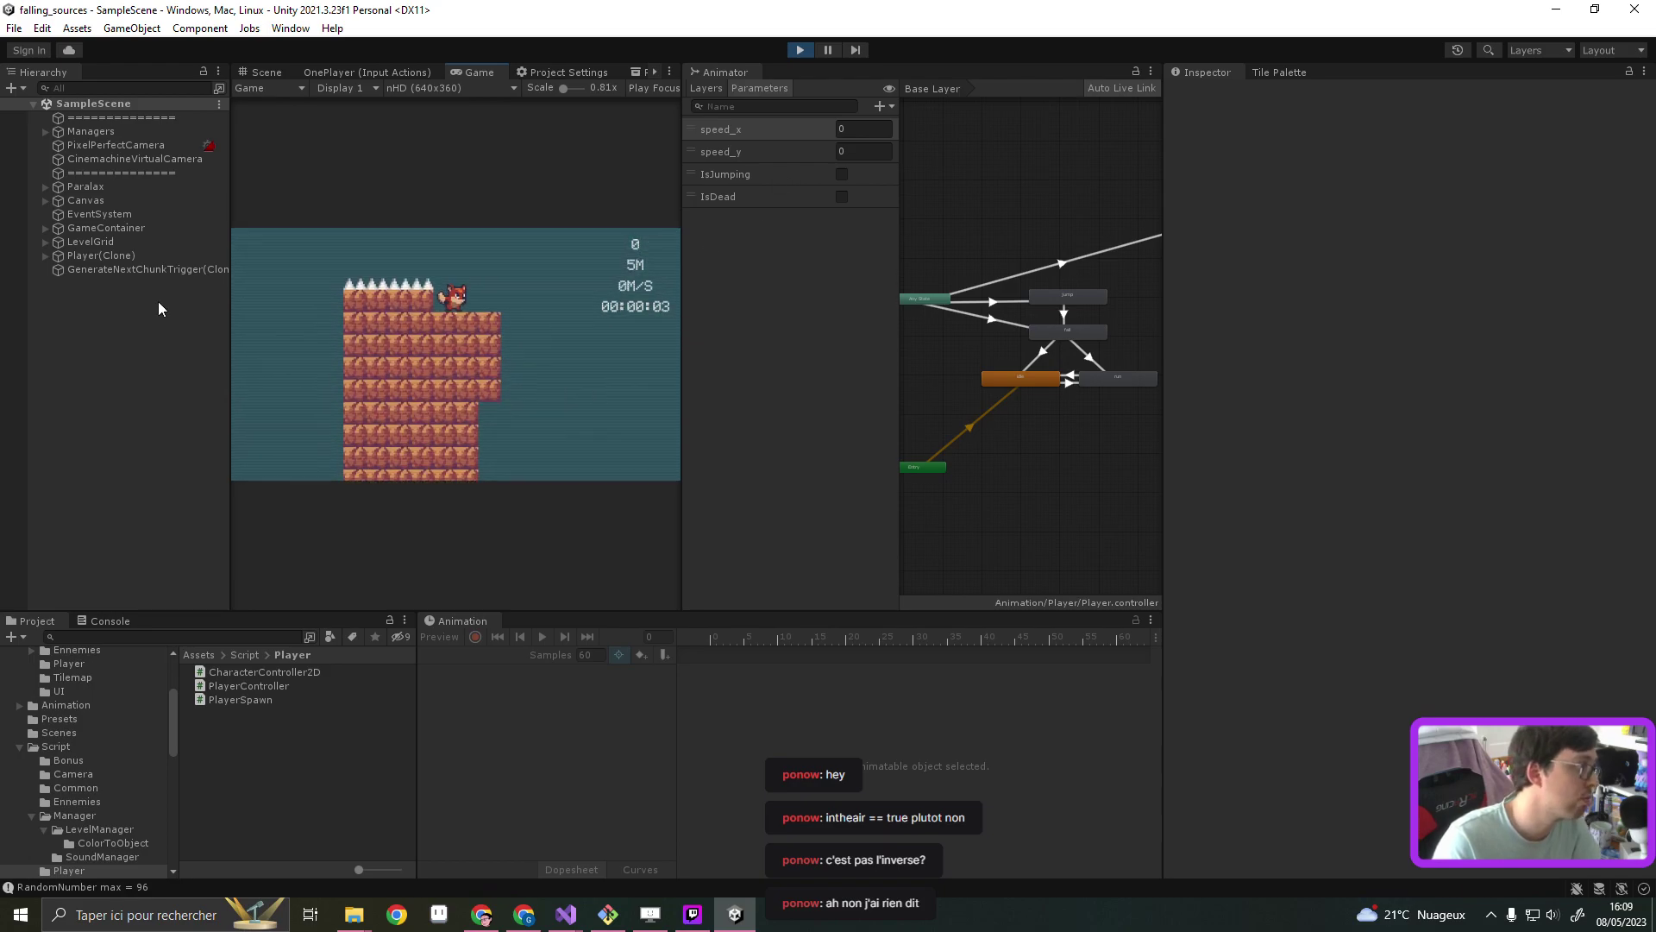
pyautogui.click(128, 256)
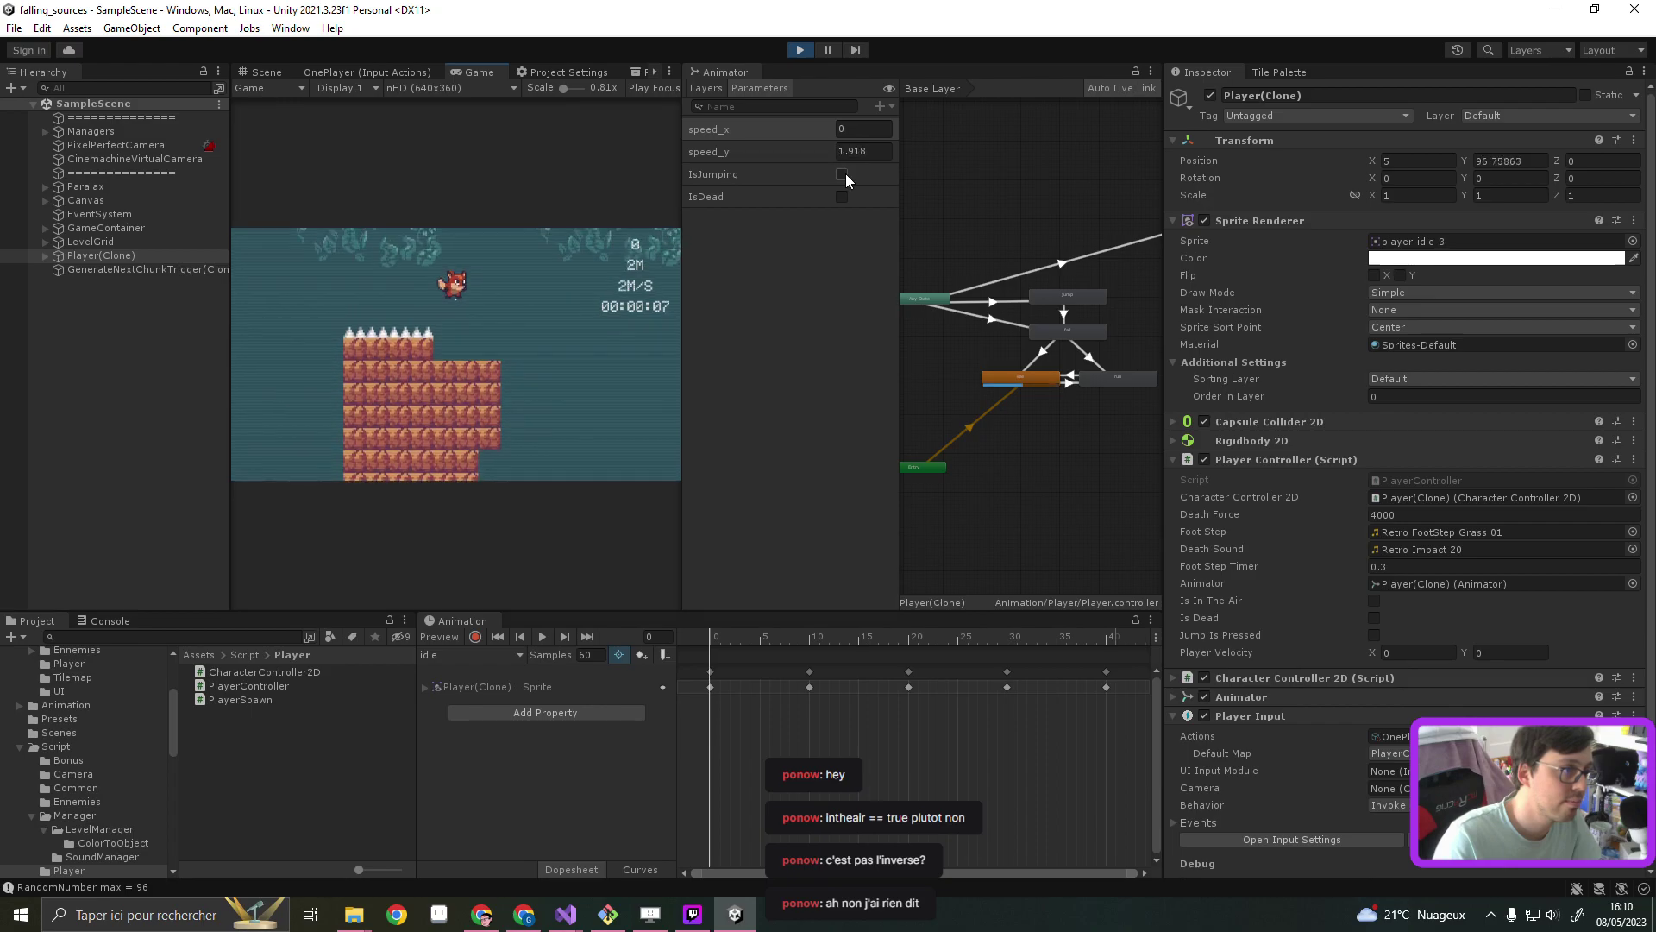
pyautogui.press('space')
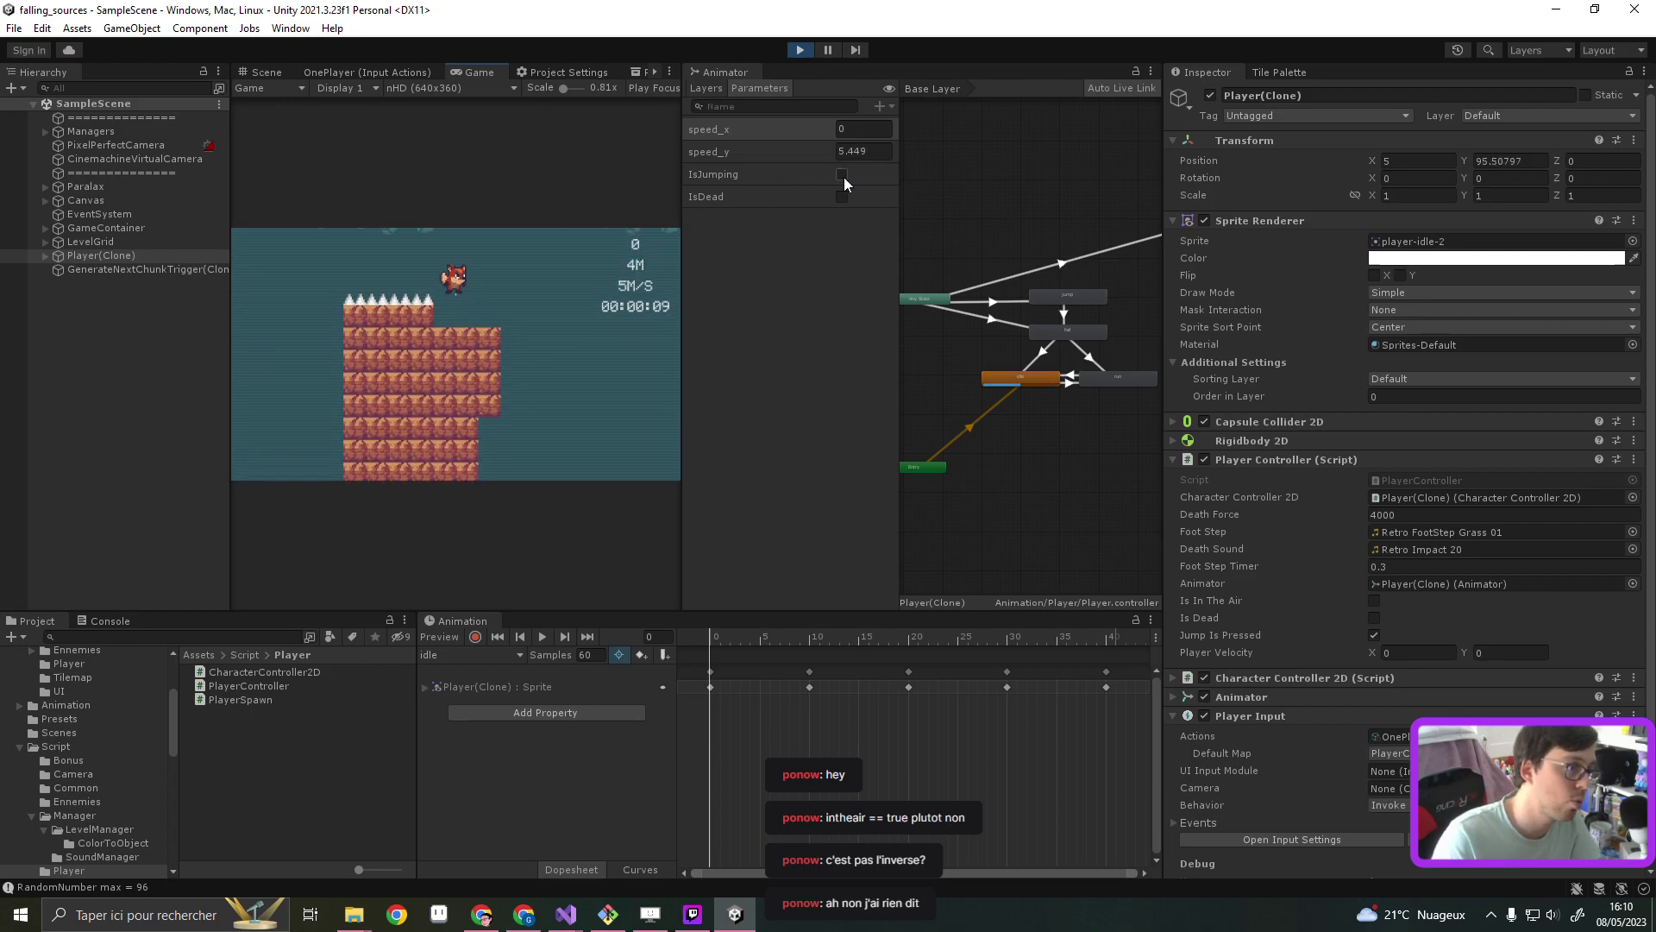
pyautogui.click(799, 50)
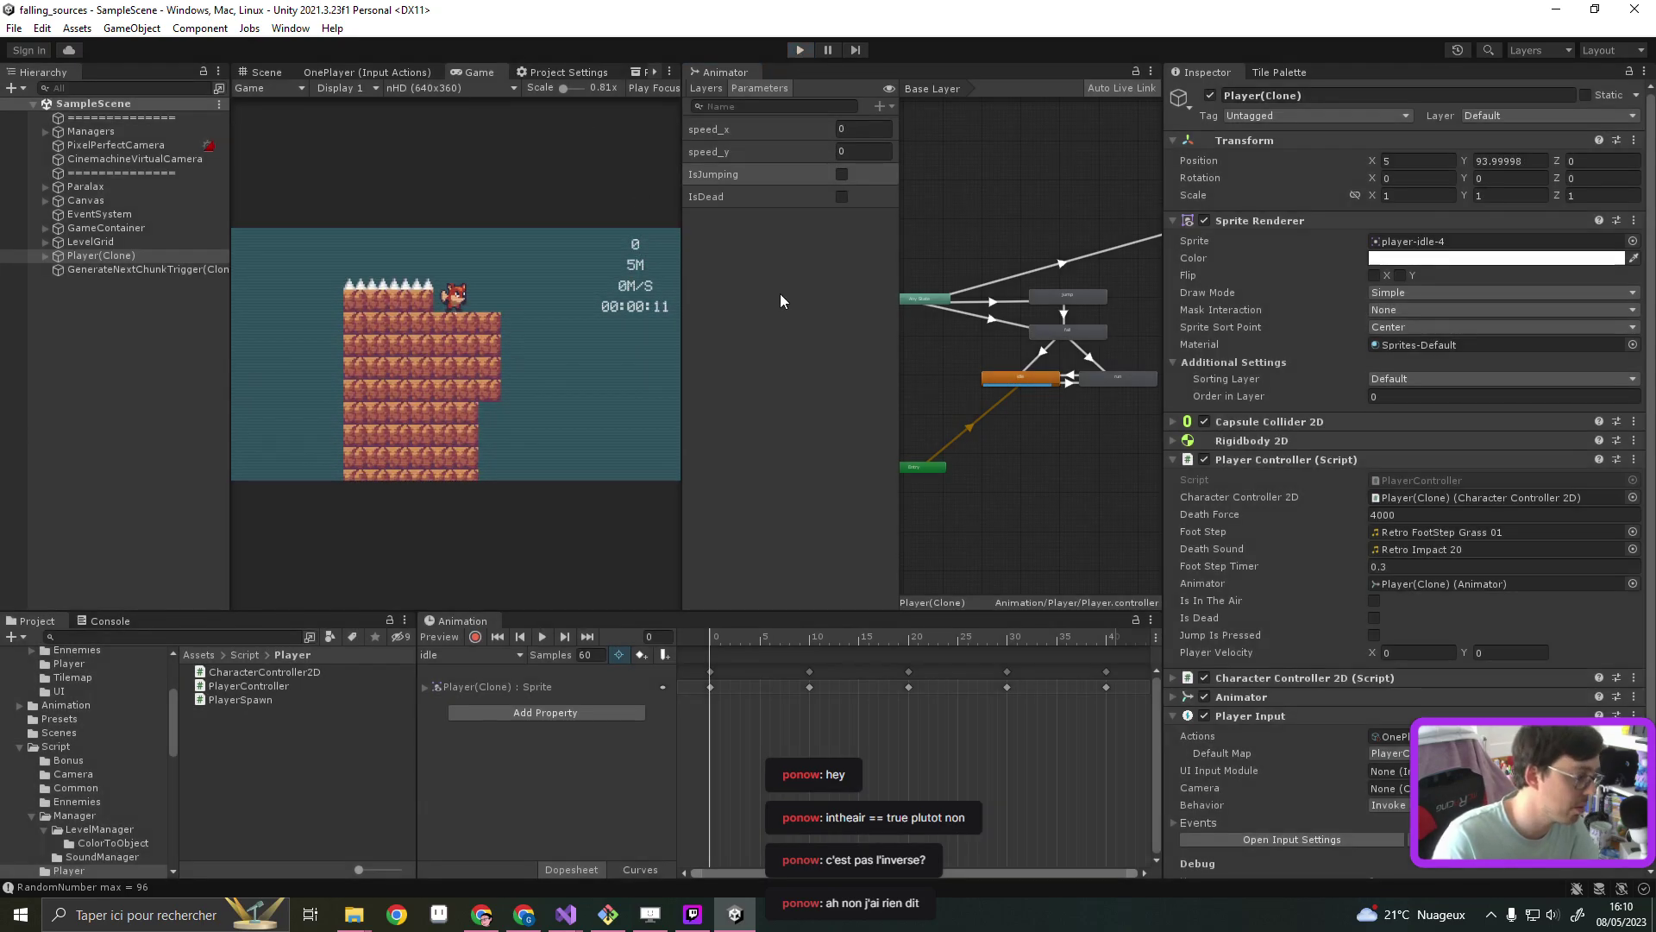
pyautogui.moveTo(566, 914)
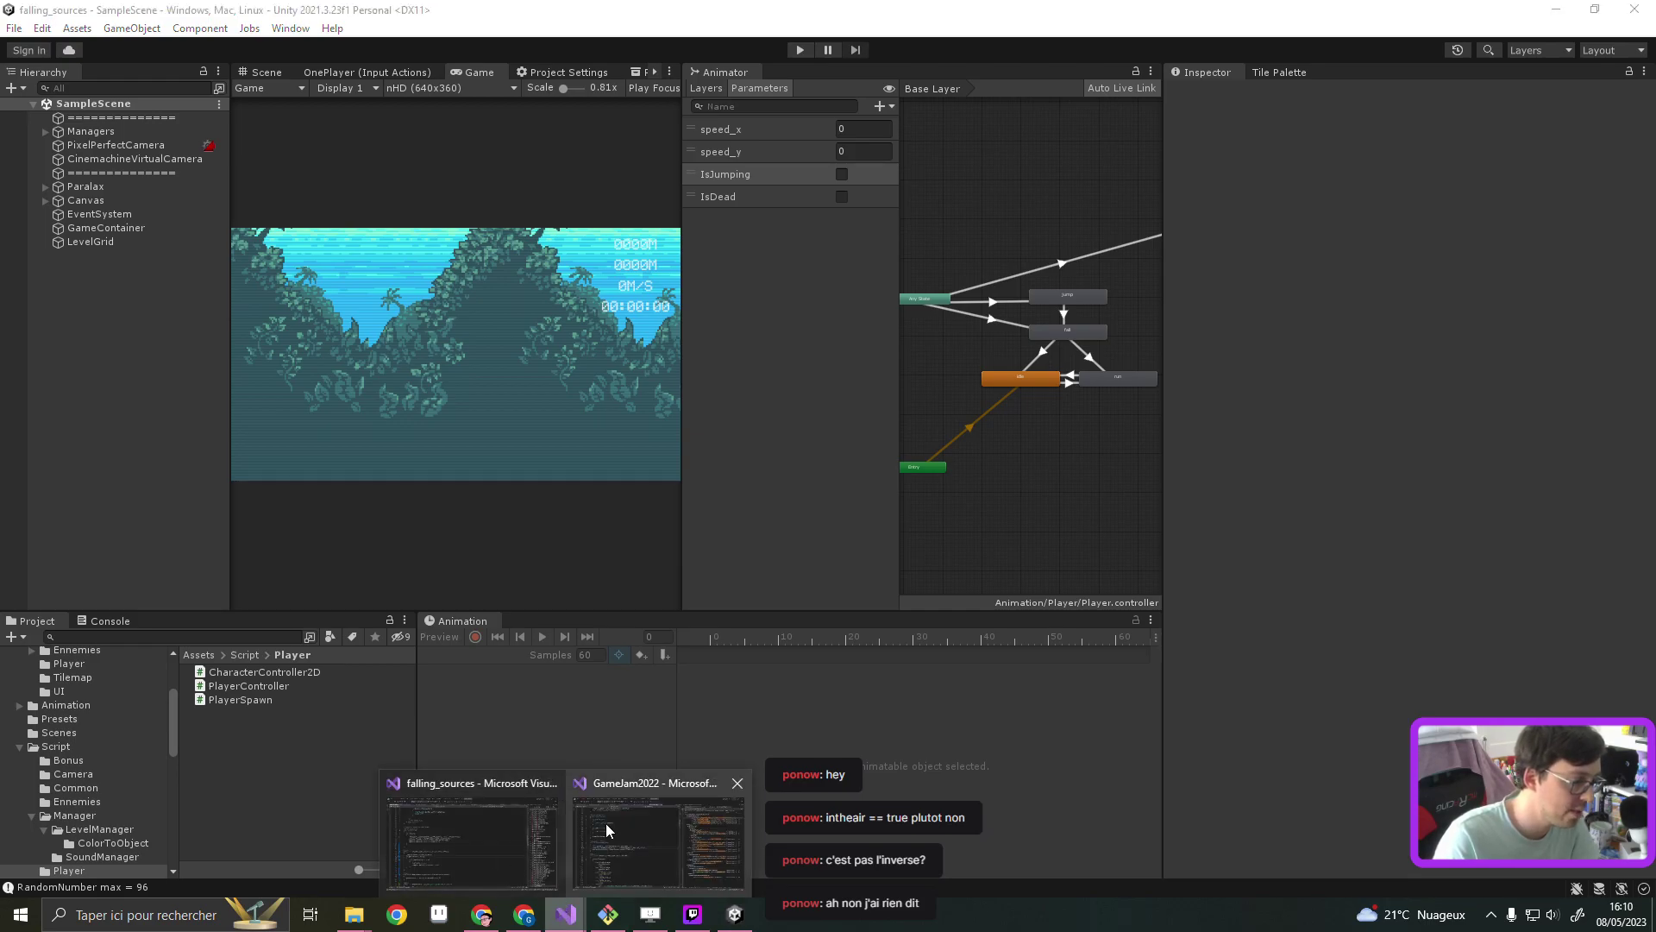
pyautogui.click(483, 837)
# Search PlayerController.cs for 'isInTheAir = false' to locate the landing code
pyautogui.scroll(-1, 658, 587)
pyautogui.scroll(-5, 658, 586)
pyautogui.scroll(-7, 658, 587)
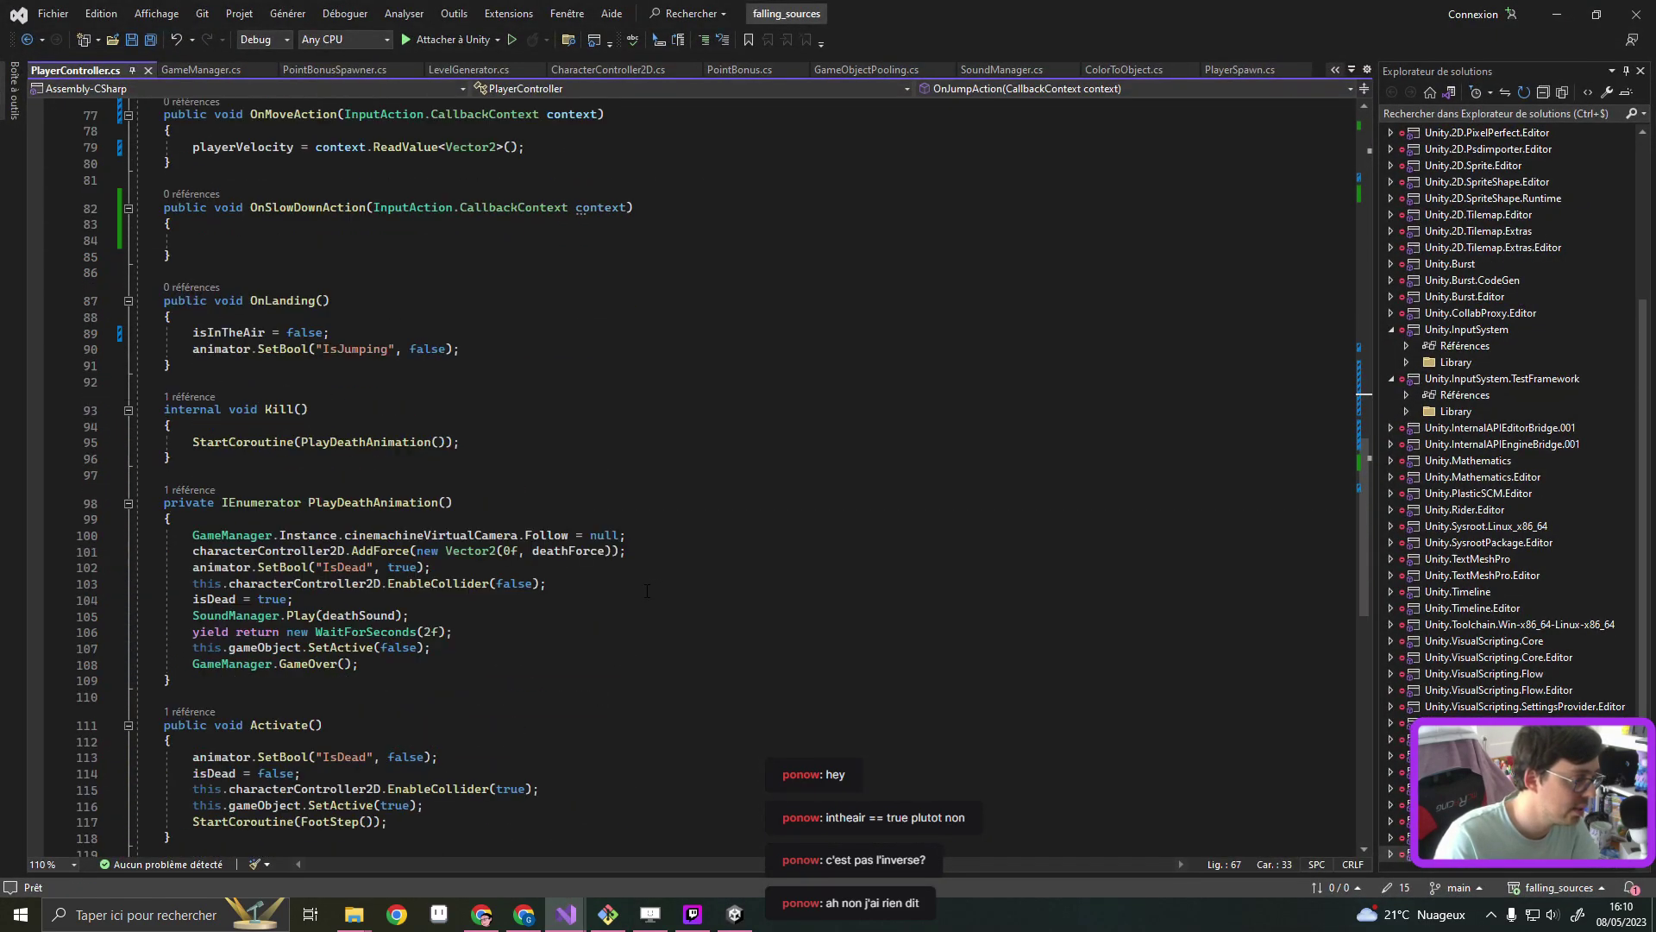
pyautogui.scroll(-3, 658, 587)
pyautogui.scroll(11, 442, 426)
pyautogui.scroll(6, 442, 426)
pyautogui.click(443, 414)
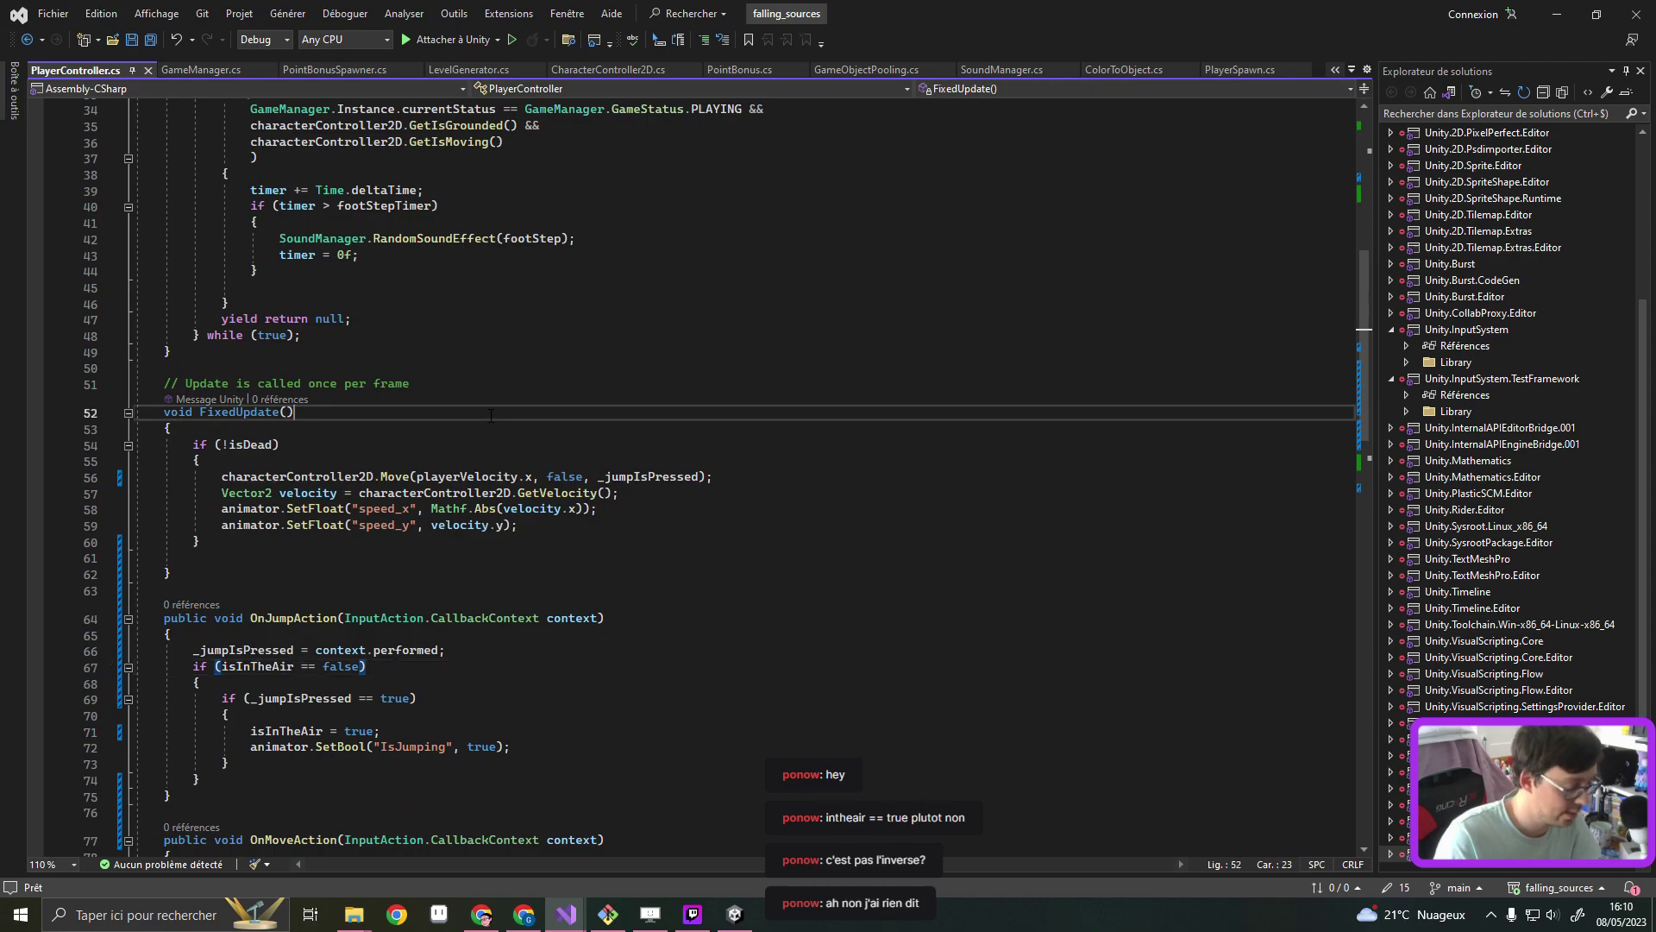
pyautogui.hotkey('ctrl', 'f')
pyautogui.write('isInTheAir')
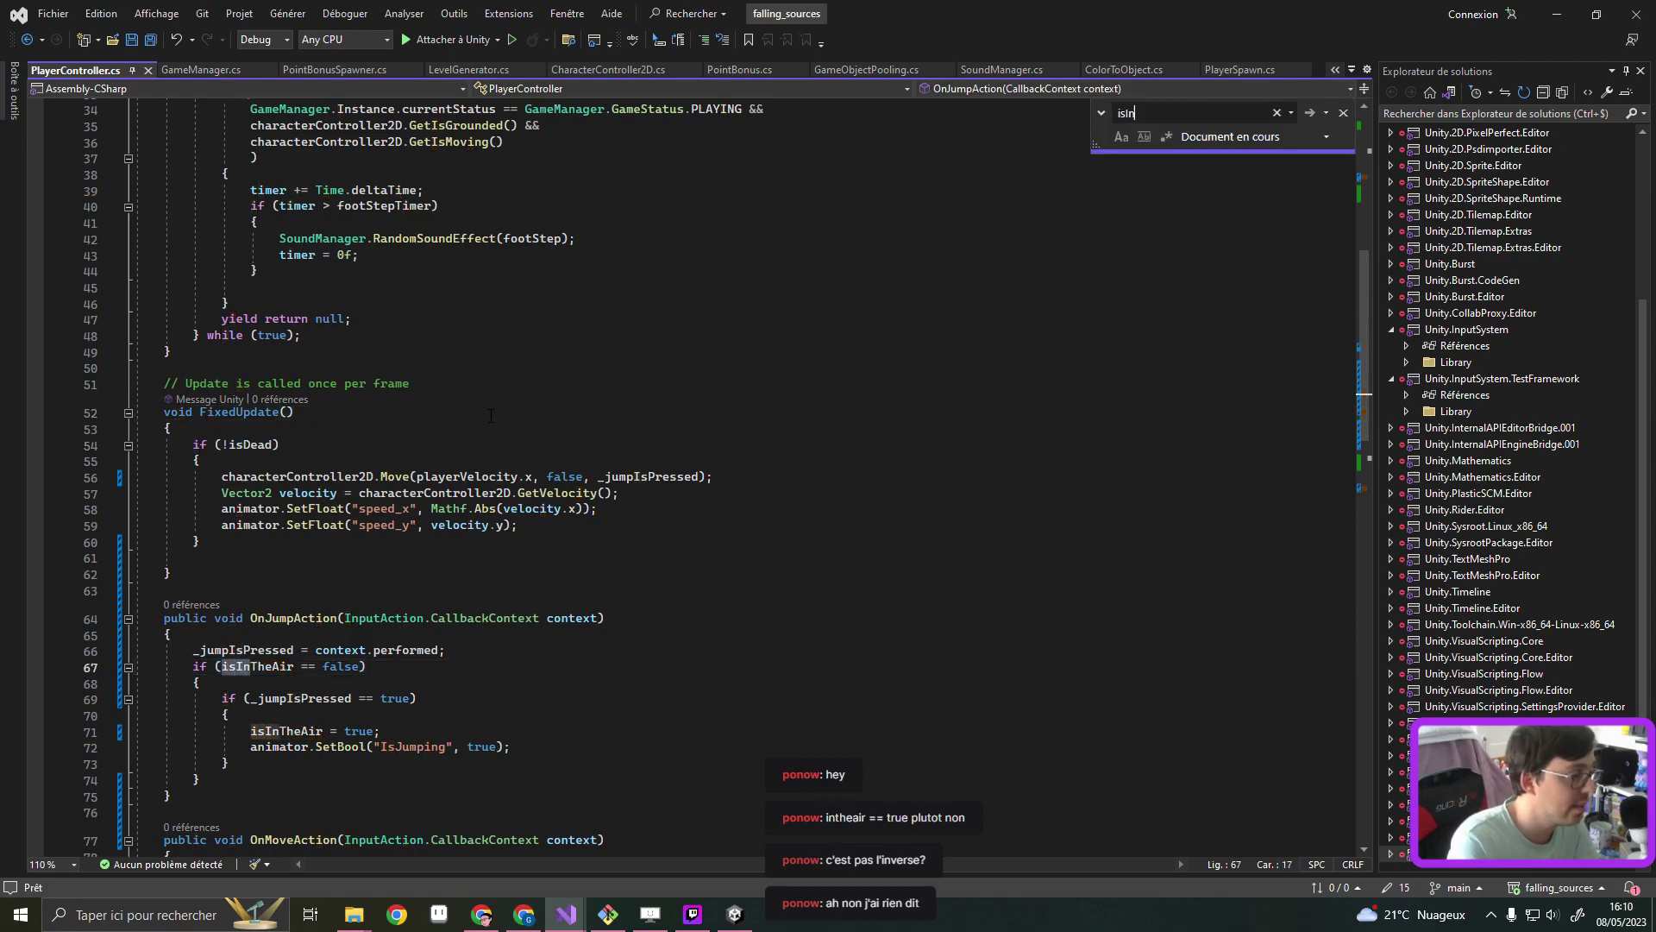
pyautogui.write(' = f')
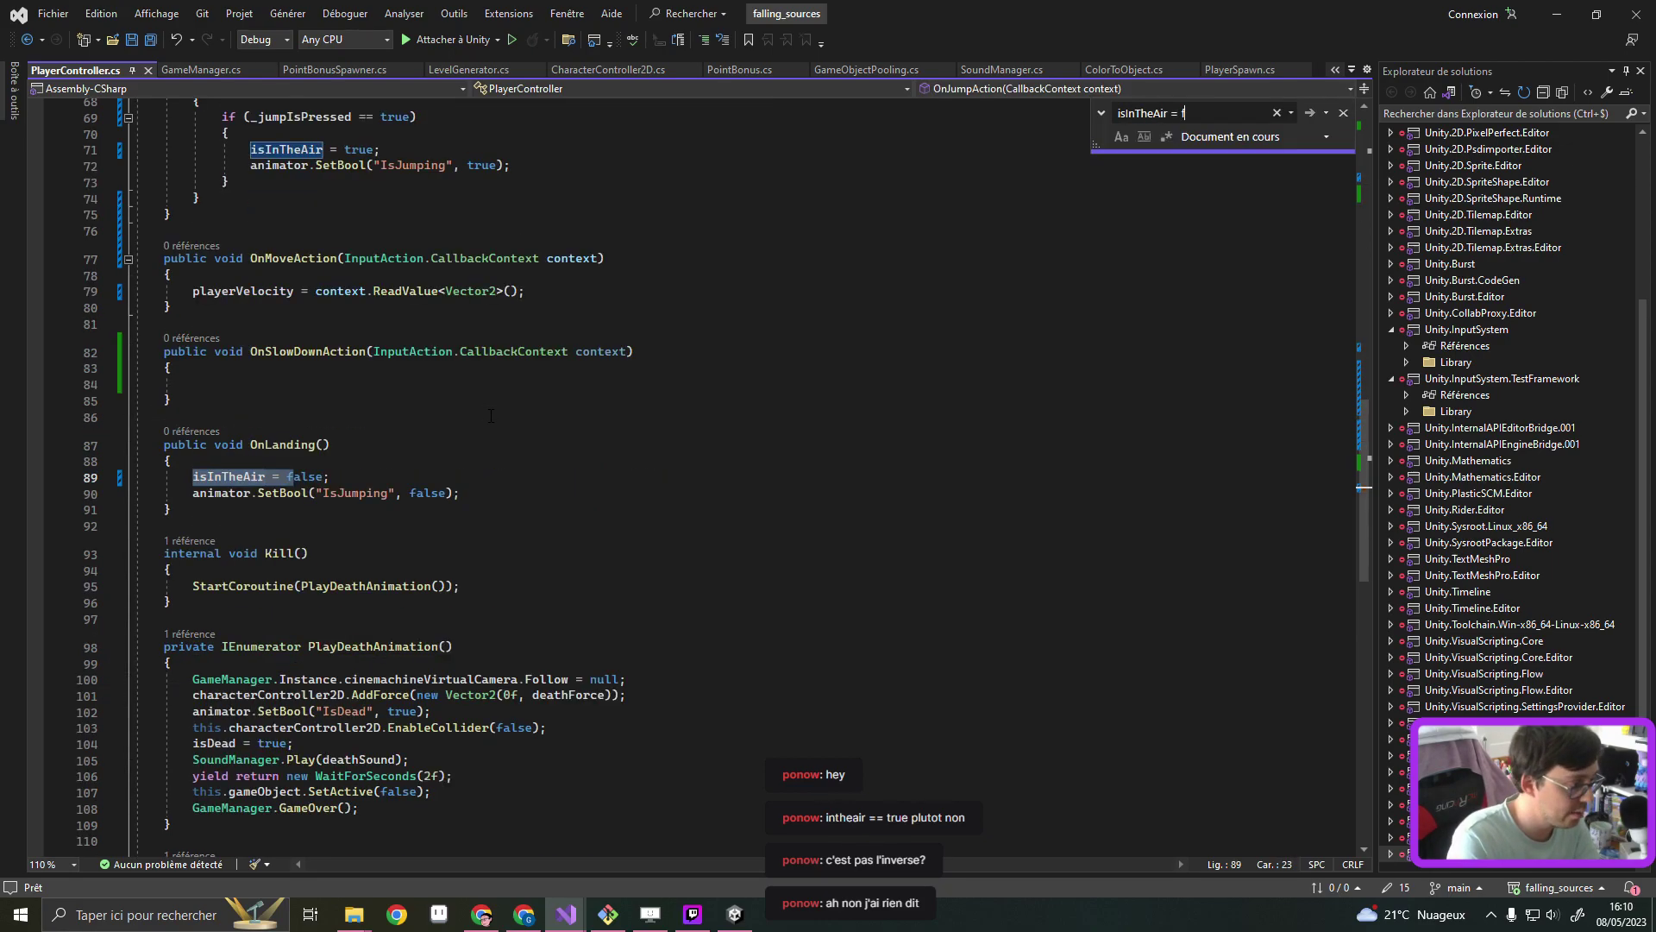
pyautogui.write('alse')
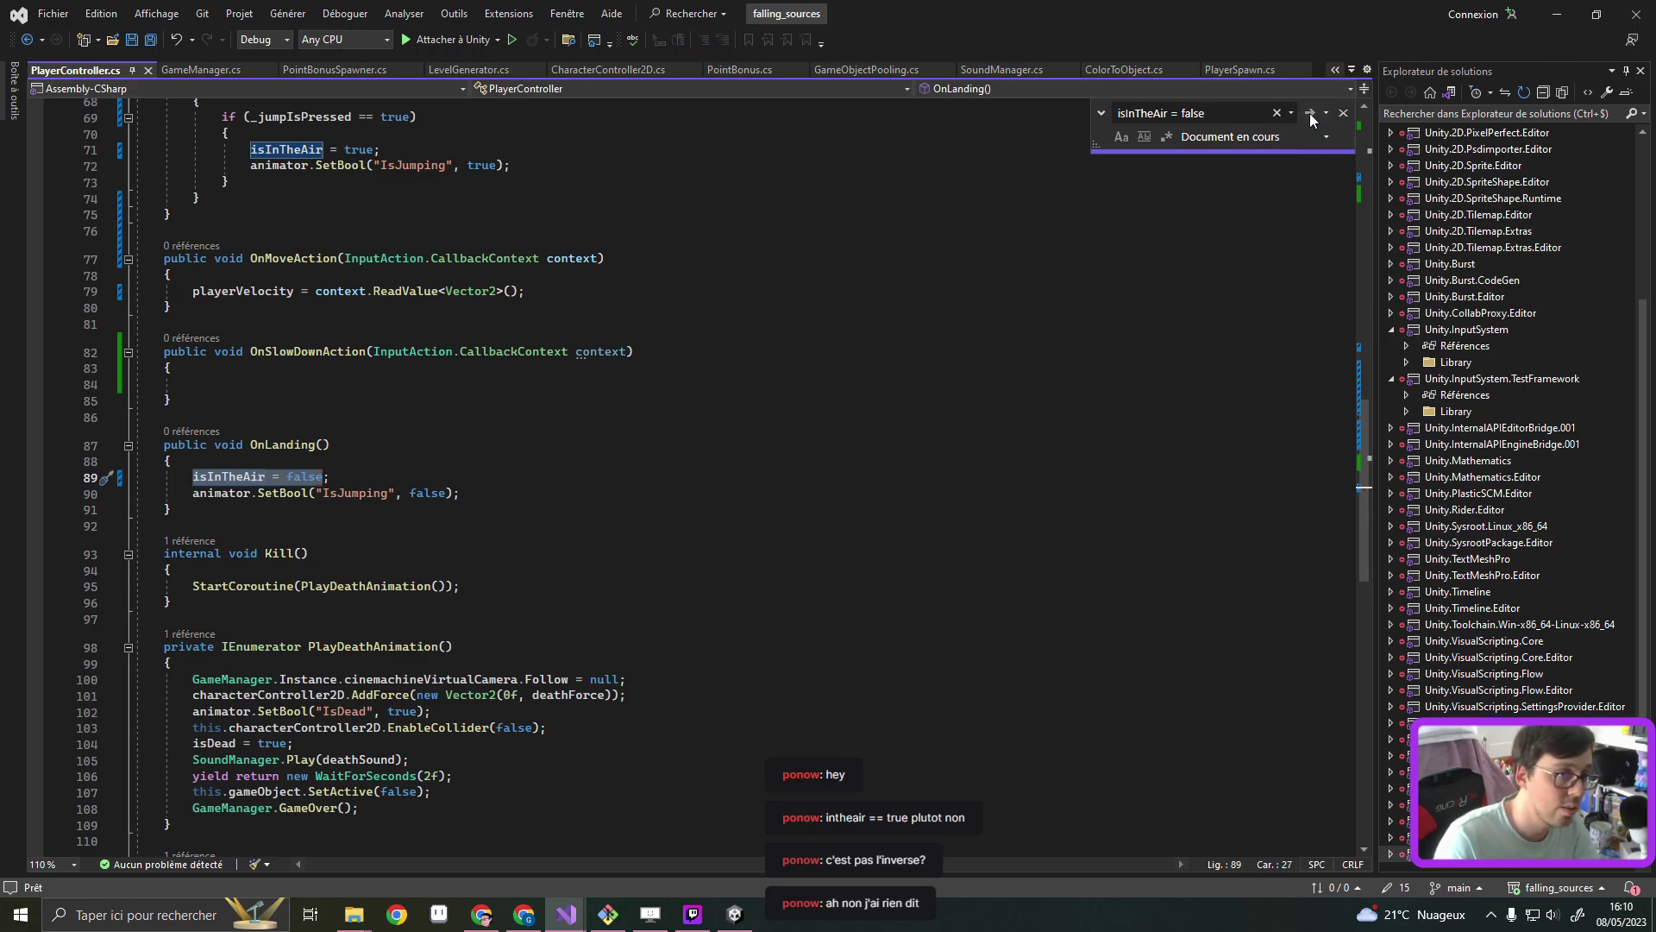
pyautogui.click(1309, 112)
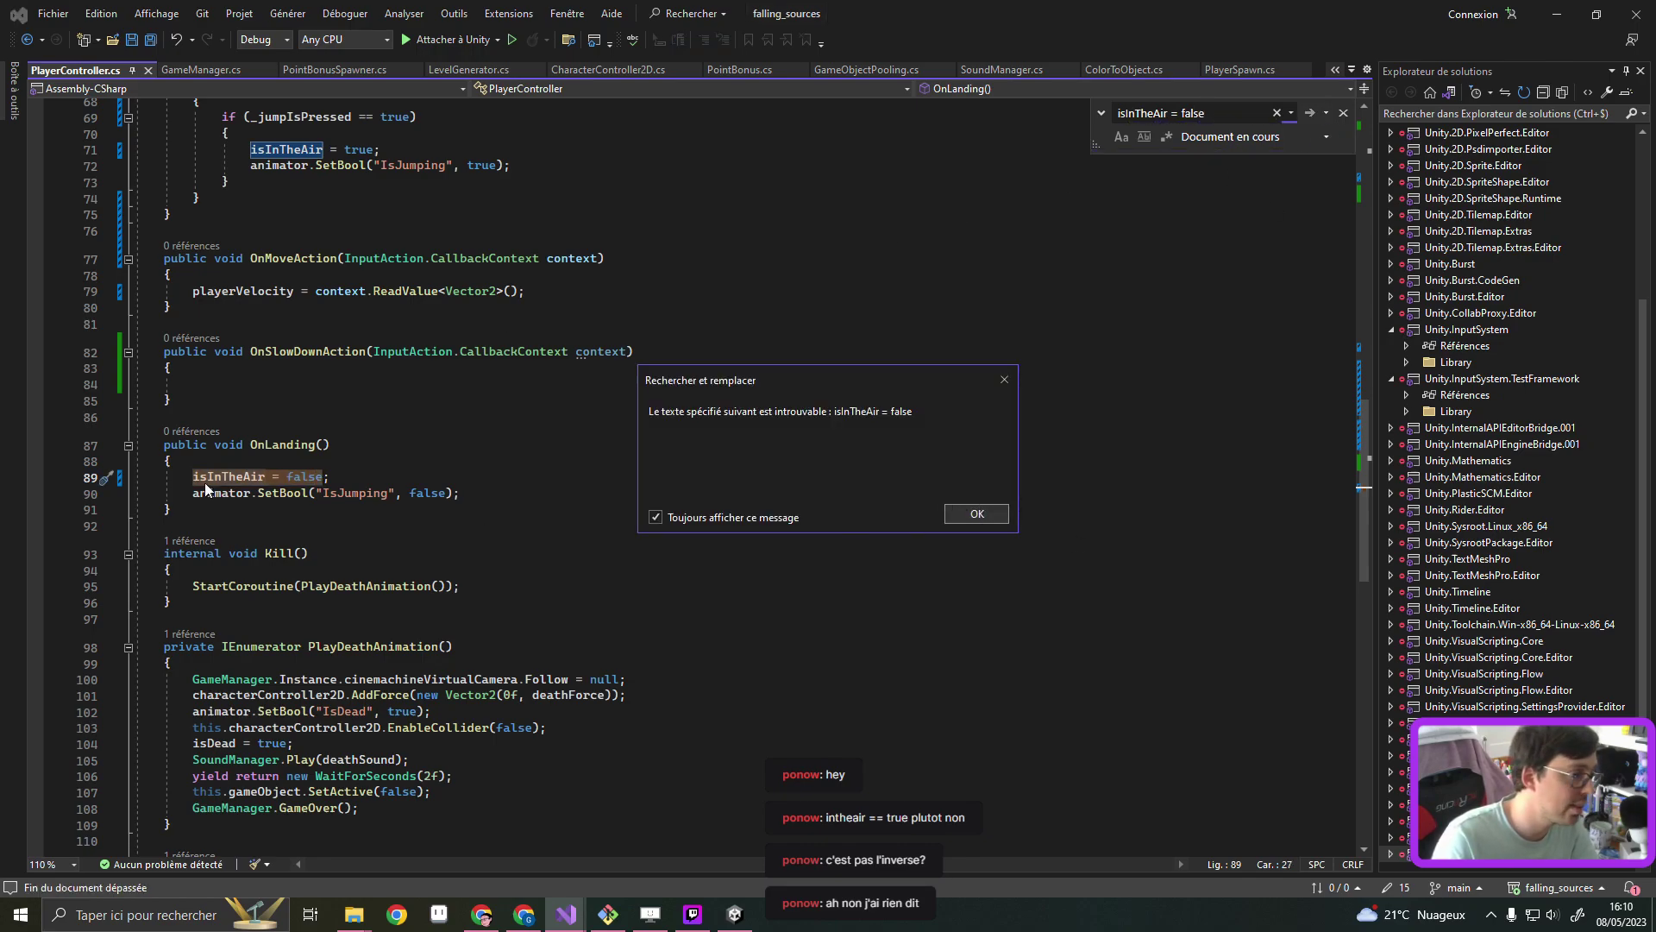
pyautogui.click(976, 514)
# Insert Debug.Log("Onlanding"); at the top of OnLanding() and save the file
pyautogui.click(247, 445)
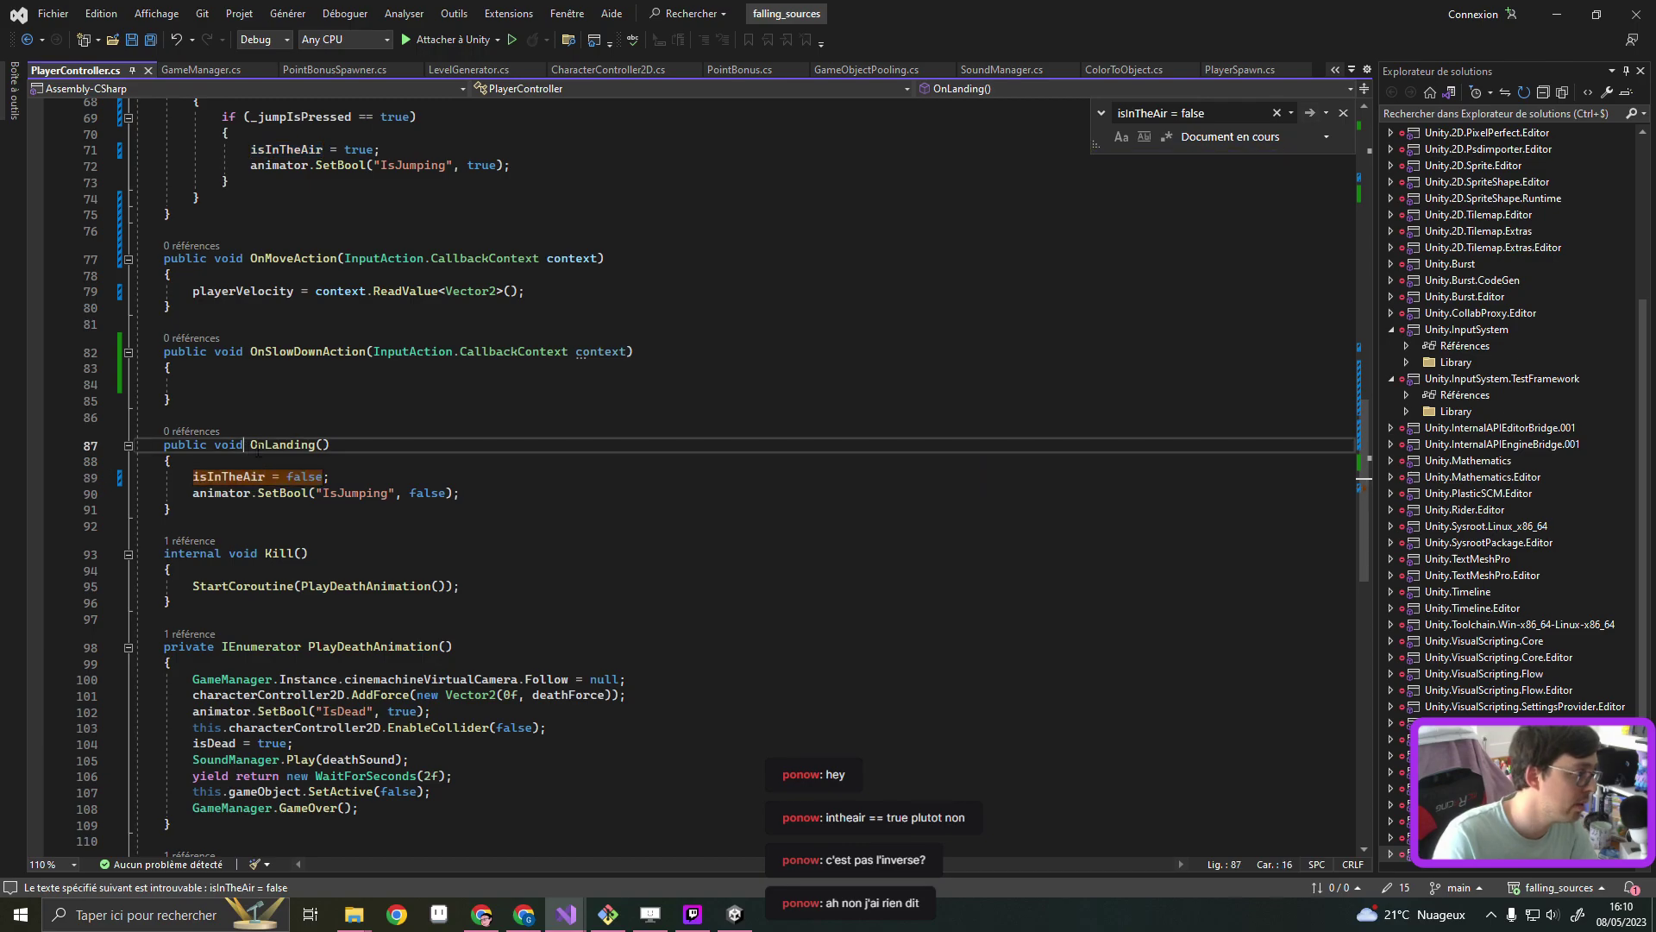
pyautogui.click(273, 461)
pyautogui.press('Return')
pyautogui.write('De')
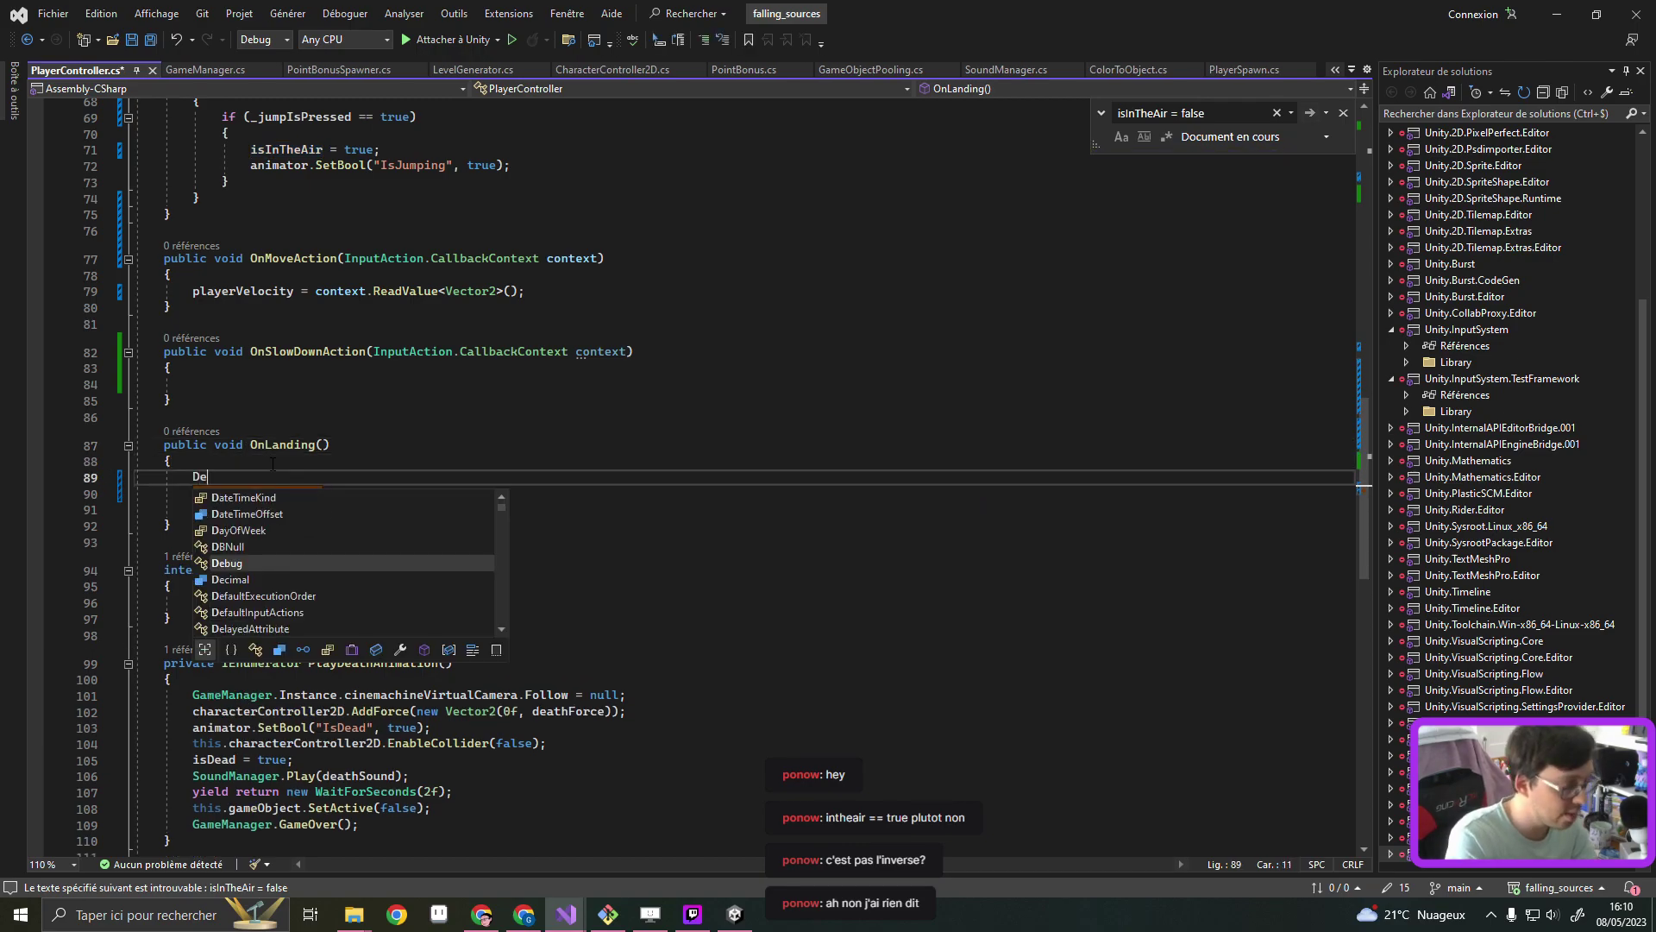
pyautogui.write('bug.Log("')
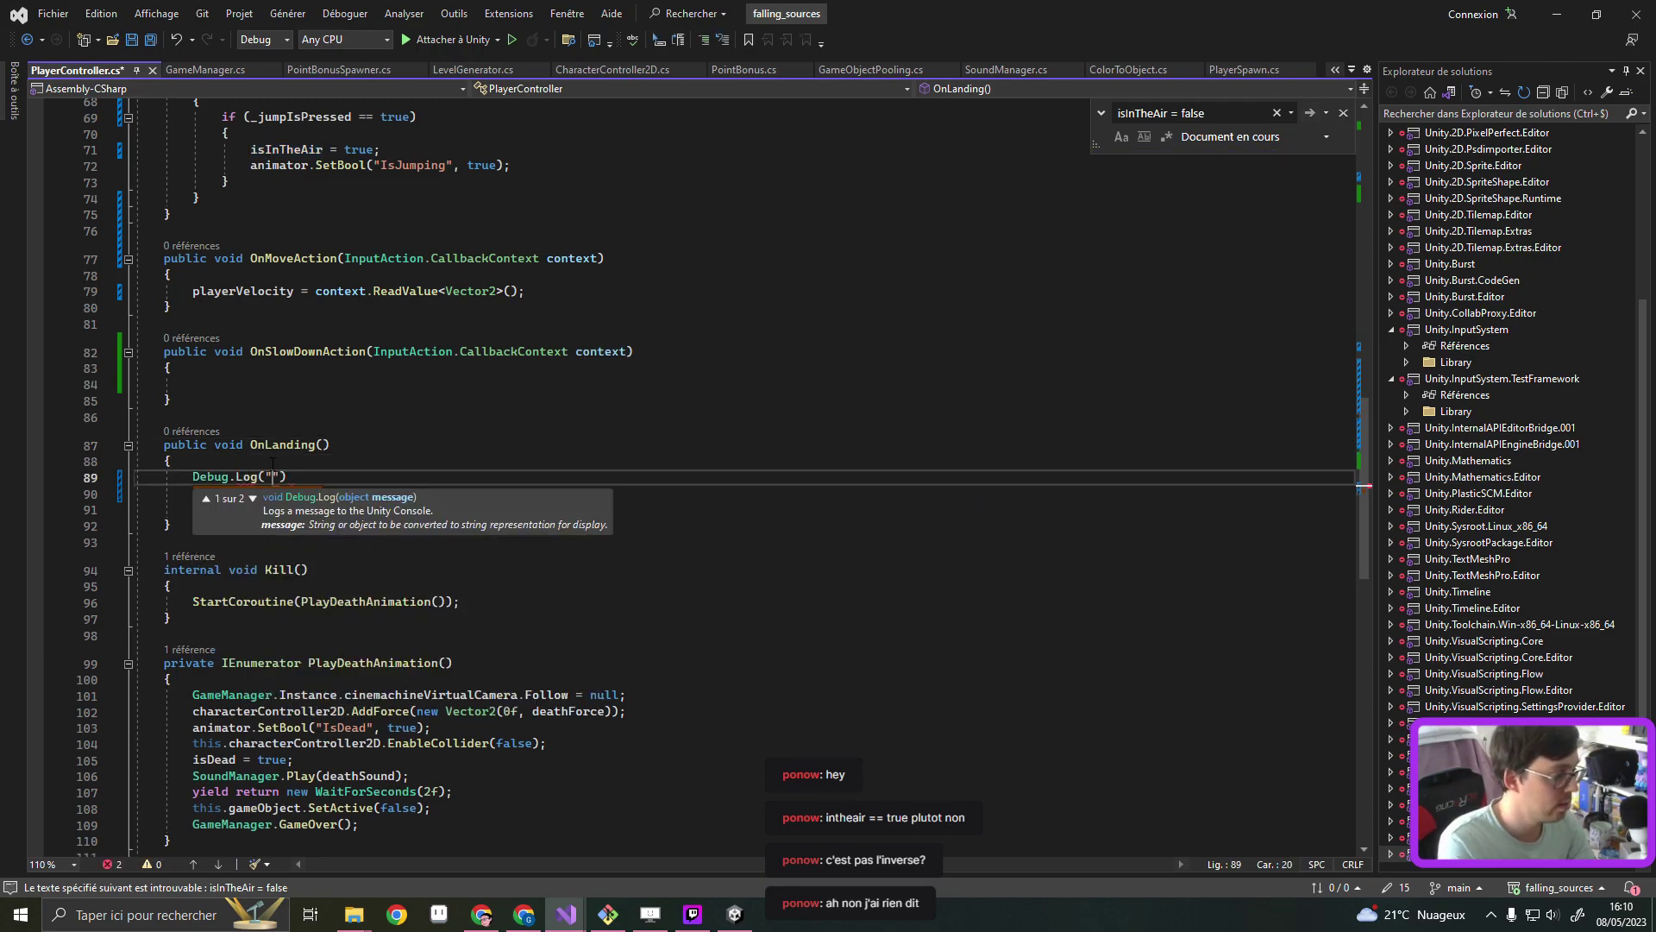
pyautogui.write('Onlanding')
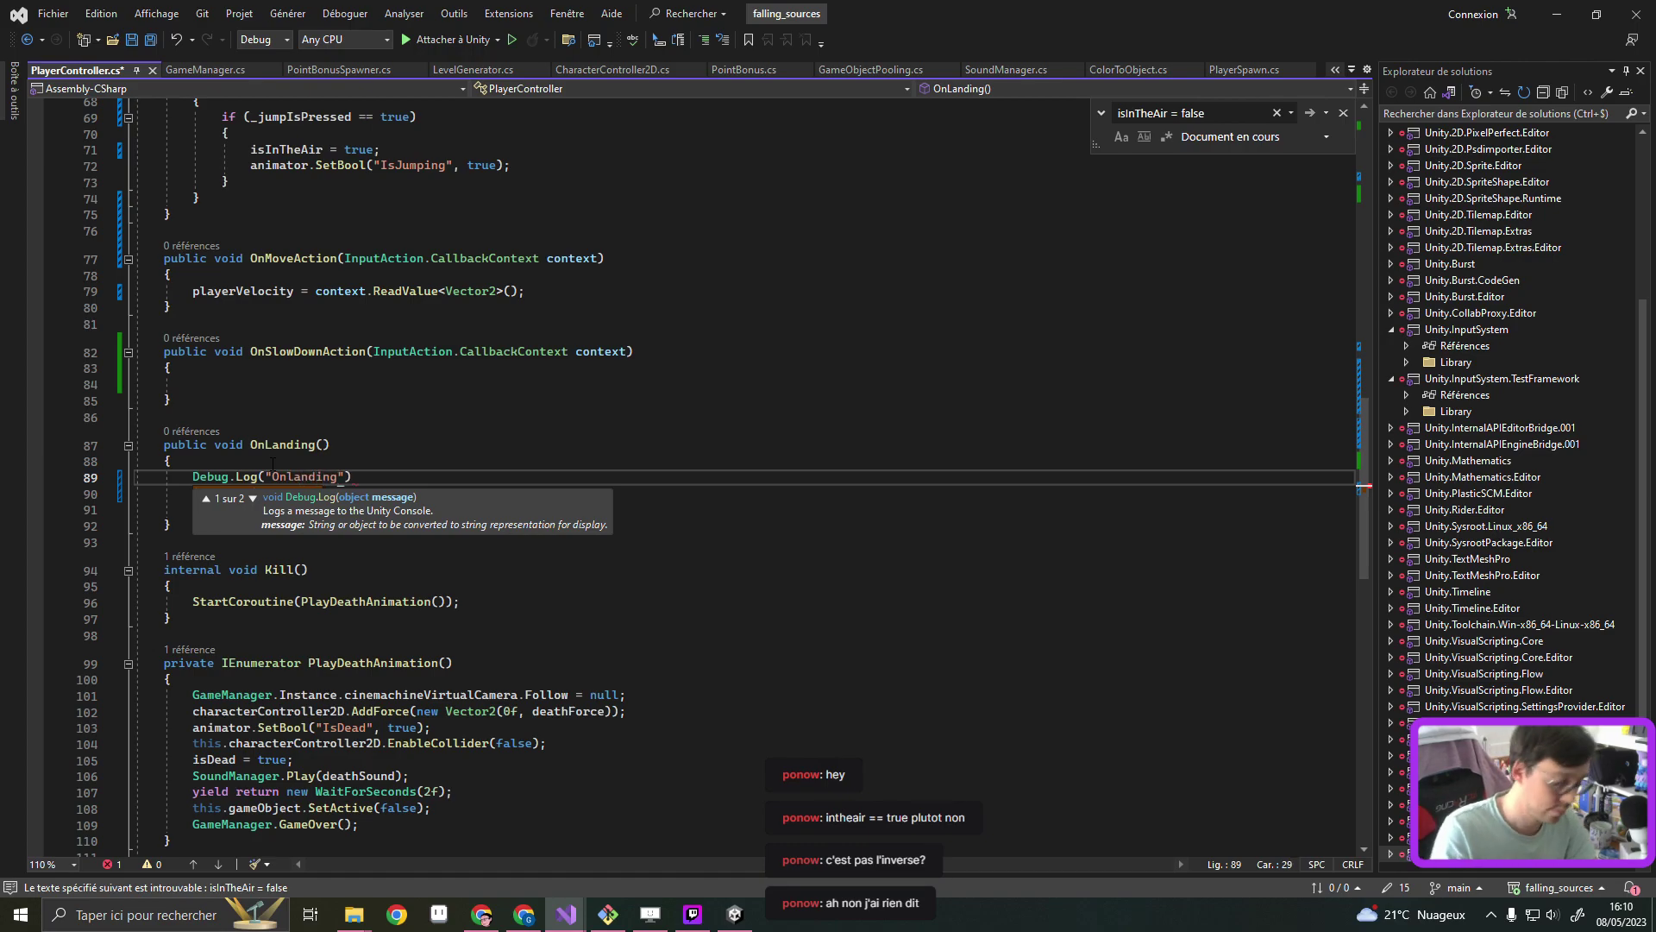
pyautogui.write('"')
pyautogui.press('Down')
pyautogui.press('Home')
pyautogui.press('Up')
pyautogui.press('End')
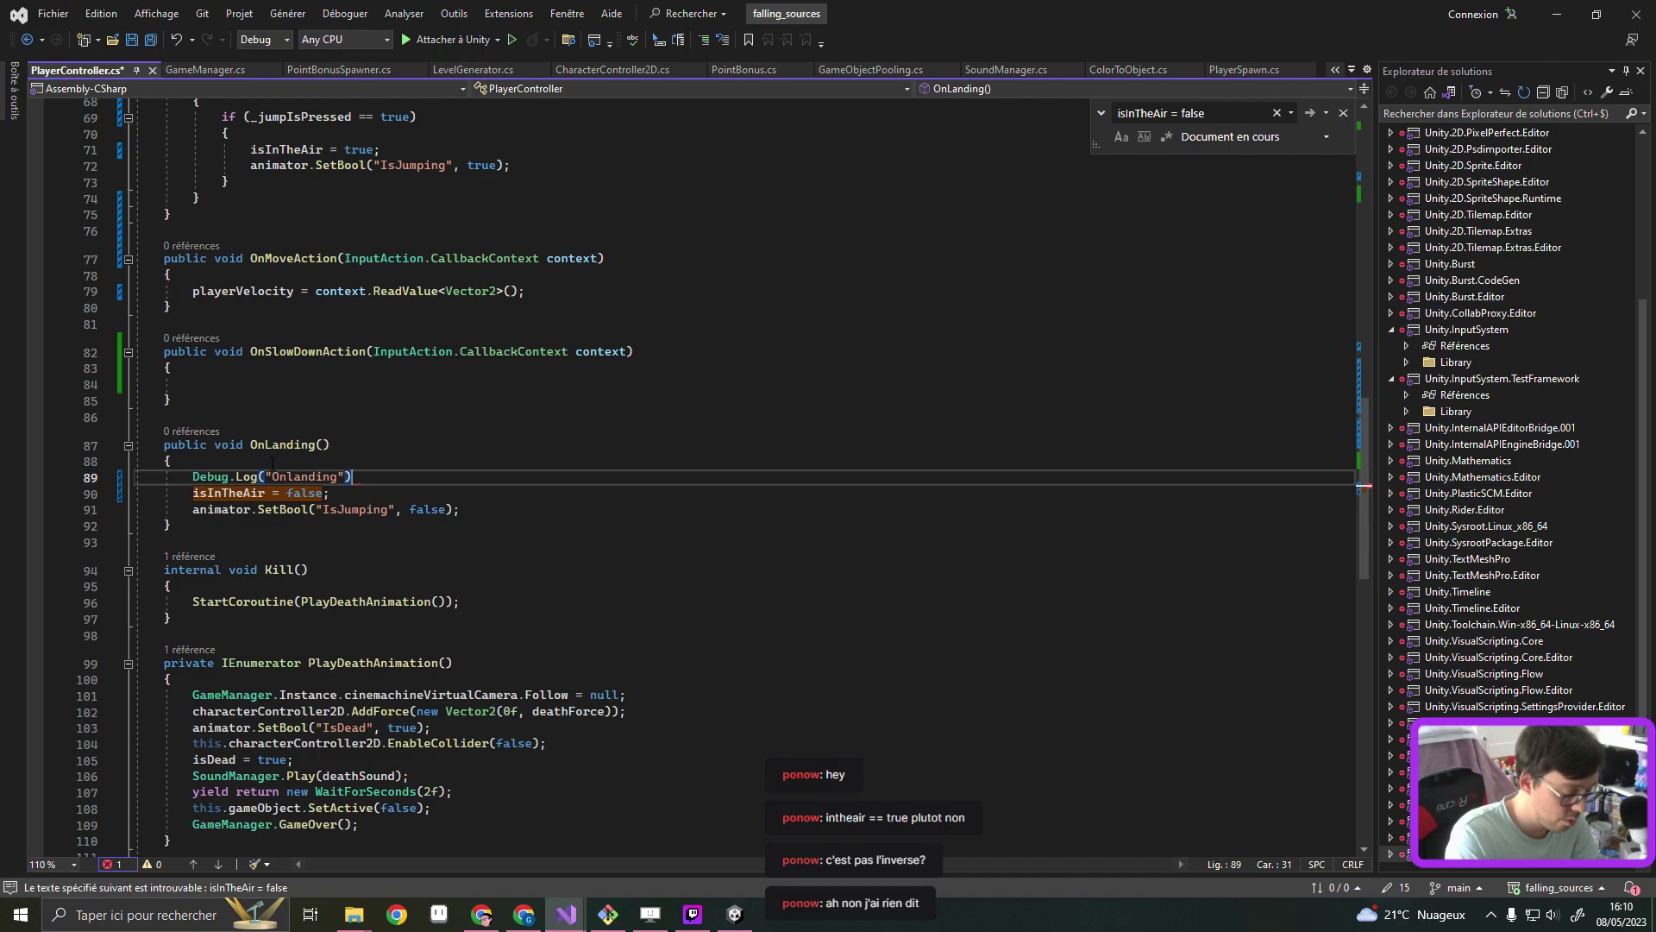
pyautogui.write(';')
pyautogui.hotkey('ctrl', 's')
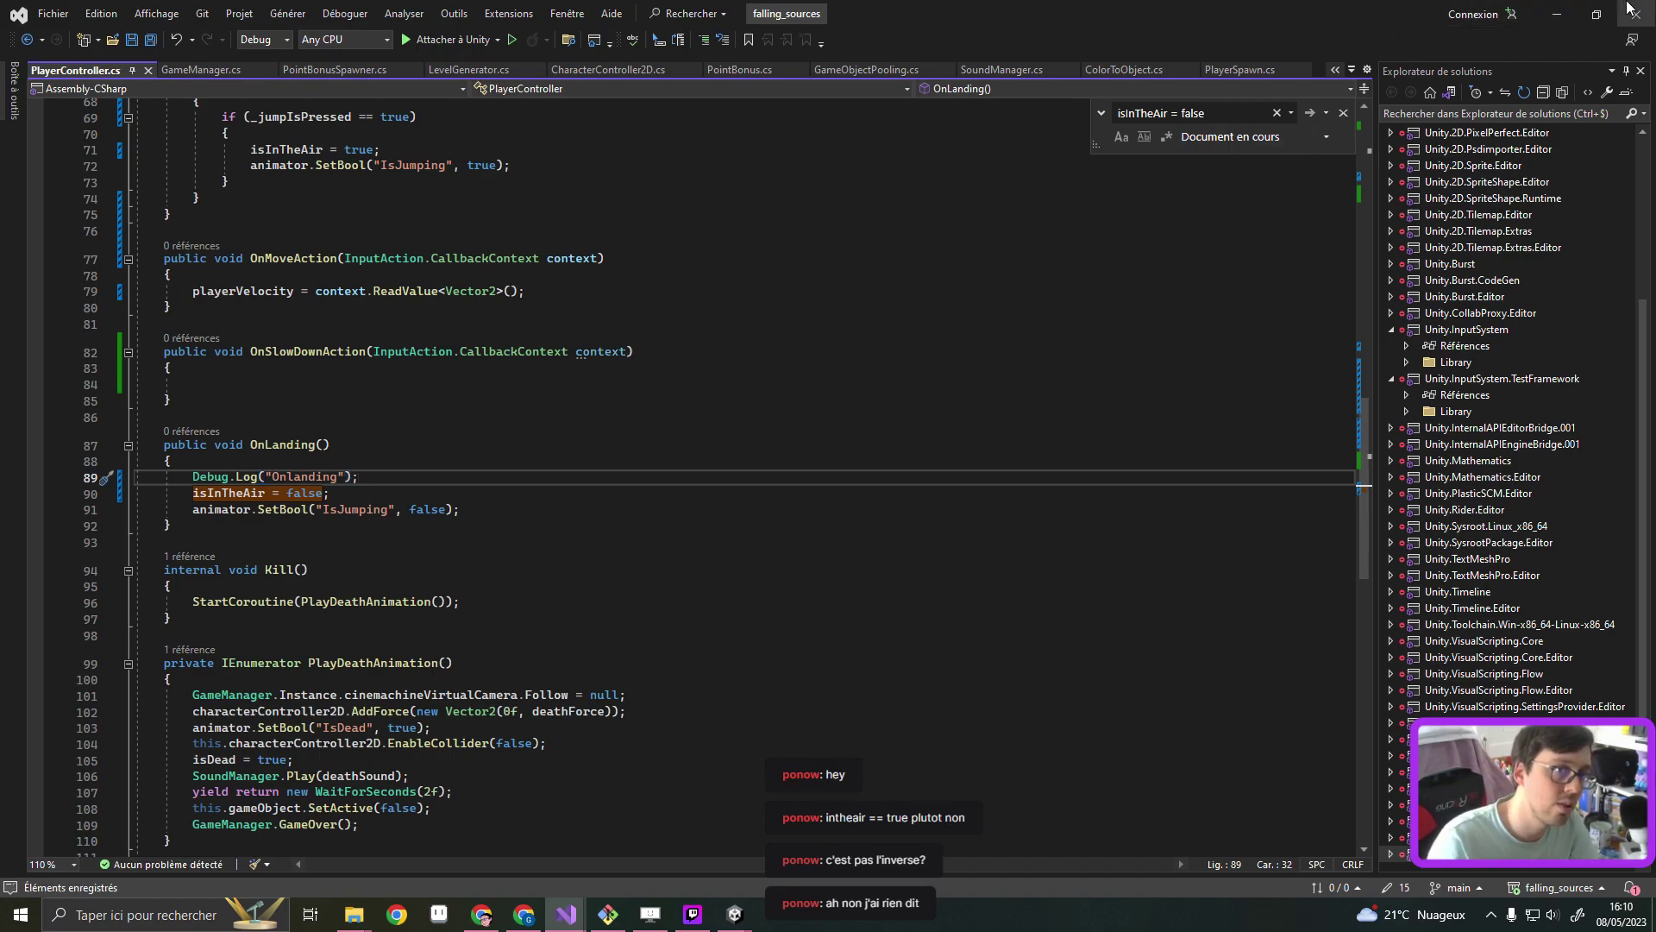
# Run a game round in play mode, clear the Console, then pause to check the landing logs
pyautogui.click(1557, 14)
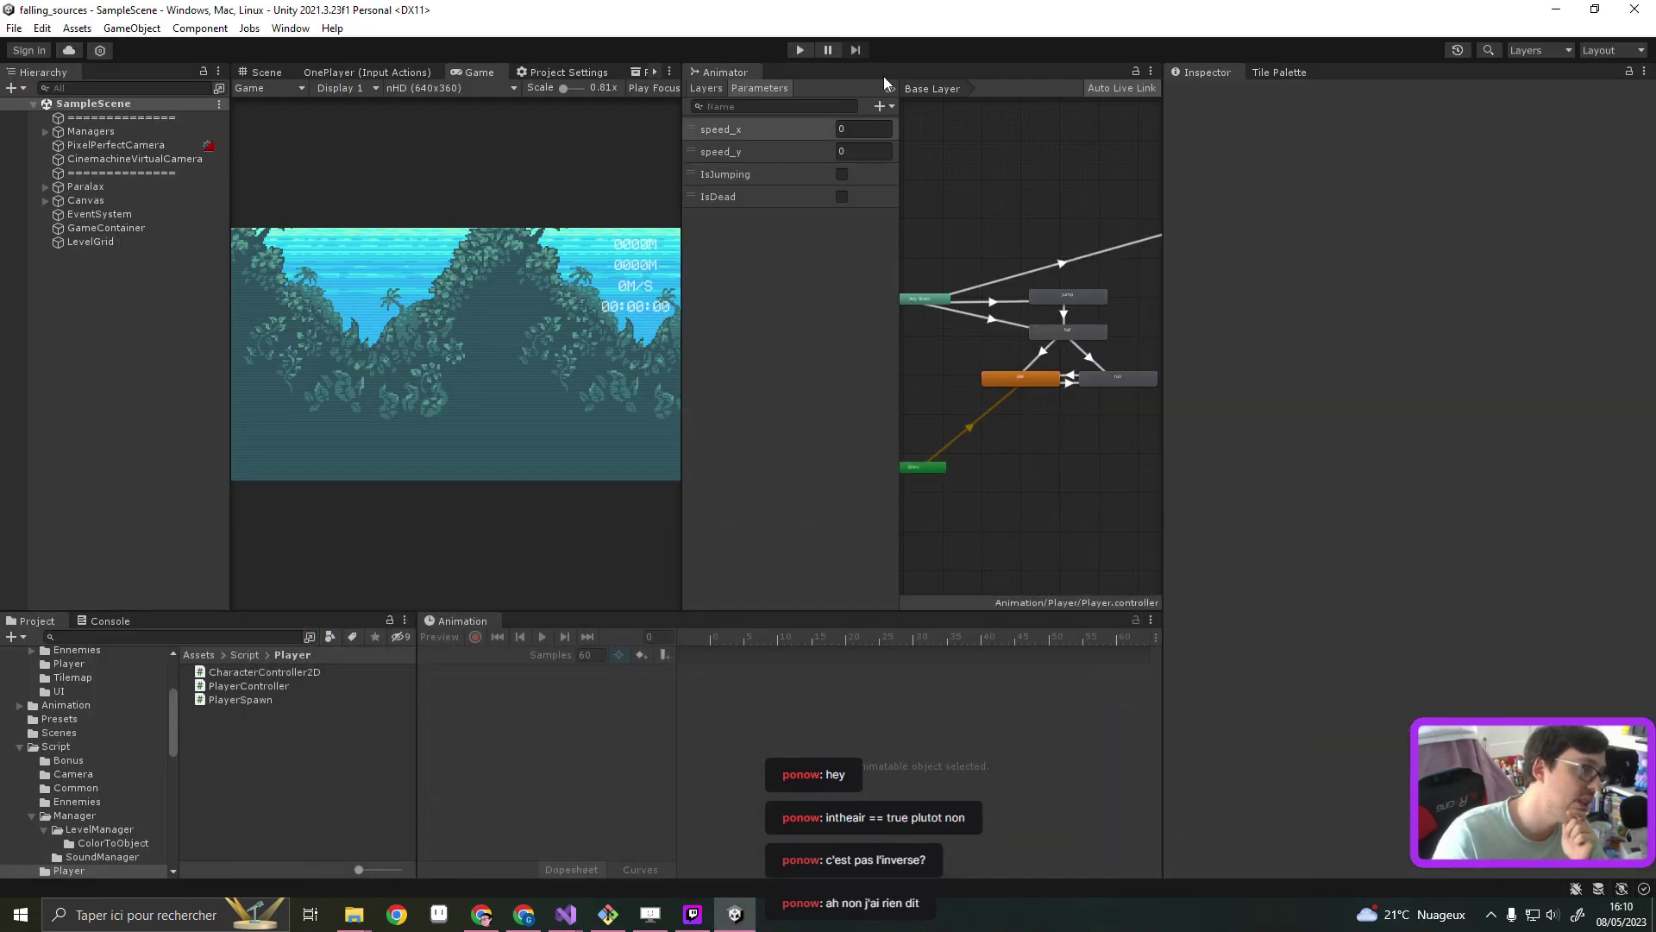
pyautogui.click(809, 49)
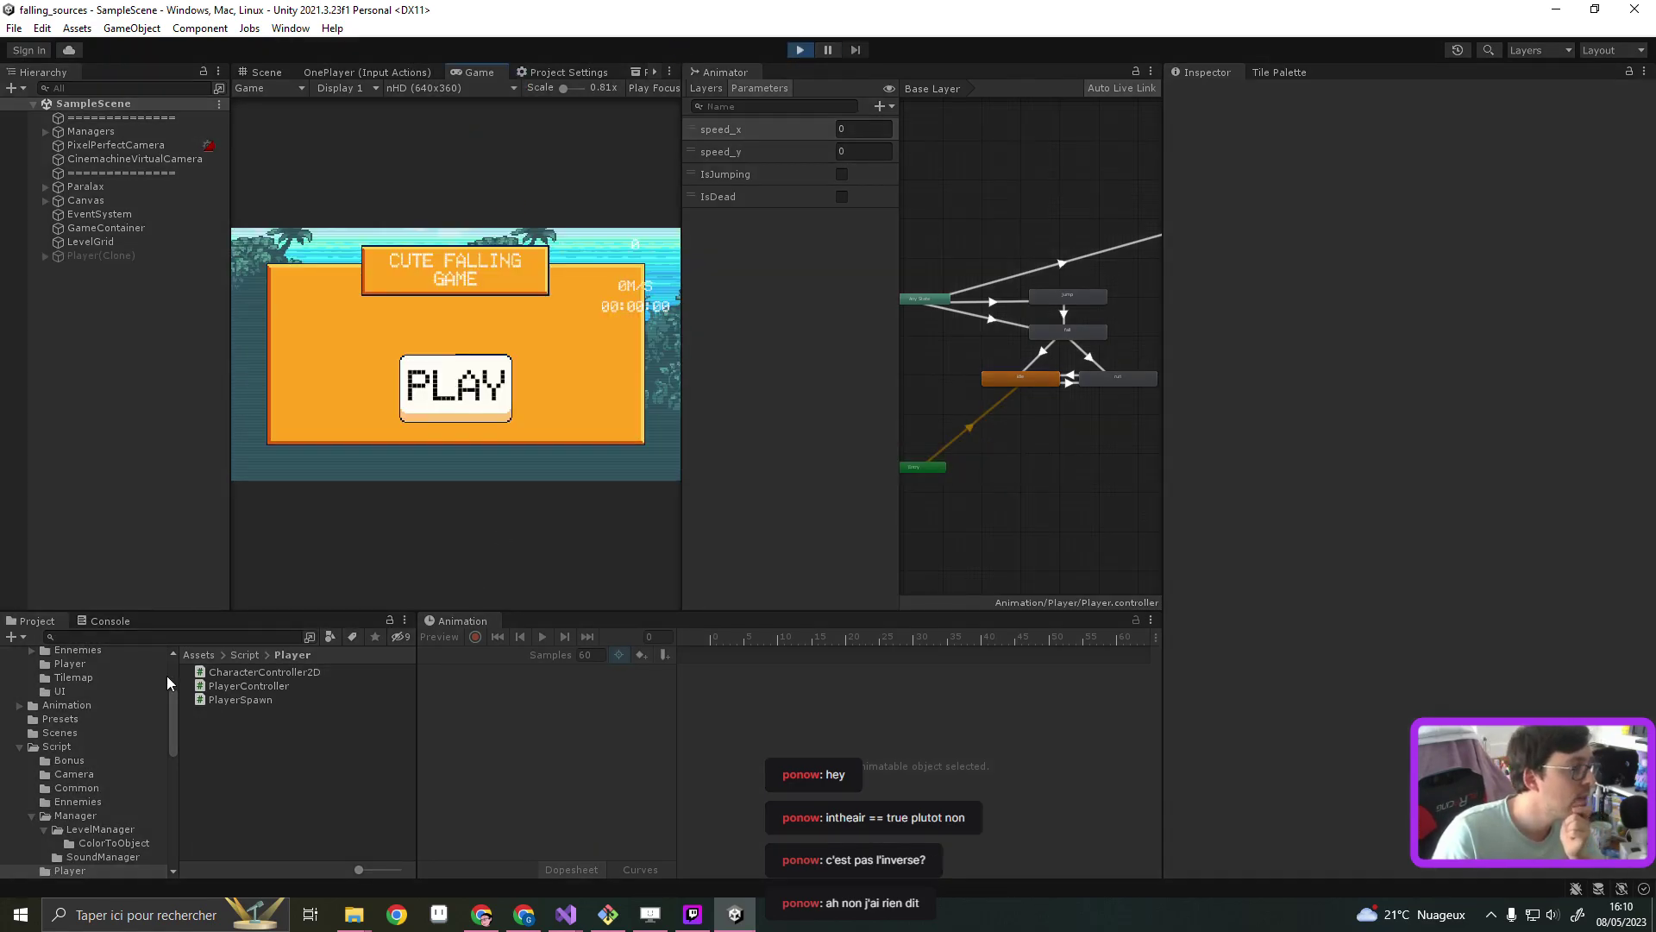
pyautogui.click(433, 402)
pyautogui.click(112, 618)
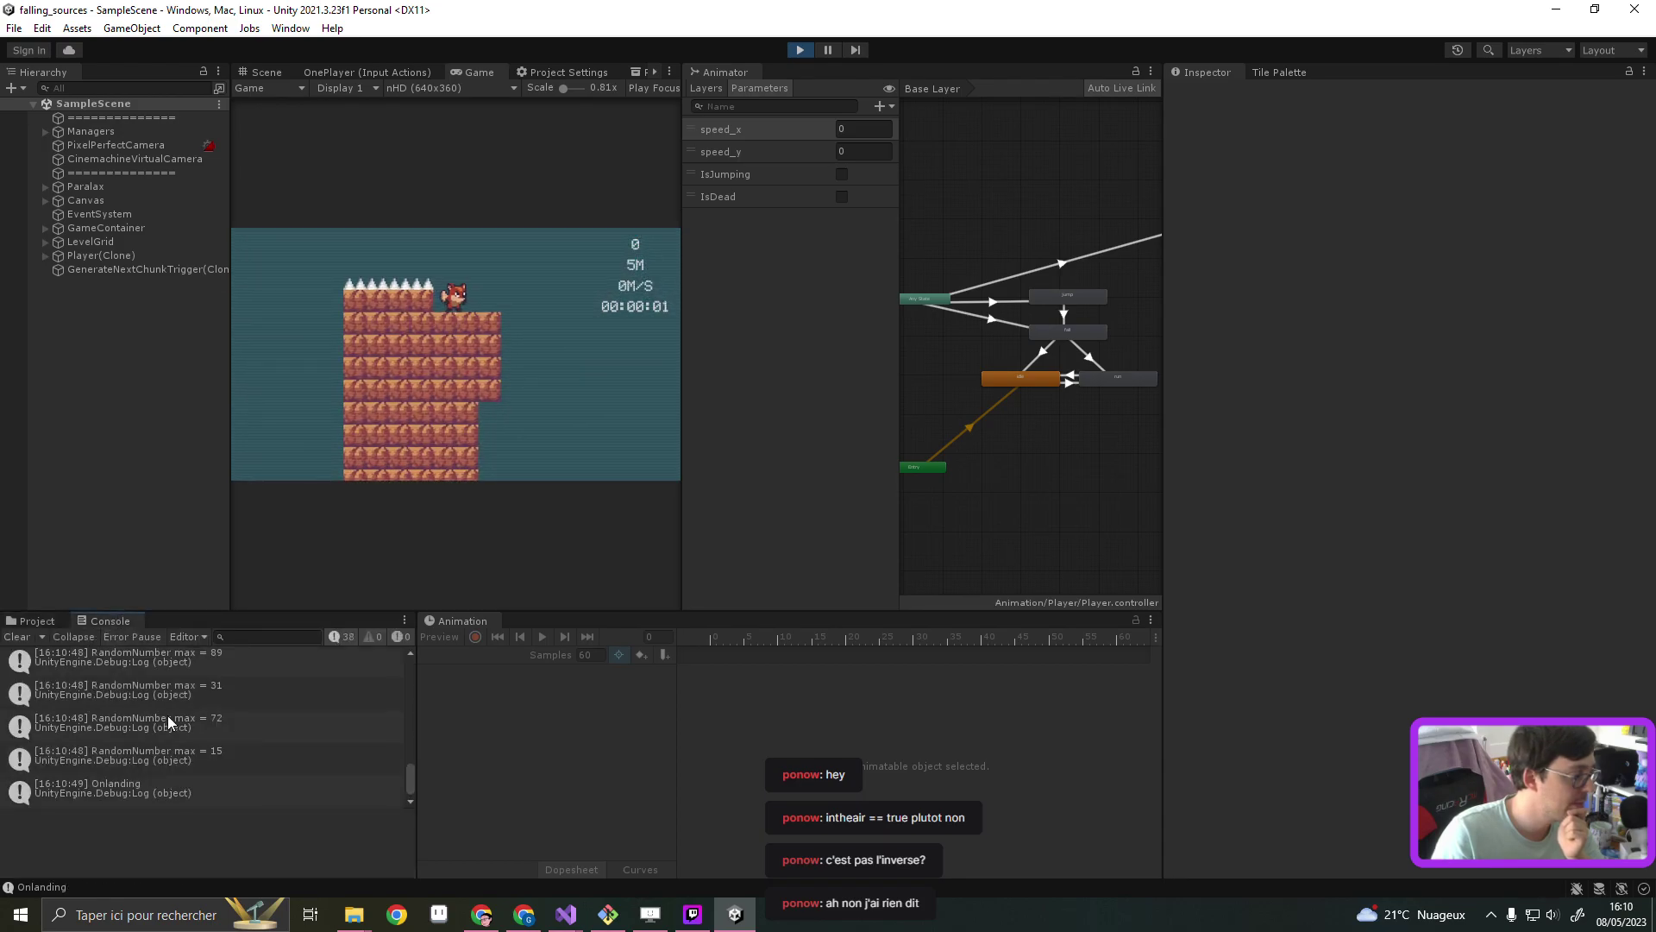
pyautogui.click(19, 638)
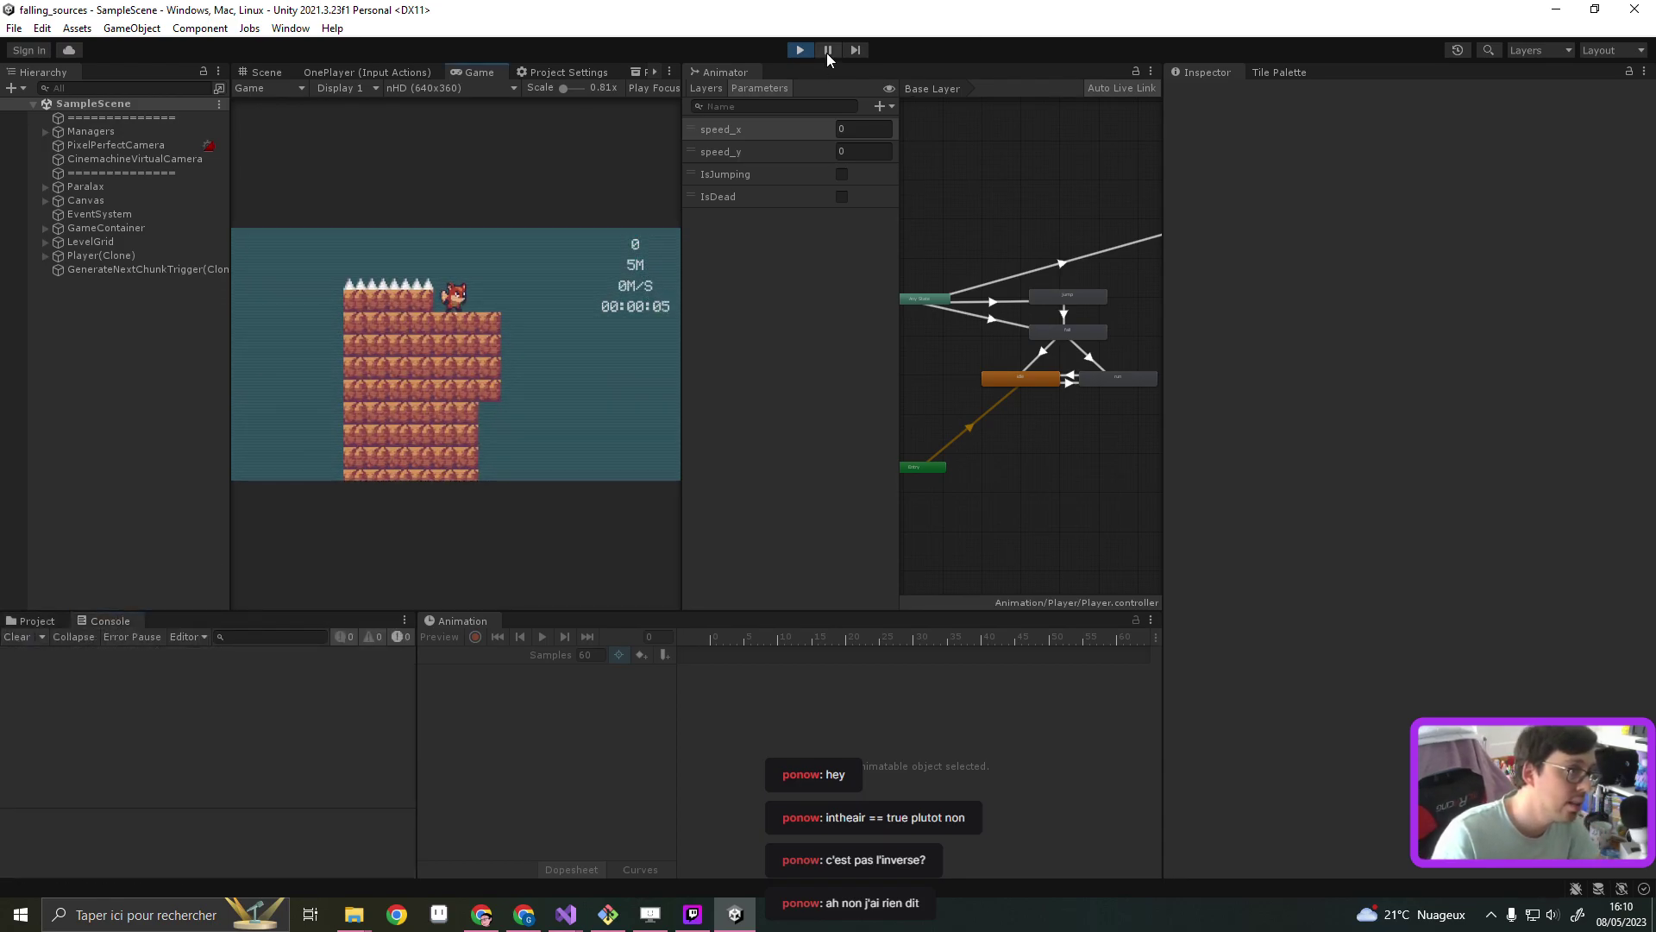
pyautogui.click(826, 54)
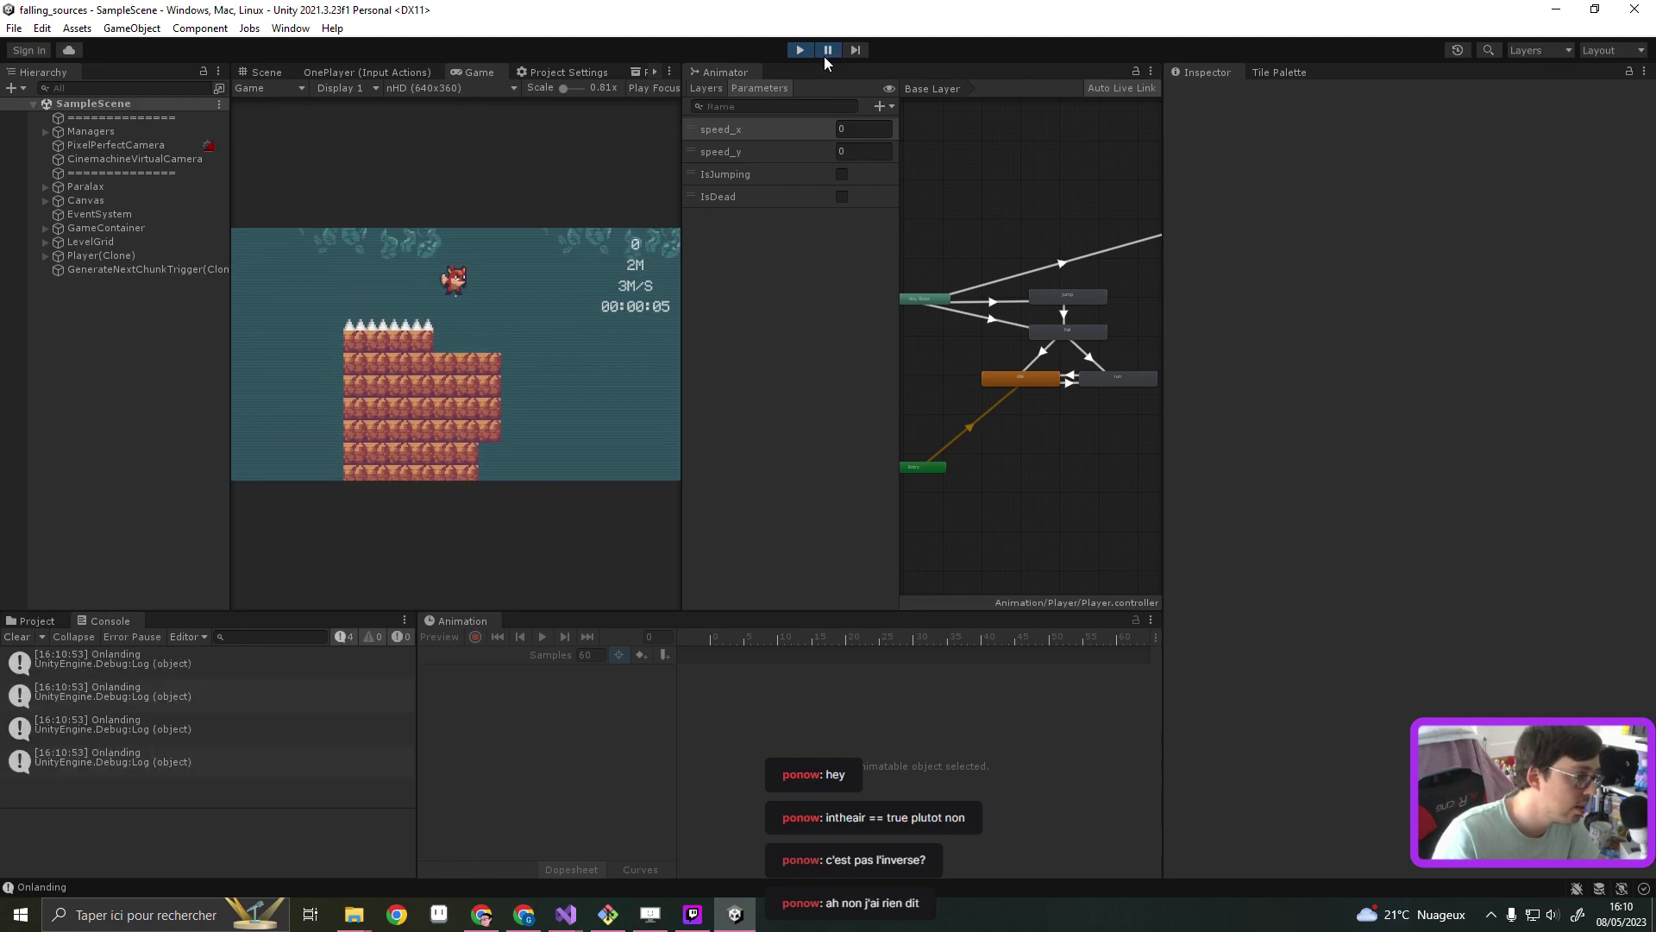
# Open the source of an Onlanding log entry, PlayerController.cs line 89, in Visual Studio
pyautogui.click(152, 660)
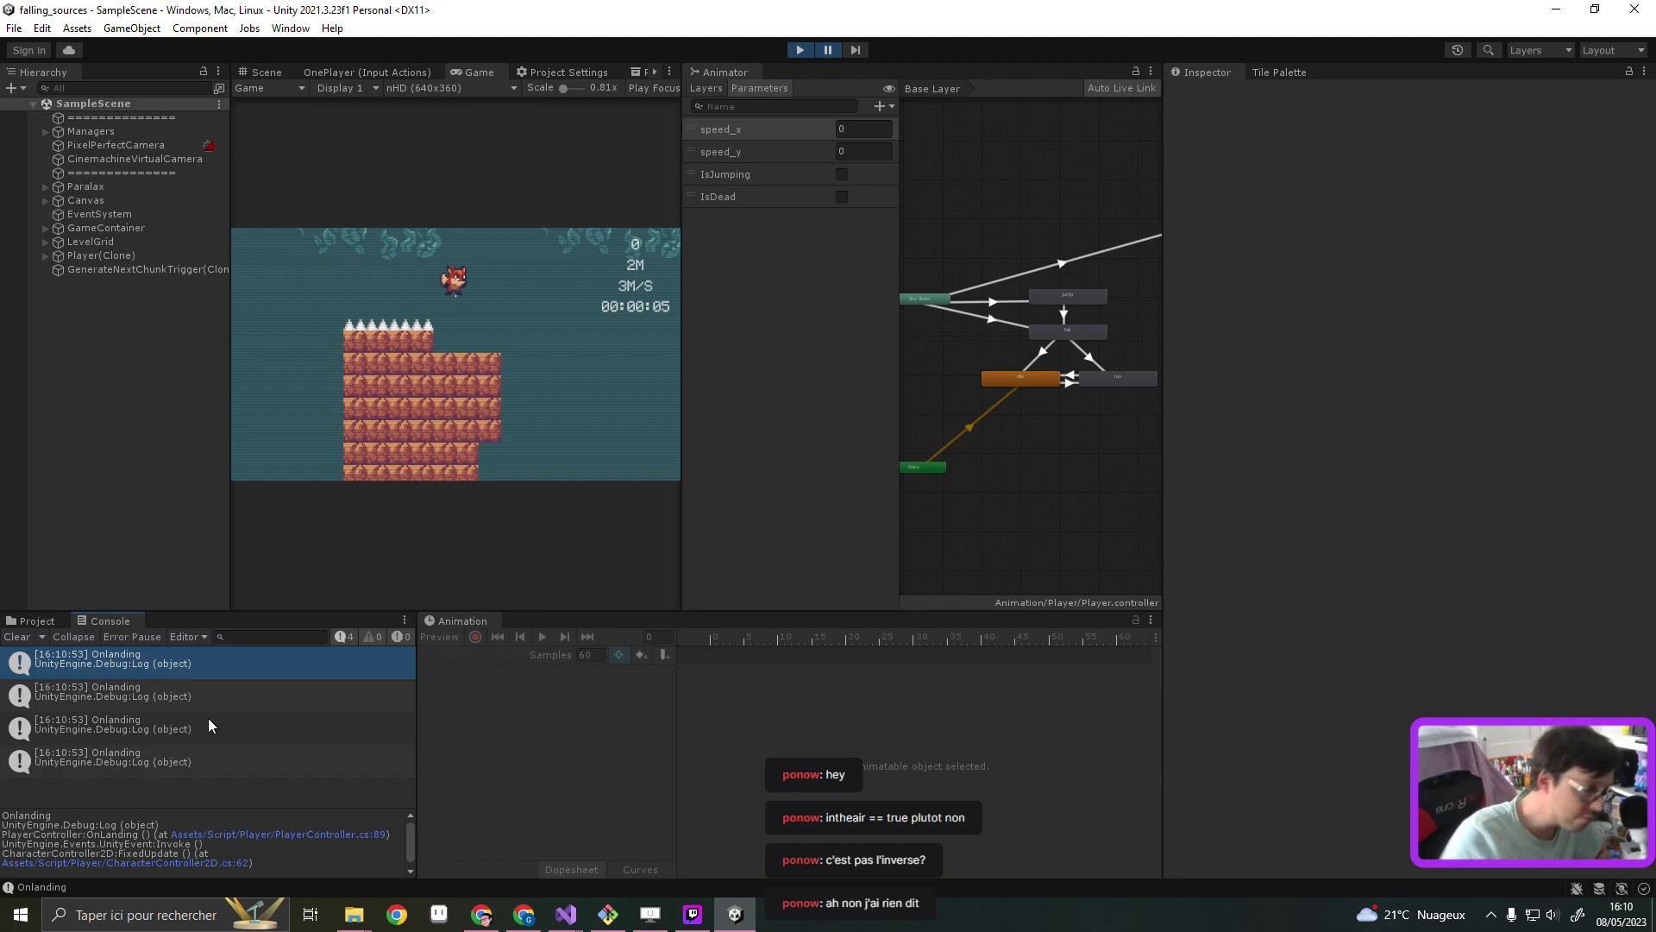
pyautogui.moveTo(693, 913)
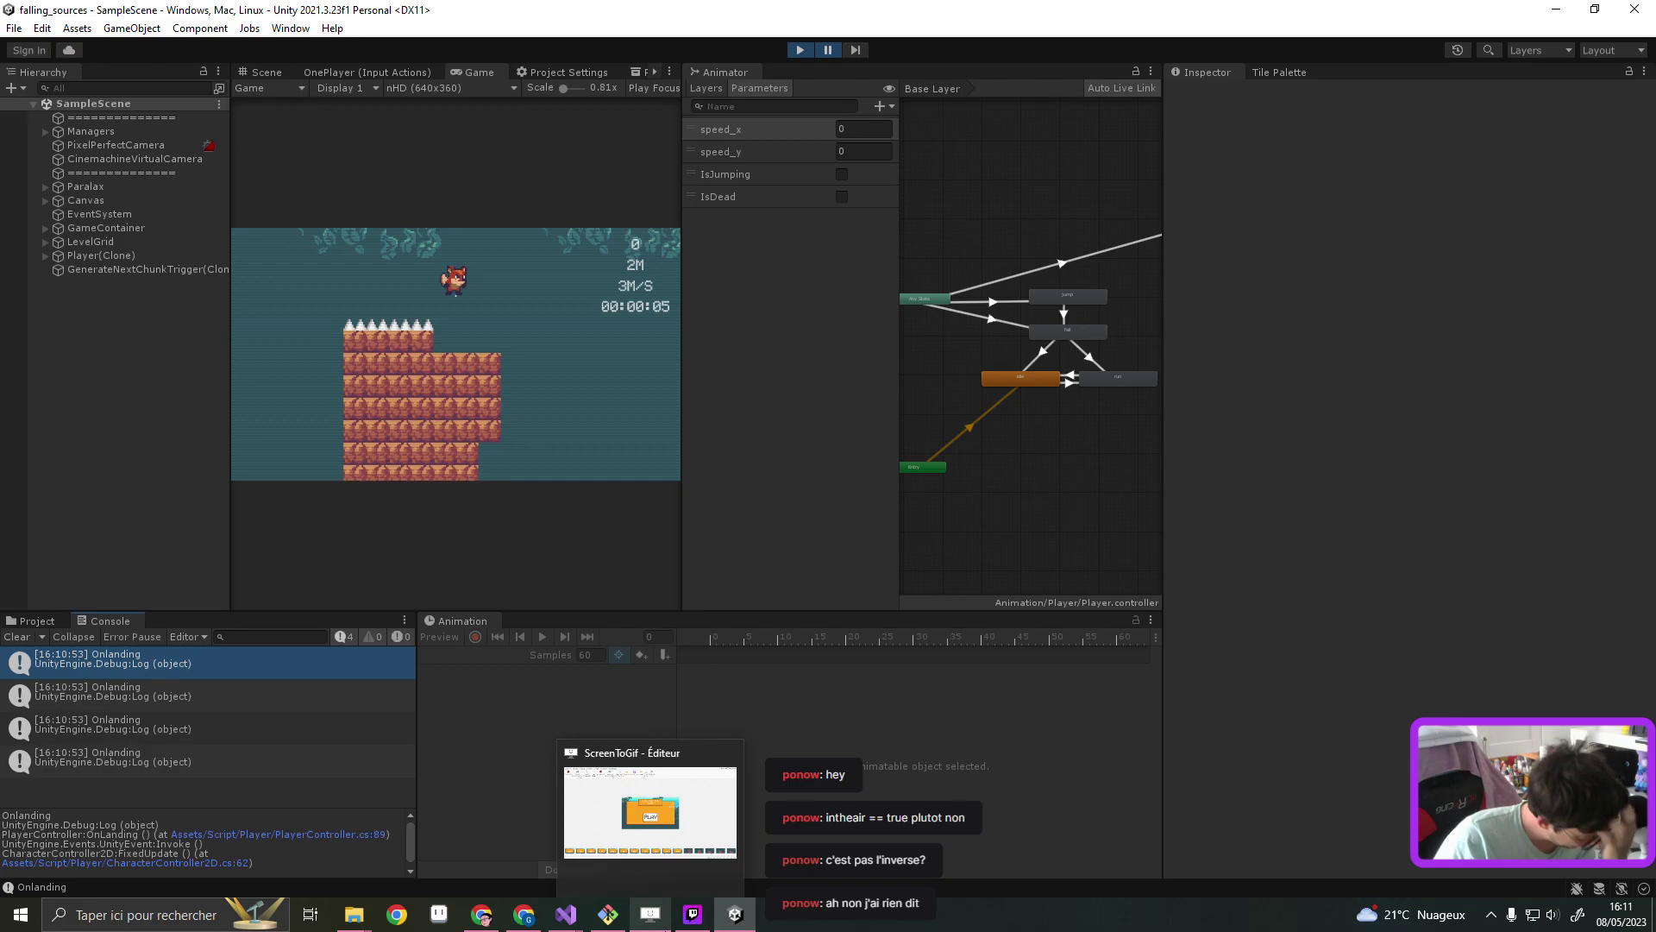
pyautogui.doubleClick(164, 761)
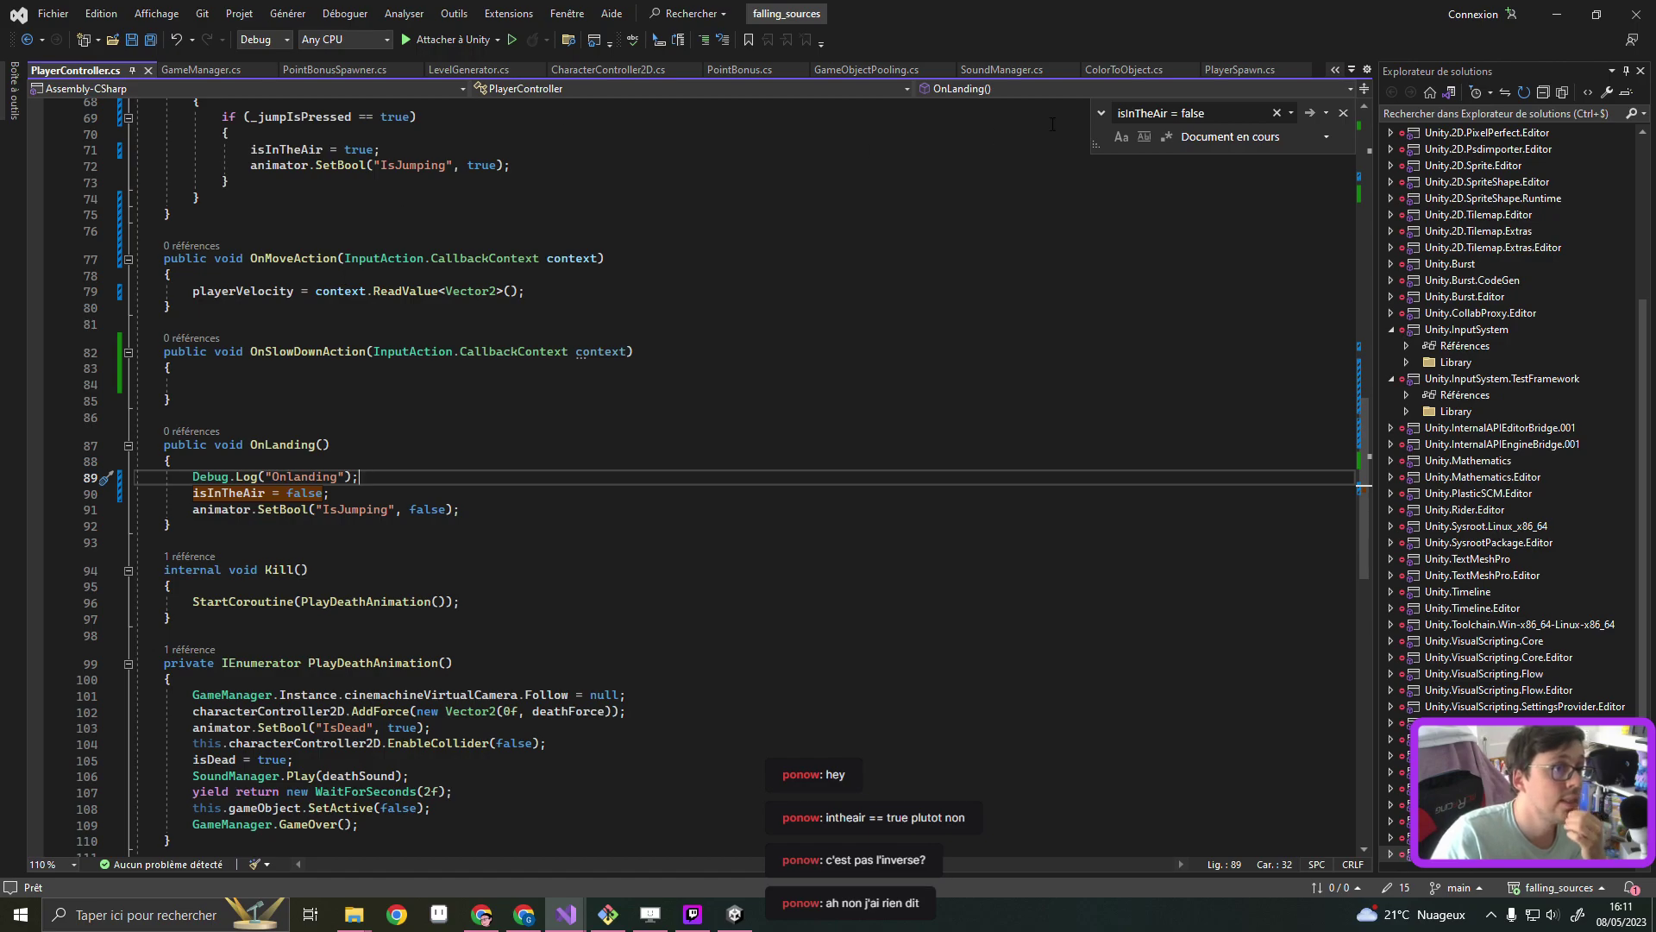
# Inspect FixedUpdate() in CharacterController2D.cs, where the grounded check calls OnLandEvent.Invoke() near line 59
pyautogui.click(608, 70)
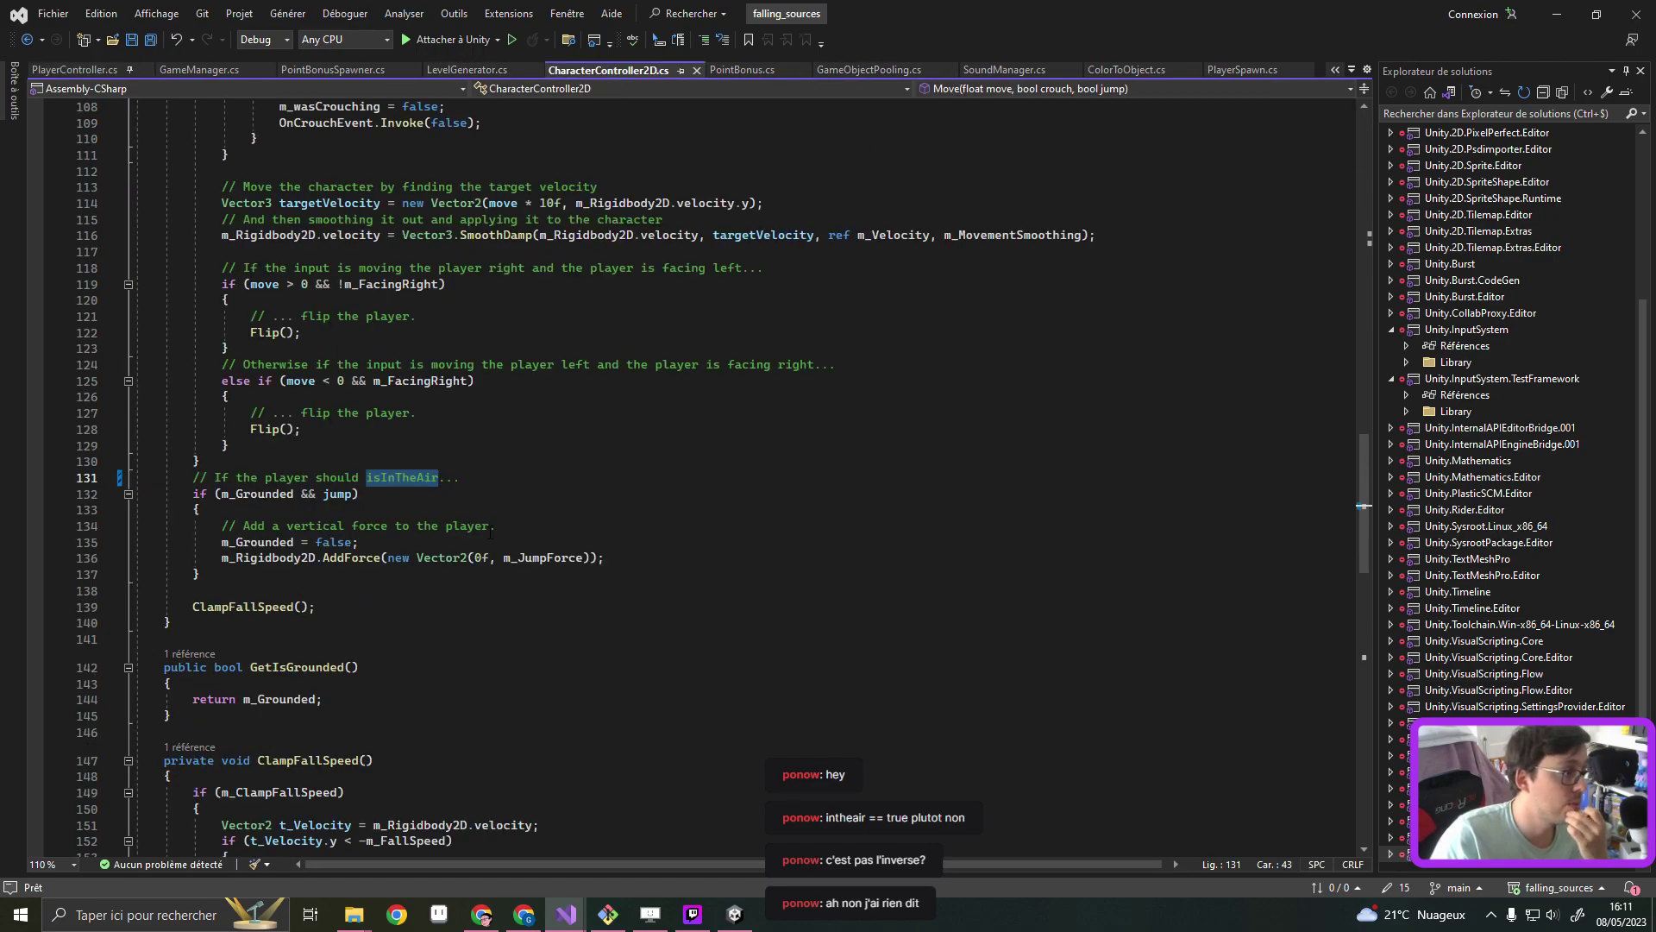
pyautogui.scroll(6, 490, 533)
pyautogui.scroll(13, 492, 536)
pyautogui.scroll(12, 495, 542)
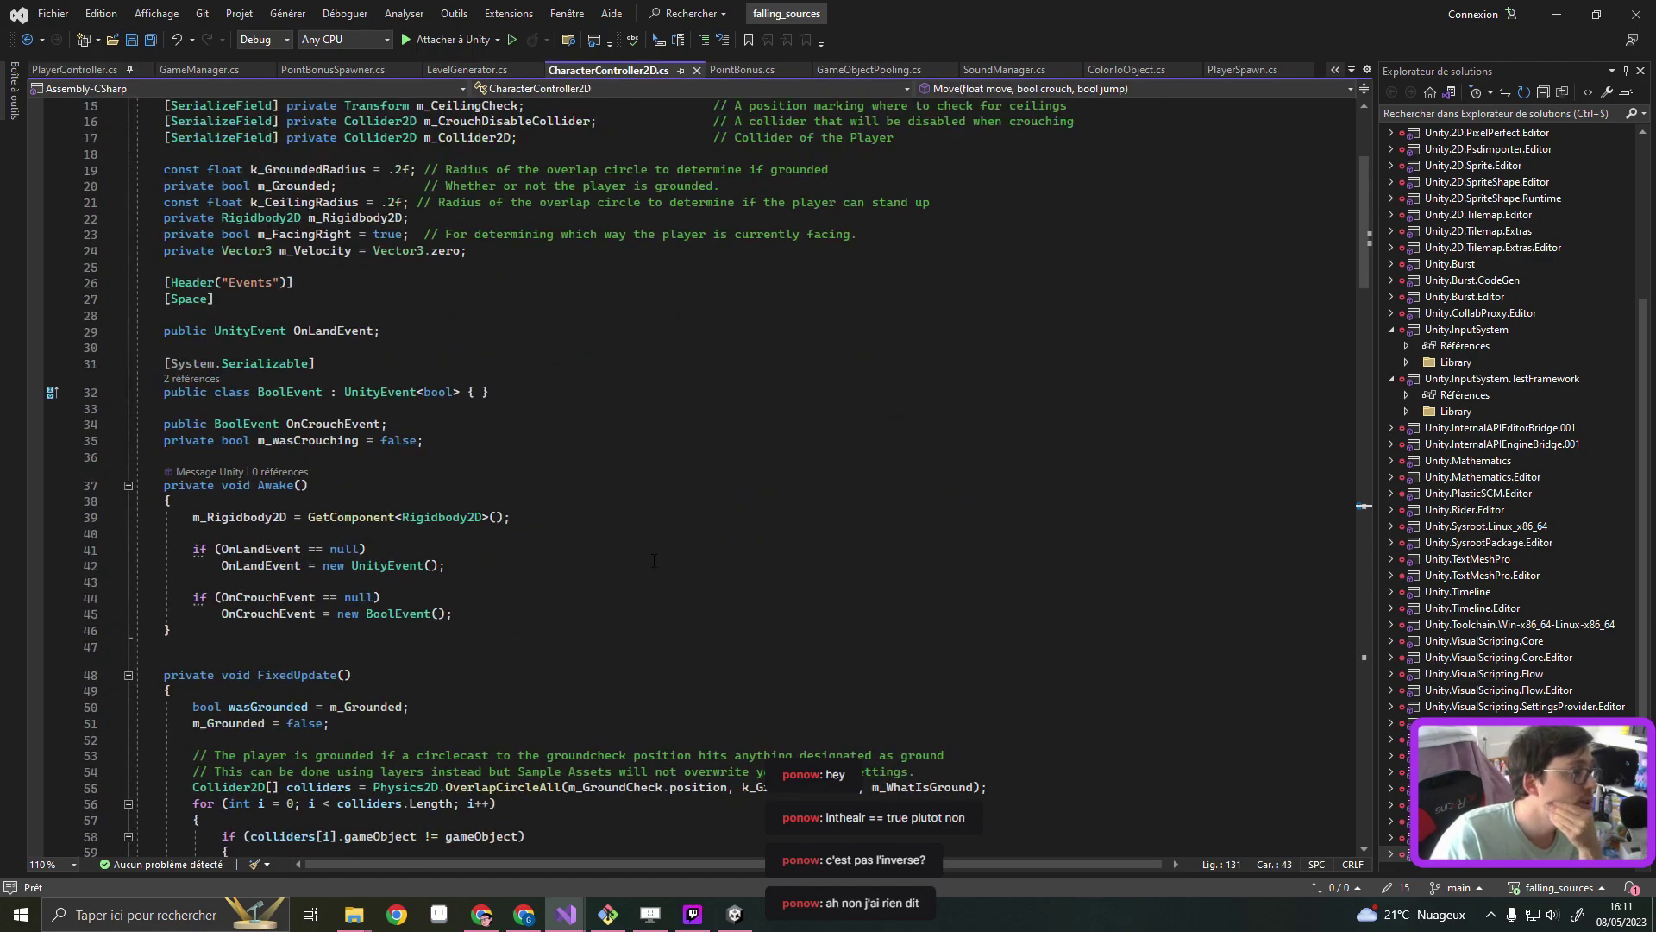
pyautogui.scroll(-3, 638, 595)
pyautogui.scroll(-1, 604, 656)
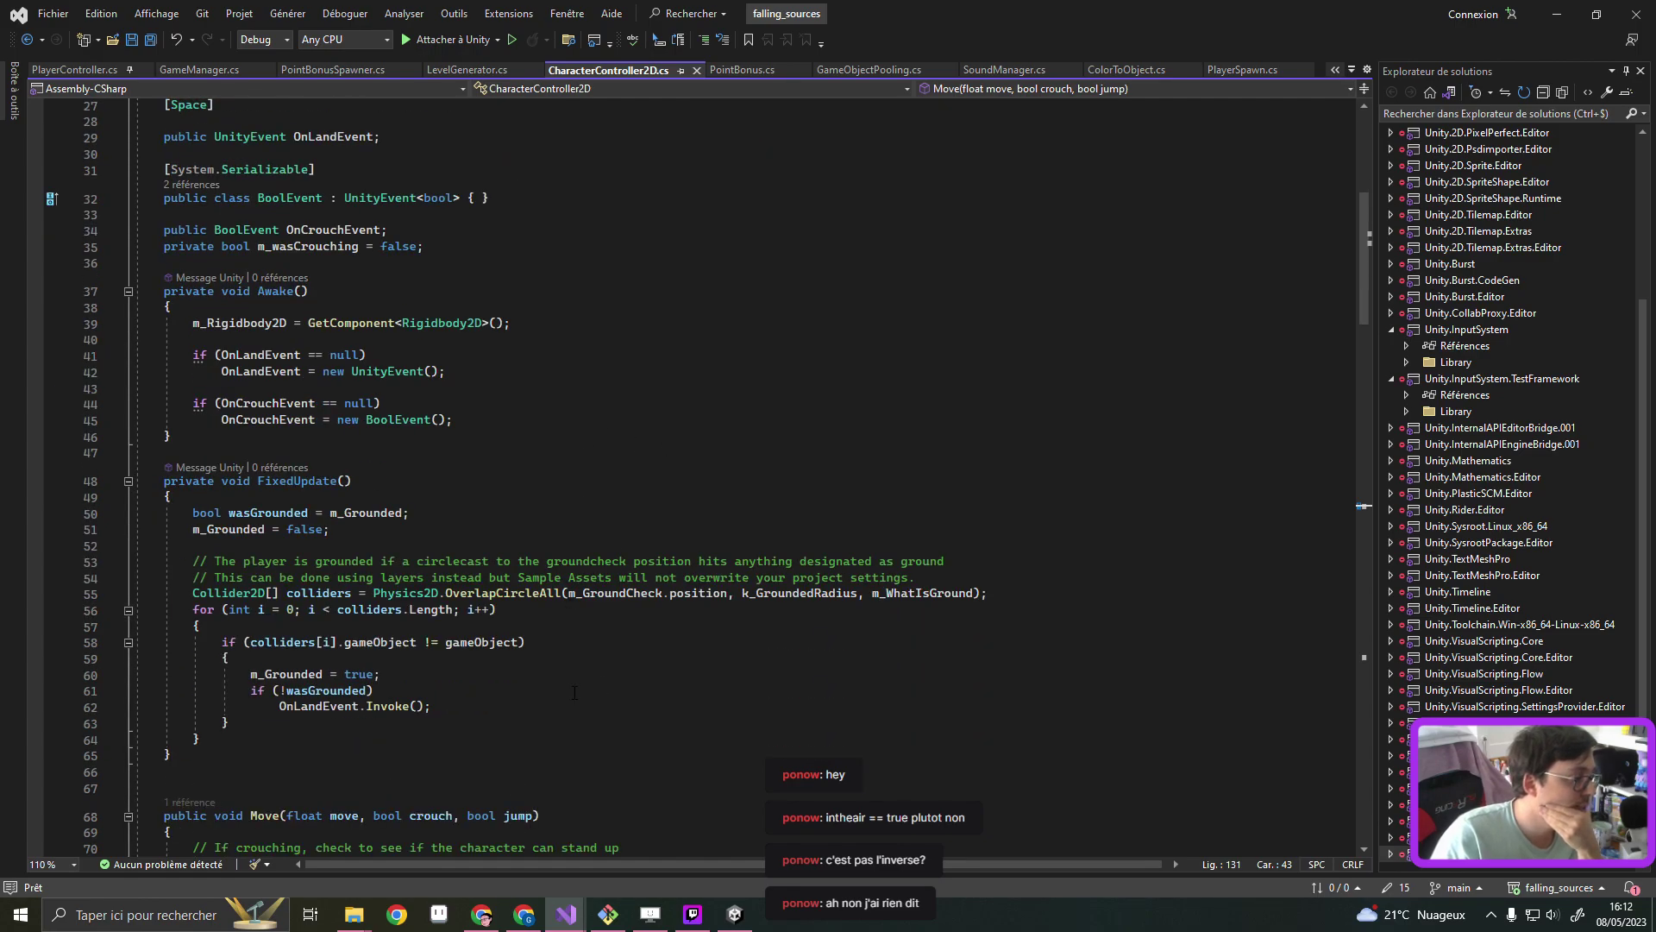
pyautogui.click(388, 709)
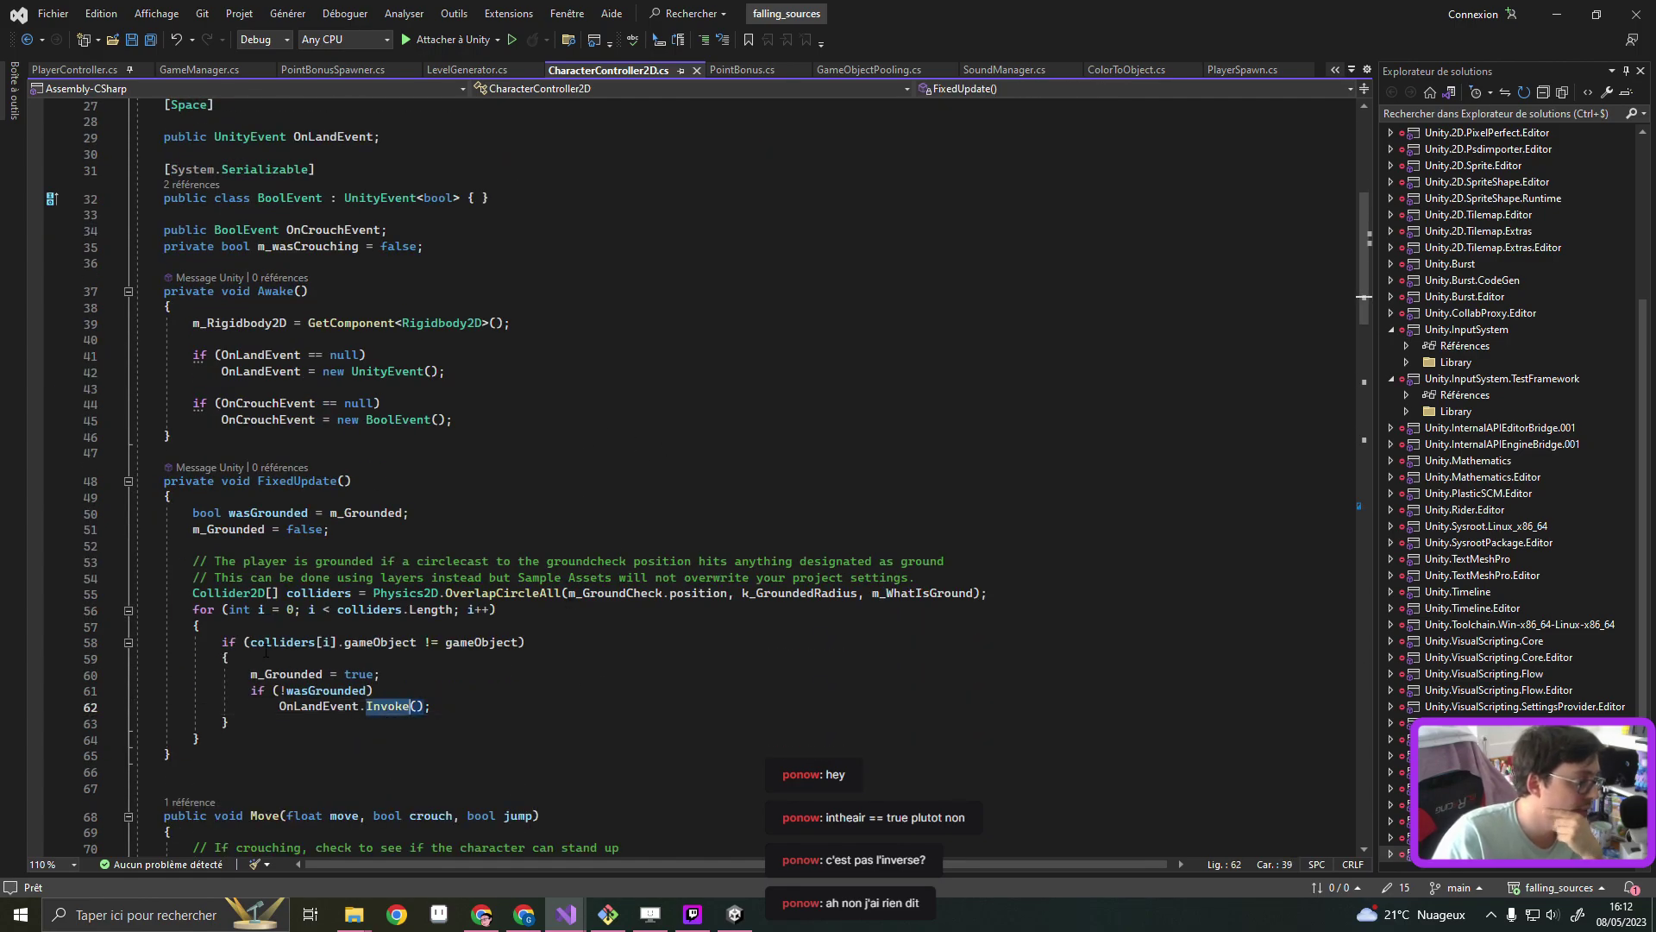
pyautogui.click(475, 663)
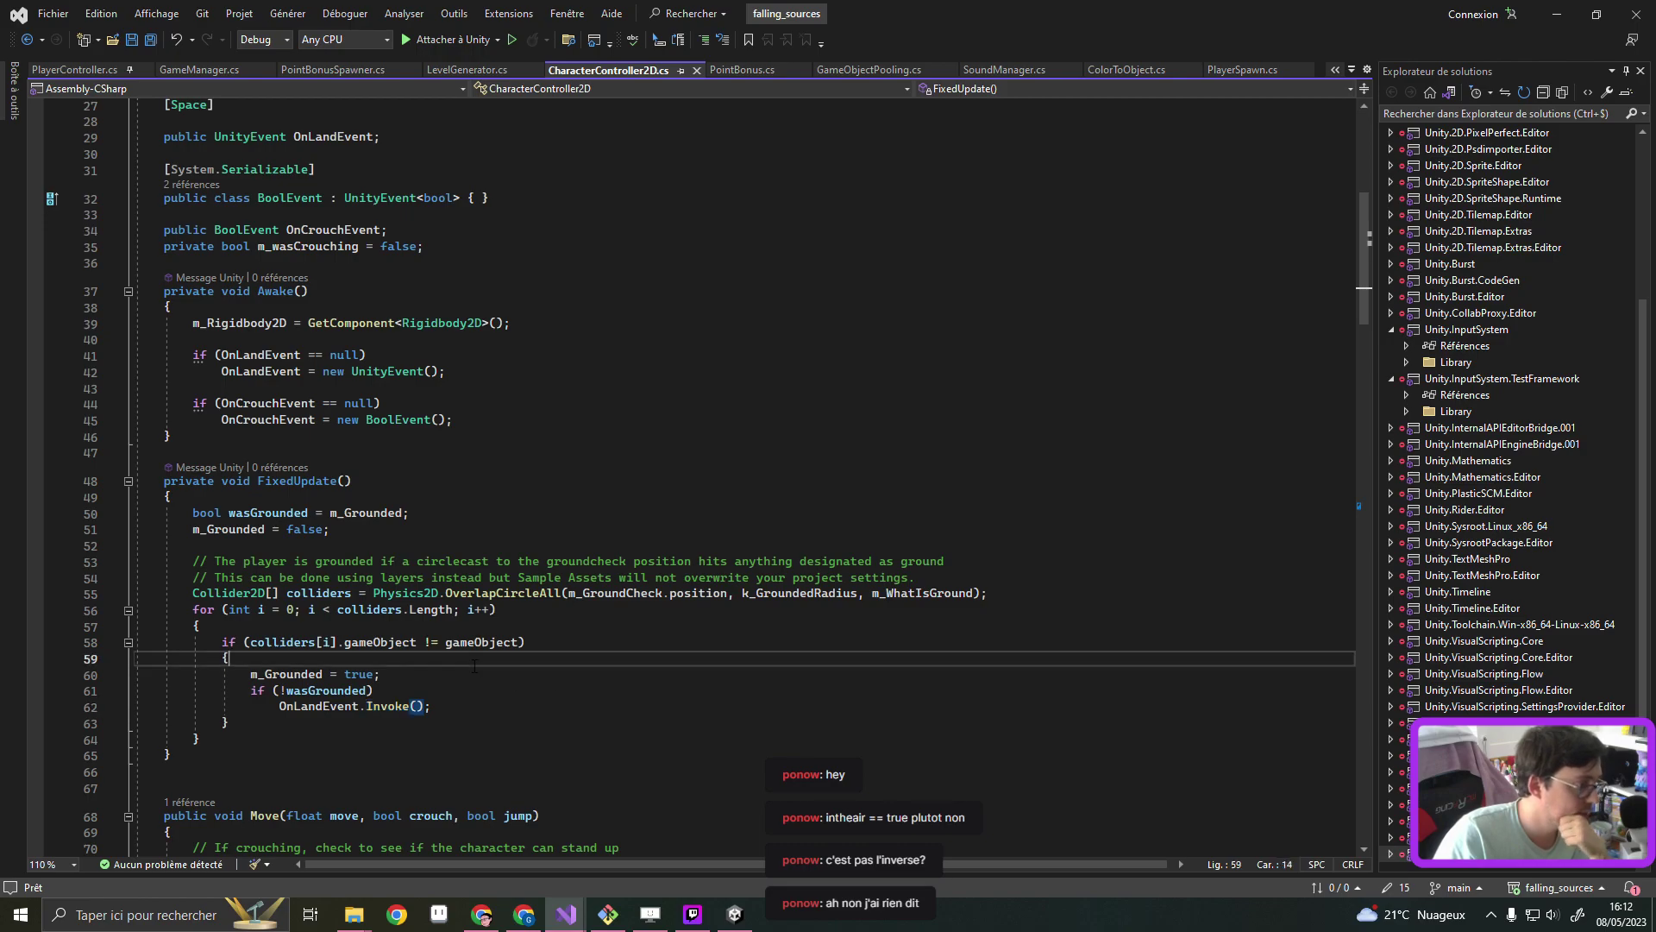
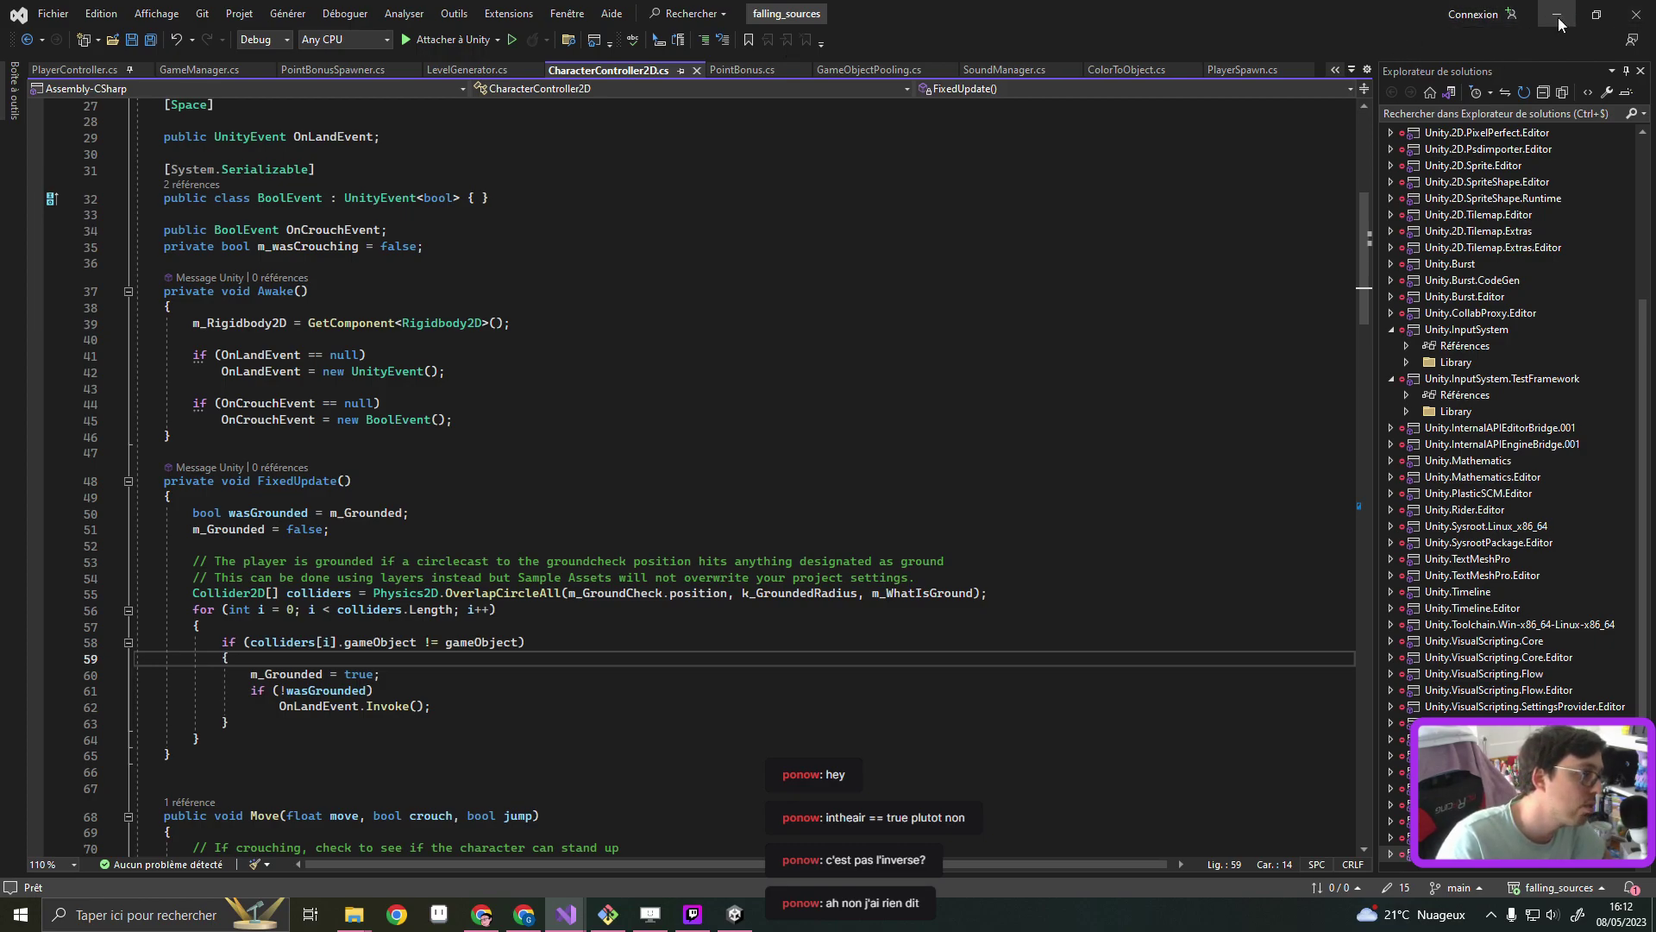
# Append && !GetIsGrounded() to the GetIsInTheAir return condition
pyautogui.scroll(-5, 662, 531)
pyautogui.scroll(-7, 662, 531)
pyautogui.scroll(-7, 662, 530)
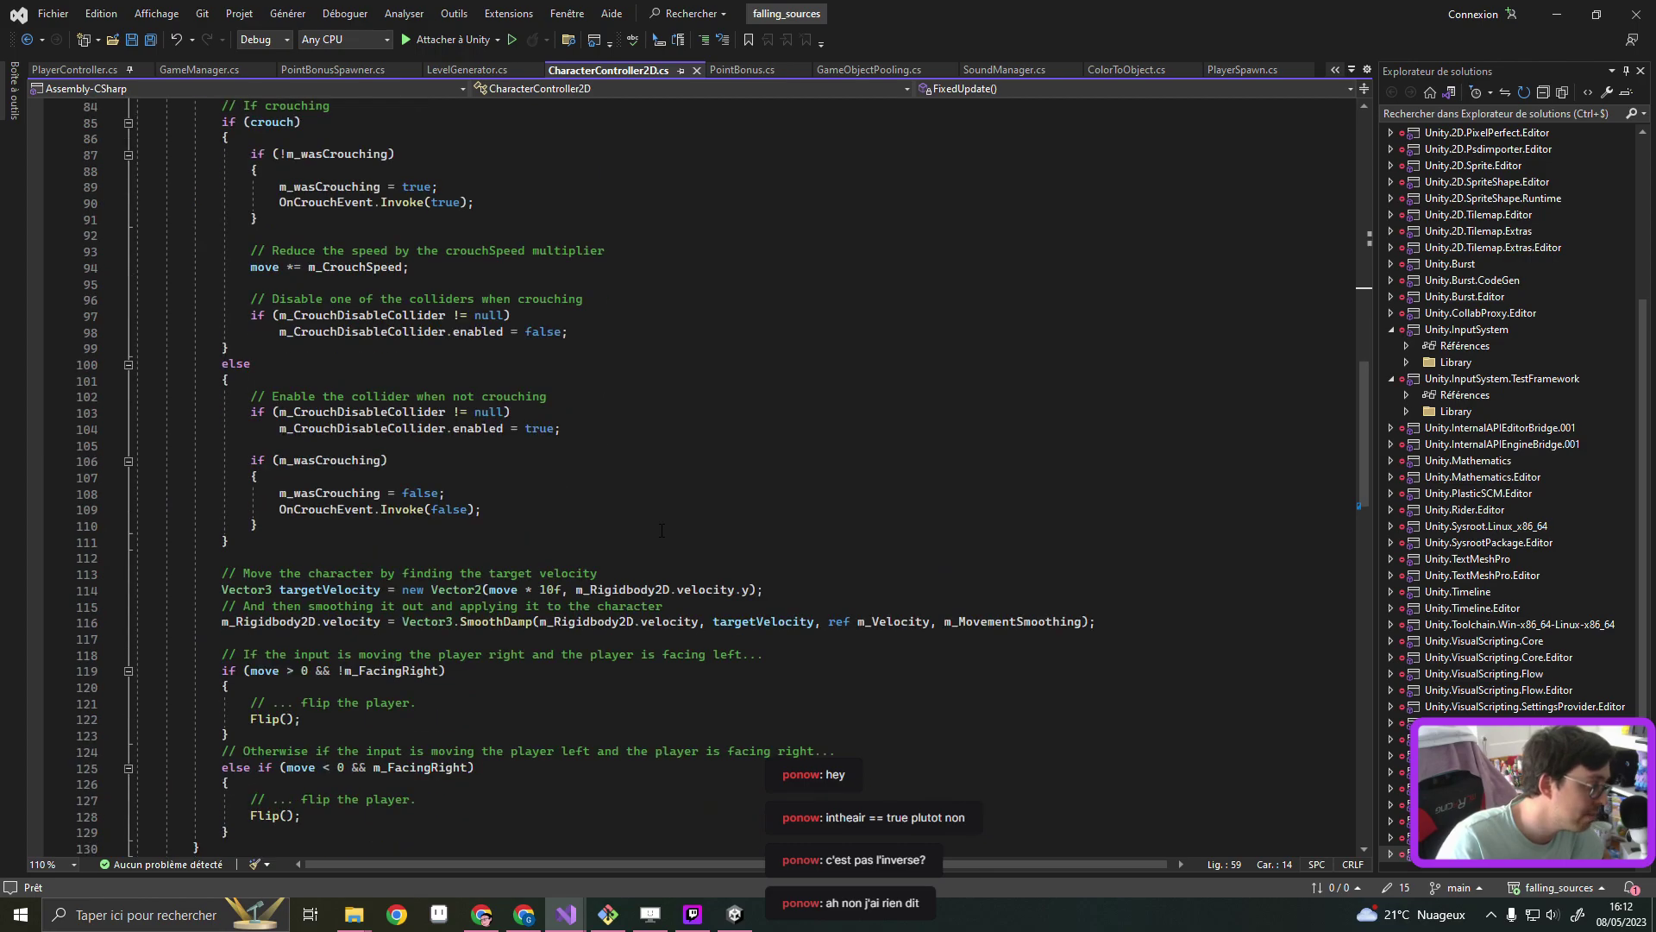
pyautogui.scroll(-9, 662, 531)
pyautogui.scroll(-6, 604, 492)
pyautogui.scroll(-1, 518, 449)
pyautogui.scroll(-4, 456, 408)
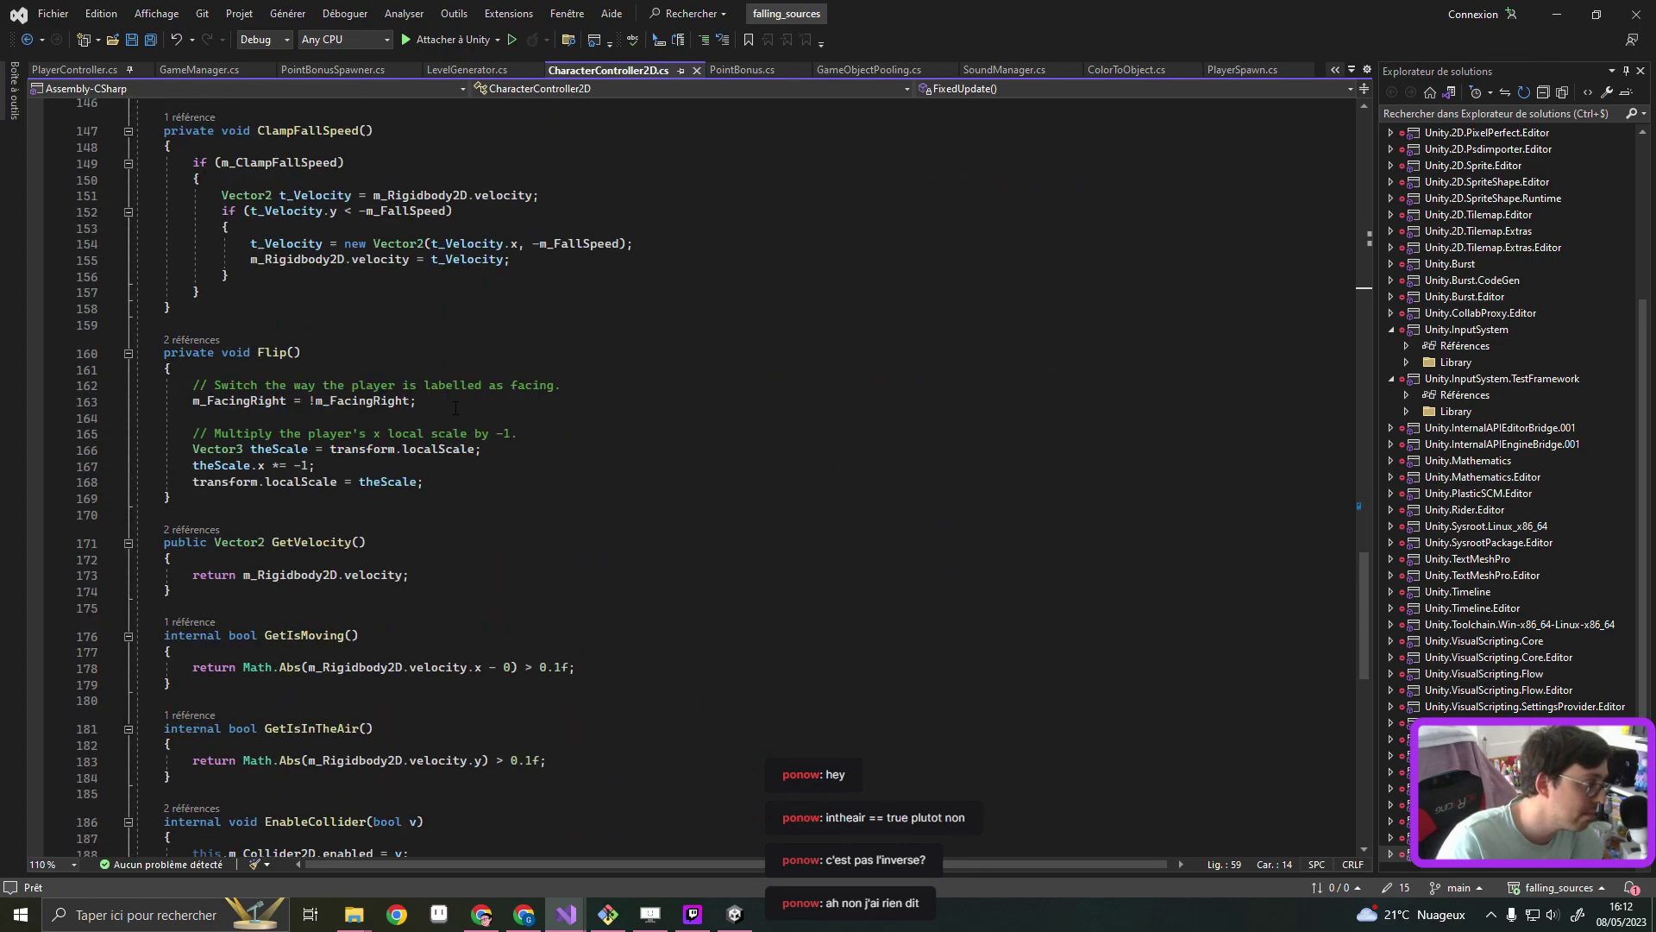
pyautogui.scroll(-5, 456, 408)
pyautogui.scroll(-1, 550, 747)
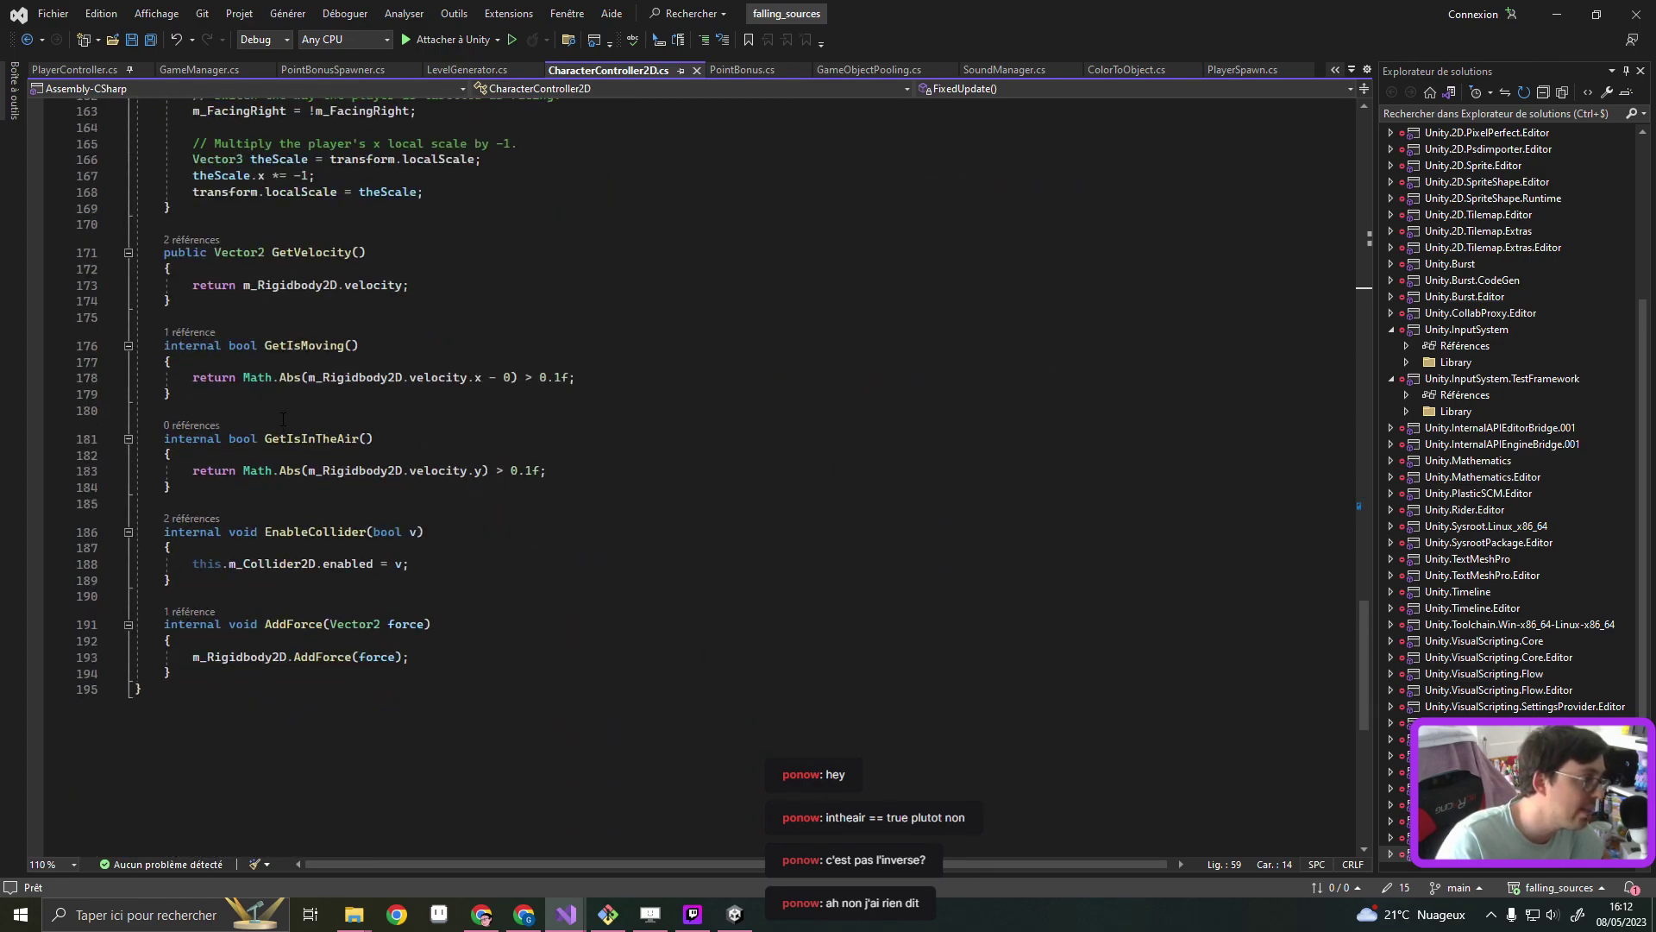
pyautogui.click(547, 520)
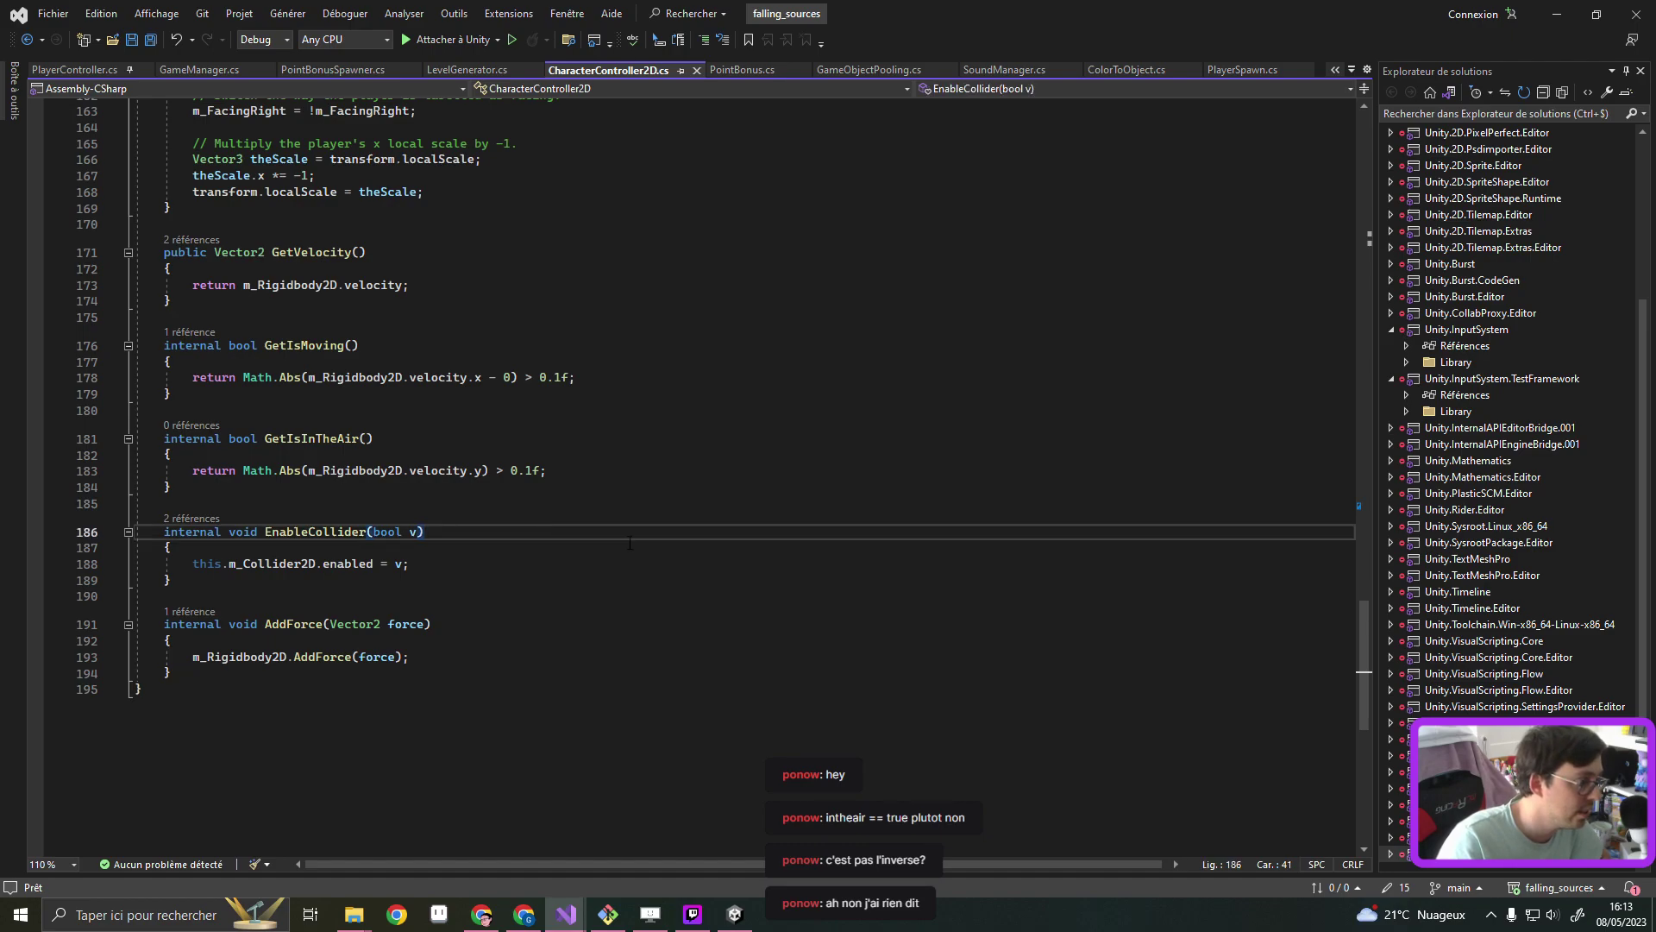
pyautogui.doubleClick(336, 438)
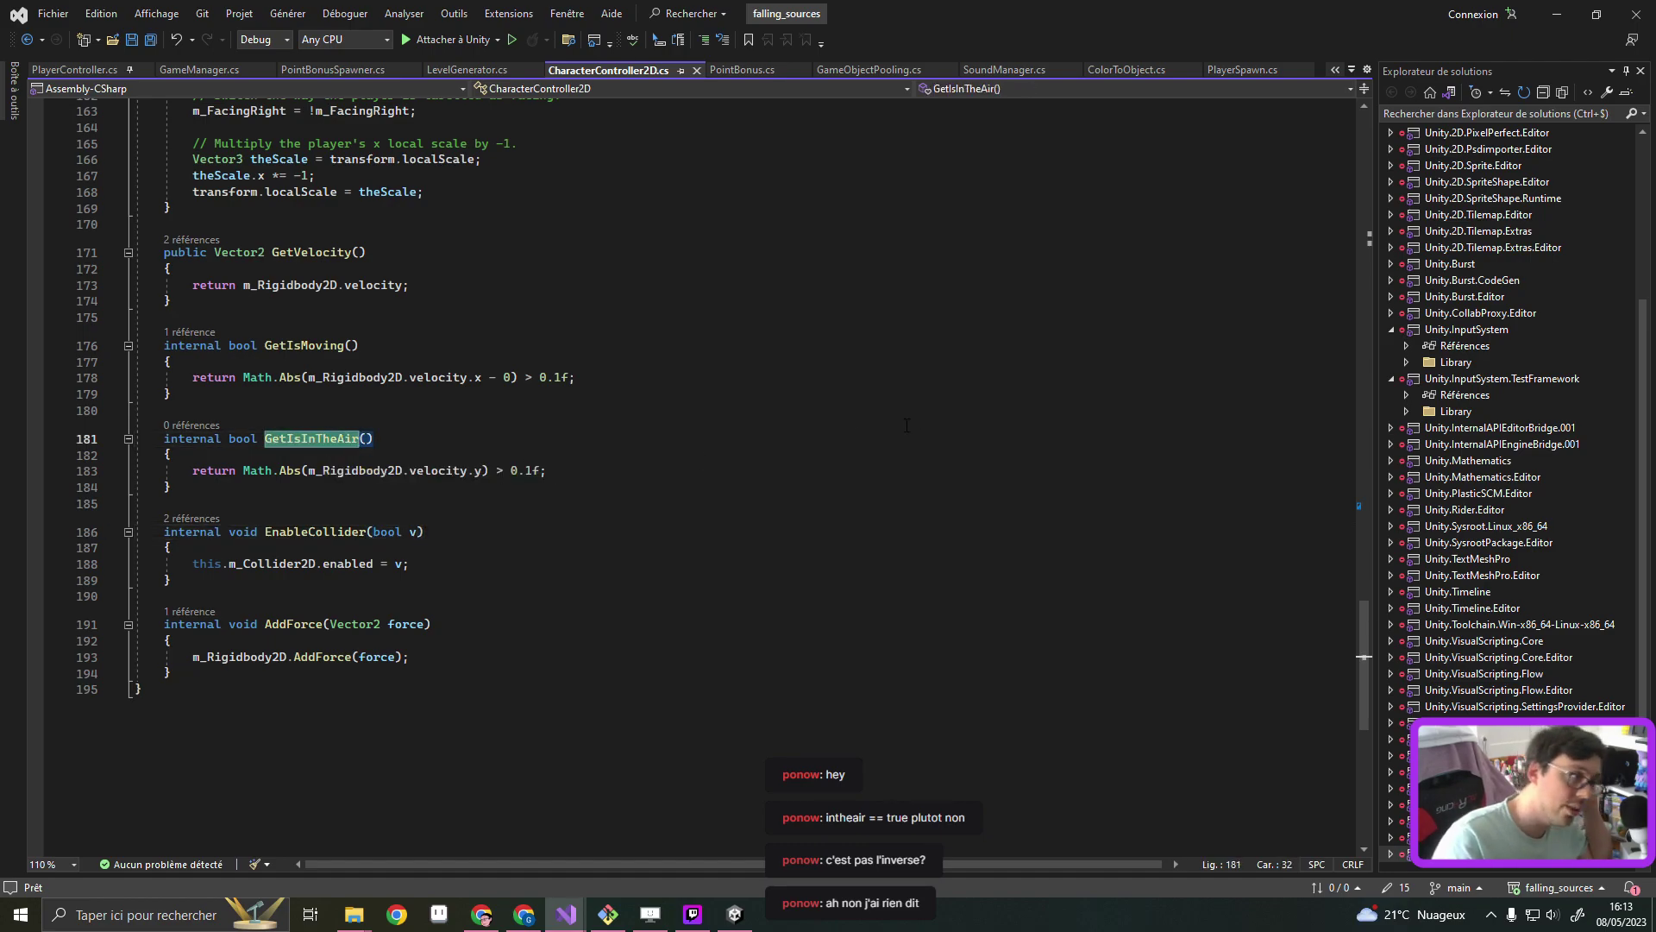
pyautogui.click(505, 444)
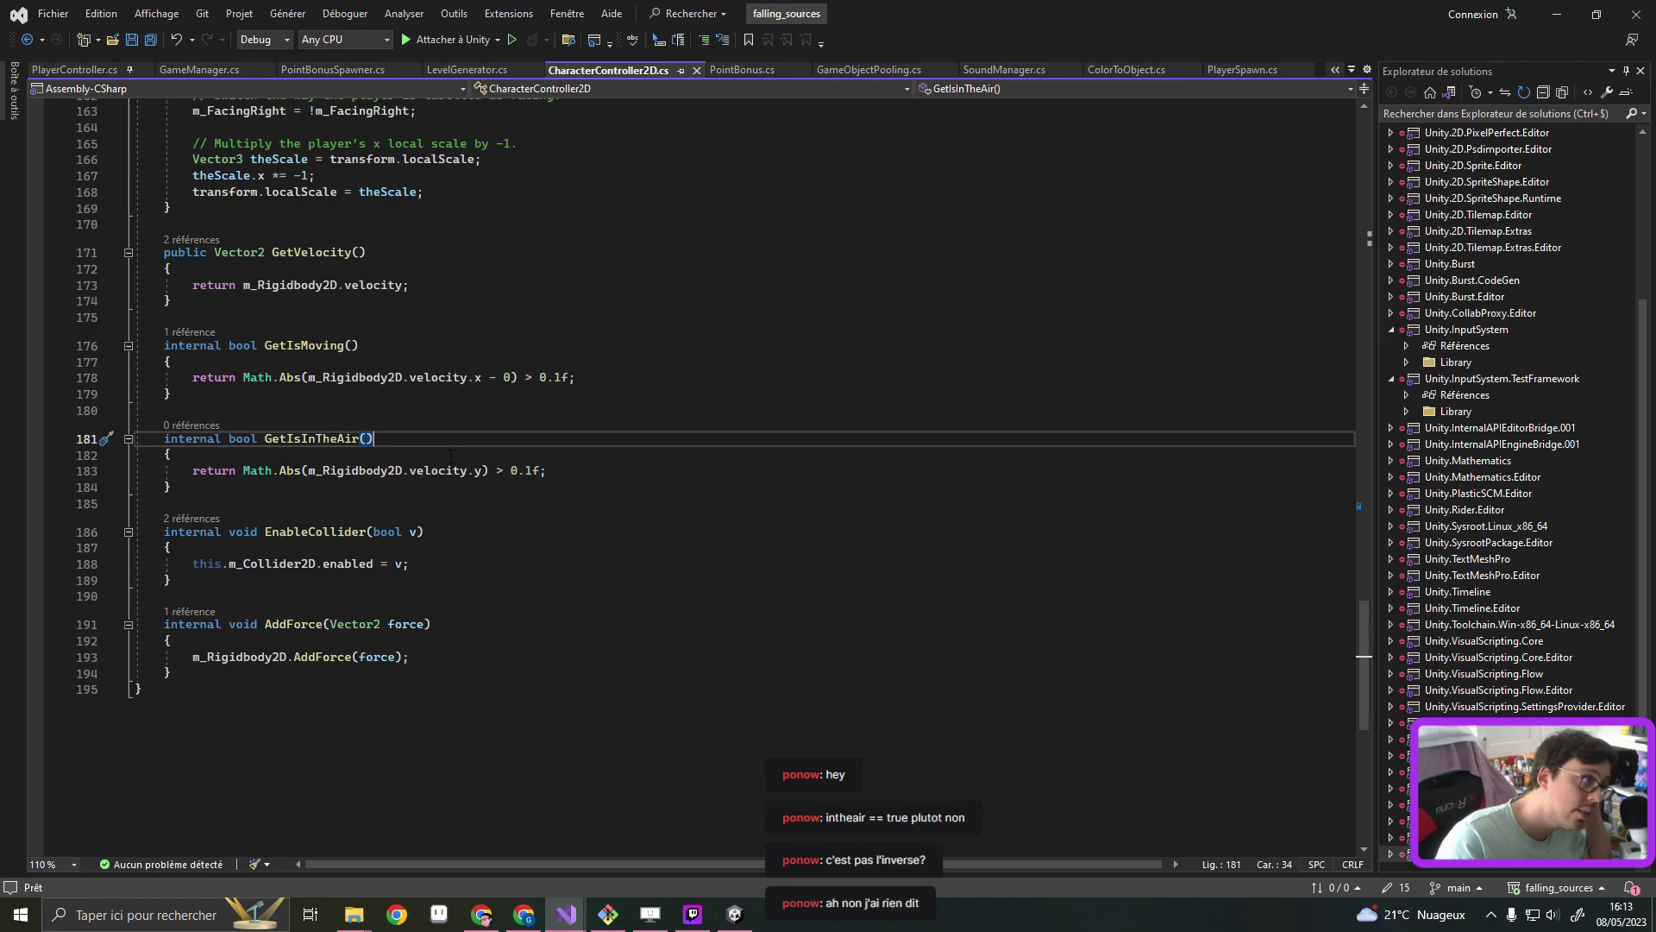
pyautogui.click(541, 470)
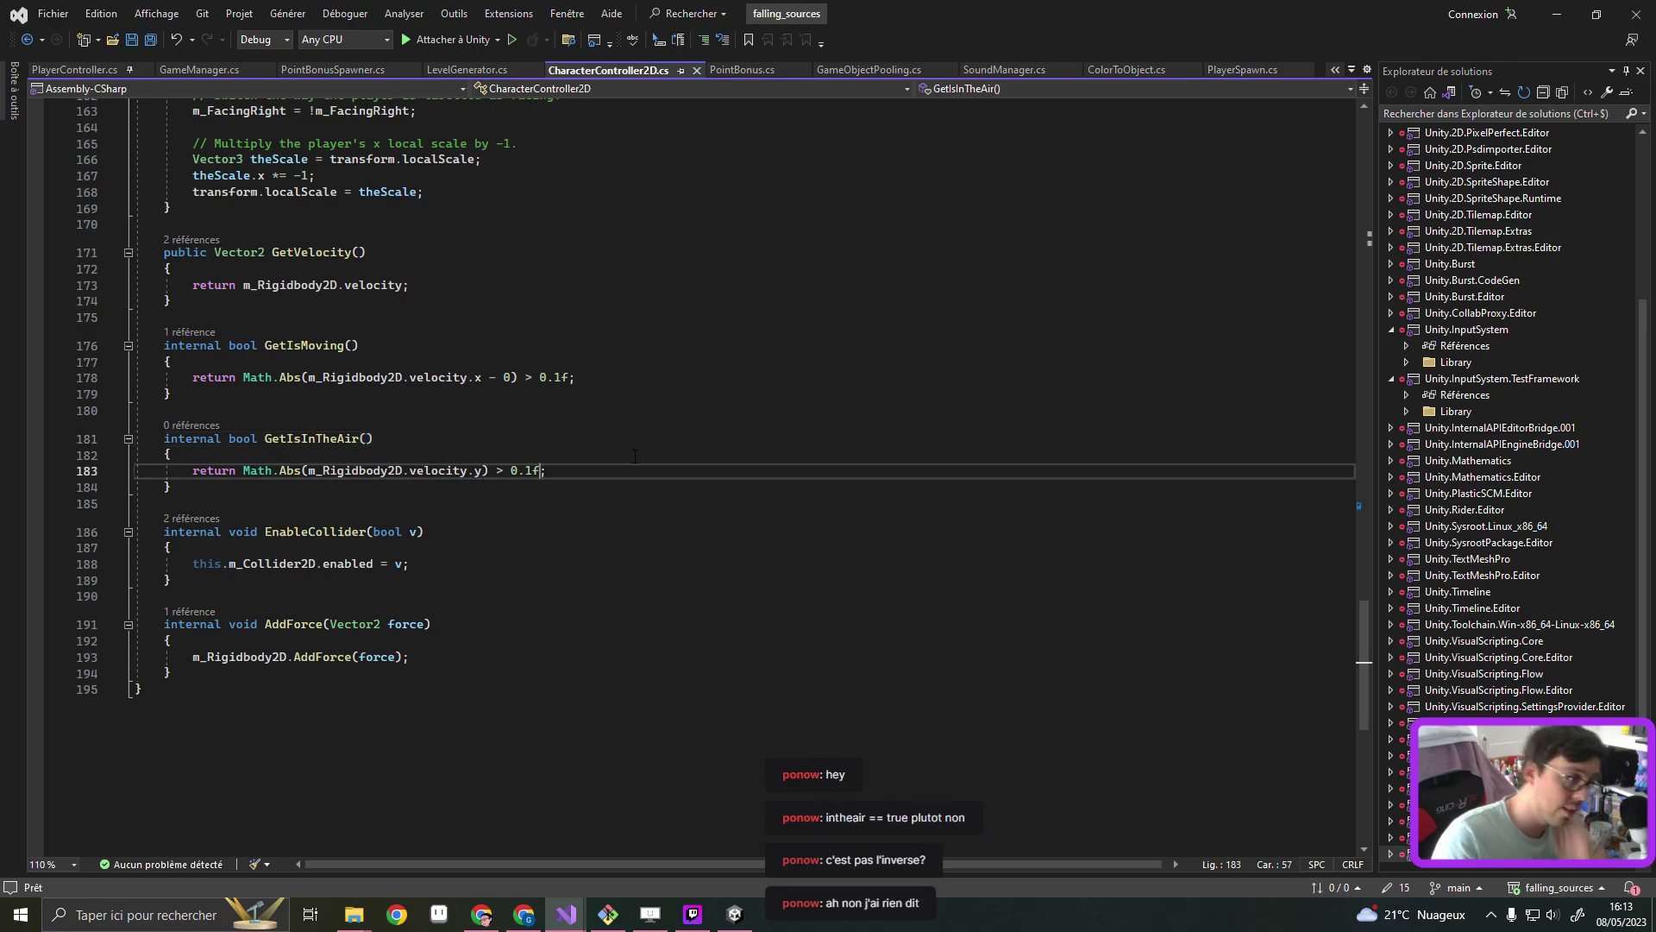
pyautogui.write('&&')
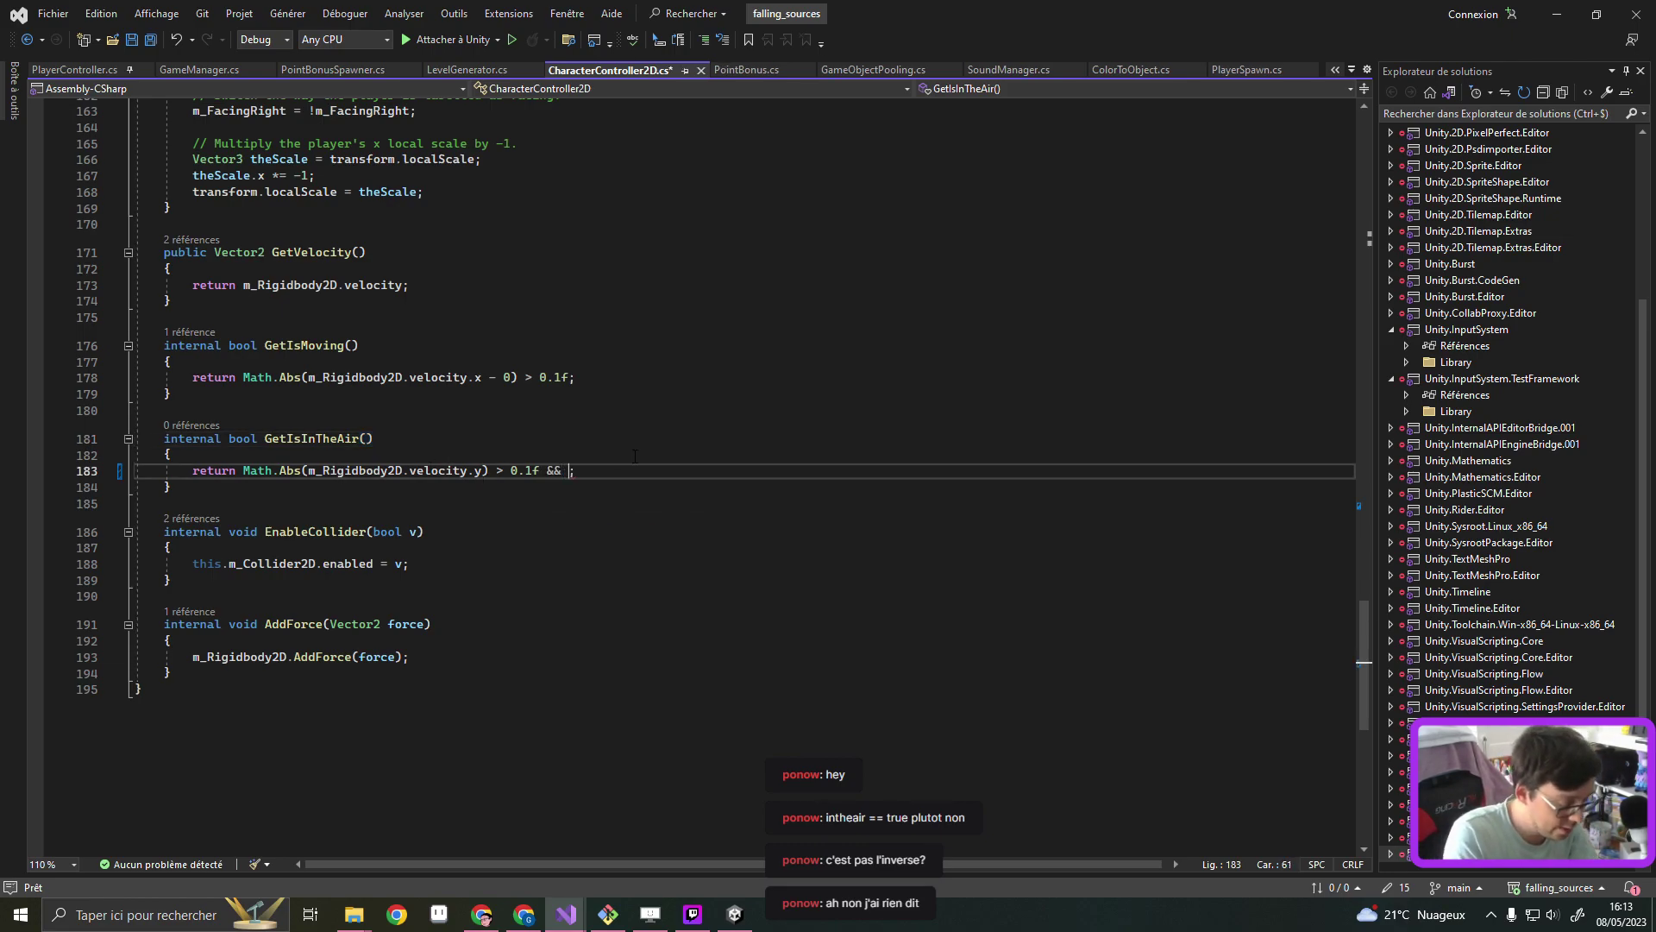
pyautogui.write(' !m_is')
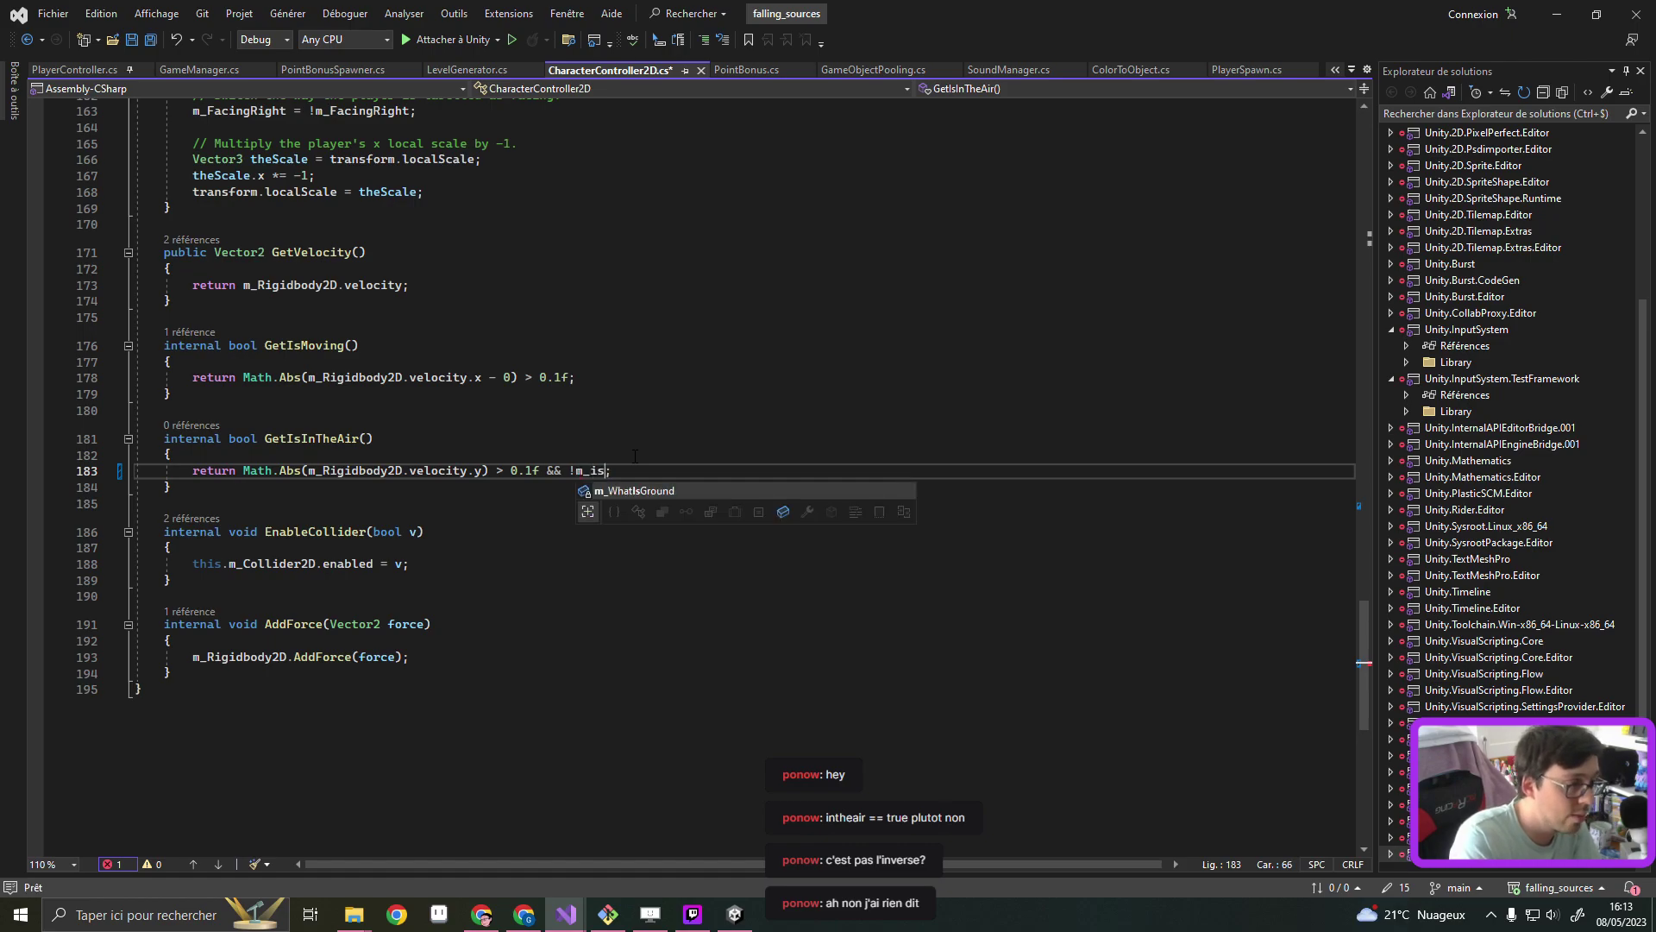
pyautogui.press('BackSpace')
pyautogui.press('BackSpace')
pyautogui.write('ui')
pyautogui.press('BackSpace')
pyautogui.press('BackSpace')
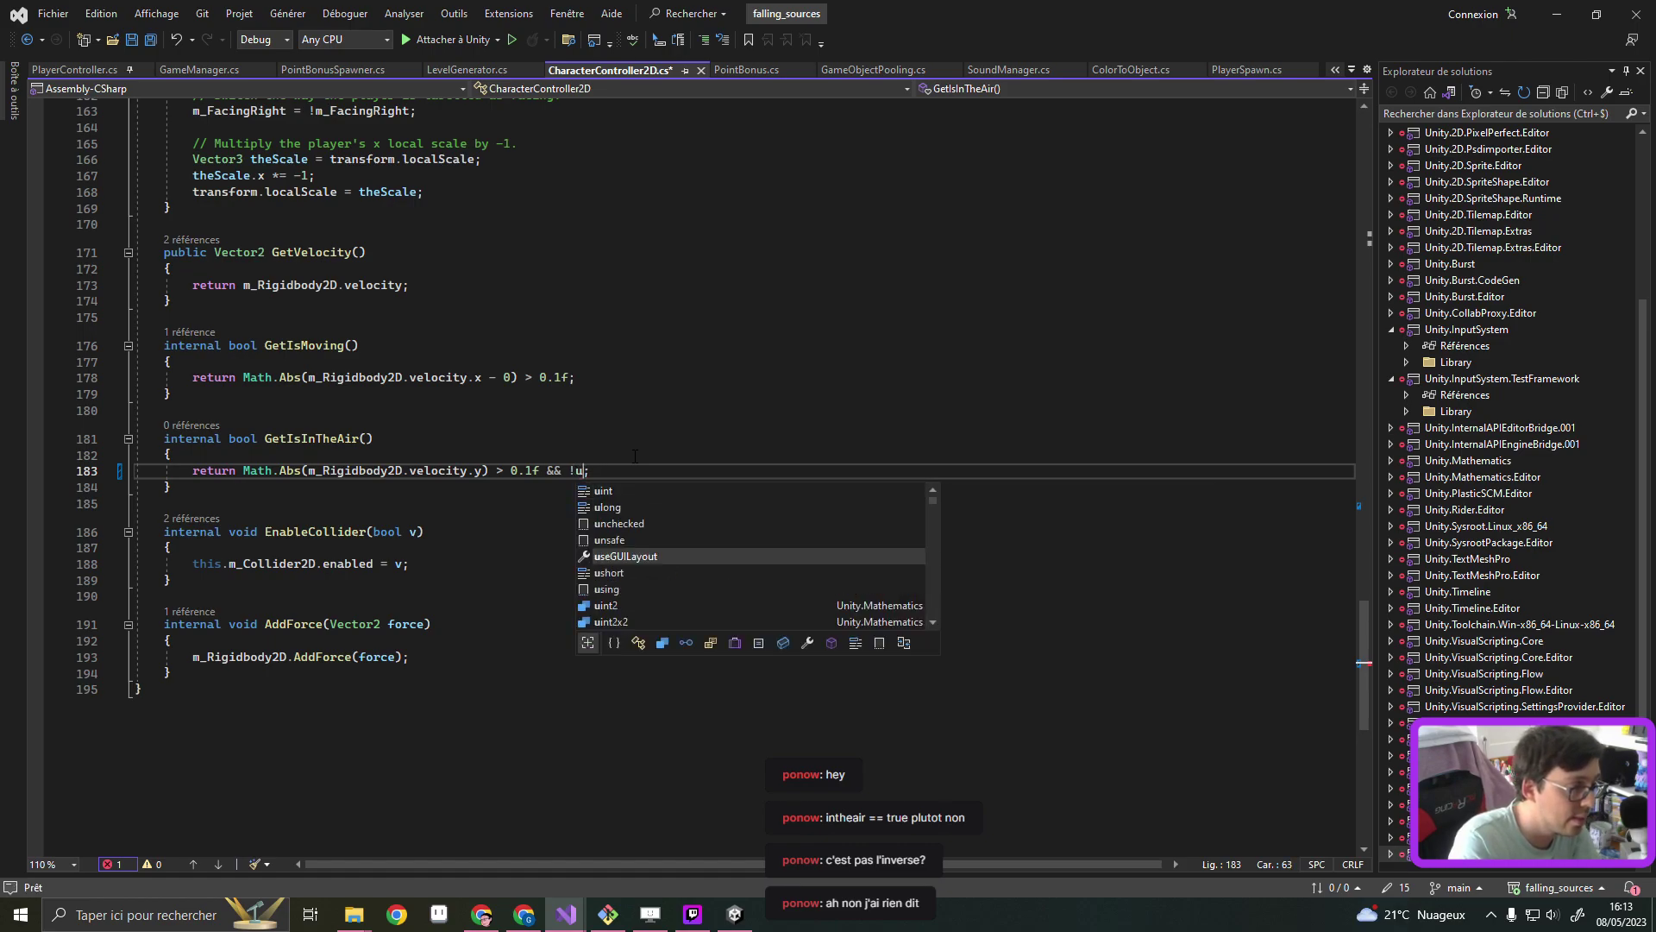
pyautogui.write('isGr')
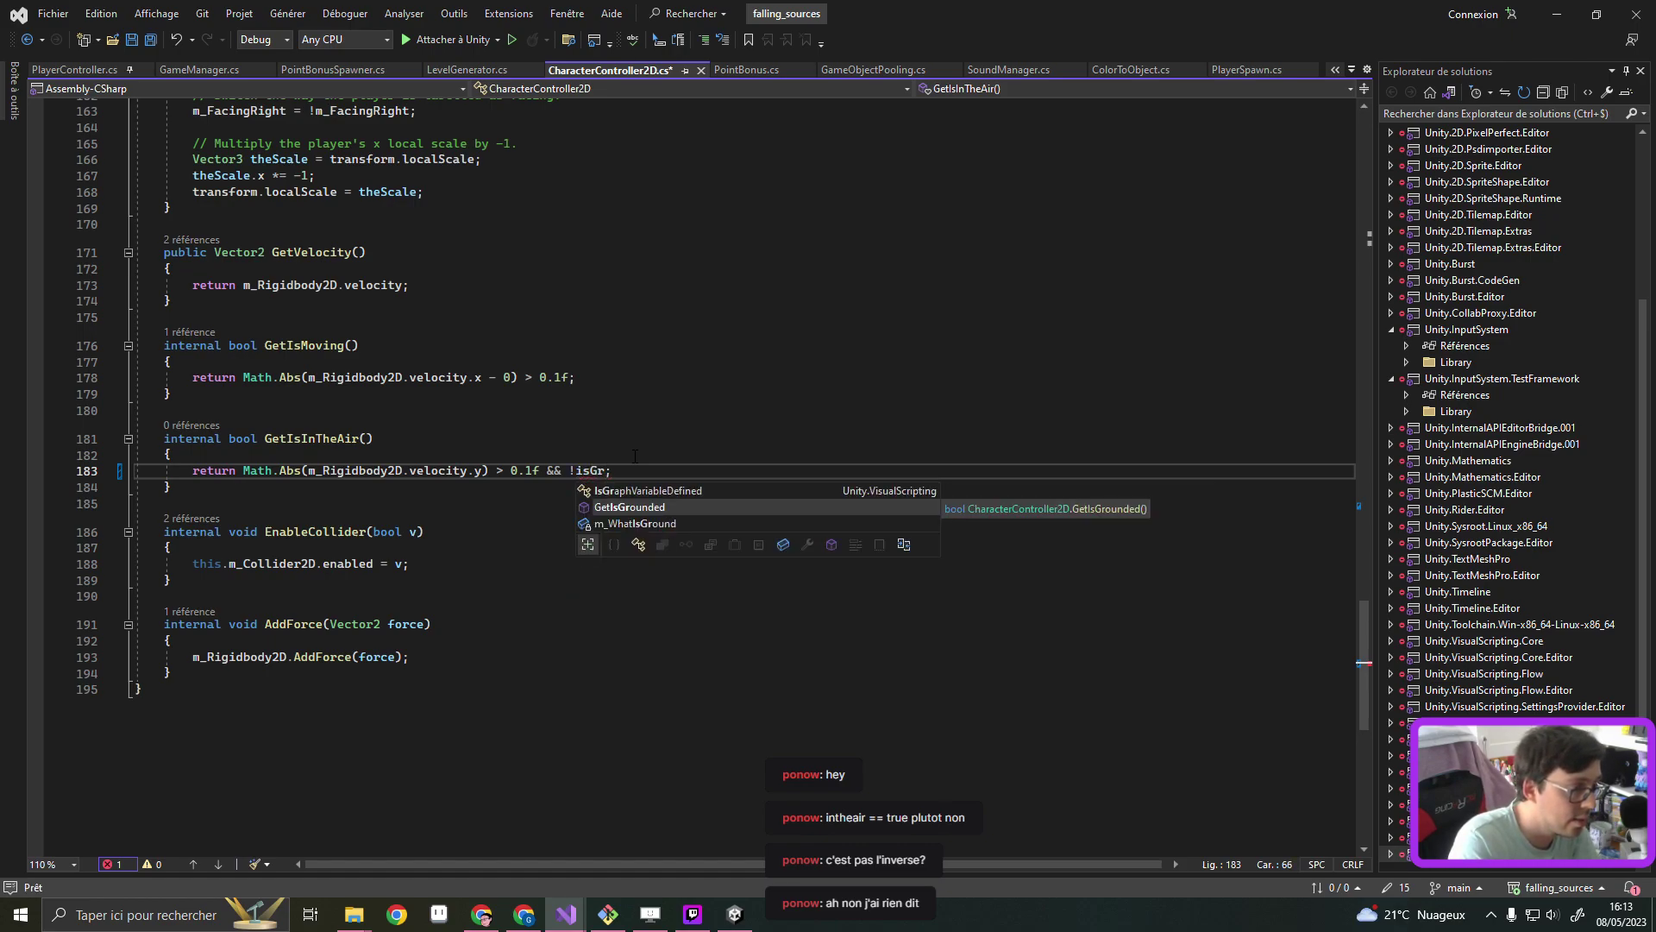
pyautogui.press('Tab')
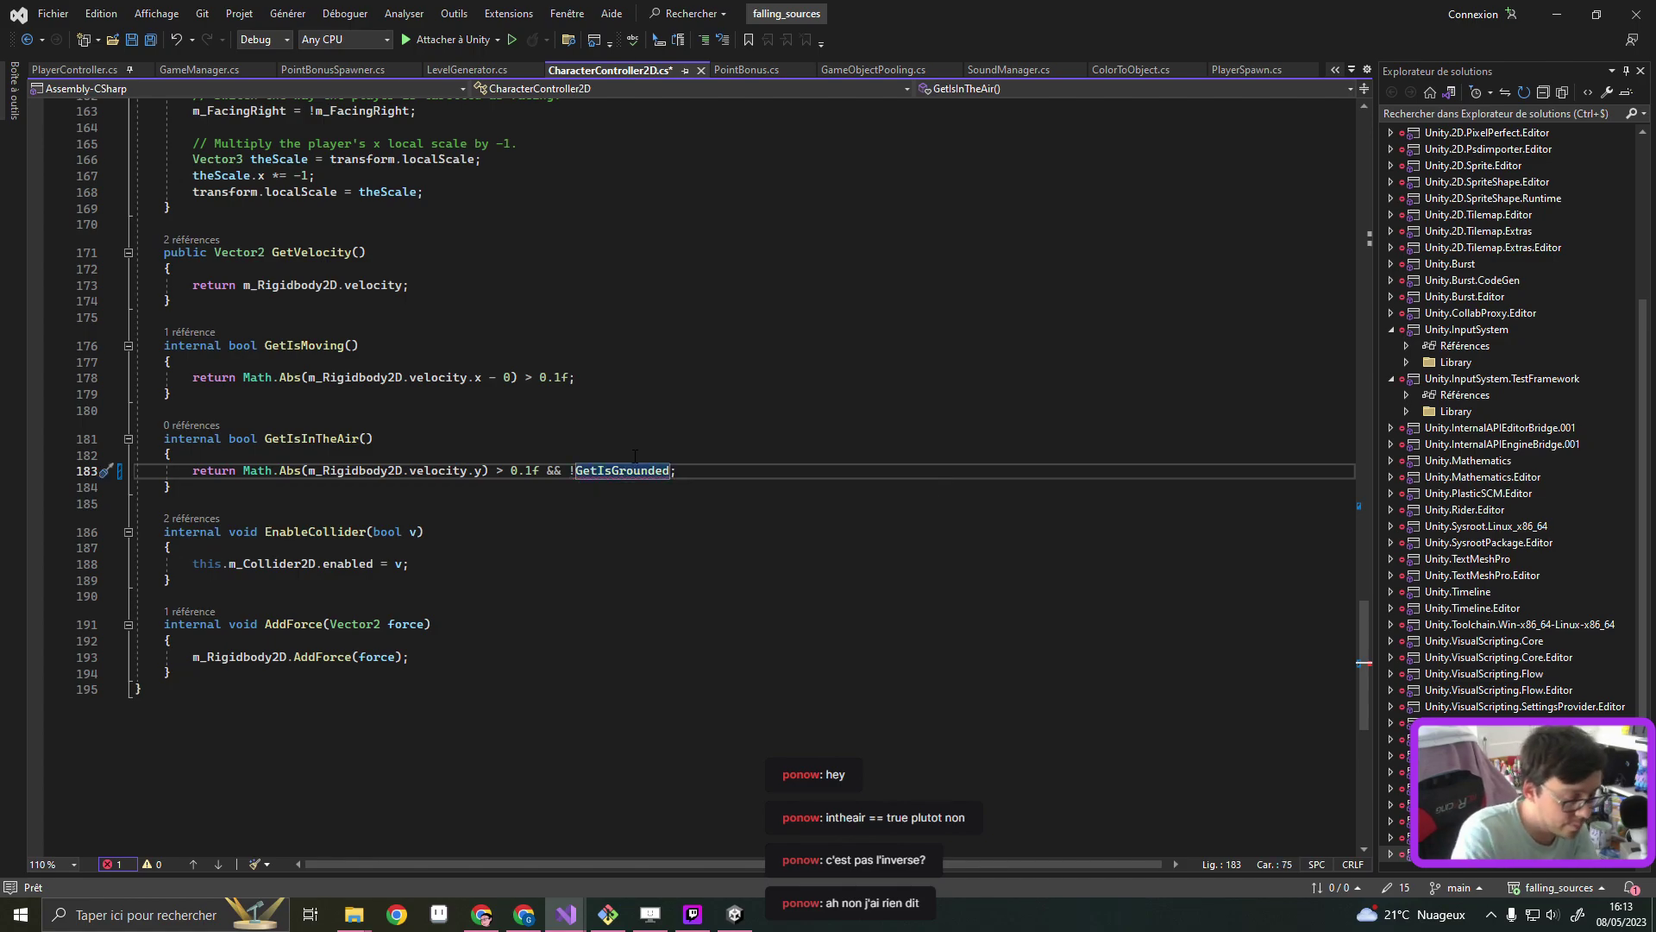
pyautogui.write('()')
pyautogui.click(620, 450)
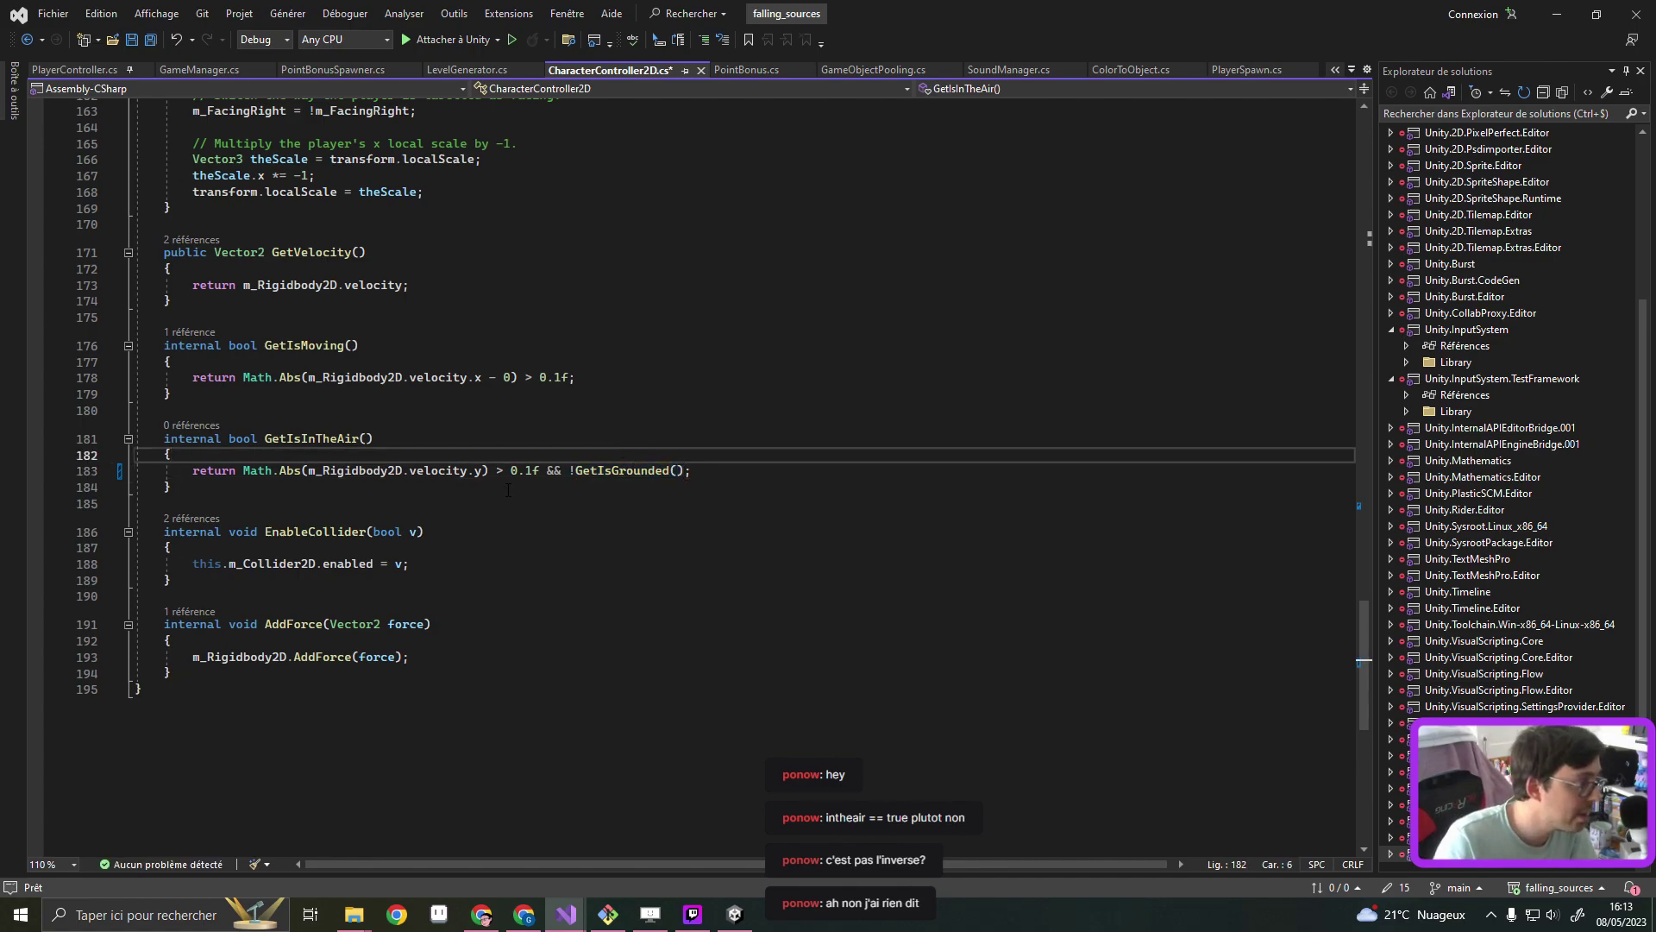
# Check the GetIsGrounded definition, then restore the GetIsInTheAir method name with undo
pyautogui.scroll(2, 542, 459)
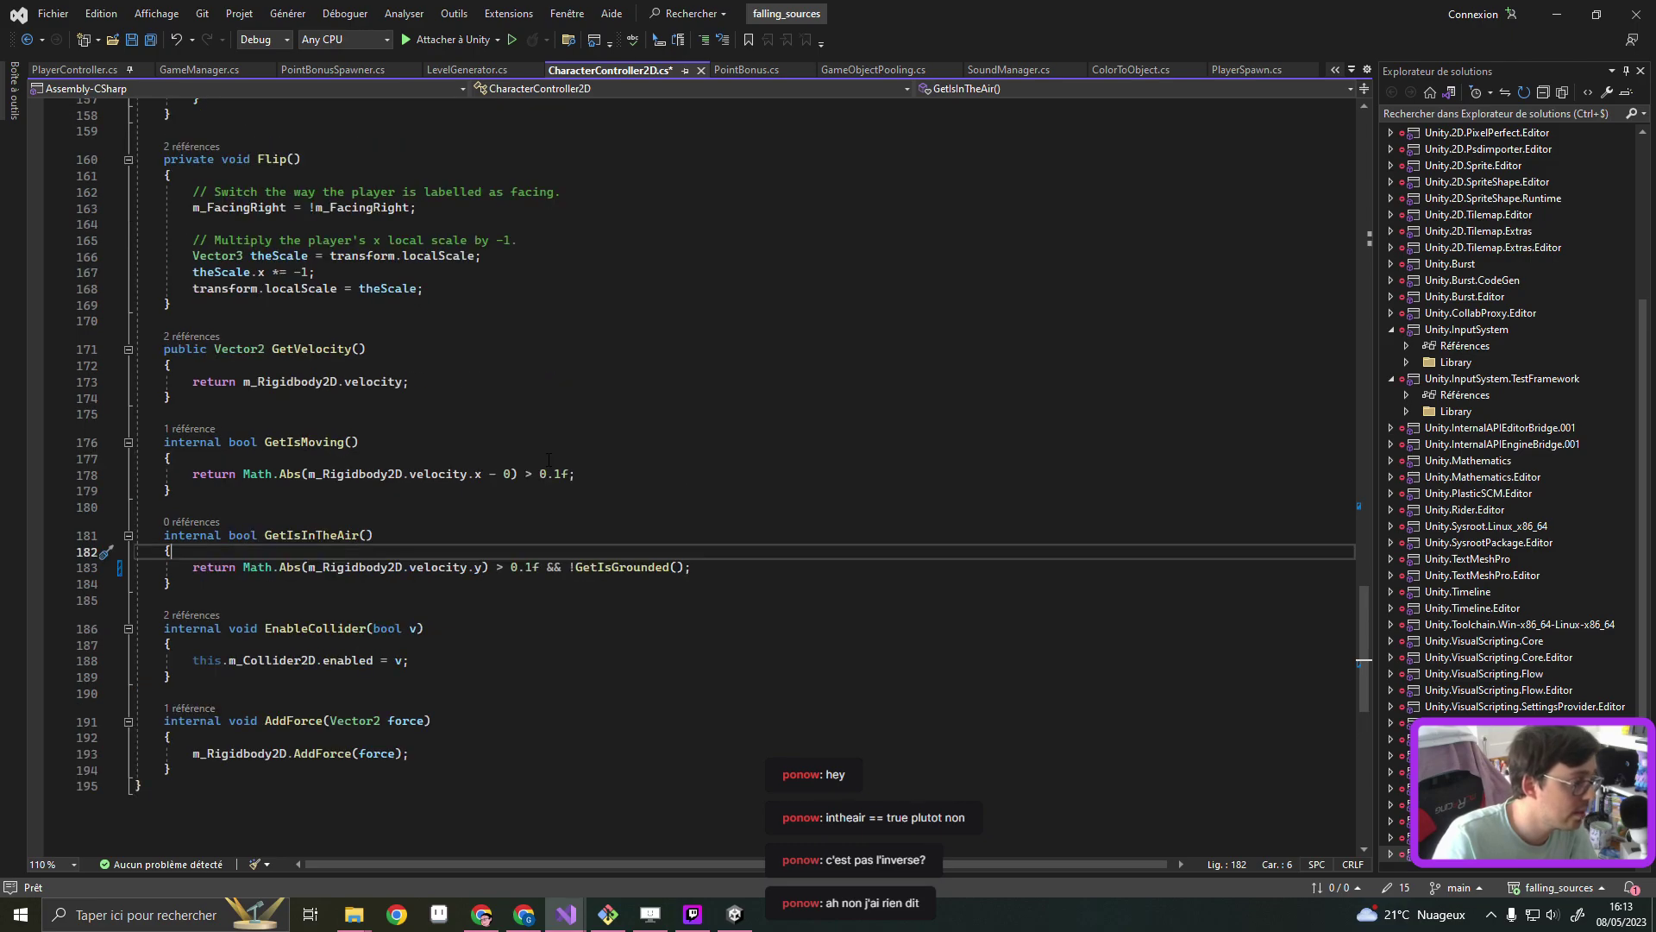
pyautogui.keyDown('ctrl'); pyautogui.click(608, 567); pyautogui.keyUp('ctrl')
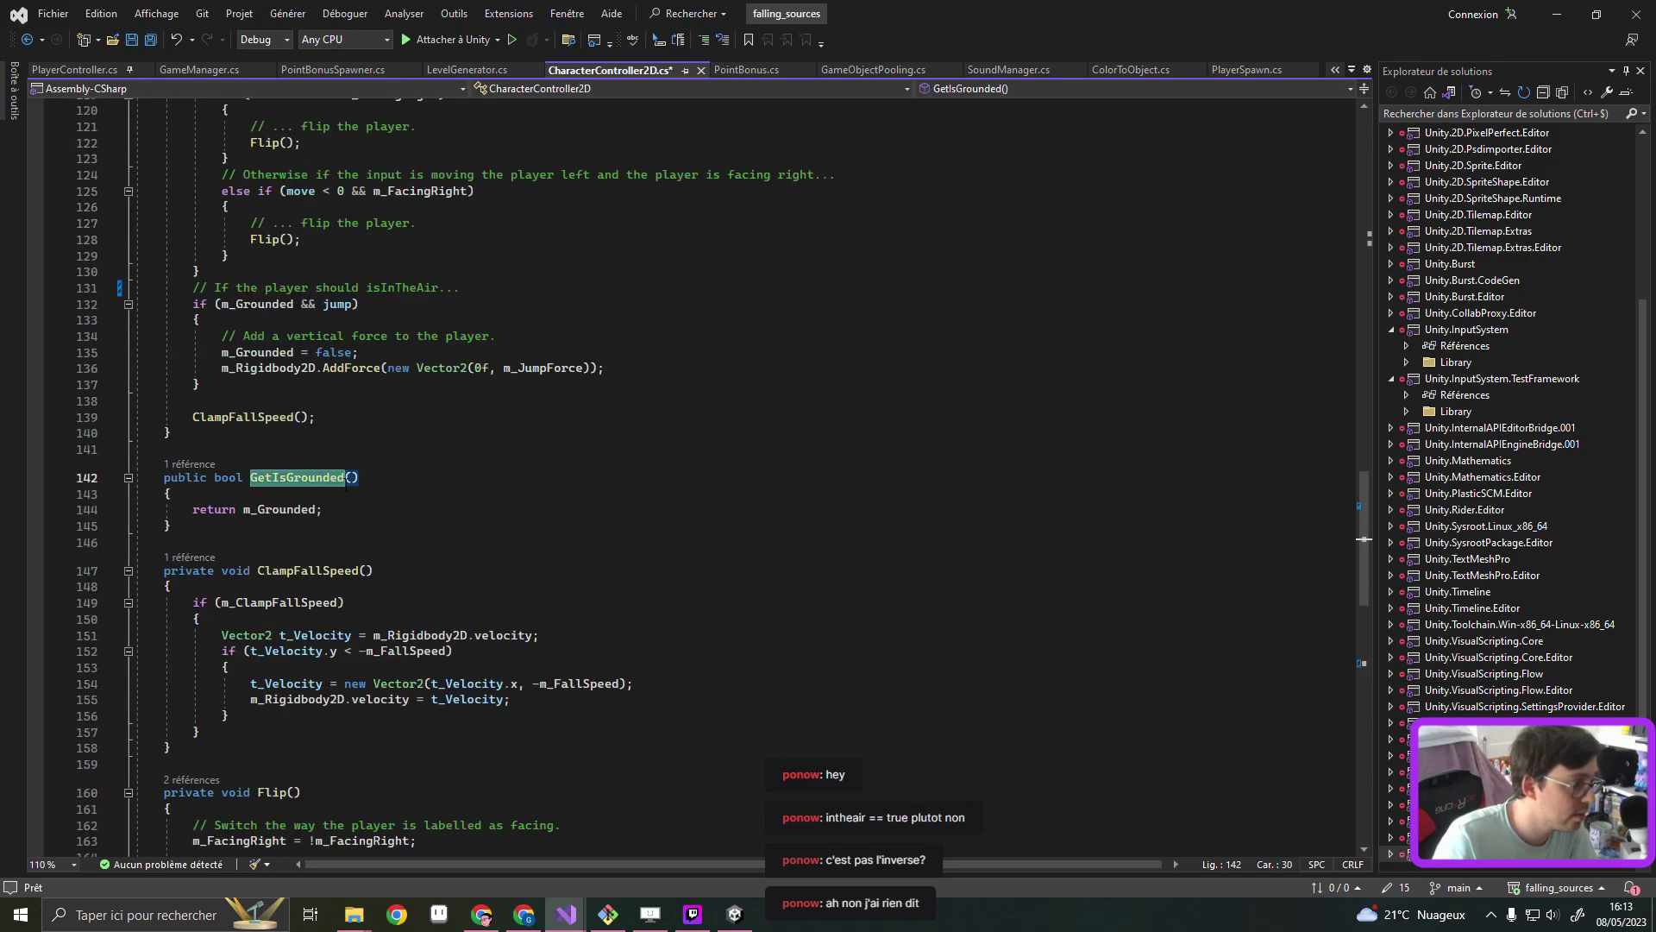
pyautogui.click(430, 513)
pyautogui.scroll(-17, 518, 500)
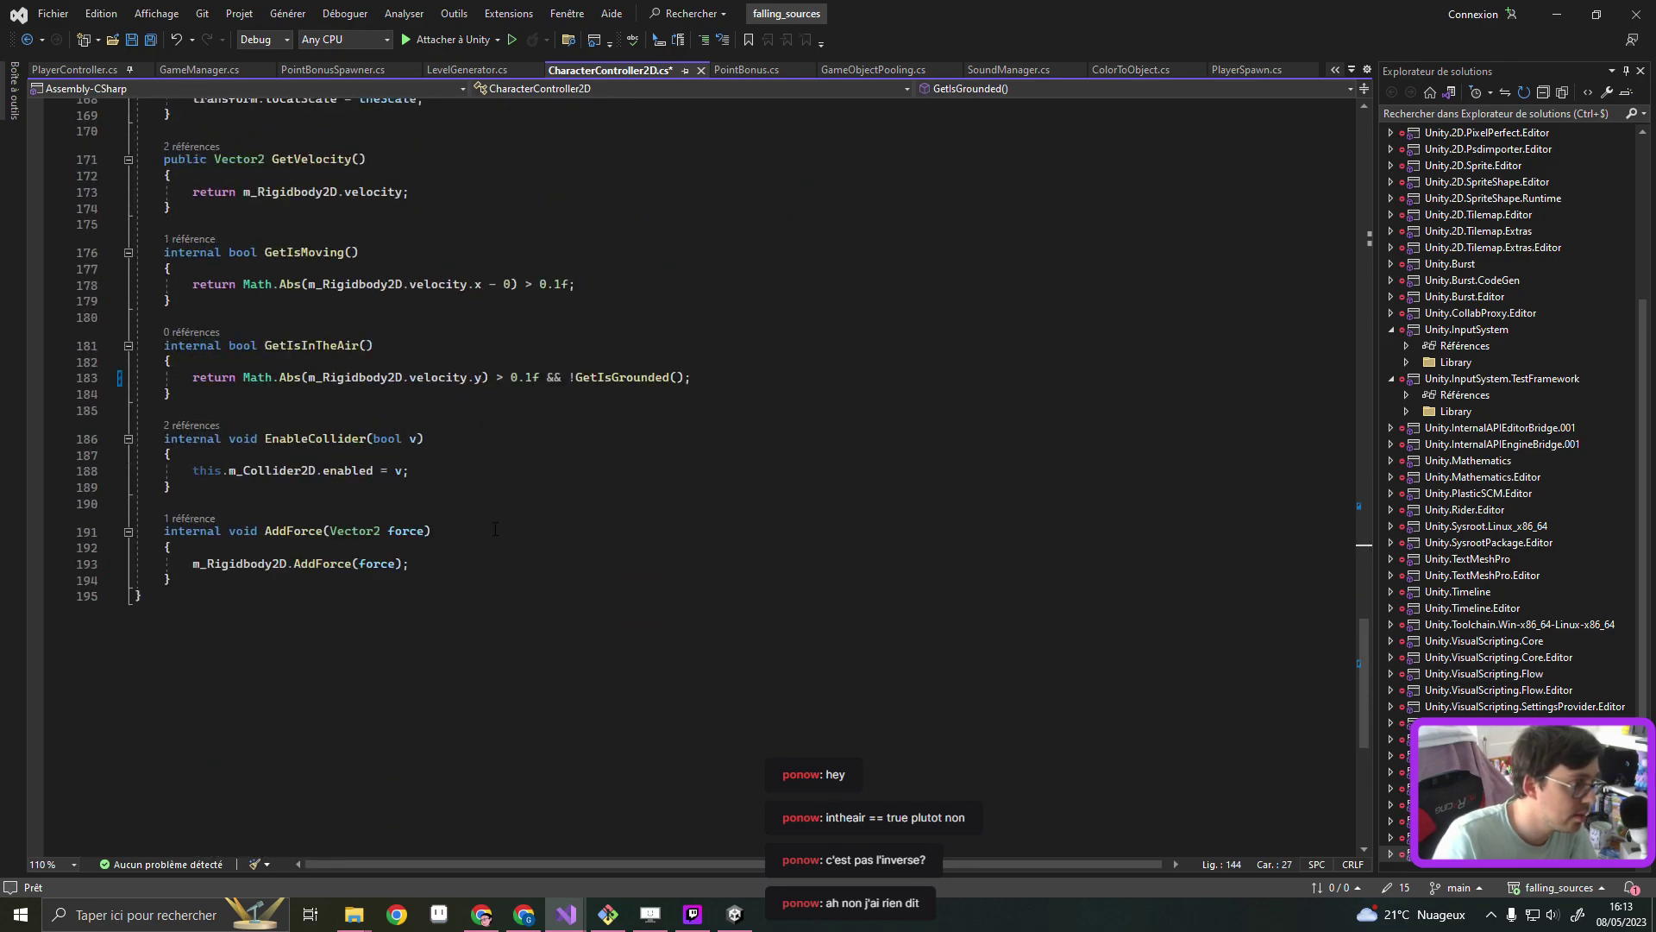
pyautogui.scroll(3, 724, 481)
pyautogui.click(724, 481)
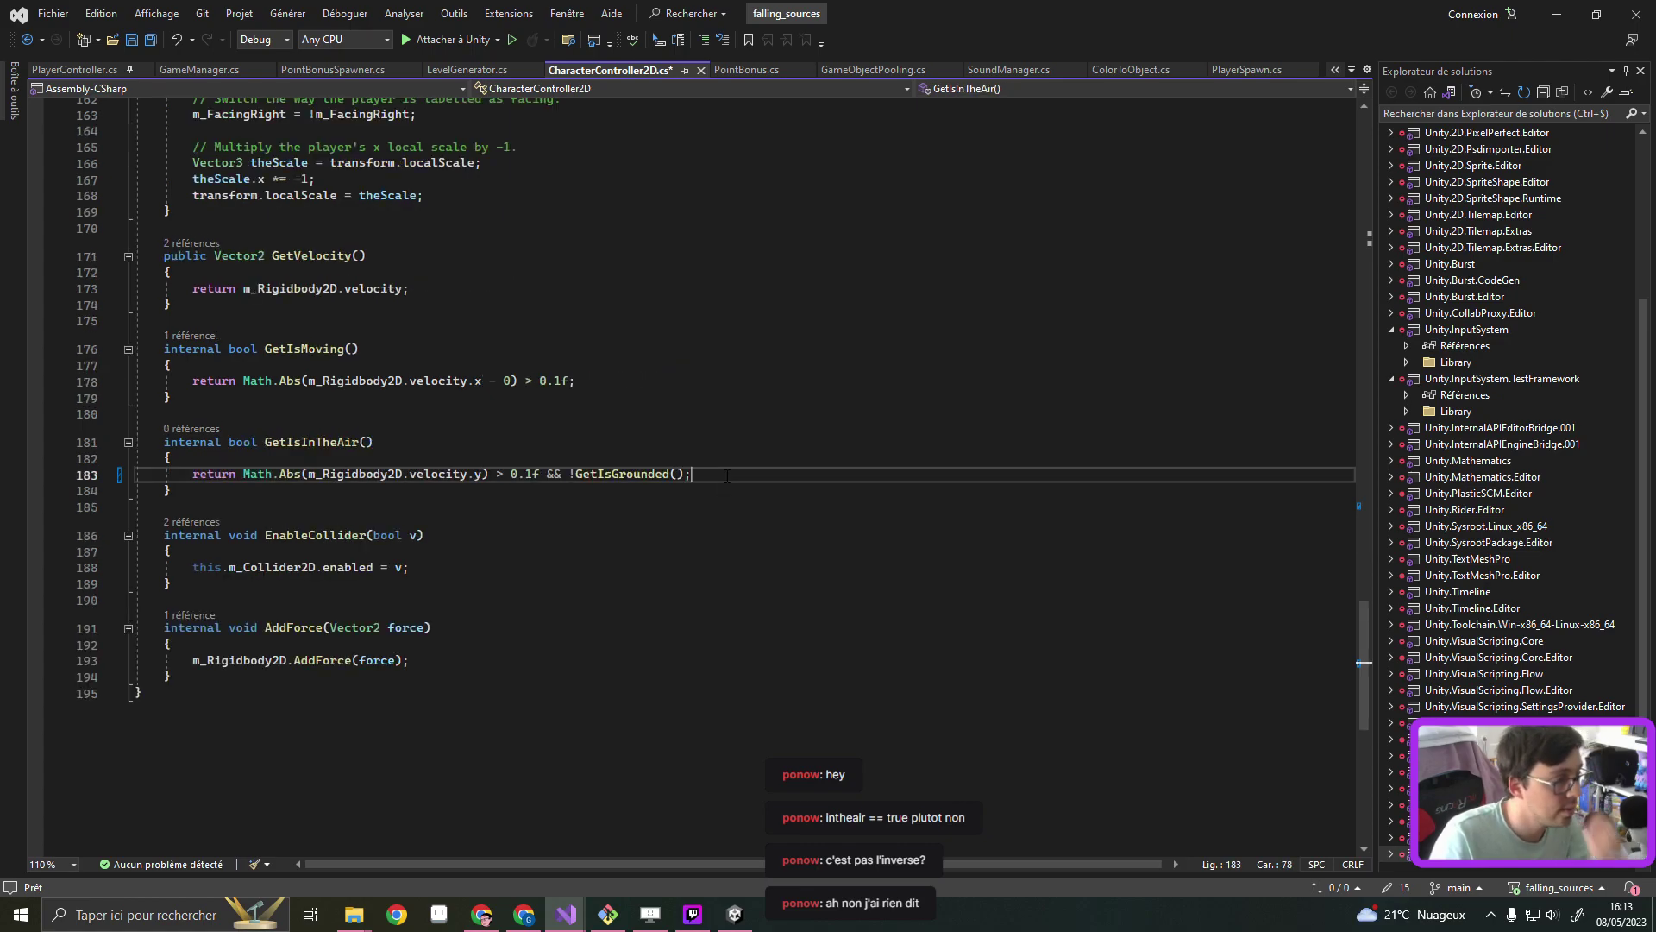
pyautogui.click(360, 442)
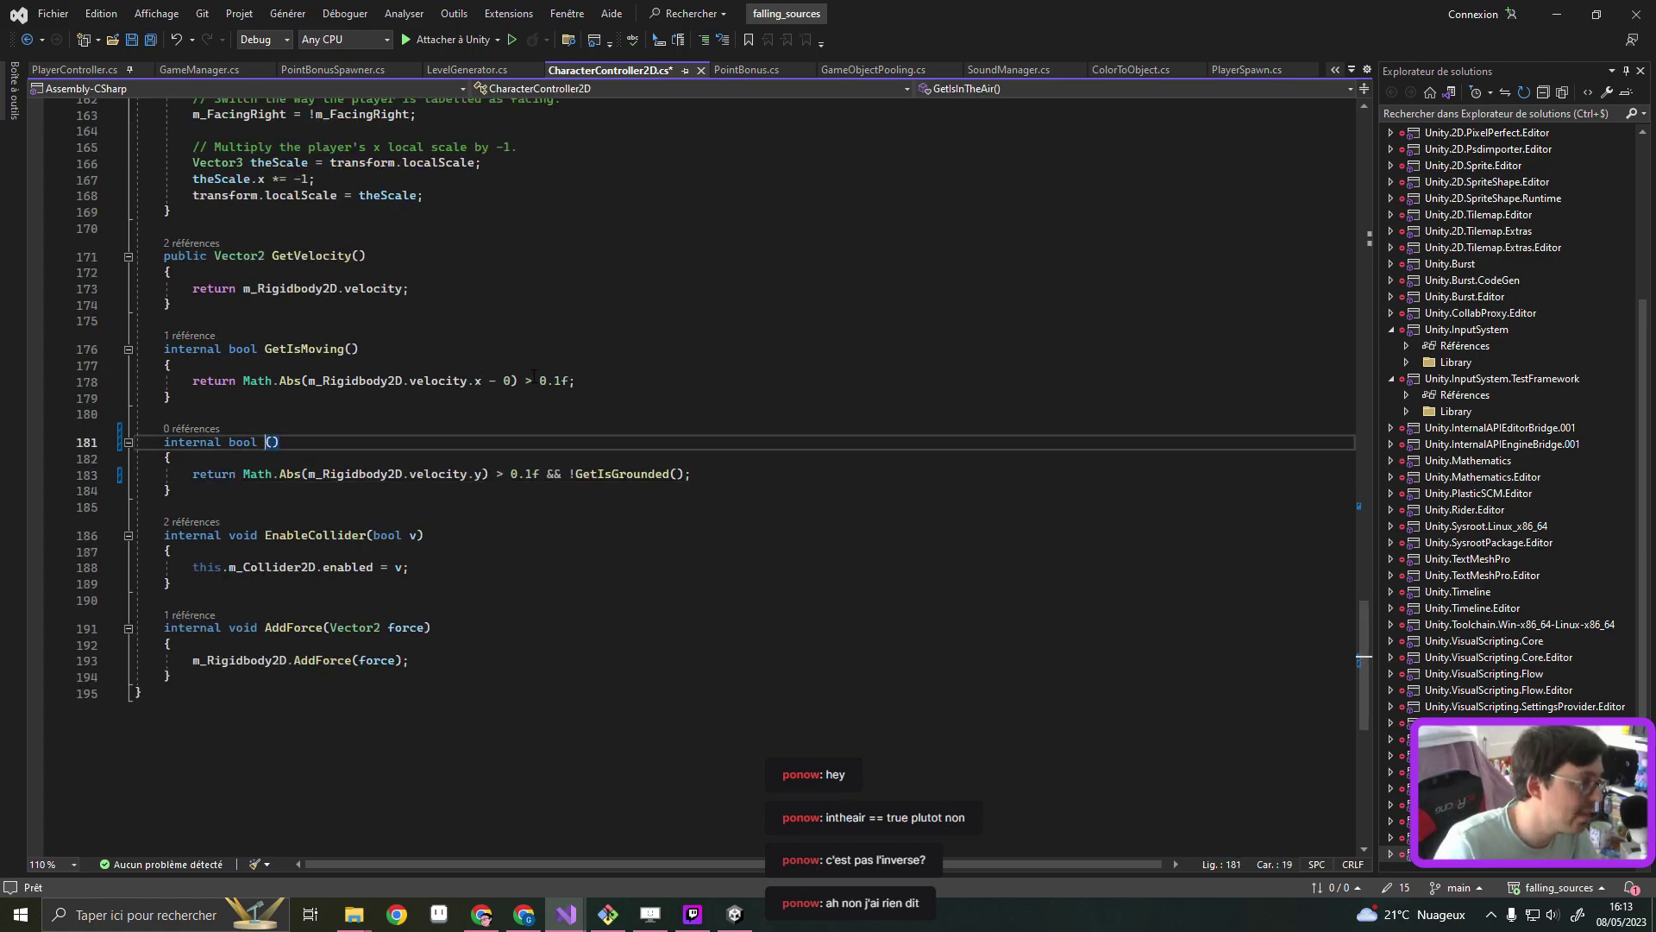
pyautogui.hotkey('ctrl', 'a')
pyautogui.hotkey('ctrl', 'z')
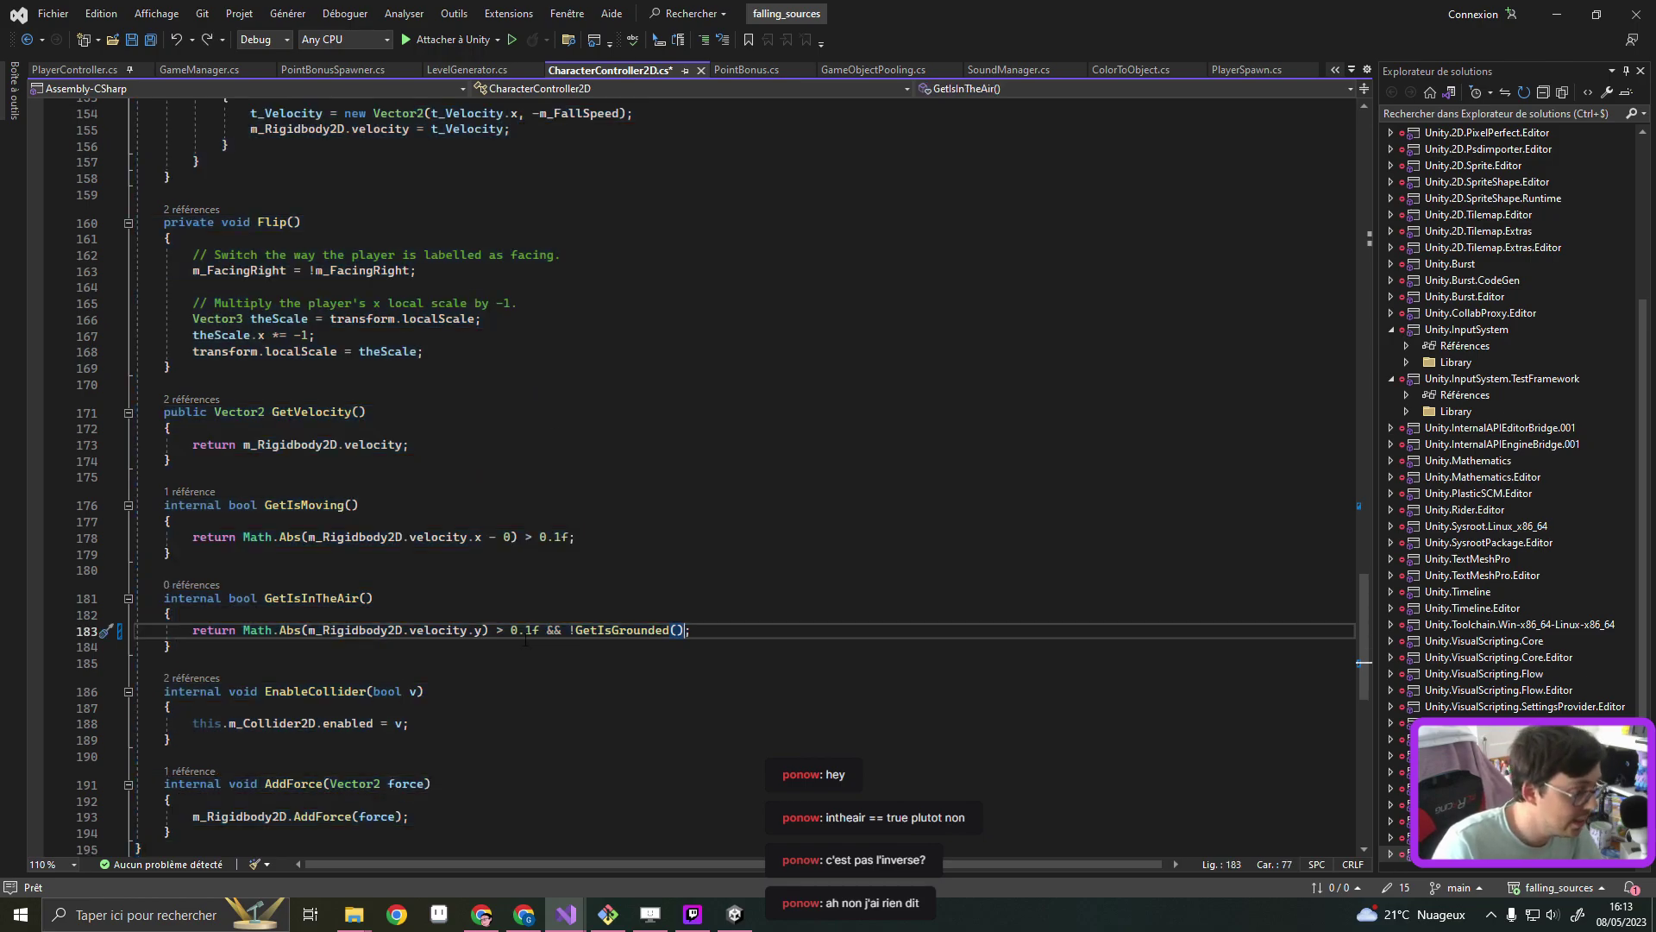
# Wrap the whole Math.Abs return expression in parentheses and save CharacterController2D.cs
pyautogui.keyDown('shift'); pyautogui.click(245, 630); pyautogui.keyUp('shift')
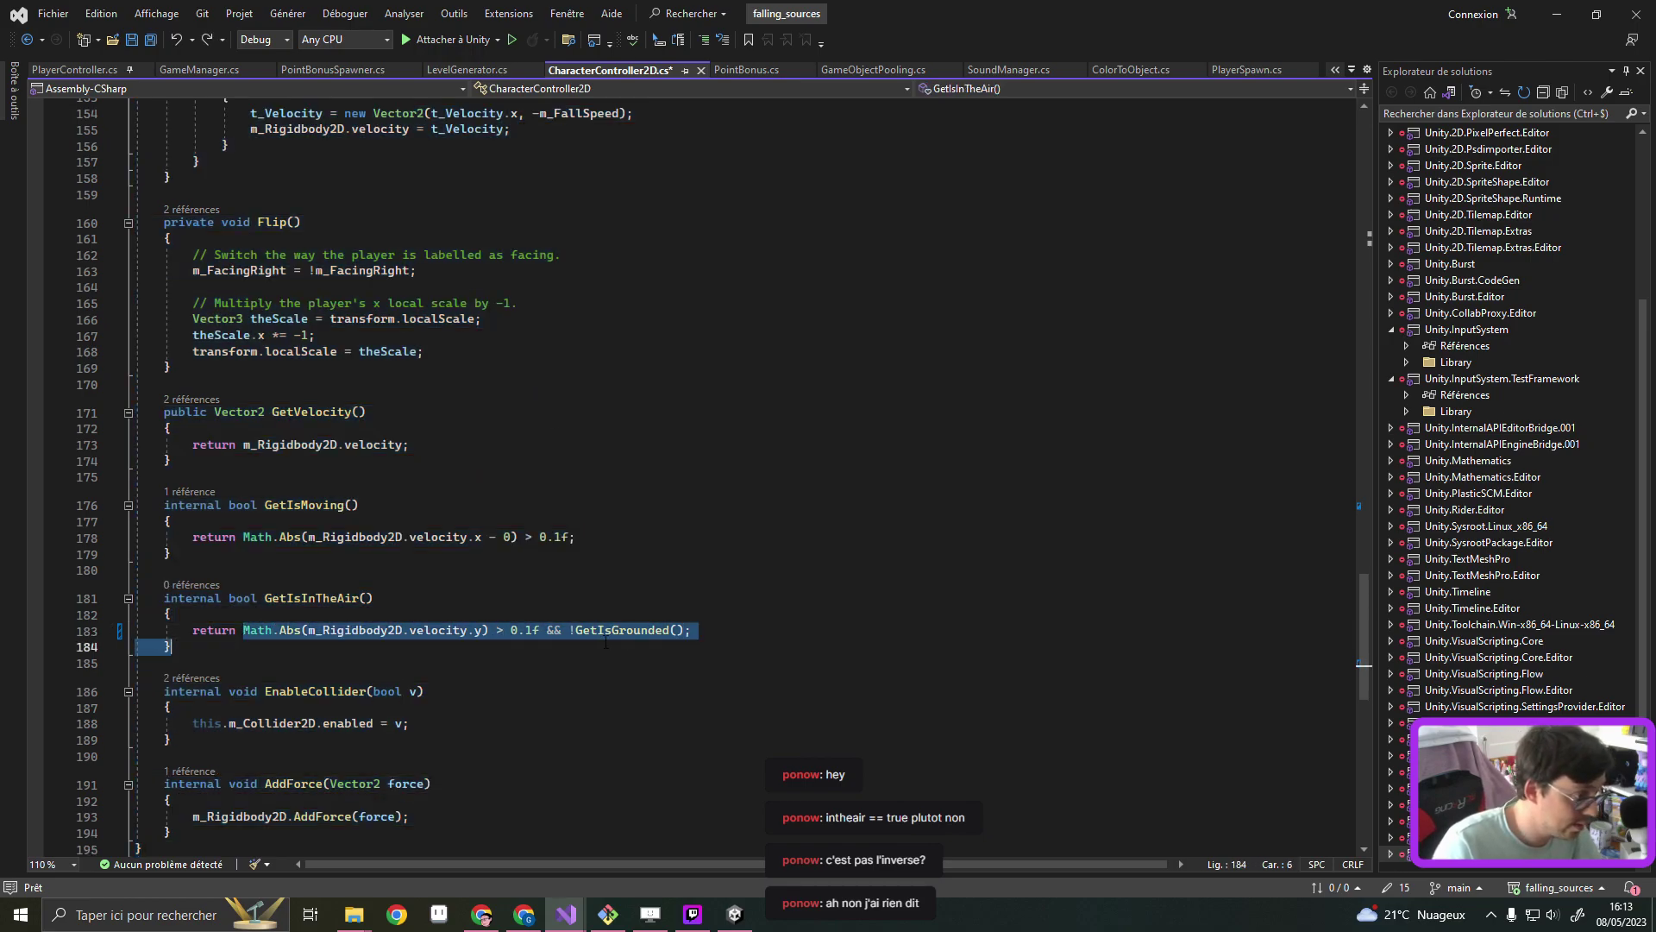
pyautogui.click(244, 630)
pyautogui.press('Left')
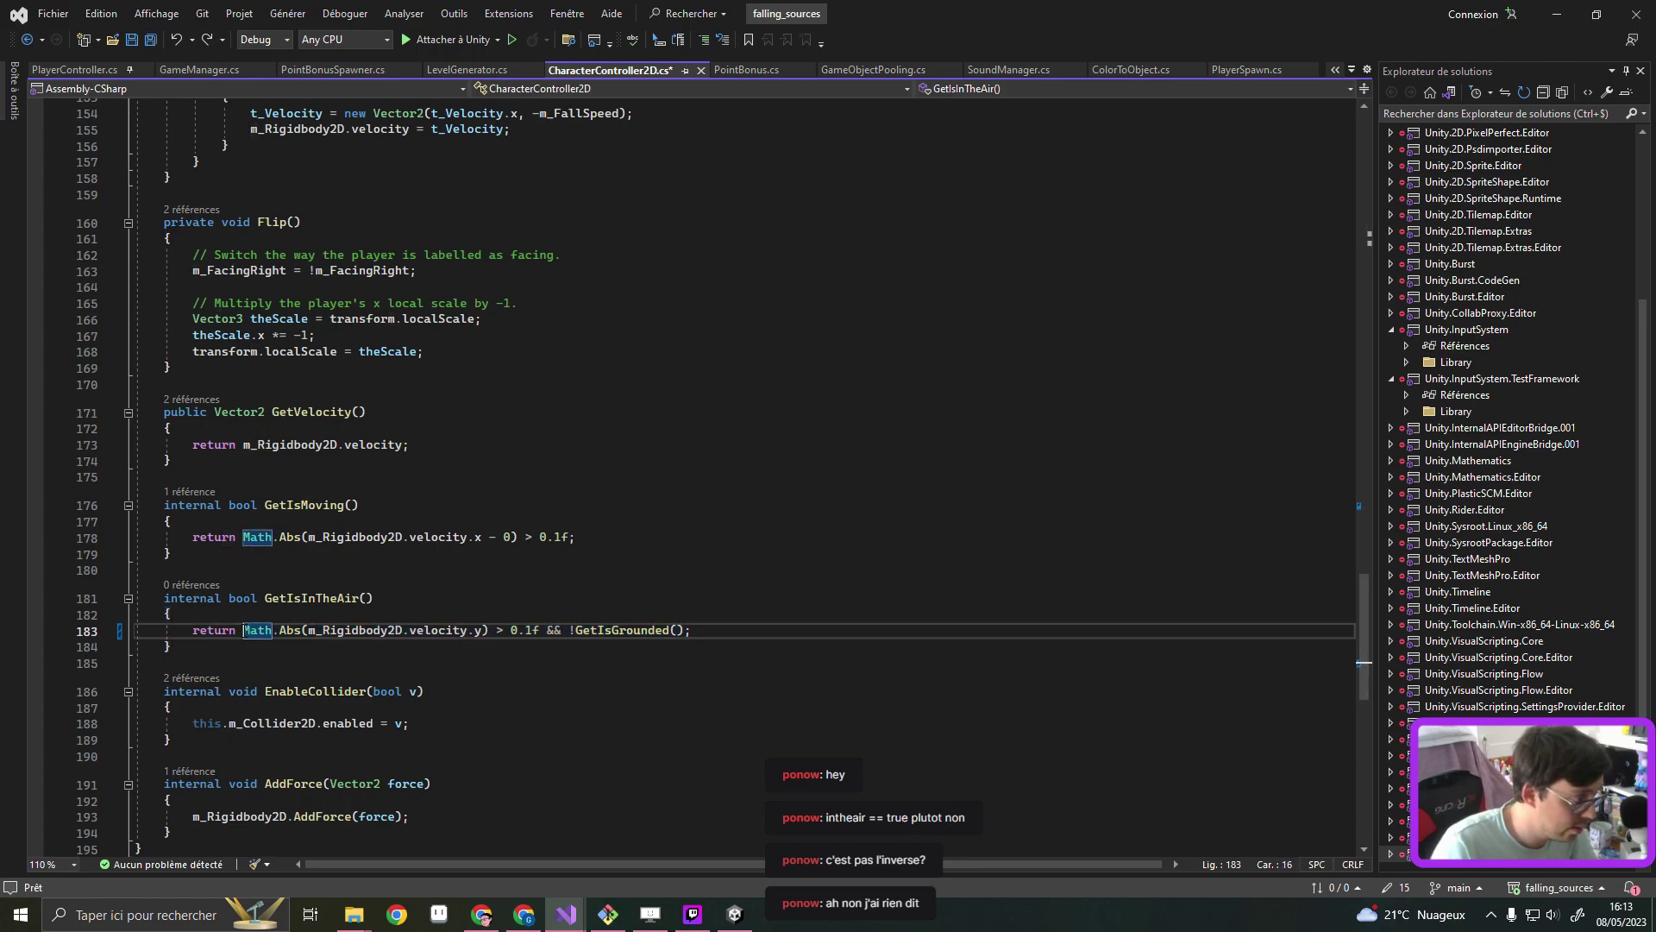
pyautogui.write('(')
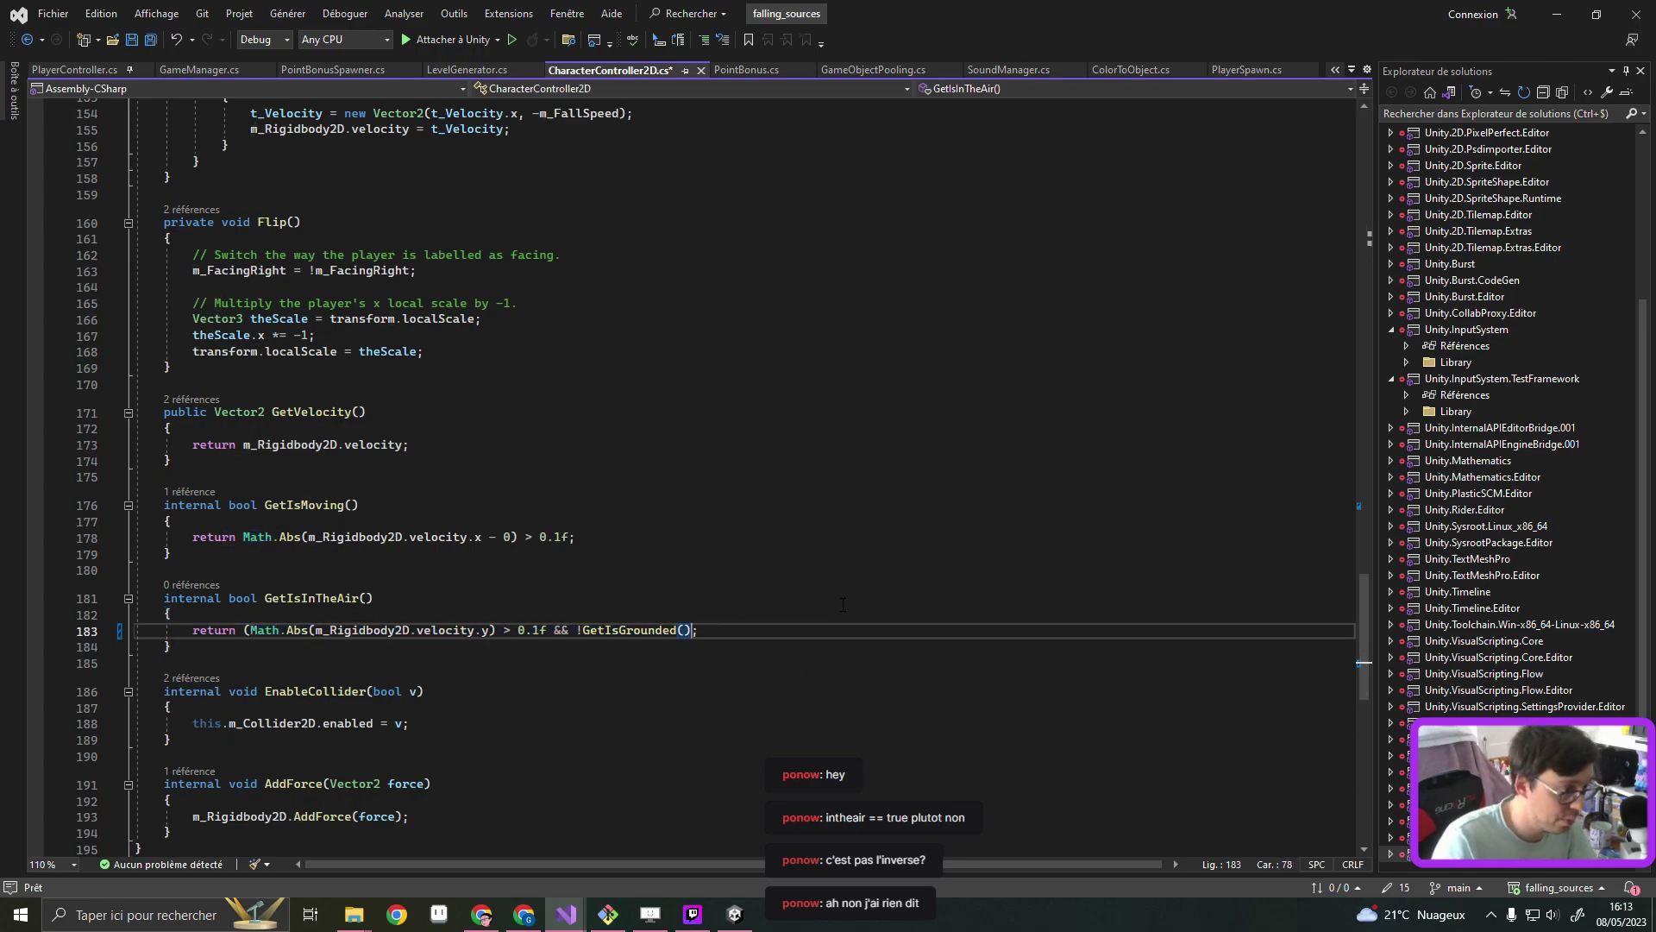
pyautogui.click(690, 630)
pyautogui.write(')')
pyautogui.hotkey('ctrl', 's')
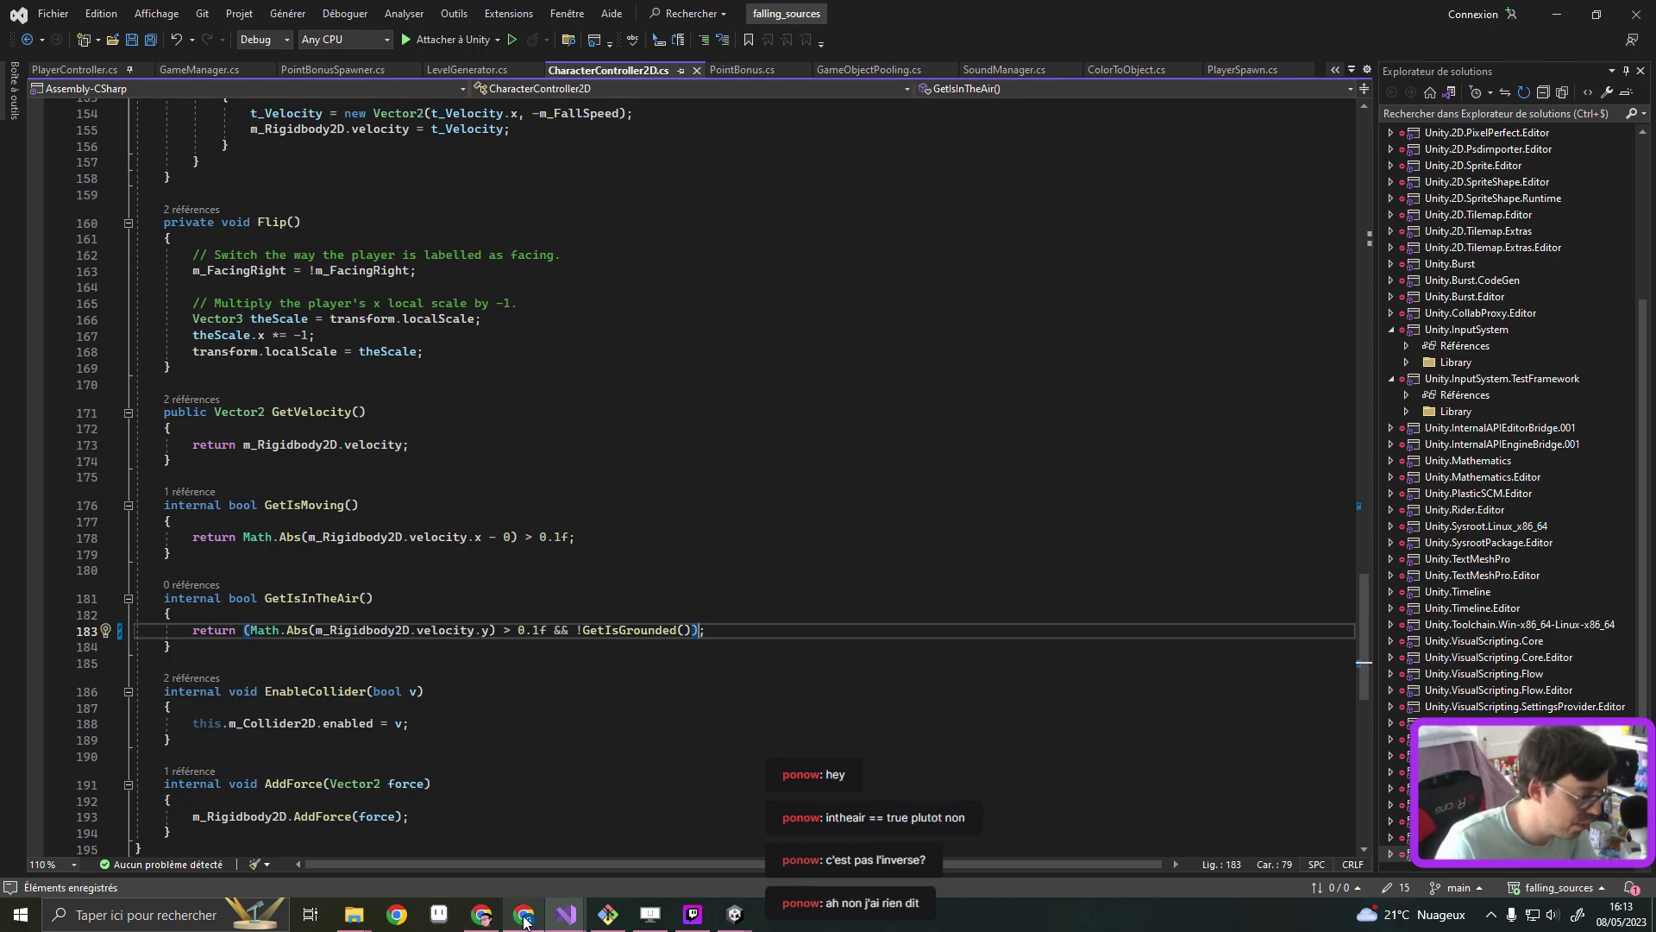
# Glance at the Unity Input settings and YouTube tabs, then minimize Chrome
pyautogui.click(496, 923)
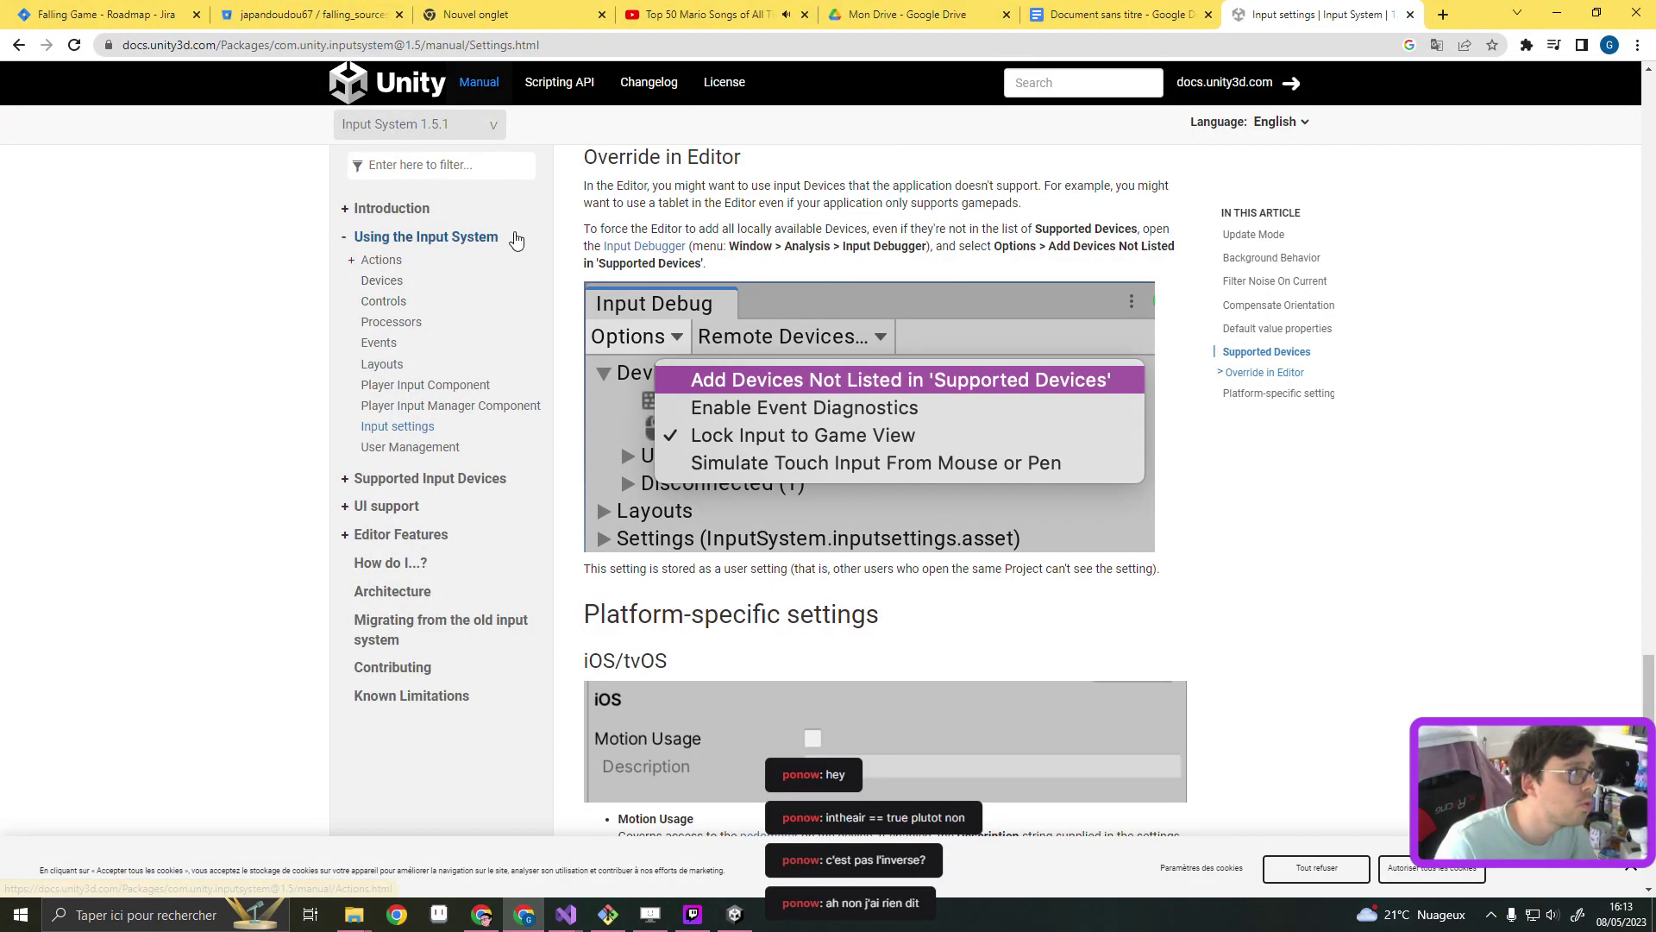
pyautogui.click(702, 18)
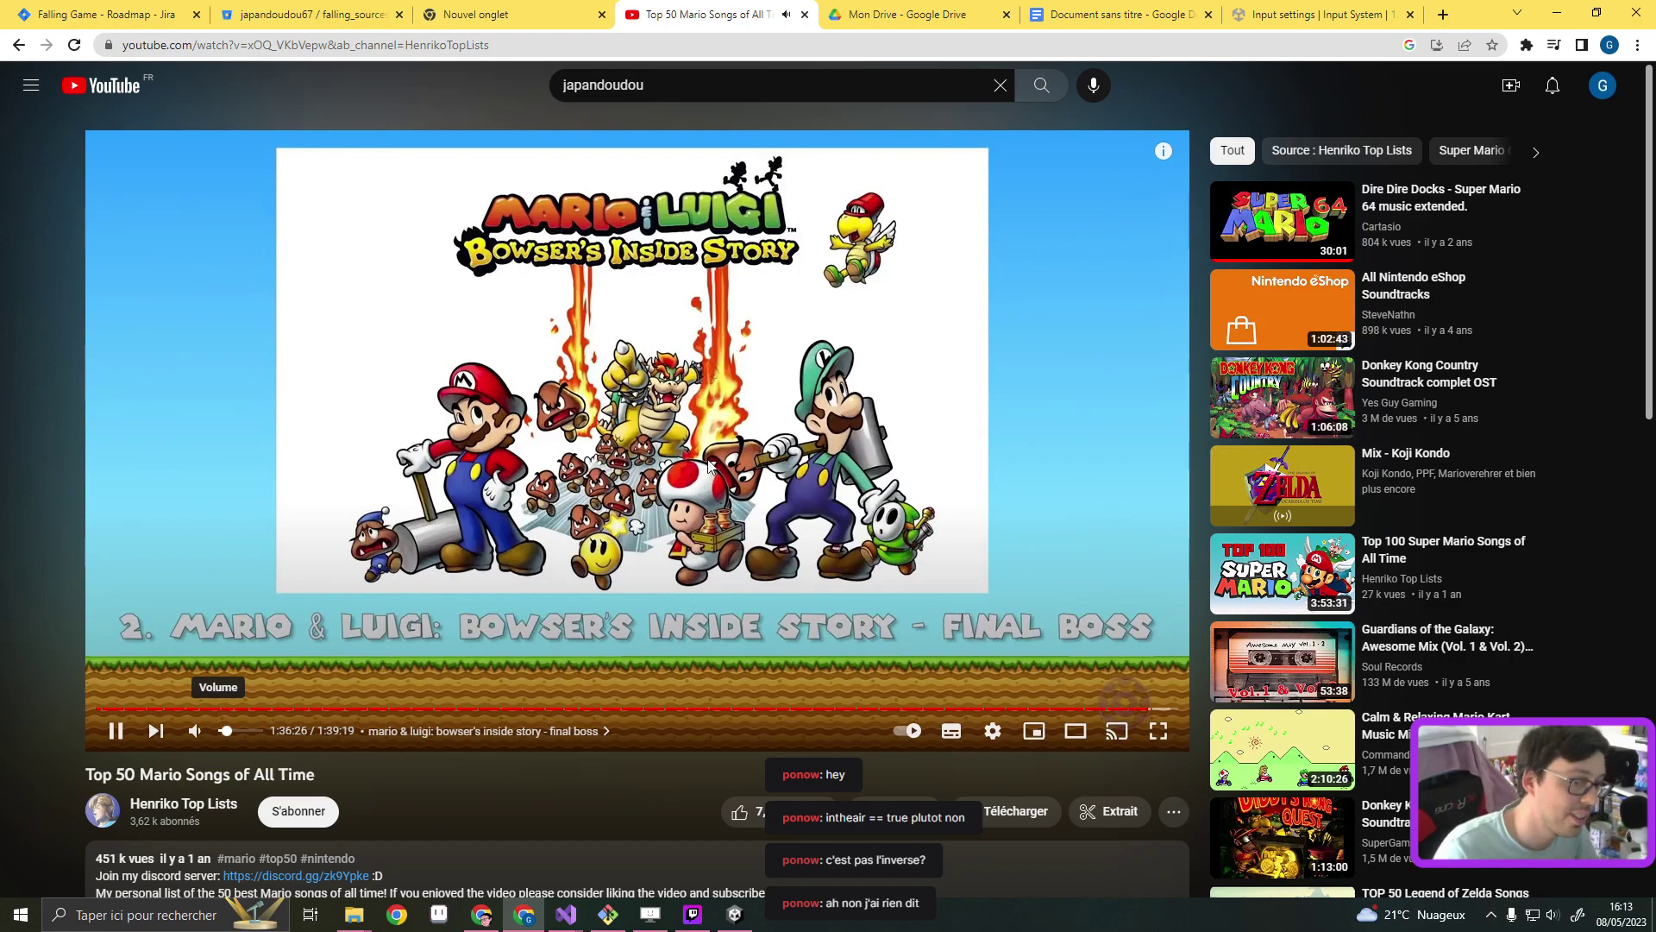
pyautogui.click(1557, 13)
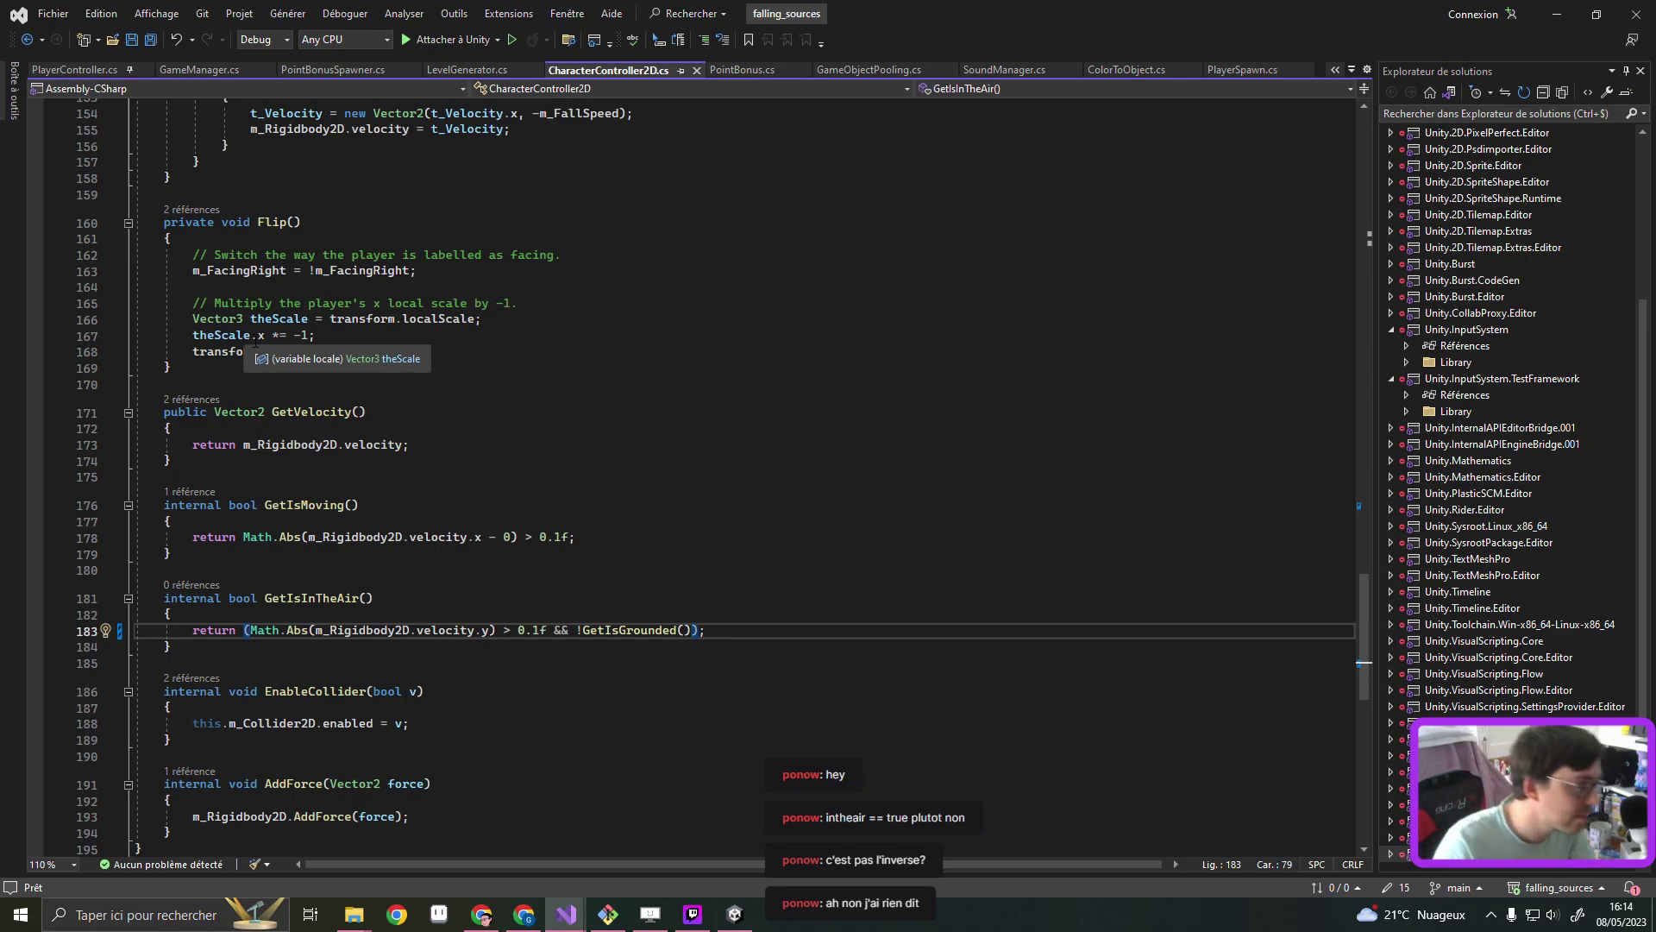
# In PlayerController.cs, comment out the OnLanding method with /* */
pyautogui.doubleClick(313, 596)
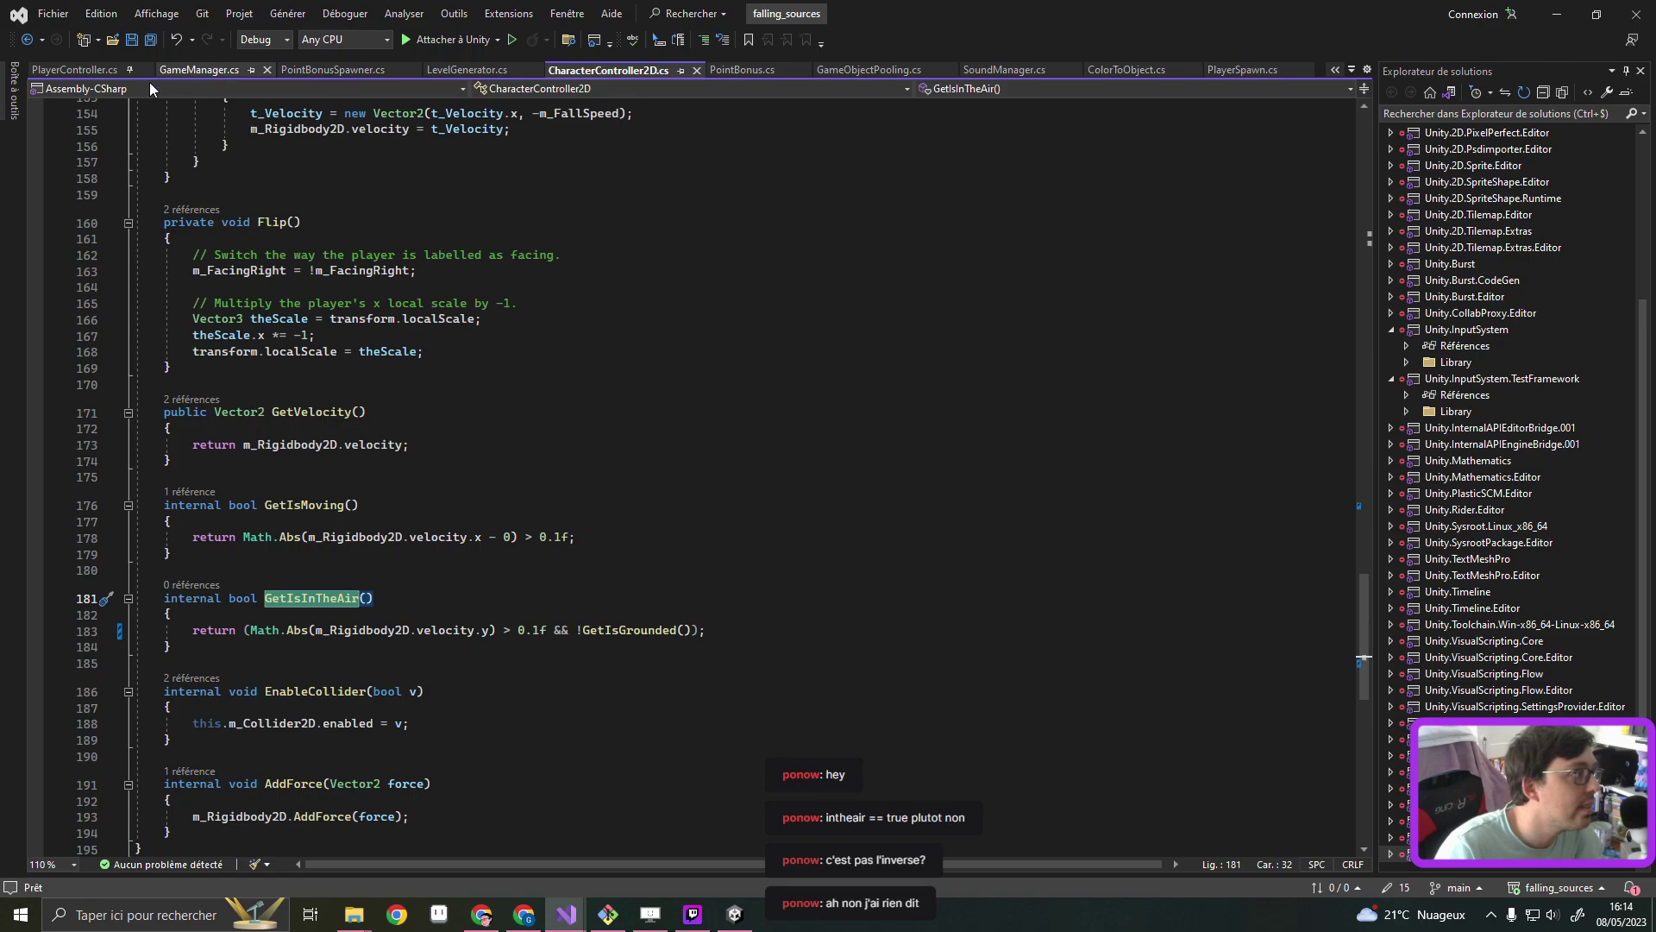
pyautogui.click(76, 70)
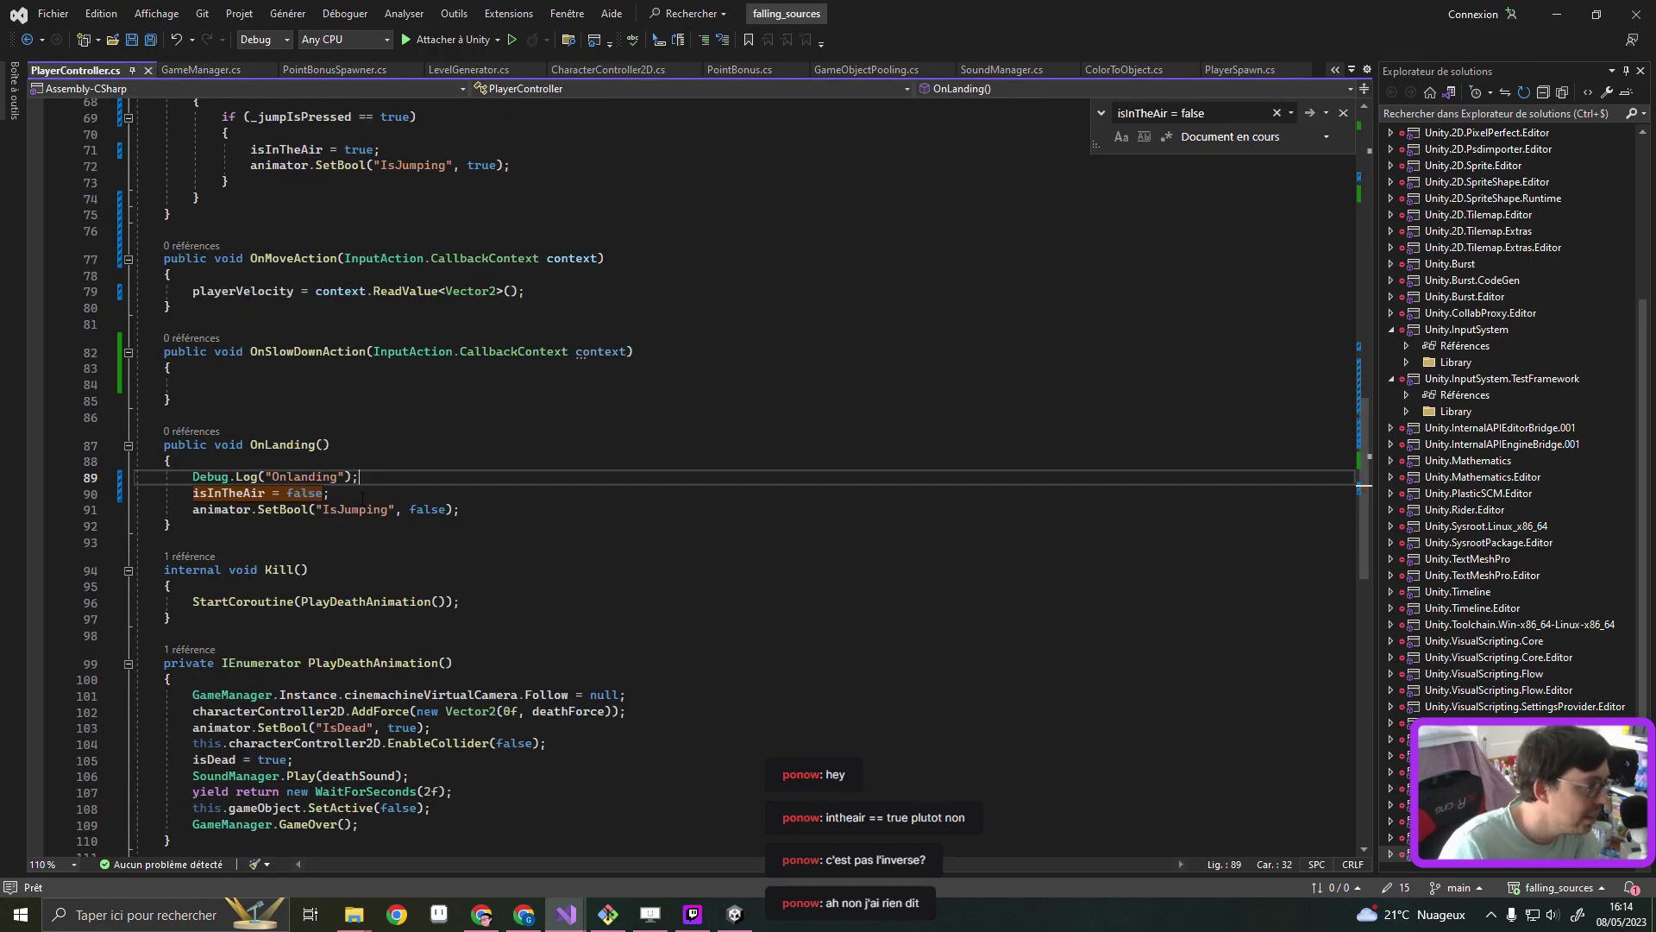
pyautogui.tripleClick(435, 479)
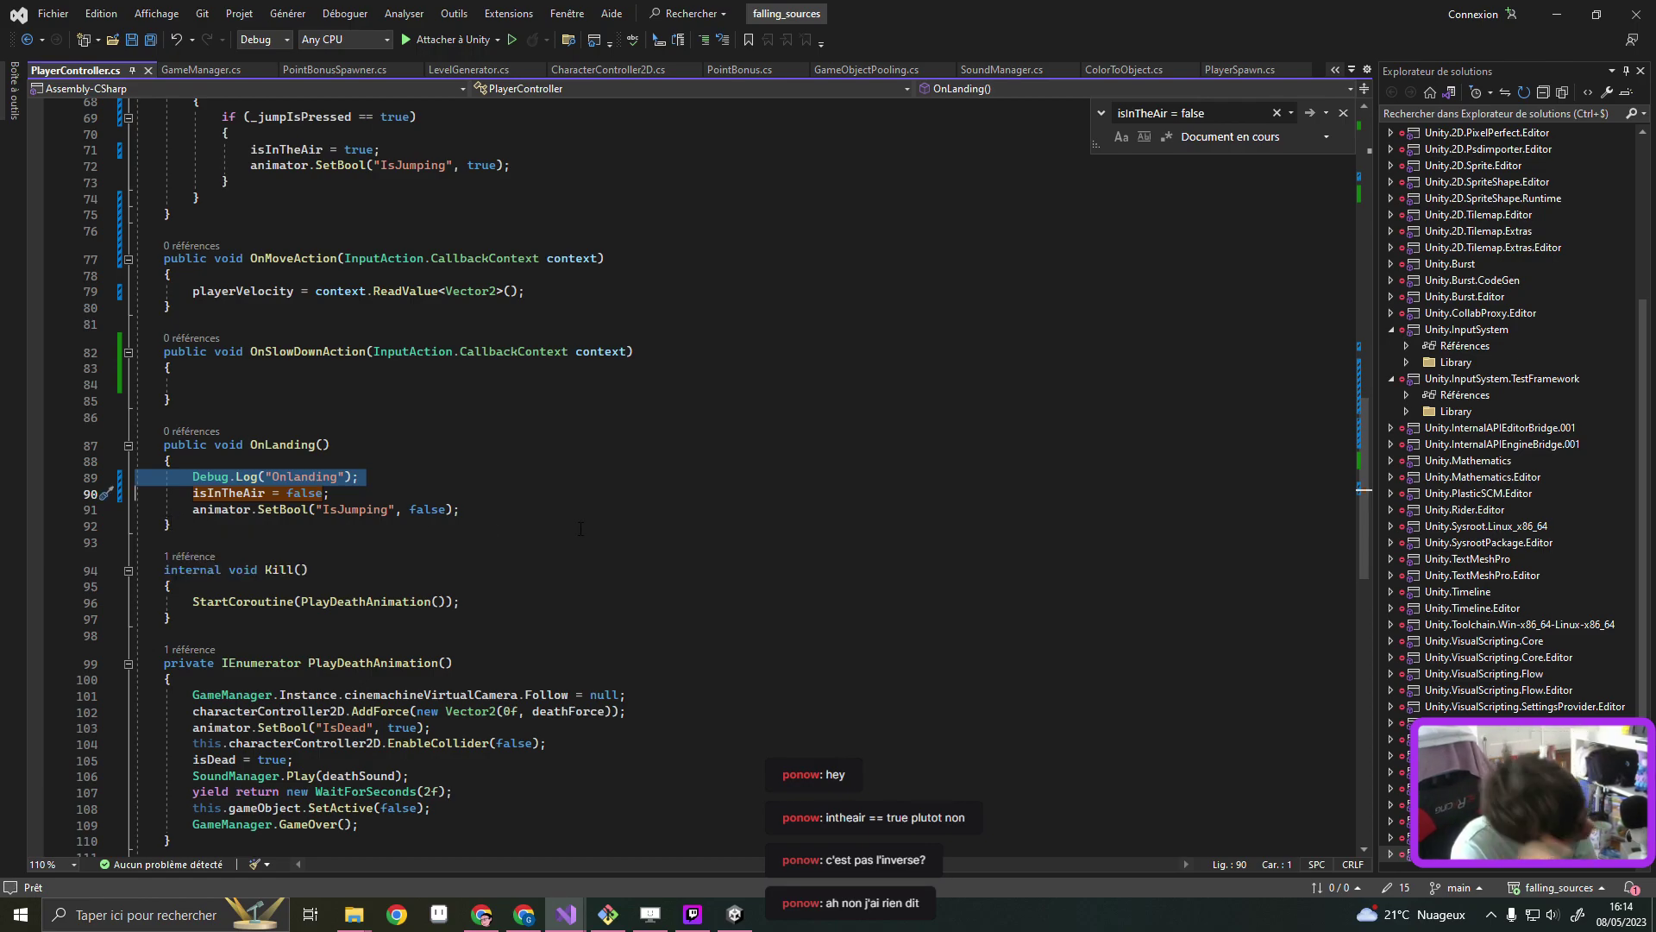
pyautogui.click(193, 493)
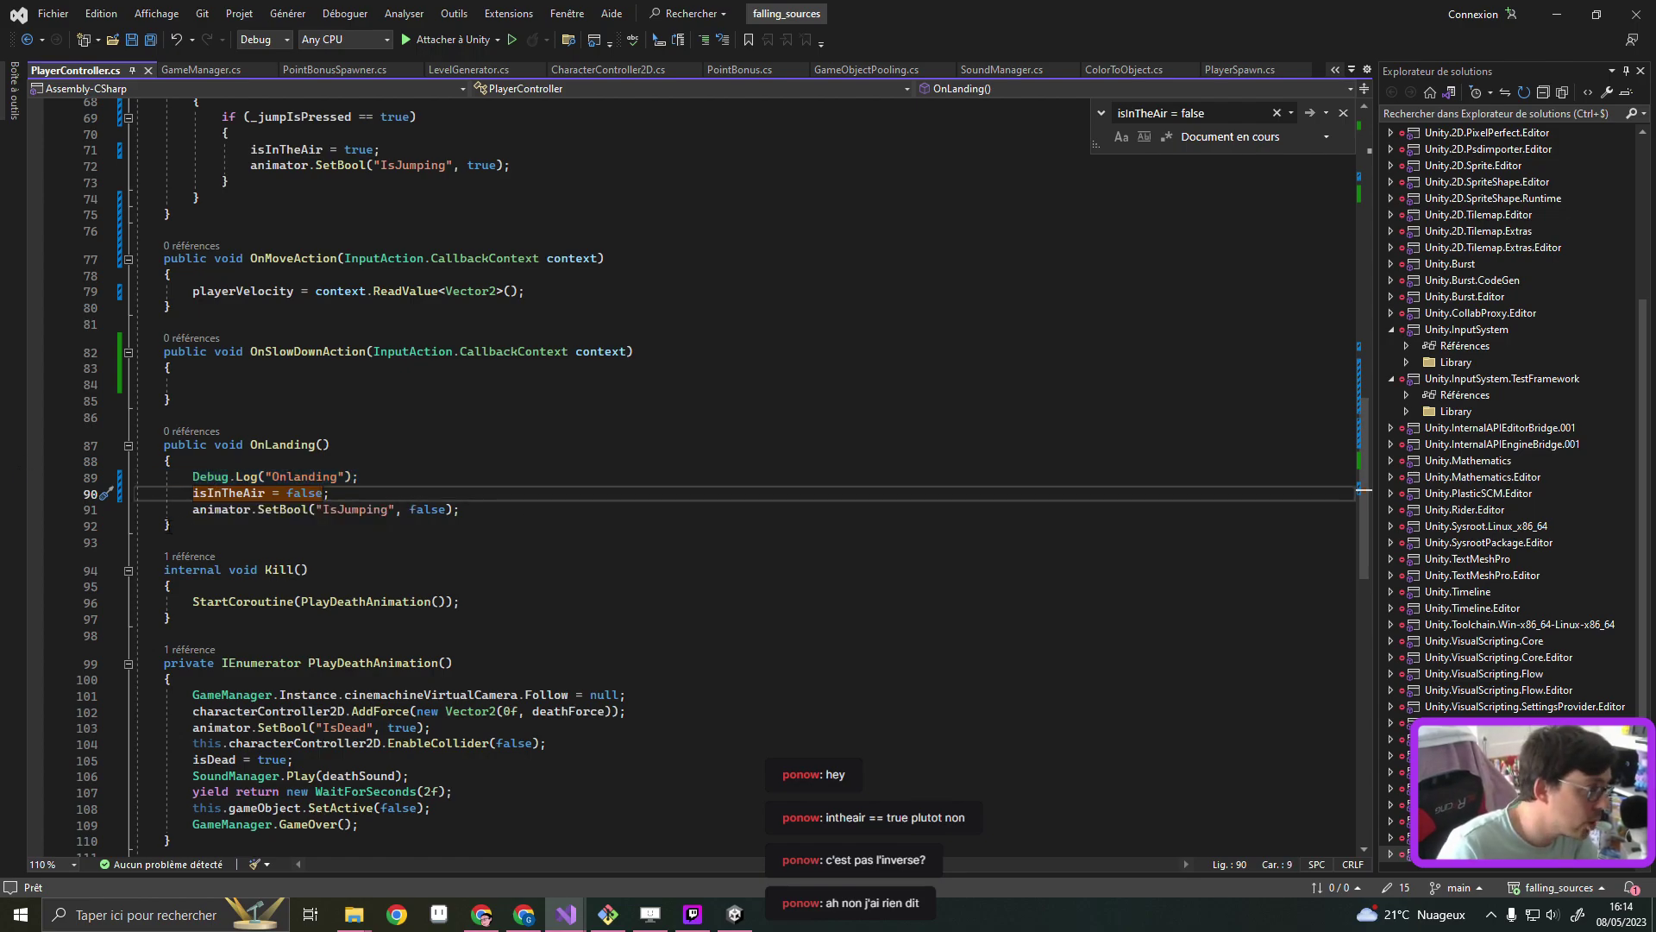
pyautogui.moveTo(170, 527); pyautogui.dragTo(138, 445)
pyautogui.click(137, 444)
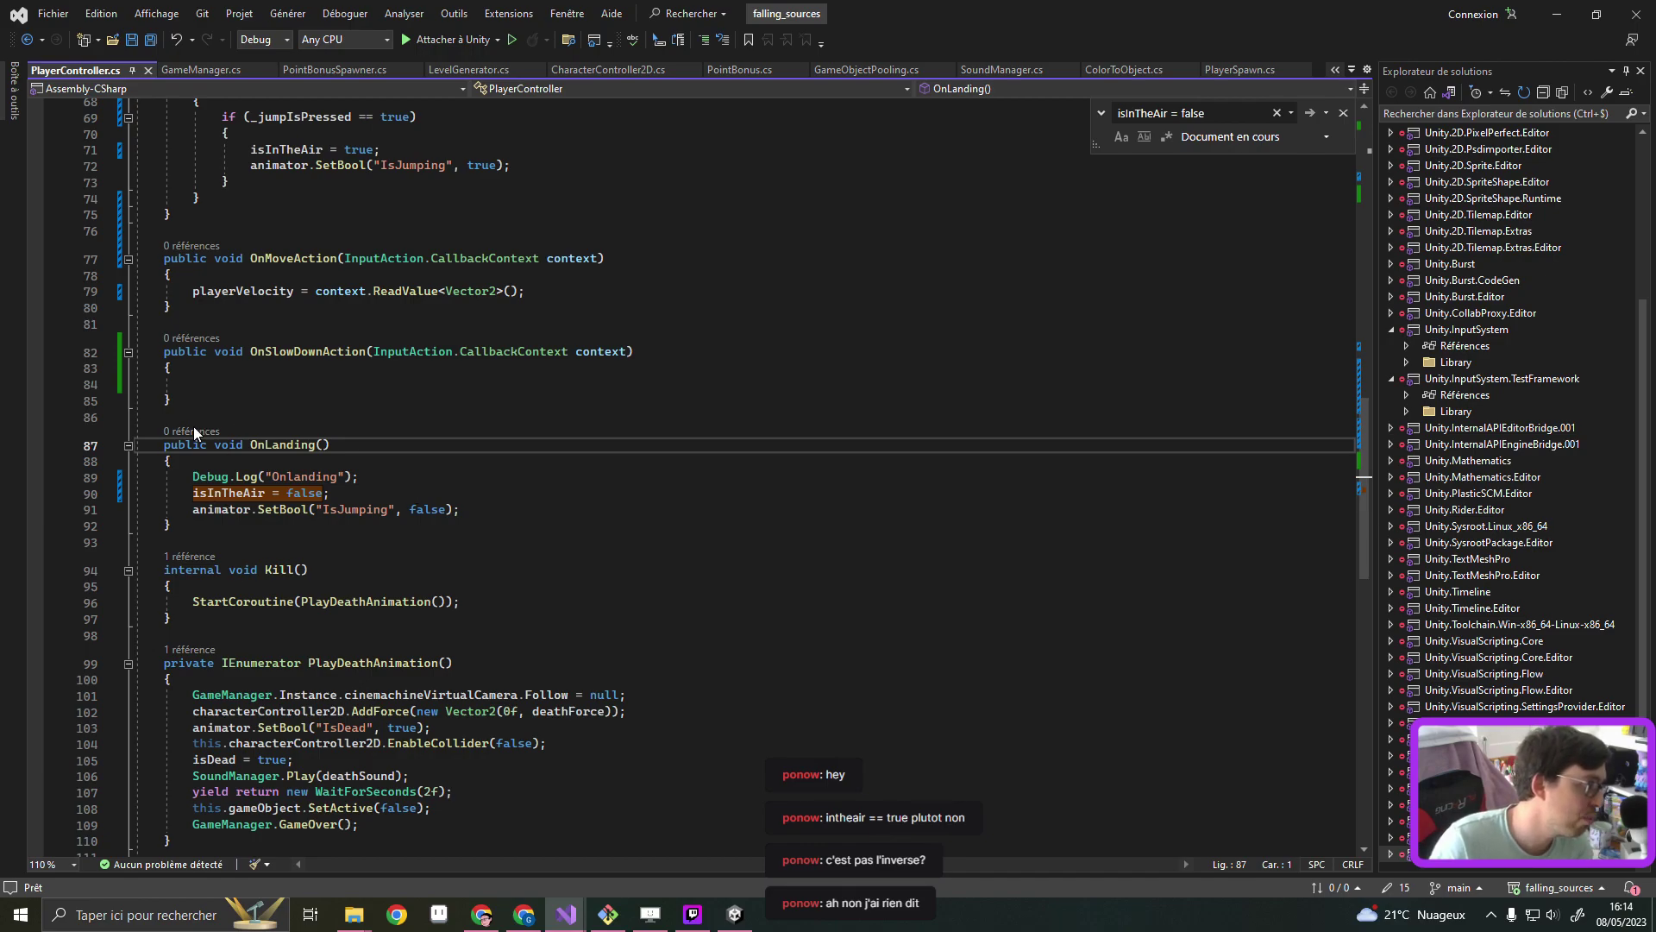
pyautogui.press('Return')
pyautogui.press('Up')
pyautogui.write('/*')
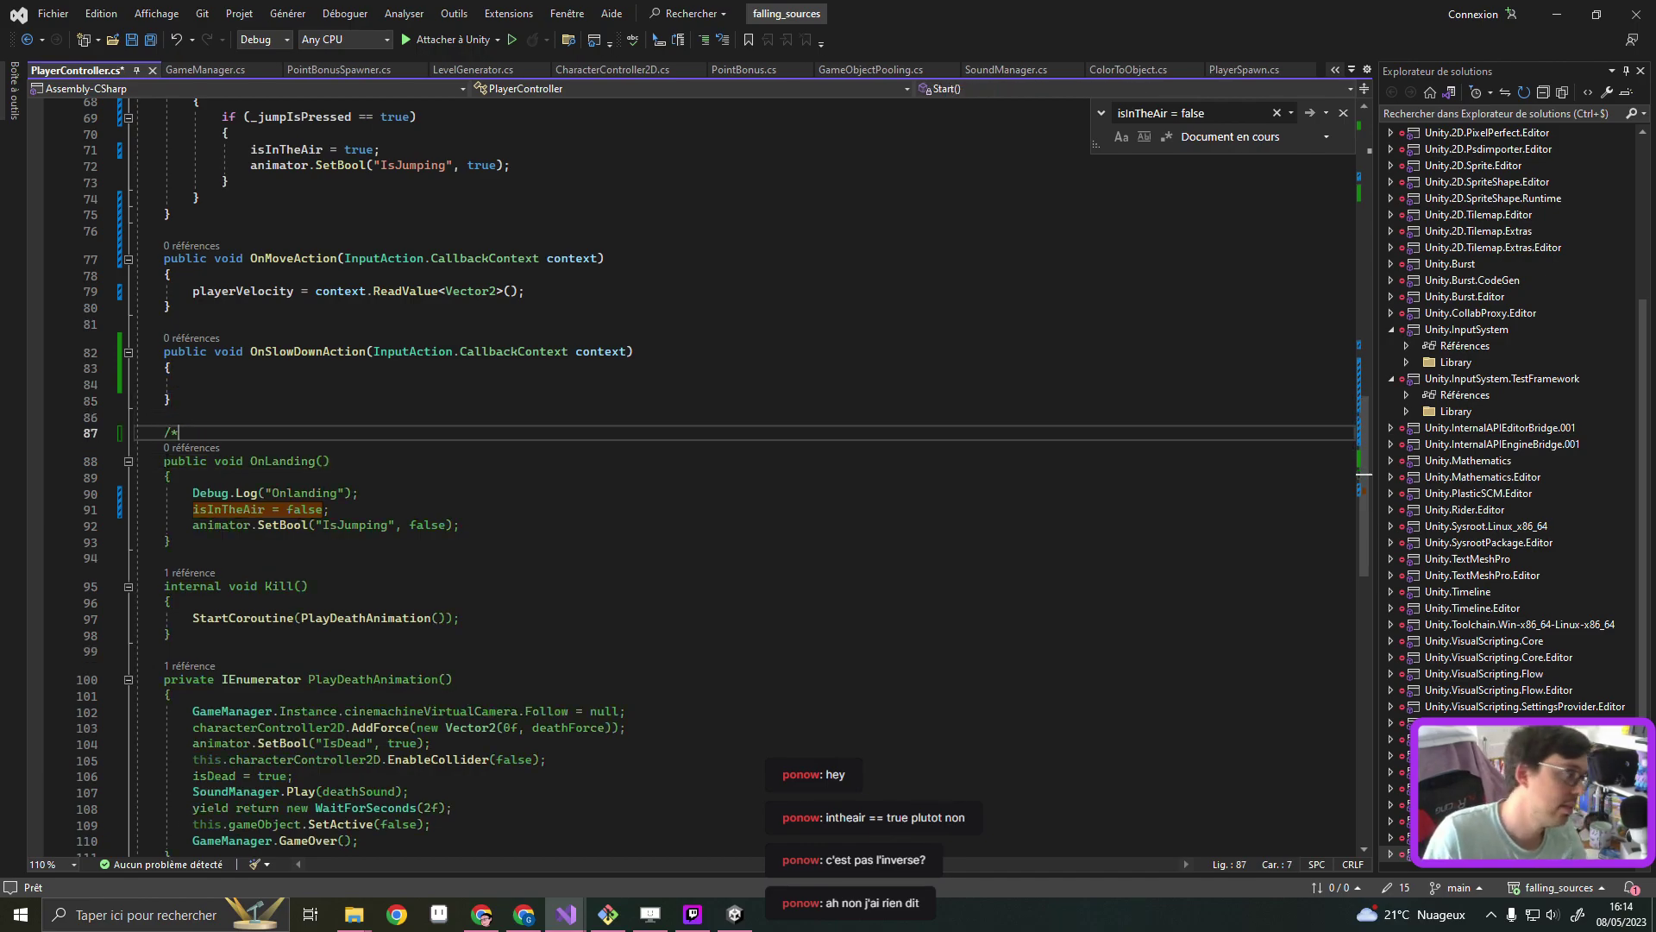
pyautogui.press('Down')
pyautogui.press('Down')
pyautogui.press('Down')
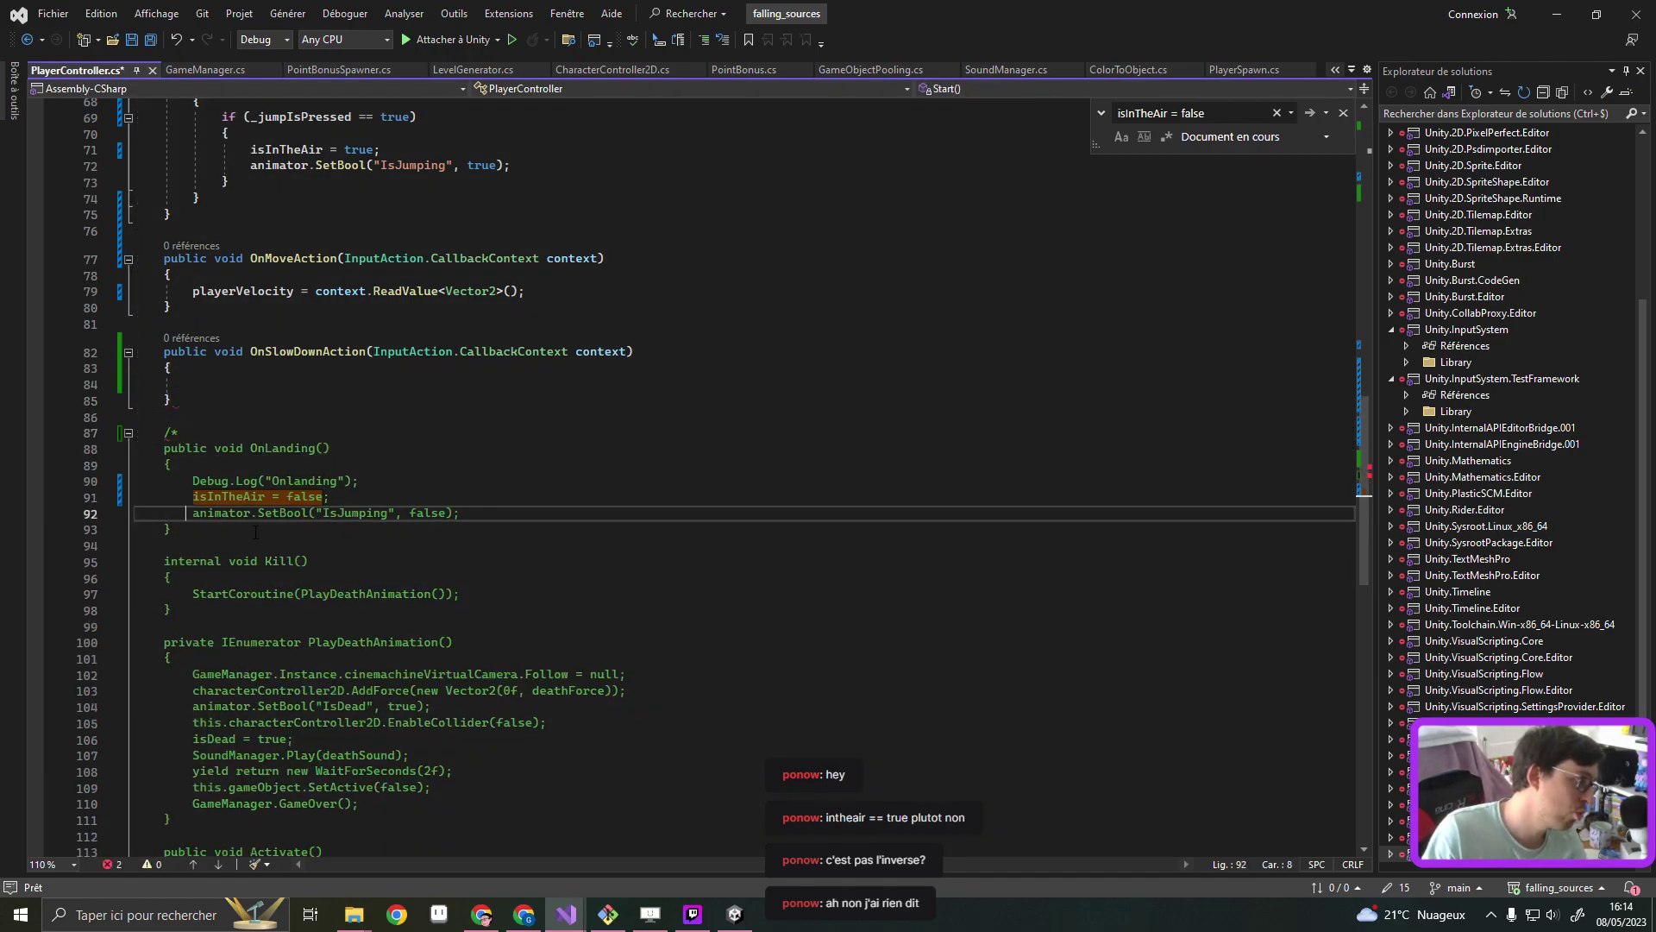
pyautogui.press('Down')
pyautogui.press('Return')
pyautogui.write('*/')
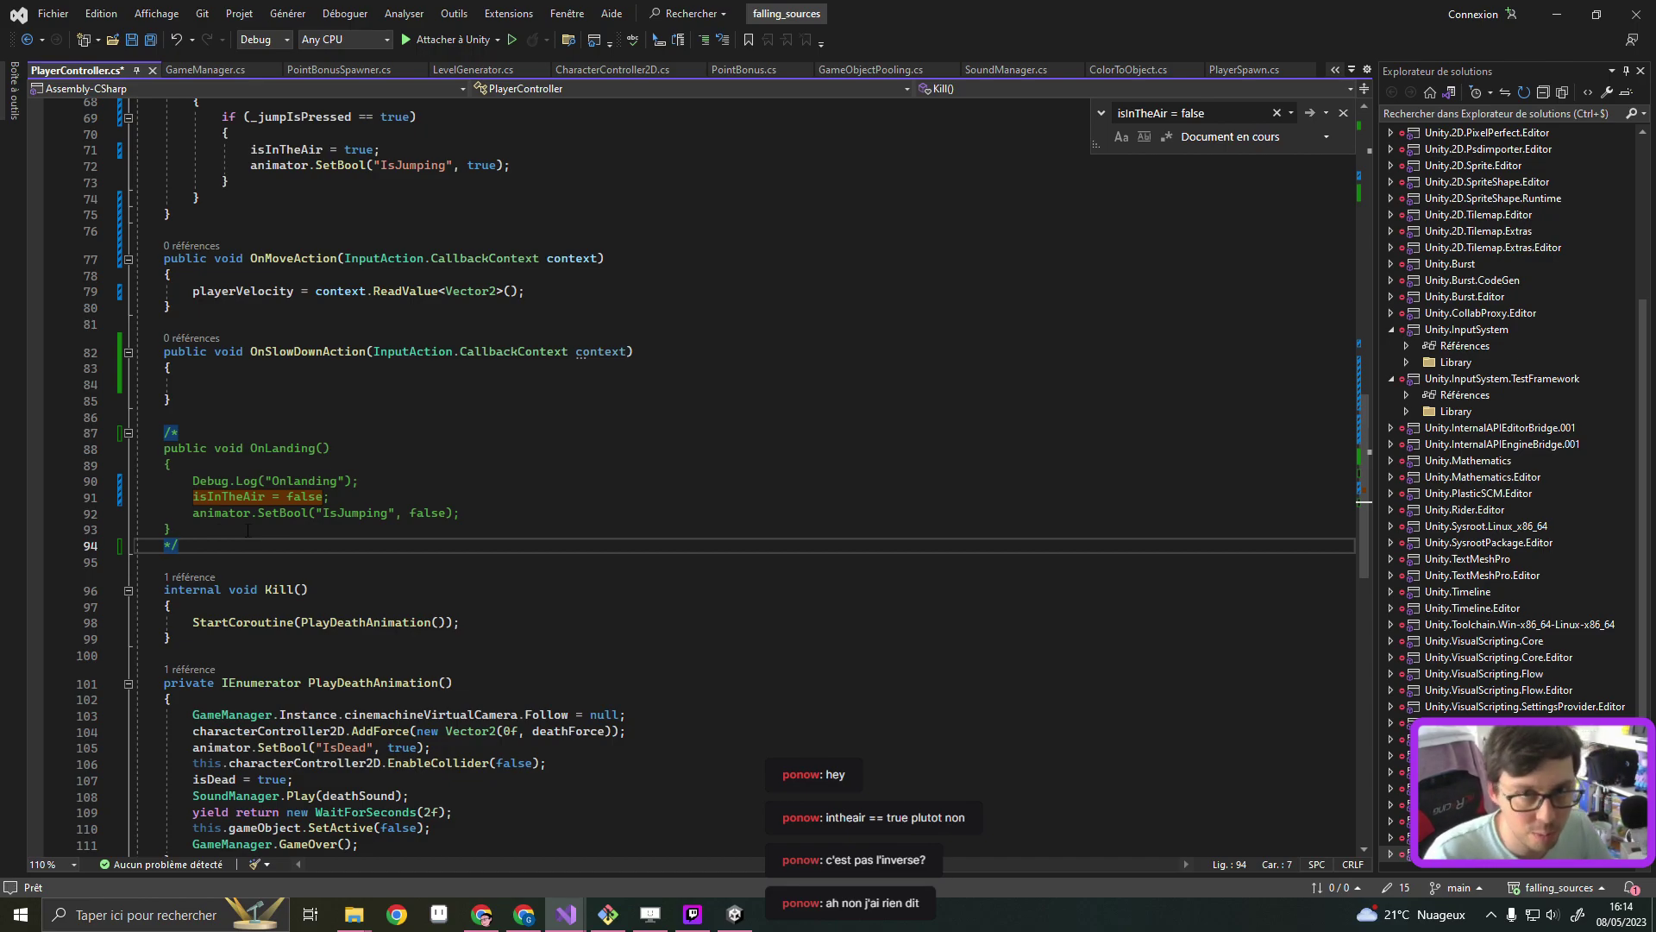
# Delete the commented-out OnLanding block and save PlayerController.cs
pyautogui.moveTo(199, 543); pyautogui.dragTo(214, 403)
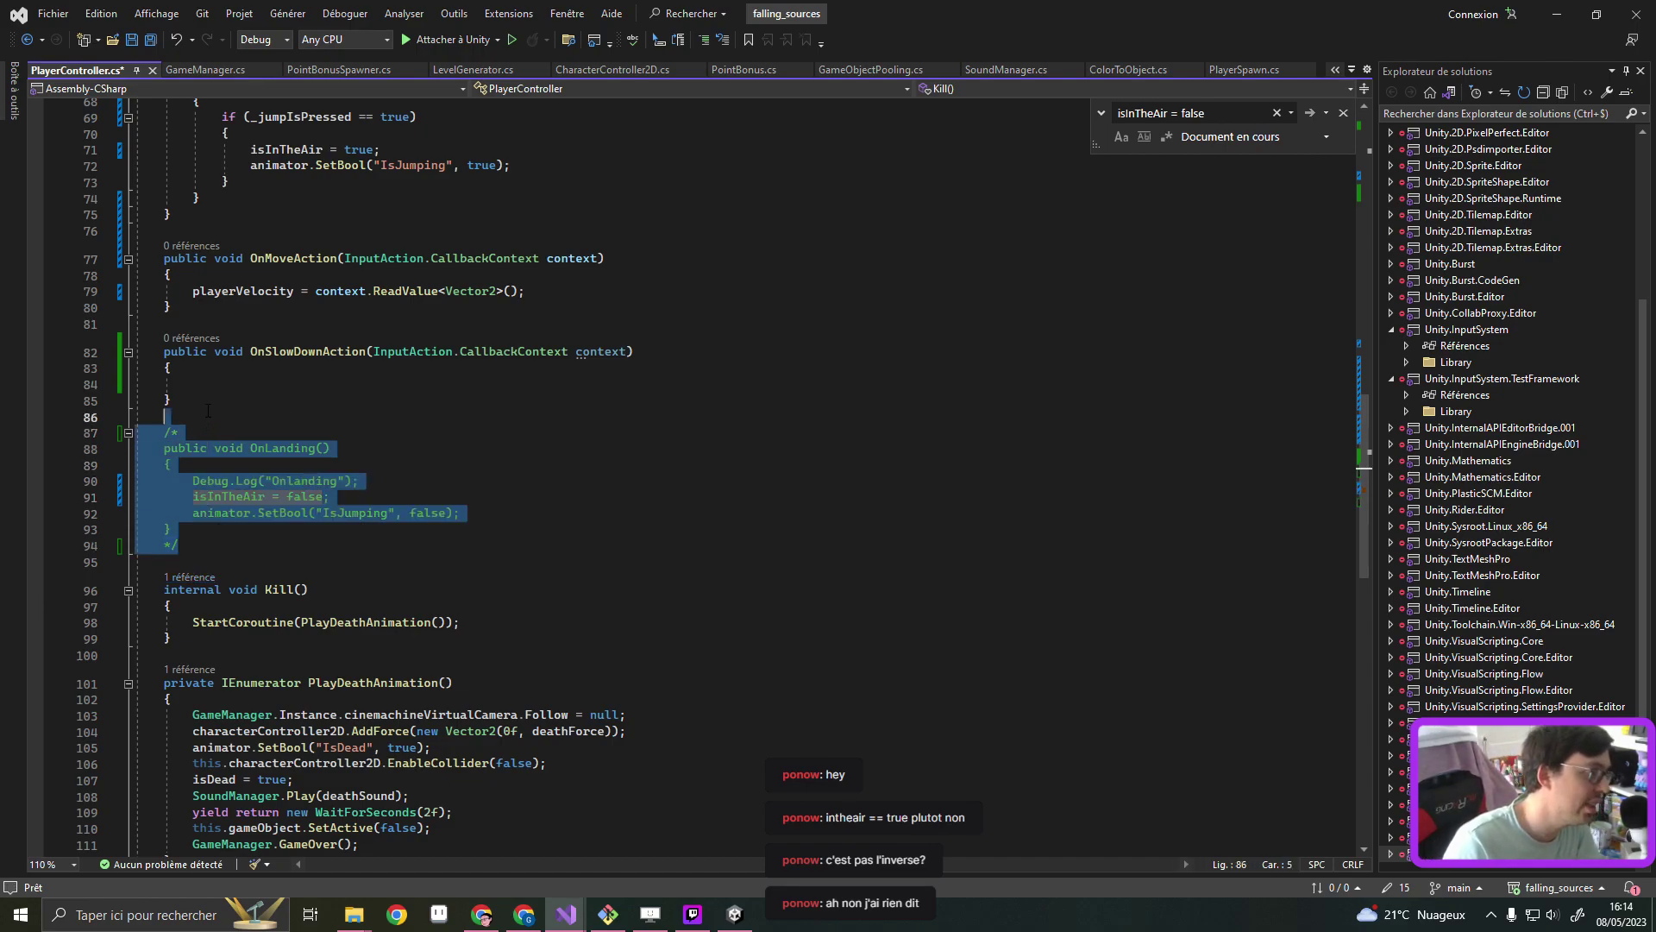
pyautogui.press('Delete')
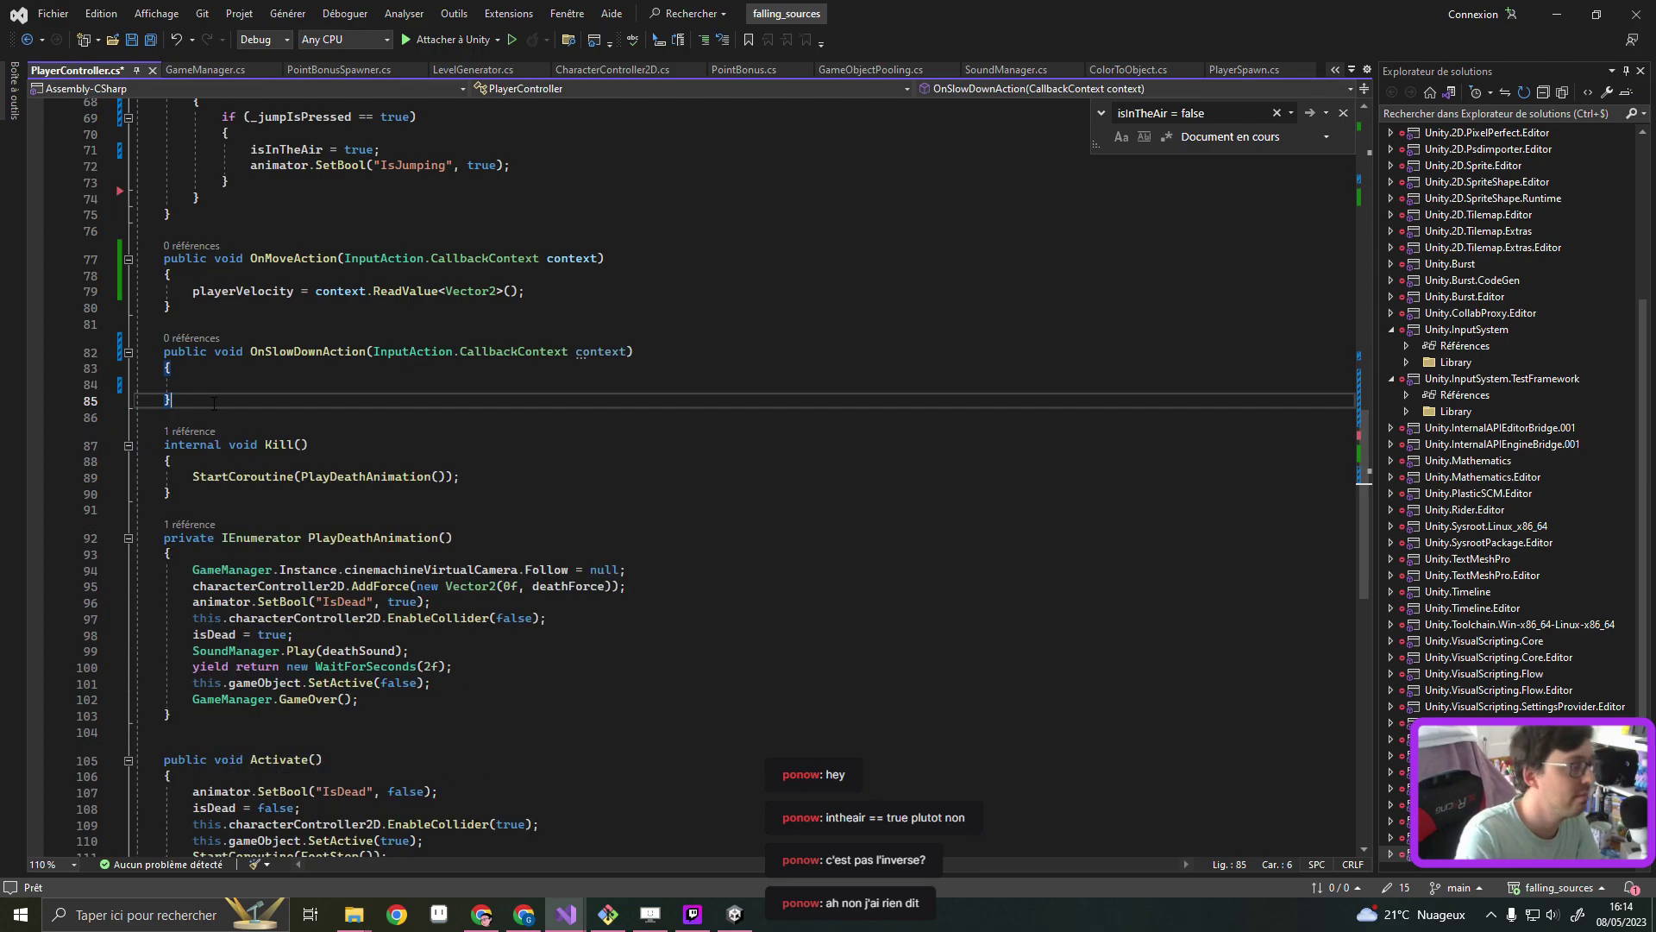
pyautogui.hotkey('ctrl', 's')
# Replace isInTheAir in the jump condition with characterController2D.GetIsInTheAir()
pyautogui.scroll(7, 470, 460)
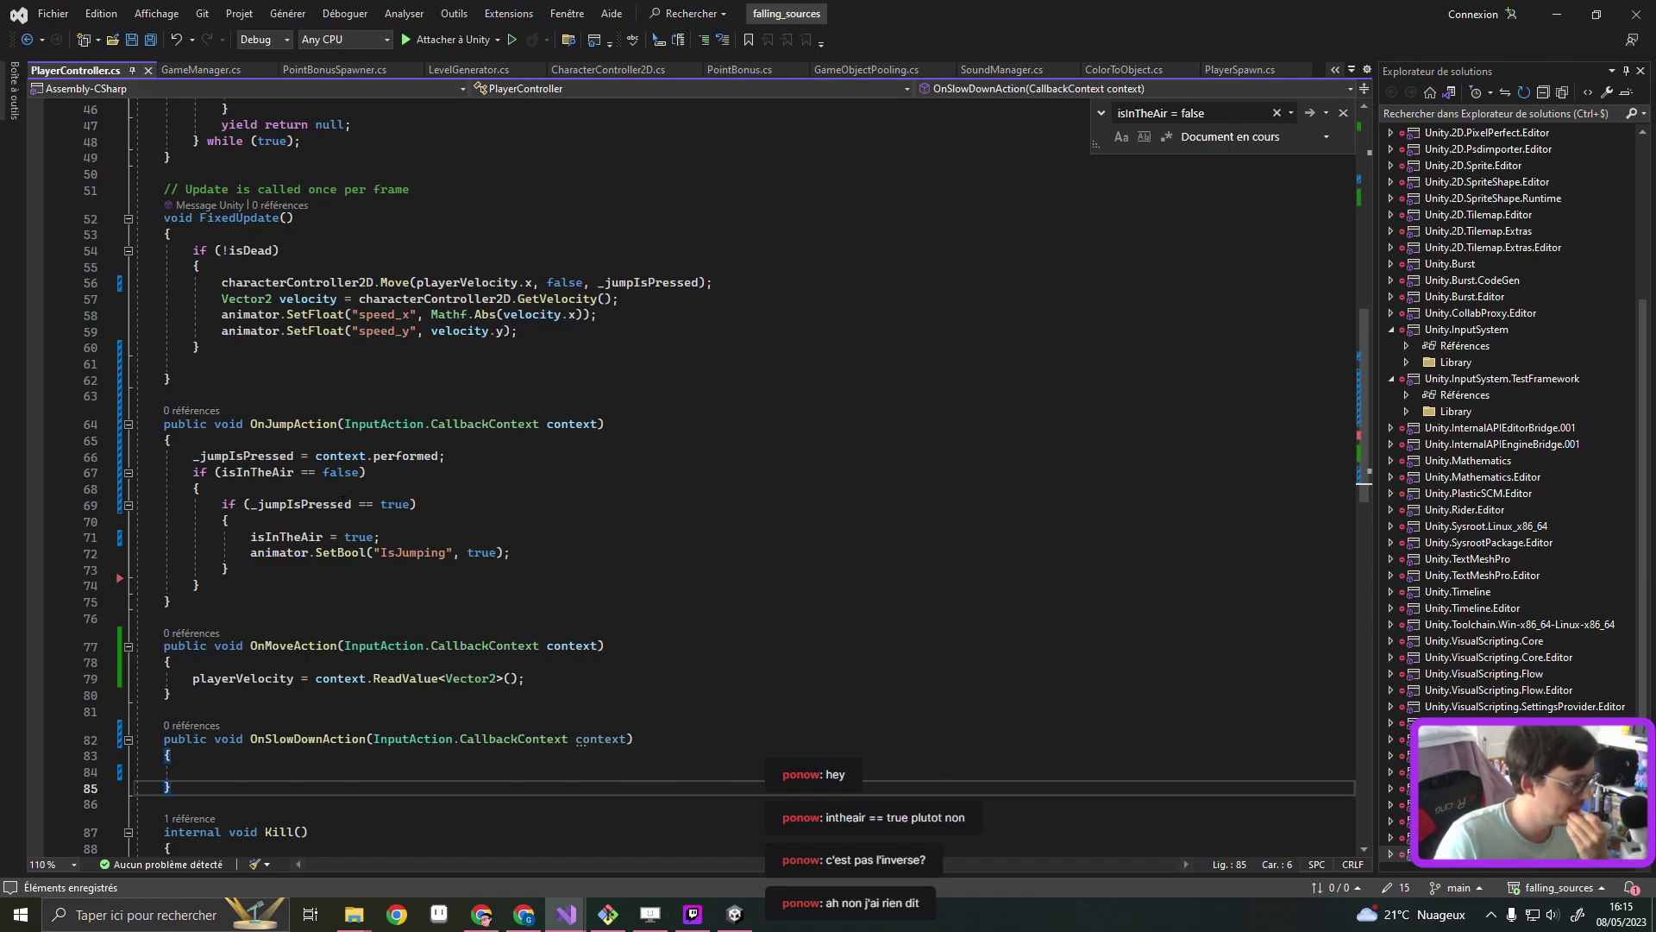
pyautogui.doubleClick(257, 472)
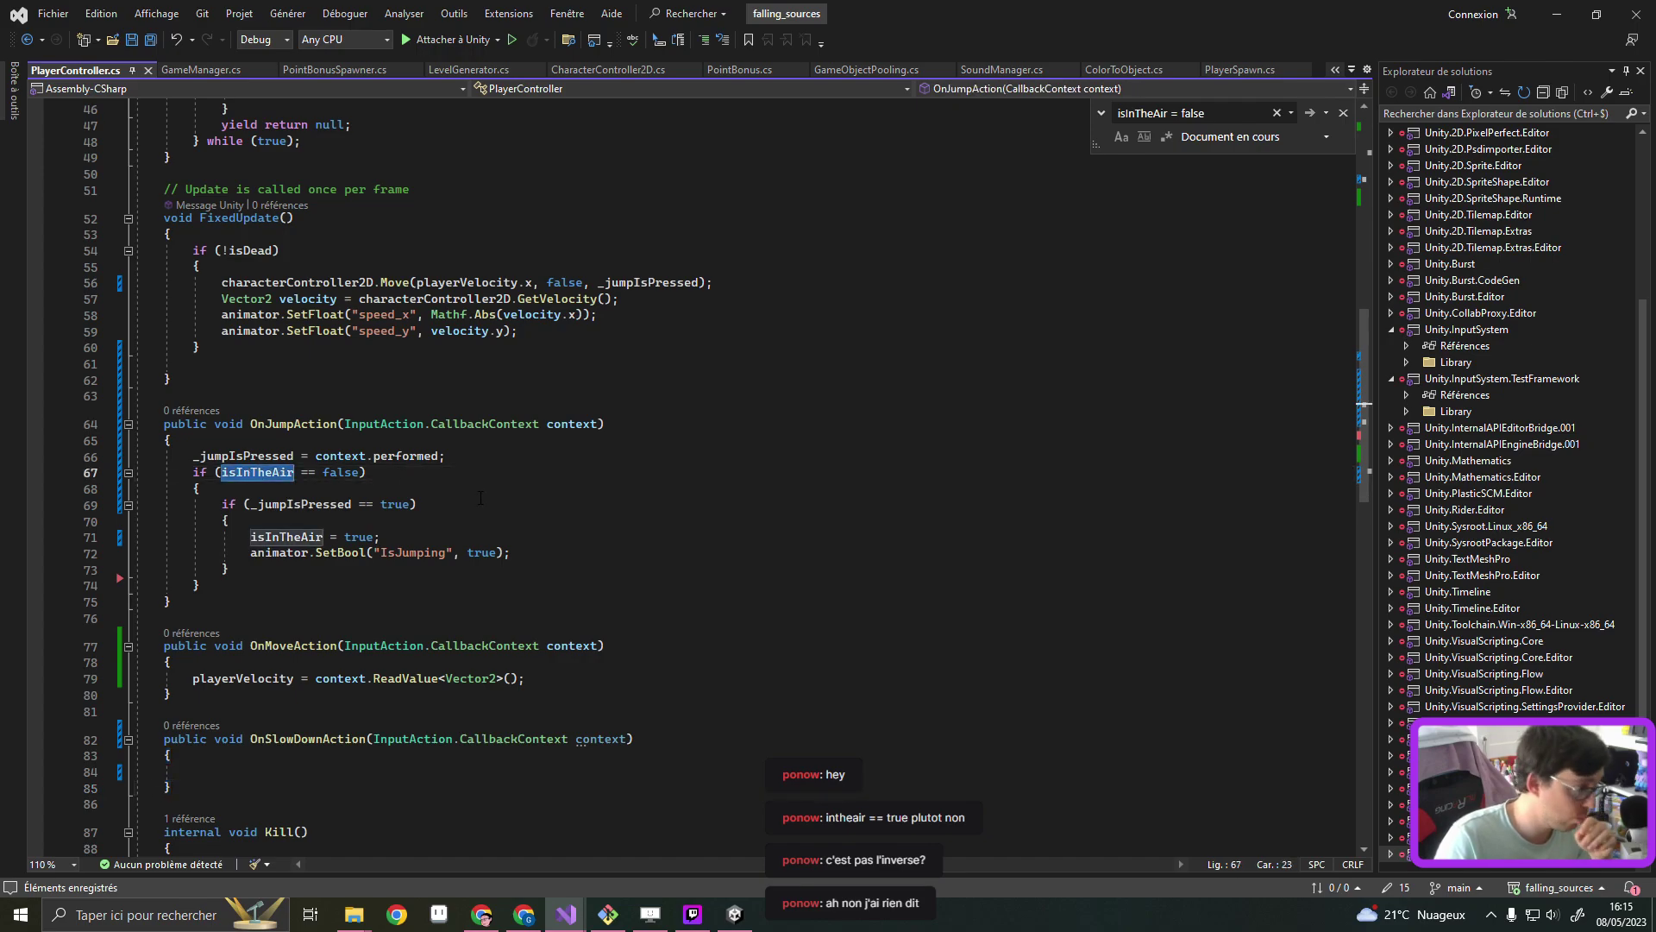
pyautogui.click(237, 473)
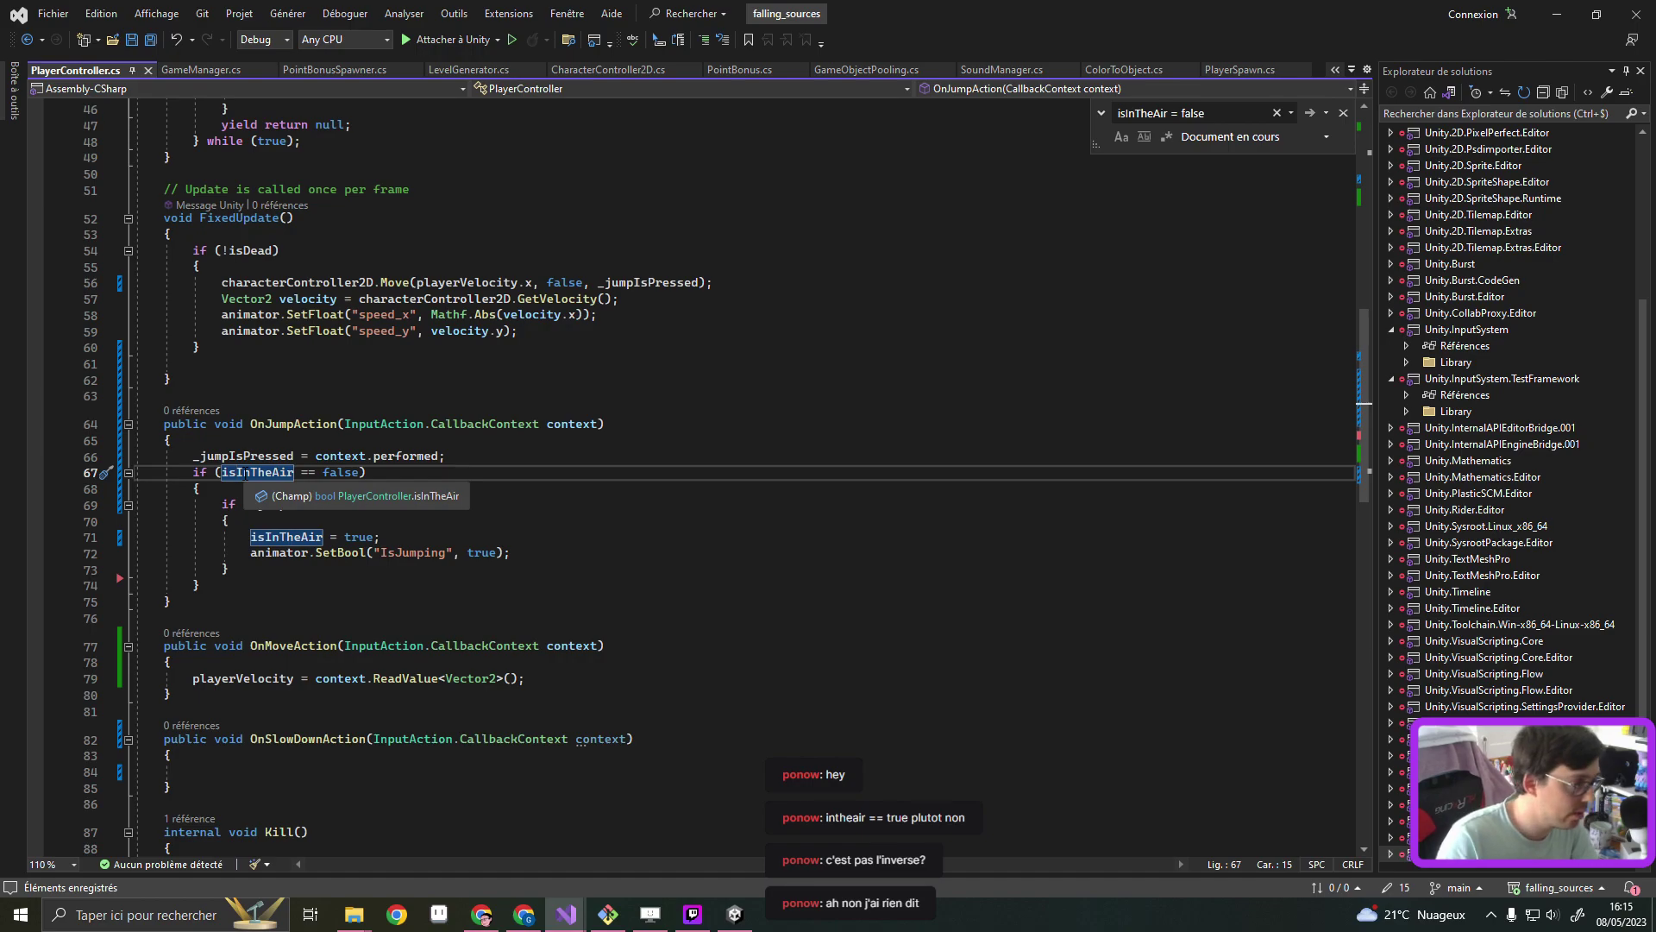
pyautogui.doubleClick(245, 472)
pyautogui.write('cha')
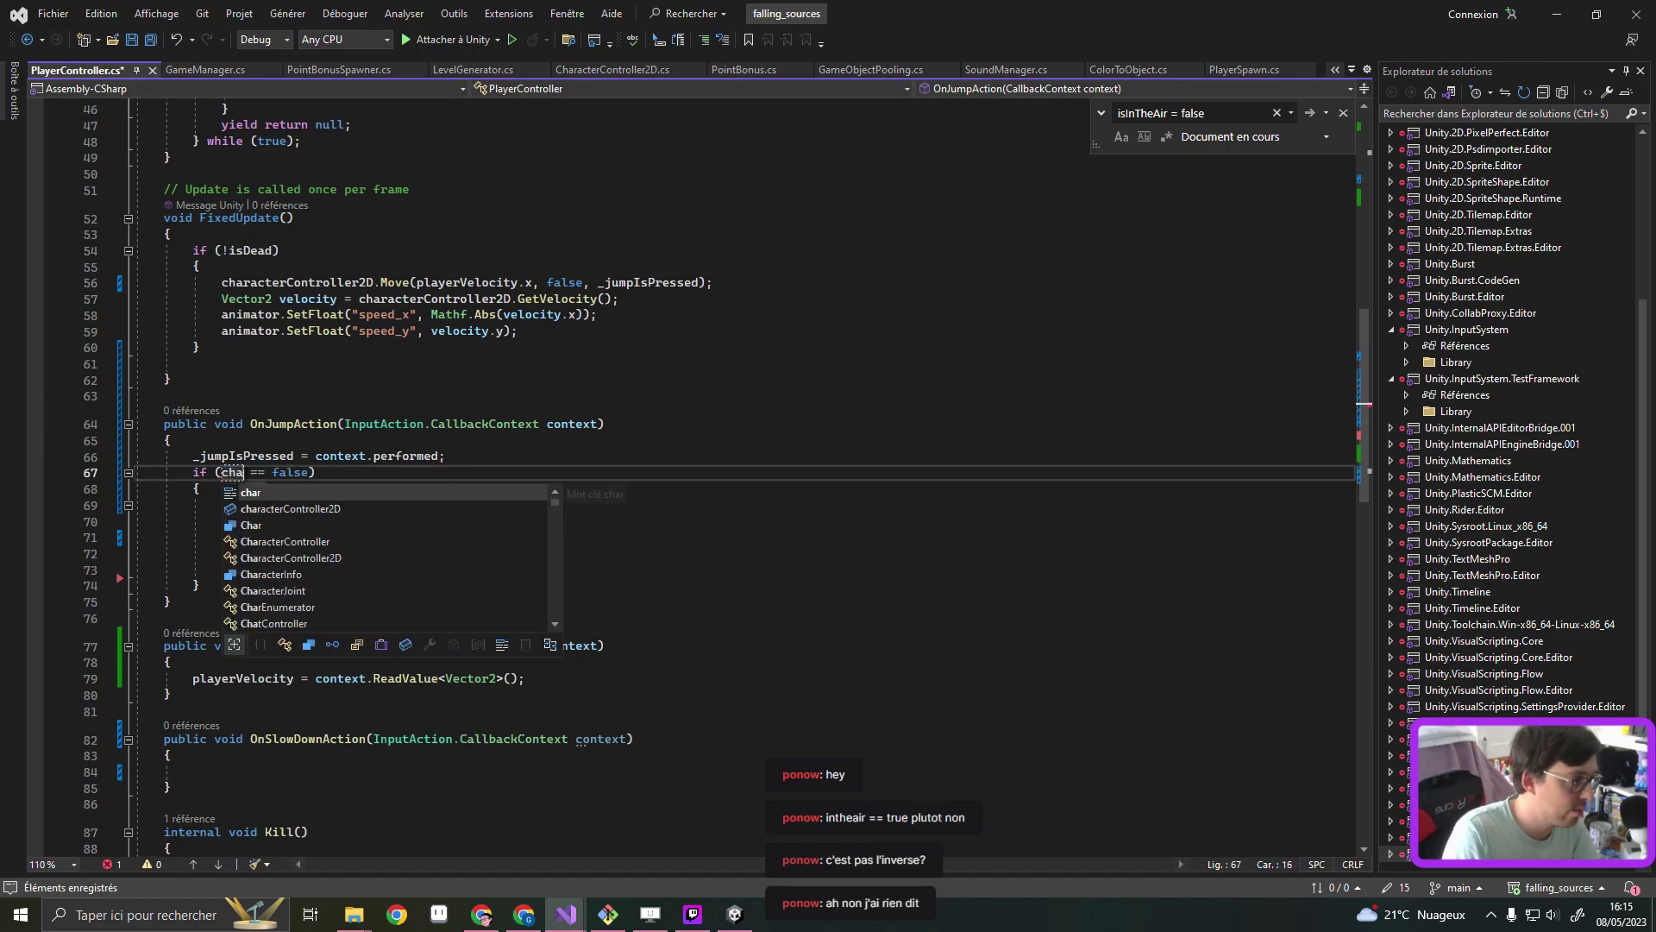
pyautogui.press('Down')
pyautogui.press('Tab')
pyautogui.write('.')
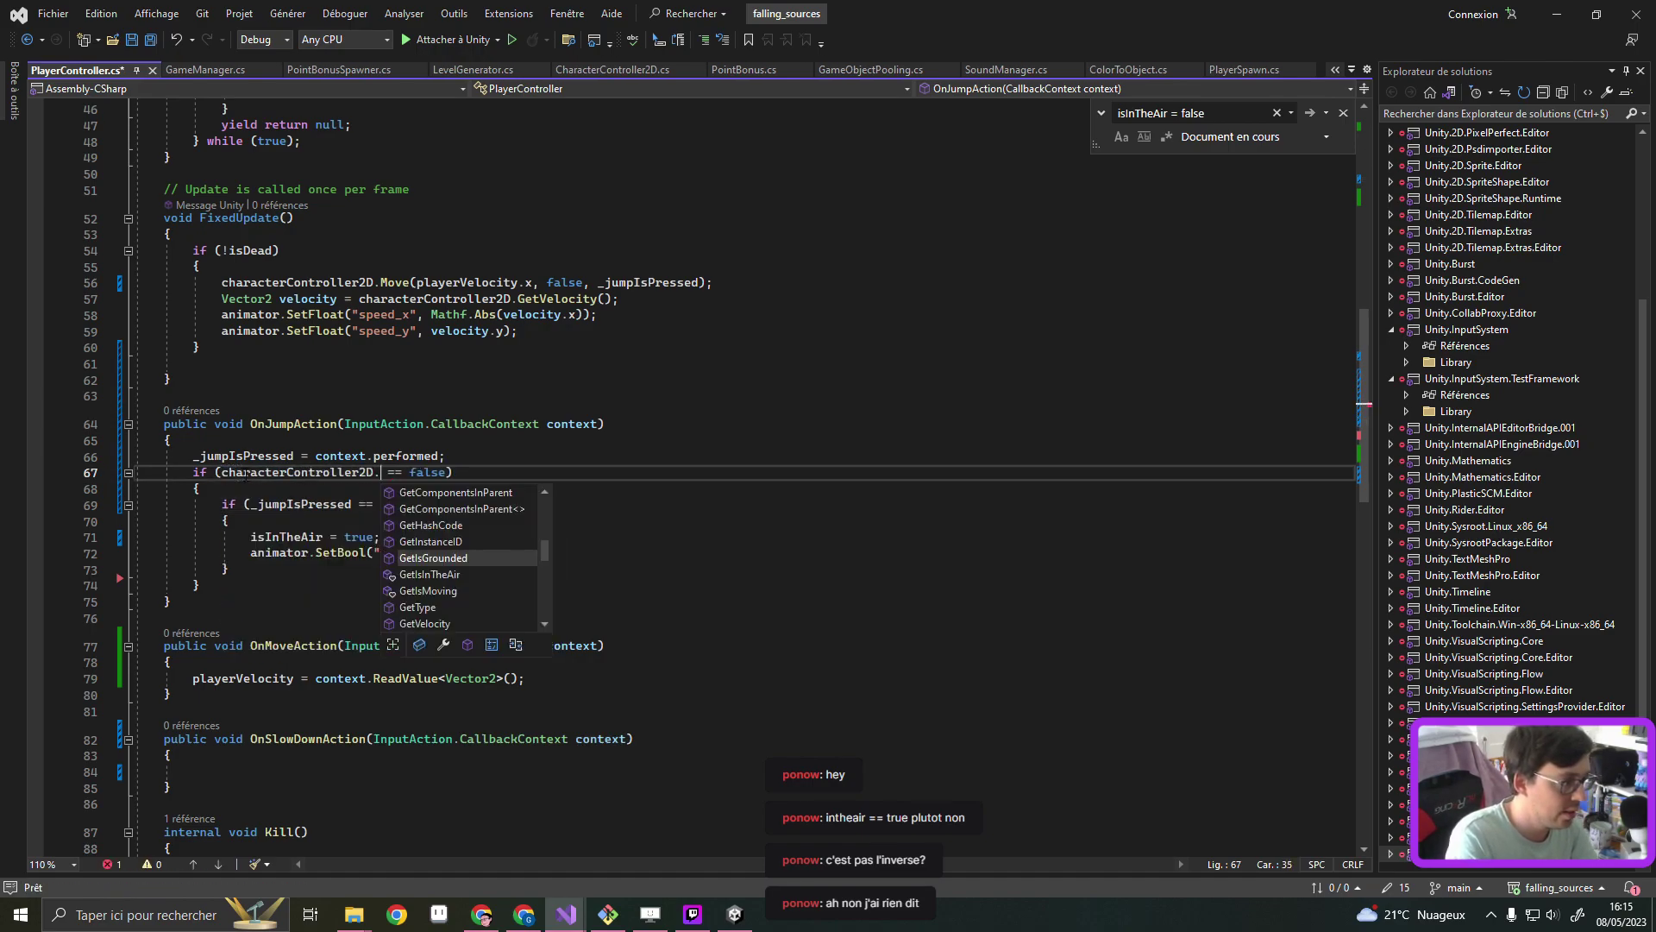
pyautogui.write('GetIs')
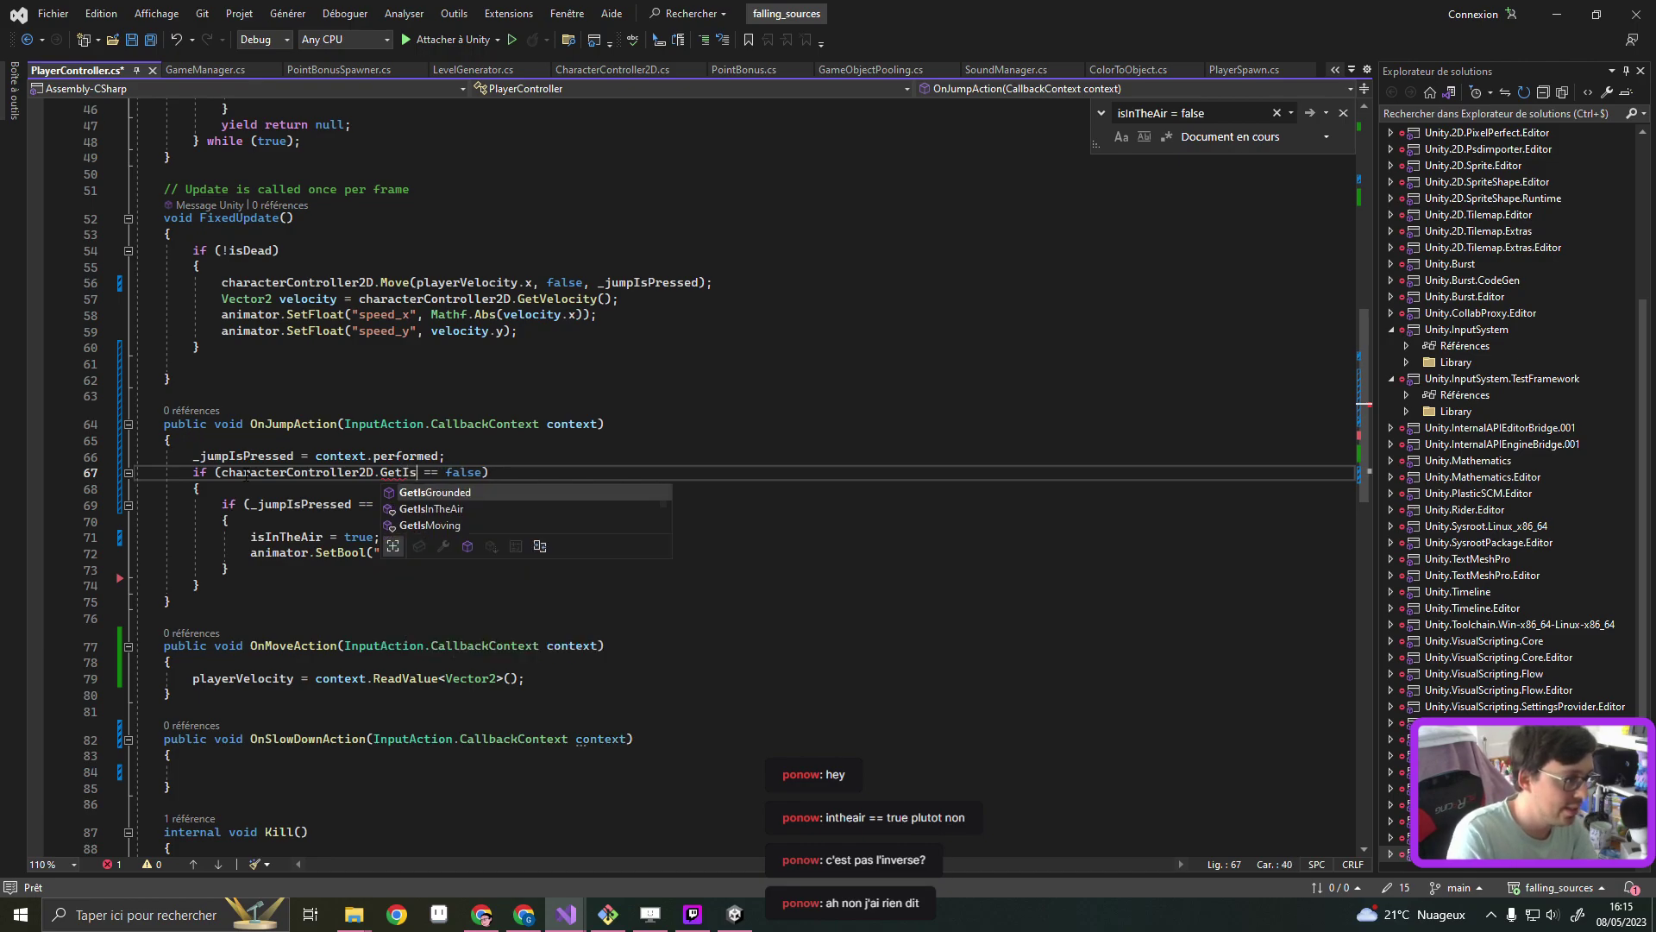
pyautogui.press('Down')
pyautogui.press('Tab')
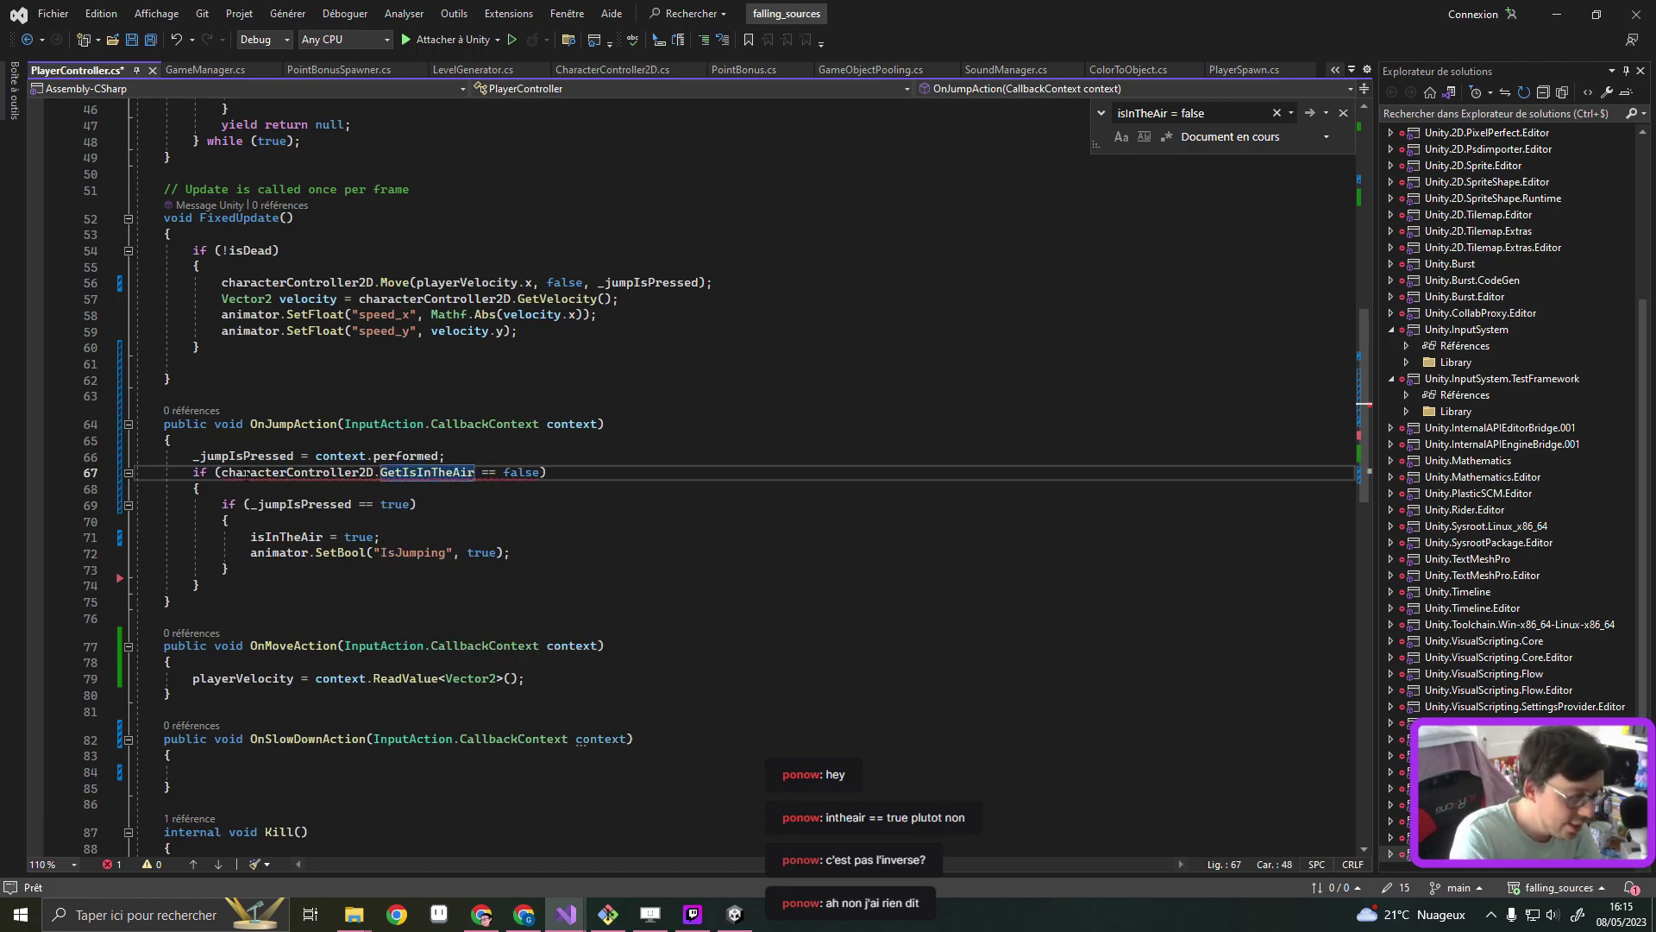
pyautogui.write('()')
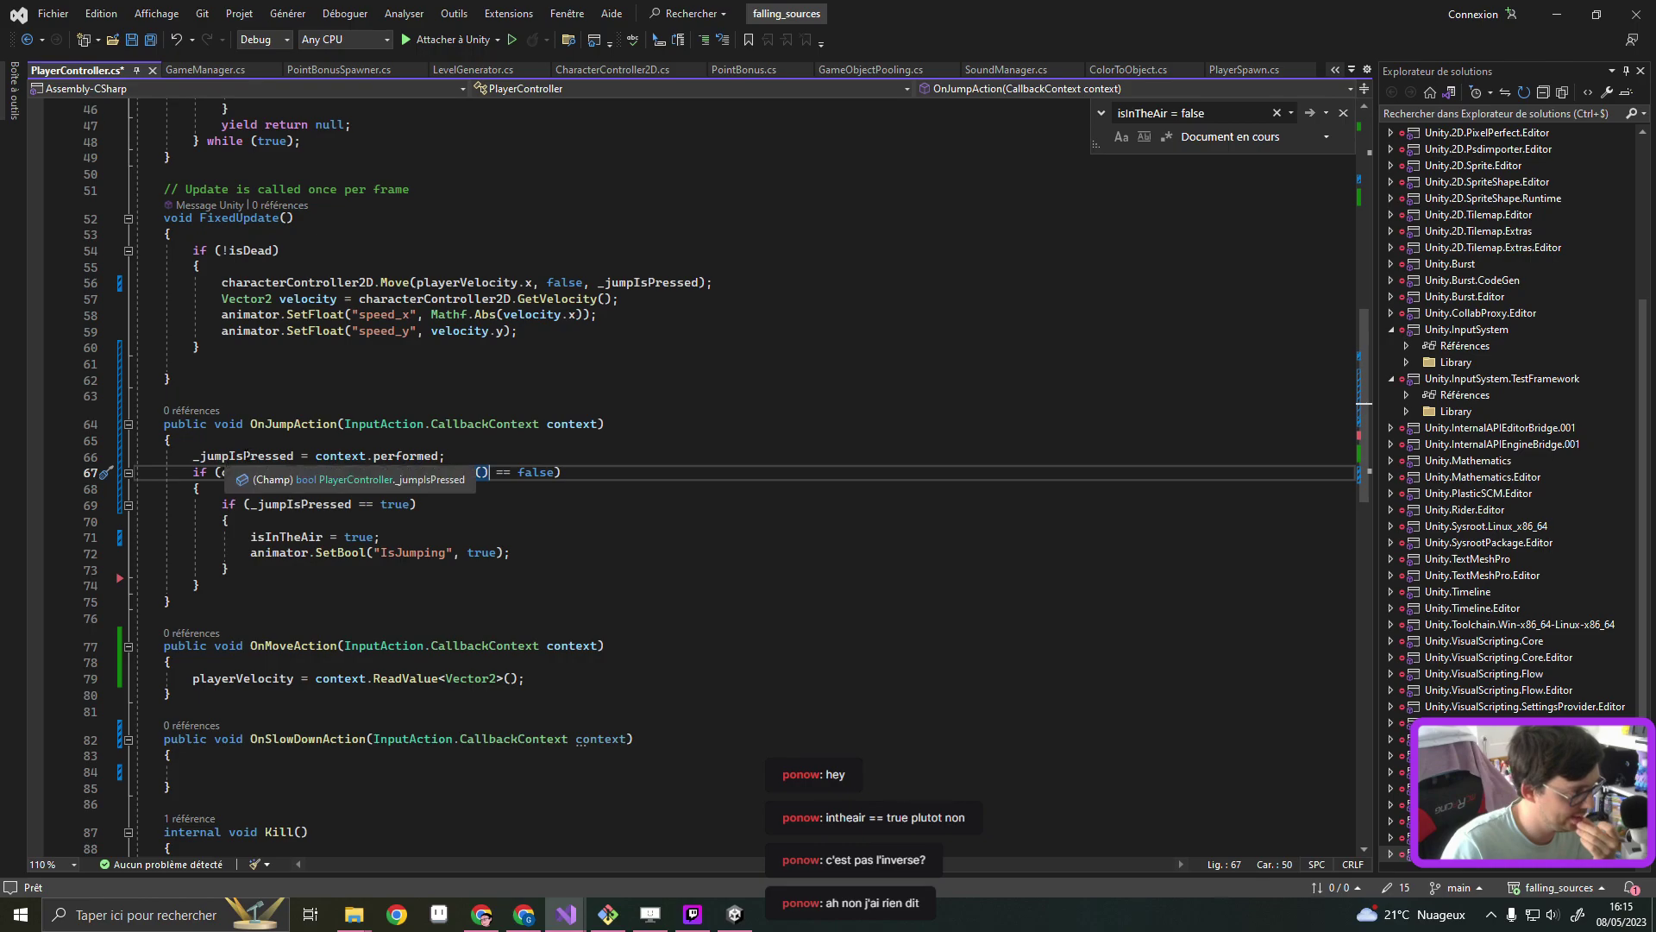
# Search the file for _jumpIsPressed and step to its use in FixedUpdate
pyautogui.doubleClick(248, 457)
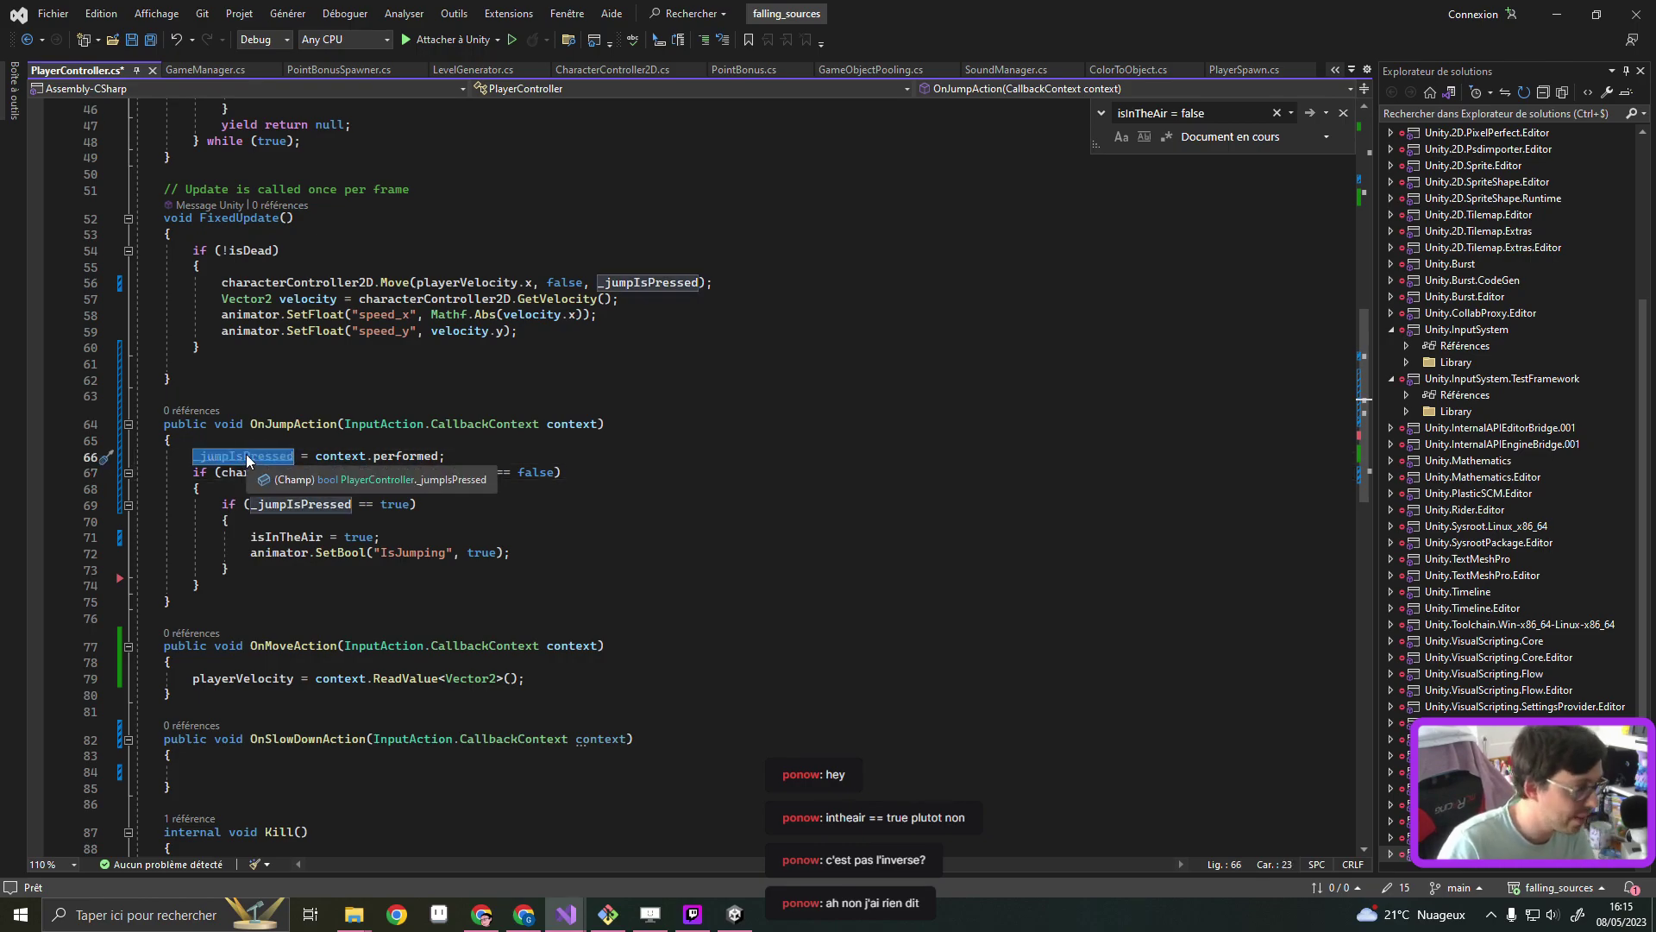
pyautogui.hotkey('ctrl', 'f')
pyautogui.click(1308, 112)
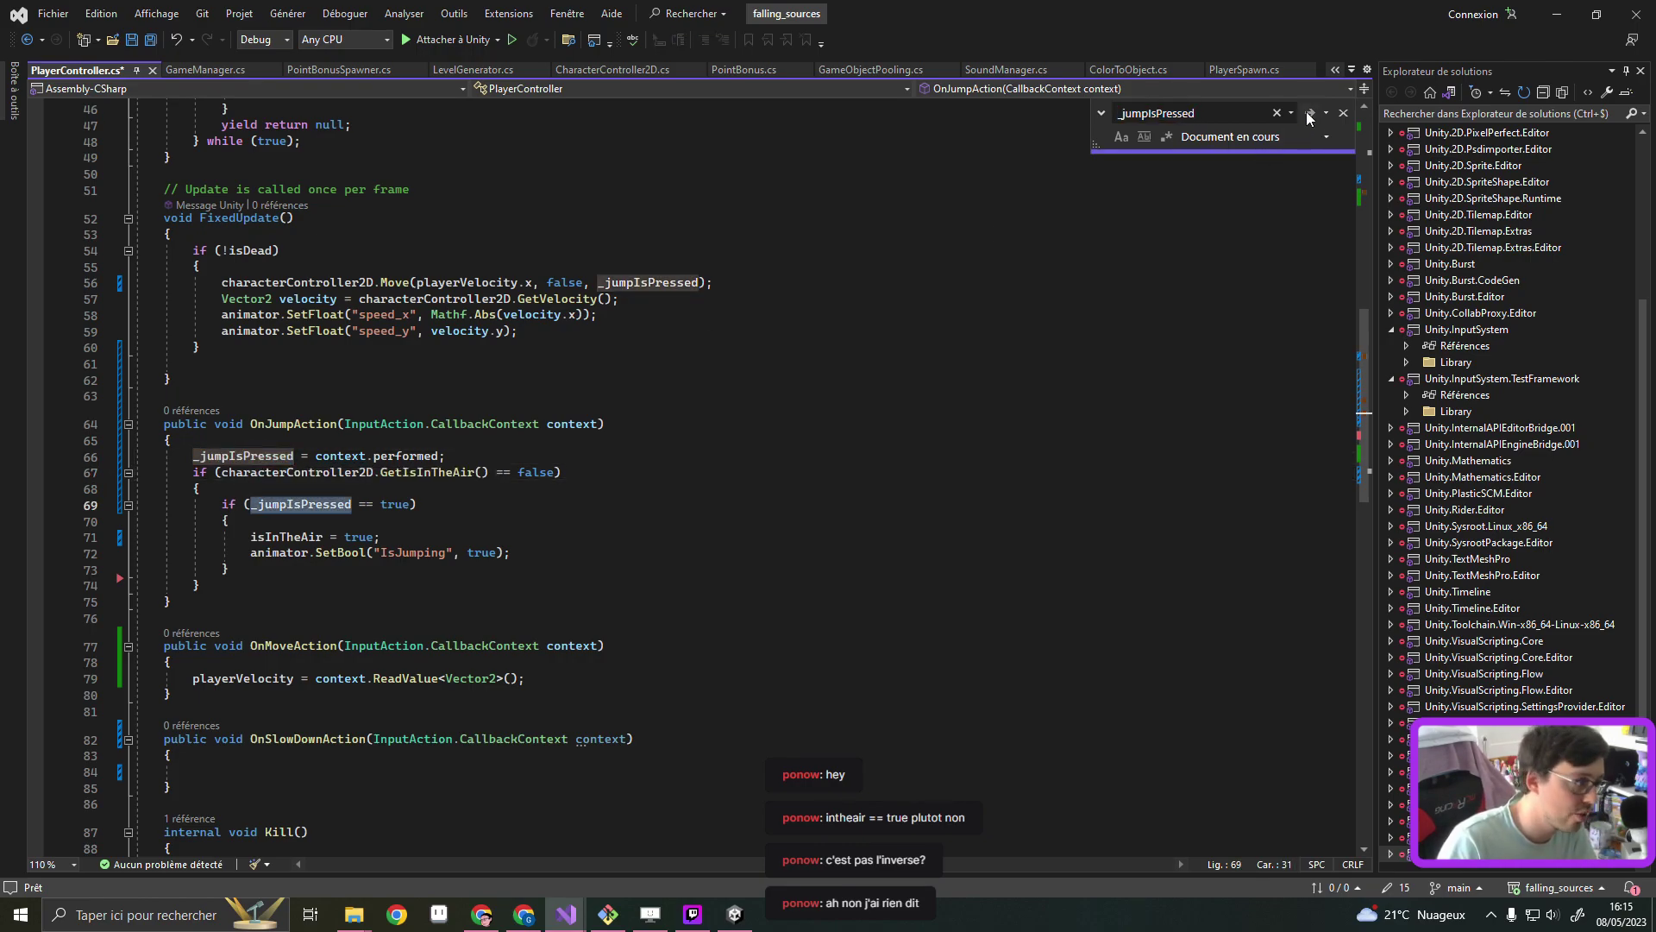
pyautogui.click(1308, 112)
pyautogui.click(1306, 111)
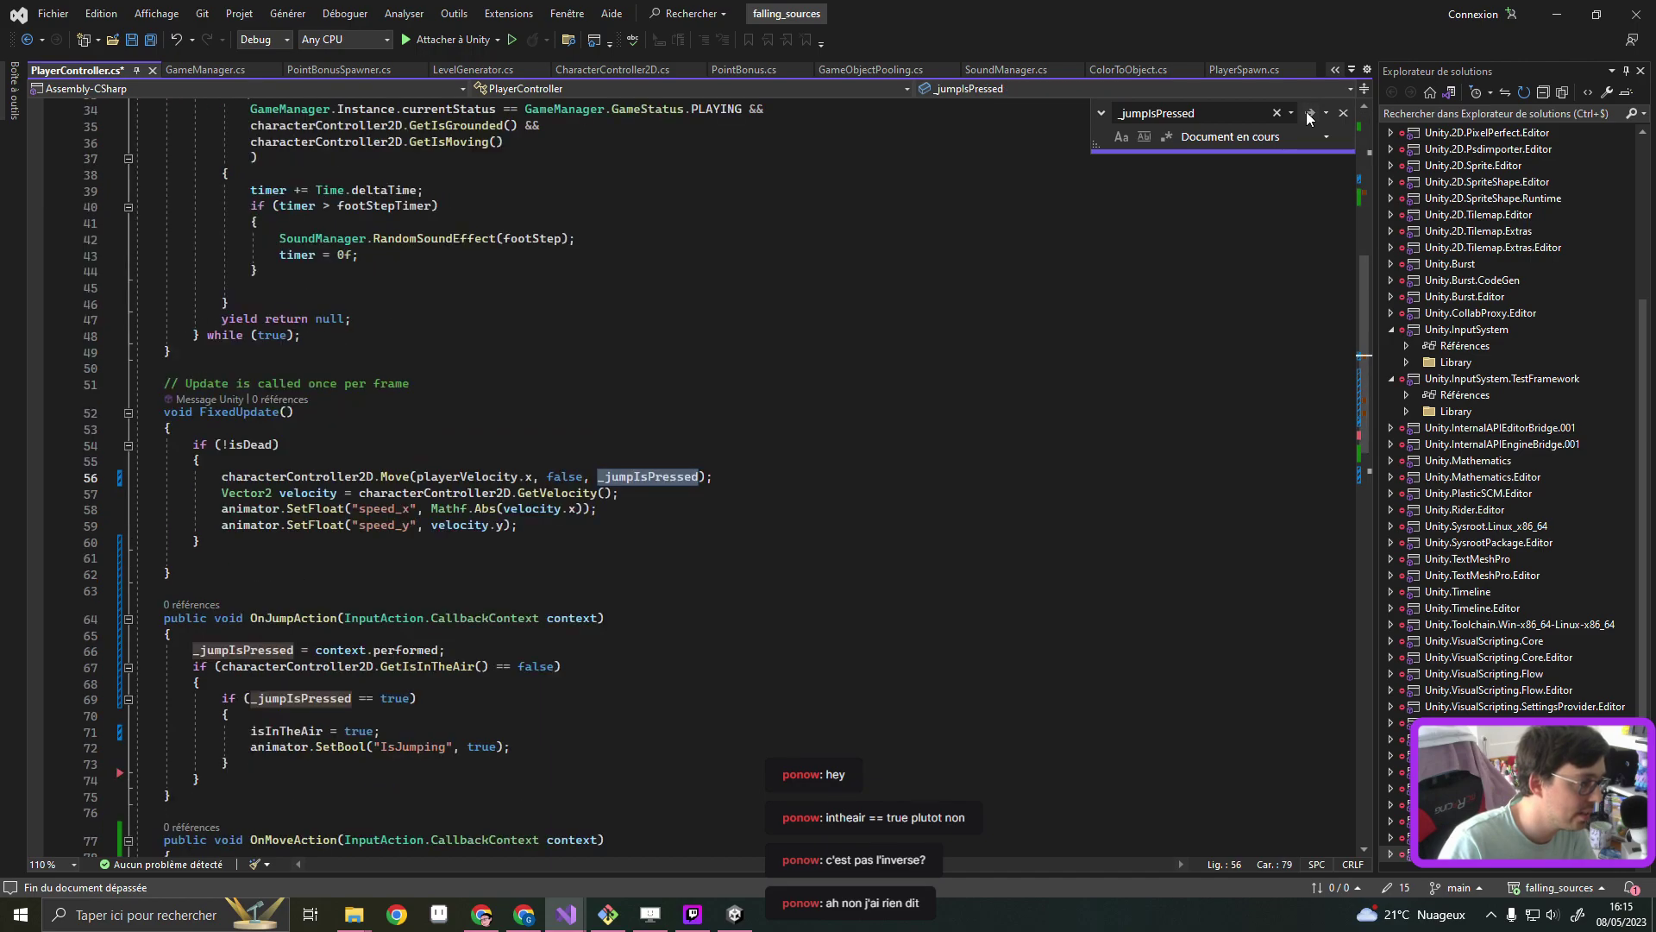
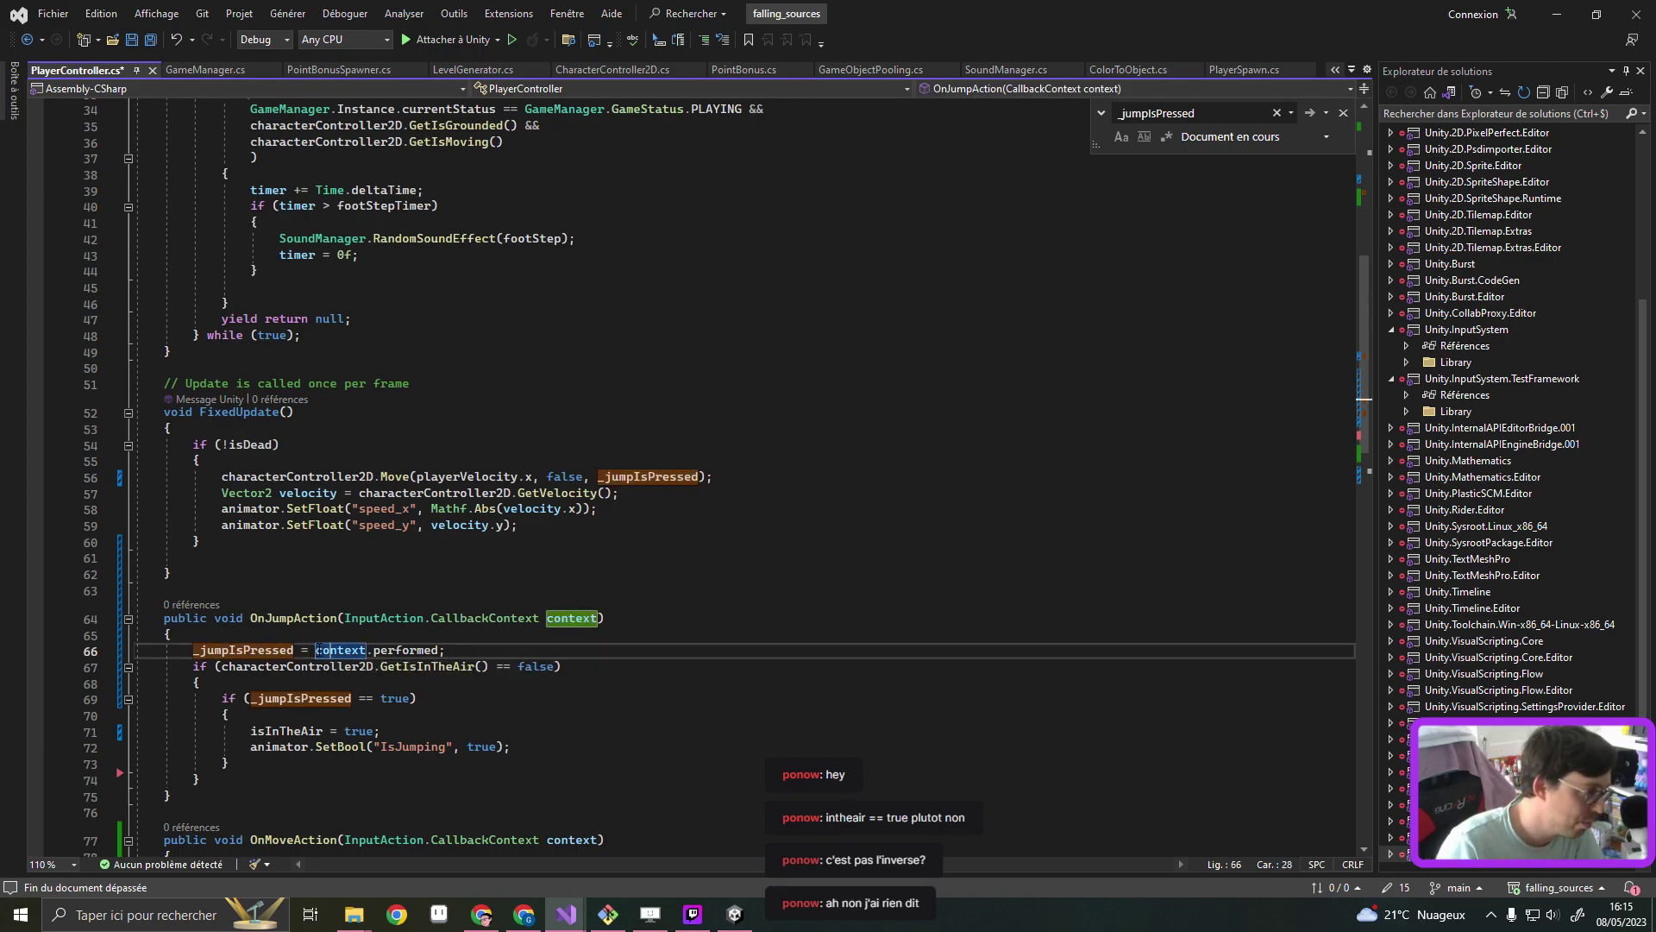
# Move context.performed into the inner if condition and add `_jumpIsPressed = true;` inside it
pyautogui.moveTo(317, 649); pyautogui.dragTo(433, 649)
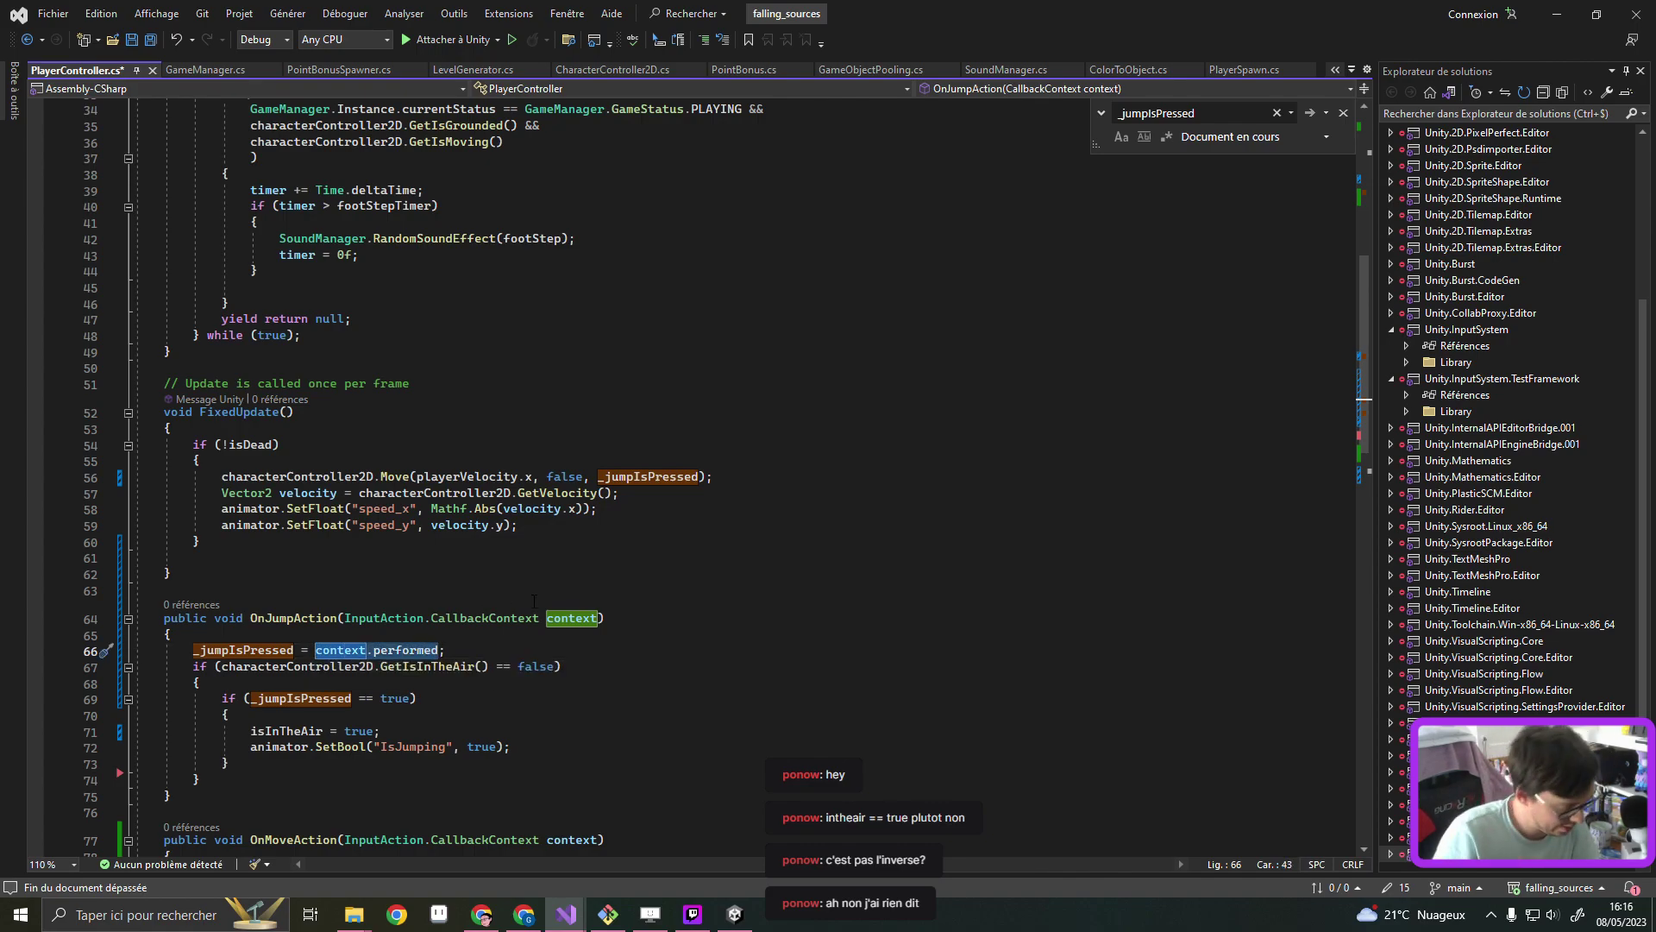
pyautogui.press('BackSpace')
pyautogui.doubleClick(302, 698)
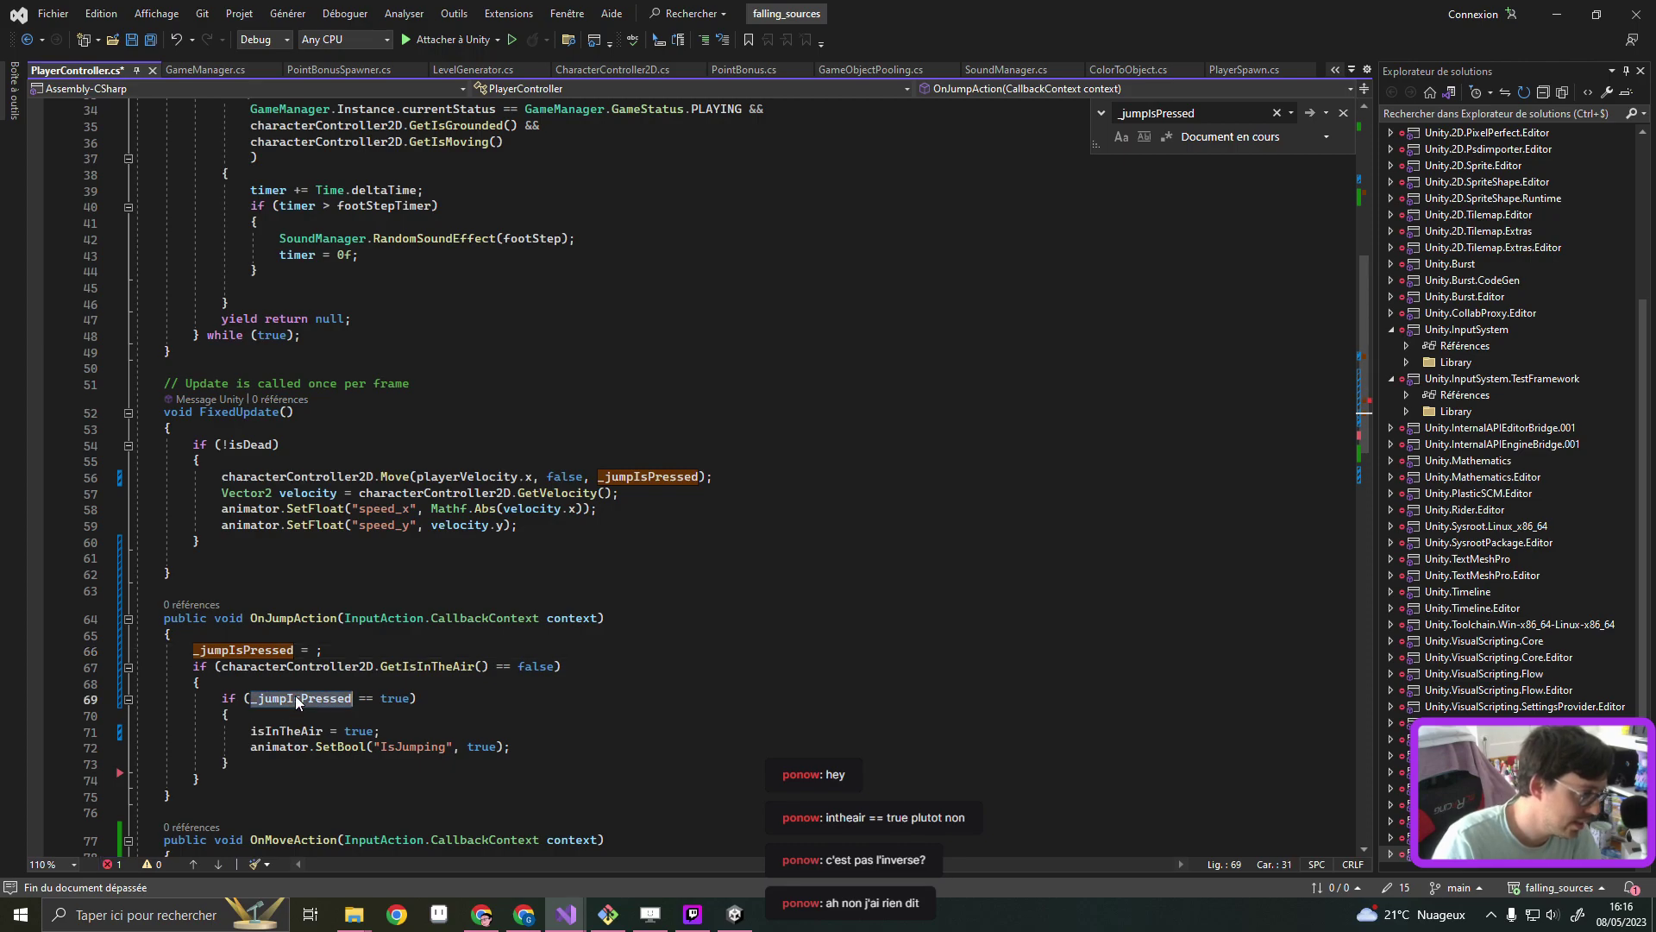
pyautogui.write('context.performed')
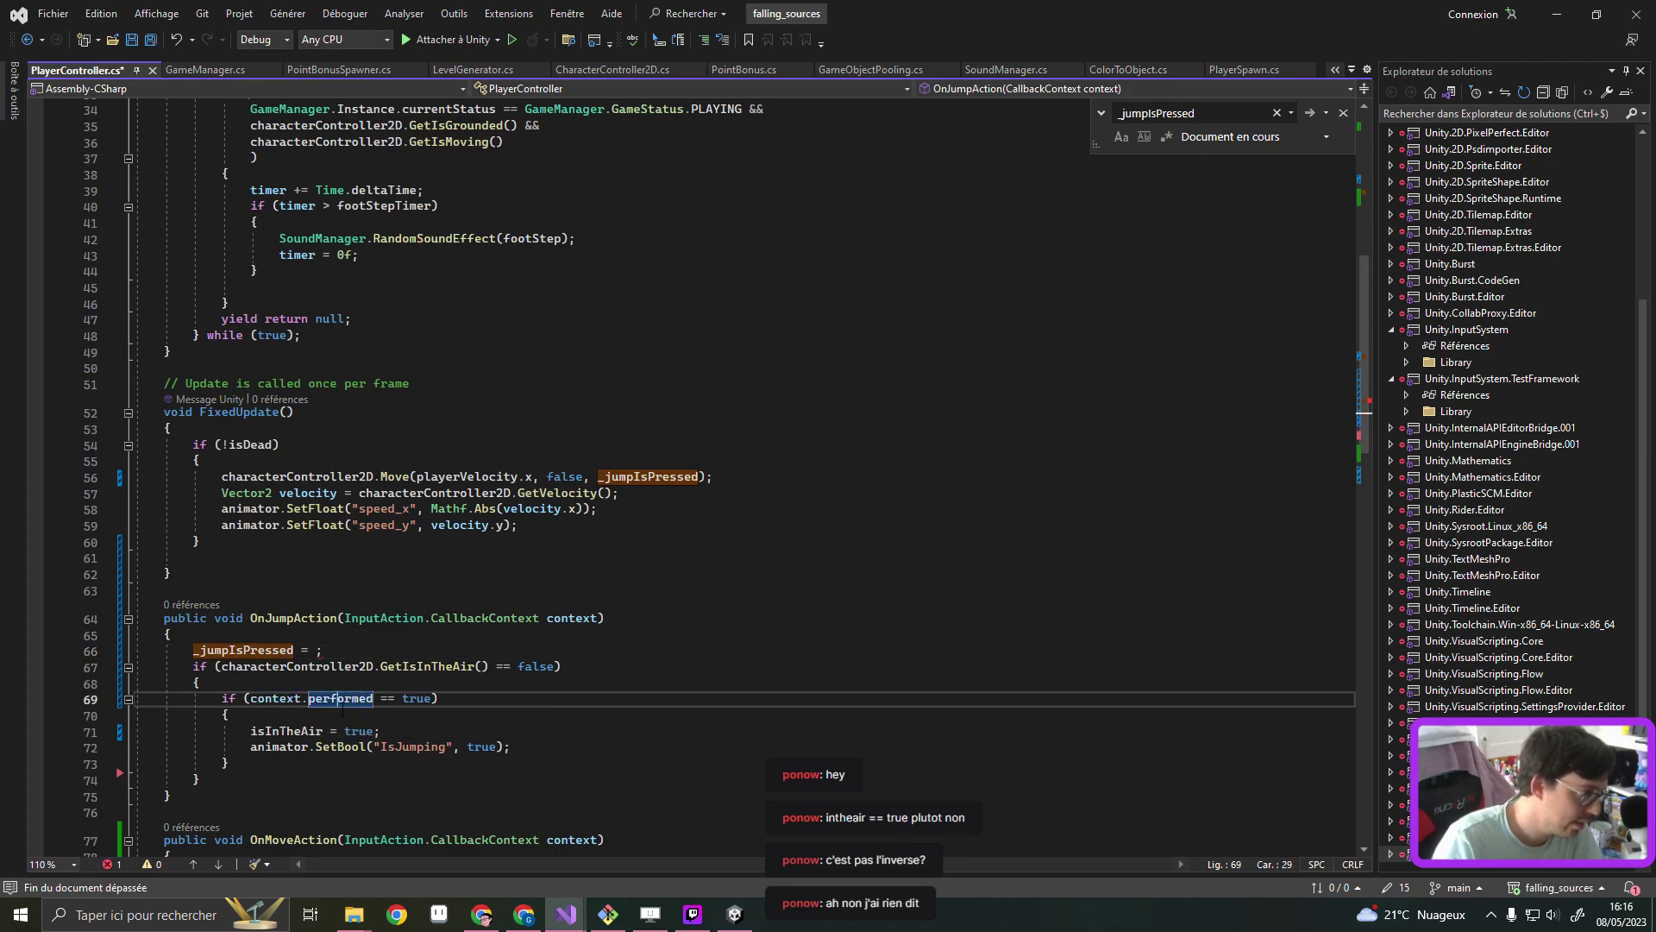
pyautogui.click(342, 716)
pyautogui.press('Return')
pyautogui.write('_jumpIsPressed = rt')
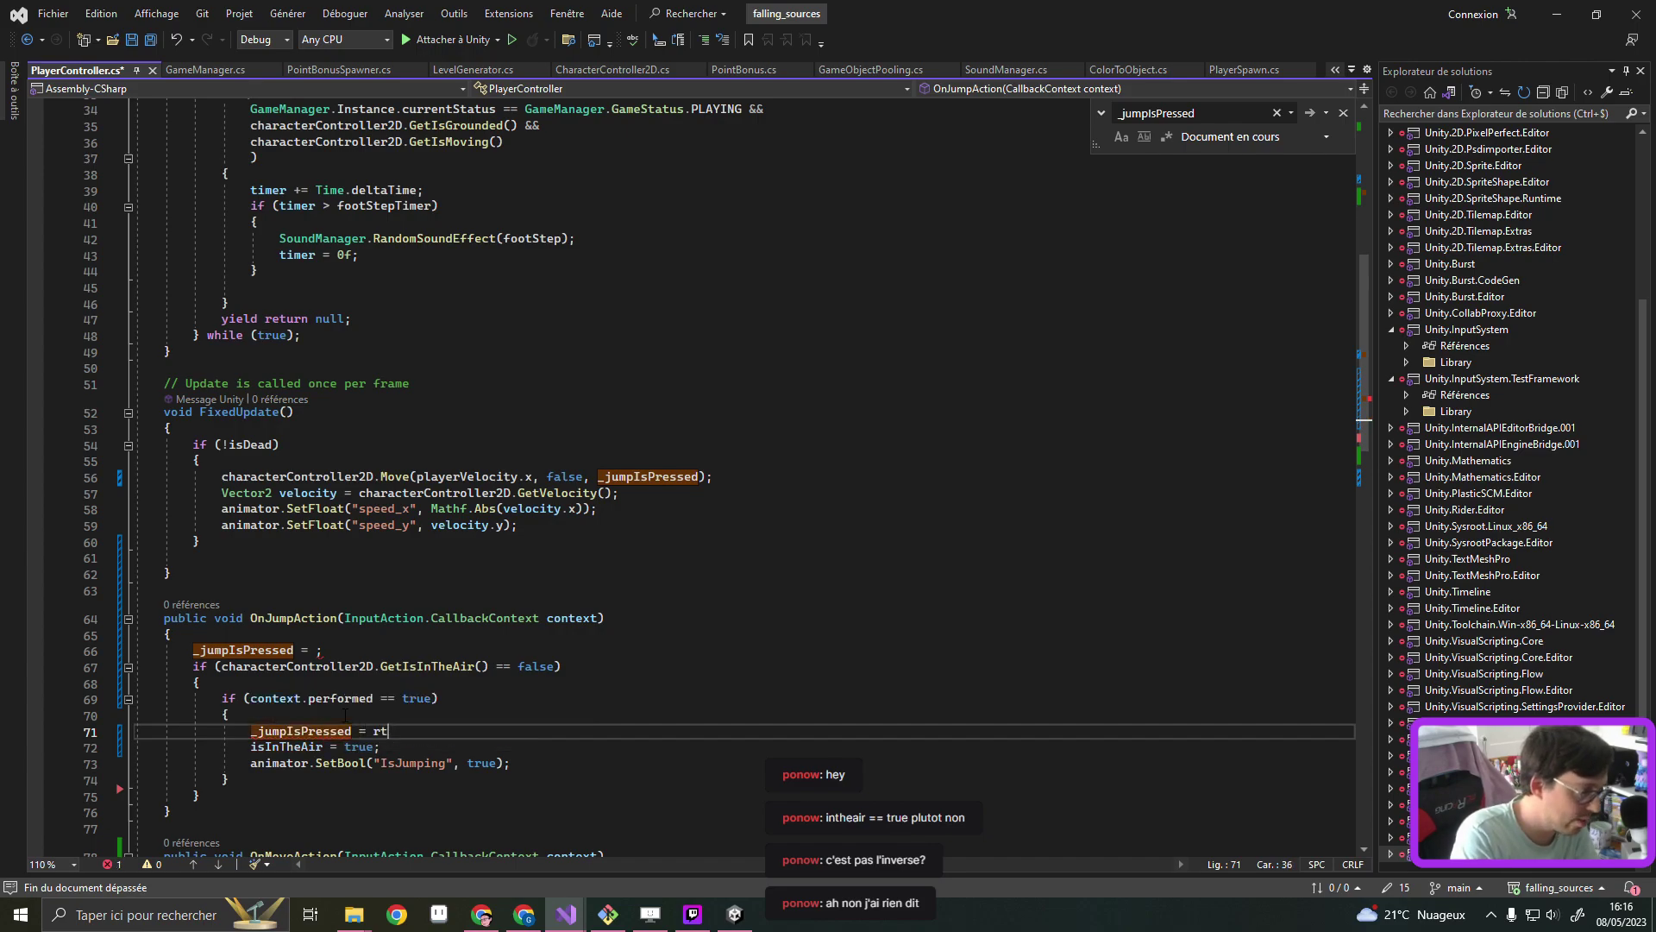
pyautogui.press('BackSpace')
pyautogui.press('BackSpace')
pyautogui.write('true;')
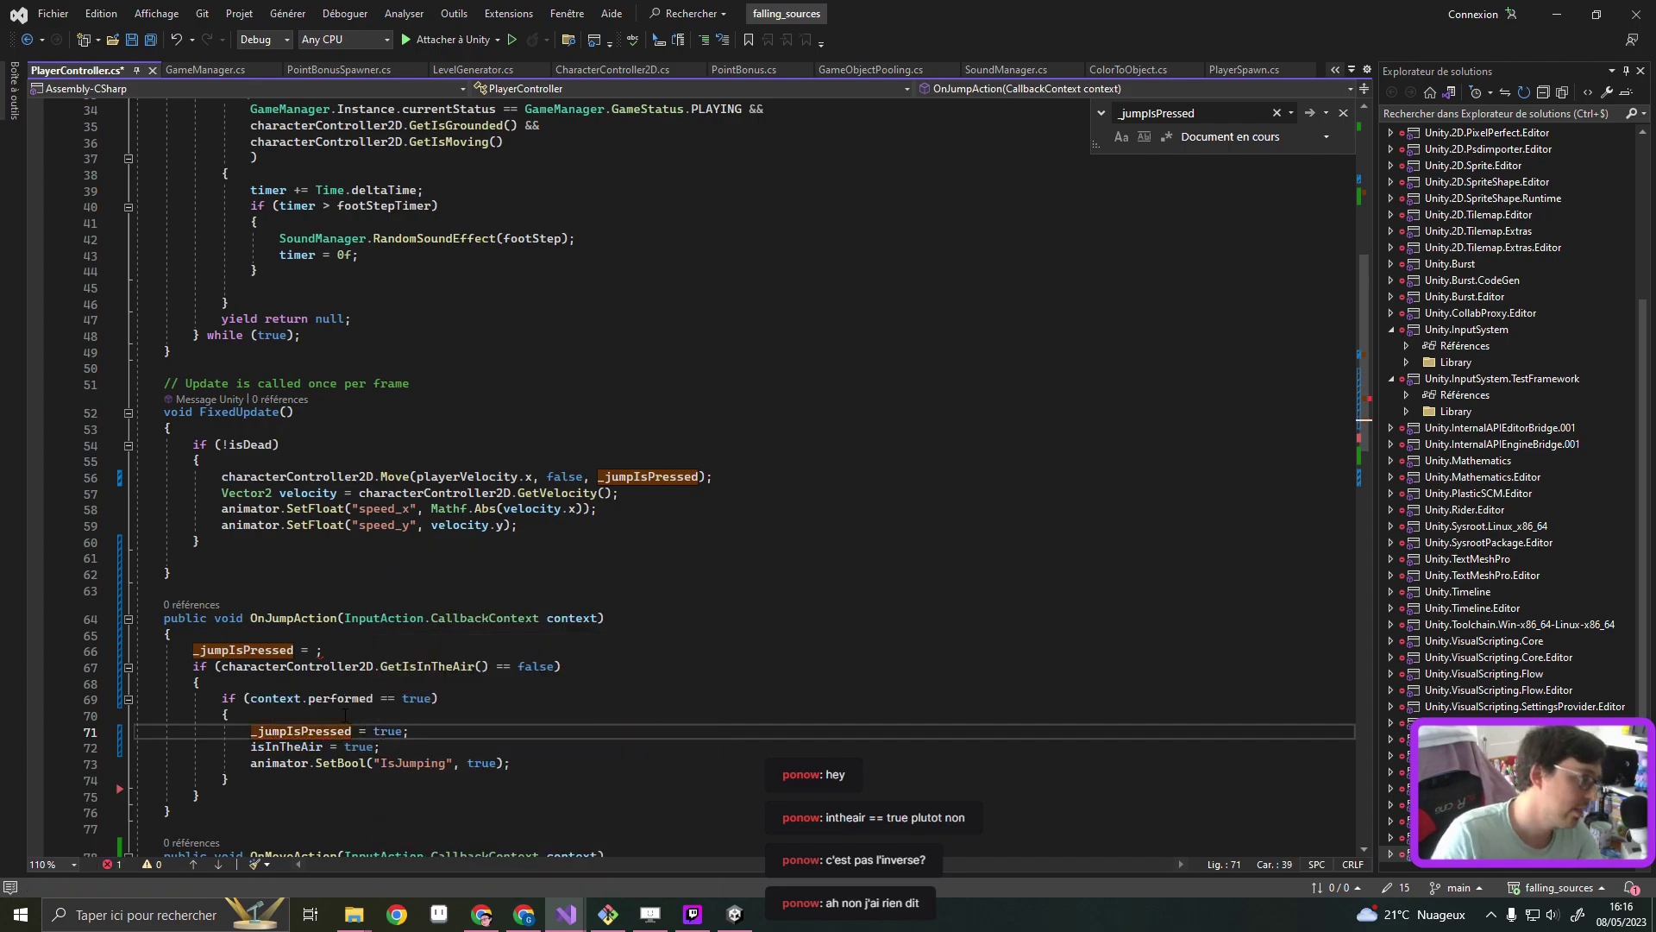
# Delete the leftover empty _jumpIsPressed assignment and the `isInTheAir = true;` line
pyautogui.tripleClick(364, 651)
pyautogui.press('Delete')
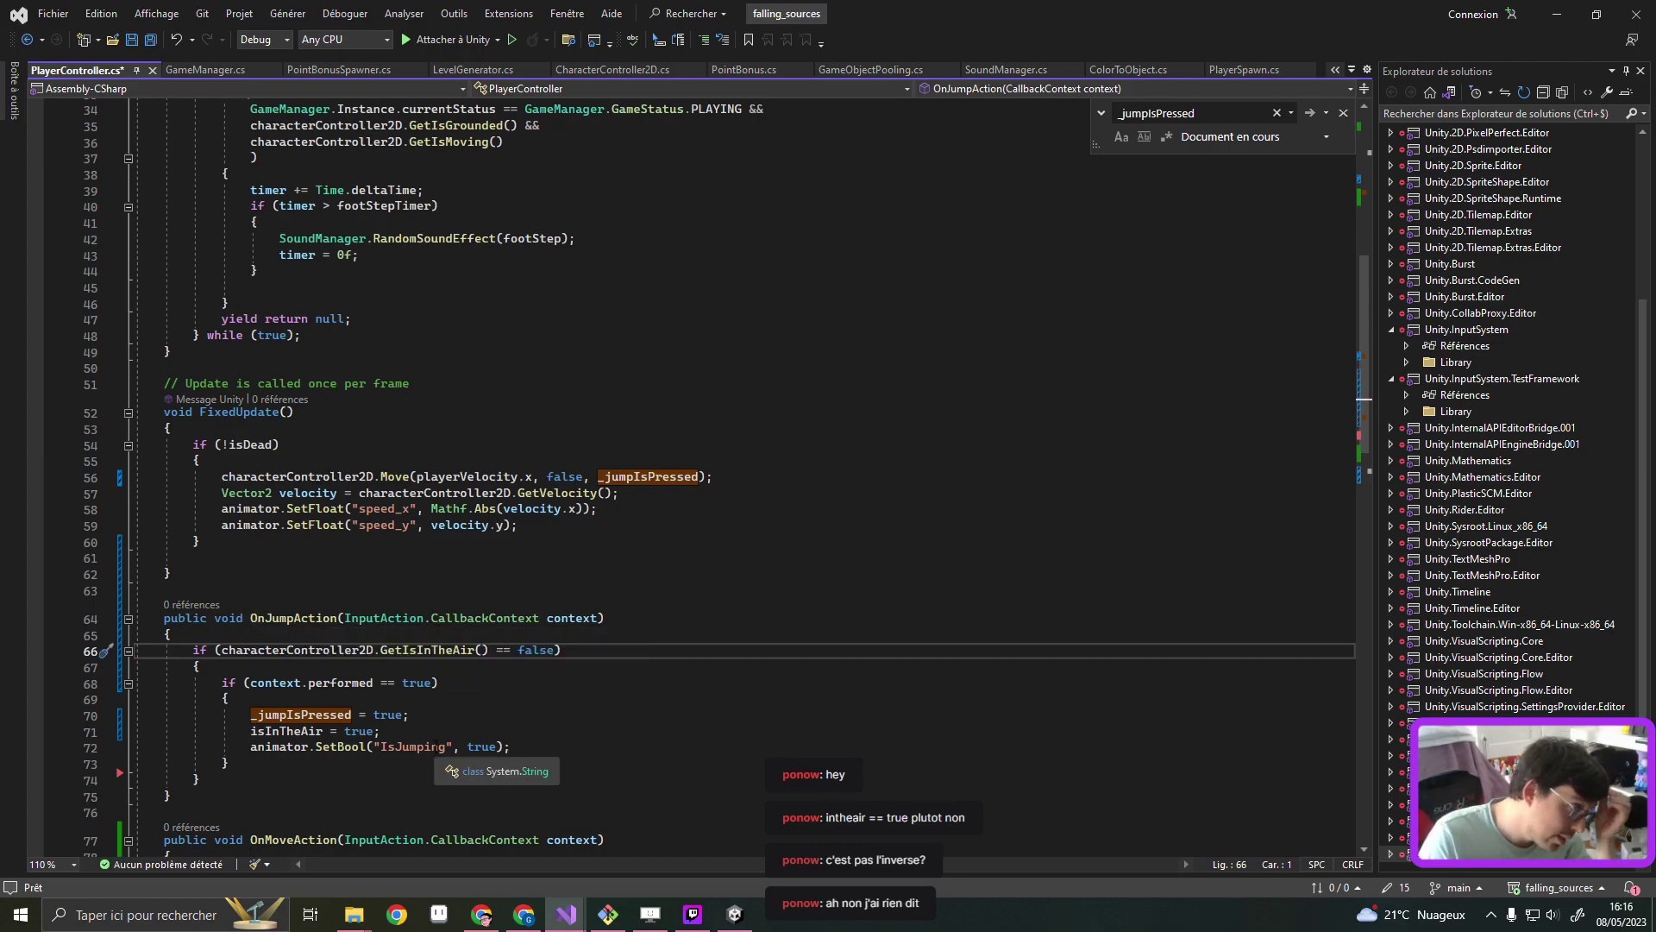
pyautogui.moveTo(389, 730); pyautogui.dragTo(136, 731)
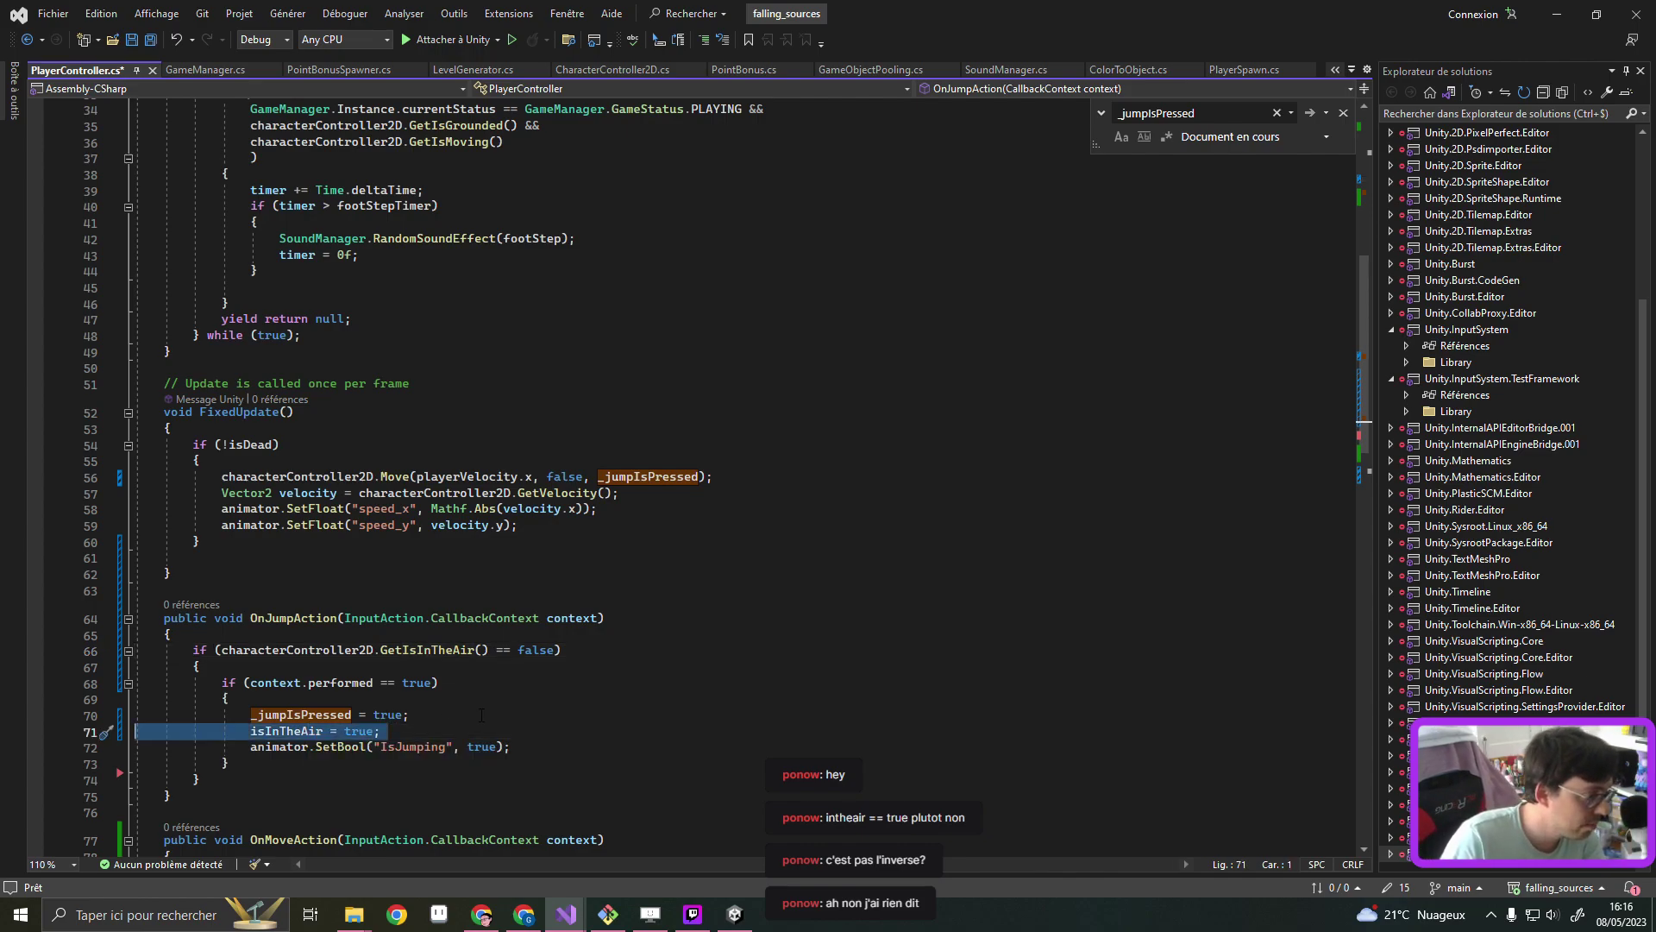
pyautogui.press('Delete')
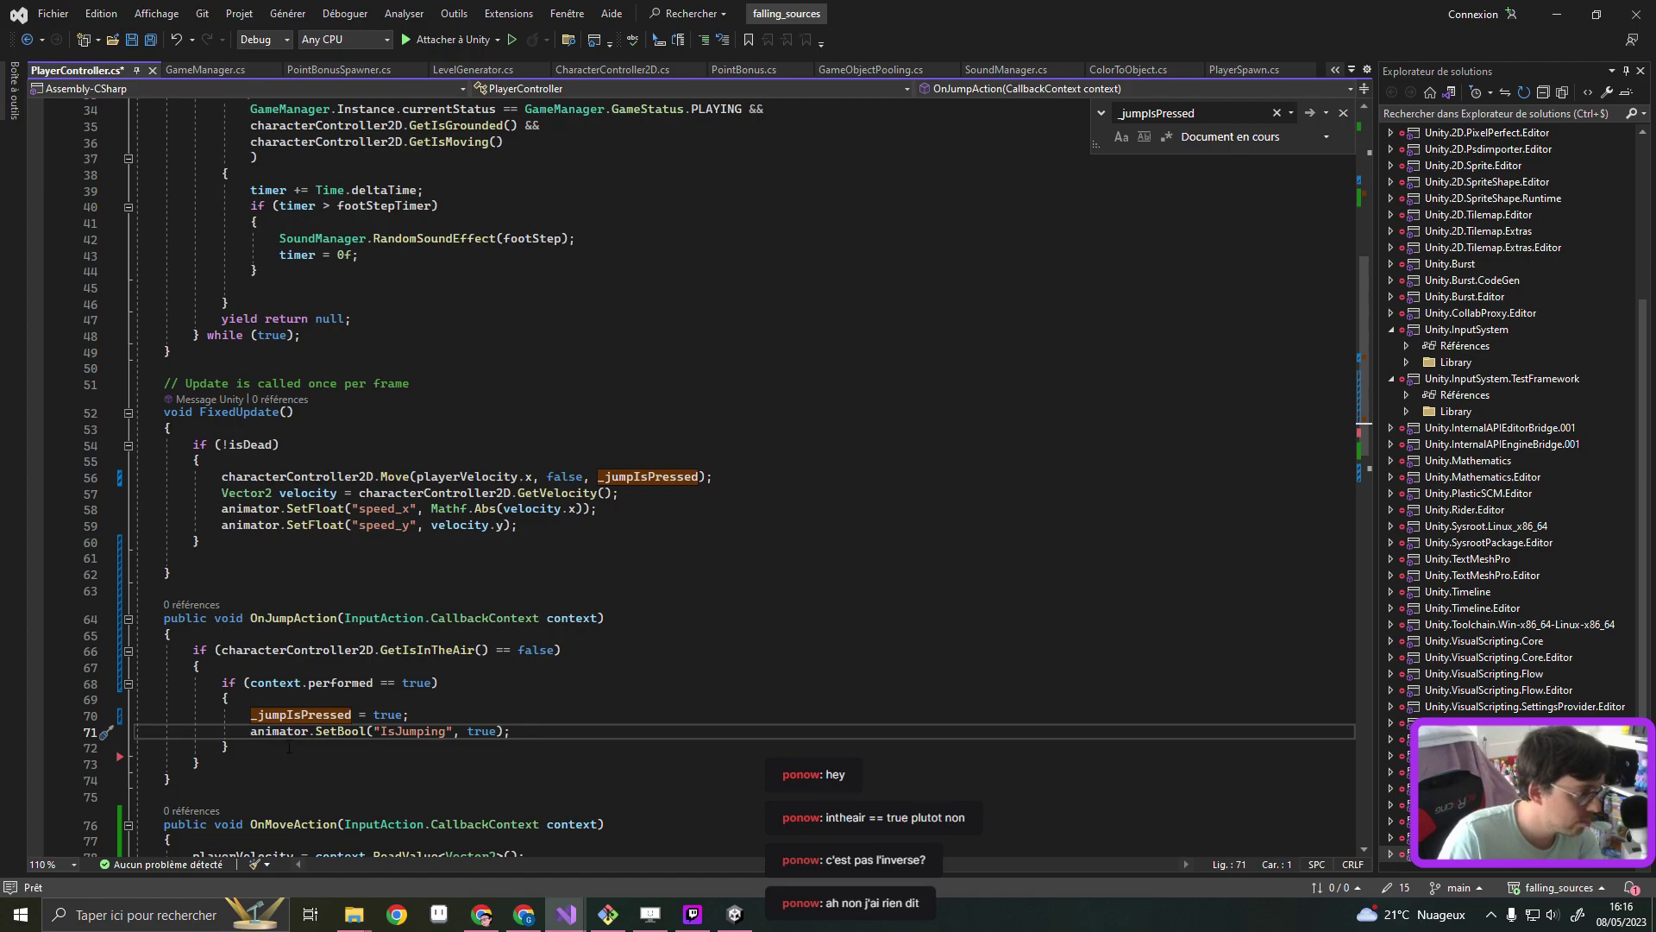
pyautogui.click(289, 747)
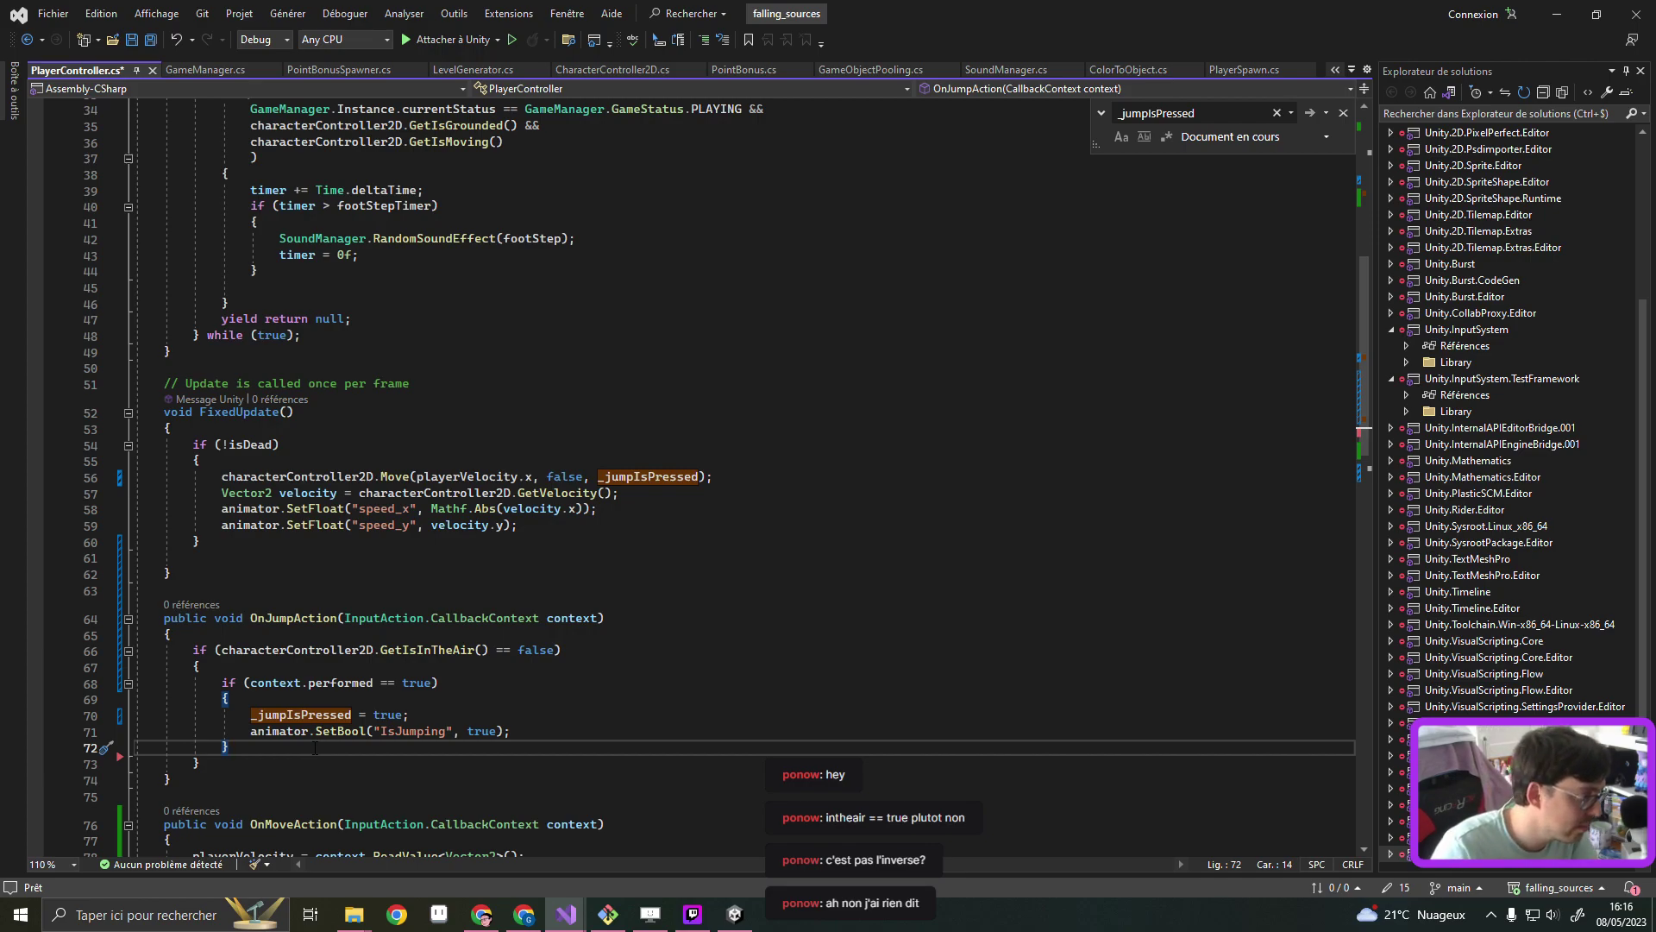
# Add `_jumpIsPressed = false;` as OnJumpAction's first line and save PlayerController.cs
pyautogui.click(237, 636)
pyautogui.press('Return')
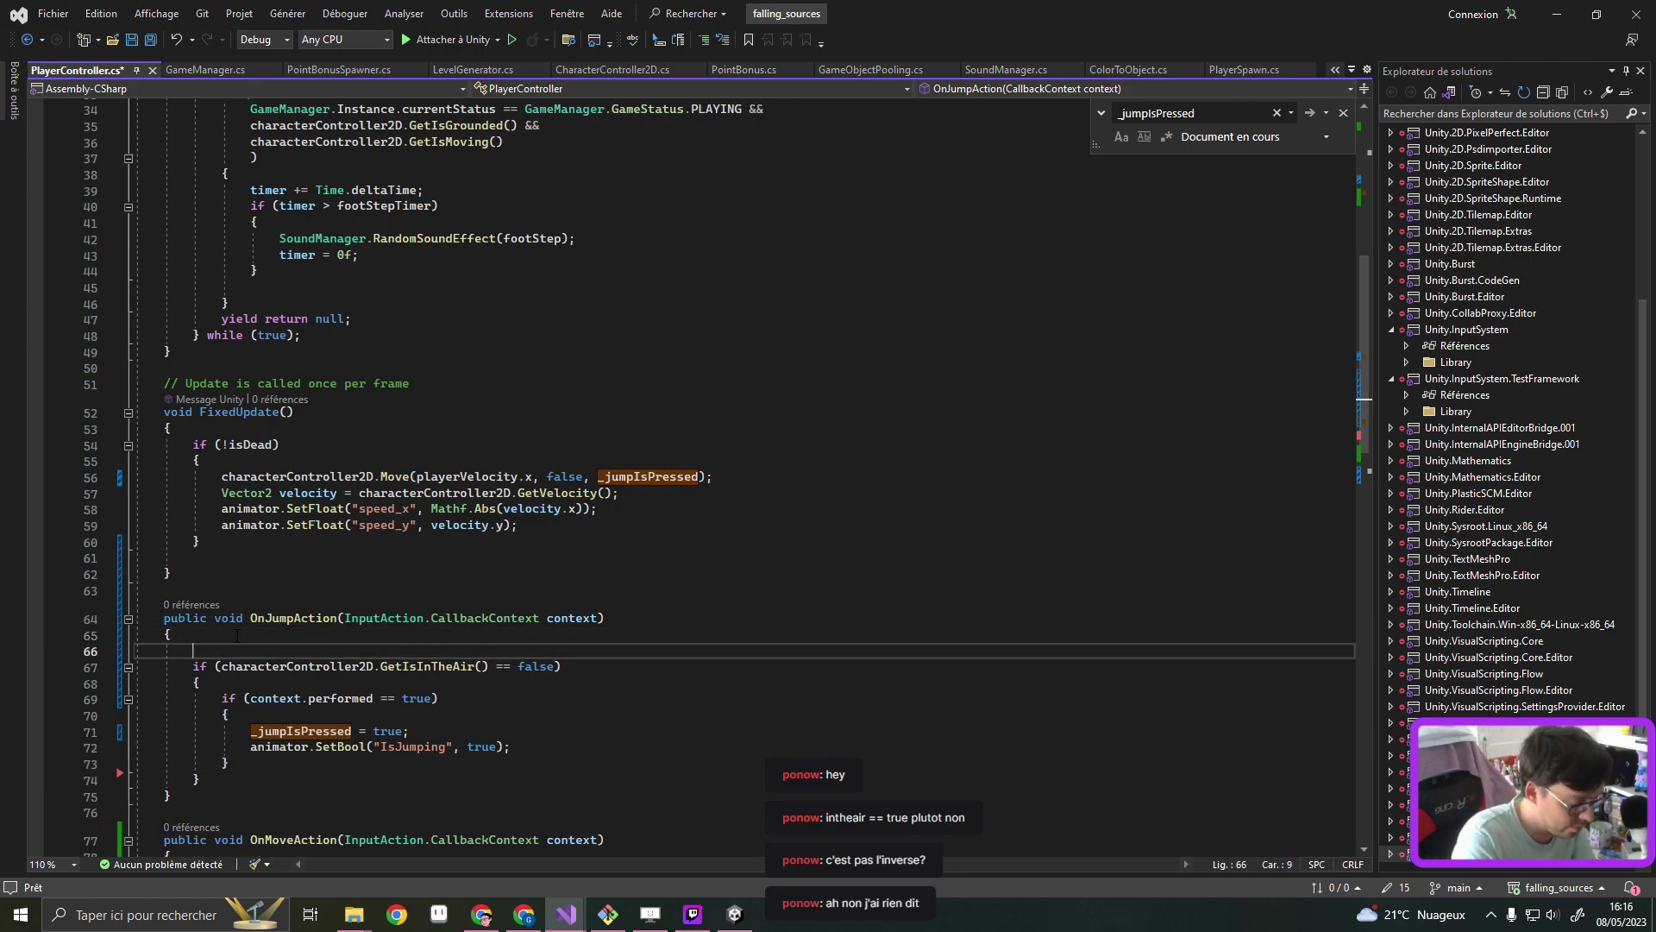
pyautogui.write('_jumpIsPressed = fa')
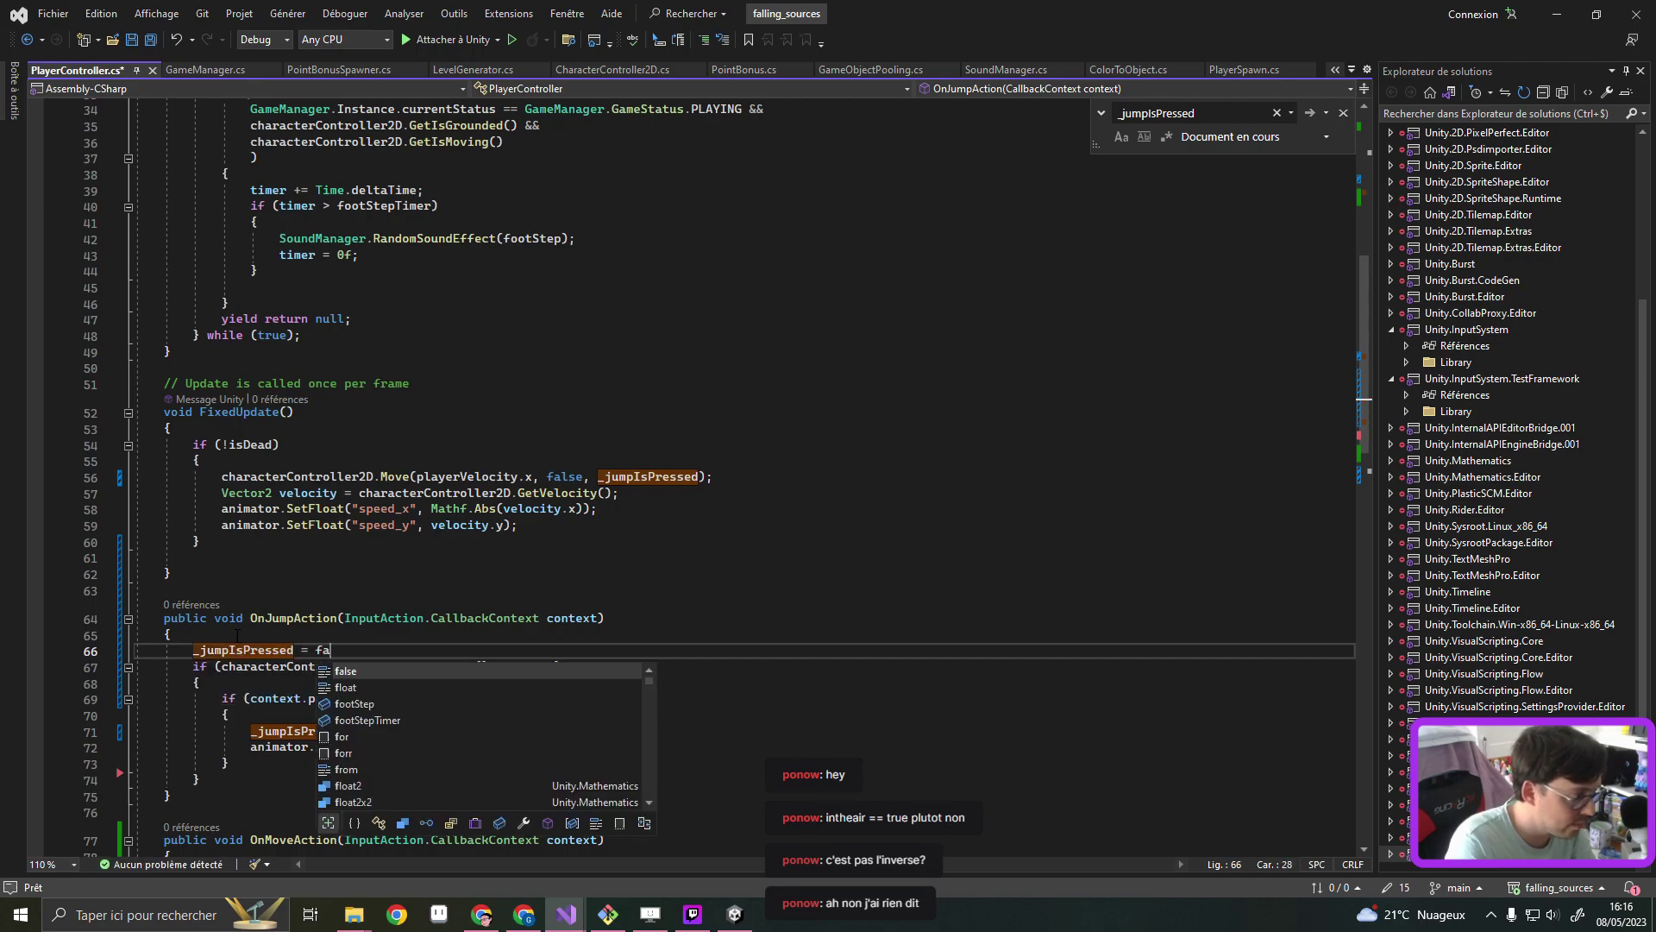
pyautogui.write('lse;')
pyautogui.hotkey('ctrl', 's')
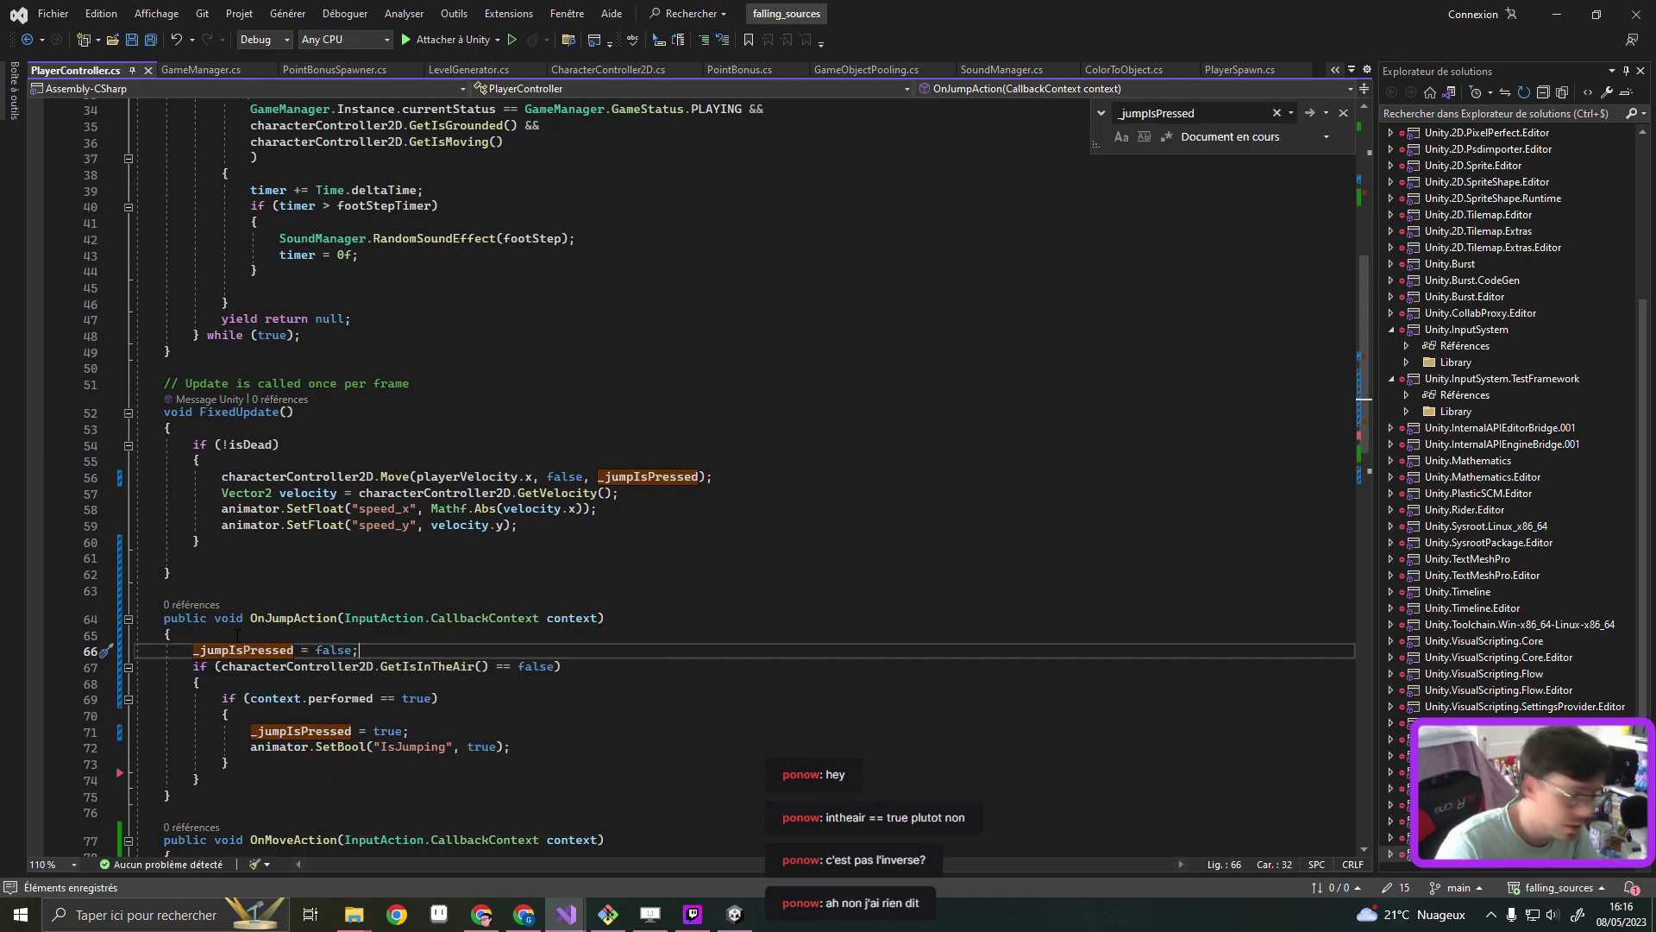
# Search the file for 'IsIn' to locate the isInTheAir declaration
pyautogui.click(312, 765)
pyautogui.scroll(-6, 384, 695)
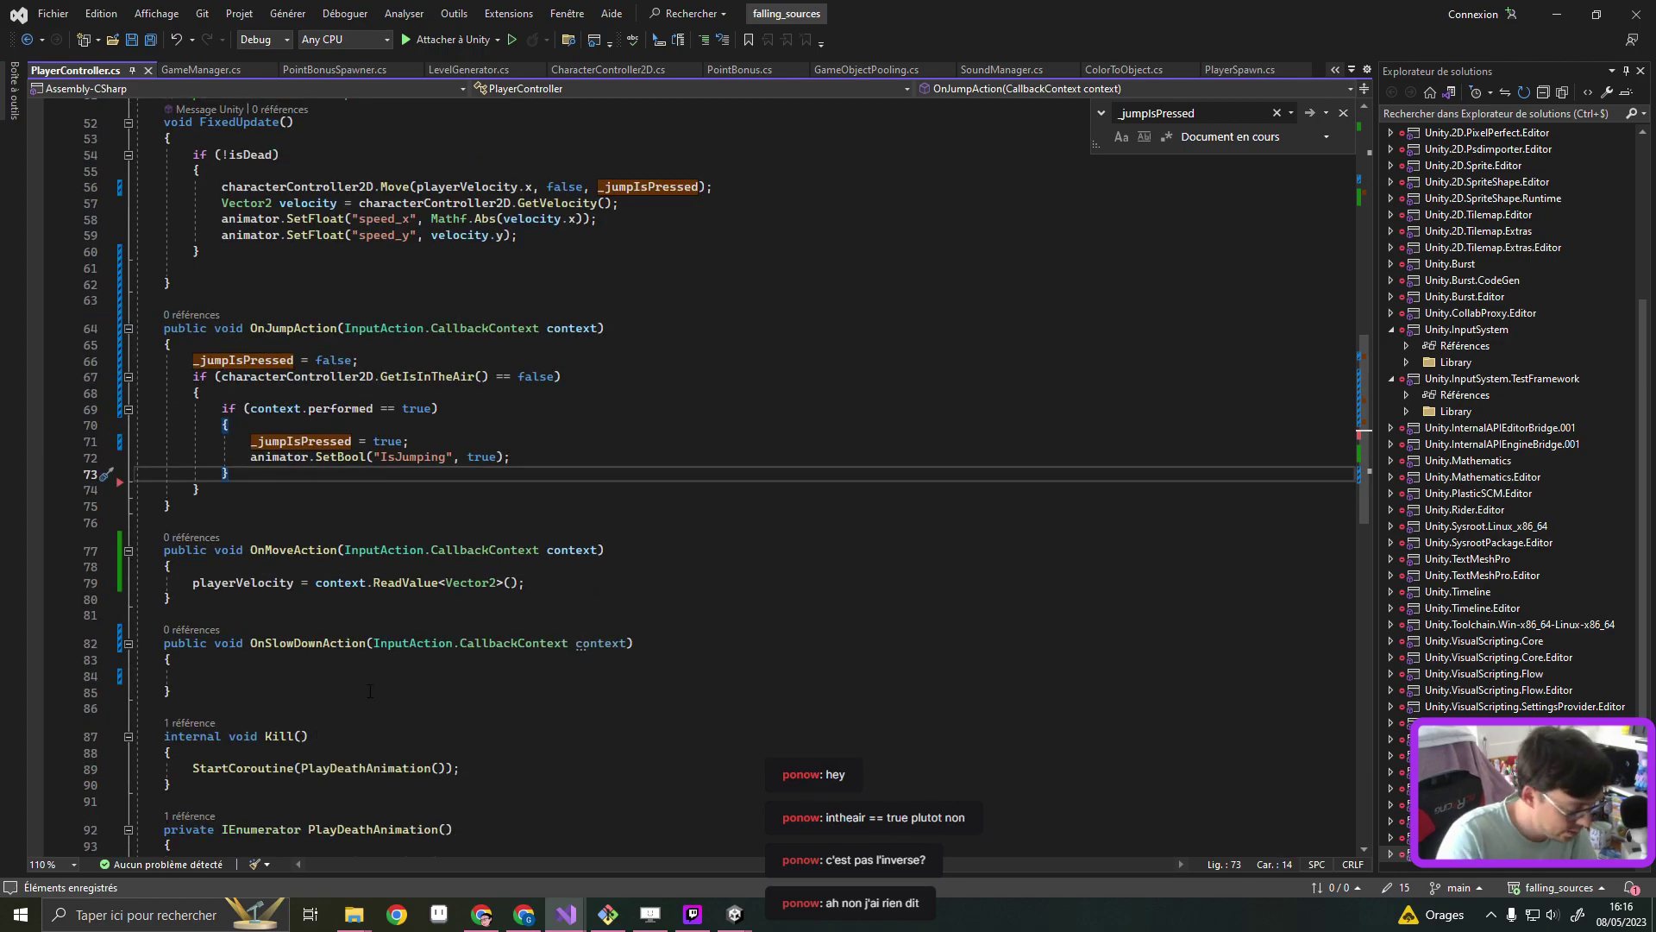
pyautogui.hotkey('ctrl', 'f')
pyautogui.write('IsInT')
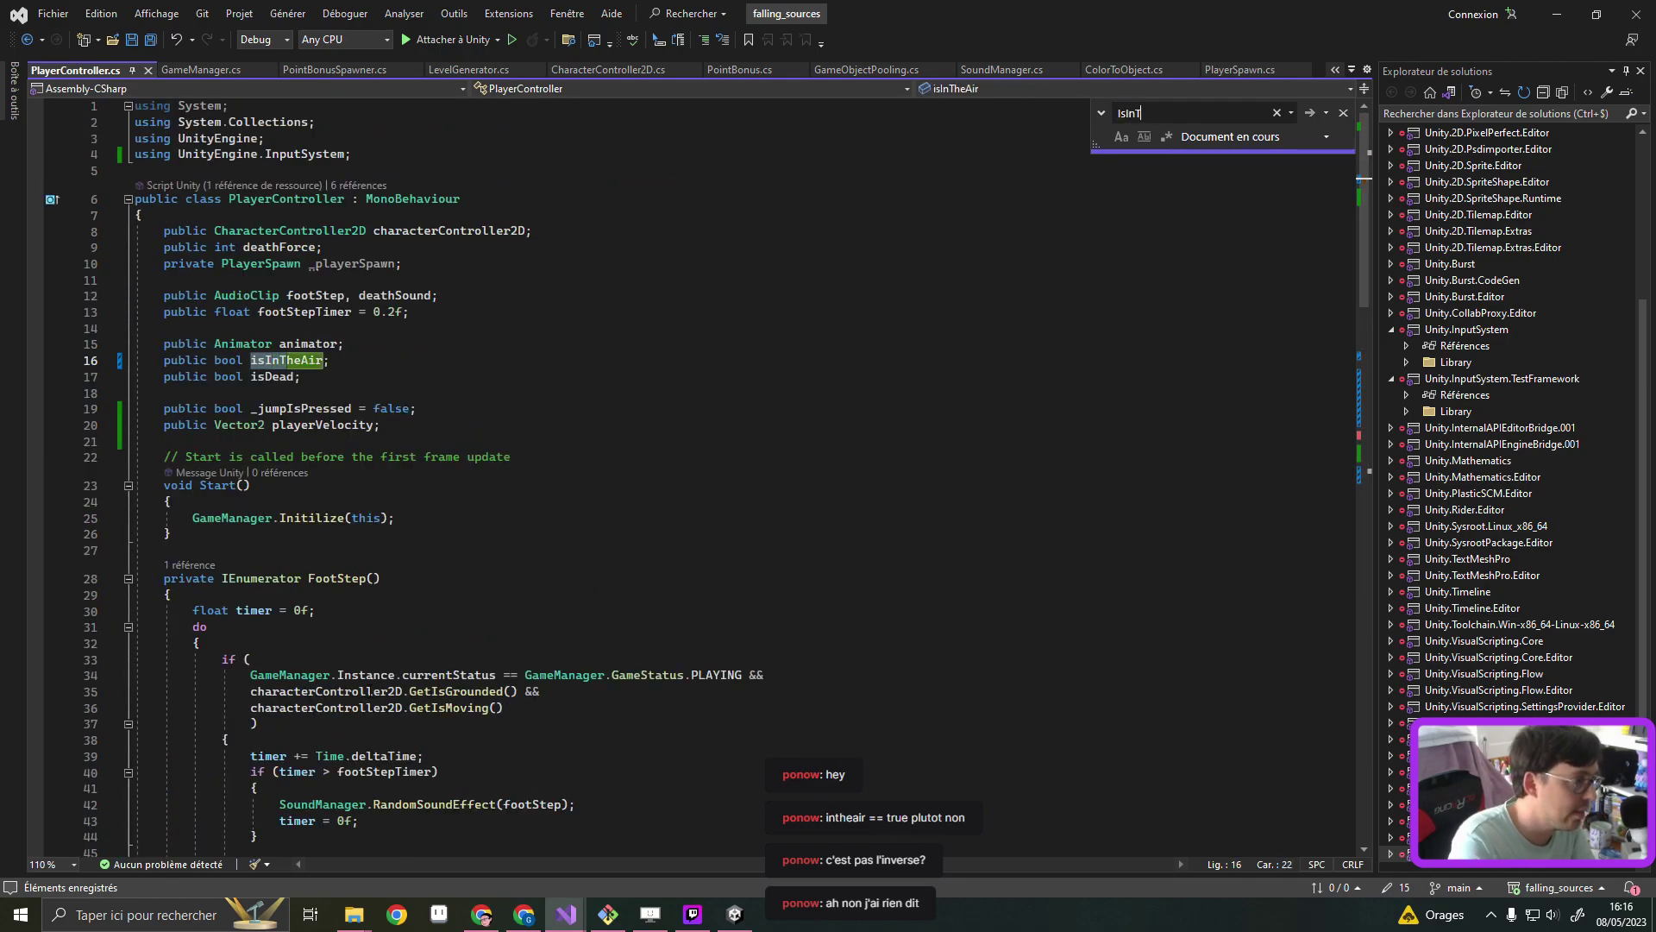
# Delete the `public bool isInTheAir;` field declaration on line 16
pyautogui.tripleClick(358, 362)
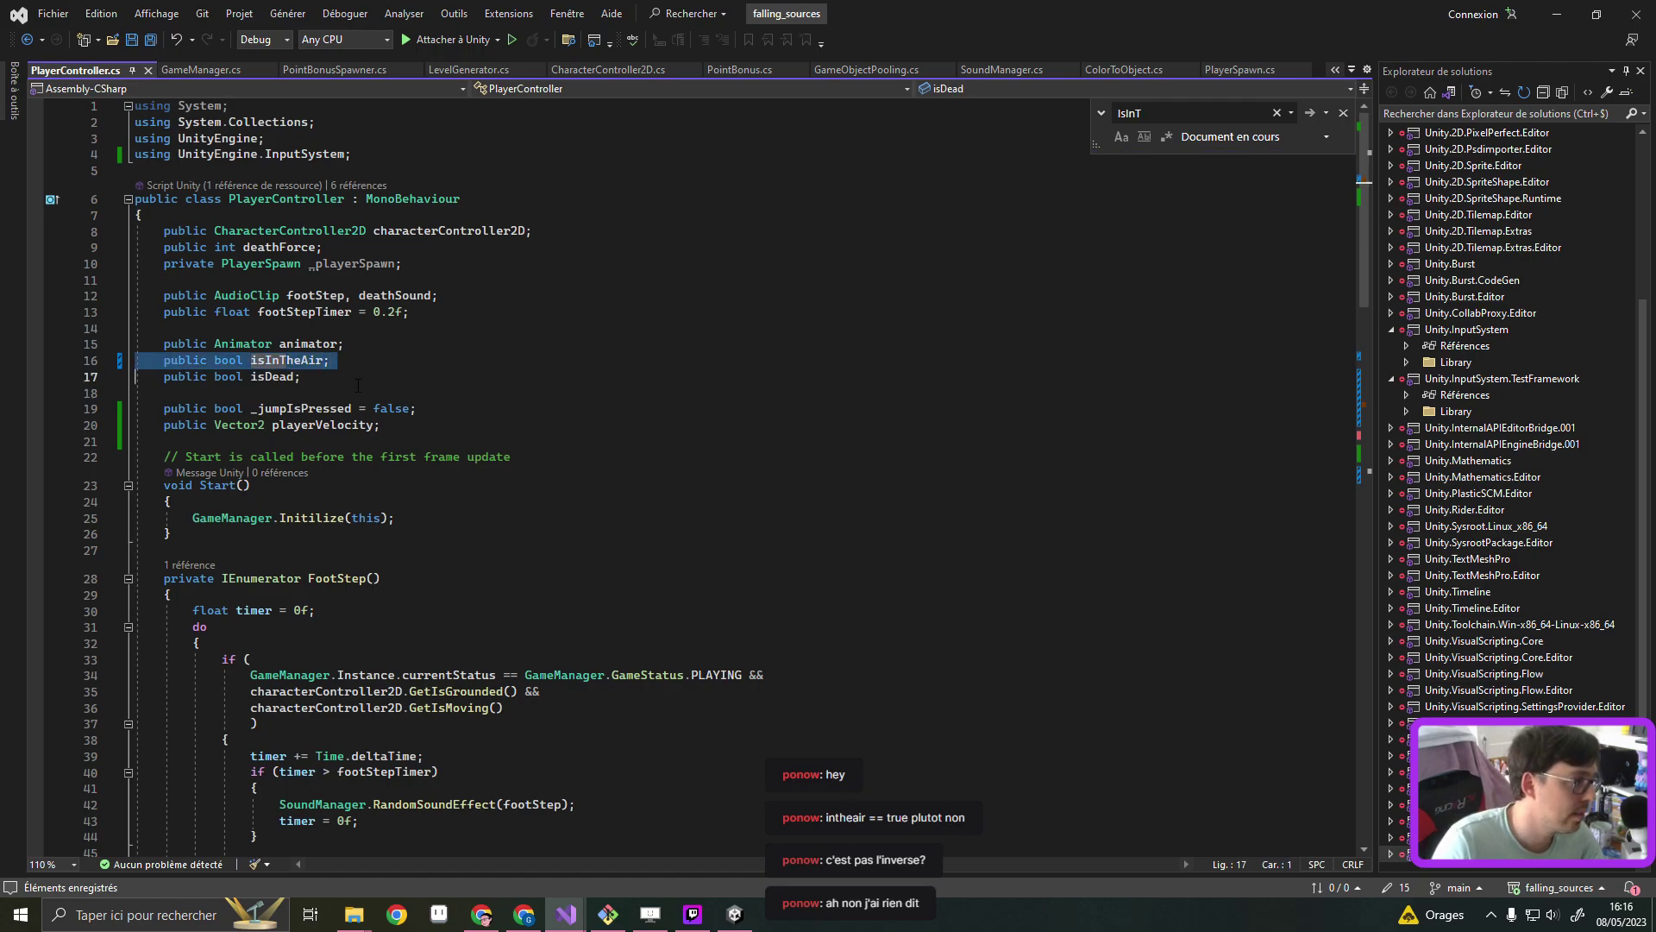
pyautogui.press('Delete')
pyautogui.scroll(-1, 358, 386)
pyautogui.scroll(-7, 396, 414)
pyautogui.scroll(-8, 445, 453)
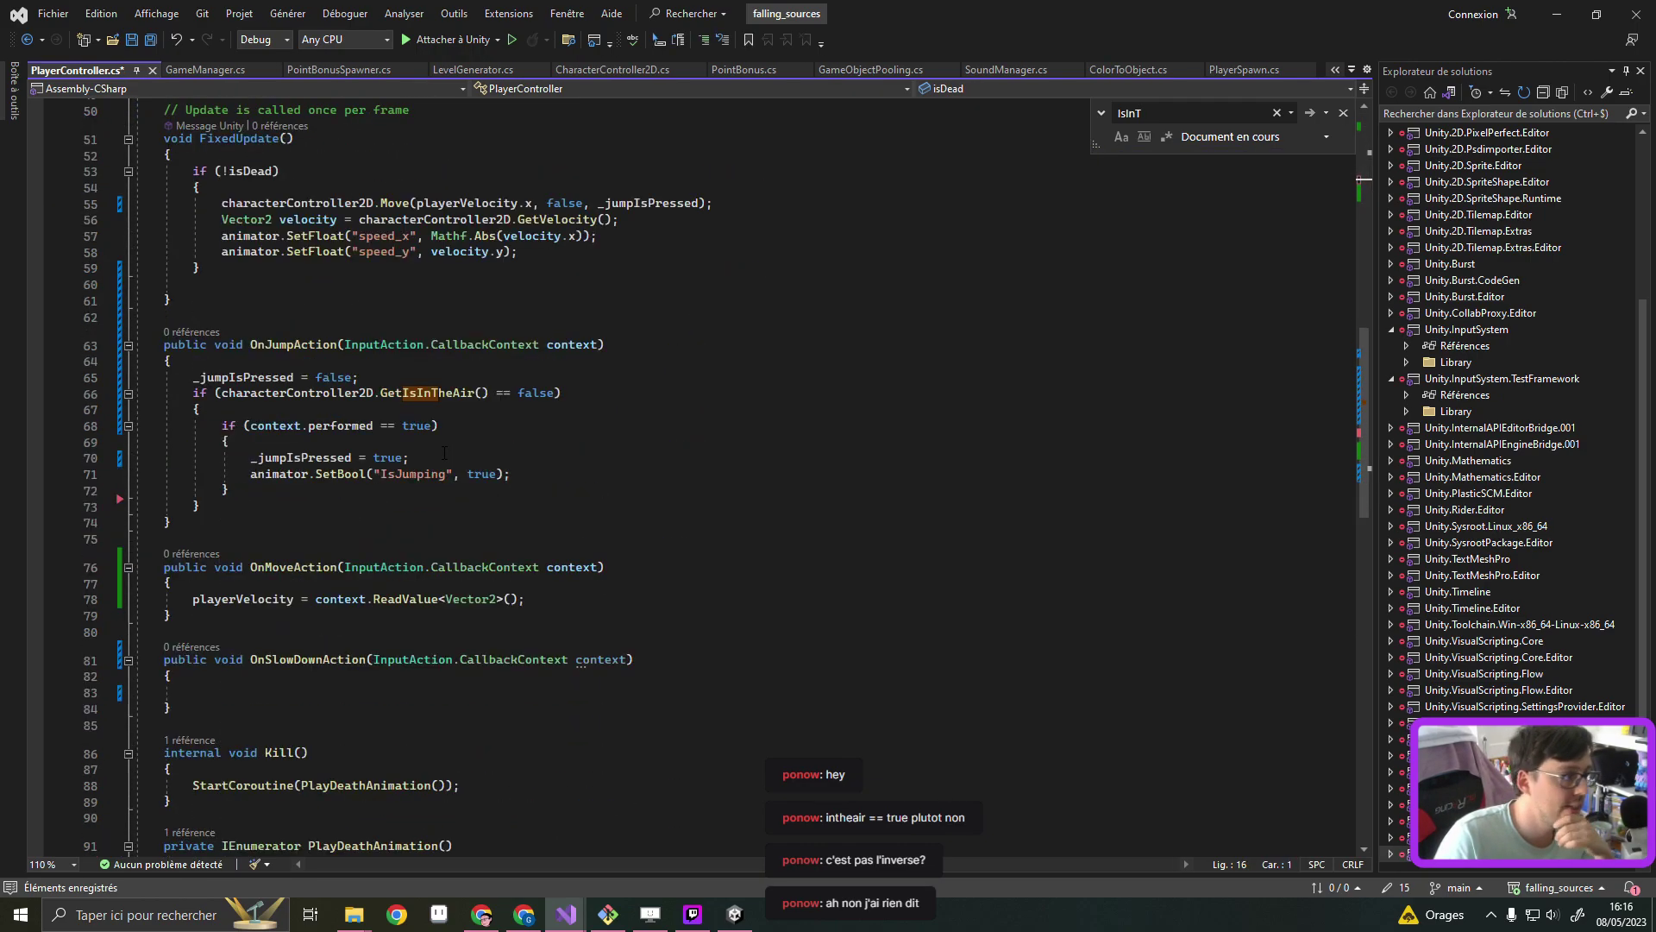
pyautogui.scroll(-4, 444, 454)
pyautogui.scroll(-4, 444, 454)
pyautogui.scroll(-6, 445, 454)
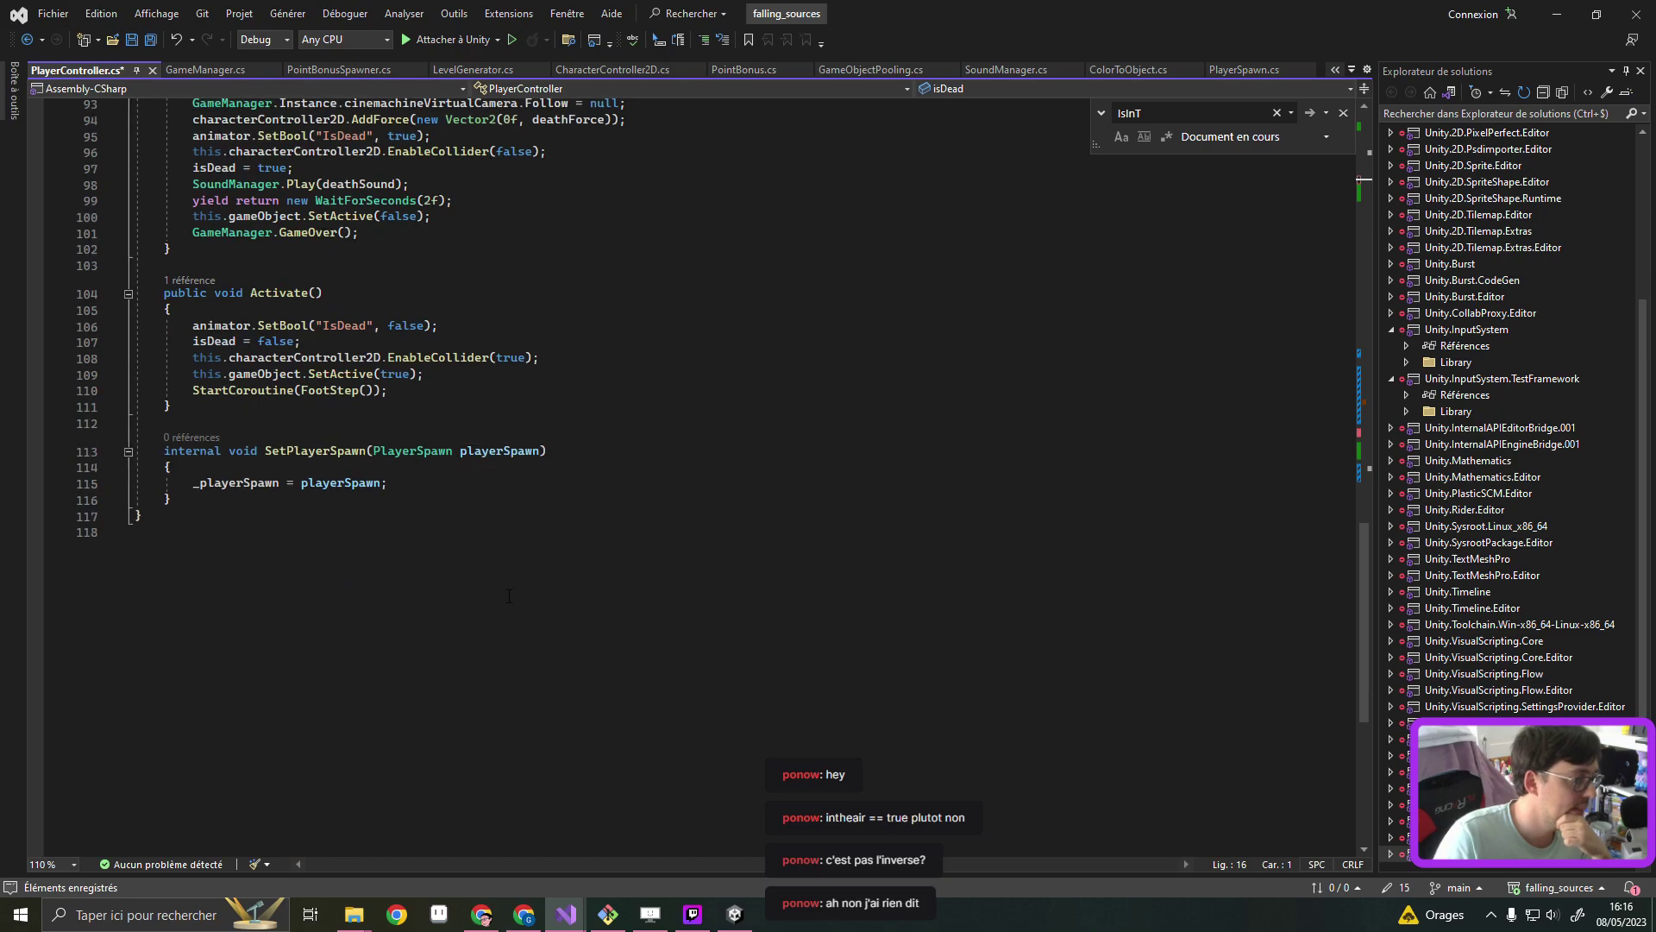
# Scroll through PlayerController.cs to review the updated OnJumpAction code
pyautogui.scroll(9, 445, 454)
pyautogui.scroll(12, 507, 545)
pyautogui.scroll(5, 507, 546)
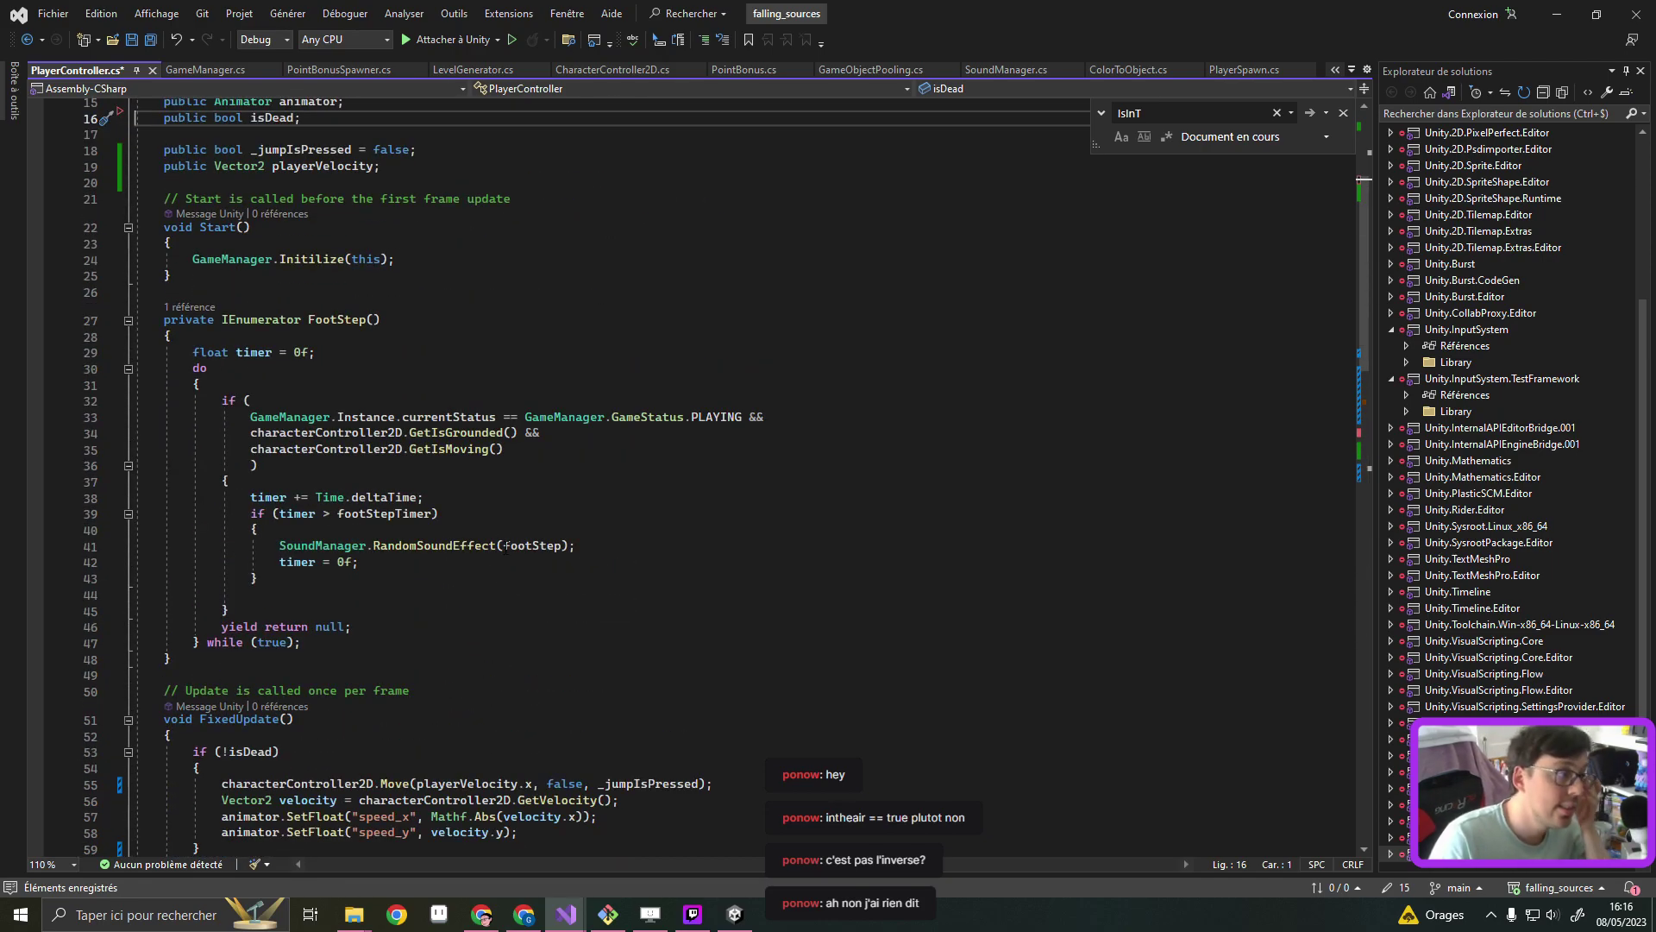
pyautogui.scroll(-1, 515, 523)
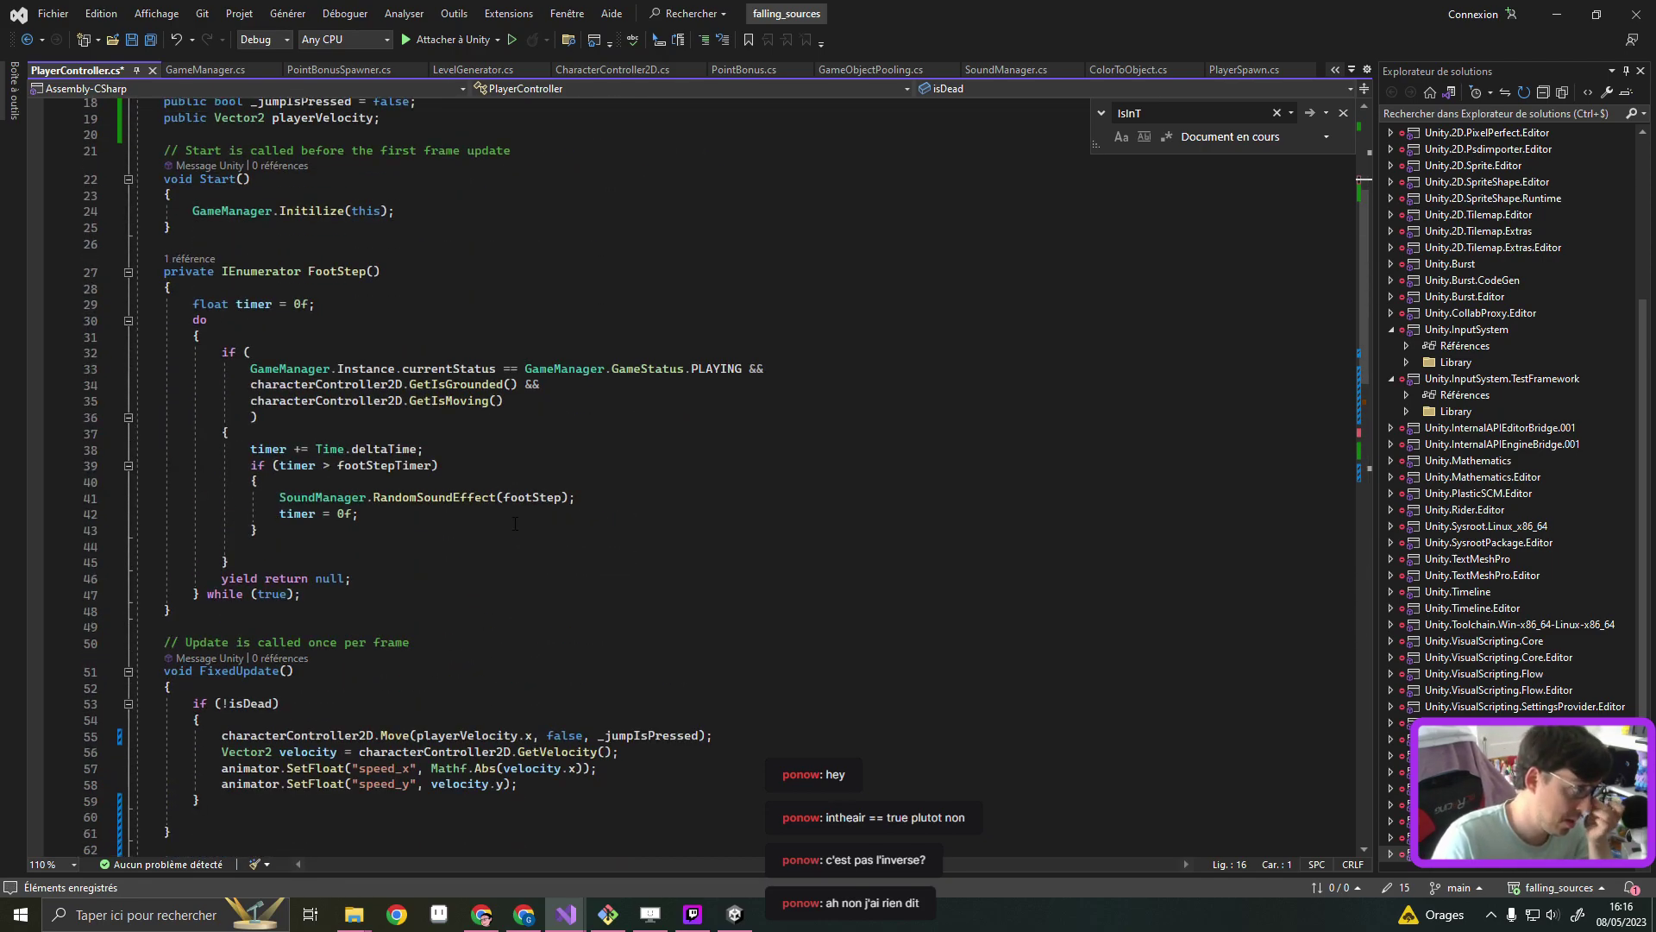
pyautogui.scroll(-2, 515, 524)
pyautogui.scroll(-3, 515, 523)
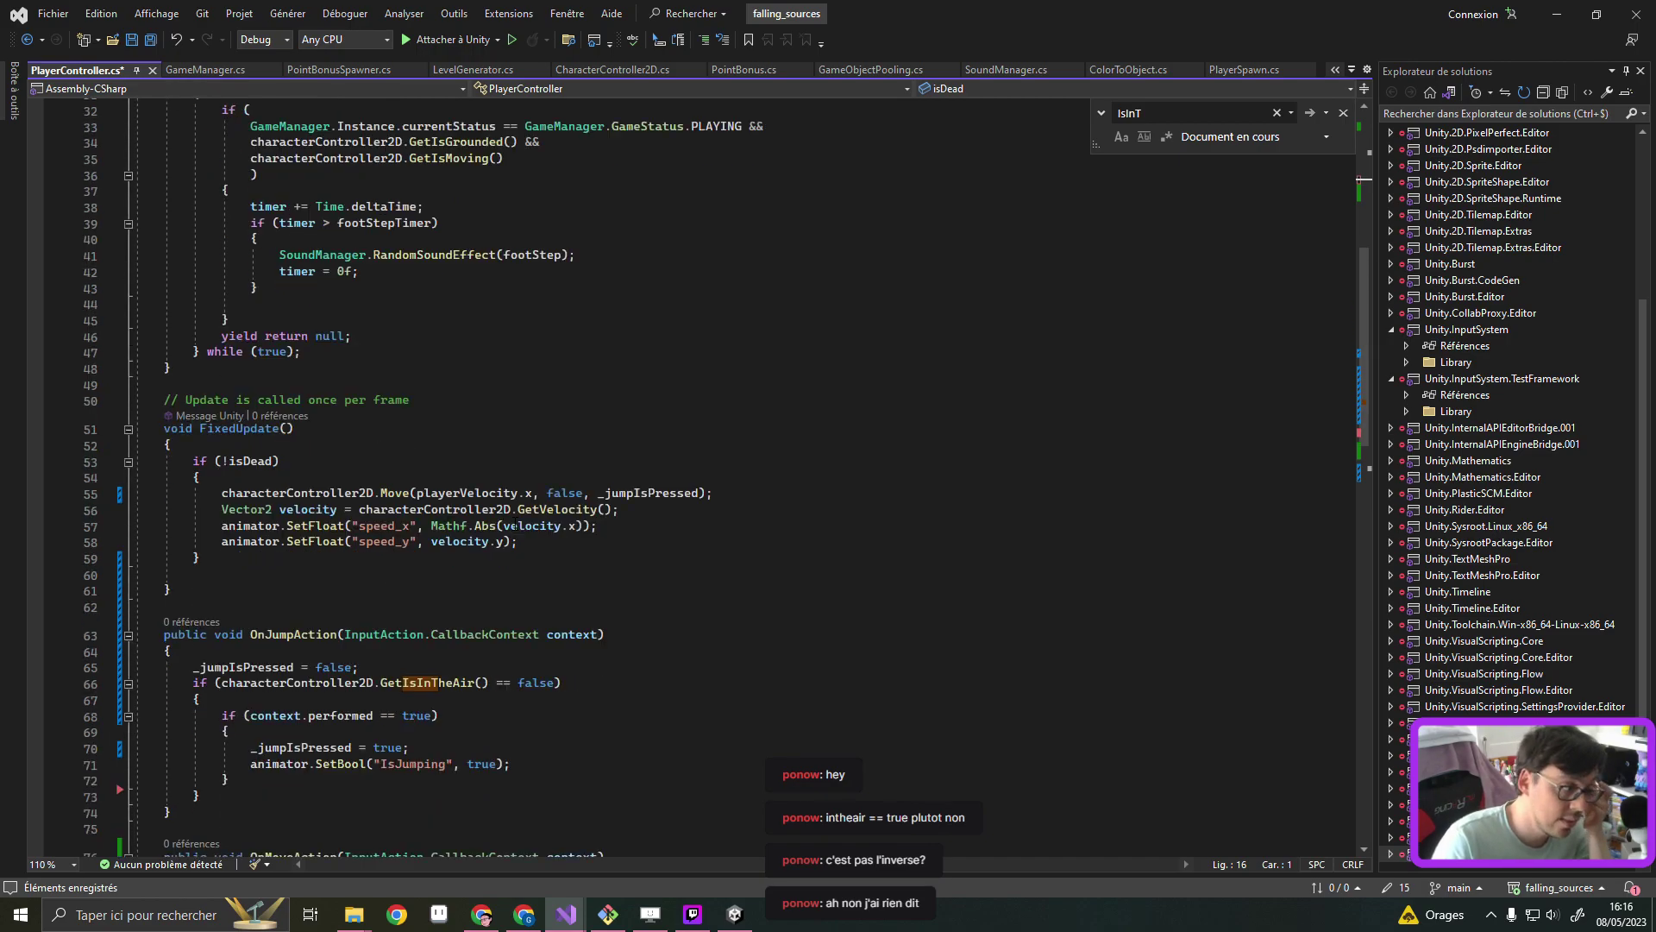
pyautogui.scroll(-1, 515, 523)
pyautogui.scroll(-2, 515, 523)
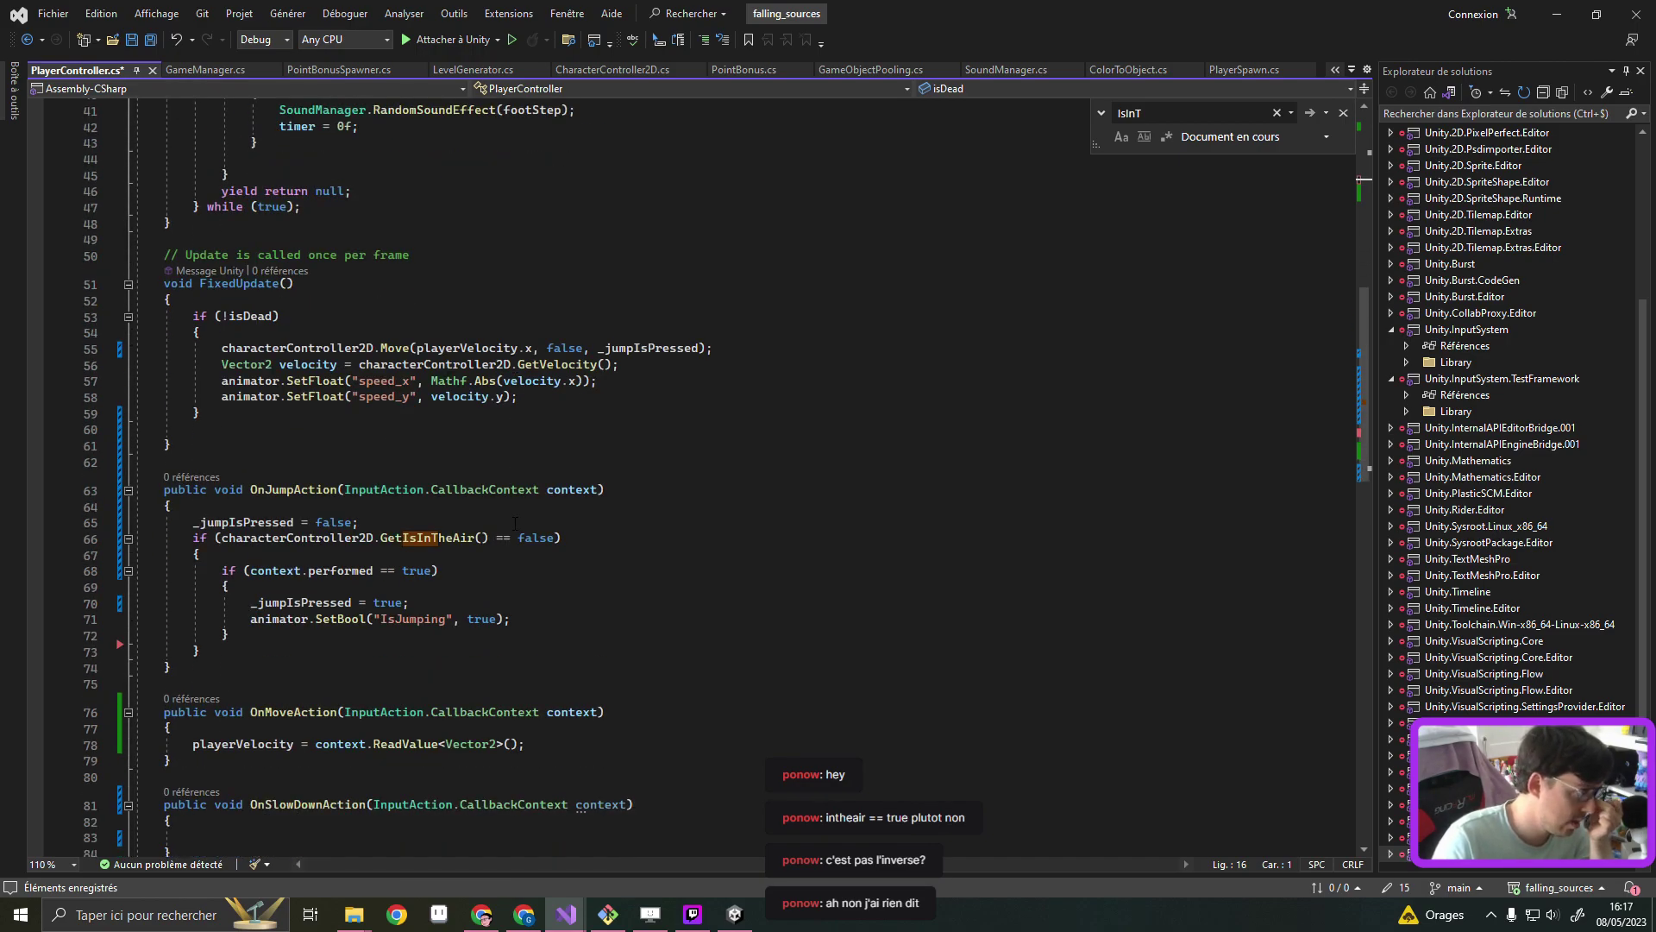
pyautogui.scroll(-1, 515, 524)
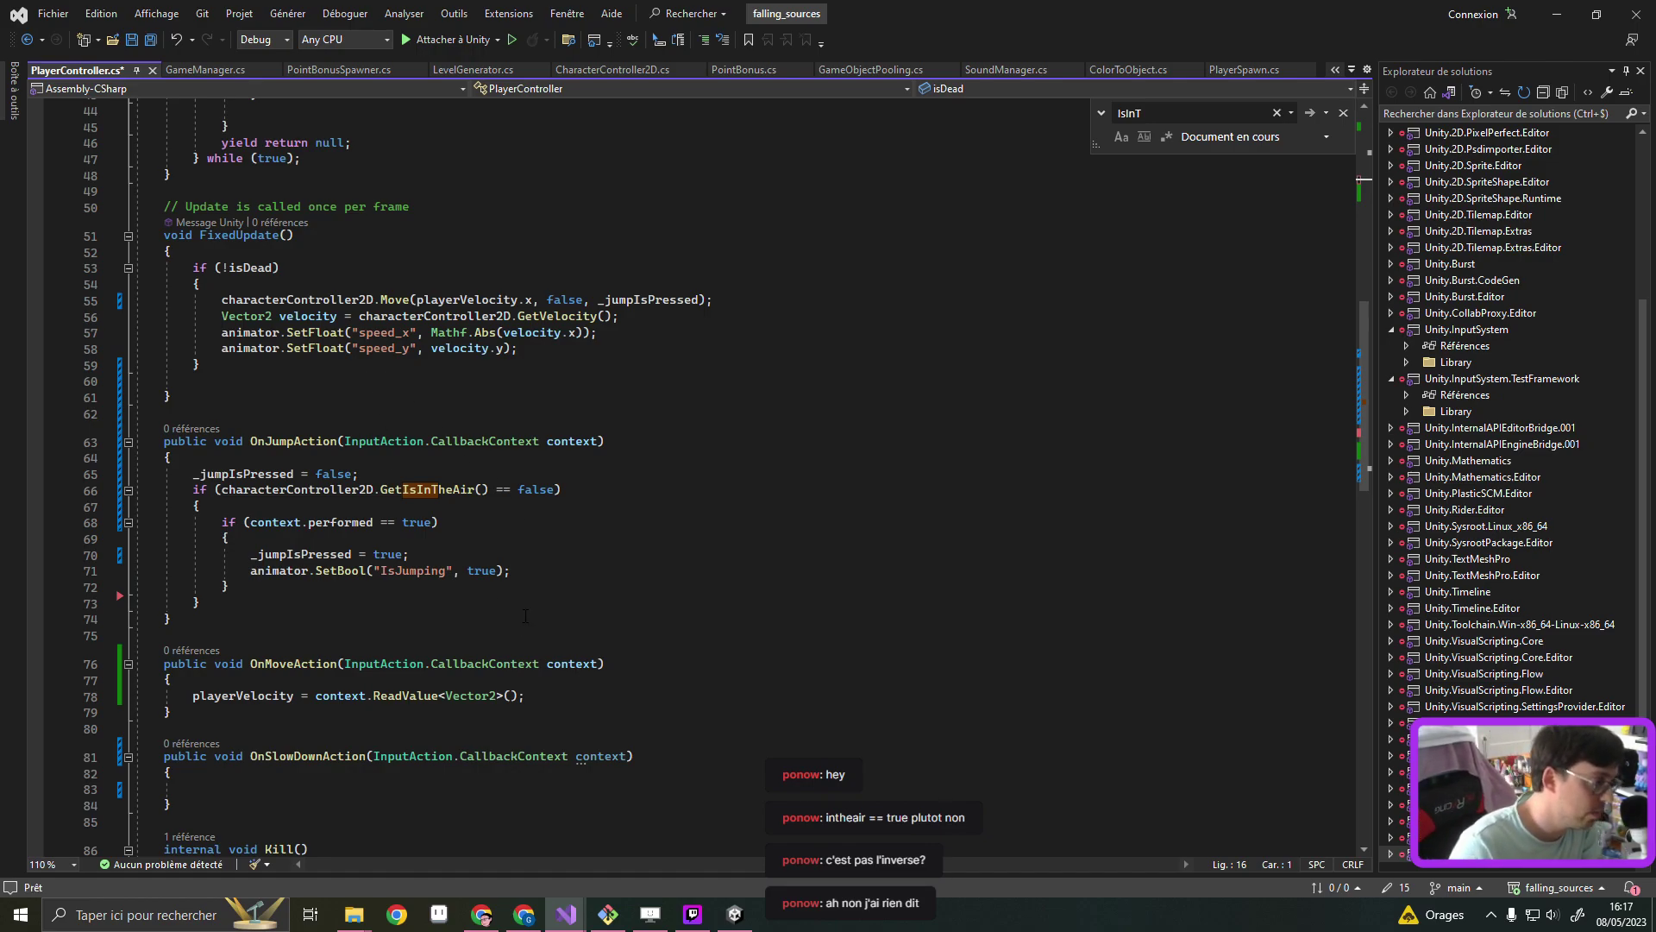
pyautogui.click(535, 568)
pyautogui.tripleClick(411, 573)
pyautogui.click(418, 570)
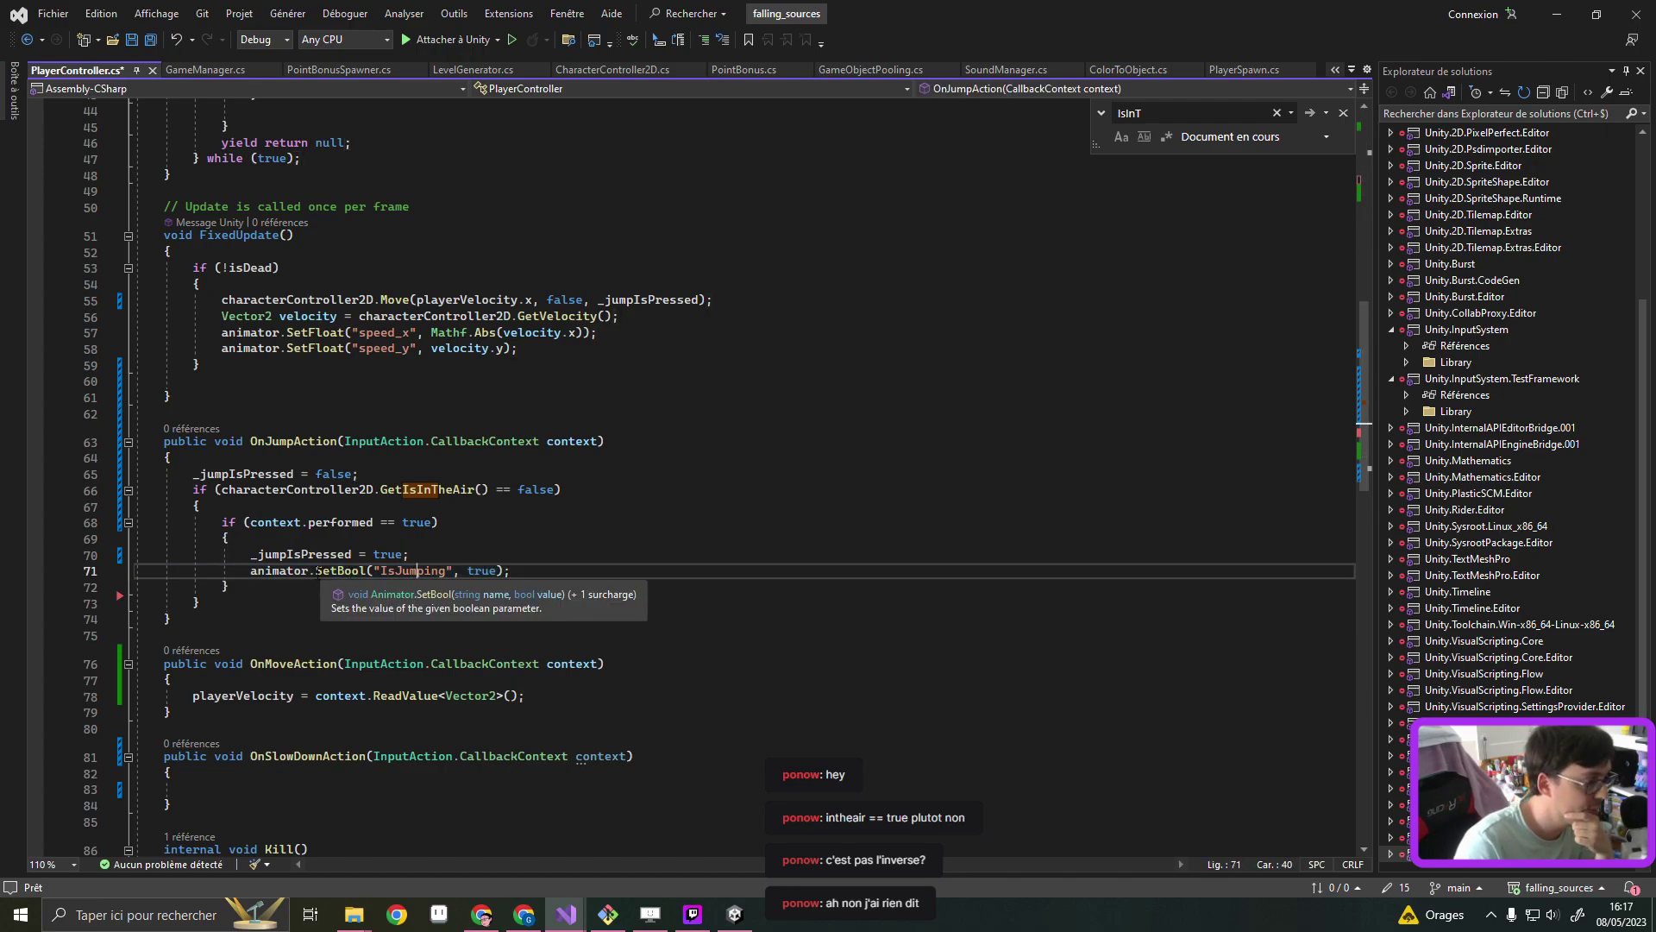
pyautogui.moveTo(316, 570); pyautogui.dragTo(452, 571)
pyautogui.hotkey('ctrl', 'f')
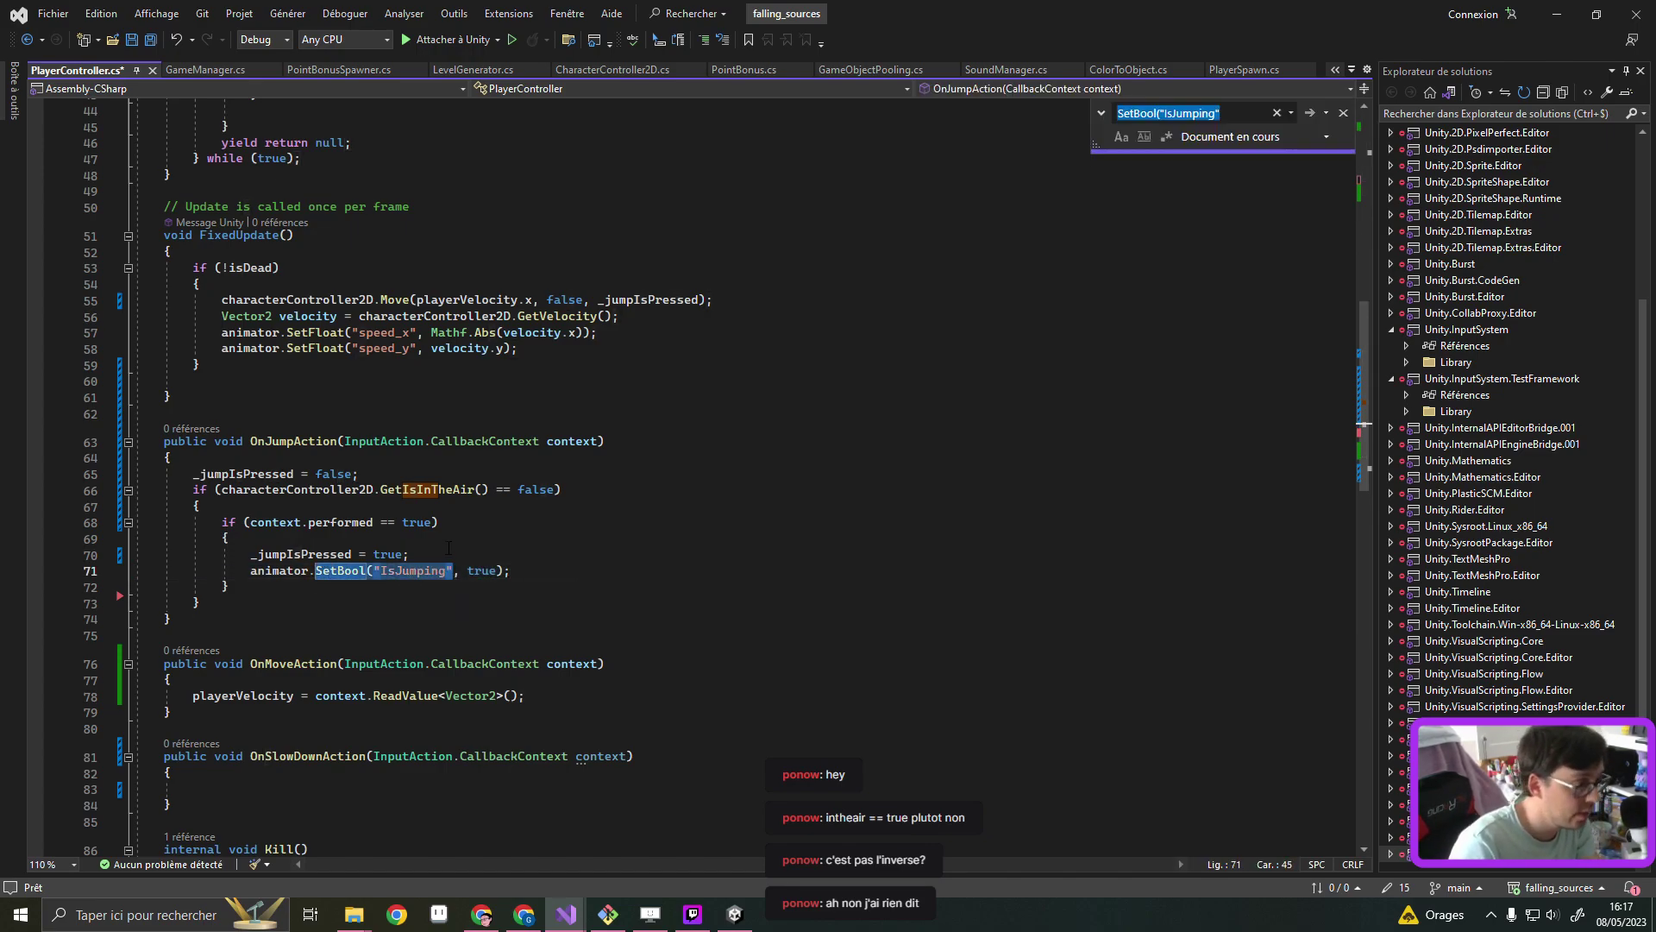
pyautogui.press('Return')
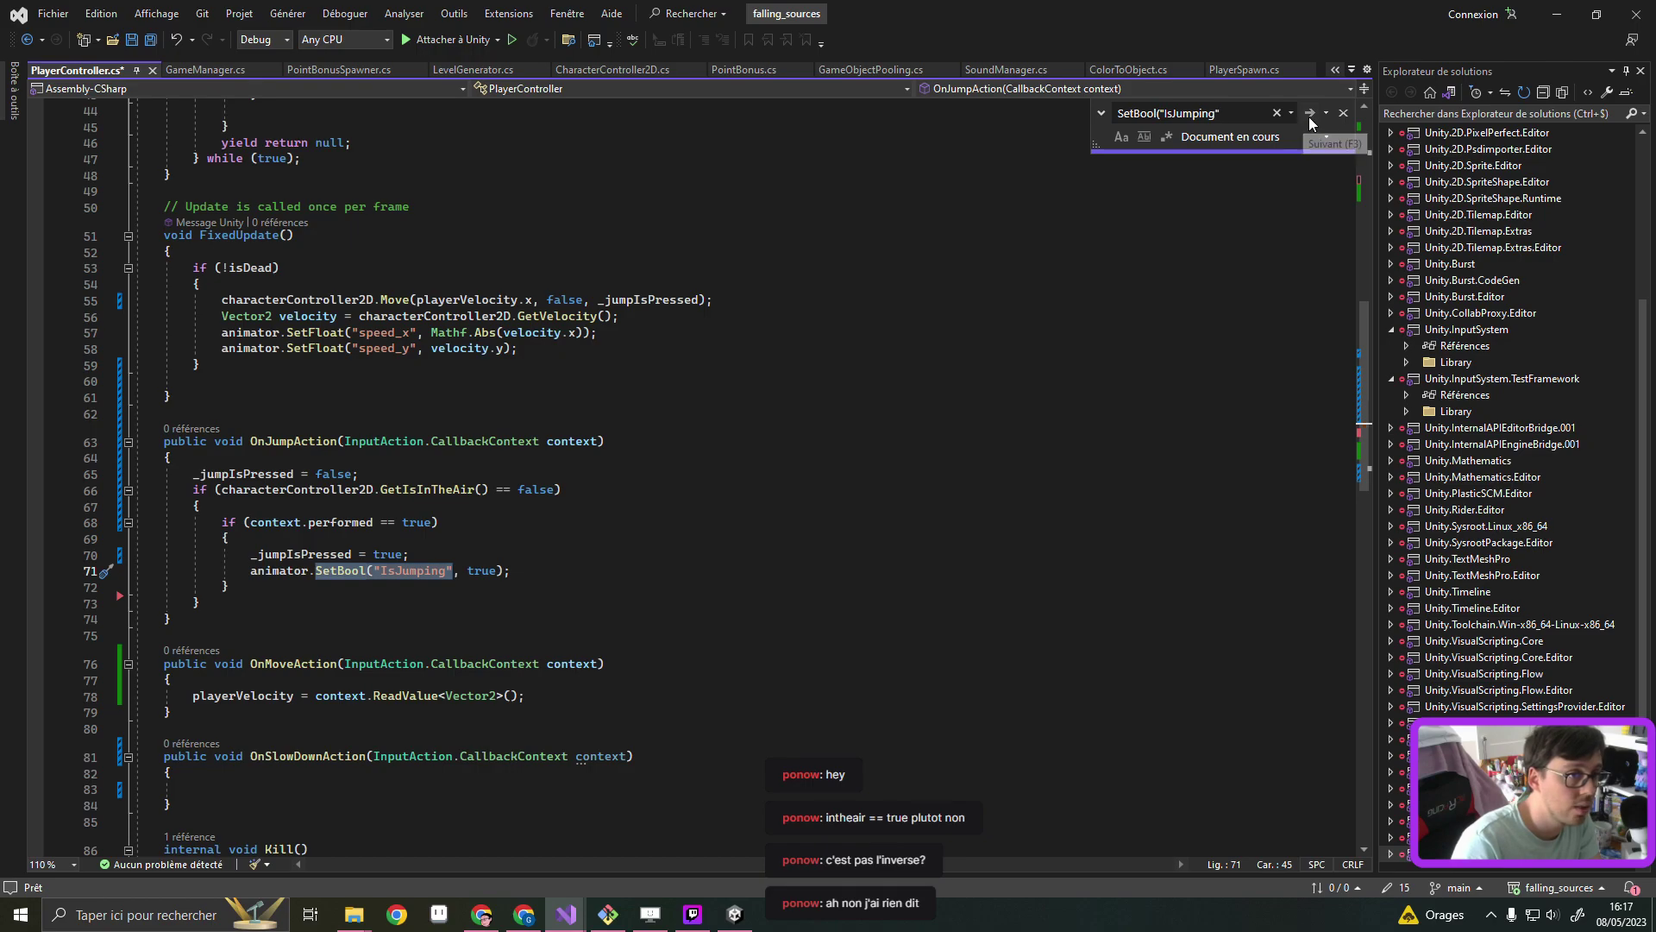
pyautogui.click(1309, 116)
pyautogui.scroll(6, 358, 625)
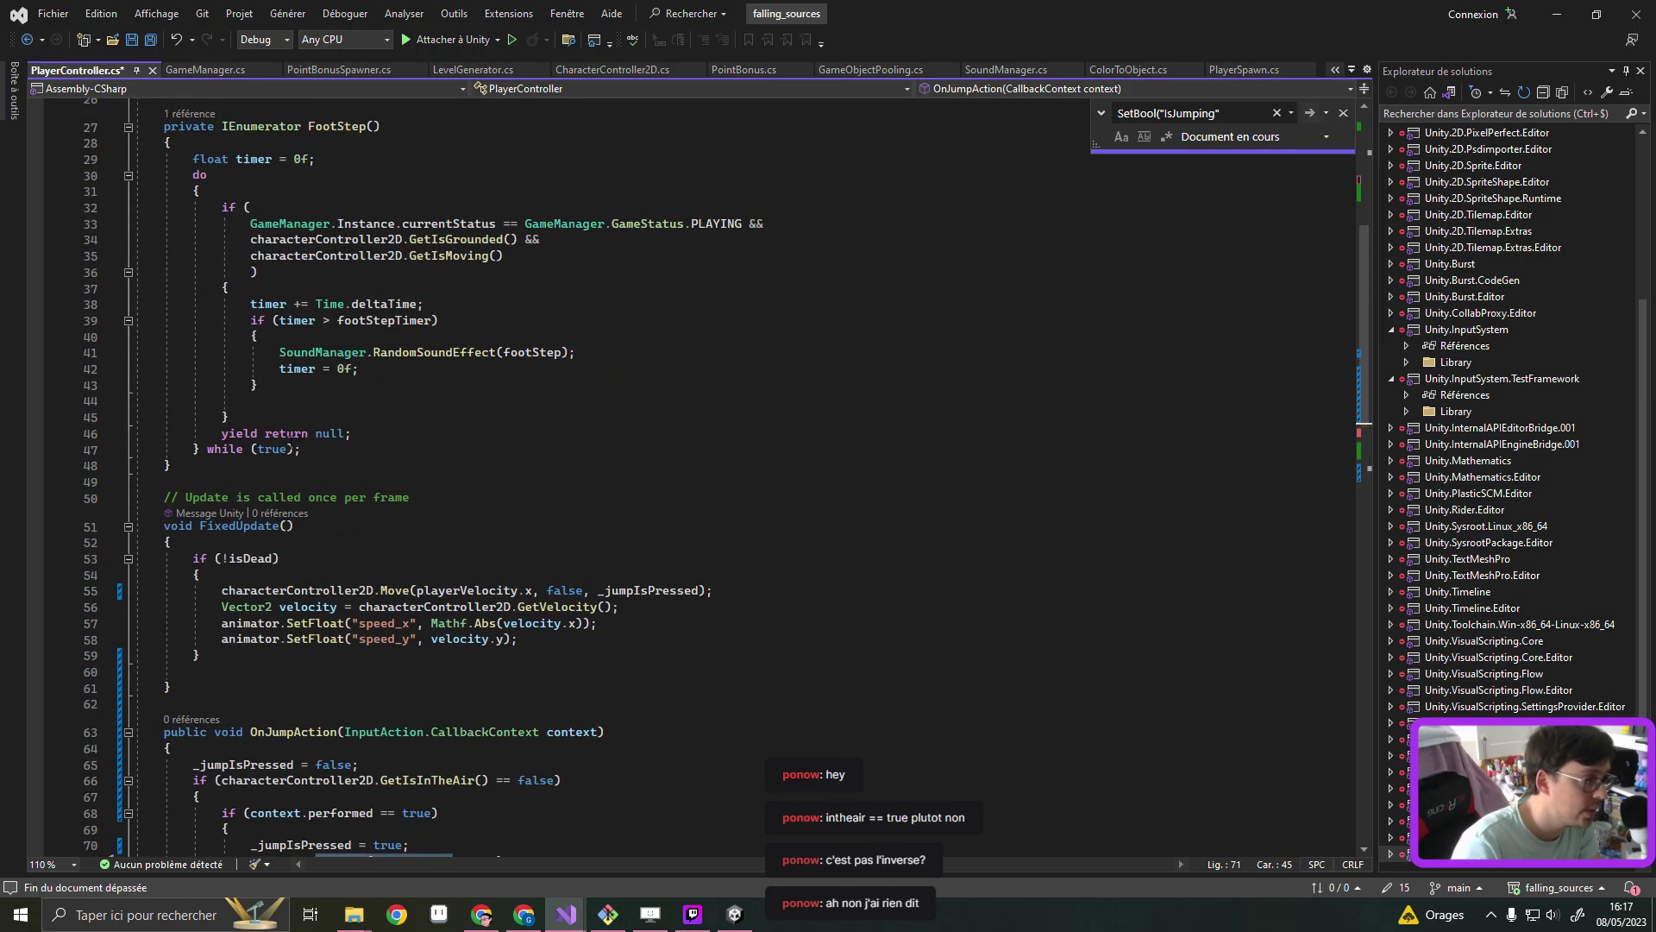
pyautogui.scroll(-2, 424, 576)
pyautogui.scroll(3, 424, 576)
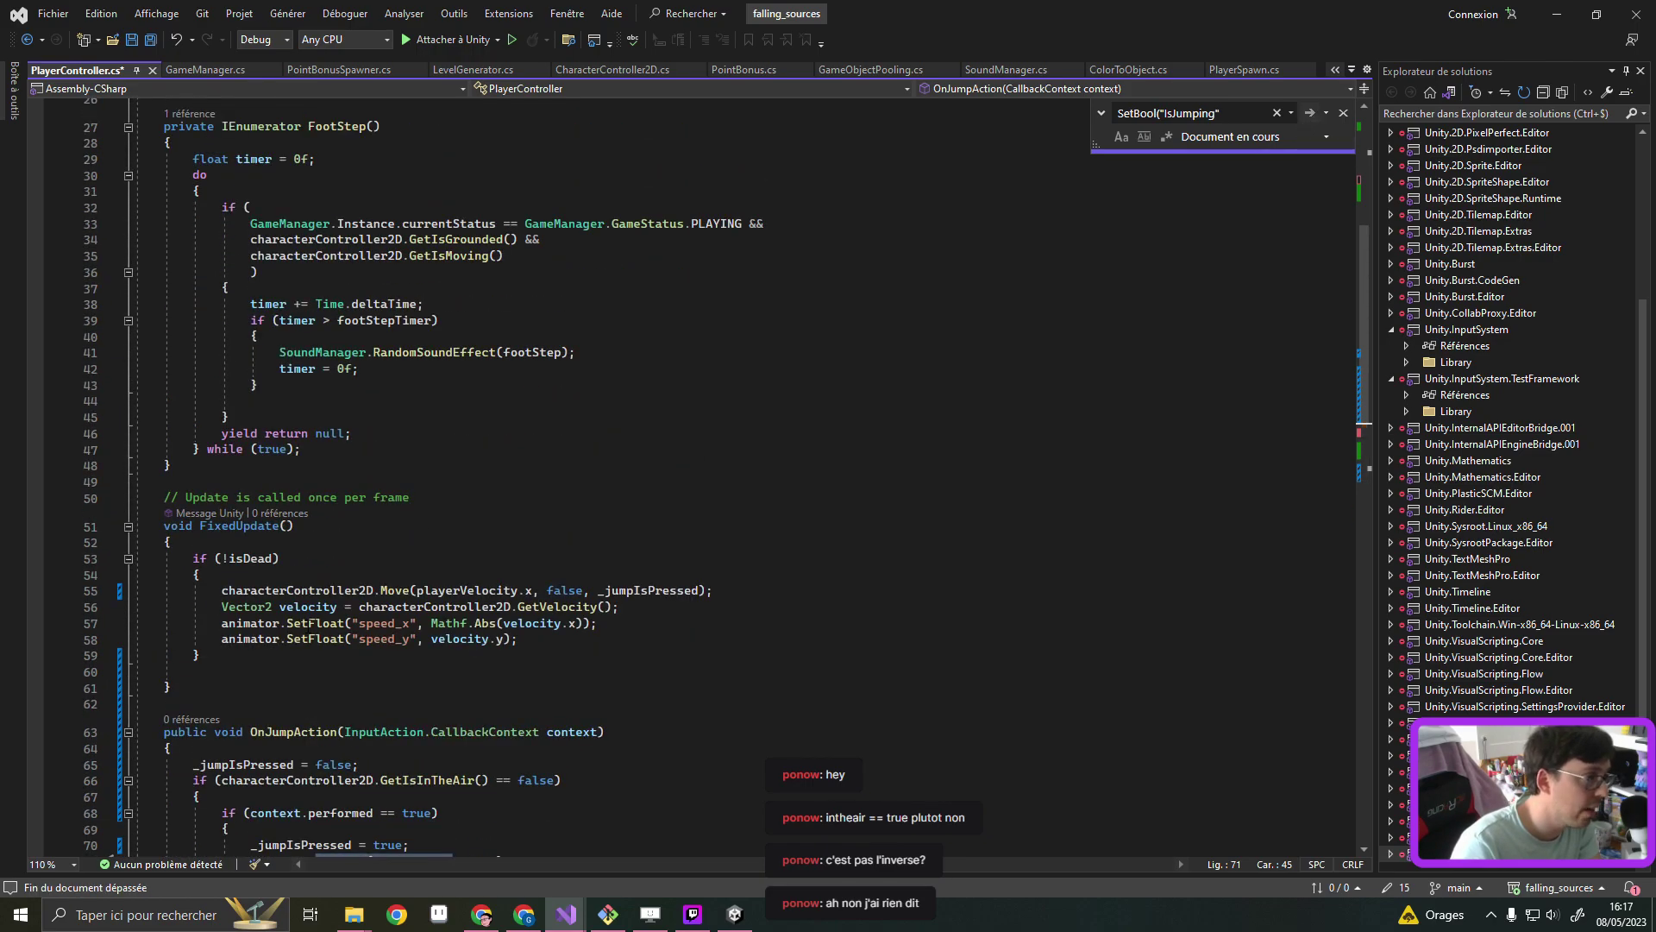
pyautogui.scroll(-1, 424, 577)
pyautogui.scroll(-2, 316, 562)
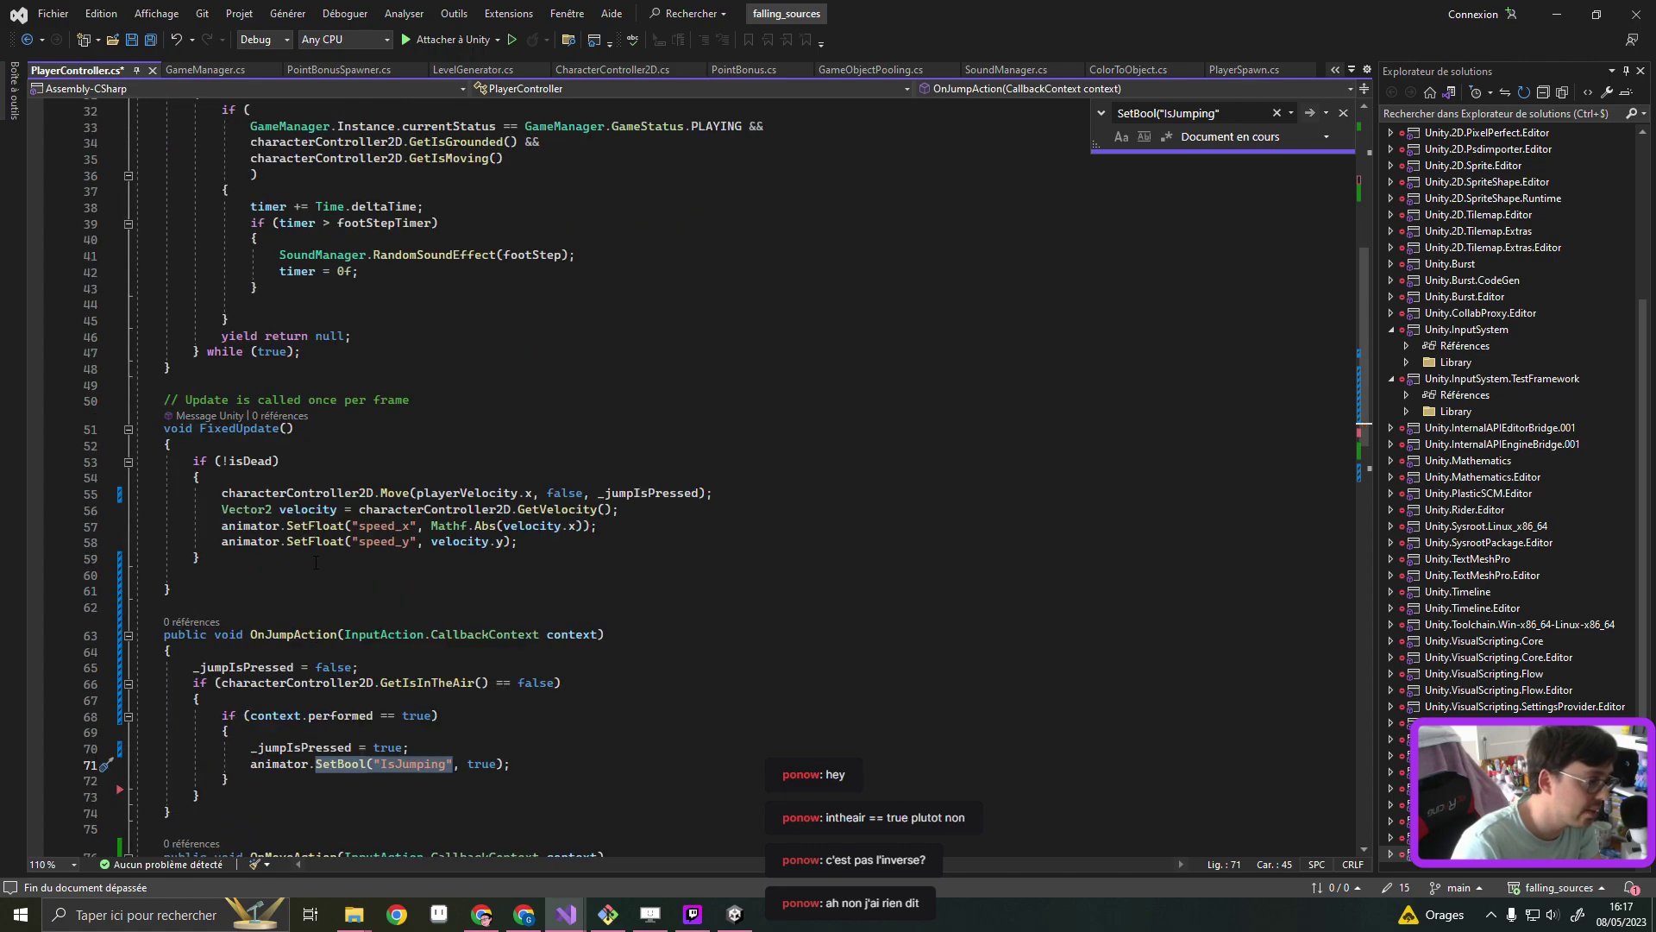
pyautogui.click(569, 541)
# Add an if in FixedUpdate testing `GetIsInTheAir() == false && !_jumpIsPressed`
pyautogui.press('Return')
pyautogui.write('if')
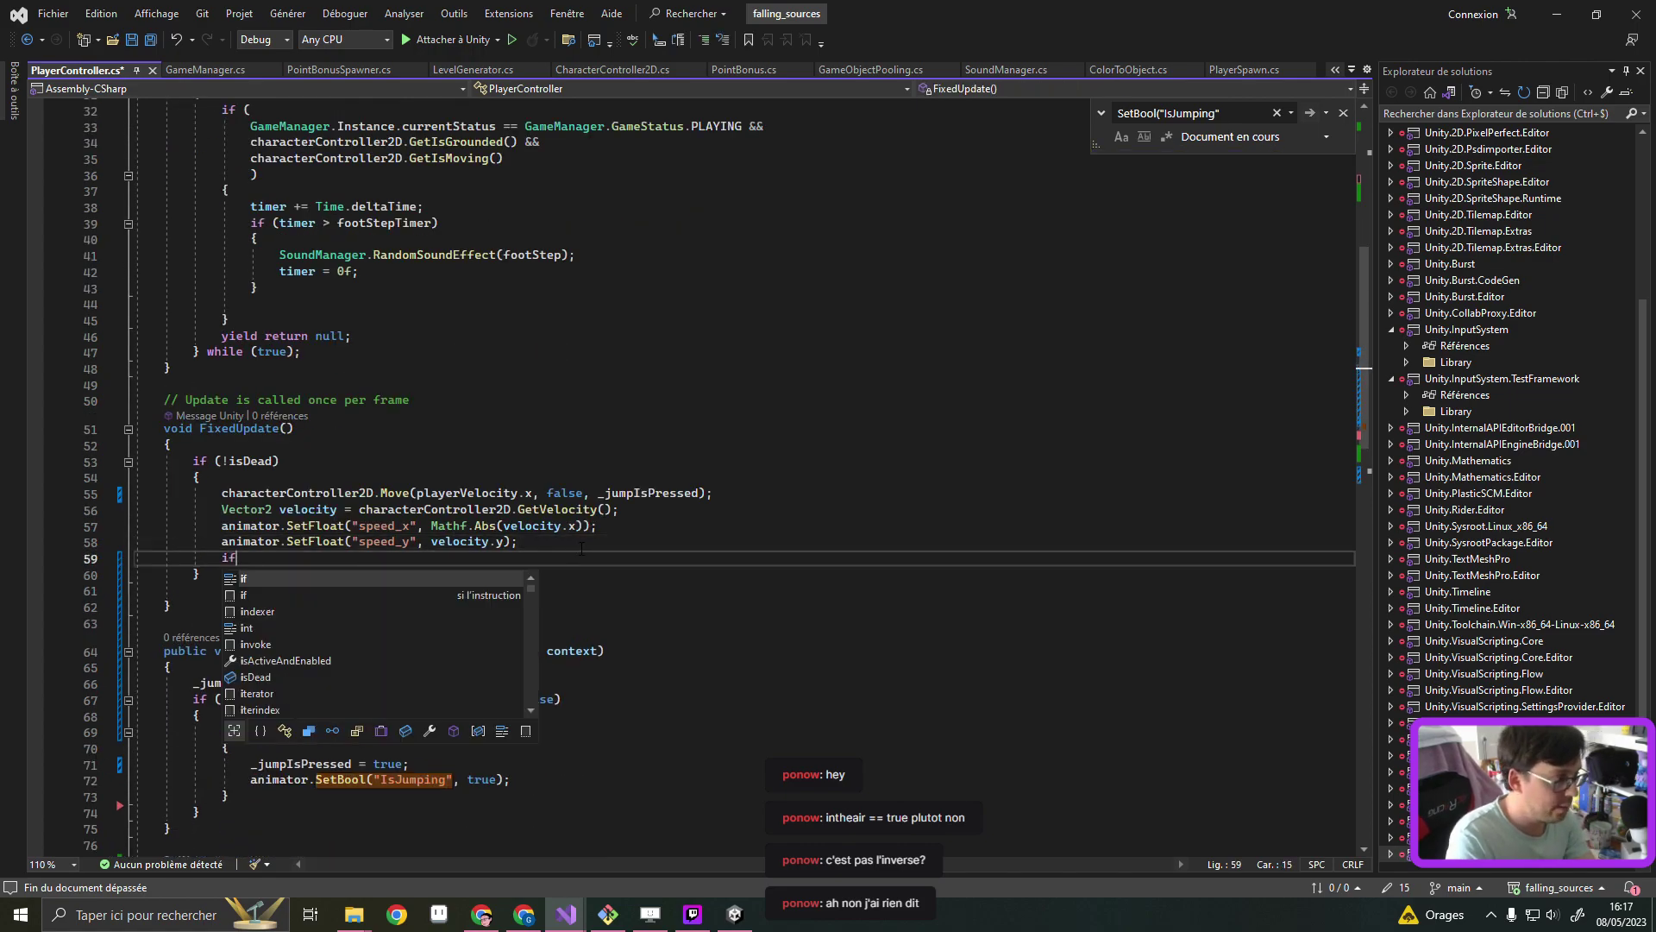
pyautogui.write(' (')
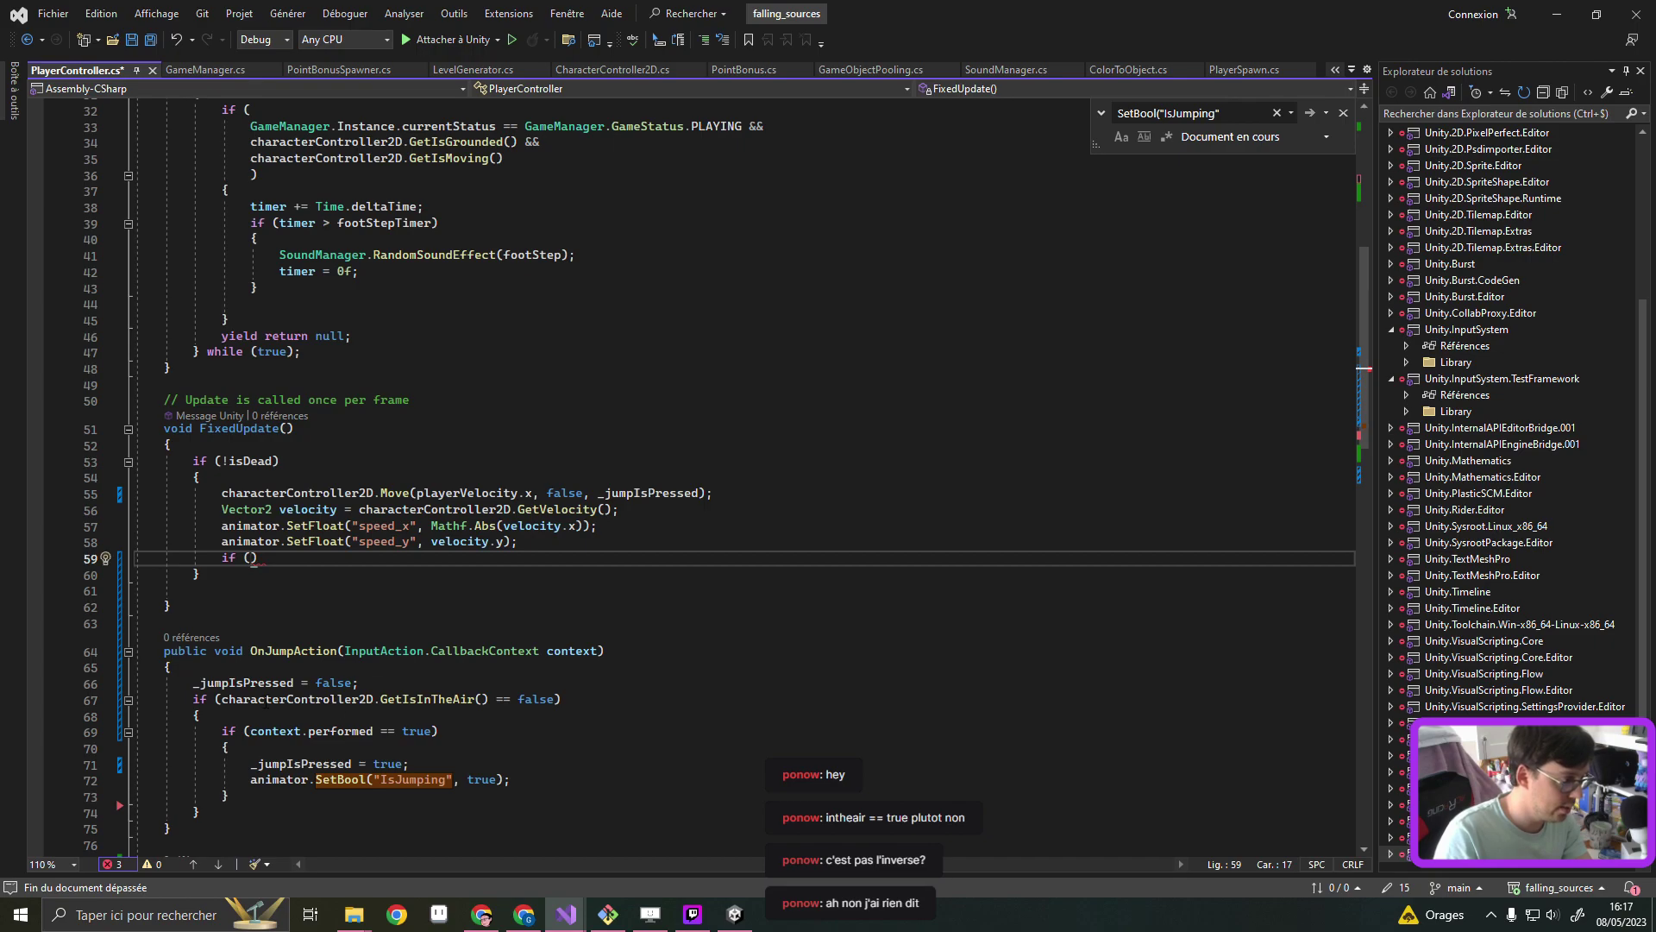
pyautogui.moveTo(218, 699); pyautogui.dragTo(562, 701)
pyautogui.hotkey('ctrl', 'c')
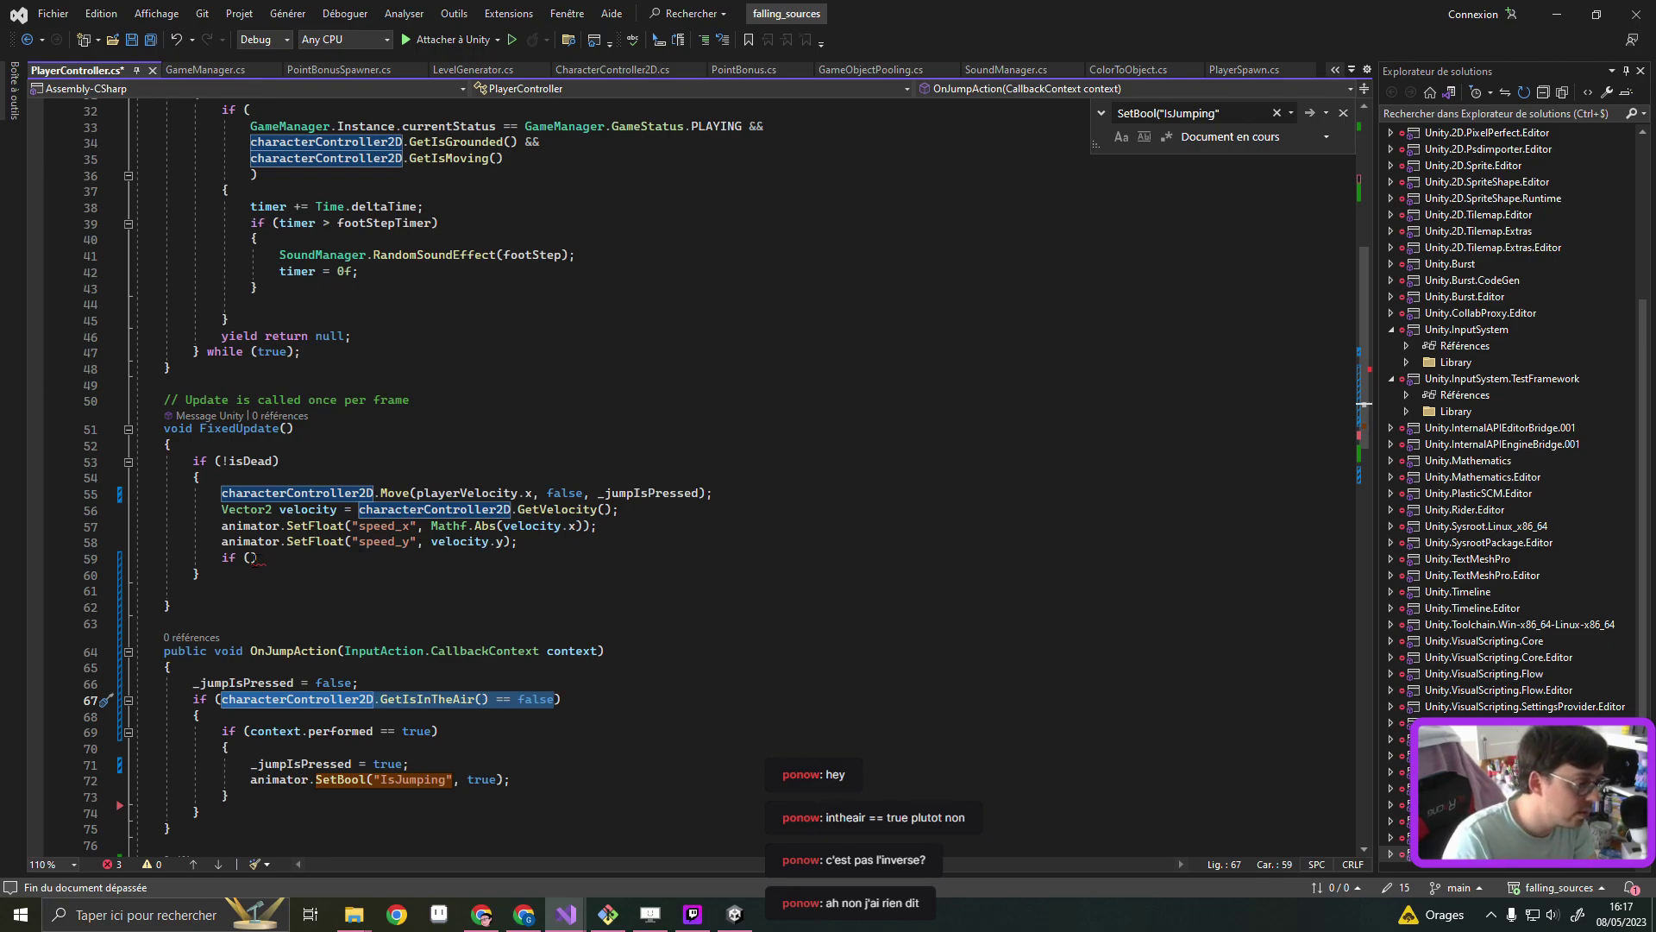
pyautogui.click(252, 558)
pyautogui.hotkey('ctrl', 'v')
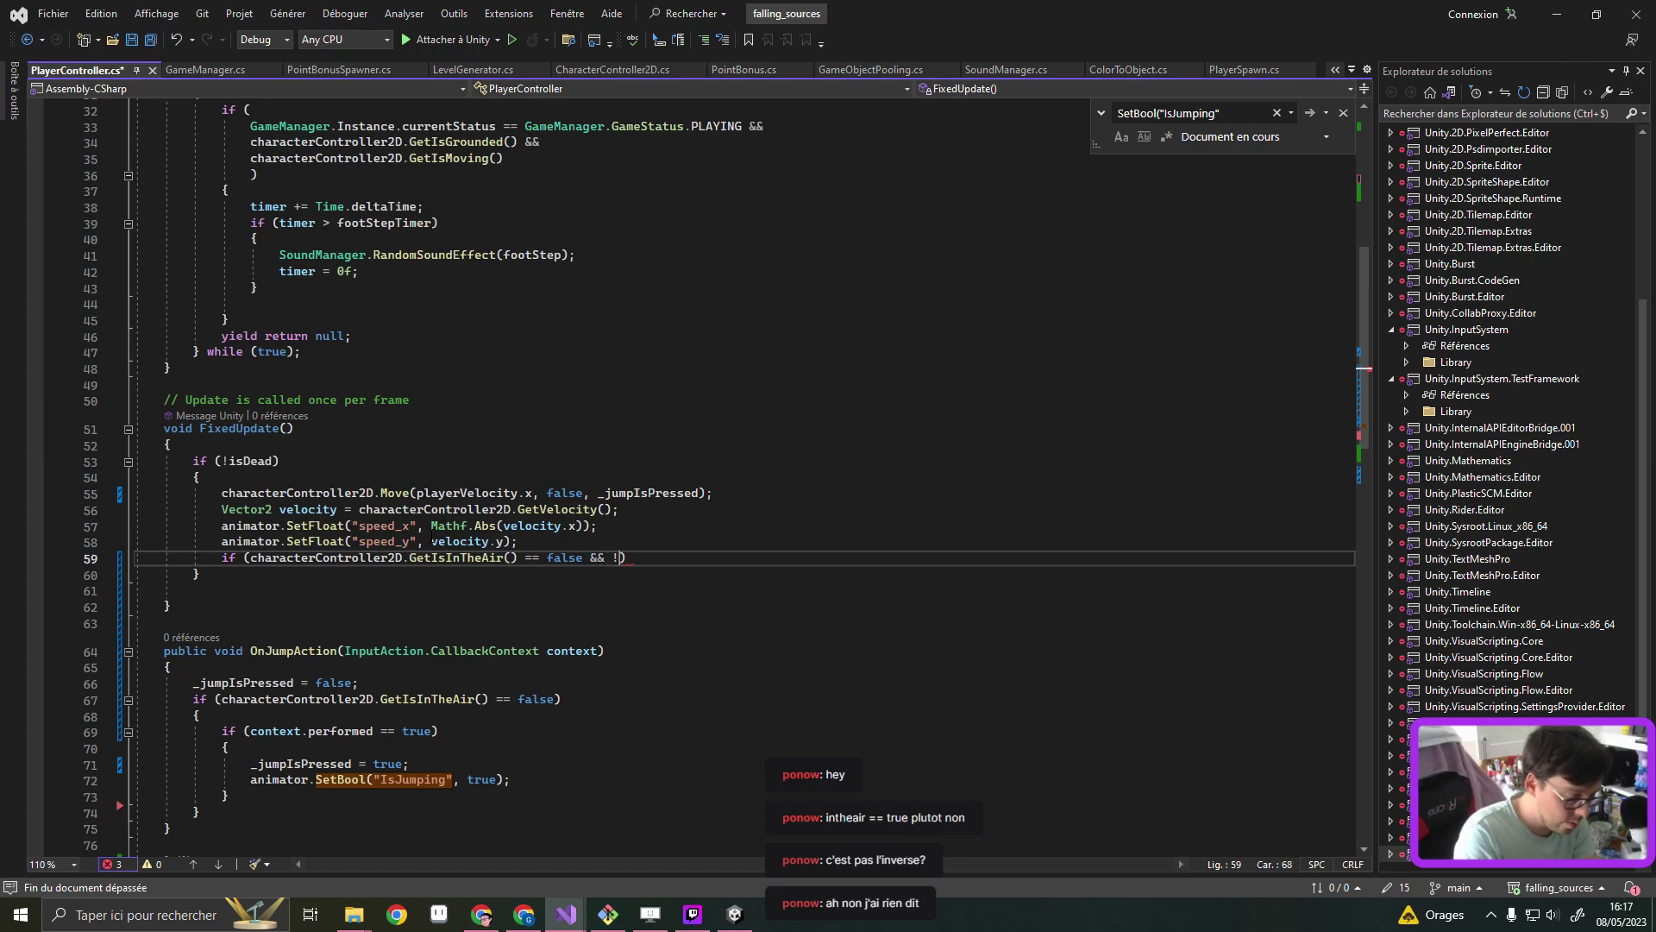
pyautogui.write('_ju')
pyautogui.press('Tab')
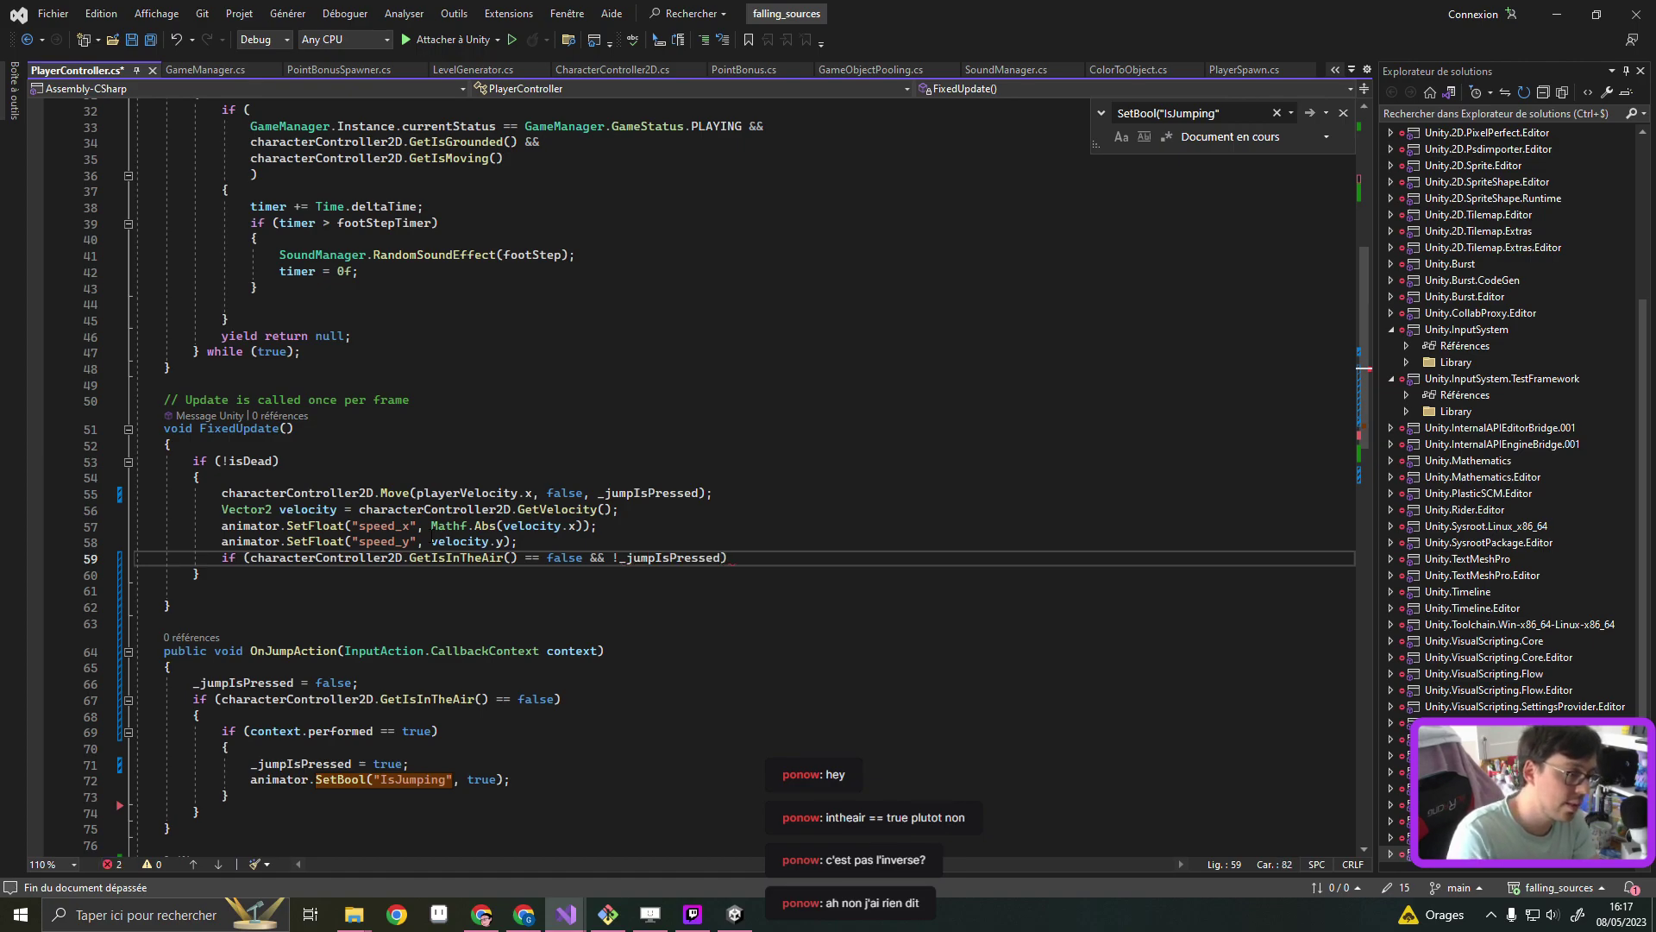
# Give the new if a body calling `animator.SetBool("IsJumping", false);` and save the file
pyautogui.press('Return')
pyautogui.write('{')
pyautogui.press('Return')
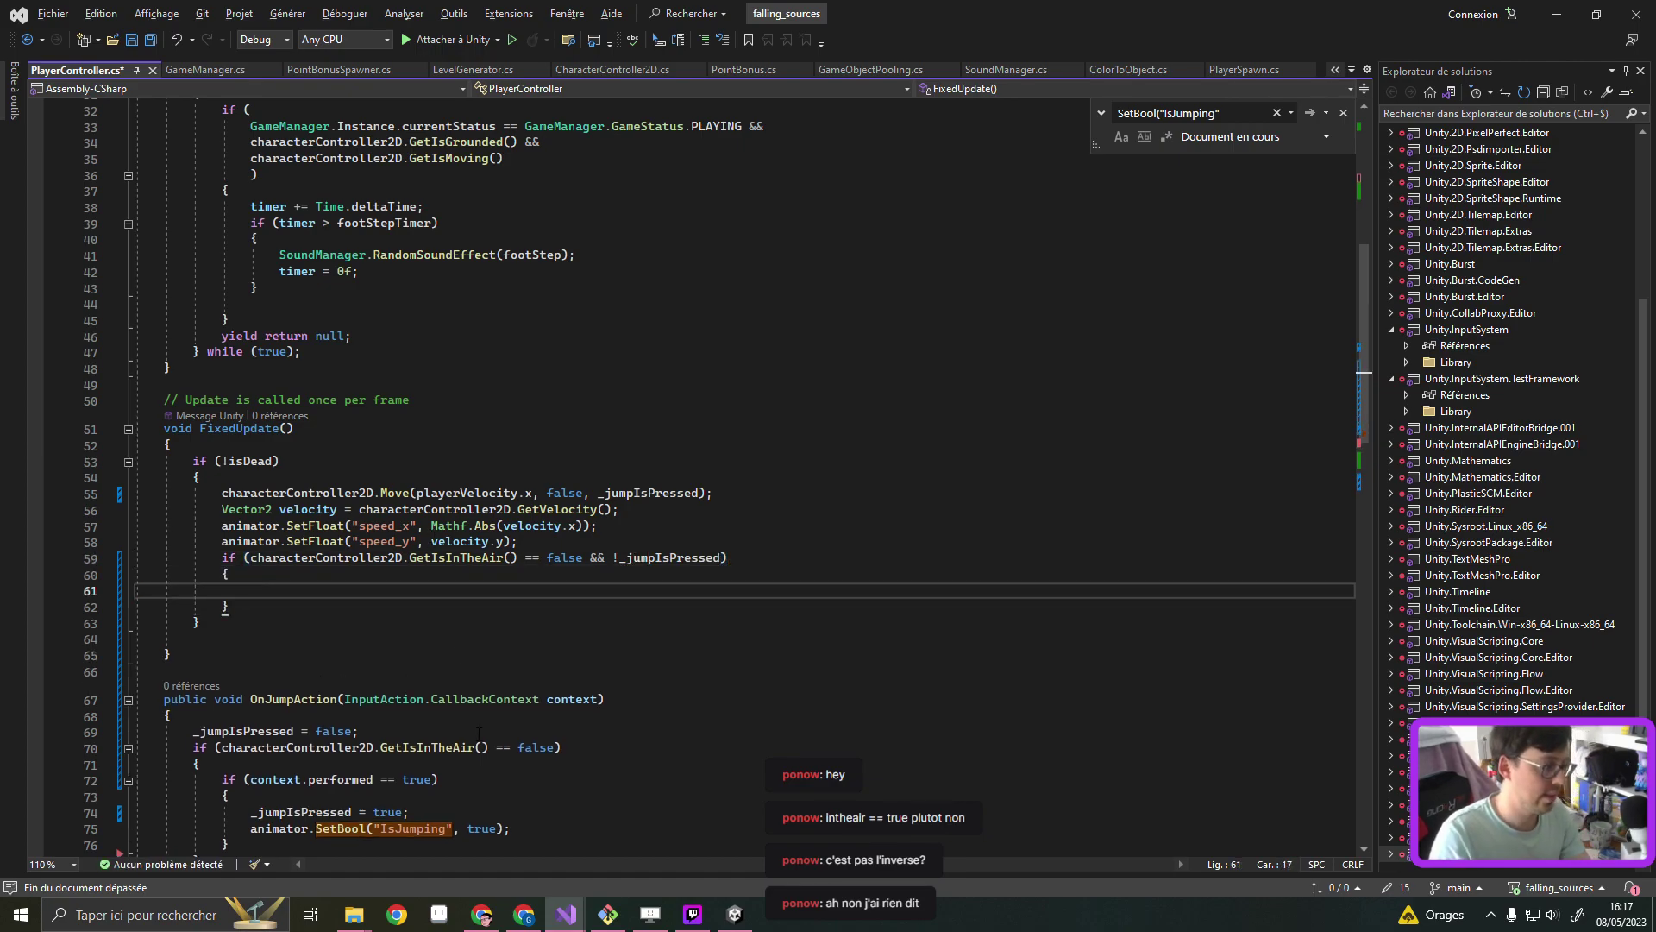
pyautogui.tripleClick(263, 829)
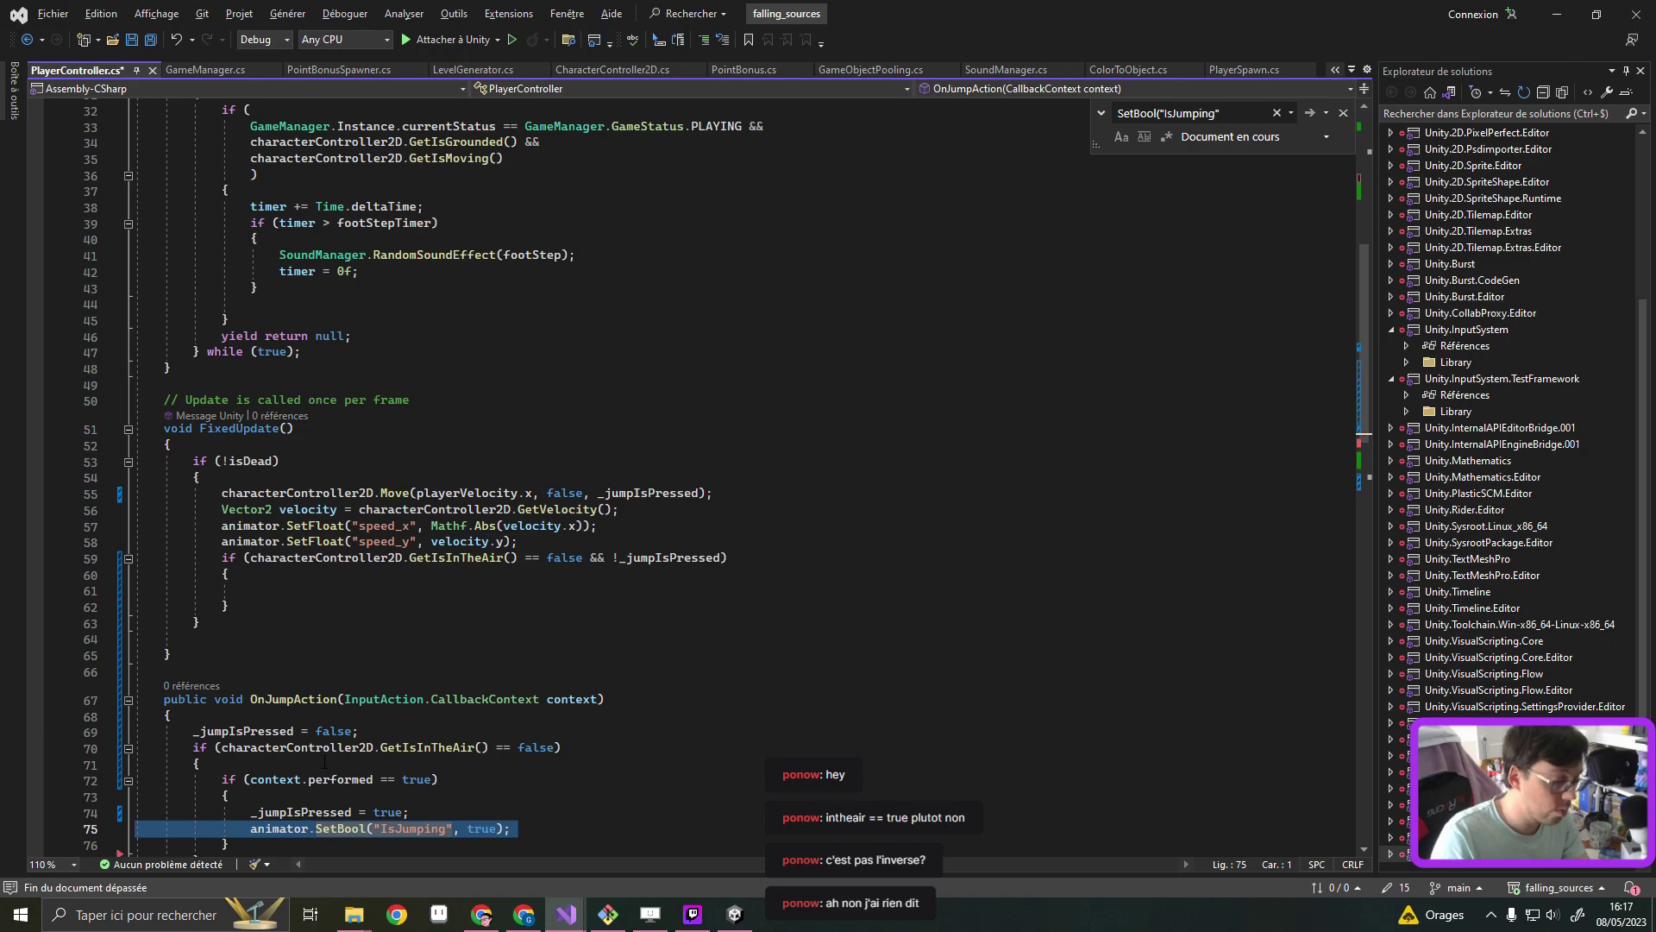
pyautogui.hotkey('ctrl', 'c')
pyautogui.click(346, 590)
pyautogui.hotkey('ctrl', 'v')
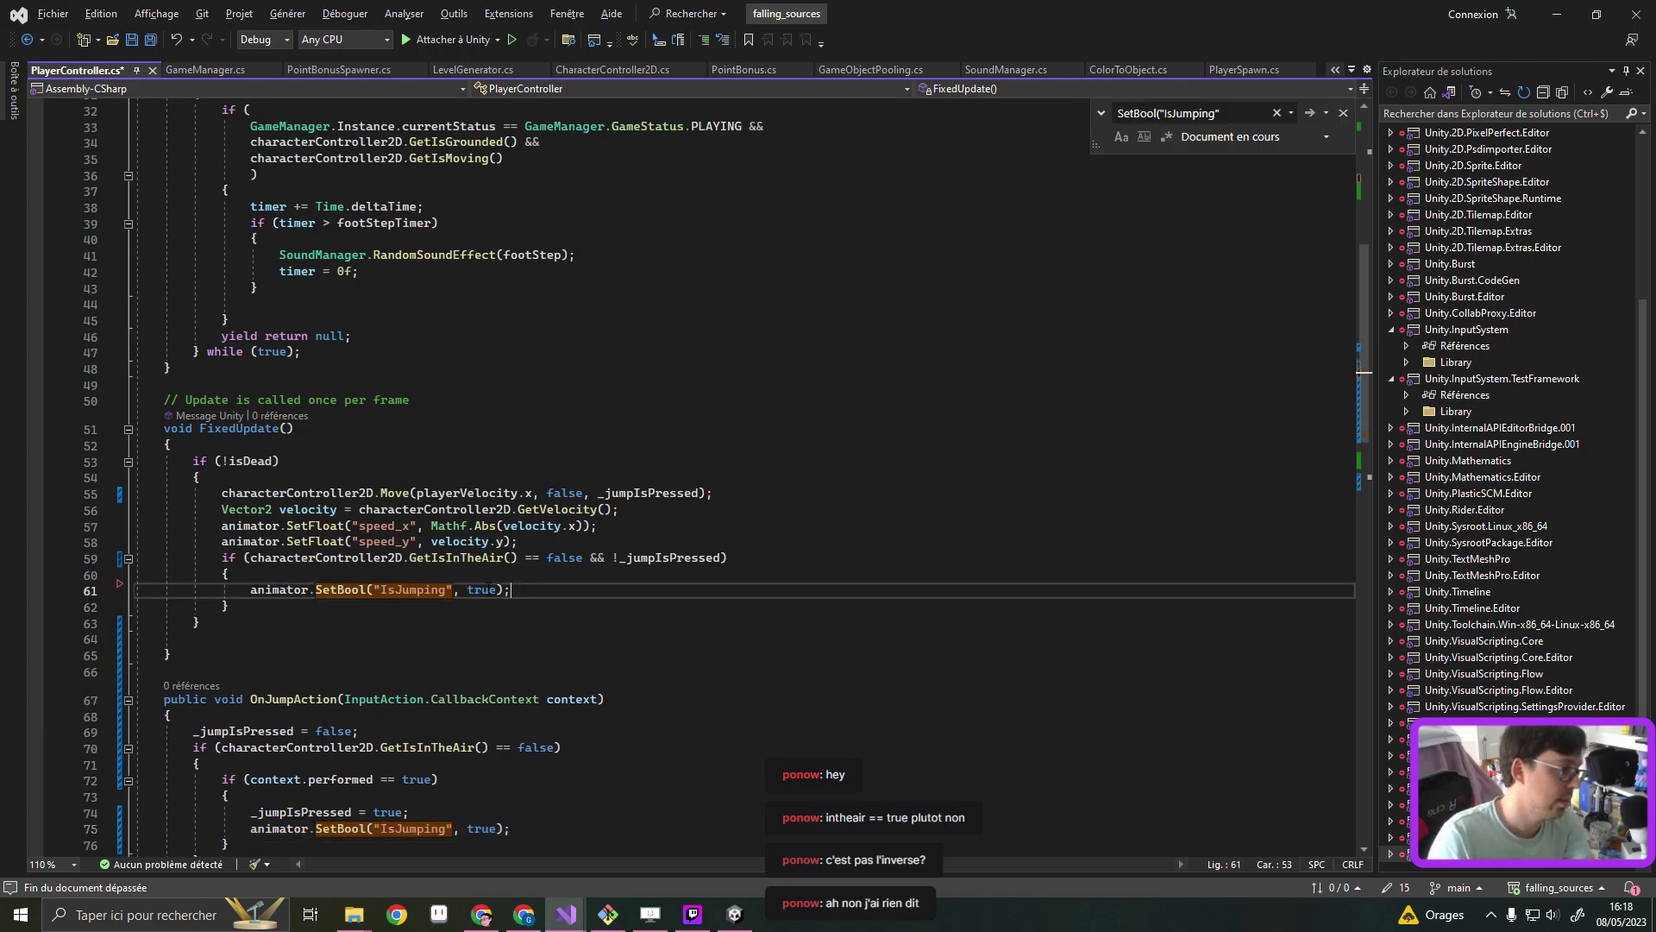
pyautogui.doubleClick(481, 589)
pyautogui.write('false')
pyautogui.hotkey('ctrl', 's')
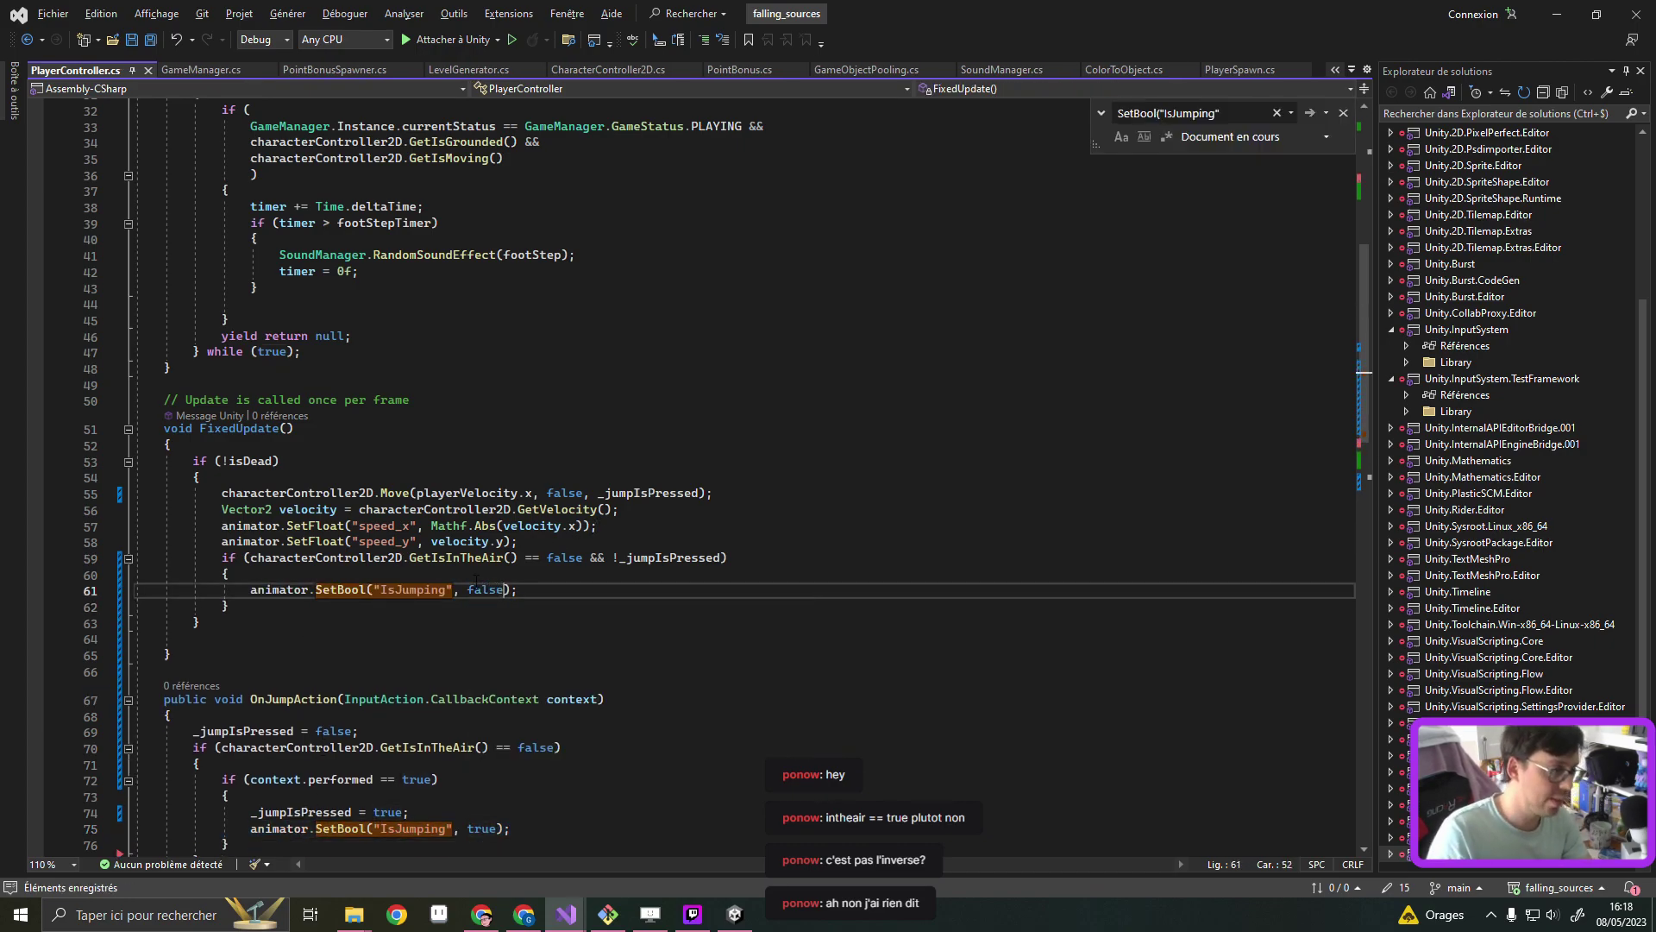
pyautogui.click(532, 557)
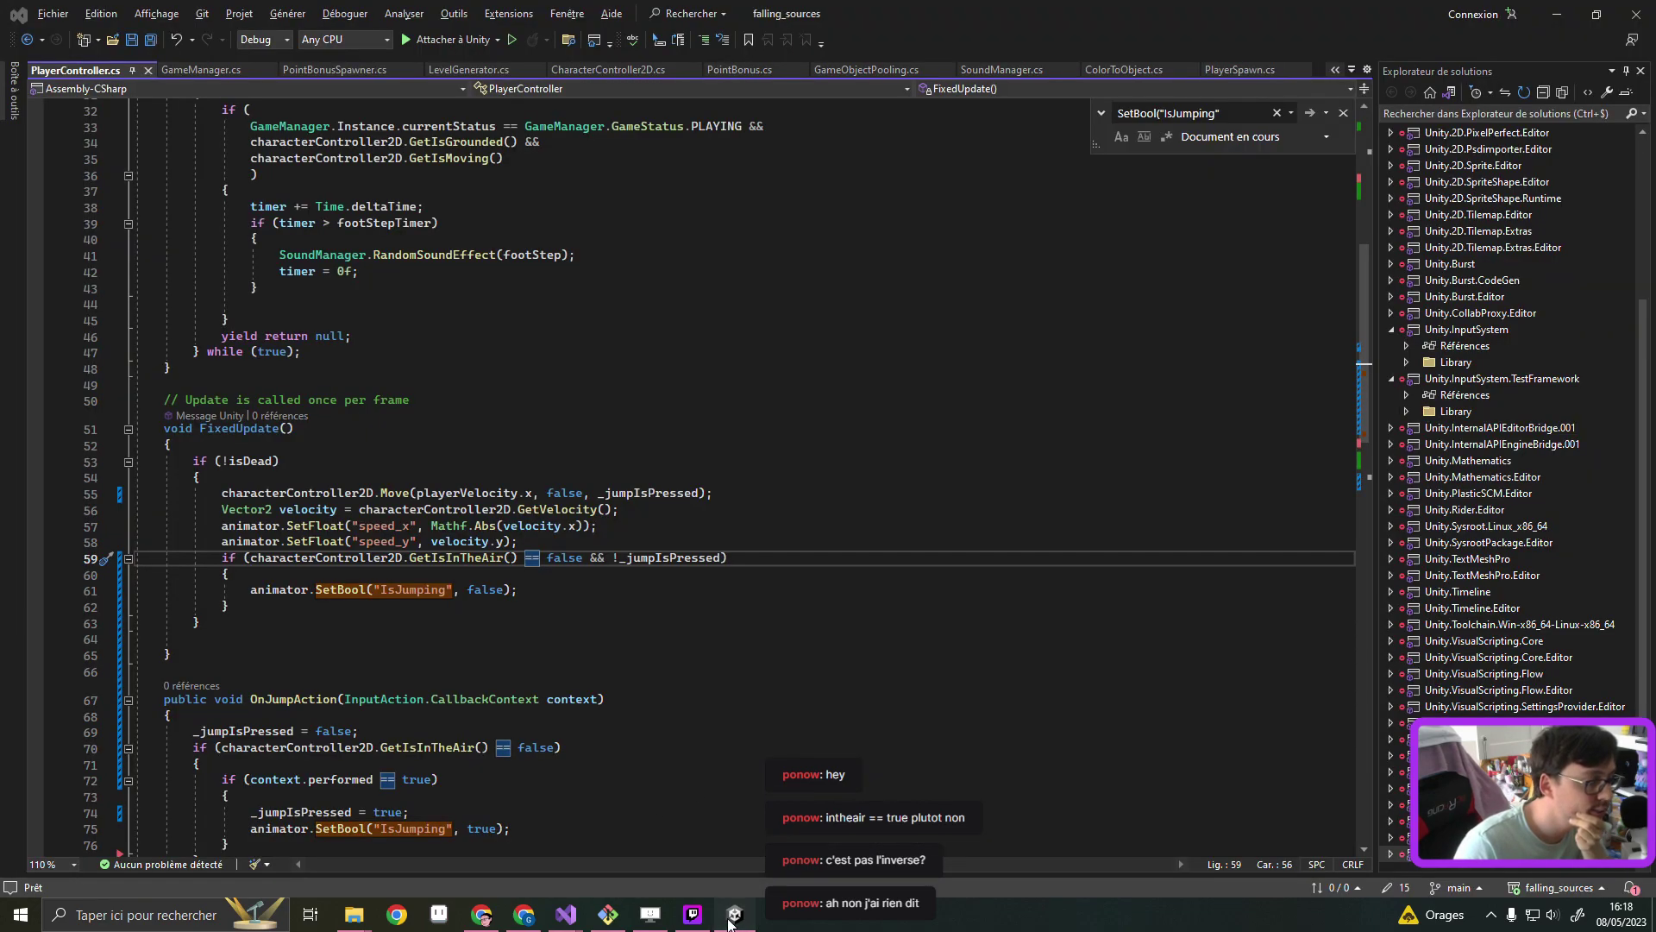
# Run the game in Unity play mode past the title screen and inspect Player(Clone)
pyautogui.click(732, 919)
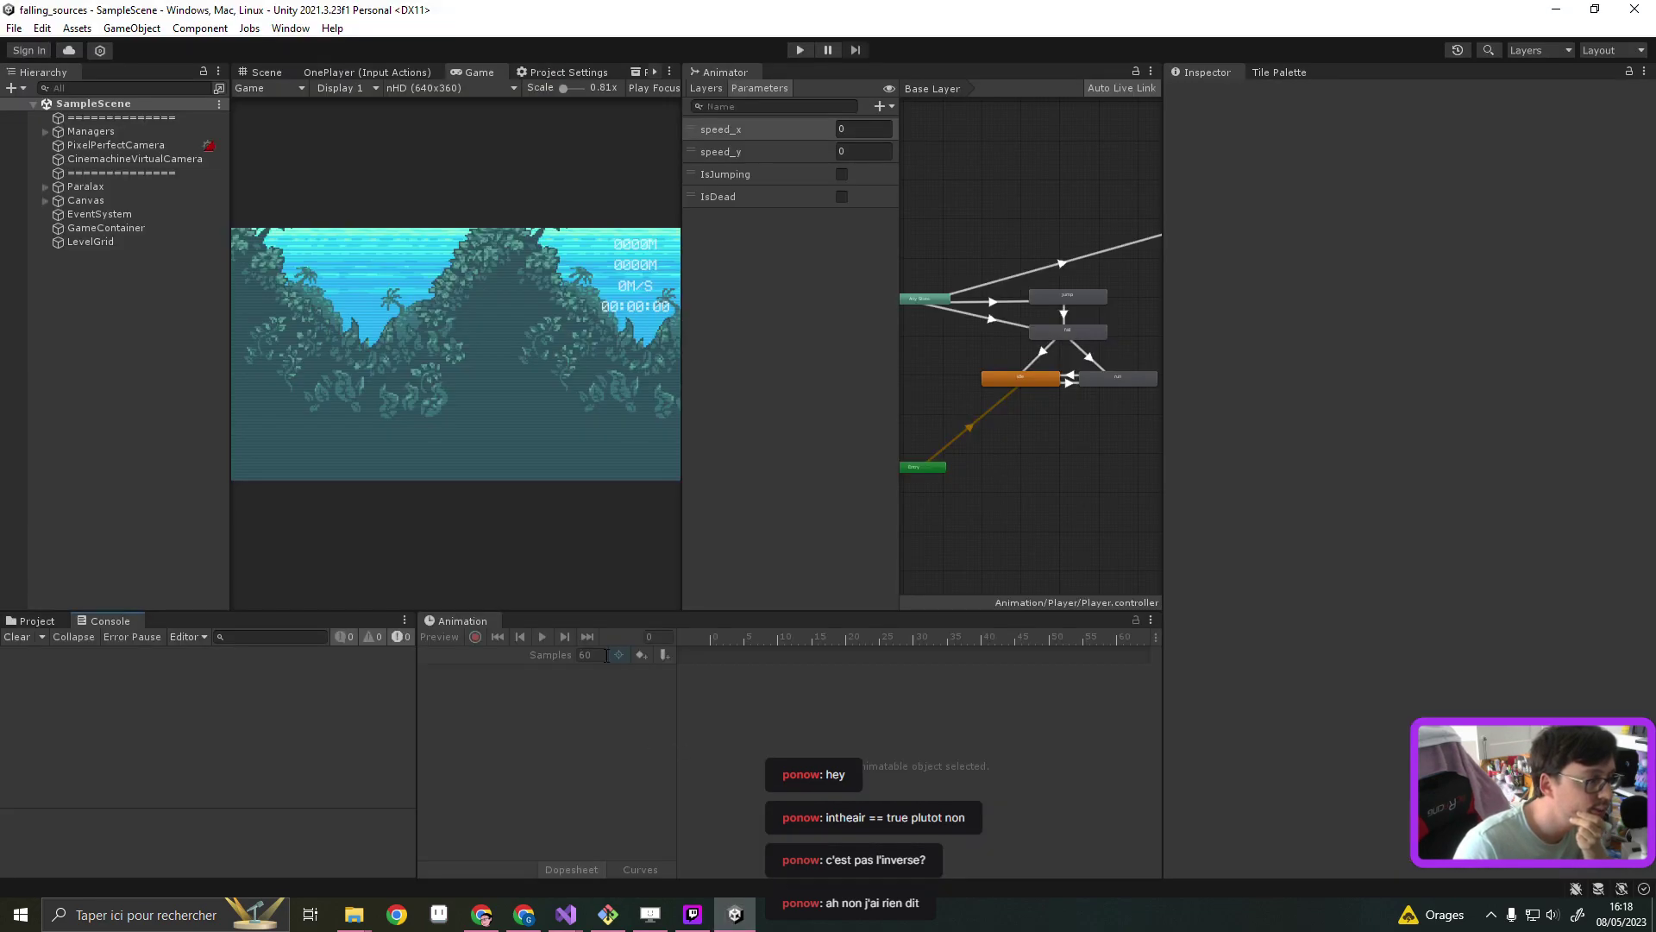
pyautogui.click(800, 50)
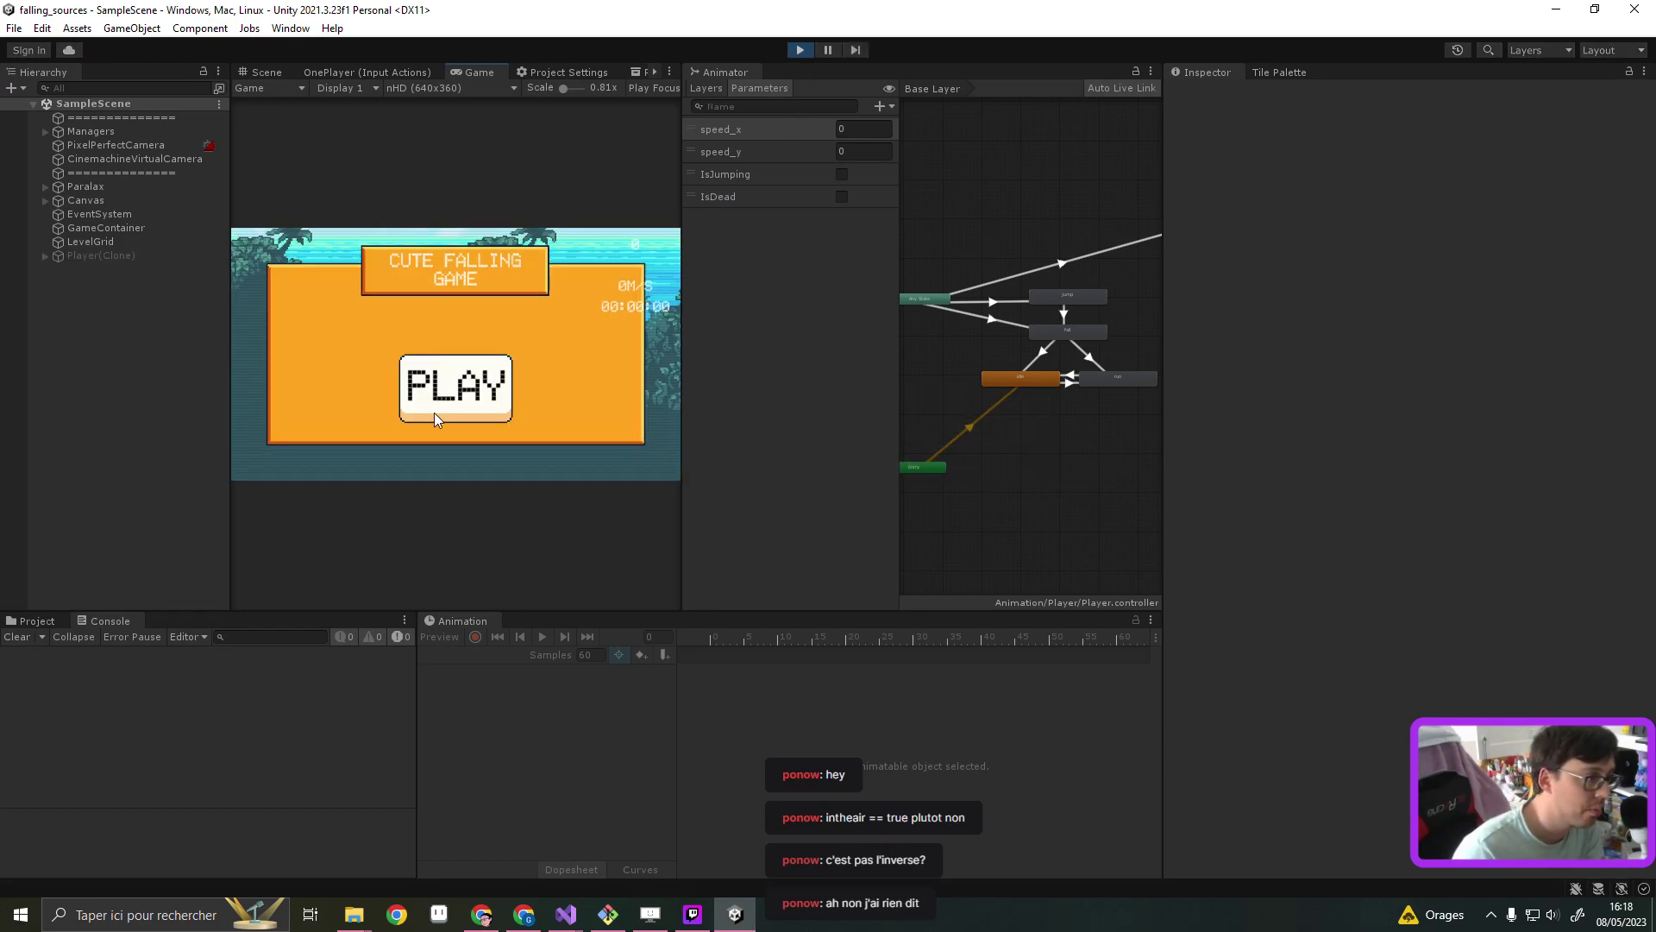
pyautogui.click(482, 390)
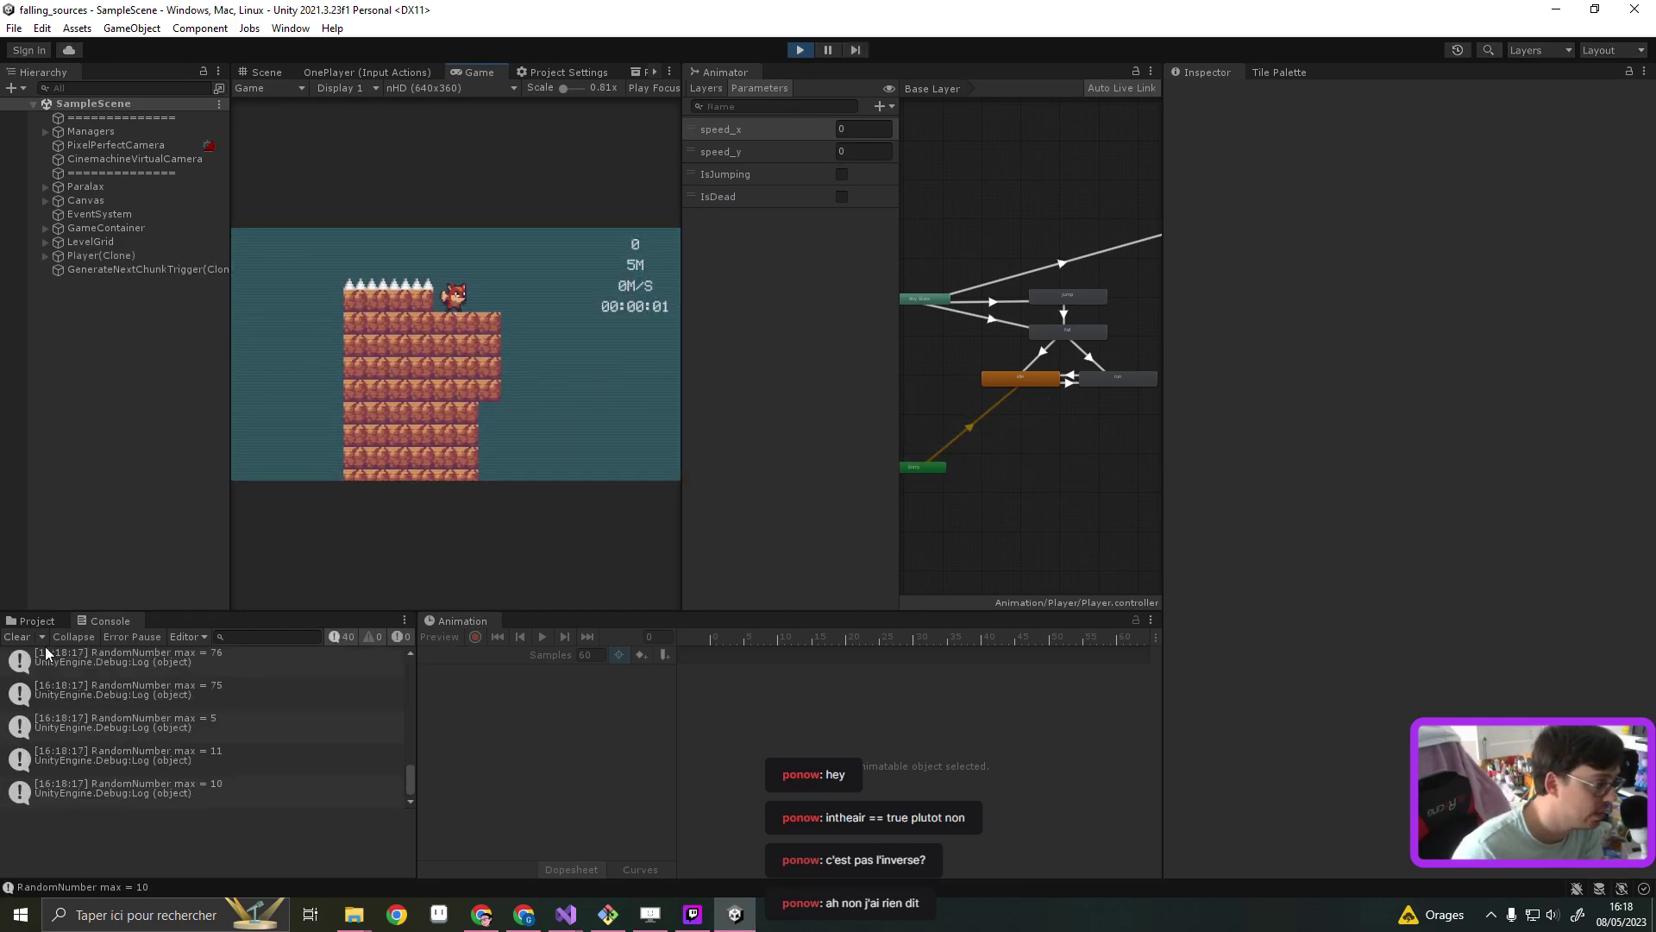
pyautogui.click(500, 362)
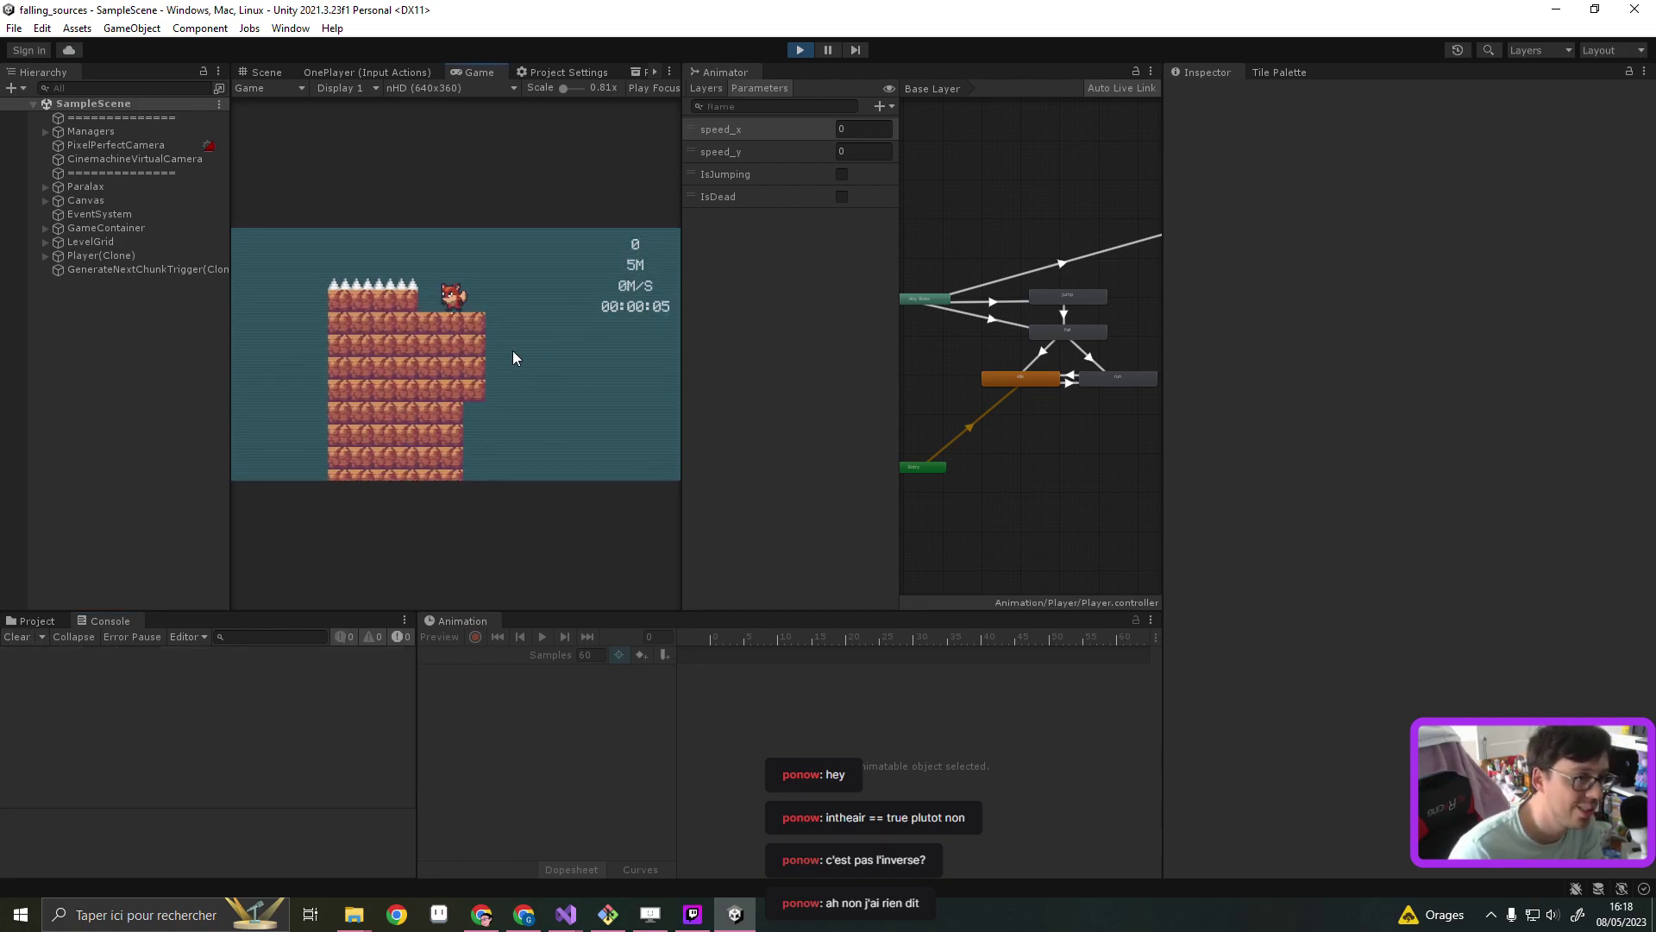
pyautogui.click(97, 255)
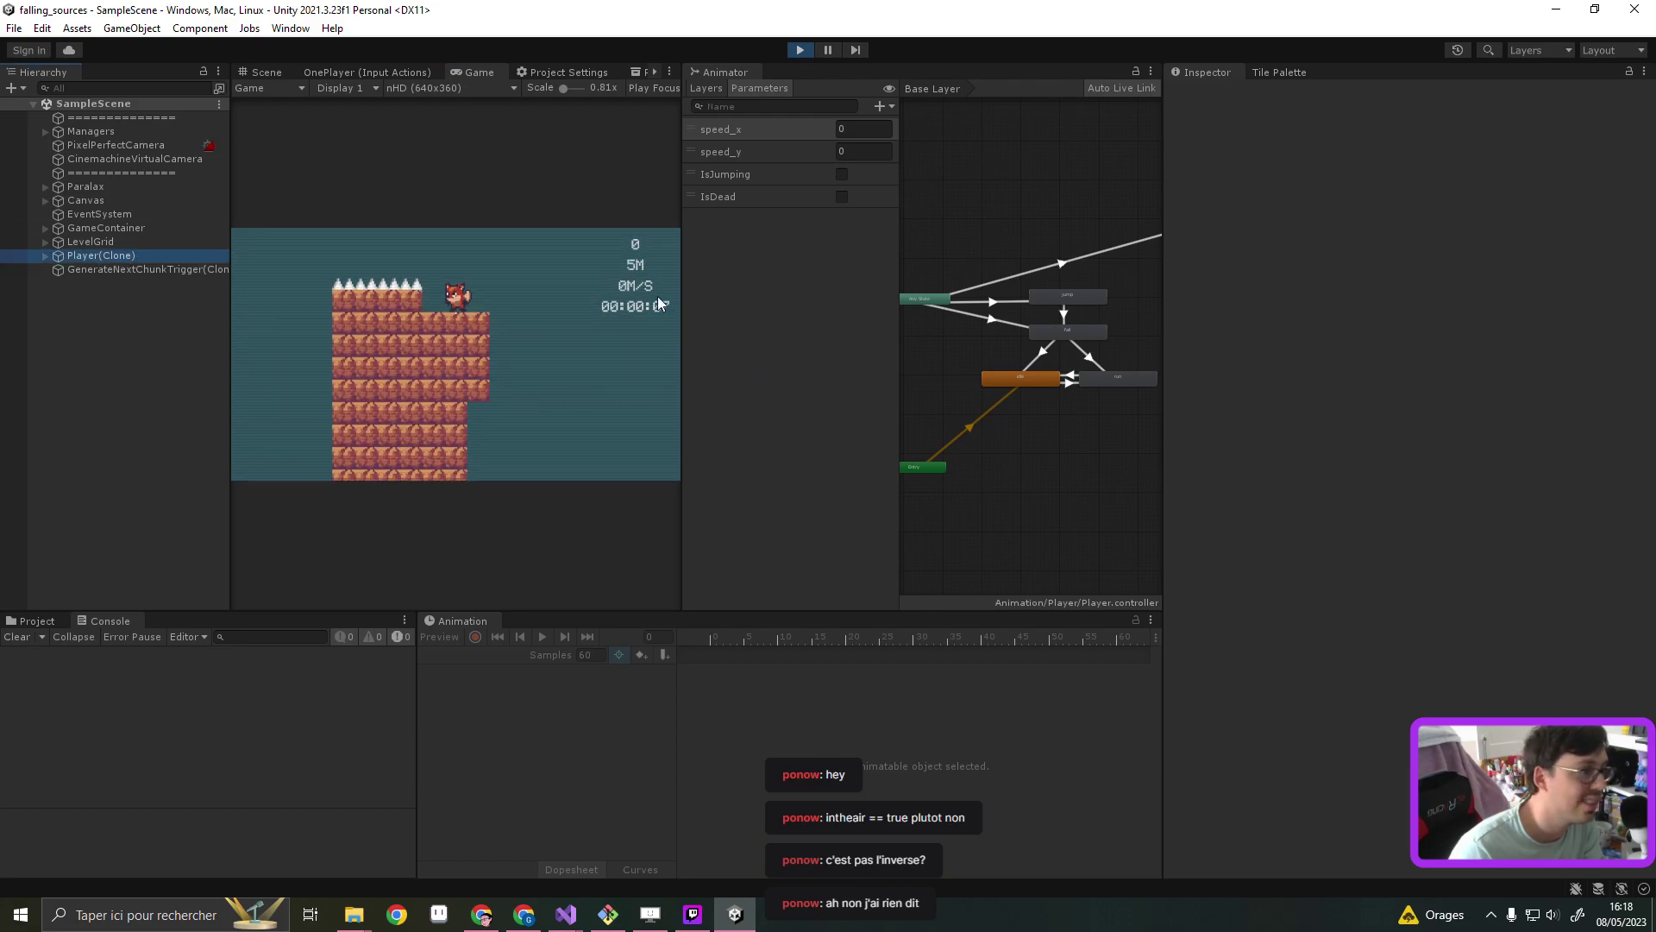
pyautogui.moveTo(1164, 352); pyautogui.dragTo(1415, 352)
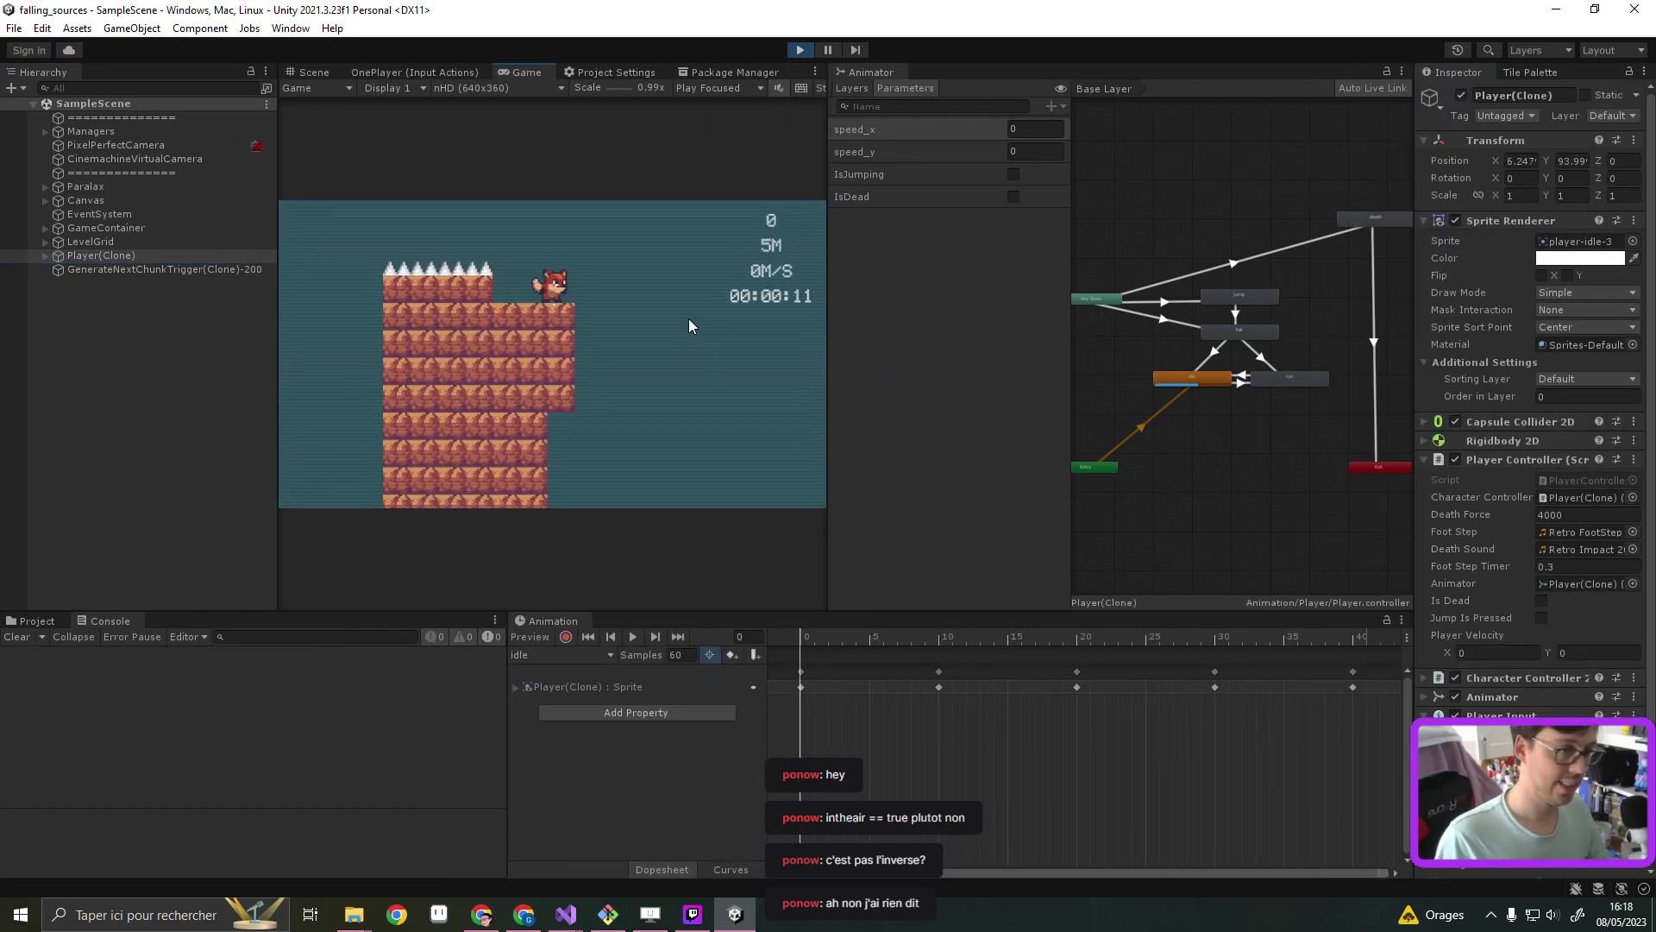
# Test jumping with Space and moving with A/D while watching IsJumping, then stop play mode
pyautogui.press('space')
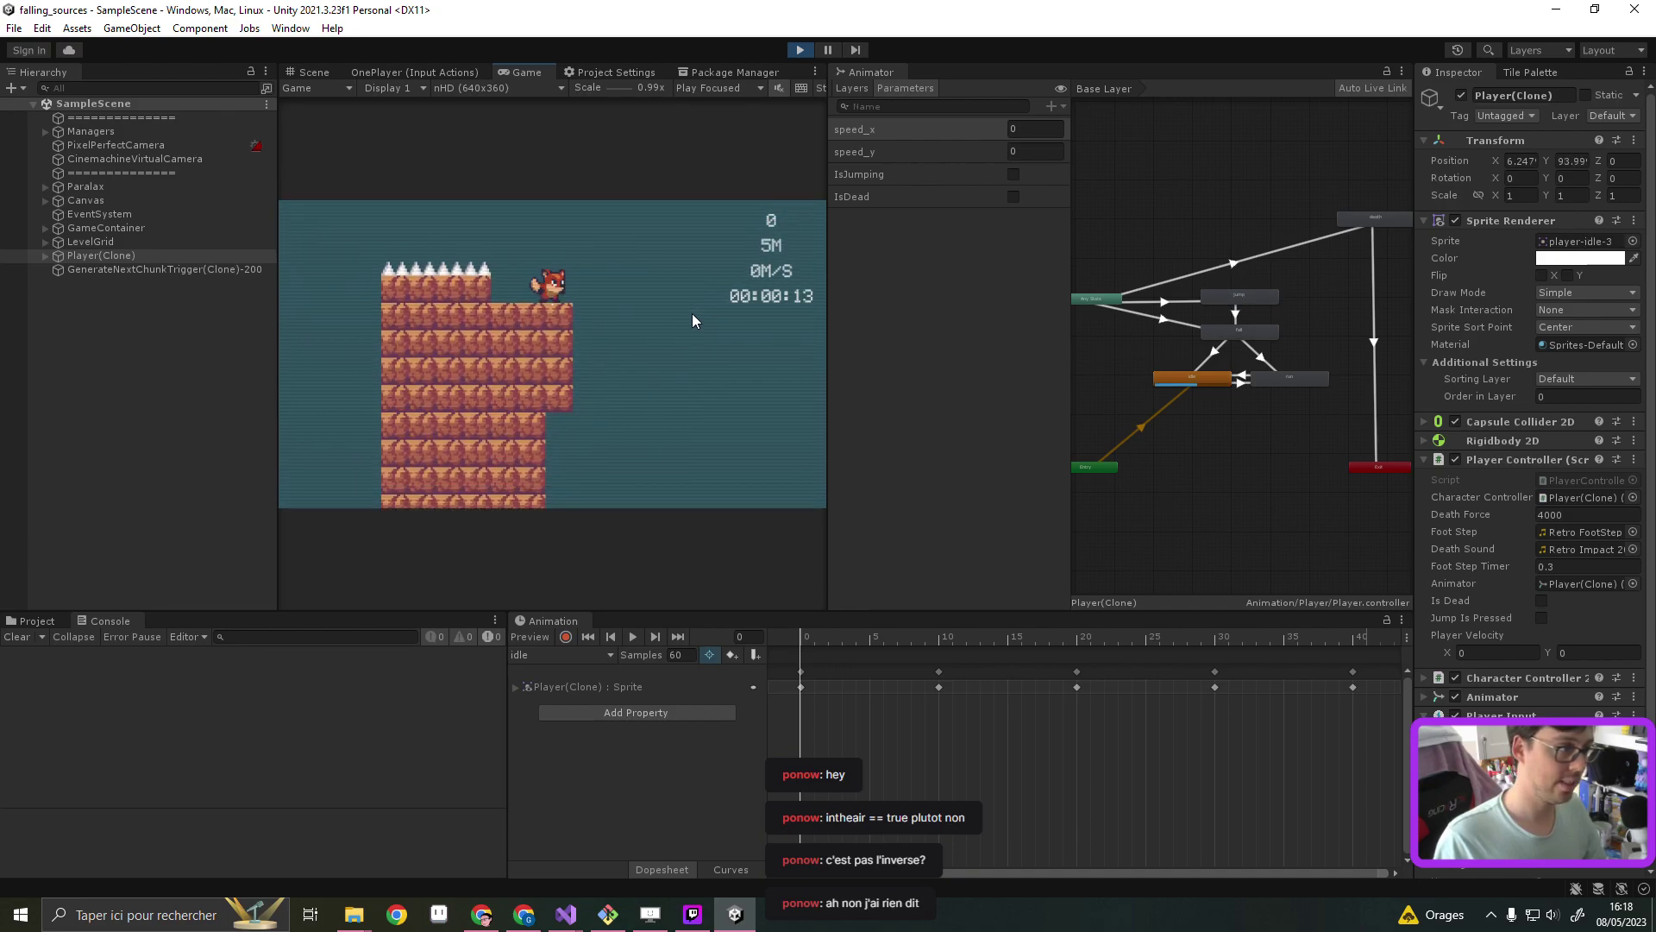
pyautogui.press('space')
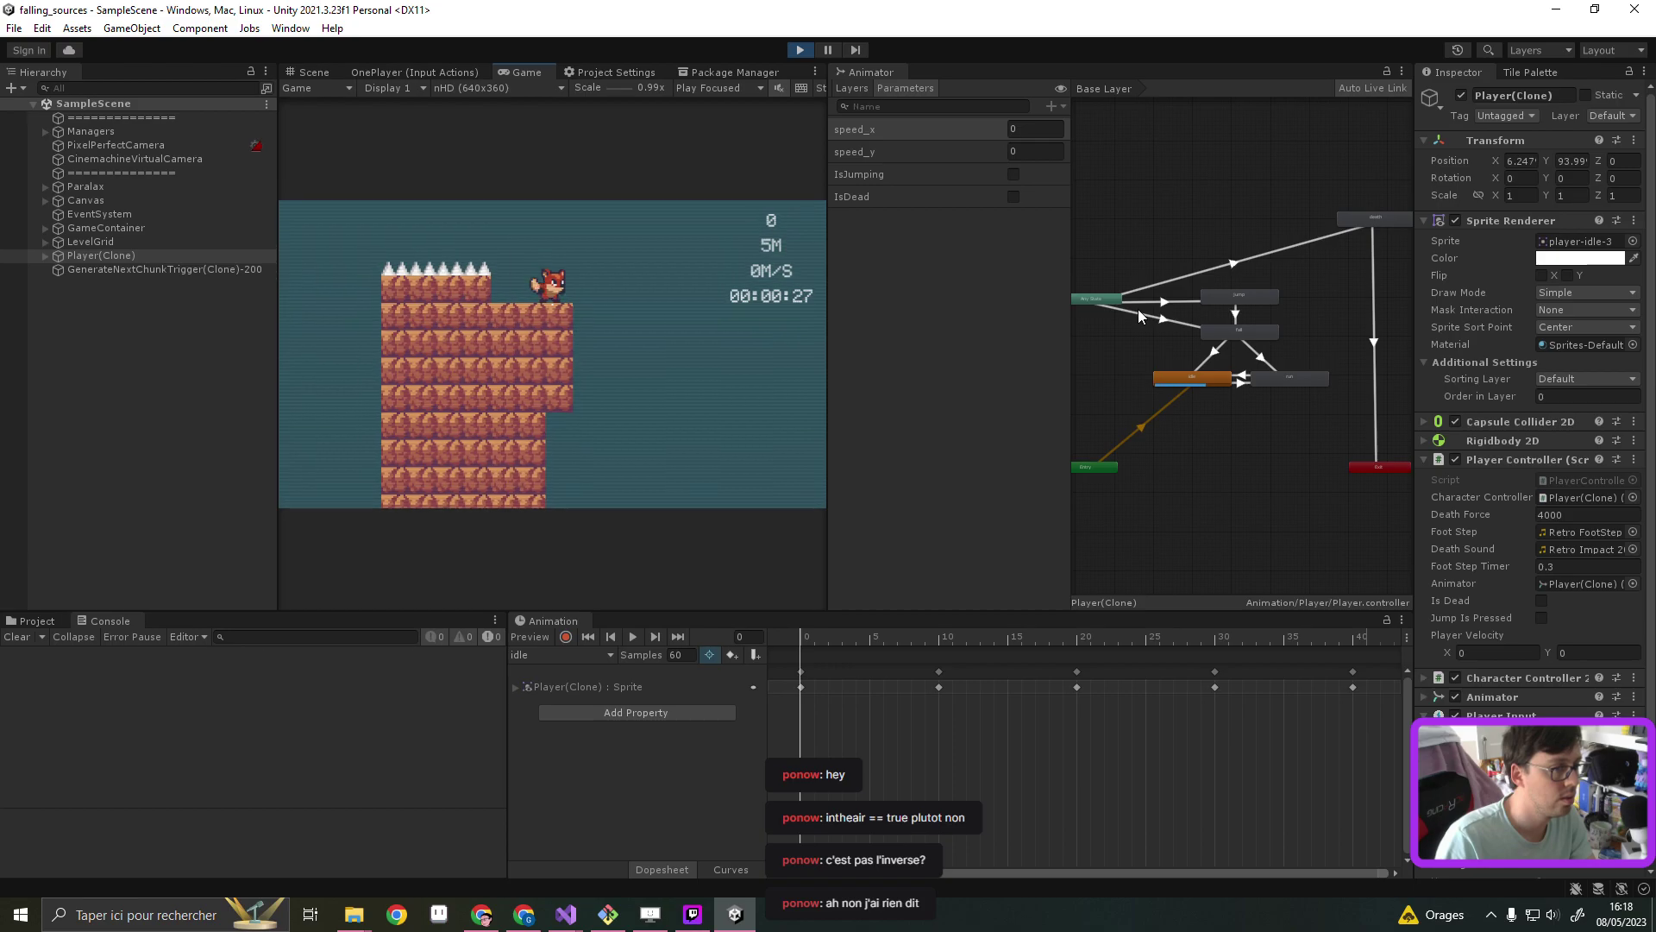
pyautogui.press('space')
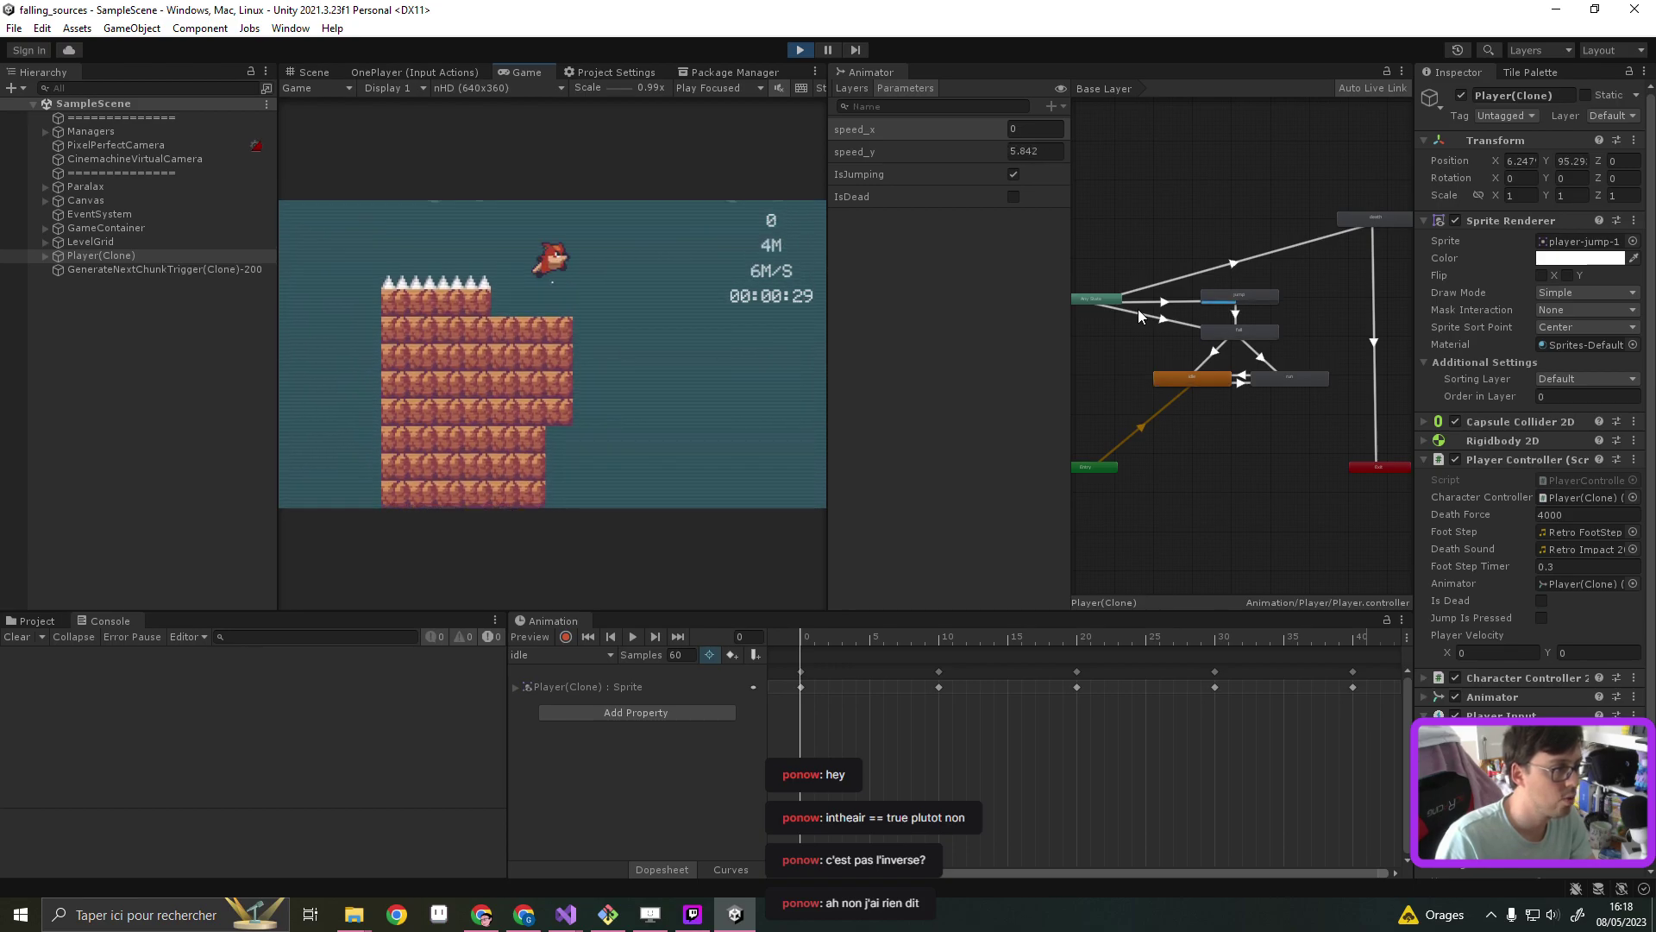
pyautogui.press('d')
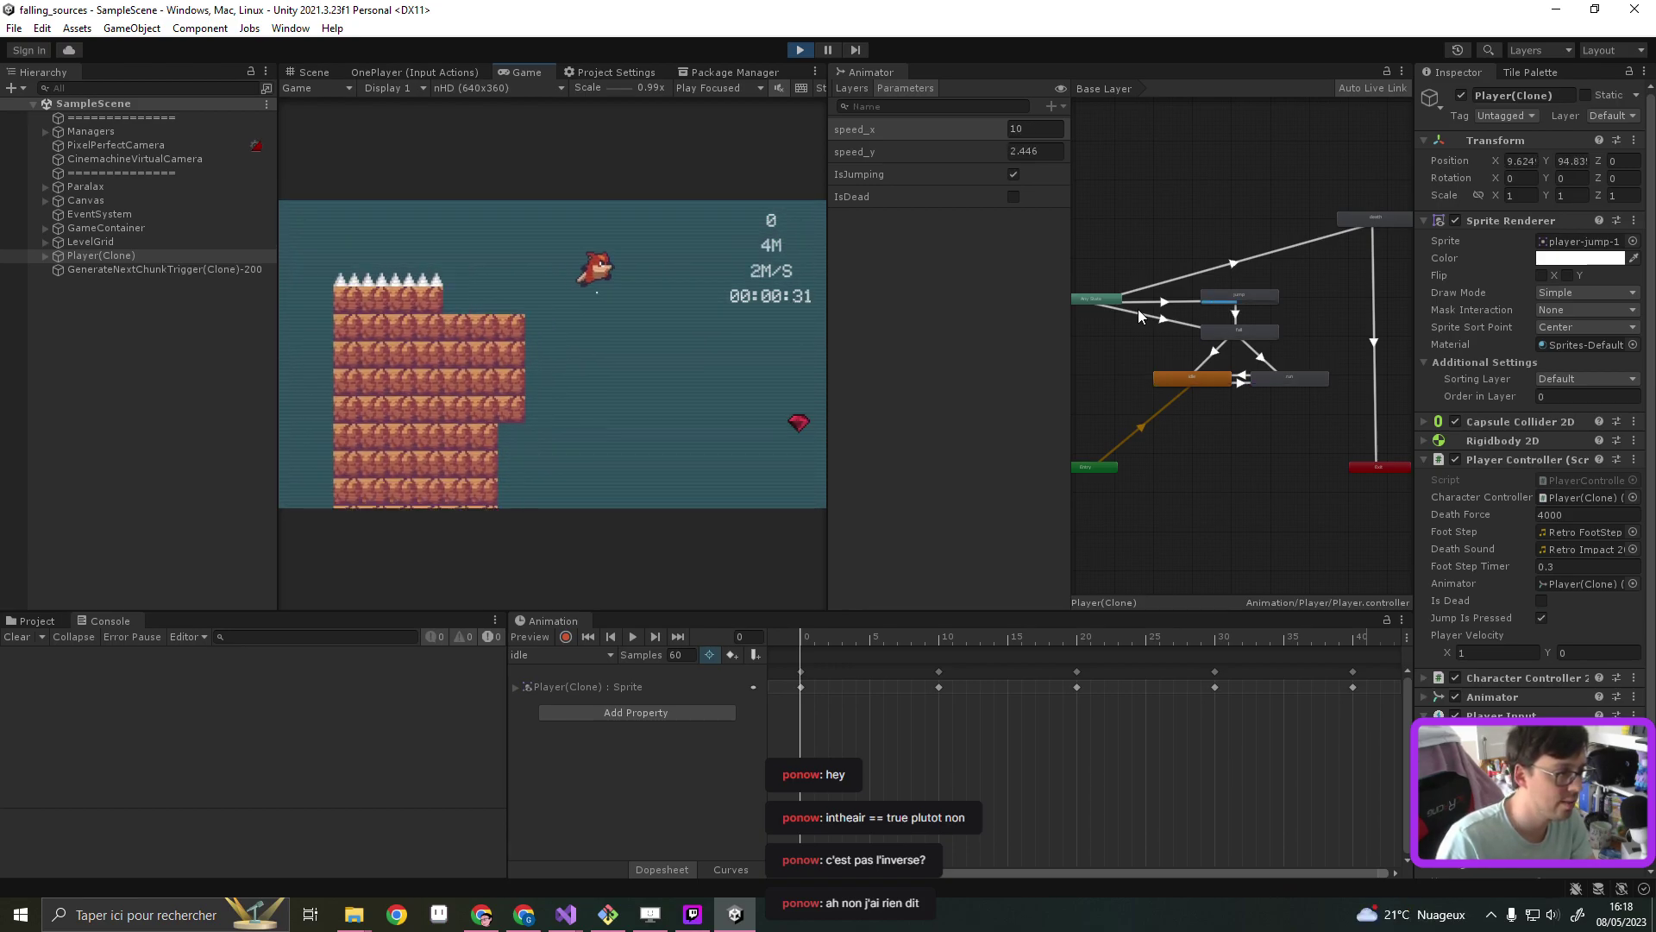
pyautogui.press('a')
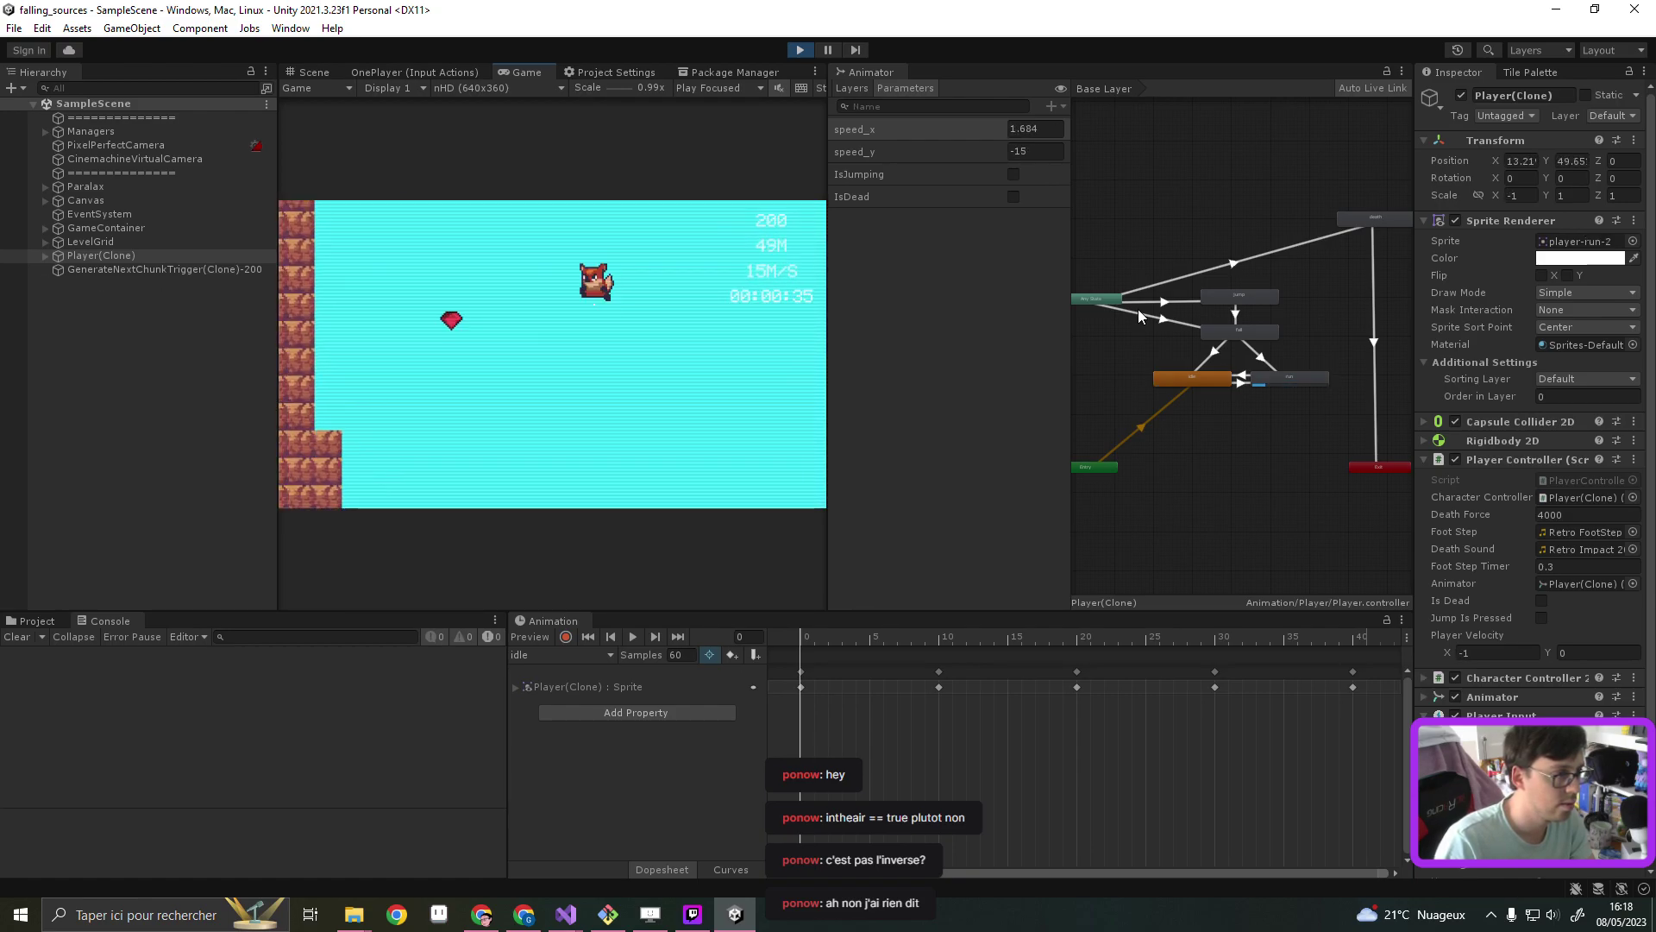
pyautogui.press('d')
pyautogui.click(799, 50)
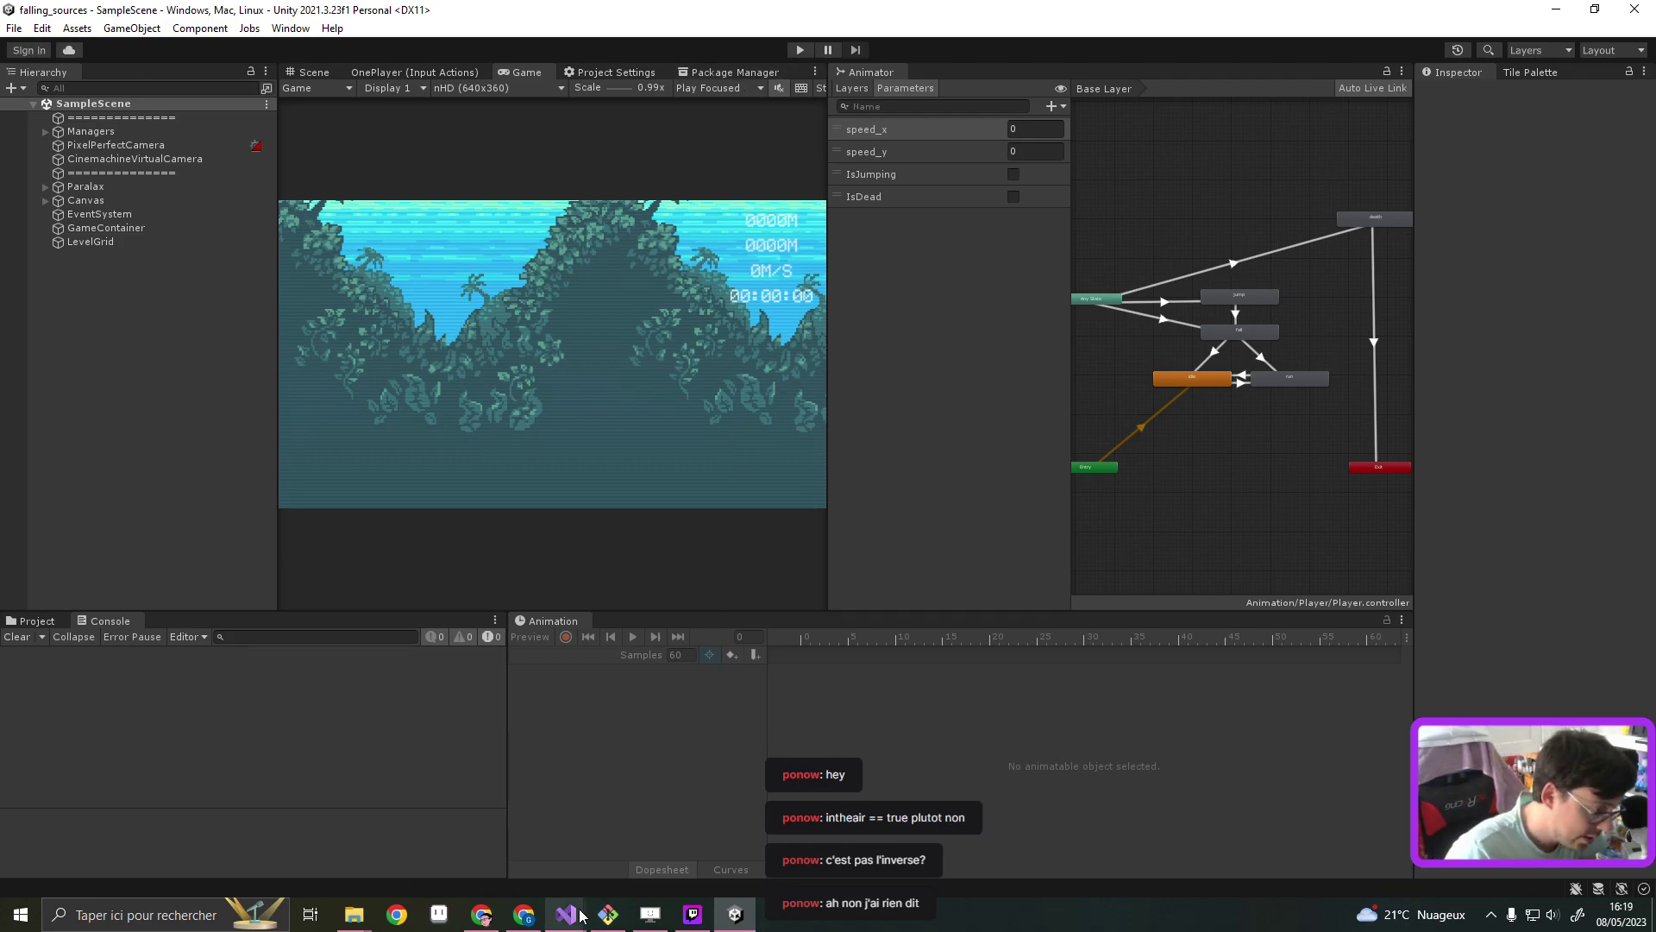
# Return to Visual Studio and select GetIsInTheAir in FixedUpdate's new condition
pyautogui.click(608, 914)
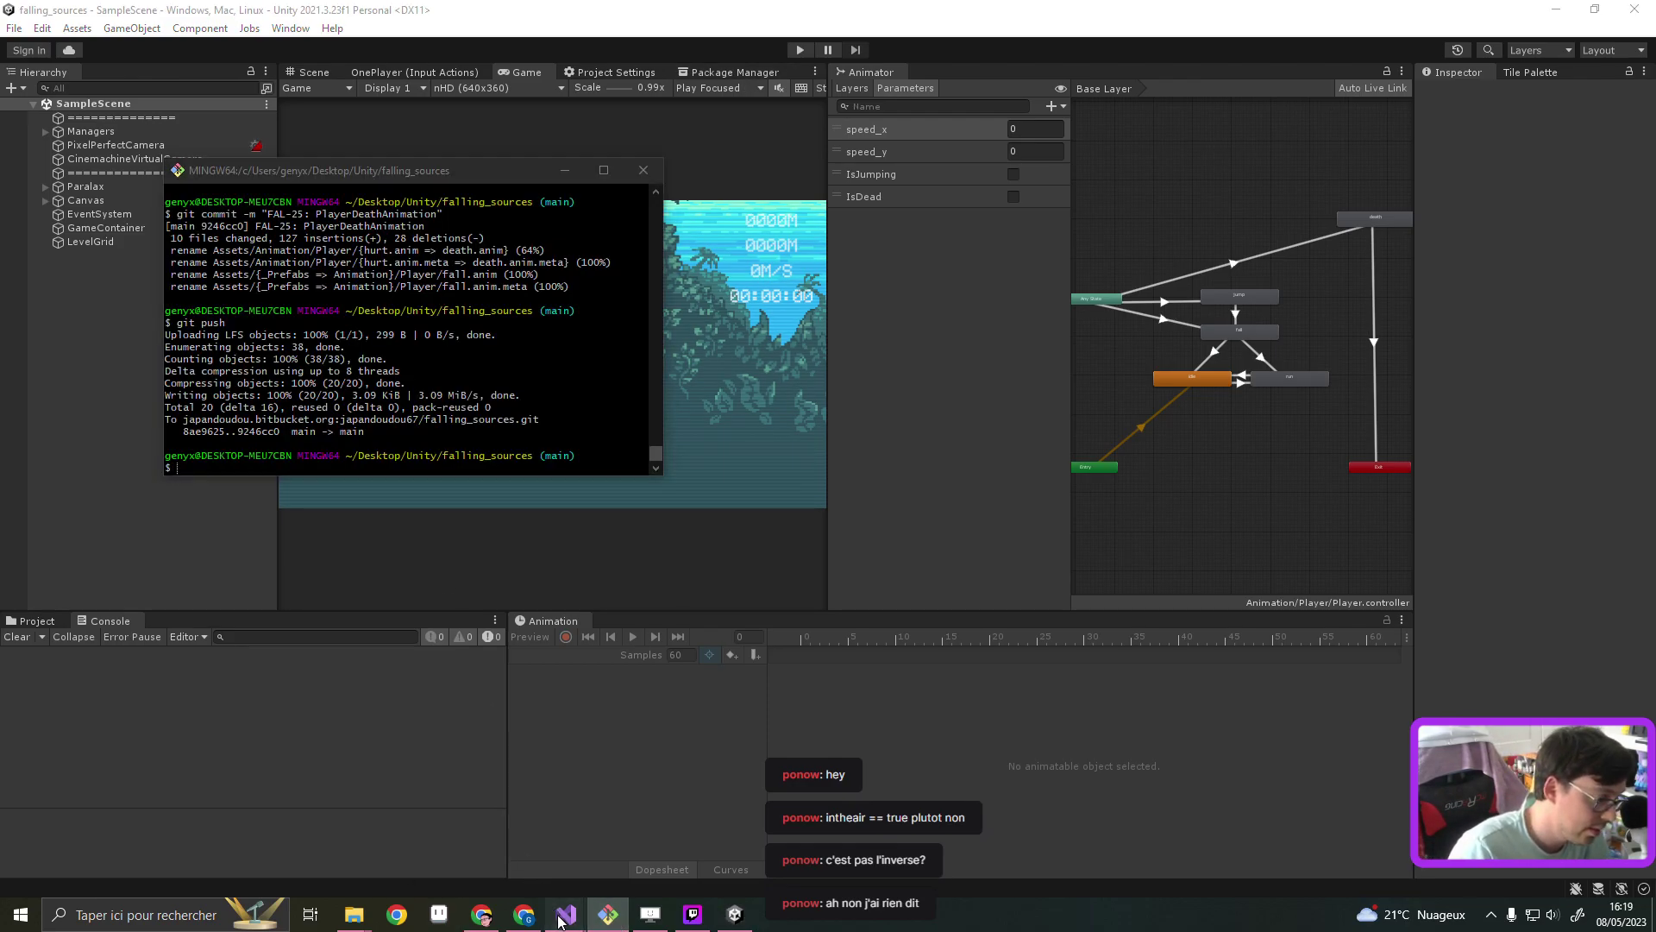
pyautogui.moveTo(559, 919)
pyautogui.click(466, 849)
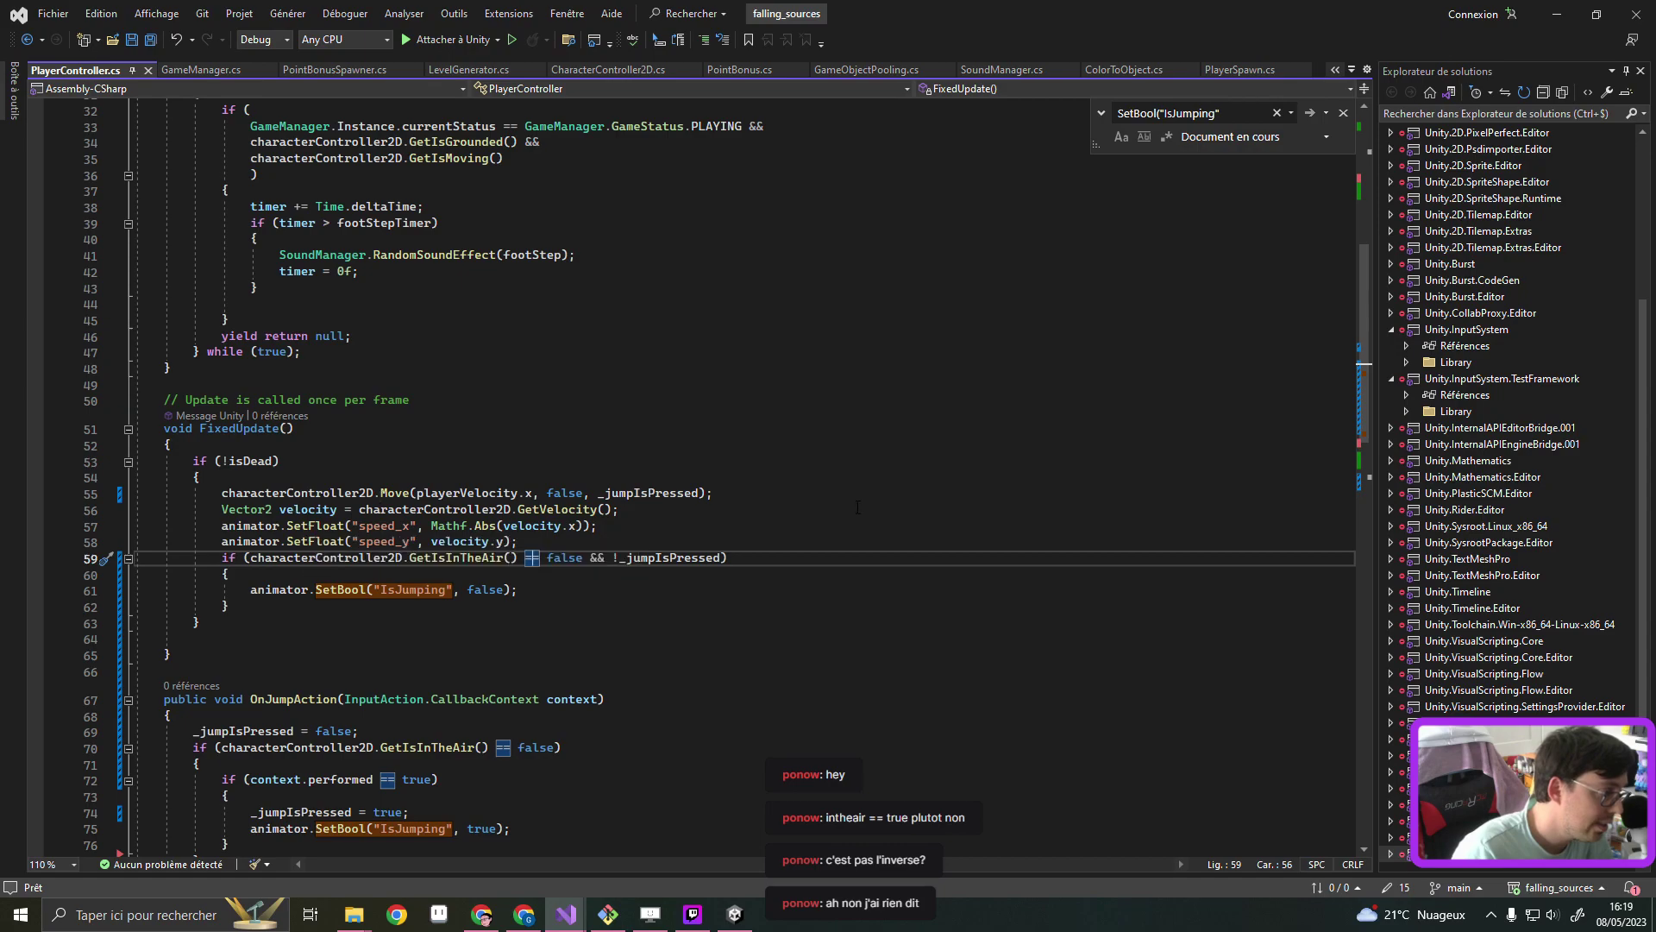
pyautogui.doubleClick(478, 558)
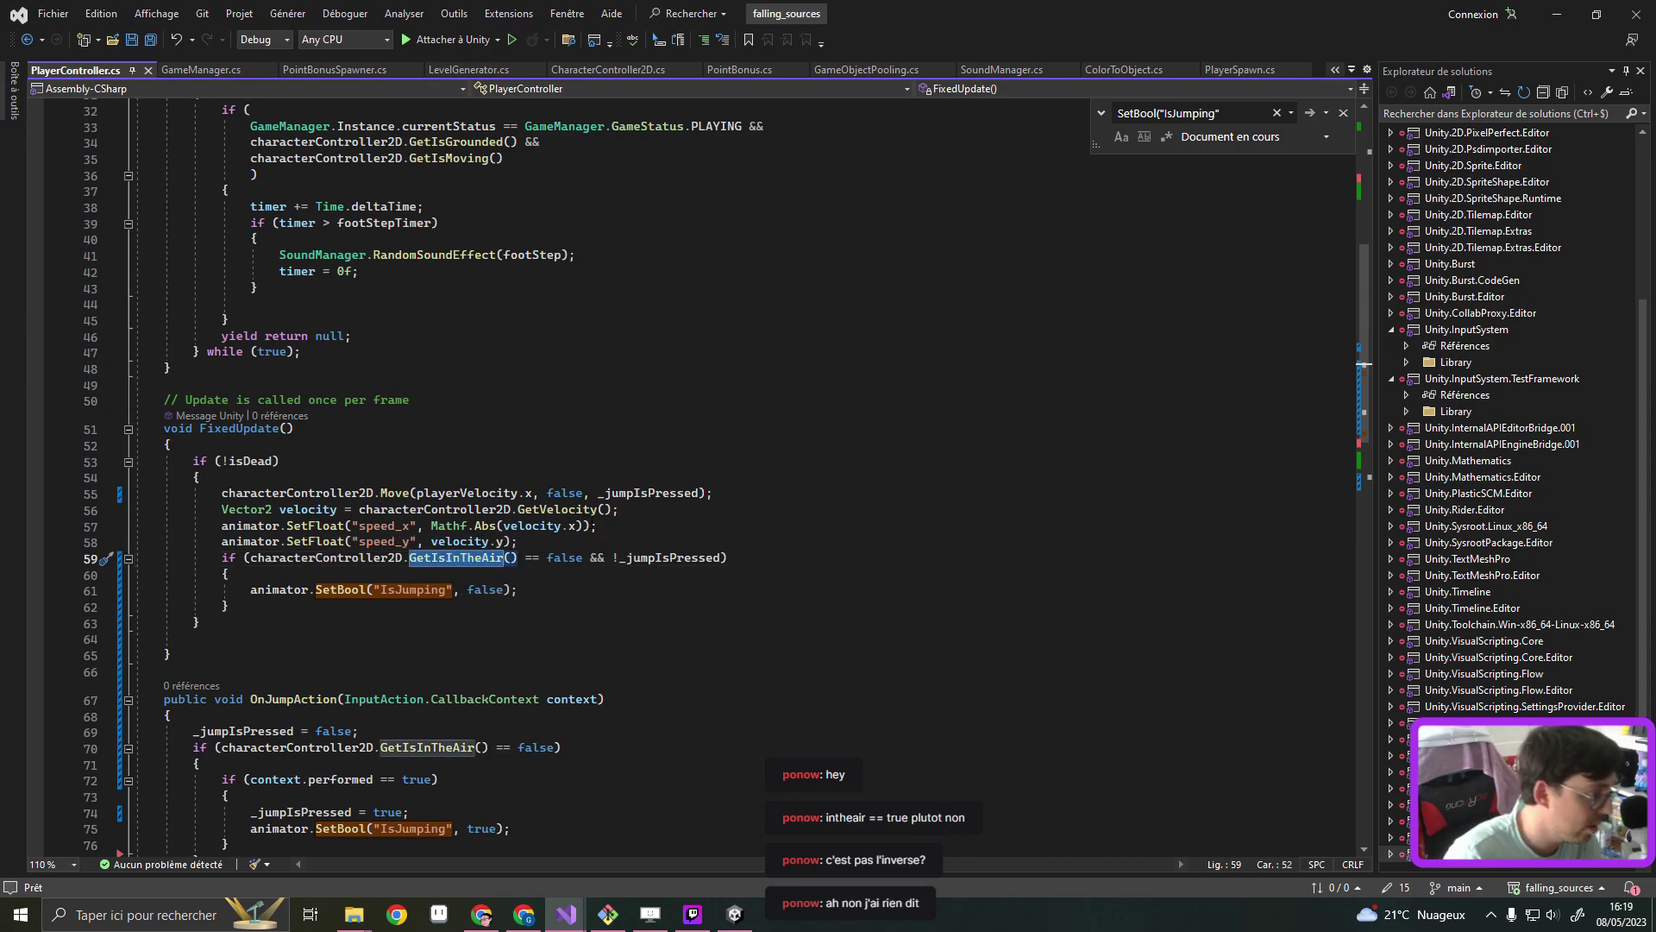
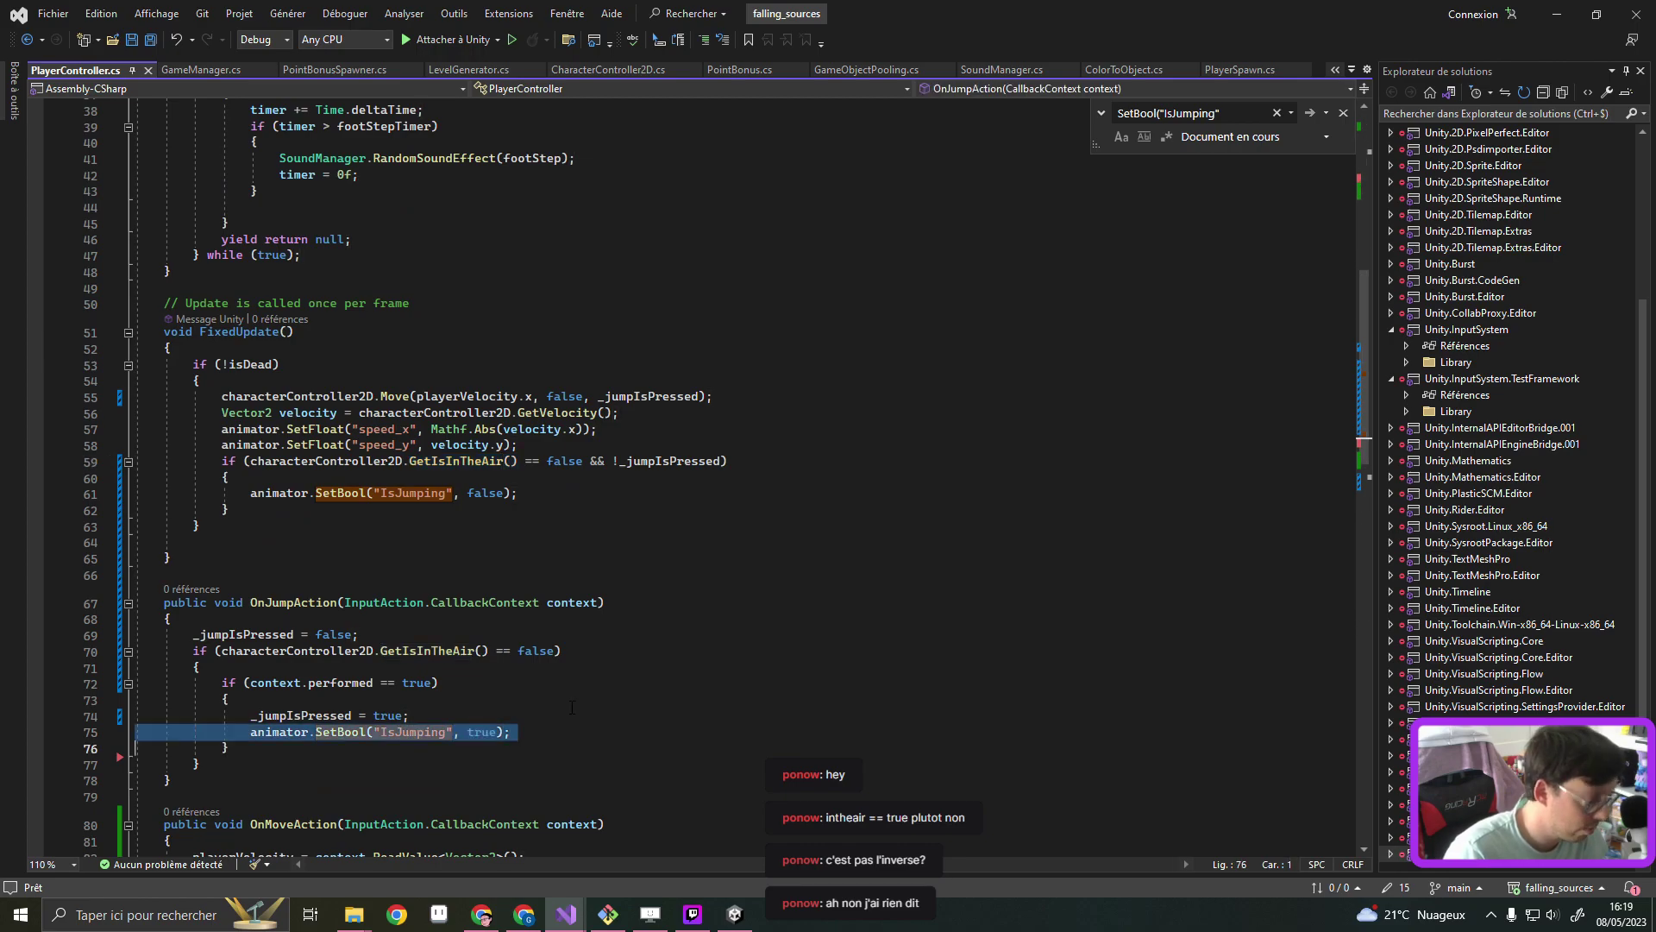
# Move the IsJumping true line from OnJumpAction into a new braced if block in FixedUpdate
pyautogui.press('Delete')
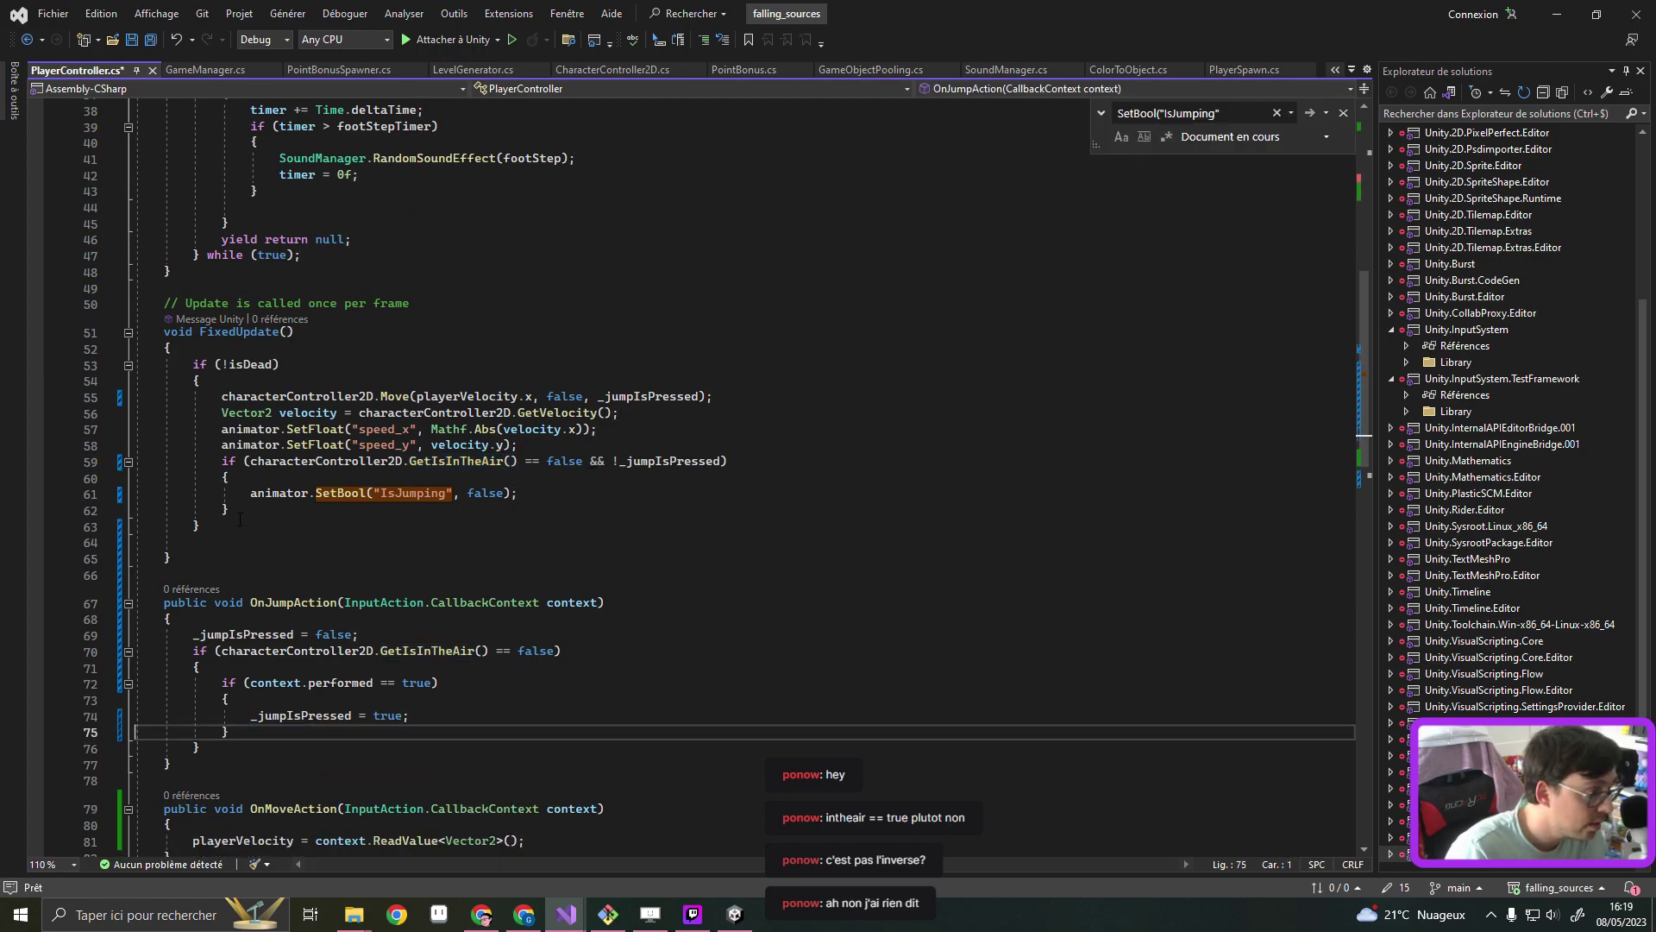
pyautogui.click(276, 509)
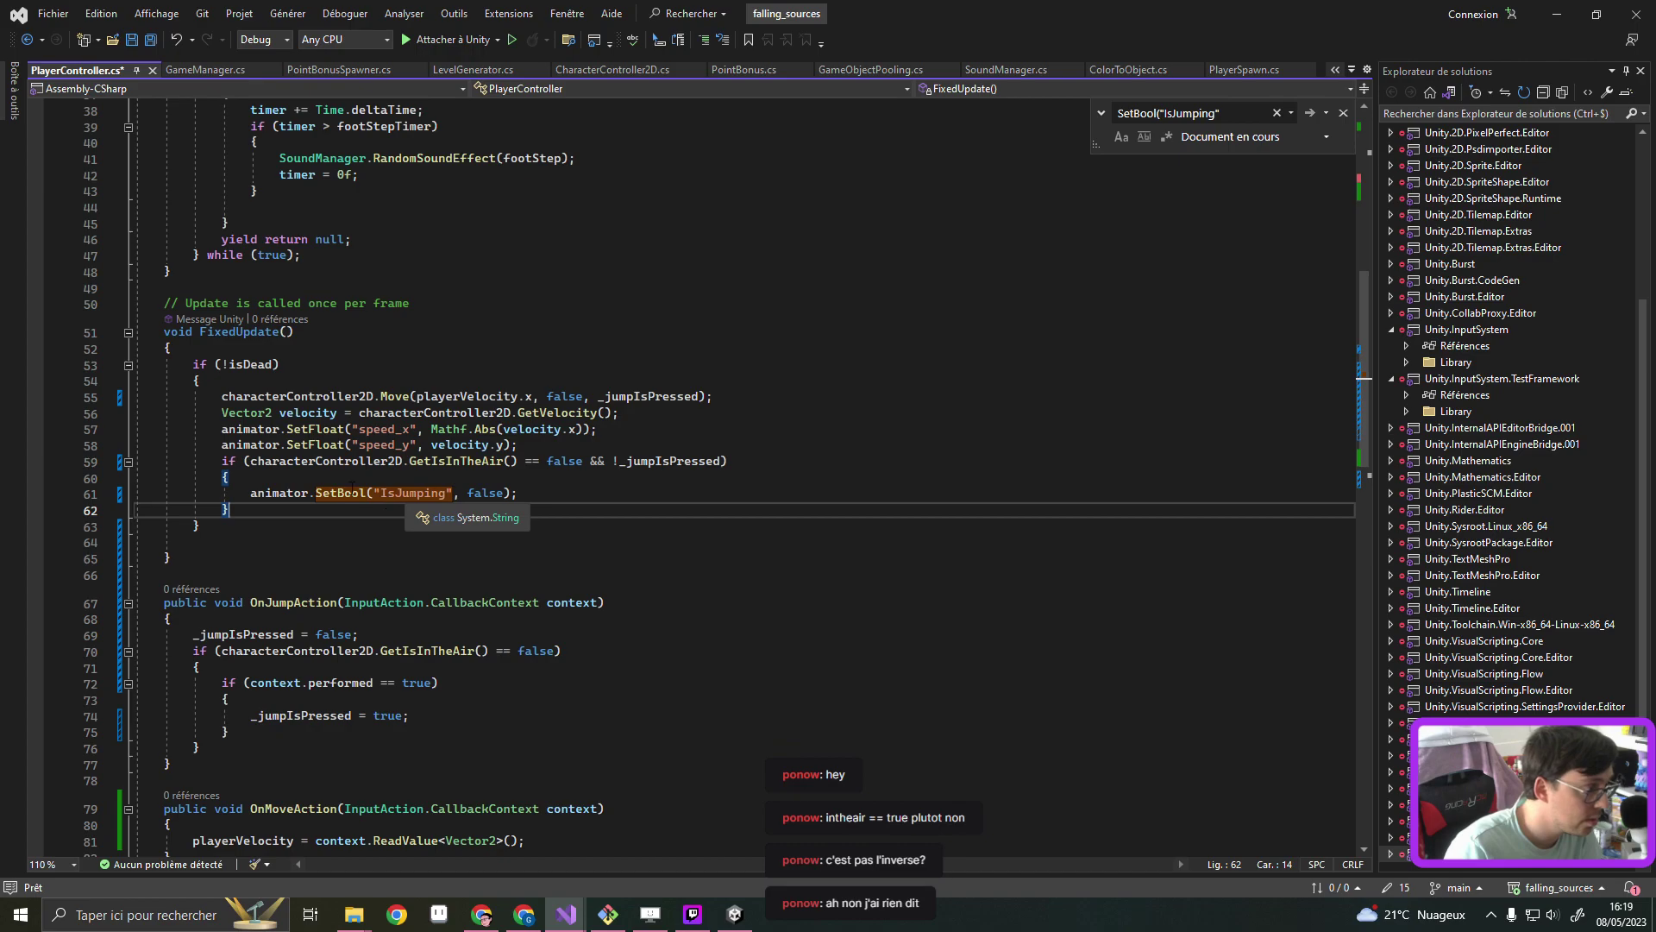
pyautogui.click(554, 443)
pyautogui.press('Return')
pyautogui.write('if')
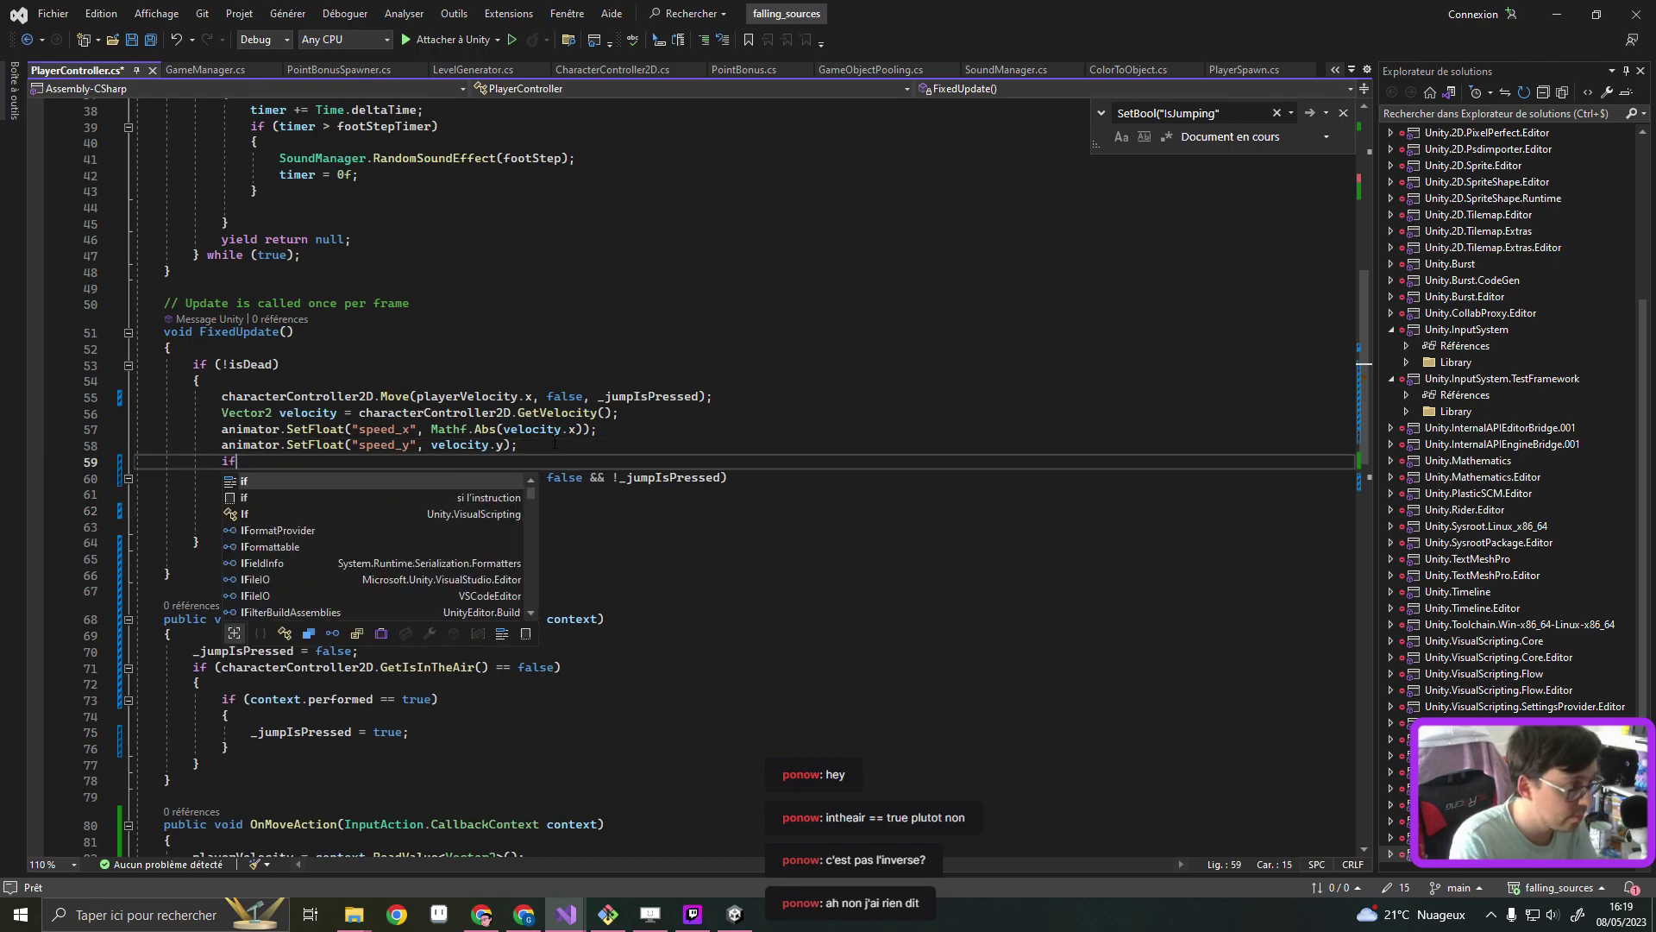
pyautogui.write(' (')
pyautogui.press('Return')
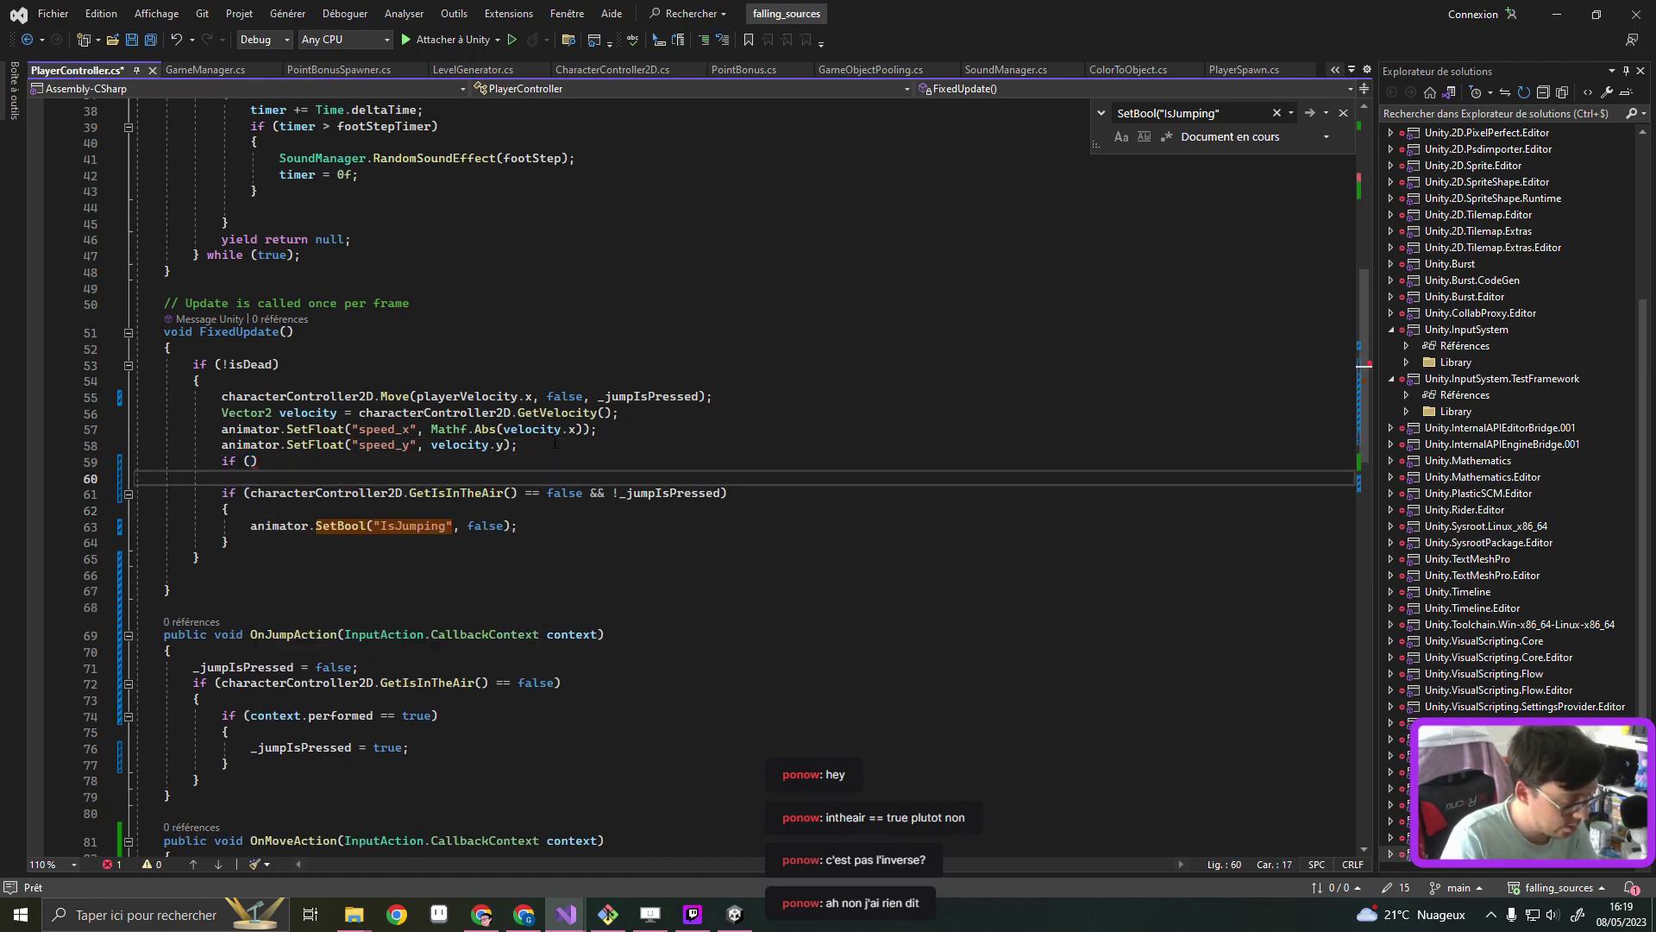
pyautogui.write('{')
pyautogui.press('Return')
pyautogui.write('animator.SetBool("IsJumping", true);')
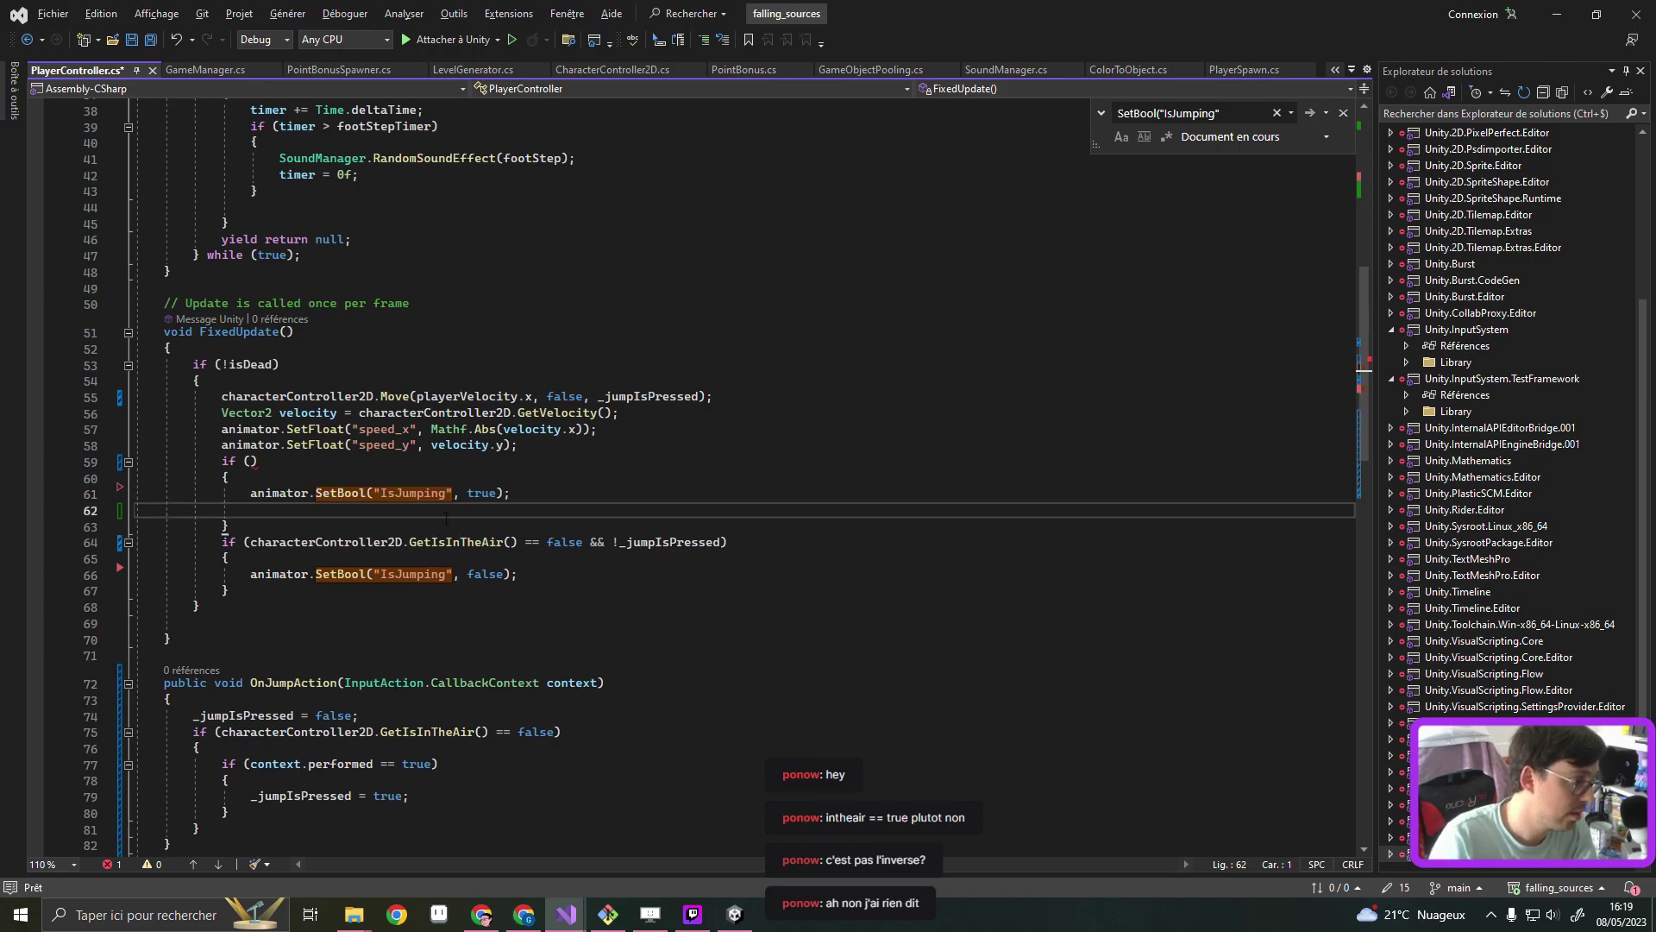
pyautogui.press('BackSpace')
# Set the new if condition to GetIsInTheAir() == true and save PlayerController.cs
pyautogui.moveTo(250, 526); pyautogui.dragTo(581, 523)
pyautogui.hotkey('ctrl', 'c')
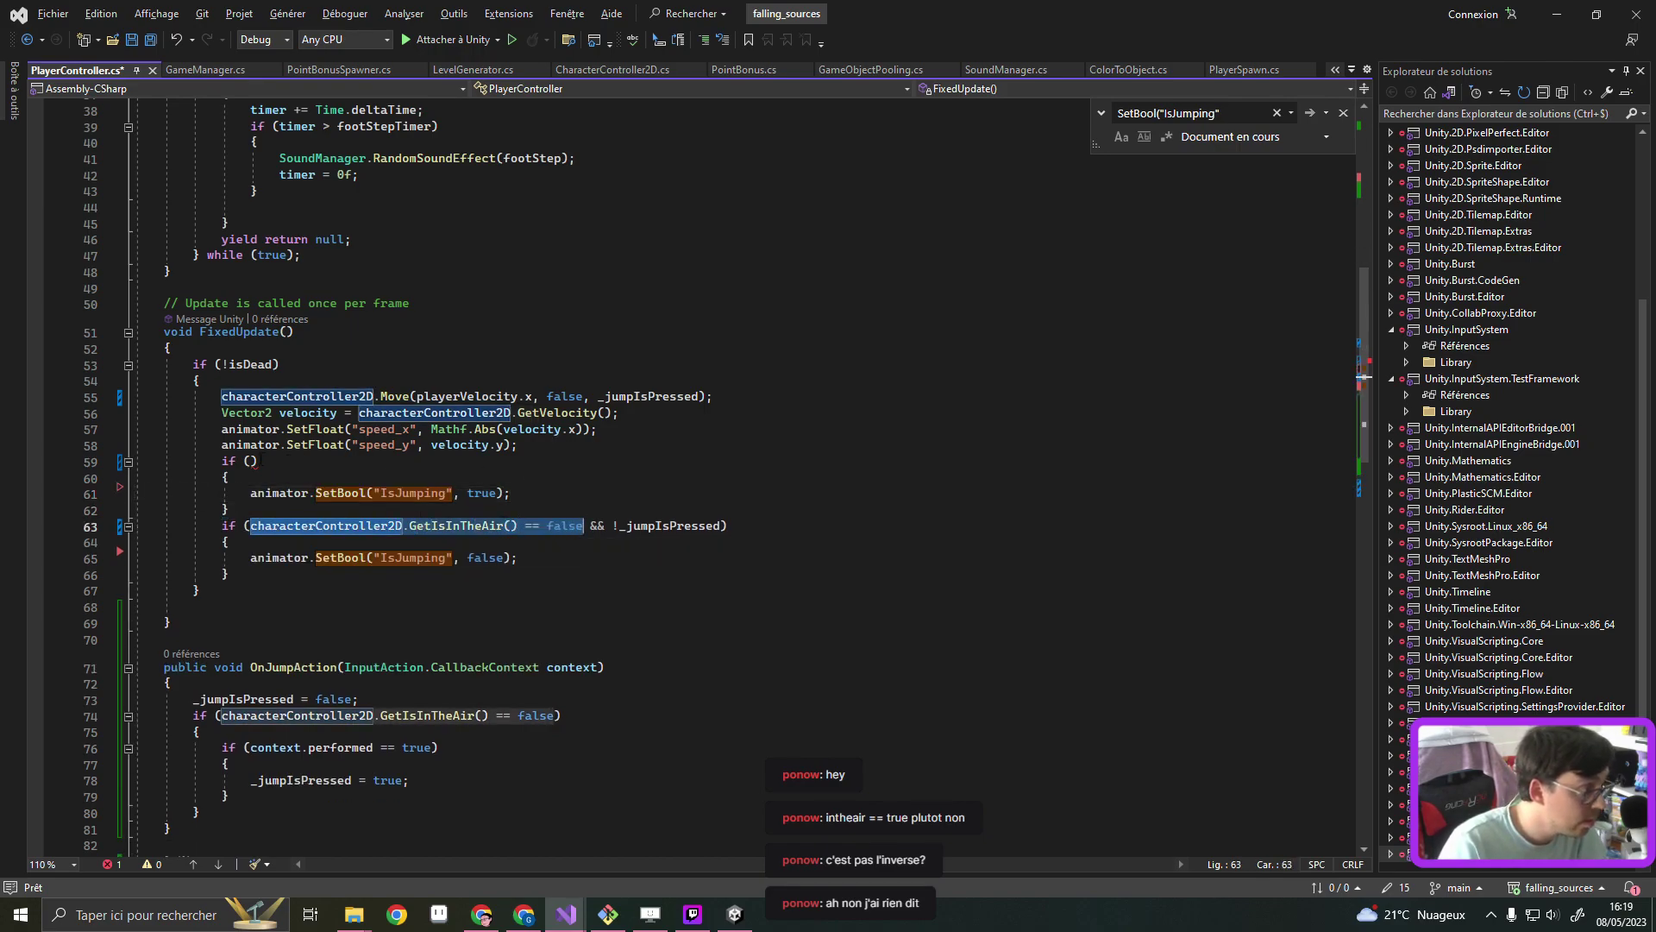
pyautogui.click(245, 461)
pyautogui.hotkey('ctrl', 'v')
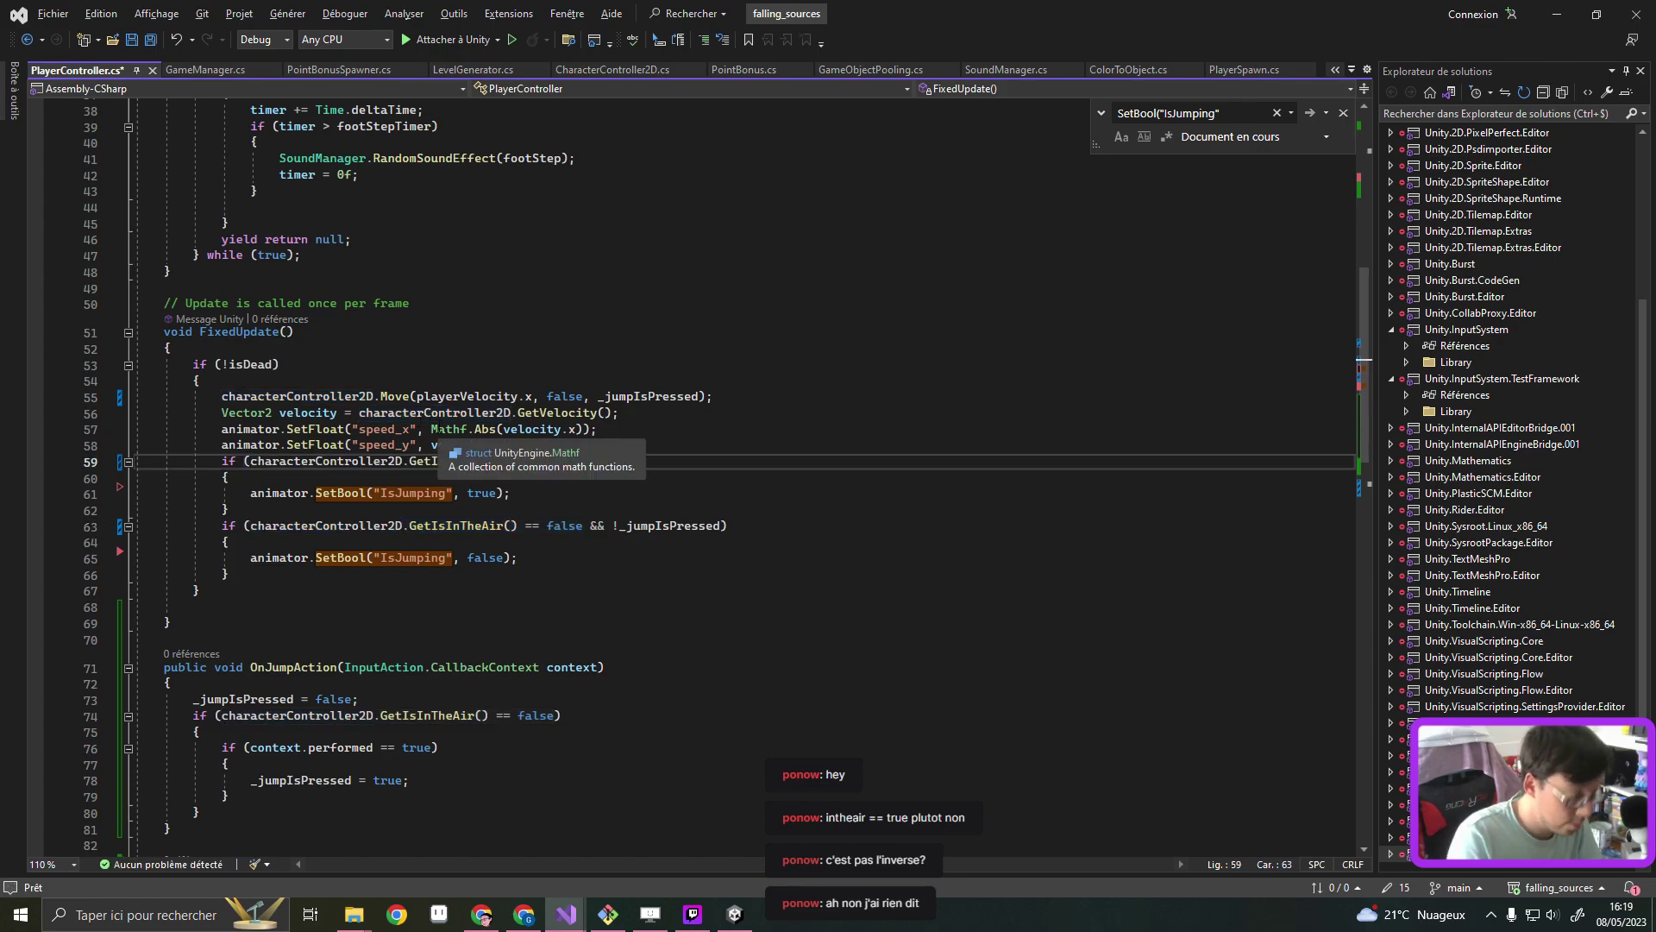
pyautogui.press('BackSpace')
pyautogui.press('BackSpace')
pyautogui.press('BackSpace')
pyautogui.press('BackSpace')
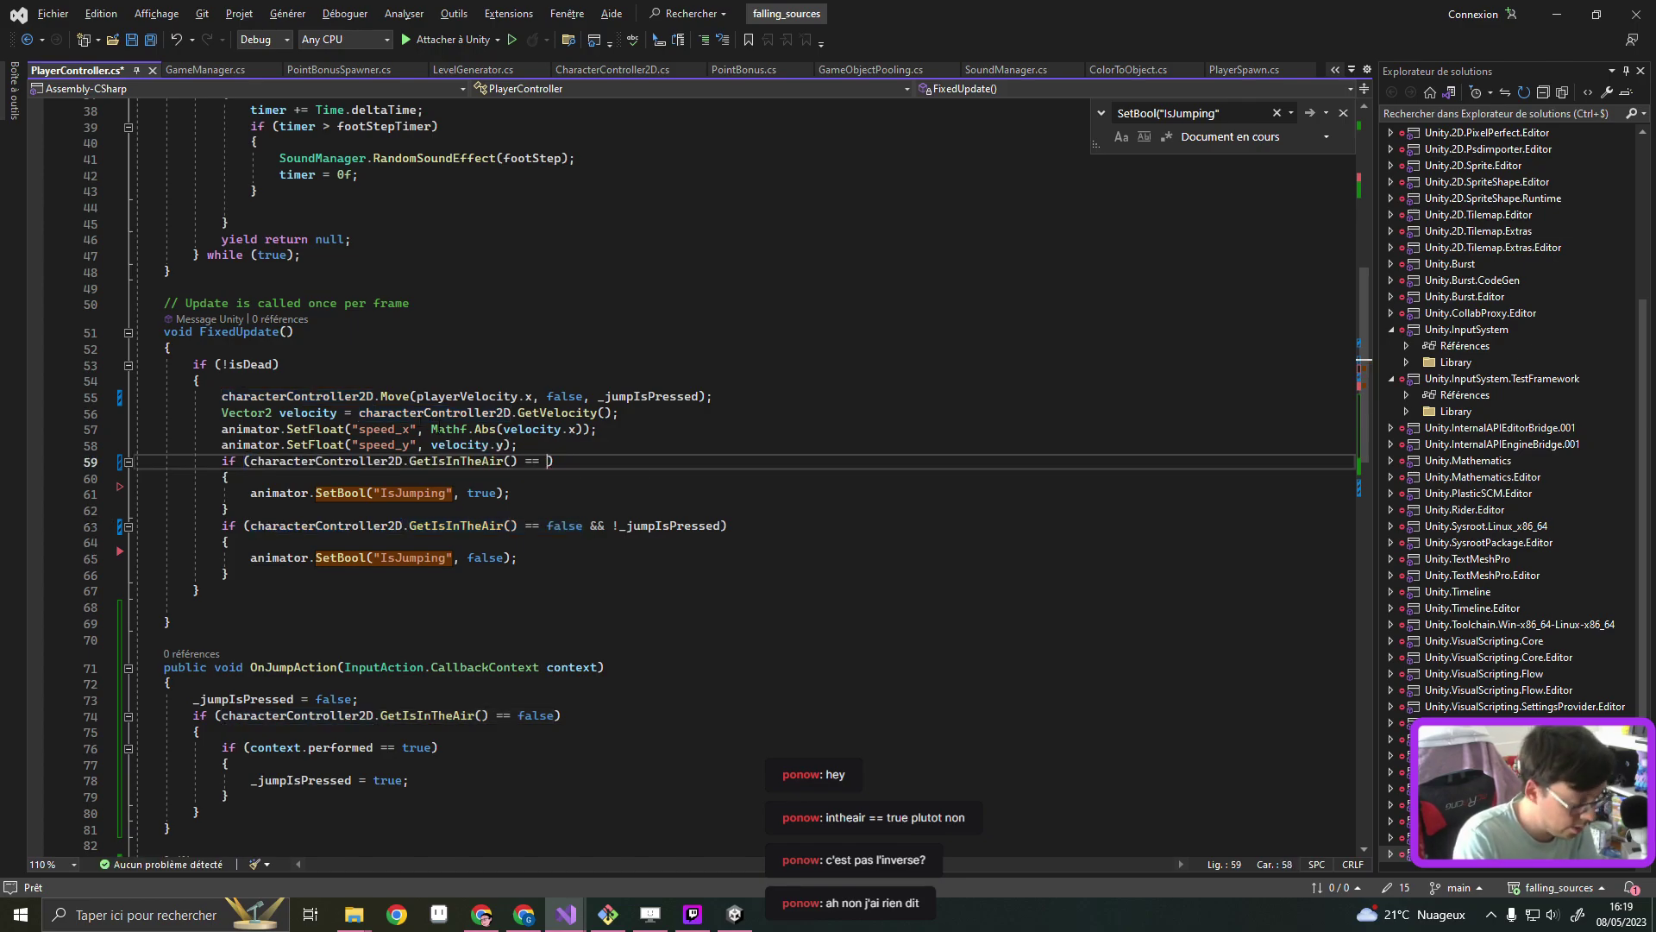
pyautogui.write('true')
pyautogui.hotkey('ctrl', 's')
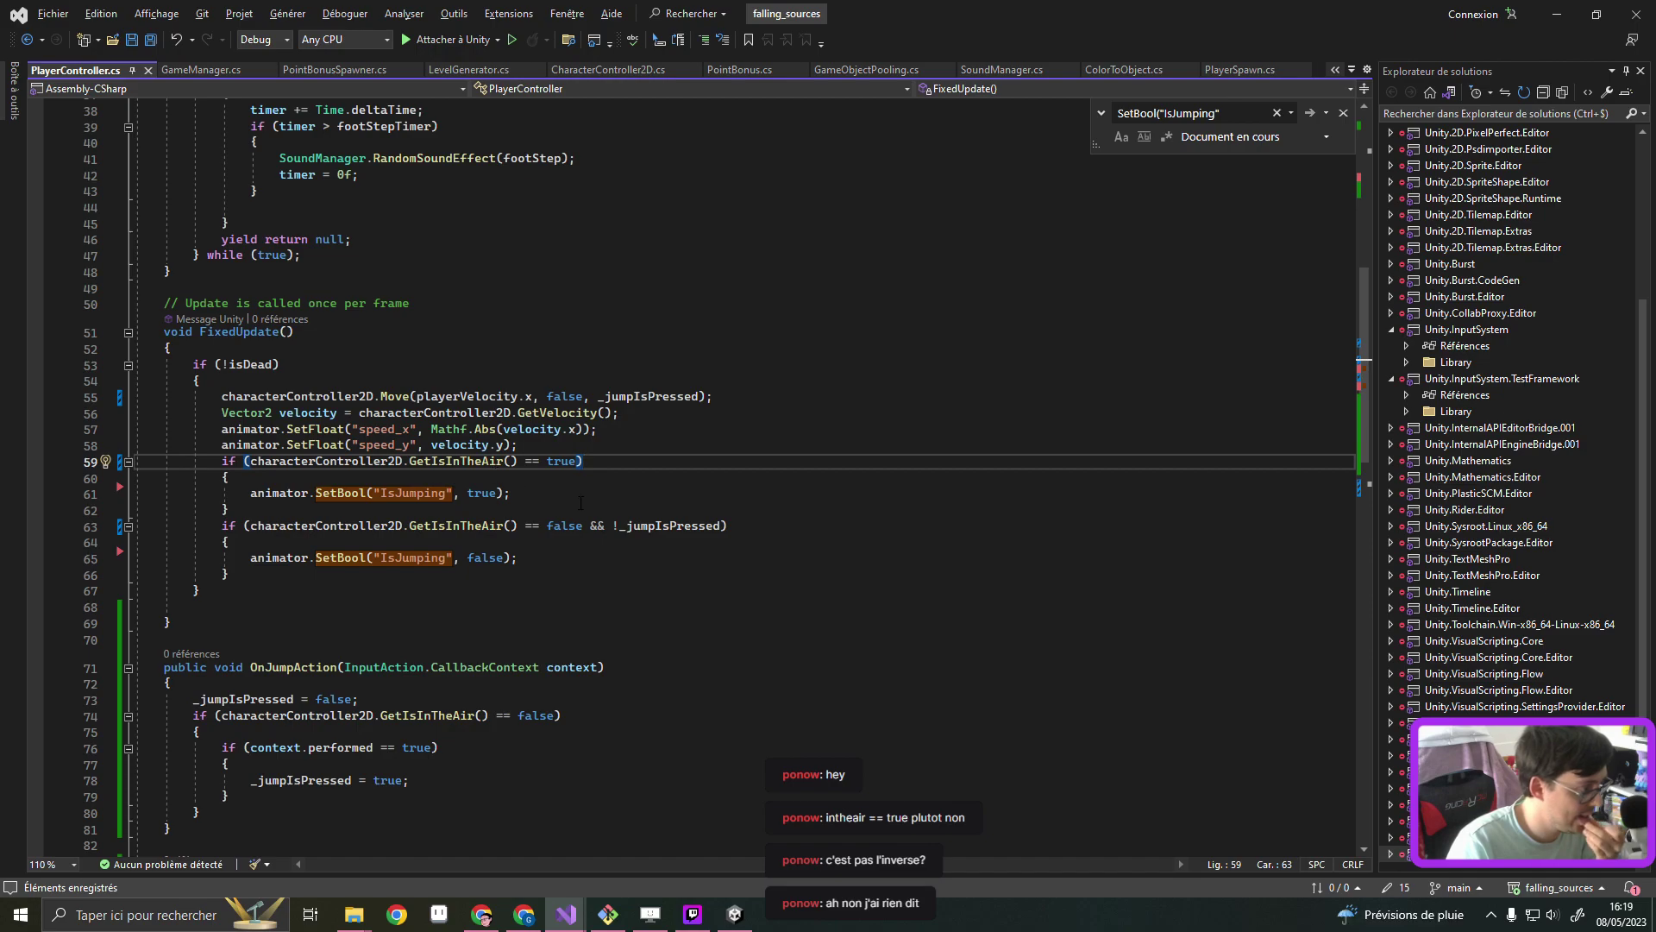
# Review the IsJumping true and false lines, then minimize Visual Studio
pyautogui.click(580, 497)
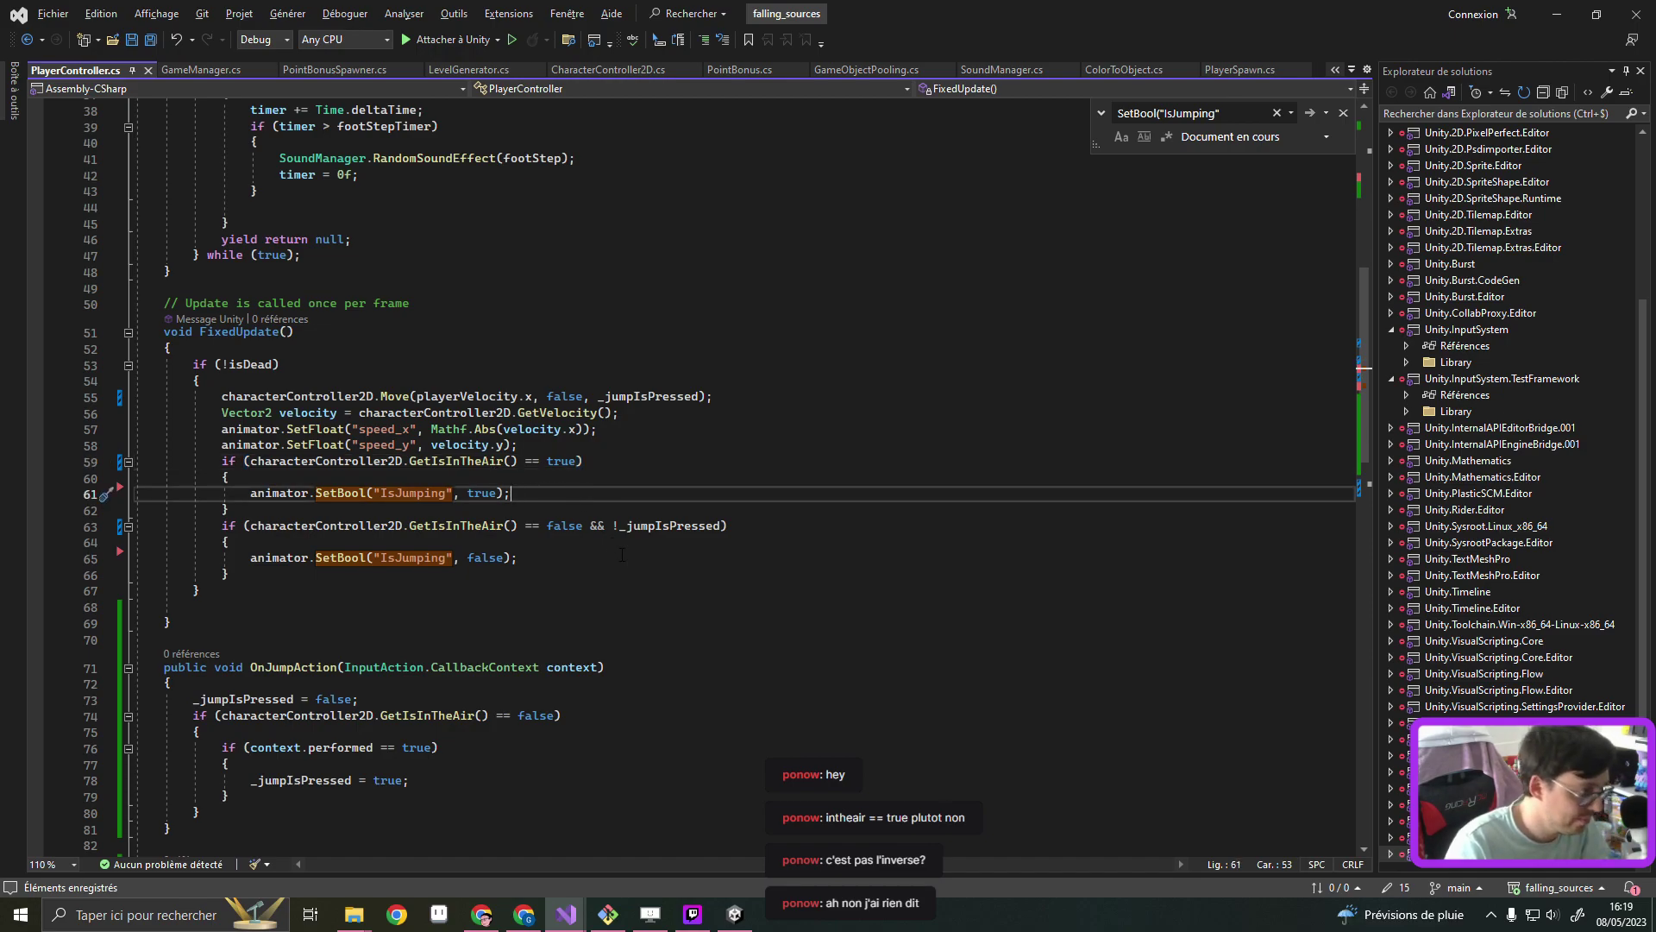
pyautogui.click(620, 554)
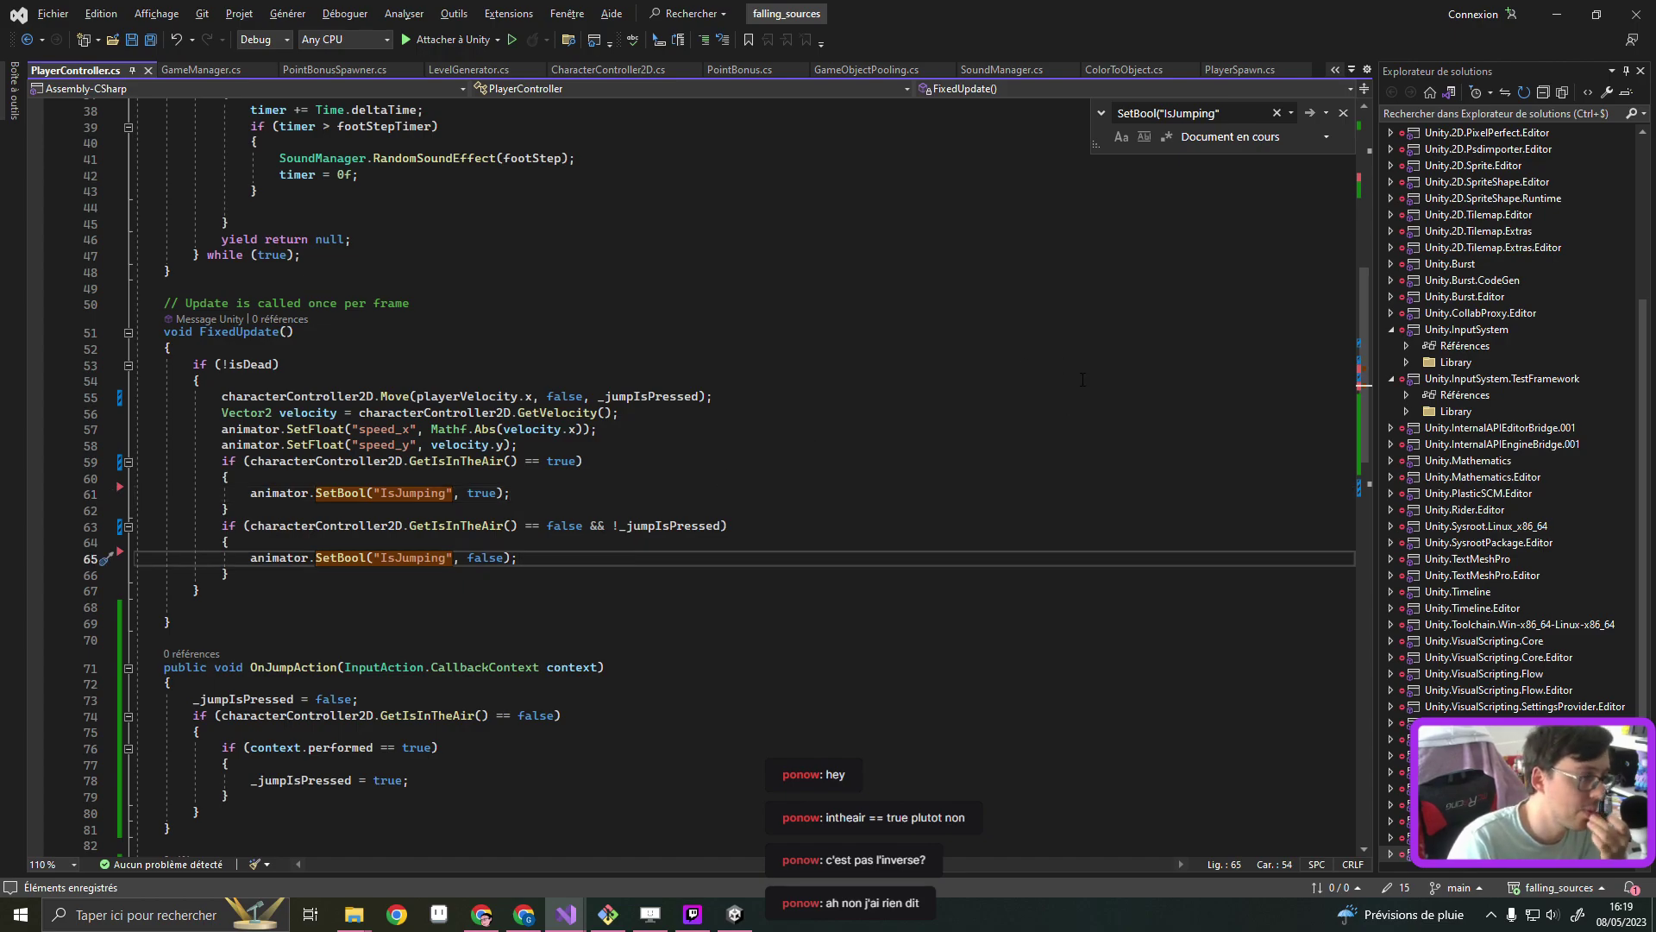
pyautogui.click(1555, 20)
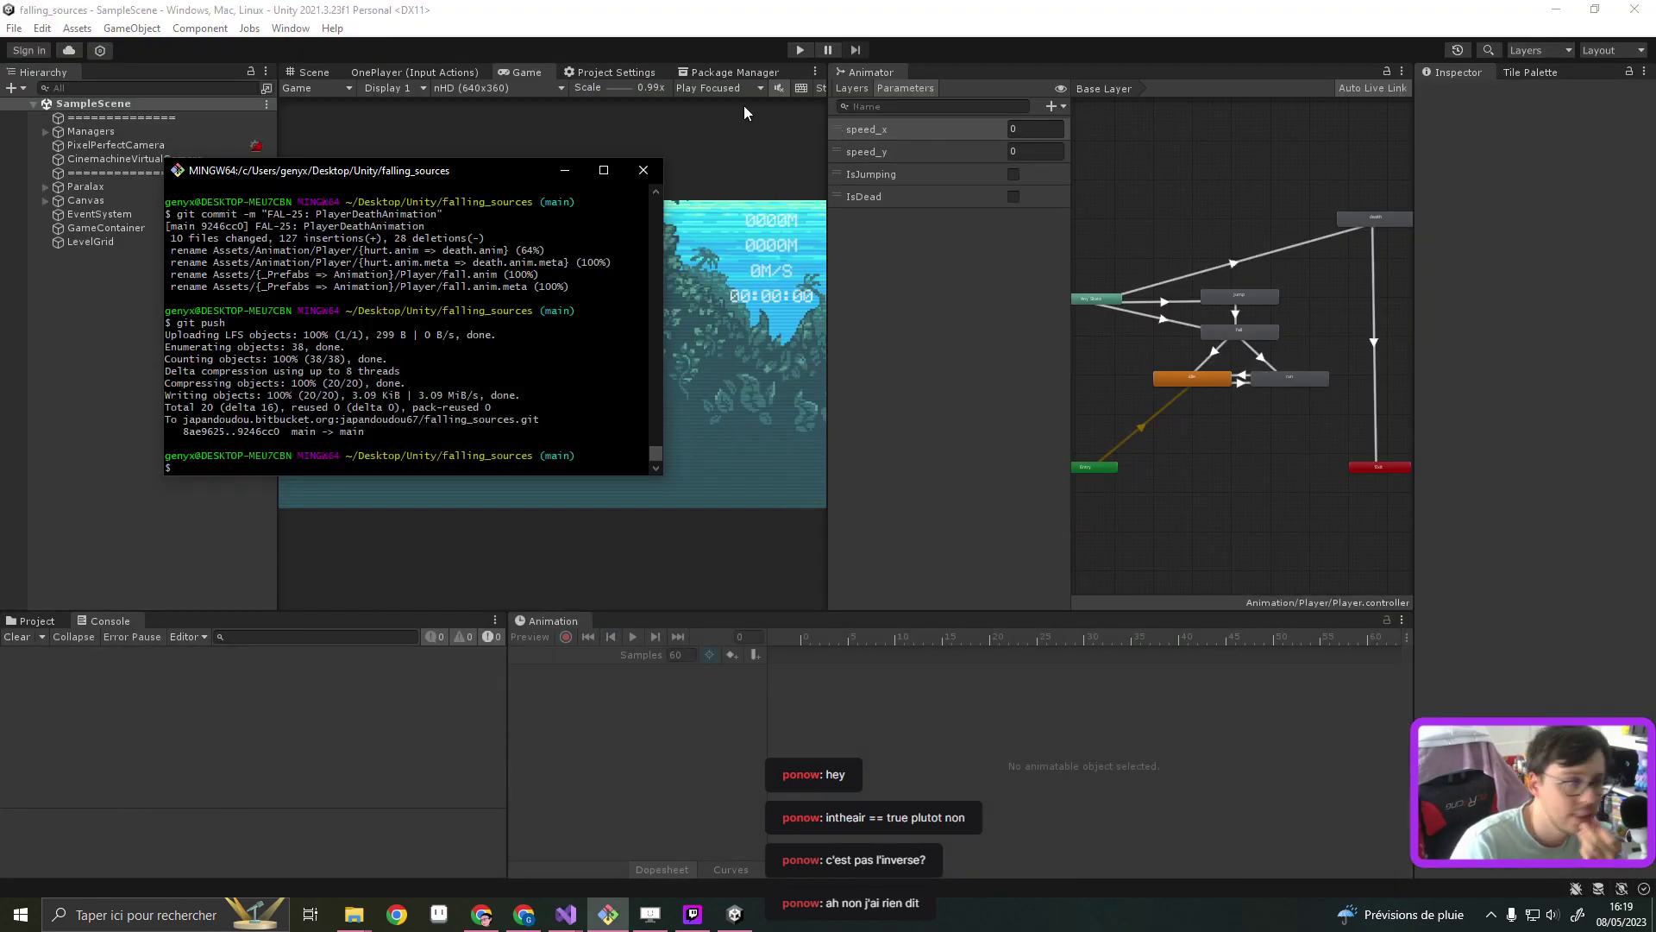
# Enter Play mode in Unity and start a round from the game's PLAY menu
pyautogui.click(582, 15)
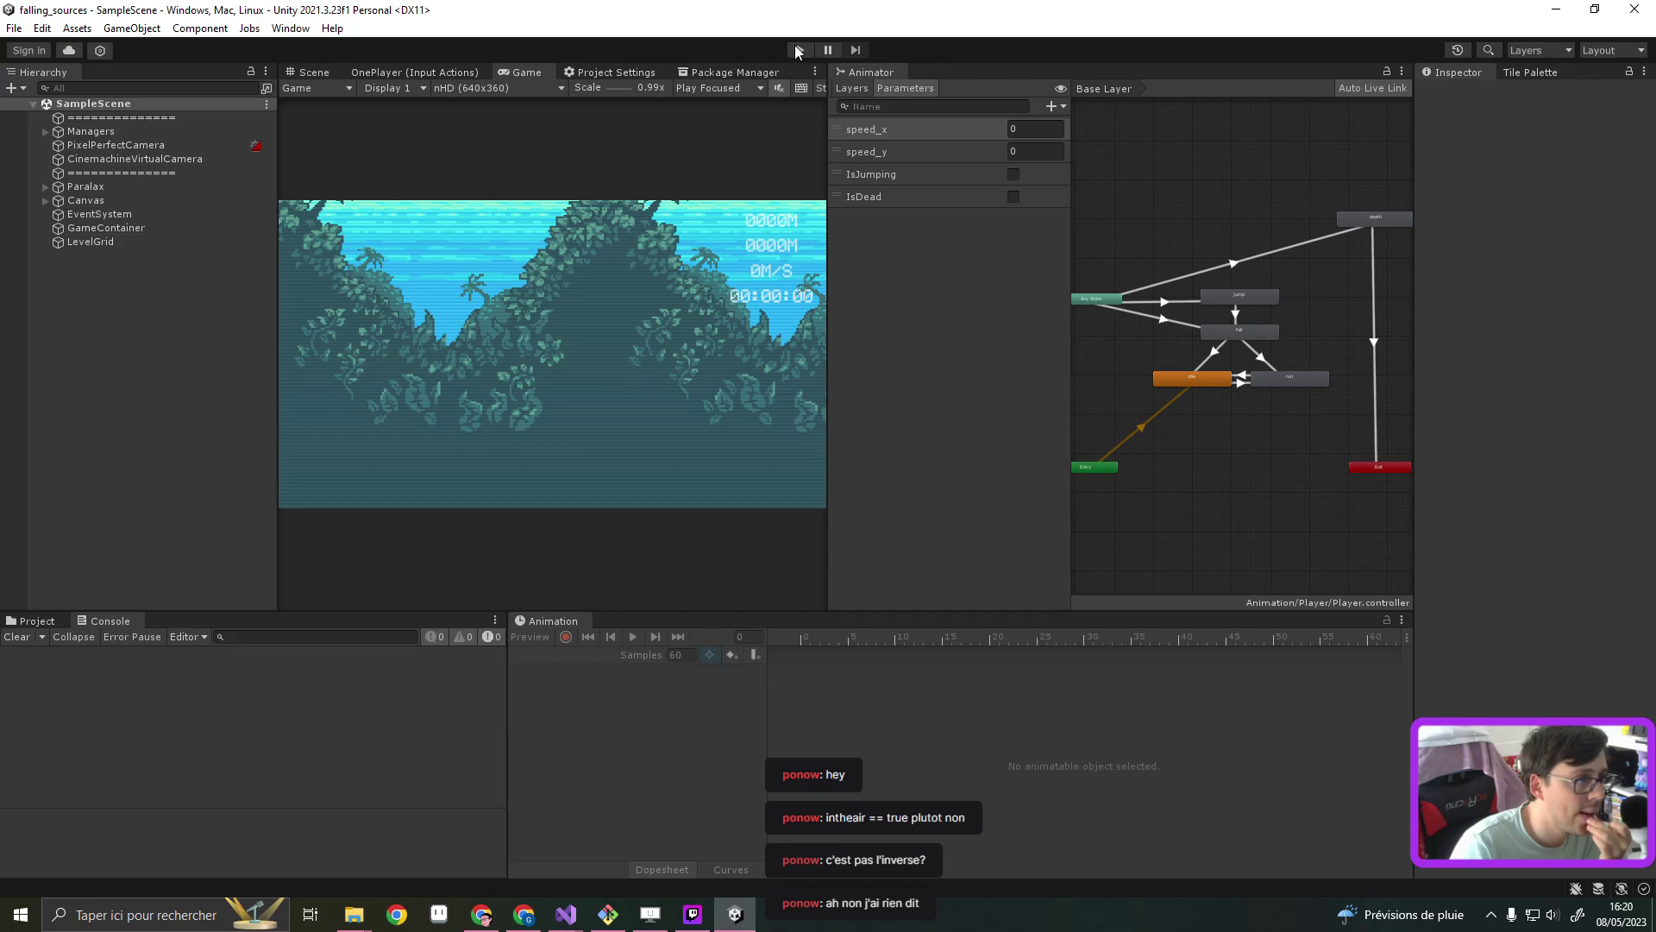
pyautogui.click(798, 51)
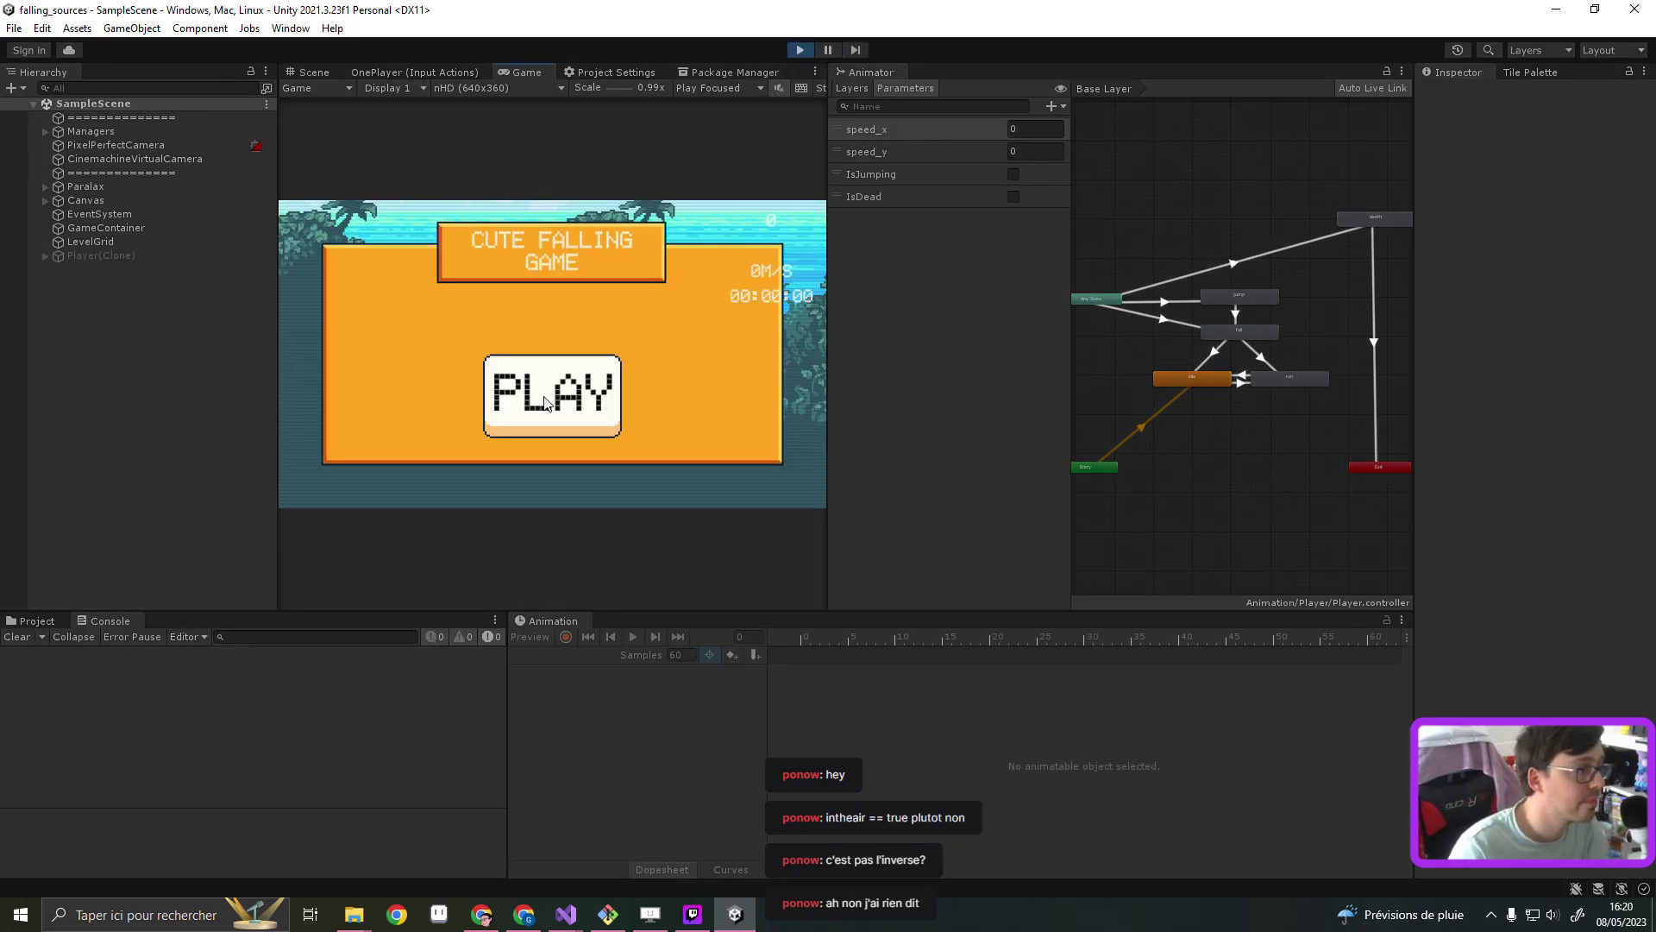
pyautogui.click(546, 402)
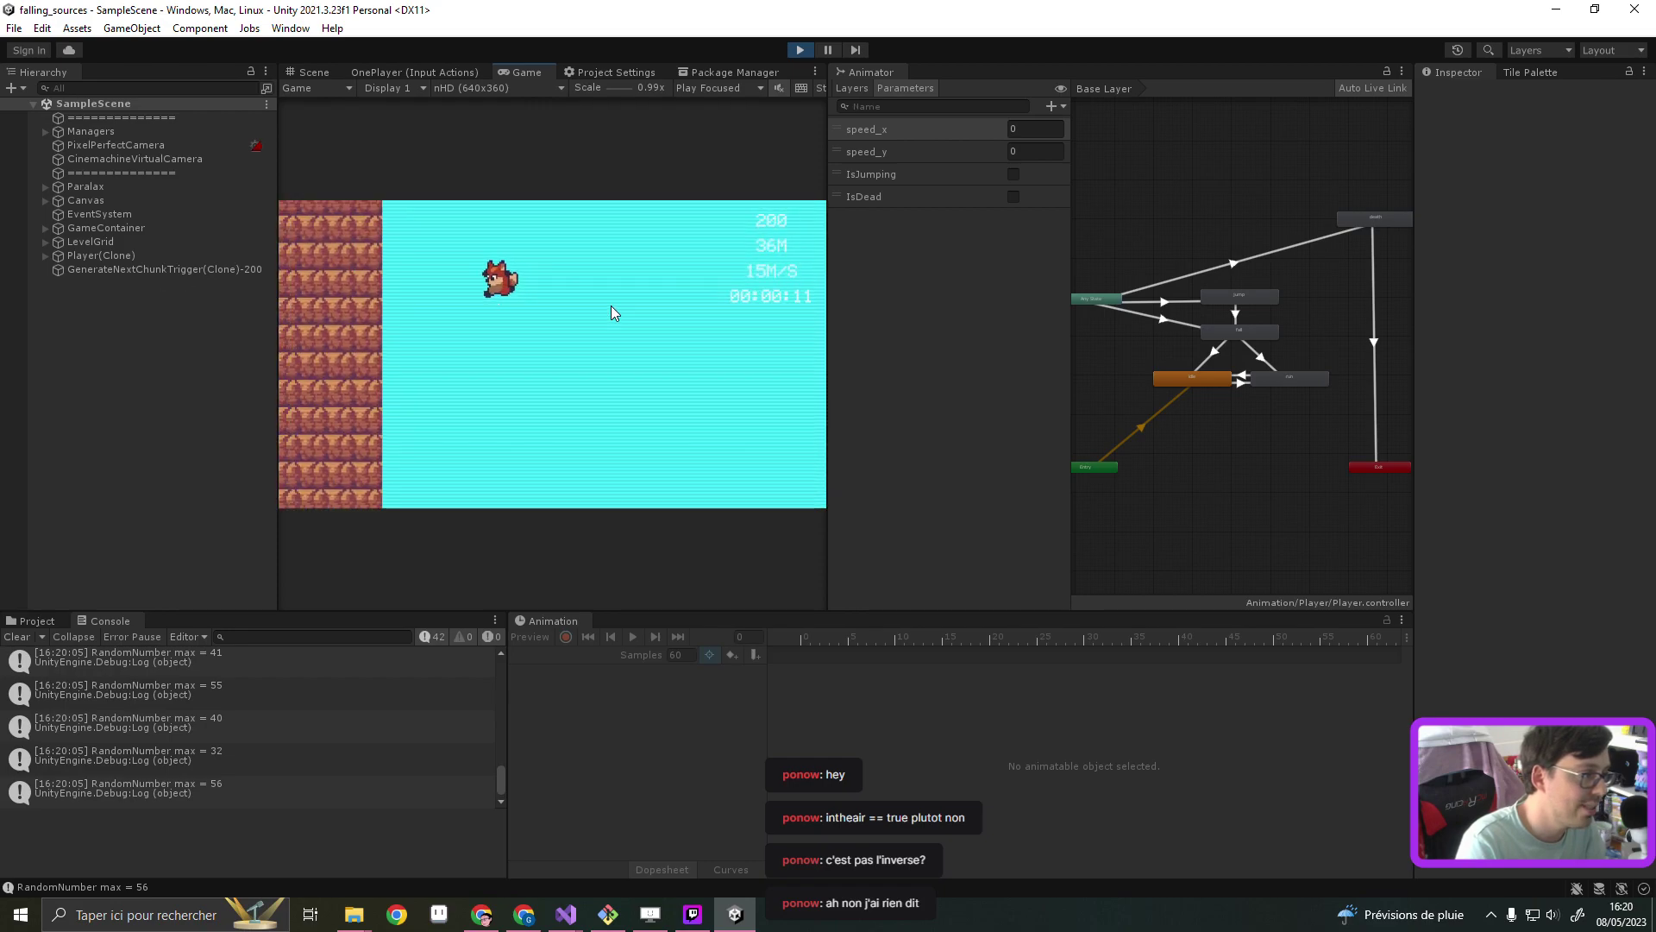
# Steer the falling character with arrow keys, restart after game over, and jump to test the animation
pyautogui.press('Right')
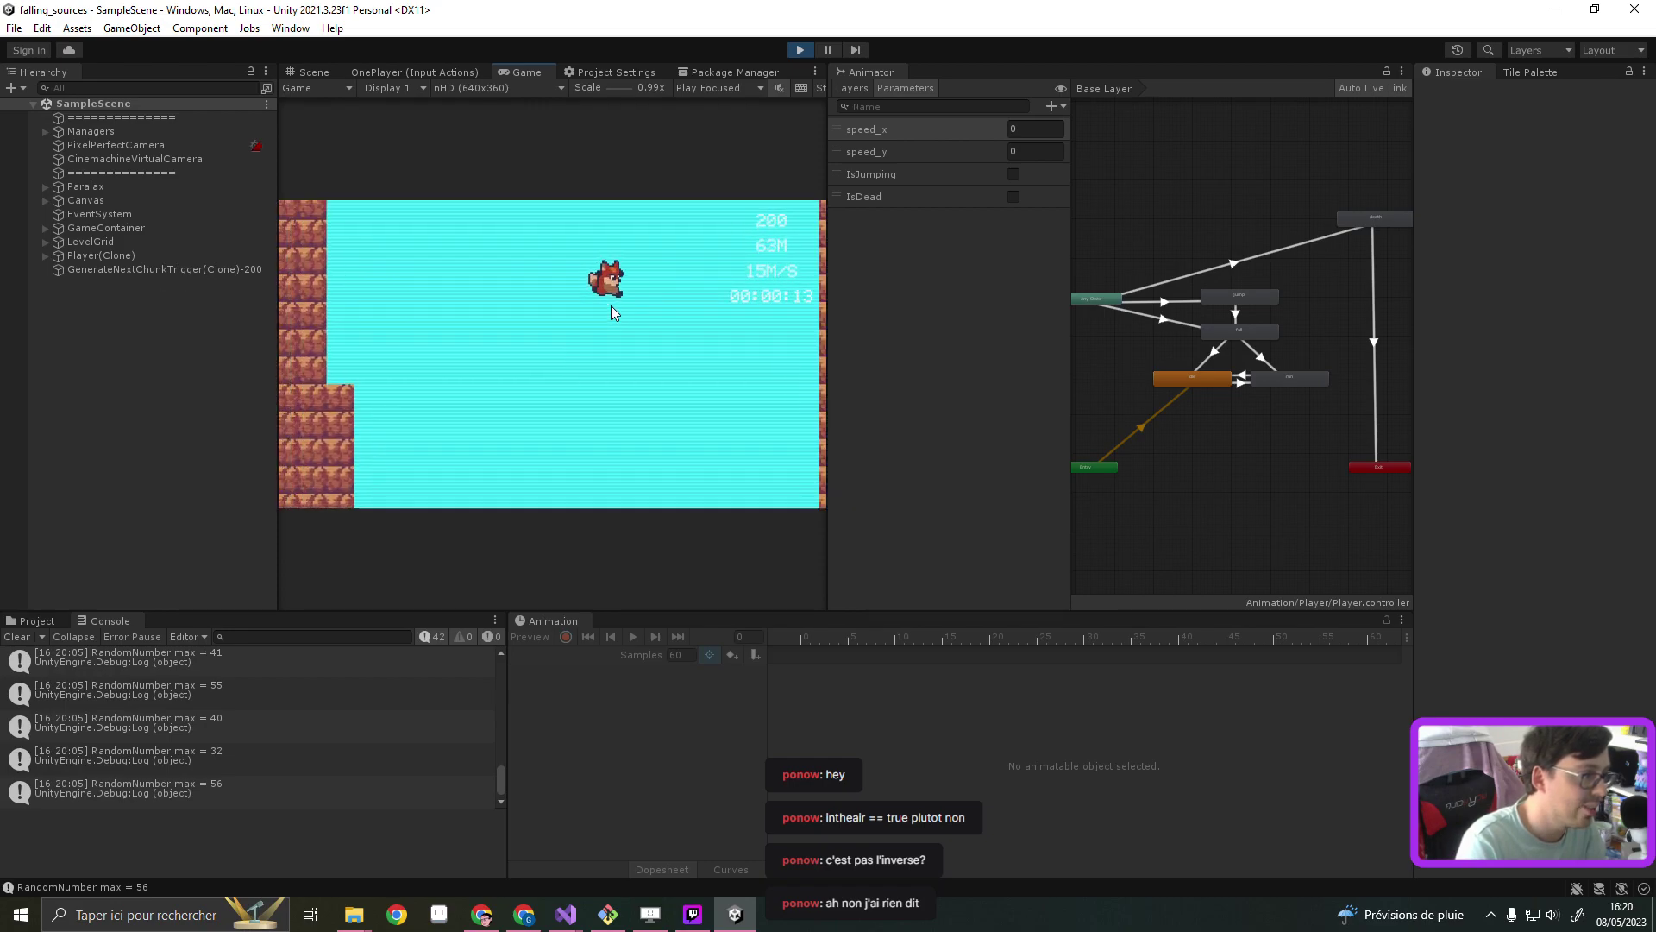
pyautogui.press('Left')
pyautogui.press('Right')
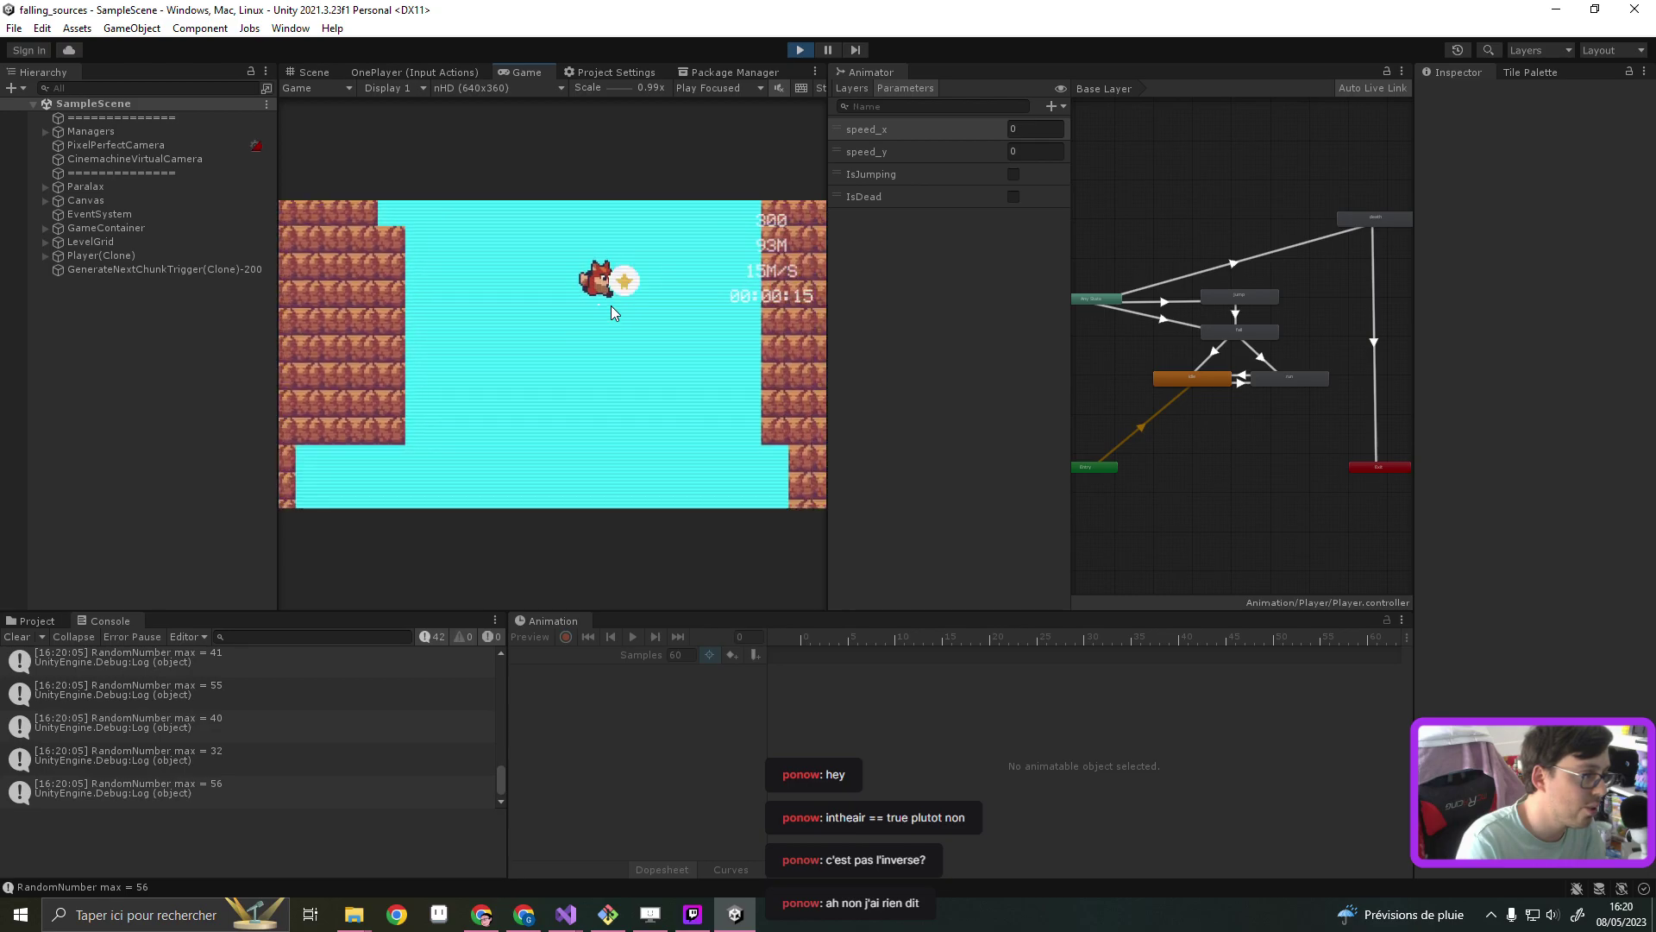
pyautogui.press('Left')
pyautogui.press('Right')
pyautogui.press('Left')
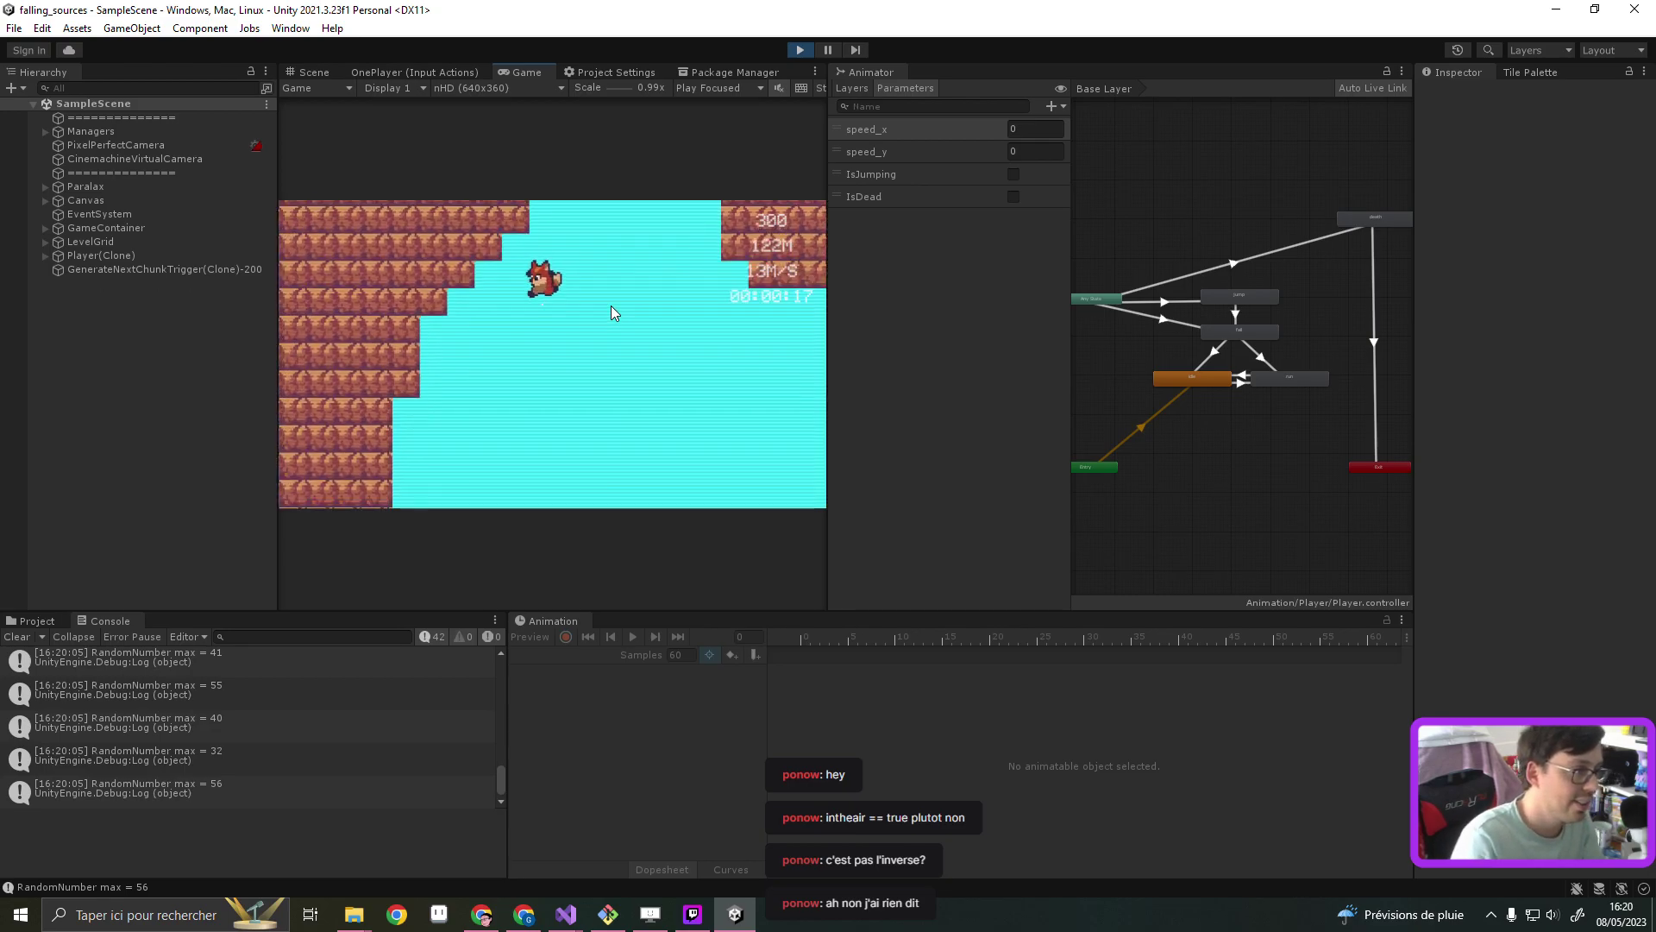
pyautogui.press('Left')
pyautogui.press('Right')
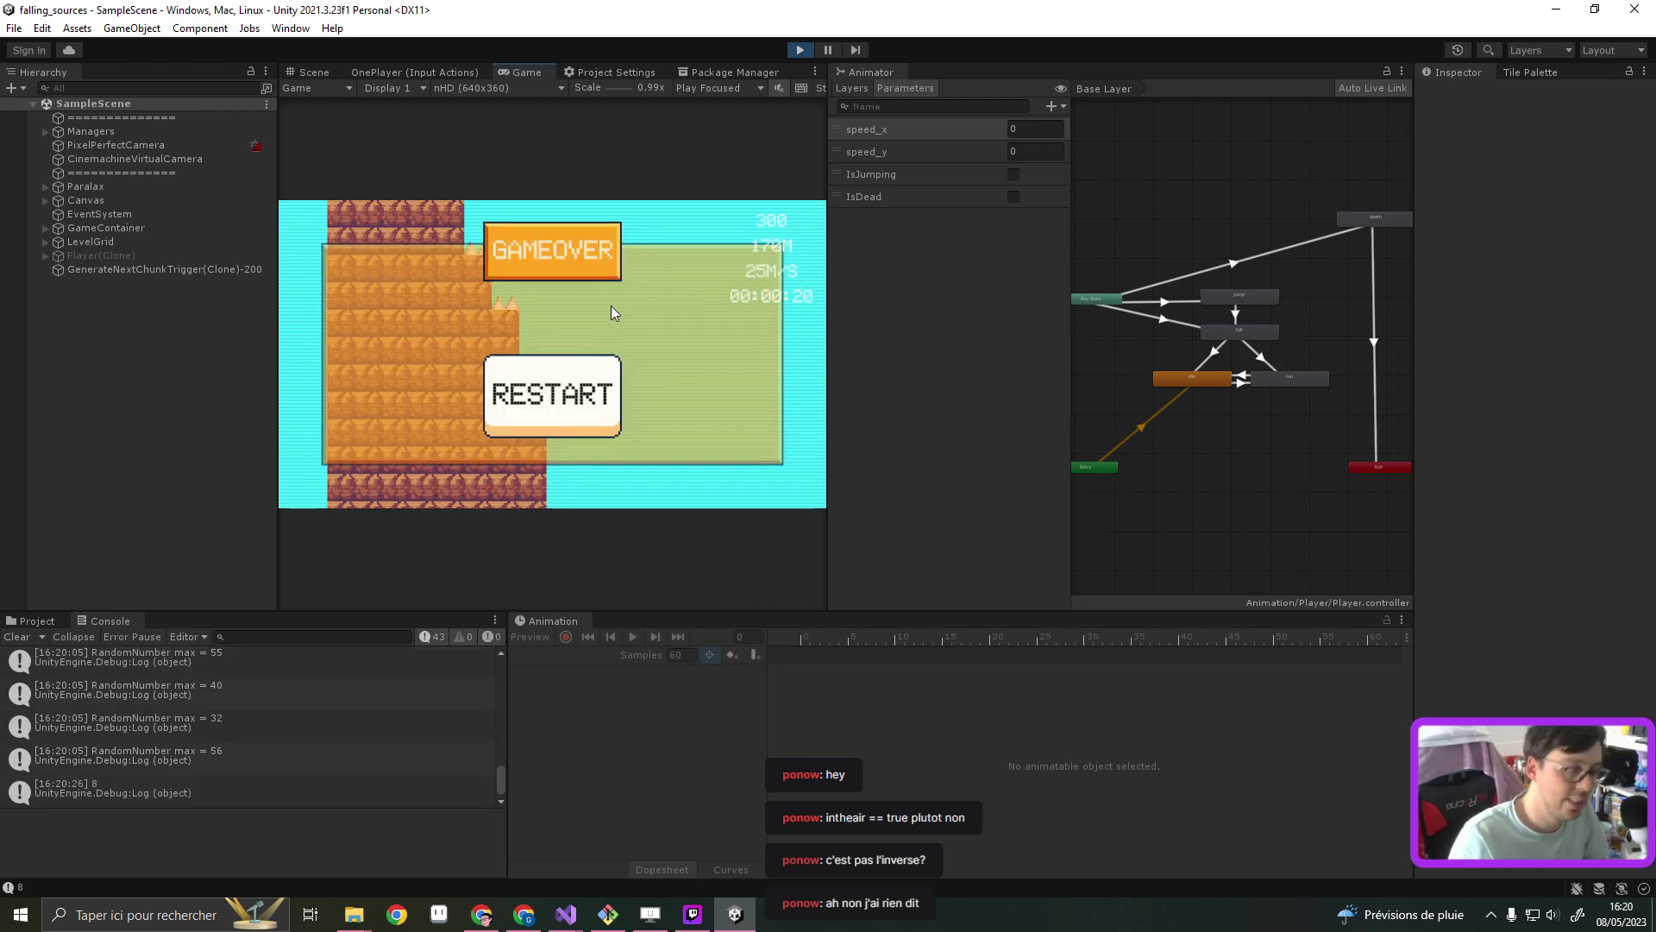
pyautogui.click(508, 385)
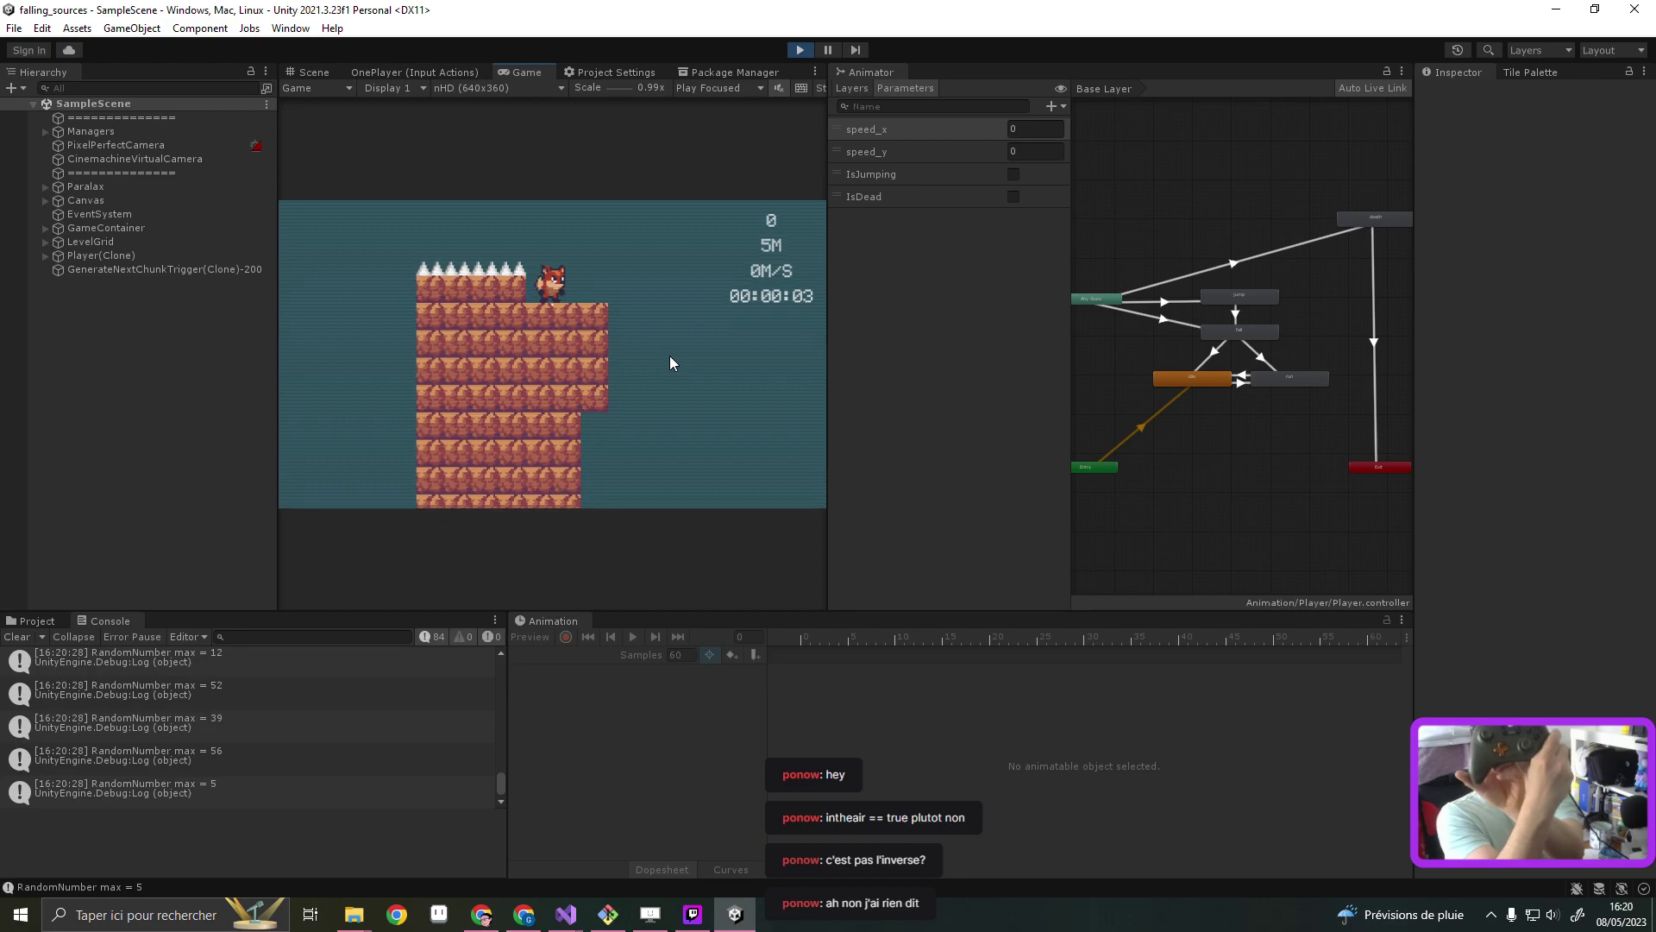
pyautogui.press('space')
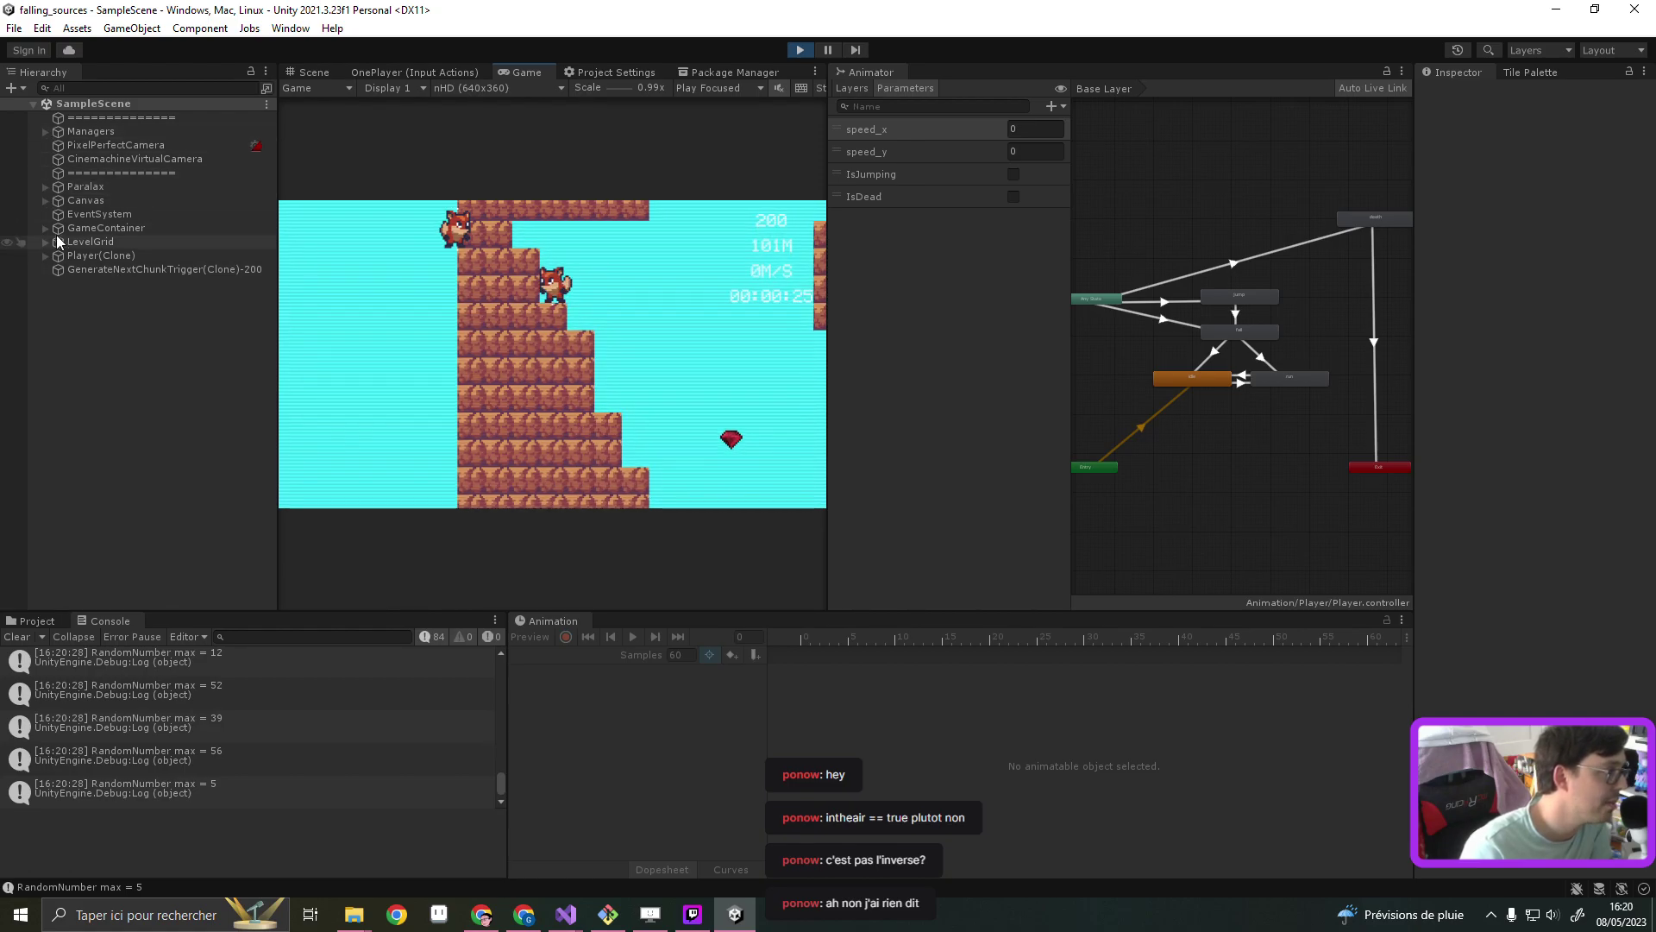
# In the Scene view, frame Player(Clone), then select Canvas and EventSystem in the Hierarchy
pyautogui.click(307, 73)
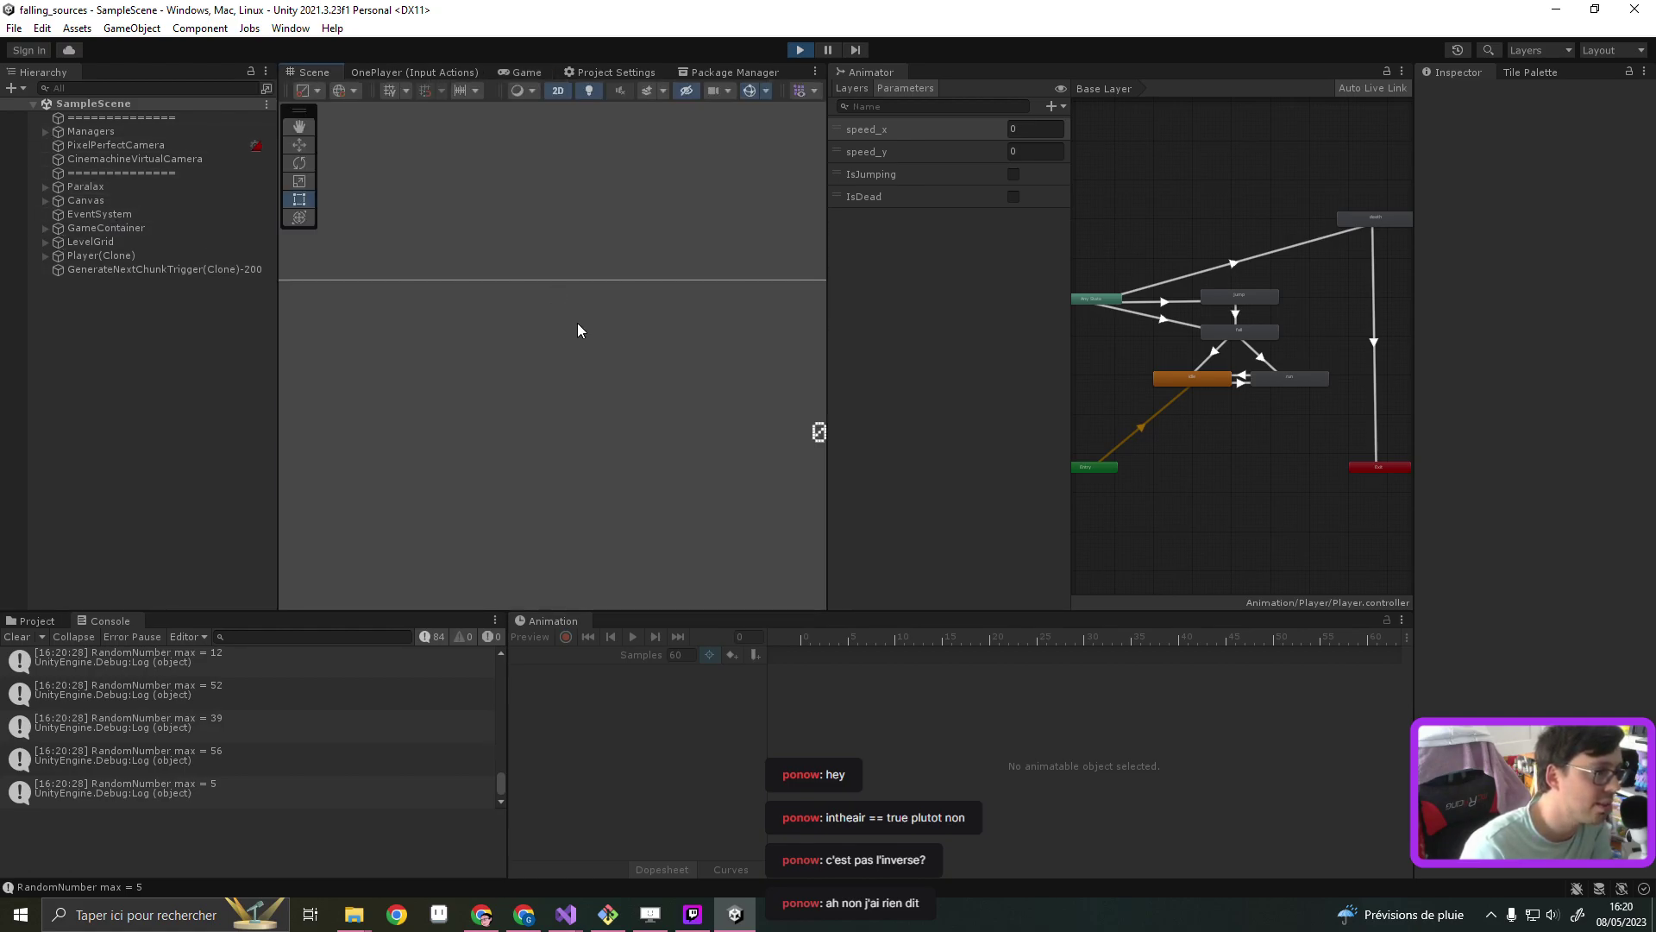
pyautogui.doubleClick(102, 255)
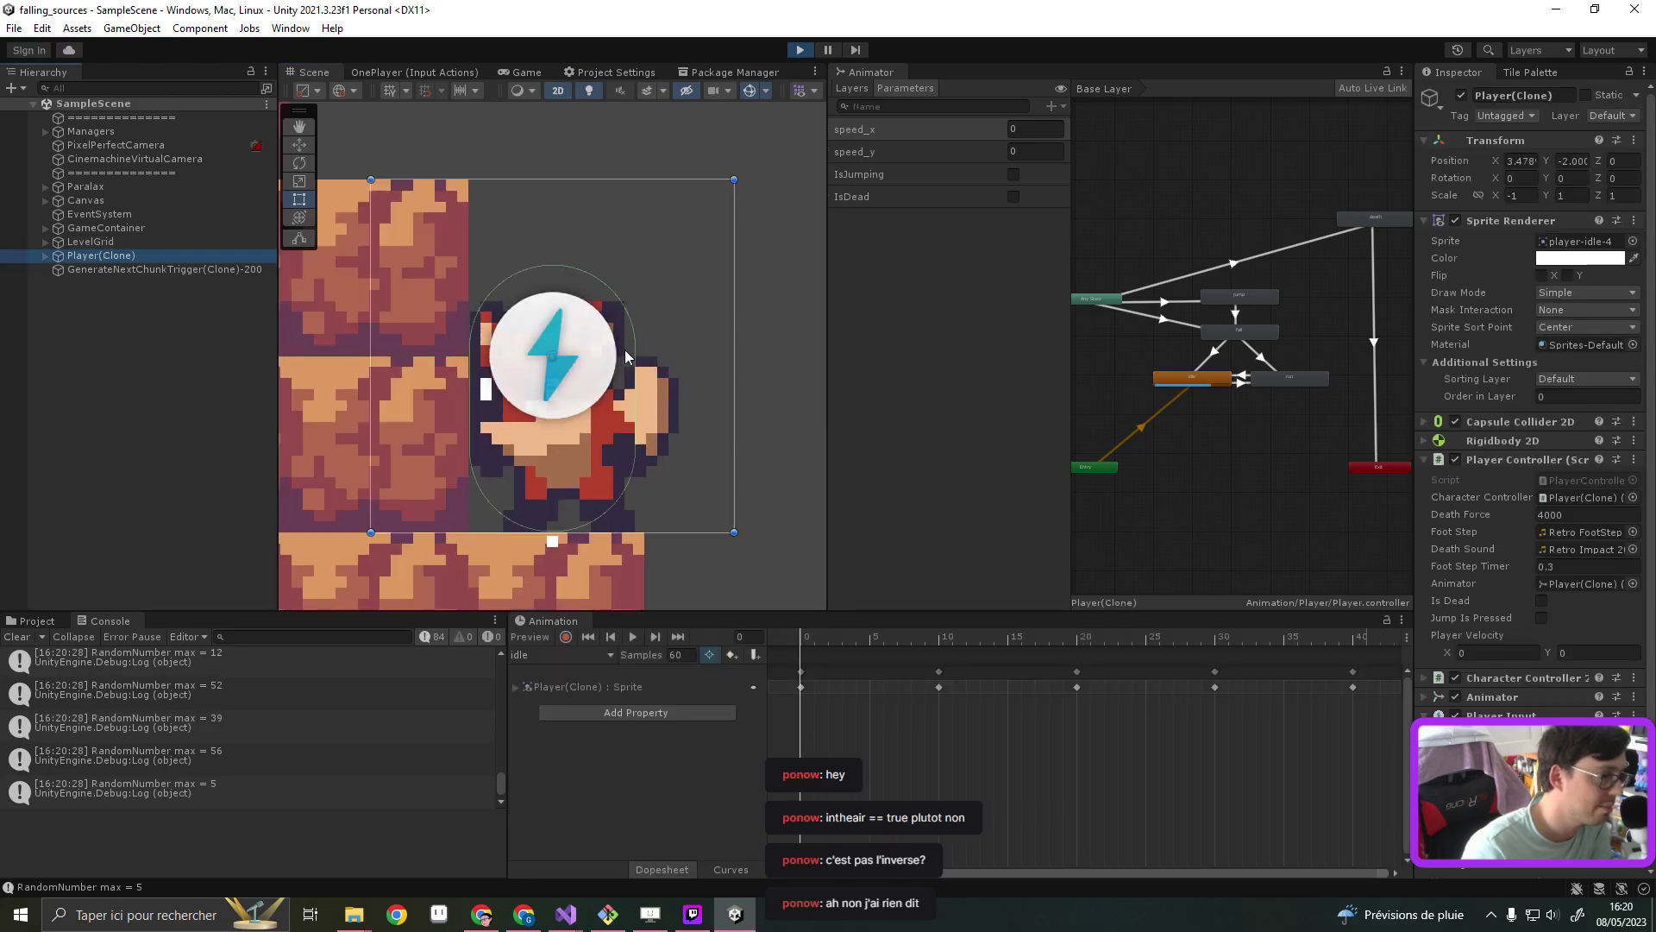
pyautogui.scroll(-3, 579, 409)
pyautogui.scroll(-2, 506, 402)
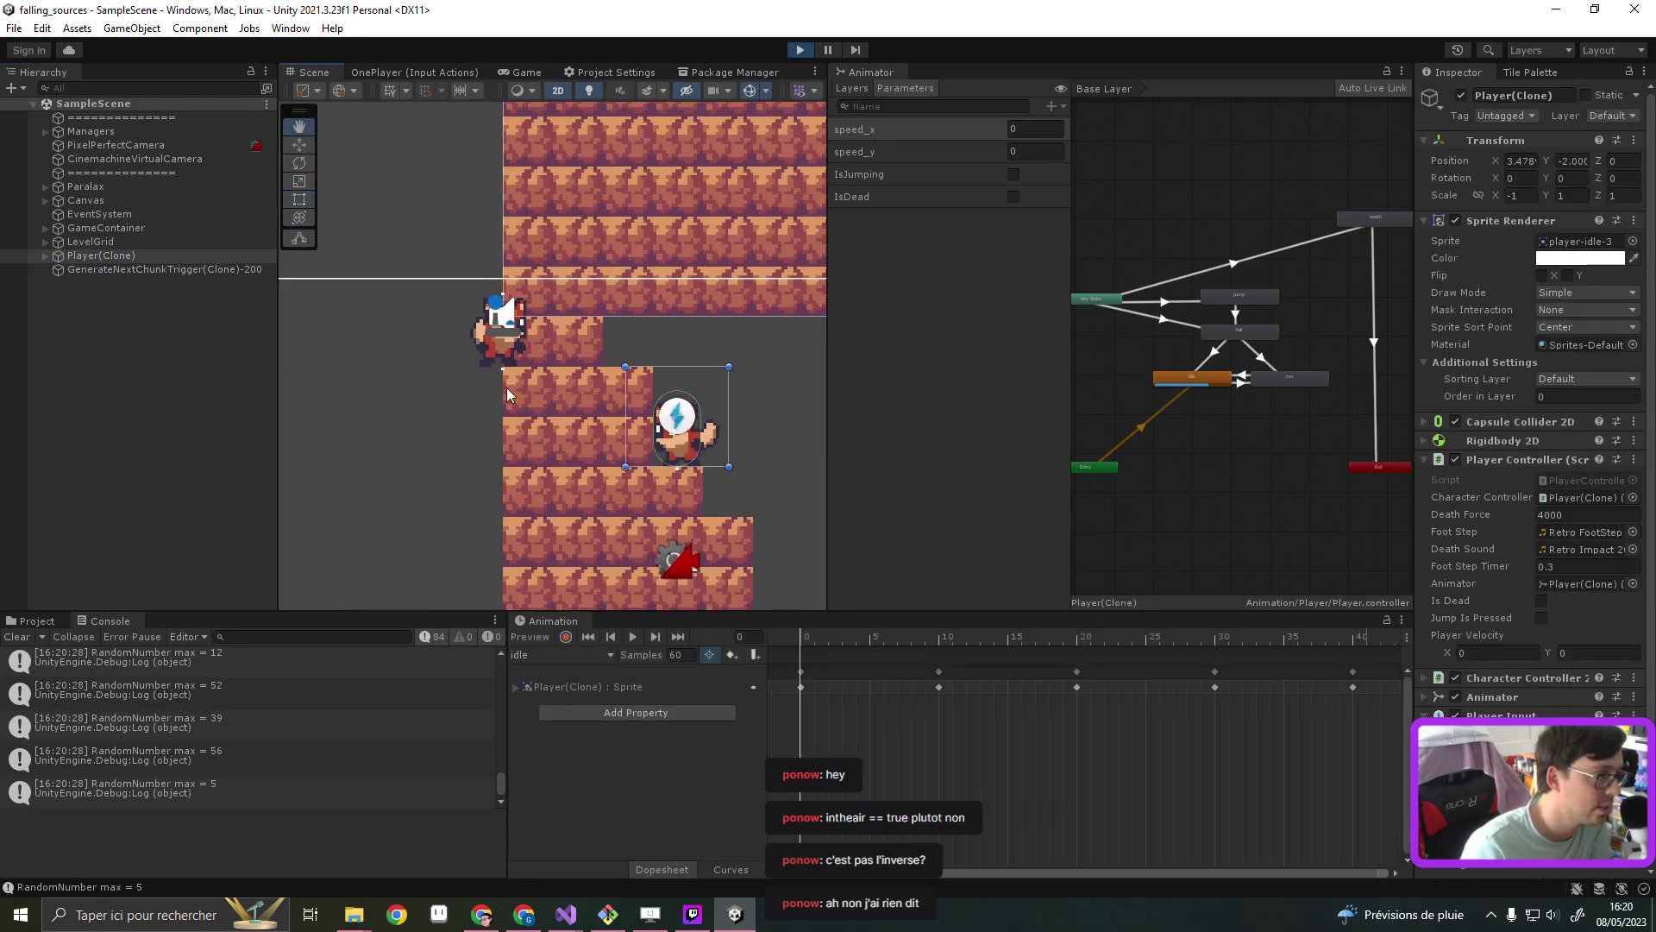
pyautogui.click(89, 202)
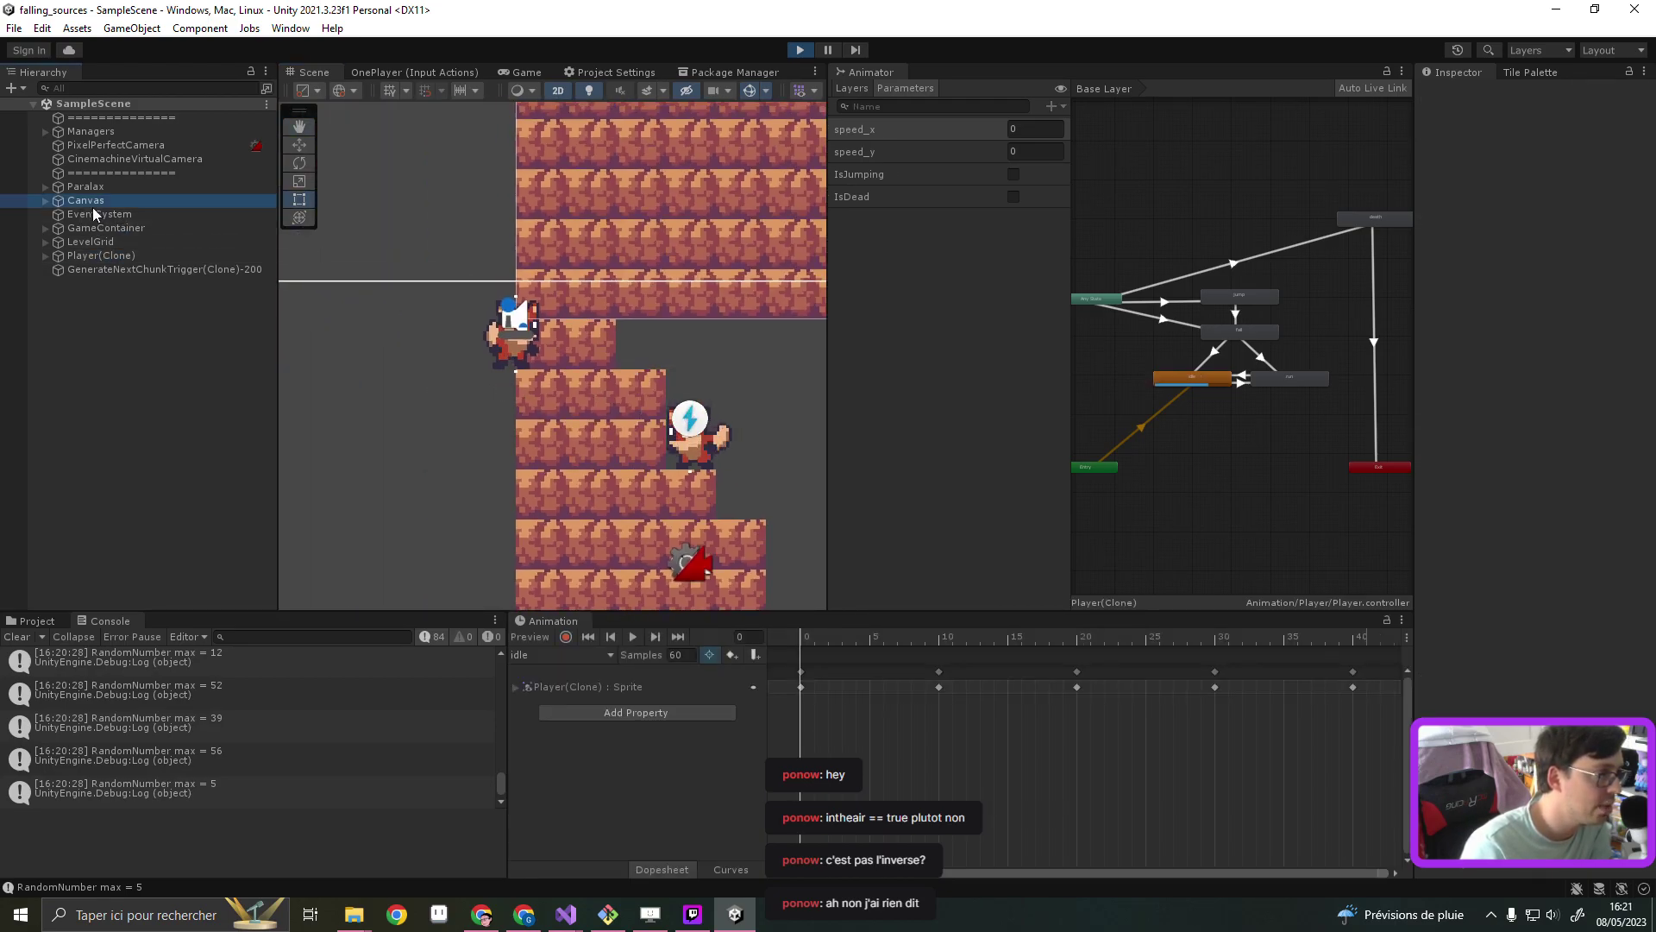
pyautogui.click(95, 215)
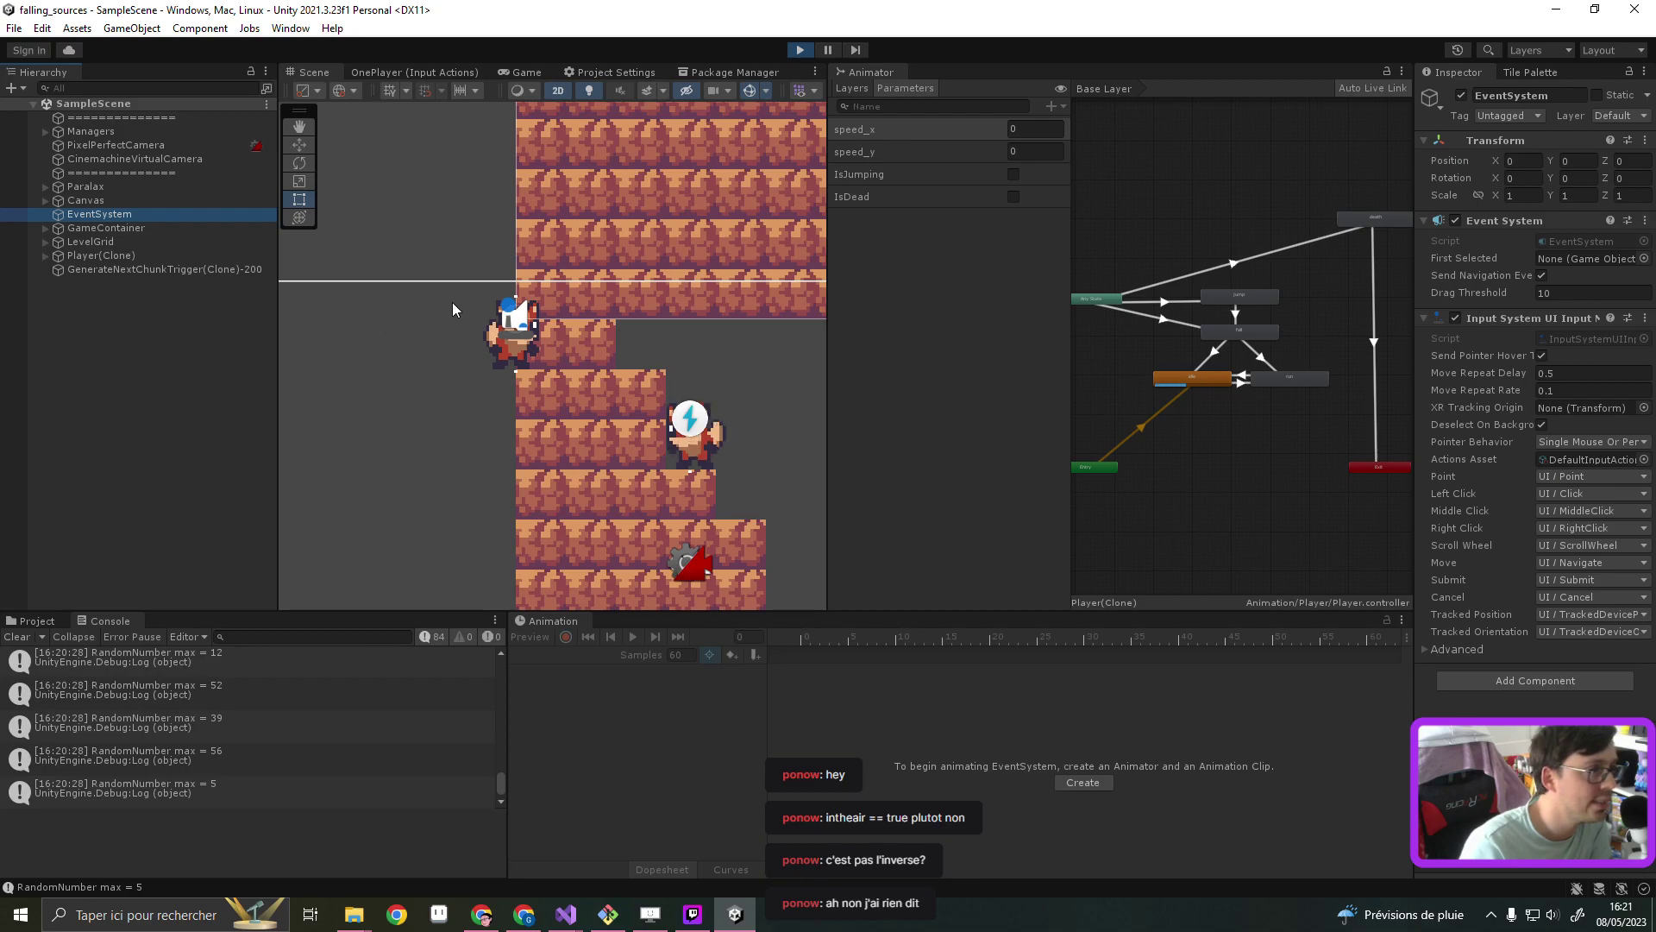
# Turn off 2D mode and reset EventSystem's Position Z to 0, orbiting around the character
pyautogui.click(552, 90)
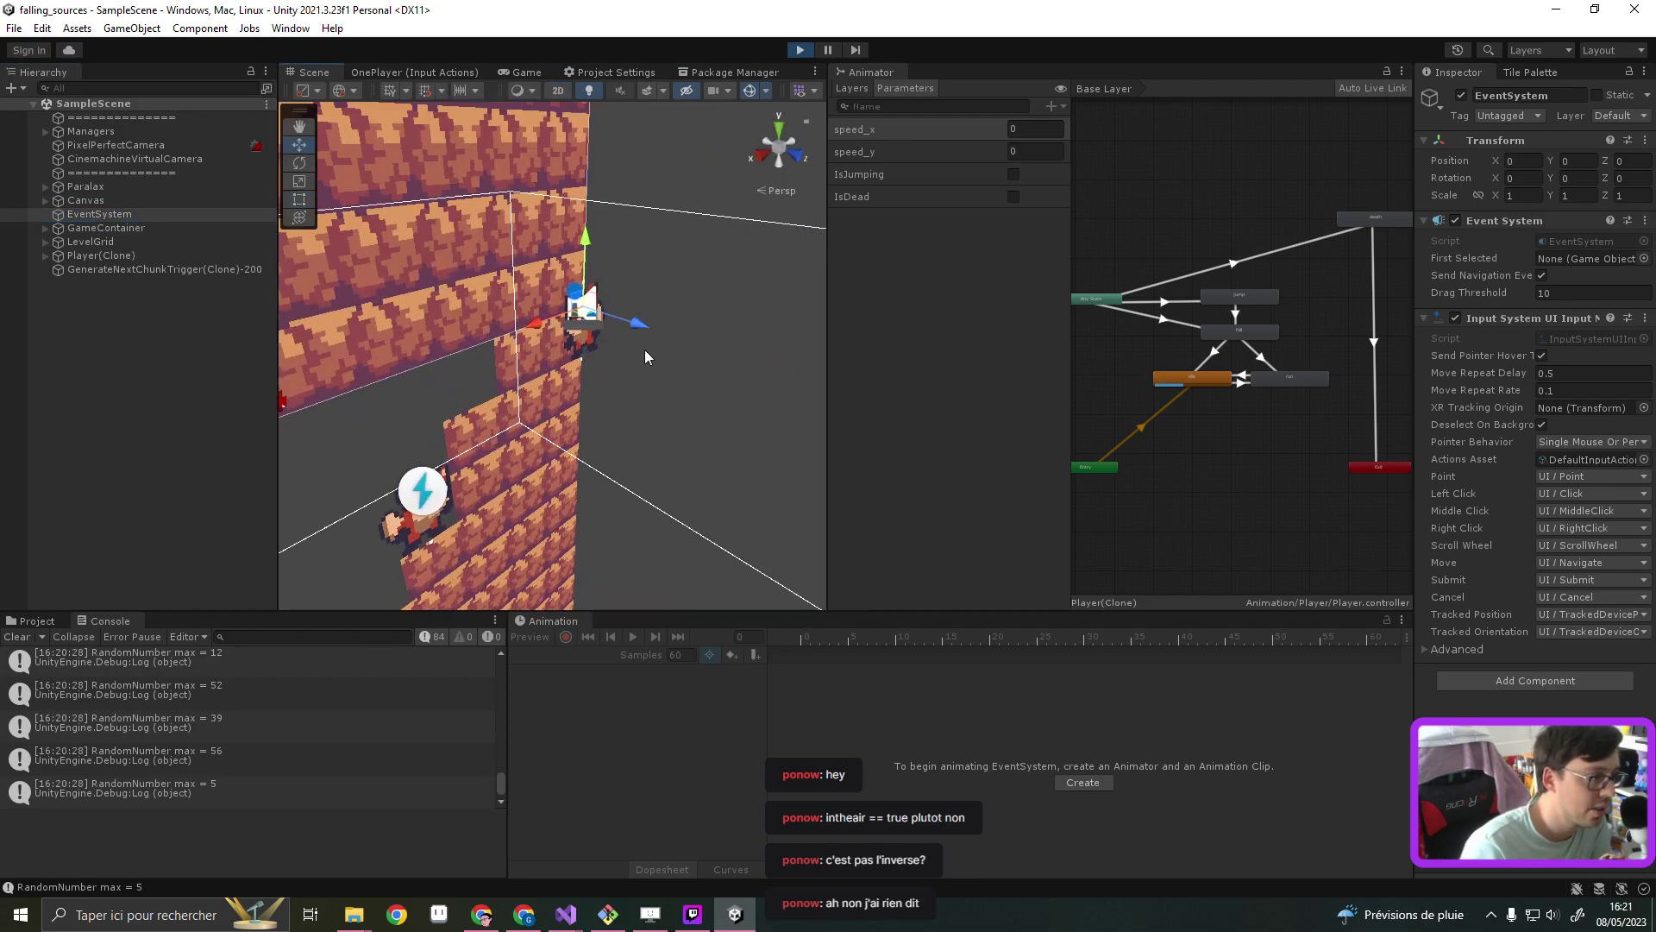
pyautogui.moveTo(645, 349)
pyautogui.mouseDown(button='middle')
pyautogui.moveTo(497, 420)
pyautogui.moveTo(434, 387)
pyautogui.mouseUp(button='middle')
pyautogui.moveTo(449, 373); pyautogui.dragTo(445, 373)
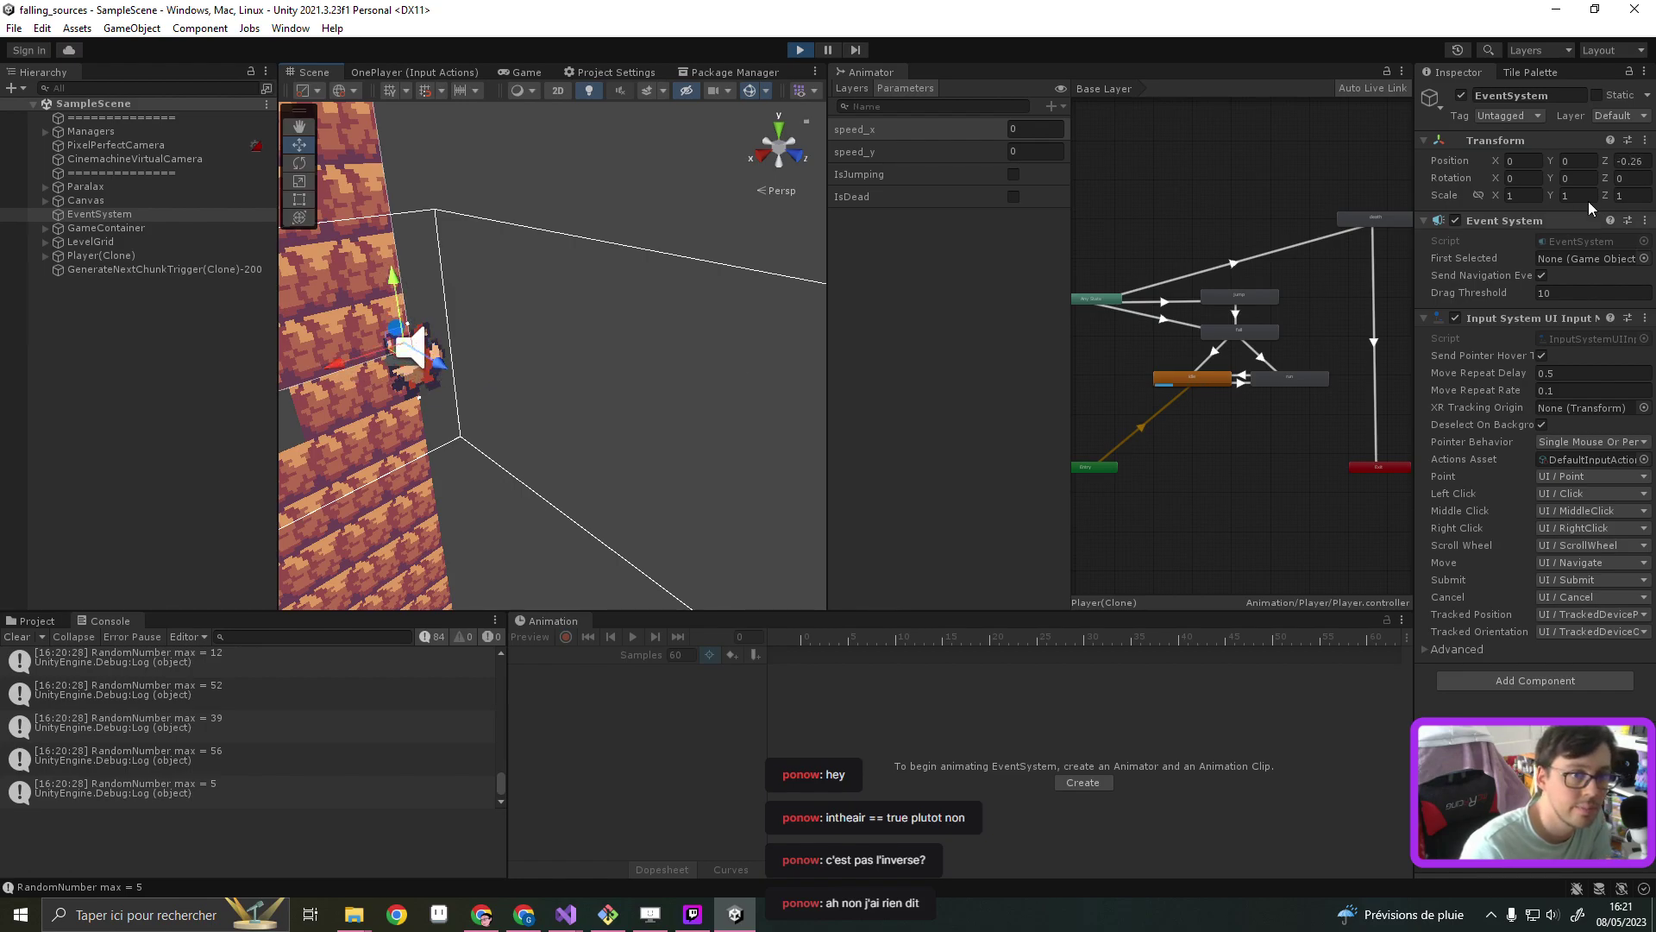
pyautogui.write('0')
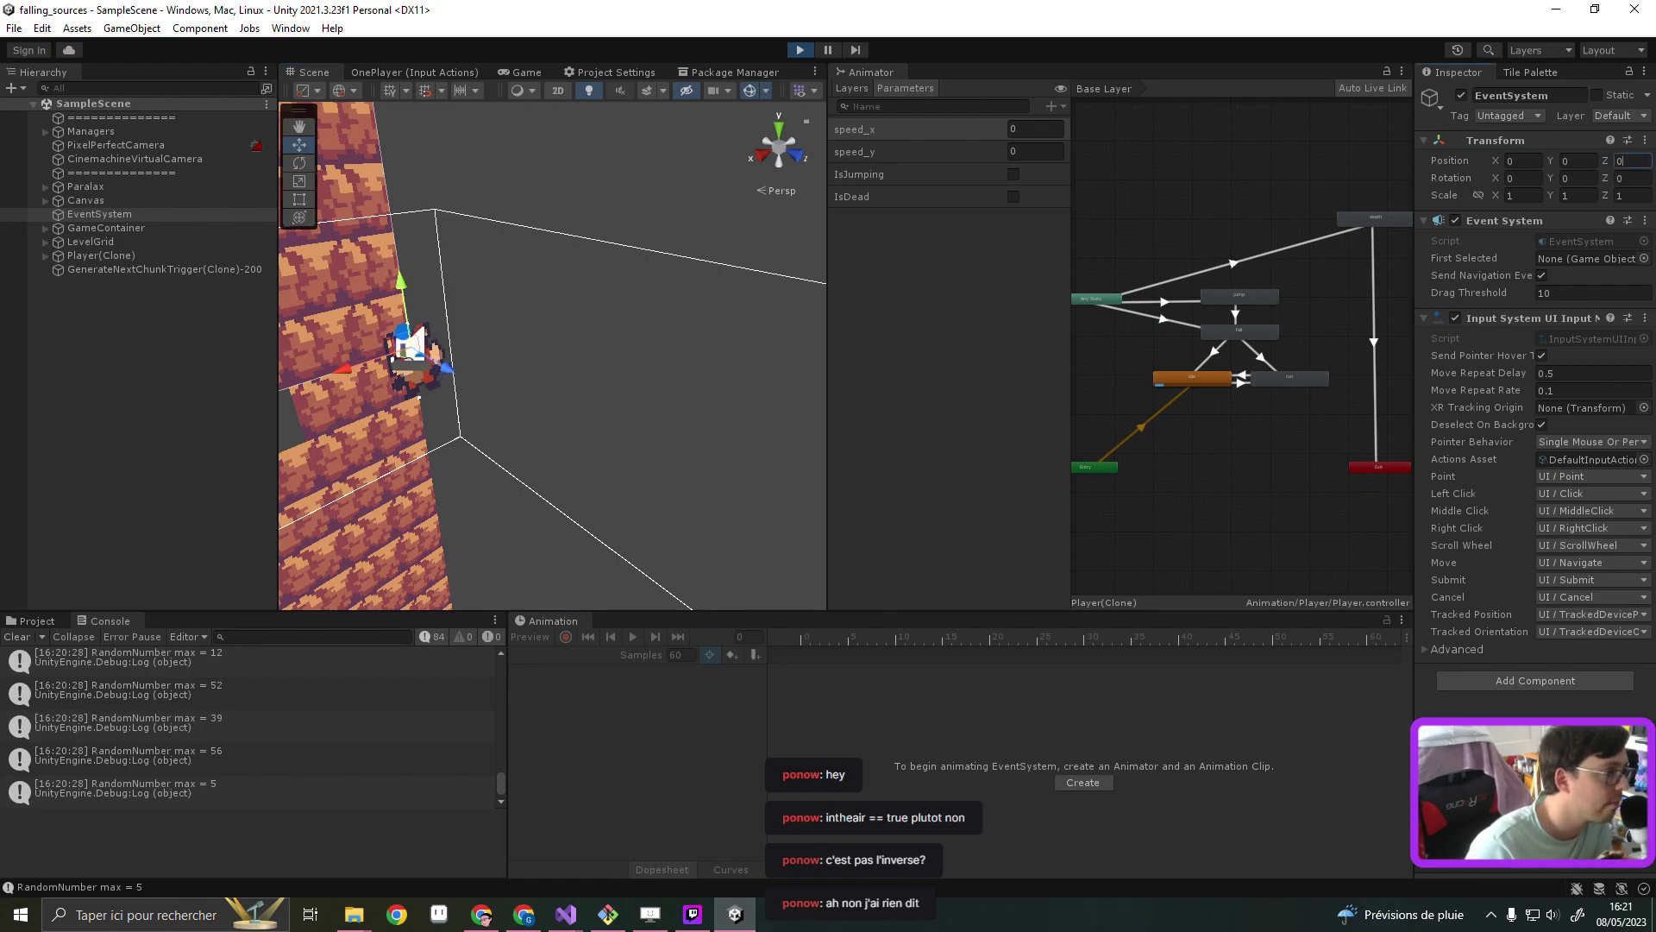
pyautogui.moveTo(417, 425)
pyautogui.keyDown('alt'); pyautogui.mouseDown()
pyautogui.moveTo(697, 454)
pyautogui.moveTo(529, 449)
pyautogui.mouseUp(); pyautogui.keyUp('alt')
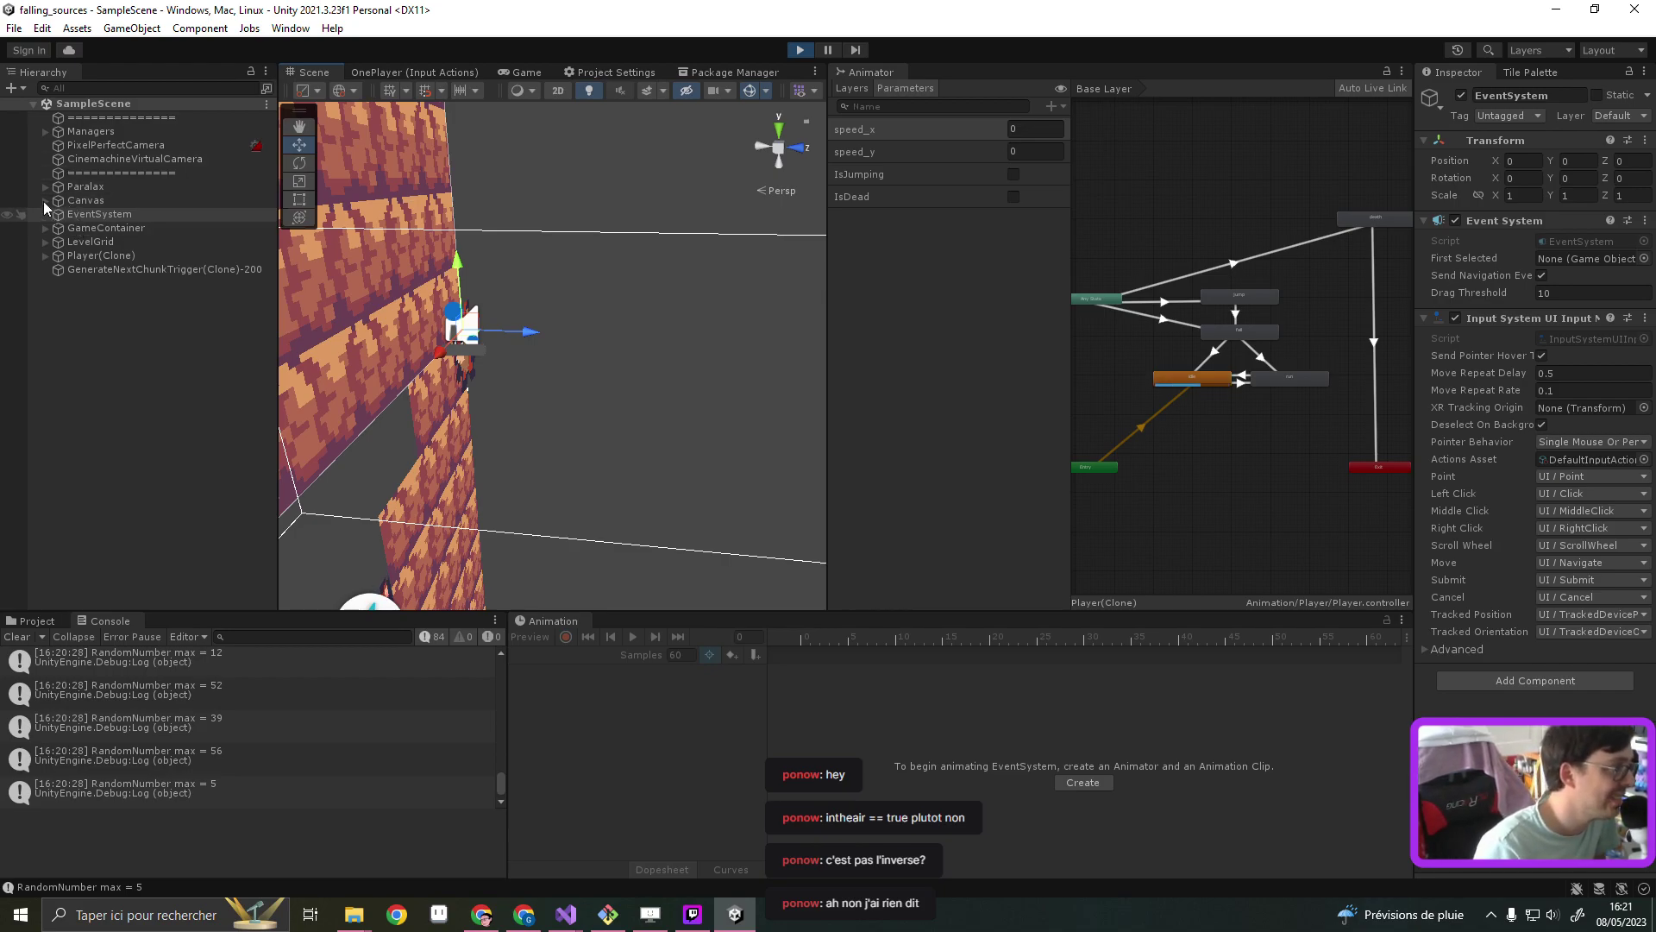
# Expand GameContainer and frame PlayerSpawn(Clone) in the Scene view
pyautogui.click(45, 228)
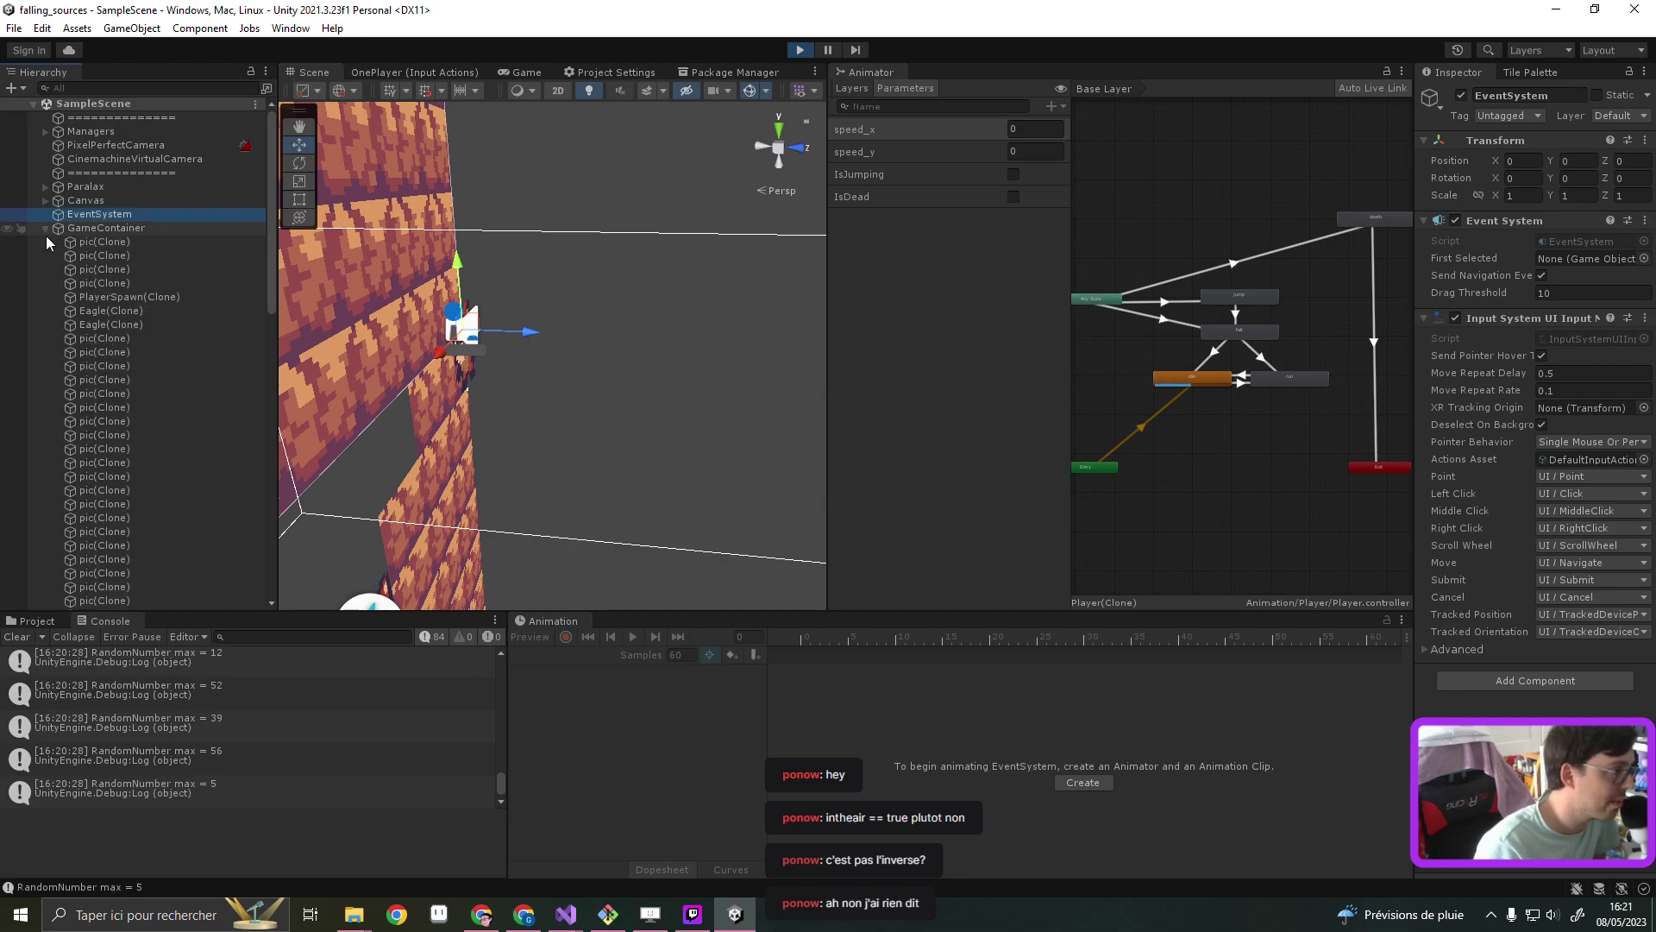
pyautogui.click(147, 300)
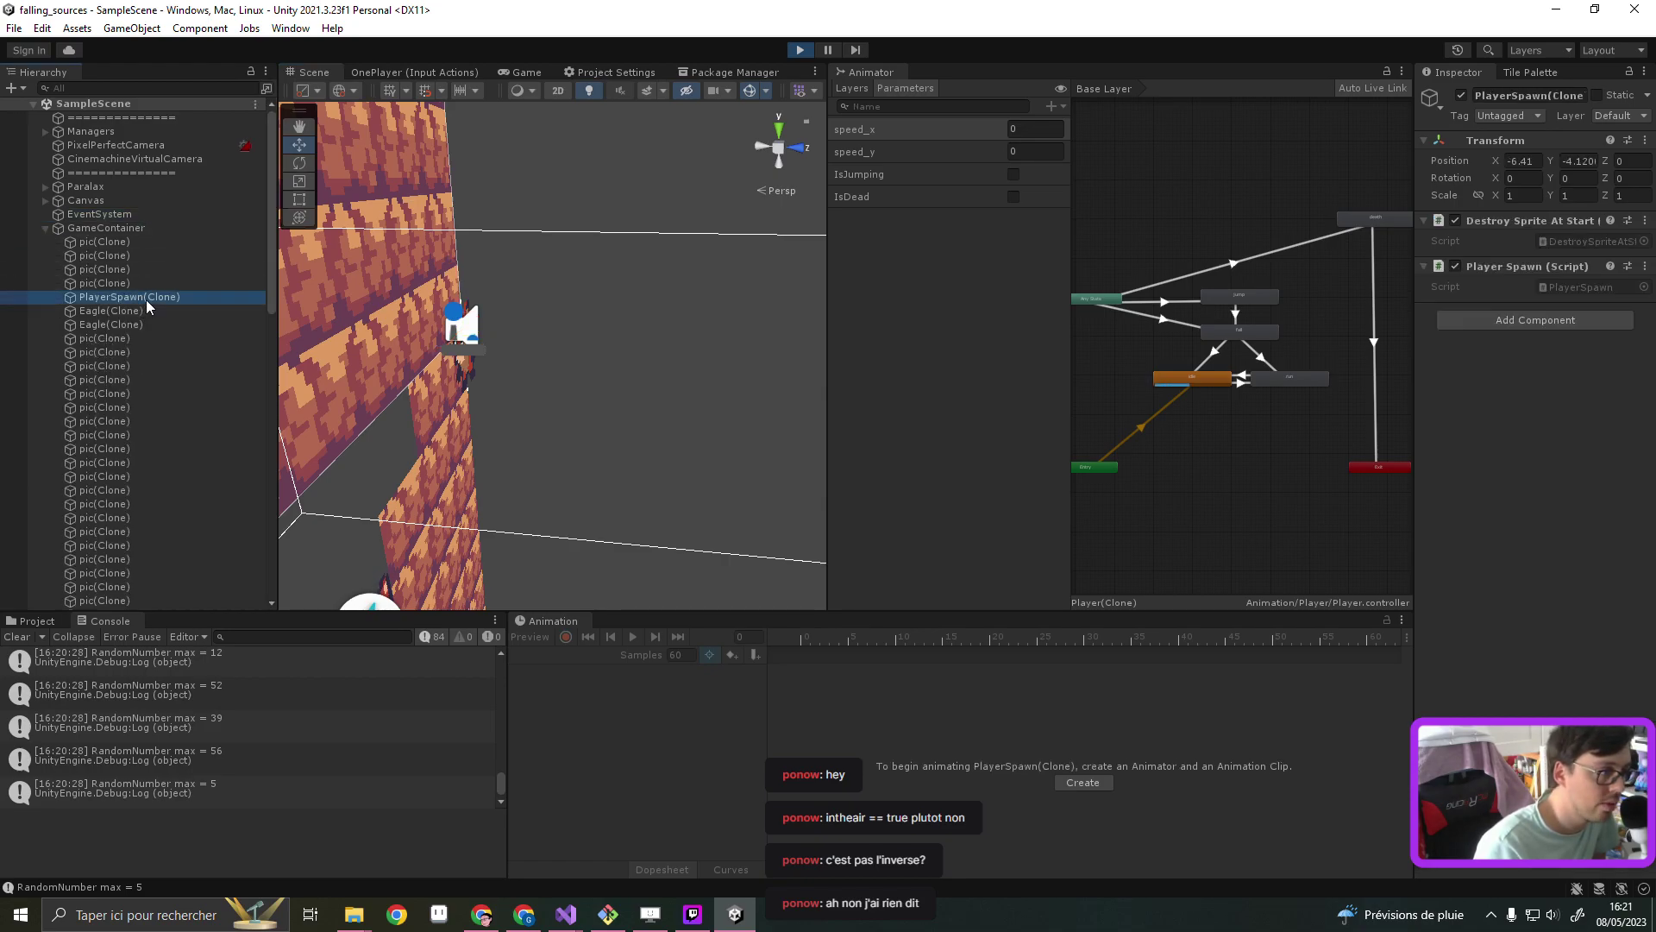
pyautogui.press('f')
pyautogui.moveTo(437, 410)
pyautogui.mouseDown(button='right')
pyautogui.moveTo(611, 346)
pyautogui.moveTo(595, 358)
pyautogui.mouseUp(button='right')
pyautogui.scroll(-5, 131, 330)
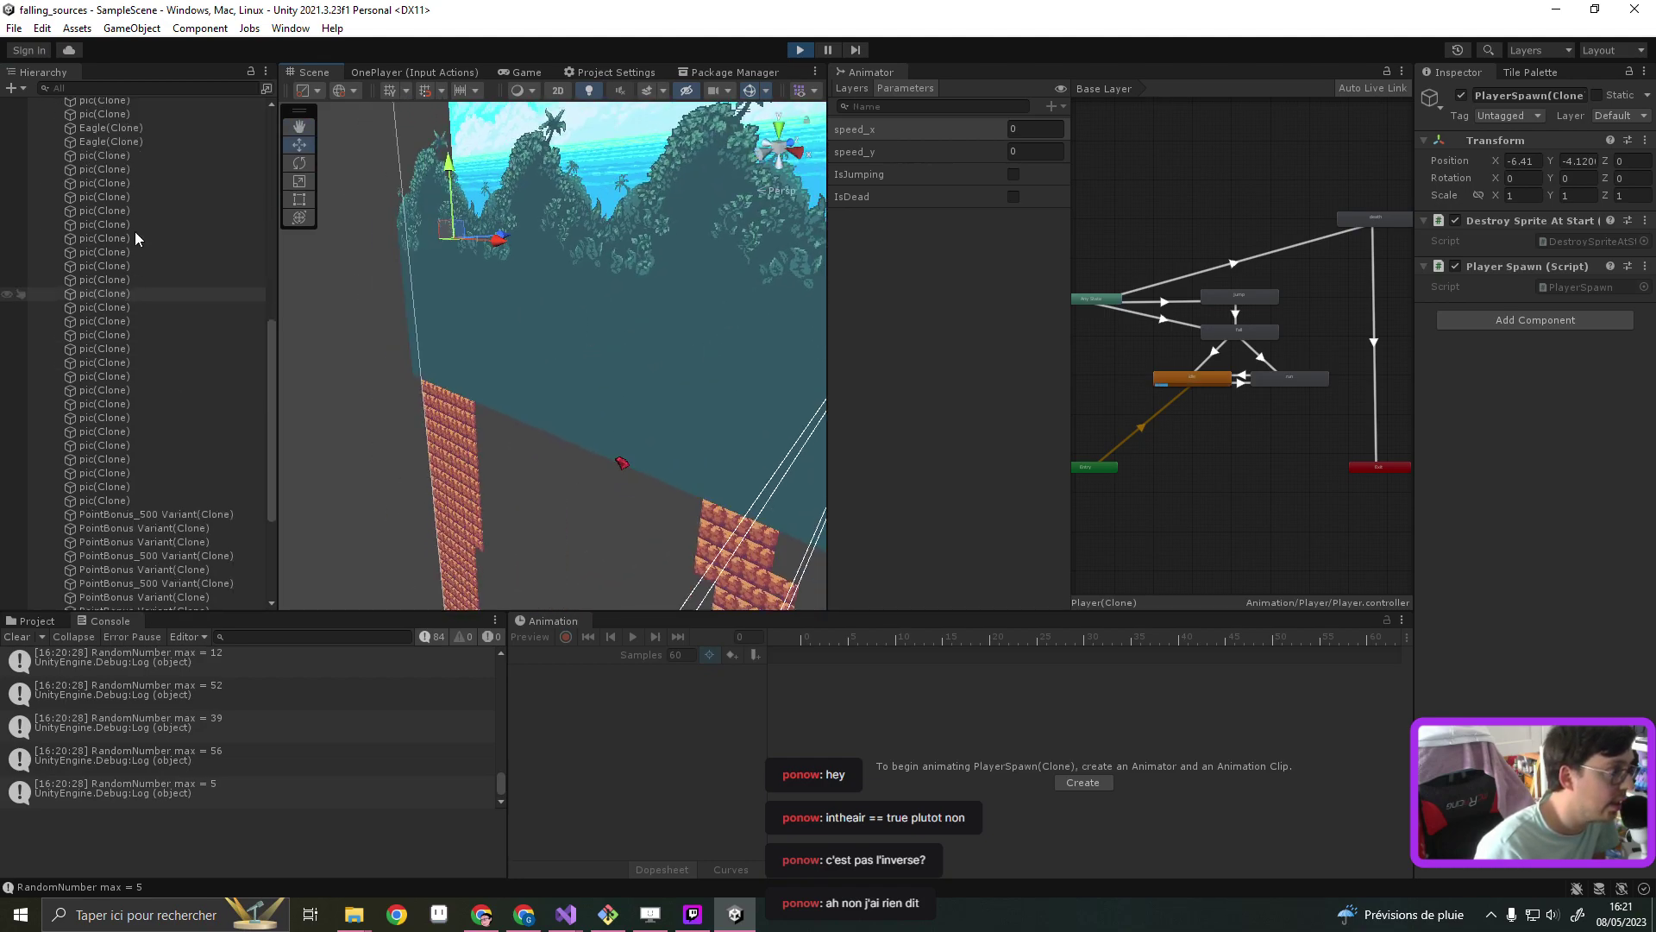
pyautogui.scroll(-5, 147, 304)
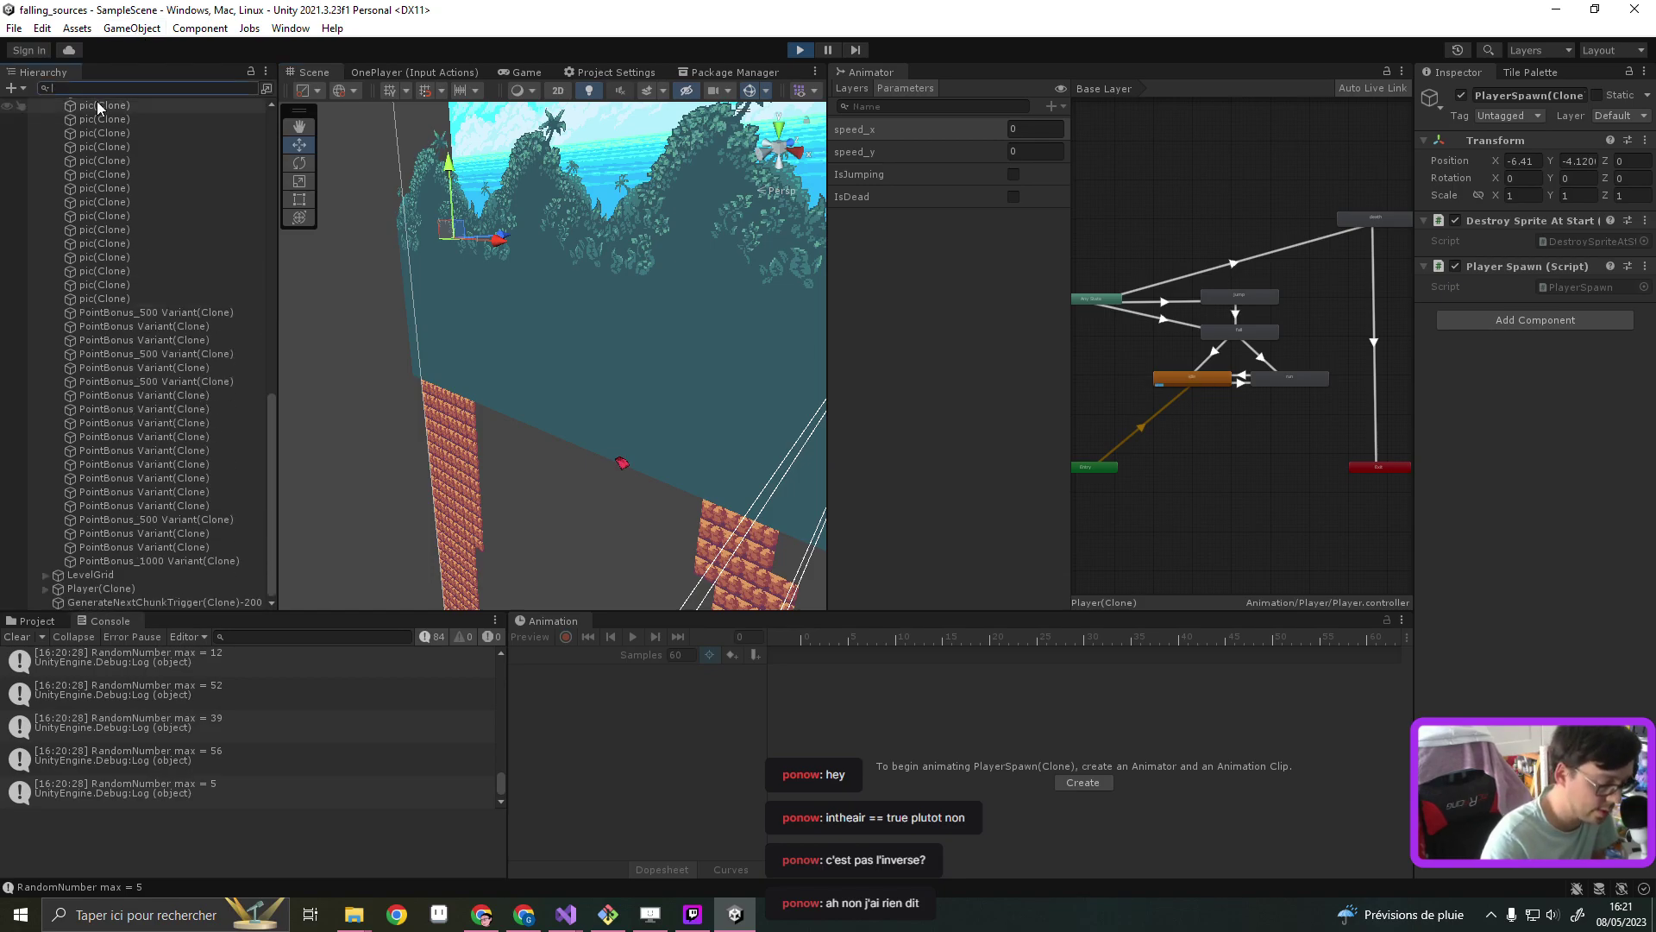
# Filter the Hierarchy by 'pl' to select Player(Clone), stop Play mode, and clear the search
pyautogui.write('pl')
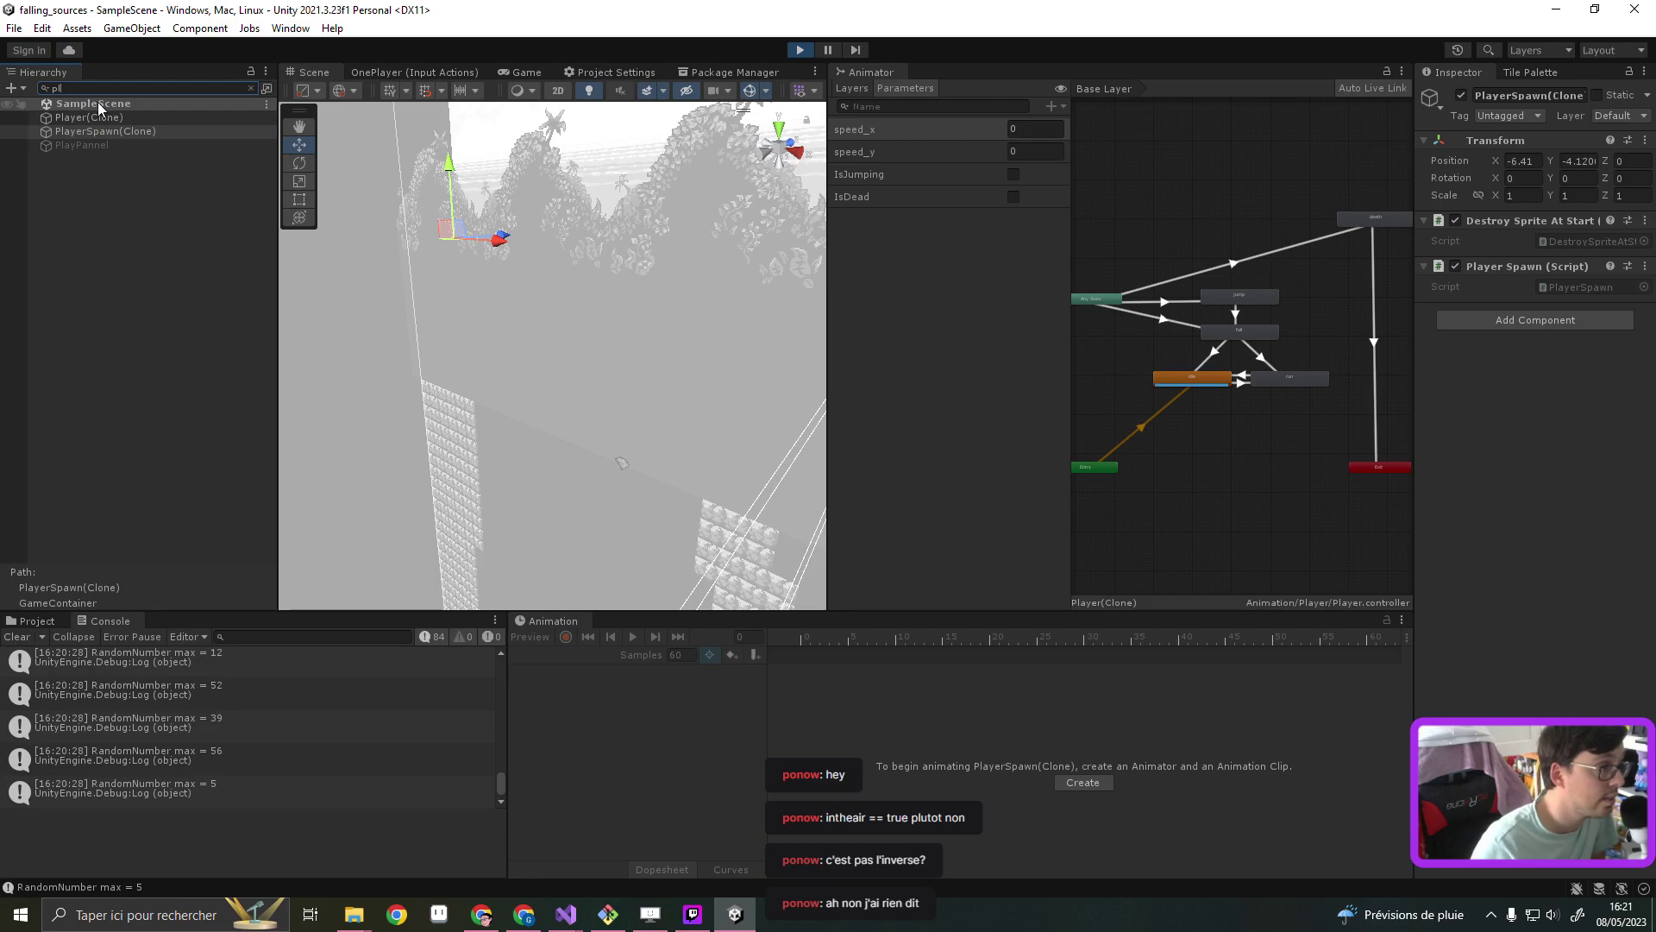
pyautogui.click(95, 119)
pyautogui.scroll(-2, 456, 327)
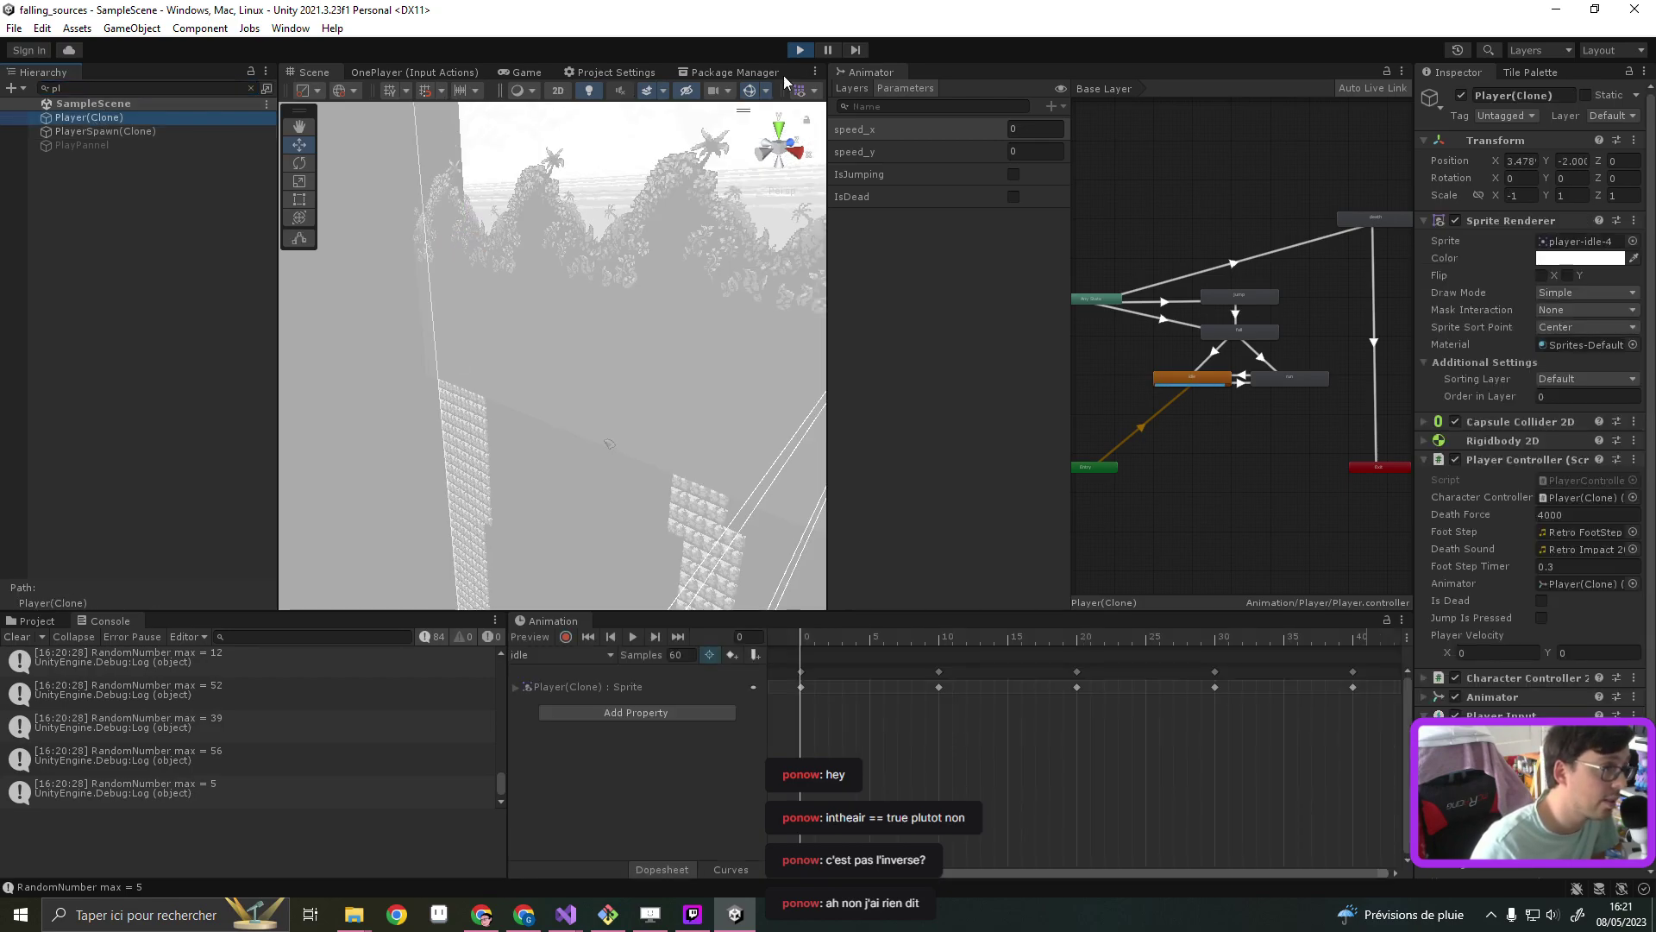
pyautogui.click(800, 50)
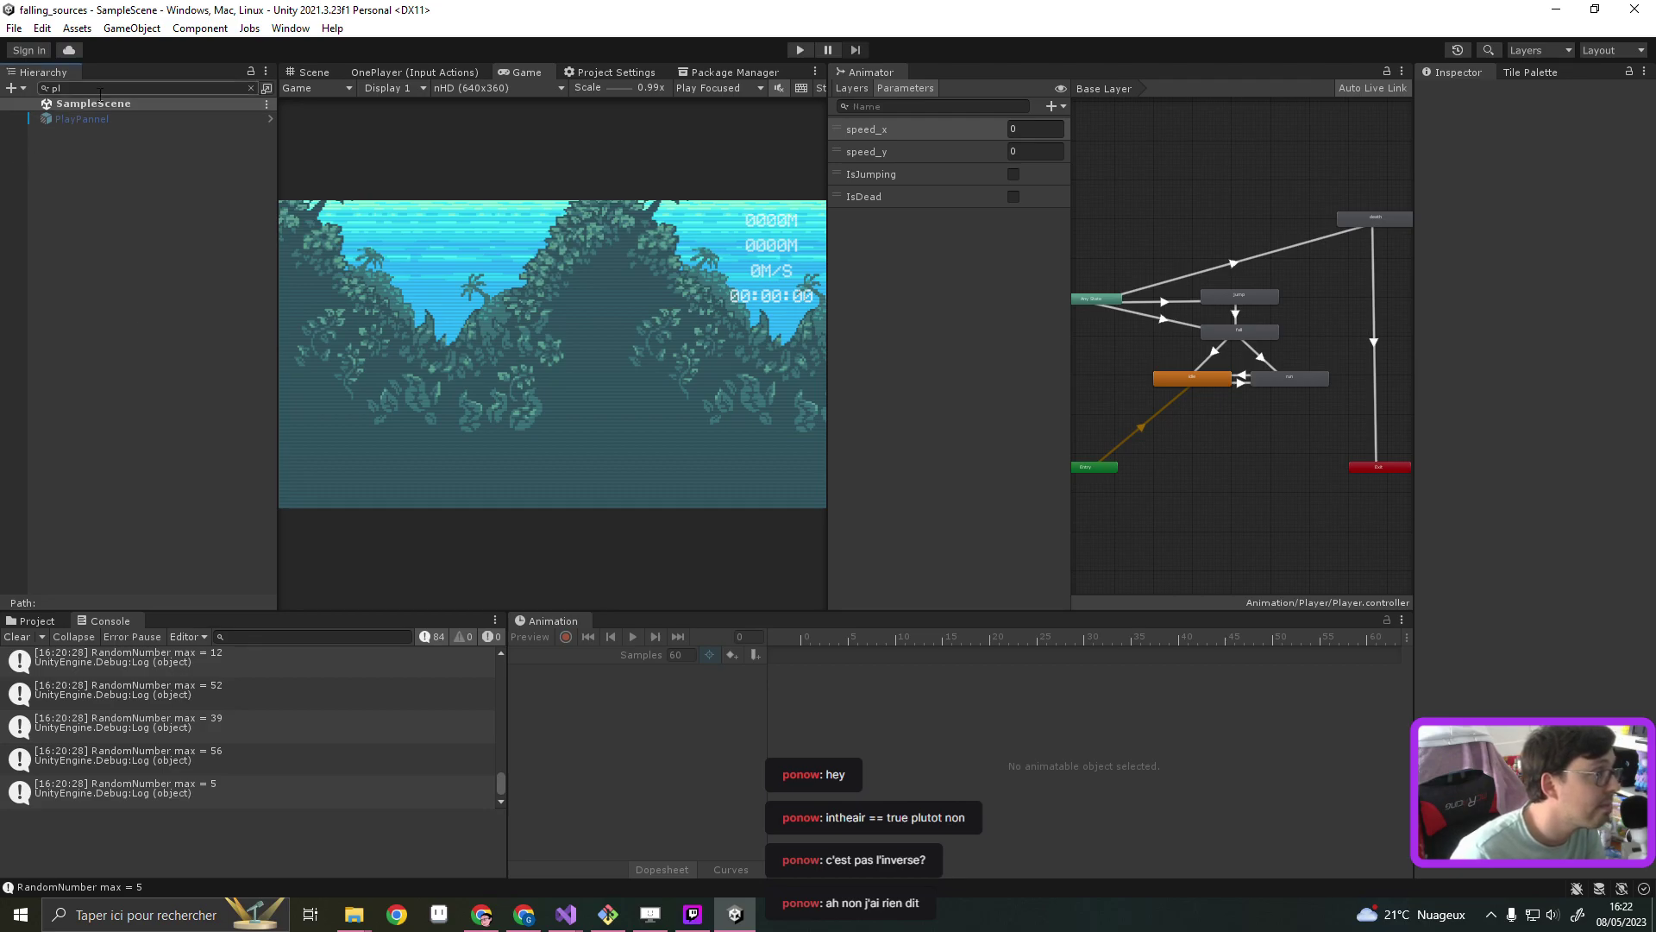
pyautogui.press('BackSpace')
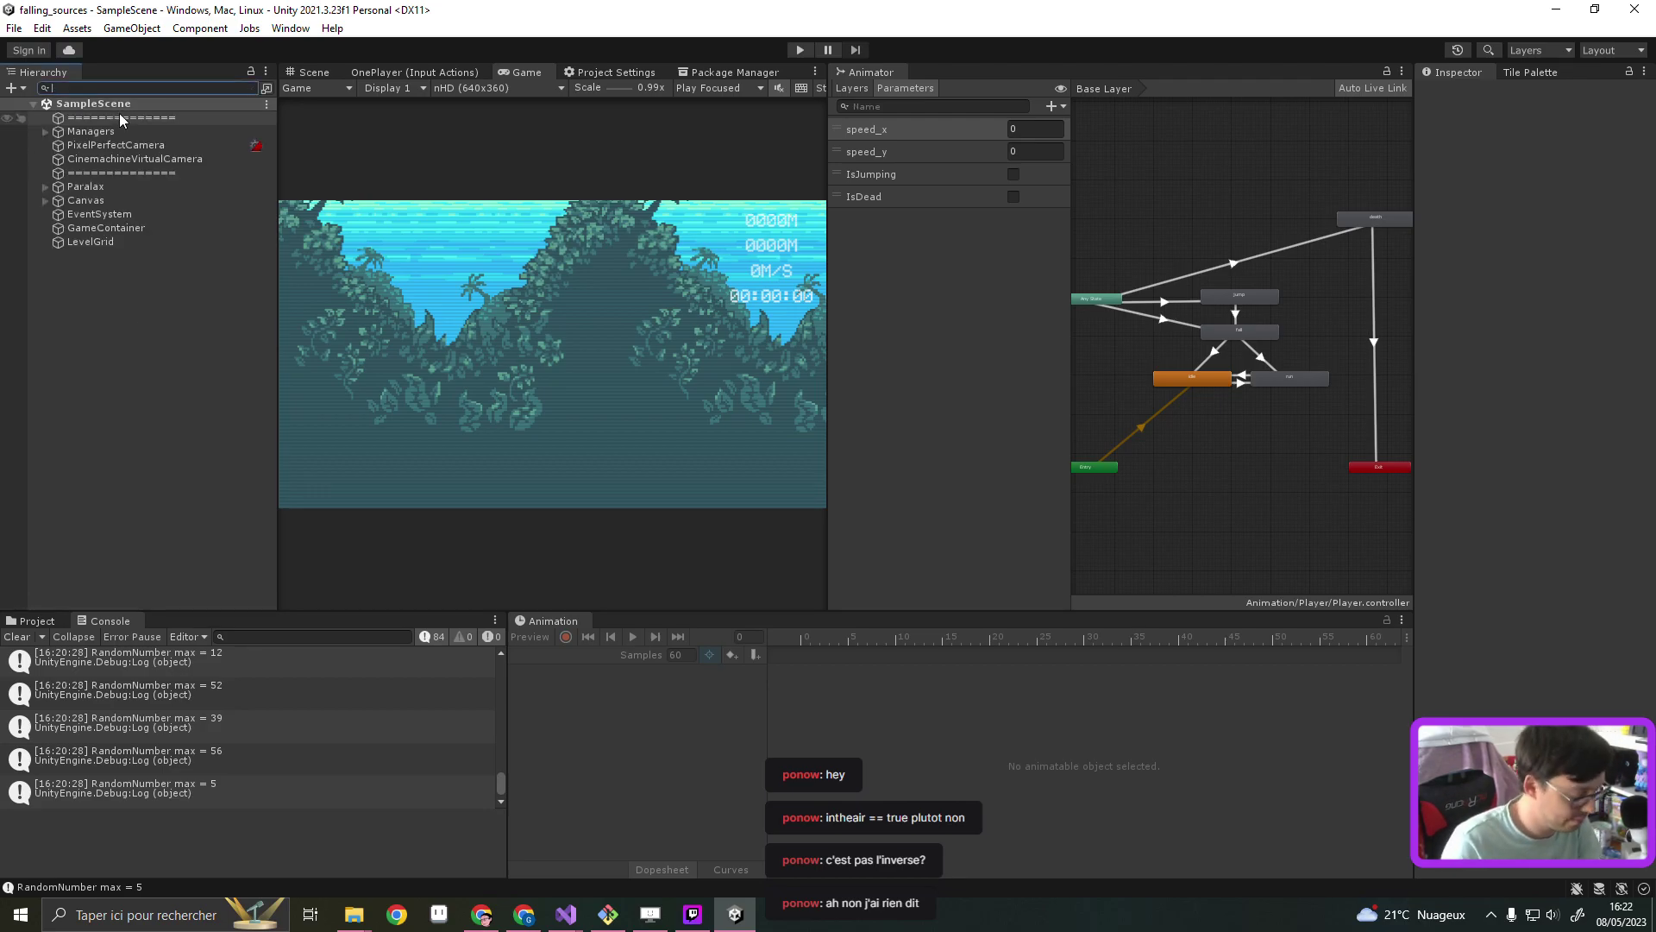
# On the Jira roadmap in Chrome, change FAL-2's status to In Progress, then minimize Chrome
pyautogui.click(525, 914)
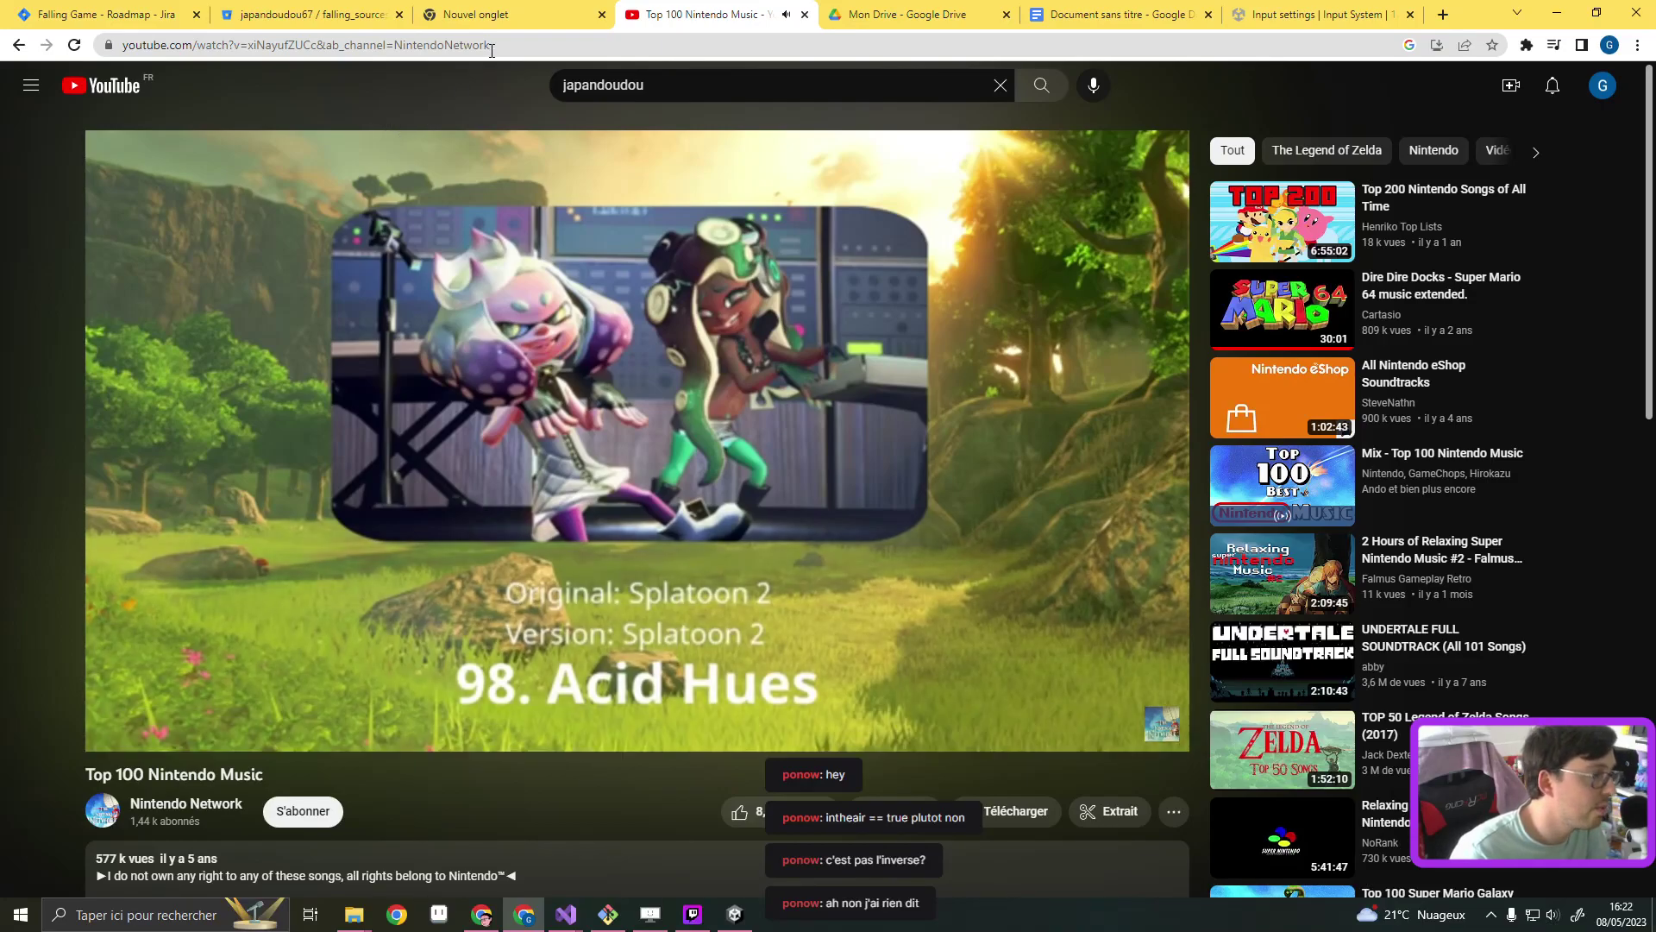
pyautogui.click(303, 14)
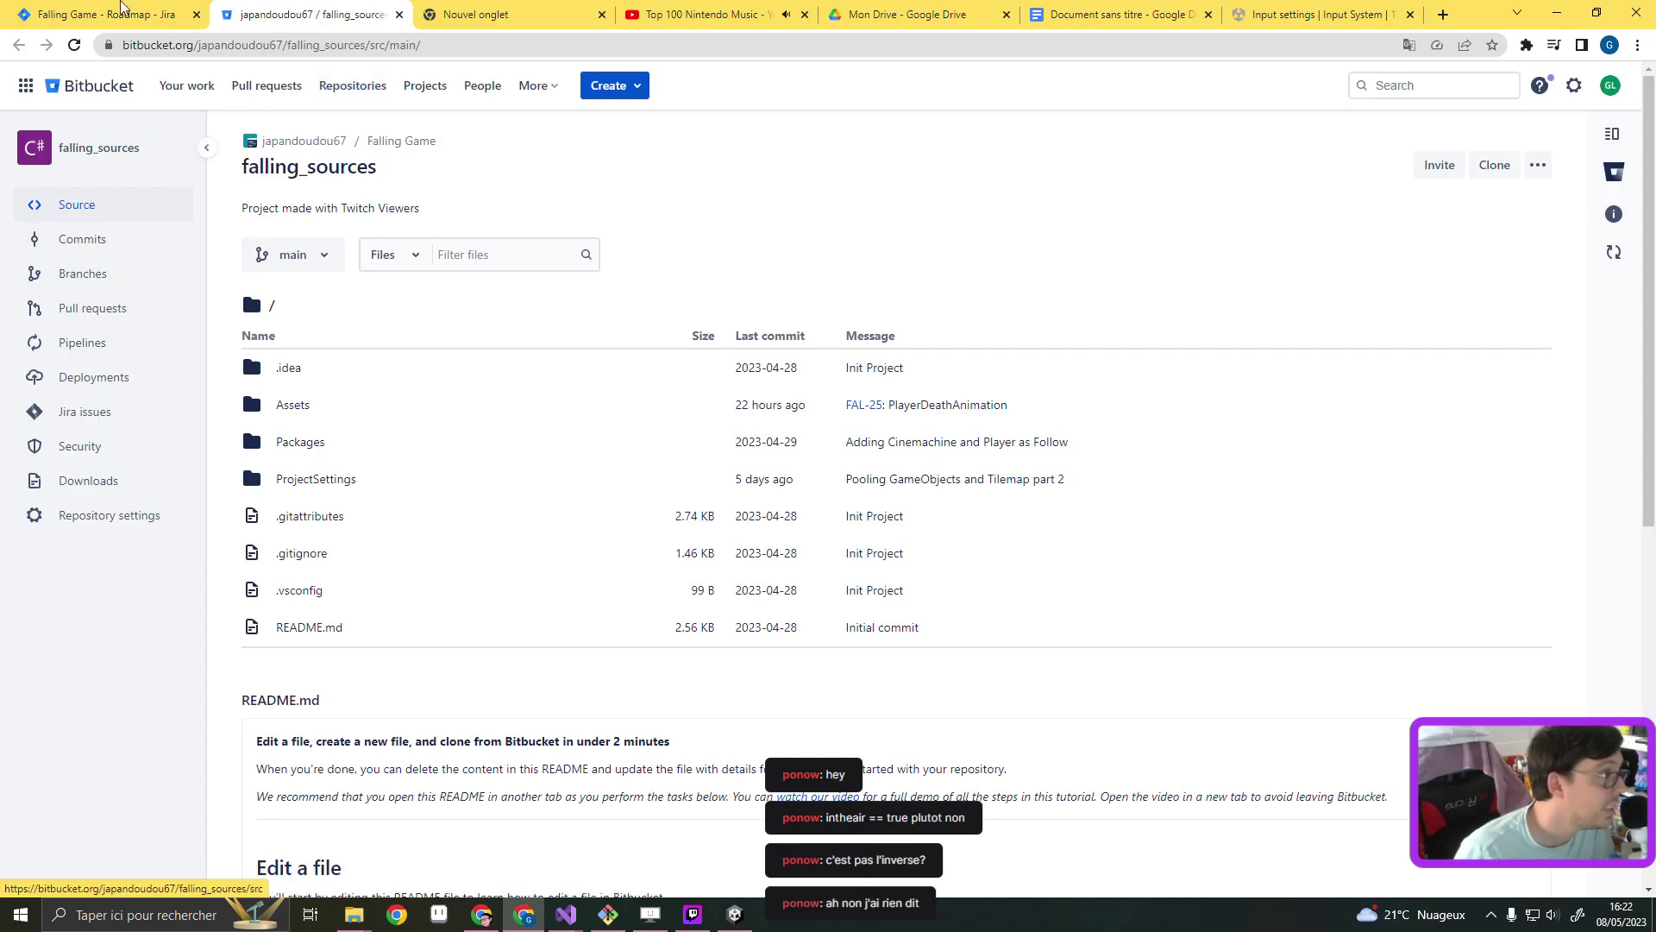
pyautogui.click(126, 10)
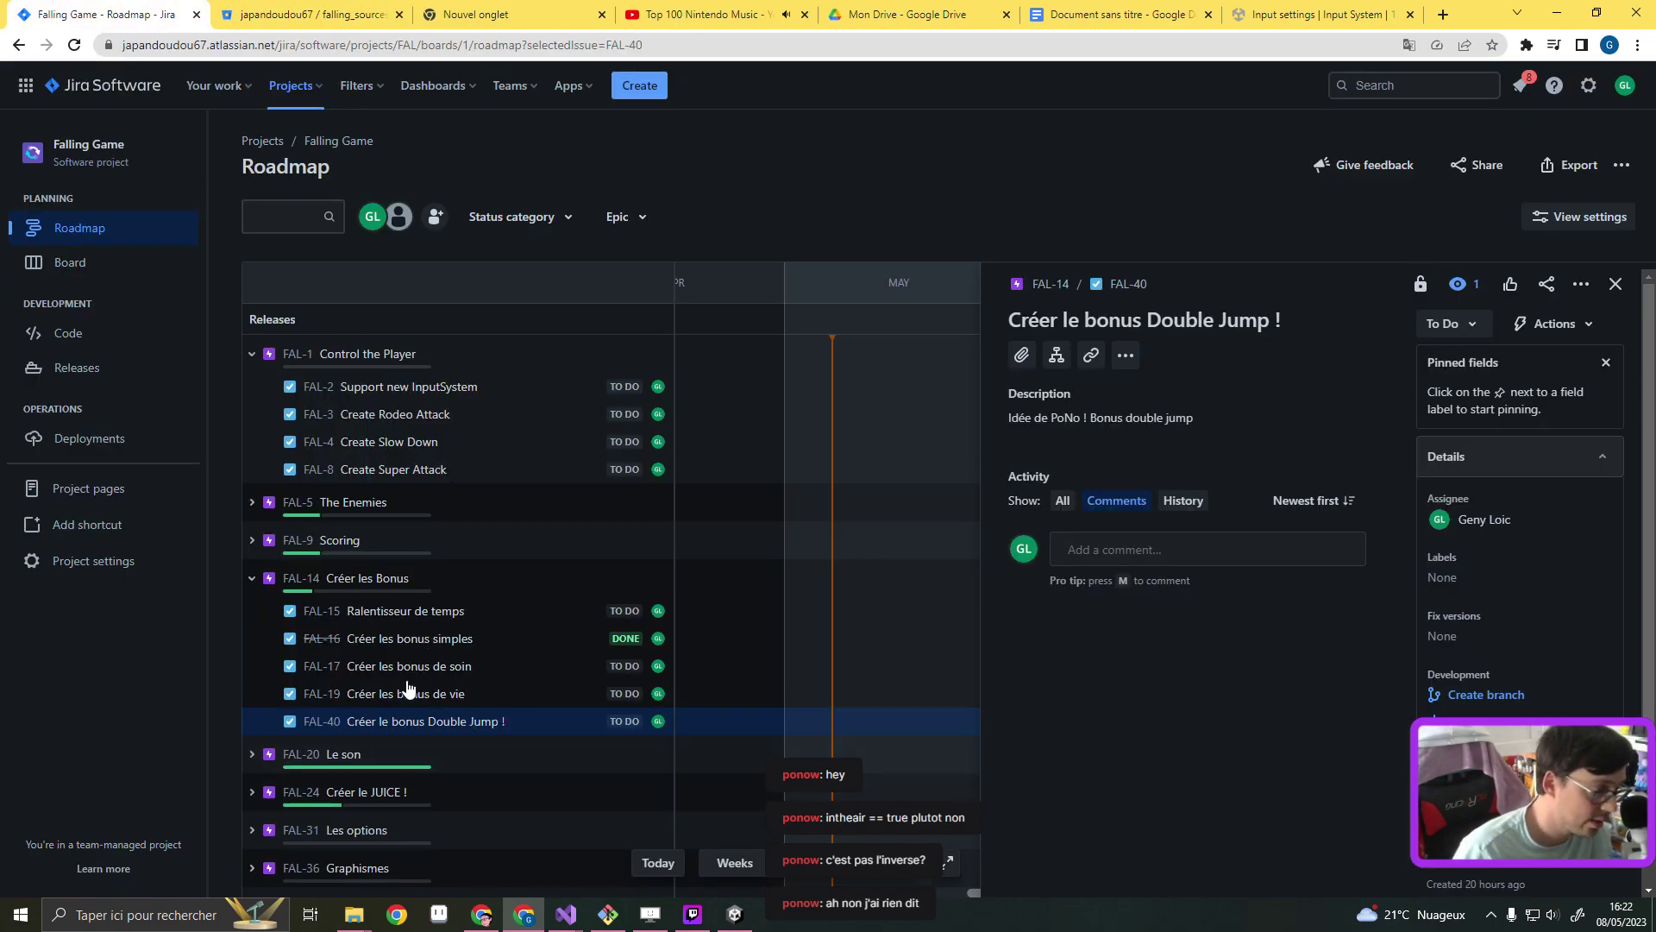
pyautogui.click(492, 397)
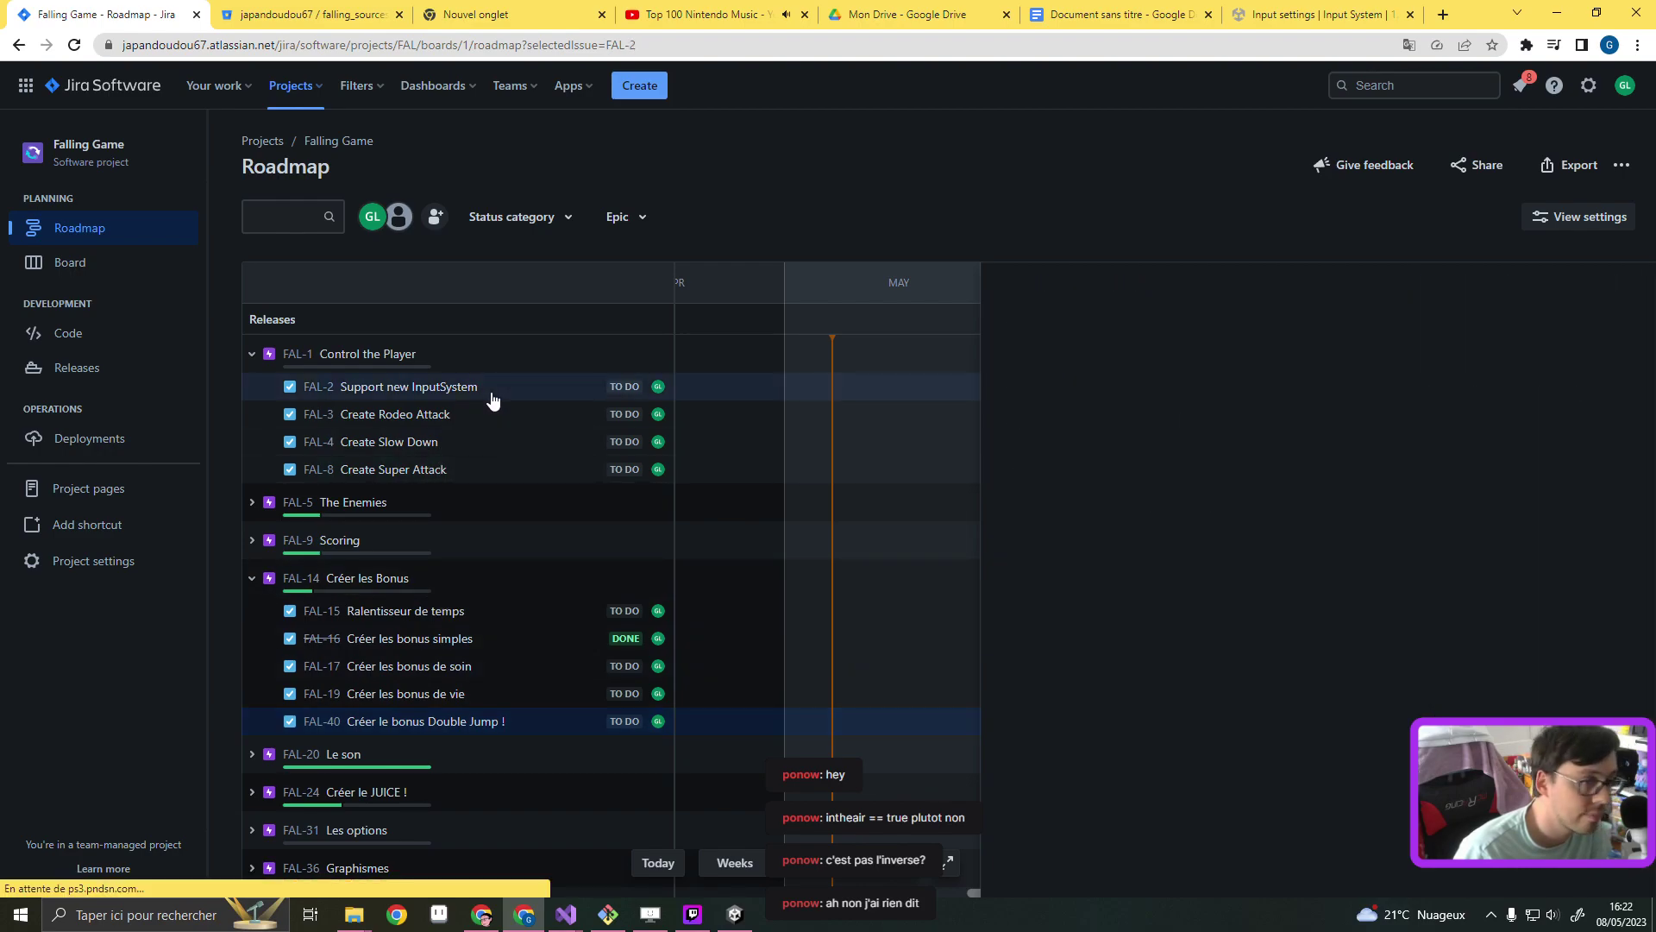
pyautogui.click(1449, 324)
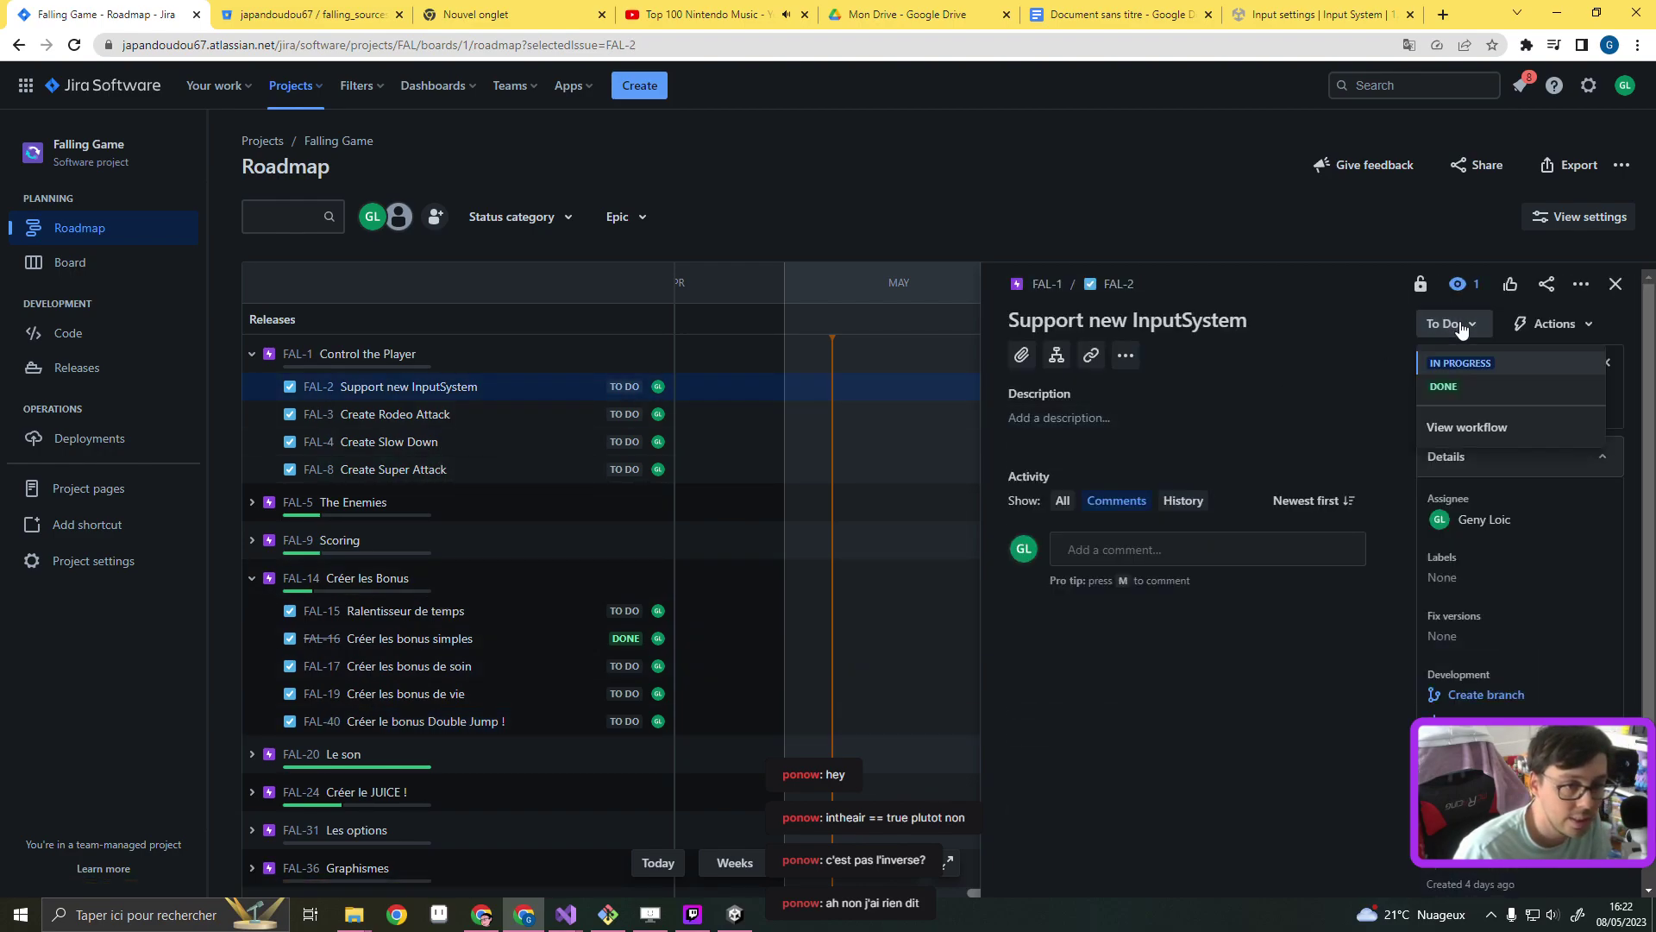
pyautogui.click(1478, 365)
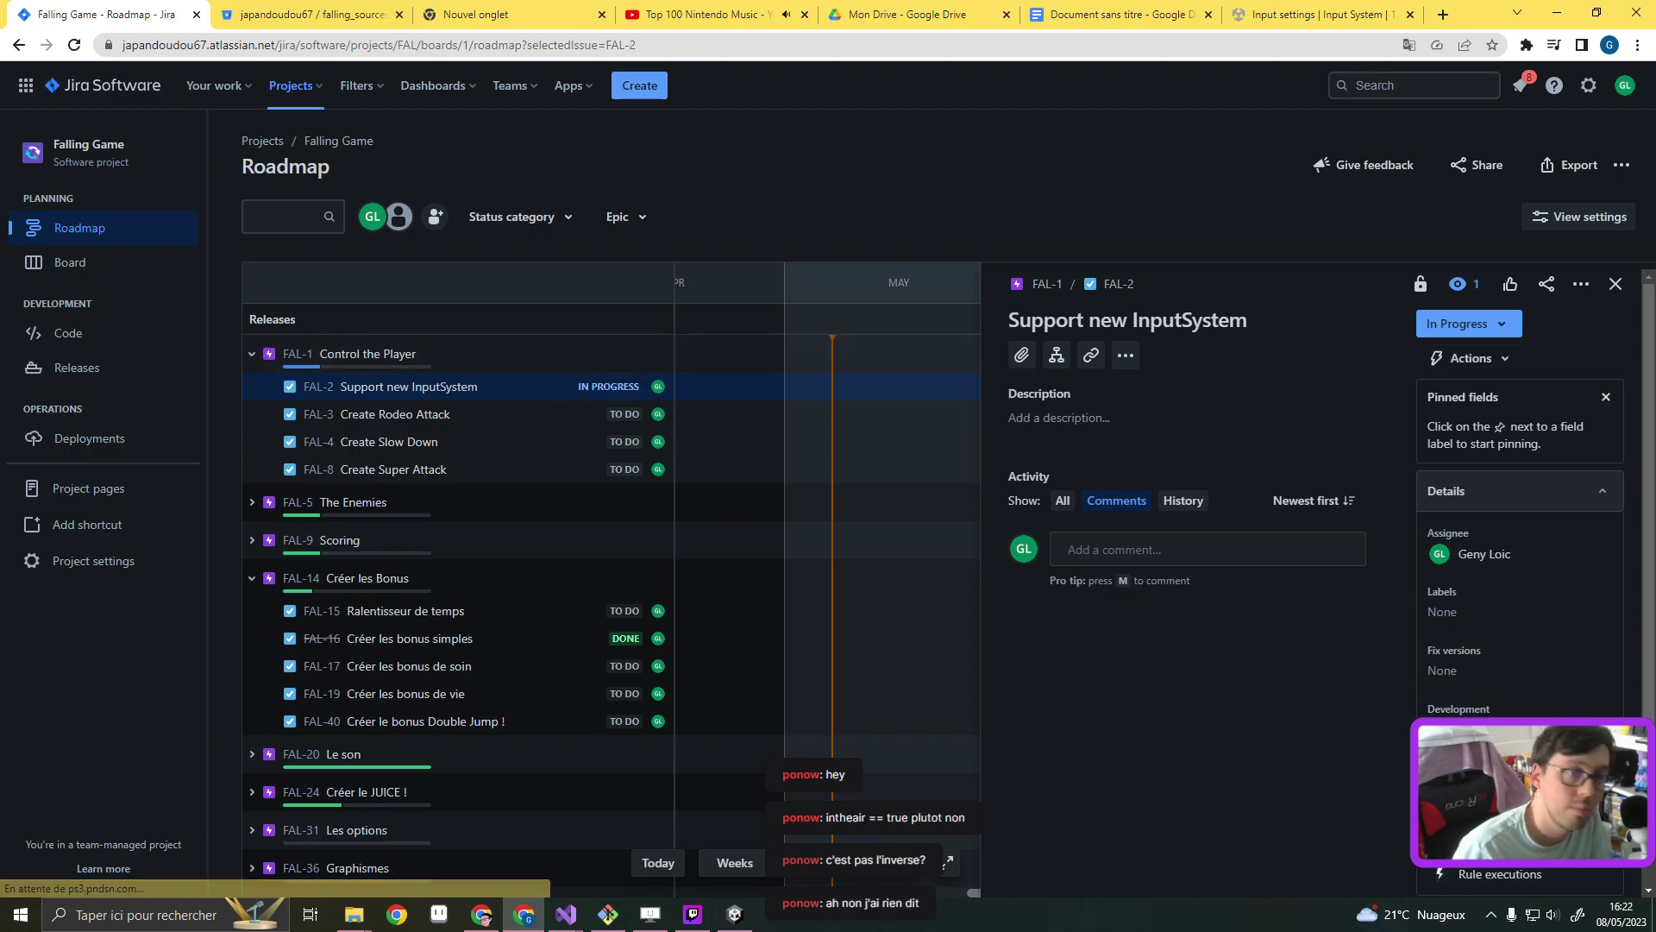
pyautogui.click(1555, 15)
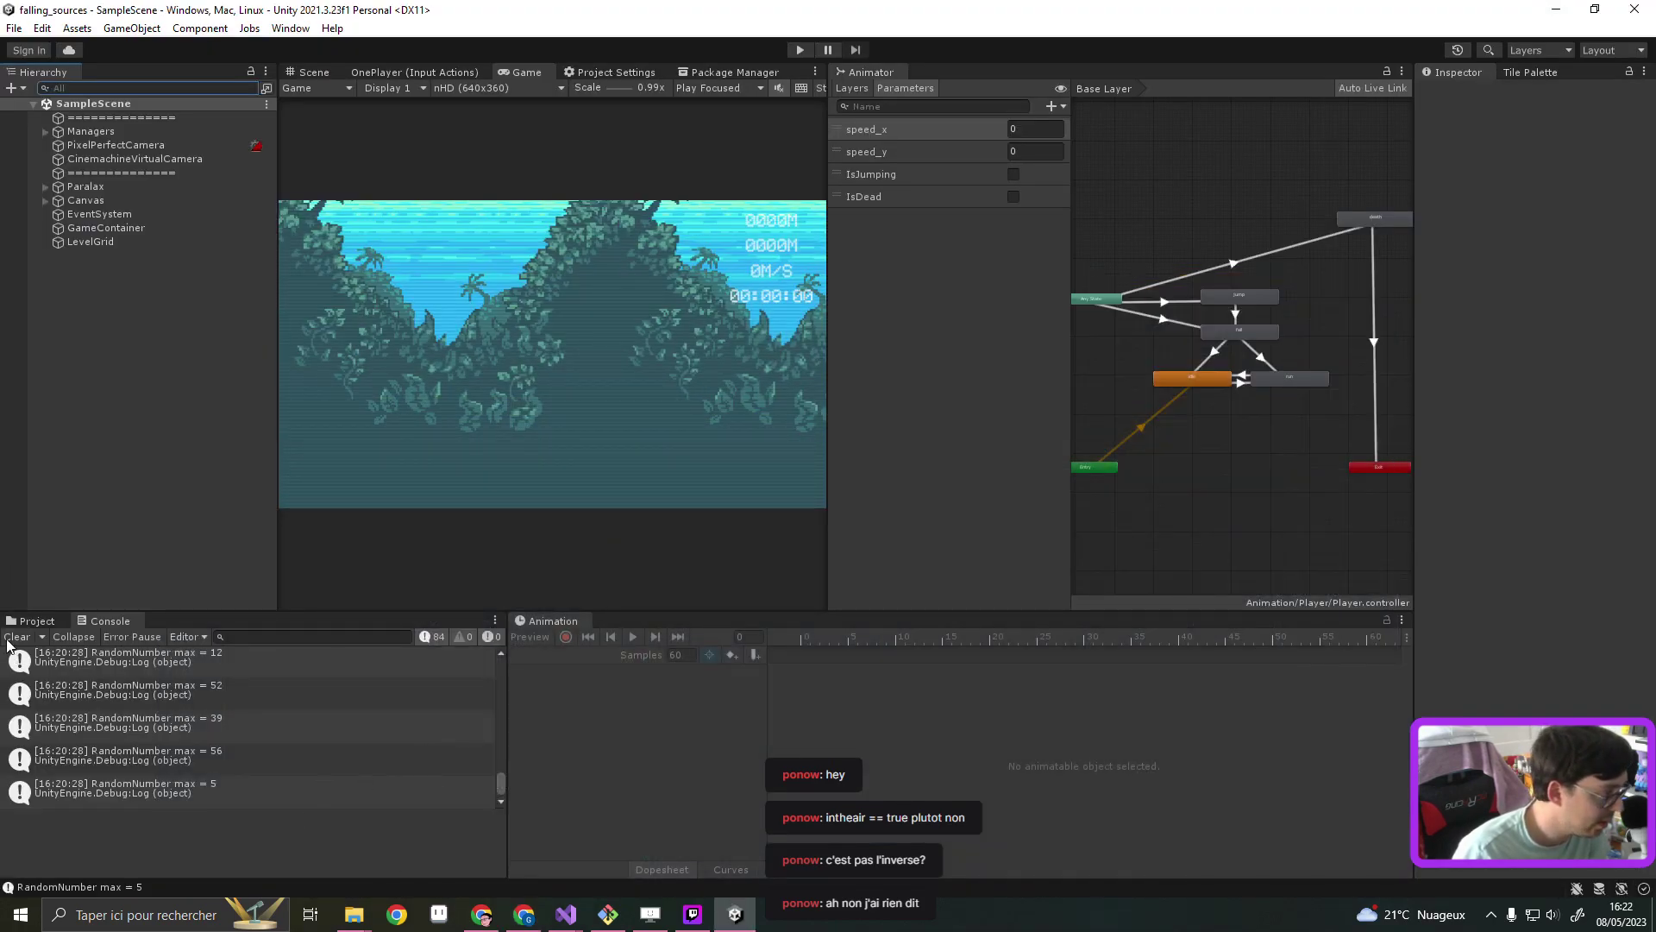
# Open PointBonusSpawner.cs from the console log, delete both RandomNumber Debug.Log lines in Start(), and save
pyautogui.doubleClick(164, 692)
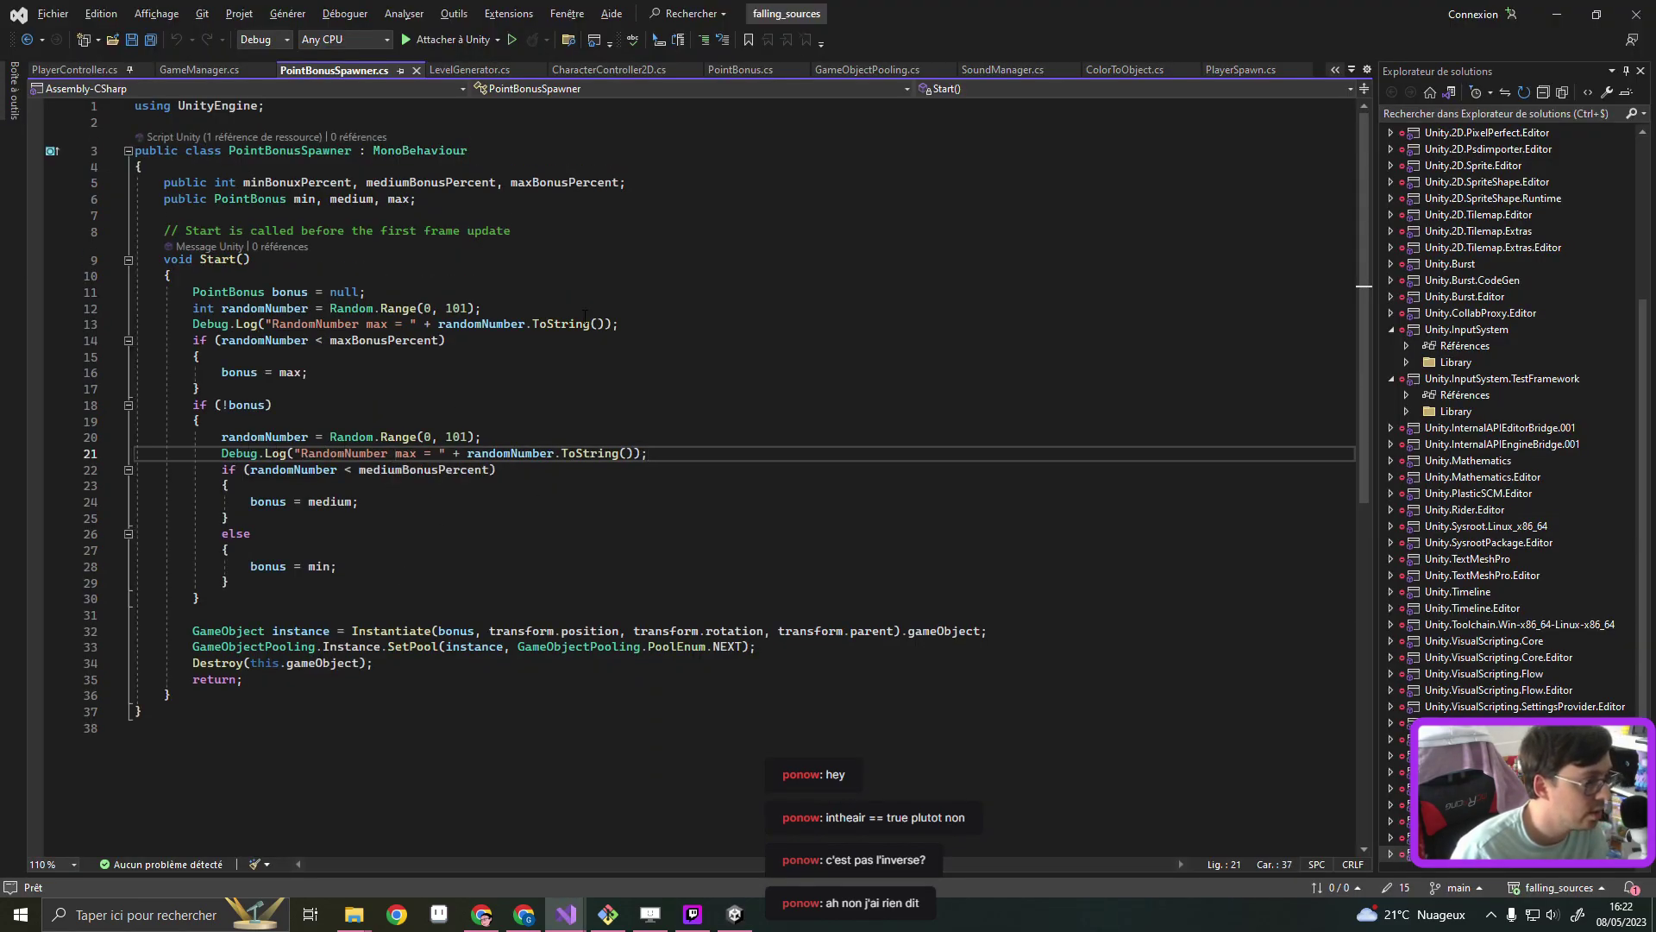
pyautogui.moveTo(626, 324); pyautogui.dragTo(135, 323)
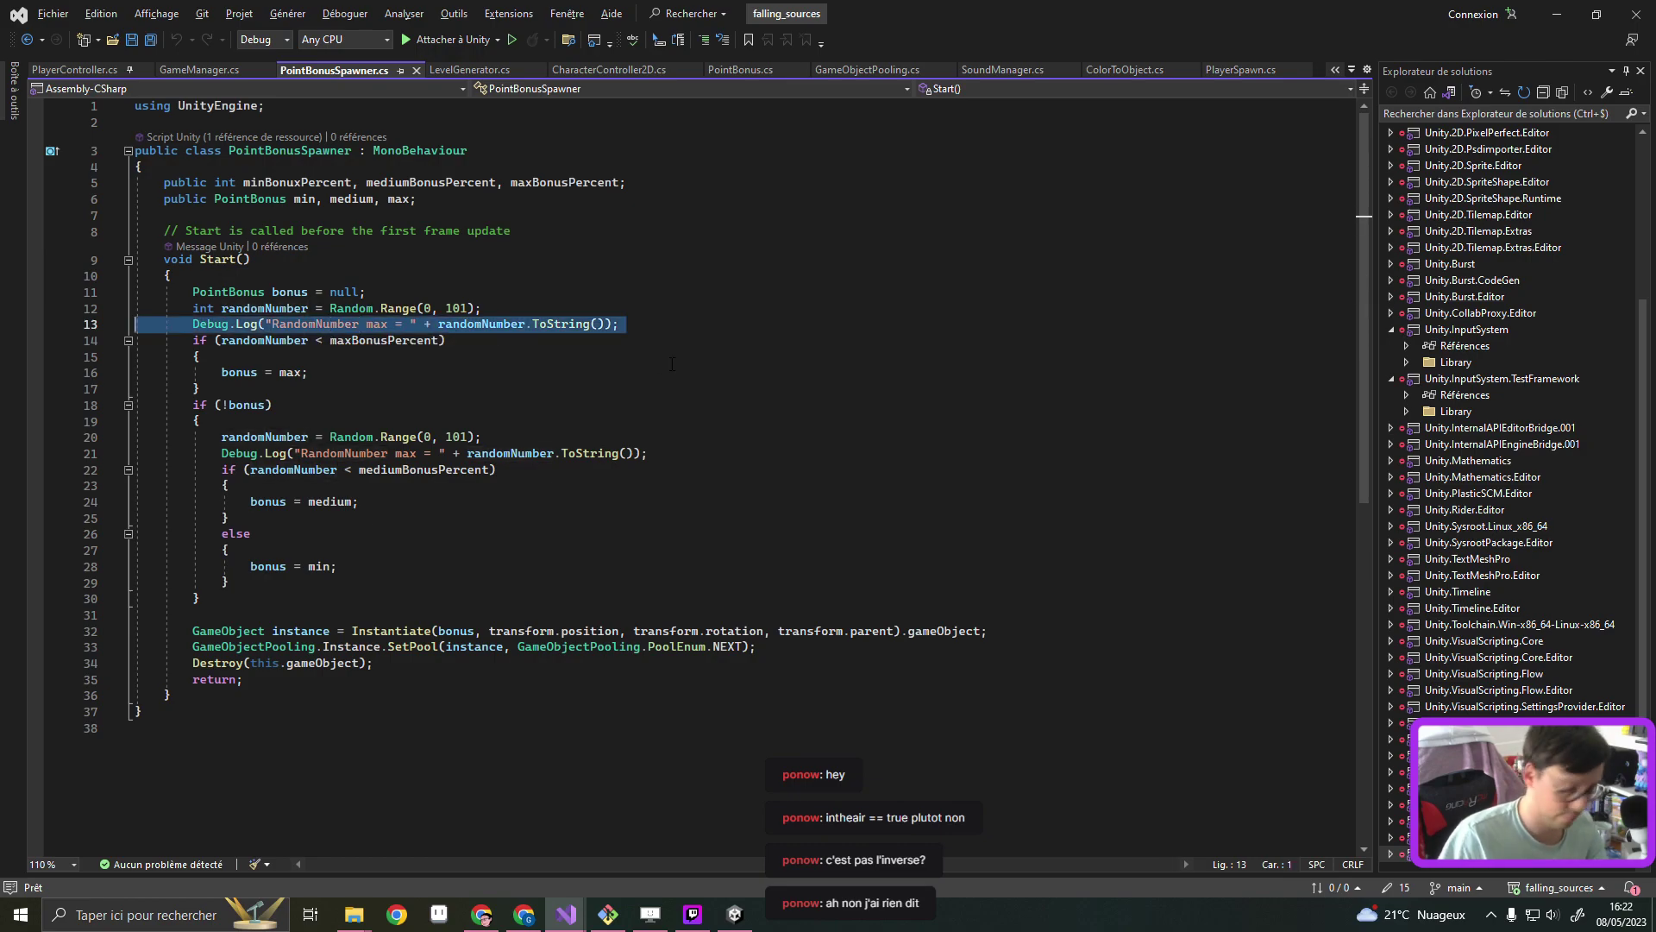
pyautogui.press('Delete')
pyautogui.press('Delete')
pyautogui.tripleClick(486, 437)
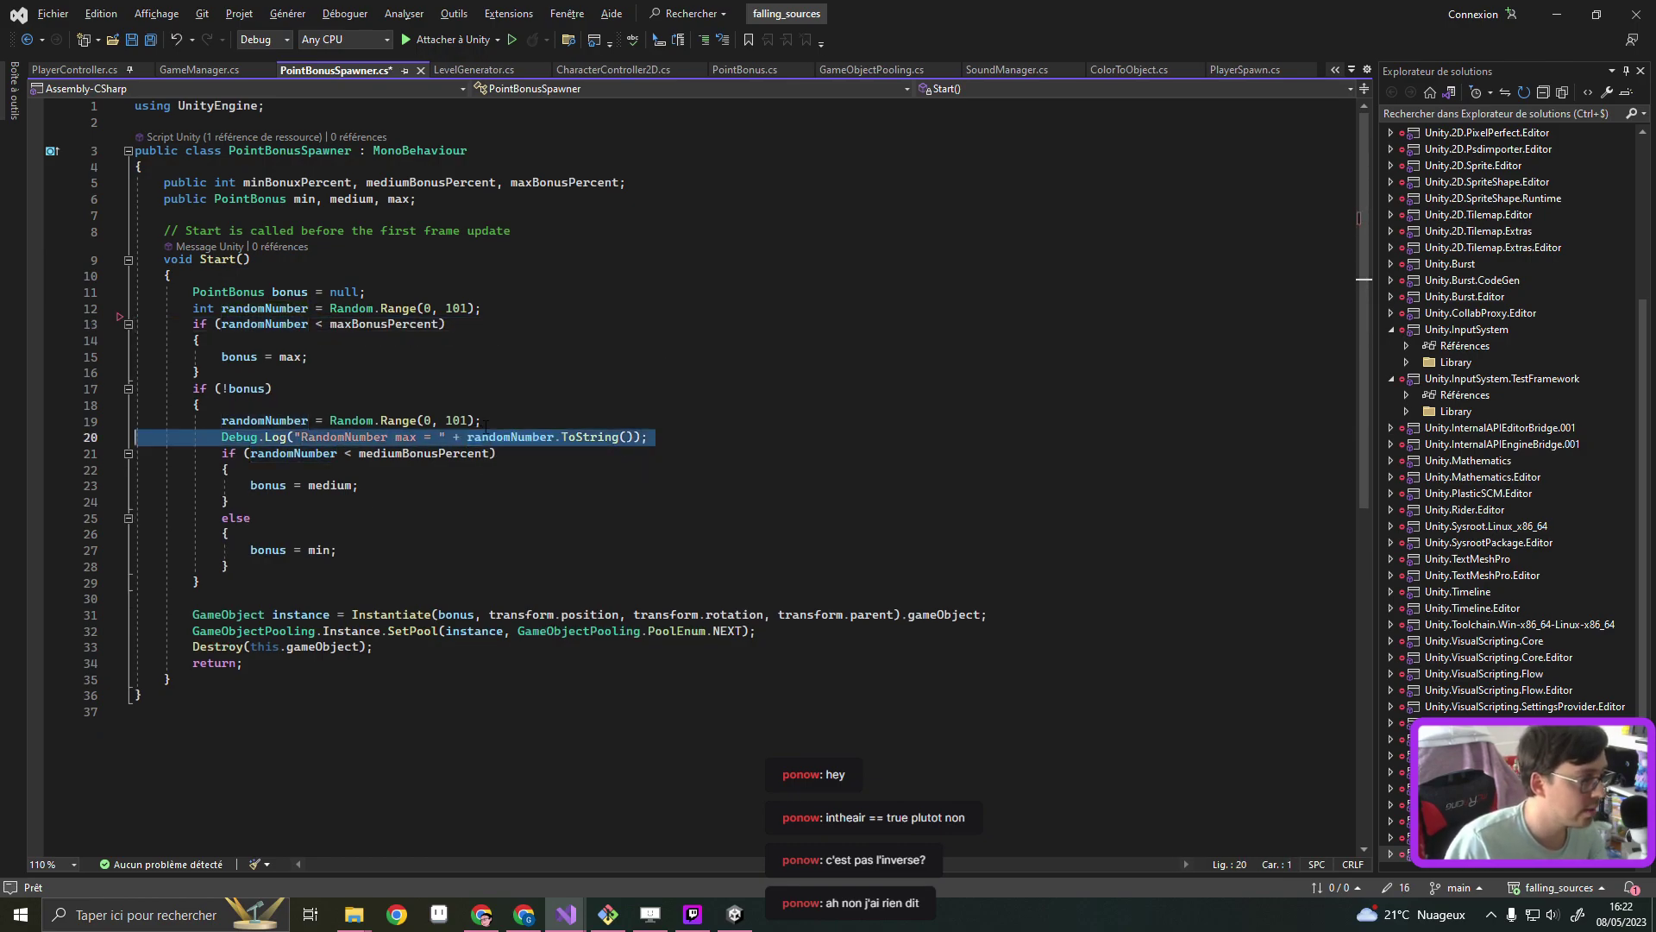
pyautogui.press('Delete')
pyautogui.hotkey('ctrl', 's')
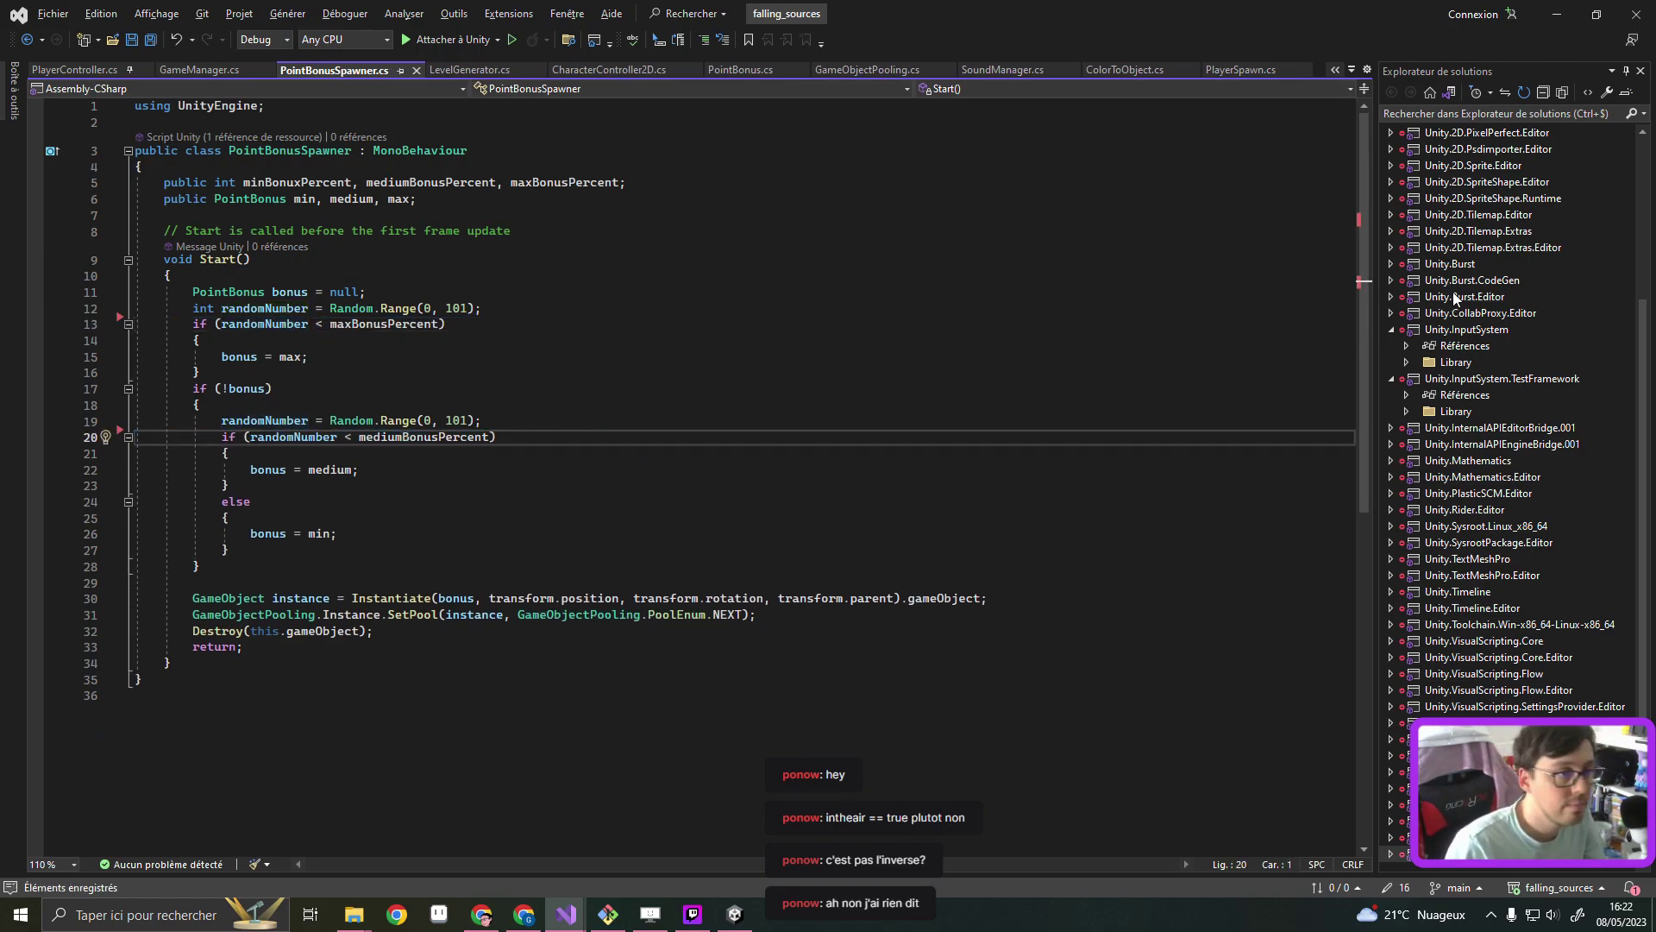
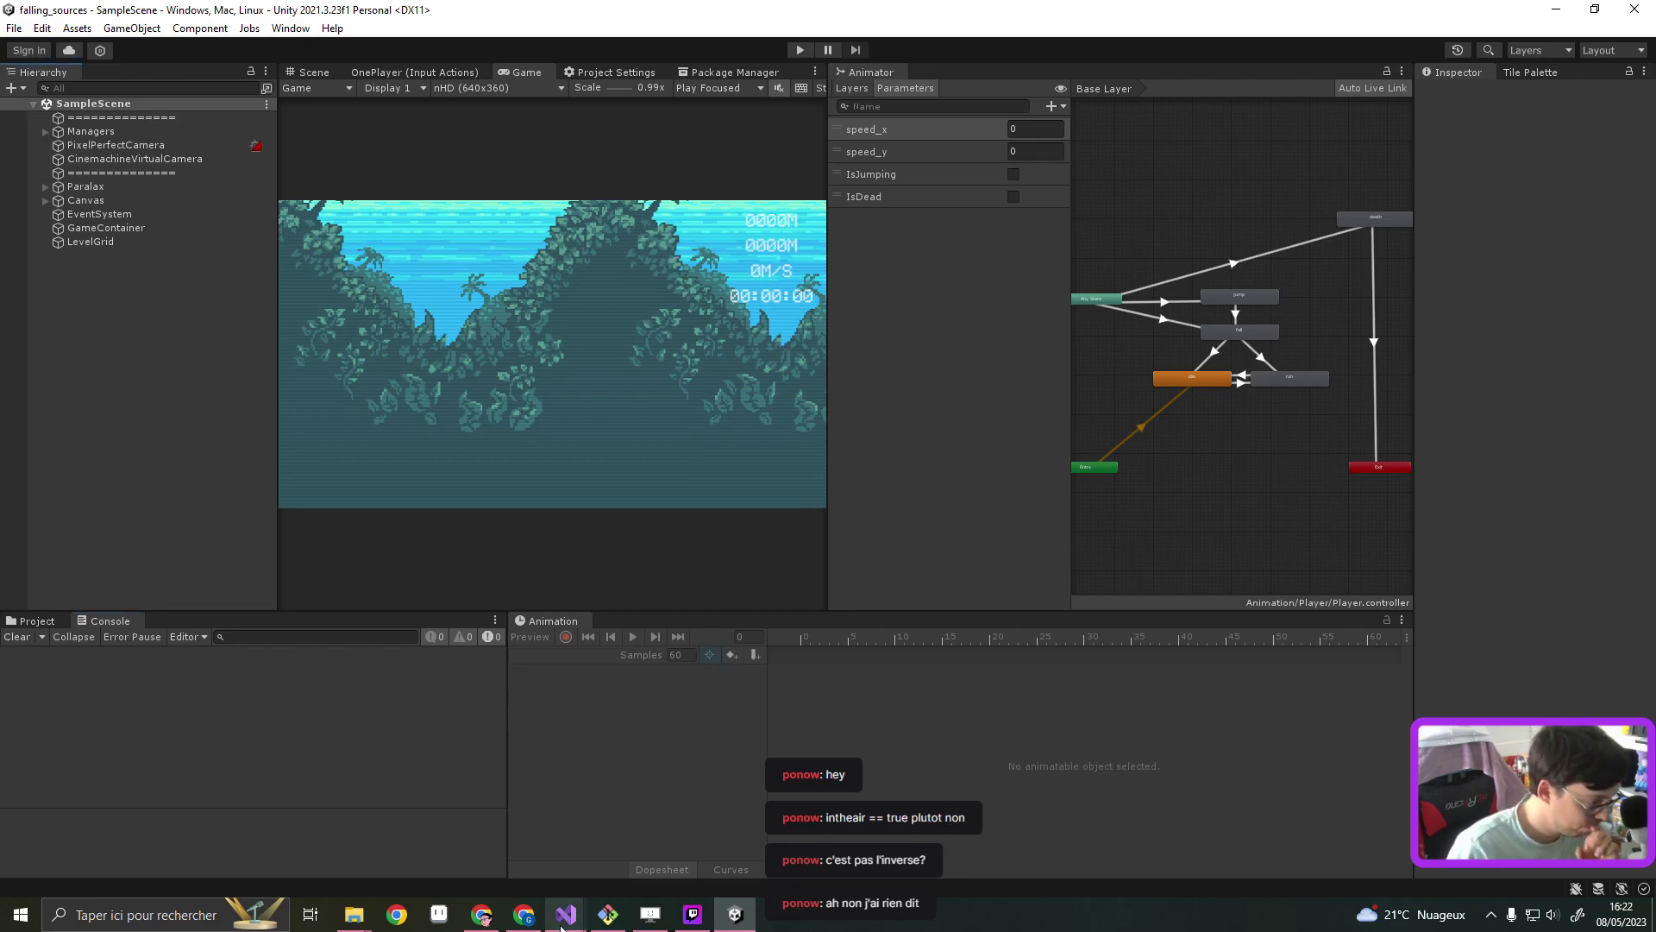
# Stage all changes, commit them as 'FAL-2: New InputSystem for the player', and push to main
pyautogui.click(608, 914)
pyautogui.write('git add')
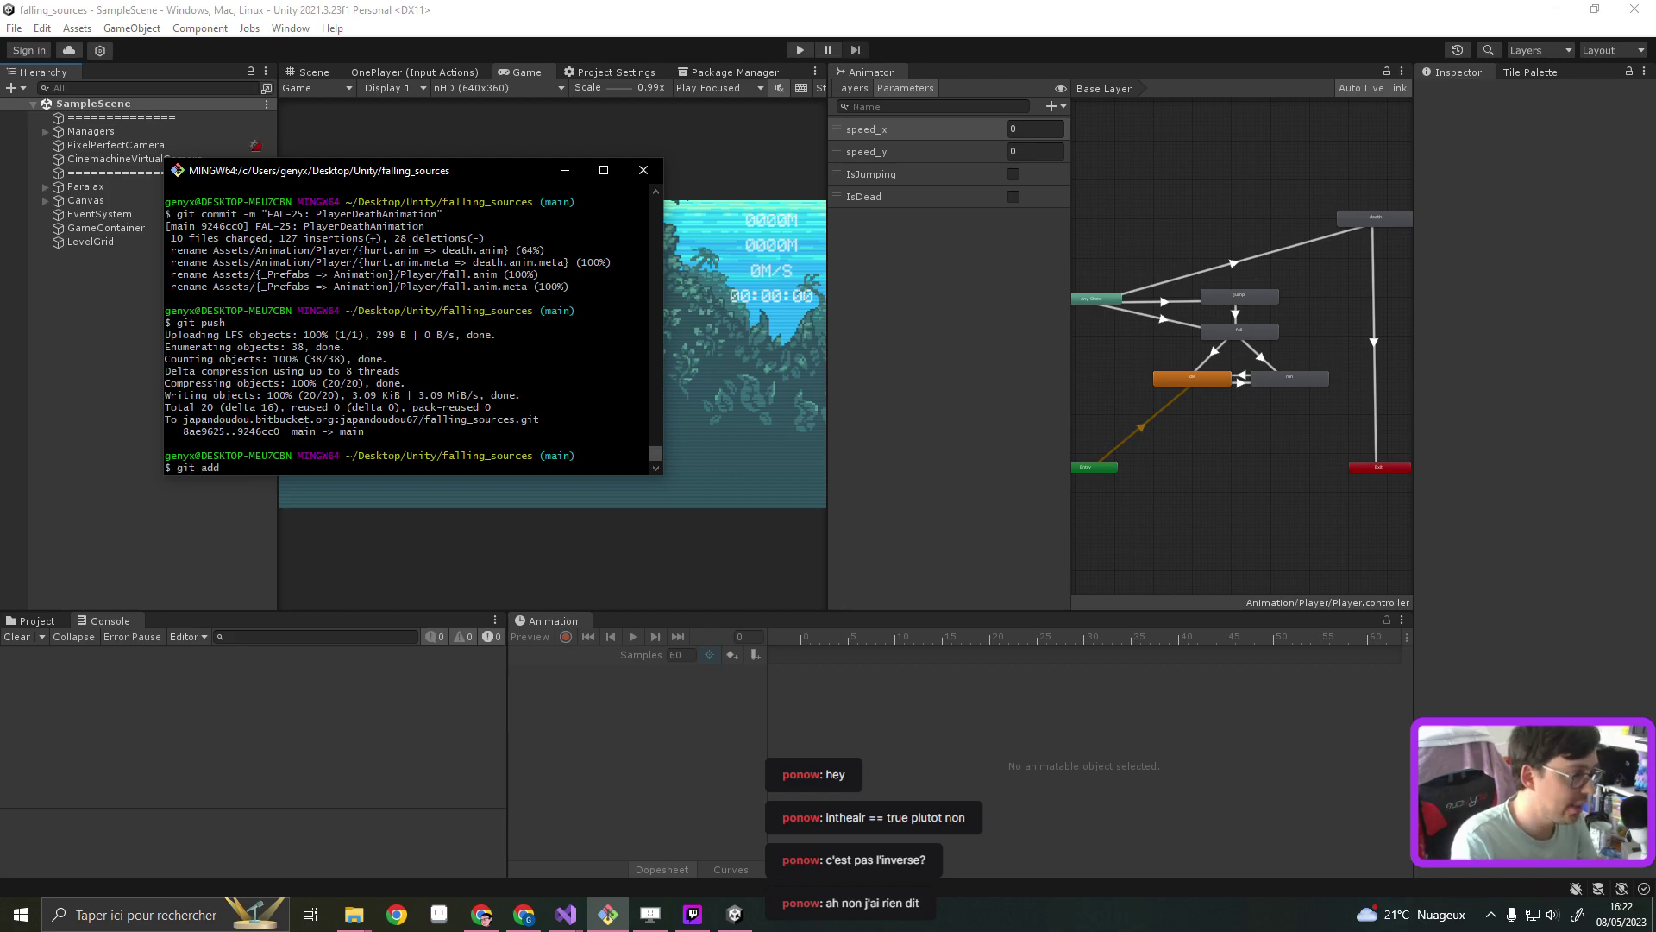
pyautogui.write('.')
pyautogui.press('Return')
pyautogui.write('git co')
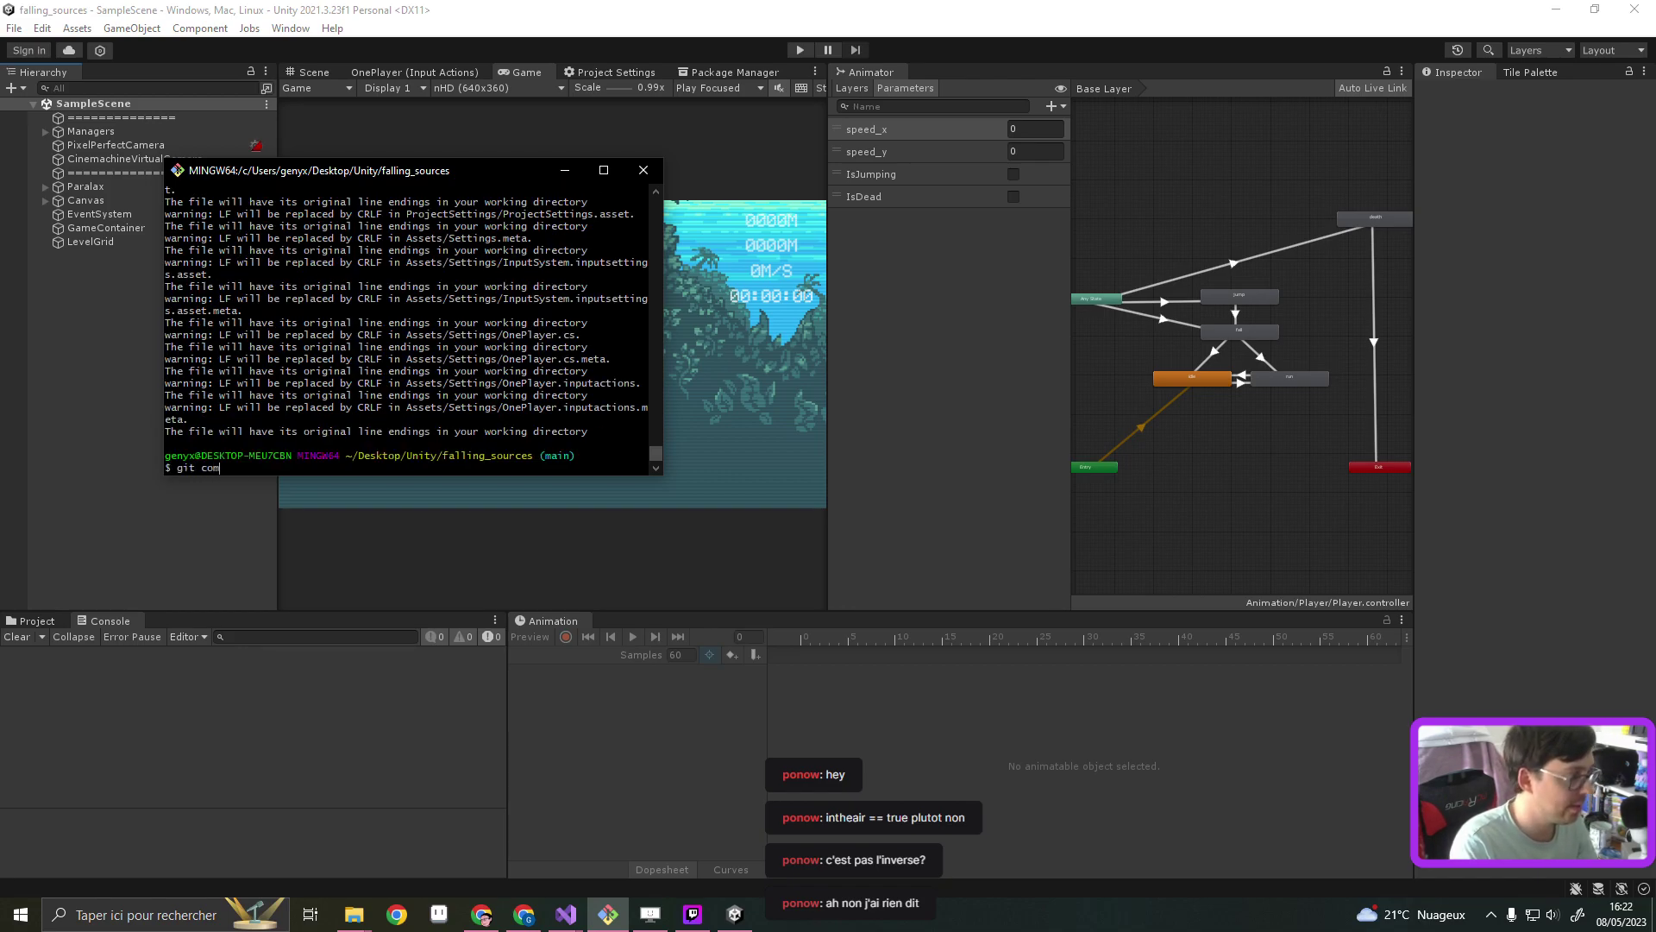
pyautogui.write('mit -m "FAL-')
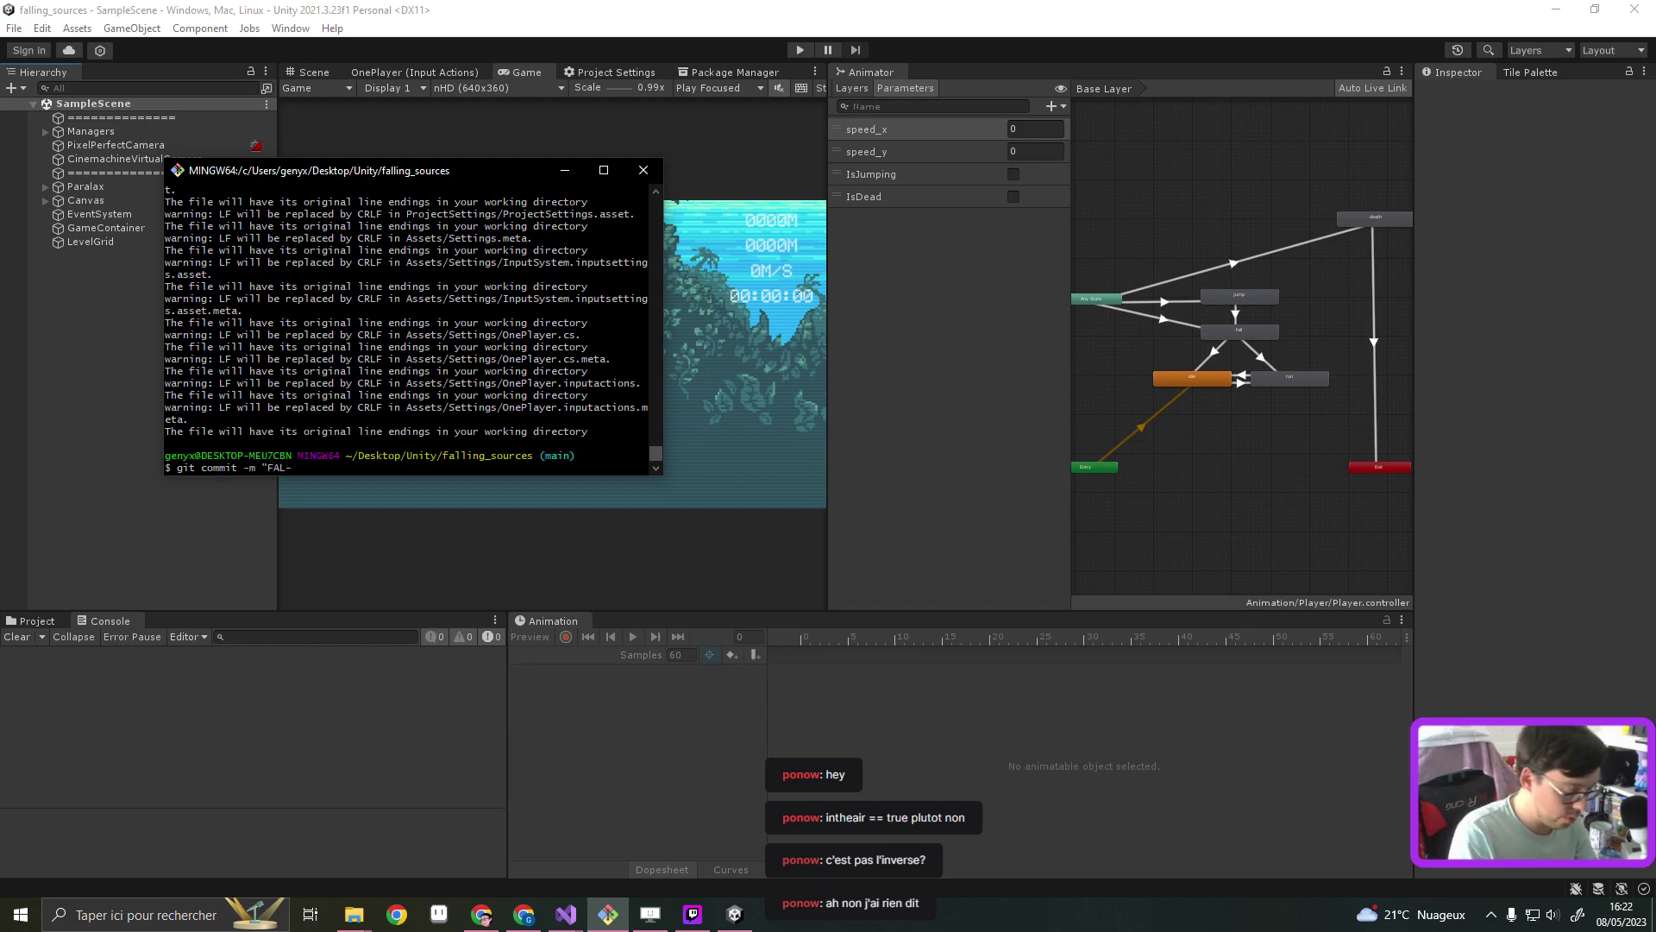
pyautogui.write('2: New InputSystem')
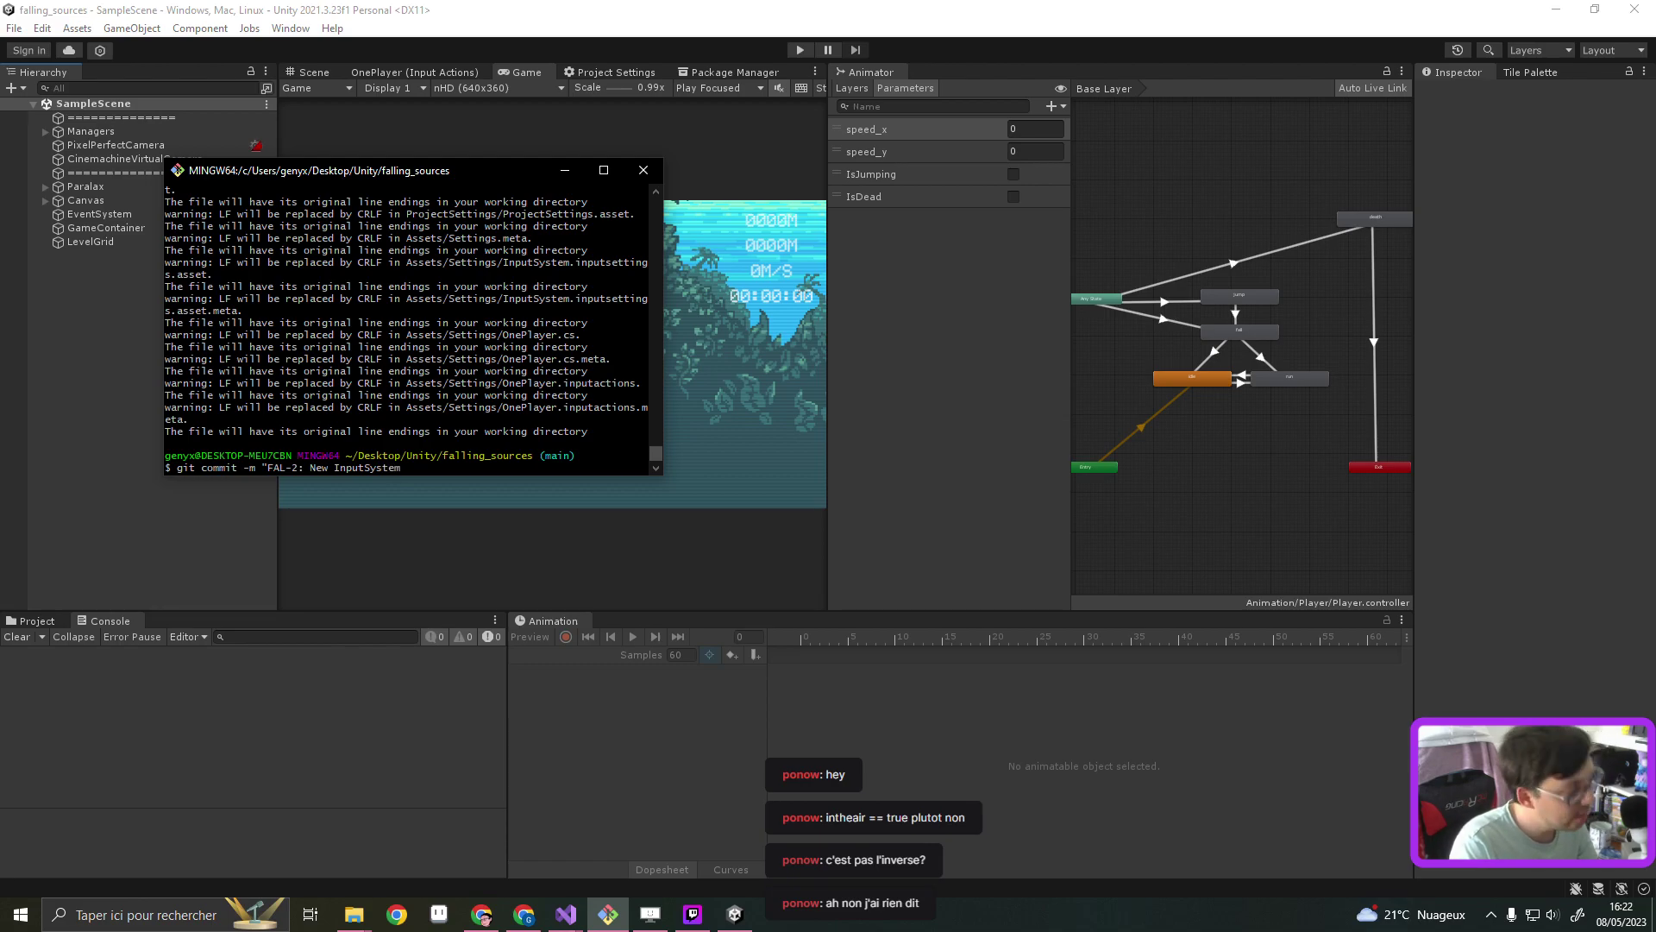
pyautogui.write(' for the player')
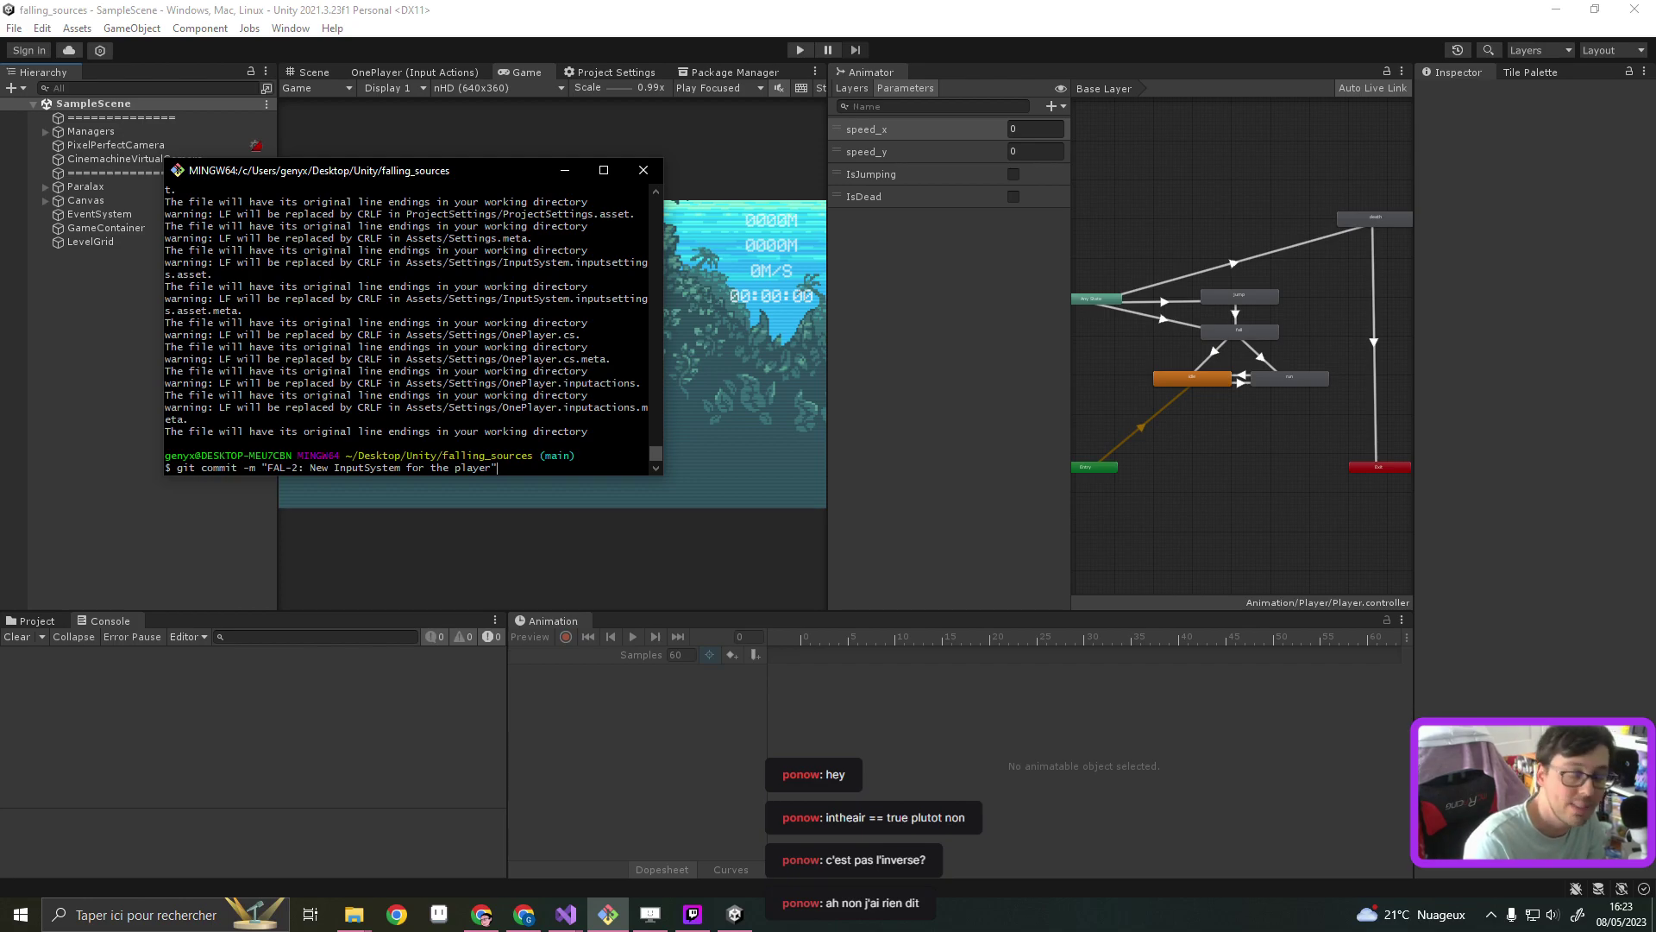
pyautogui.press('Return')
pyautogui.write('git push')
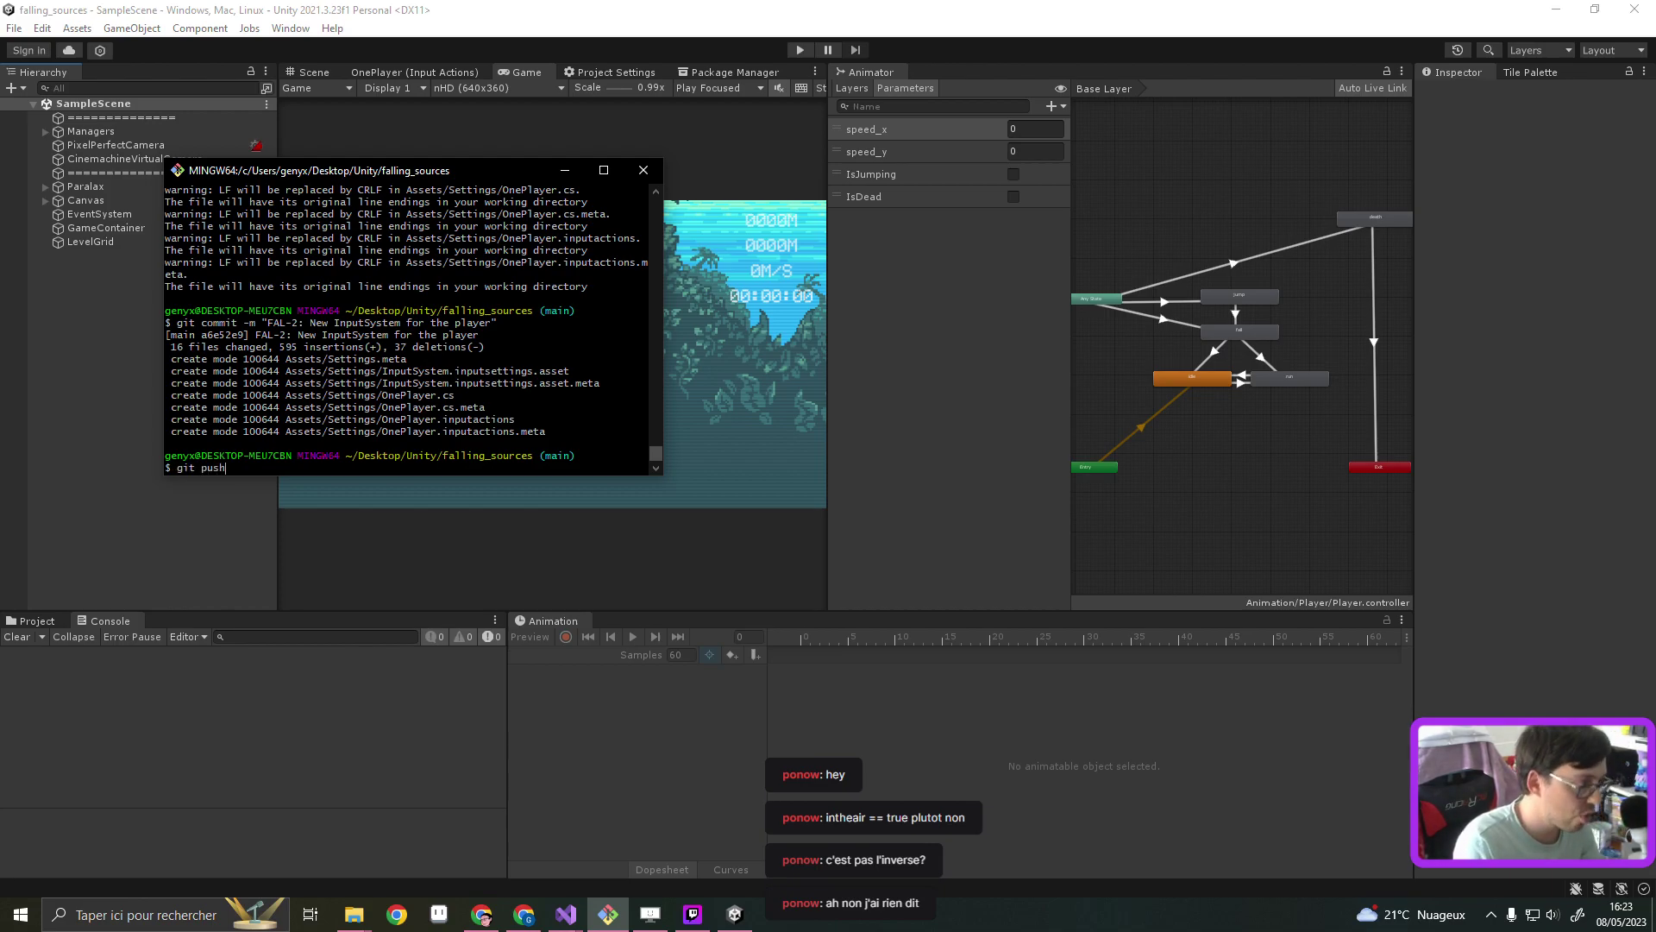
pyautogui.press('Return')
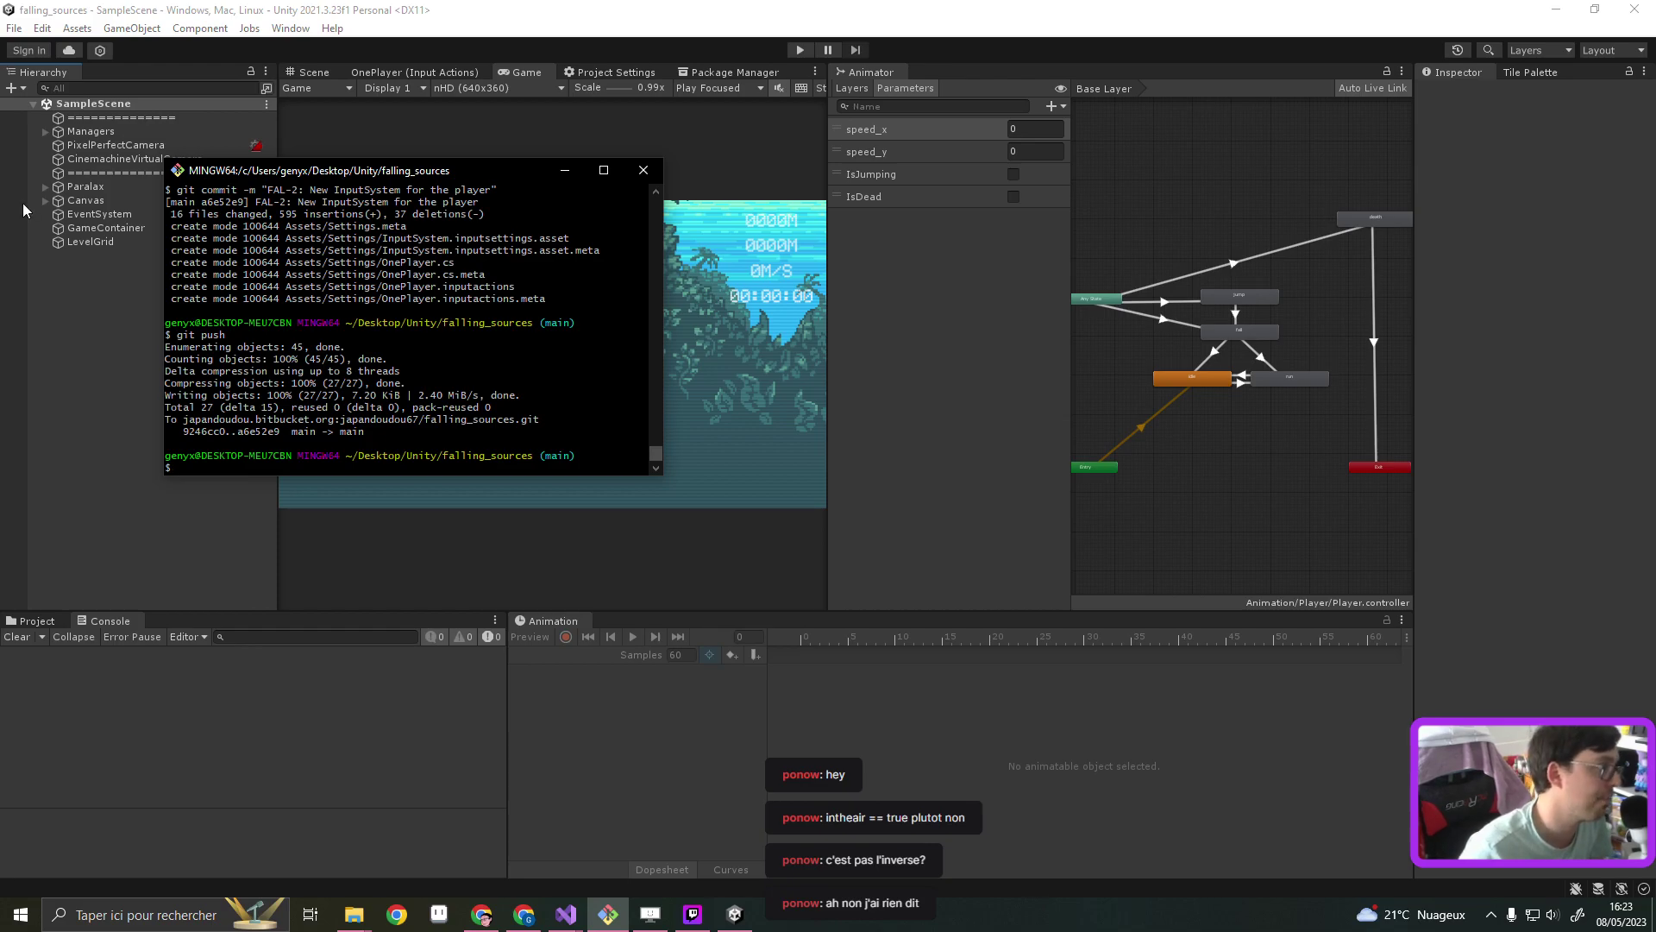
# Select CinemachineVirtualCamera, widen the Inspector, and expand its Framing Transposer Body settings
pyautogui.click(98, 327)
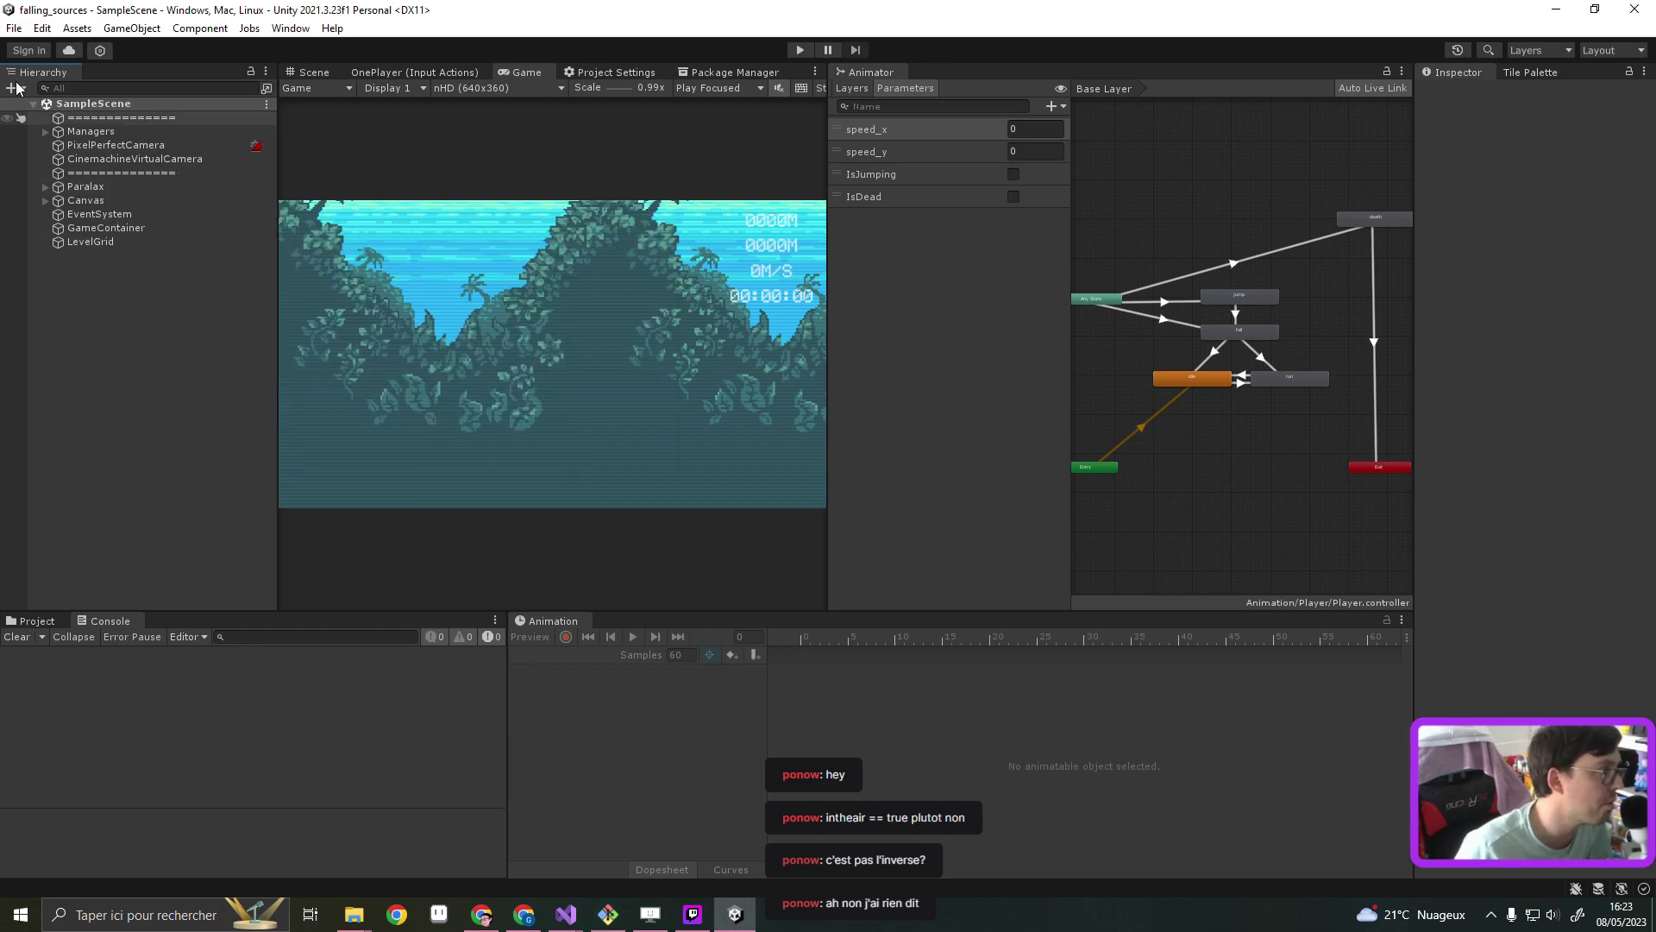
pyautogui.click(103, 160)
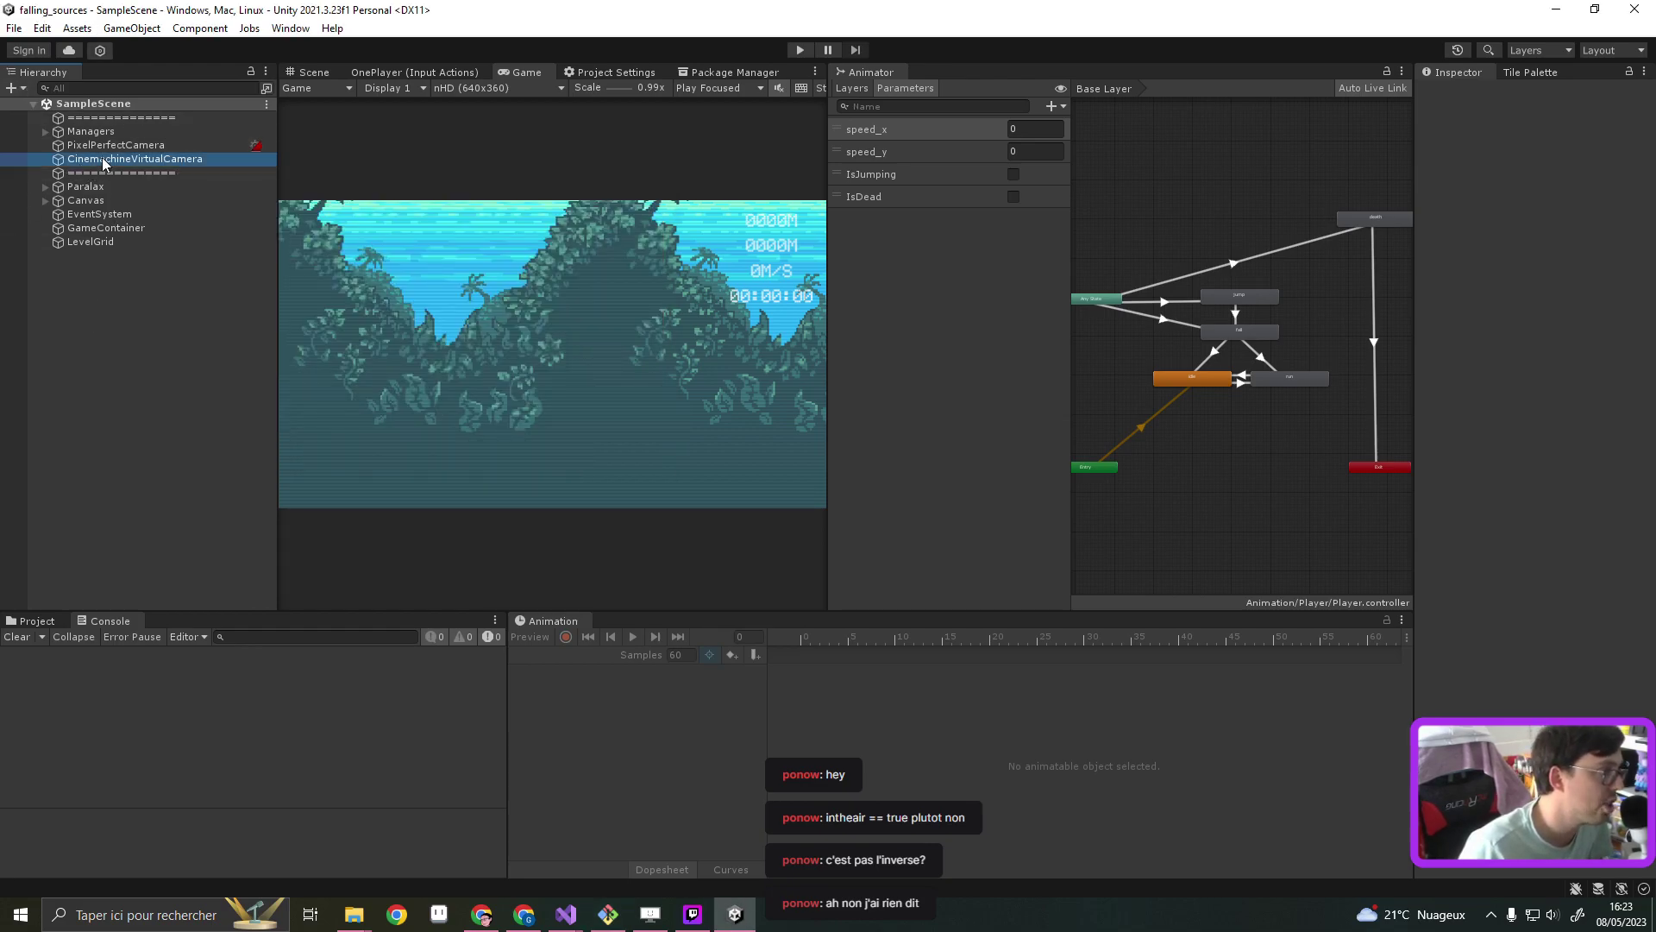
pyautogui.click(46, 131)
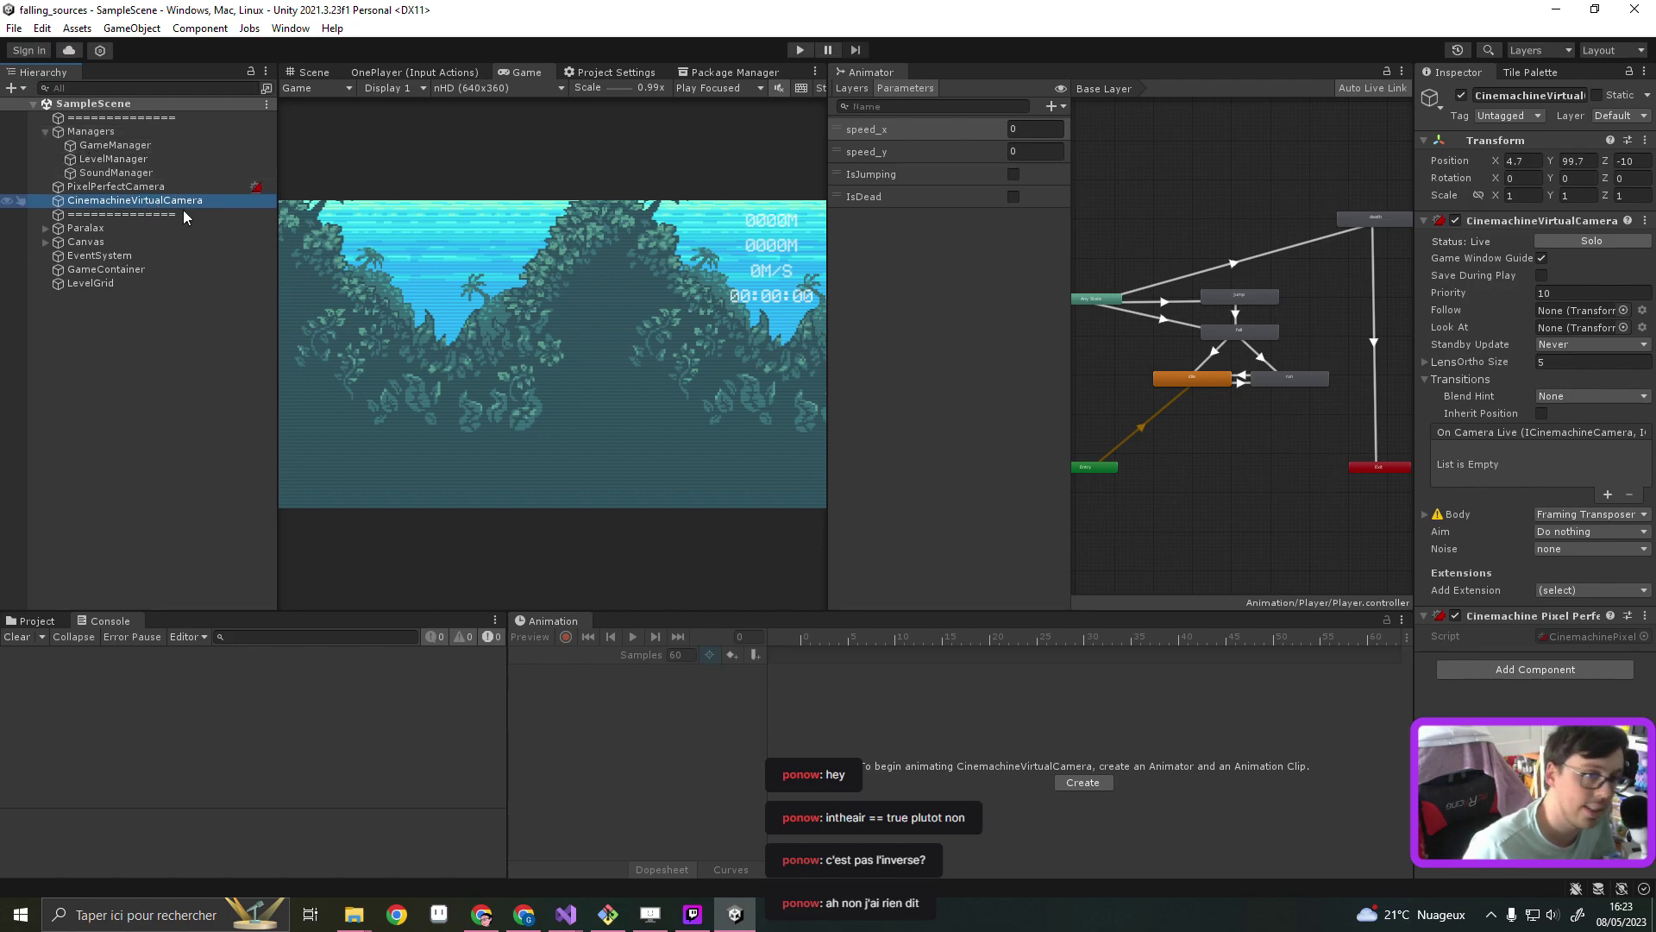
pyautogui.moveTo(1409, 359); pyautogui.dragTo(1161, 359)
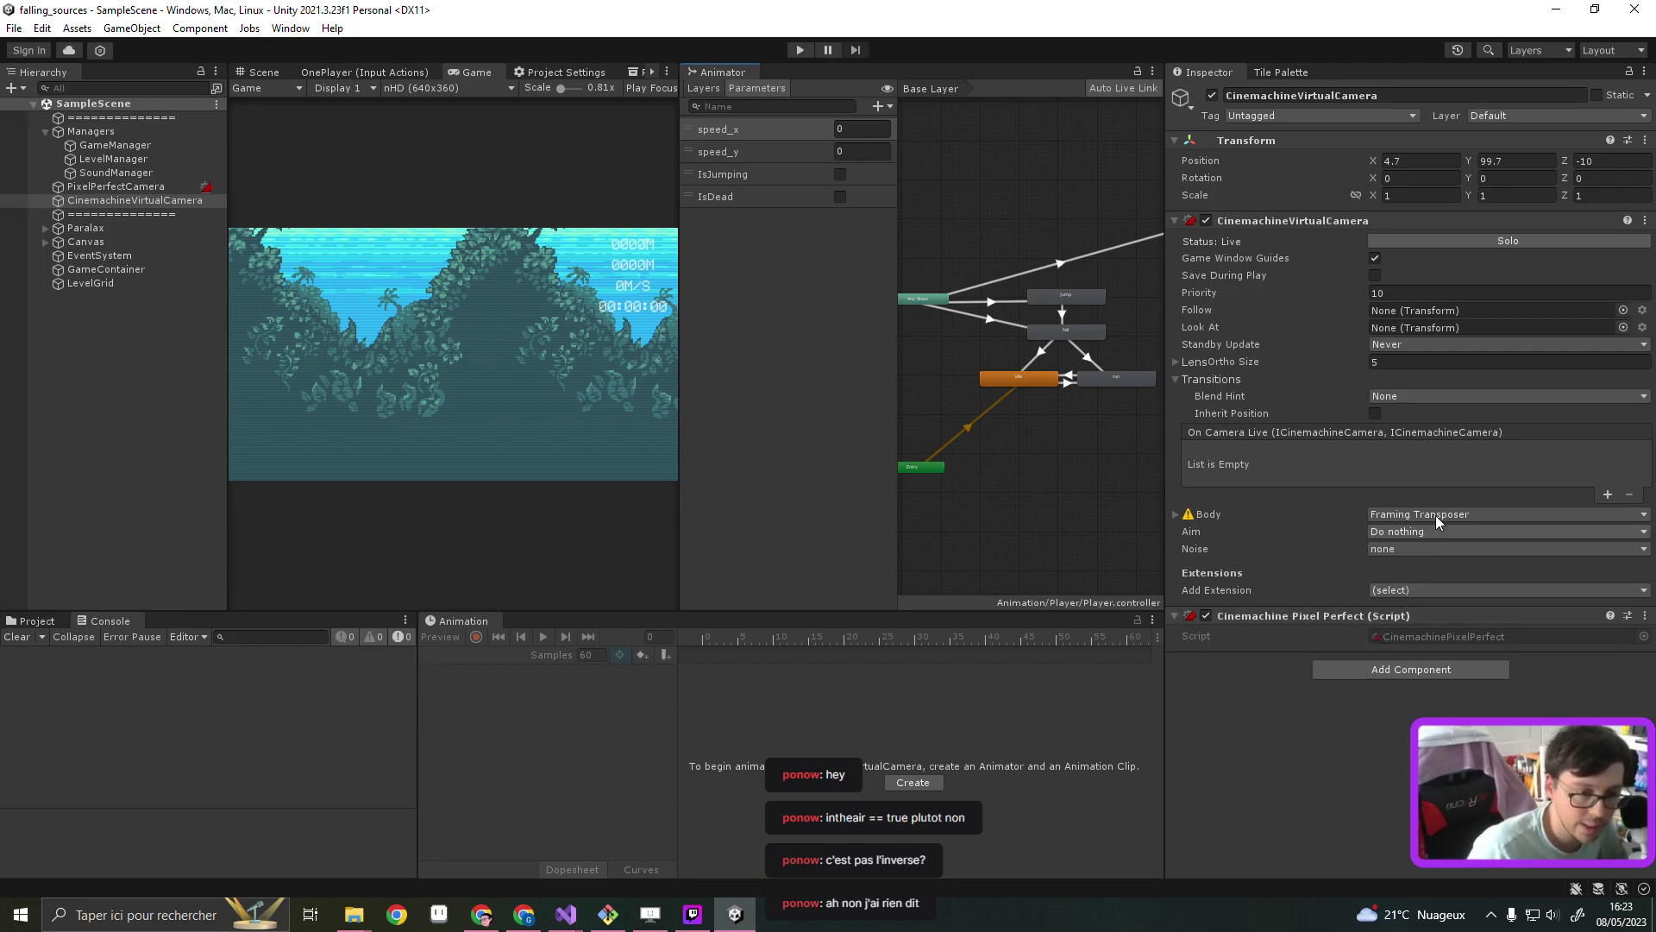
pyautogui.click(1177, 514)
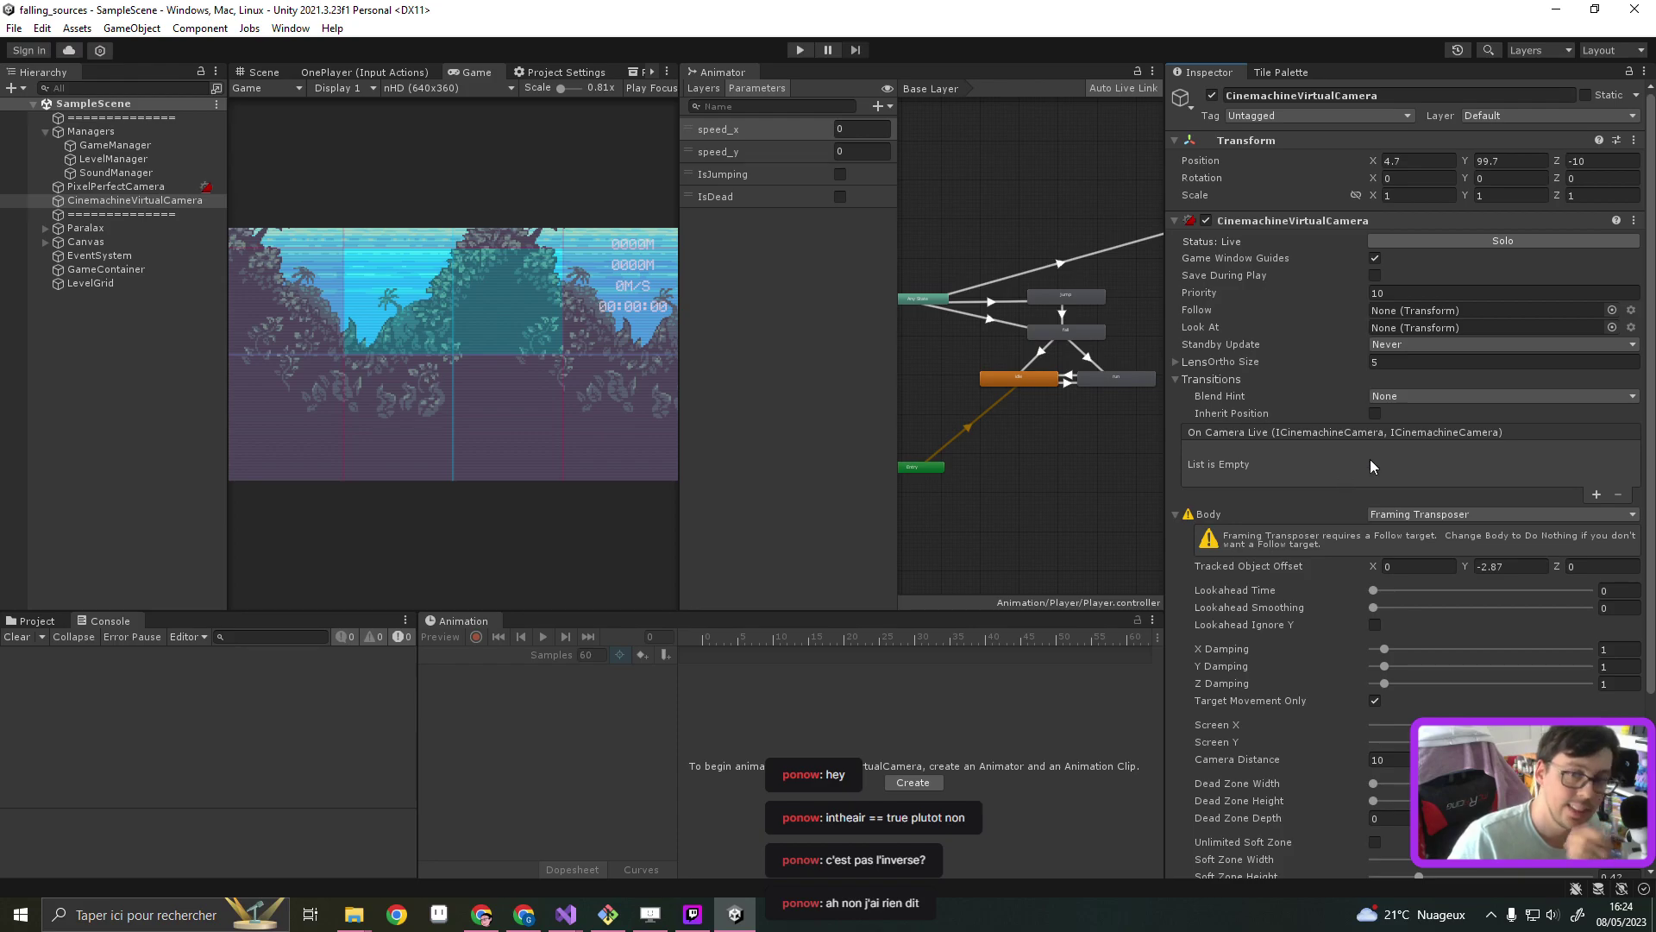
# Search Google for 'Cinemachine Unity clamp X' and open the 'Clamp for cinemachine' forum thread
pyautogui.hotkey('alt', 'Tab')
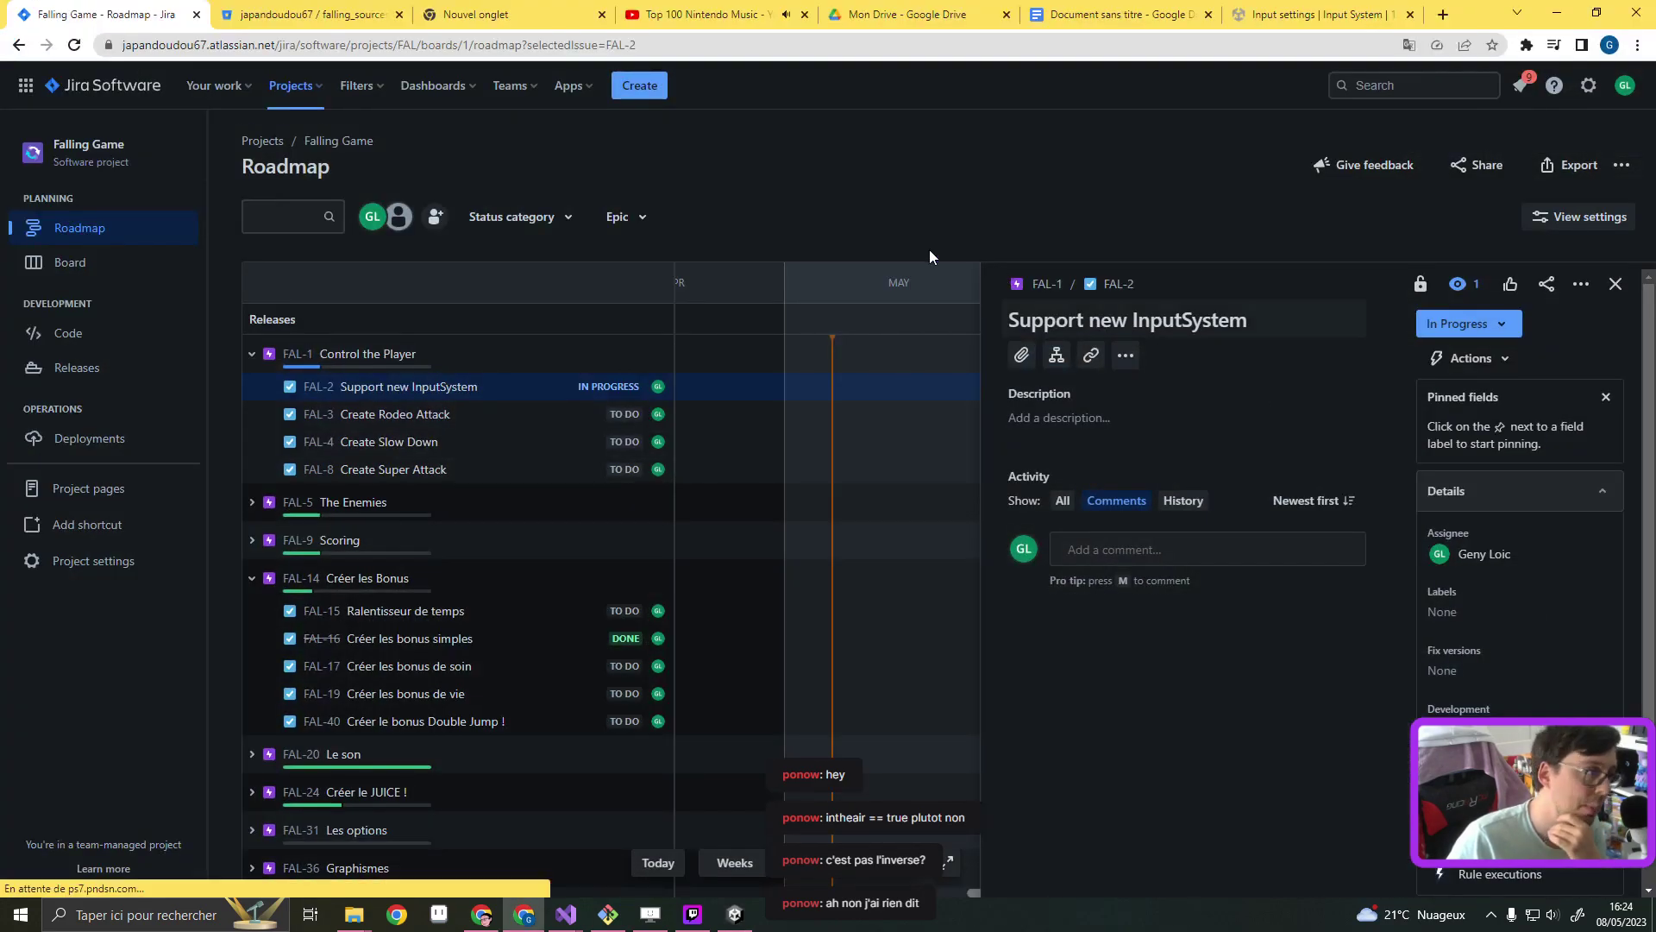
pyautogui.click(455, 8)
pyautogui.click(488, 43)
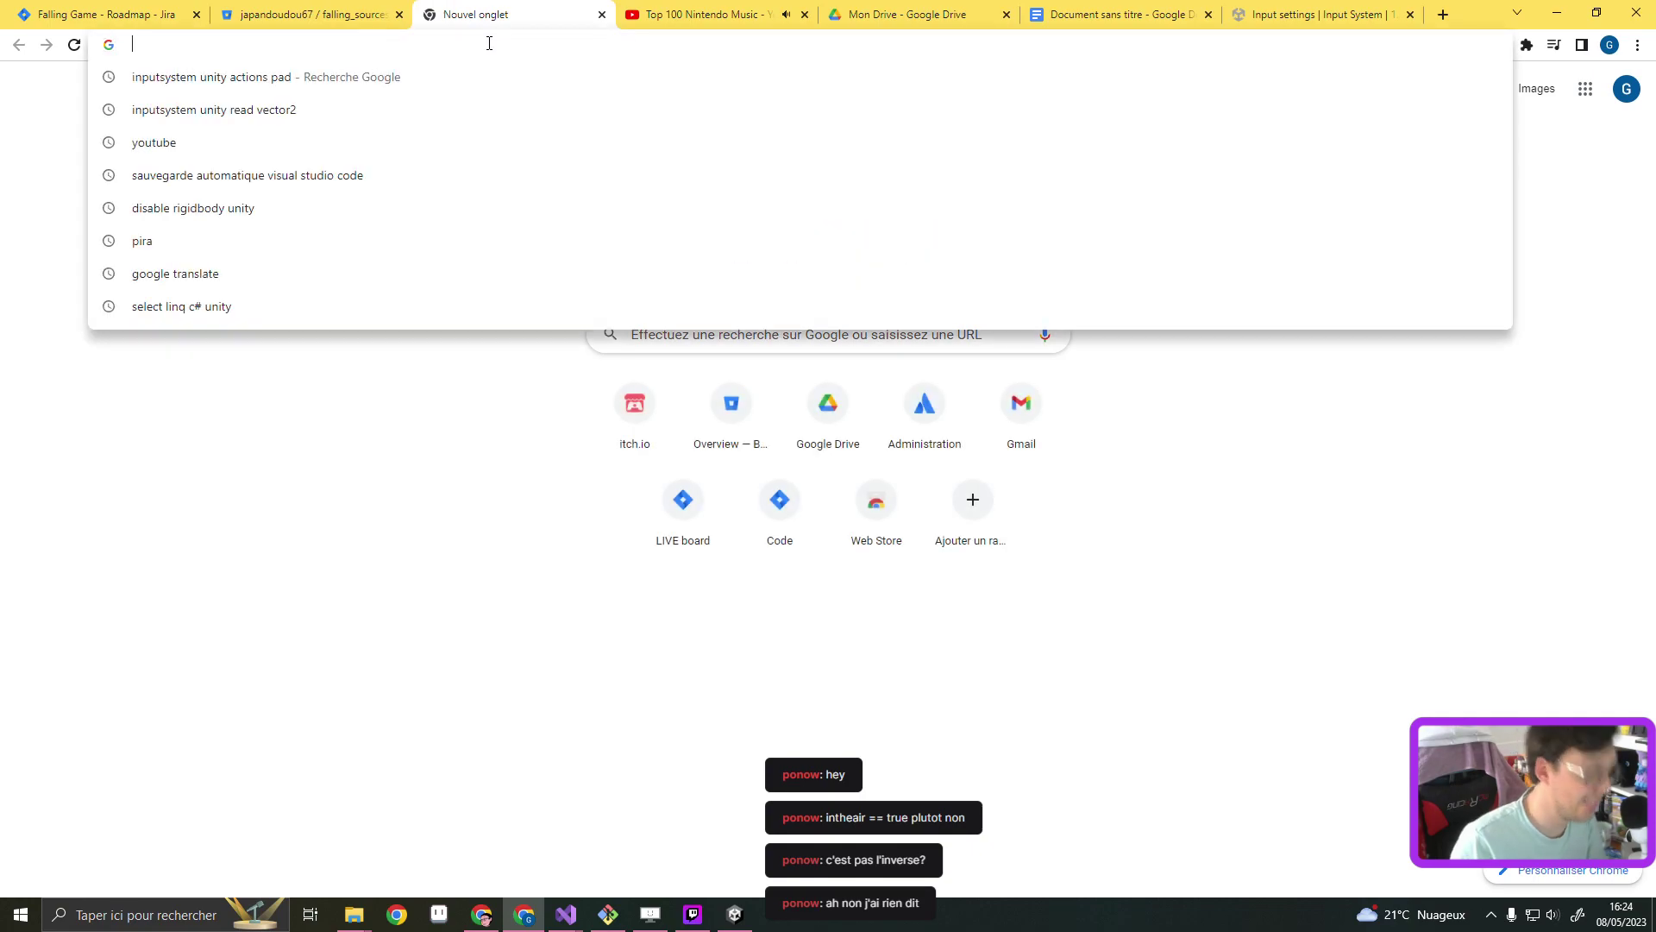
pyautogui.write('Cinemach')
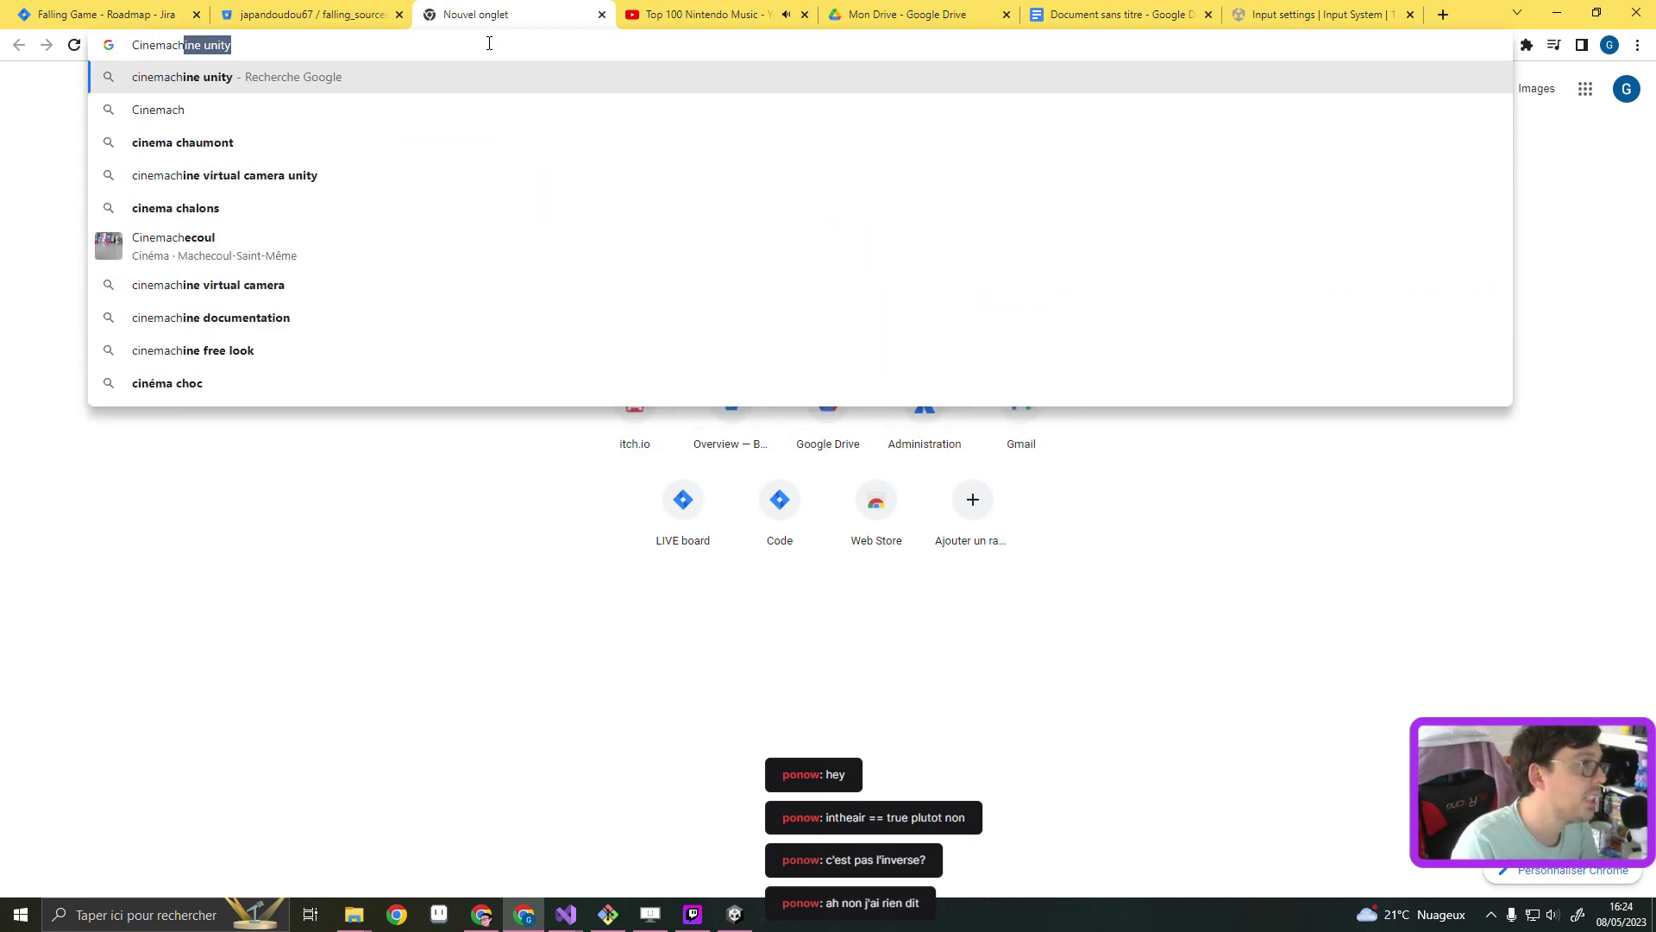
pyautogui.write('ine Unity')
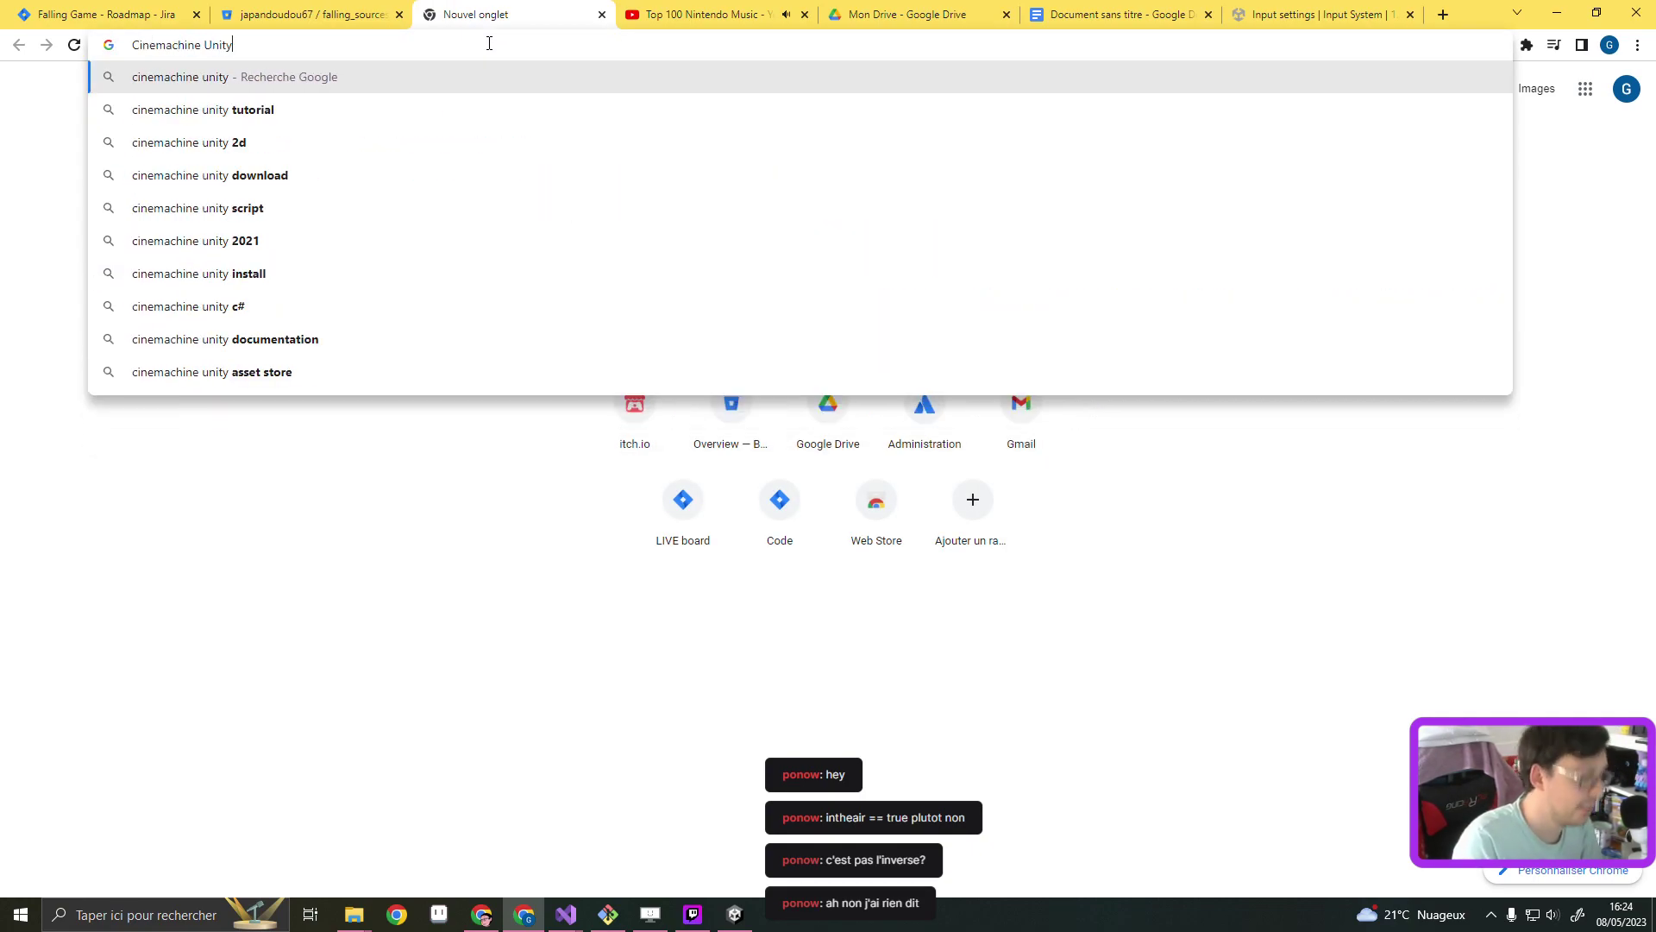
pyautogui.write(' clamp ')
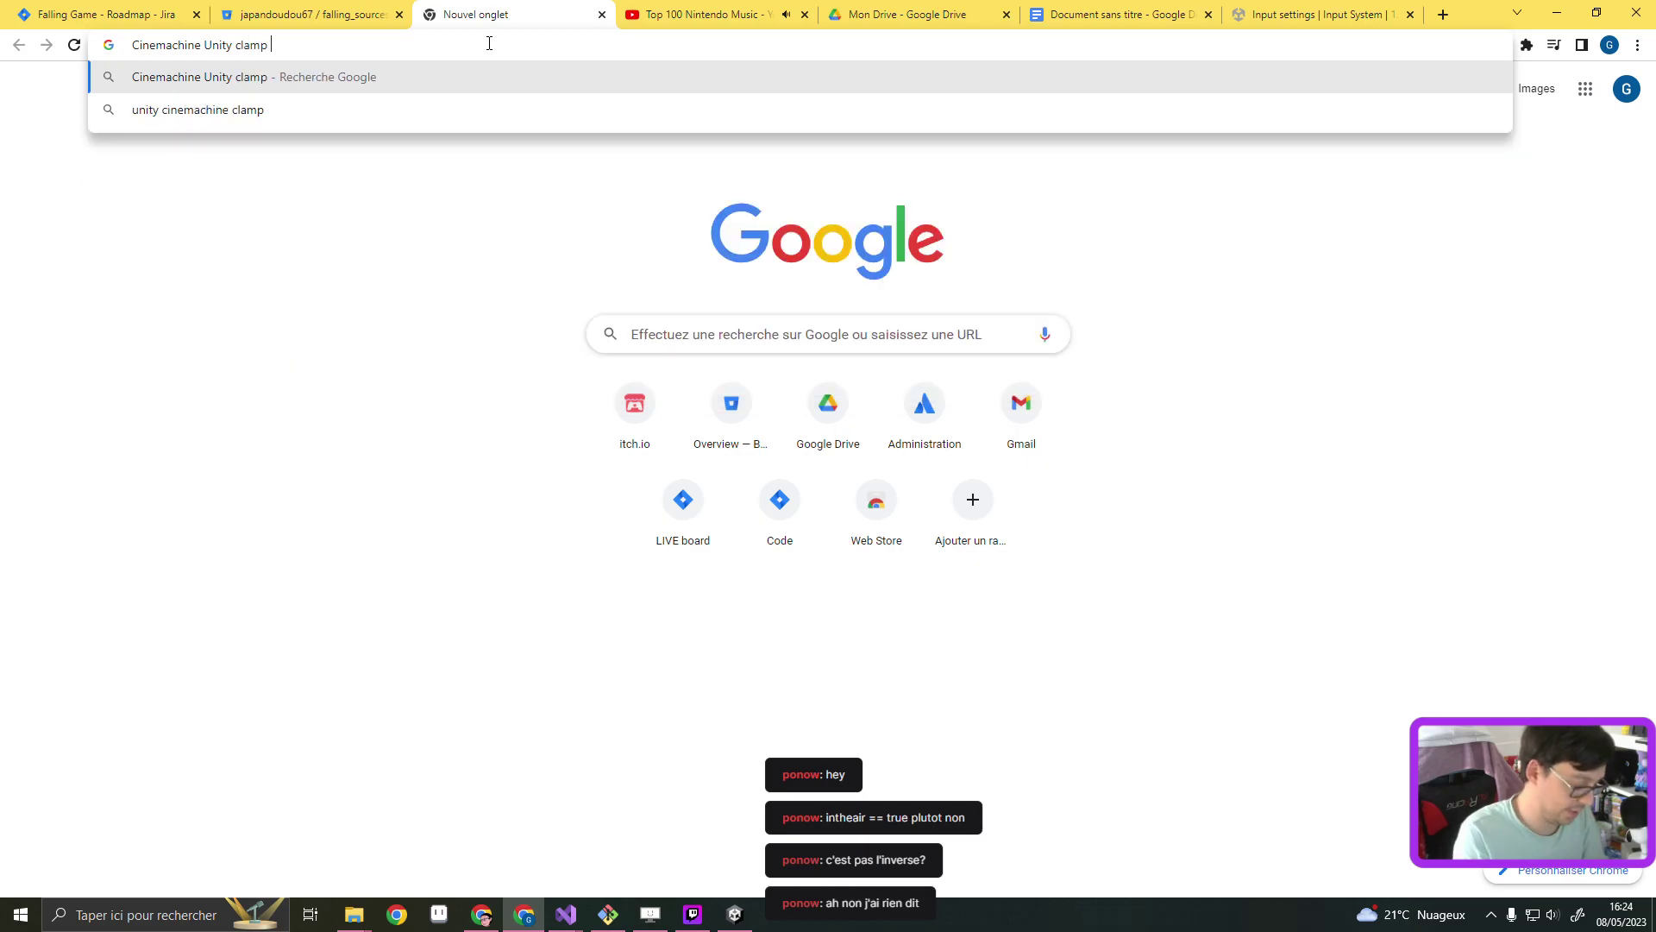
pyautogui.write('X')
pyautogui.press('Return')
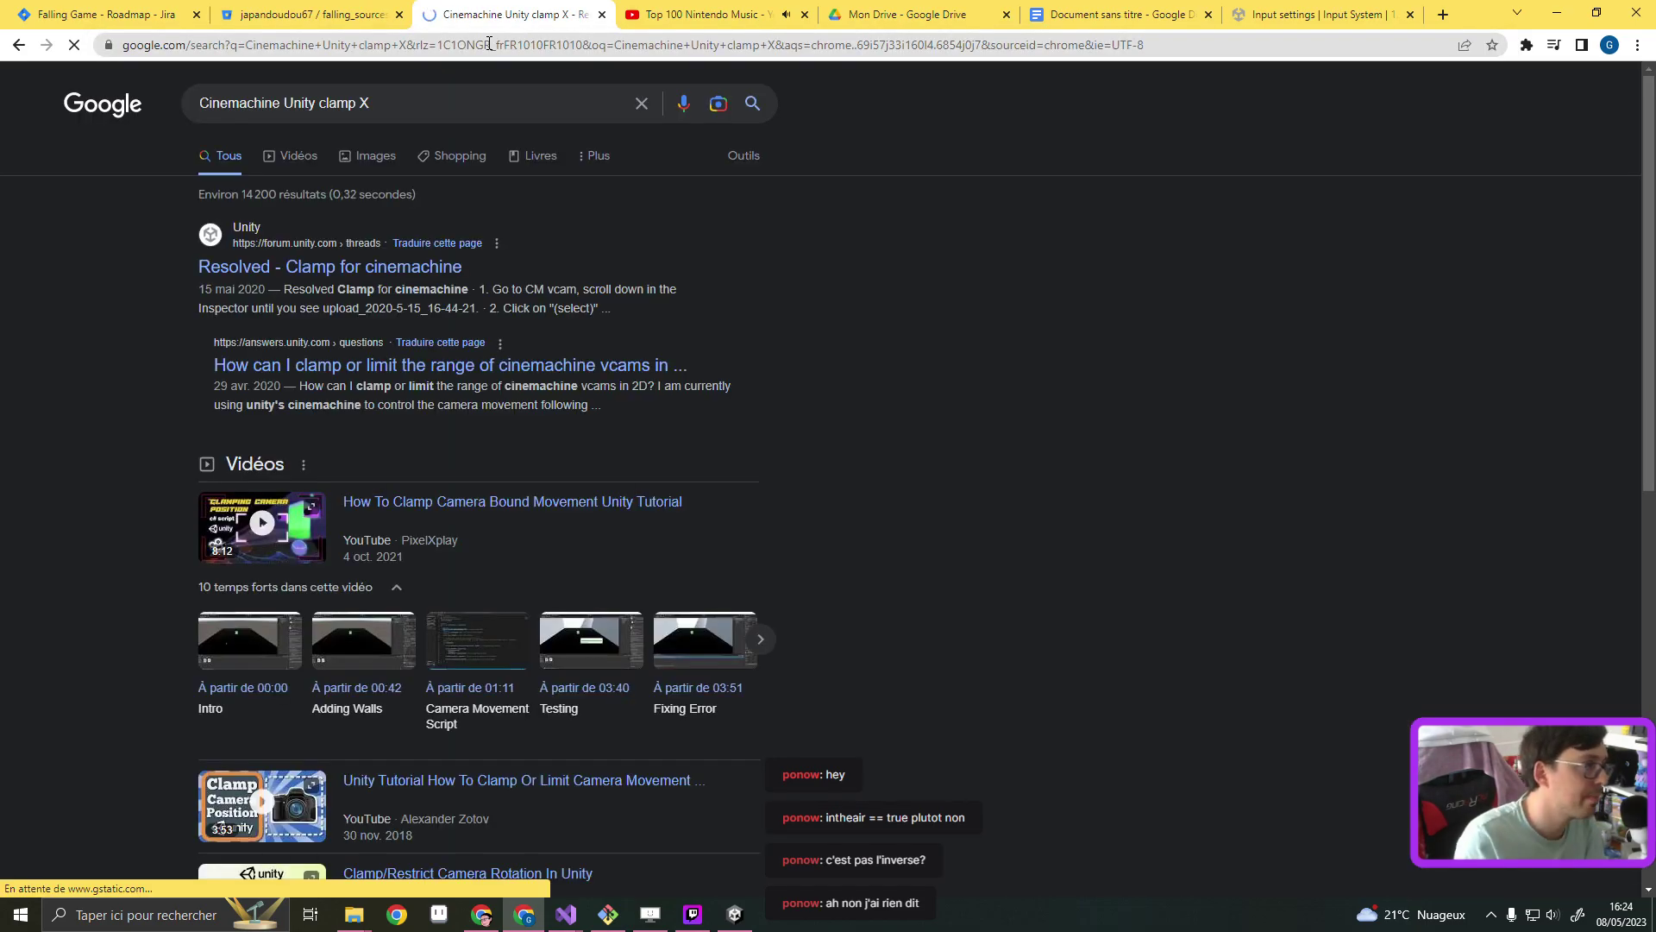
pyautogui.click(379, 273)
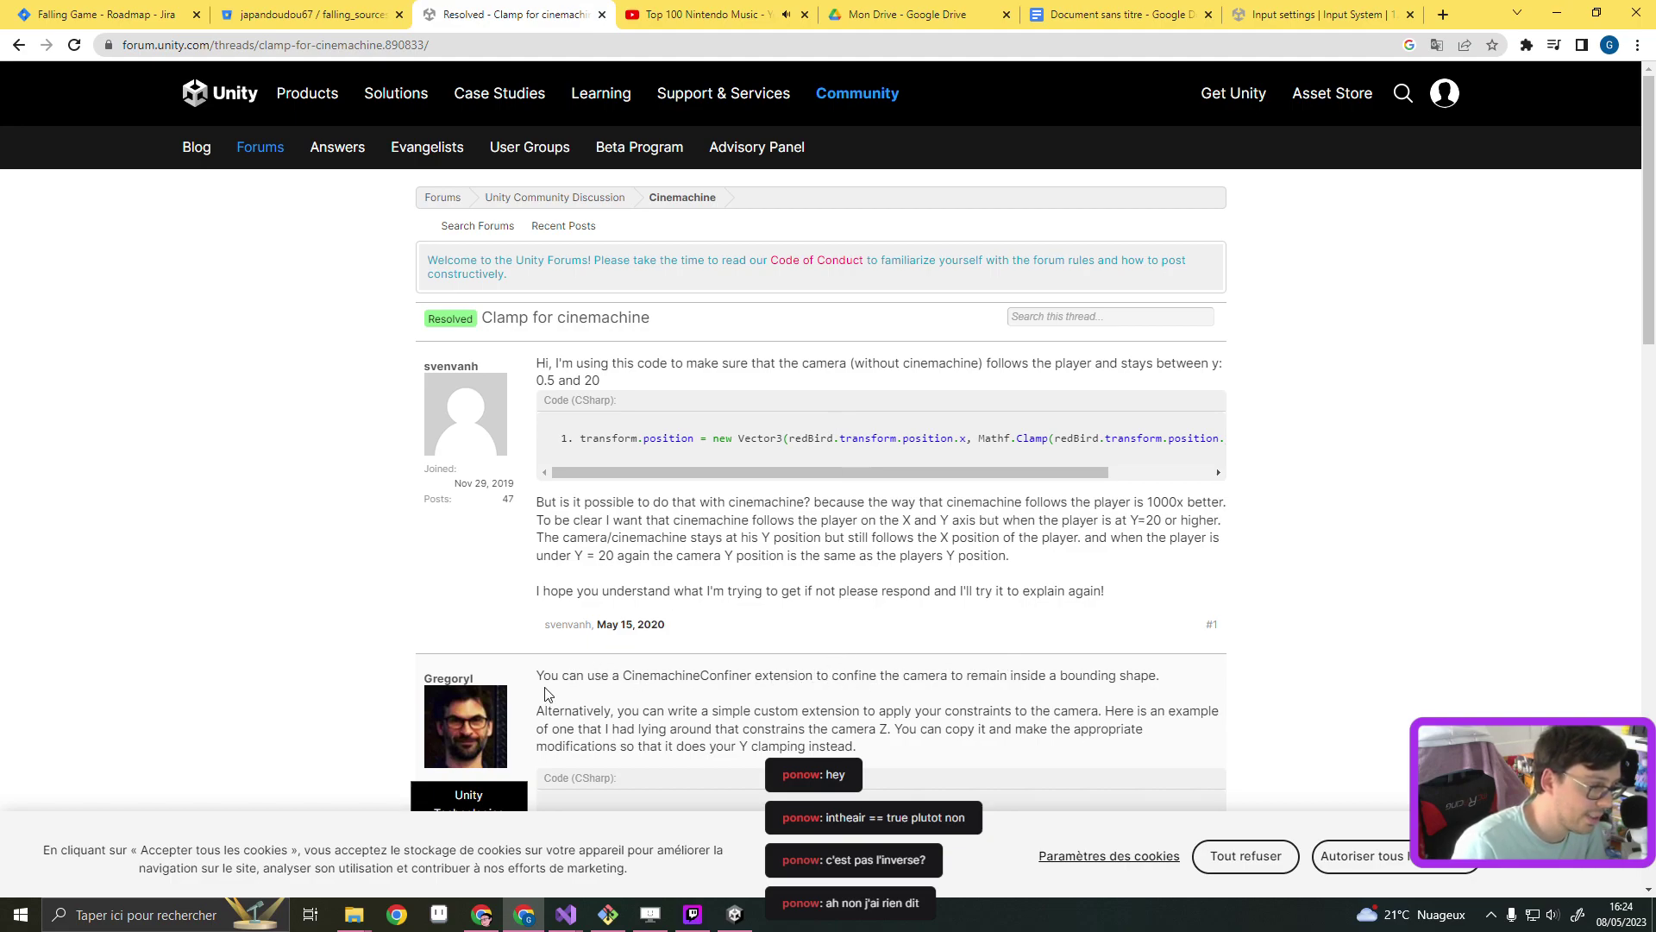
# Read the reply's CinemachineConfiner suggestion and the paragraph about writing a custom extension
pyautogui.moveTo(538, 678); pyautogui.dragTo(1170, 677)
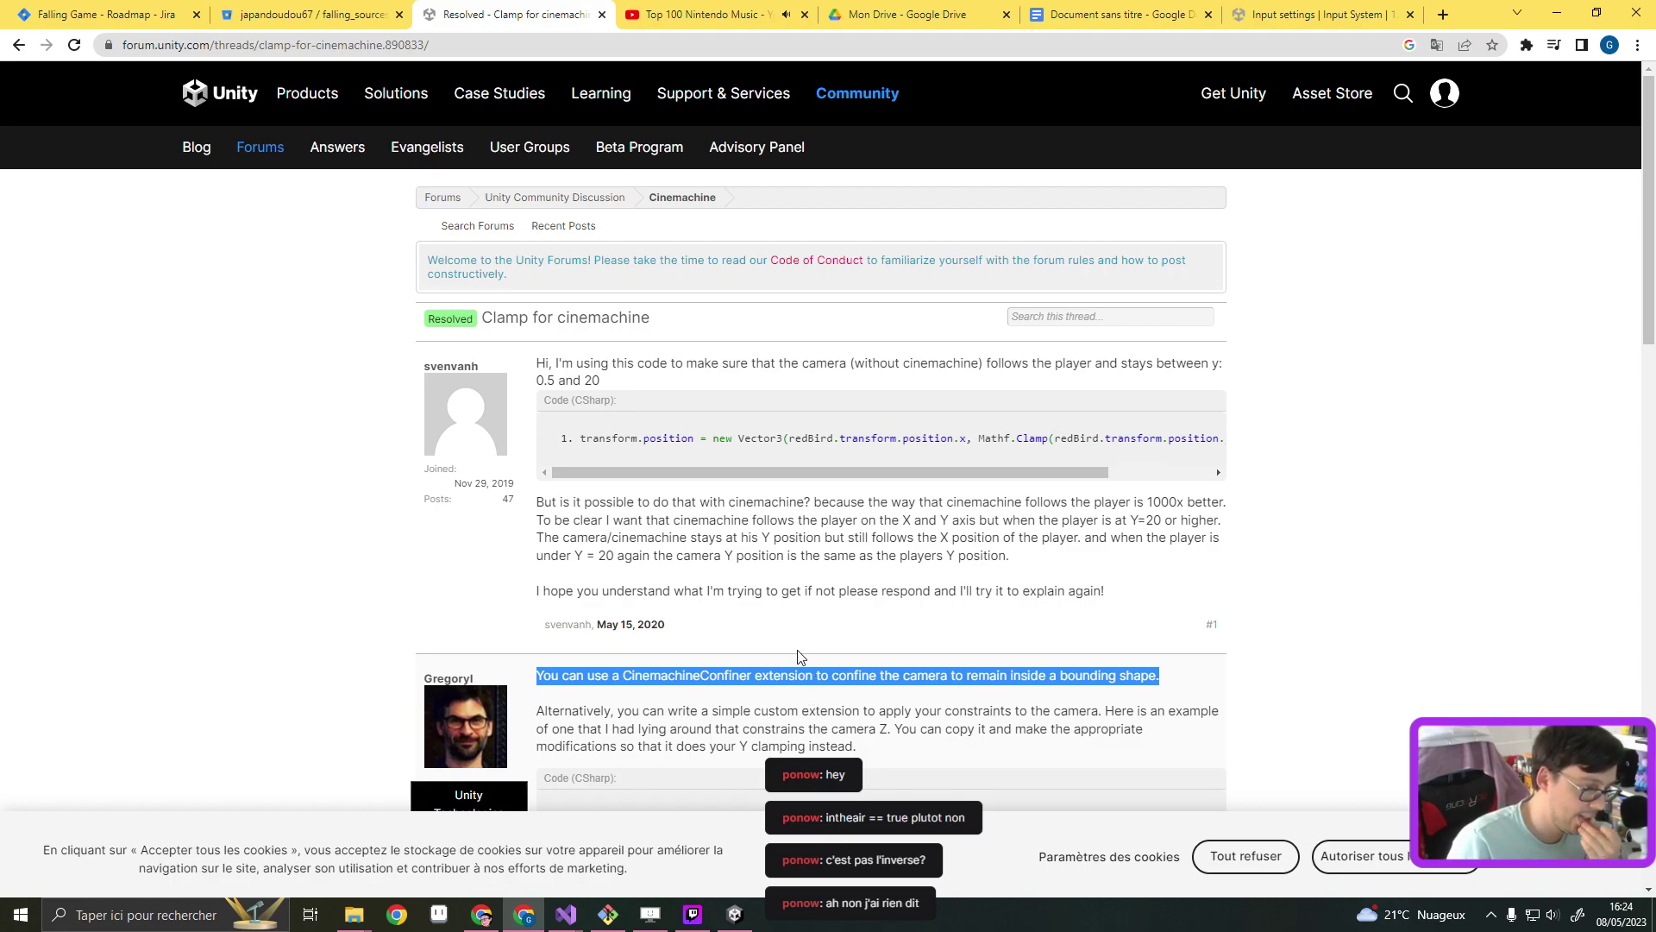
pyautogui.scroll(-4, 763, 657)
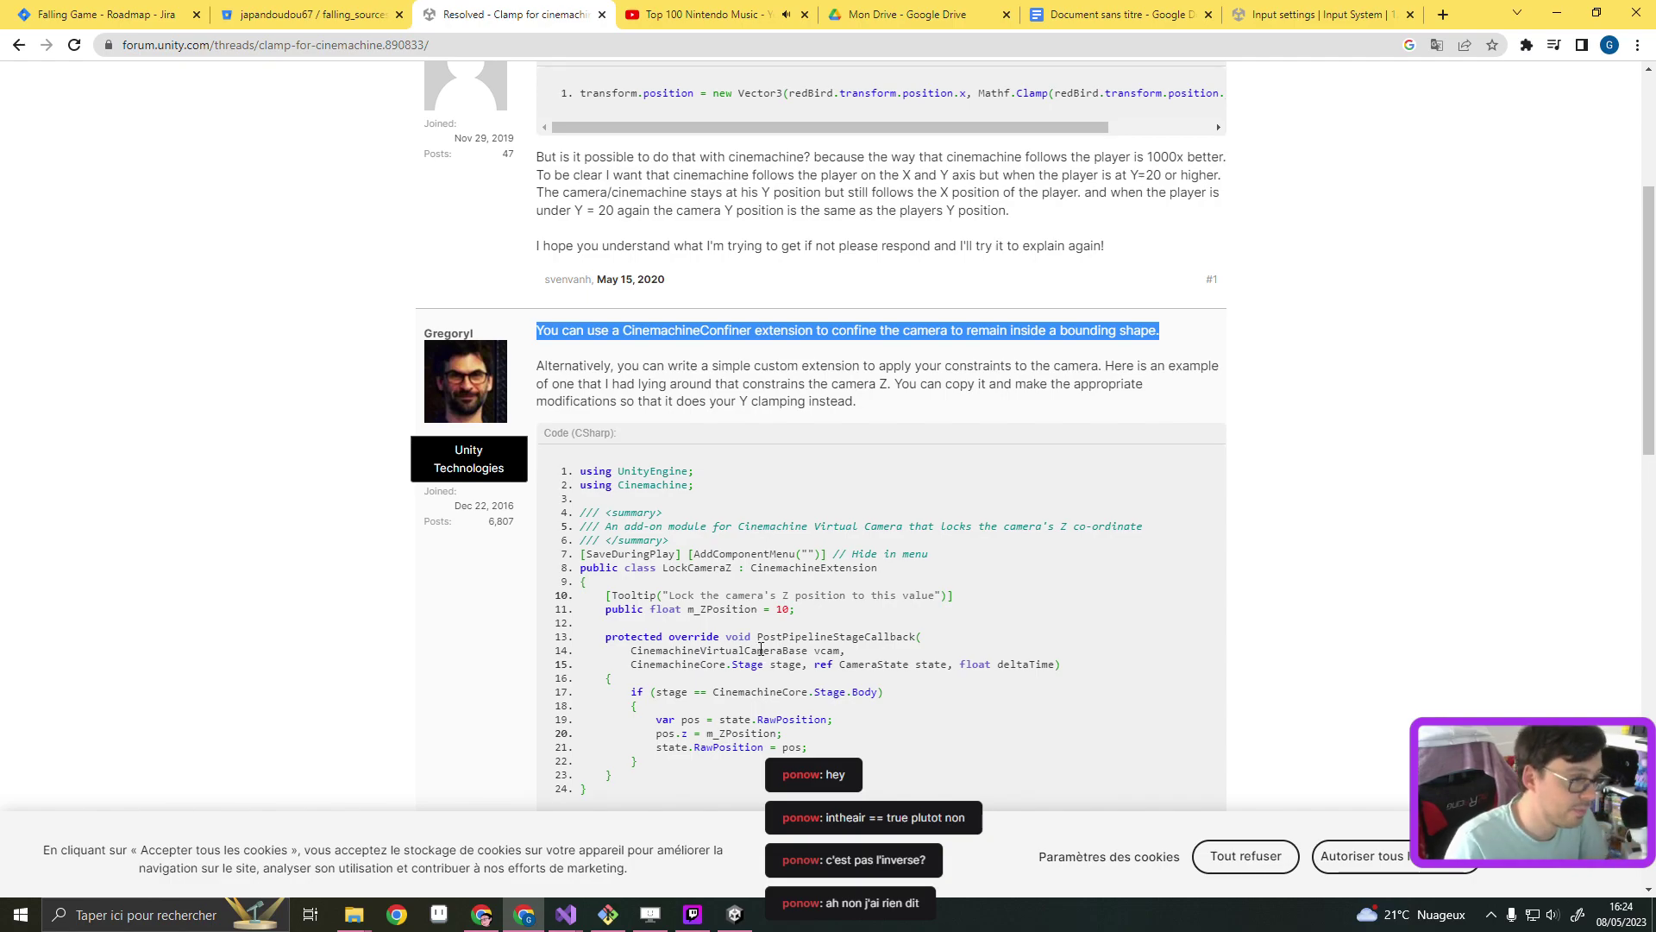
pyautogui.scroll(-1, 724, 565)
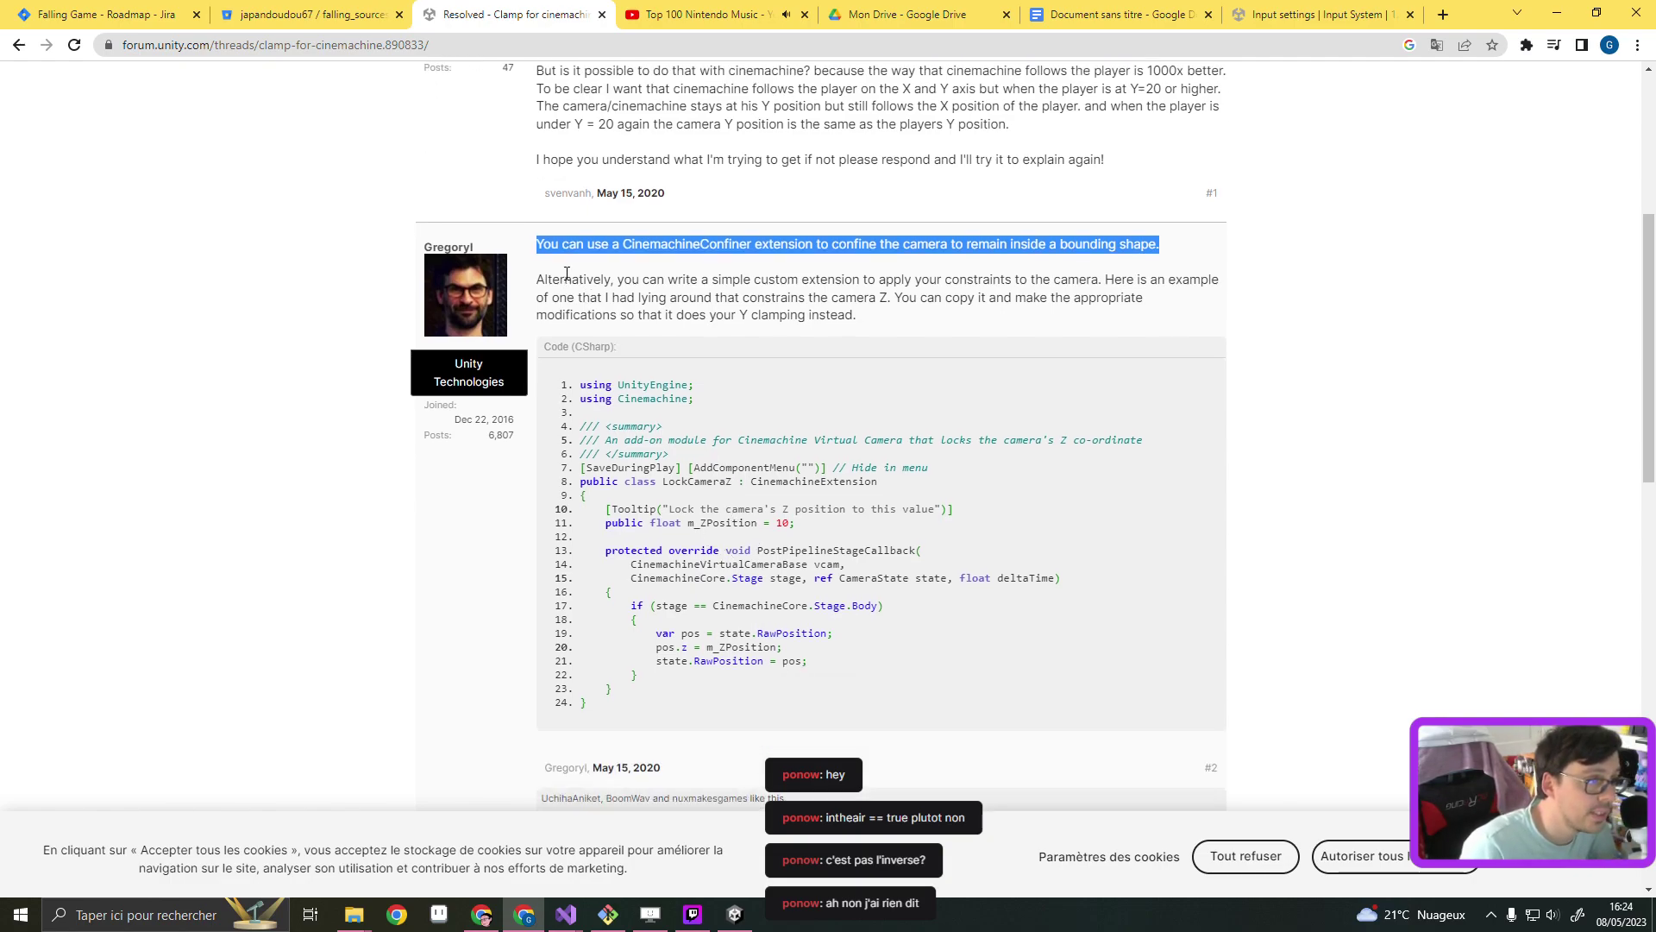
pyautogui.moveTo(567, 273); pyautogui.dragTo(878, 337)
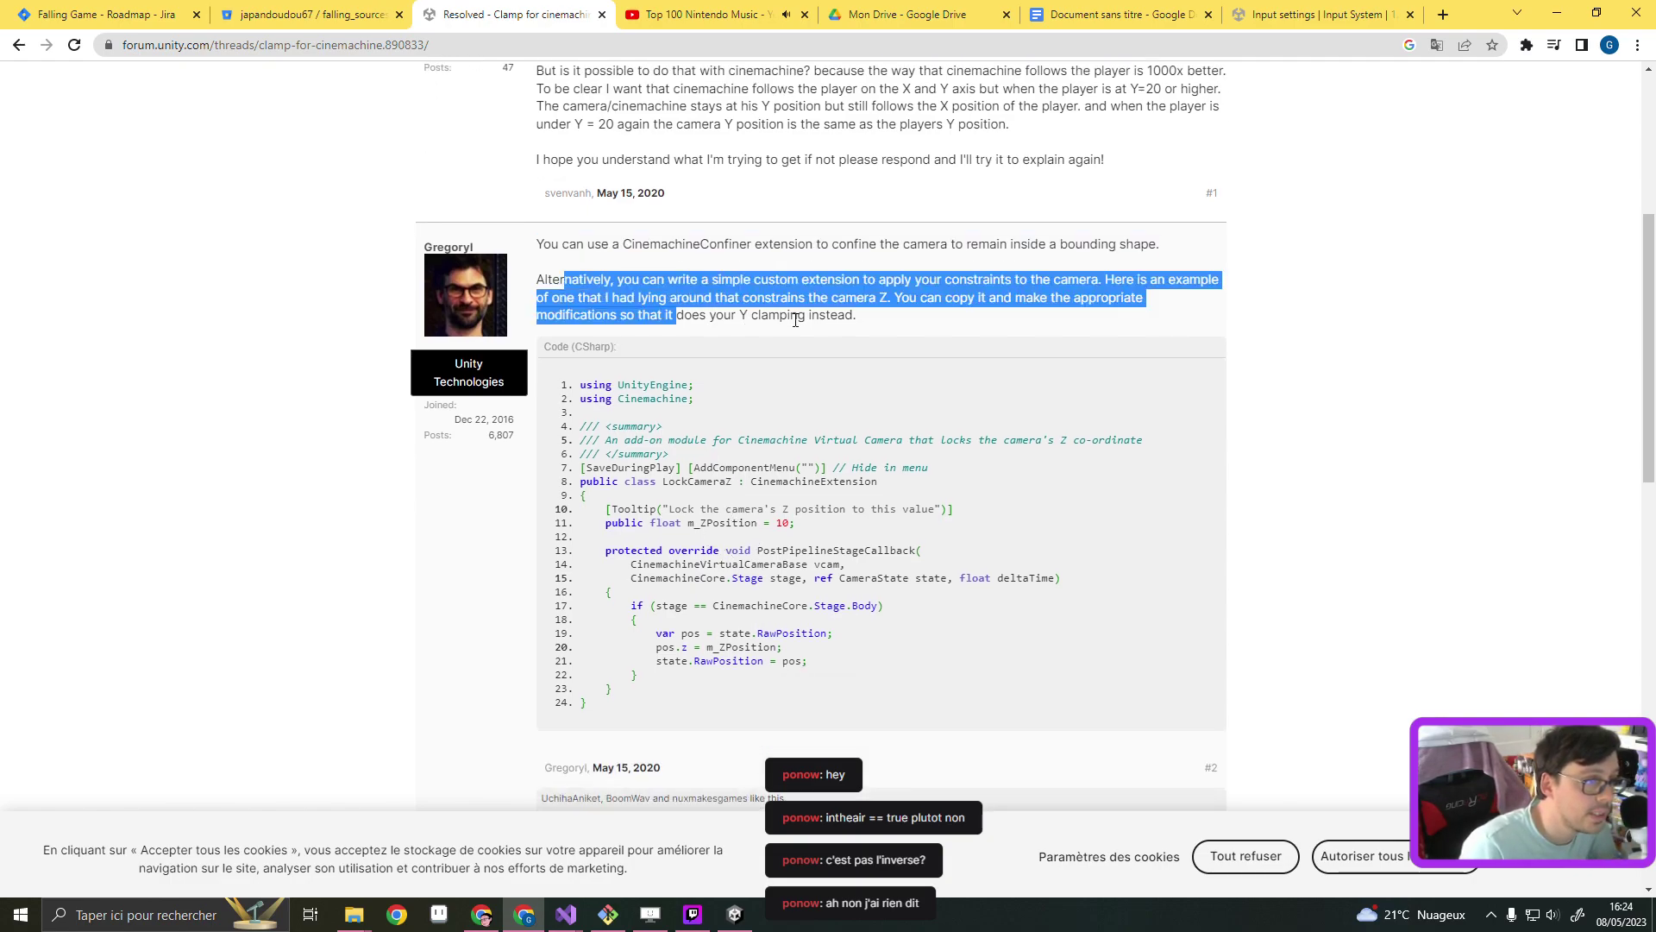
pyautogui.click(878, 337)
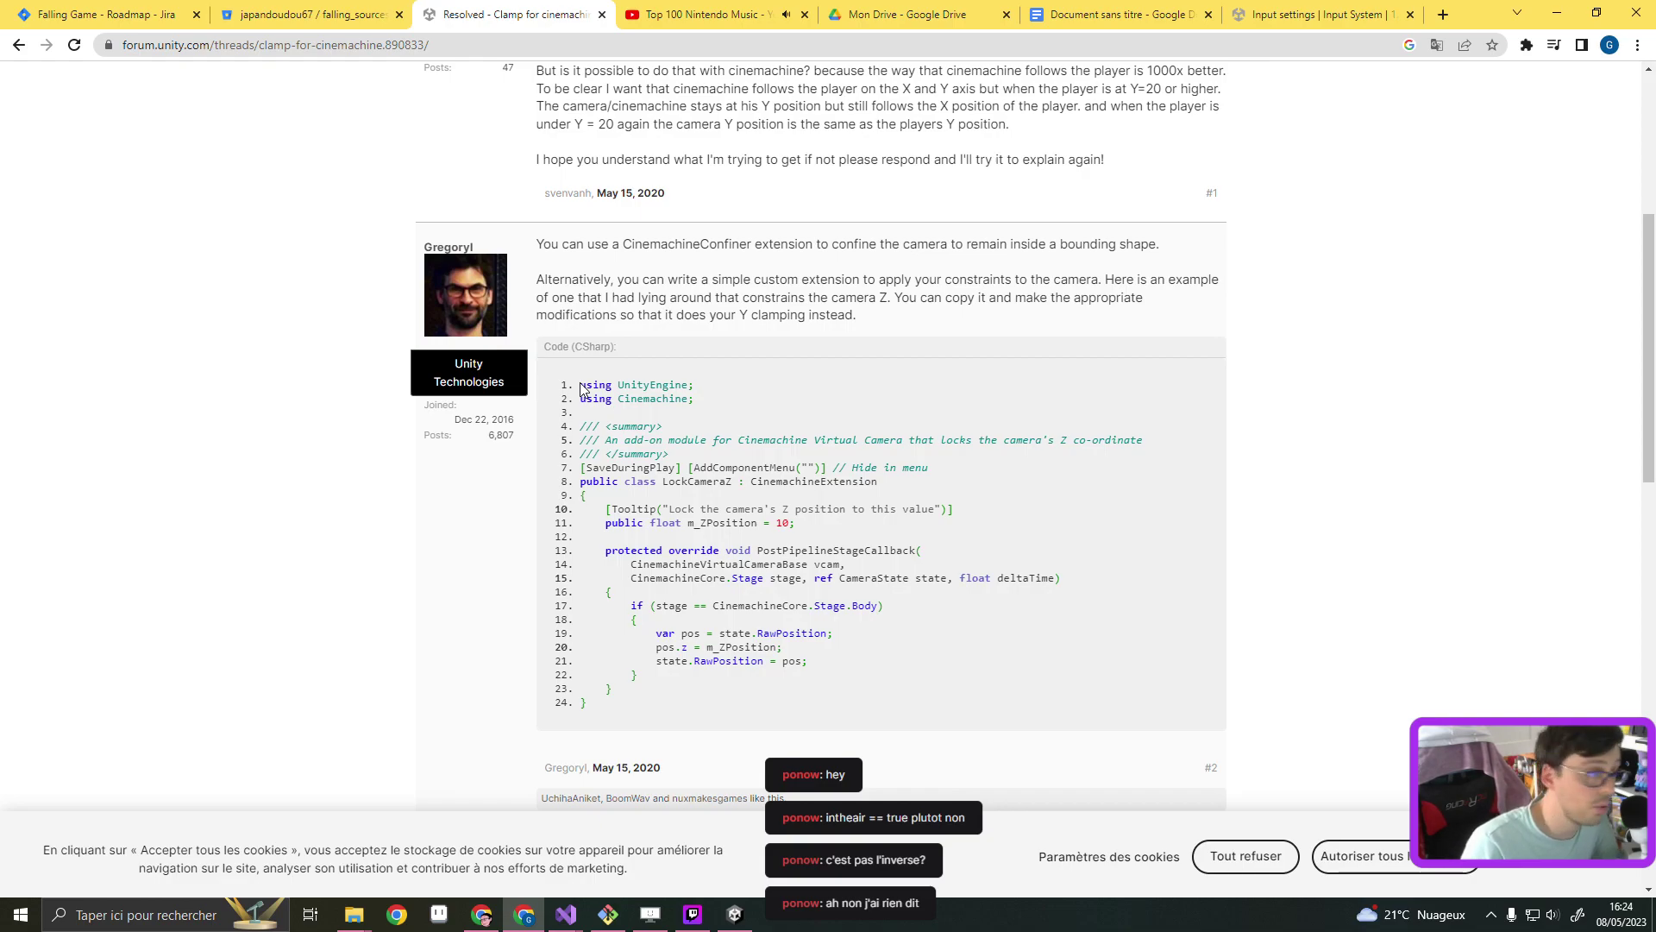
# Copy the LockCameraZ extension code sample to the clipboard
pyautogui.moveTo(582, 385); pyautogui.dragTo(628, 686)
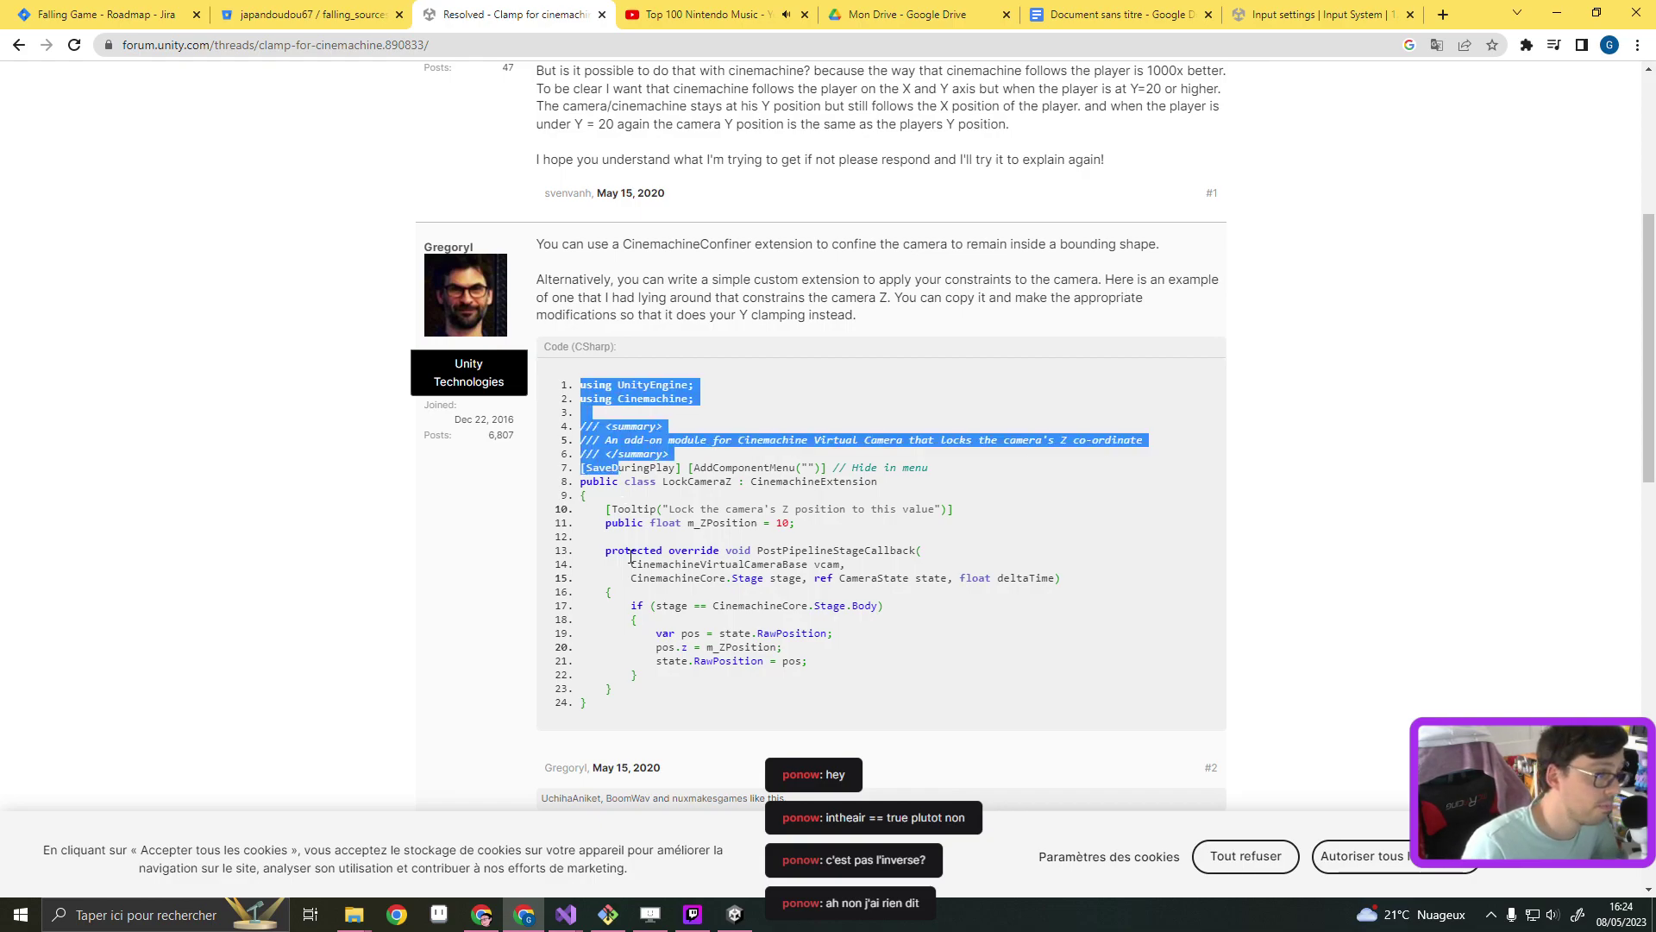
pyautogui.rightClick(656, 654)
pyautogui.click(686, 671)
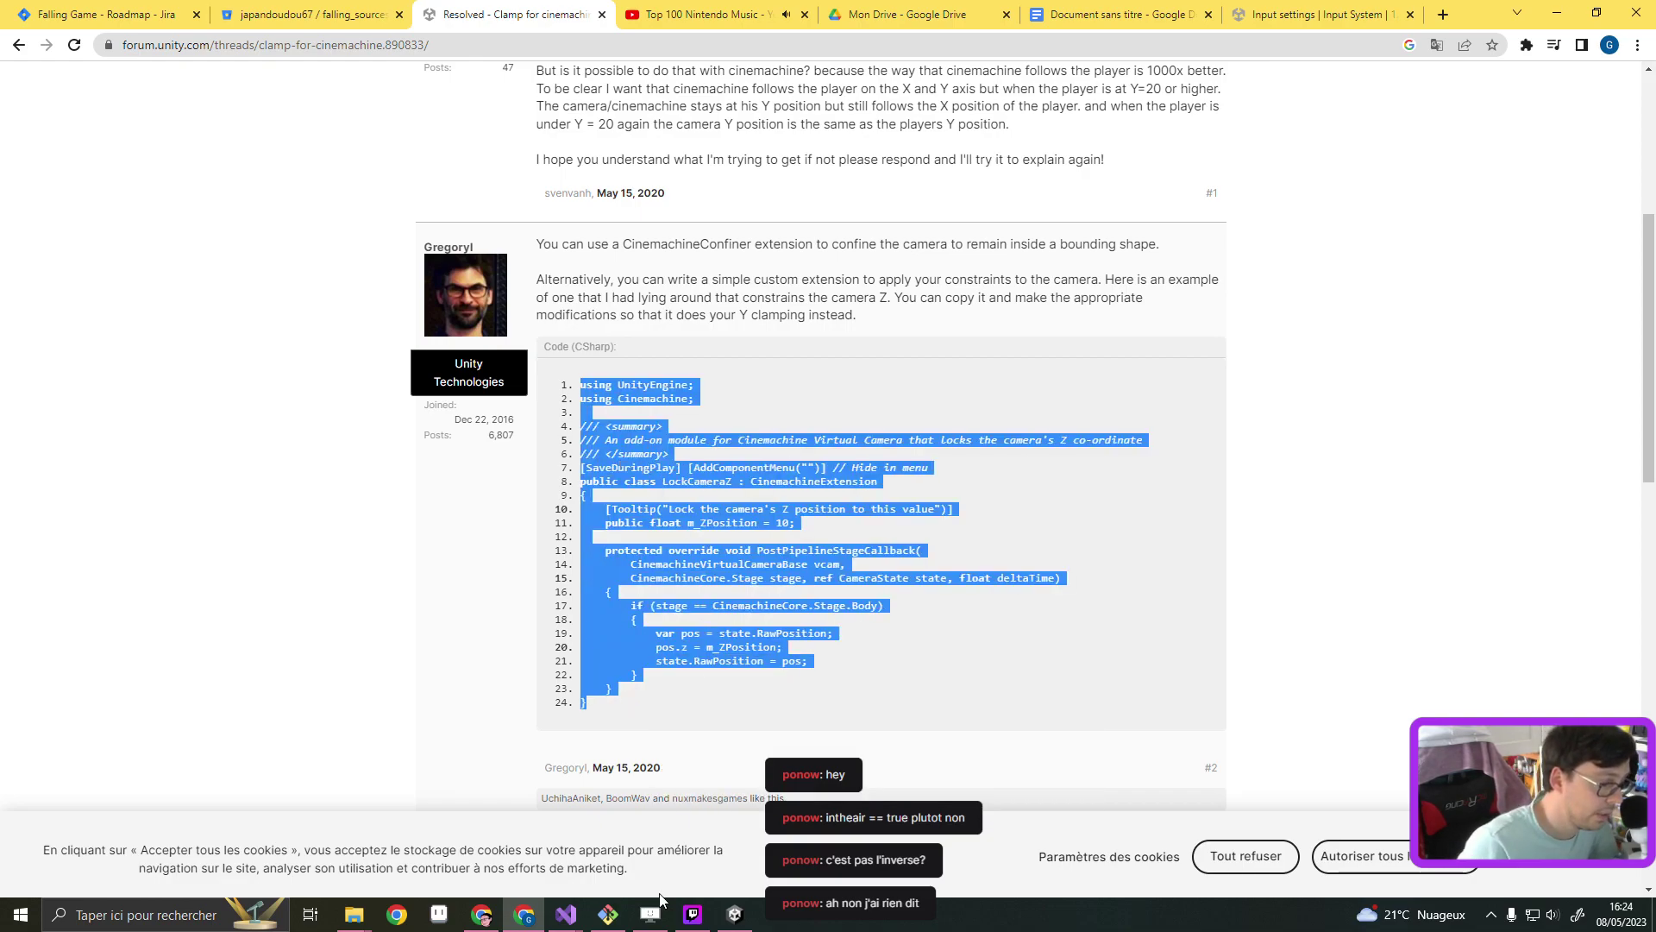
pyautogui.click(540, 921)
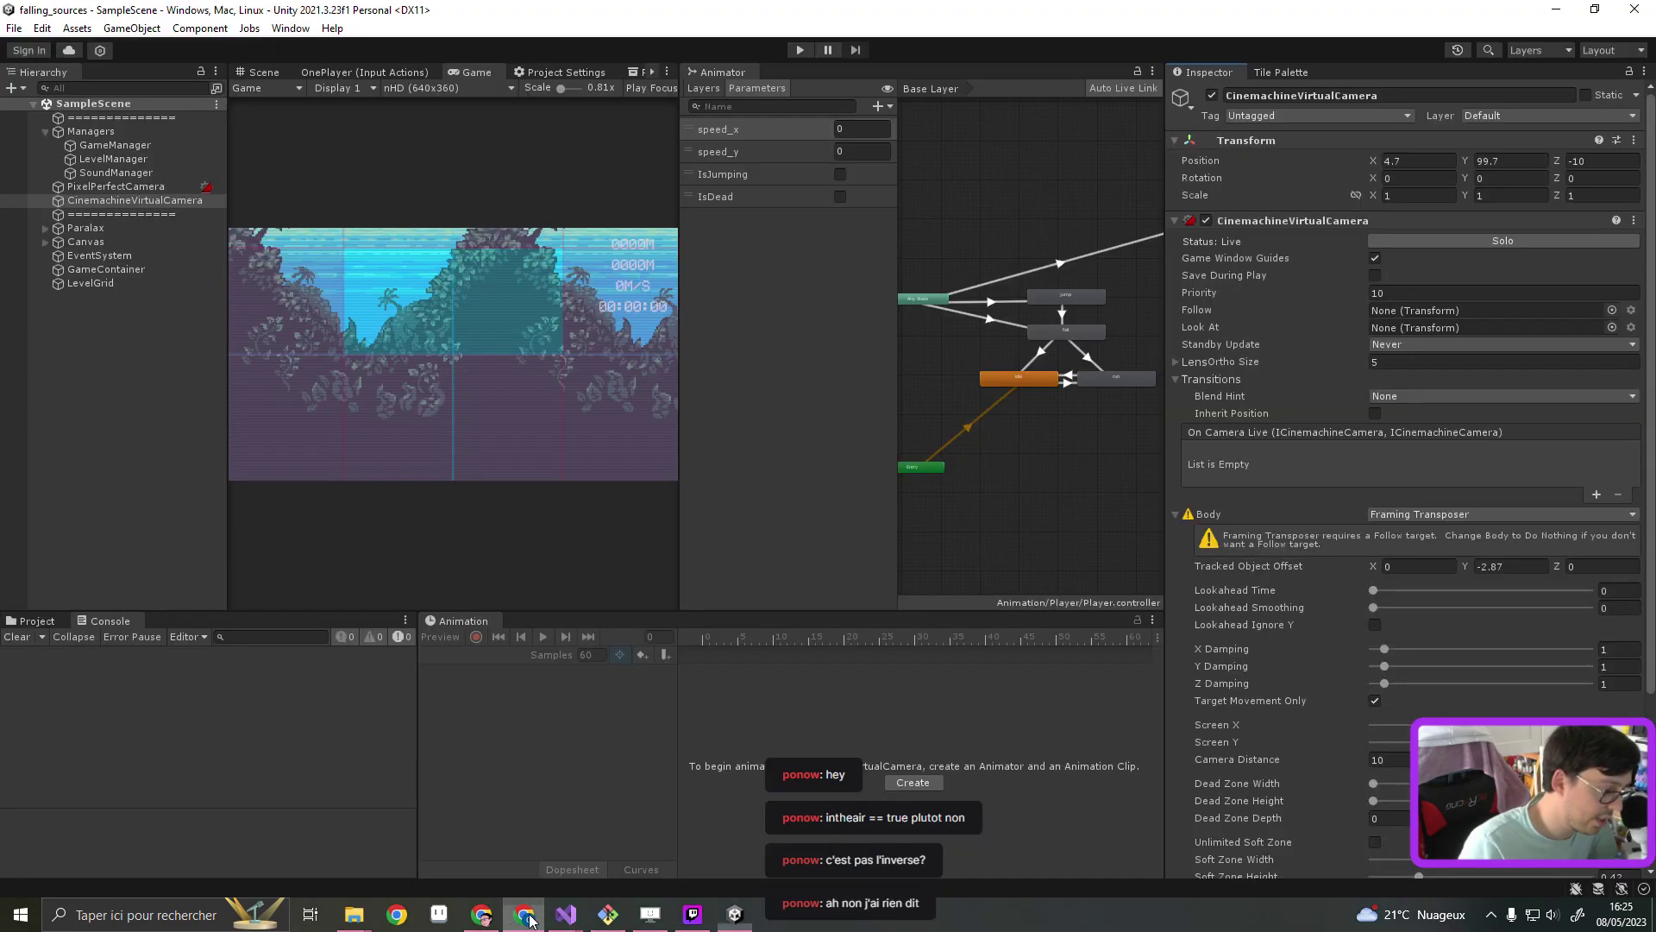
pyautogui.click(529, 921)
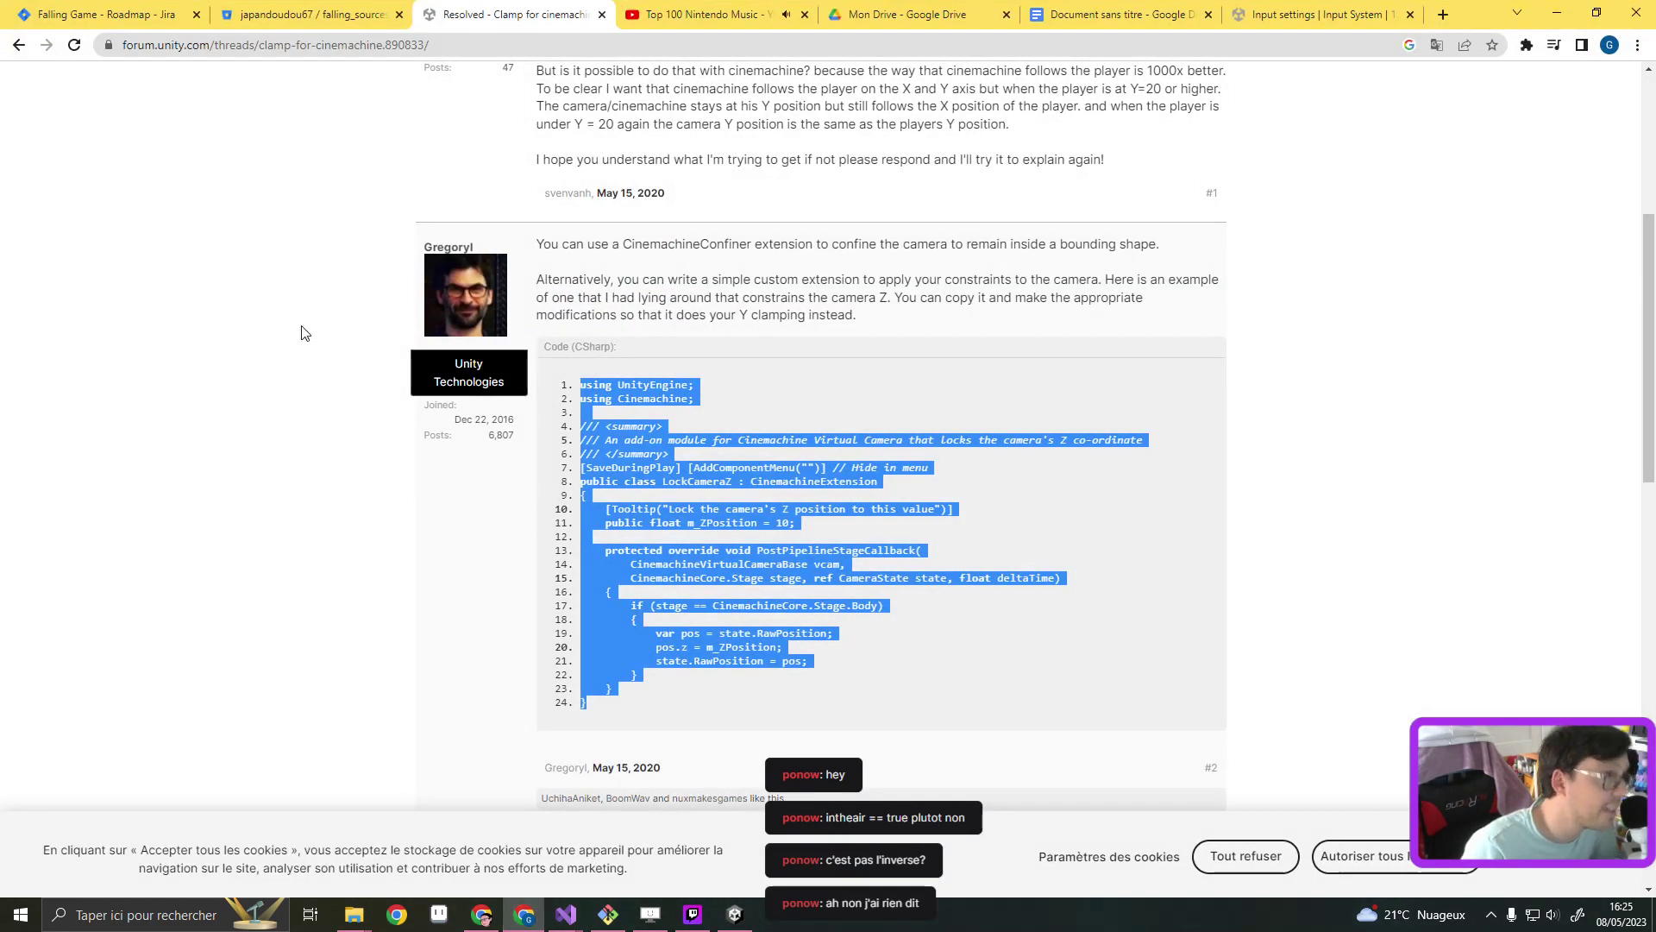
# Show the Falling Game roadmap and expand the Les options and Créer le JUICE ! epics
pyautogui.click(276, 15)
pyautogui.click(133, 15)
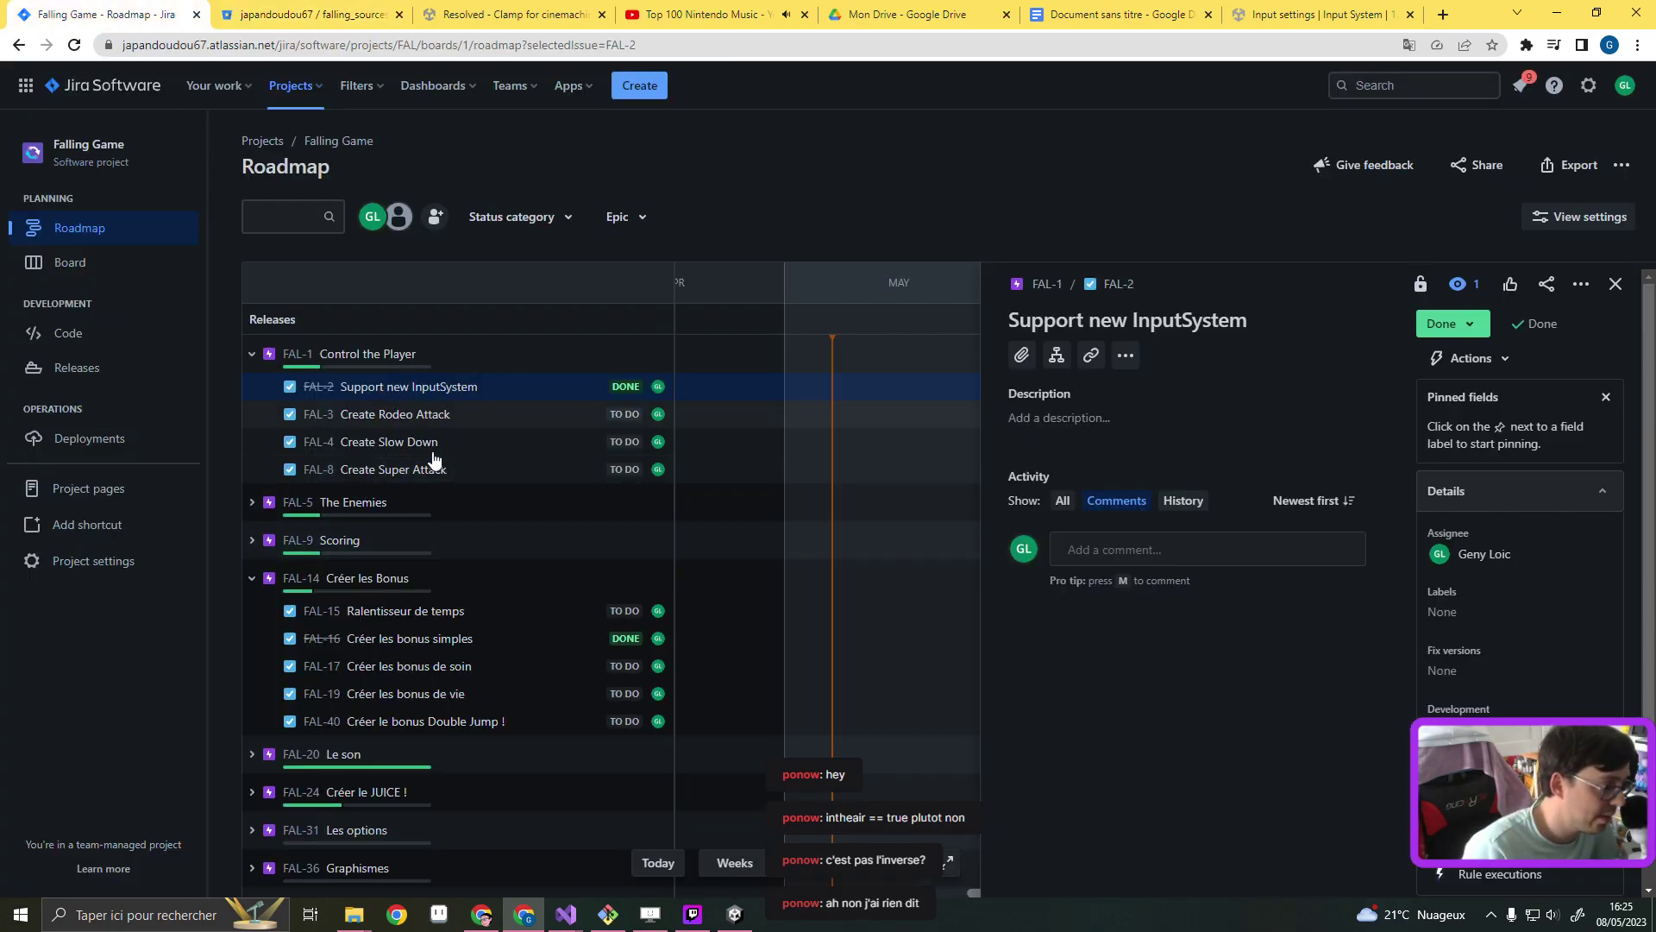
pyautogui.scroll(-1, 431, 505)
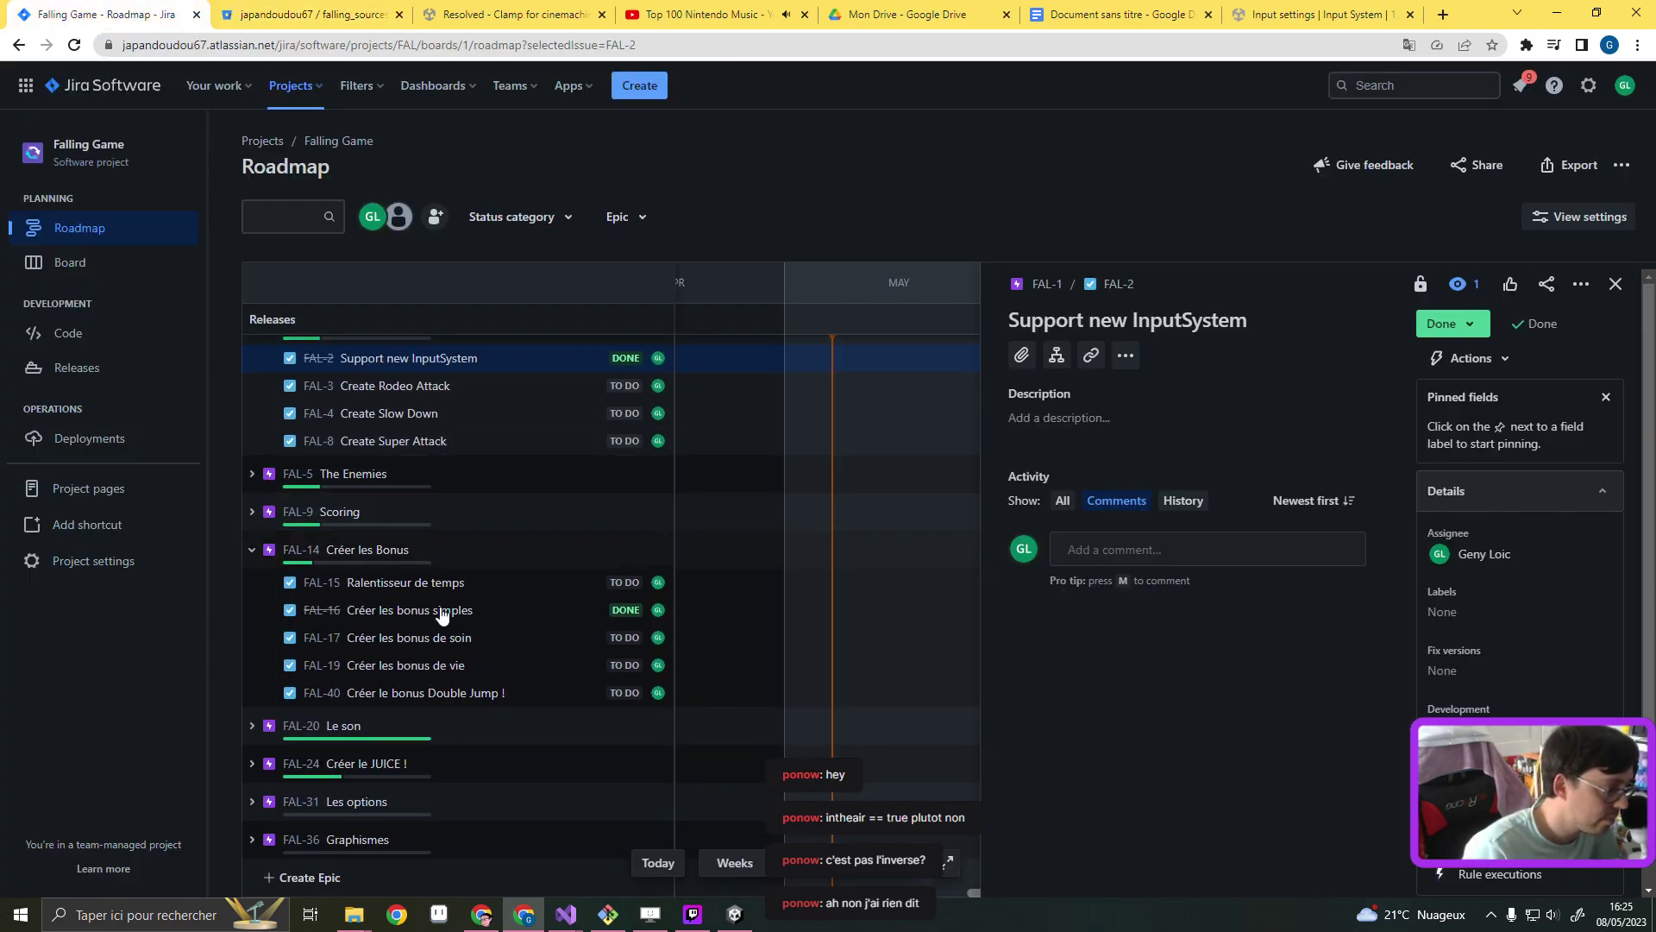
pyautogui.click(251, 804)
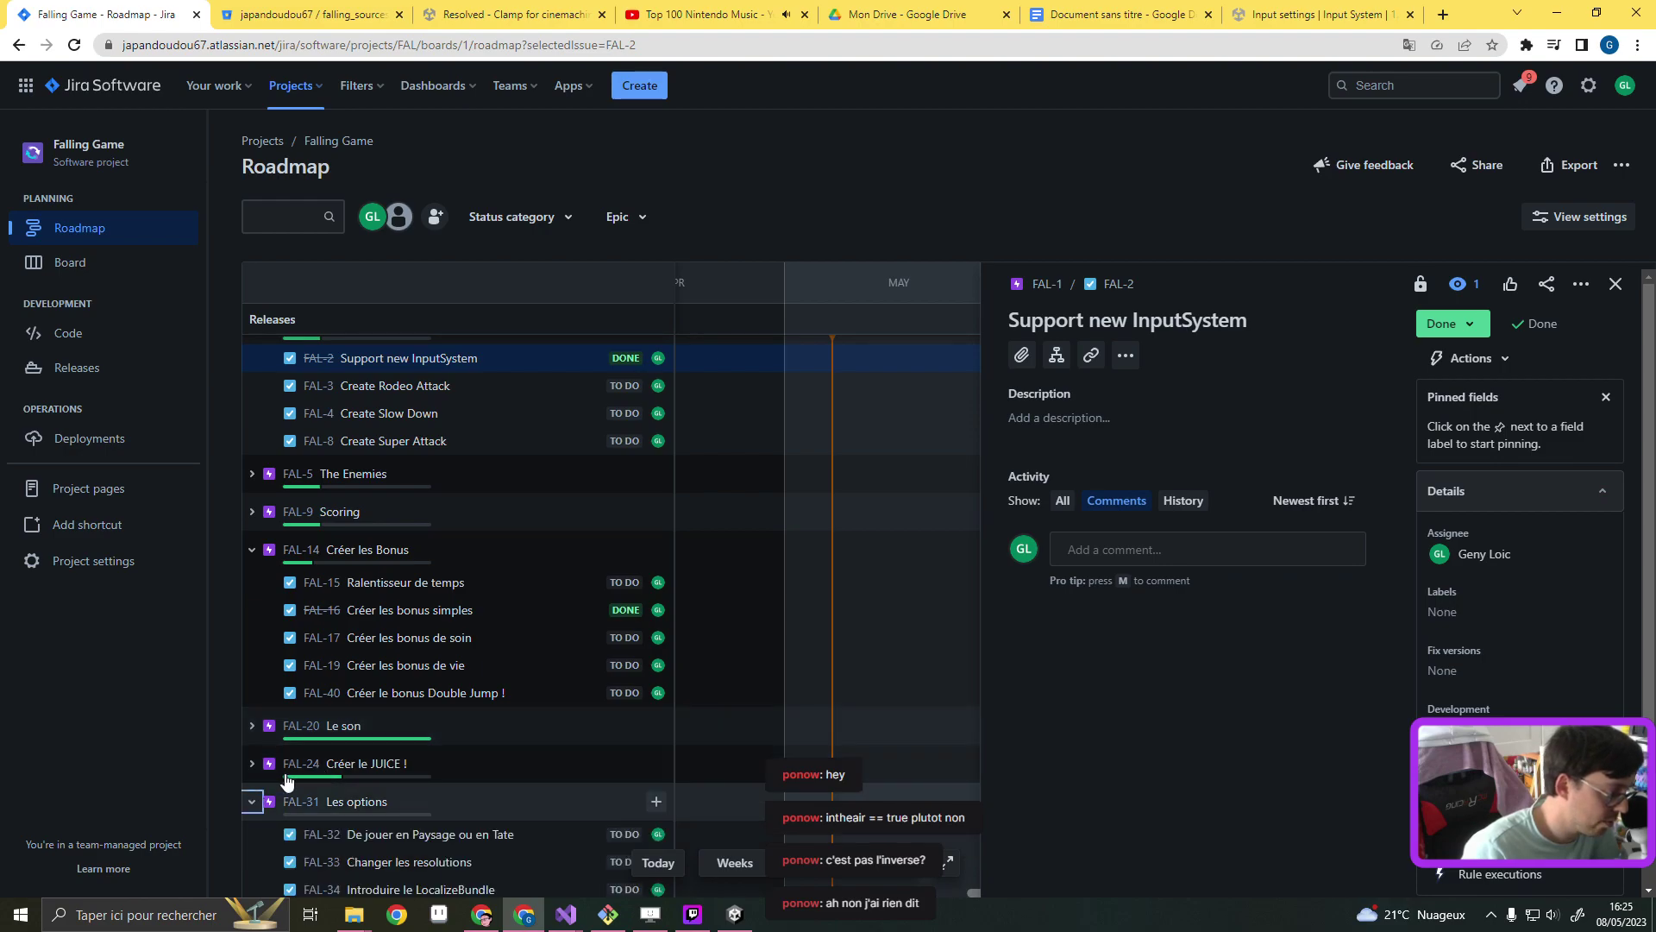
pyautogui.scroll(-3, 267, 759)
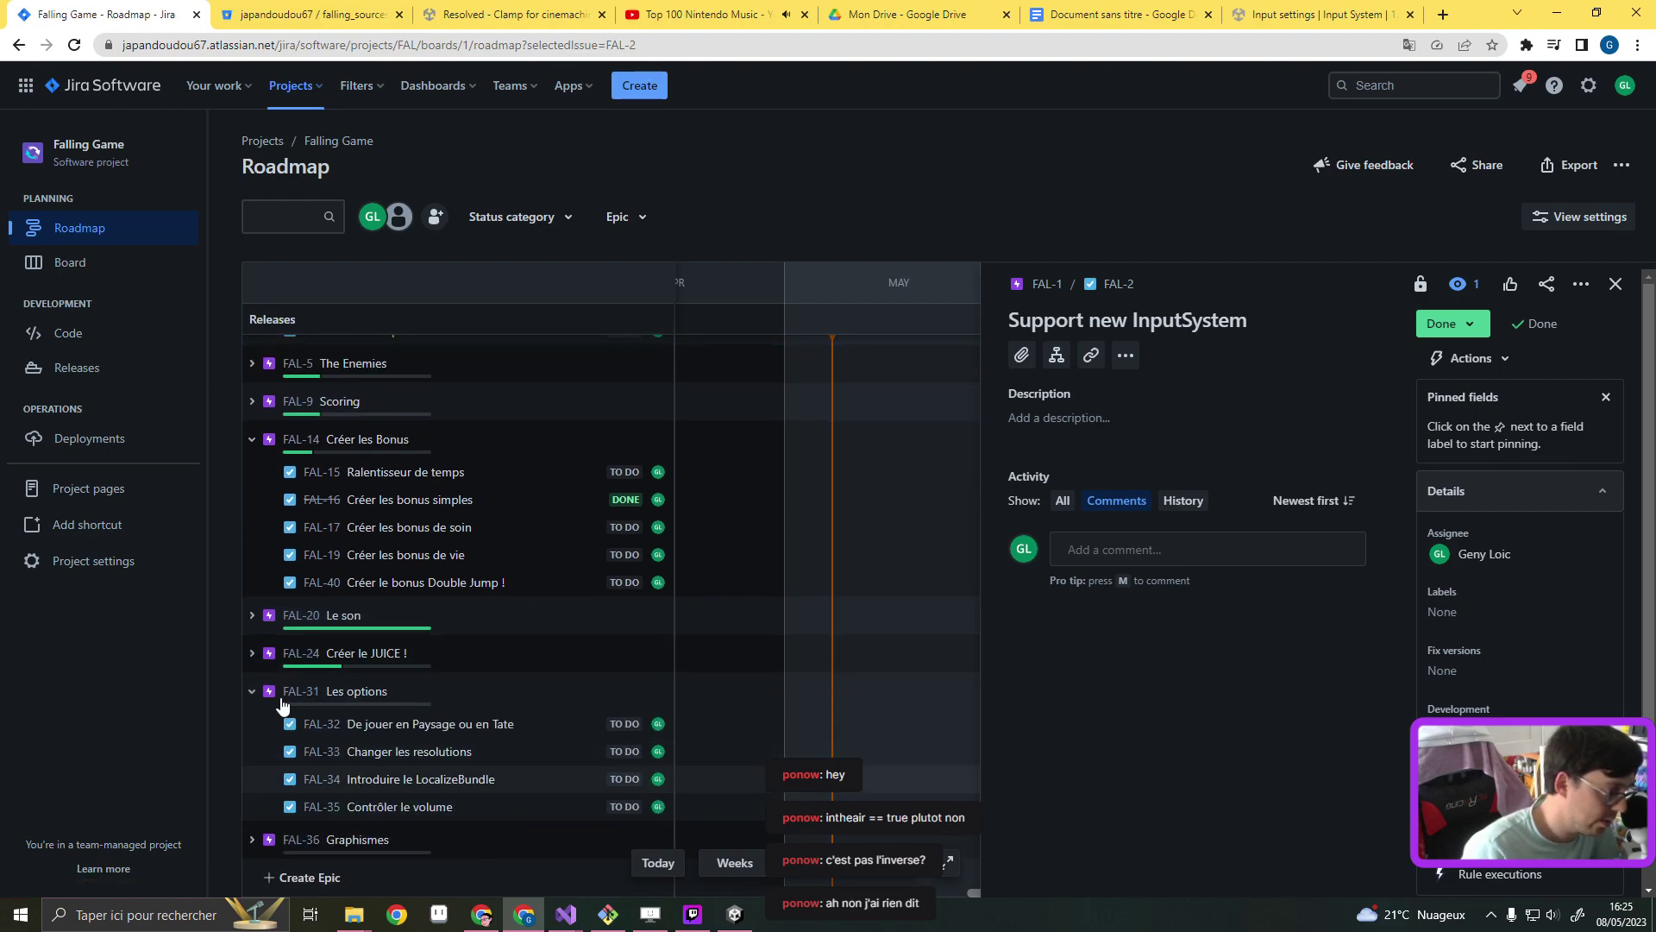
pyautogui.click(251, 653)
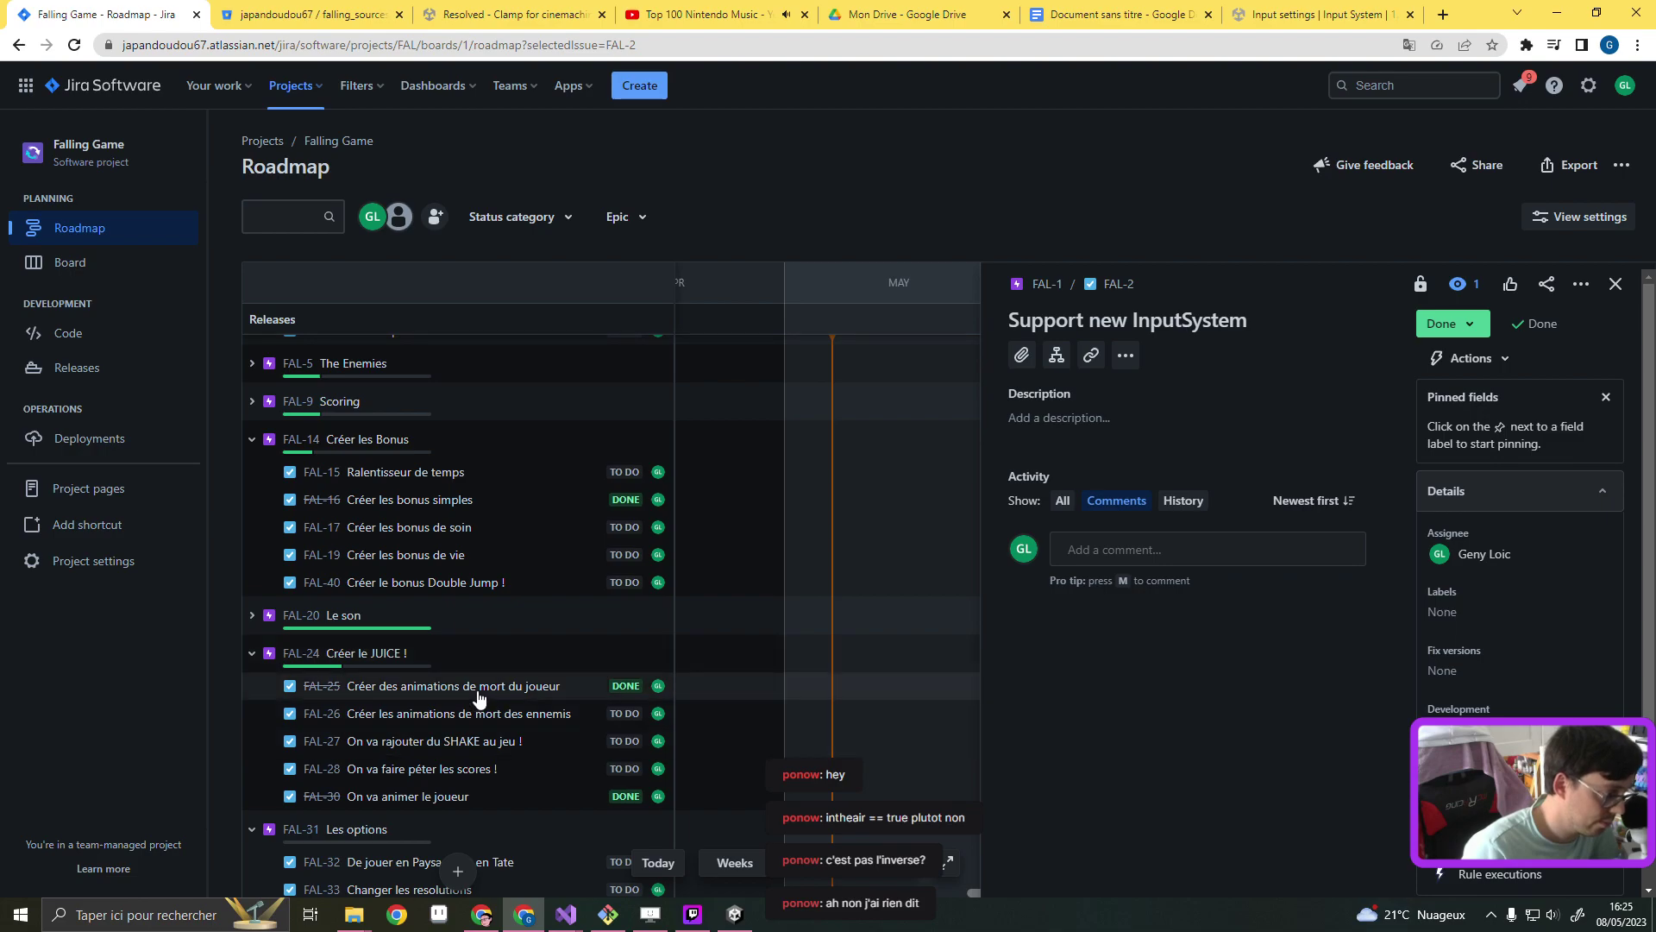
# Expand the Graphismes and Scoring epics to view their child issues
pyautogui.scroll(-2, 483, 714)
pyautogui.scroll(-1, 482, 712)
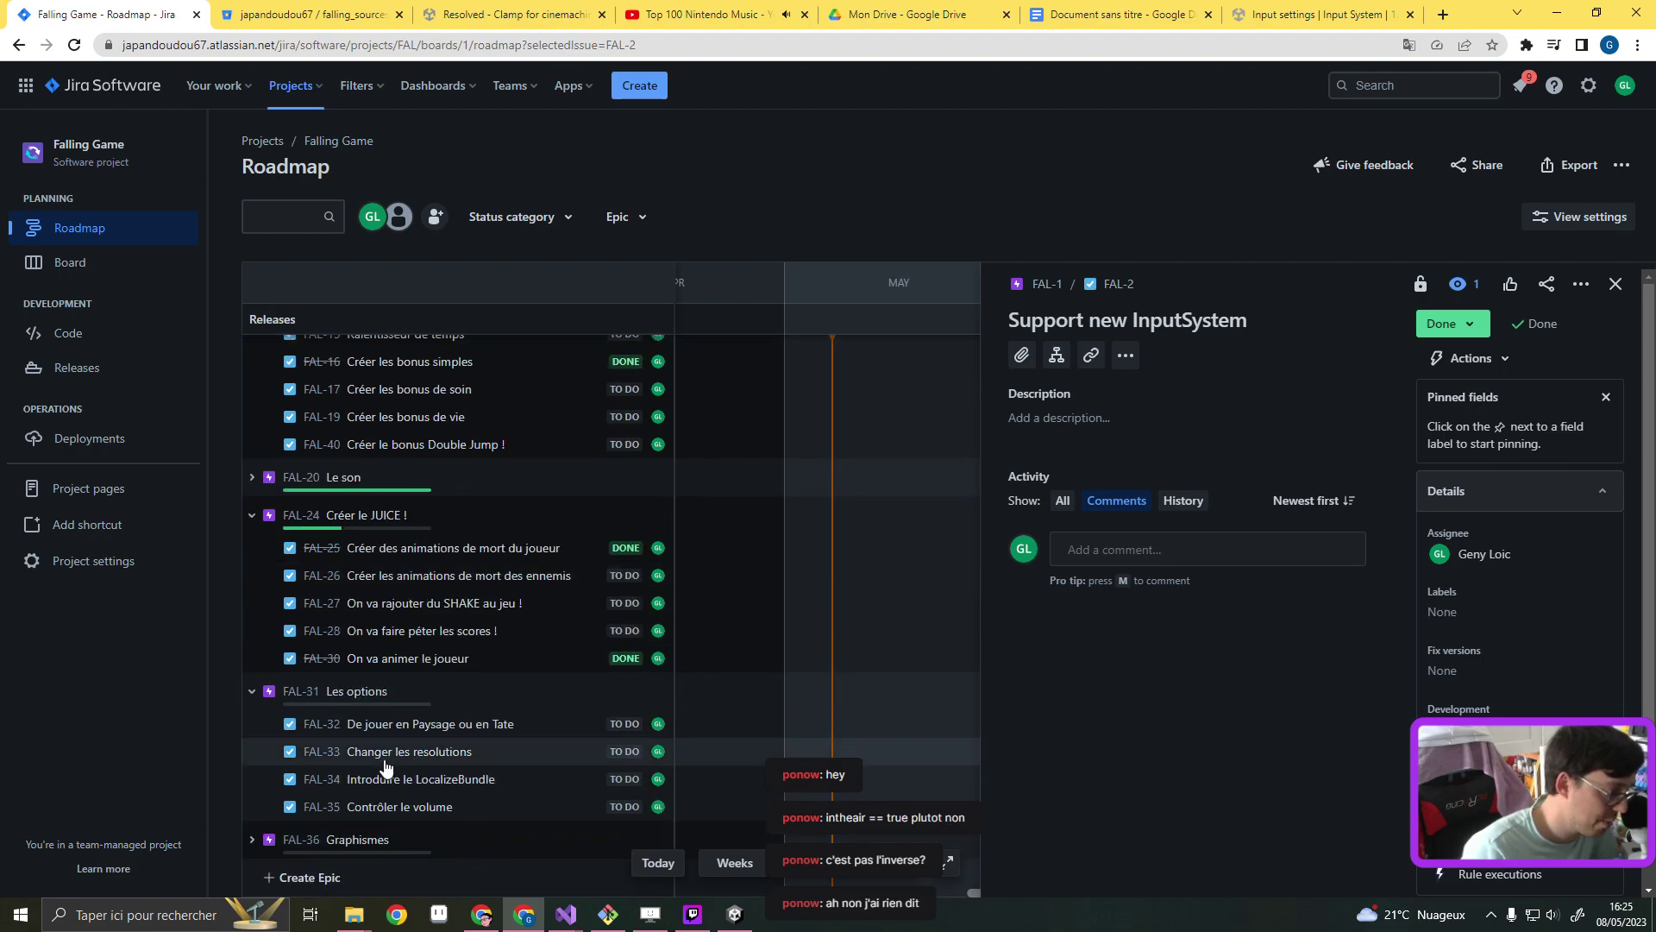
pyautogui.click(252, 838)
pyautogui.scroll(-1, 483, 763)
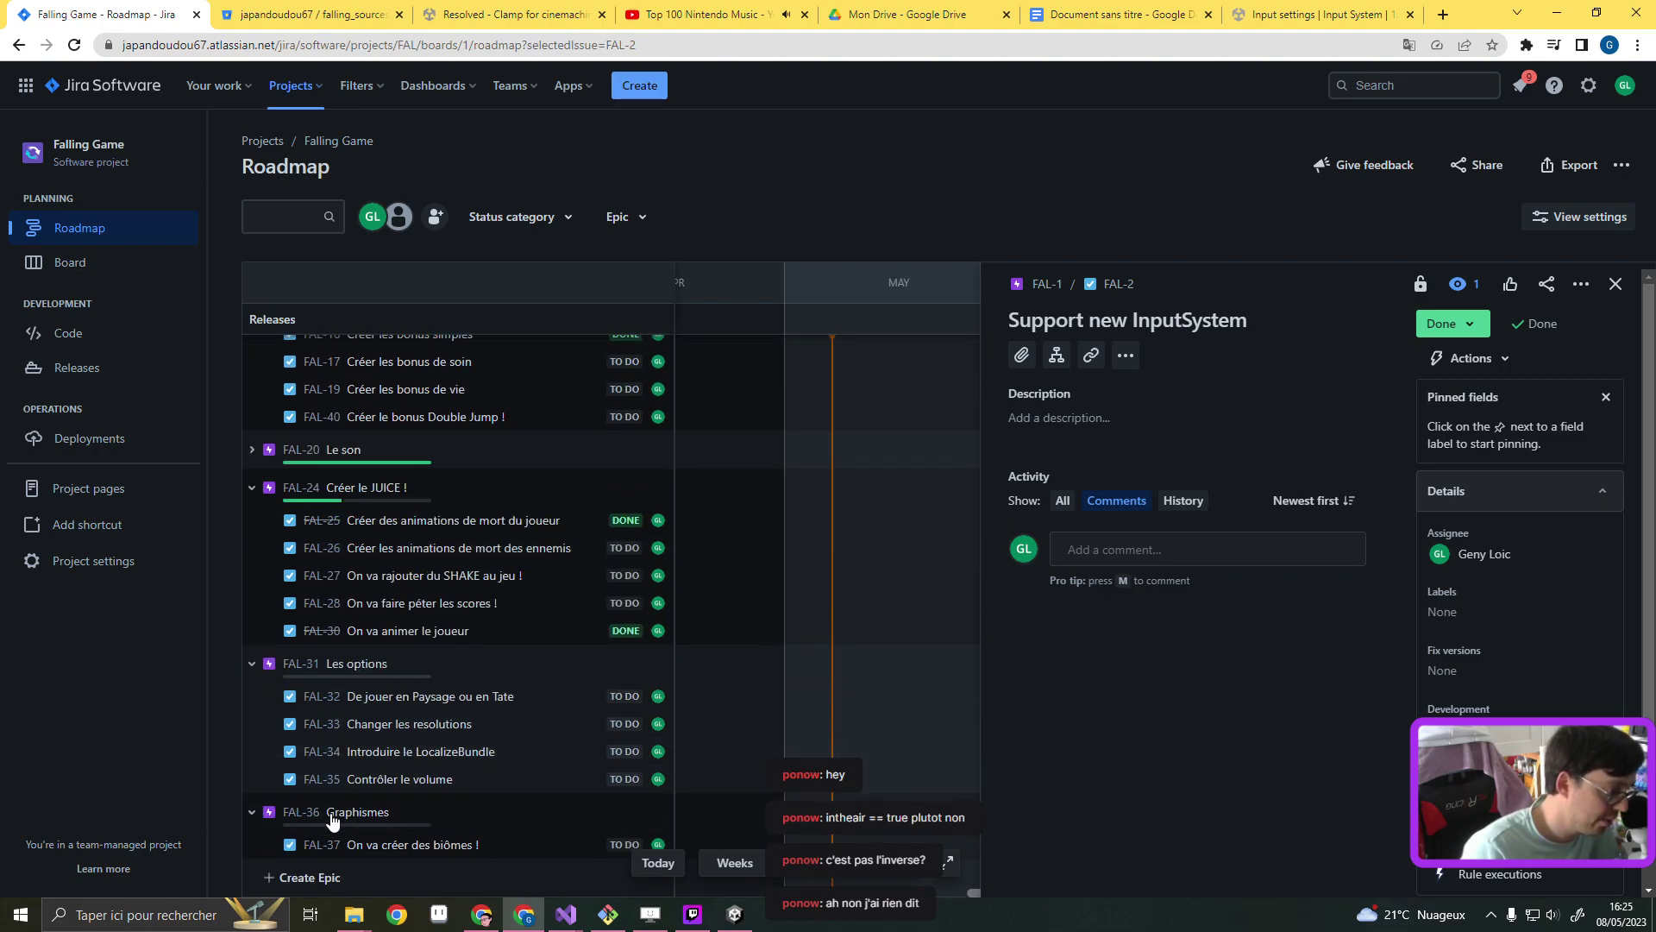
pyautogui.scroll(5, 375, 490)
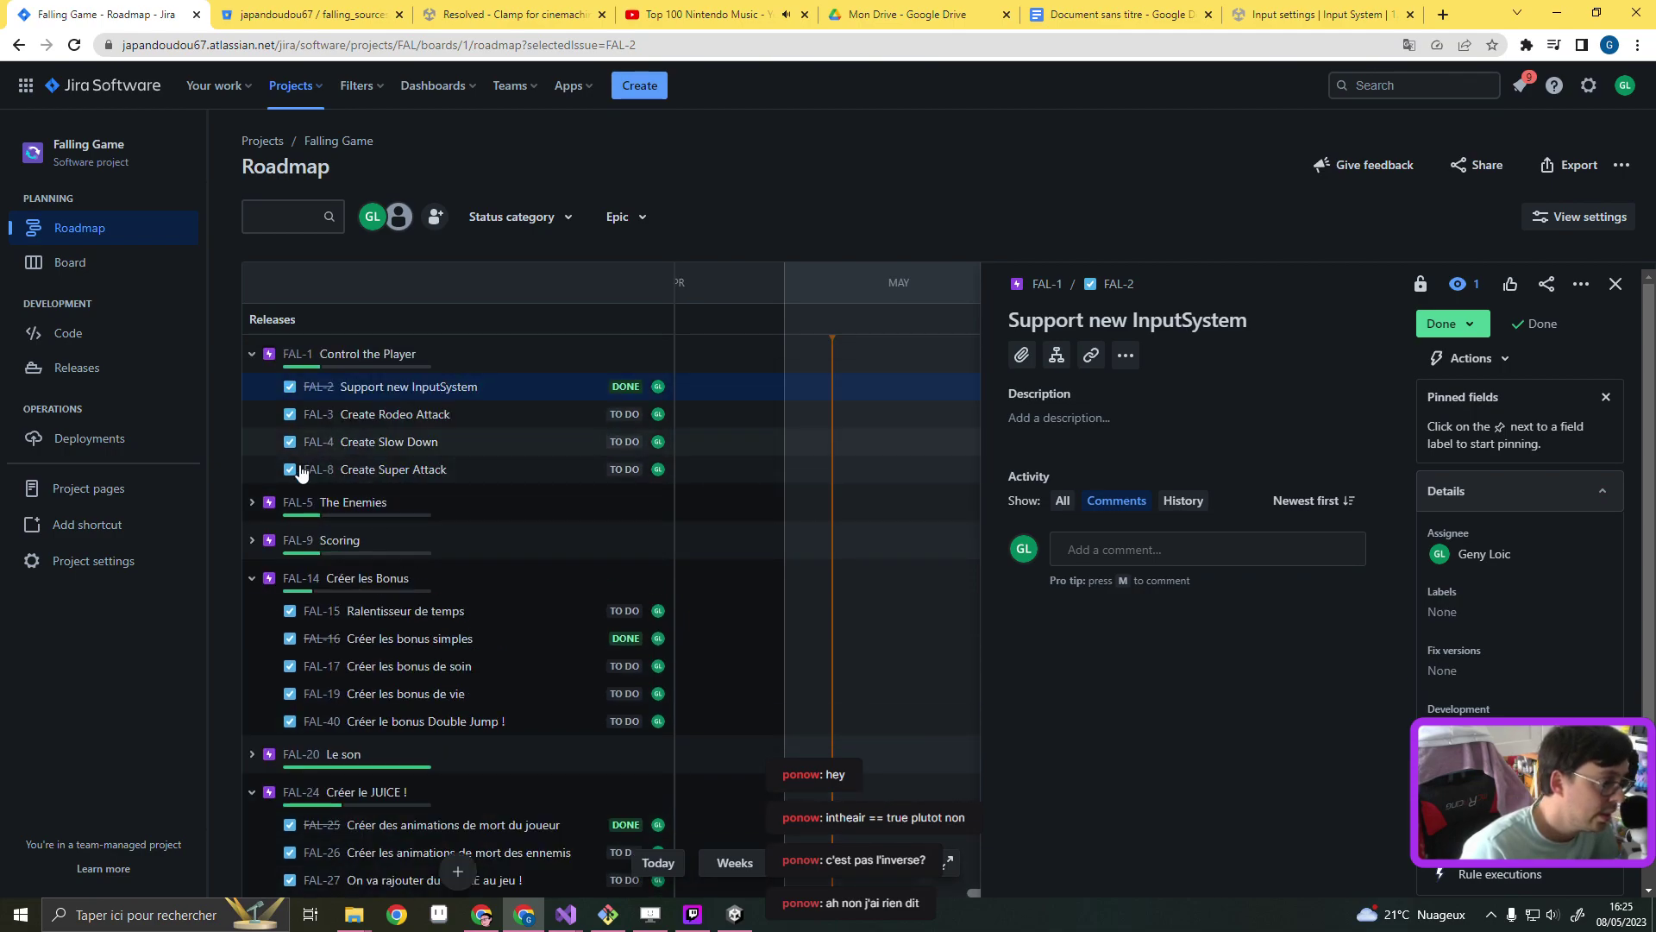
pyautogui.click(251, 539)
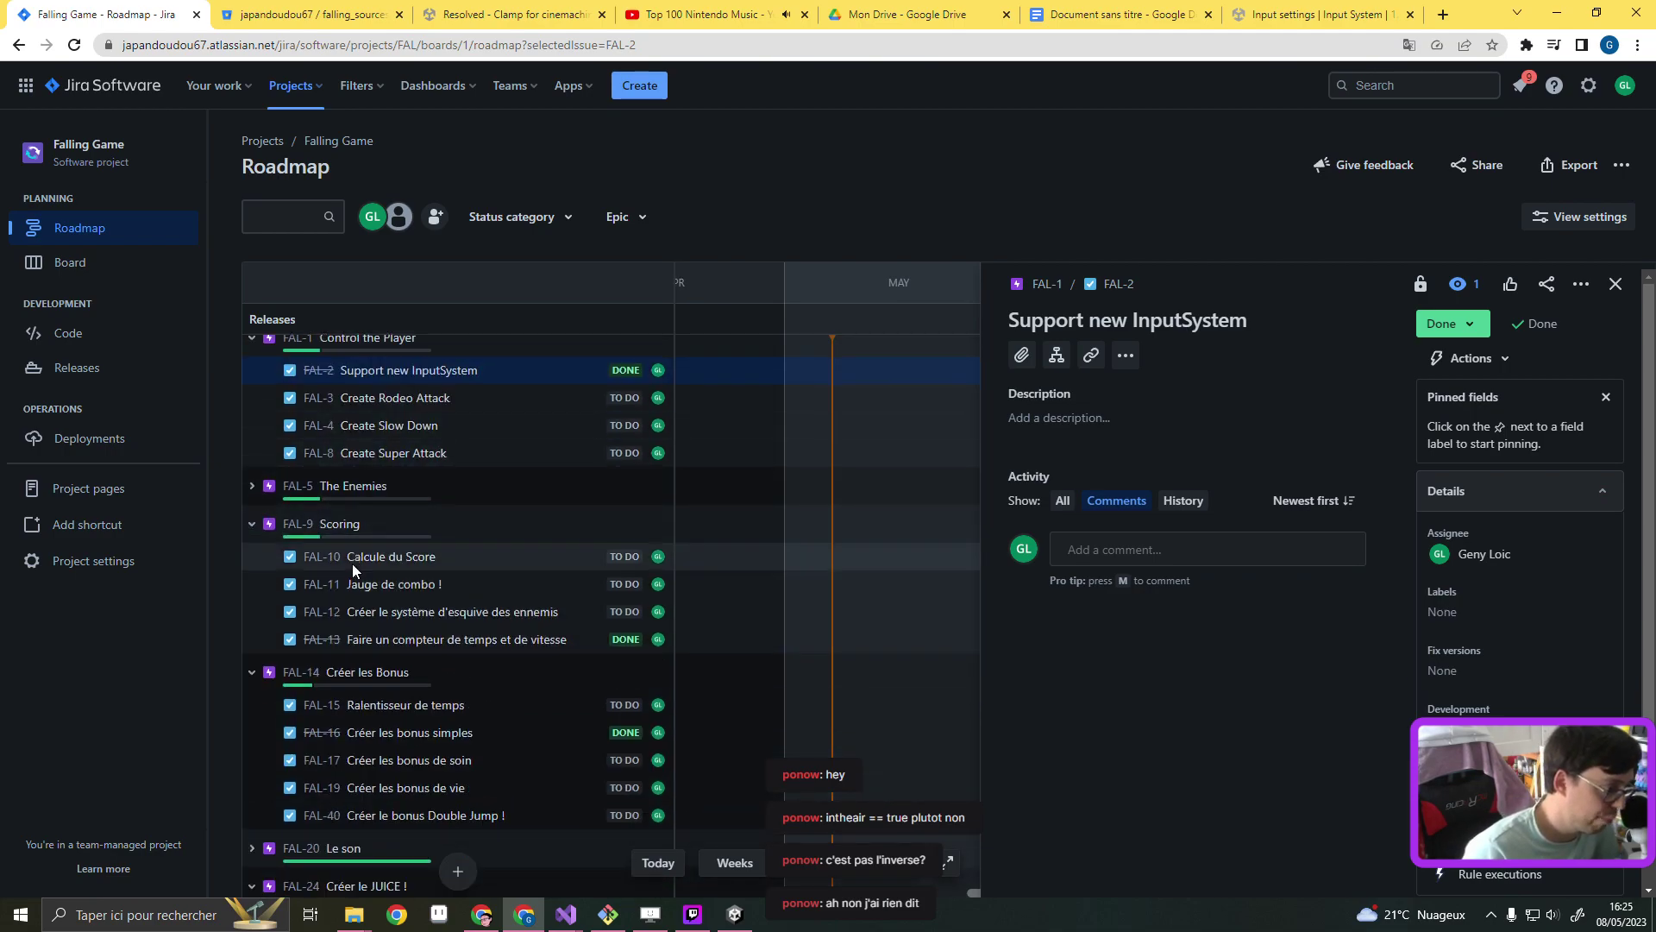
pyautogui.scroll(-4, 410, 603)
pyautogui.scroll(3, 410, 604)
pyautogui.scroll(-3, 411, 603)
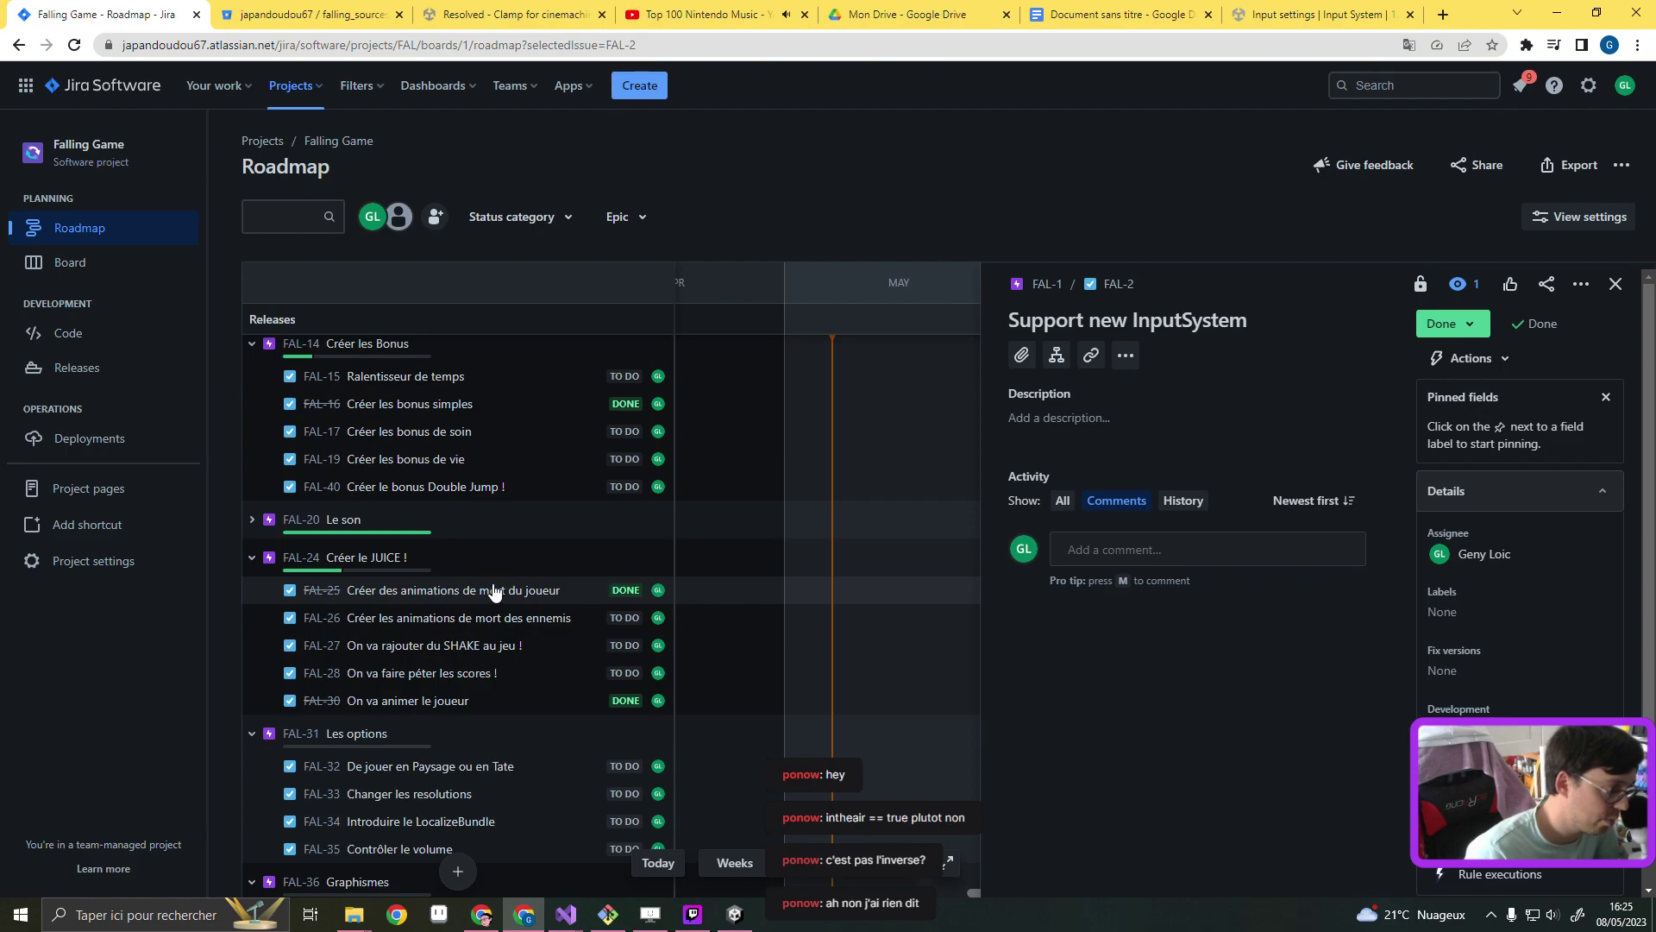
pyautogui.scroll(-1, 503, 647)
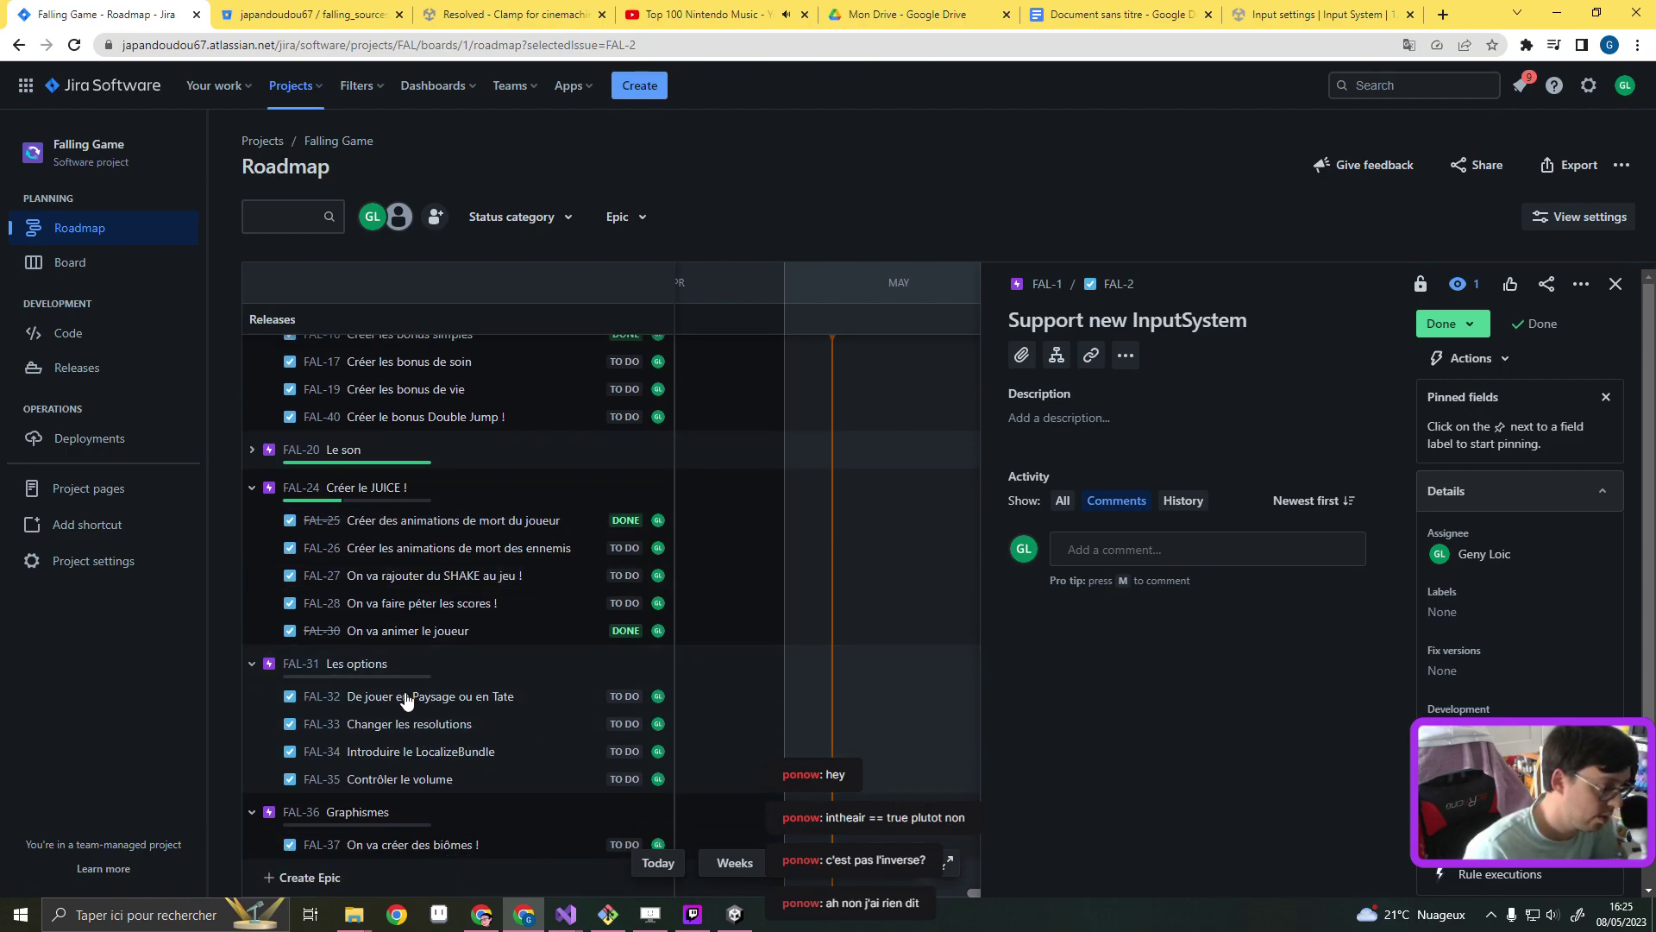
pyautogui.moveTo(661, 669)
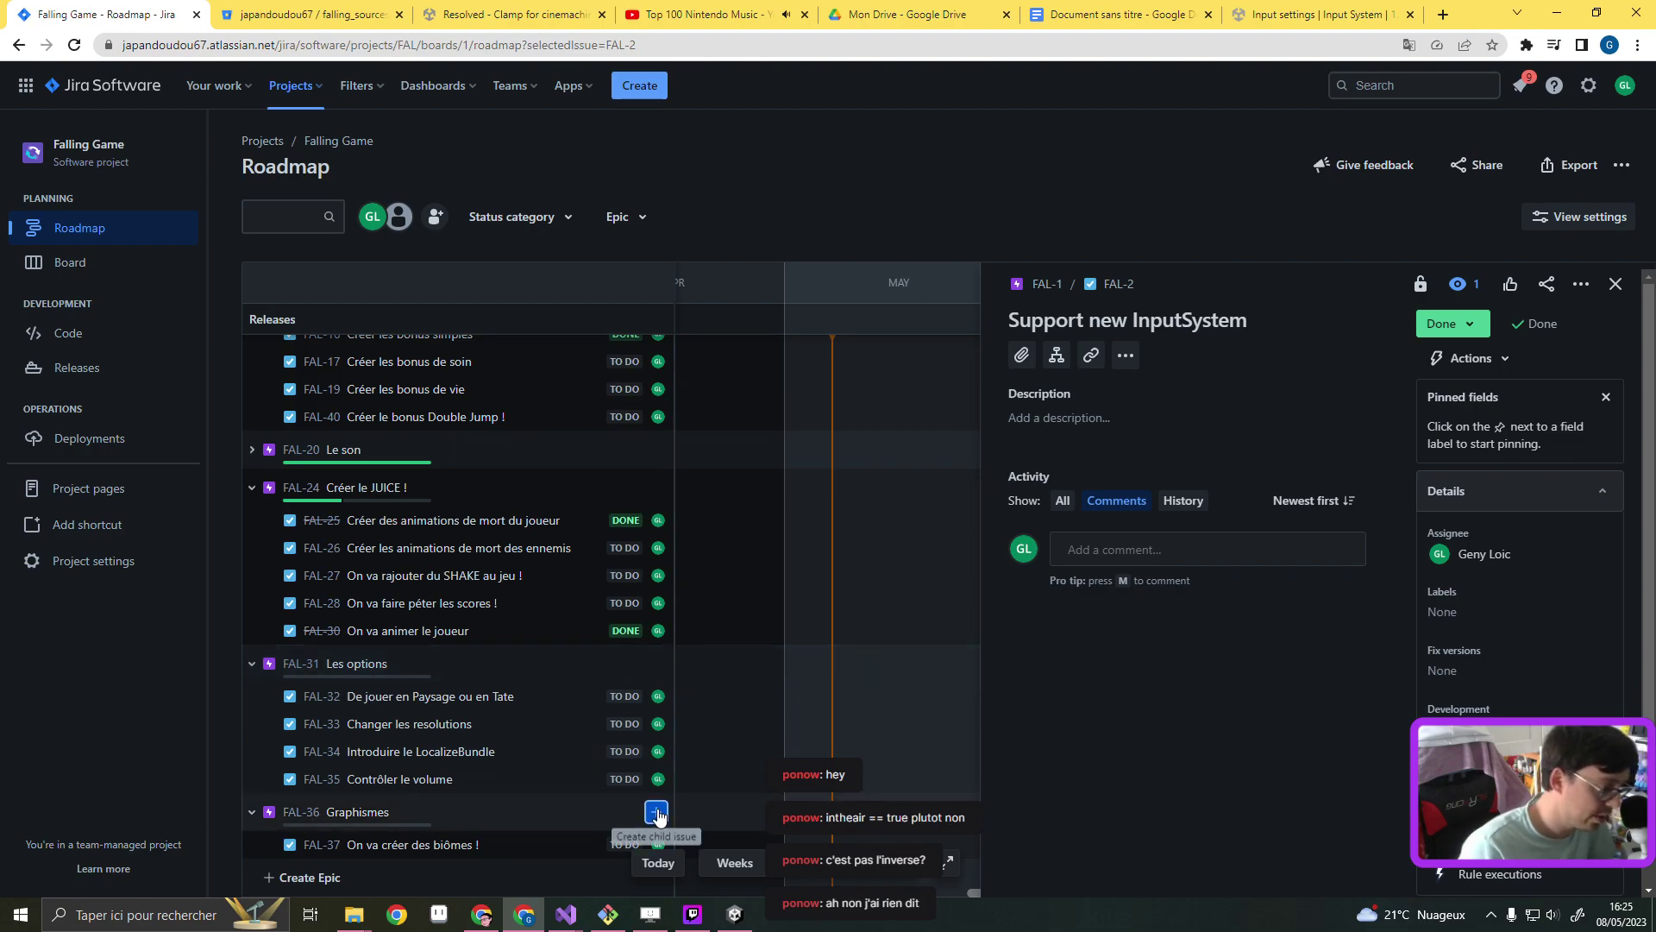
# Add child issue 'Clamp Camera on axe Y' (FAL-41) under the Graphismes epic
pyautogui.click(658, 813)
pyautogui.write('Clamp Camera on')
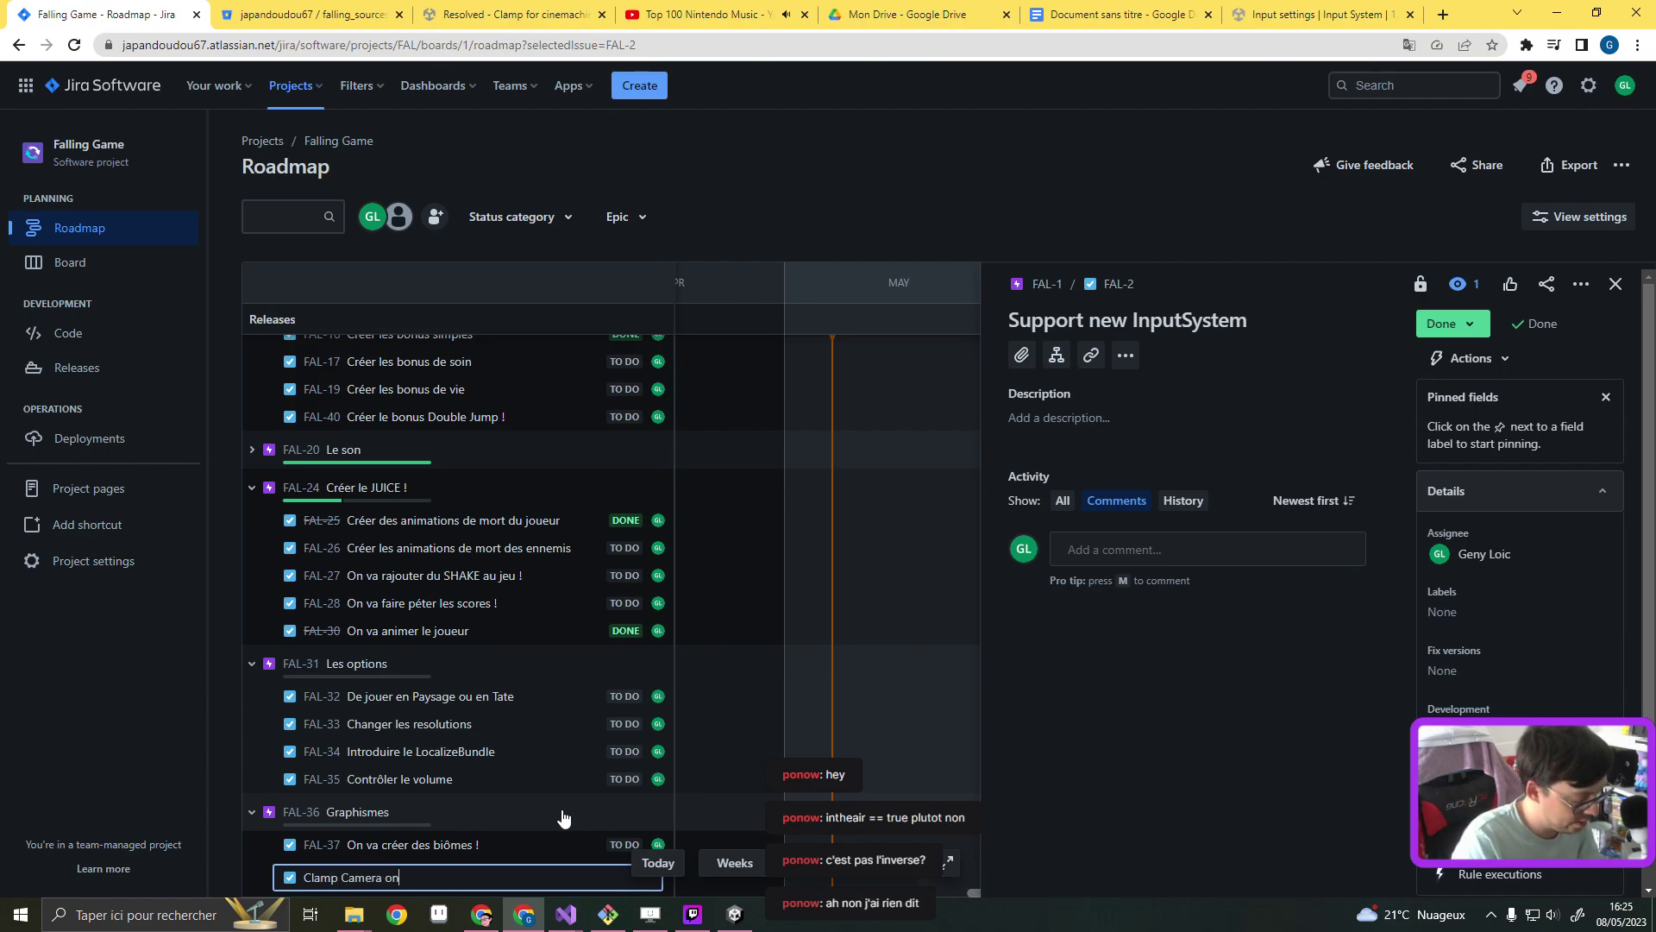
pyautogui.write(' axe Y')
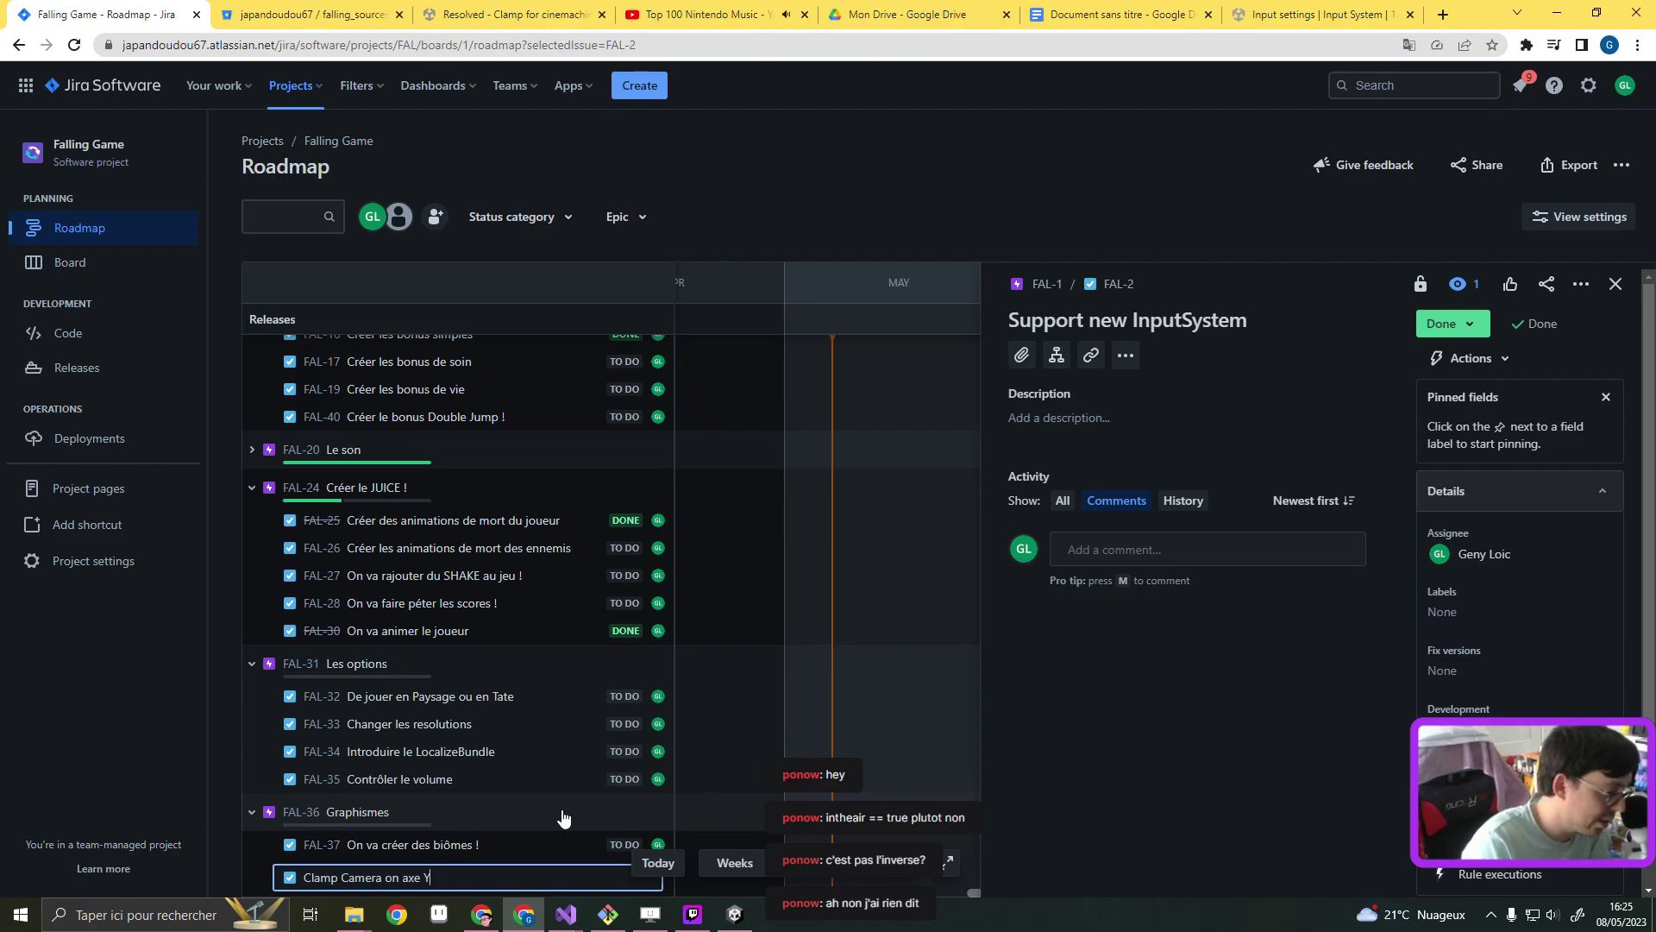
pyautogui.press('Return')
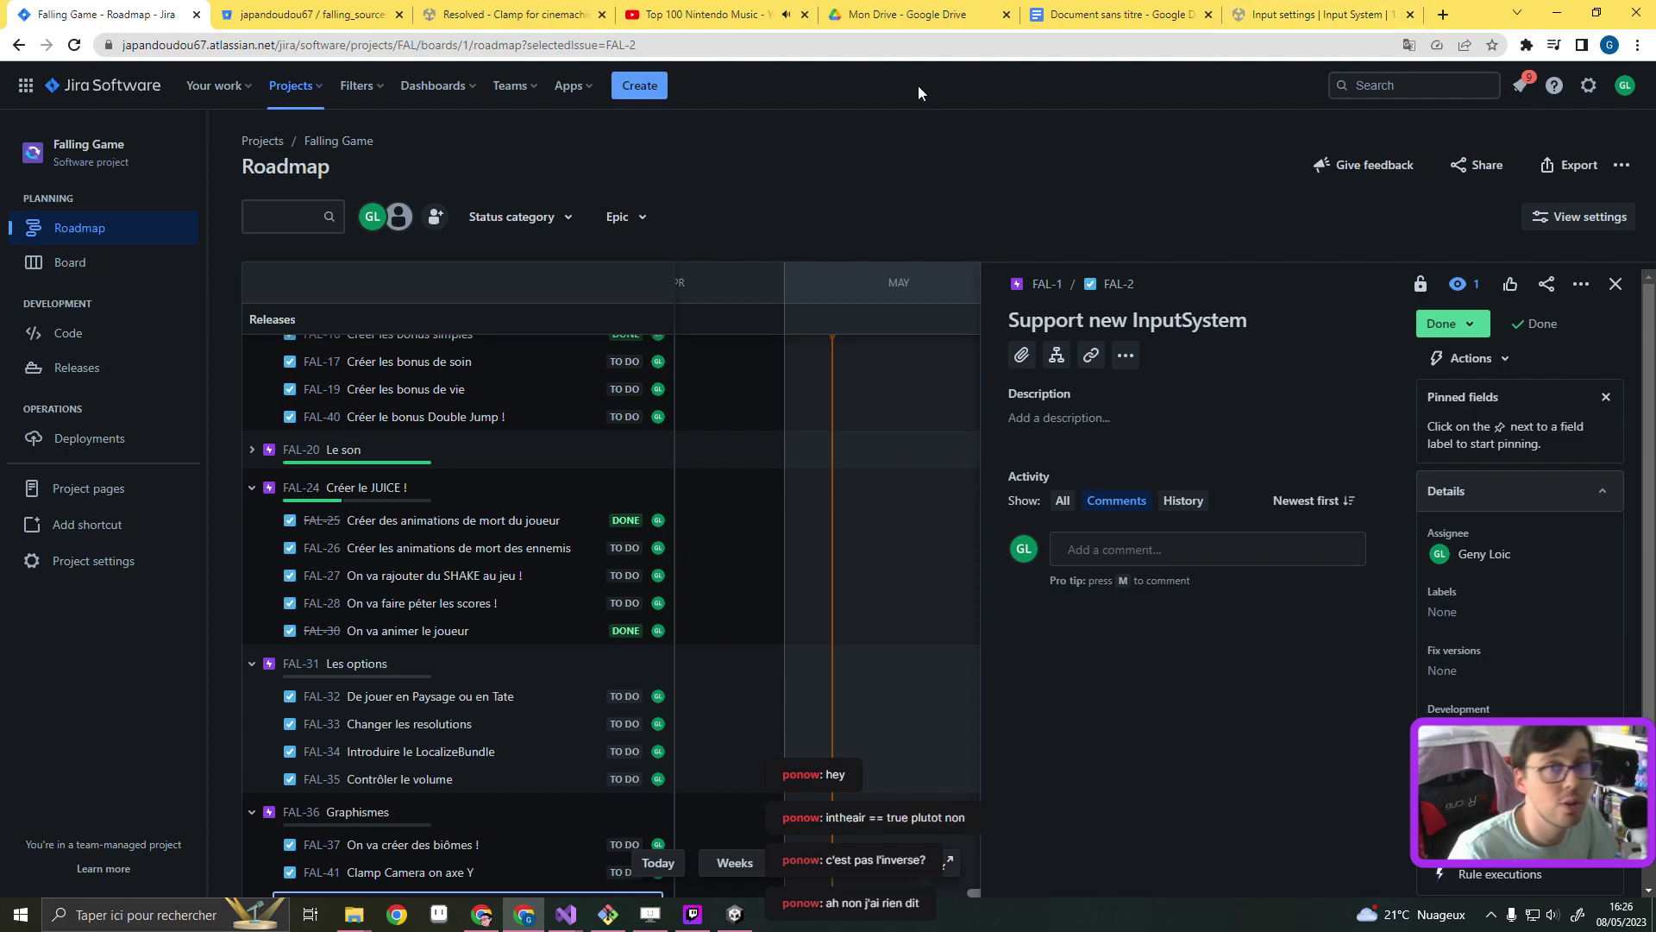
# Create a 'Cinemachine' folder inside Assets/Script/Camera
pyautogui.click(1557, 13)
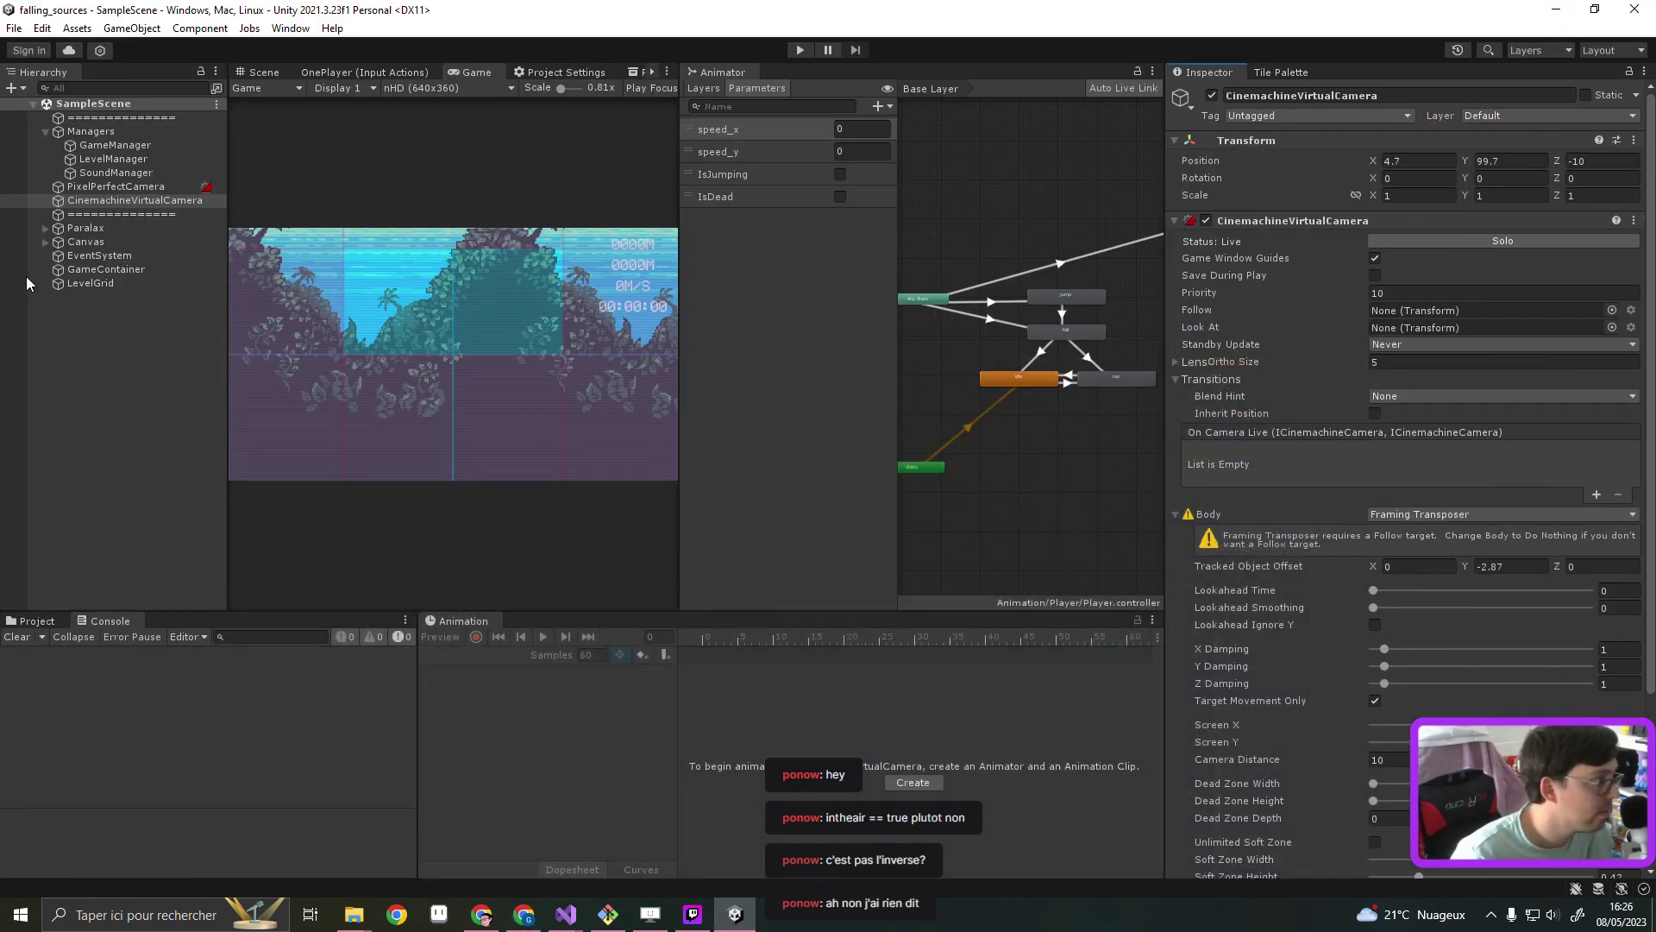
pyautogui.click(29, 623)
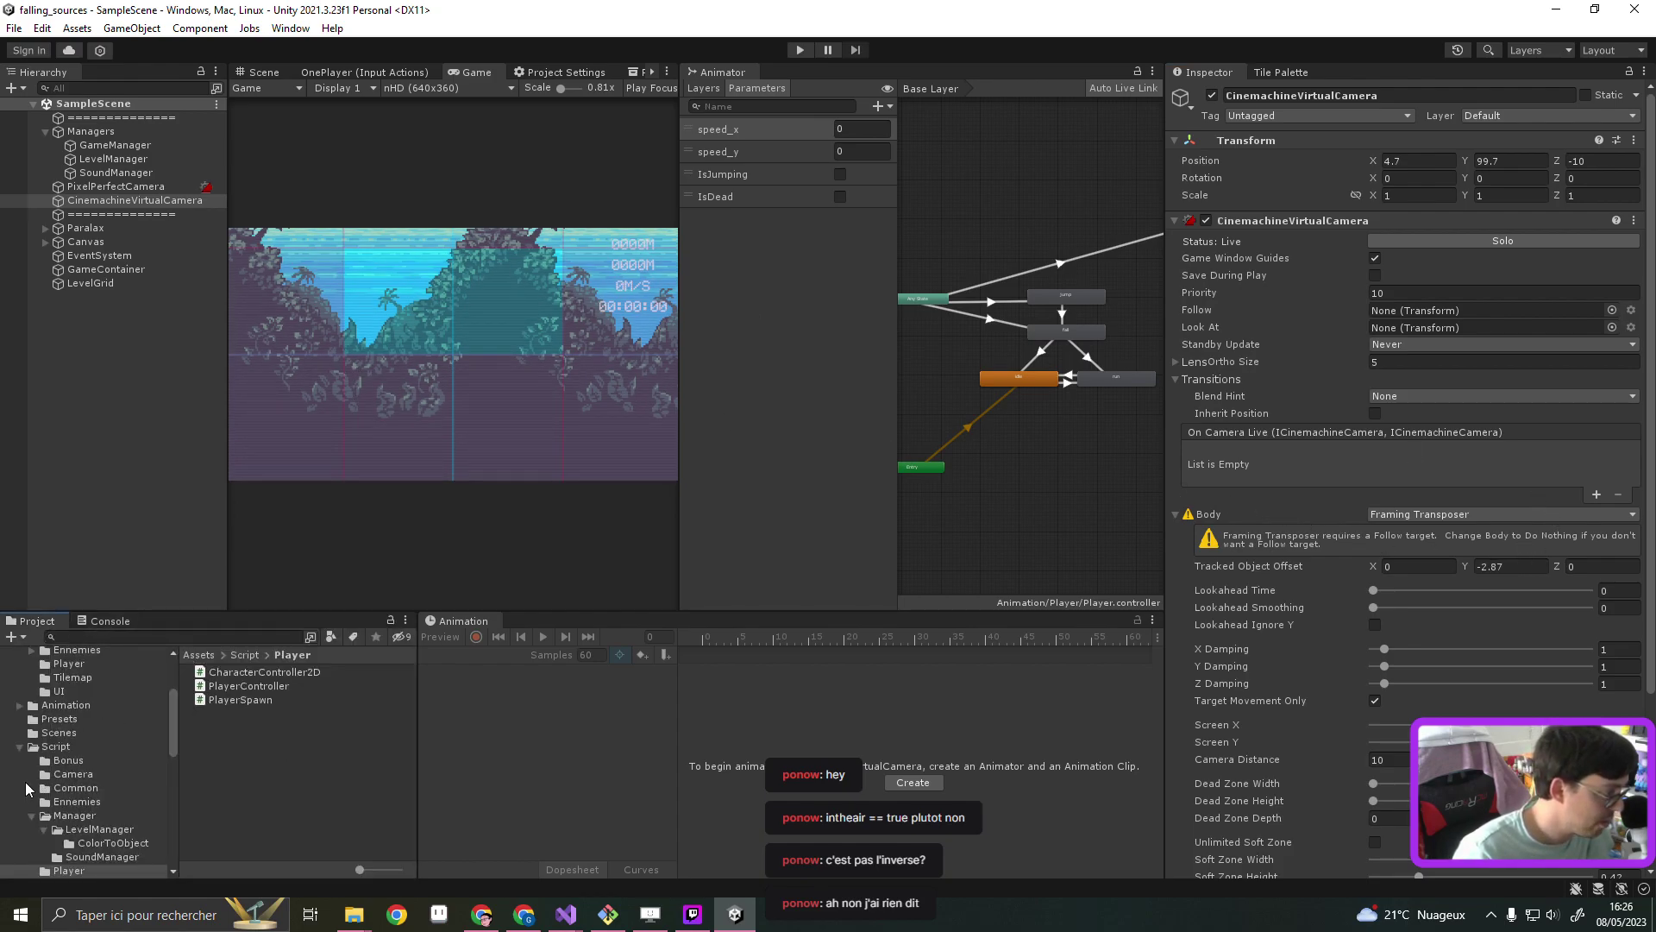
pyautogui.click(43, 747)
pyautogui.rightClick(52, 747)
pyautogui.click(253, 811)
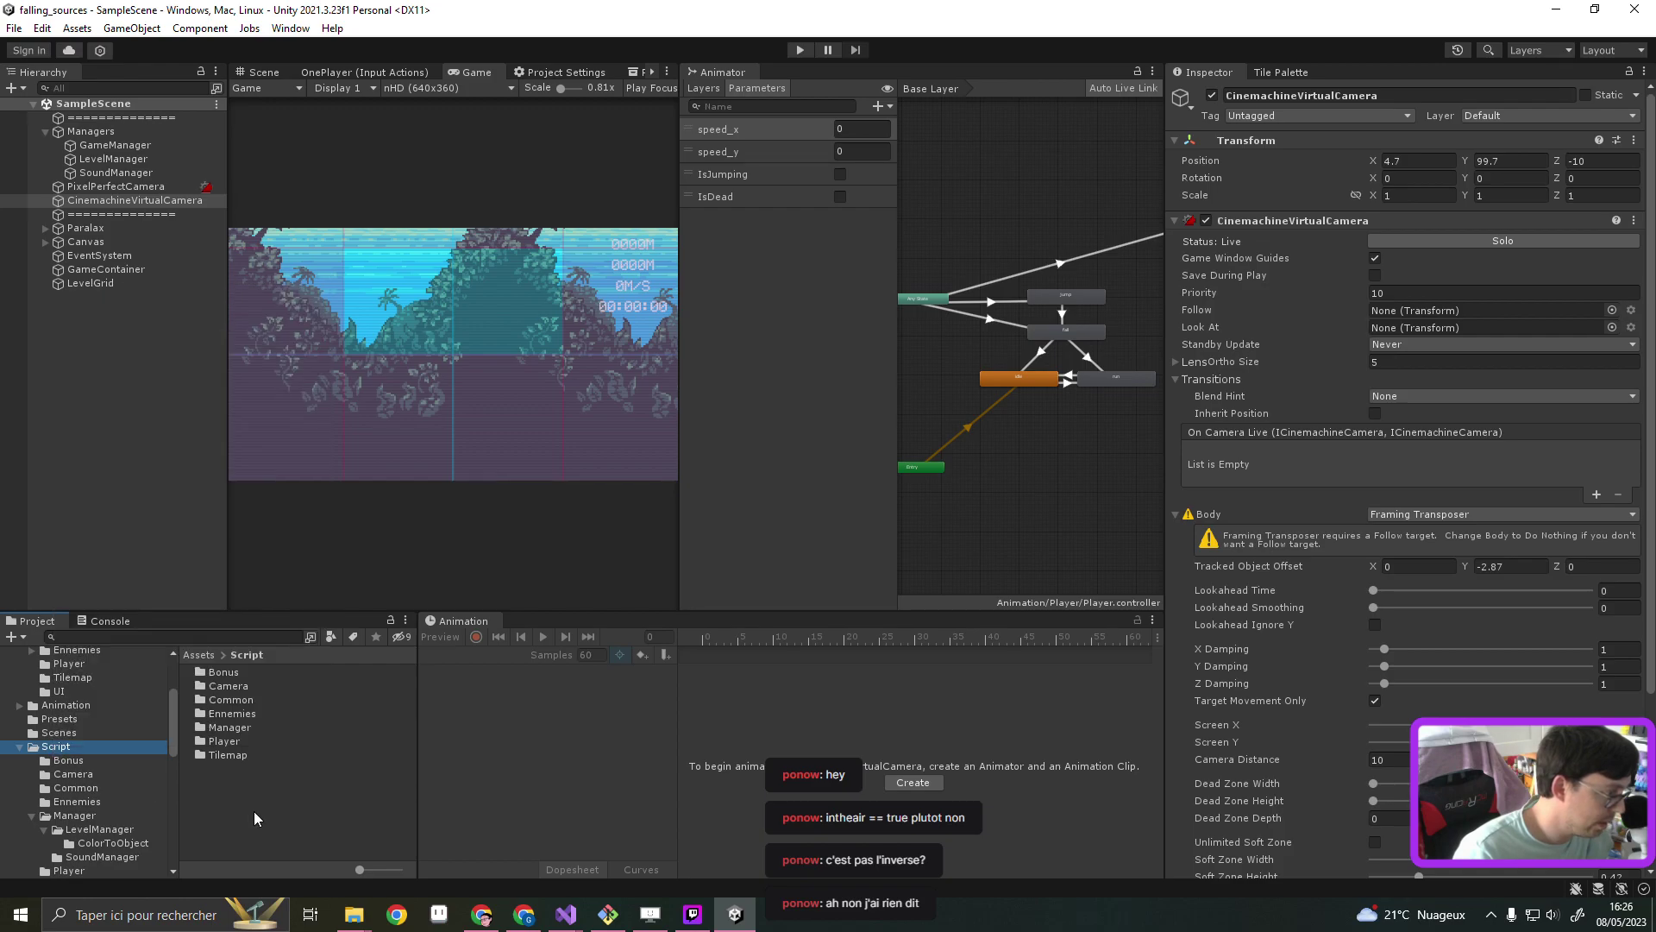
pyautogui.doubleClick(235, 683)
pyautogui.rightClick(237, 753)
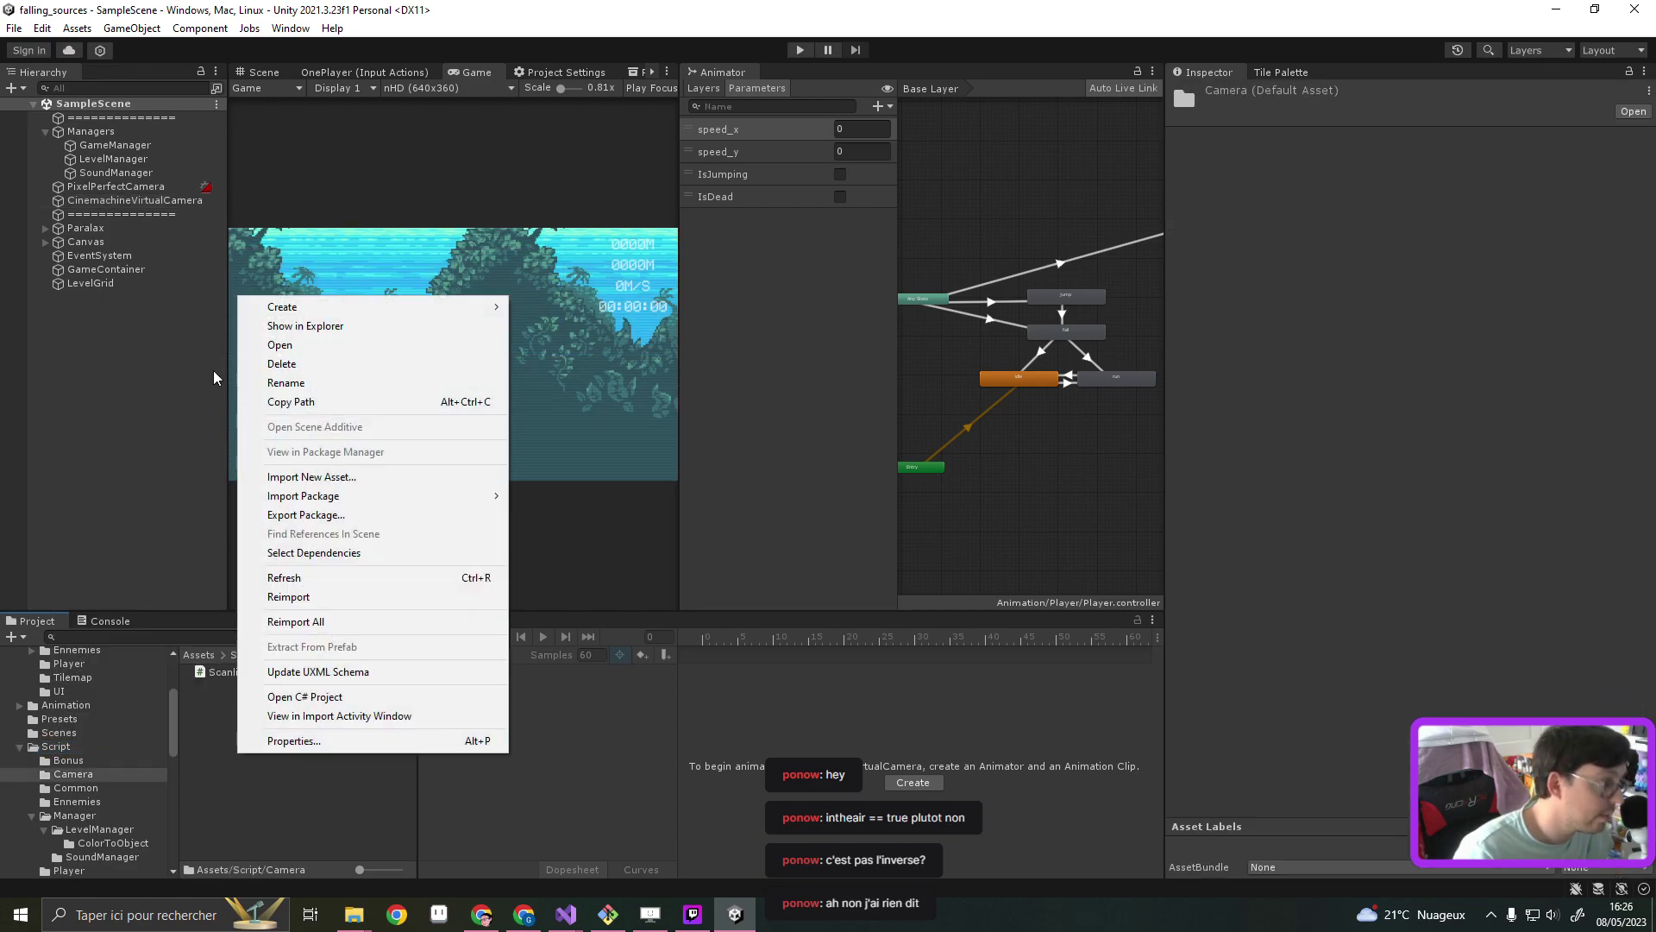
pyautogui.moveTo(337, 307)
pyautogui.click(623, 95)
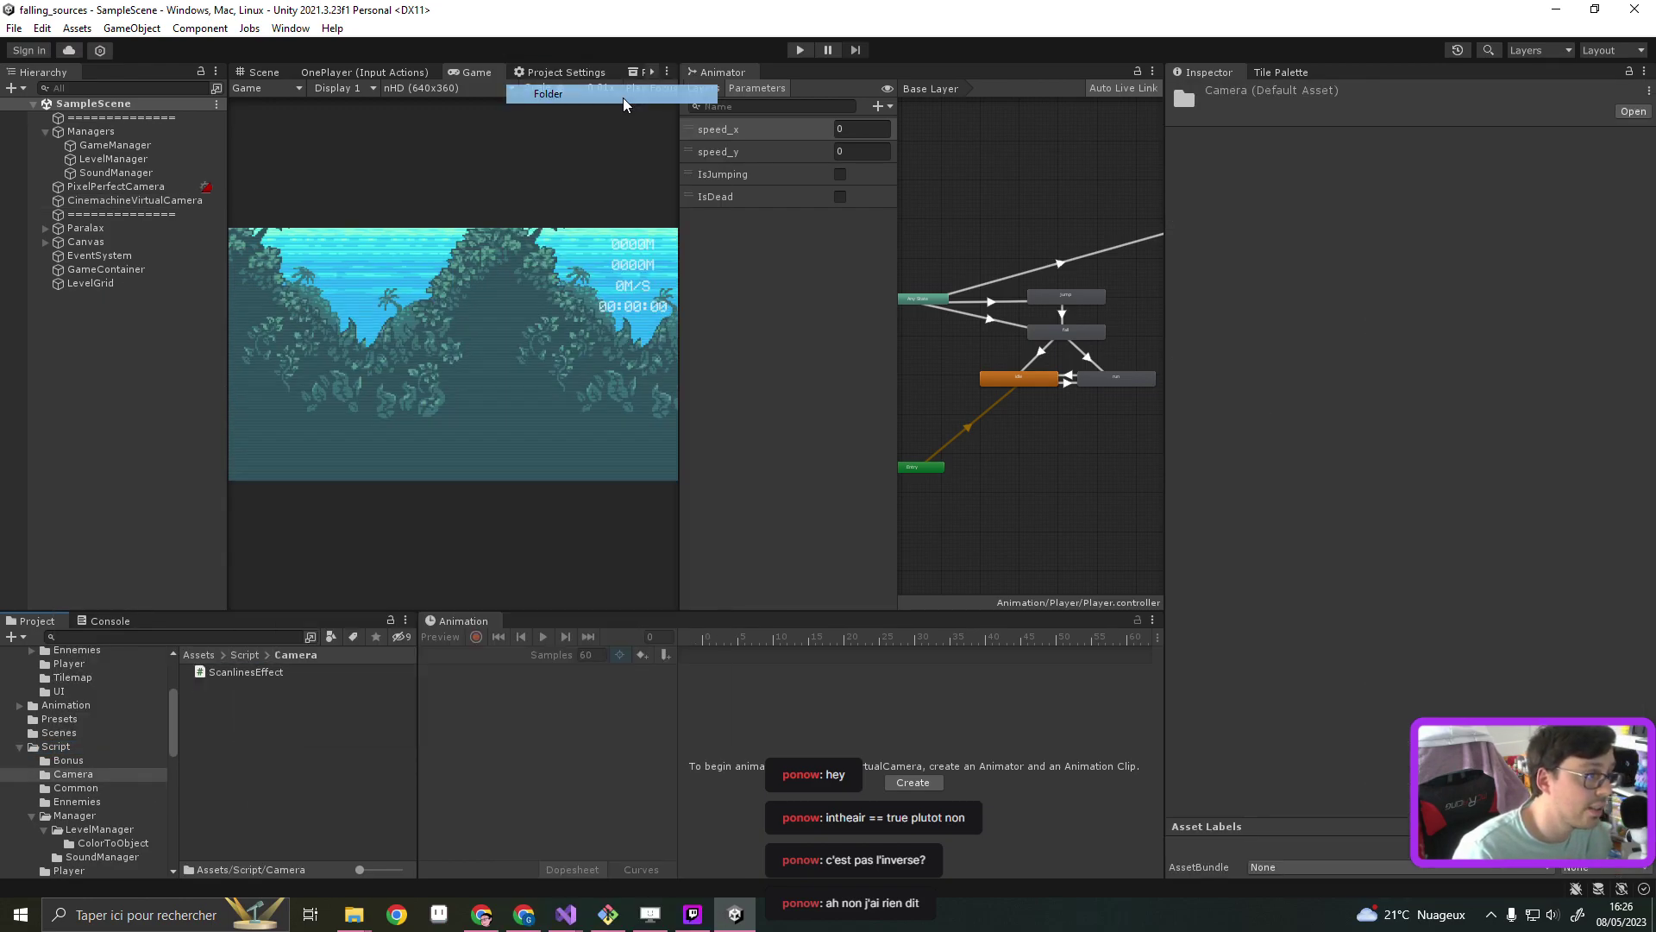
pyautogui.write('Cinemachine')
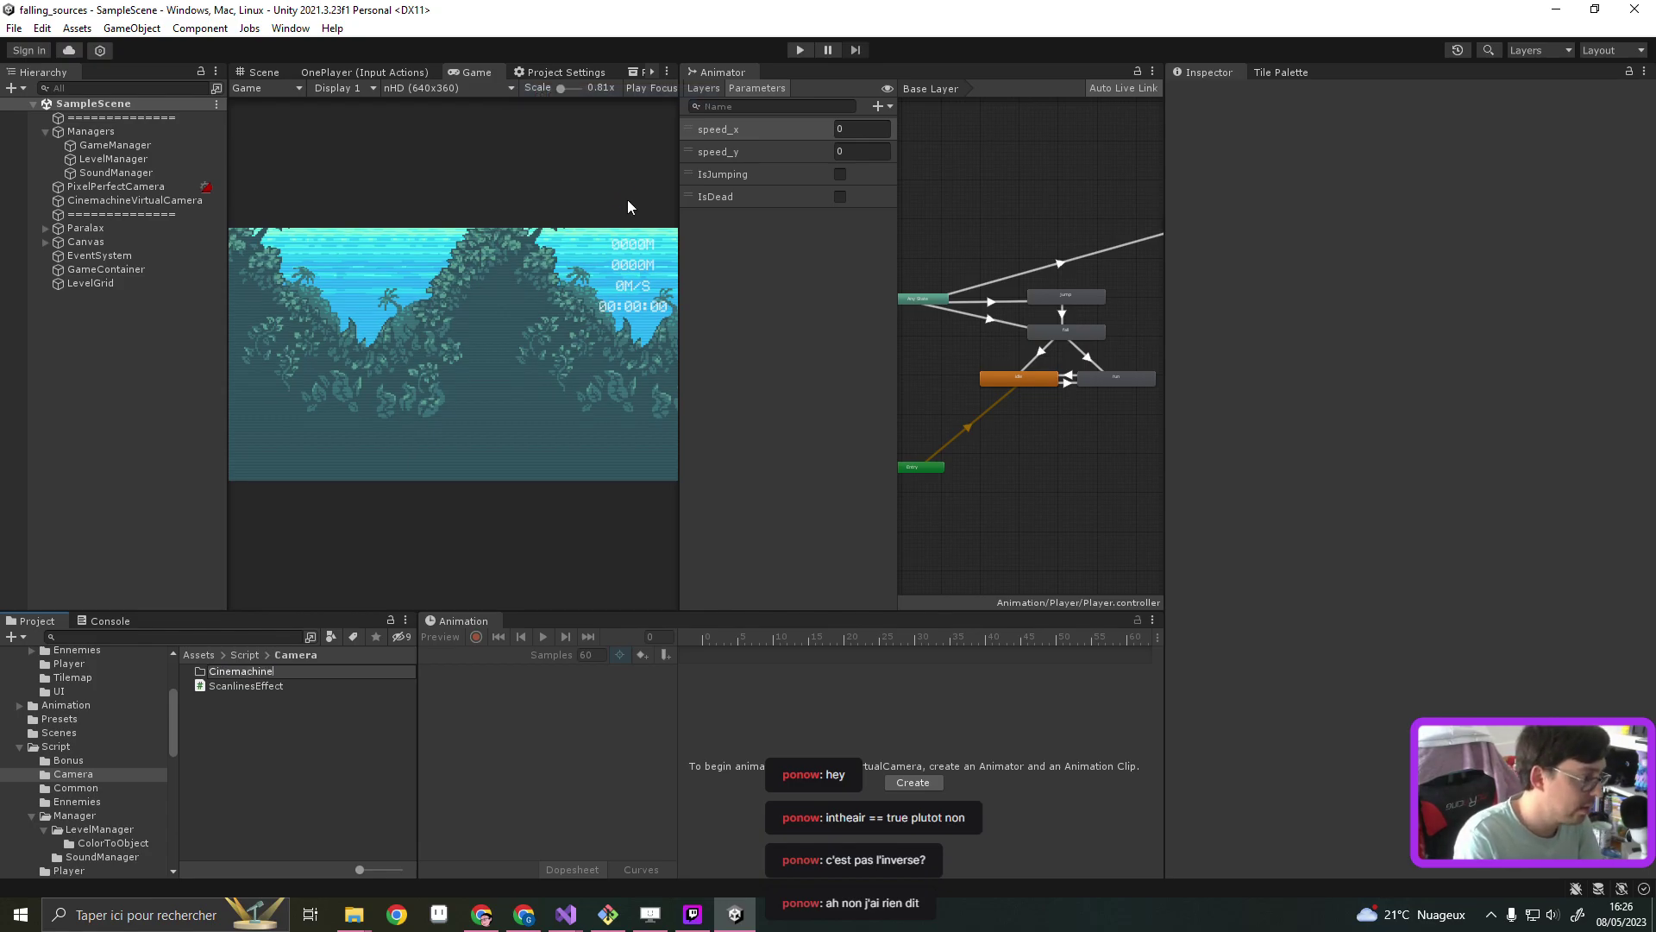
pyautogui.press('Return')
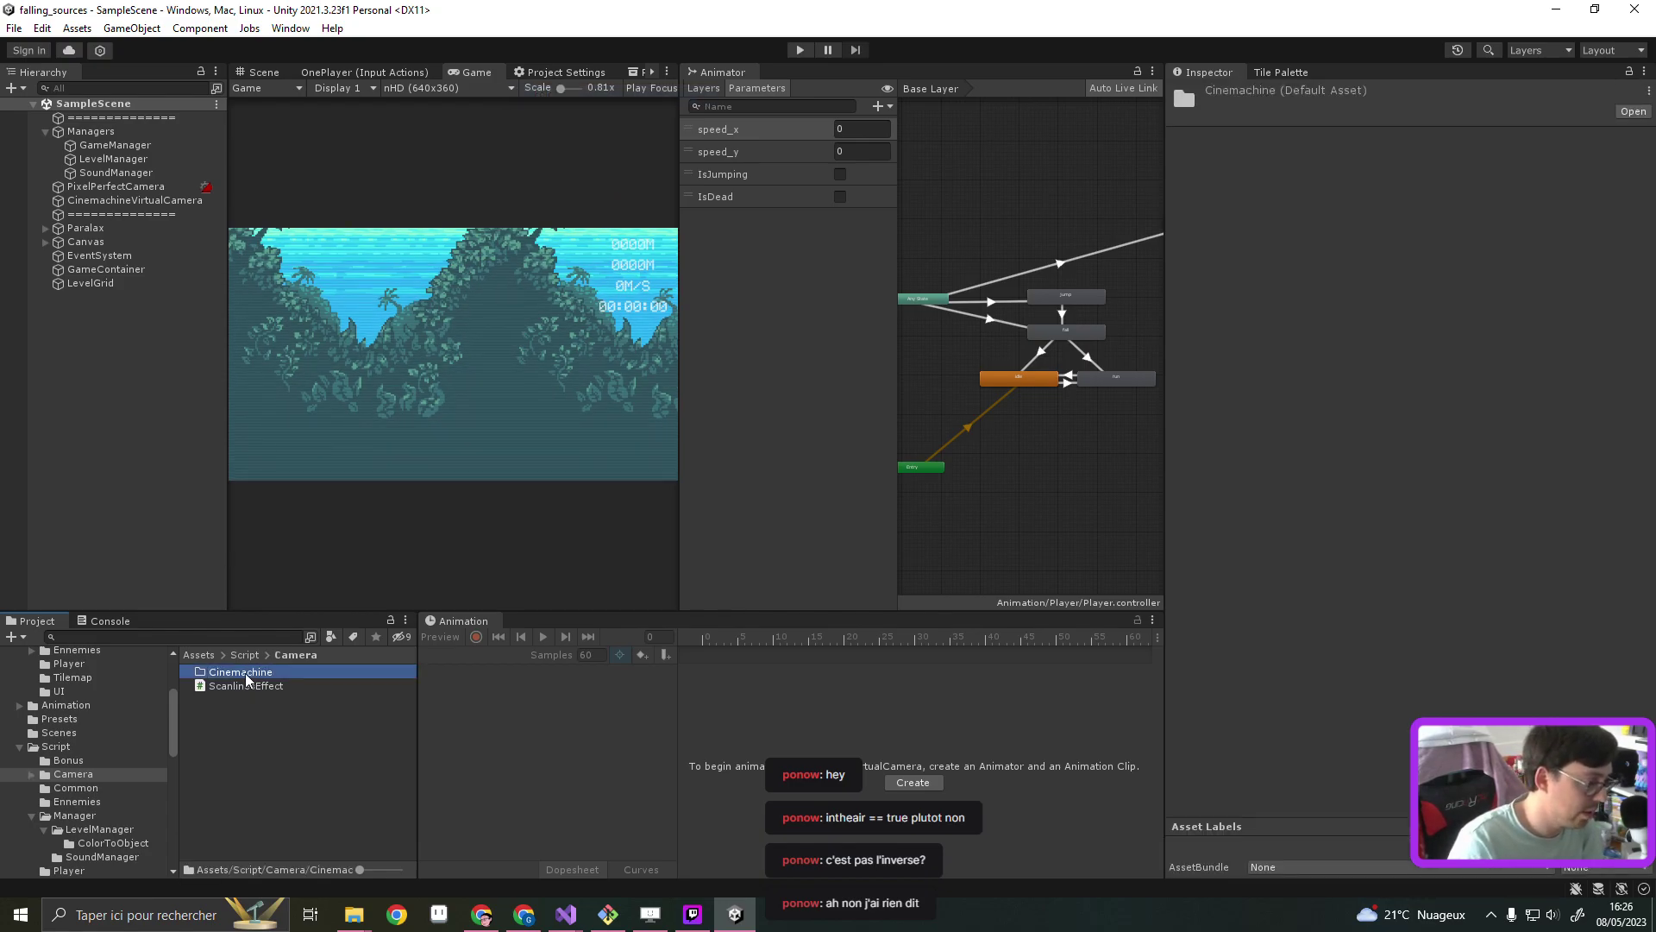
# Create a new C# script named ClampOnYAxis in the Cinemachine folder
pyautogui.doubleClick(245, 673)
pyautogui.rightClick(259, 707)
pyautogui.moveTo(369, 260)
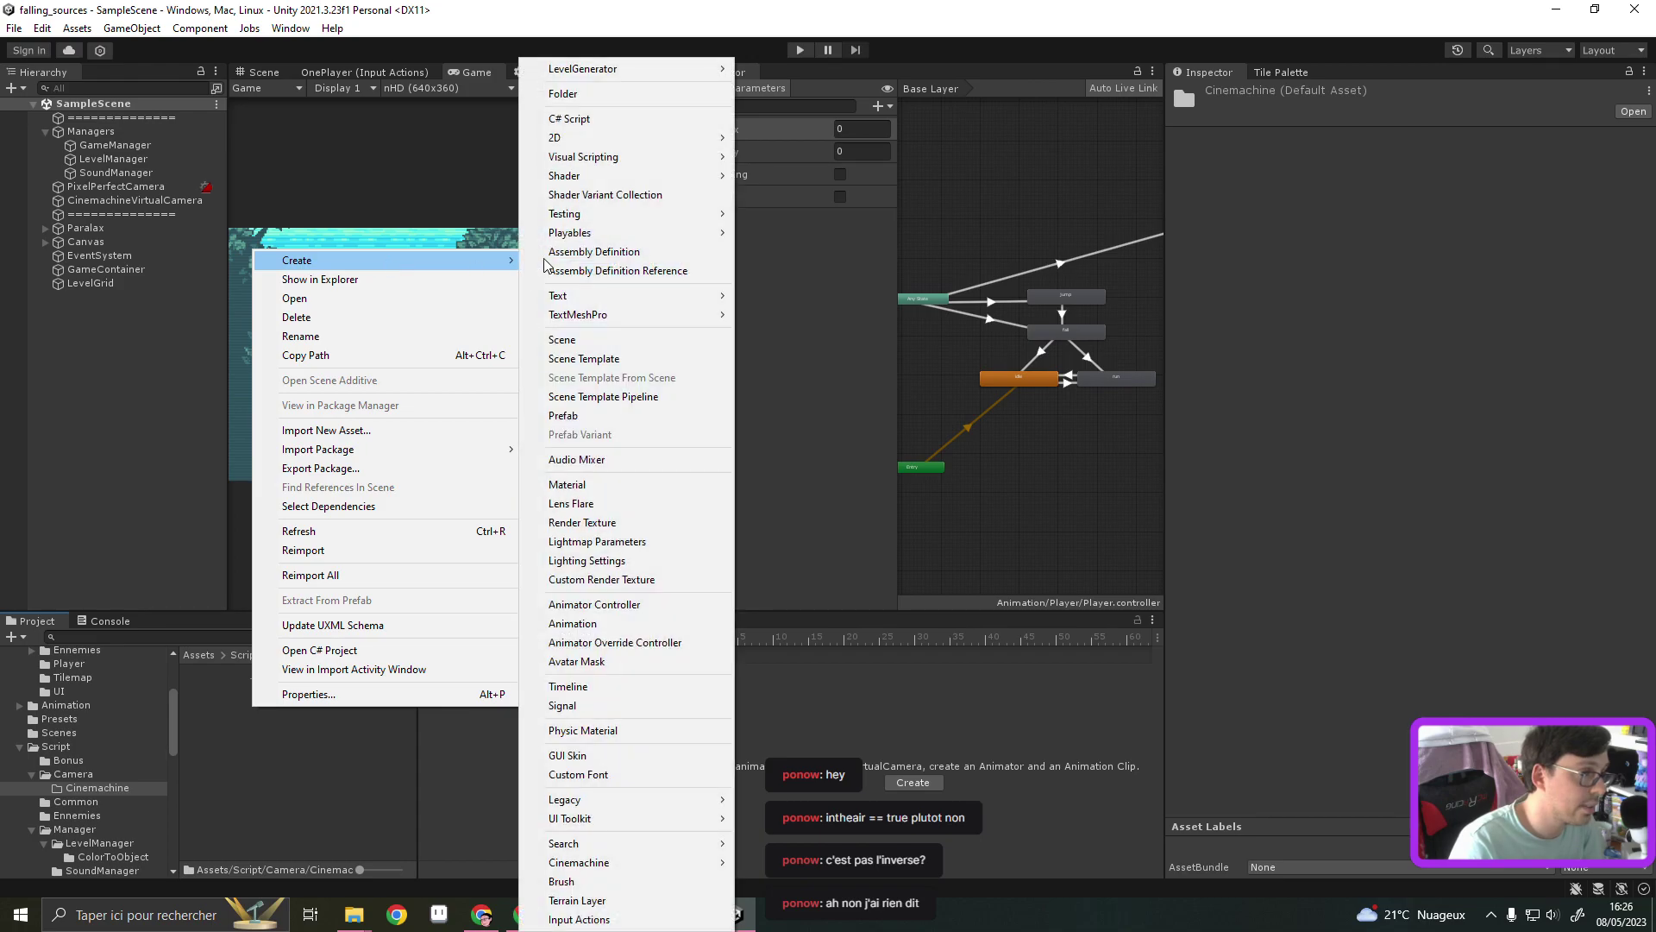
pyautogui.click(632, 120)
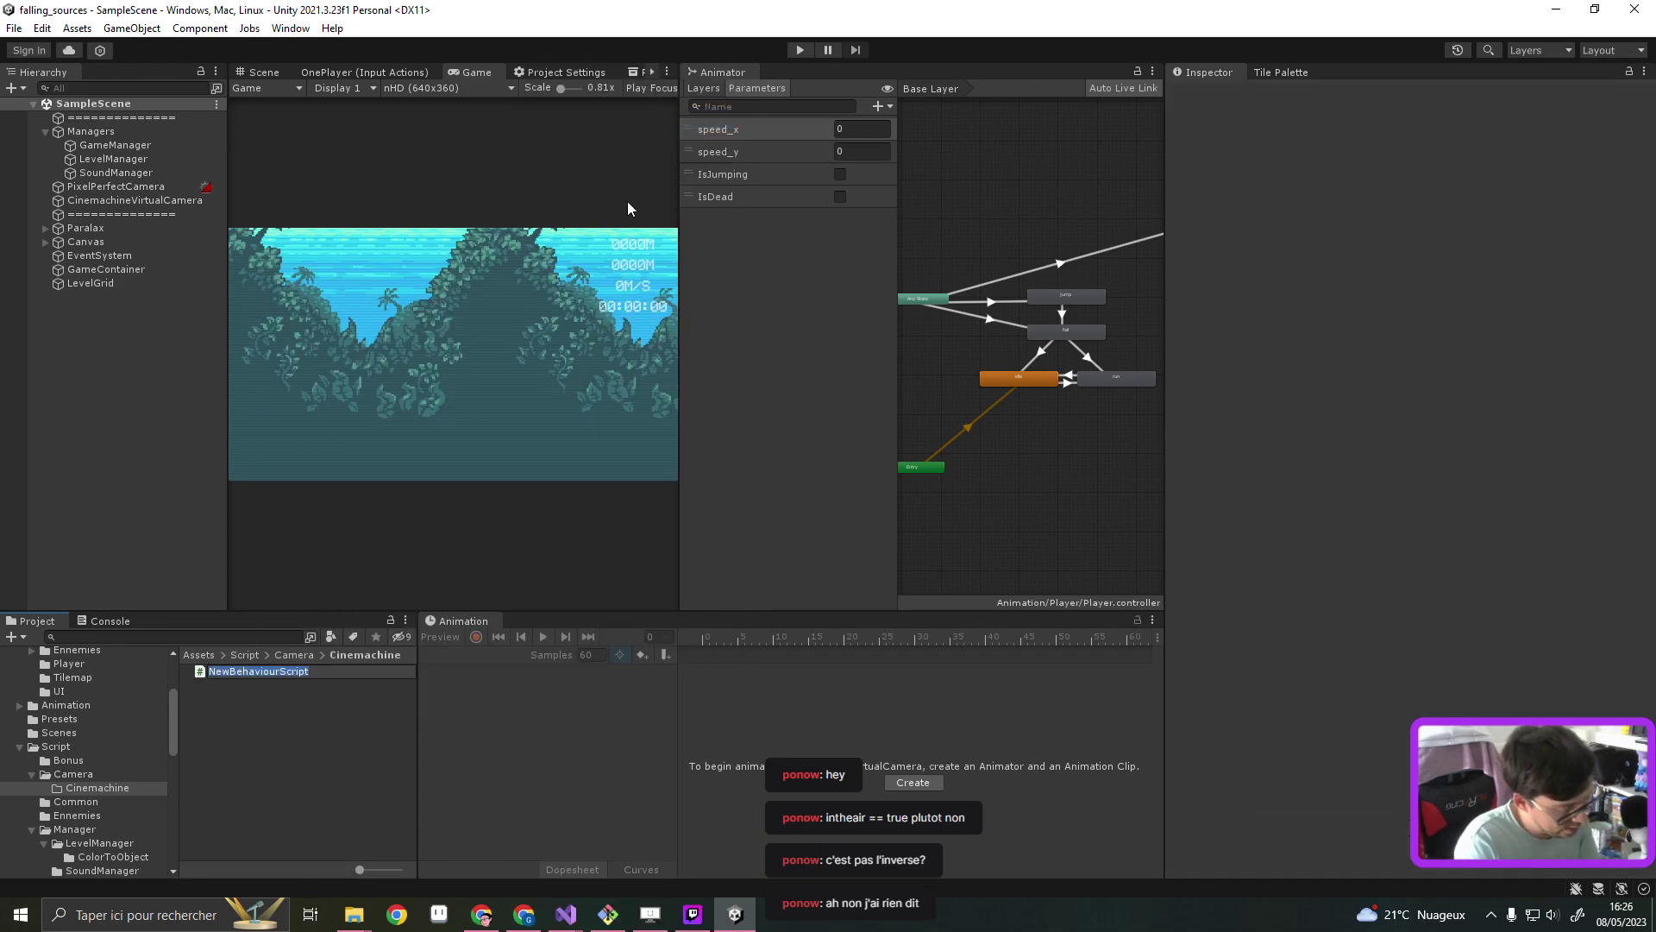
pyautogui.write('Cla')
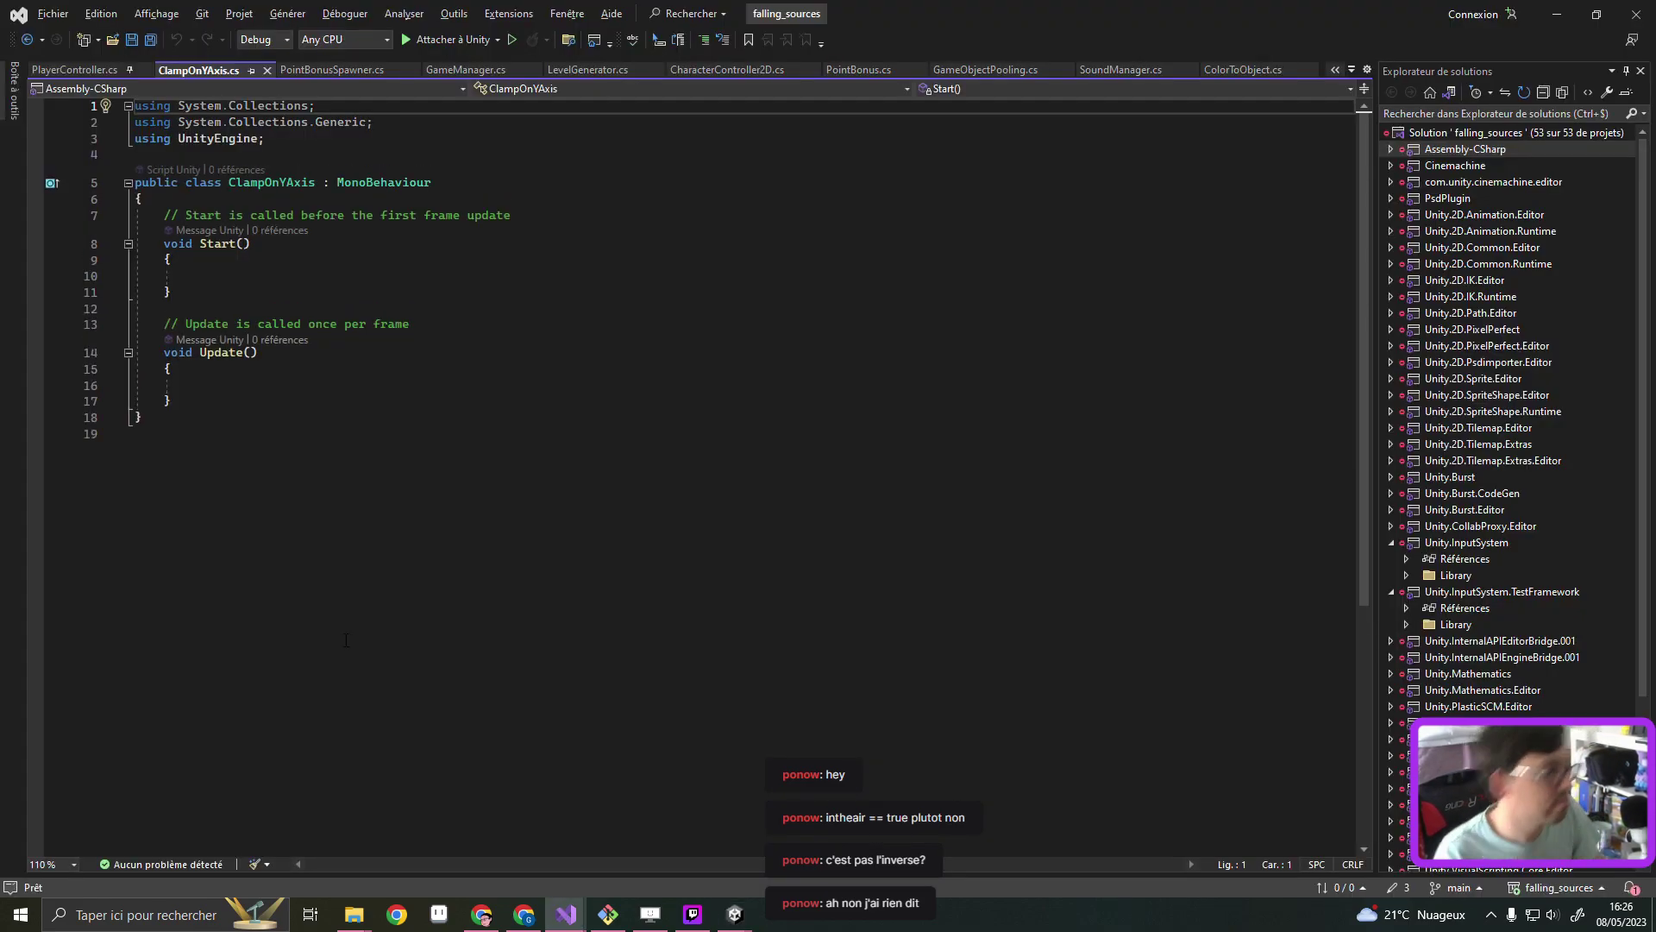
# Paste the LockCameraZ extension code and delete the original MonoBehaviour template class
pyautogui.click(287, 457)
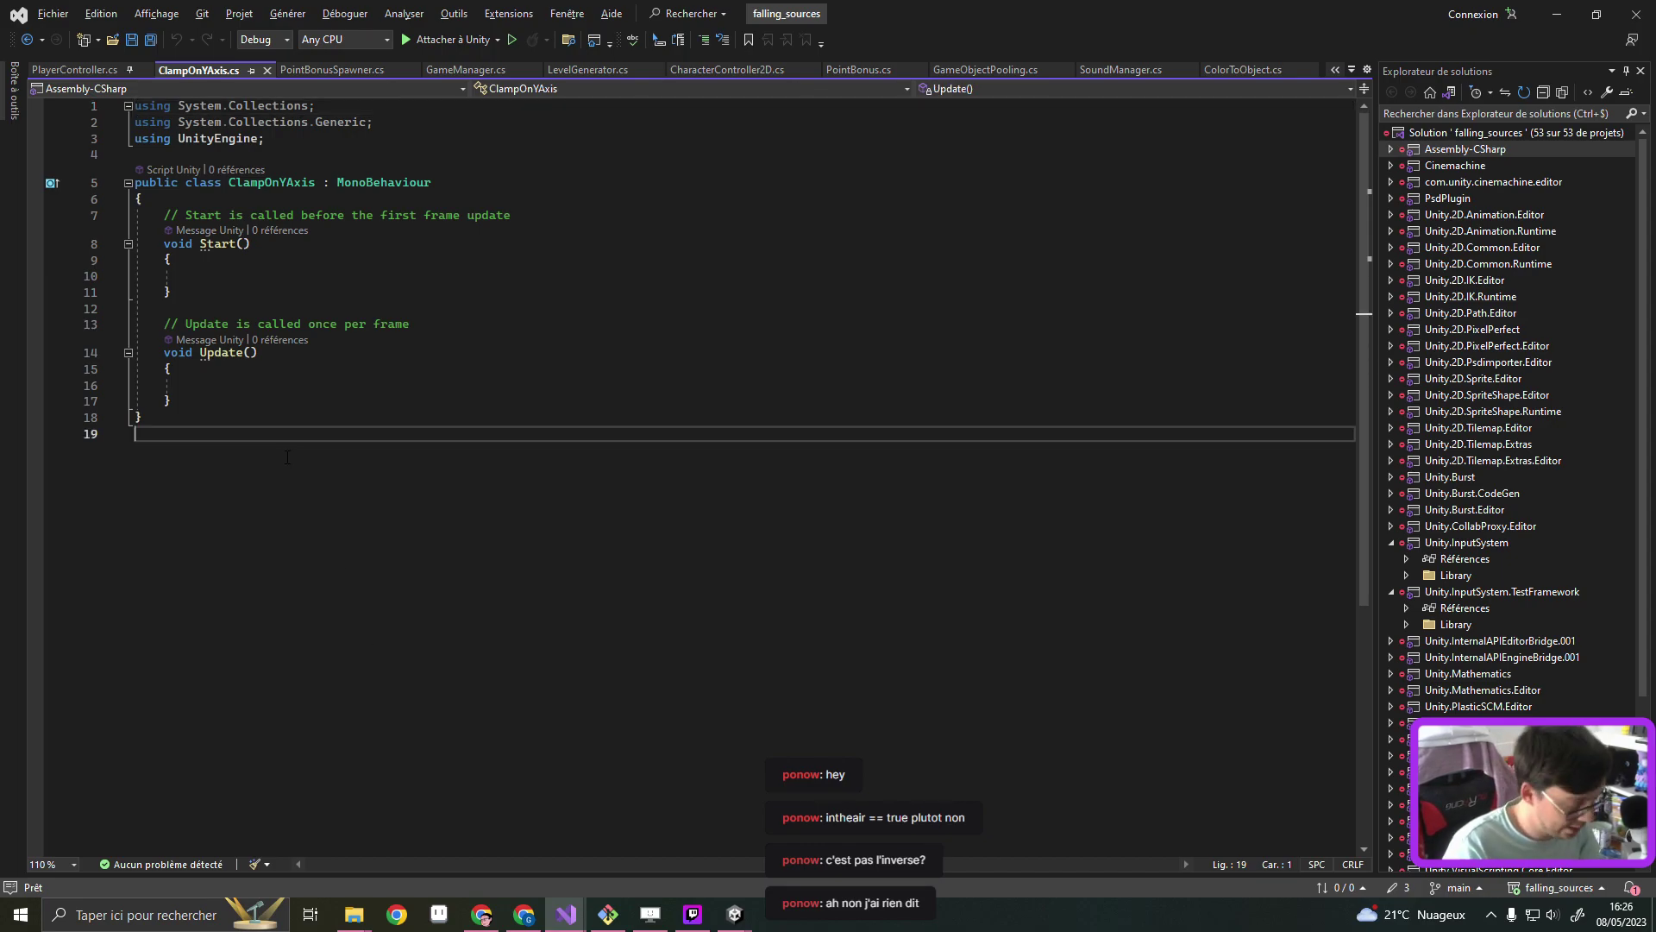
pyautogui.hotkey('ctrl', 'a')
pyautogui.click(247, 462)
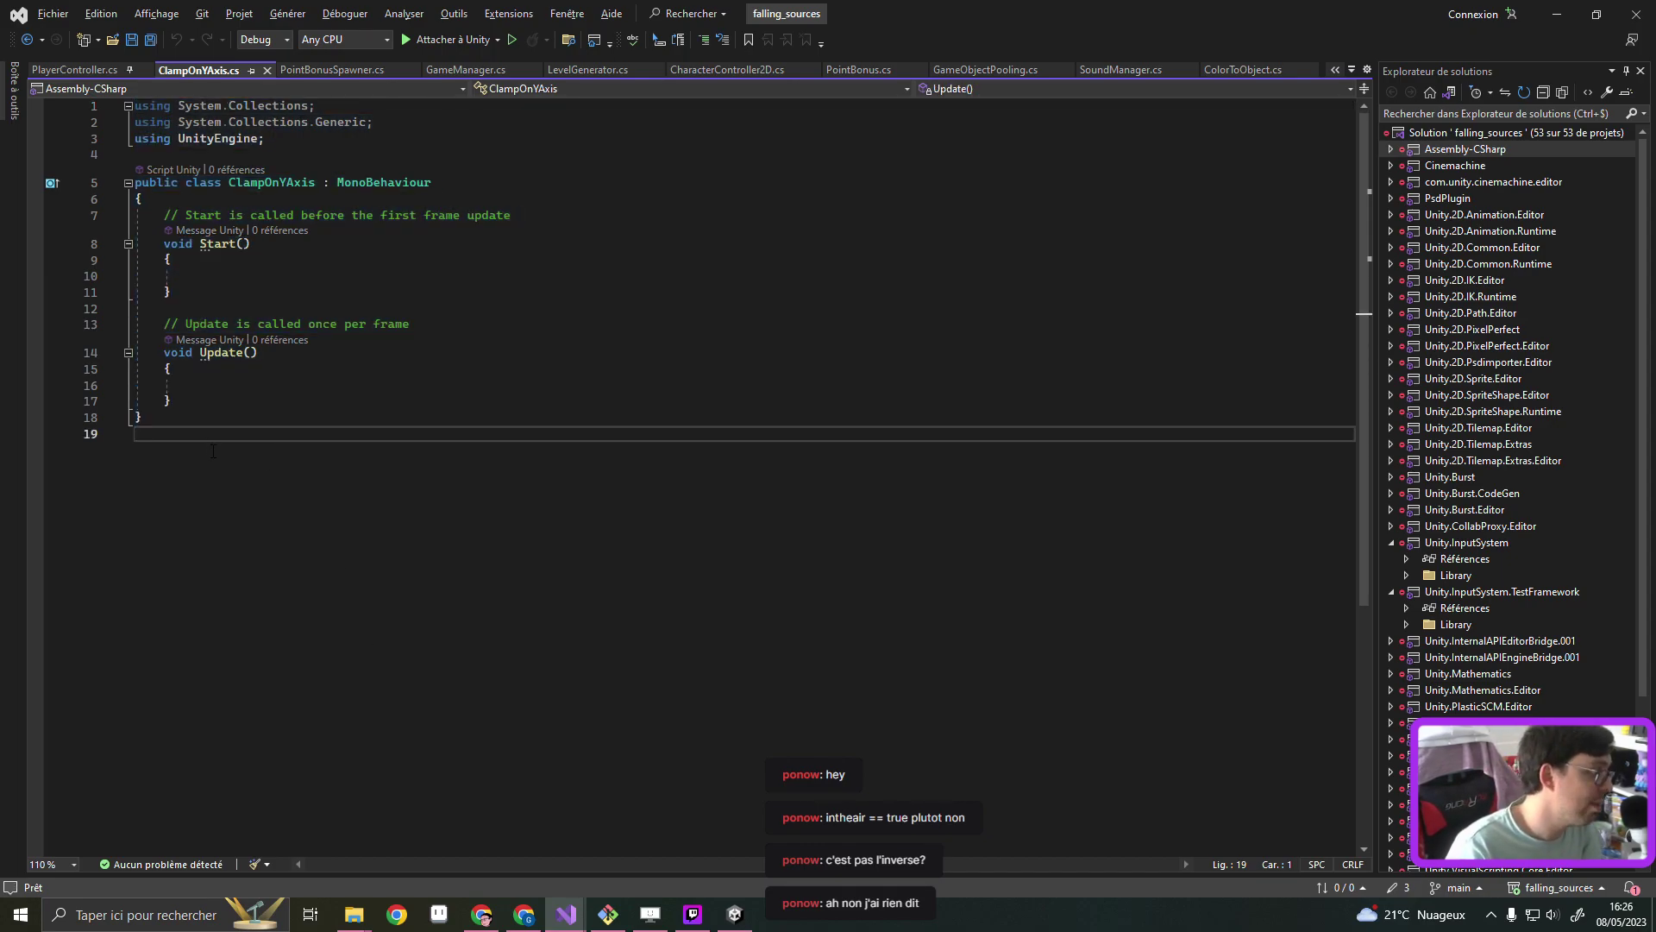
pyautogui.hotkey('ctrl', 'v')
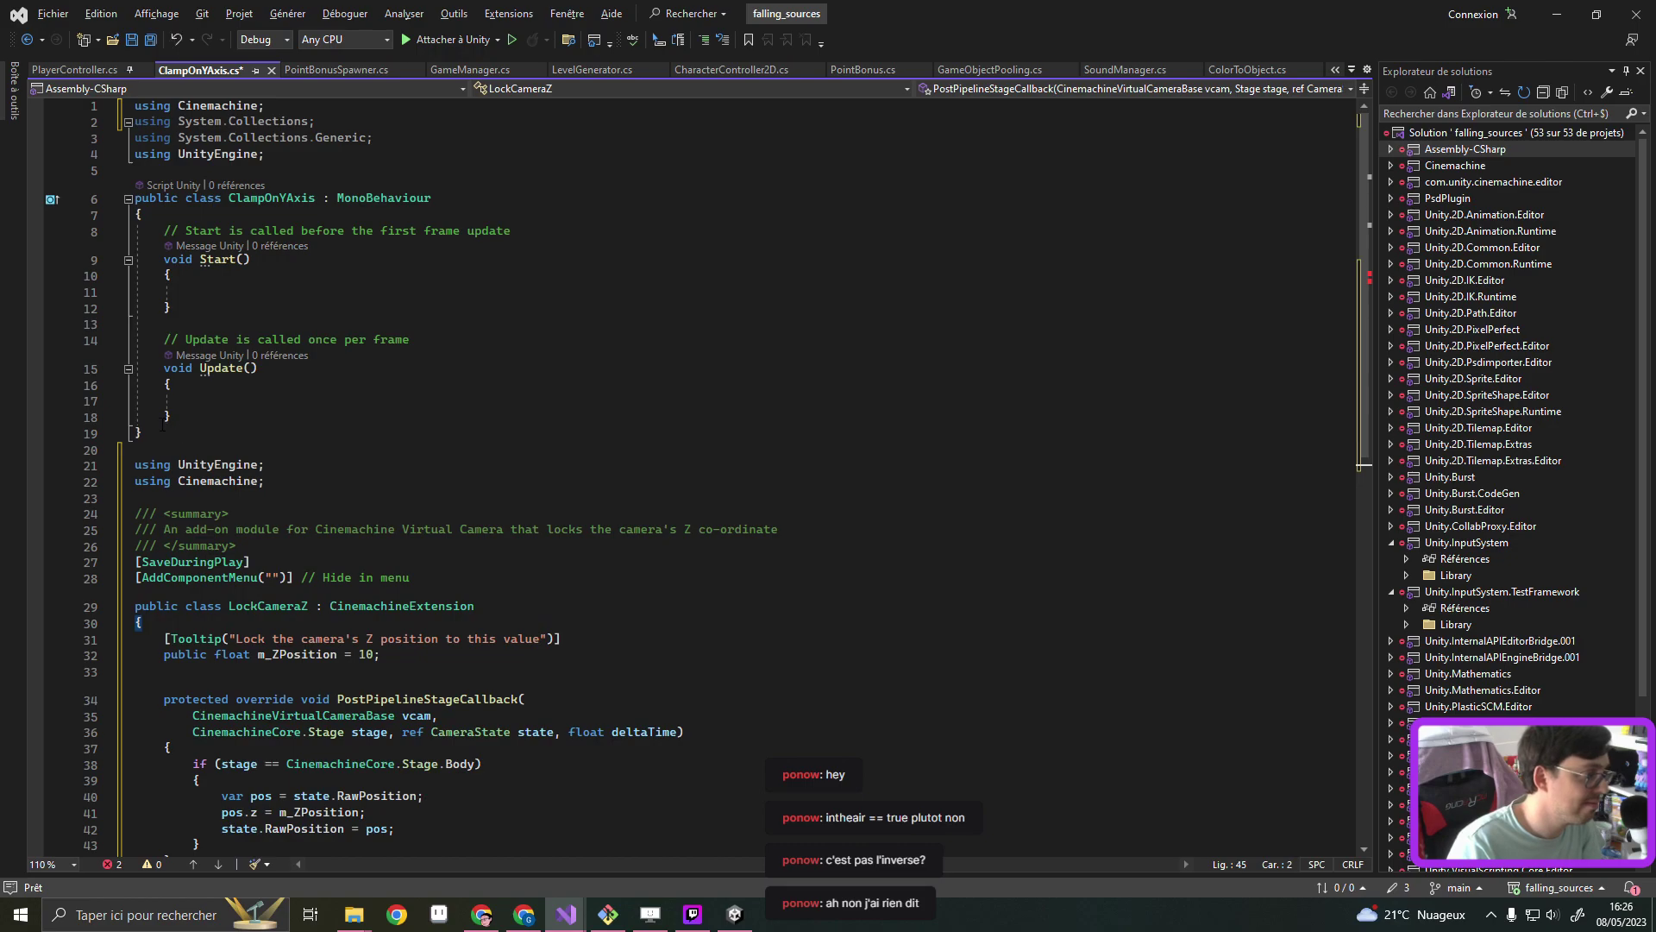
pyautogui.doubleClick(267, 198)
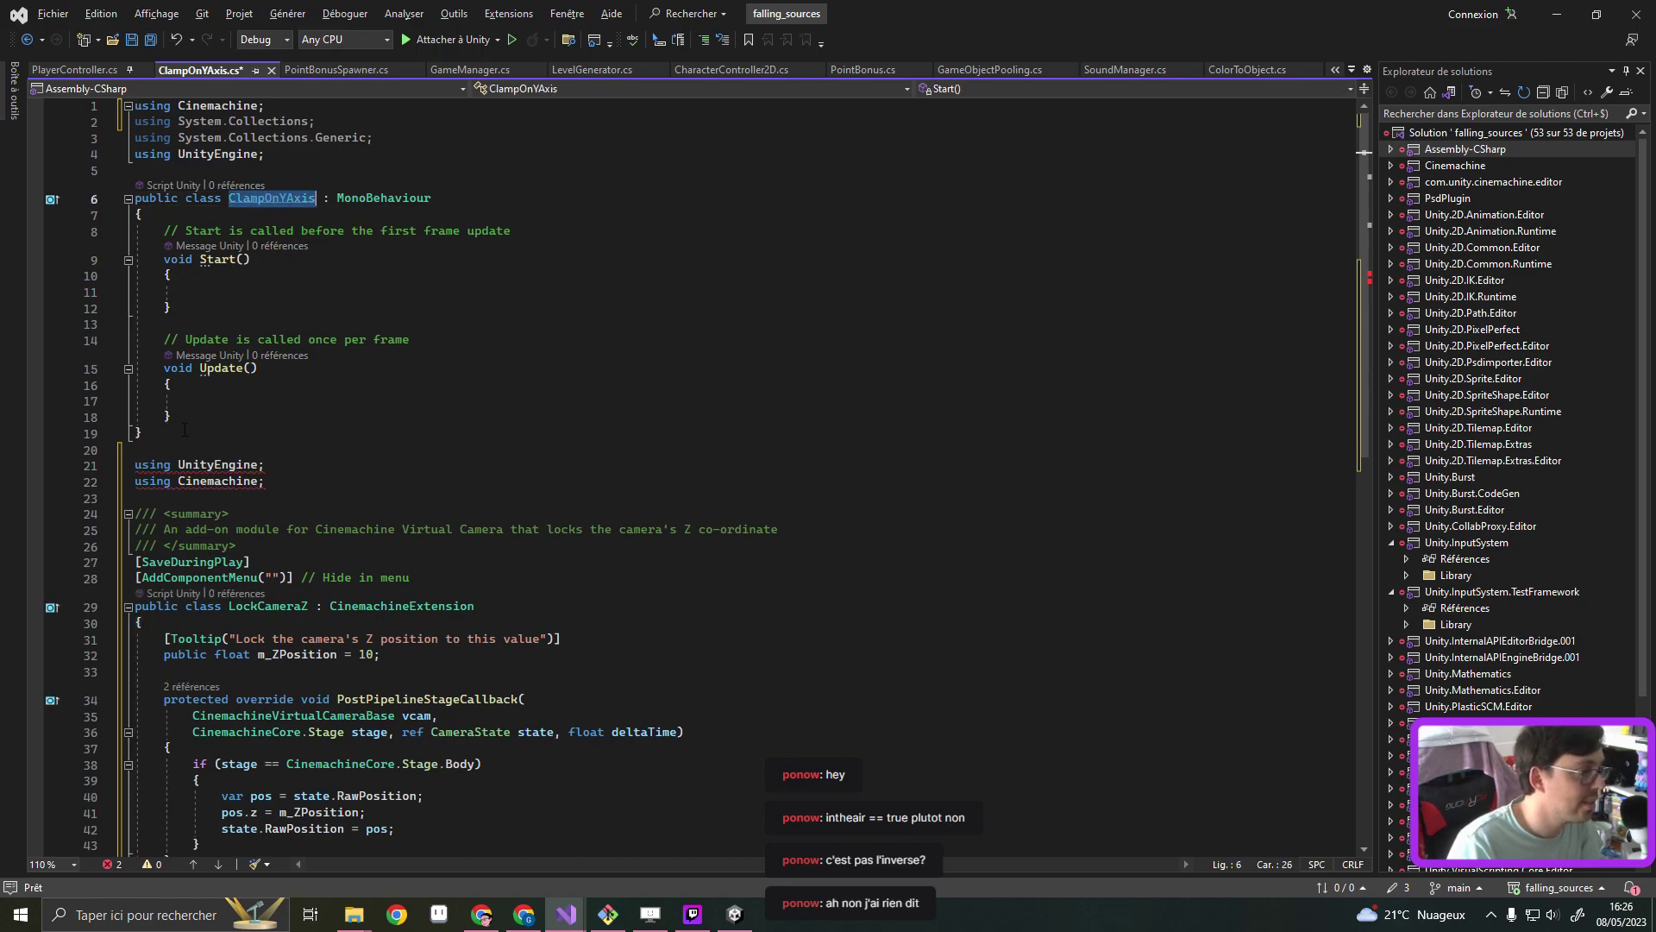
pyautogui.moveTo(183, 430); pyautogui.dragTo(27, 7)
pyautogui.press('Delete')
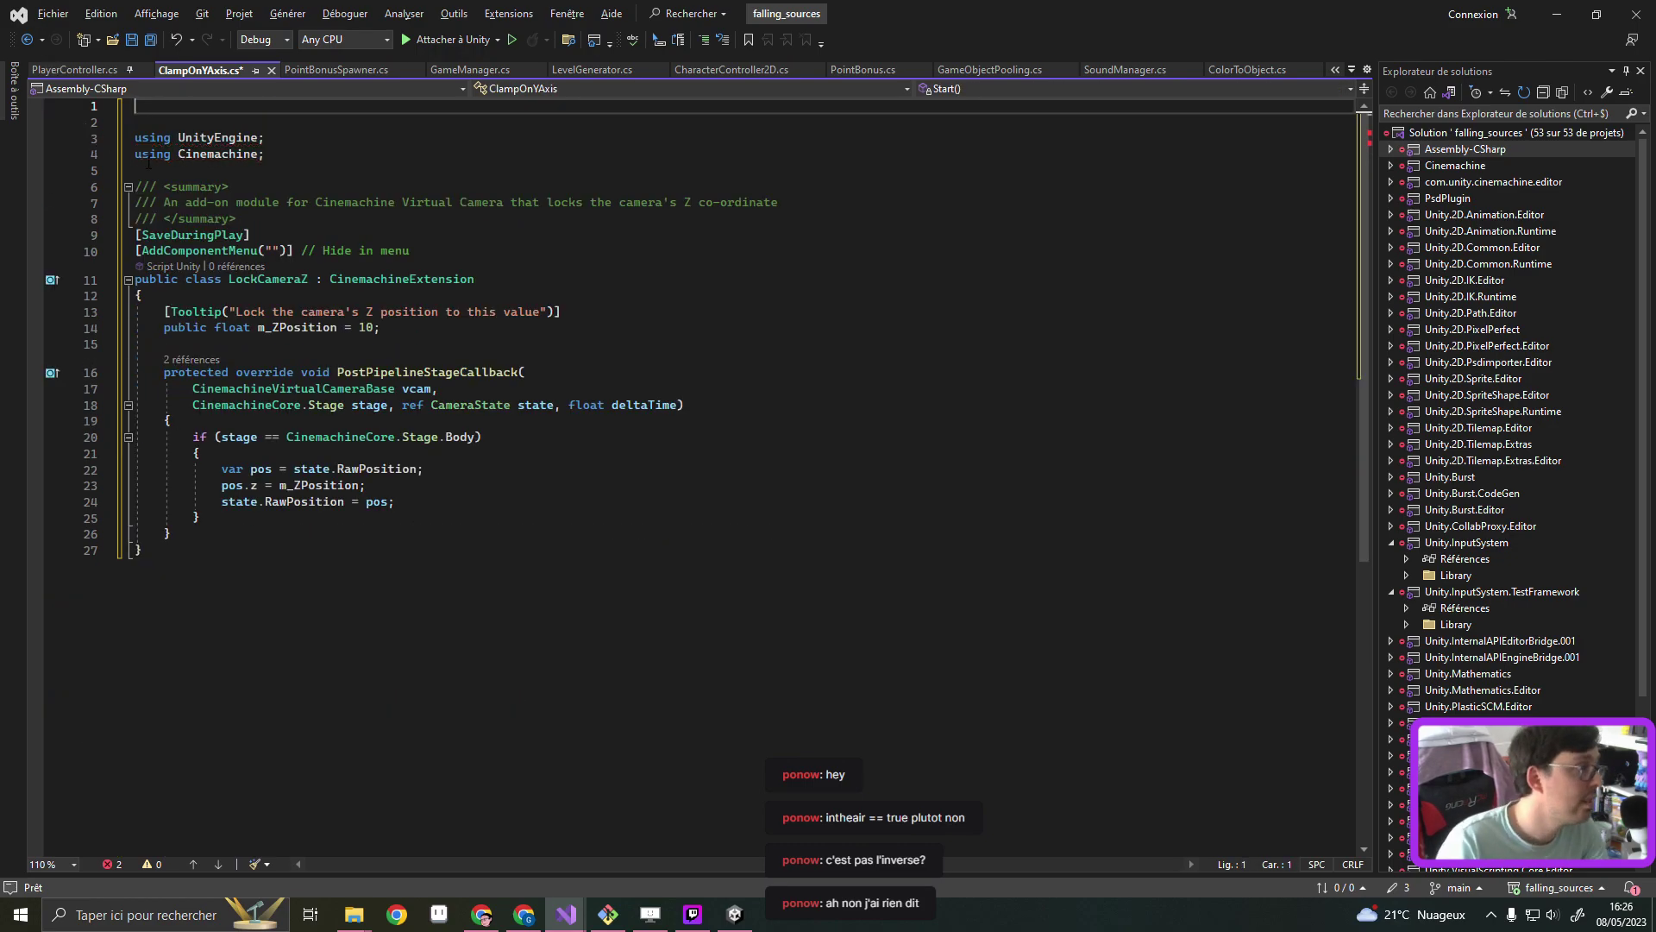
# Rename the LockCameraZ class to ClampOnYAxis and save the file
pyautogui.doubleClick(267, 246)
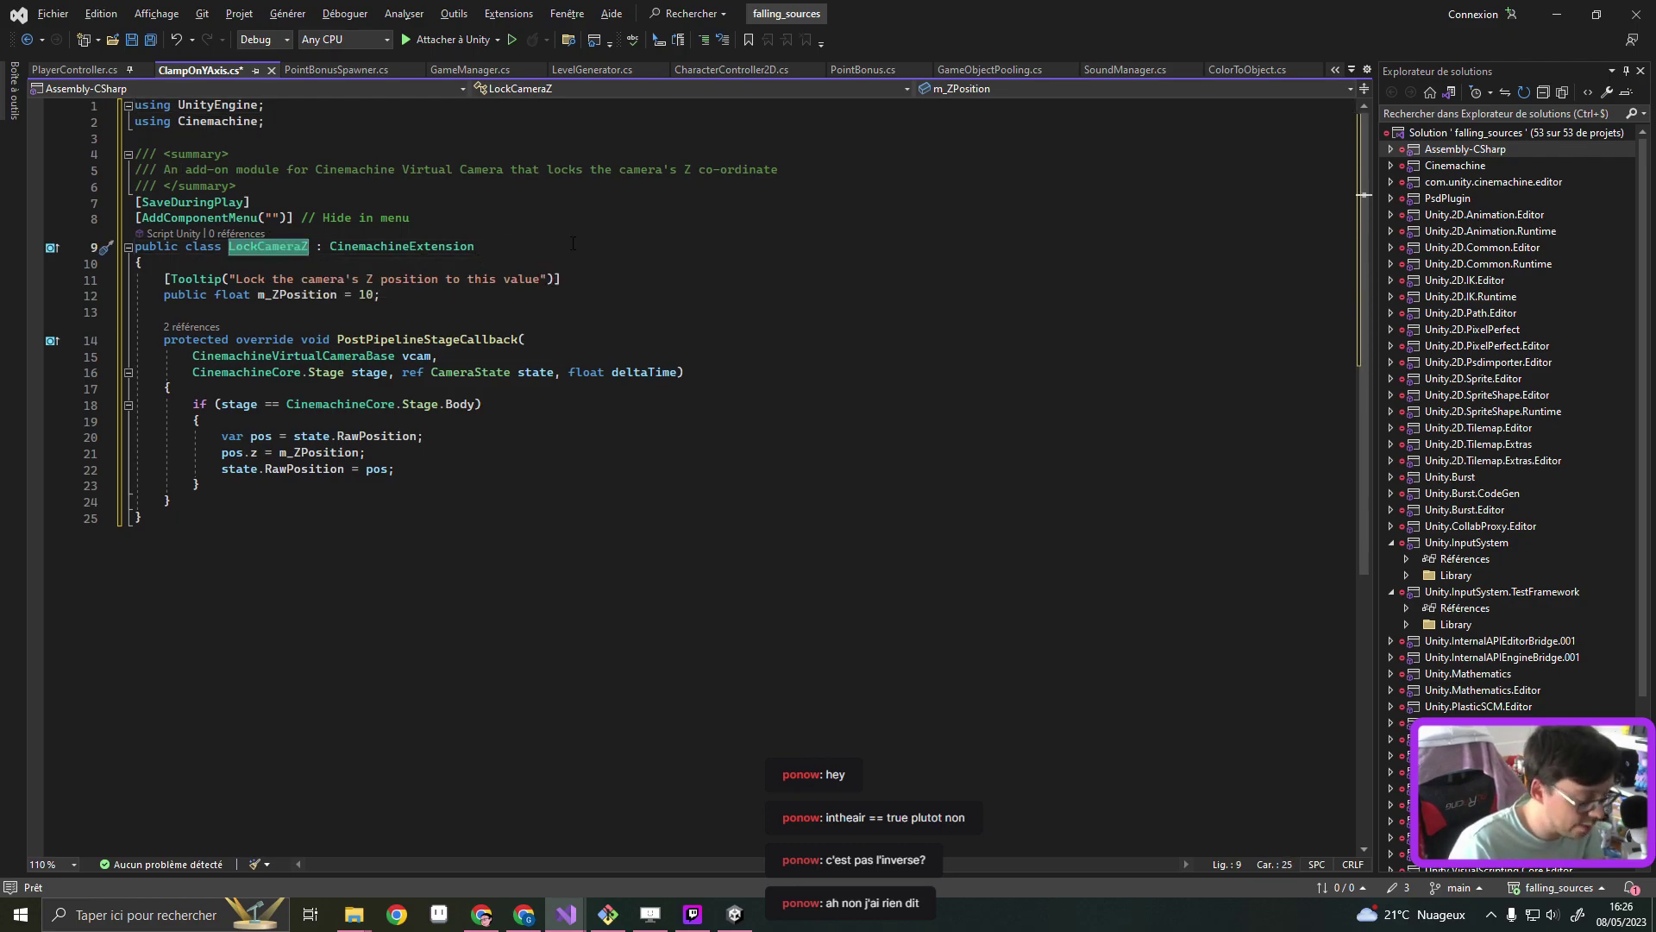
pyautogui.write('ClampOnYAxis')
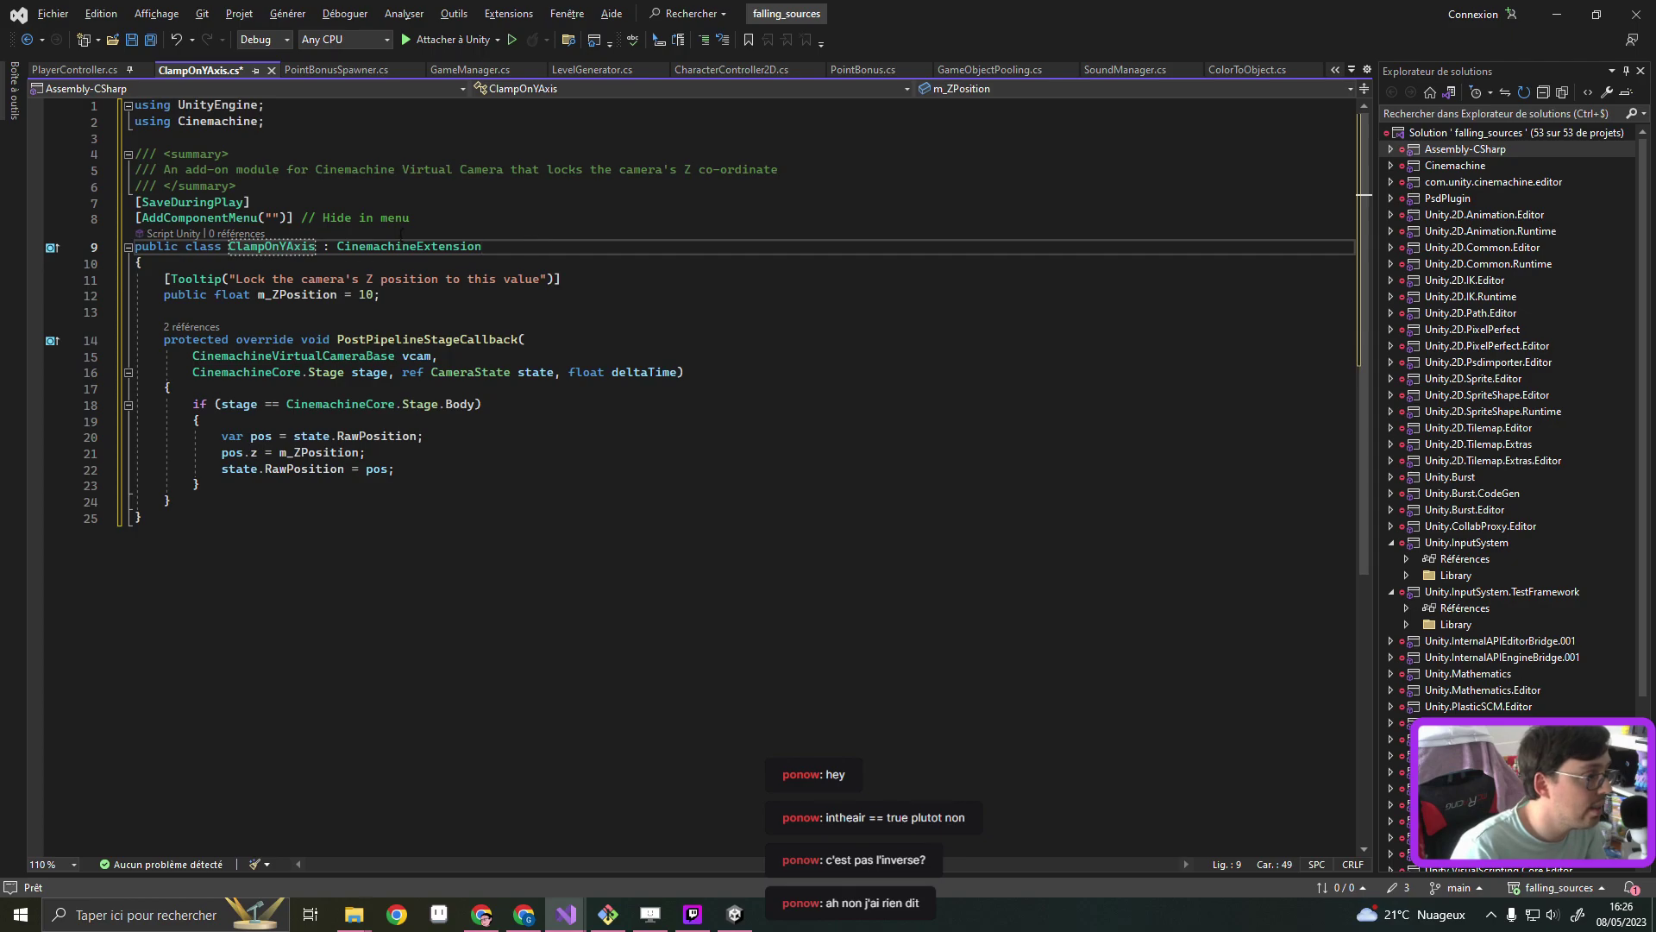
pyautogui.press('End')
pyautogui.hotkey('ctrl', 's')
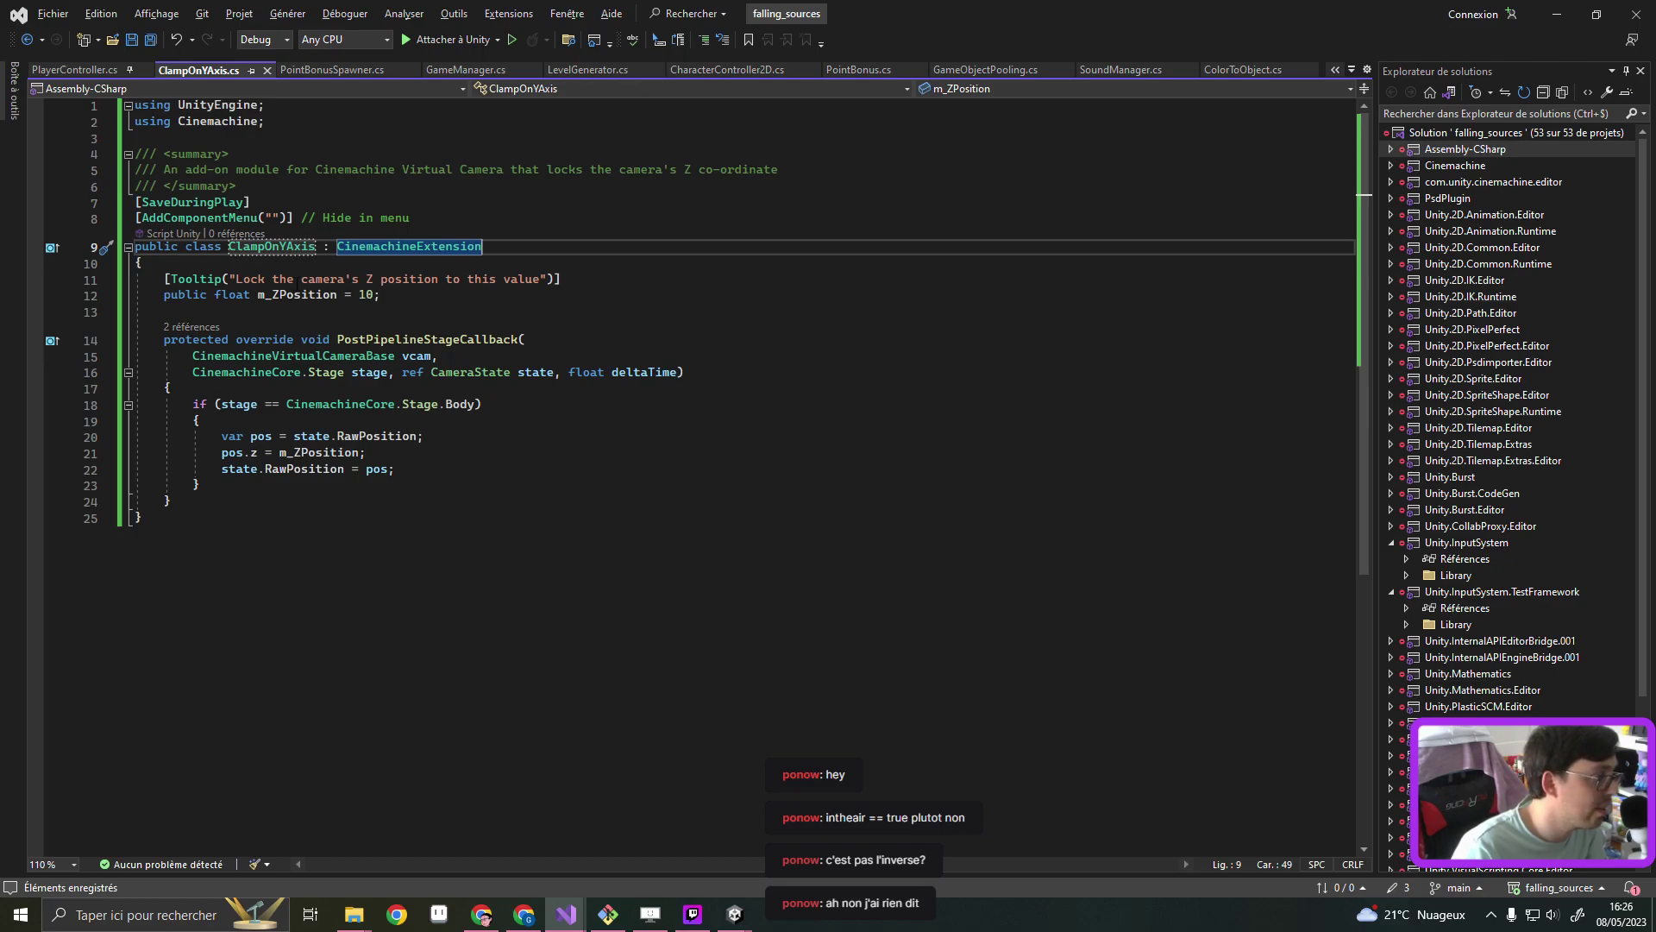
# Change the tooltip's axis from Z to X
pyautogui.click(366, 278)
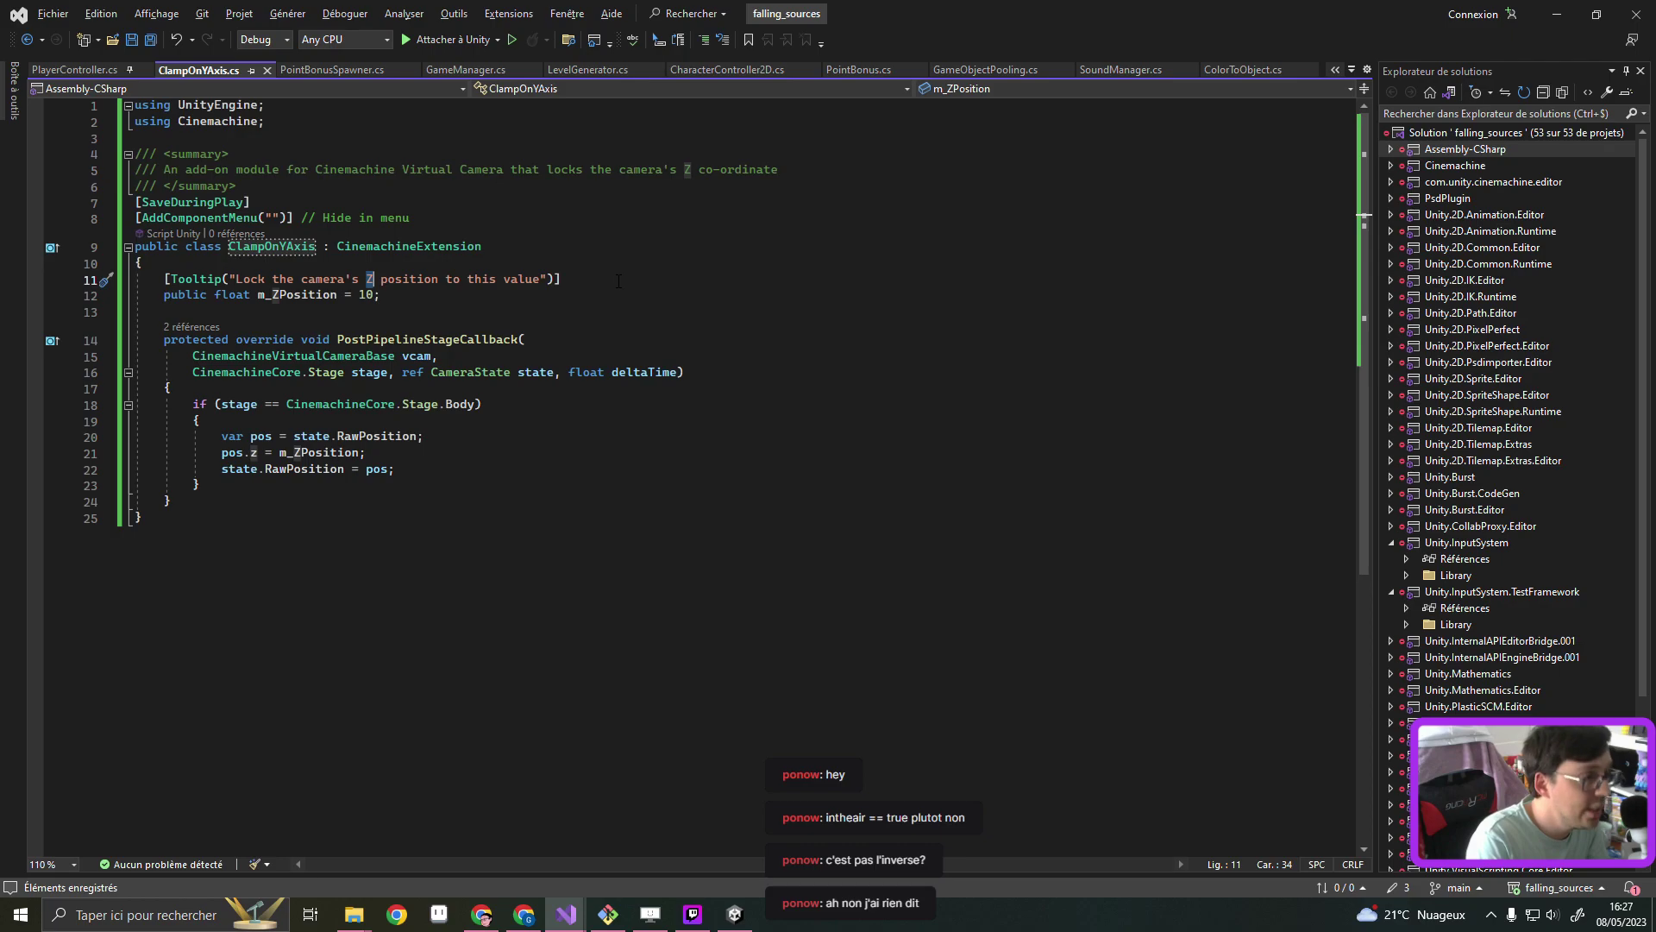
pyautogui.write('Y')
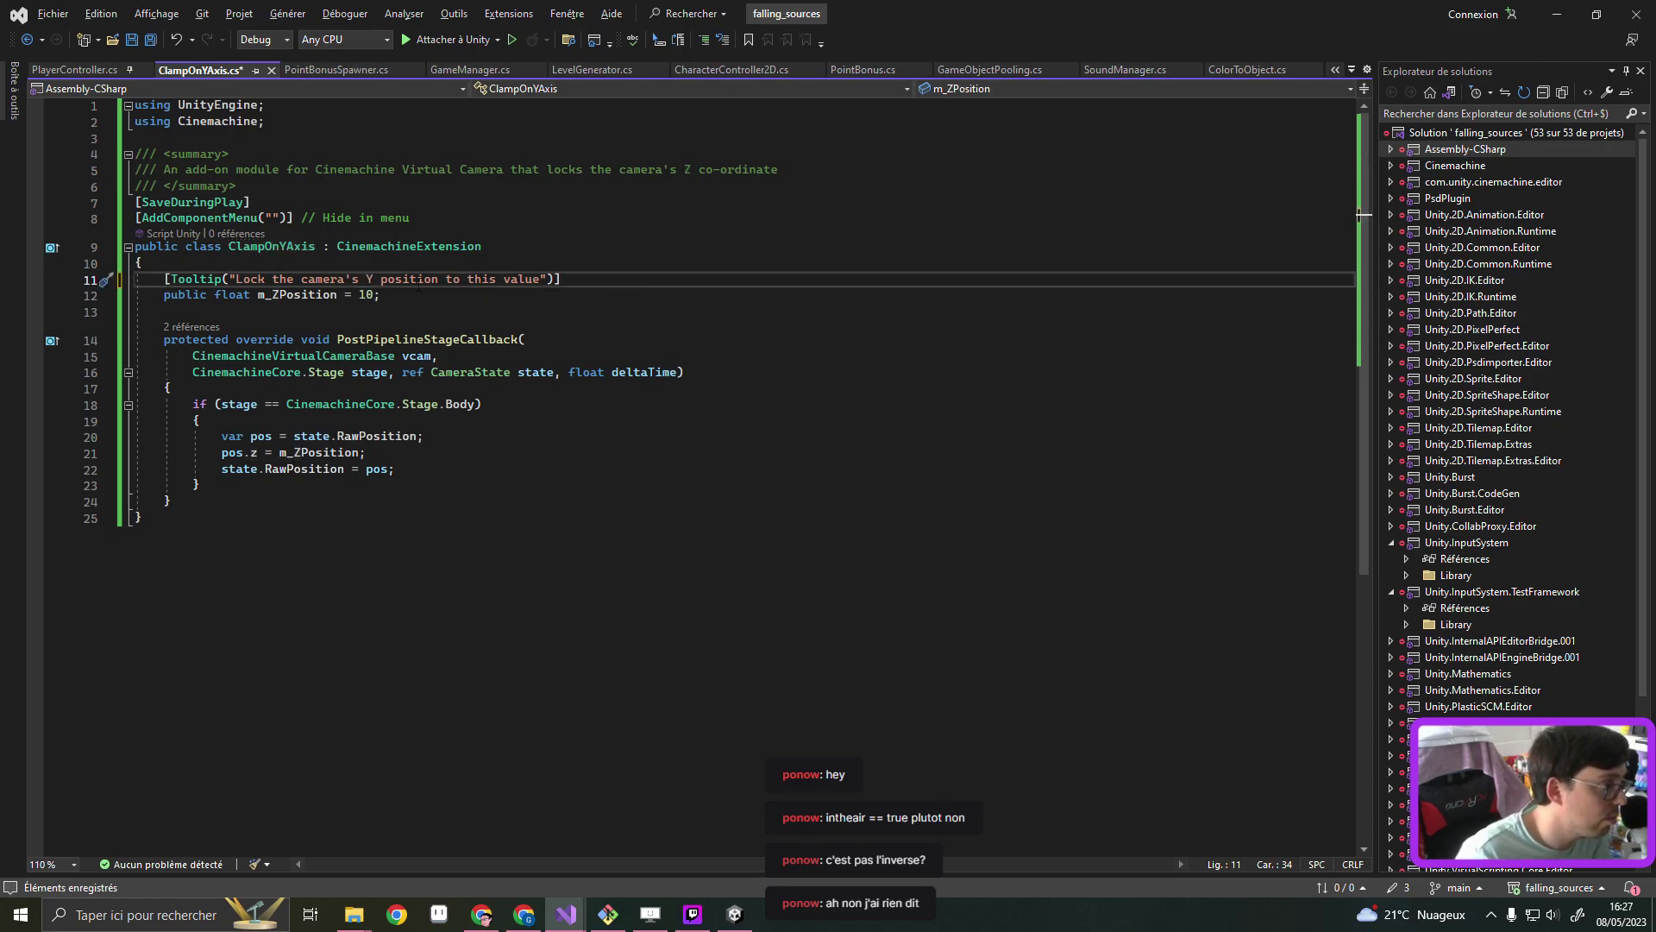
pyautogui.click(454, 294)
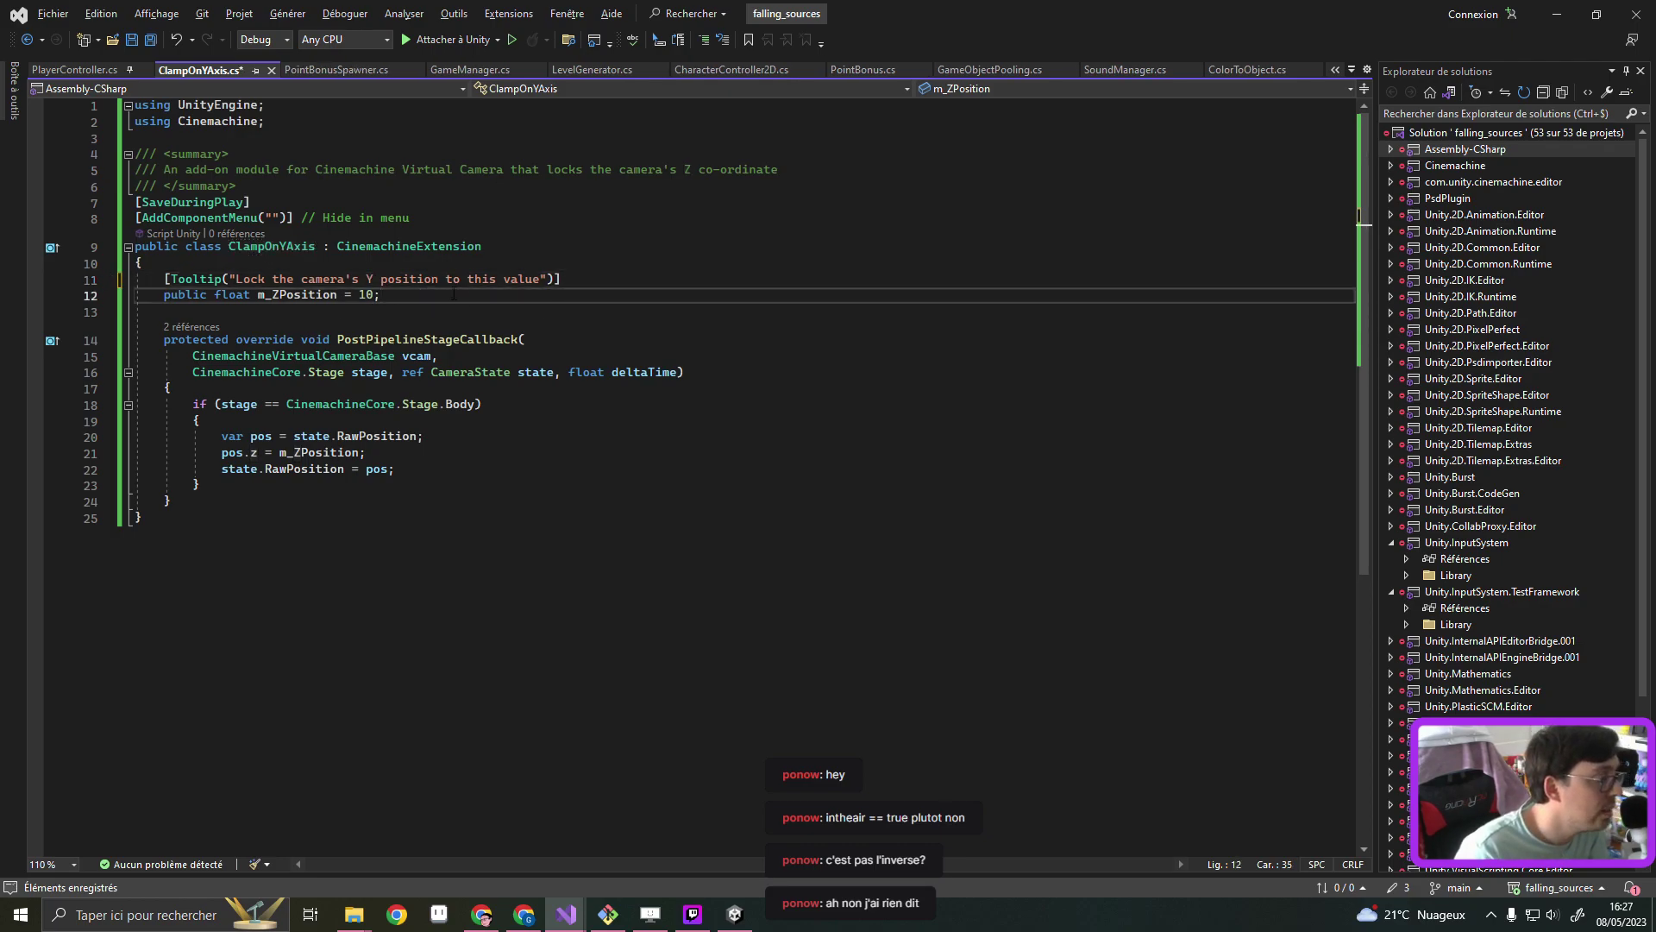
pyautogui.click(370, 277)
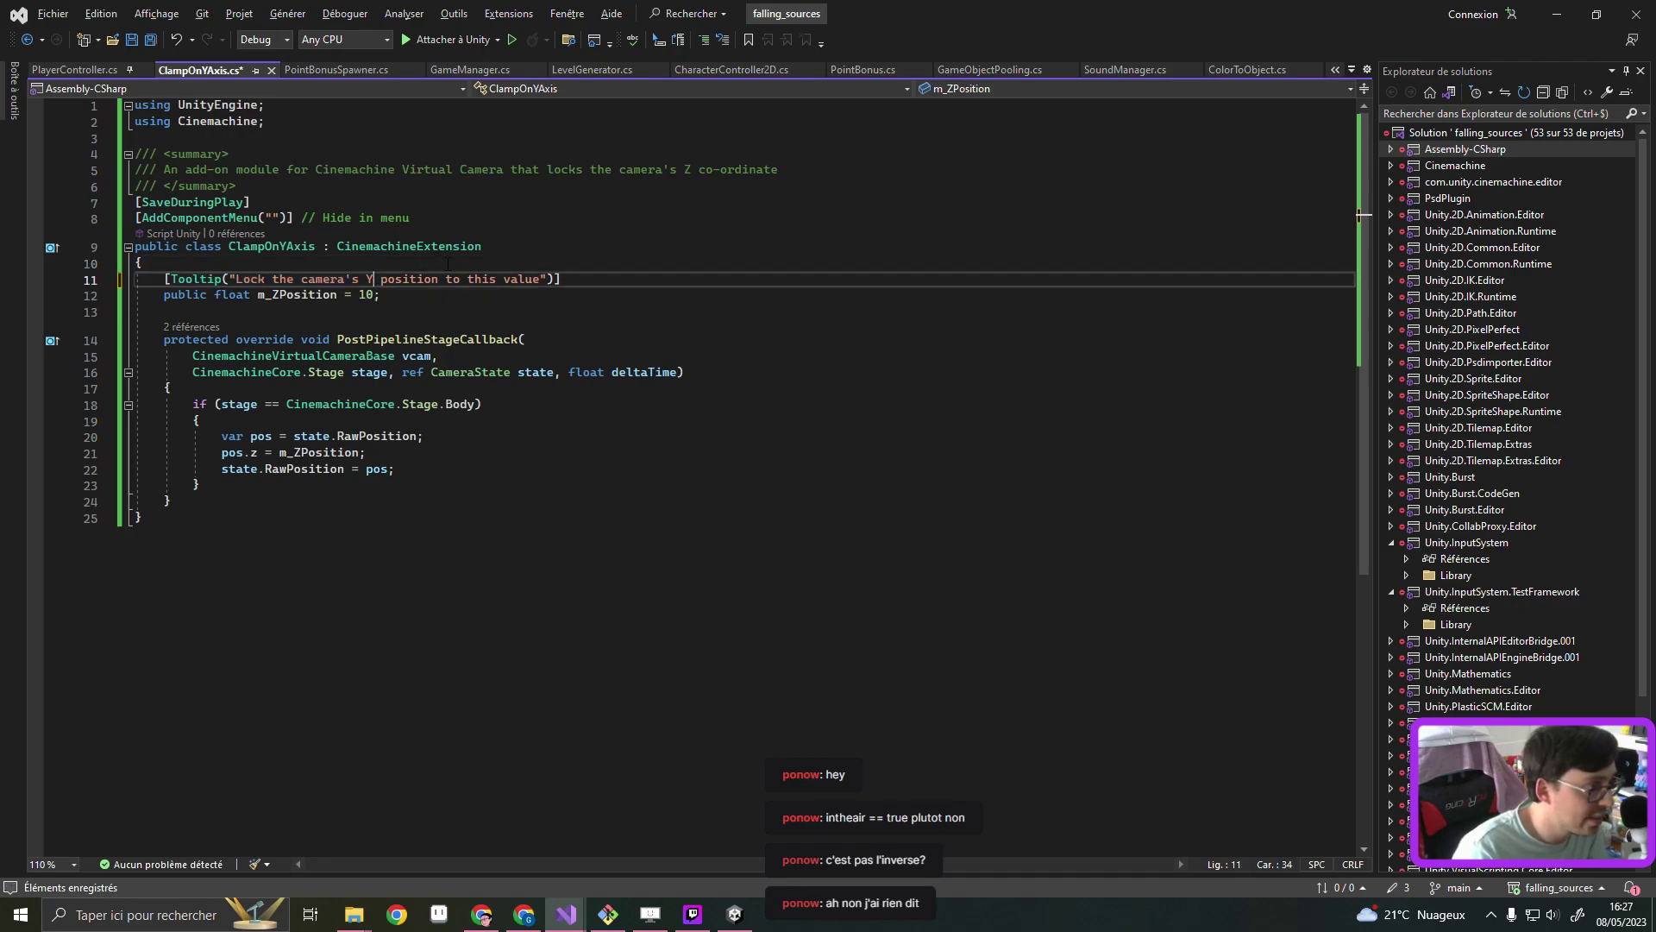
pyautogui.press('BackSpace')
pyautogui.write('X')
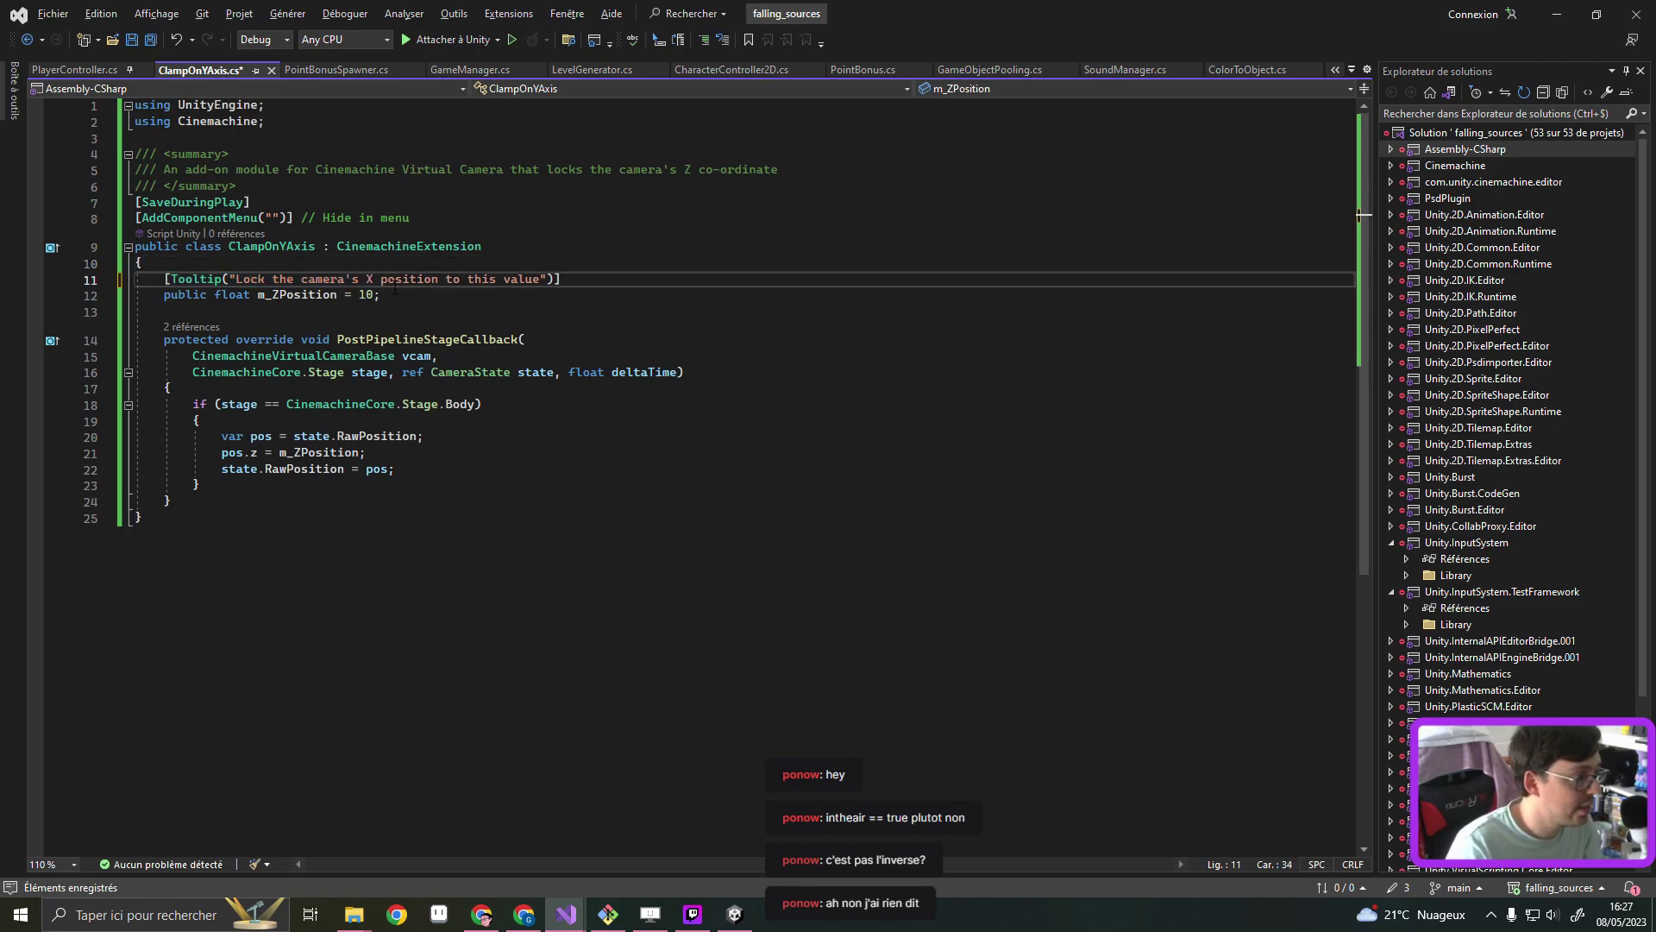
# Rename the m_ZPosition field to m_Xposition throughout the file
pyautogui.click(399, 294)
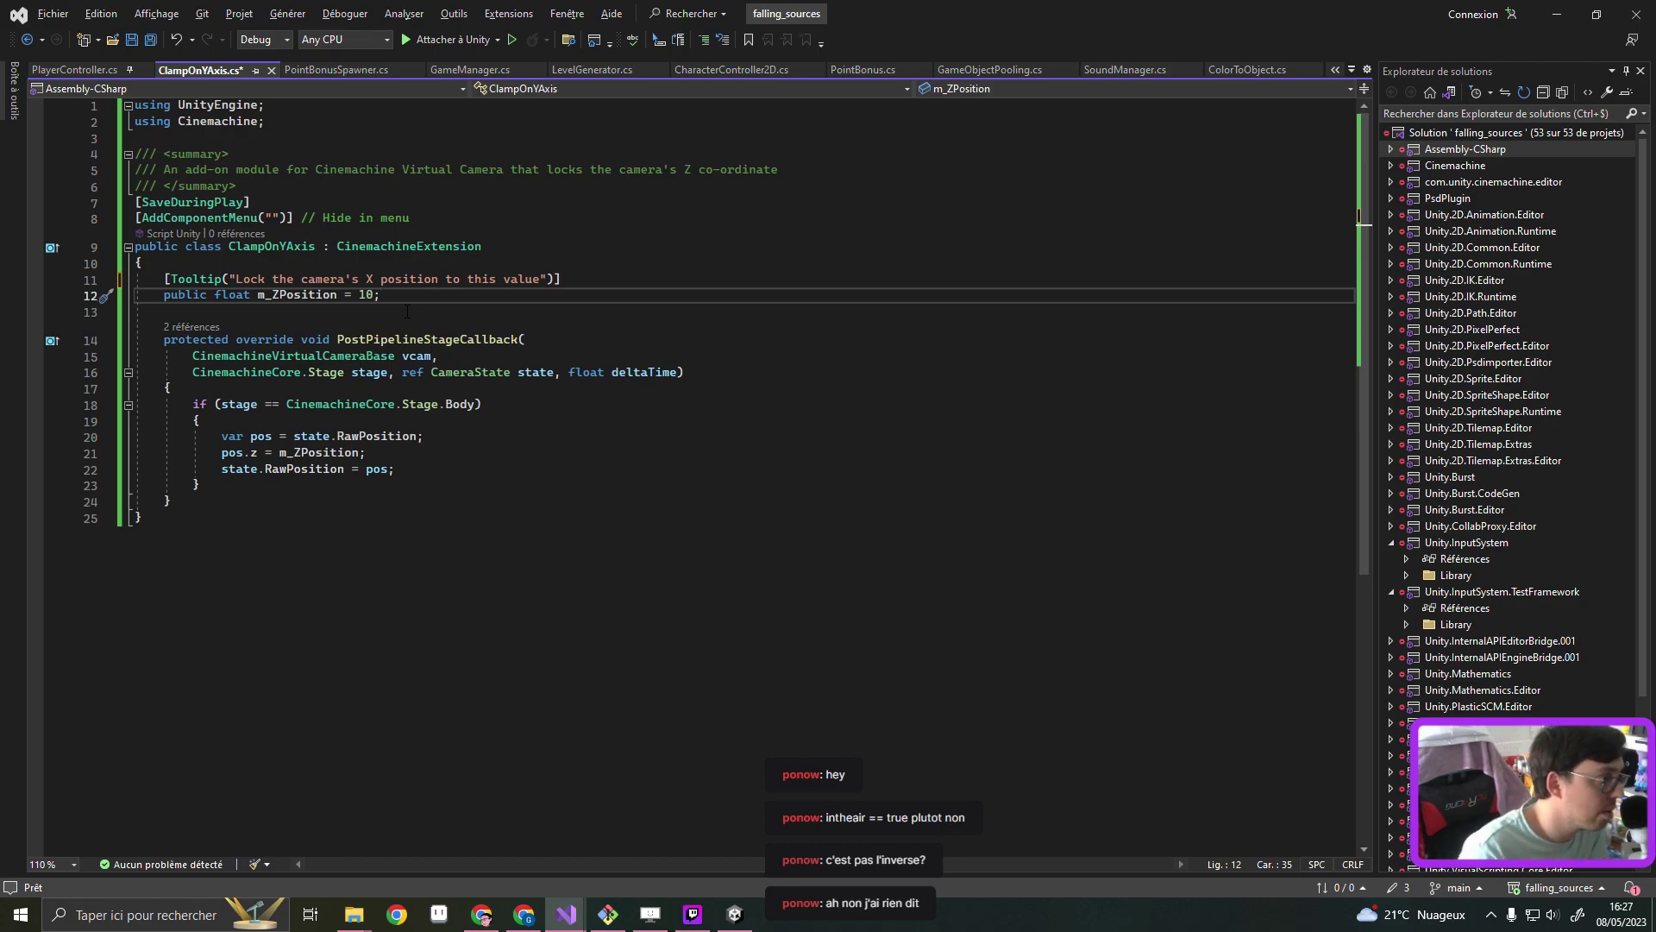
pyautogui.rightClick(302, 298)
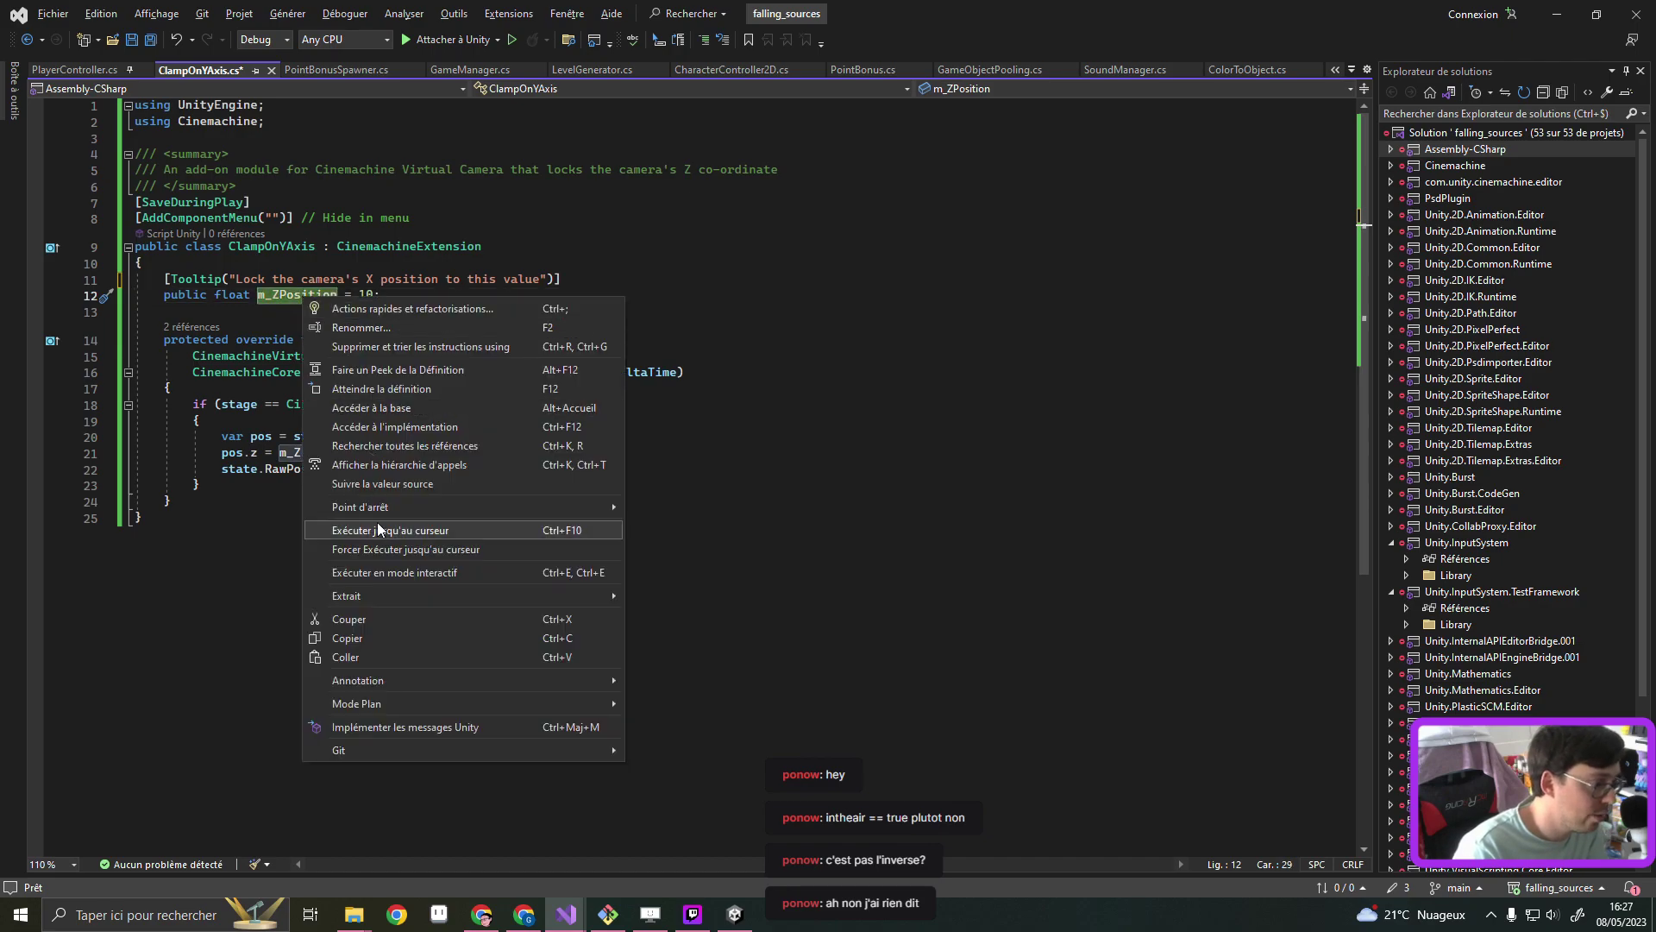
pyautogui.click(388, 329)
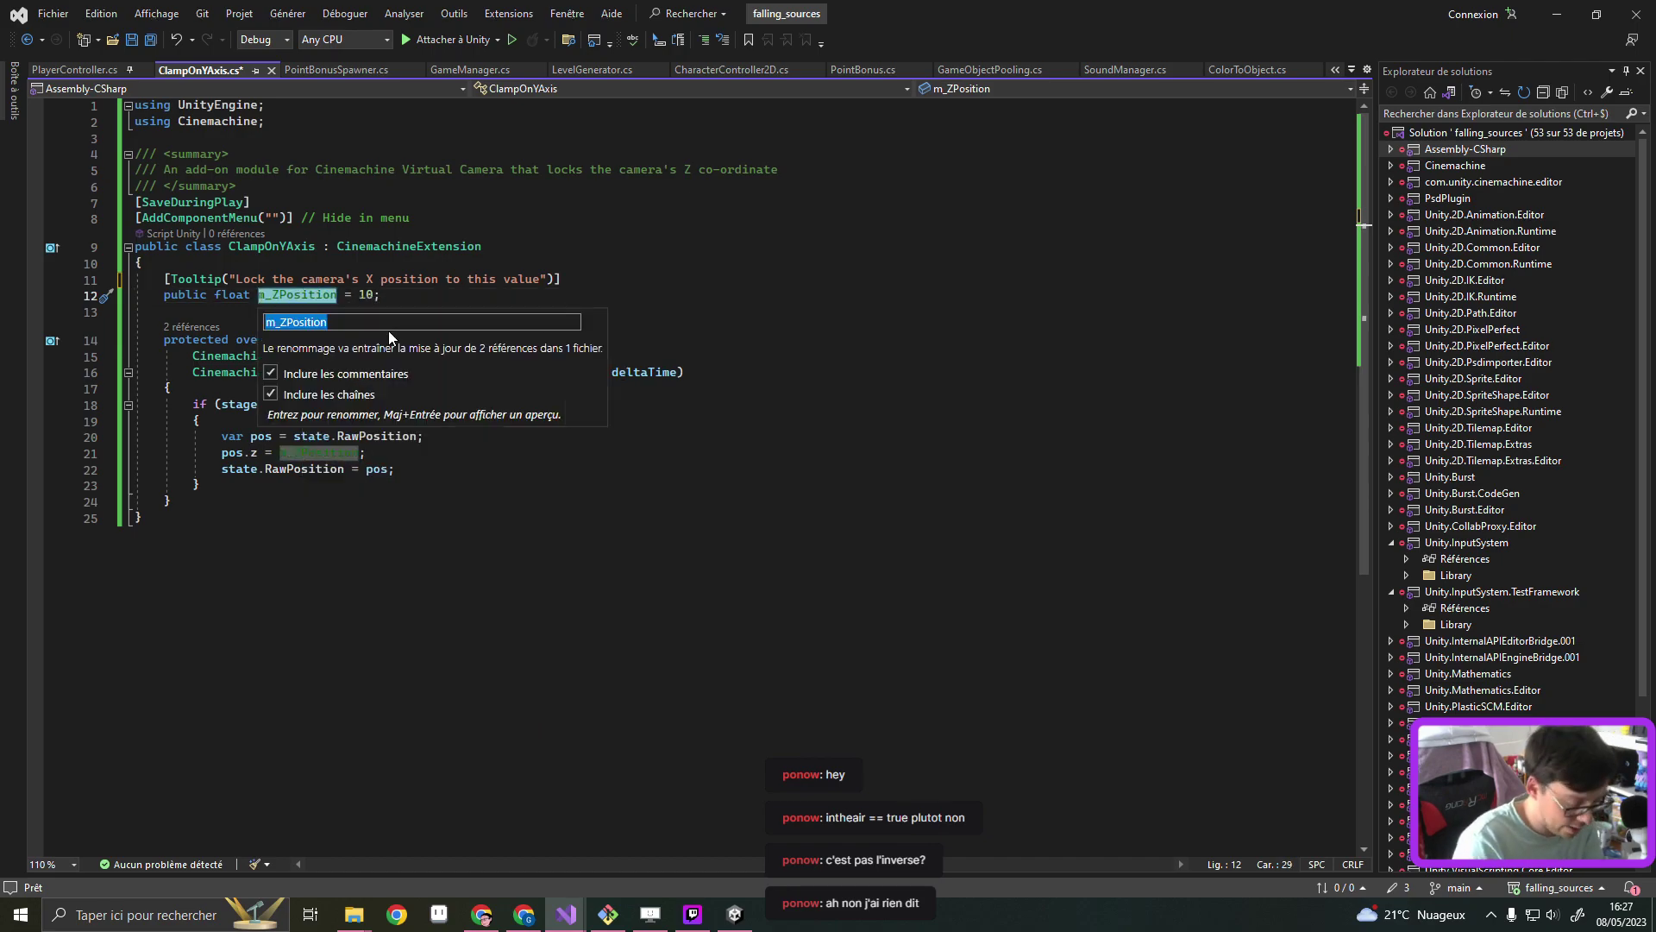
pyautogui.write('m_X')
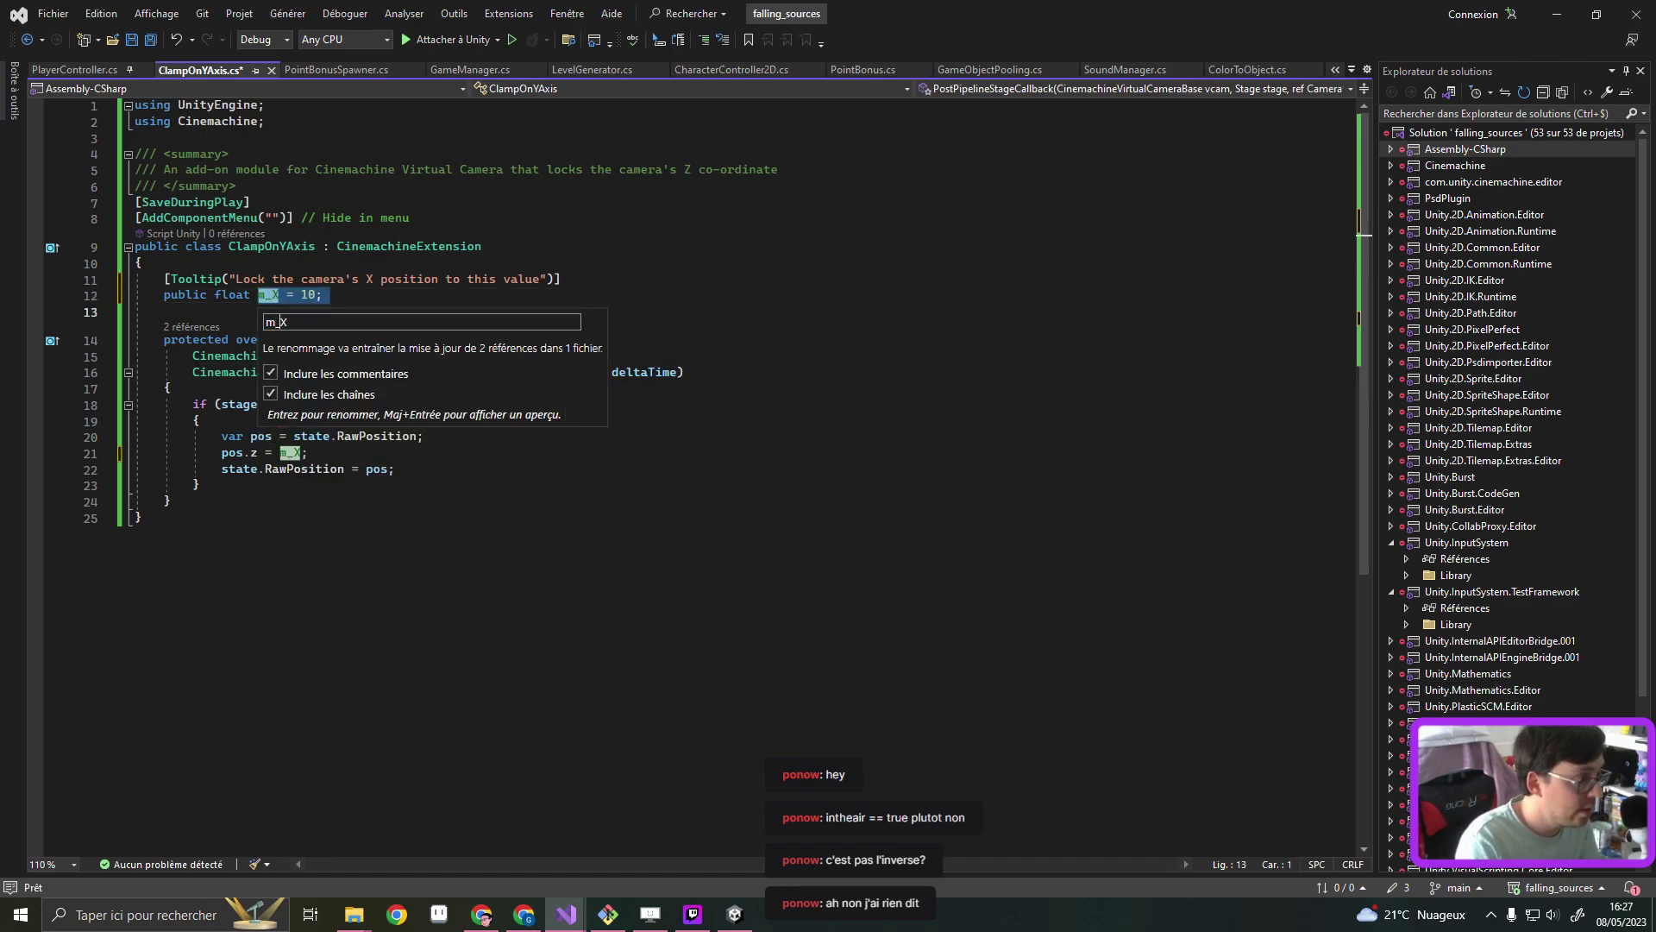
pyautogui.write('position')
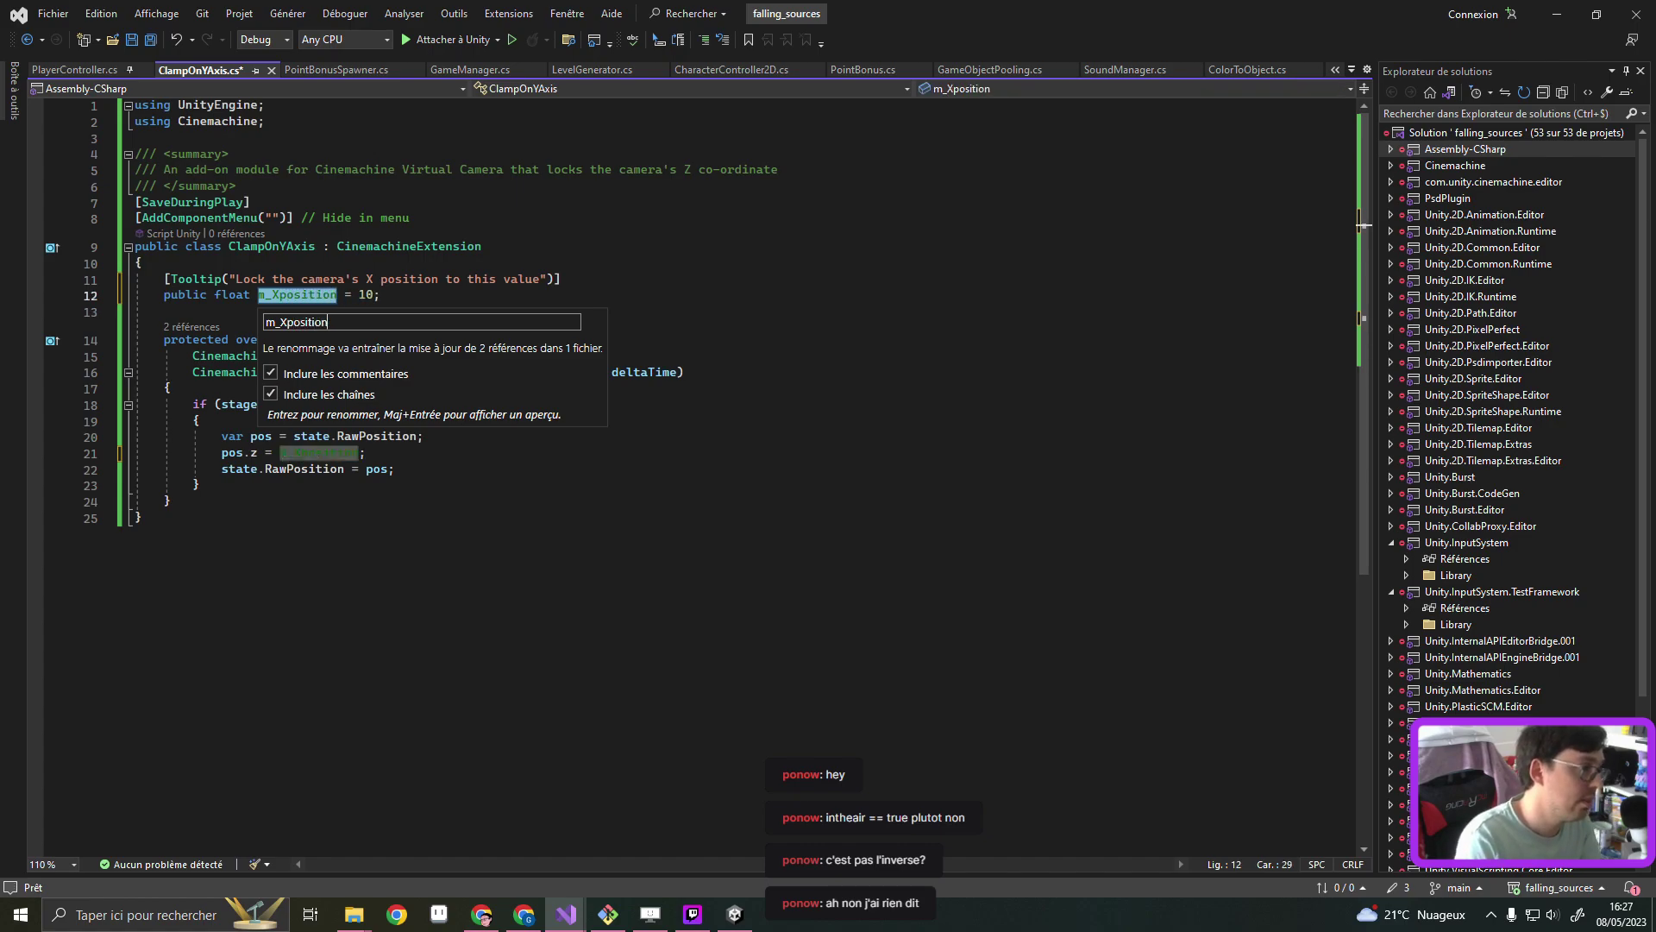
pyautogui.press('Return')
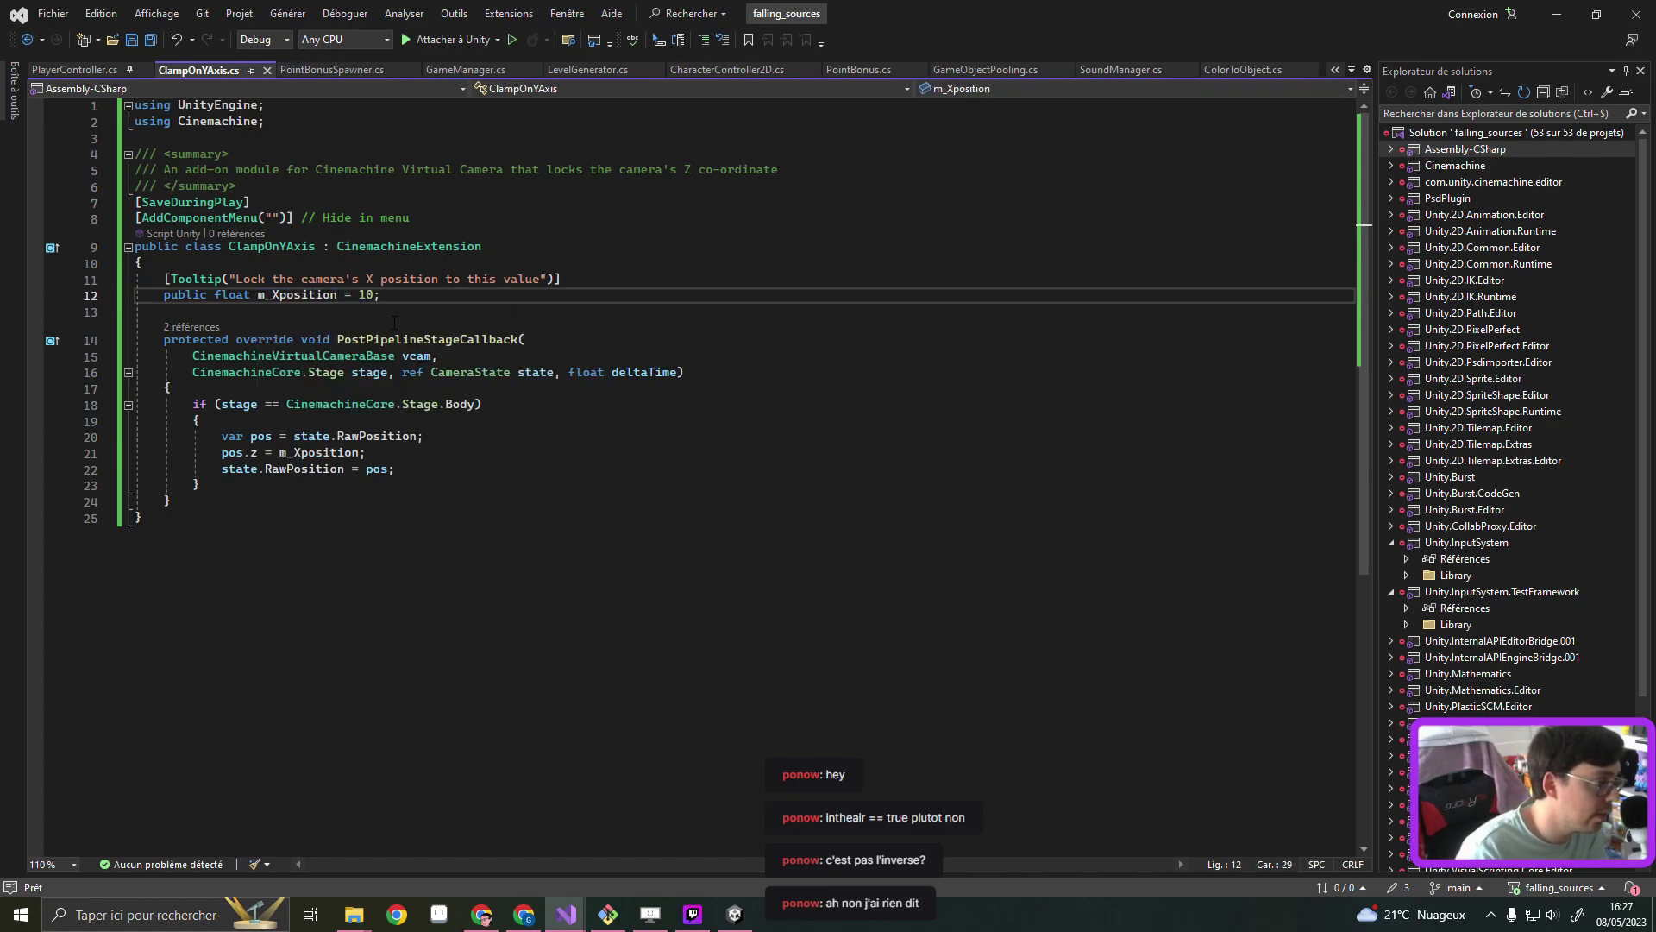
pyautogui.click(521, 355)
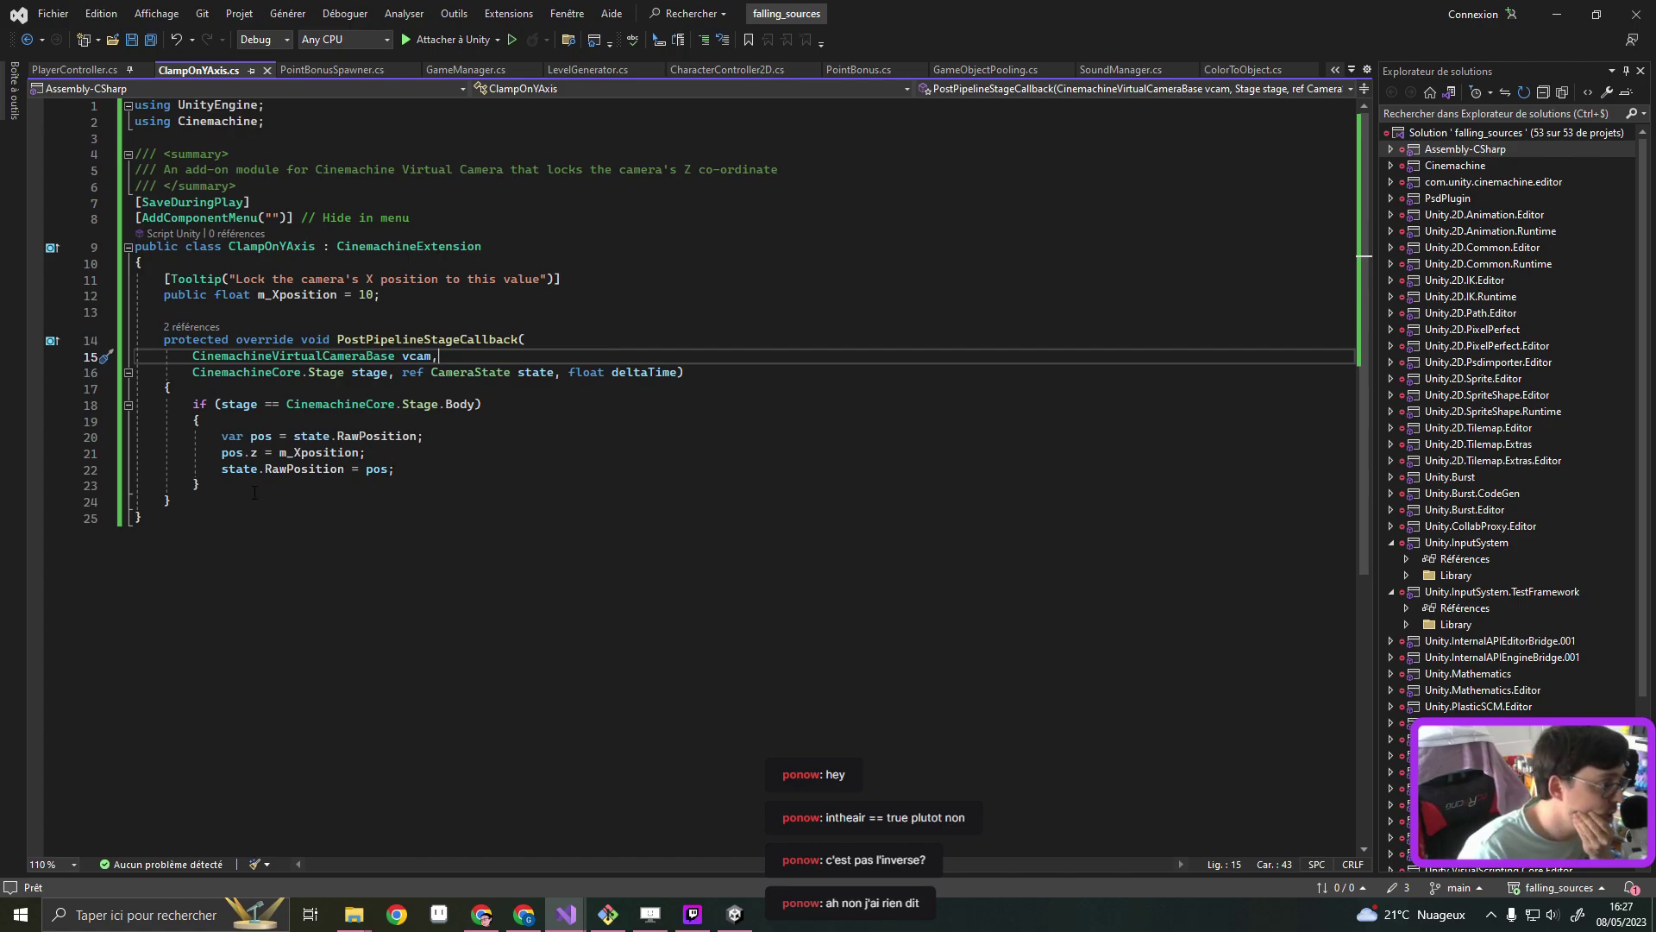
pyautogui.click(411, 436)
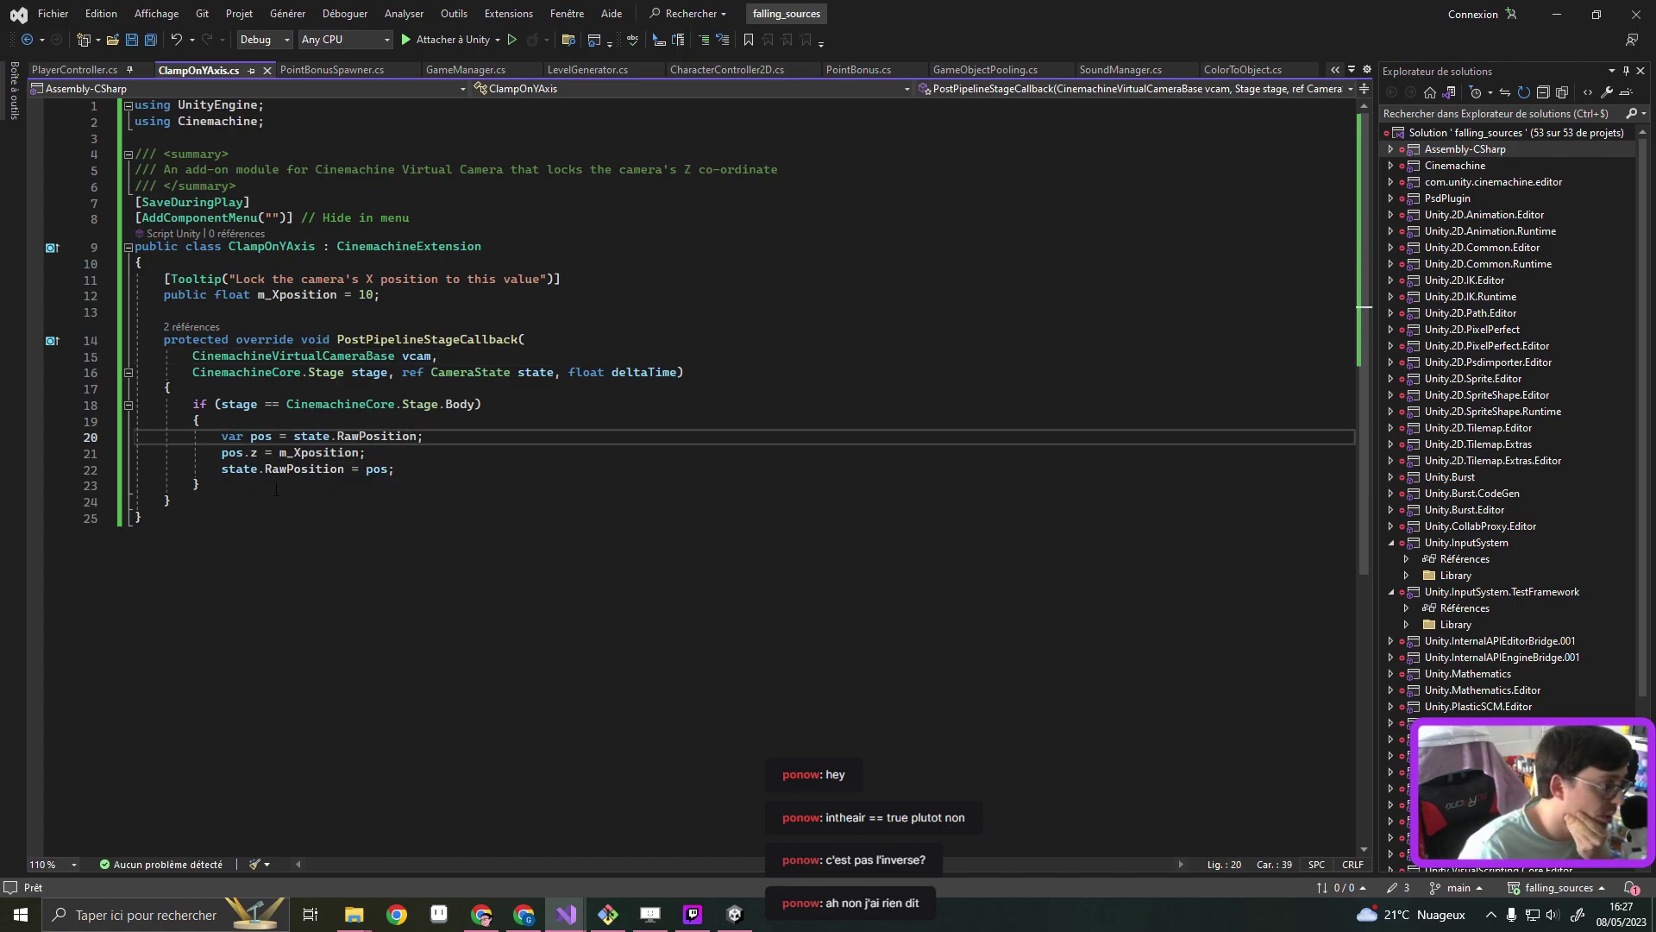
# Change pos.z to pos.x and save the script
pyautogui.click(253, 453)
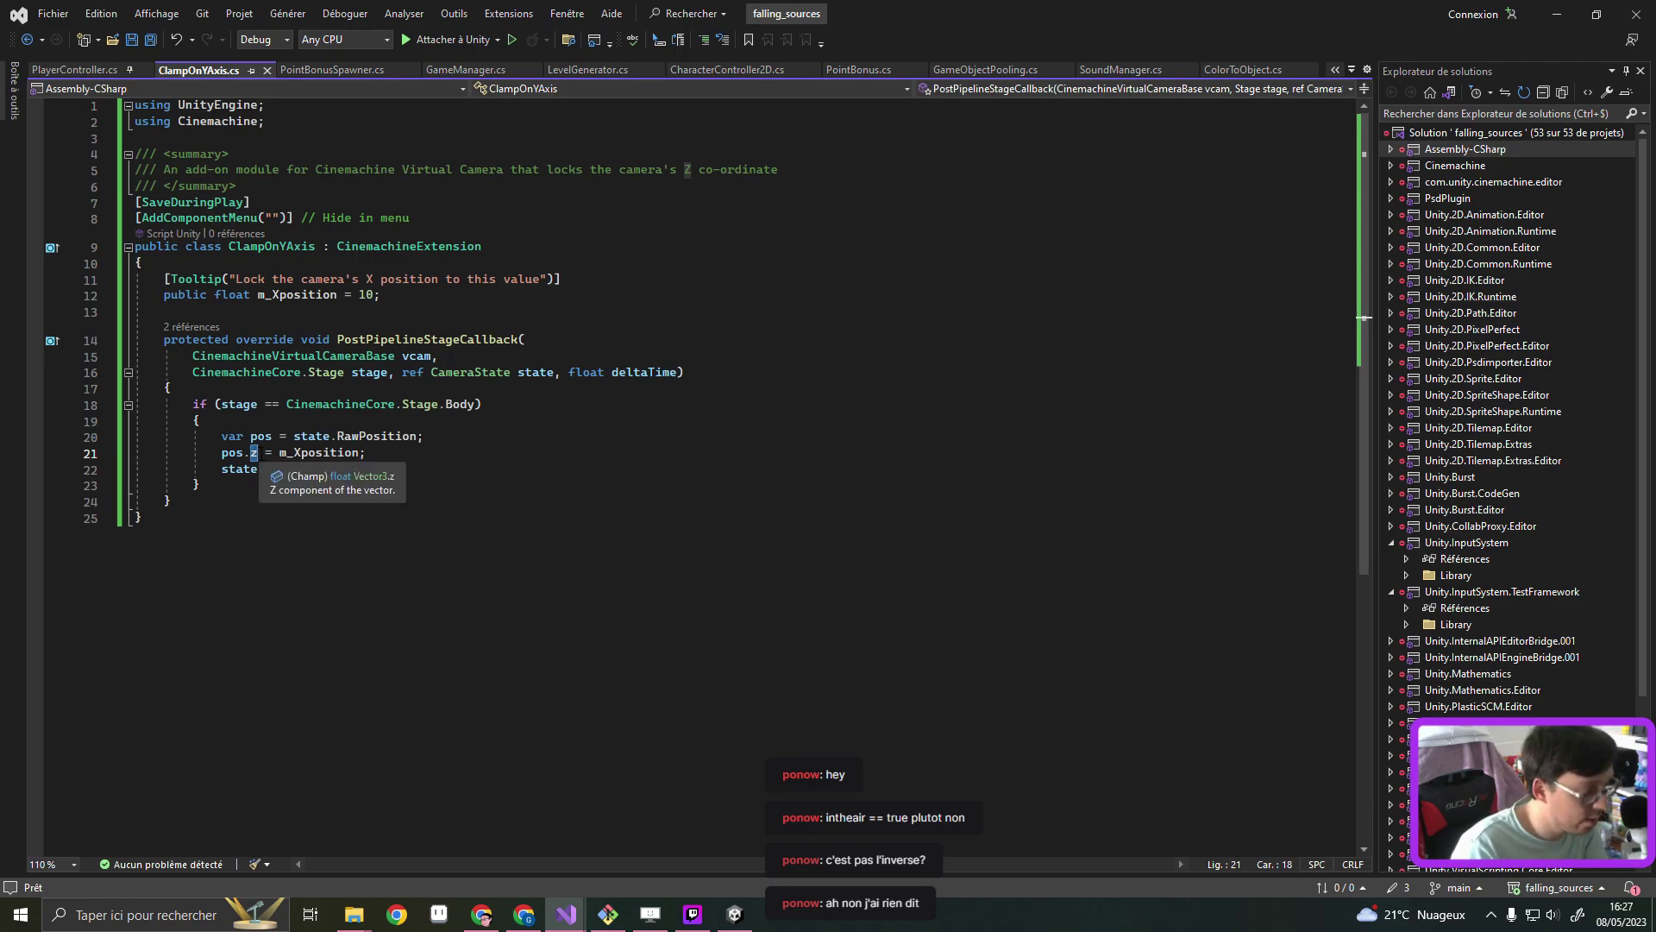
pyautogui.press('BackSpace')
pyautogui.write('x')
pyautogui.click(449, 429)
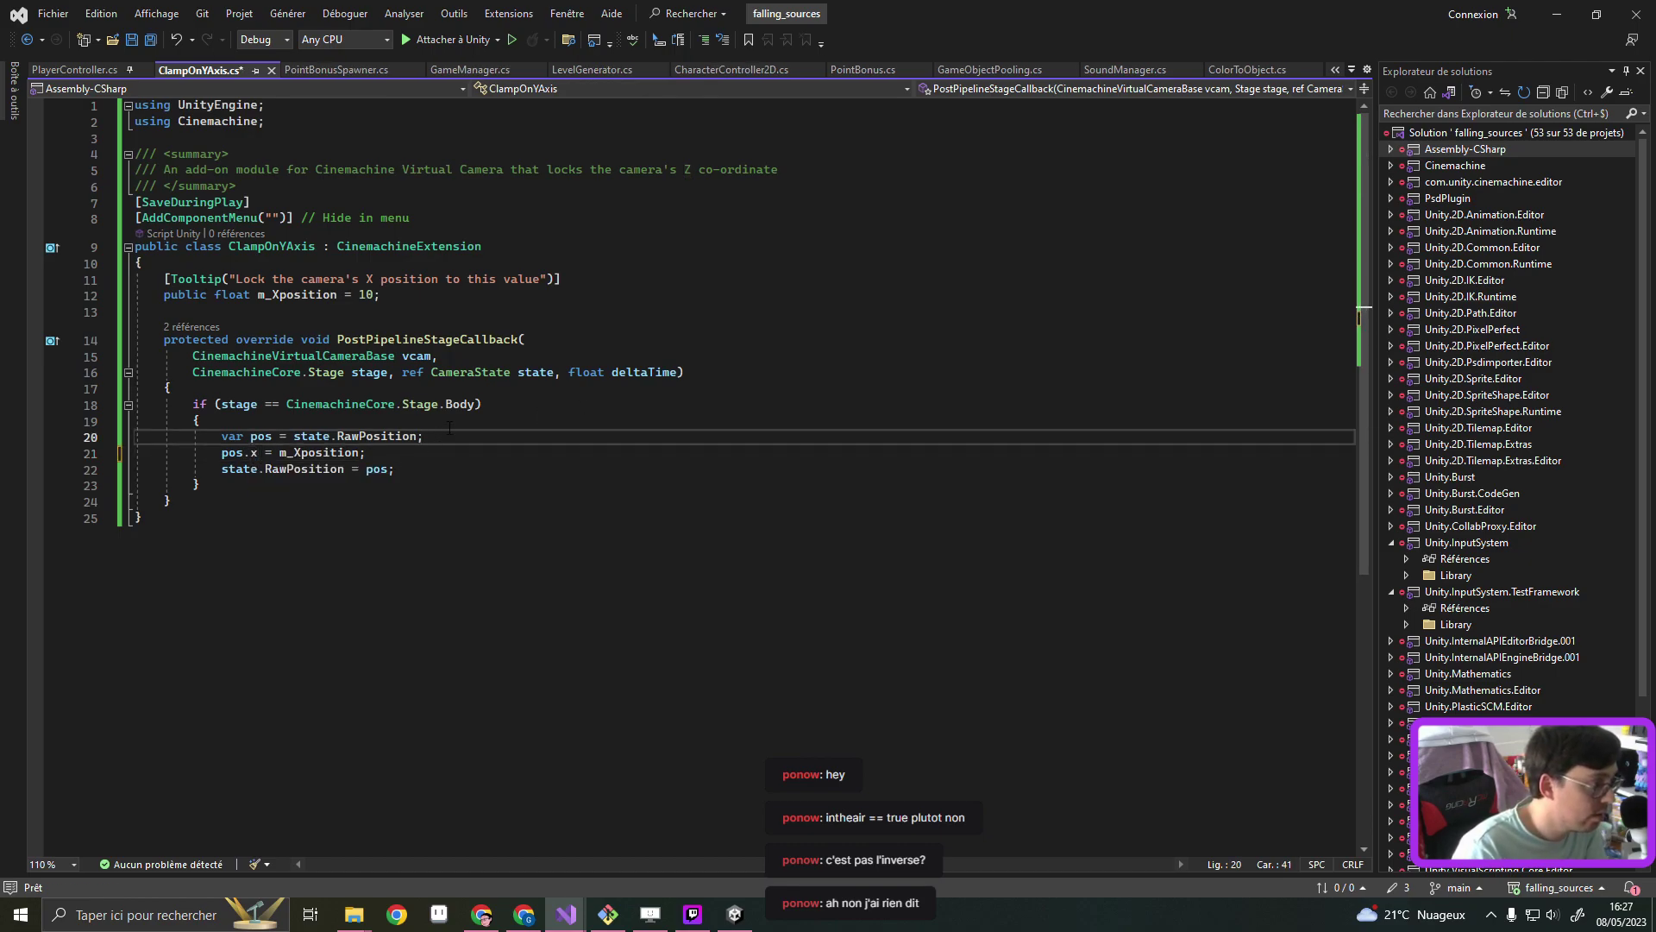
pyautogui.hotkey('ctrl', 's')
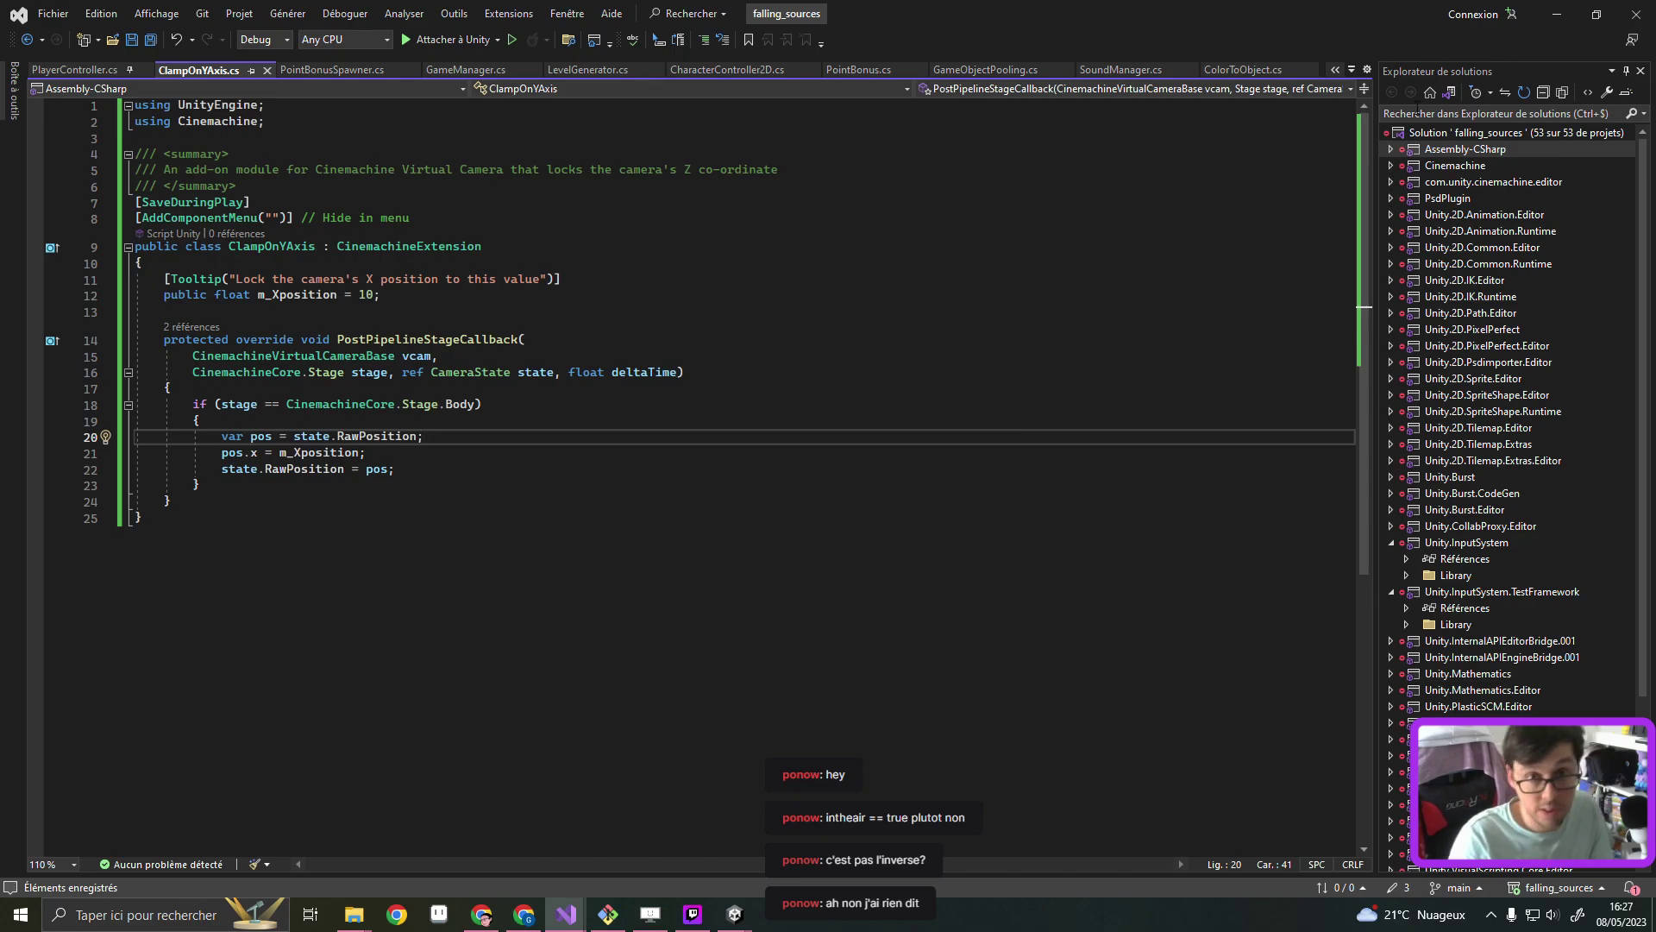
pyautogui.click(1557, 14)
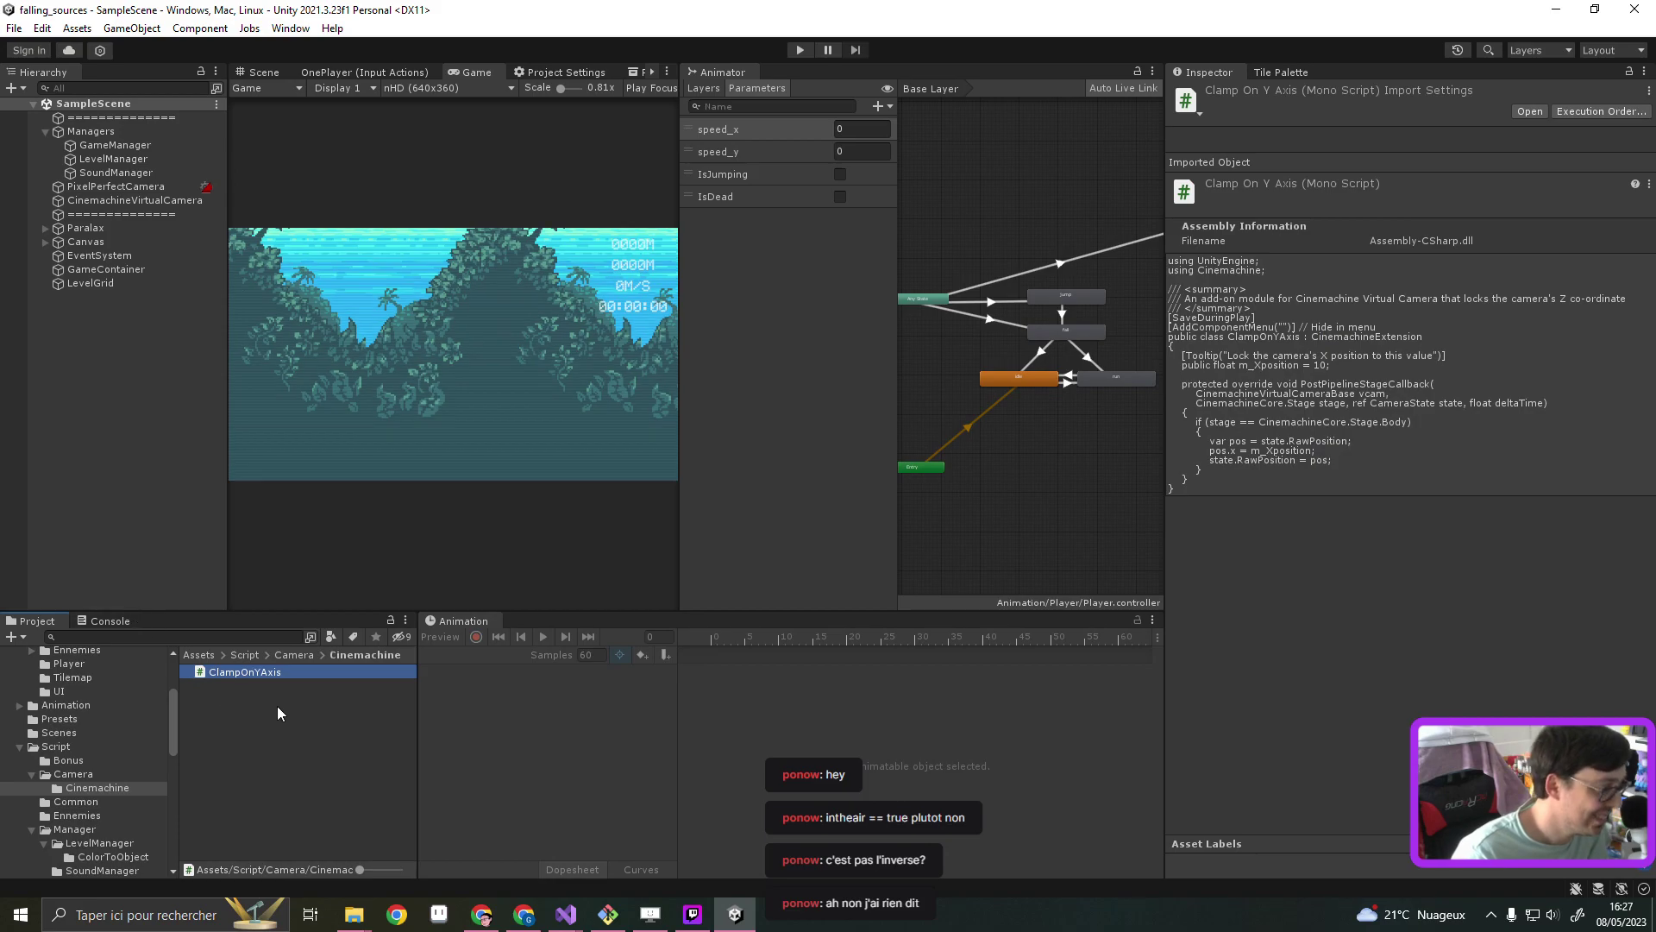
# Check the console and PixelPerfectCamera, then select CinemachineVirtualCamera to view its Pixel Perfect extension
pyautogui.click(134, 388)
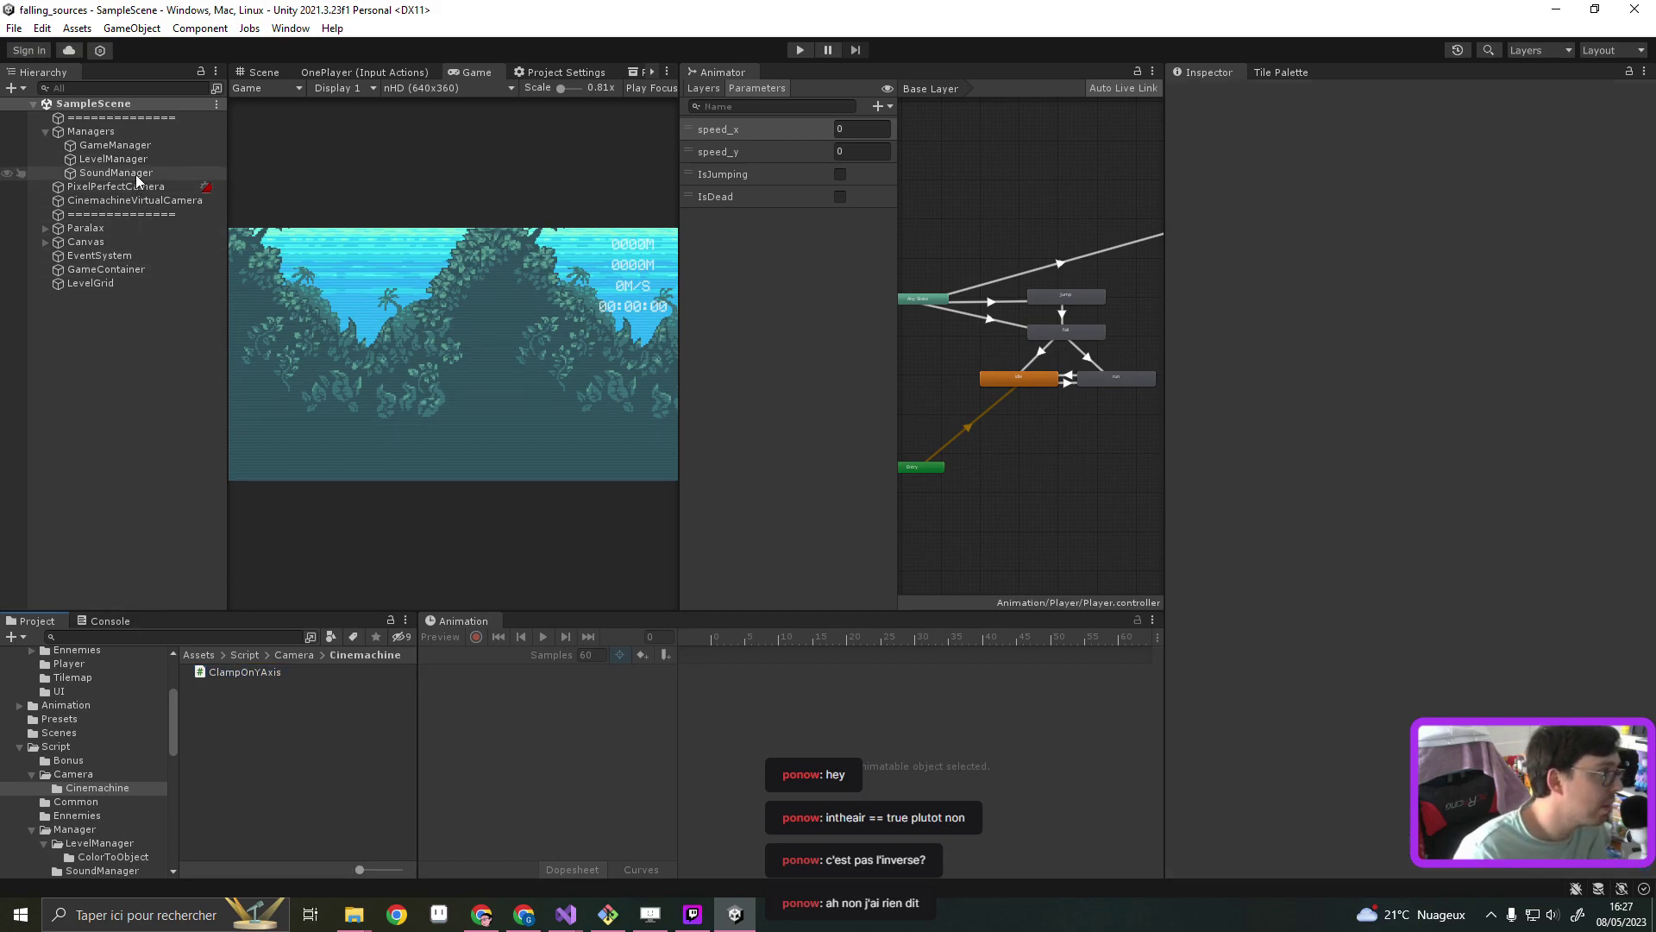
pyautogui.click(95, 621)
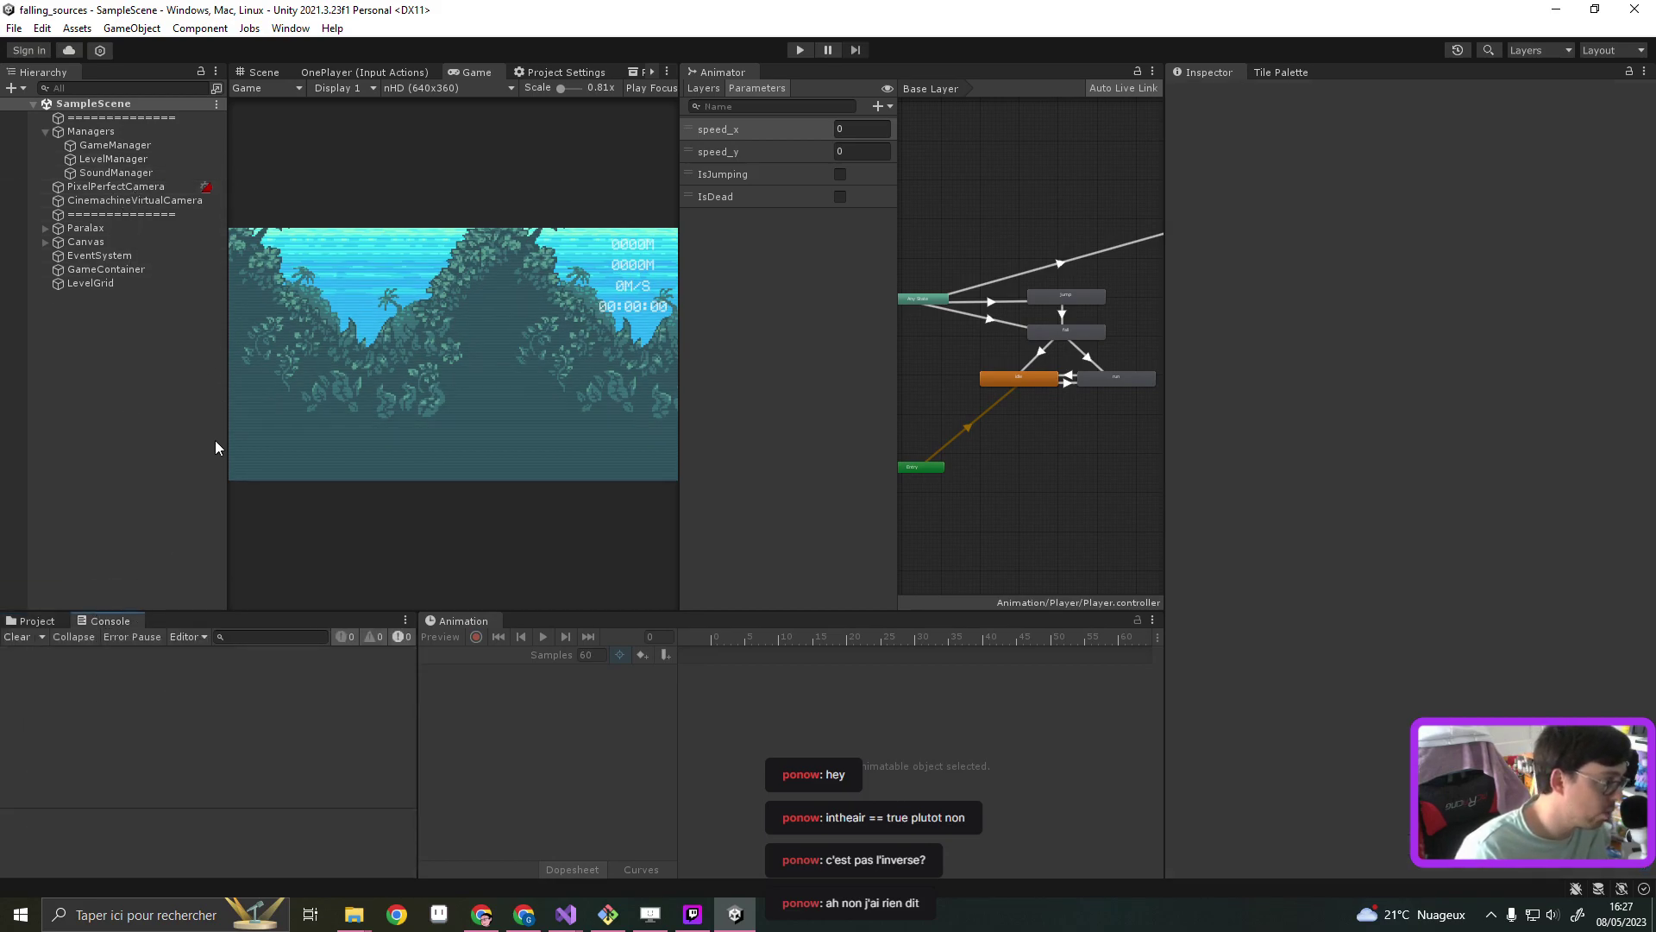
pyautogui.click(113, 188)
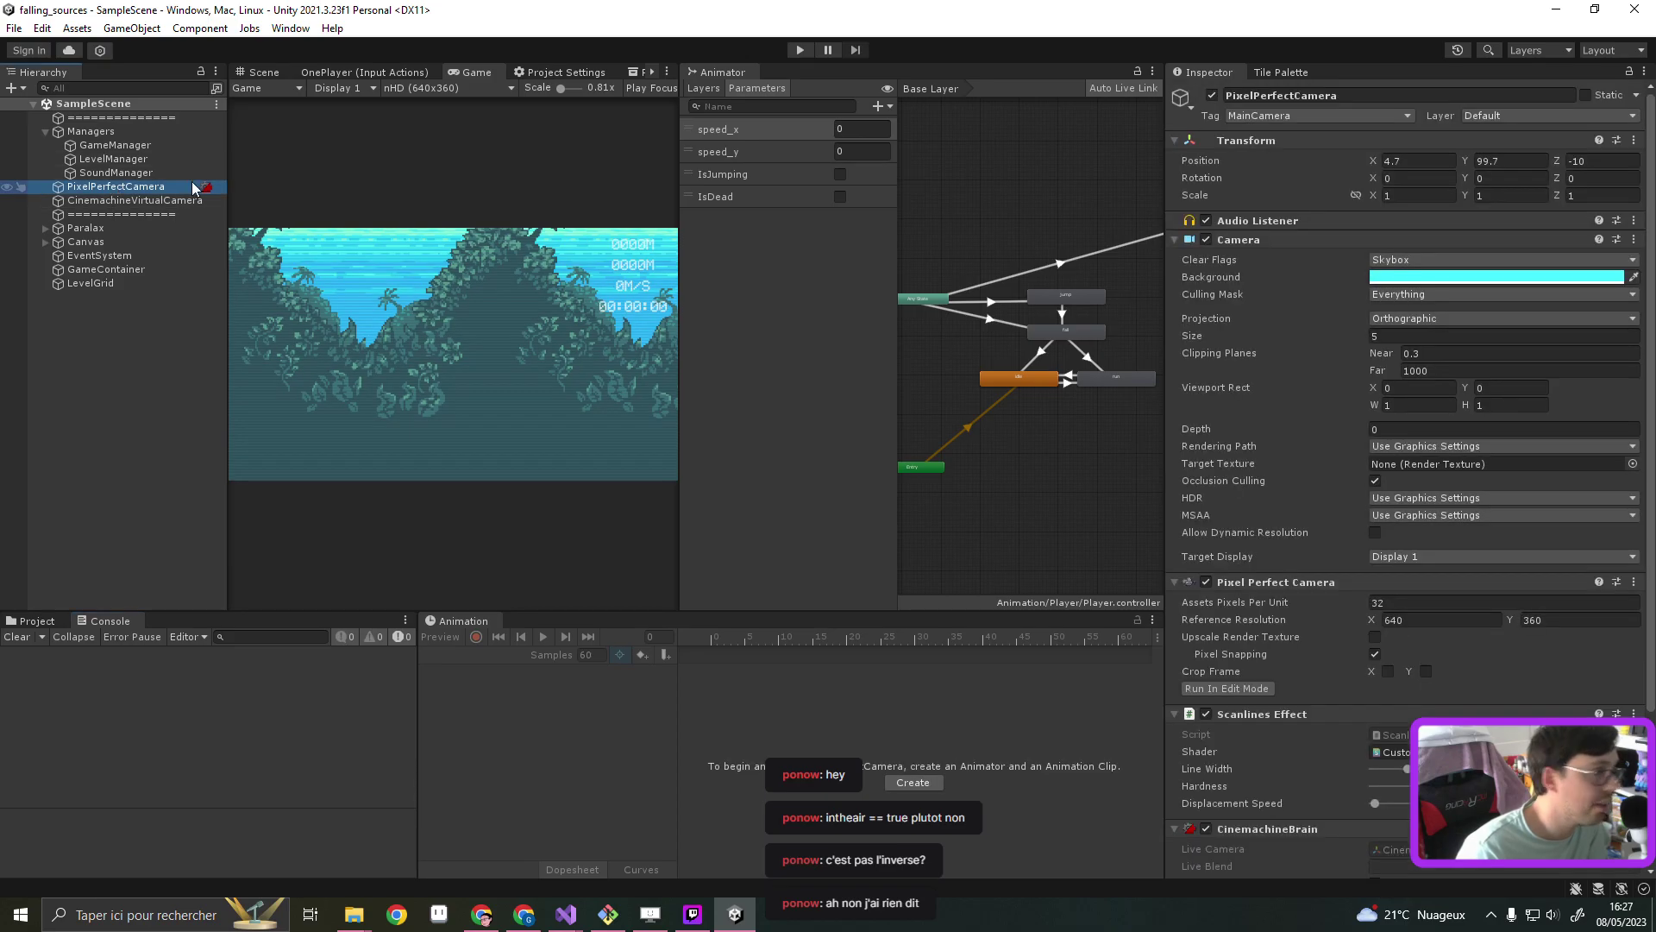
pyautogui.scroll(-3, 1306, 504)
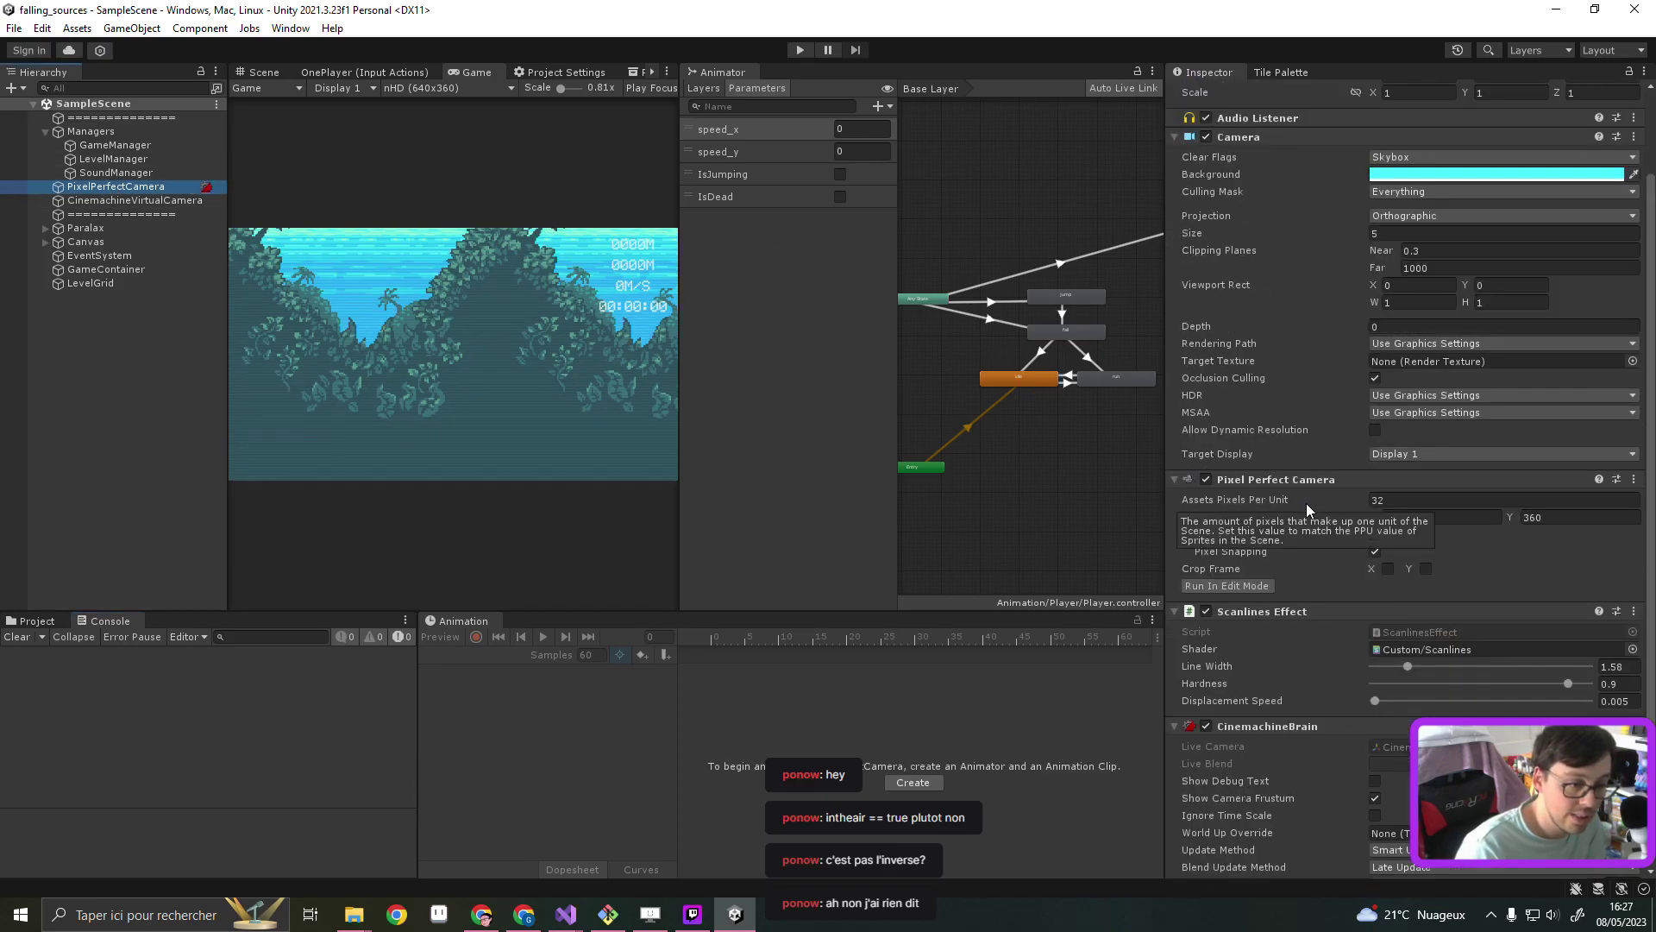
pyautogui.scroll(-2, 1345, 543)
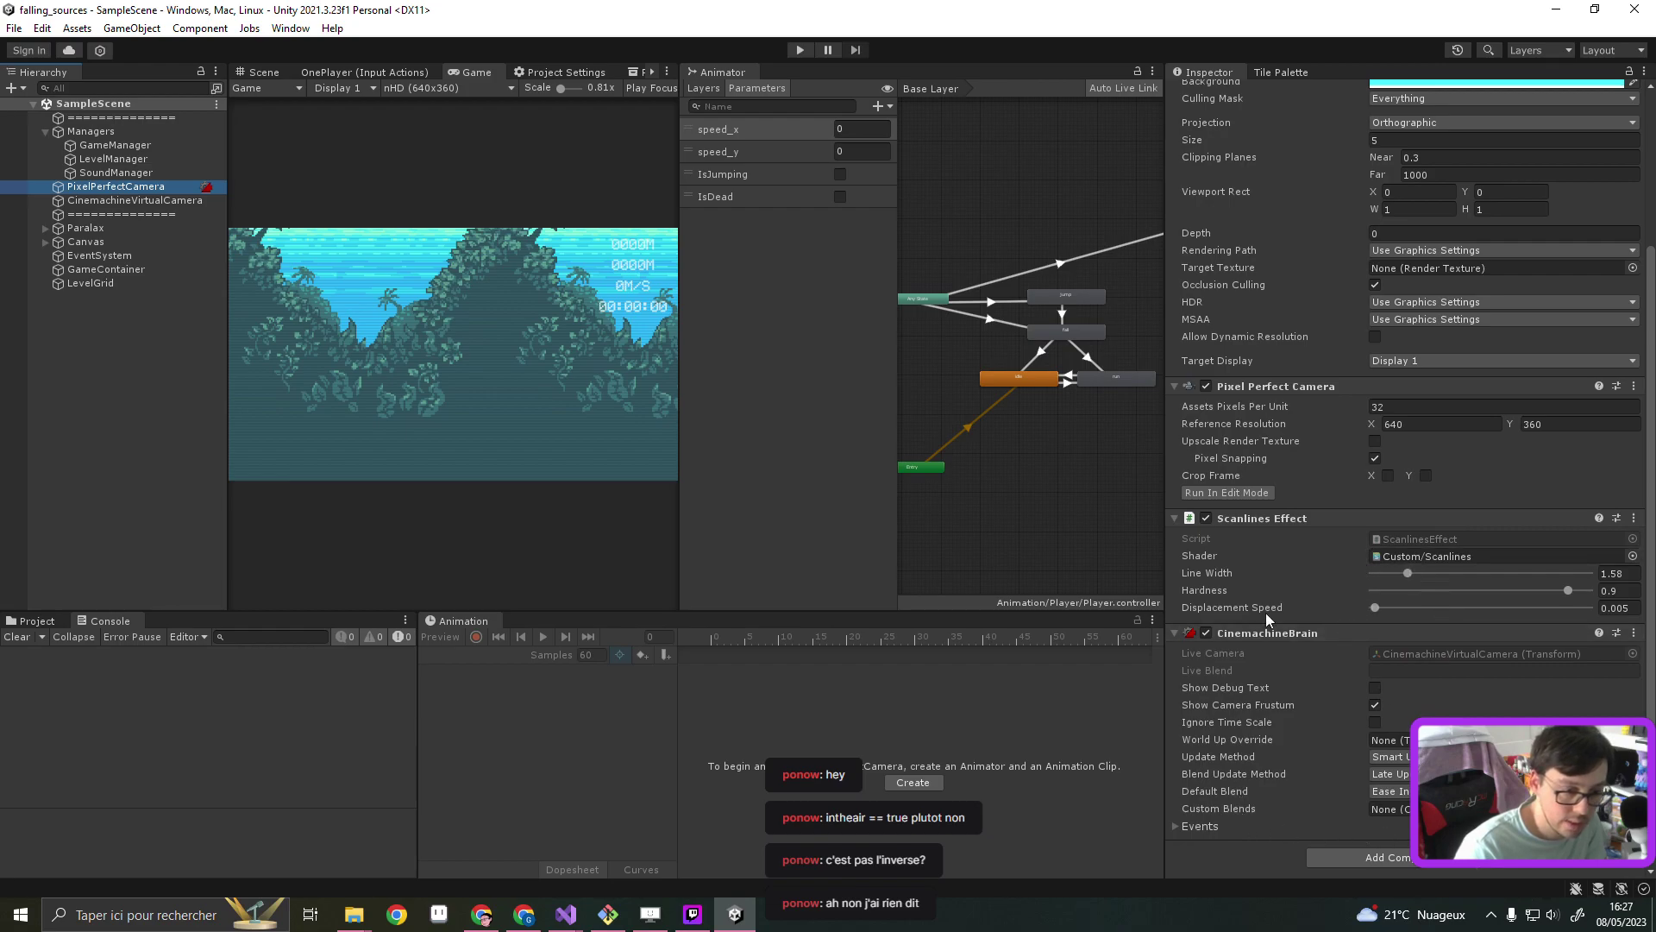
pyautogui.click(112, 200)
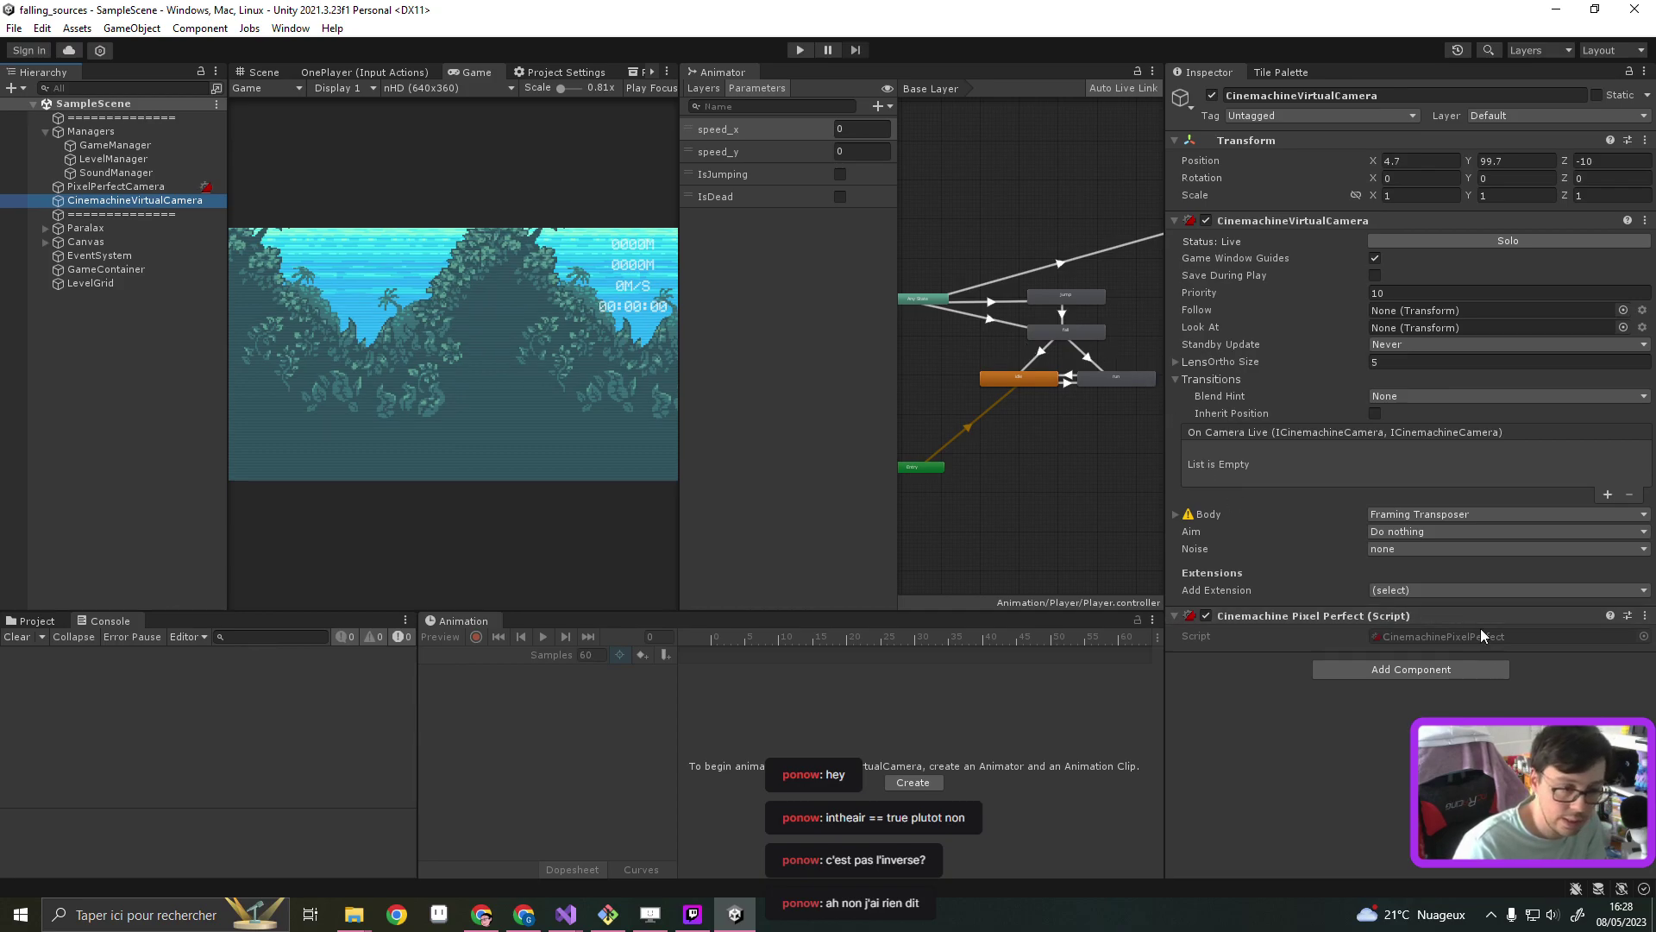
# Add the ClampOnYAxis extension to the virtual camera and enter Play mode
pyautogui.click(1460, 590)
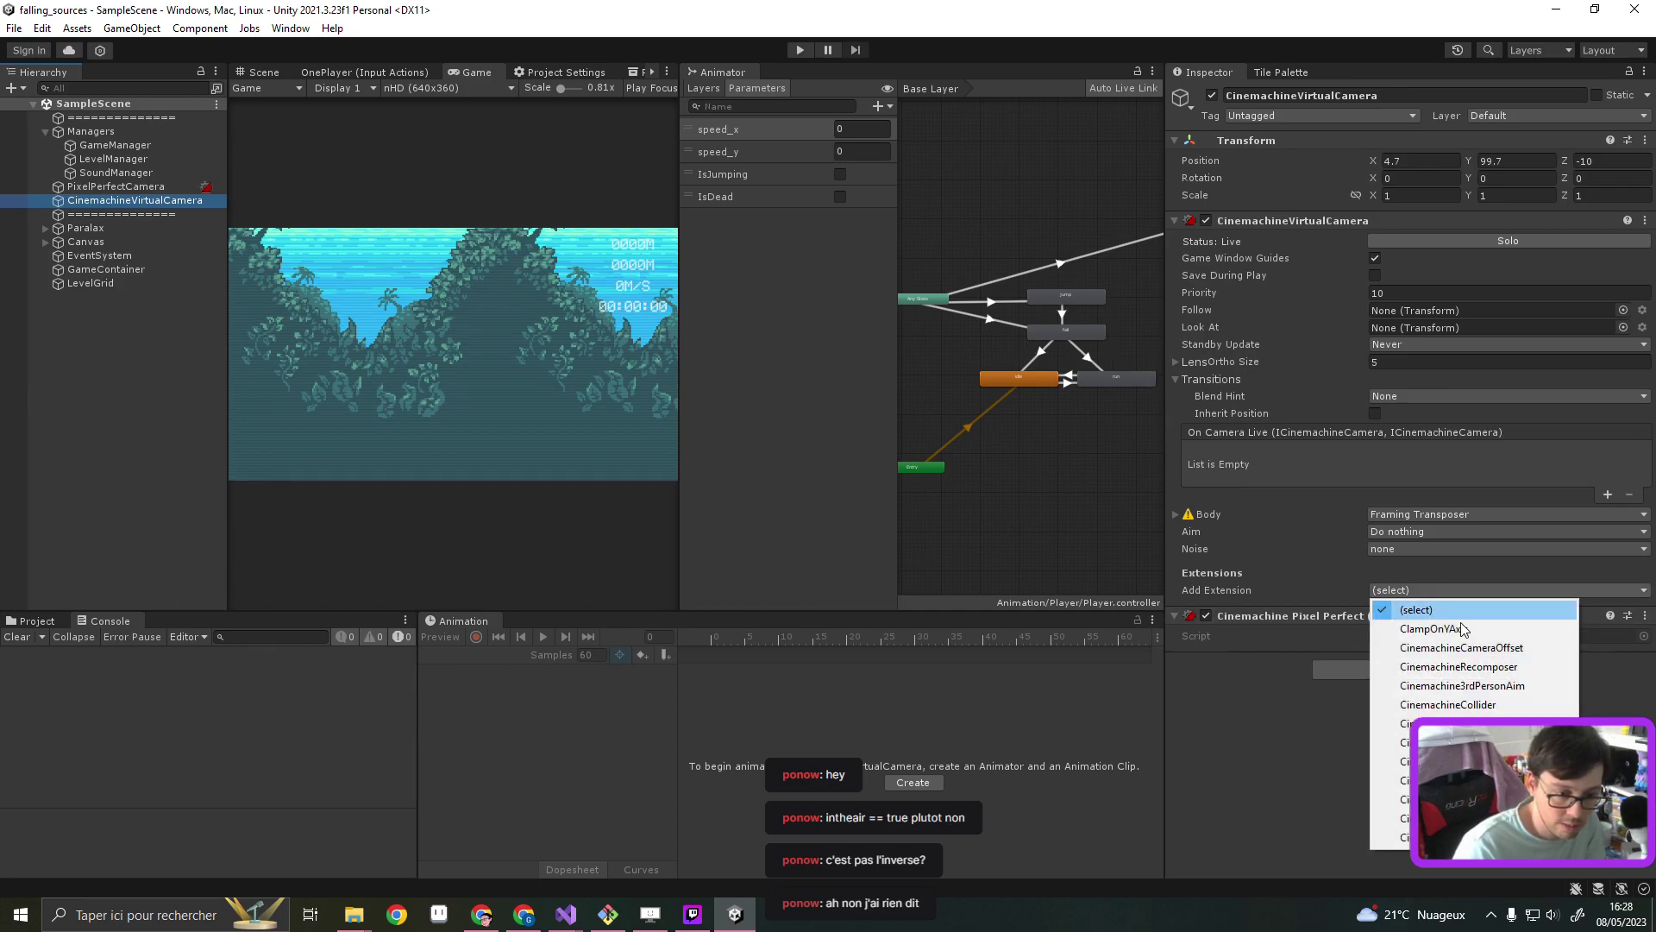
pyautogui.click(1463, 630)
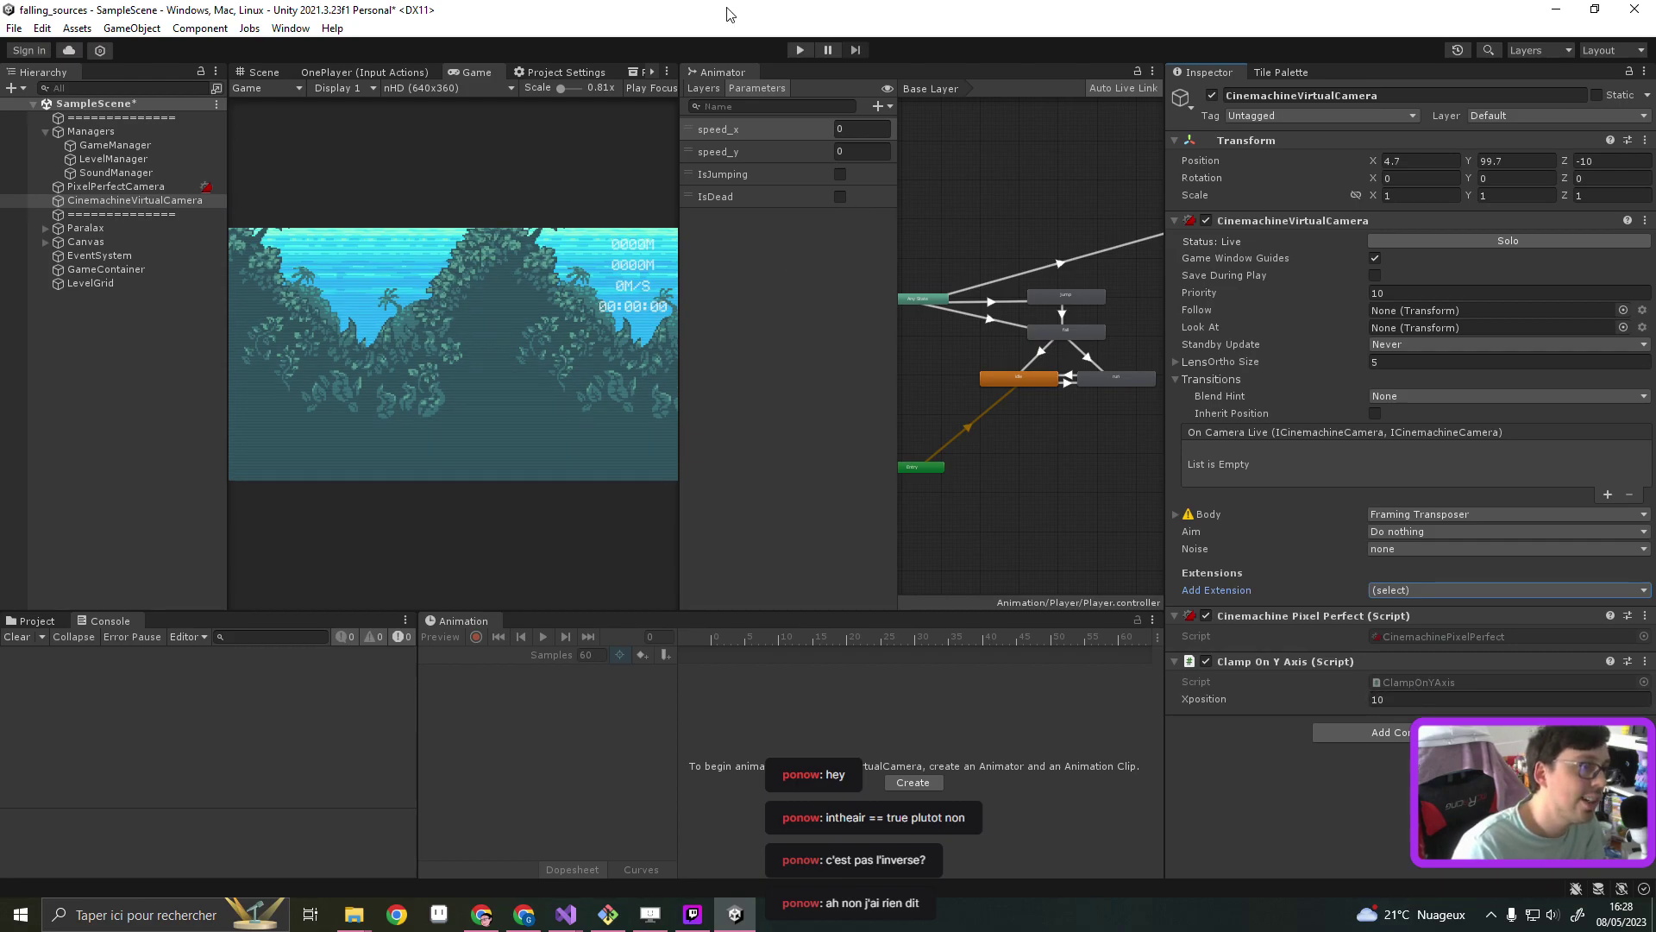
pyautogui.click(800, 49)
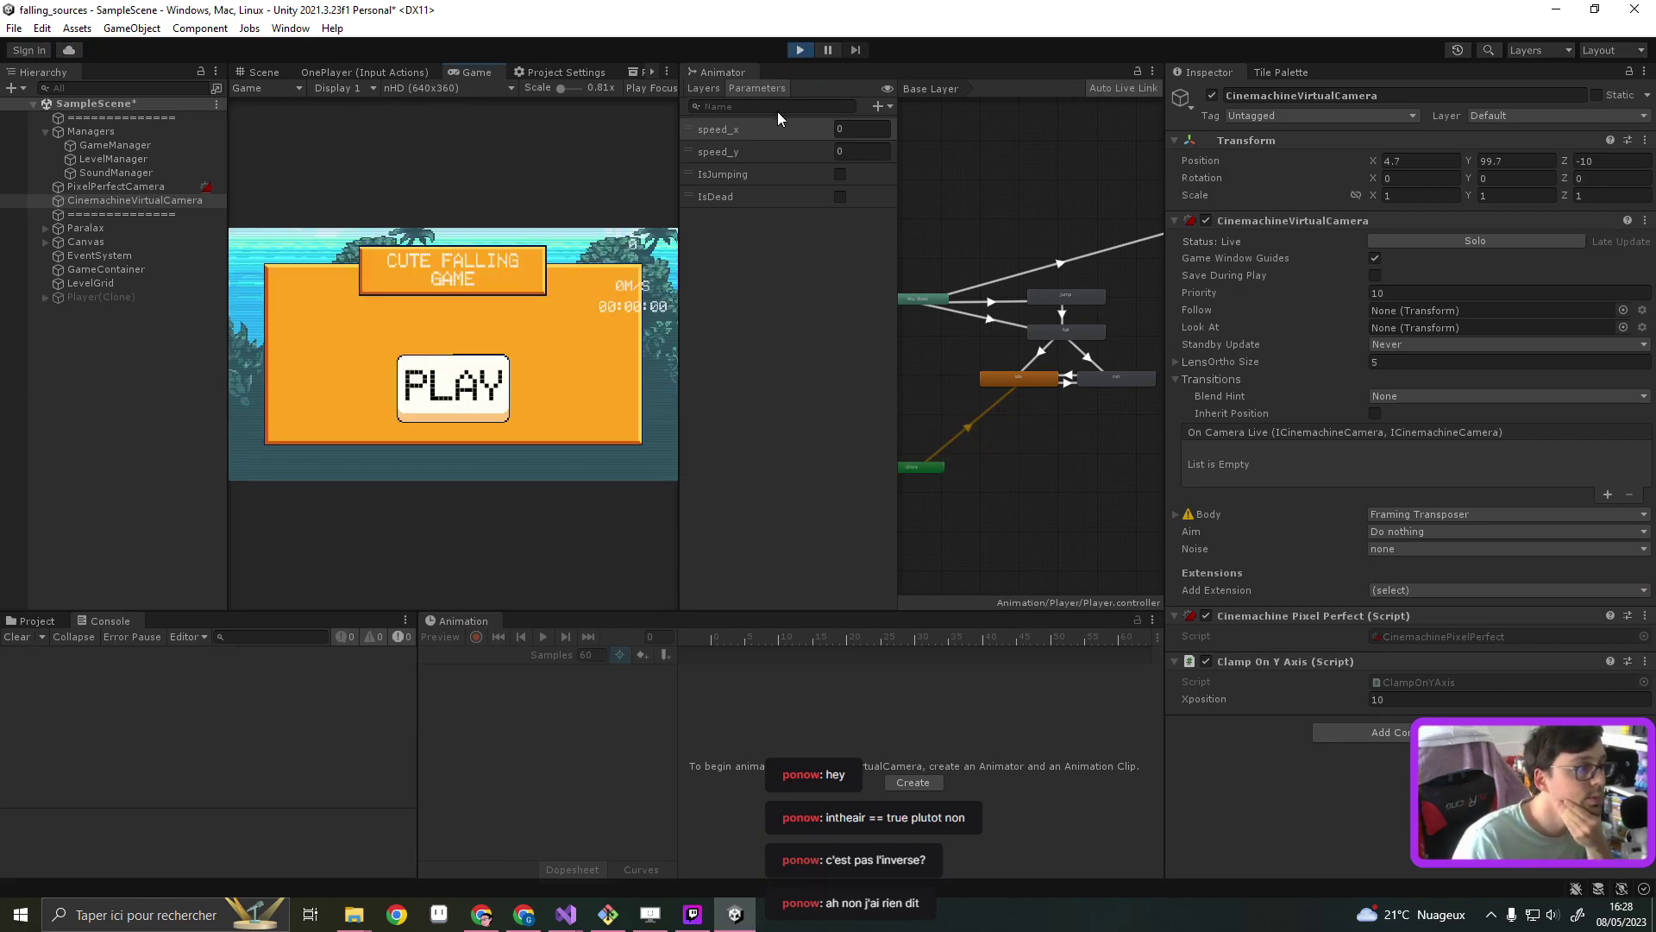
# Start a run from the title menu and drag the locked Xposition to 13.02
pyautogui.click(478, 381)
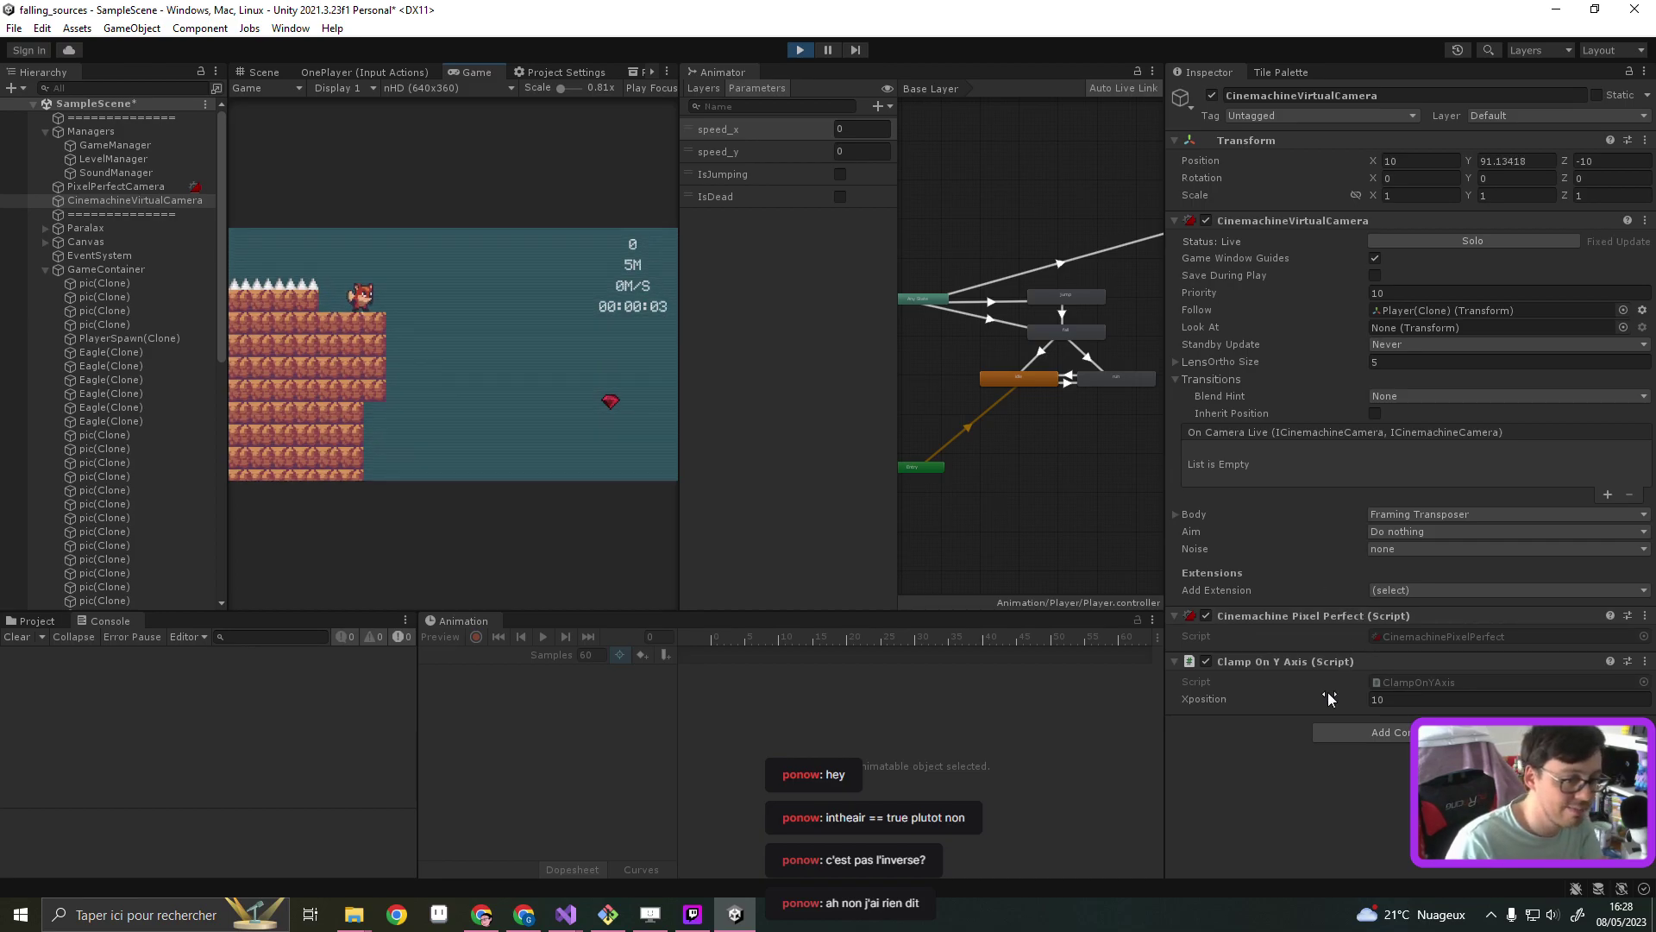
pyautogui.moveTo(1323, 698); pyautogui.dragTo(1413, 696)
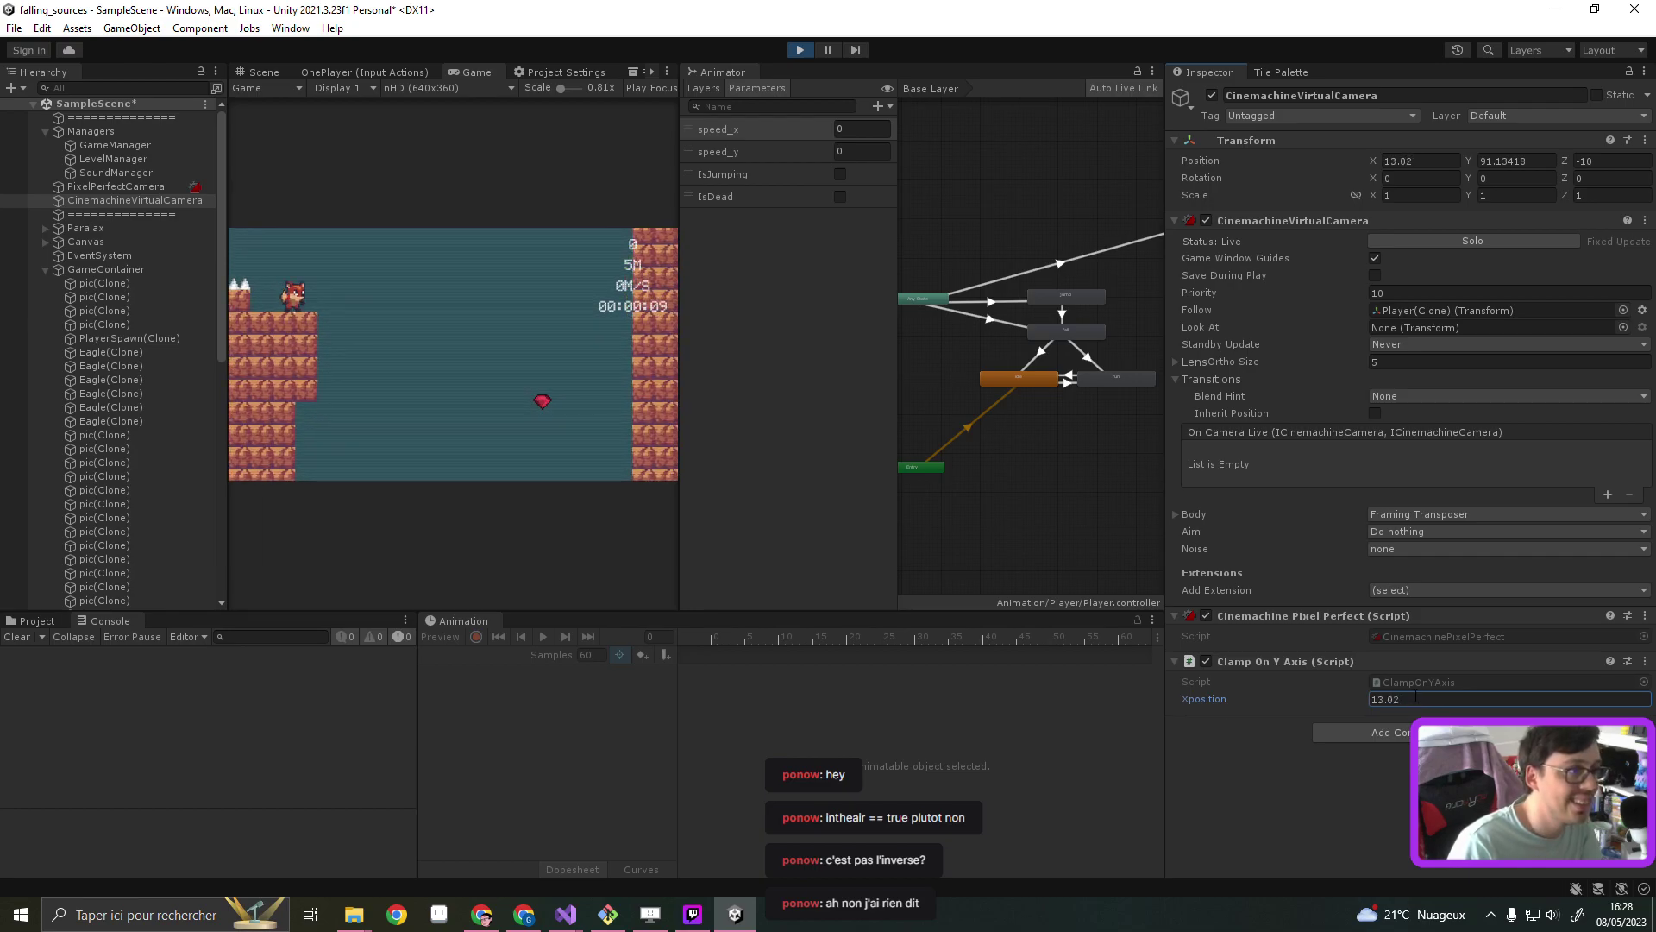
pyautogui.click(529, 353)
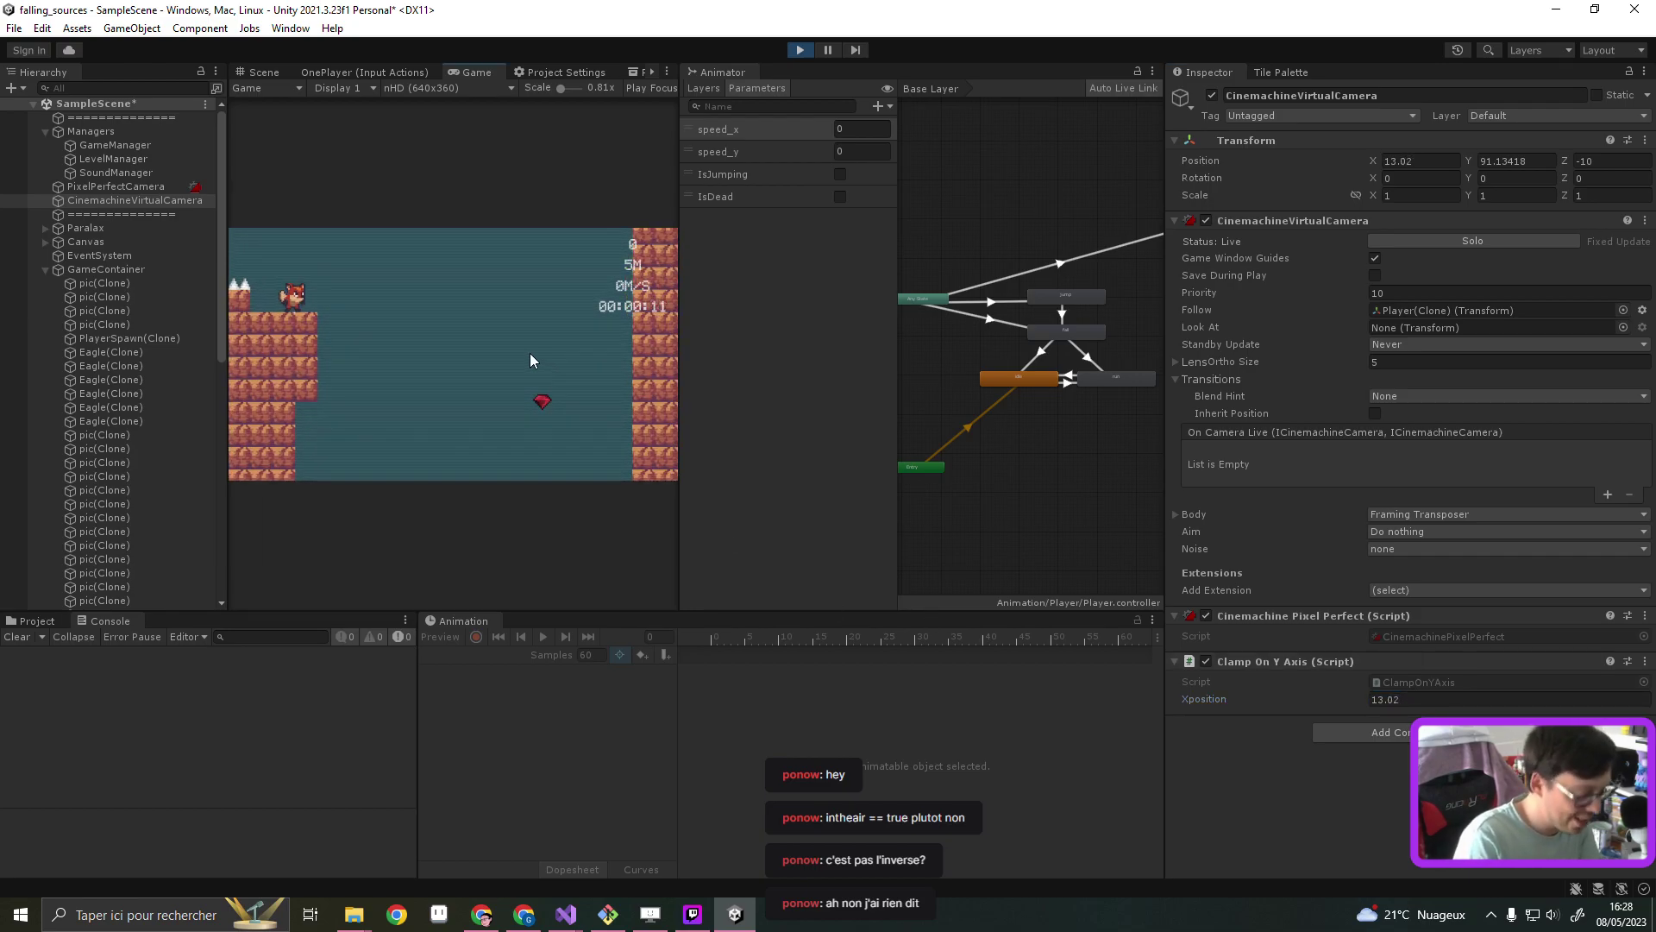
# Steer the falling fox down the shaft collecting gems until GAMEOVER, then edit Xposition
pyautogui.press('Right')
pyautogui.press('space')
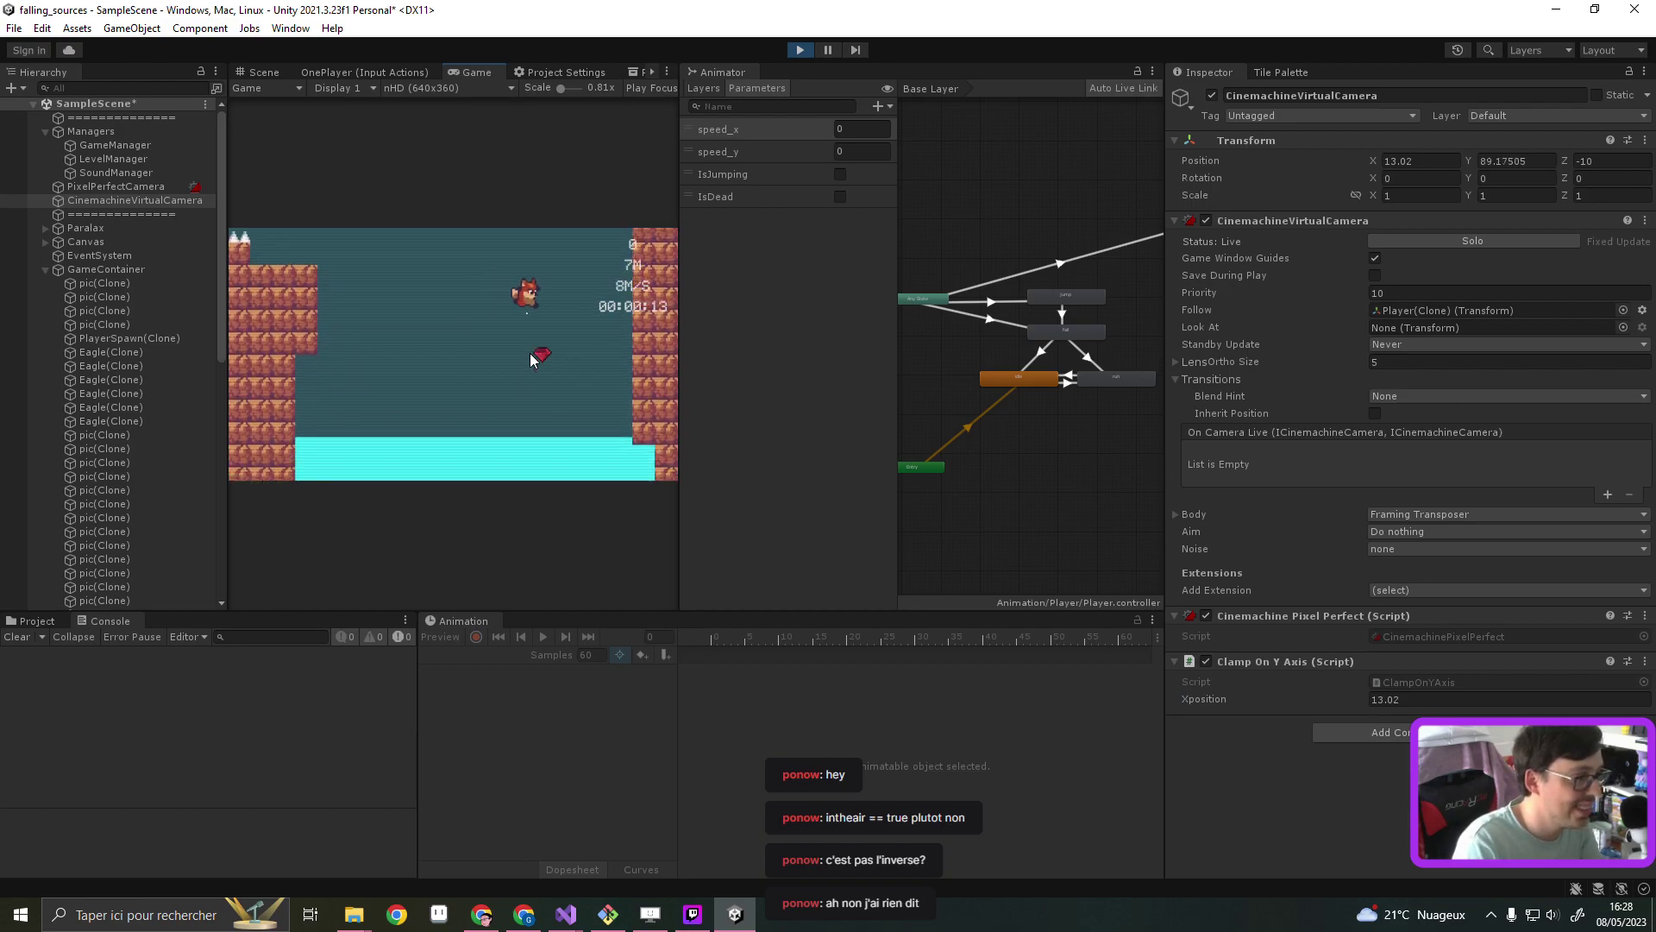
pyautogui.press('Left')
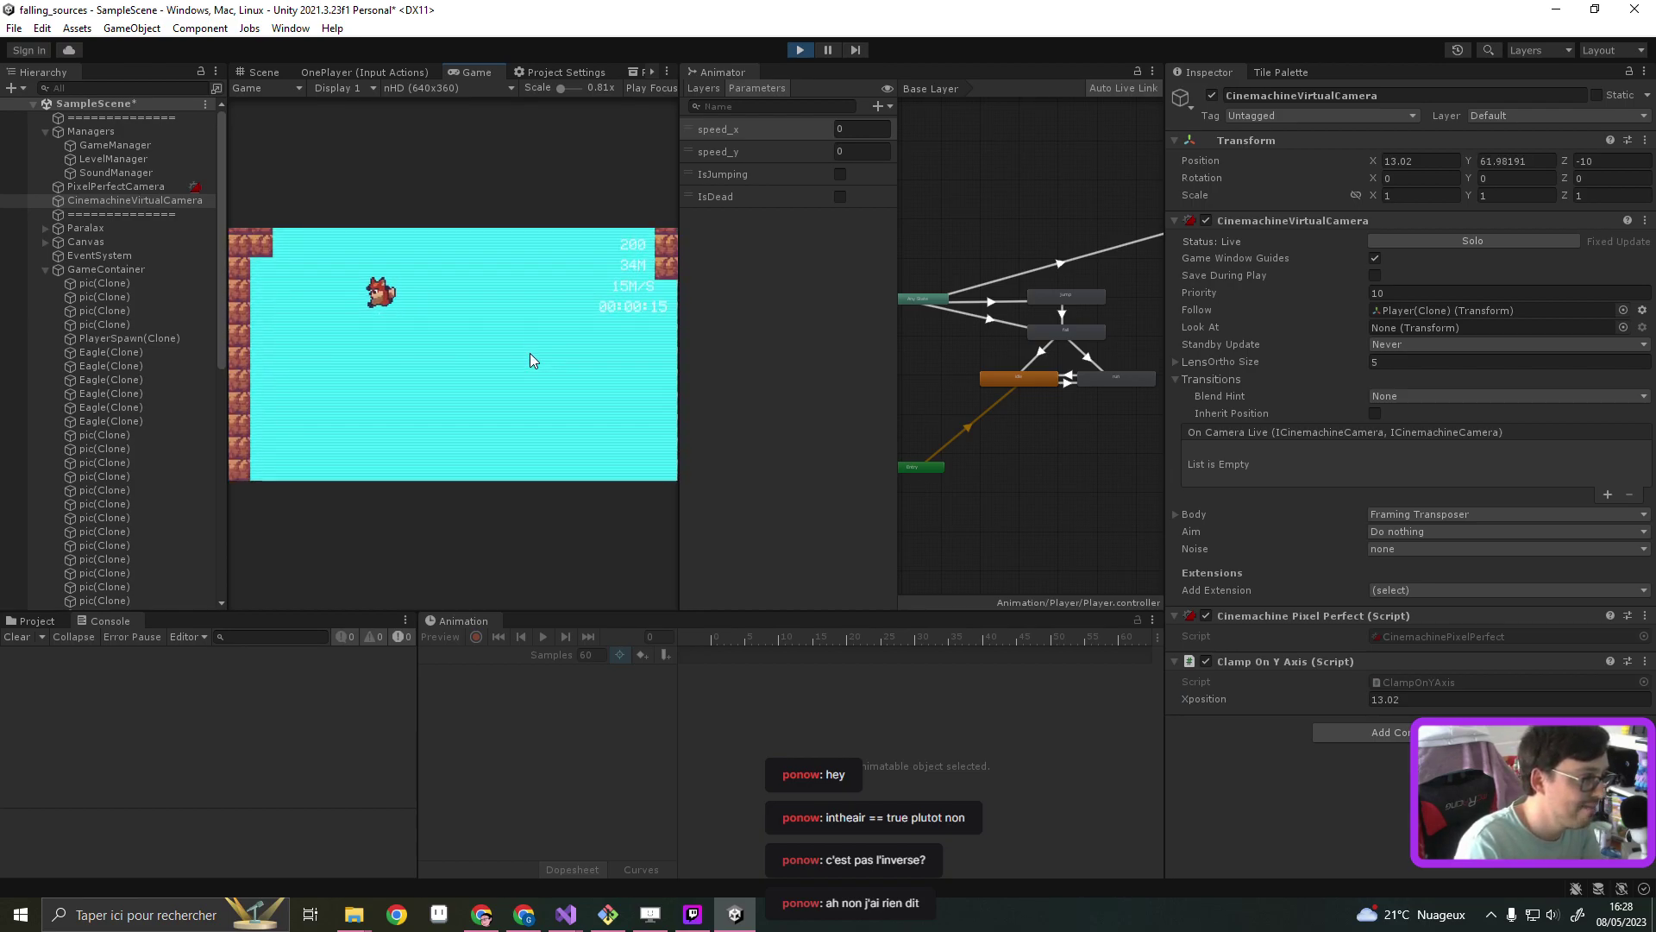
pyautogui.press('Right')
pyautogui.press('Left')
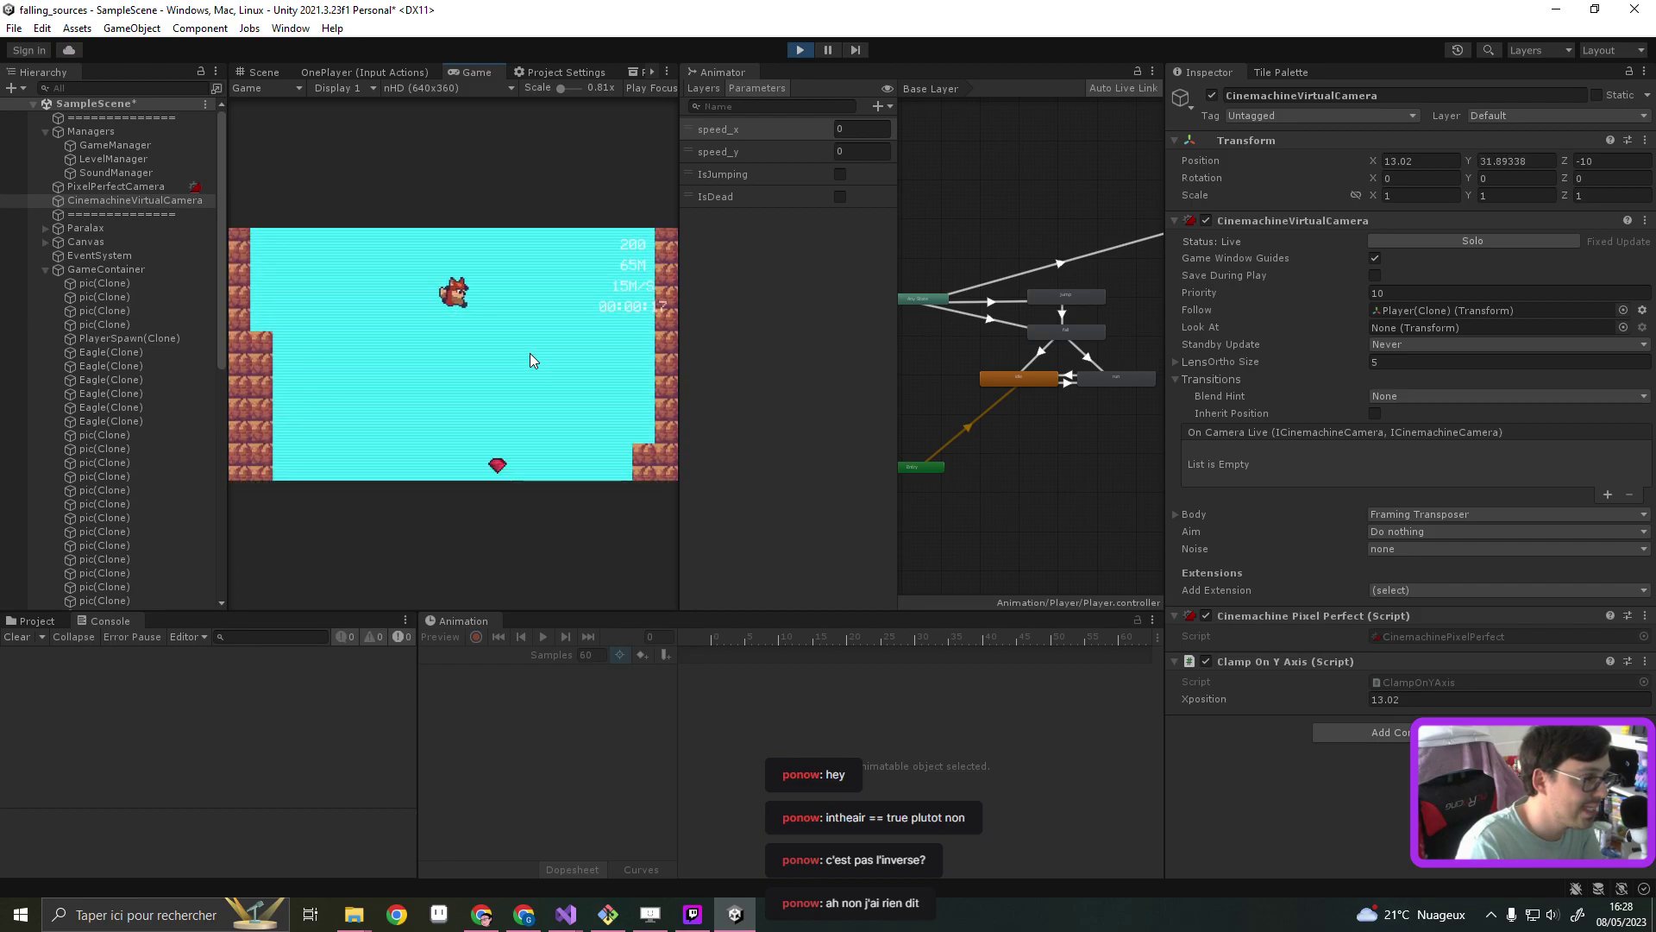
pyautogui.press('Right')
pyautogui.press('Left')
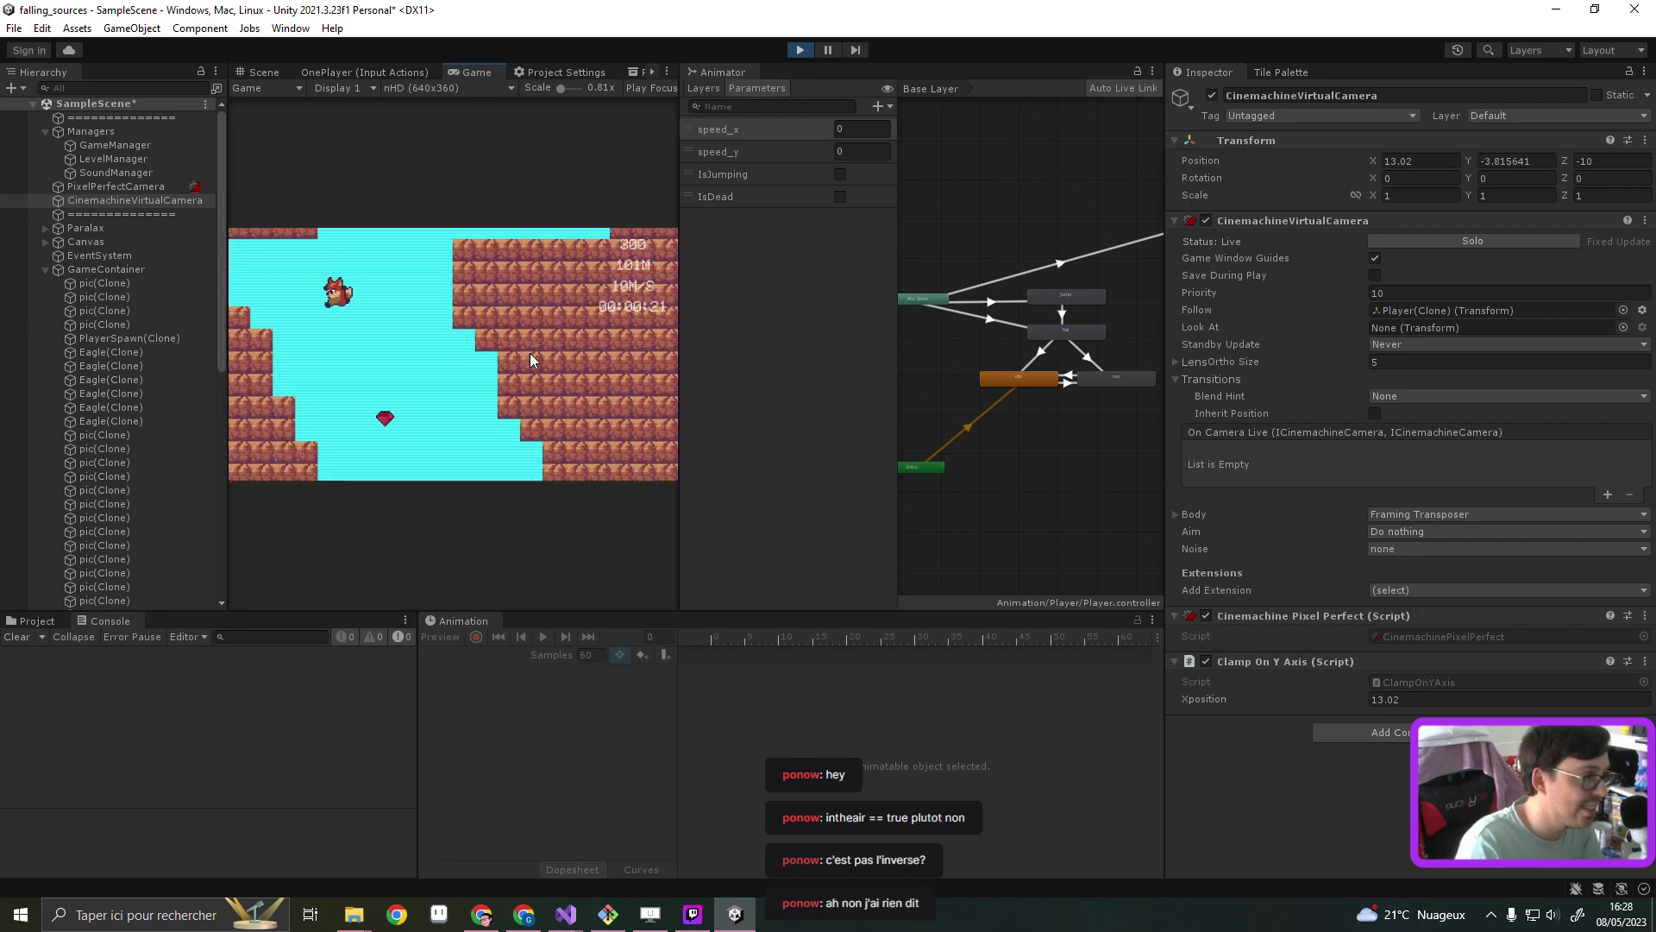
pyautogui.press('Right')
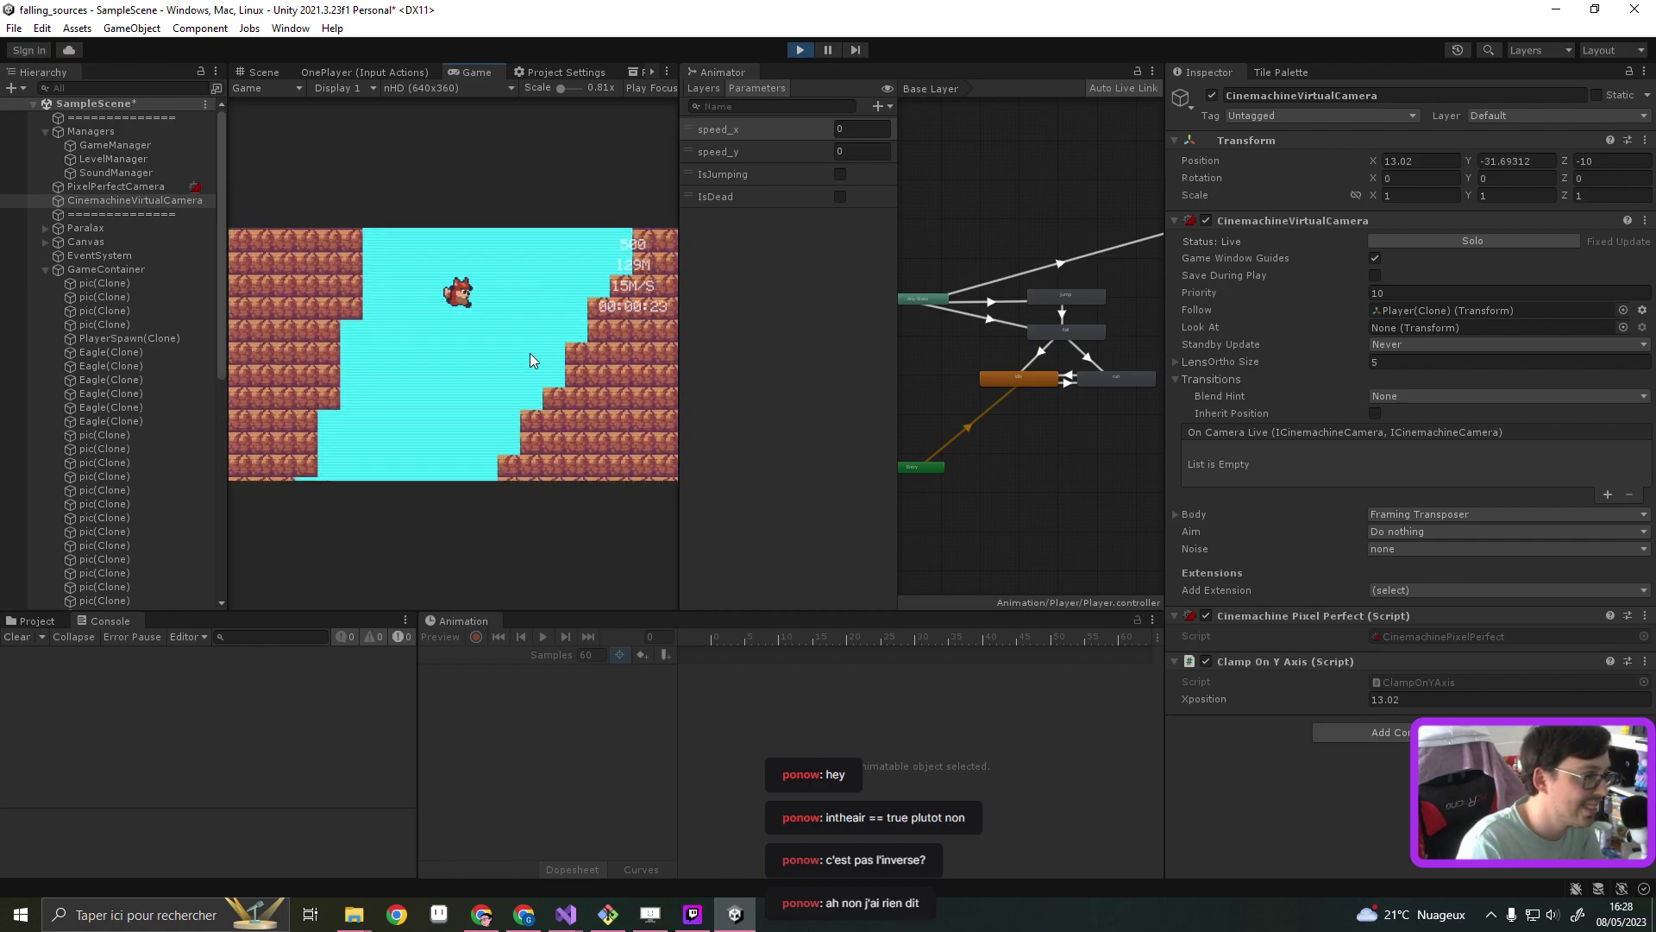
pyautogui.press('Left')
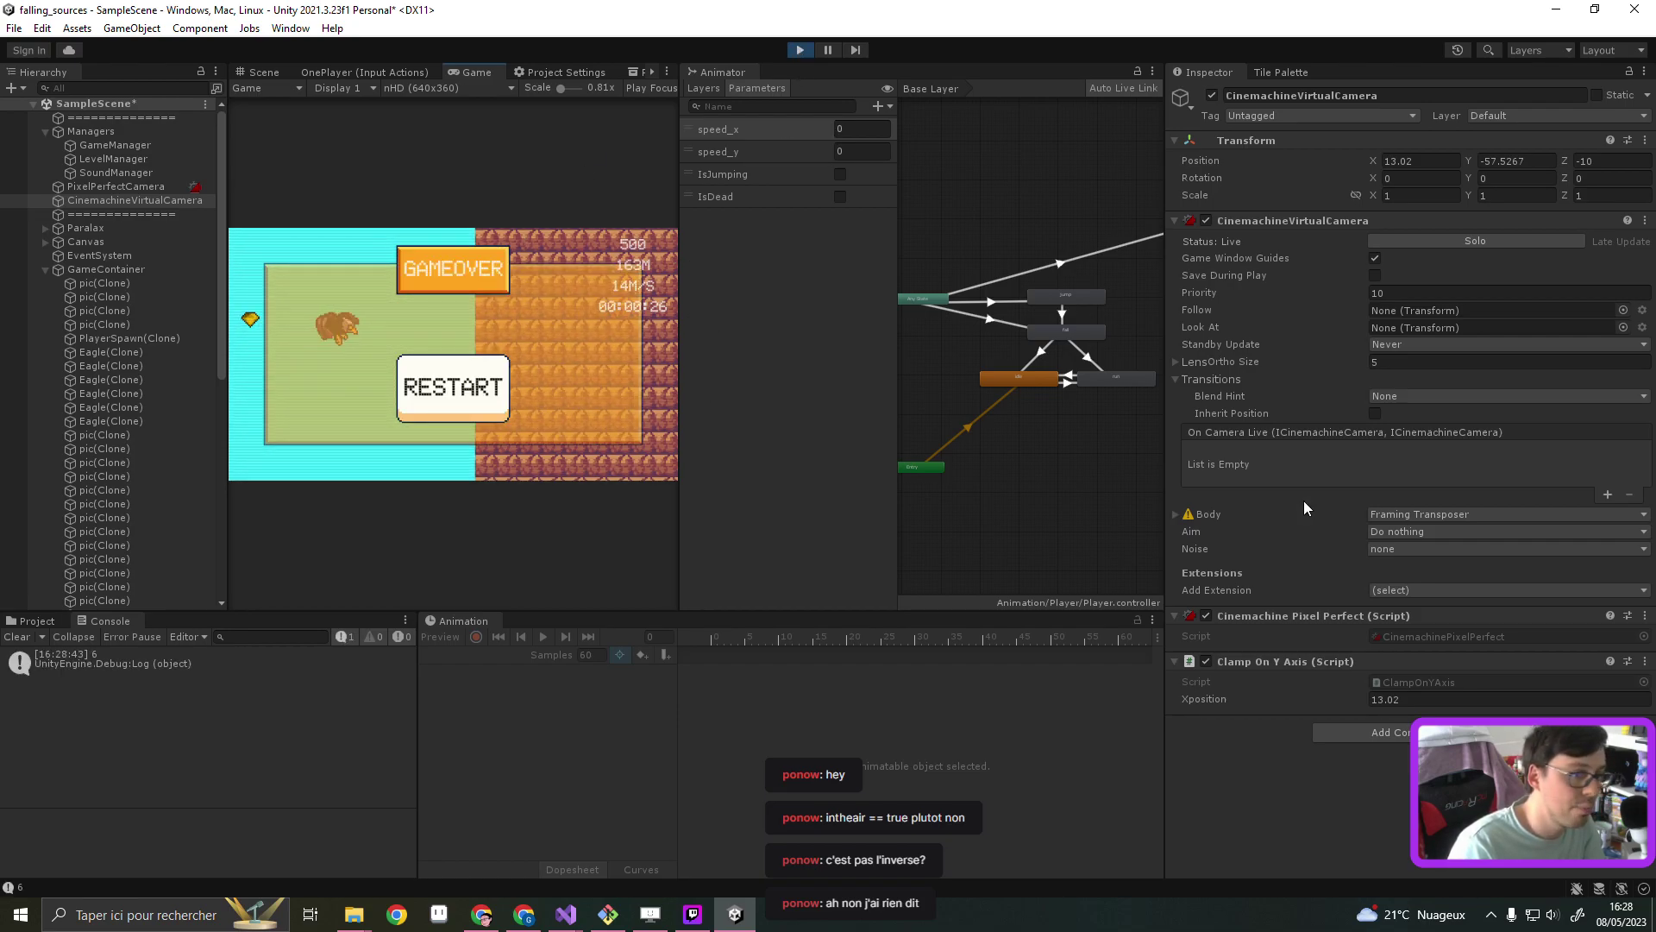
pyautogui.click(1417, 697)
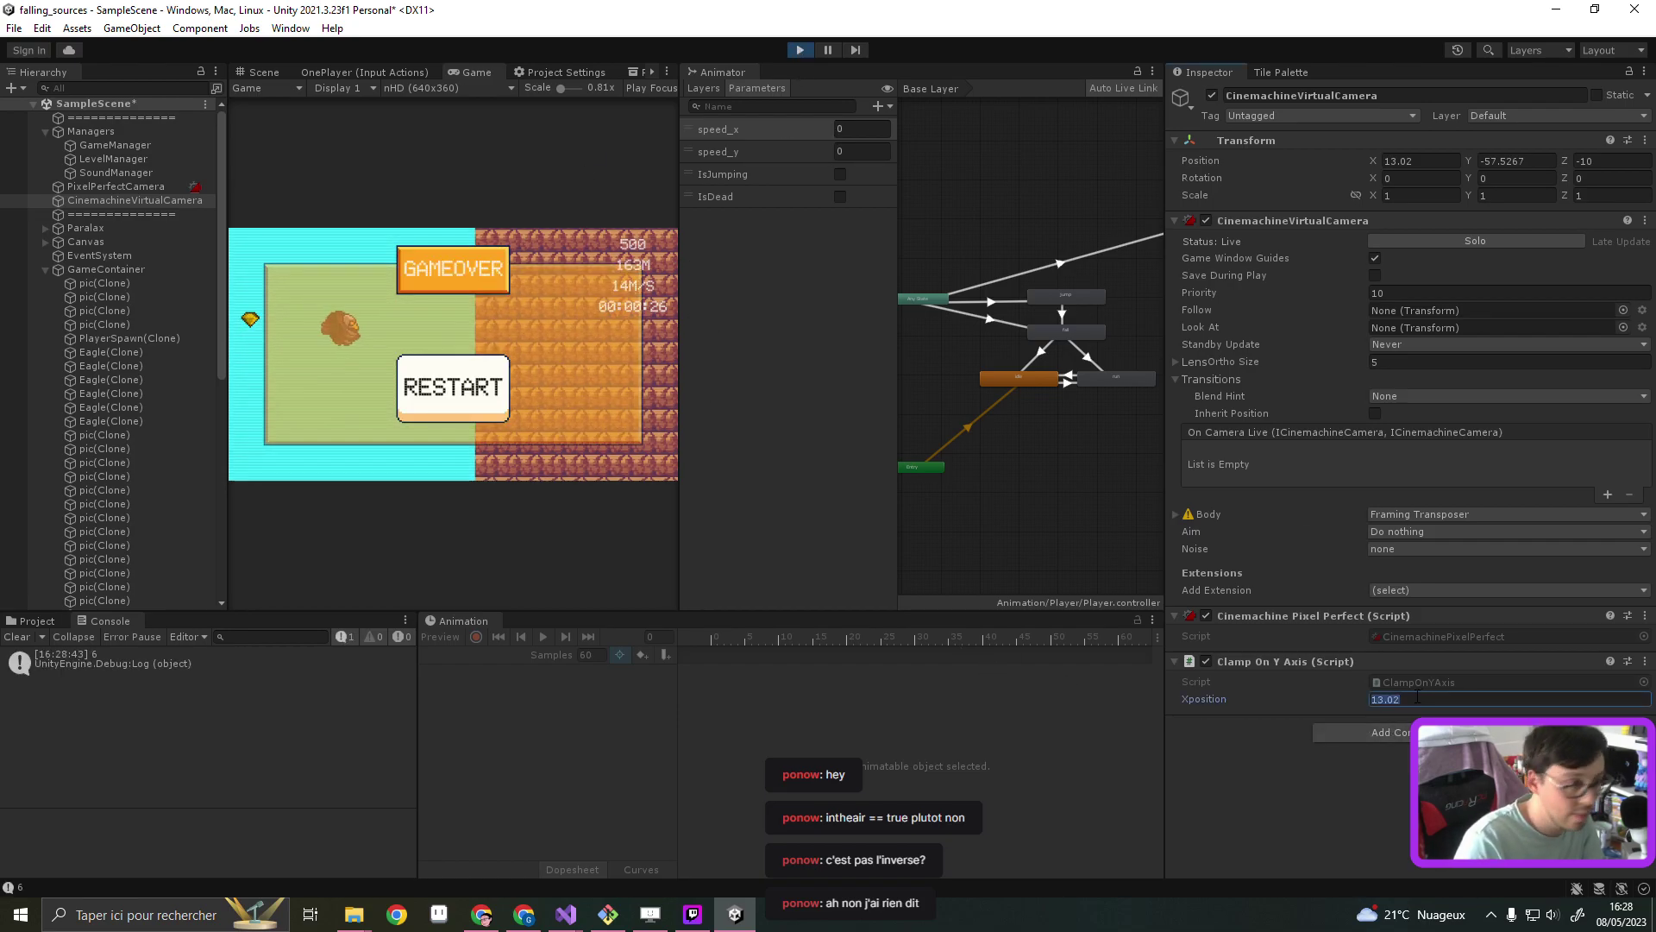
# Set Xposition to 13, then show PixelPerfectCamera's settings in a widened Game view
pyautogui.write('13')
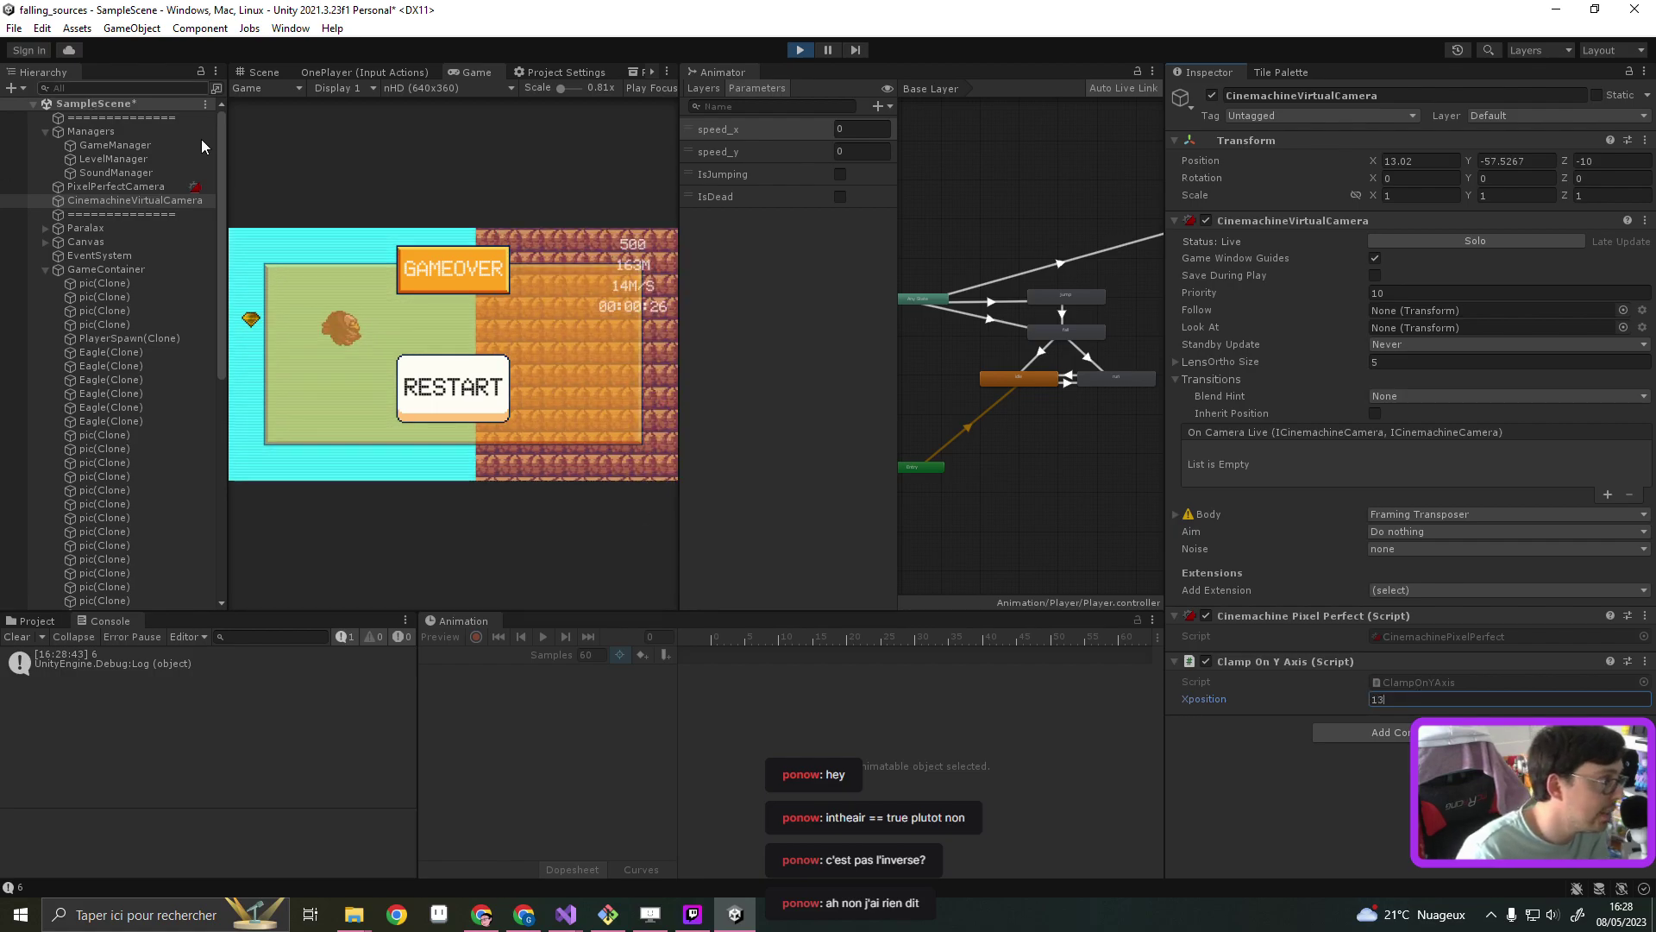
pyautogui.click(120, 192)
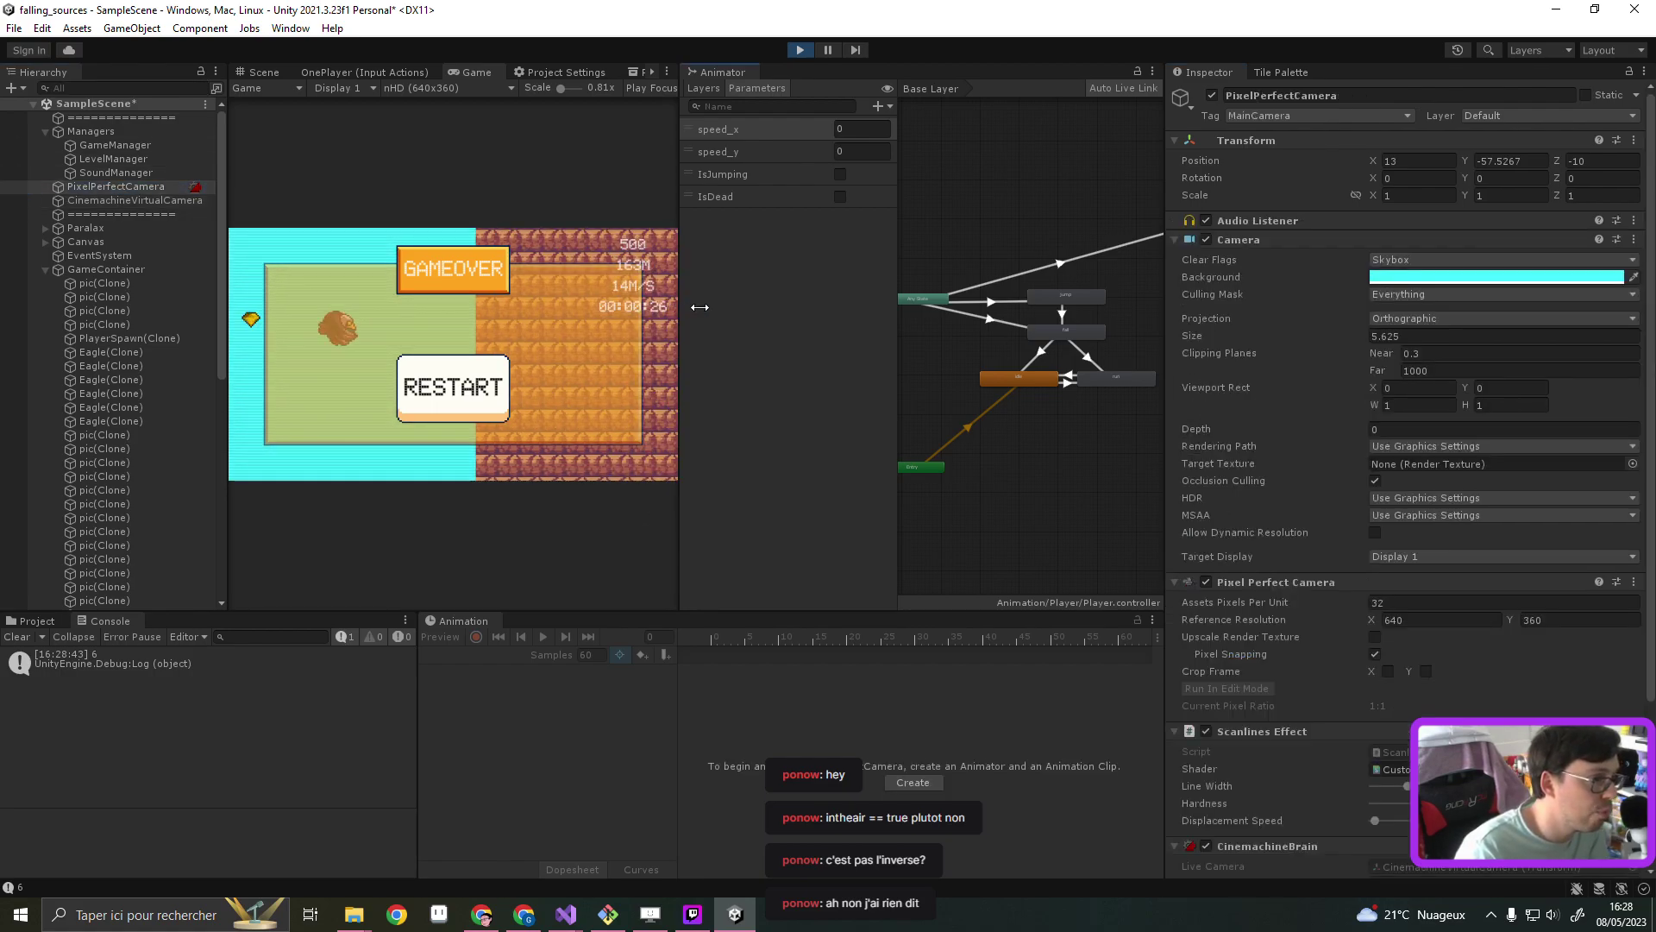
pyautogui.moveTo(681, 311); pyautogui.dragTo(934, 330)
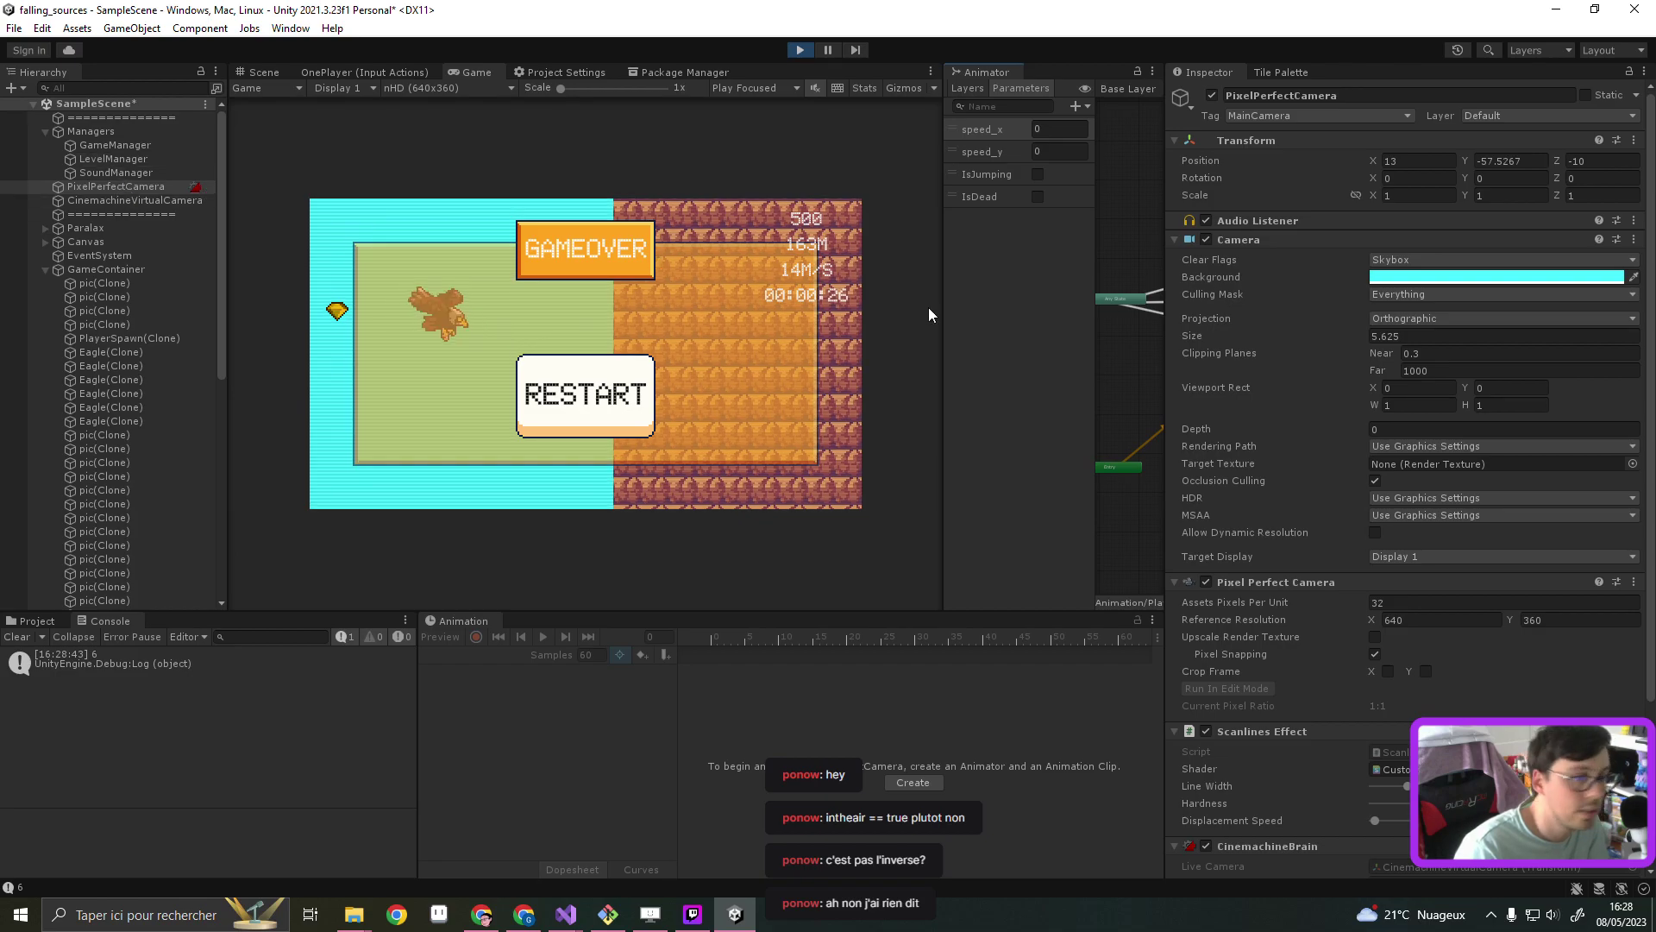
pyautogui.click(1276, 339)
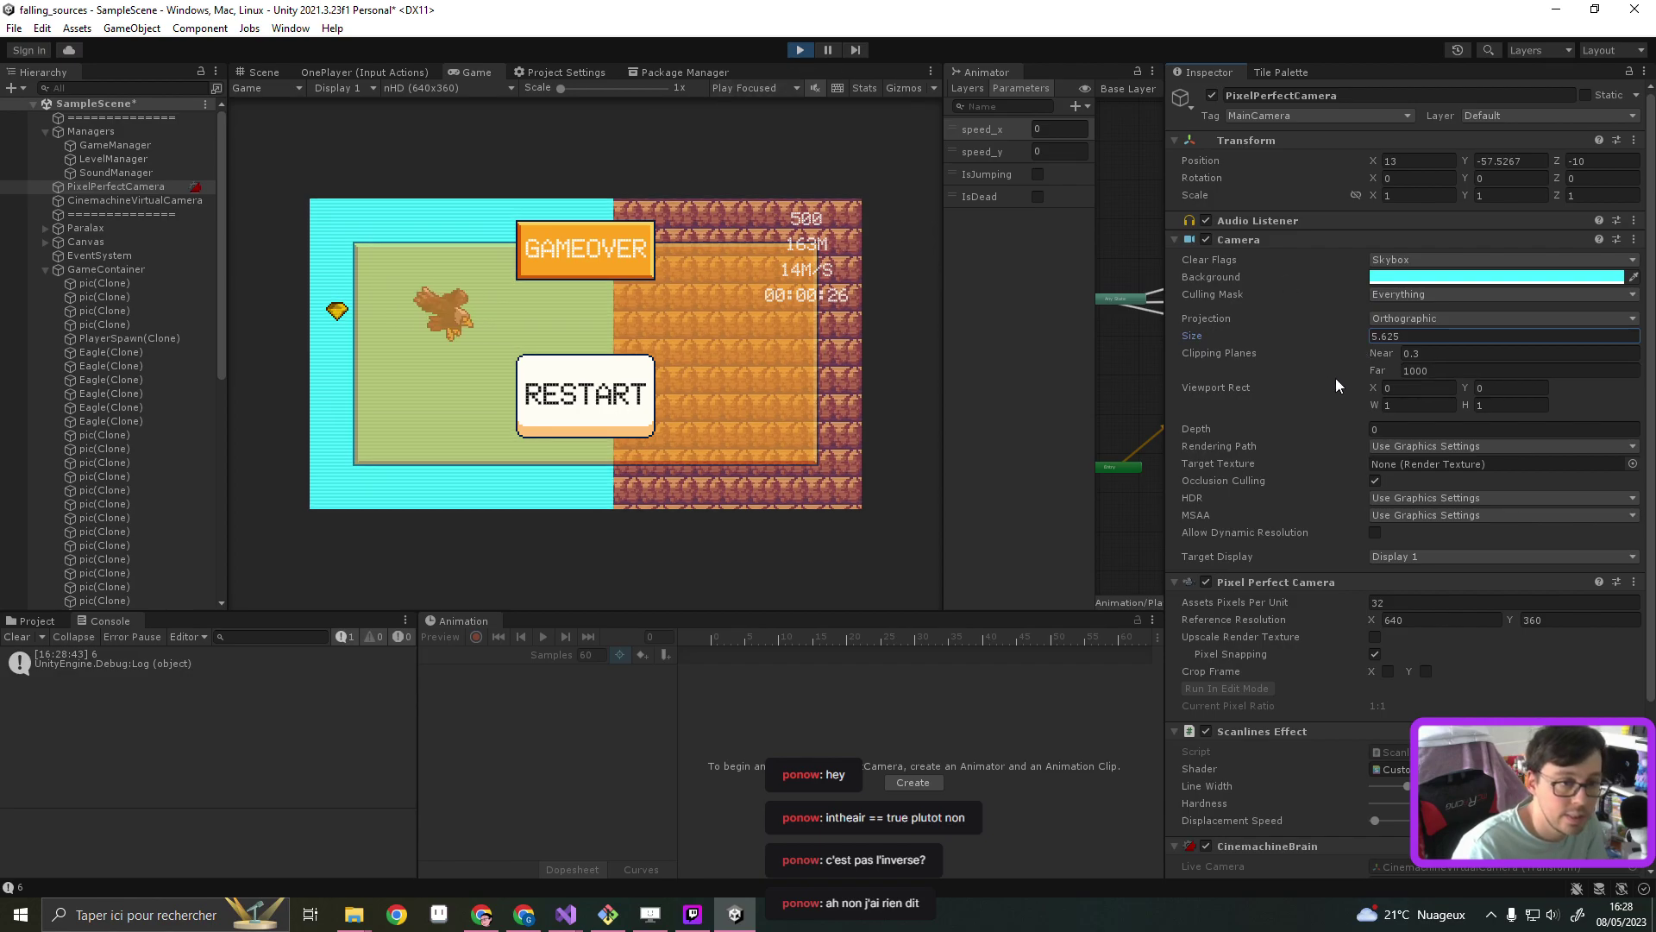
# Try Assets Pixels Per Unit at 16, then restore it to 32
pyautogui.click(1411, 603)
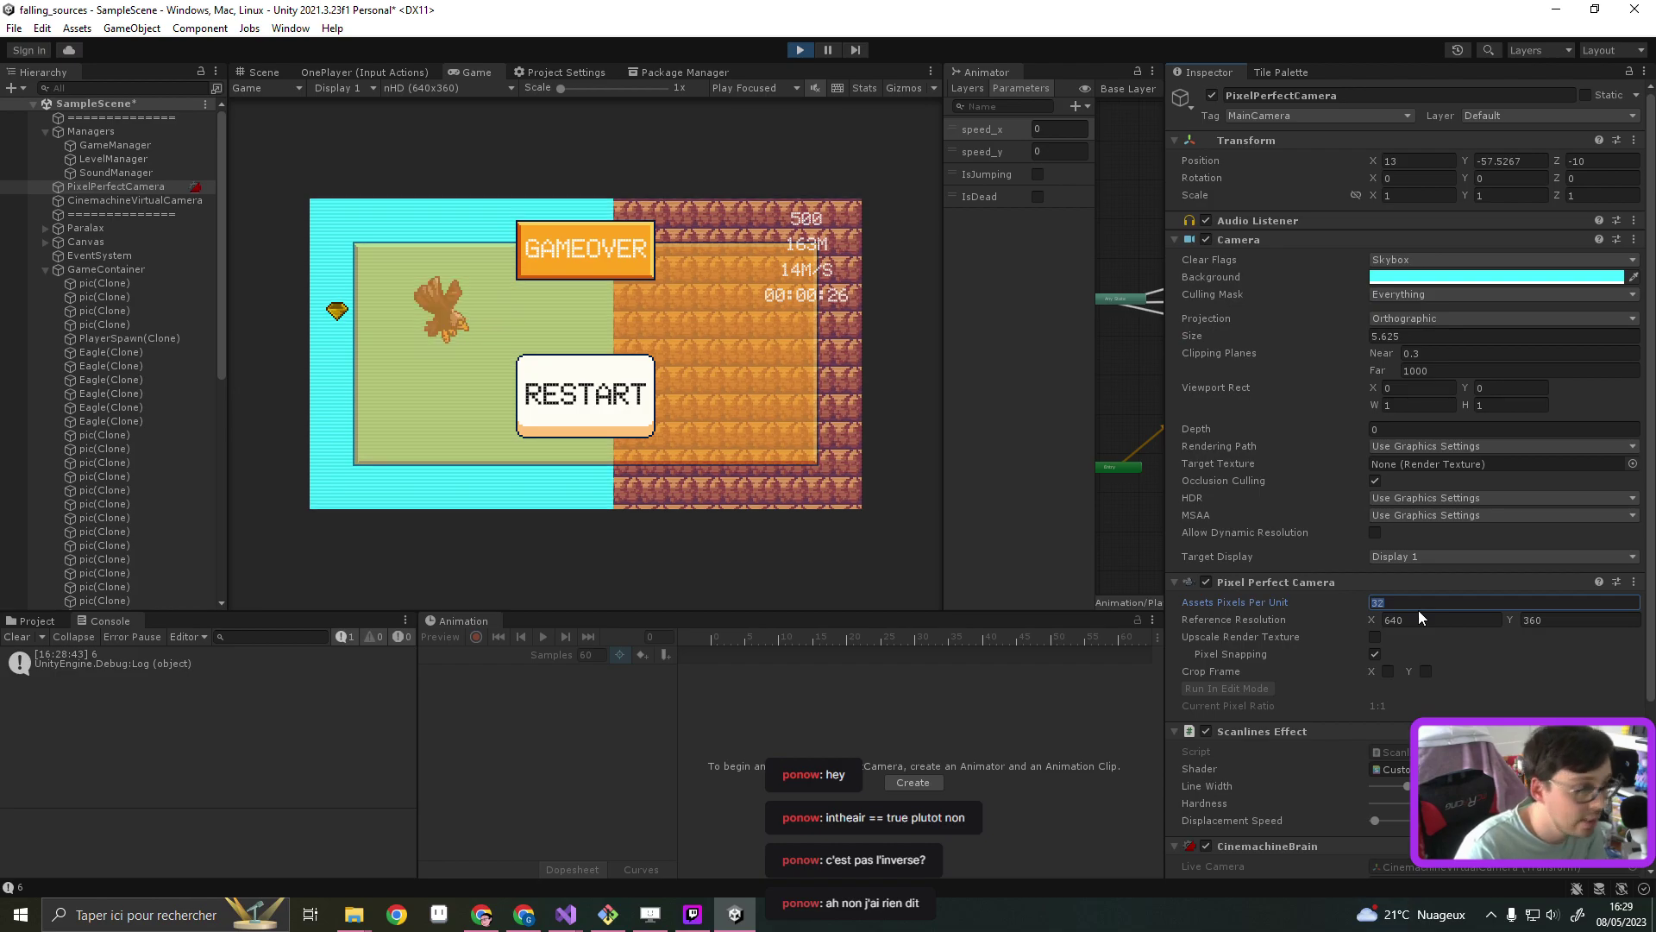
pyautogui.write('16')
pyautogui.press('BackSpace')
pyautogui.press('BackSpace')
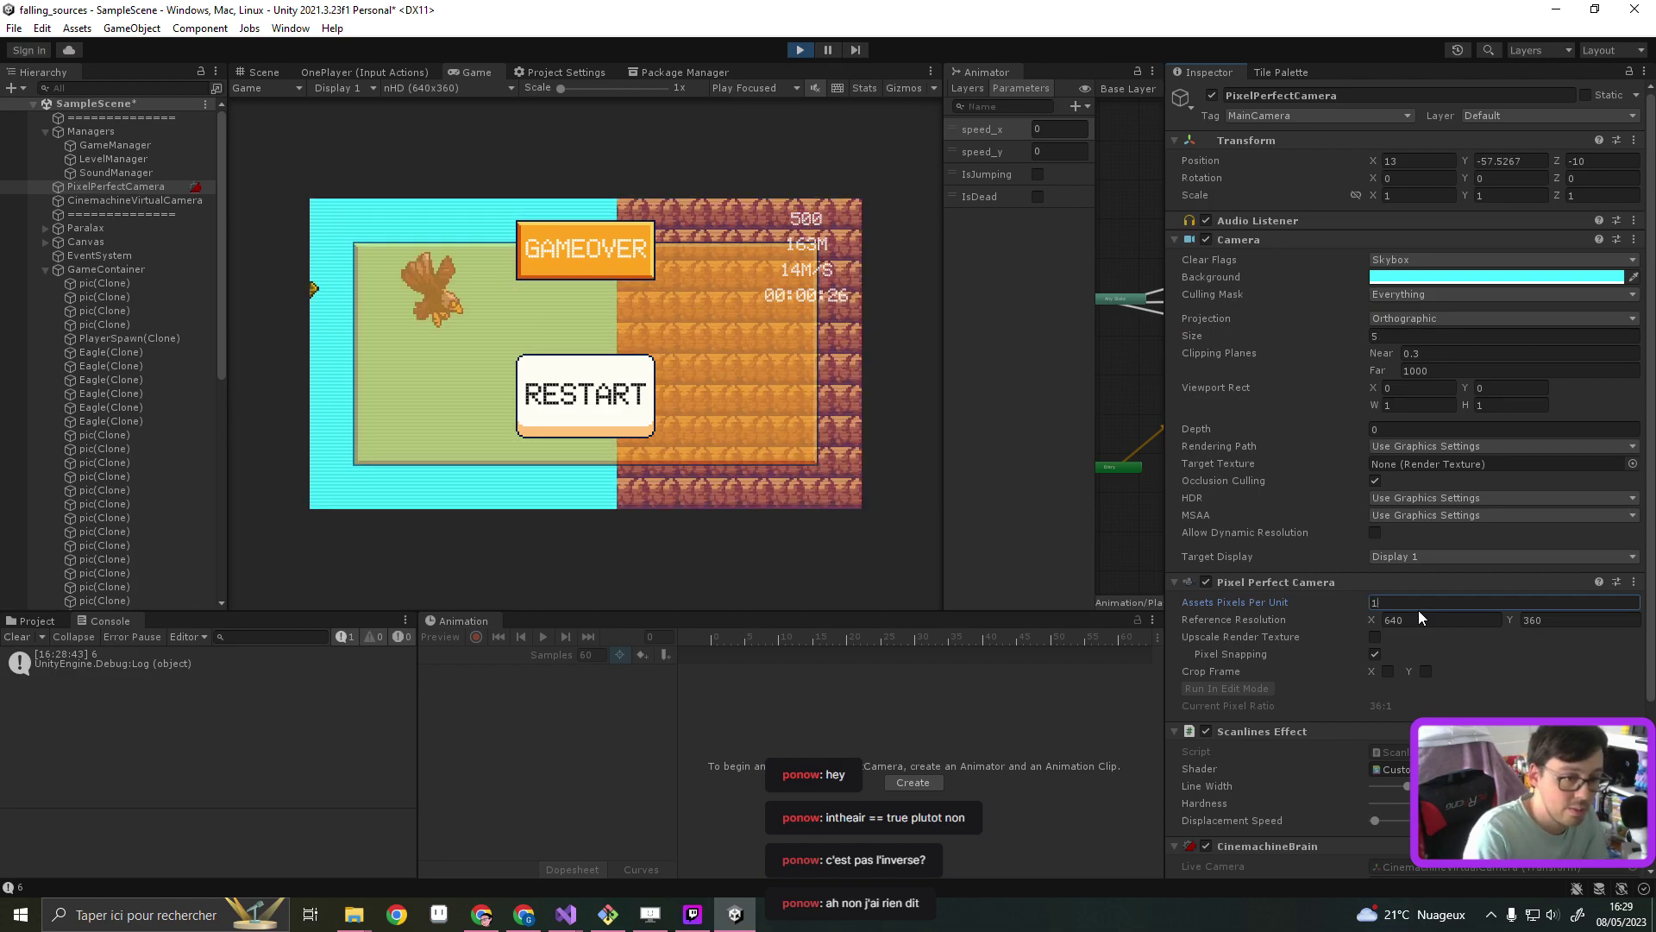
pyautogui.write('32')
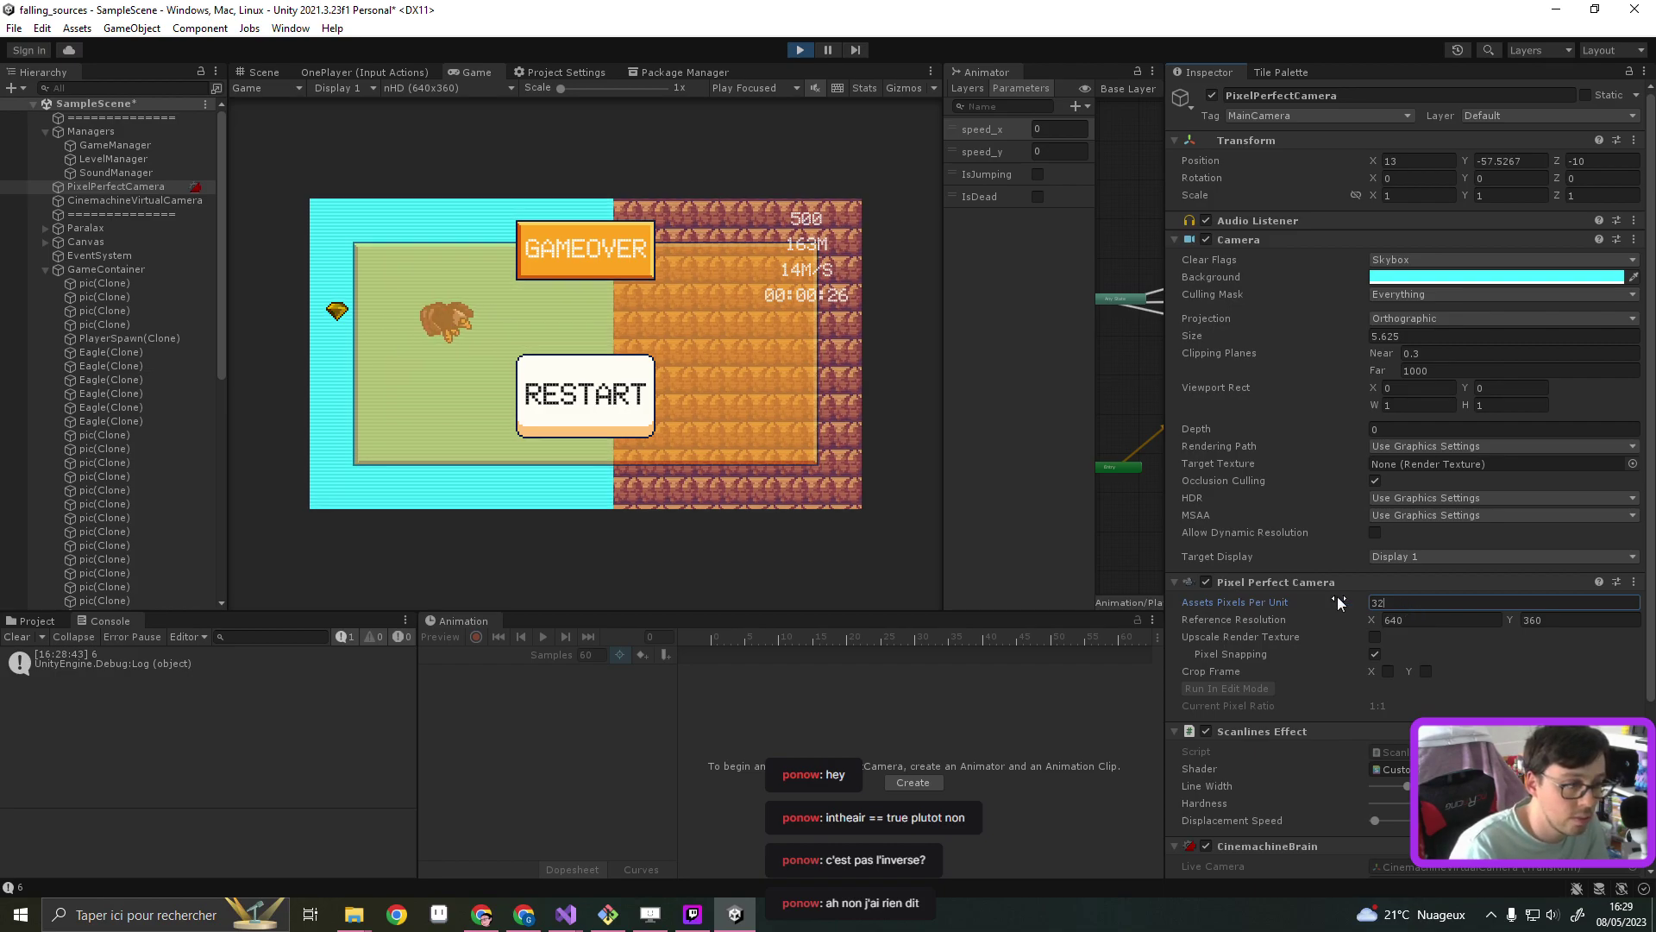
pyautogui.write('16')
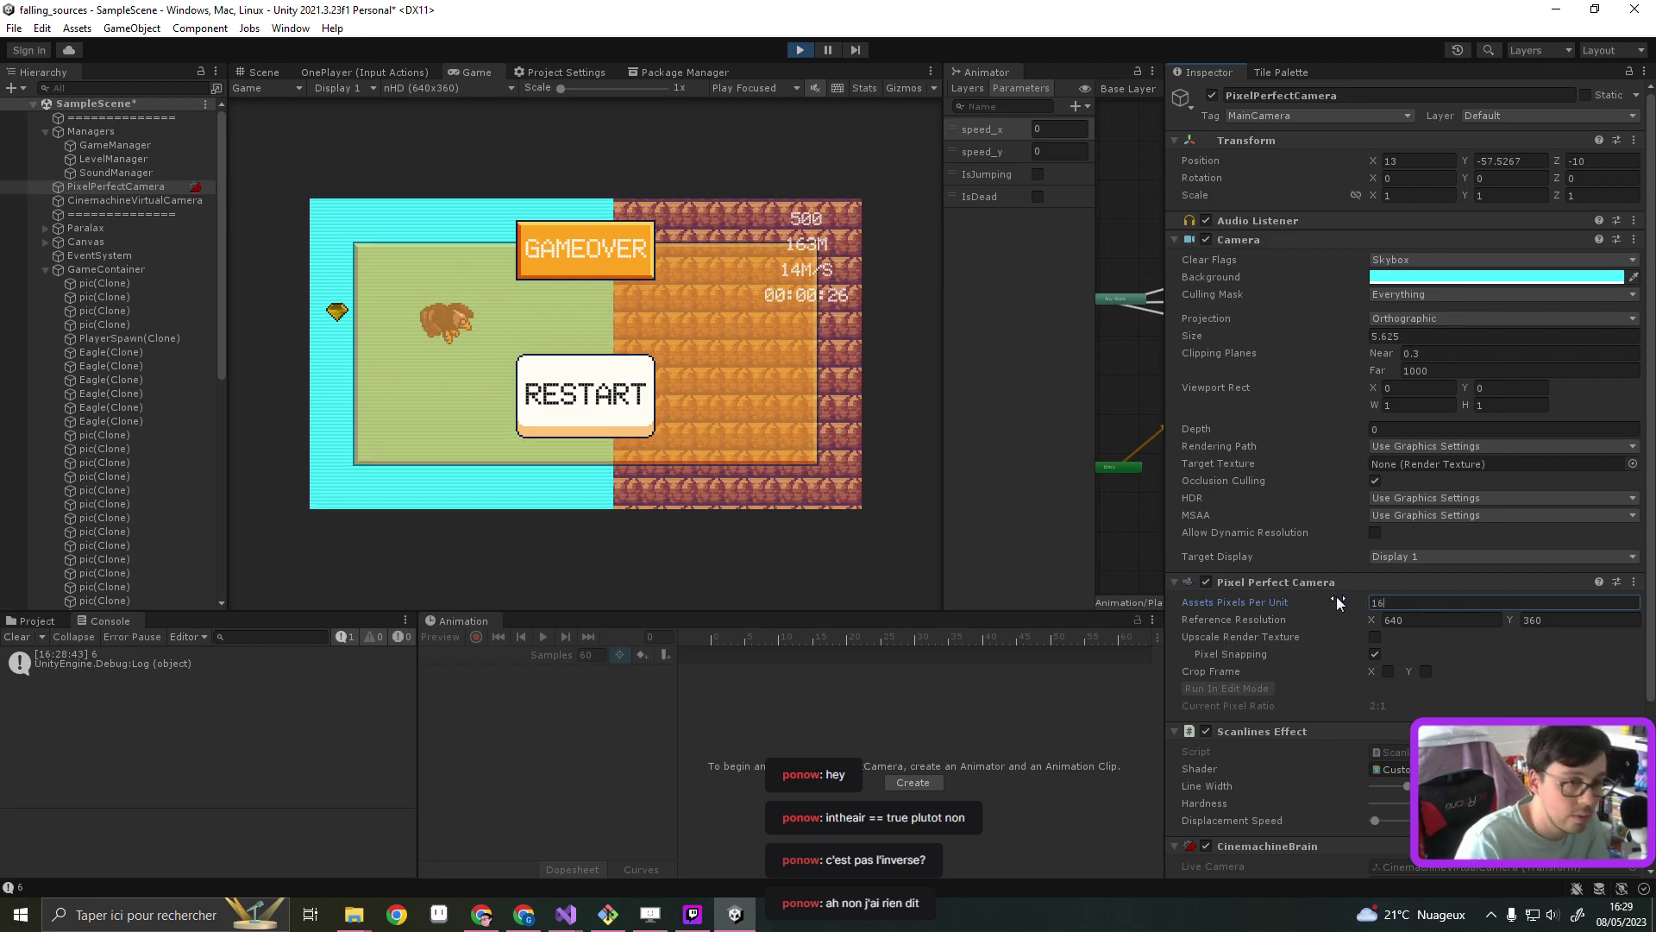
pyautogui.press('BackSpace')
pyautogui.press('BackSpace')
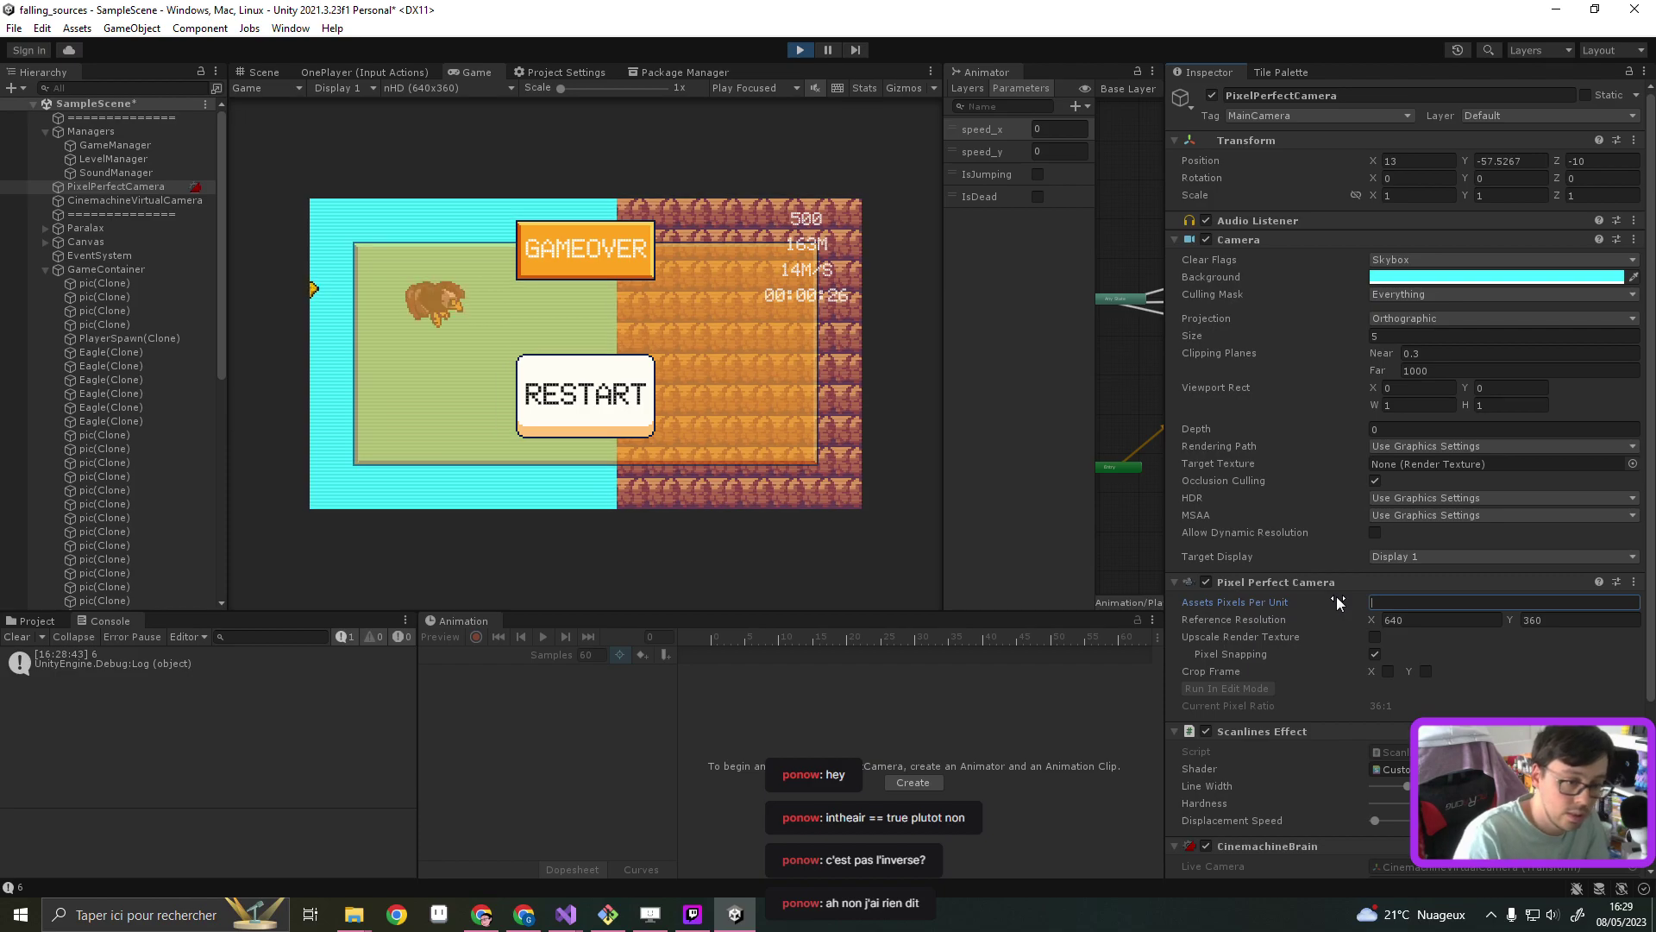
pyautogui.write('32')
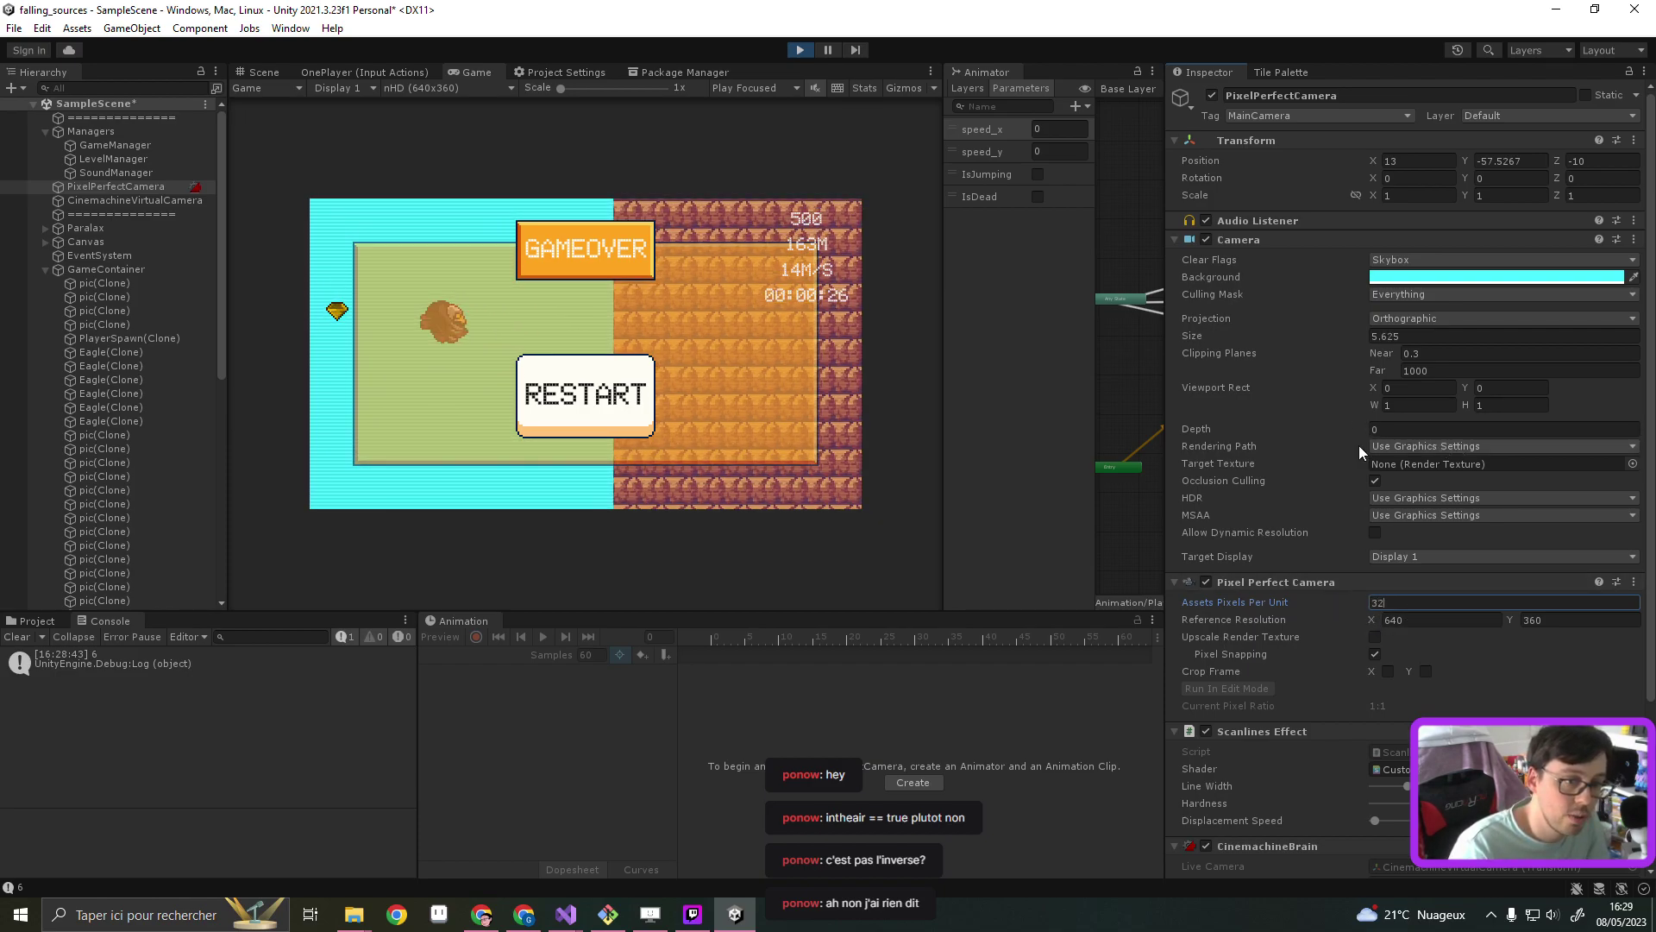
pyautogui.click(1402, 428)
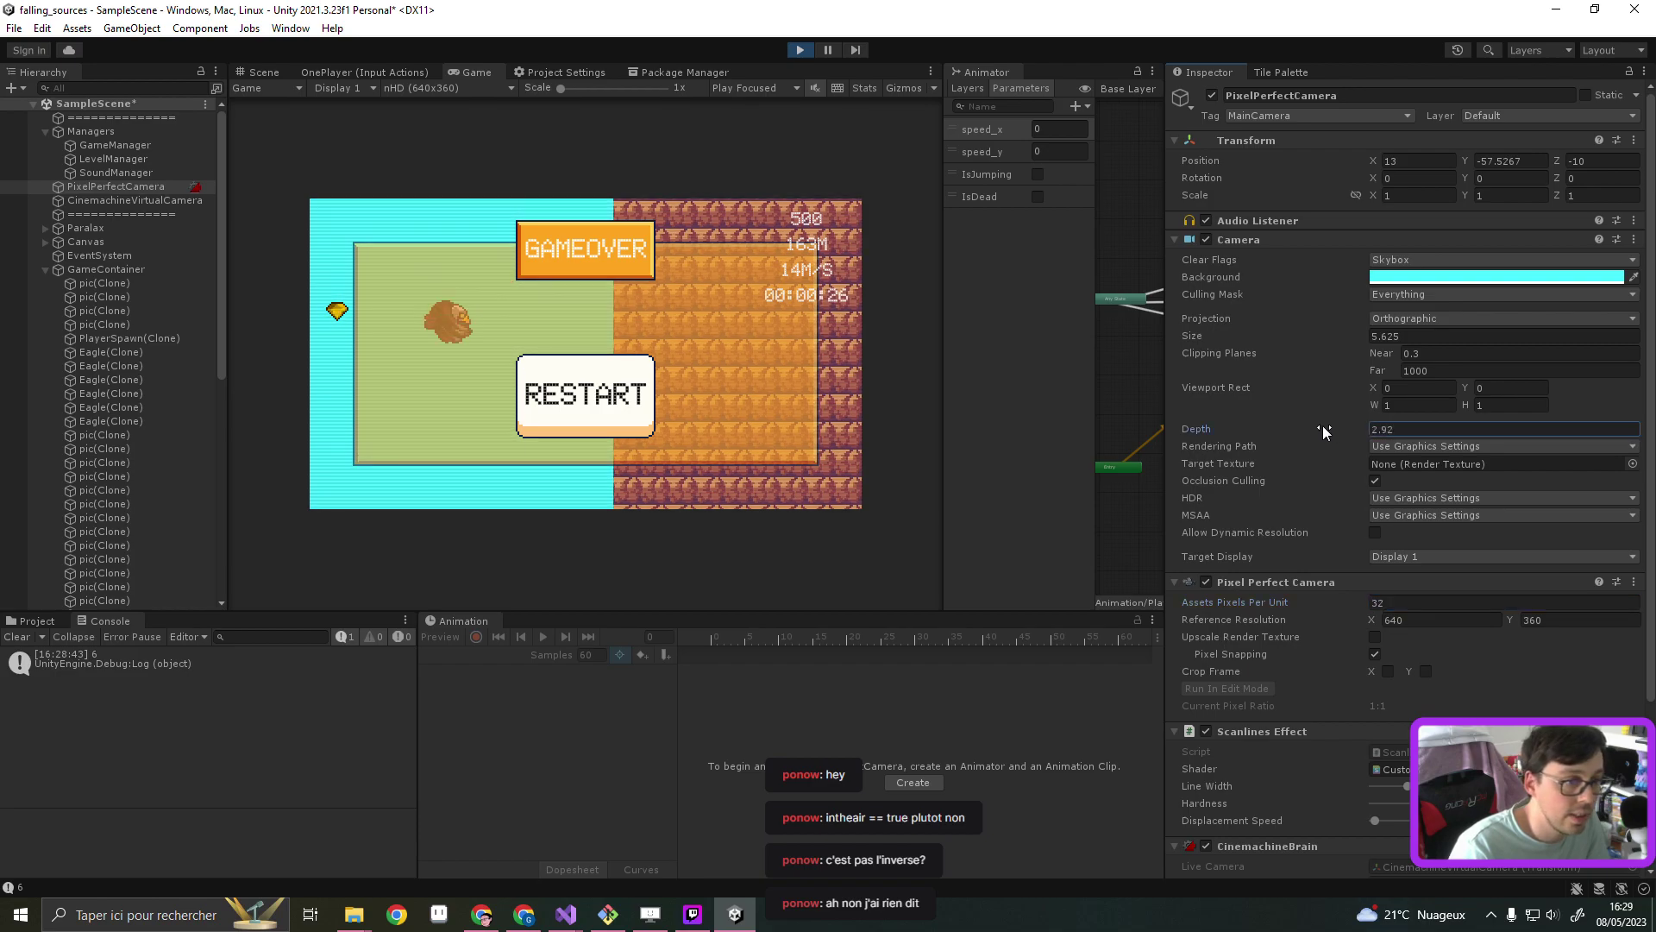
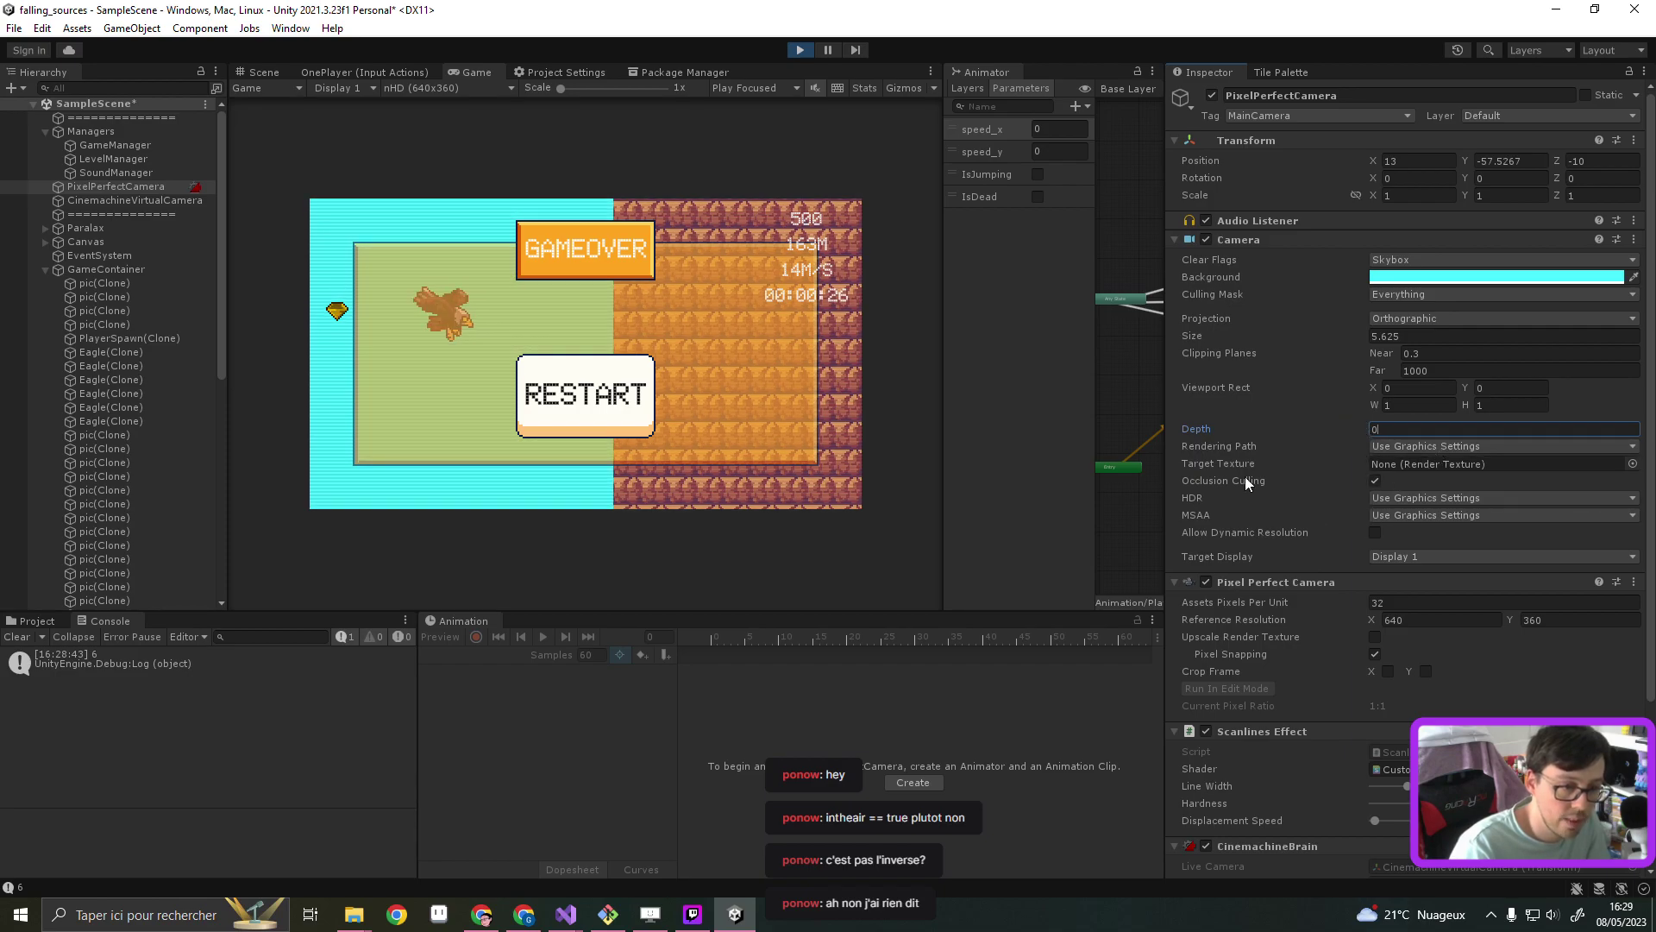
# Stop play mode and select the PixelPerfectCamera object in the Hierarchy
pyautogui.click(800, 49)
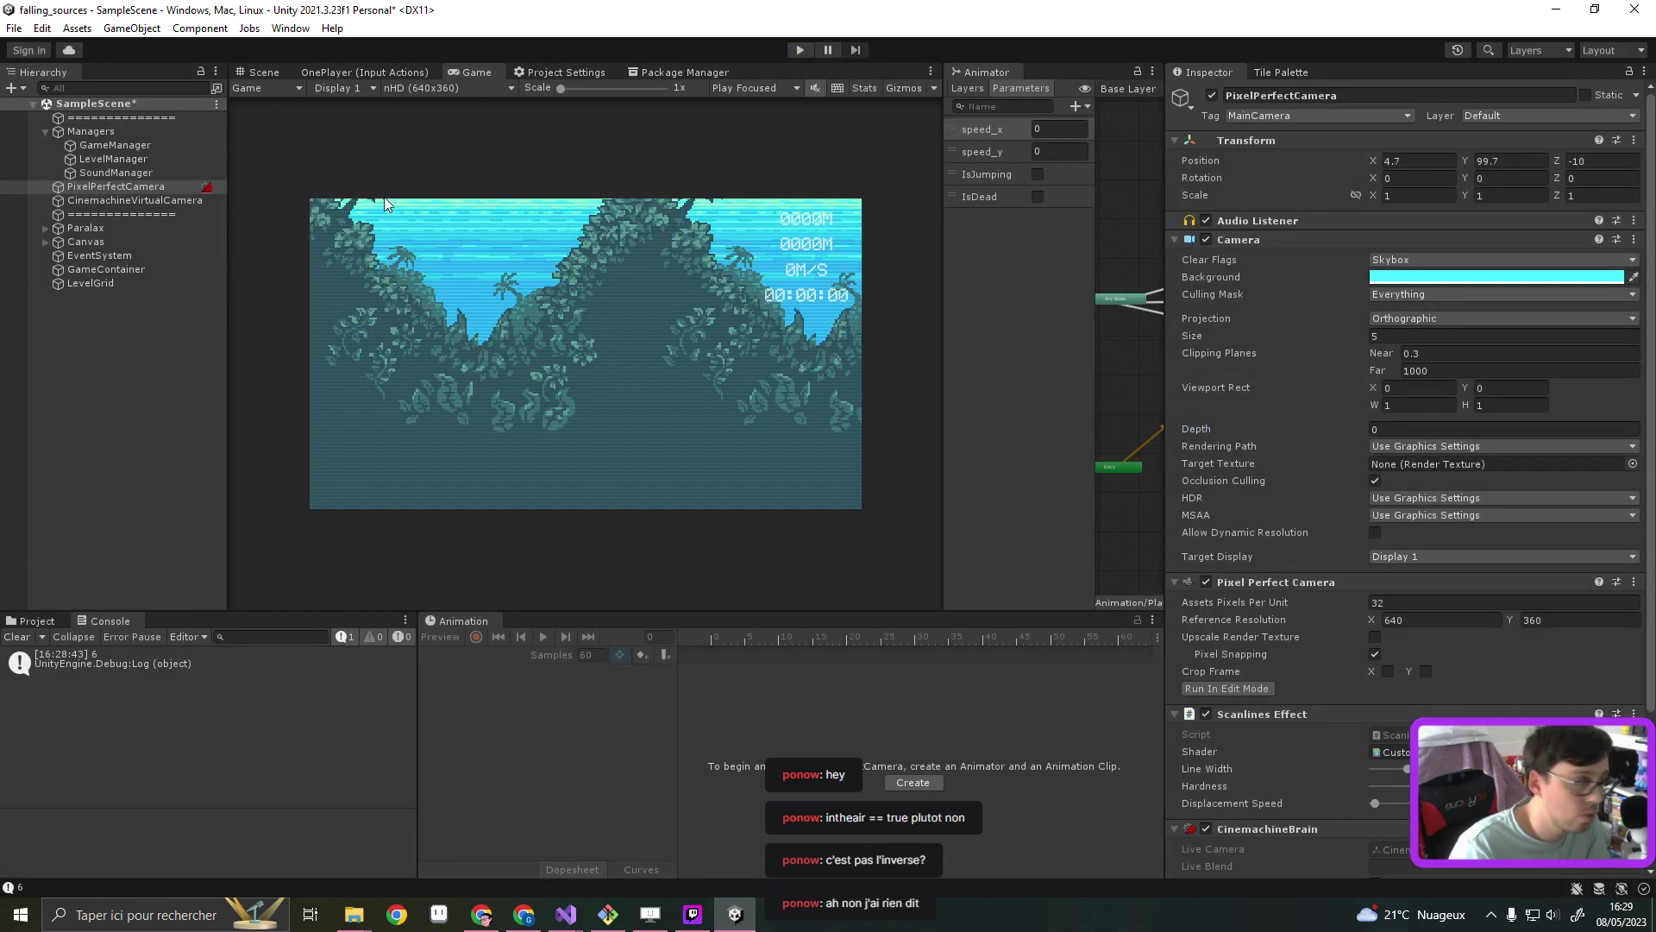
pyautogui.click(124, 186)
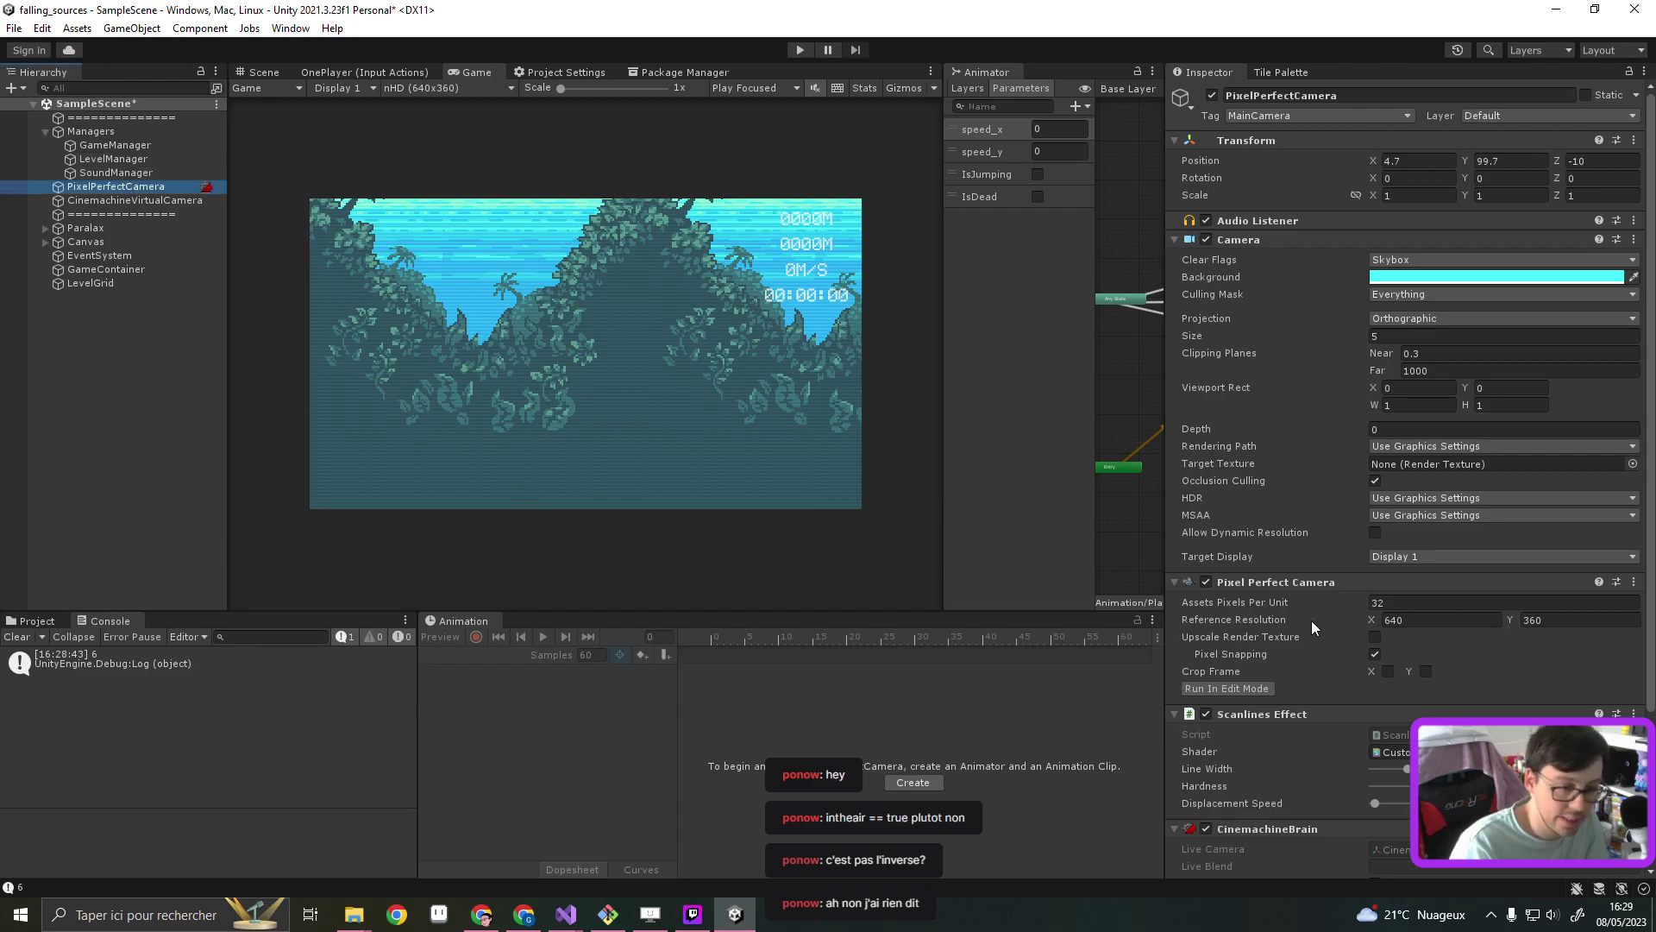
pyautogui.scroll(-5, 1337, 656)
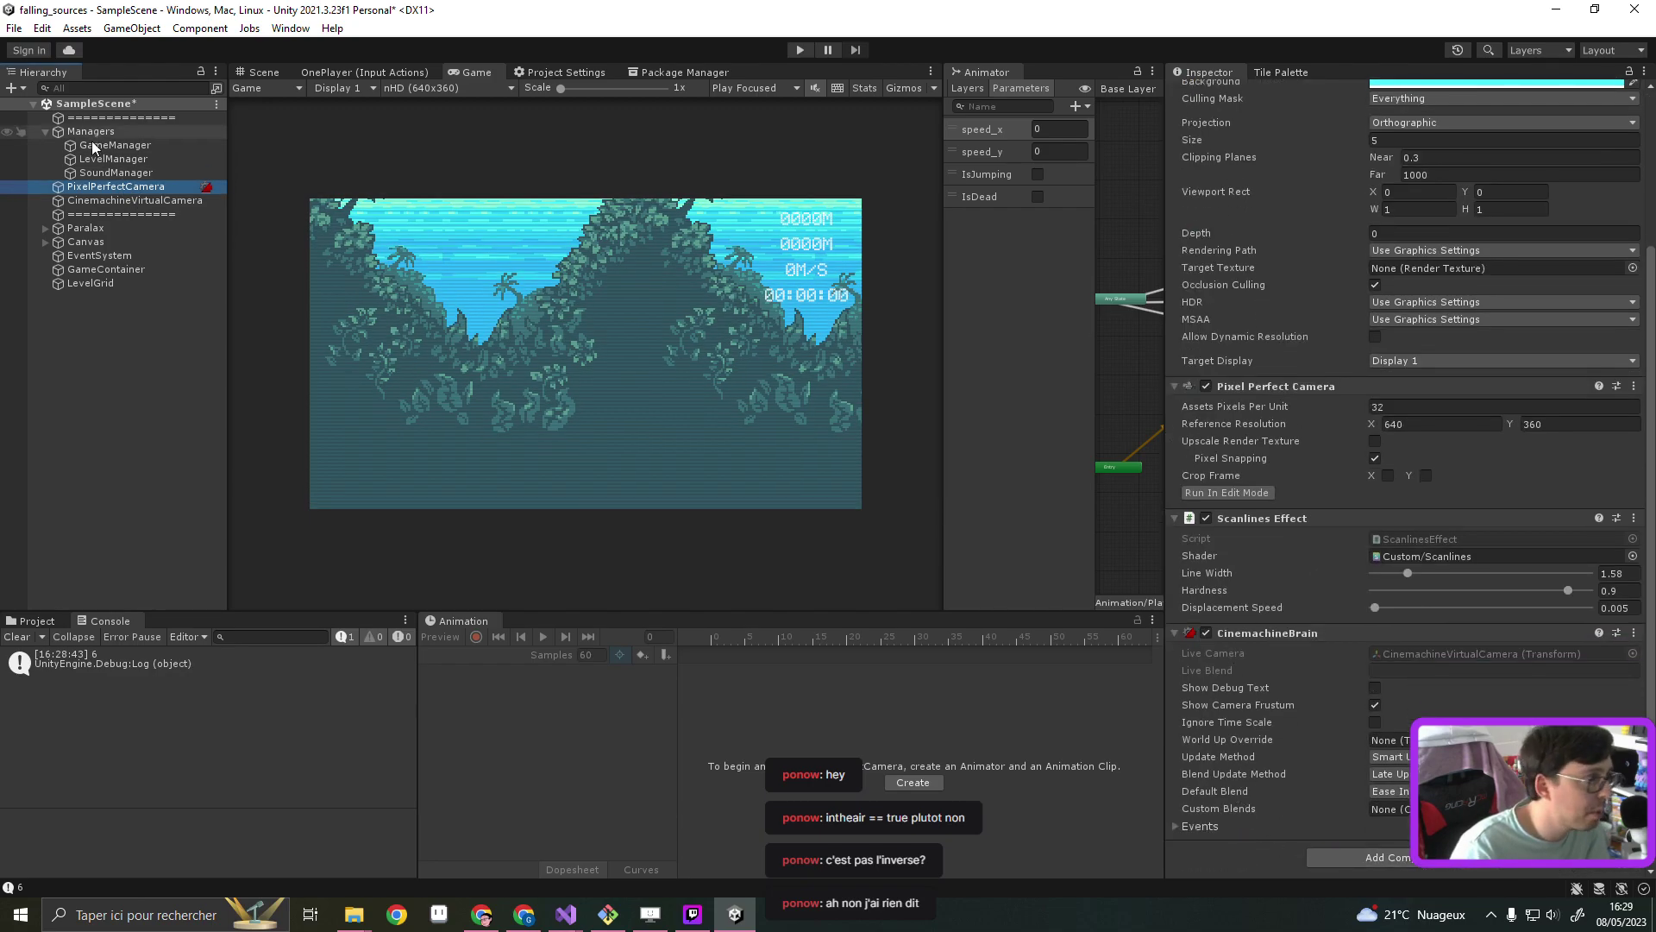
# Set CinemachineVirtualCamera's Clamp On Y Axis Xposition to 13, save the scene, and show the project folders
pyautogui.click(134, 201)
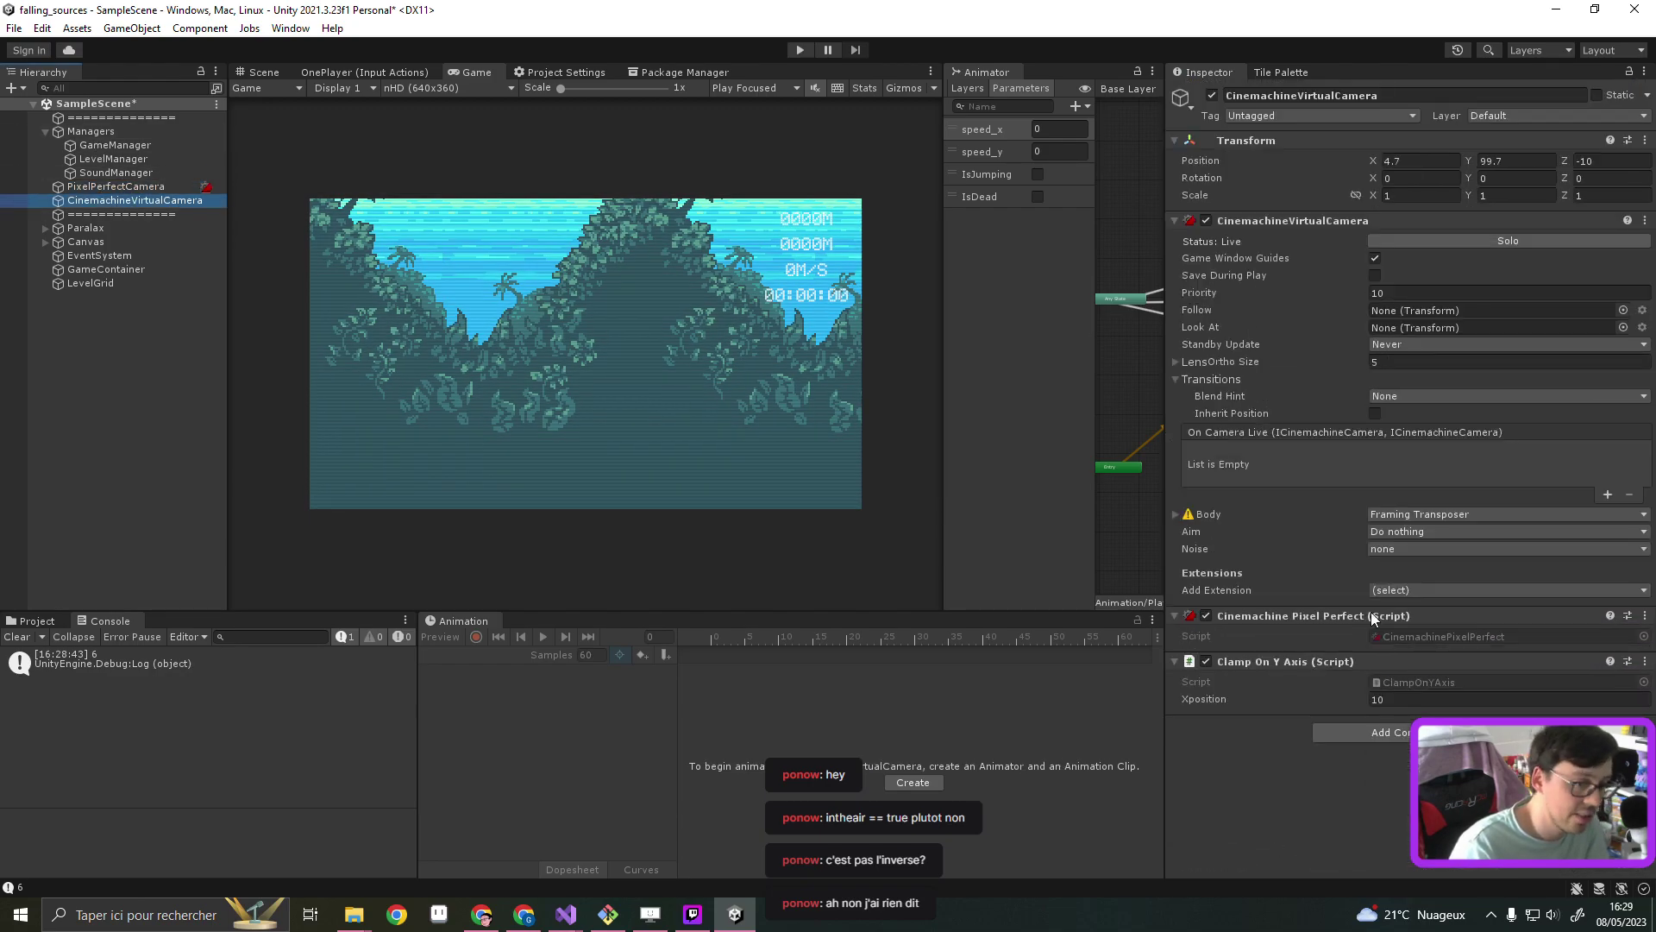
pyautogui.click(1464, 700)
pyautogui.write('13')
pyautogui.hotkey('ctrl', 's')
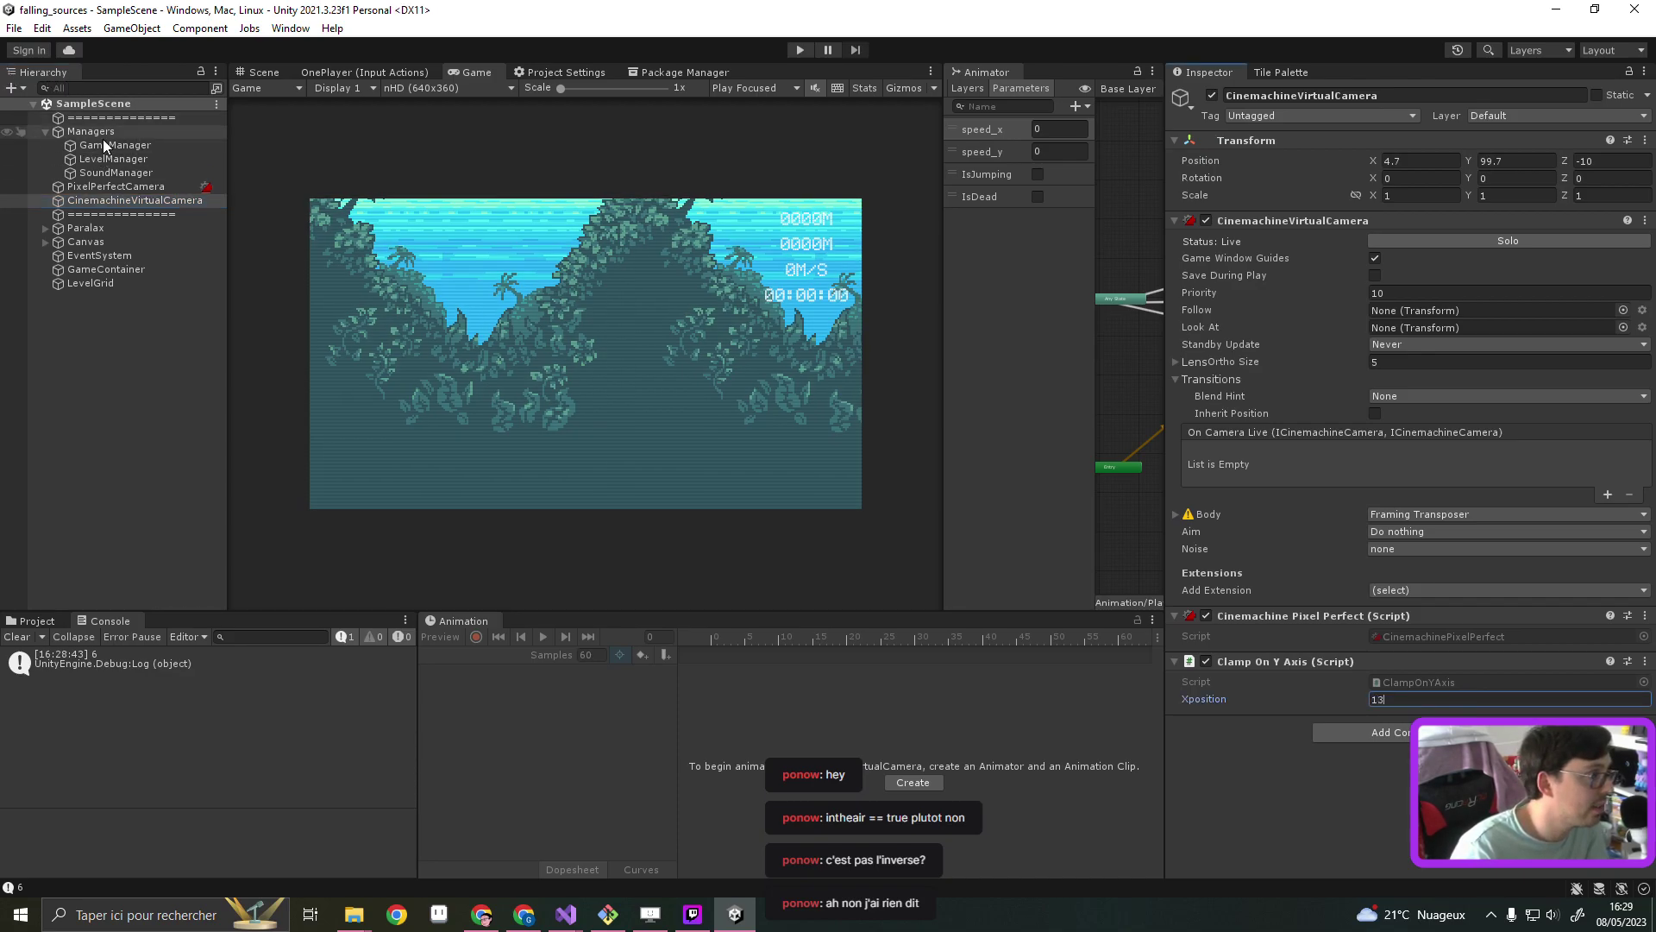
pyautogui.click(112, 186)
pyautogui.click(44, 622)
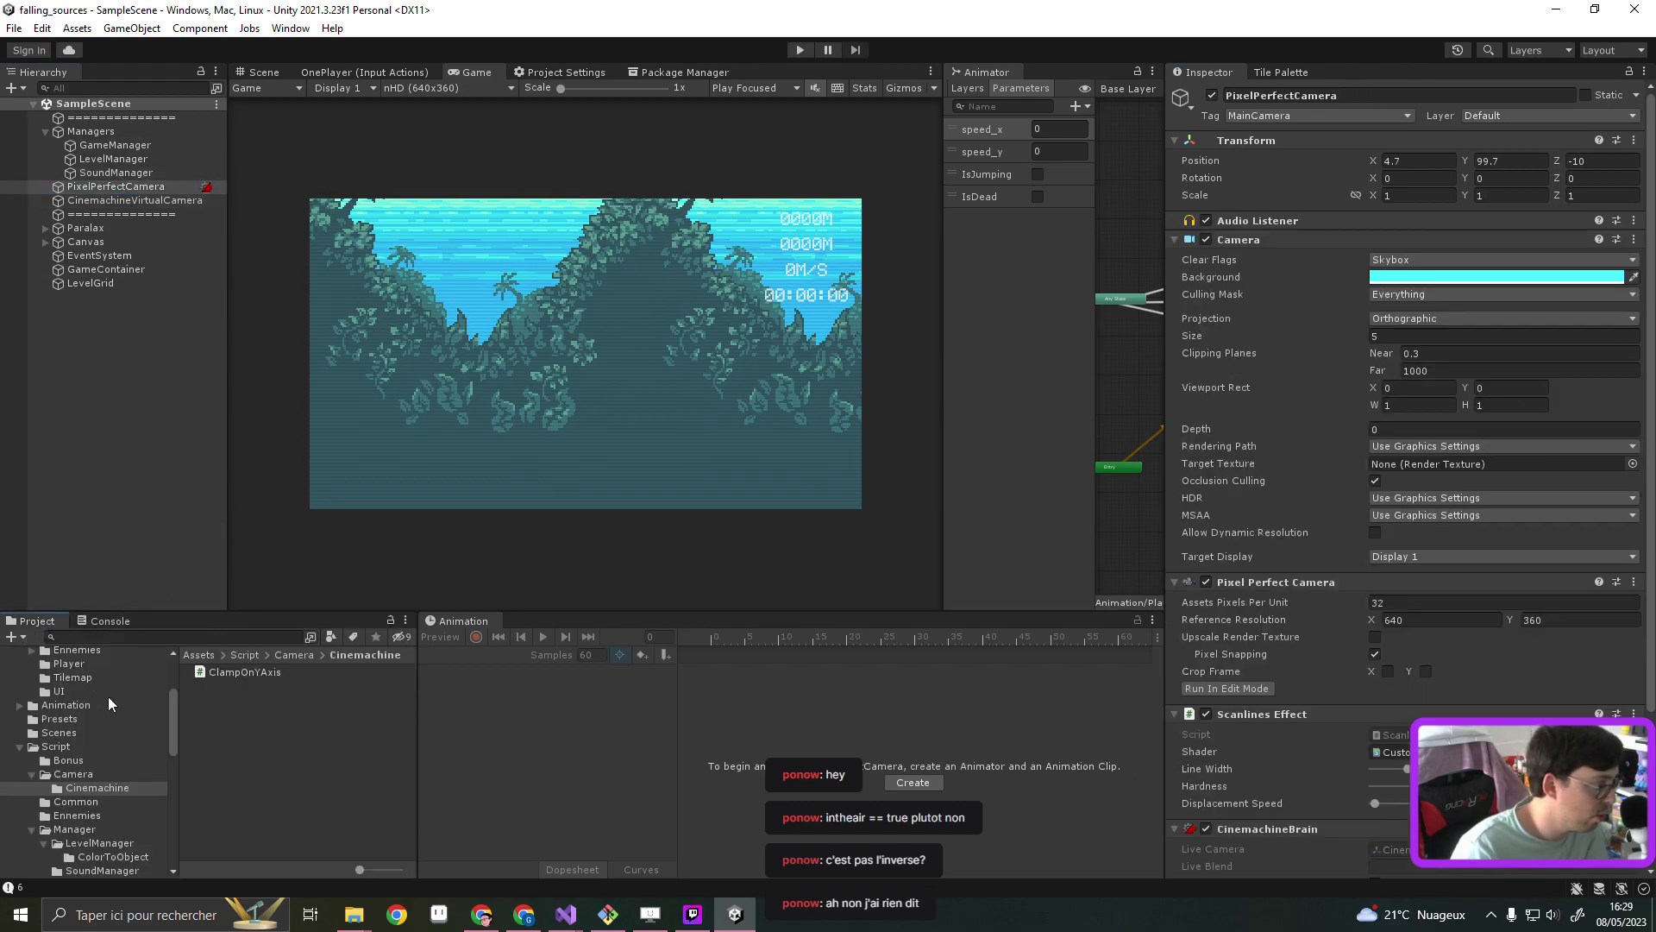
# Find the Player prefab in _Prefabs and drag an instance into the Hierarchy
pyautogui.click(35, 783)
pyautogui.scroll(3, 129, 741)
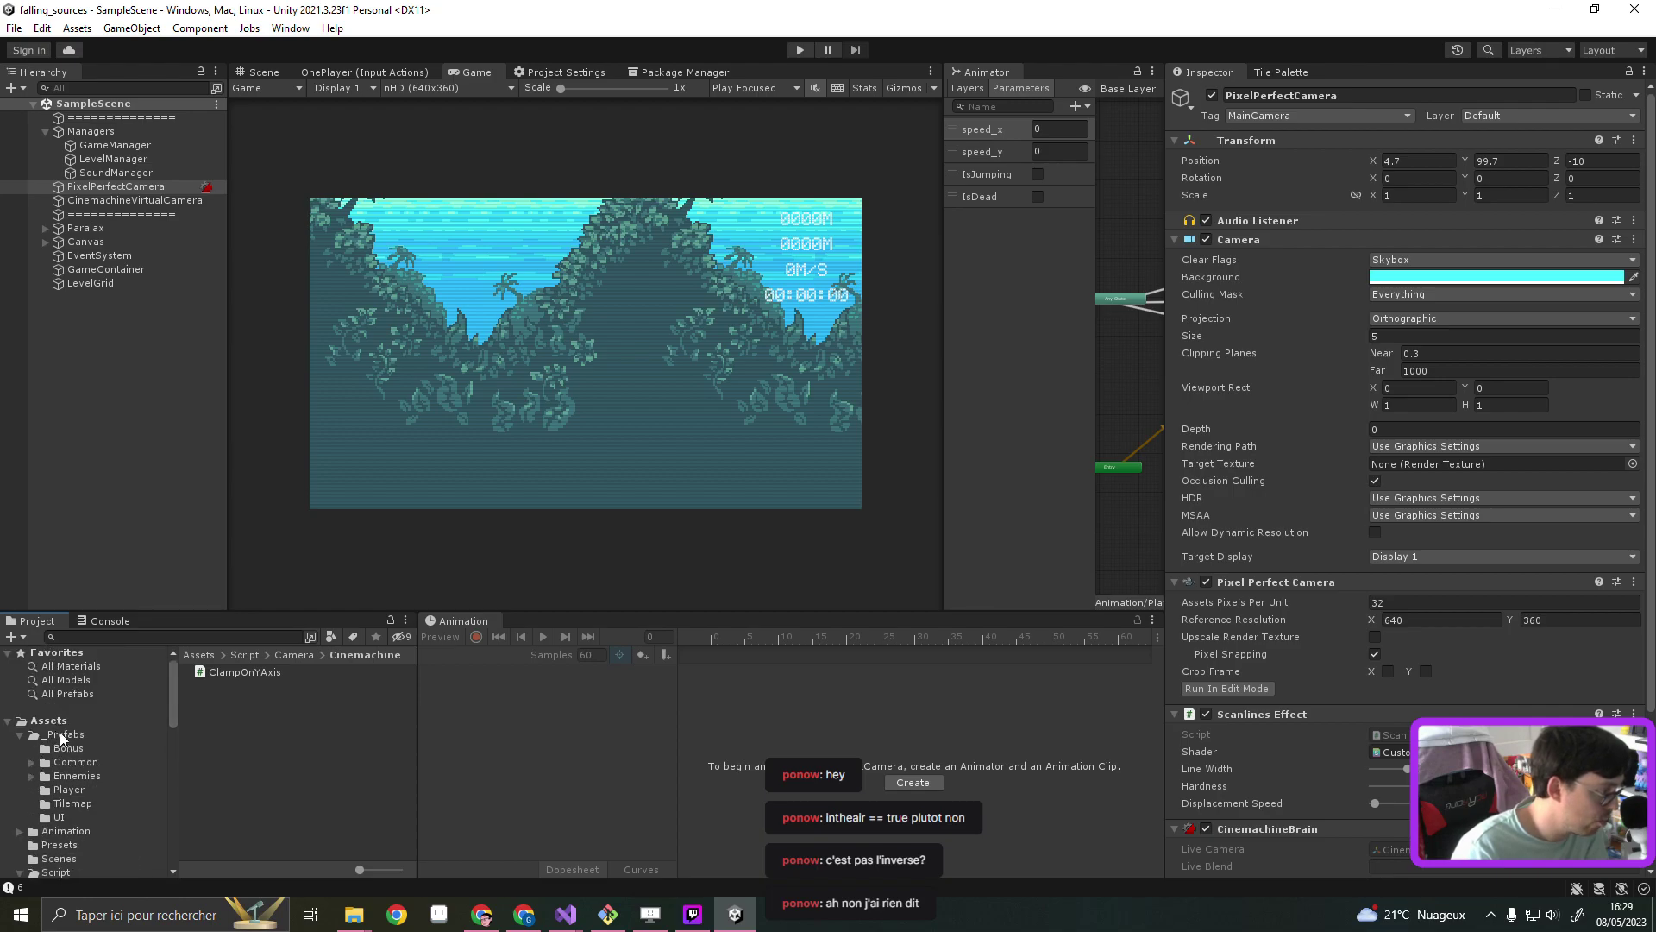
pyautogui.click(136, 732)
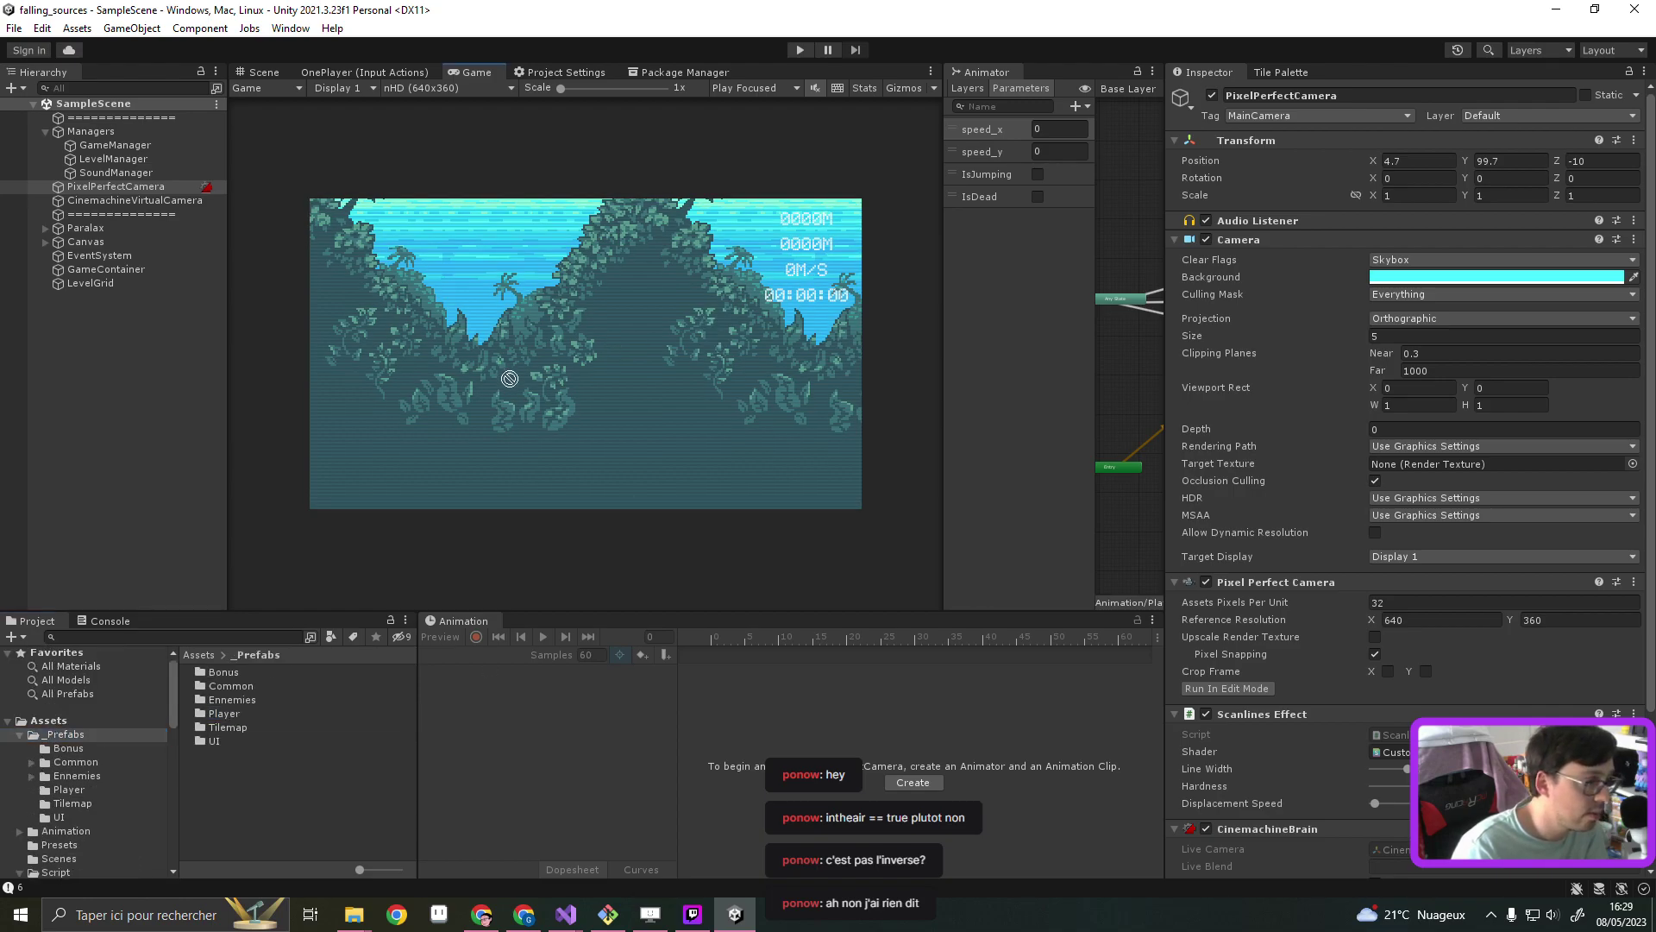
pyautogui.doubleClick(220, 713)
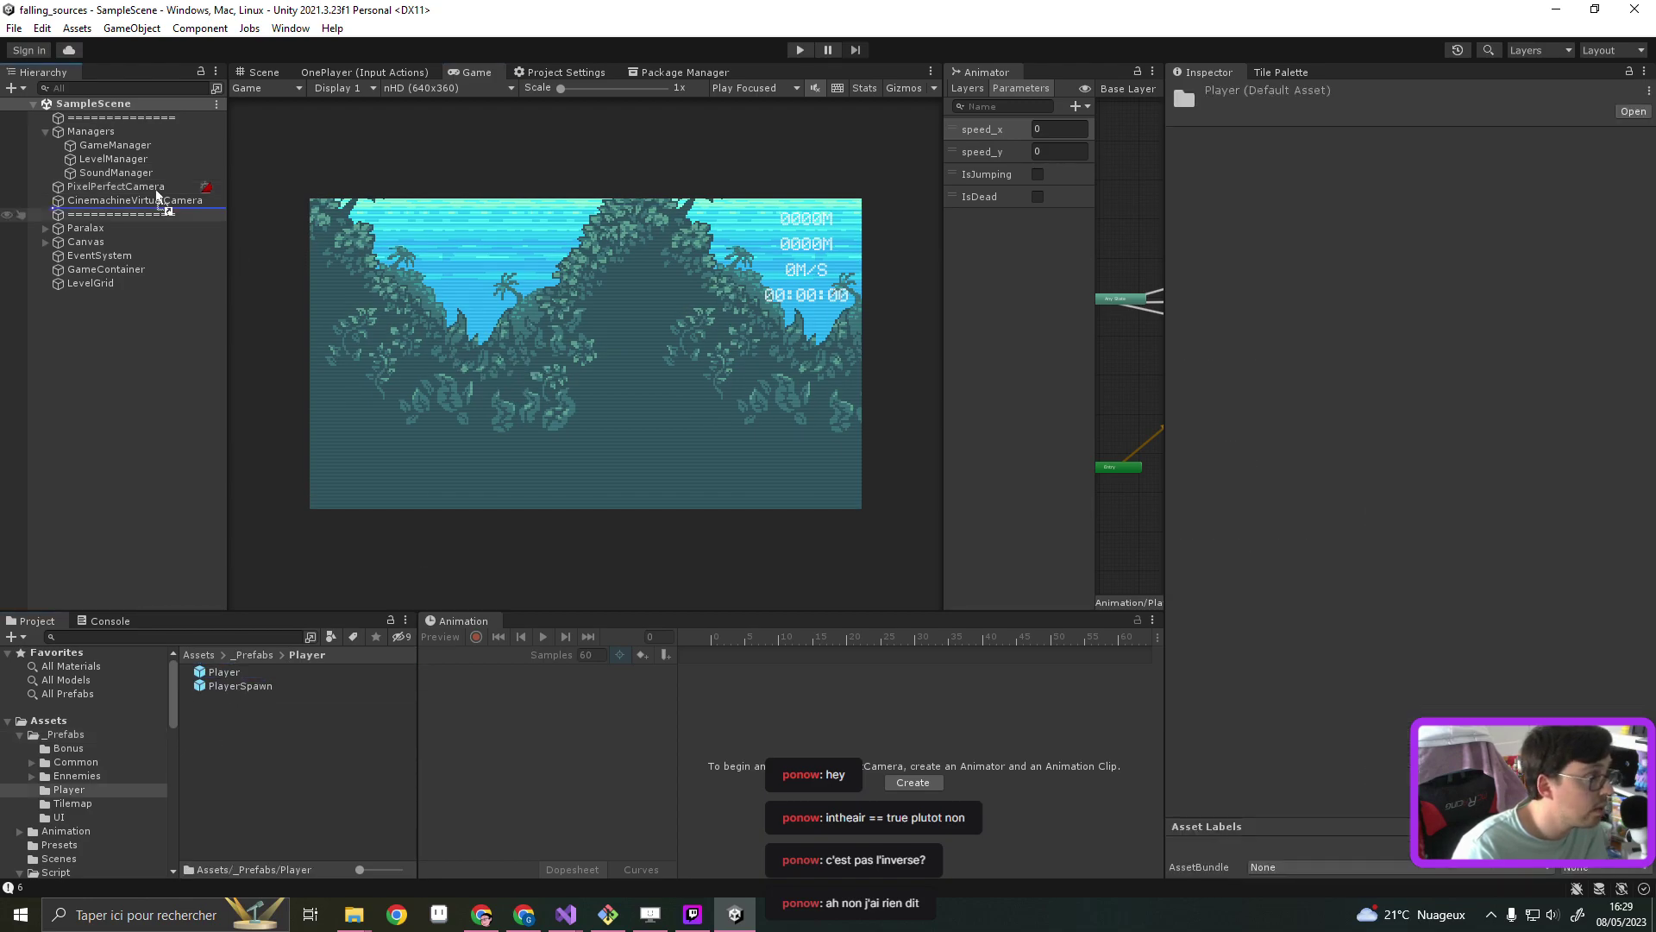
pyautogui.moveTo(105, 138); pyautogui.dragTo(87, 297)
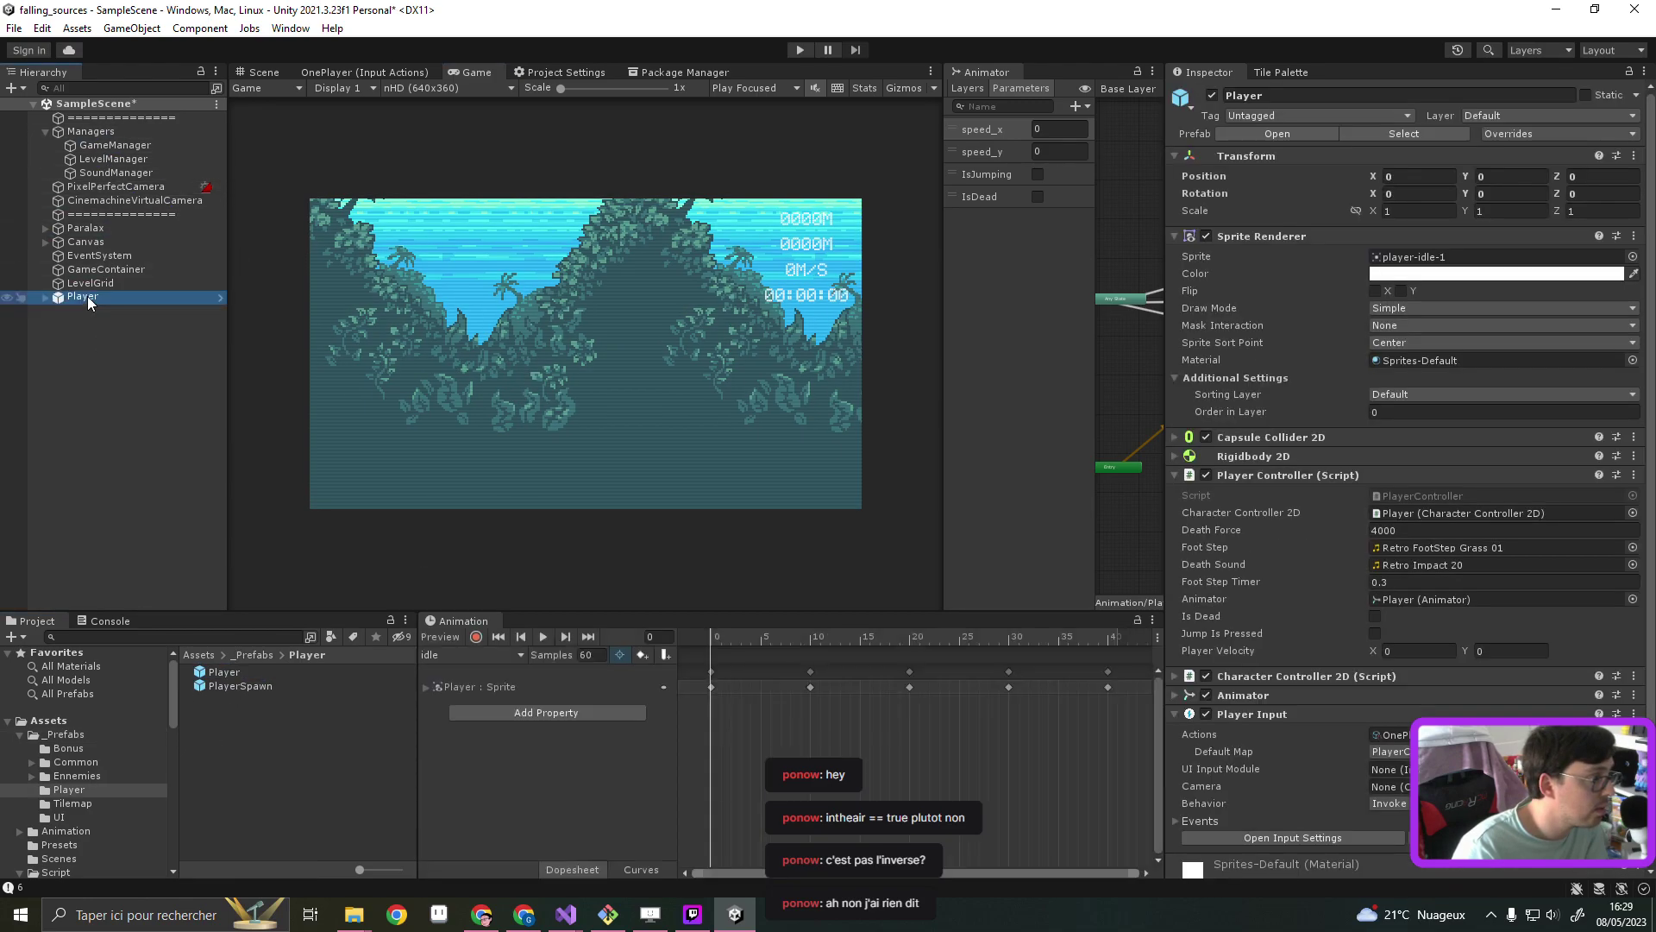
# In the Scene view, move the Player up to Y 99.2, then return to the Game view
pyautogui.click(268, 76)
pyautogui.press('f')
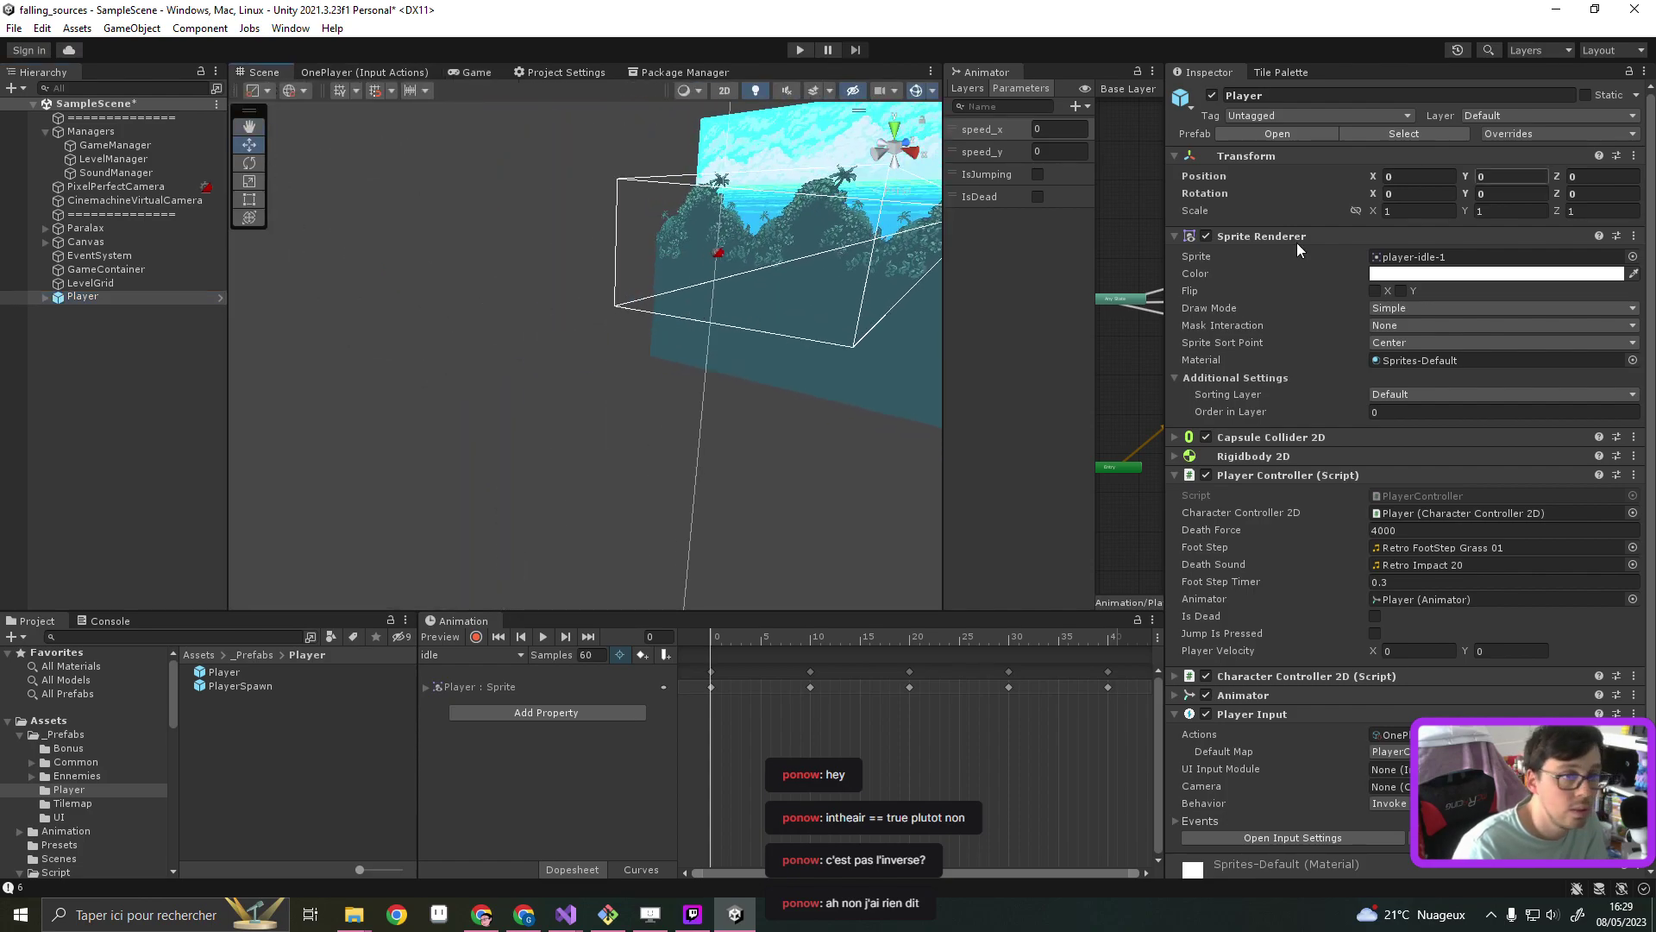
pyautogui.scroll(-2, 688, 361)
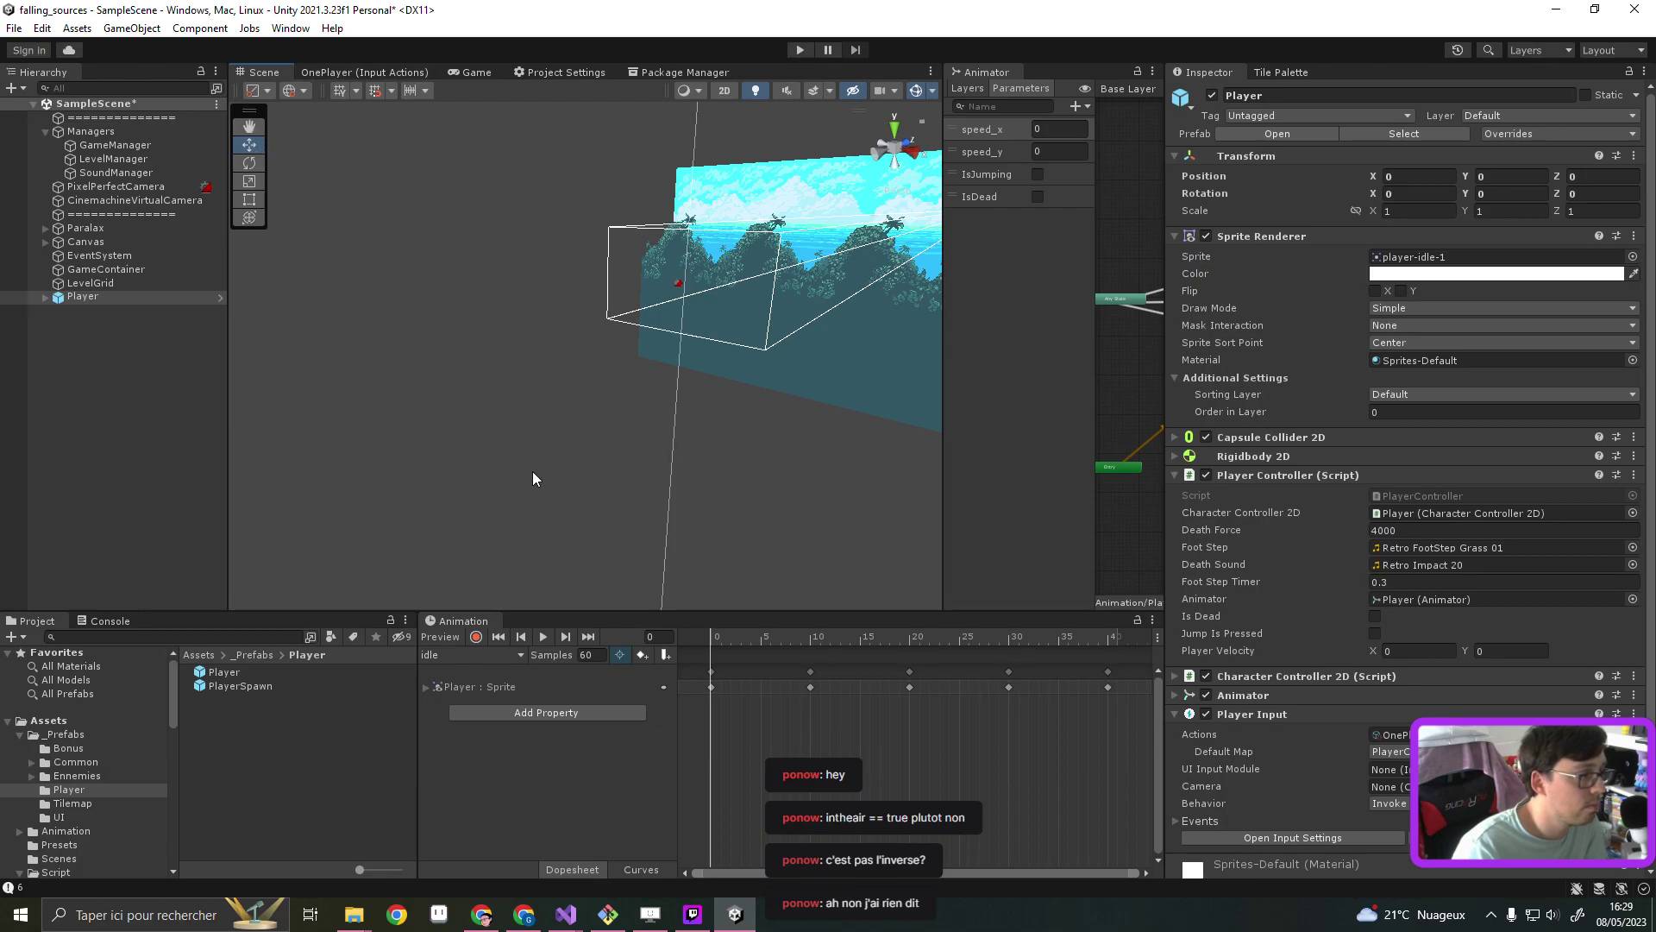
pyautogui.scroll(-2, 560, 473)
pyautogui.scroll(-2, 588, 478)
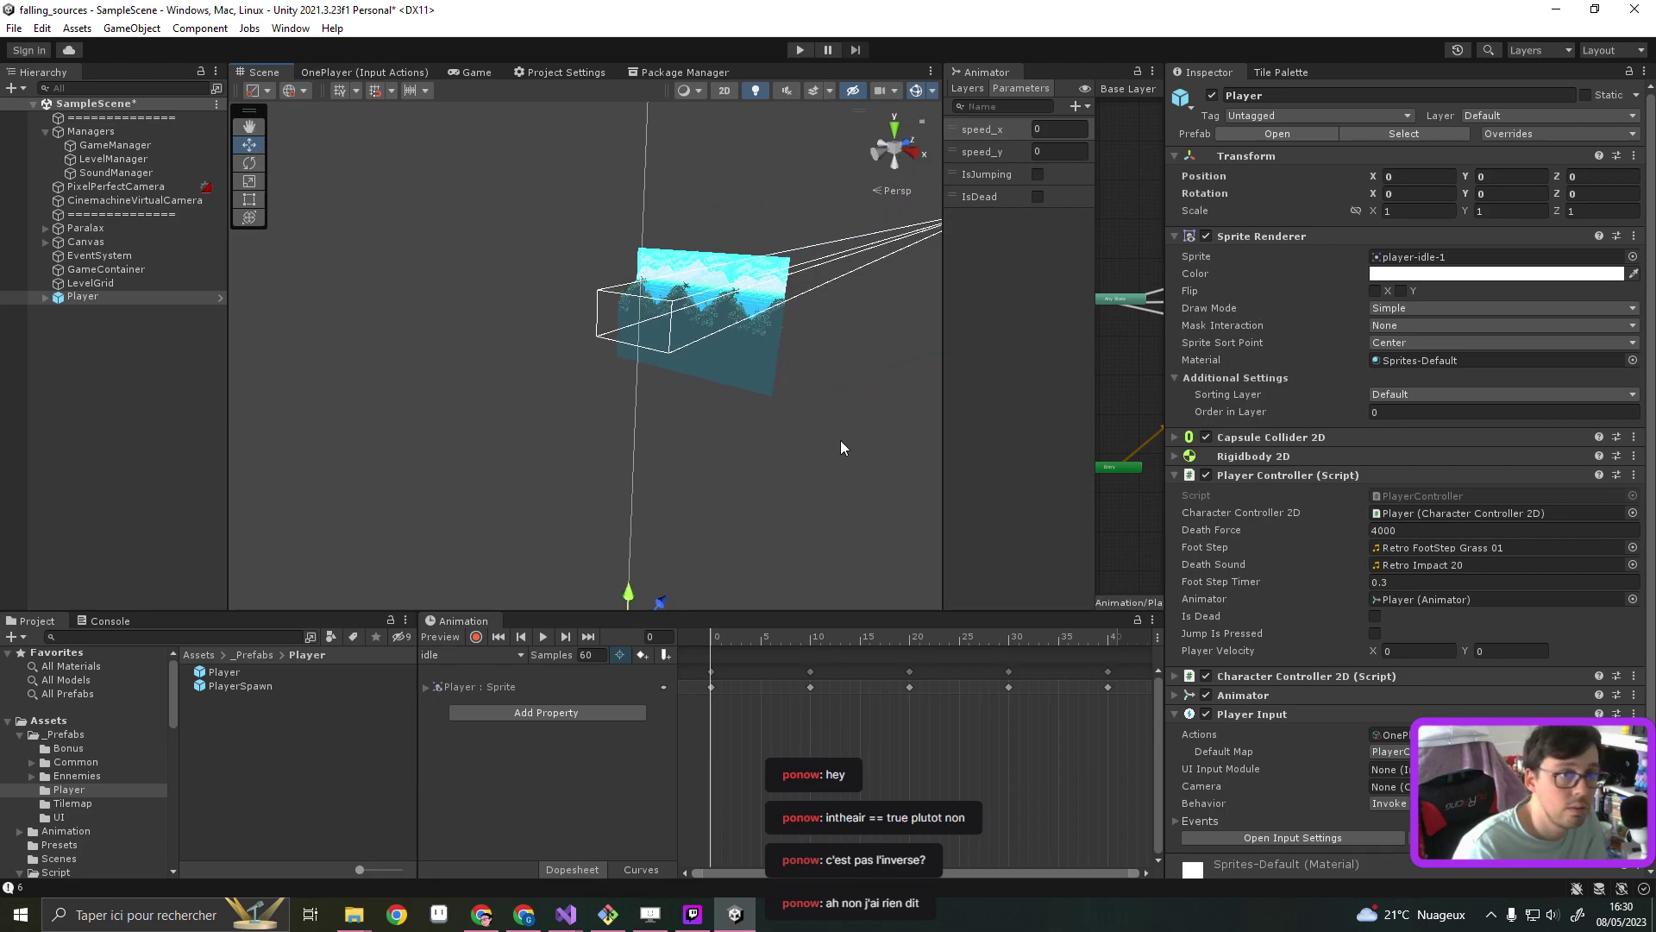
pyautogui.moveTo(532, 337); pyautogui.dragTo(555, 244, button='middle')
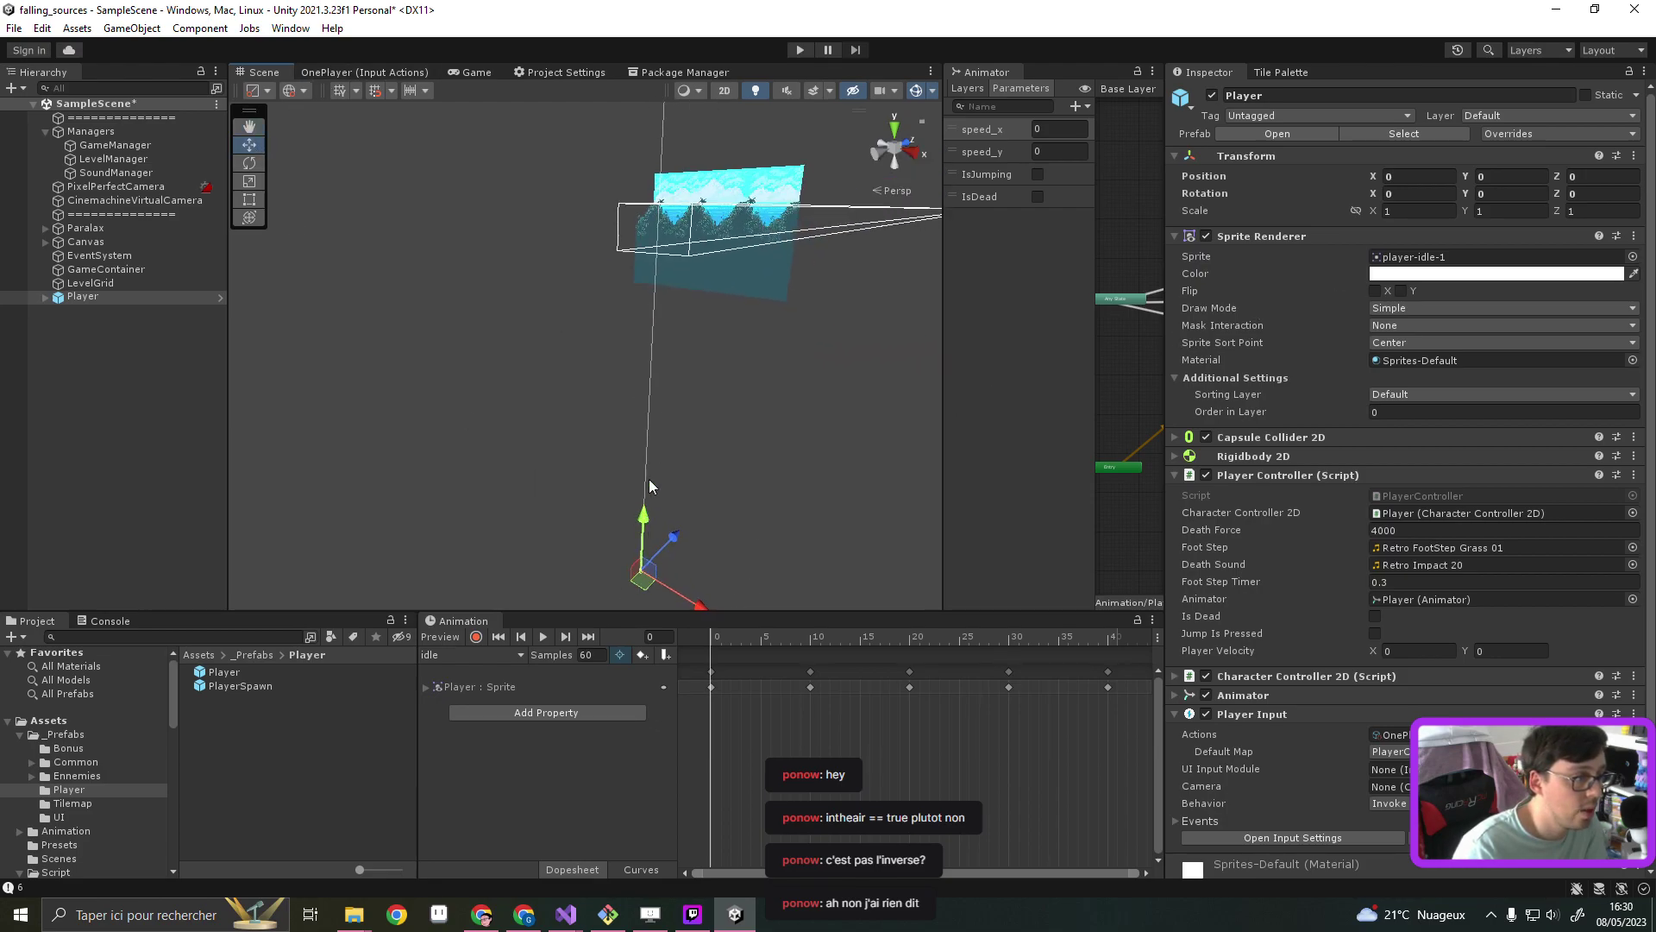
pyautogui.moveTo(643, 516); pyautogui.dragTo(675, 141)
pyautogui.click(470, 72)
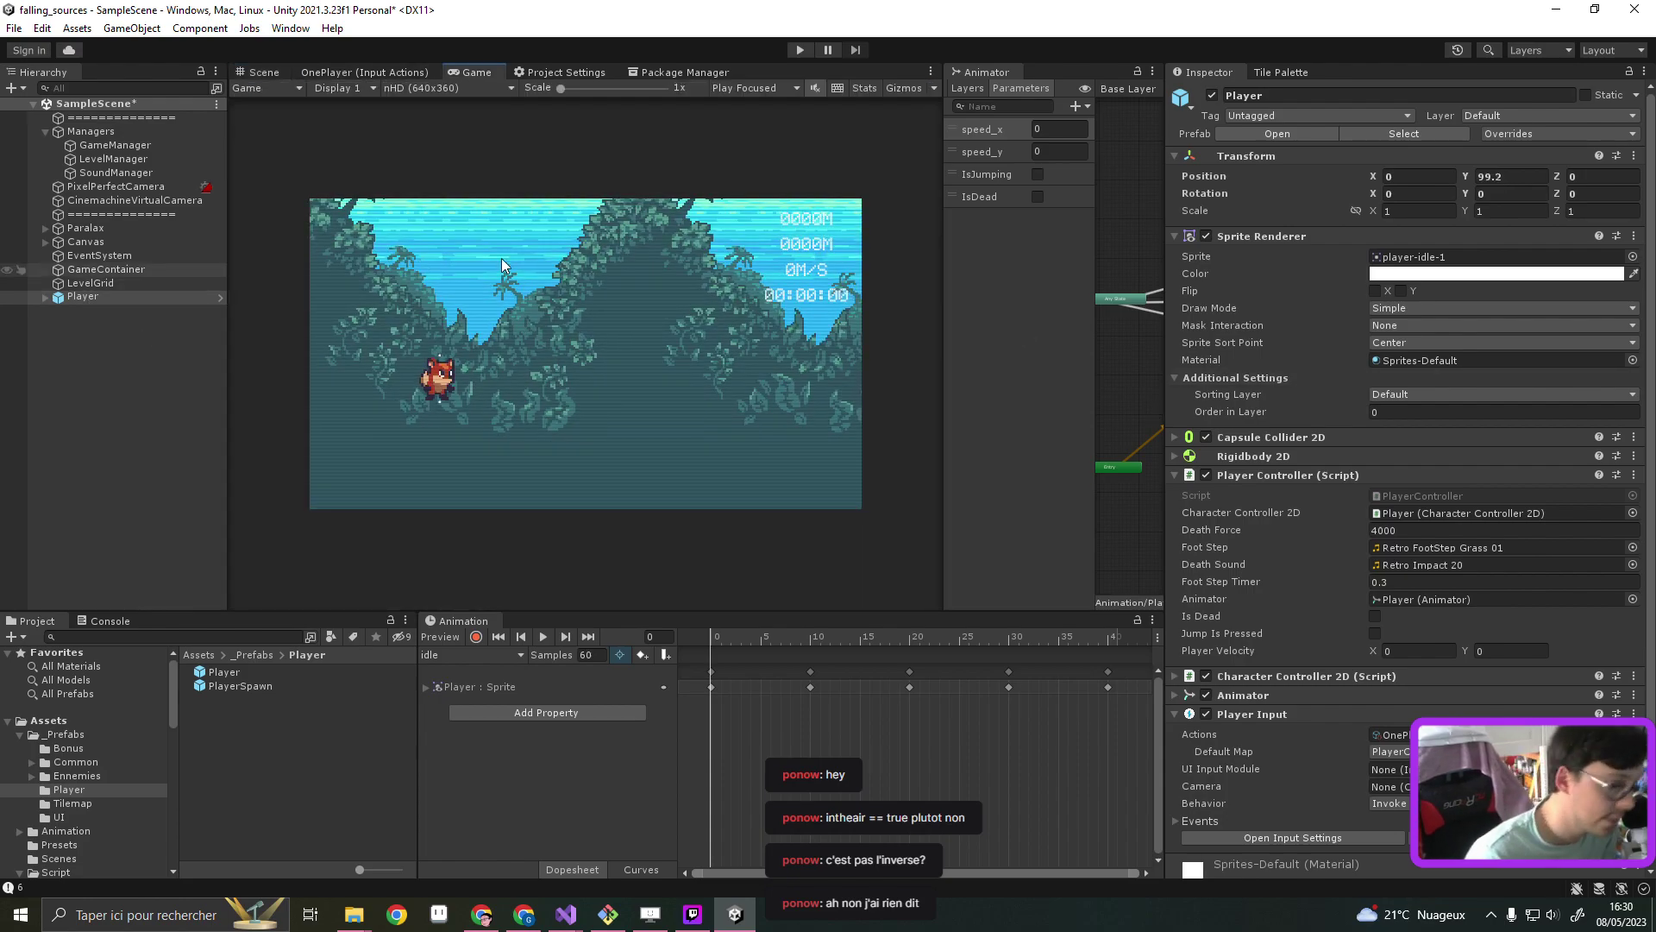
# Try other Assets Pixels Per Unit values on PixelPerfectCamera, leave it at 32, then switch to the browser
pyautogui.click(104, 184)
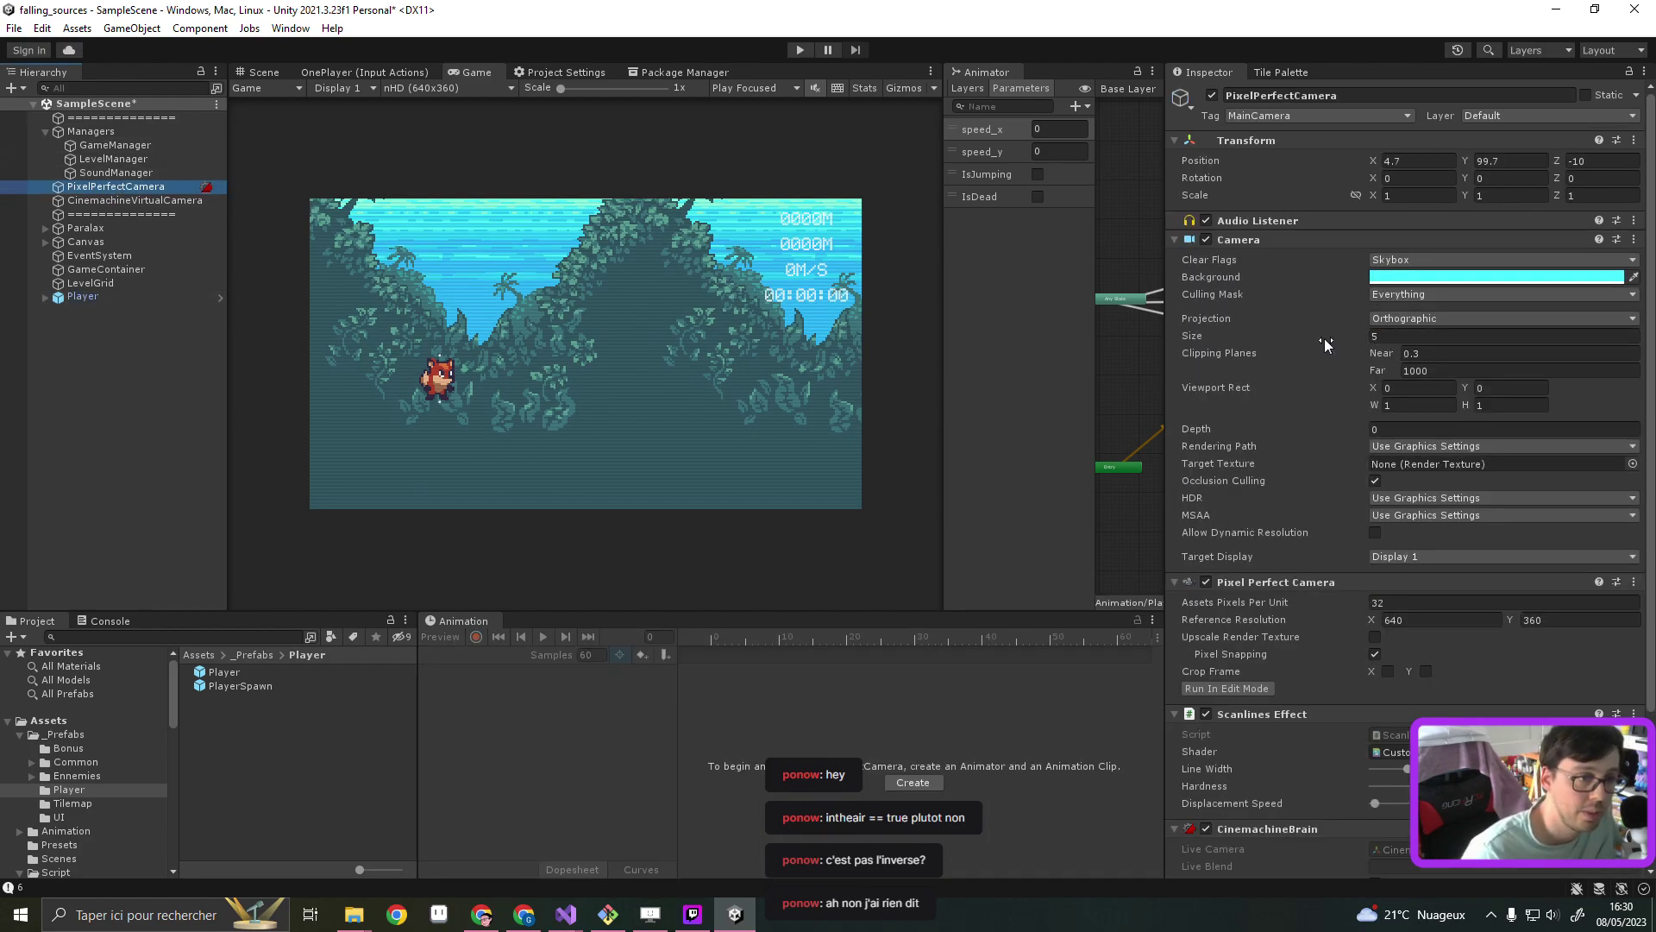
pyautogui.click(1351, 338)
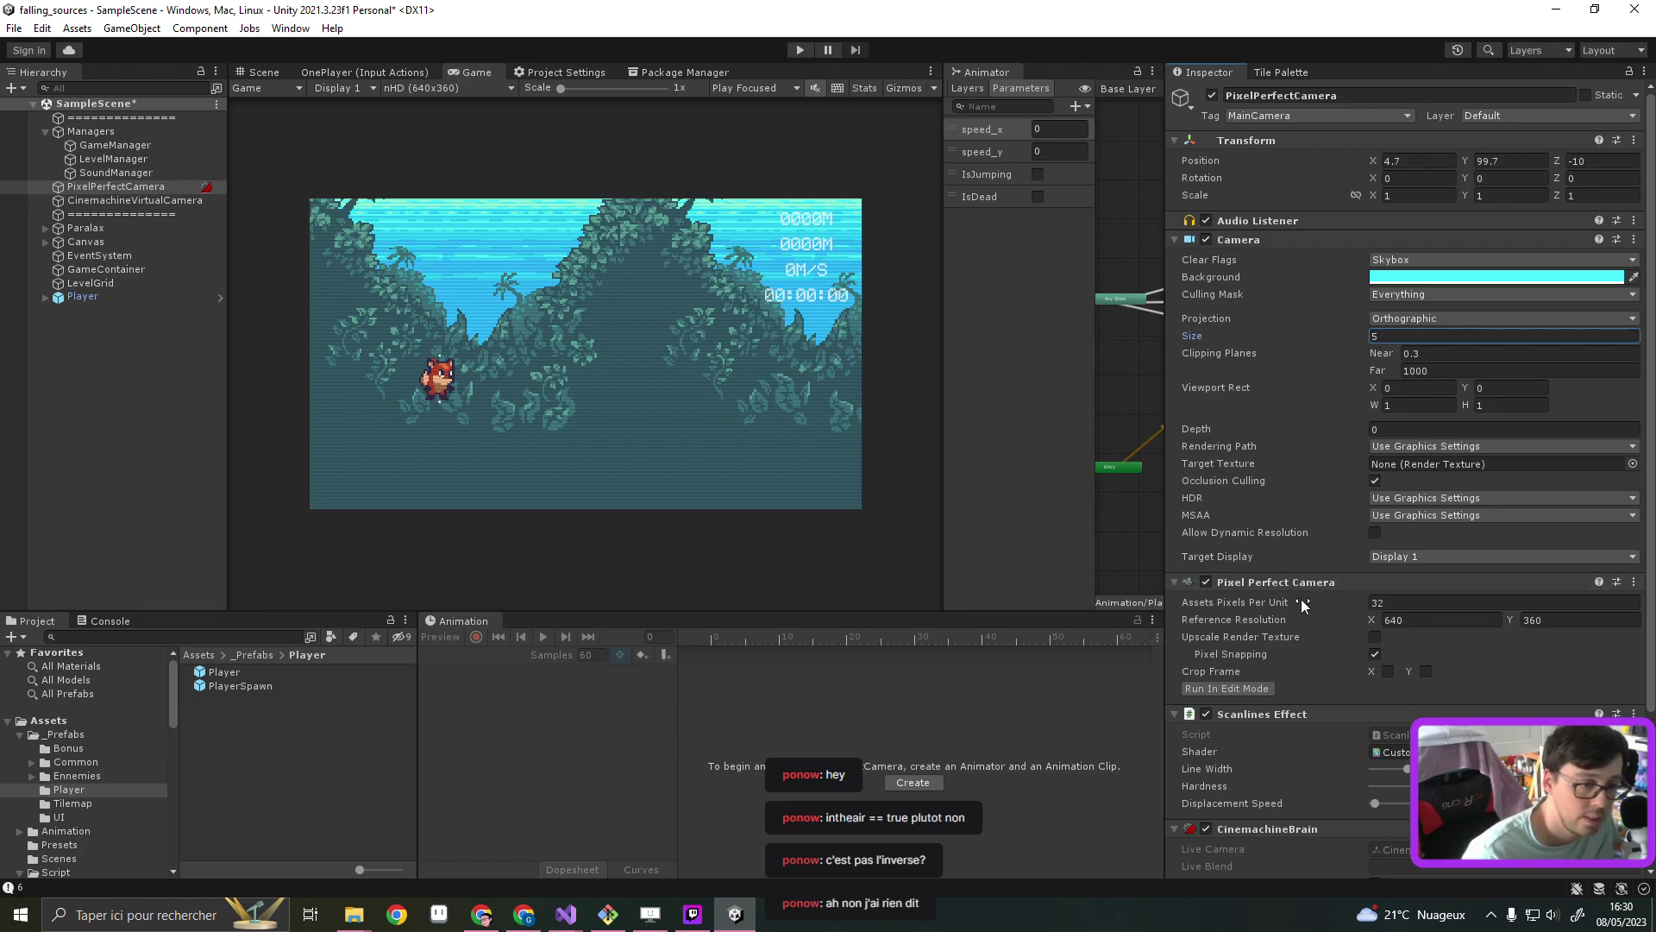
pyautogui.click(1381, 601)
pyautogui.write('1')
pyautogui.moveTo(1310, 606); pyautogui.dragTo(1318, 610)
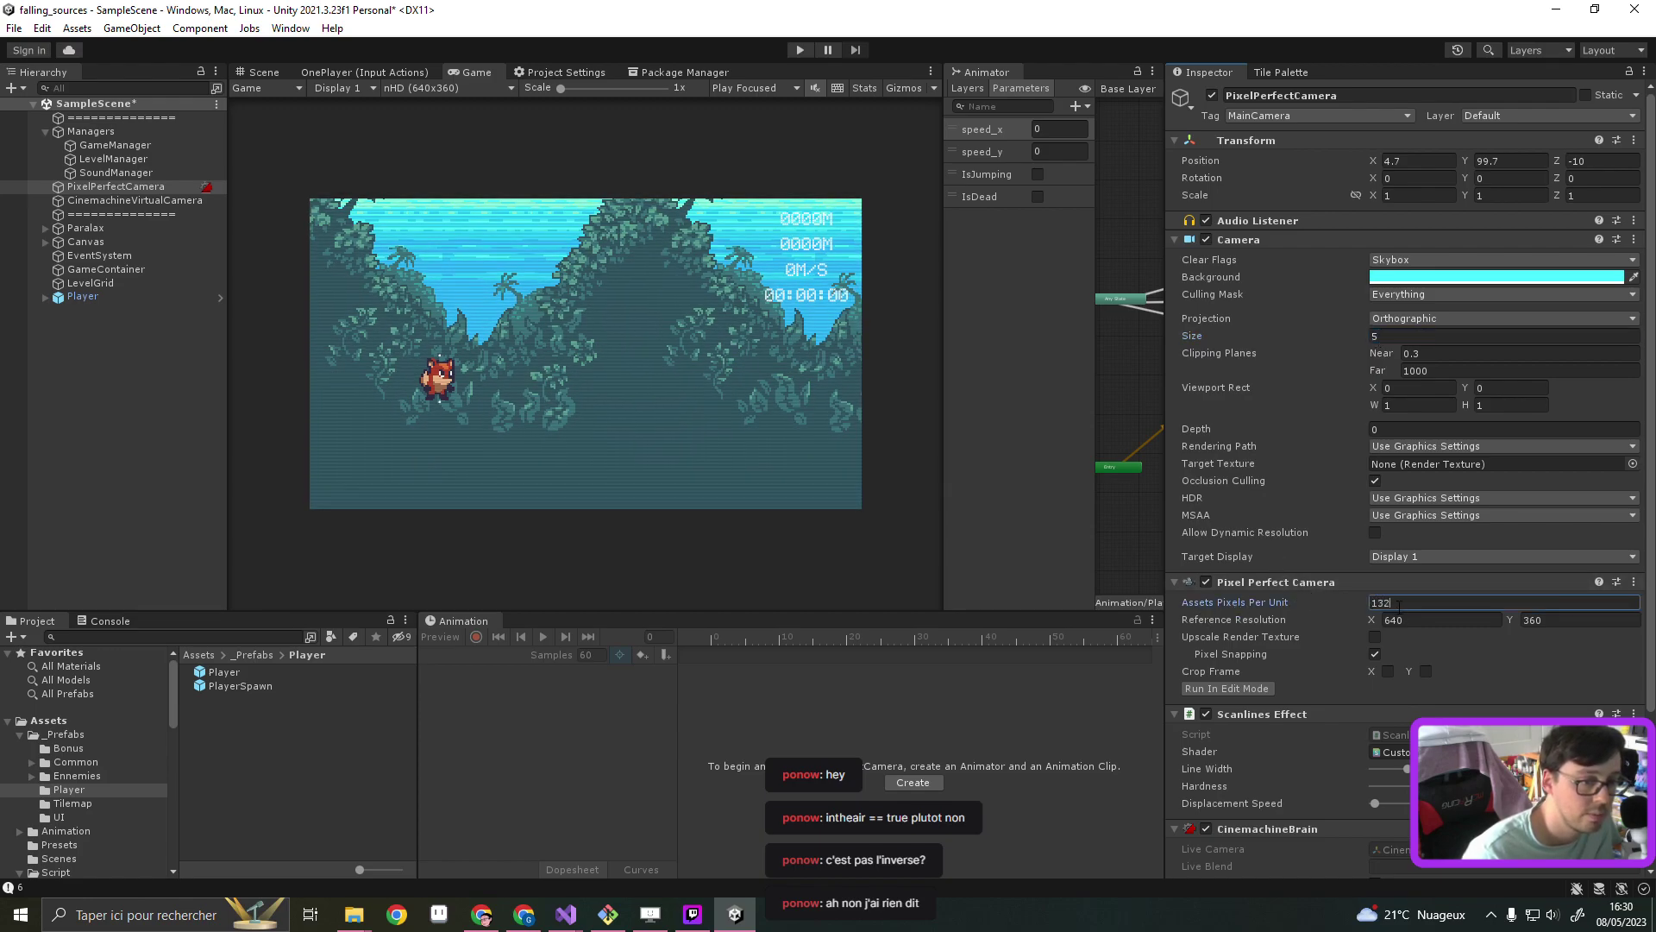
pyautogui.write('2')
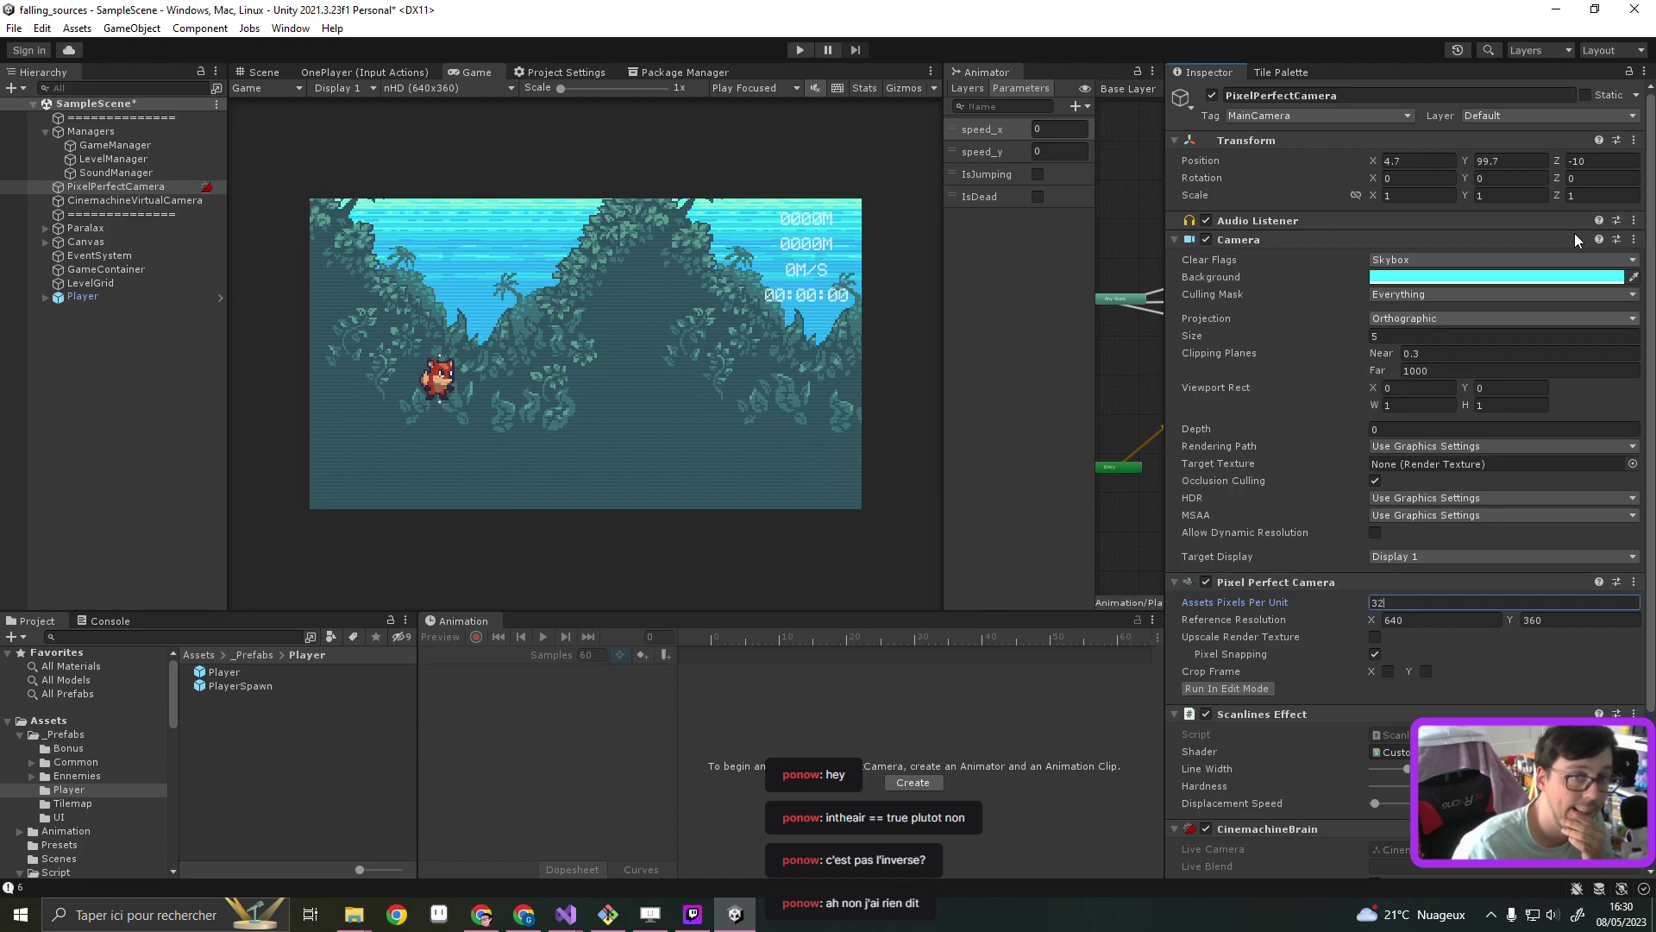
pyautogui.click(524, 914)
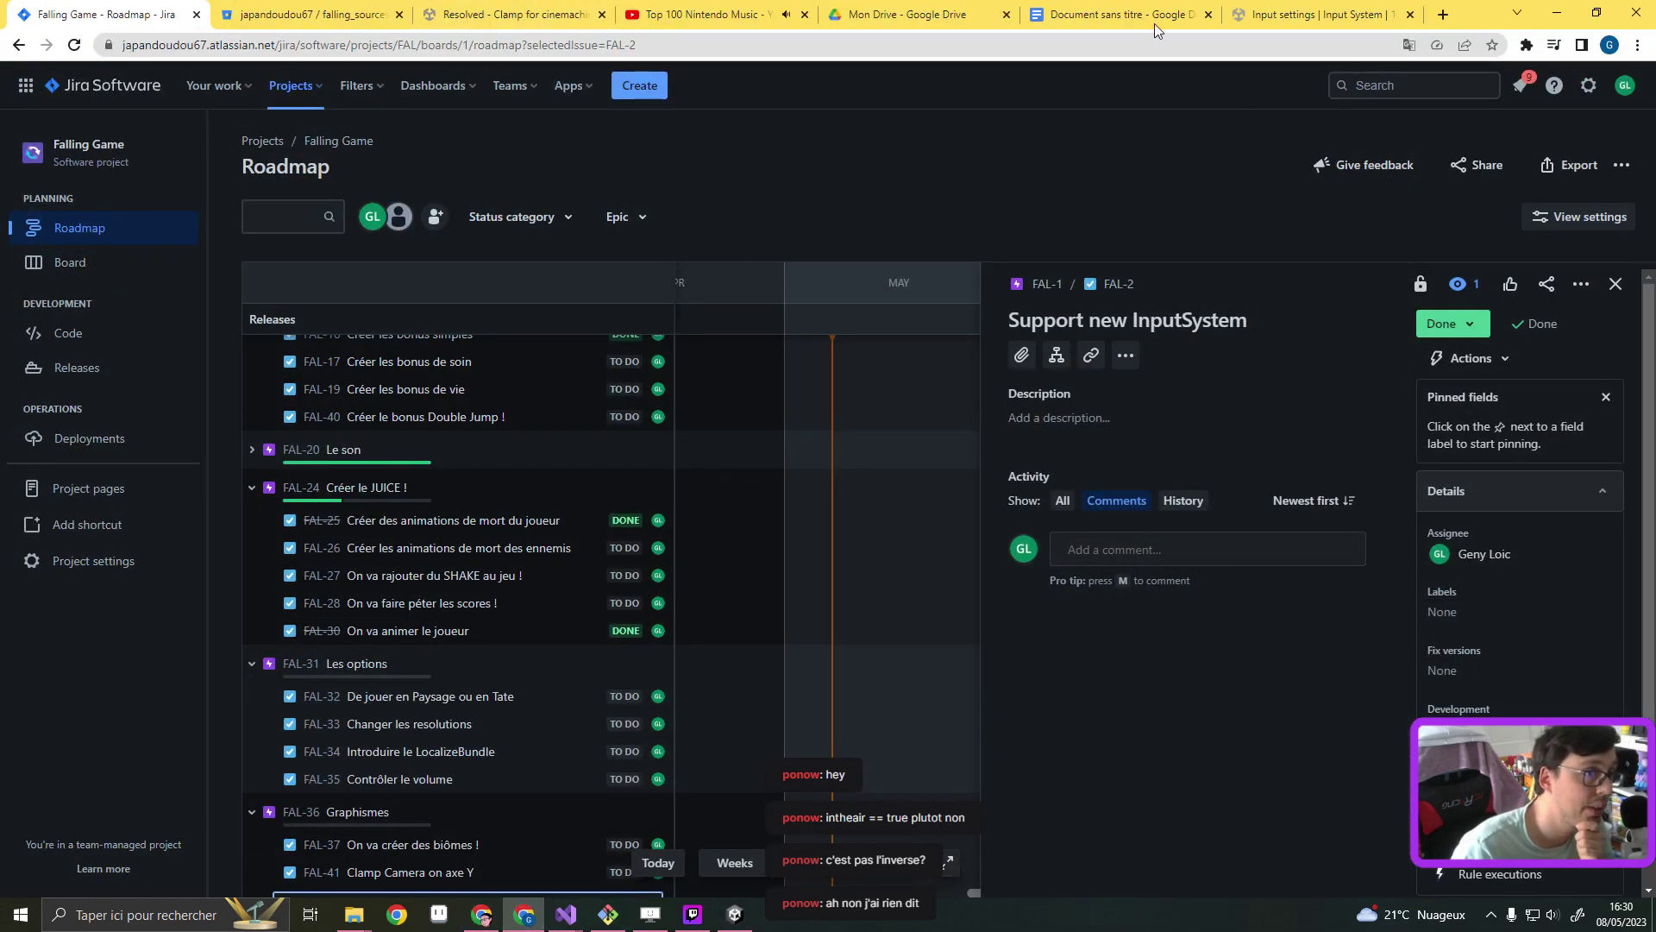
# Search the web for 'Zoom Out pixelperfect camera Unity' and open the Reddit result
pyautogui.click(1229, 19)
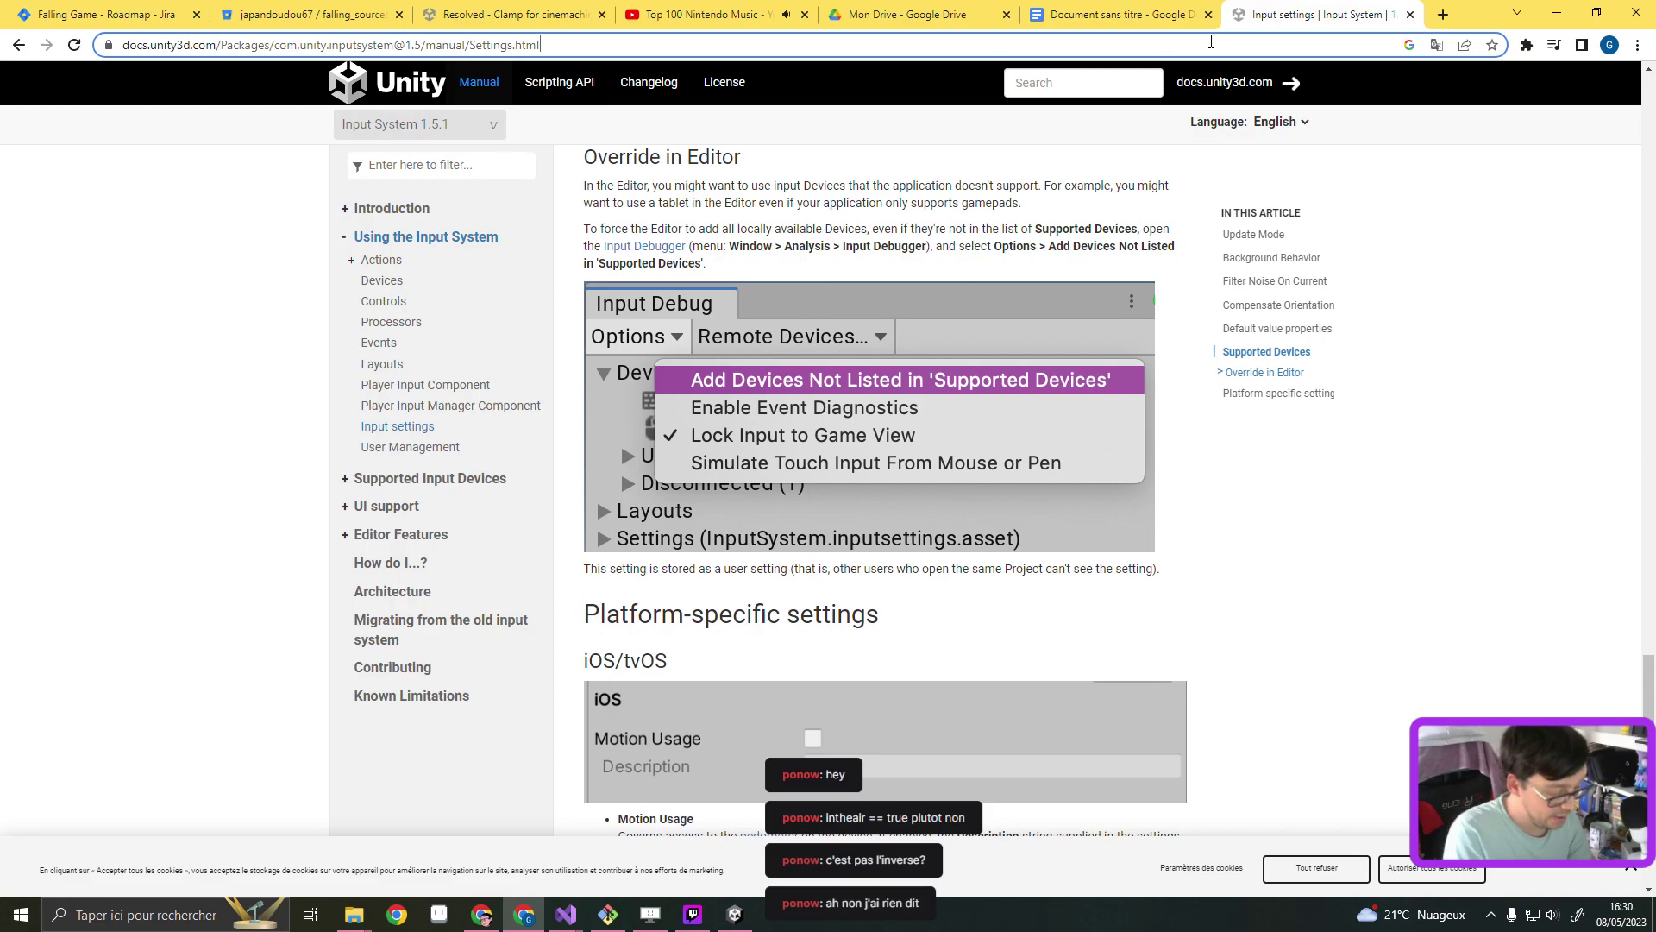
pyautogui.write('Zoom Out pi')
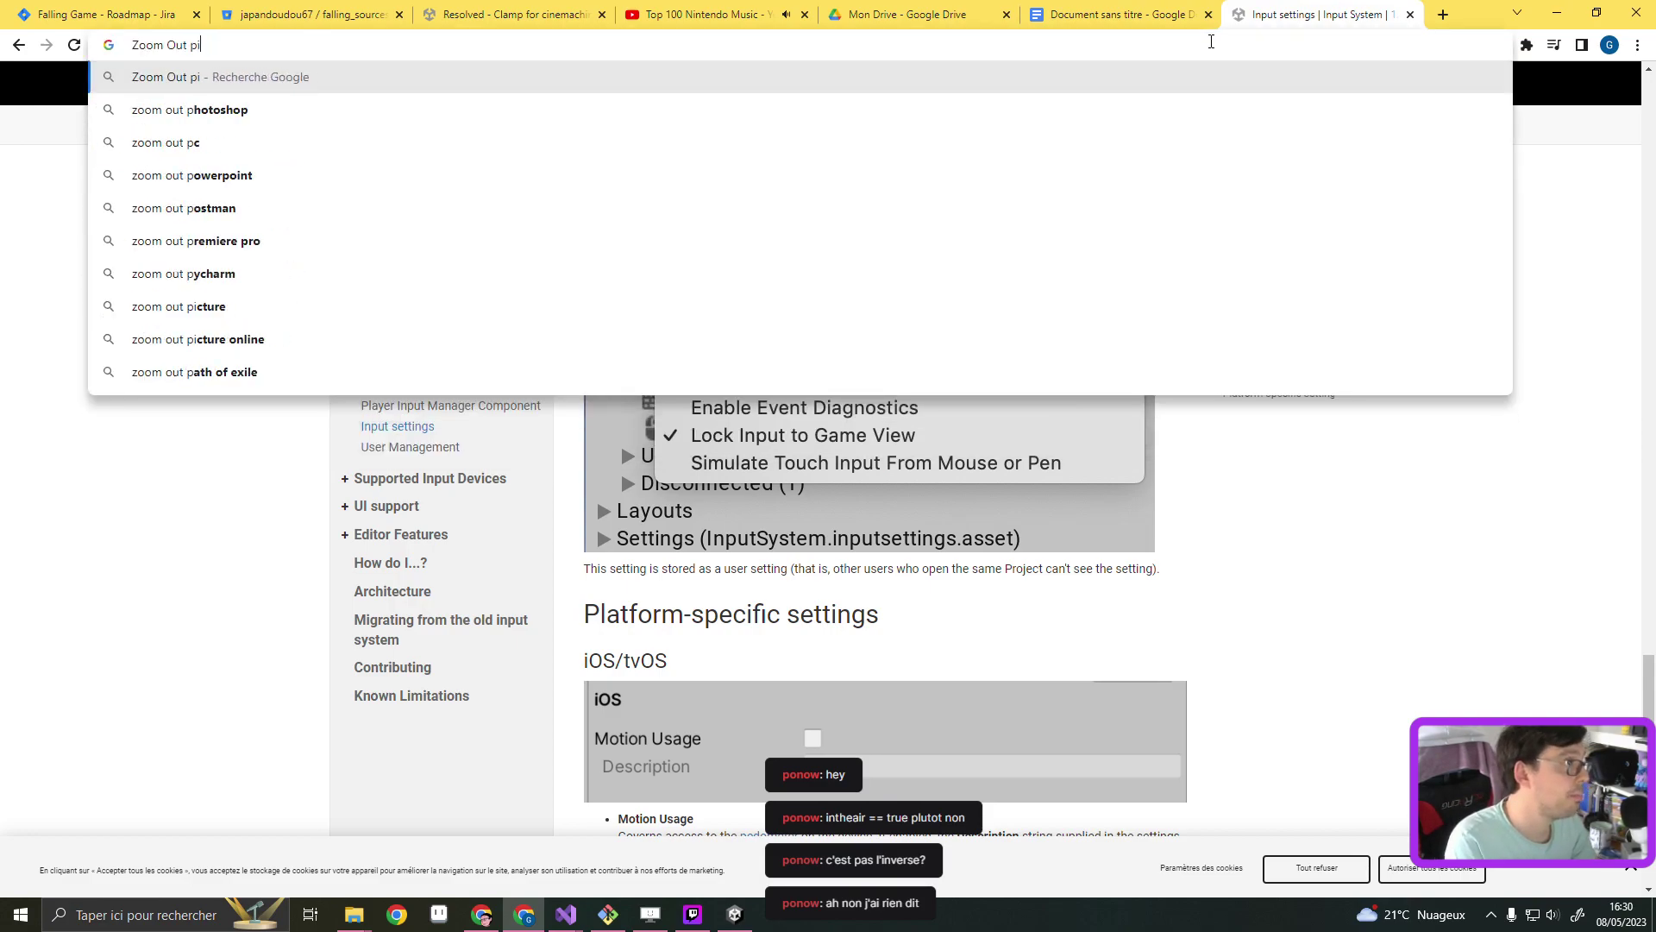
pyautogui.write('xelperfect cam')
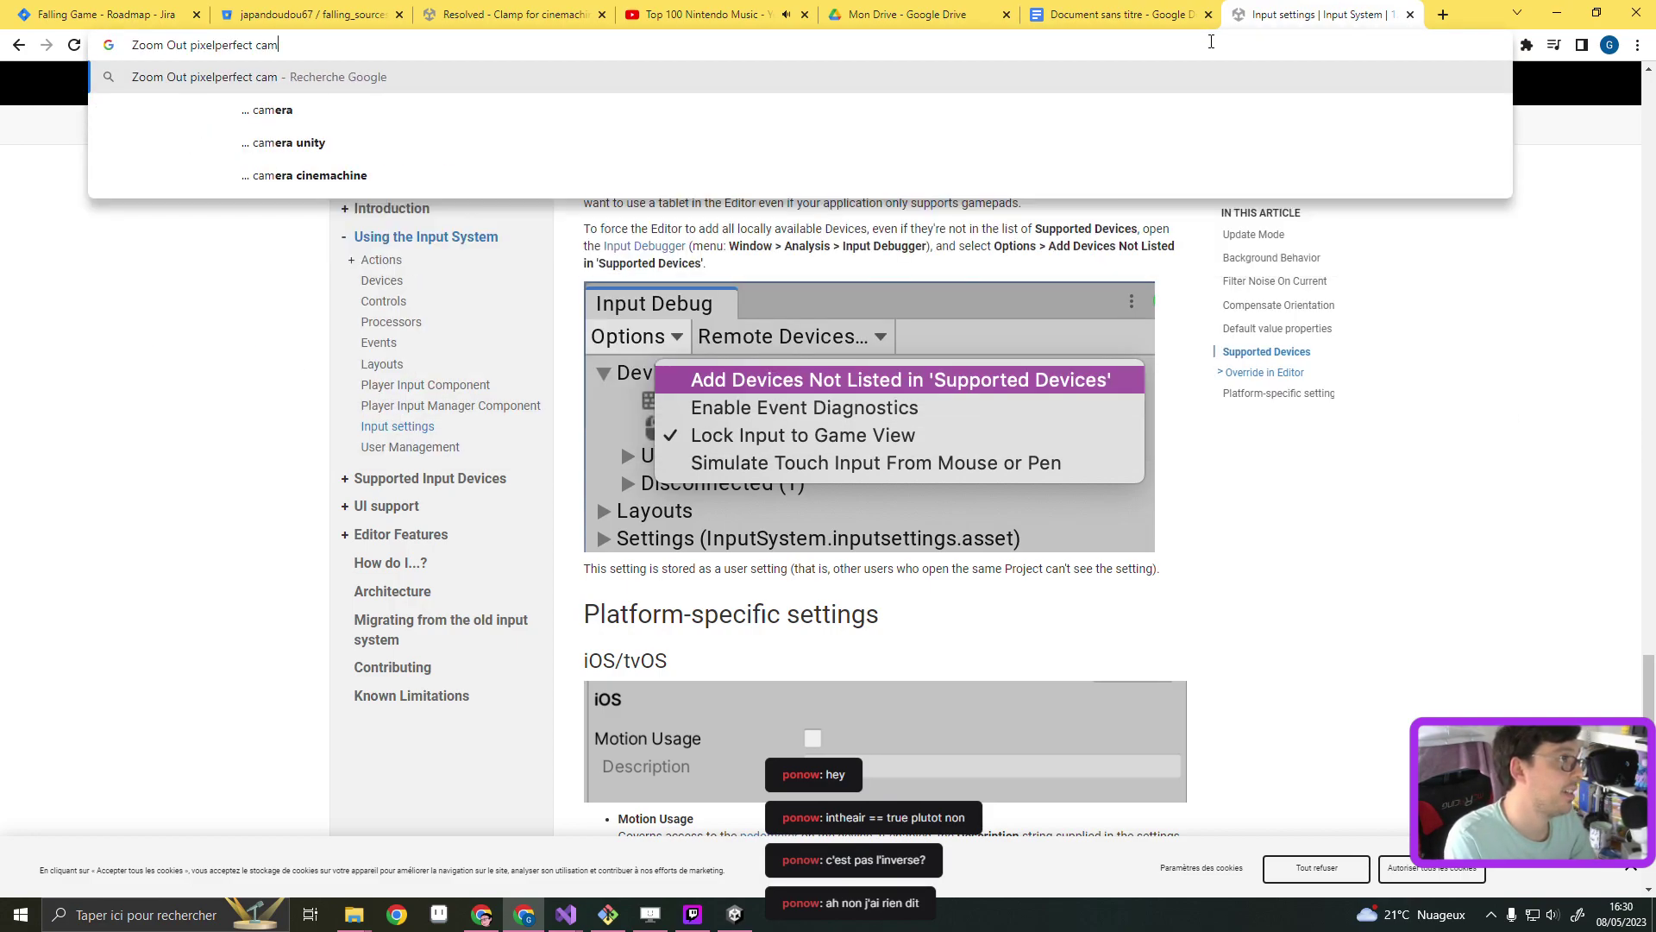
pyautogui.write('era Unity')
pyautogui.press('Return')
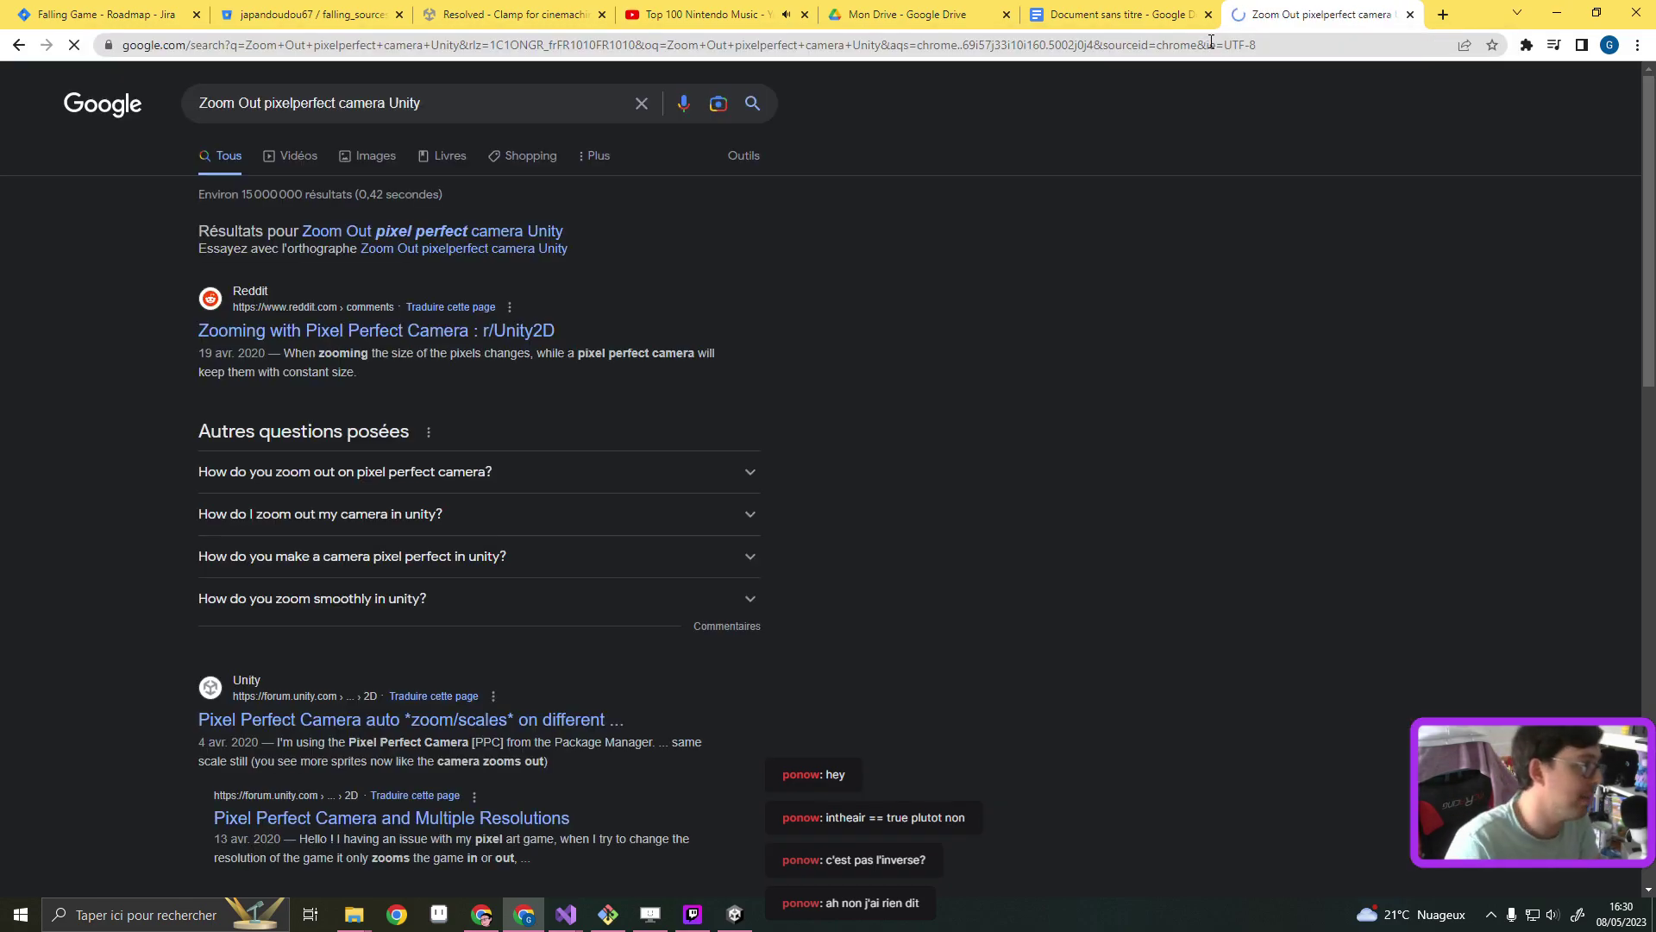
pyautogui.click(459, 331)
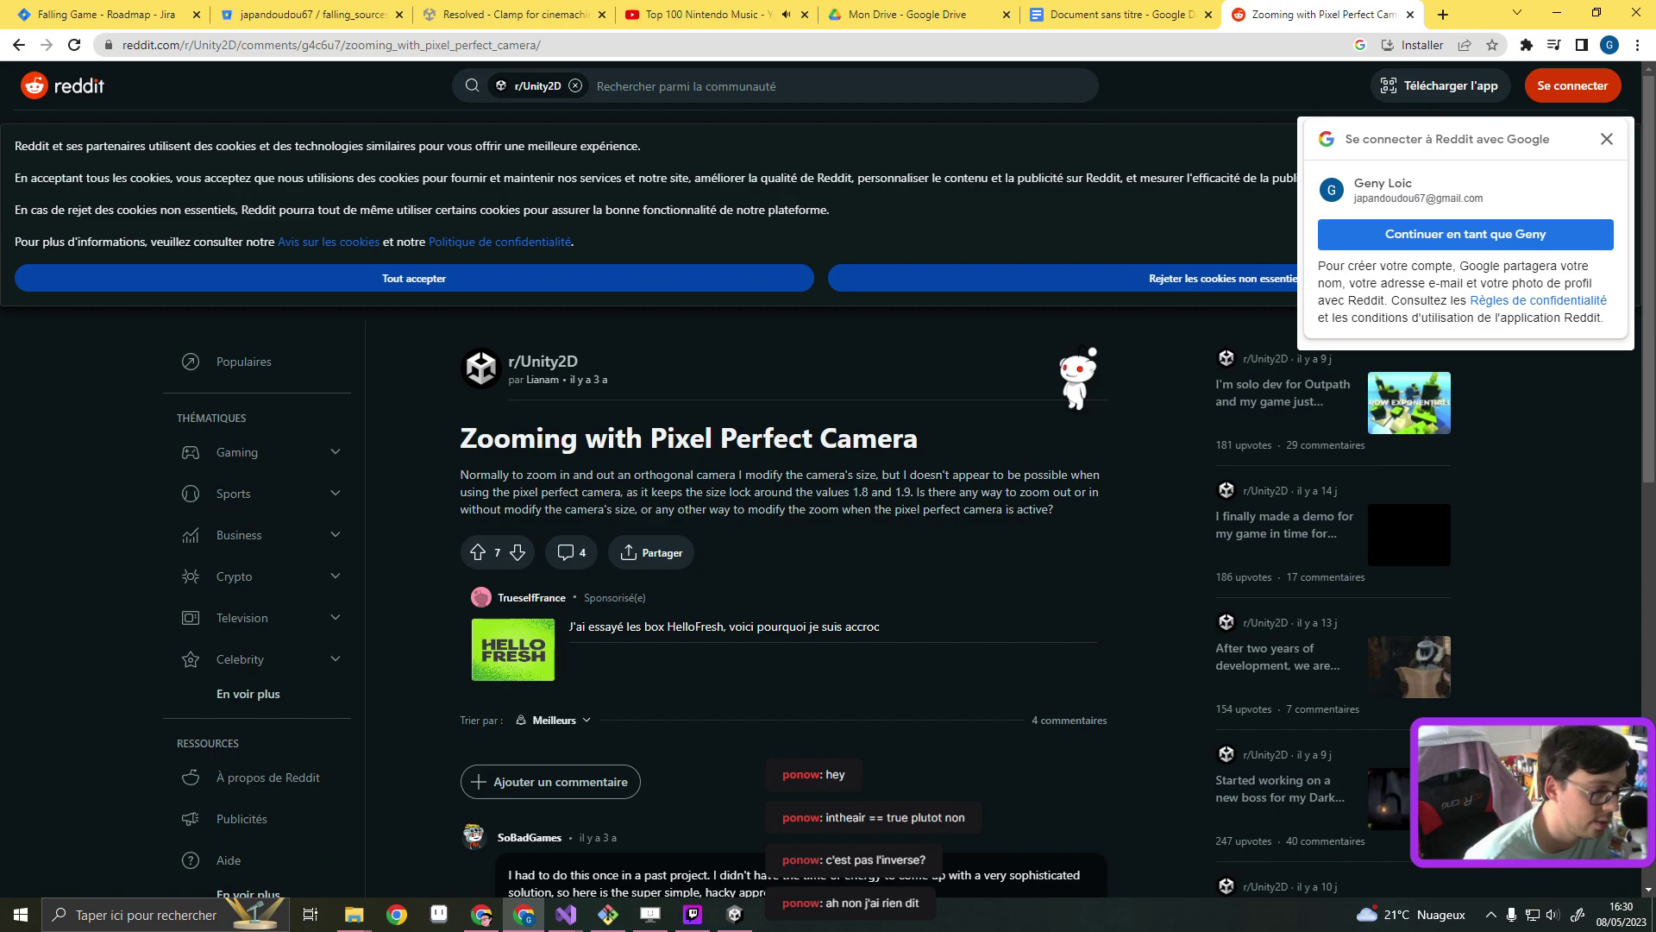
# Read the thread's answers, highlighting the two suggested camera sizes, then return to Unity
pyautogui.scroll(-1, 775, 490)
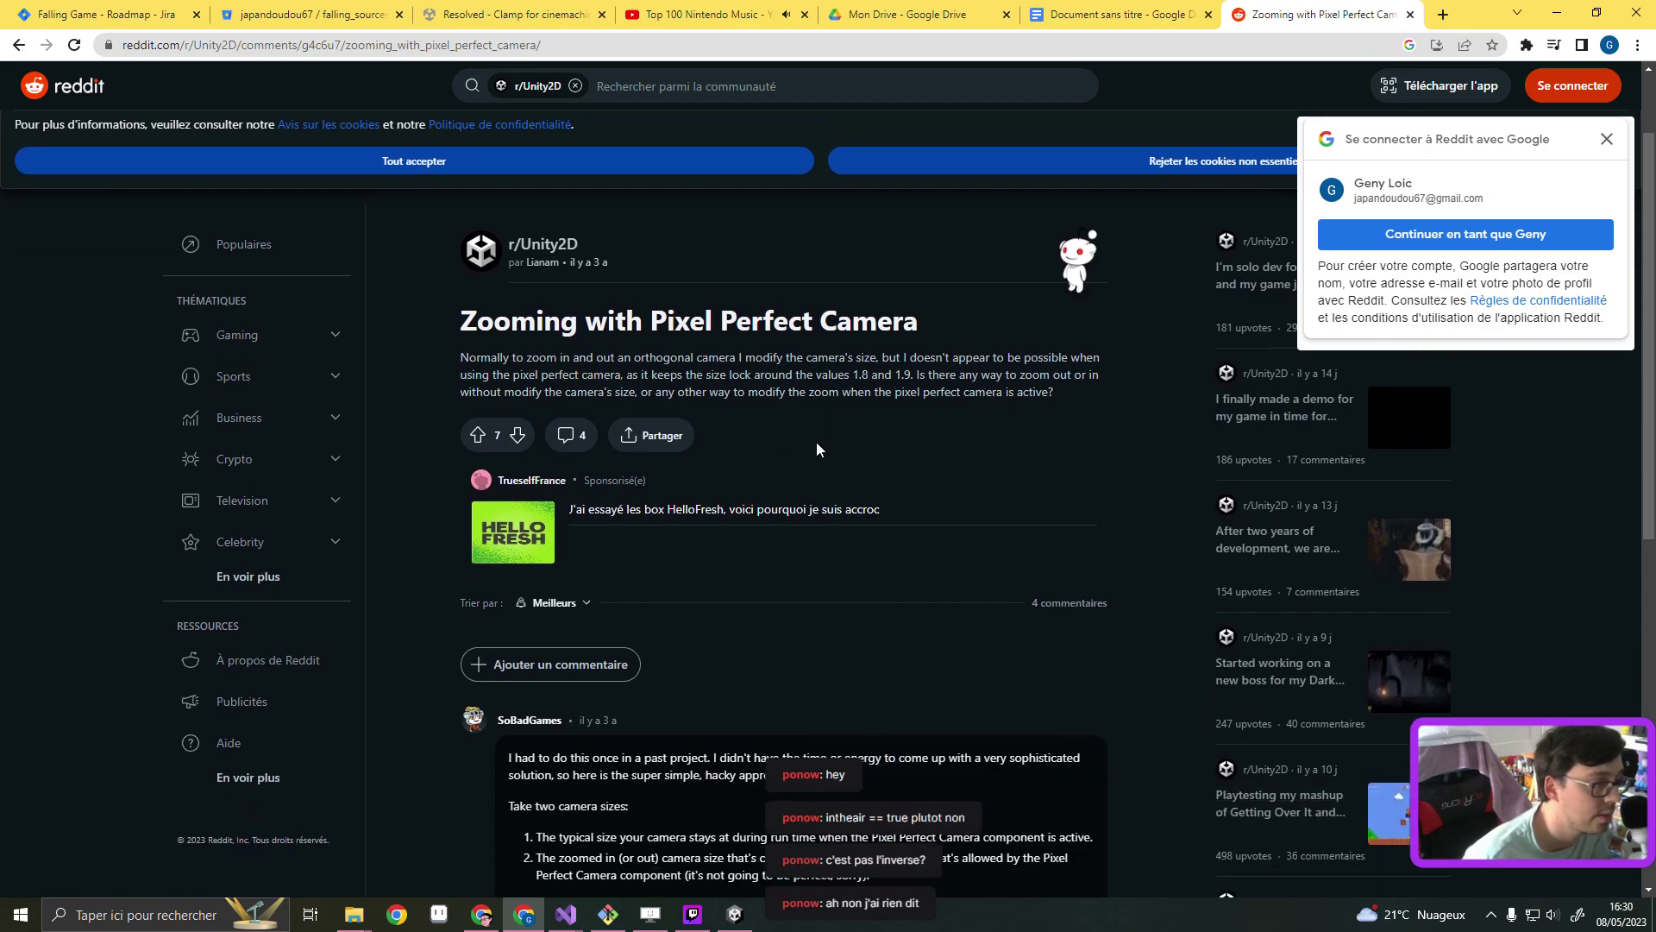
pyautogui.scroll(-4, 816, 441)
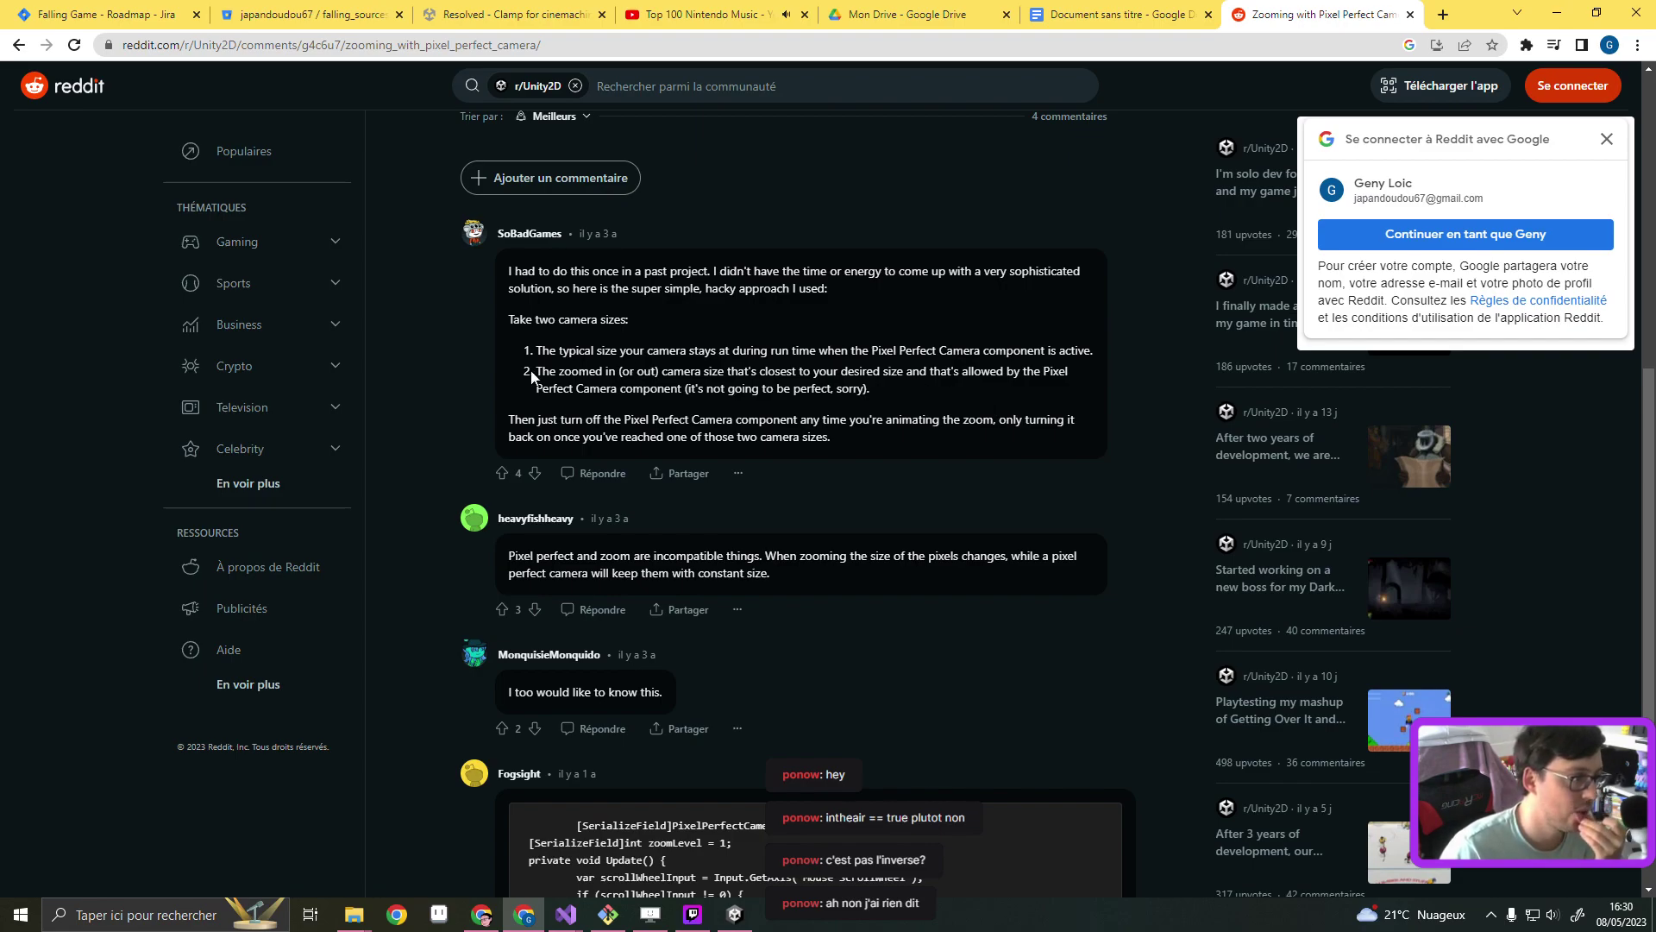
pyautogui.moveTo(536, 350)
pyautogui.mouseDown()
pyautogui.moveTo(771, 352)
pyautogui.moveTo(971, 395)
pyautogui.mouseUp()
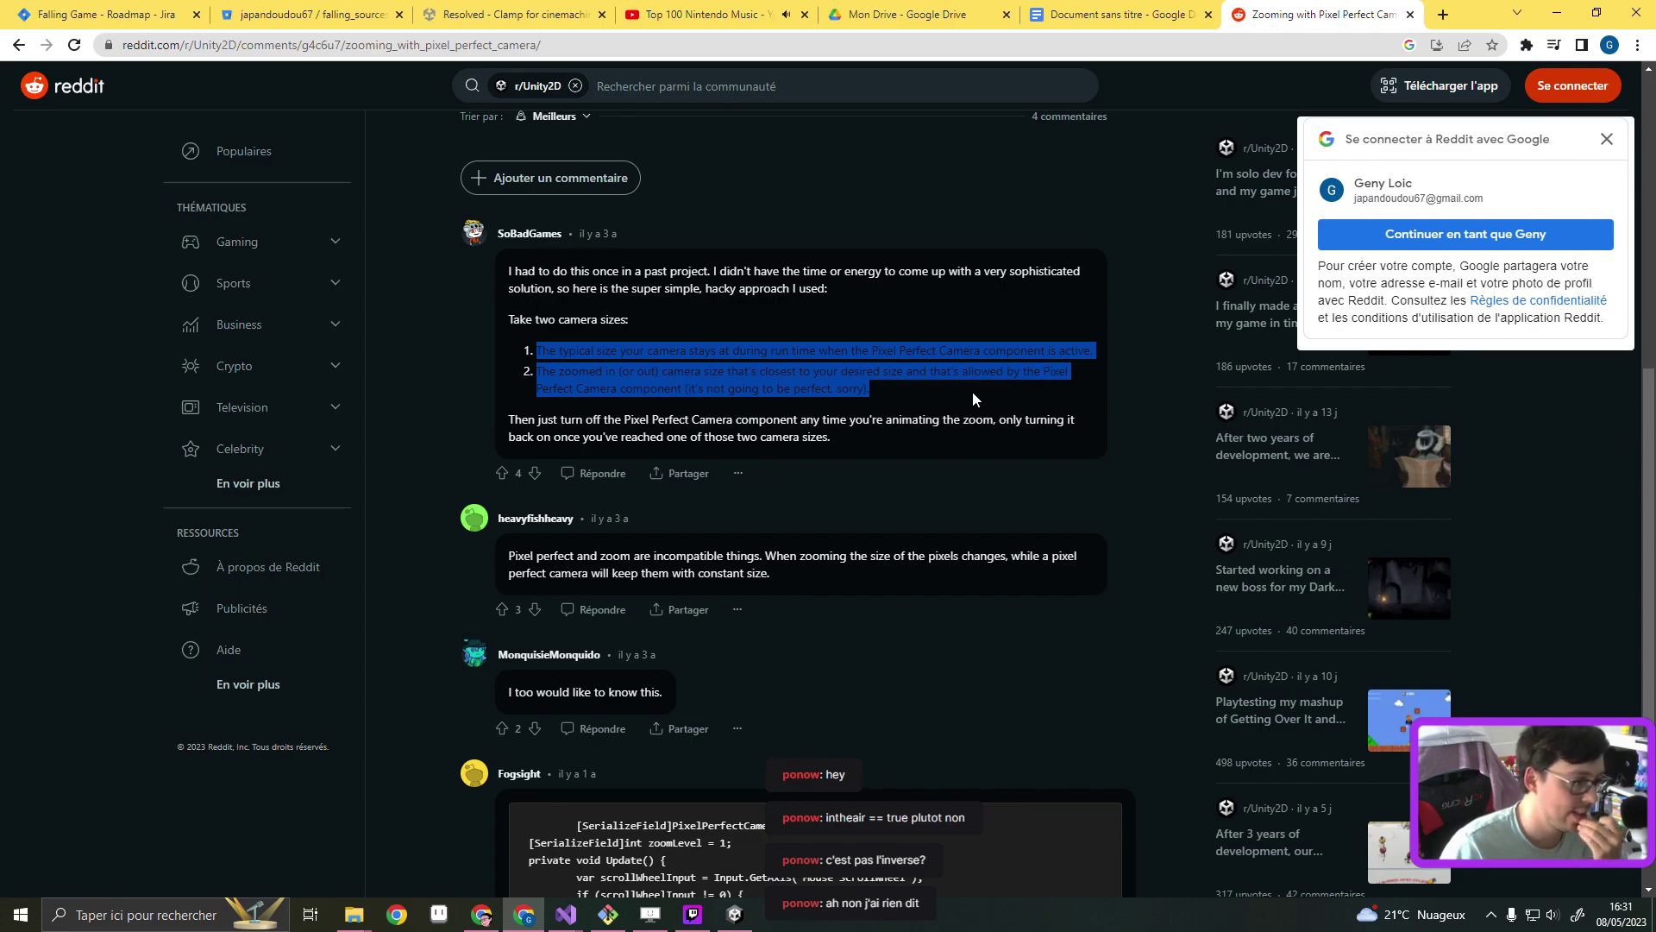
pyautogui.scroll(-2, 973, 395)
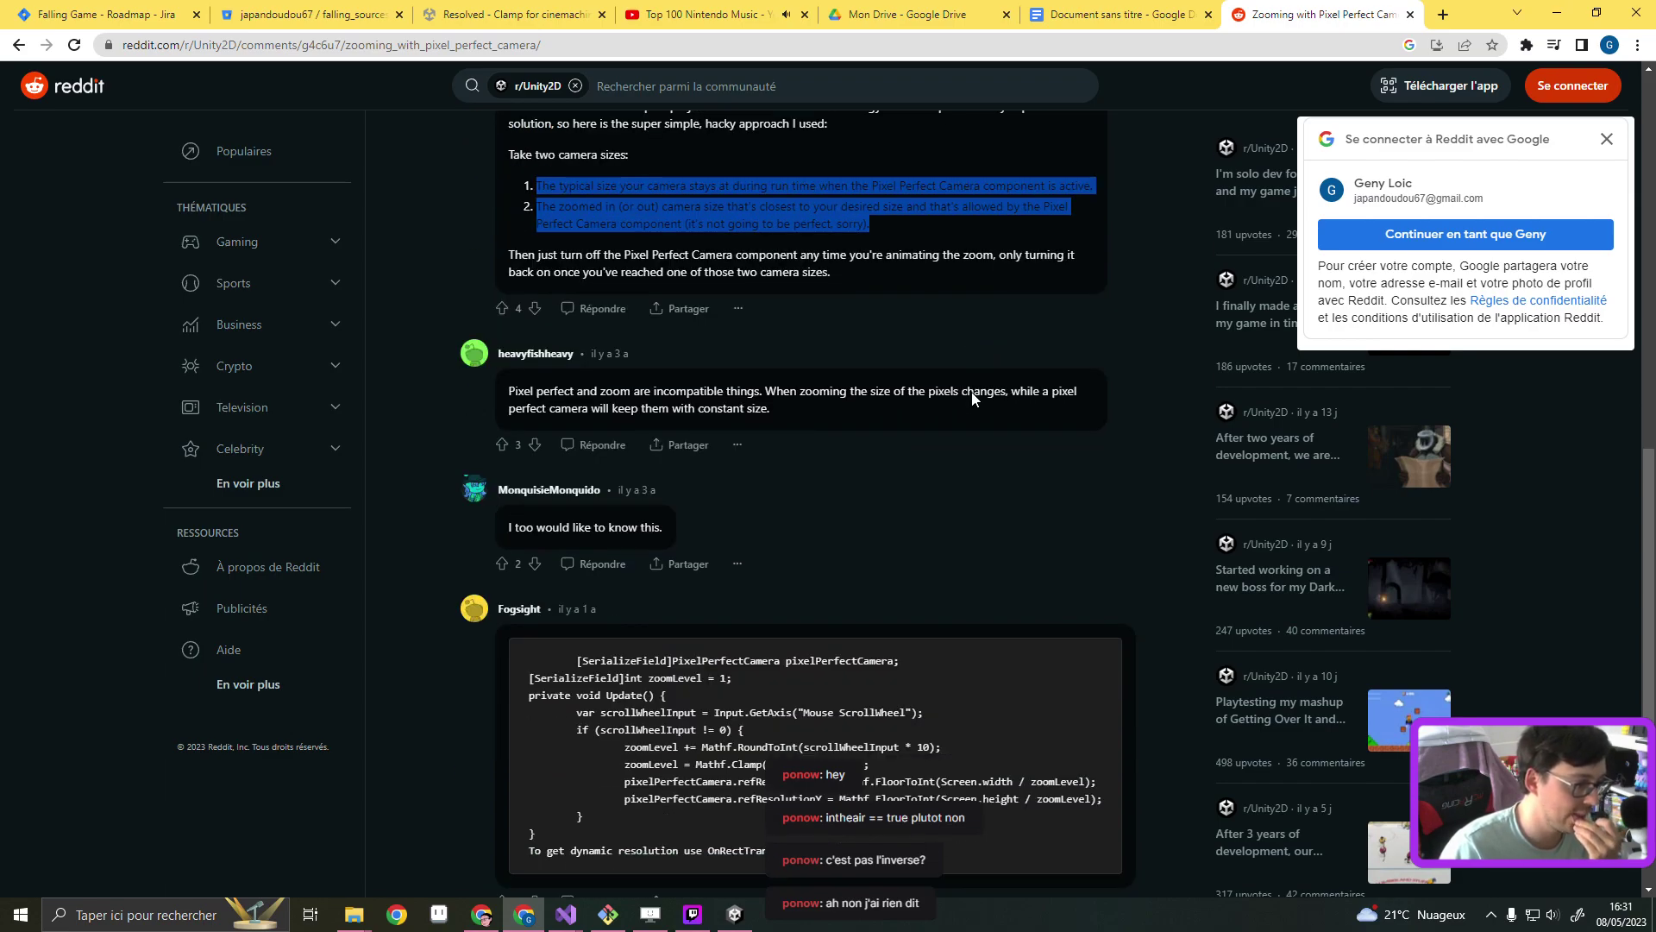
pyautogui.scroll(-1, 973, 395)
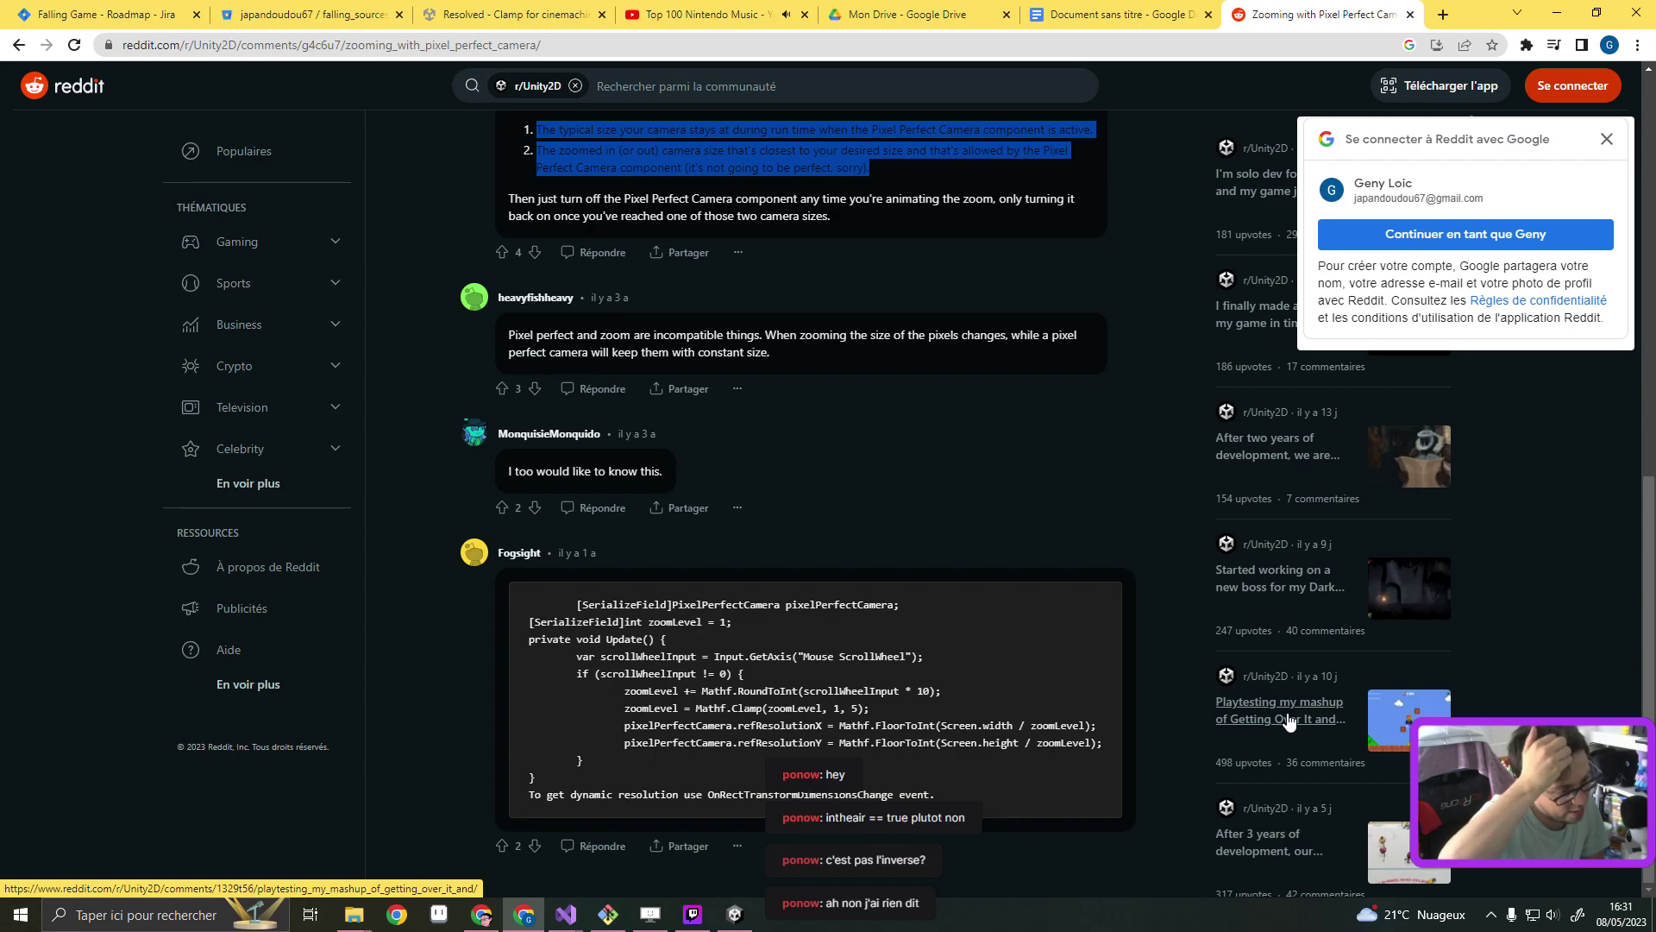
pyautogui.click(1557, 12)
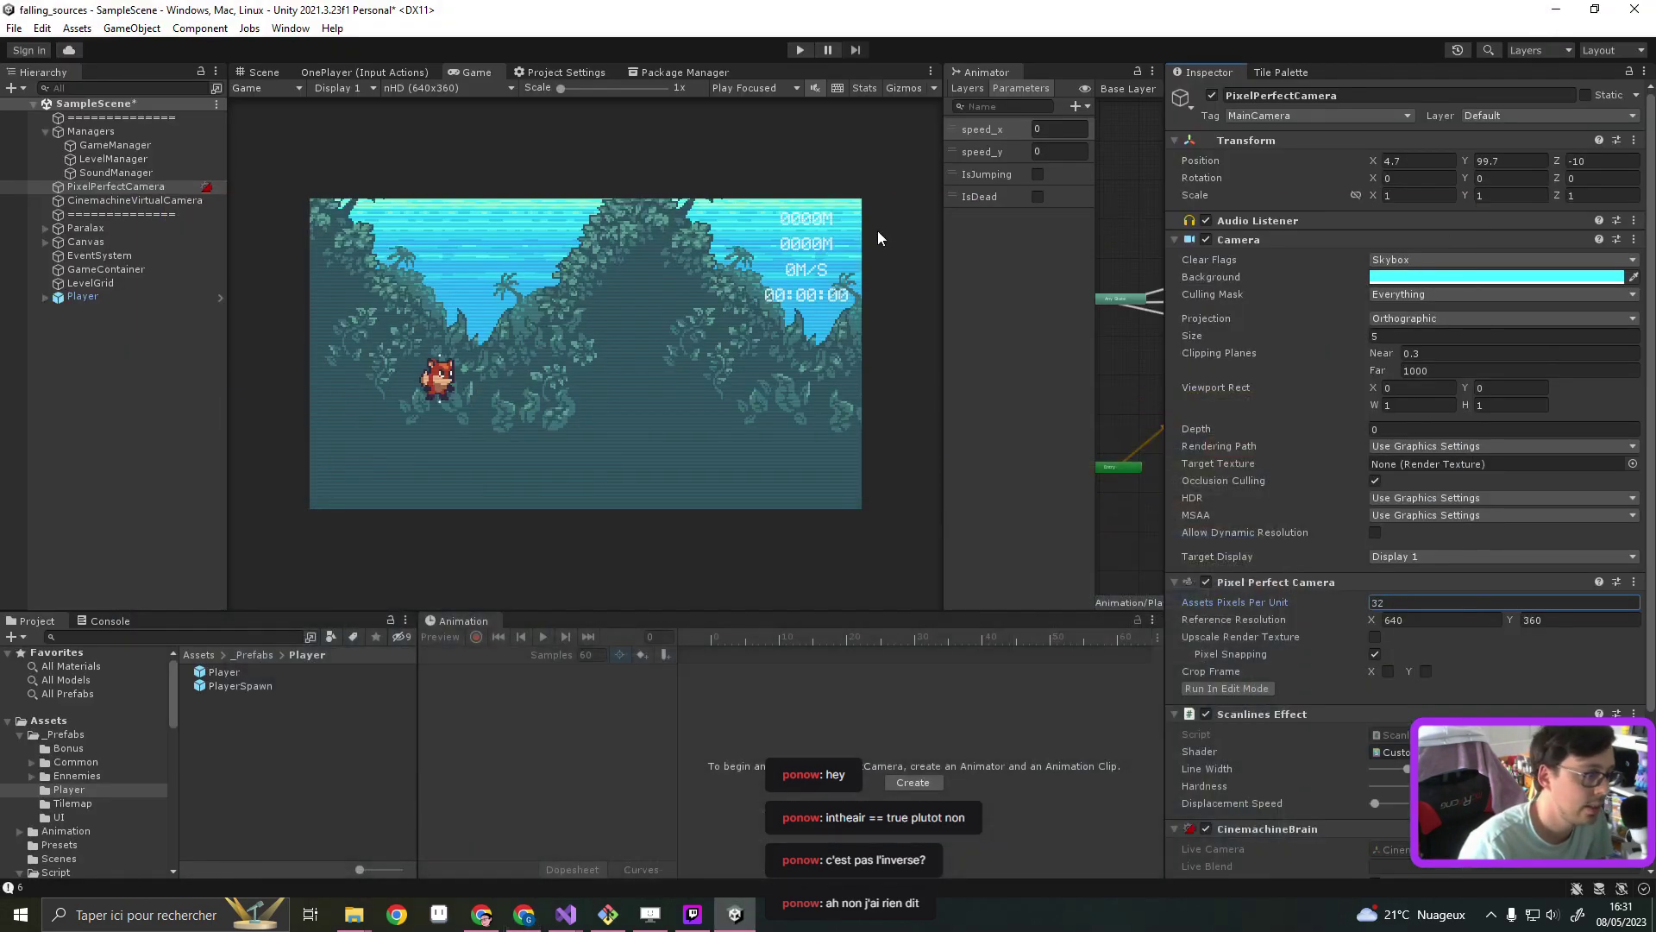
pyautogui.click(112, 295)
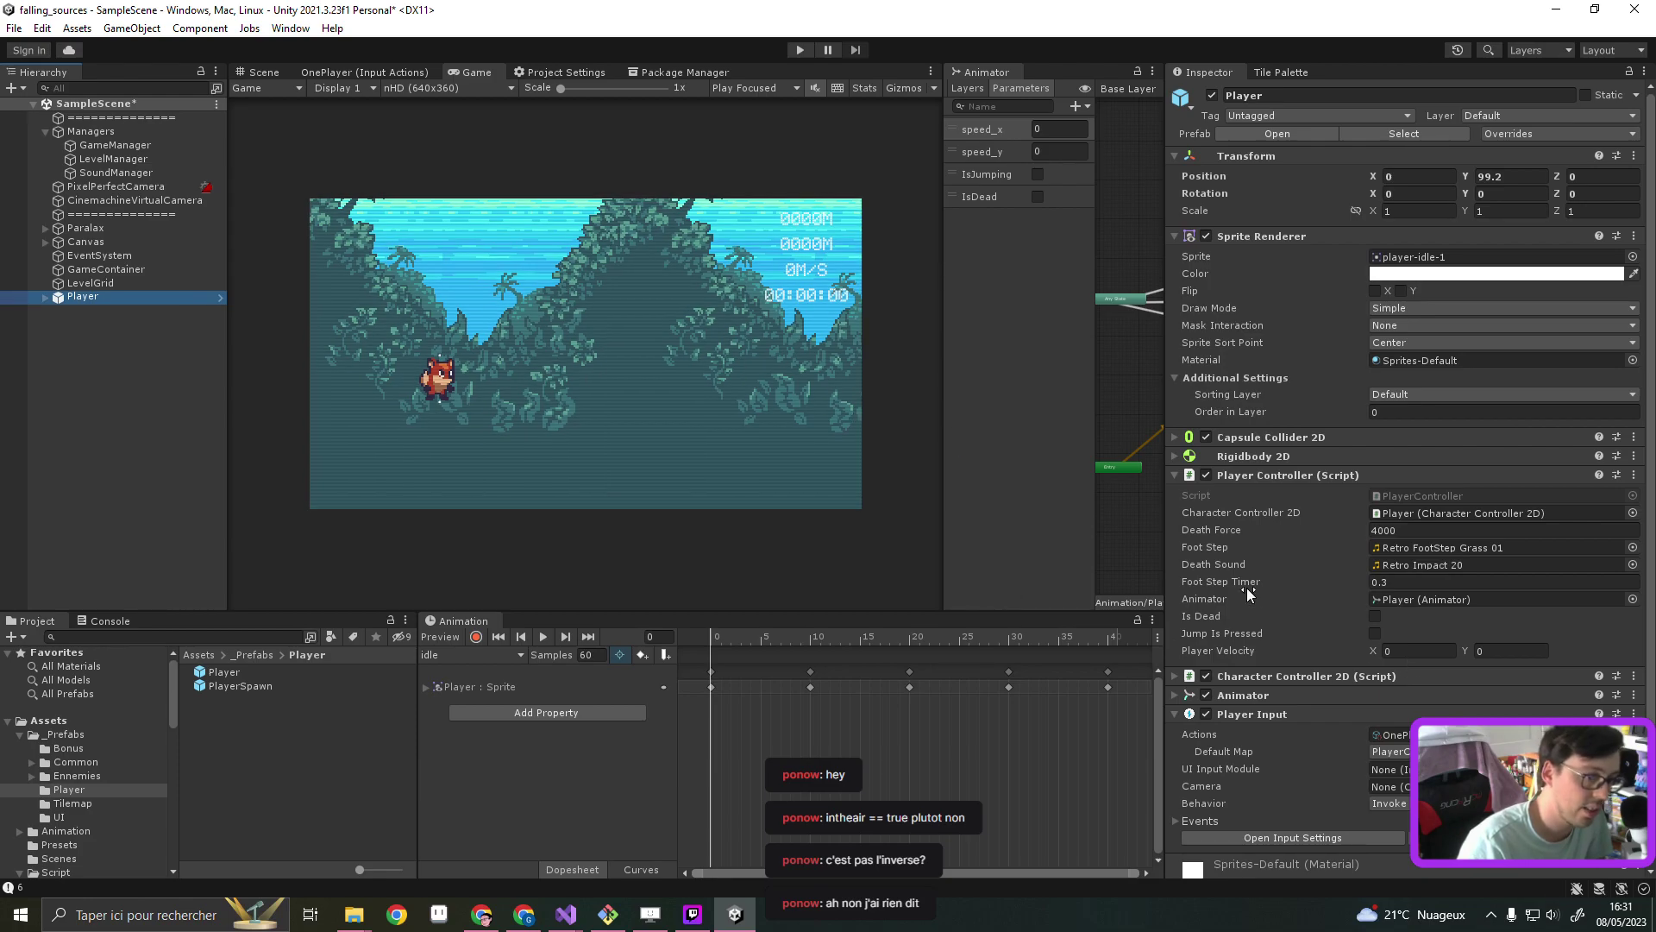
pyautogui.scroll(-3, 1249, 580)
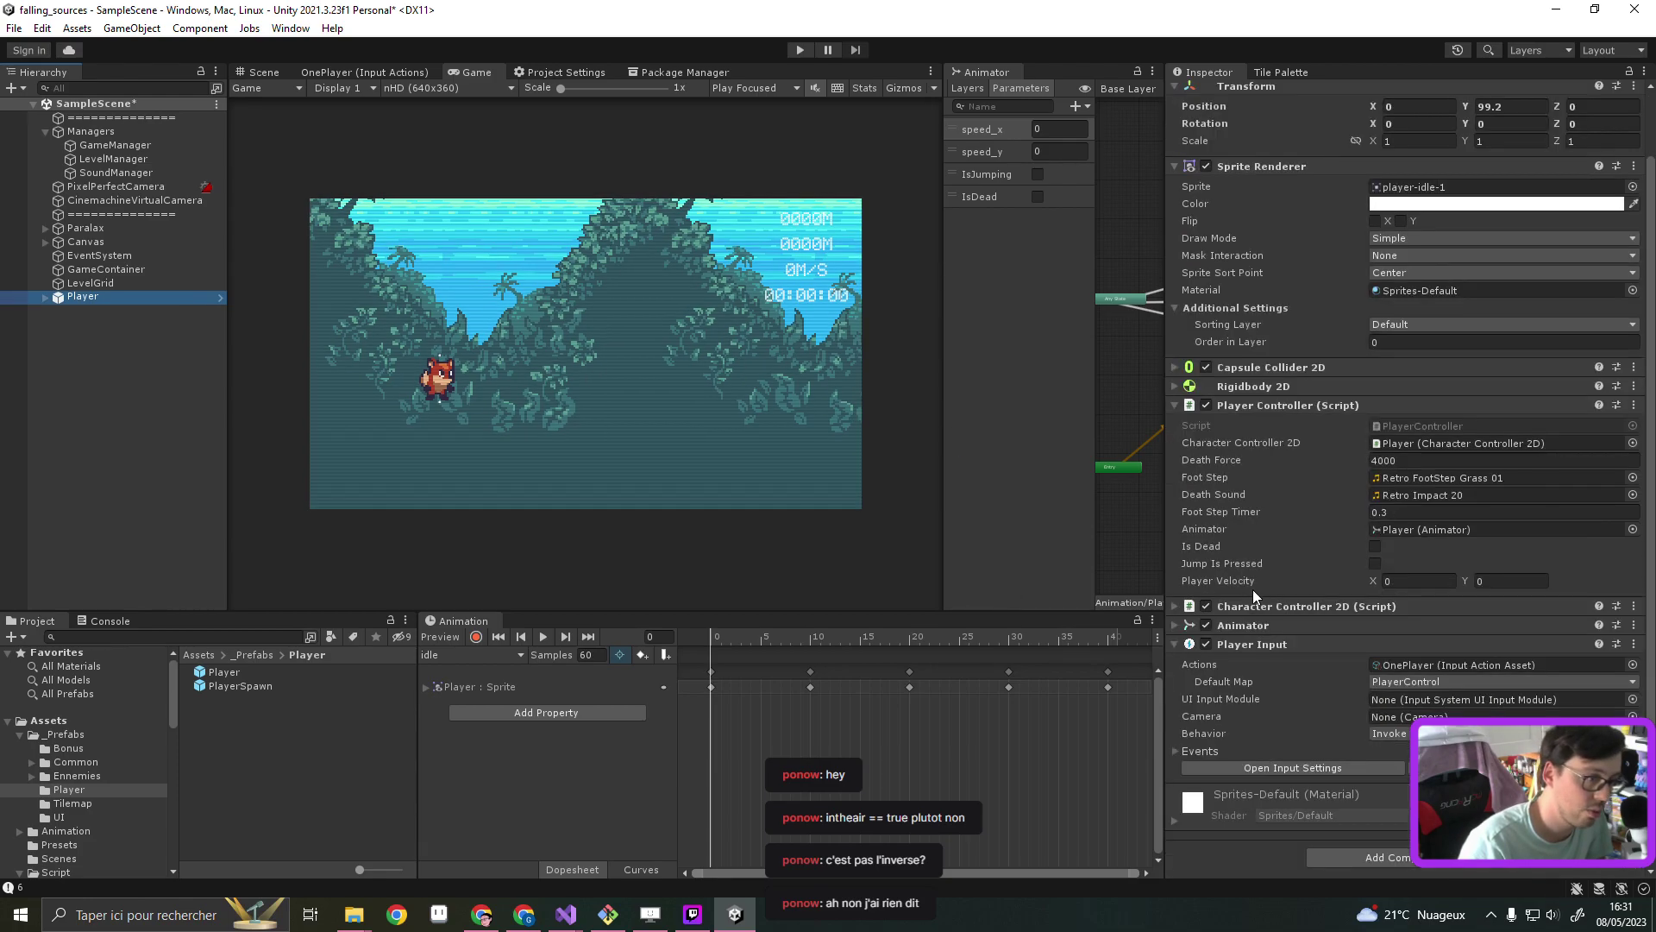
pyautogui.click(130, 188)
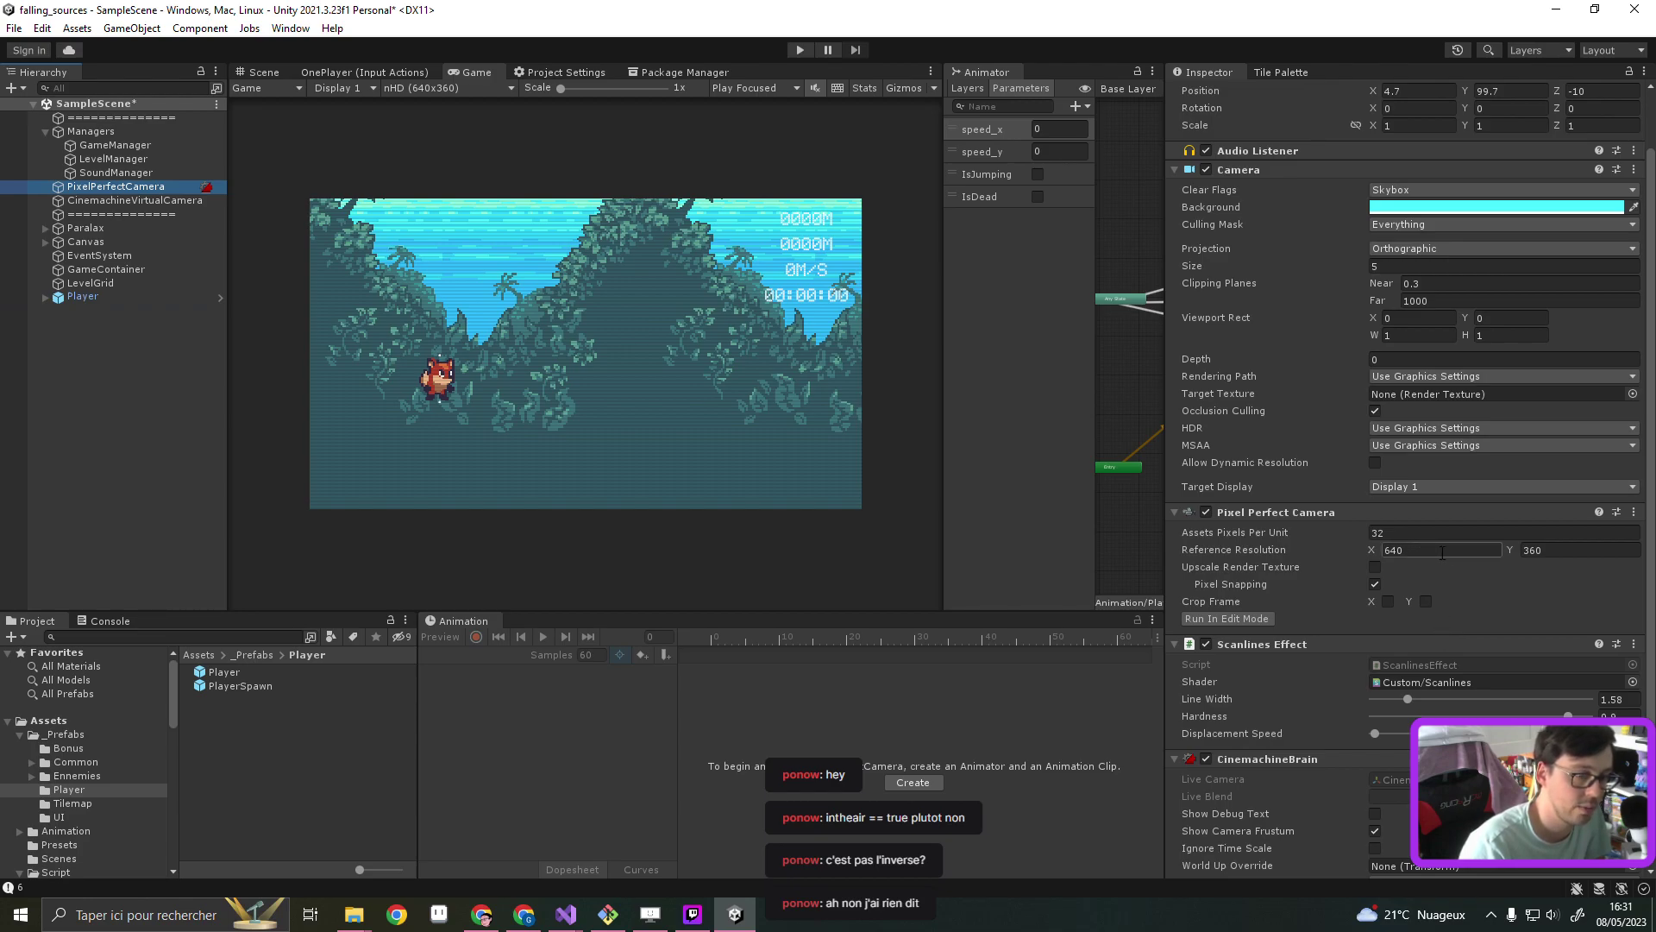
pyautogui.click(1442, 552)
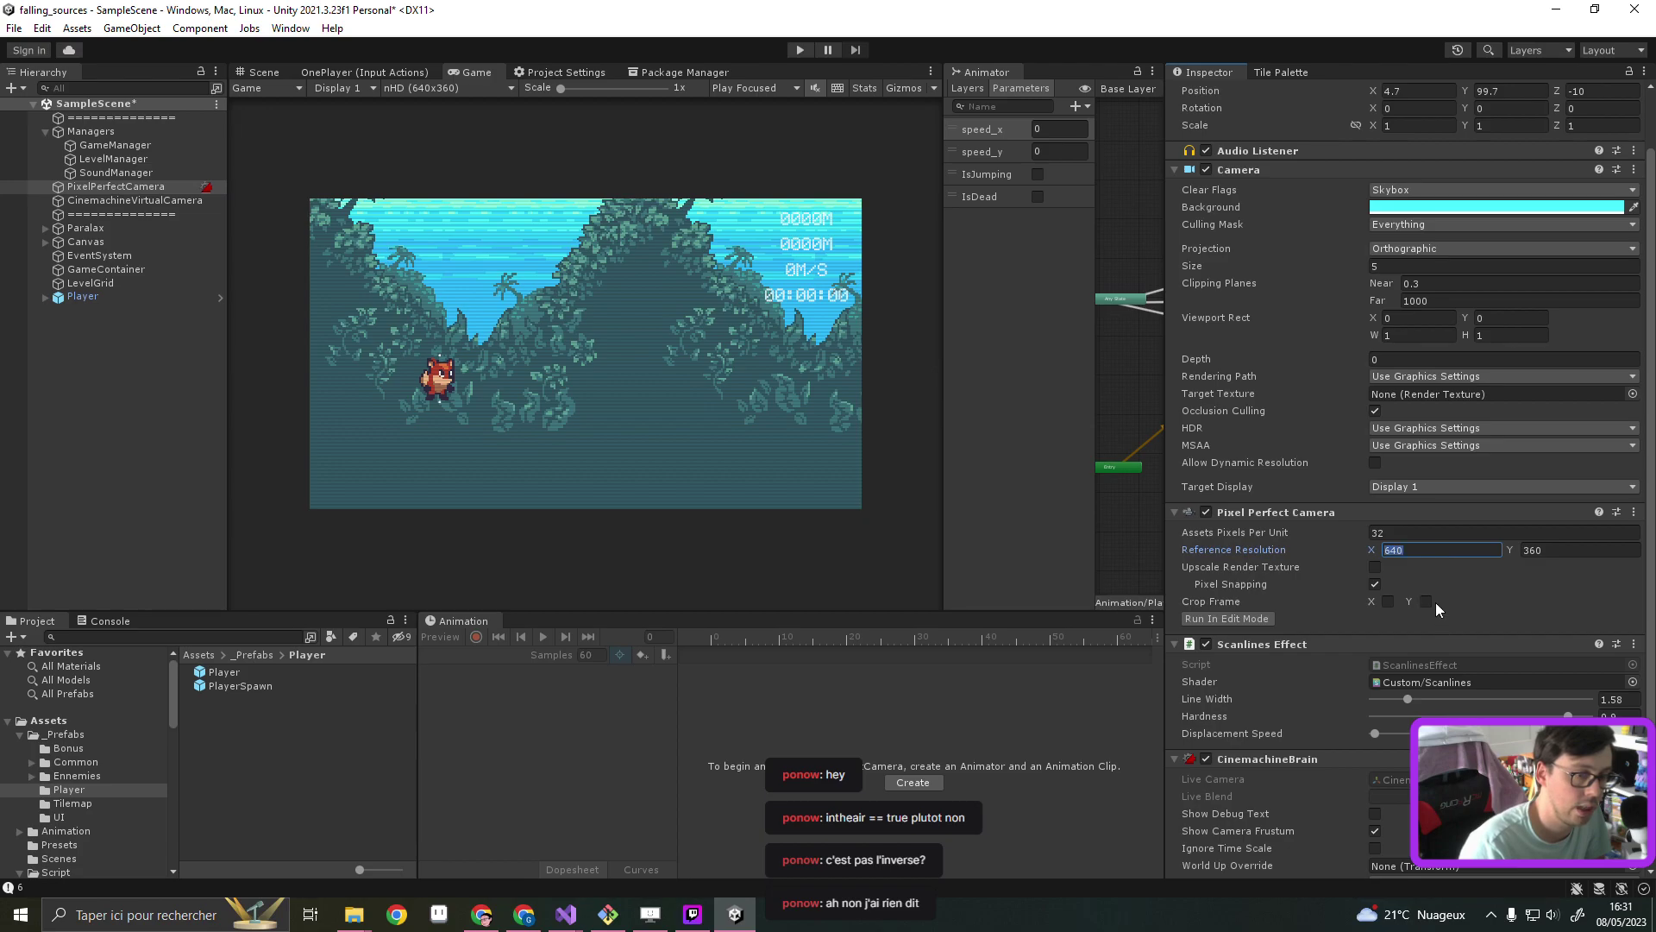
# In Chrome, search the web for '640 360 ratio'
pyautogui.click(524, 914)
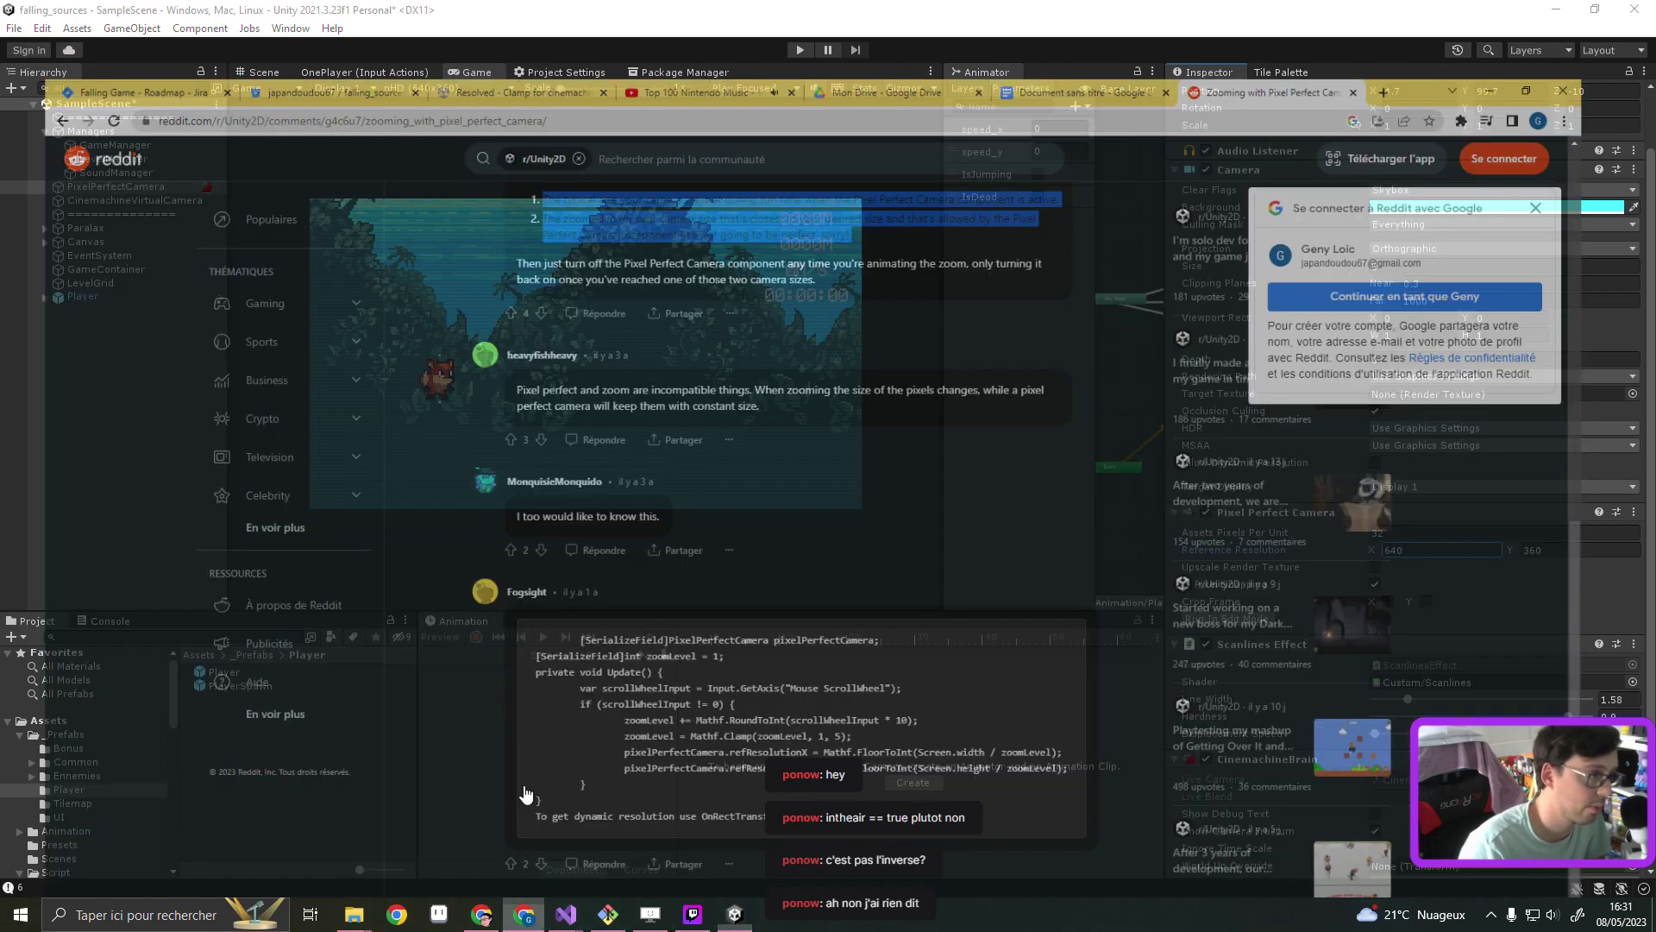
pyautogui.click(556, 47)
pyautogui.write('64')
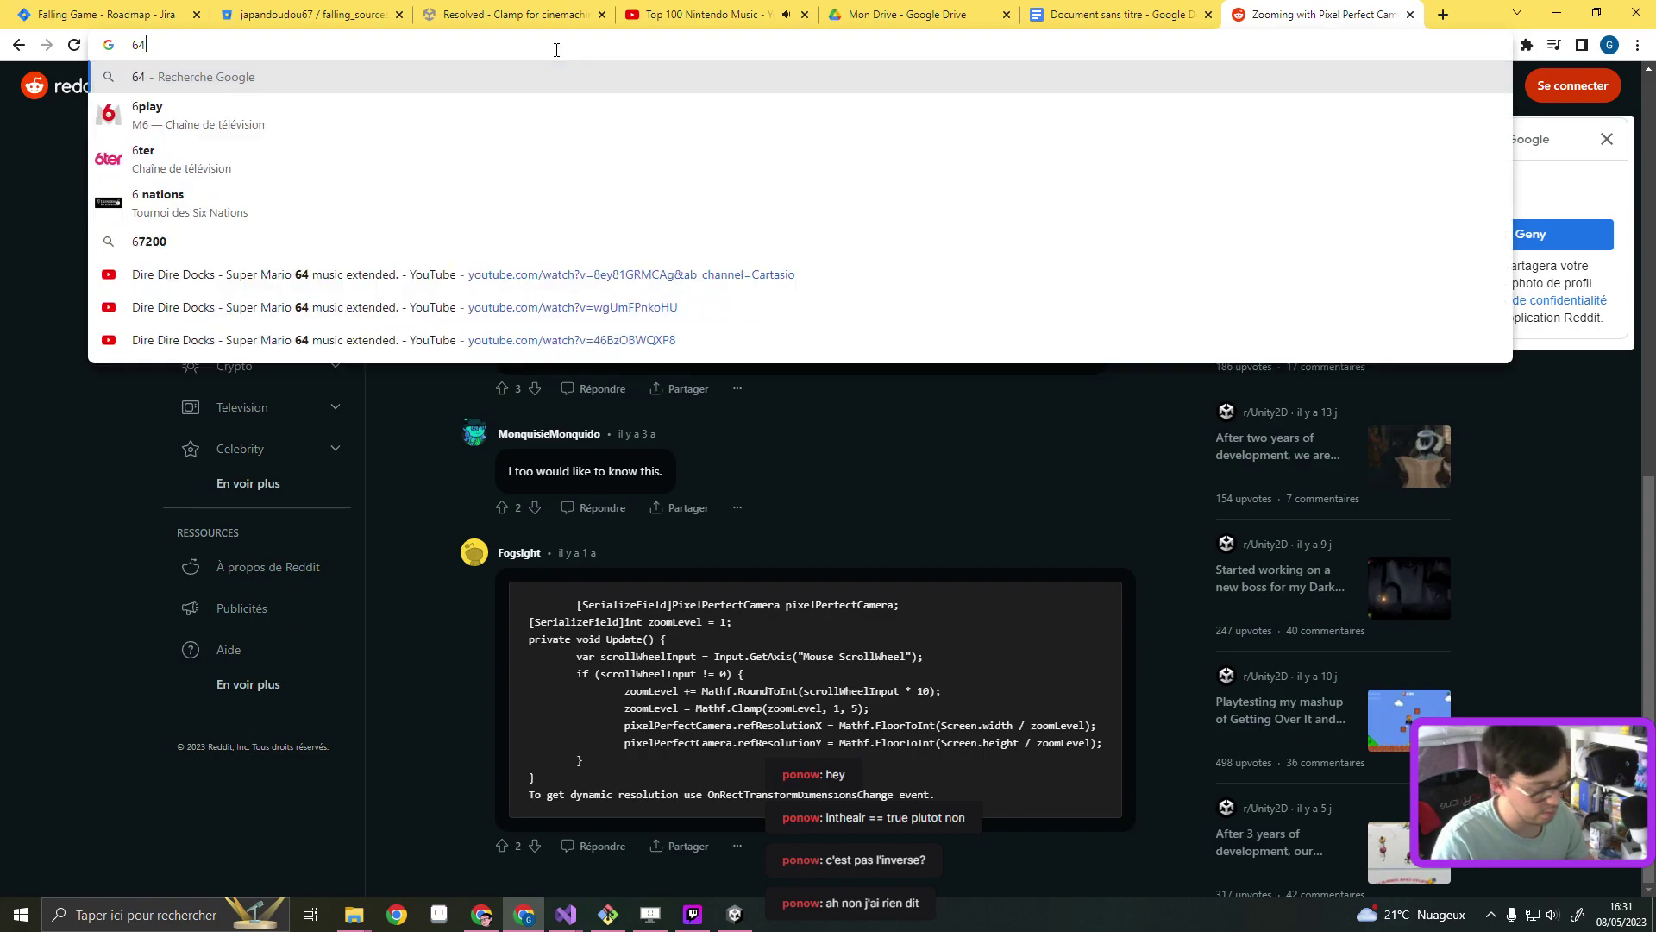
pyautogui.write('0 360 ')
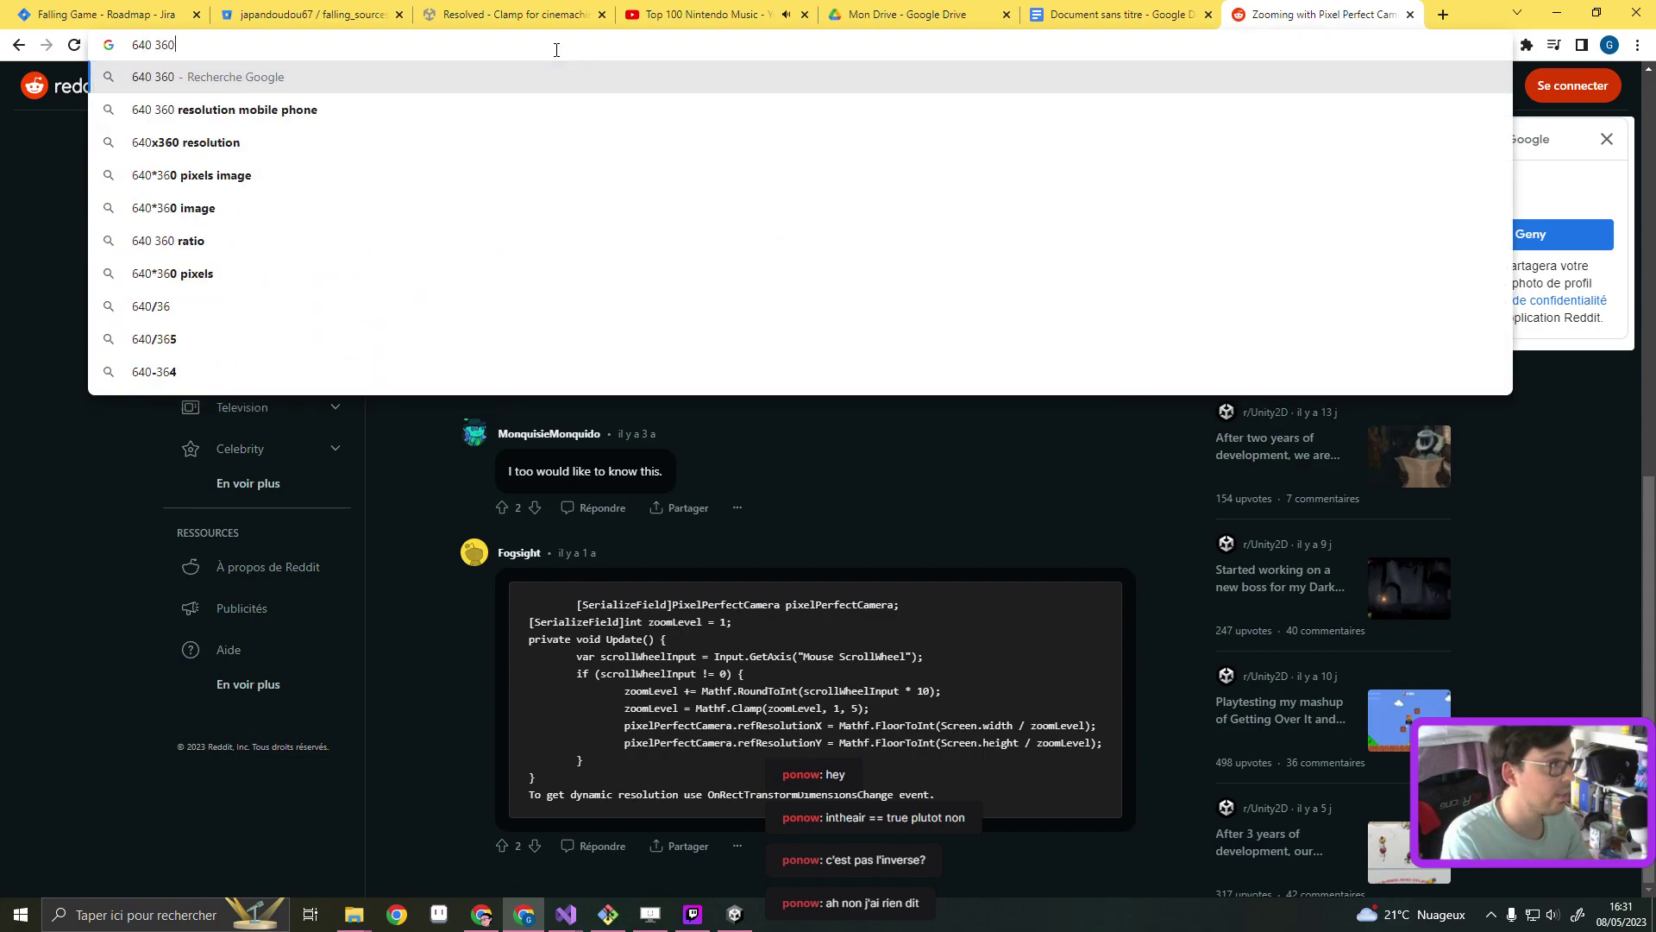
pyautogui.write('ratio')
pyautogui.press('Return')
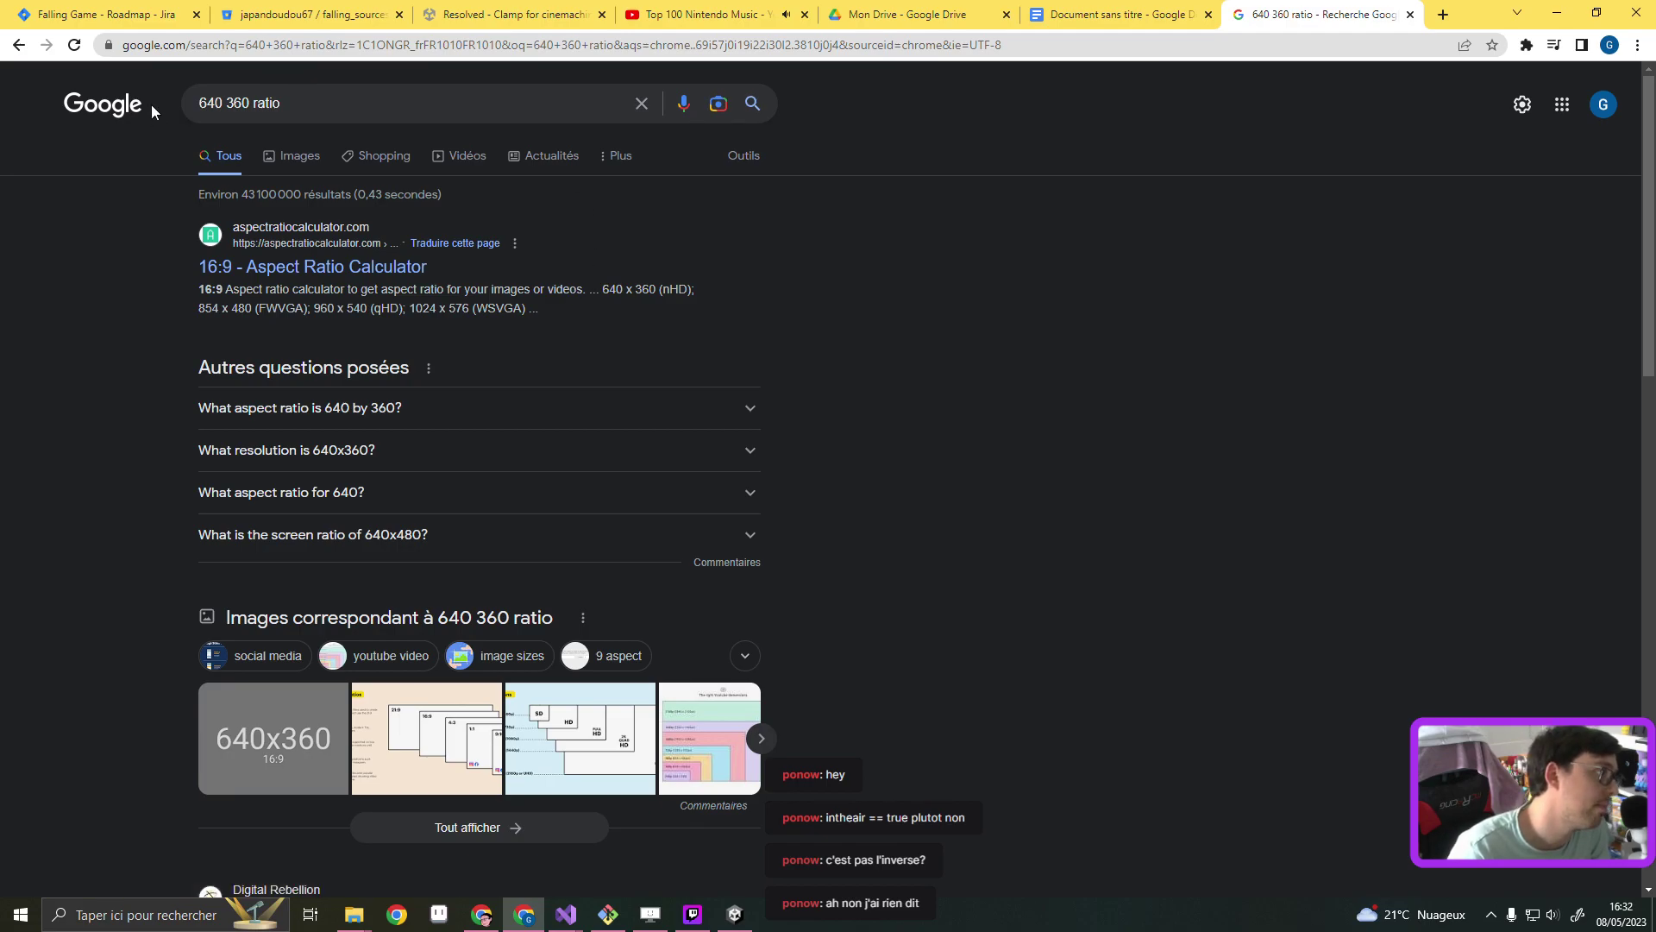
# Search instead for 'resolution ratio 16 : 9' and open the DVDFab result
pyautogui.tripleClick(321, 101)
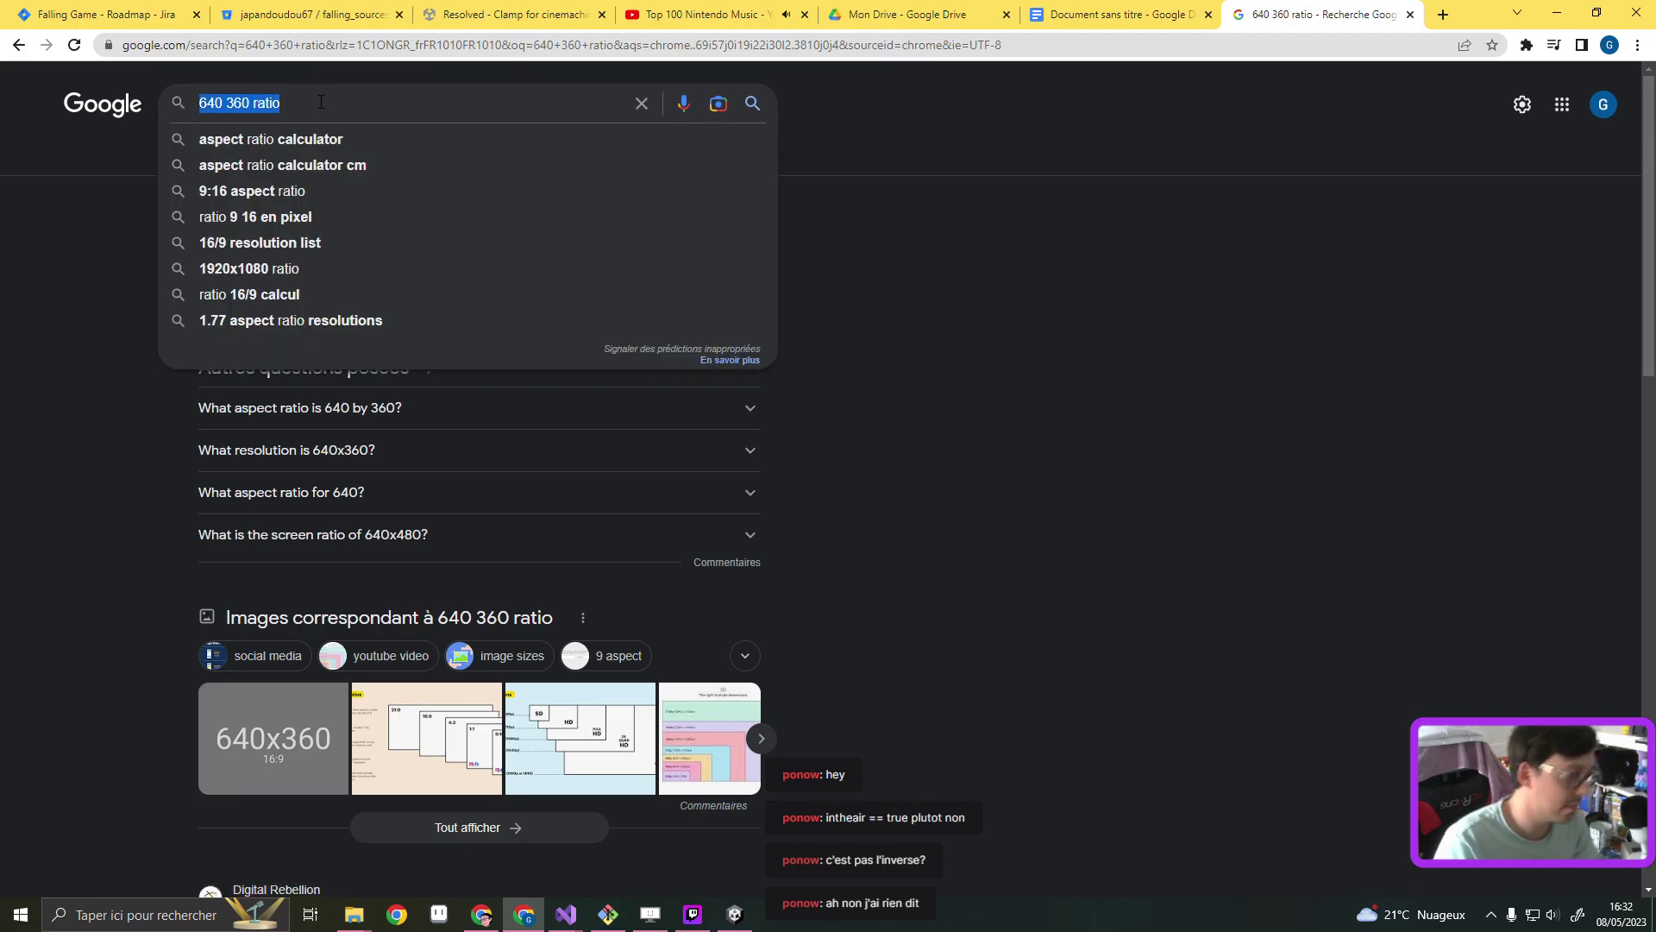
pyautogui.write('resolution ')
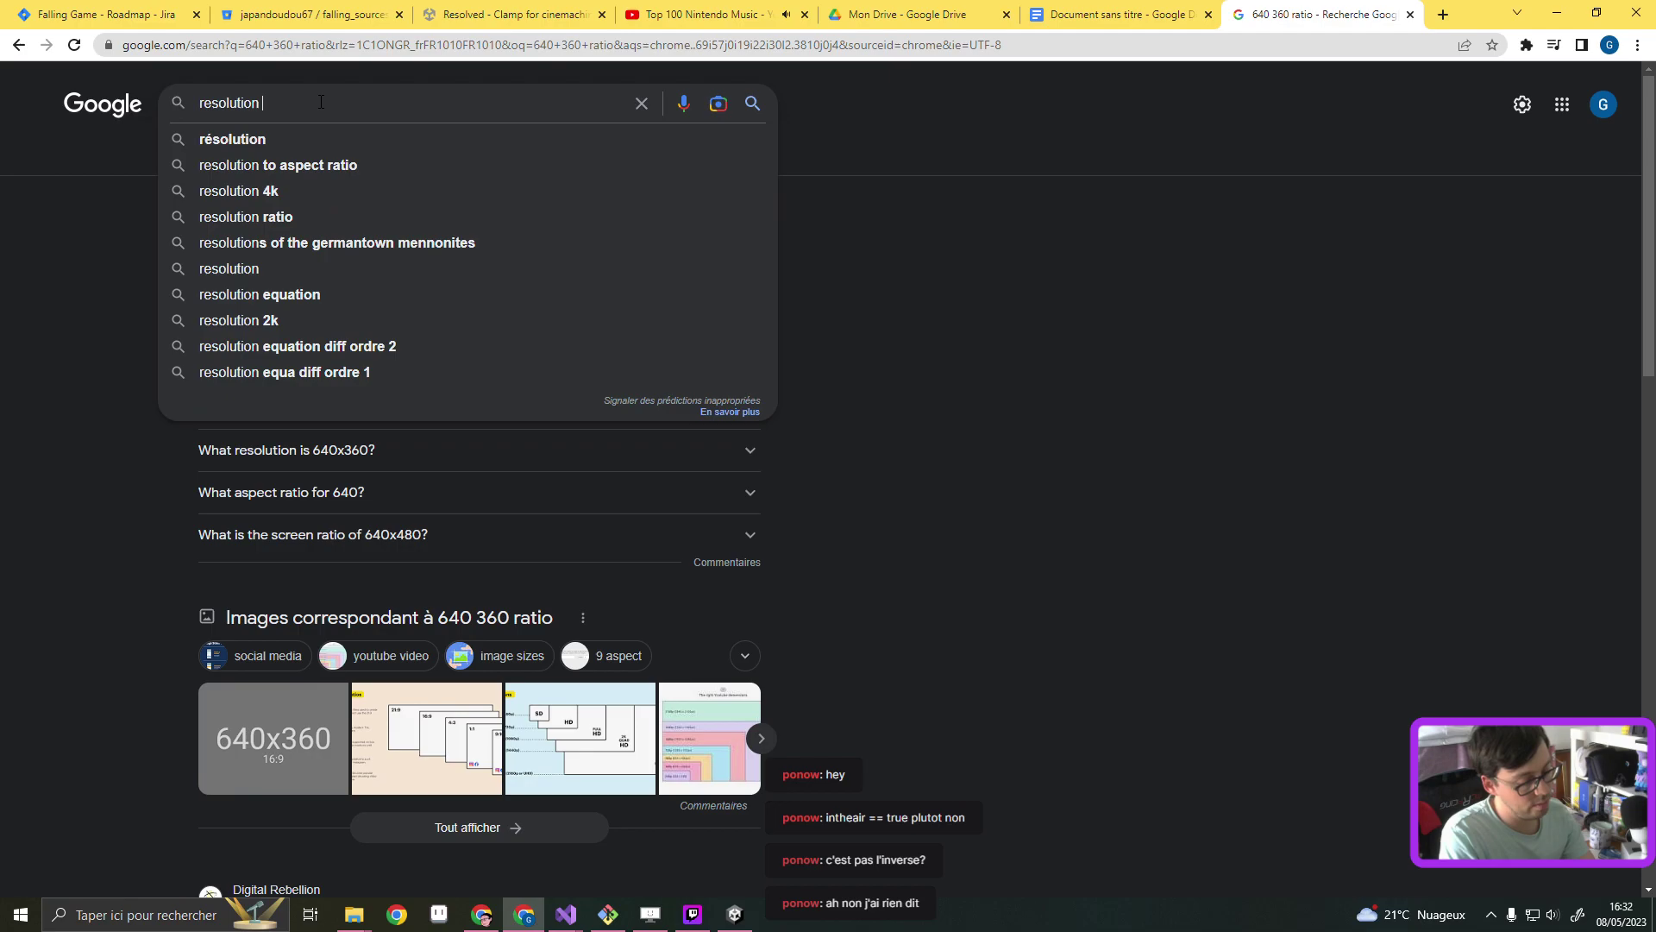
pyautogui.write('ratio 16')
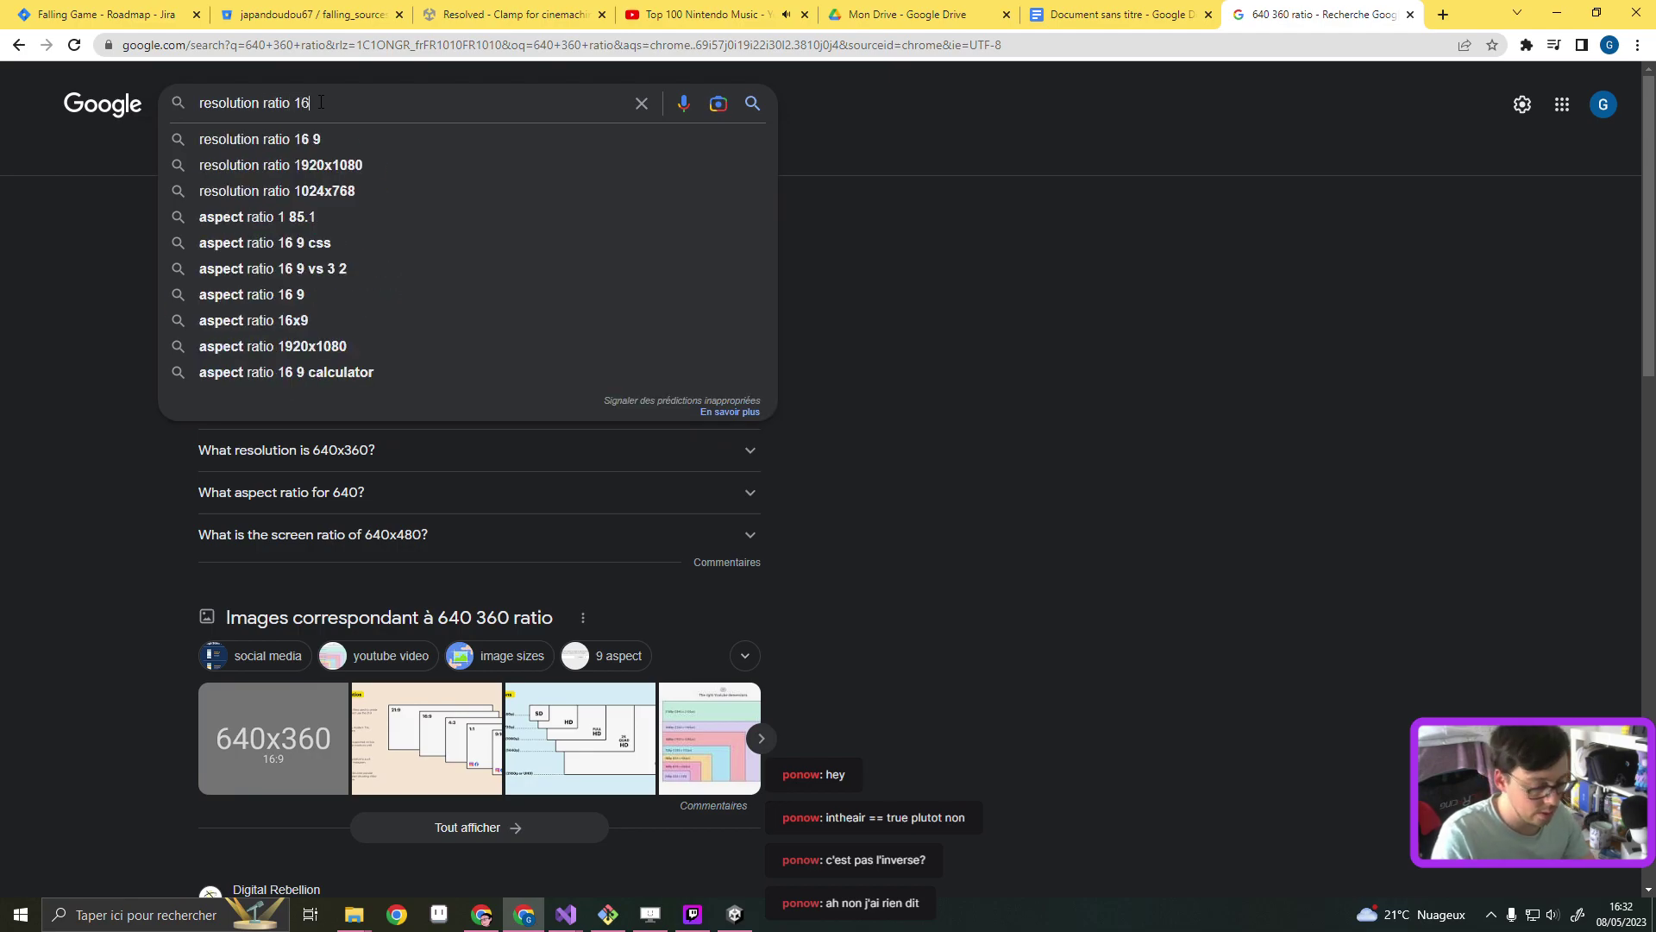
pyautogui.write(' : 9')
pyautogui.press('Return')
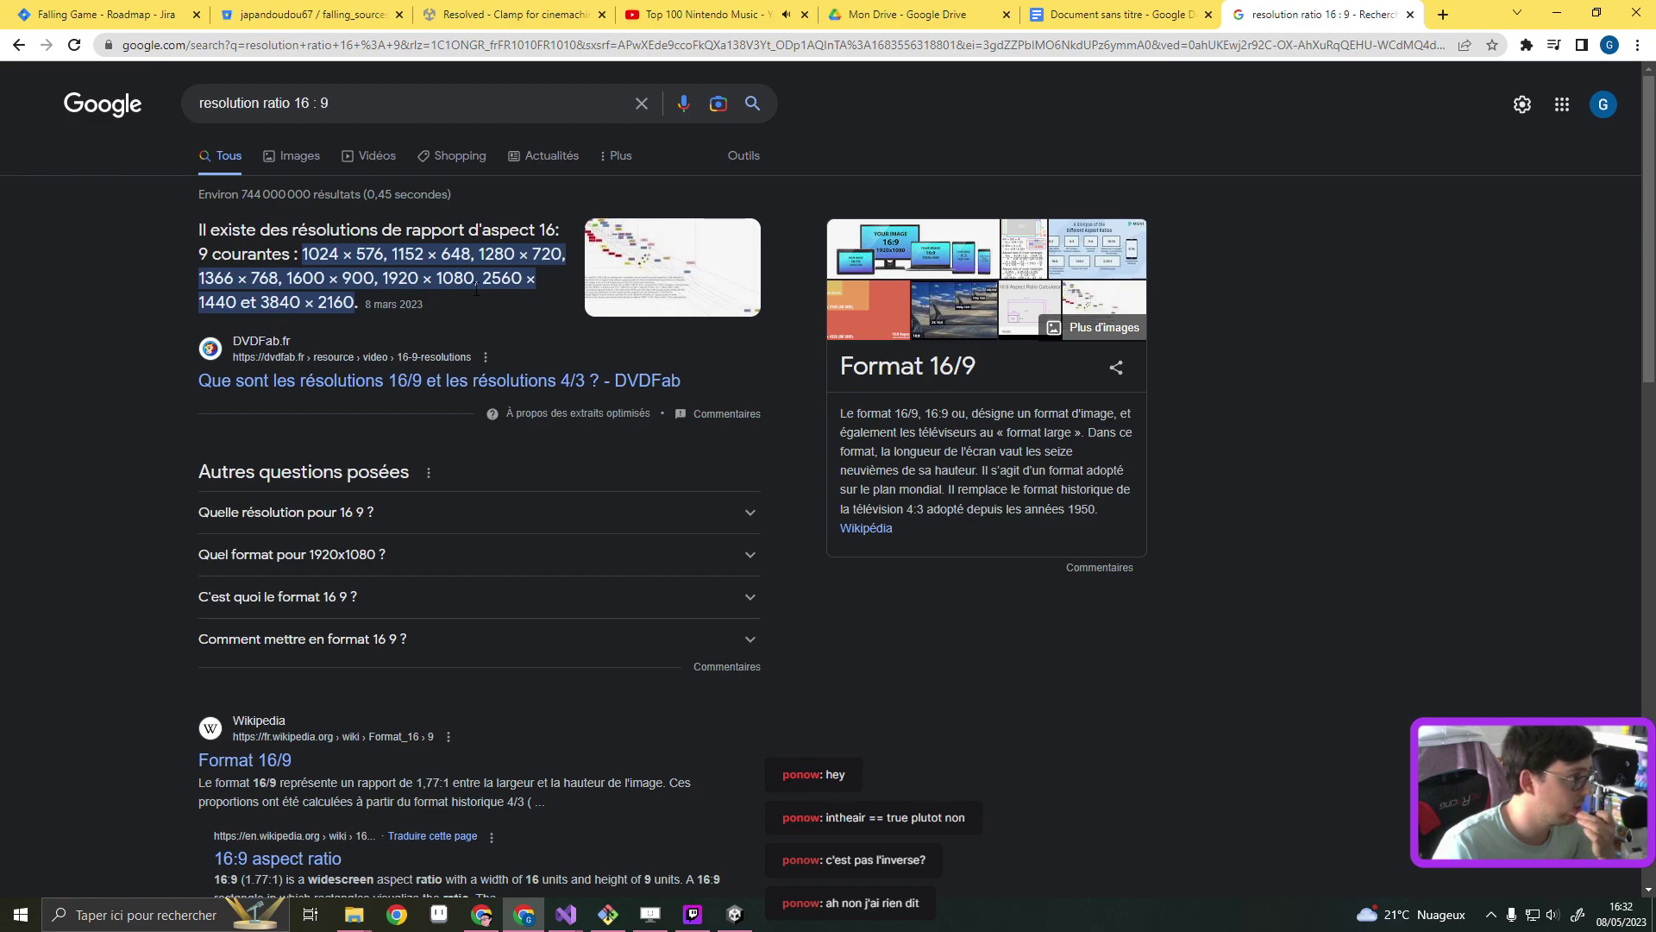
pyautogui.scroll(-1, 290, 283)
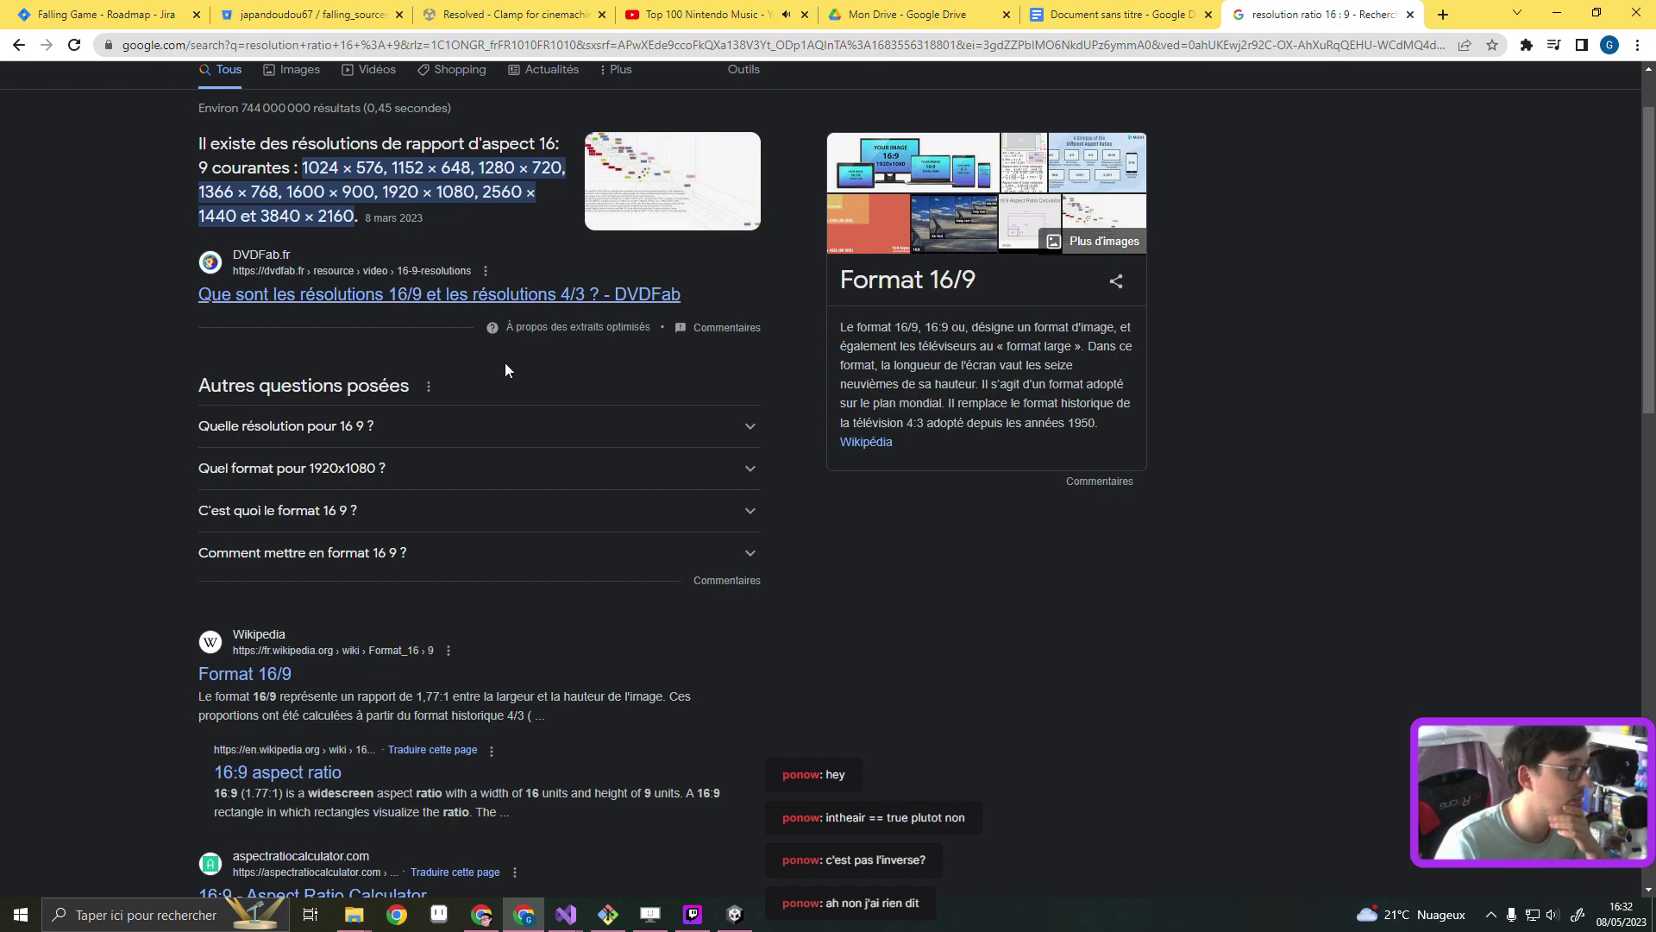
pyautogui.click(549, 295)
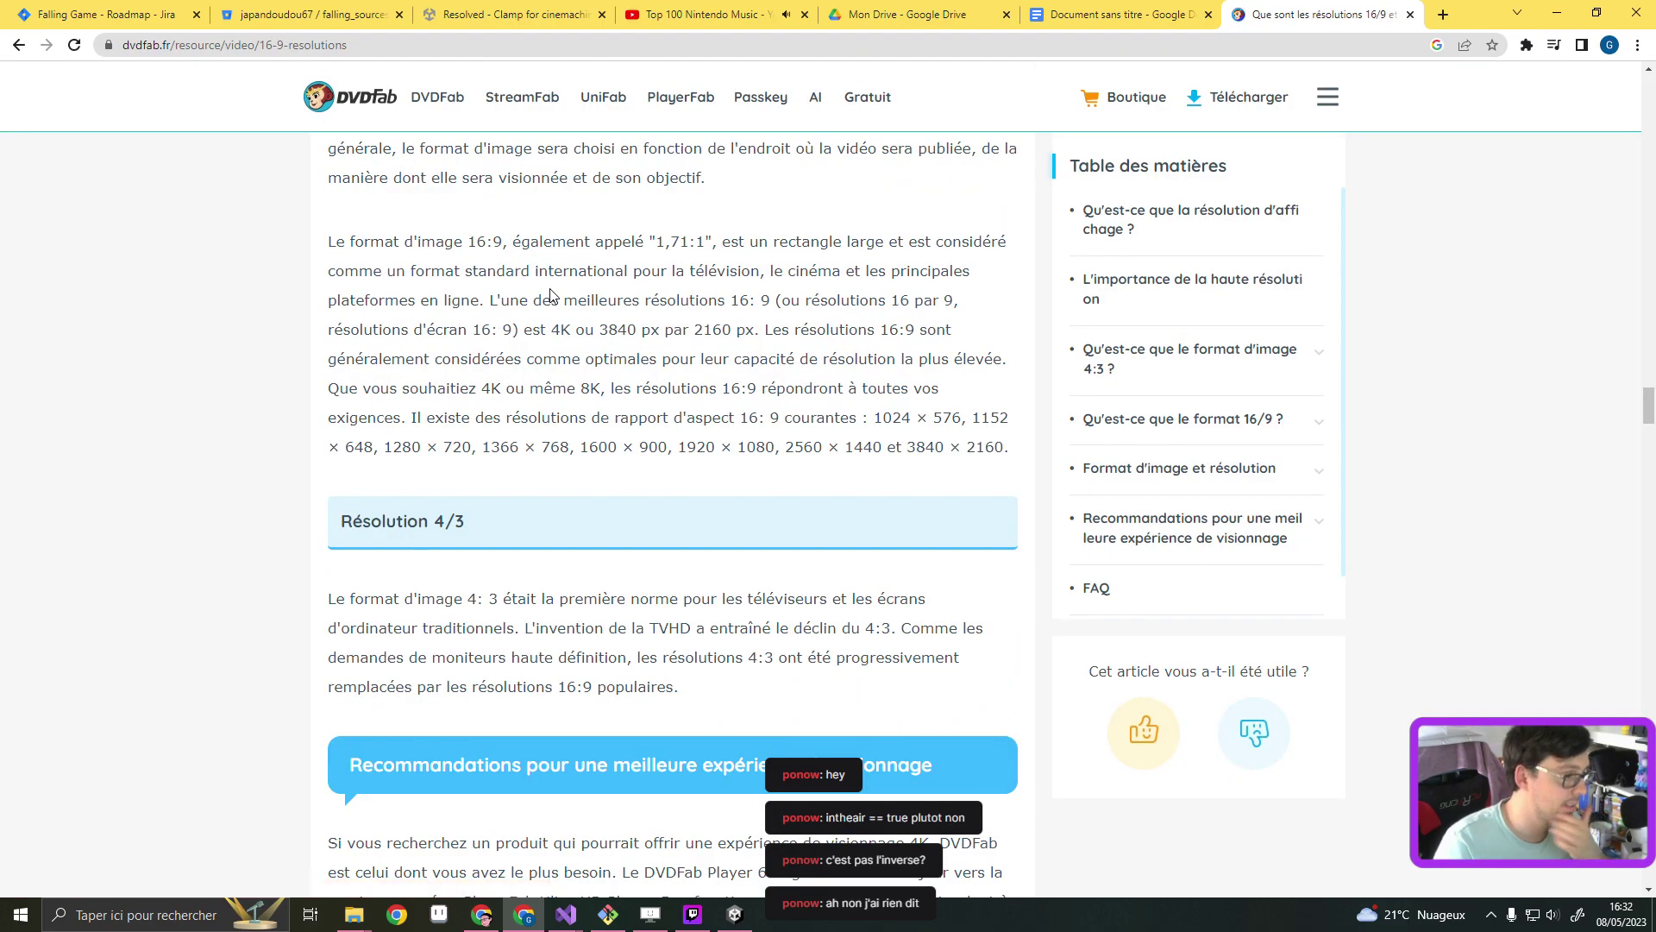
# Read the article's 16:9 resolution list, including 1024 × 576, then minimize Chrome
pyautogui.scroll(-1, 556, 295)
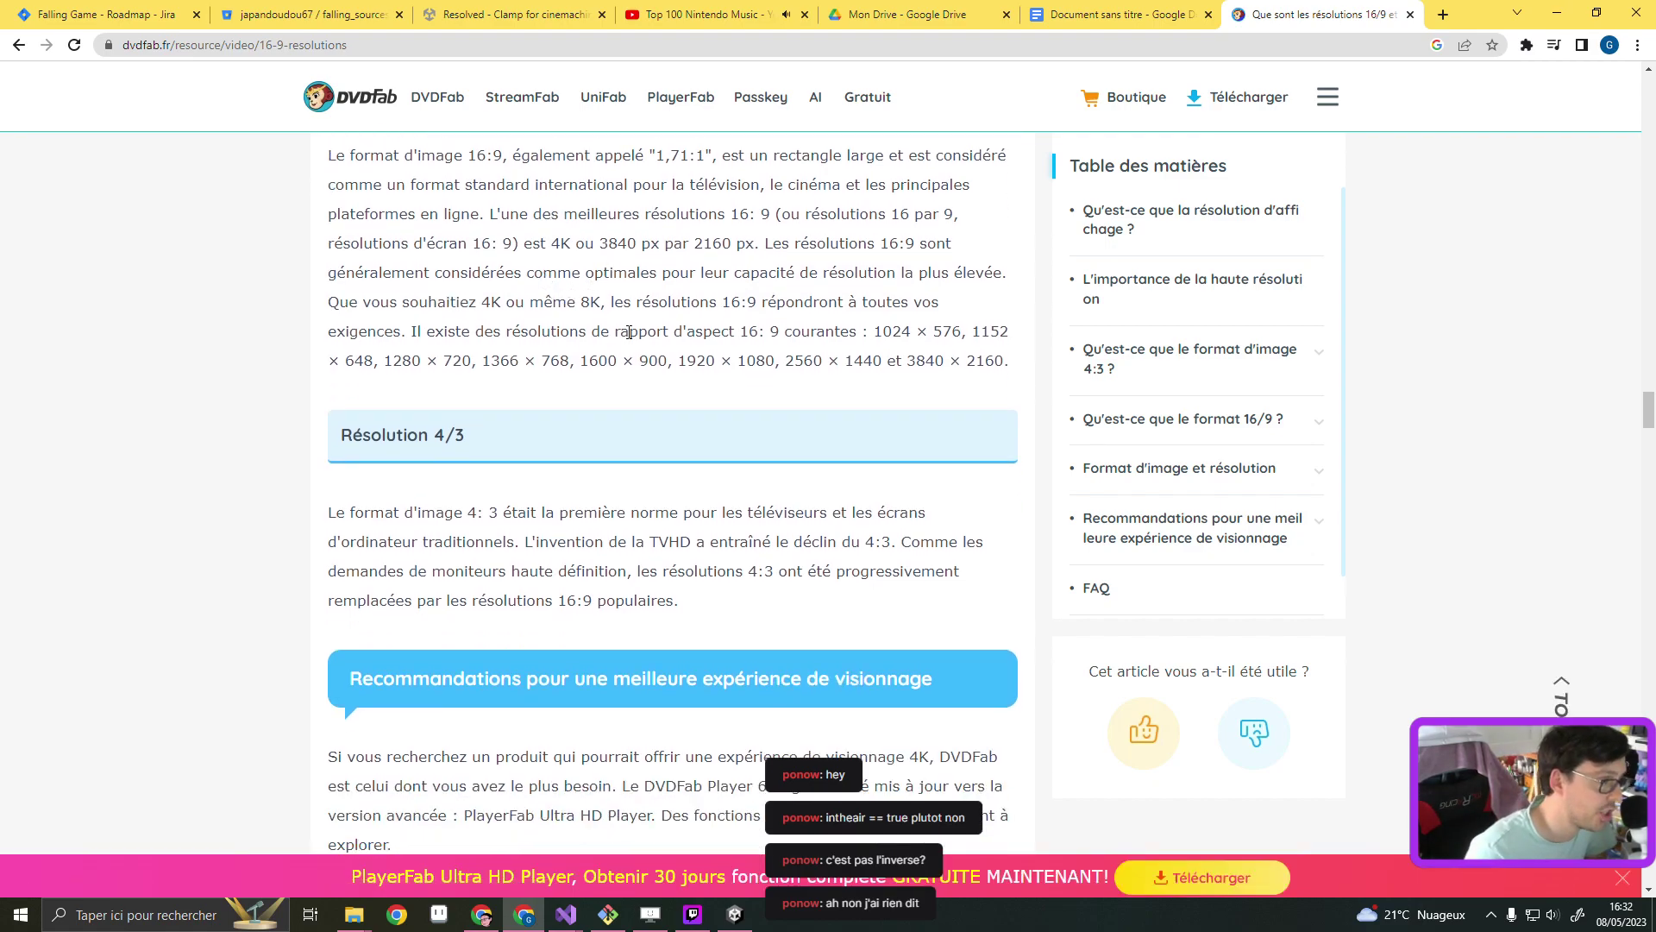
pyautogui.scroll(-5, 690, 297)
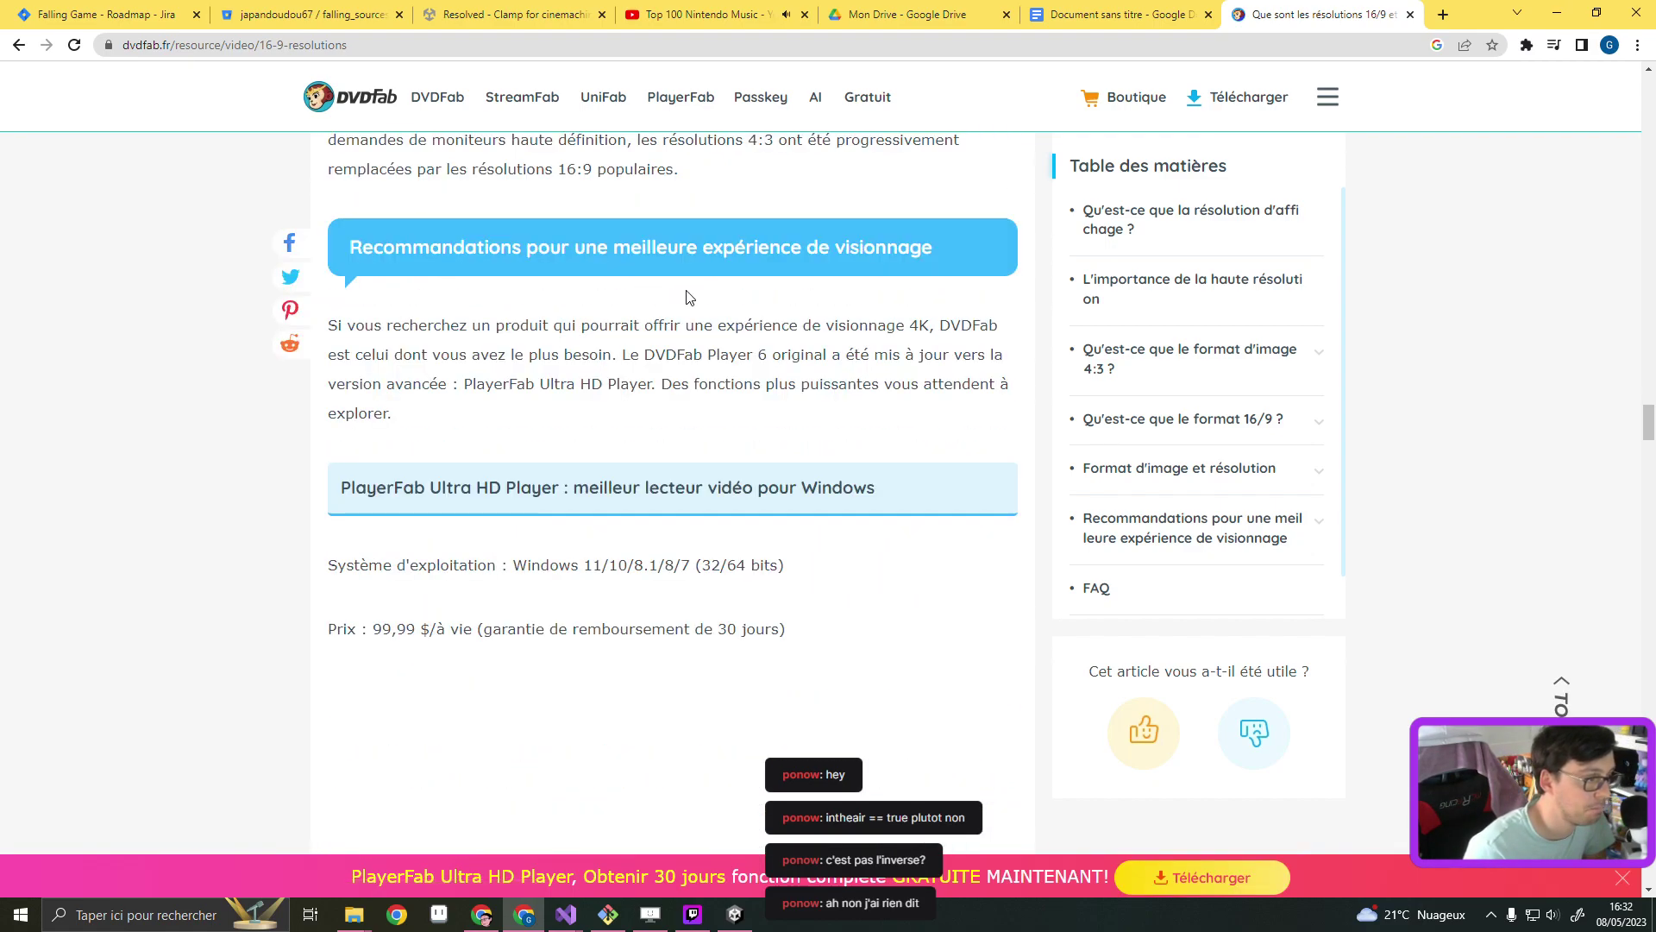
pyautogui.scroll(1, 690, 297)
pyautogui.scroll(5, 690, 346)
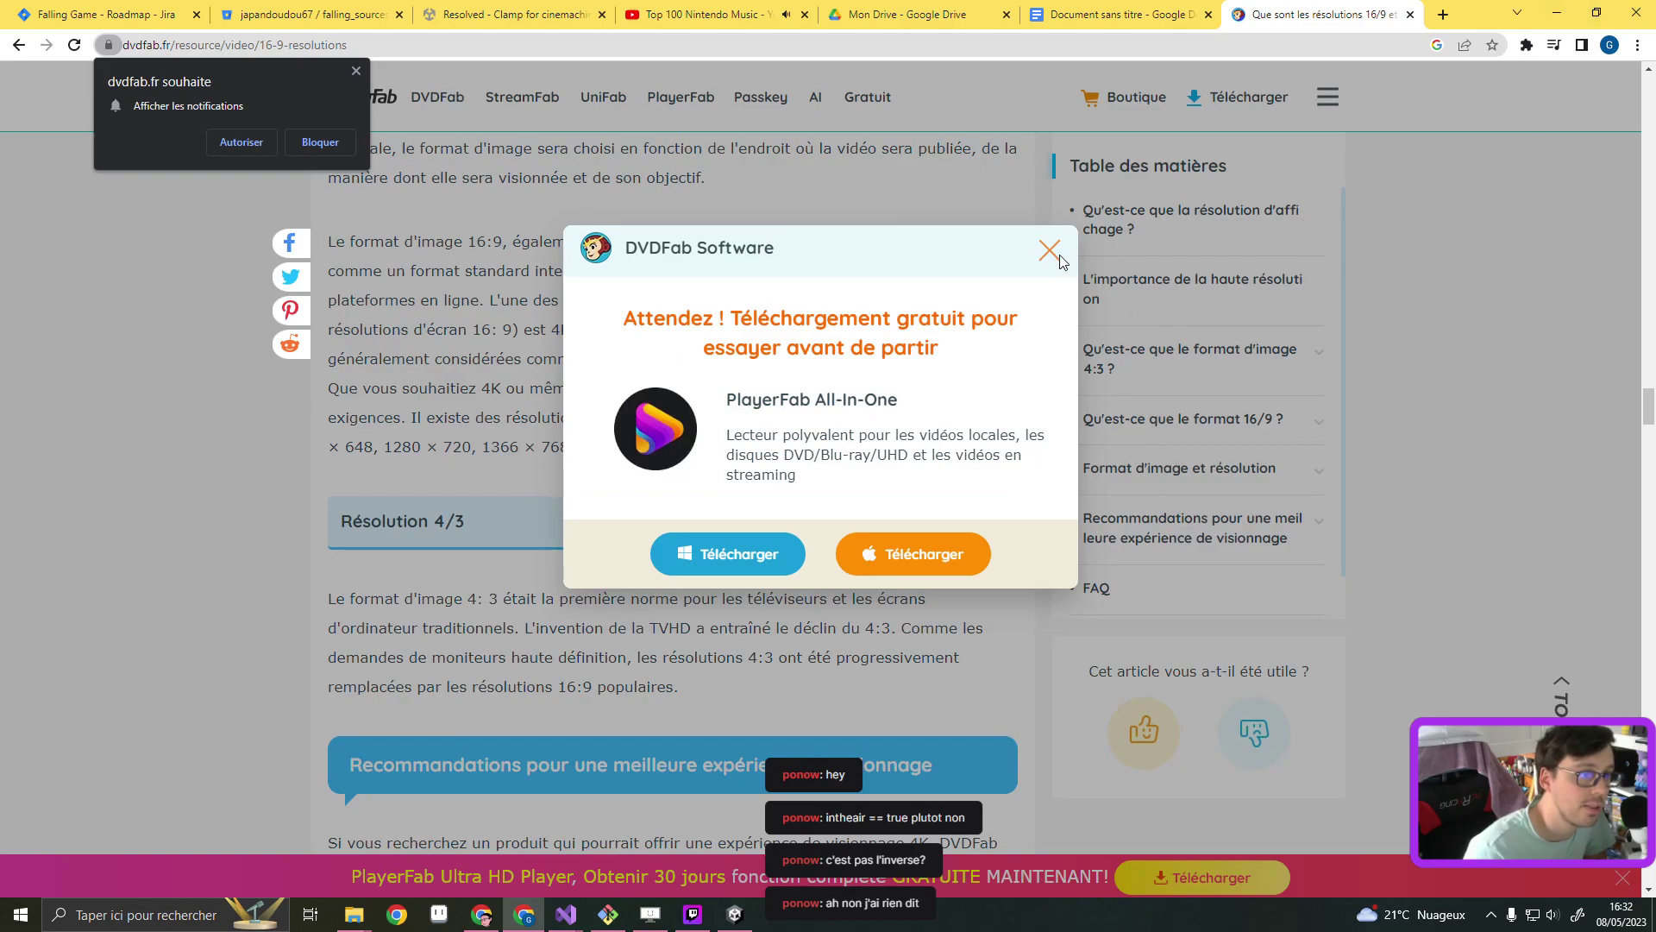
pyautogui.click(1059, 259)
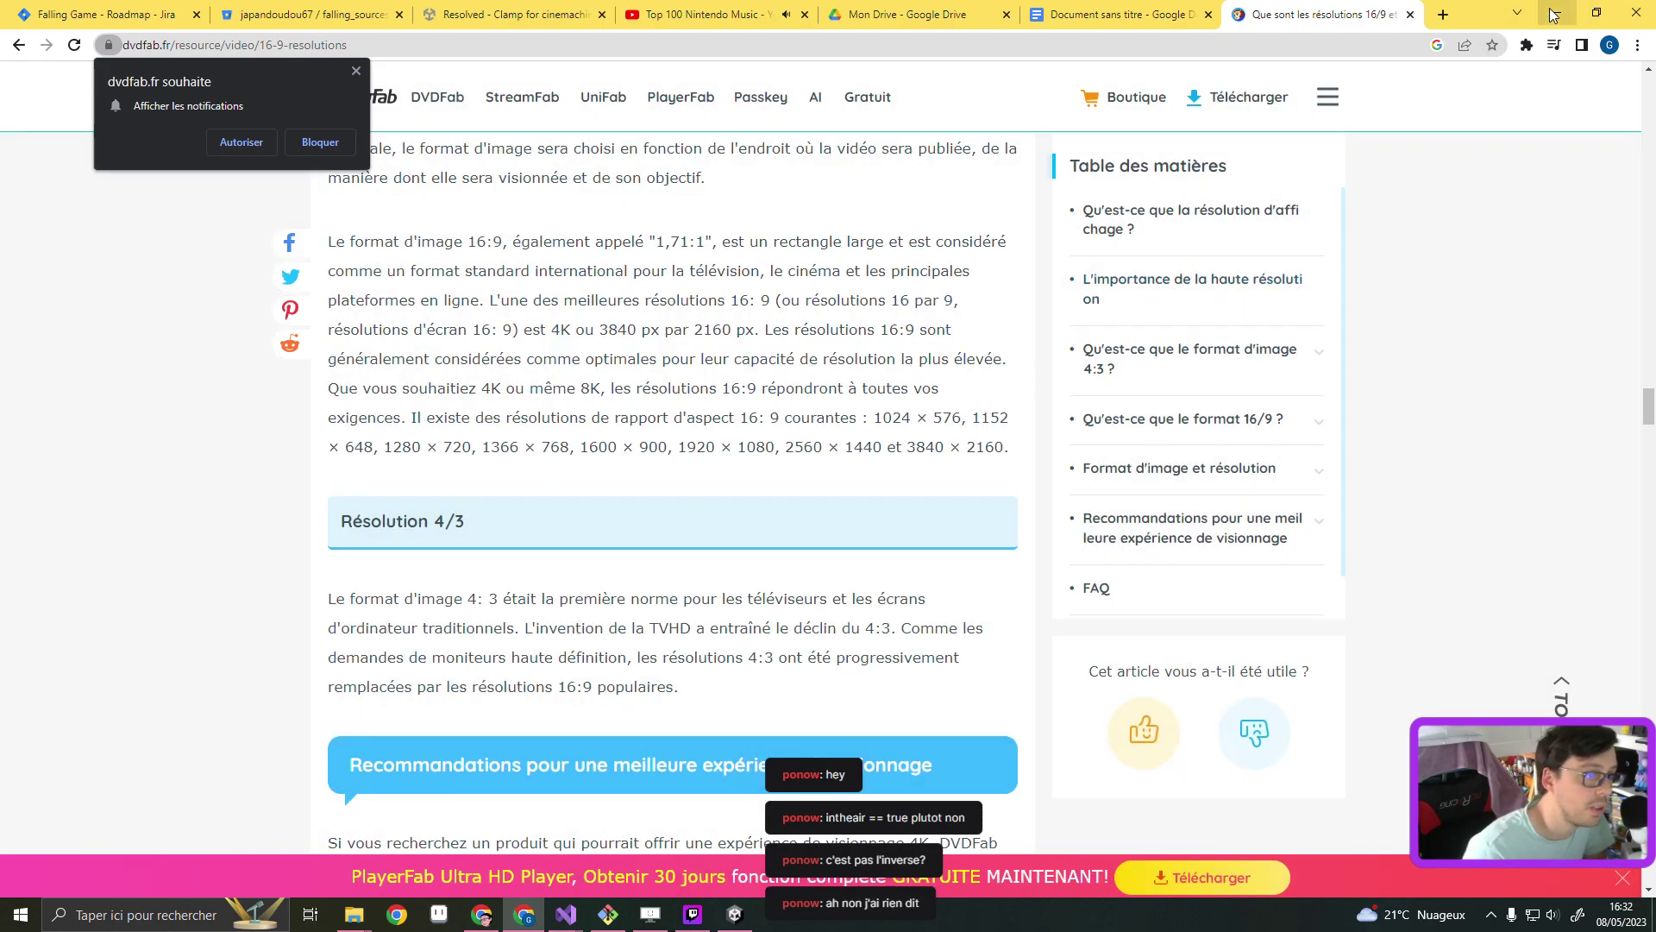
pyautogui.click(1553, 14)
# Set the Pixel Perfect Camera reference resolution to 1024 × 576 and enable Run In Edit Mode
pyautogui.doubleClick(1419, 557)
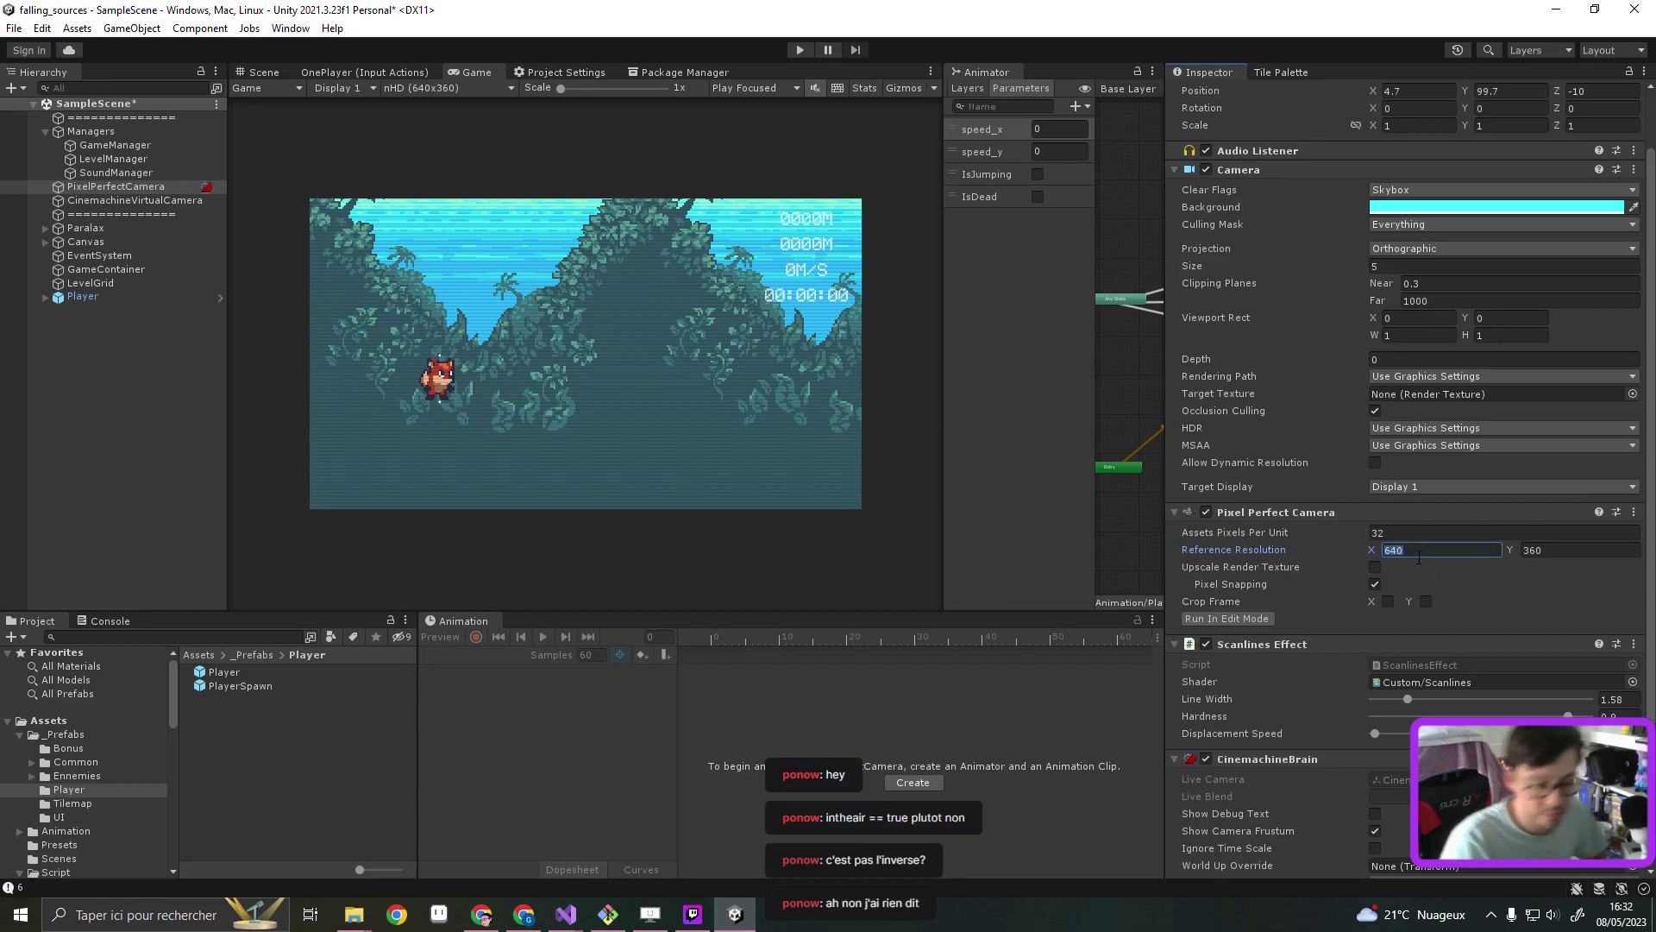
pyautogui.write('12')
pyautogui.press('Tab')
pyautogui.write('576')
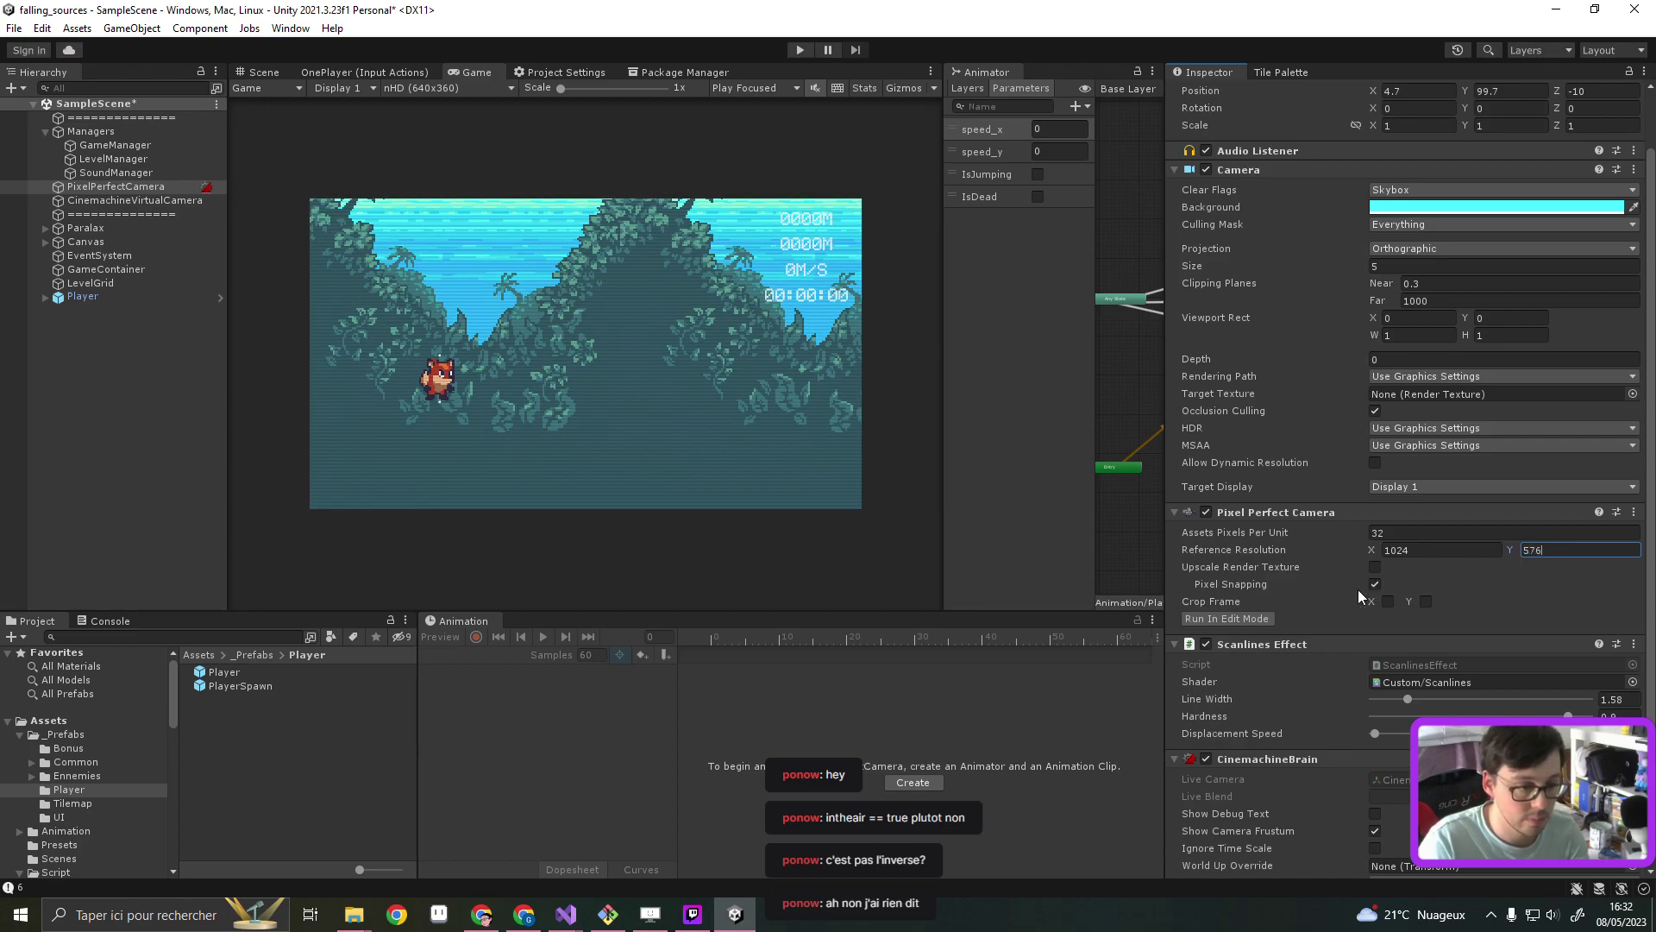
pyautogui.click(1249, 618)
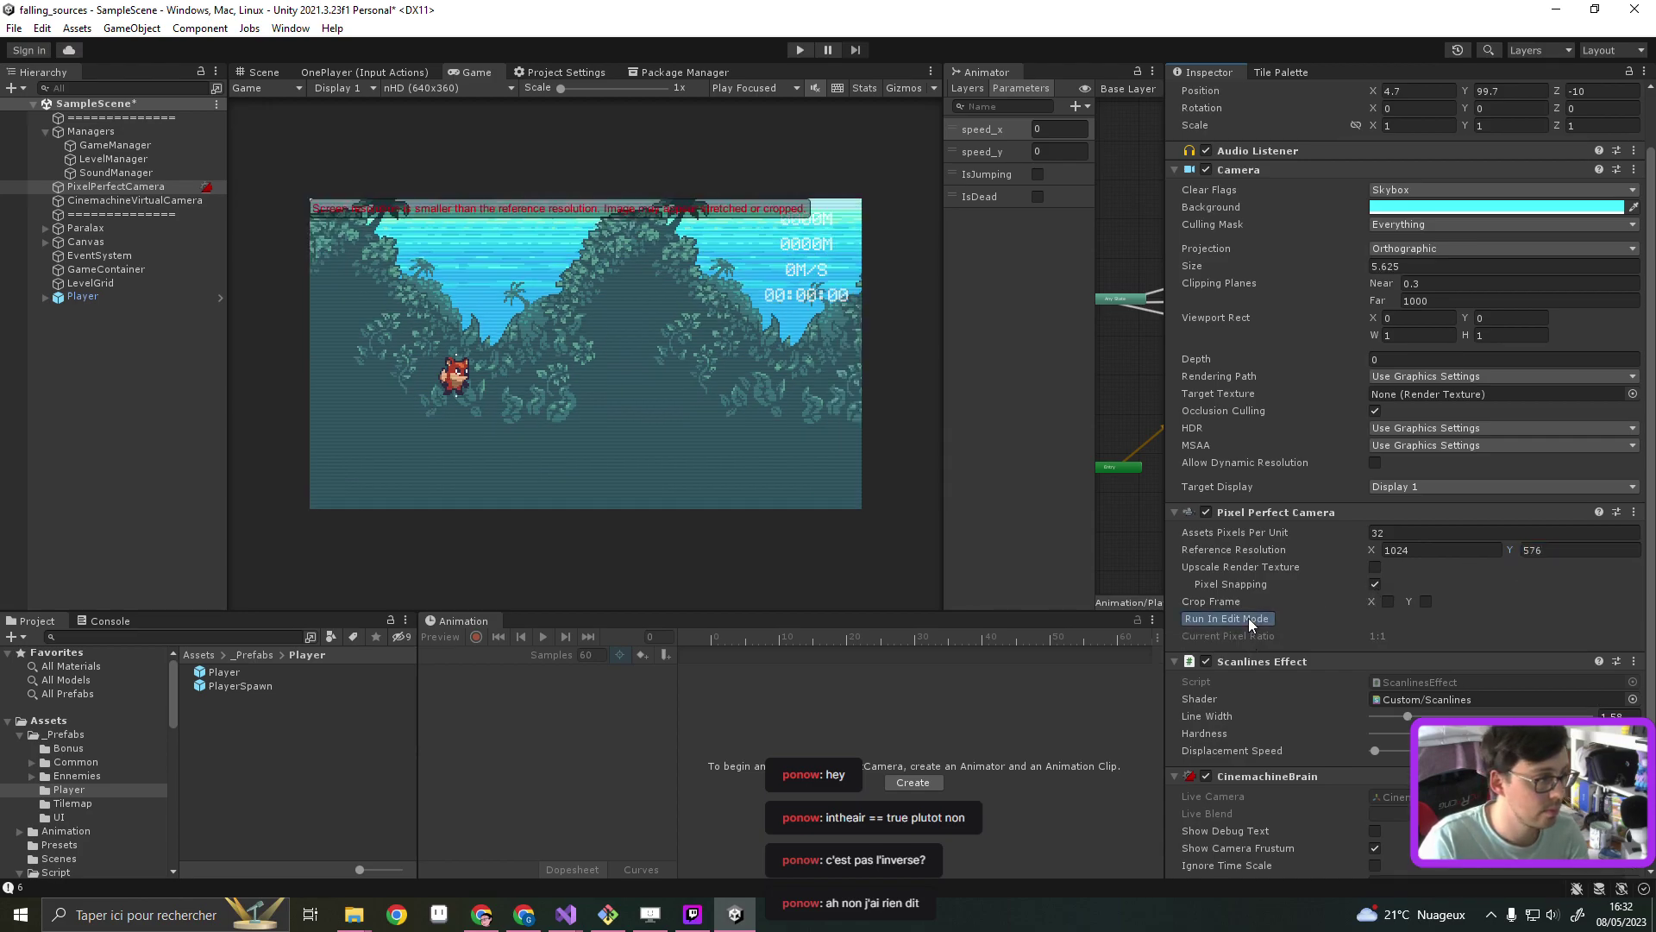
# Preview the Game view at WXGA (1366x768) and start play mode
pyautogui.click(471, 87)
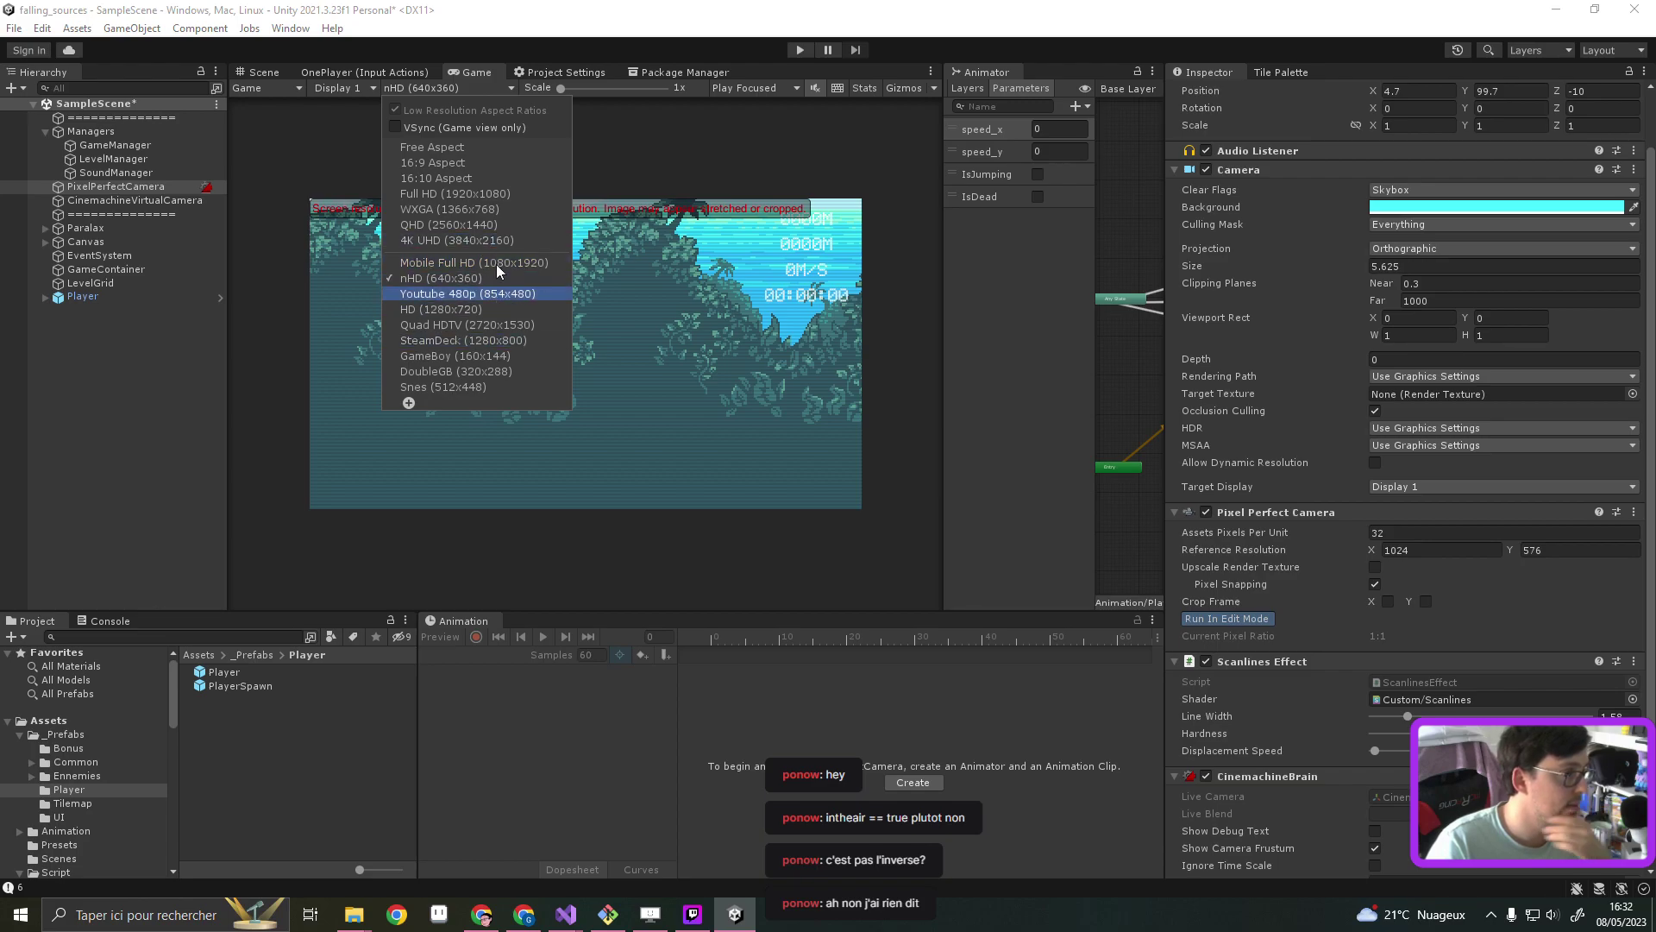
pyautogui.click(500, 208)
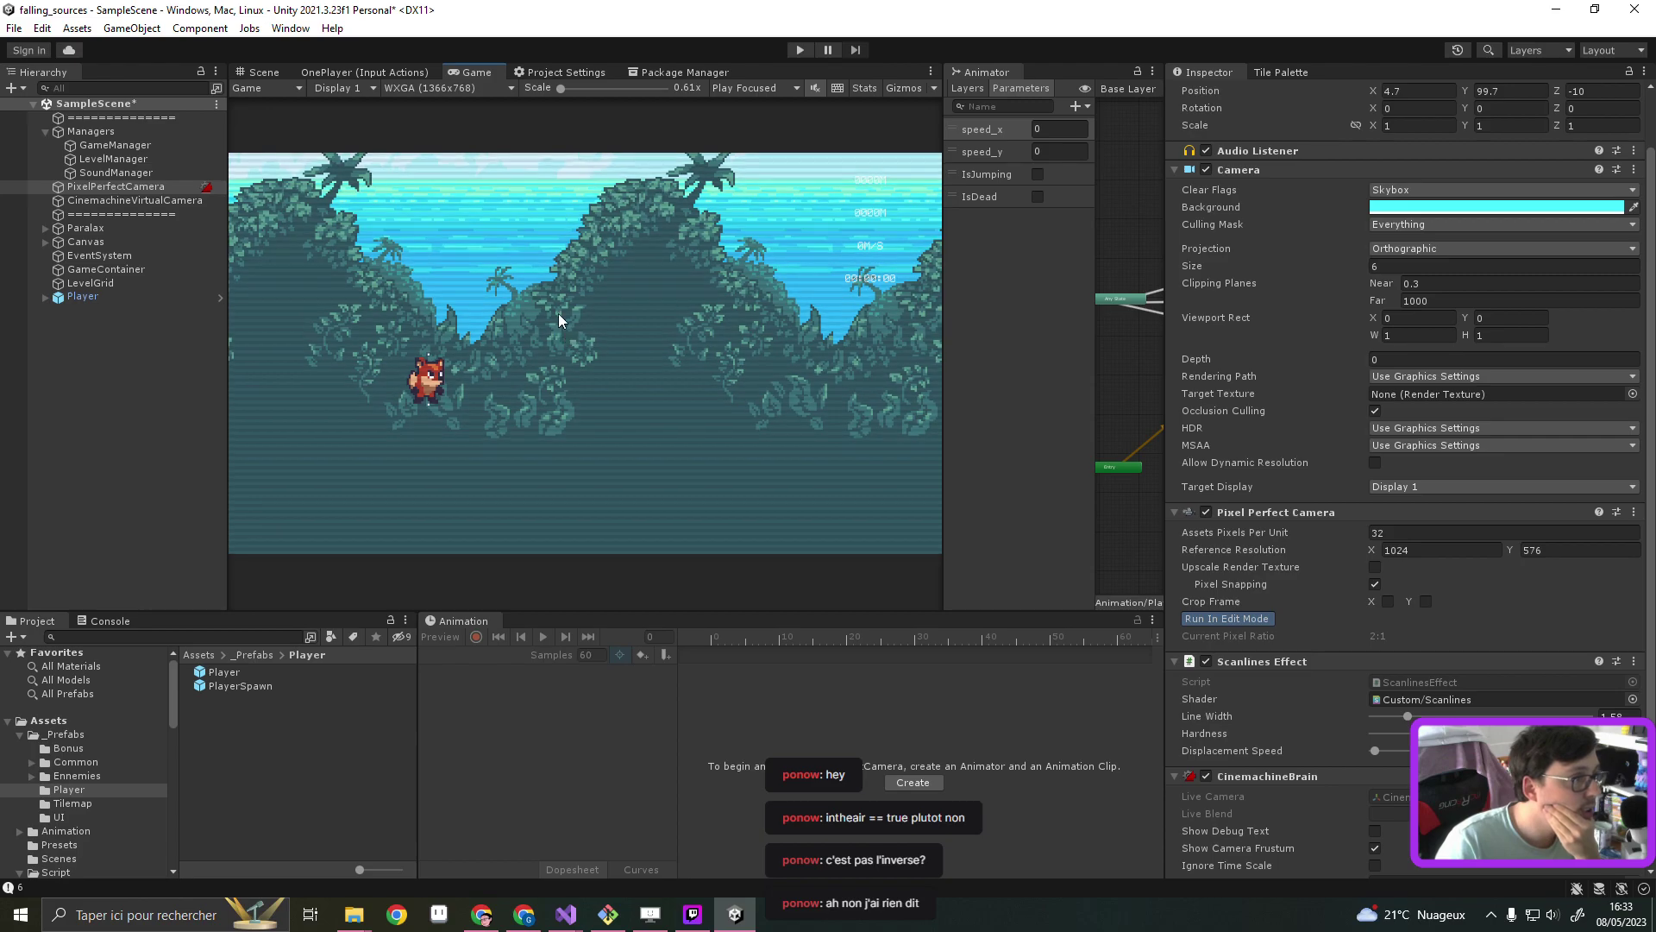
pyautogui.click(801, 50)
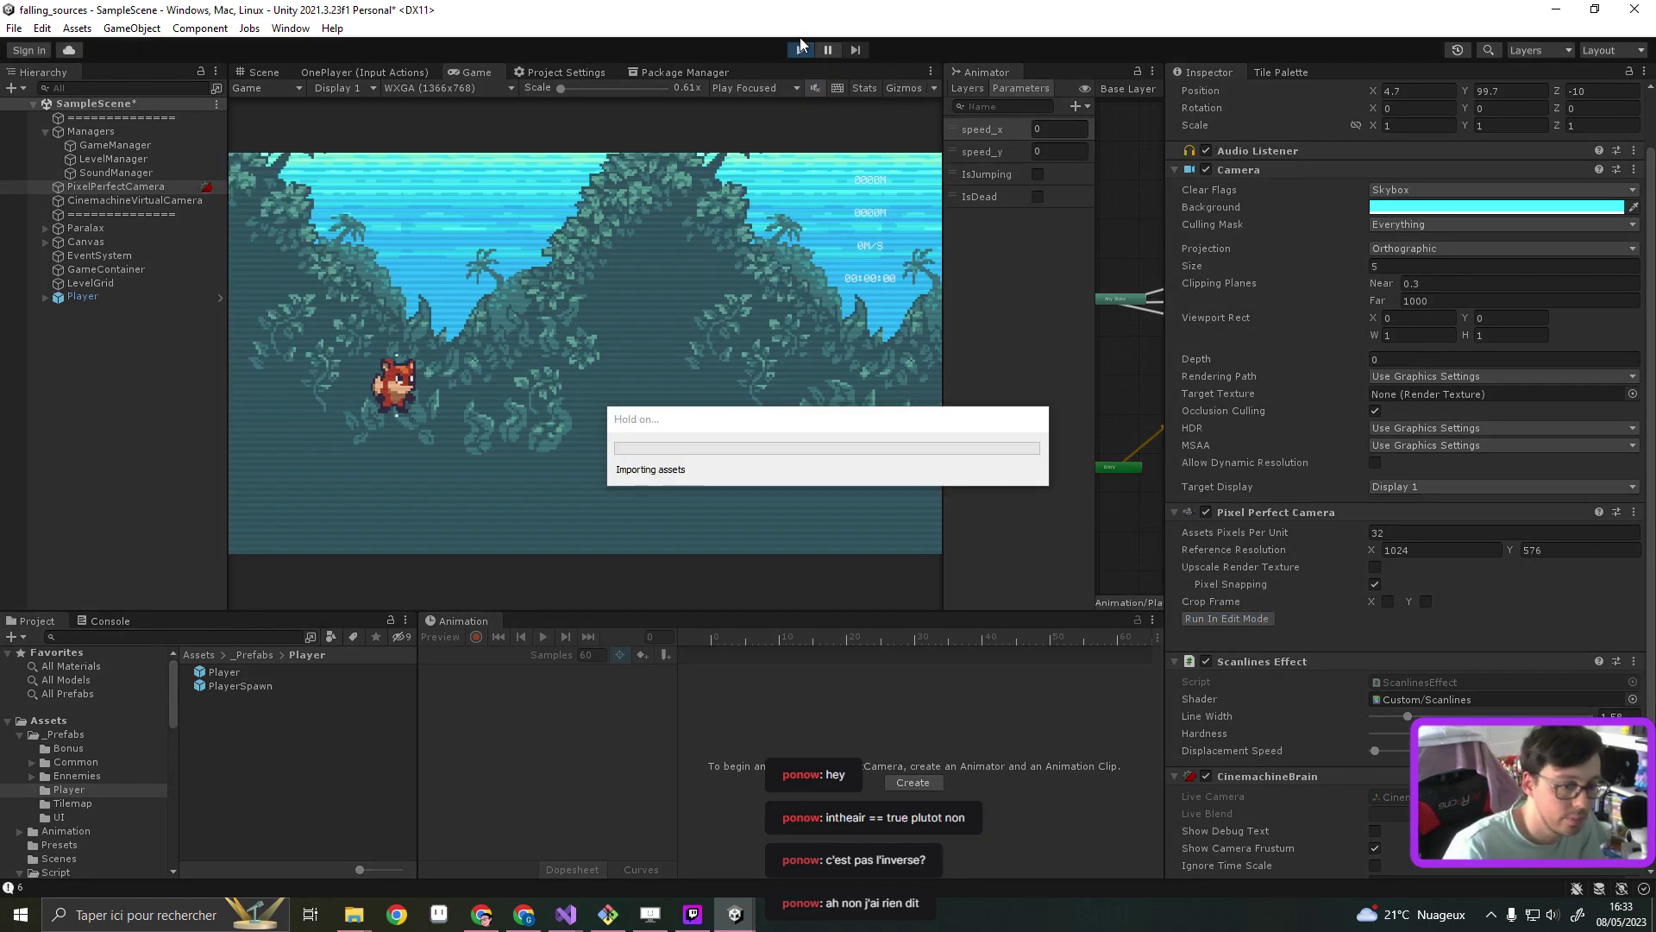
# Start a run and steer the falling fox left and right past walls until it lands on a rock ledge
pyautogui.click(626, 445)
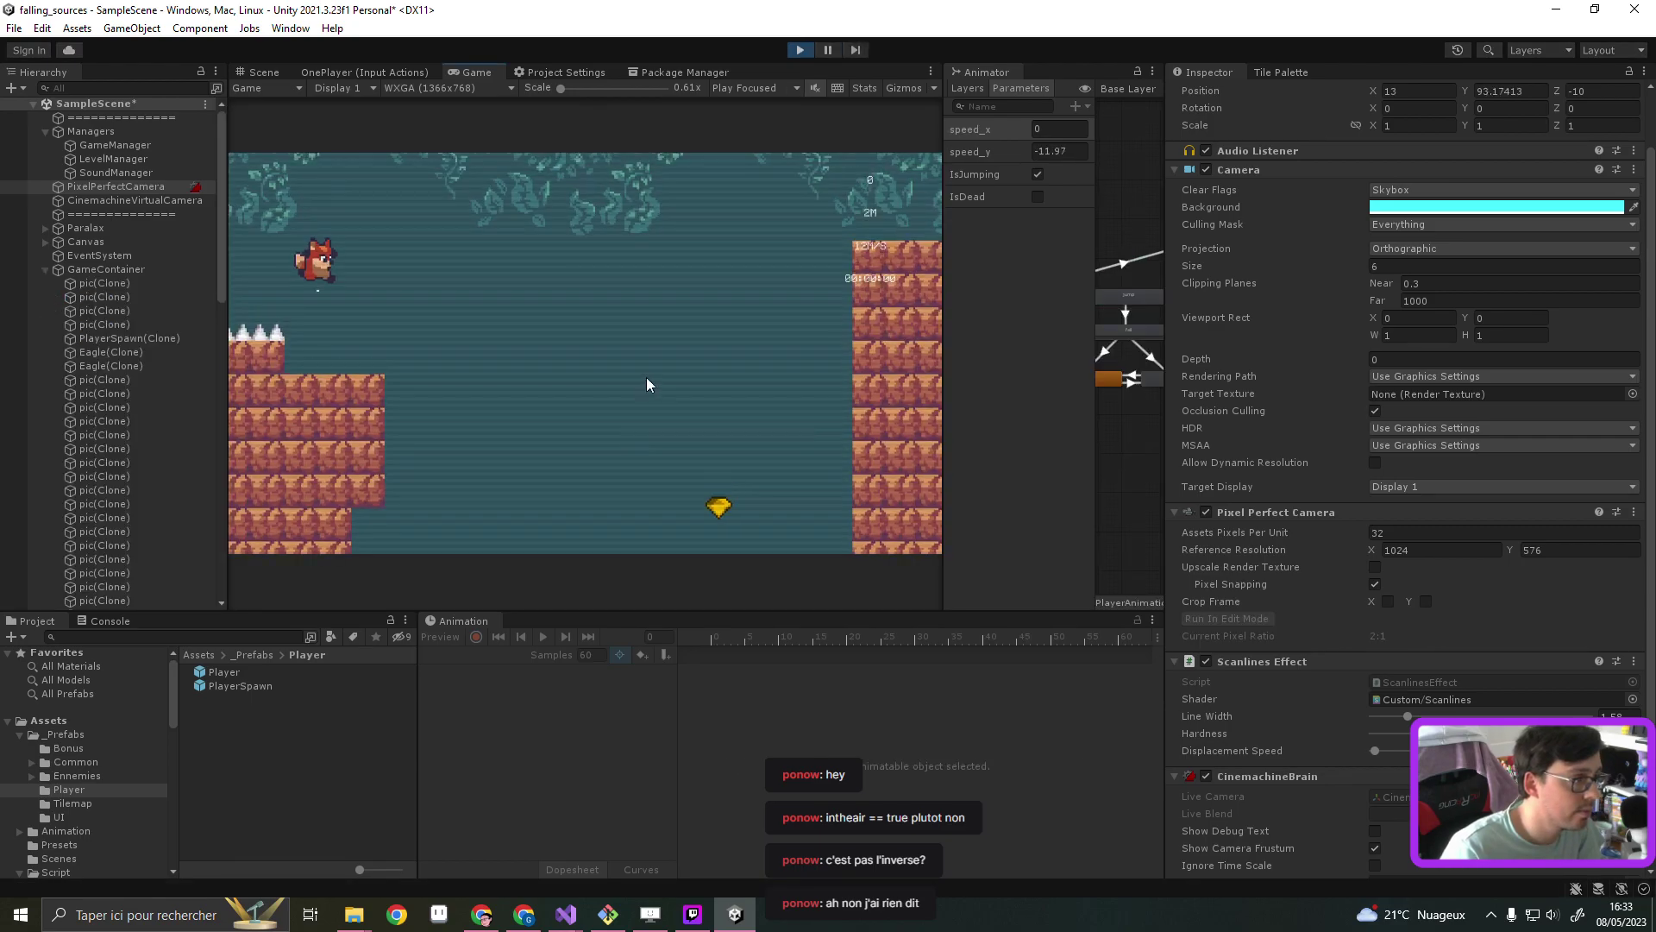
pyautogui.press('Right')
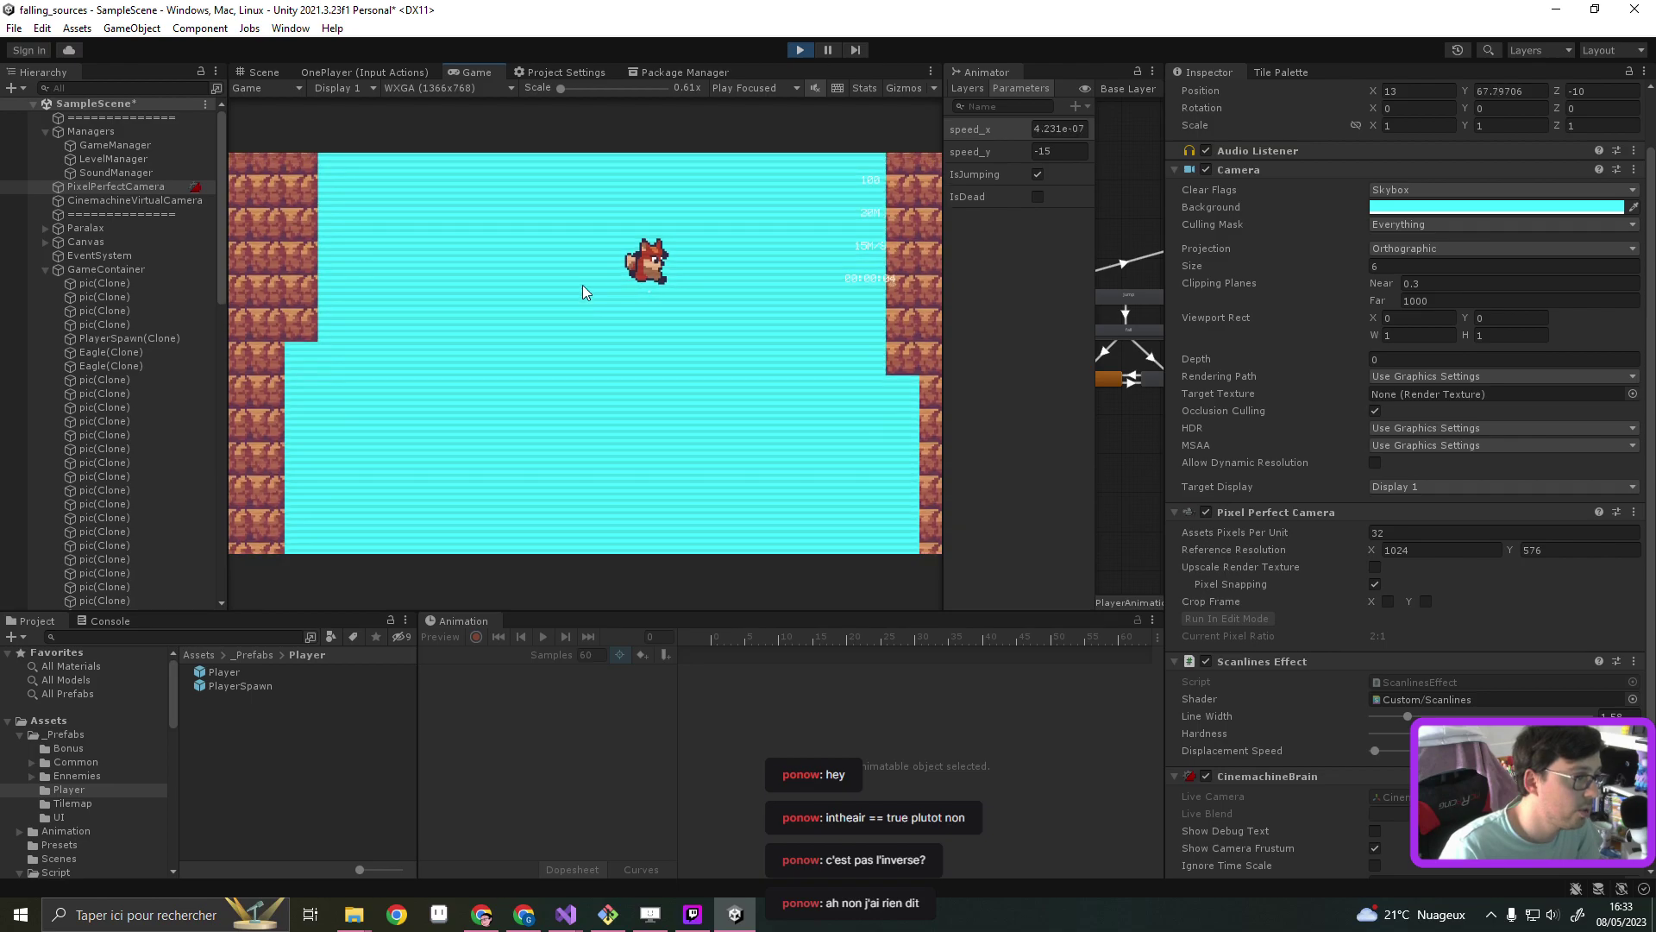
pyautogui.press('Right')
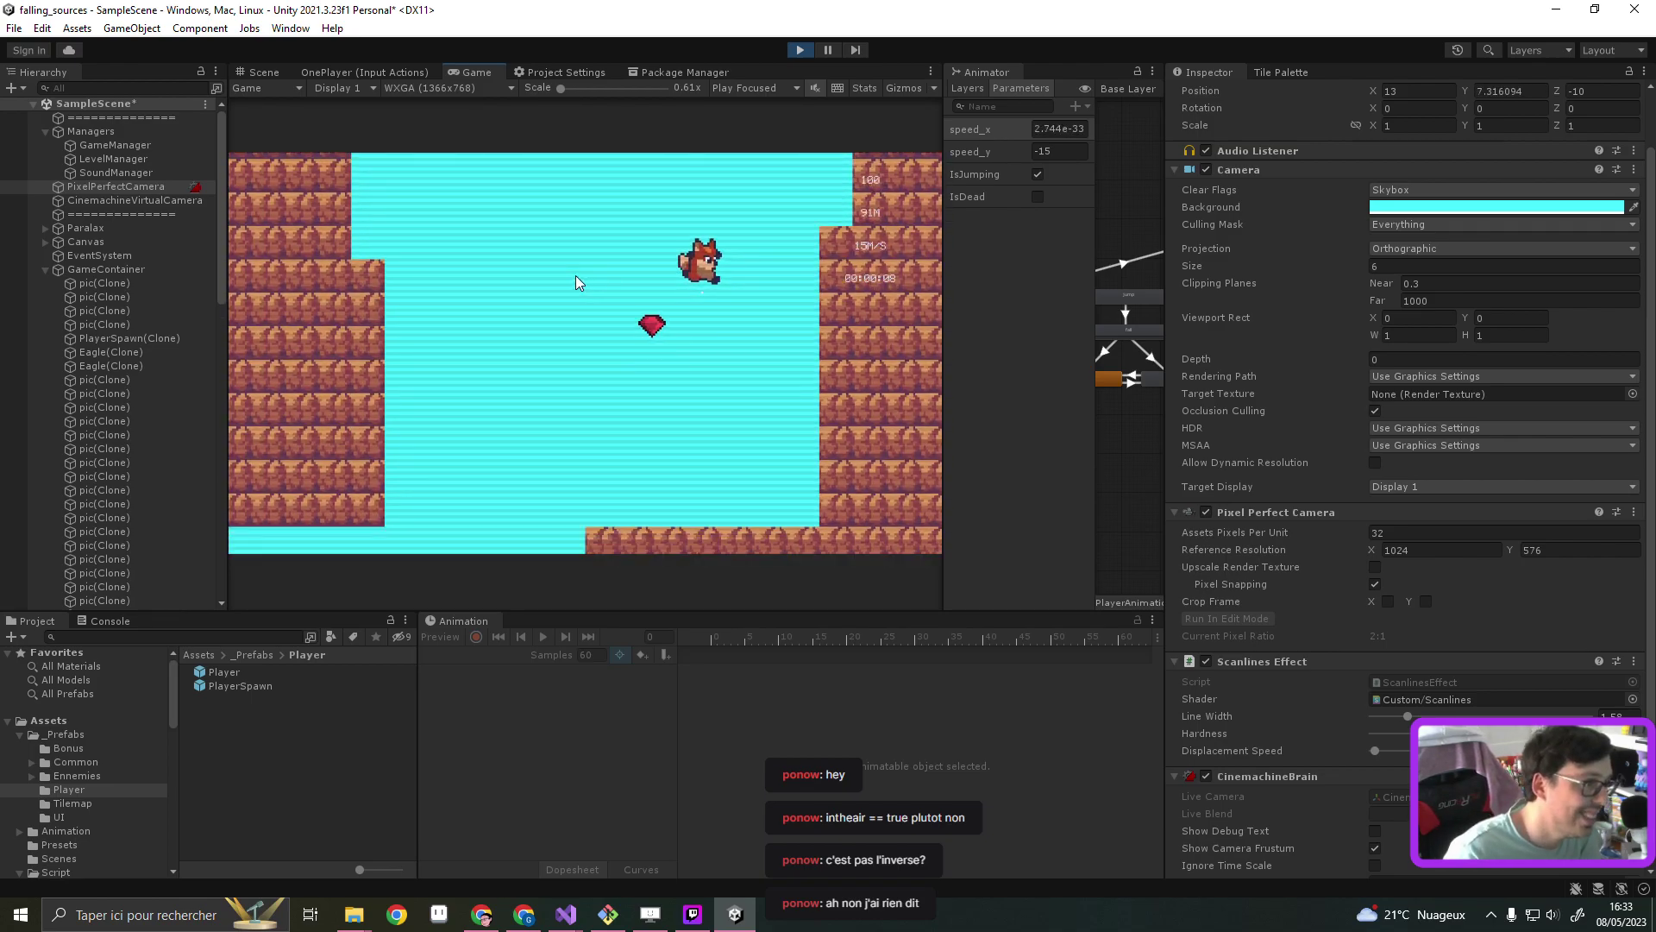
pyautogui.press('Left')
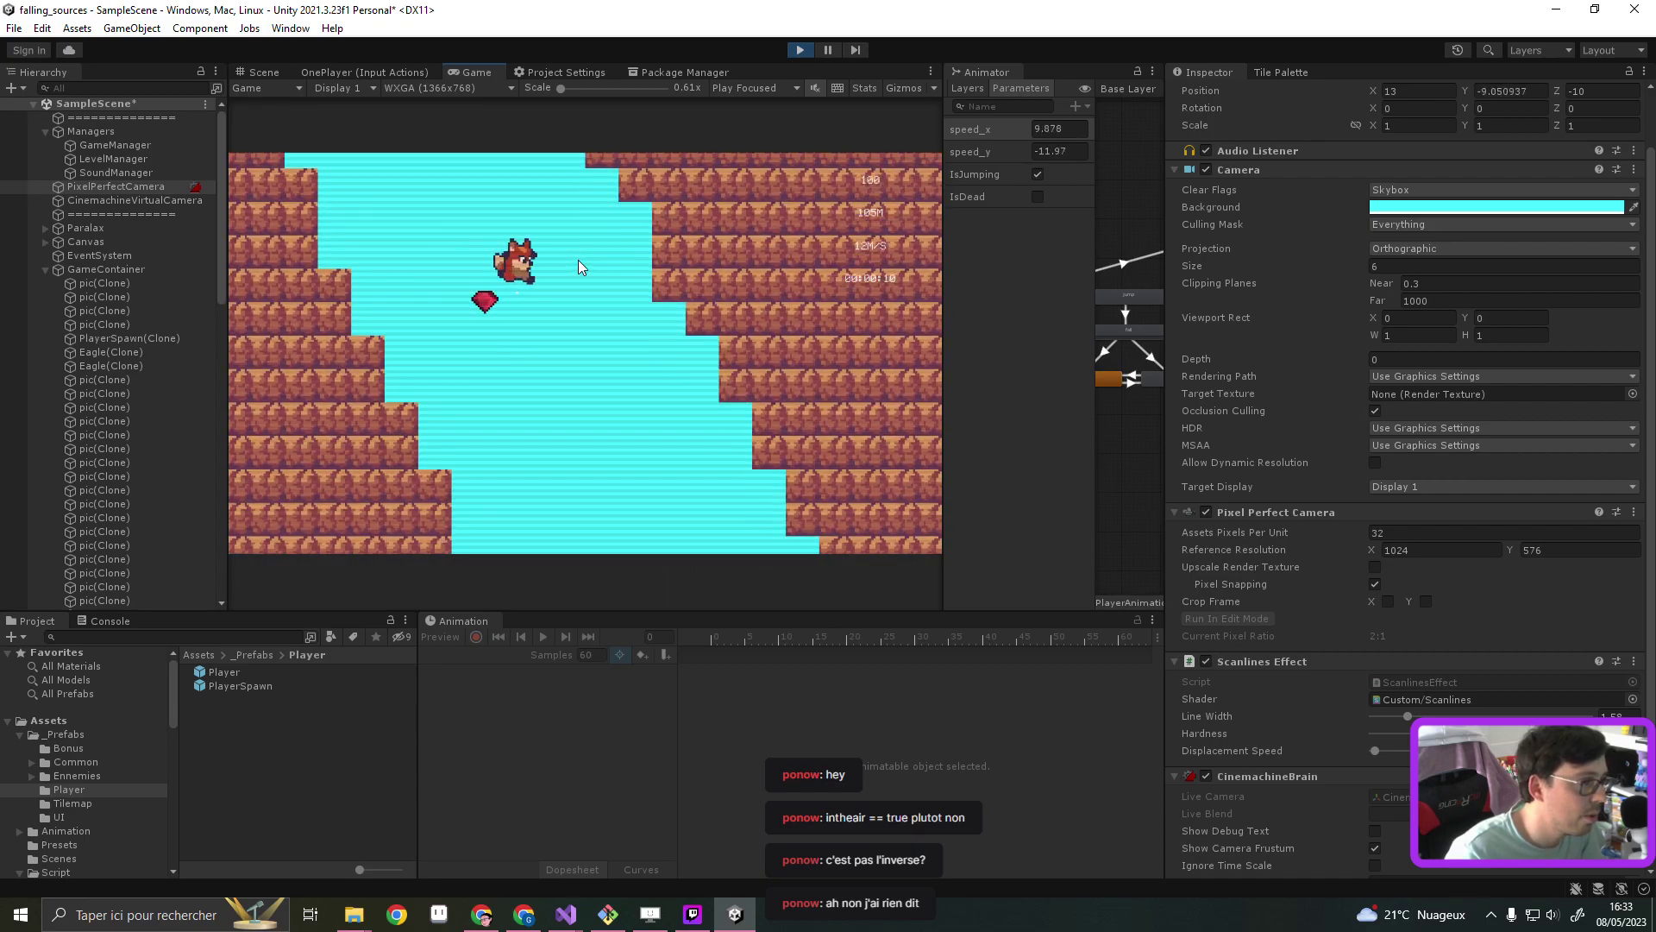
pyautogui.press('Right')
pyautogui.press('Left')
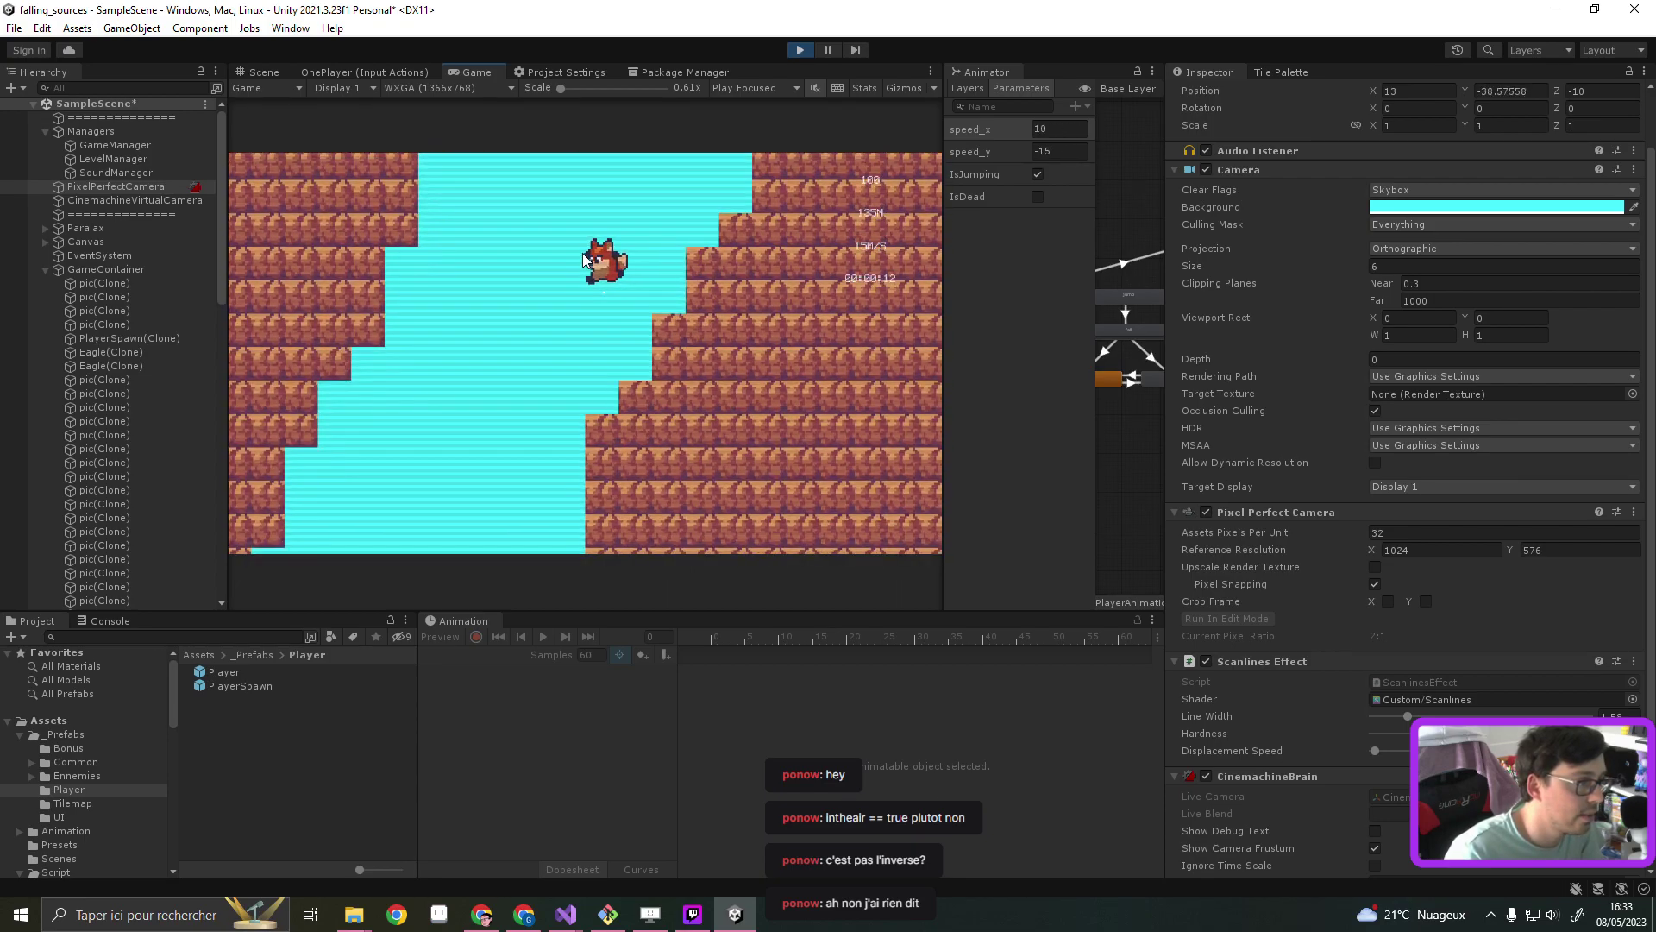
pyautogui.press('Left')
pyautogui.press('Right')
pyautogui.press('Left')
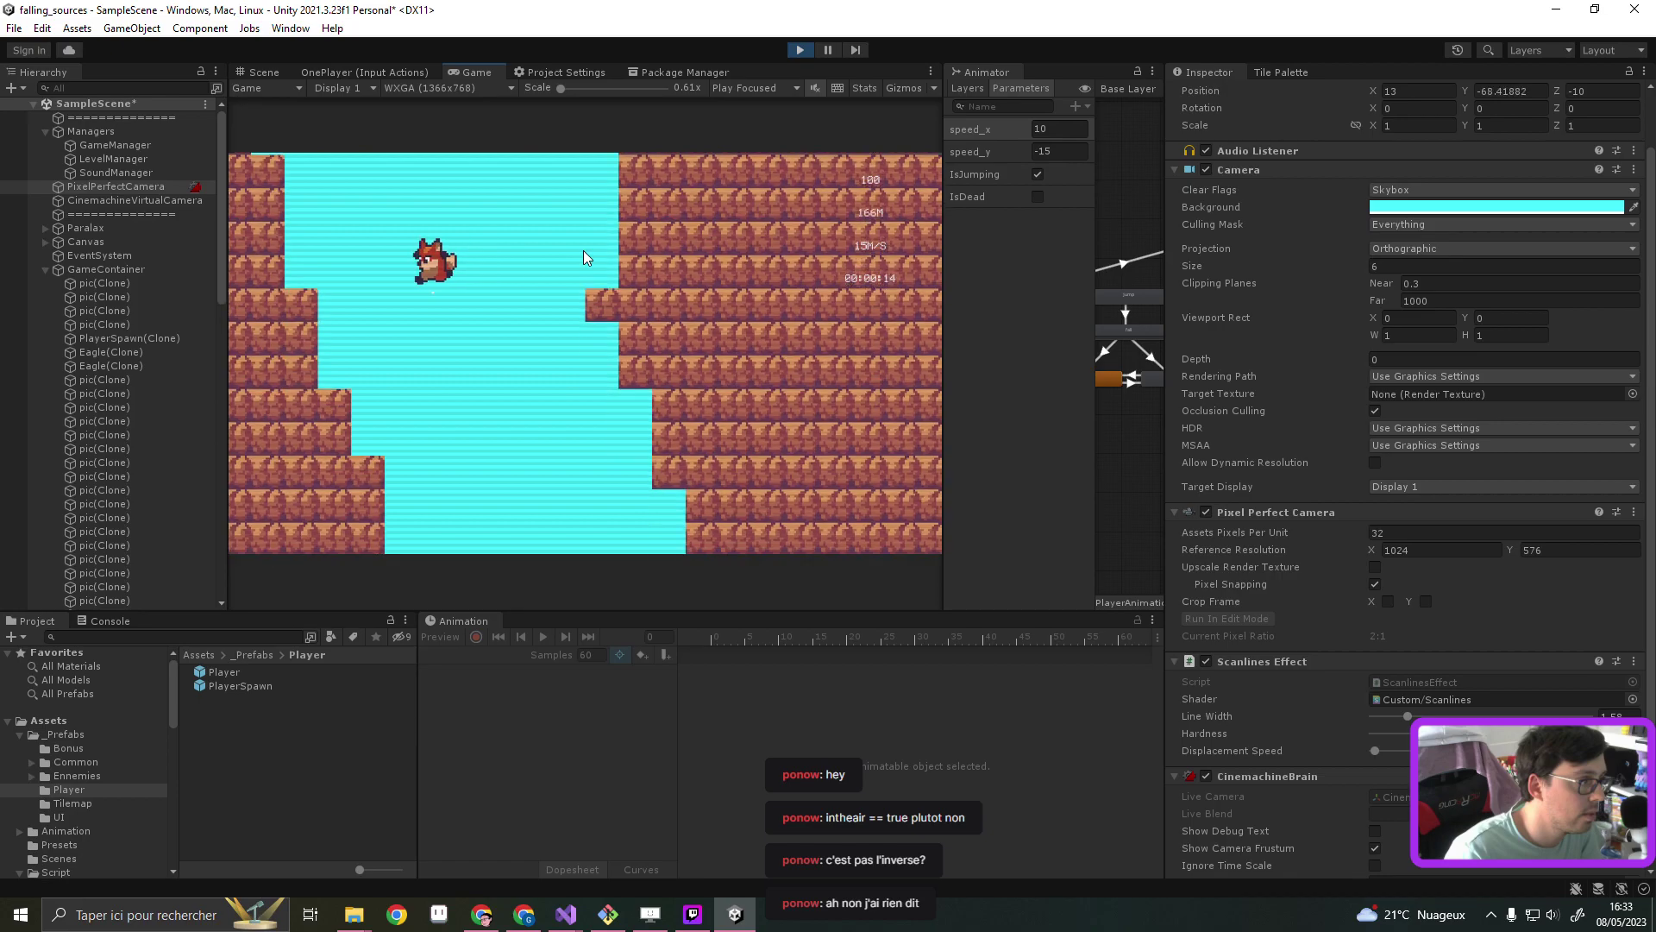
pyautogui.press('Right')
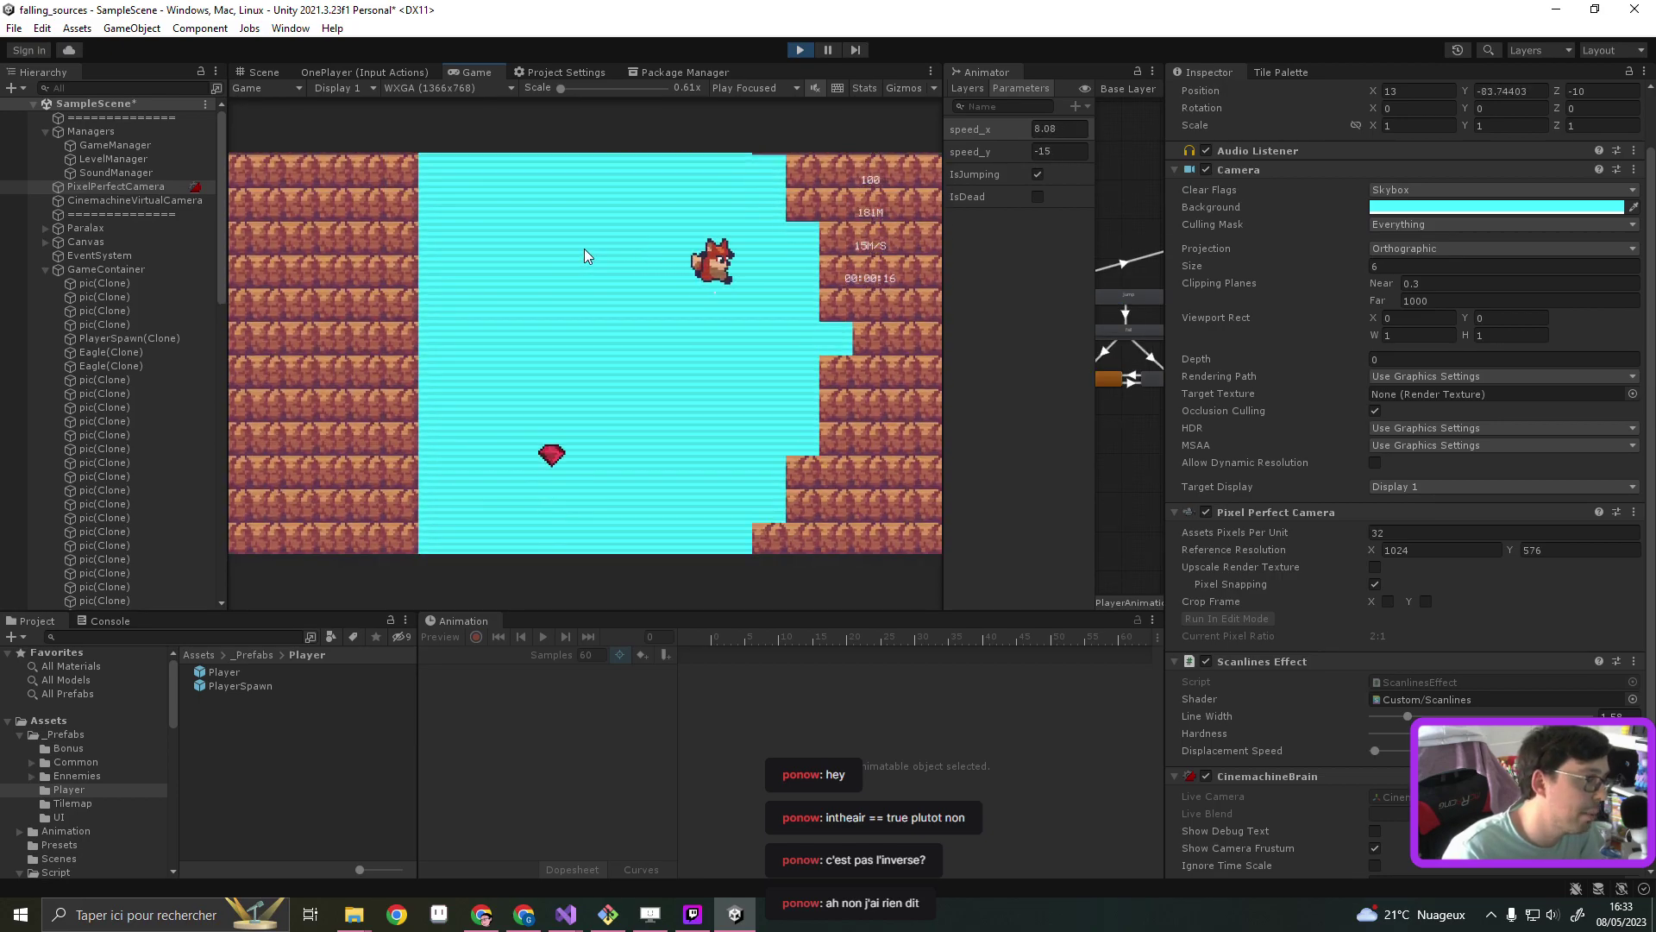
pyautogui.press('Left')
pyautogui.press('Right')
pyautogui.press('Left')
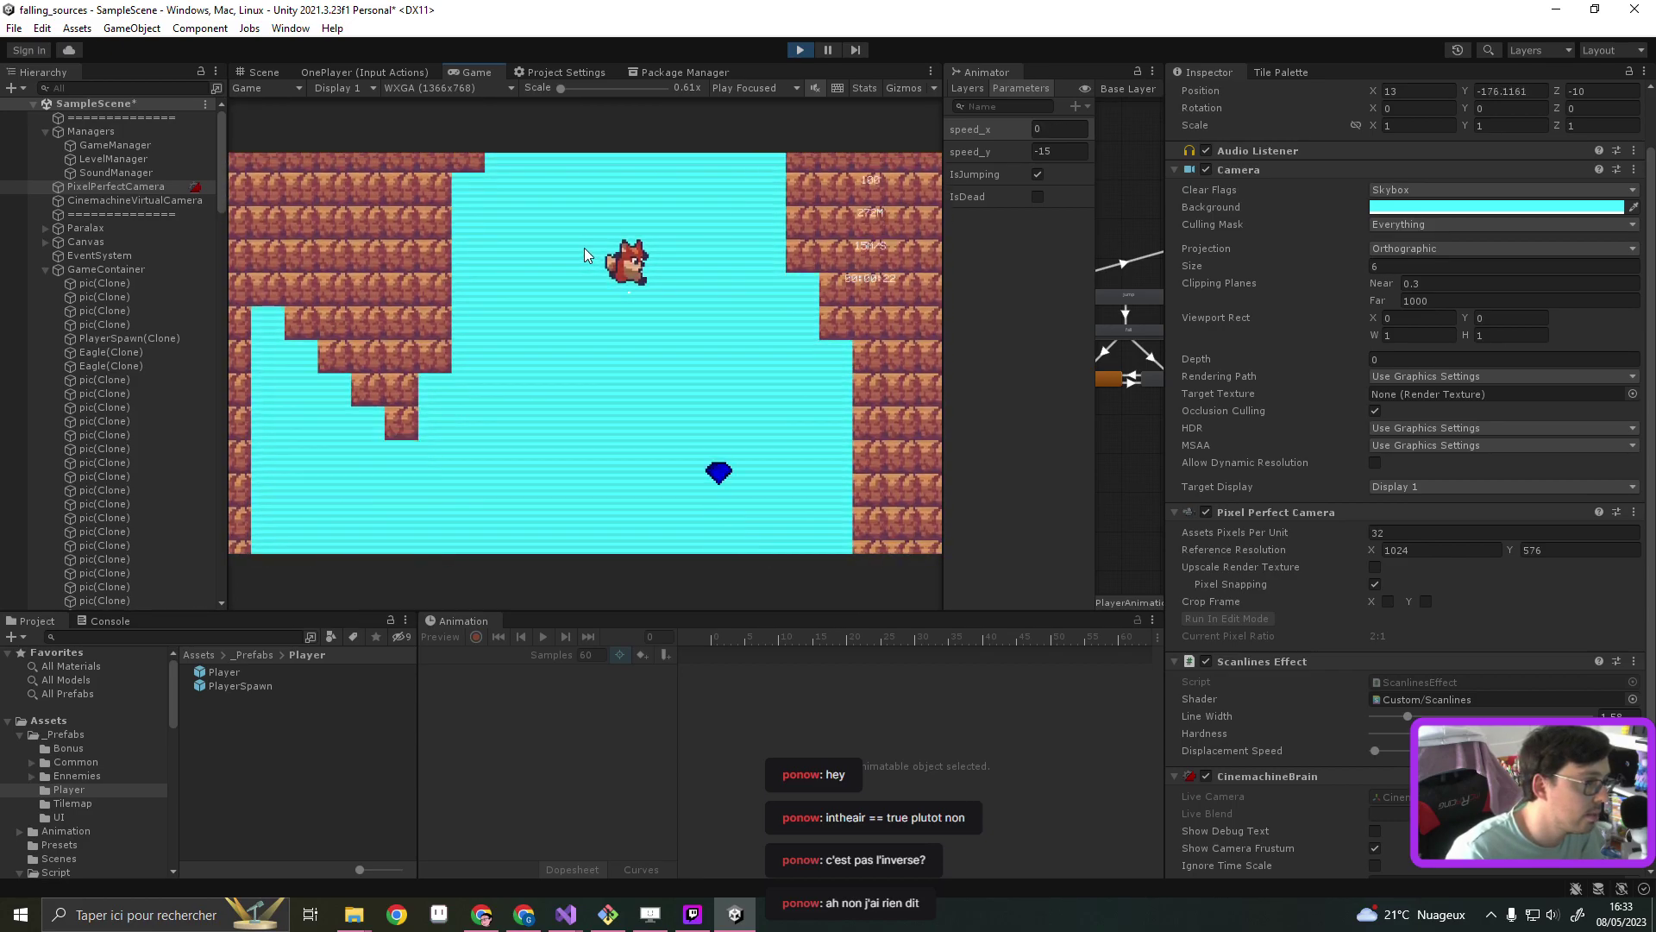
pyautogui.press('Right')
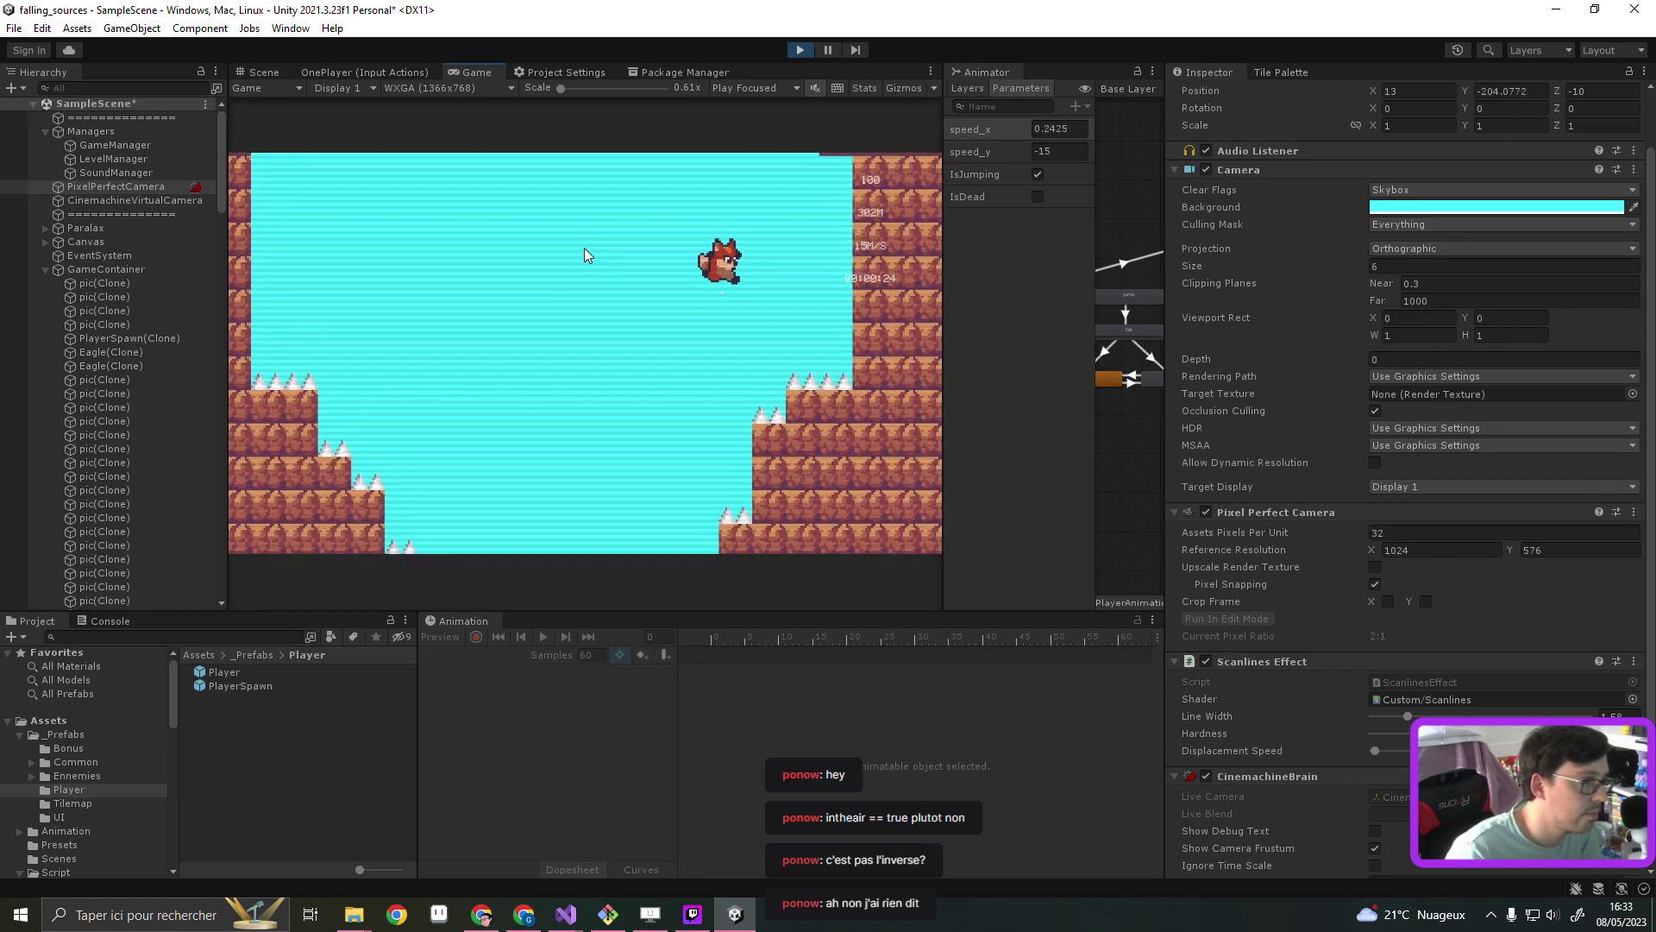
pyautogui.press('Left')
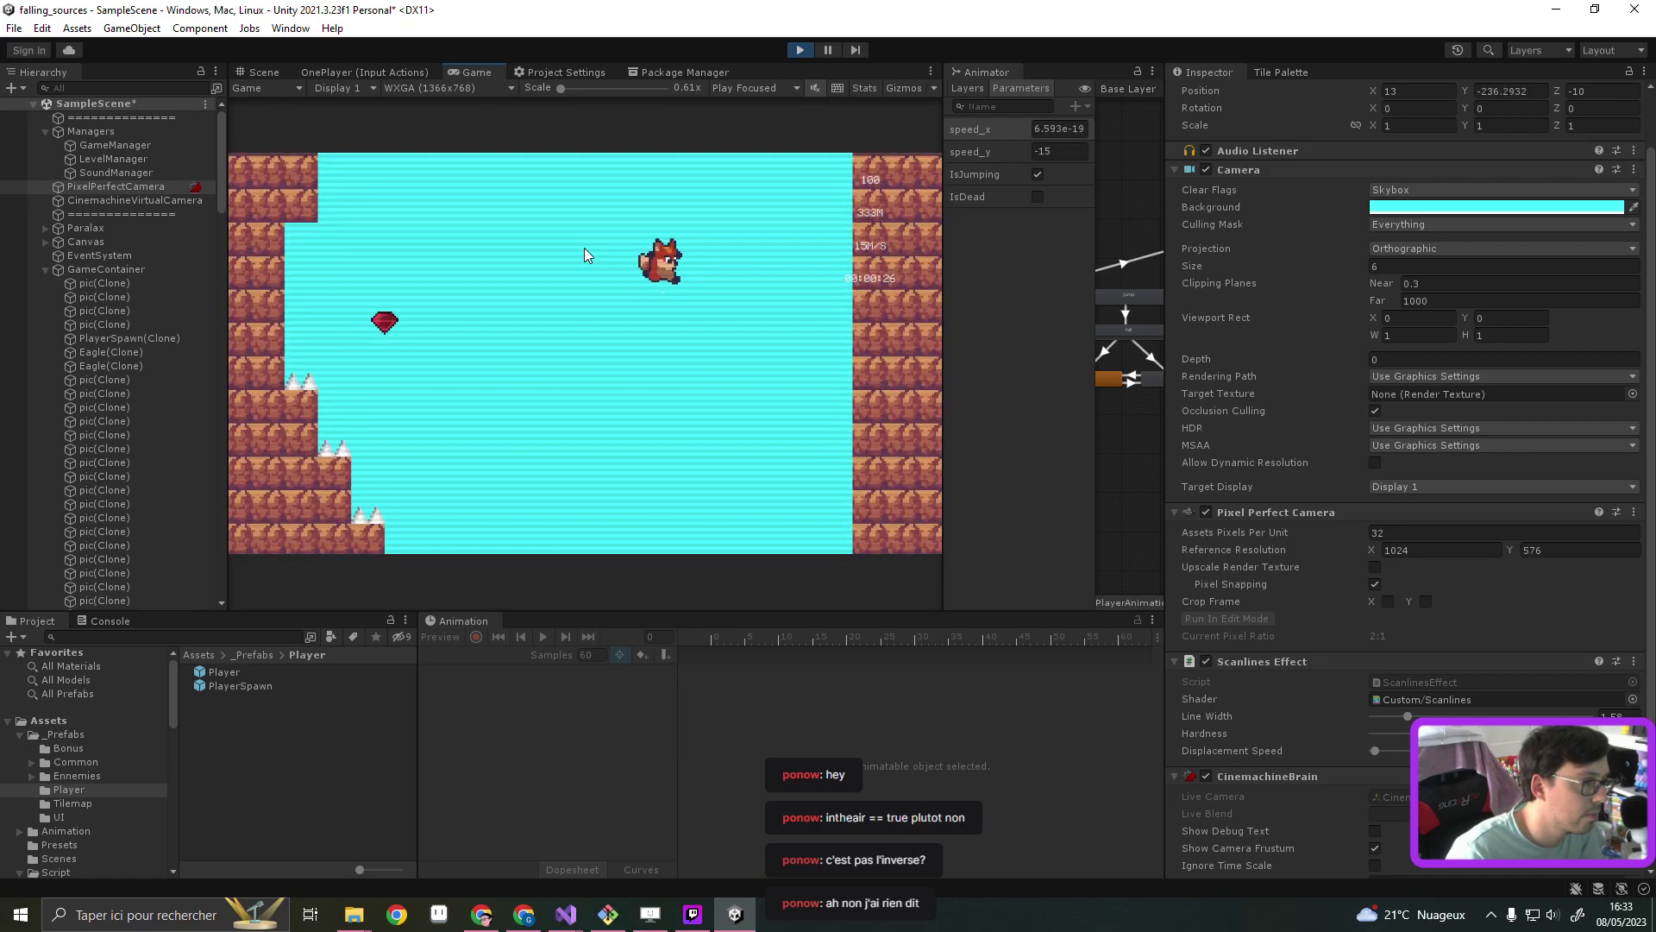
pyautogui.press('Left')
pyautogui.press('Right')
pyautogui.press('Left')
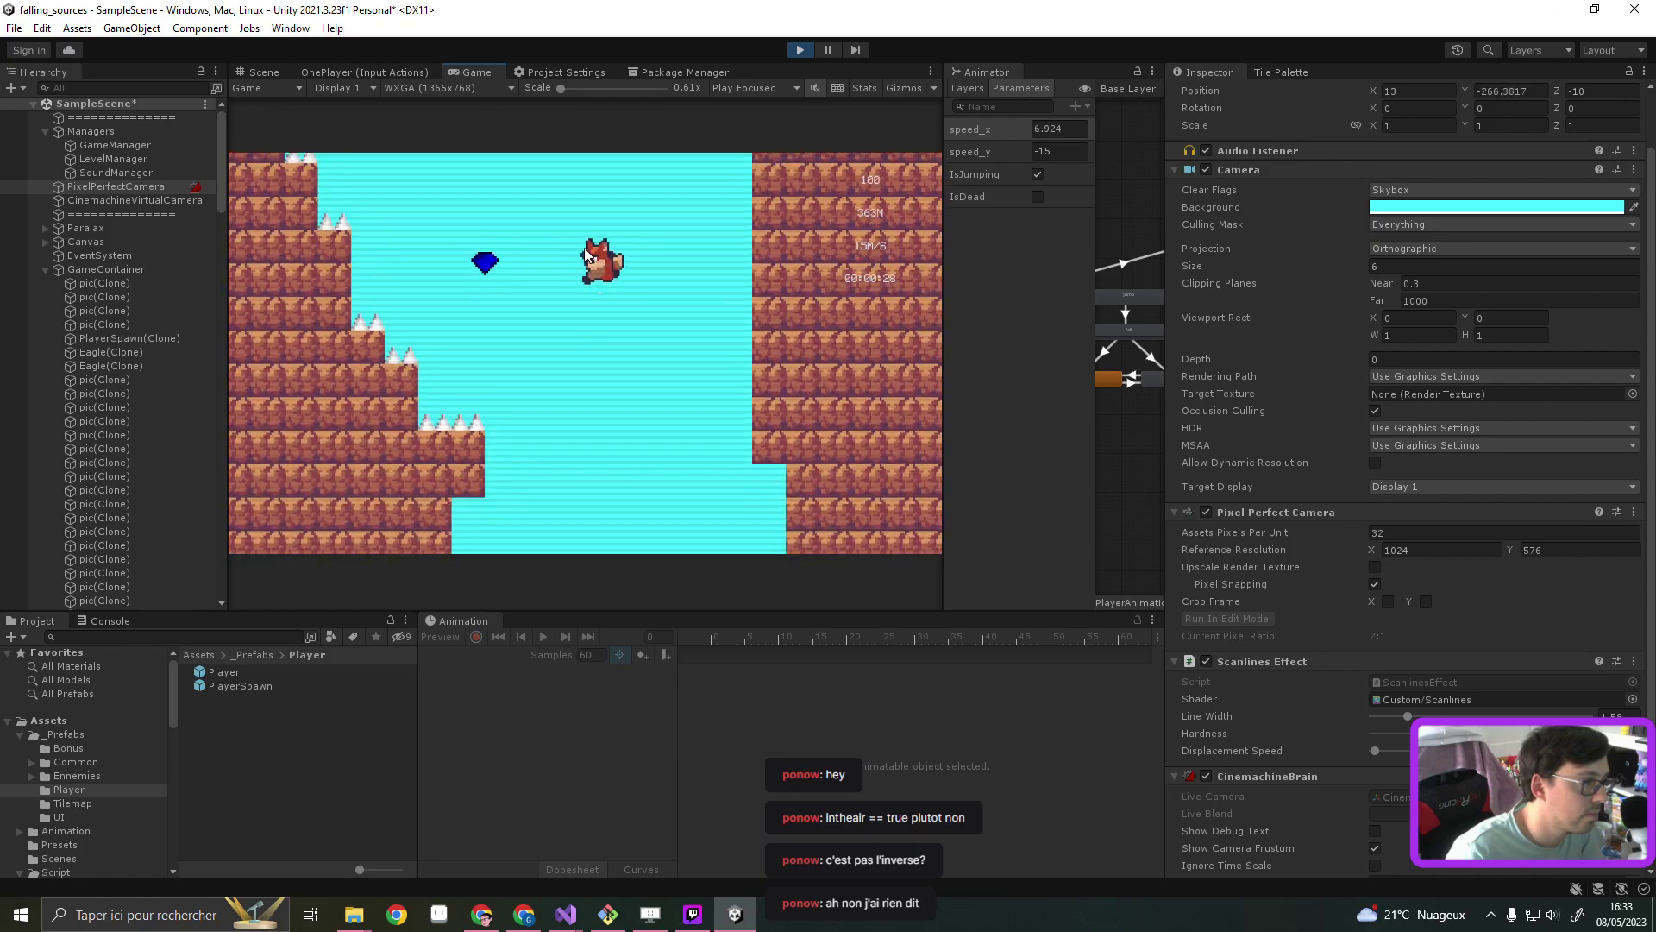
pyautogui.press('Right')
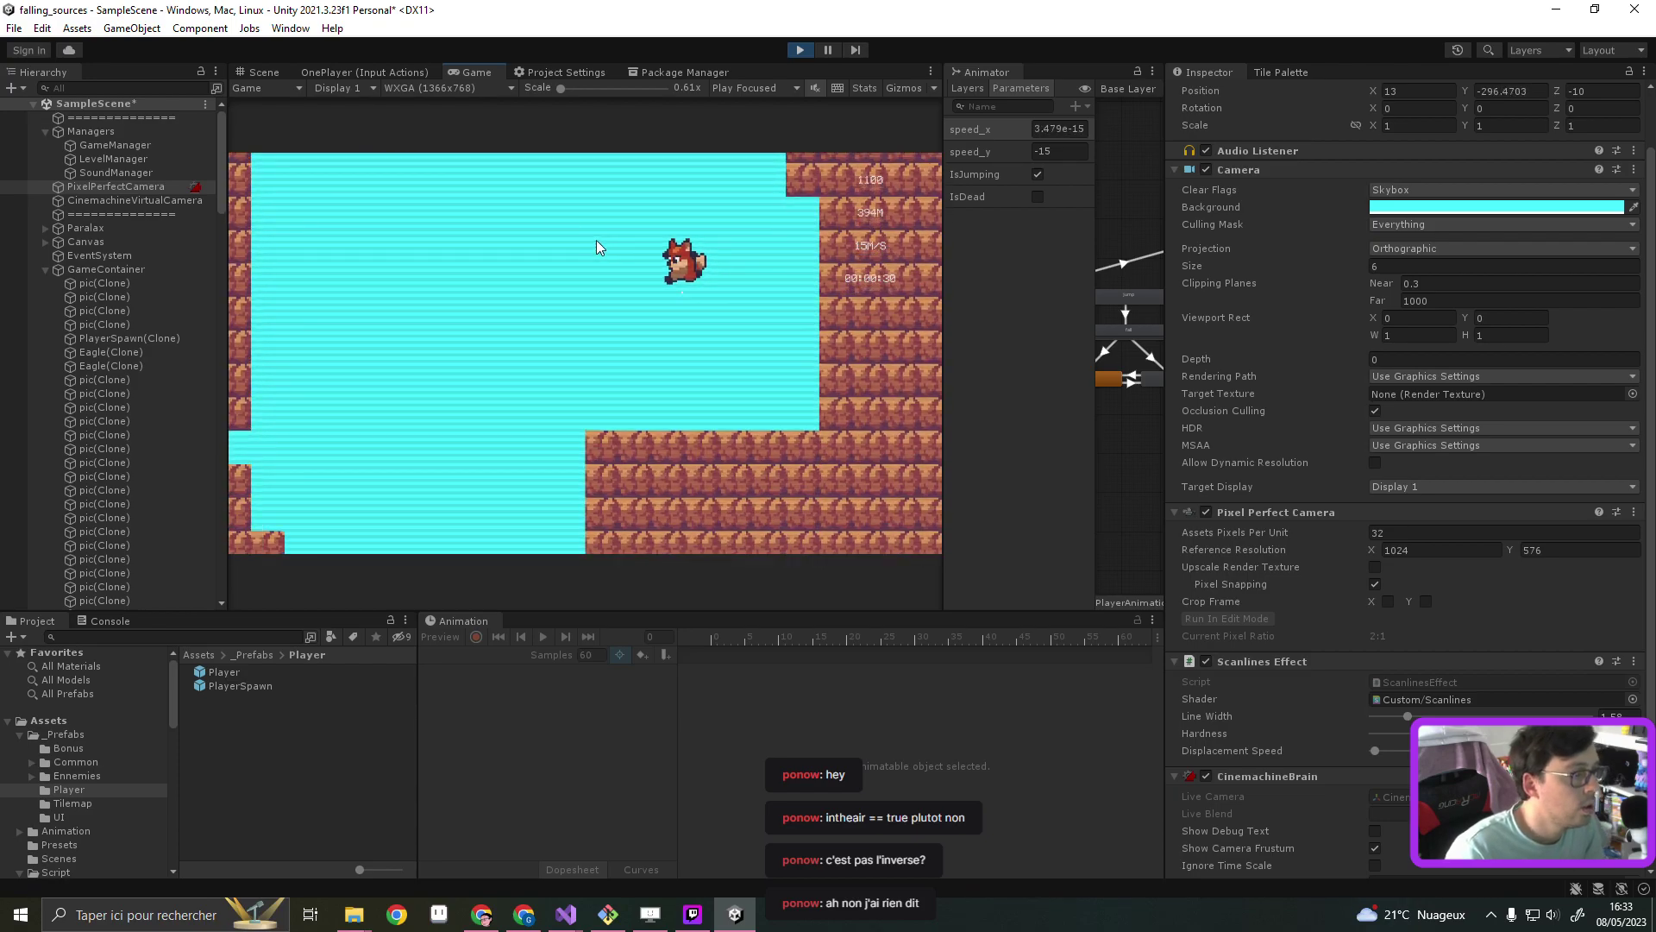
pyautogui.press('Left')
pyautogui.press('Right')
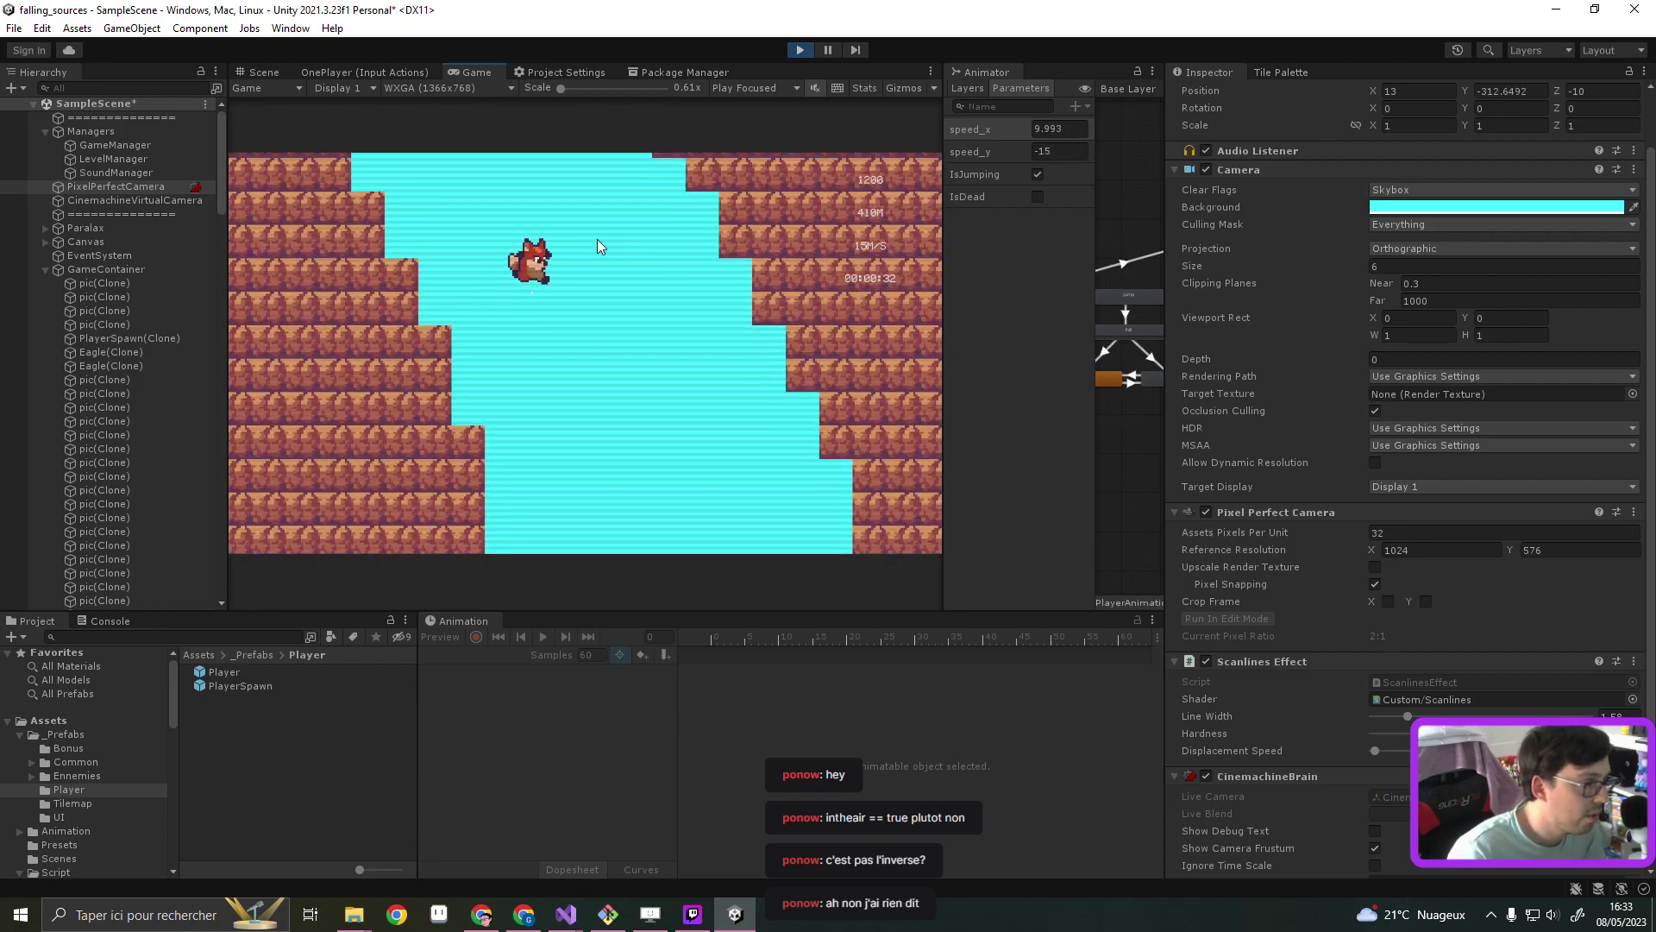
pyautogui.press('Left')
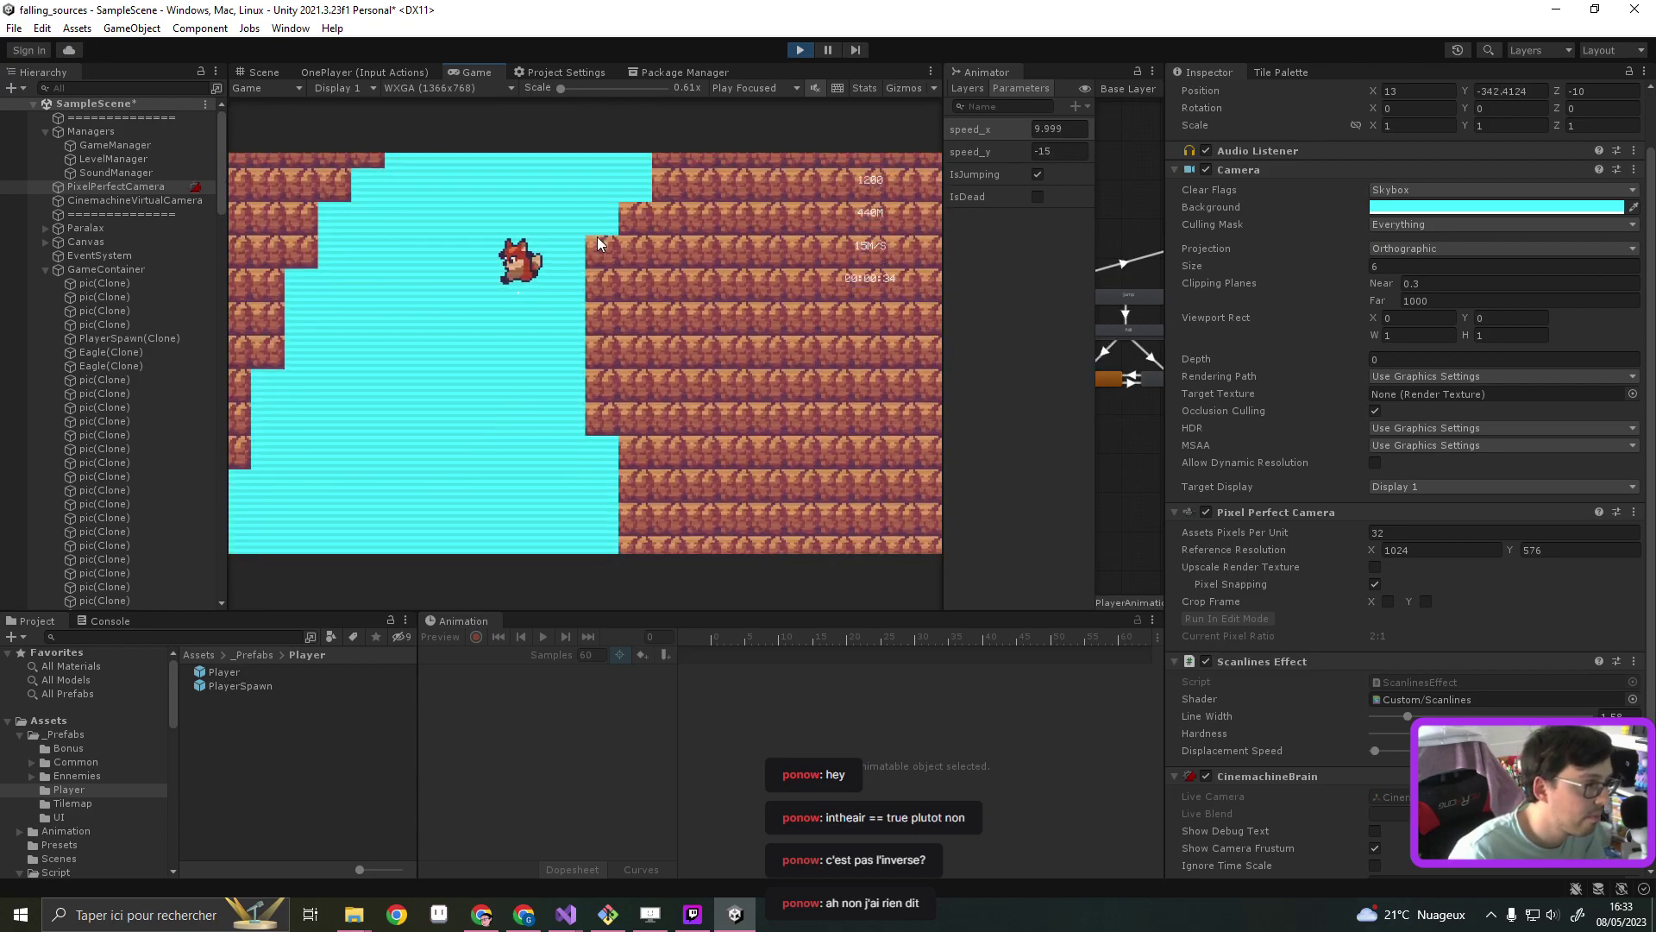
pyautogui.press('Right')
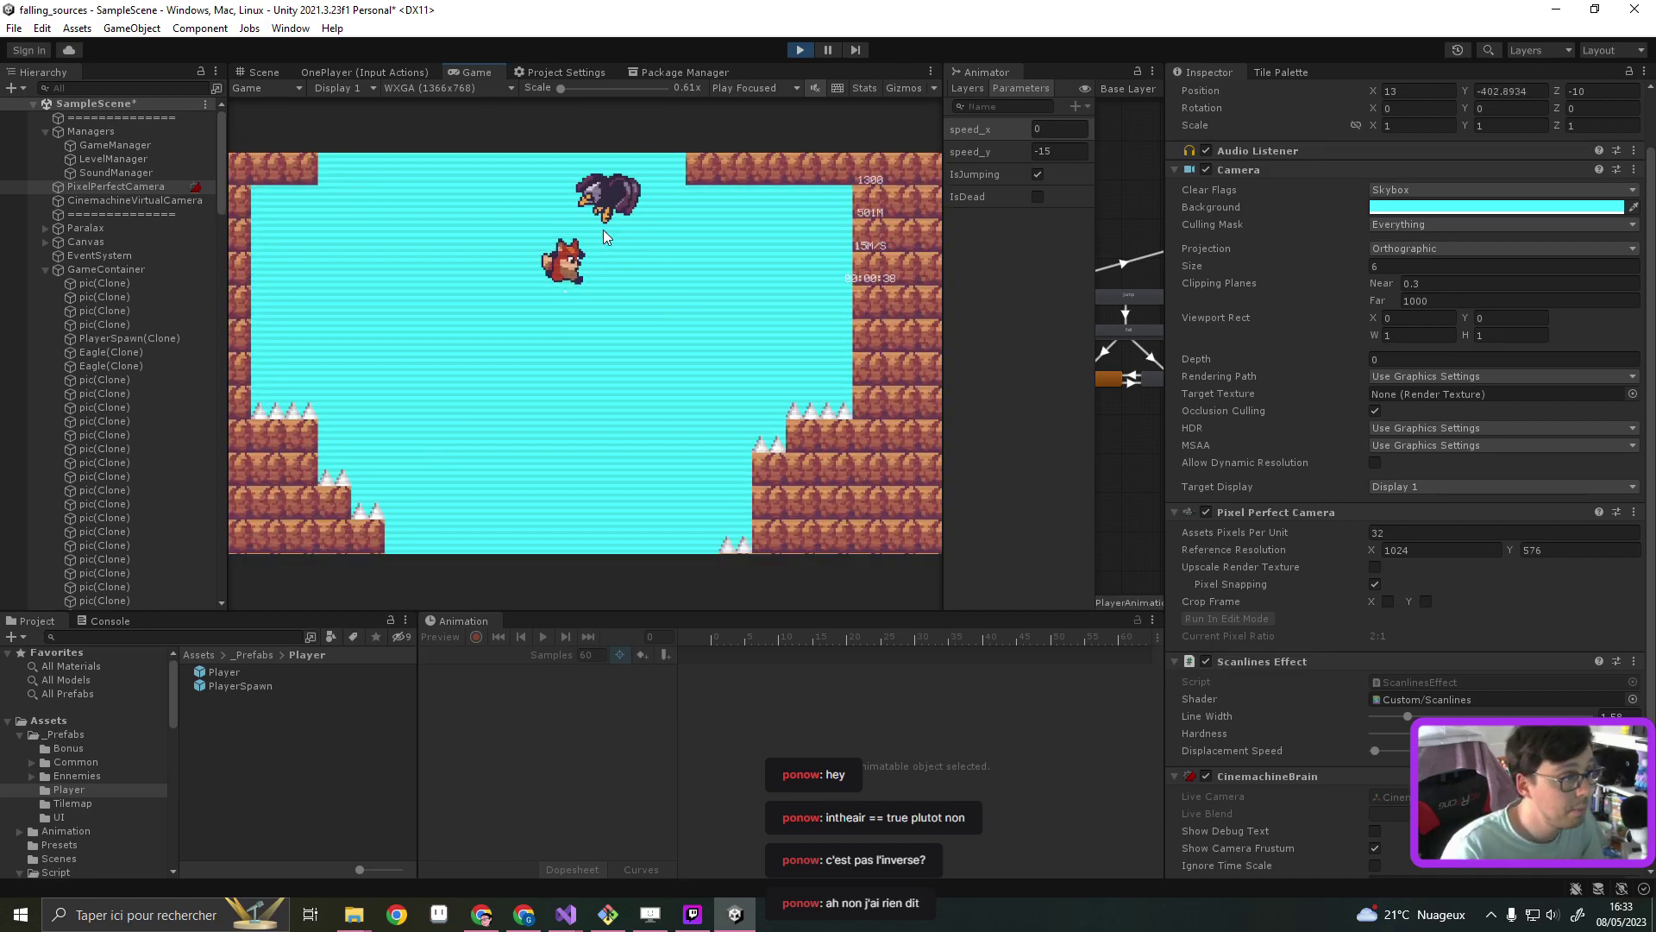
pyautogui.press('Right')
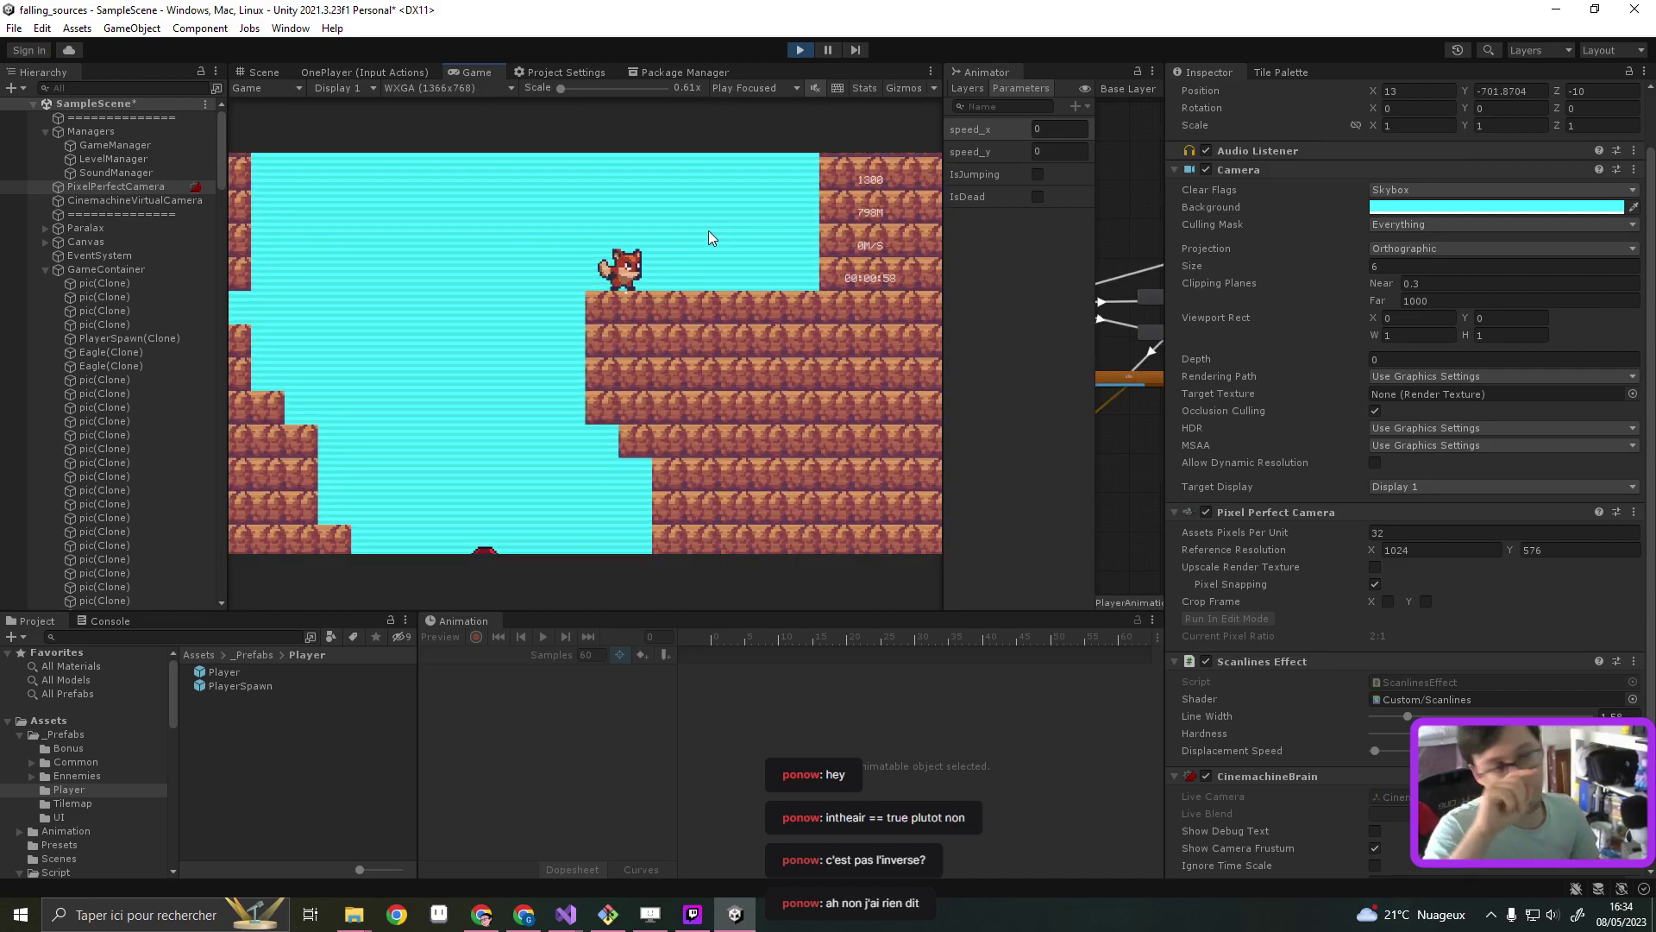
pyautogui.press('Left')
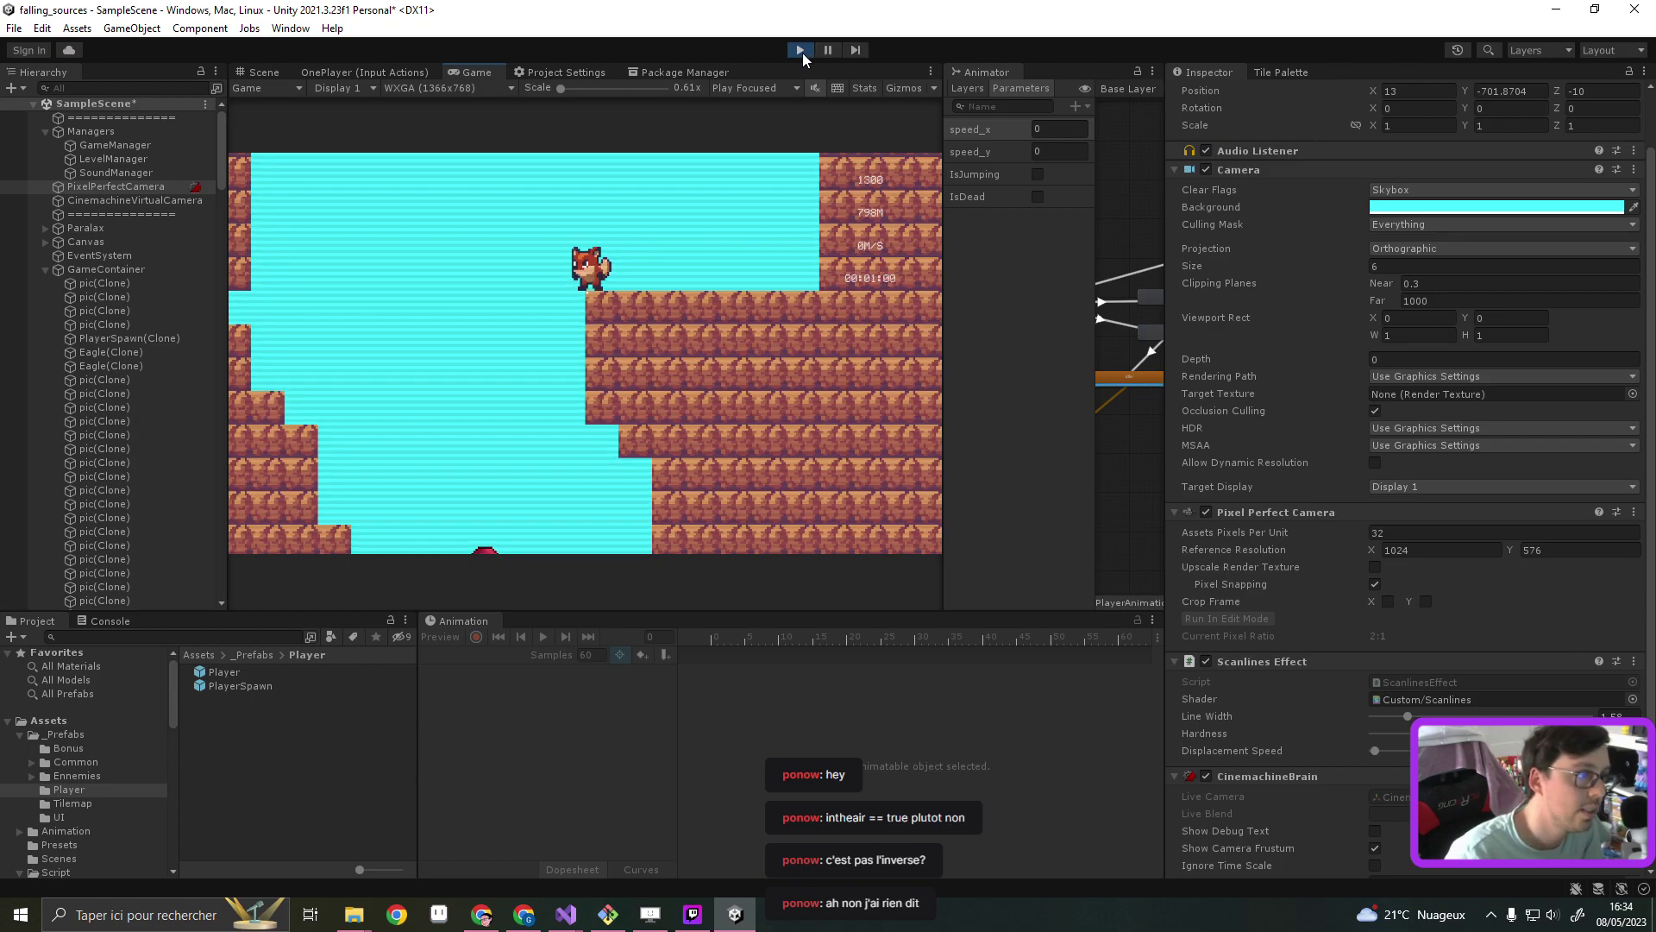
# Stop the game and glance at the 16:9 resolutions article before returning to Unity
pyautogui.click(803, 53)
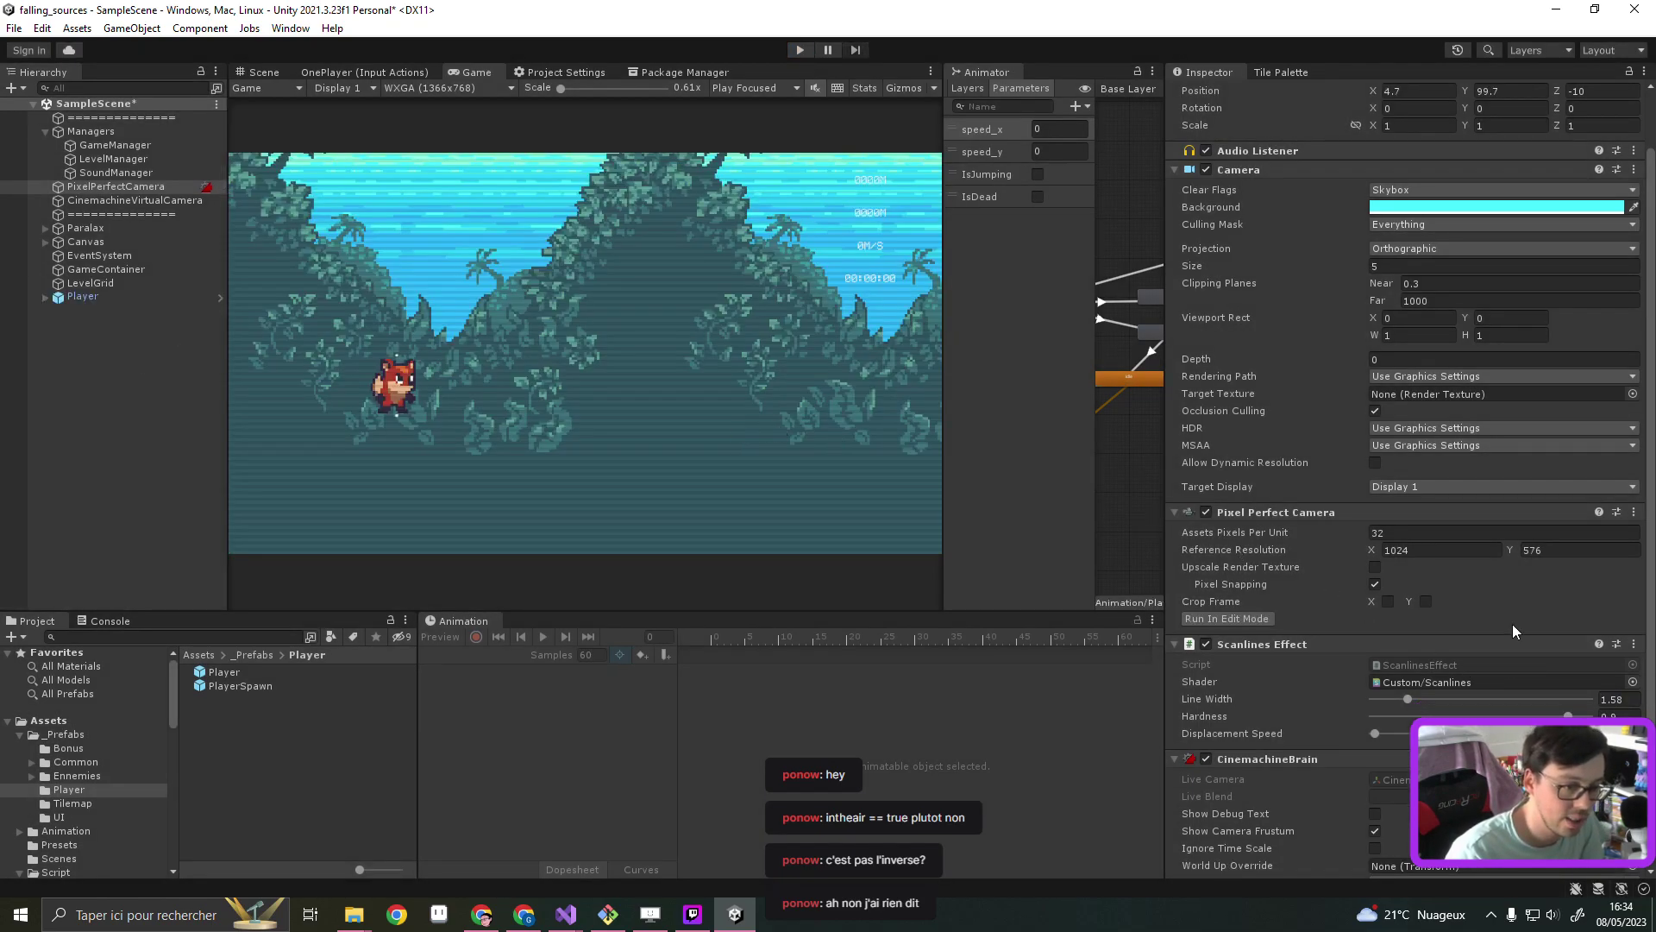
pyautogui.scroll(-3, 1513, 631)
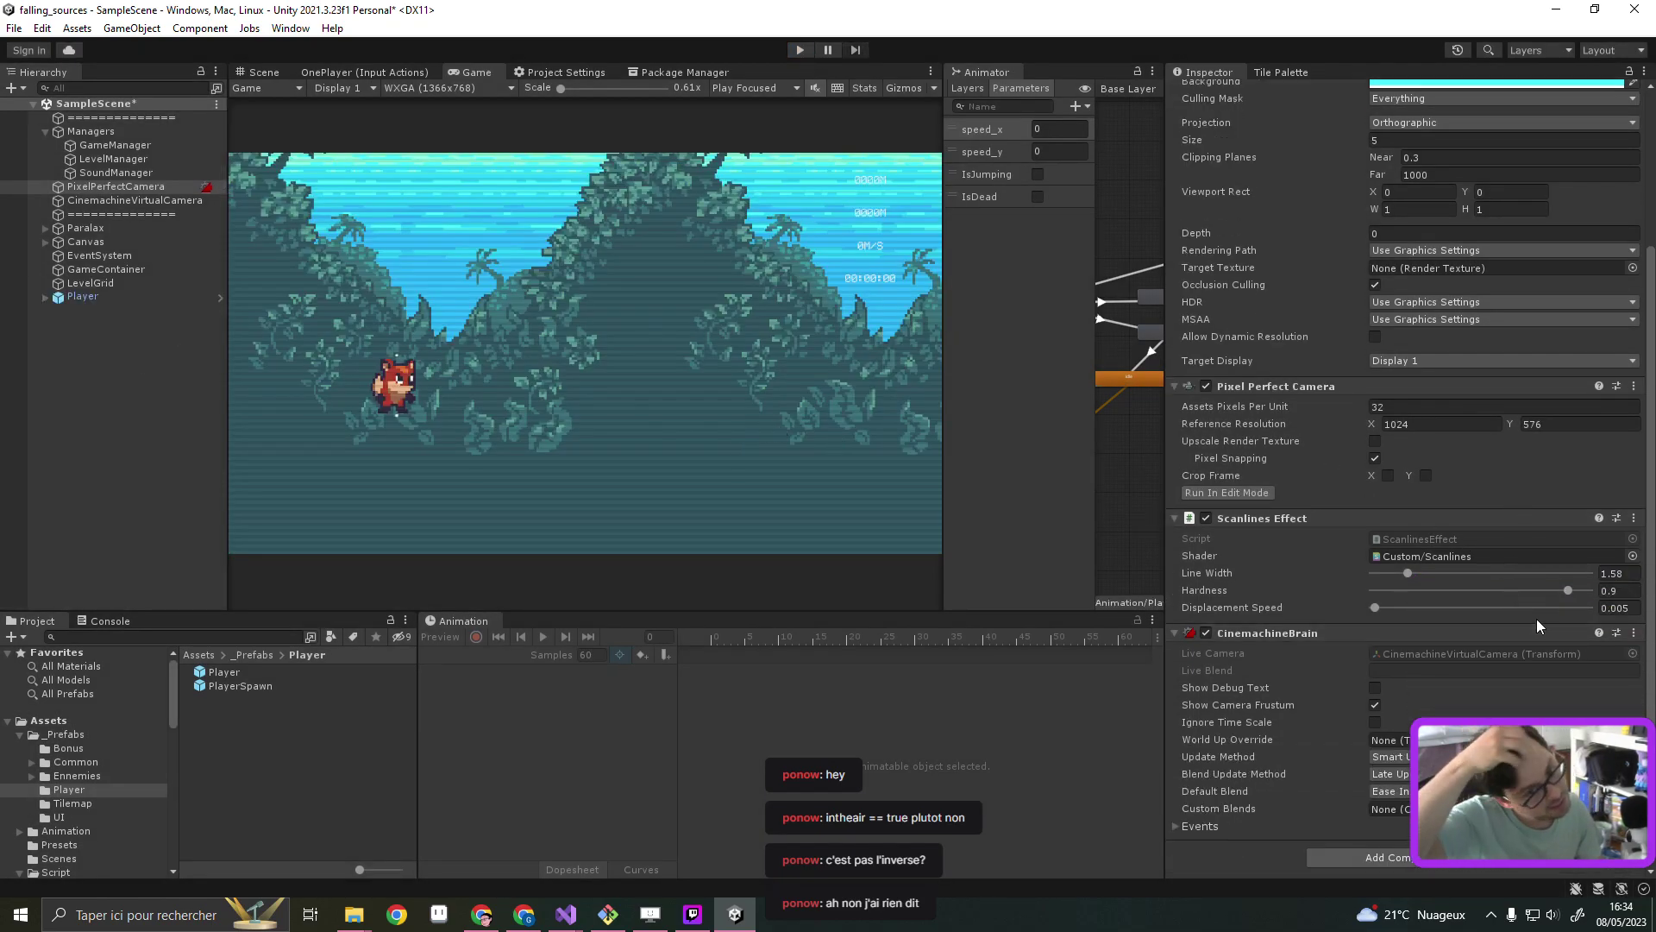
pyautogui.click(524, 915)
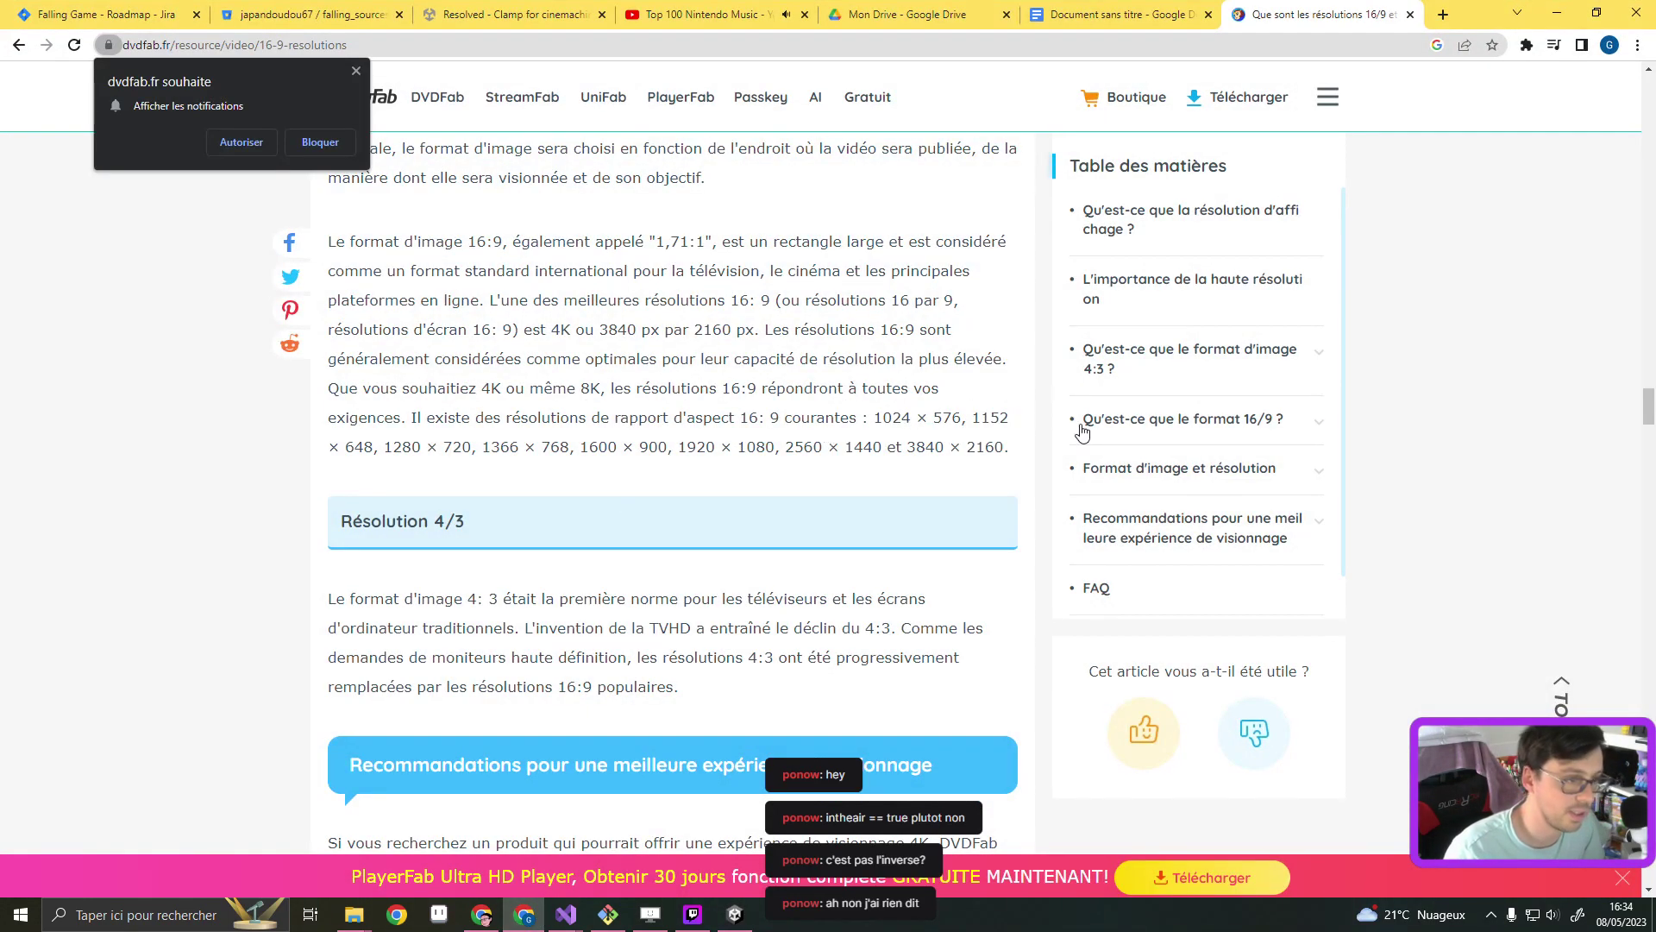
pyautogui.hotkey('alt', 'Tab')
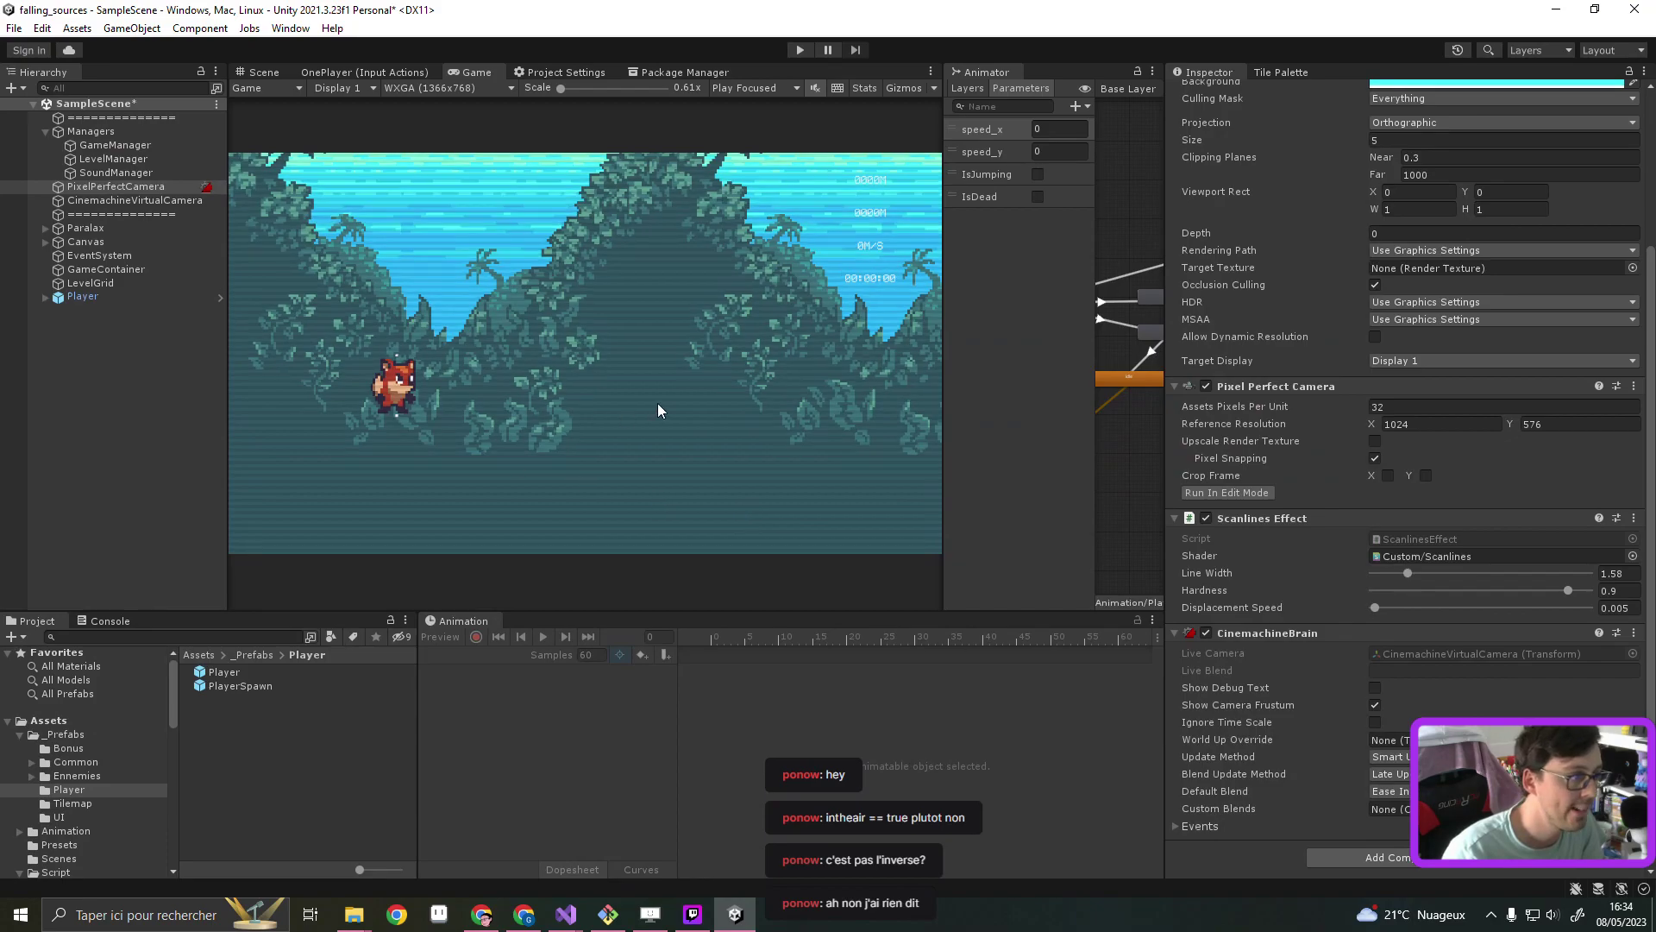
# Select the scene's Player, expand its children, and open the Player prefab for editing
pyautogui.click(113, 296)
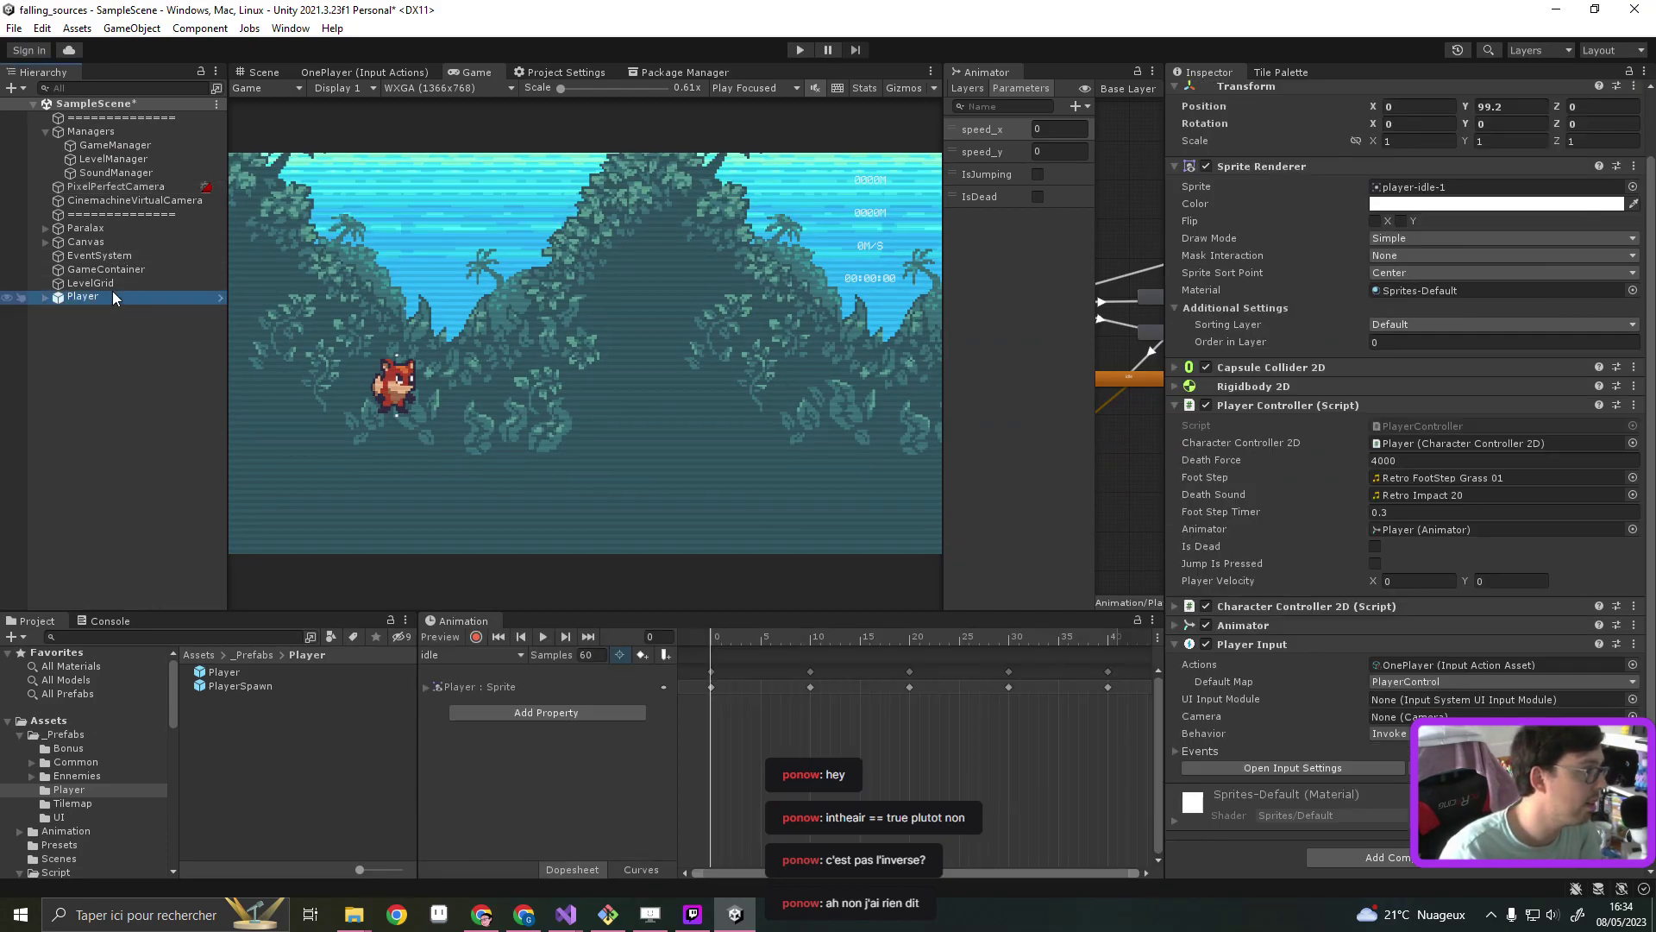
pyautogui.click(45, 297)
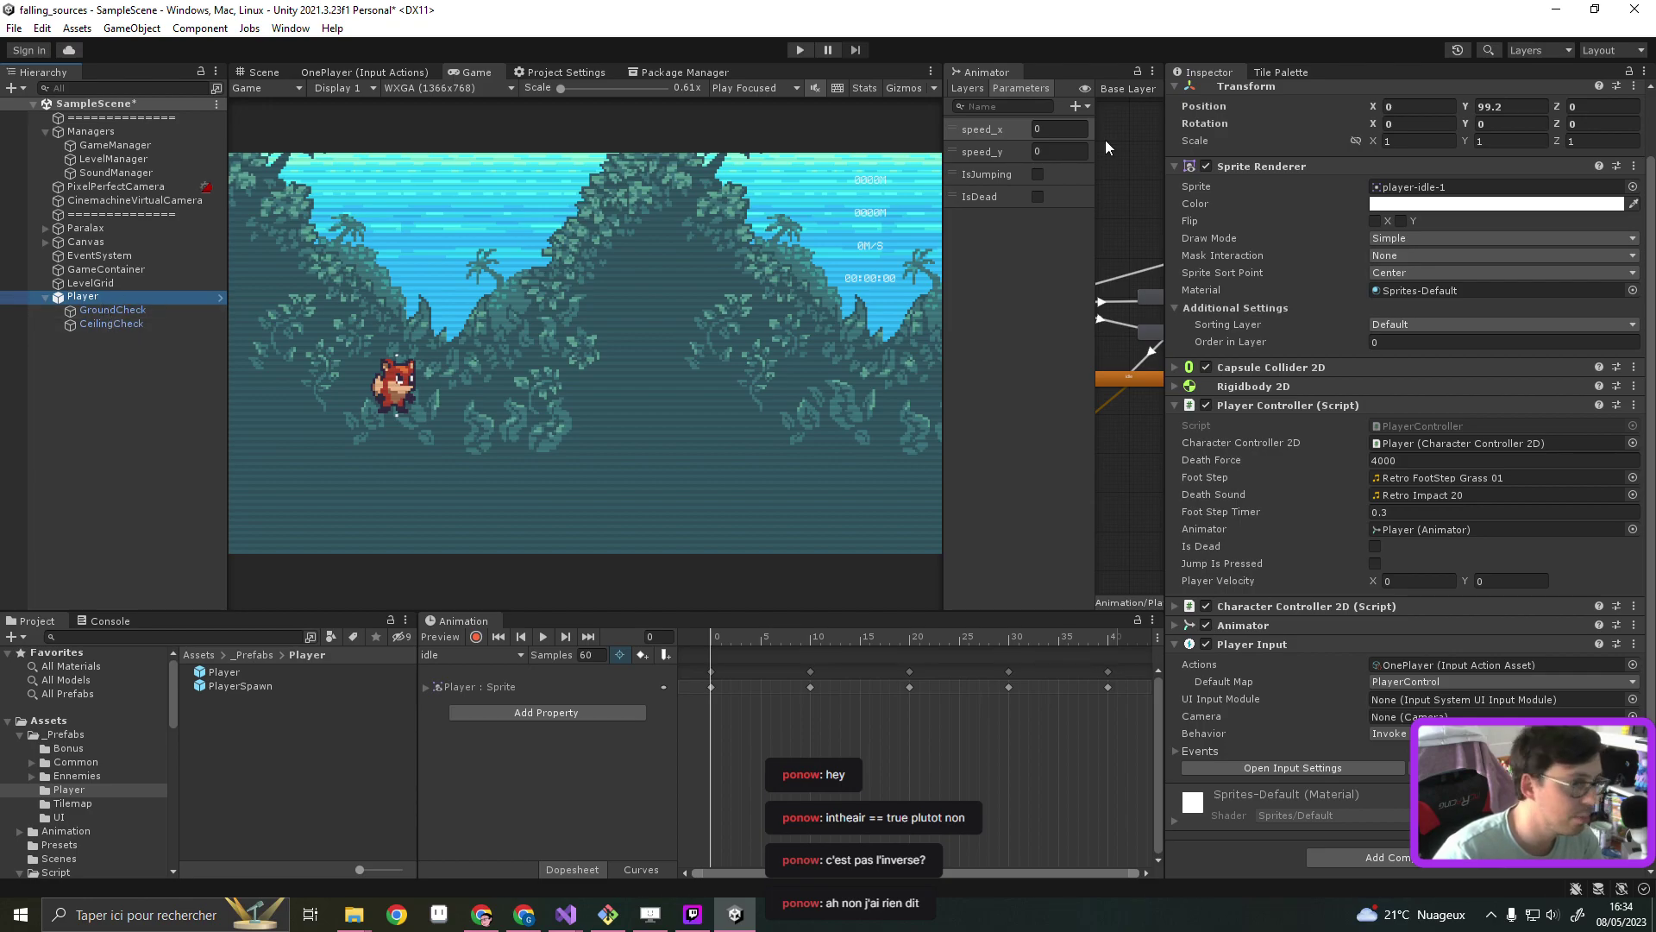
pyautogui.scroll(2, 1452, 165)
pyautogui.click(1451, 132)
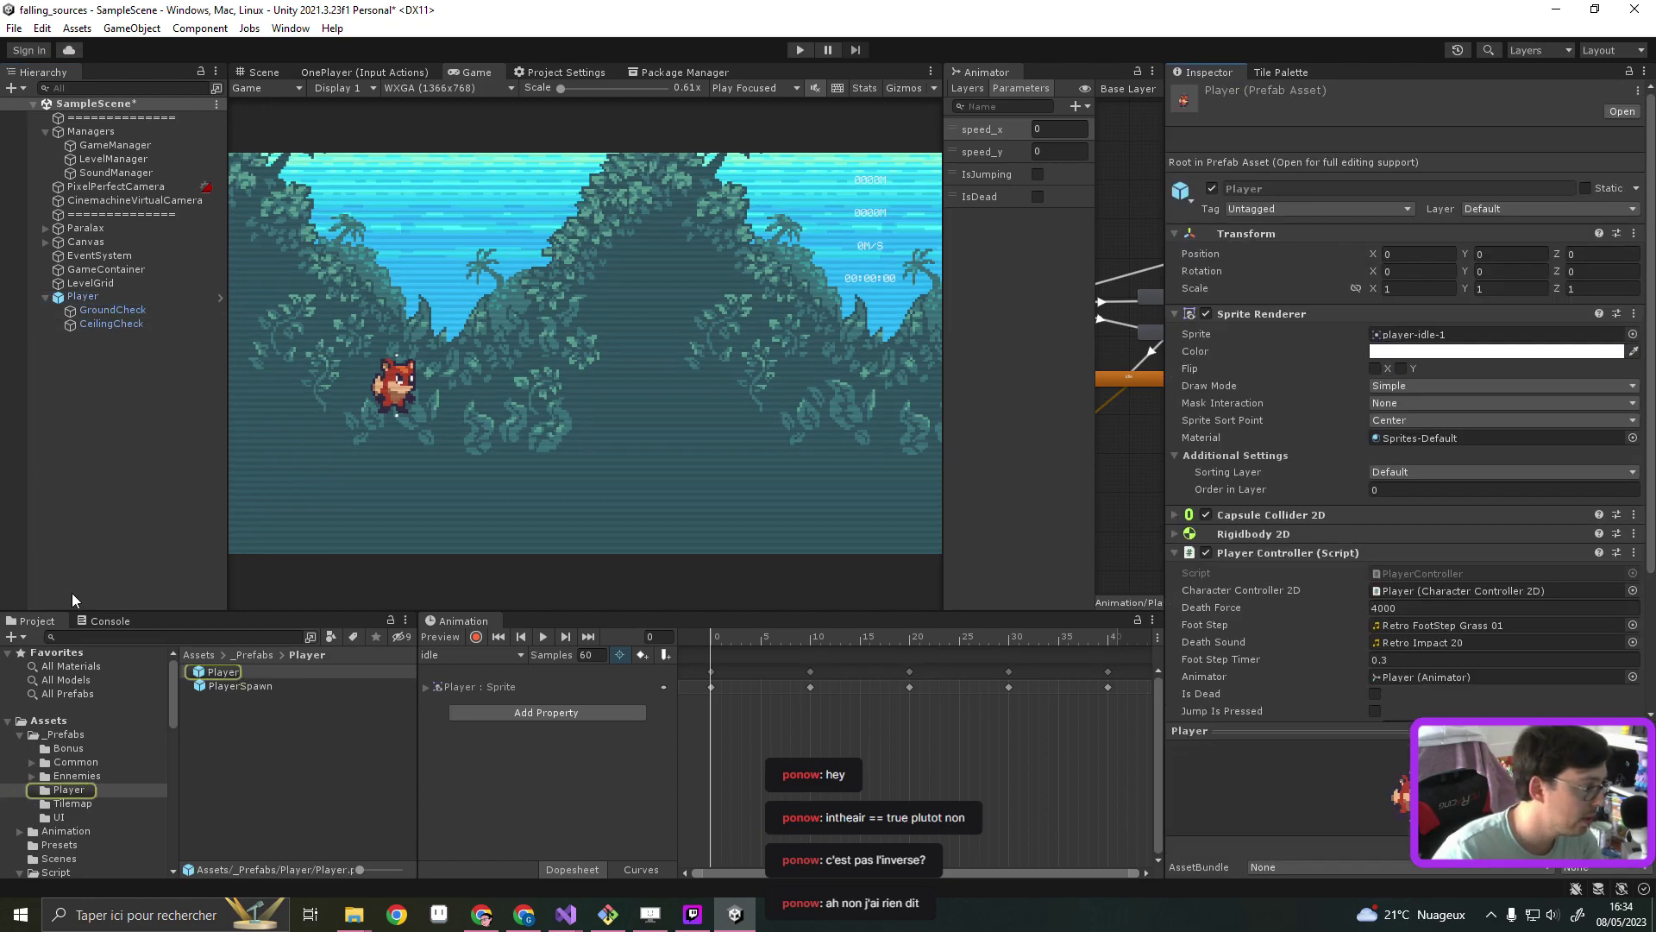
pyautogui.doubleClick(204, 674)
# Add the Destroy Sprite At Start script to the GroundCheck child object
pyautogui.click(120, 141)
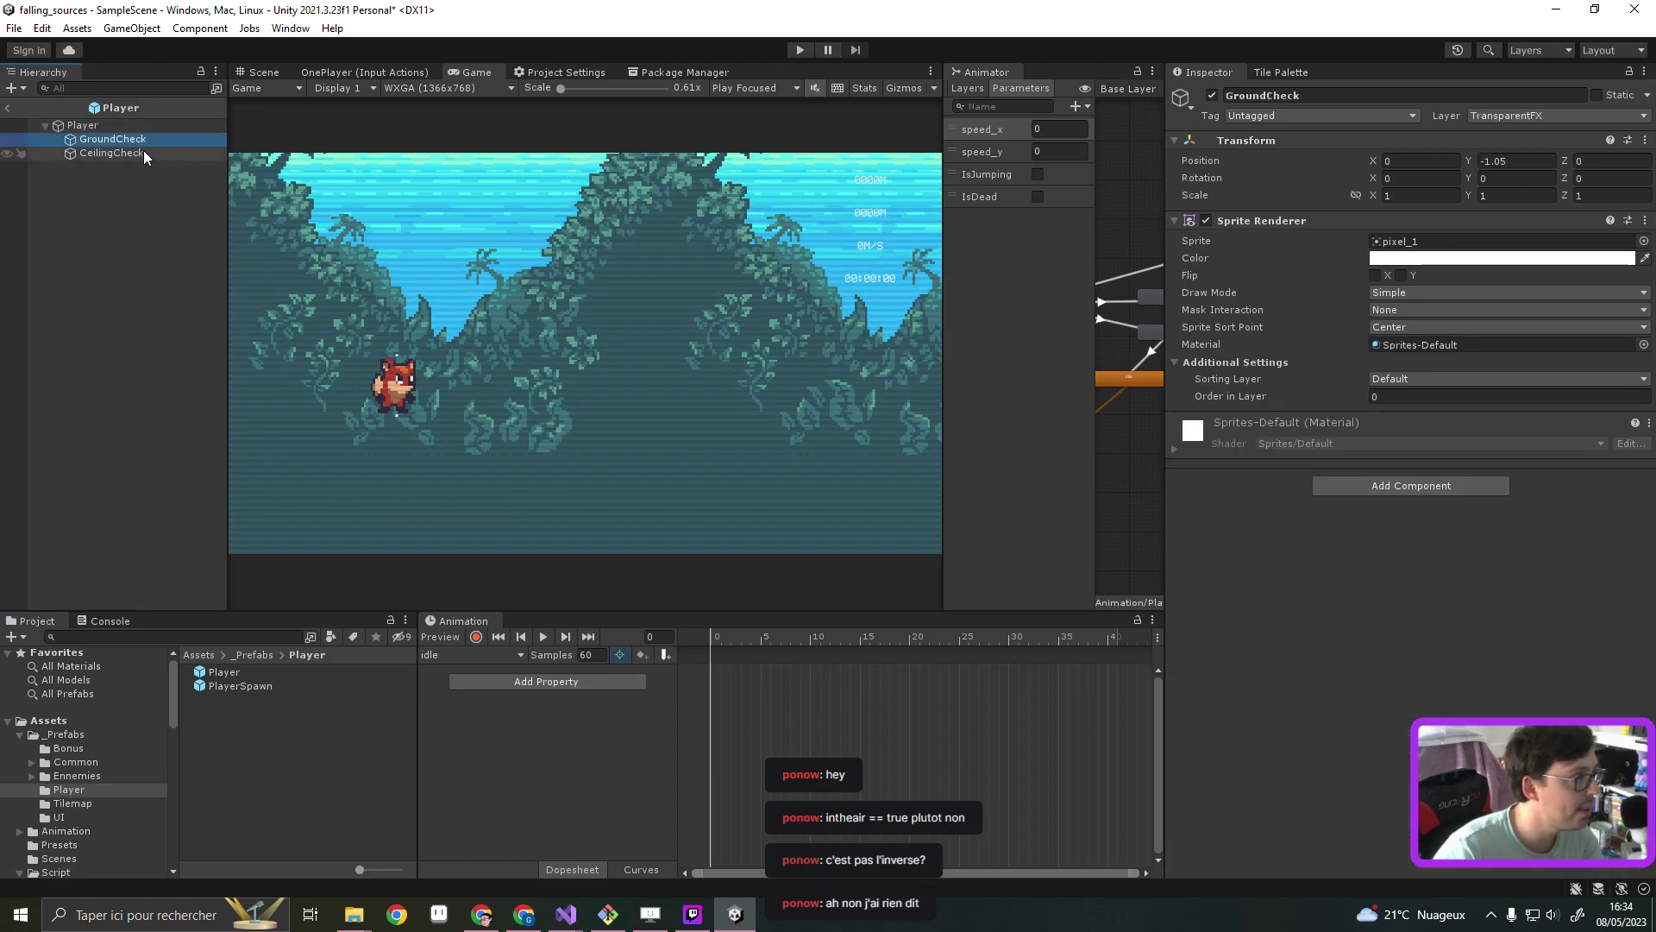
pyautogui.click(143, 153)
pyautogui.click(132, 138)
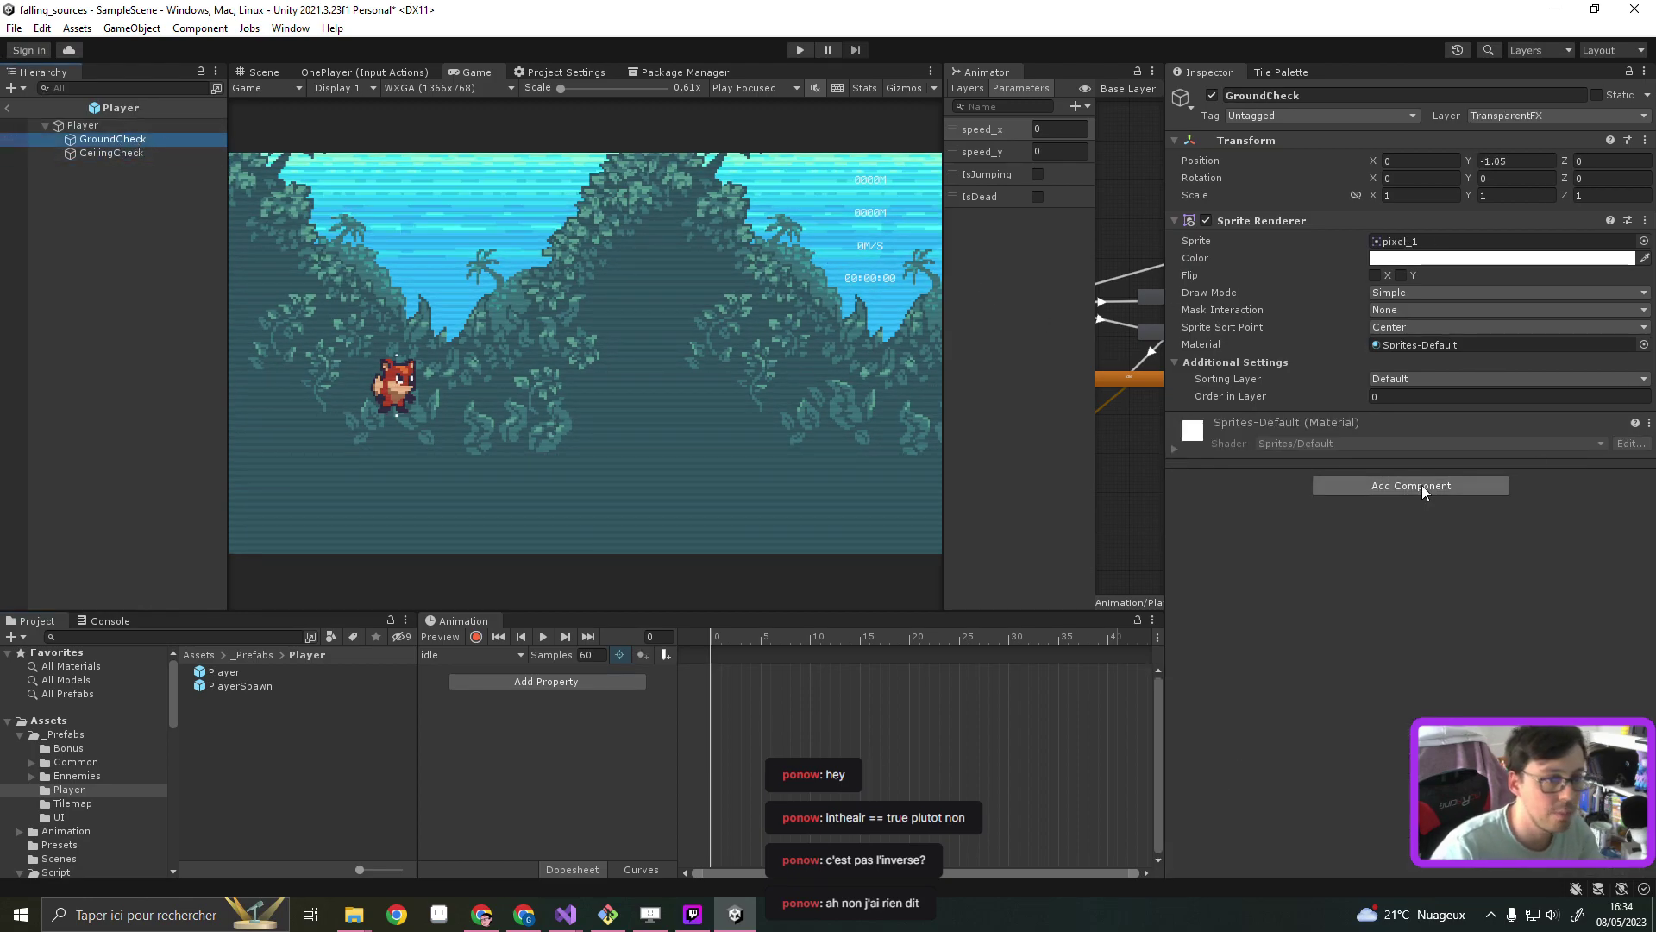
pyautogui.click(1422, 485)
pyautogui.write('Disal')
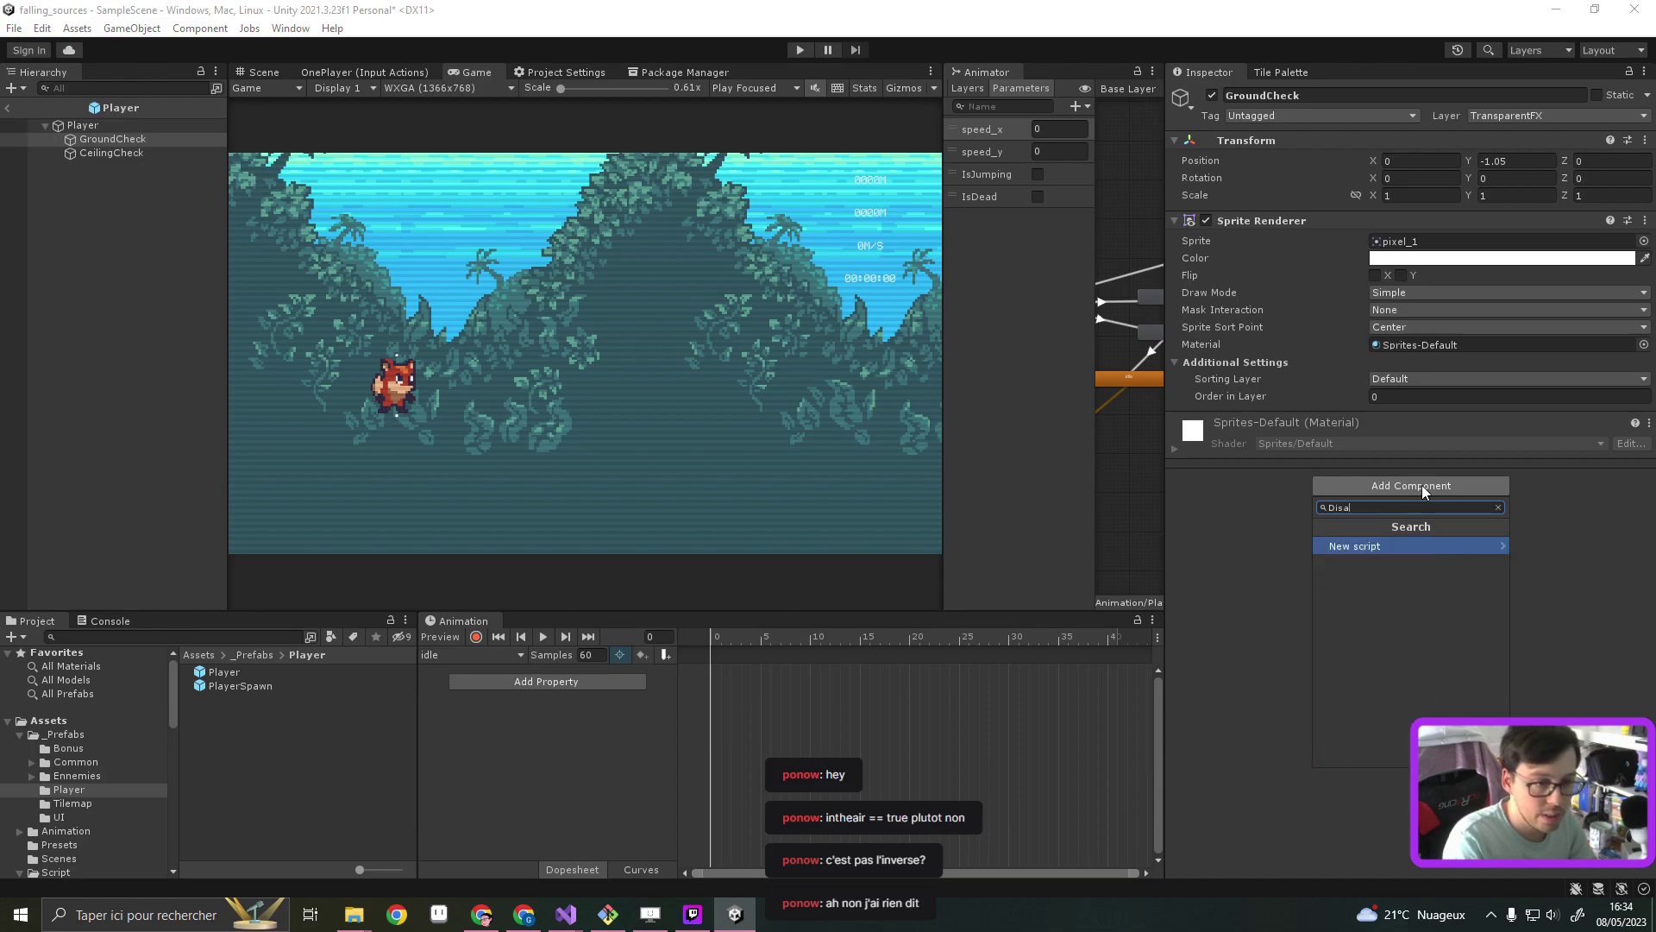
pyautogui.press('BackSpace')
pyautogui.press('BackSpace')
pyautogui.press('BackSpace')
pyautogui.press('BackSpace')
pyautogui.write('S')
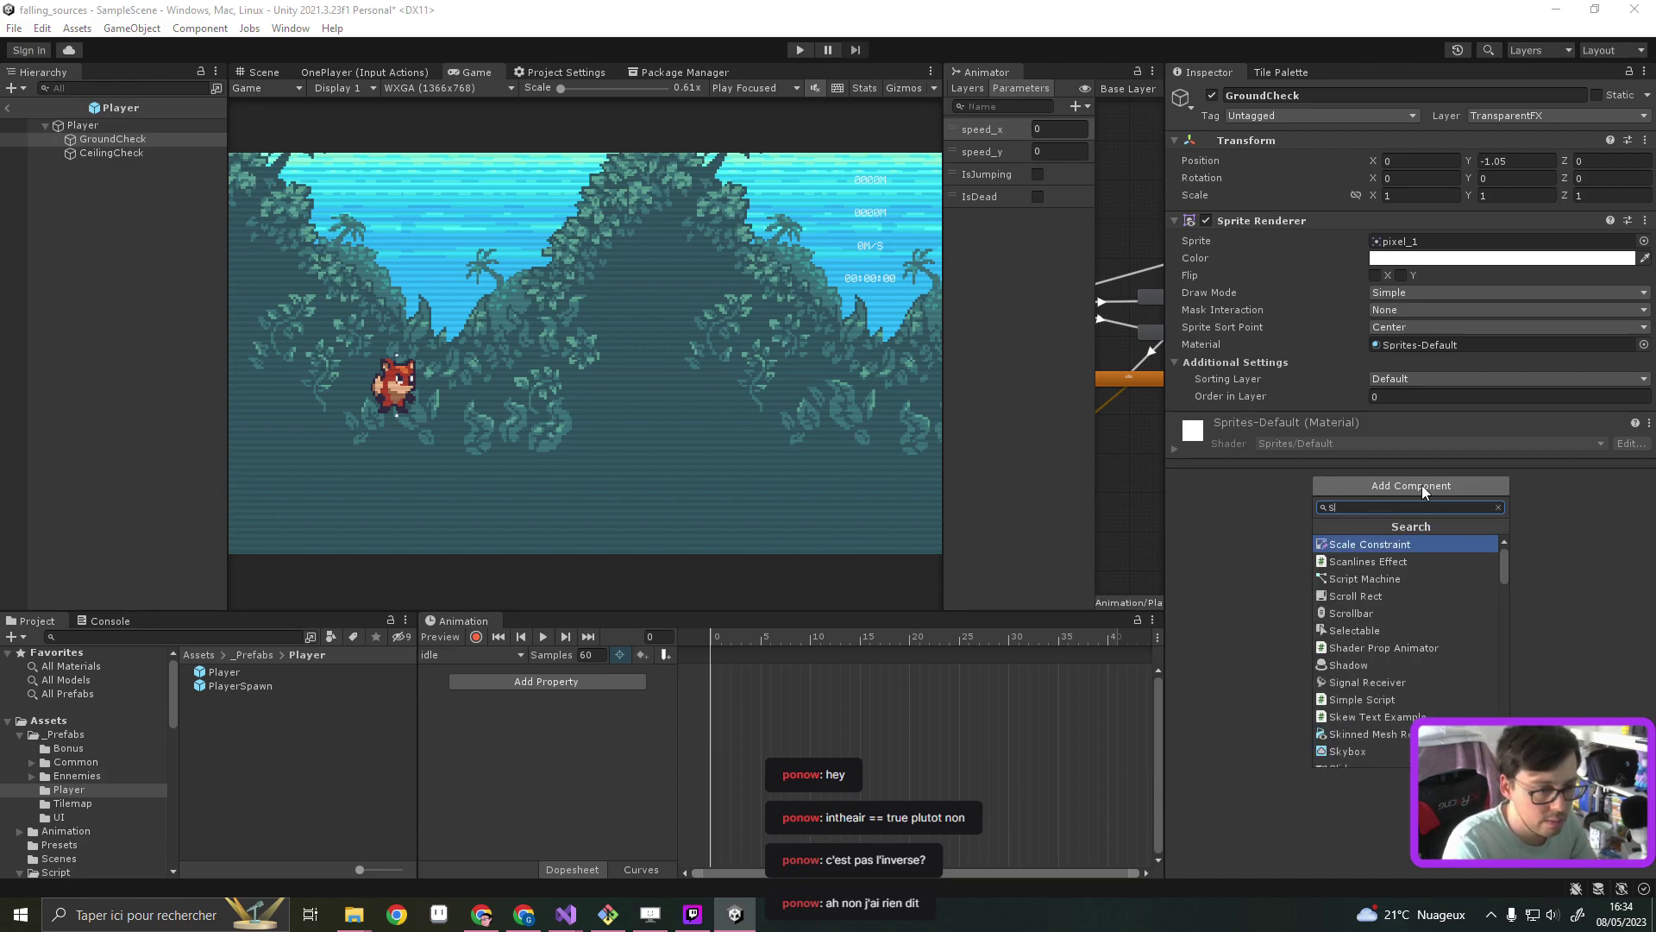
pyautogui.write('prite')
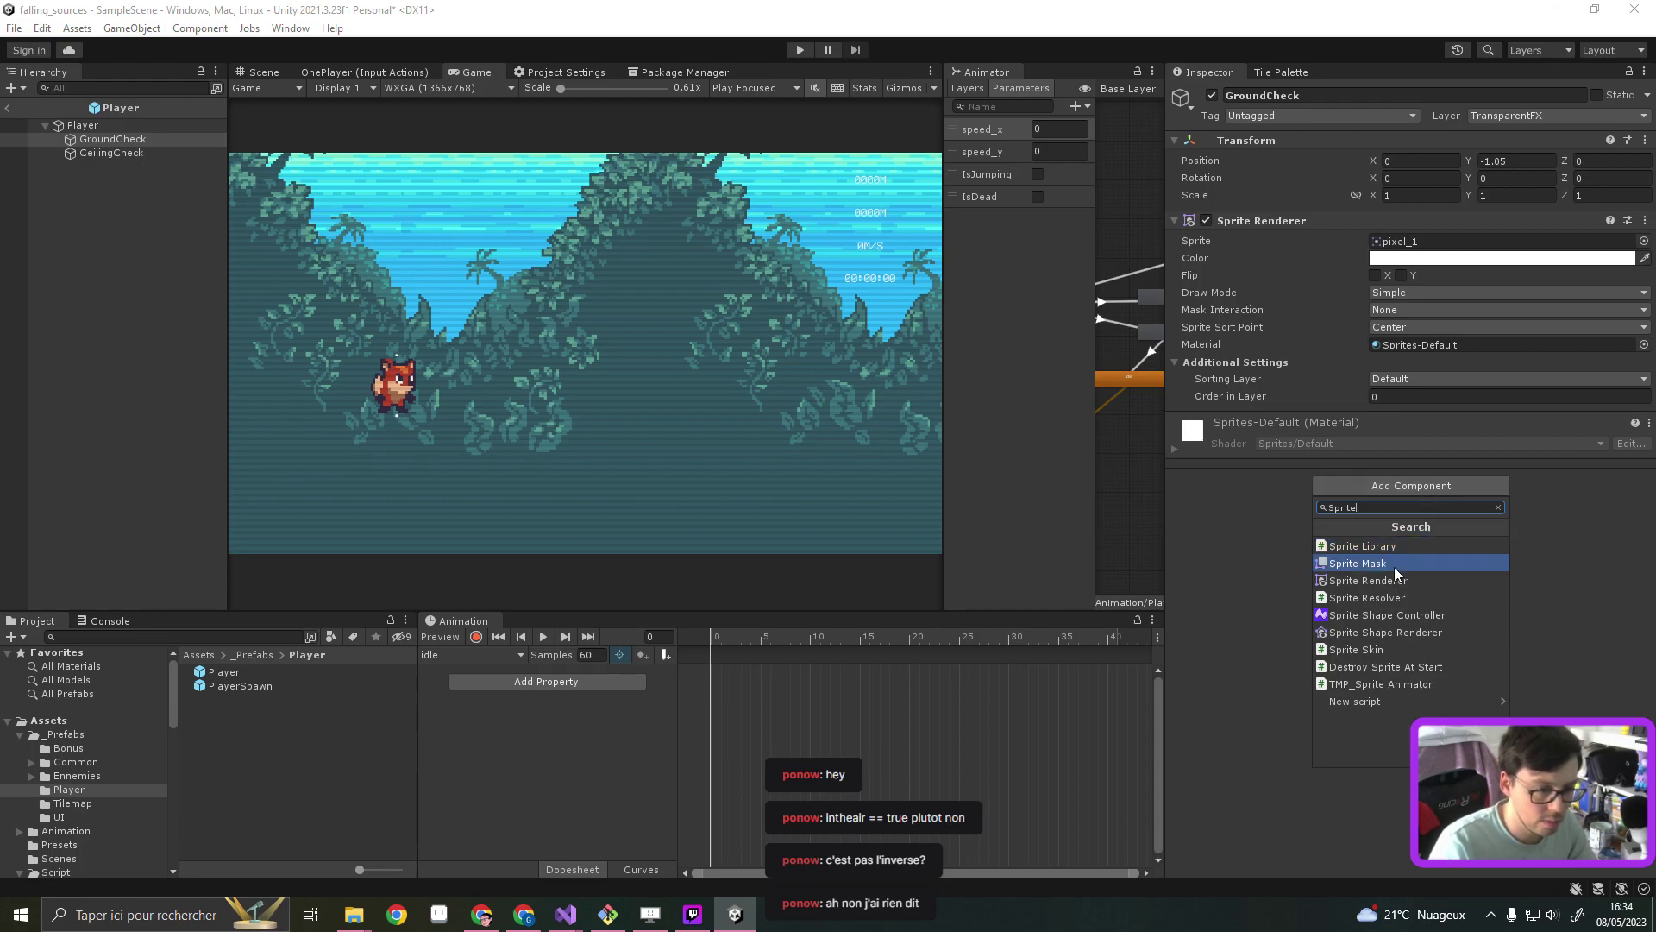
pyautogui.click(1426, 666)
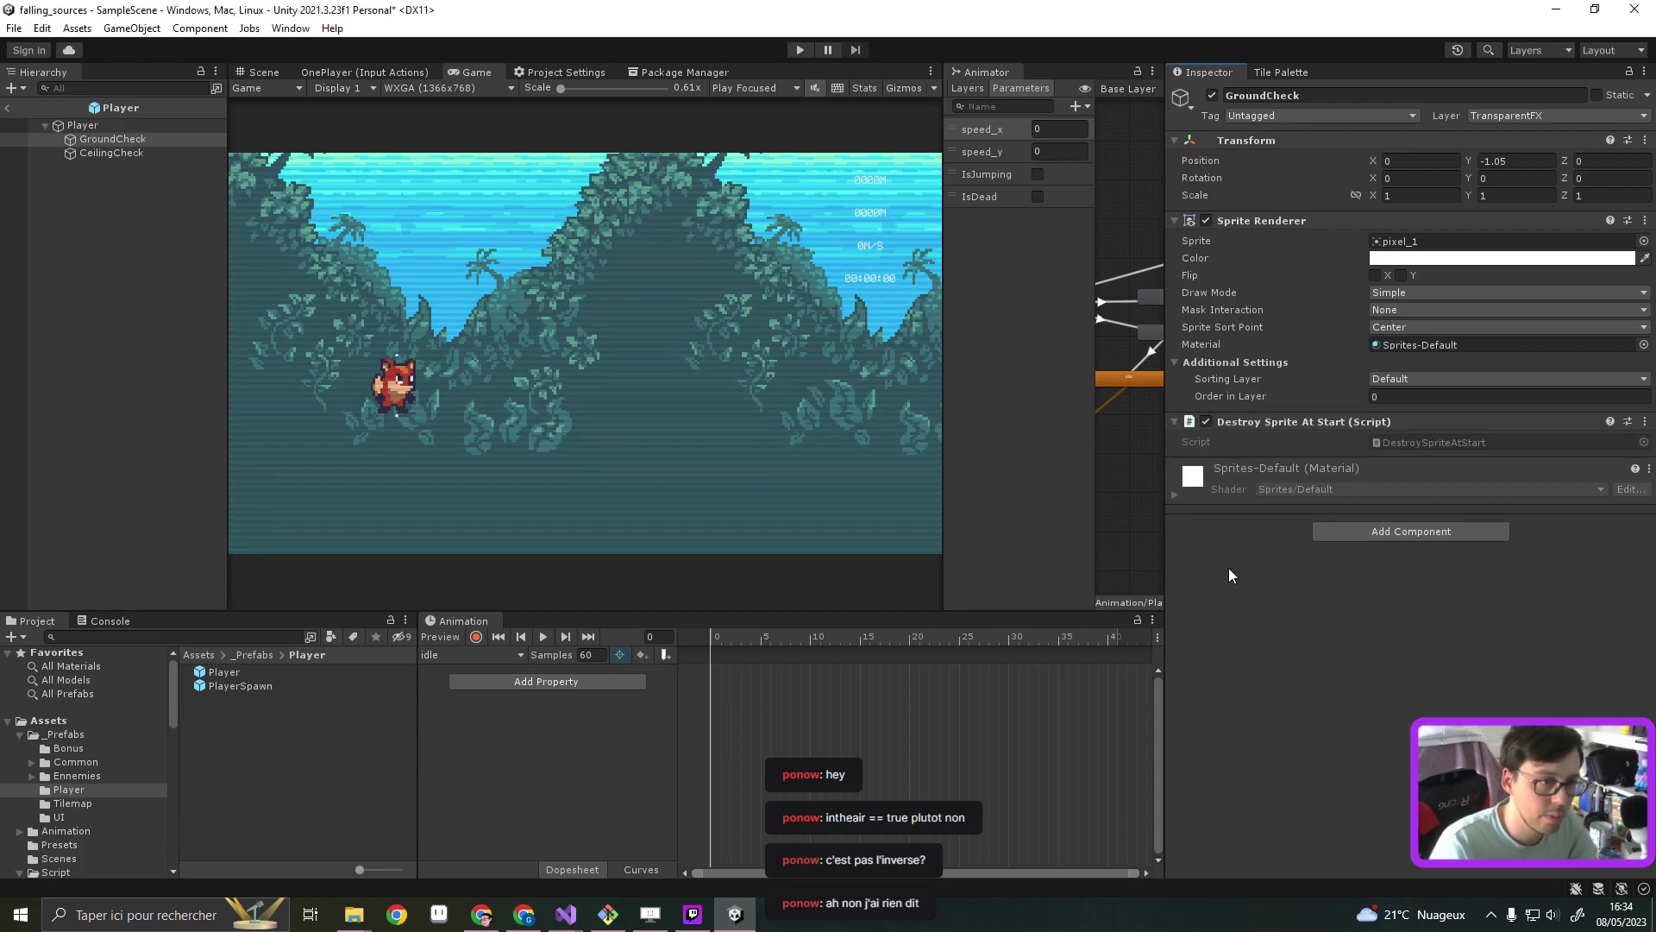
# Check CeilingCheck's component list without adding anything, then collapse the Player root's Player Controller settings
pyautogui.click(108, 153)
pyautogui.click(1380, 525)
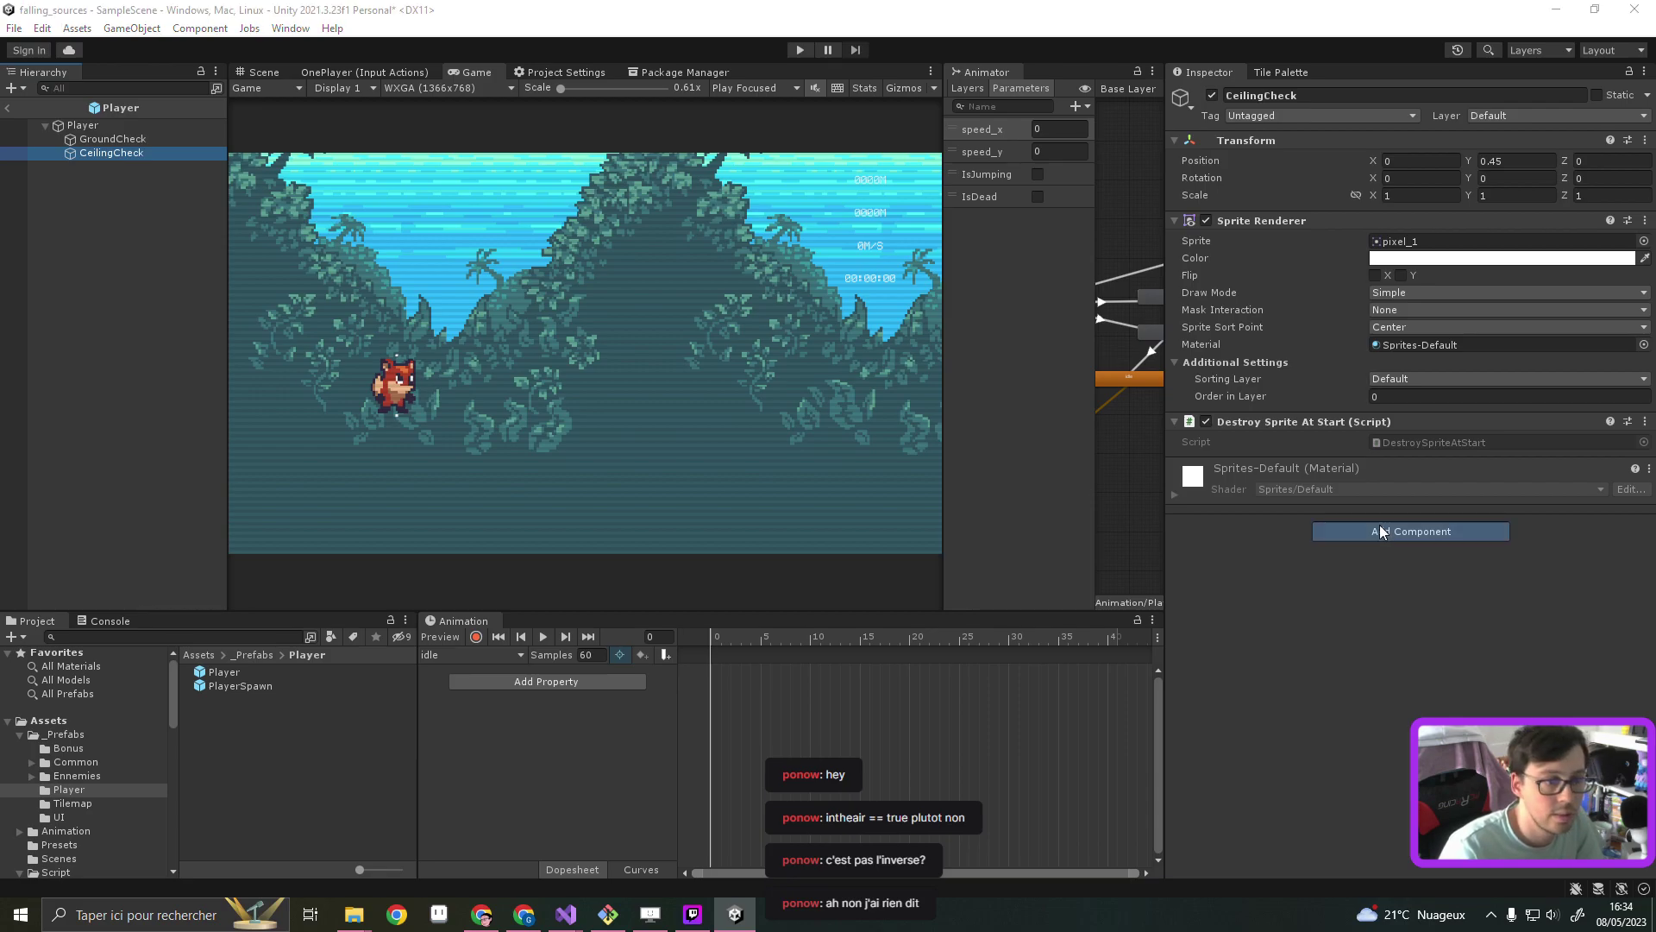
pyautogui.click(1197, 560)
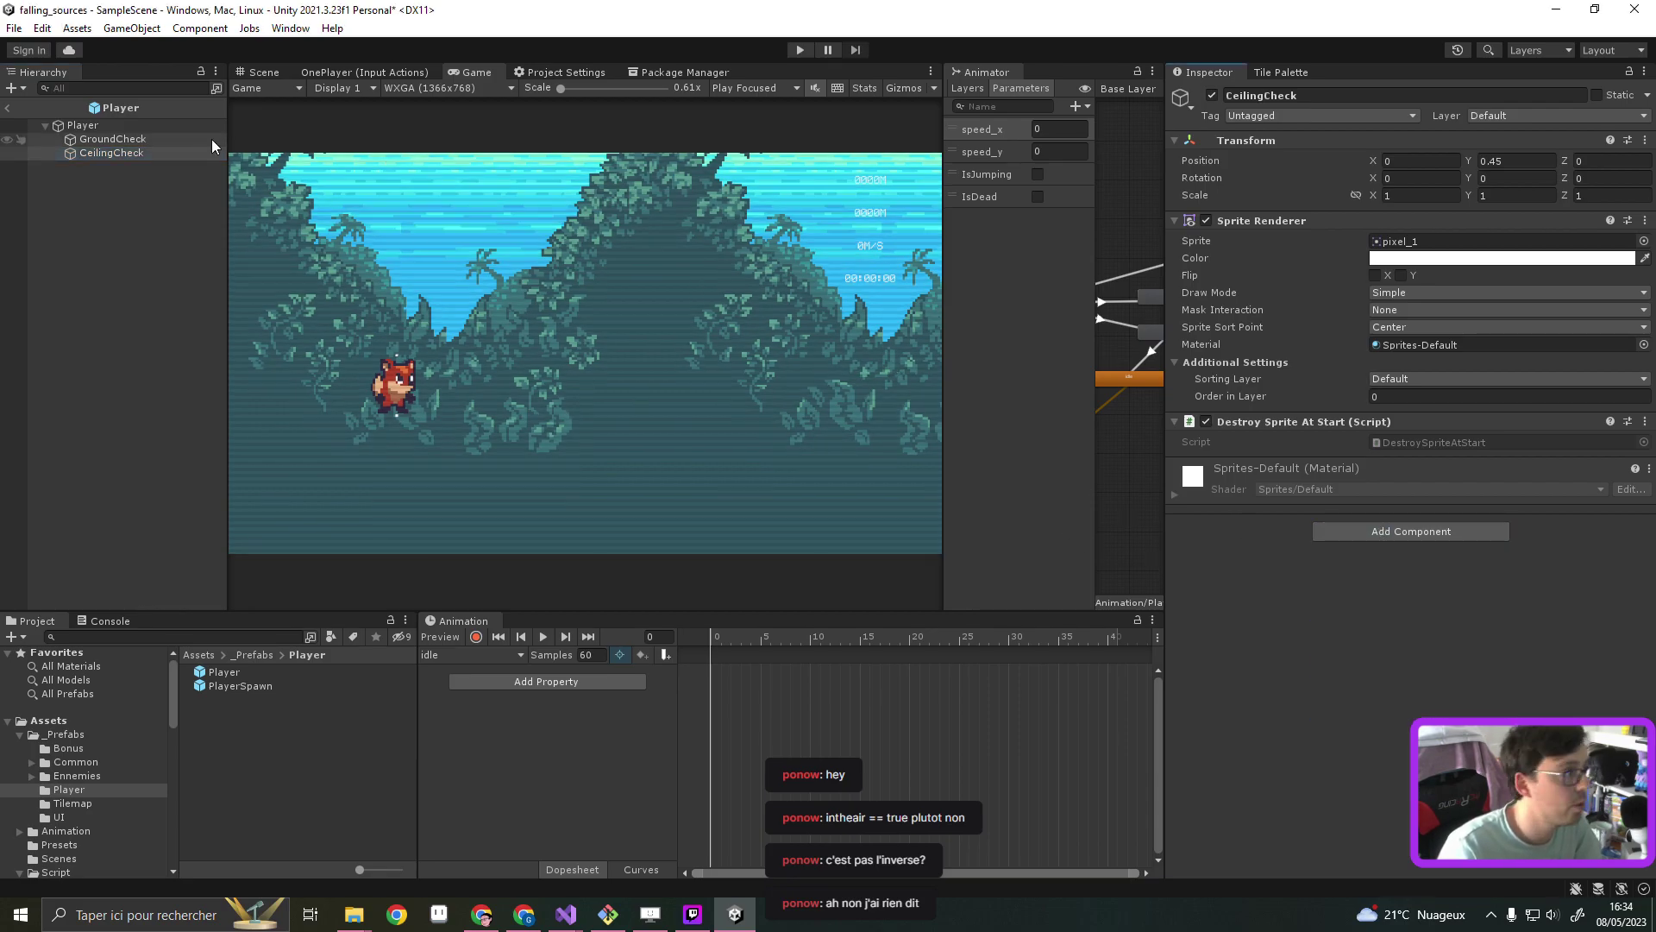
pyautogui.click(168, 138)
pyautogui.click(76, 125)
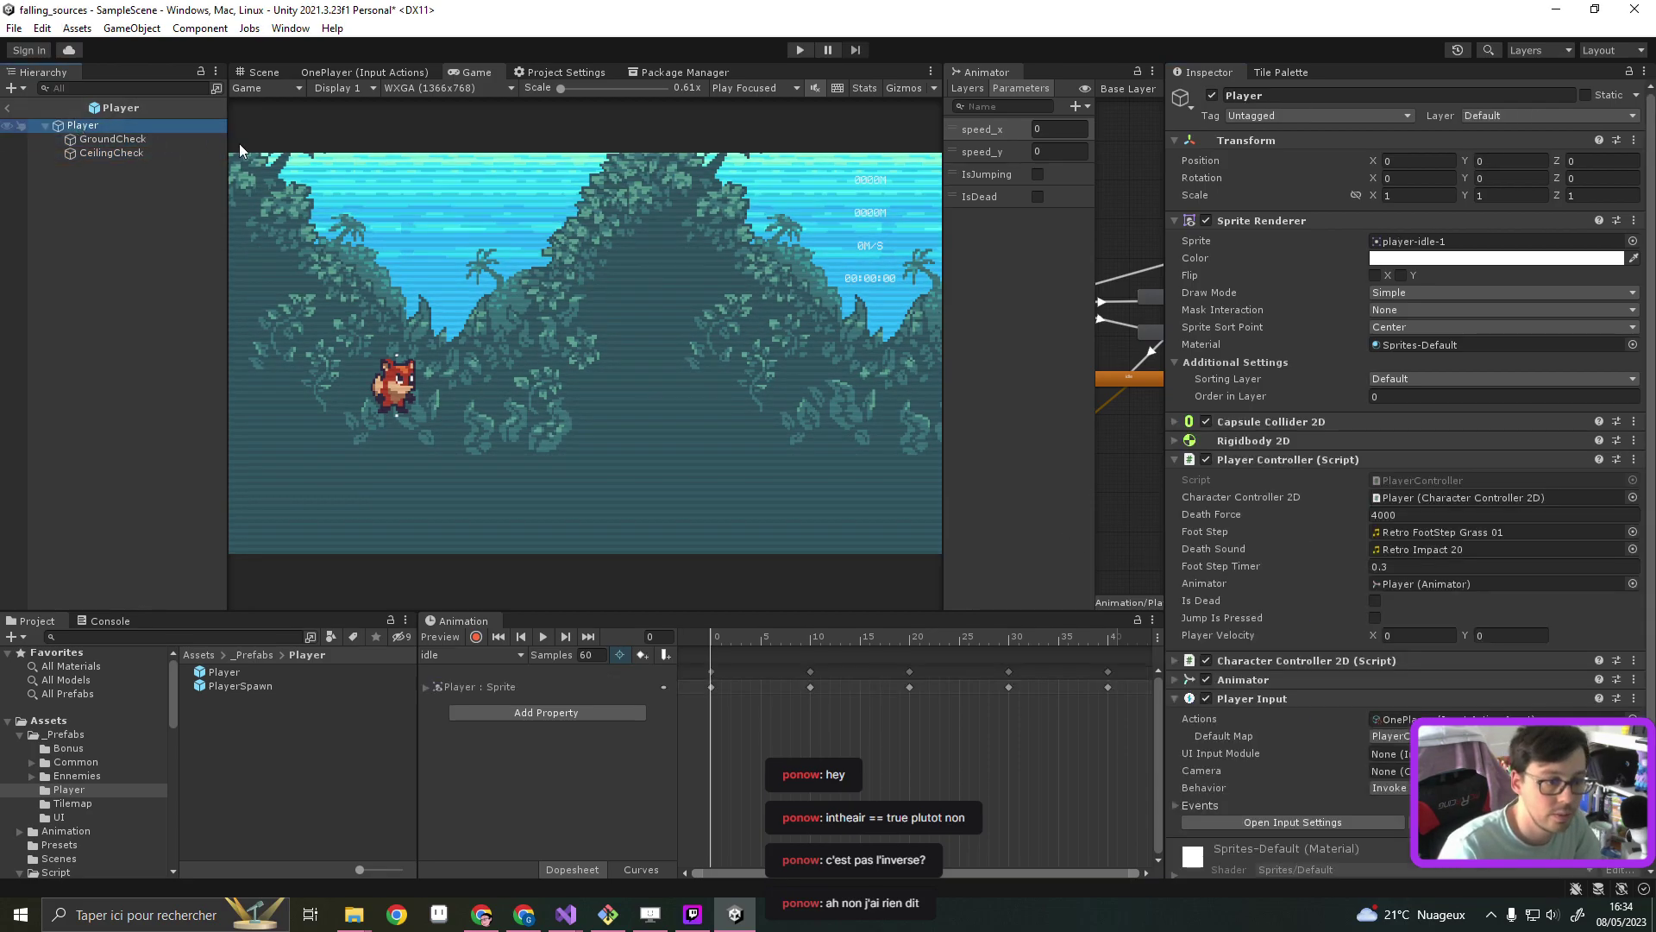
pyautogui.click(1175, 458)
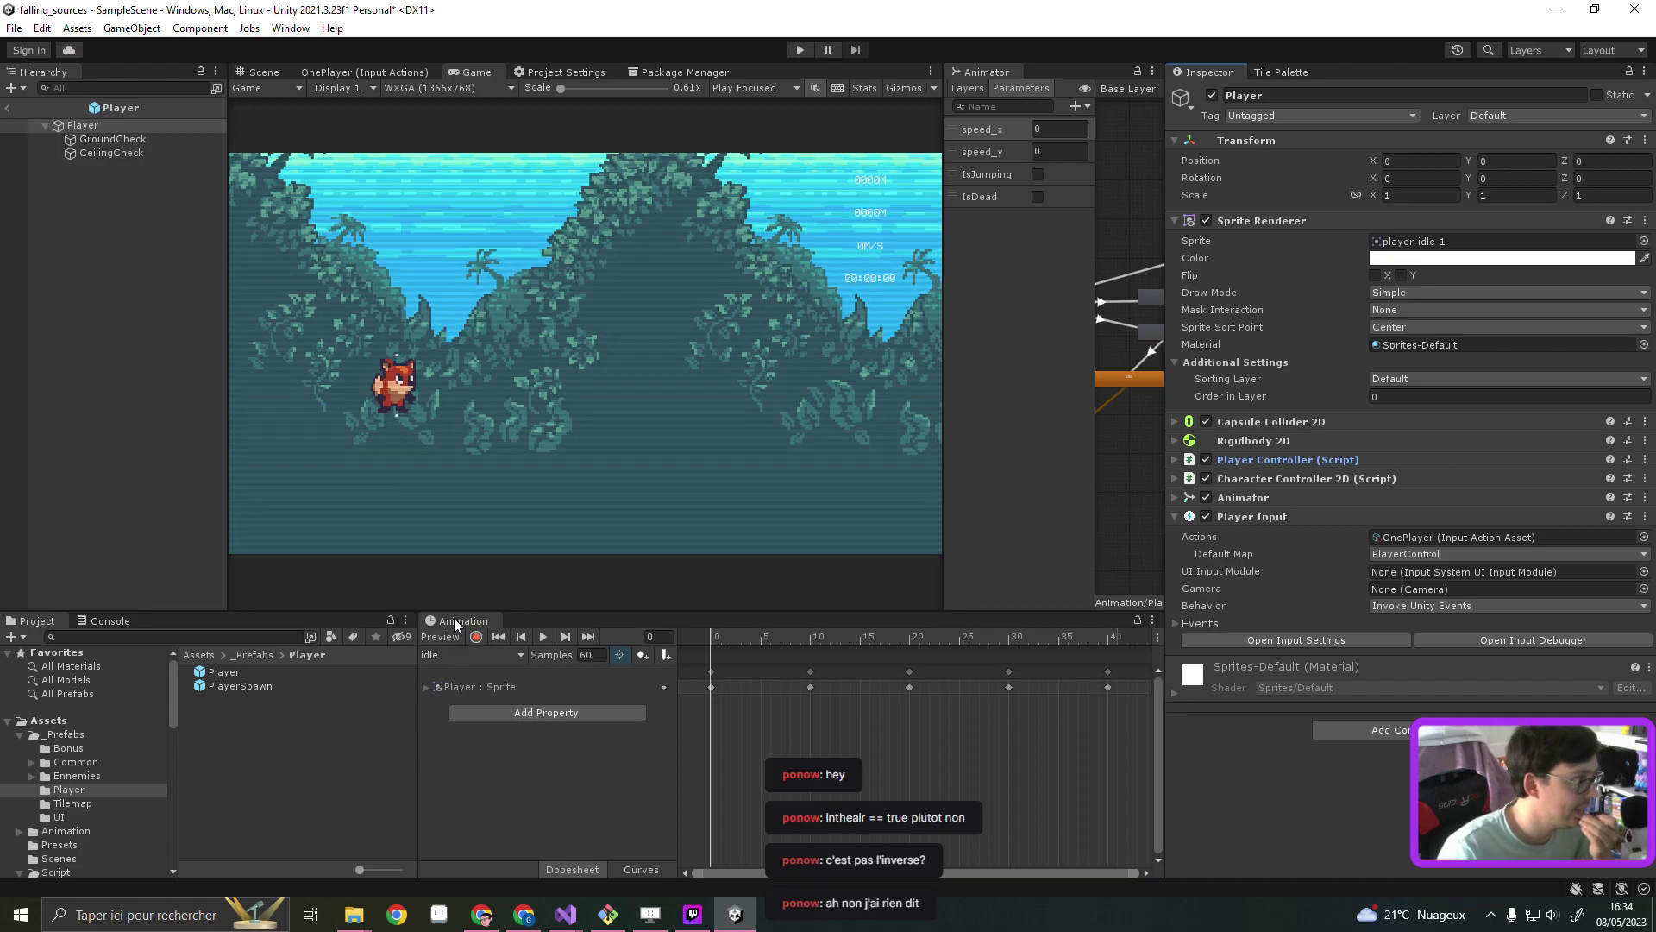
# Delete the Player instance from the scene, then reopen the Player prefab at GroundCheck
pyautogui.click(33, 118)
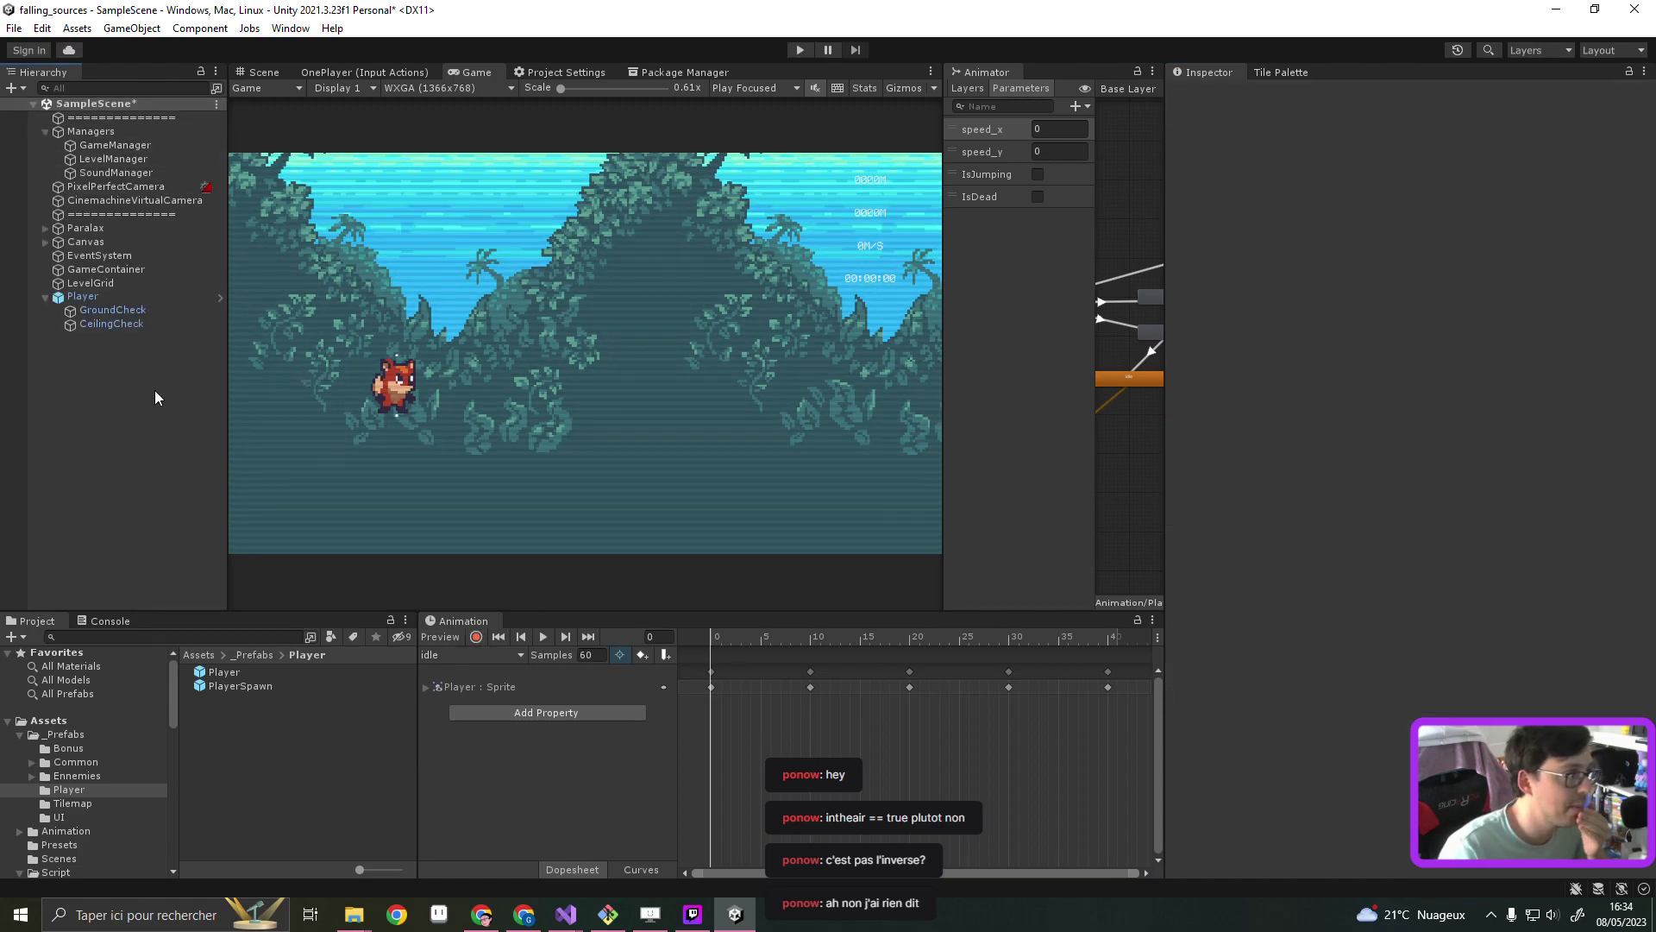
pyautogui.click(78, 298)
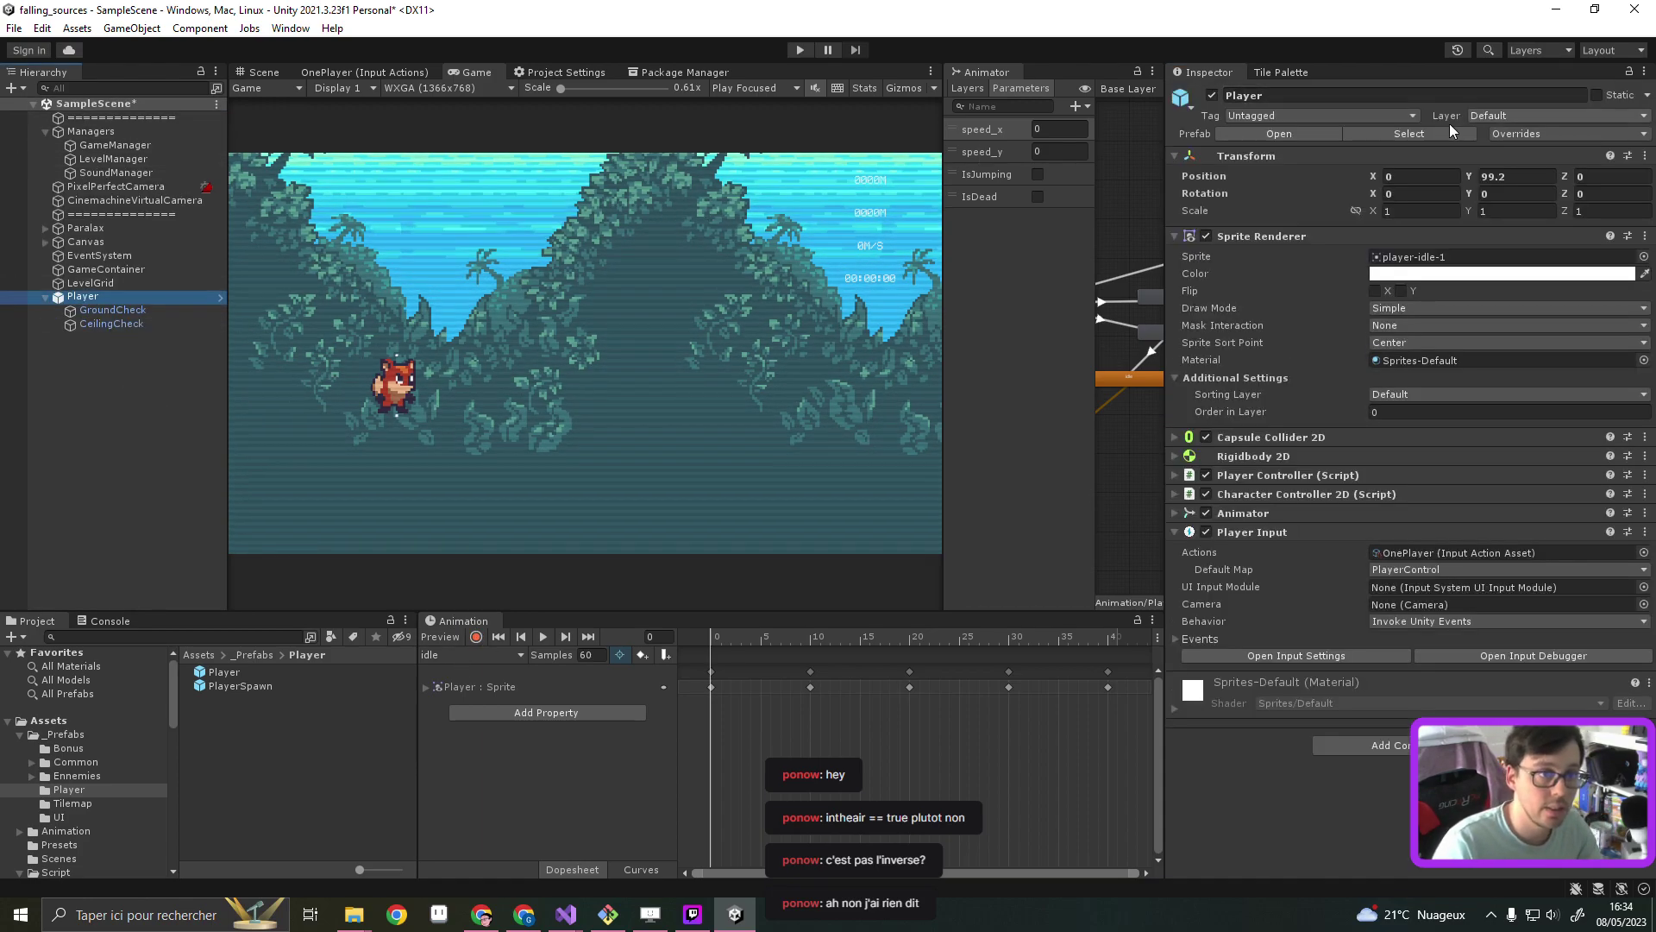
pyautogui.press('Delete')
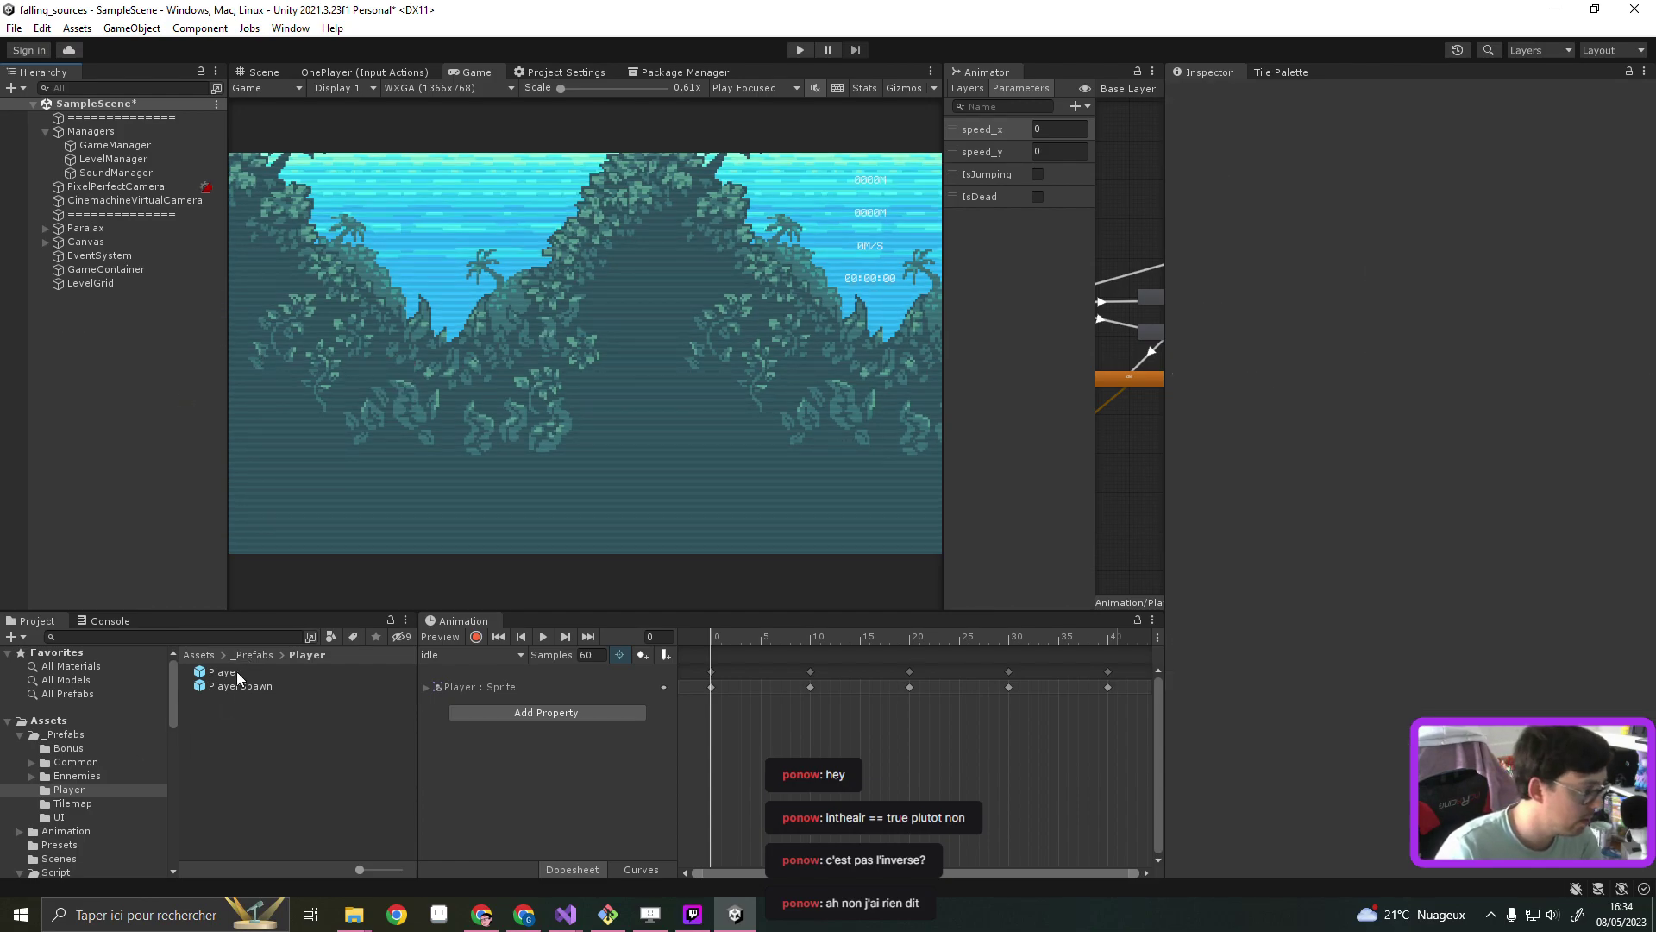
pyautogui.doubleClick(223, 672)
pyautogui.click(113, 139)
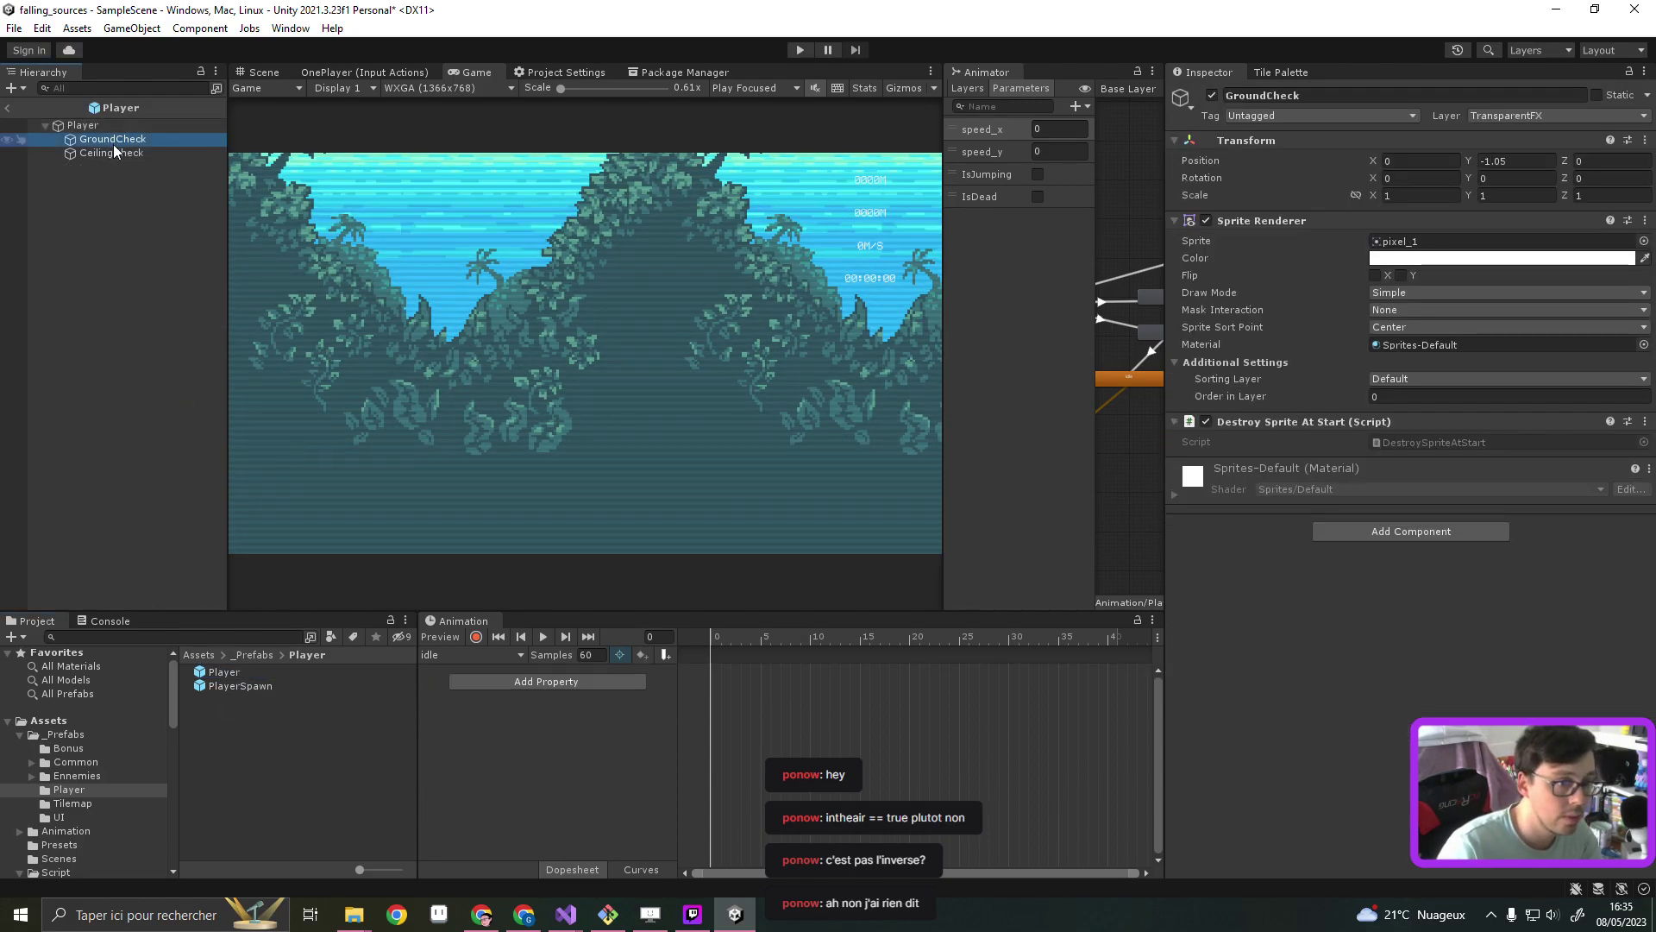
pyautogui.click(803, 48)
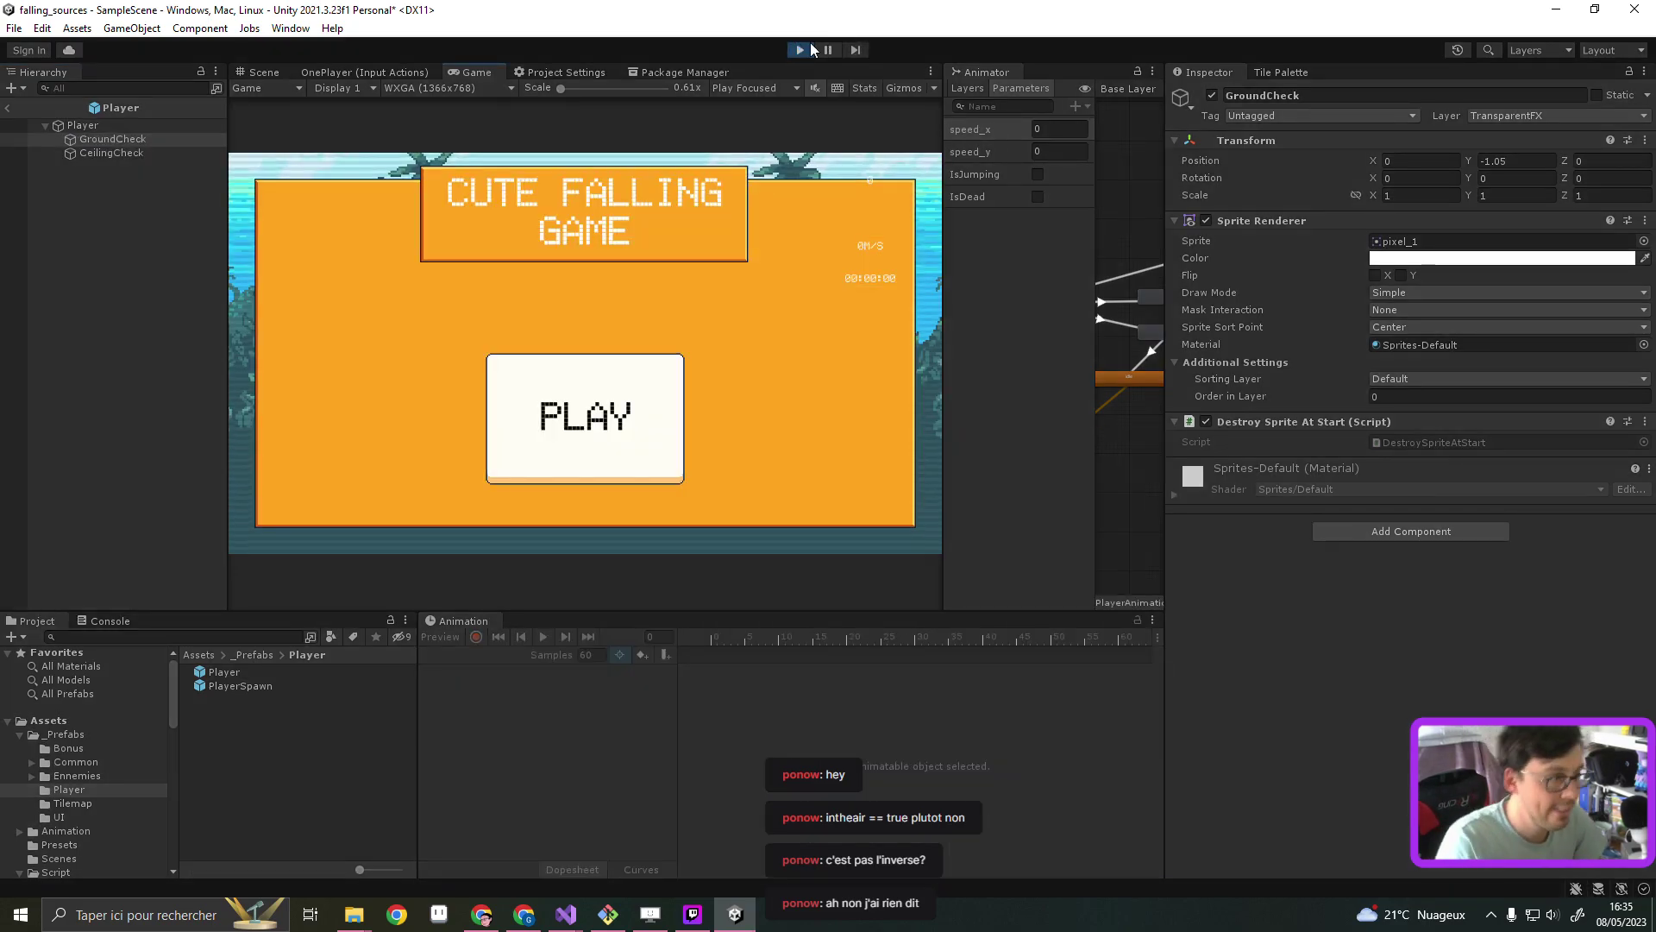
pyautogui.click(639, 410)
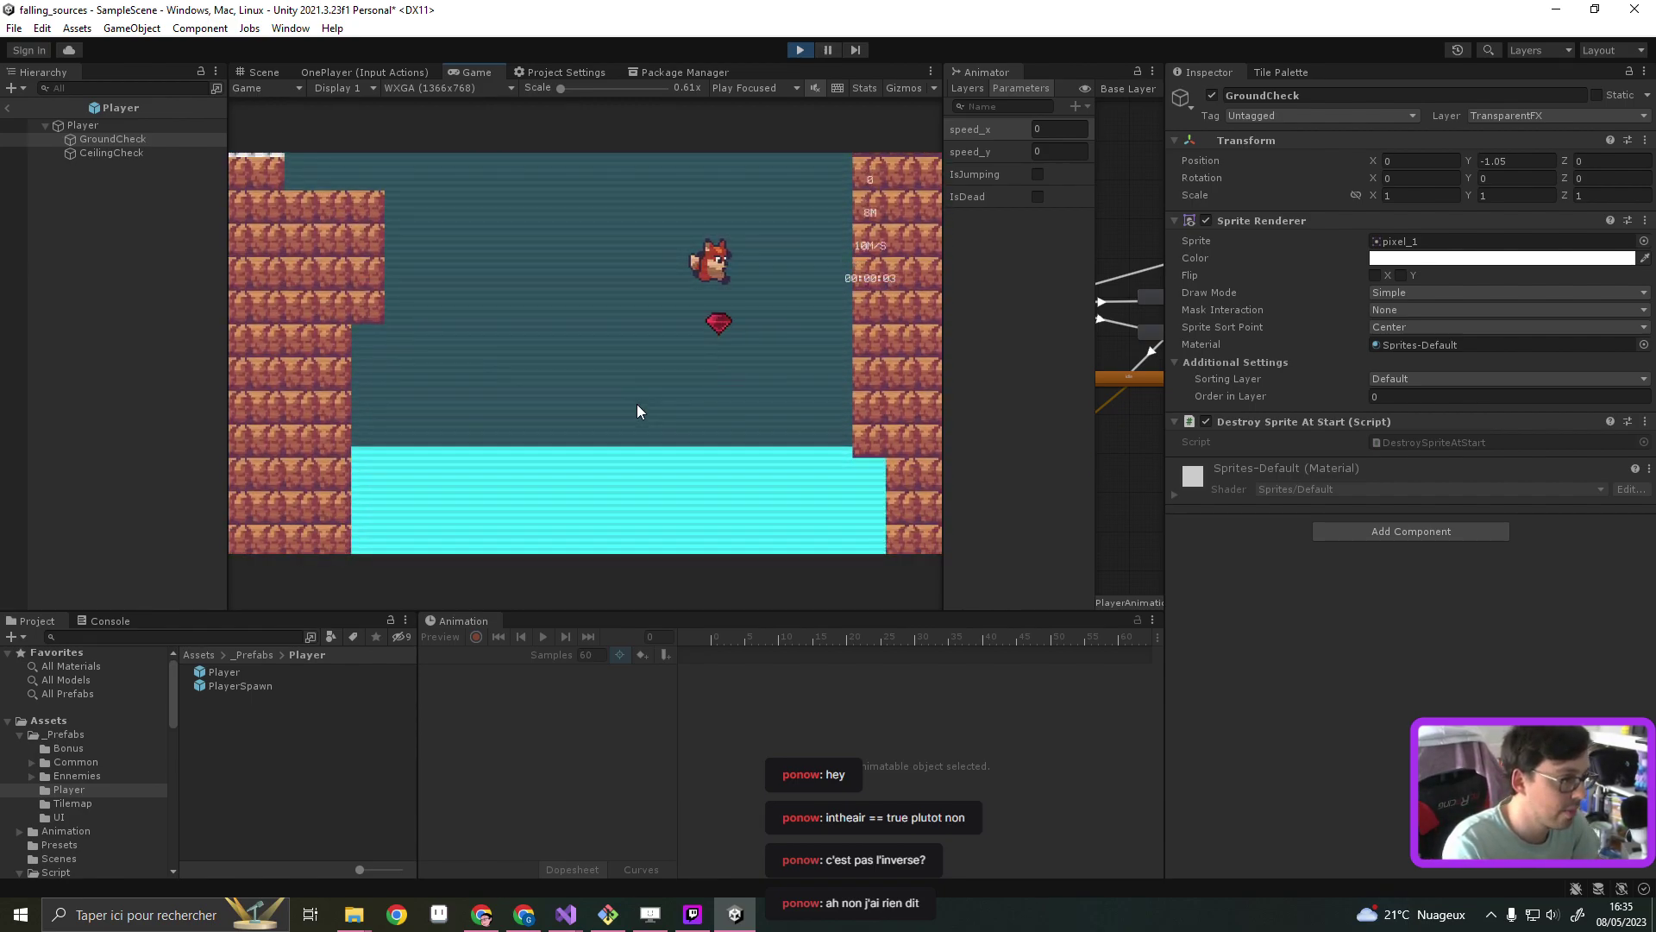
pyautogui.press('Left')
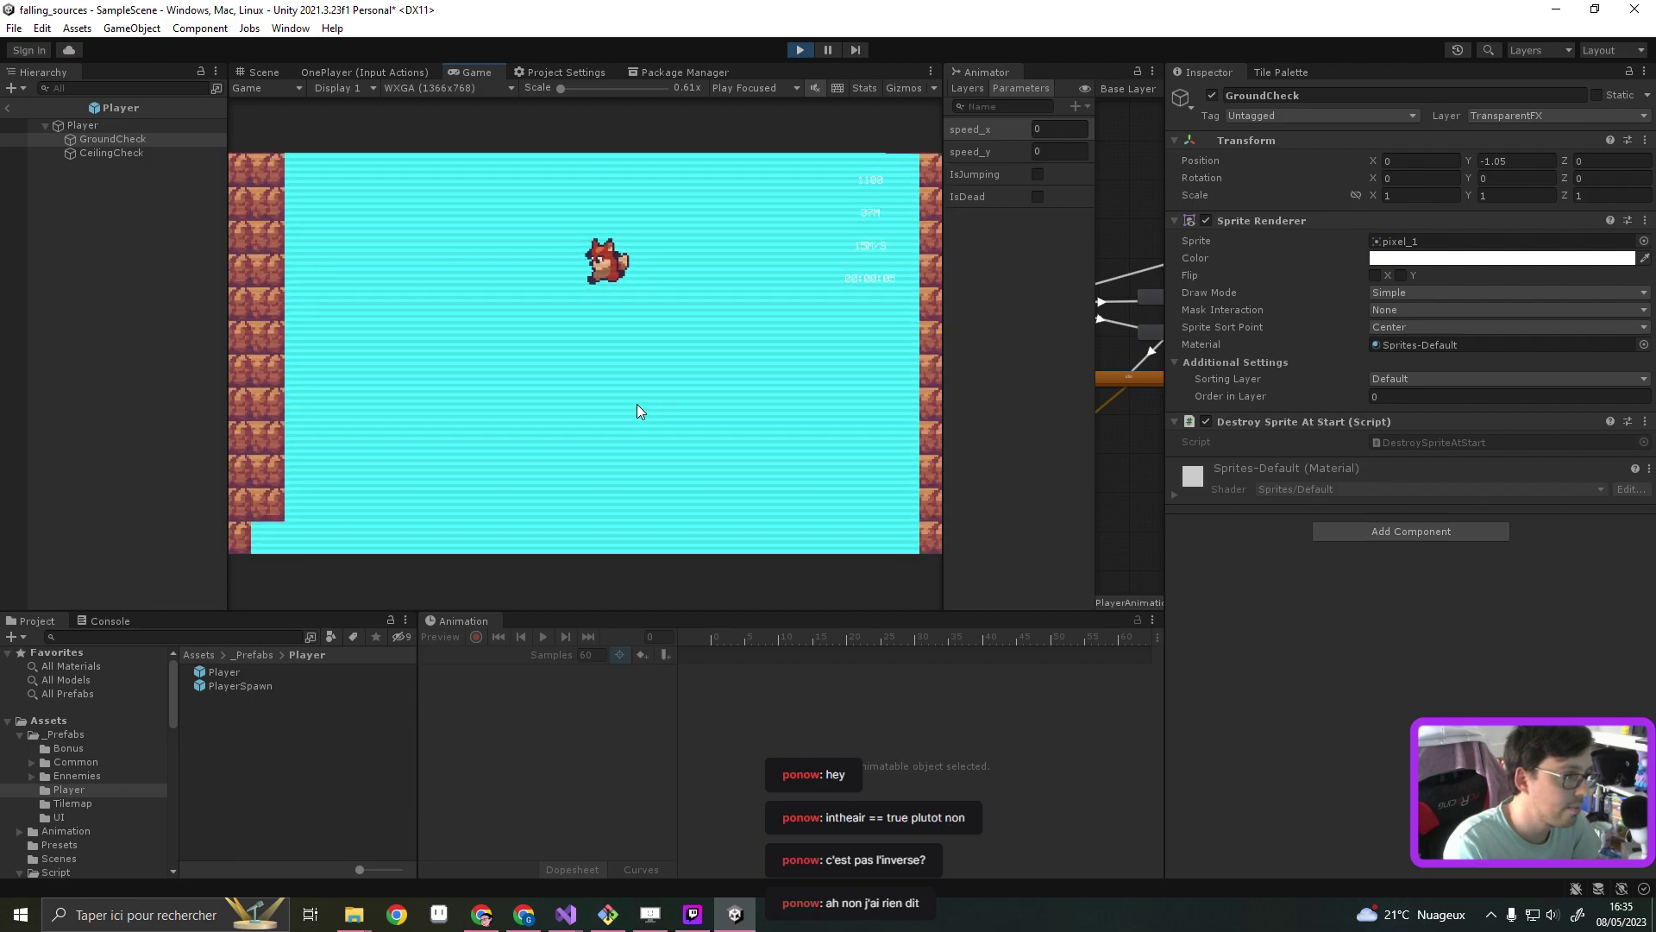
pyautogui.press('Right')
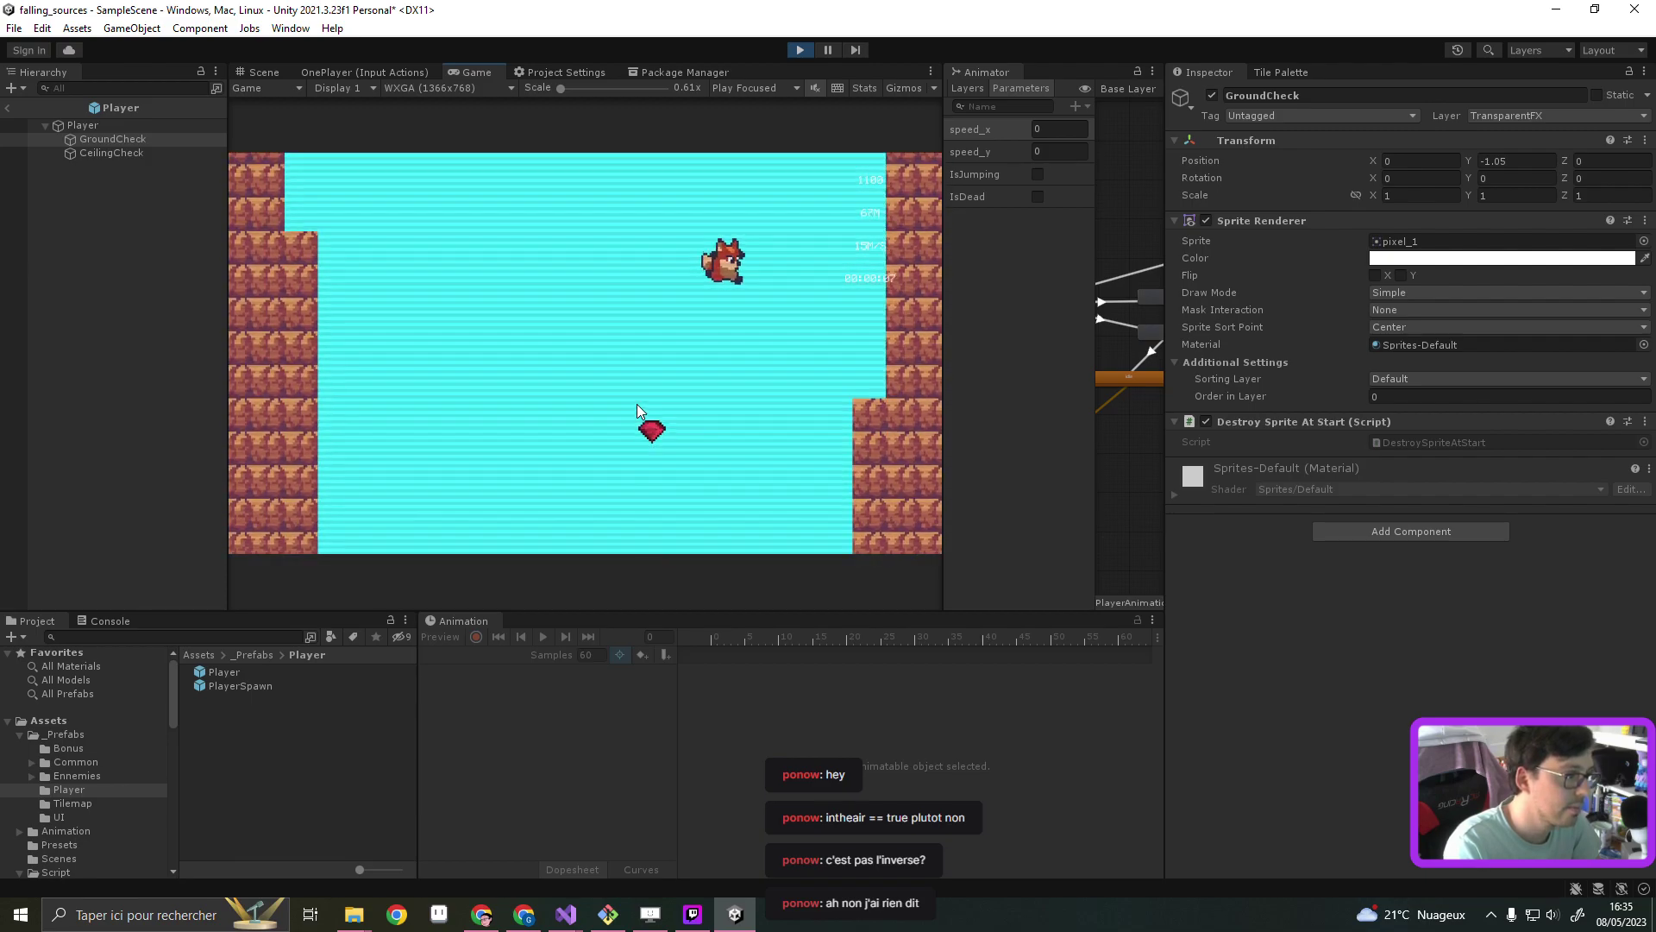
pyautogui.press('Left')
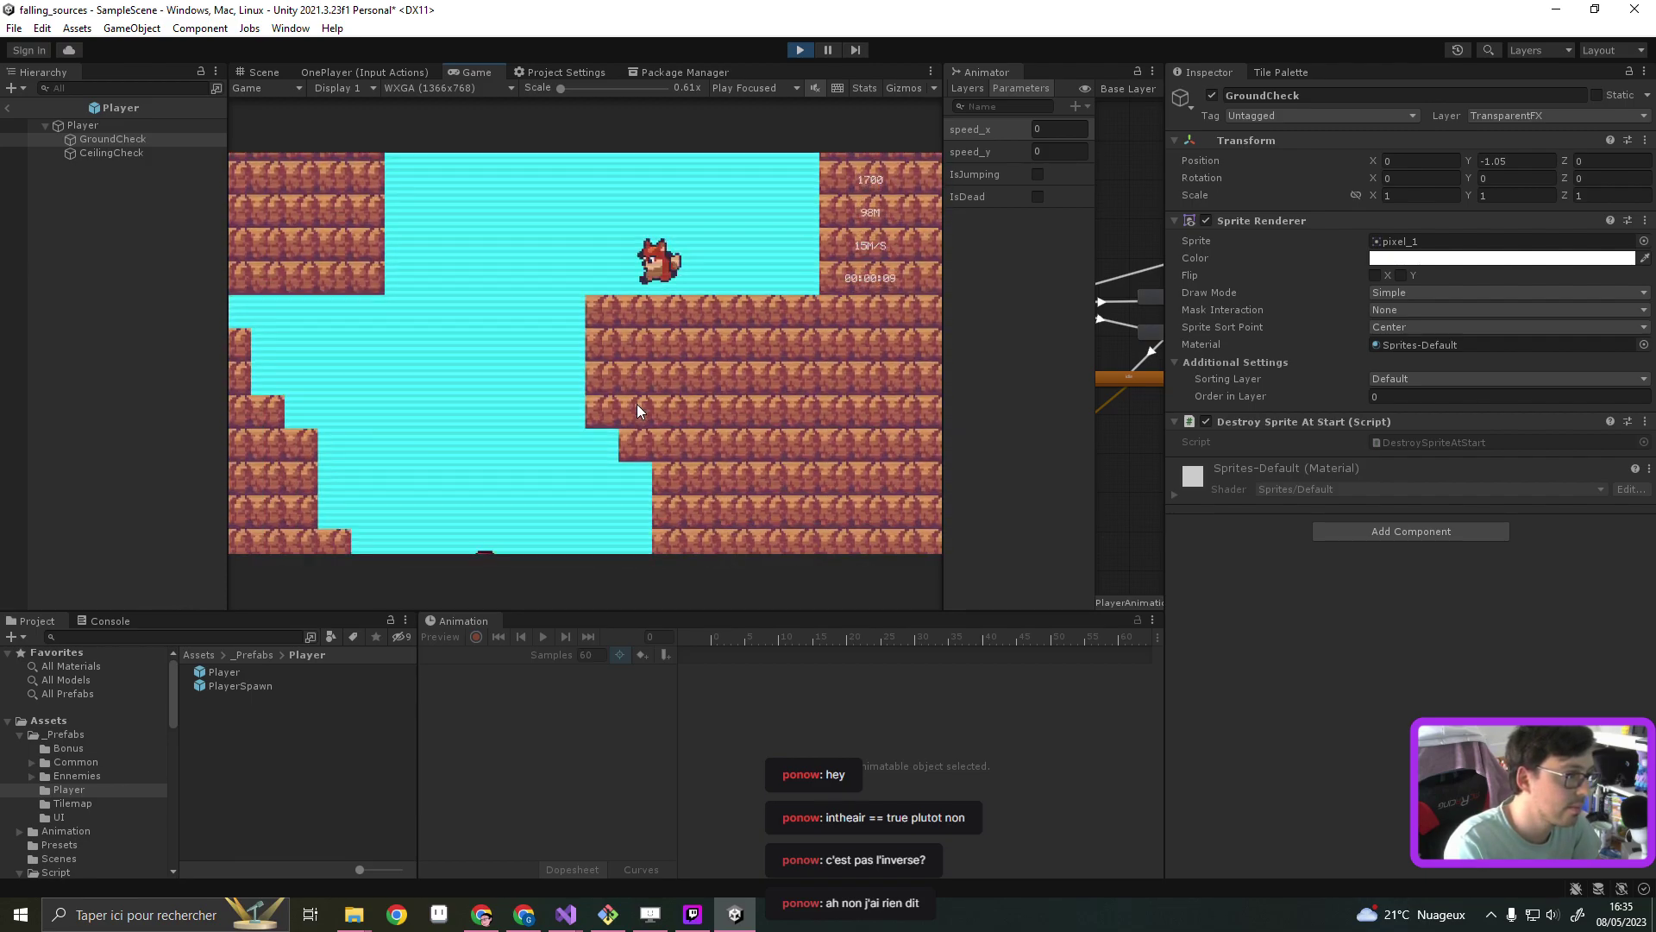
pyautogui.click(800, 49)
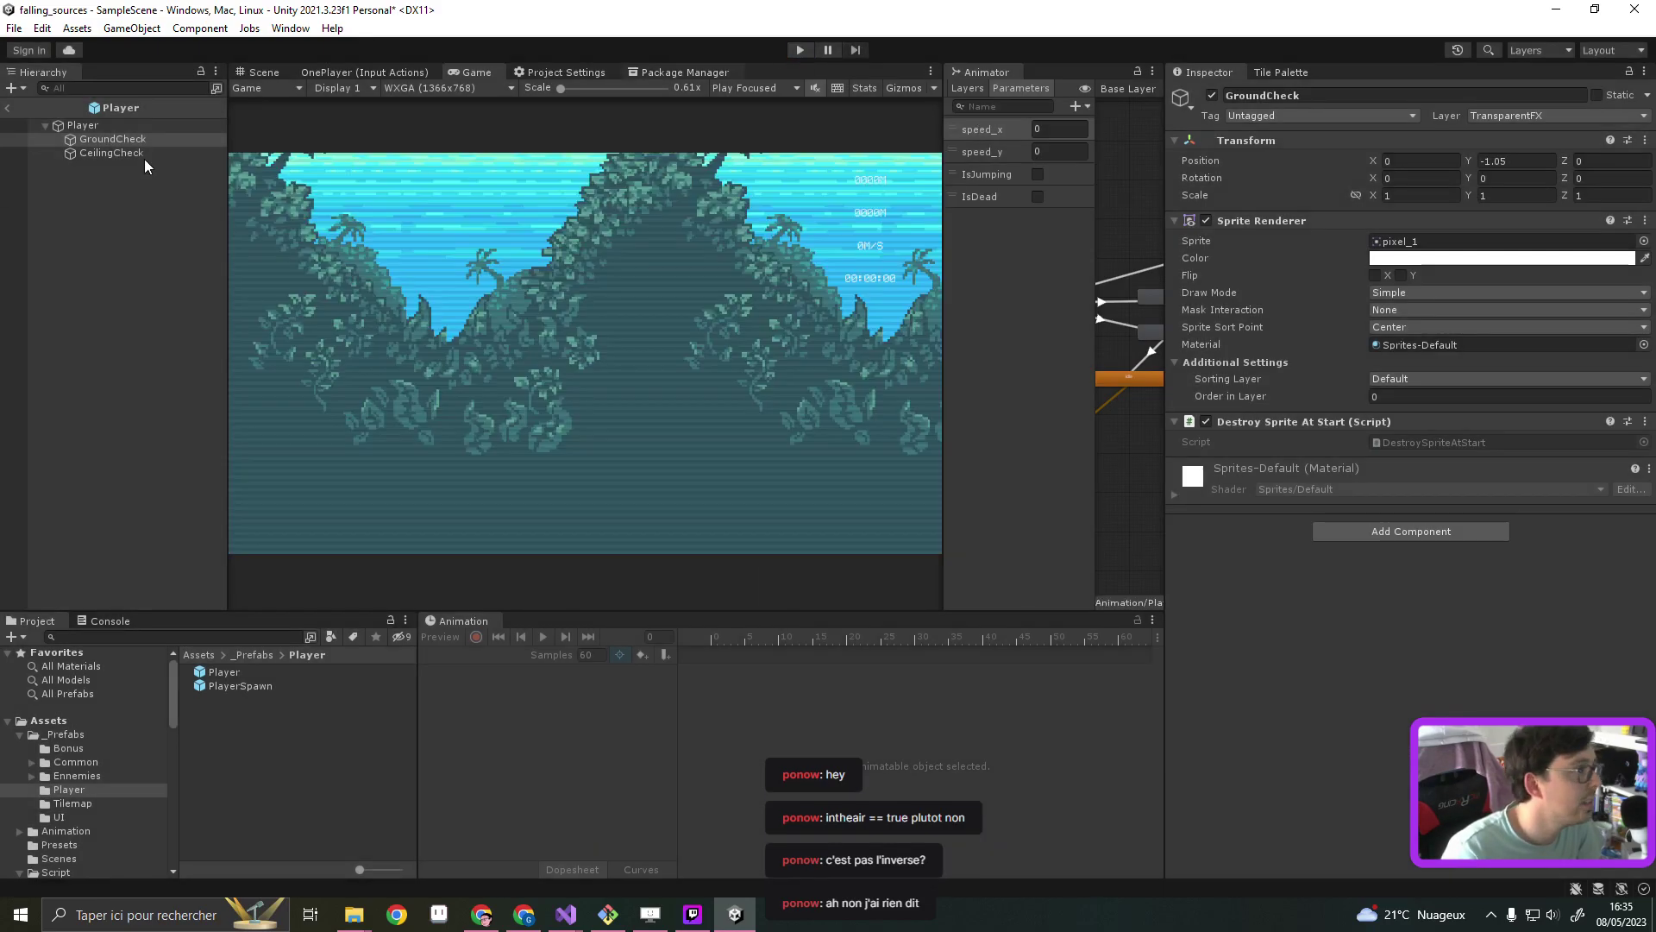
# Exit prefab mode back to SampleScene, glance at the Jira roadmap in Chrome, then minimize it
pyautogui.click(8, 107)
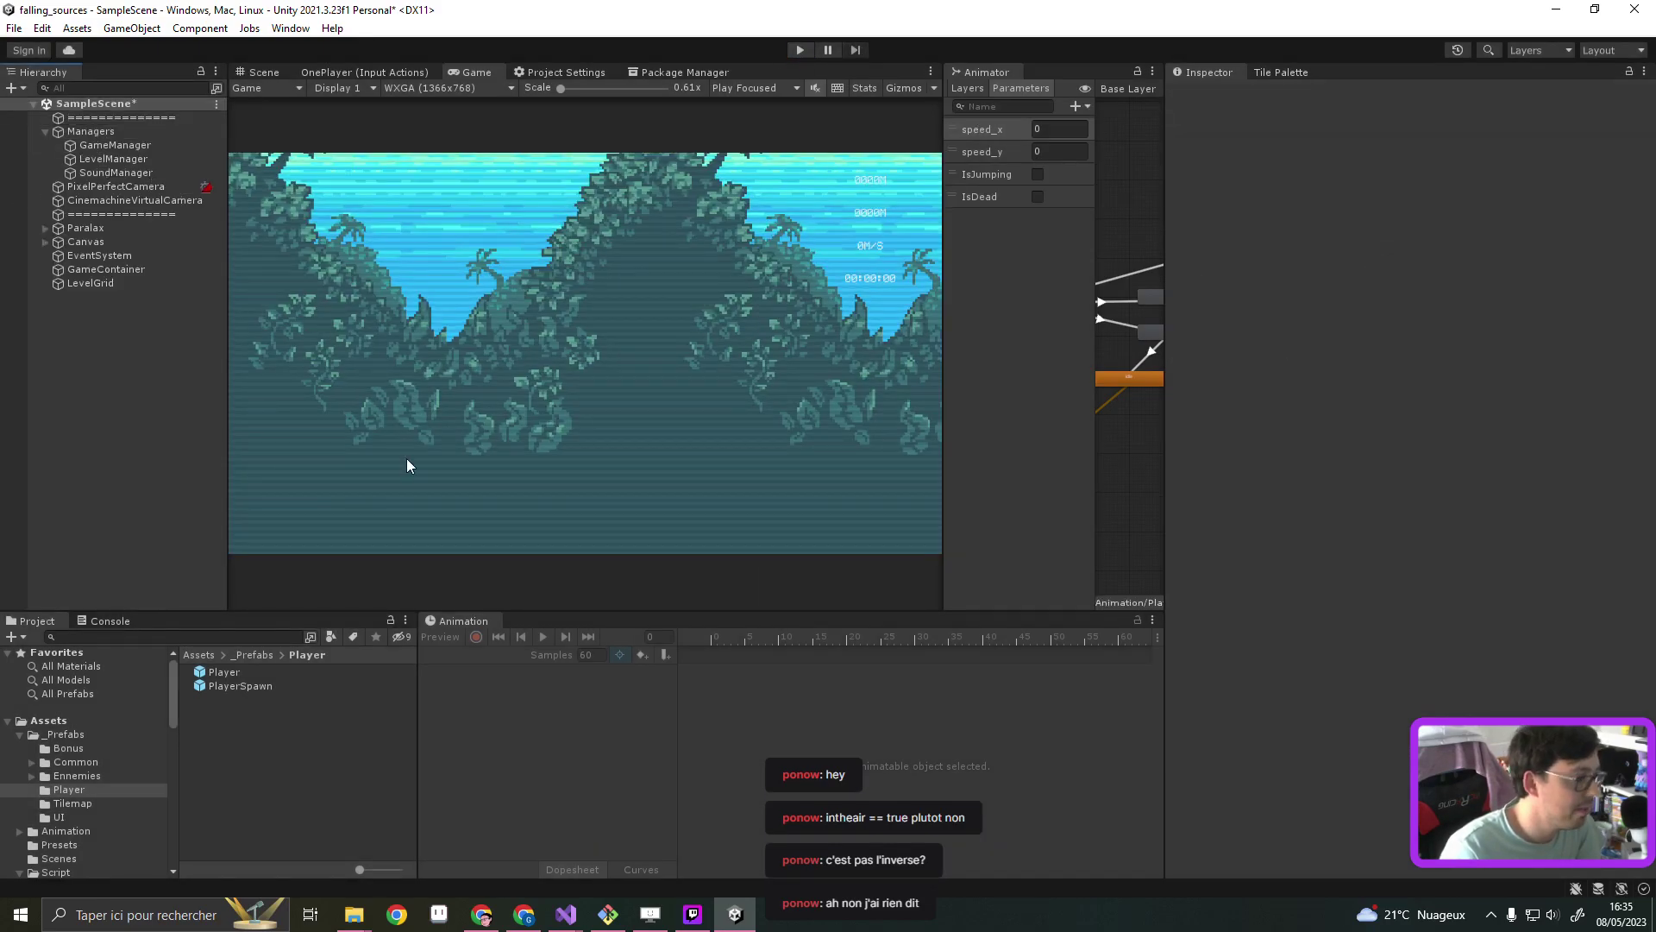
pyautogui.click(518, 917)
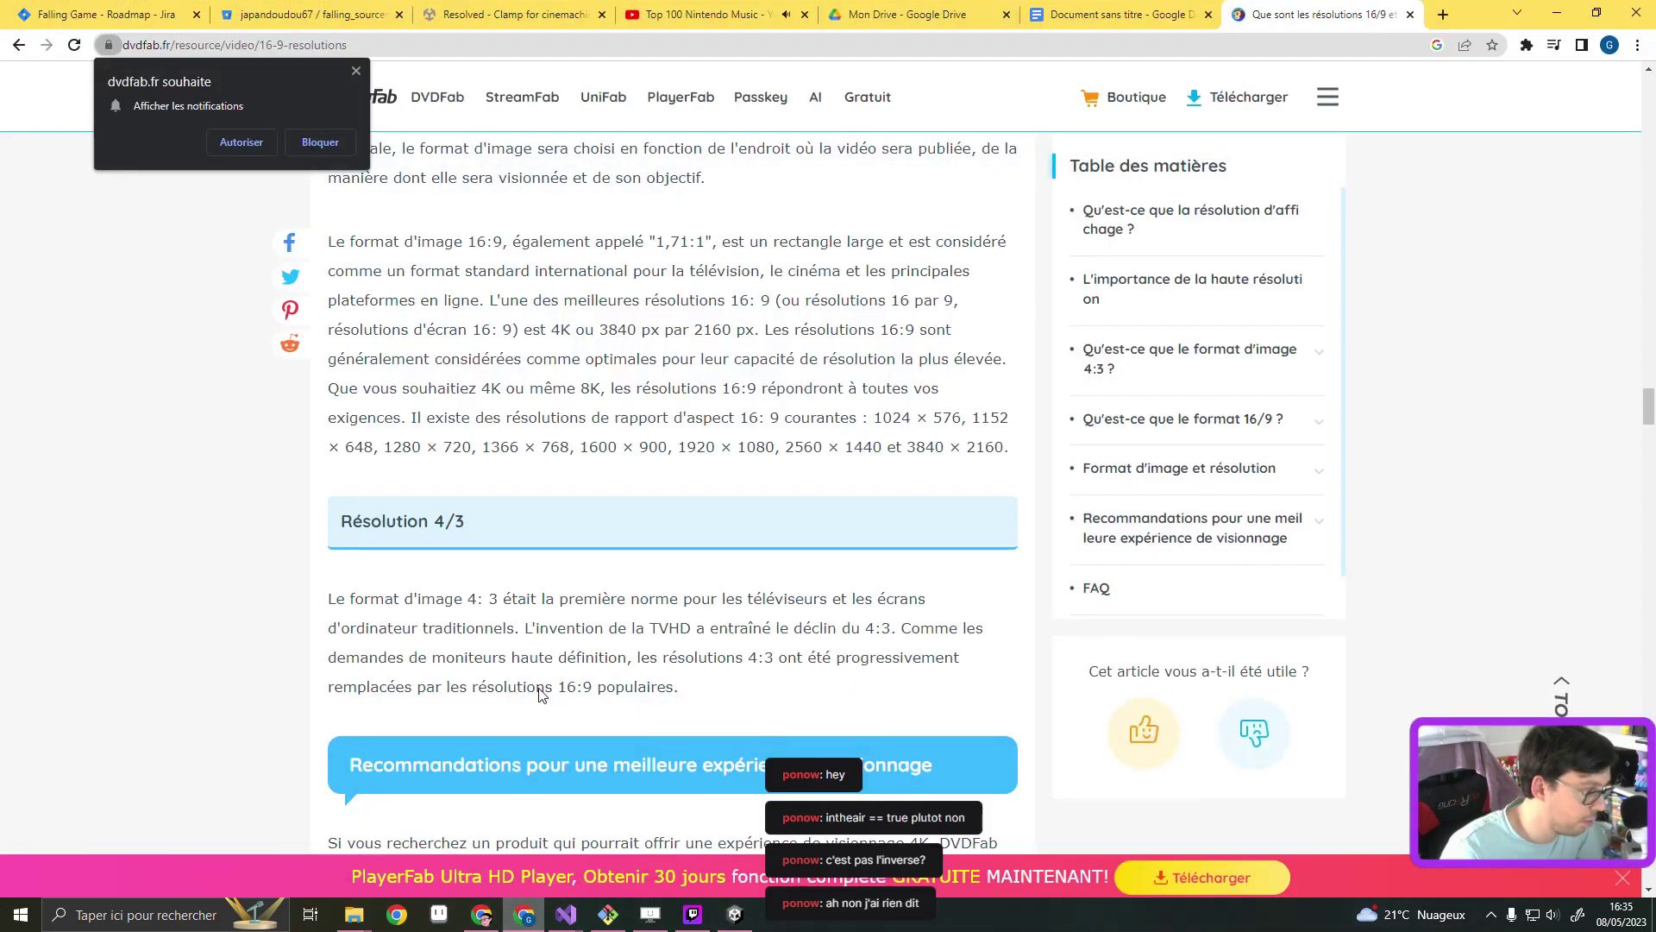
pyautogui.click(268, 14)
pyautogui.click(103, 15)
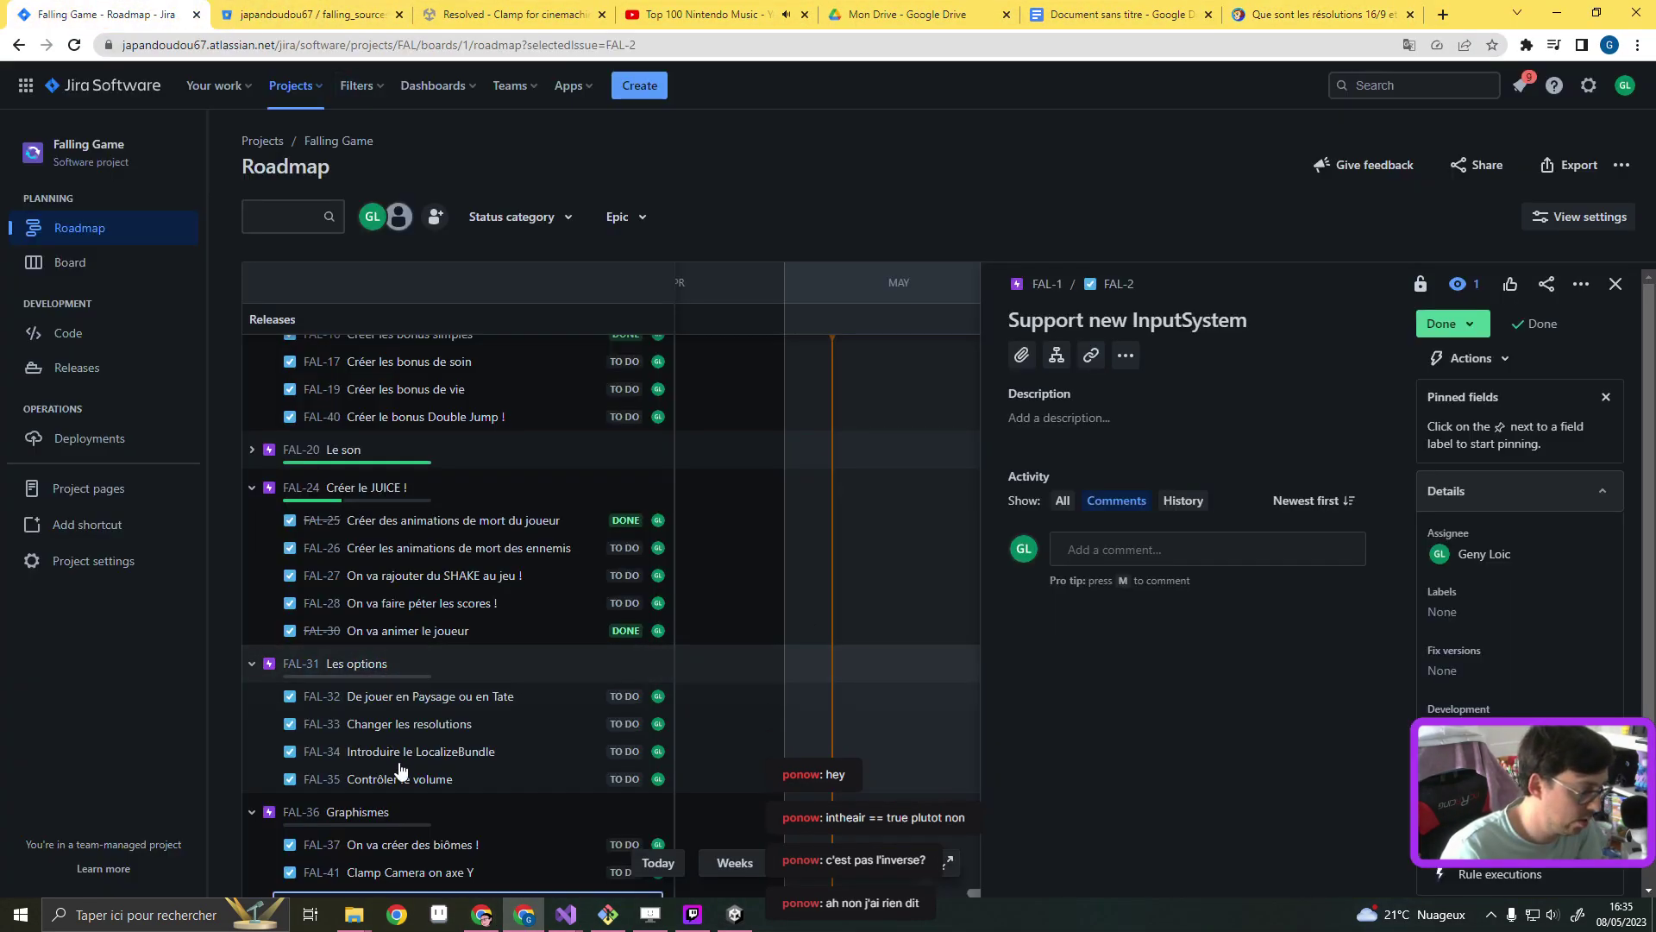
pyautogui.click(1569, 12)
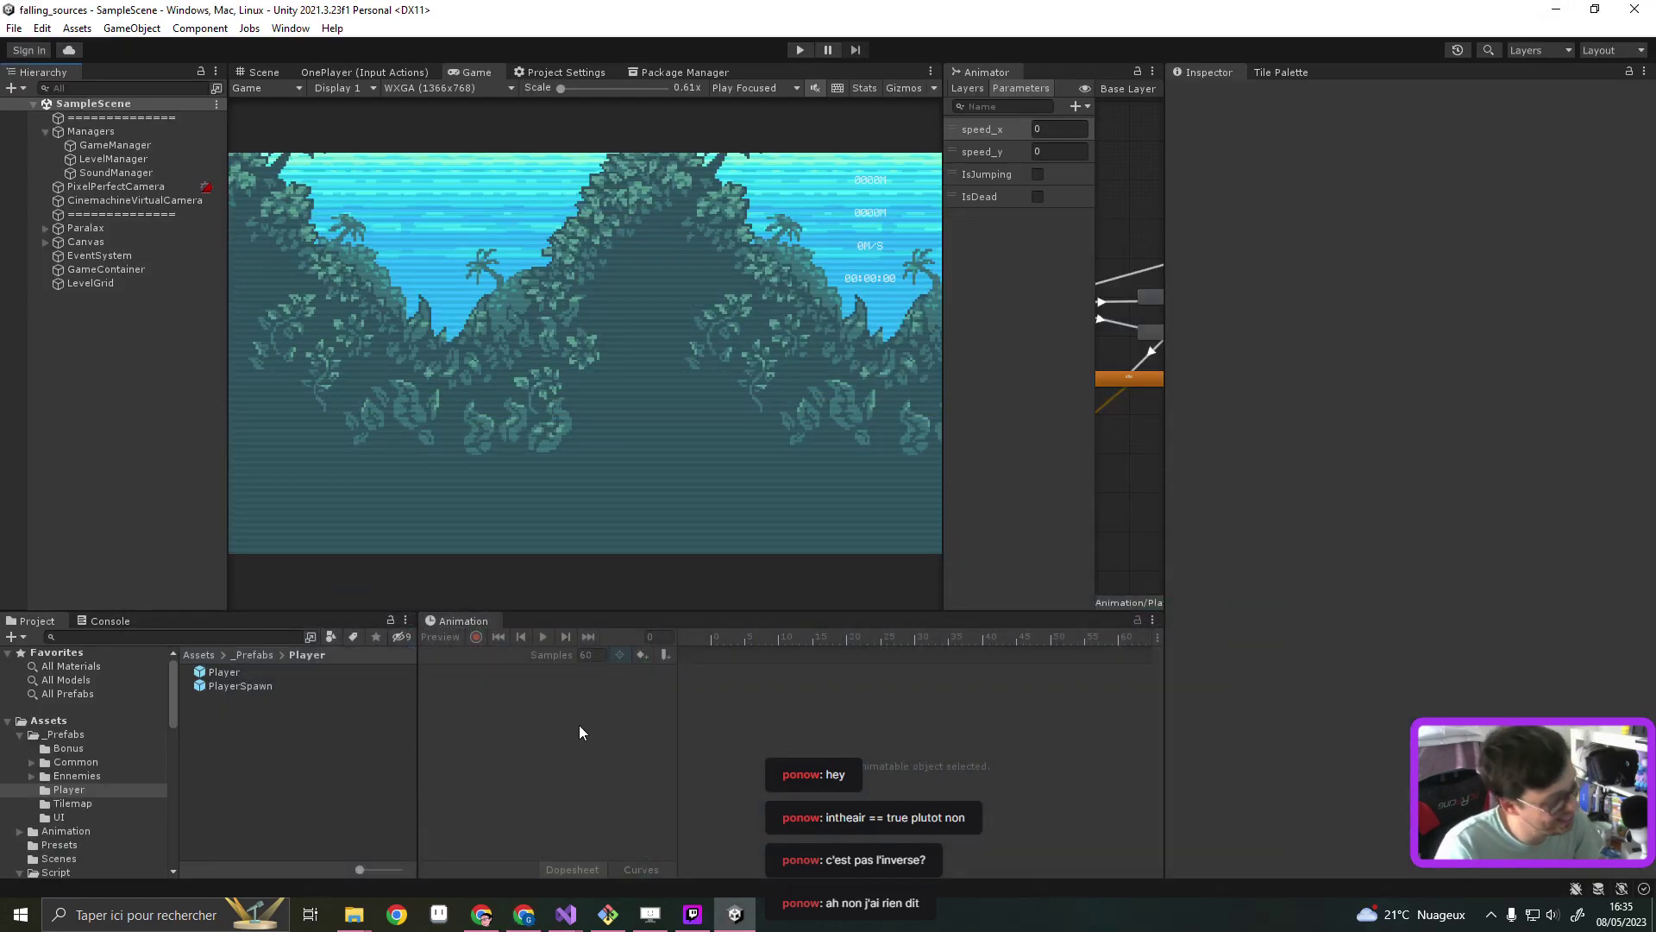
# Stage all changes with git add . and commit them as 'FAL-41 Clamp X camera position'
pyautogui.click(595, 919)
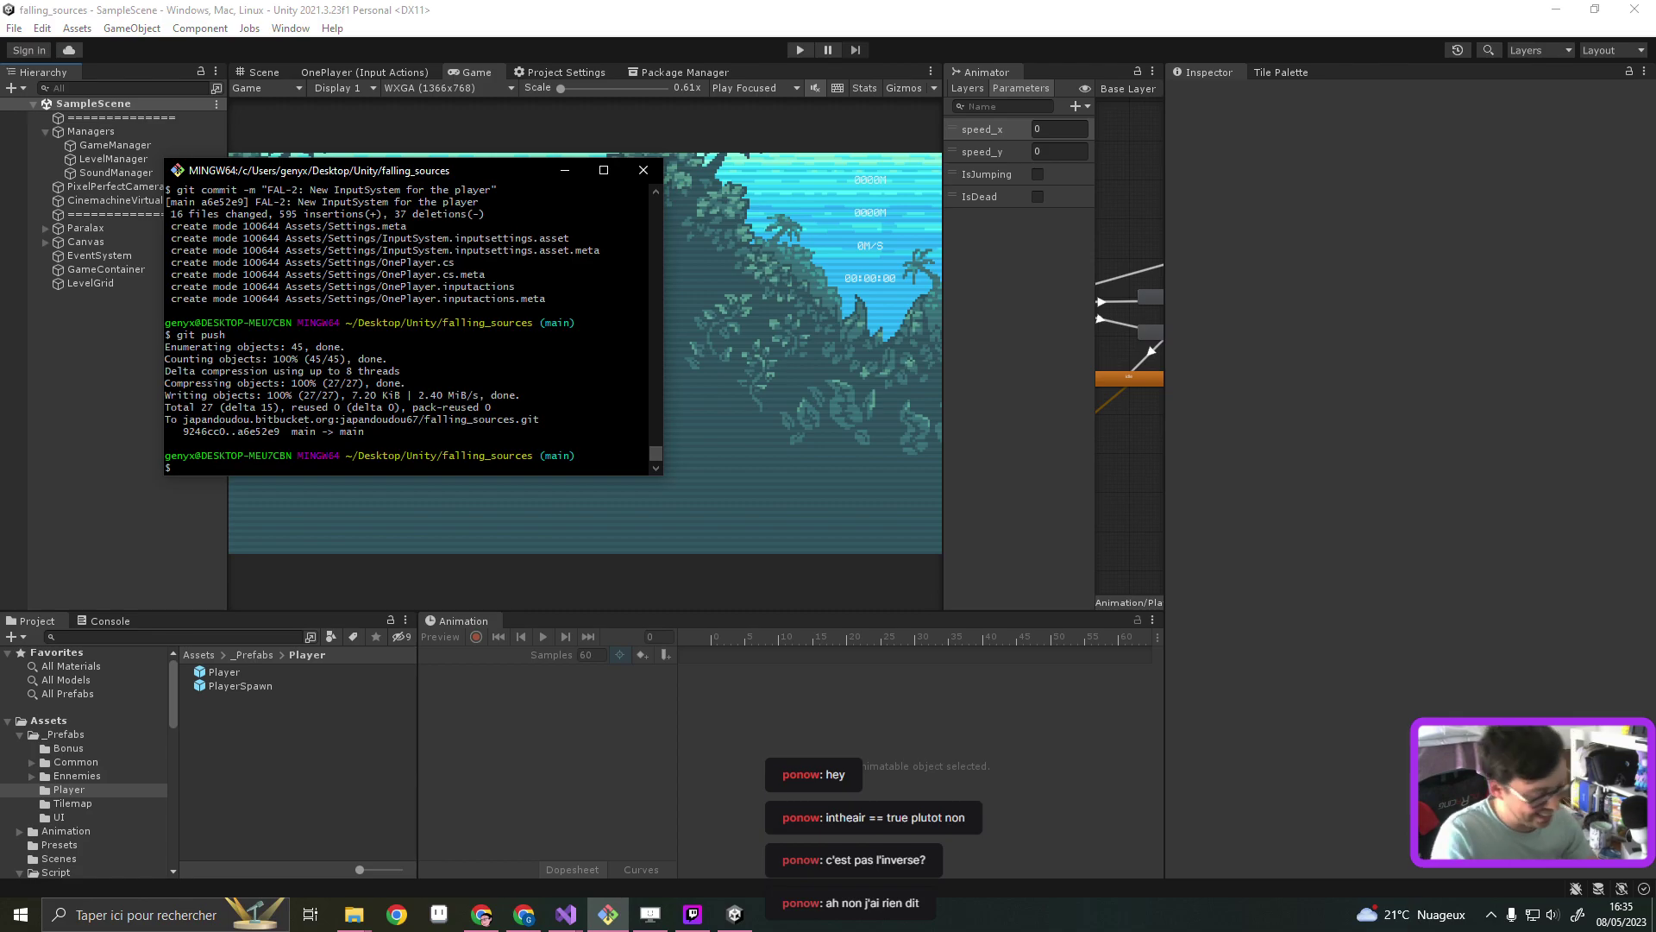
pyautogui.write('git add.')
pyautogui.press('Return')
pyautogui.write('git commit -m "FAL-41 Clamp X camera position"')
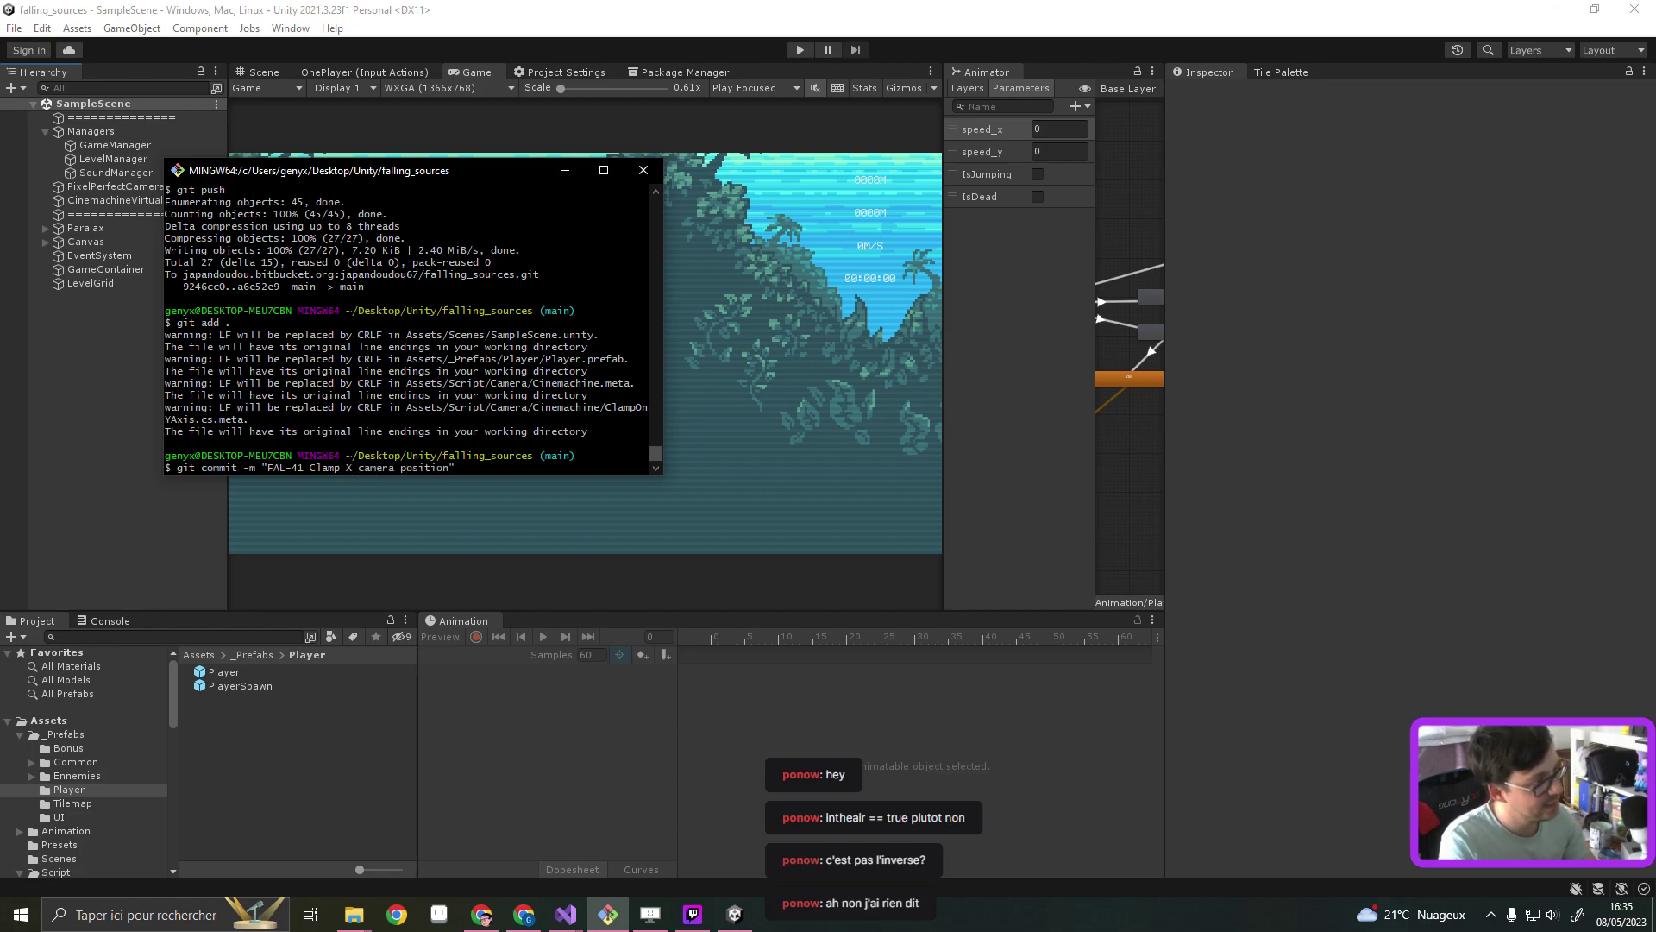
pyautogui.press('Return')
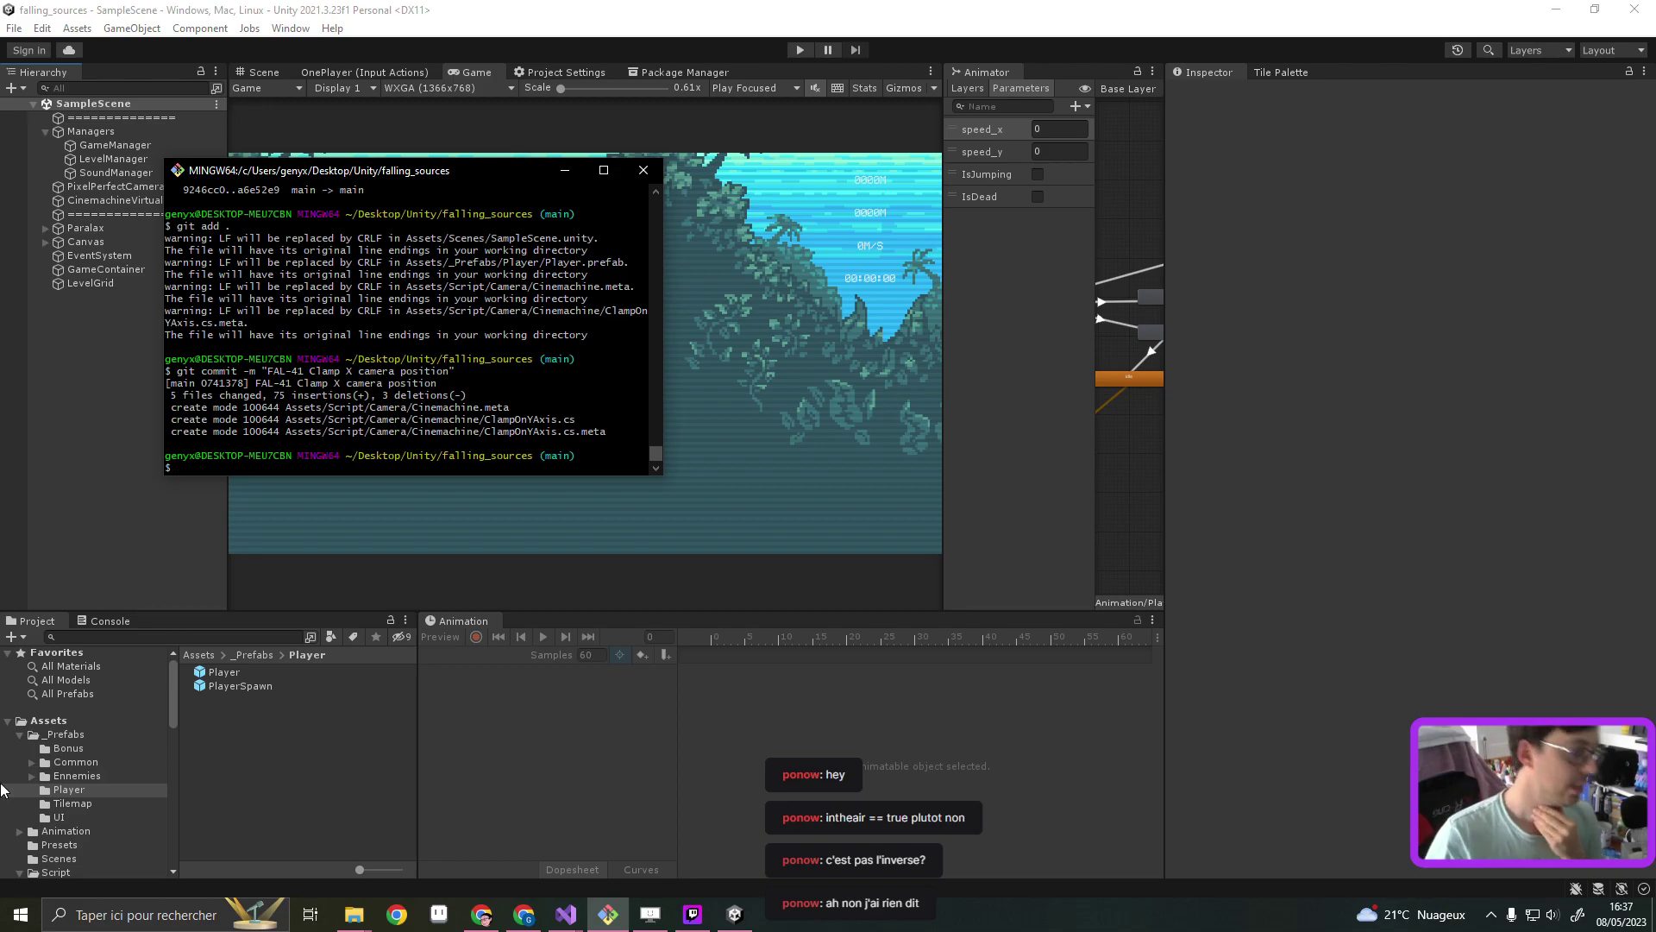
# In the Jira roadmap, open FAL-4 'Create Slow Down' and set its status to In Progress
pyautogui.click(566, 914)
pyautogui.click(524, 915)
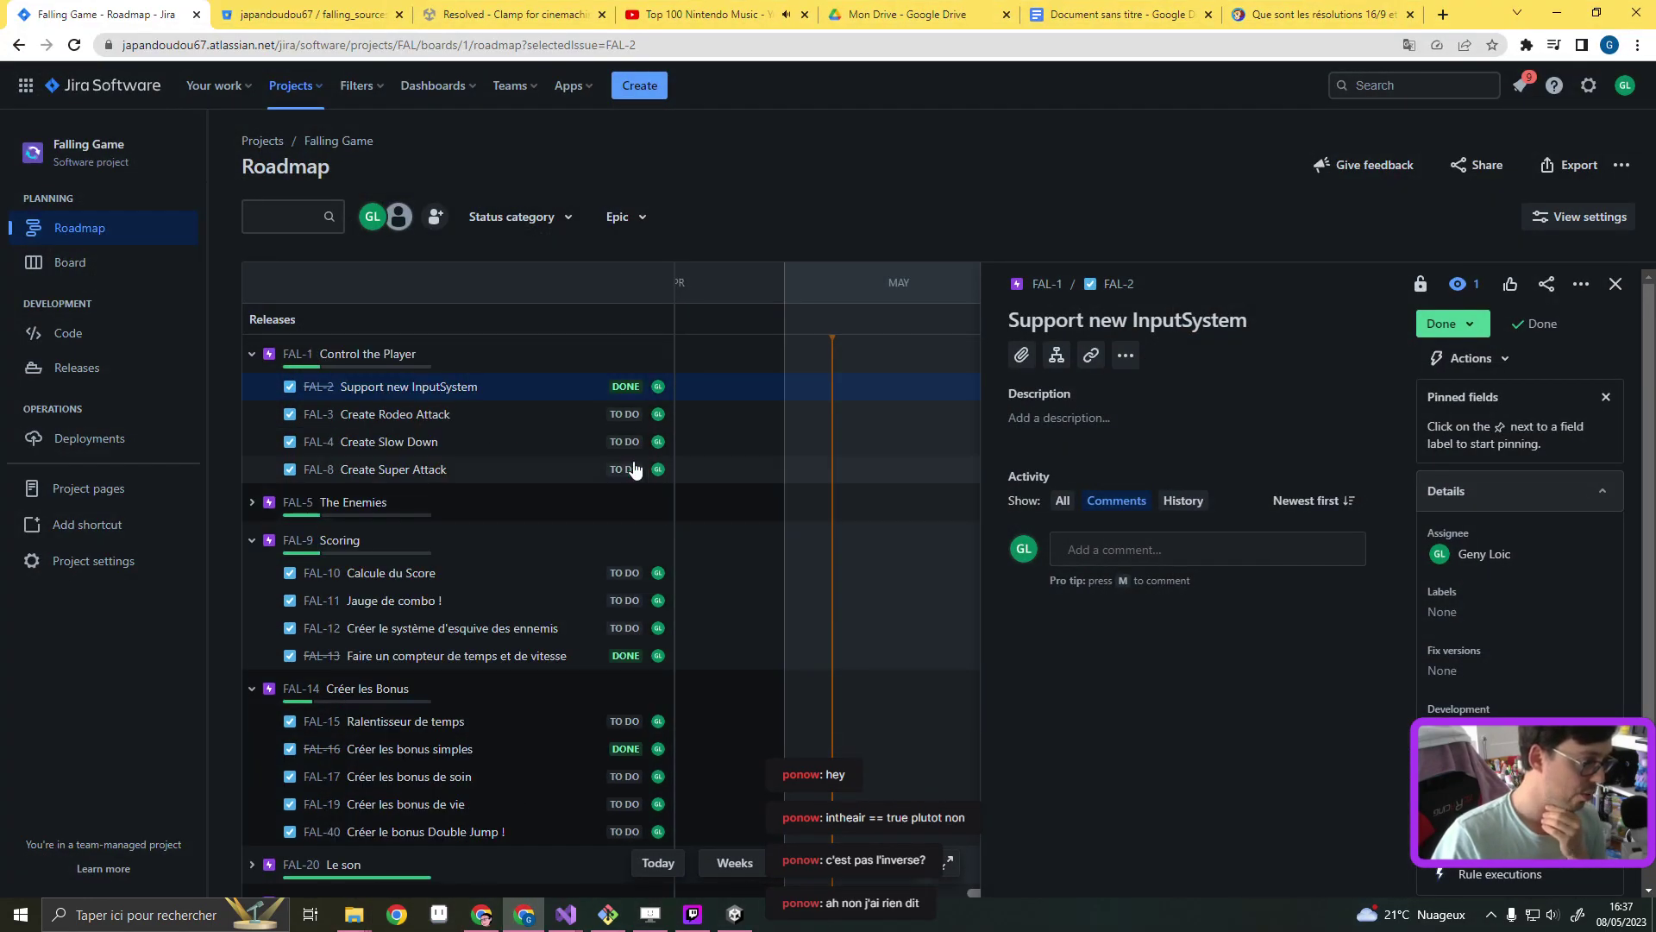
pyautogui.click(433, 444)
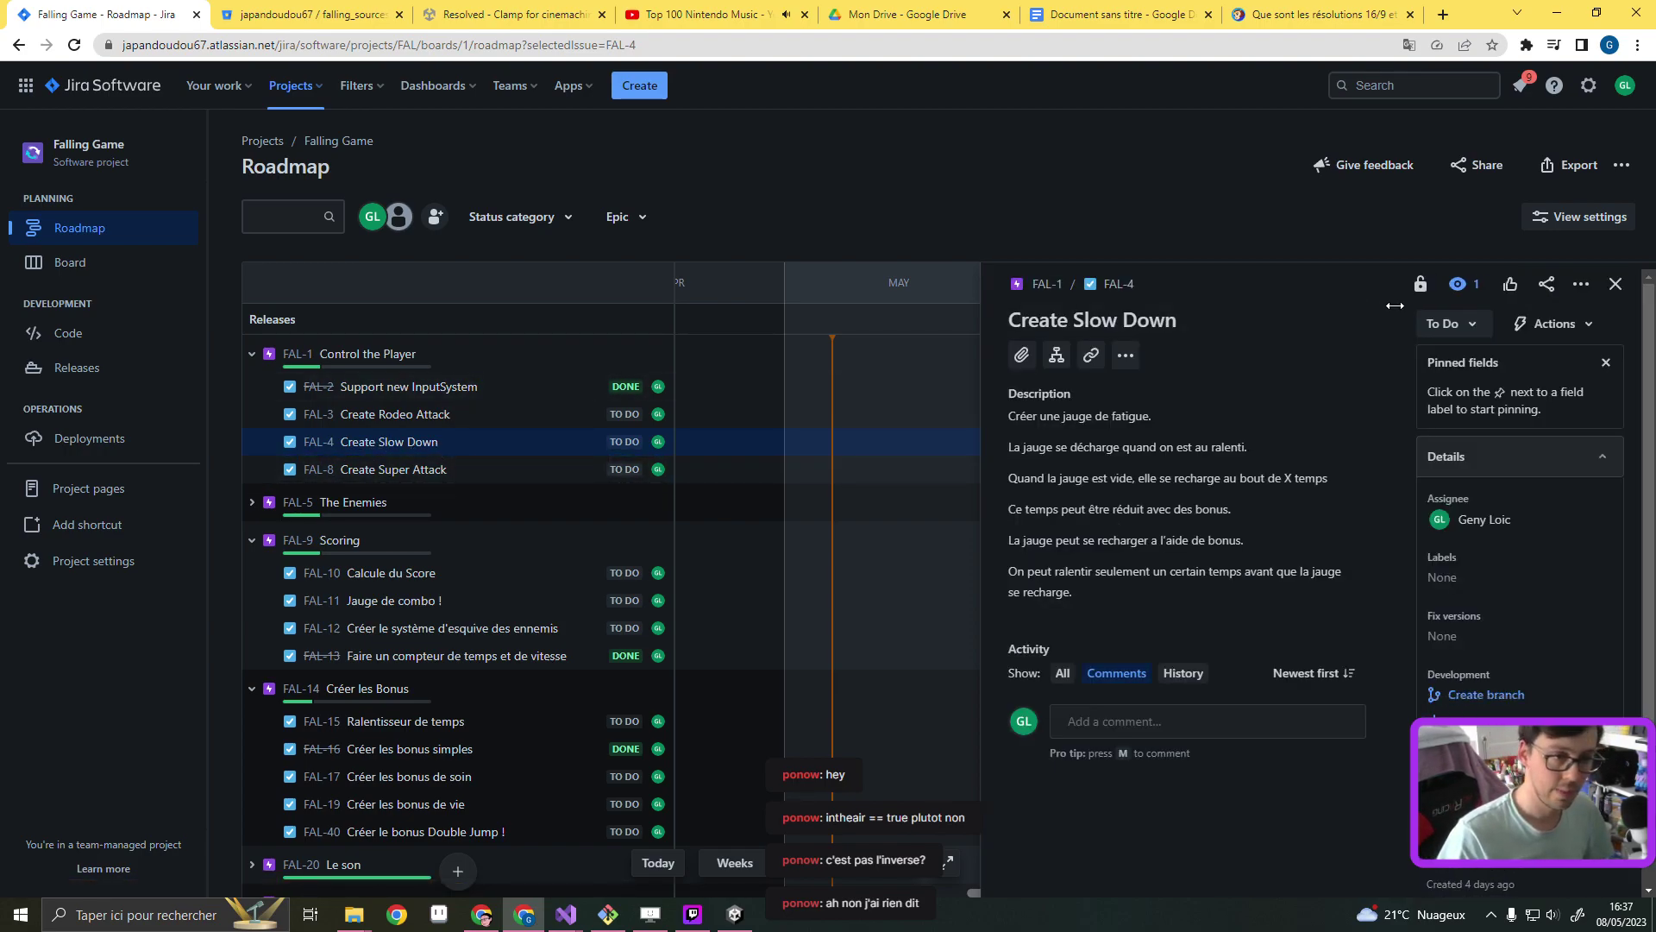
pyautogui.click(1461, 326)
pyautogui.click(1473, 364)
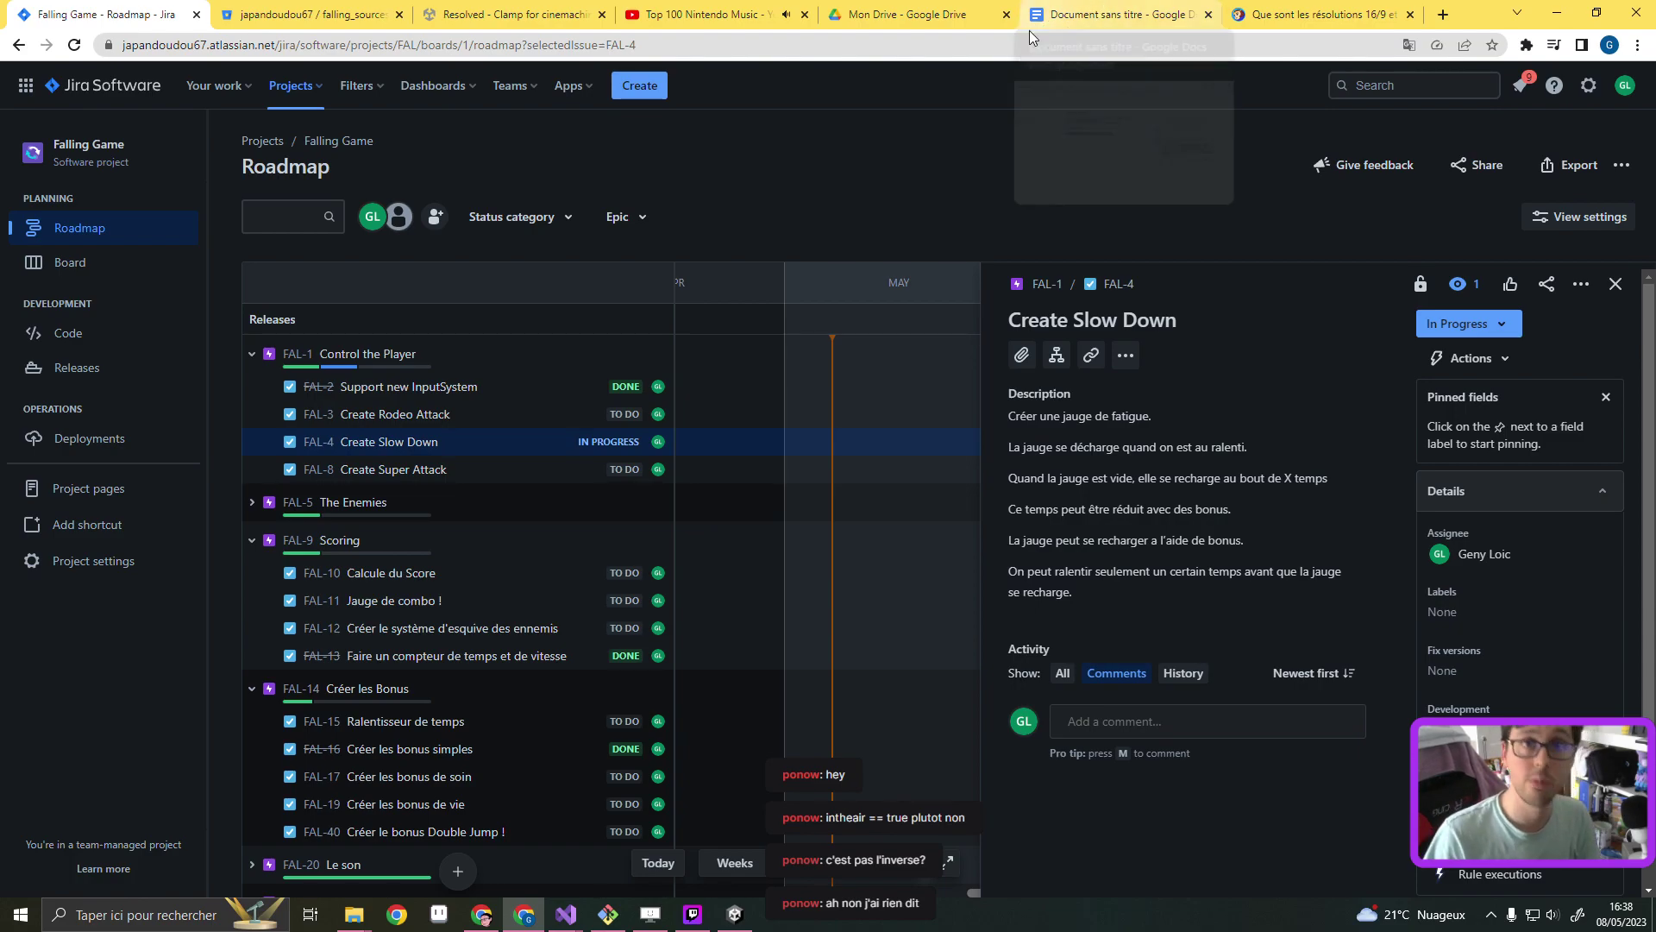
# Back in Unity, open the OnePlayer input actions asset from Assets > Settings
pyautogui.click(1563, 12)
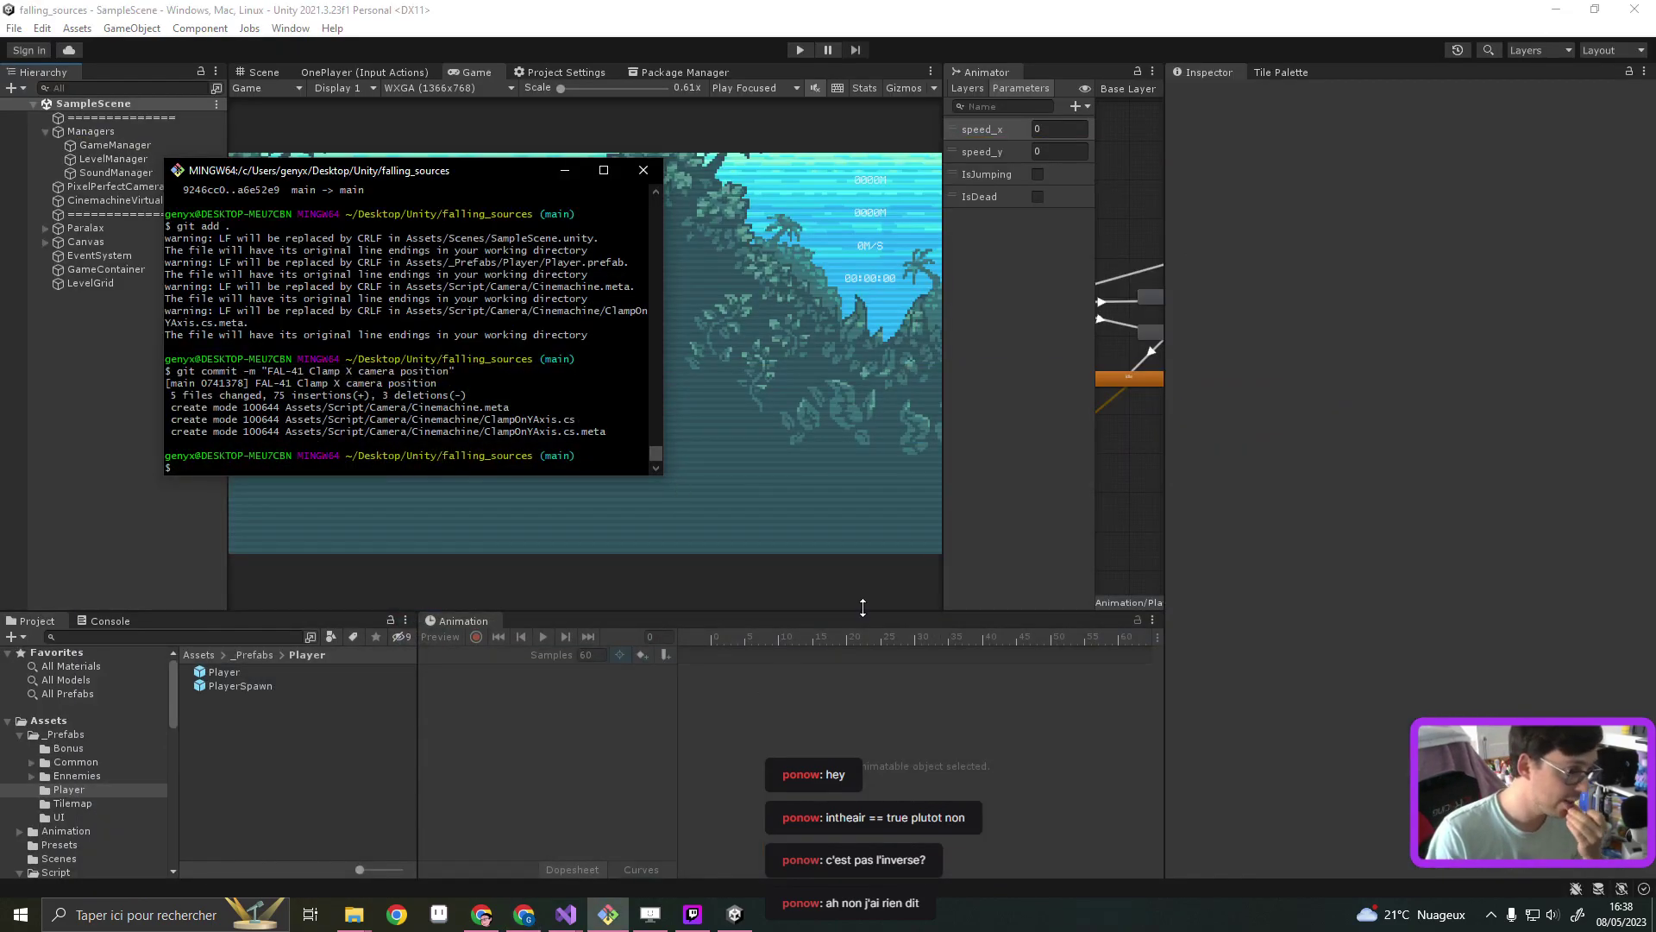
pyautogui.click(587, 21)
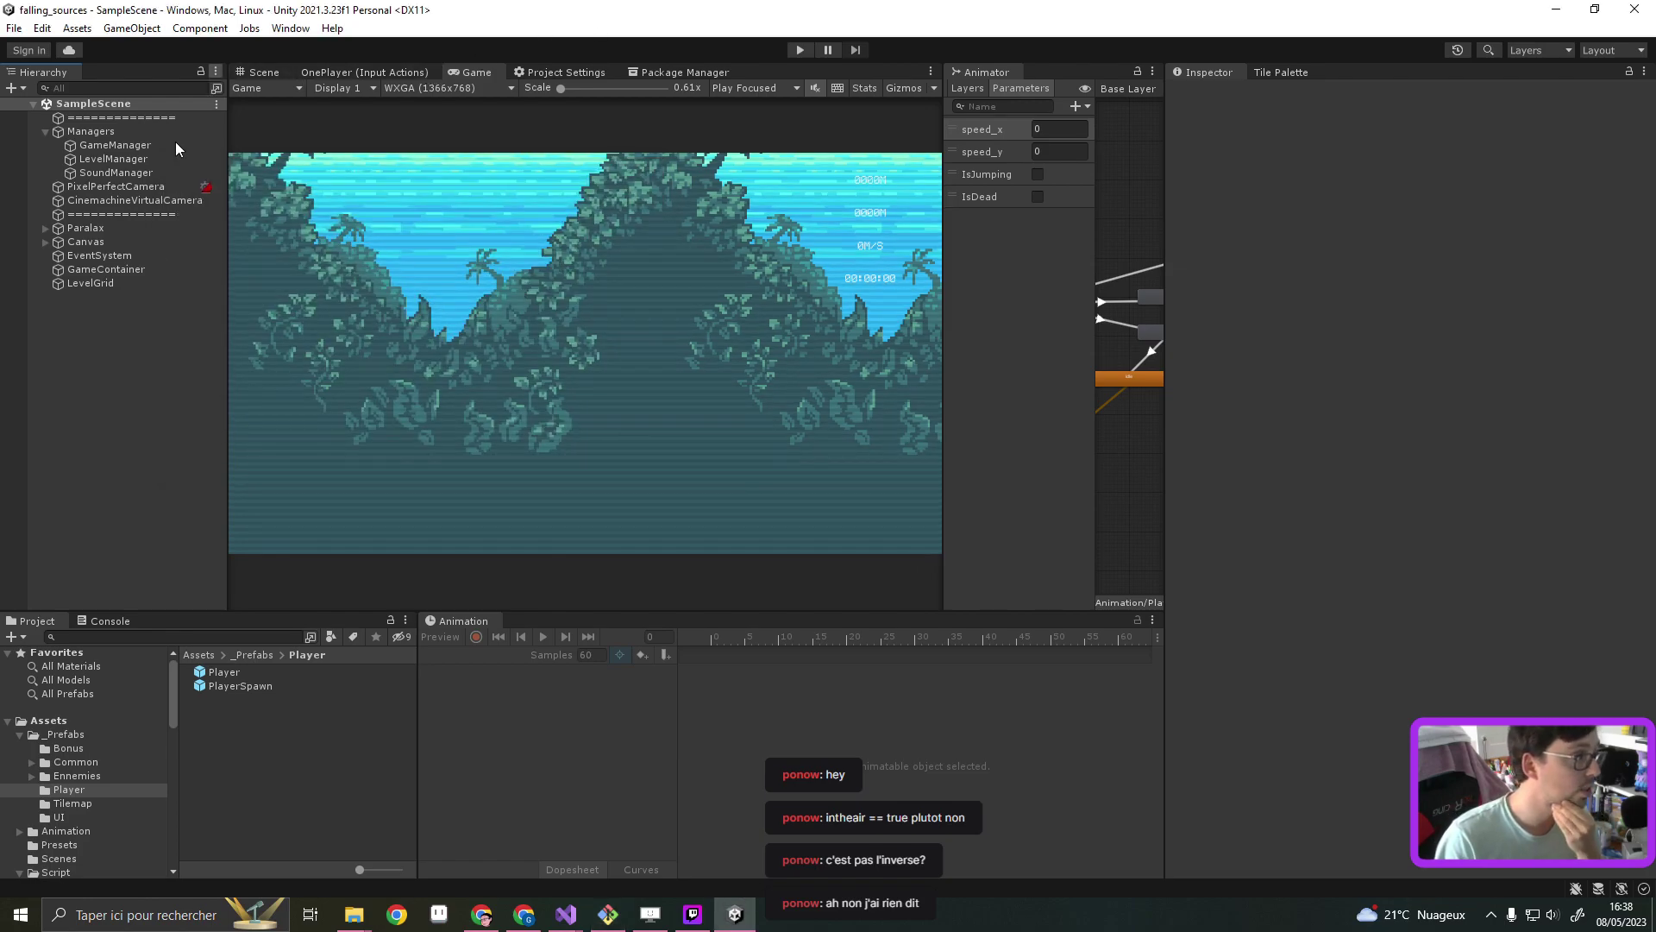
pyautogui.click(61, 729)
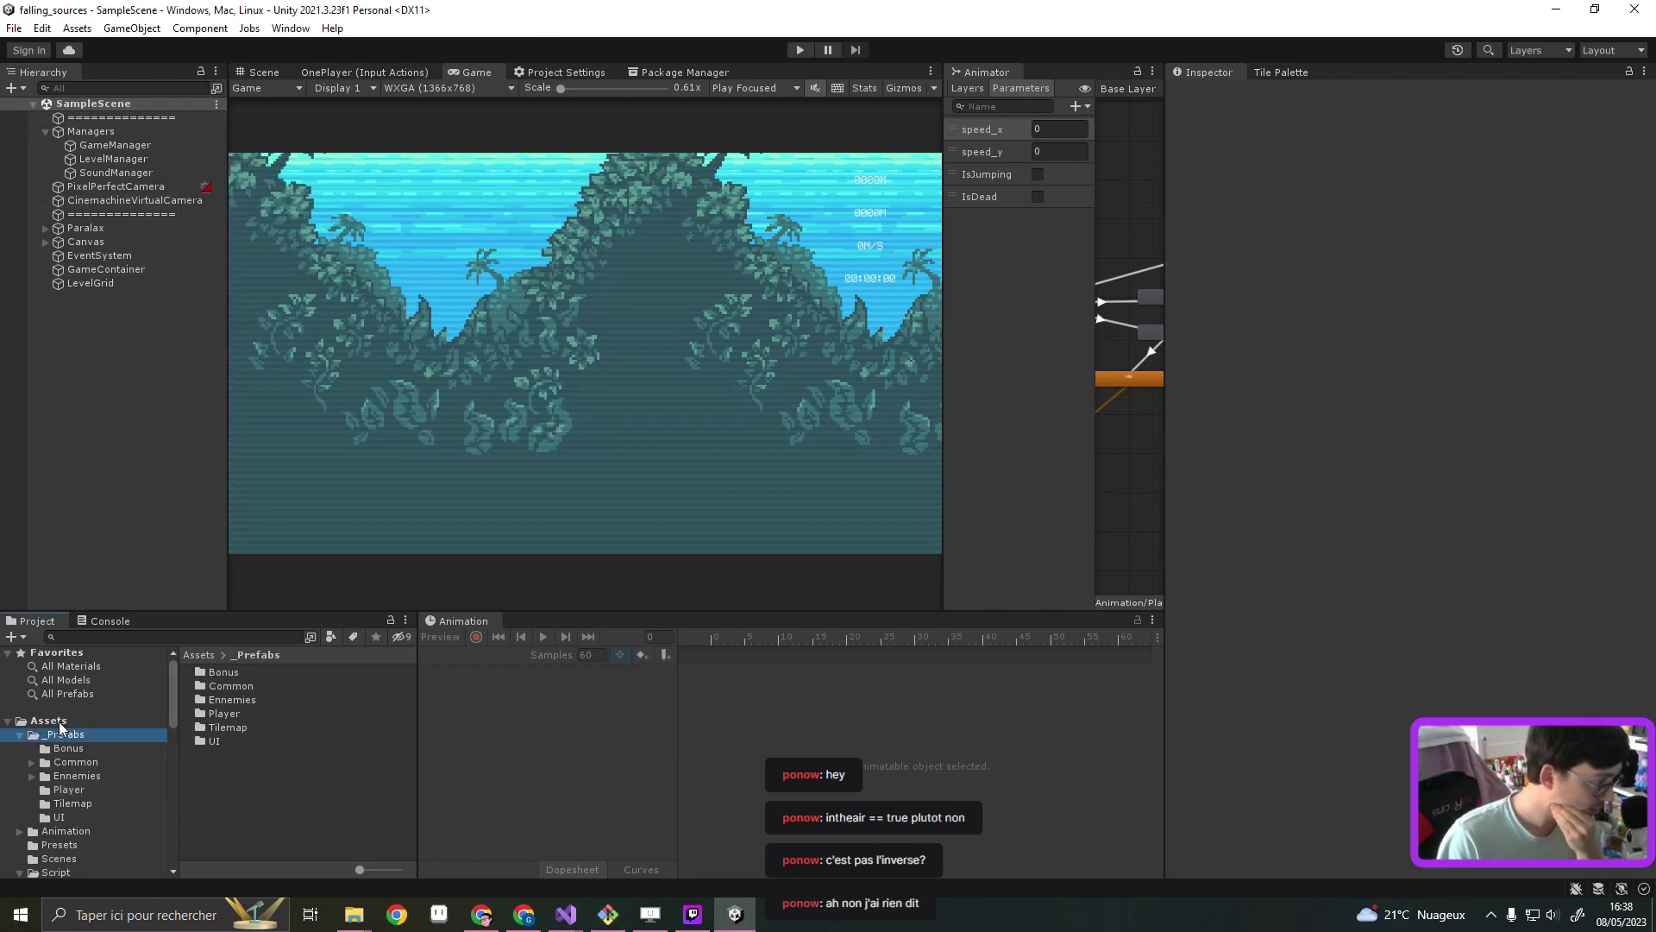
pyautogui.click(53, 720)
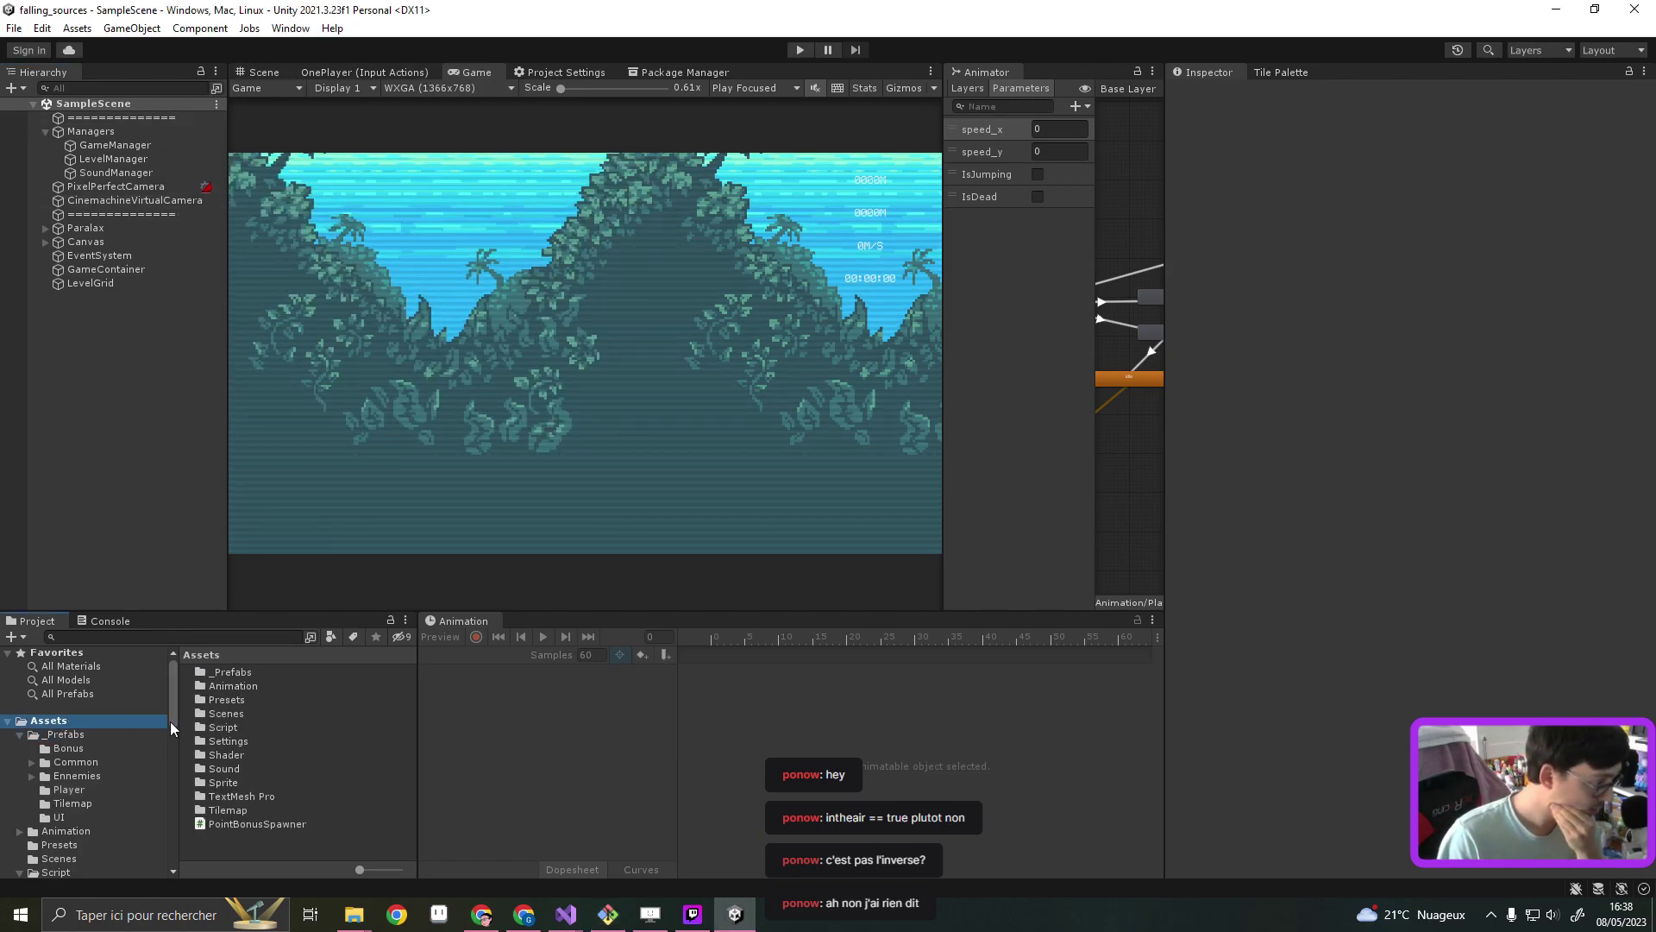
pyautogui.doubleClick(226, 741)
pyautogui.doubleClick(242, 699)
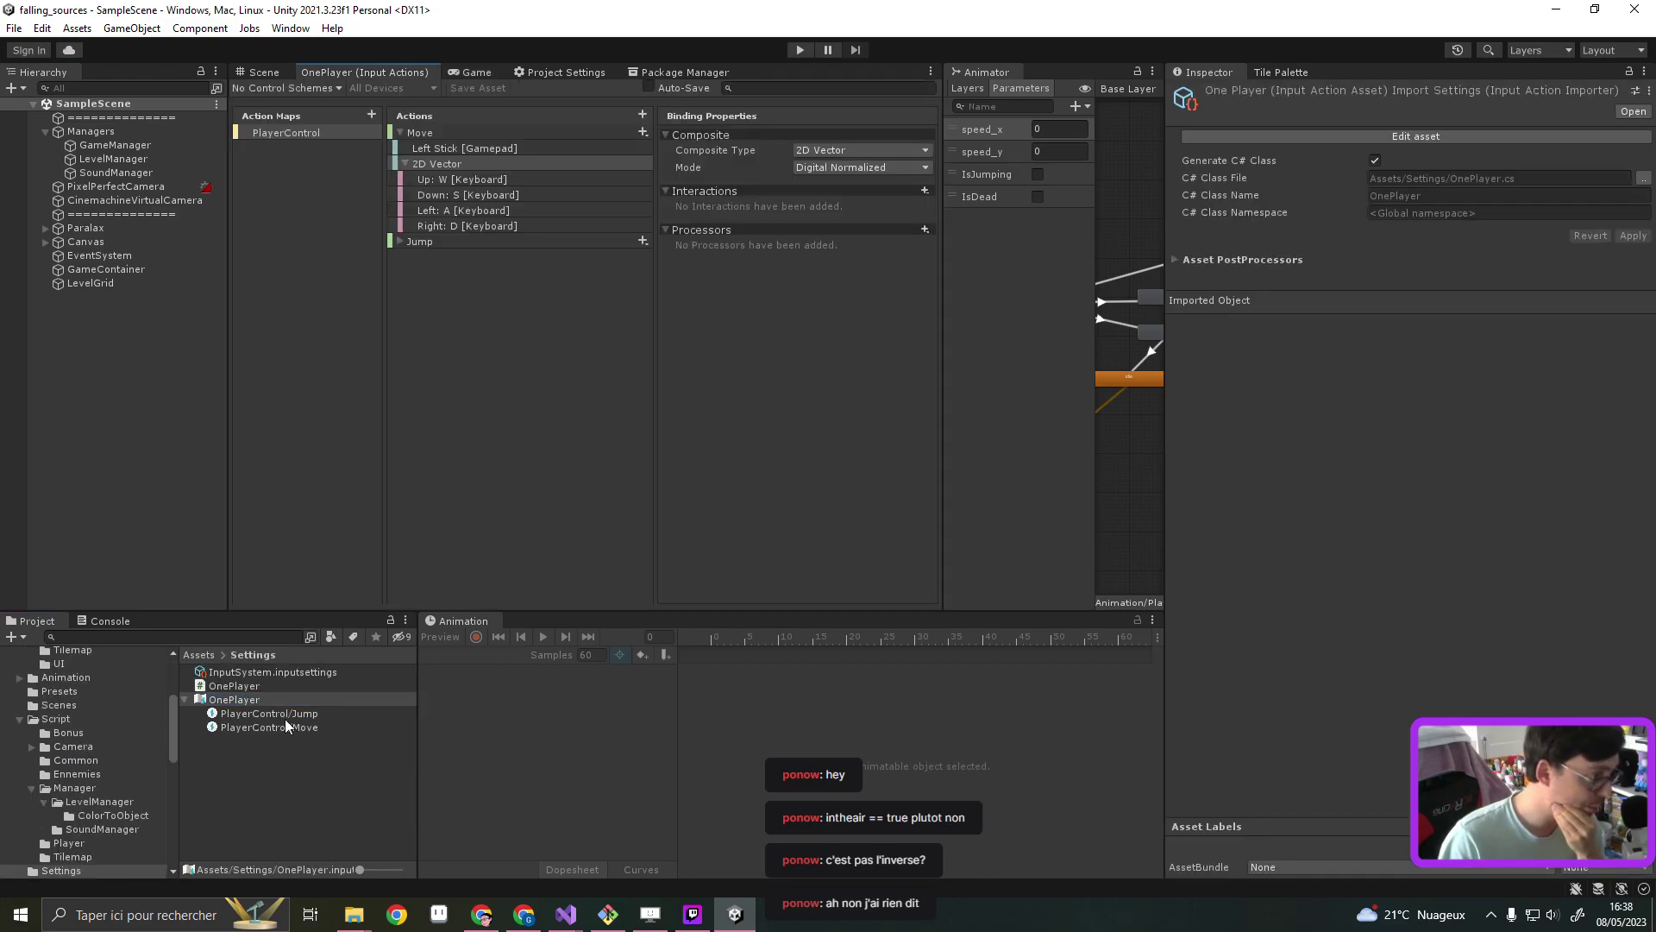
# Add a new action named SlowDown to the PlayerControl map
pyautogui.click(400, 134)
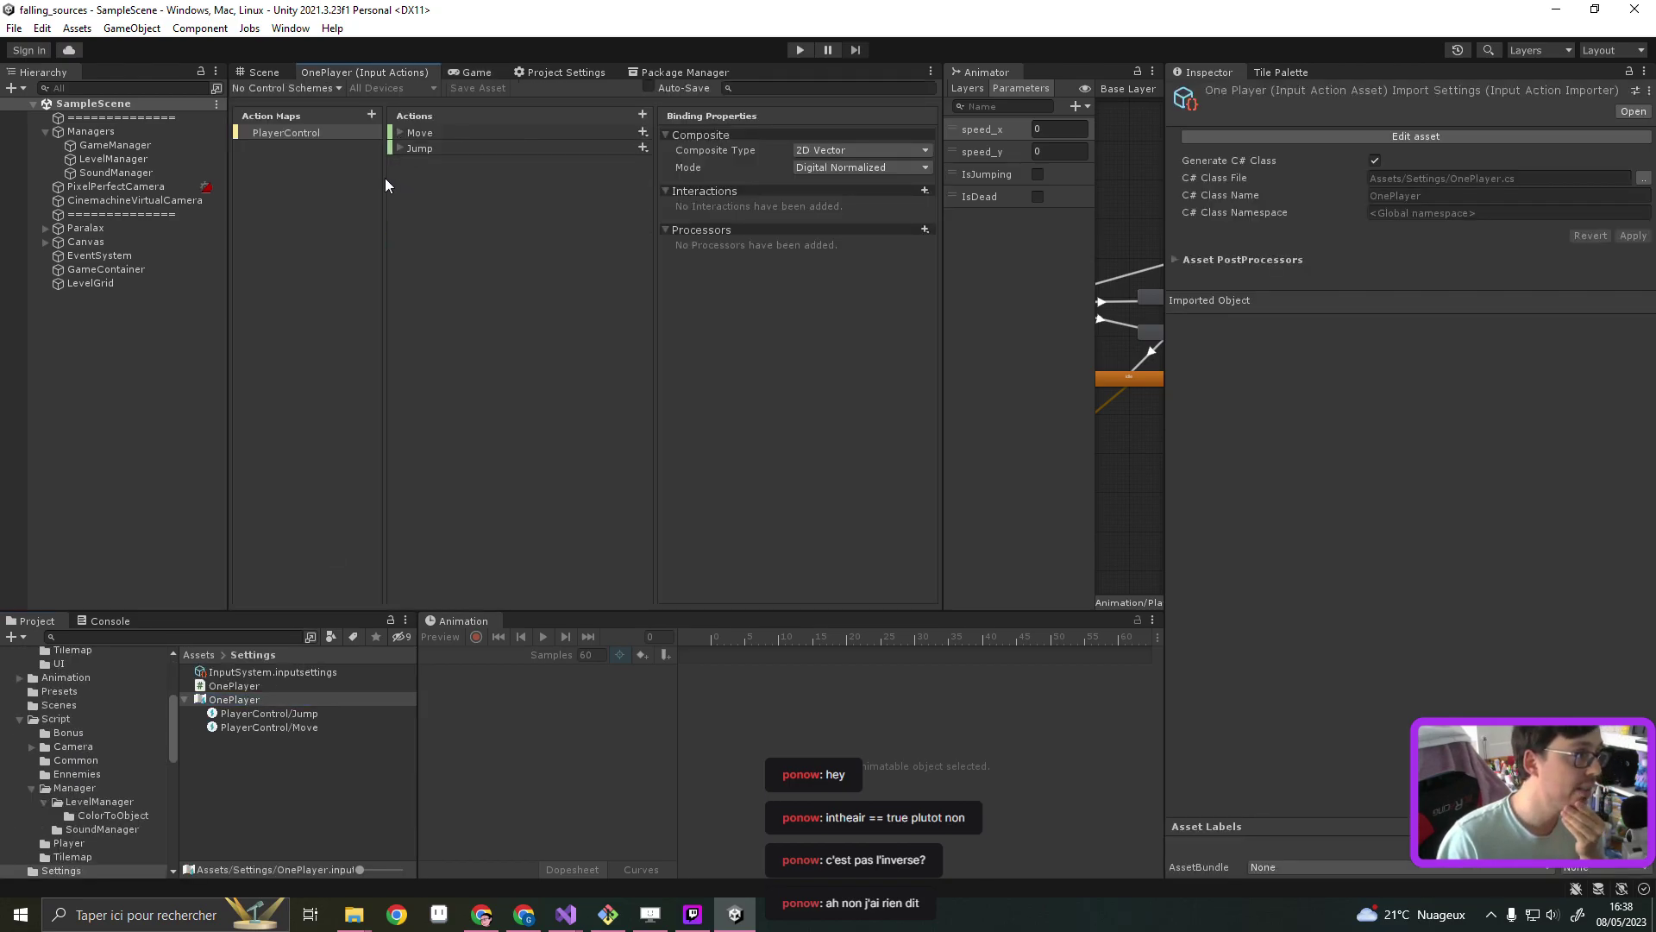
pyautogui.click(642, 115)
pyautogui.write('Slow')
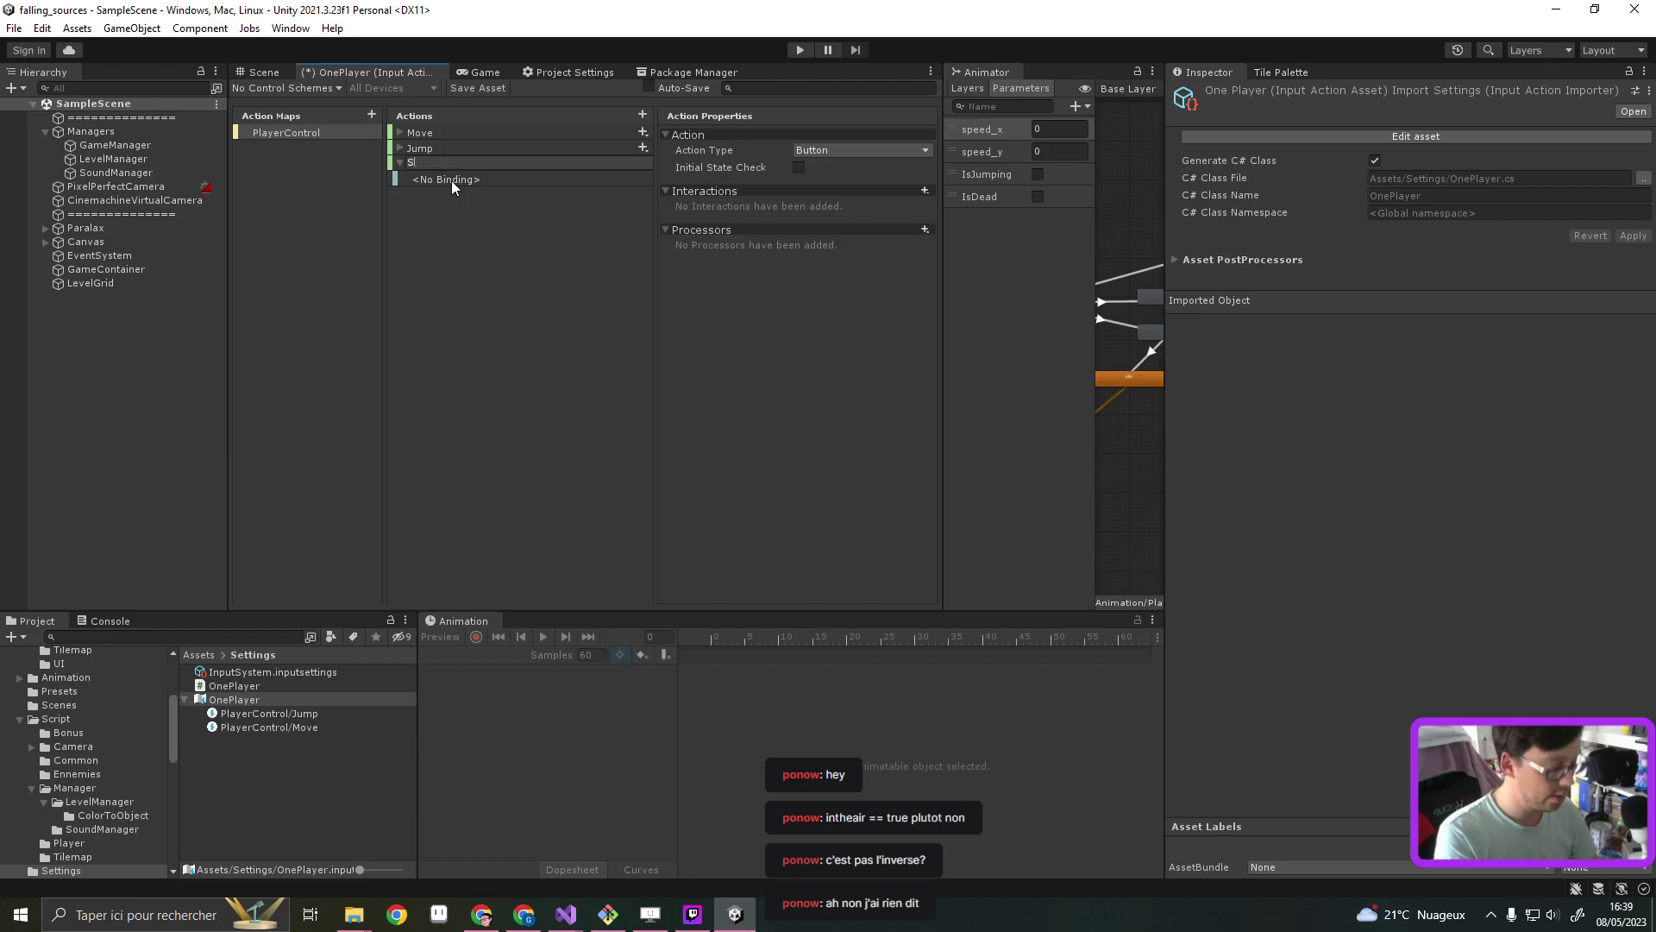
pyautogui.write('Down')
pyautogui.press('Return')
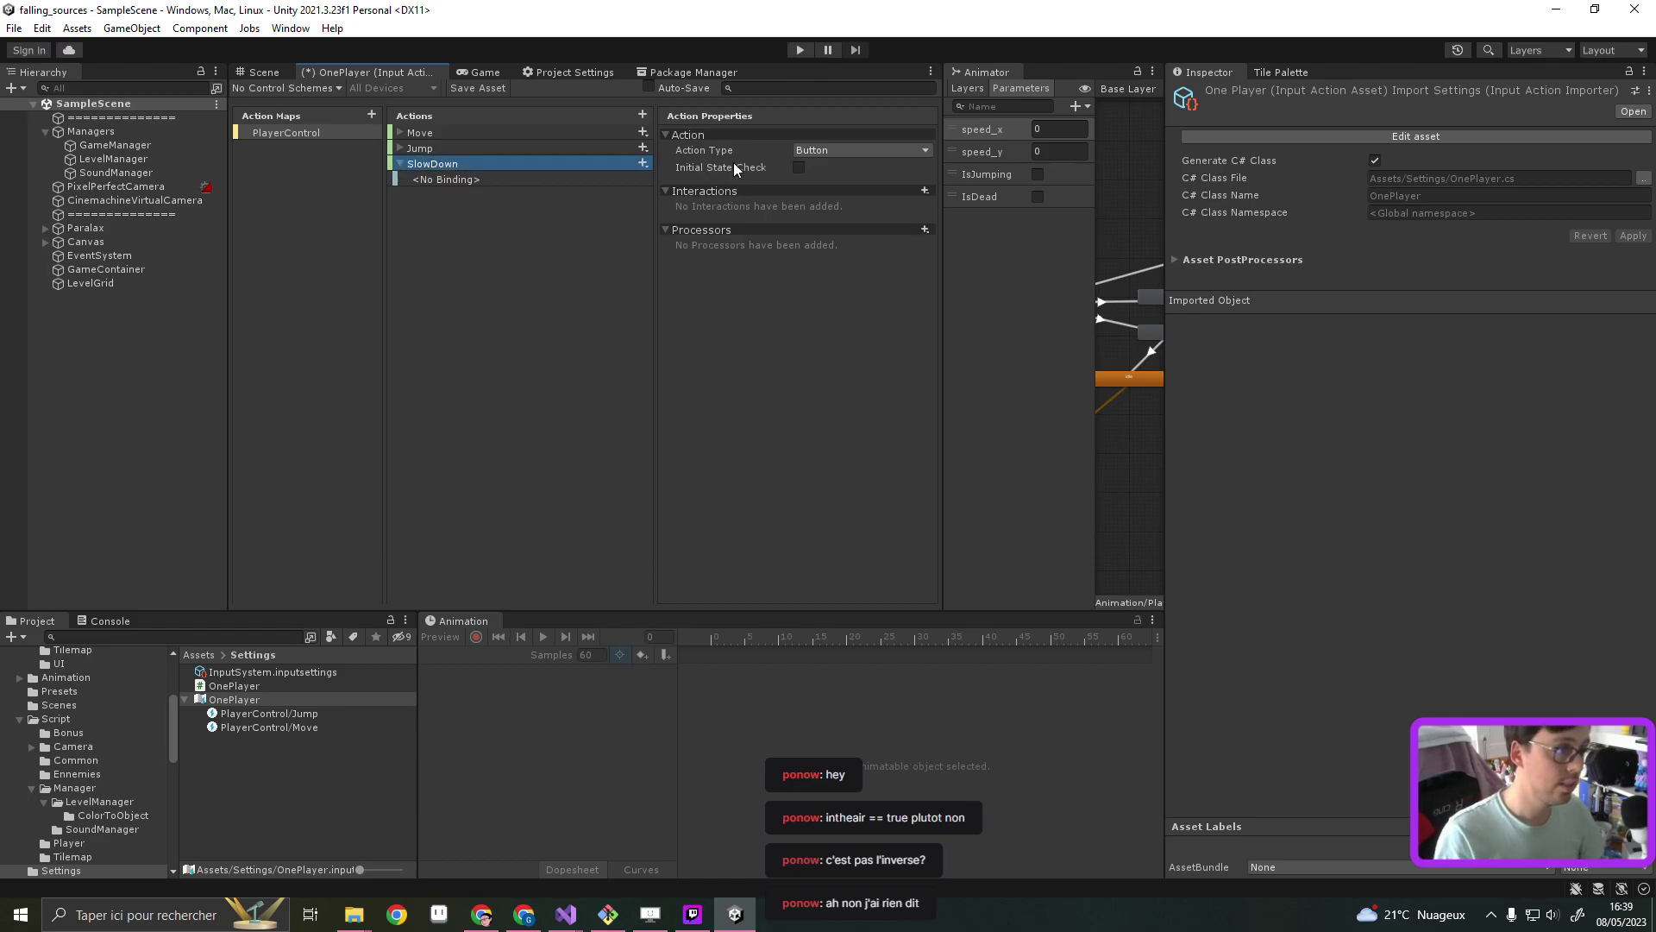
# Bind SlowDown's first binding to Button West [Gamepad] using Listen
pyautogui.click(474, 147)
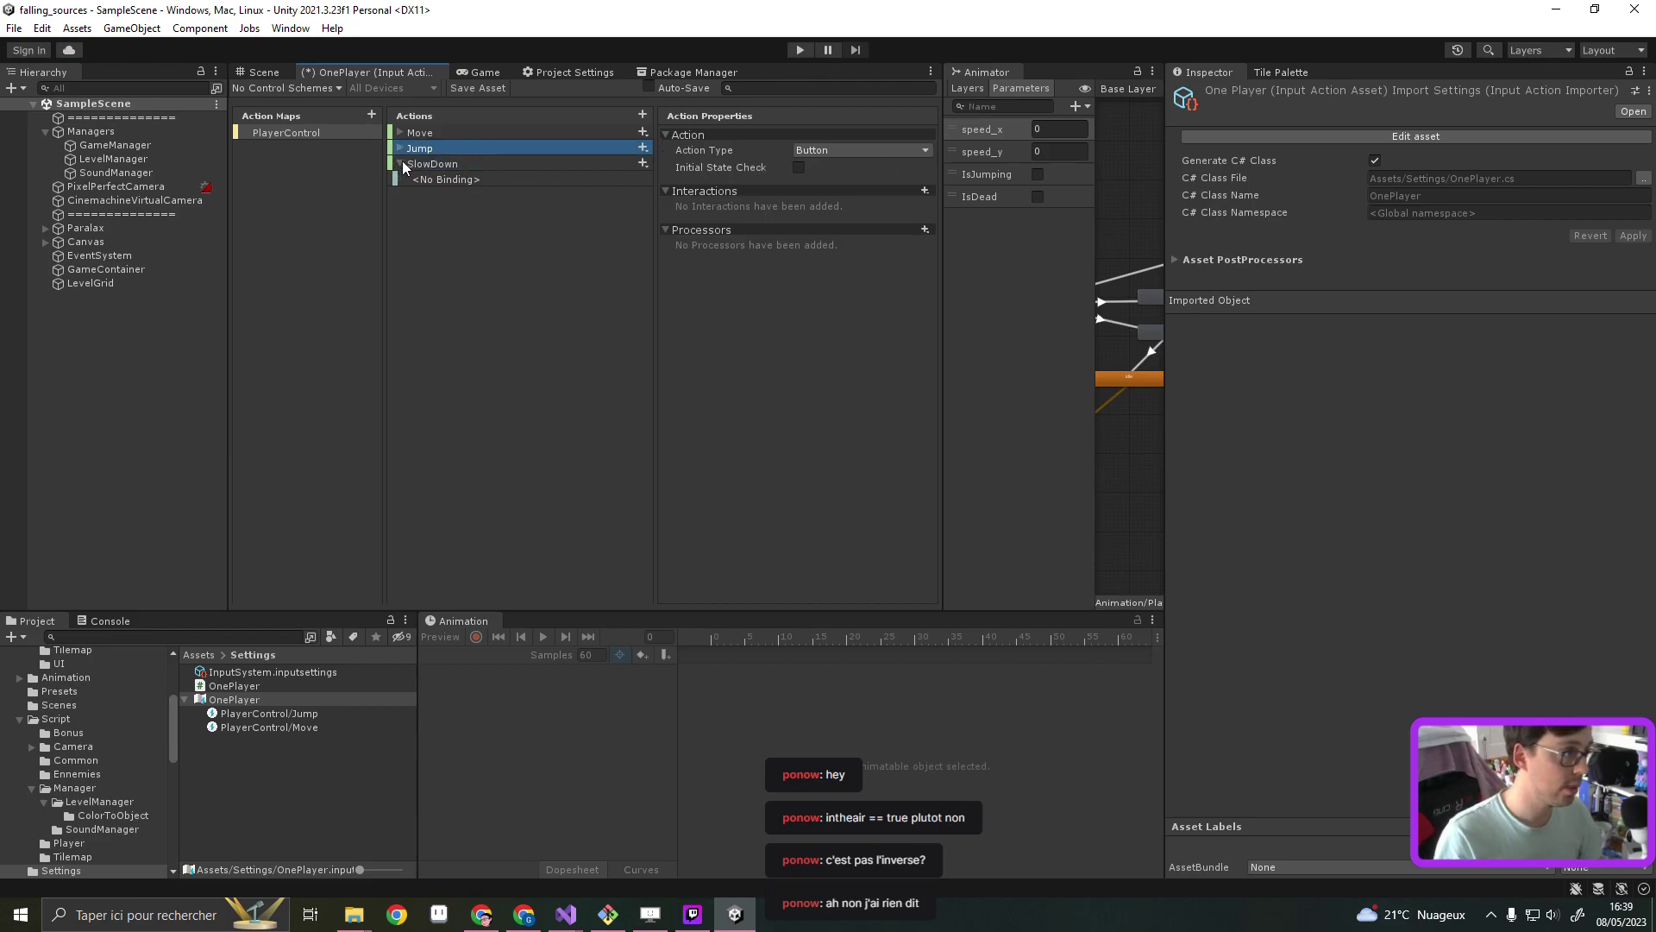
pyautogui.click(399, 163)
pyautogui.click(409, 165)
pyautogui.click(400, 164)
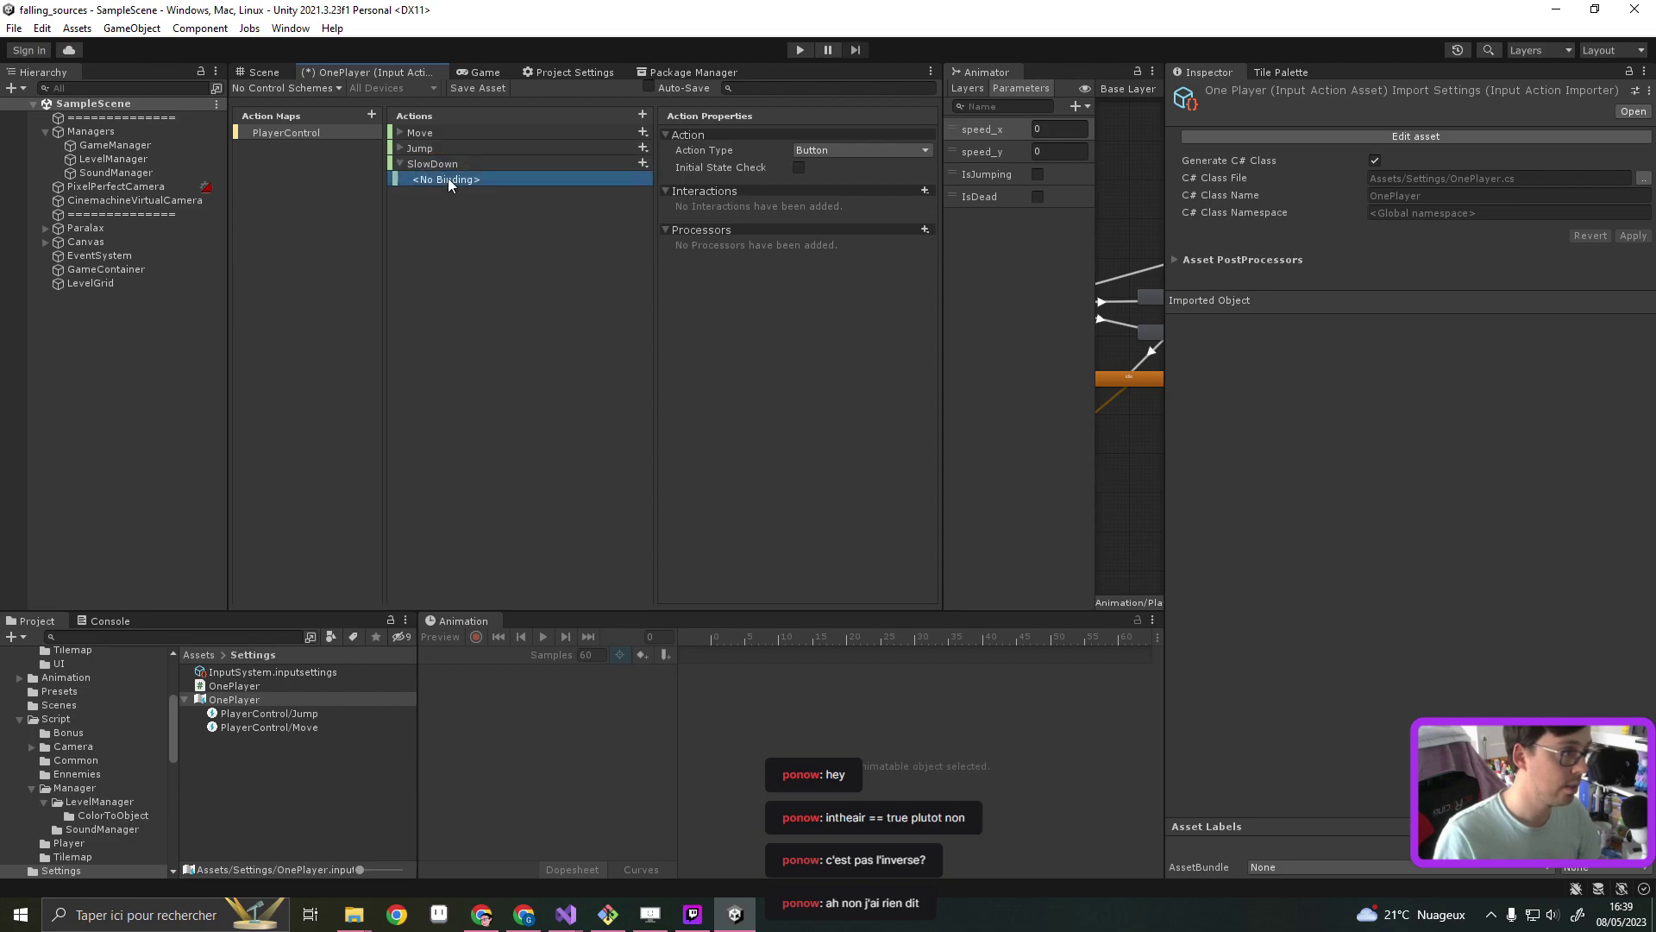
pyautogui.click(448, 178)
pyautogui.click(850, 149)
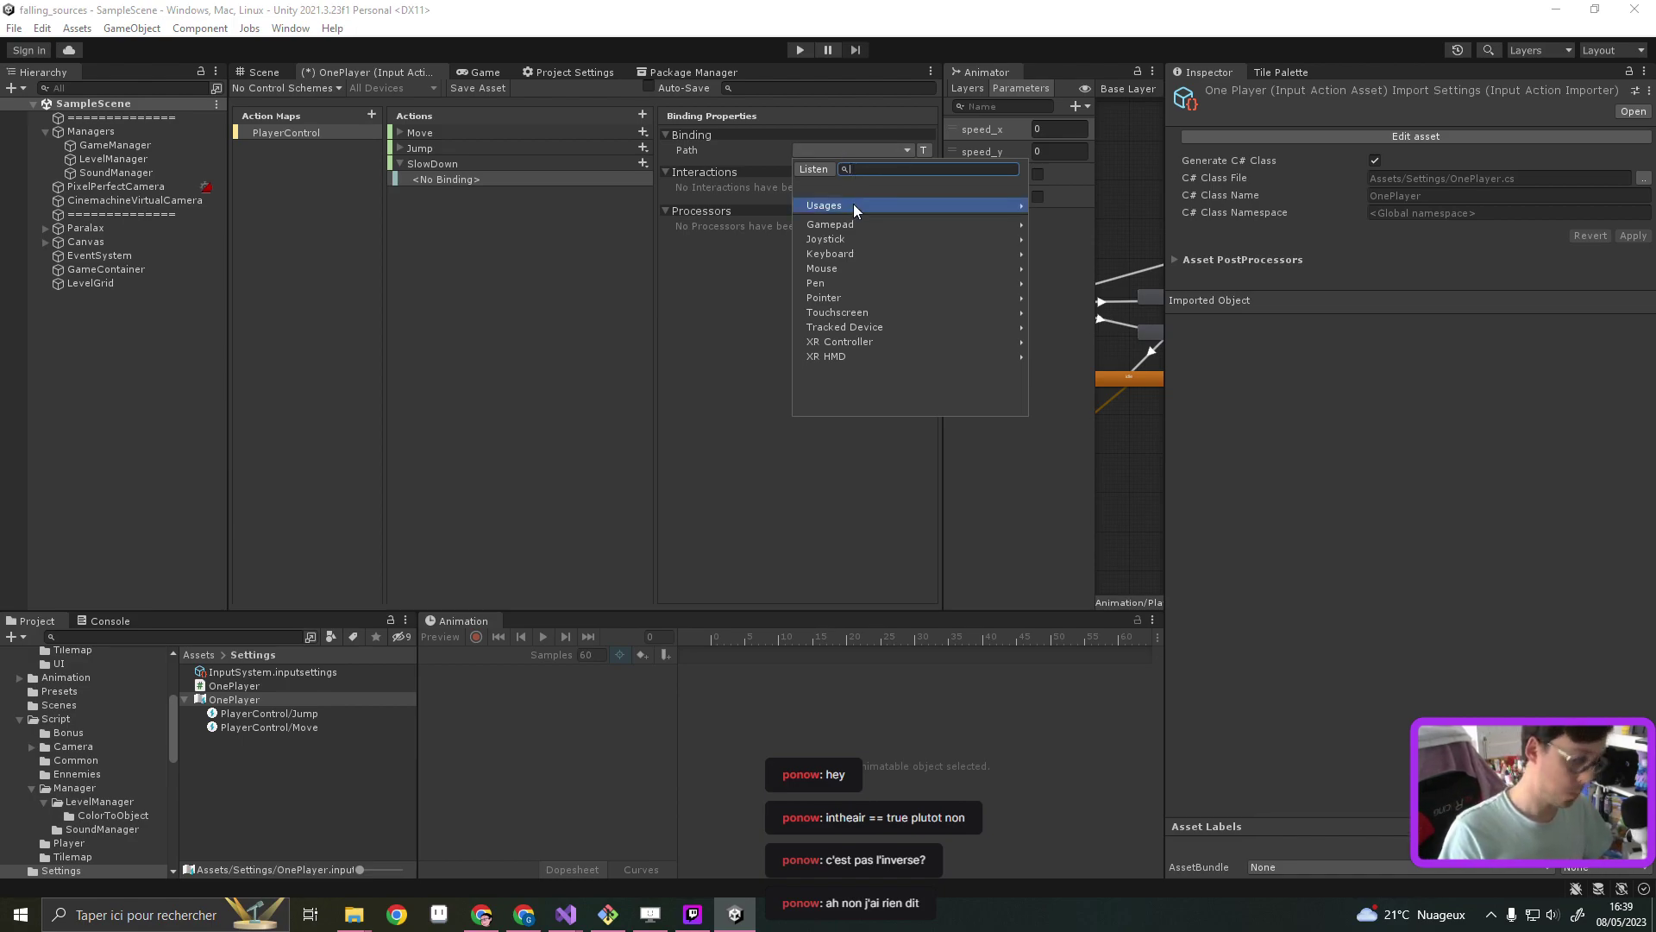
pyautogui.click(818, 171)
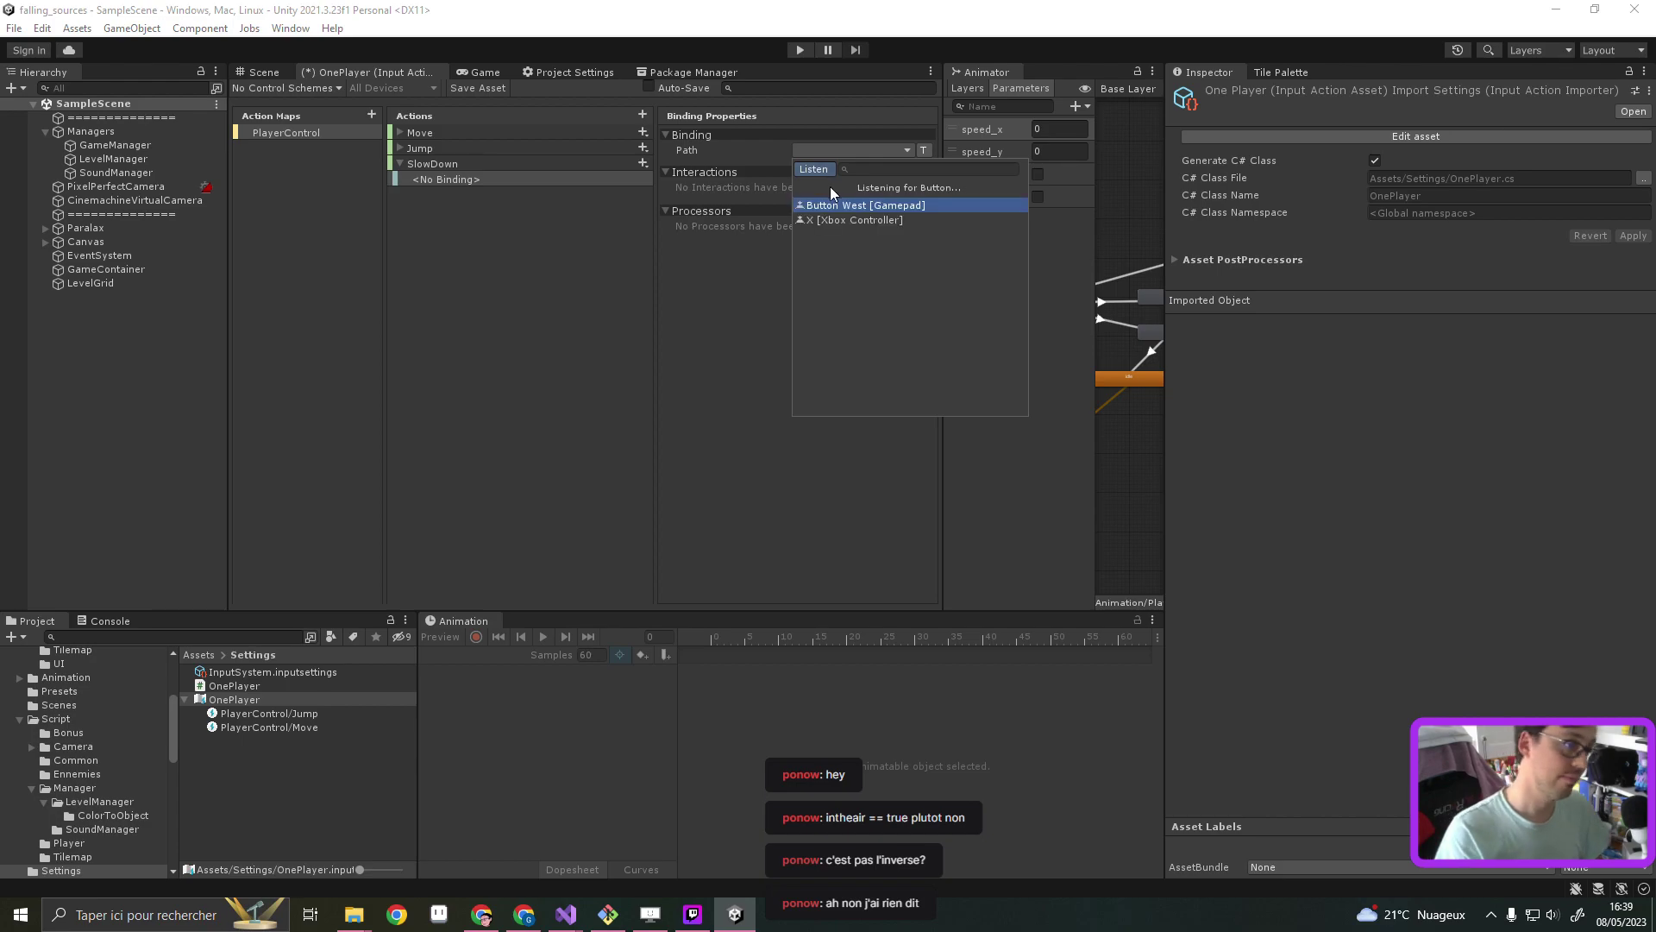
pyautogui.click(840, 206)
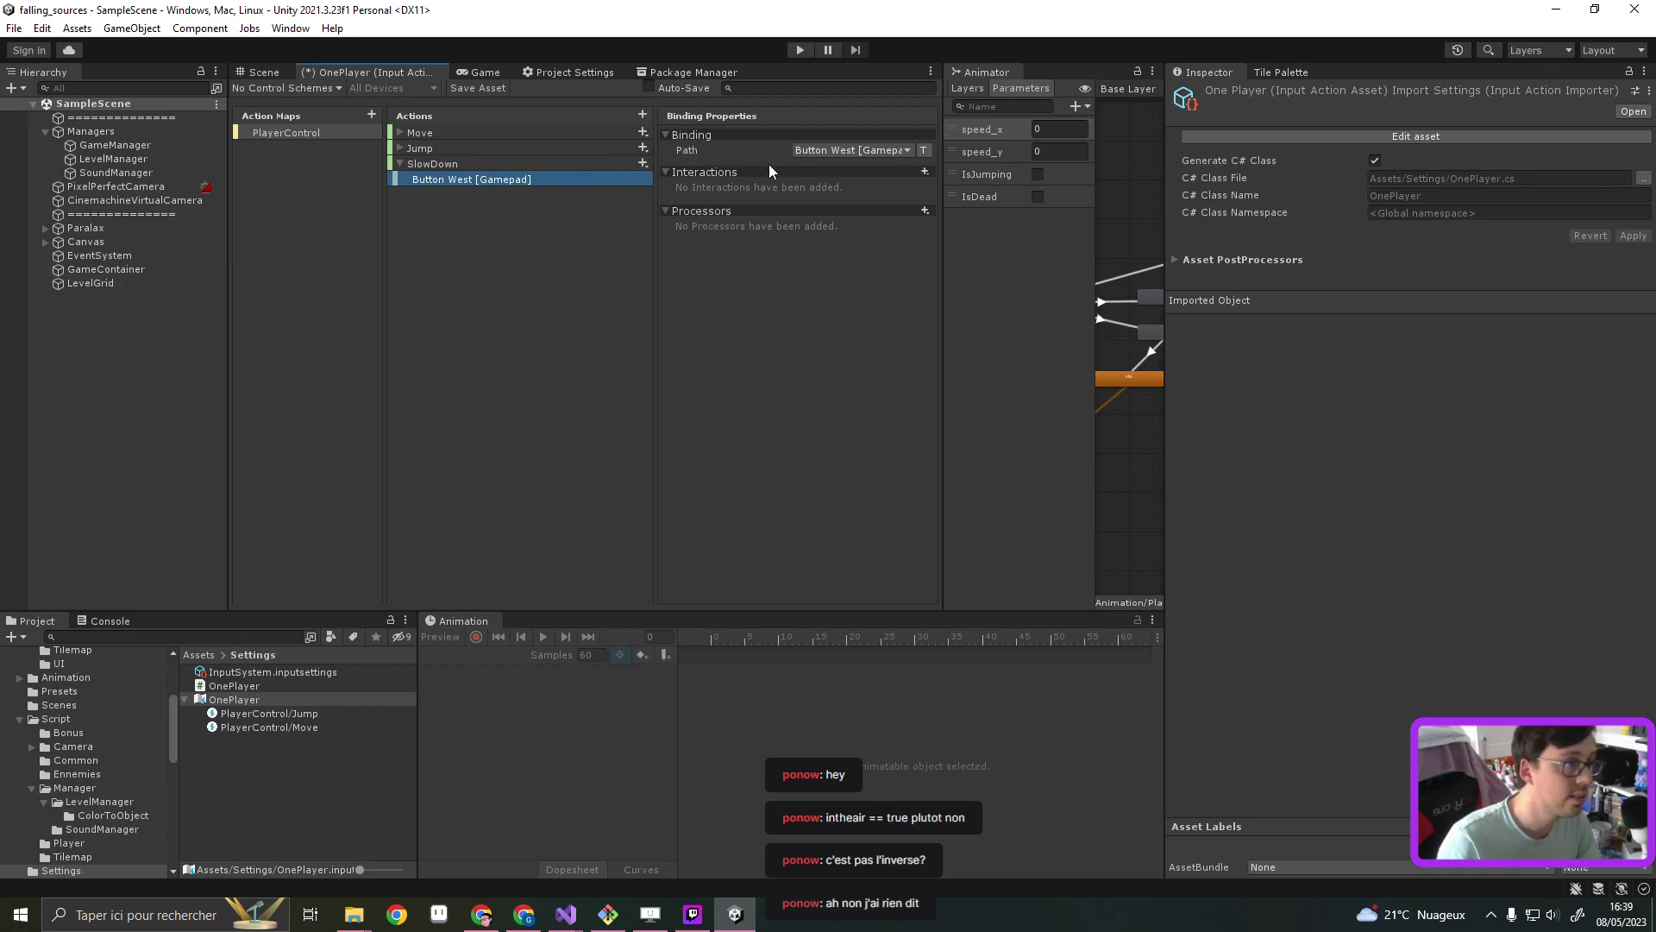
# Add a second SlowDown binding to Q [Keyboard] and save the asset
pyautogui.click(644, 163)
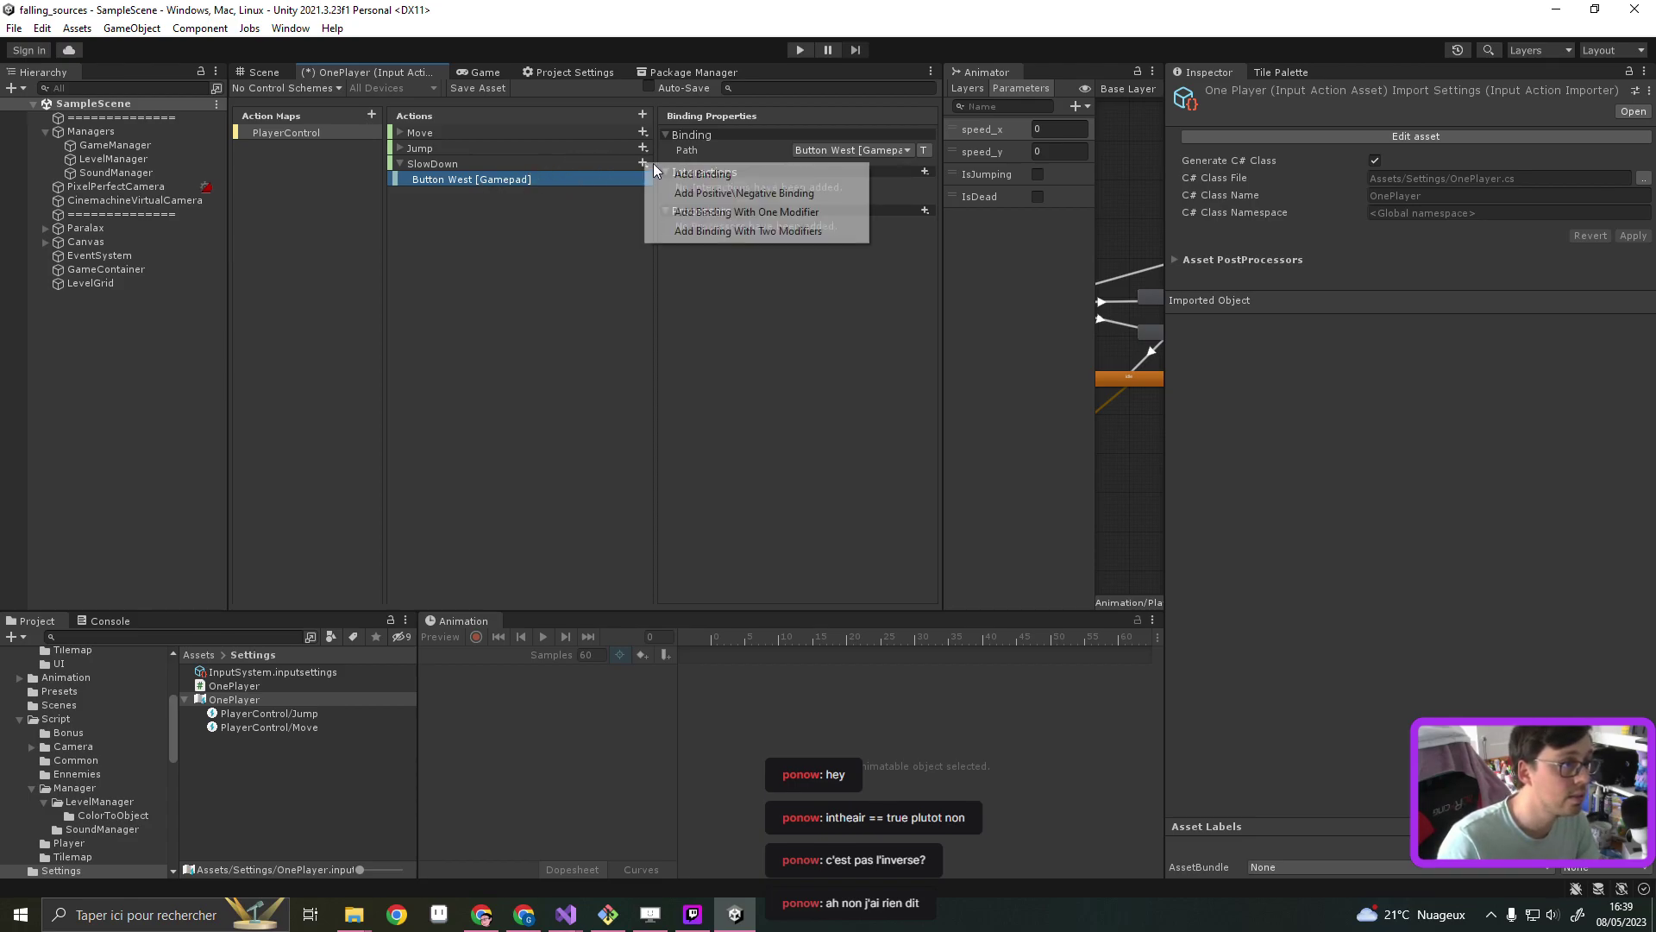
pyautogui.click(727, 176)
pyautogui.click(808, 149)
pyautogui.click(814, 170)
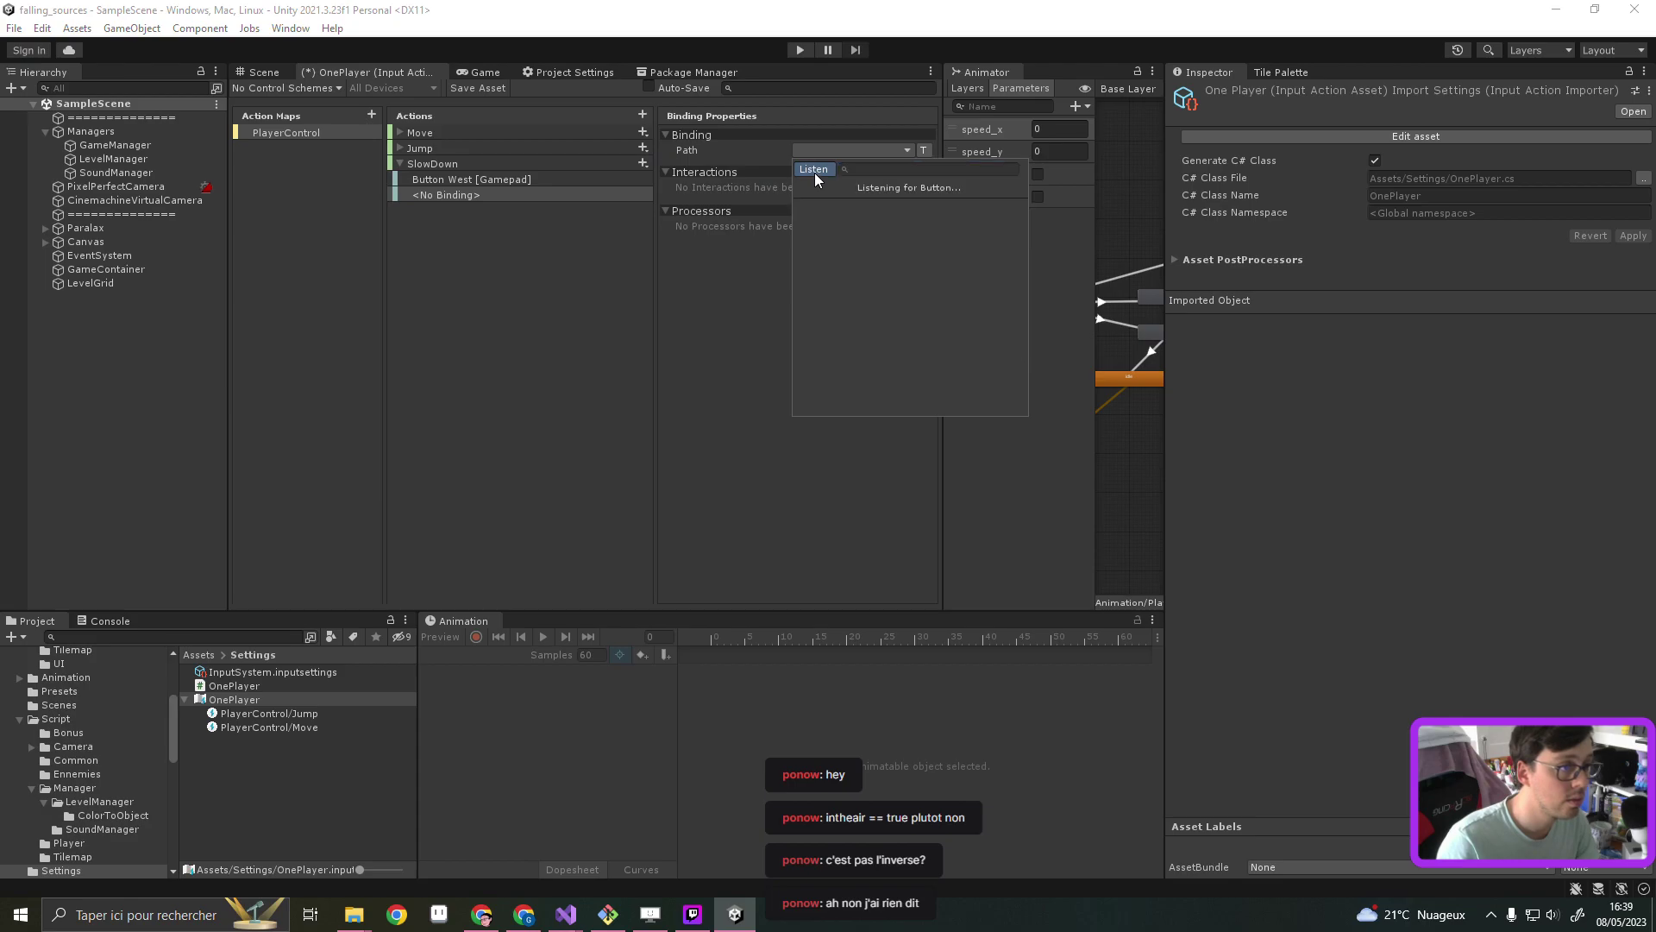
pyautogui.press('q')
pyautogui.click(846, 205)
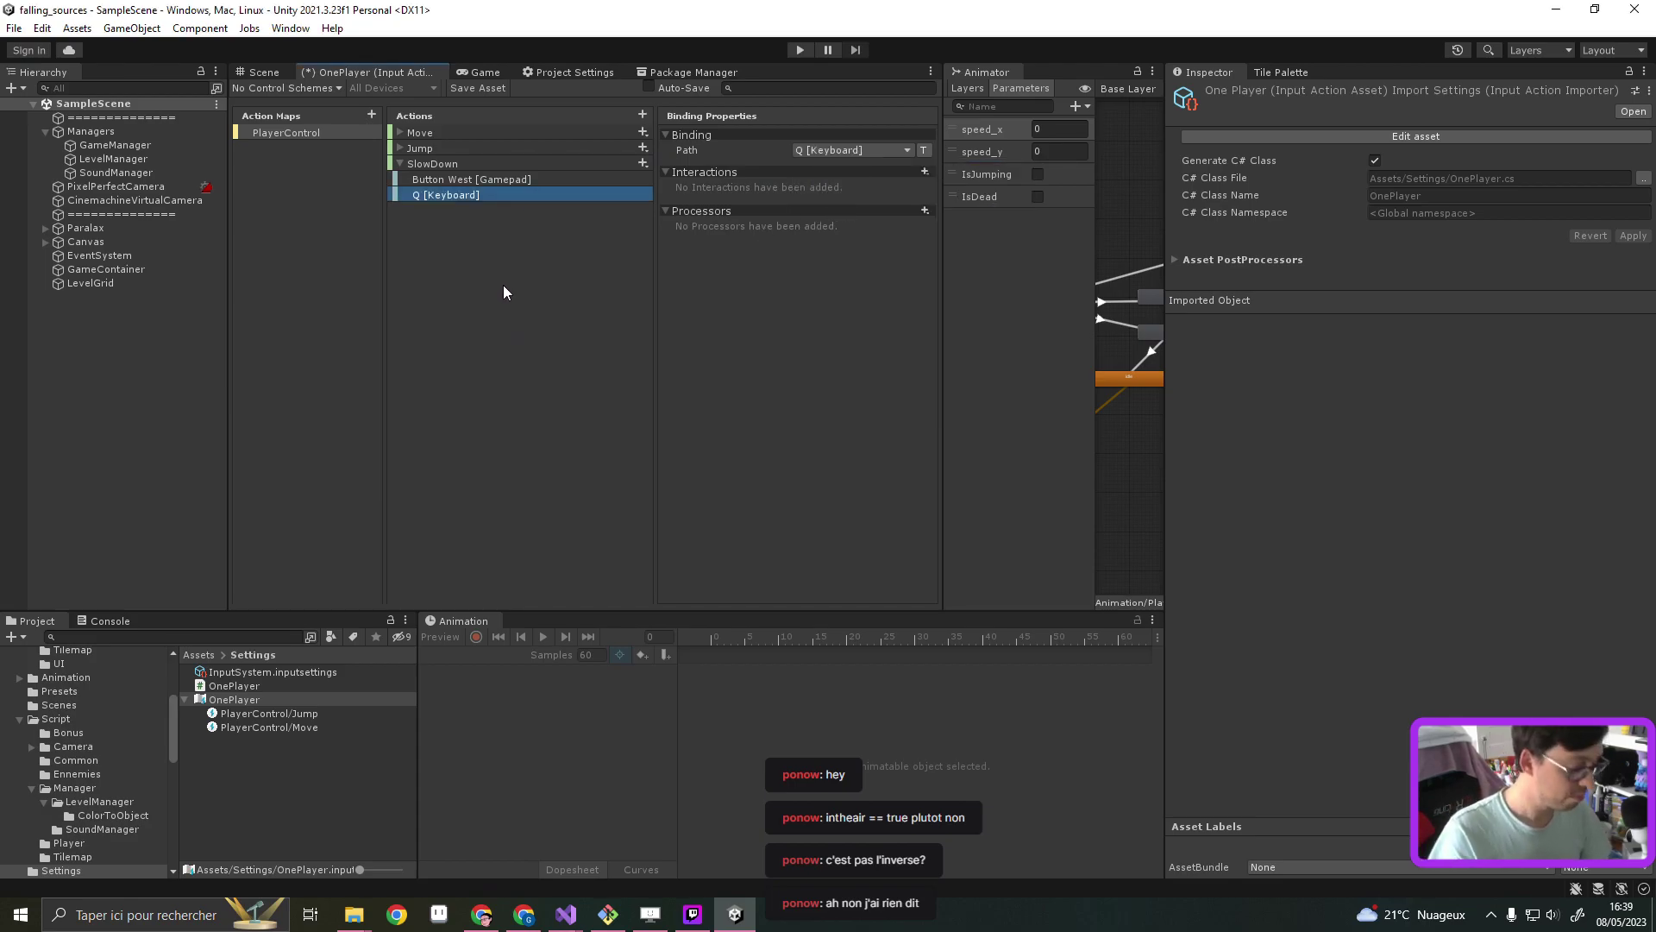
pyautogui.click(472, 90)
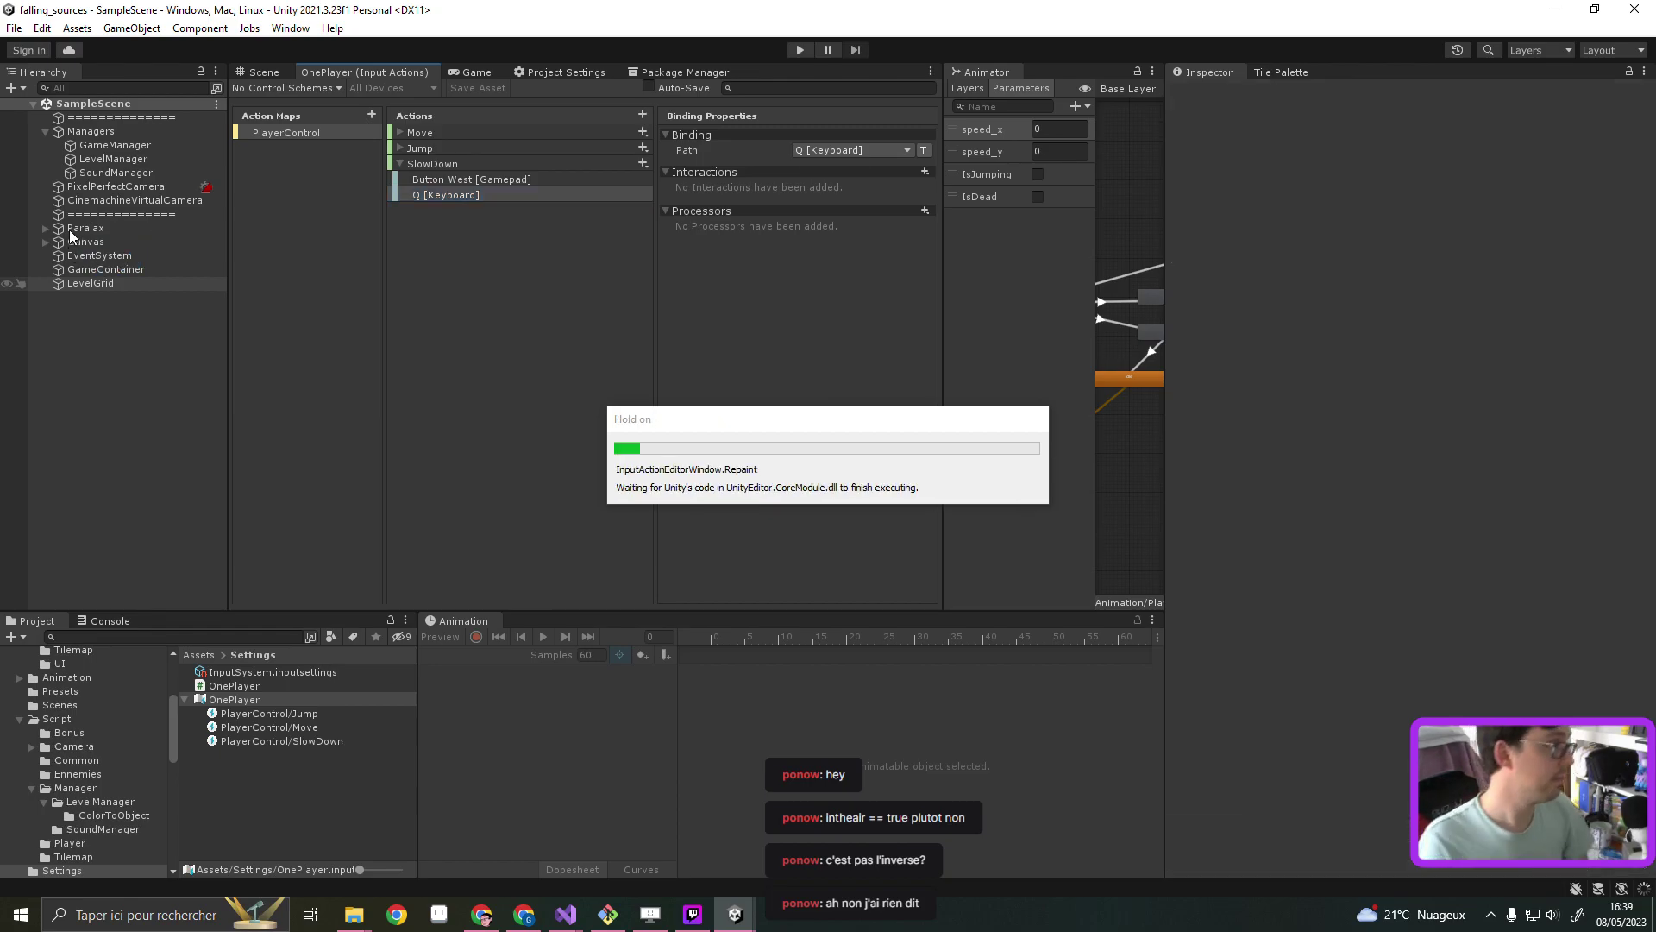
# Go to Assets > _Prefabs > Player and select the Player prefab
pyautogui.scroll(5, 43, 673)
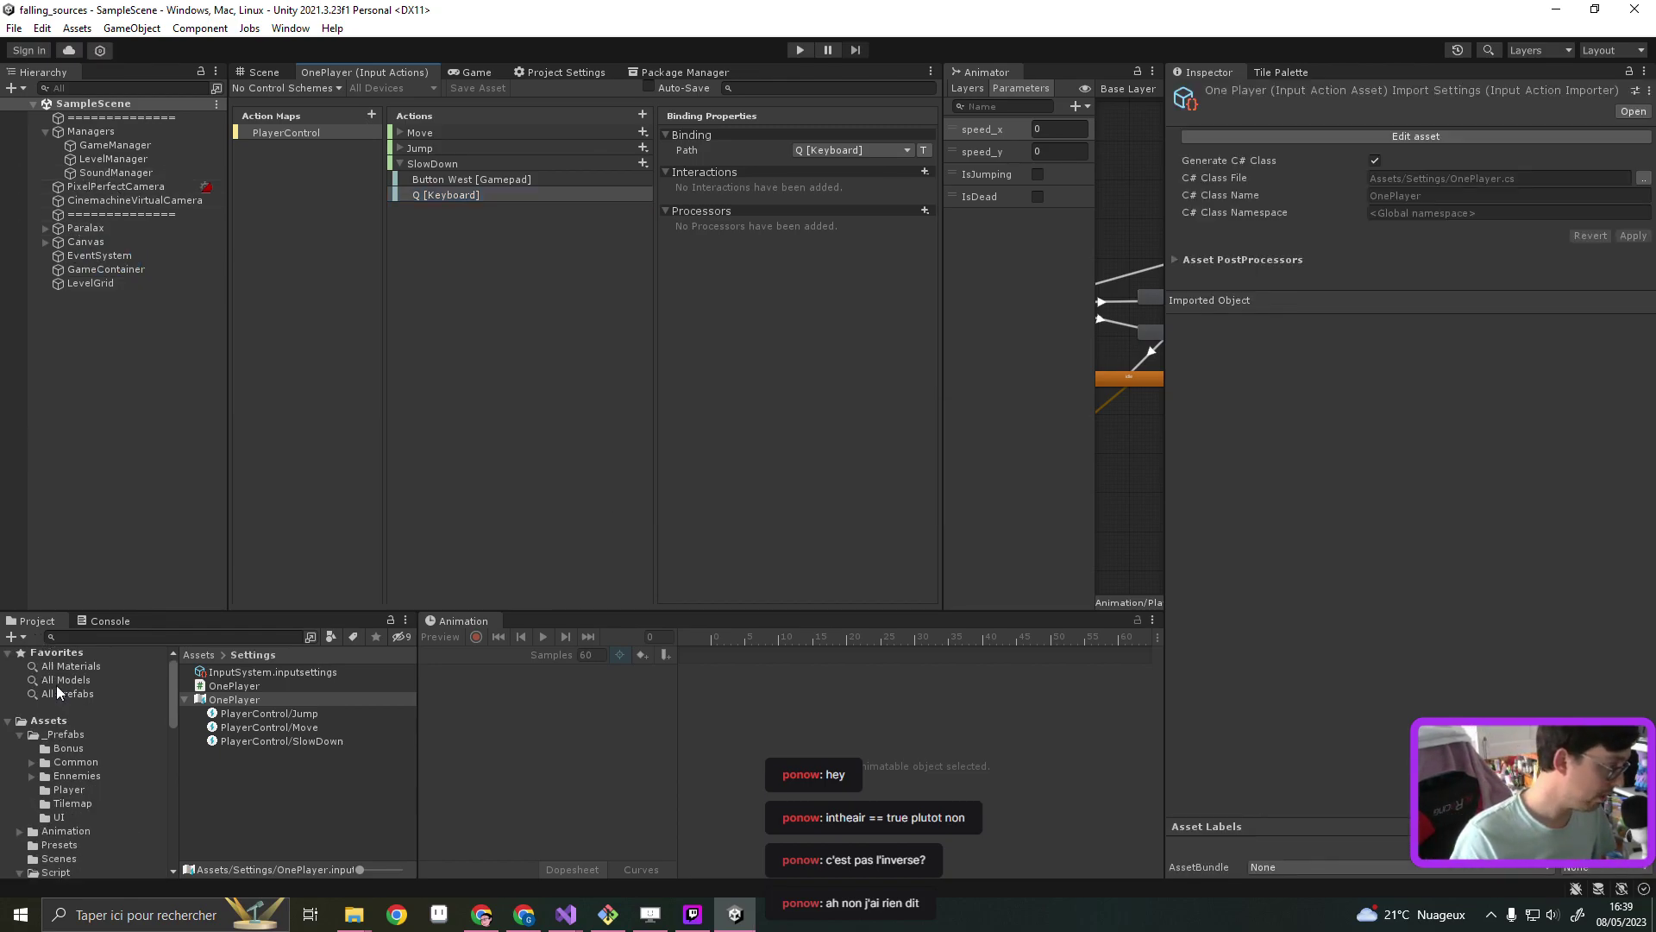
pyautogui.click(48, 720)
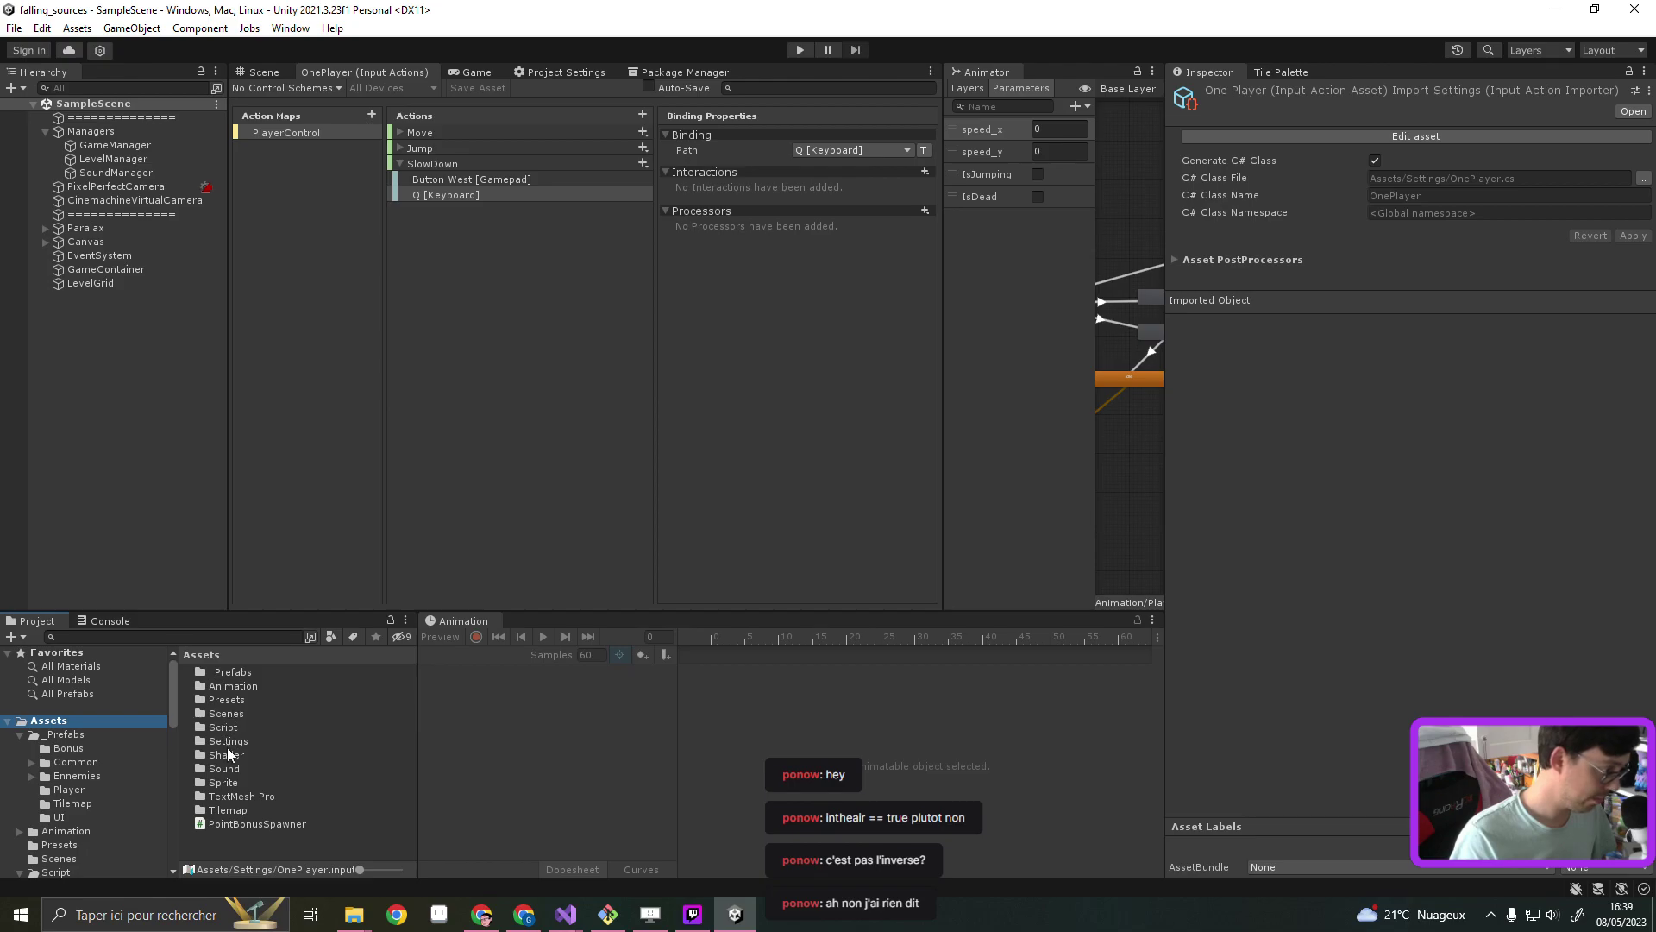
pyautogui.doubleClick(239, 670)
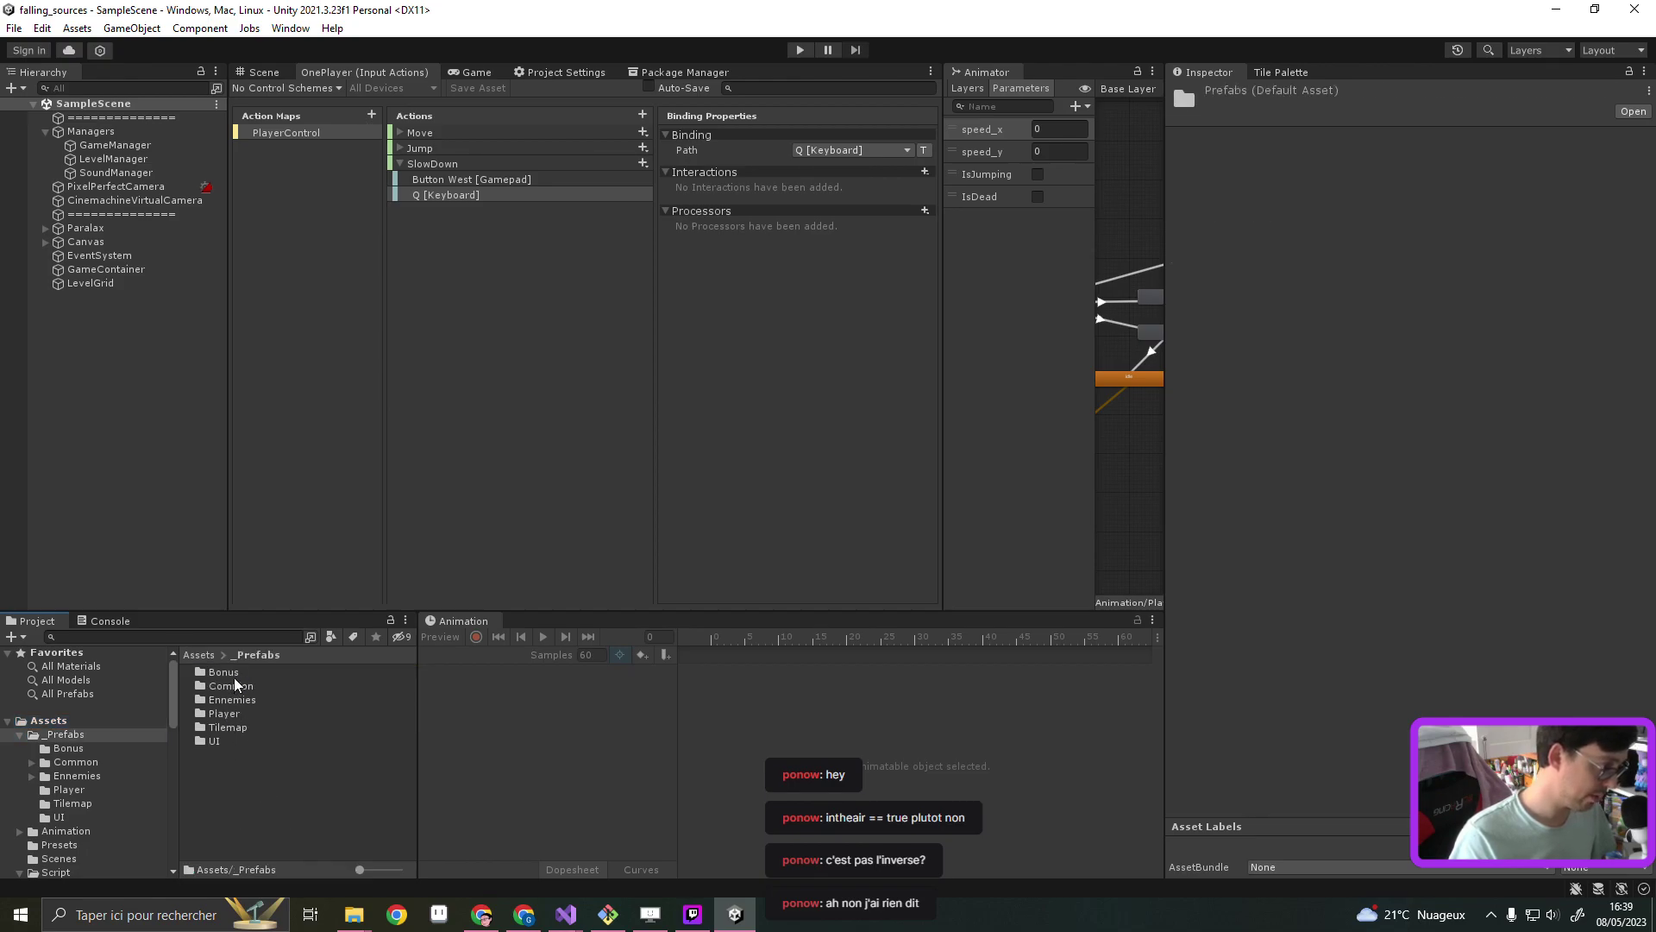
pyautogui.doubleClick(230, 716)
pyautogui.click(232, 677)
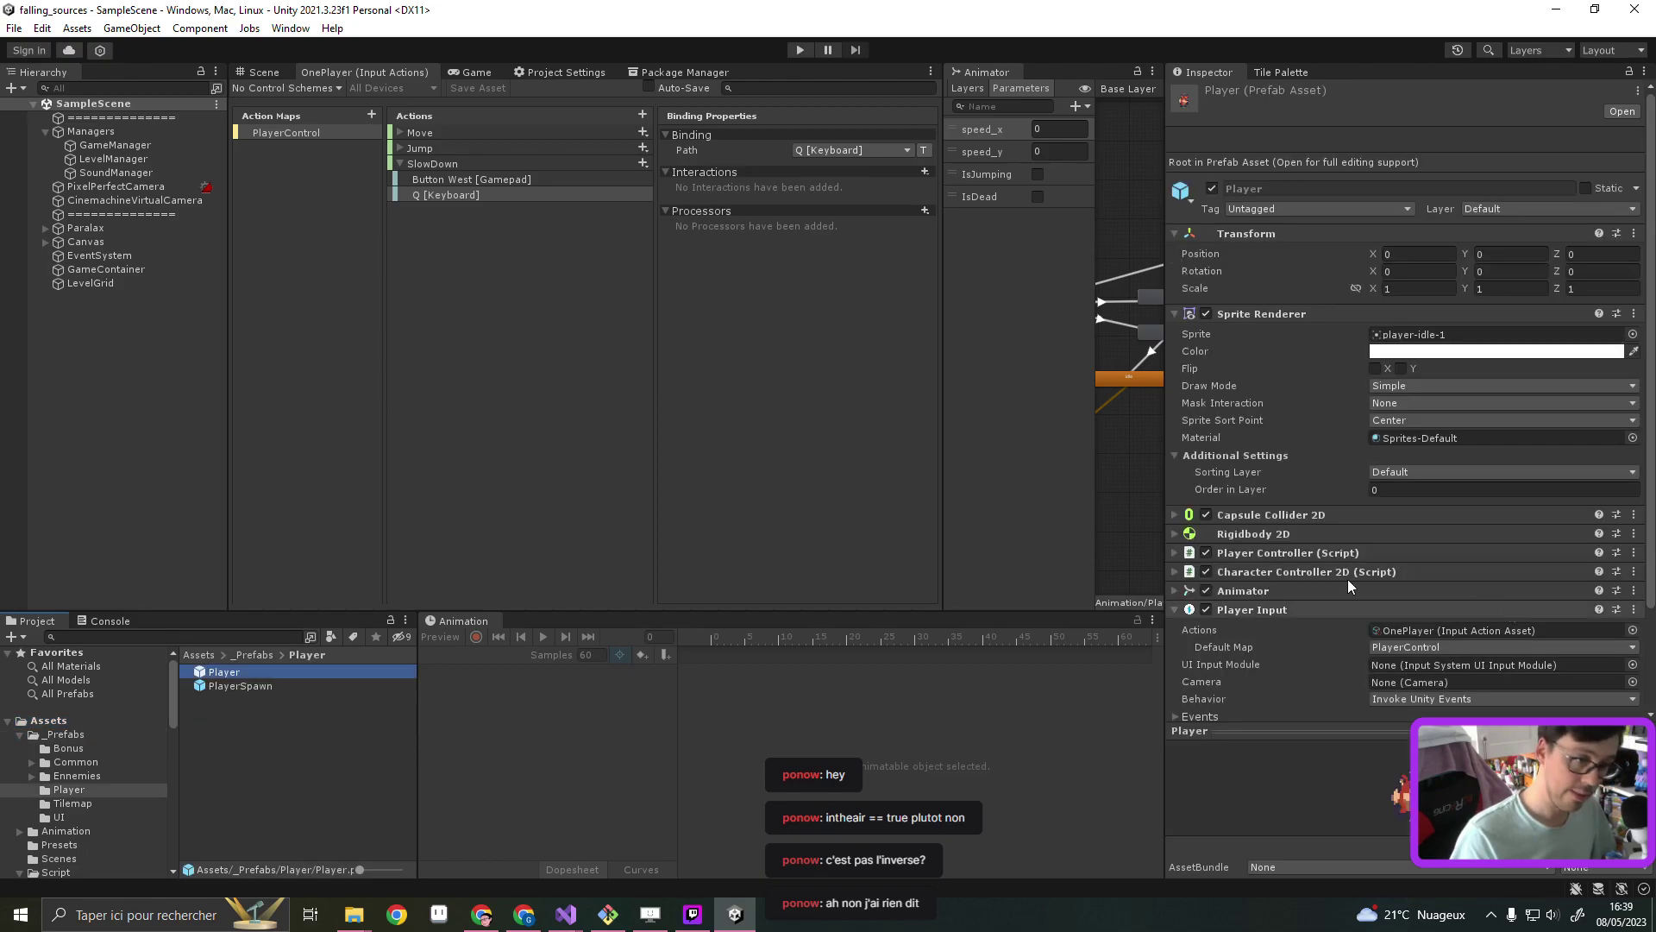
# Add a SlowDown event callback on Player Input calling PlayerController.OnSlowDownAction
pyautogui.scroll(-3, 1337, 608)
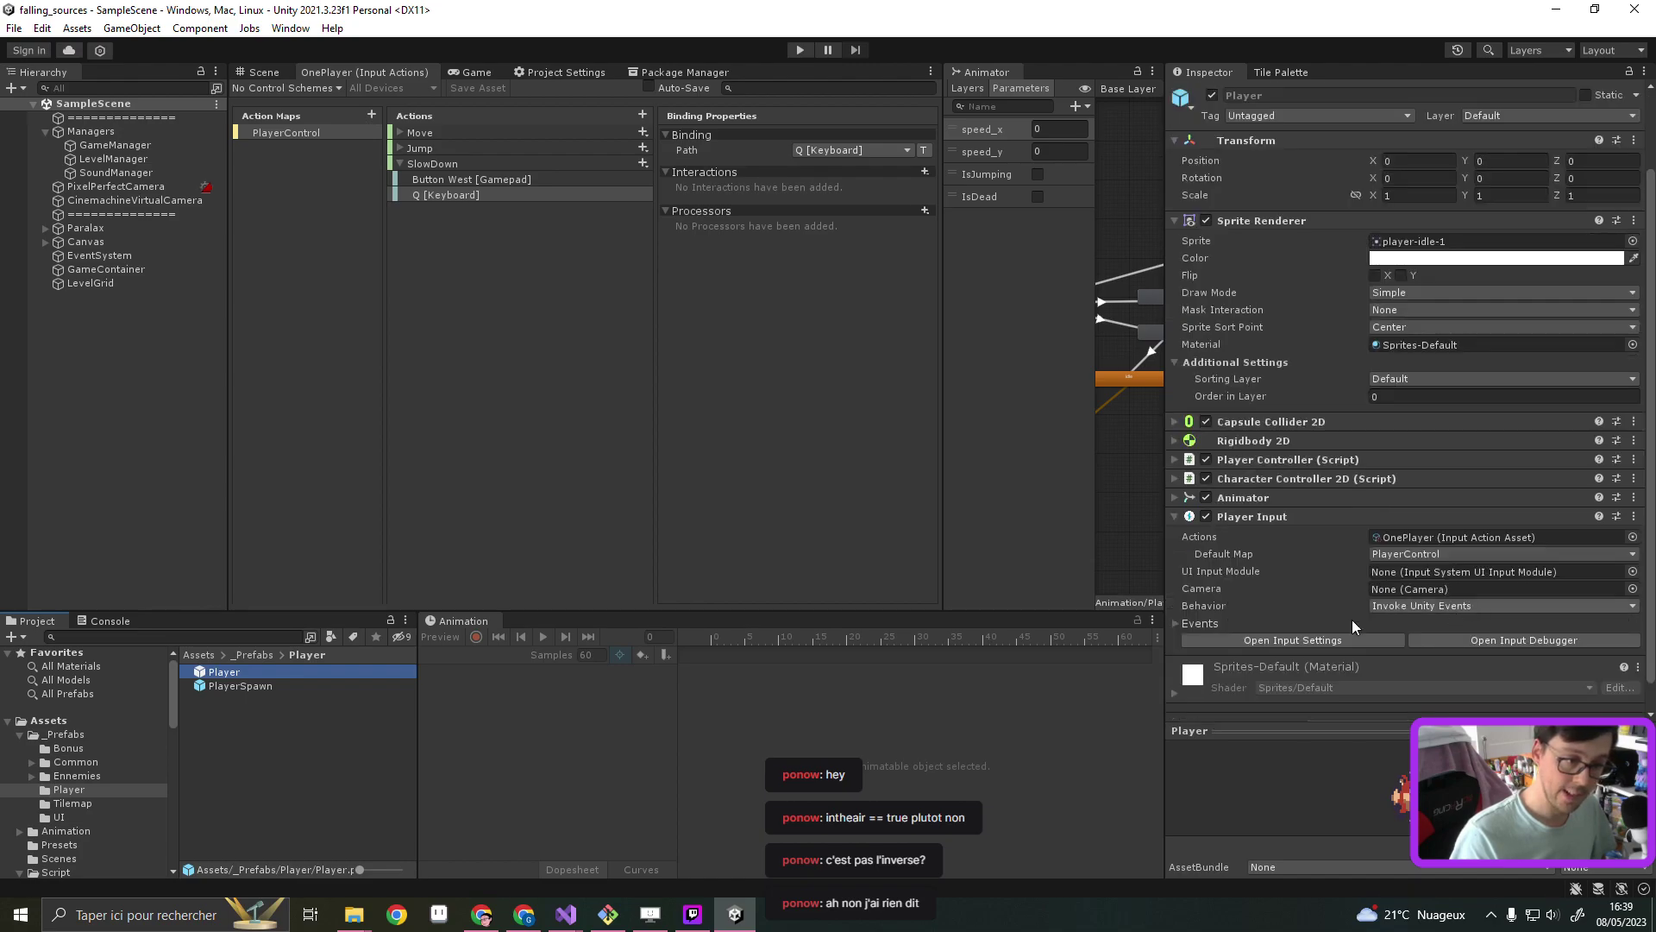
pyautogui.click(1187, 621)
pyautogui.scroll(-5, 1277, 633)
pyautogui.scroll(-5, 1331, 630)
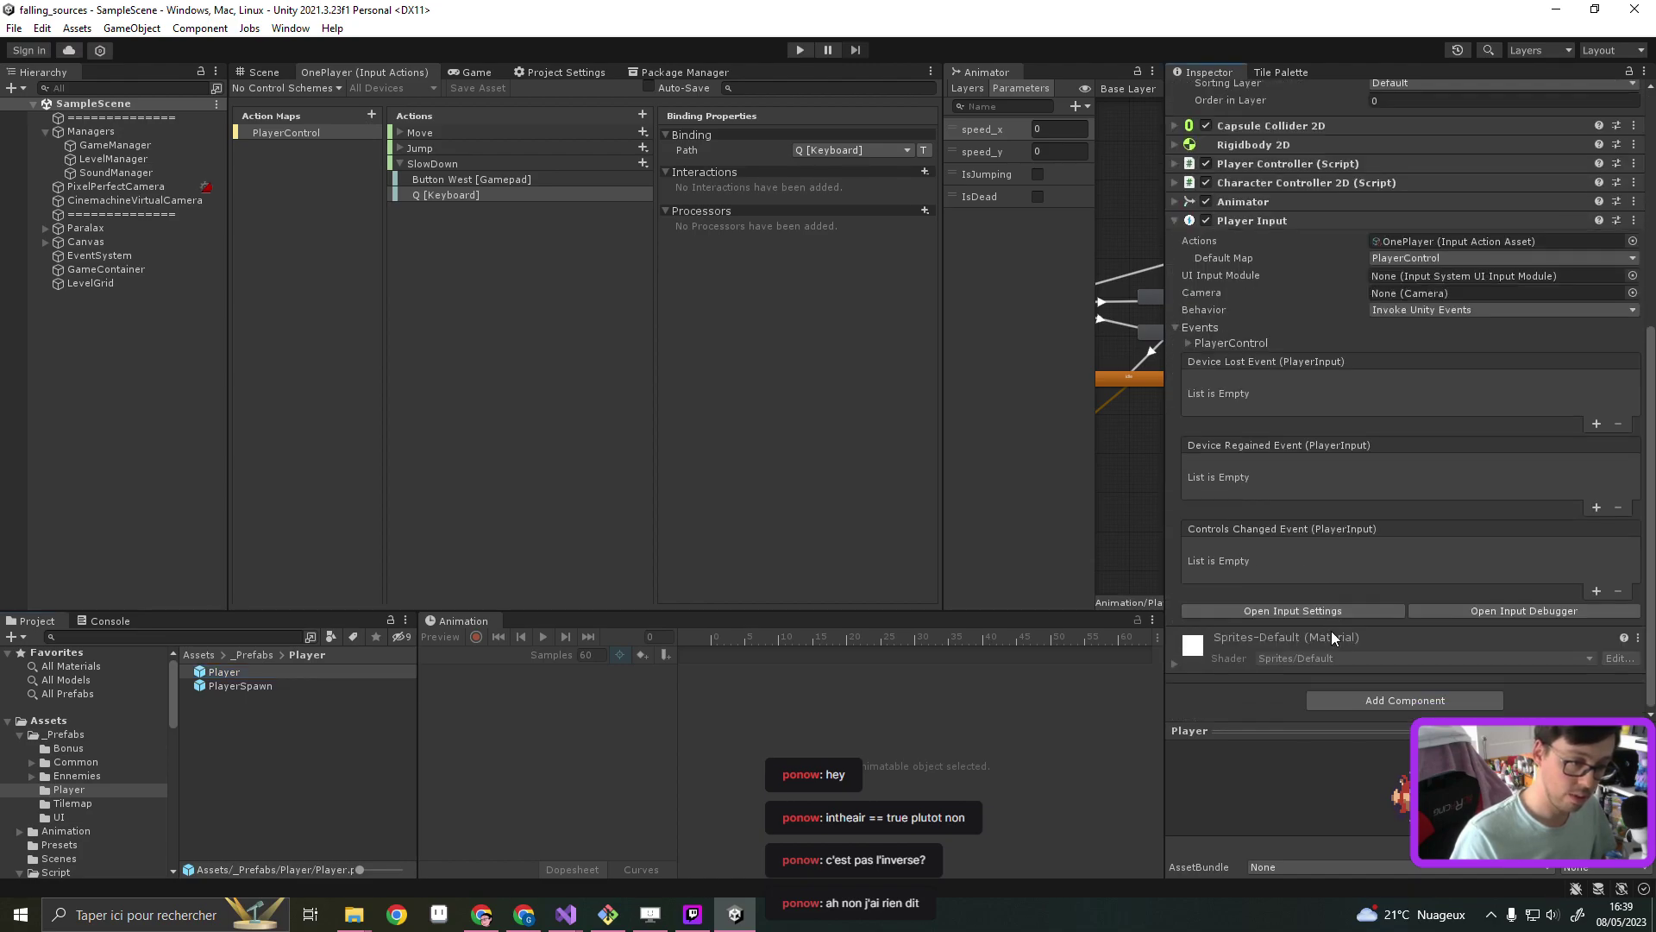
pyautogui.scroll(2, 1253, 423)
pyautogui.click(1255, 388)
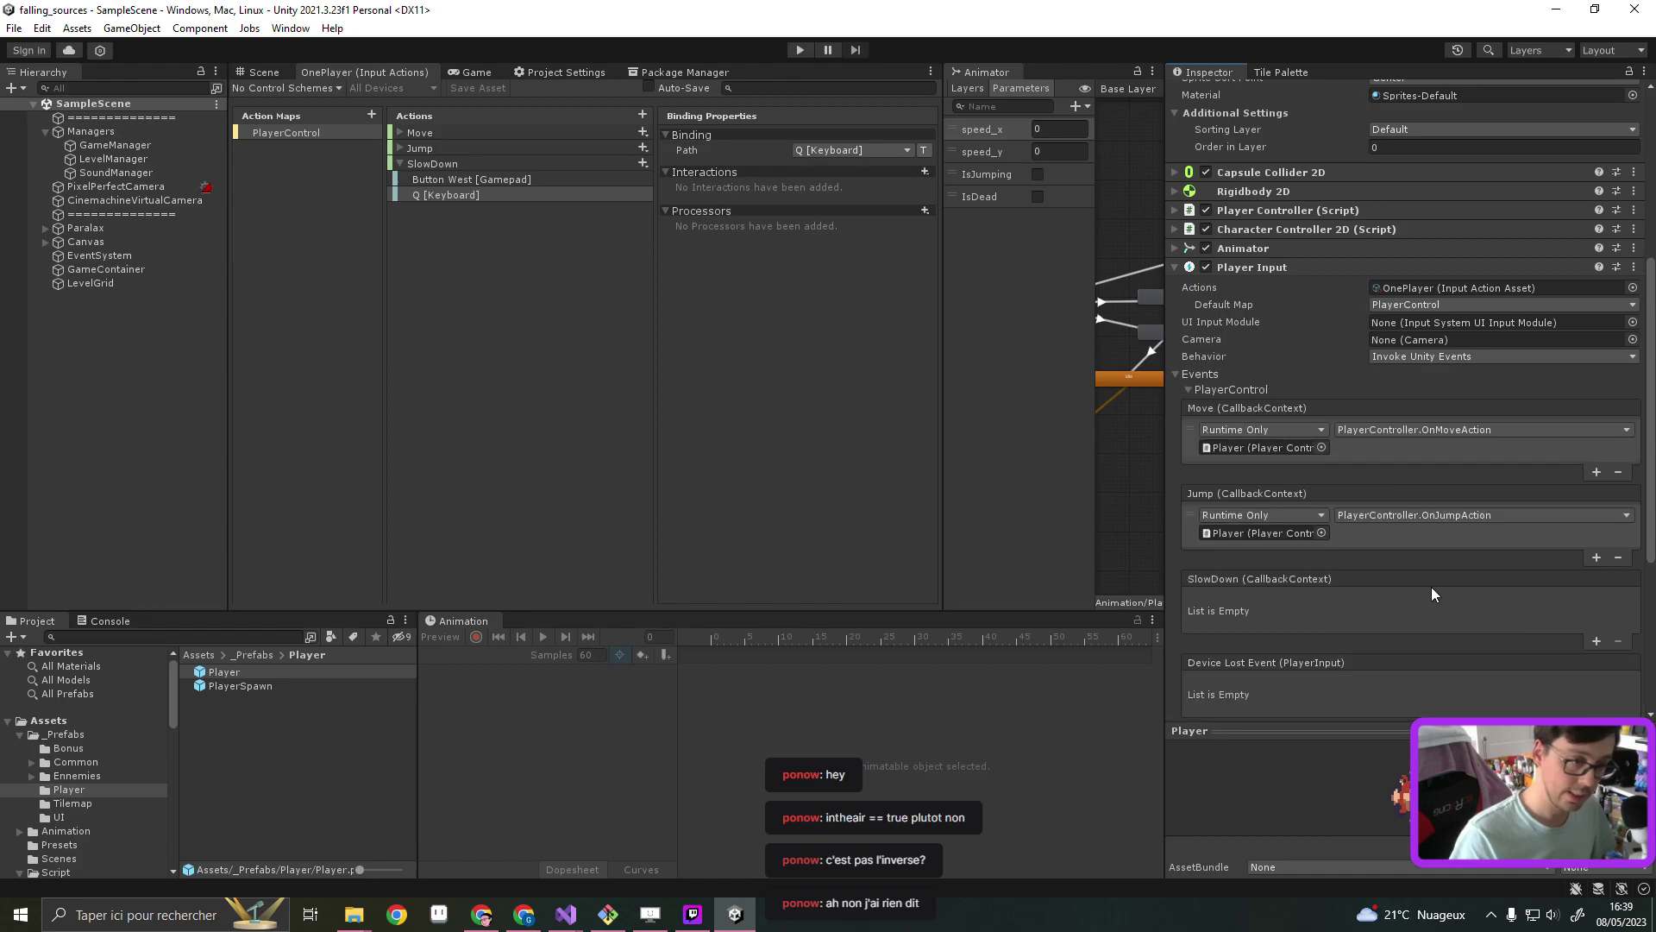
pyautogui.click(1597, 641)
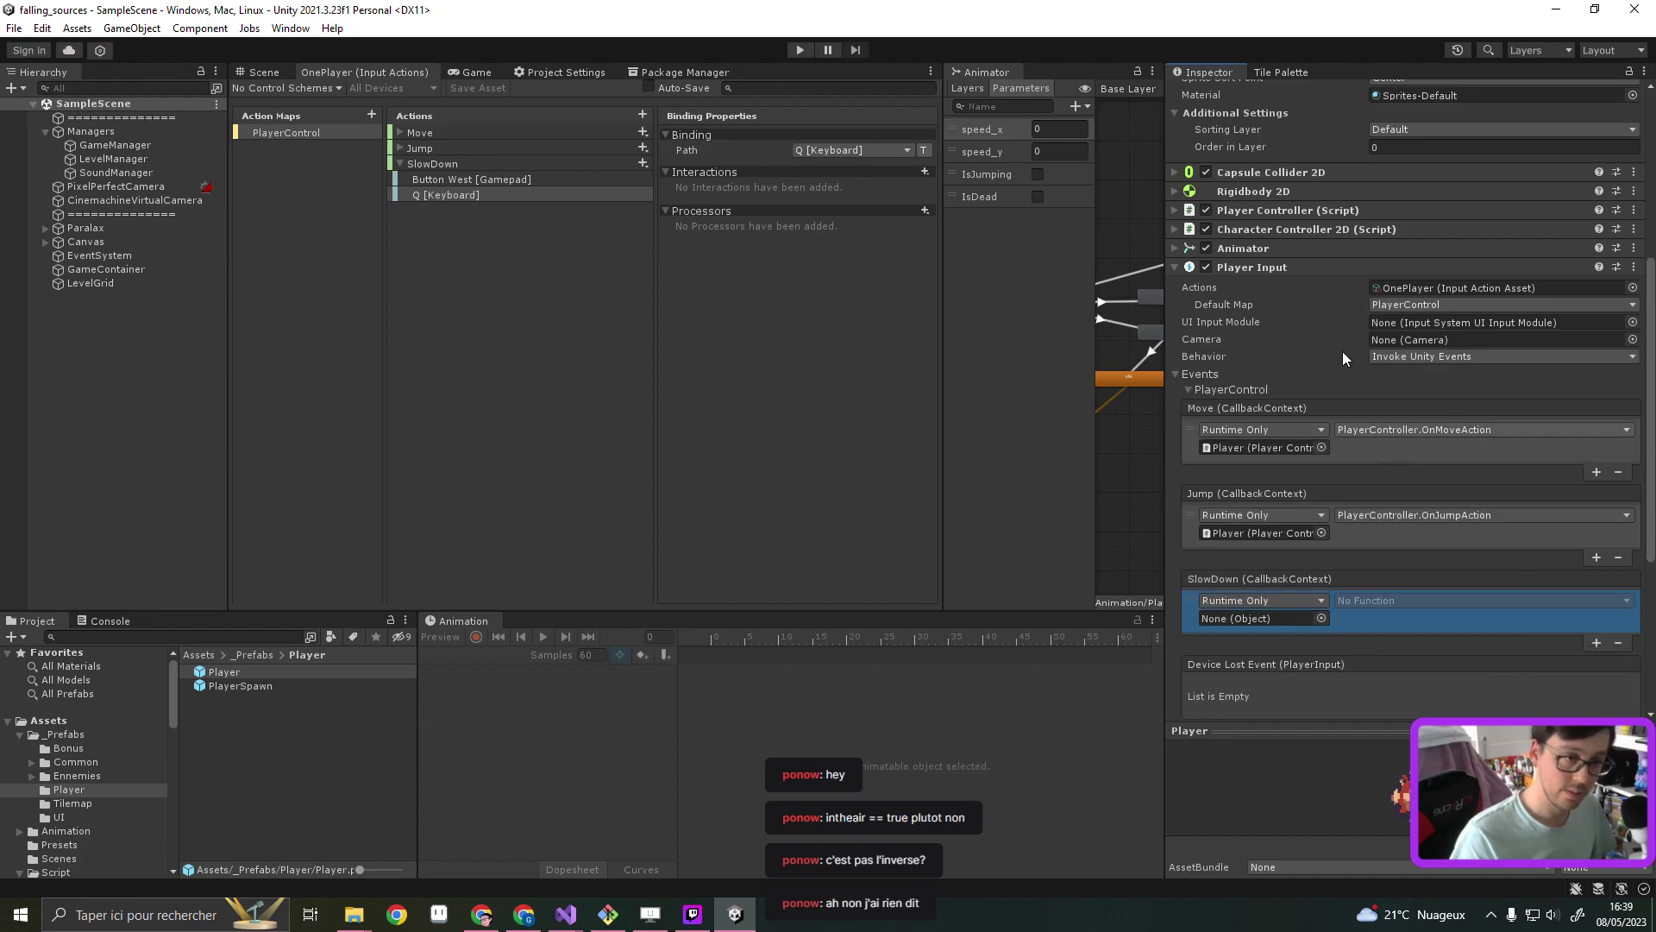
pyautogui.moveTo(1268, 211)
pyautogui.mouseDown()
pyautogui.moveTo(1327, 304)
pyautogui.moveTo(1249, 619)
pyautogui.mouseUp()
pyautogui.click(1405, 602)
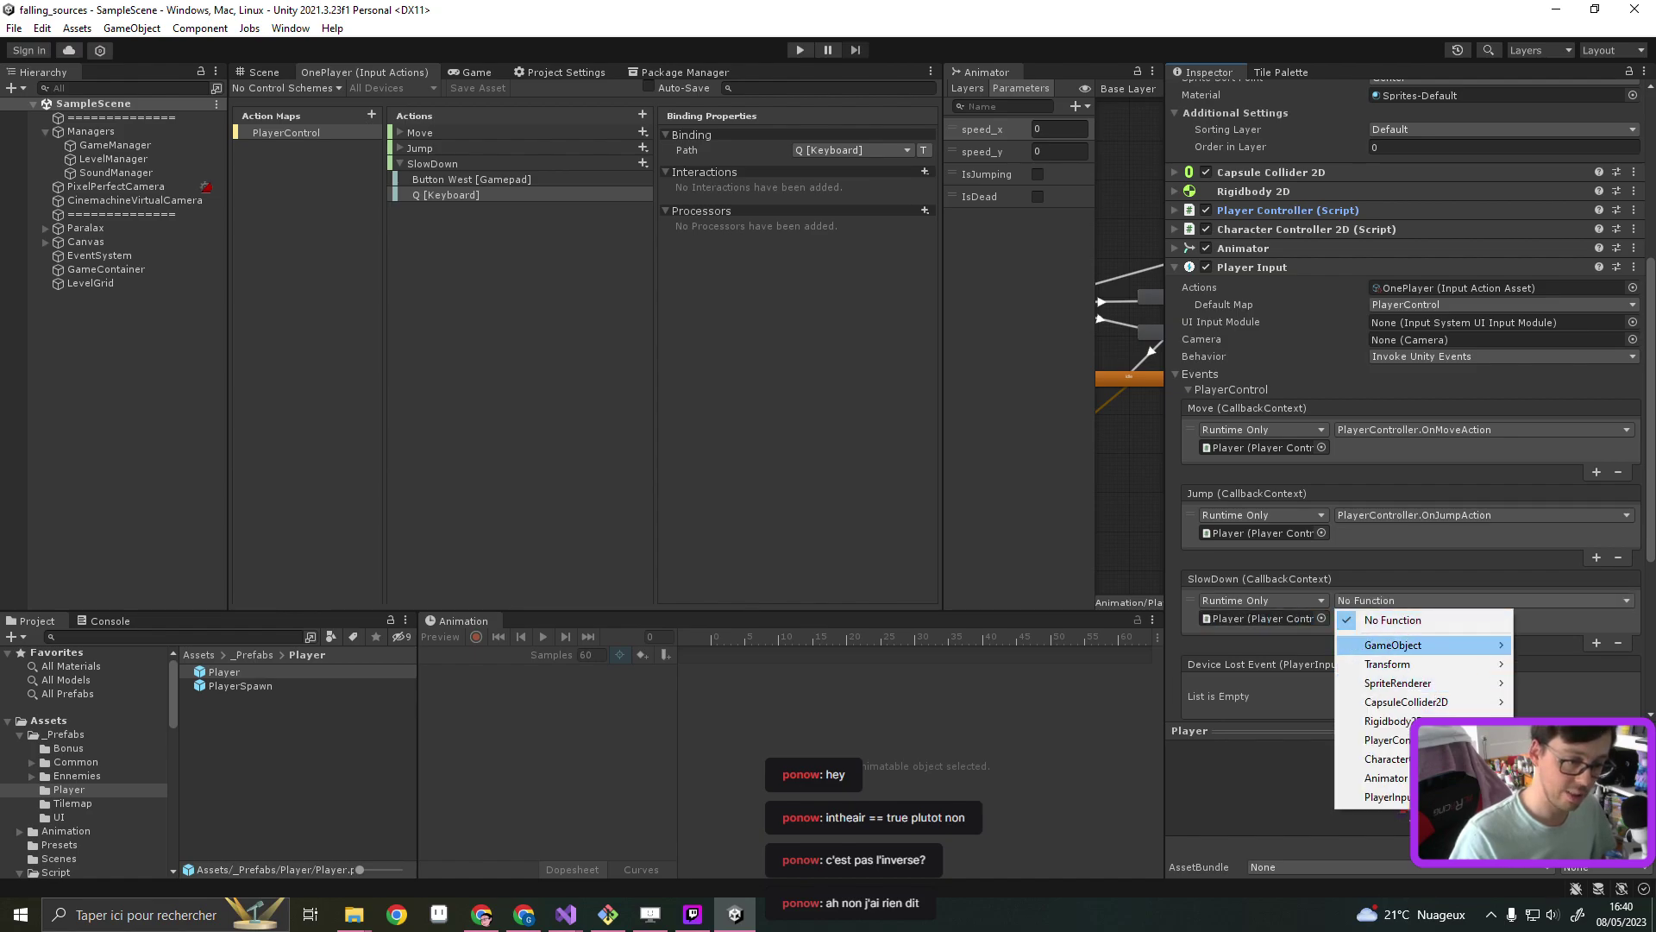
pyautogui.moveTo(1431, 721)
pyautogui.moveTo(1385, 740)
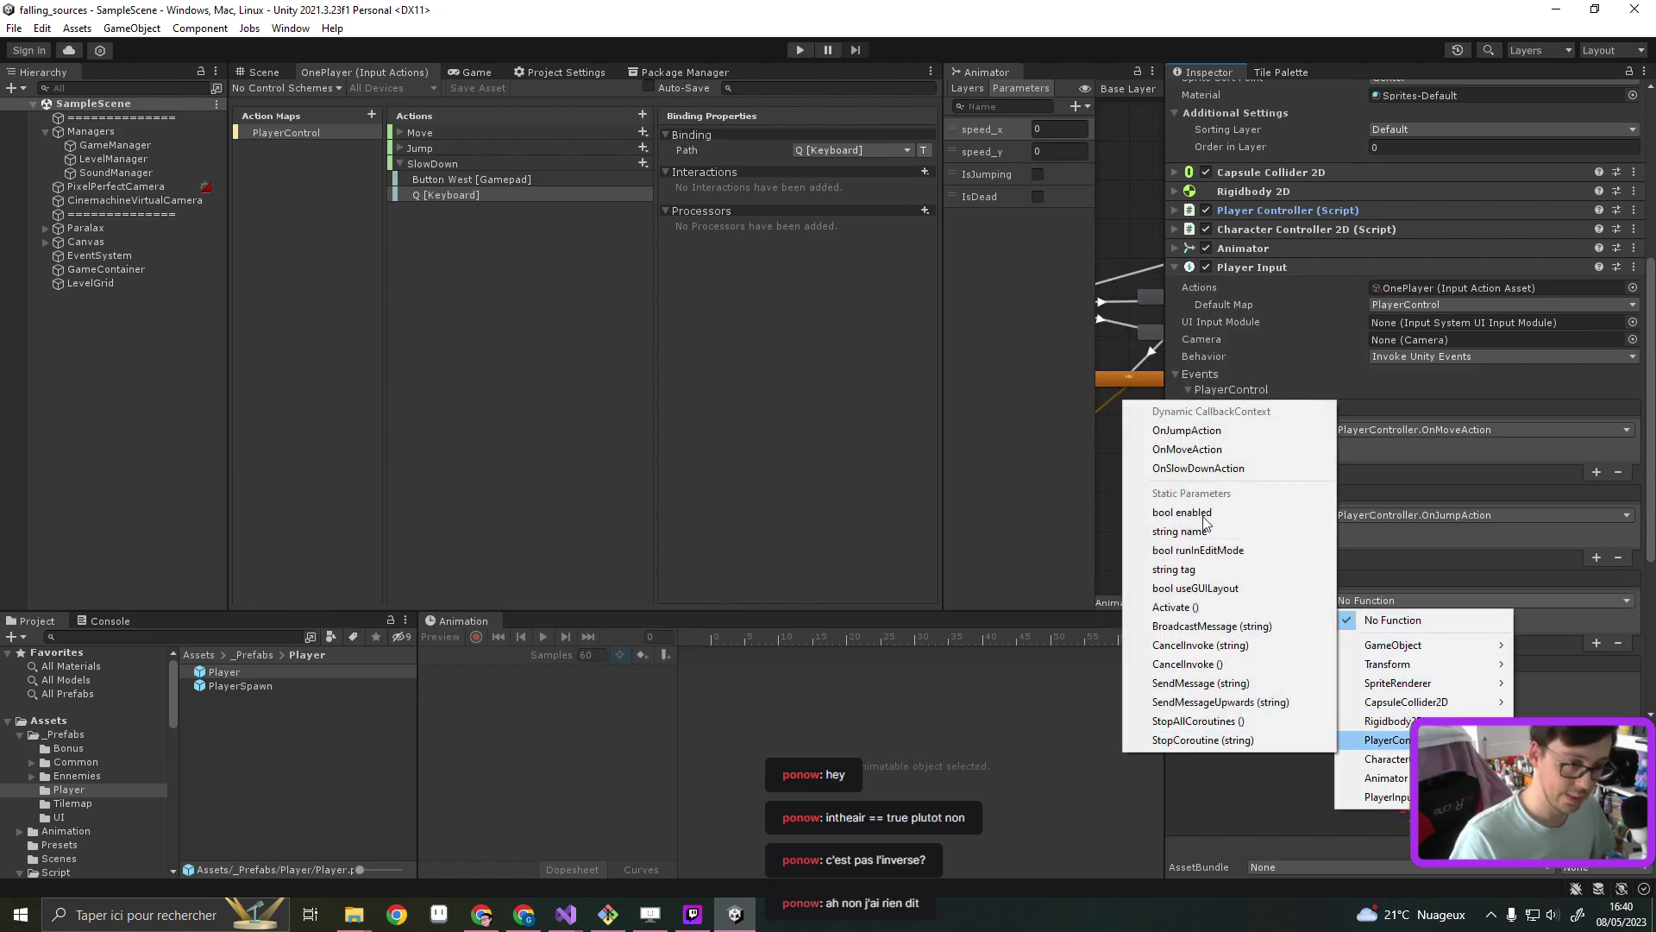
pyautogui.click(1239, 467)
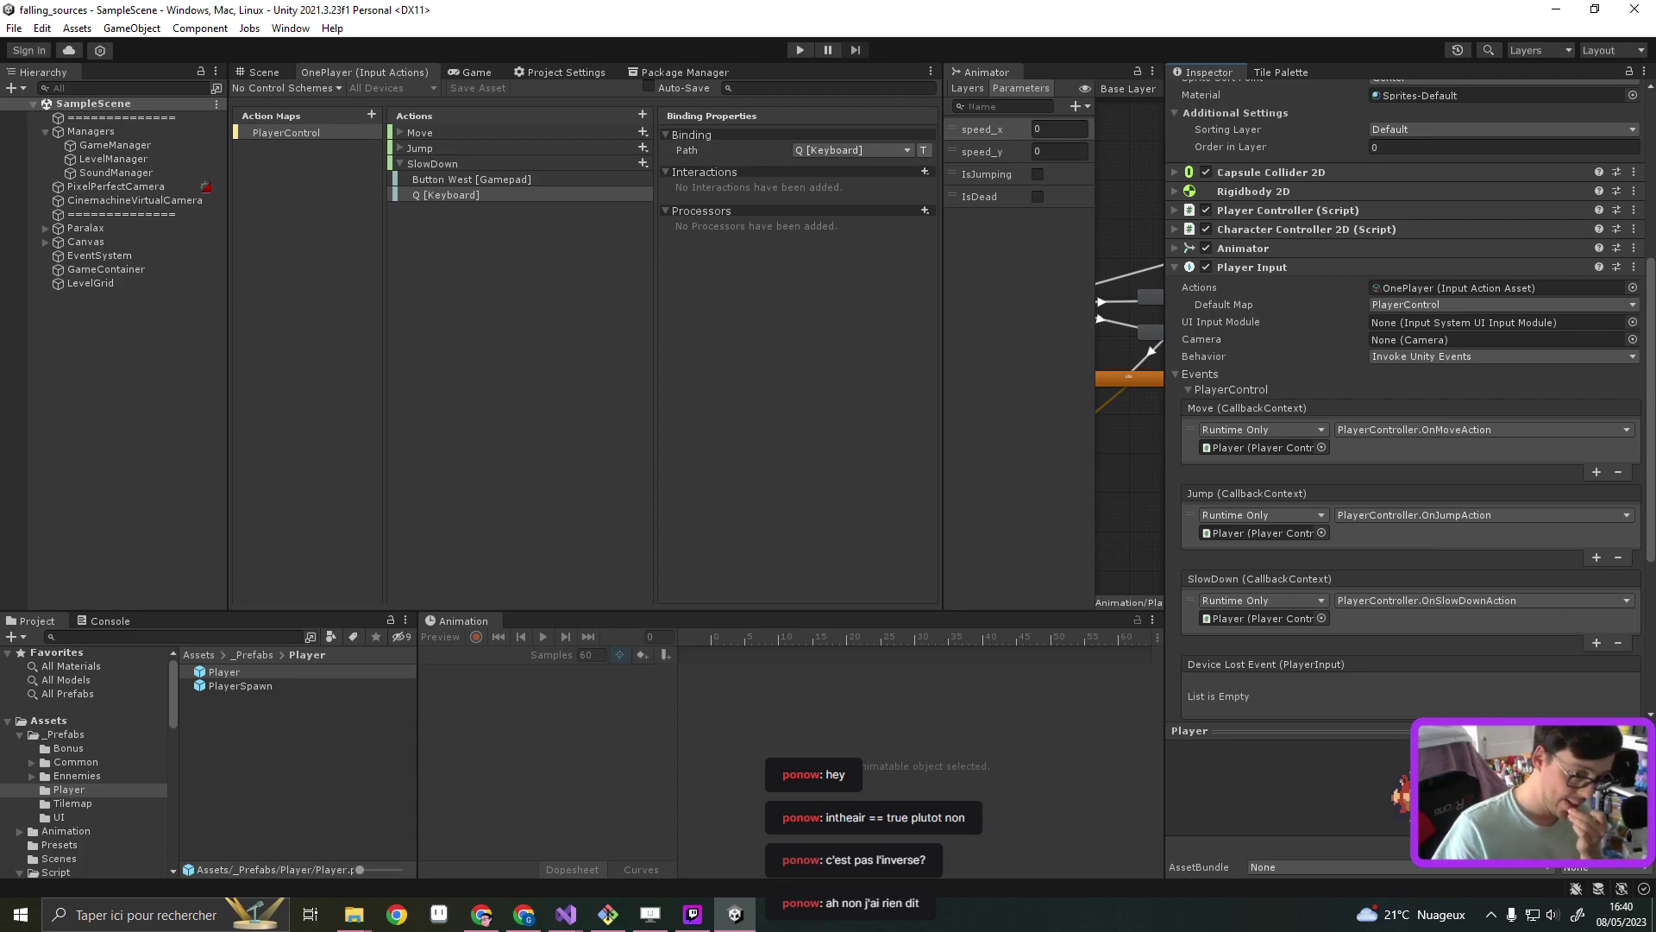
# Open the Player prefab's PlayerController script in Visual Studio
pyautogui.click(1278, 617)
pyautogui.doubleClick(224, 671)
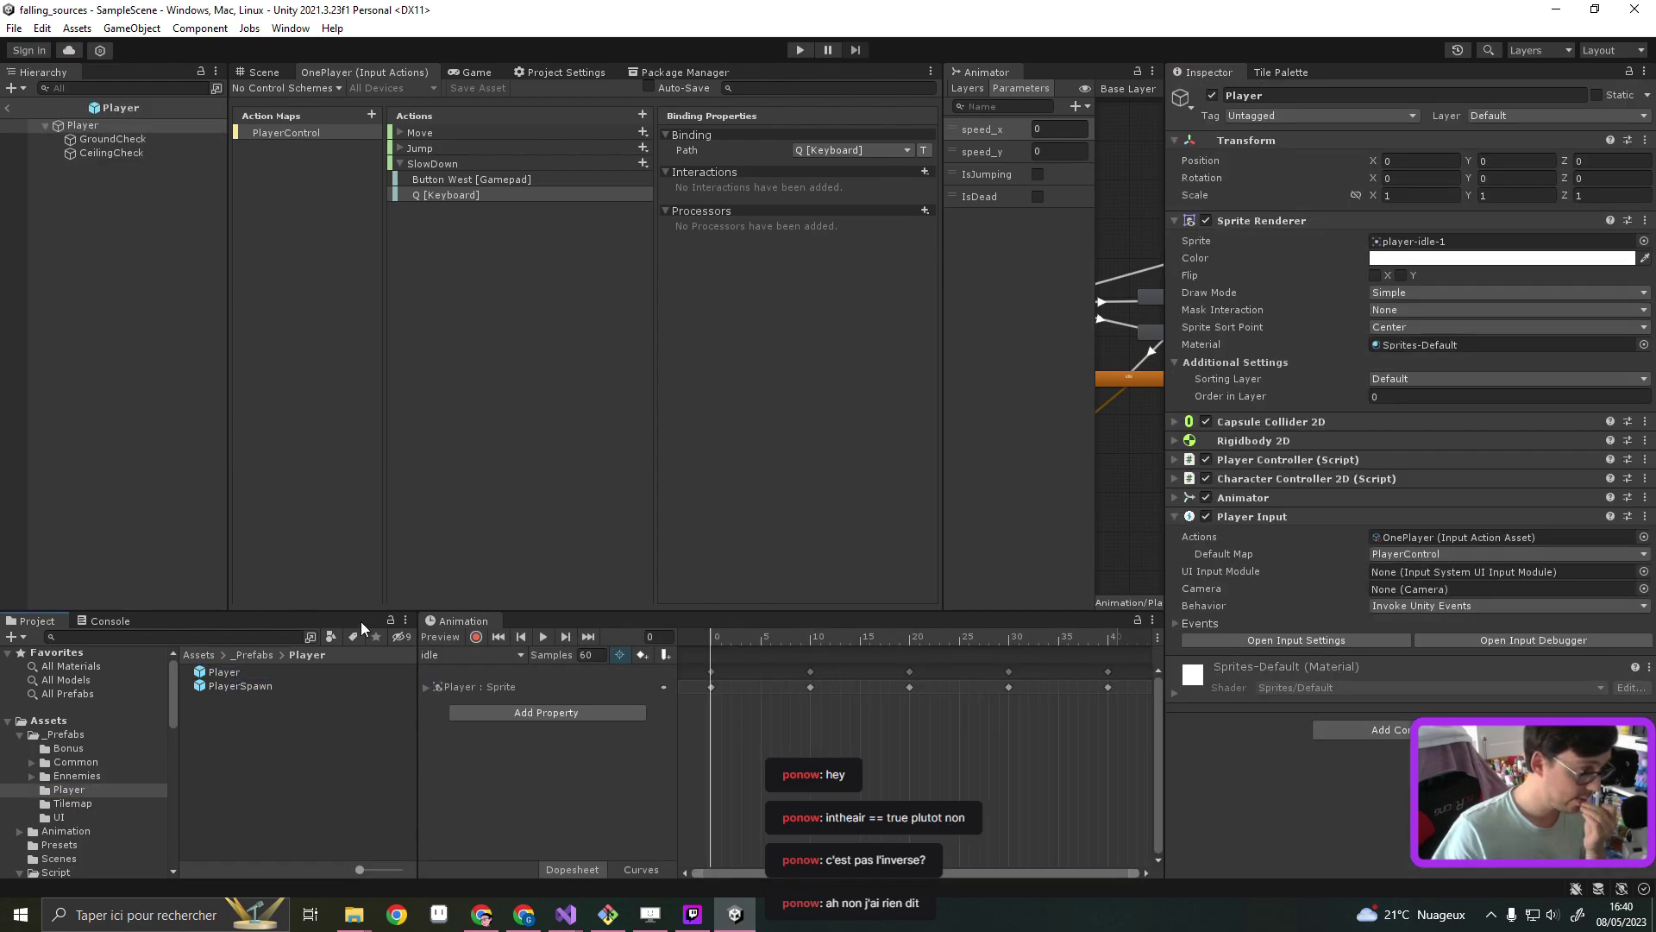
pyautogui.click(1284, 458)
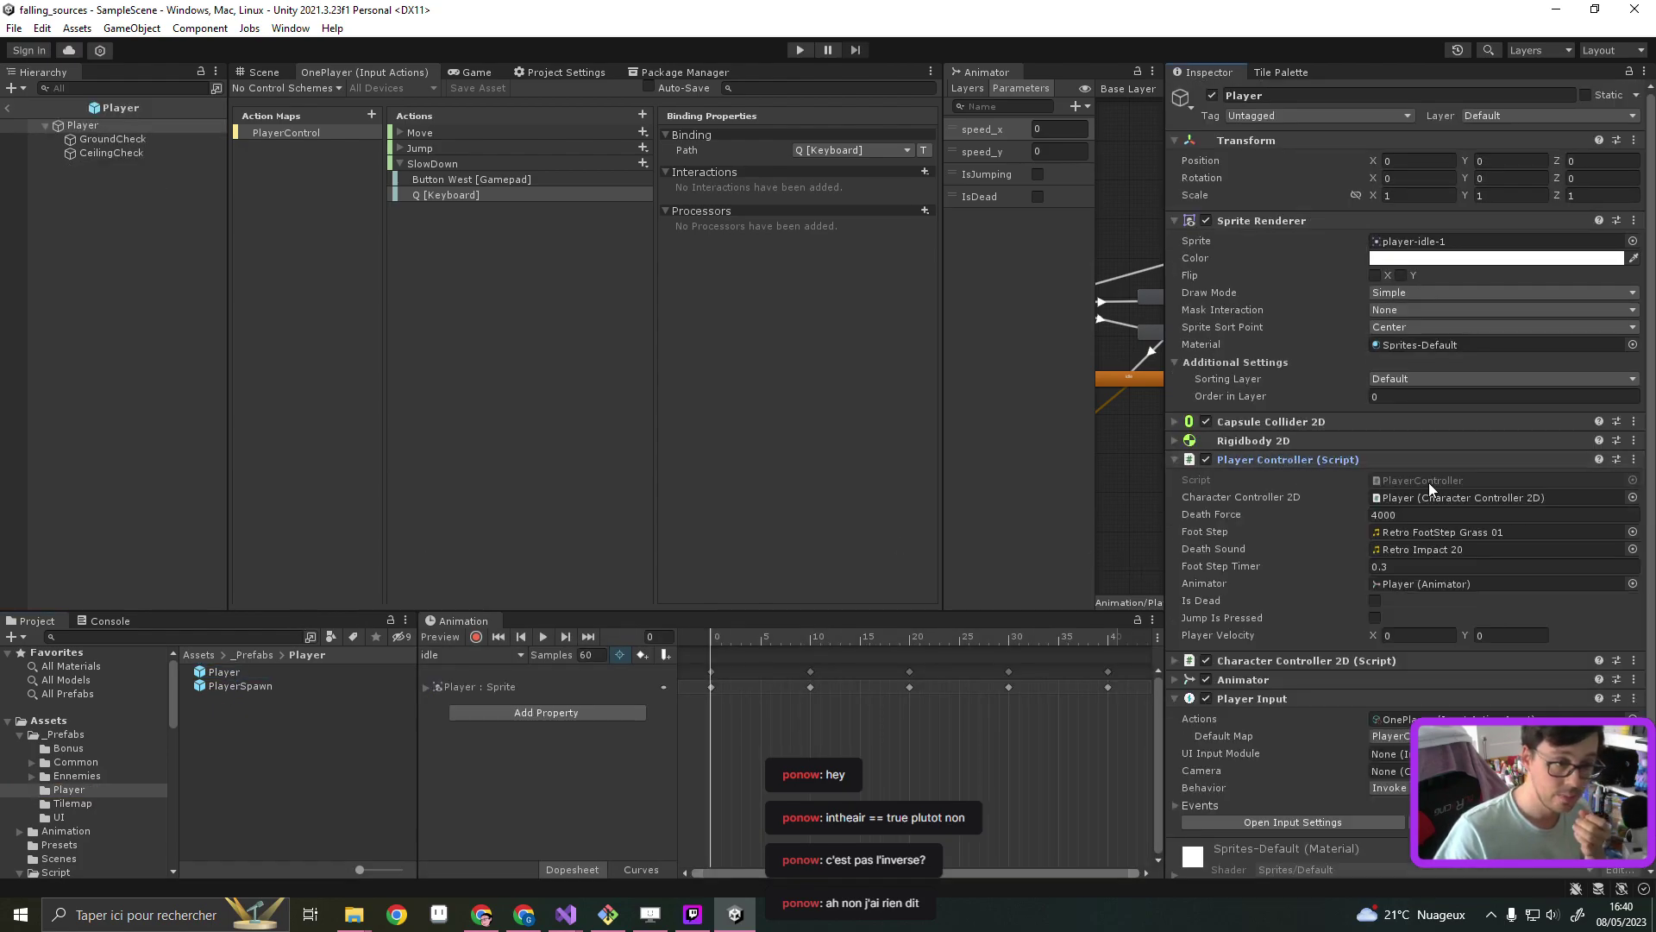
pyautogui.click(1428, 480)
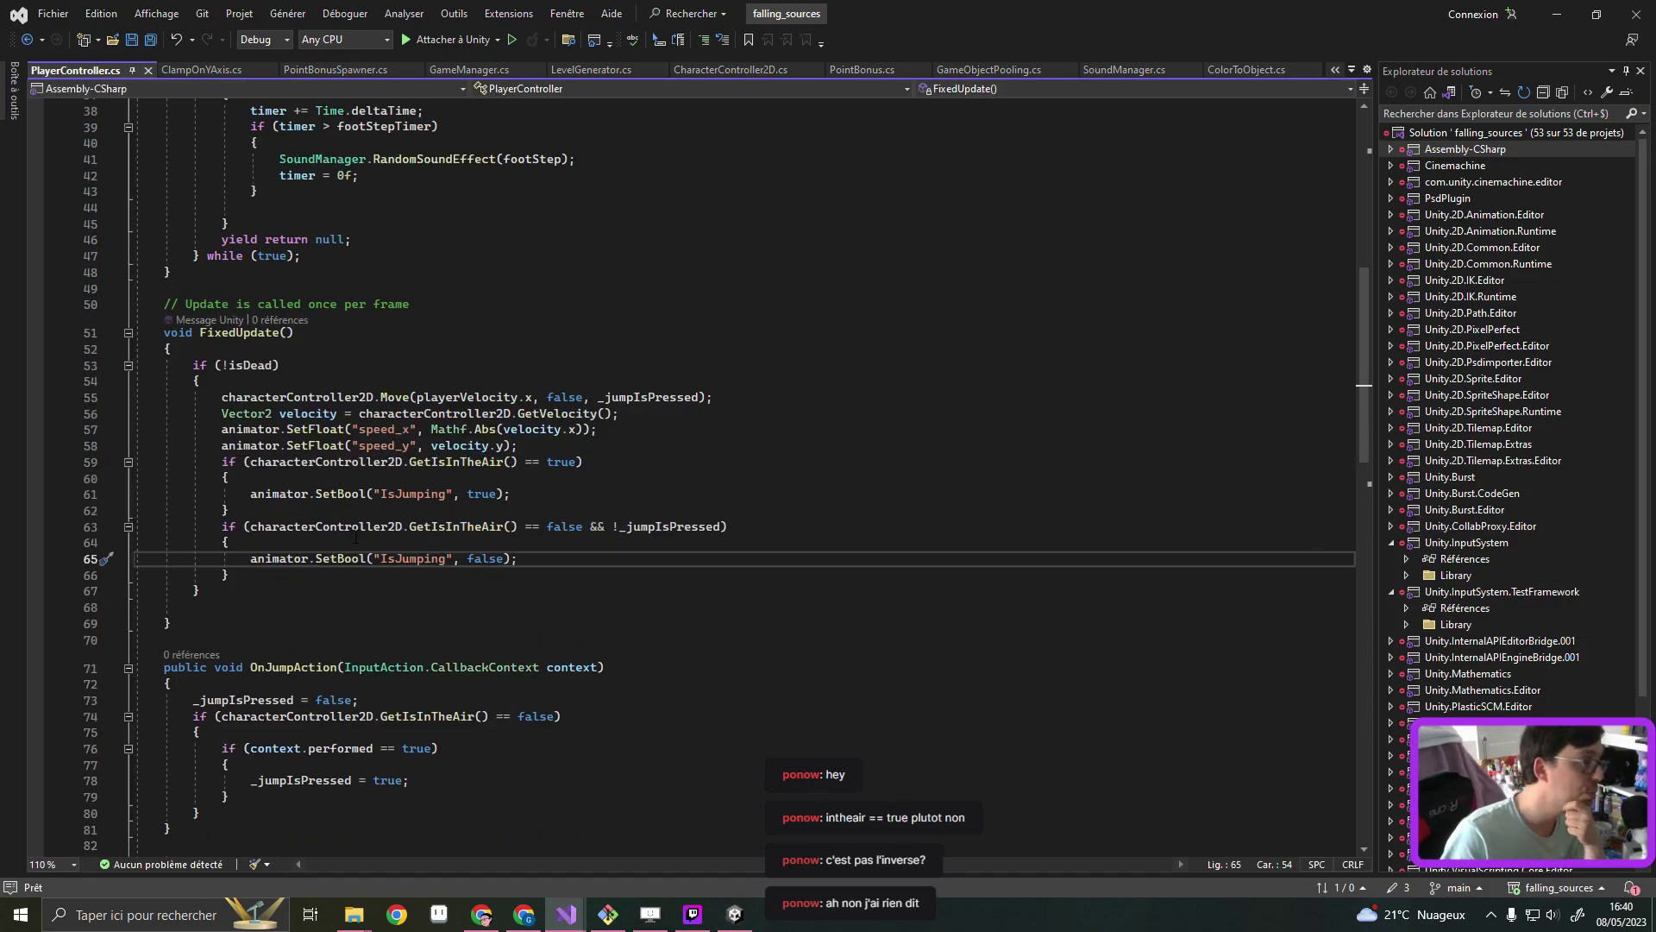
pyautogui.click(310, 493)
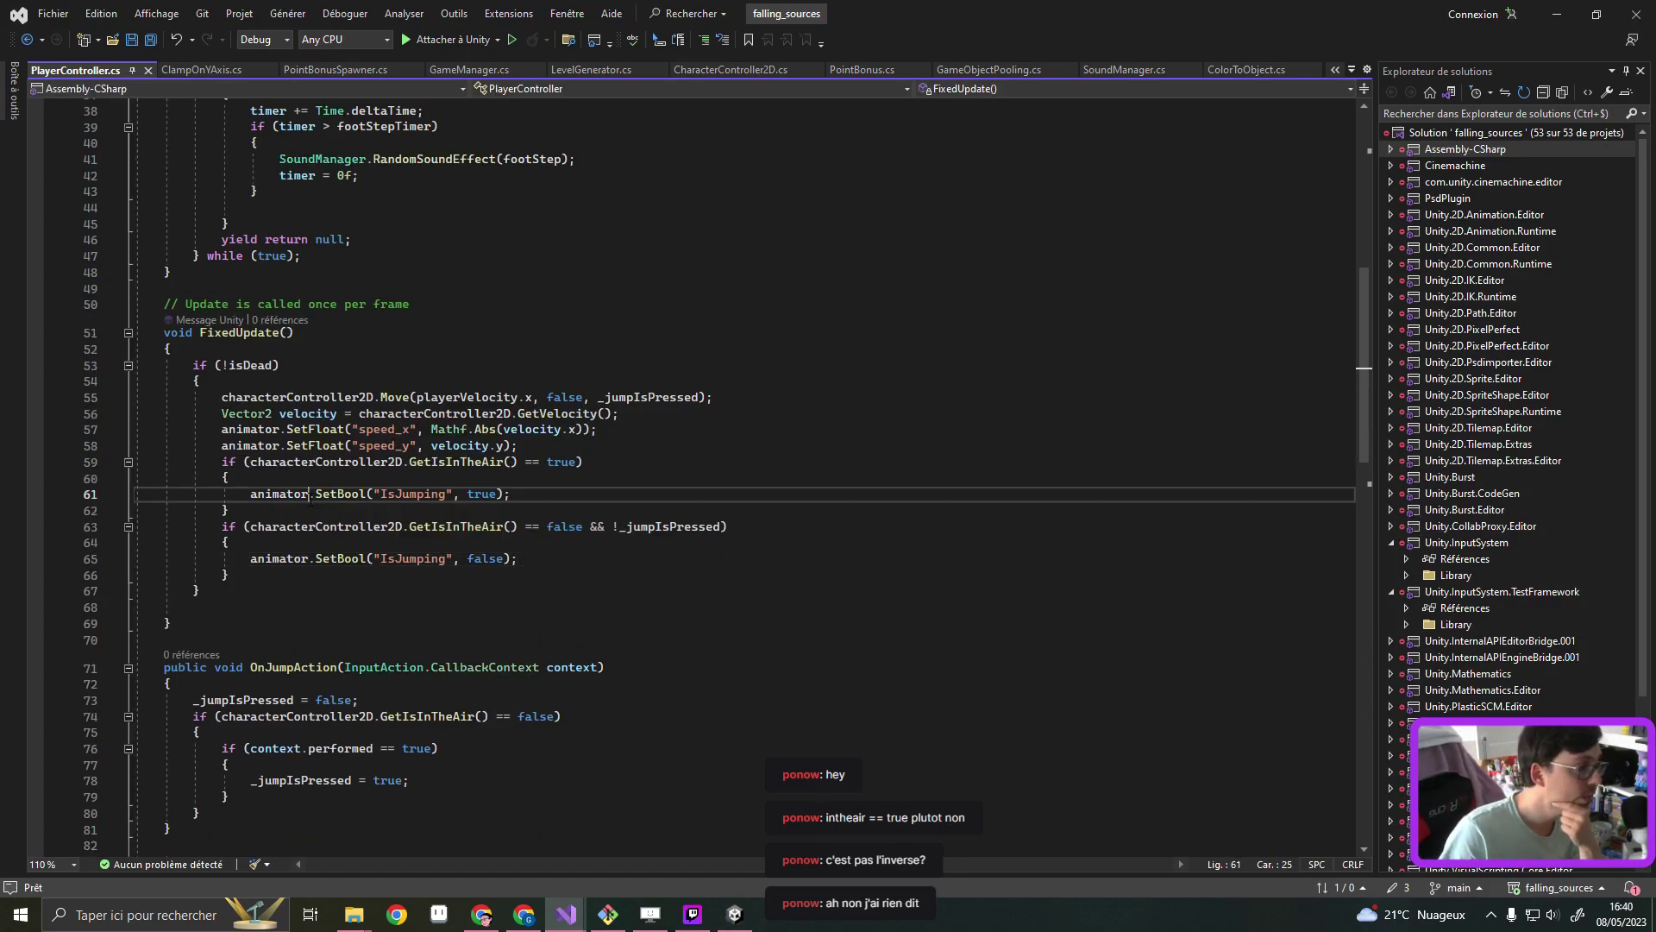
pyautogui.click(251, 510)
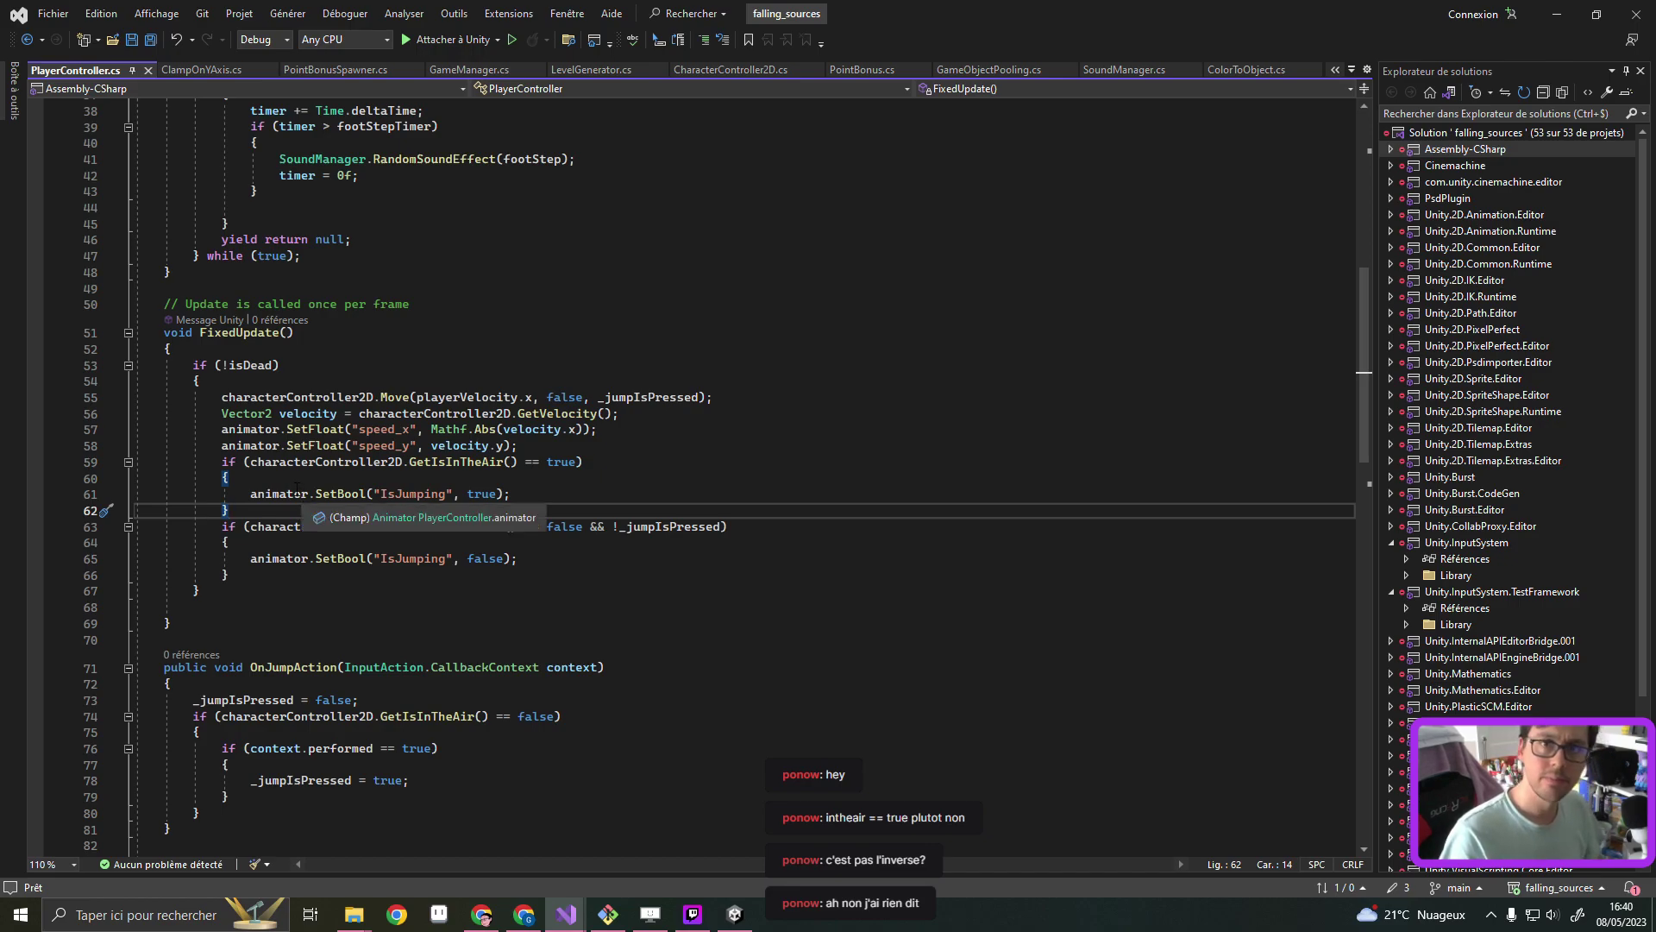
pyautogui.scroll(1, 295, 474)
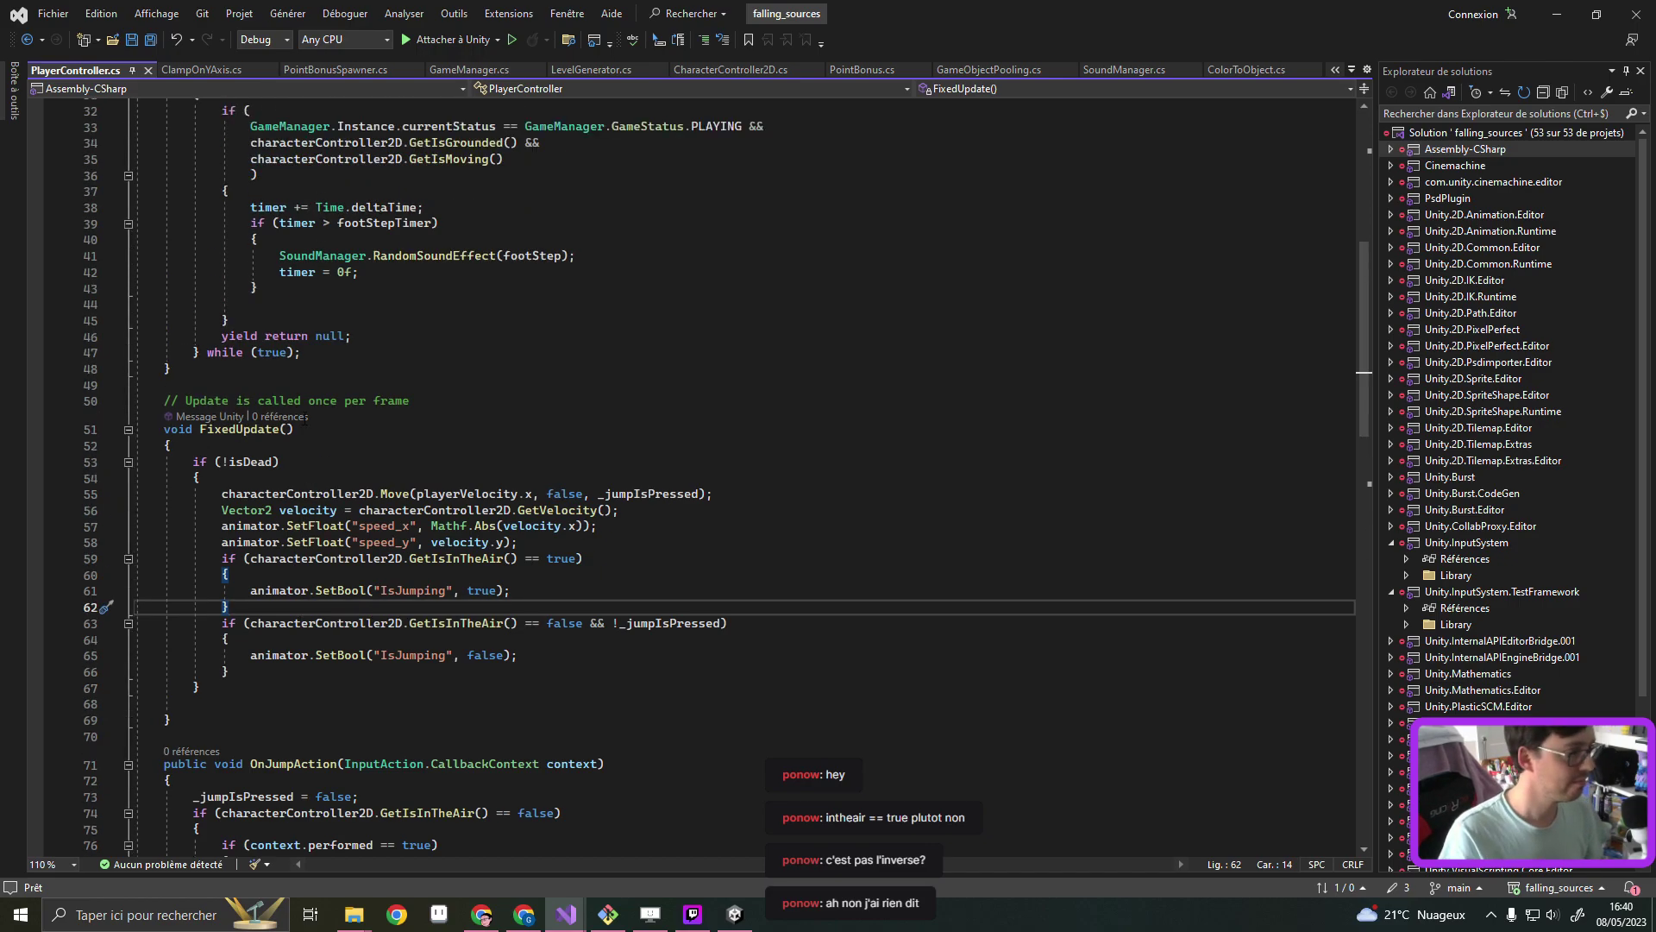
pyautogui.scroll(5, 305, 419)
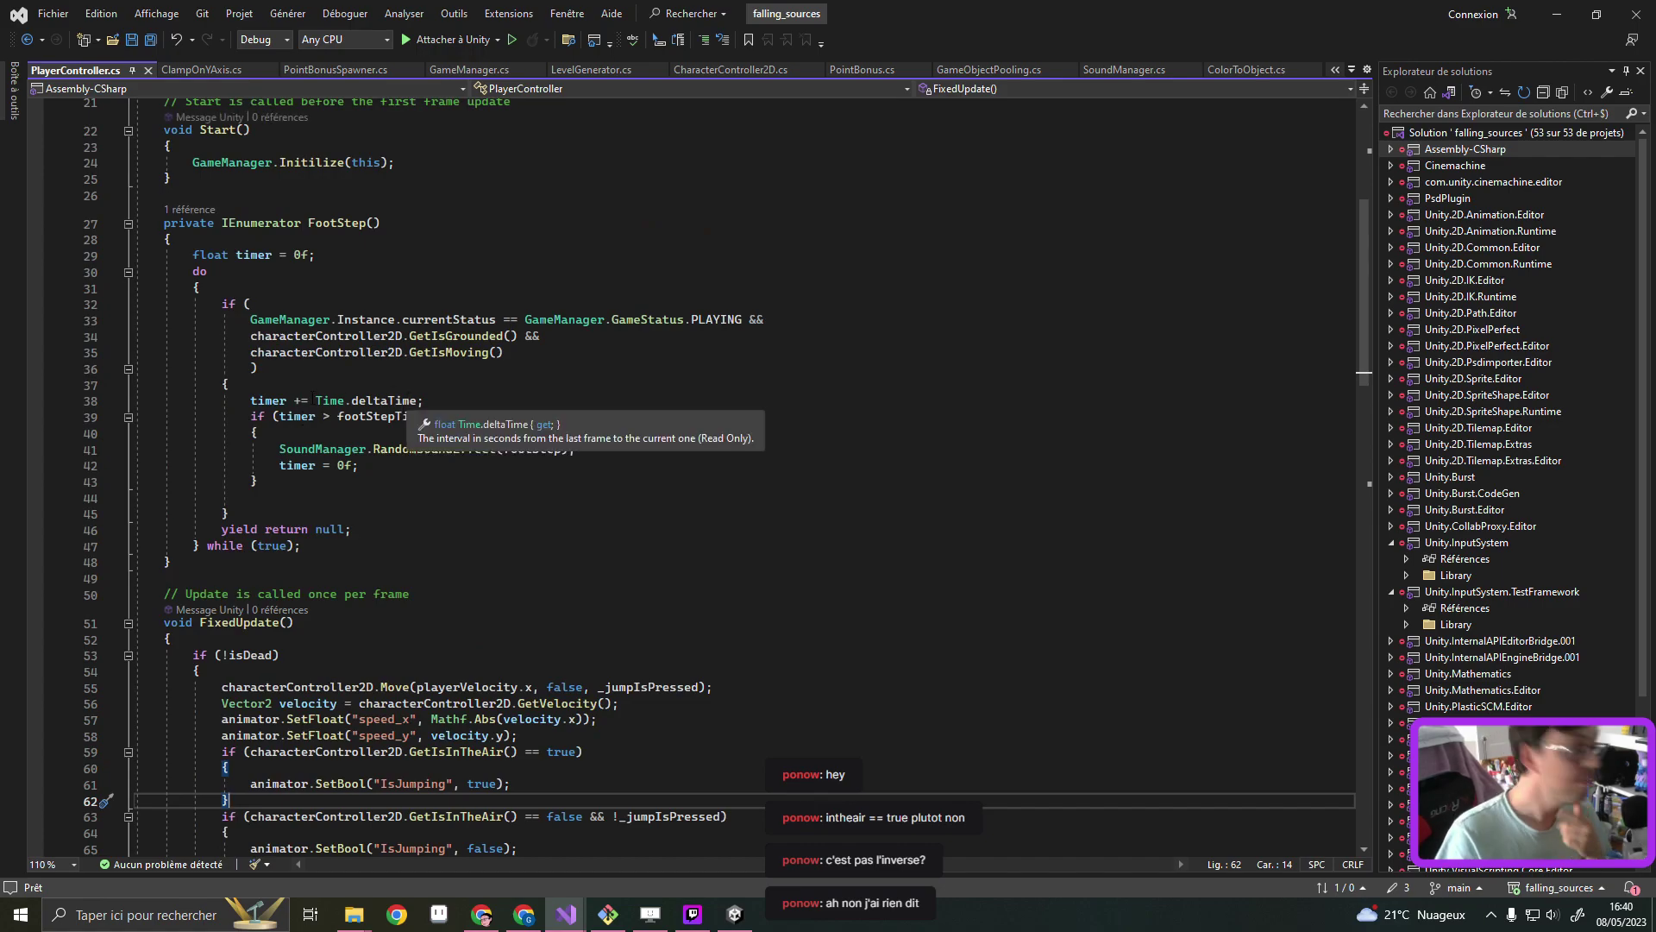
pyautogui.scroll(3, 278, 456)
pyautogui.scroll(-8, 293, 484)
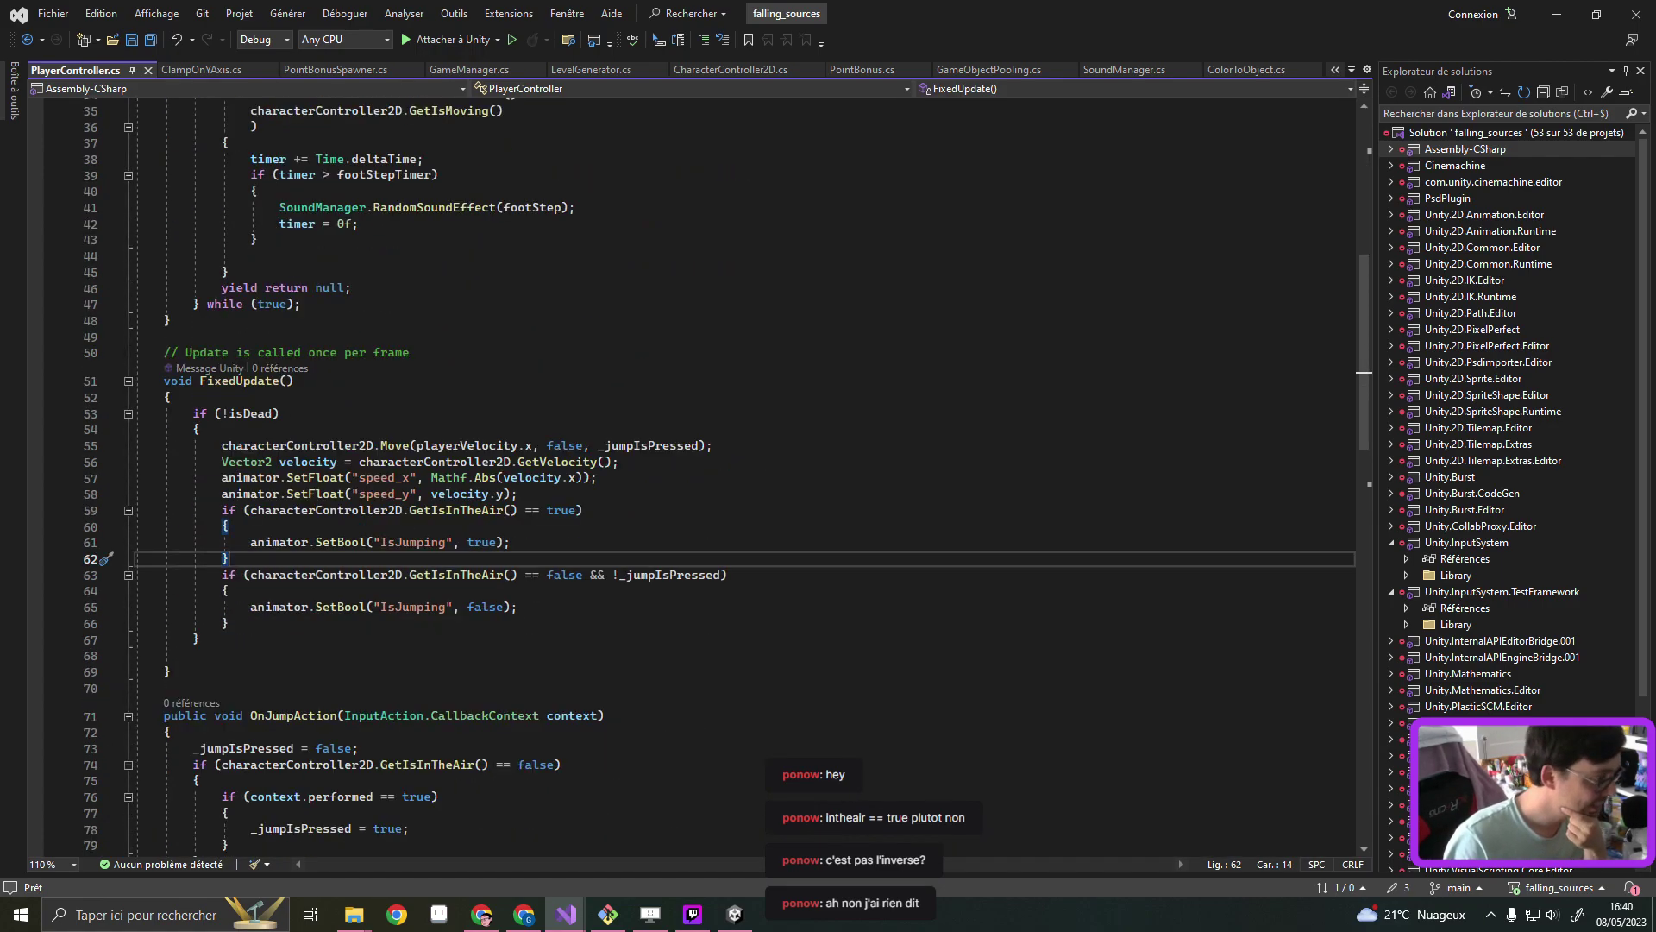
pyautogui.scroll(-4, 328, 535)
pyautogui.scroll(-3, 357, 580)
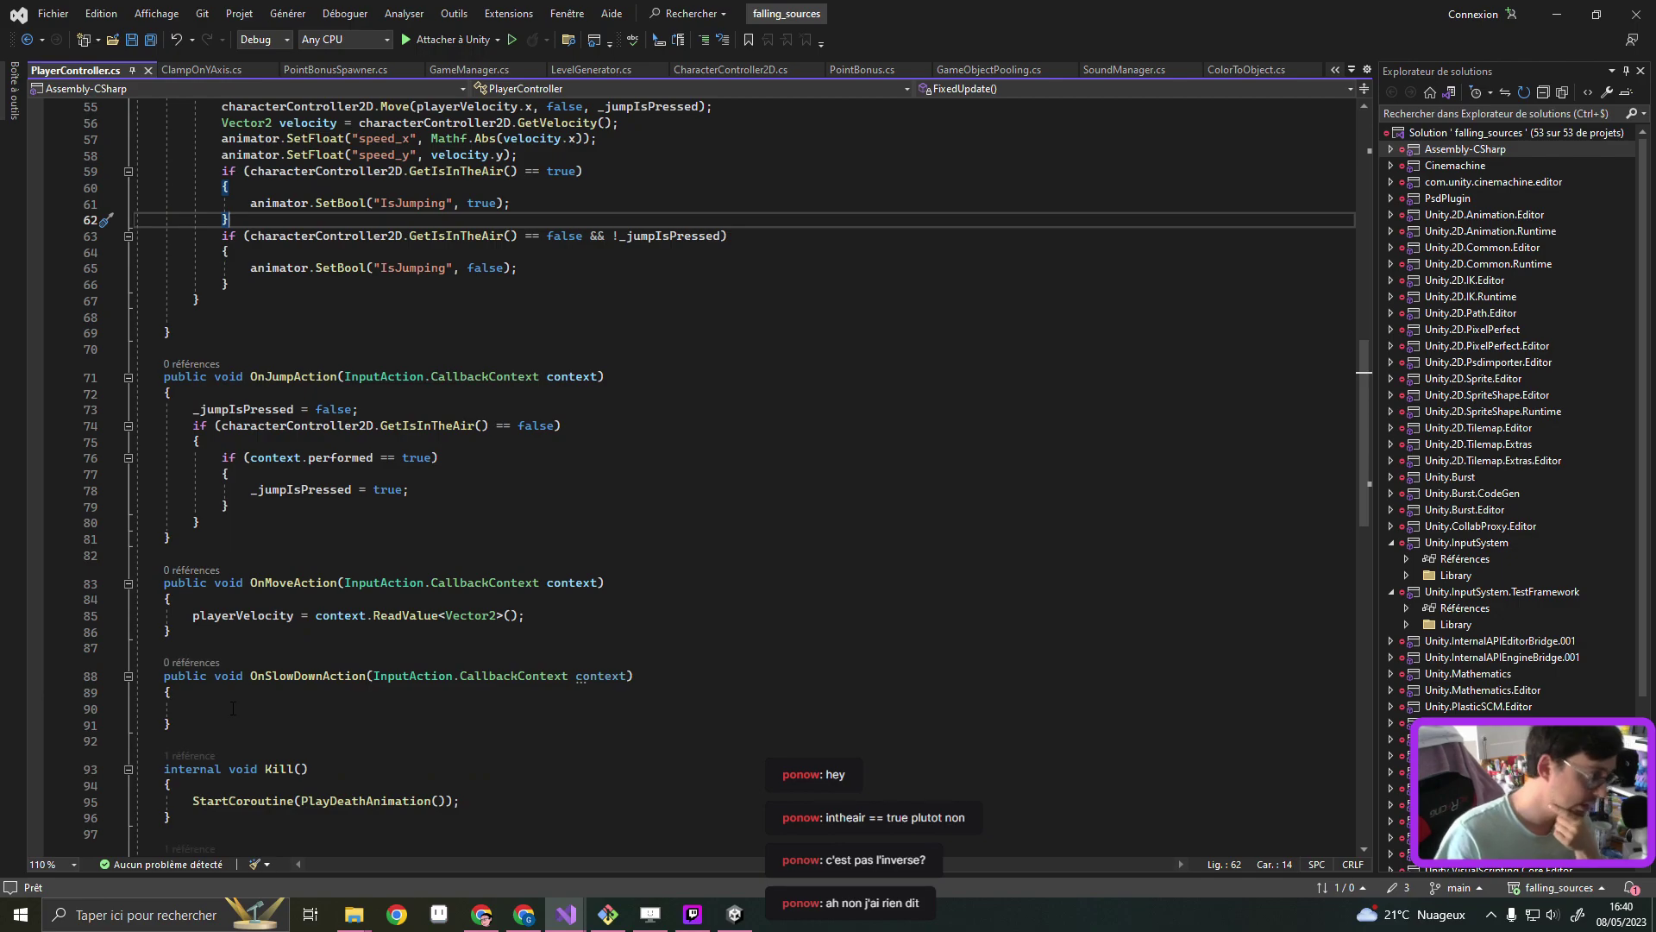
# In OnSlowDownAction, write '_isSlowDownButtonPressed = context.performed;'
pyautogui.click(328, 707)
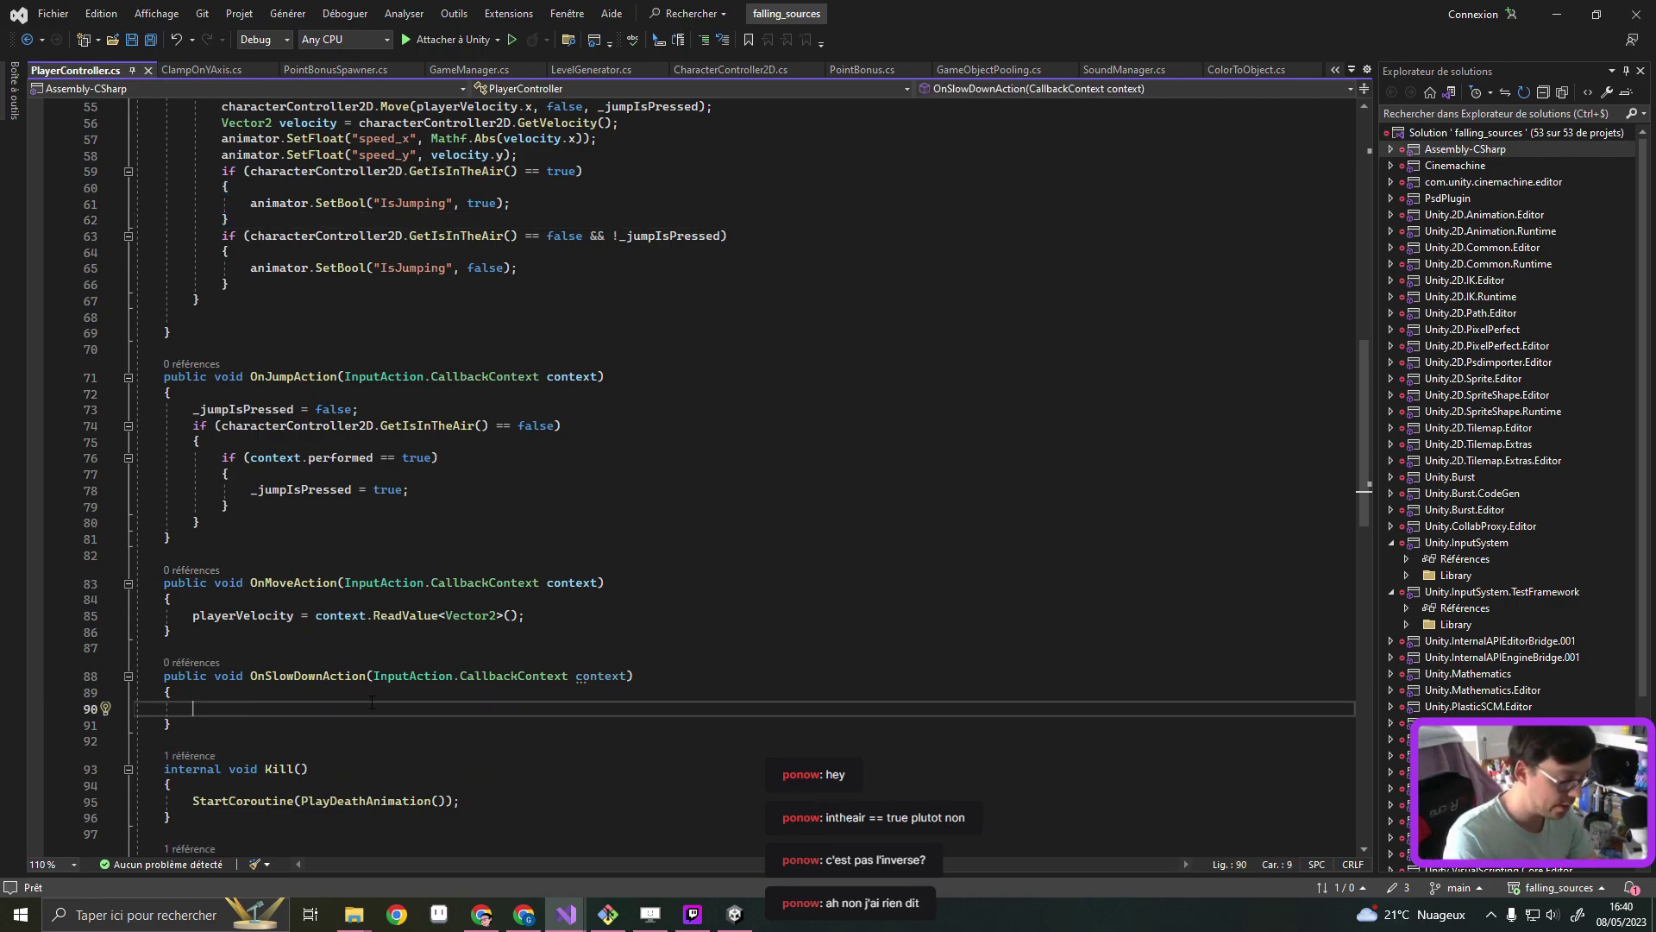
pyautogui.write('_i')
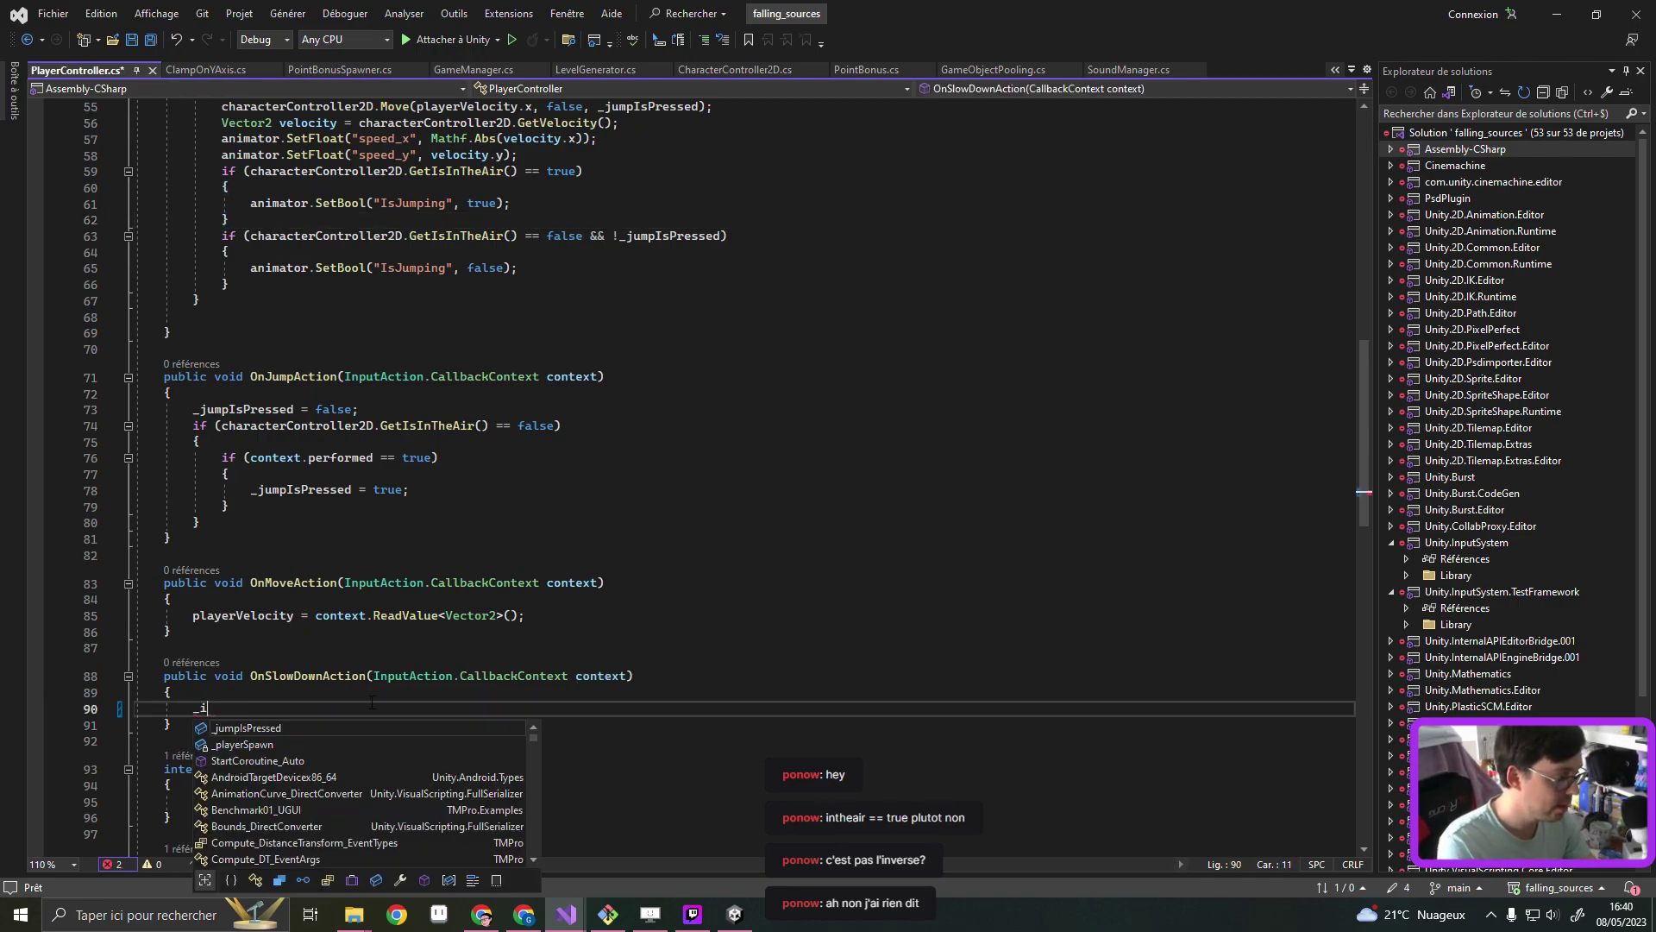
pyautogui.write('sSlowDown')
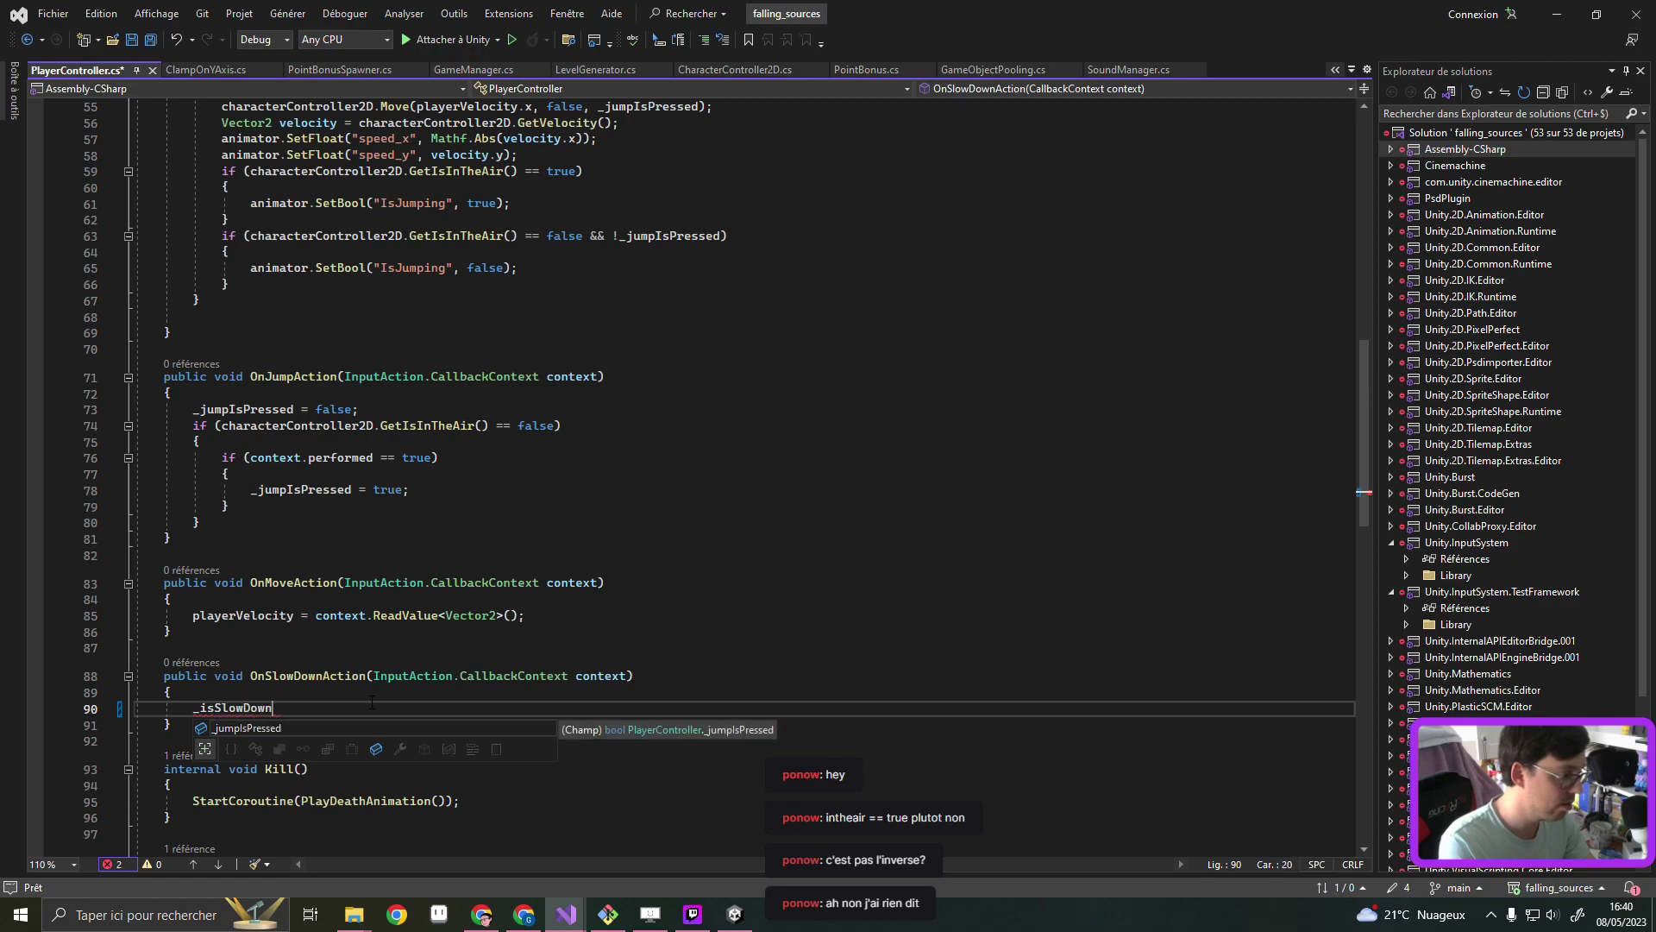
pyautogui.write('ButtonPres')
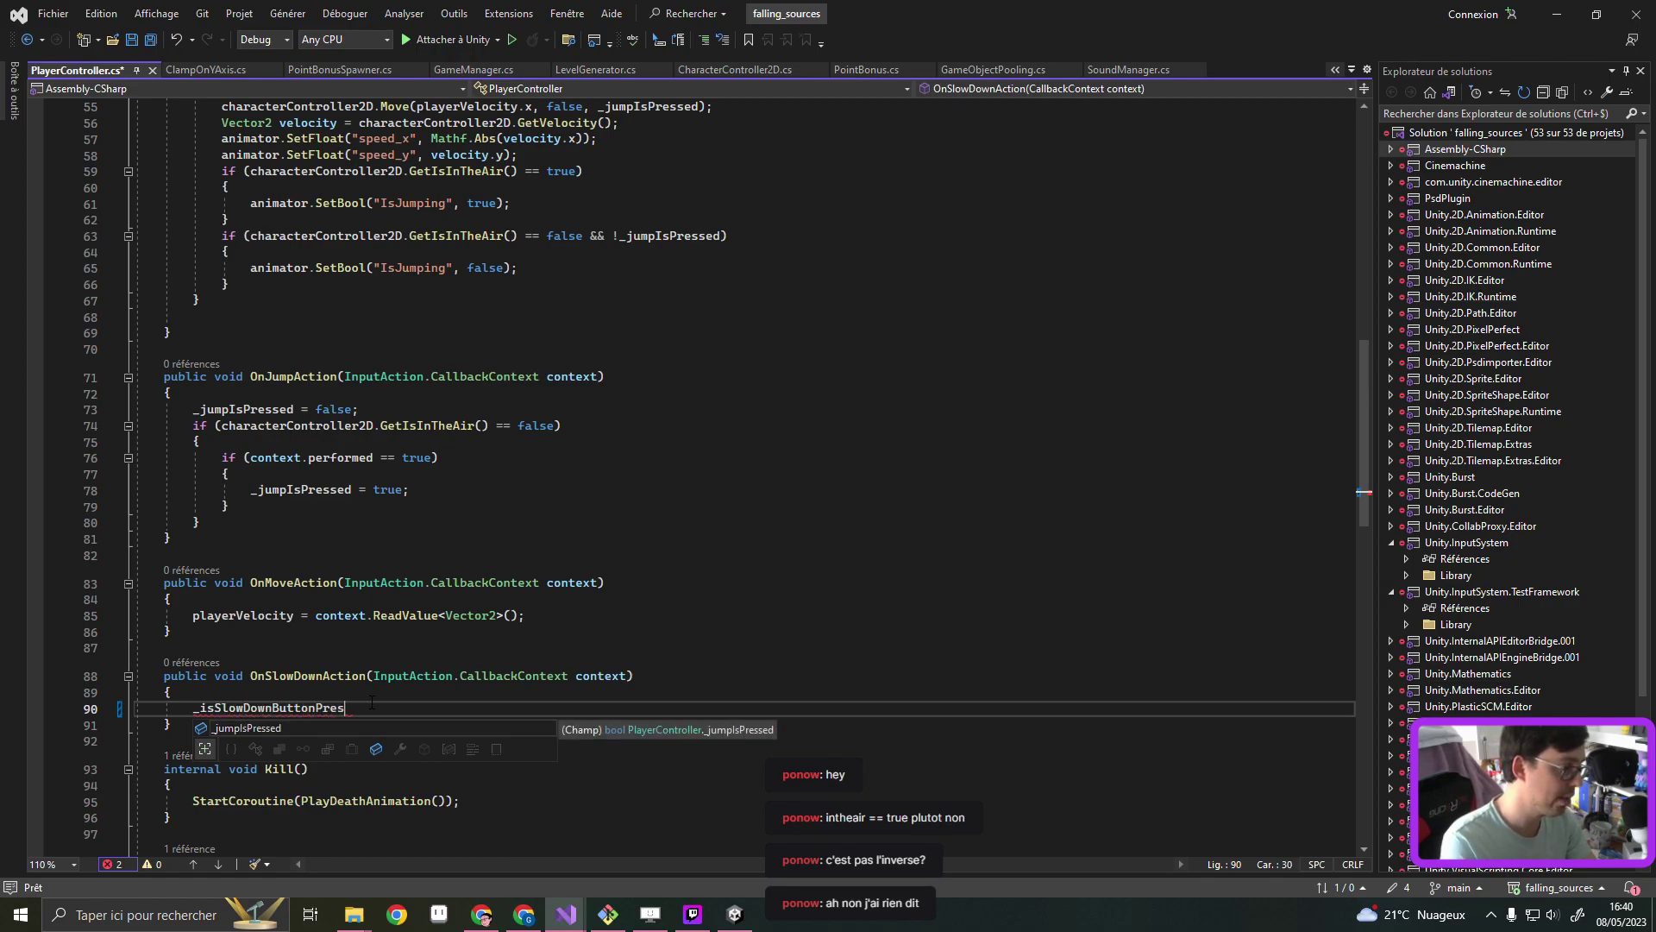
pyautogui.write('sed = context')
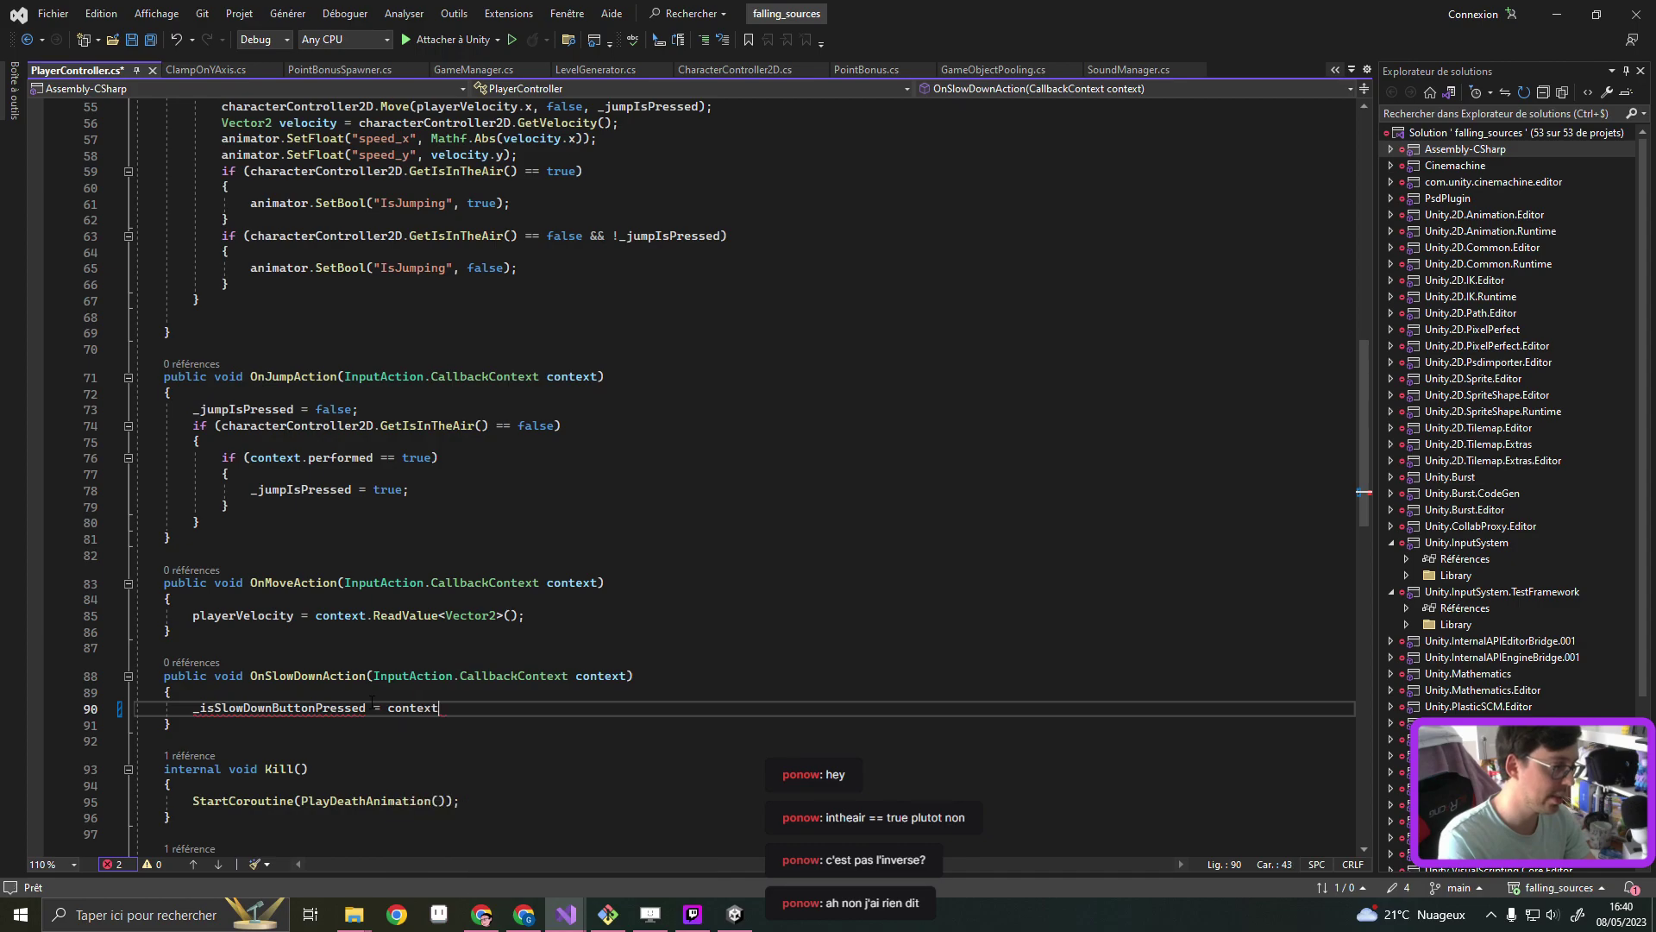
pyautogui.write('.per')
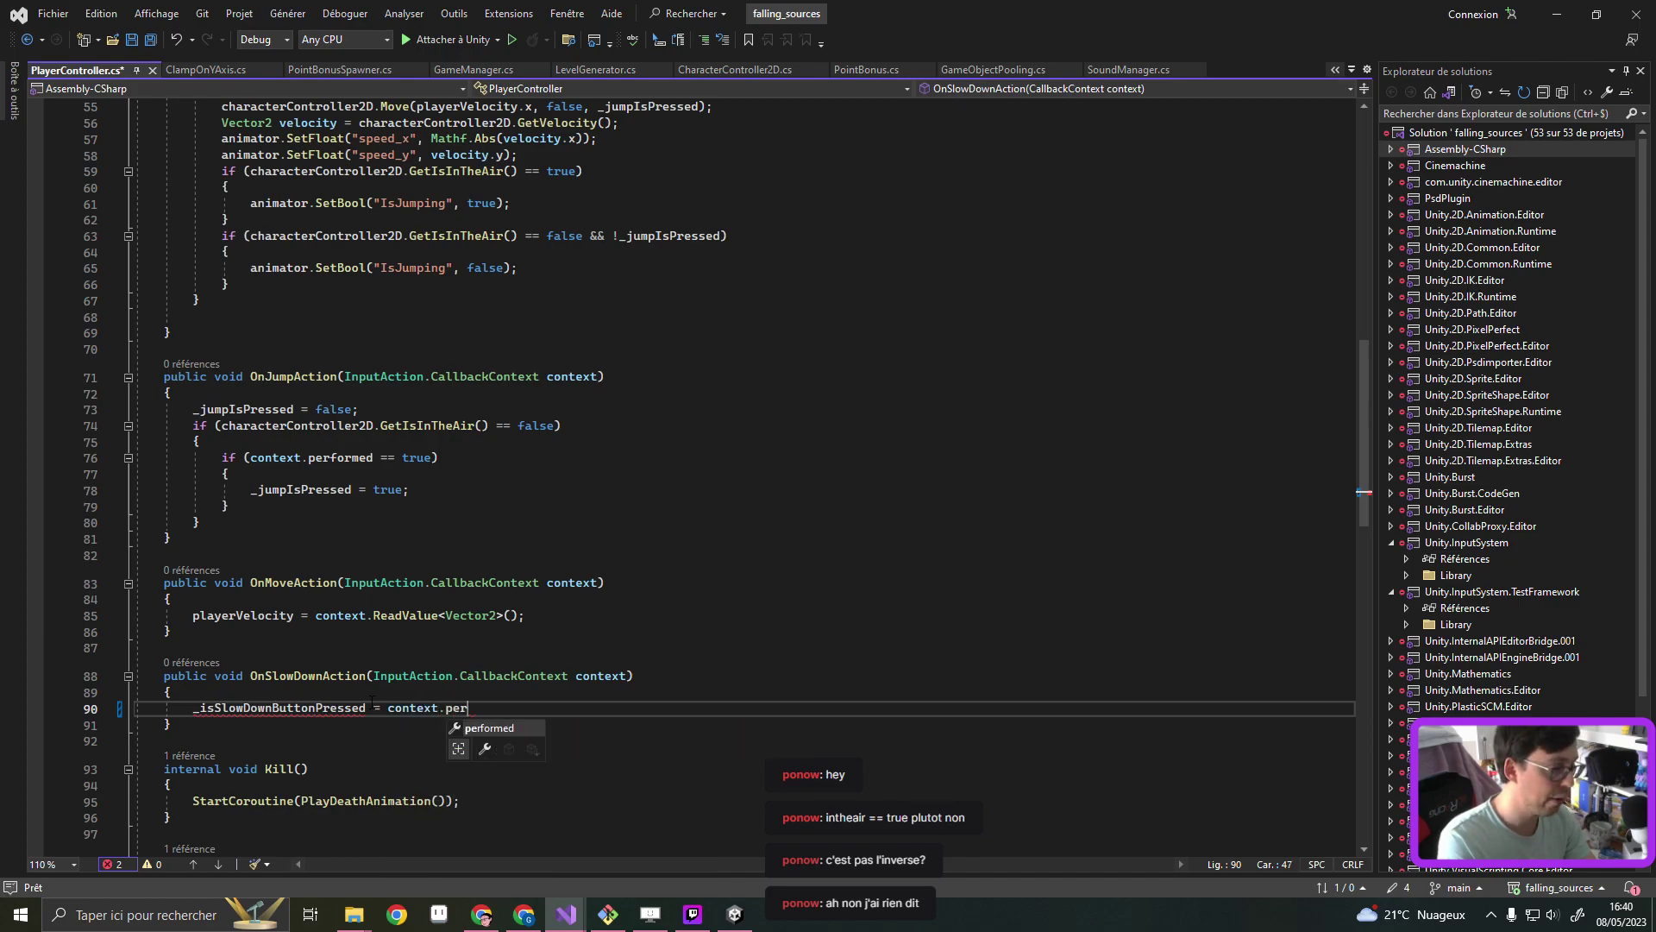
pyautogui.press('Tab')
pyautogui.write(';')
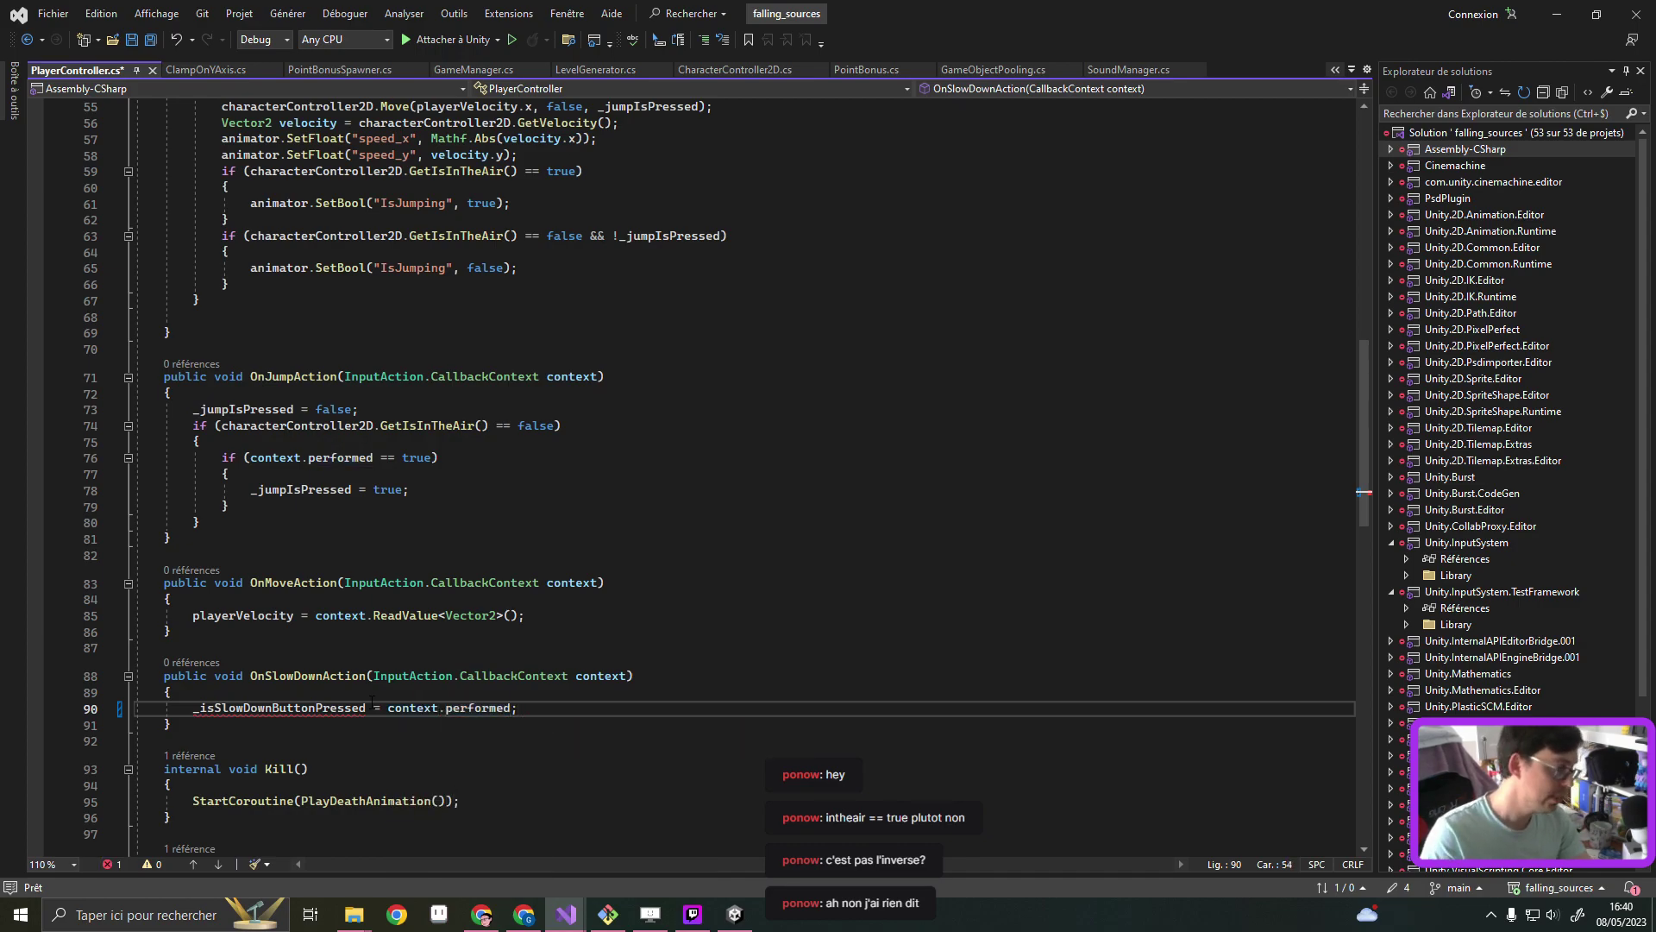
# Generate the private bool field _isSlowDownButtonPressed with Quick Actions and go to its declaration
pyautogui.doubleClick(346, 707)
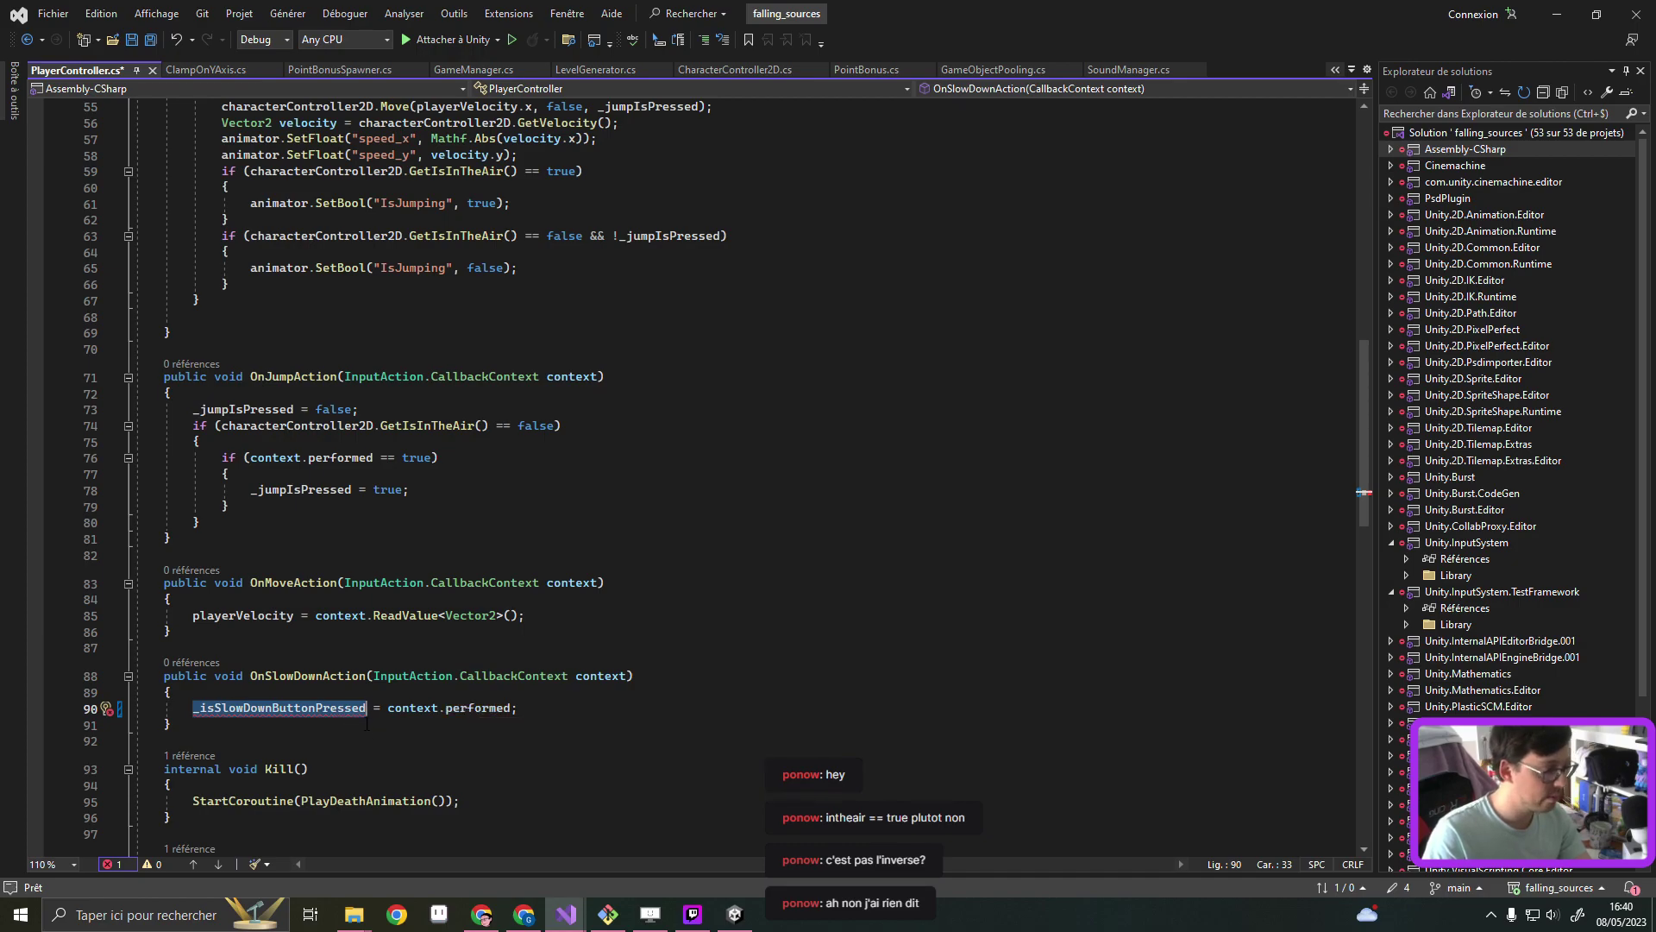
pyautogui.rightClick(344, 711)
pyautogui.click(432, 432)
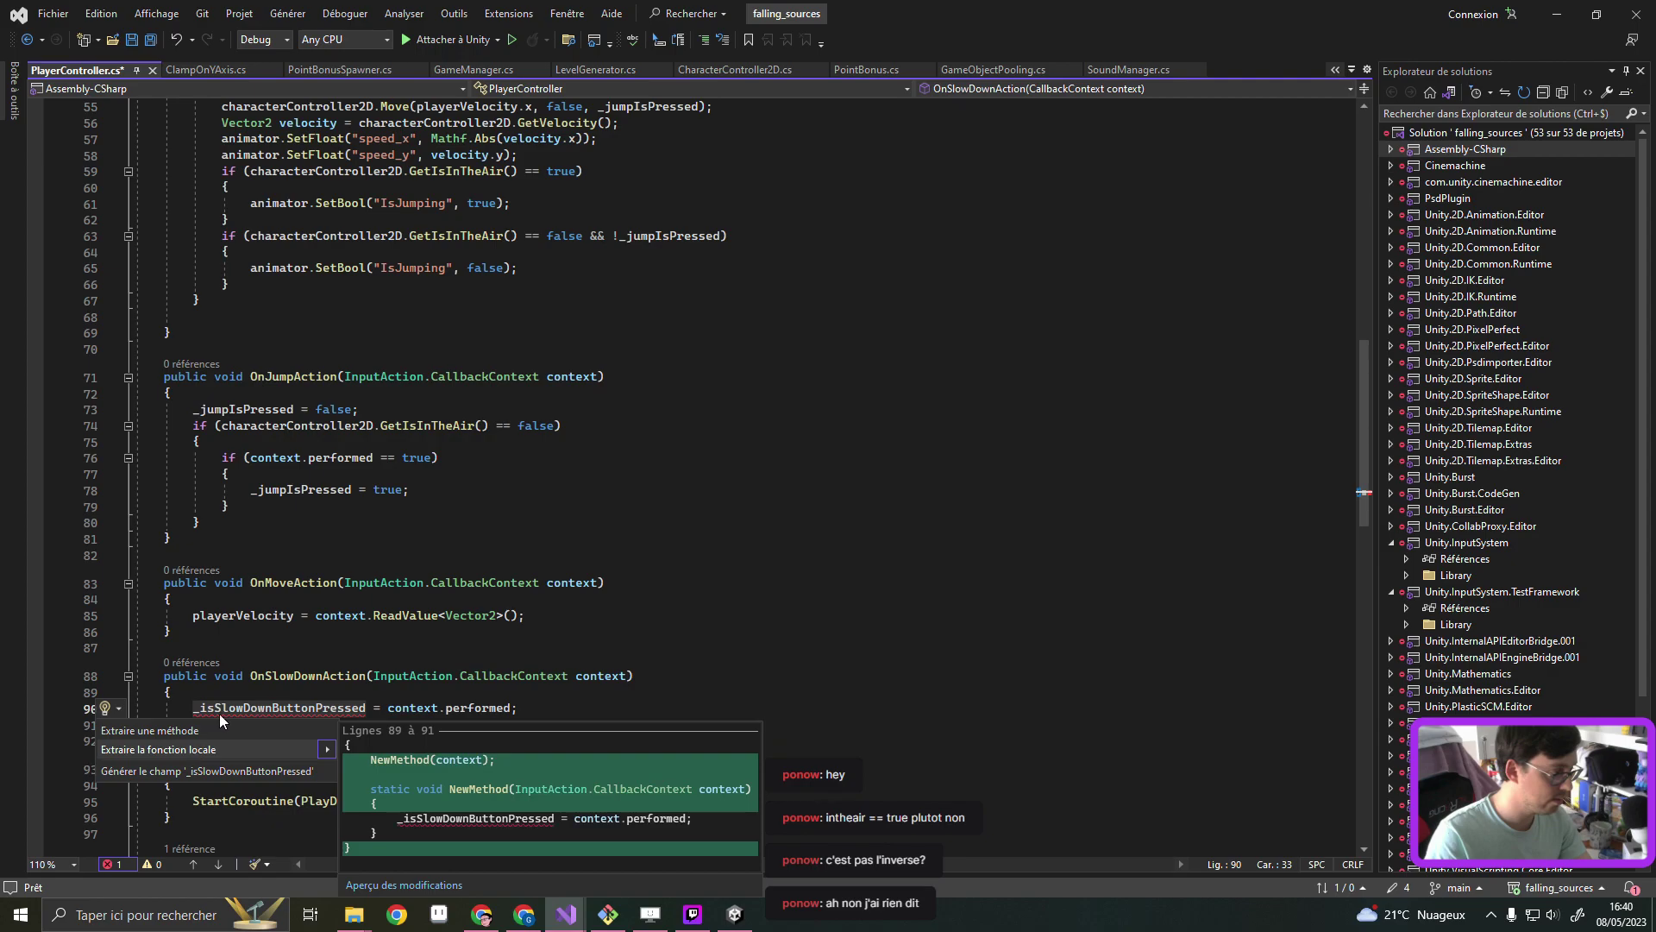
pyautogui.click(322, 657)
pyautogui.rightClick(278, 707)
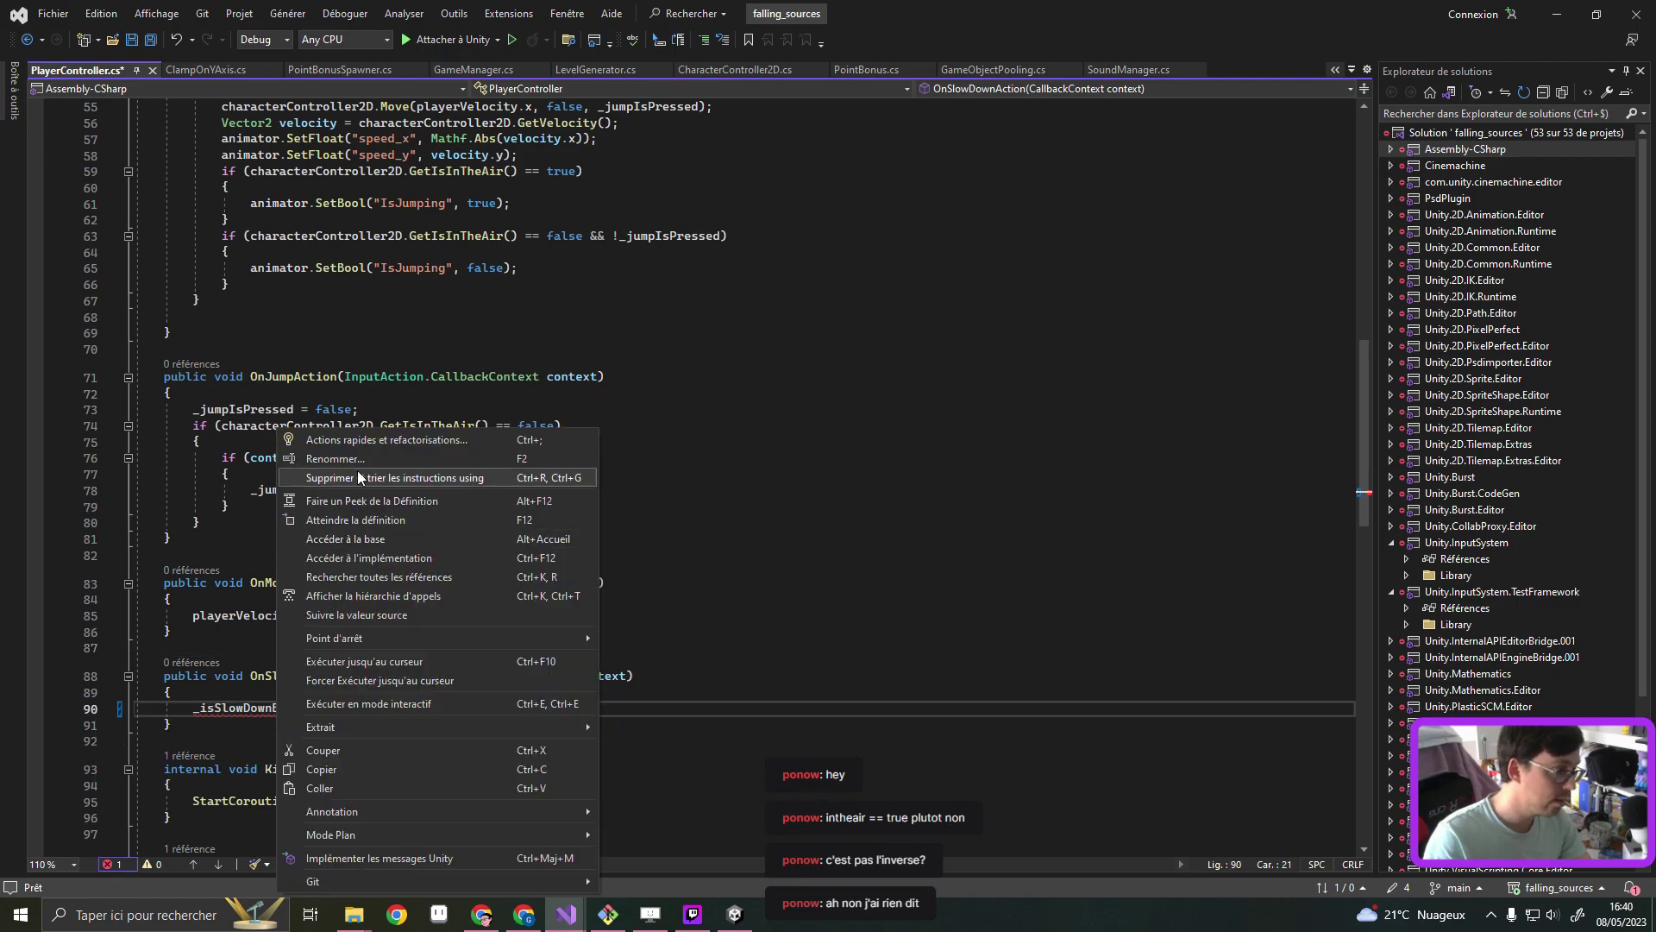
pyautogui.click(371, 437)
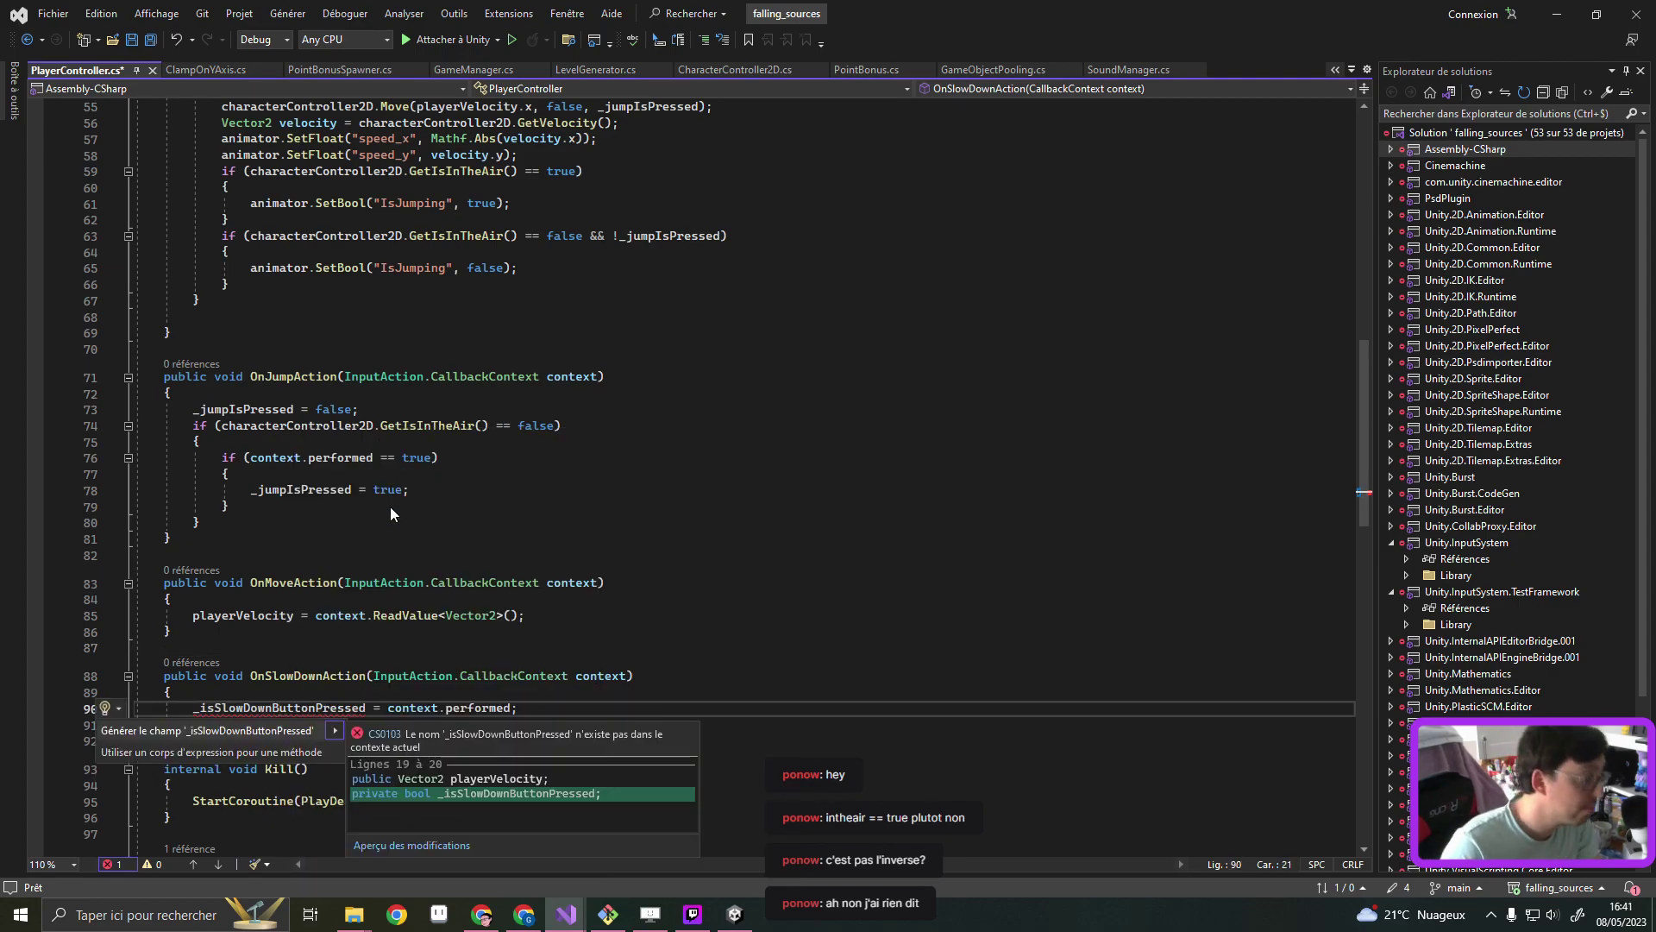
pyautogui.click(264, 731)
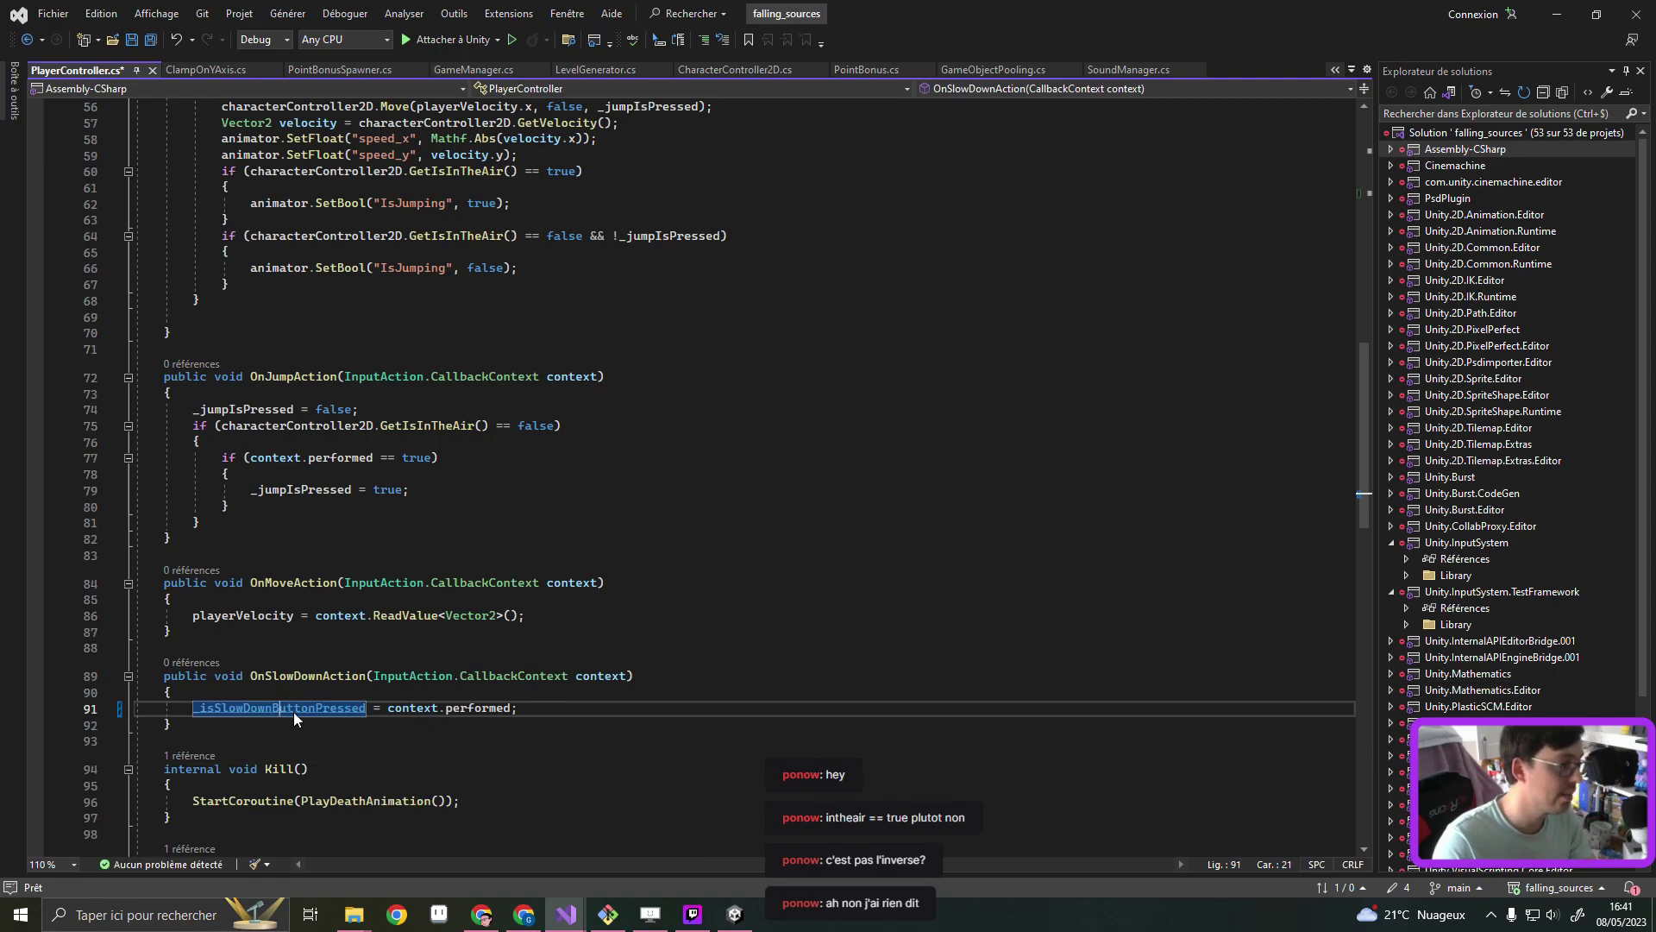
pyautogui.keyDown('ctrl'); pyautogui.click(294, 711); pyautogui.keyUp('ctrl')
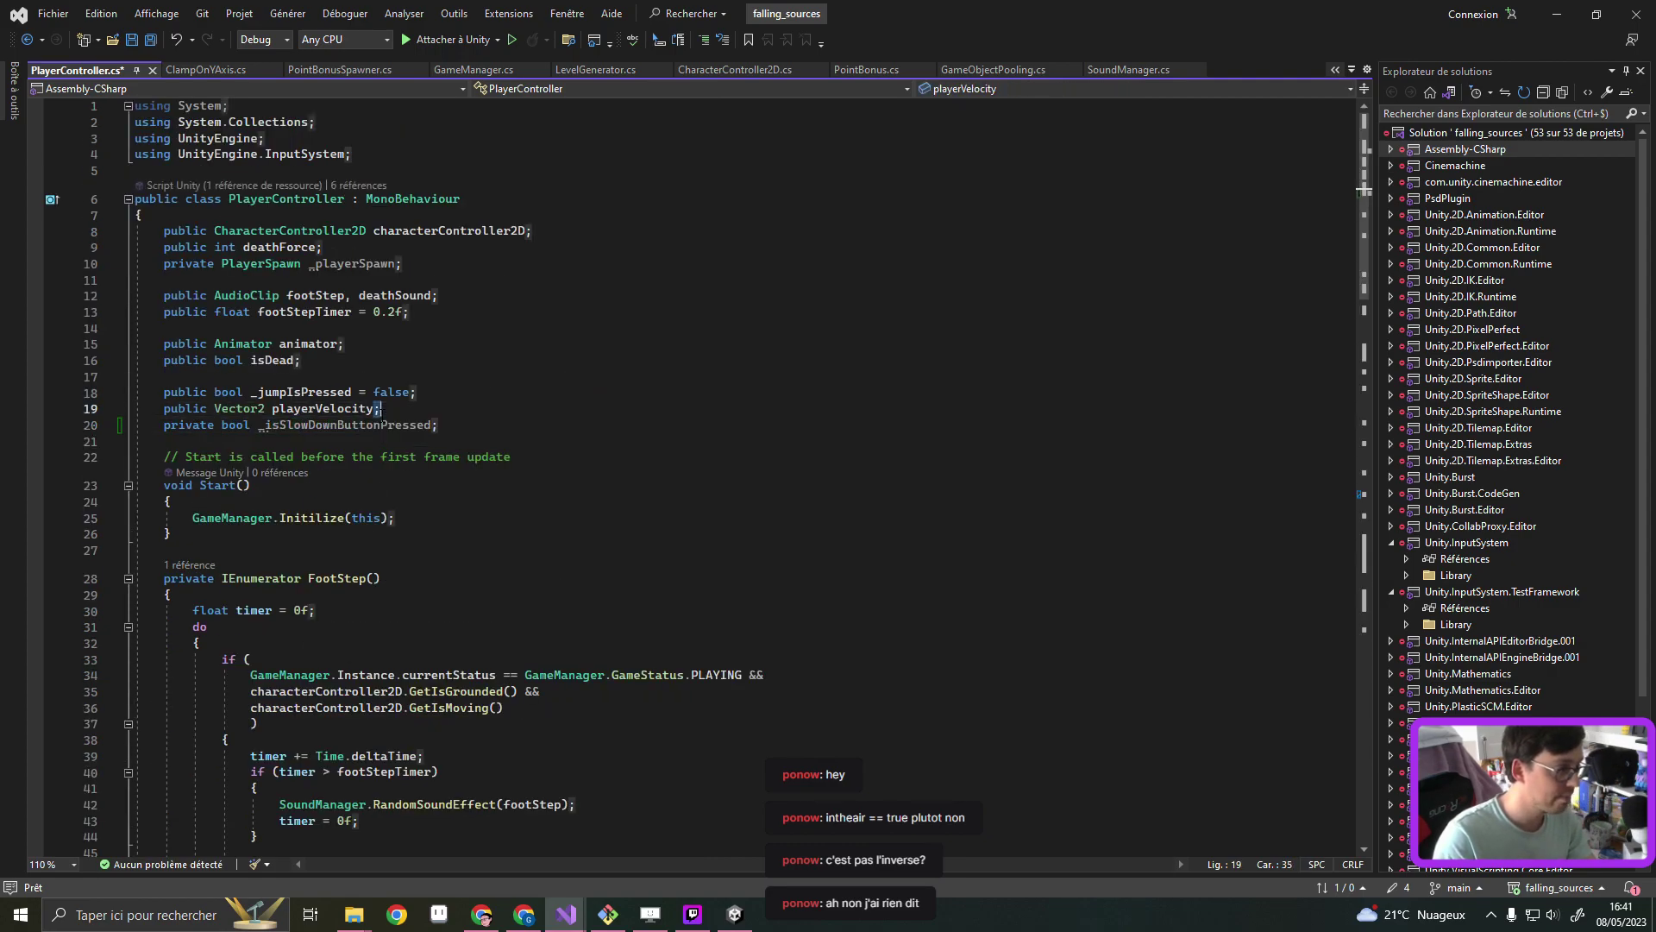
pyautogui.scroll(-3, 713, 464)
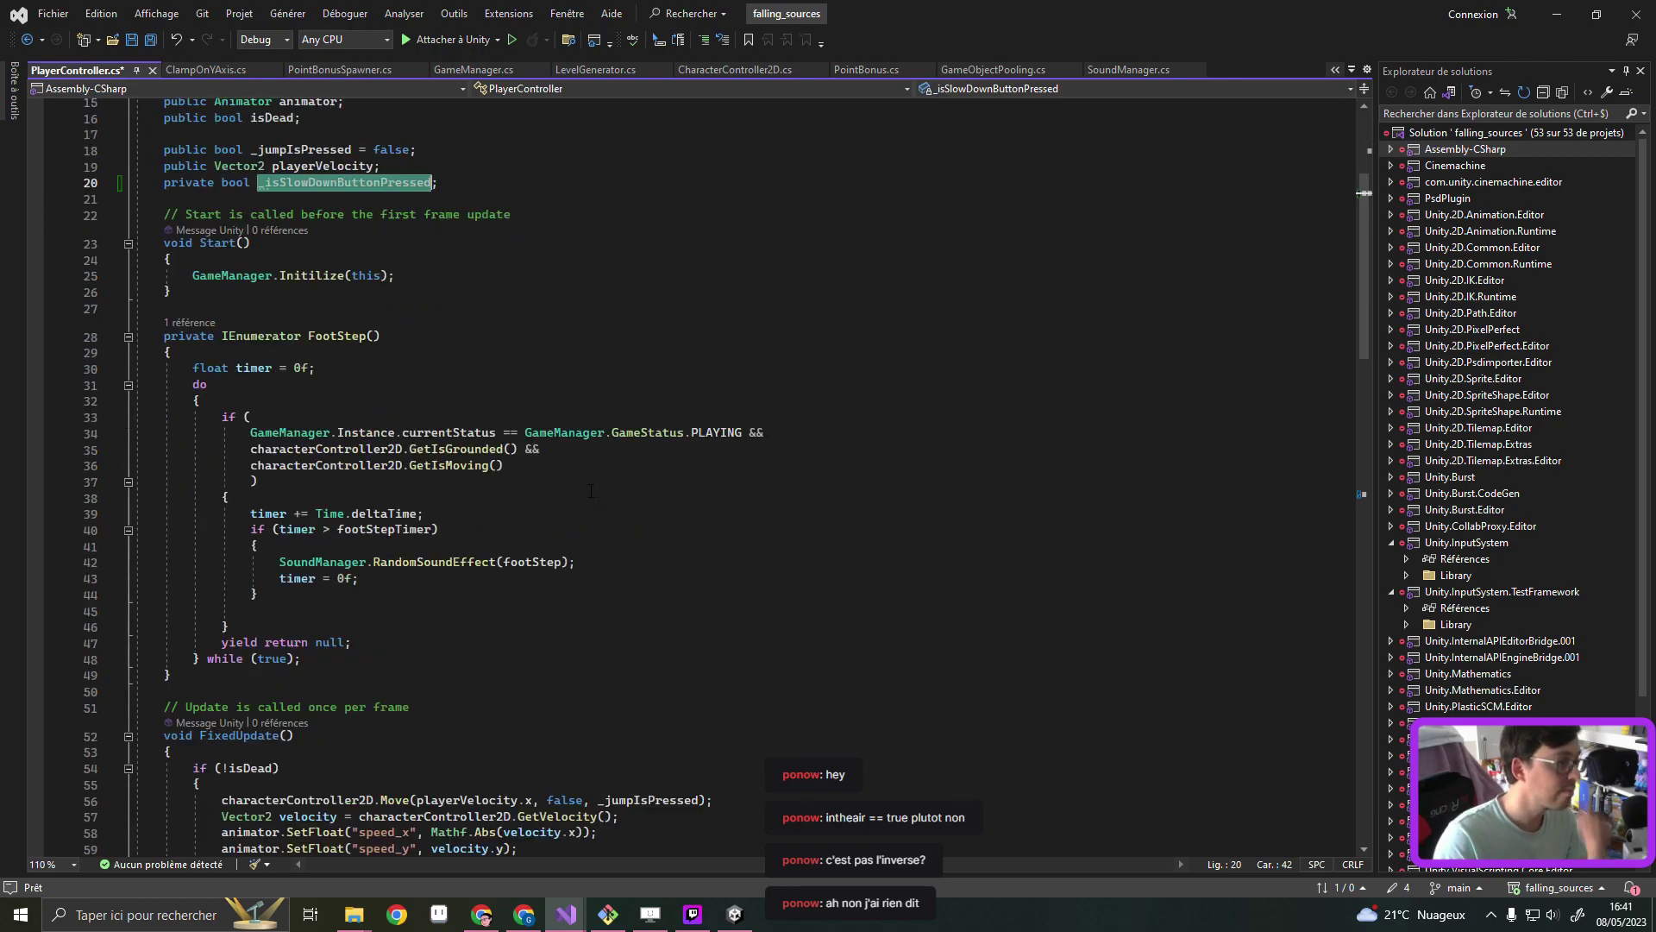
pyautogui.scroll(-4, 672, 478)
pyautogui.scroll(-3, 622, 501)
pyautogui.scroll(-2, 567, 524)
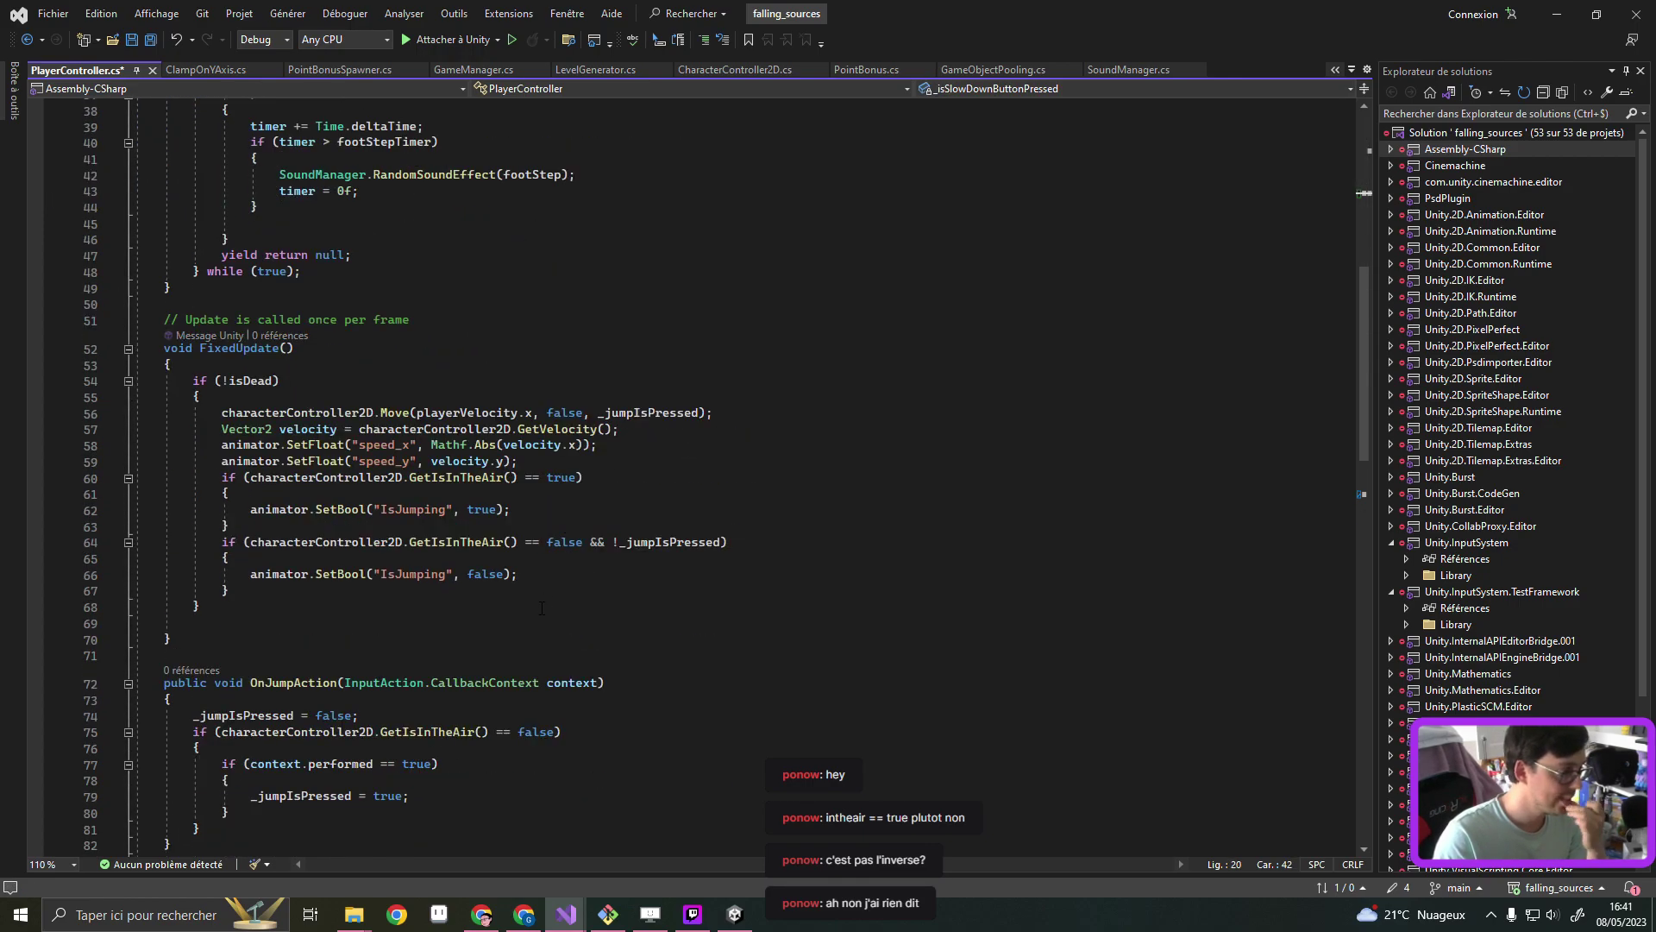
pyautogui.scroll(3, 535, 598)
pyautogui.scroll(1, 526, 596)
pyautogui.scroll(2, 515, 590)
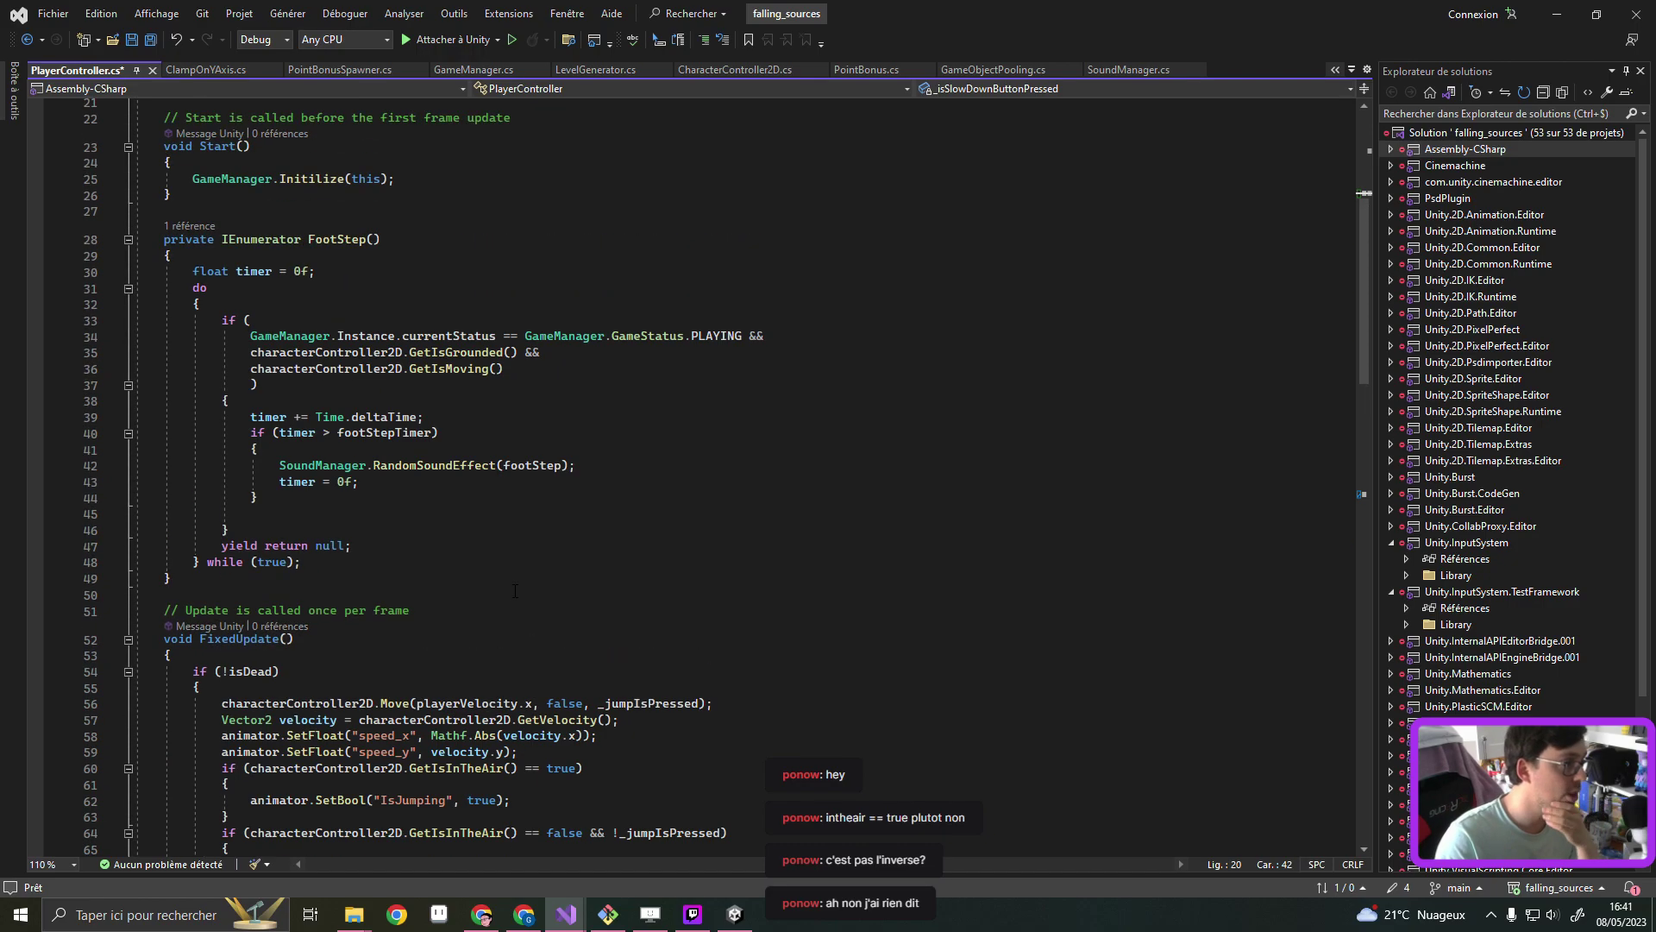
pyautogui.scroll(-1, 515, 590)
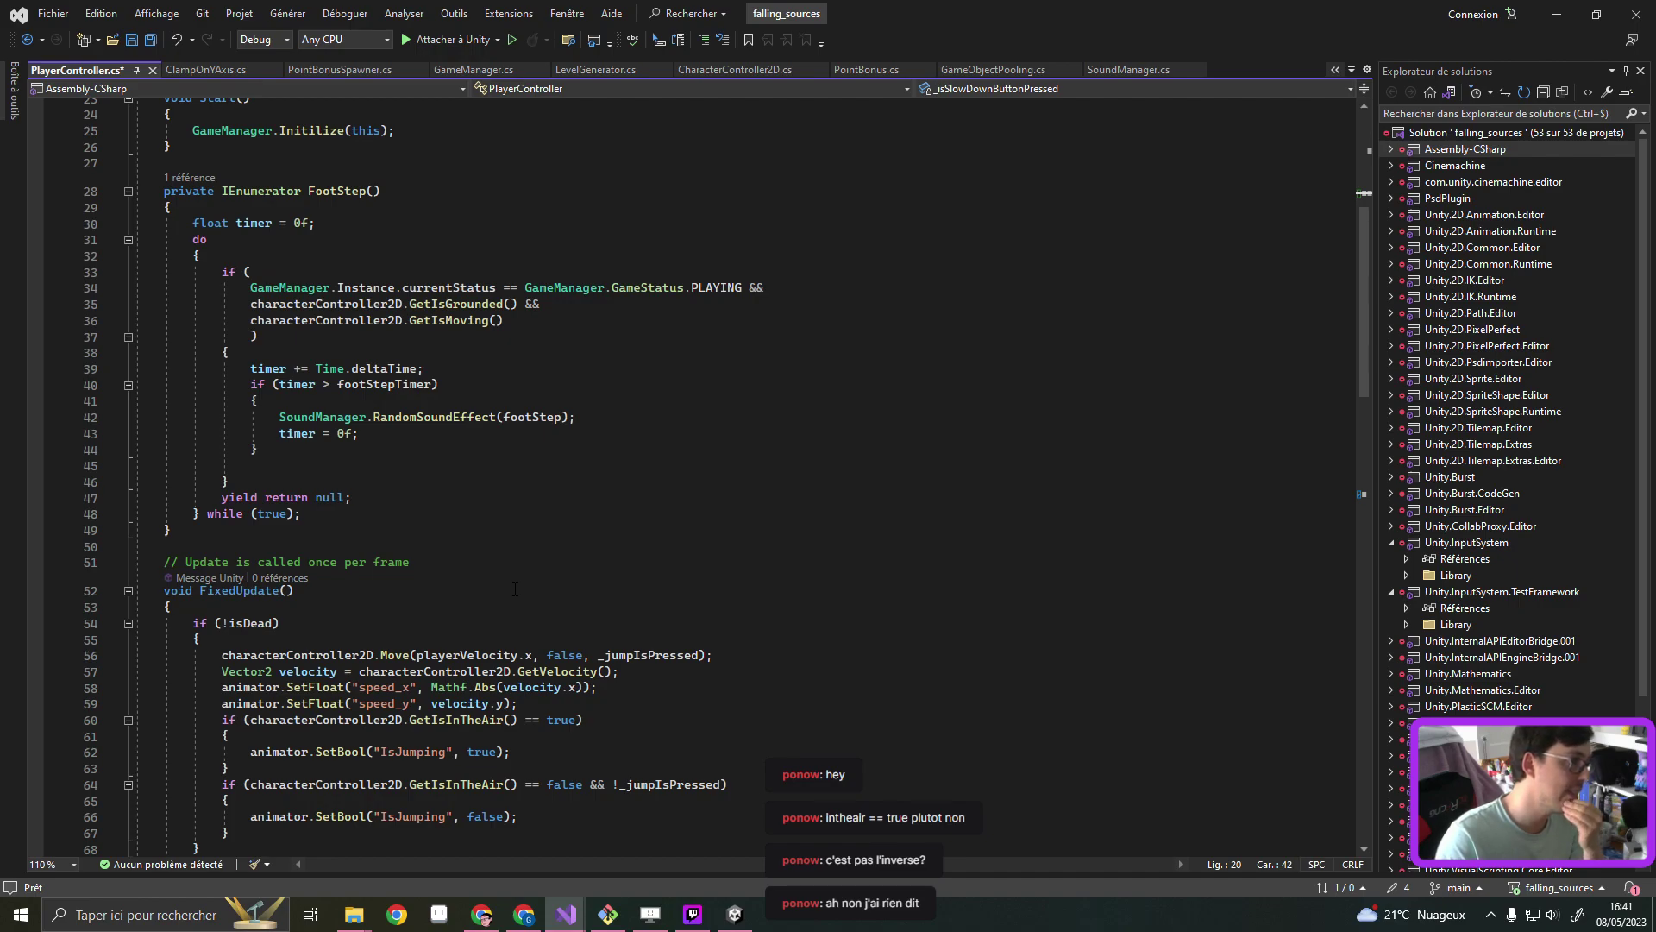
pyautogui.scroll(-1, 515, 590)
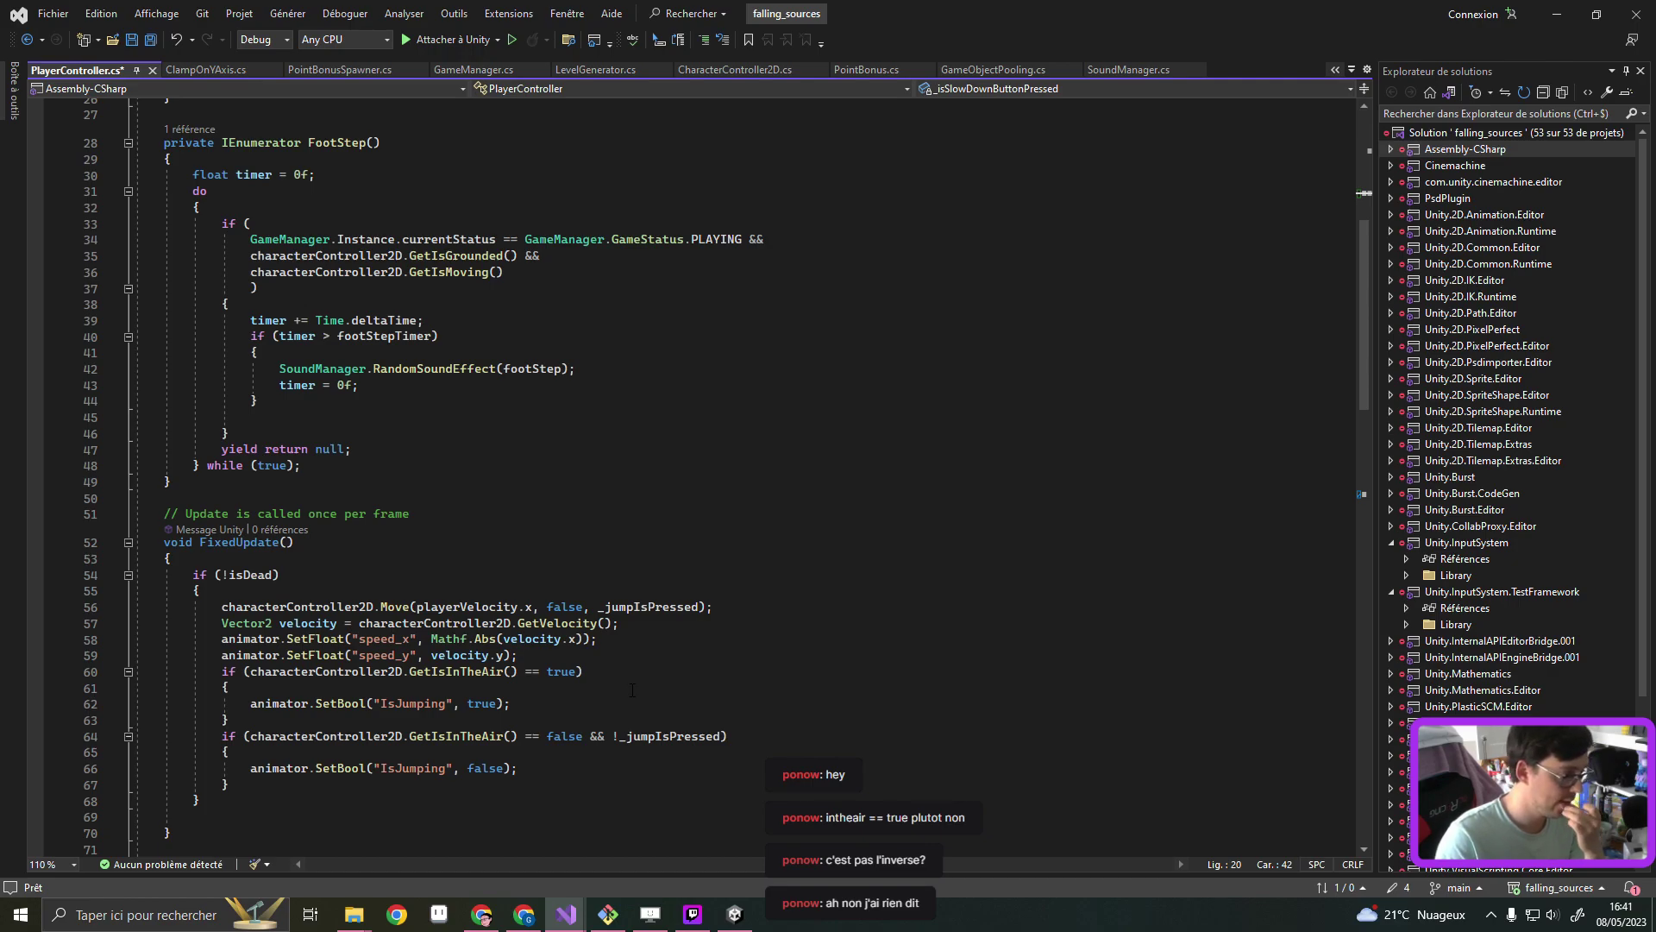
pyautogui.click(747, 608)
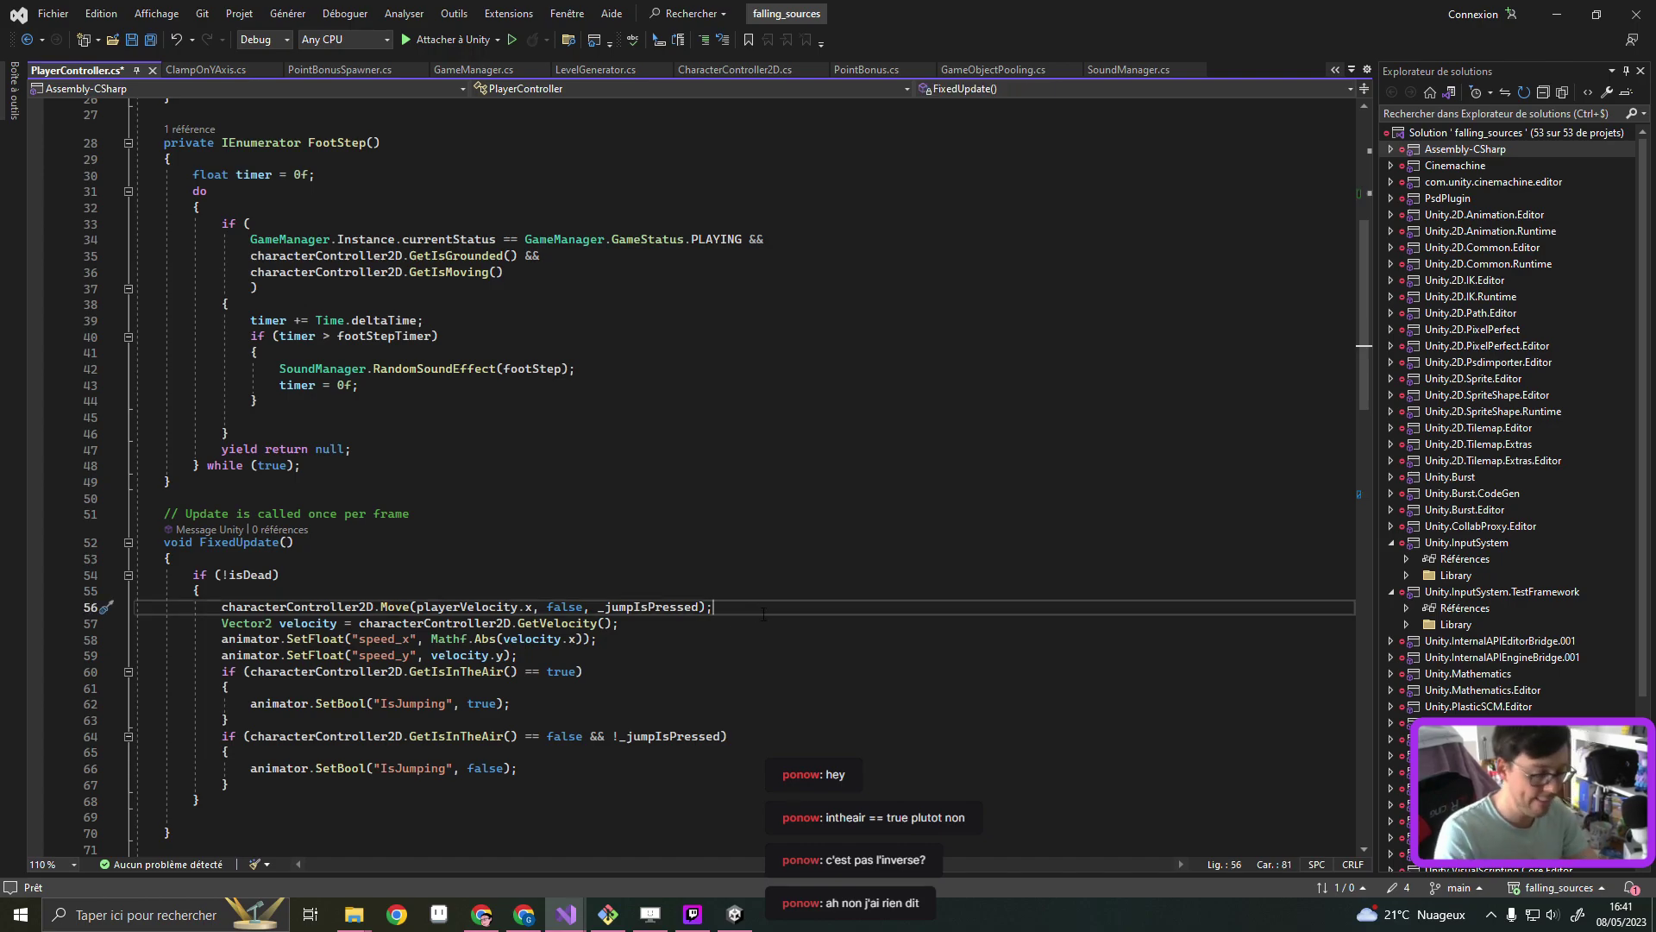
# Below the Move call, add 'if (_isSlowDownButtonPressed) { characterController2D.SlowDown(); }'
pyautogui.press('Return')
pyautogui.write('if (')
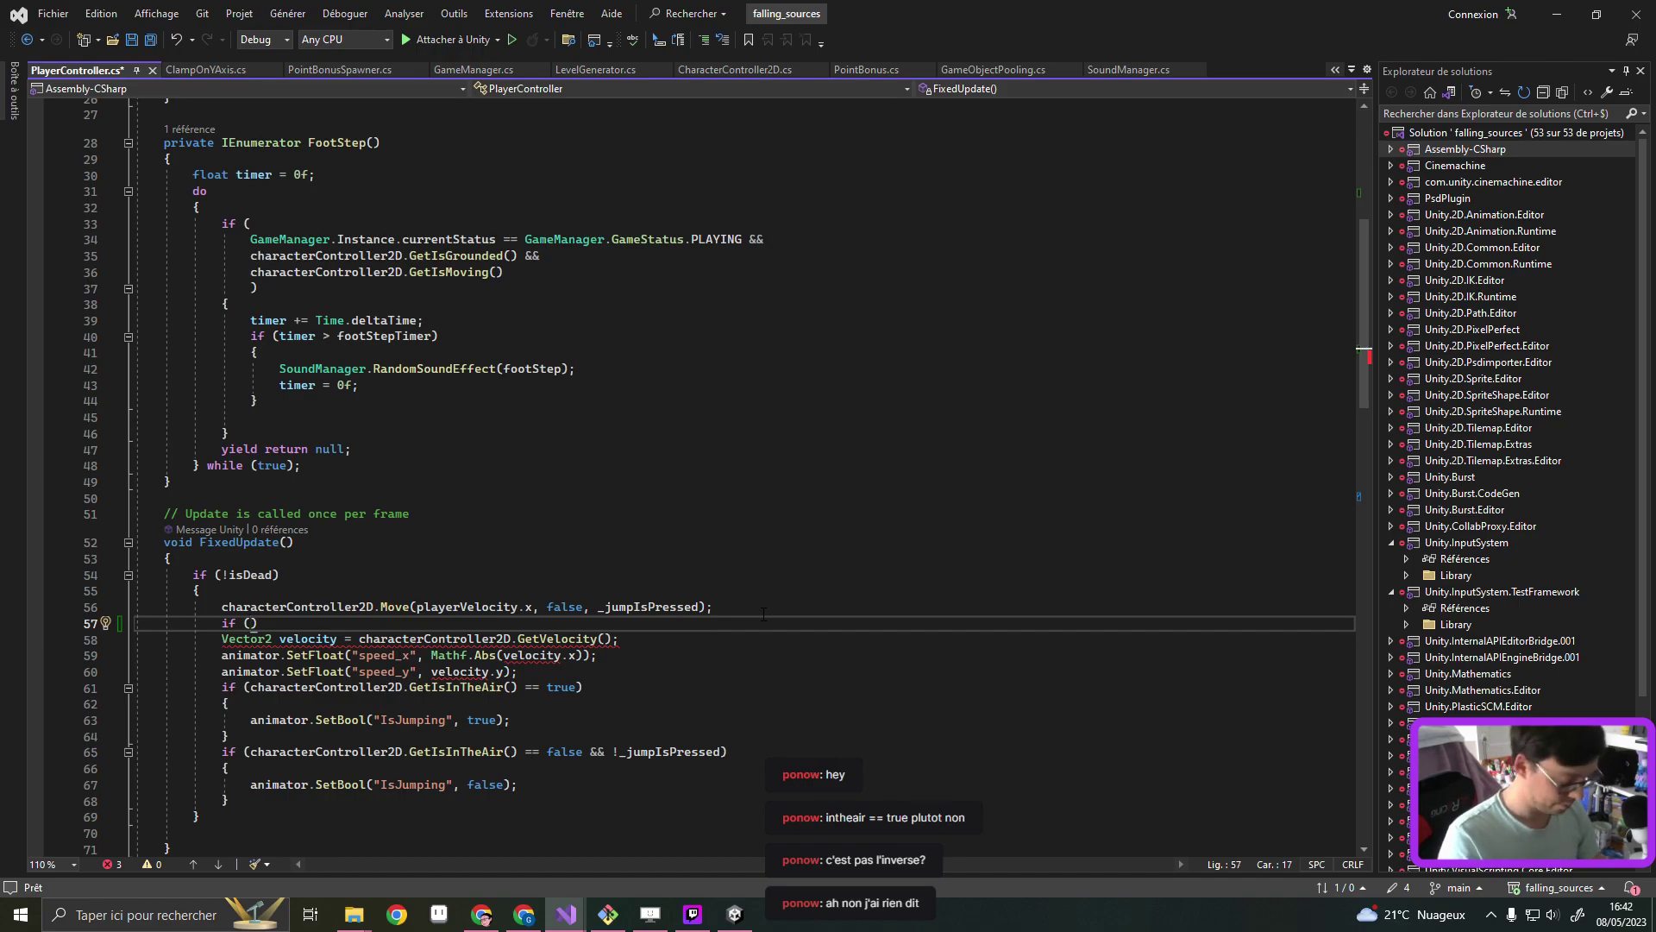
pyautogui.write('_isSlowDownButtonPressed')
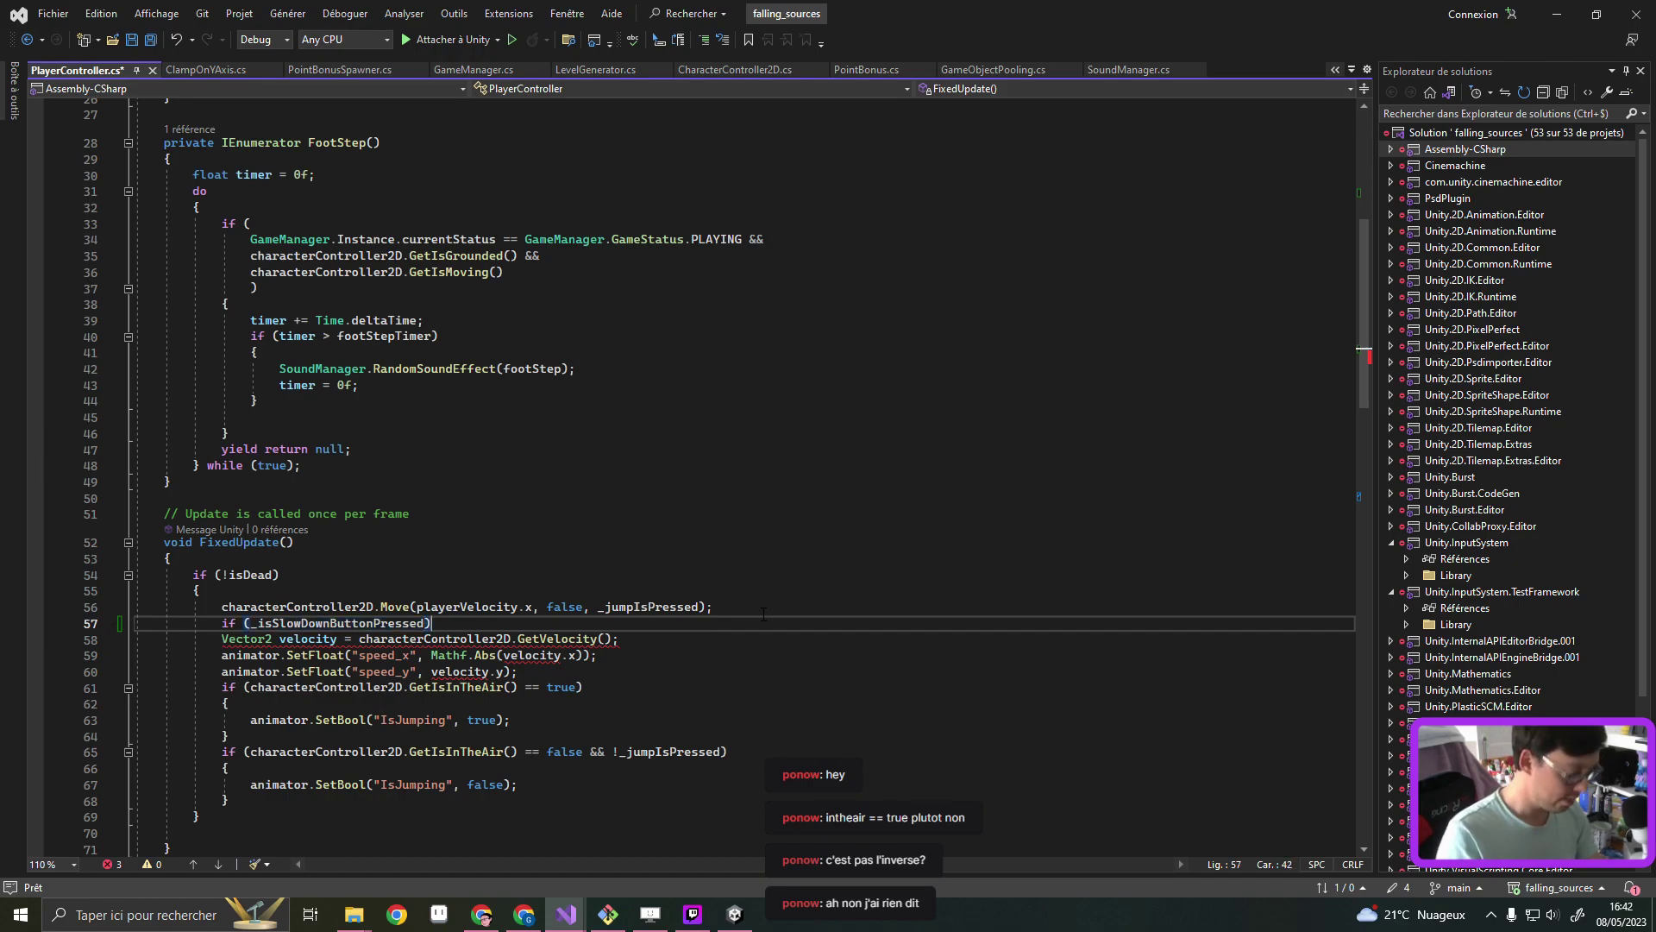
pyautogui.press('Return')
pyautogui.press('Return')
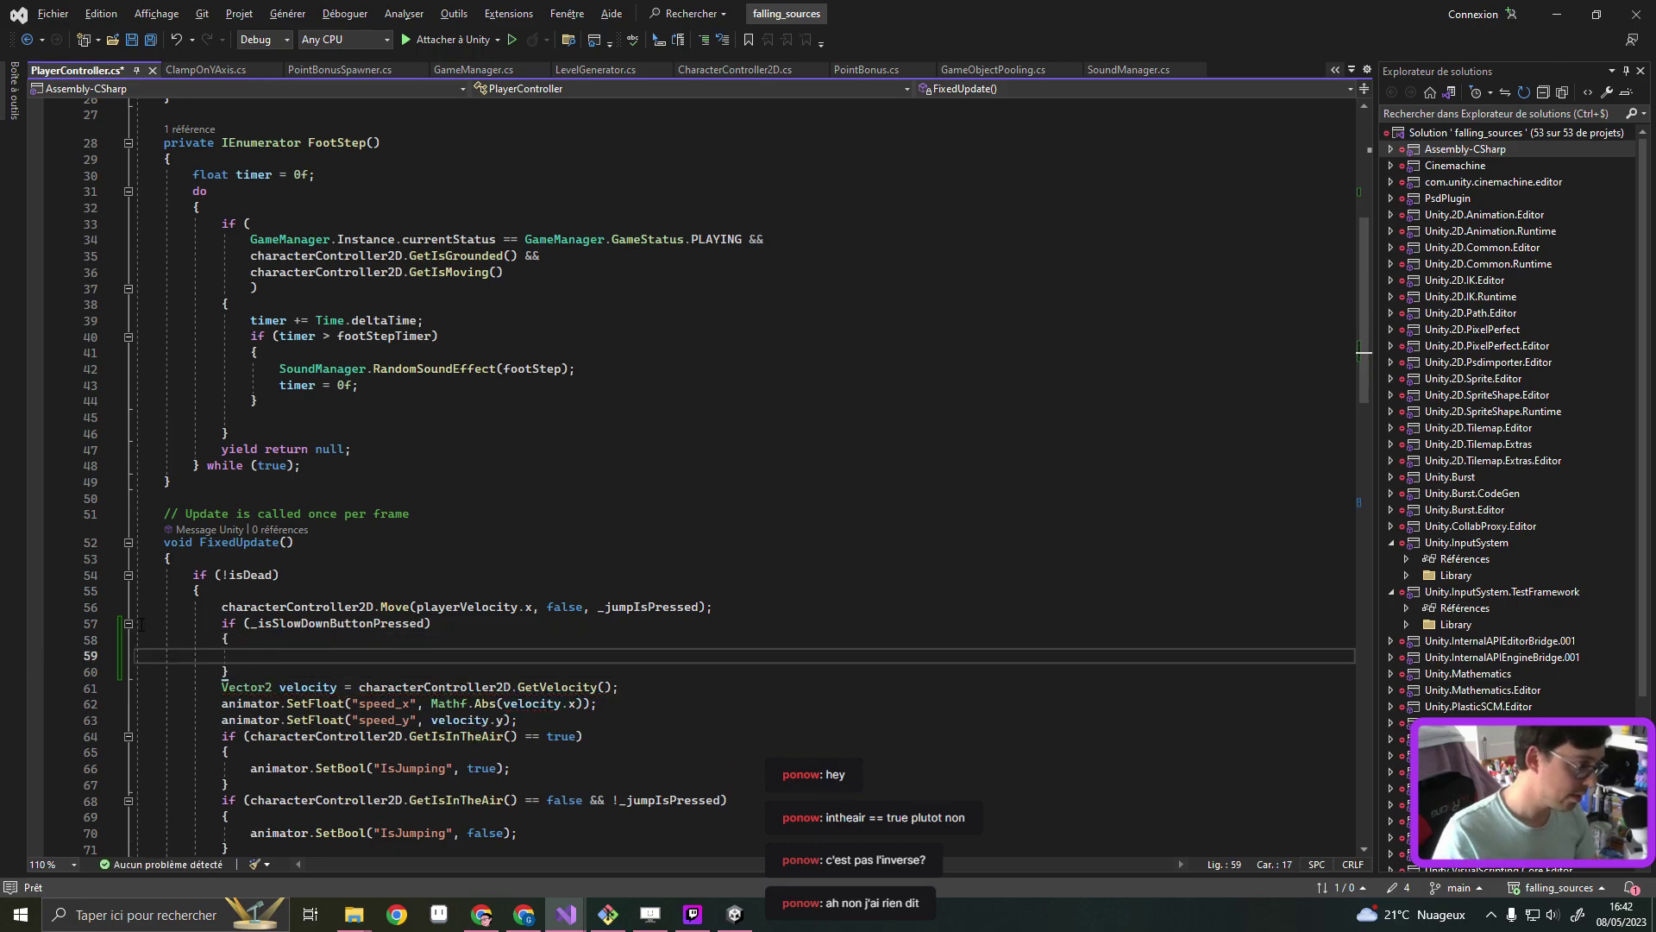
pyautogui.click(384, 607)
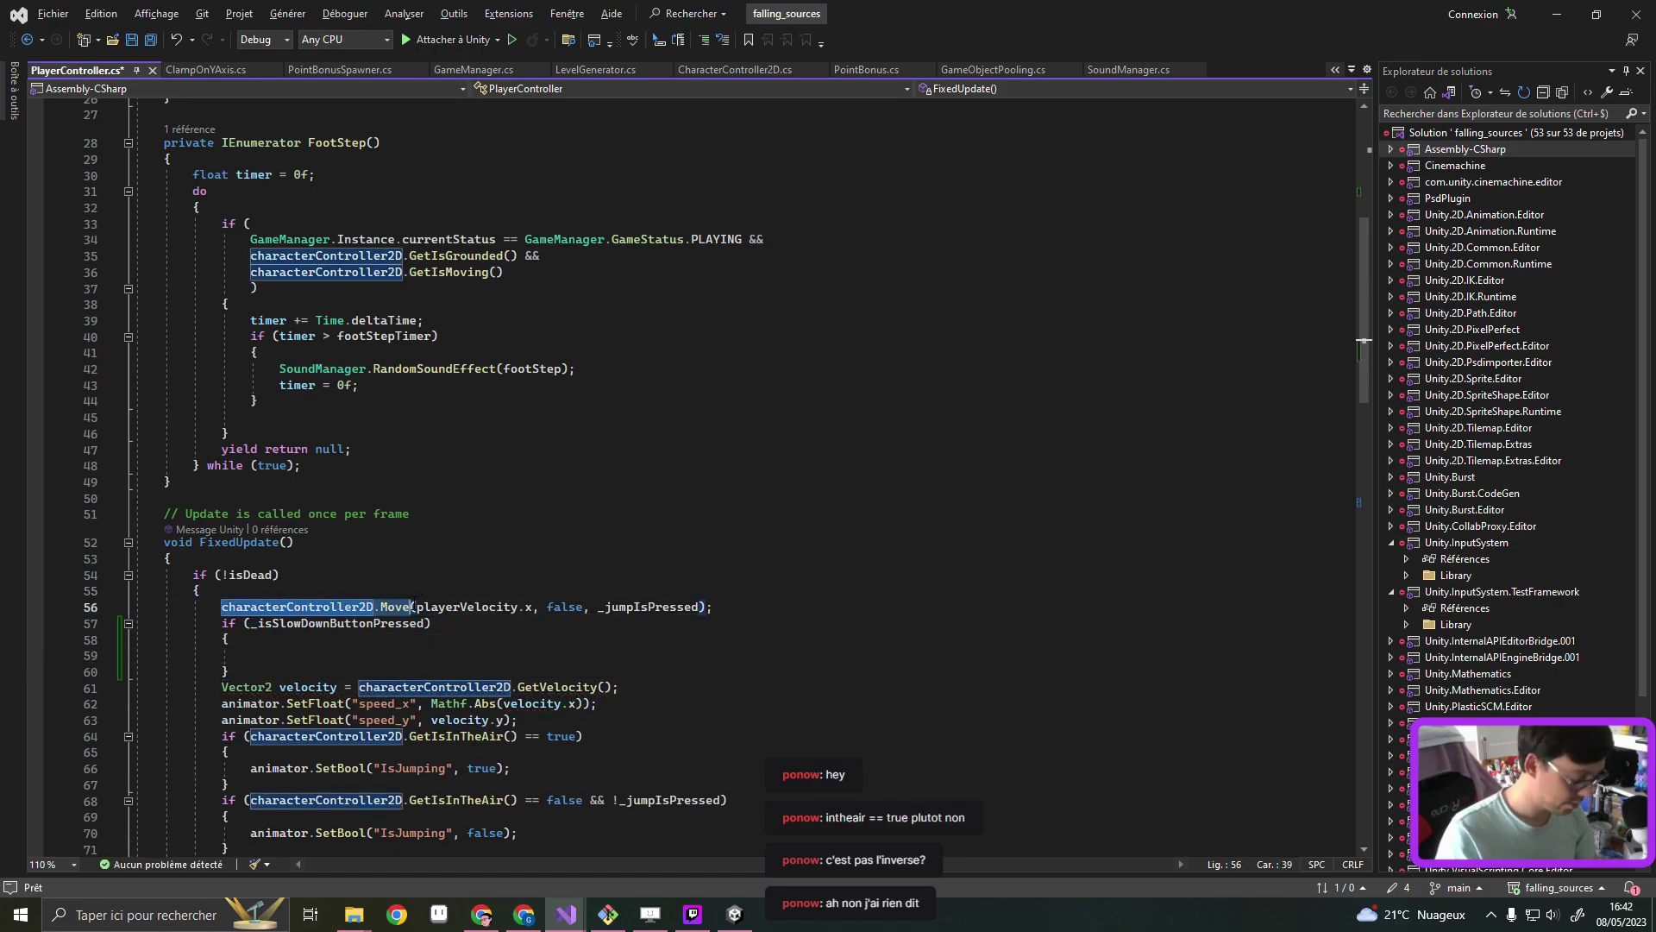
pyautogui.hotkey('ctrl', 'c')
pyautogui.click(500, 655)
pyautogui.hotkey('ctrl', 'v')
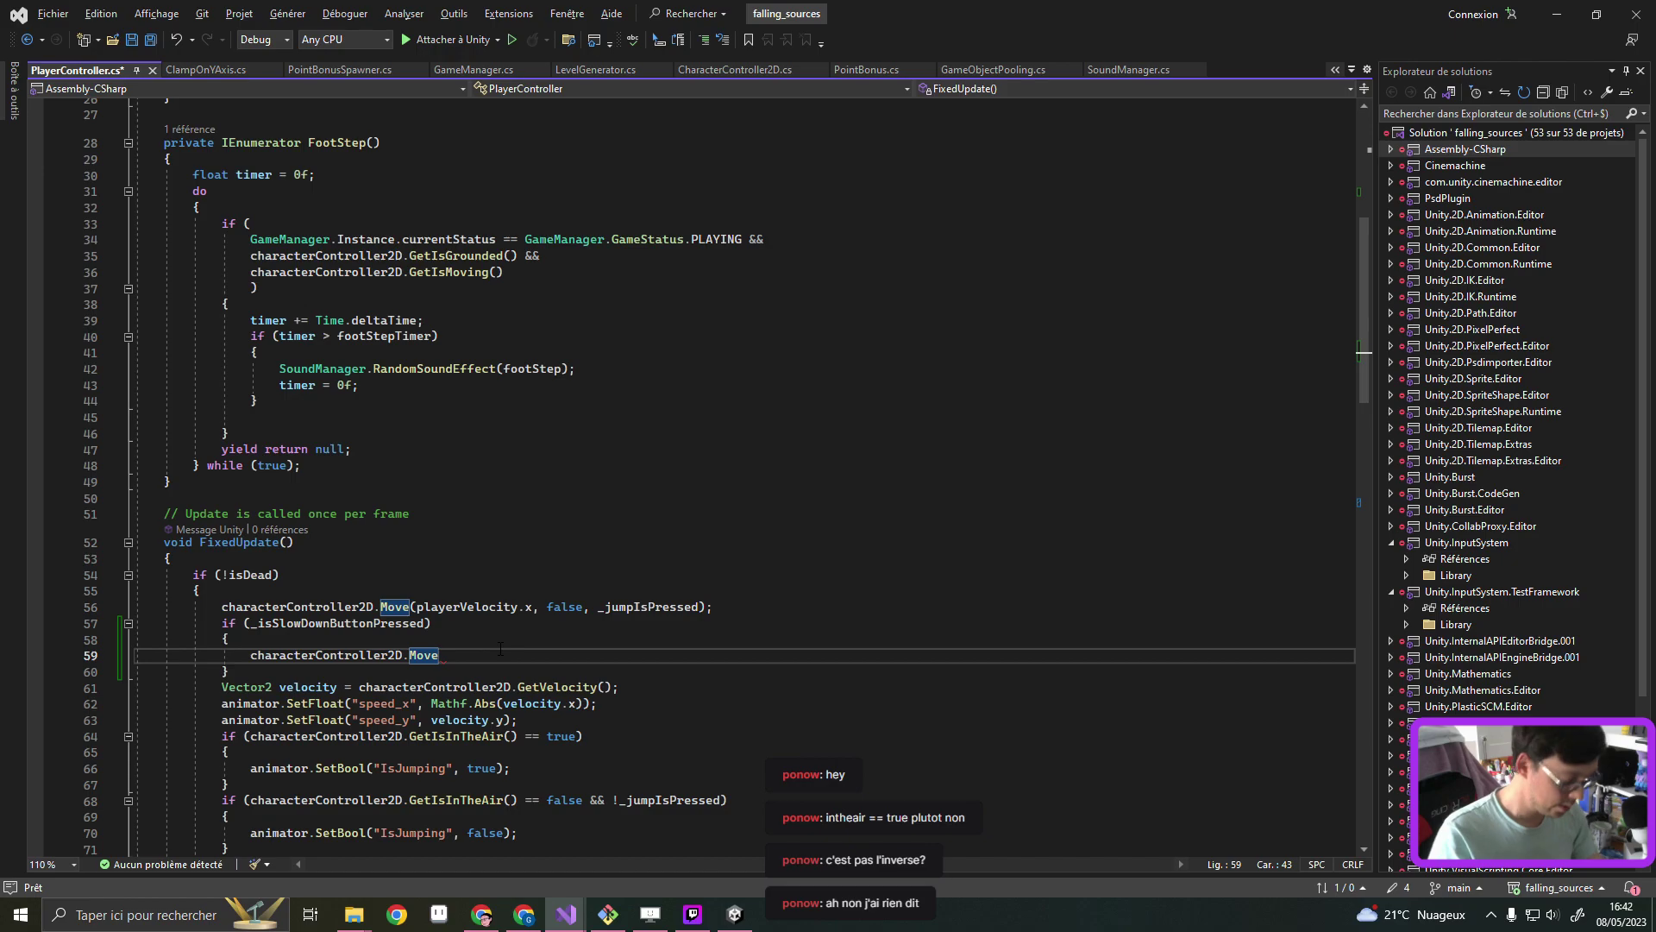
pyautogui.hotkey('ctrl', 'BackSpace')
pyautogui.write('Sl')
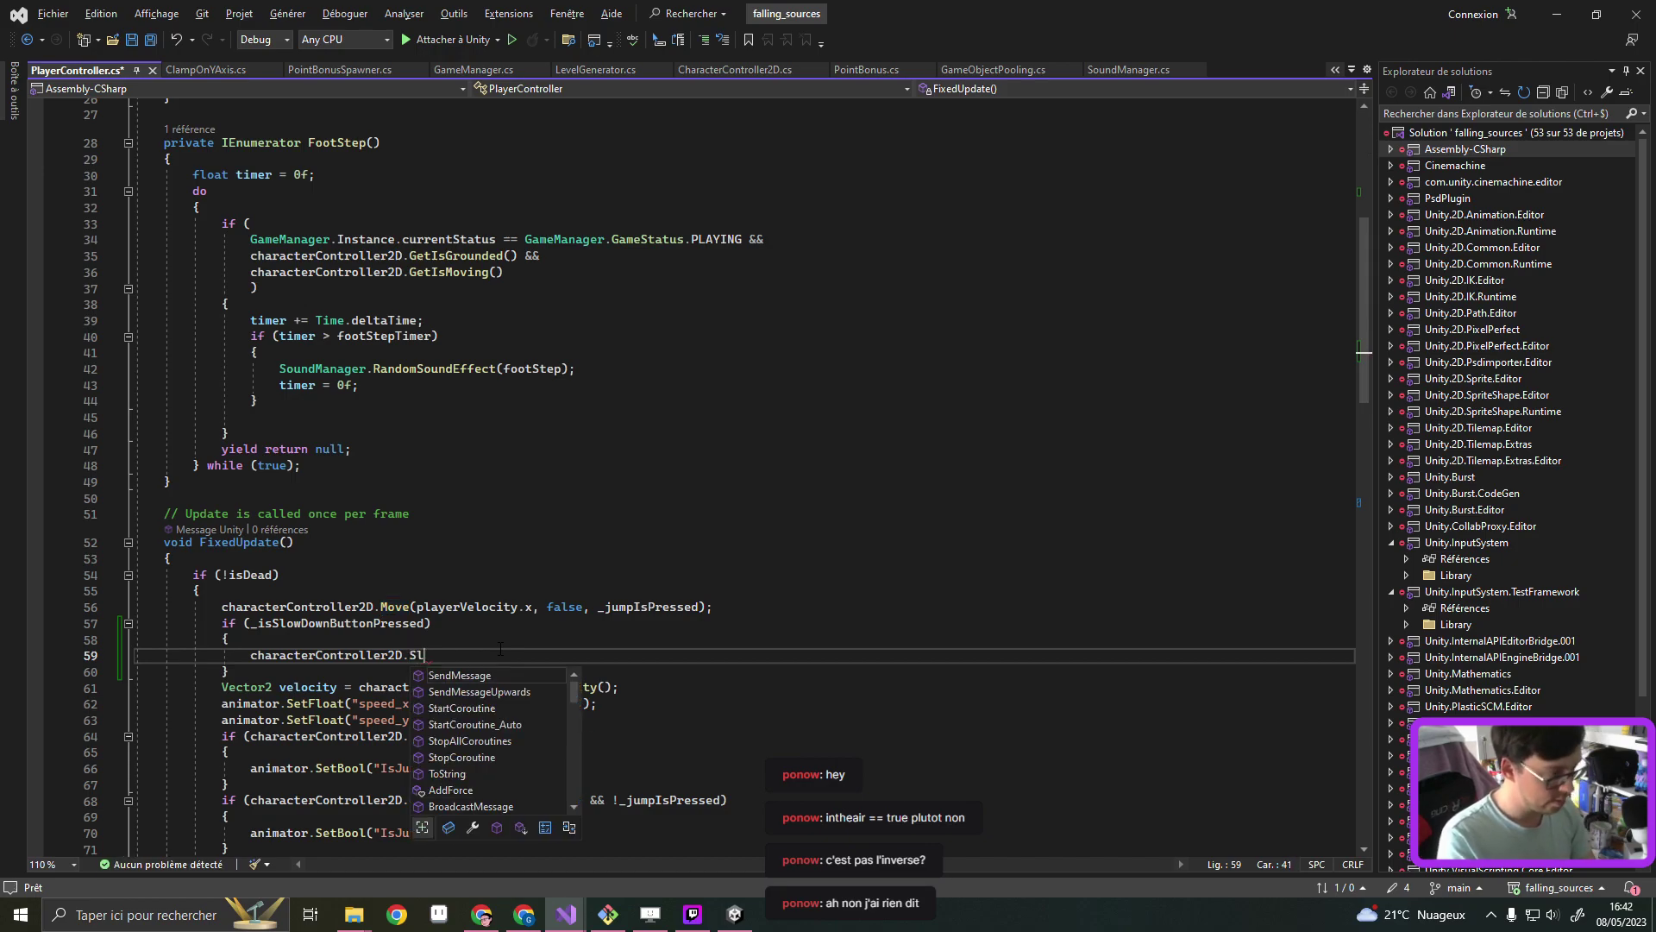
pyautogui.write('owDown();')
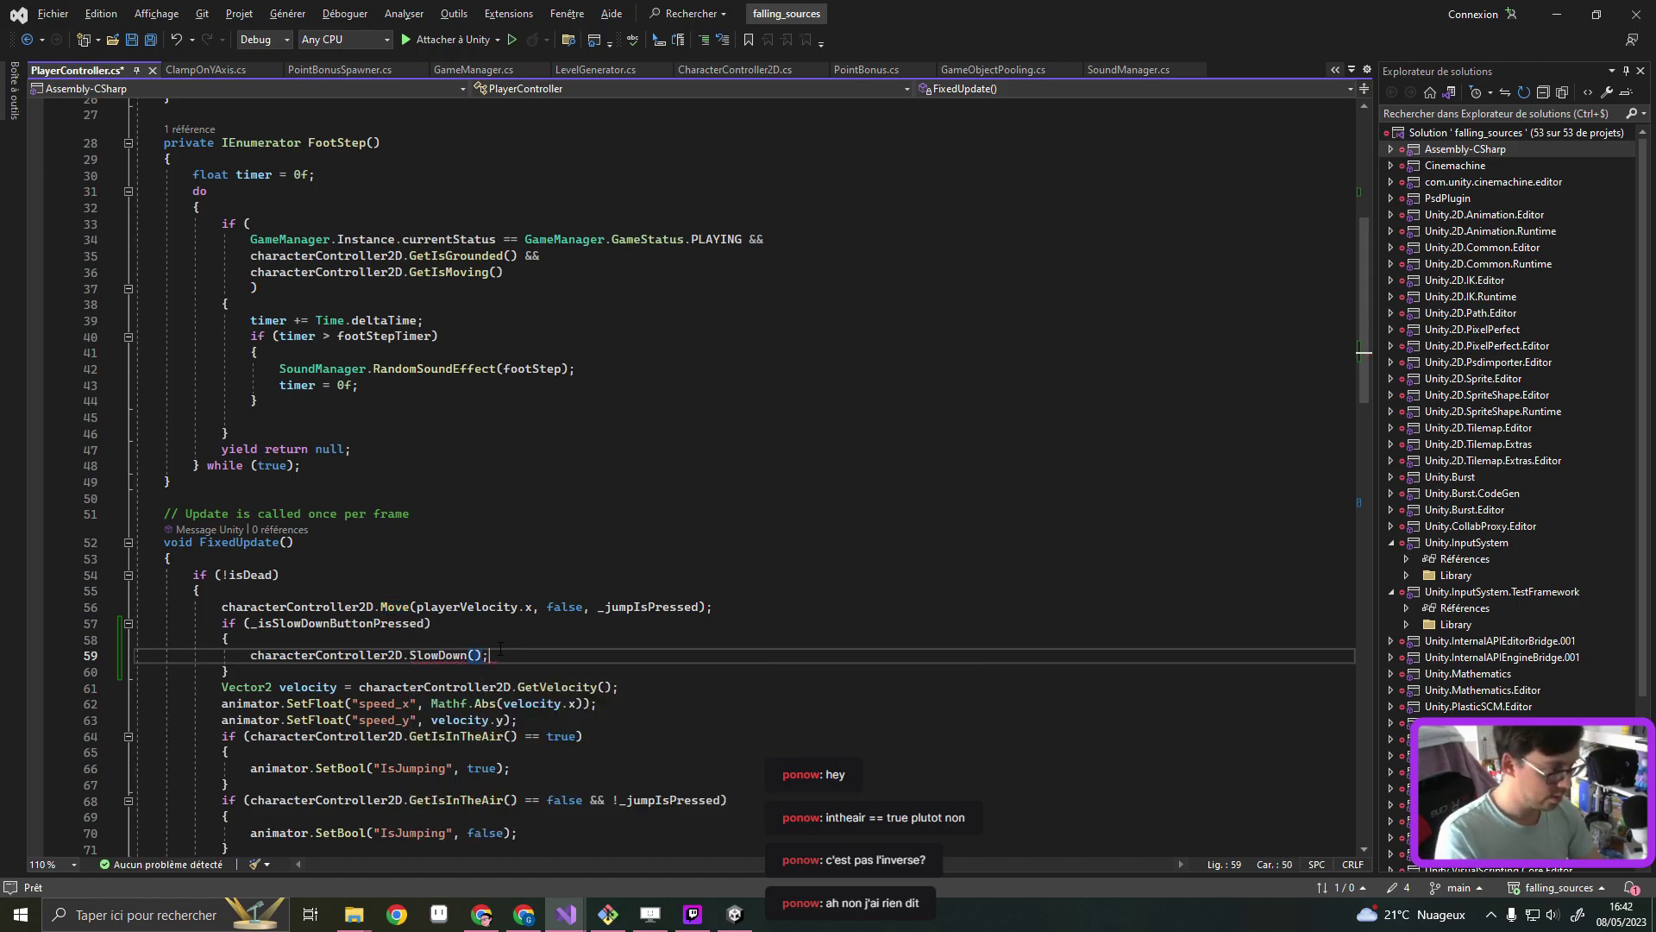
# Generate the missing SlowDown method in CharacterController2D from the quick fixes
pyautogui.rightClick(437, 667)
pyautogui.click(488, 456)
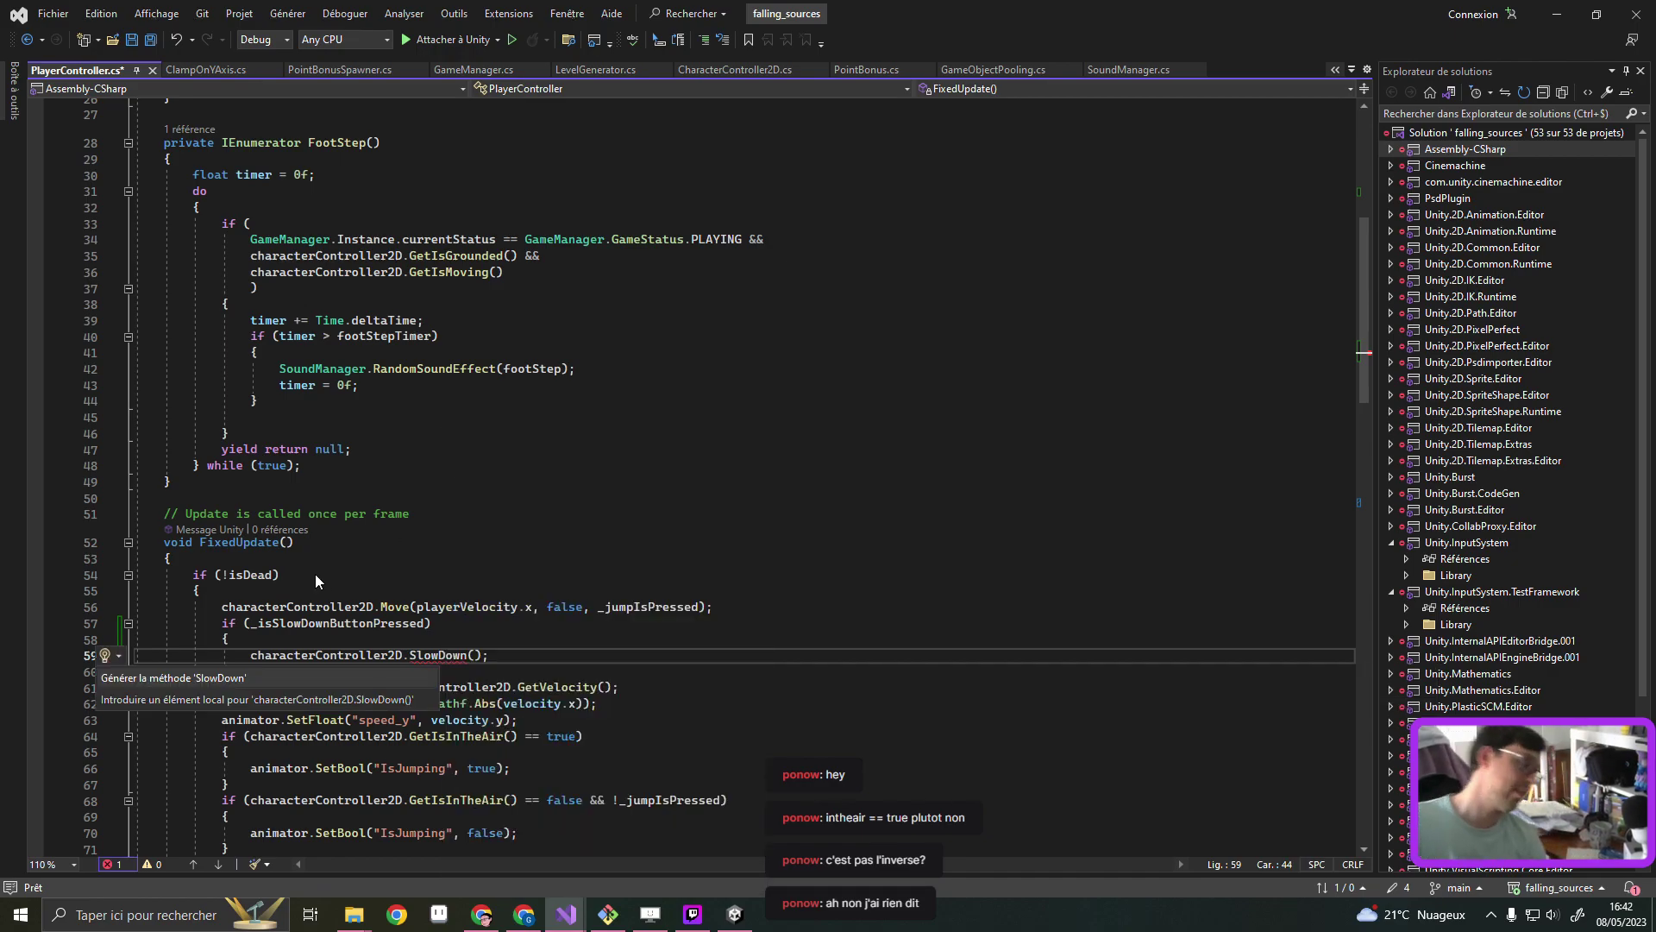
pyautogui.press('Escape')
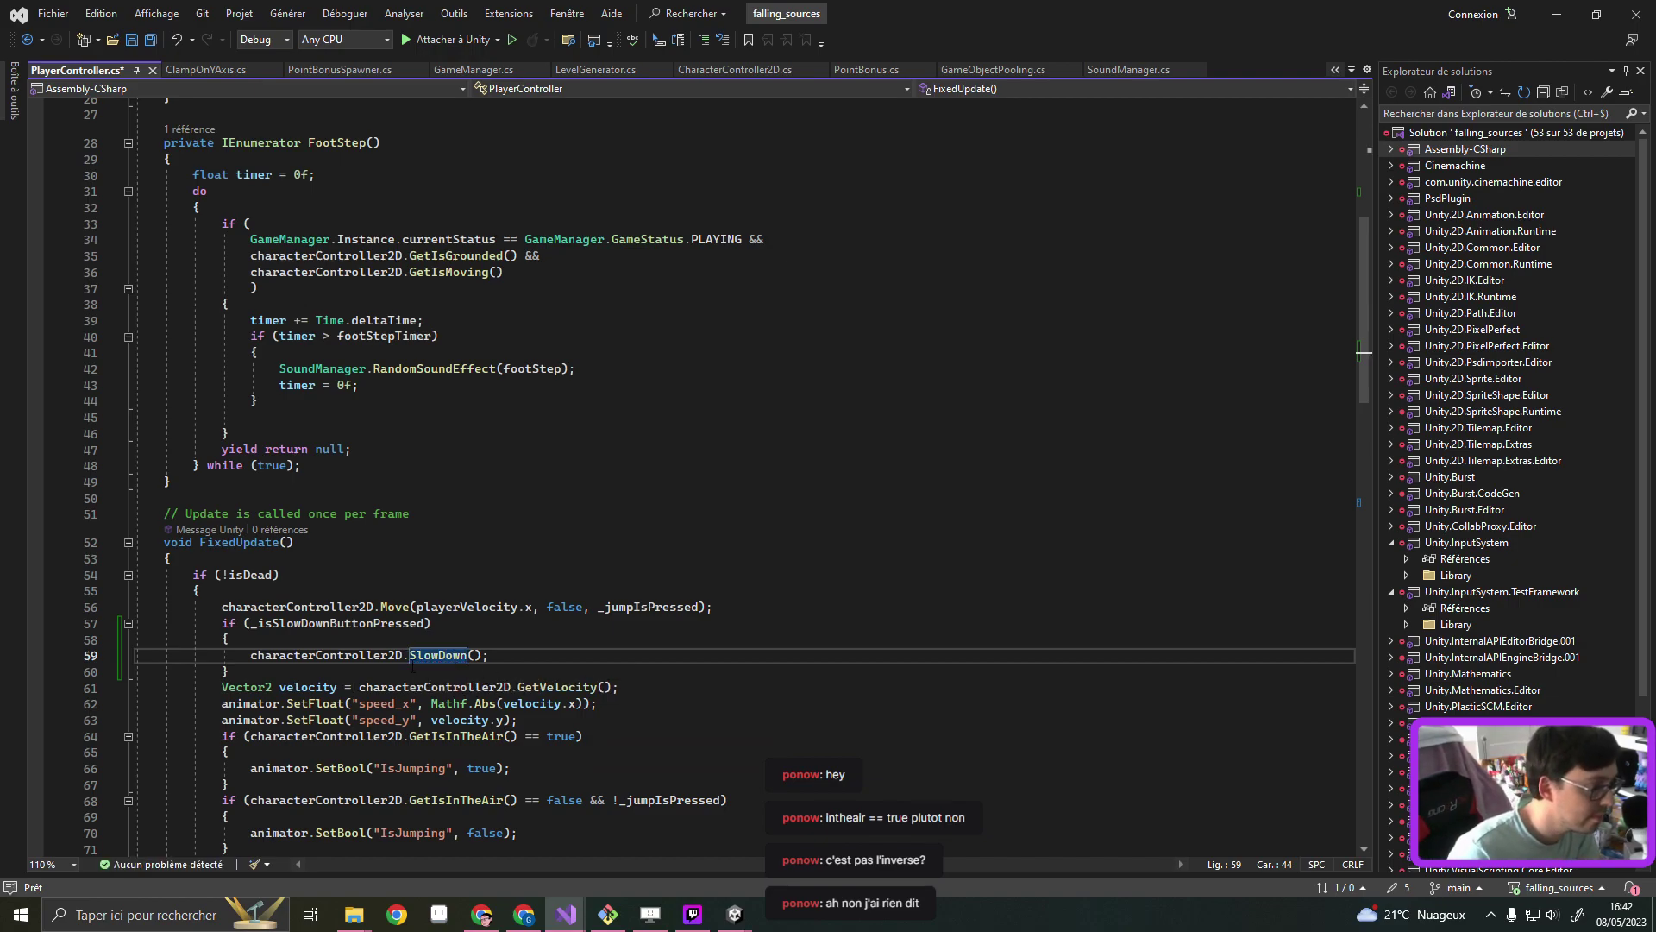
pyautogui.press('Up')
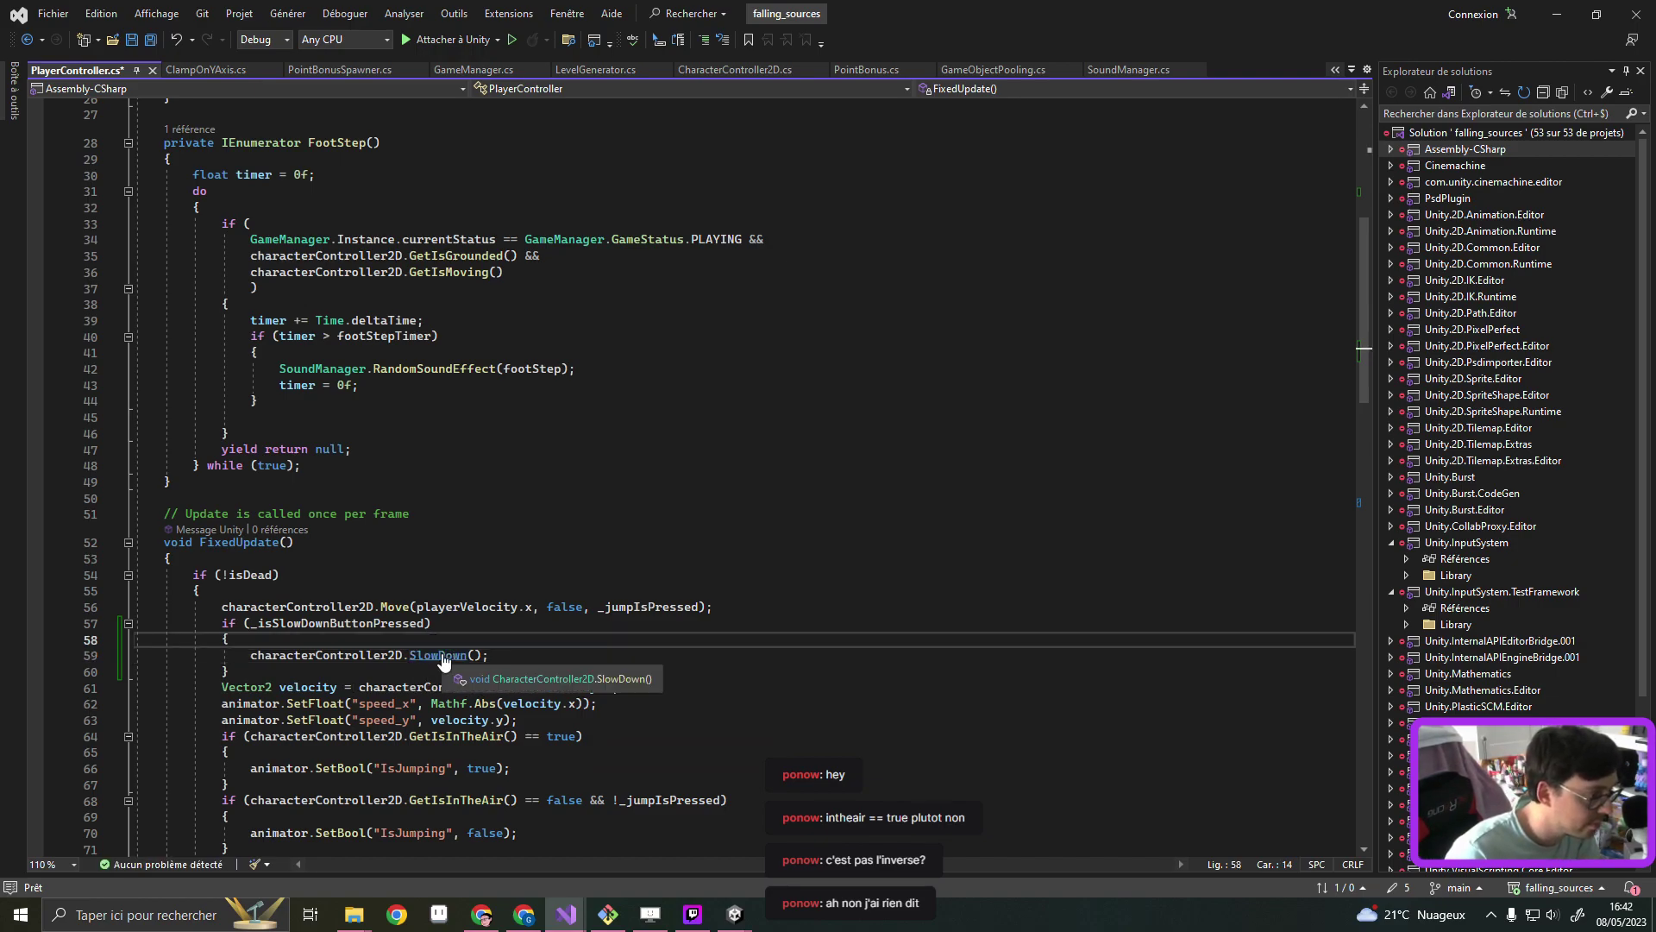
# Jump to SlowDown in CharacterController2D.cs and inspect the m_ClampFallSpeed and m_FallSpeed fields
pyautogui.keyDown('ctrl'); pyautogui.click(442, 657); pyautogui.keyUp('ctrl')
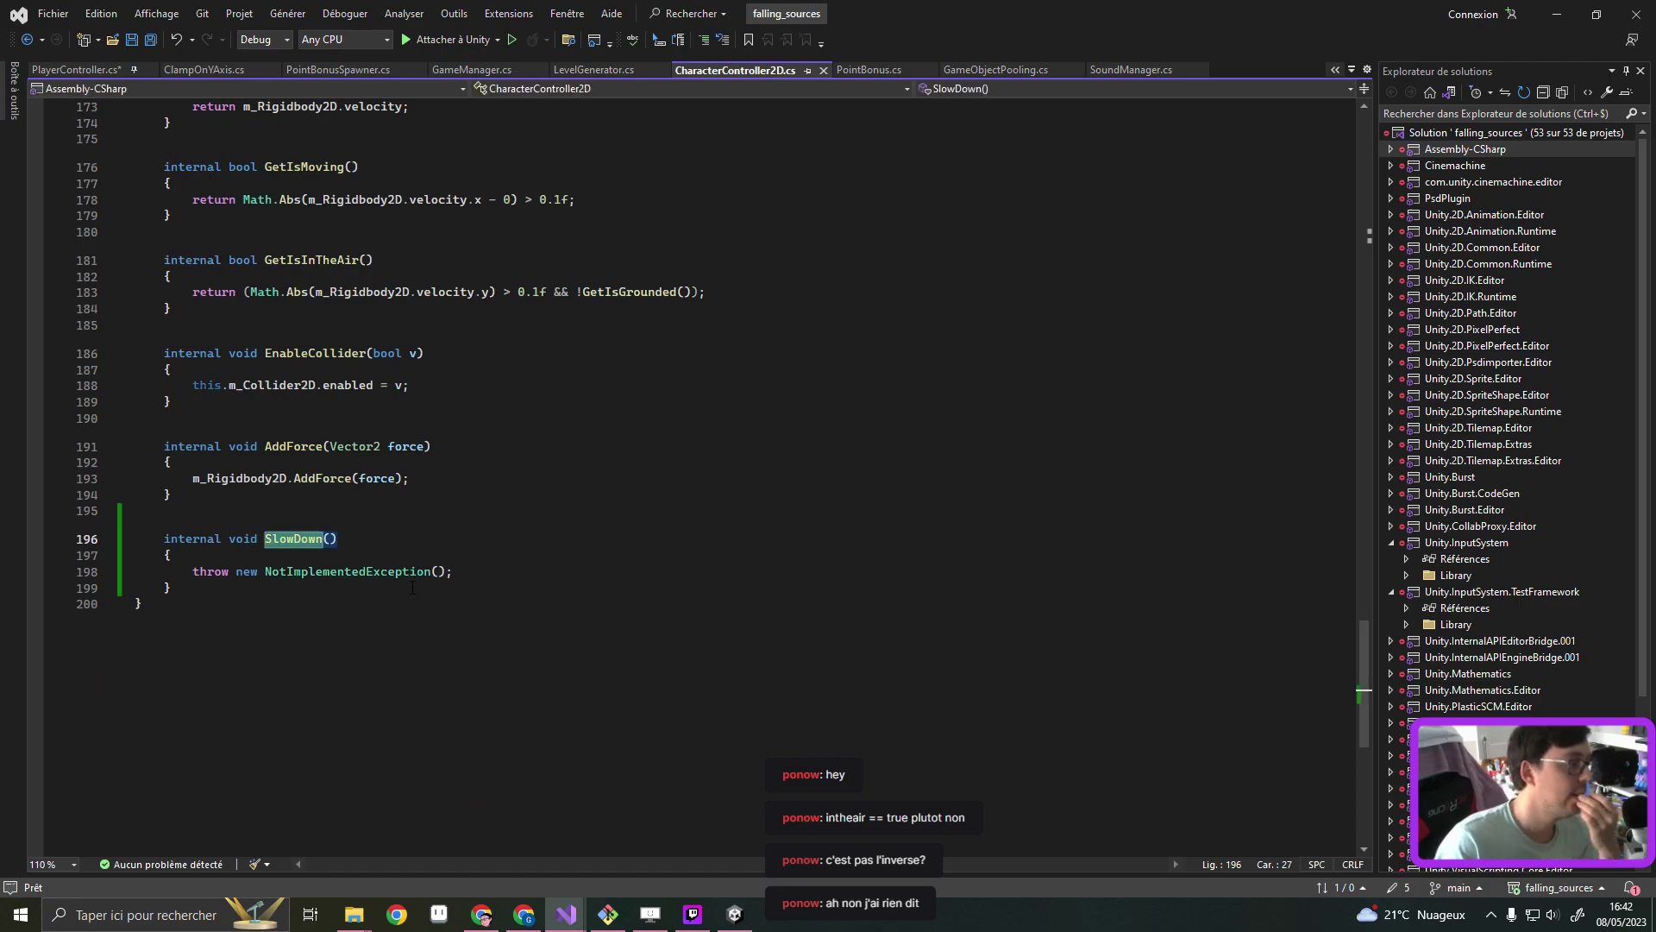
pyautogui.scroll(10, 440, 543)
pyautogui.scroll(2, 414, 588)
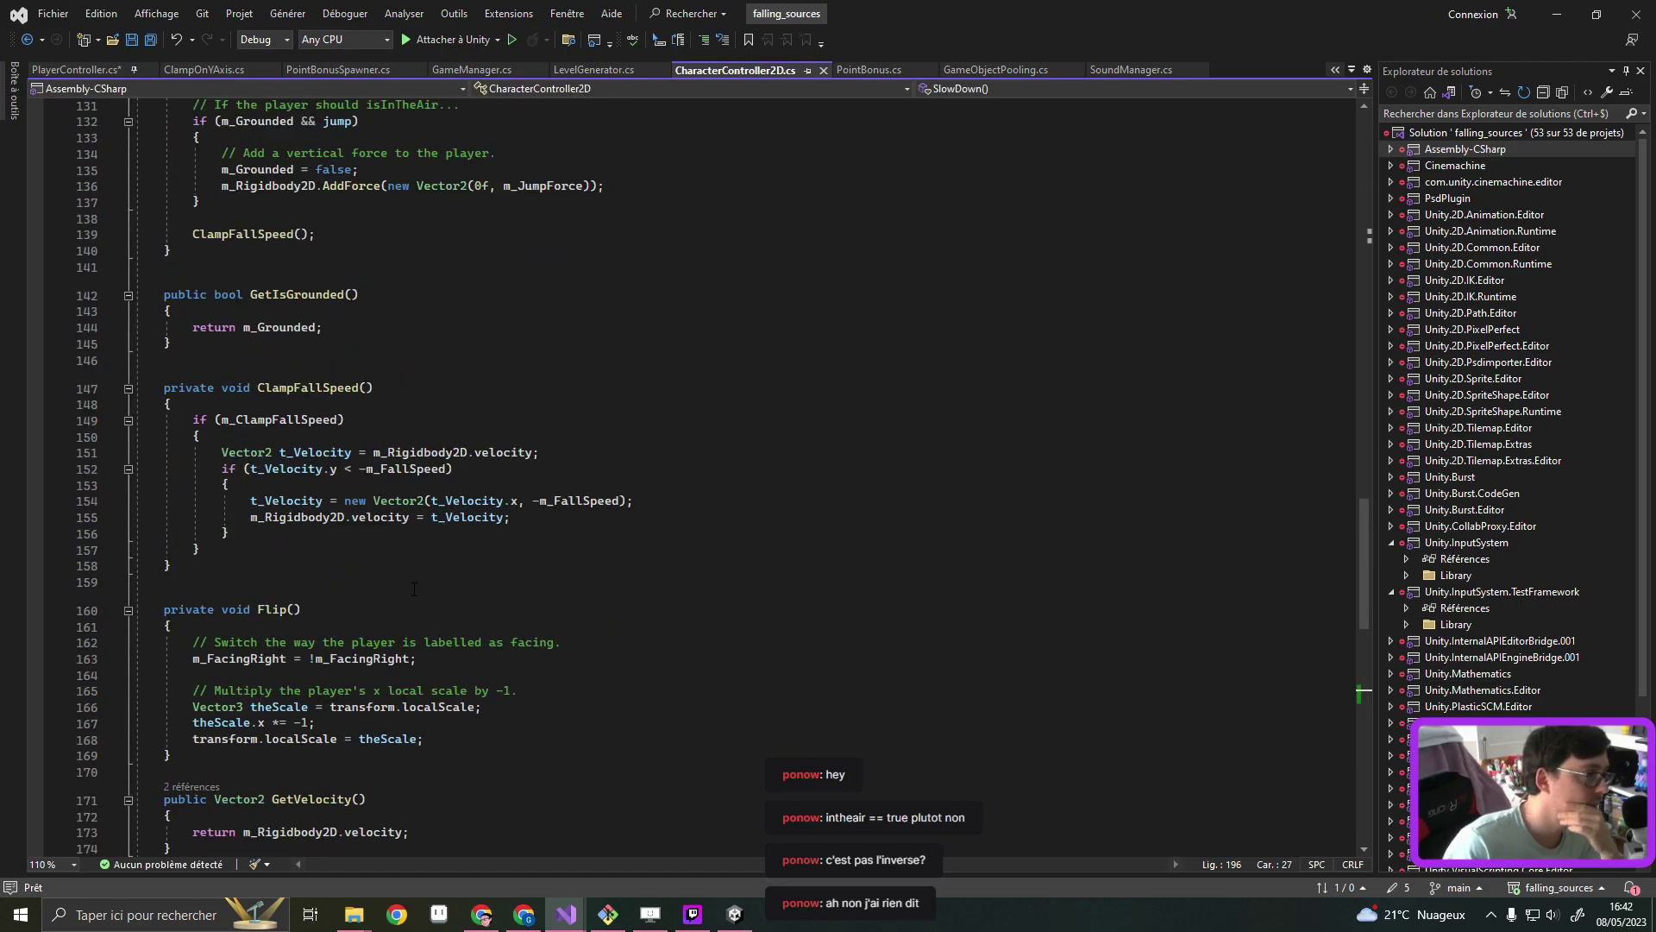
pyautogui.scroll(6, 414, 588)
pyautogui.scroll(5, 414, 589)
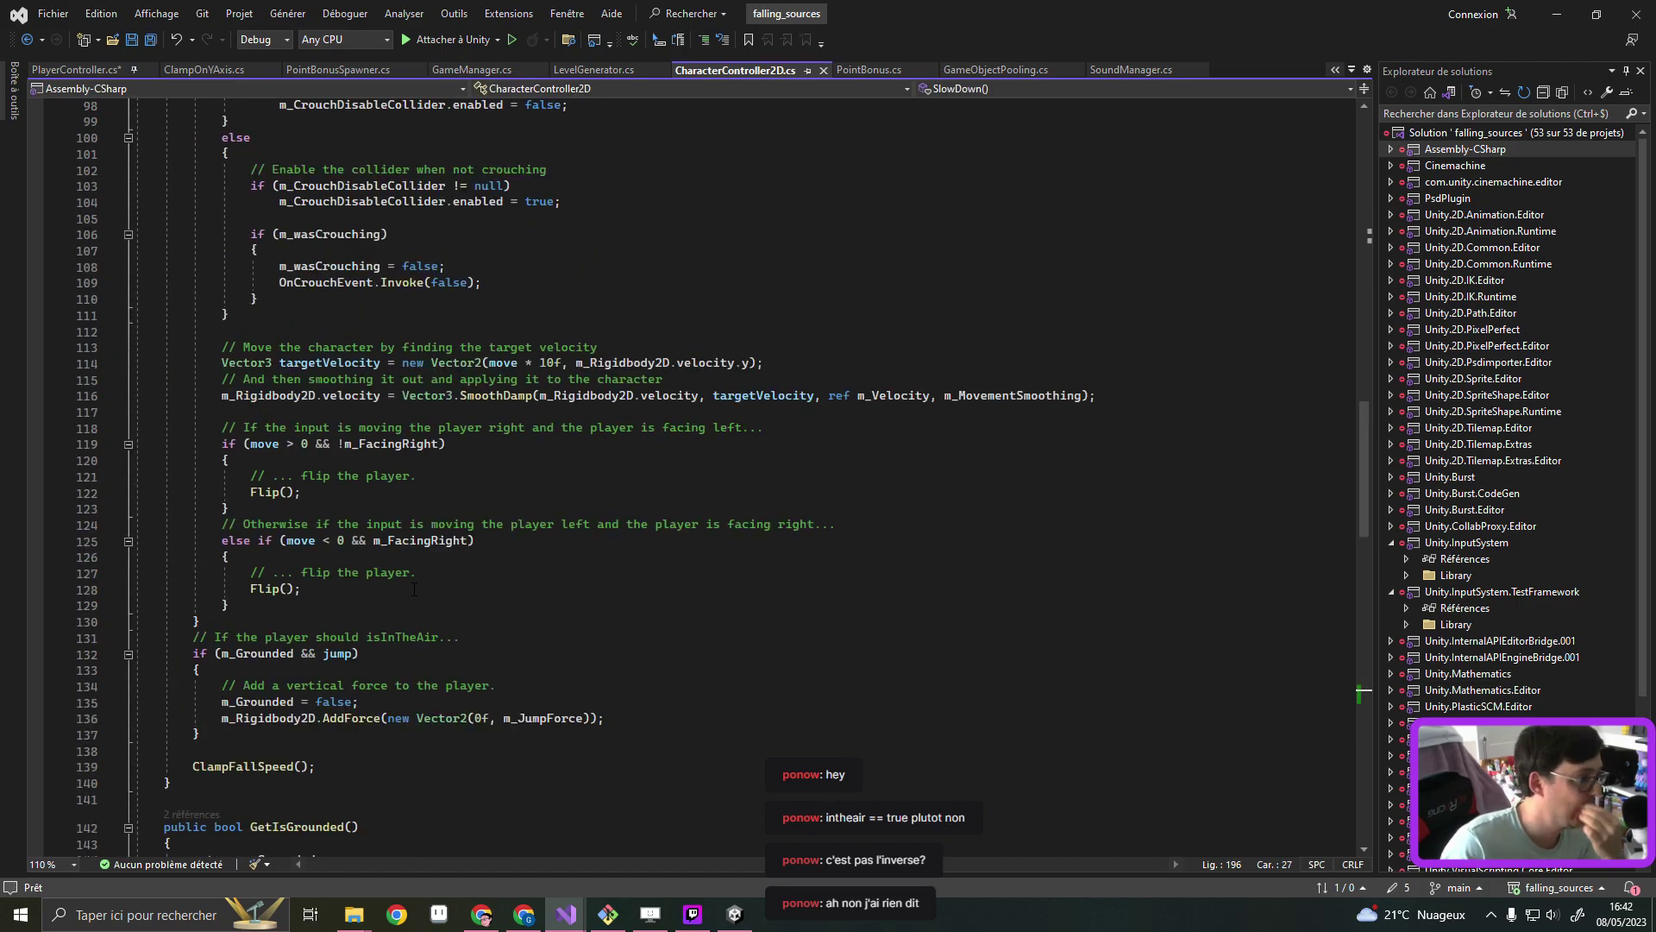
pyautogui.scroll(3, 436, 580)
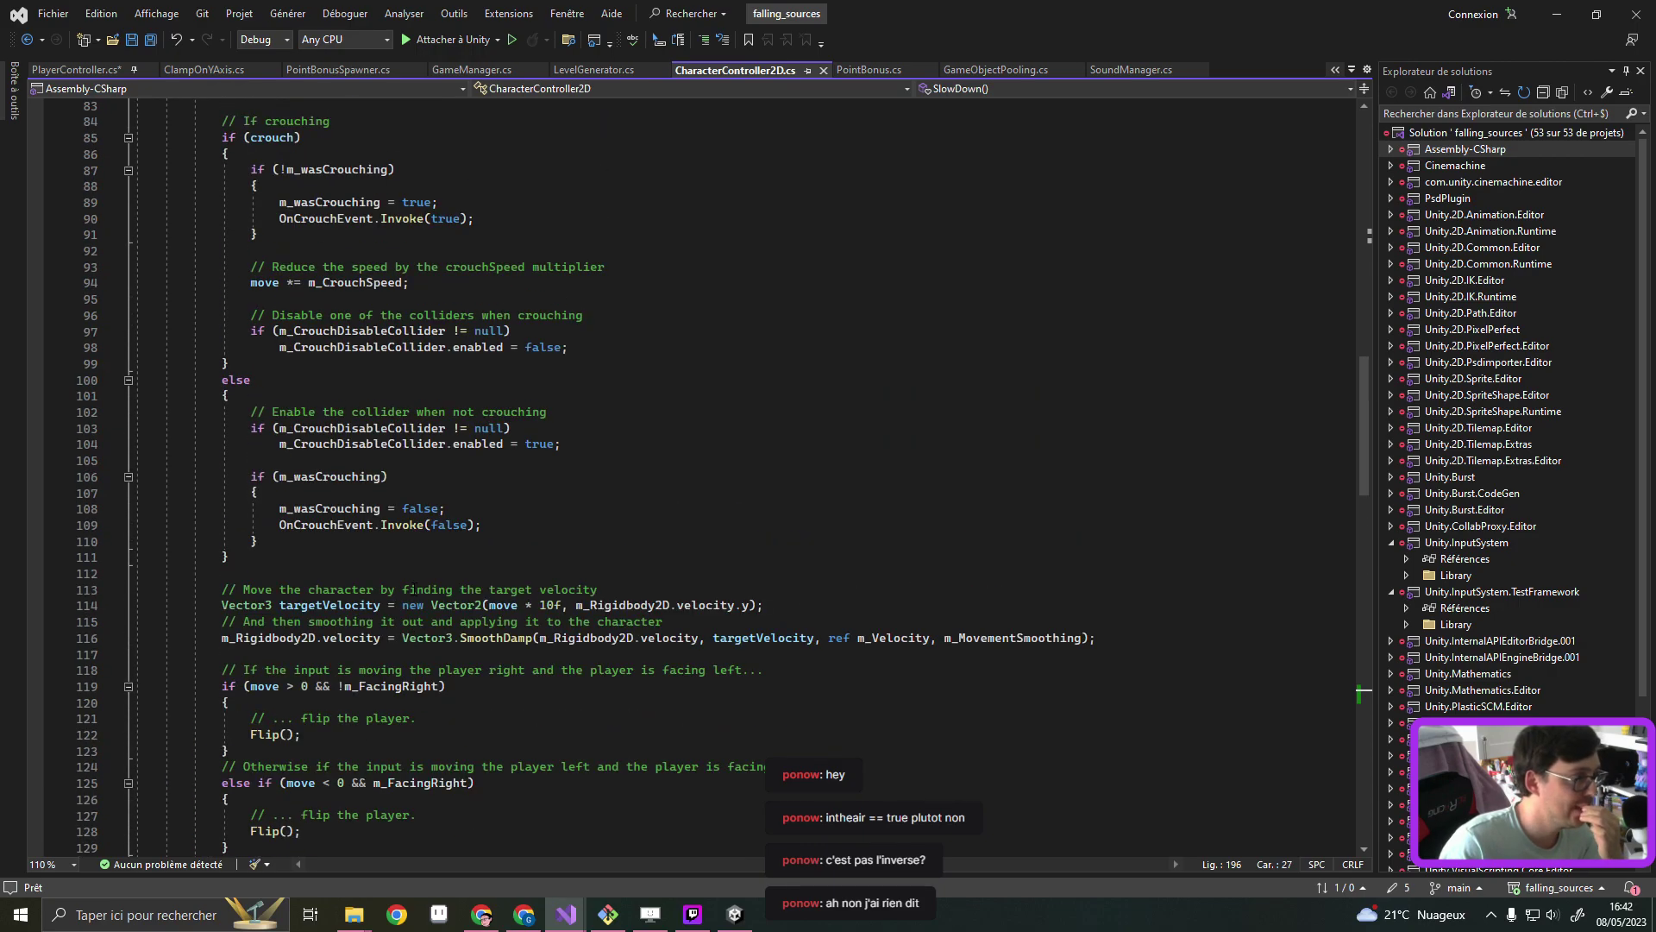
pyautogui.scroll(6, 435, 580)
pyautogui.scroll(9, 435, 580)
pyautogui.scroll(6, 436, 579)
pyautogui.scroll(3, 435, 579)
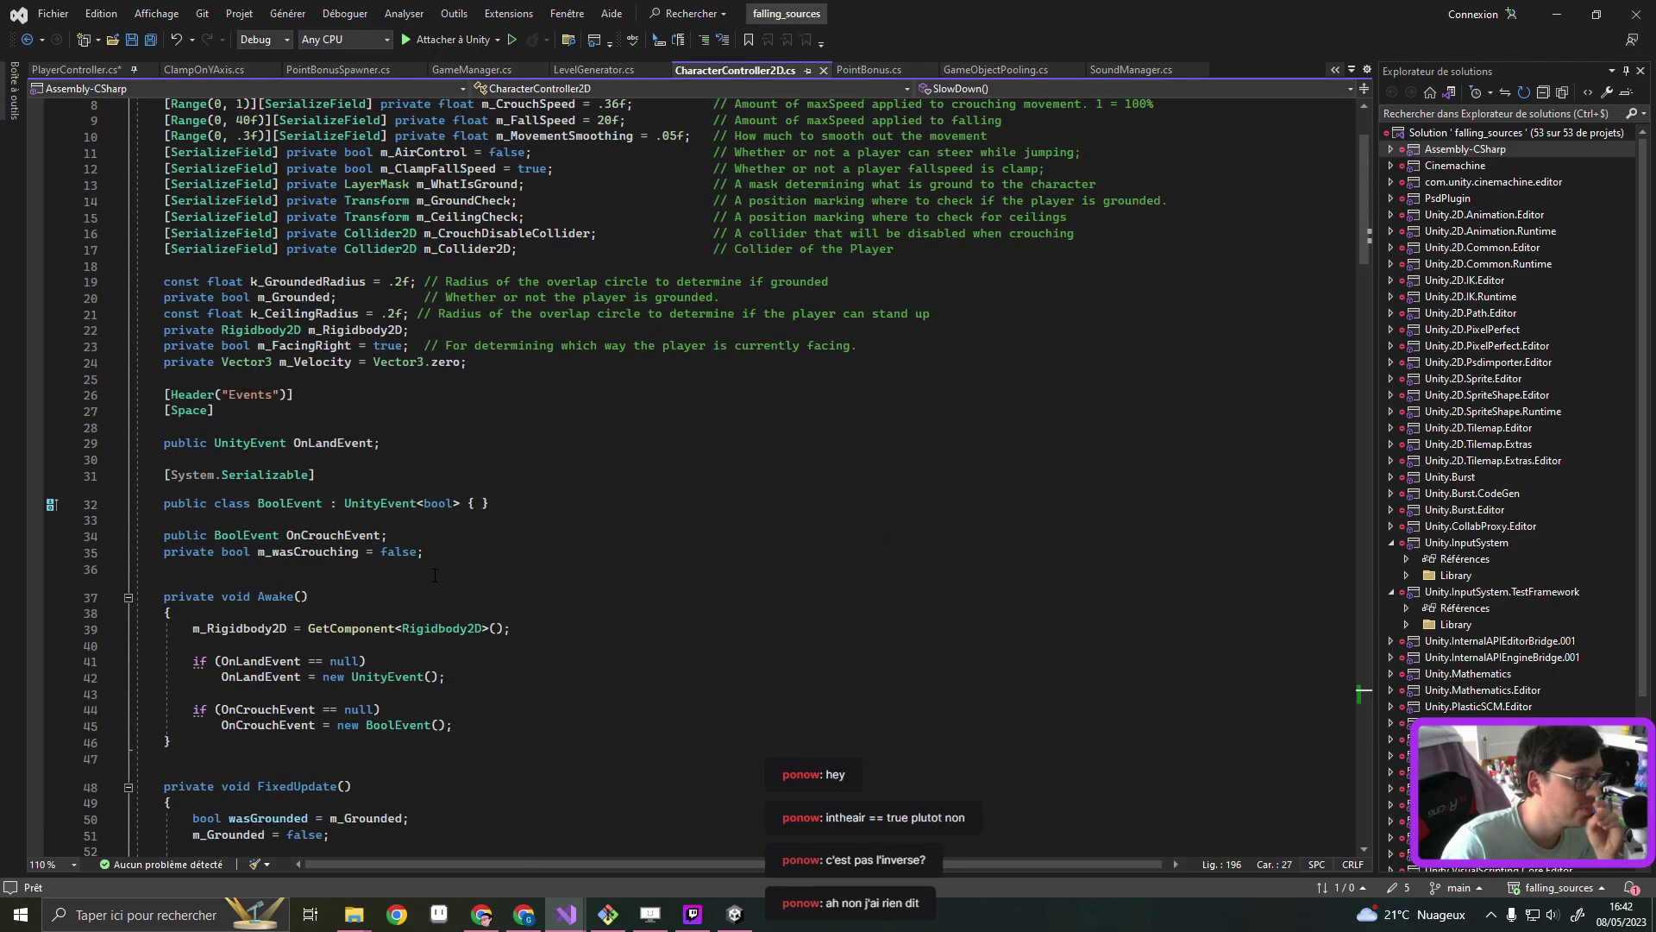
pyautogui.scroll(3, 414, 556)
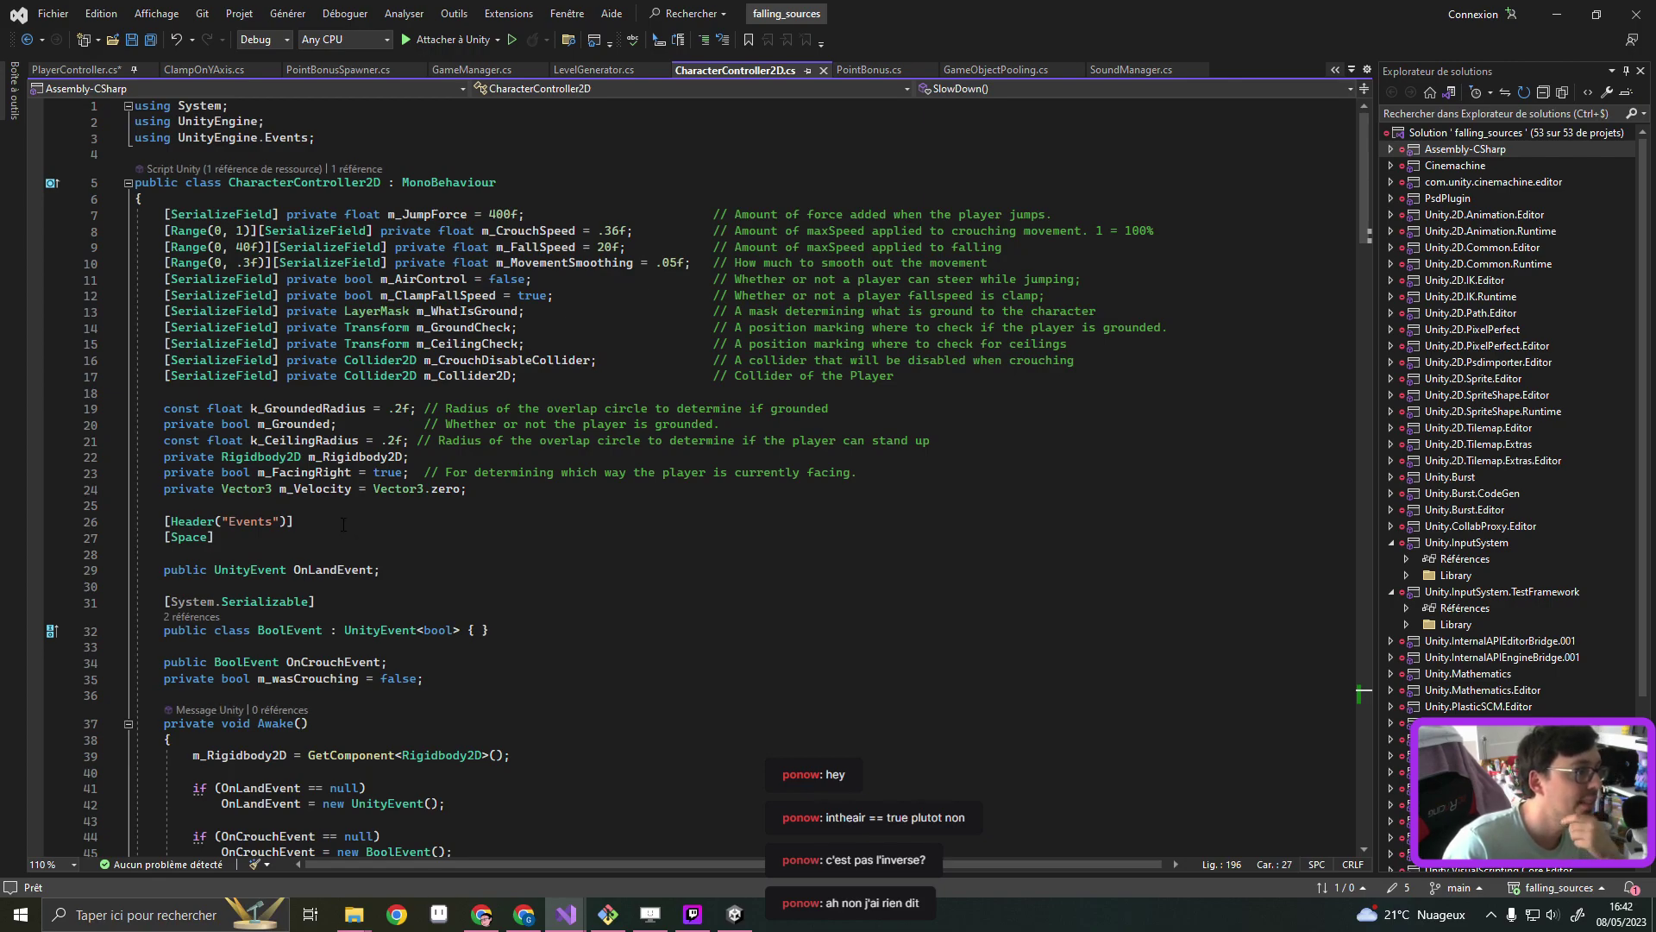
pyautogui.doubleClick(480, 295)
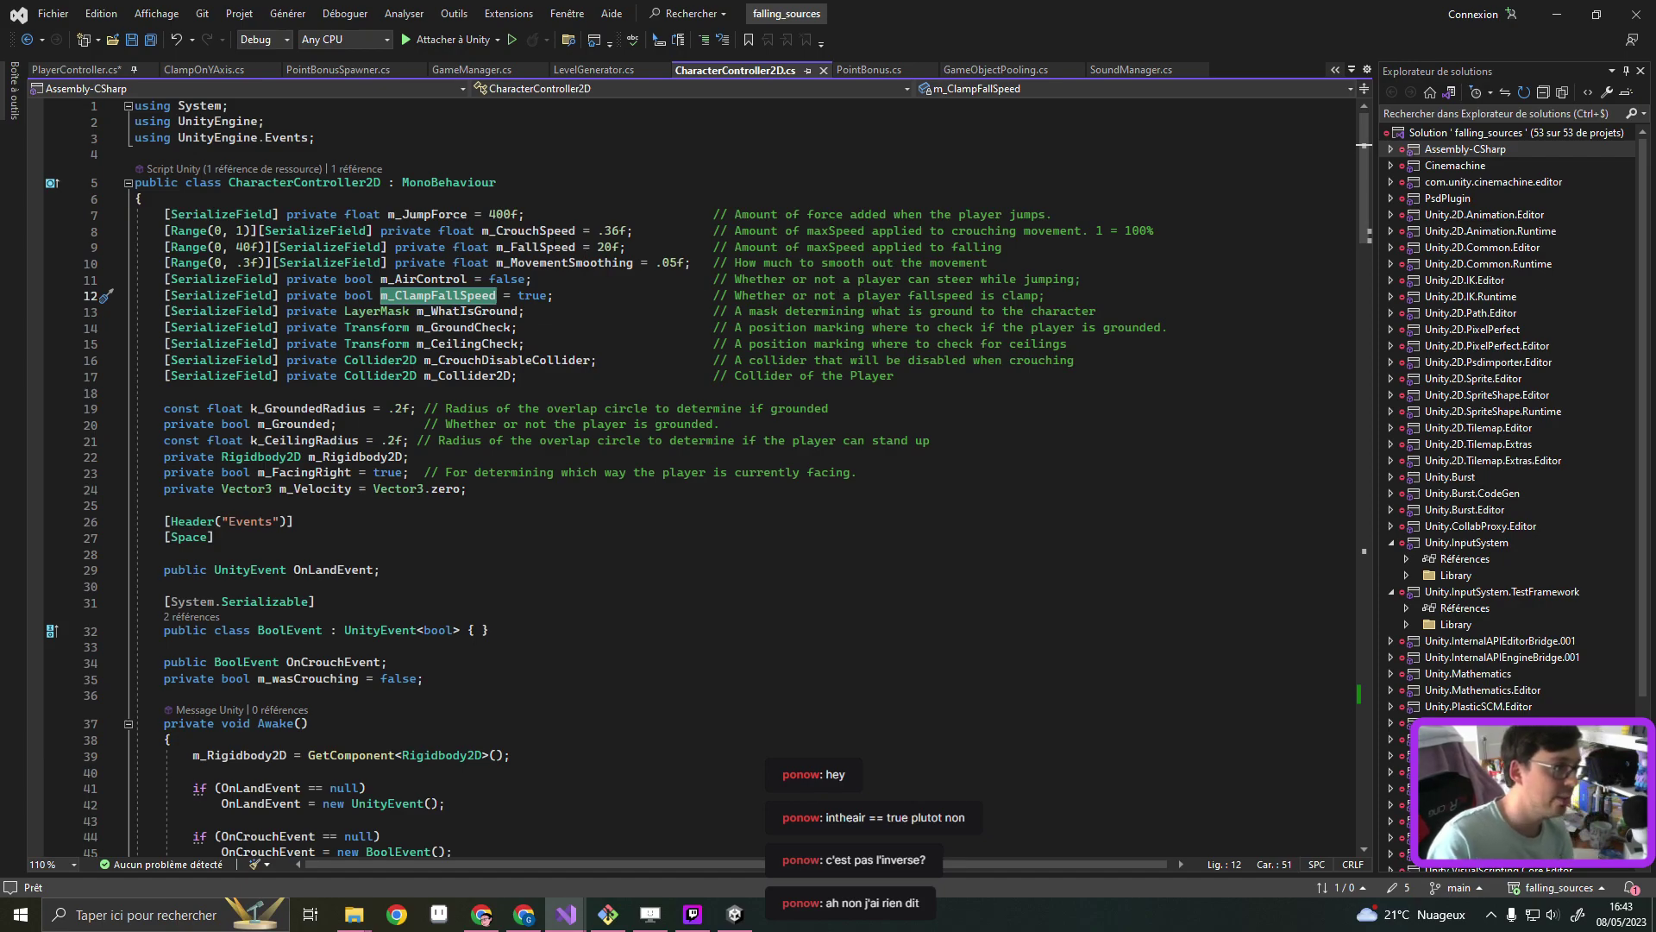
pyautogui.click(575, 247)
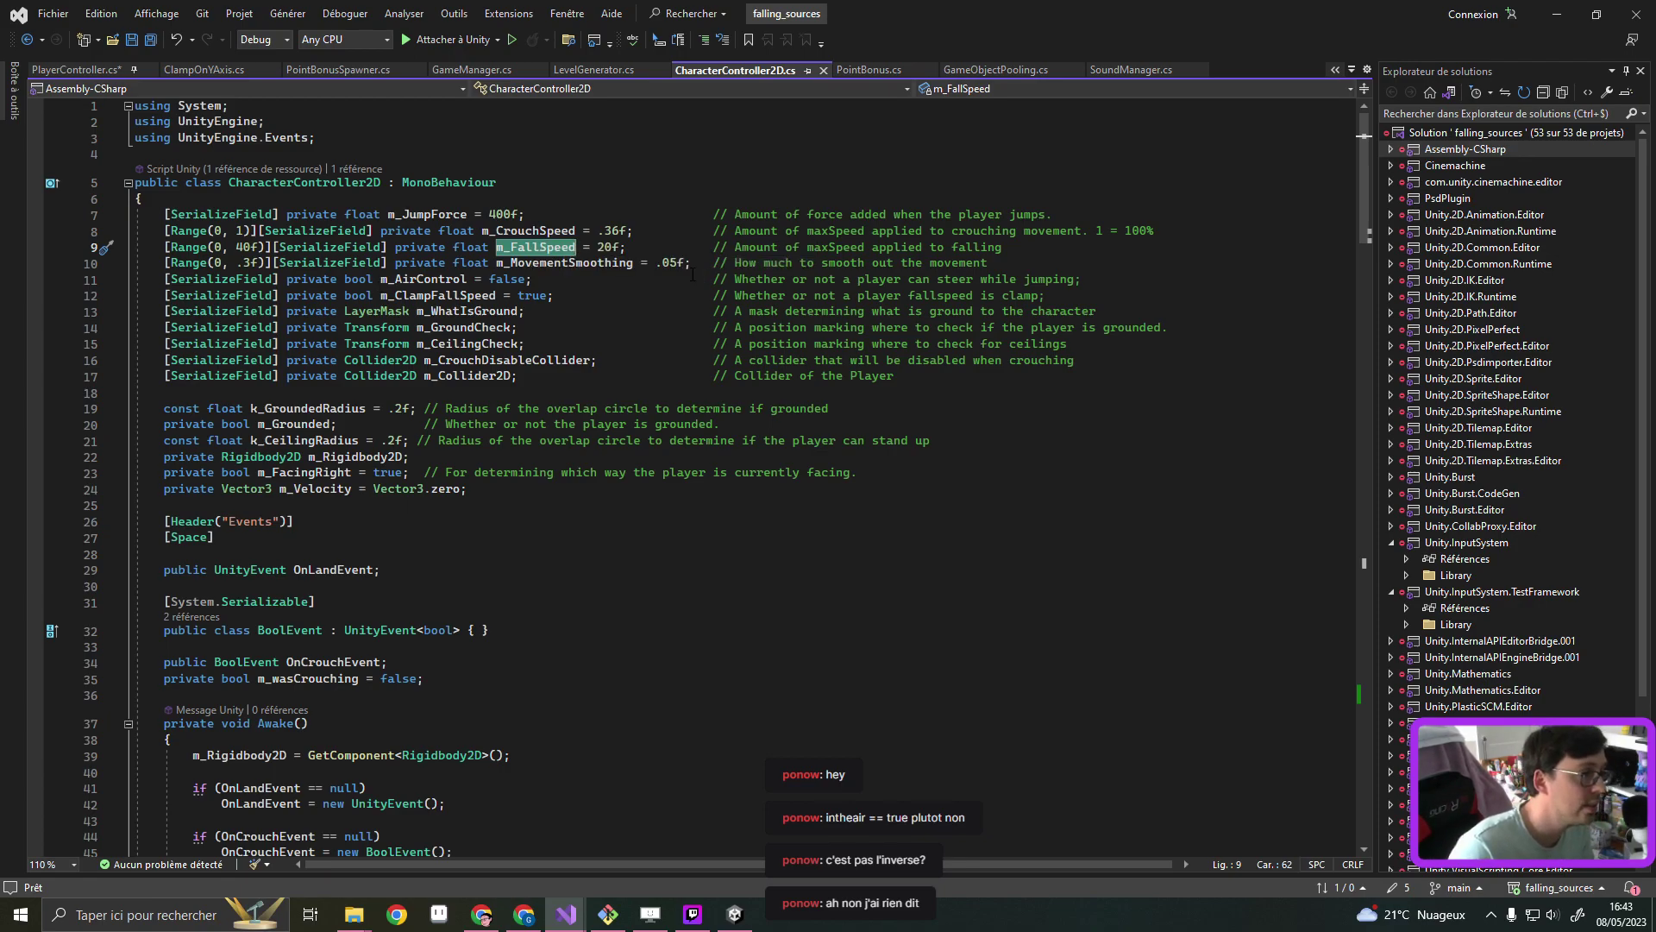
# Duplicate the m_FallSpeed line as m_CurrentMaxFallSpeed and remove its '= 20f' initial value
pyautogui.click(626, 247)
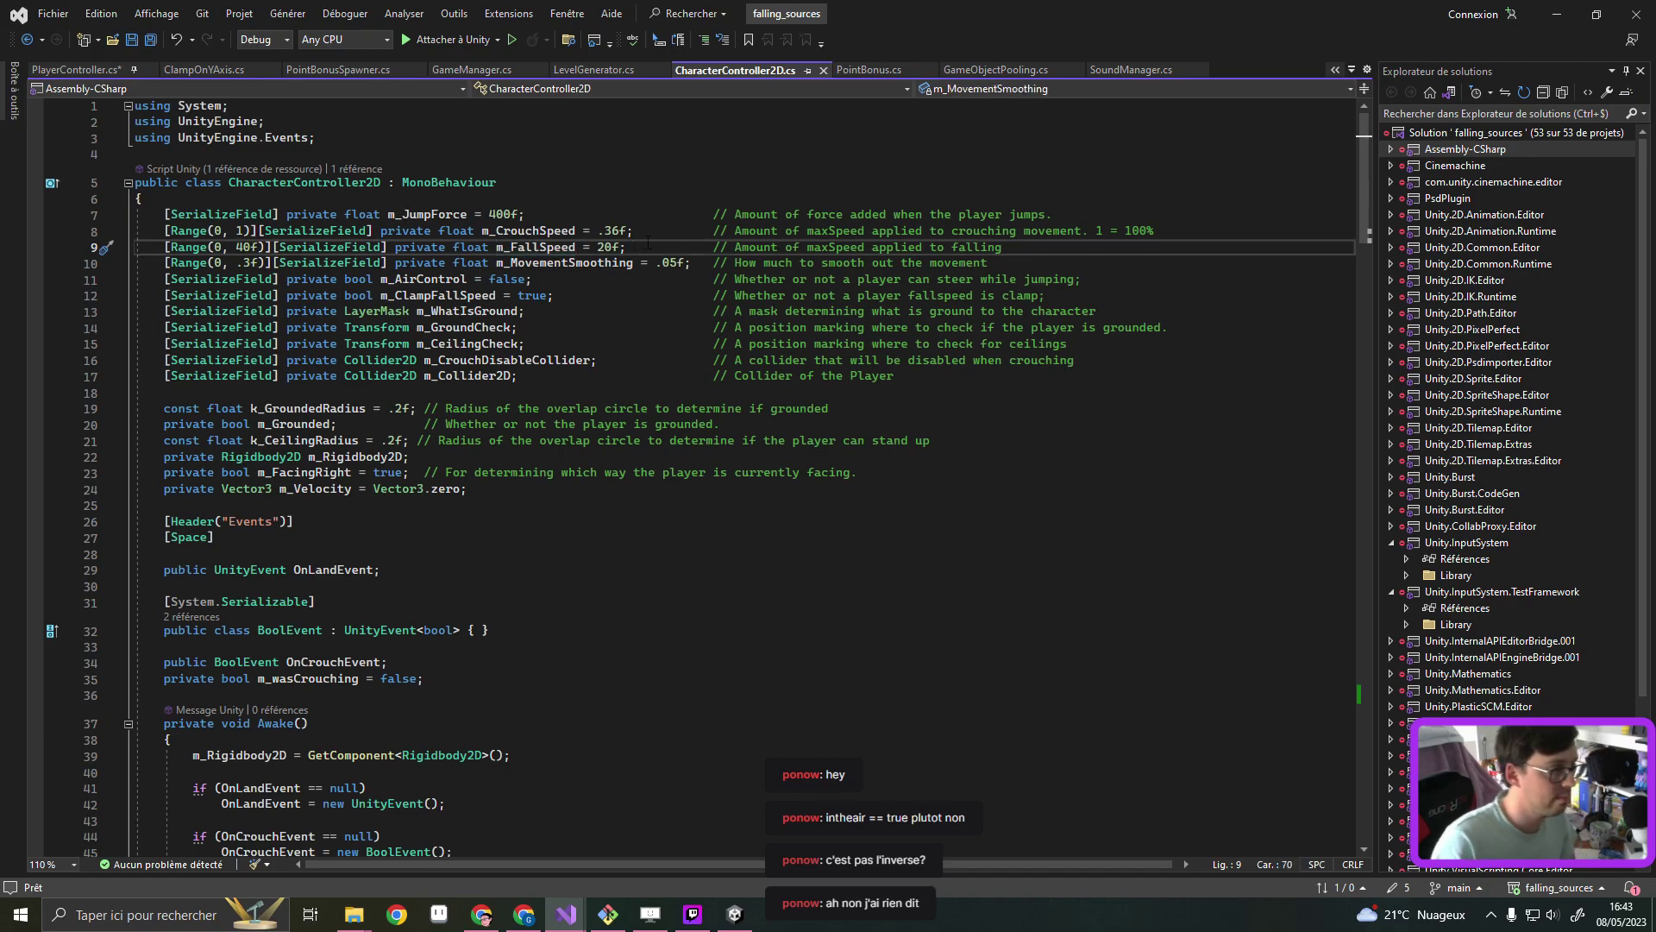
pyautogui.tripleClick(624, 248)
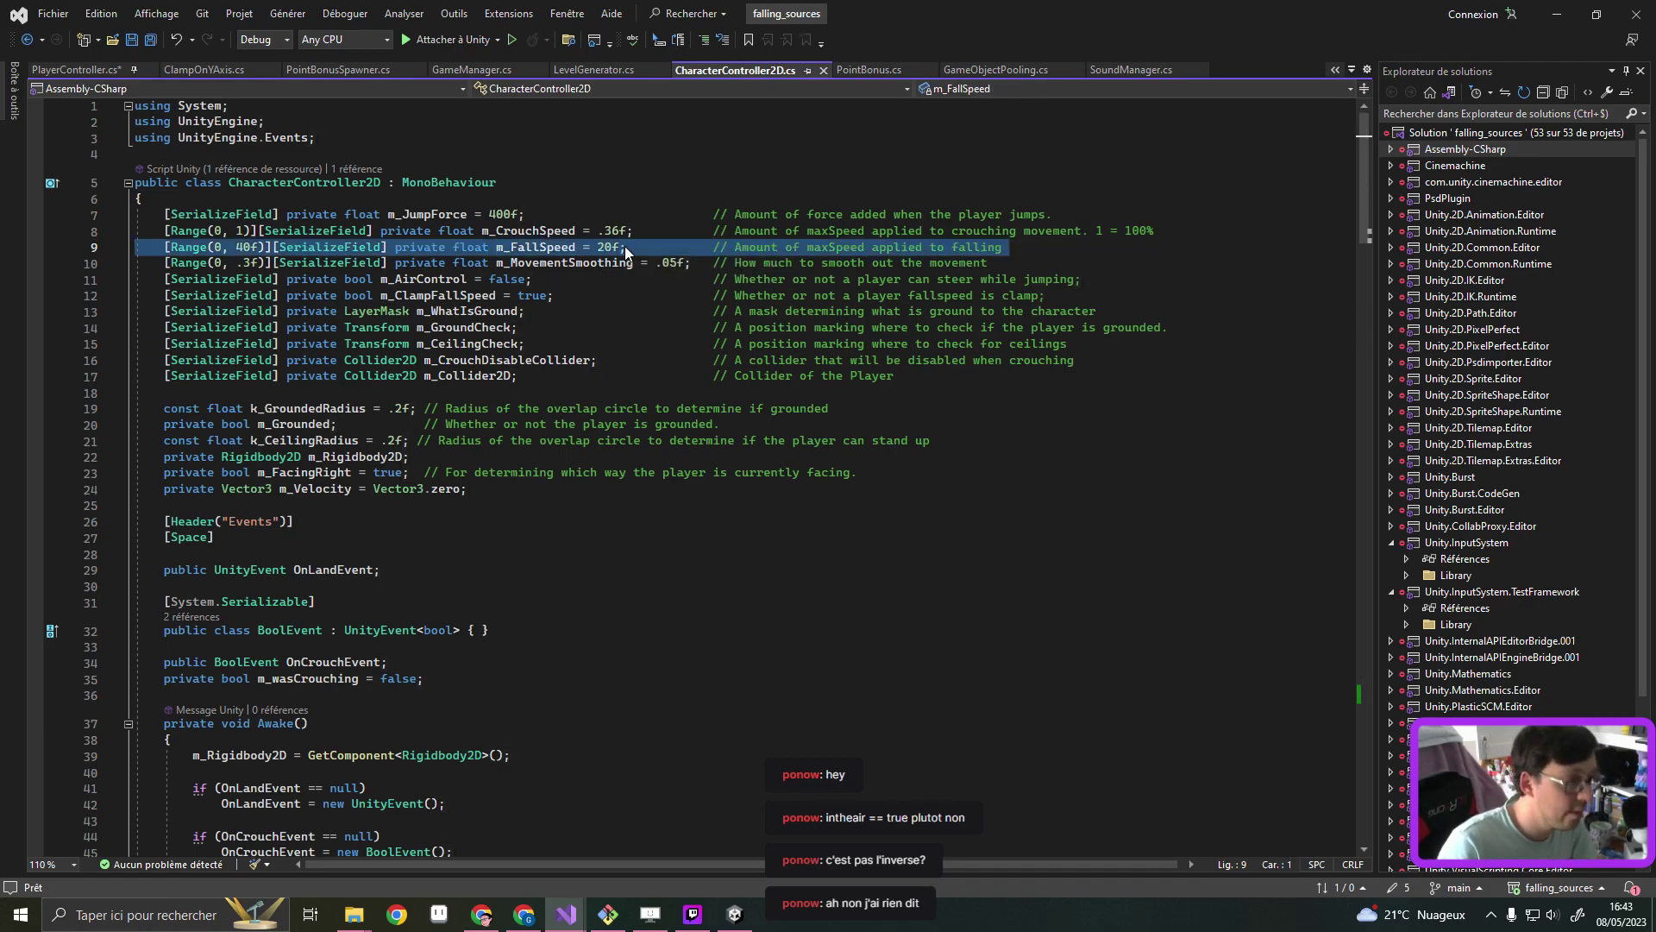
pyautogui.click(1007, 249)
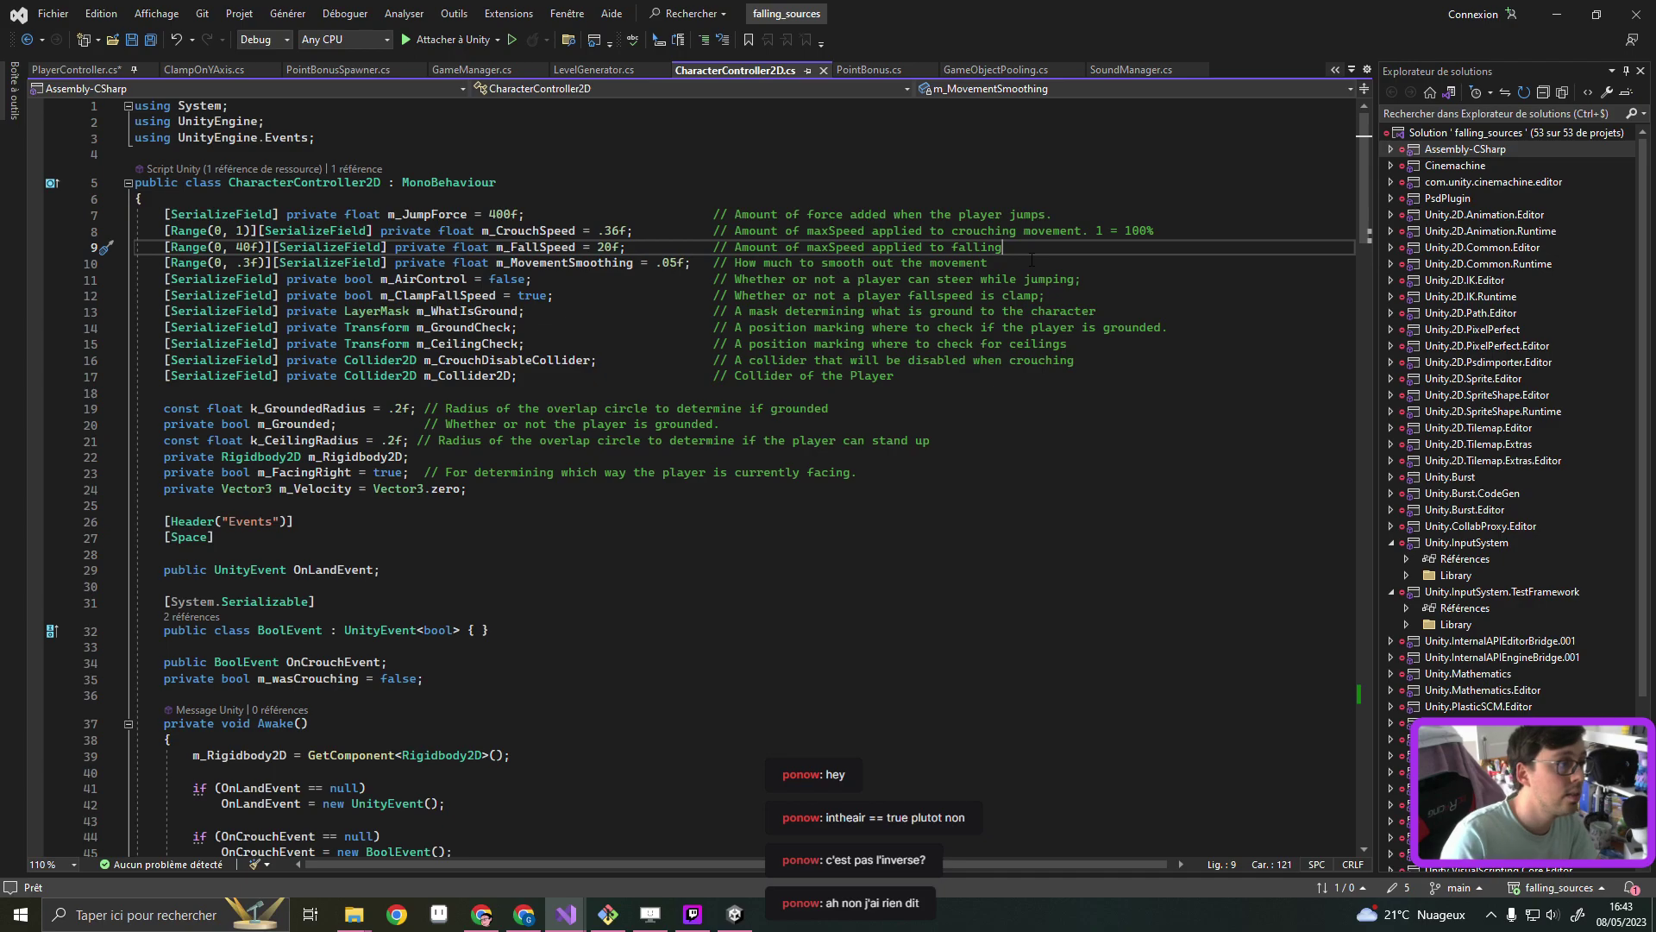
pyautogui.hotkey('ctrl', 'd')
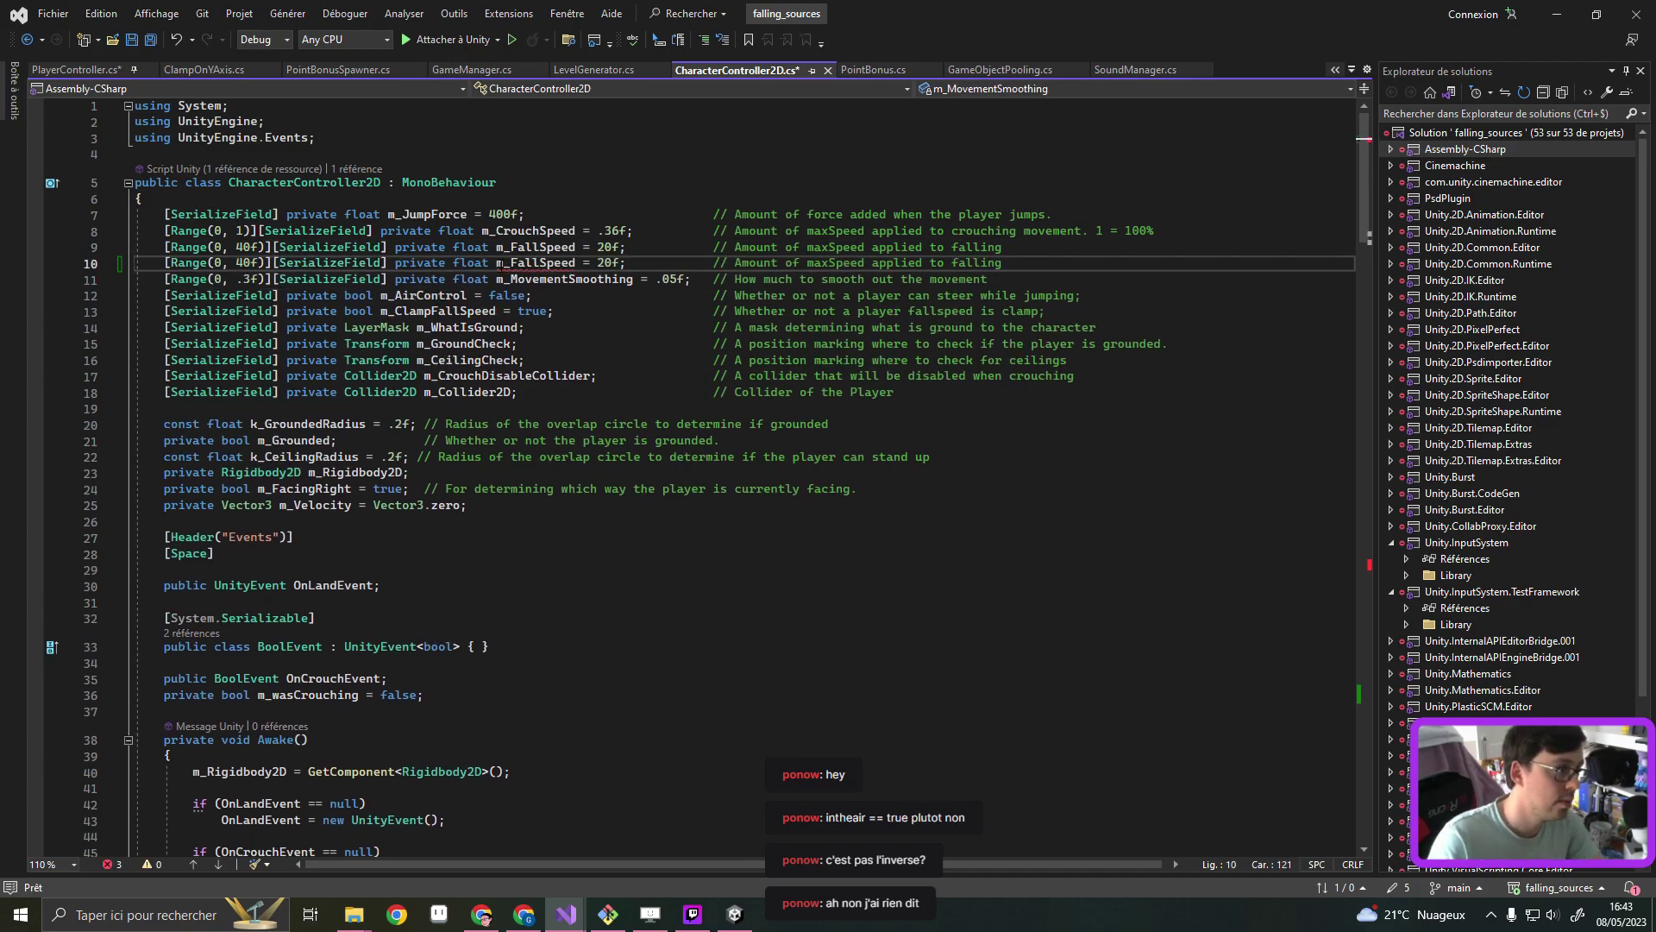
pyautogui.doubleClick(528, 263)
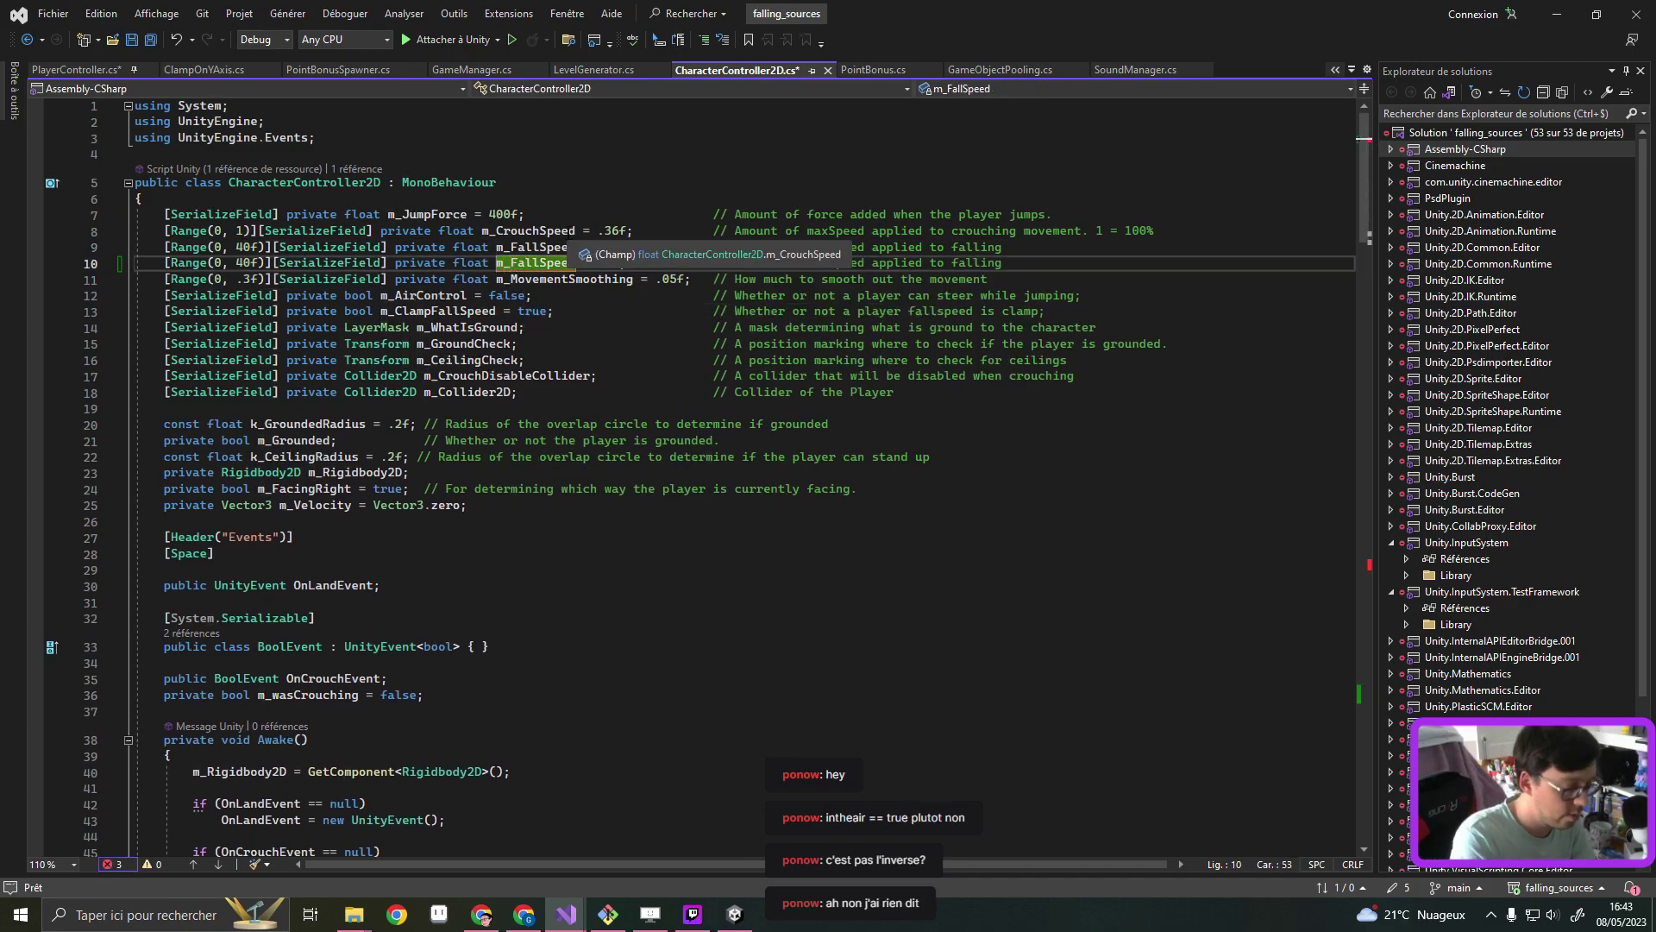
pyautogui.write('Current')
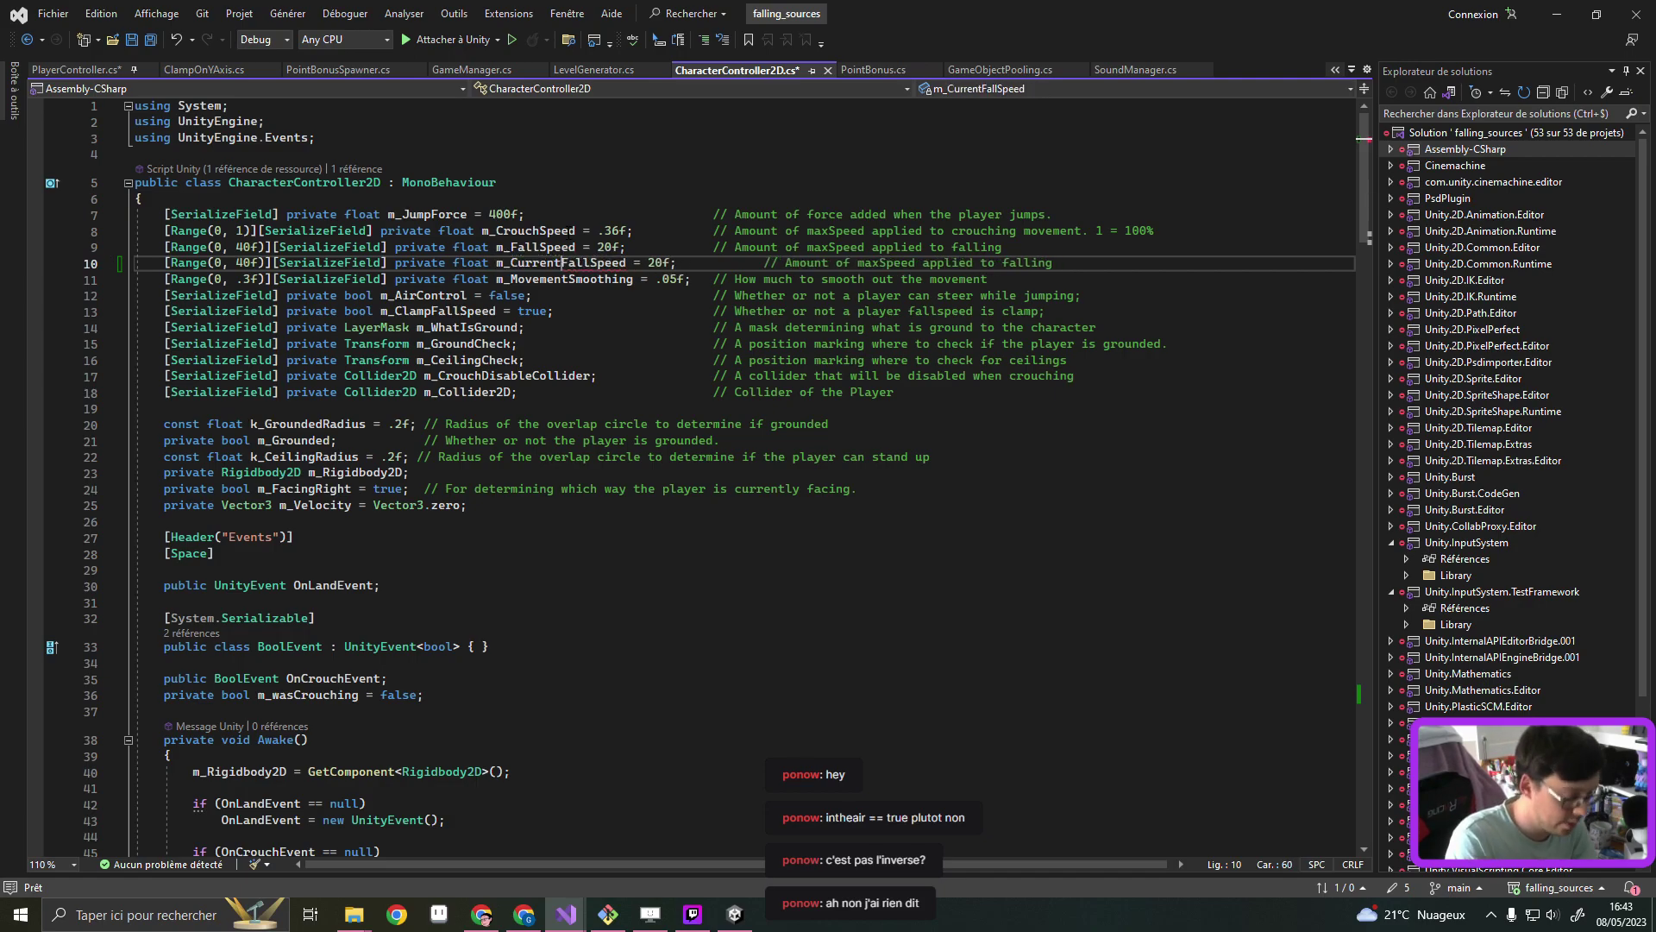
pyautogui.write('Max')
pyautogui.click(678, 262)
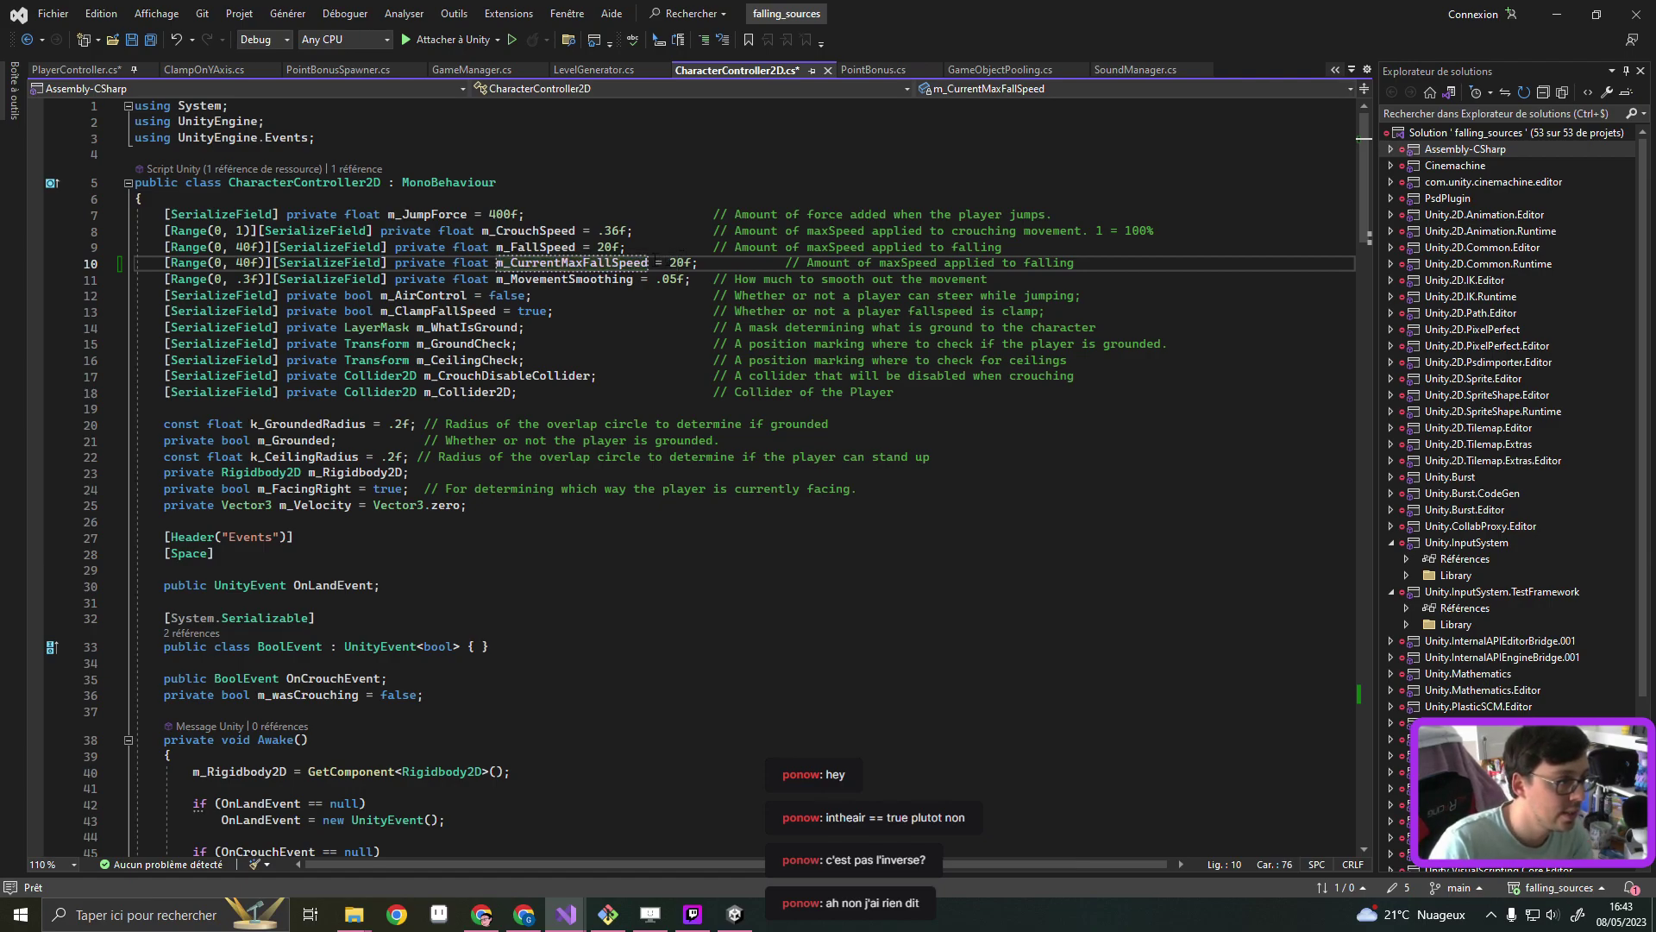
pyautogui.press('Delete')
pyautogui.press('Delete')
pyautogui.press('BackSpace')
pyautogui.press('BackSpace')
pyautogui.press('BackSpace')
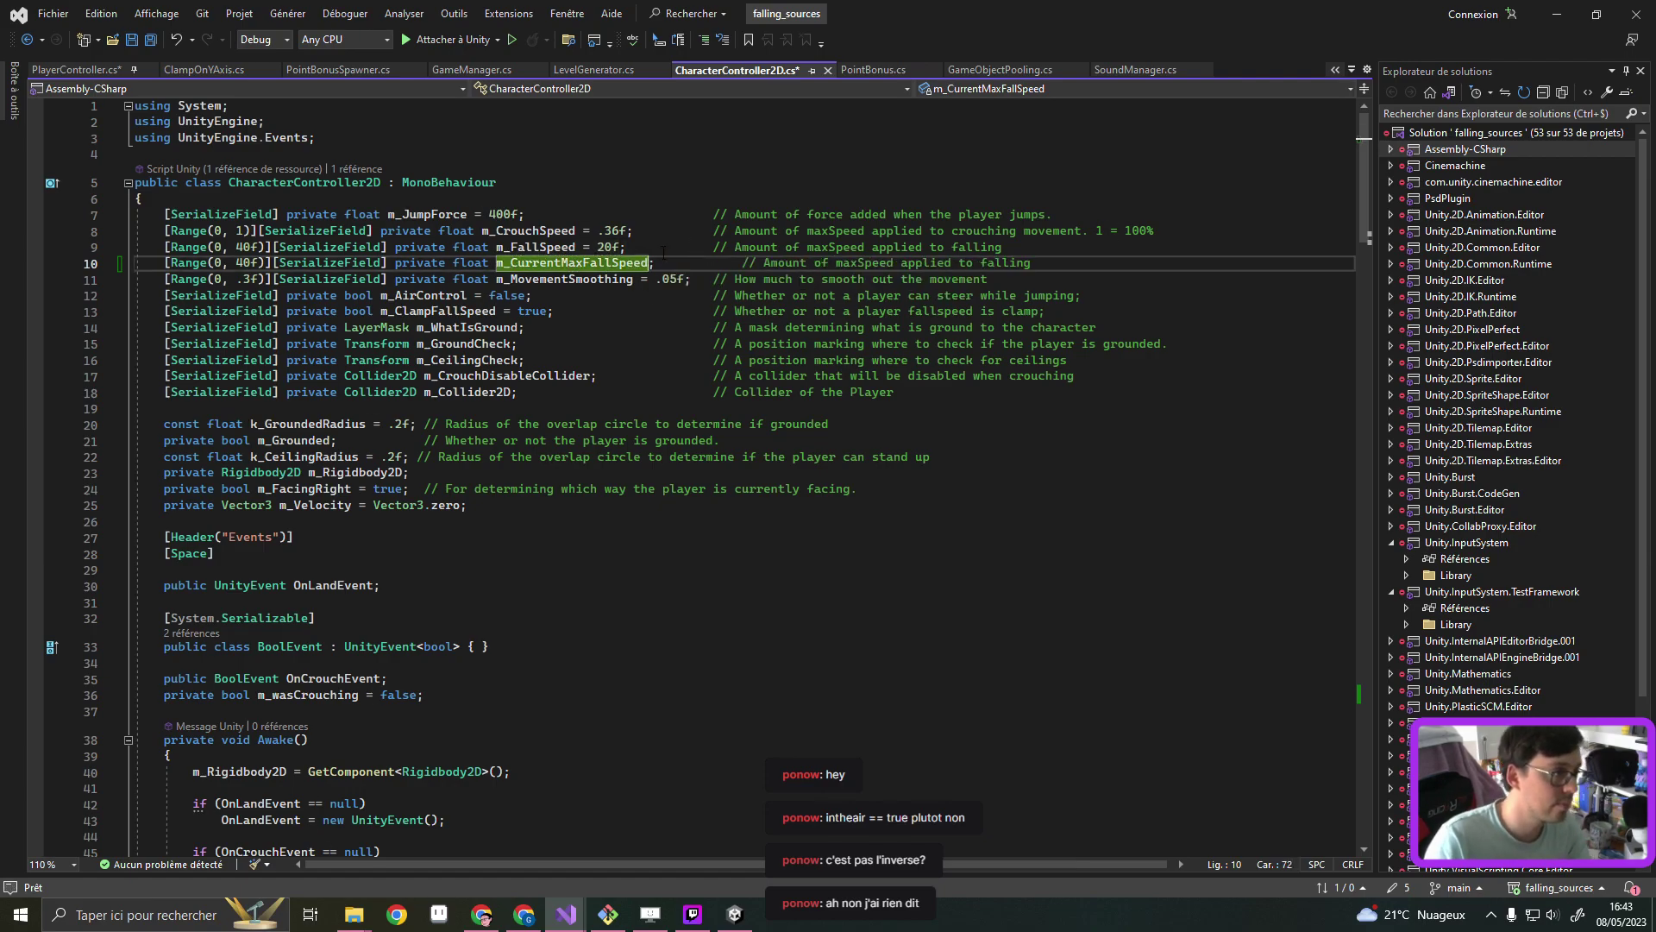
pyautogui.doubleClick(607, 261)
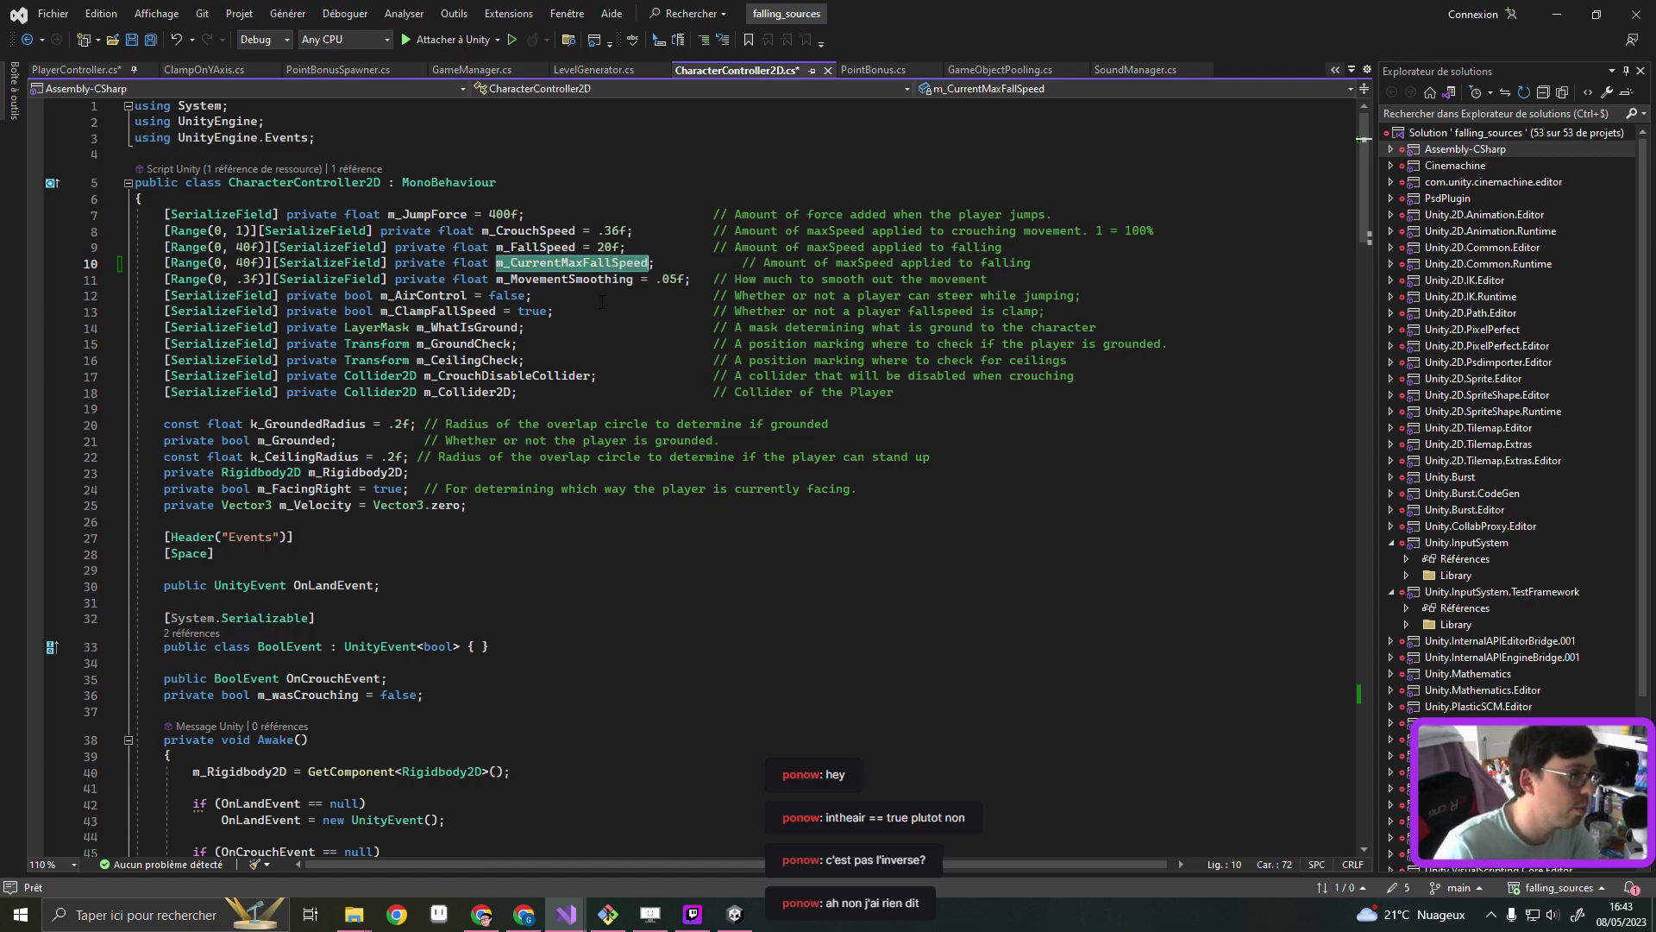
# Strip the Range and SerializeField attributes from m_CurrentMaxFallSpeed and realign its comment
pyautogui.click(742, 263)
pyautogui.press('BackSpace')
pyautogui.press('BackSpace')
pyautogui.press('BackSpace')
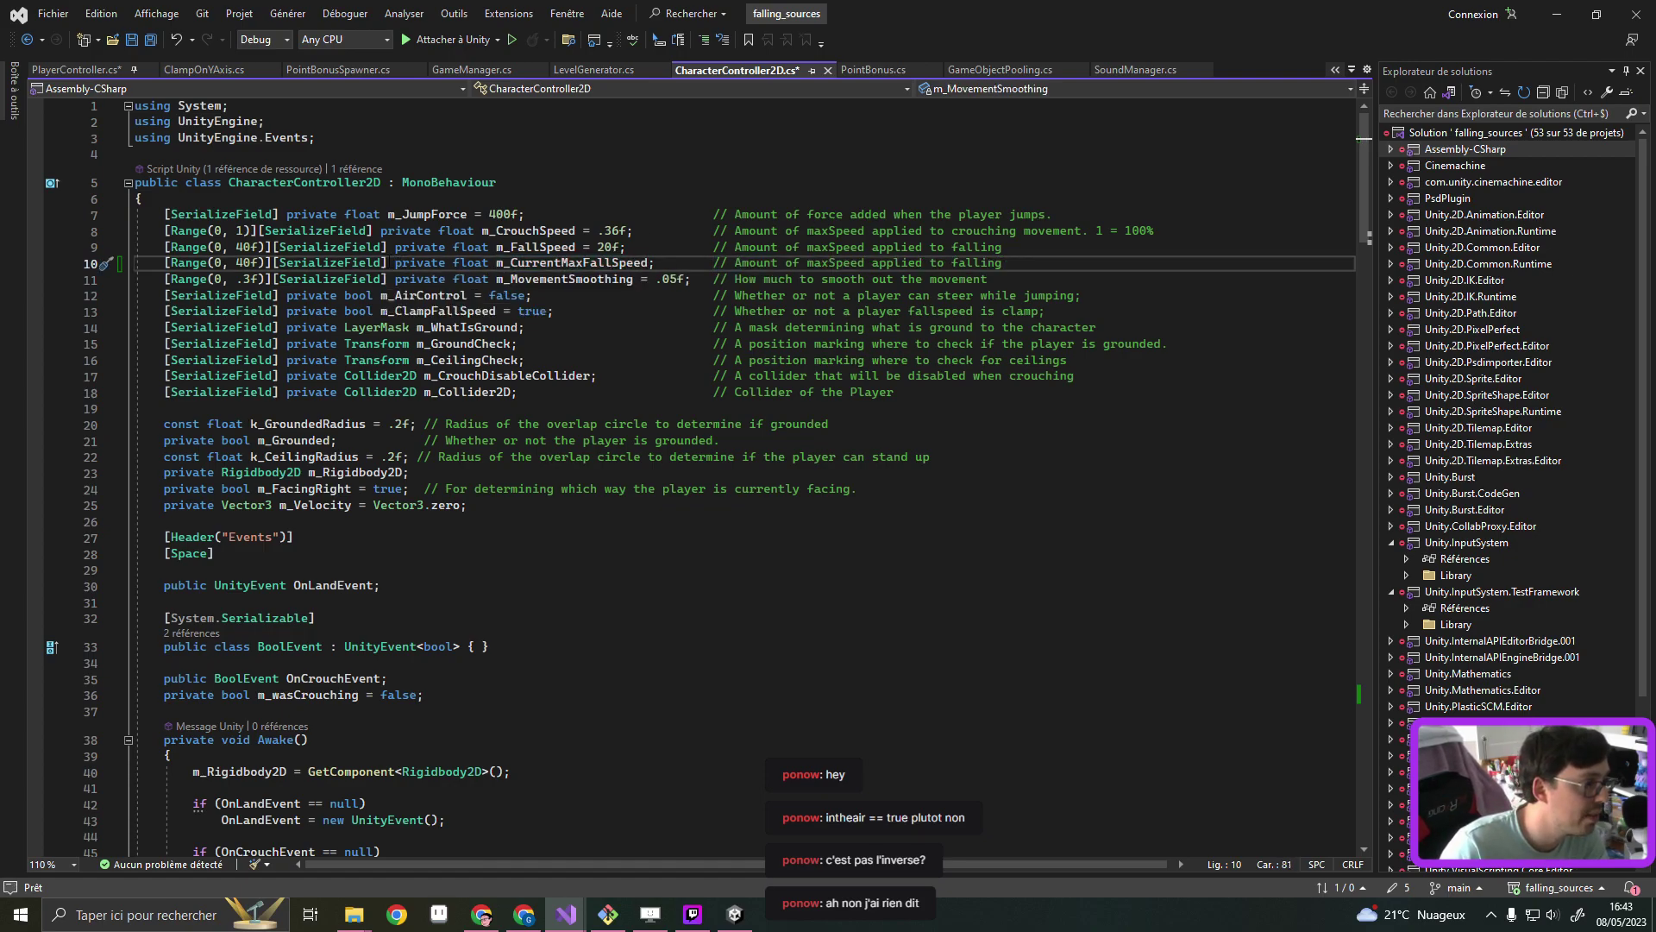
pyautogui.moveTo(395, 262); pyautogui.dragTo(164, 262)
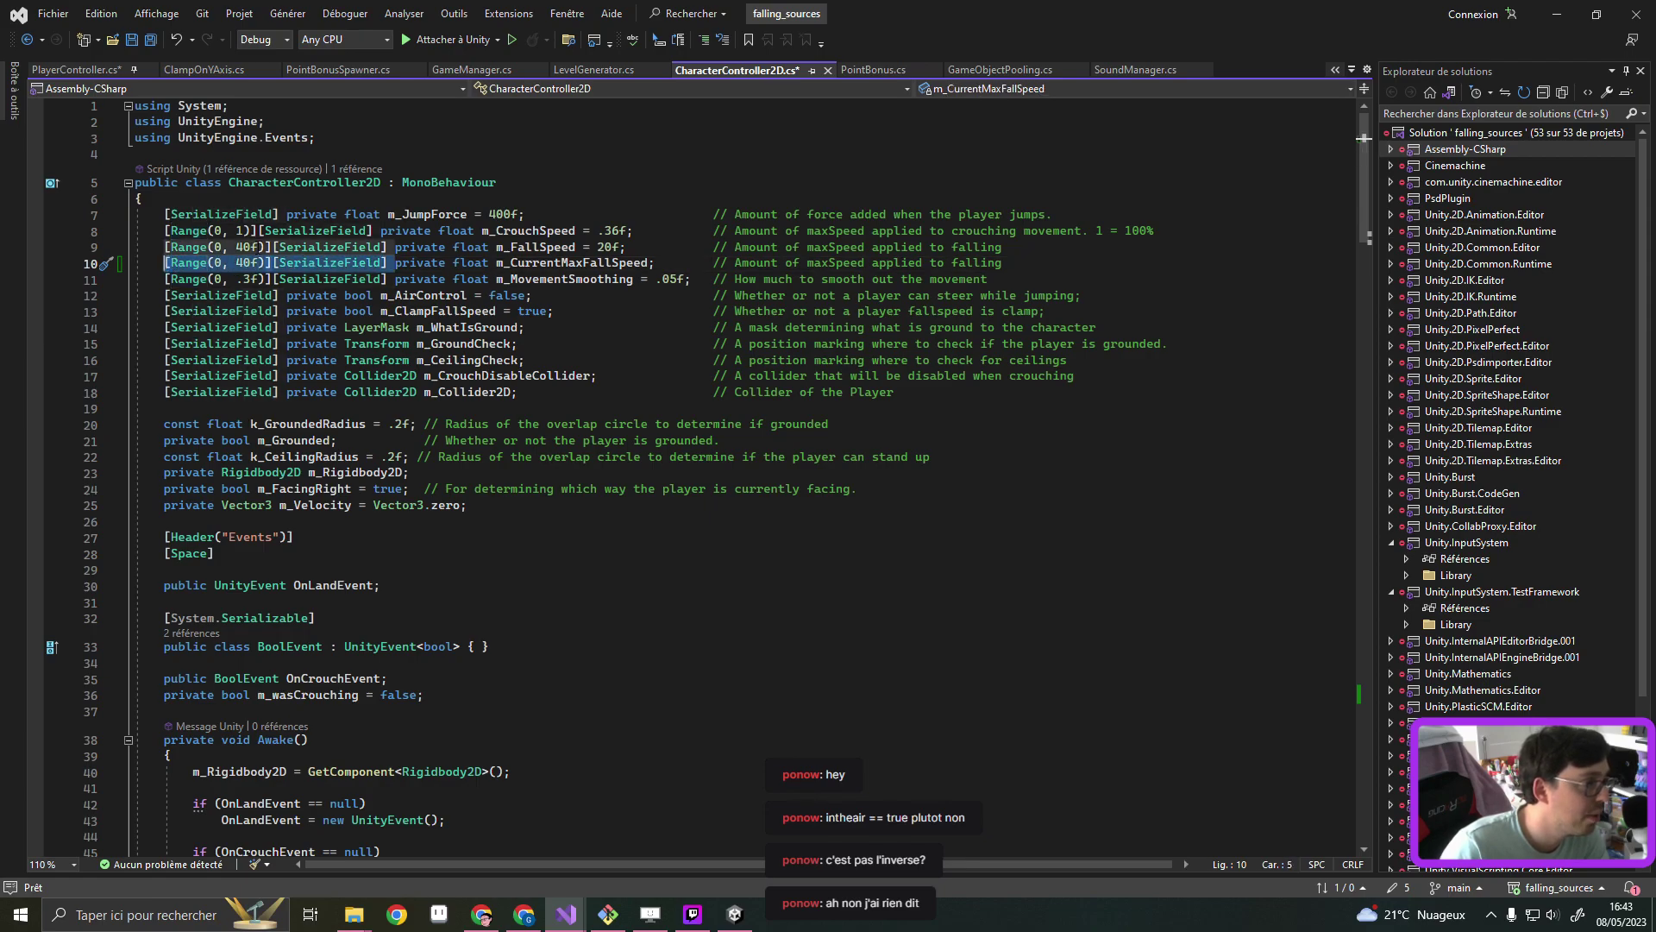
pyautogui.press('Delete')
pyautogui.click(482, 262)
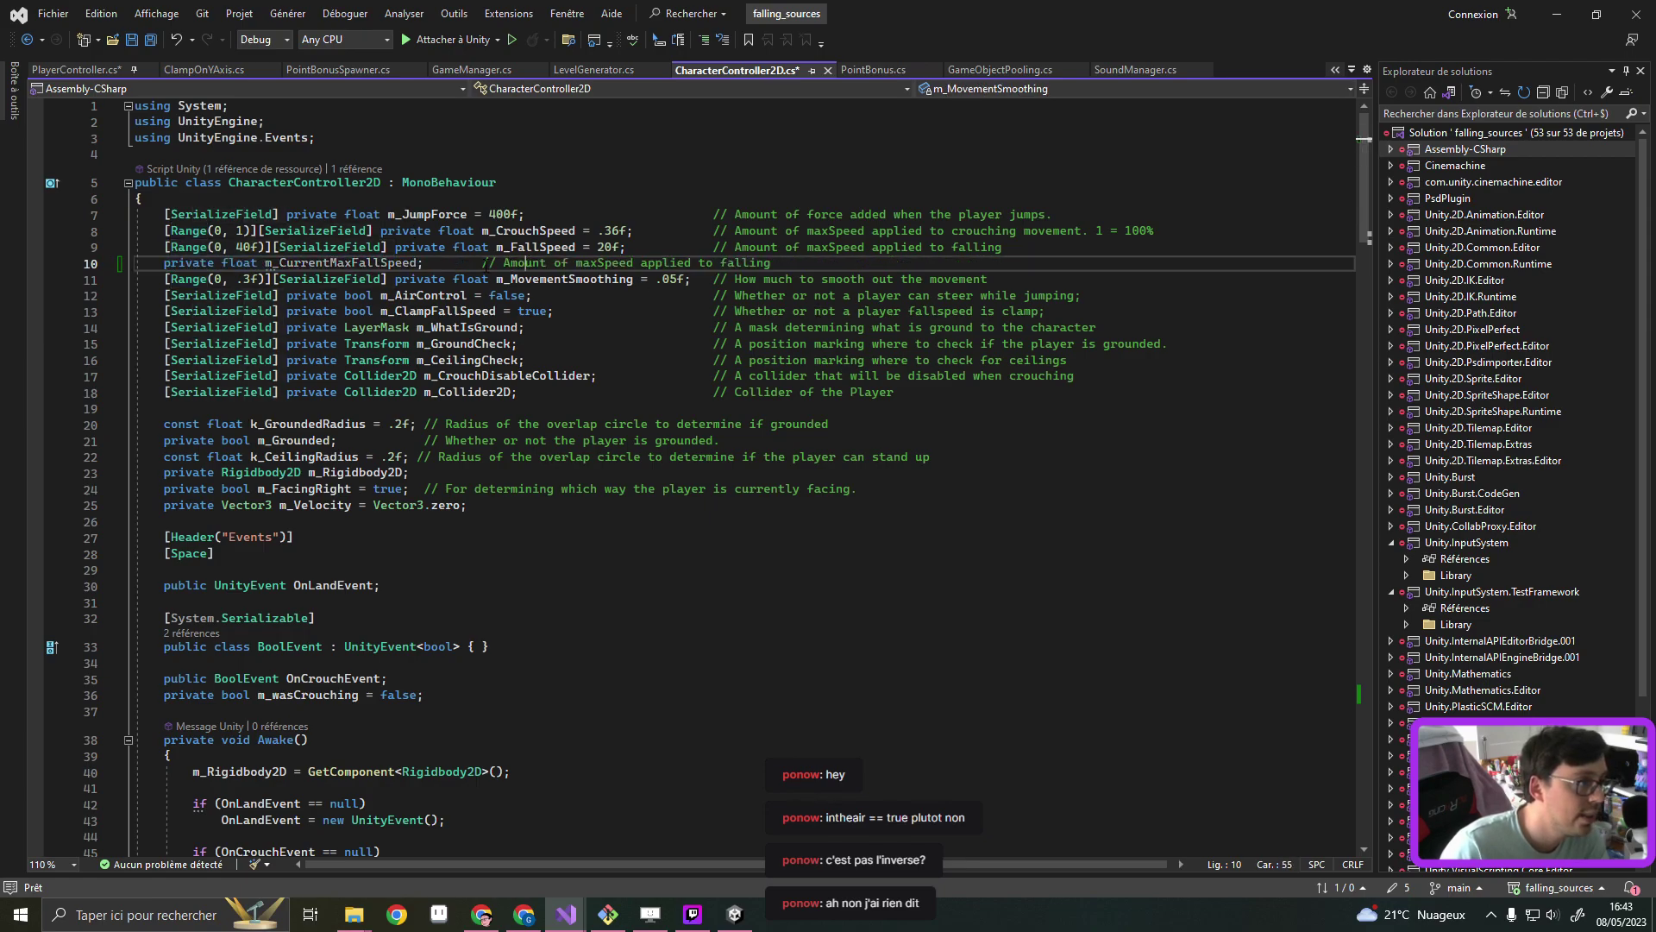
pyautogui.press('Tab')
pyautogui.press('Tab')
pyautogui.press('Tab')
pyautogui.press('Tab')
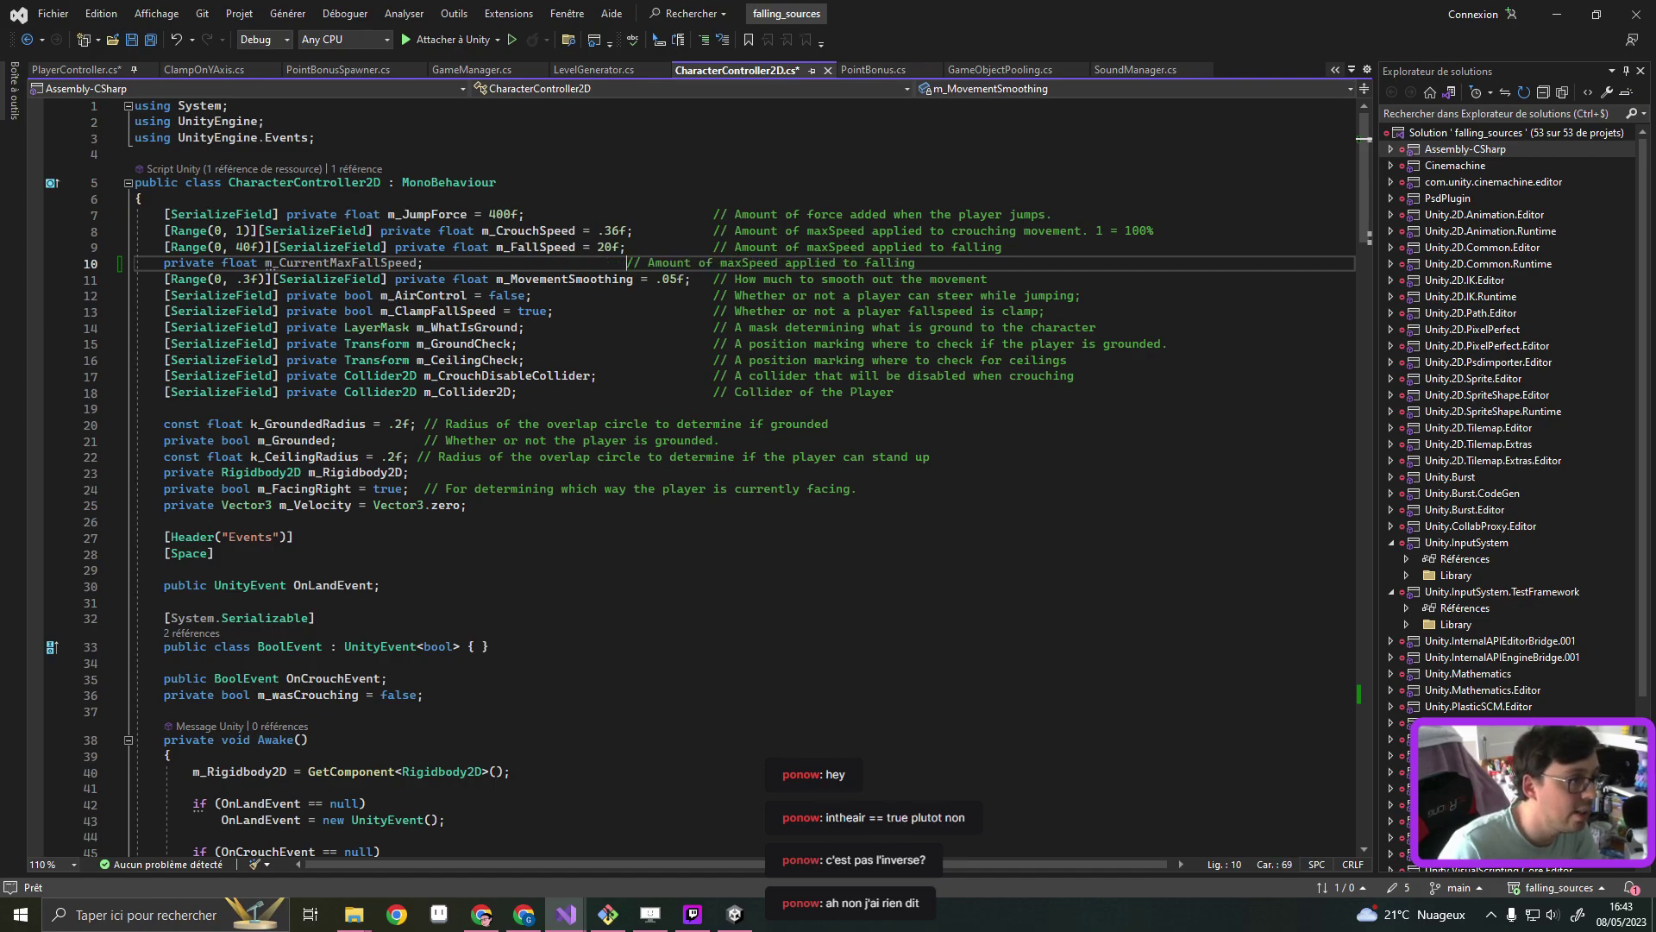
pyautogui.press('Tab')
pyautogui.press('Tab')
pyautogui.press('Tab')
pyautogui.press('Tab')
pyautogui.click(762, 262)
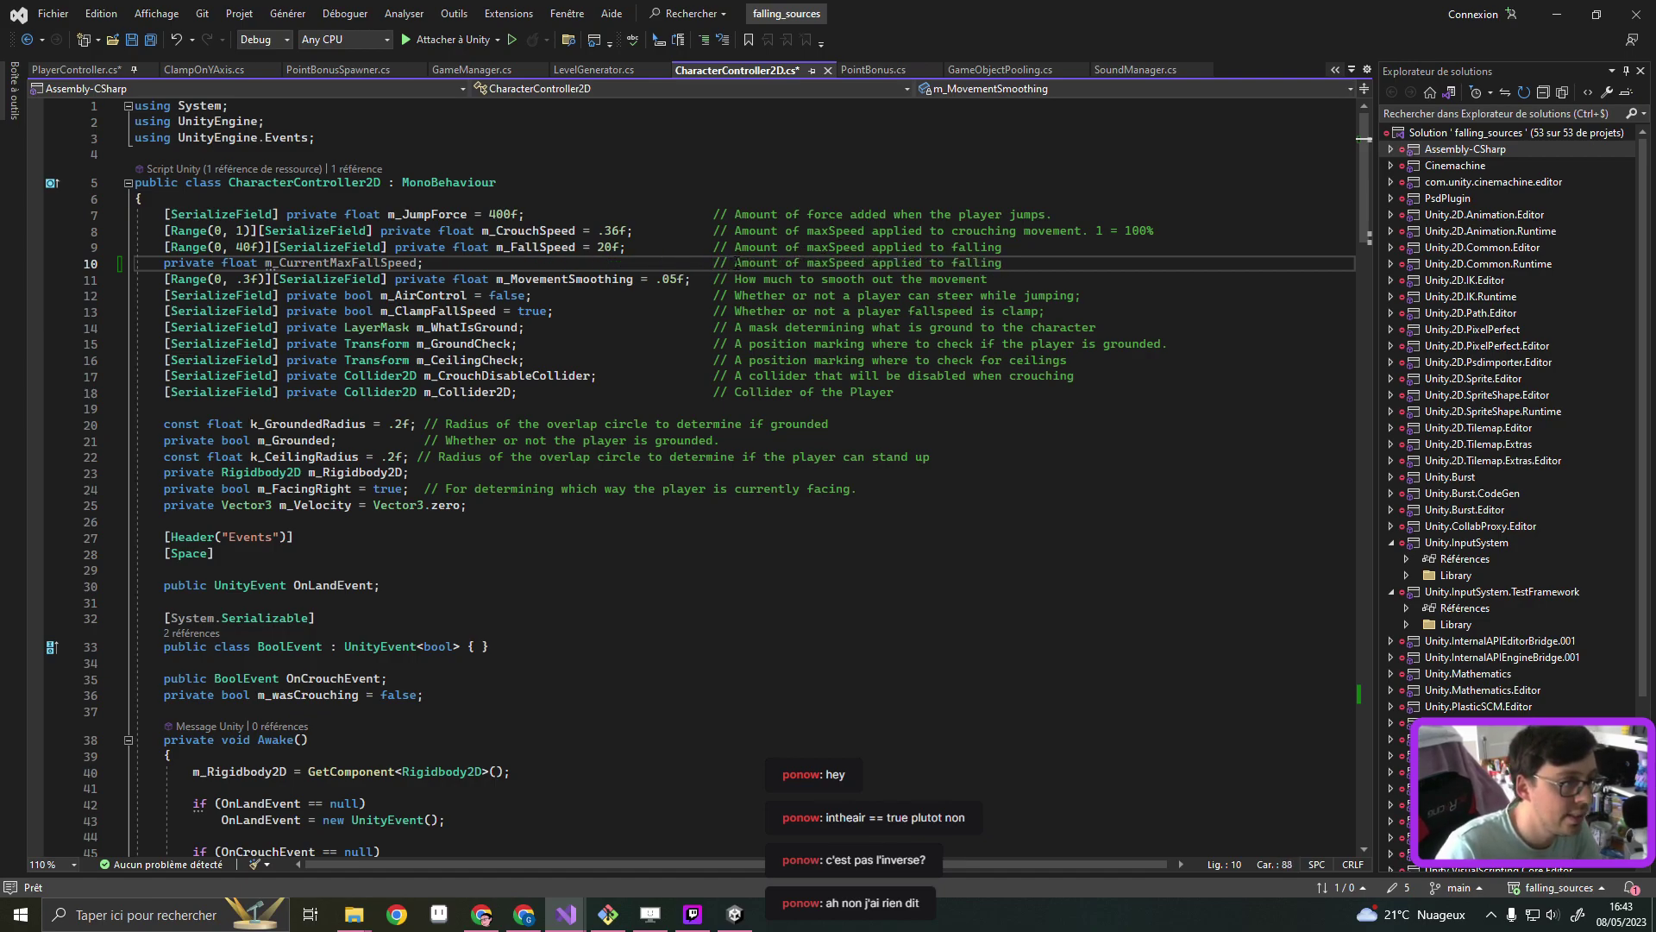
pyautogui.moveTo(735, 262)
pyautogui.mouseDown()
pyautogui.moveTo(1003, 262)
pyautogui.moveTo(735, 263)
pyautogui.mouseUp()
pyautogui.click(1003, 263)
# Comment m_CurrentMaxFallSpeed 'Vitesse max de chutte autorisée à un instant T' and add a blank line after m_FallSpeed
pyautogui.write('Vi')
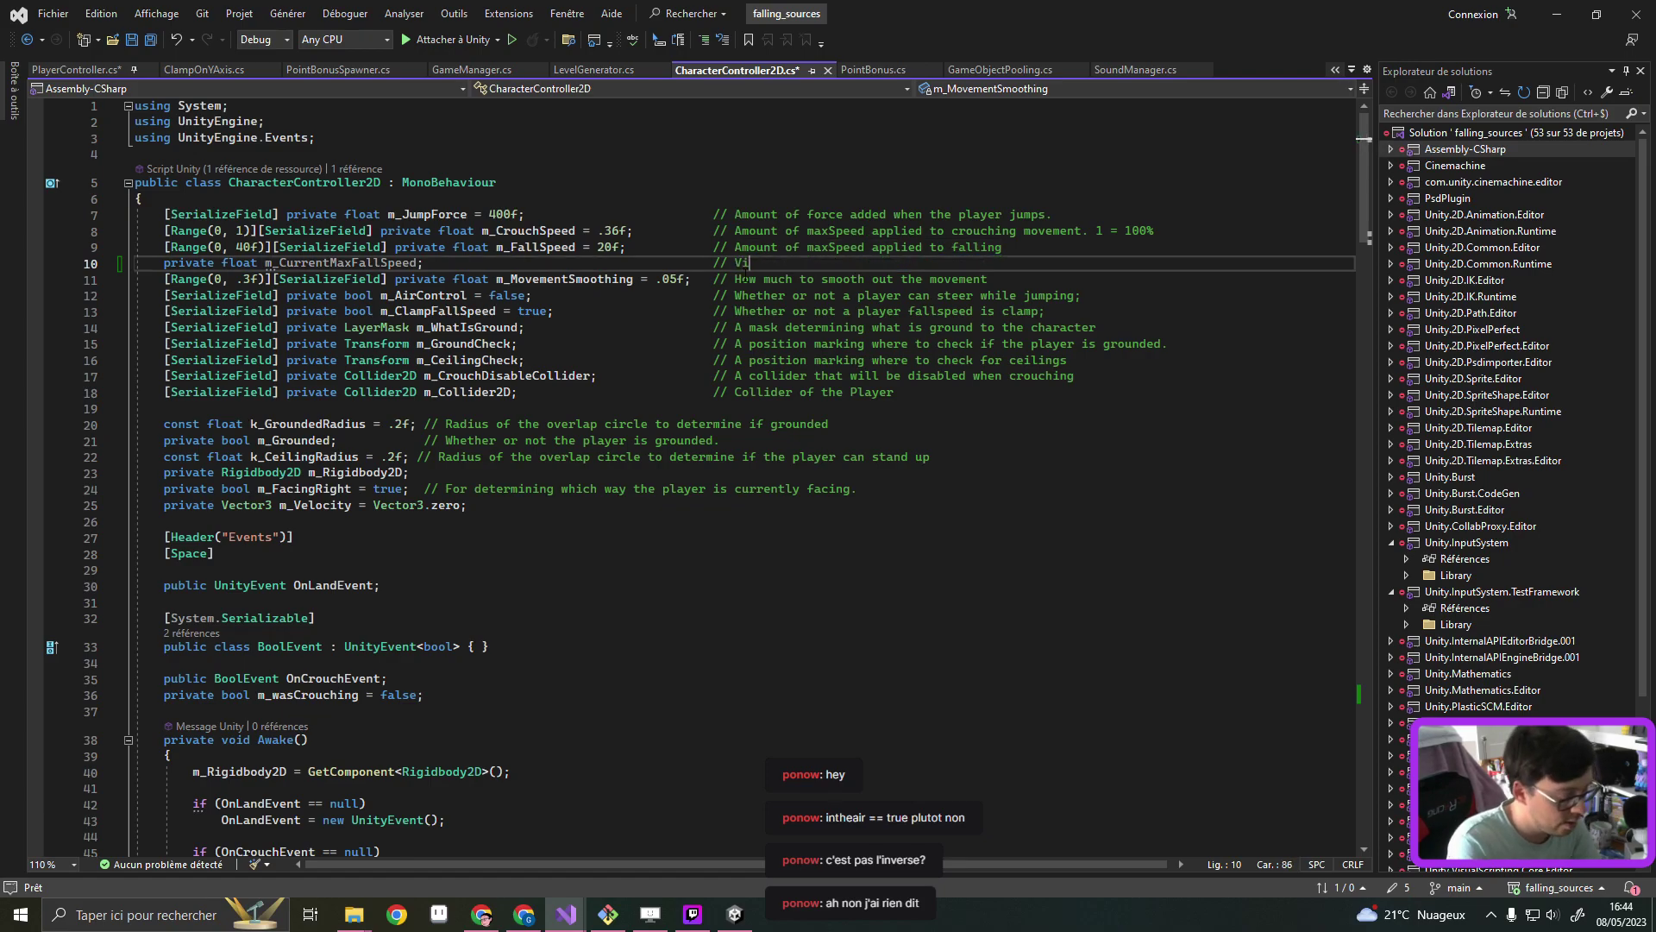
pyautogui.write('tesse max de chutte aut')
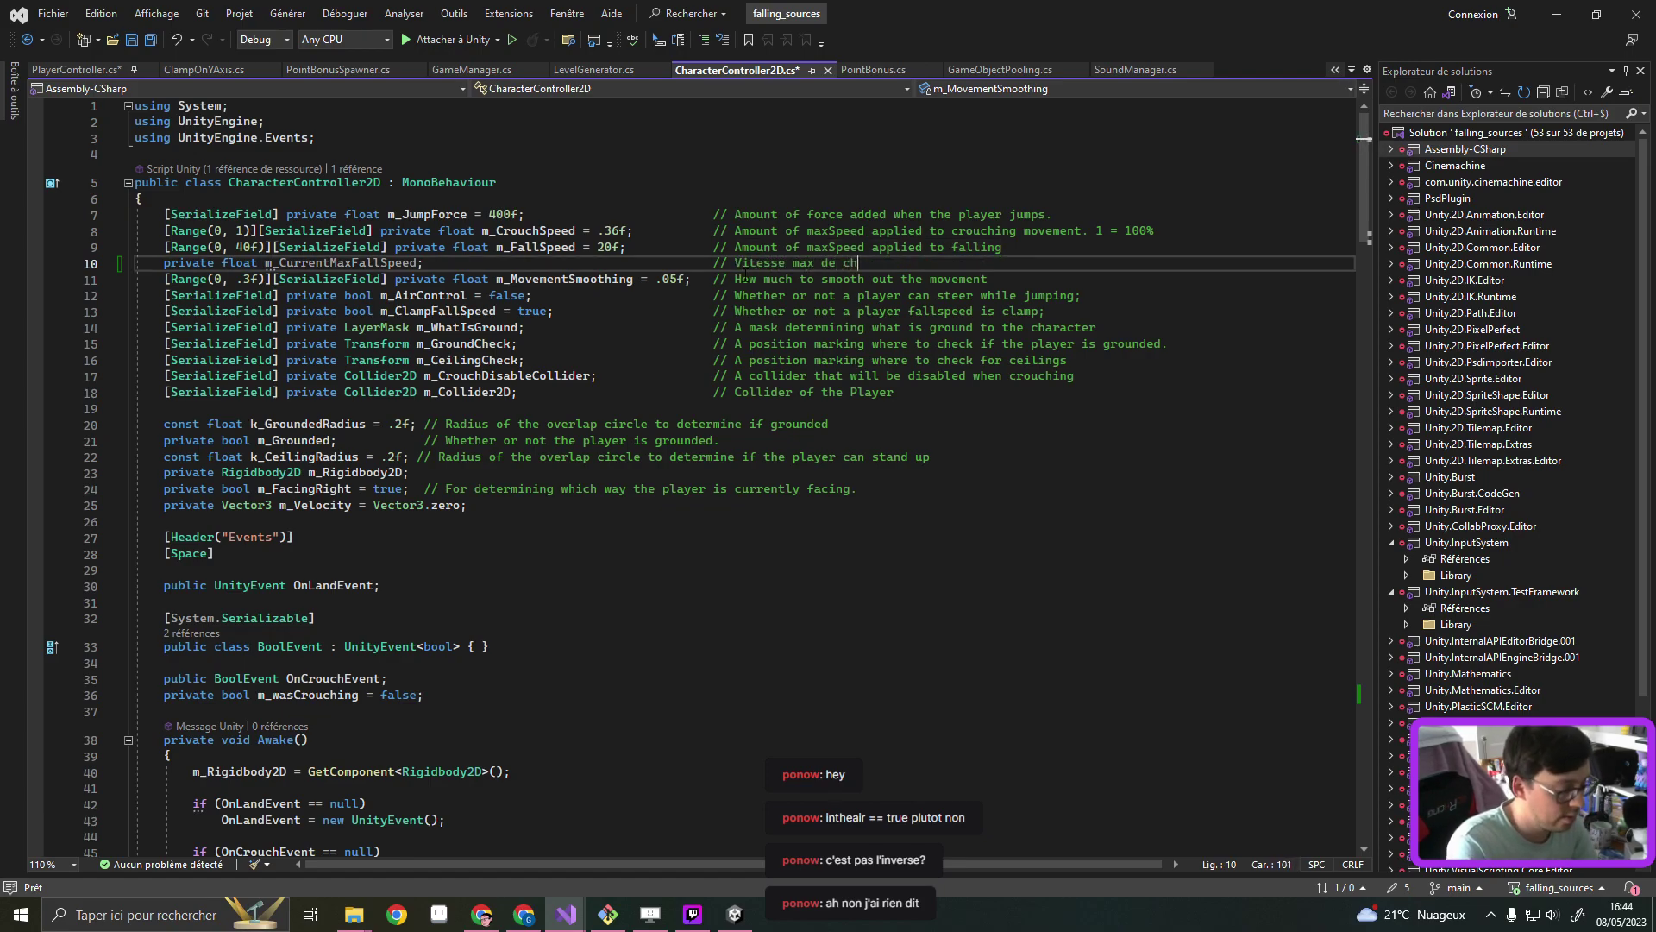
pyautogui.write('oris')
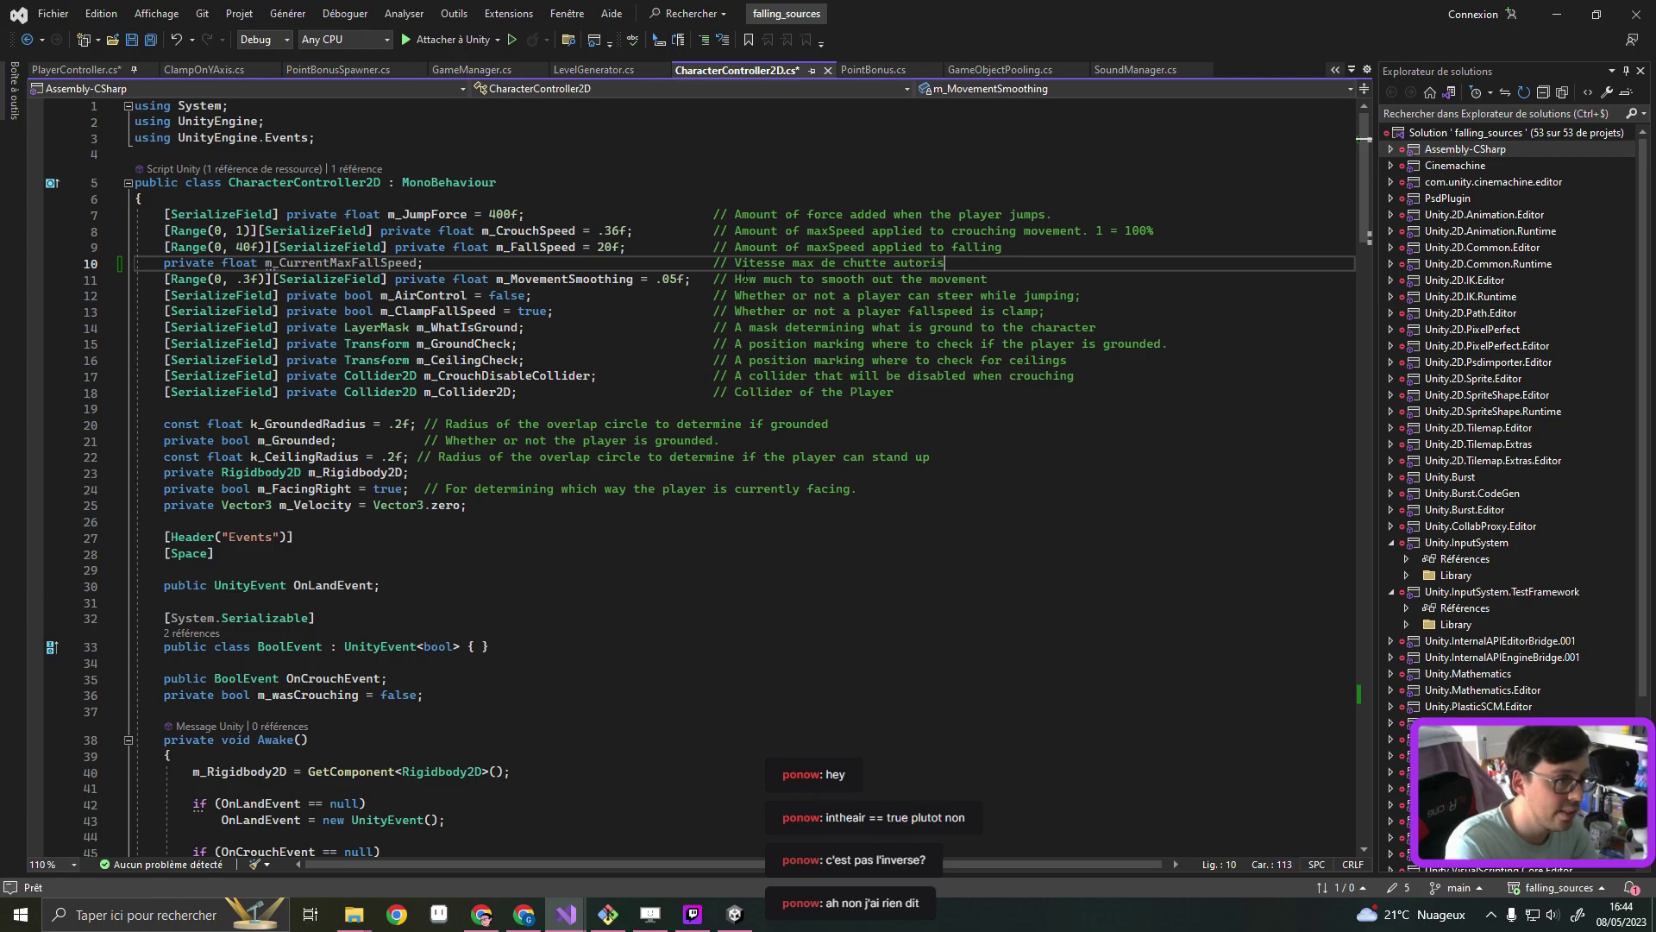
pyautogui.write('ée à un instant')
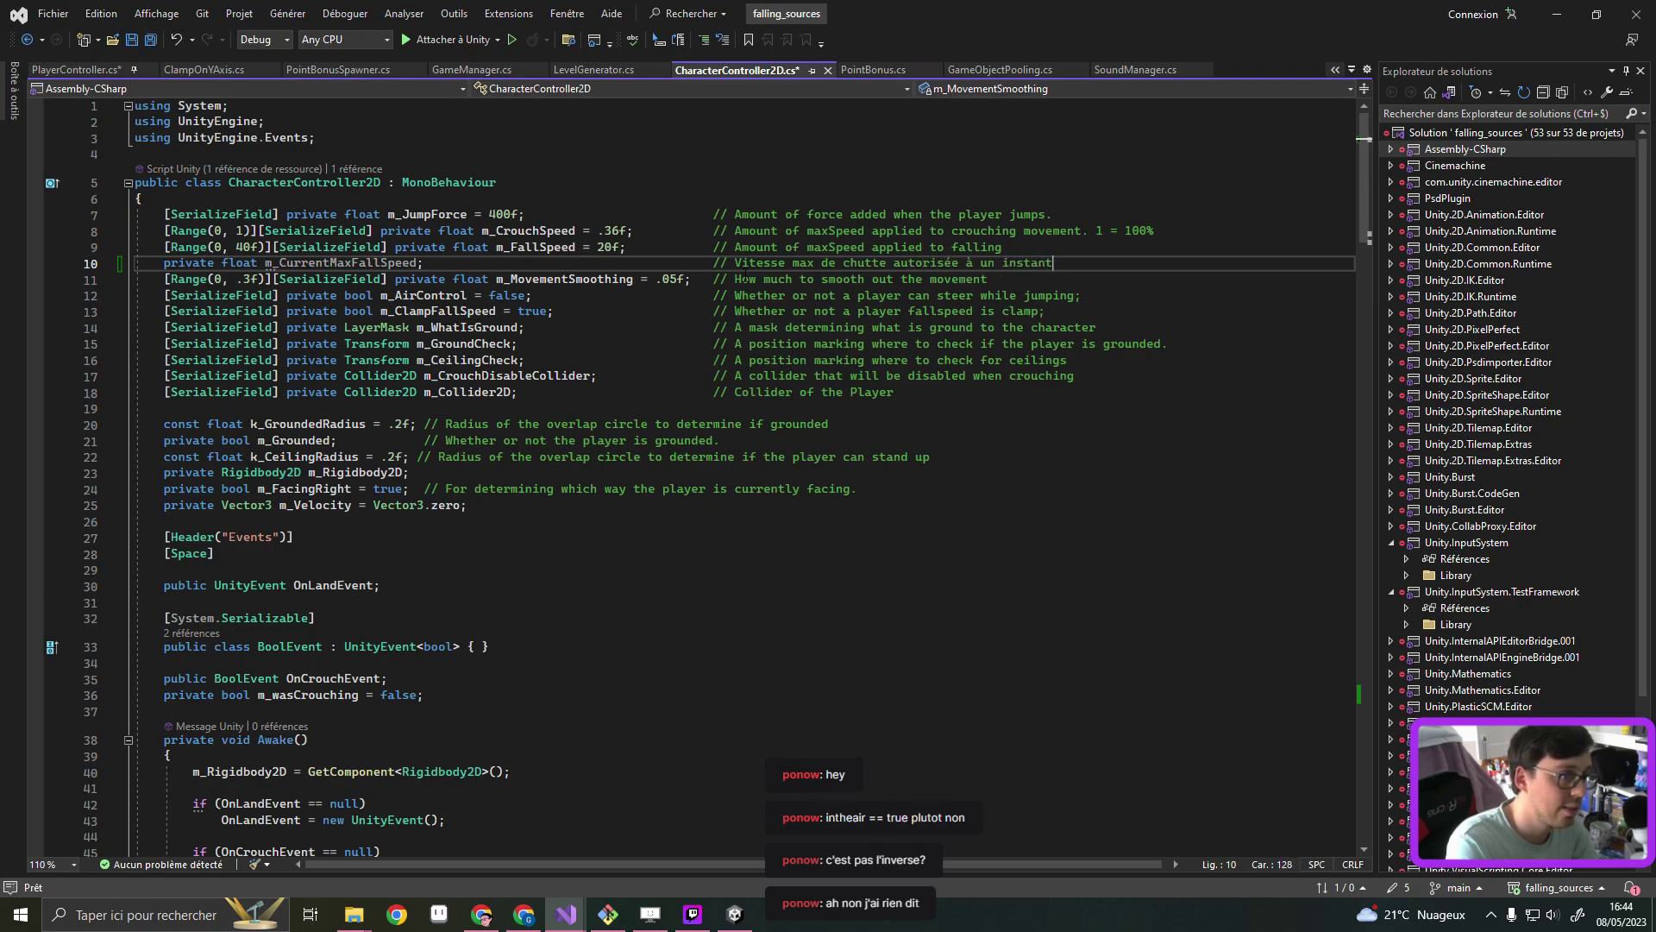
pyautogui.write(' T')
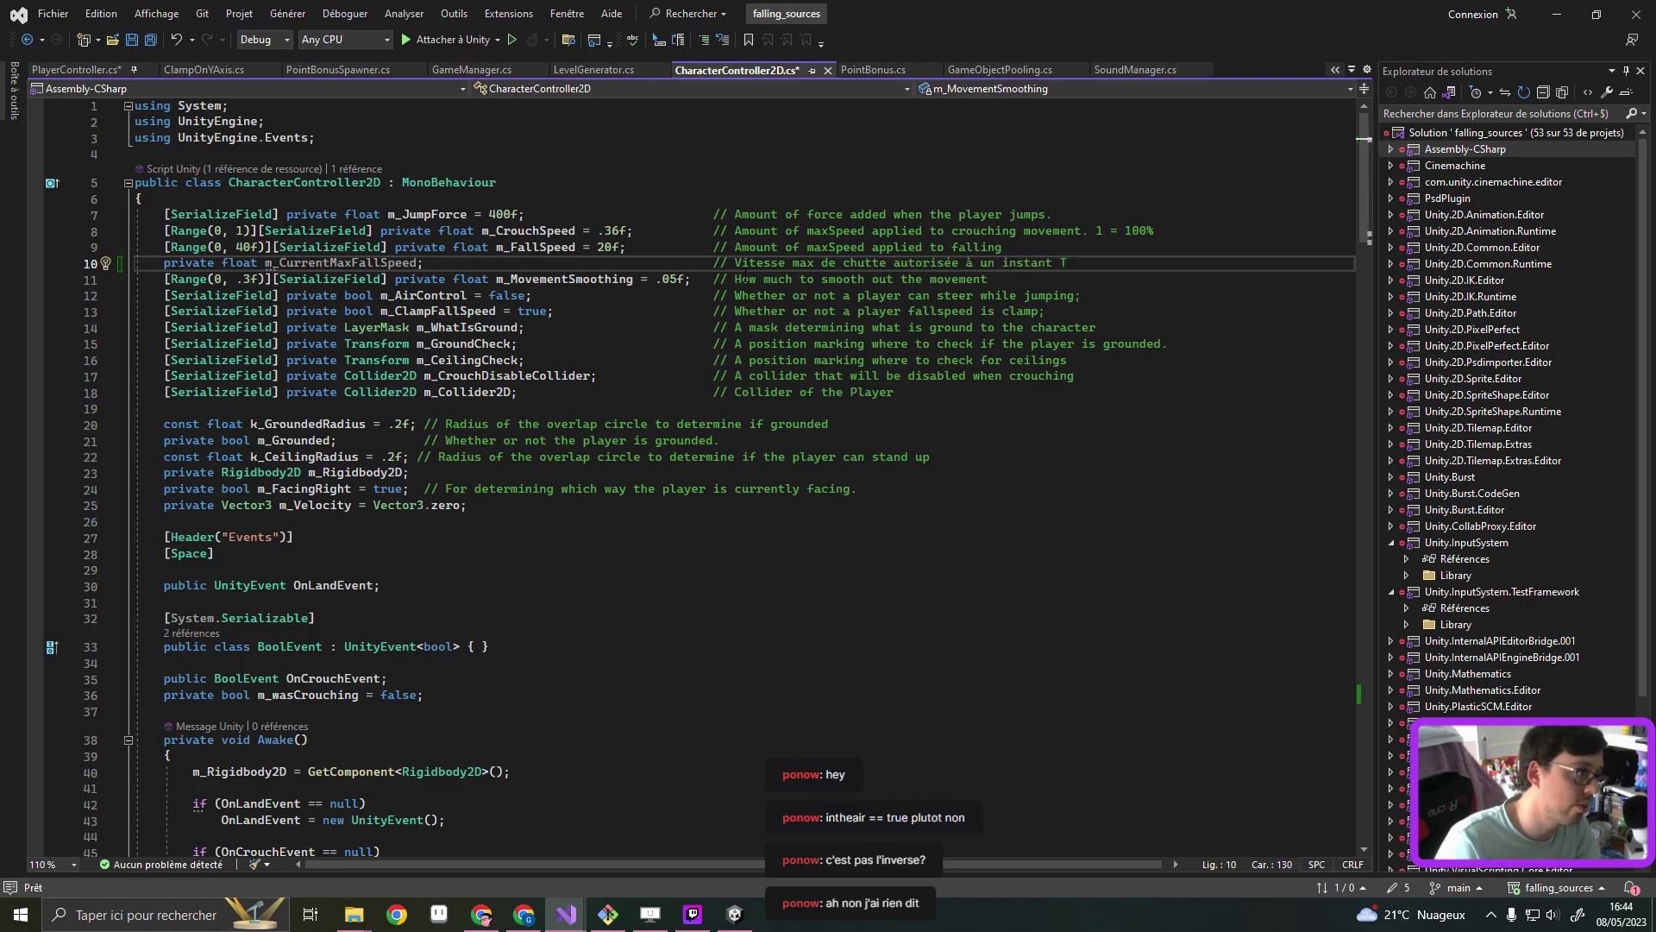
pyautogui.click(431, 264)
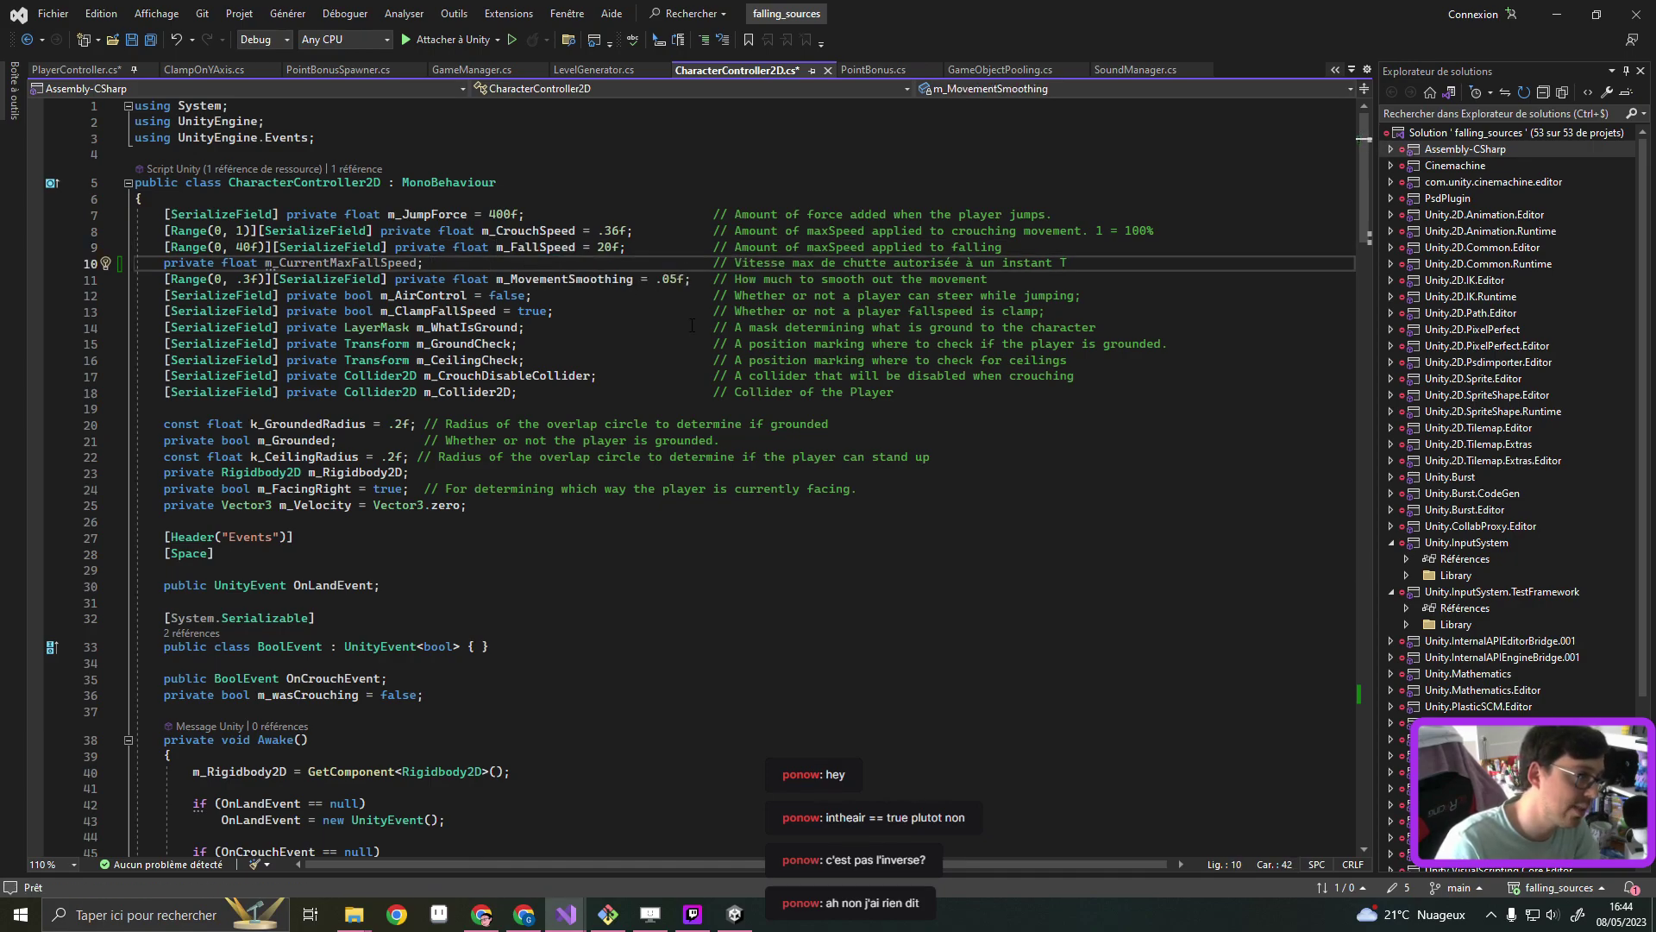
pyautogui.click(634, 252)
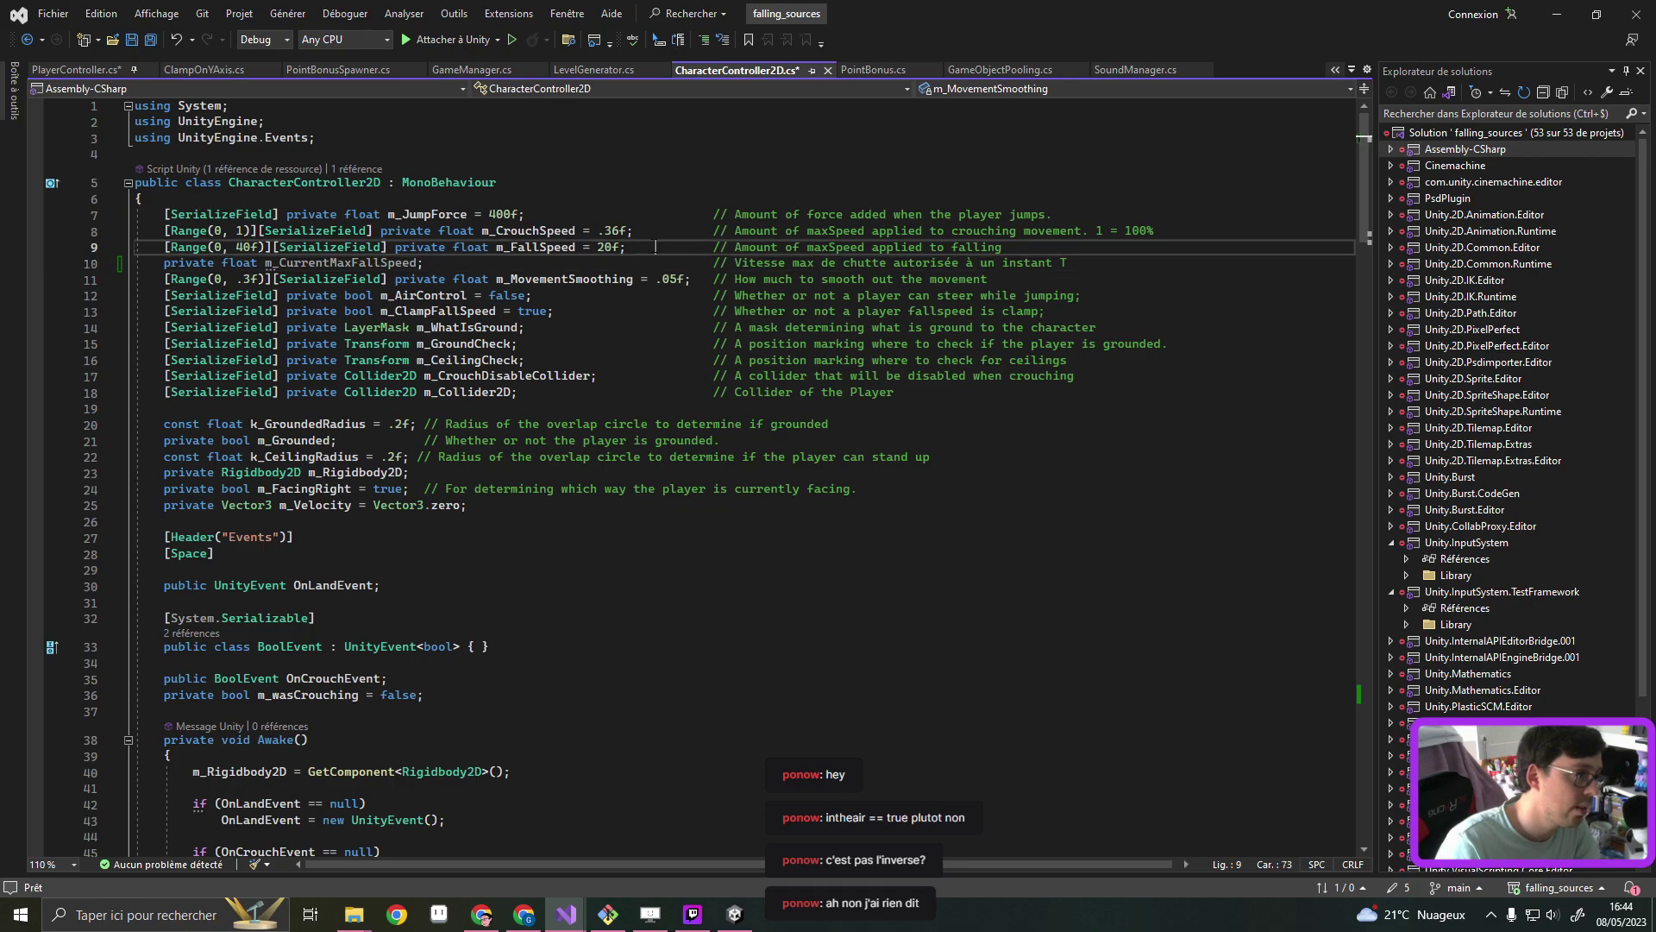
pyautogui.click(1092, 244)
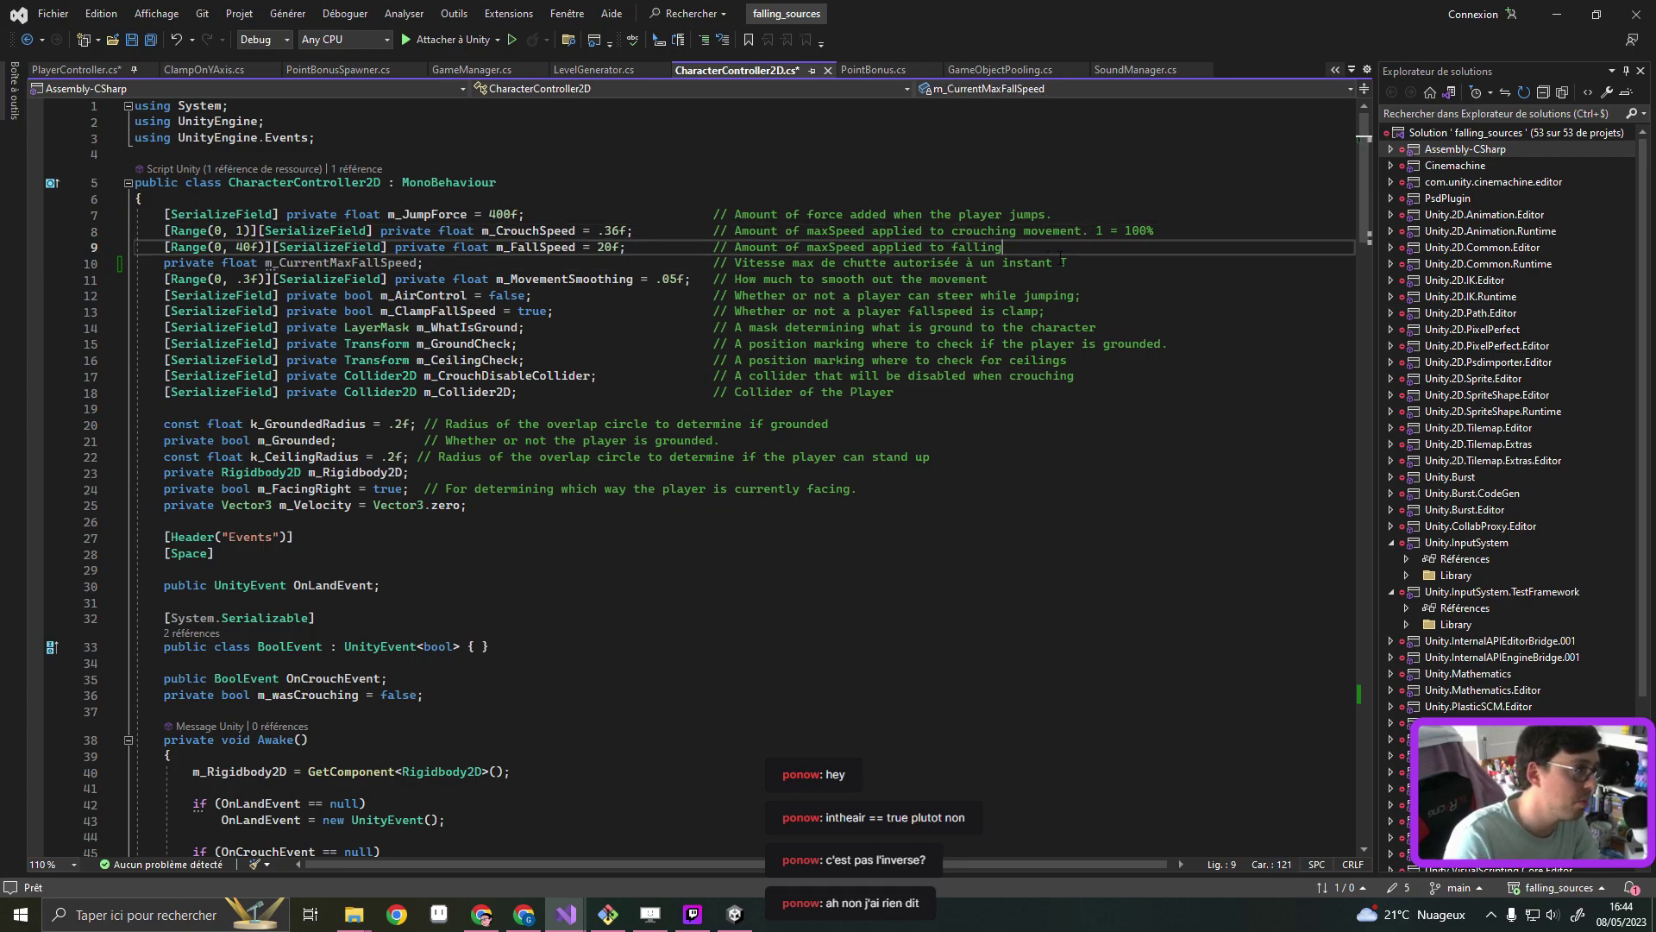
pyautogui.press('Return')
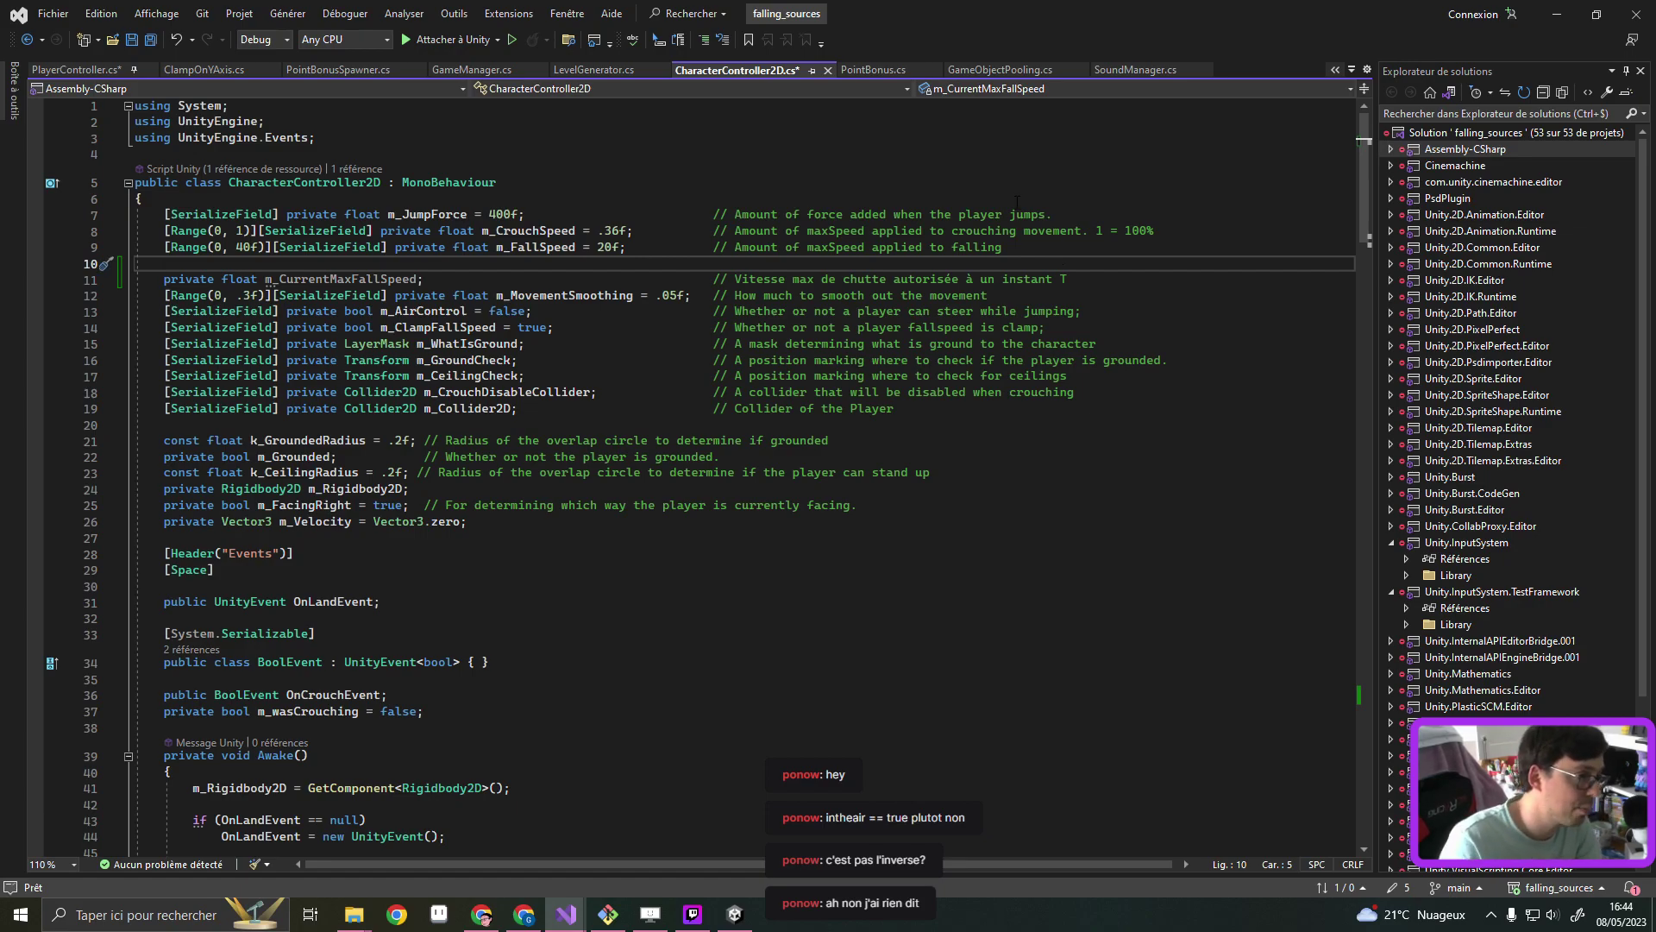
# Duplicate the m_FallSpeed line again and start changing the copy's Range maximum from 40f
pyautogui.tripleClick(534, 246)
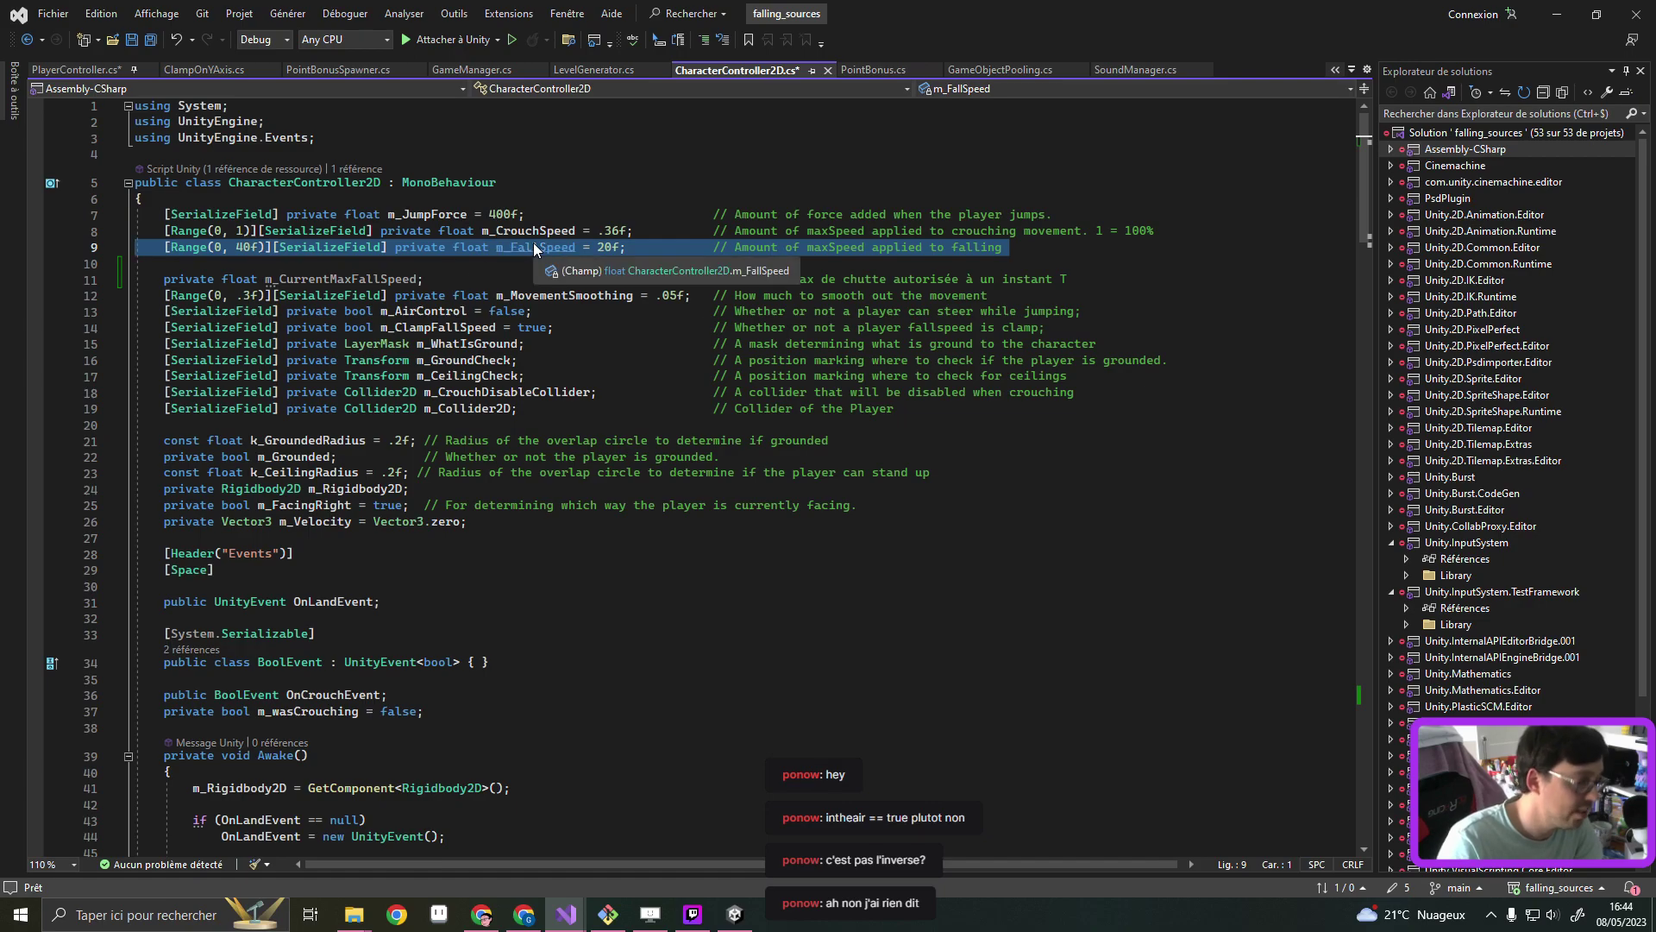
pyautogui.hotkey('ctrl', 'd')
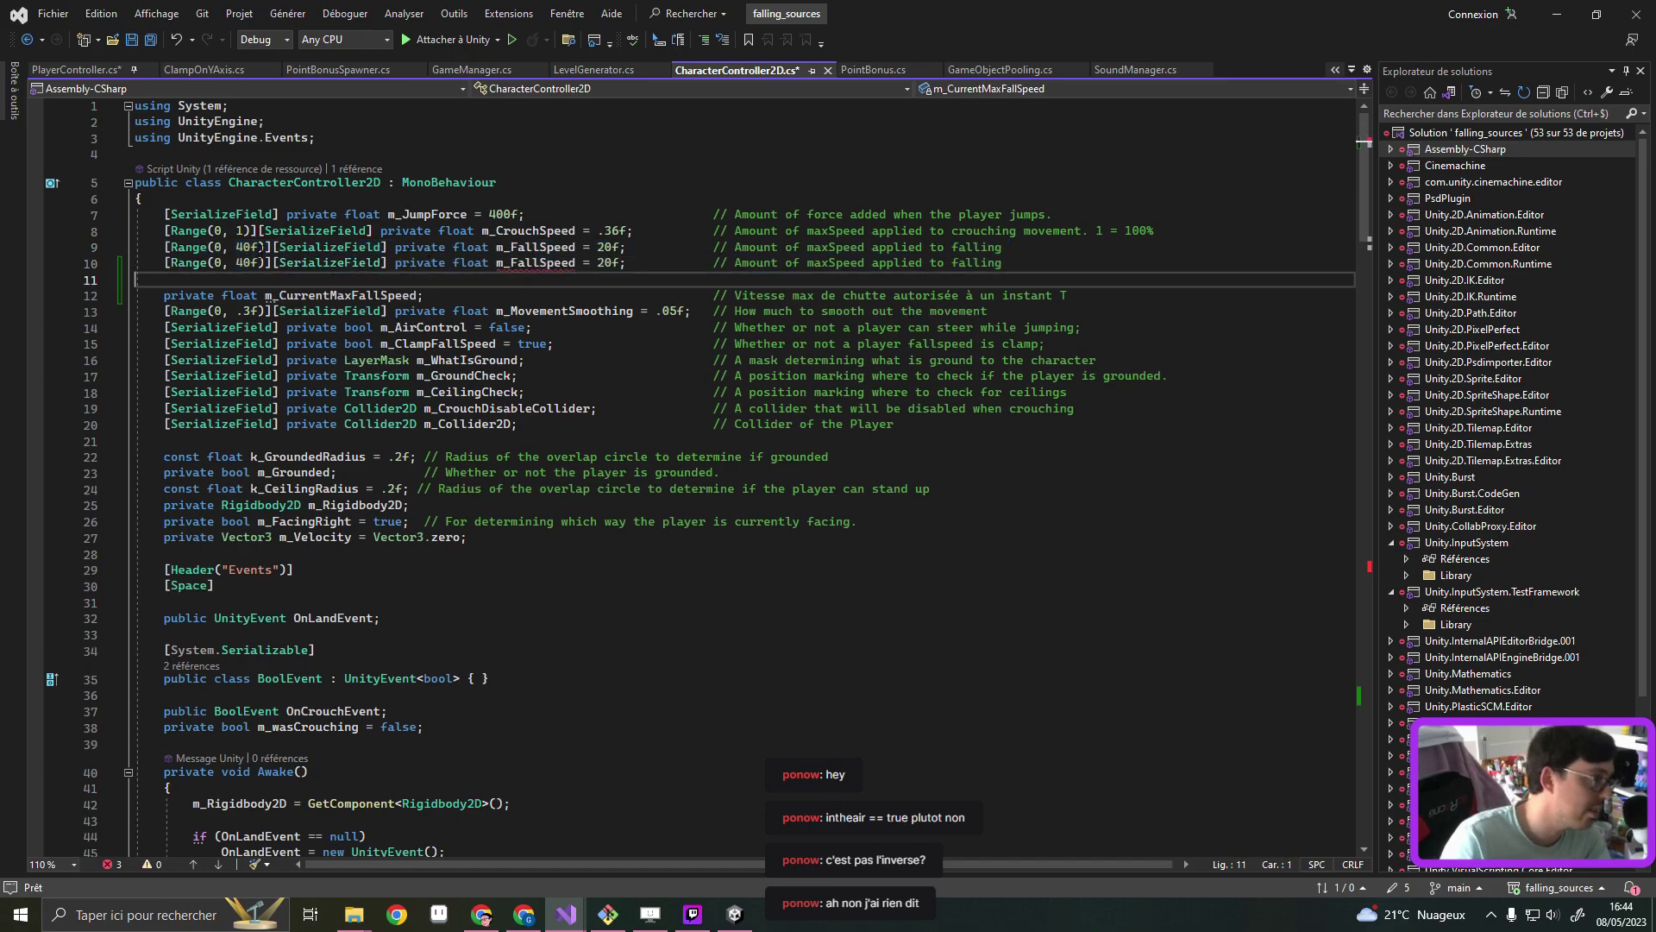
pyautogui.press('Delete')
pyautogui.click(251, 262)
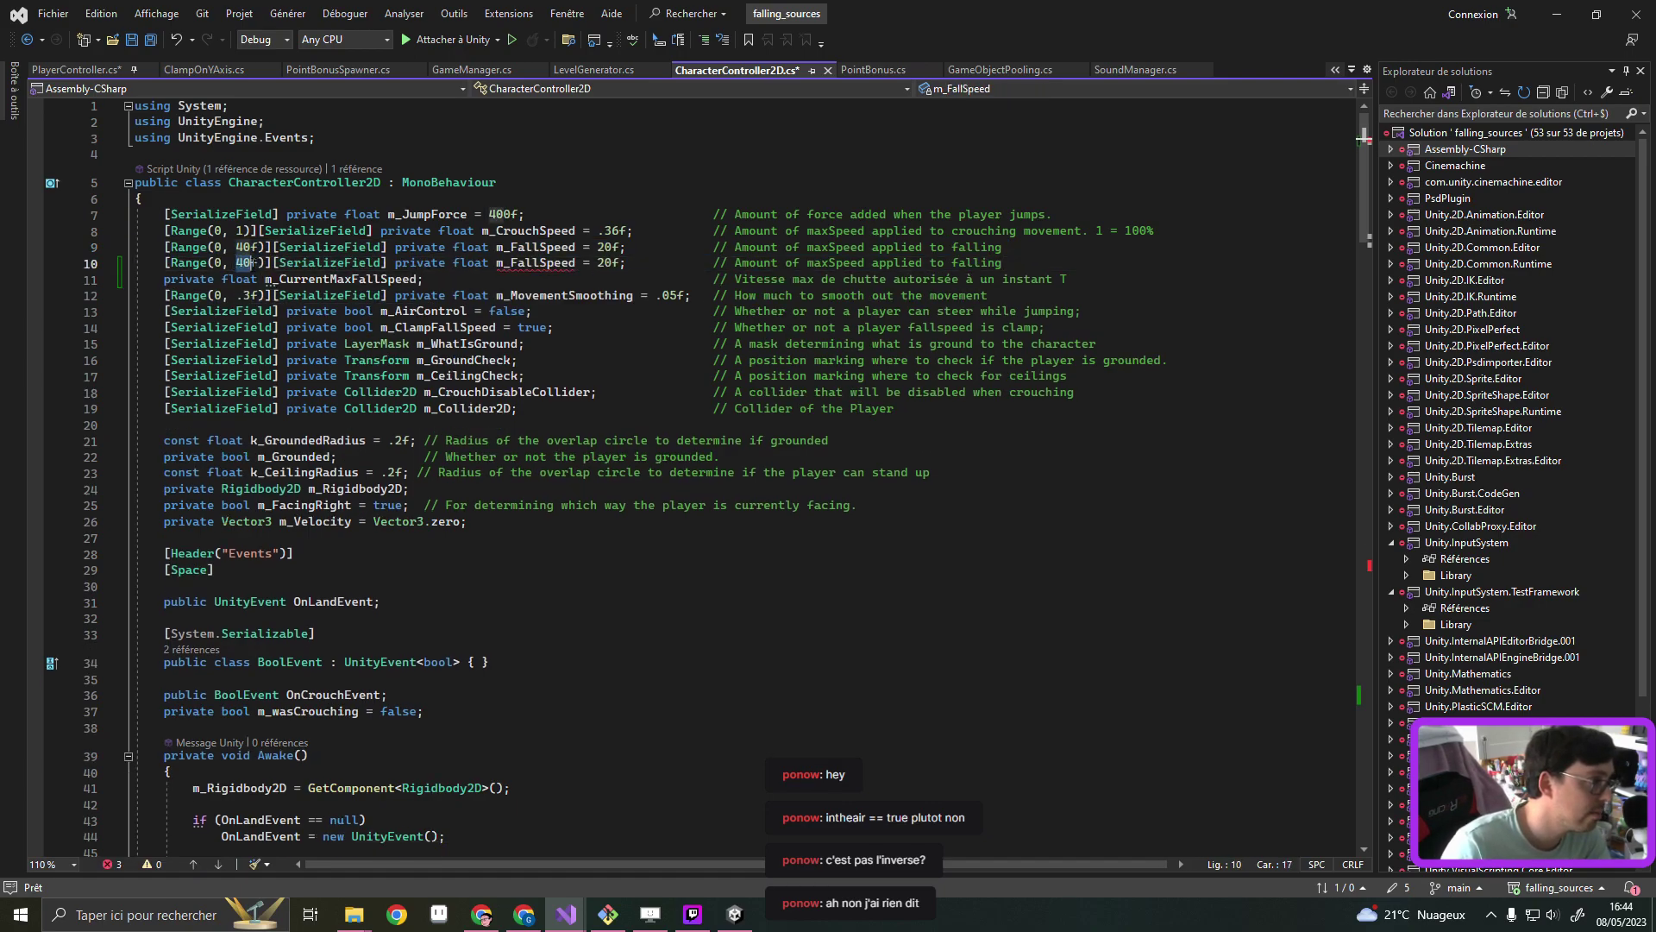
pyautogui.press('BackSpace')
pyautogui.press('BackSpace')
# Make the copy m_SlowDownCoef with Range max 5f and initial value 2f, and save
pyautogui.write('5')
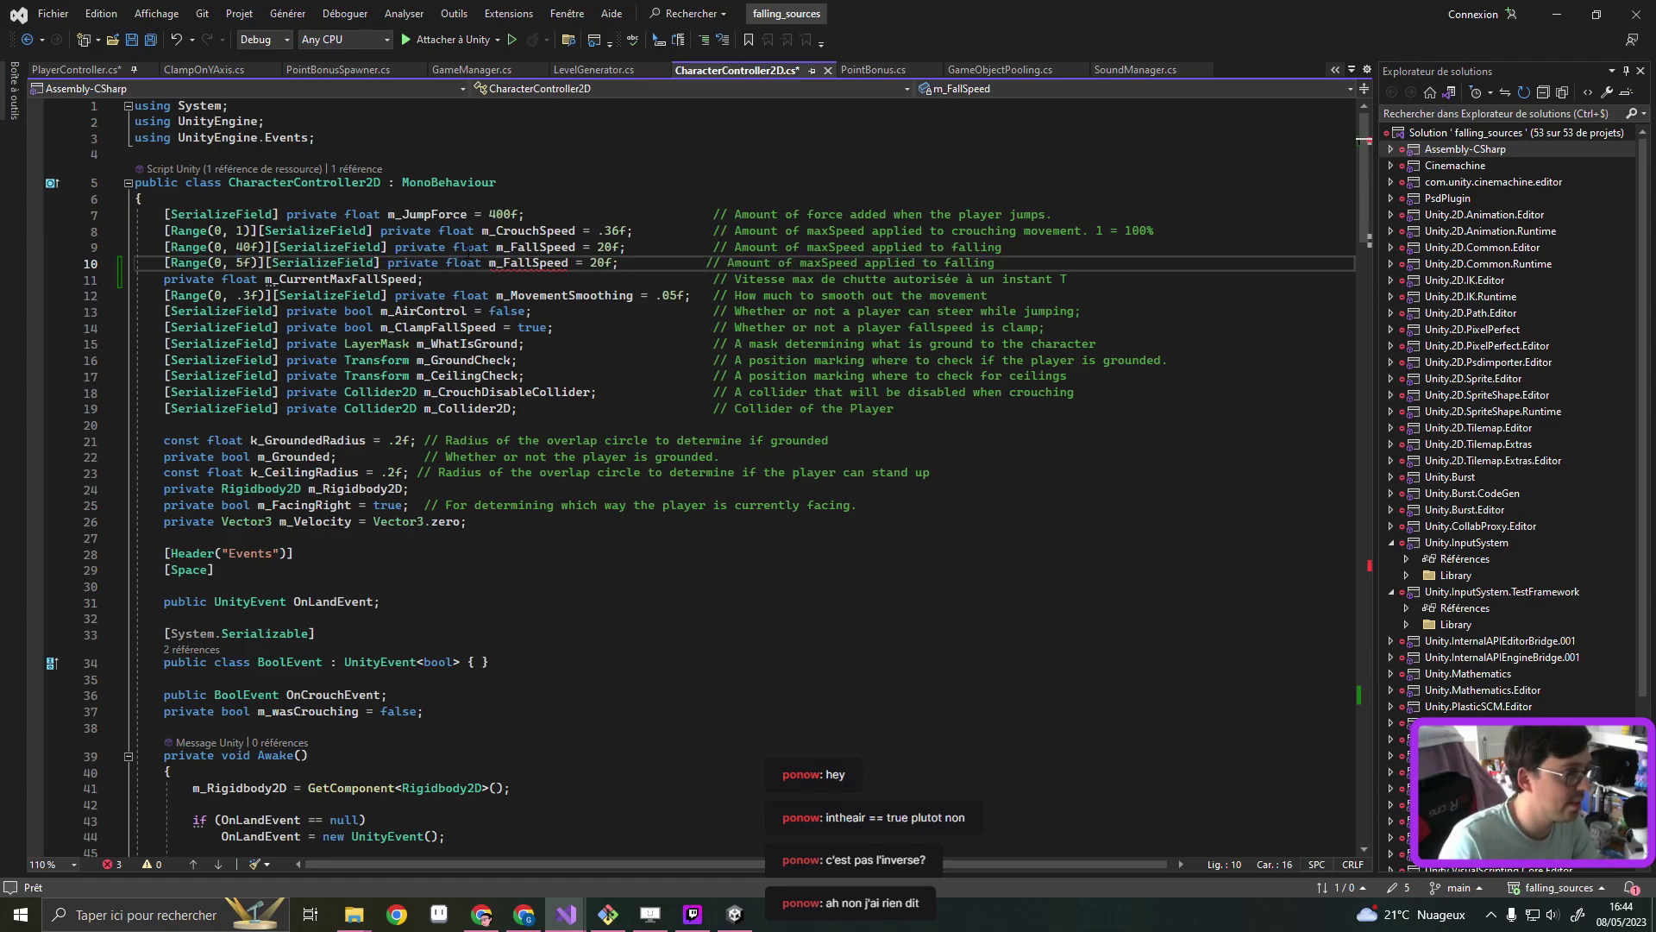
pyautogui.click(504, 263)
pyautogui.doubleClick(522, 260)
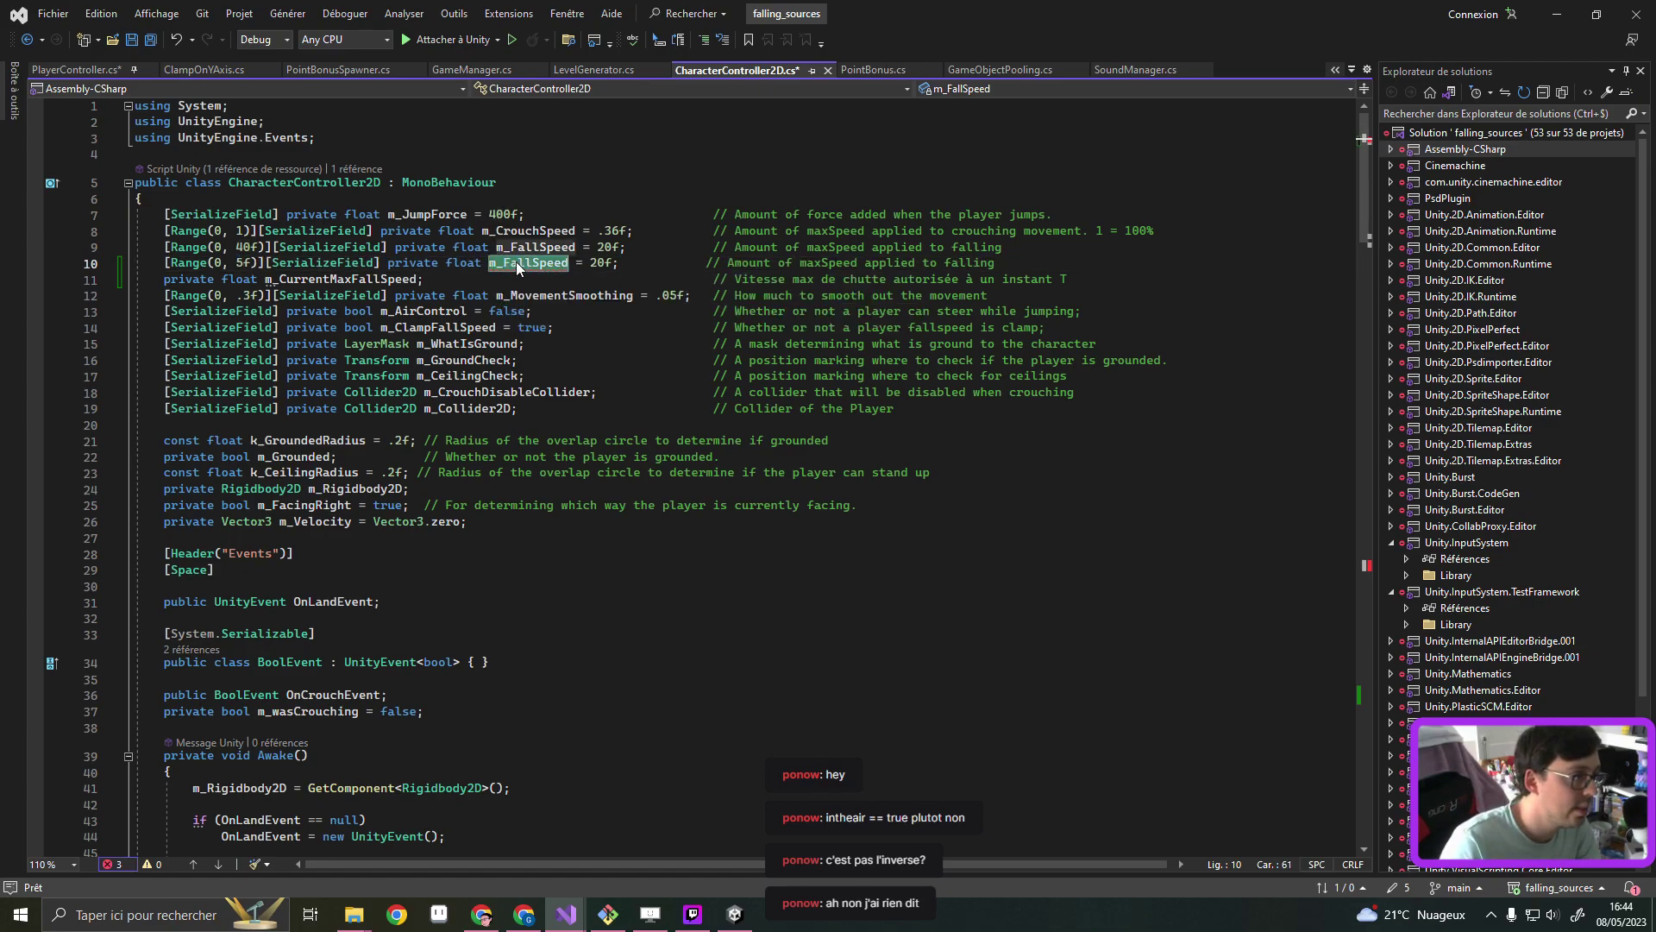
pyautogui.click(567, 263)
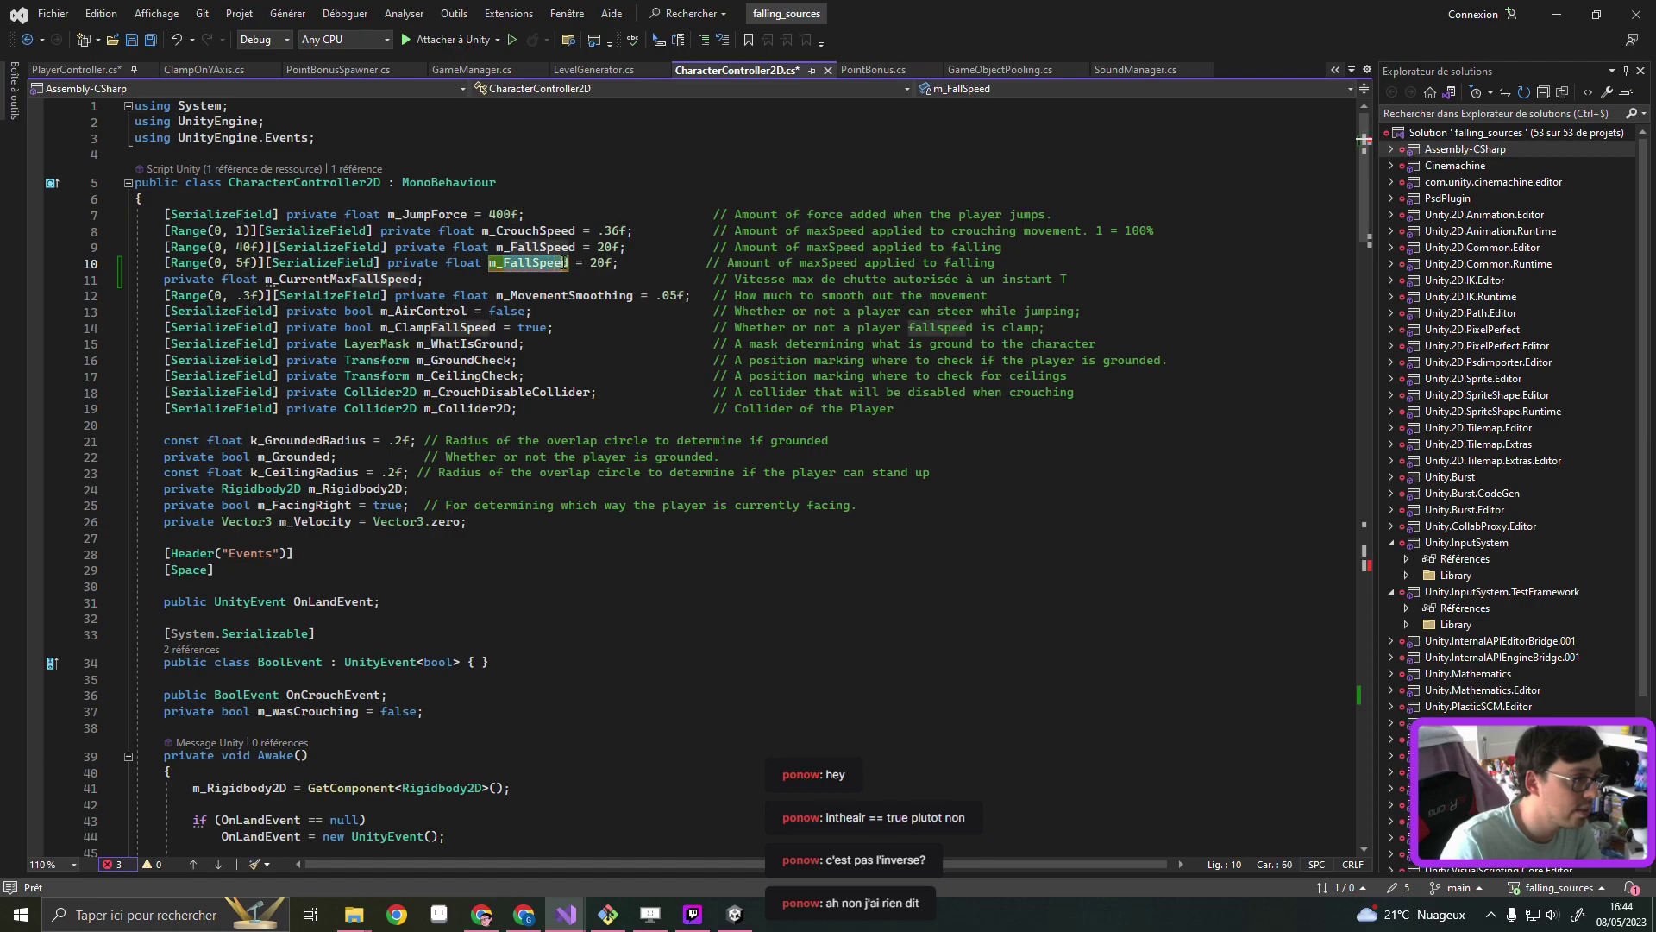
pyautogui.hotkey('ctrl', 'r')
pyautogui.hotkey('ctrl', 'r')
pyautogui.write('m_SlowDown')
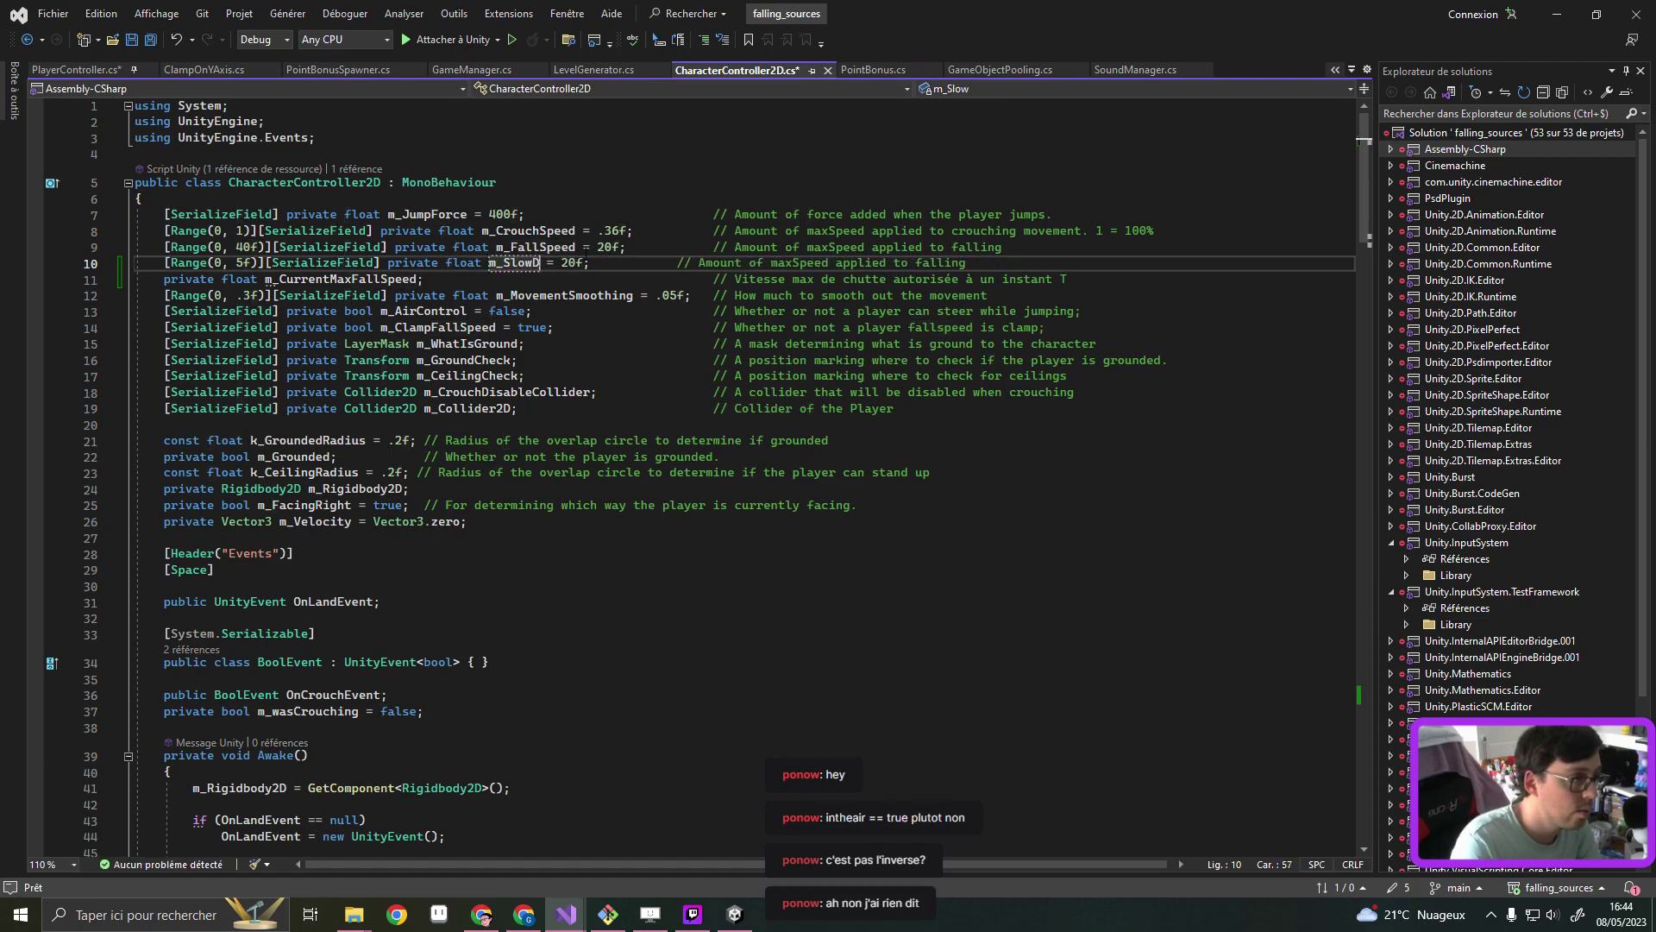
pyautogui.write('Coef')
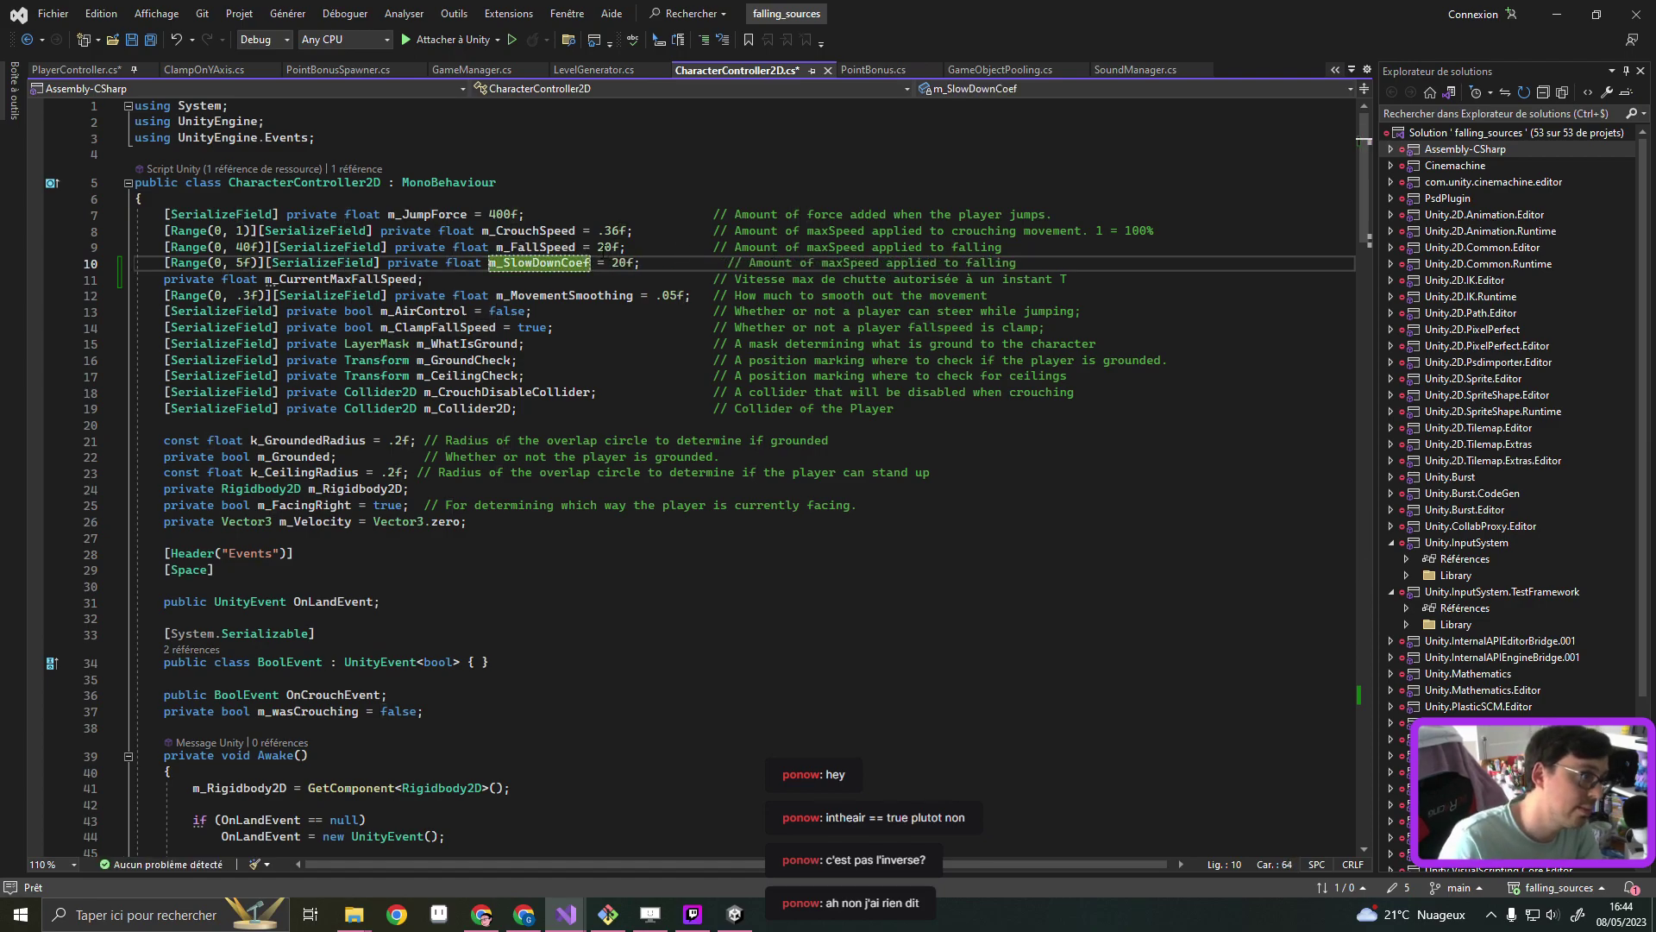
pyautogui.press('Return')
pyautogui.click(618, 262)
pyautogui.press('Delete')
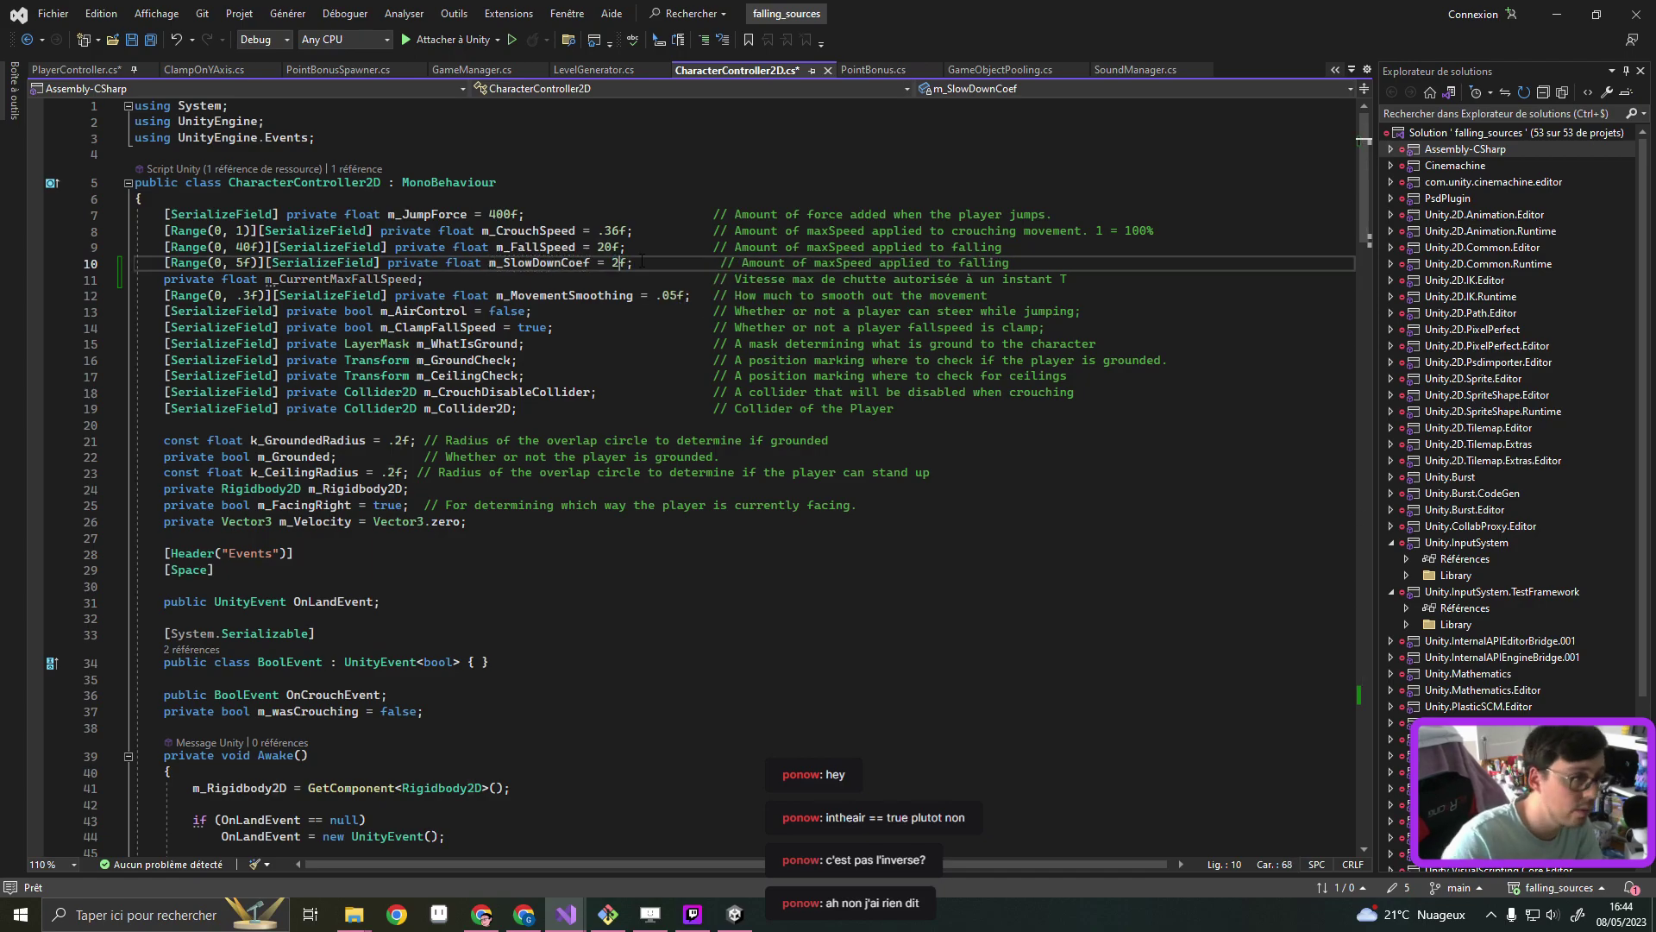
pyautogui.hotkey('ctrl', 's')
# Replace the m_SlowDownCoef comment with 'Coef to divide the fallSpeed if slowDown' and save the file
pyautogui.moveTo(741, 263); pyautogui.dragTo(1023, 264)
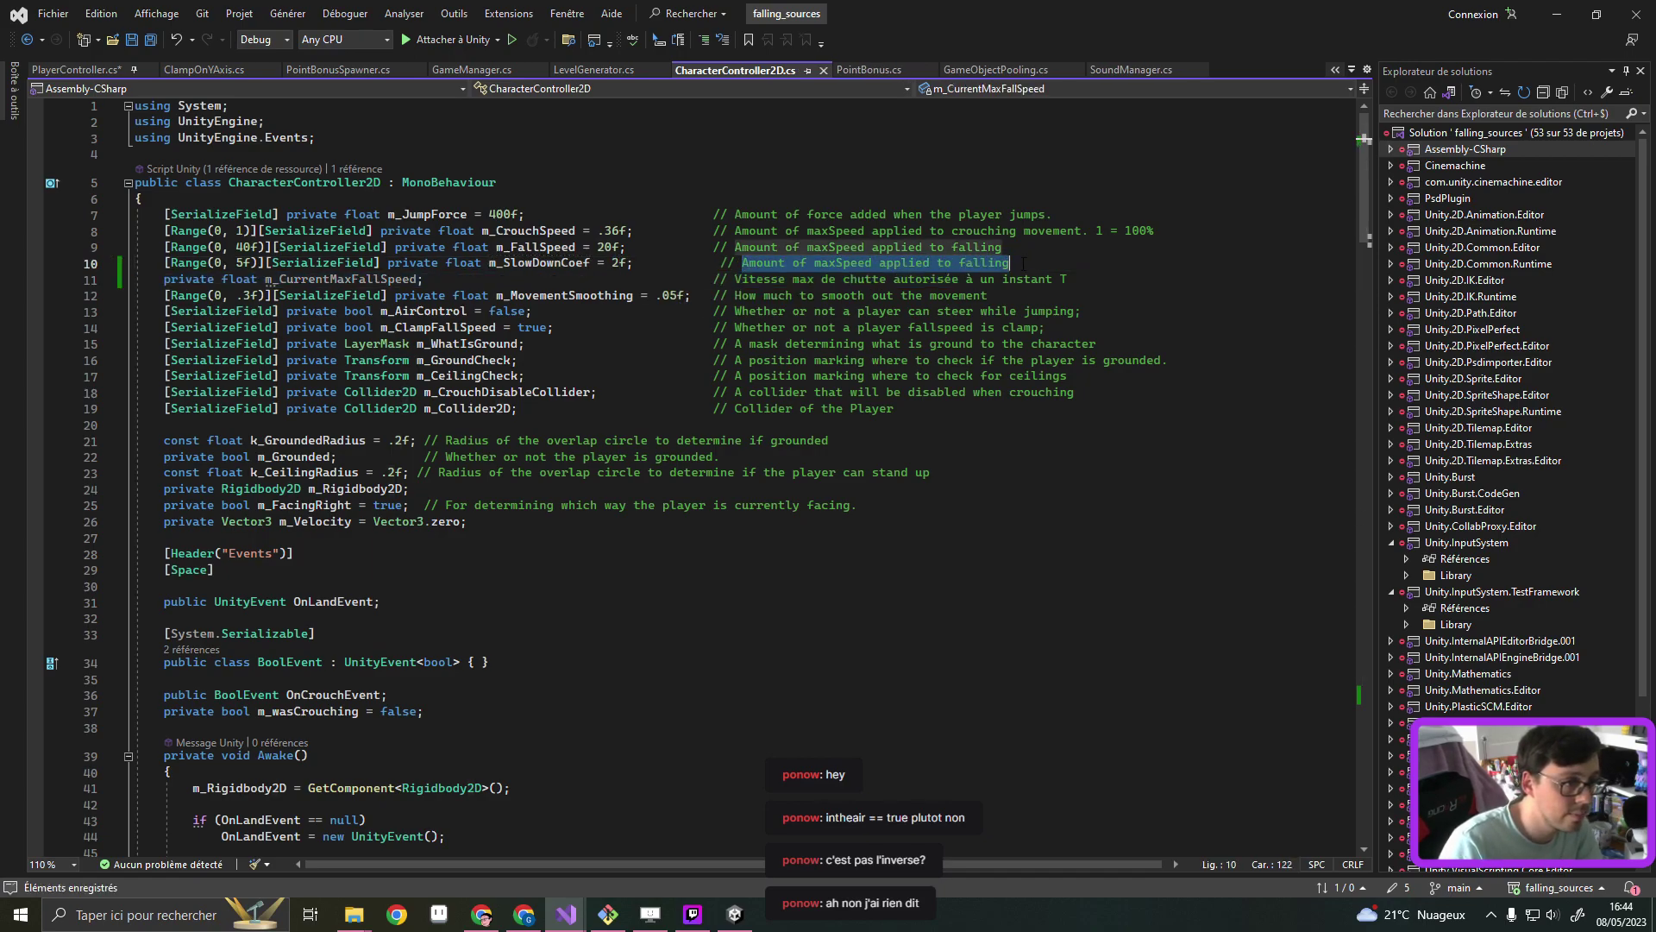
pyautogui.write('Rati')
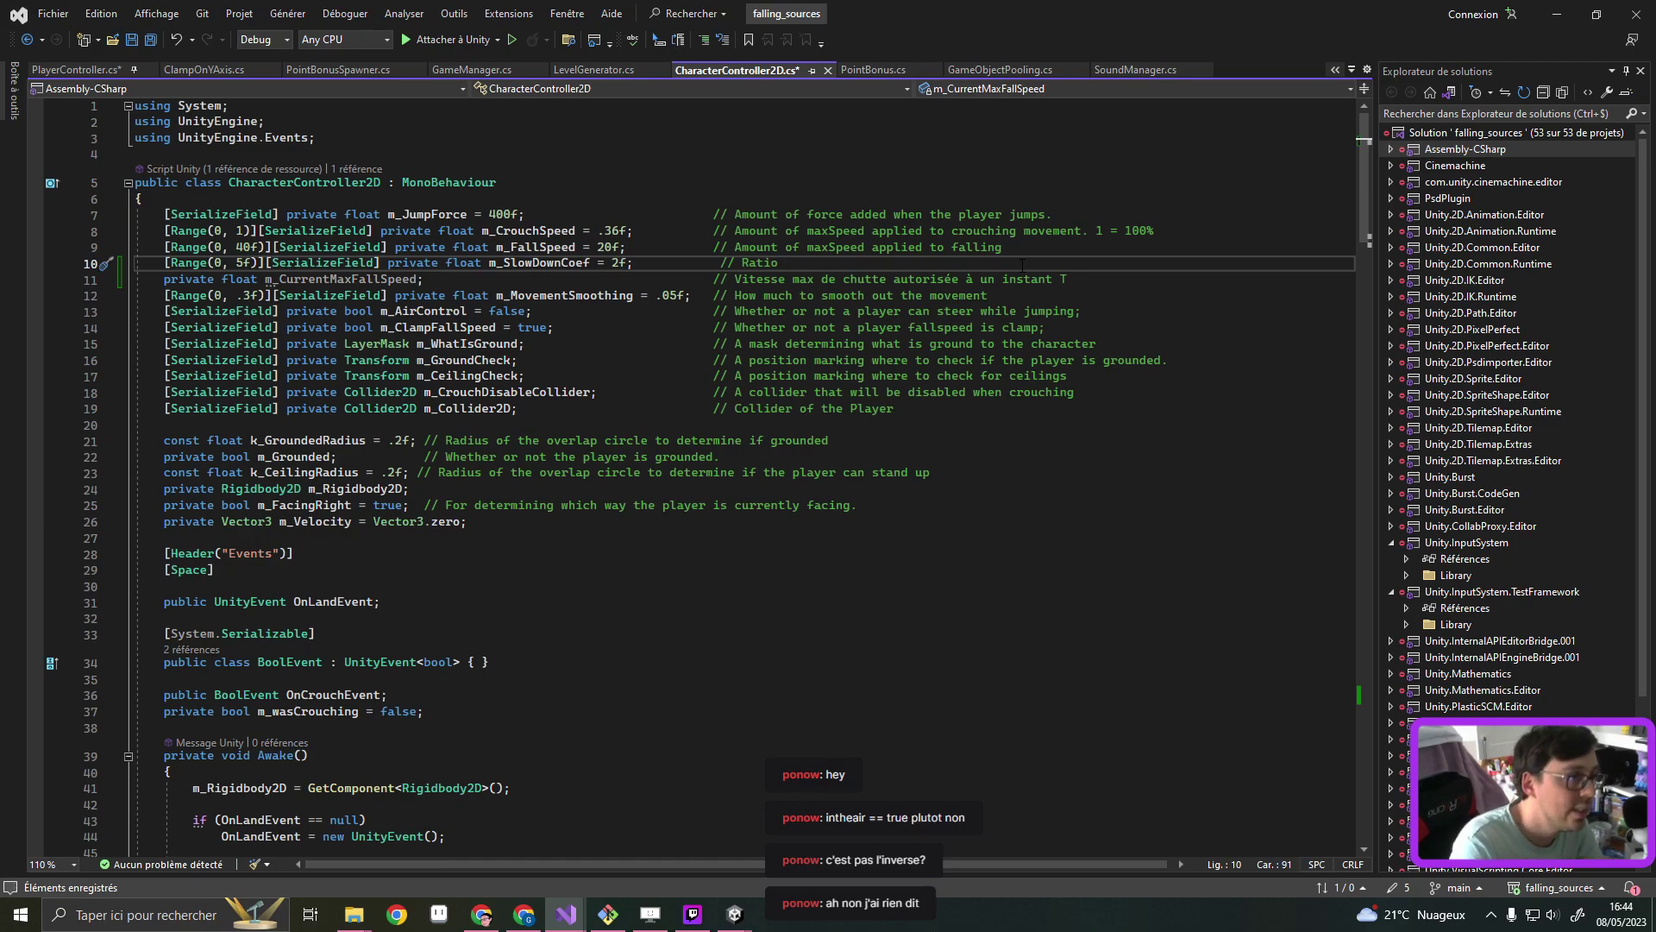
pyautogui.press('BackSpace')
pyautogui.press('BackSpace')
pyautogui.press('BackSpace')
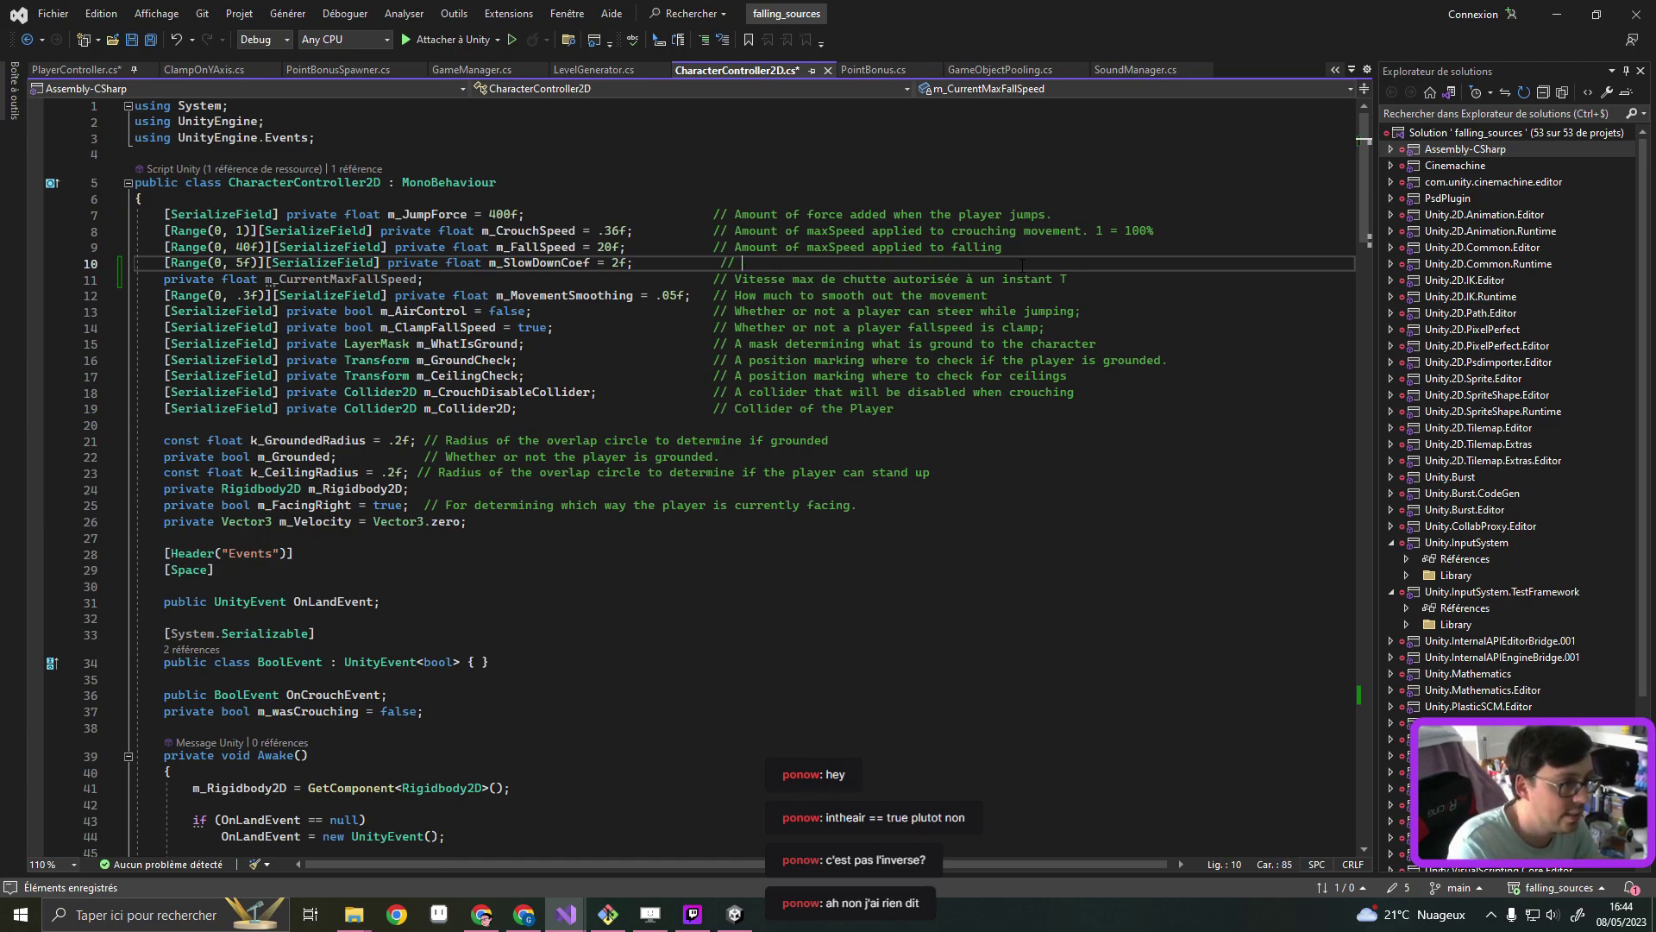
pyautogui.press('BackSpace')
pyautogui.press('BackSpace')
pyautogui.press('BackSpace')
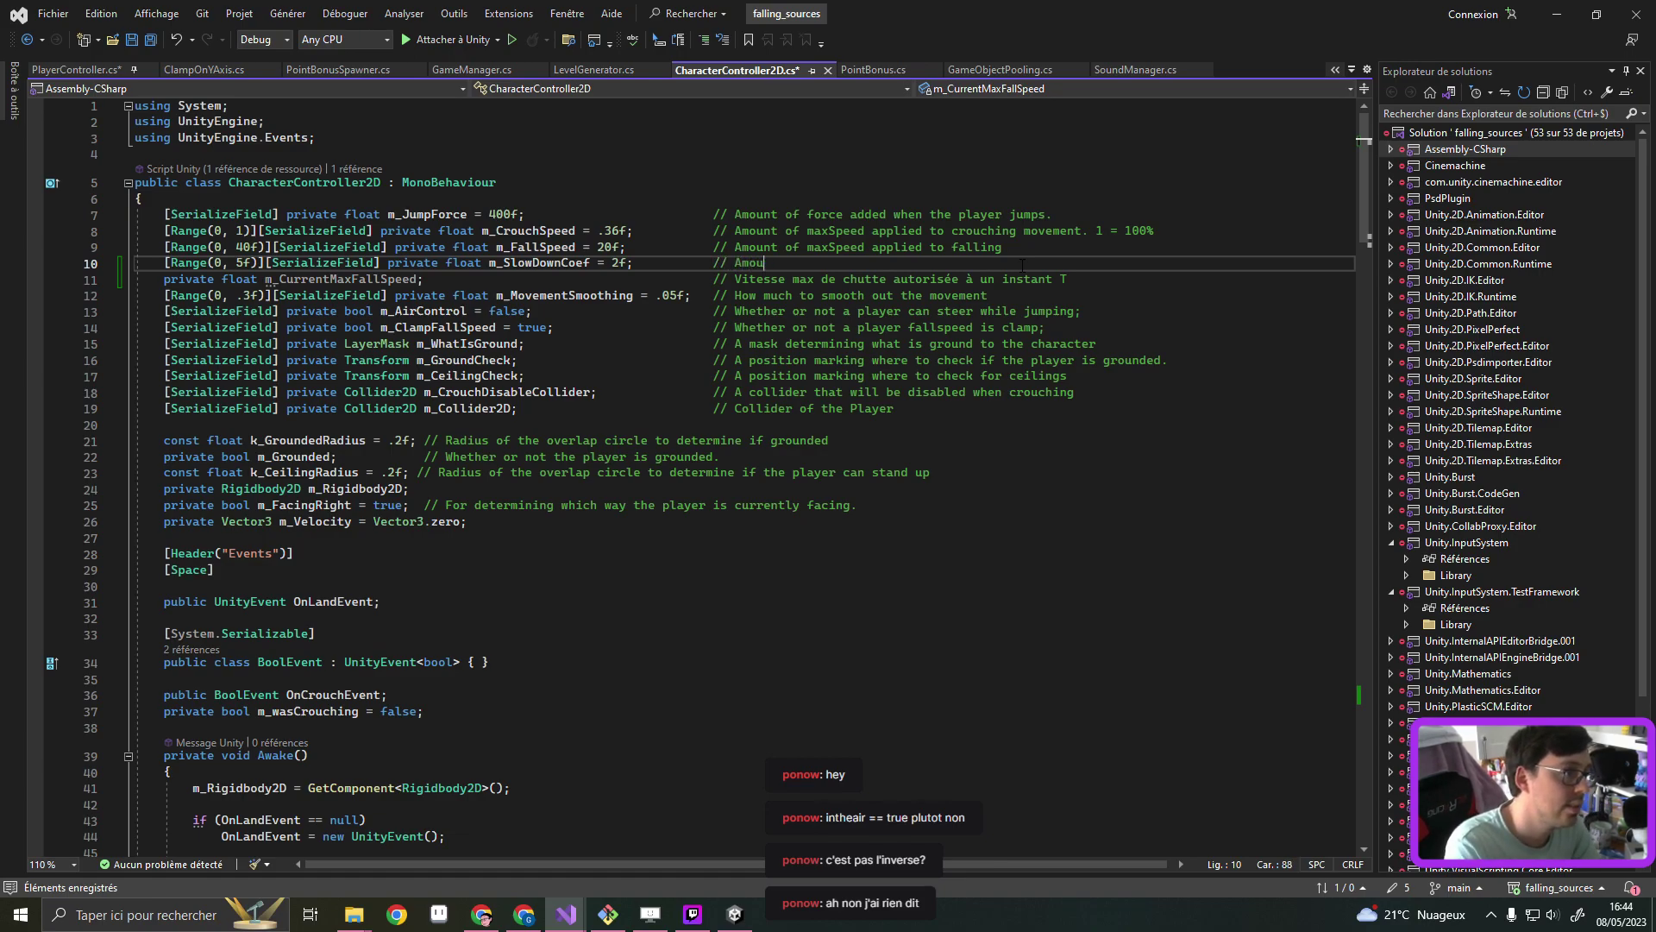
pyautogui.press('BackSpace')
pyautogui.press('BackSpace')
pyautogui.press('BackSpace')
pyautogui.write('oef to ')
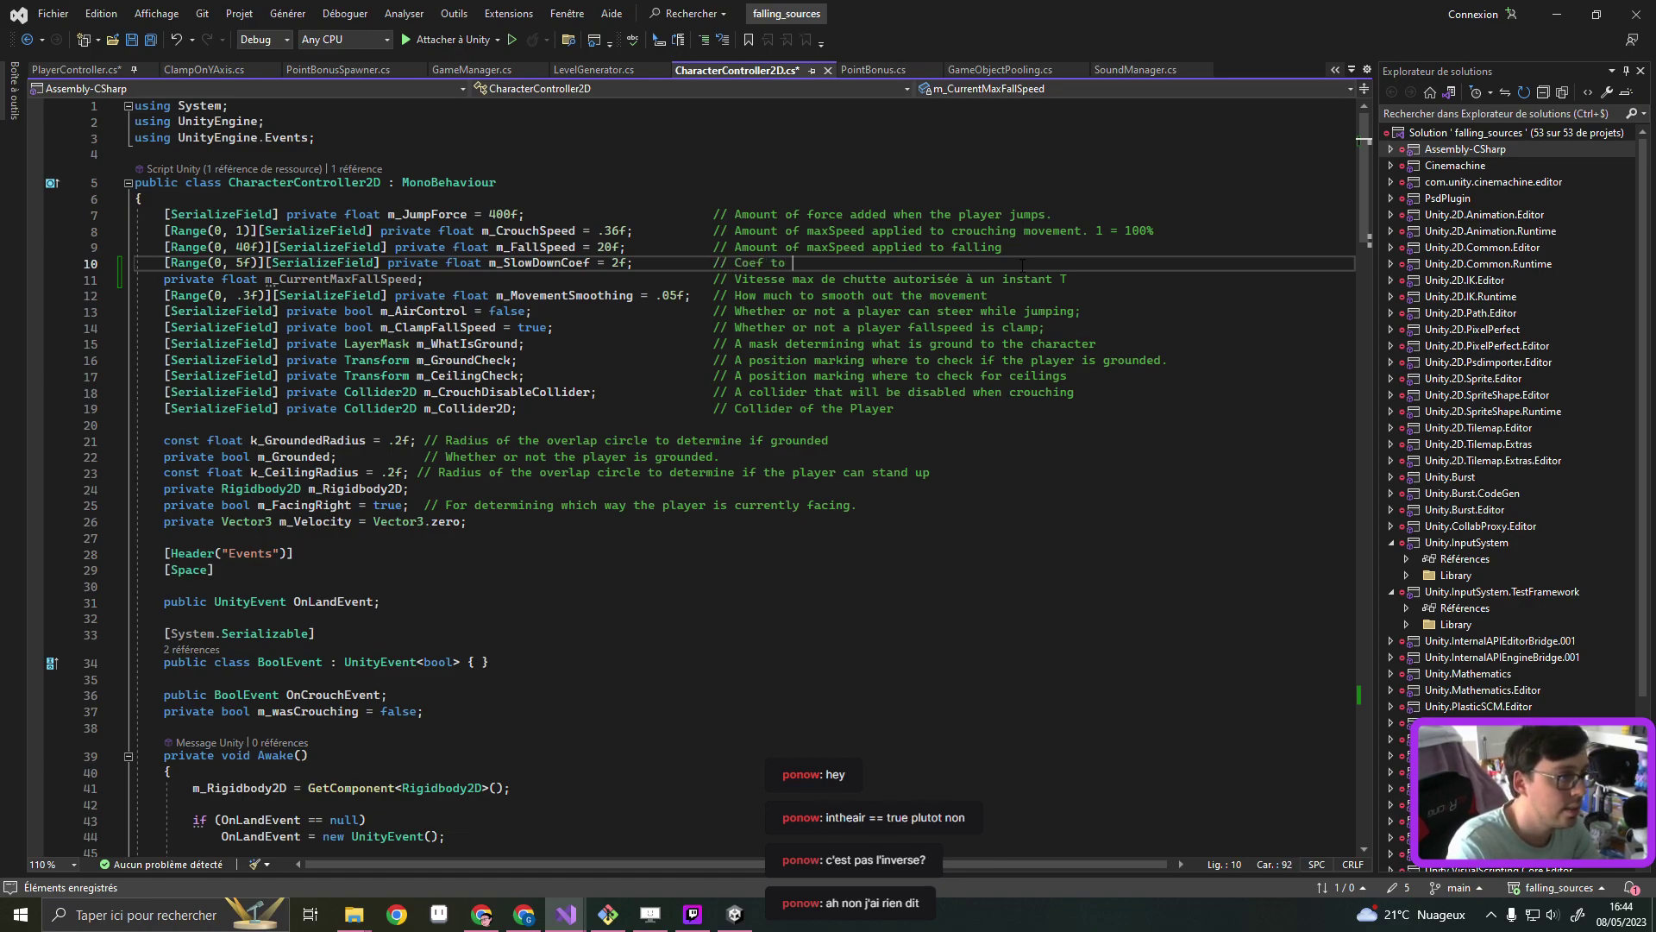
pyautogui.write('divide the ')
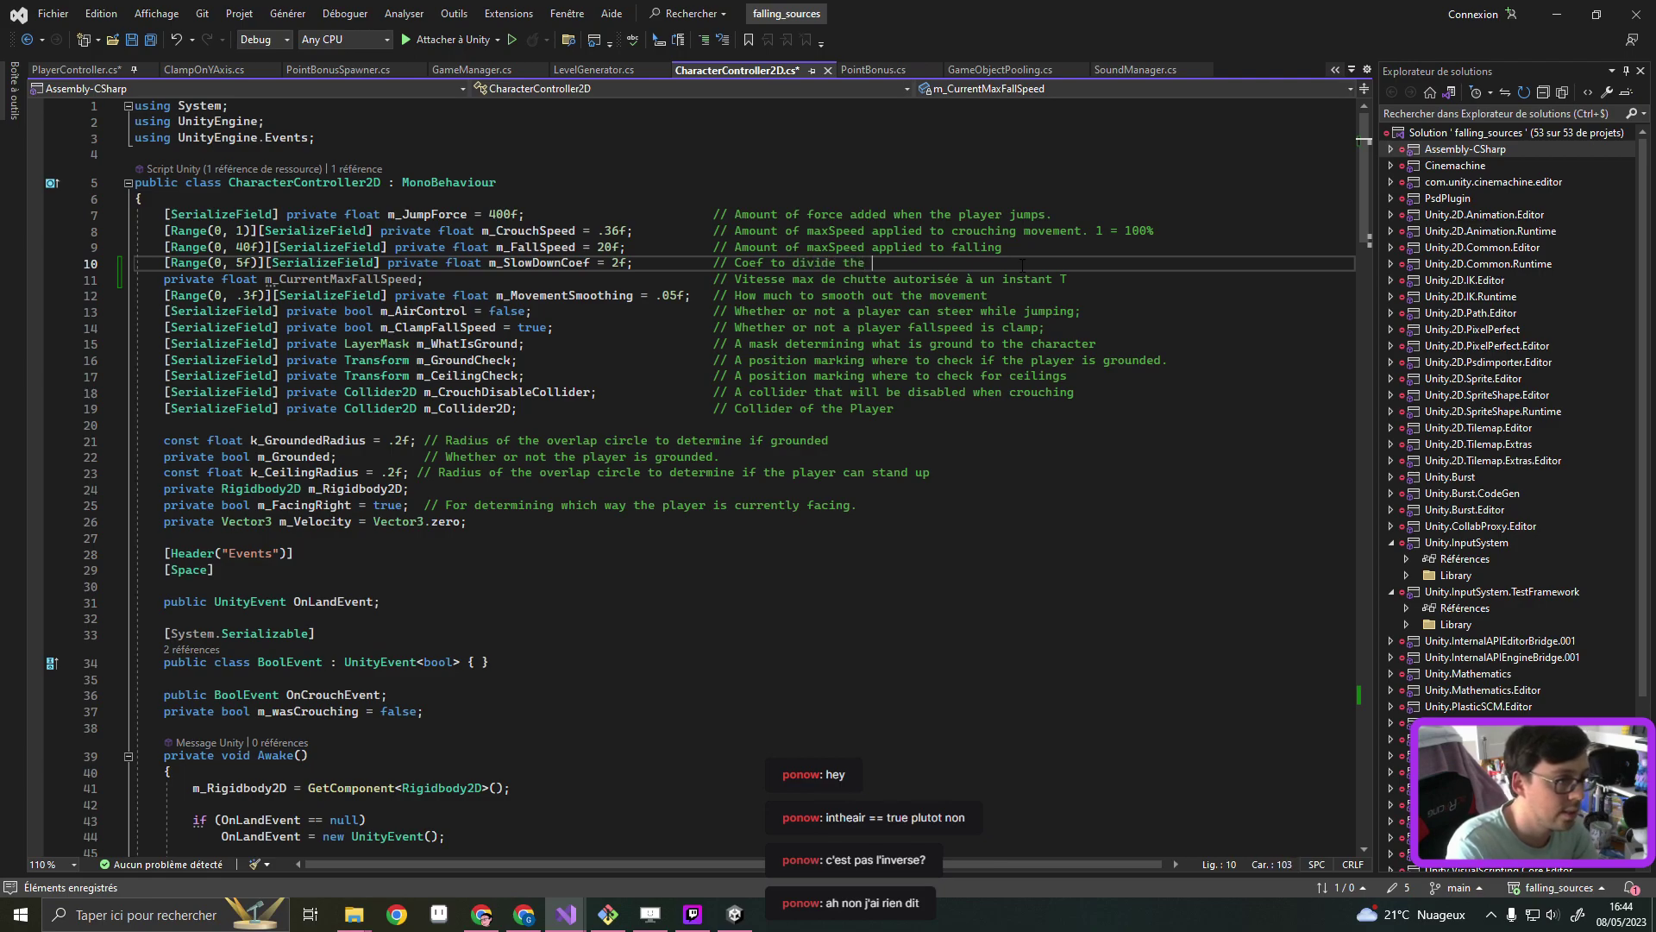
pyautogui.write('fallSpee')
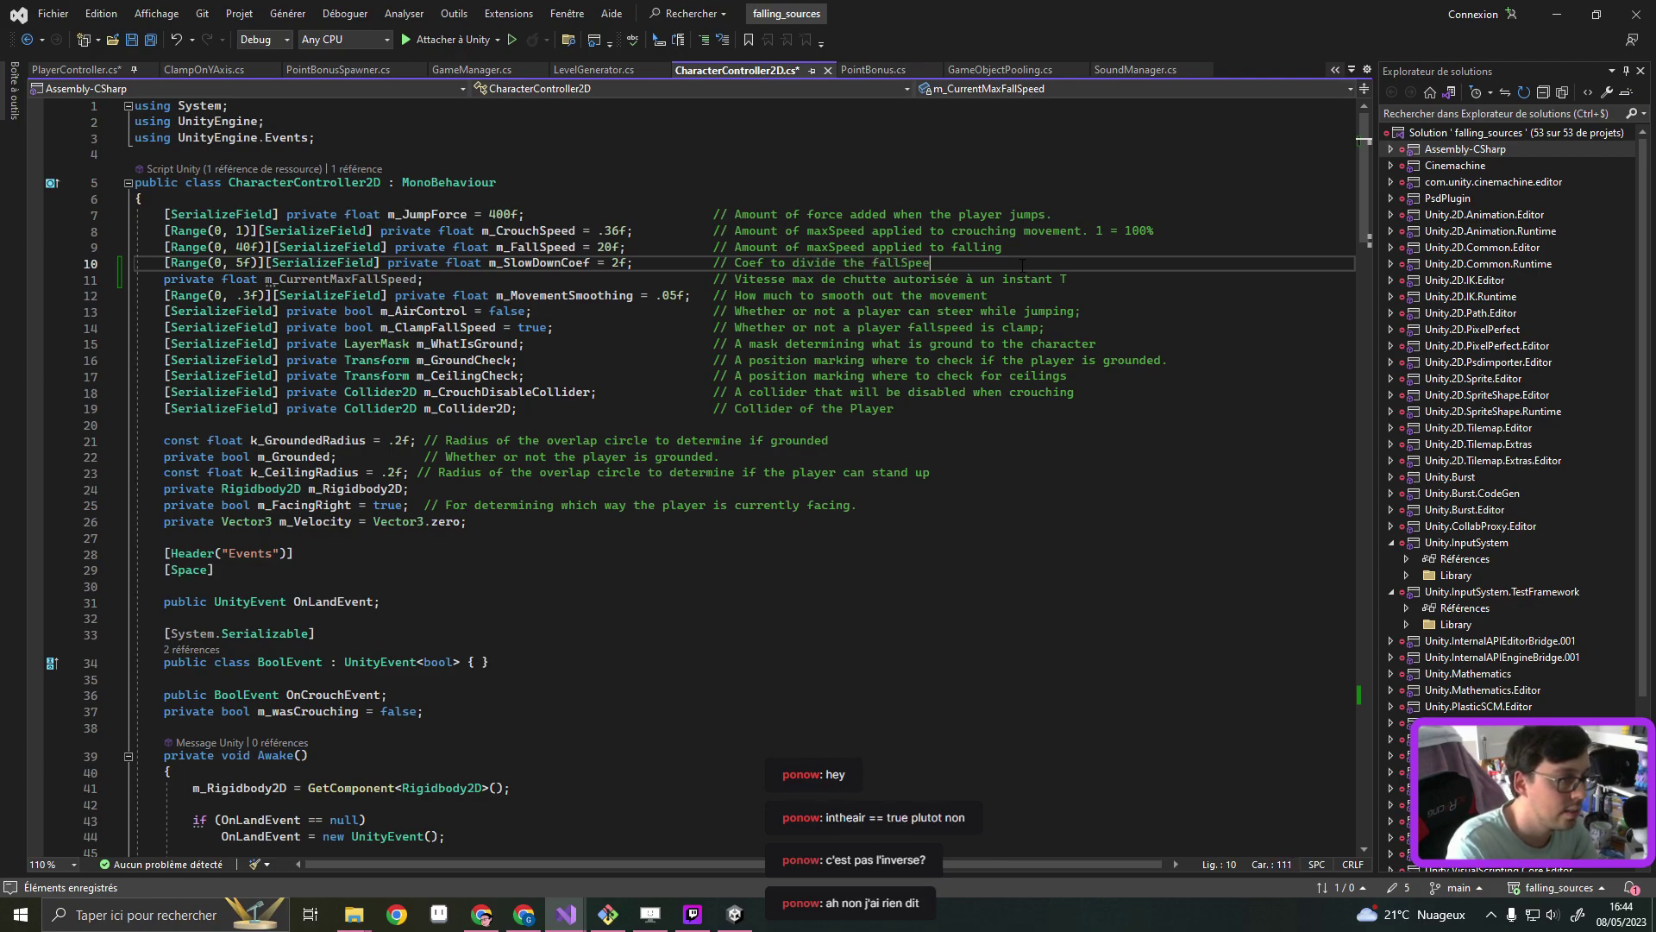
pyautogui.write('d if slowDown')
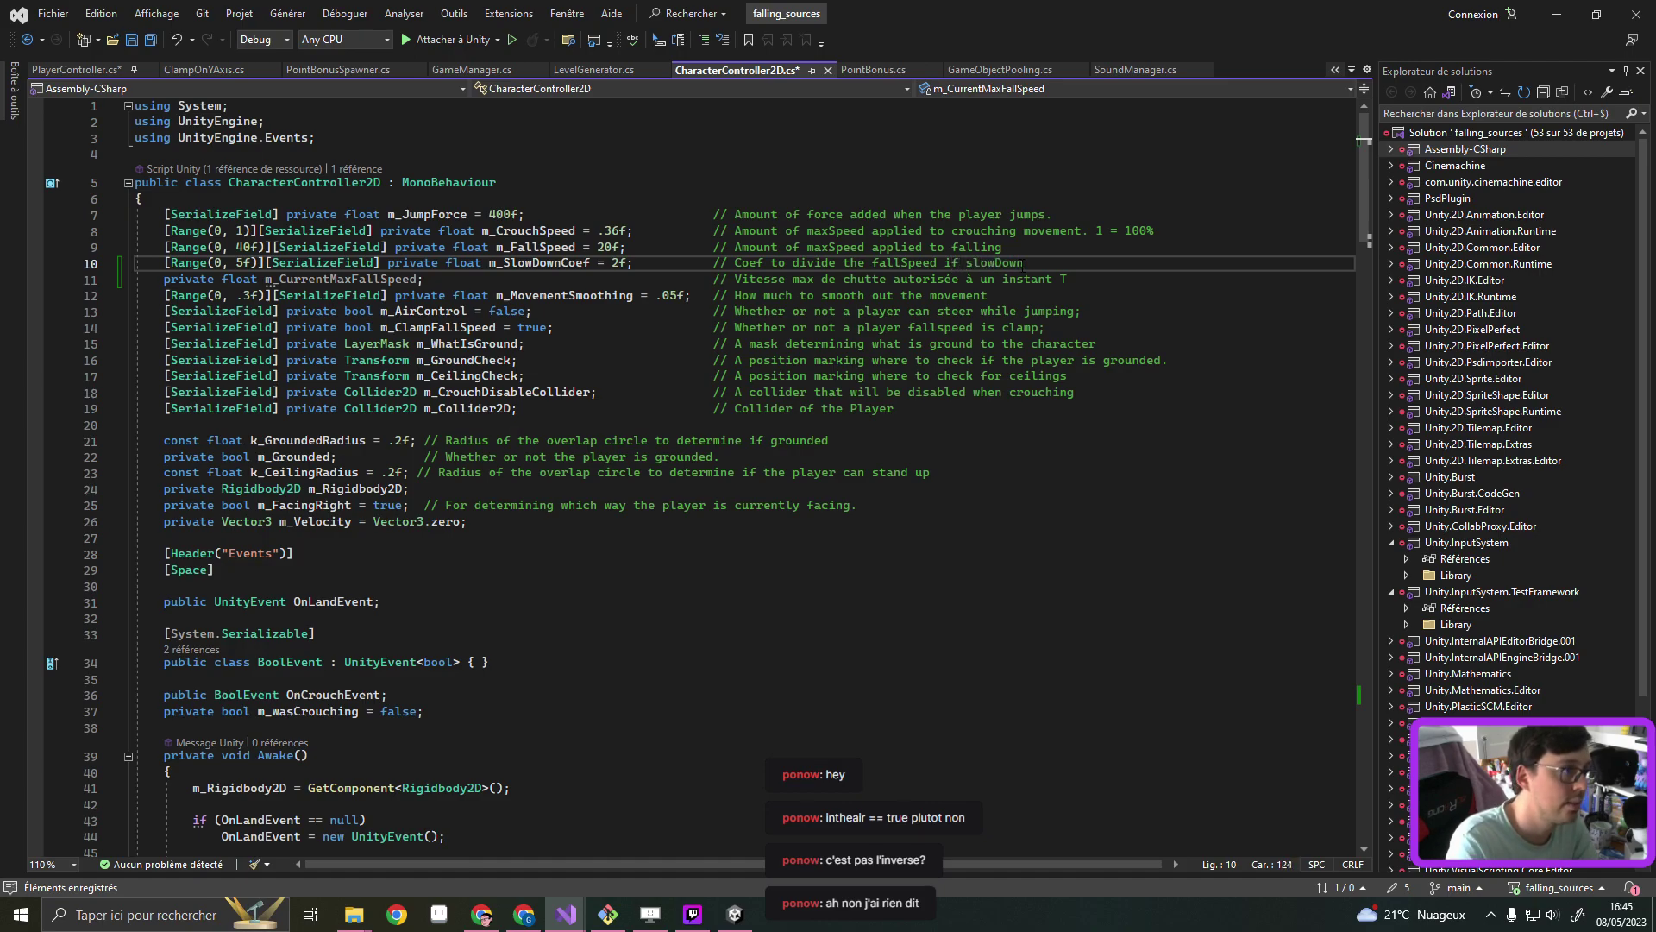
pyautogui.hotkey('ctrl', 's')
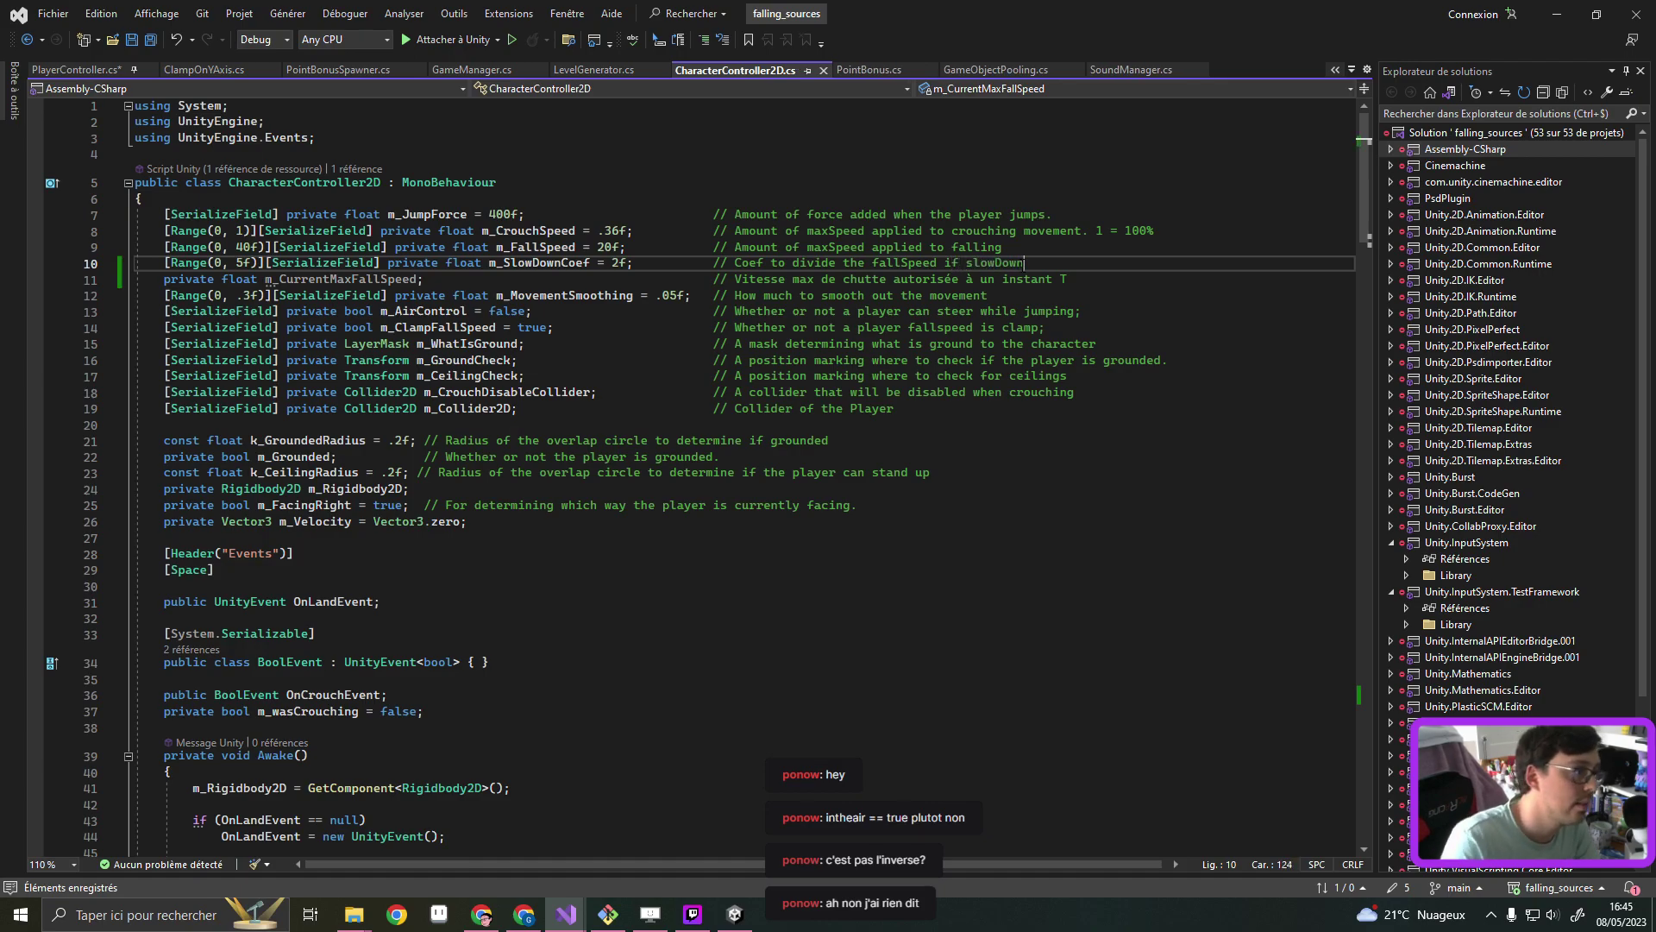
# Select the m_CurrentMaxFallSpeed field name and search the script for an existing Start method
pyautogui.doubleClick(345, 279)
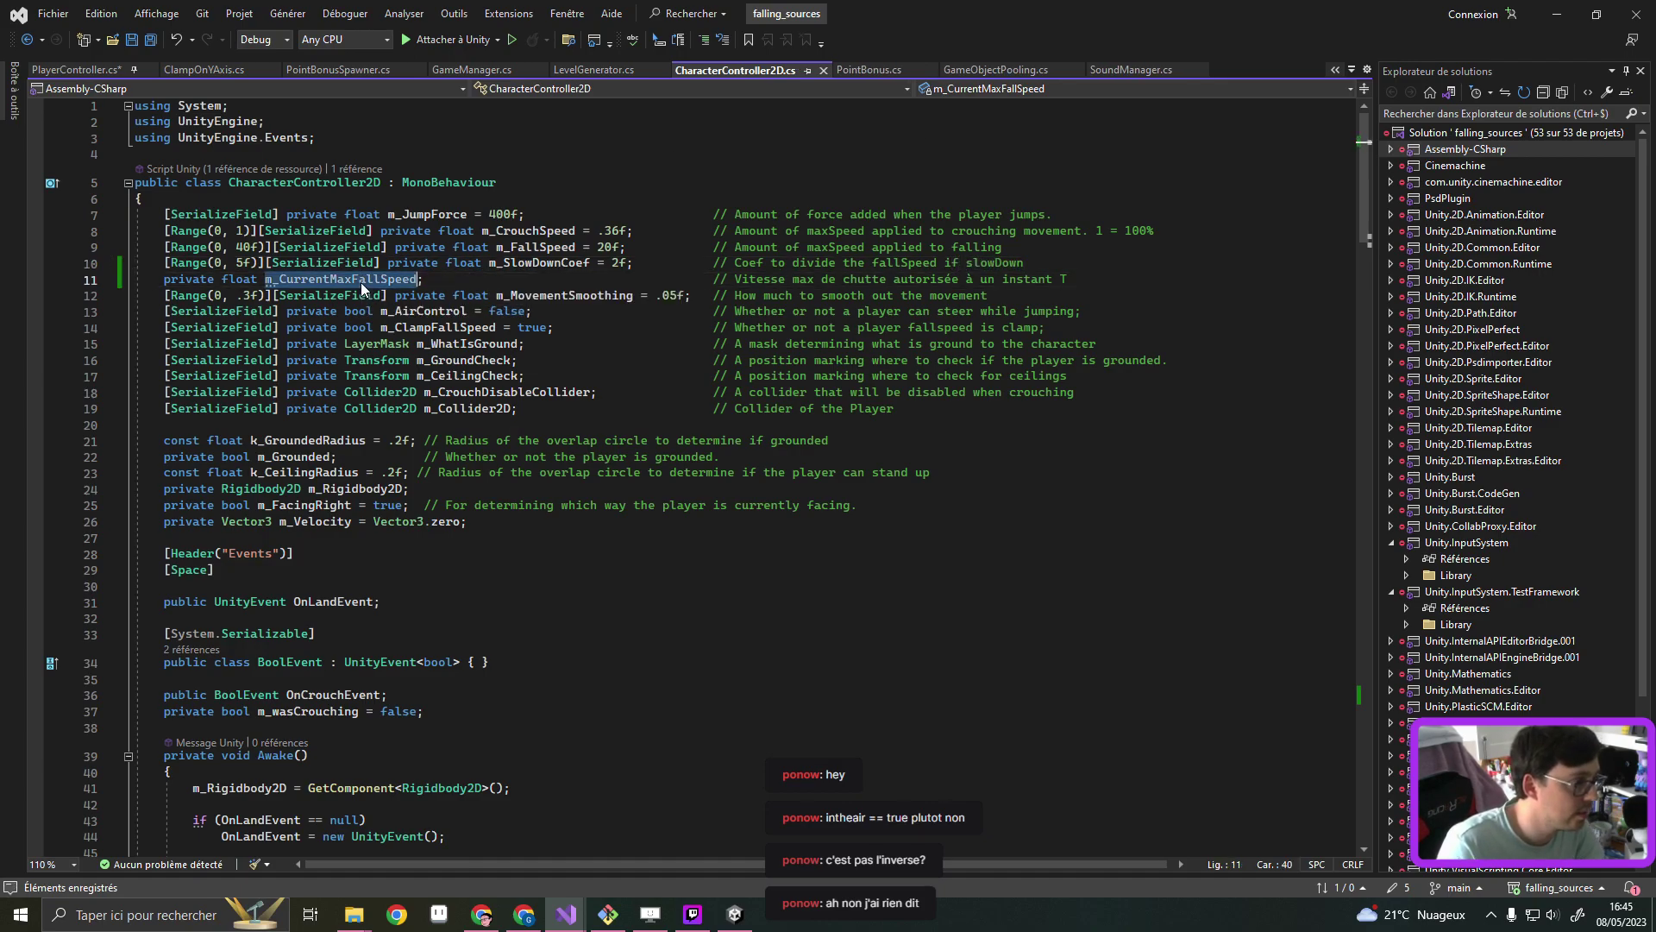
pyautogui.scroll(-10, 339, 447)
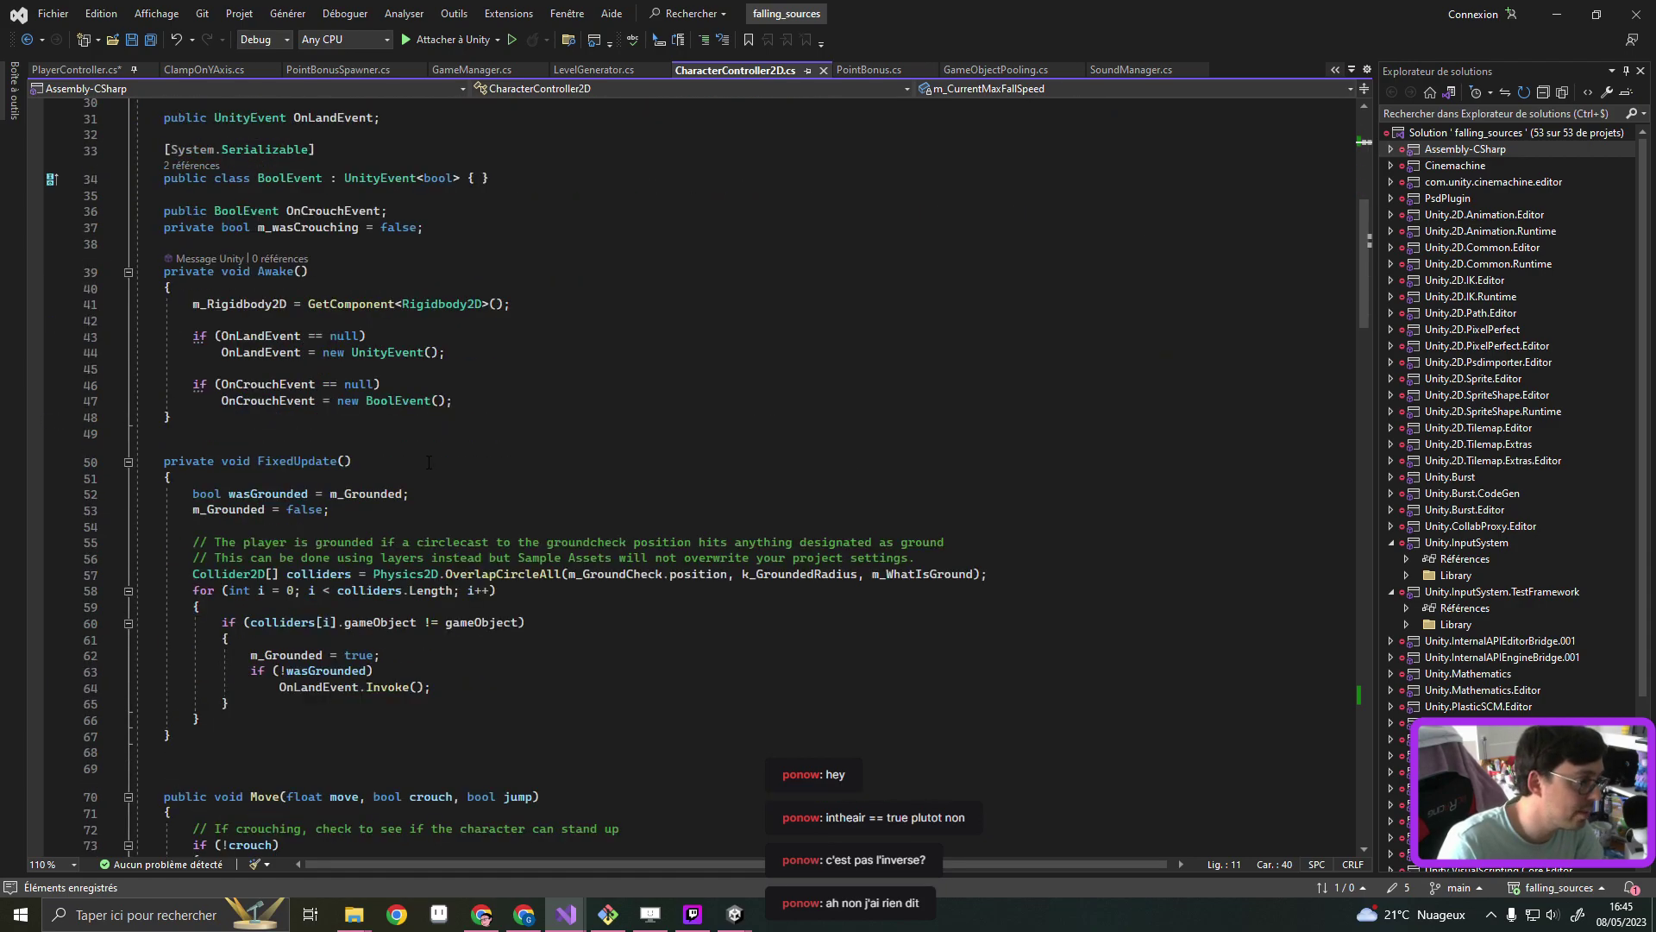
pyautogui.scroll(-3, 339, 446)
pyautogui.scroll(-8, 339, 446)
pyautogui.scroll(-6, 339, 447)
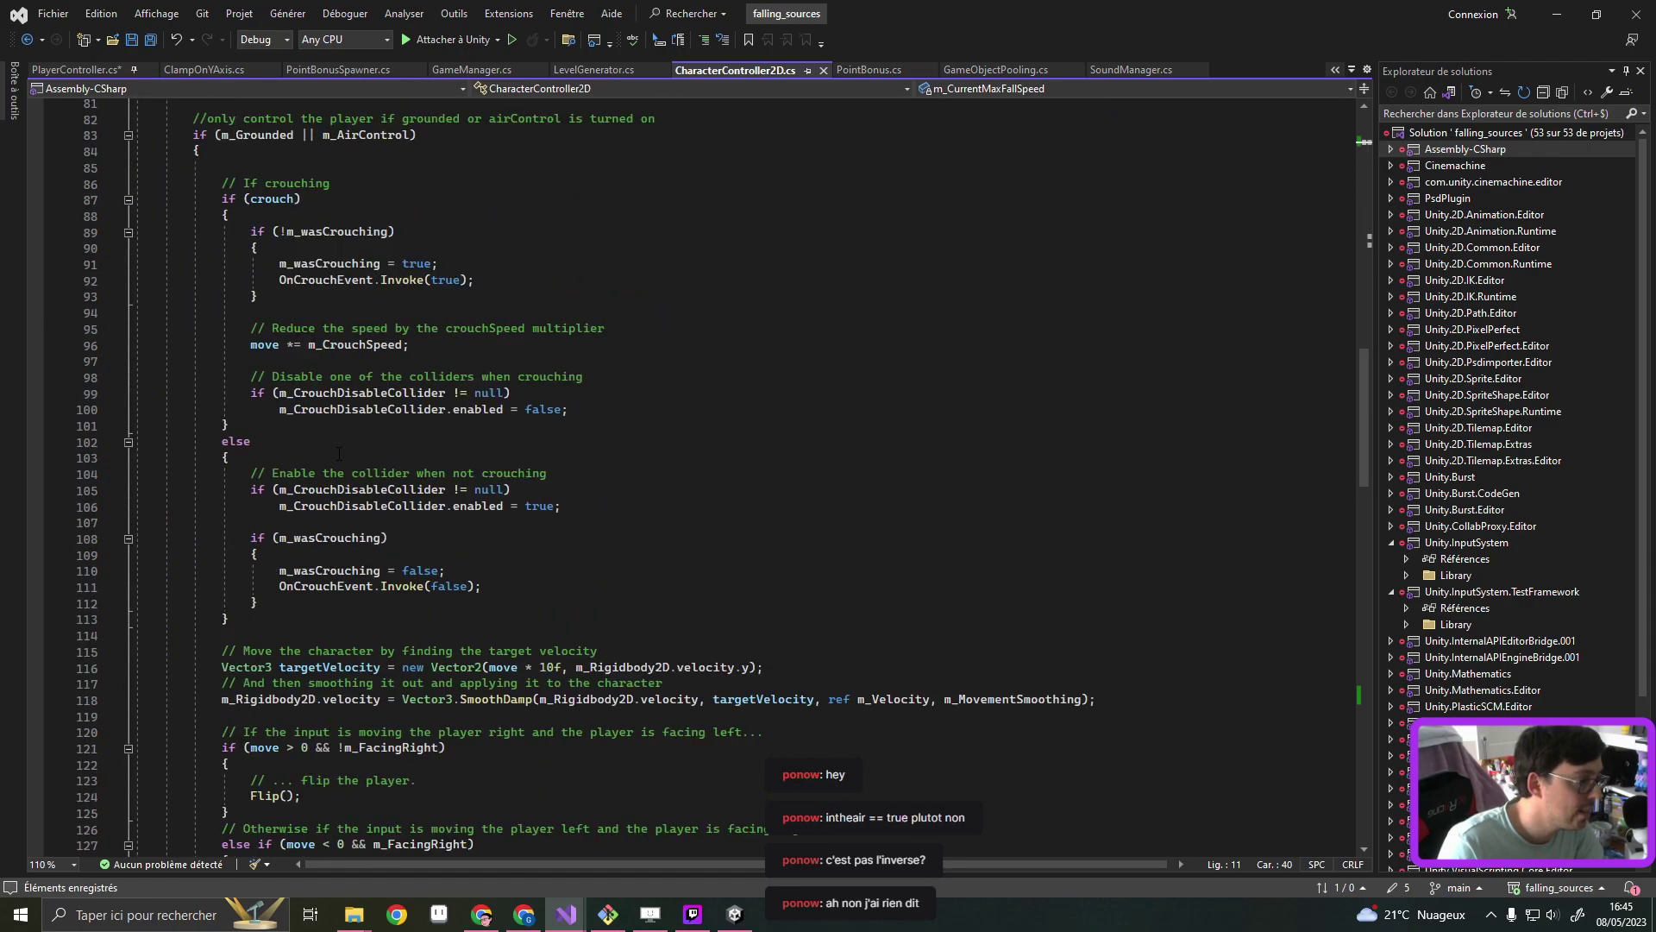
pyautogui.scroll(-7, 339, 447)
pyautogui.scroll(-4, 339, 453)
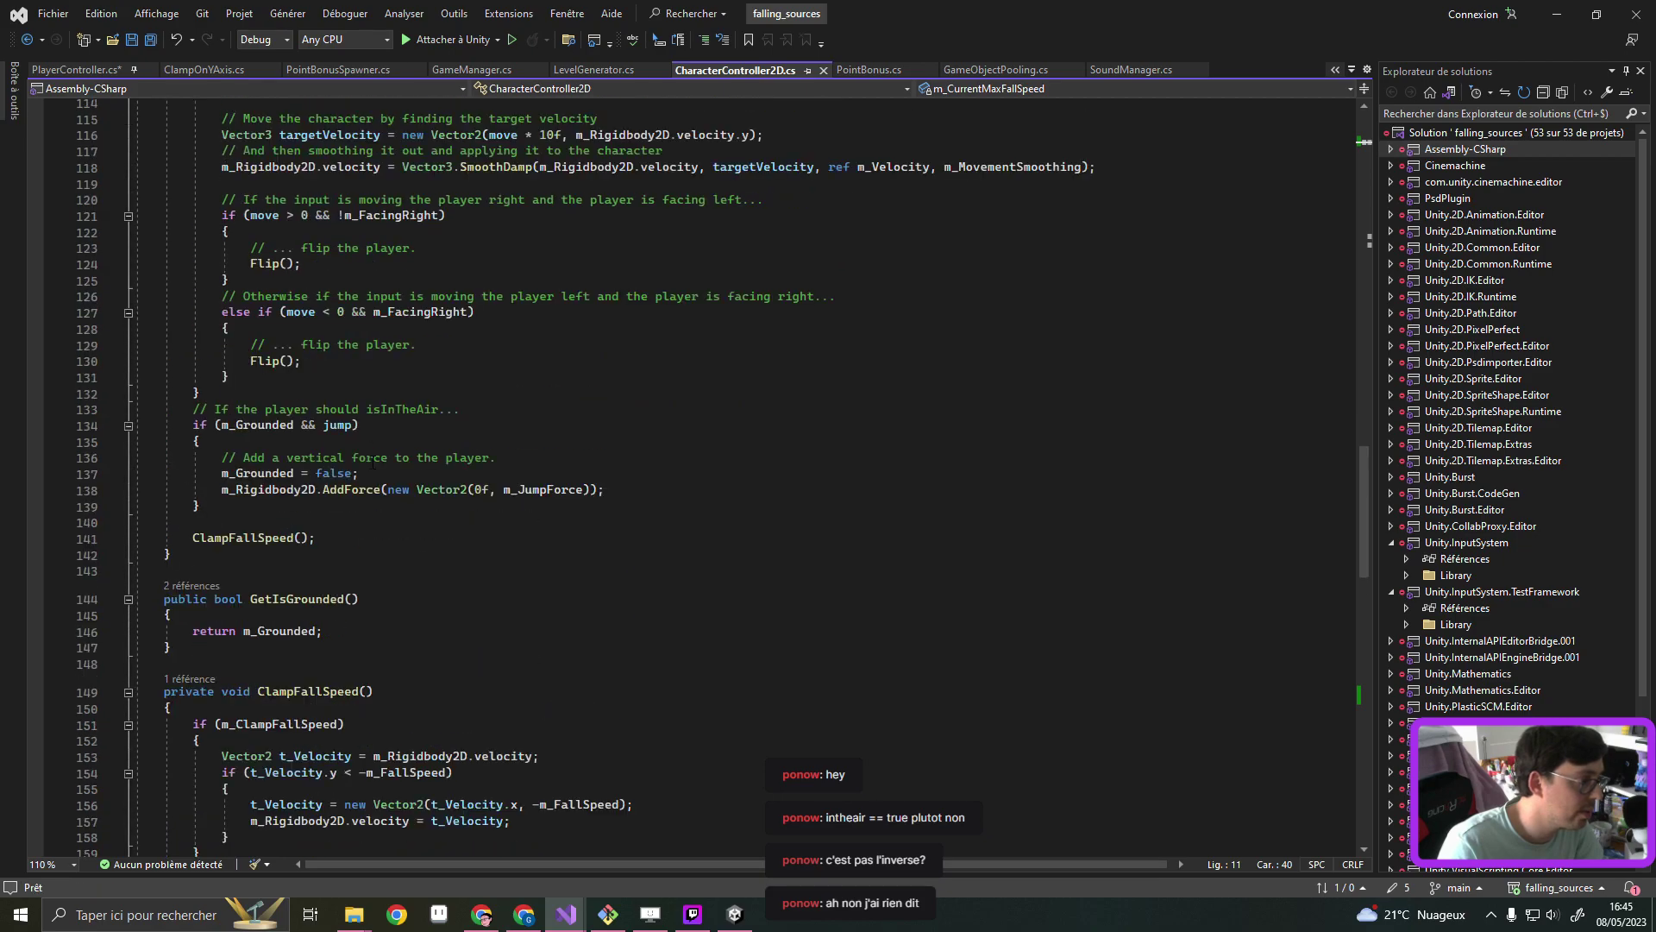
pyautogui.scroll(6, 339, 453)
pyautogui.scroll(5, 471, 427)
pyautogui.scroll(5, 471, 427)
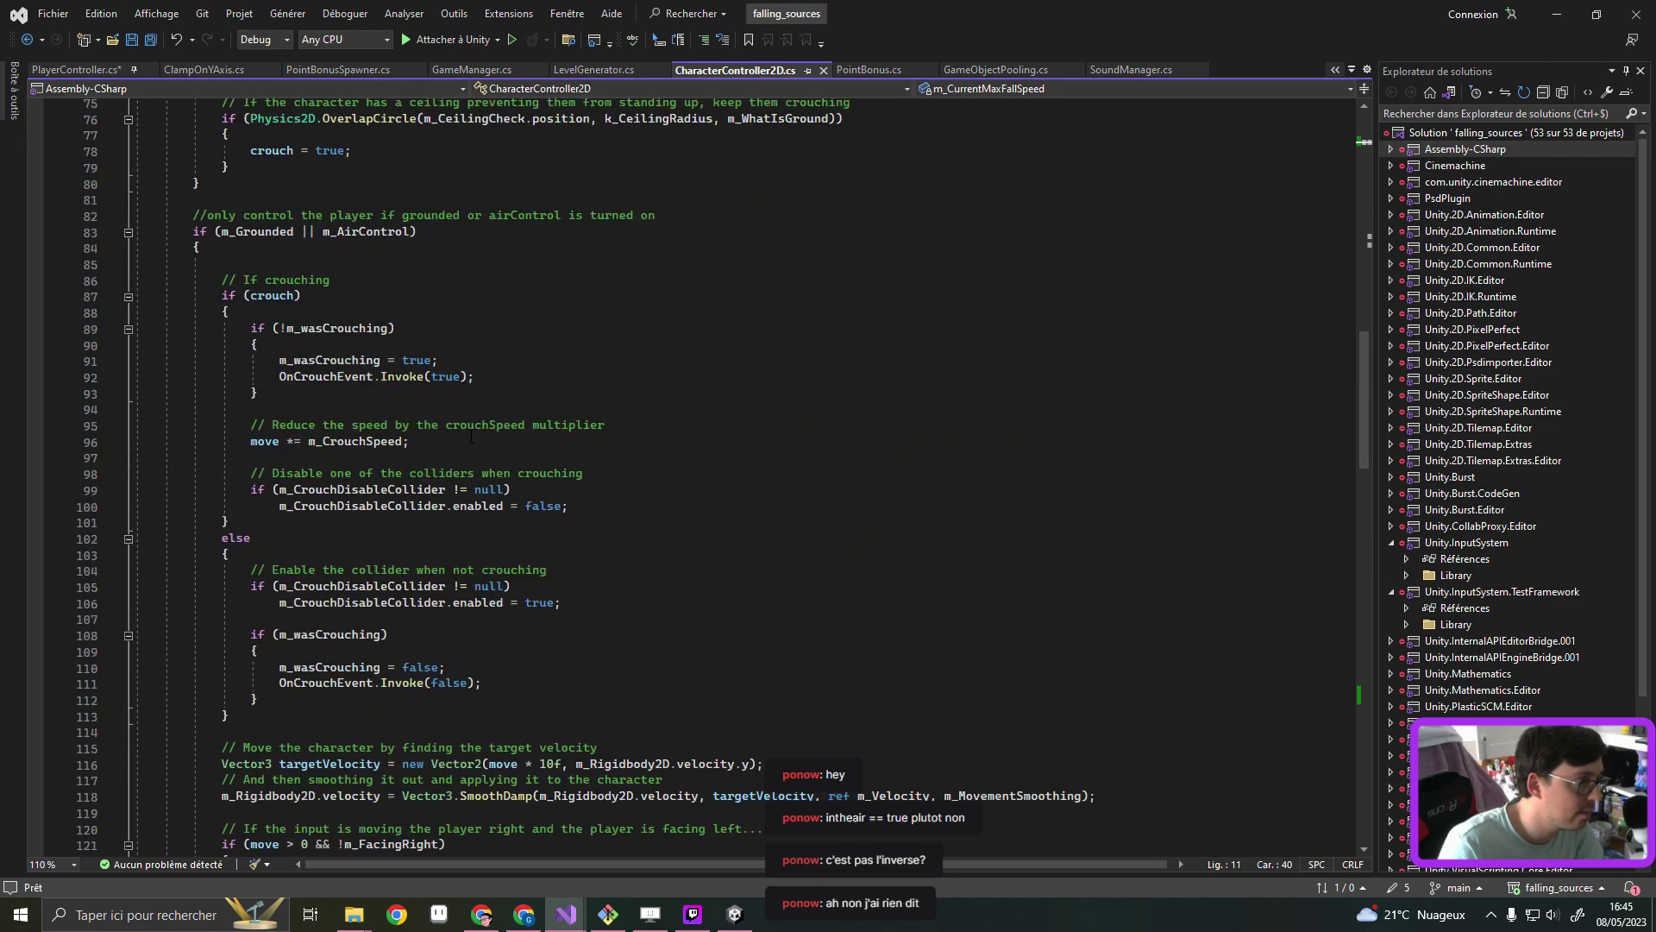
pyautogui.scroll(5, 466, 432)
pyautogui.scroll(5, 460, 433)
pyautogui.scroll(1, 460, 433)
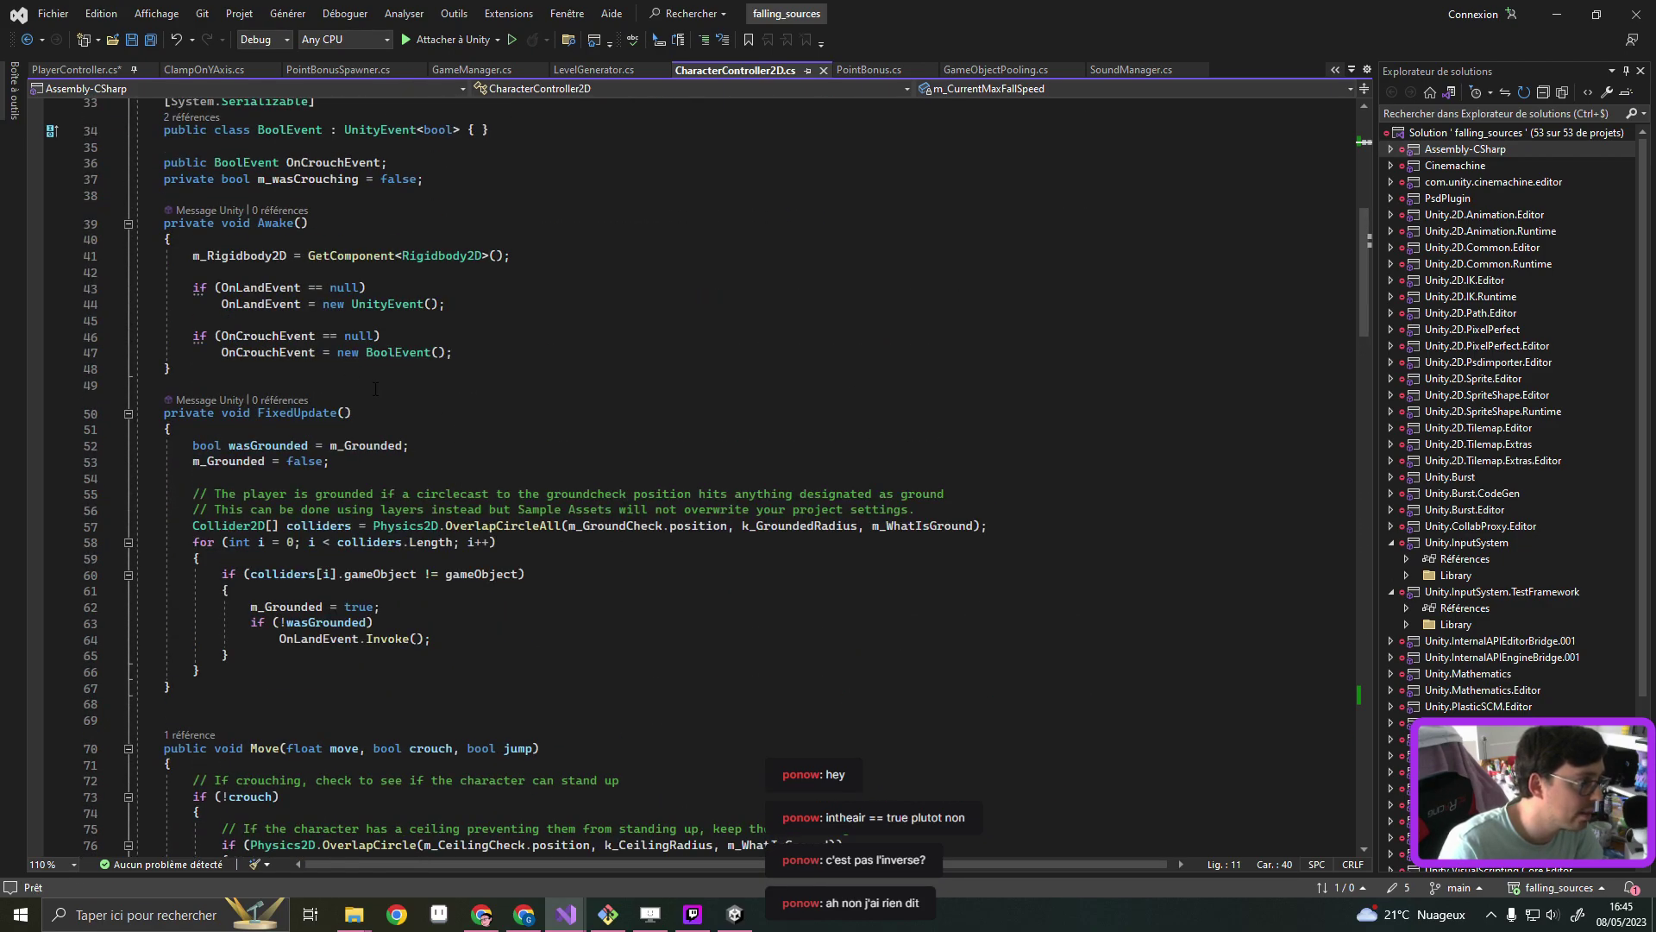
pyautogui.hotkey('ctrl', 'f')
pyautogui.write('Start(')
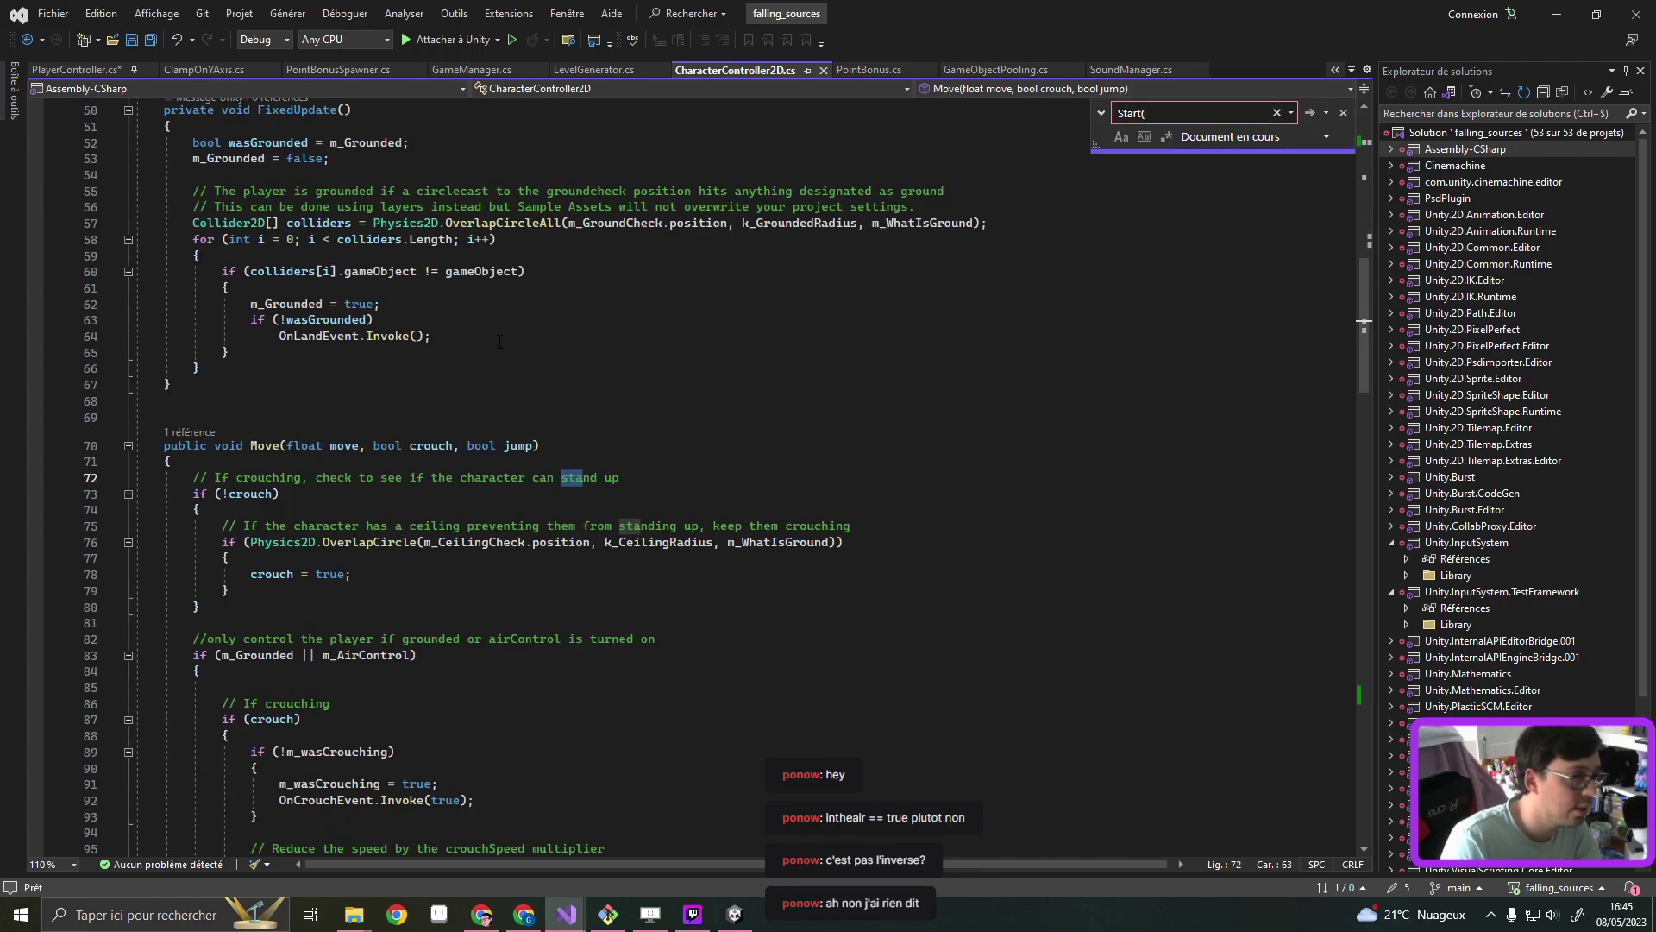
pyautogui.scroll(1, 499, 342)
pyautogui.scroll(11, 483, 388)
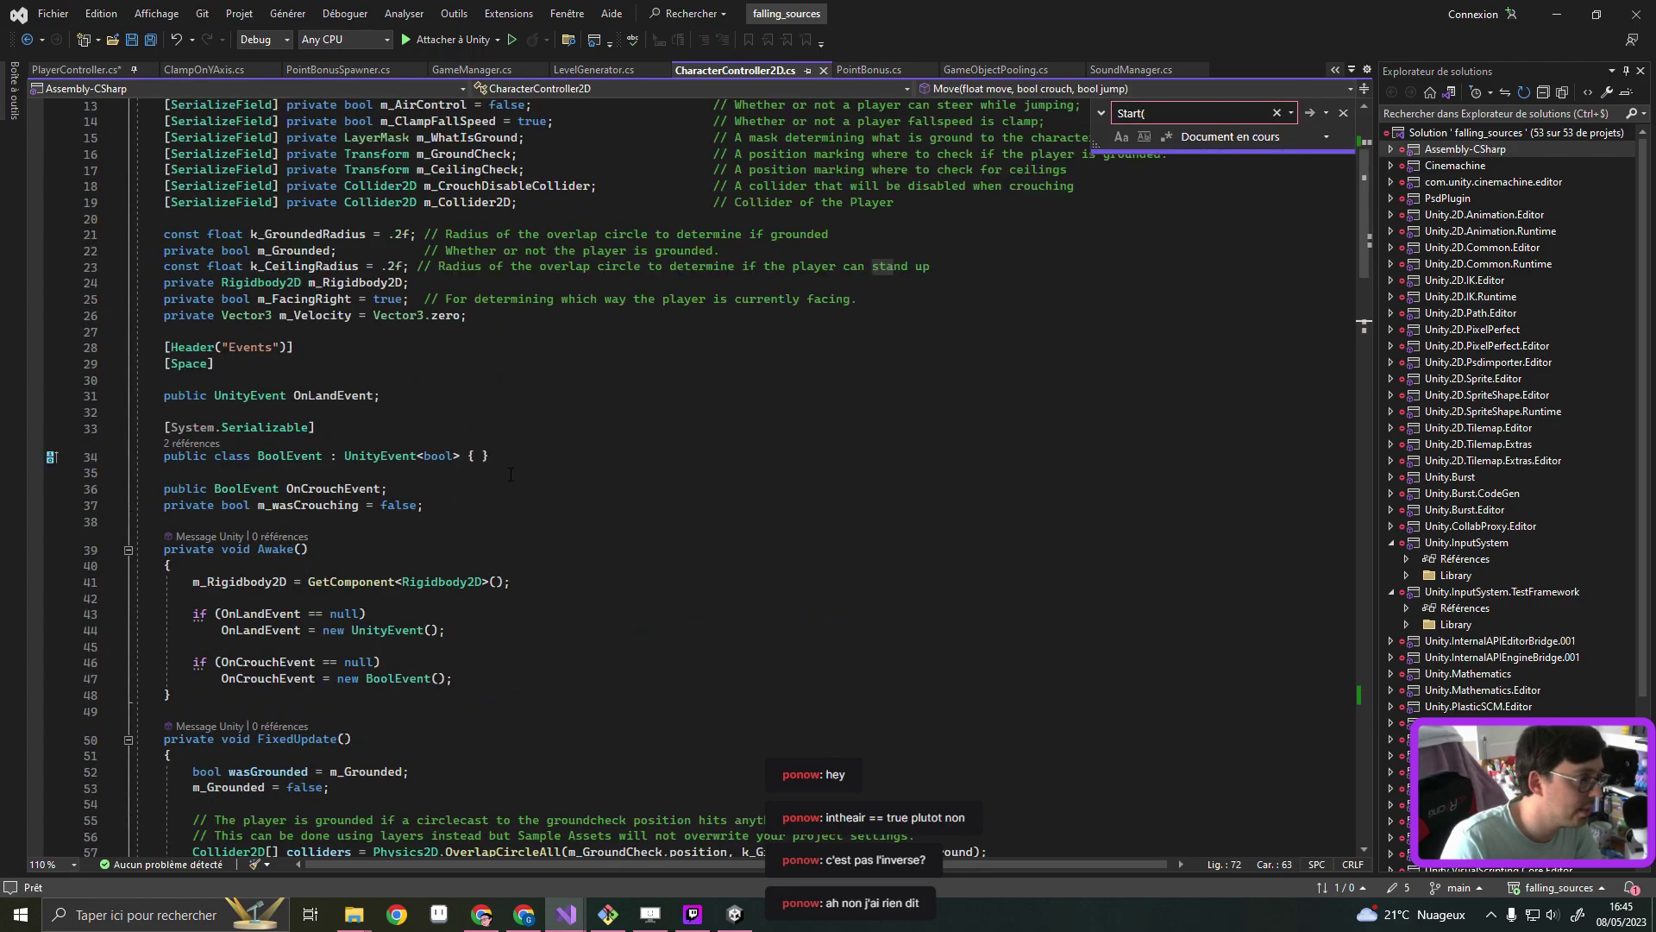
pyautogui.scroll(-3, 451, 485)
# Add a Start() method after Awake() assigning m_CurrentMaxFallSpeed = m_FallSpeed; and save the script
pyautogui.click(439, 544)
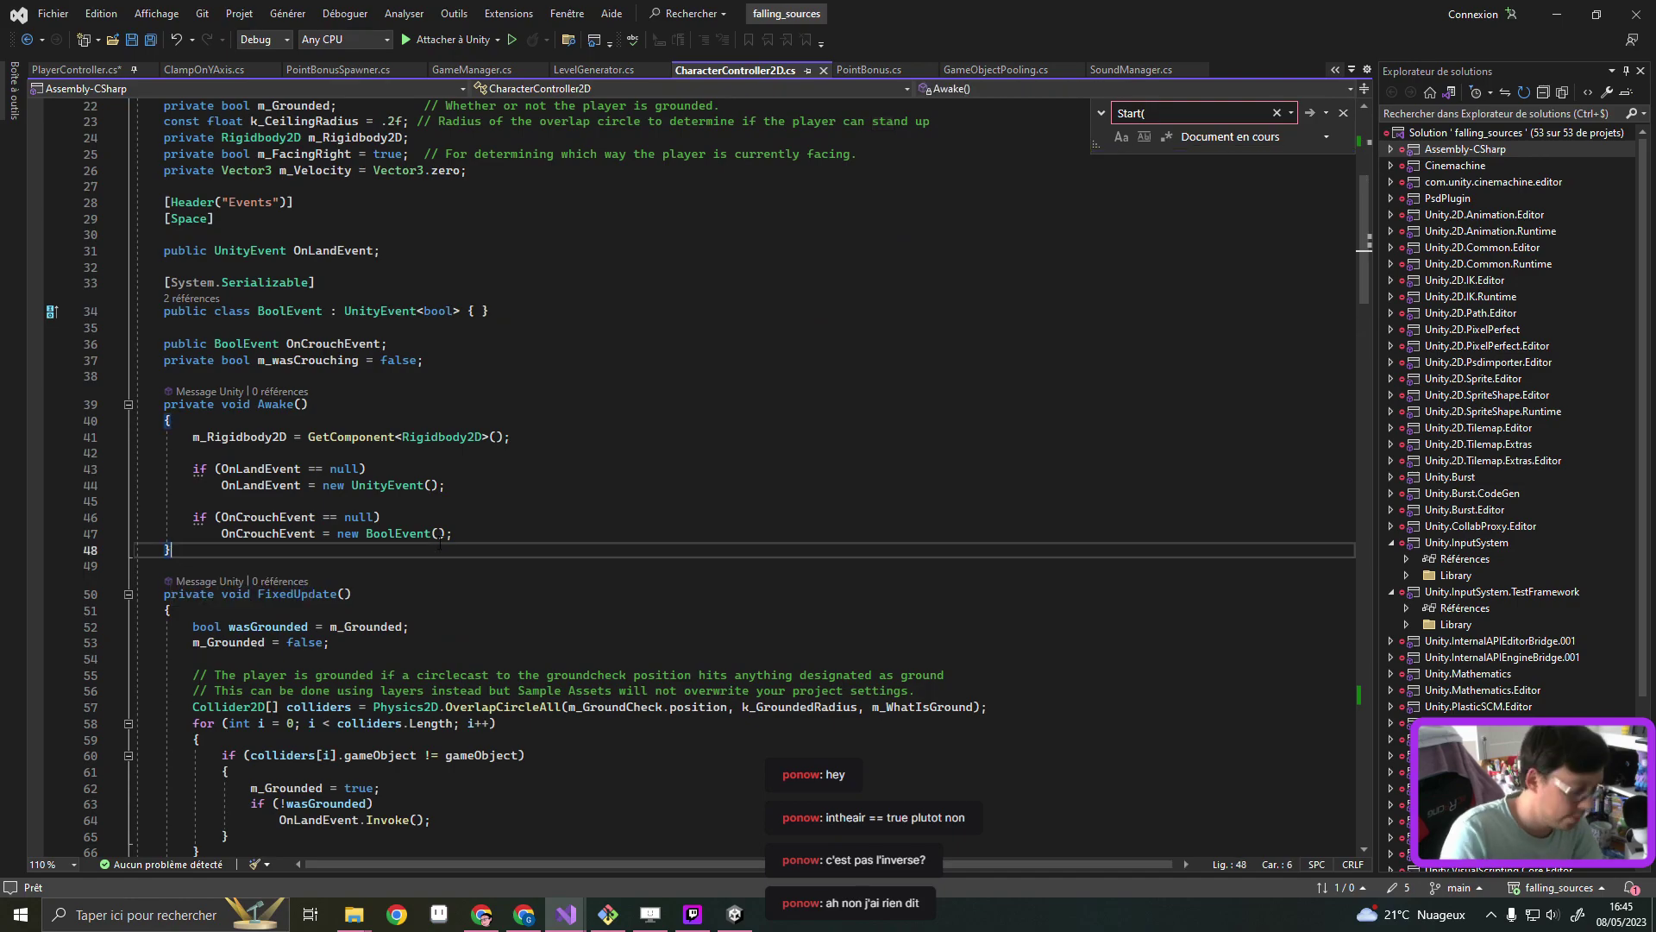
pyautogui.press('Return')
pyautogui.press('Return')
pyautogui.write('Start')
pyautogui.press('Tab')
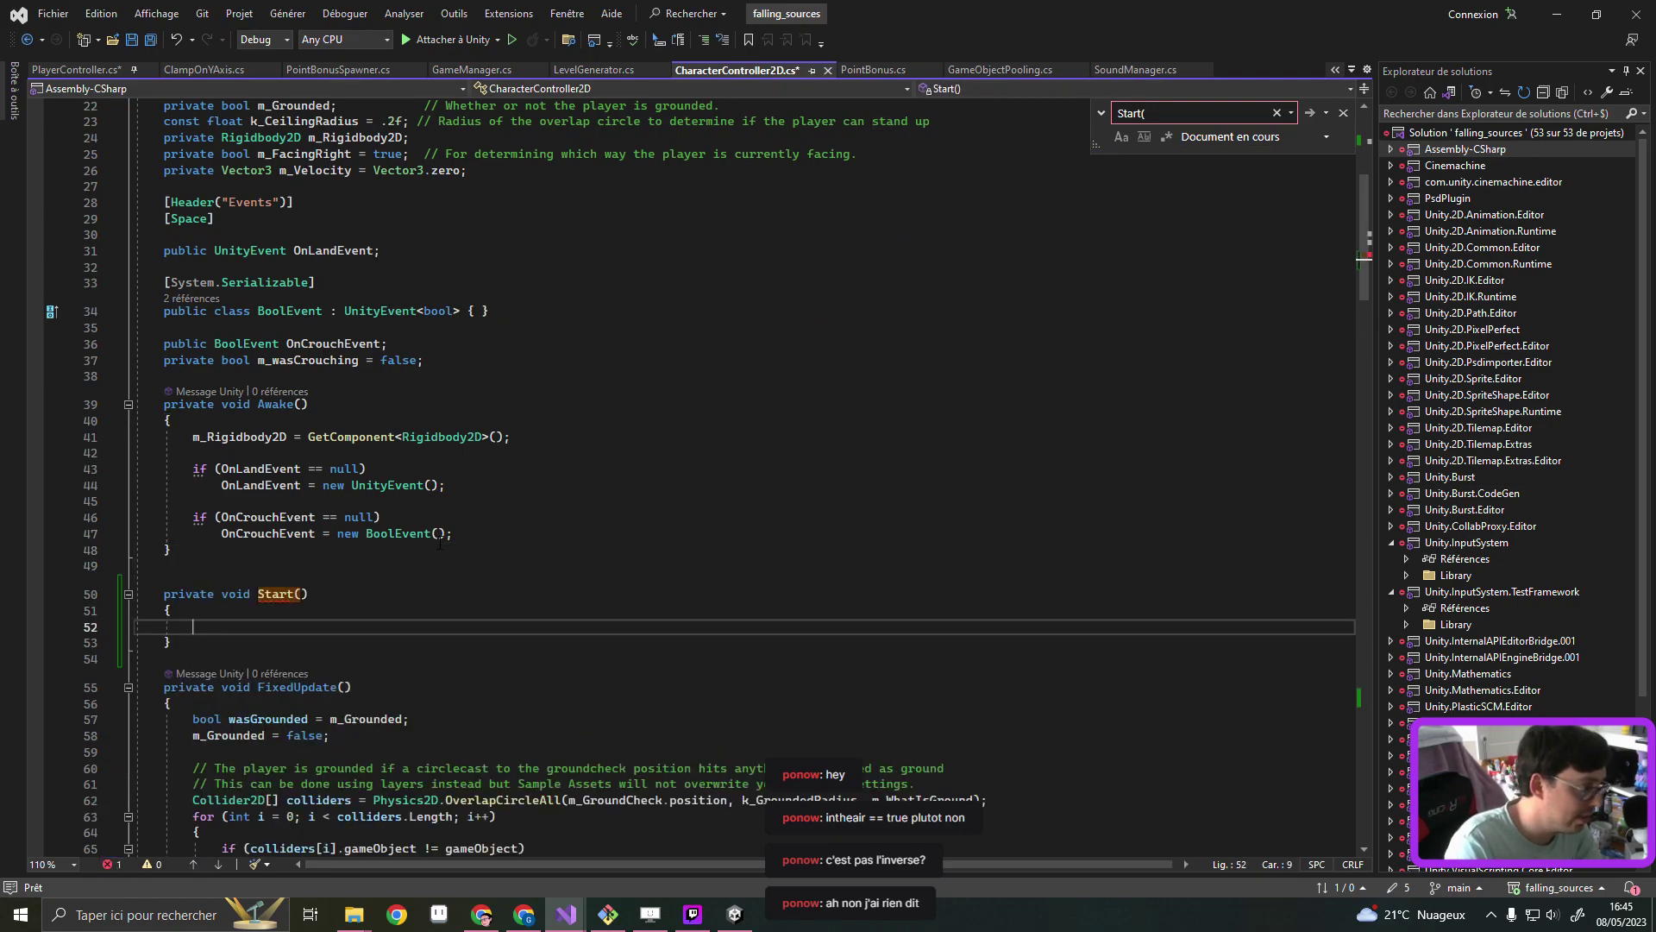
pyautogui.write('m_CurrentMaxFallSpeed')
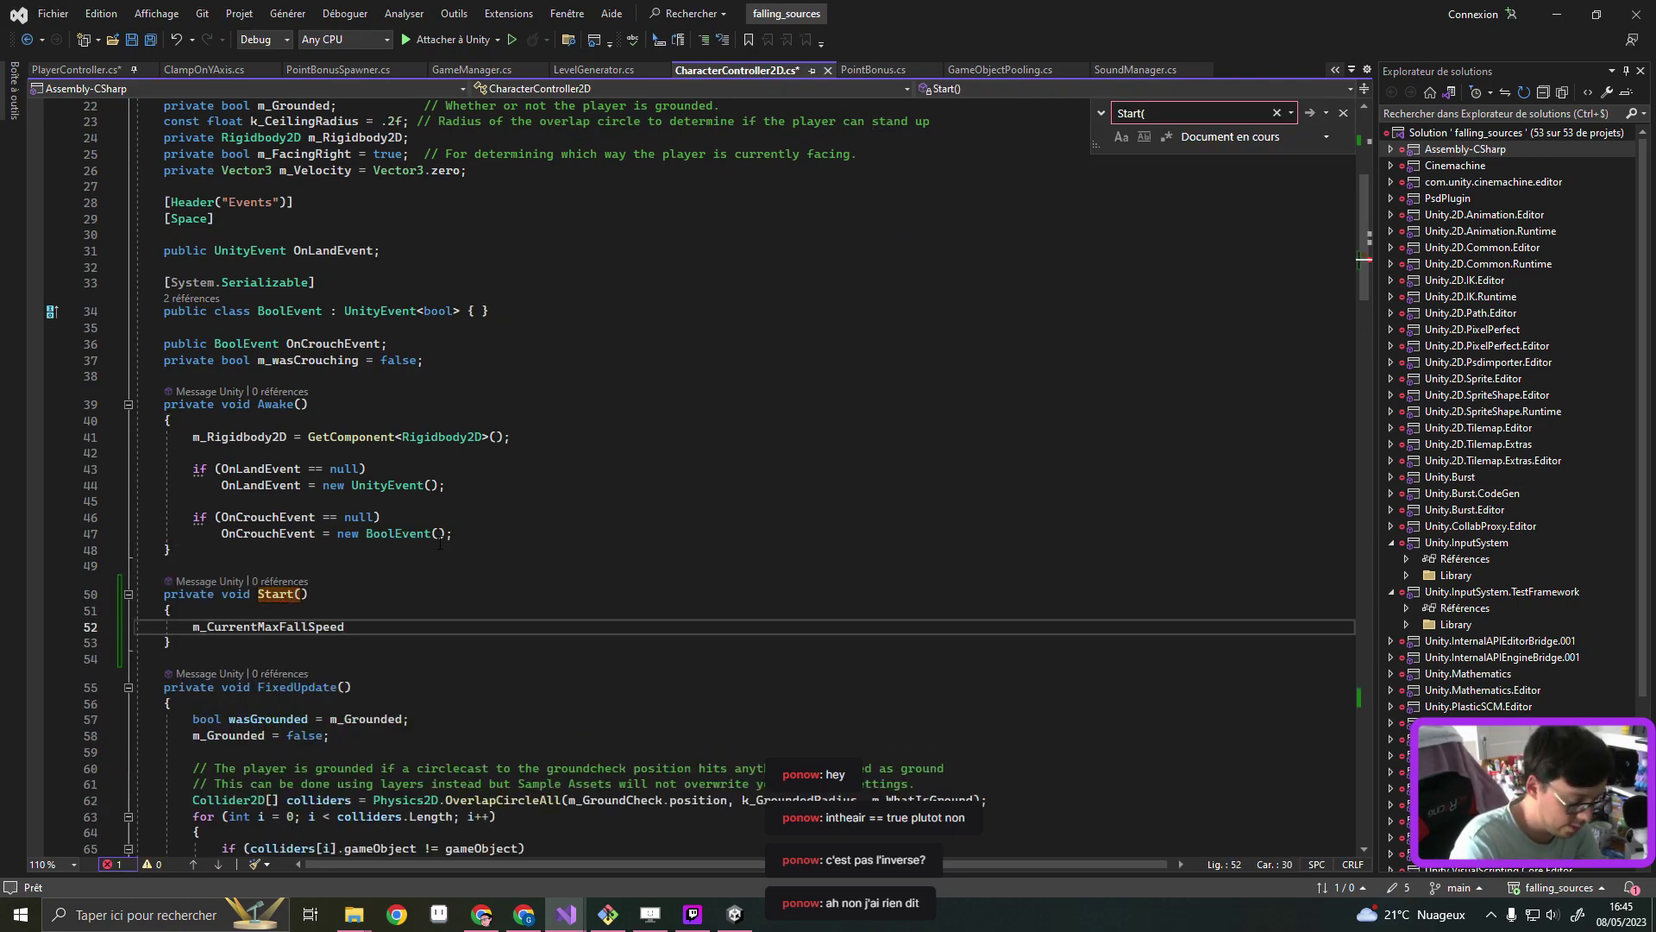
pyautogui.write(' = _m')
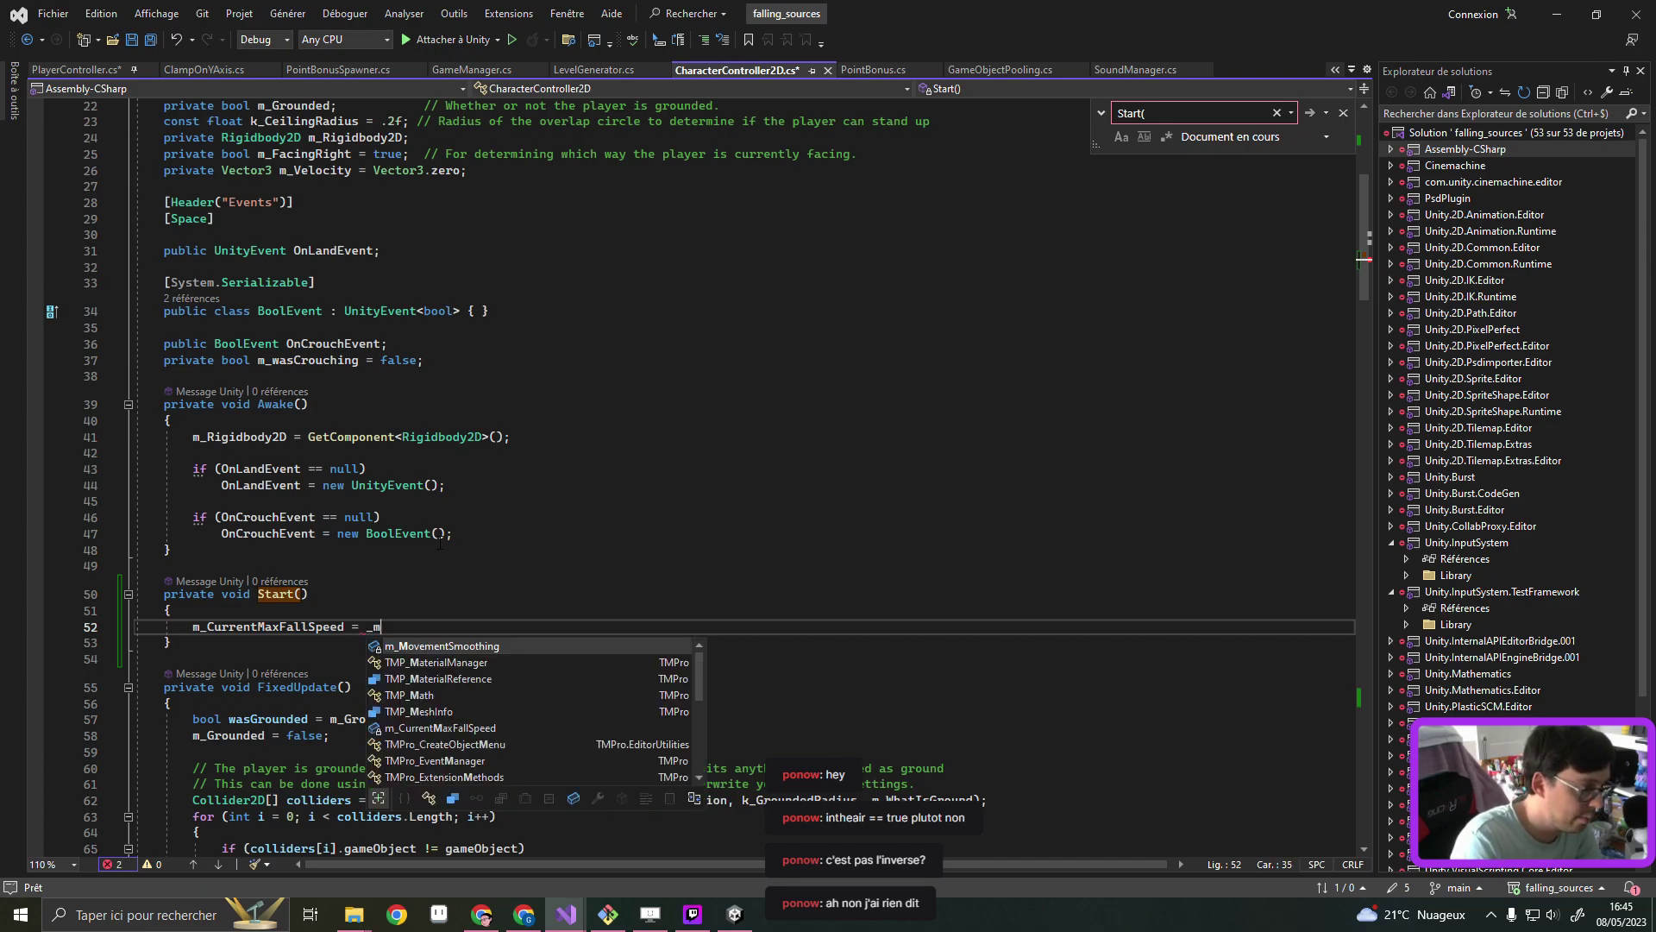
pyautogui.write('F')
pyautogui.press('BackSpace')
pyautogui.press('BackSpace')
pyautogui.press('BackSpace')
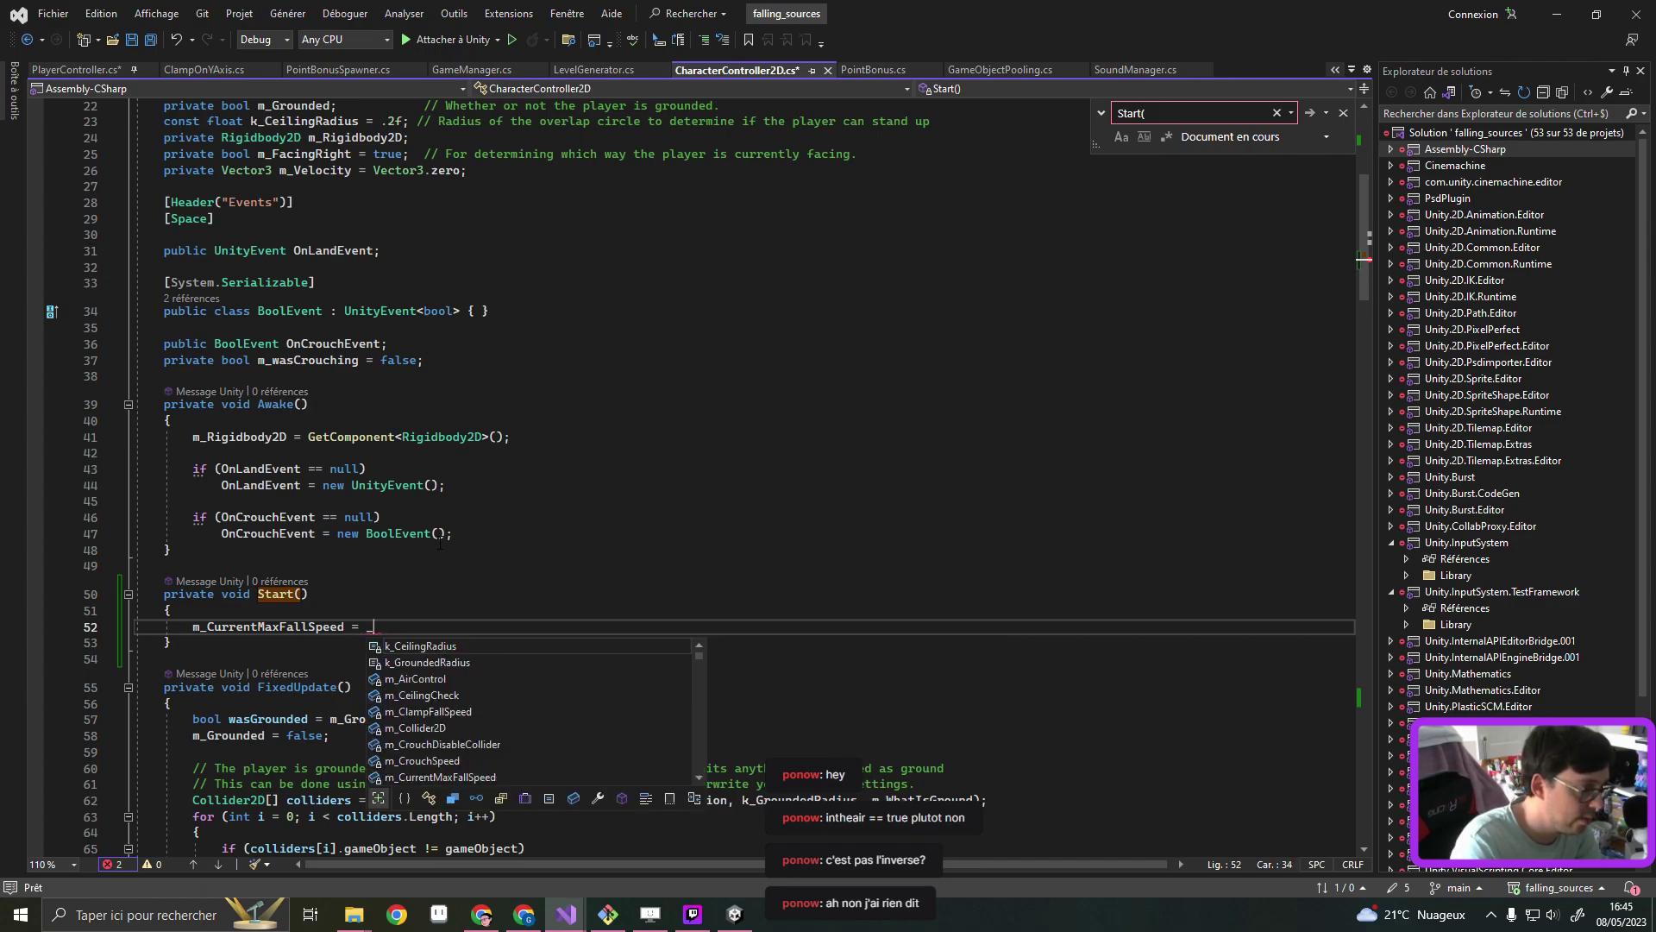
pyautogui.write('fall')
pyautogui.press('Tab')
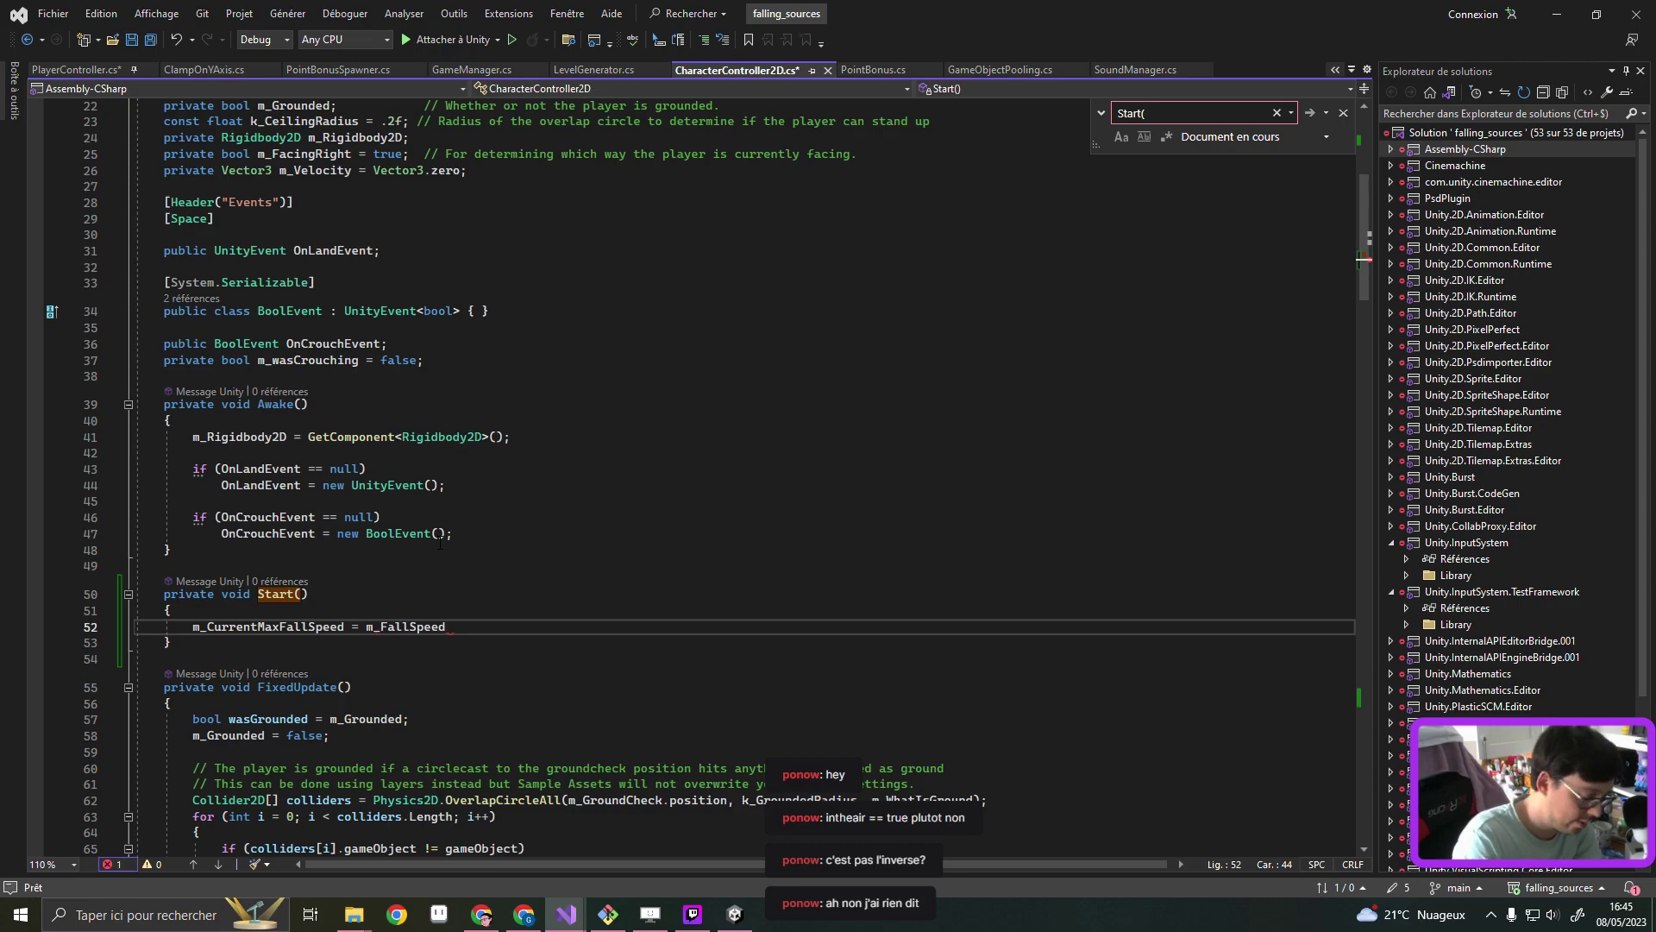
pyautogui.write(';')
pyautogui.hotkey('ctrl', 's')
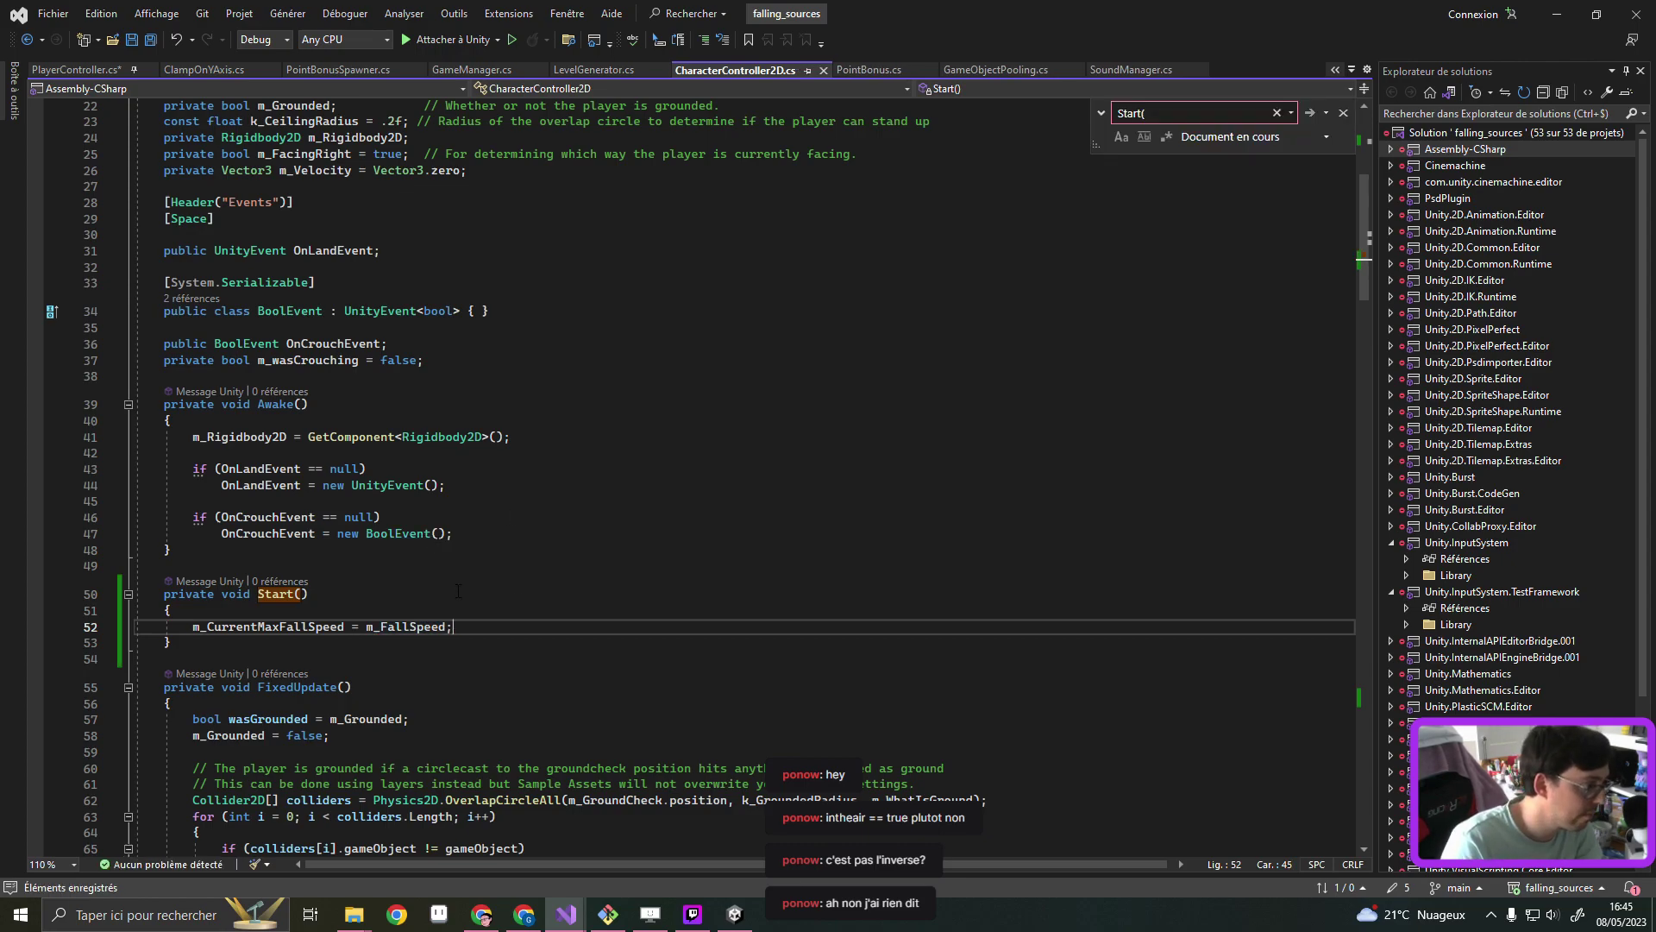
pyautogui.scroll(-4, 499, 599)
pyautogui.scroll(-12, 499, 598)
# Replace SlowDown()'s NotImplementedException throw with m_CurrentMaxFallSpeed = m_FallSpeed /, starting the coefficient name
pyautogui.scroll(-5, 484, 599)
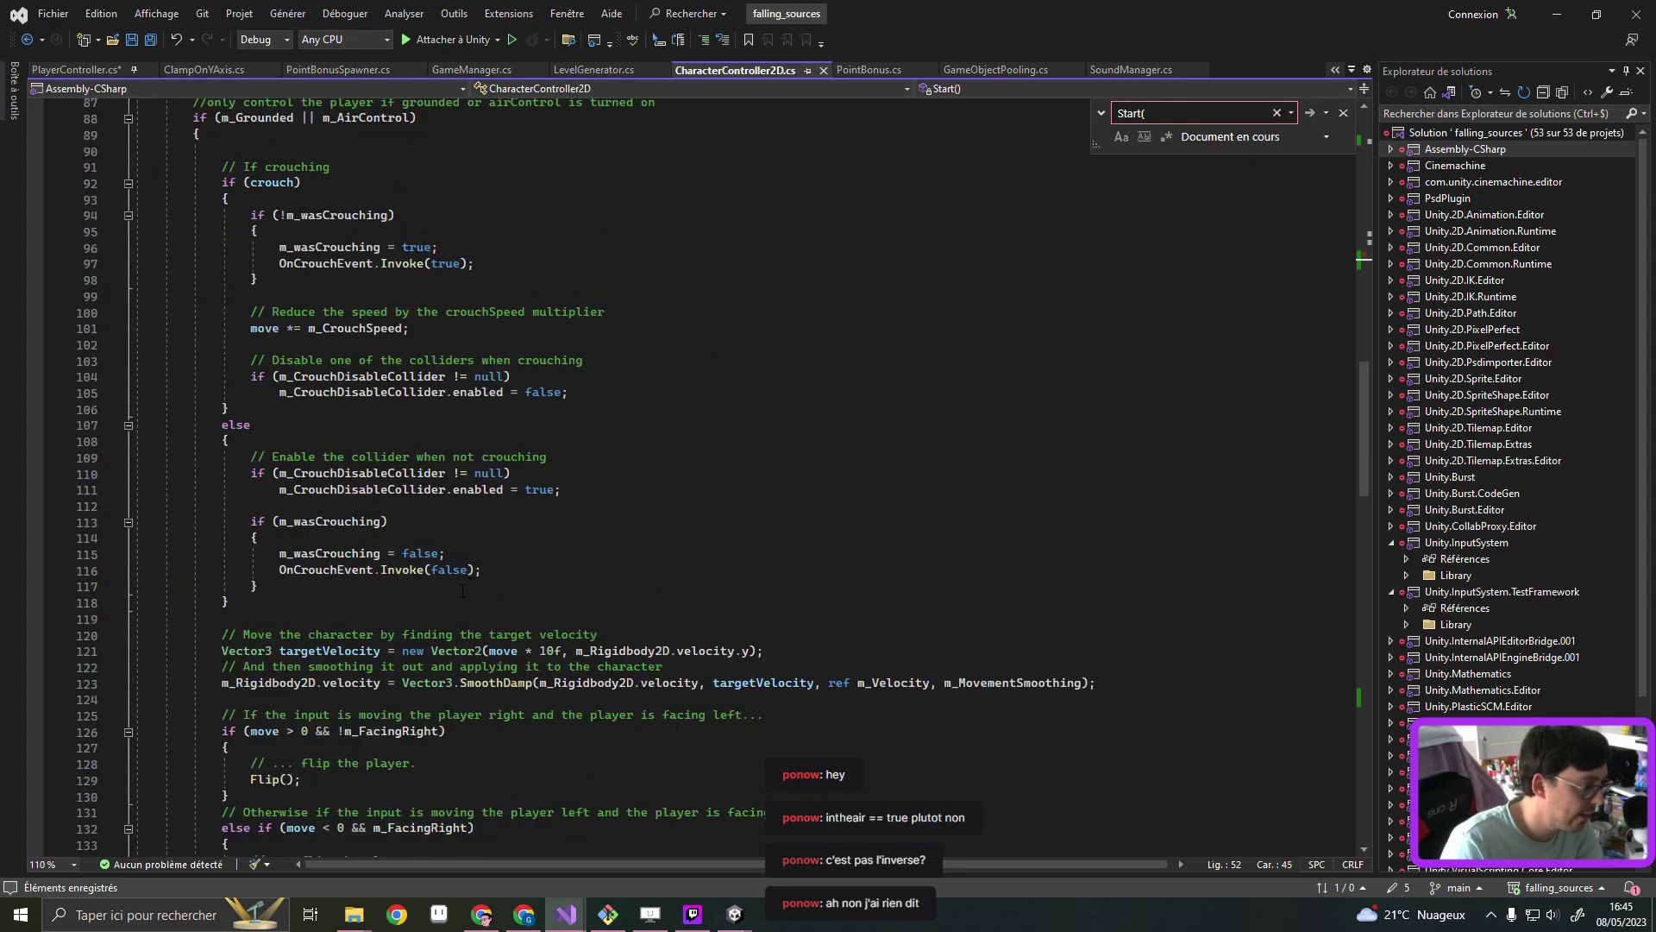
pyautogui.scroll(-14, 465, 600)
pyautogui.scroll(-13, 462, 595)
pyautogui.scroll(-7, 459, 602)
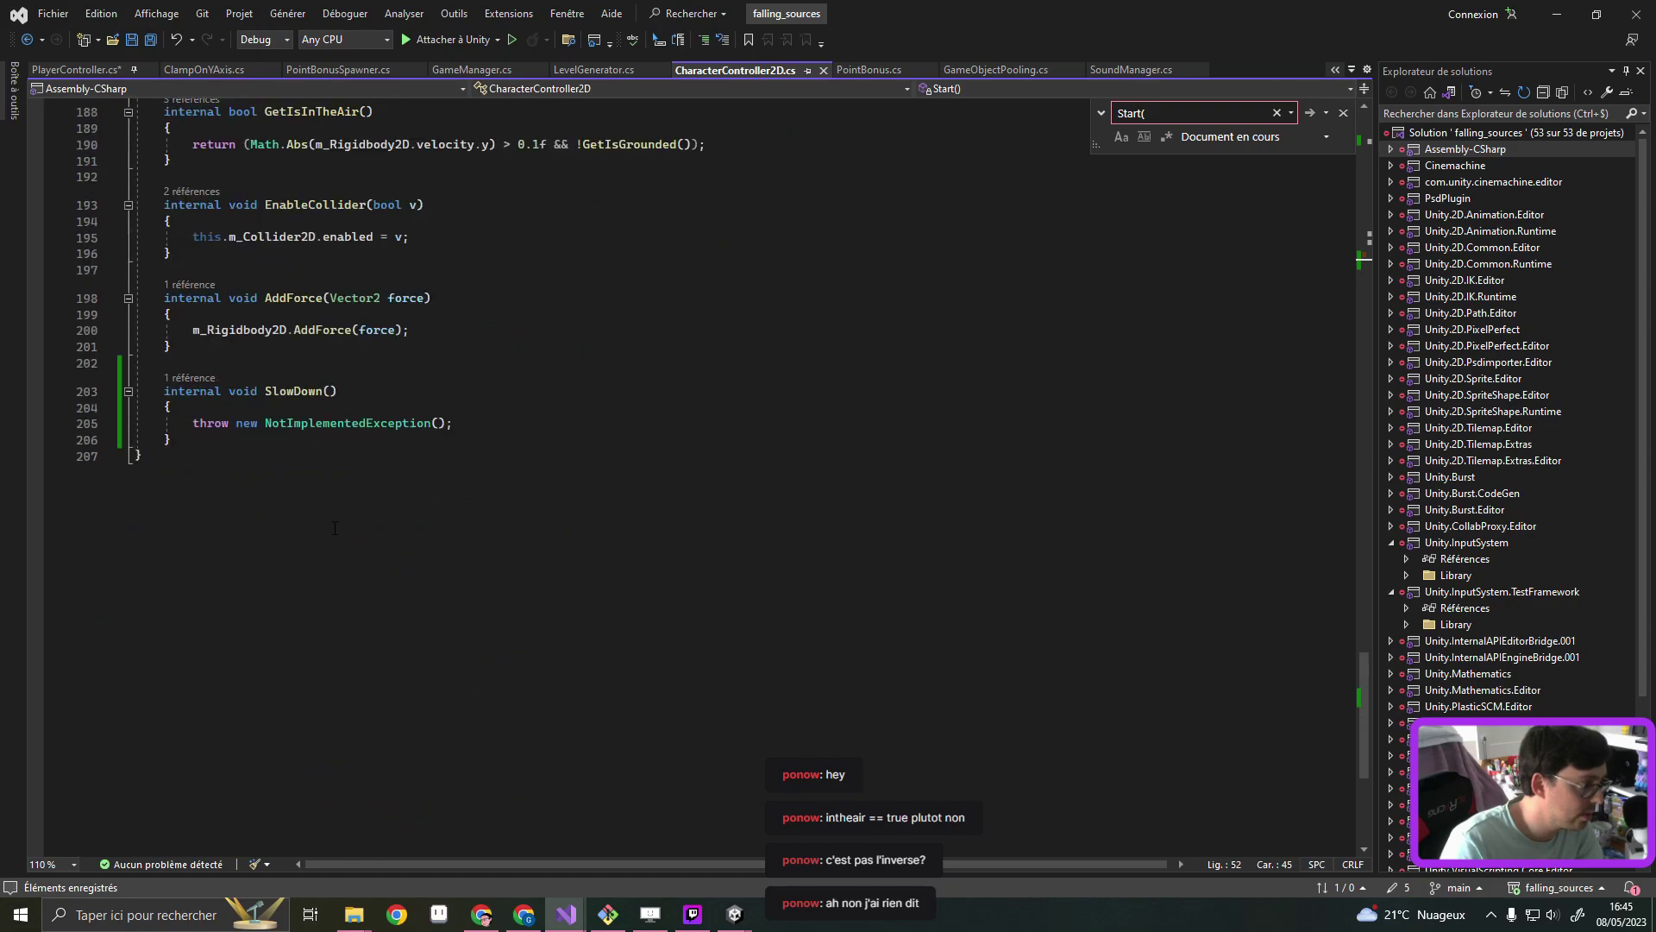
pyautogui.moveTo(189, 423); pyautogui.dragTo(513, 427)
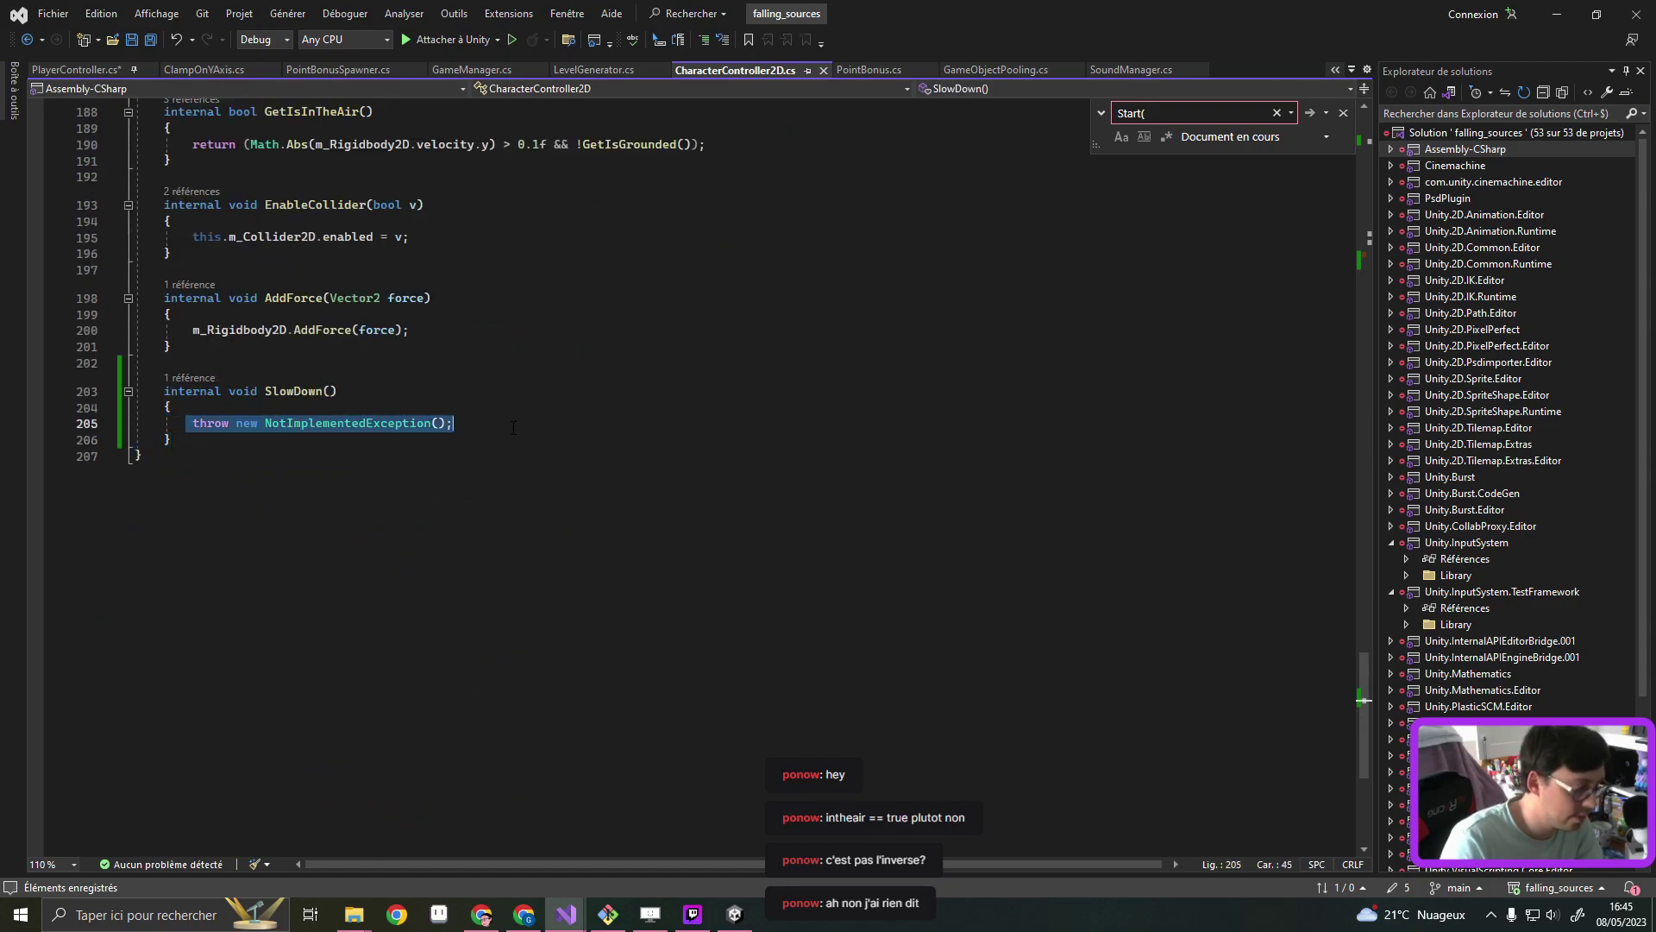
pyautogui.write('m_Cu')
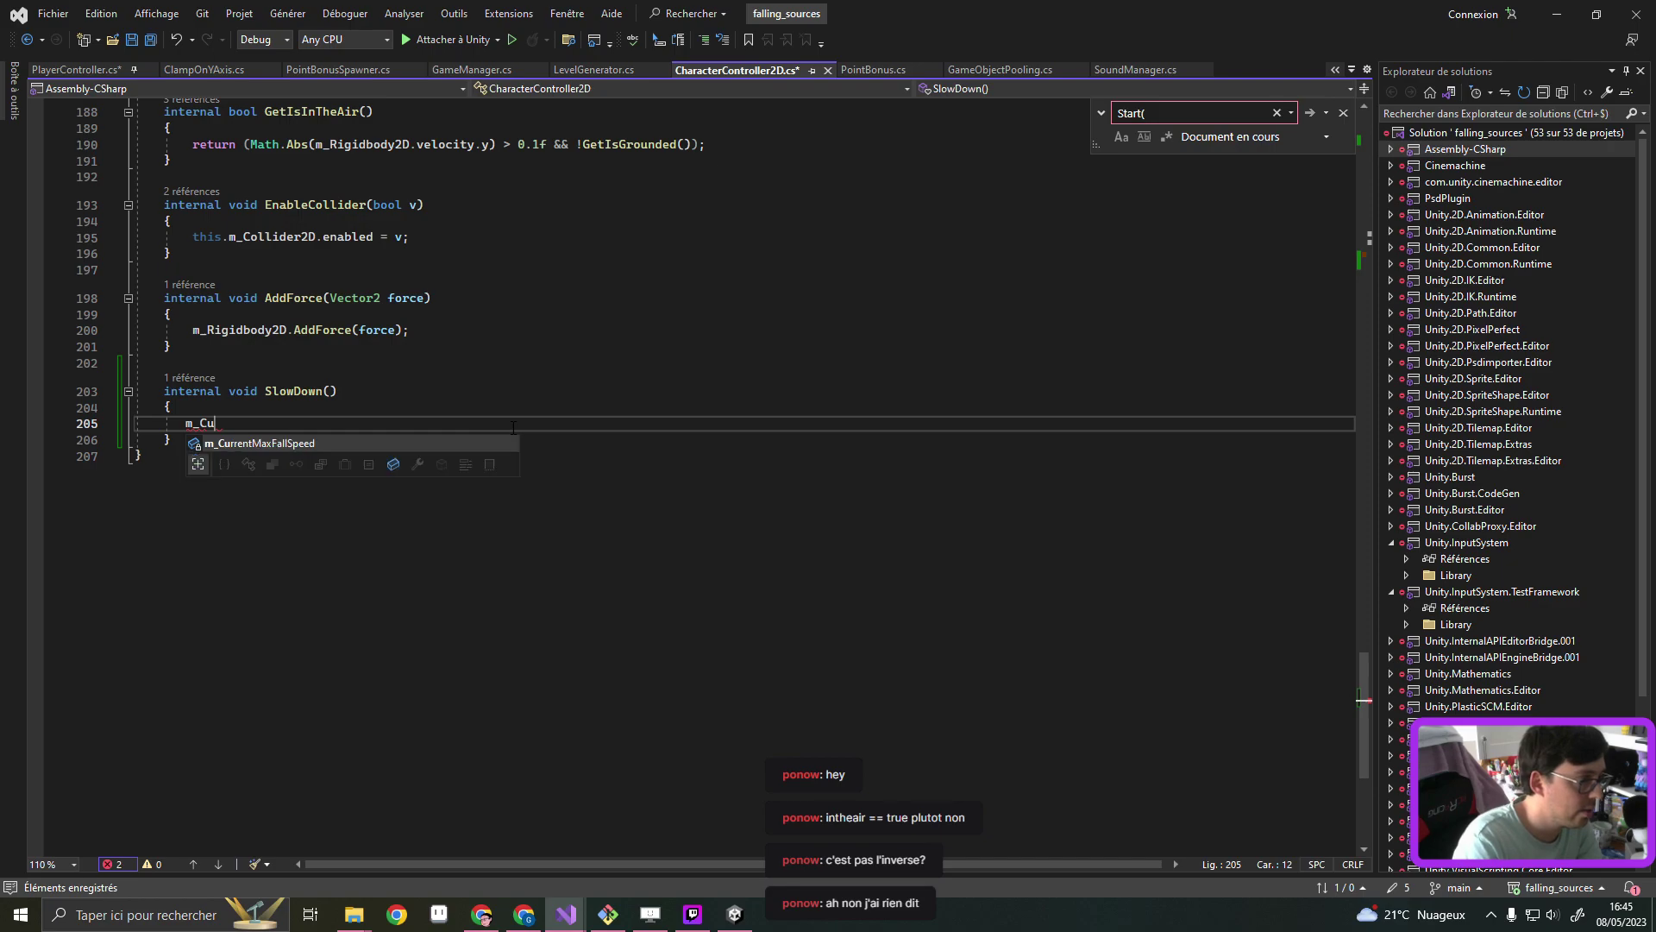
pyautogui.press('Tab')
pyautogui.write('=')
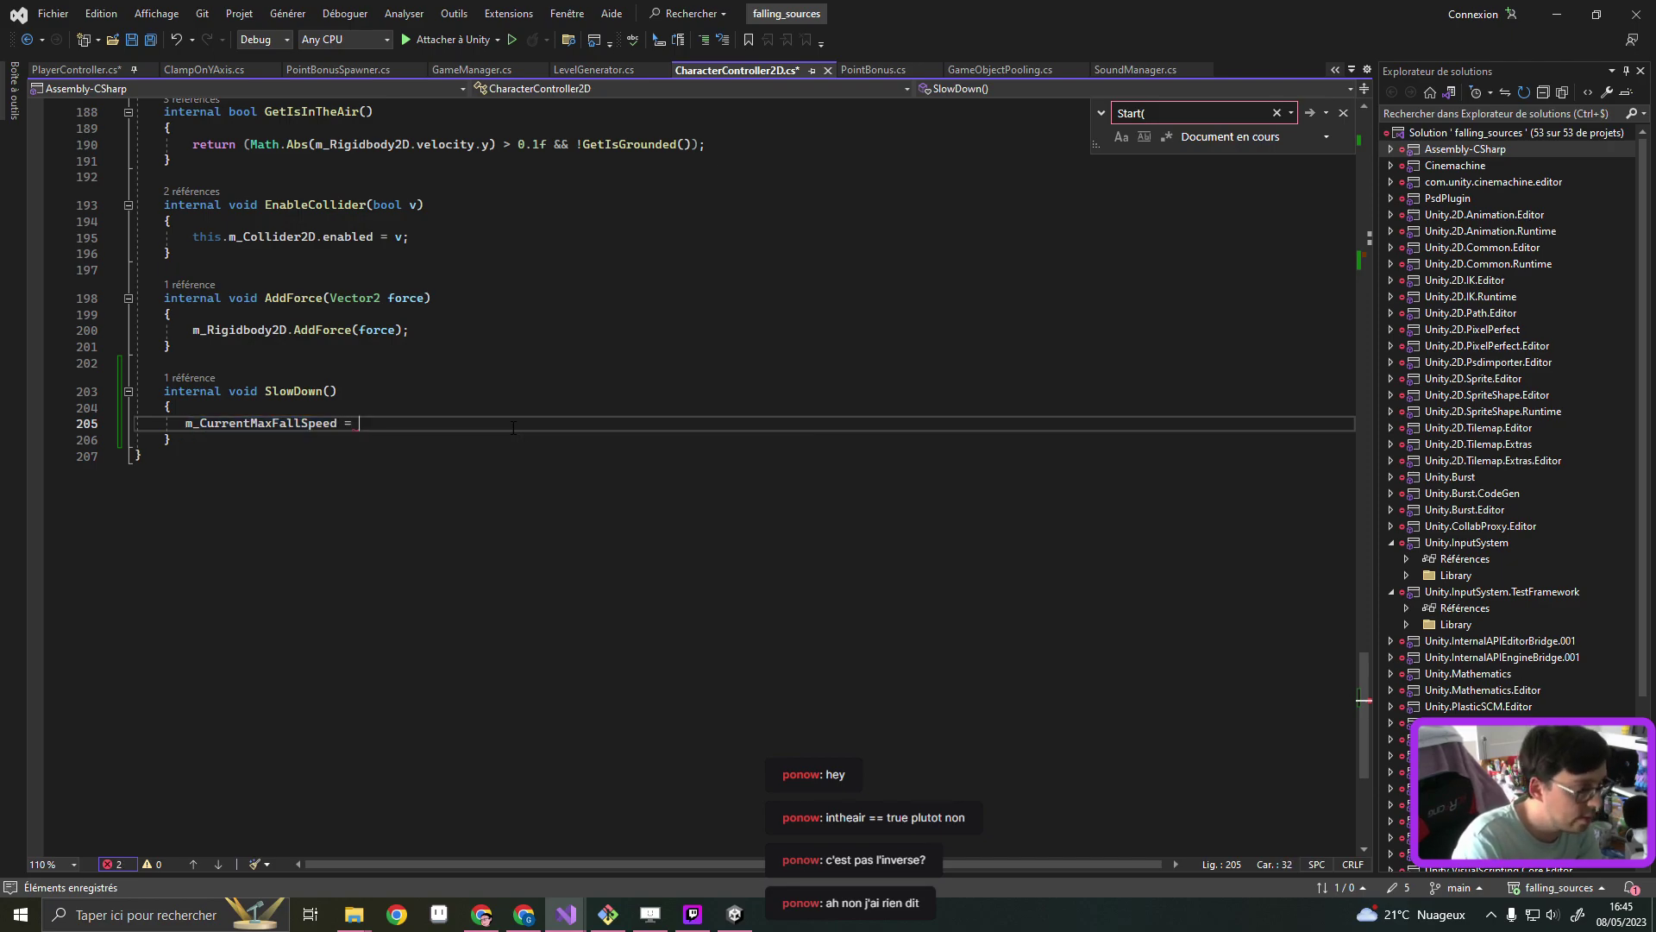
pyautogui.write(' m_F')
pyautogui.press('Tab')
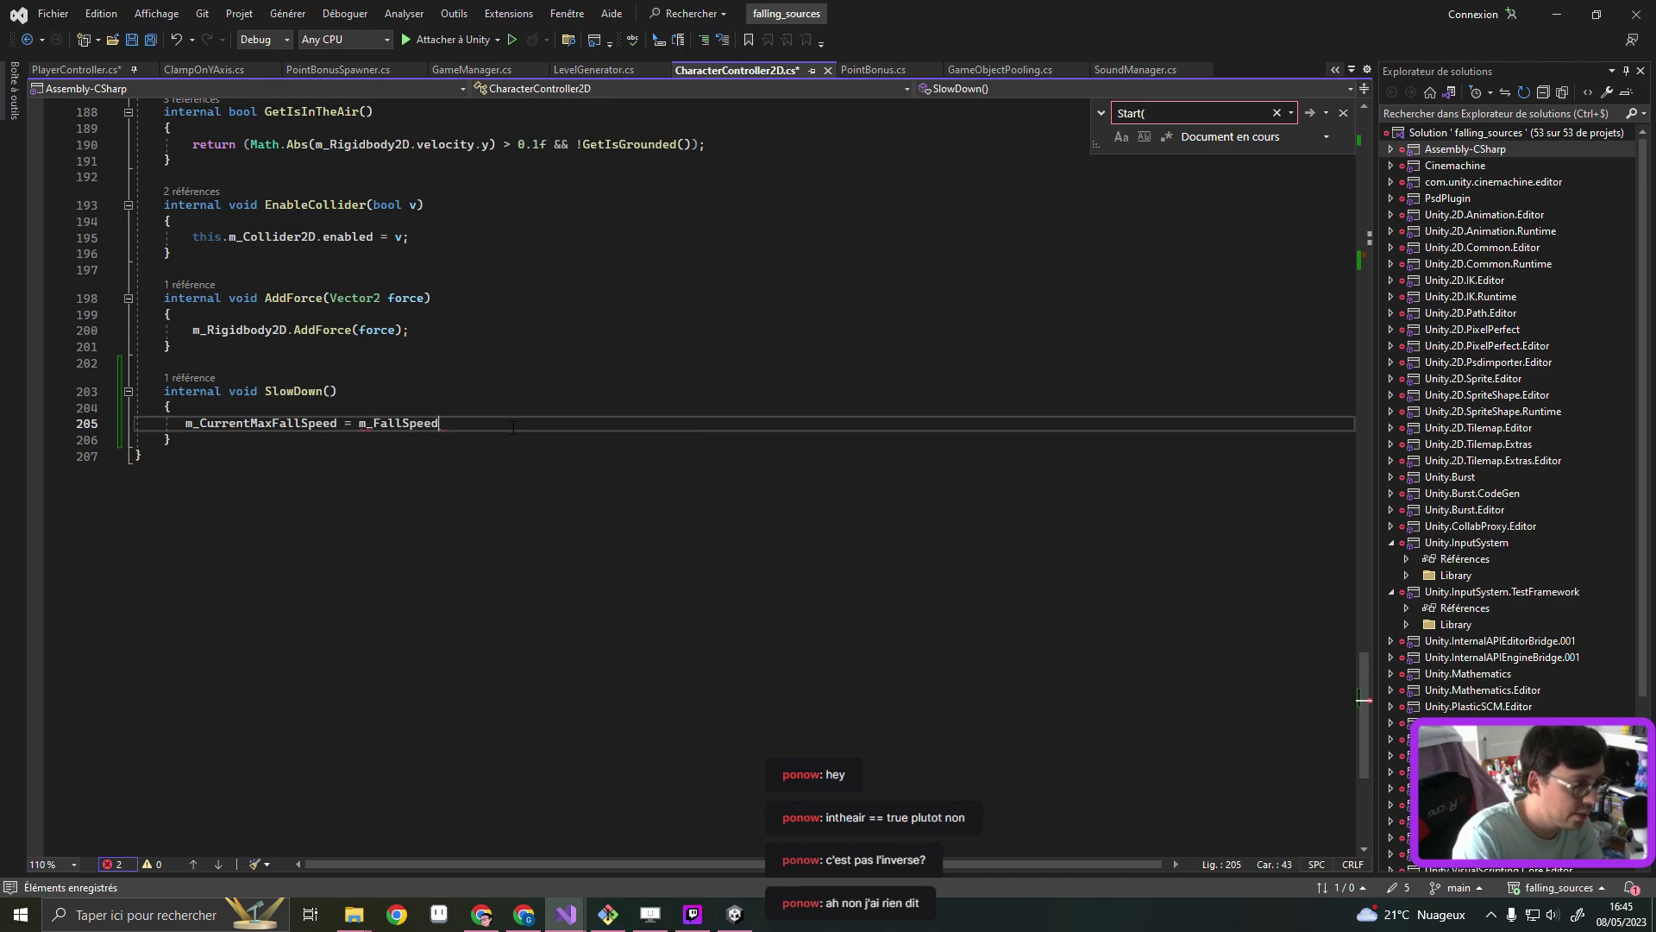
pyautogui.write(' /')
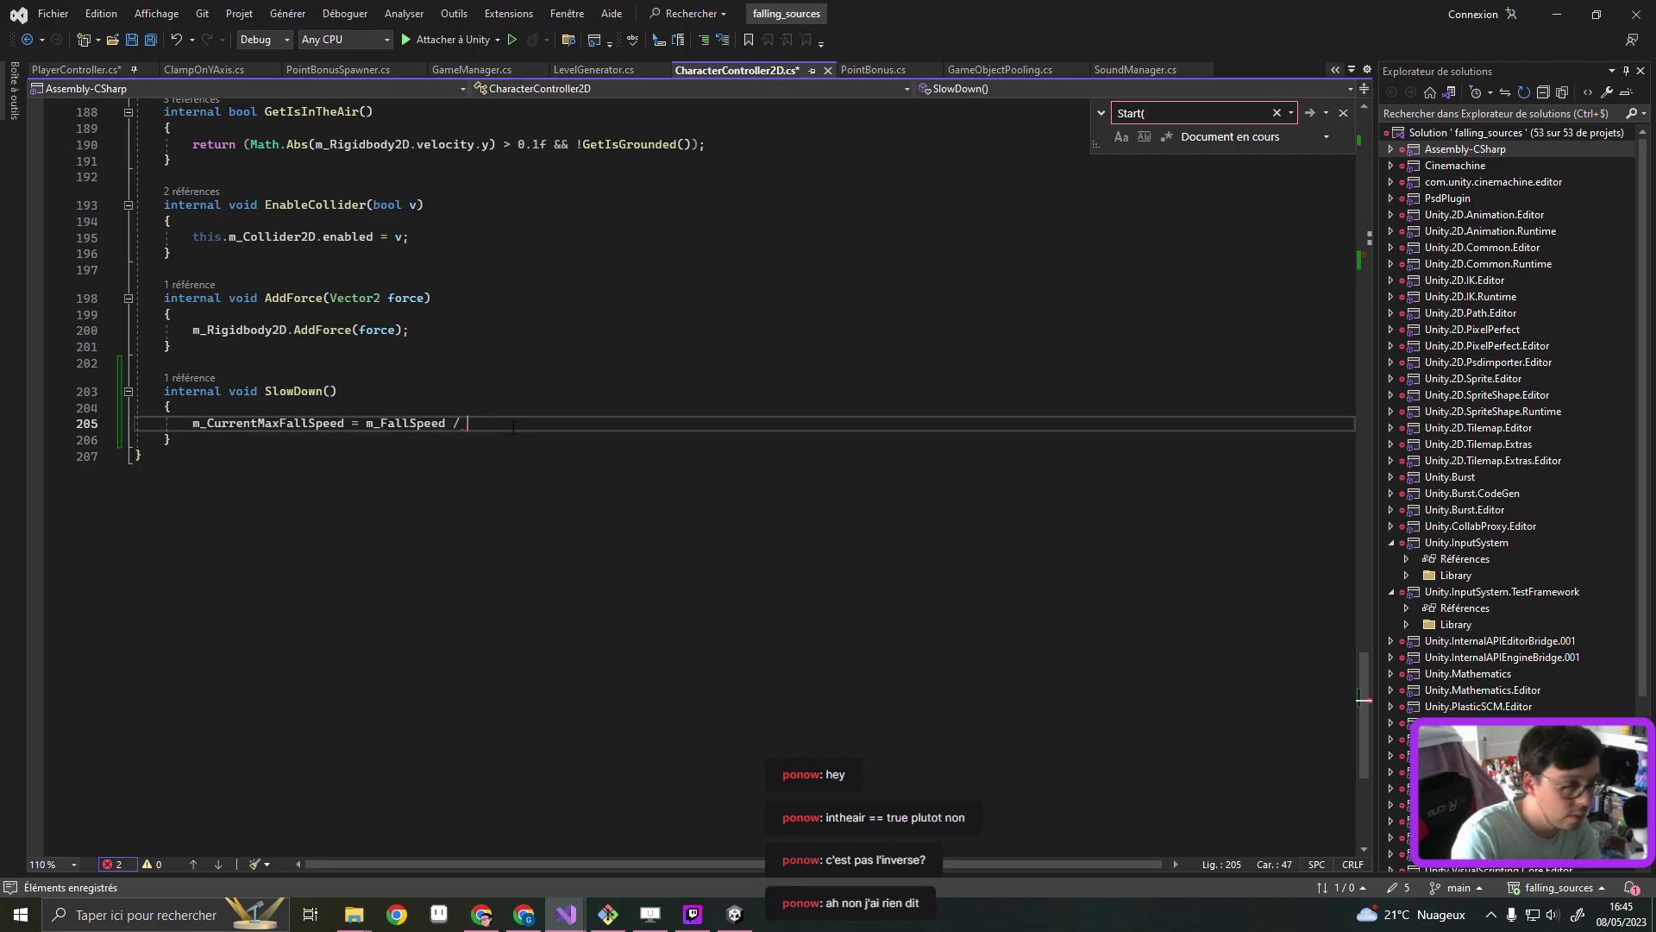
pyautogui.write(' c')
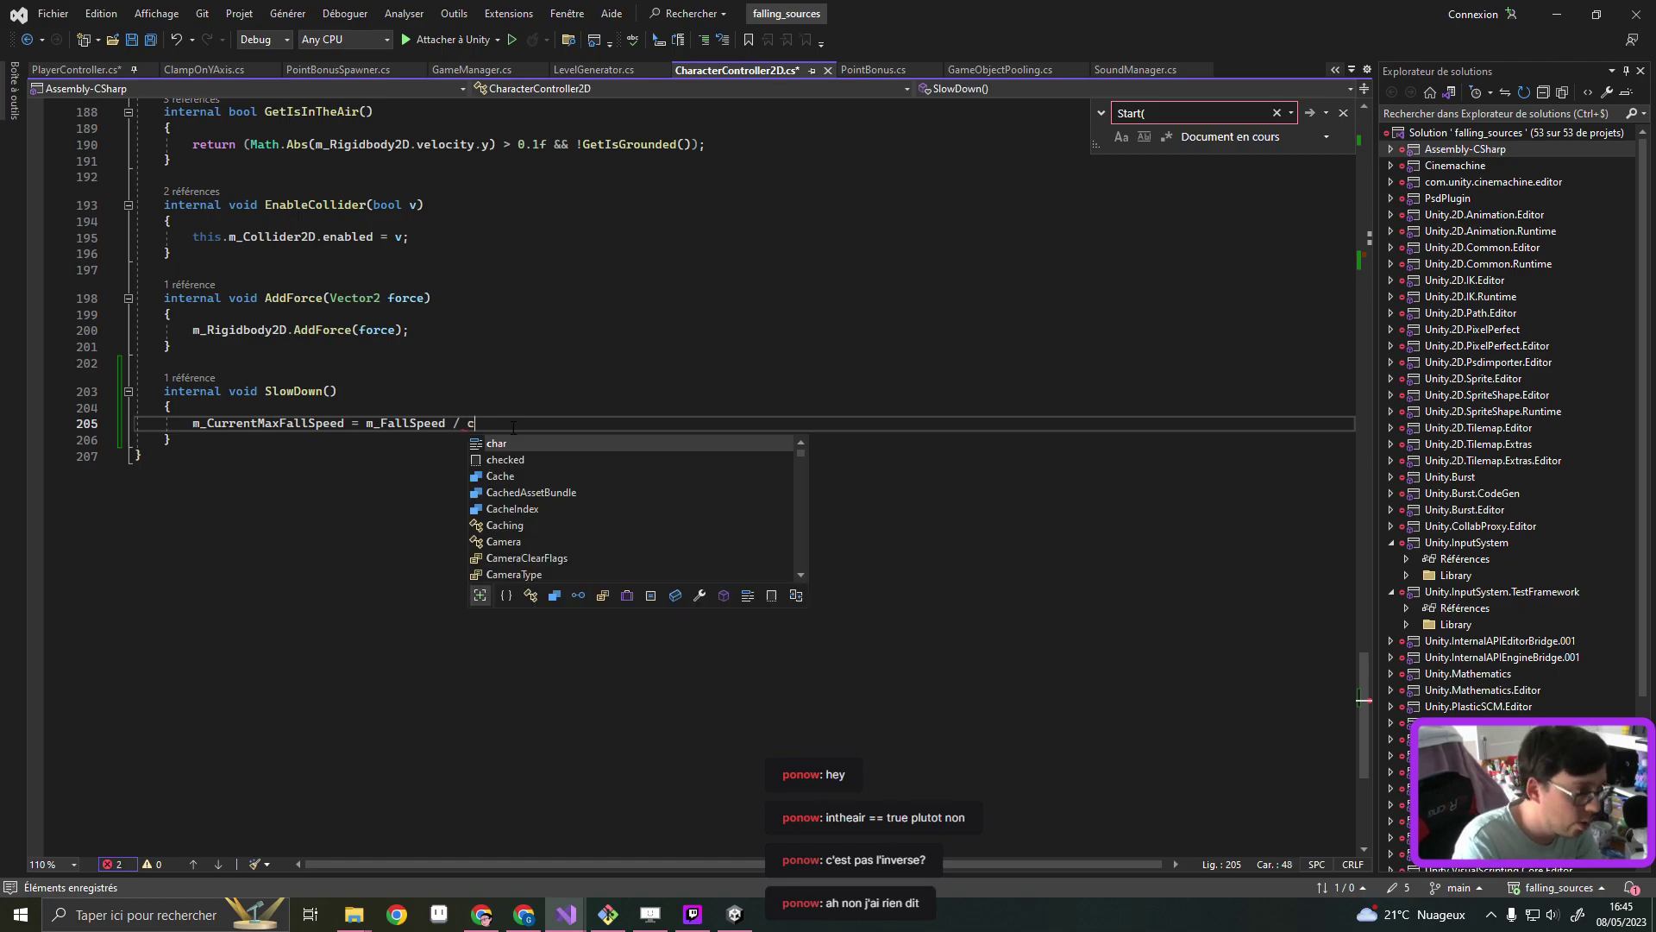
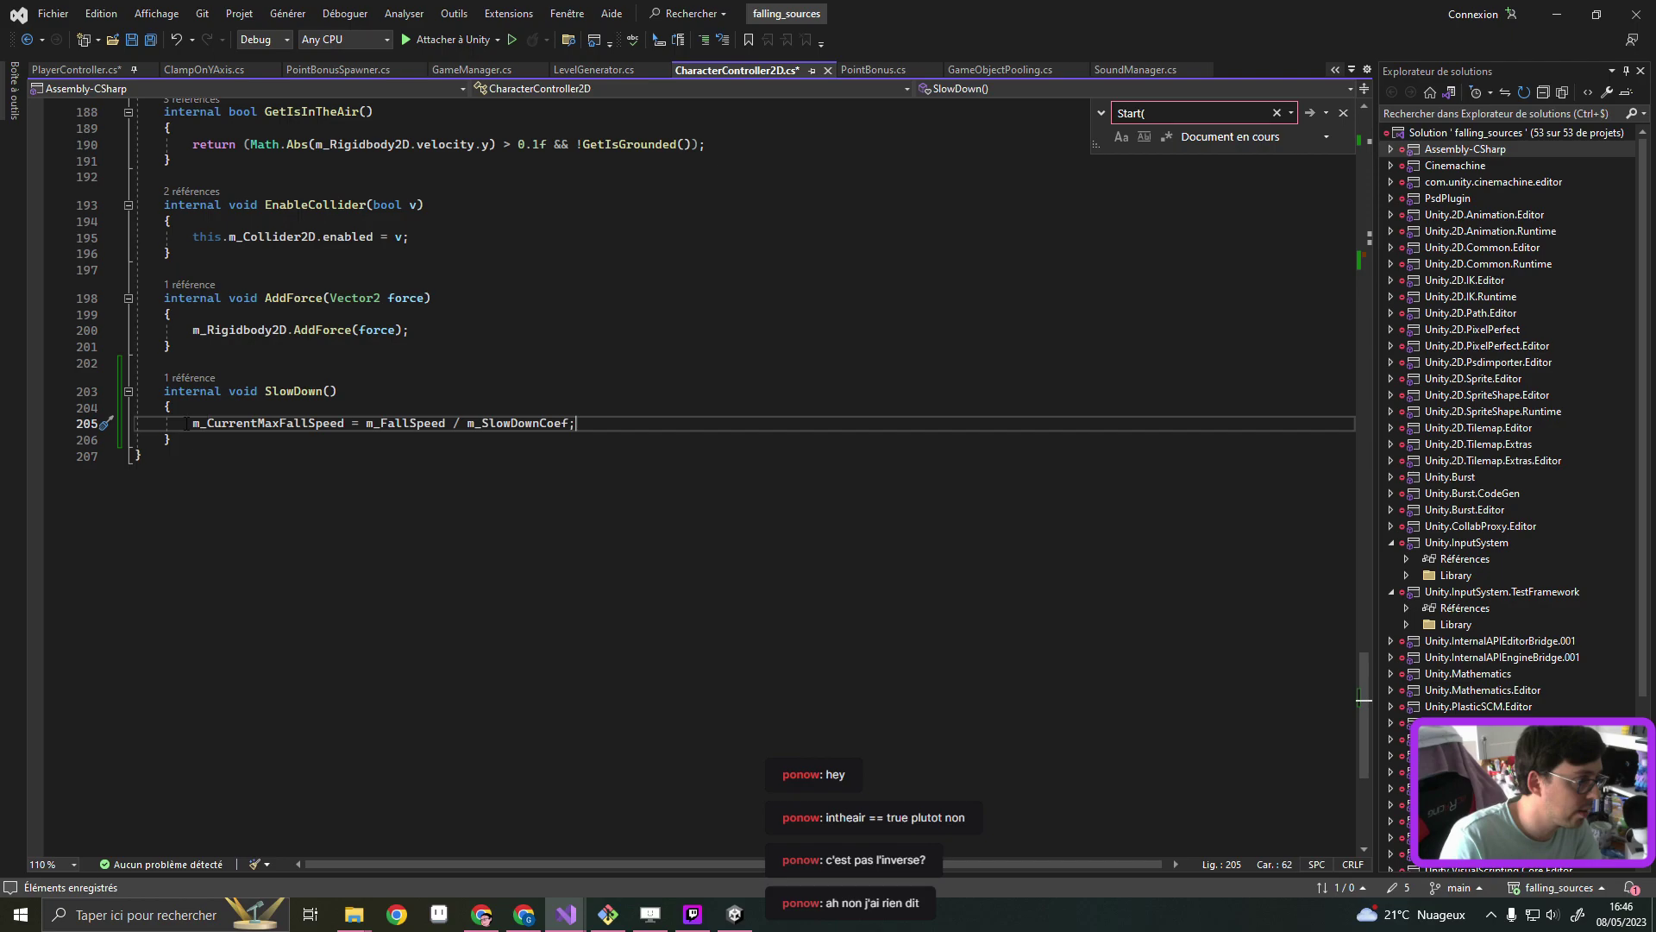
# Inspect SlowDown's references and the m_CurrentMaxFallSpeed field it uses
pyautogui.click(317, 392)
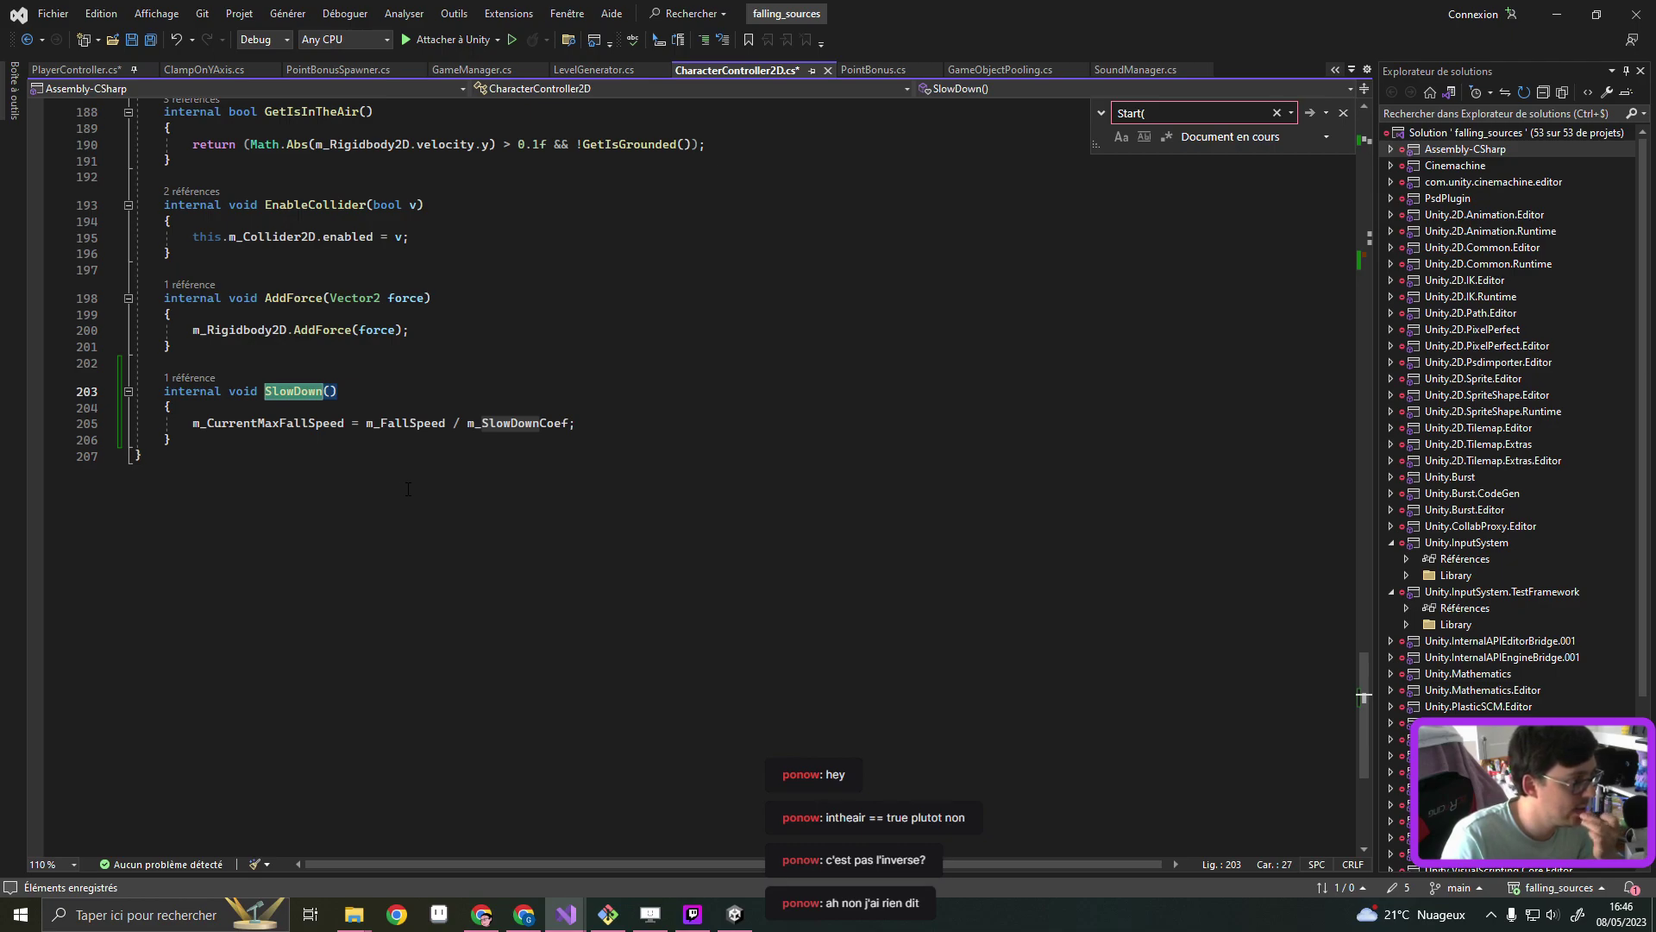
pyautogui.click(260, 423)
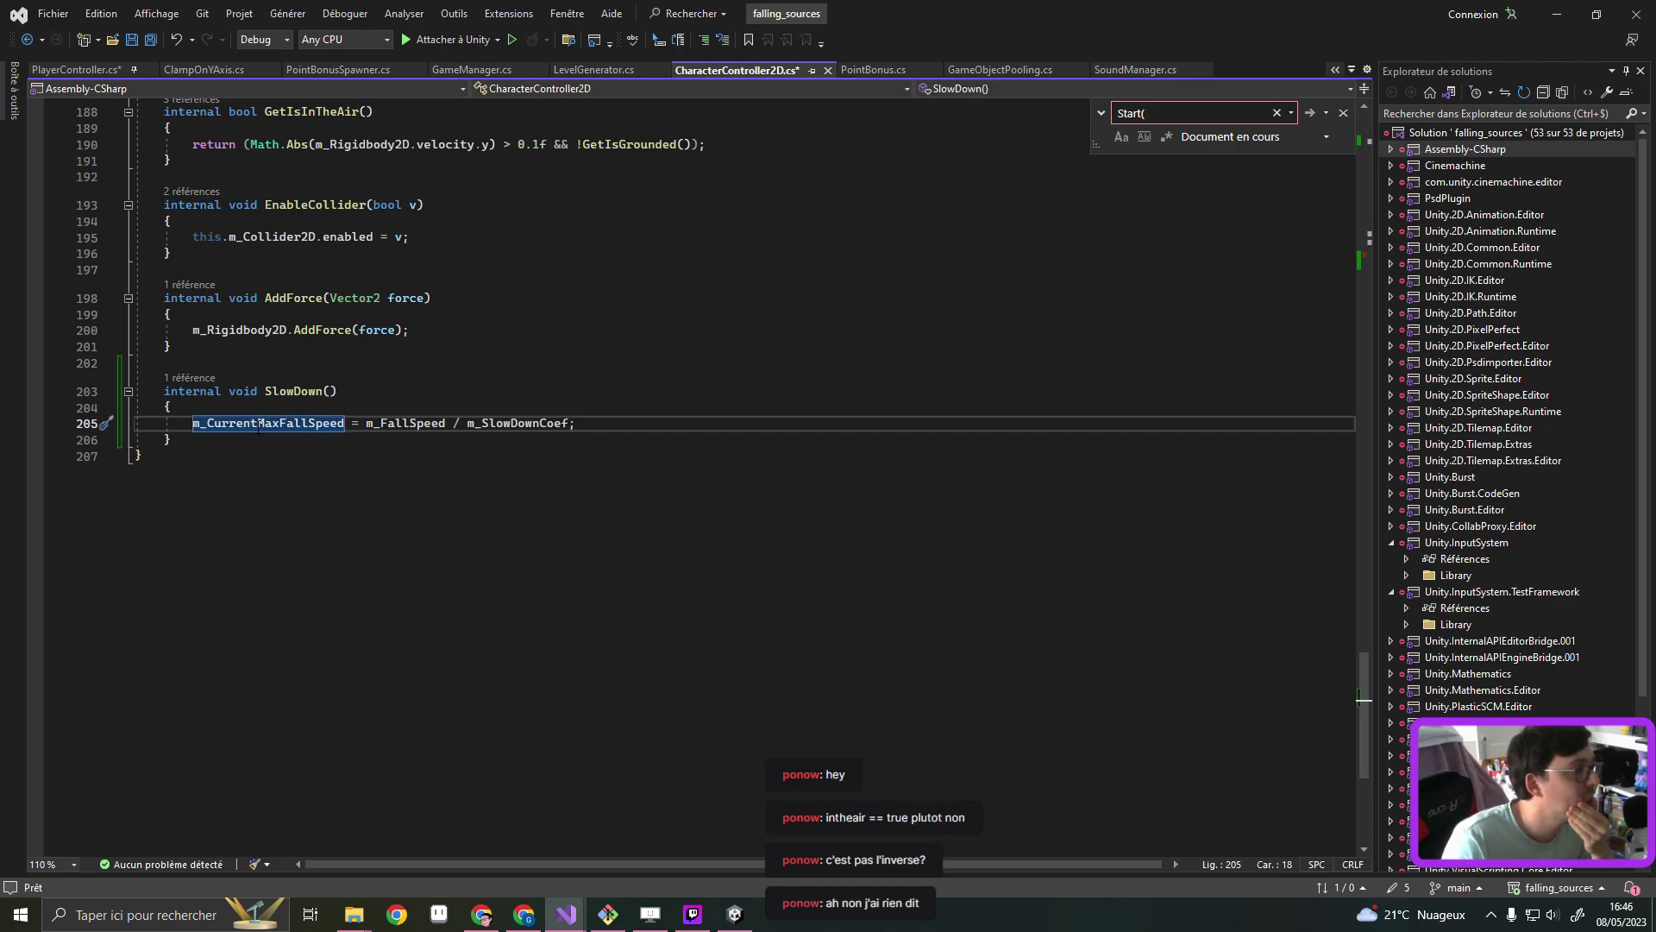
pyautogui.click(251, 441)
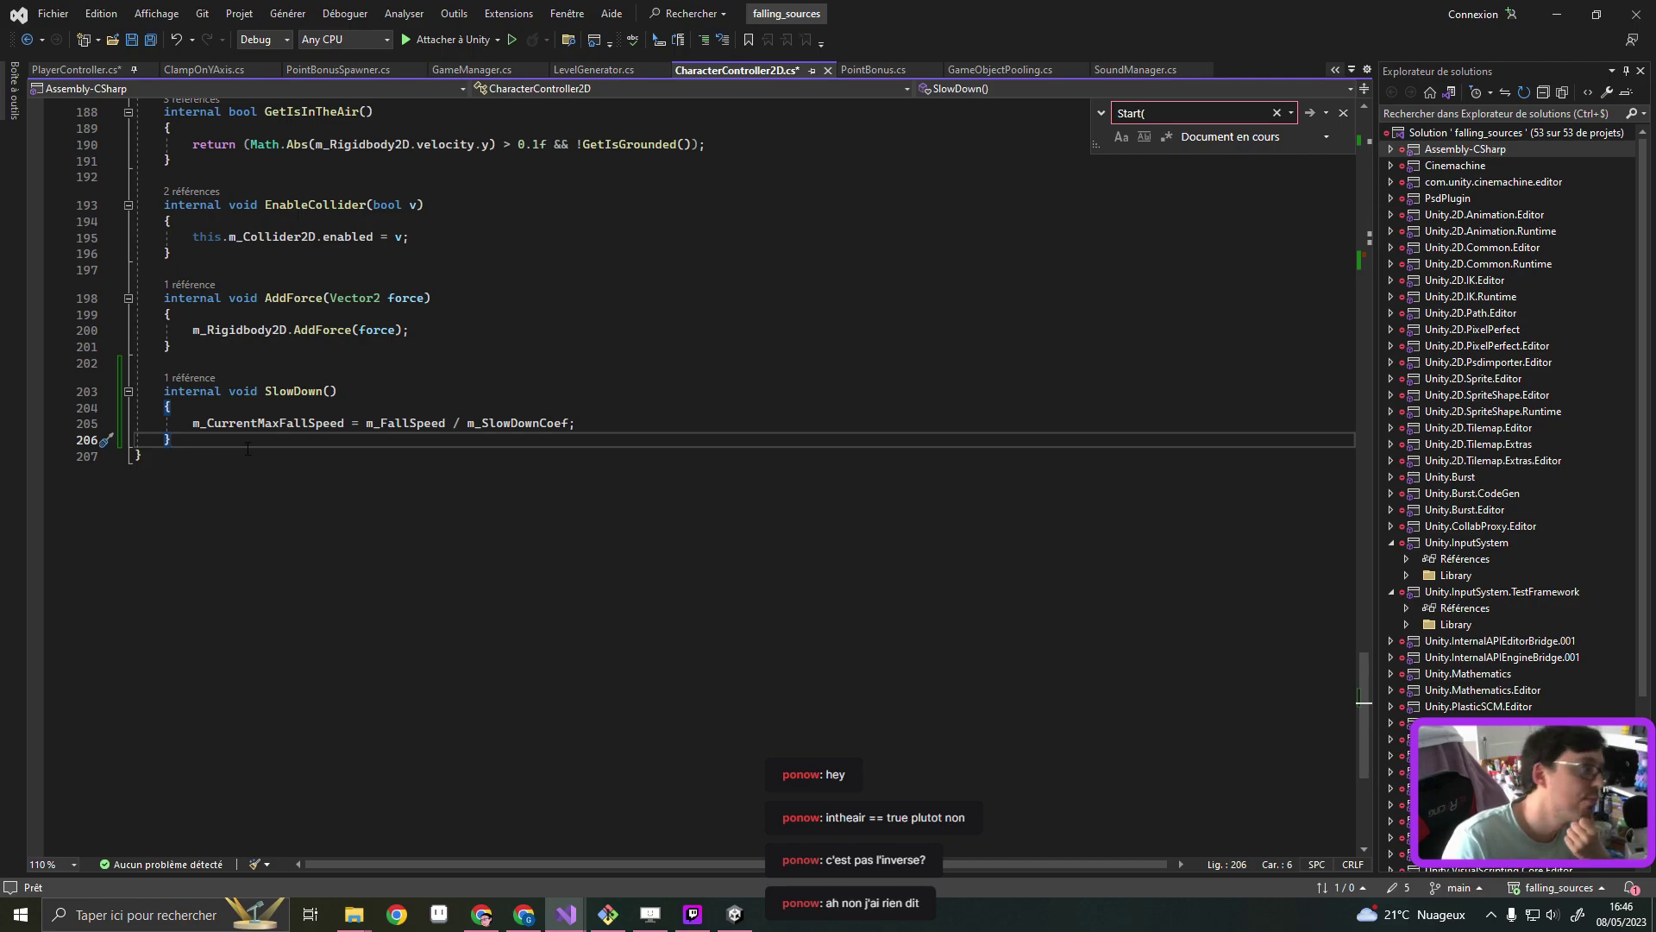
pyautogui.moveTo(285, 423)
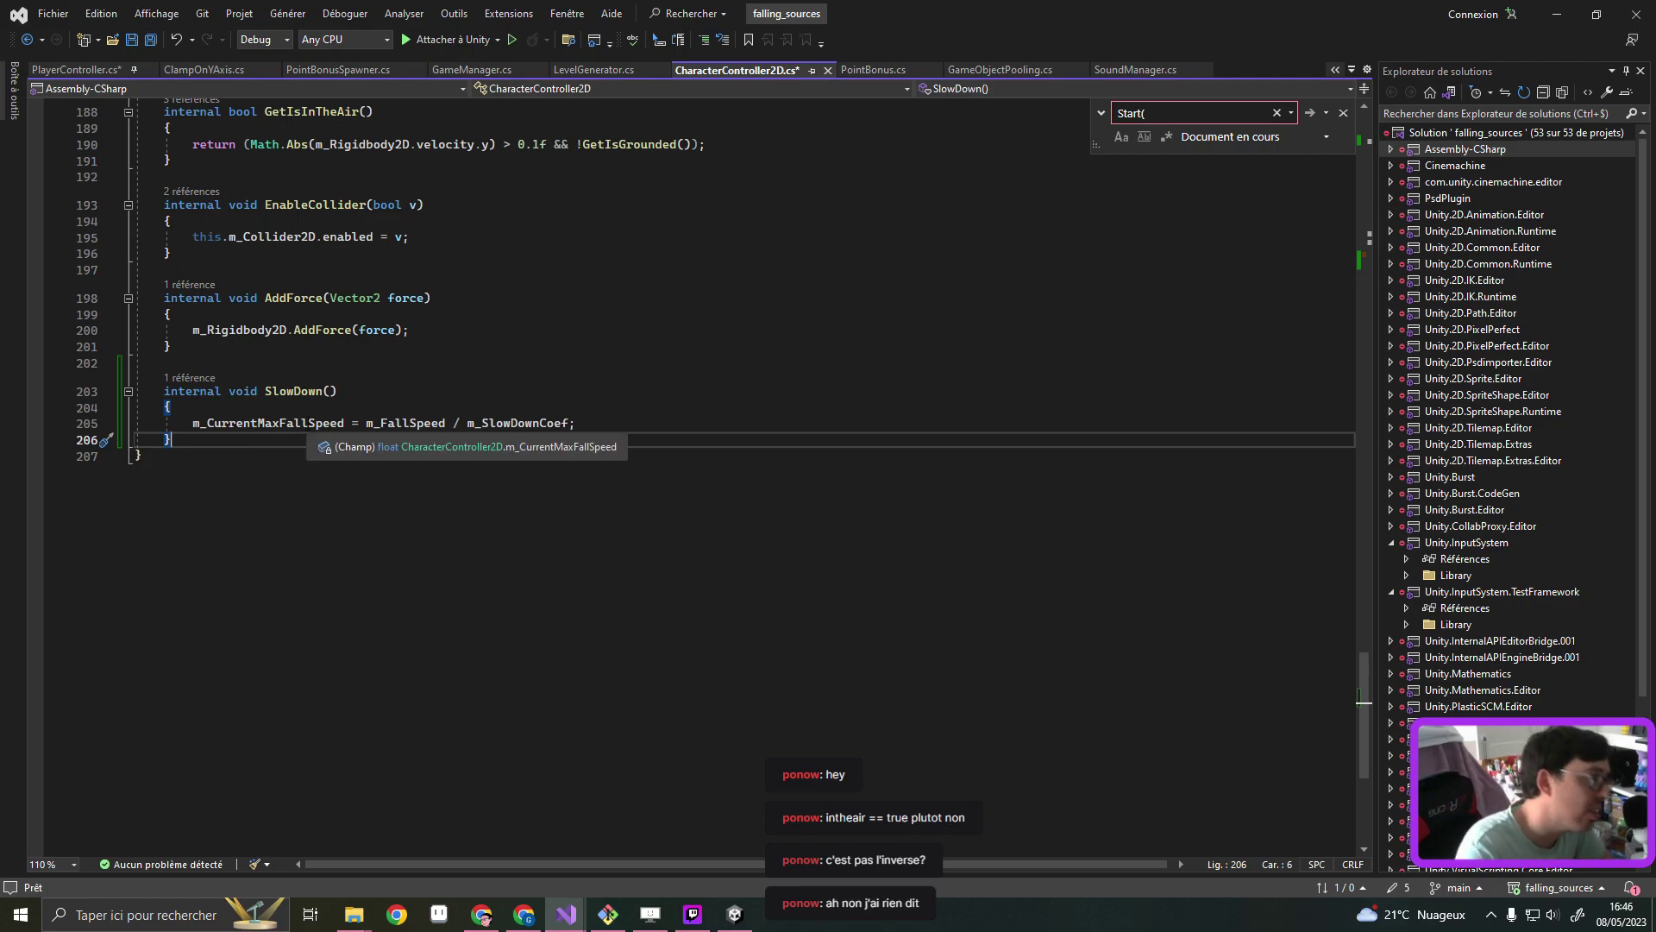
# Scroll up from SlowDown to the Move method
pyautogui.scroll(3, 369, 433)
pyautogui.scroll(8, 369, 433)
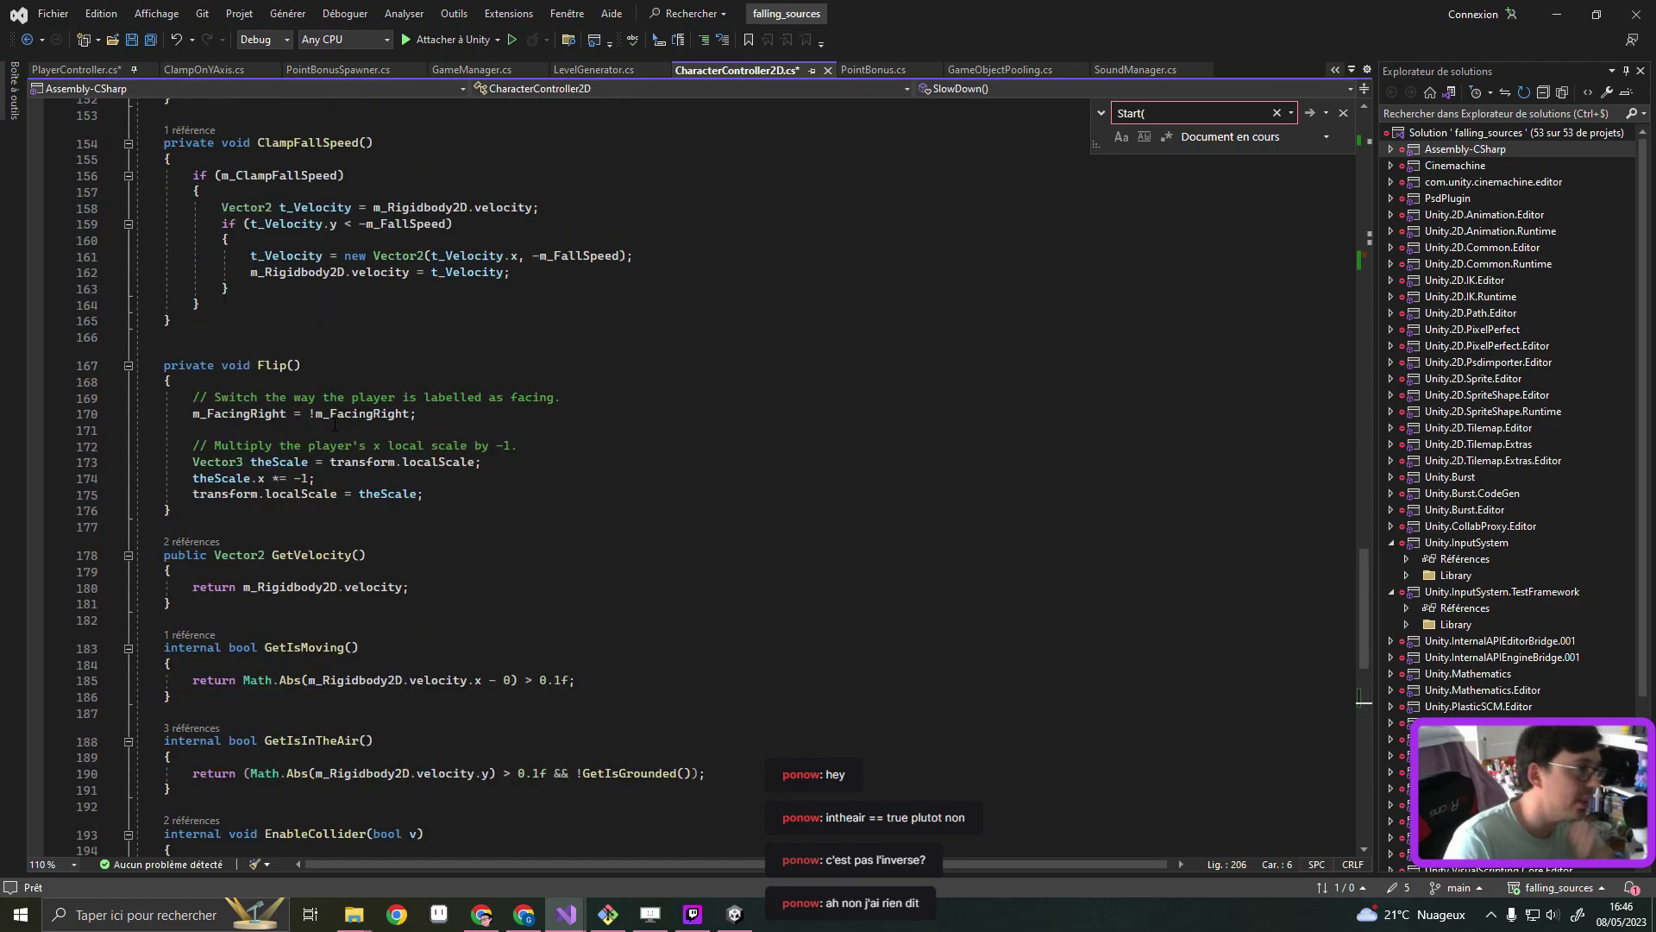
pyautogui.scroll(1, 369, 433)
pyautogui.scroll(6, 369, 433)
pyautogui.scroll(4, 369, 433)
pyautogui.scroll(3, 363, 429)
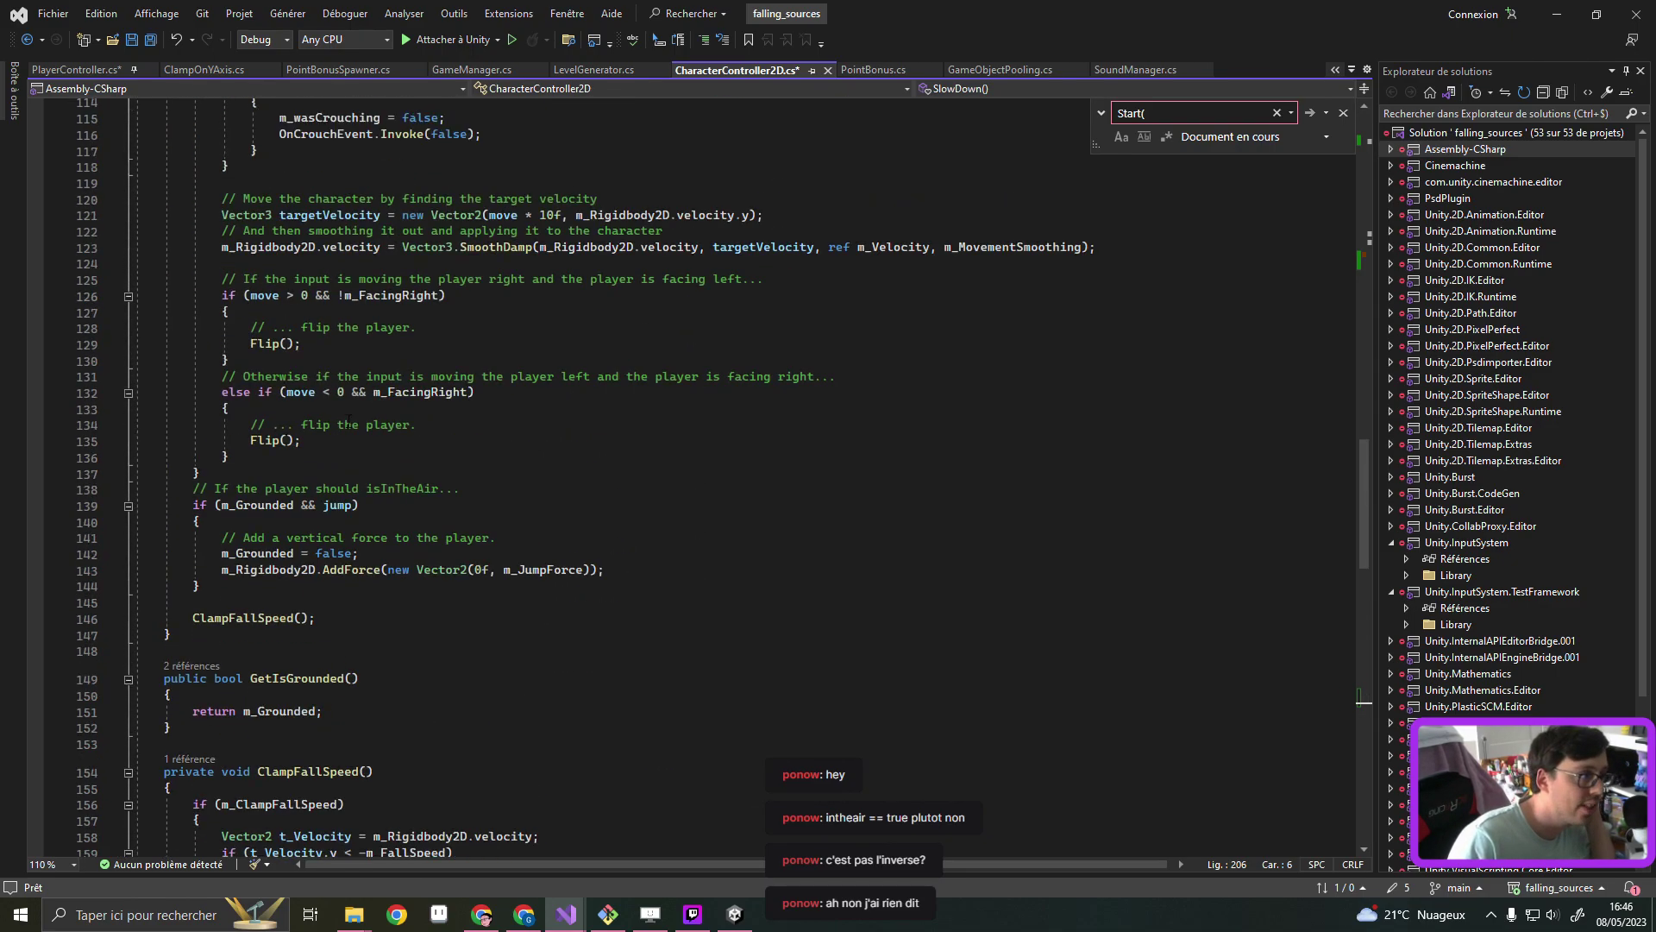
pyautogui.scroll(5, 356, 425)
pyautogui.scroll(9, 348, 421)
pyautogui.scroll(1, 348, 421)
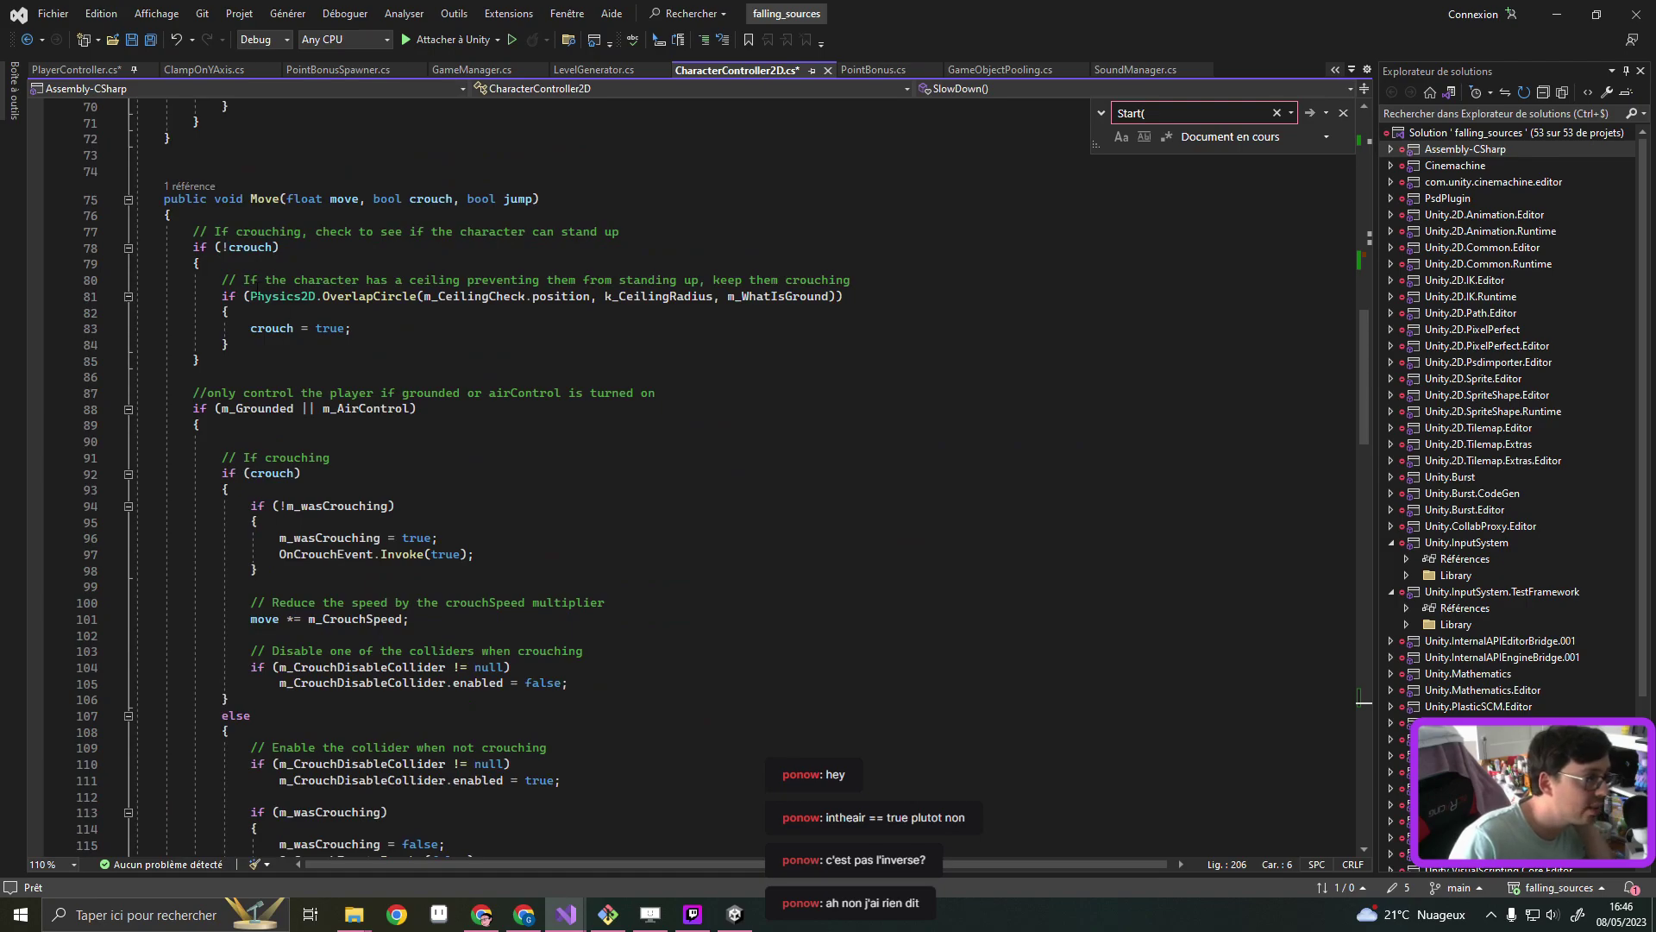
# Read through Move() down to its closing ClampFallSpeed() call after the jump-force block
pyautogui.click(157, 198)
pyautogui.scroll(-3, 207, 607)
pyautogui.scroll(-8, 207, 606)
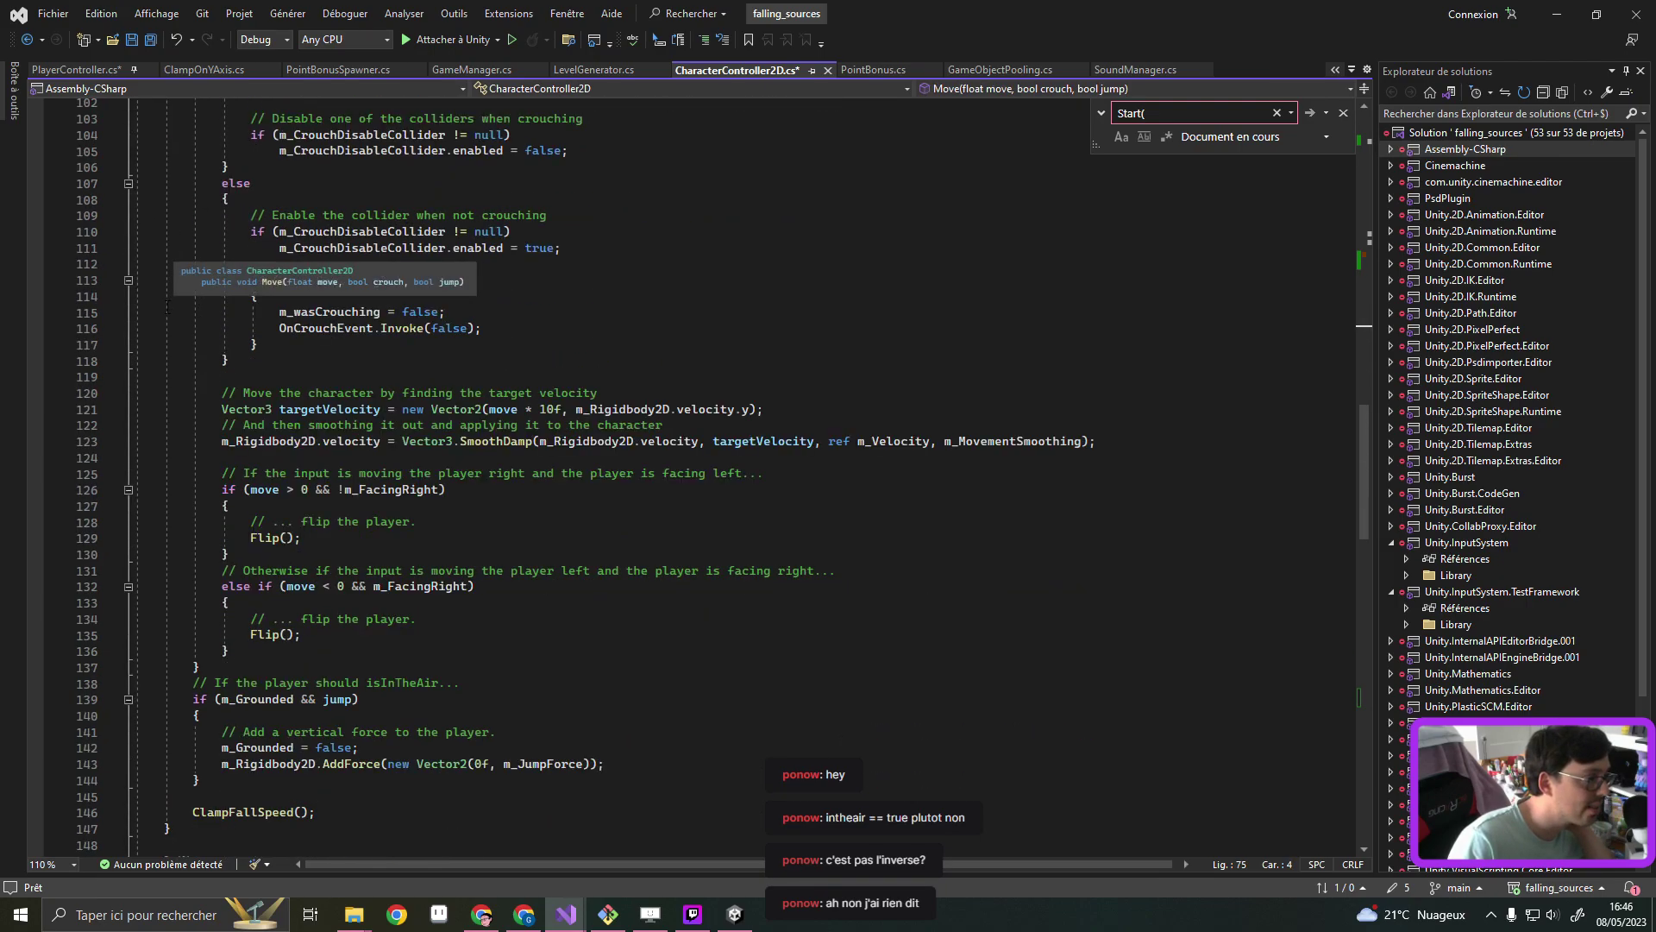
pyautogui.scroll(-5, 207, 607)
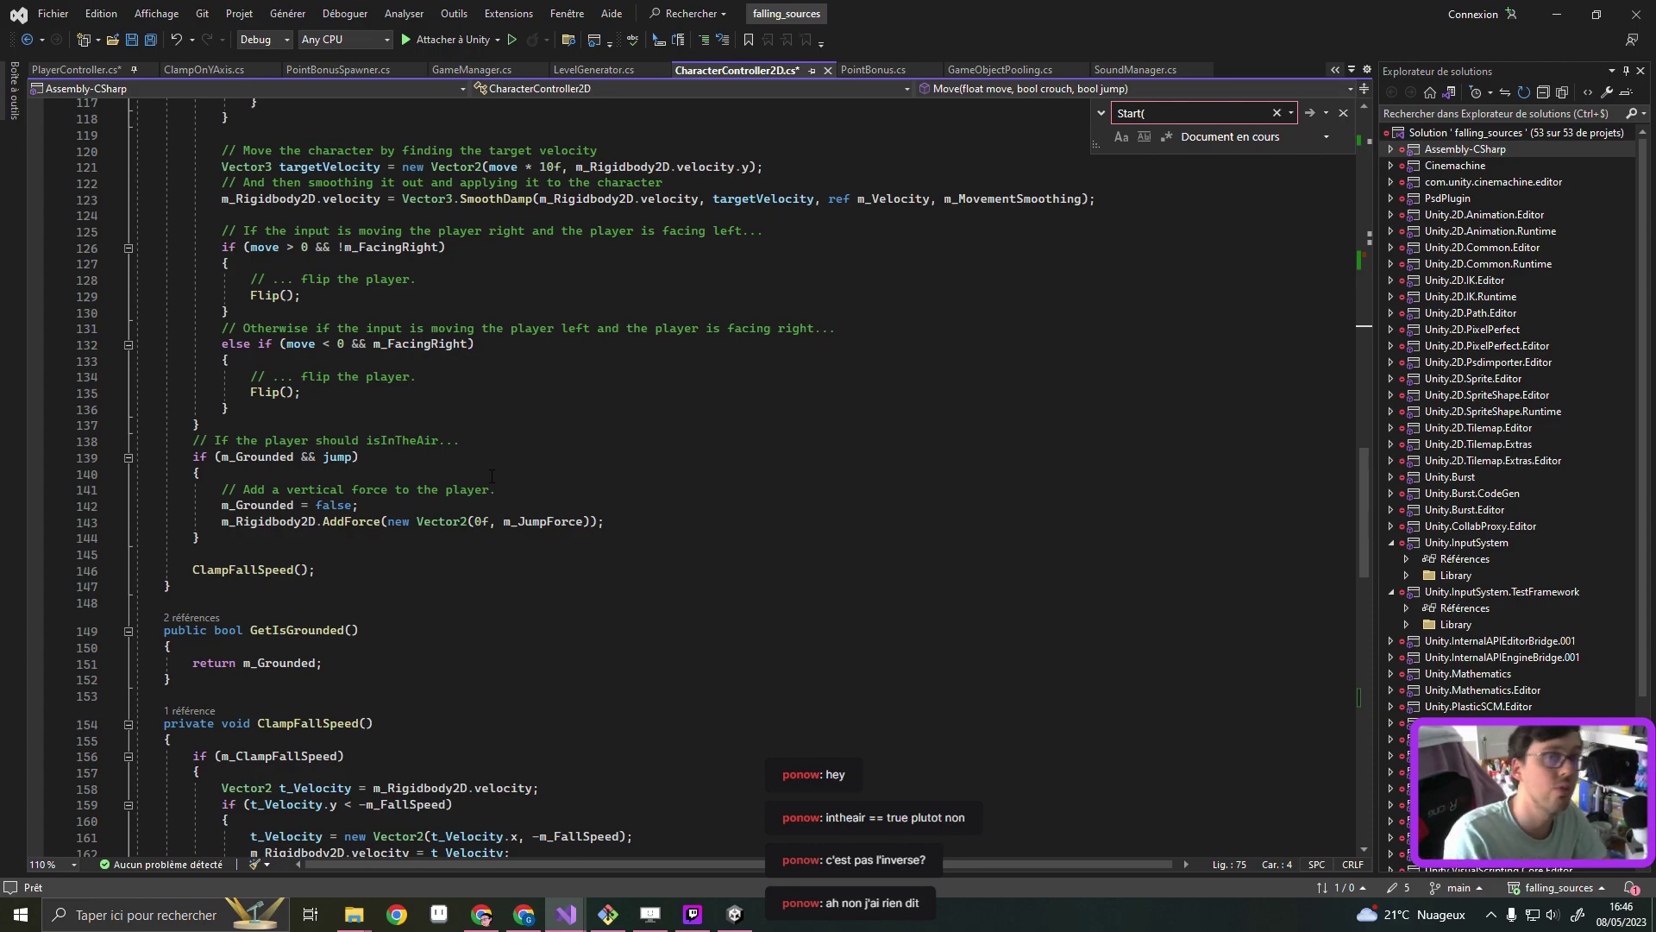
pyautogui.scroll(2, 518, 509)
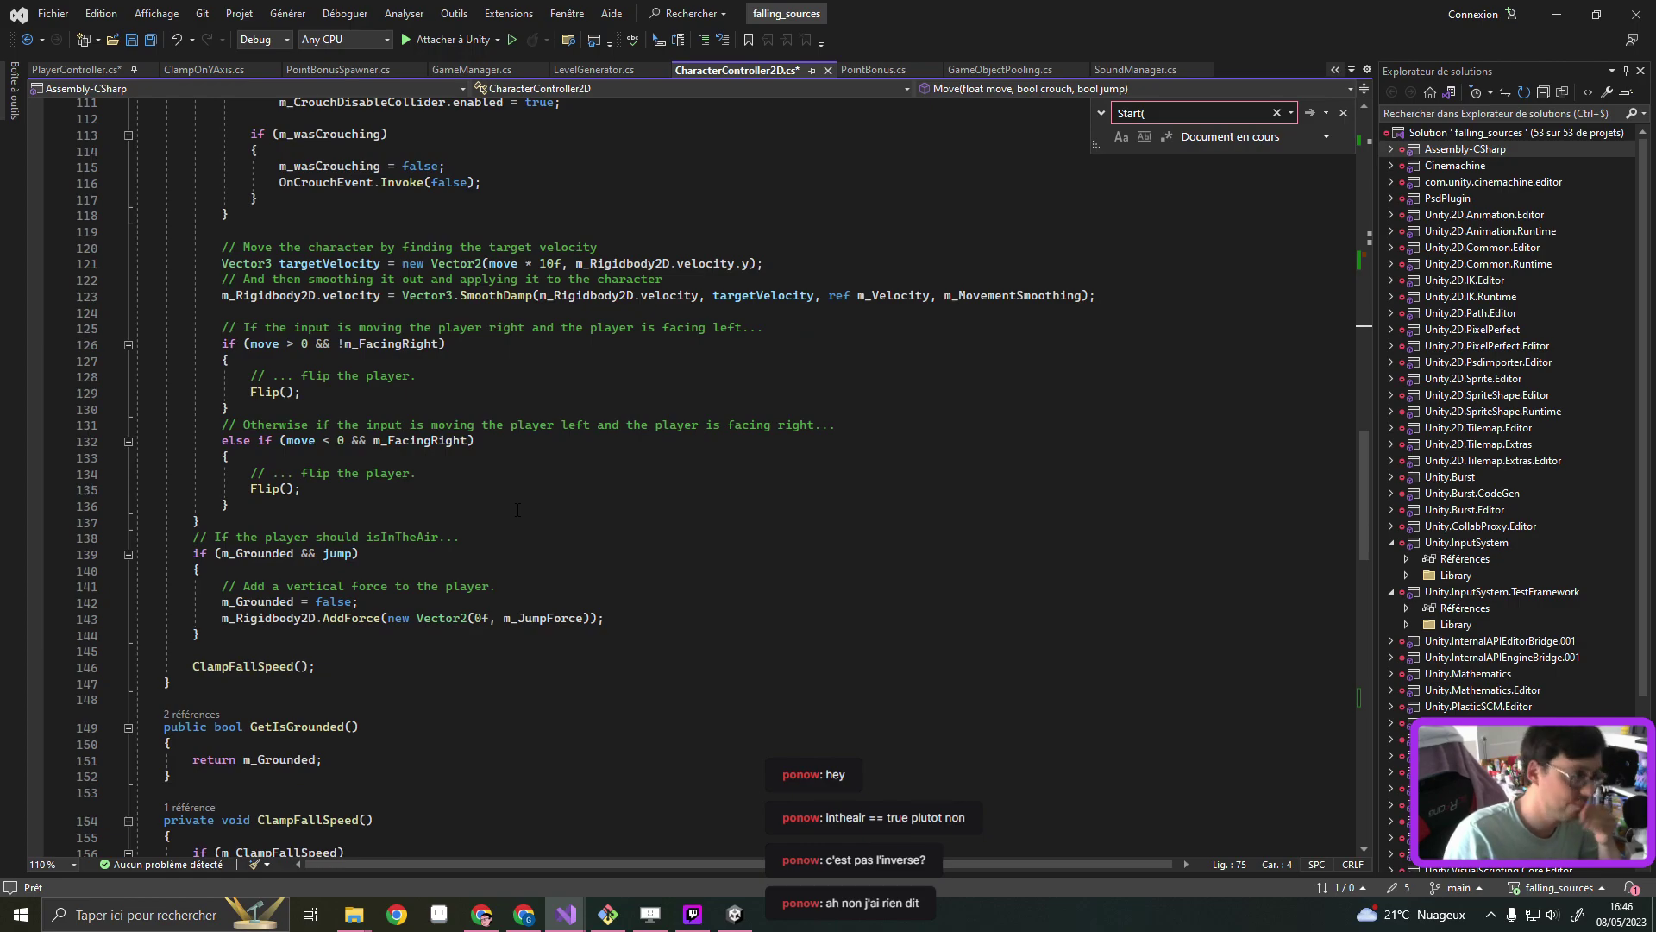
pyautogui.scroll(8, 517, 509)
pyautogui.scroll(-5, 774, 539)
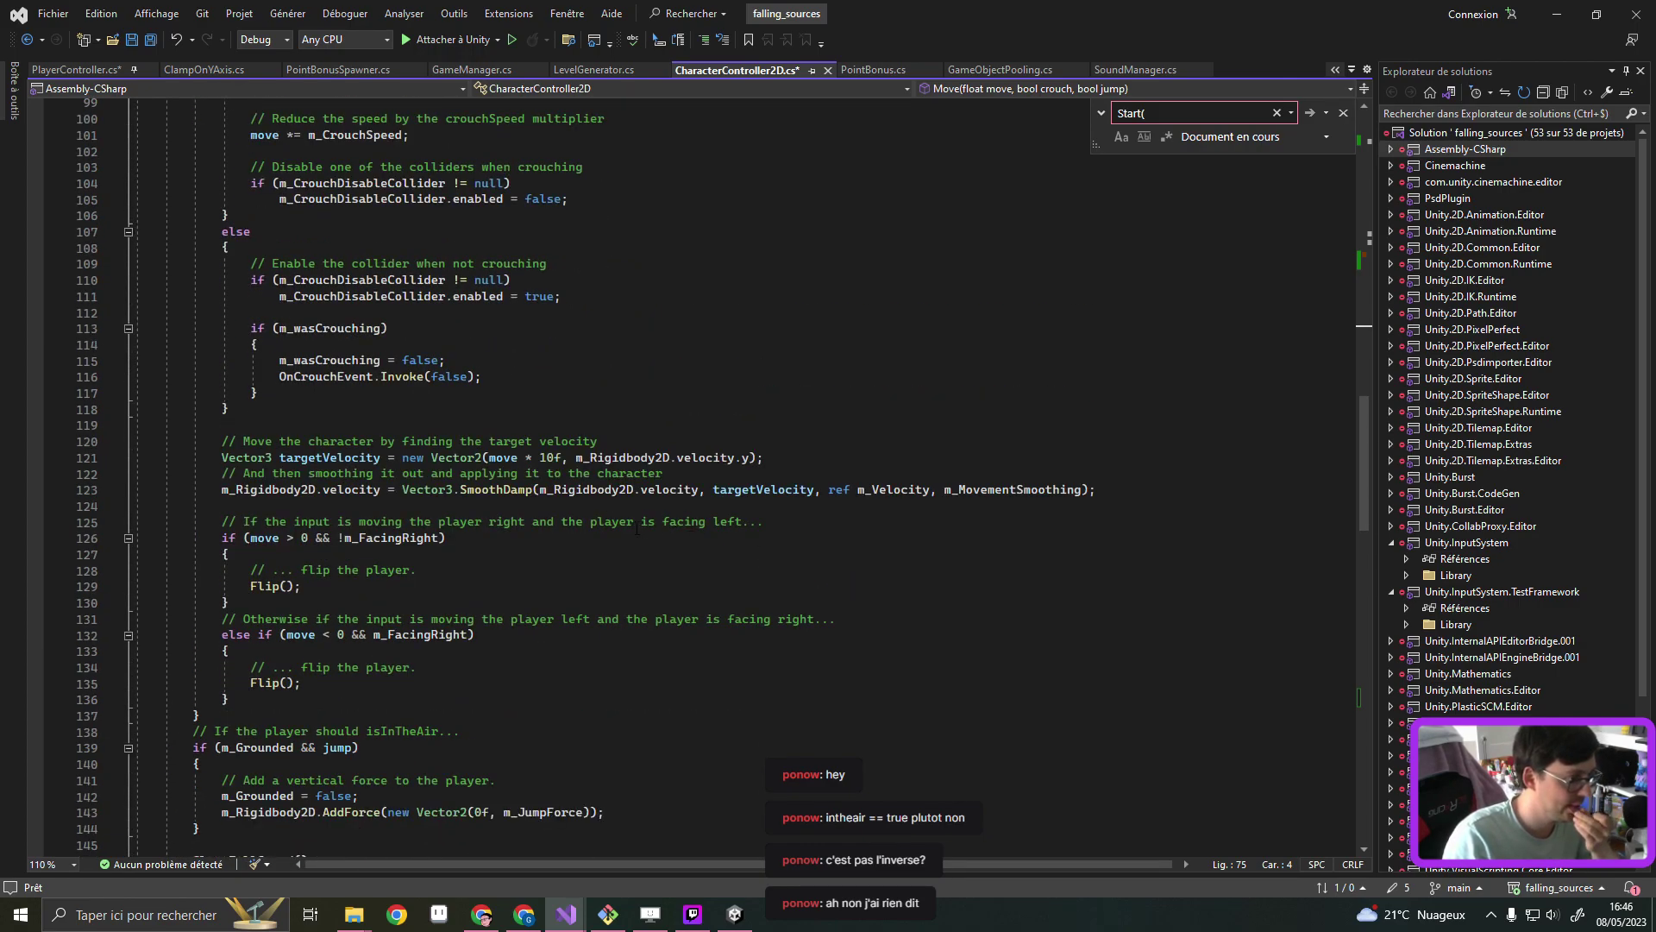
pyautogui.scroll(-2, 482, 634)
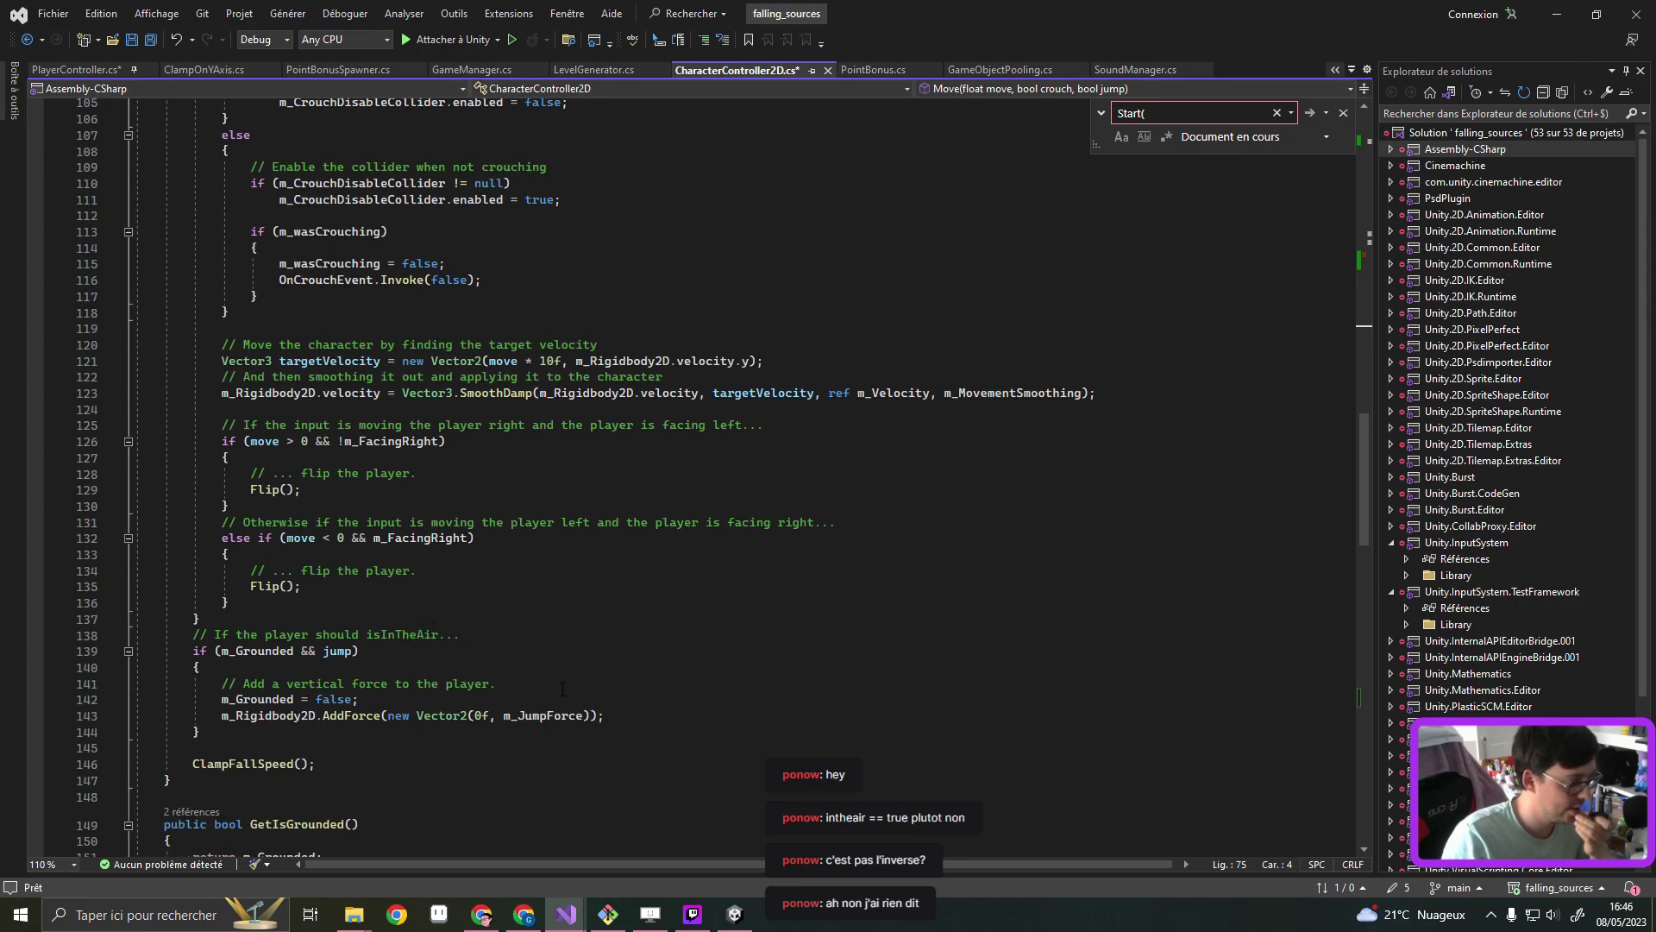
pyautogui.scroll(-1, 291, 771)
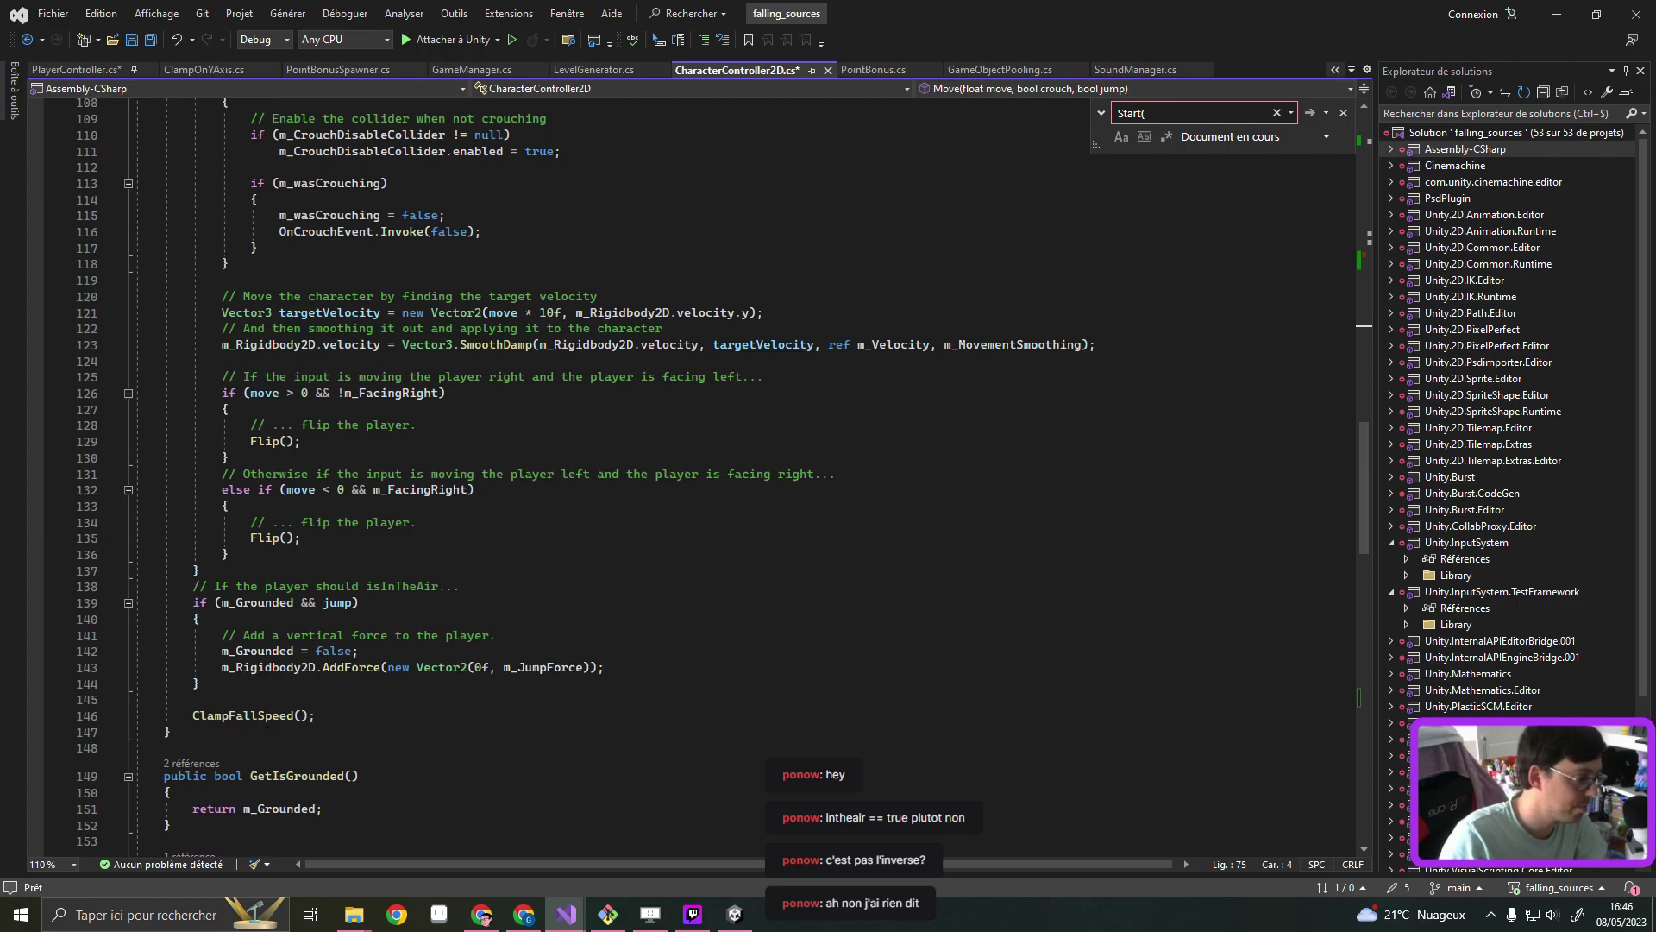
# In ClampFallSpeed, replace -m_FallSpeed with -m_CurrentMaxFallSpeed as the fall velocity cap
pyautogui.keyDown('ctrl'); pyautogui.click(246, 718); pyautogui.keyUp('ctrl')
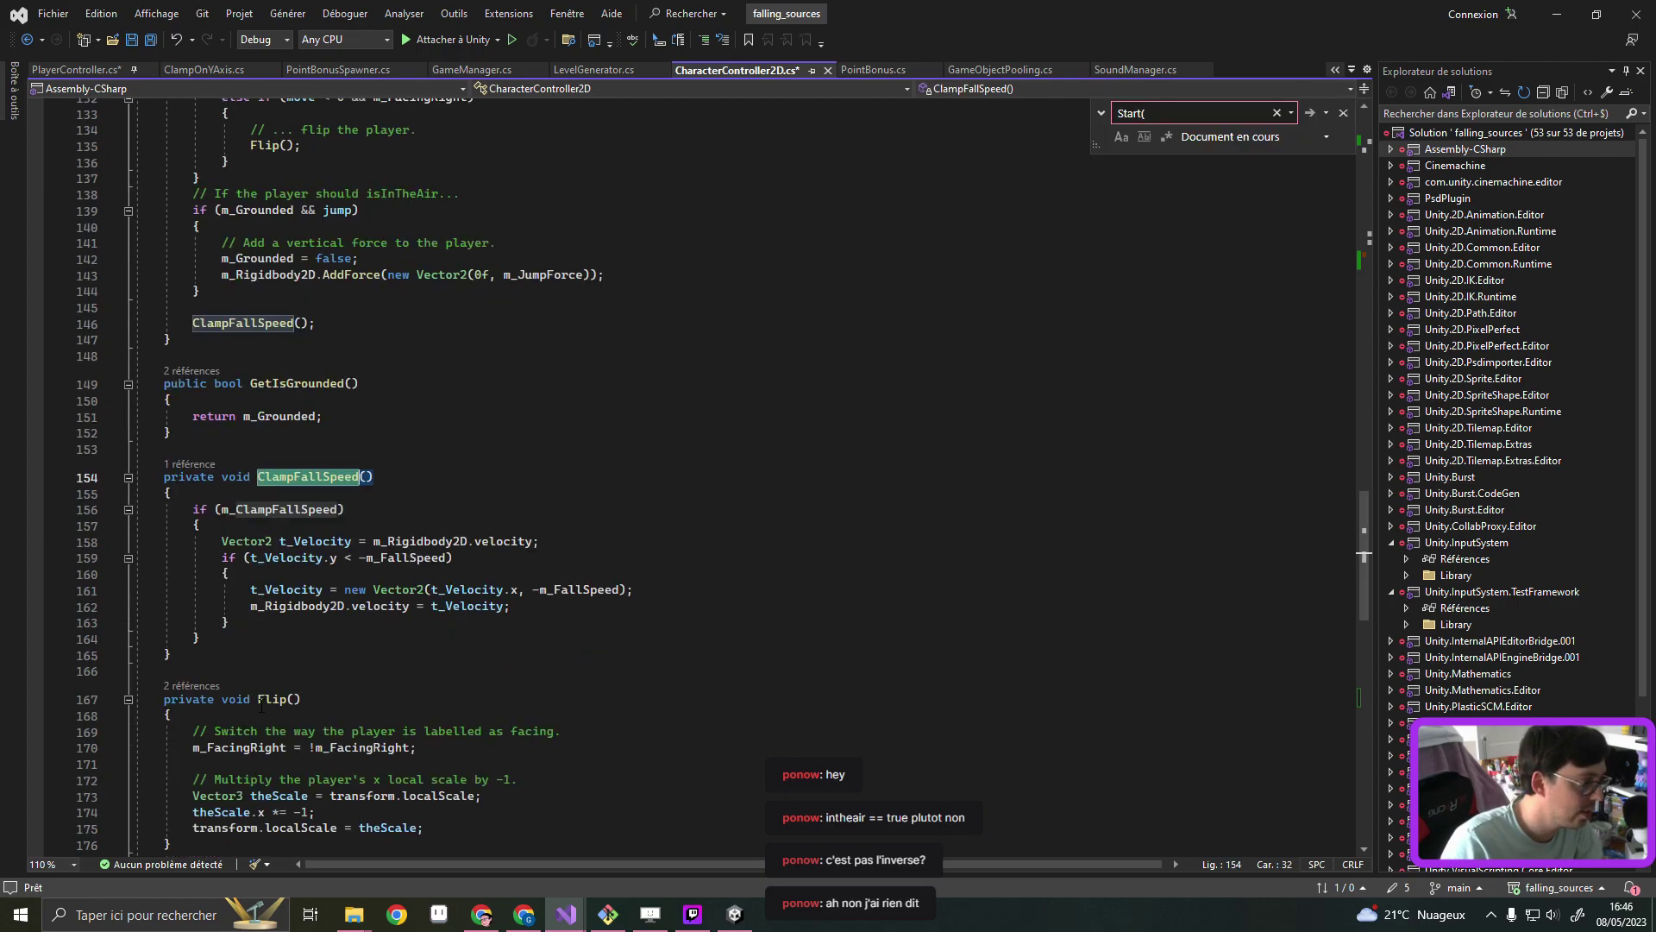
pyautogui.click(556, 521)
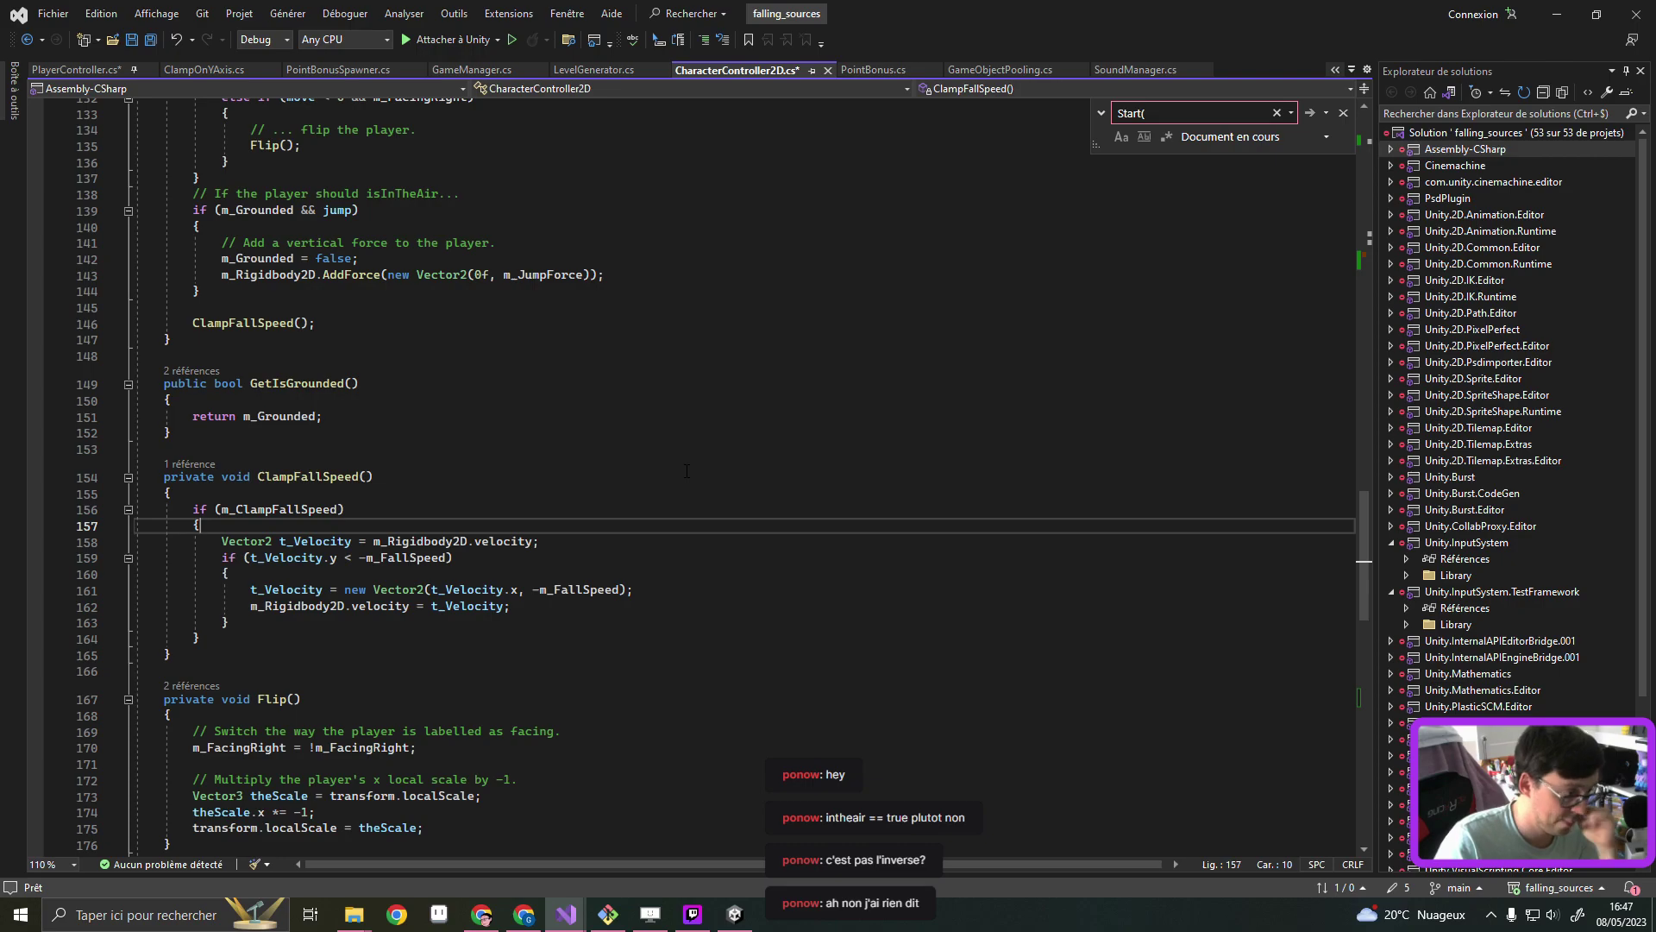
pyautogui.doubleClick(543, 591)
pyautogui.write('cur')
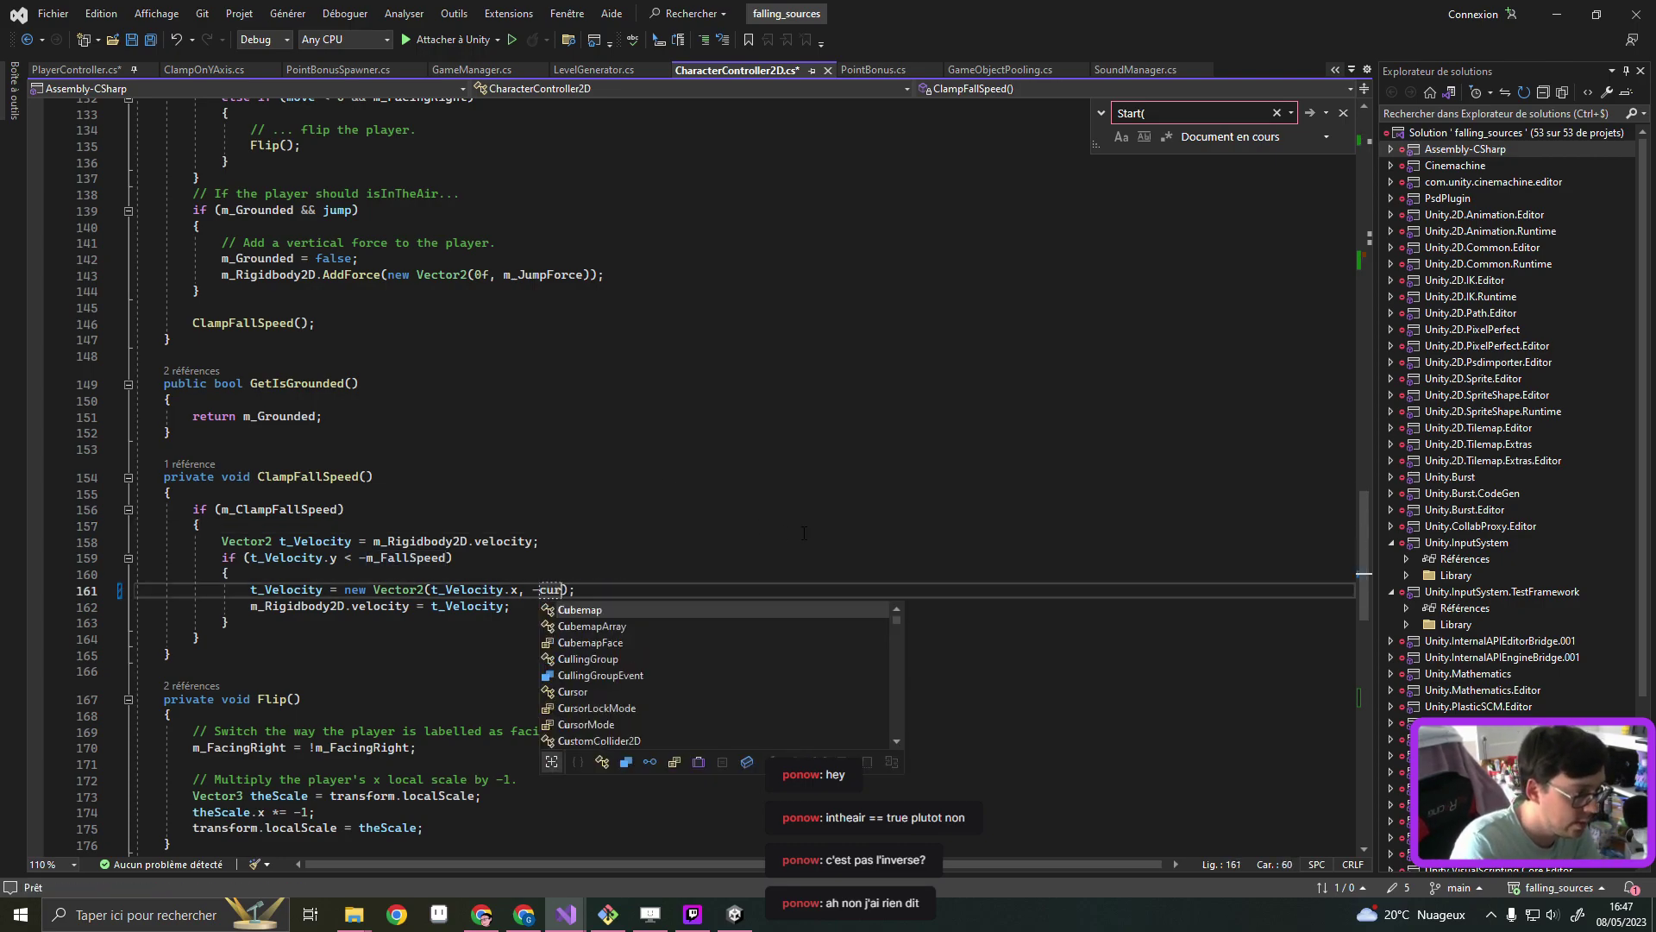
pyautogui.write('m_Cur')
pyautogui.press('Tab')
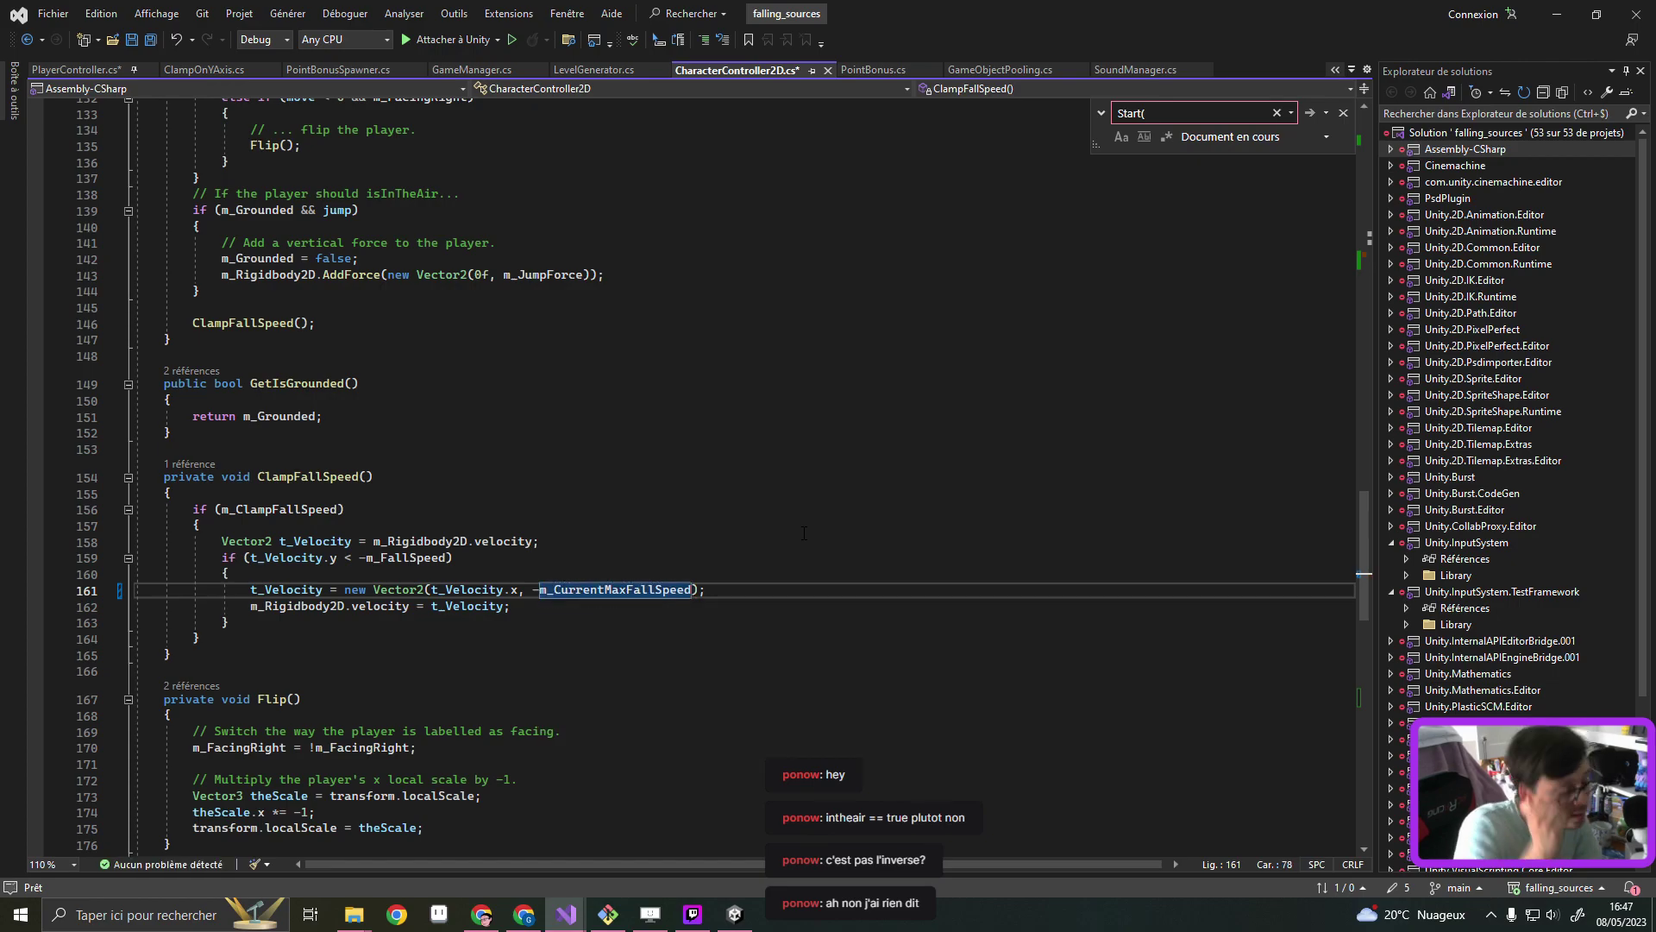
pyautogui.scroll(-15, 552, 494)
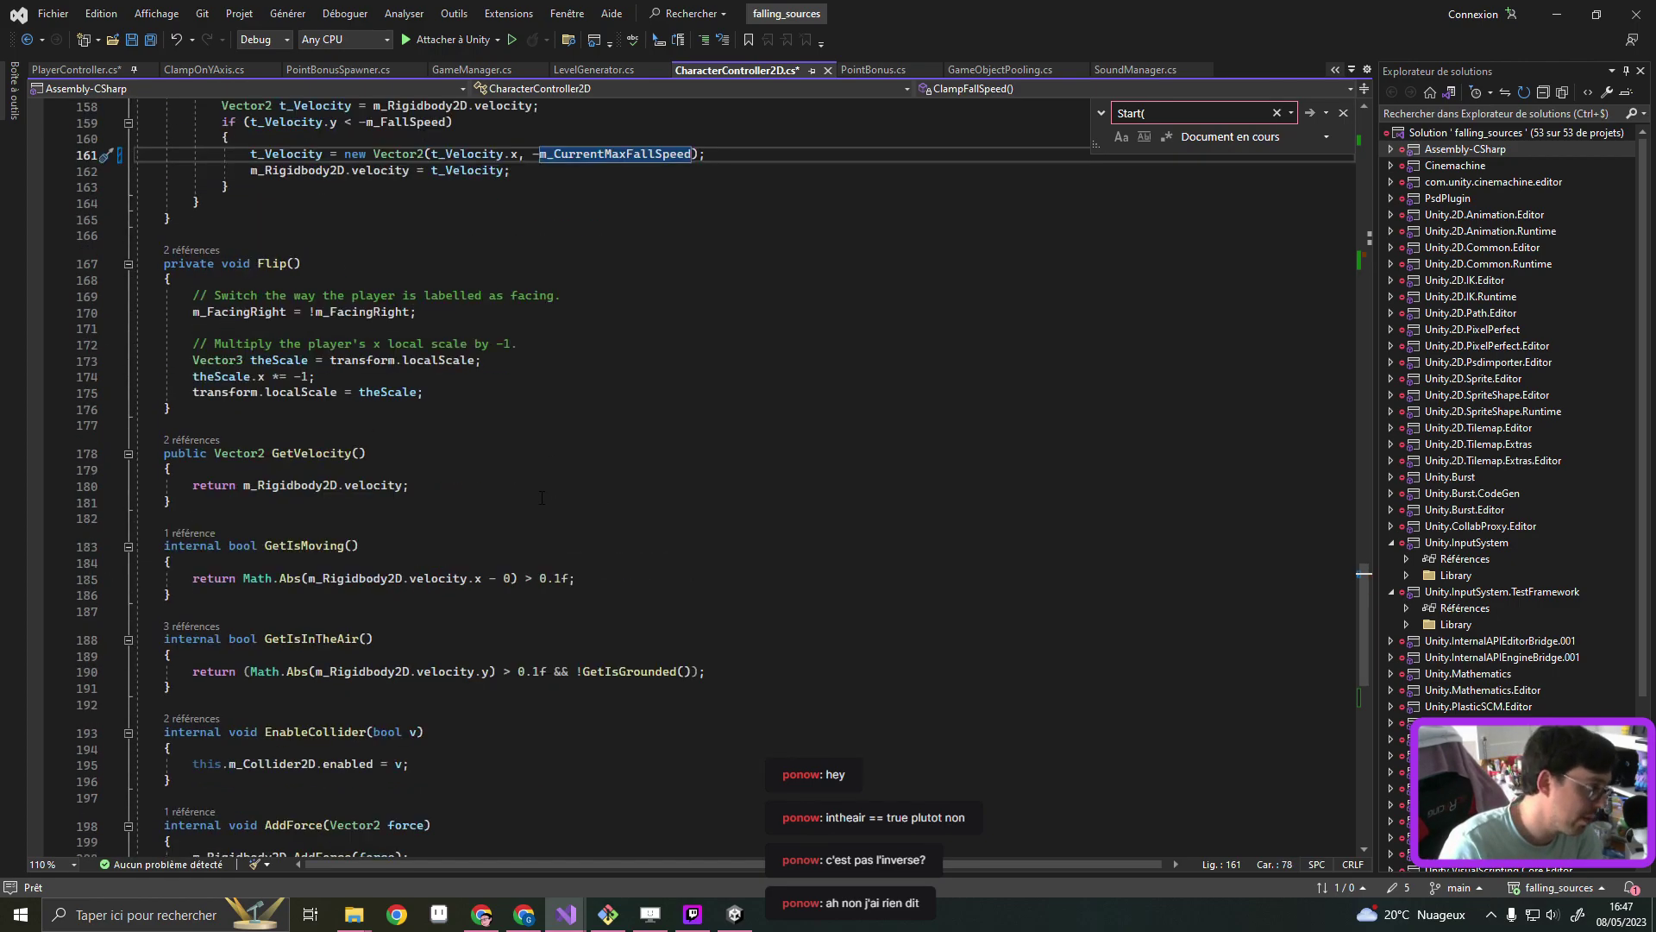
# Add an empty internal void NormalSpeed() method after AddForce
pyautogui.click(242, 488)
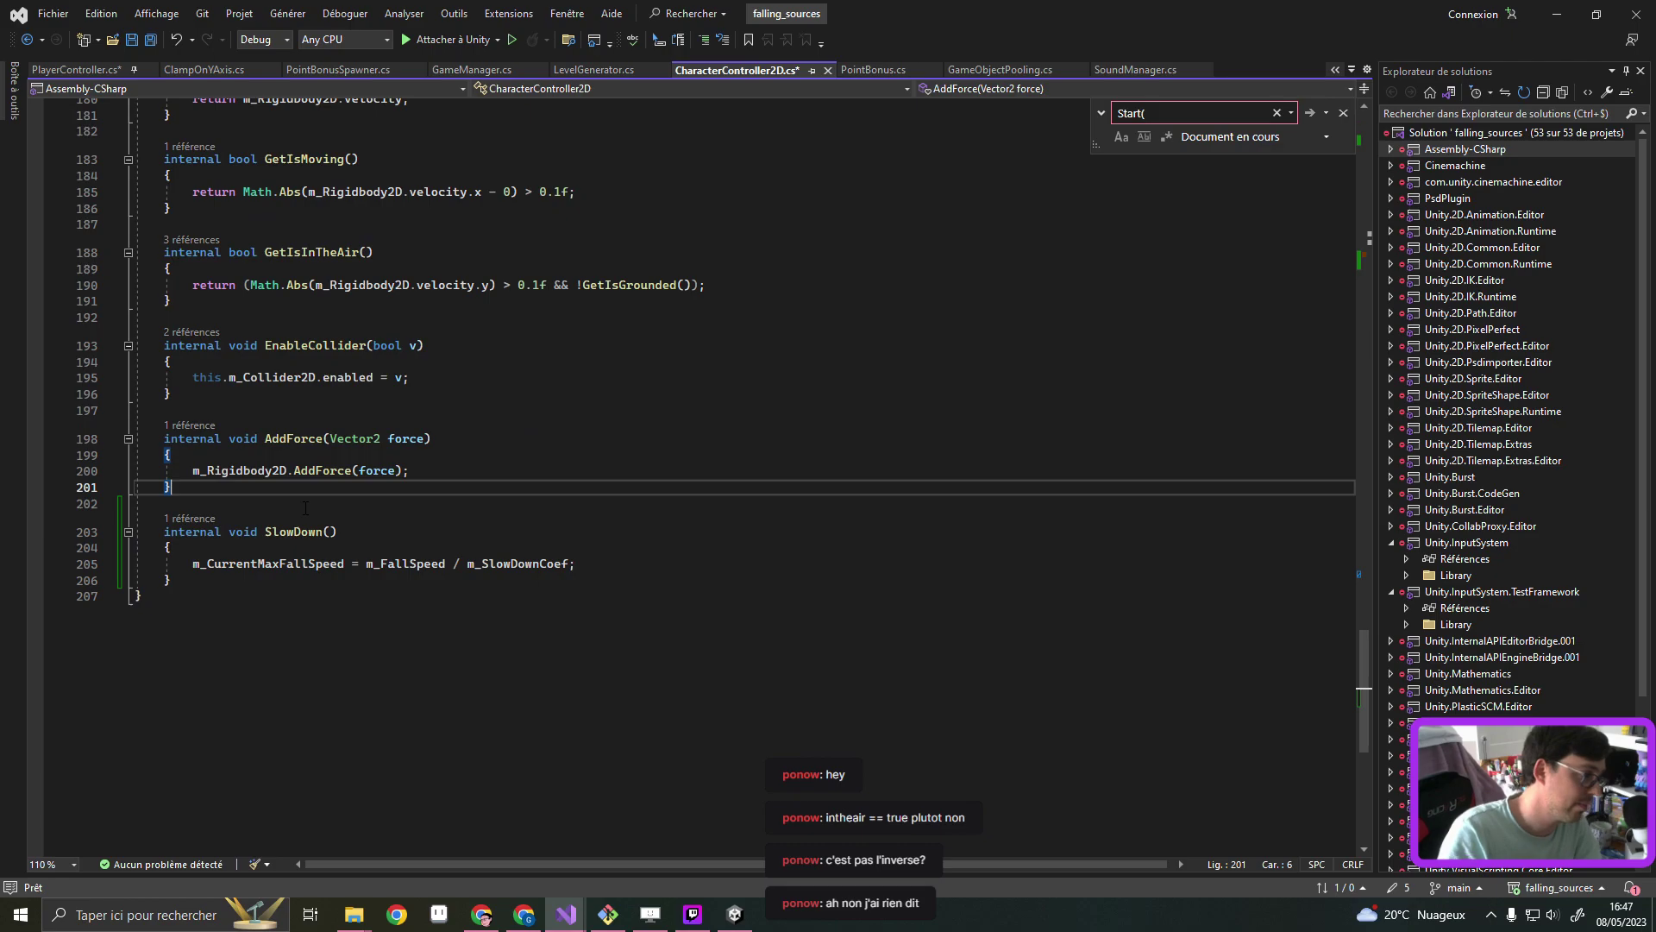
pyautogui.press('Return')
pyautogui.press('Return')
pyautogui.write('internal ')
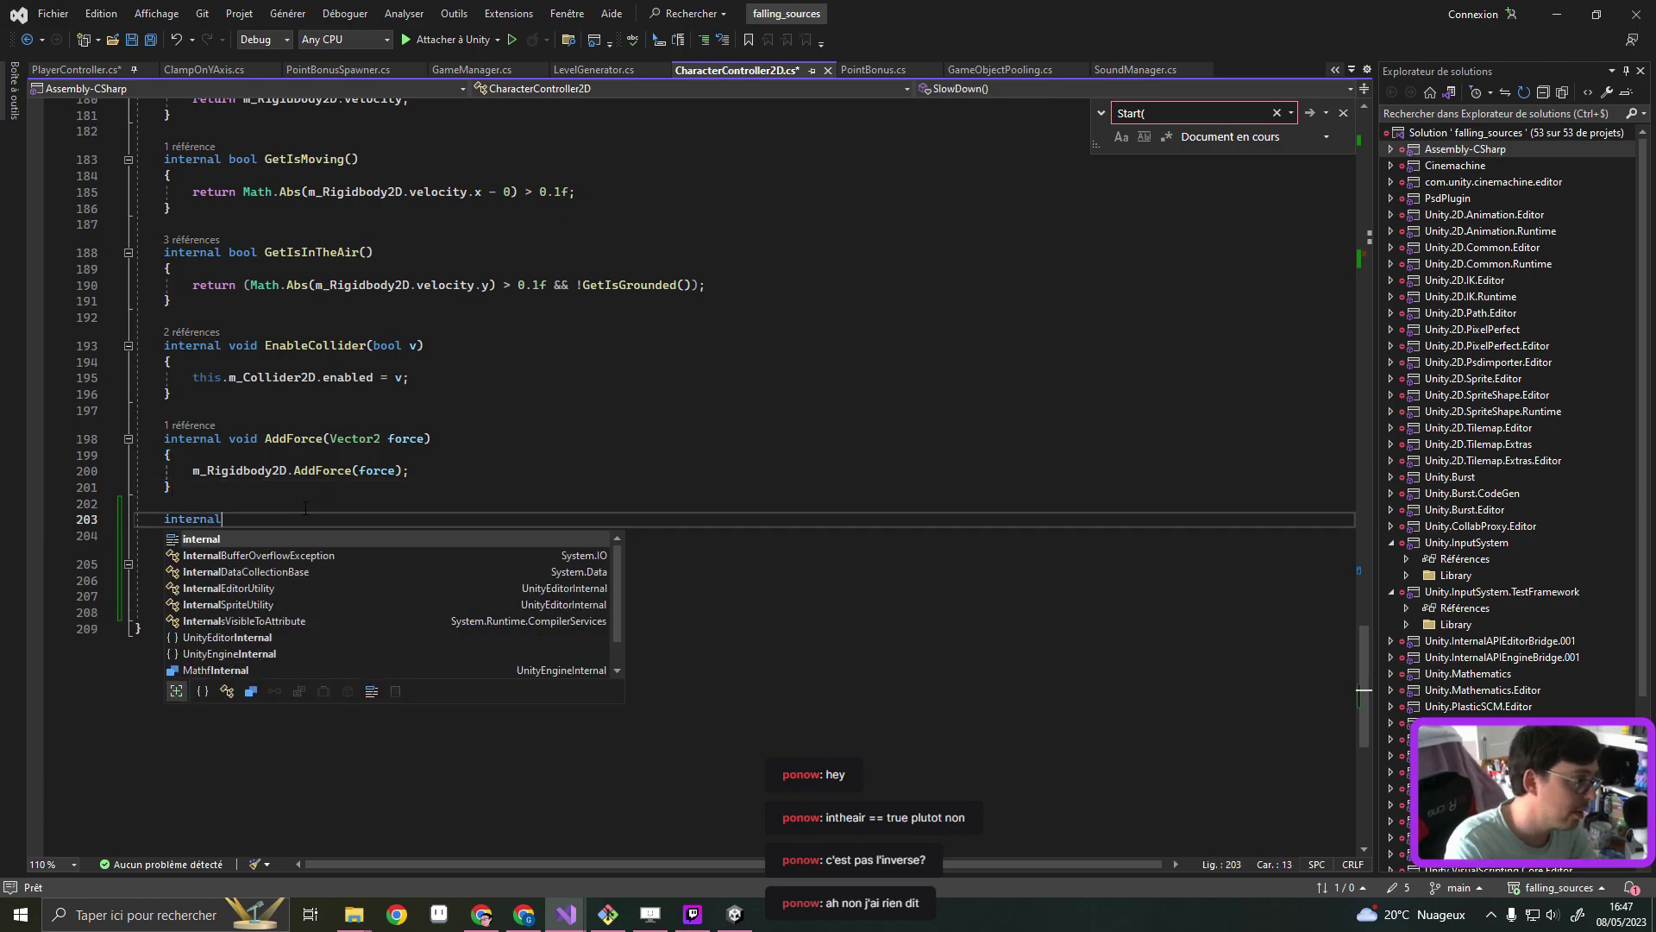
pyautogui.write('void C')
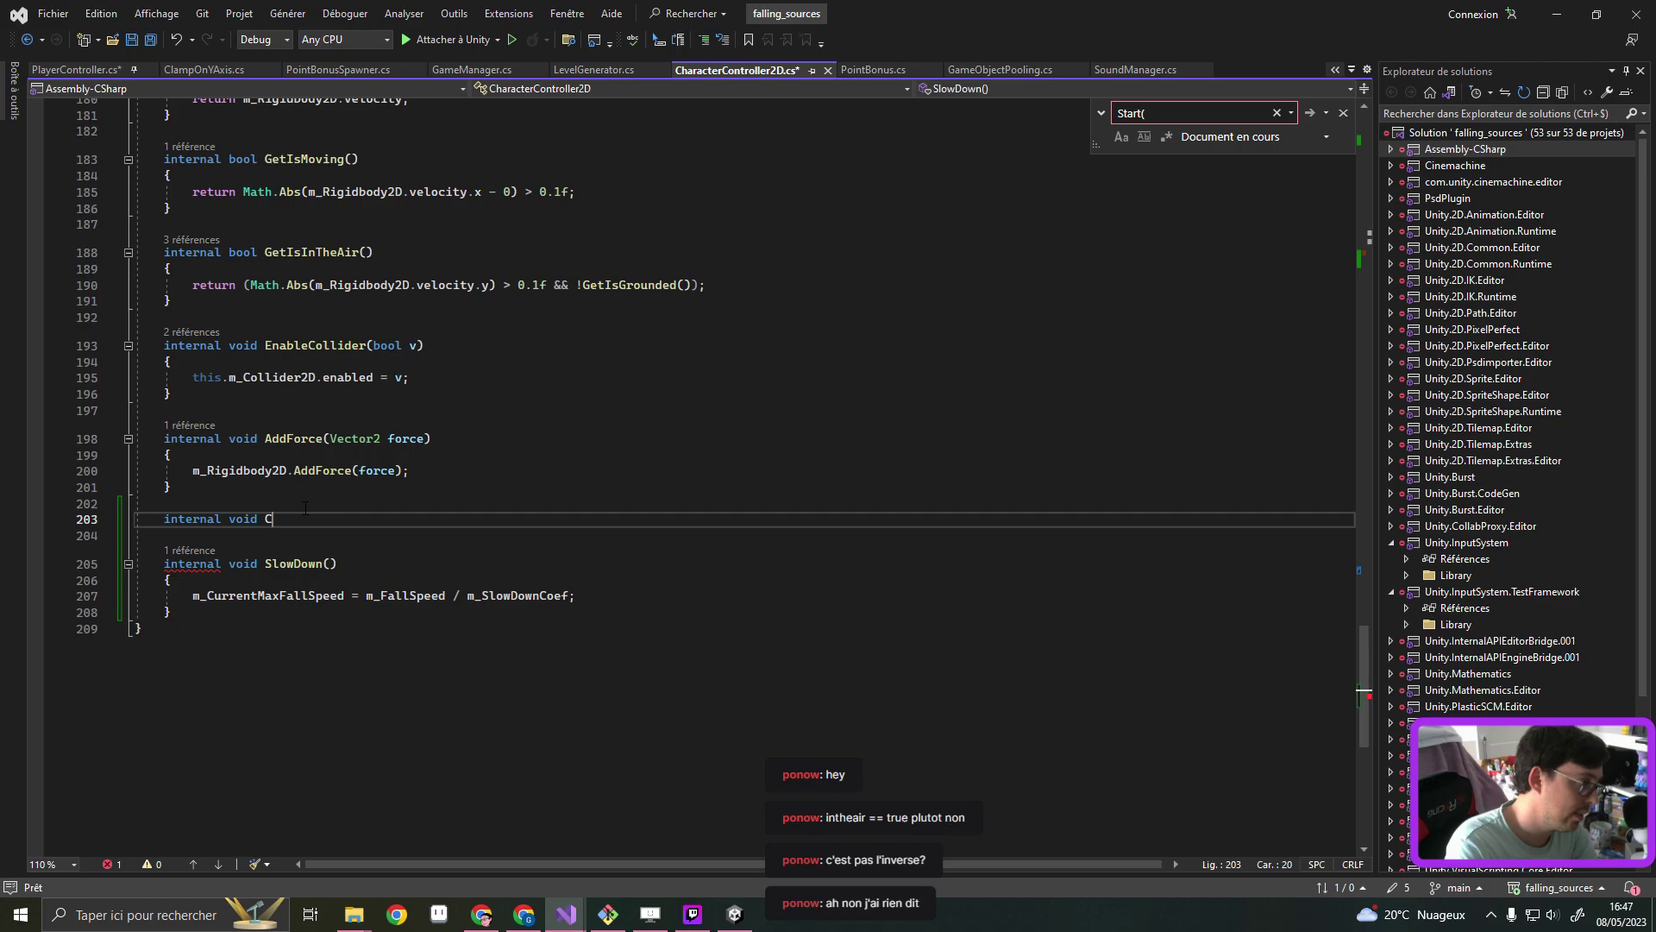
pyautogui.press('BackSpace')
pyautogui.write('N')
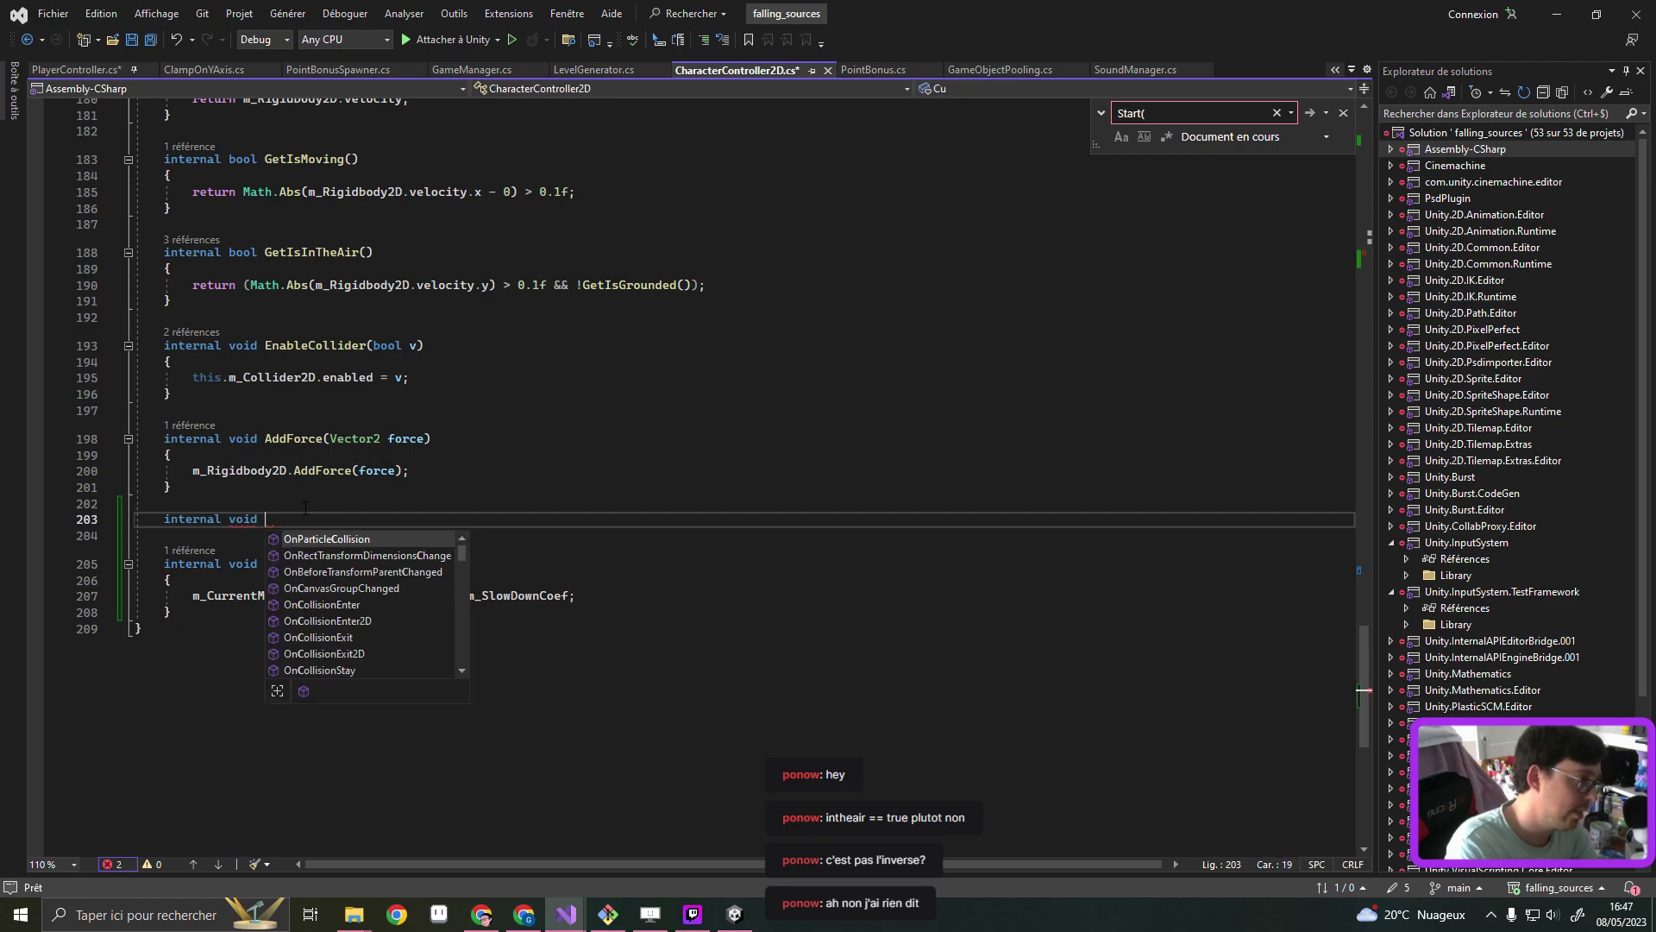
pyautogui.write('ormalSpee')
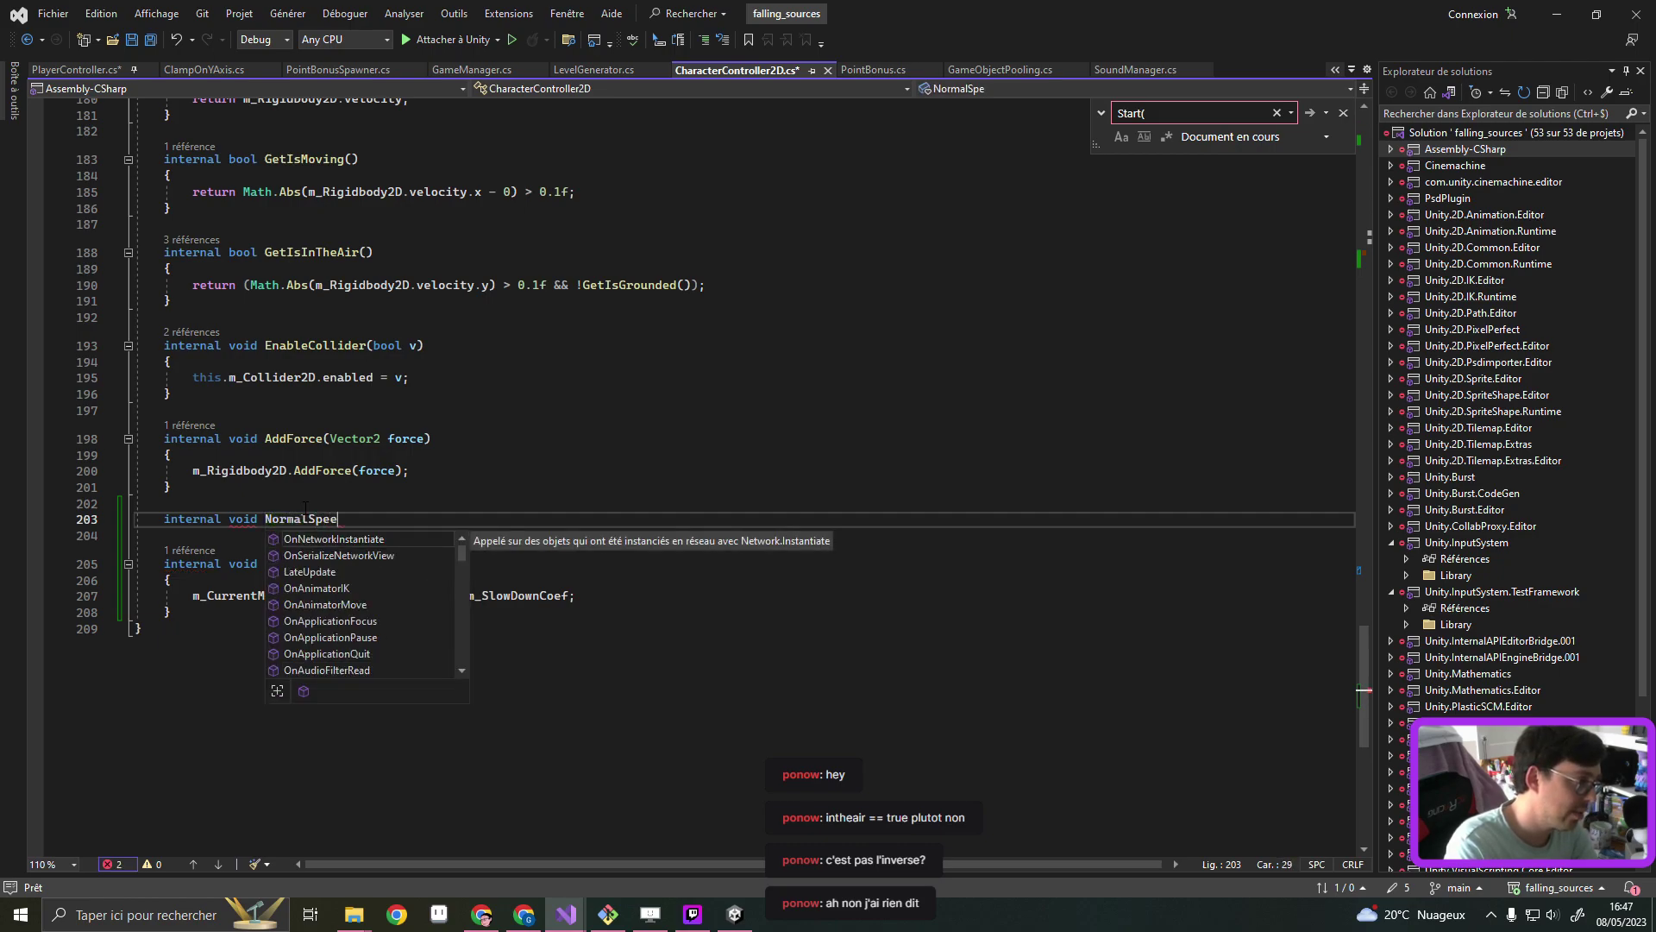
pyautogui.write('d(')
pyautogui.press('Return')
pyautogui.write('{')
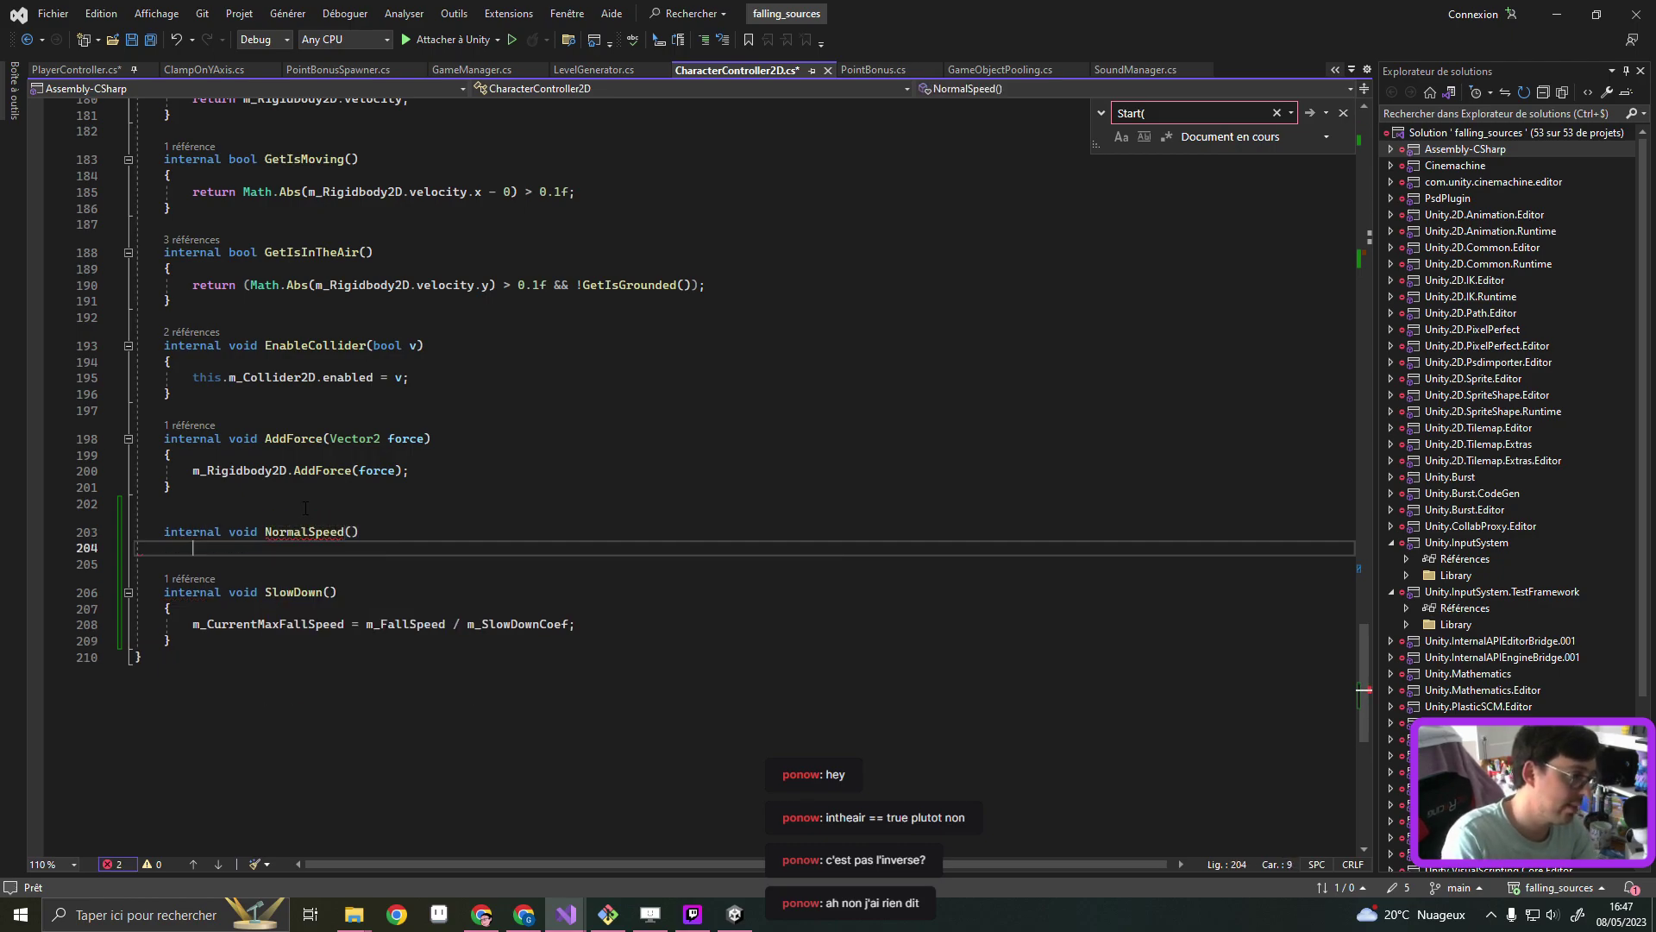
pyautogui.press('Return')
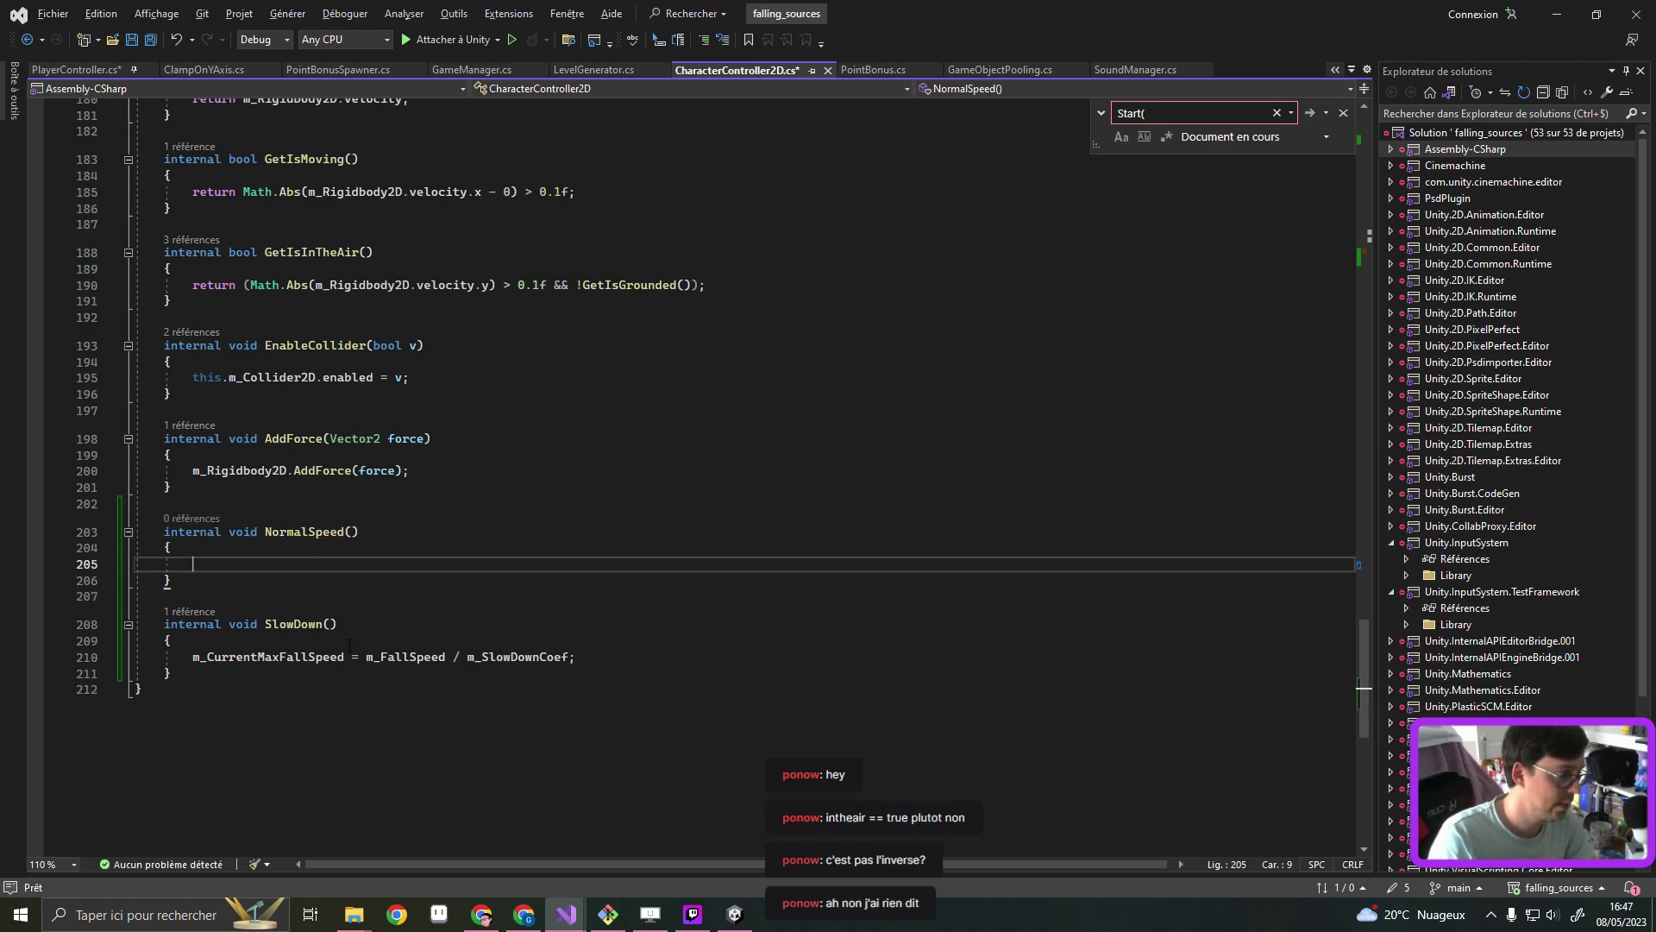
# Fill NormalSpeed with SlowDown's assignment, minus the m_SlowDownCoef division, so m_CurrentMaxFallSpeed = m_FallSpeed
pyautogui.tripleClick(349, 655)
pyautogui.hotkey('ctrl', 'c')
pyautogui.click(215, 567)
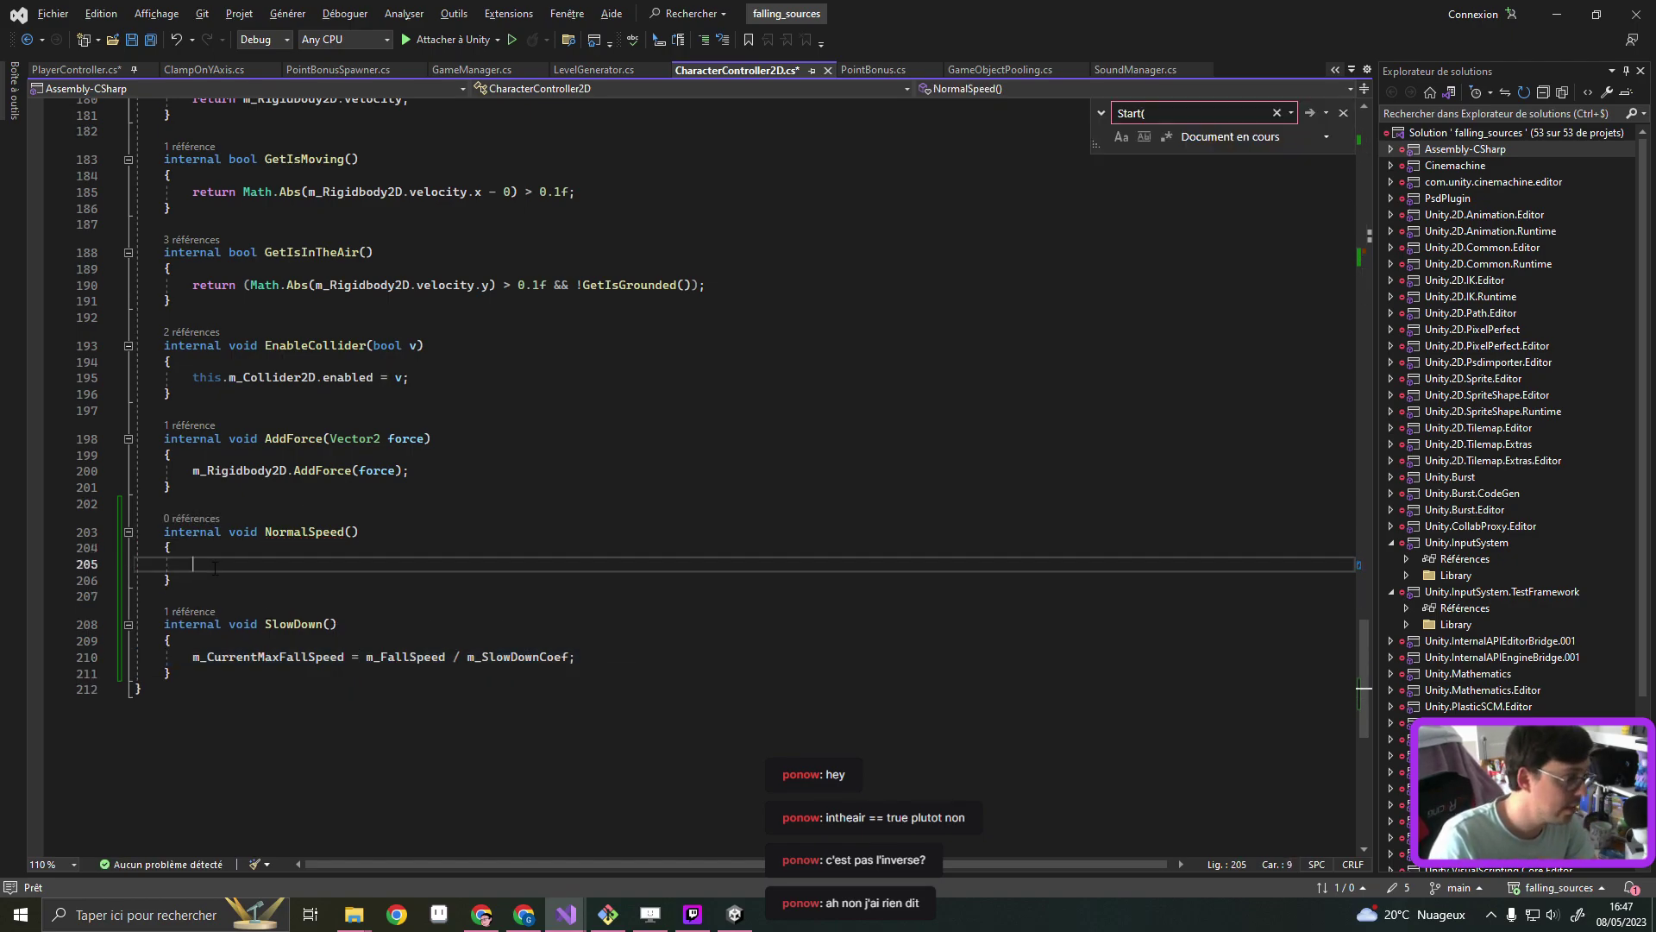
pyautogui.hotkey('ctrl', 'v')
pyautogui.press('BackSpace')
pyautogui.moveTo(569, 563); pyautogui.dragTo(448, 563)
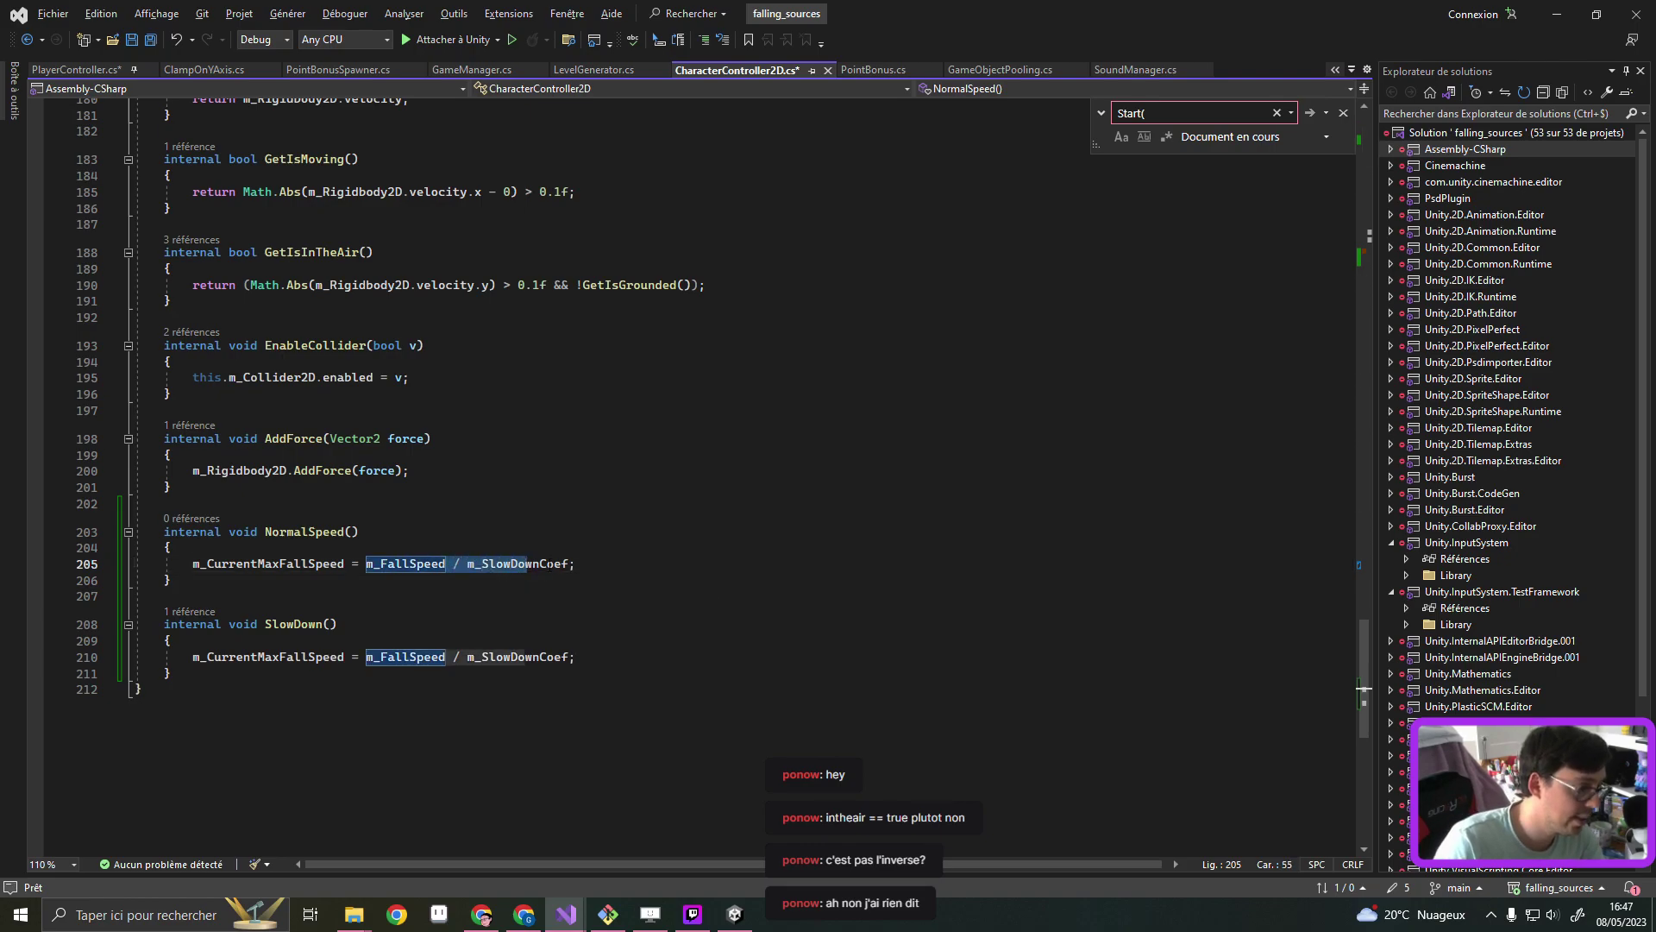
pyautogui.press('Delete')
pyautogui.click(207, 579)
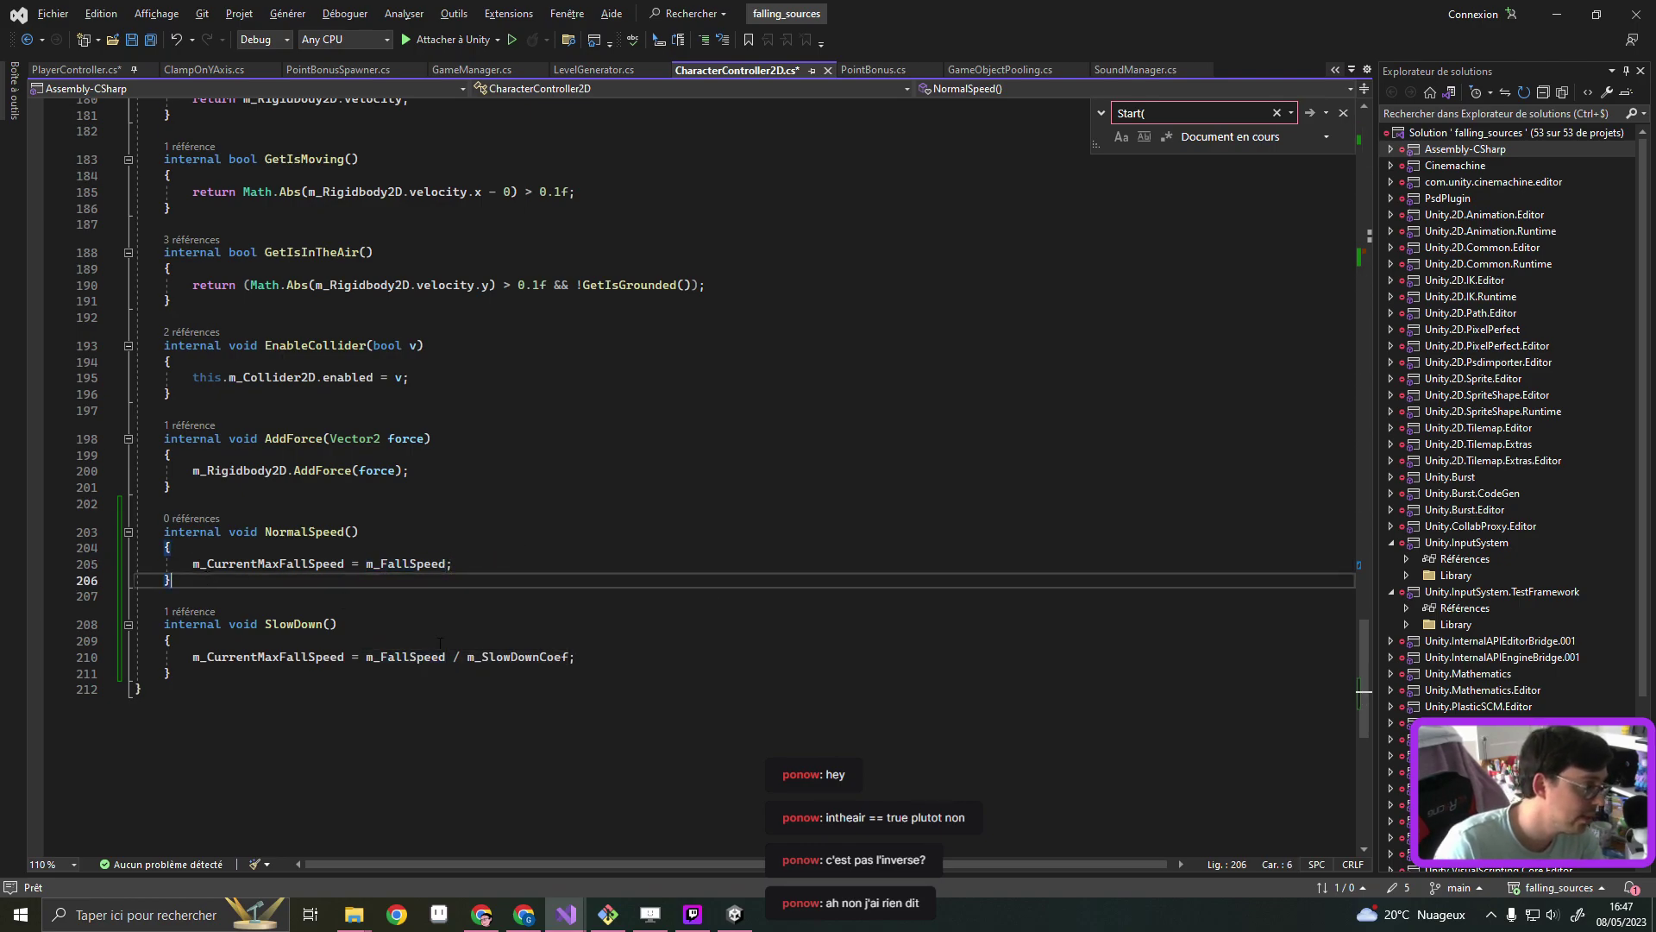
# Rename the SlowDown method to SlowDownSpeed across its references
pyautogui.rightClick(277, 617)
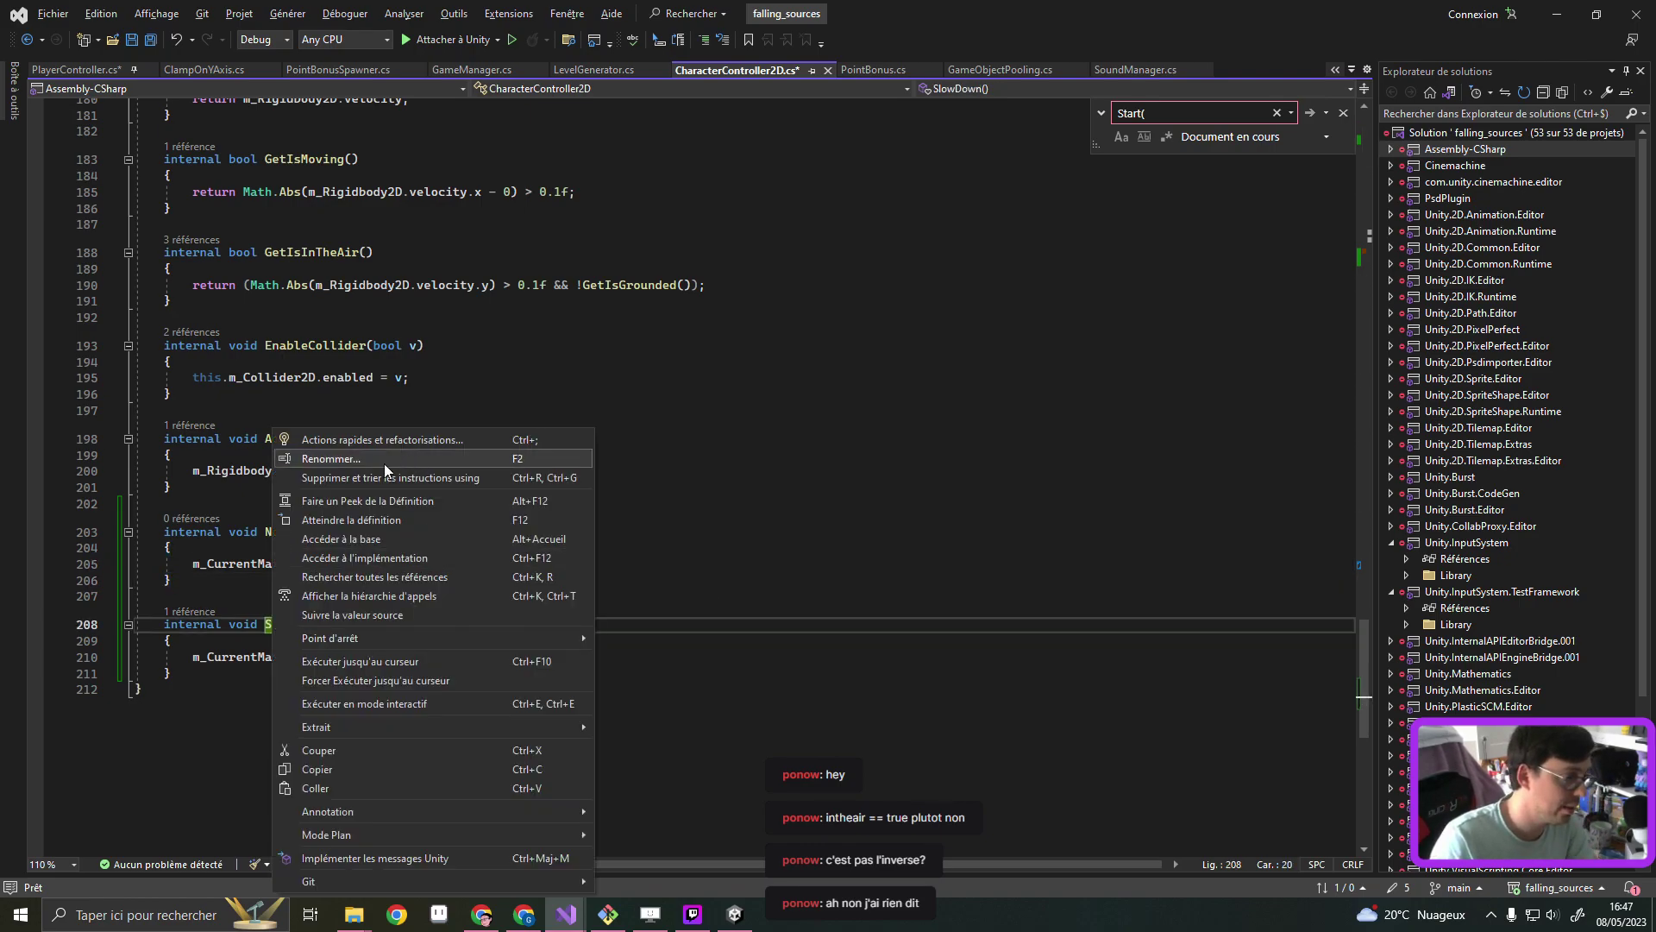
pyautogui.click(414, 467)
pyautogui.press('BackSpace')
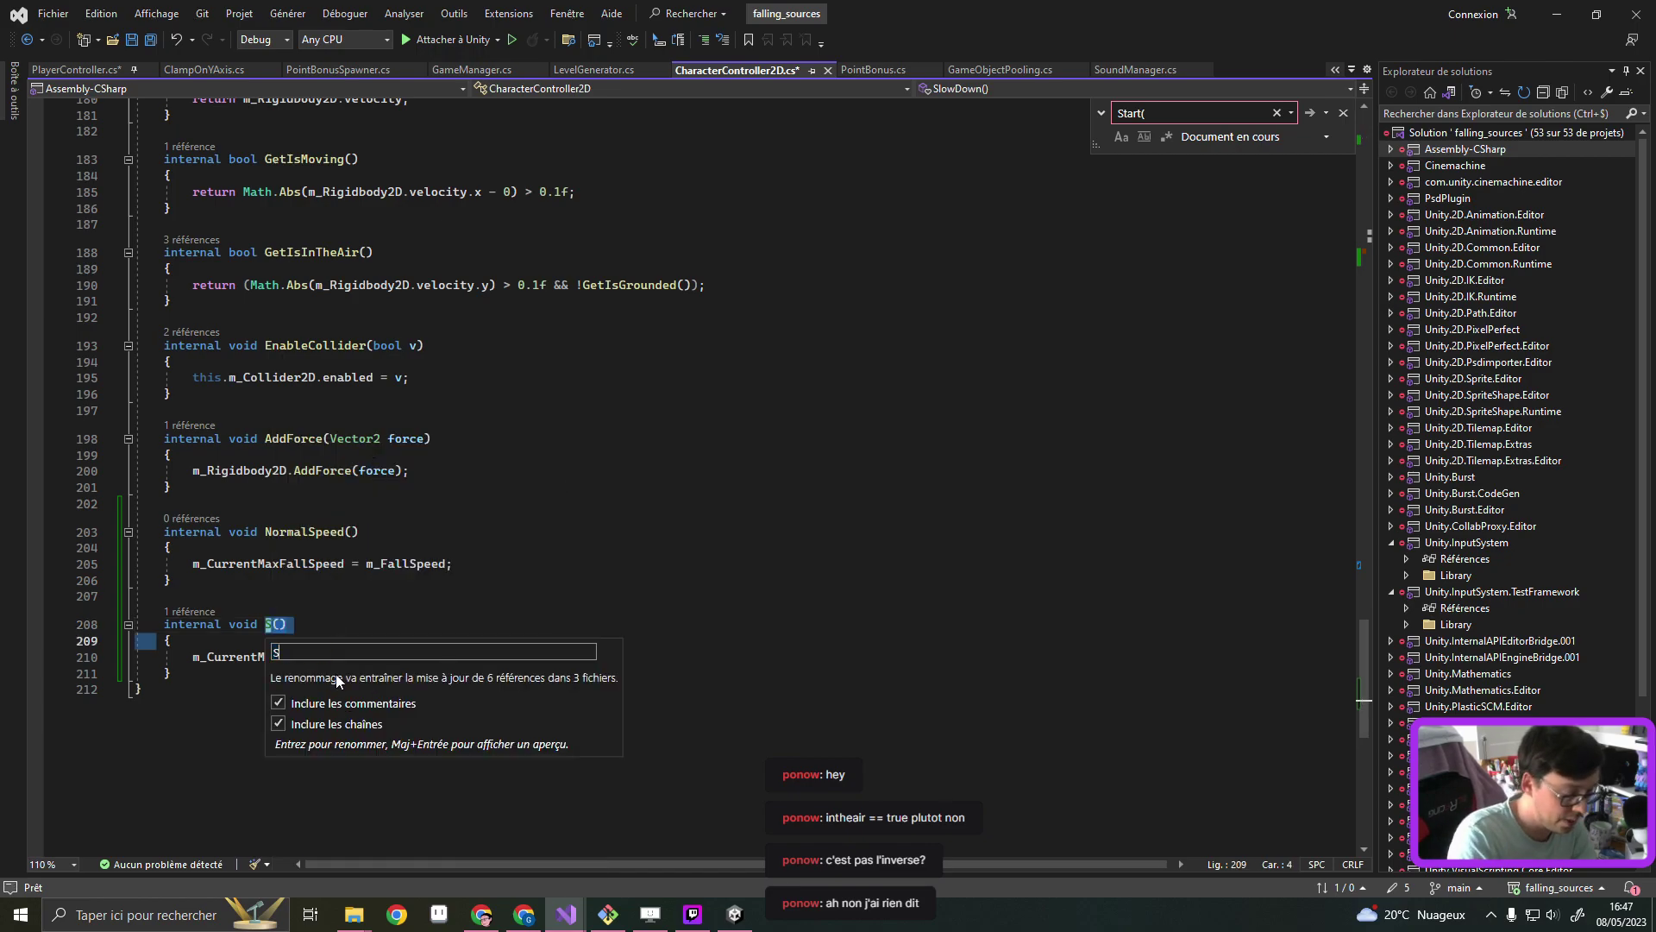
pyautogui.write('SlowDownSpeed')
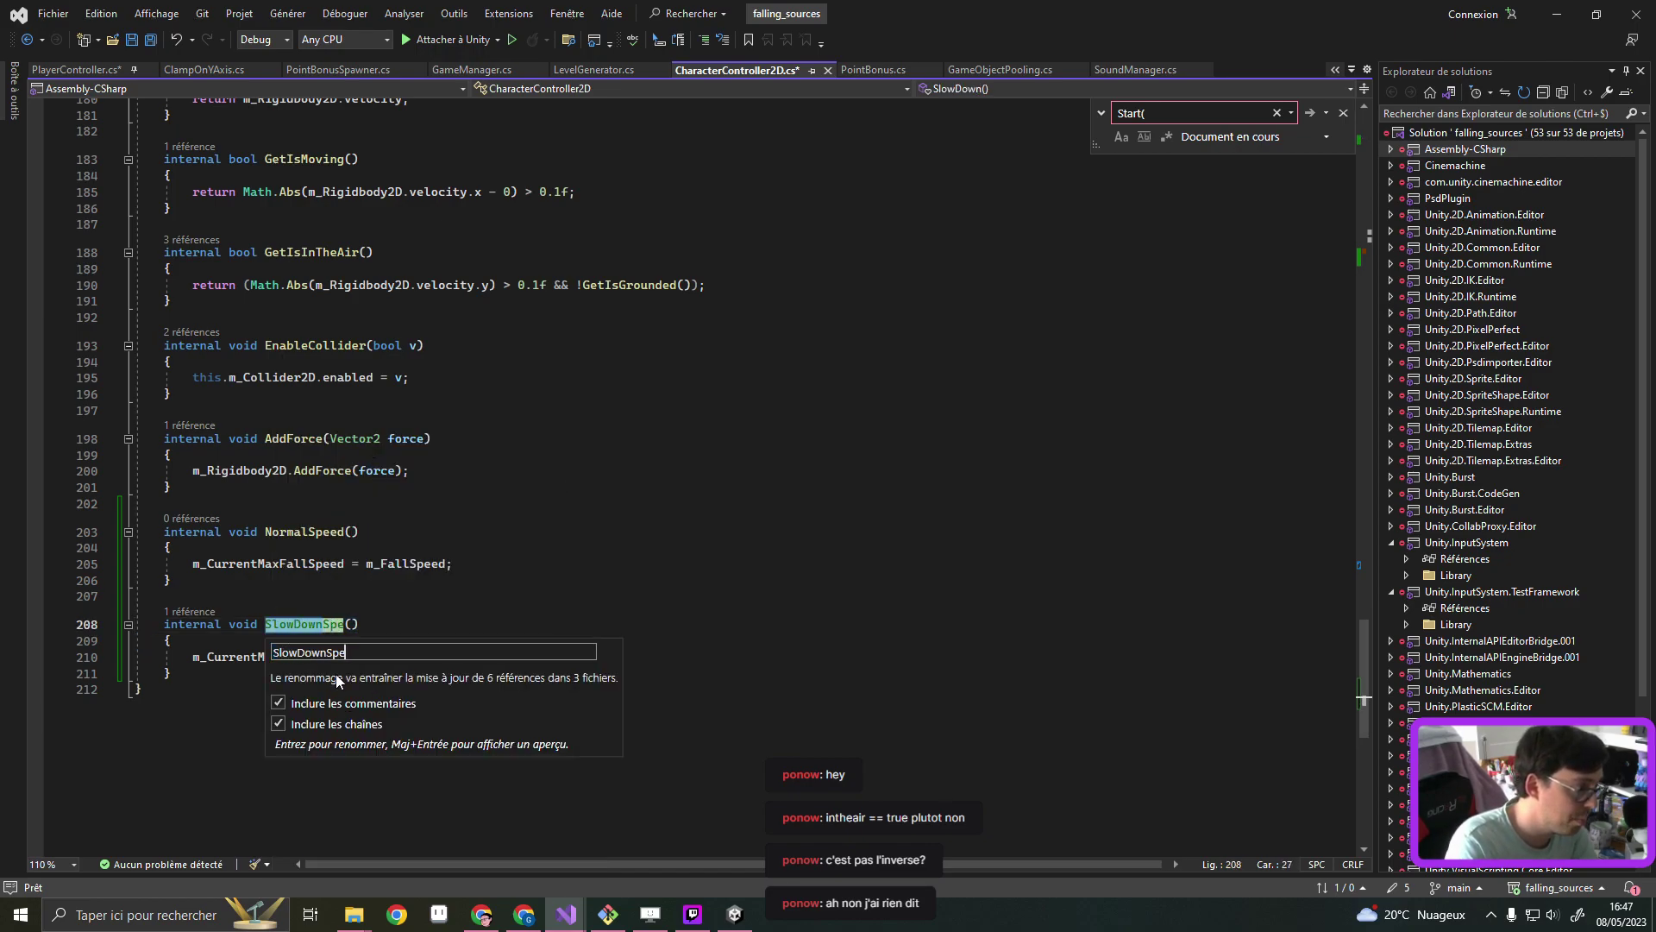
pyautogui.press('Return')
# Add a '// Super Attack Speed' comment below SlowDownSpeed and save CharacterController2D.cs
pyautogui.click(307, 582)
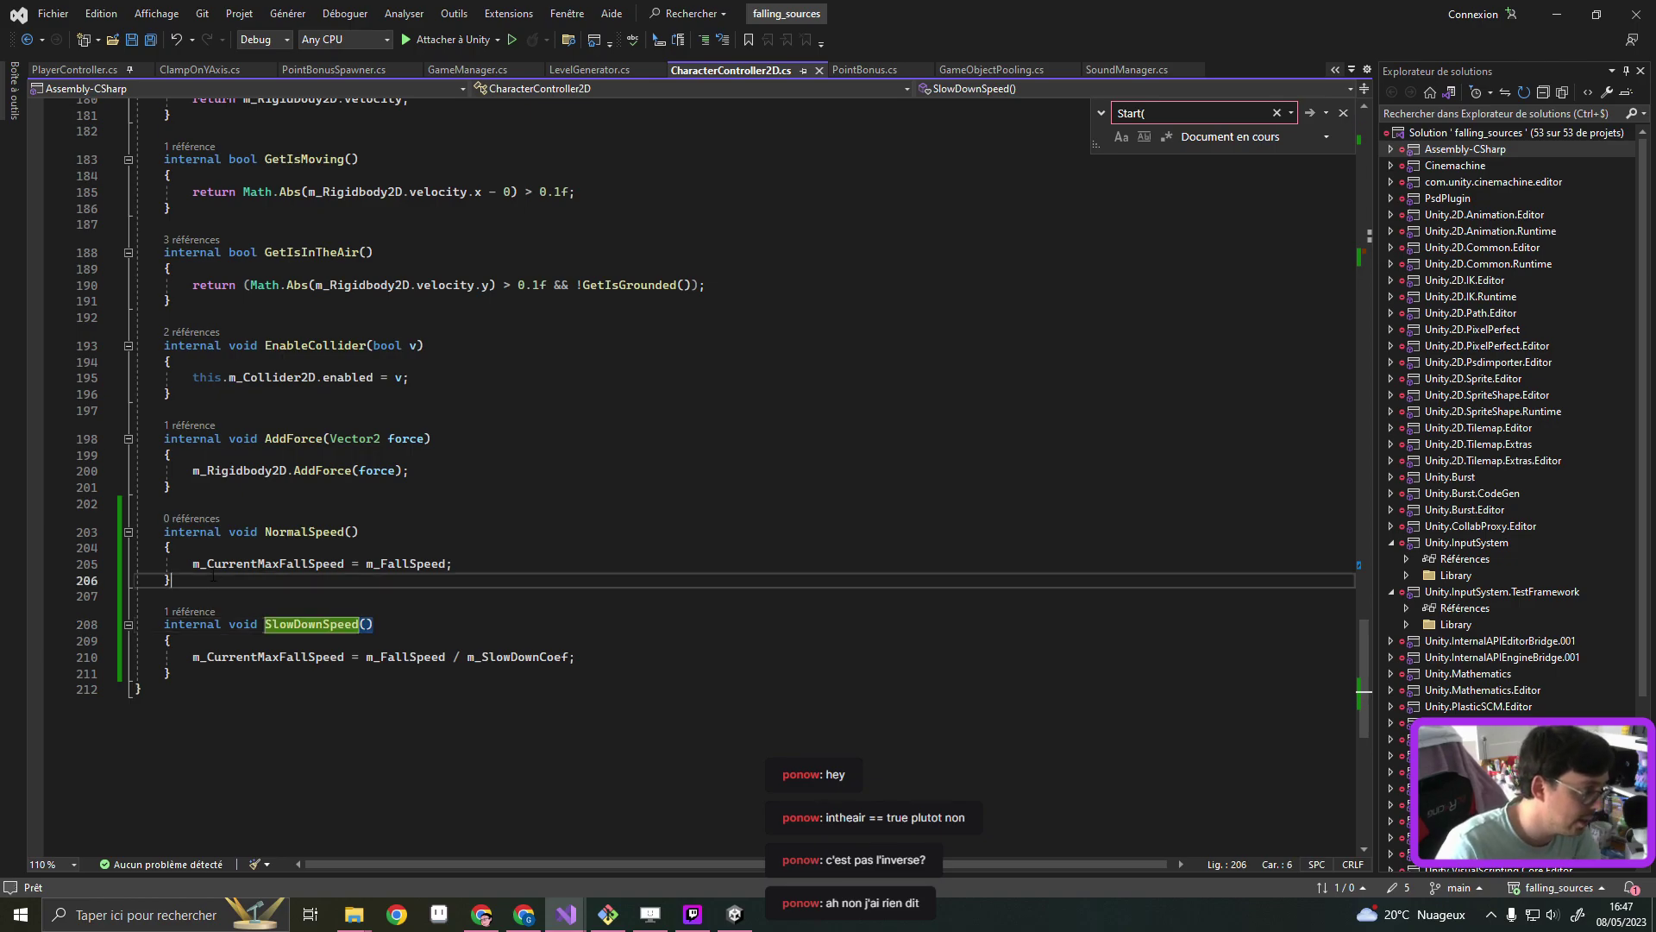
pyautogui.click(201, 673)
pyautogui.press('Return')
pyautogui.press('Return')
pyautogui.write('// S')
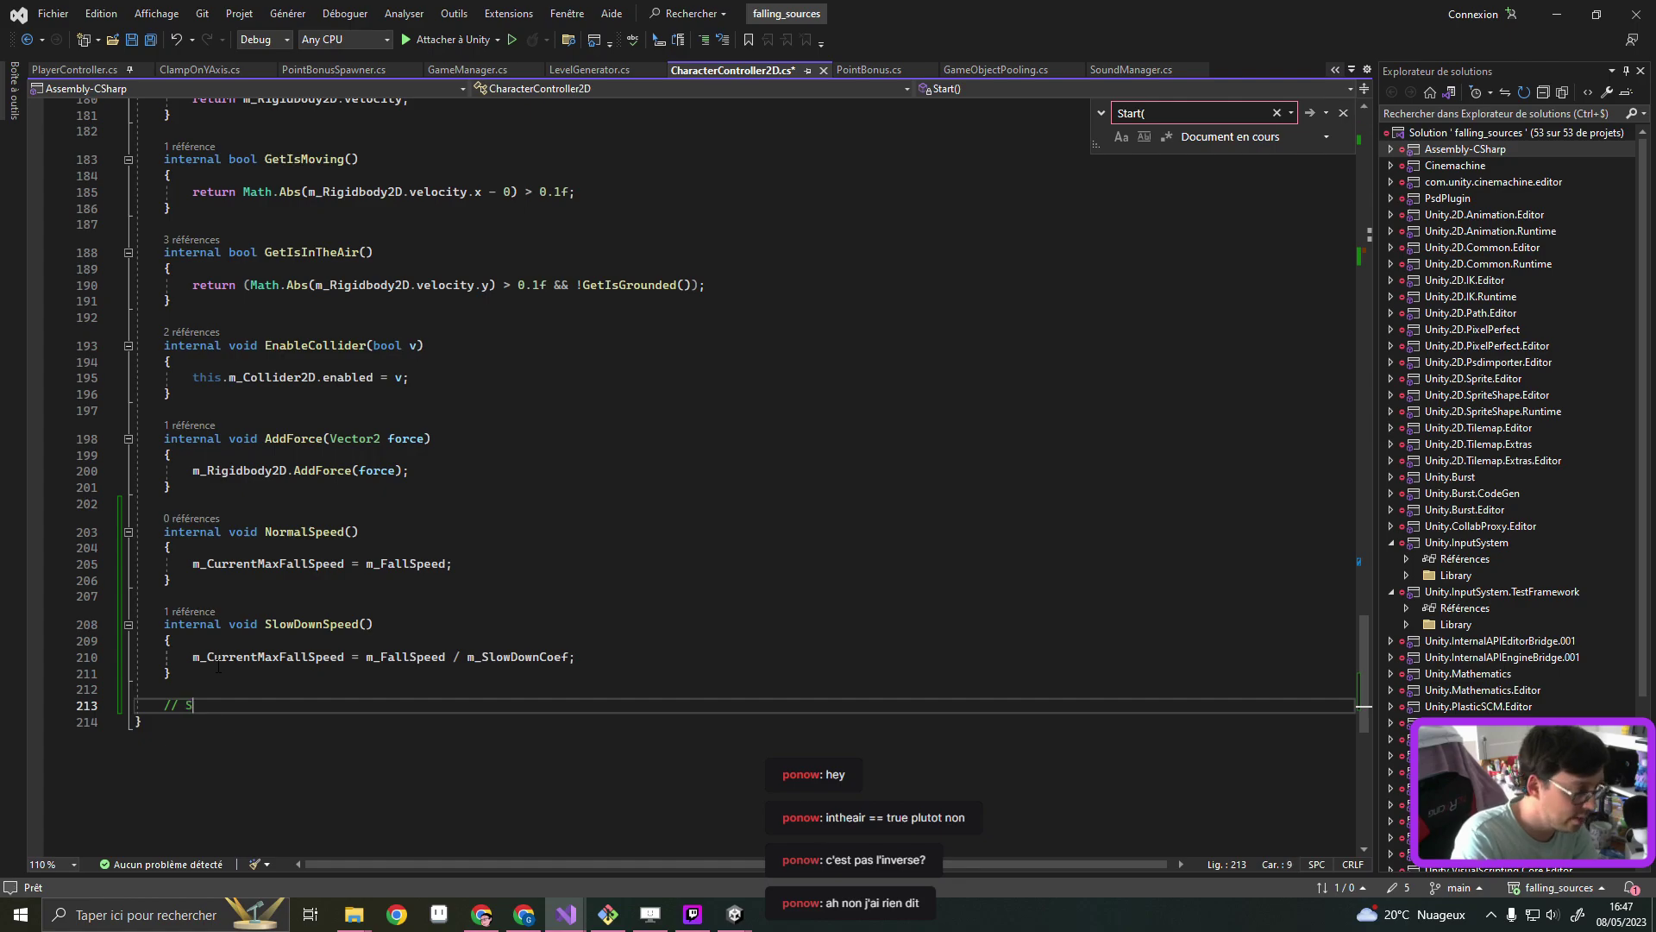
pyautogui.write('uper Attack Speed')
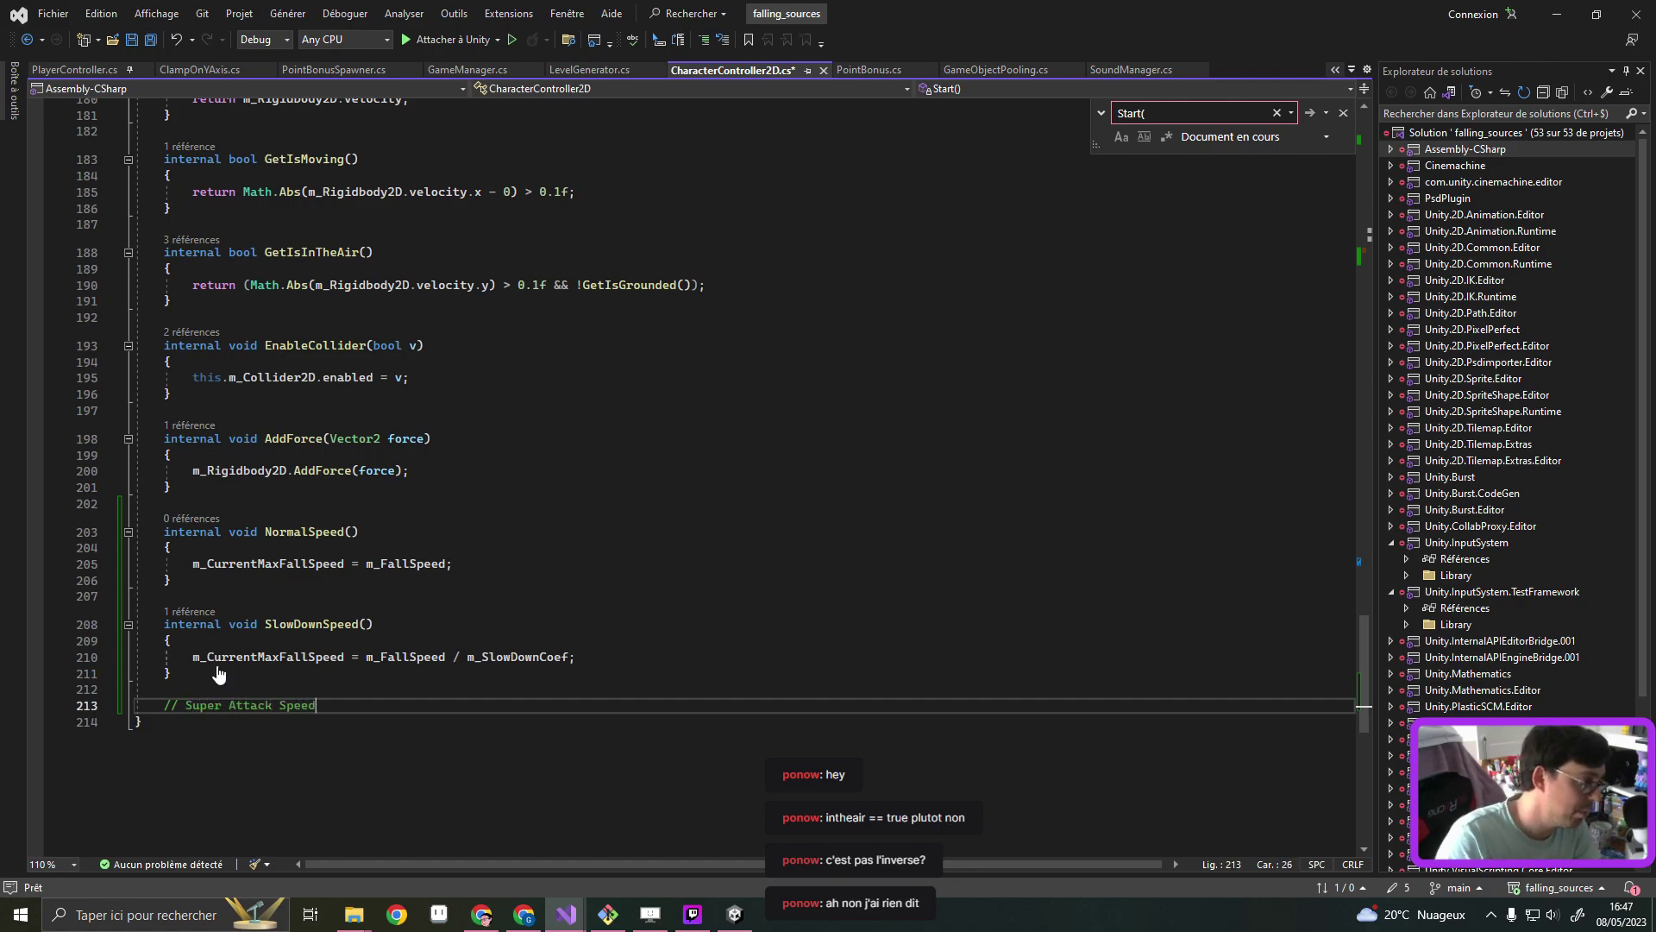
pyautogui.hotkey('ctrl', 's')
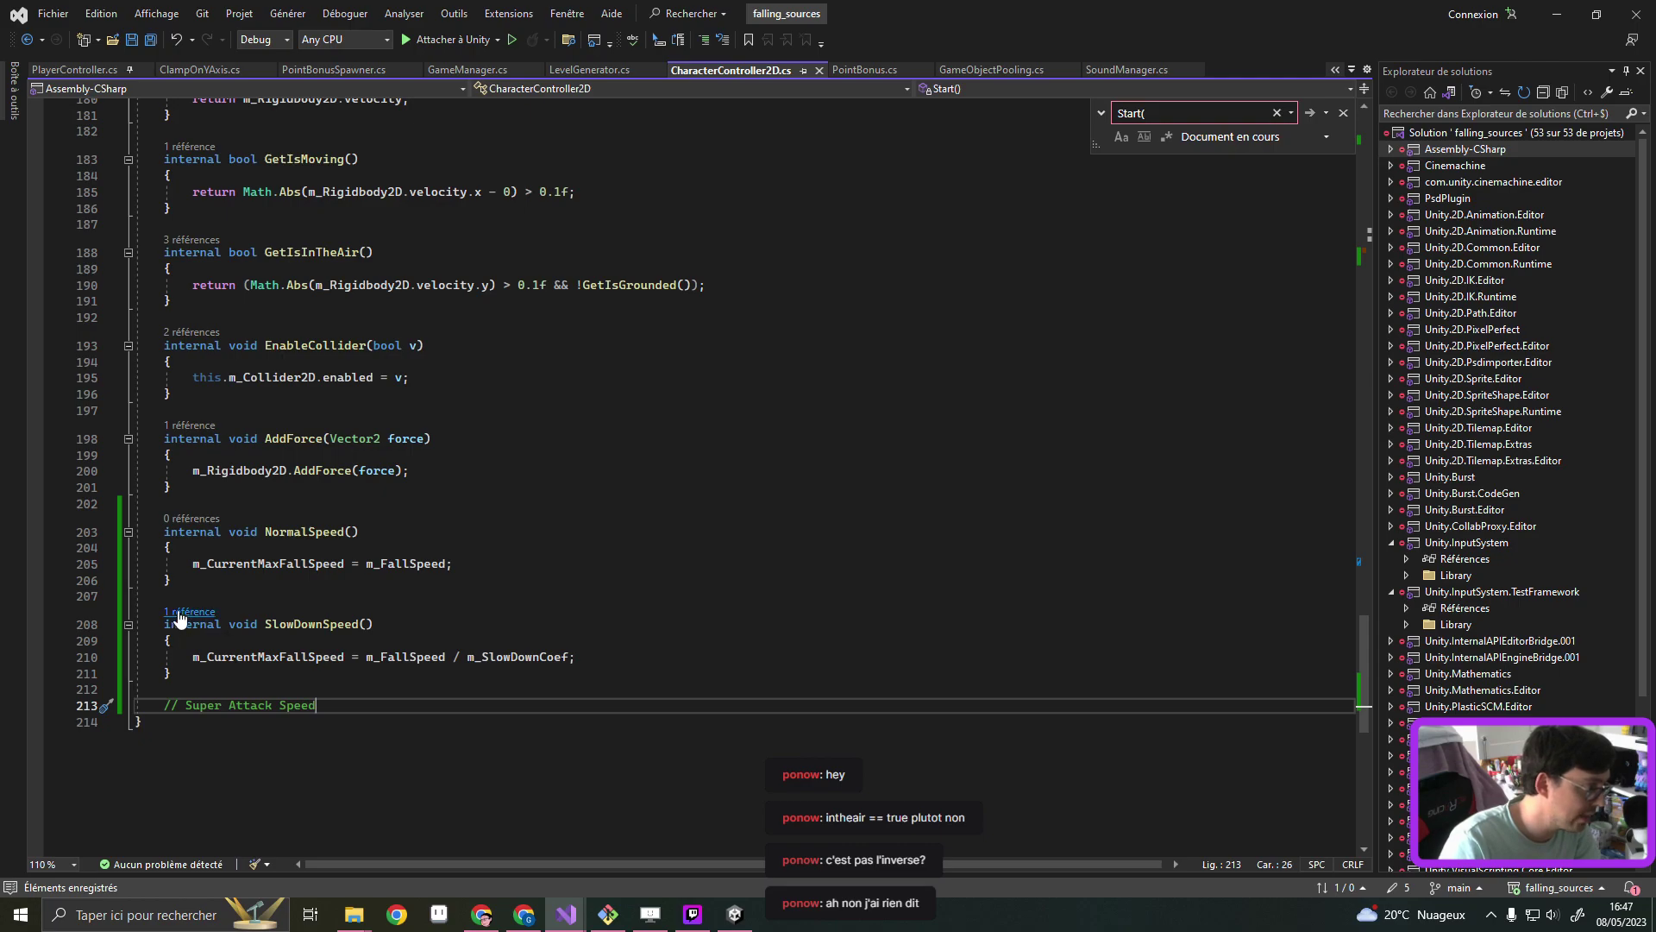
# Open the SlowDownSpeed call in PlayerController and add an empty else block after its if
pyautogui.click(180, 617)
pyautogui.doubleClick(261, 567)
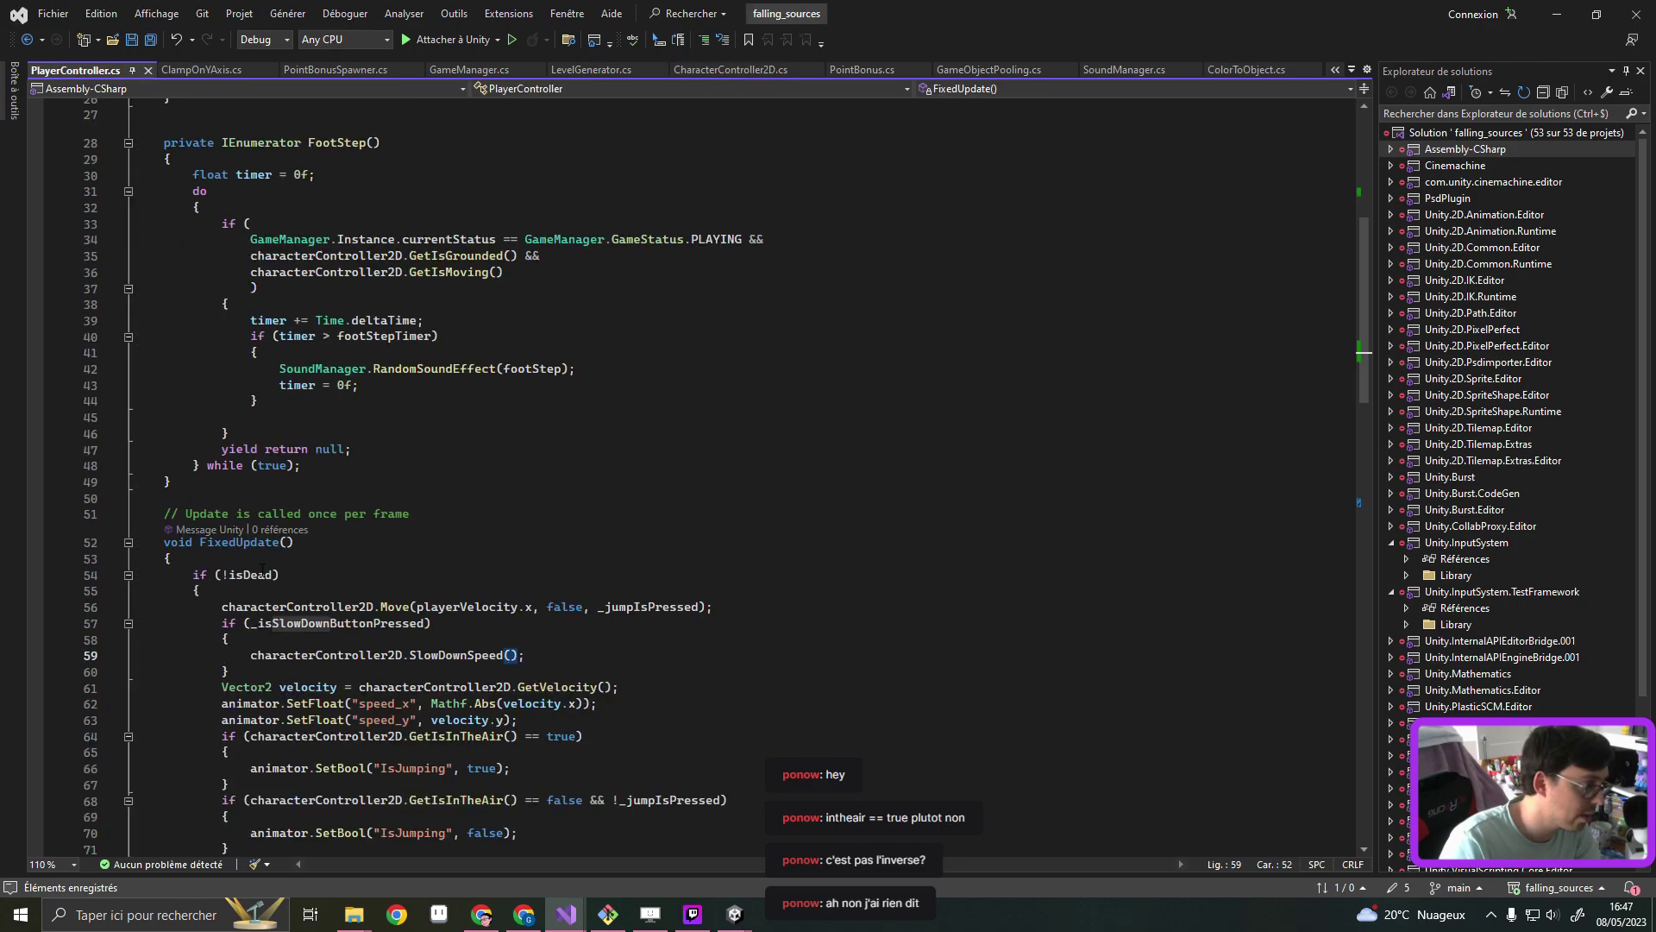
pyautogui.click(249, 501)
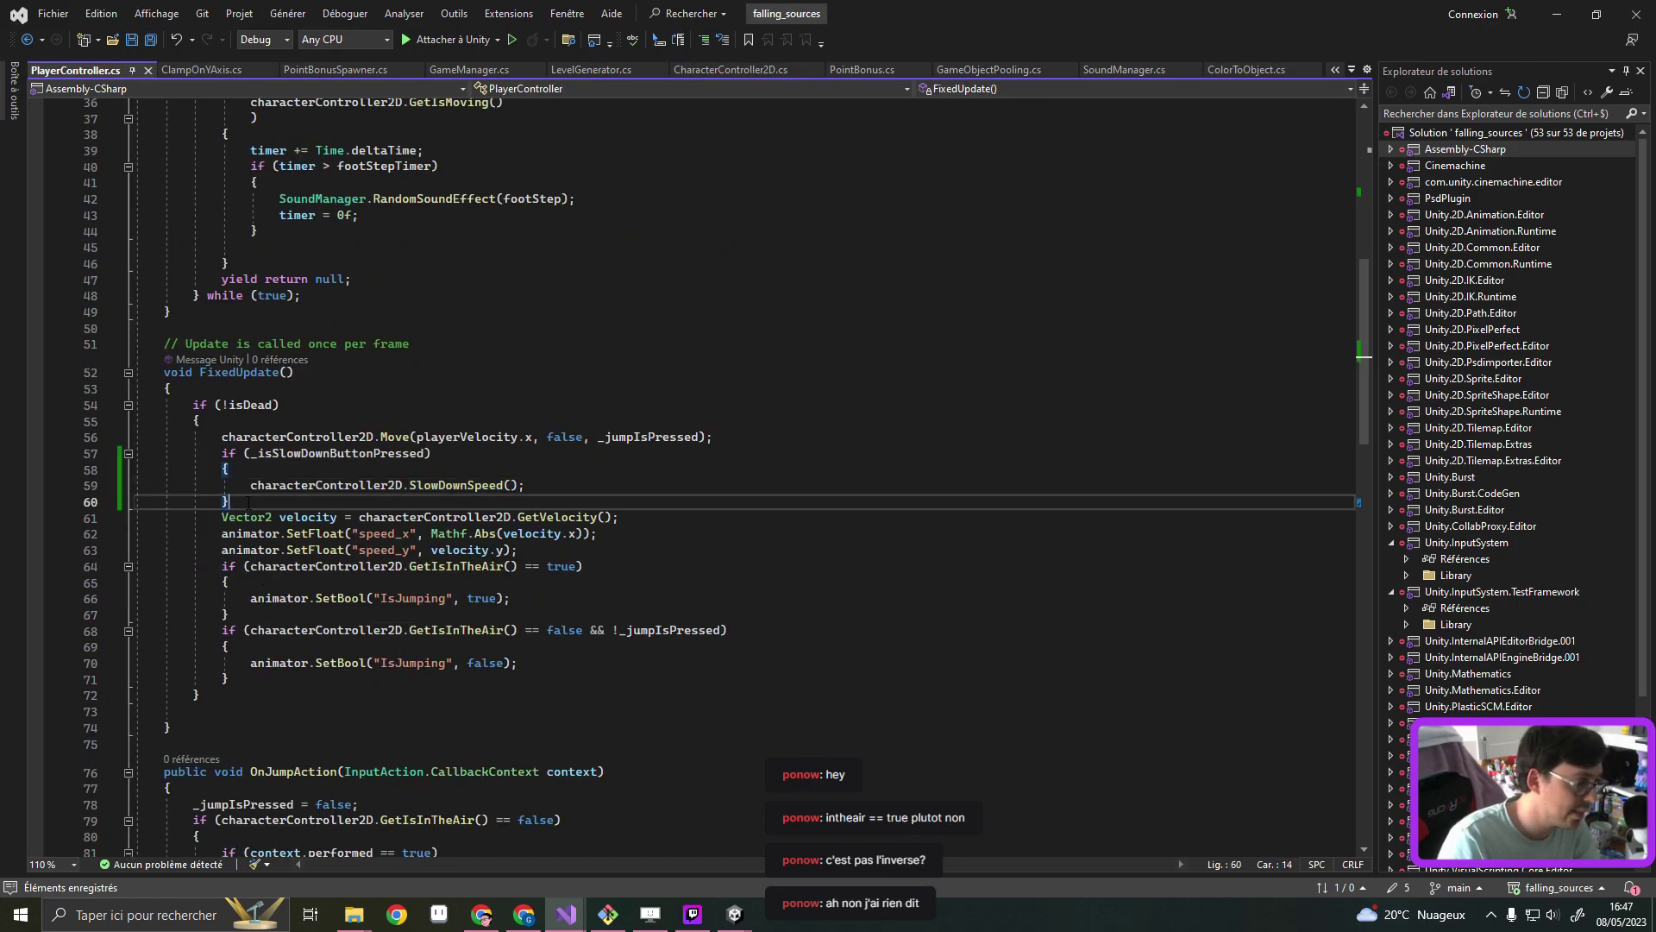
pyautogui.write(' else')
pyautogui.press('Return')
pyautogui.write('{')
pyautogui.press('Return')
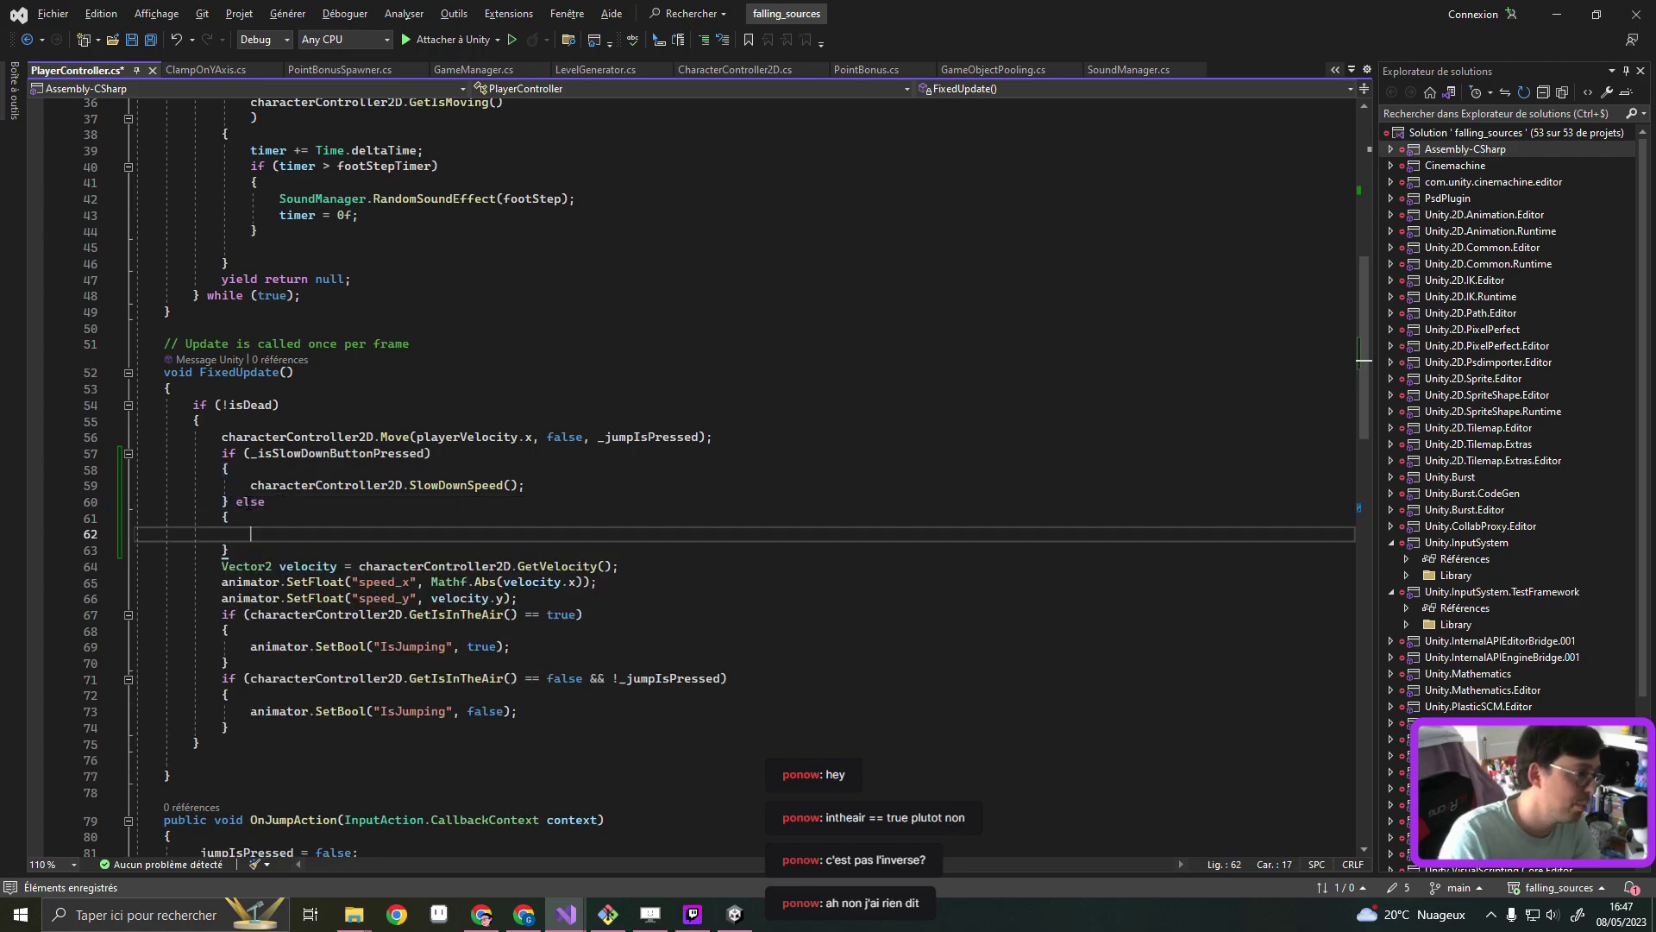
# Call characterController2D.NormalSpeed() in the else block, save PlayerController.cs, and go to NormalSpeed's definition
pyautogui.tripleClick(254, 486)
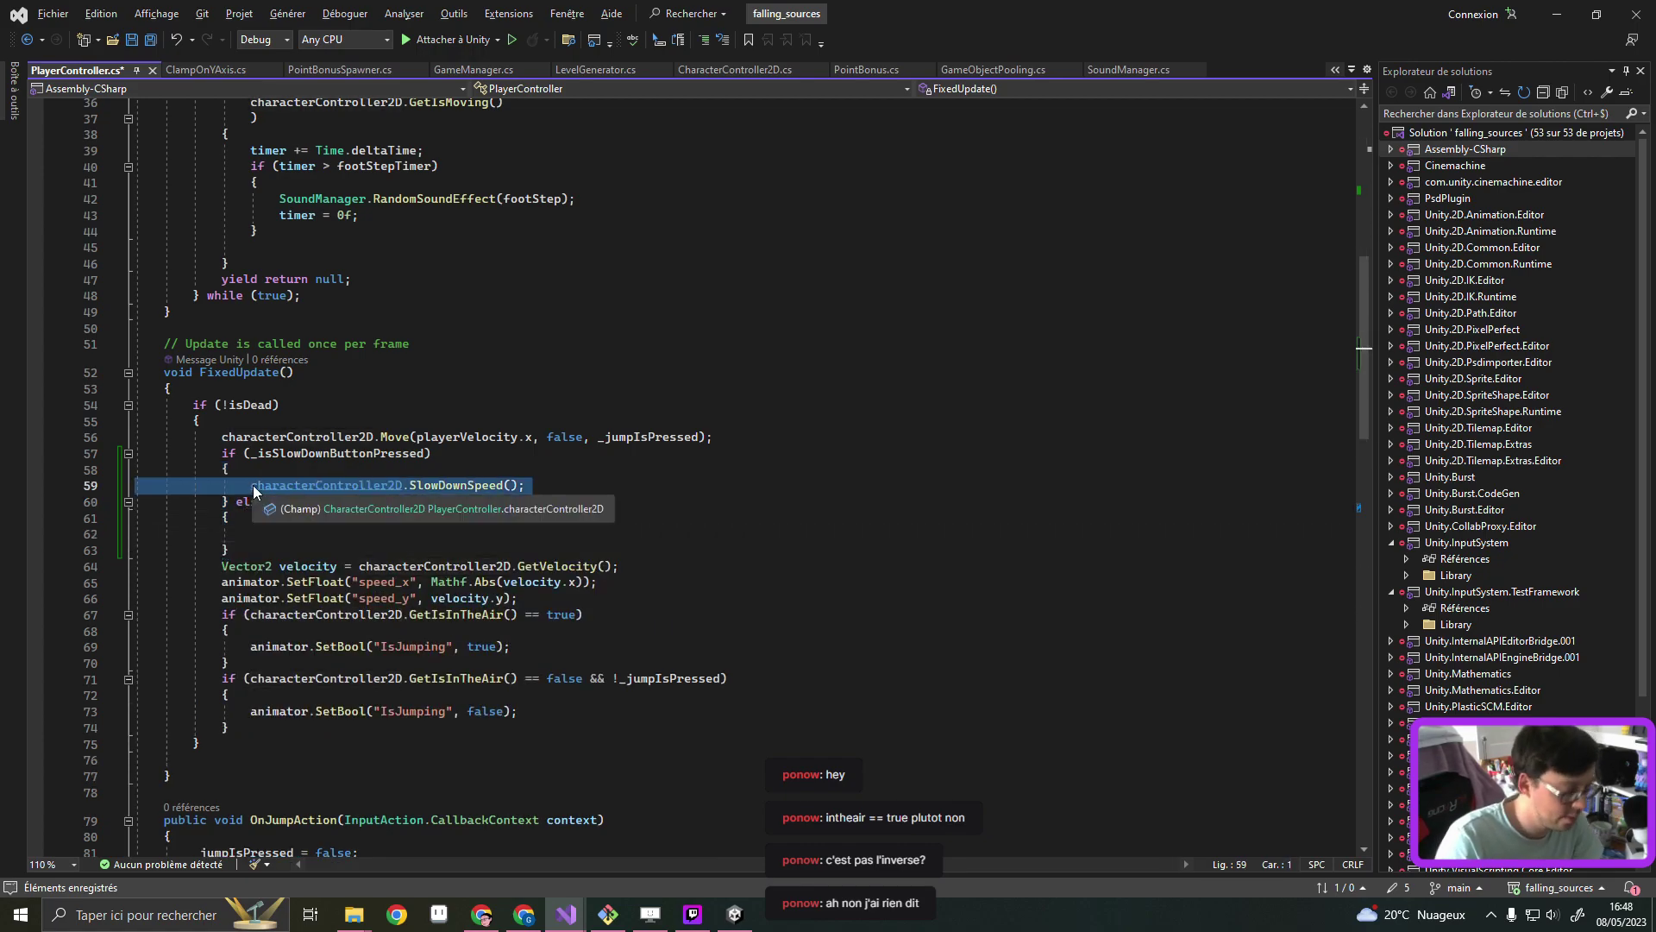
pyautogui.hotkey('ctrl', 'c')
pyautogui.click(412, 534)
pyautogui.hotkey('ctrl', 'v')
pyautogui.press('BackSpace')
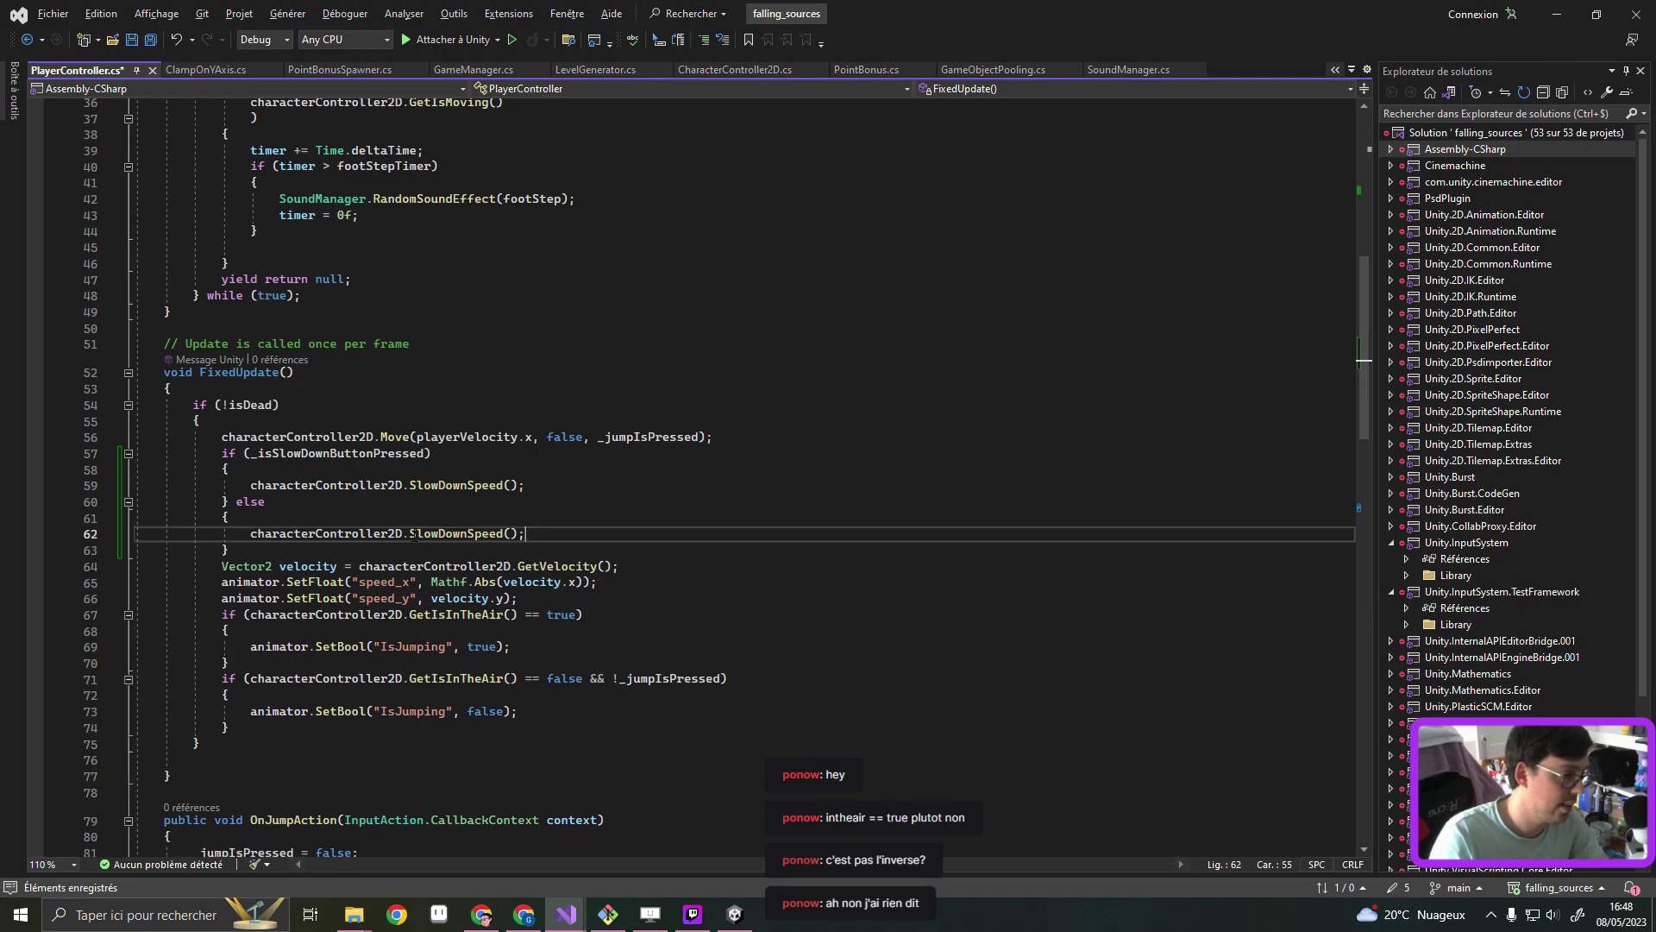
pyautogui.moveTo(410, 534); pyautogui.dragTo(512, 534)
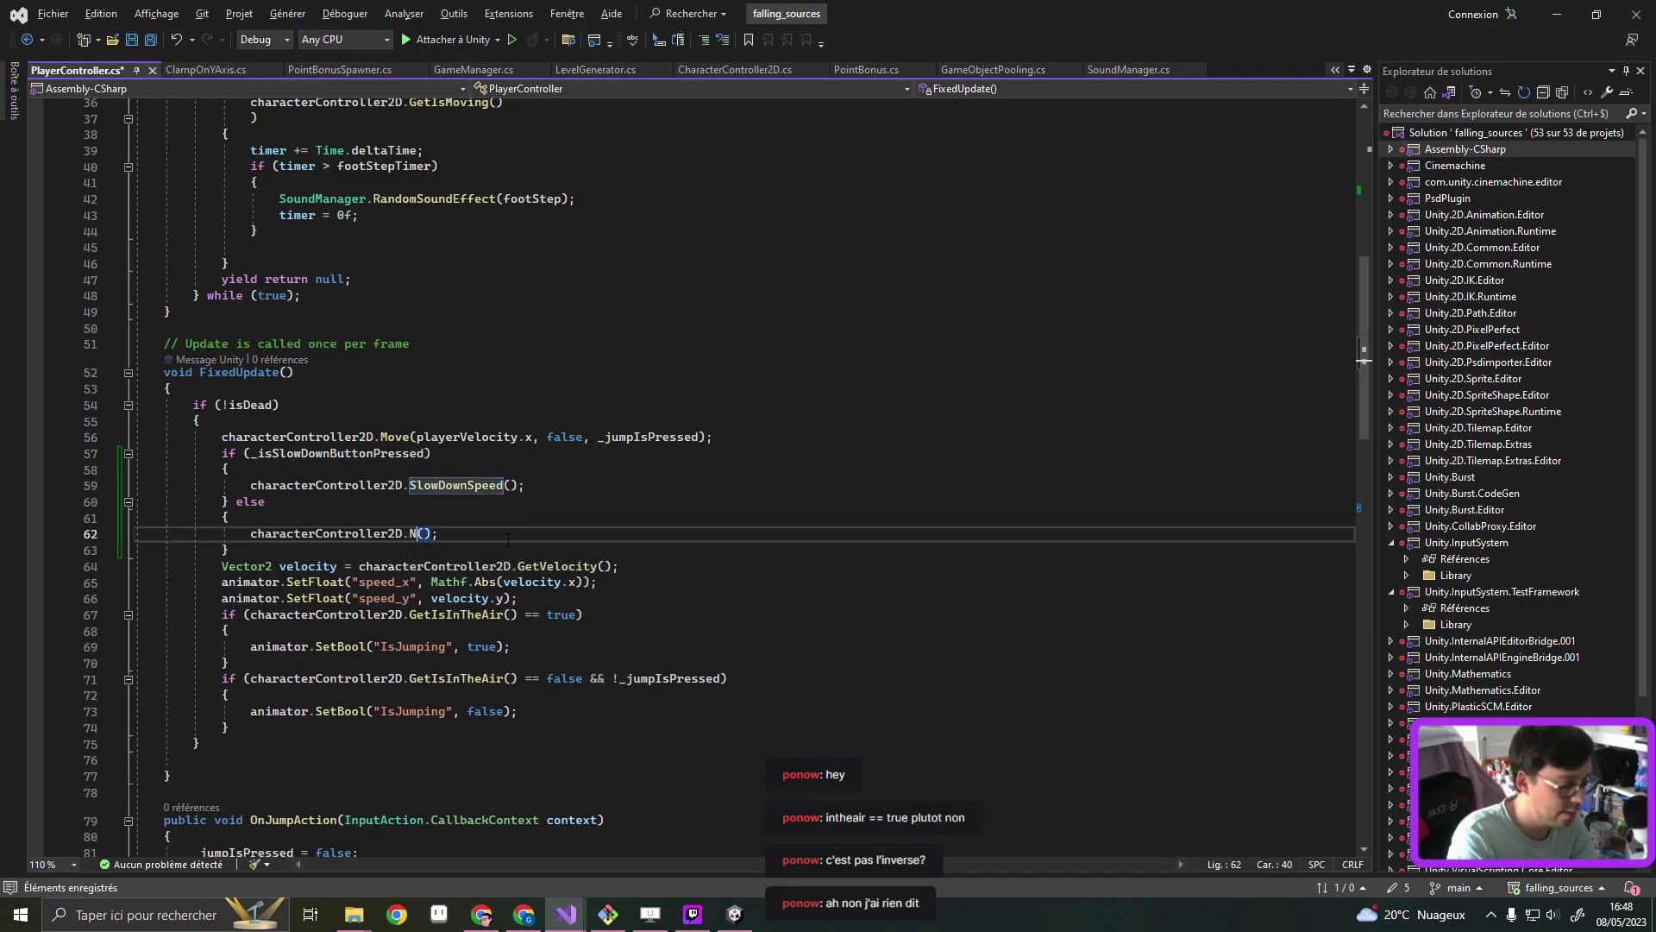
pyautogui.write('Normal')
pyautogui.press('Tab')
pyautogui.hotkey('ctrl', 's')
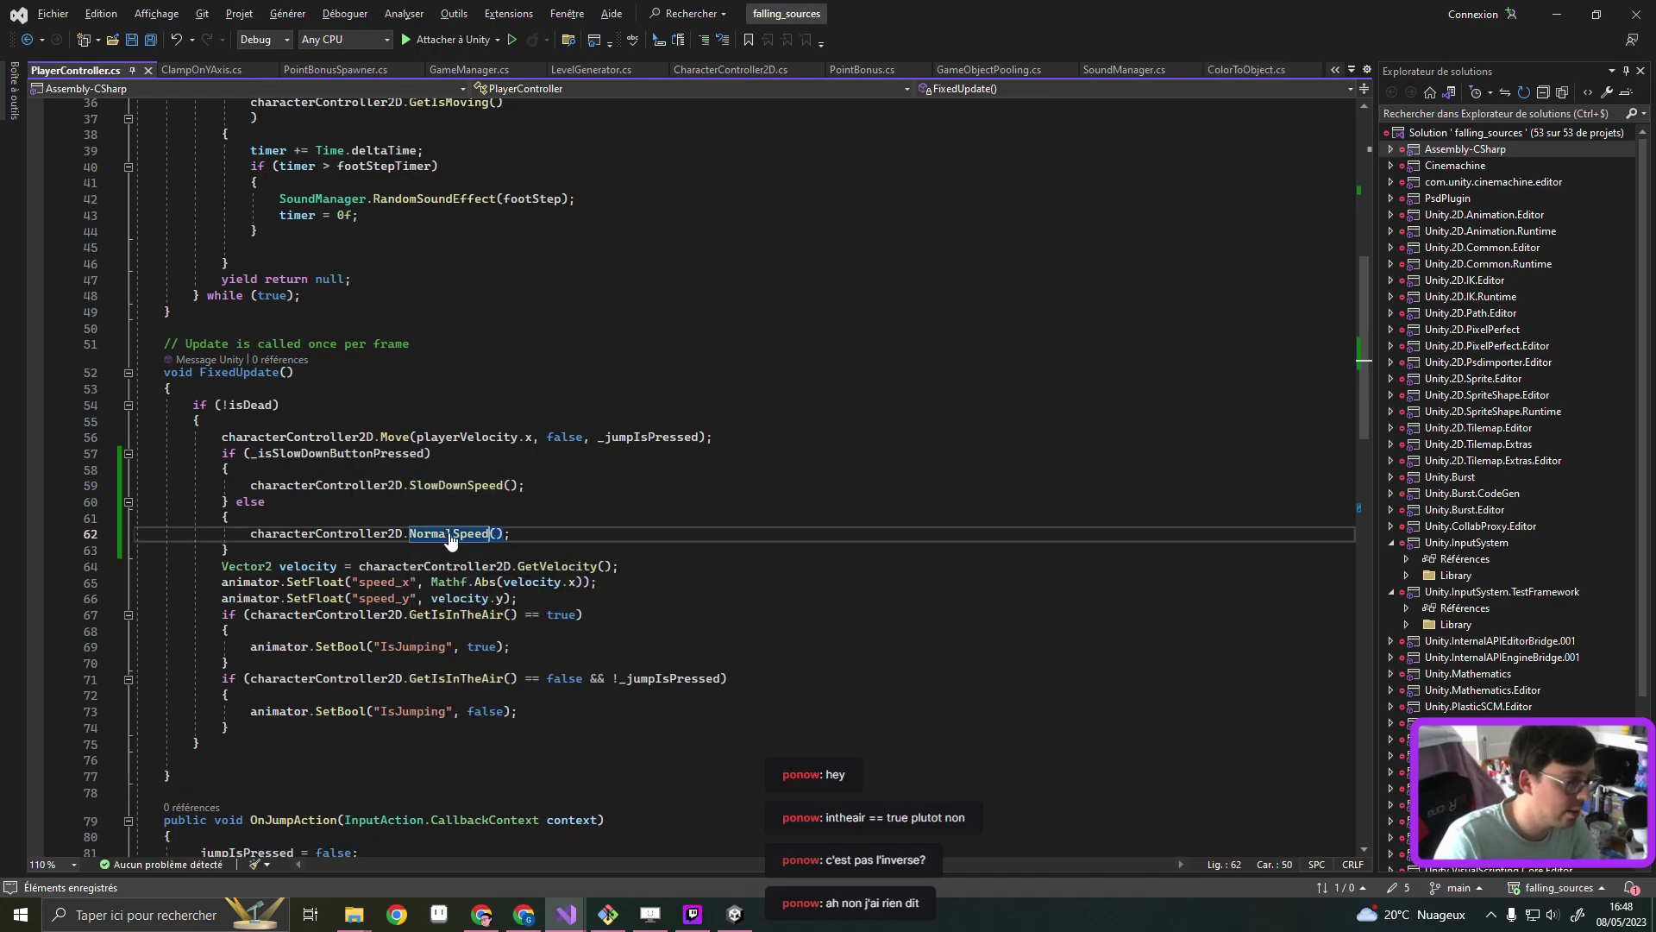
pyautogui.press('F12')
pyautogui.click(356, 532)
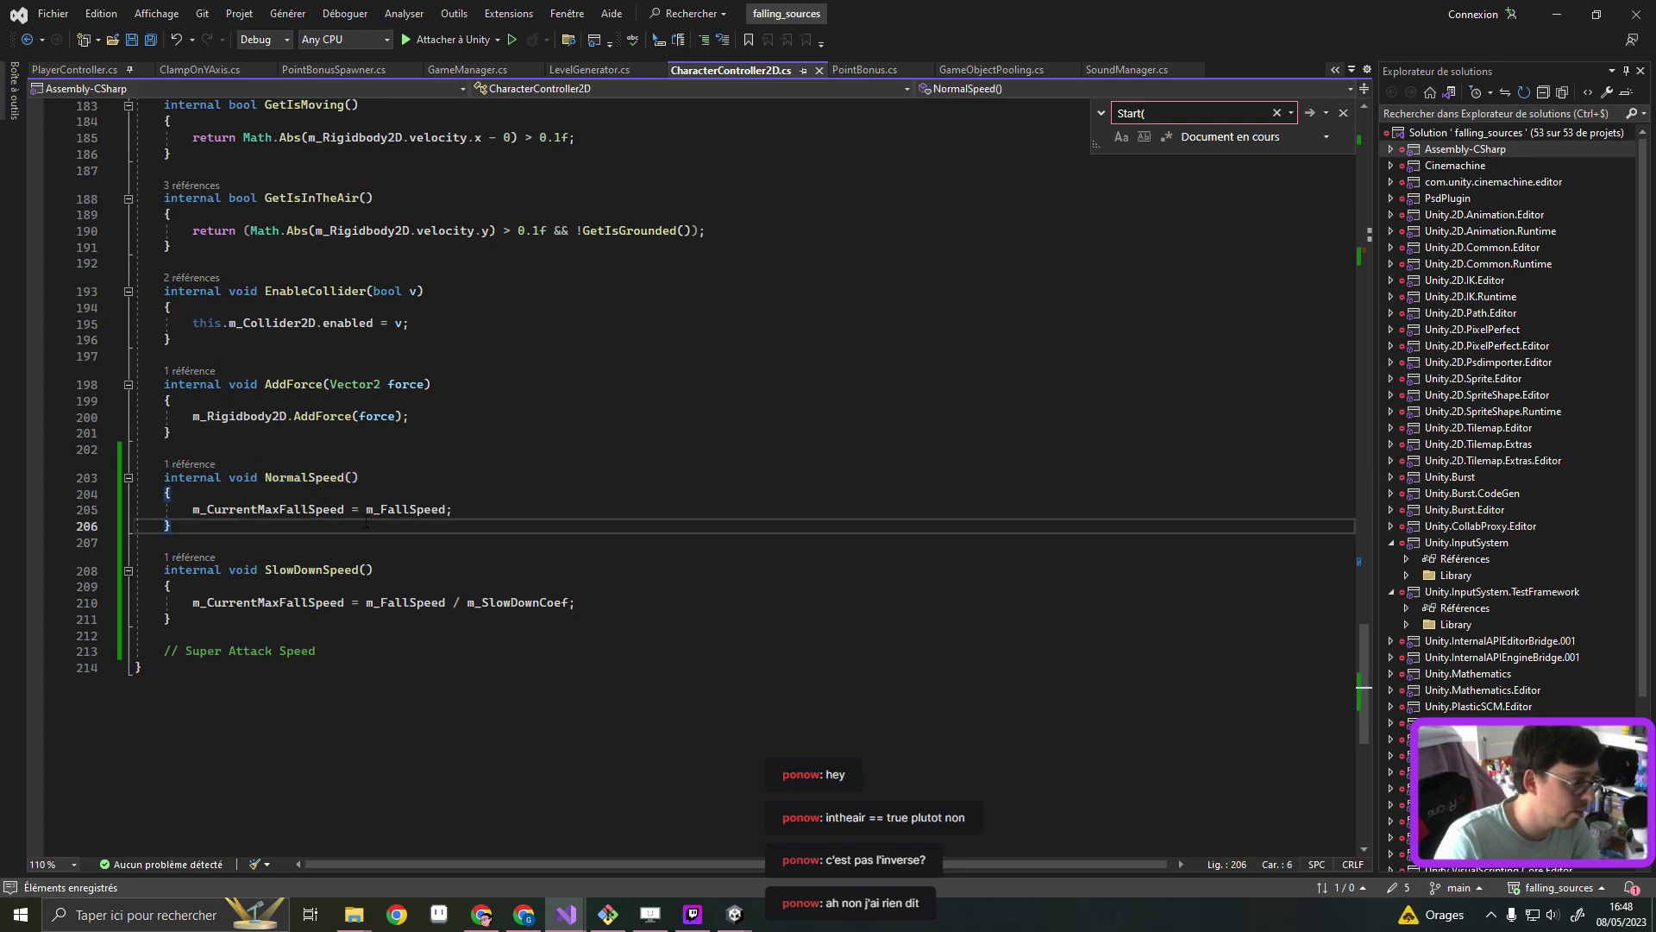
# Check m_CurrentMaxFallSpeed in NormalSpeed and ClampFallSpeed, then save CharacterController2D.cs
pyautogui.doubleClick(258, 509)
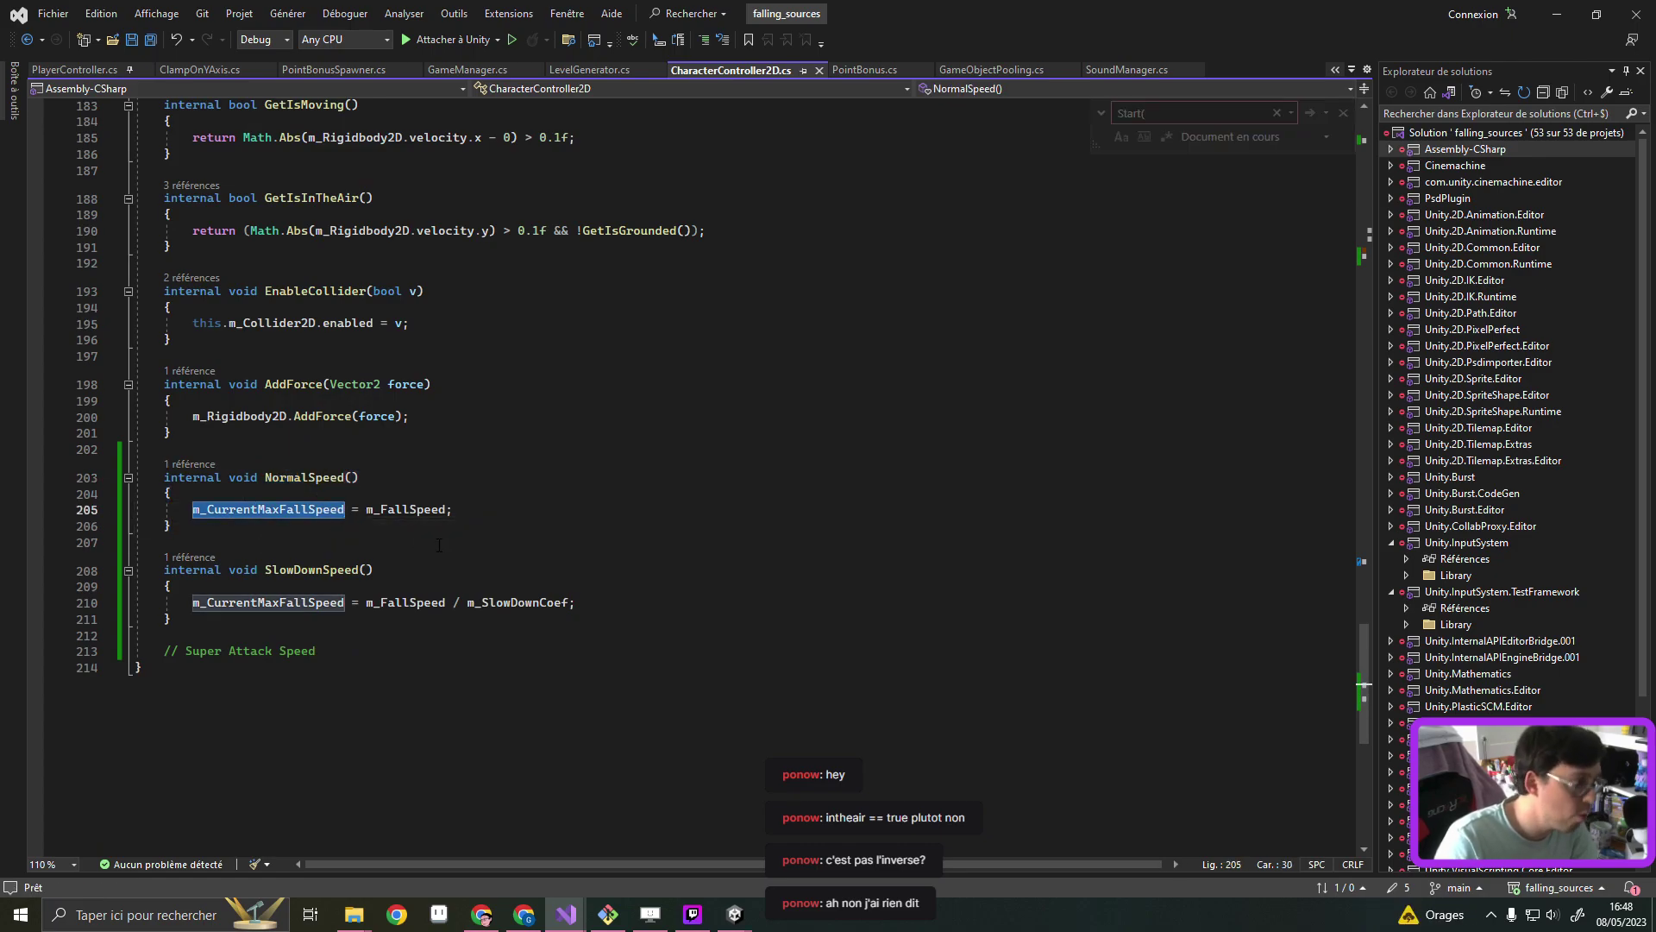
pyautogui.scroll(6, 432, 508)
pyautogui.scroll(8, 432, 507)
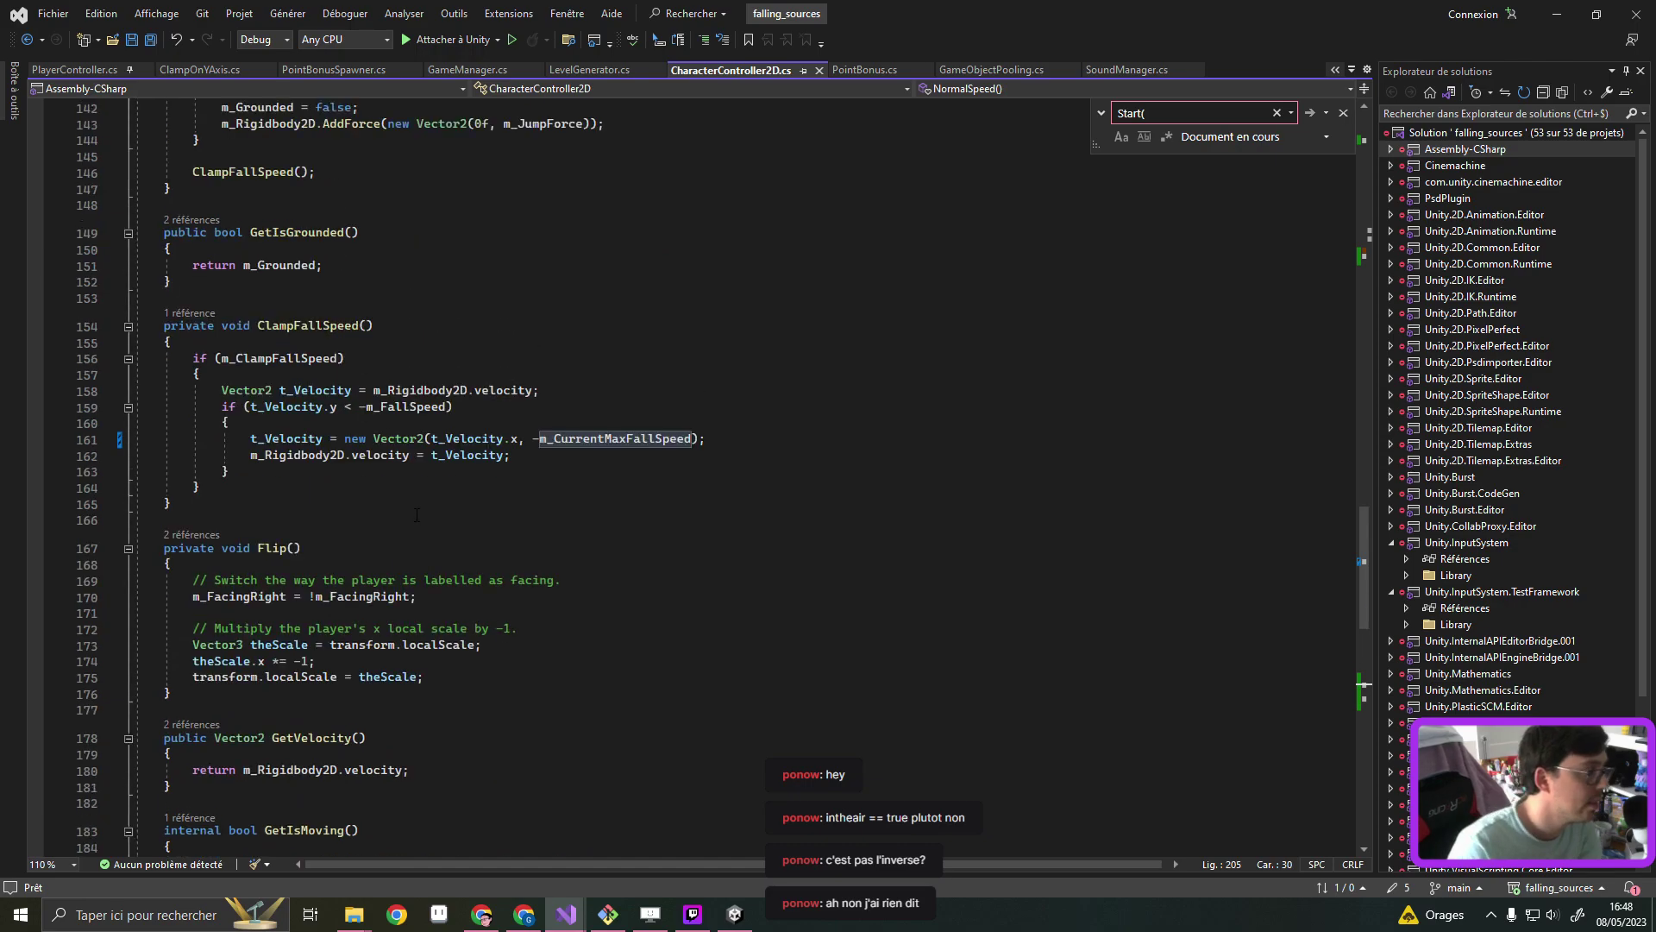
pyautogui.doubleClick(609, 440)
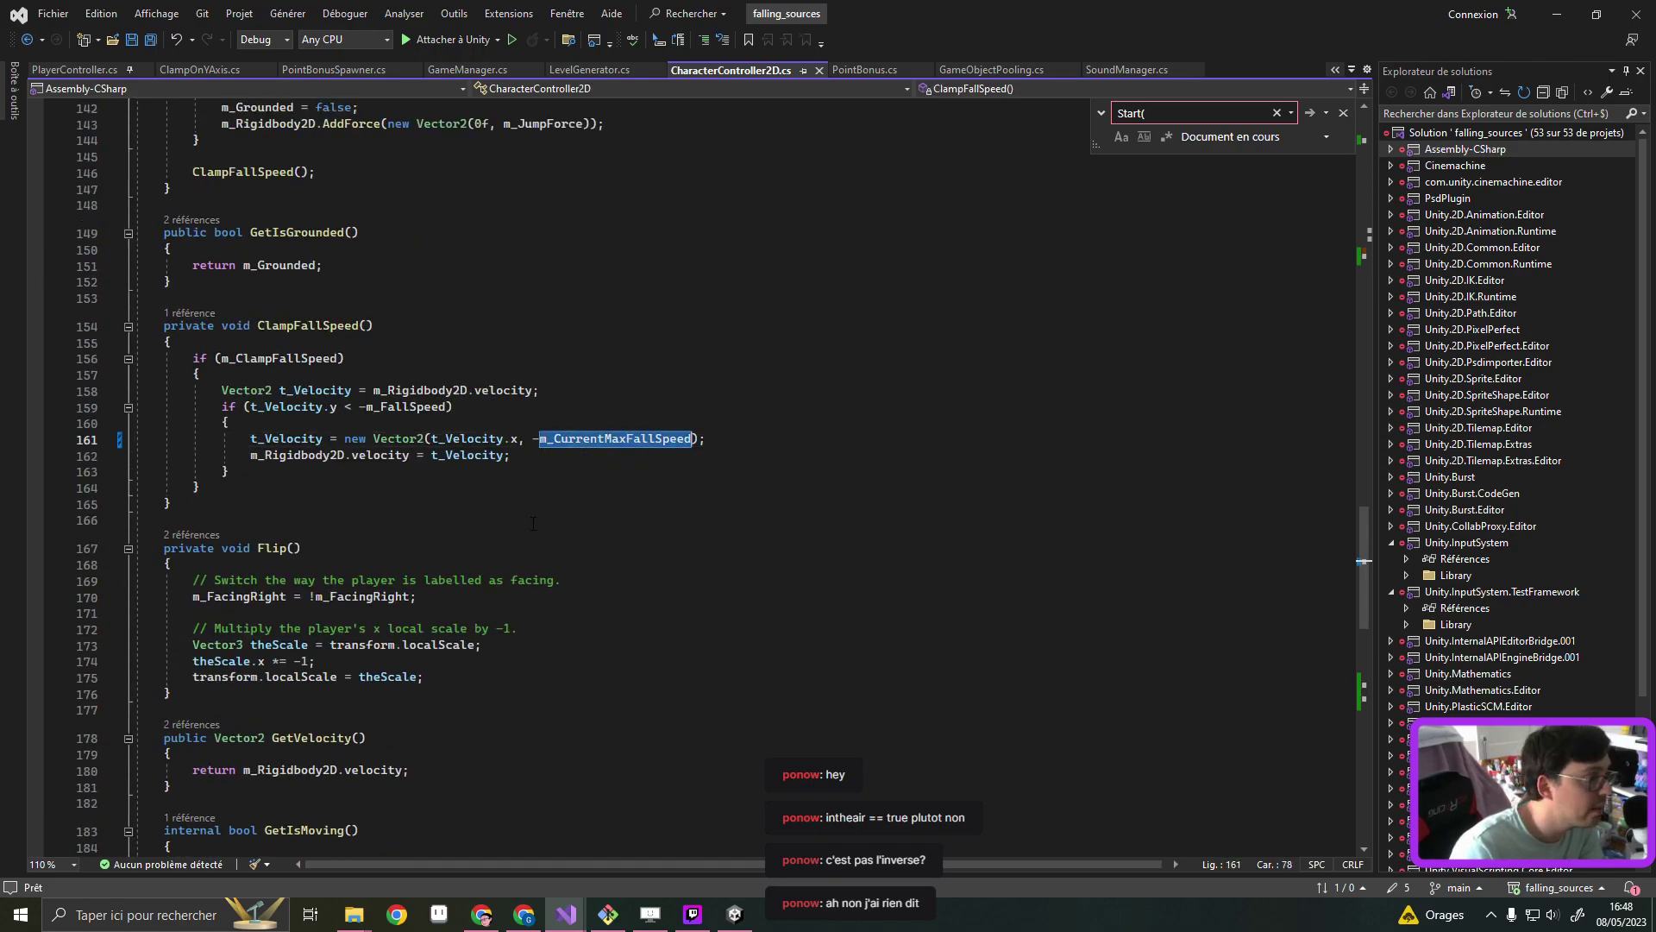
pyautogui.hotkey('ctrl', 's')
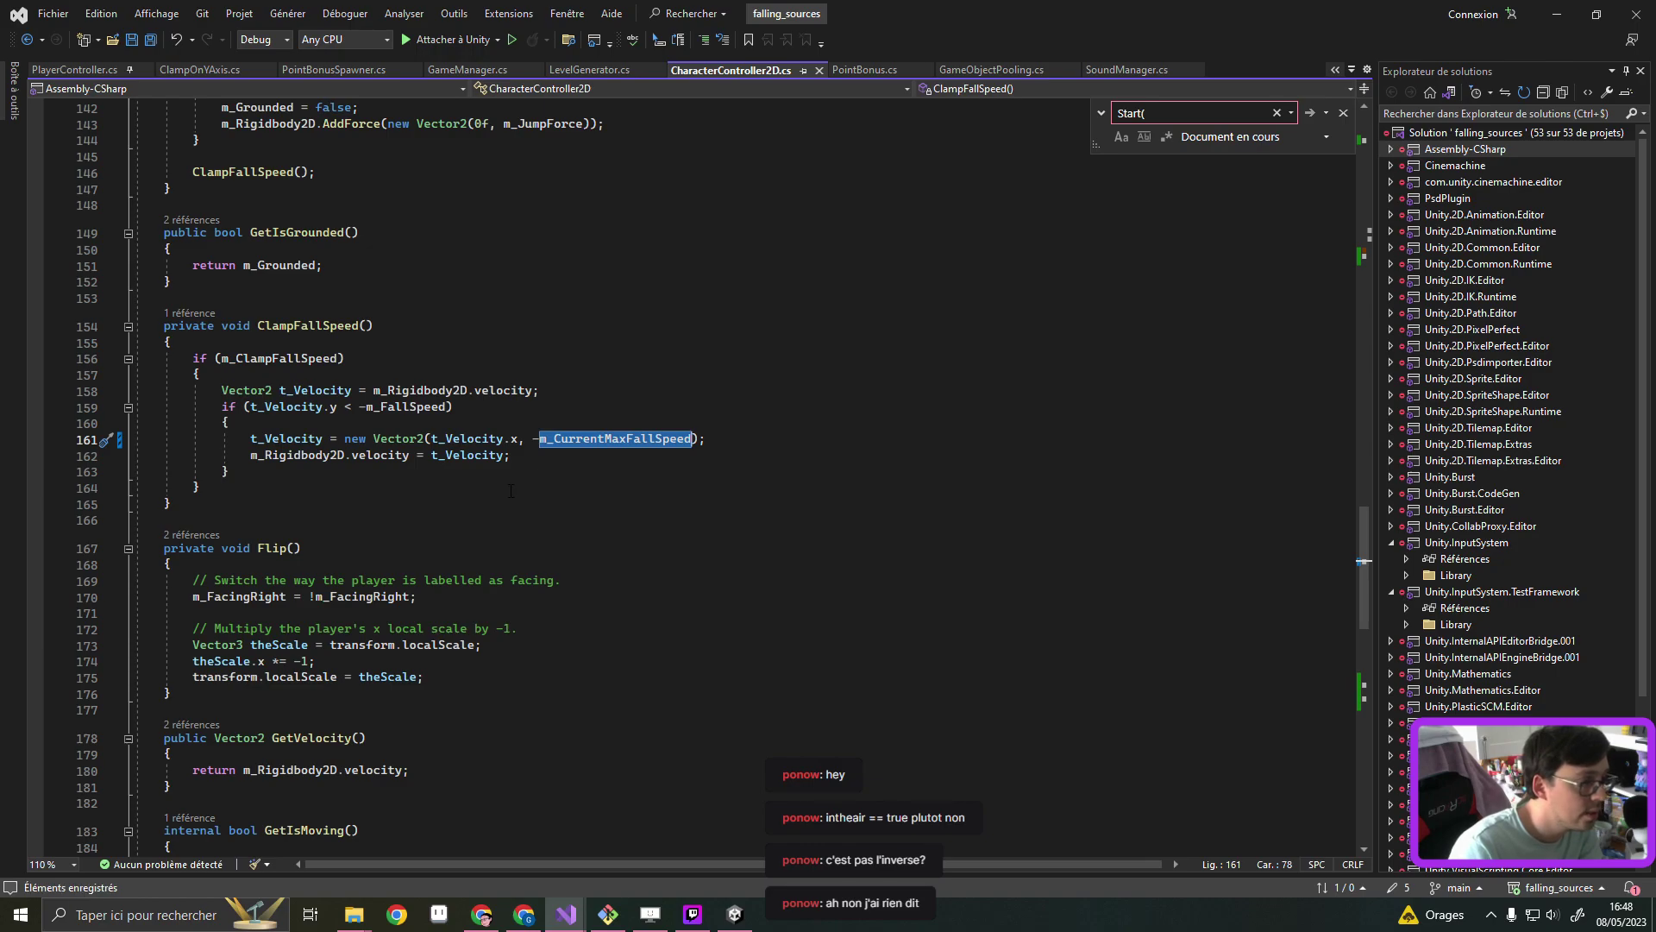
# Minimize Visual Studio and start the game in Unity's play mode
pyautogui.click(1559, 24)
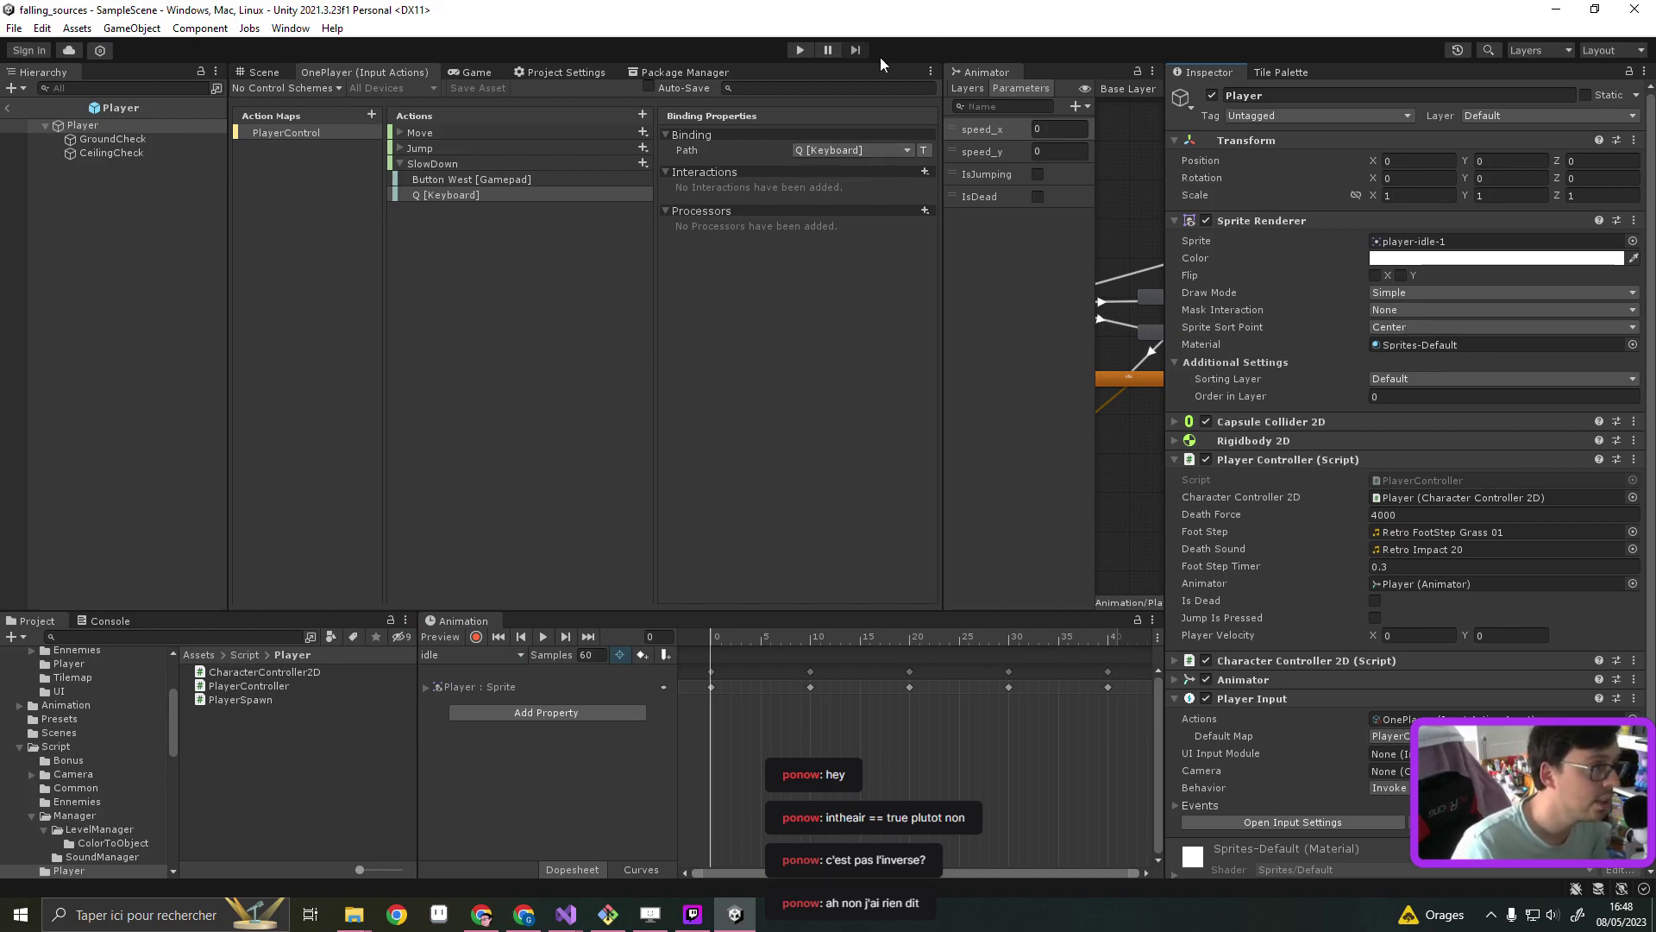
pyautogui.click(799, 50)
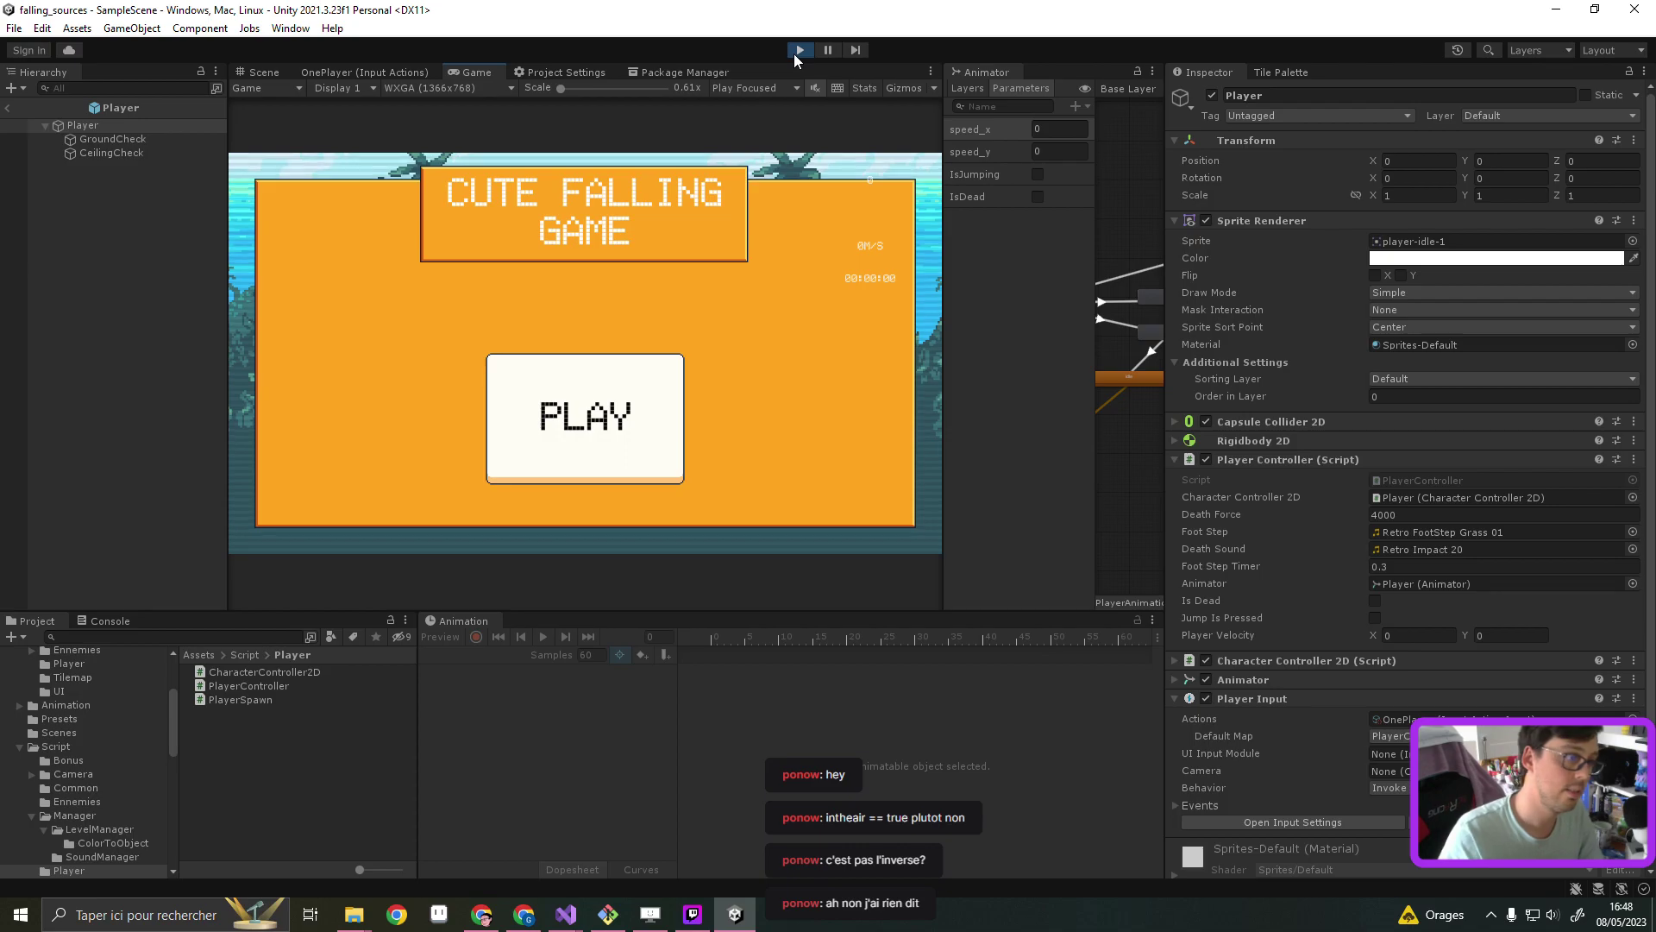
# Play a test run, steering the fox with A and D past birds until game over, then stop play mode
pyautogui.click(576, 429)
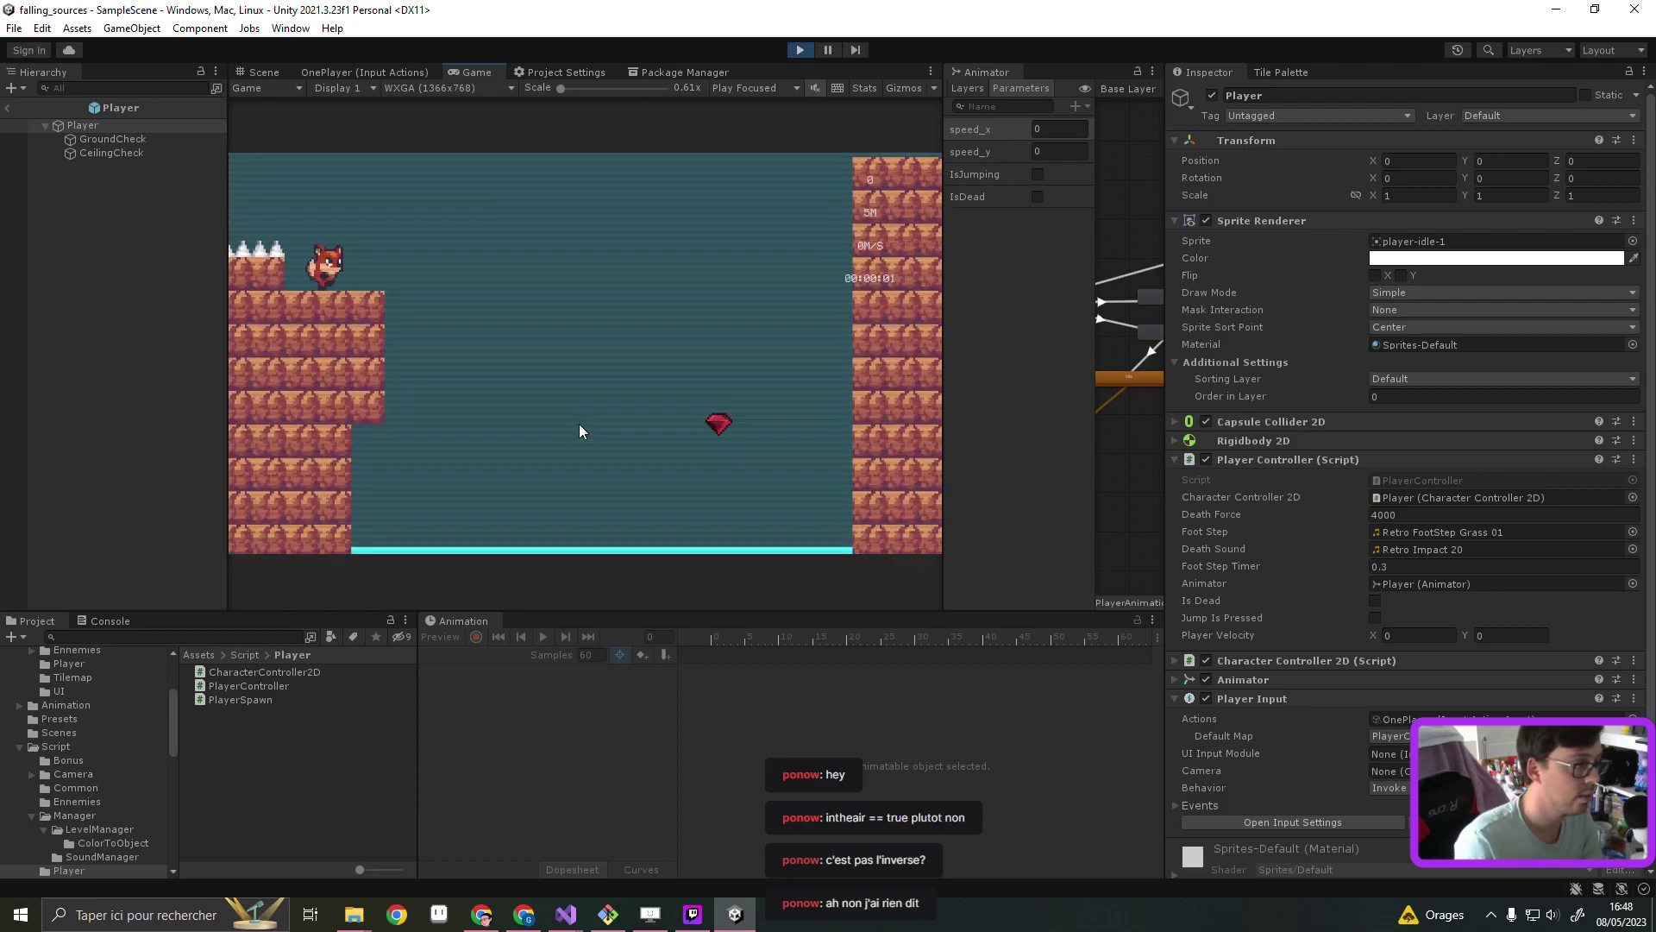
pyautogui.press('d')
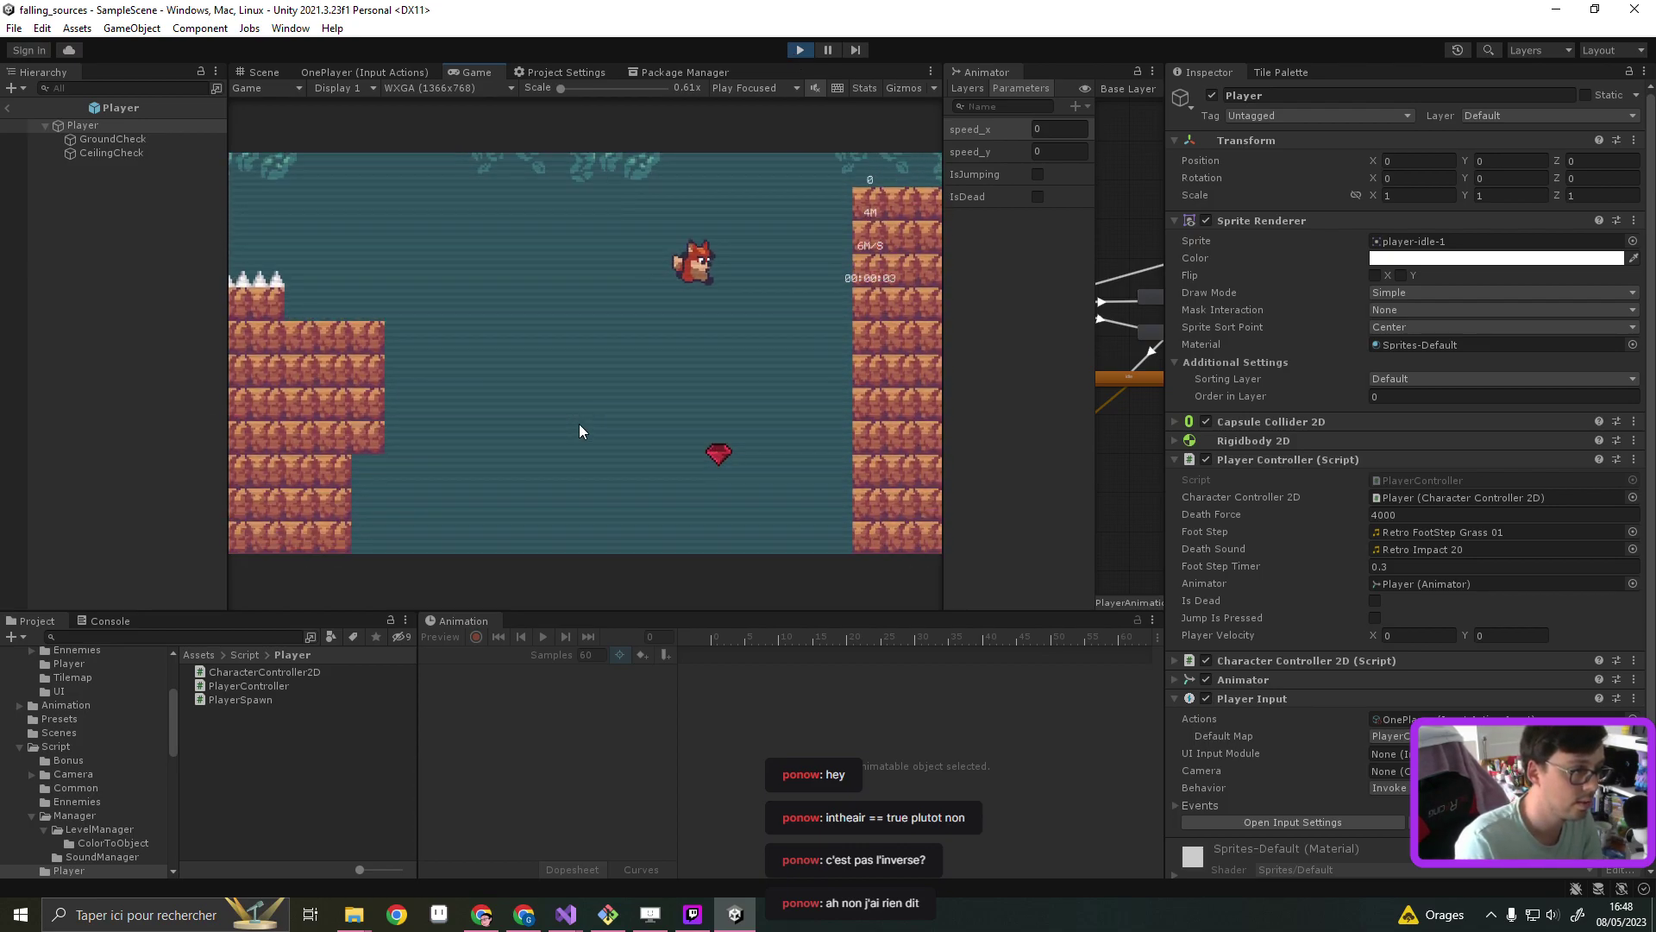
pyautogui.press('a')
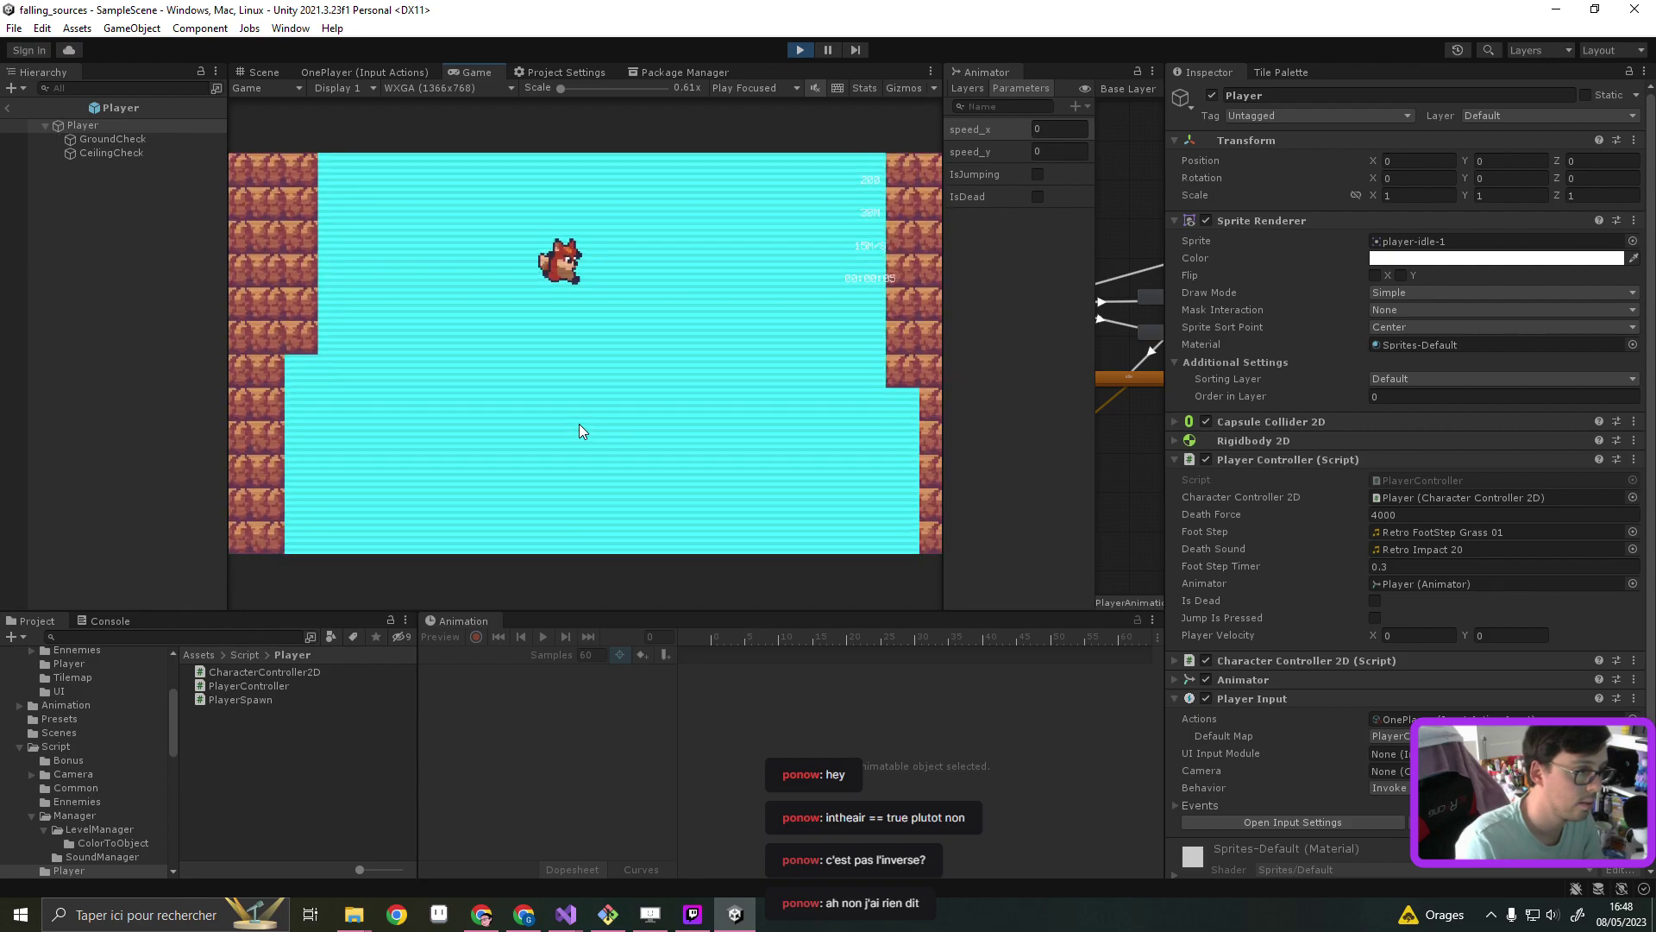
pyautogui.press('a')
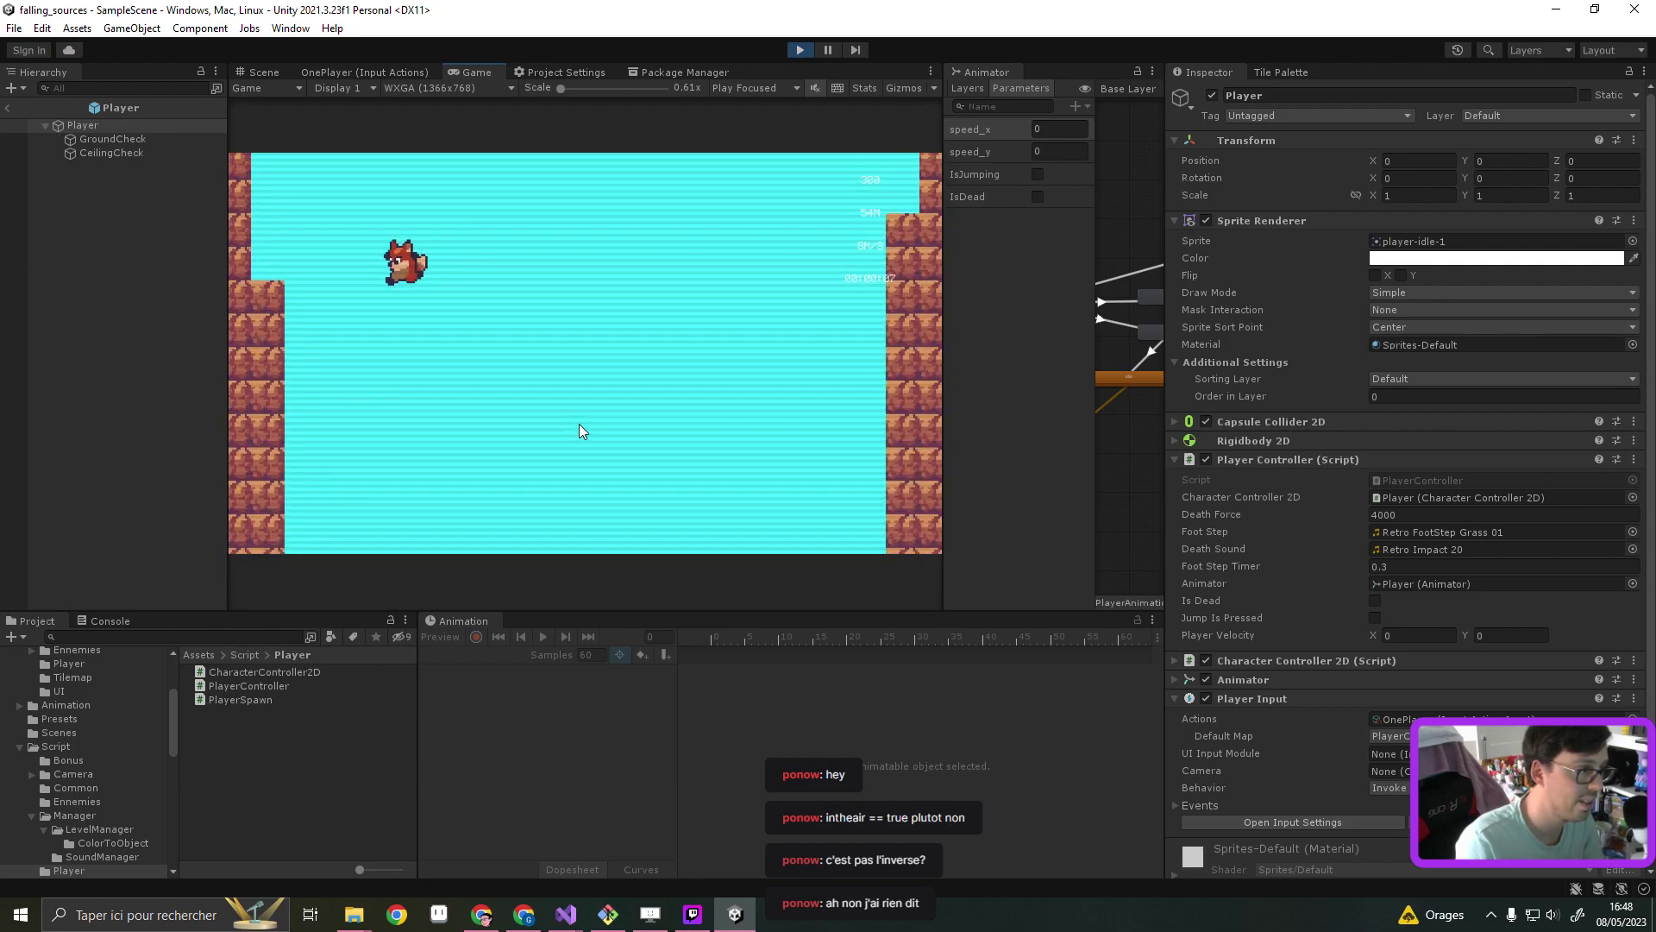
pyautogui.press('d')
pyautogui.press('d')
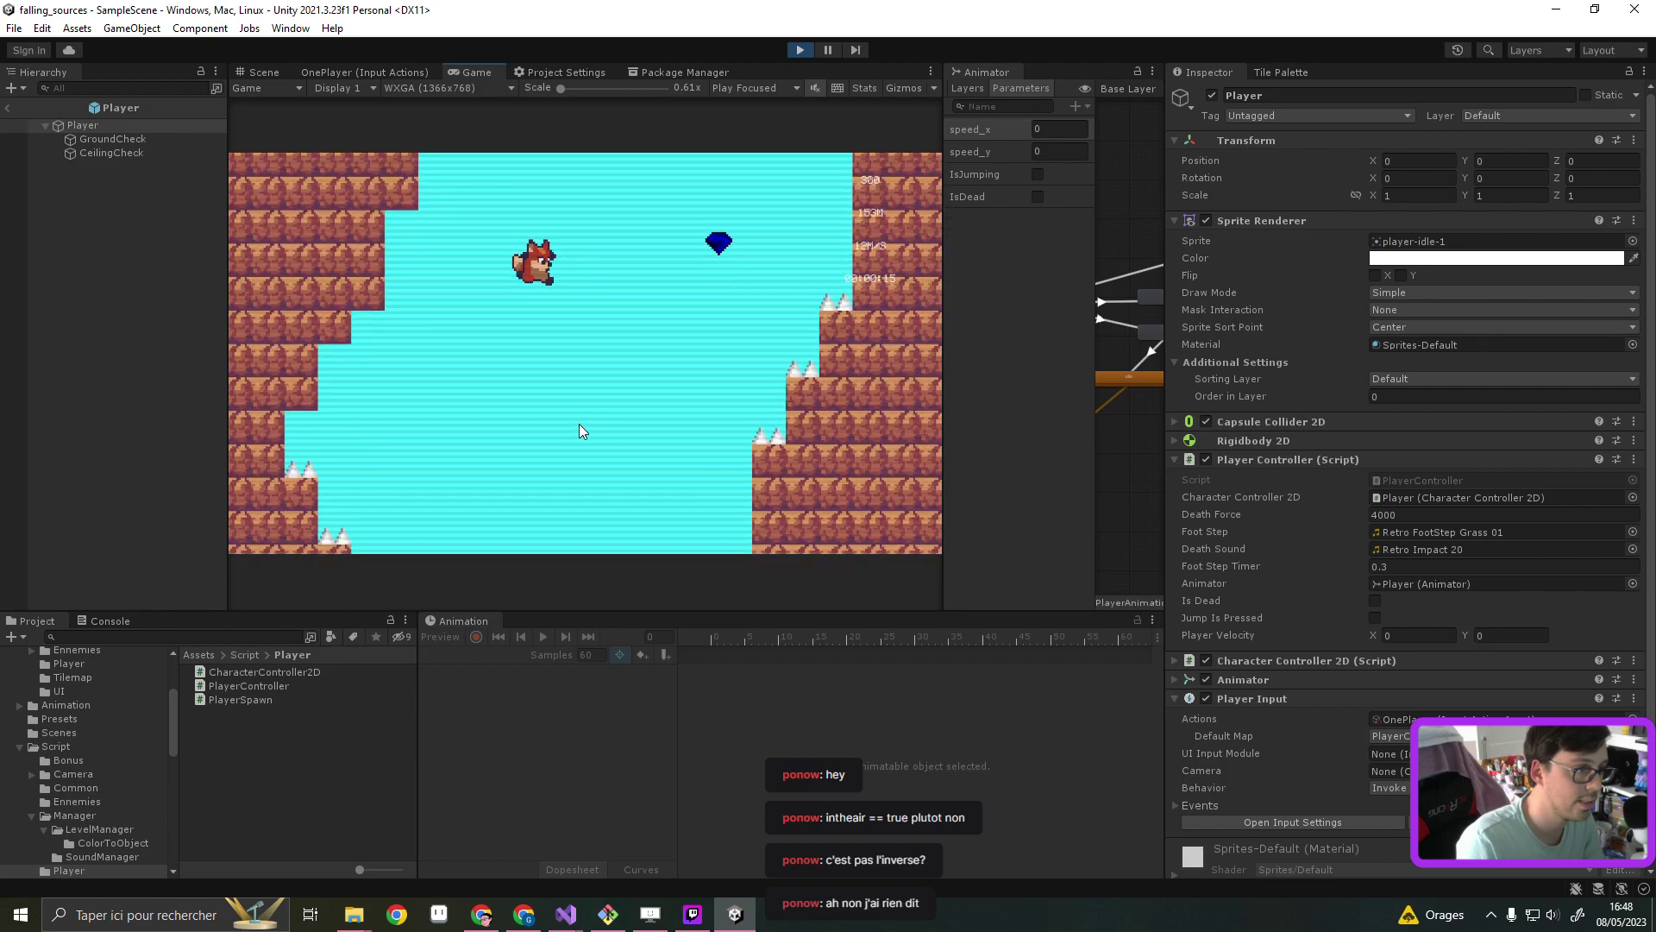
pyautogui.press('a')
pyautogui.press('d')
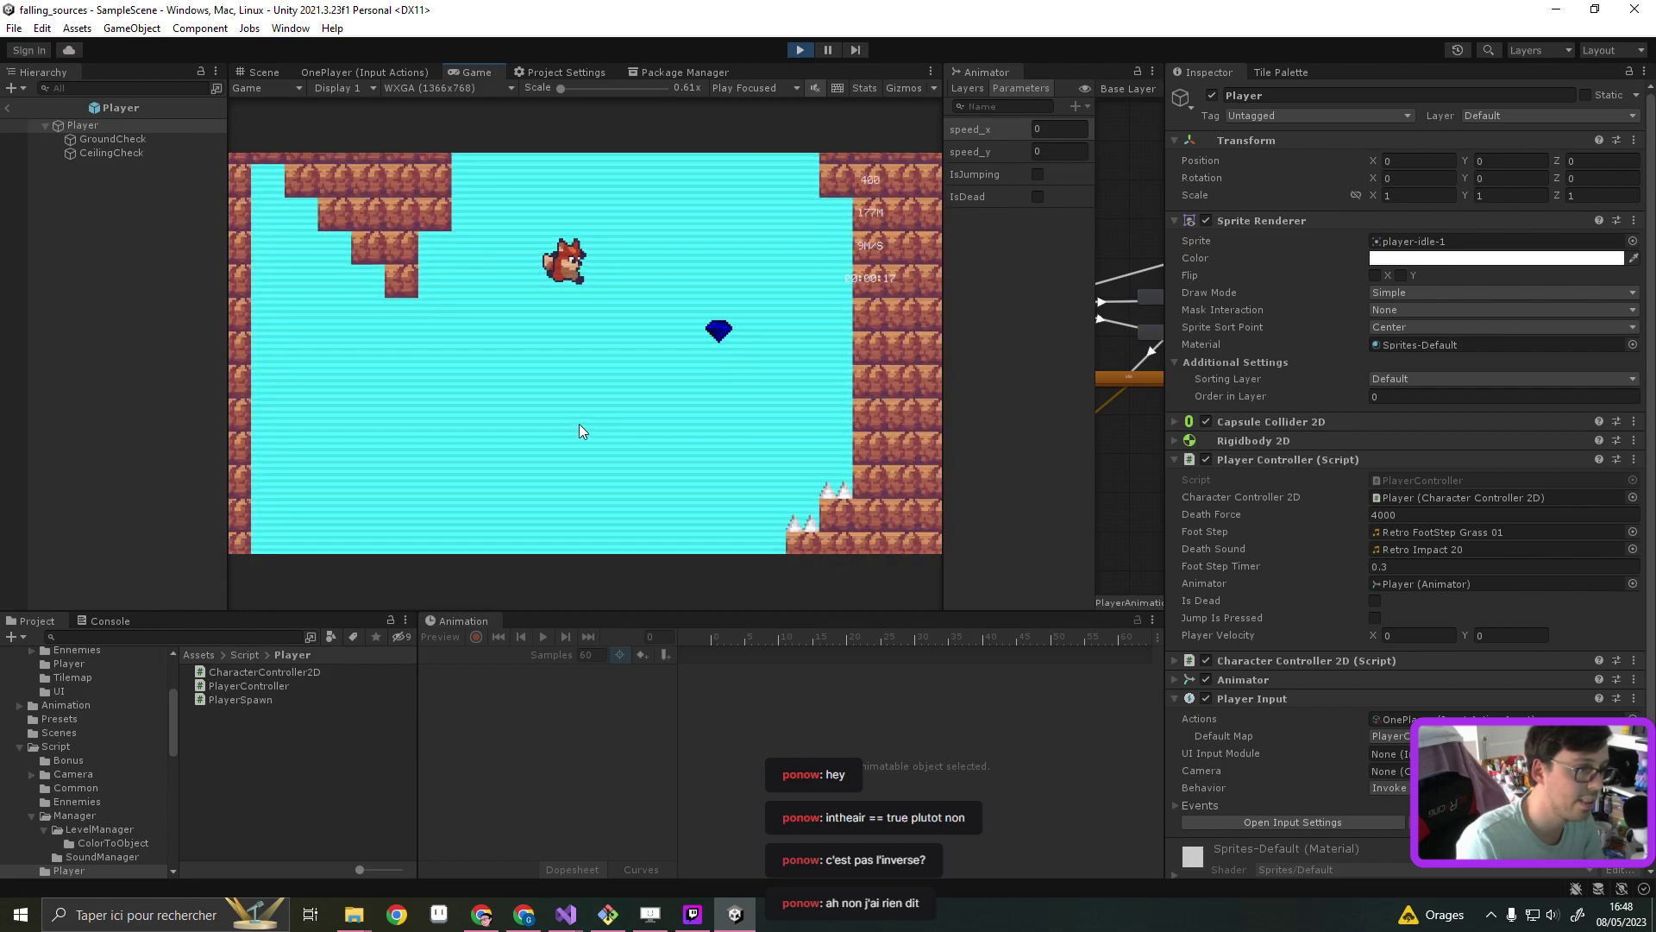
pyautogui.press('a')
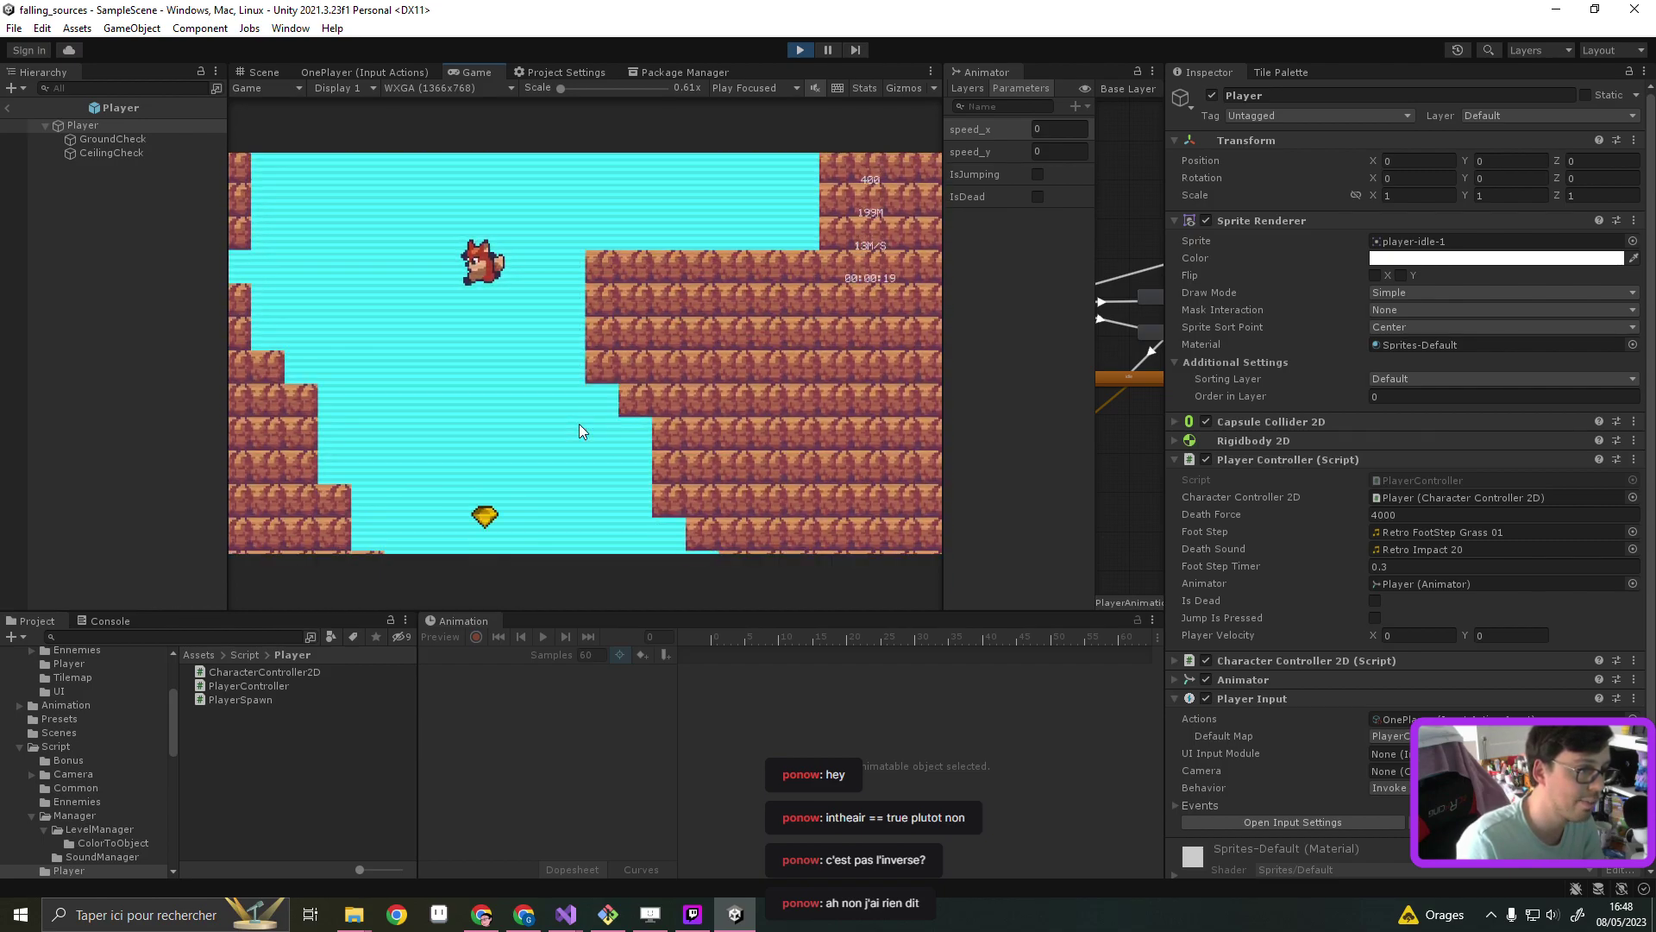
pyautogui.press('d')
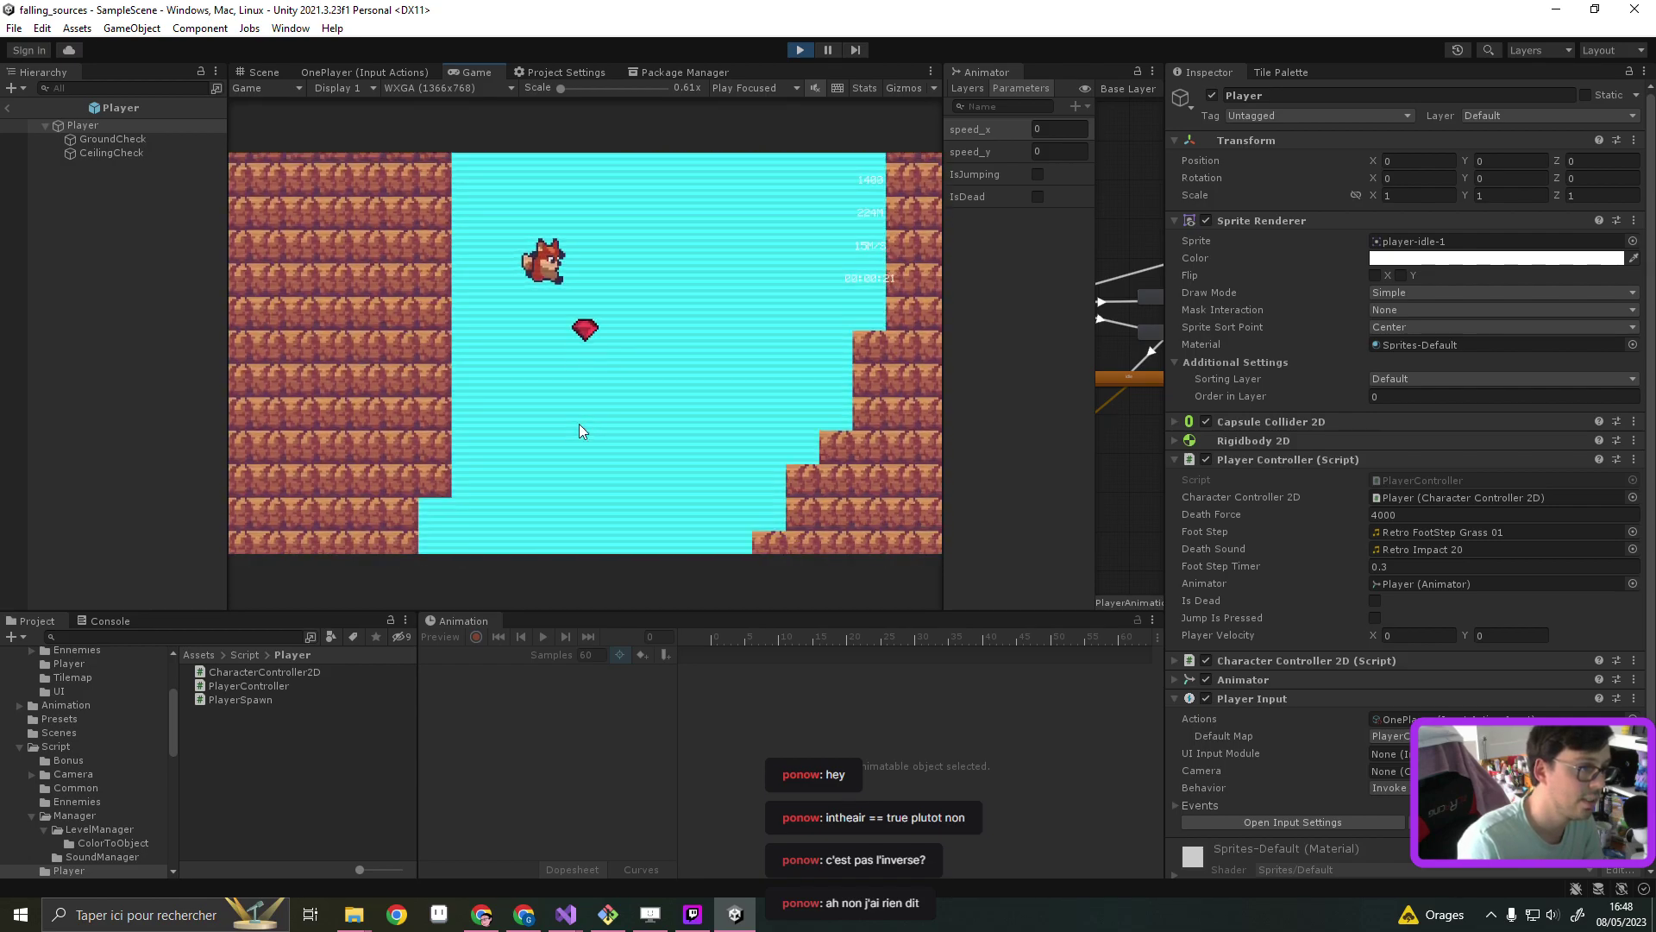
pyautogui.press('a')
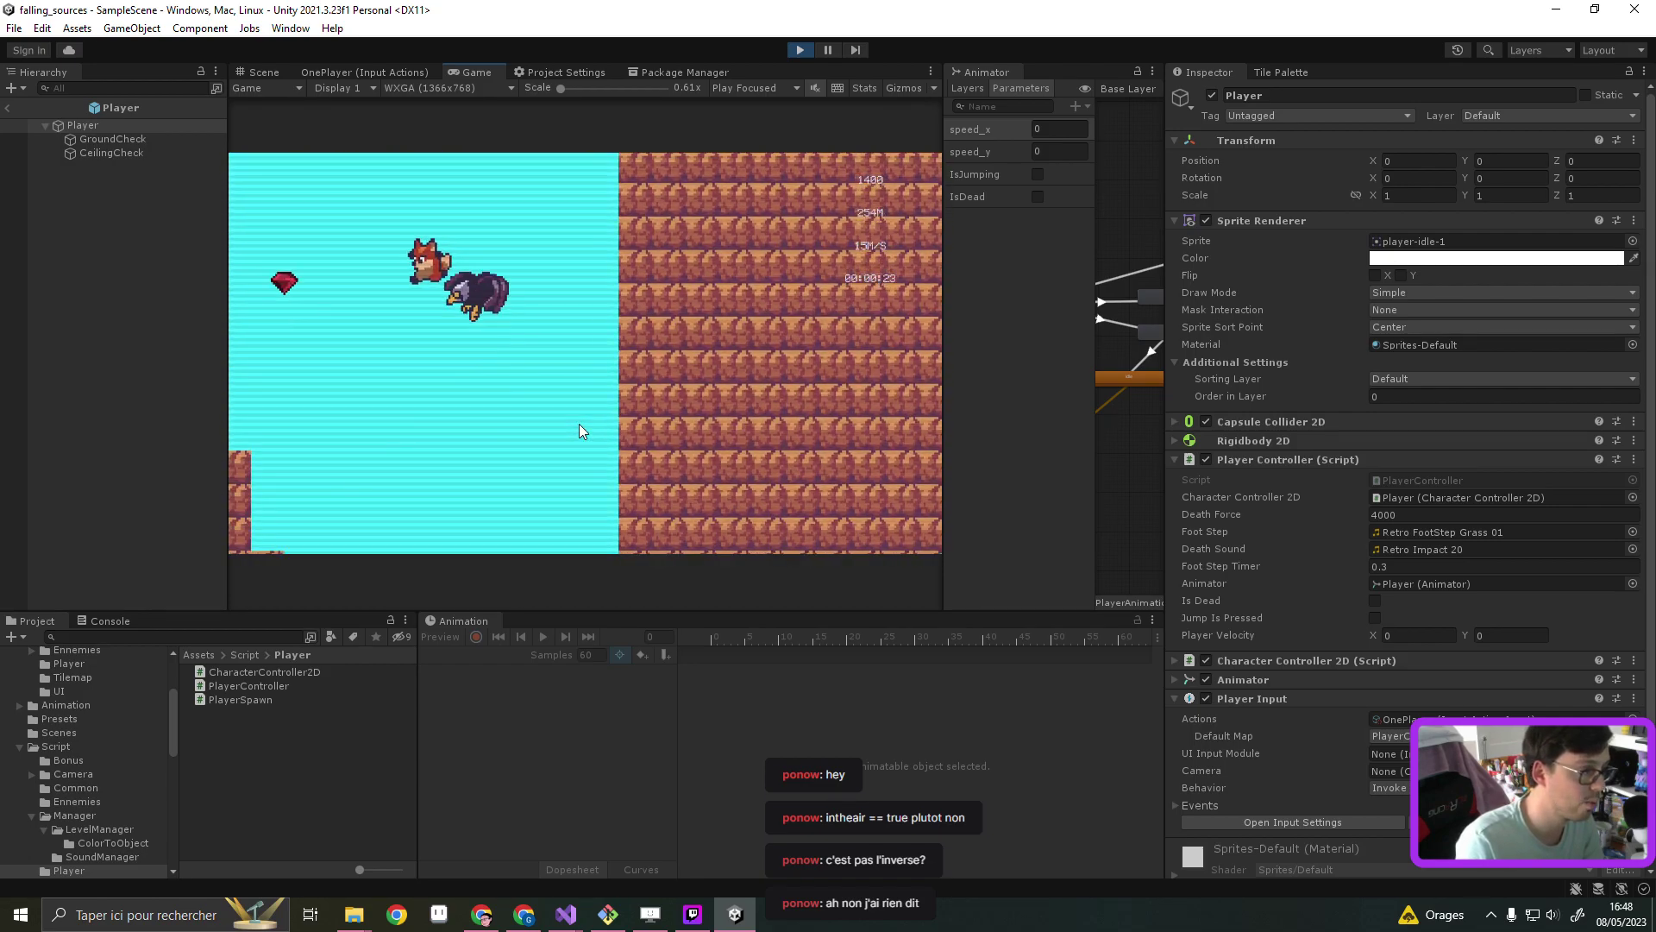
pyautogui.press('d')
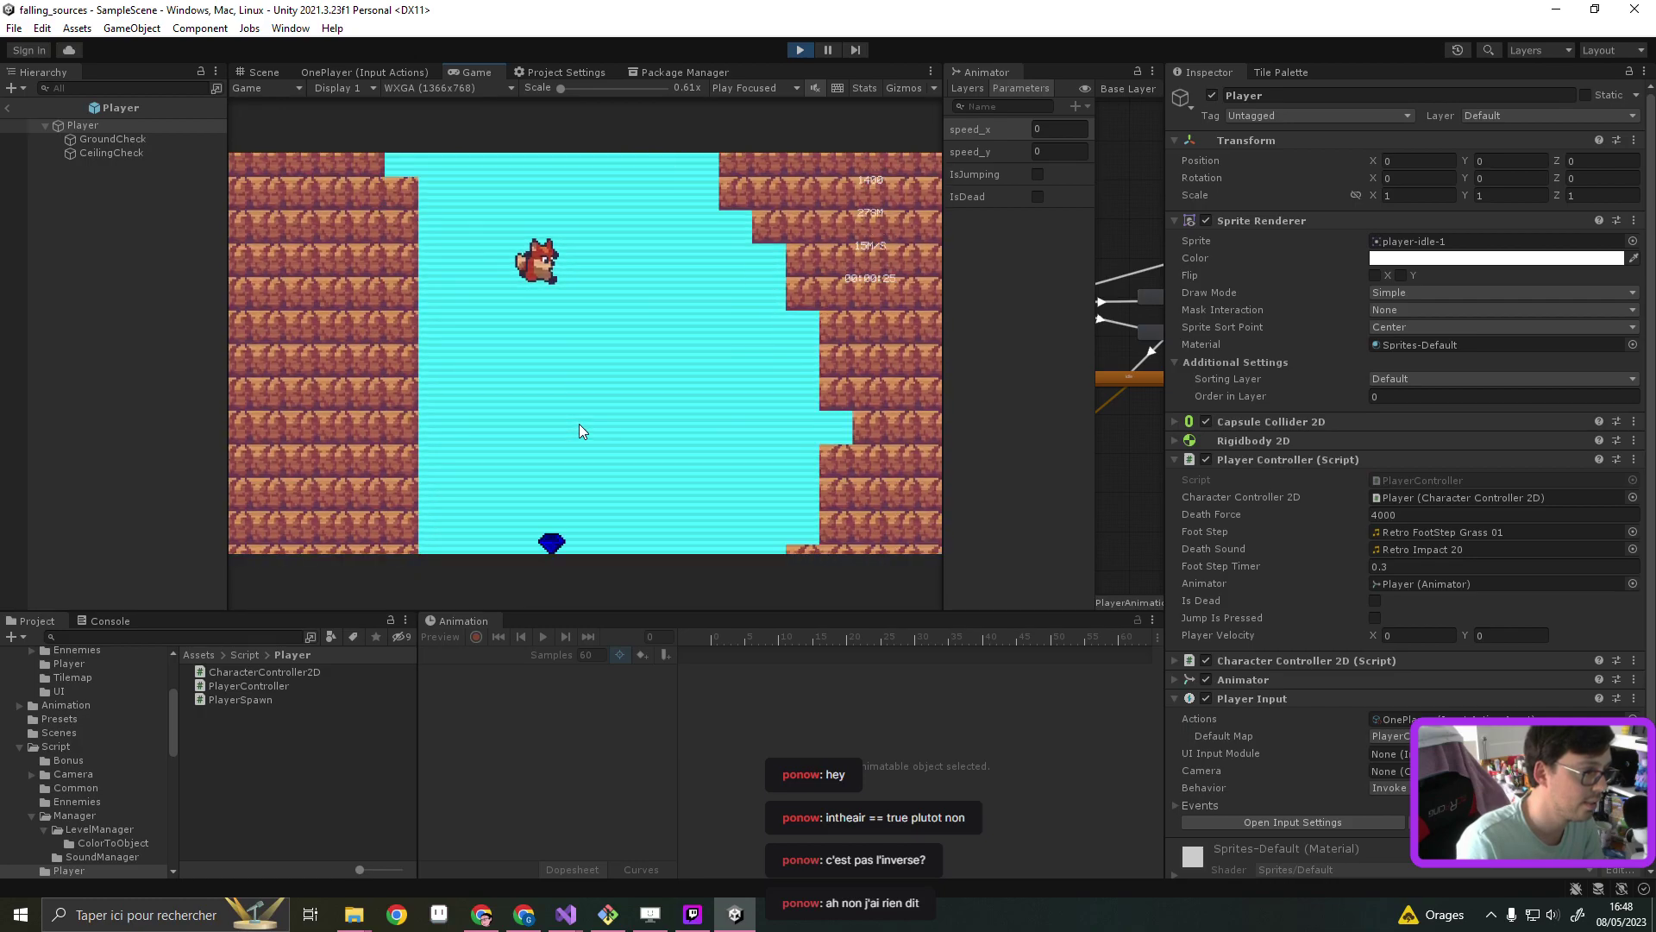
pyautogui.press('a')
pyautogui.press('d')
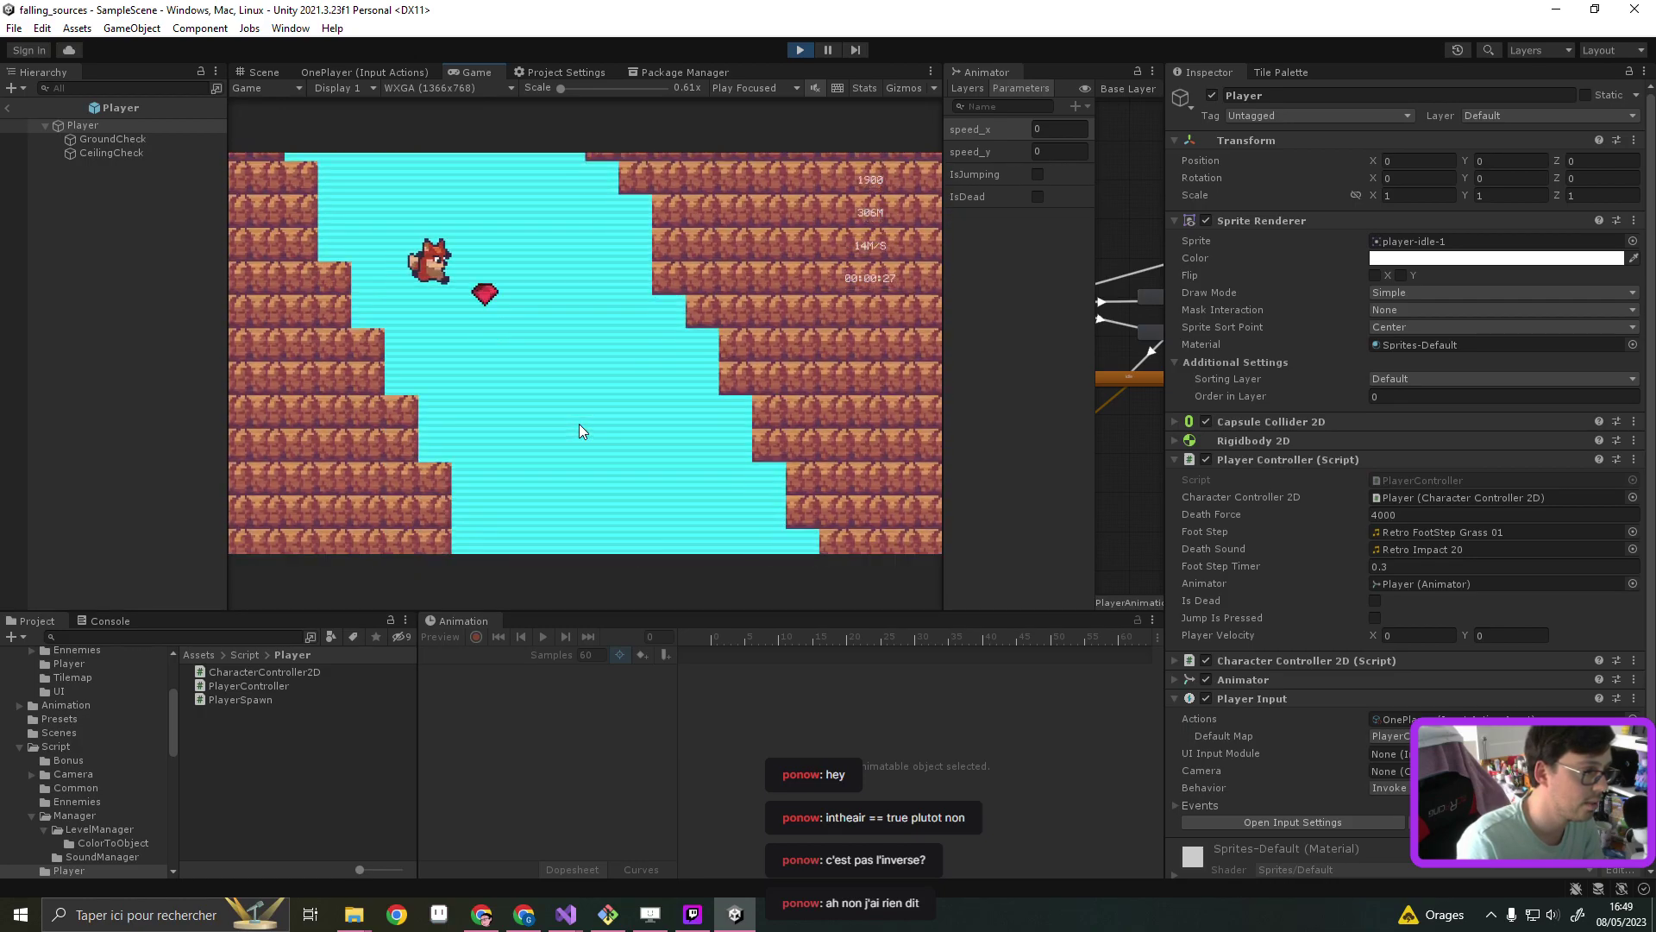
pyautogui.press('a')
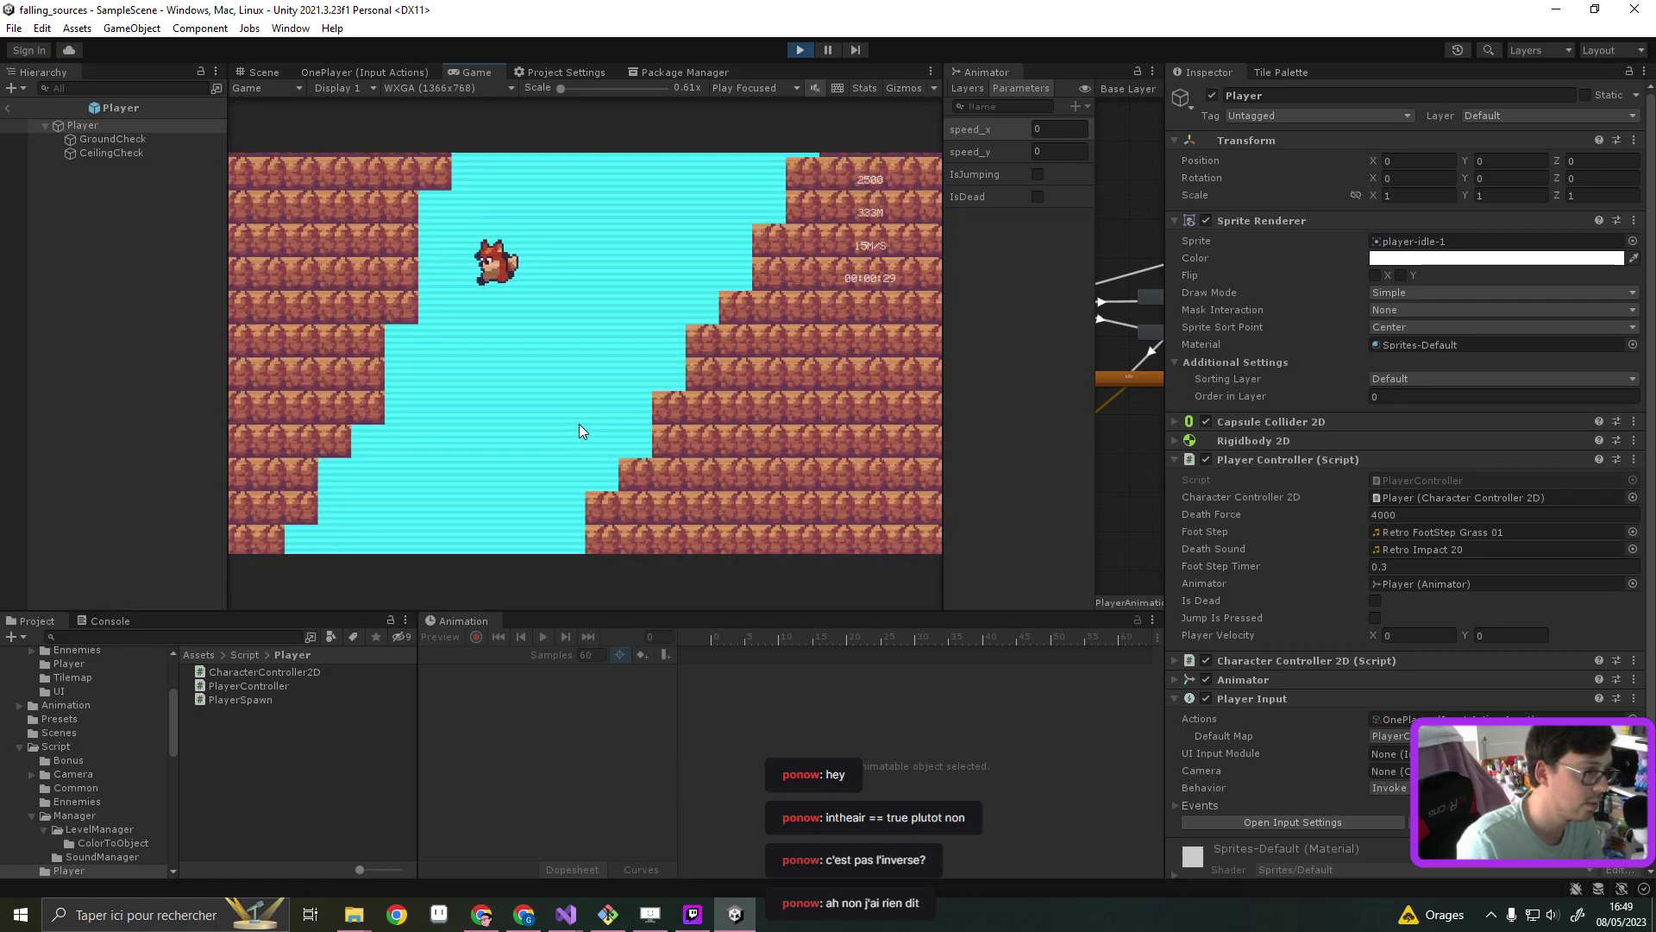
pyautogui.press('d')
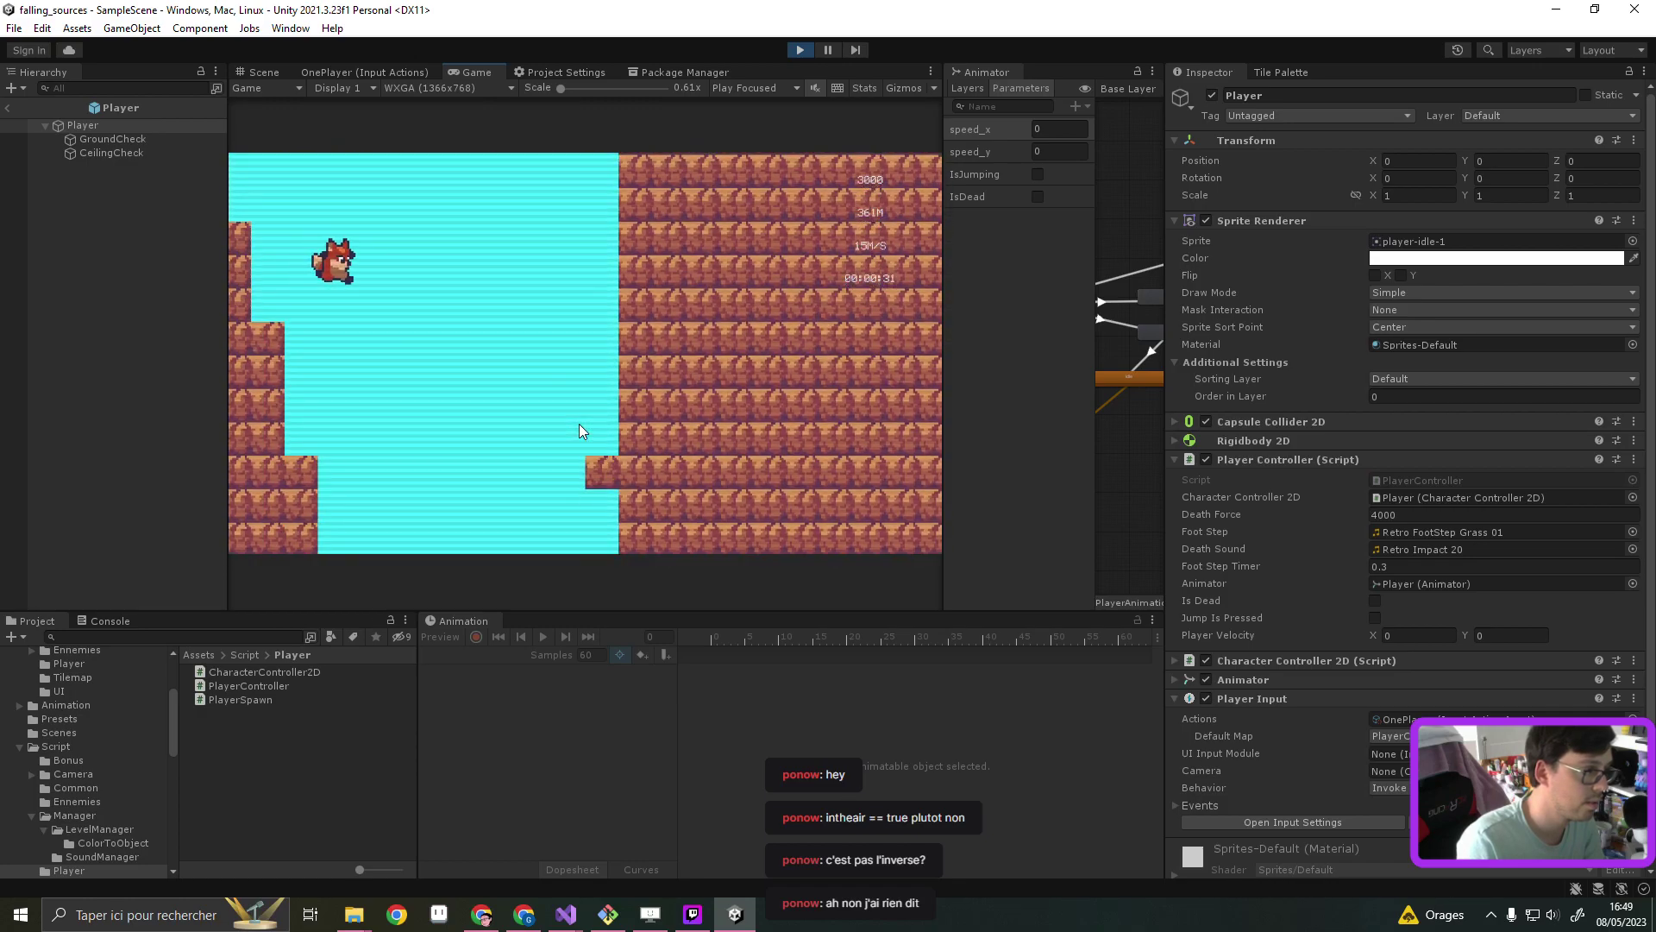
pyautogui.press('a')
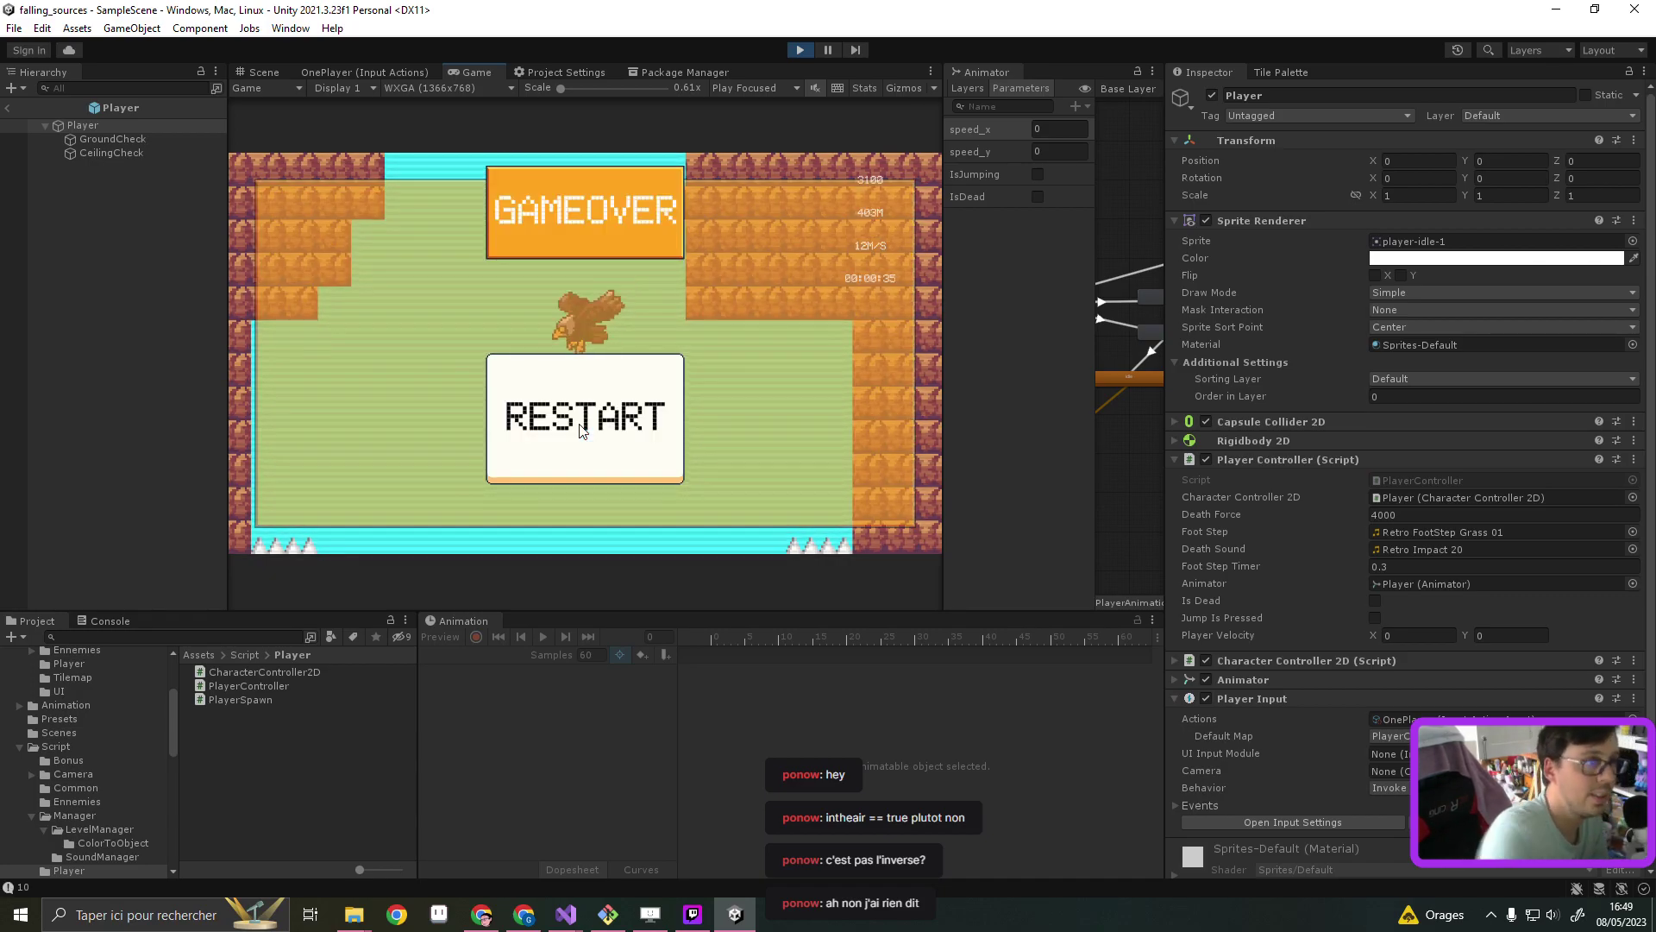
pyautogui.click(799, 52)
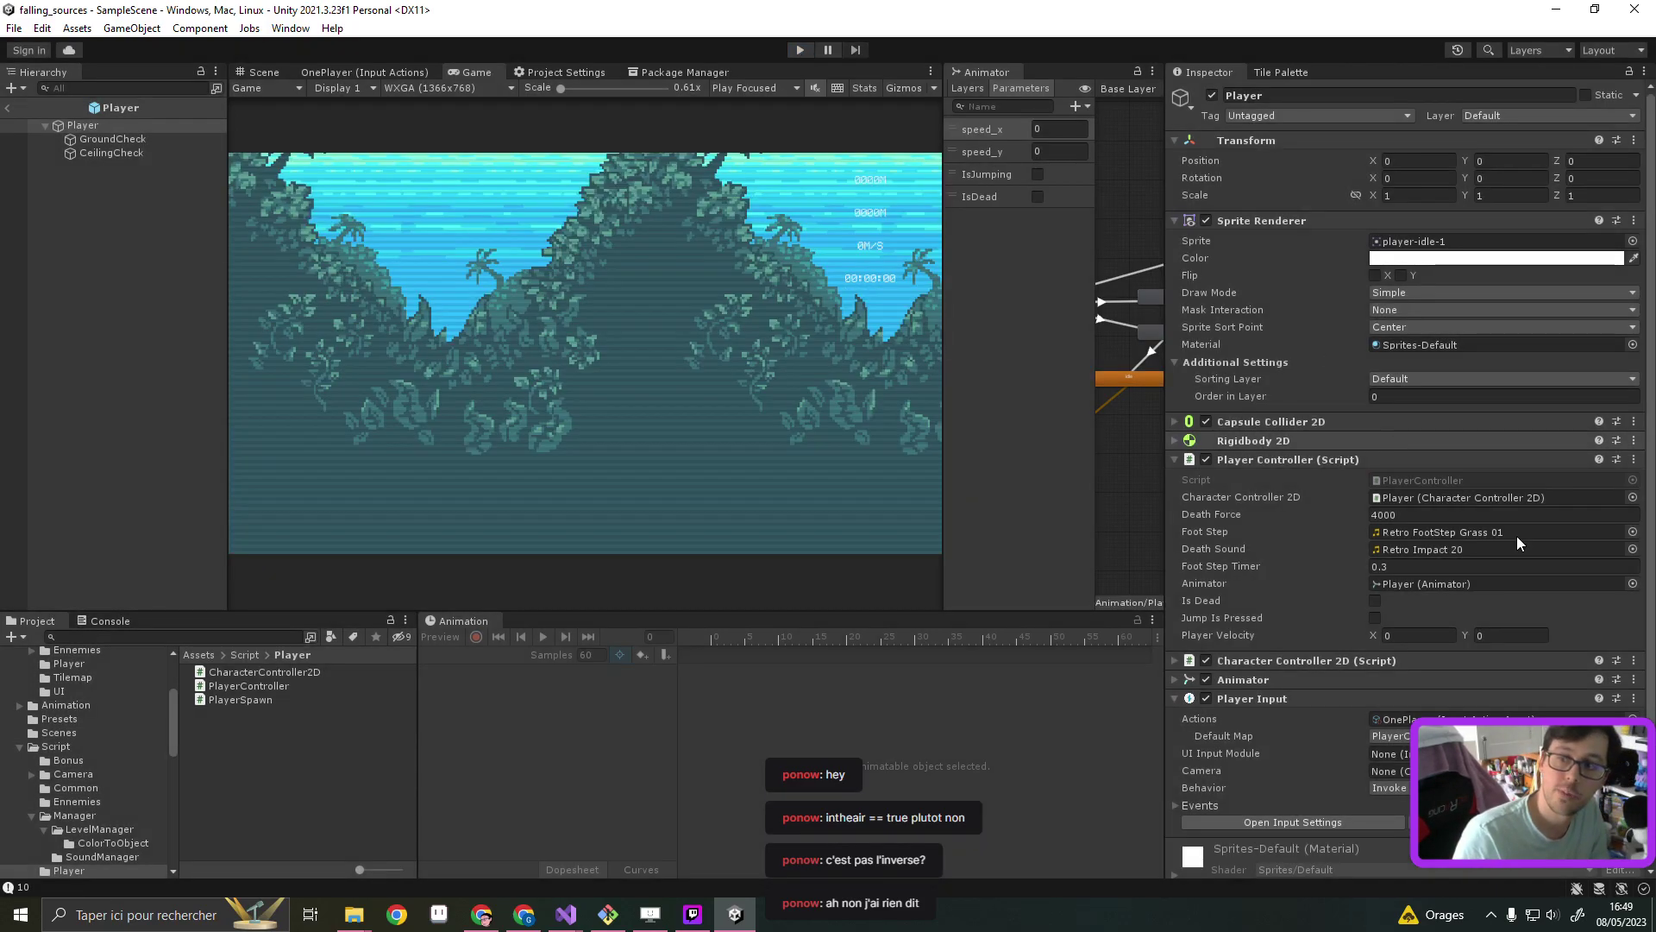
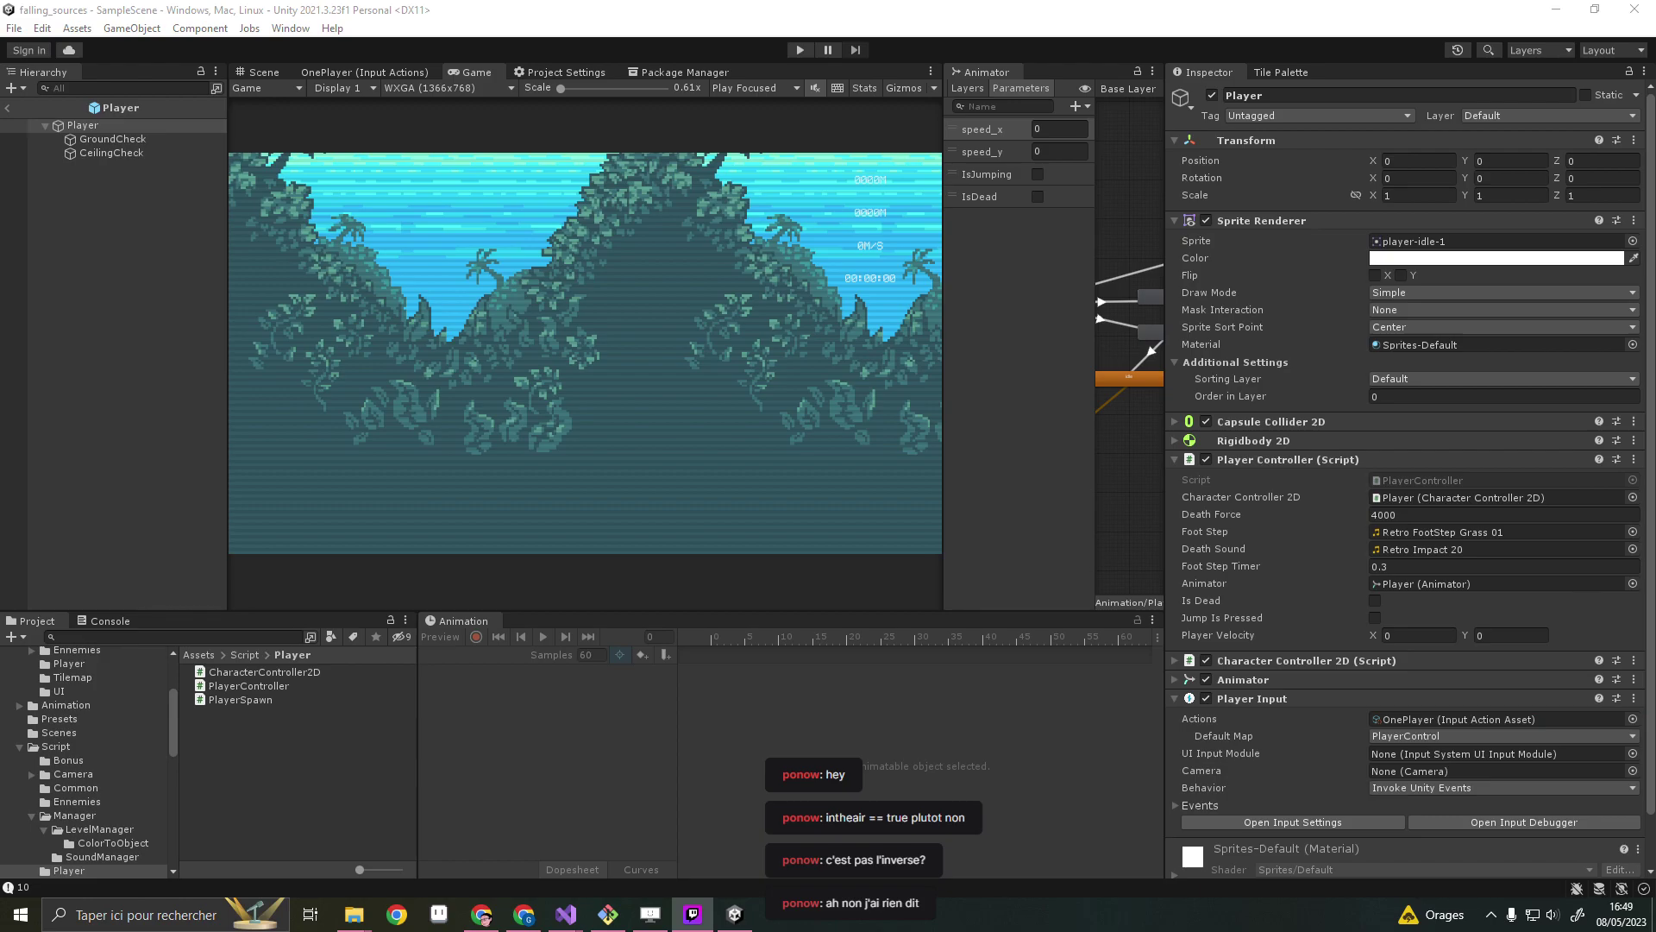
# Run the game in Play mode to reach the Cute Falling Game title screen, then switch to the streaming app
pyautogui.click(801, 49)
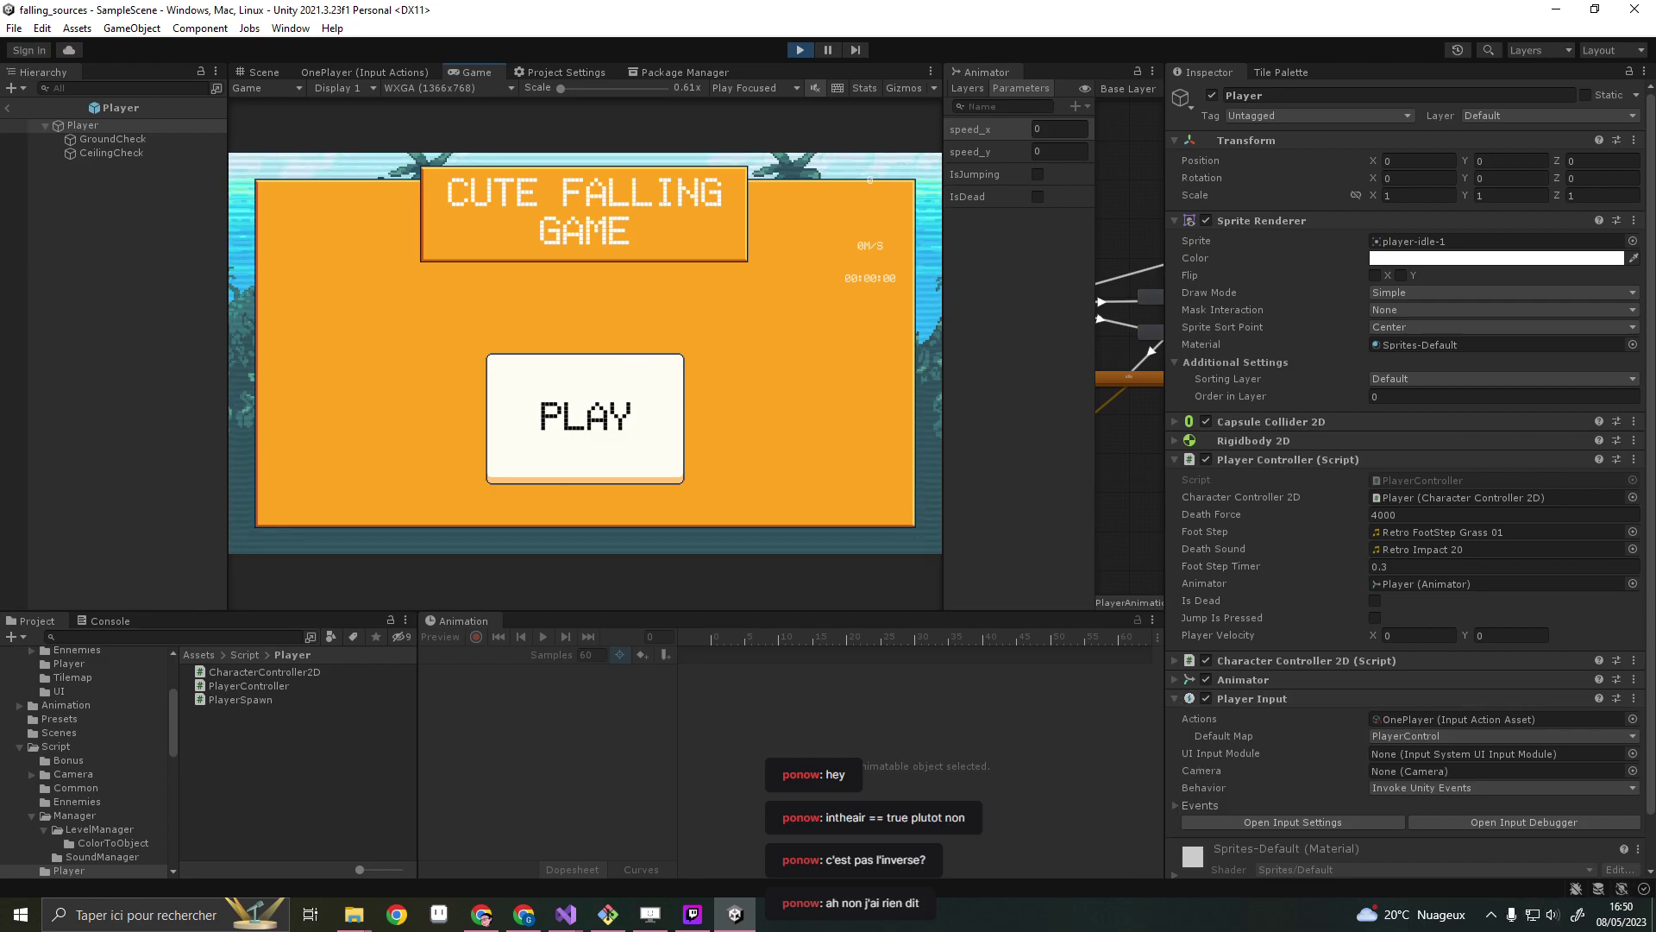
pyautogui.hotkey('alt', 'Tab')
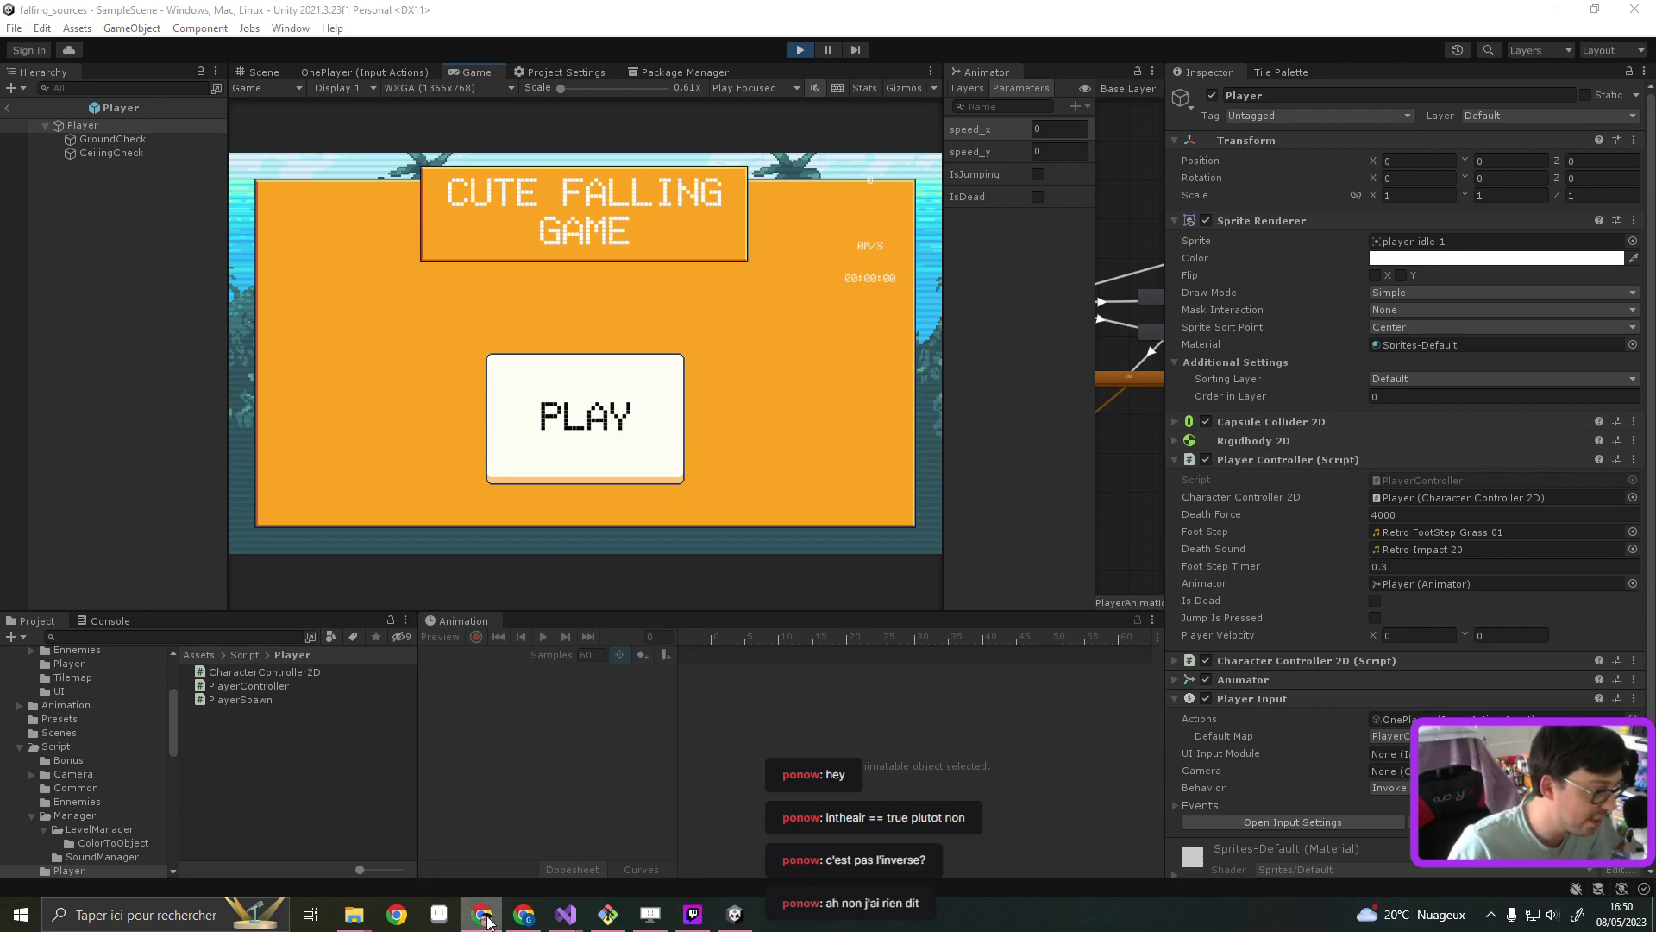
# Check the Falling Game Jira roadmap in the browser, then switch to the Top 100 Nintendo Music YouTube tab
pyautogui.click(515, 921)
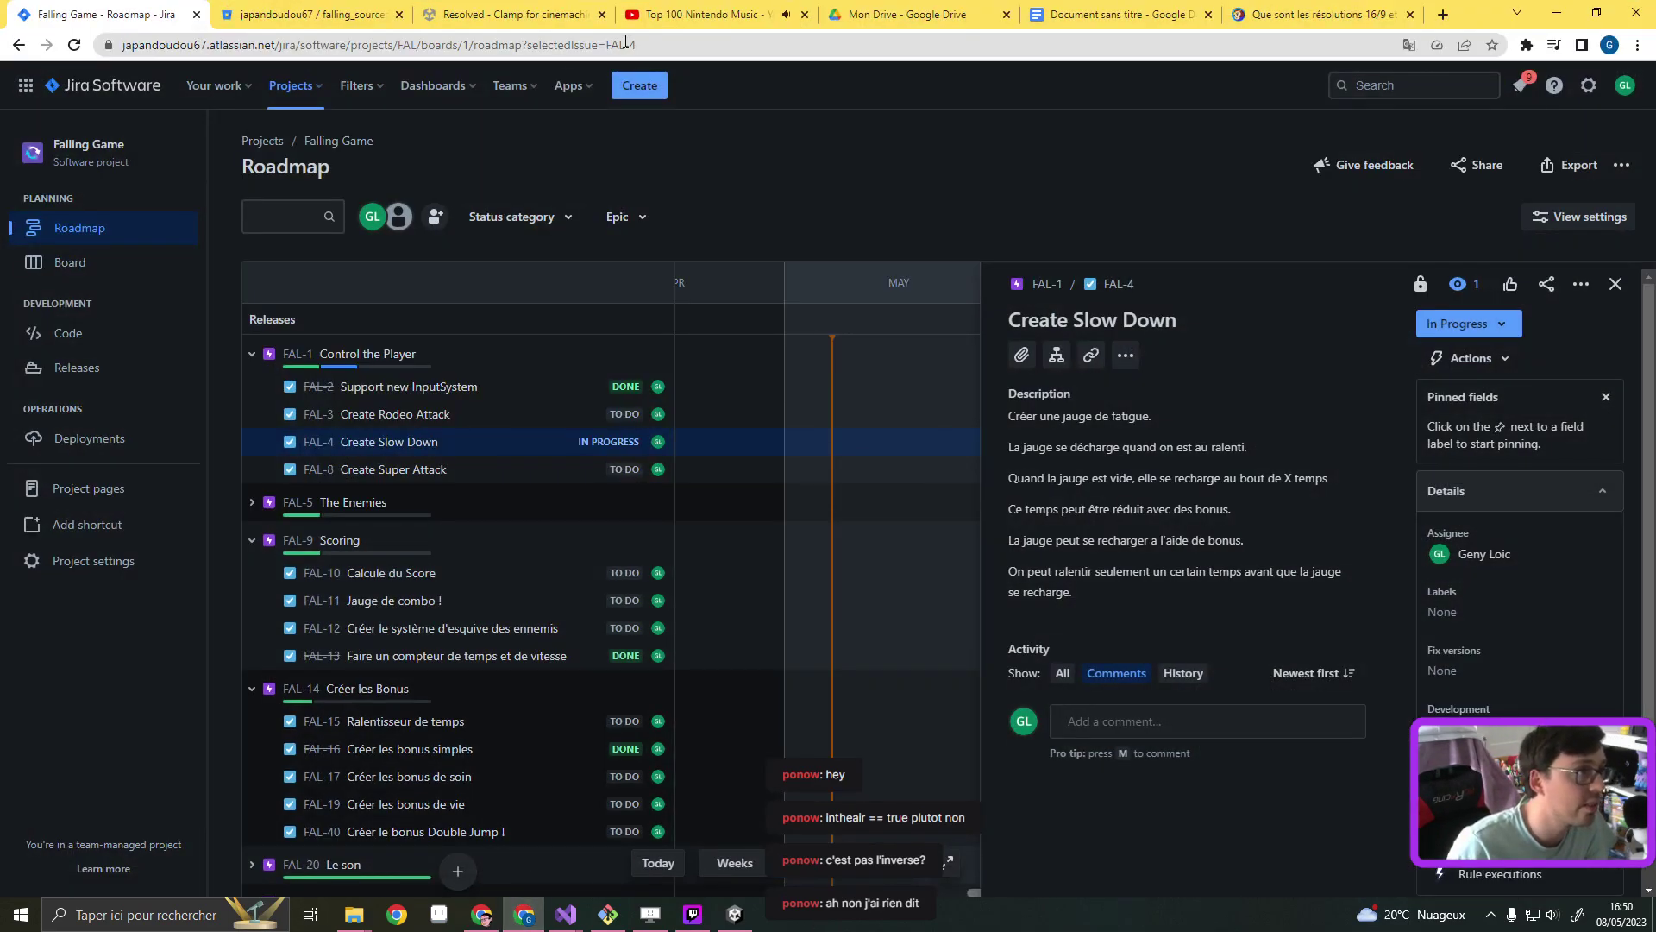
pyautogui.click(699, 14)
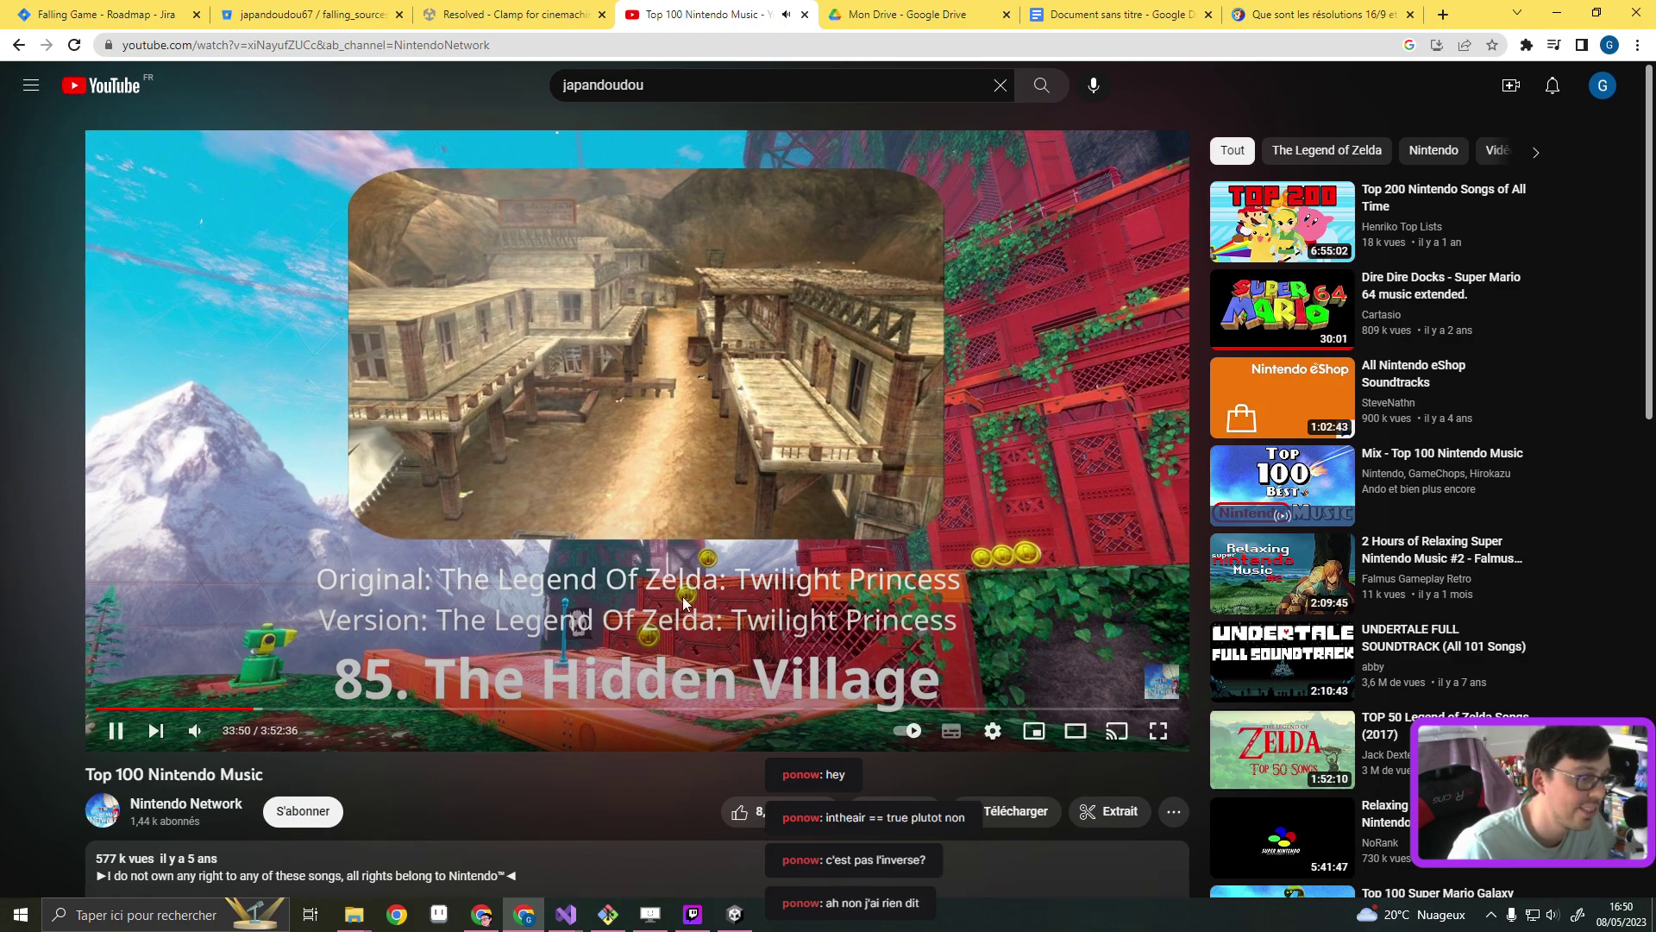
# Minimize the browser window to get it out of the way
pyautogui.click(1558, 19)
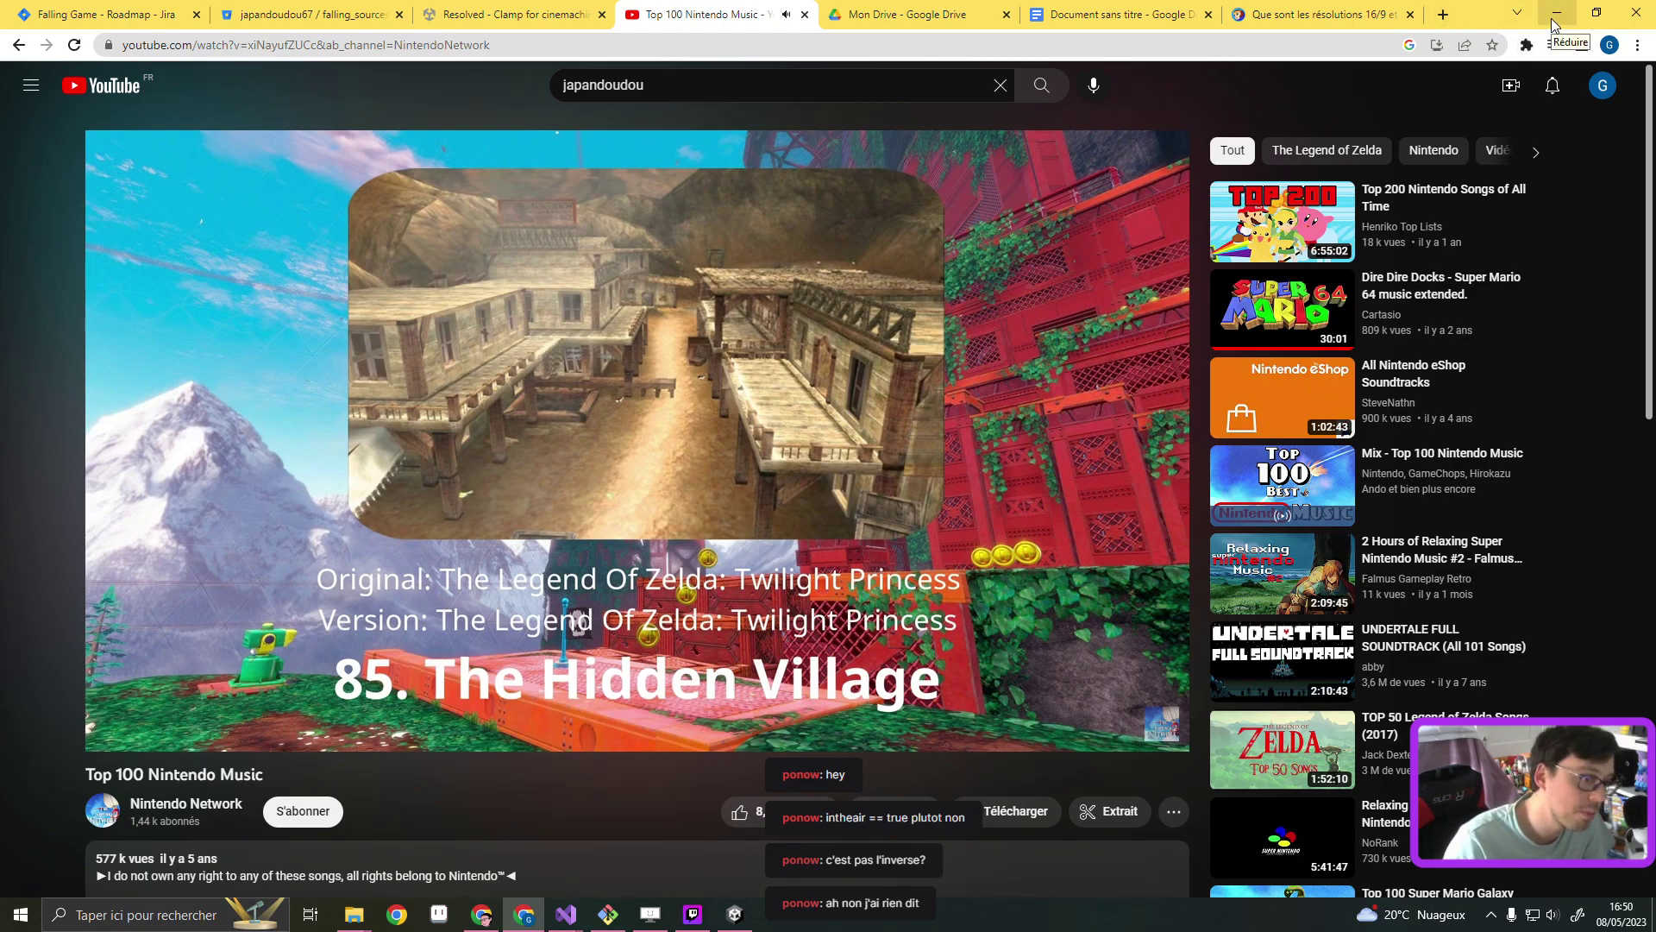
pyautogui.click(1552, 21)
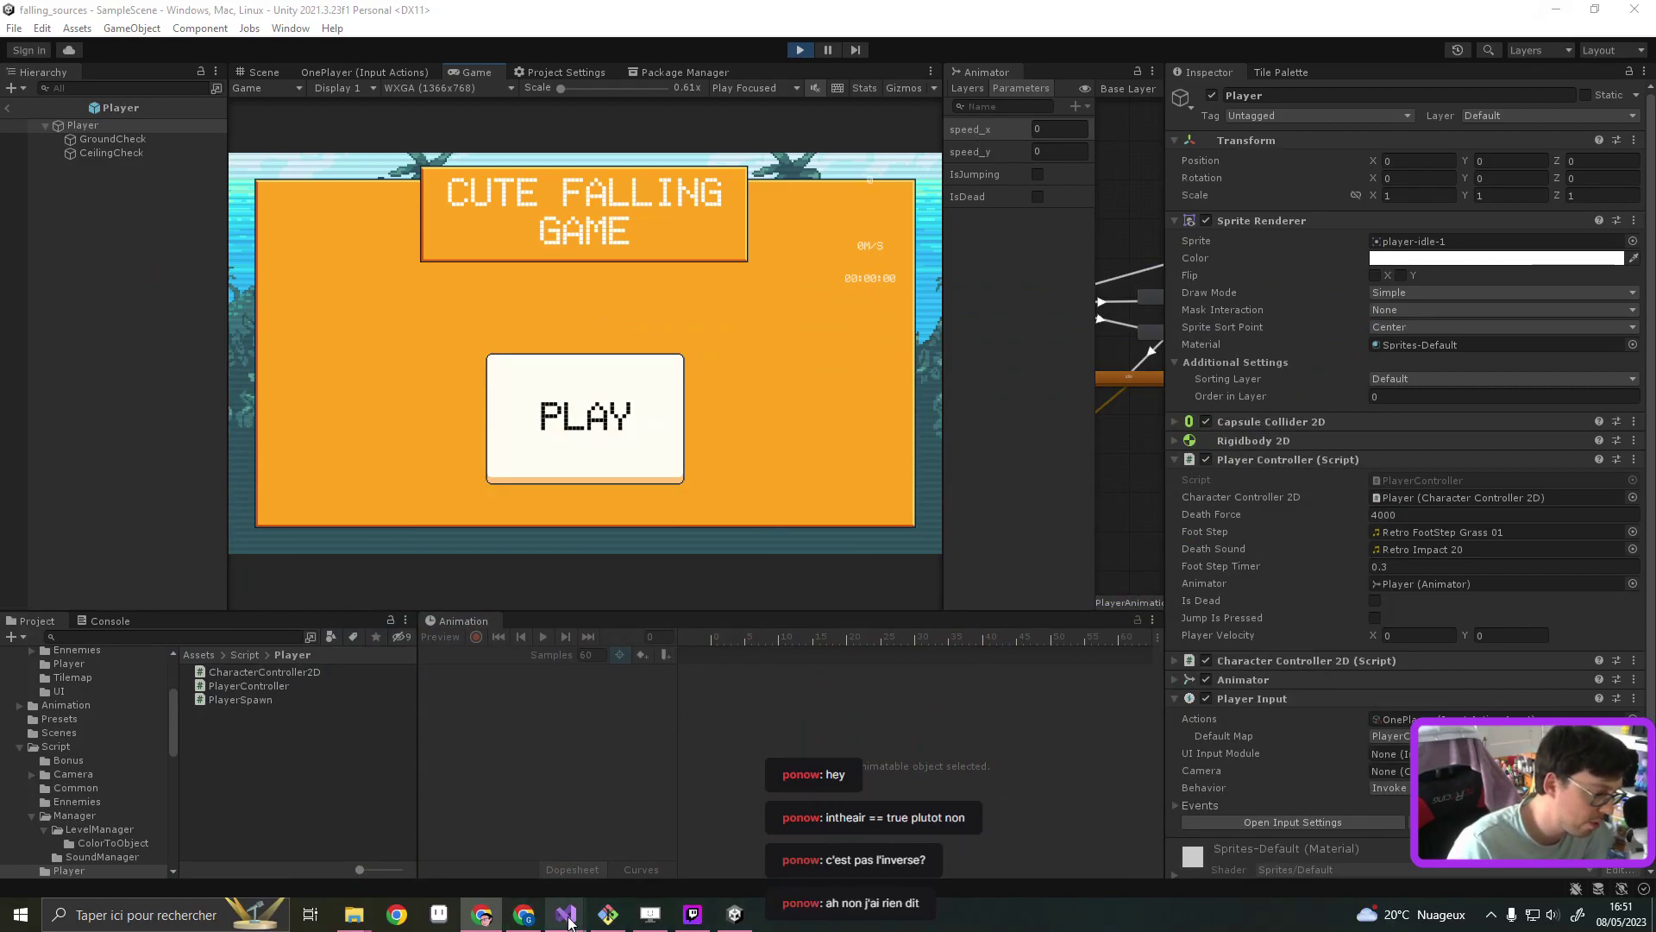
# Bring Visual Studio forward and browse CharacterController2D.cs around the ClampFallSpeed method
pyautogui.moveTo(568, 921)
pyautogui.click(463, 810)
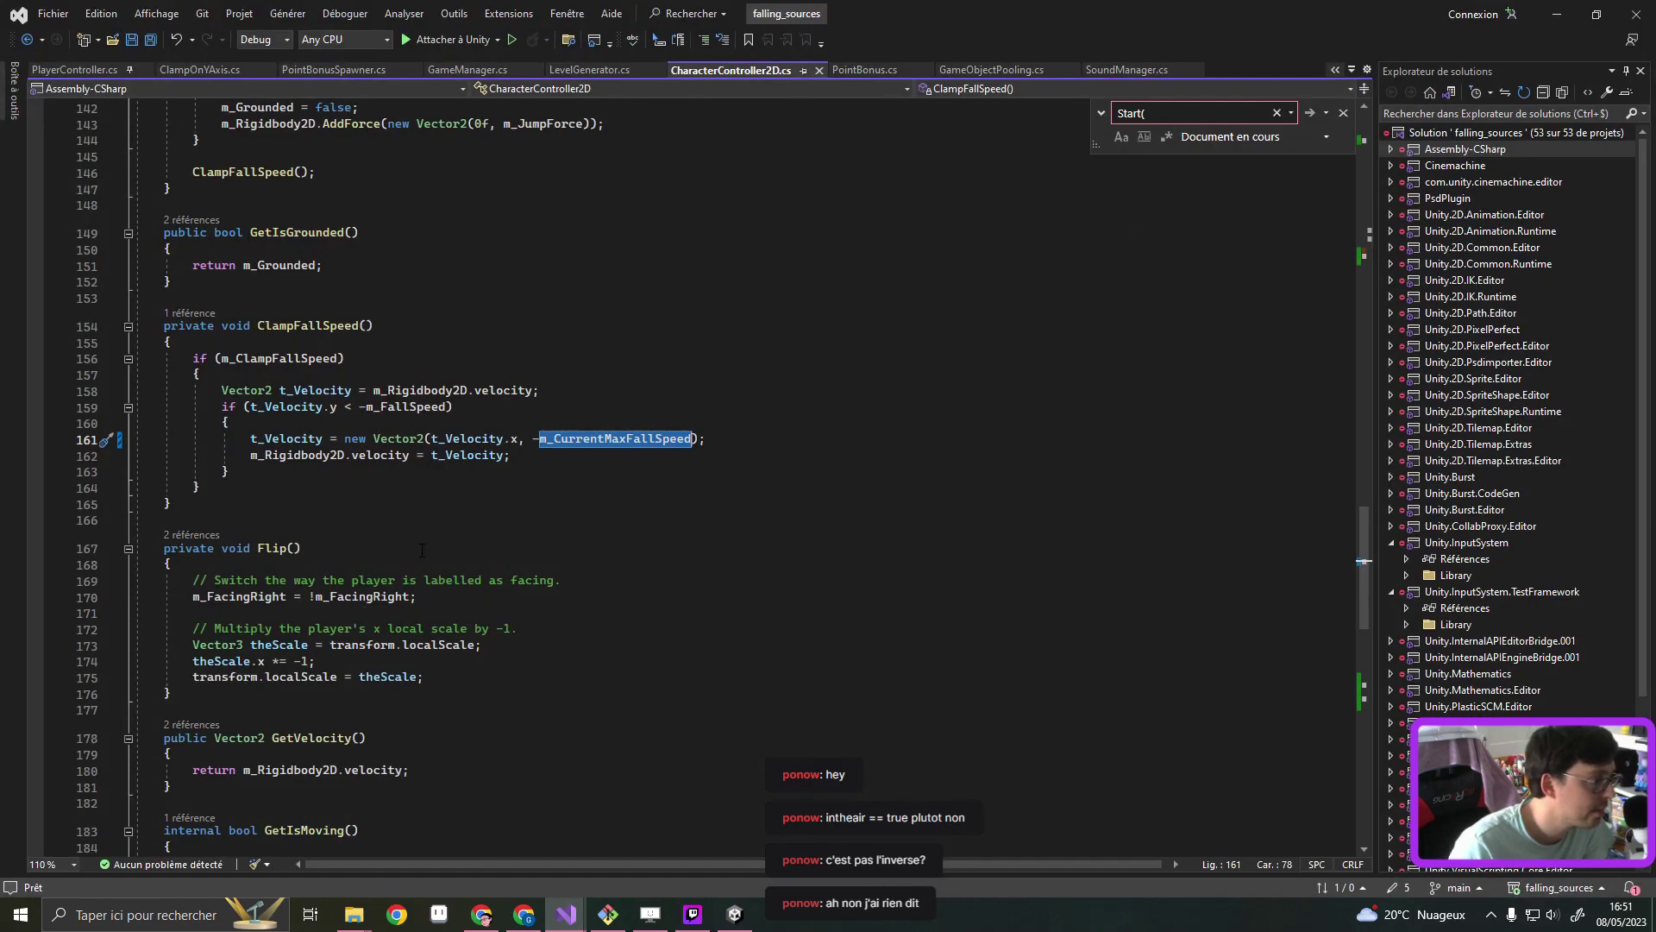
pyautogui.scroll(3, 422, 549)
pyautogui.scroll(-5, 425, 550)
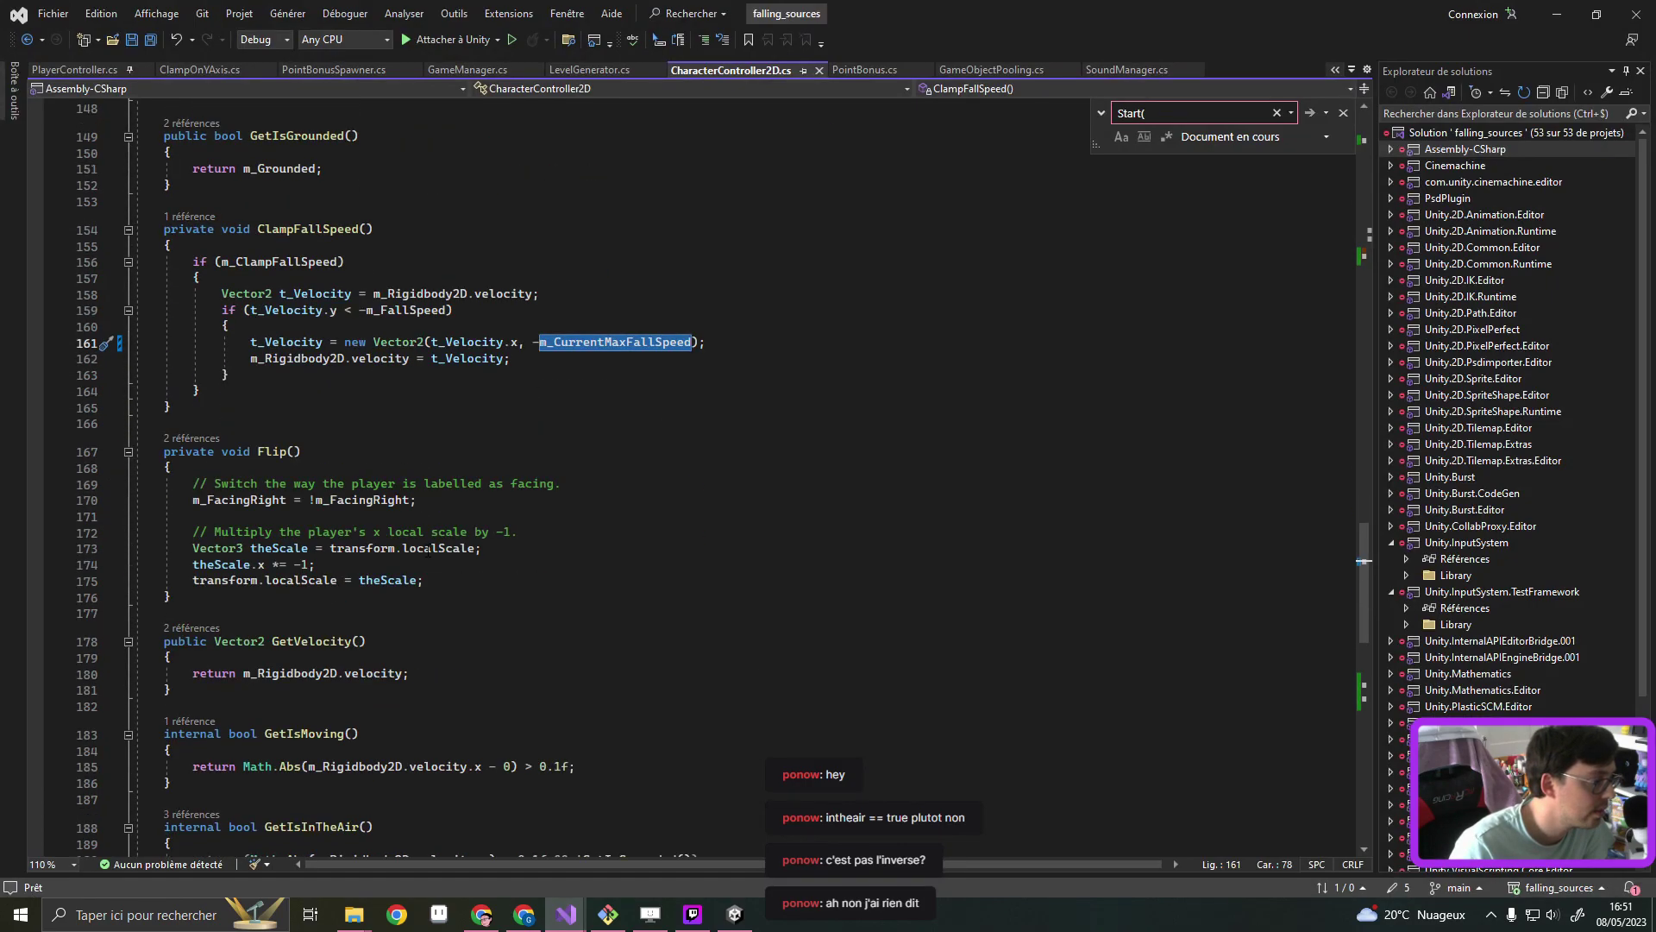
pyautogui.scroll(-5, 429, 550)
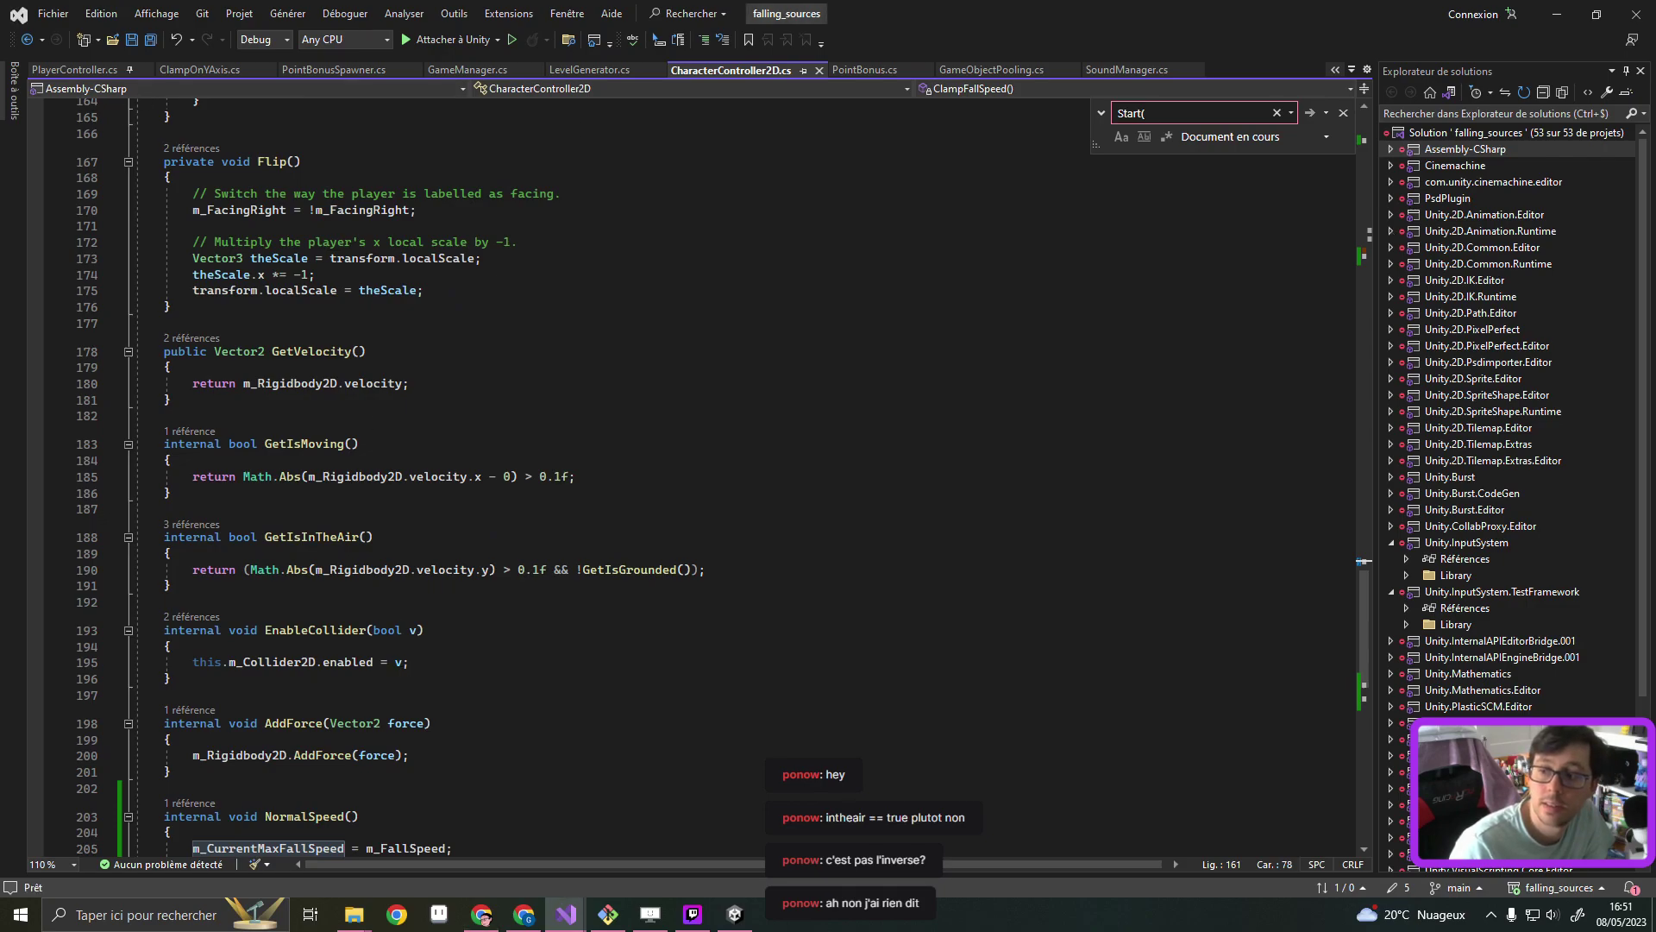
# In PlayerController.cs, highlight the characterController2D uses on line 62 and scroll toward FixedUpdate
pyautogui.click(76, 69)
pyautogui.click(323, 533)
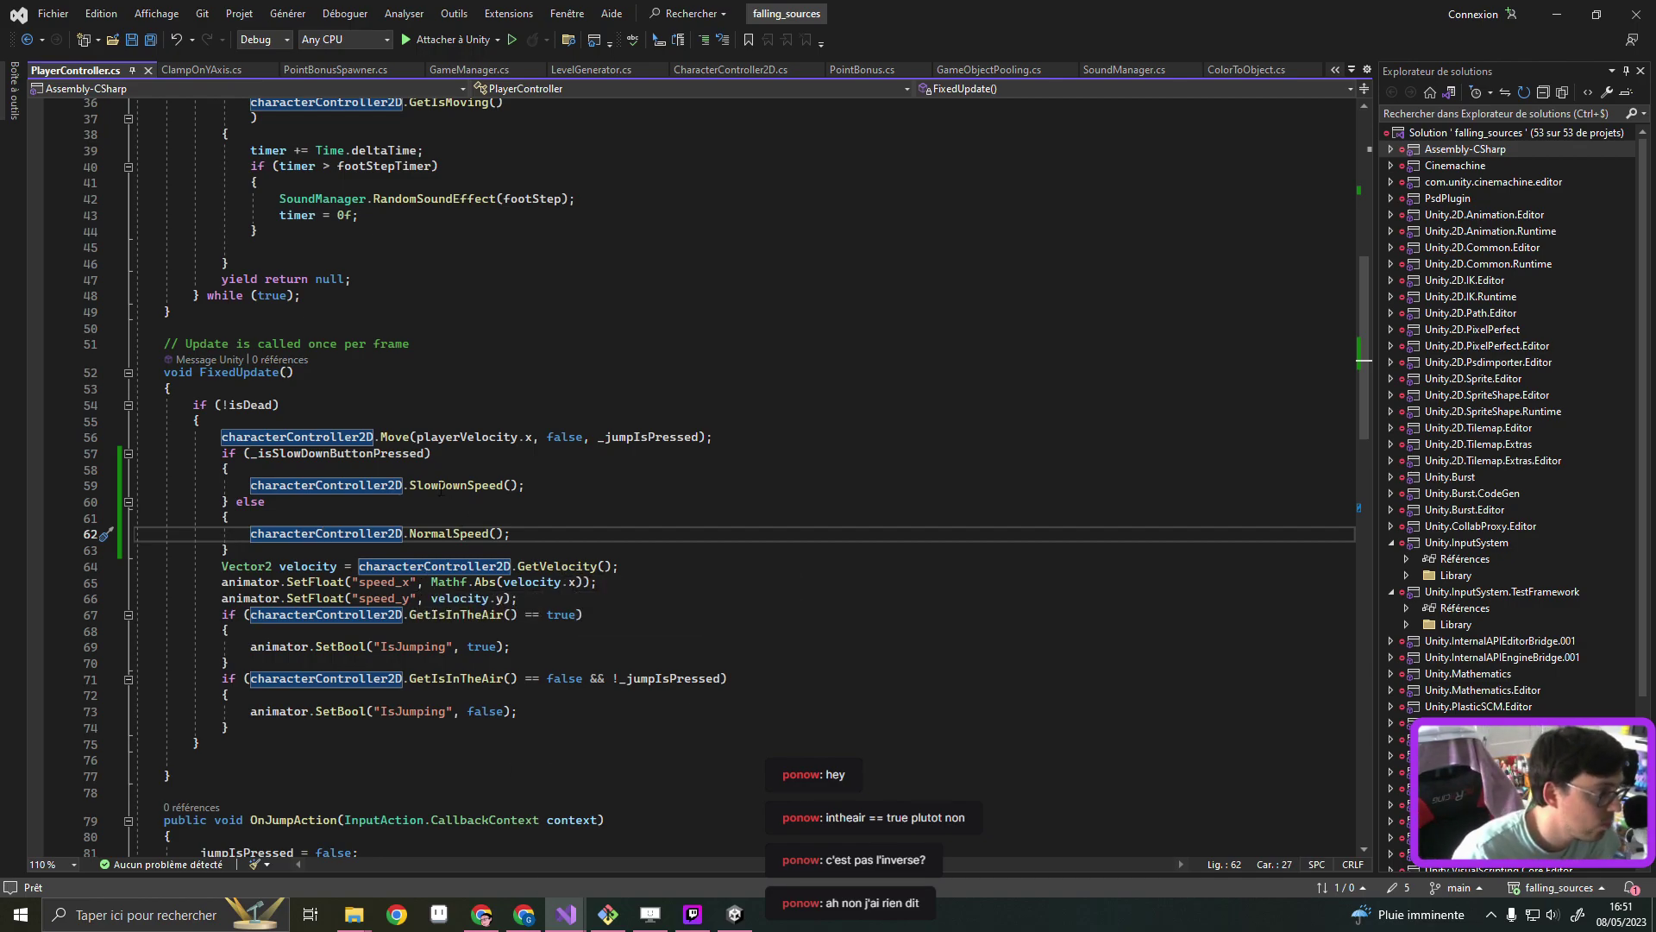
pyautogui.scroll(-5, 517, 647)
pyautogui.scroll(-1, 518, 647)
pyautogui.scroll(-2, 517, 647)
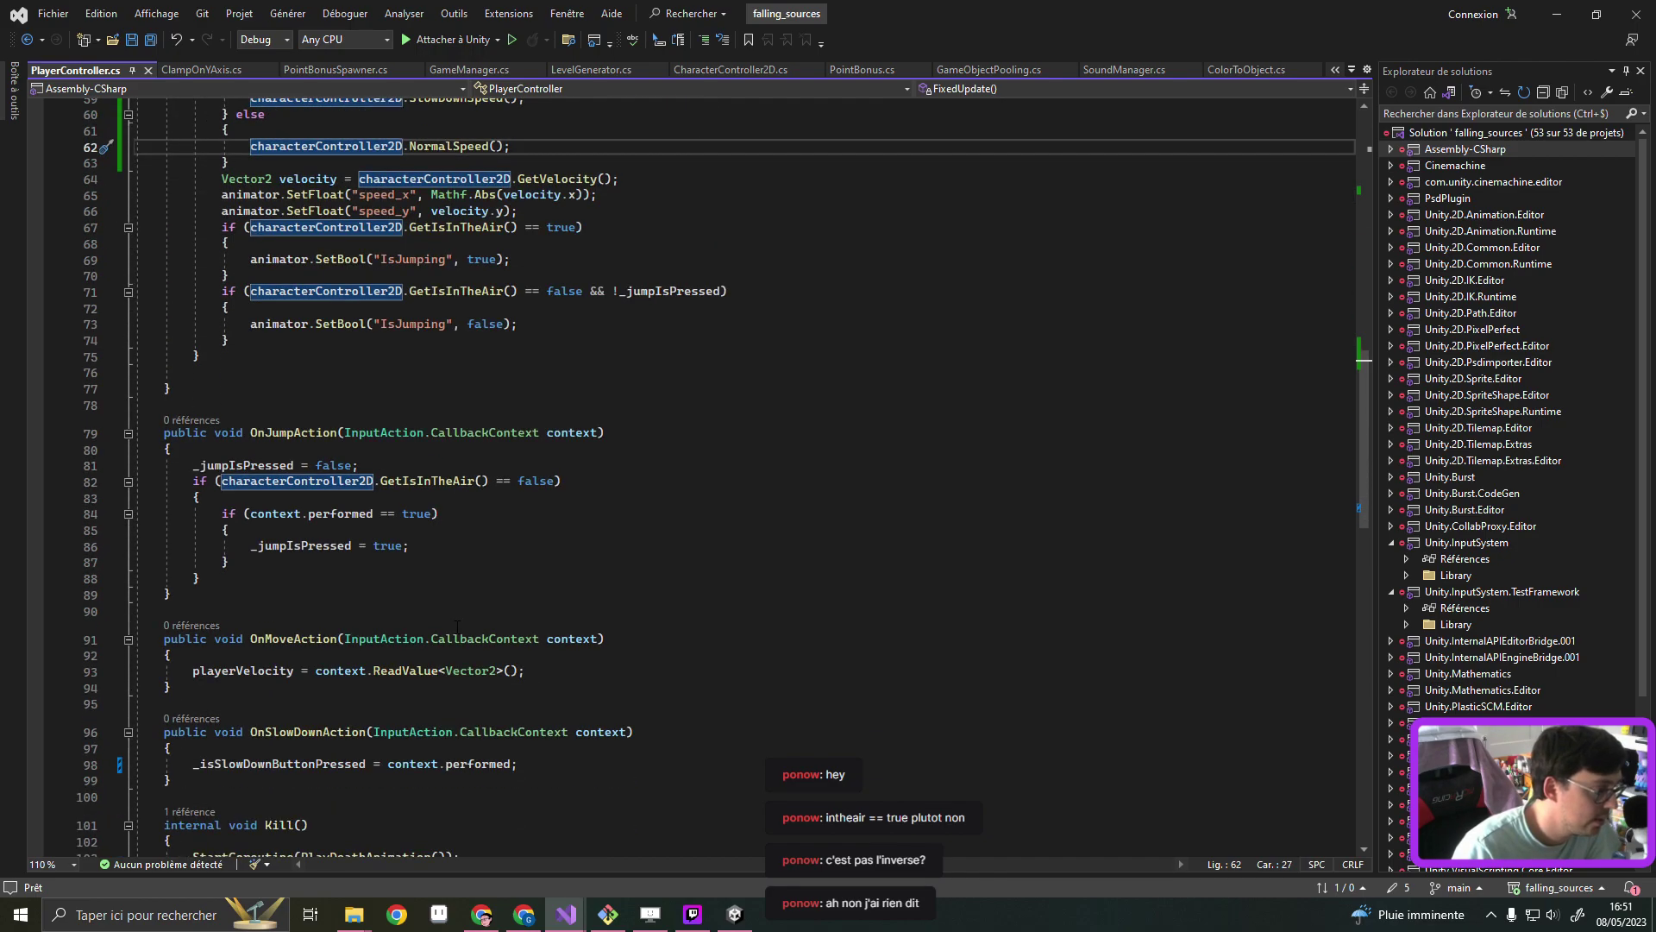
pyautogui.scroll(-1, 517, 647)
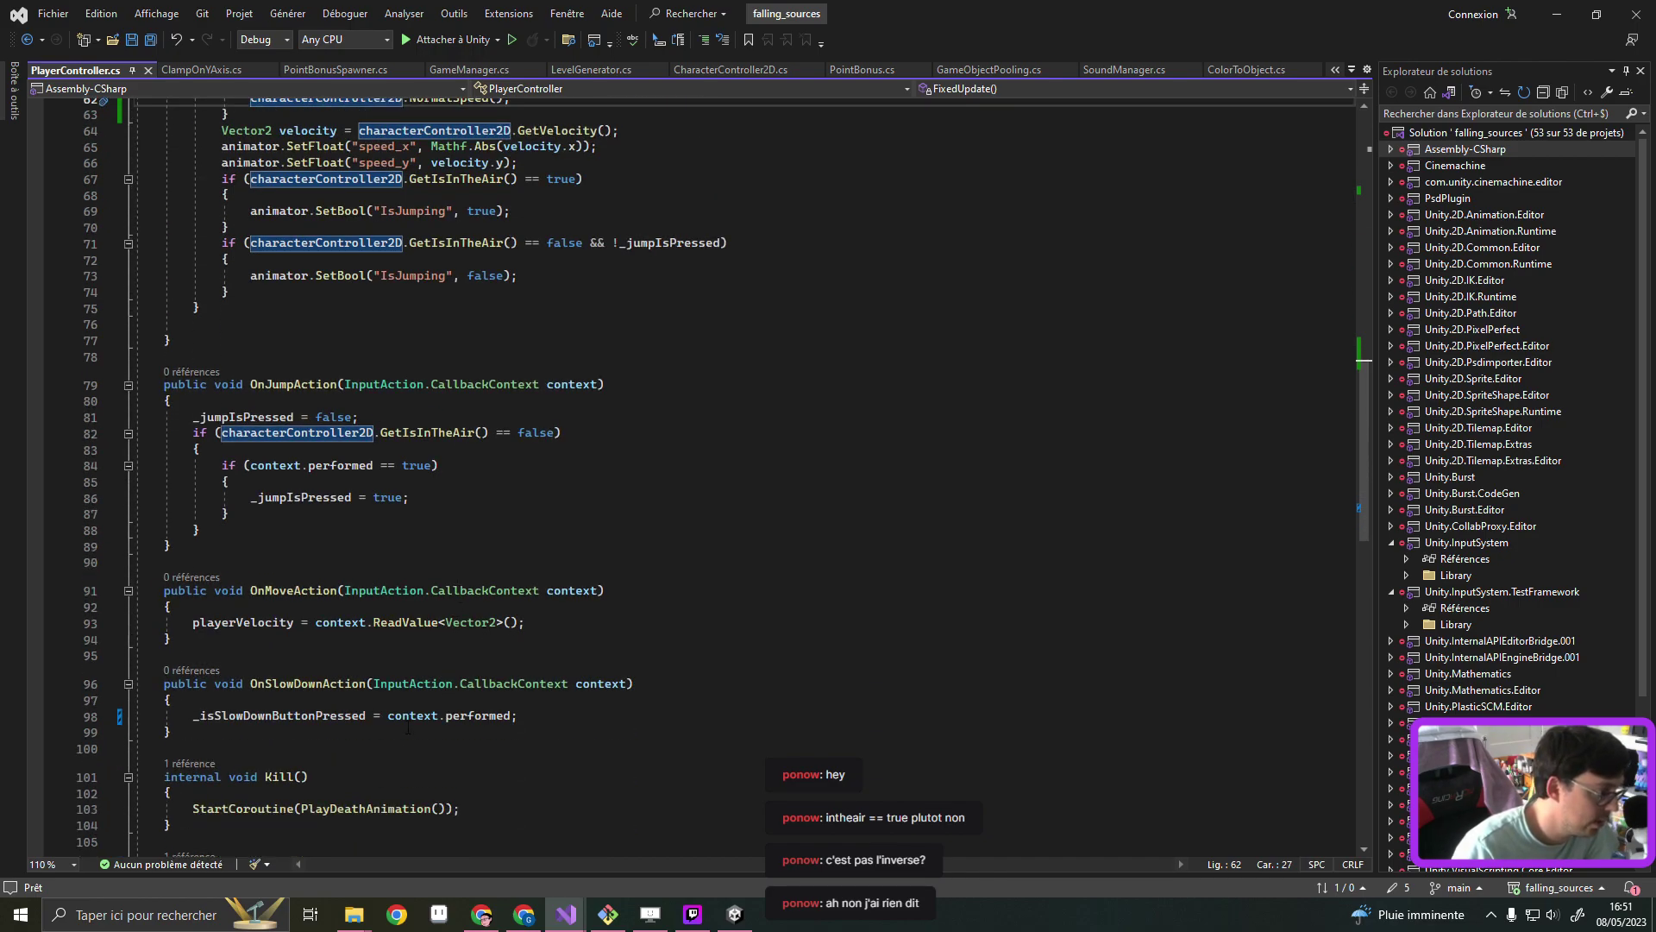
# Select the _isSlowDownButtonPressed assignment on line 98, review OnSlowDownAction, then minimize Visual Studio
pyautogui.click(569, 719)
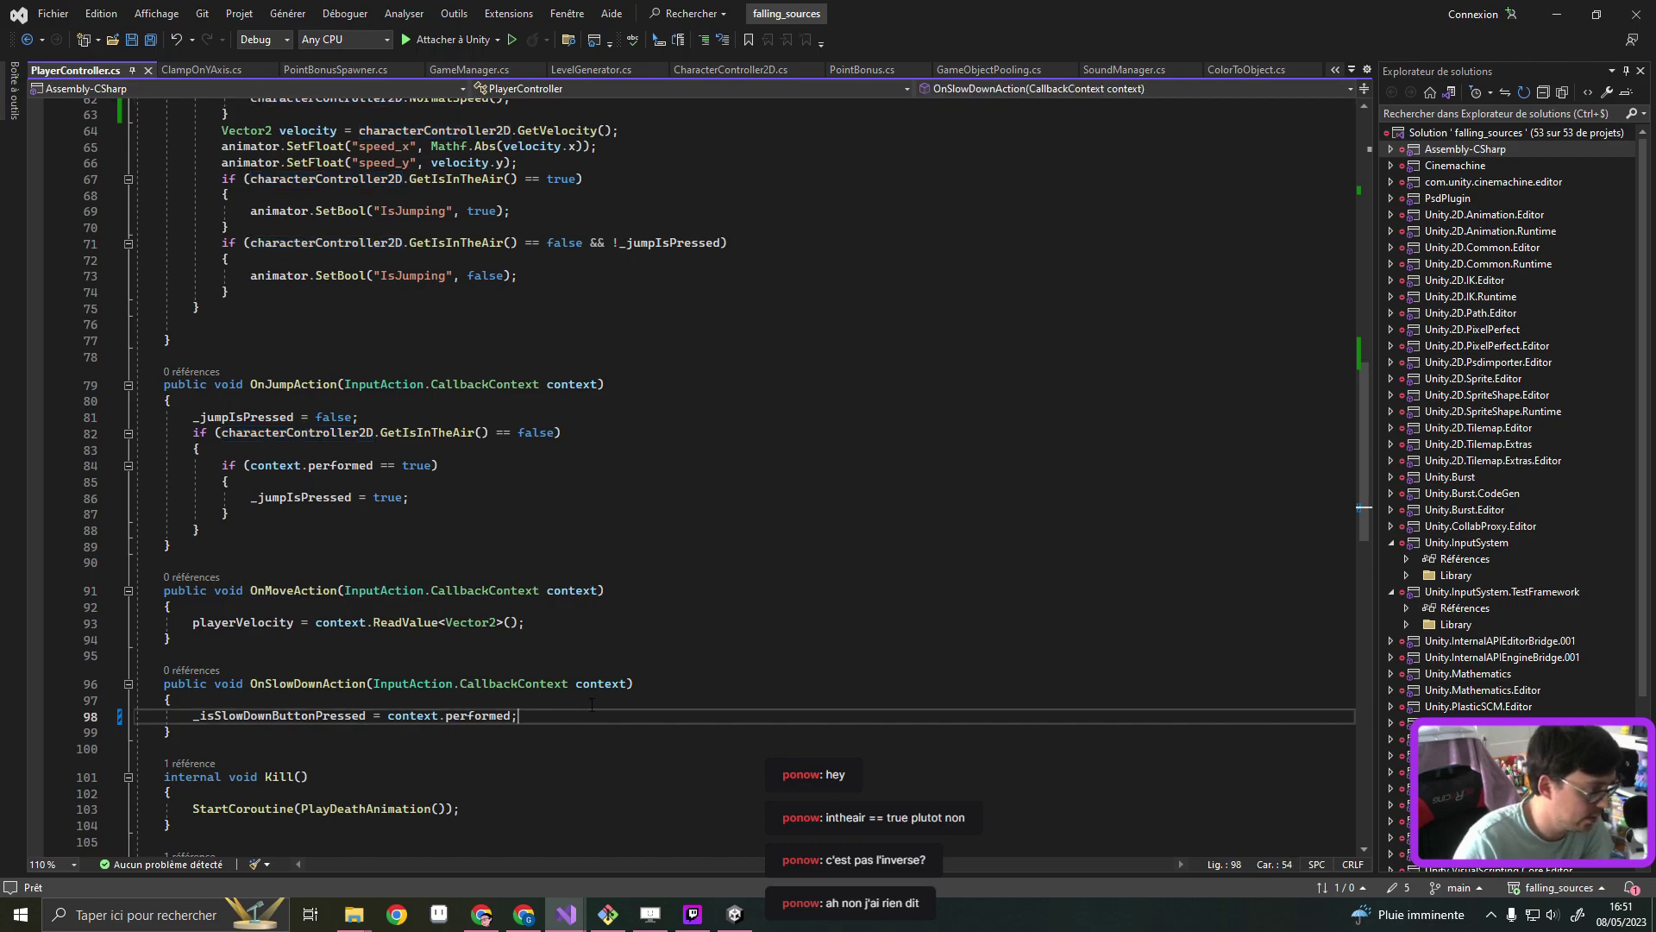
pyautogui.doubleClick(340, 716)
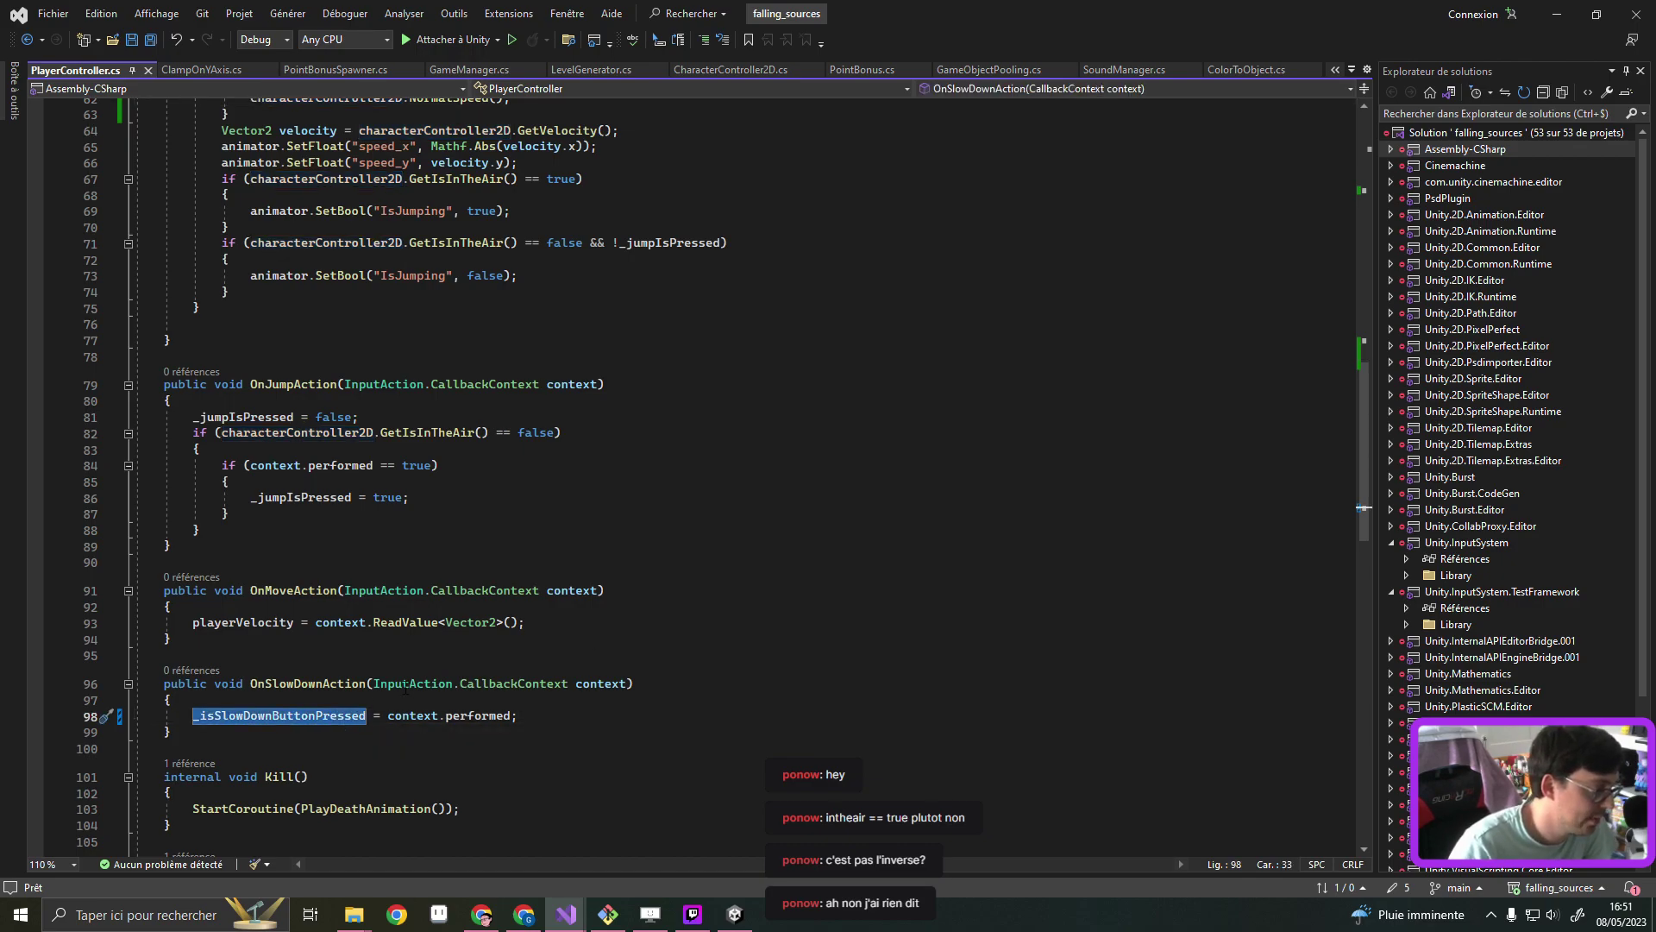
pyautogui.moveTo(407, 690)
pyautogui.scroll(5, 450, 609)
pyautogui.scroll(11, 362, 528)
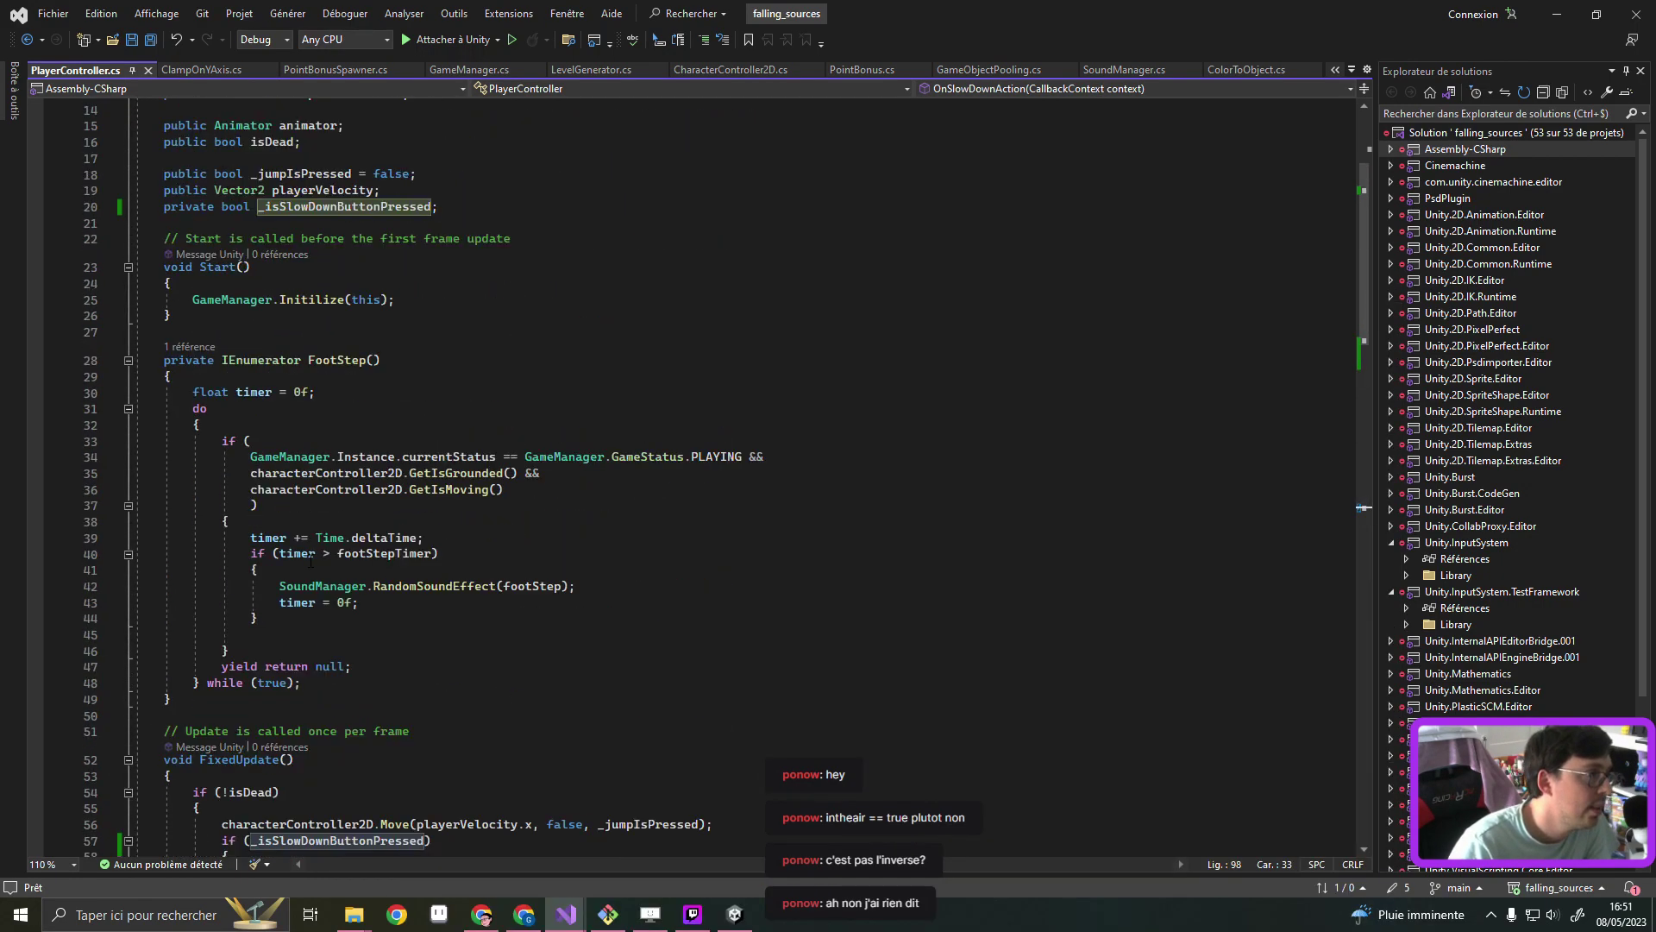
pyautogui.scroll(4, 362, 528)
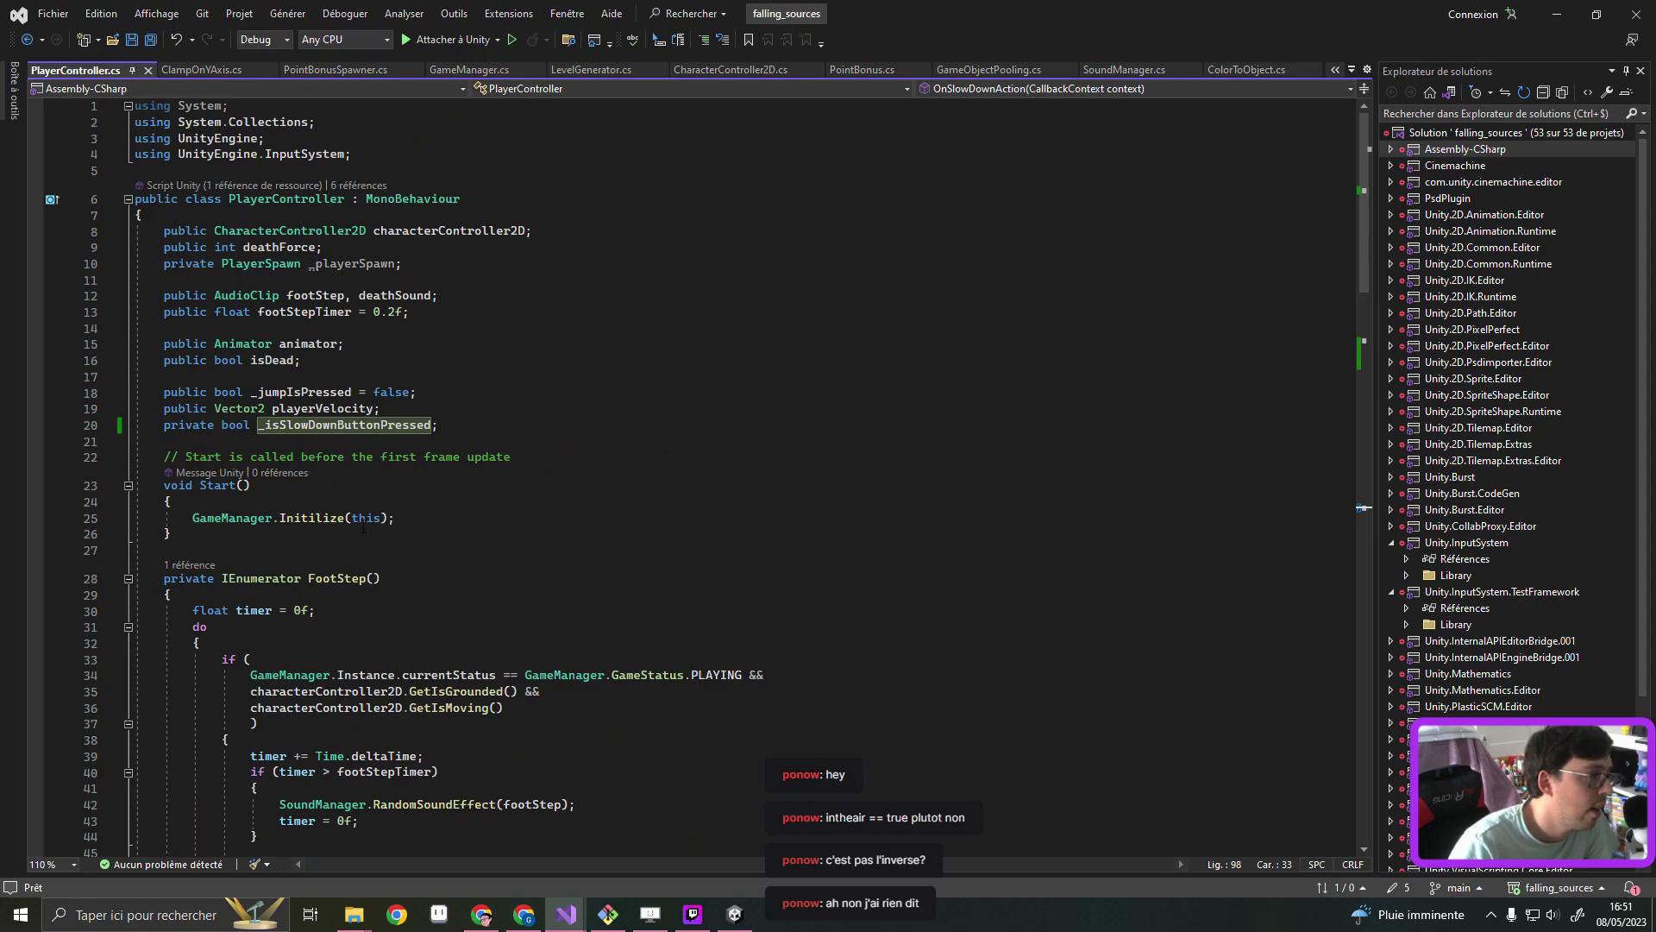
pyautogui.click(1553, 17)
# Stop the game, switch the Inspector to Debug mode to show Player Controller's private fields, and replay
pyautogui.click(800, 53)
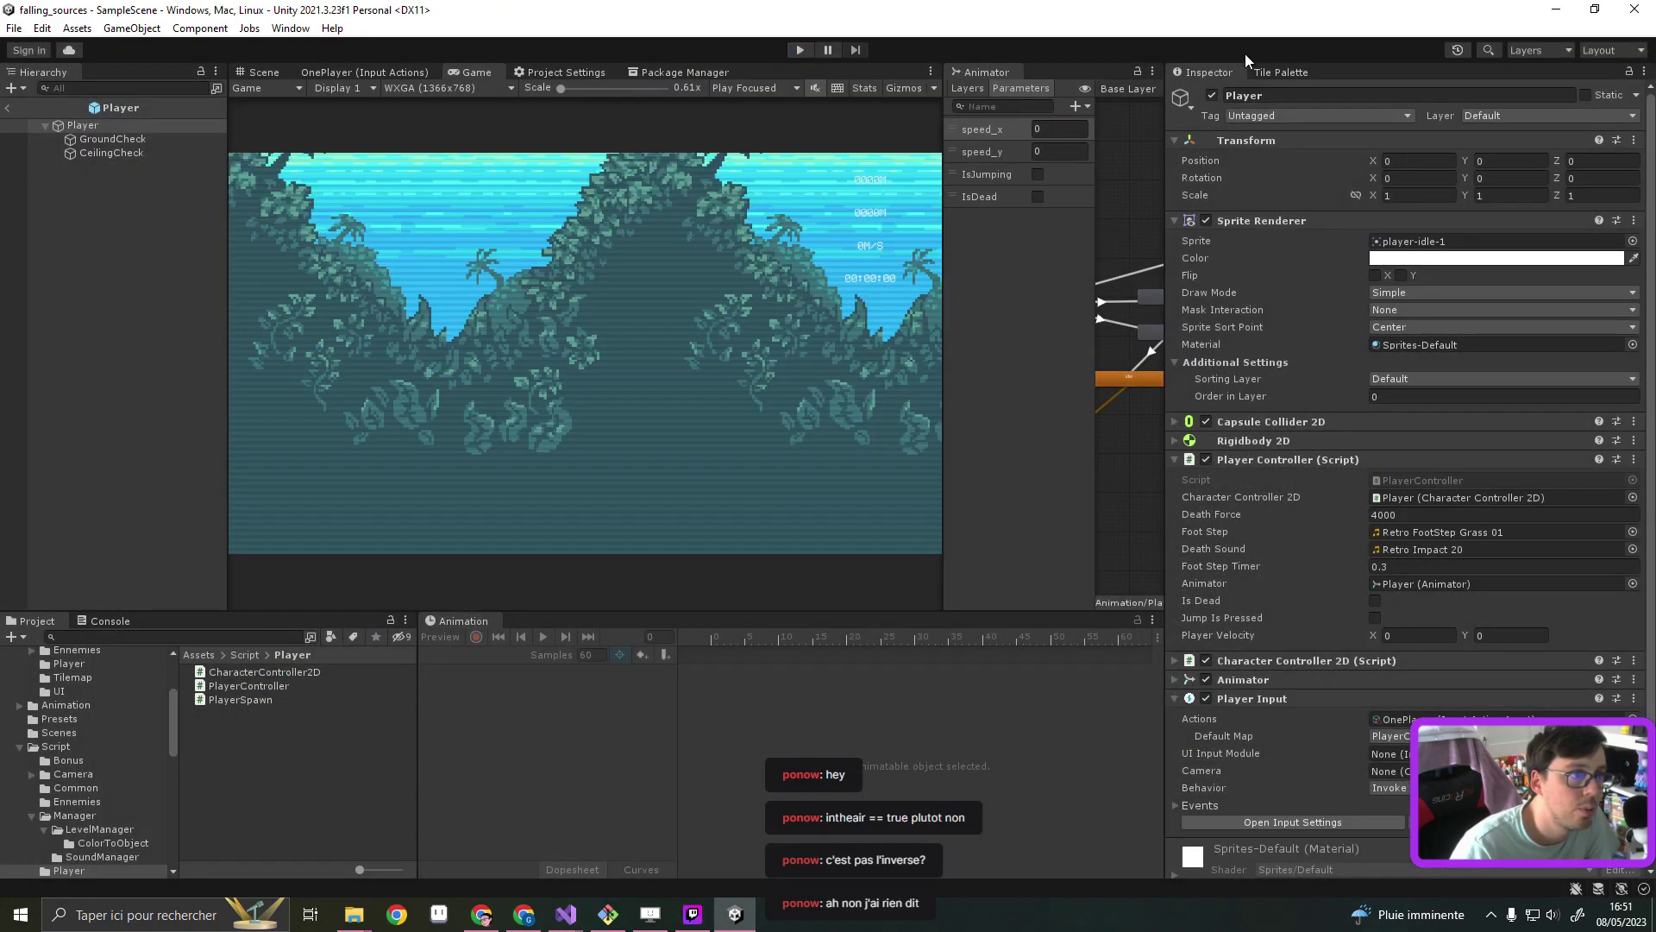
pyautogui.click(1644, 73)
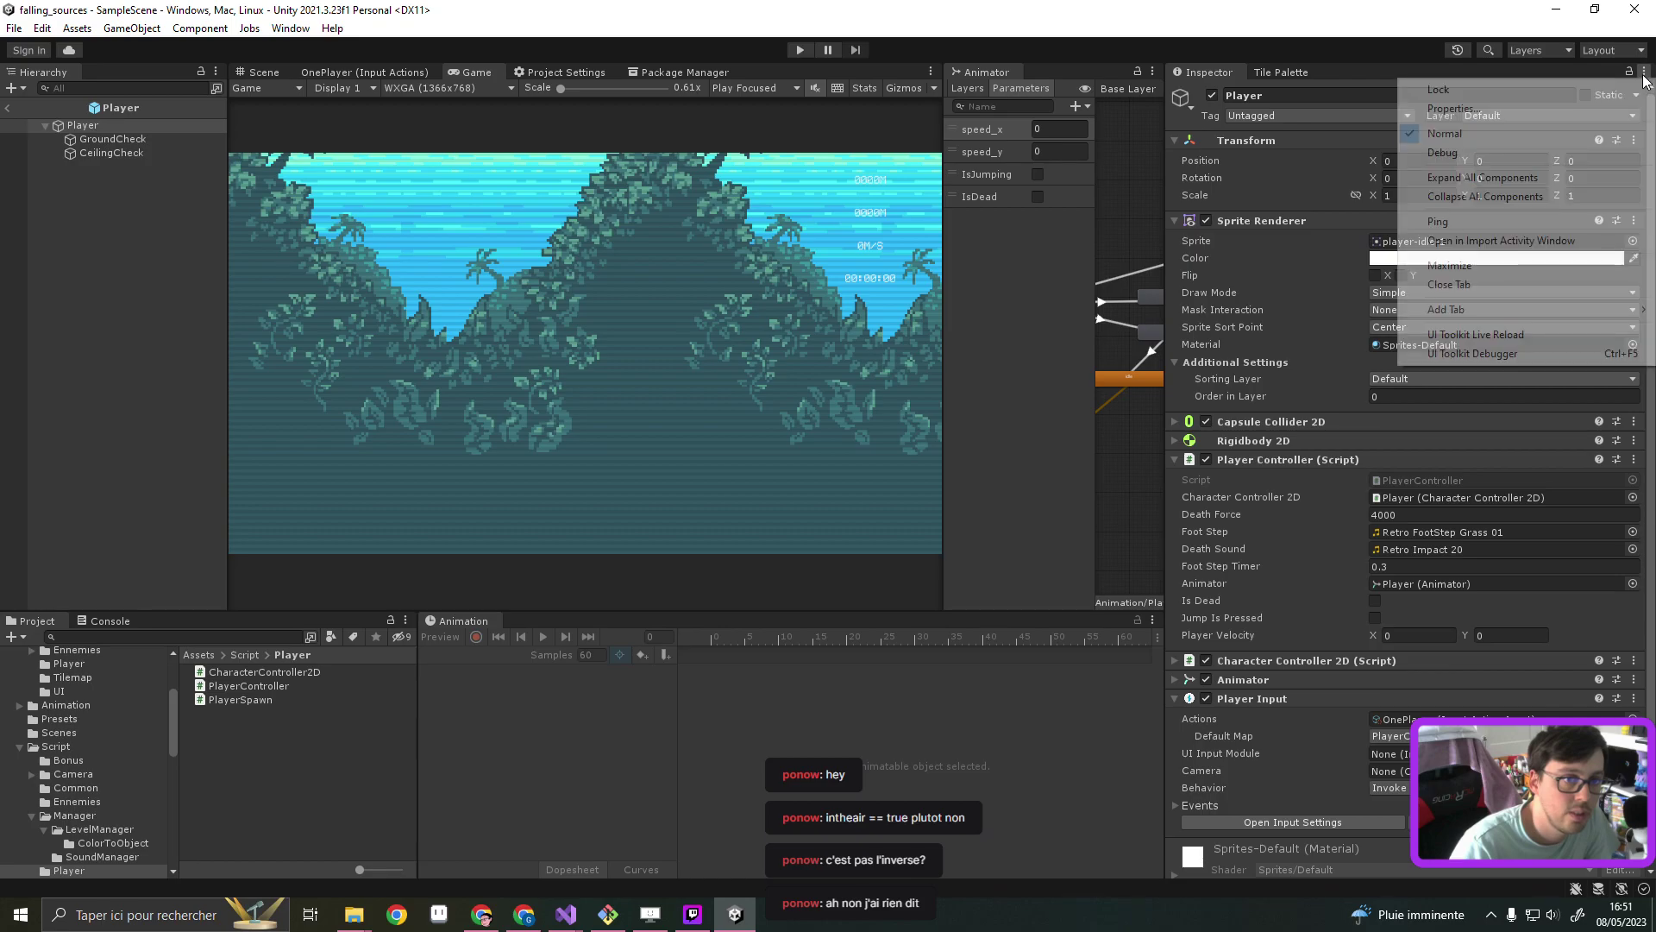
pyautogui.click(1508, 150)
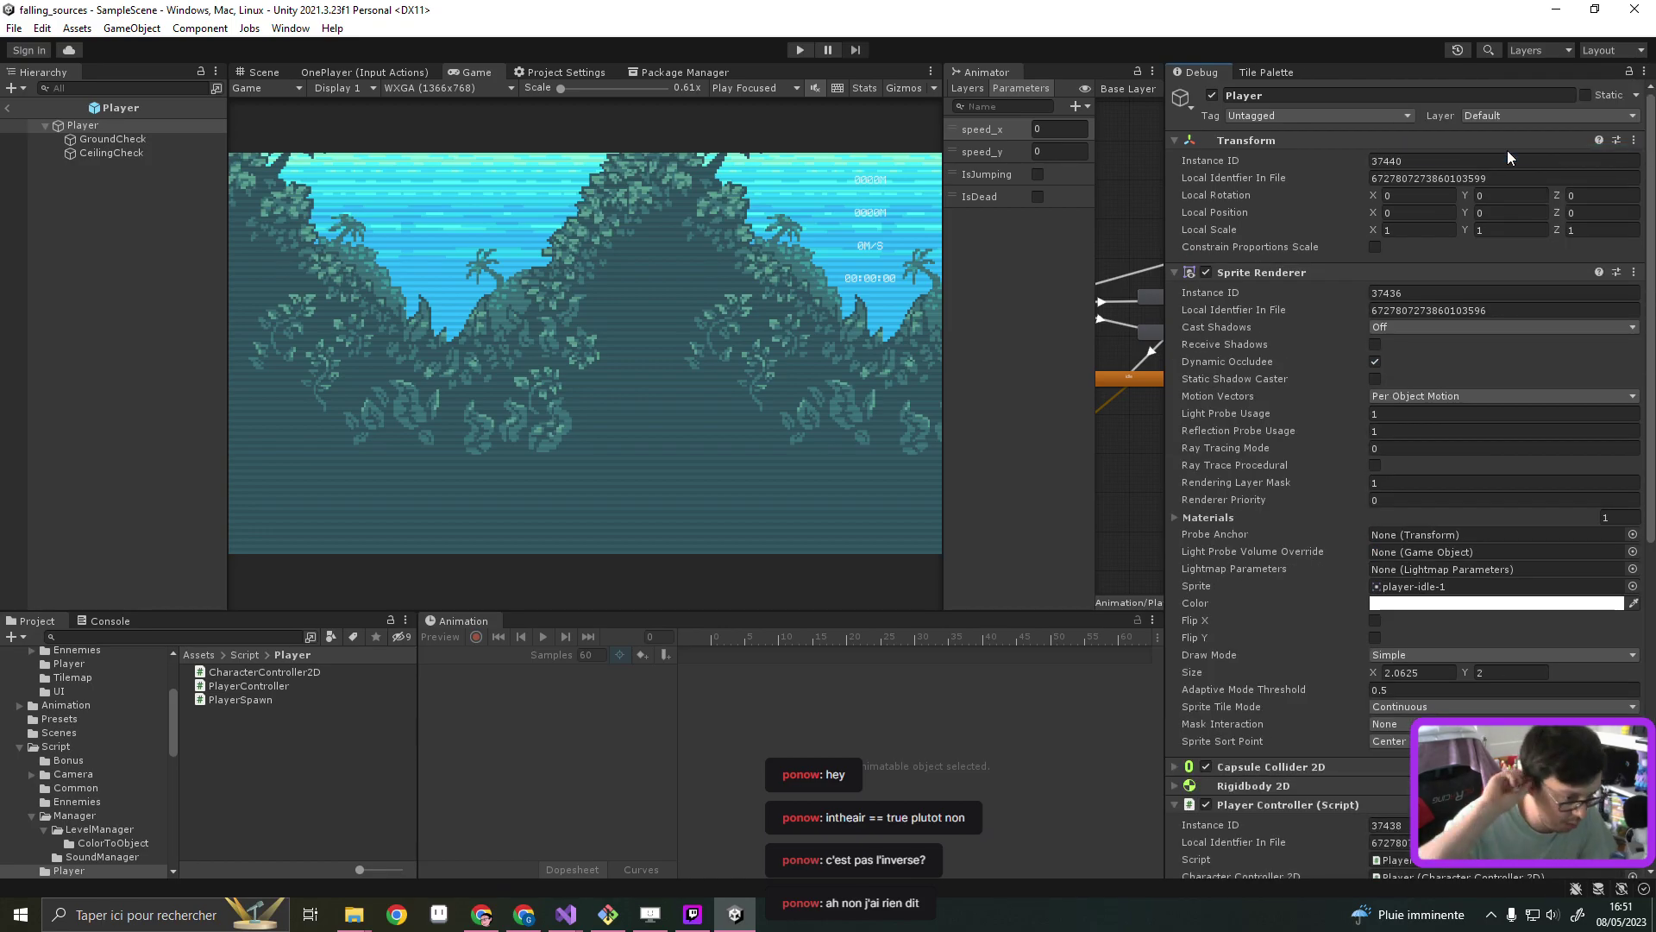
pyautogui.scroll(-2, 1327, 457)
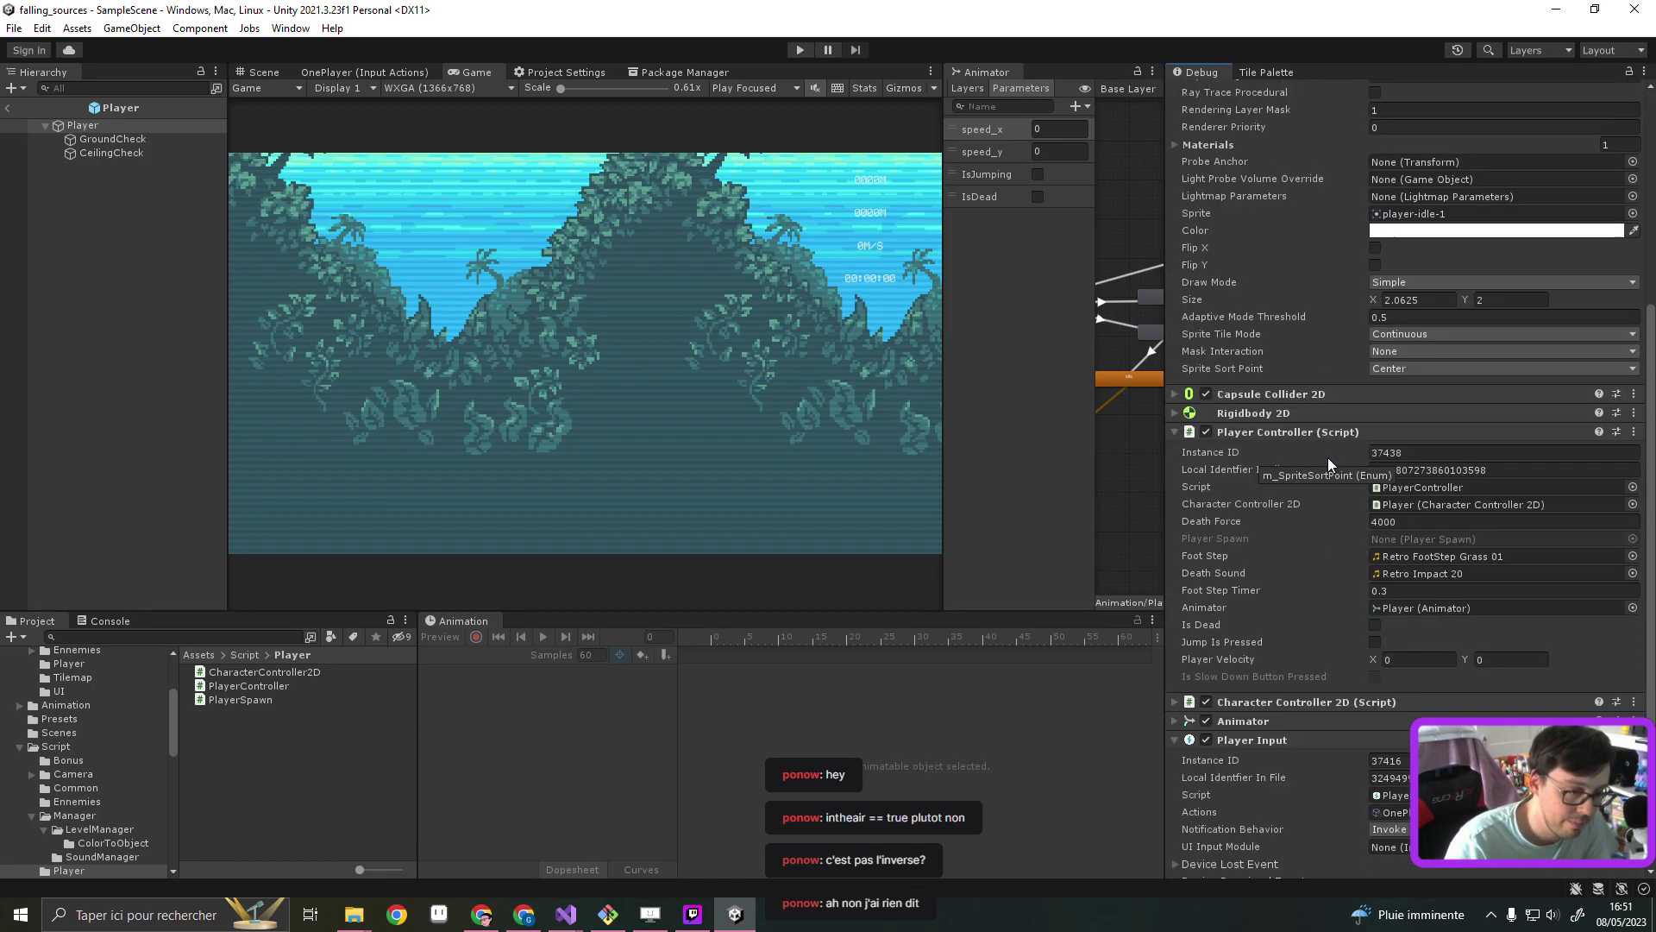
pyautogui.scroll(-10, 1328, 457)
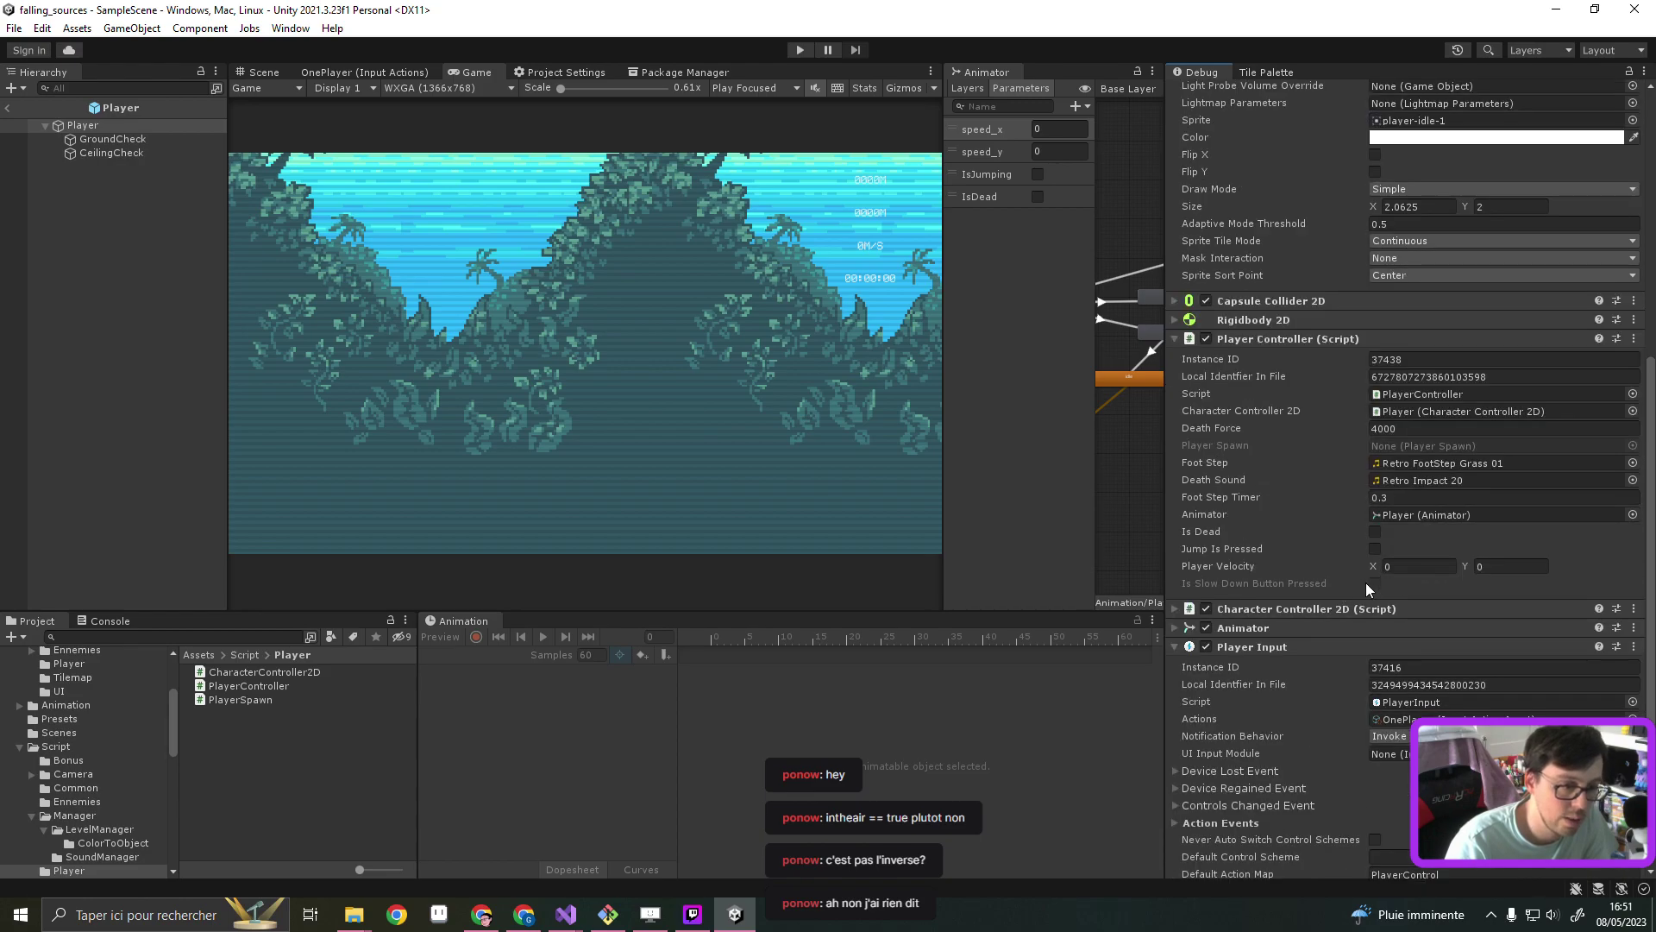
pyautogui.click(803, 50)
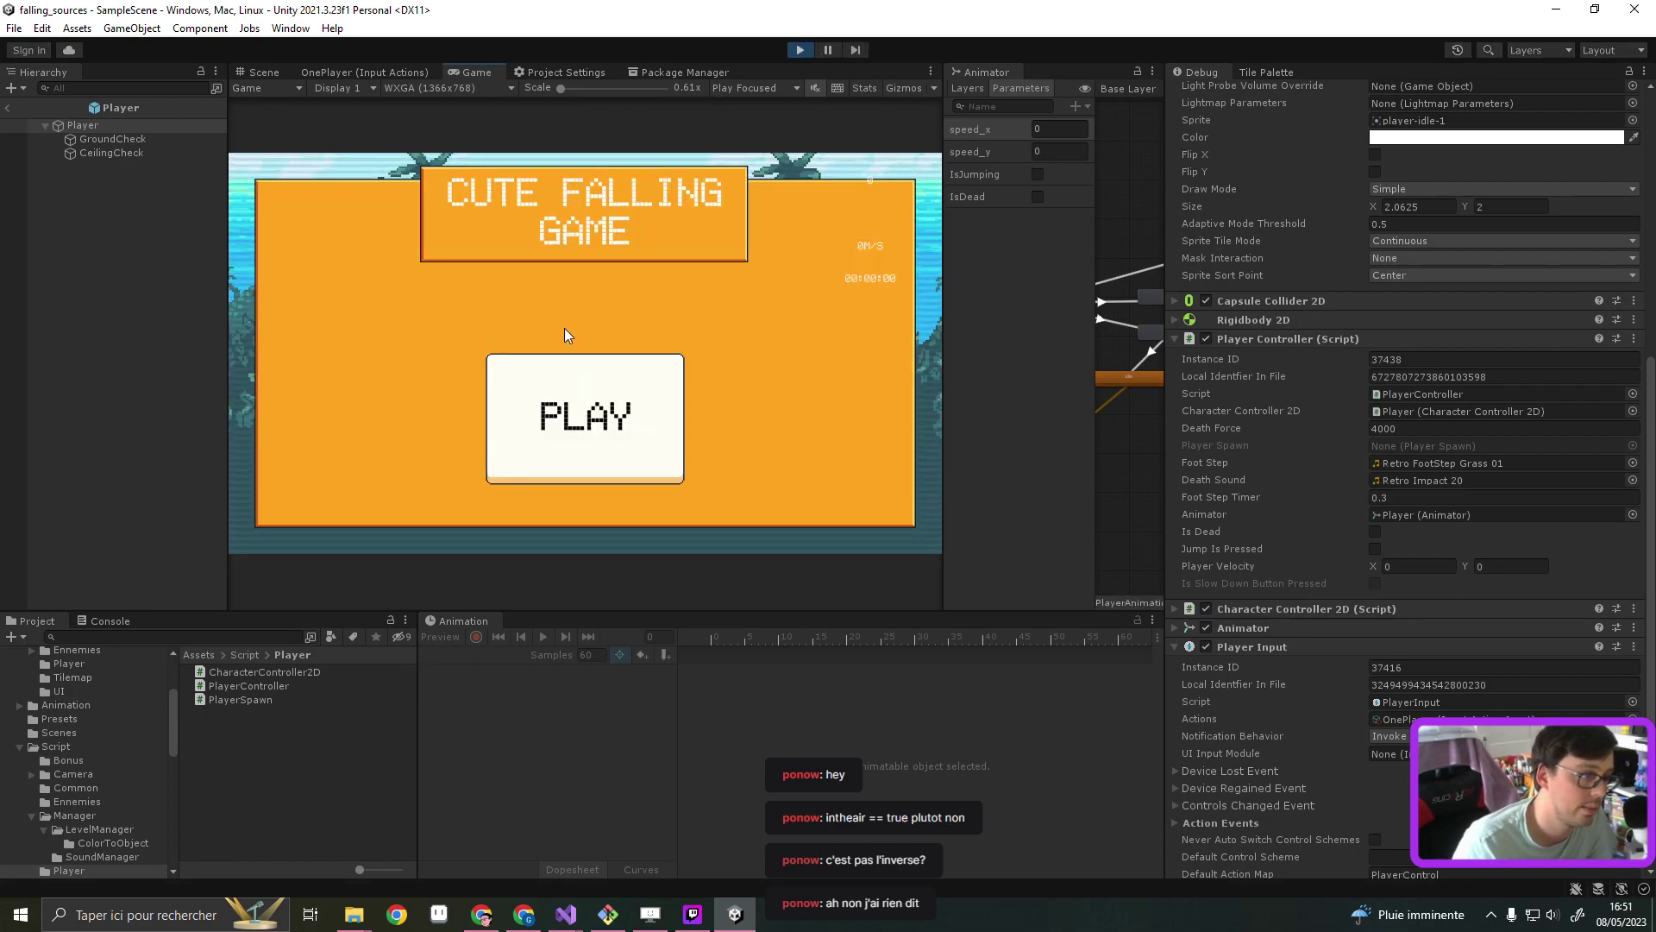
# Start the game from the title screen and steer the fox right, then left
pyautogui.click(603, 397)
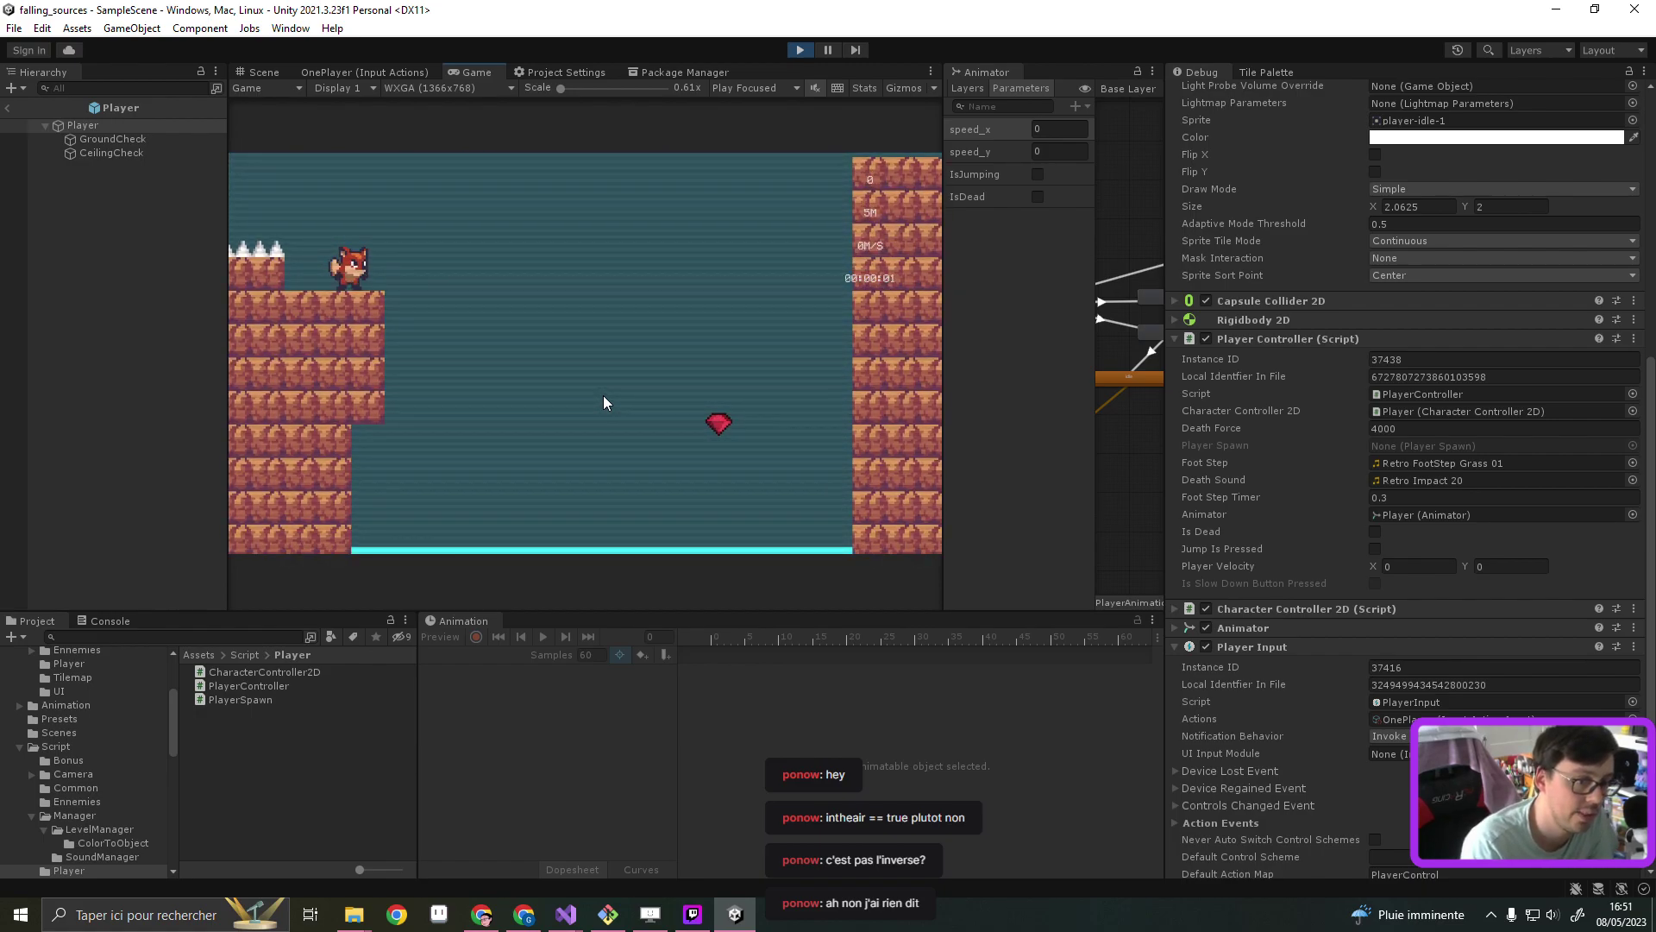
pyautogui.press('Right')
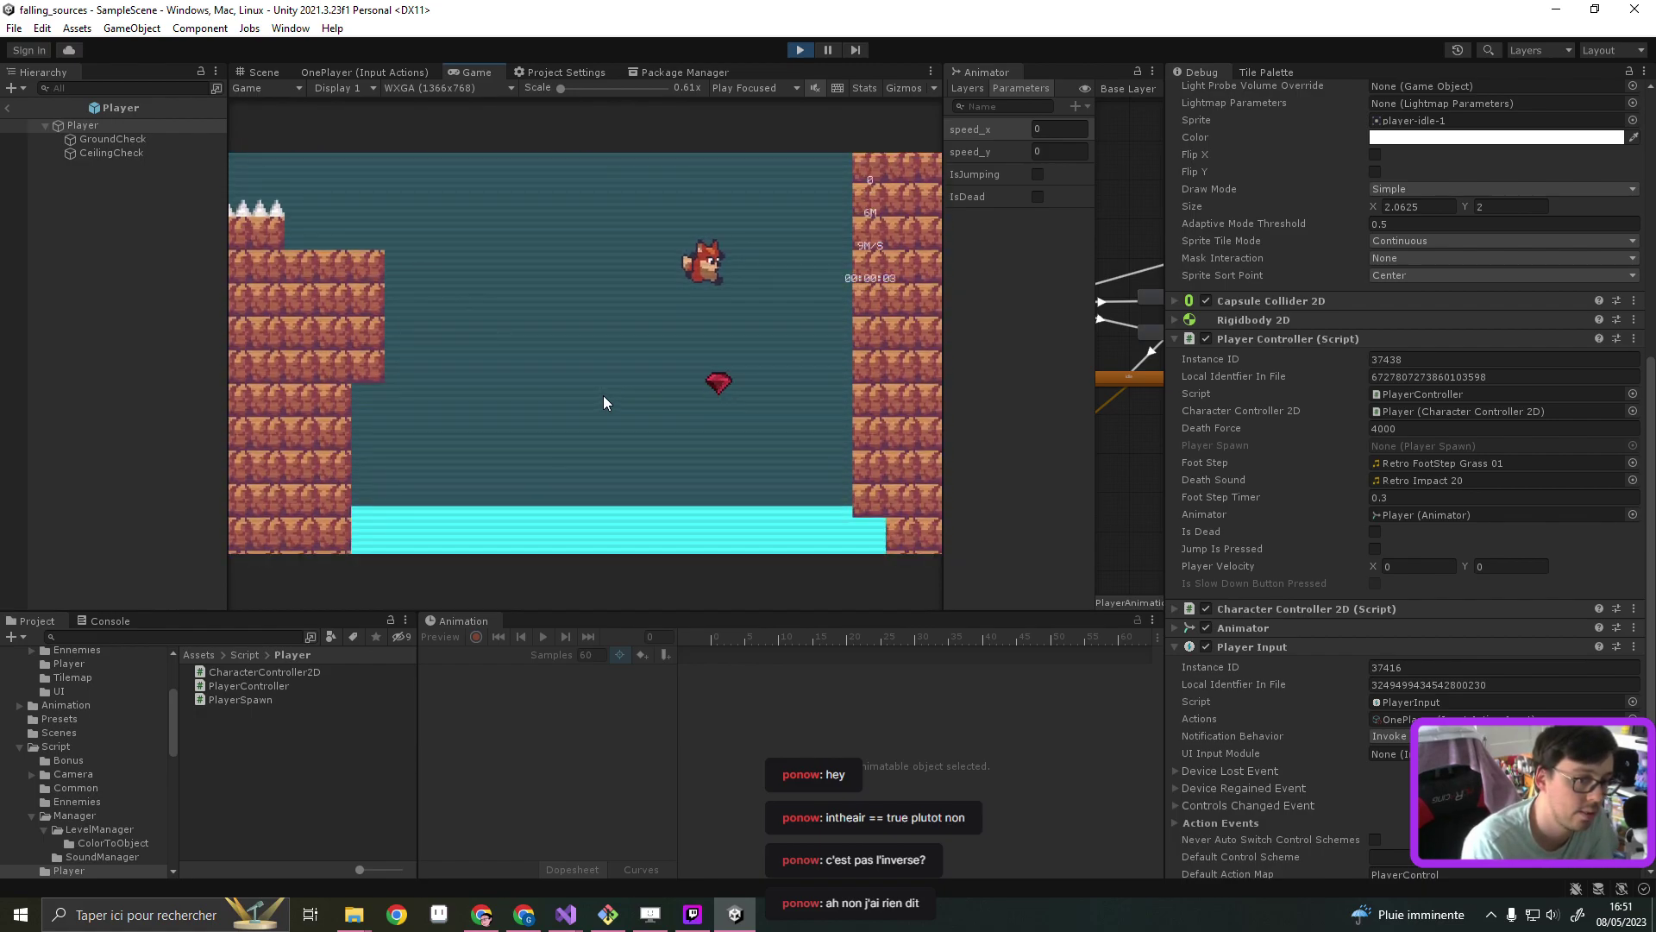
pyautogui.press('Left')
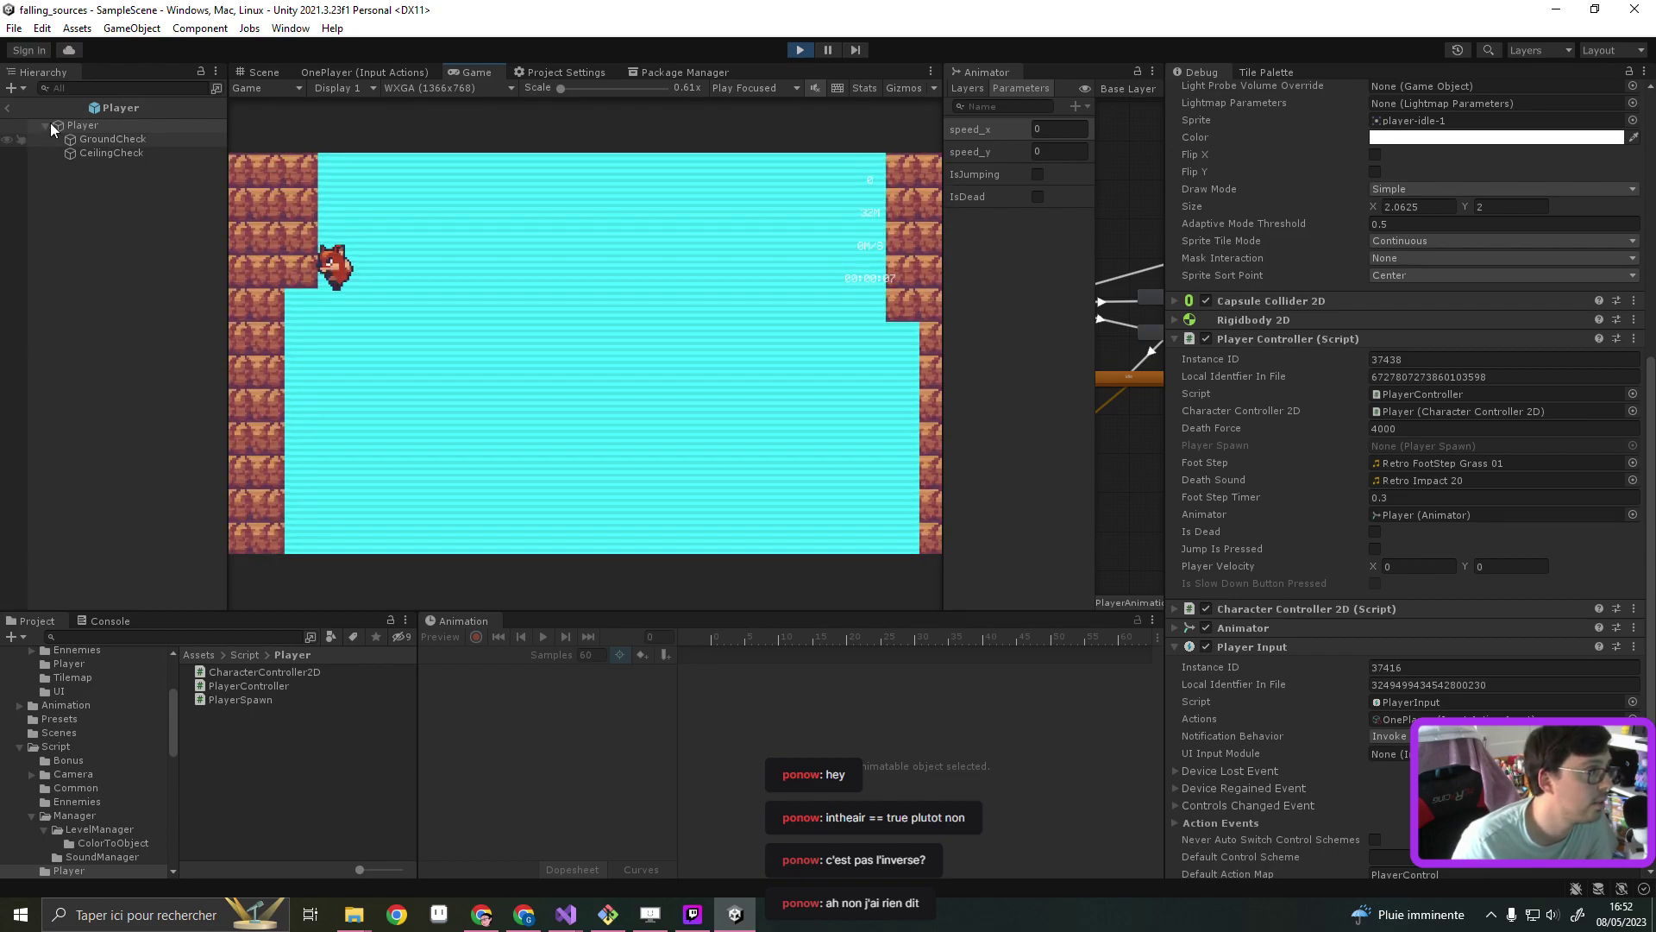
# Select the running Player(Clone) in the Hierarchy and scroll to its Player Controller values
pyautogui.click(7, 107)
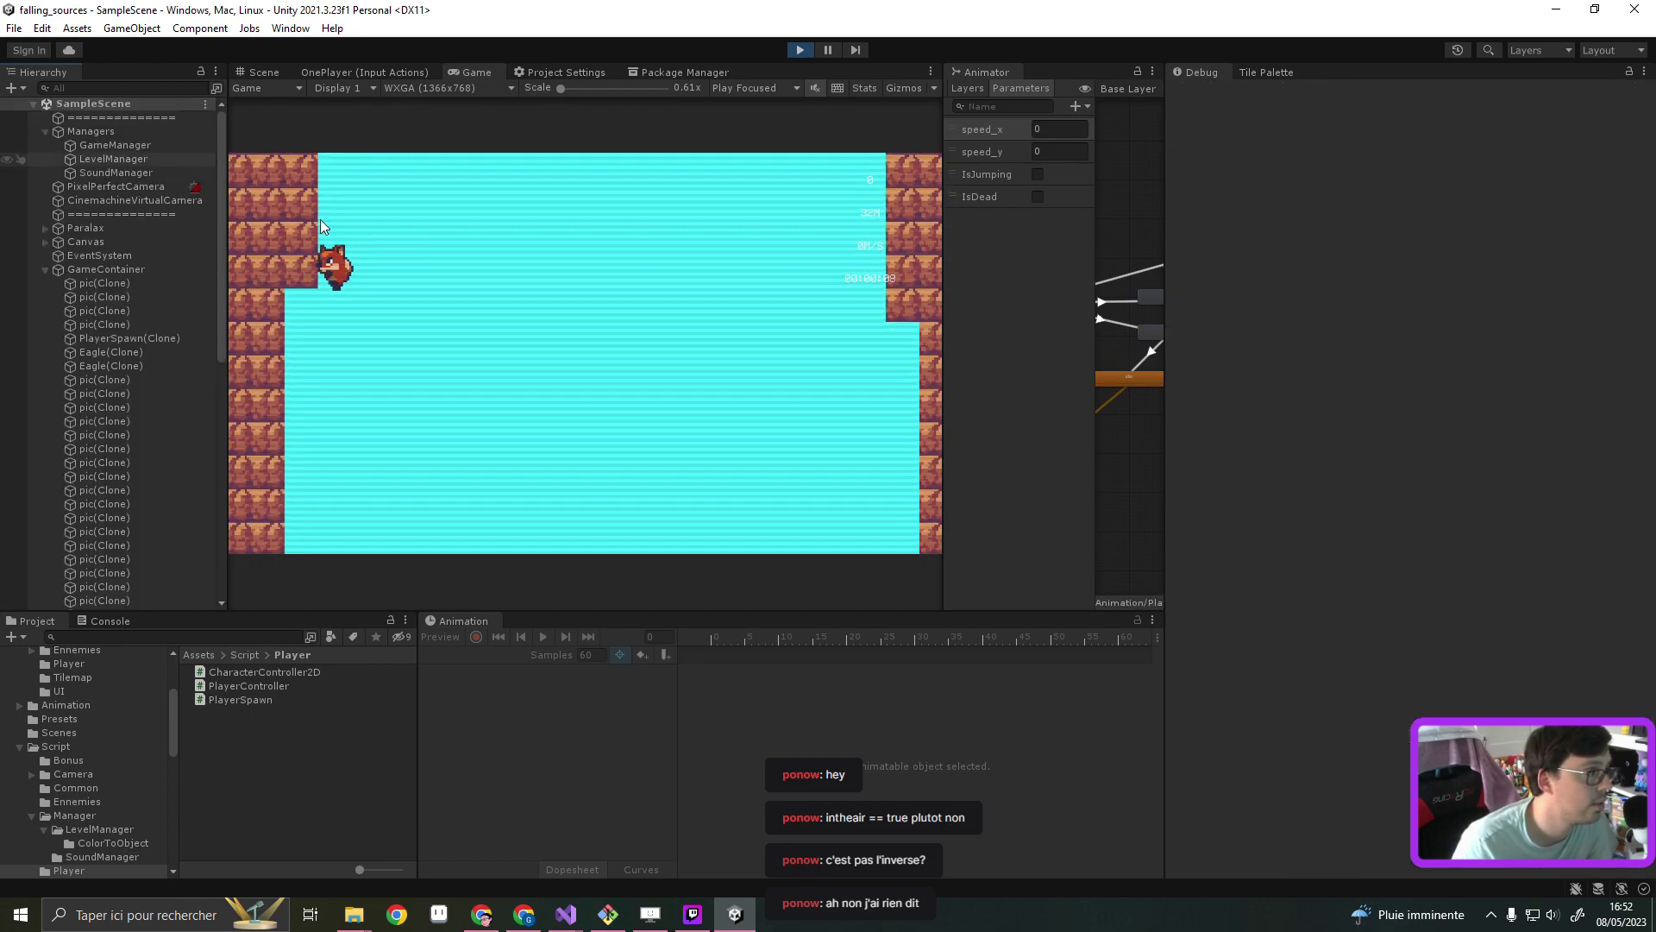
pyautogui.click(45, 269)
pyautogui.click(96, 297)
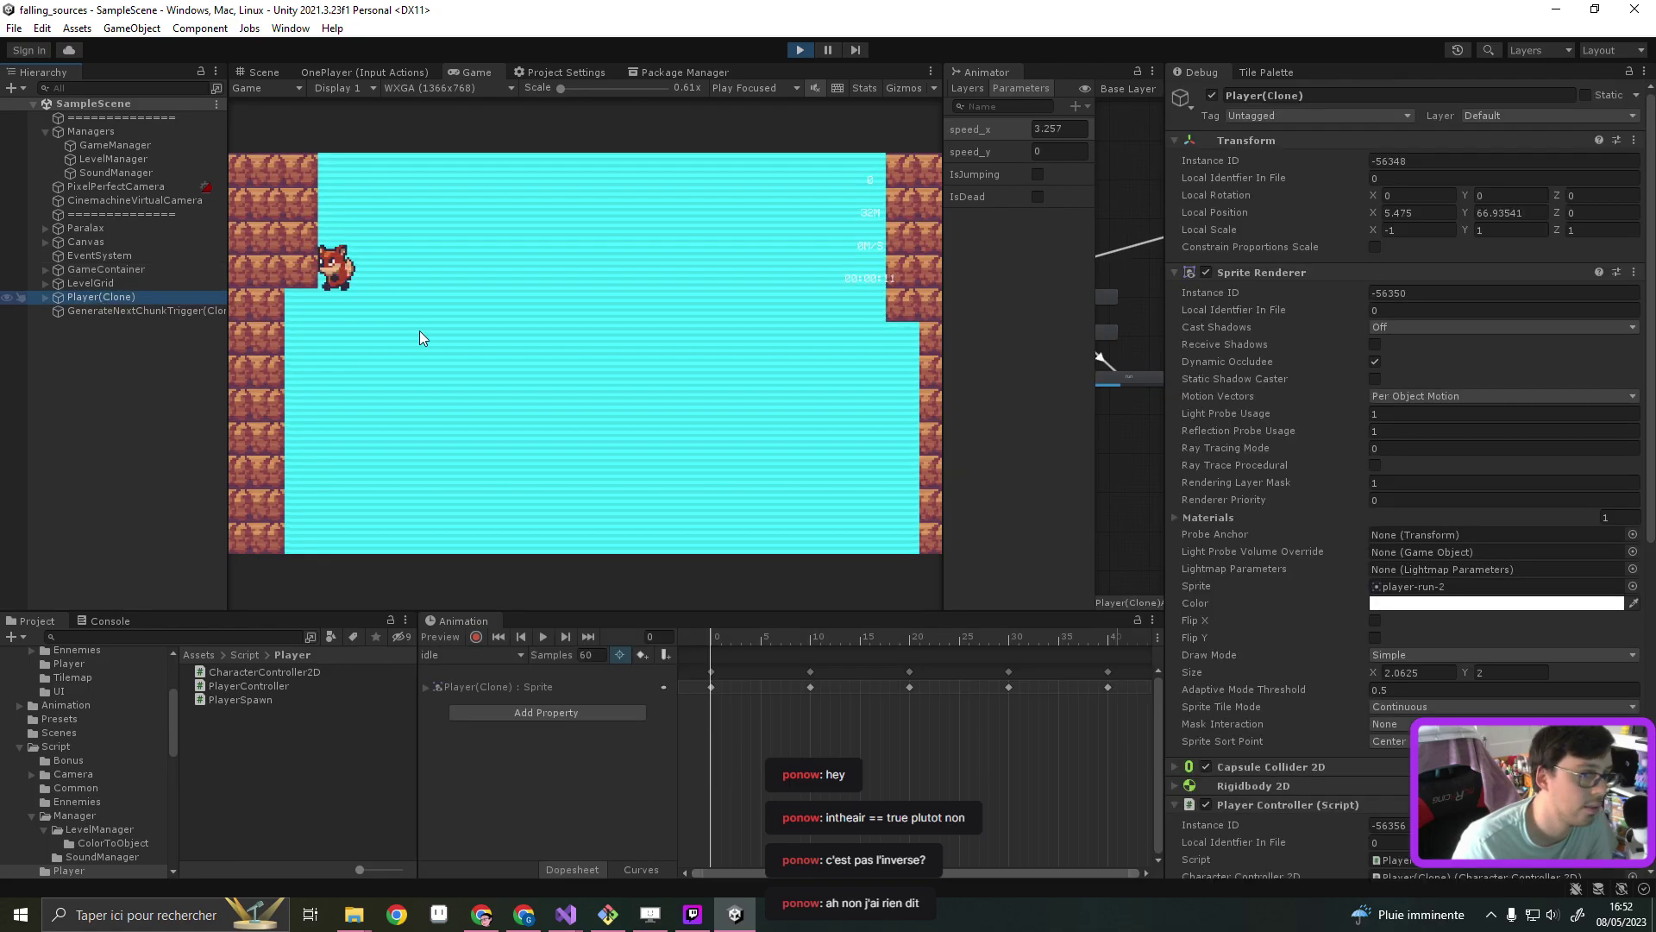
pyautogui.scroll(-3, 1334, 546)
pyautogui.scroll(-5, 1334, 546)
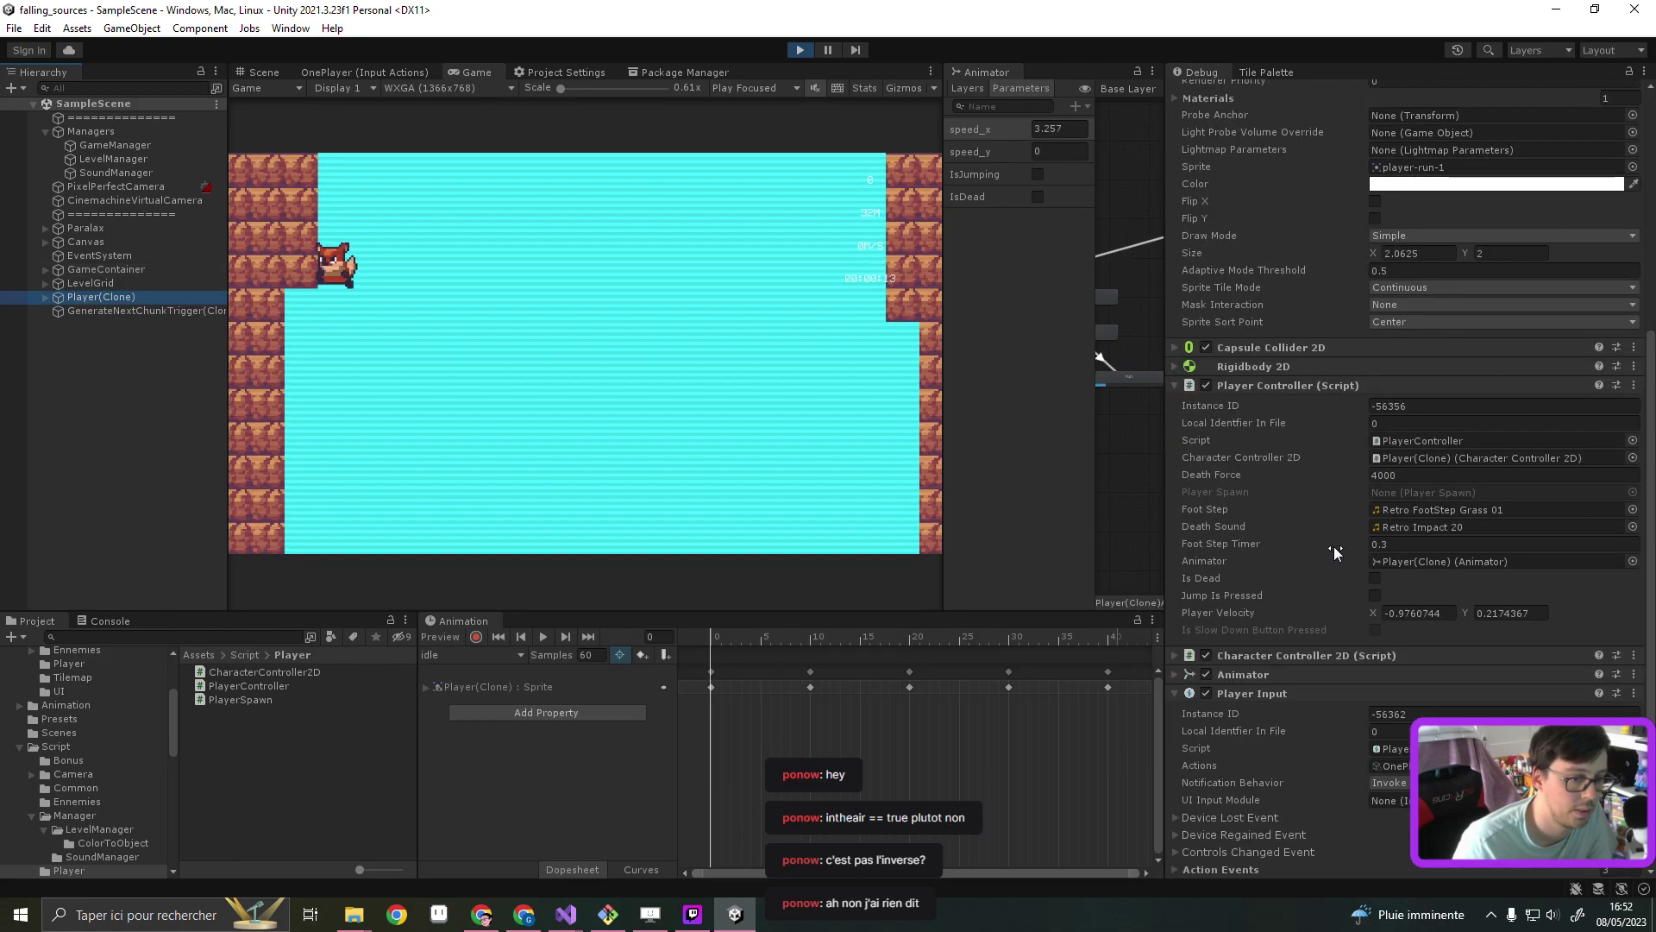
# Steer the falling fox left and right across ledges while watching the controller fields update
pyautogui.click(627, 346)
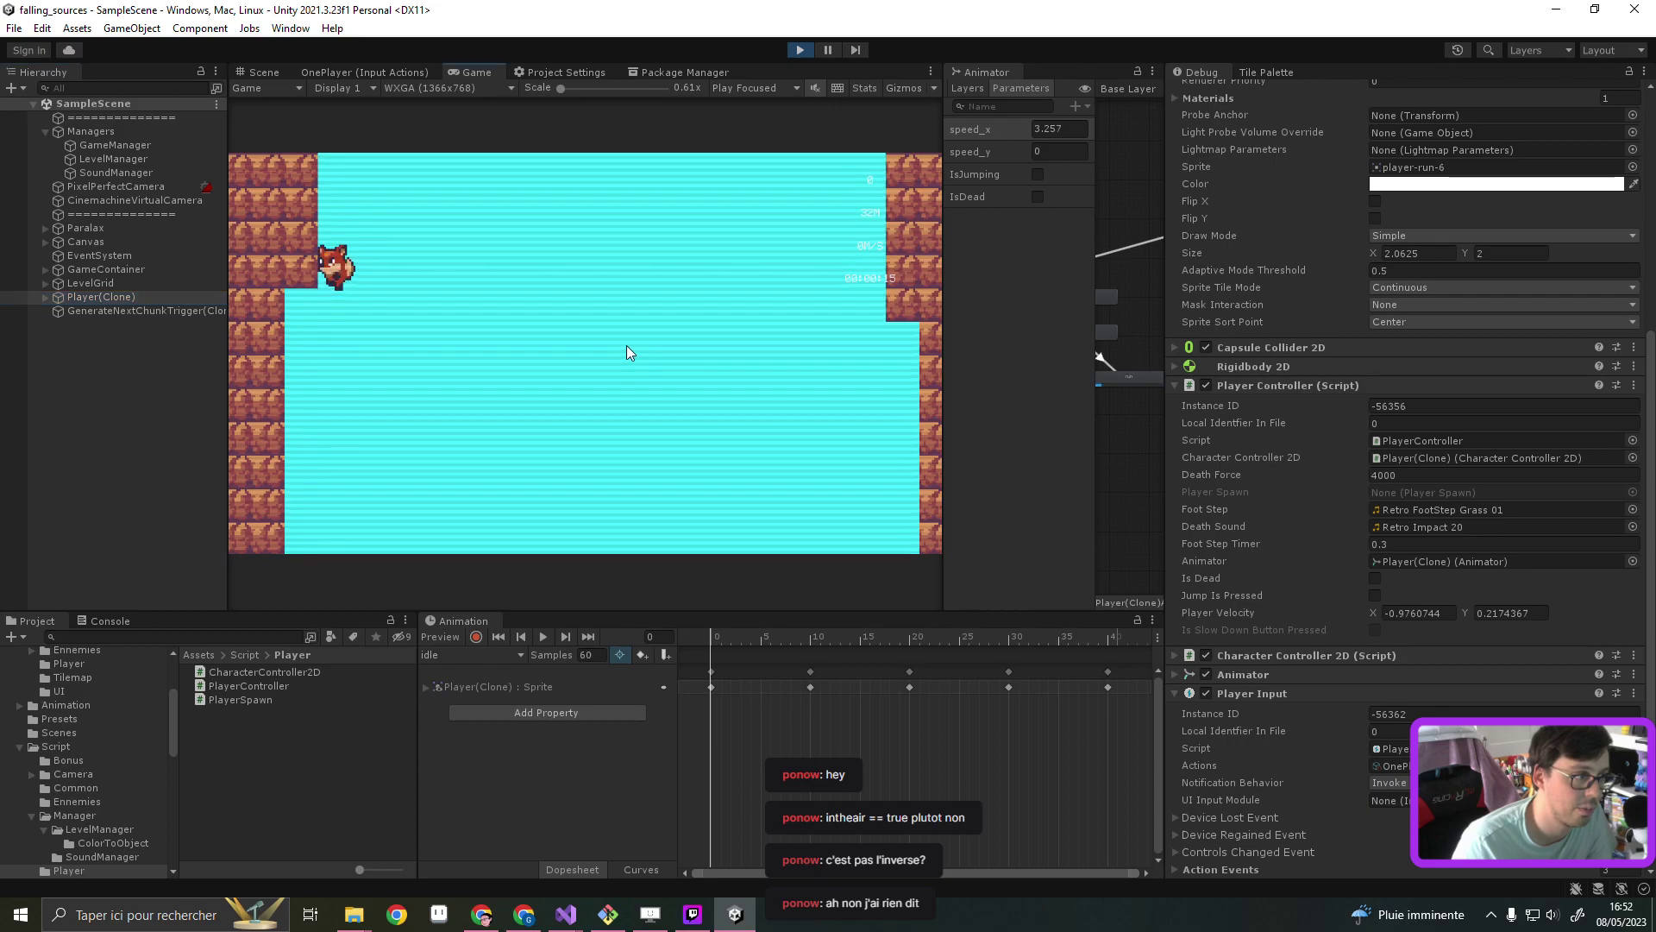
pyautogui.press('Right')
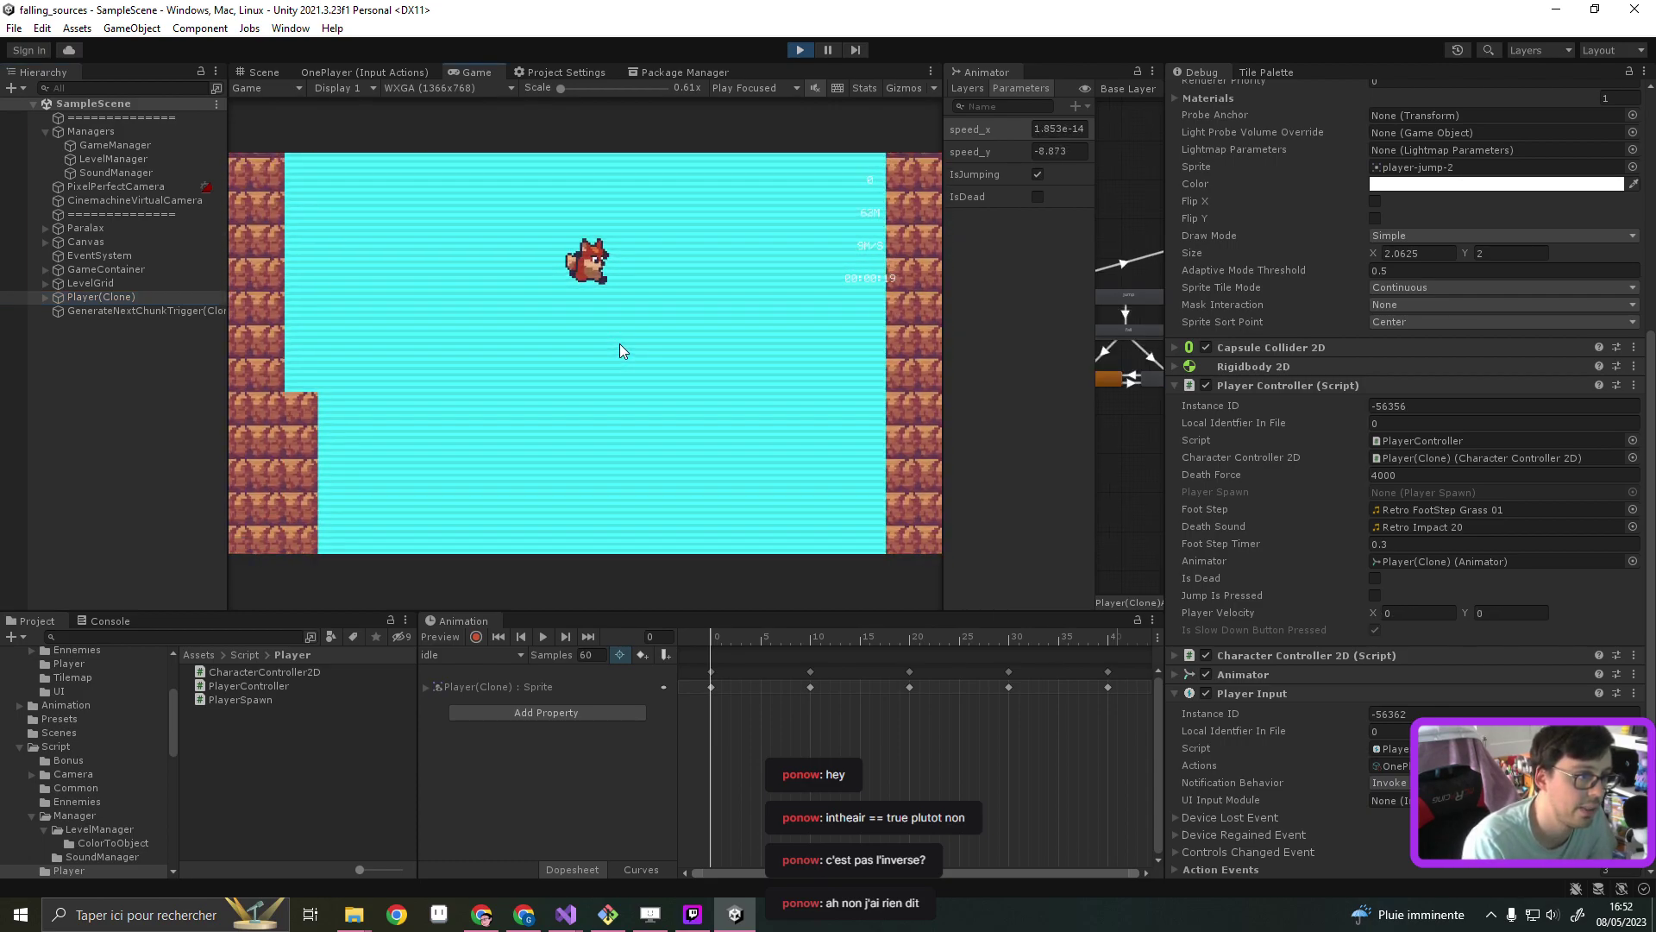
pyautogui.press('Right')
pyautogui.press('Left')
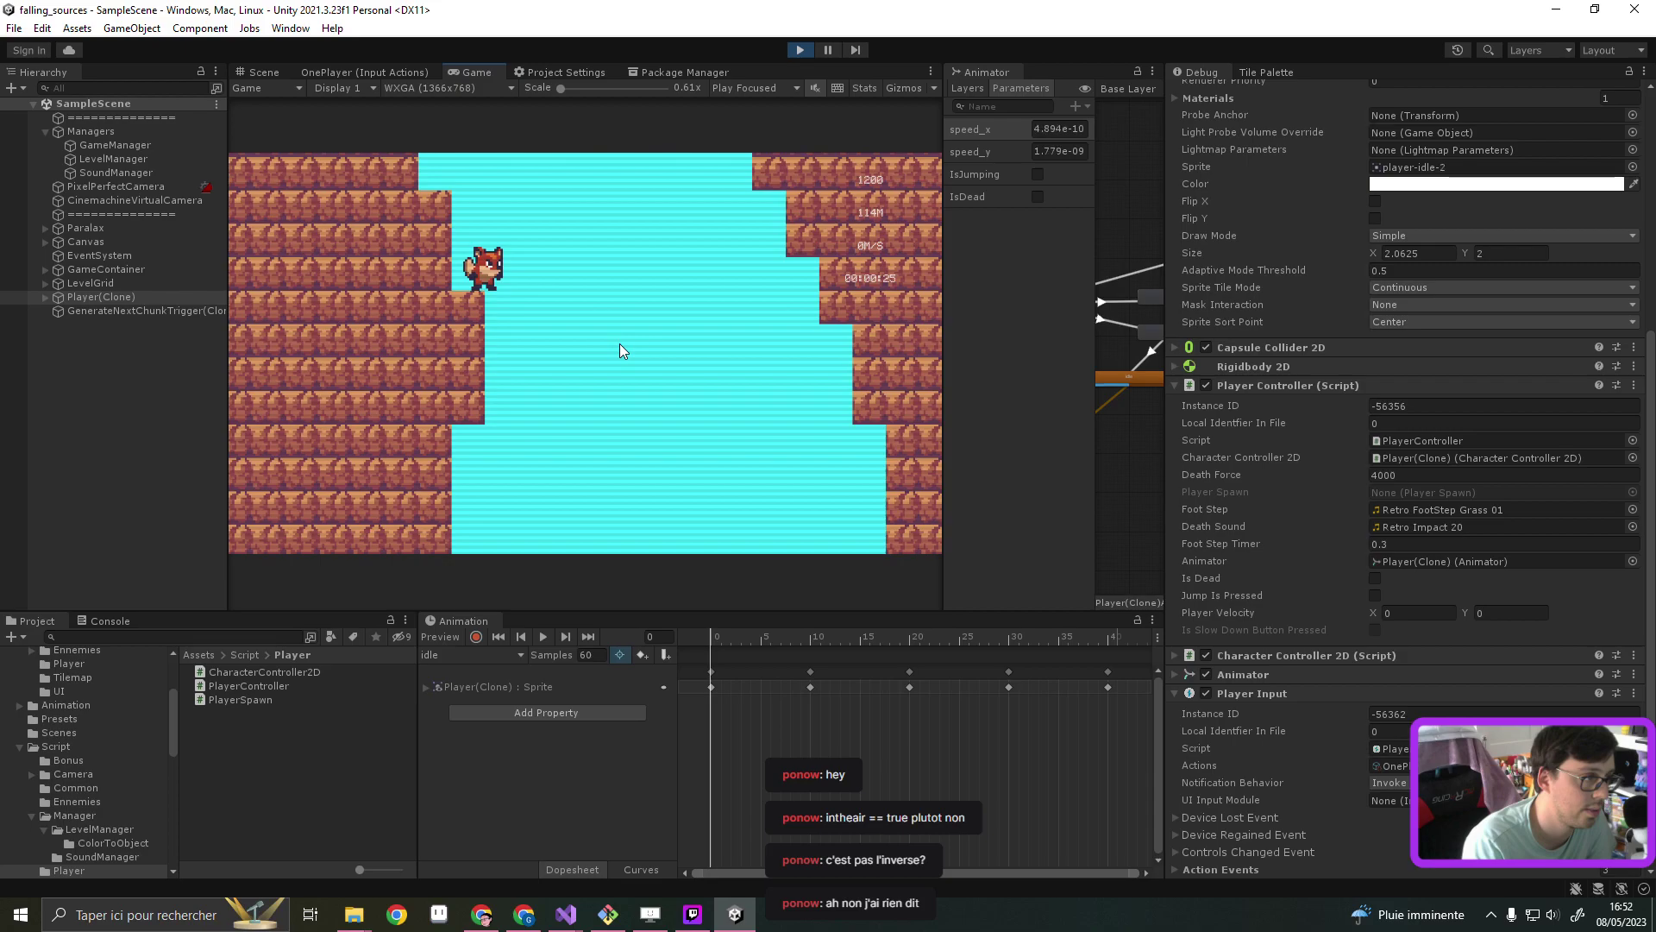
pyautogui.press('Right')
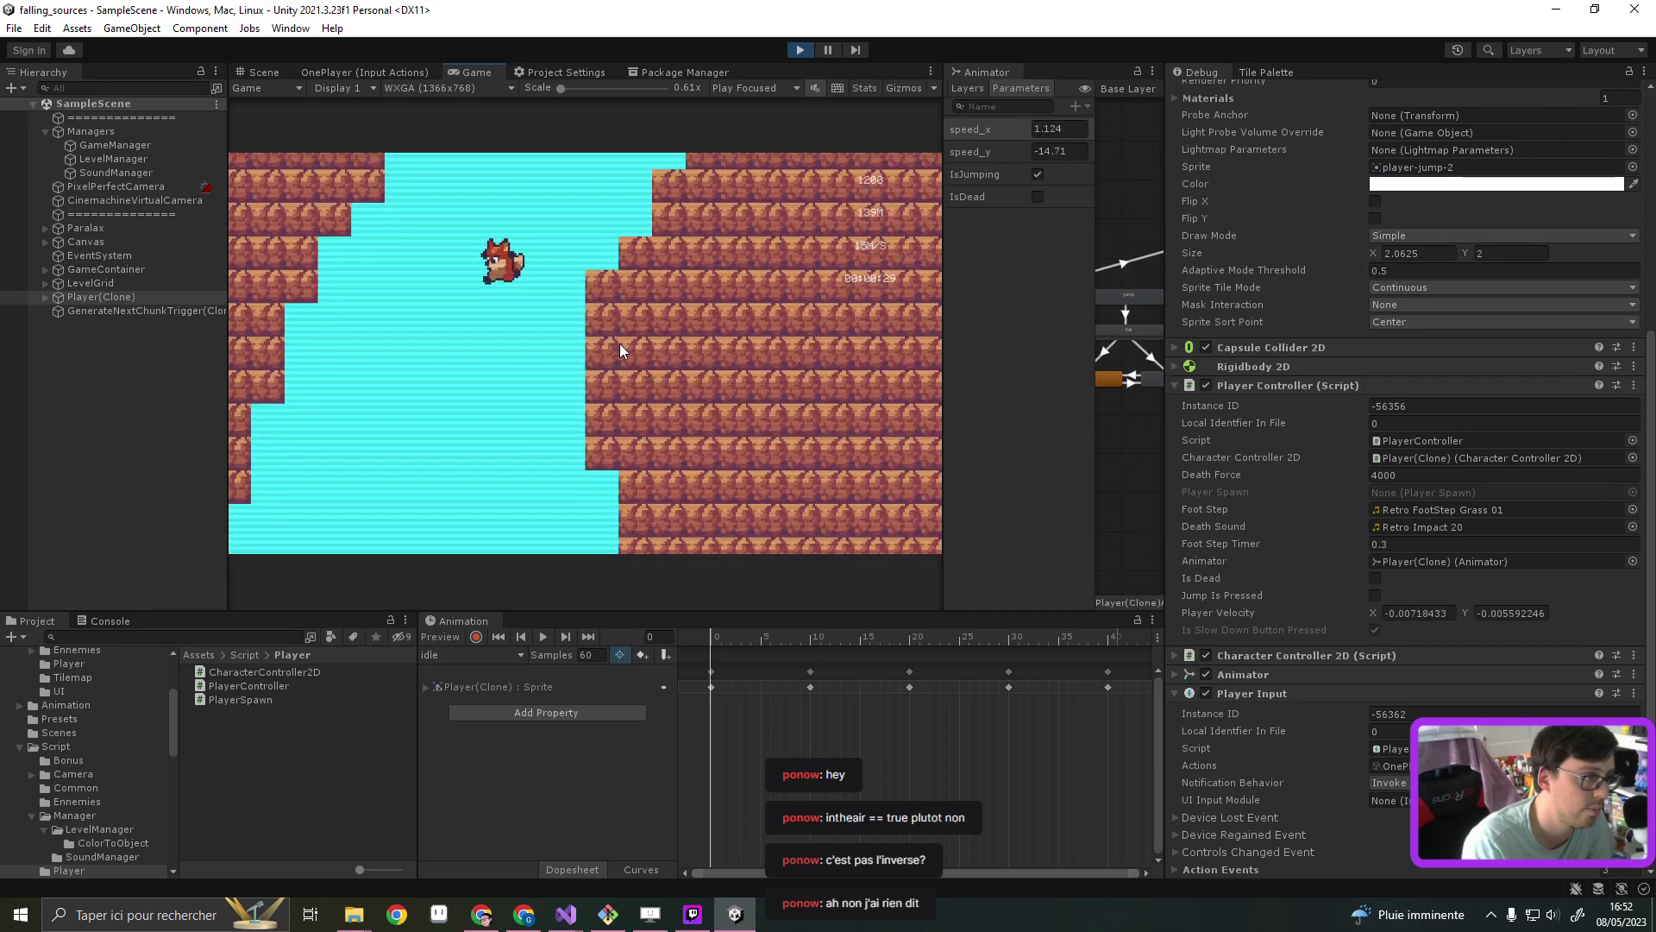
pyautogui.press('Left')
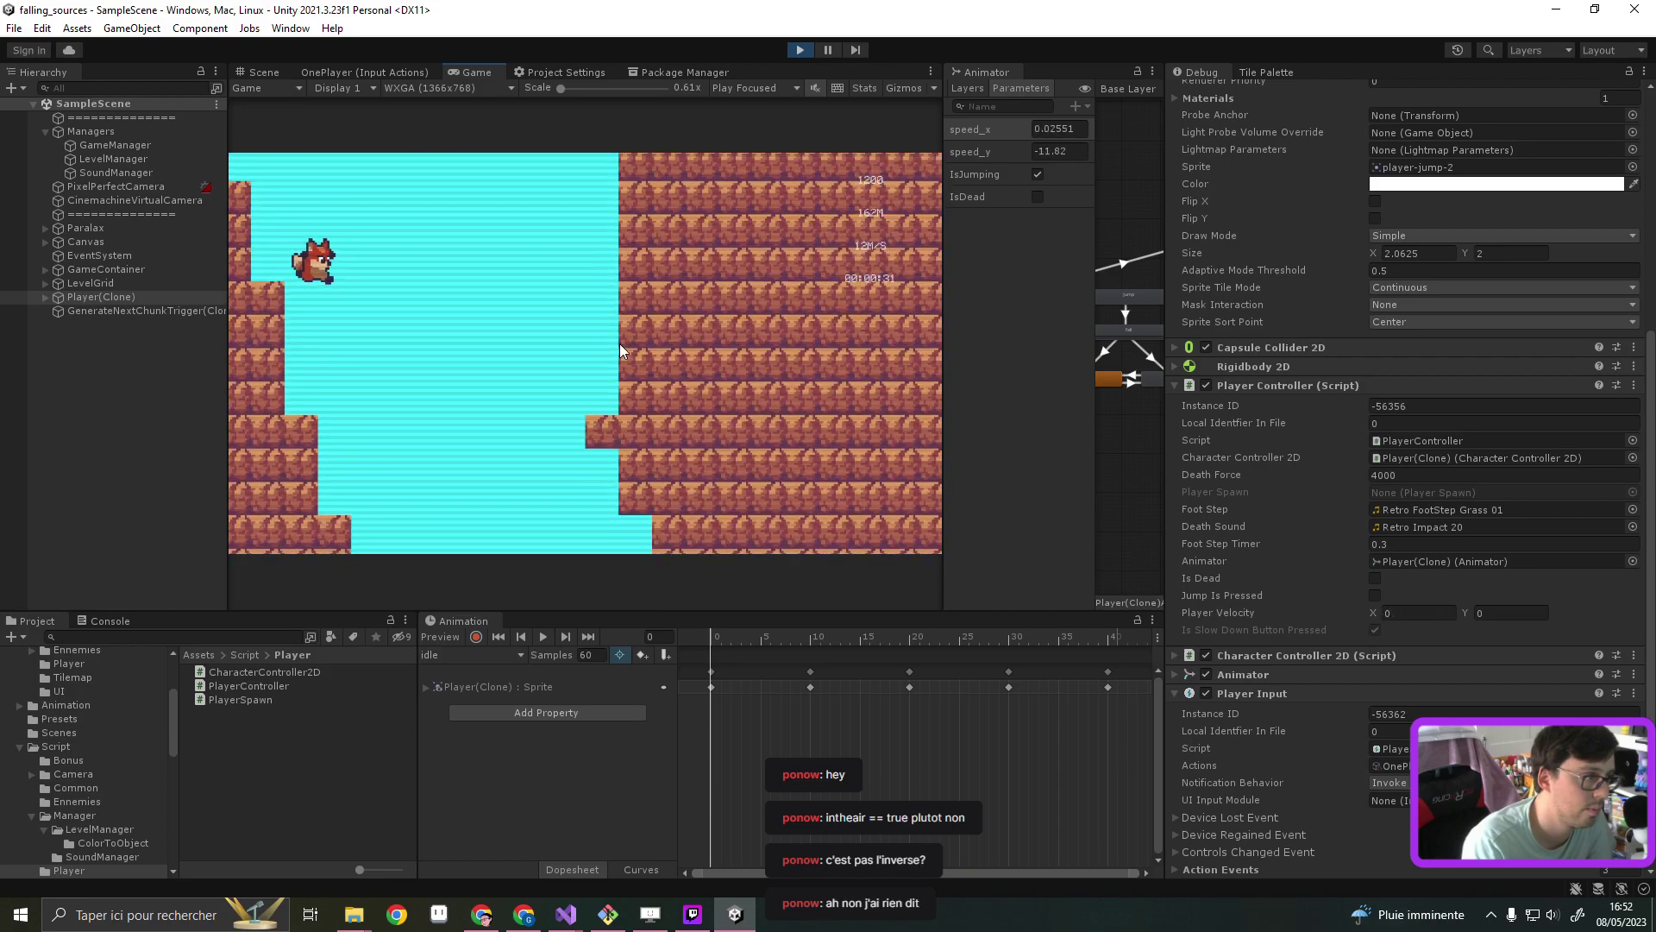
pyautogui.press('Right')
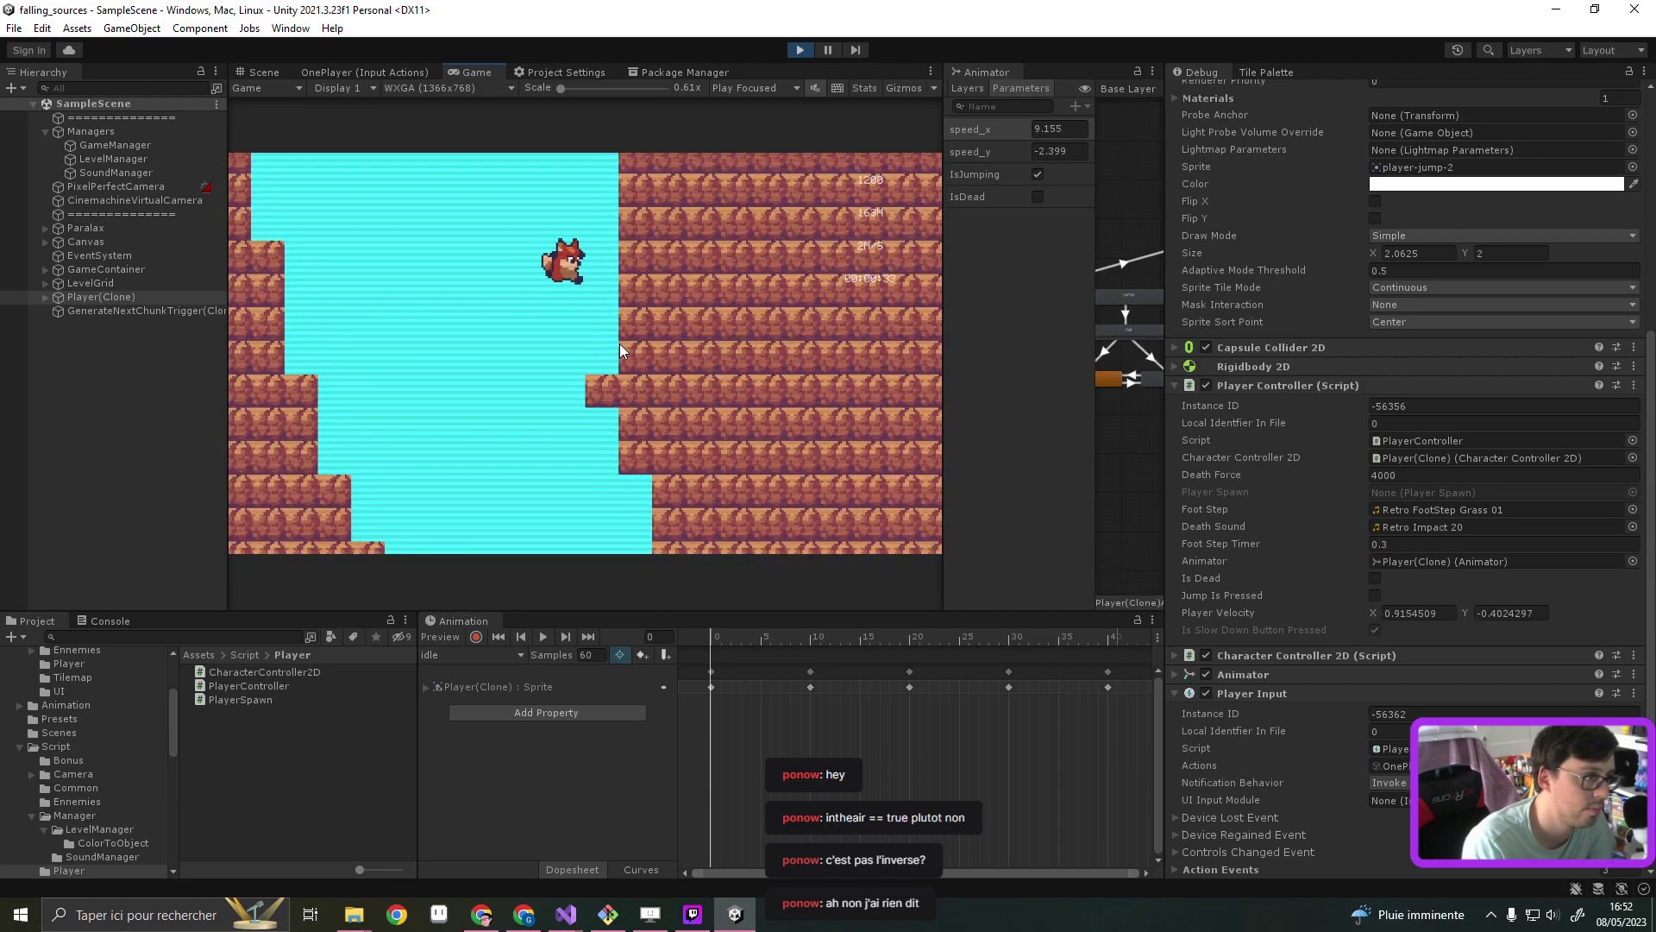
pyautogui.press('Left')
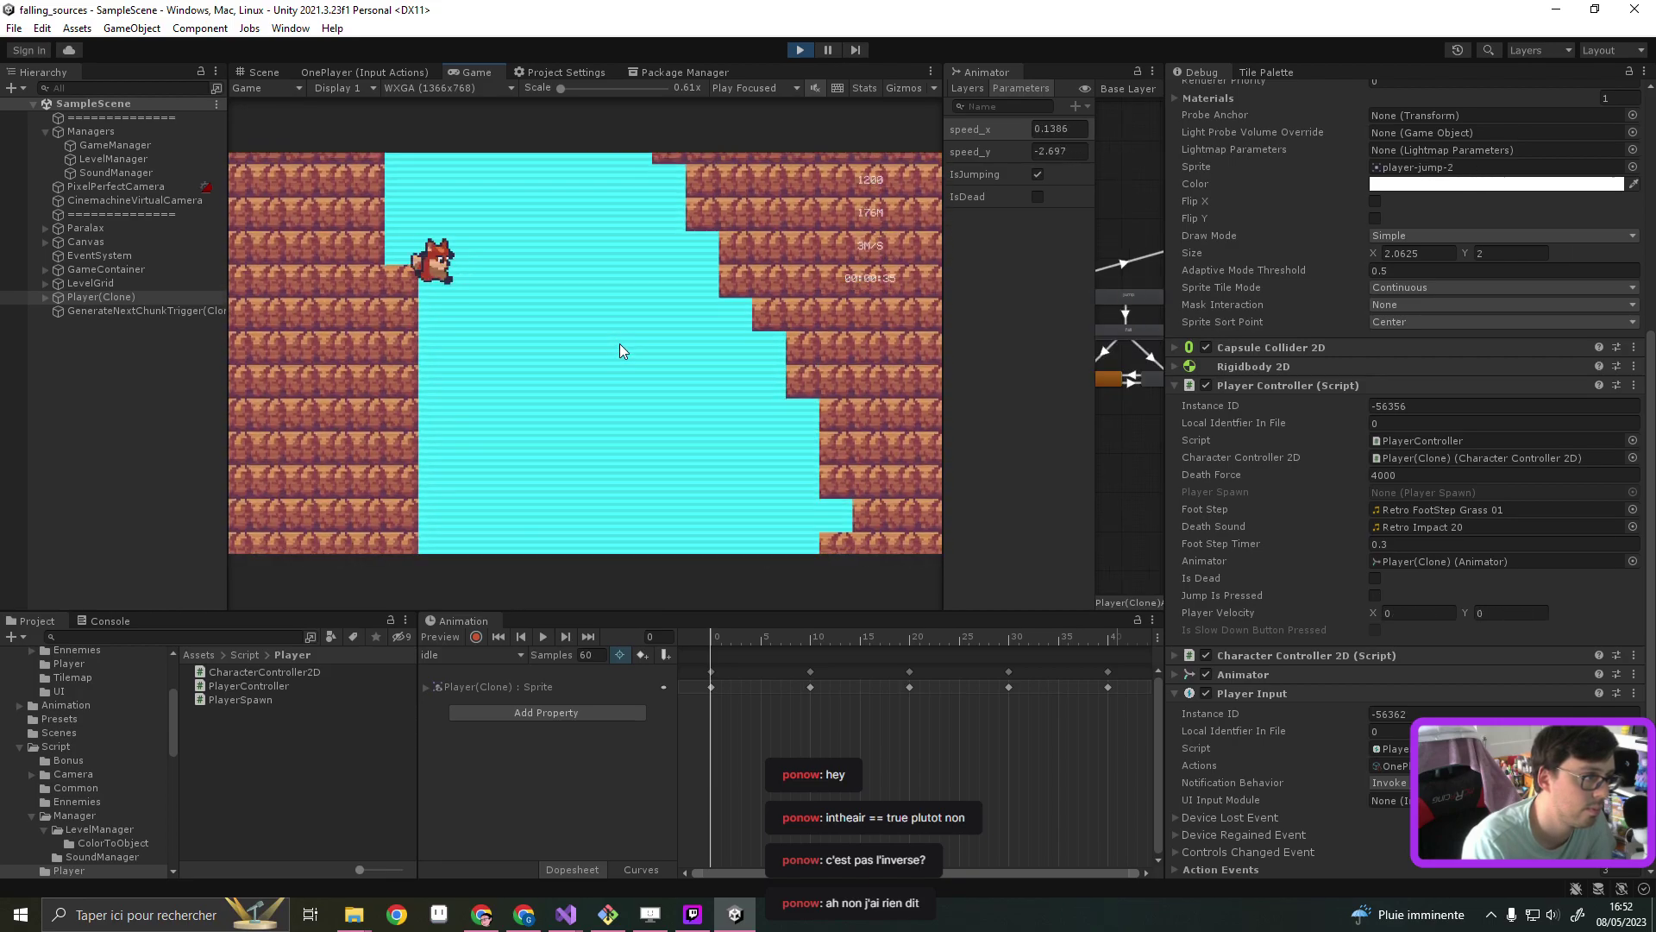
pyautogui.press('Right')
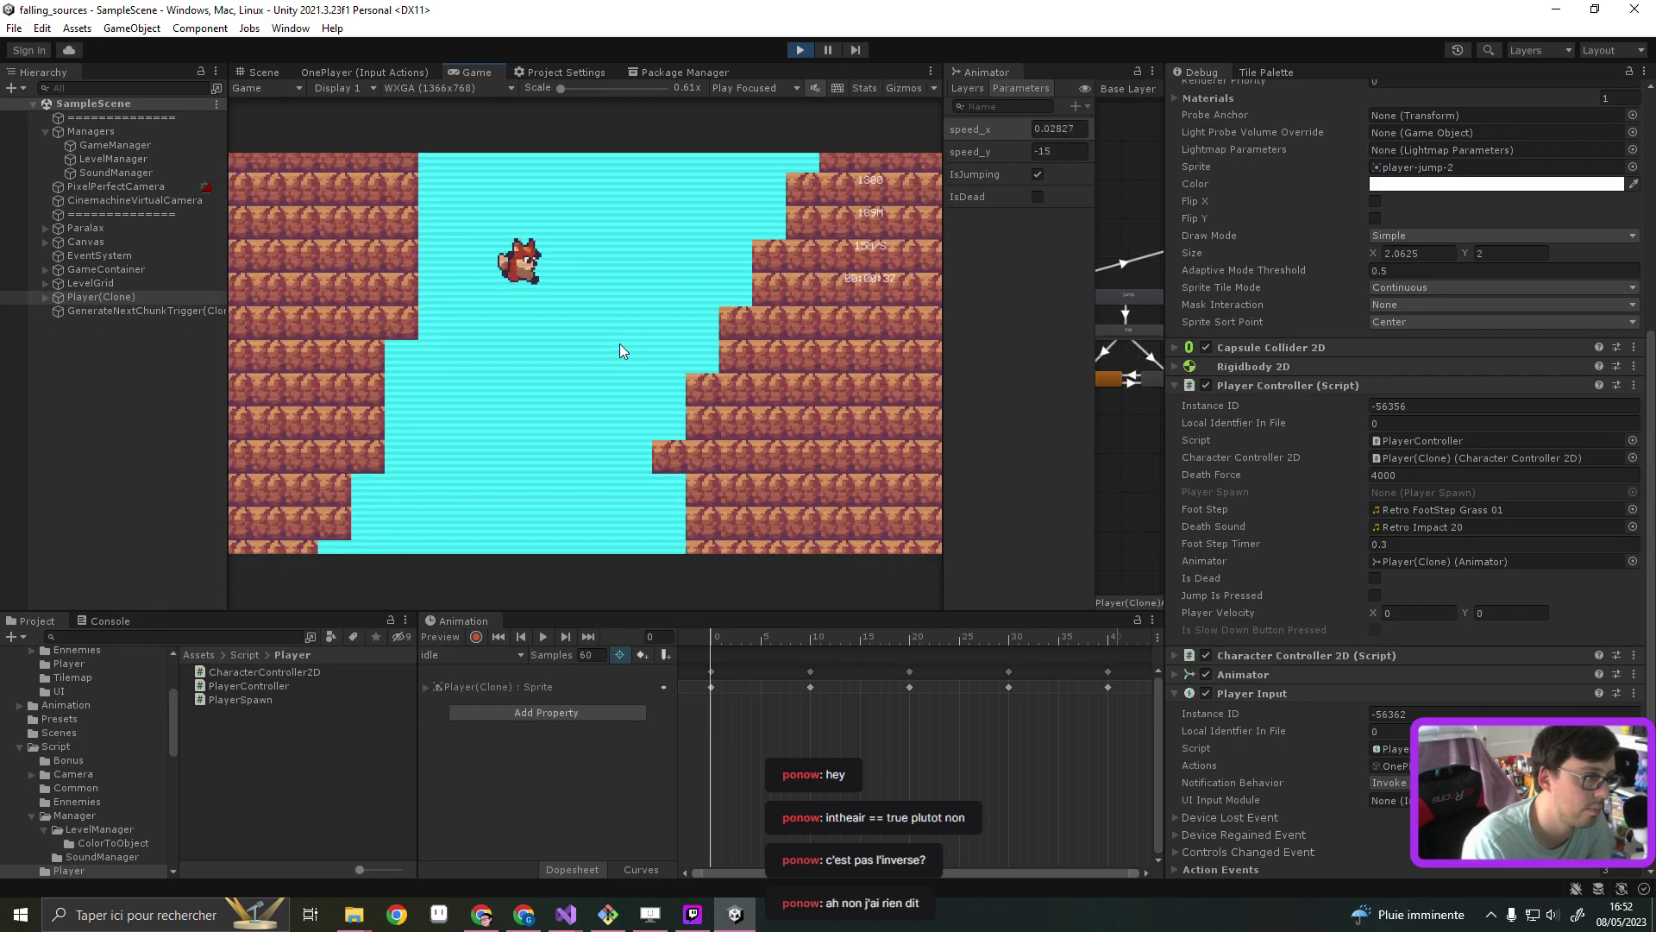
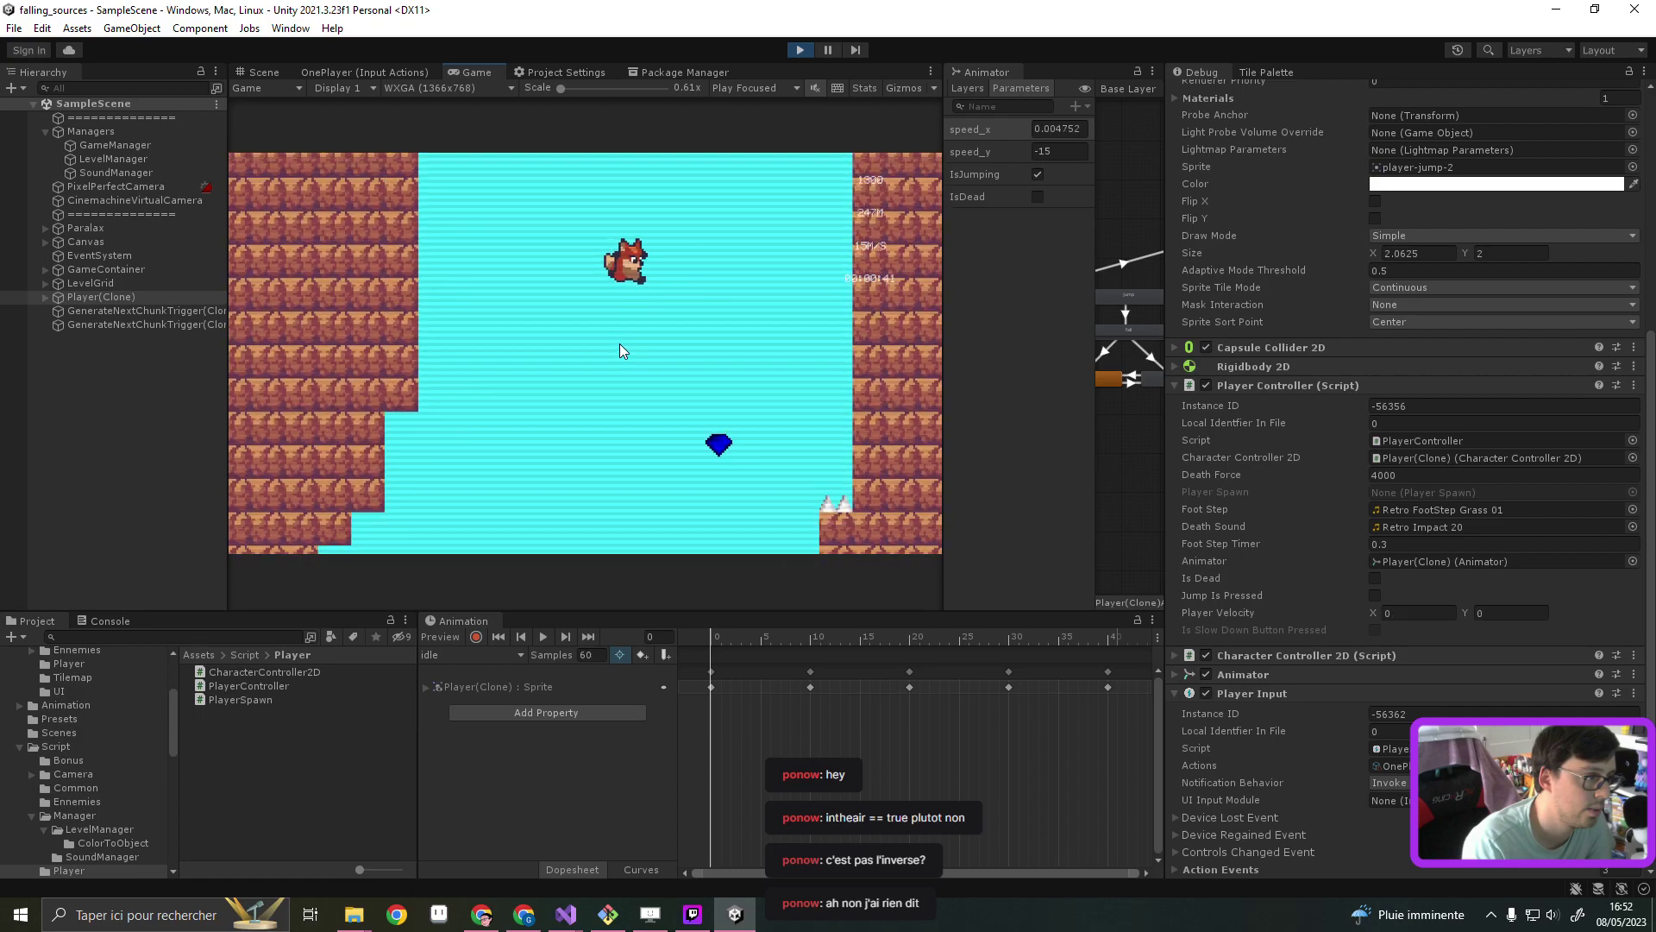
# Steer the falling fox left and right until it hits a bird, then stop play mode
pyautogui.press('Left')
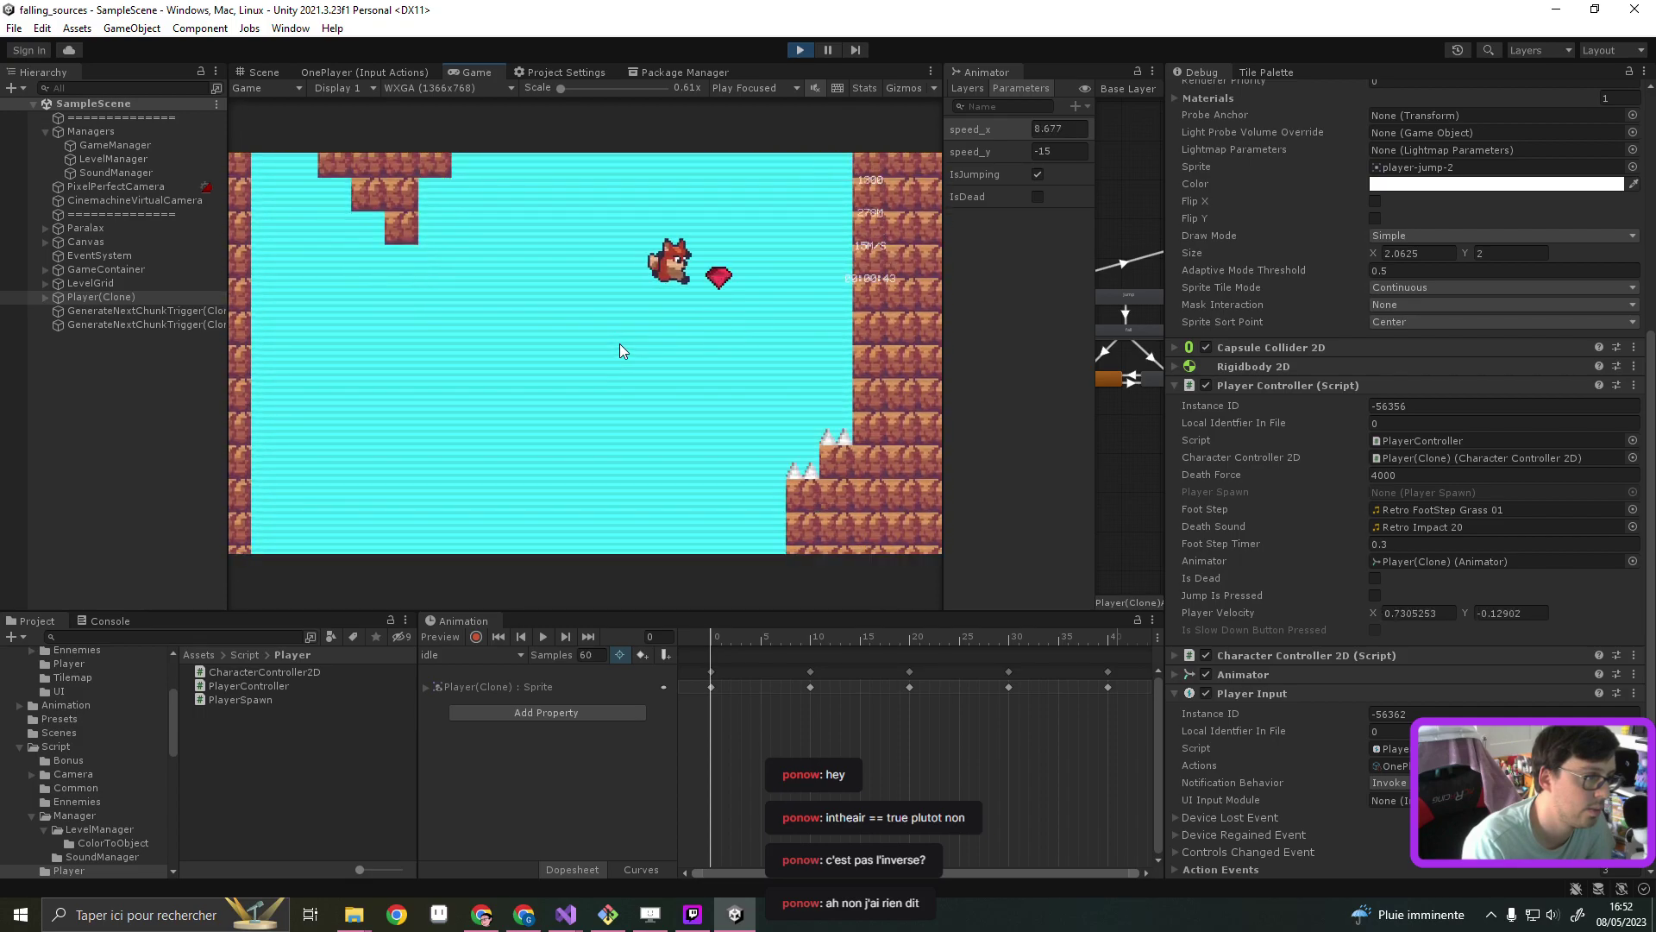
pyautogui.press('Left')
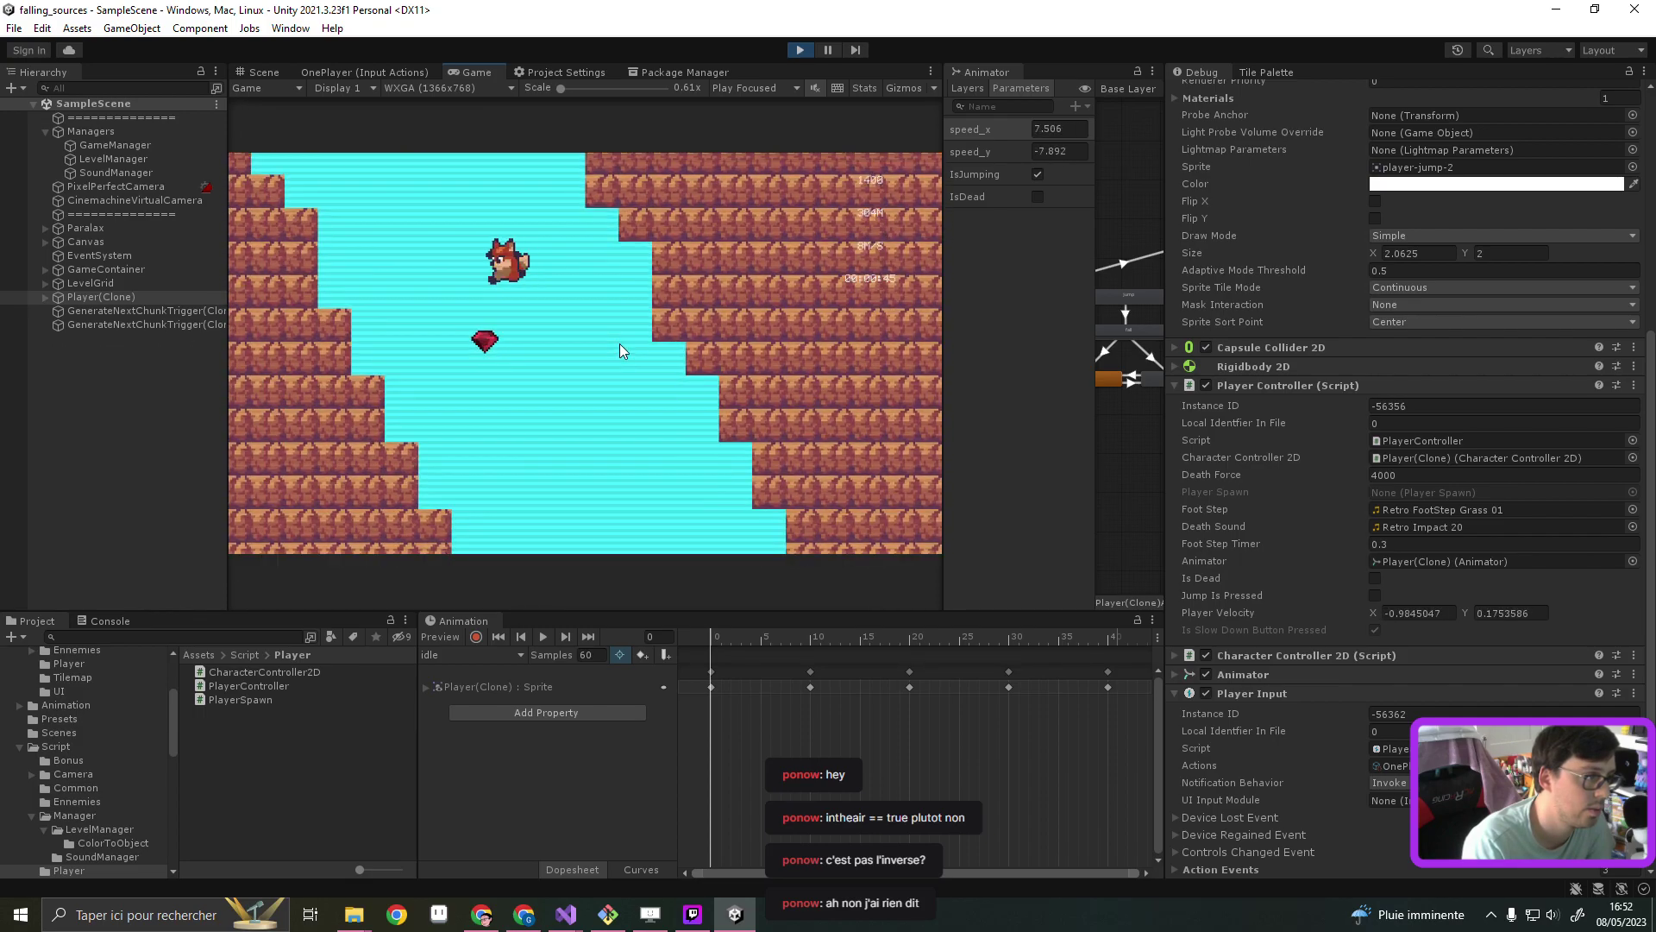
pyautogui.press('Right')
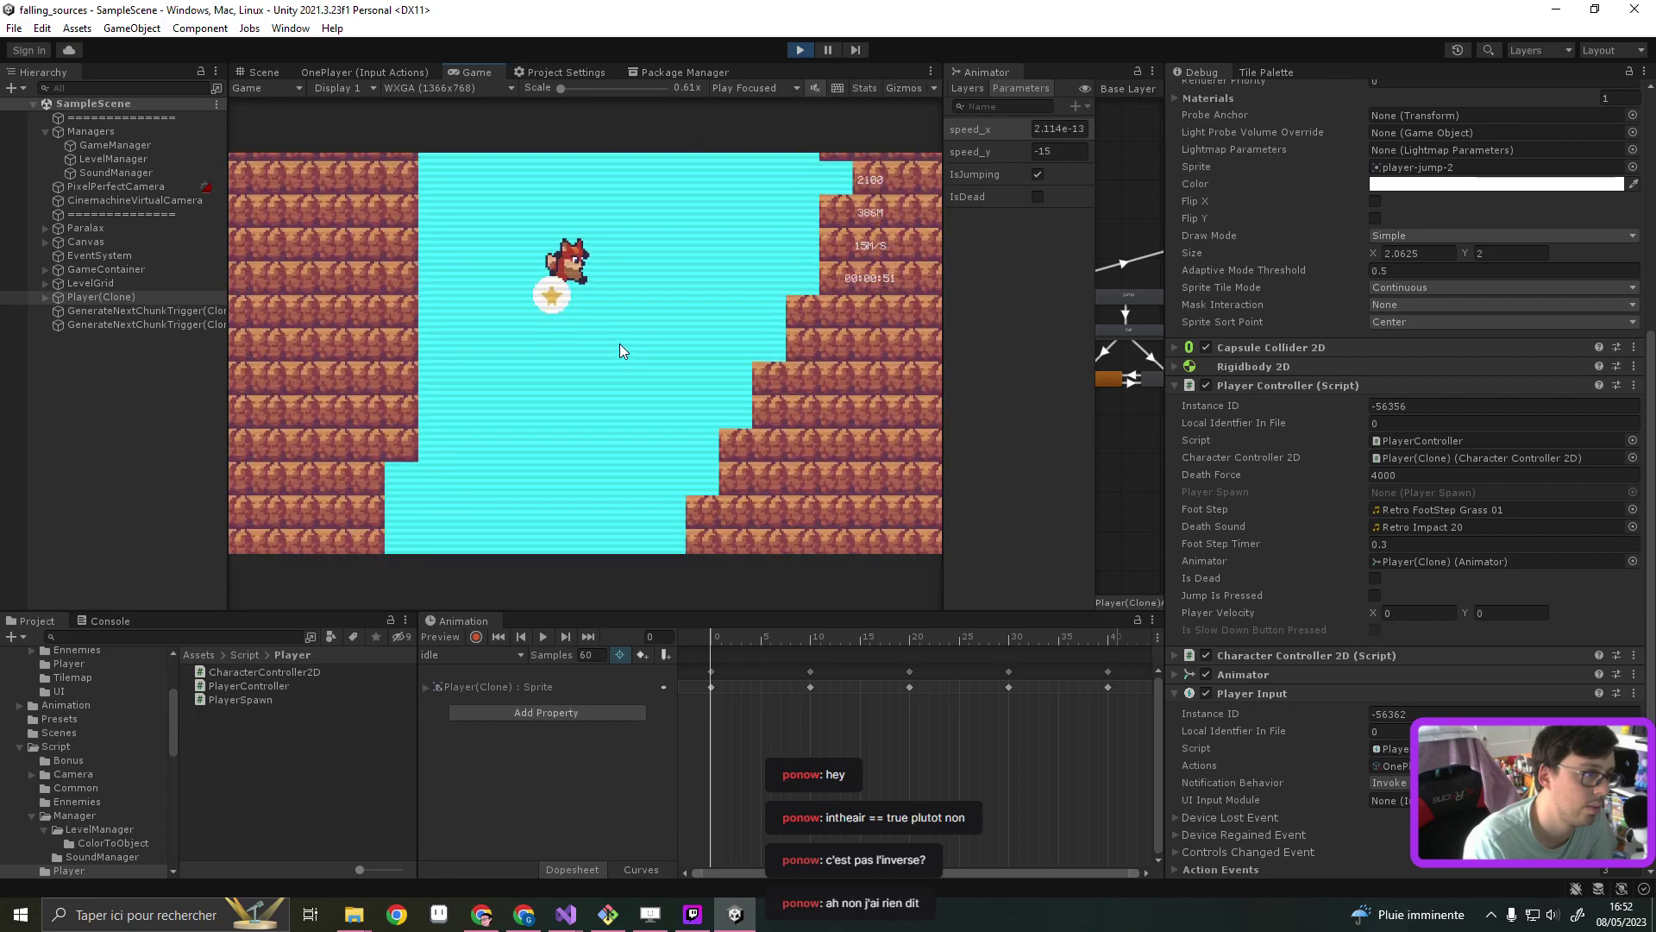
pyautogui.press('Right')
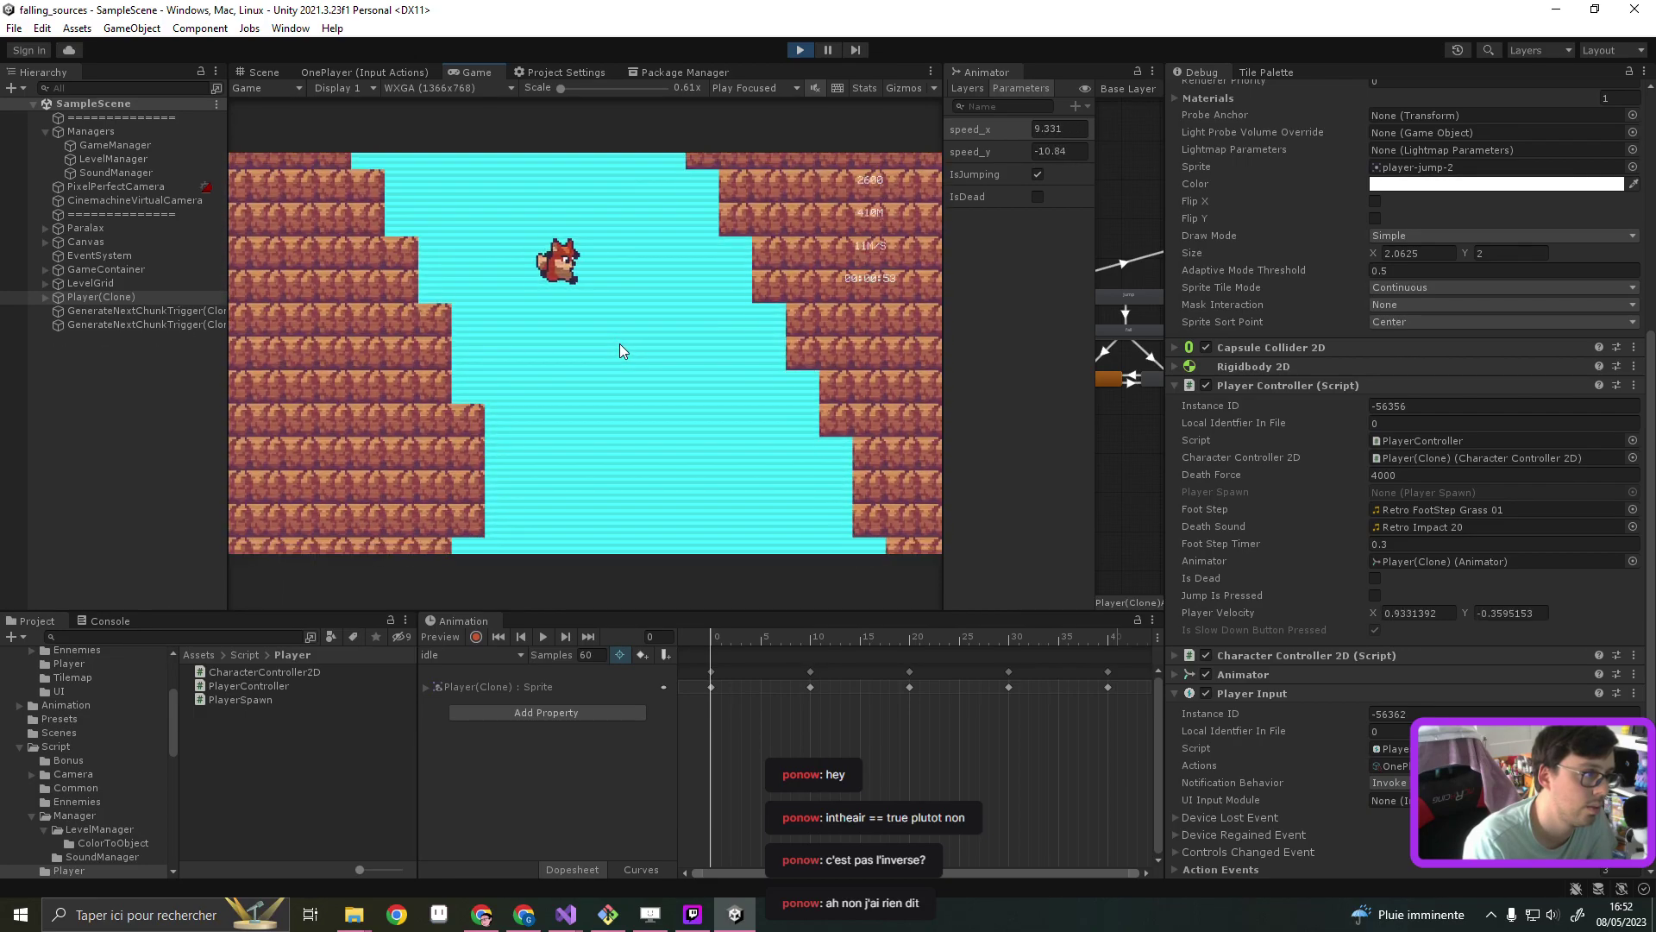
pyautogui.press('Left')
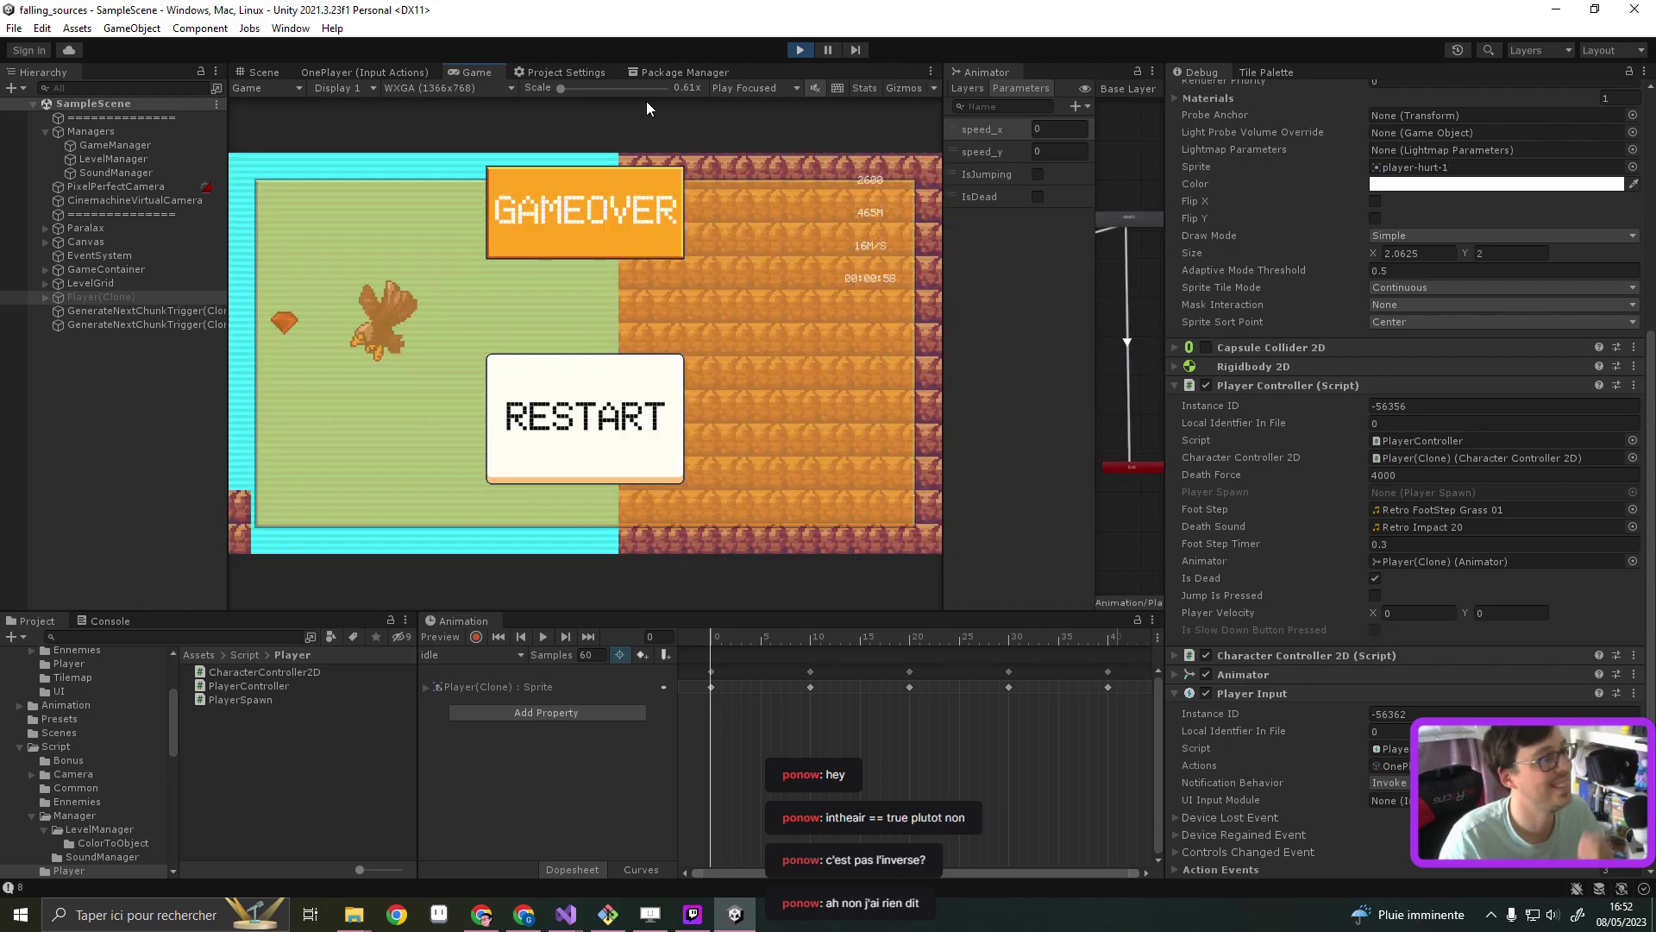
pyautogui.click(801, 51)
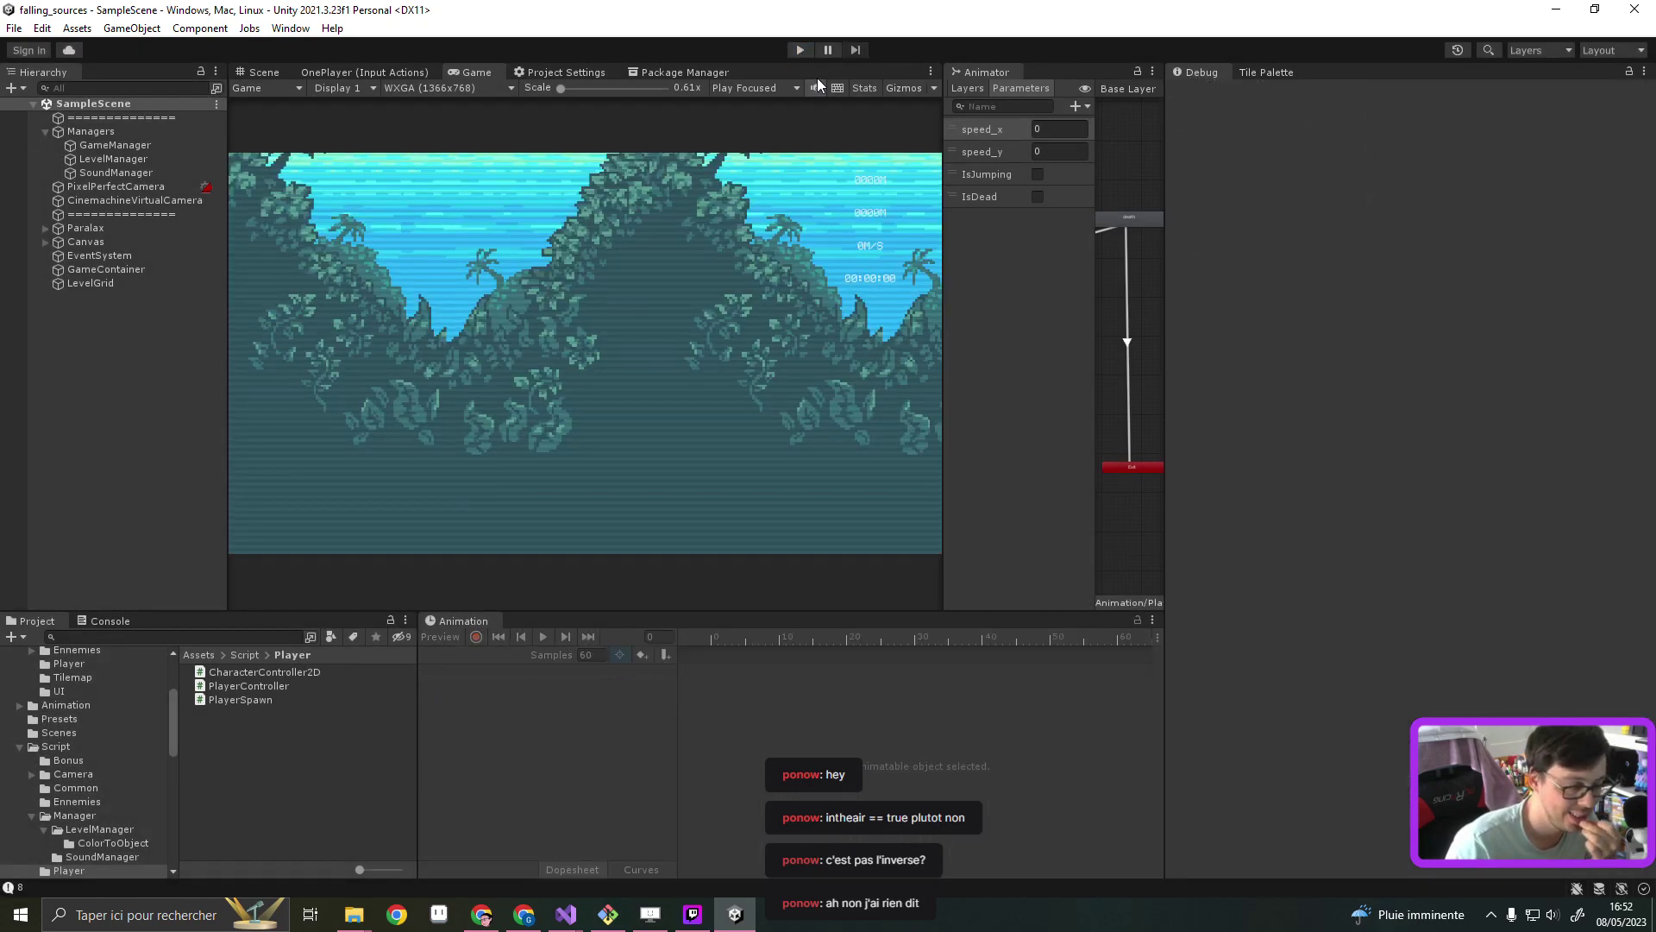
# In falling_sources' PlayerController.cs, add an empty Update() method after FootStep
pyautogui.click(566, 915)
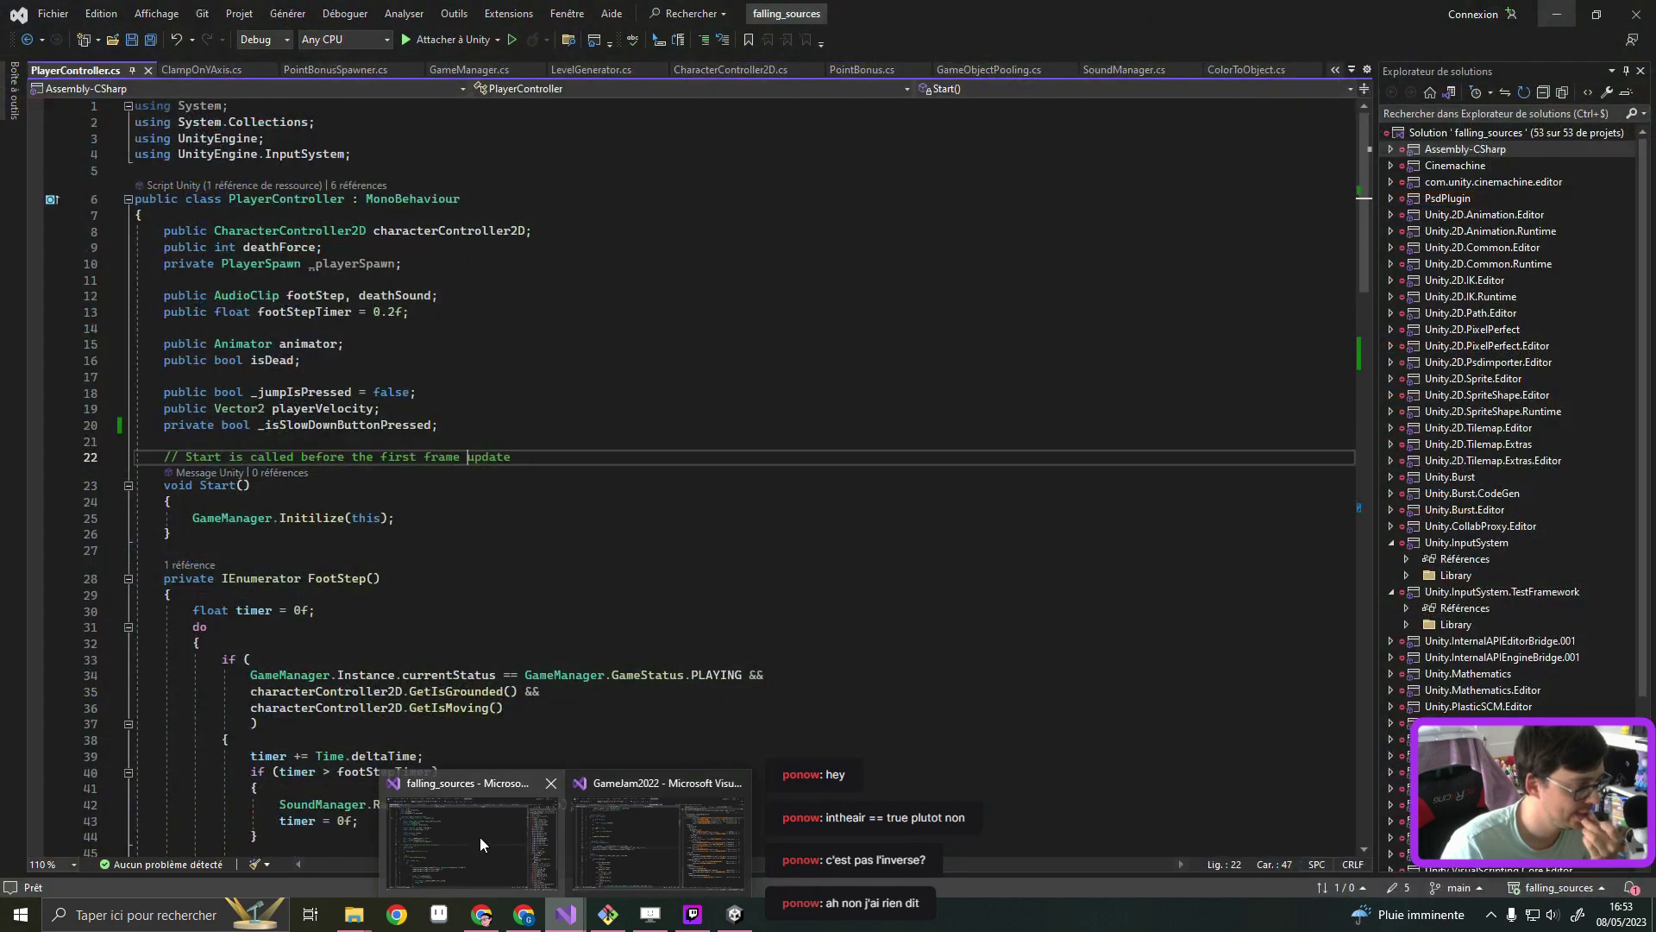
pyautogui.click(479, 837)
pyautogui.scroll(-5, 457, 620)
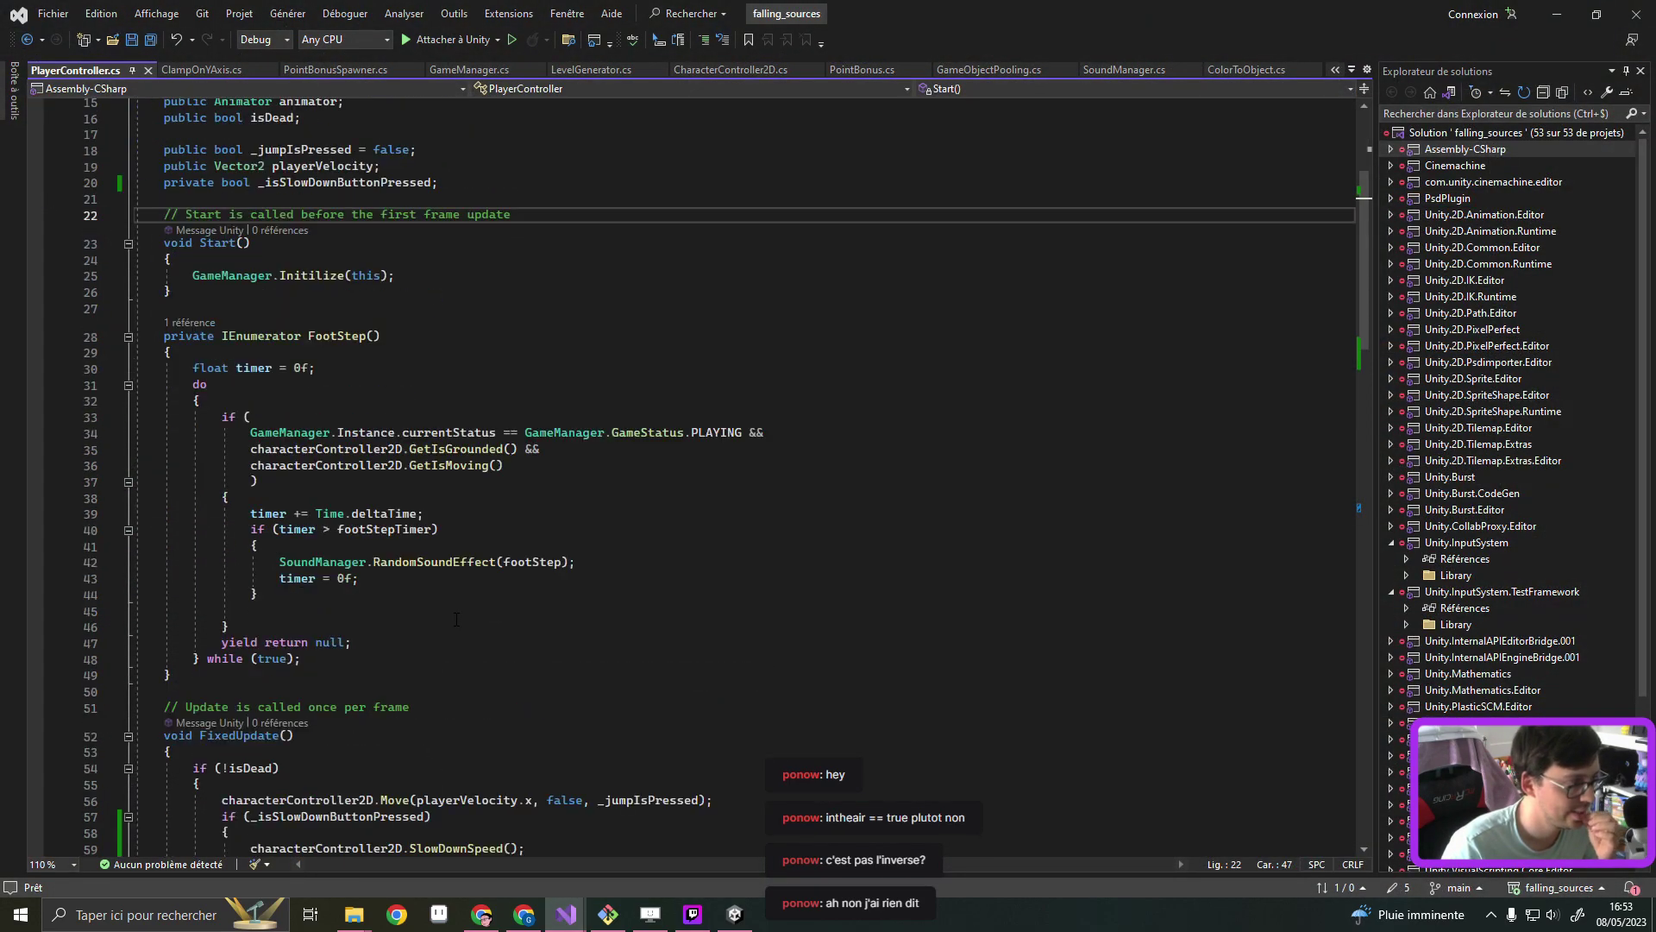
pyautogui.scroll(-3, 456, 619)
pyautogui.scroll(-3, 456, 620)
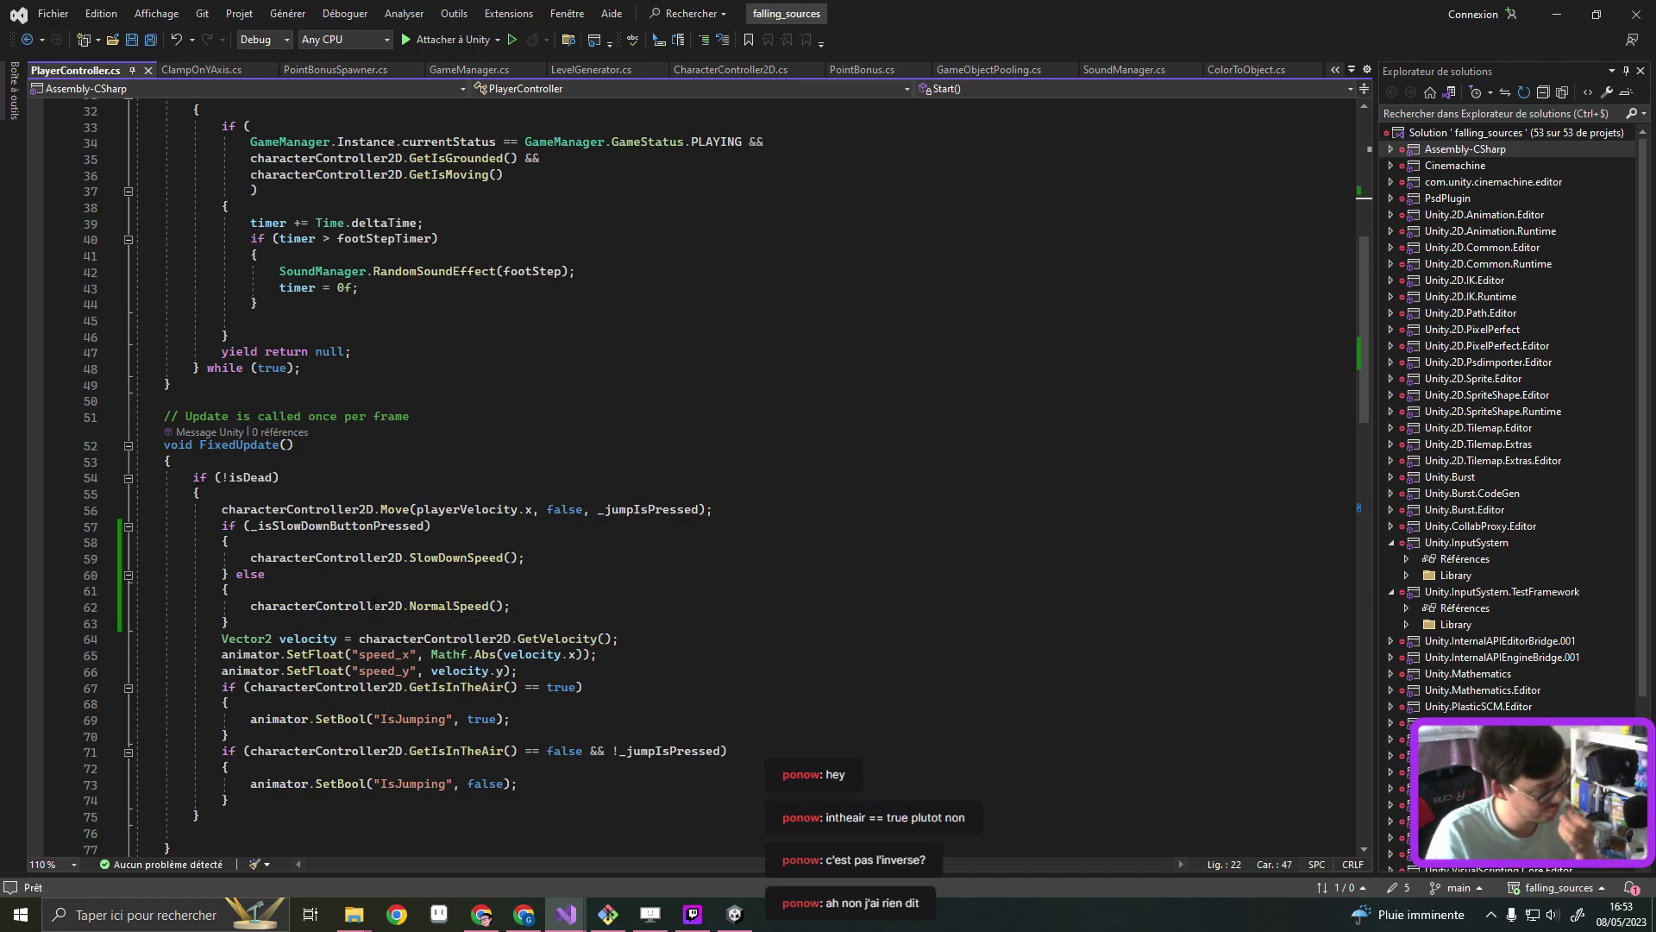
pyautogui.click(186, 383)
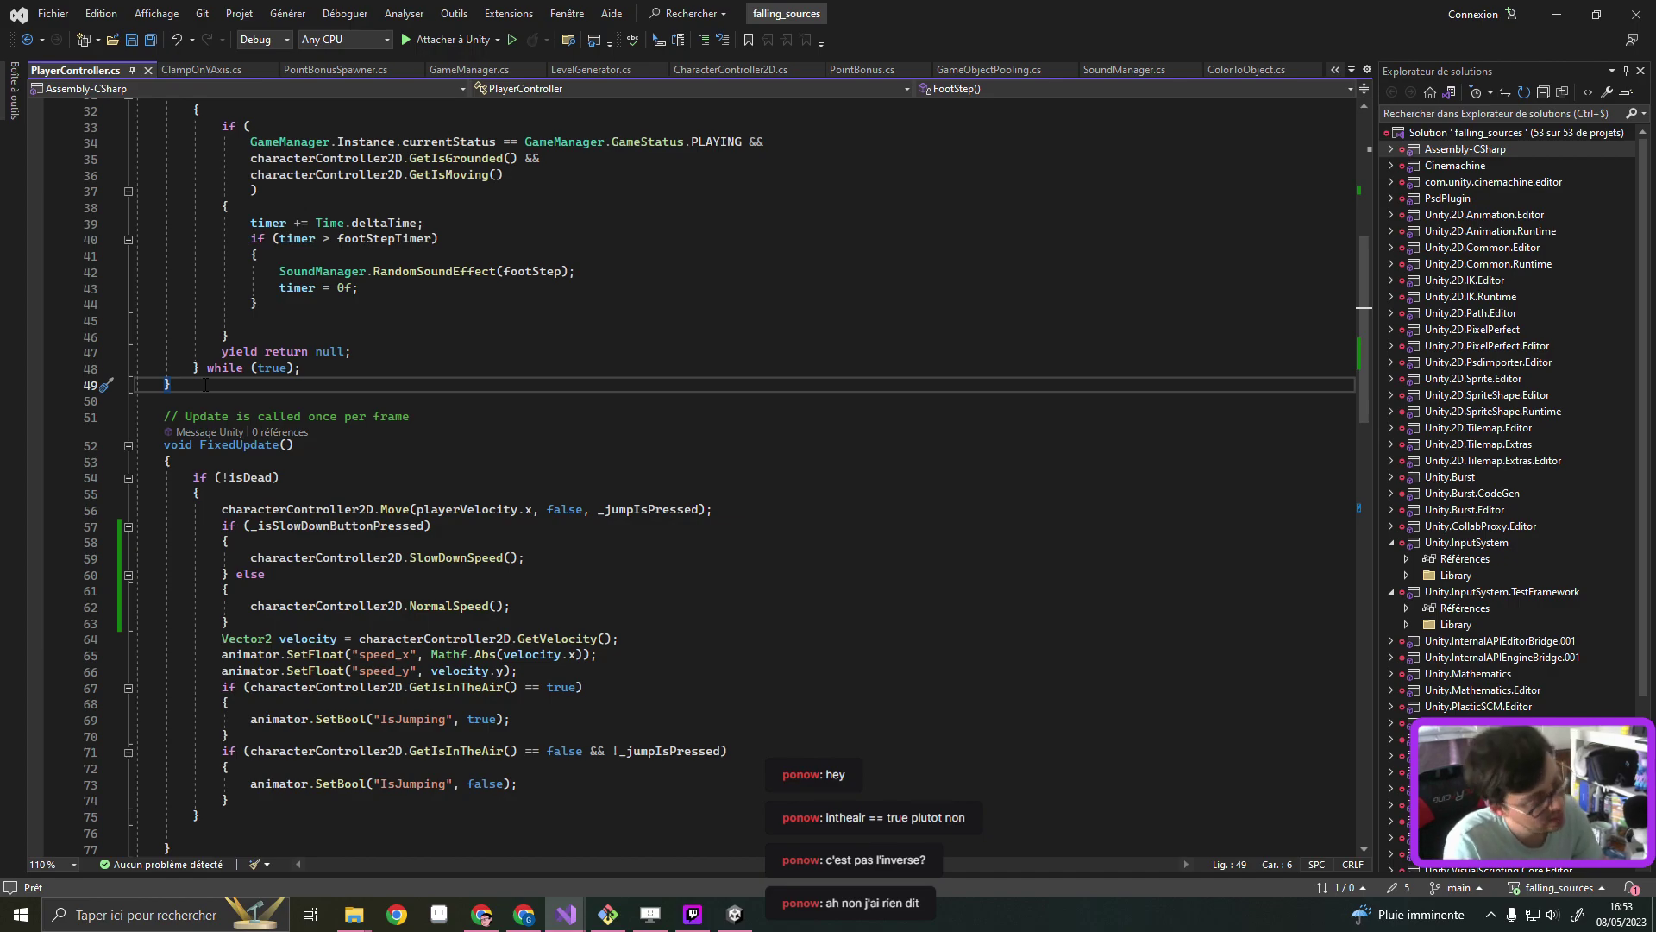
pyautogui.press('Return')
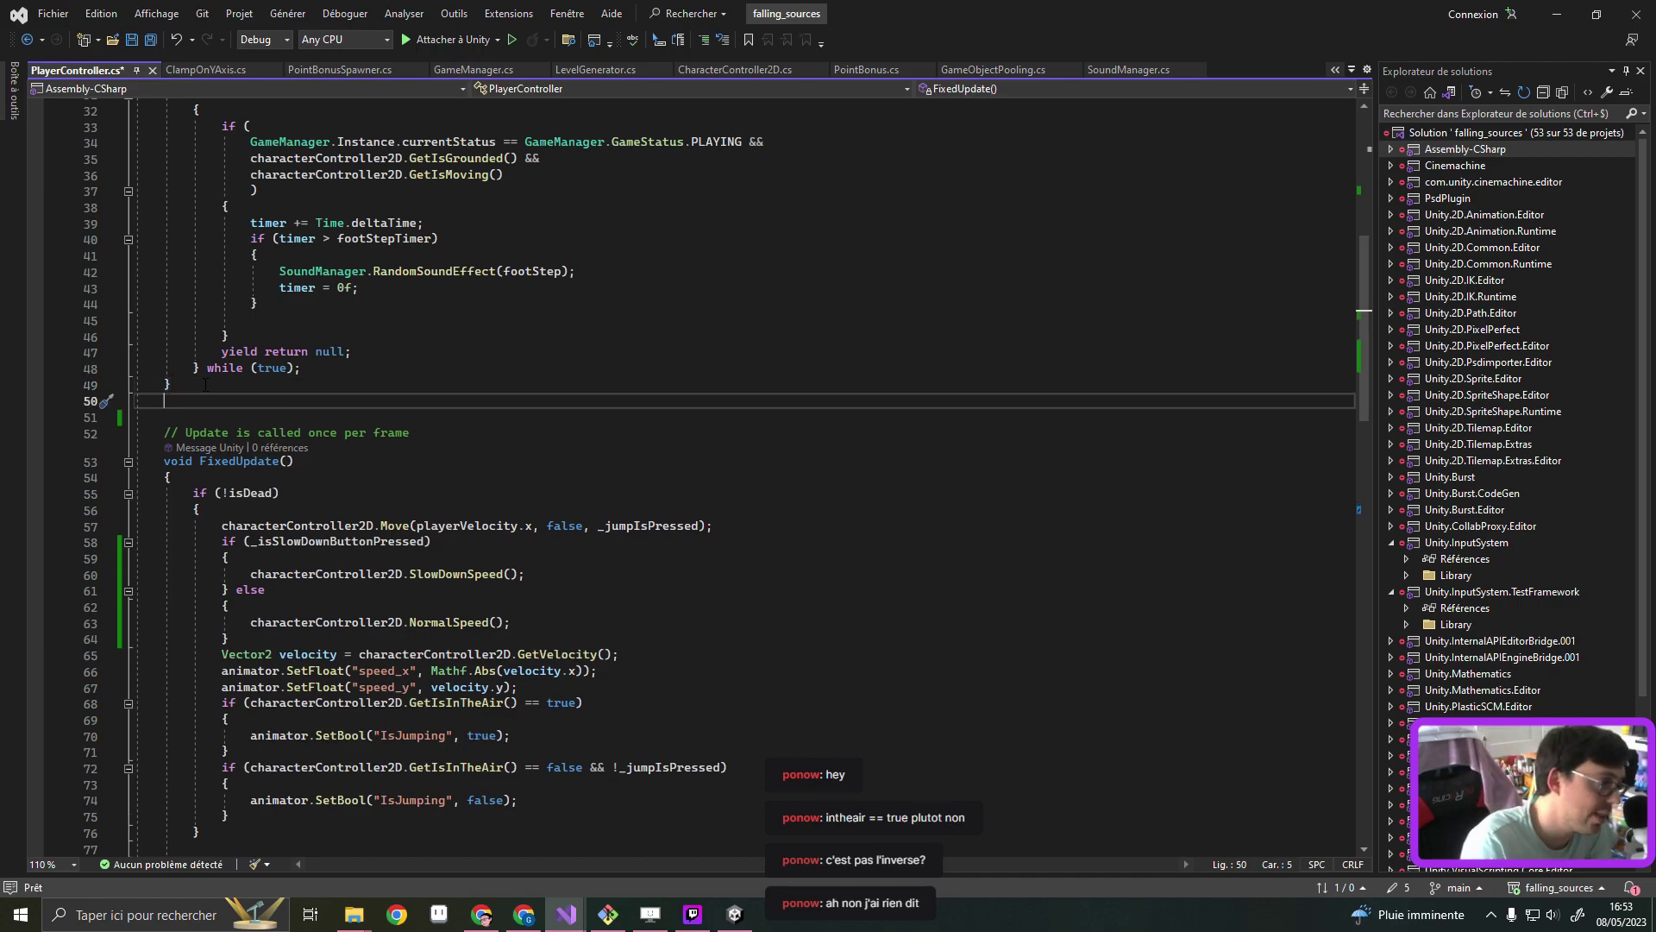
pyautogui.press('Return')
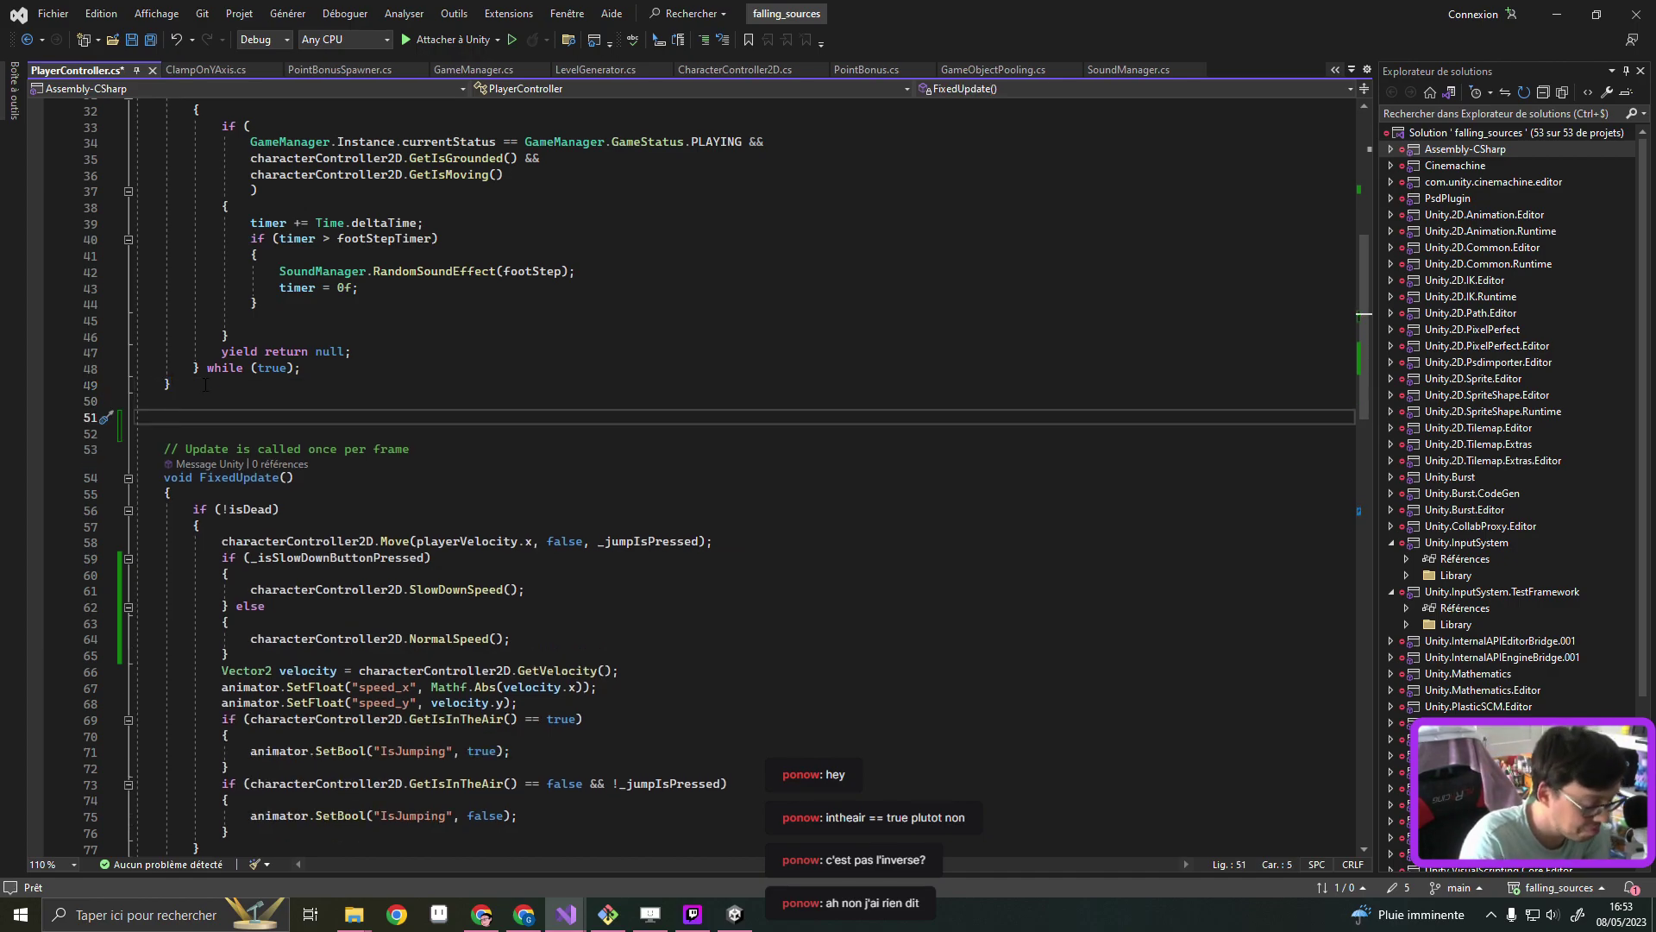
pyautogui.write('Update')
pyautogui.press('Tab')
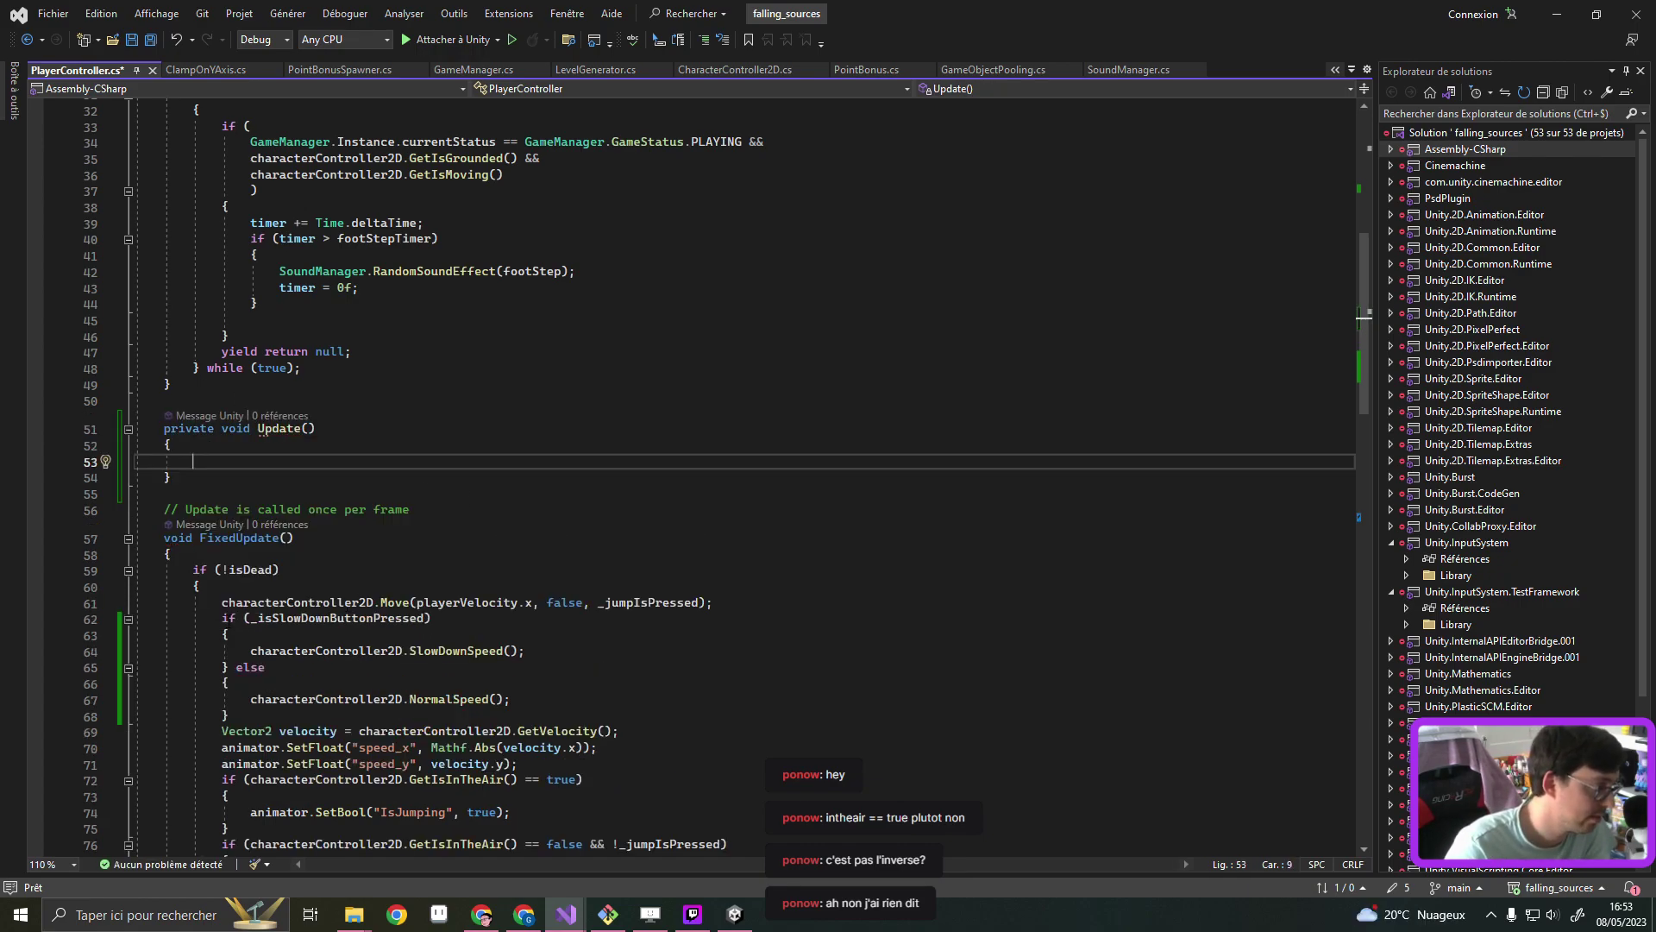
# Move the slow-down/normal-speed if/else block from FixedUpdate into Update
pyautogui.moveTo(222, 618); pyautogui.dragTo(245, 717)
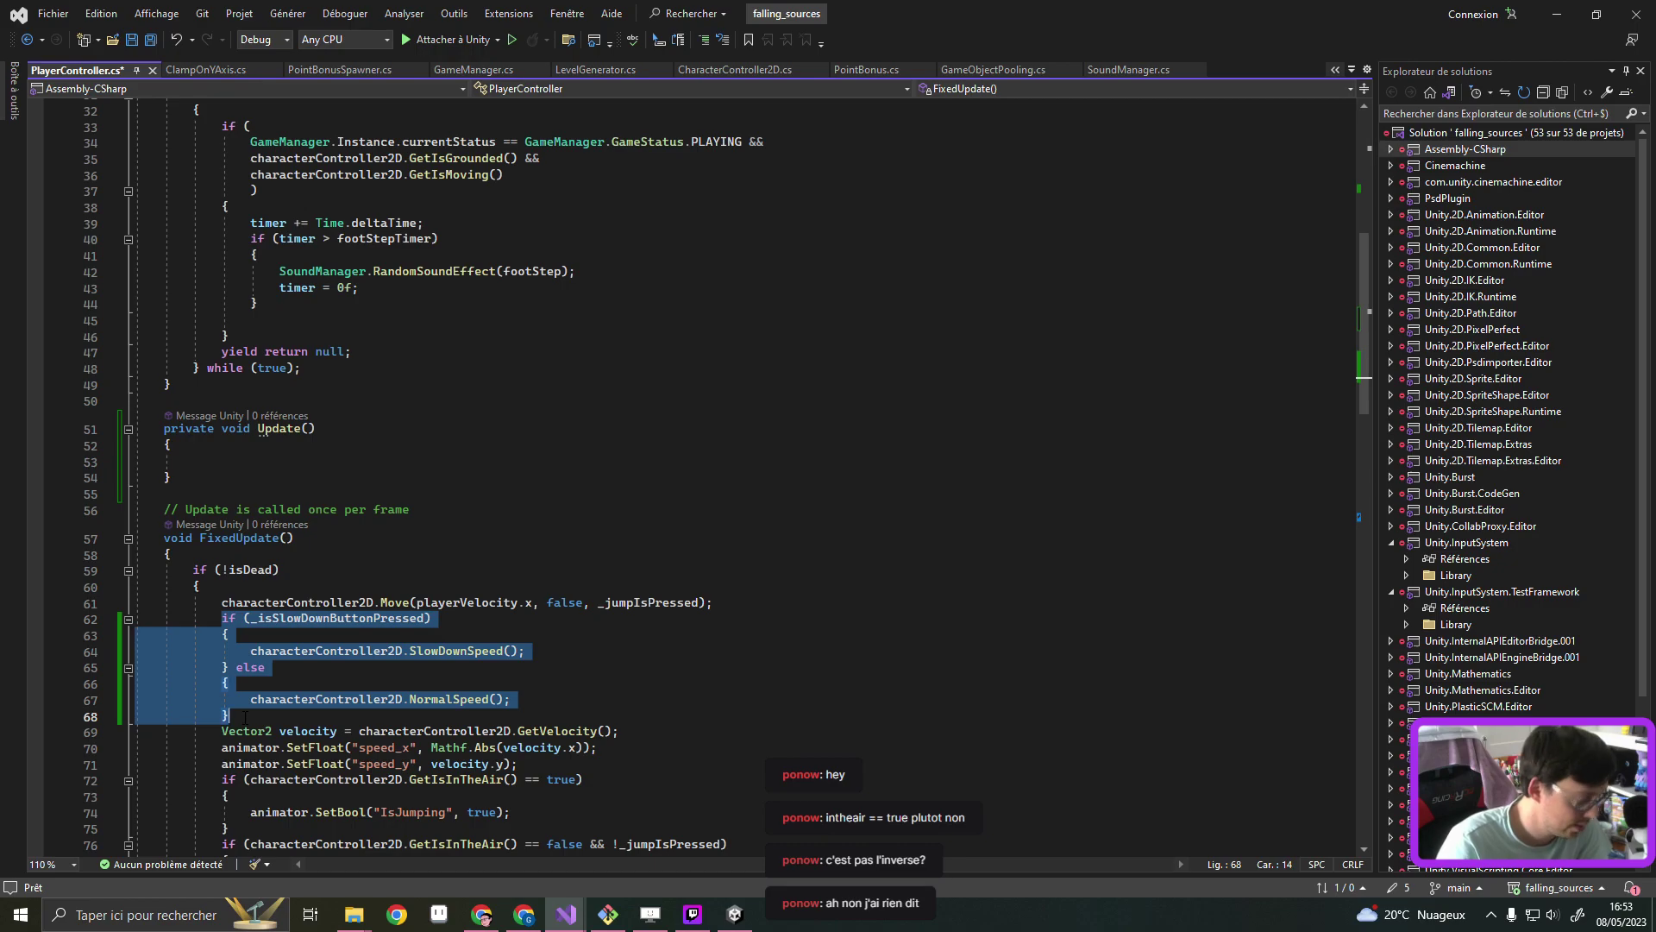
pyautogui.hotkey('ctrl', 'x')
pyautogui.click(543, 461)
pyautogui.hotkey('ctrl', 'v')
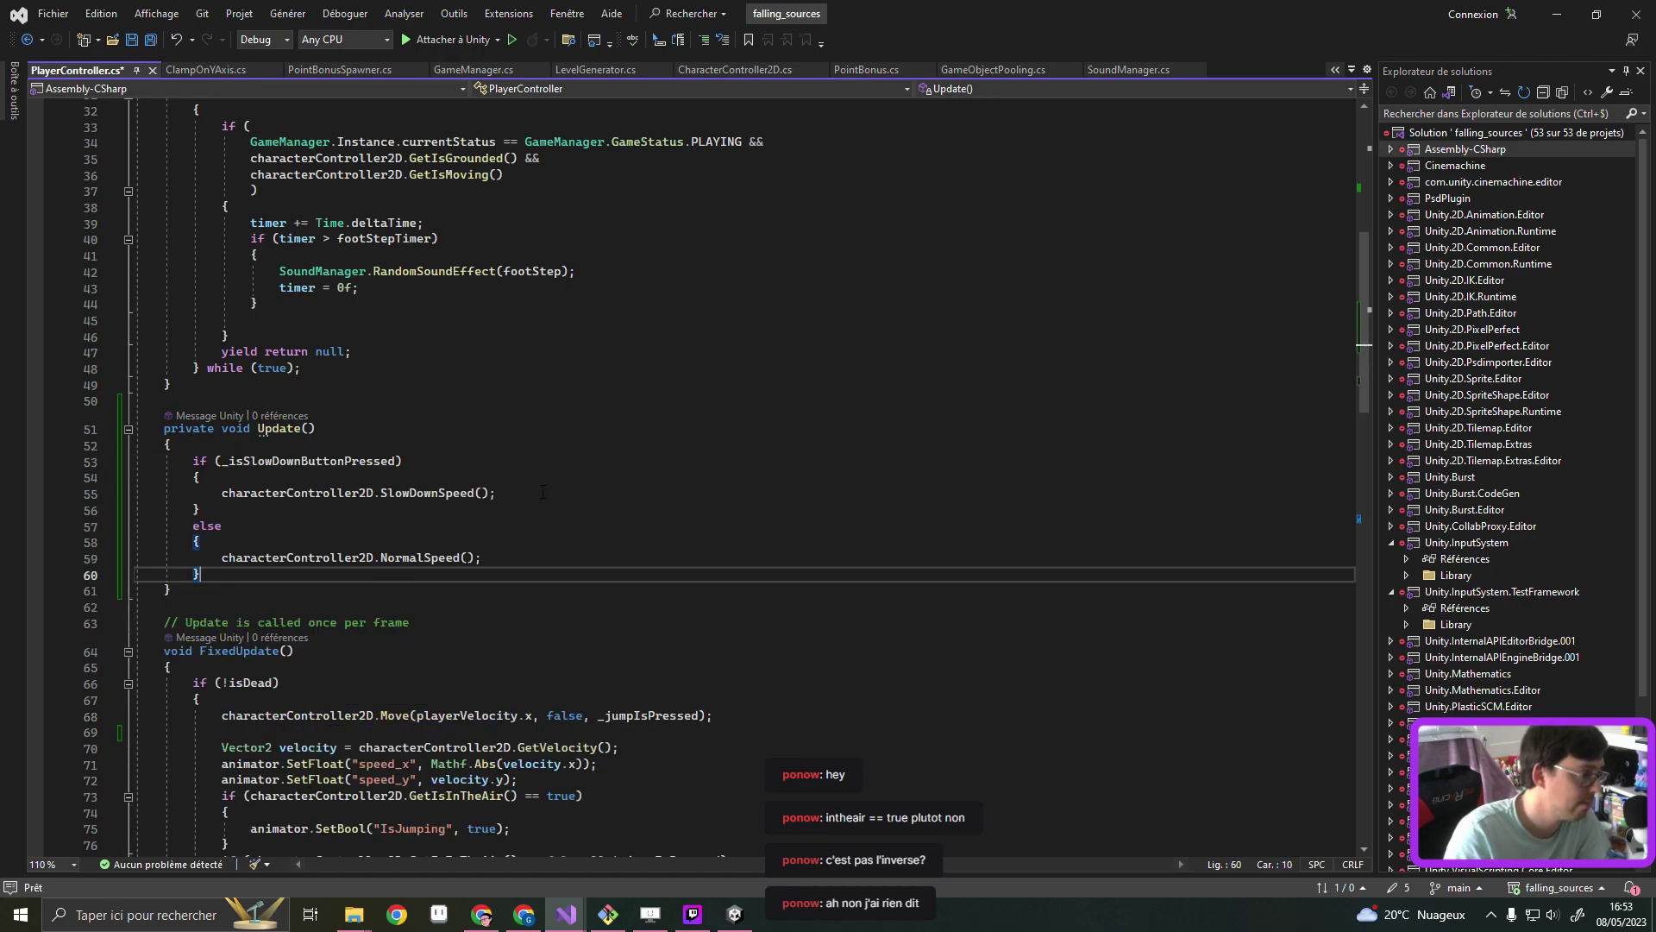
# Wrap Update's speed logic in an if (!isDead) block and save PlayerController.cs
pyautogui.moveTo(192, 684); pyautogui.dragTo(303, 682)
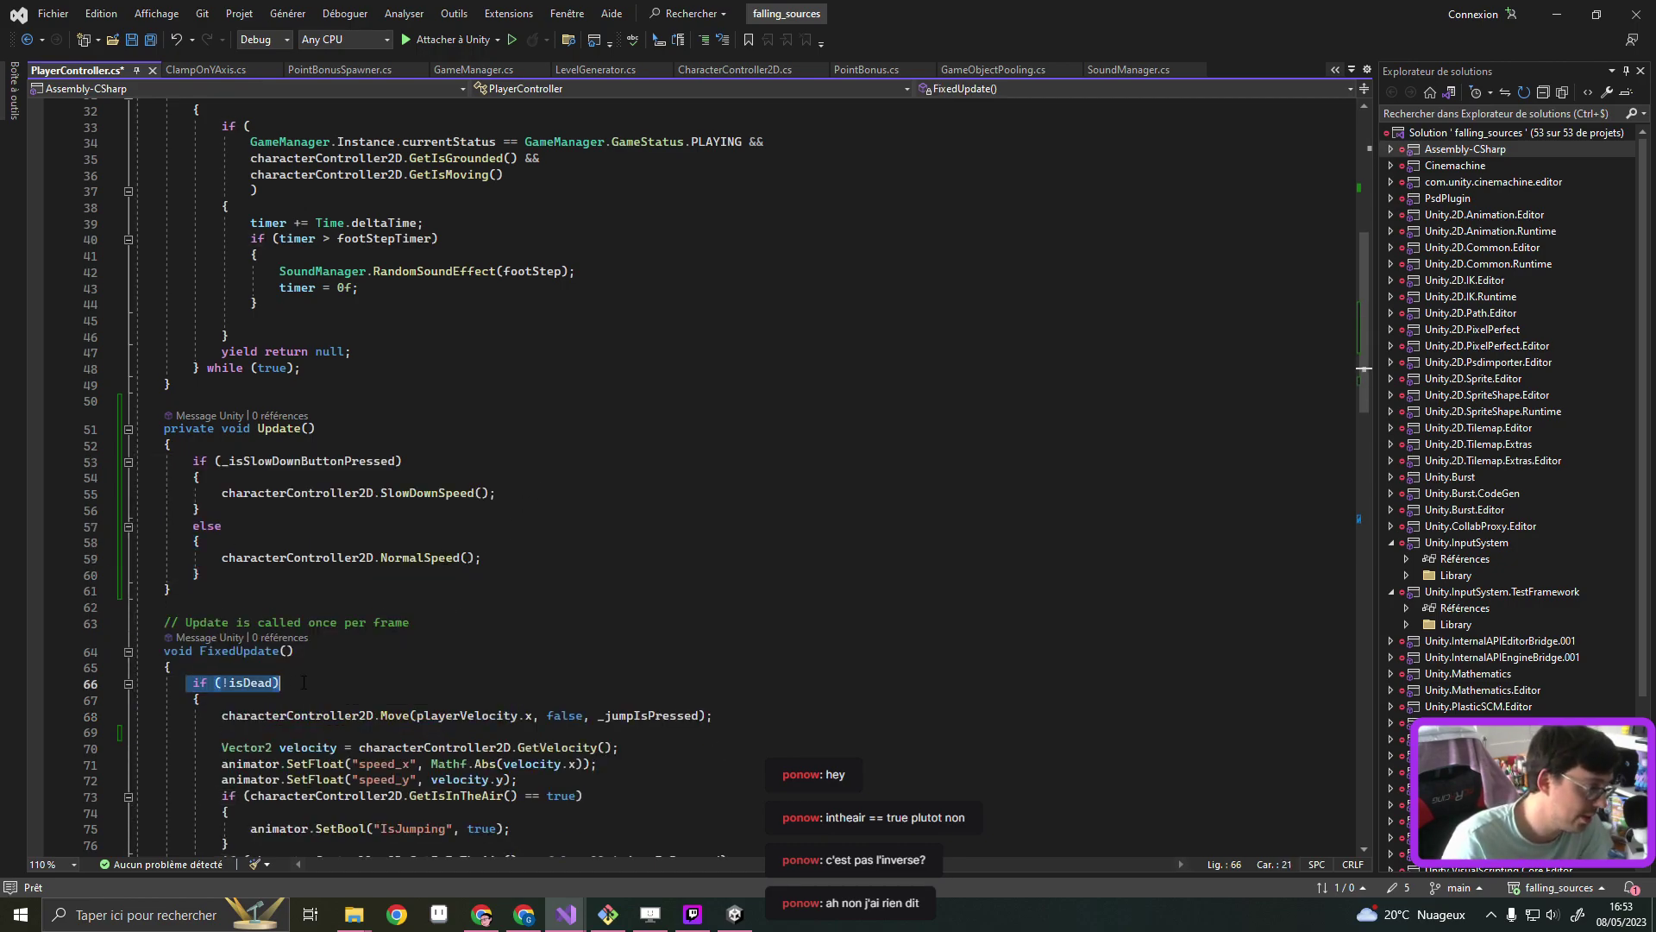
pyautogui.hotkey('ctrl', 'c')
pyautogui.click(201, 442)
pyautogui.press('Return')
pyautogui.hotkey('ctrl', 'v')
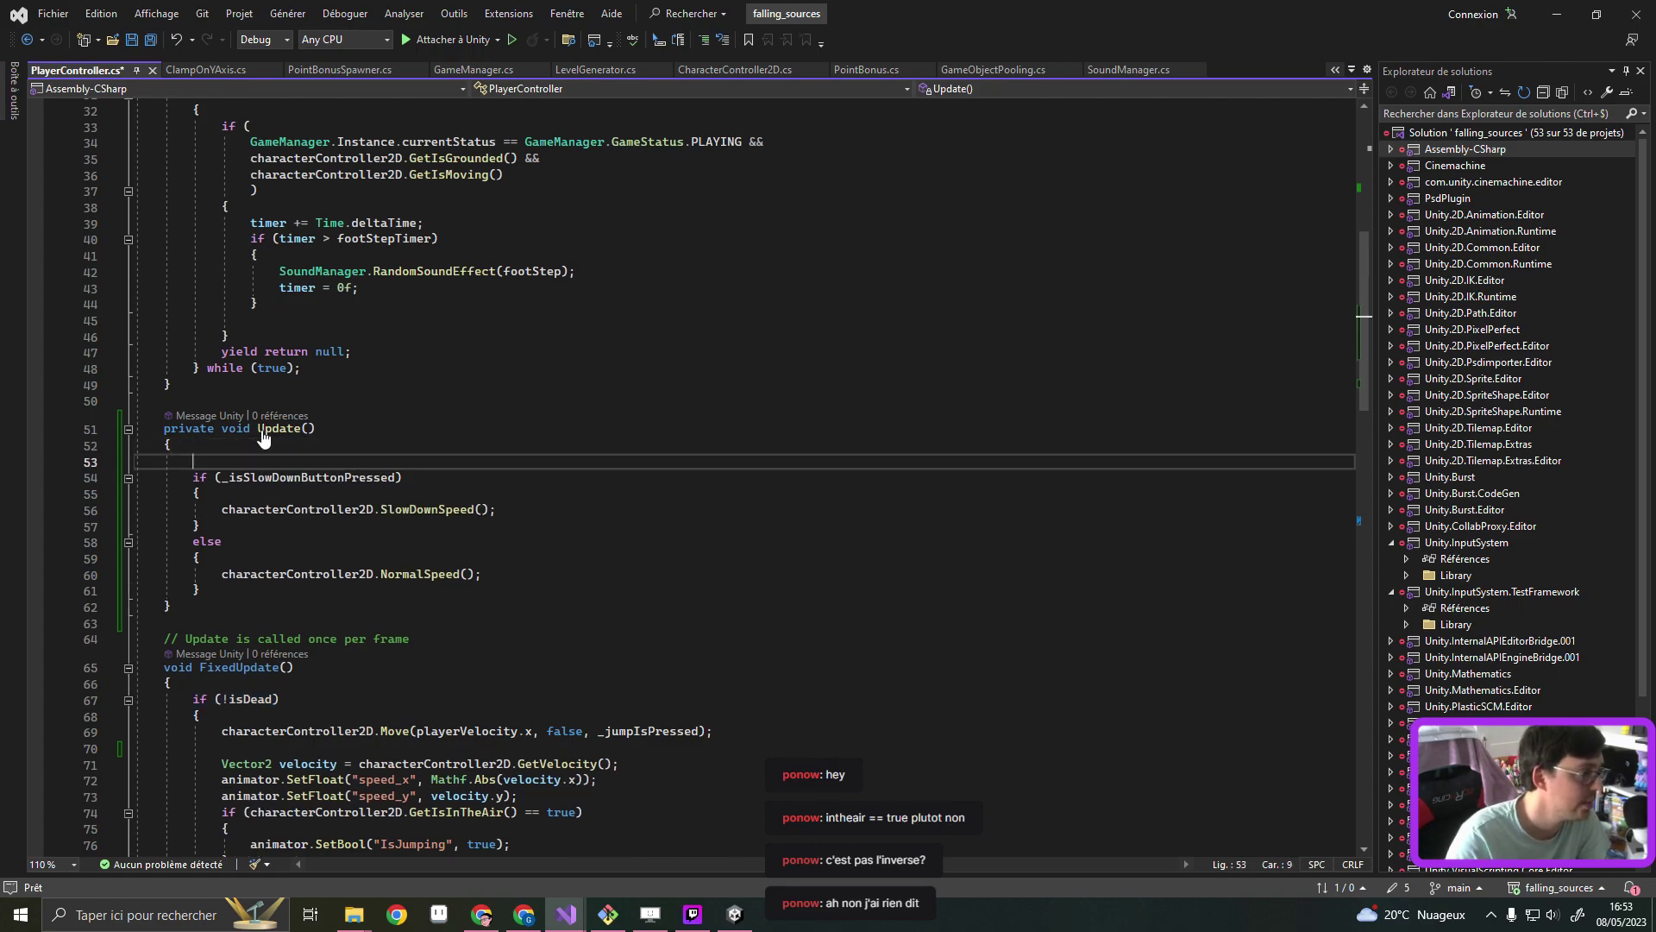
pyautogui.click(255, 594)
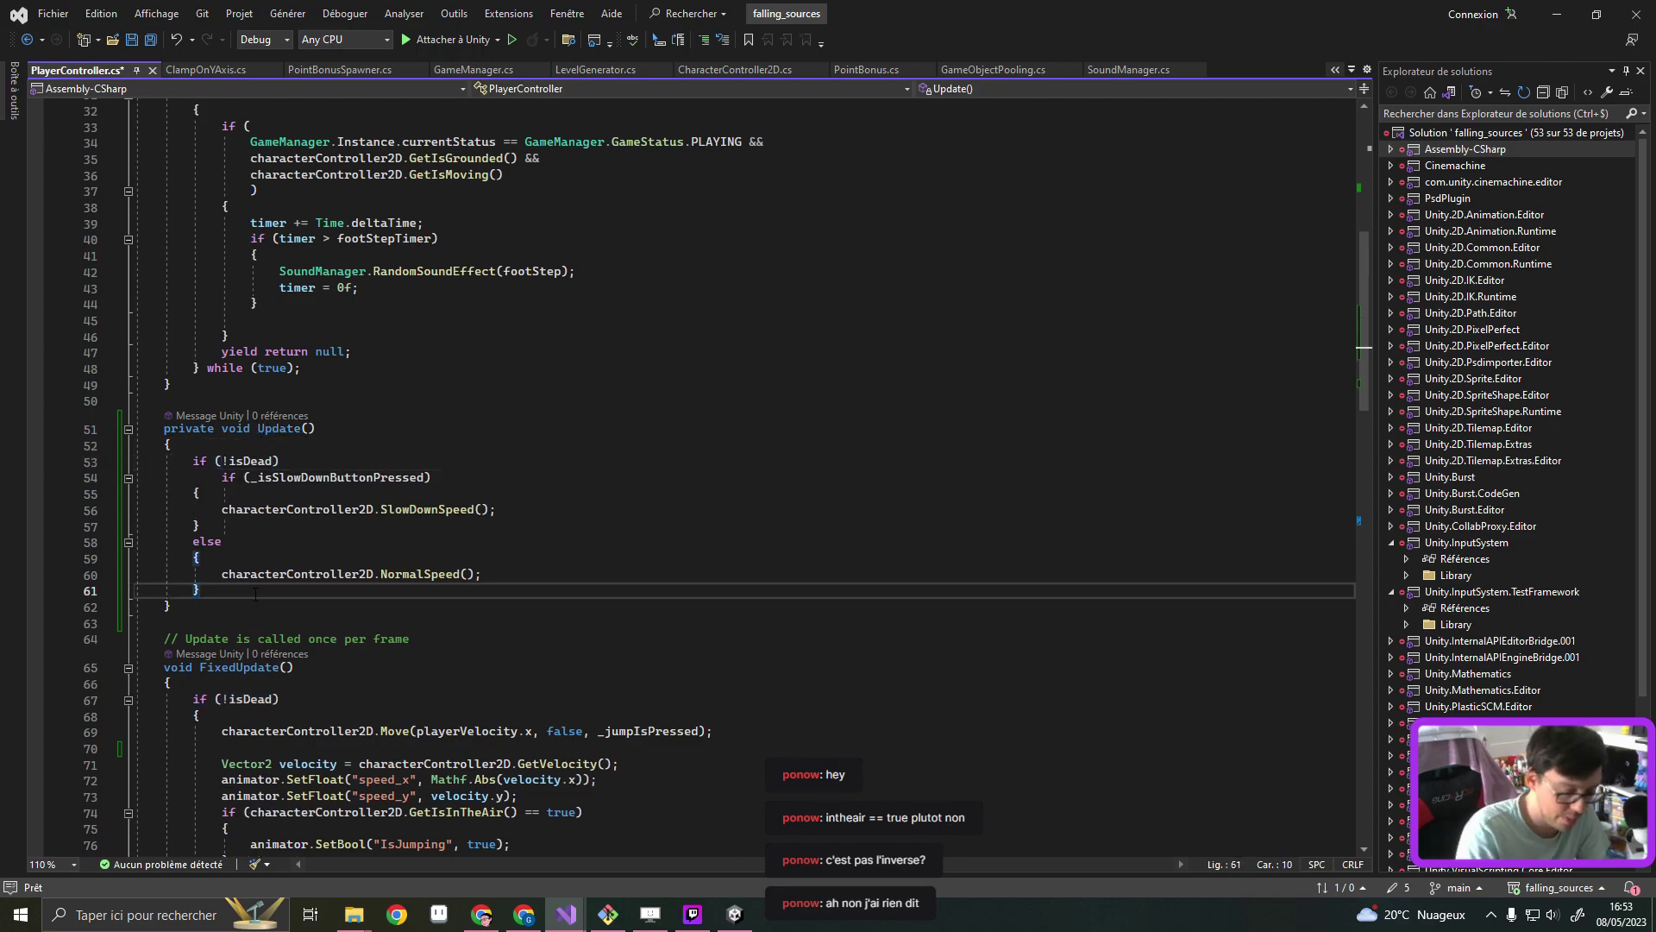
pyautogui.press('Return')
pyautogui.write('}')
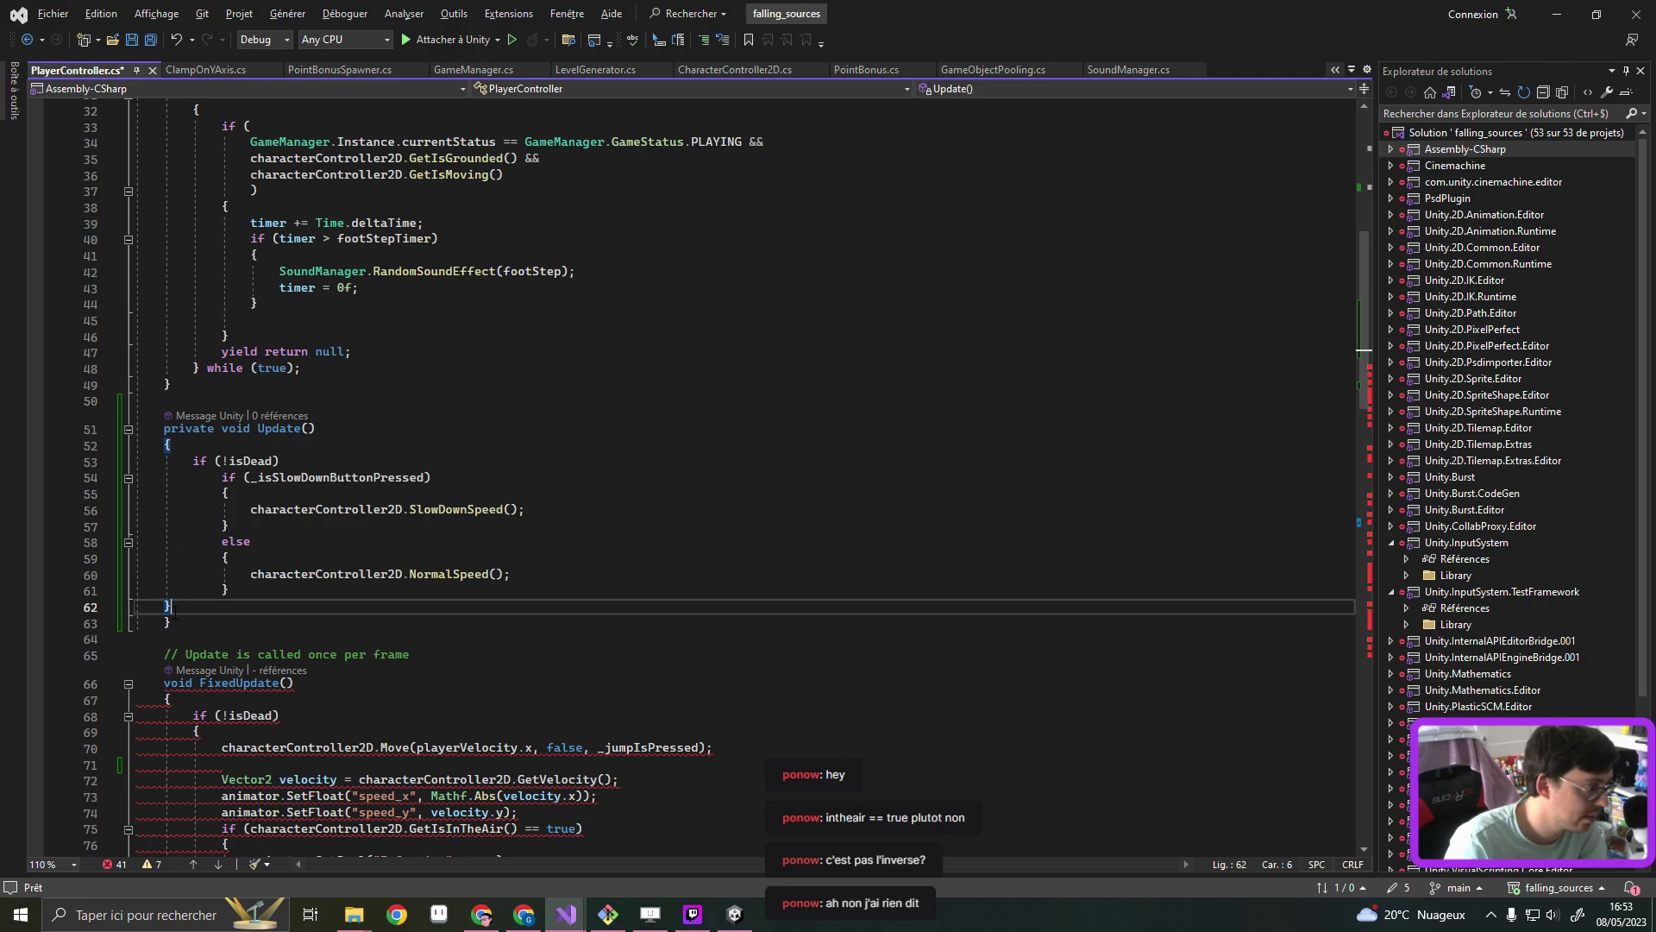
pyautogui.press('Left')
pyautogui.click(300, 466)
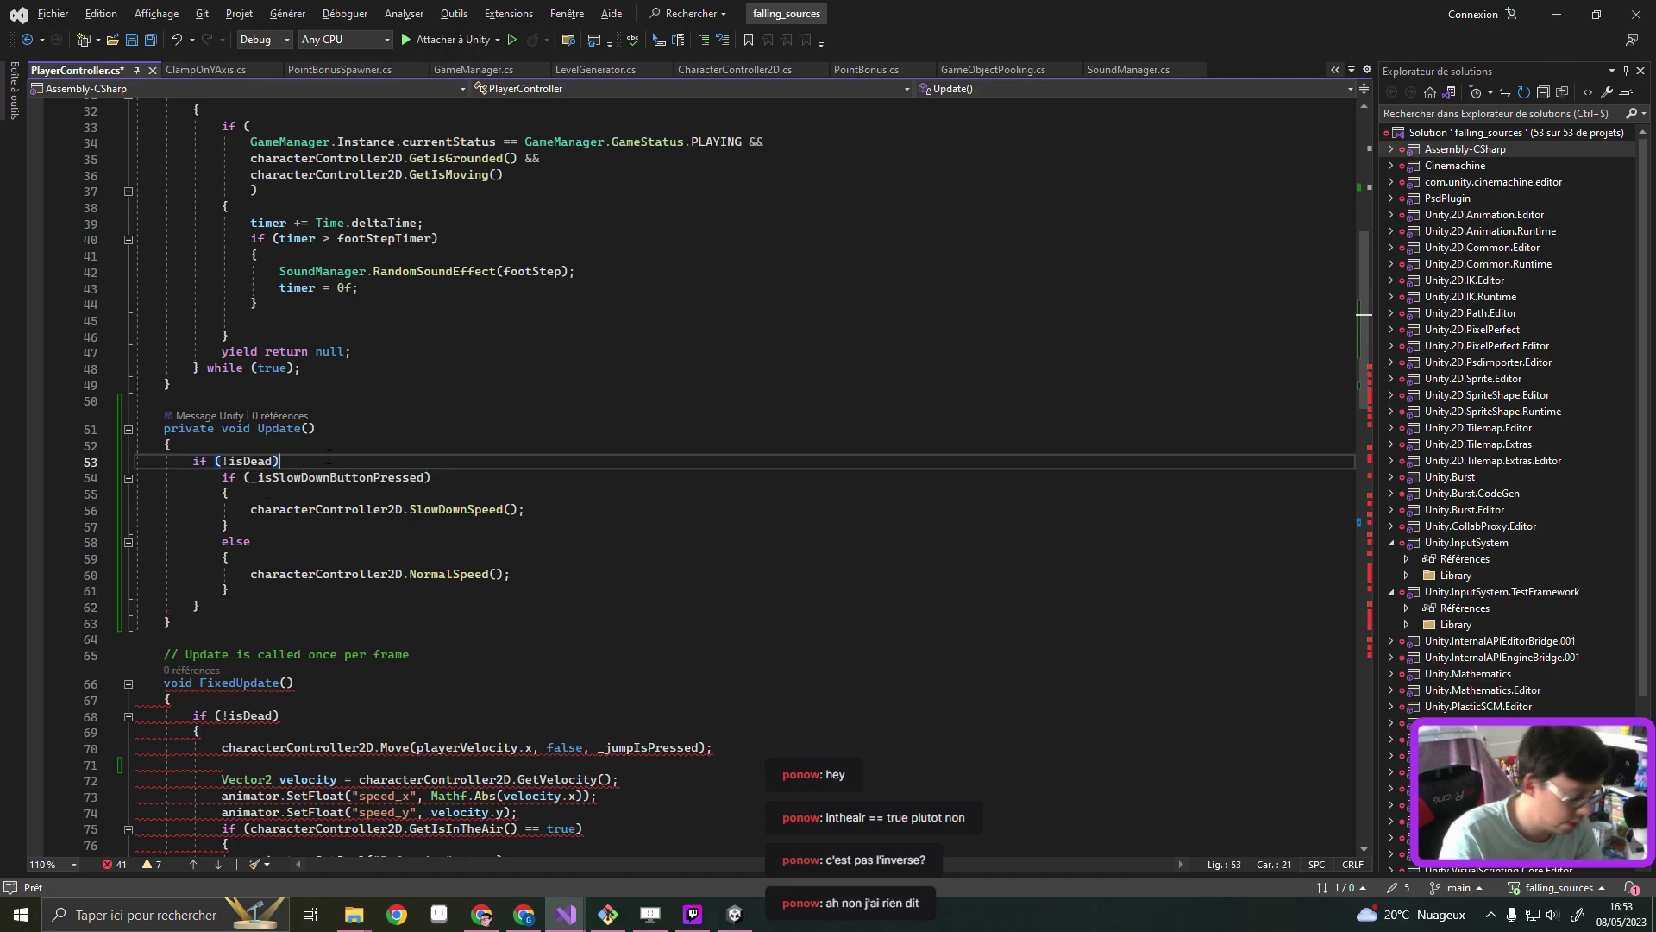
pyautogui.write('{')
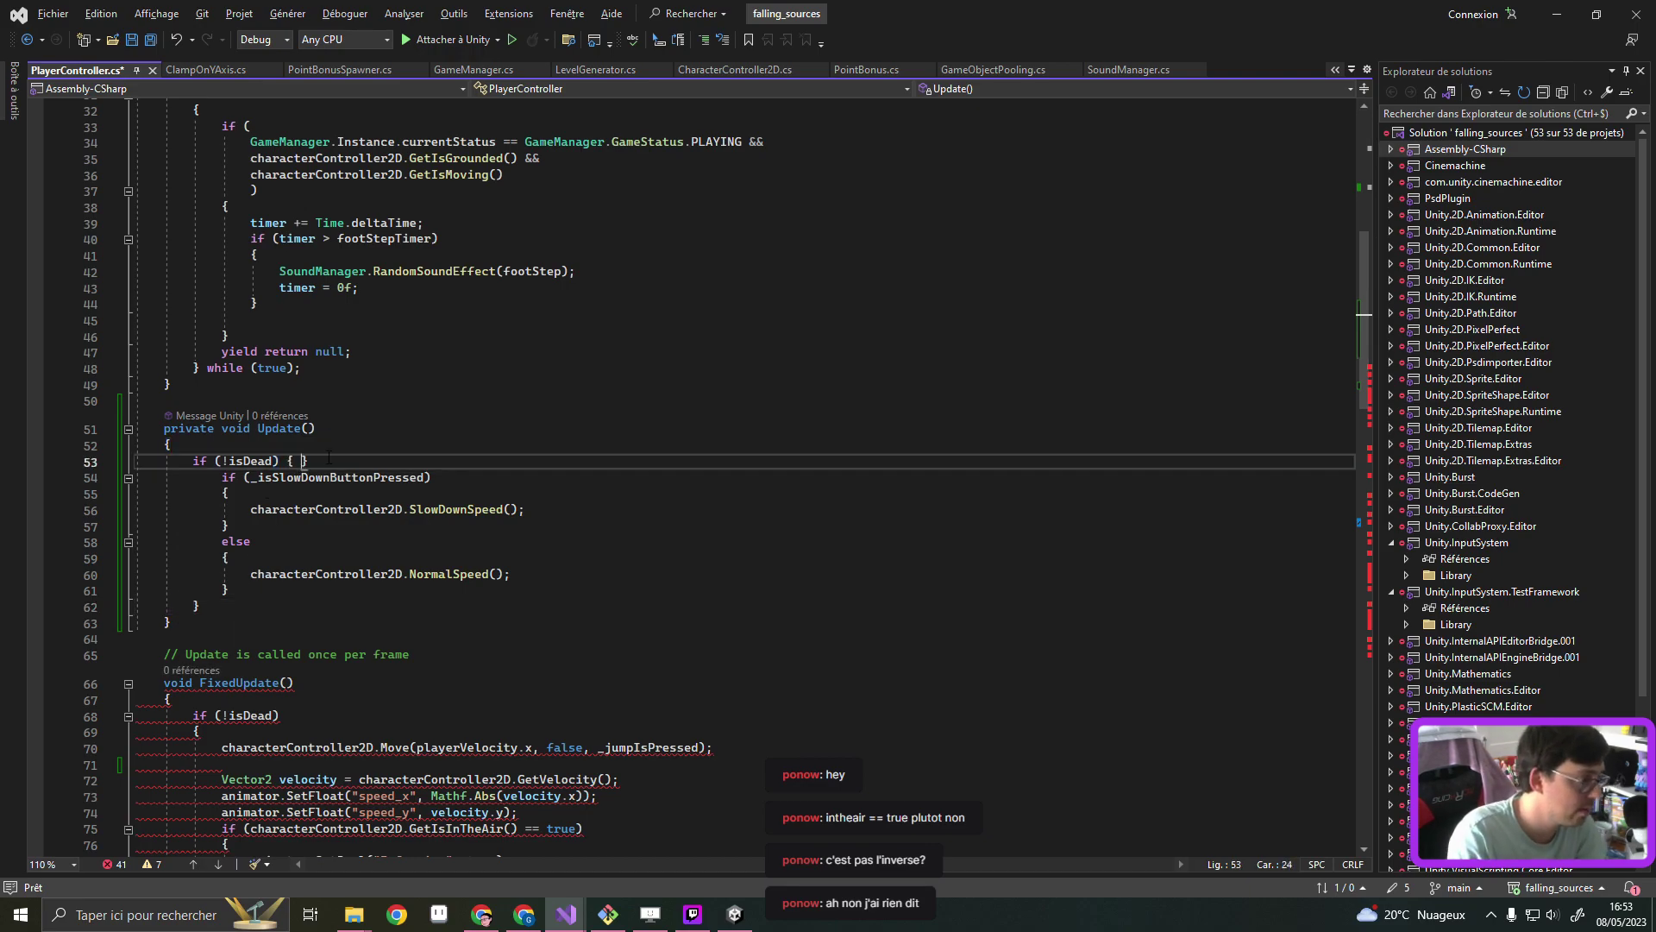
pyautogui.press('Delete')
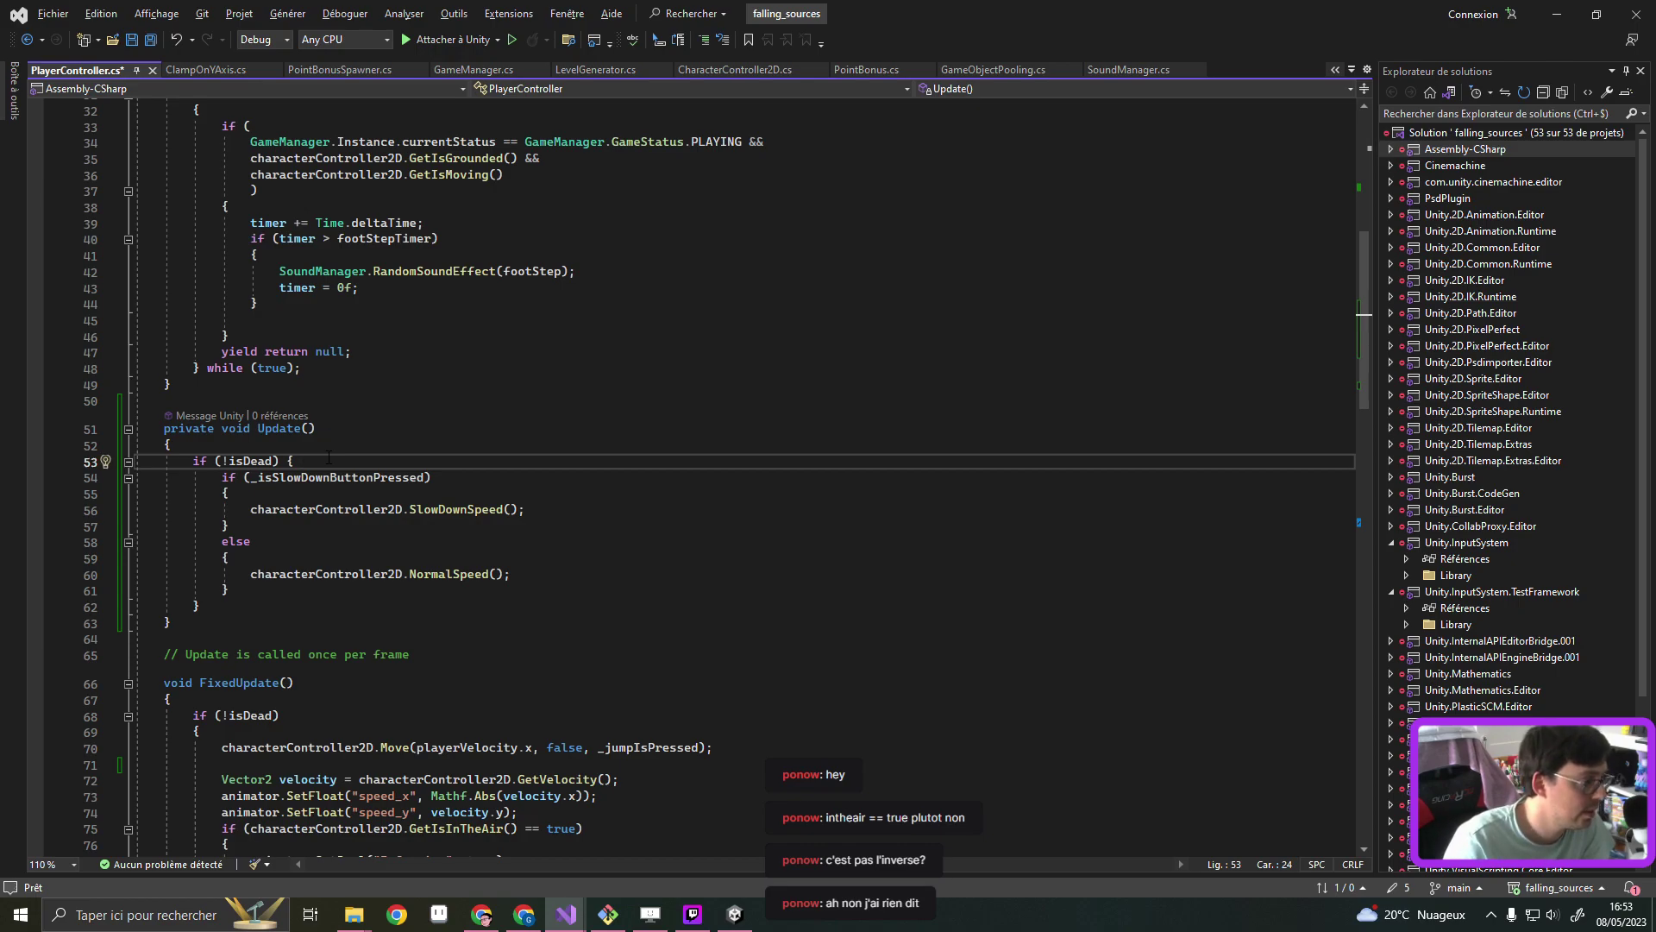
pyautogui.hotkey('ctrl', 's')
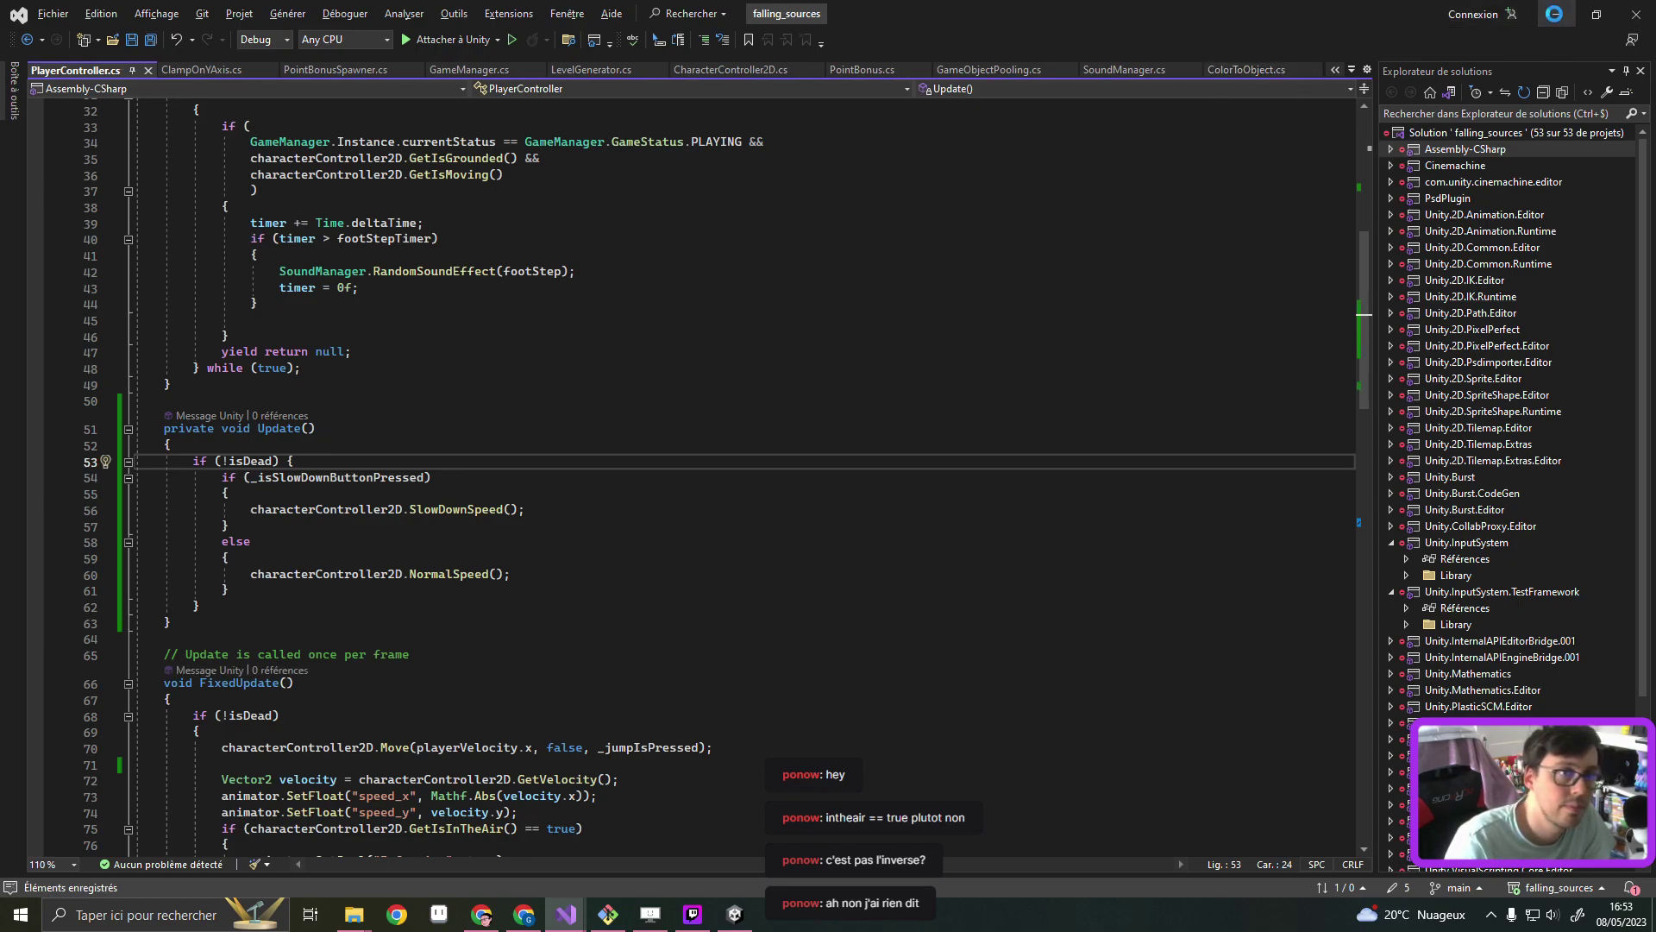
pyautogui.hotkey('alt', 'Tab')
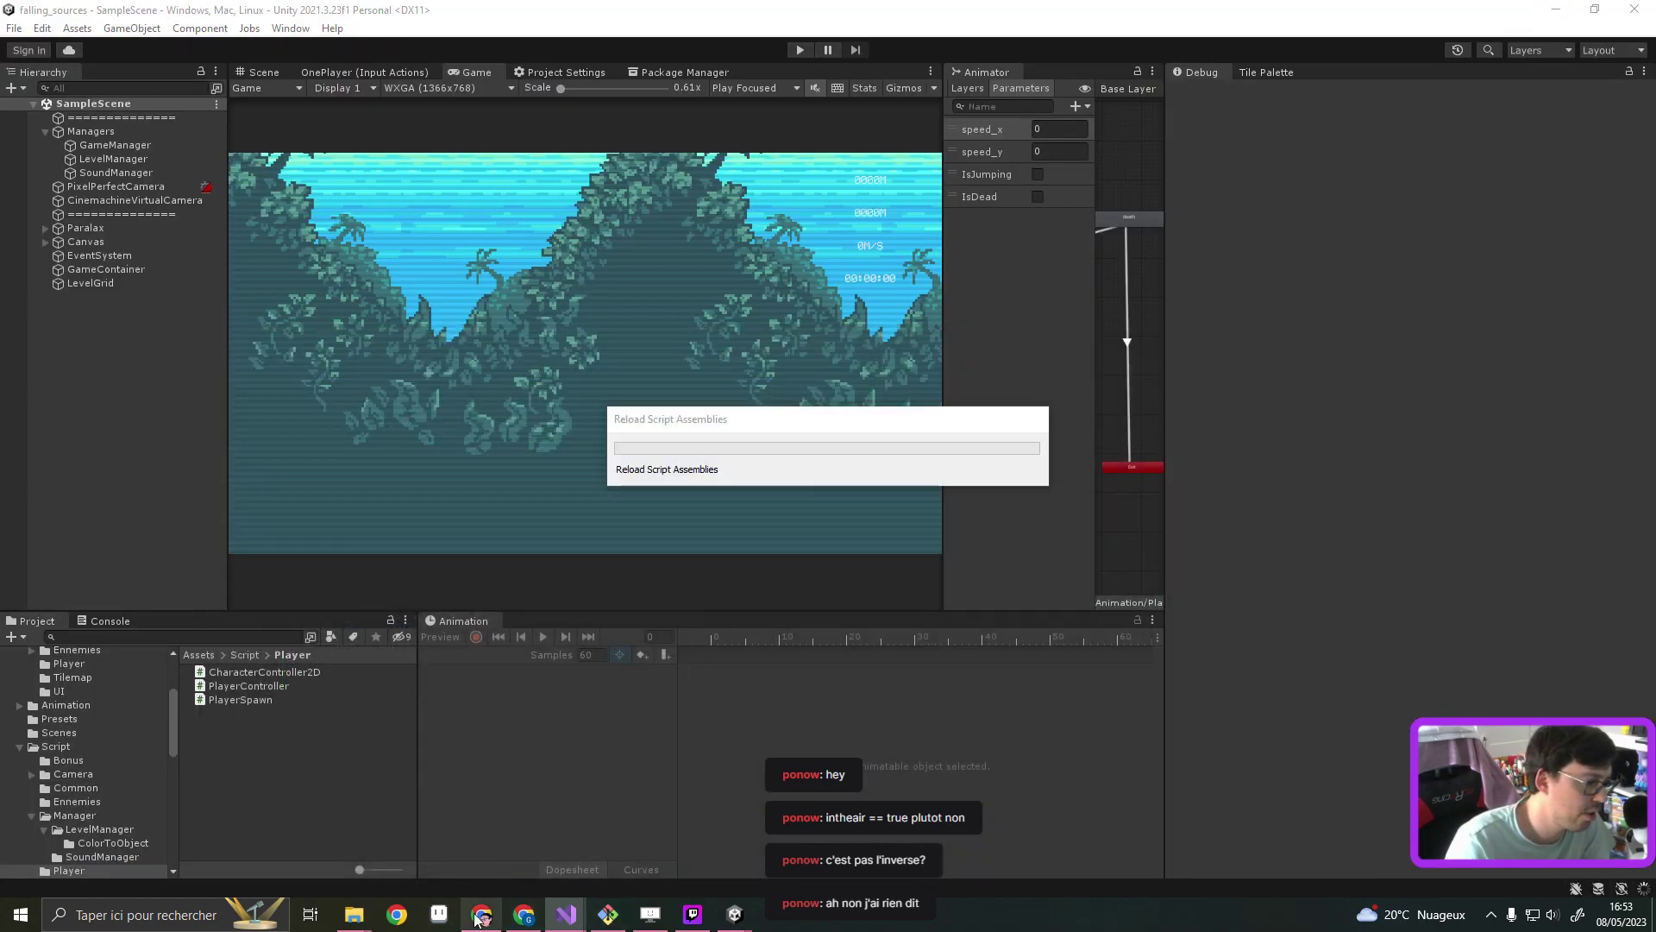
# Test-play the fox falling down the shaft, steering left and right, then stop play mode
pyautogui.click(523, 917)
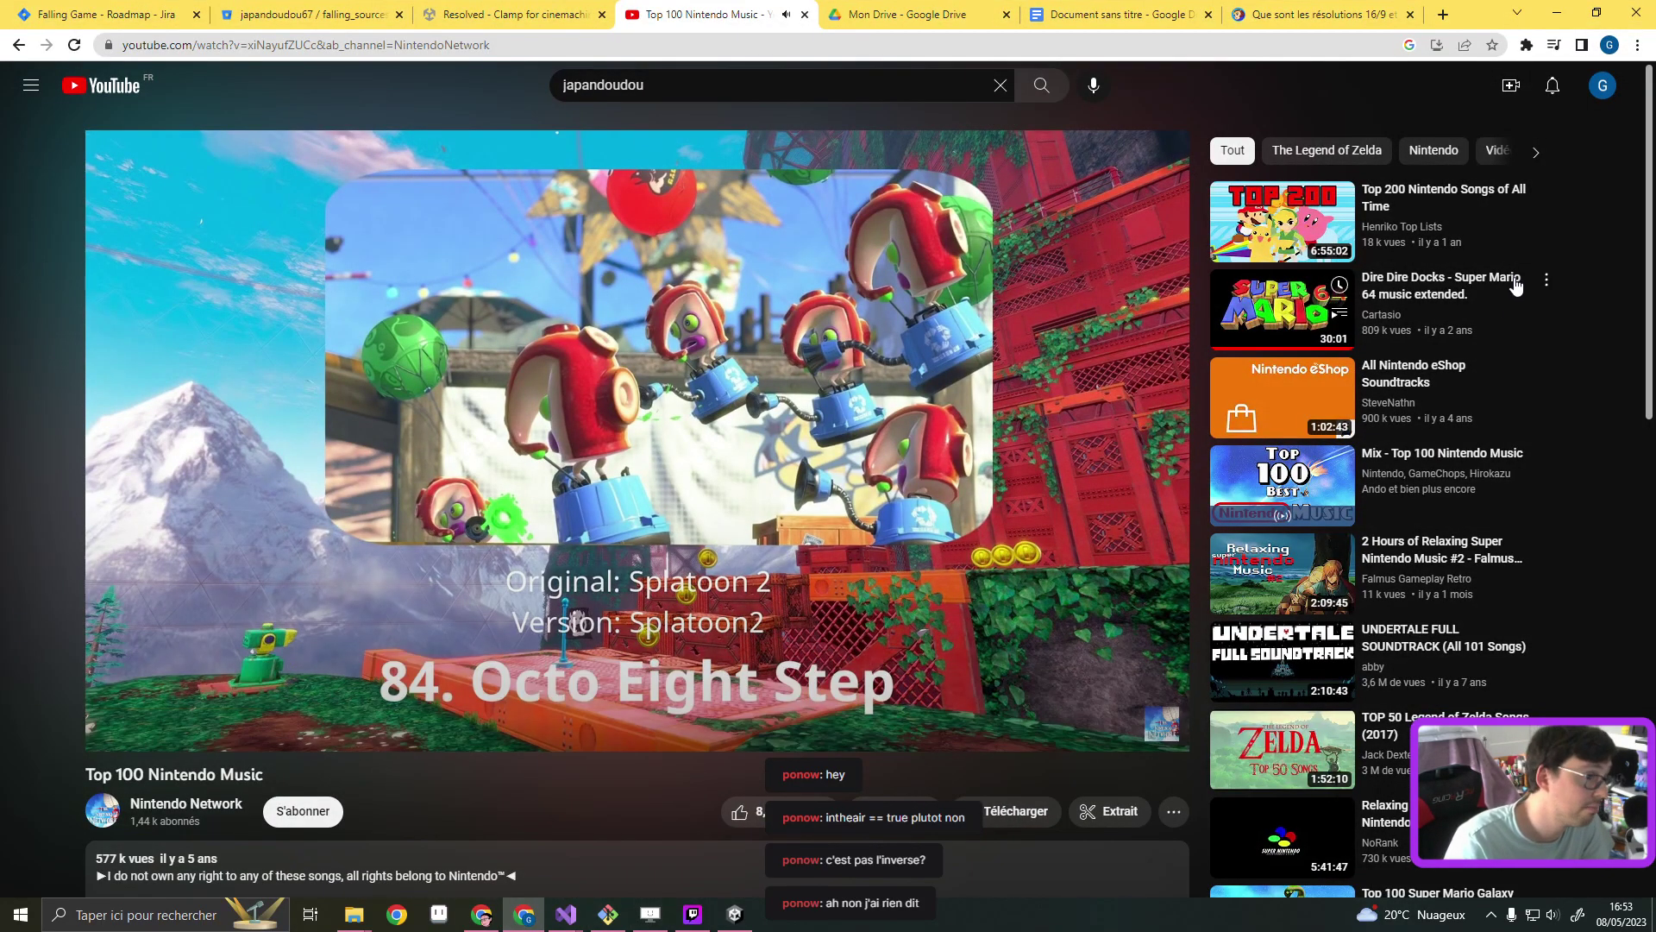
pyautogui.click(1575, 19)
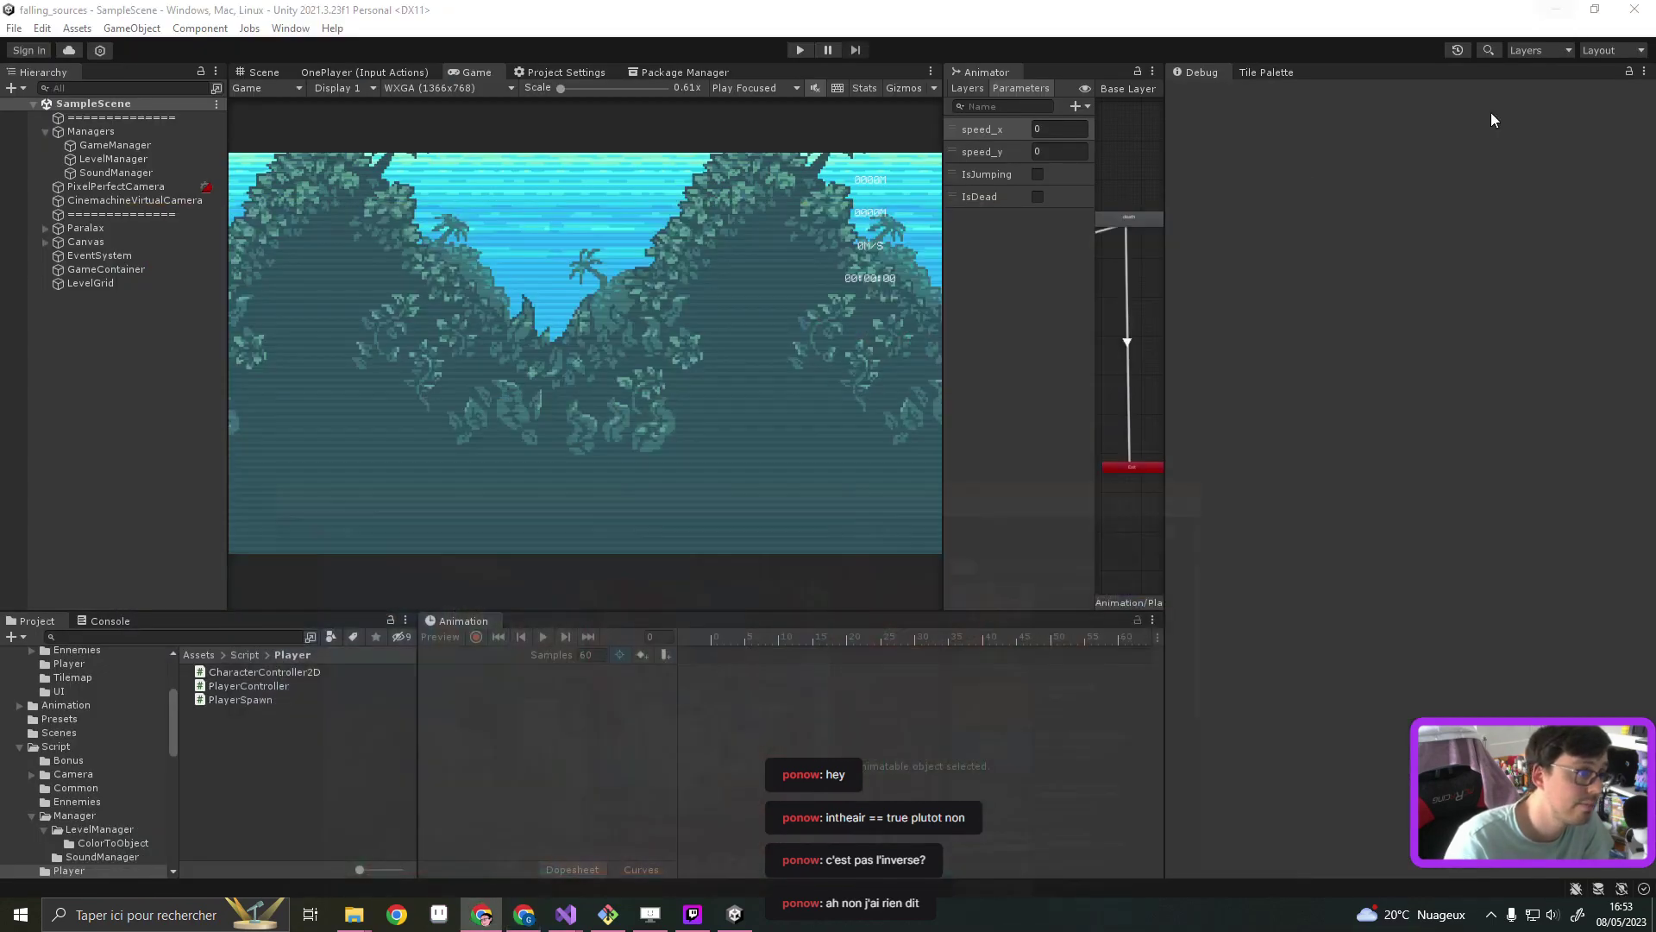
pyautogui.click(764, 17)
pyautogui.hotkey('ctrl', 'p')
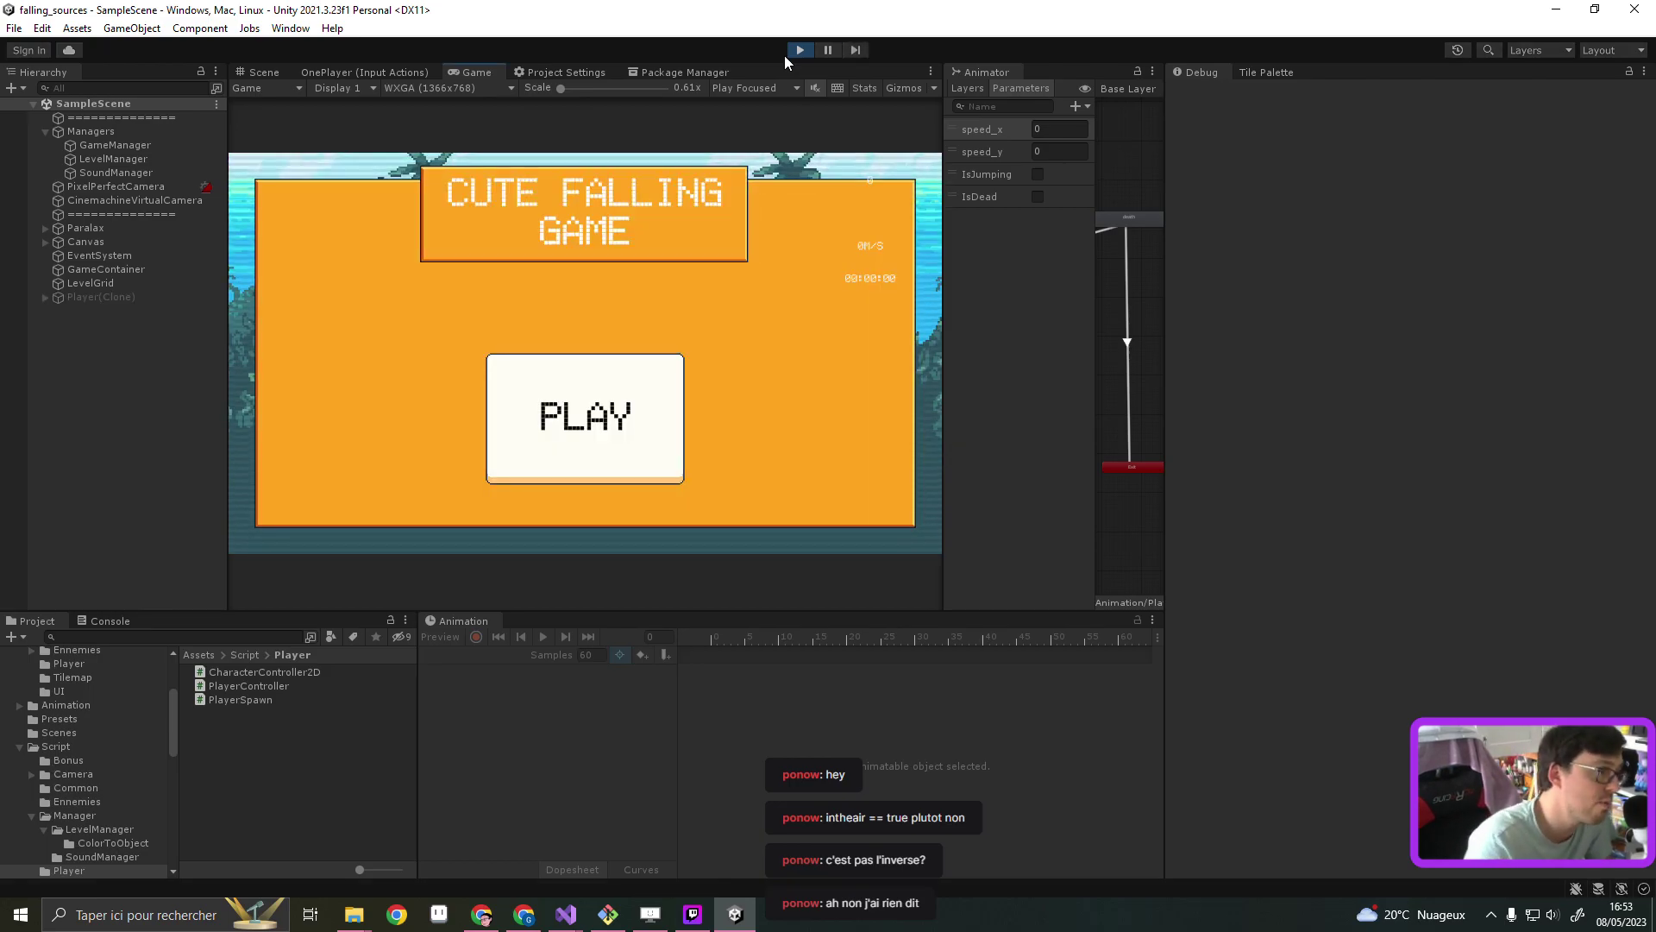
pyautogui.click(681, 355)
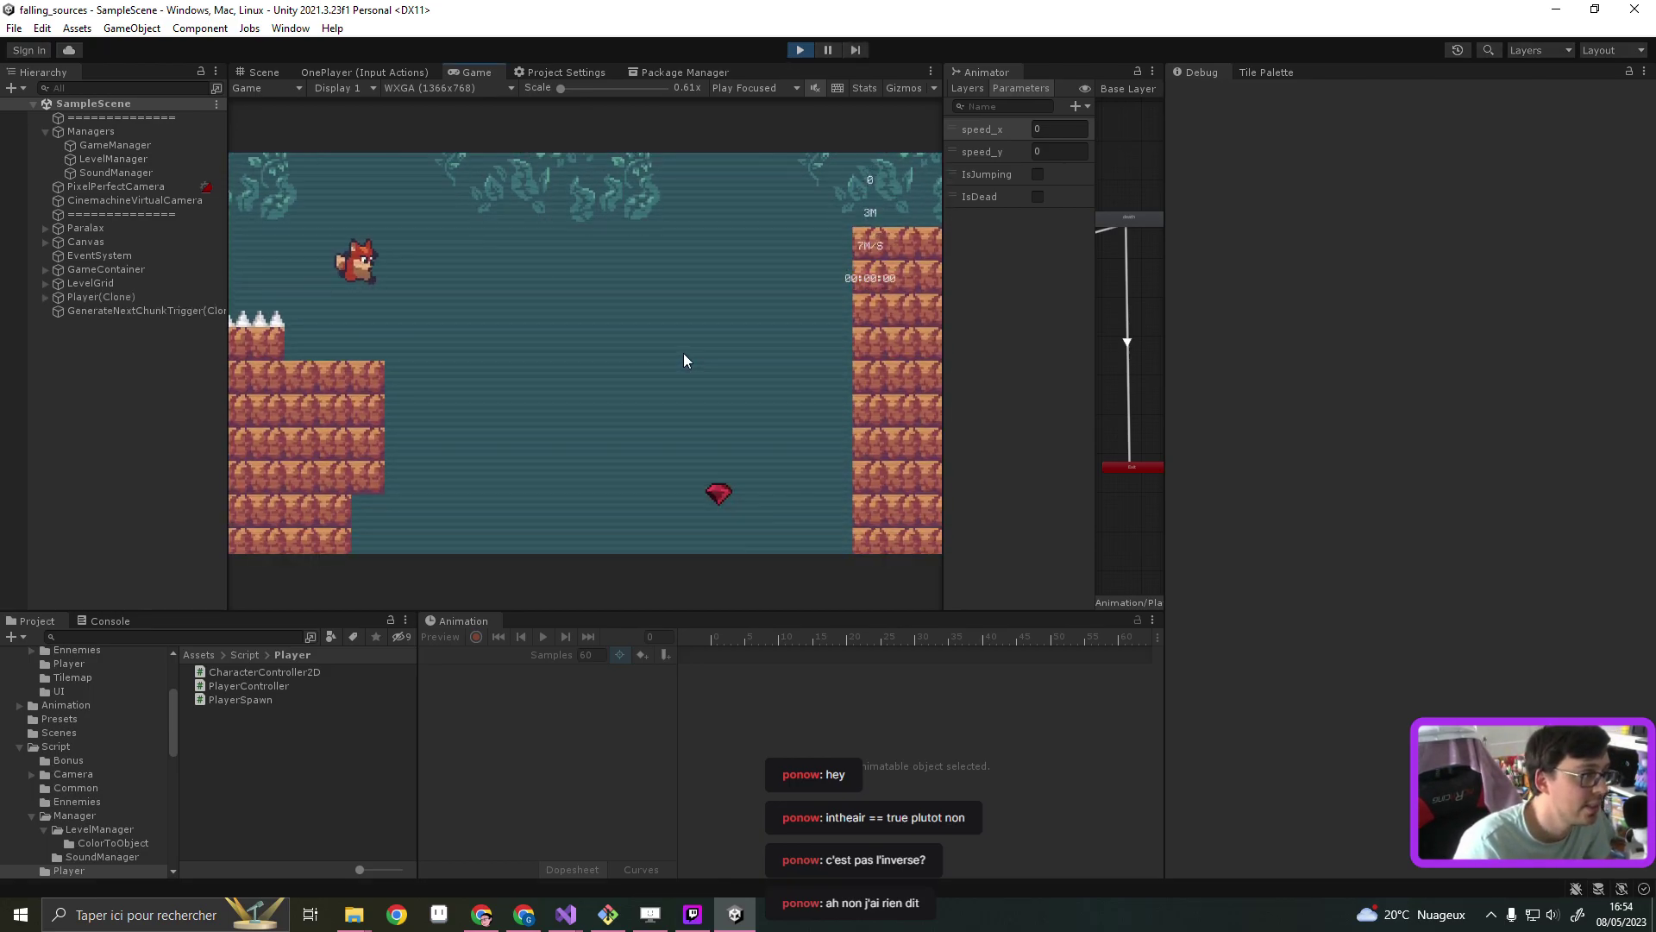
pyautogui.press('Right')
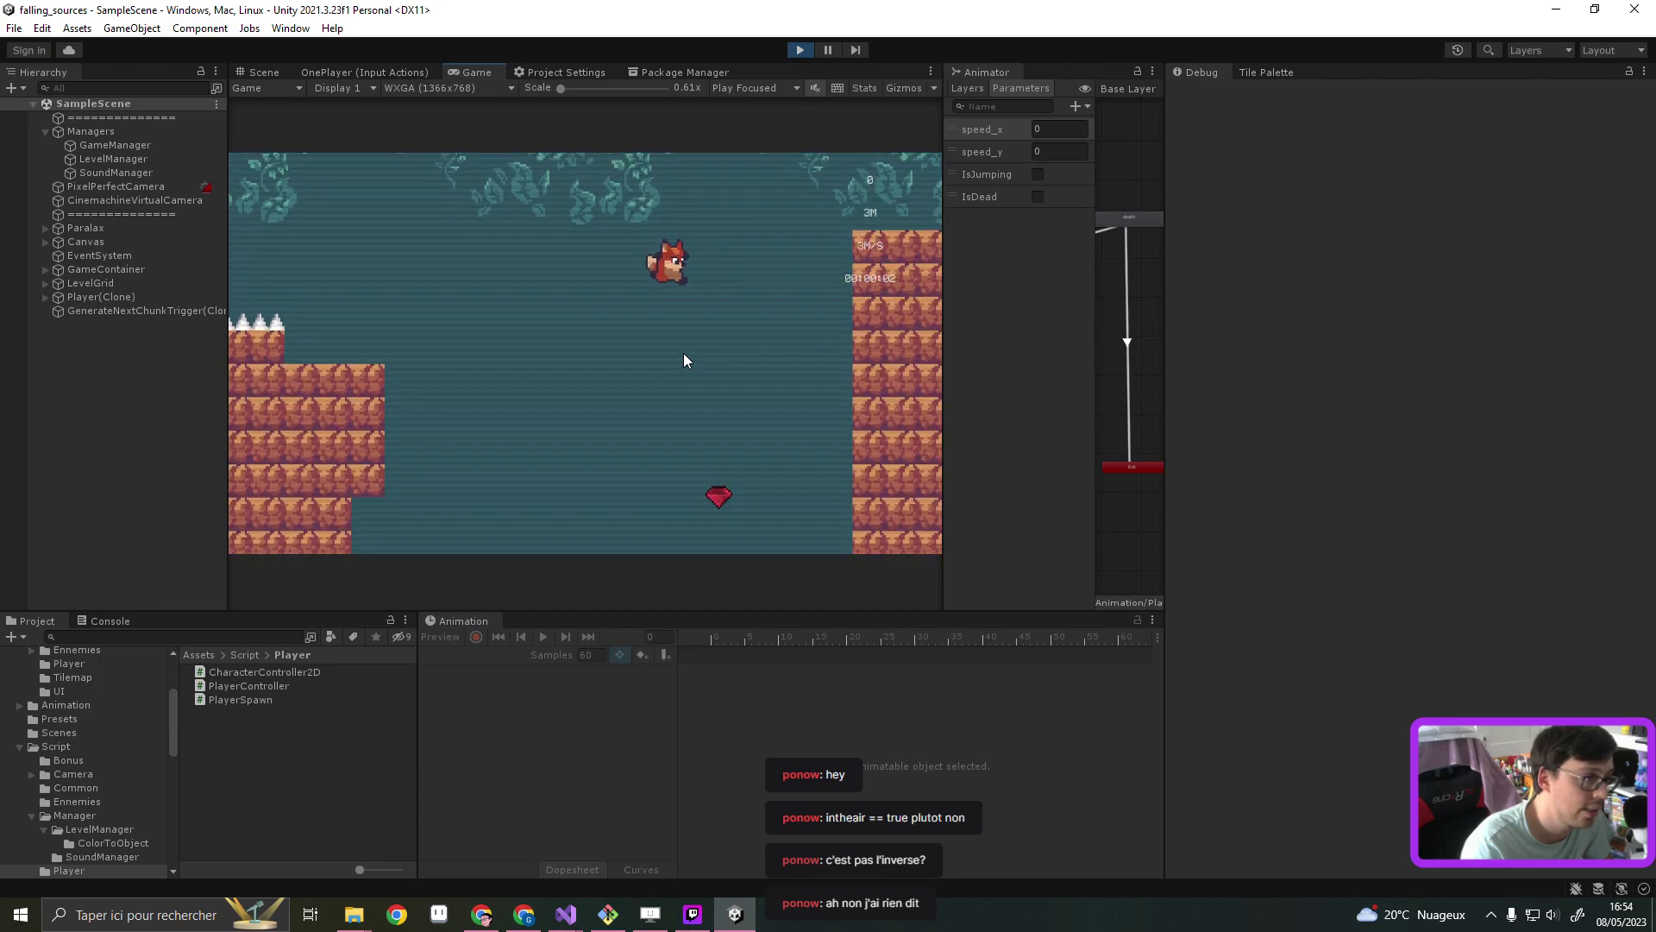
pyautogui.press('Left')
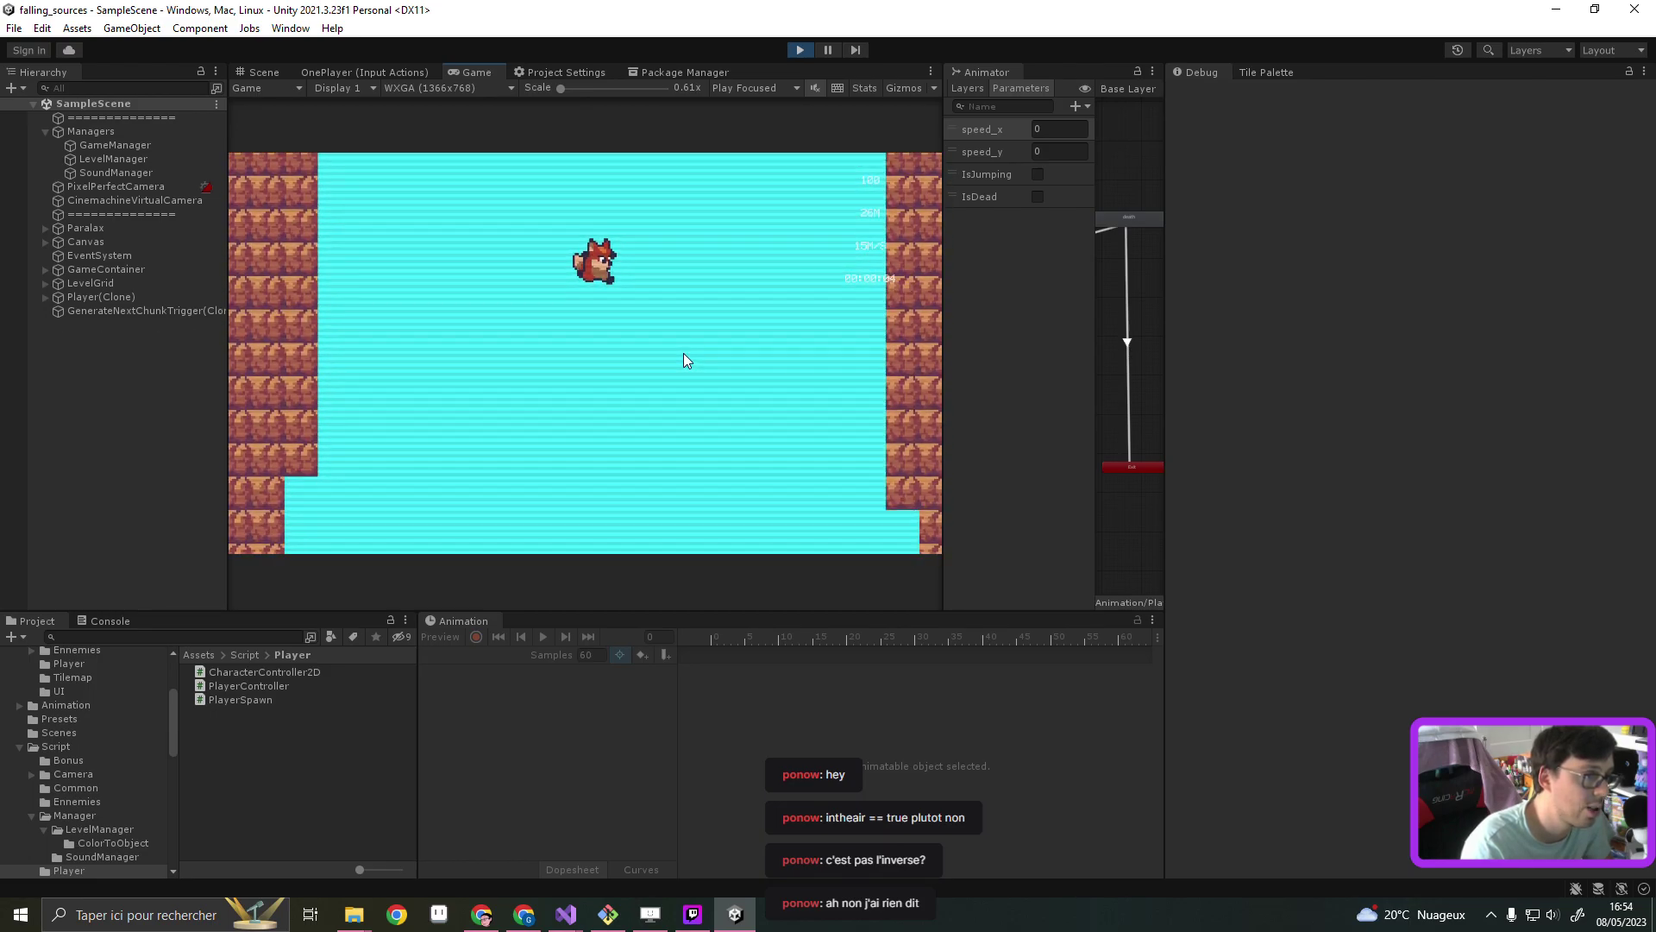
pyautogui.press('Left')
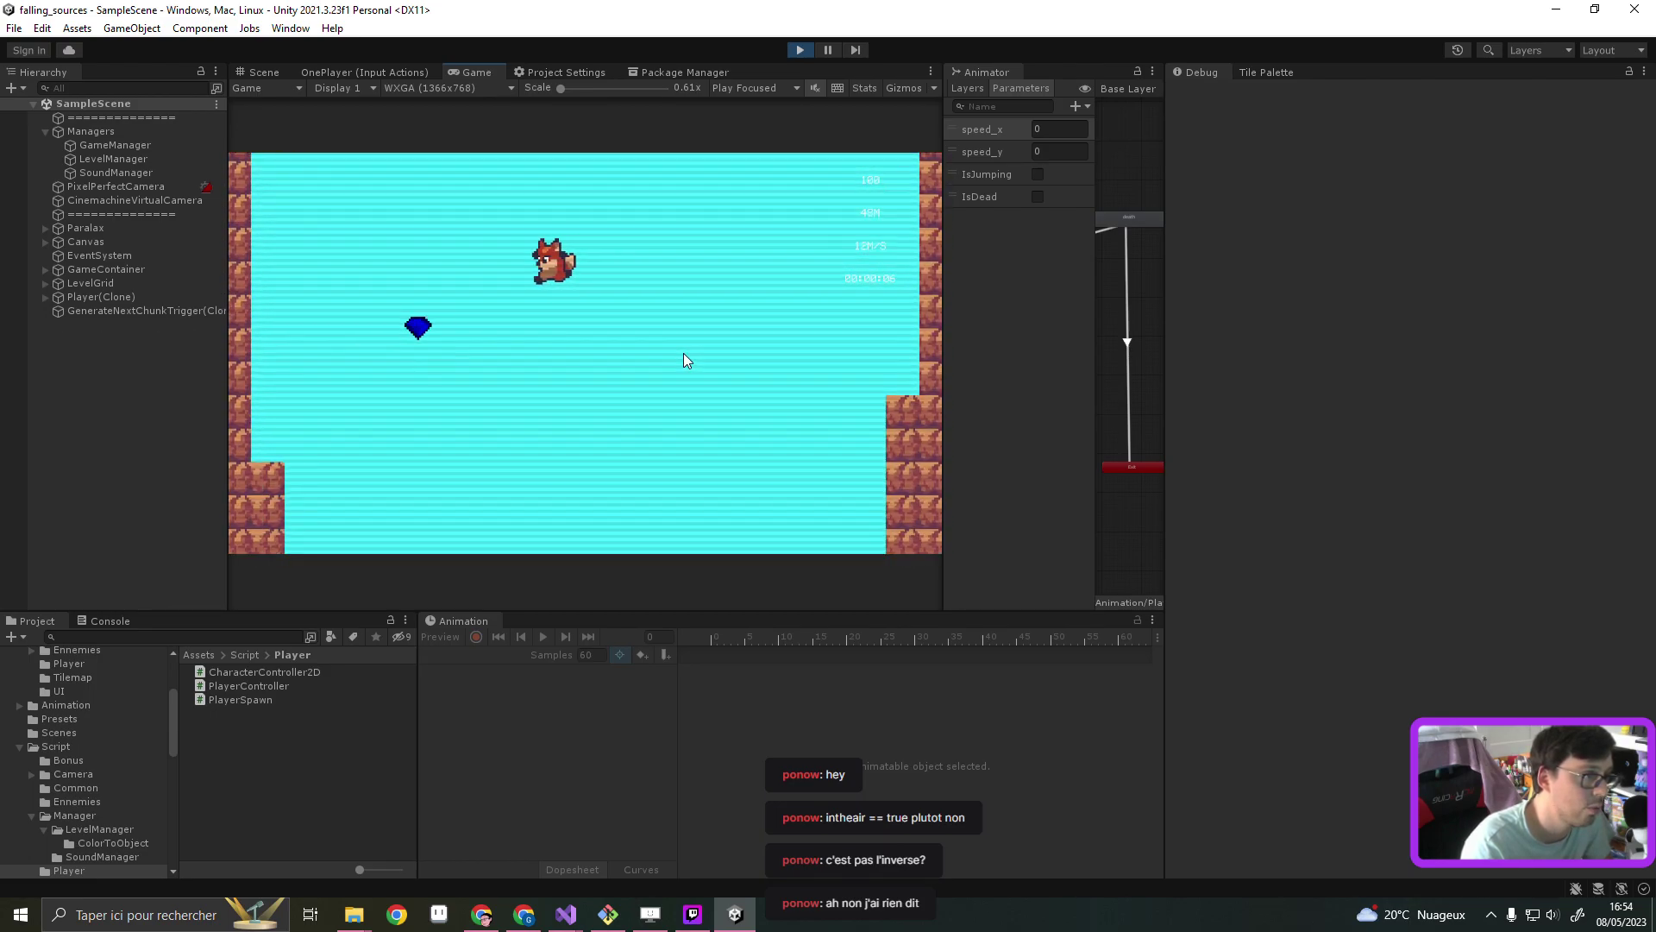
pyautogui.press('Left')
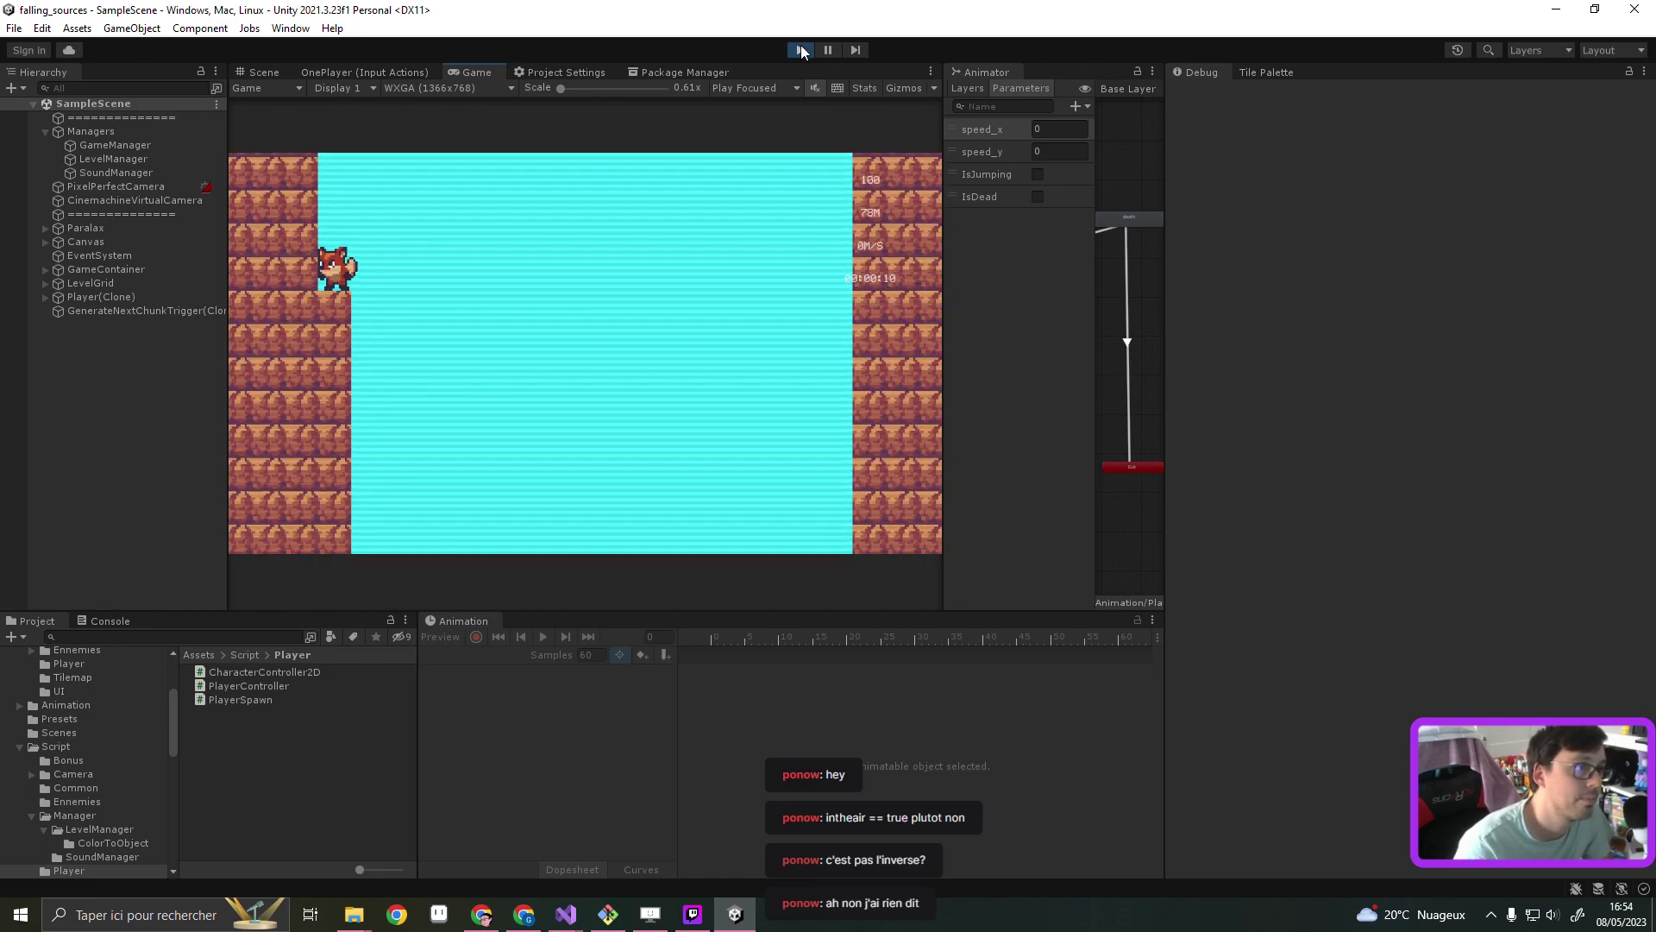
pyautogui.hotkey('ctrl', 'p')
# Jump from the NormalSpeed call in Update to its definition in CharacterController2D.cs, then return to Unity
pyautogui.moveTo(566, 915)
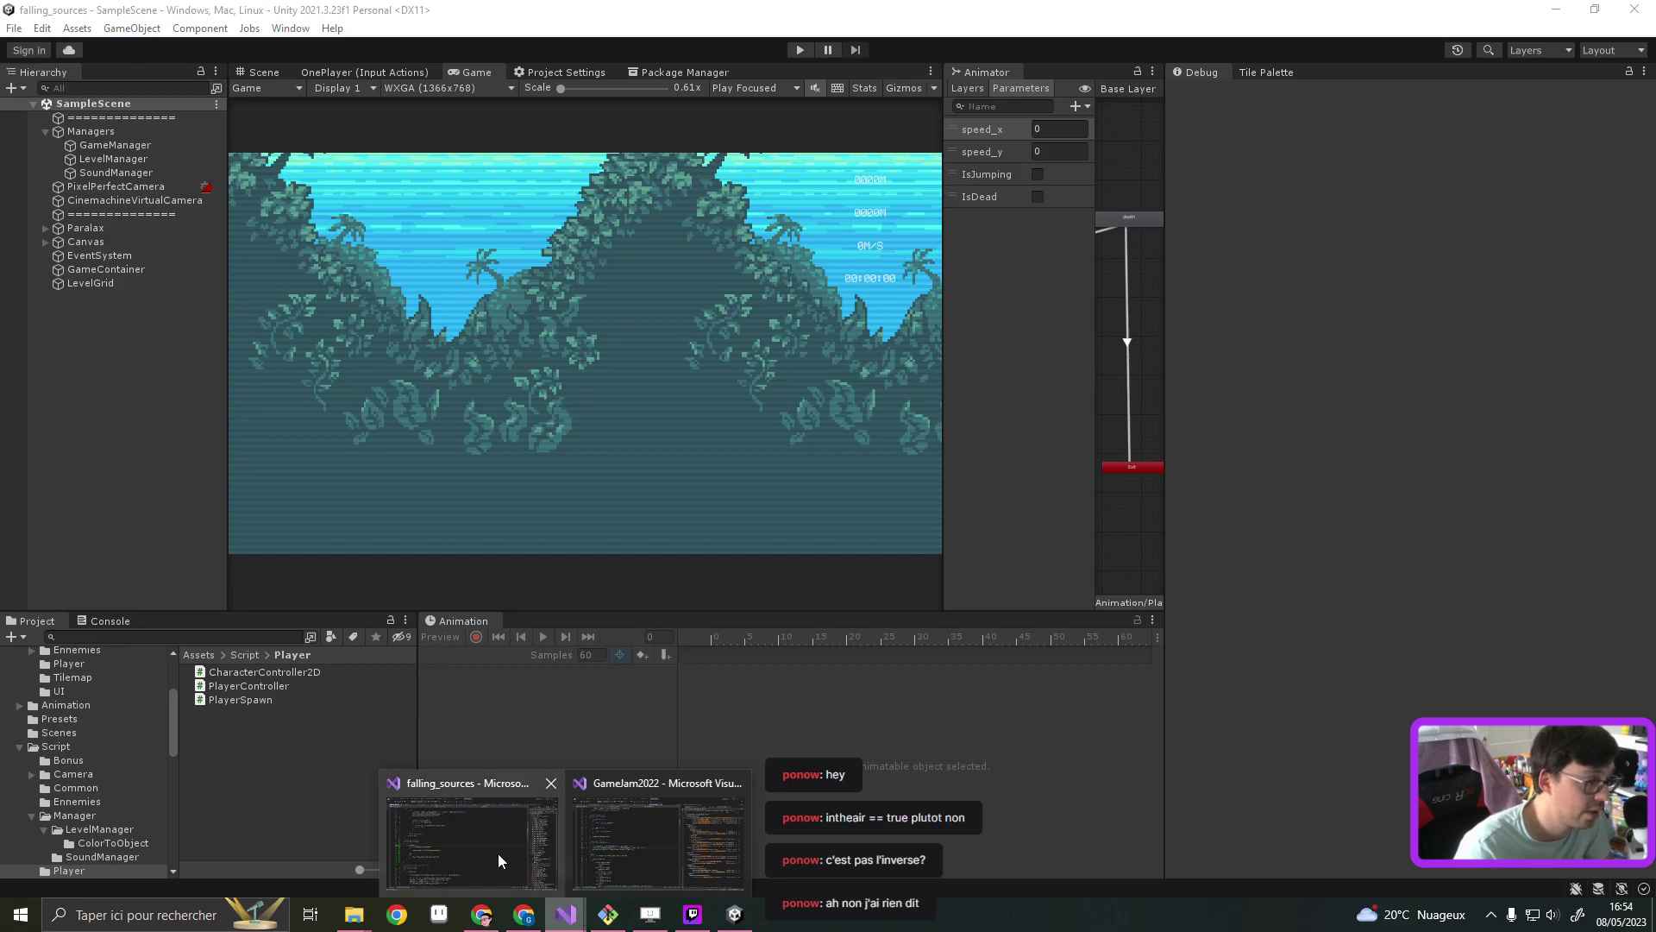
pyautogui.click(499, 852)
pyautogui.press('Up')
pyautogui.press('Up')
pyautogui.press('Up')
pyautogui.press('End')
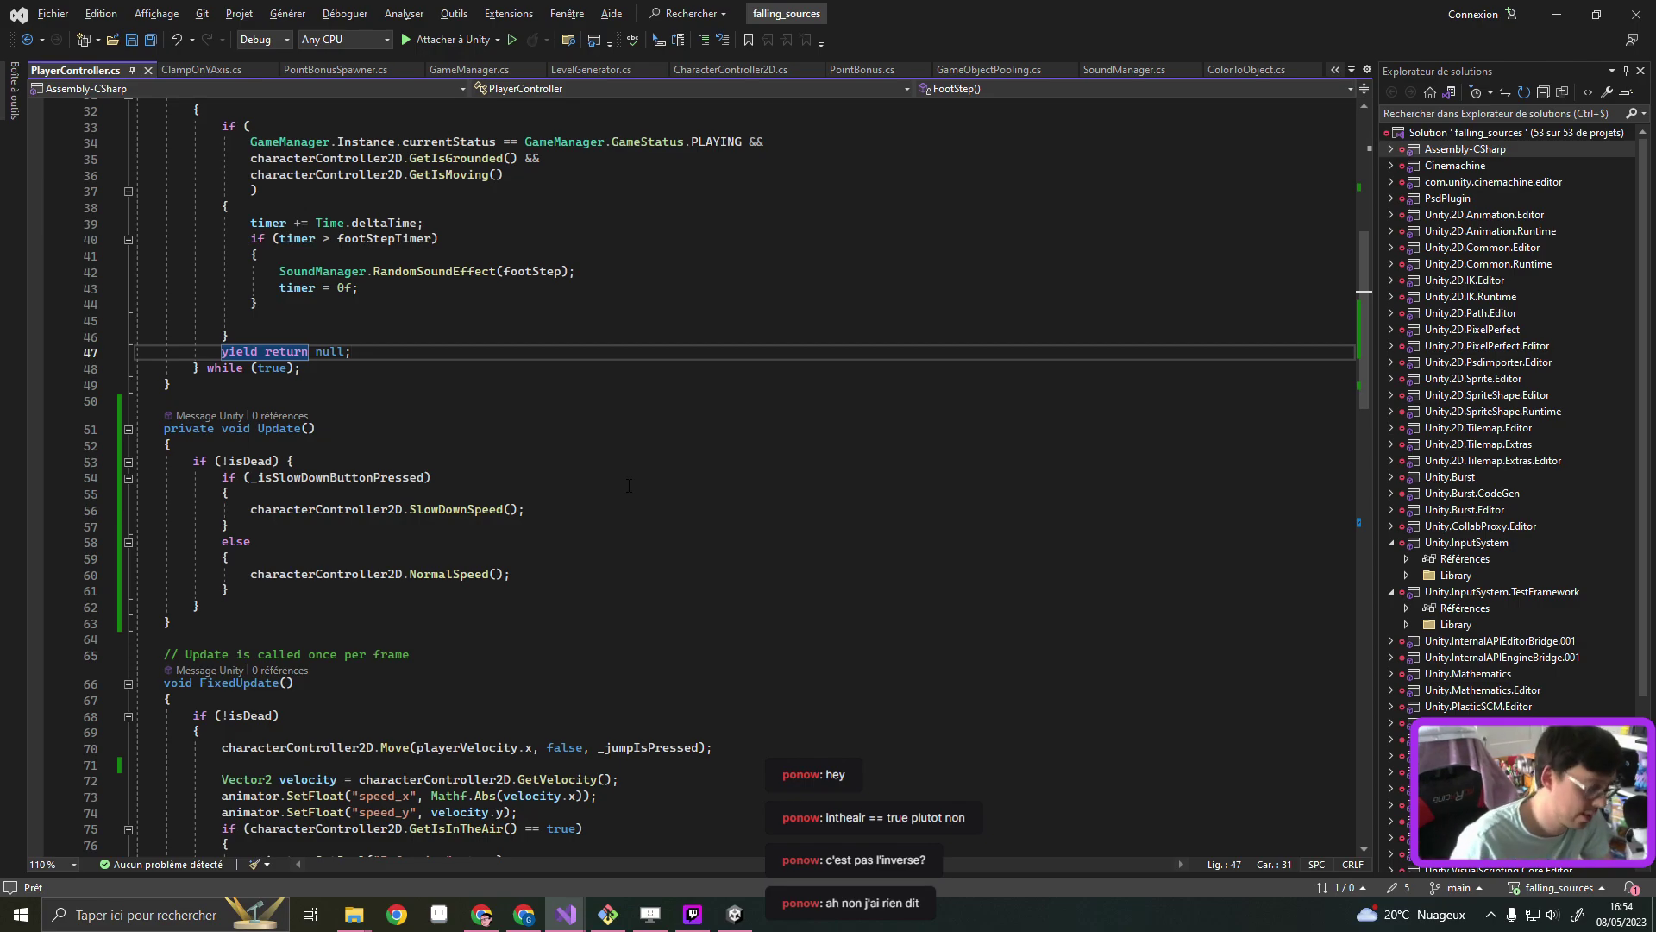
pyautogui.click(453, 574)
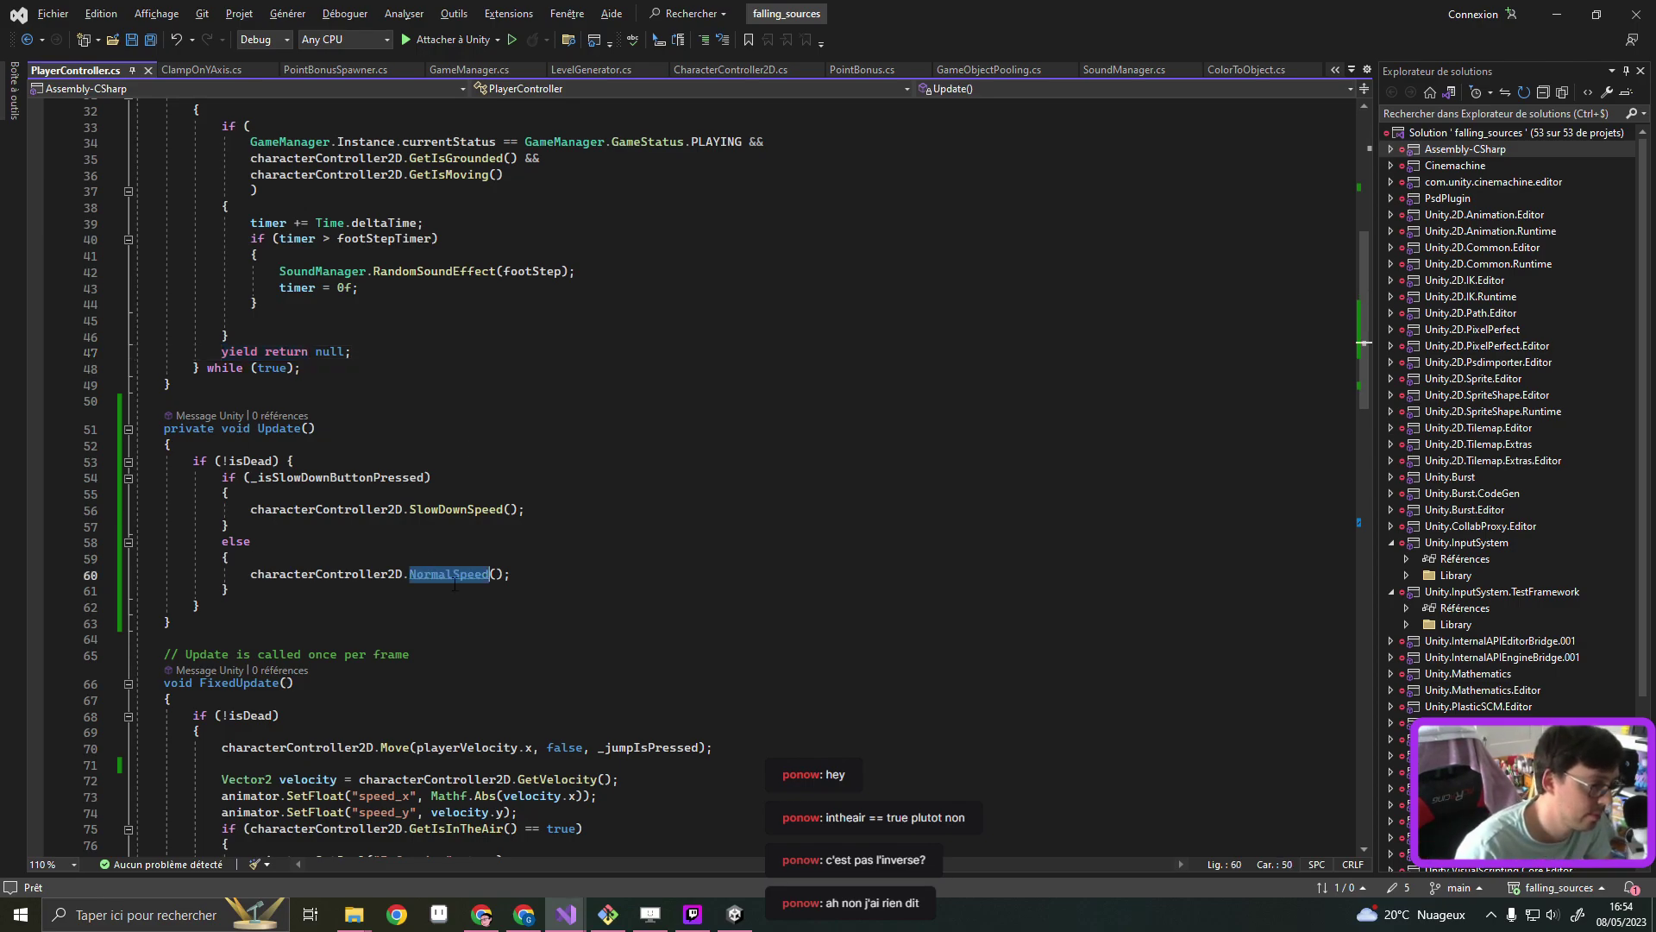
pyautogui.press('F12')
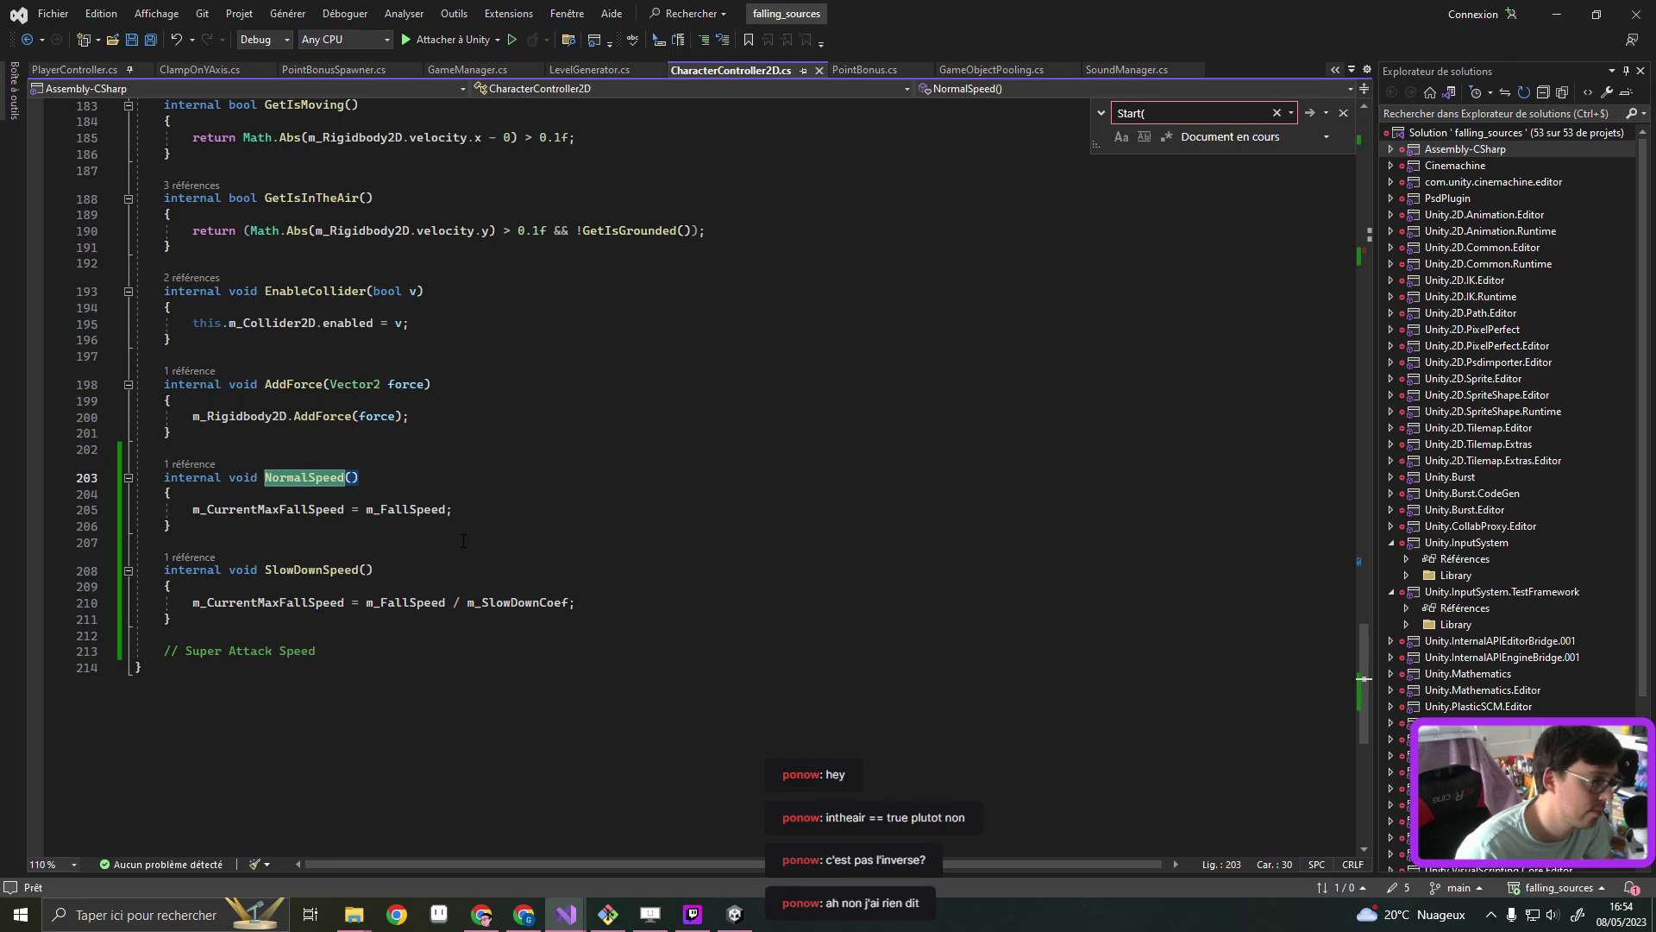
pyautogui.scroll(8, 463, 540)
pyautogui.scroll(1, 463, 540)
pyautogui.scroll(10, 463, 540)
pyautogui.scroll(5, 463, 540)
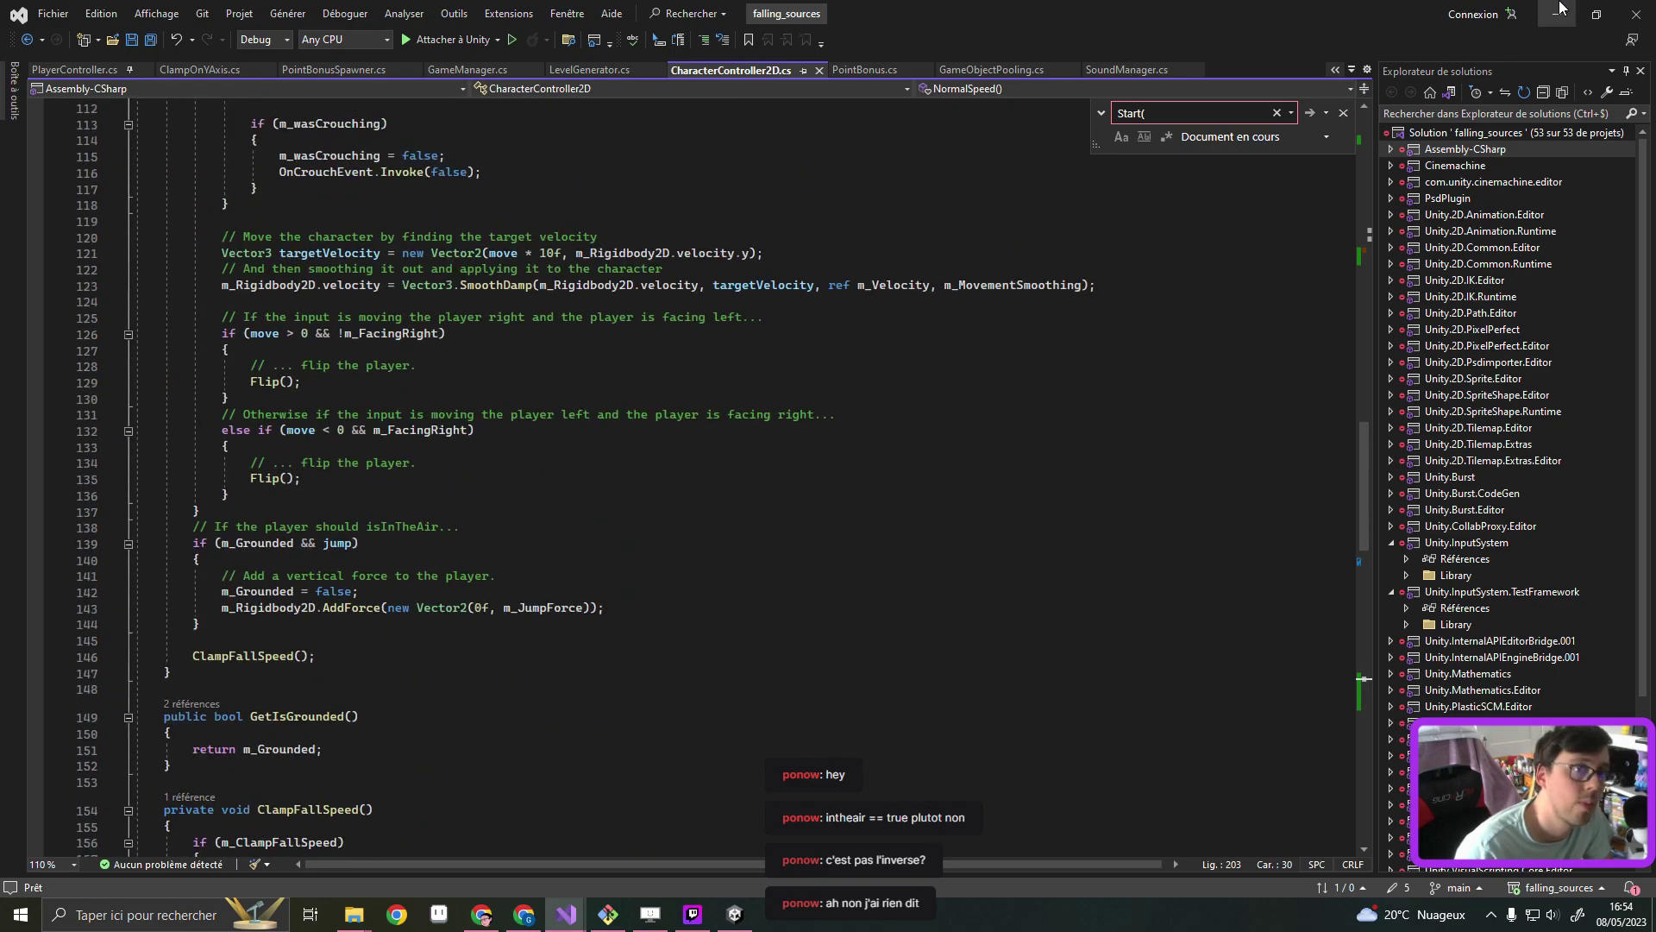
pyautogui.click(1560, 10)
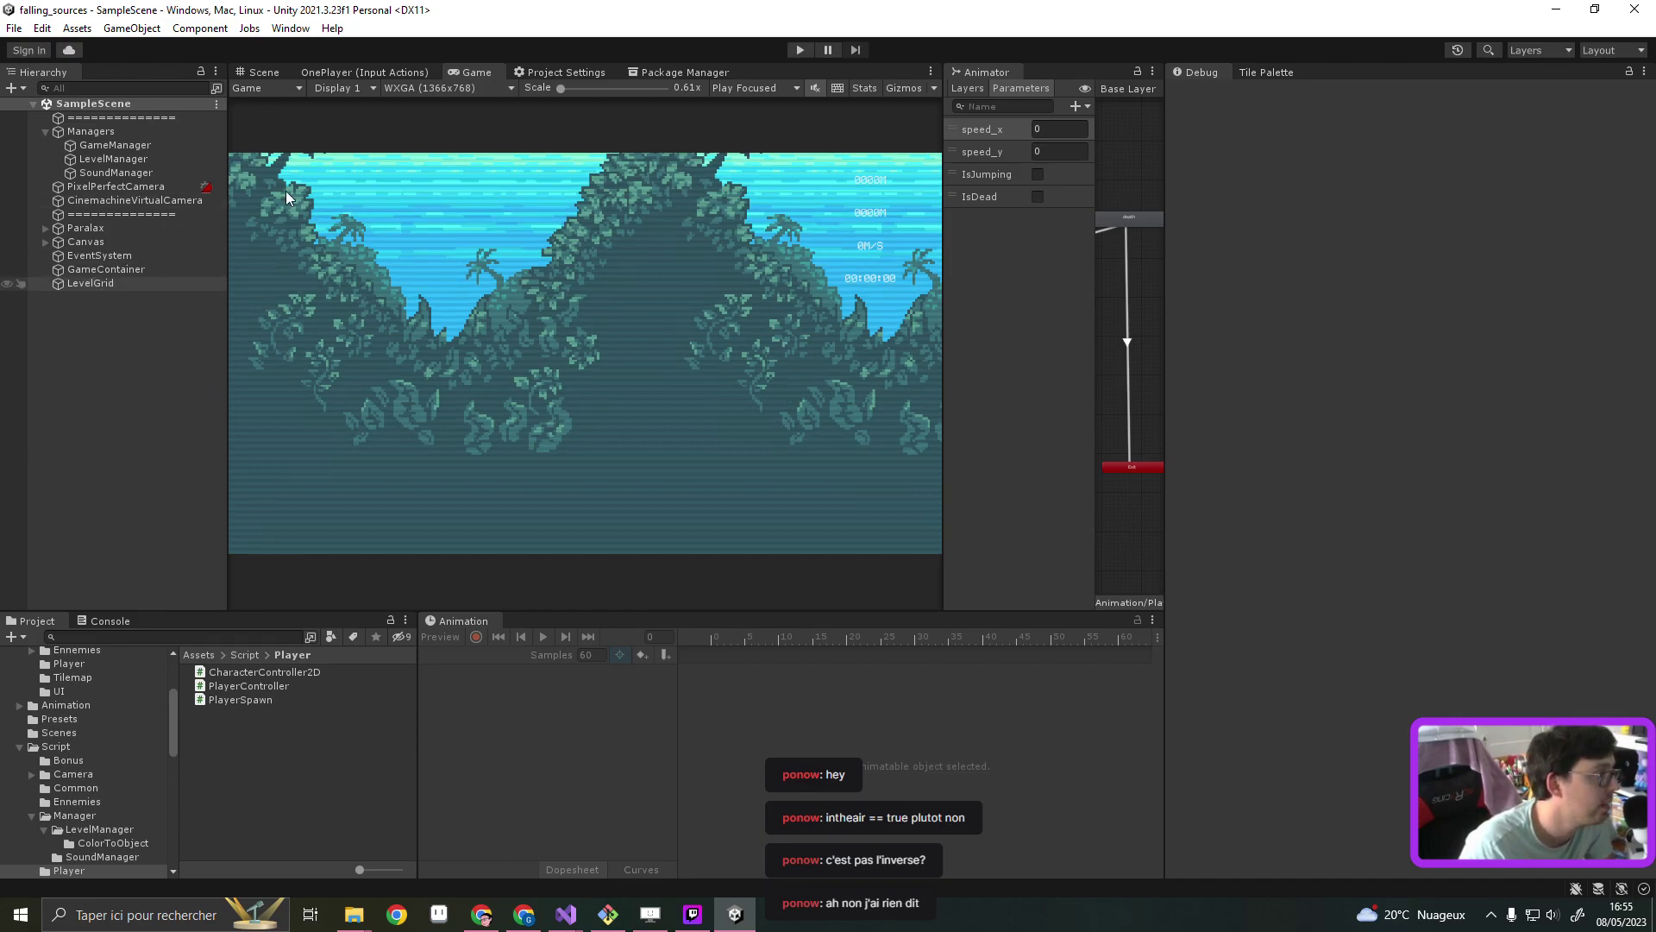
# Enter play mode and select Player(Clone) in the Hierarchy to view its properties
pyautogui.click(801, 50)
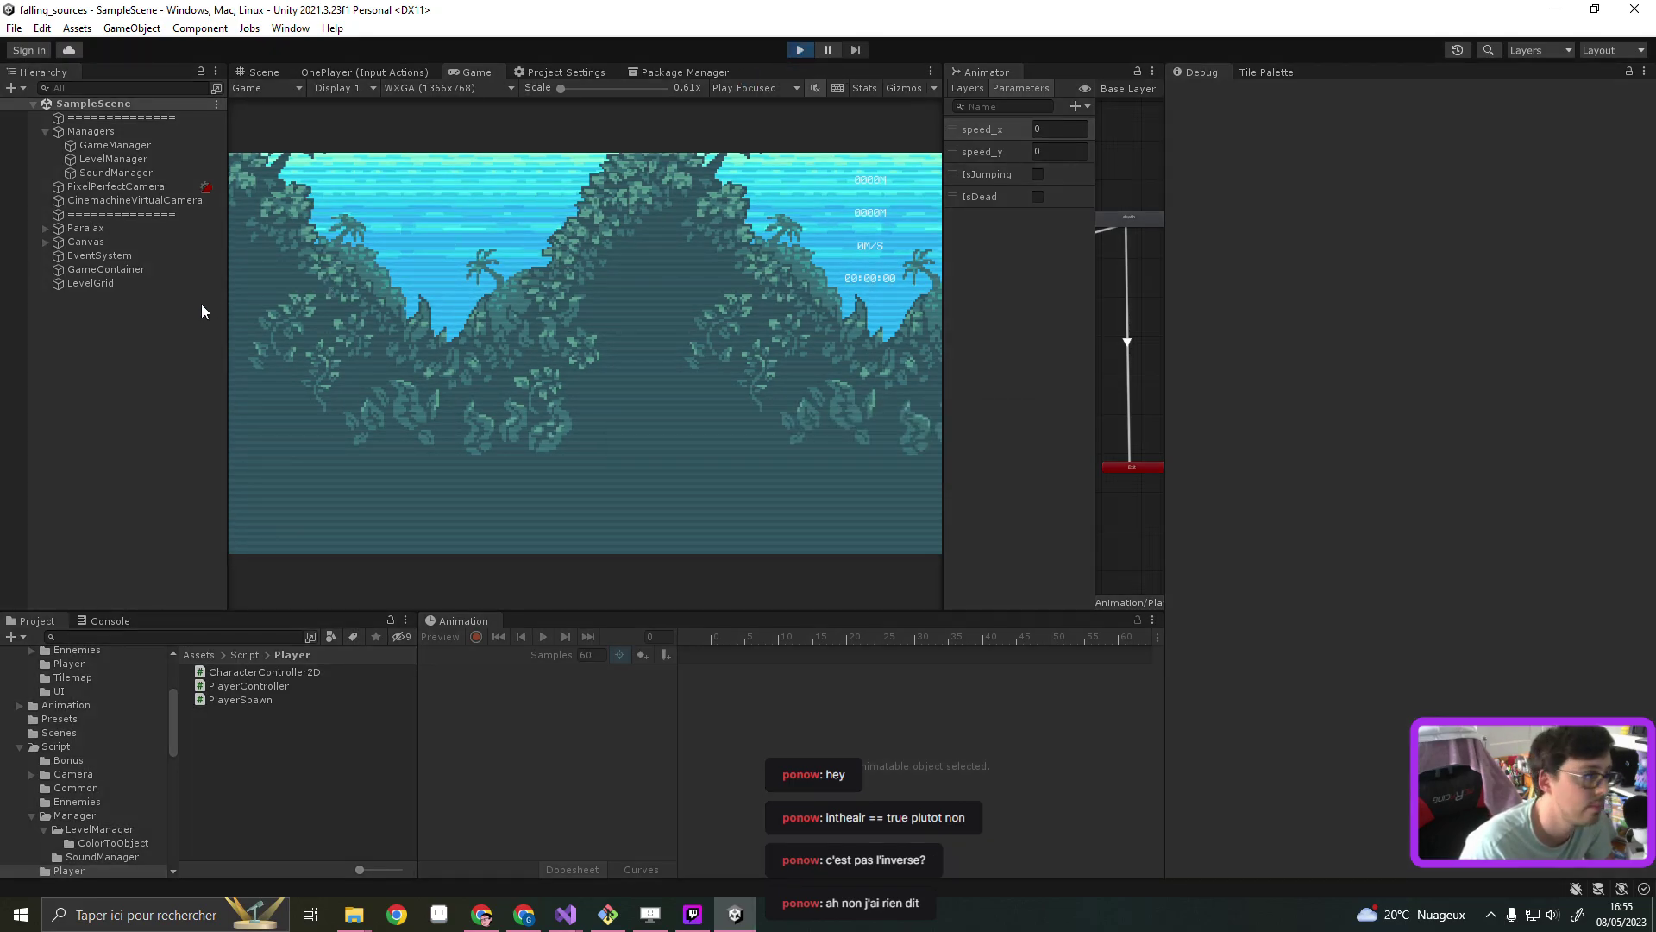
pyautogui.click(115, 299)
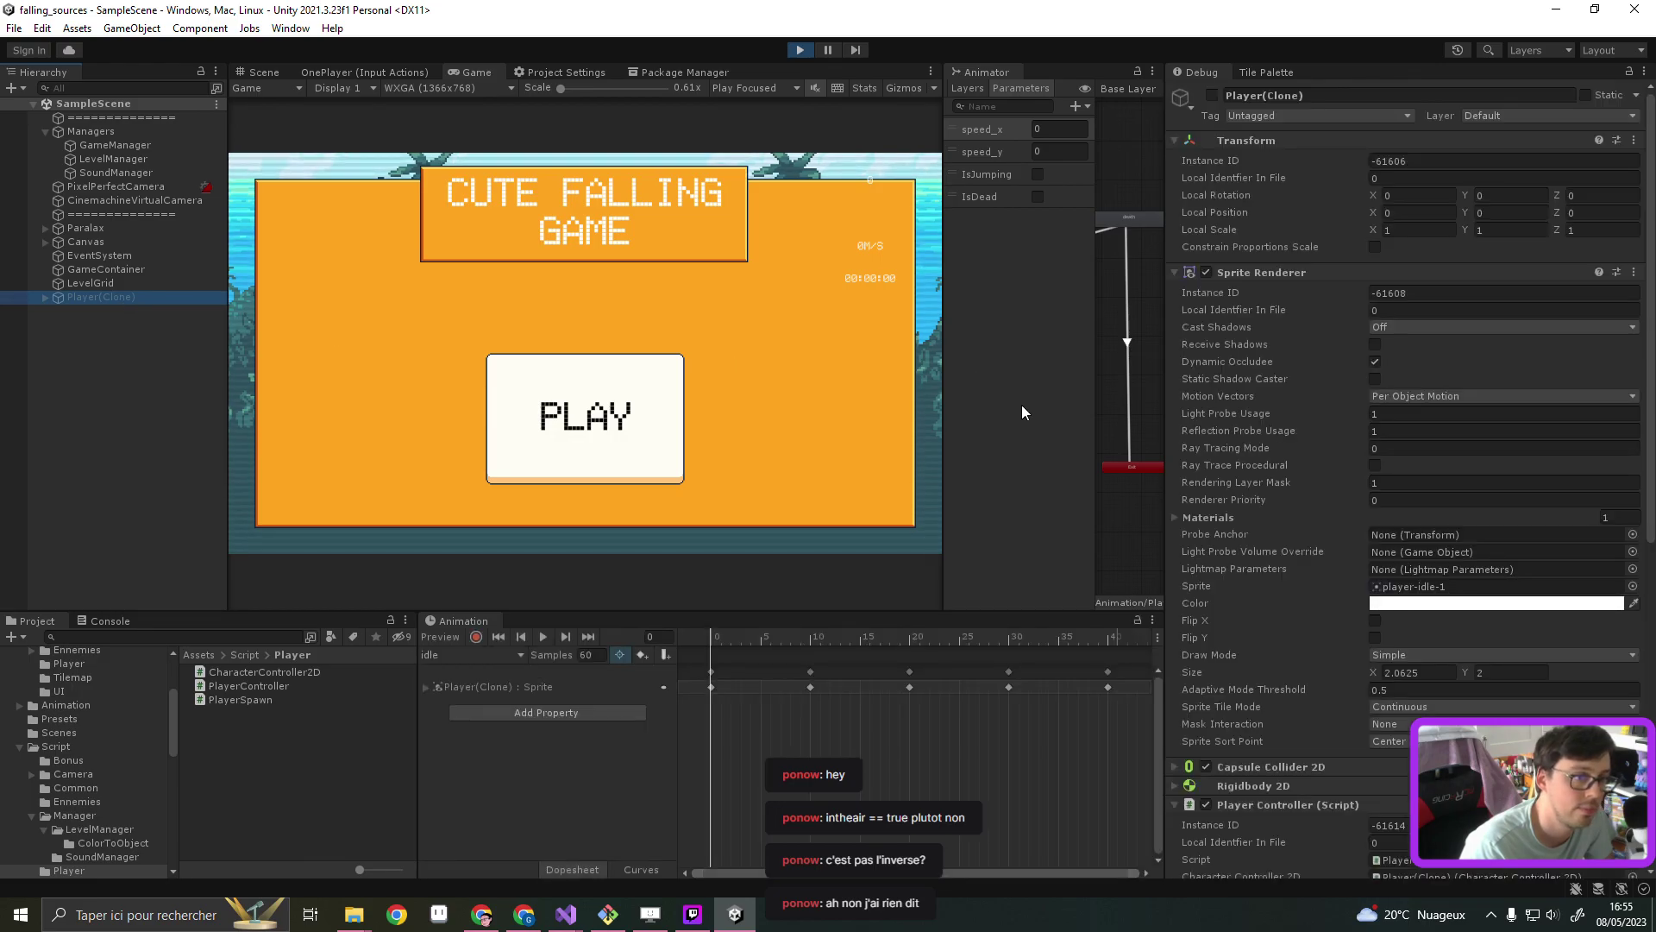
pyautogui.click(514, 920)
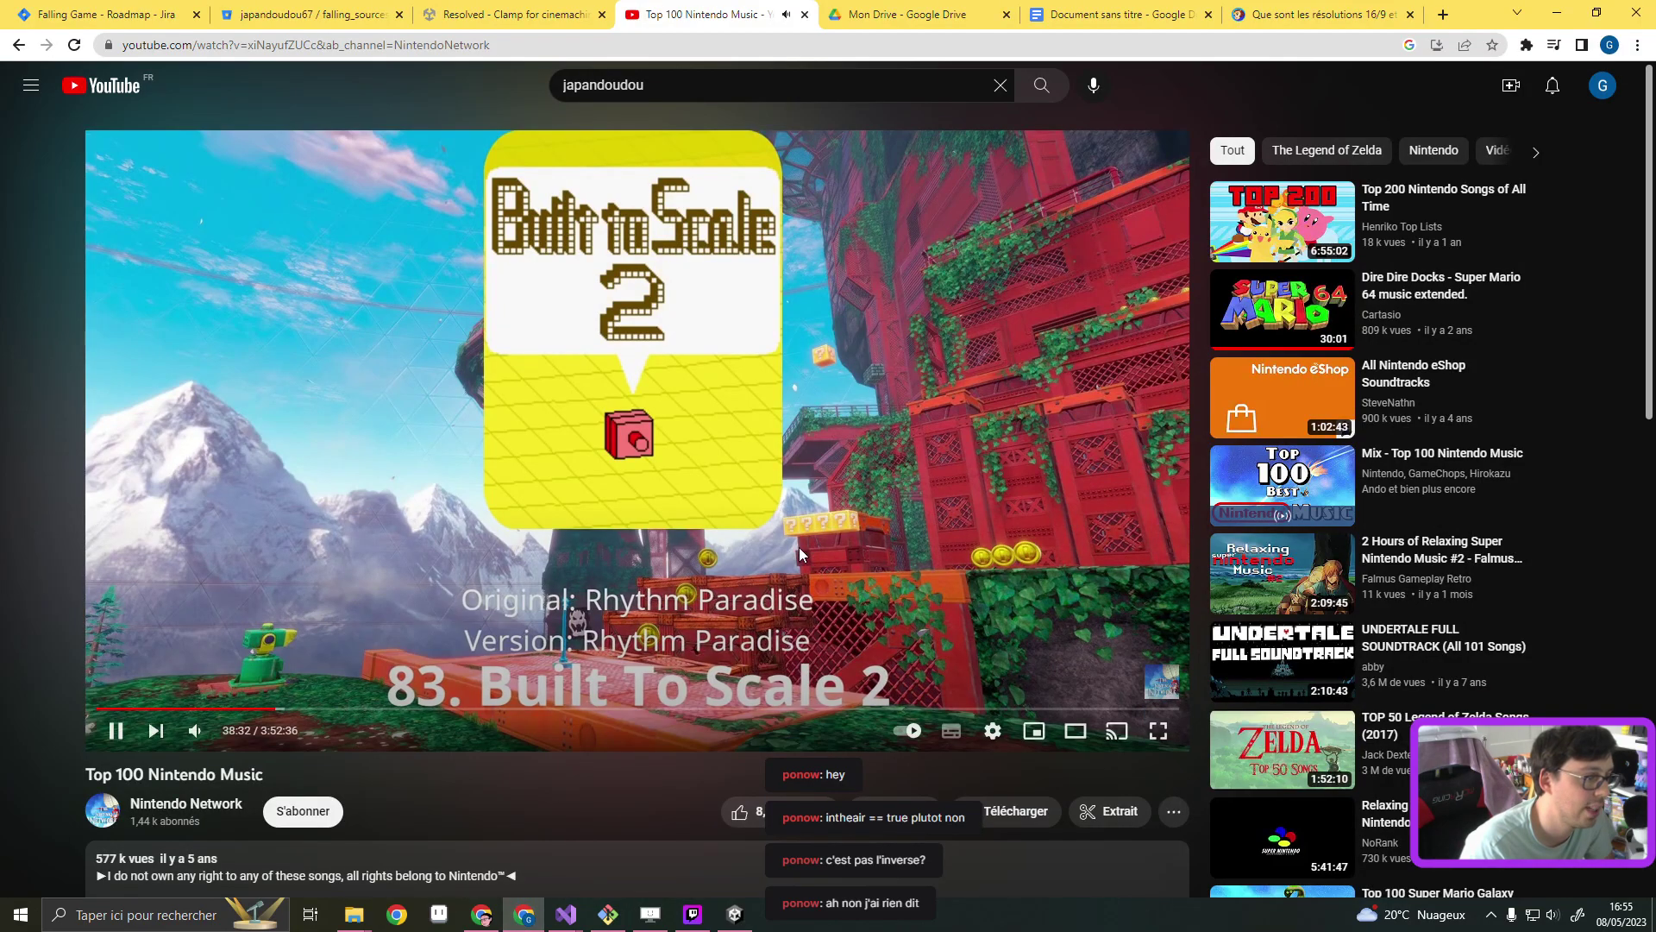
pyautogui.click(1575, 17)
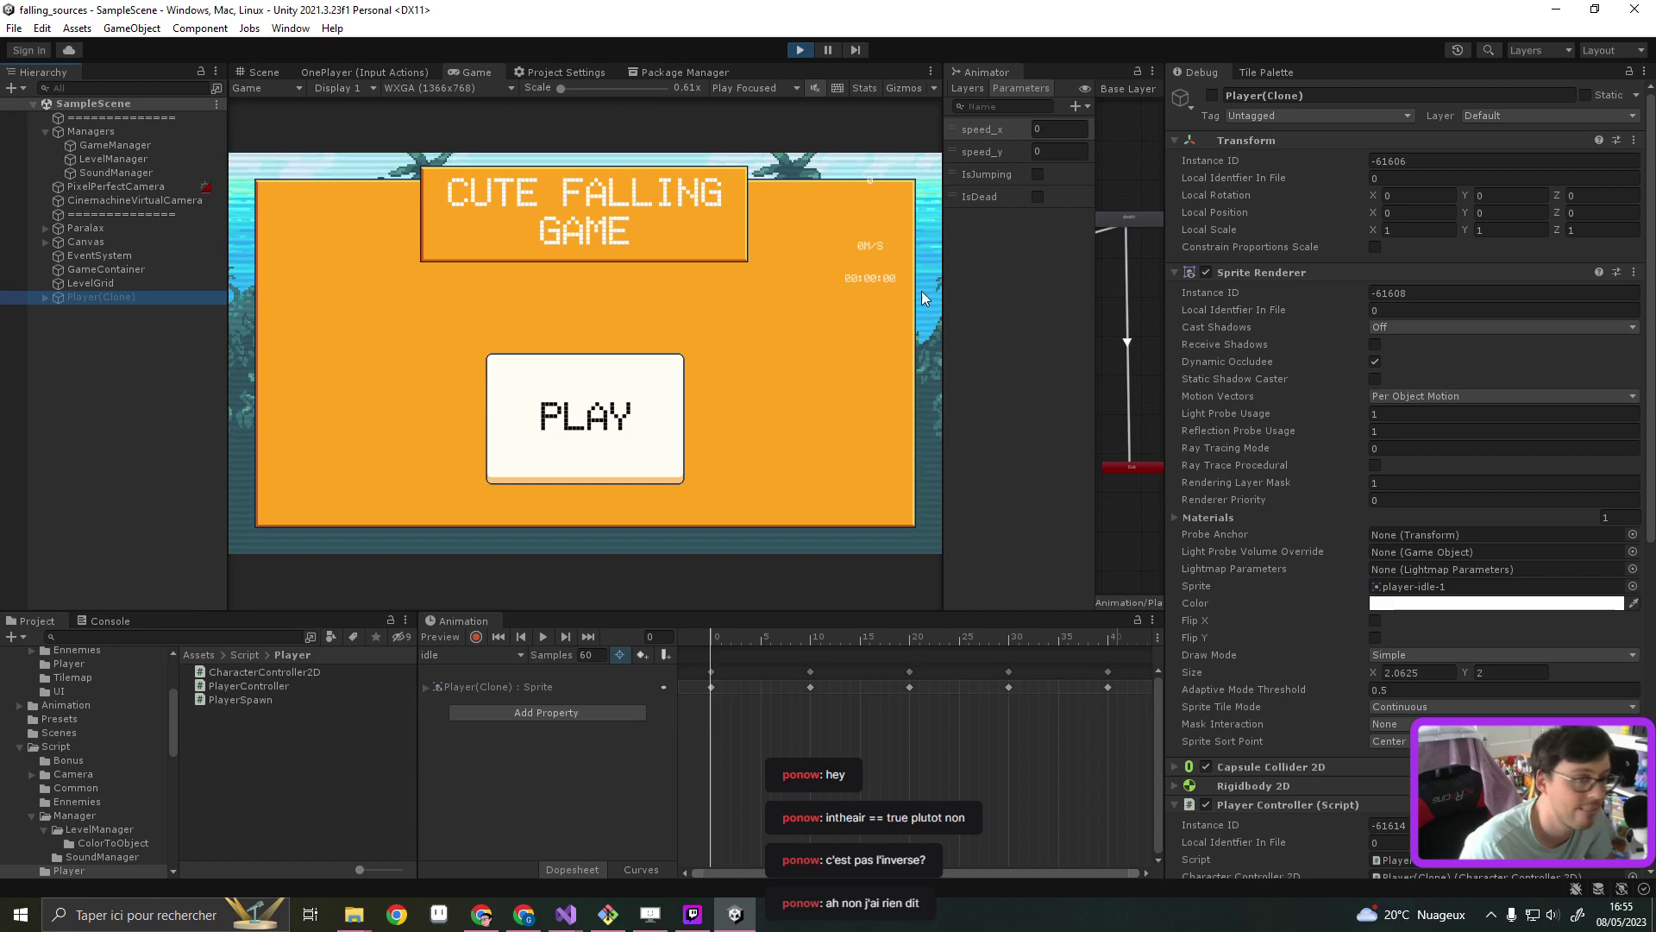
# Expand Player(Clone)'s Character Controller 2D (Script) to show Fall Speed 15 and Clamp Fall Speed
pyautogui.scroll(-2, 1259, 477)
pyautogui.scroll(-4, 1259, 477)
pyautogui.scroll(-4, 1260, 478)
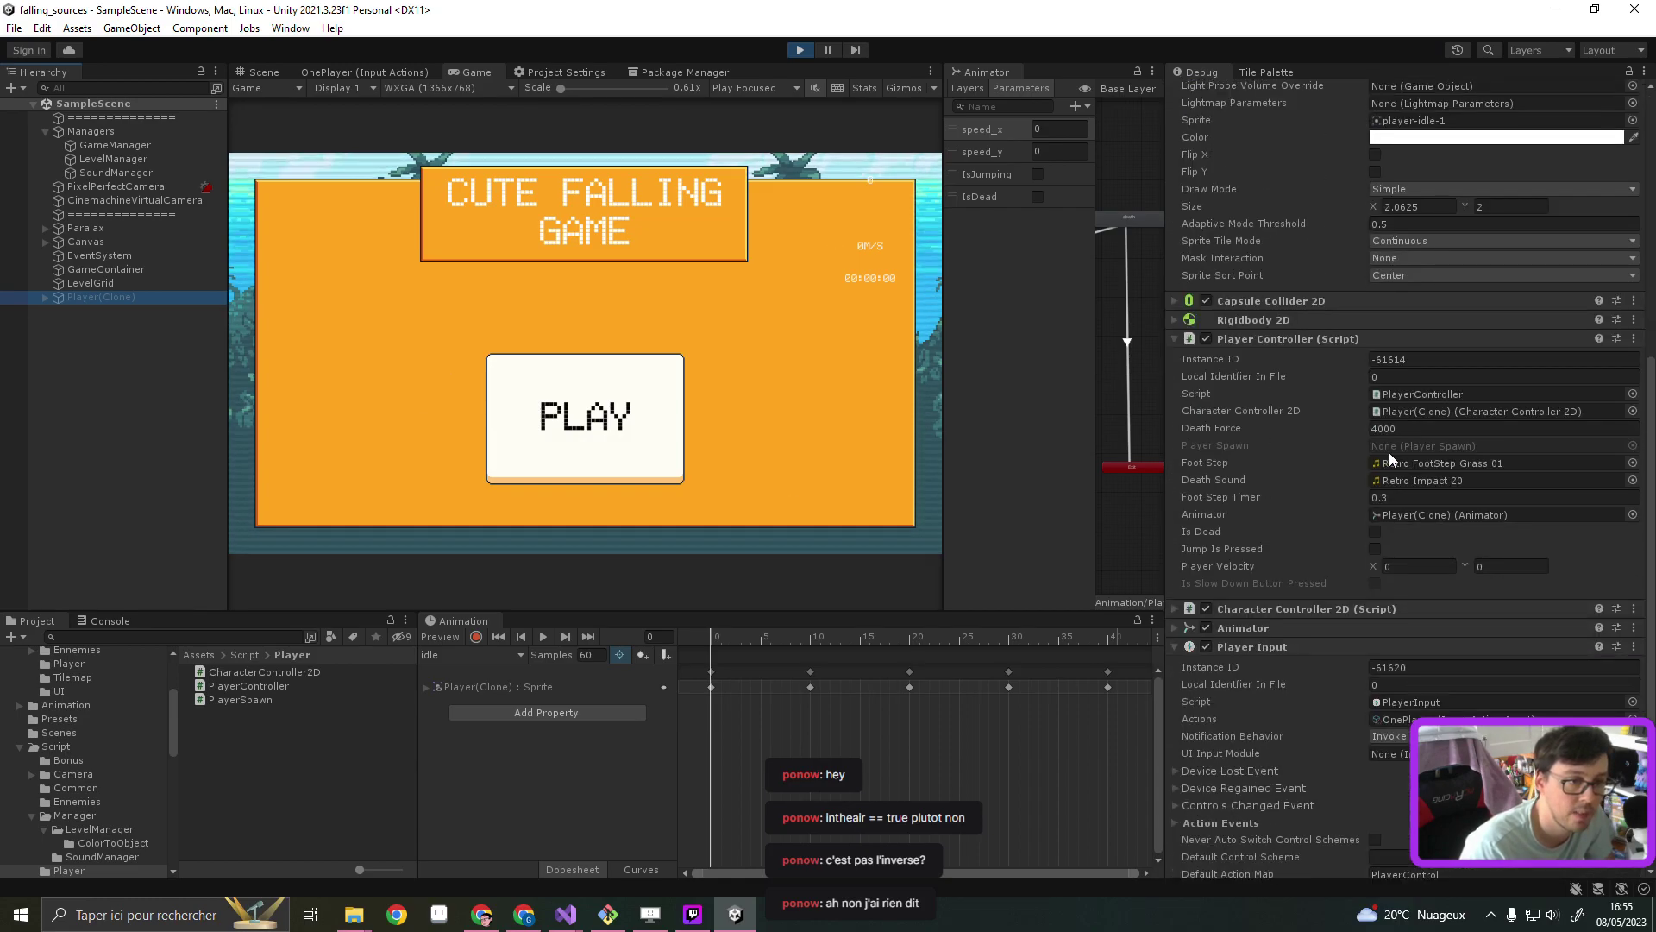
pyautogui.click(1171, 609)
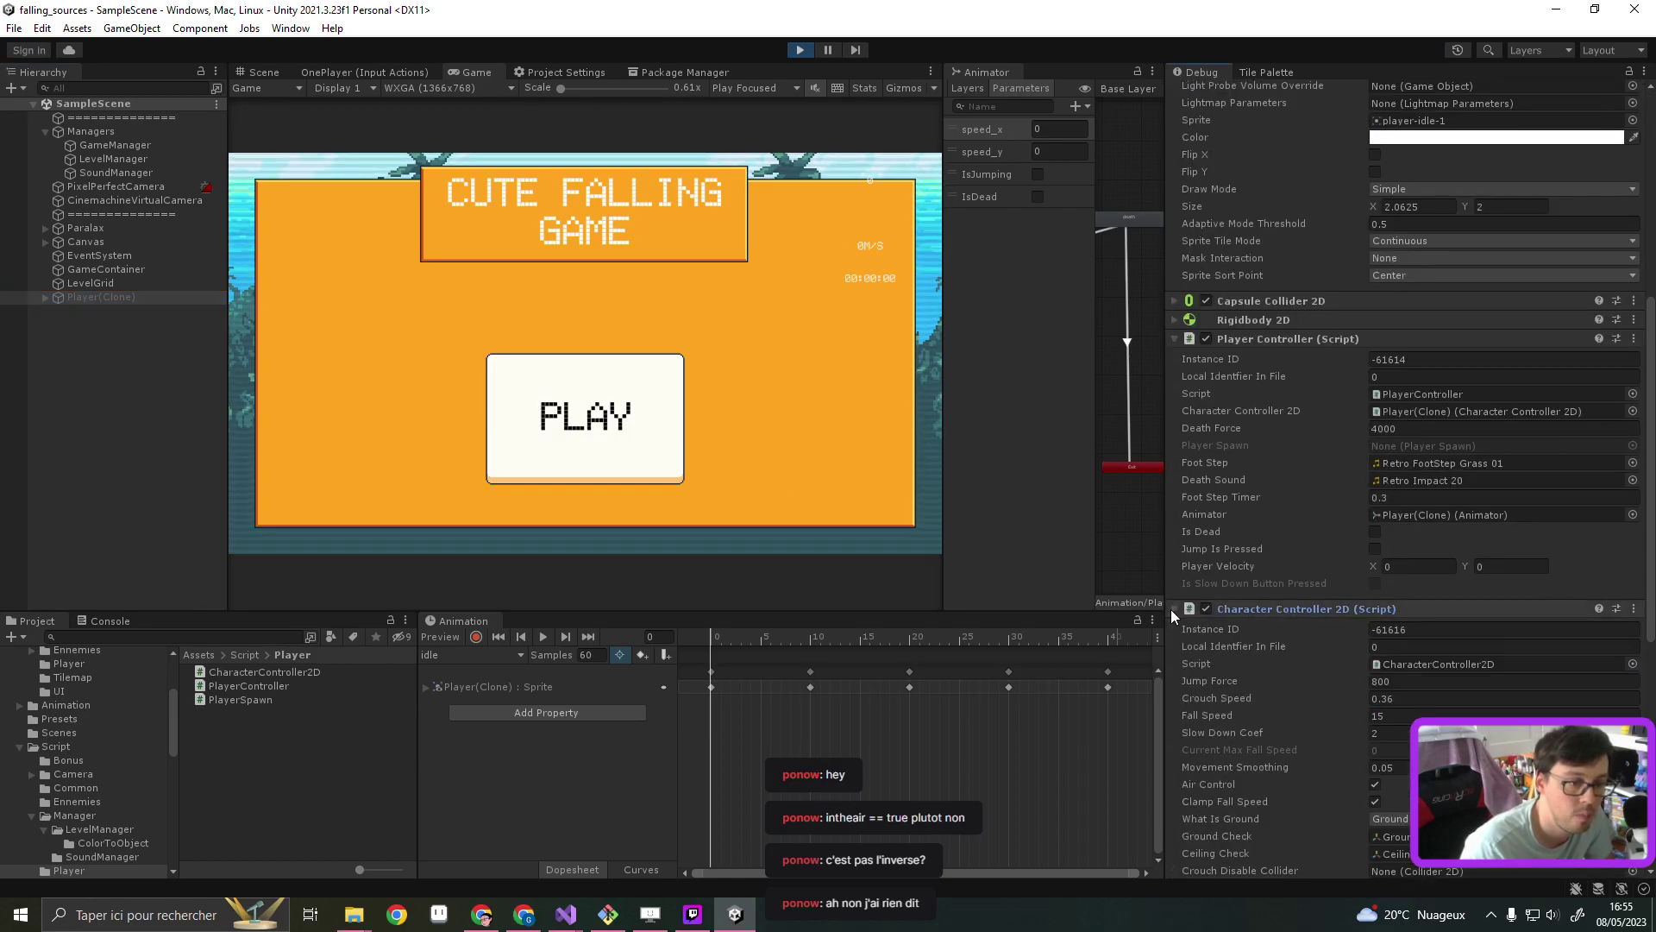
pyautogui.scroll(-2, 1364, 574)
pyautogui.scroll(-2, 1364, 574)
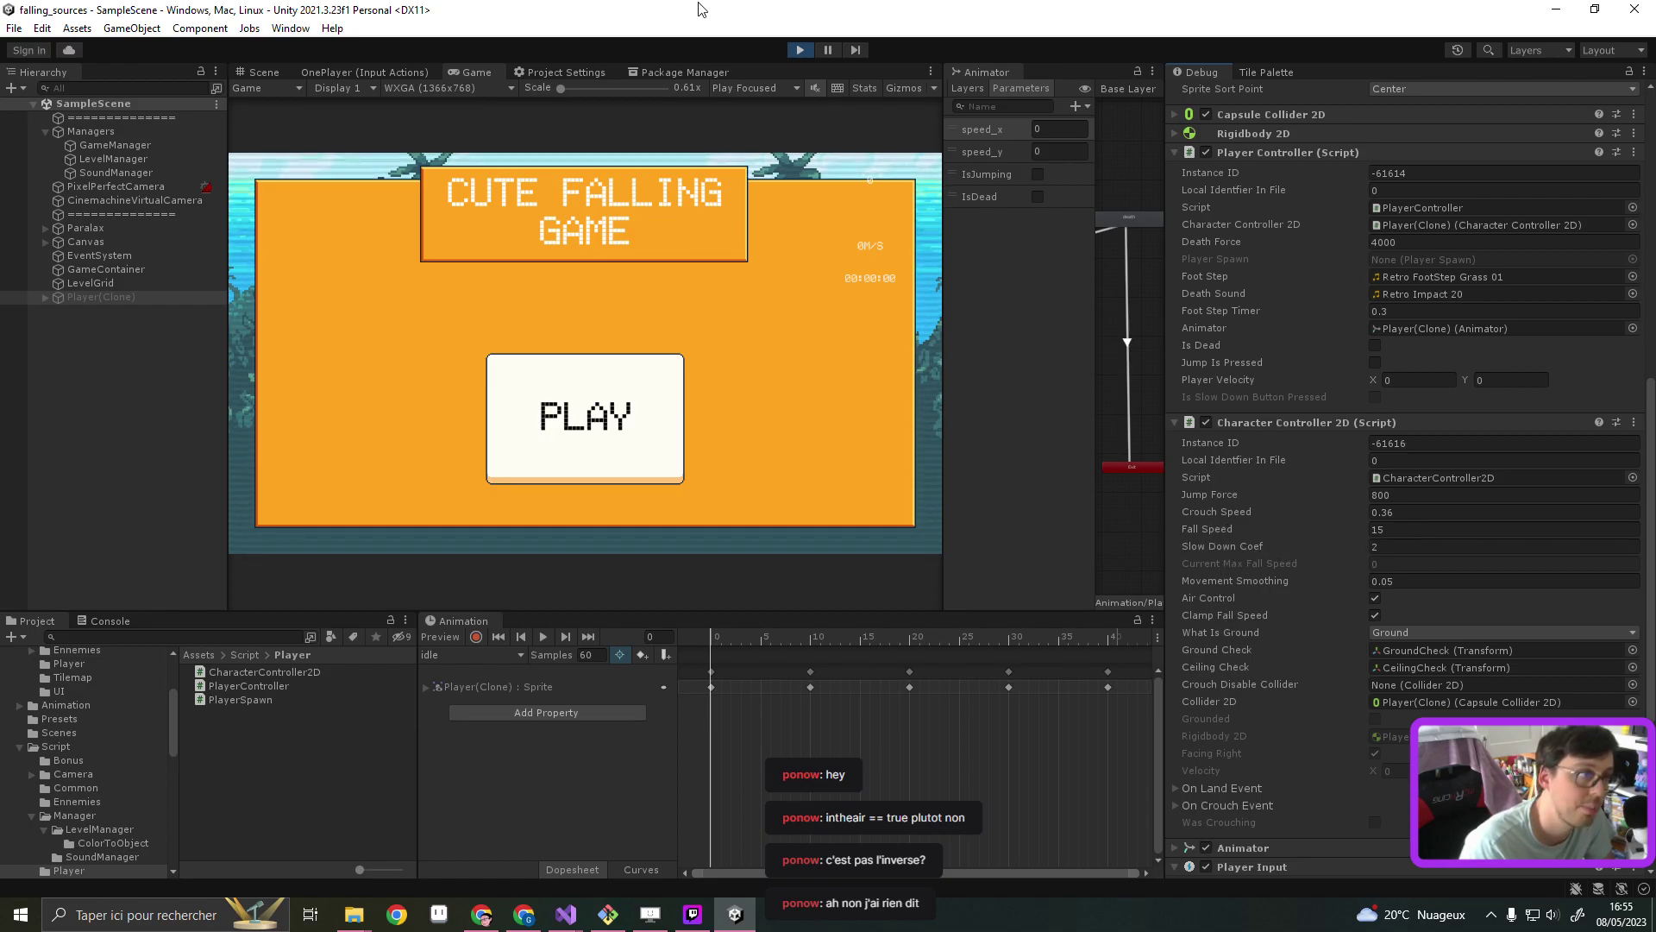
# Start the game, jump off and steer the falling fox left and right, then stop play mode
pyautogui.click(621, 376)
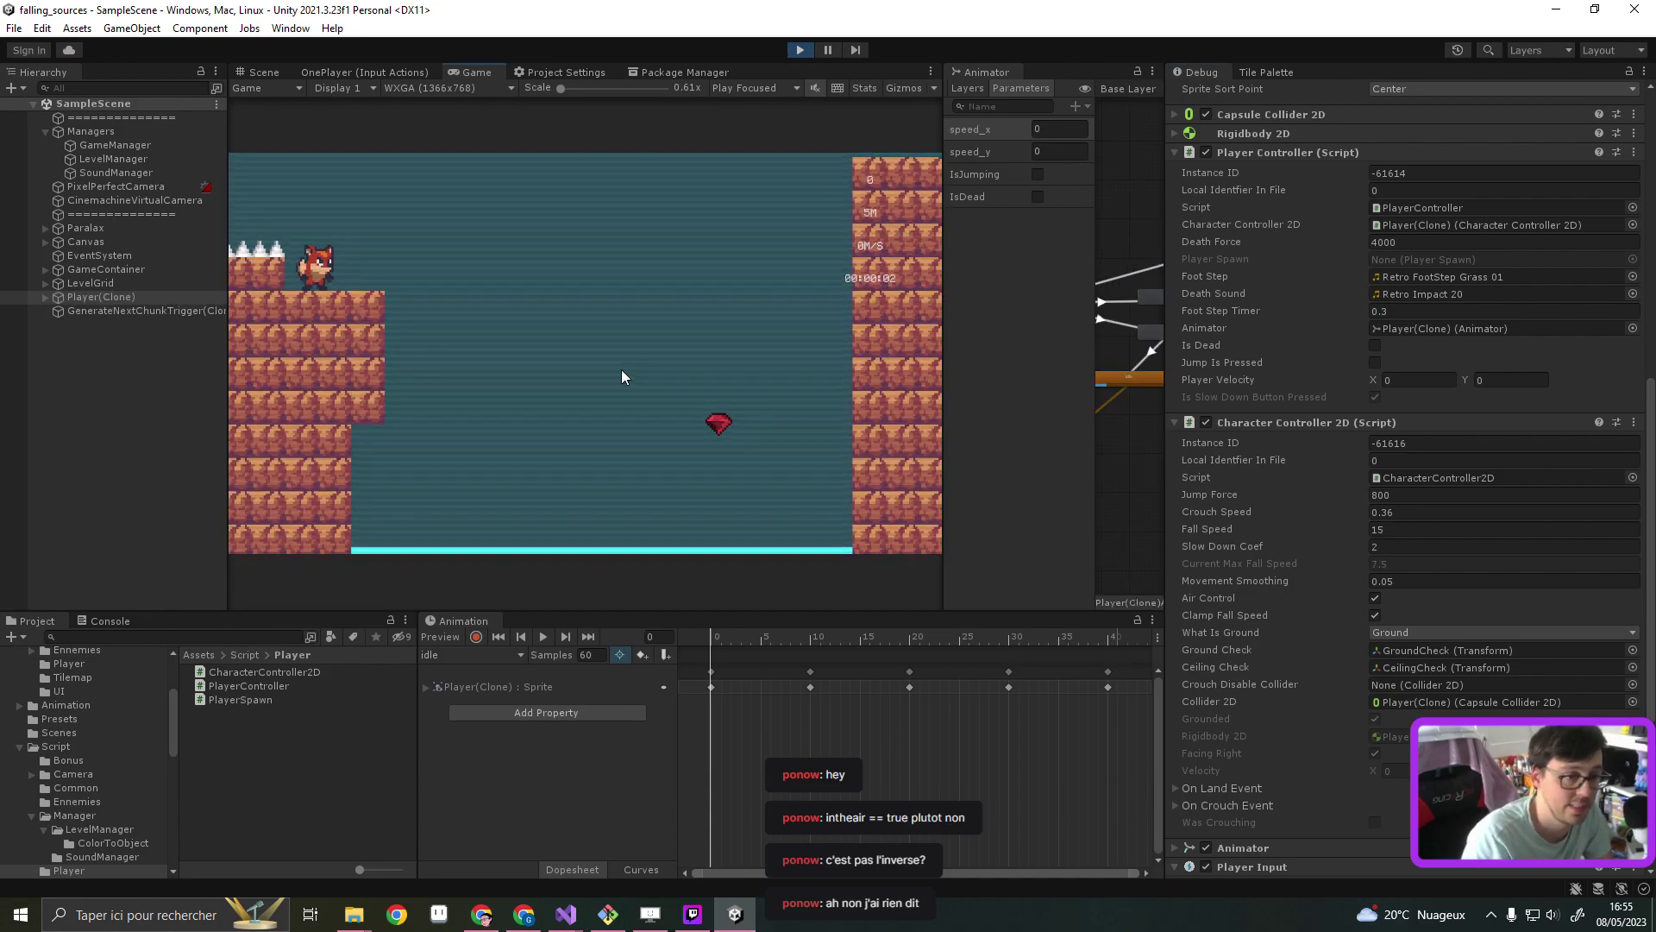
pyautogui.press('space')
pyautogui.press('Right')
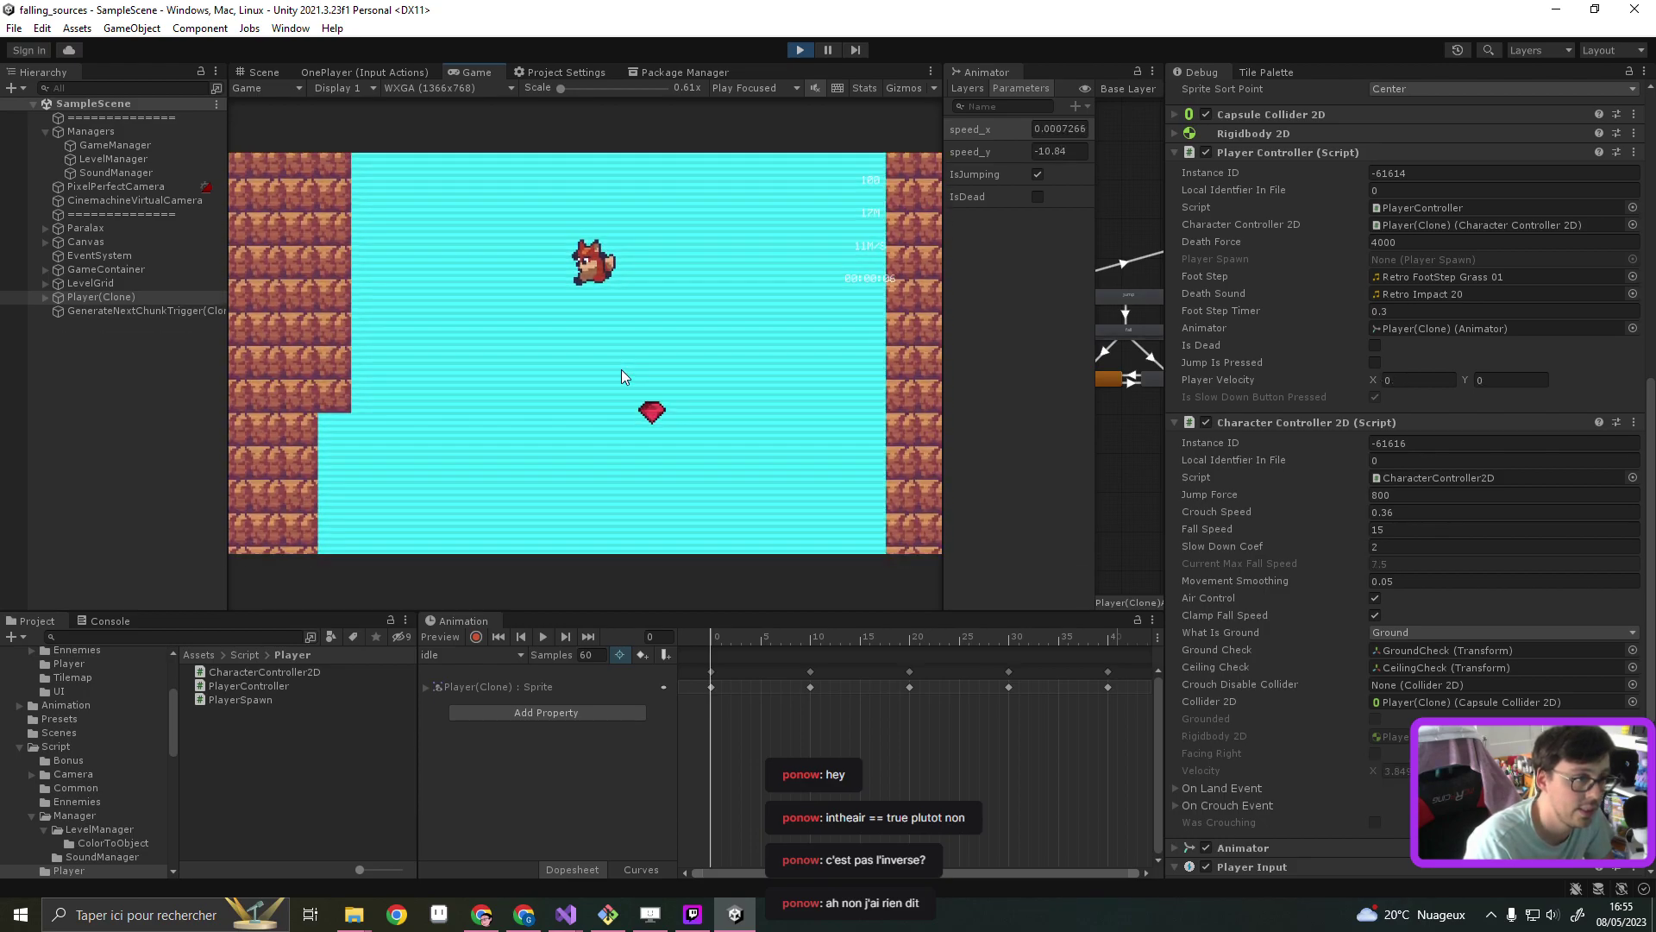
pyautogui.press('Left')
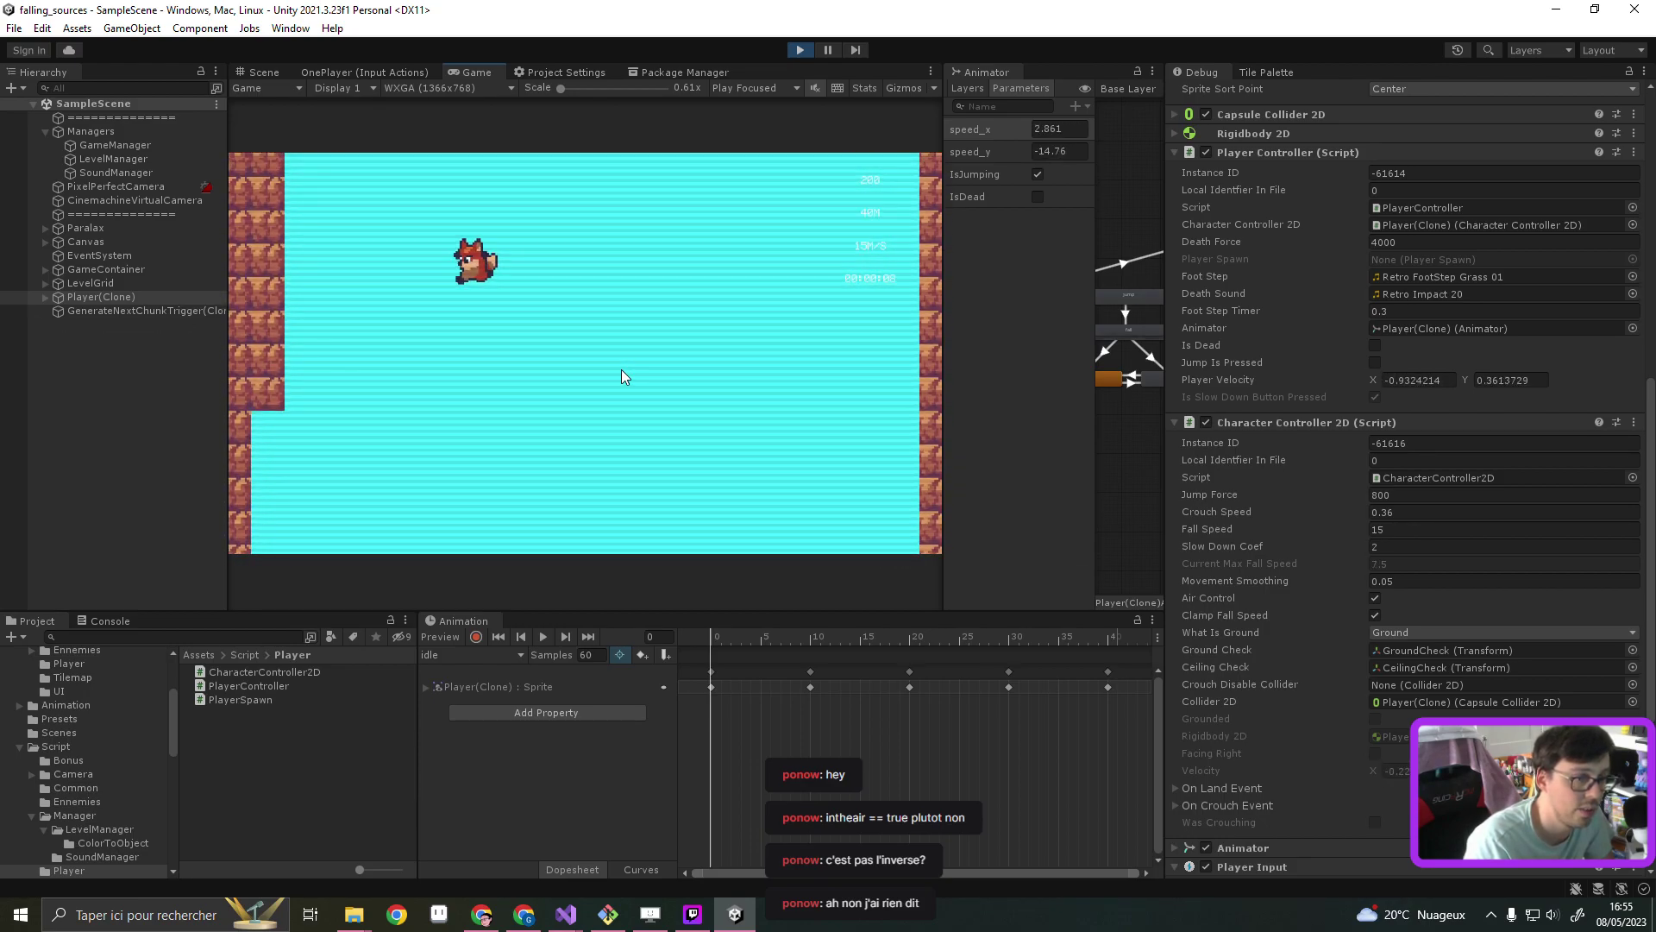
pyautogui.press('Right')
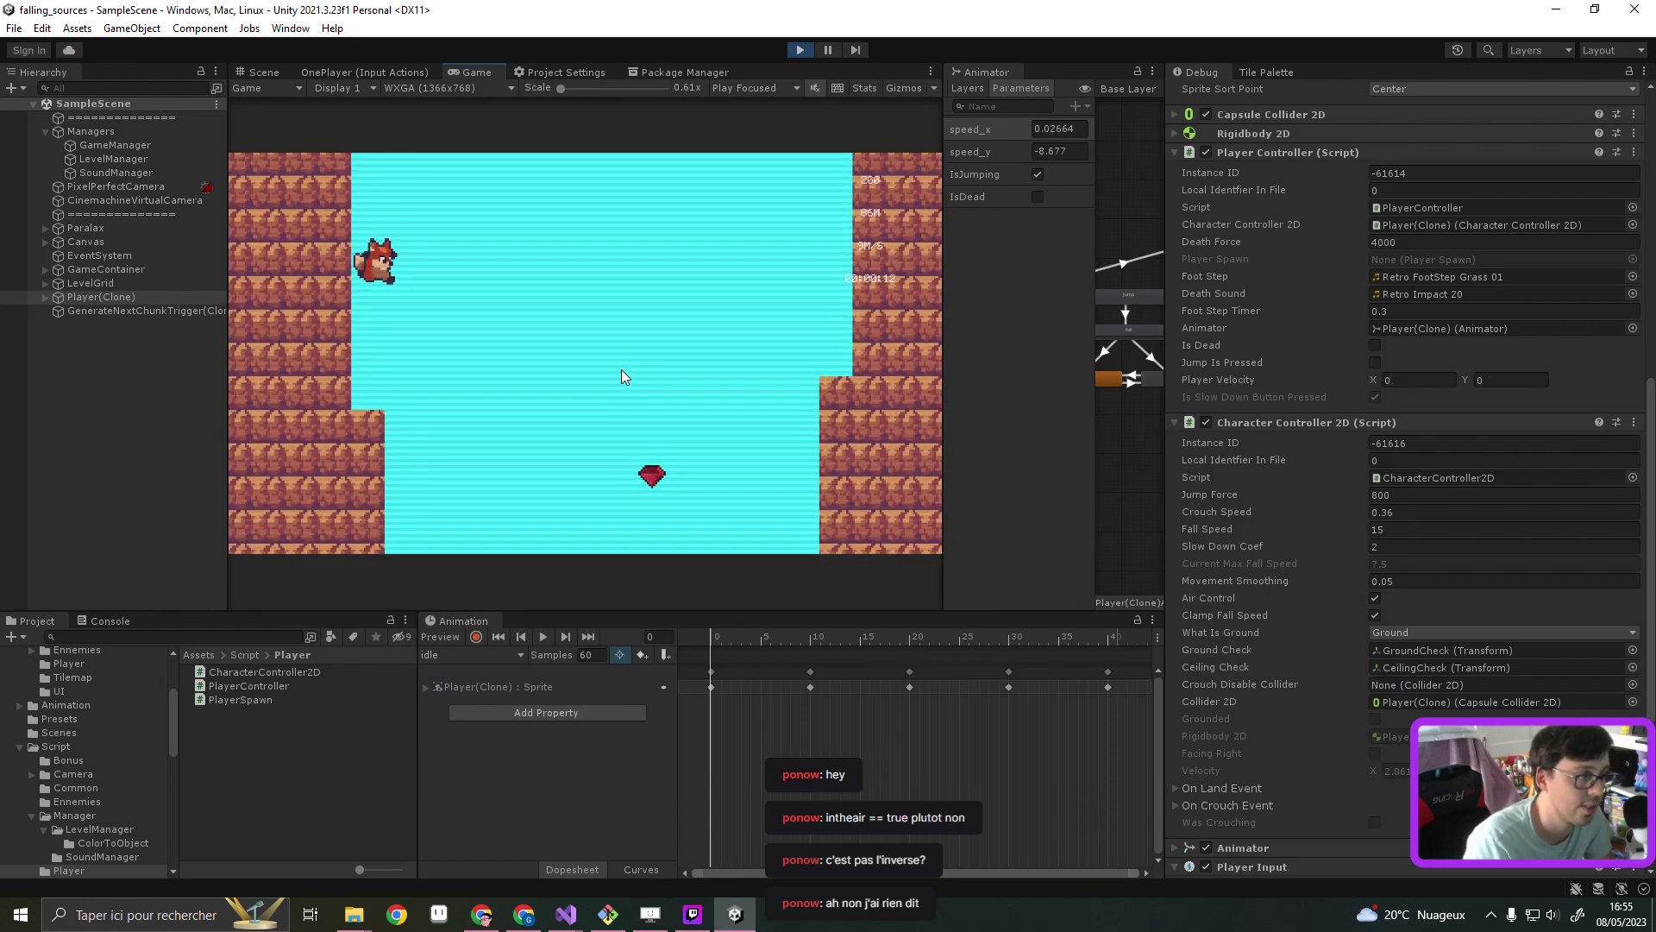
pyautogui.press('Right')
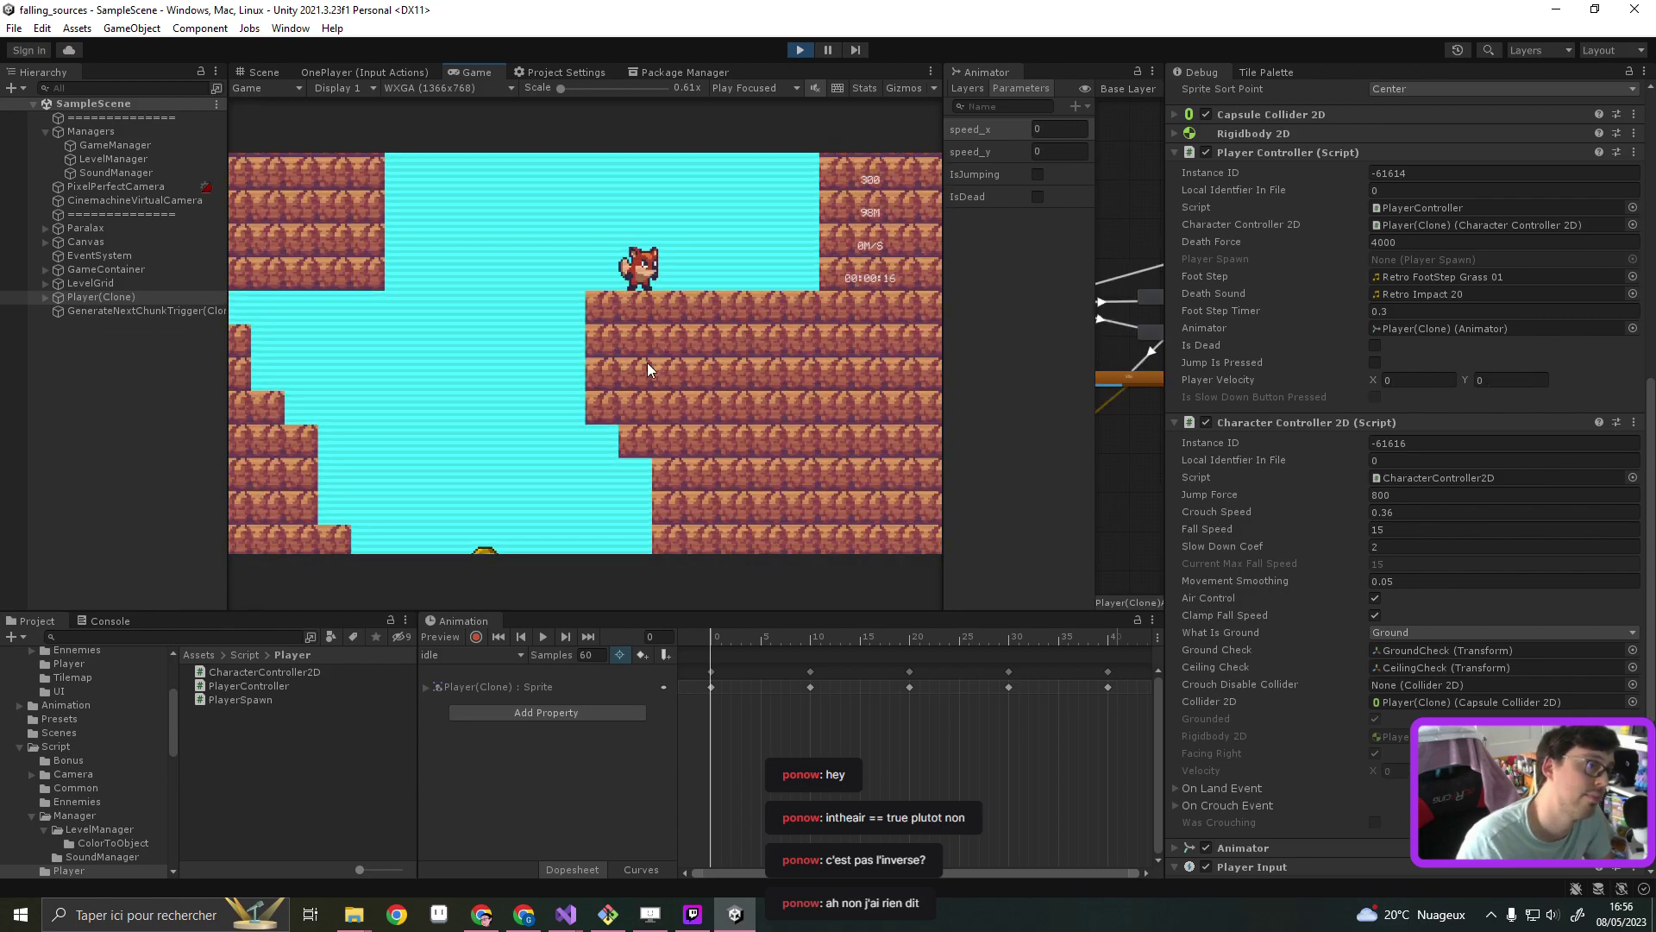
pyautogui.hotkey('ctrl', 'p')
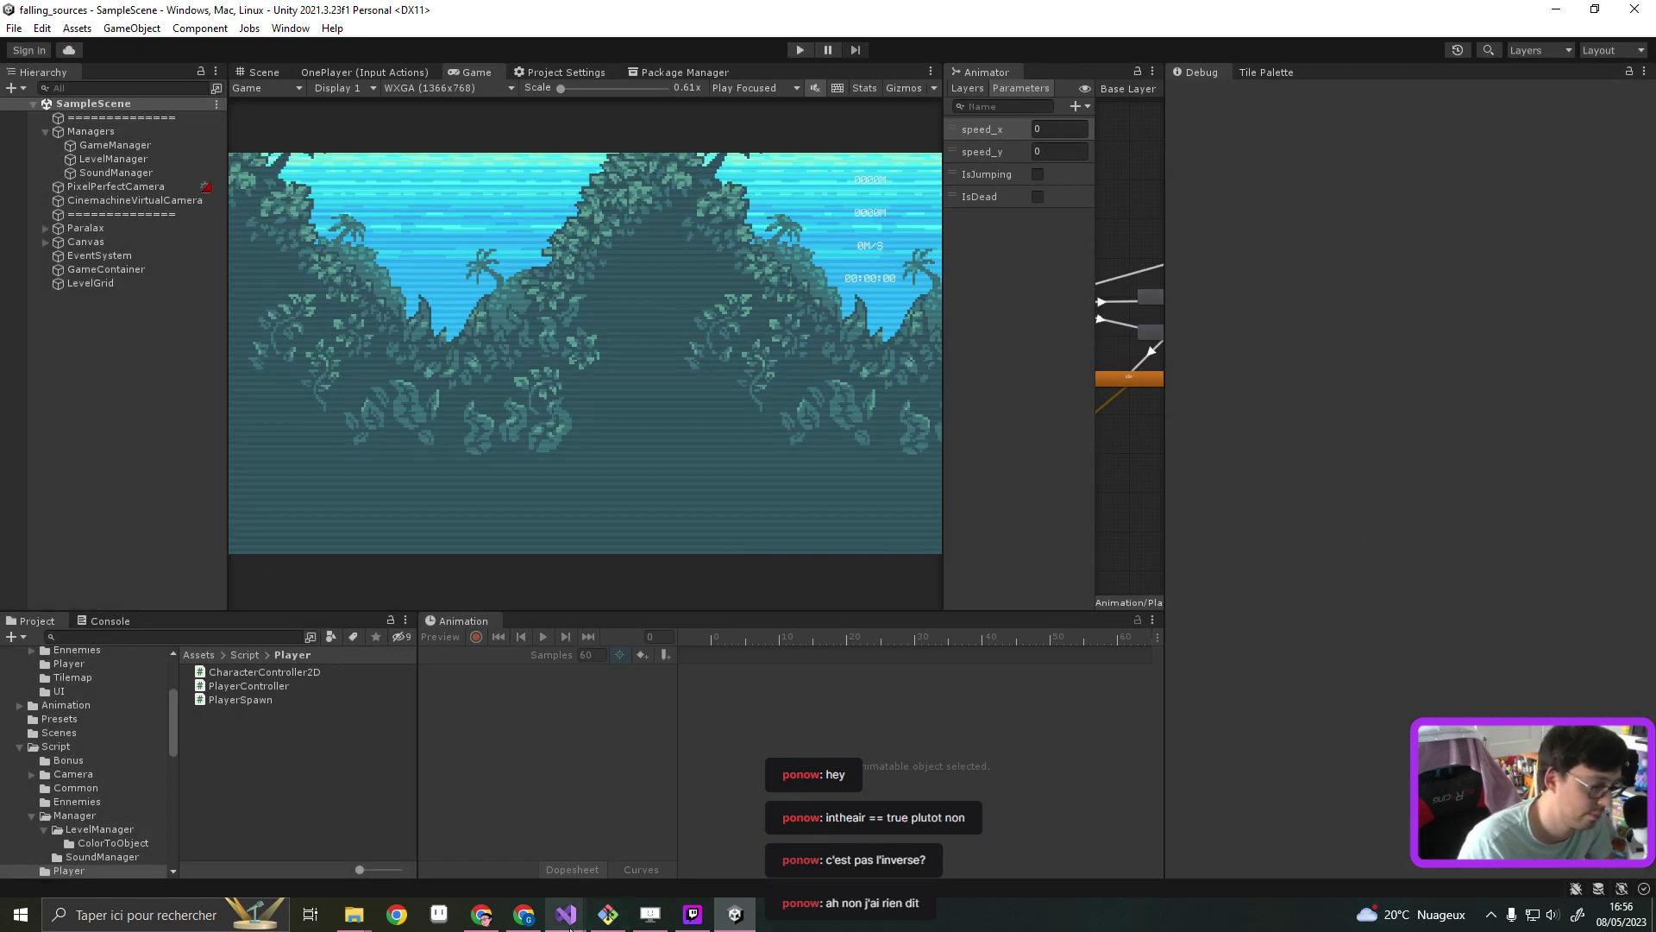
# Bring Visual Studio forward and open PlayerController.cs at the FixedUpdate code
pyautogui.moveTo(567, 916)
pyautogui.click(588, 764)
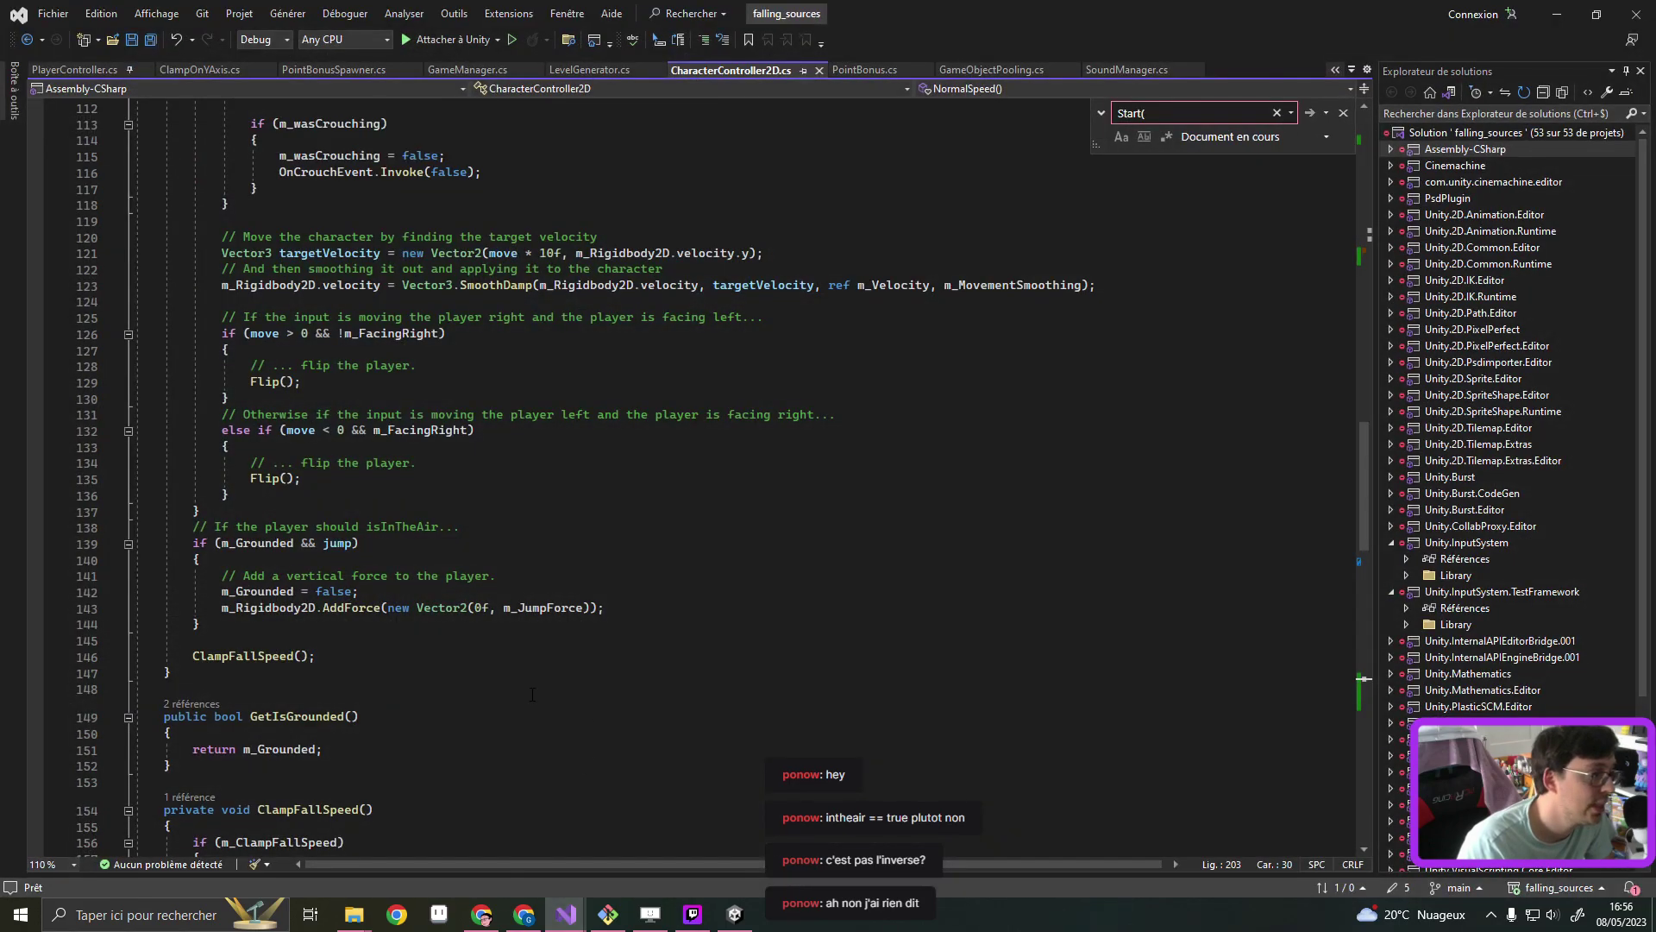
pyautogui.scroll(7, 452, 664)
pyautogui.scroll(10, 434, 663)
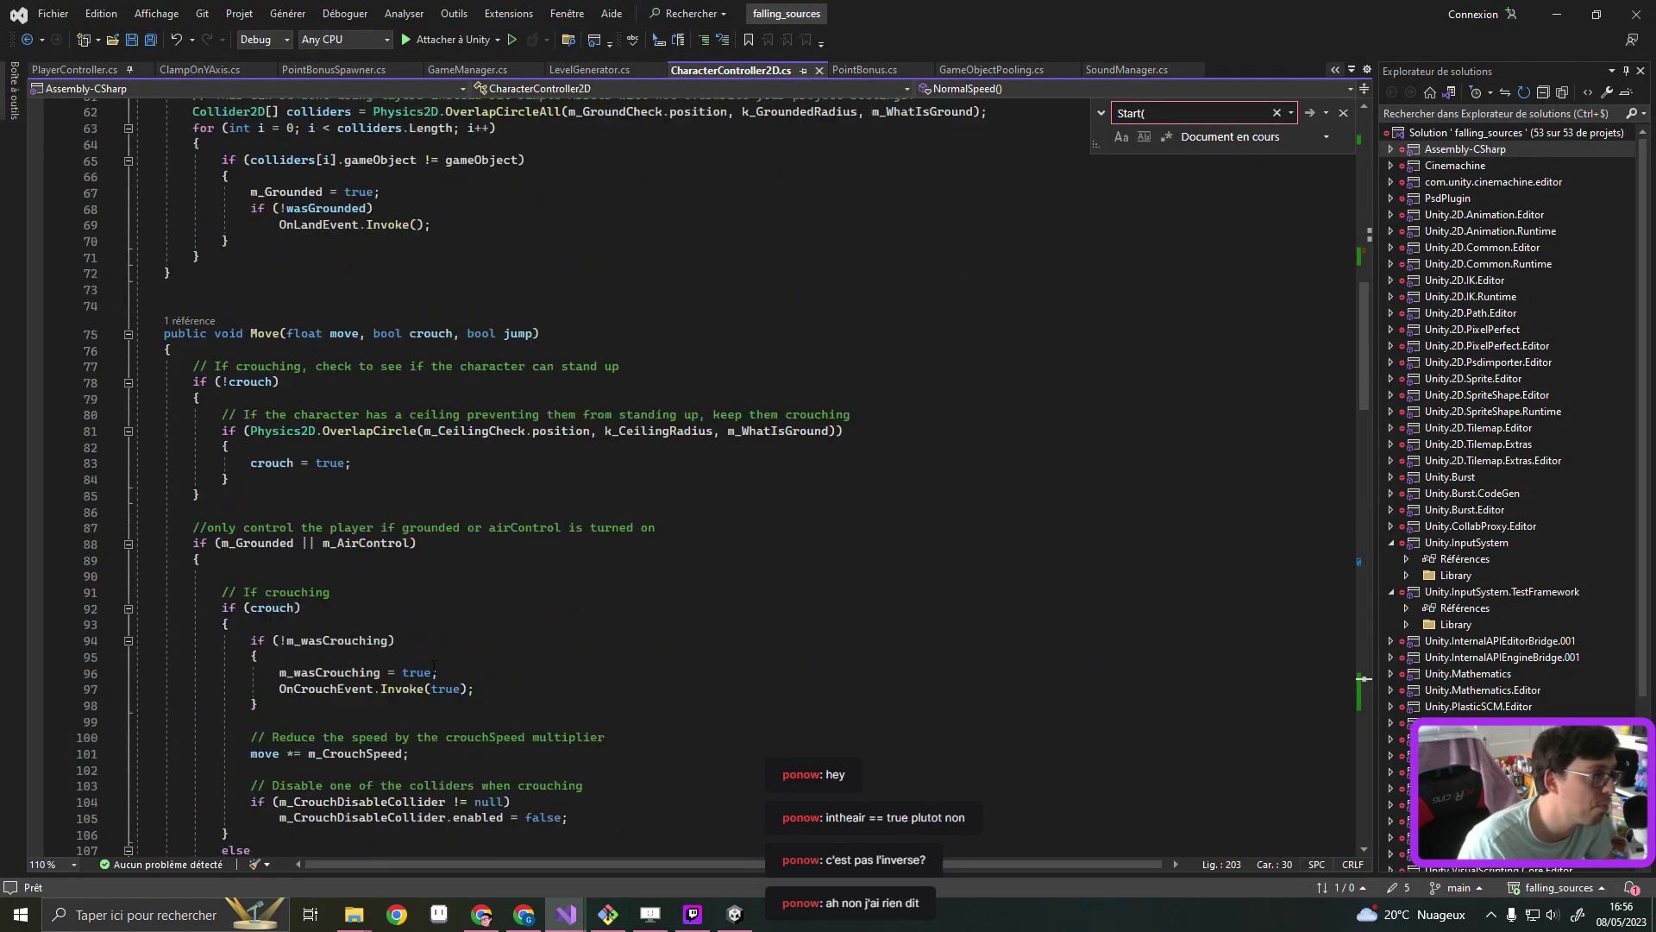
pyautogui.scroll(2, 449, 540)
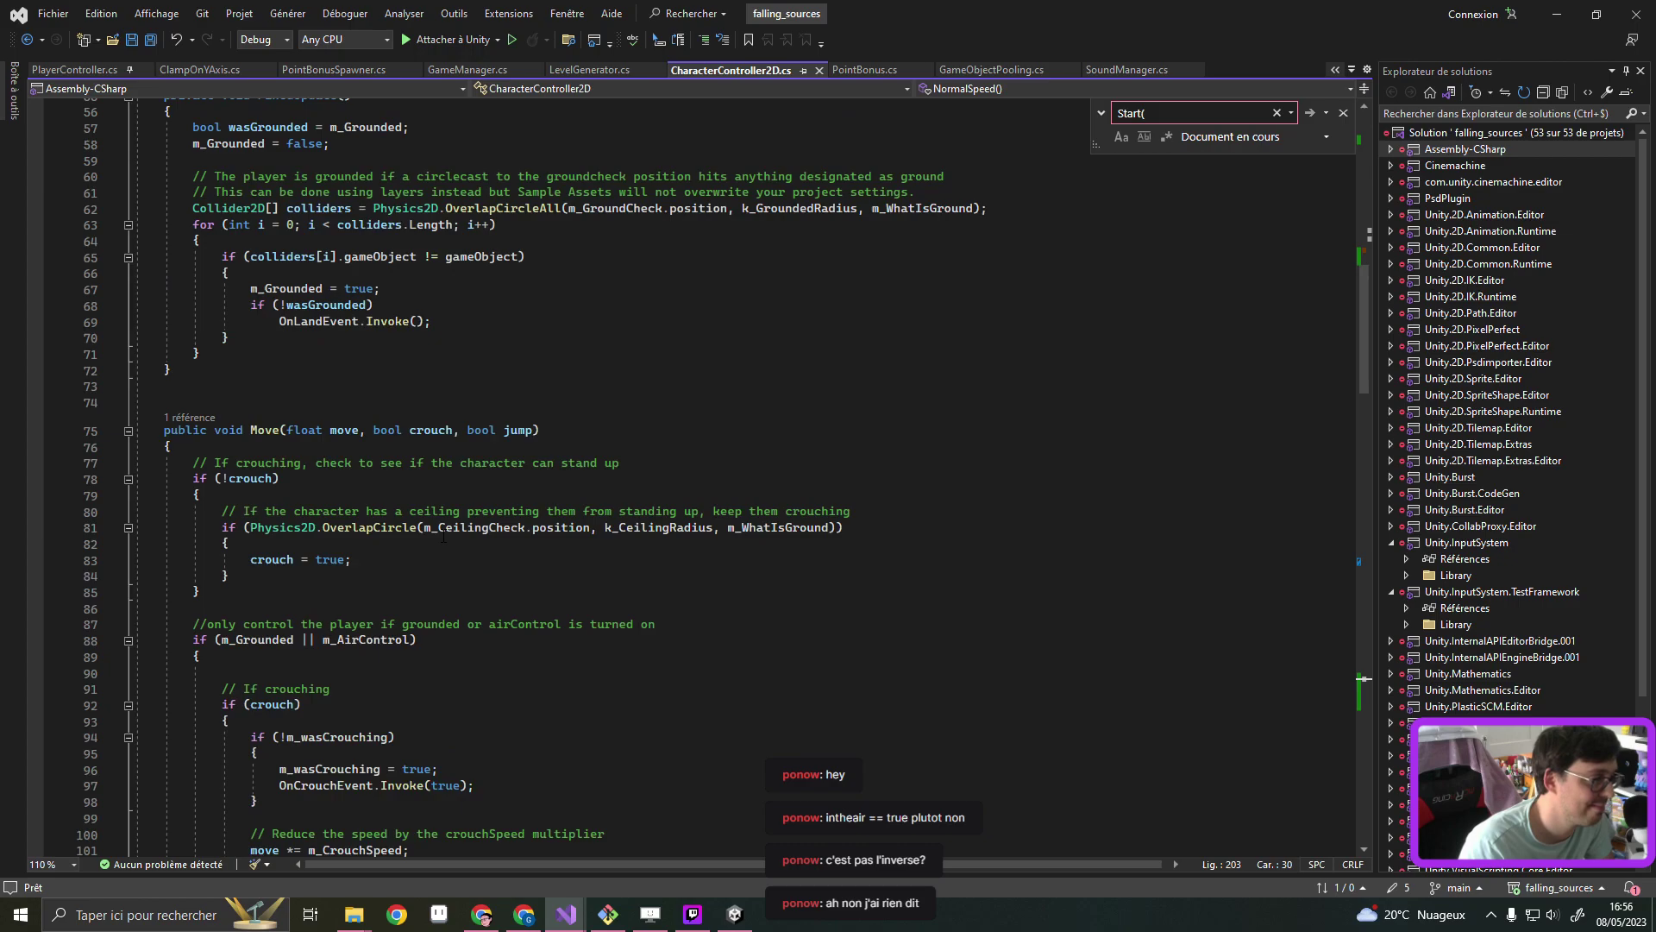
pyautogui.click(116, 74)
pyautogui.scroll(-2, 274, 502)
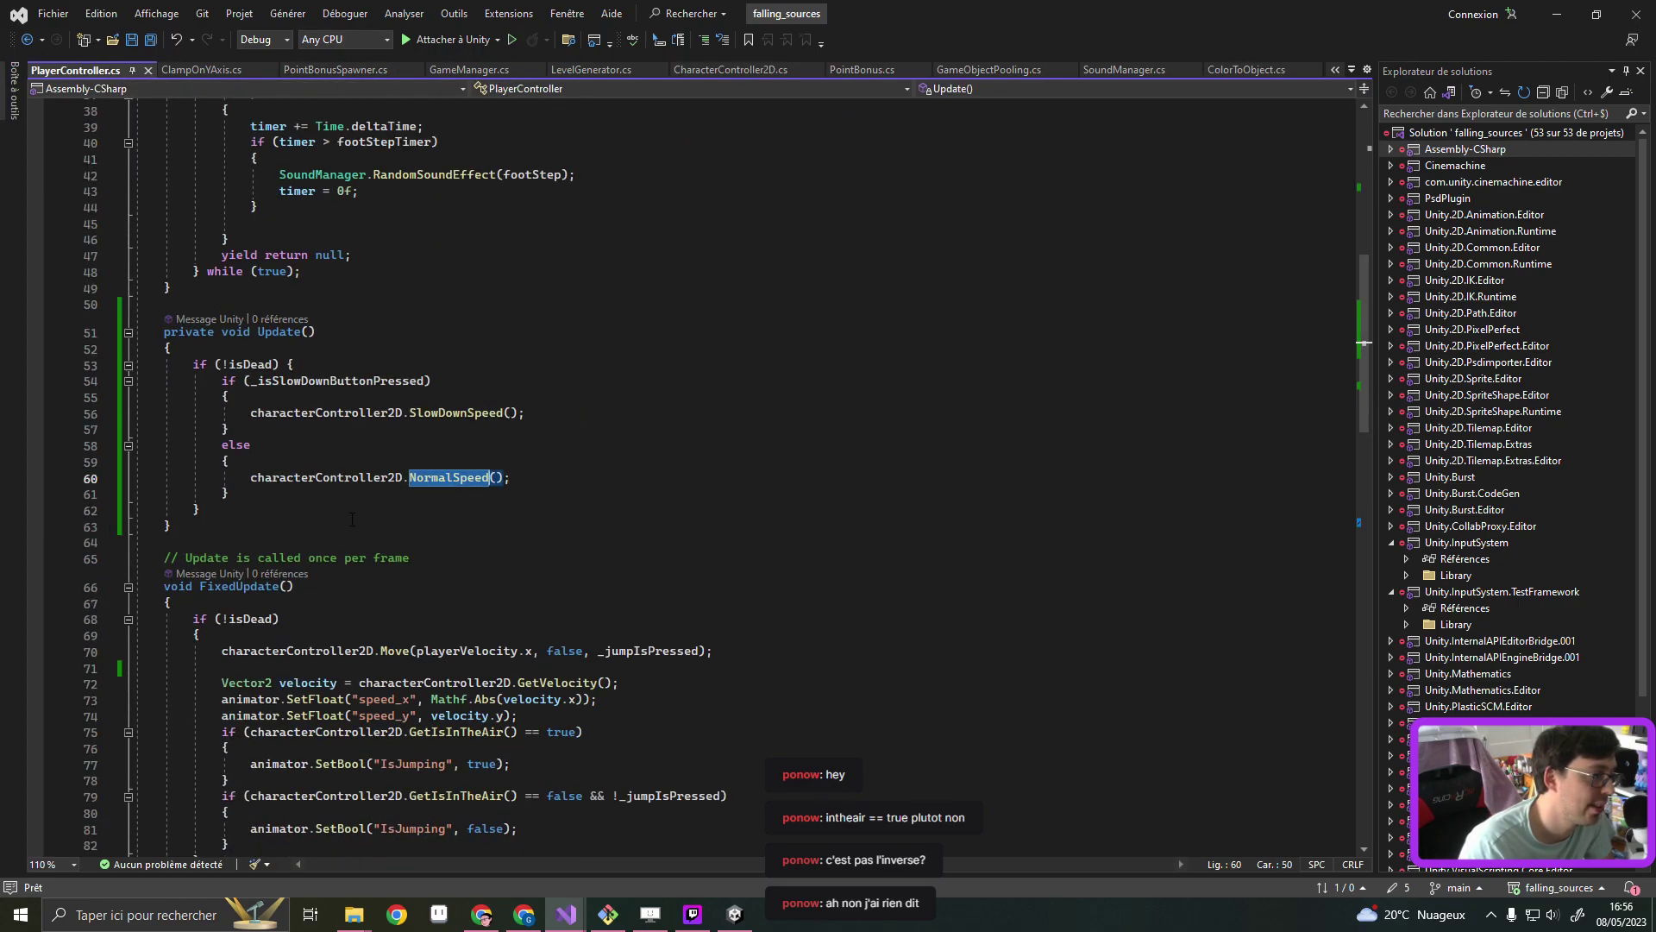
pyautogui.scroll(-2, 347, 515)
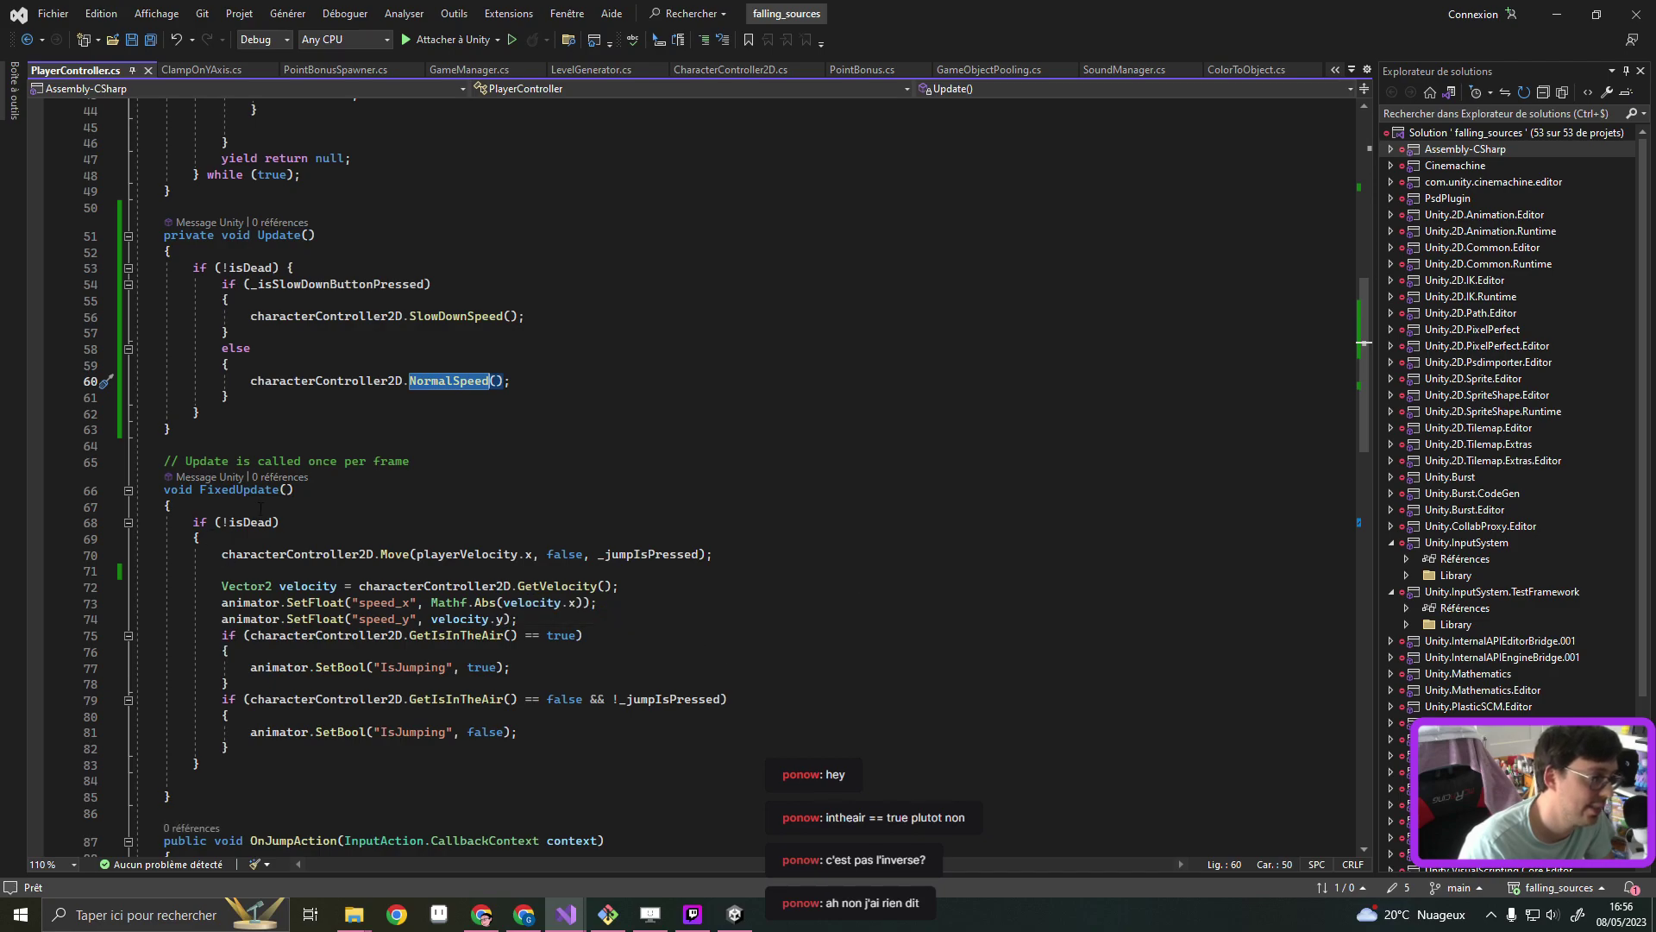
# Move the Move call and animator code from FixedUpdate under if (!isDead) in Update, and save
pyautogui.moveTo(222, 554); pyautogui.dragTo(331, 751)
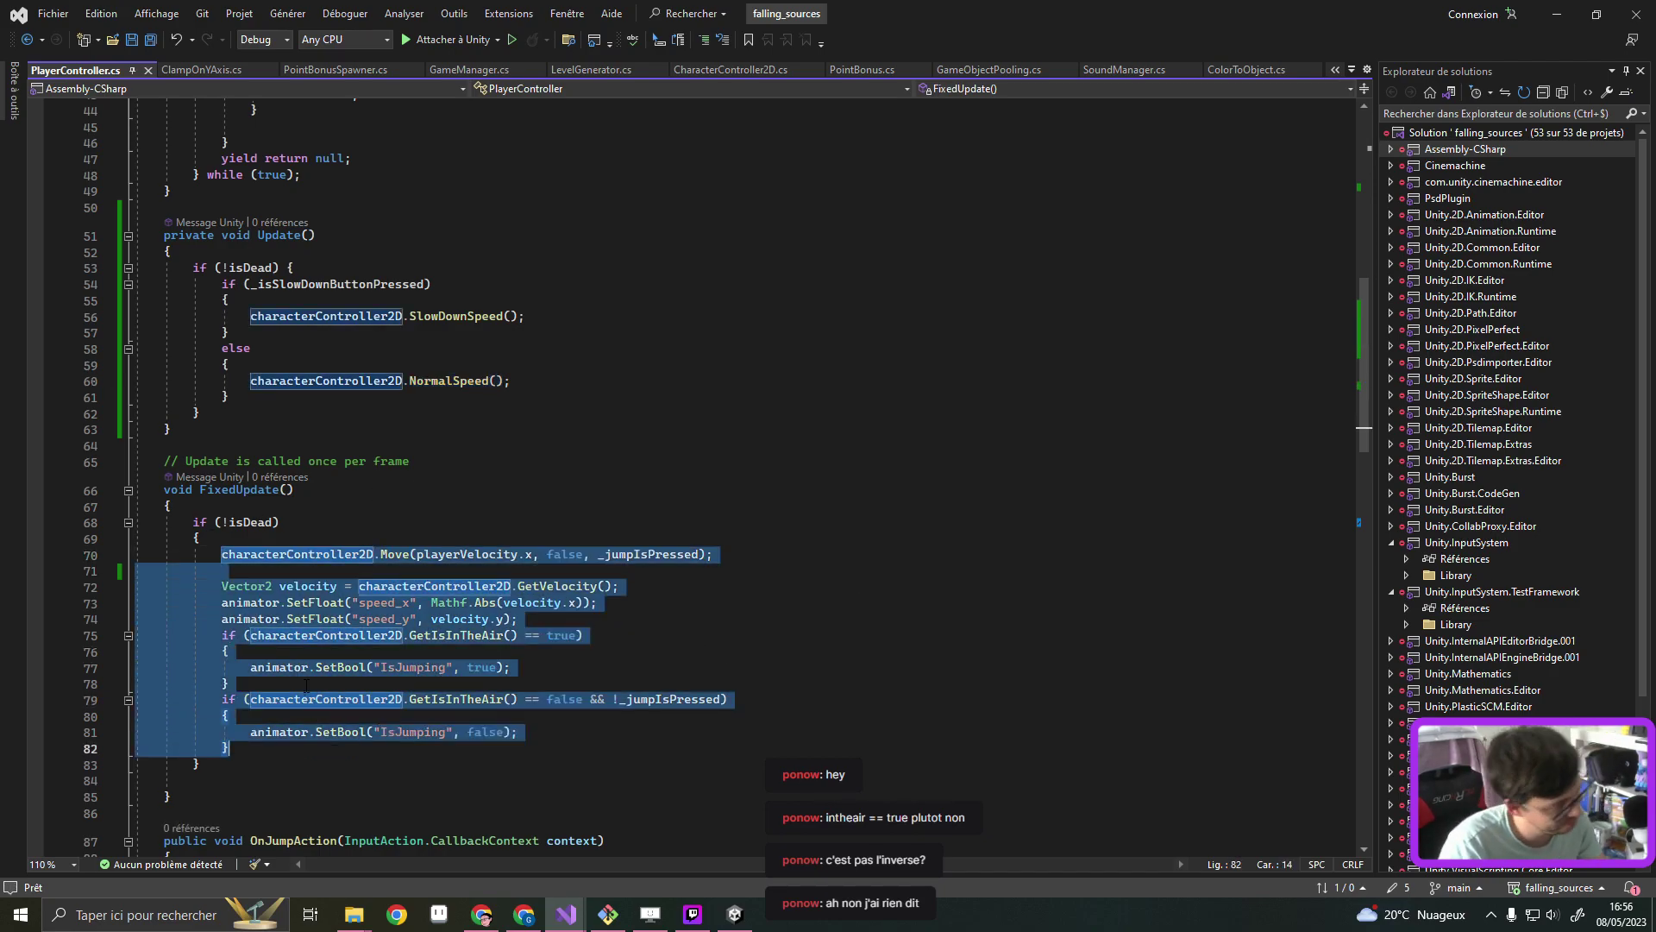
pyautogui.press('Delete')
pyautogui.click(314, 270)
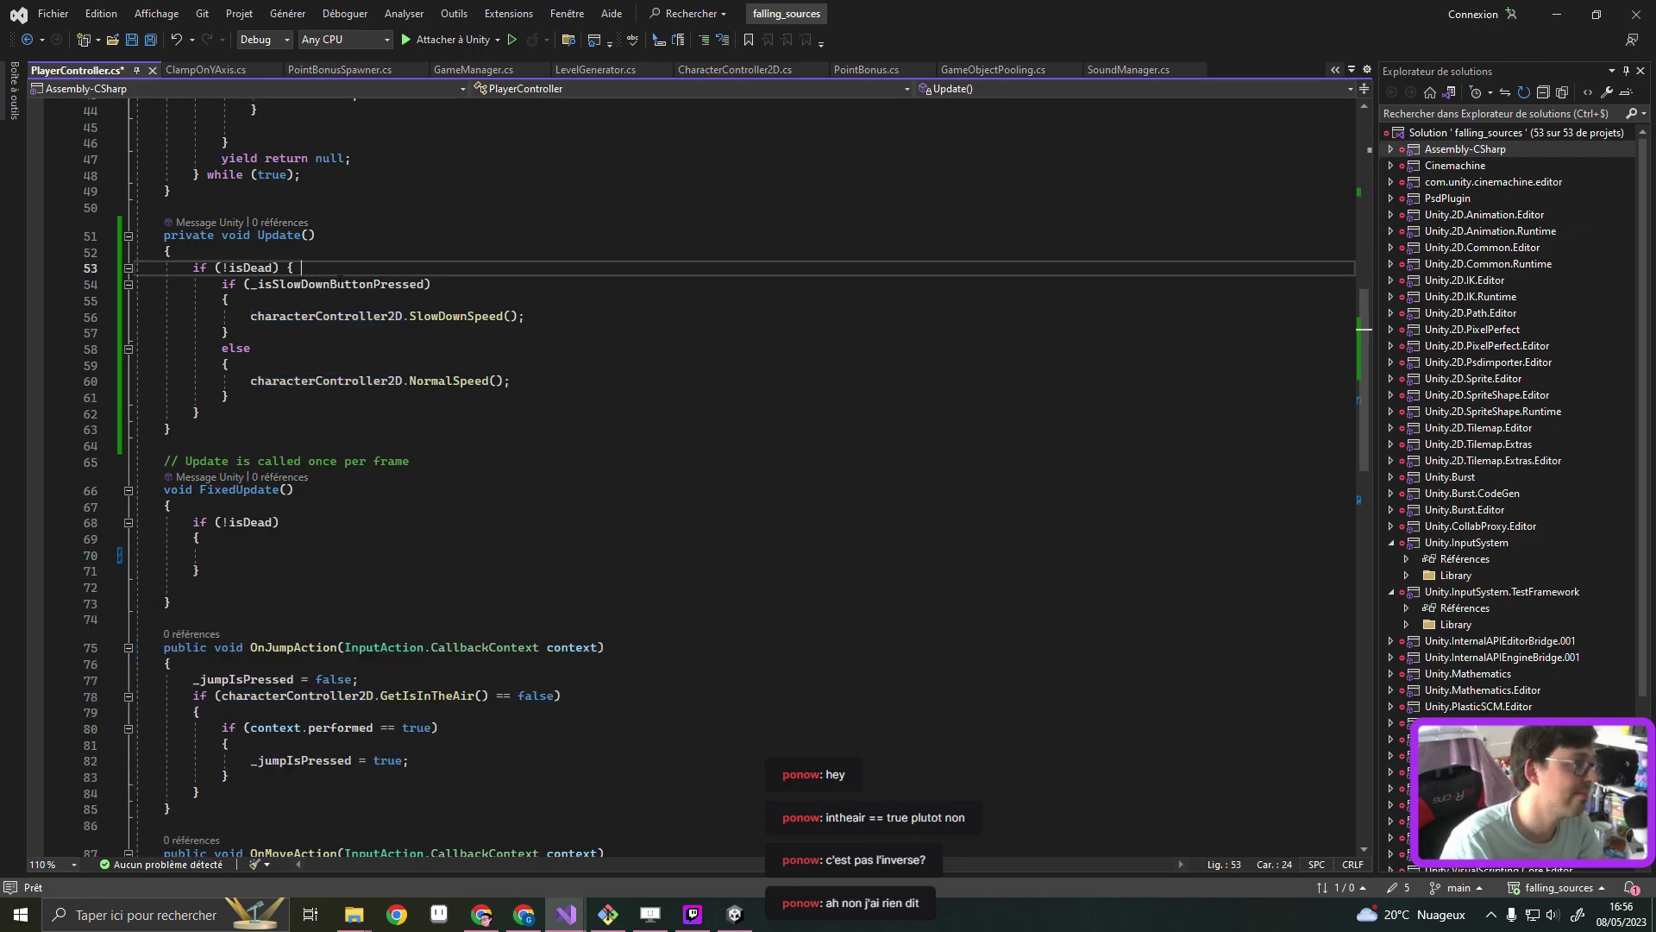
pyautogui.press('Return')
pyautogui.write('characterController2D.Move(playerVelocity.x, false, _jumpIsPressed);              Vector2 velocity = characterController2D.GetVelocity();             animator.SetFloat("speed_x", Mathf.Abs(velocity.x));             animator.SetFloat("speed_y", velocity.y);             if (characterController2D.GetIsInTheAir() == true)             {                 animator.SetBool("IsJumping", true);             }             if (characterController2D.GetIsInTheAir() == false && !_jumpIsPressed)             {                 animator.SetBool("IsJumping", false);             }')
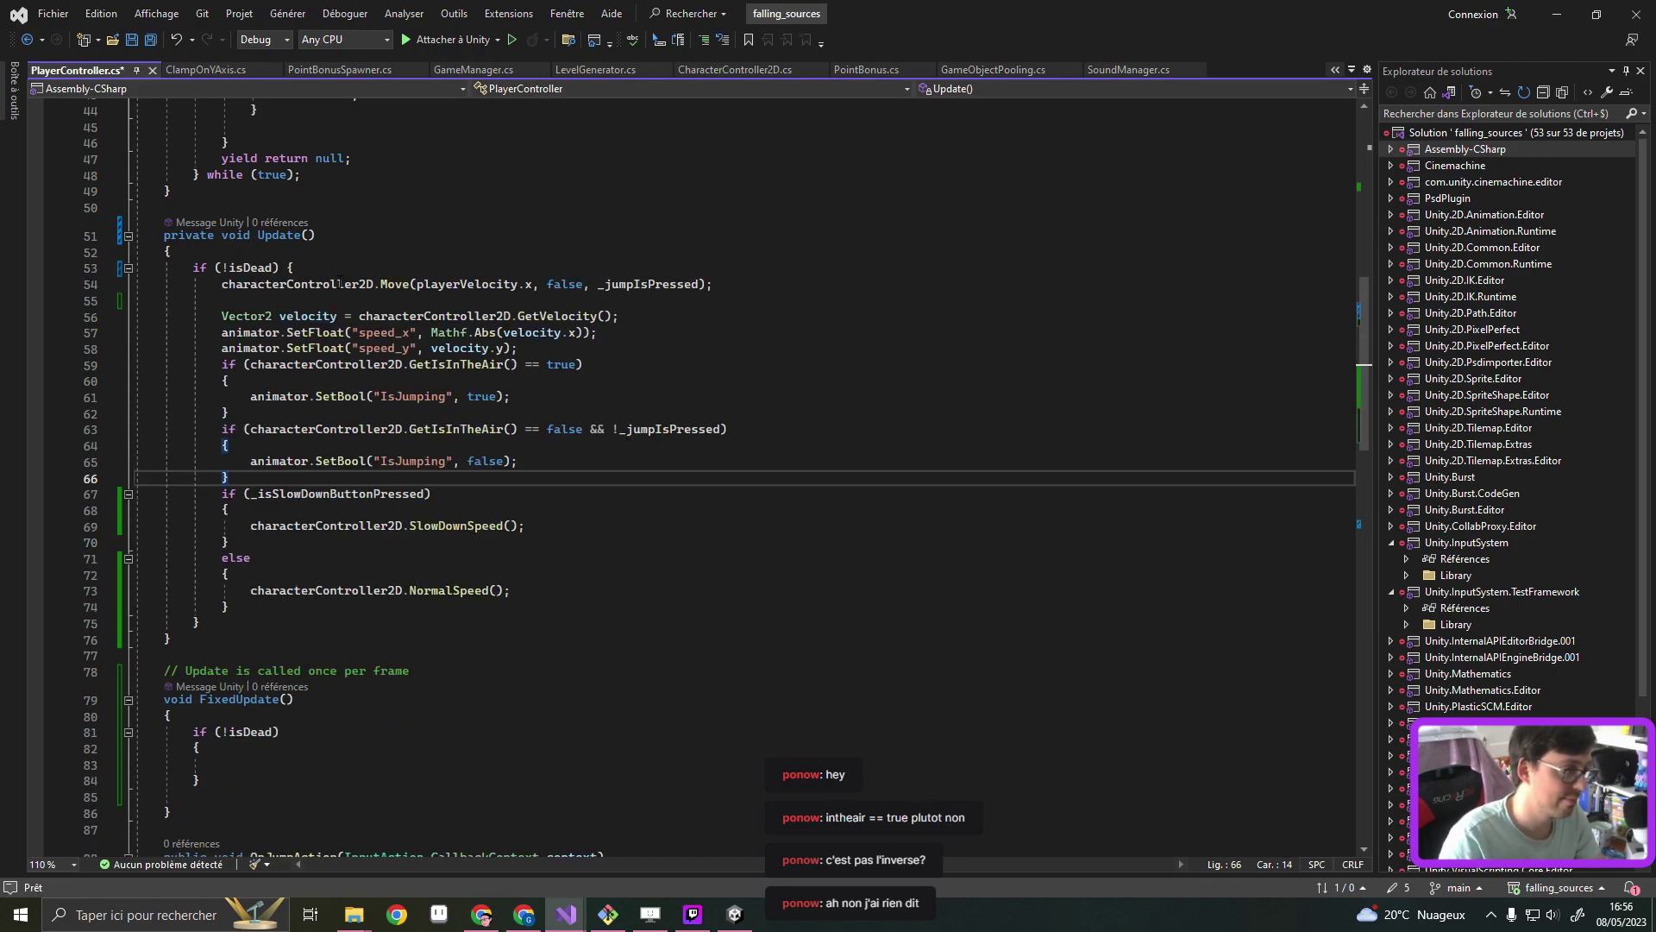
pyautogui.press('Return')
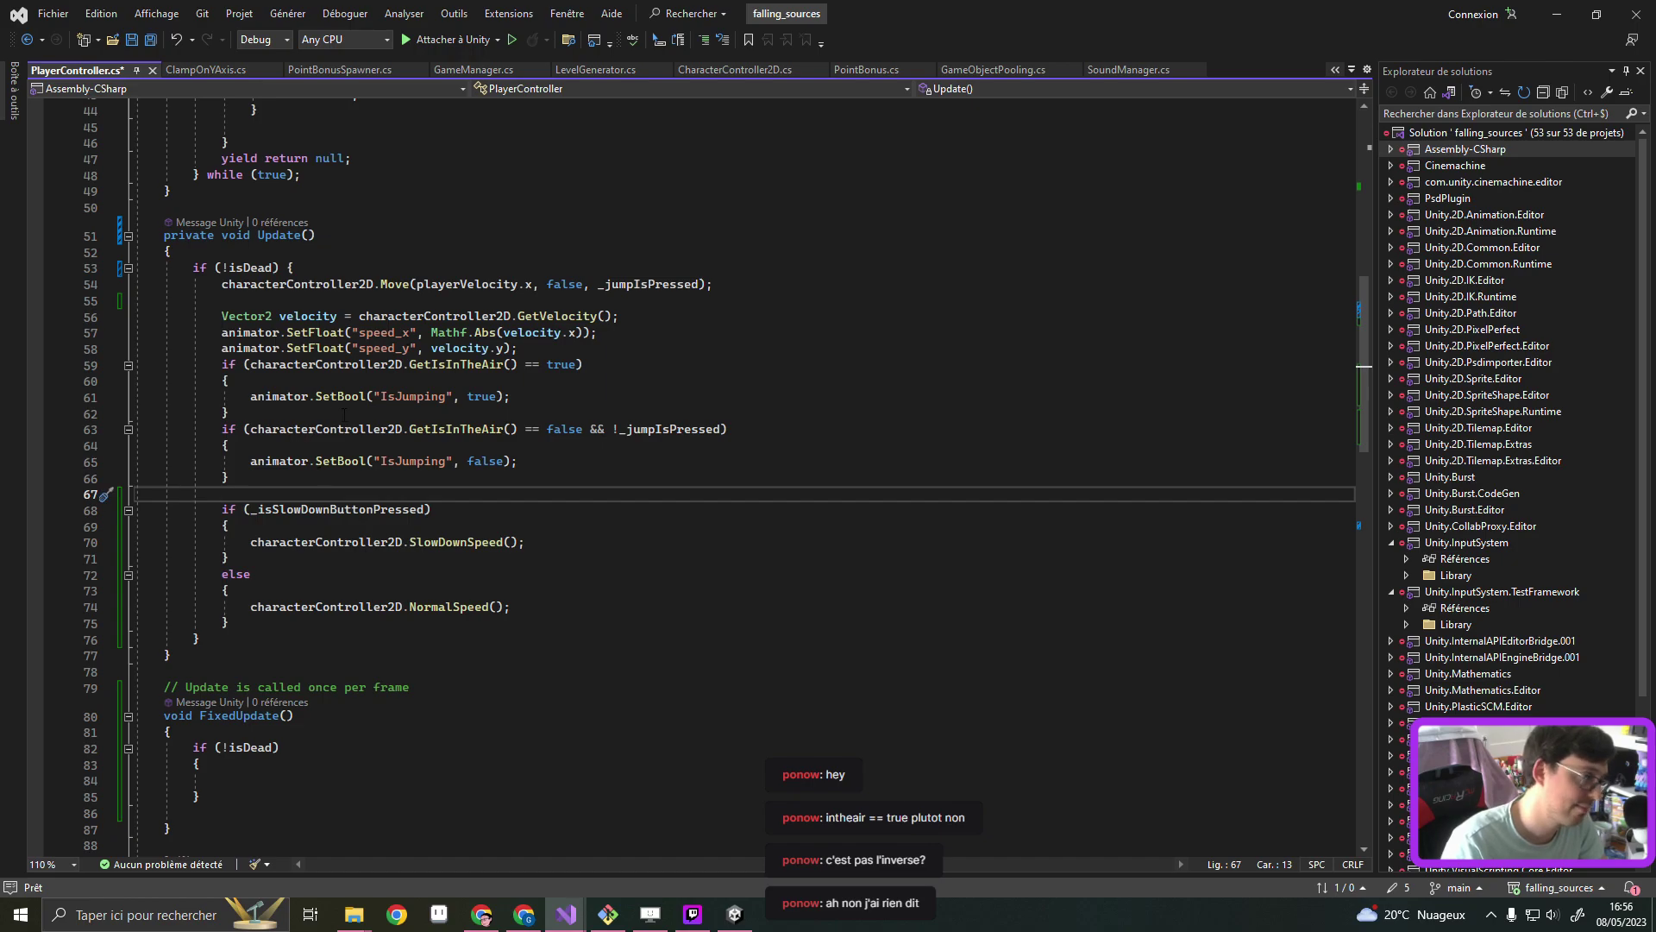
pyautogui.hotkey('ctrl', 's')
pyautogui.scroll(-1, 622, 444)
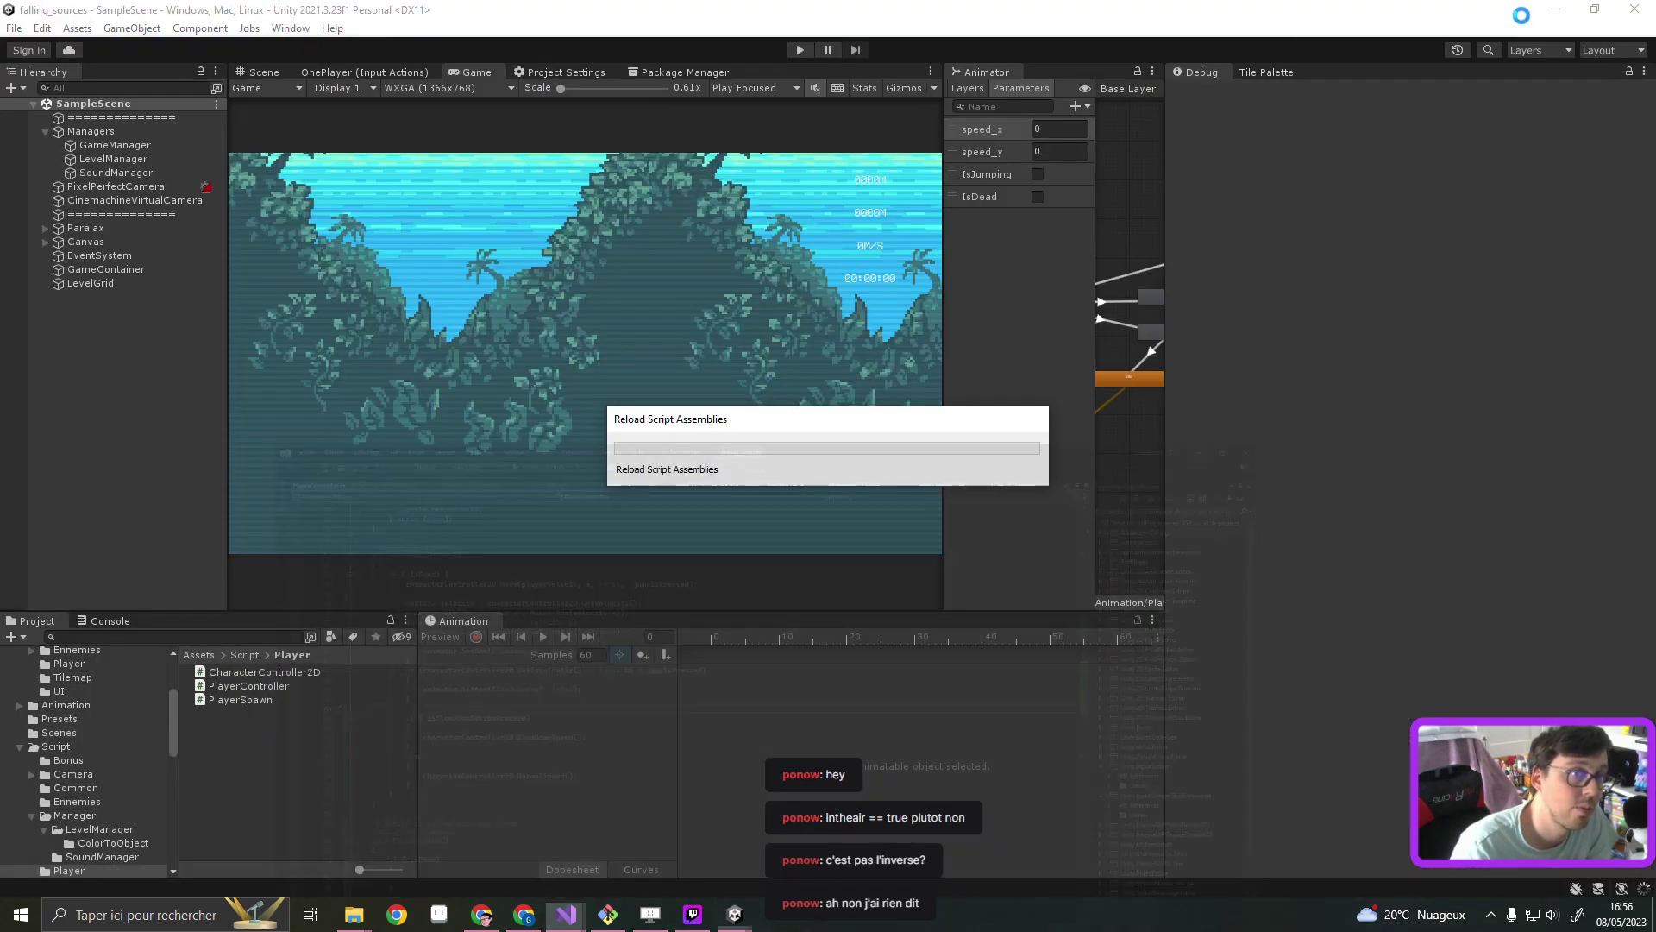
pyautogui.click(1557, 14)
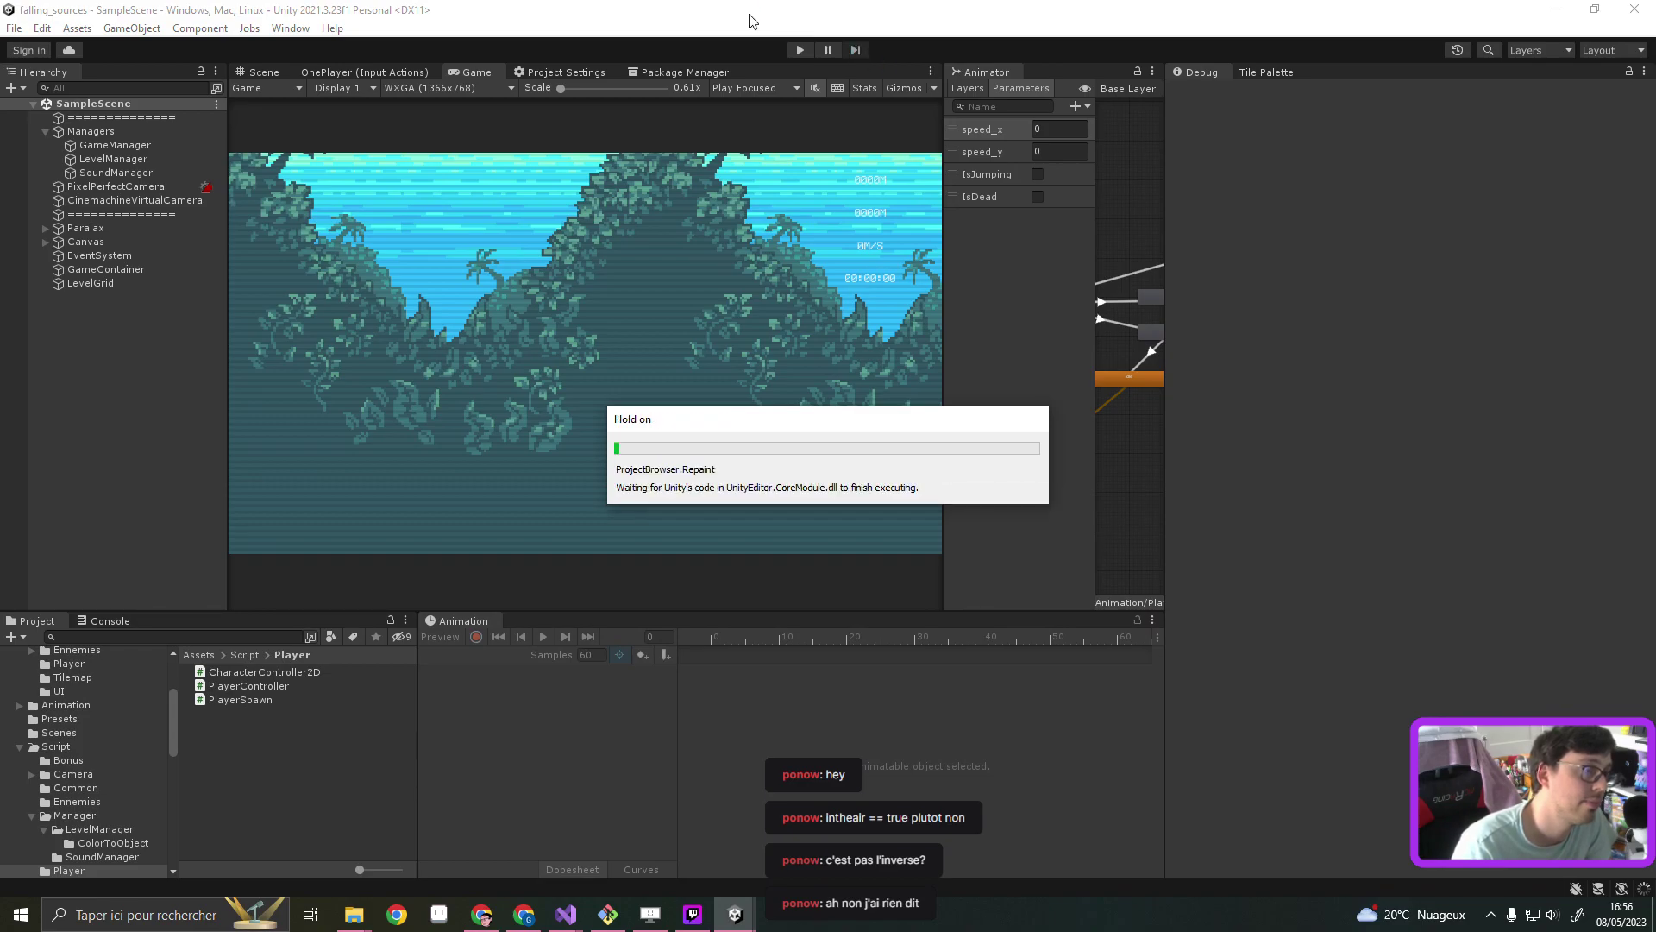
# Start the game and steer the fox left and right through the cave, collecting a gem
pyautogui.click(800, 50)
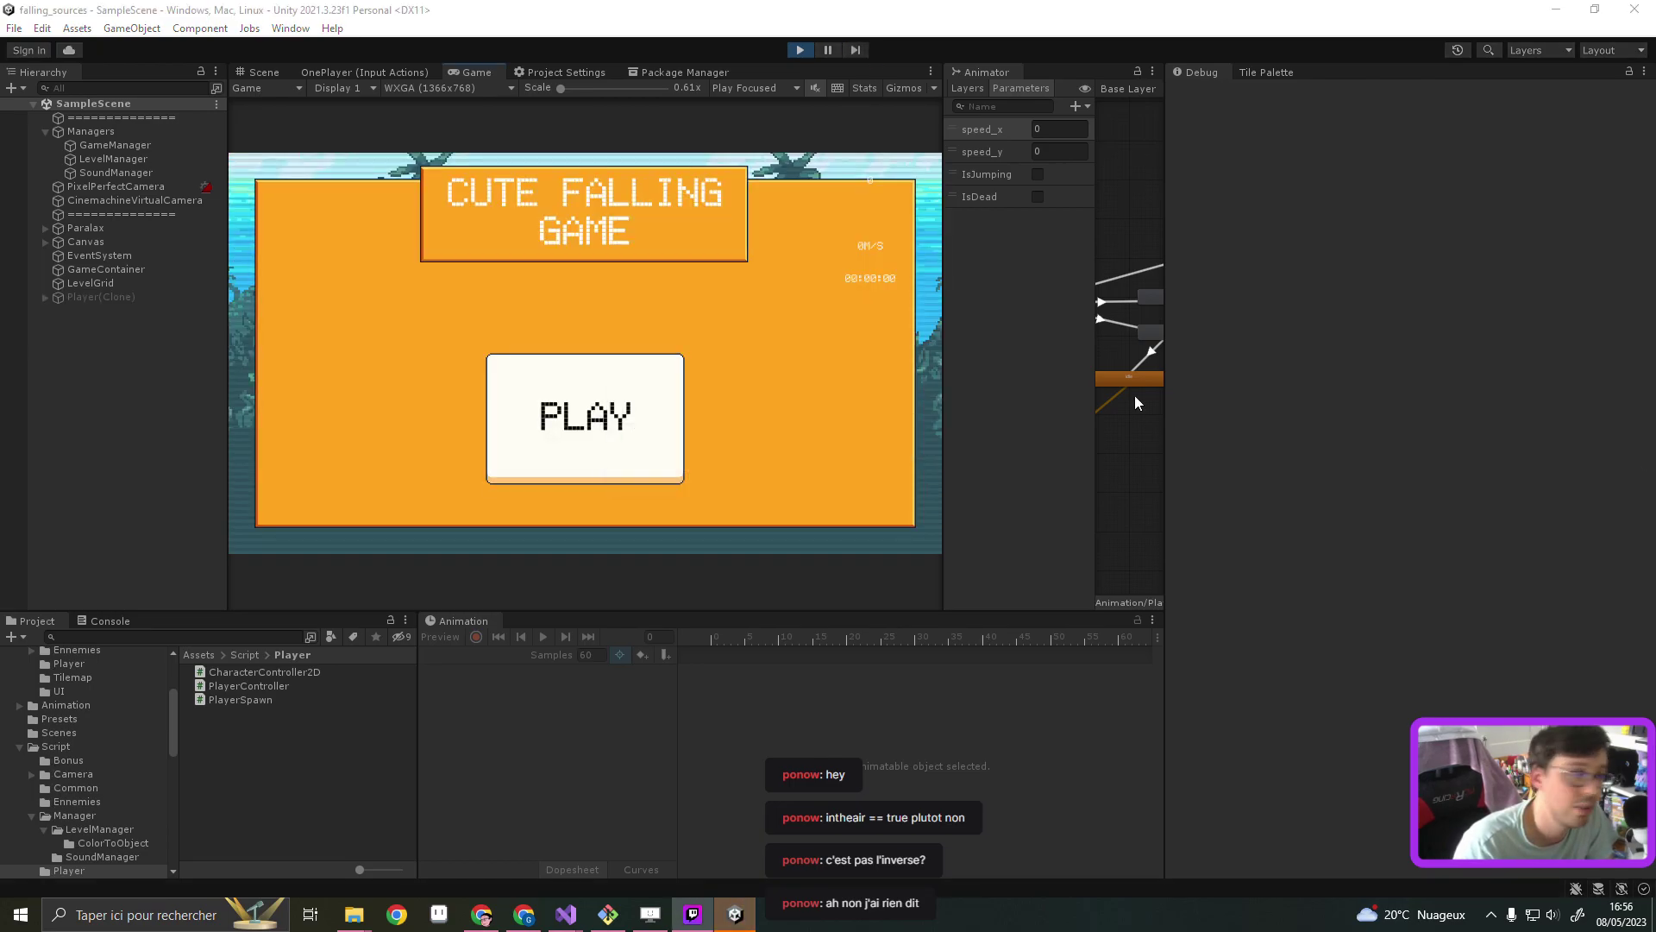
pyautogui.click(634, 397)
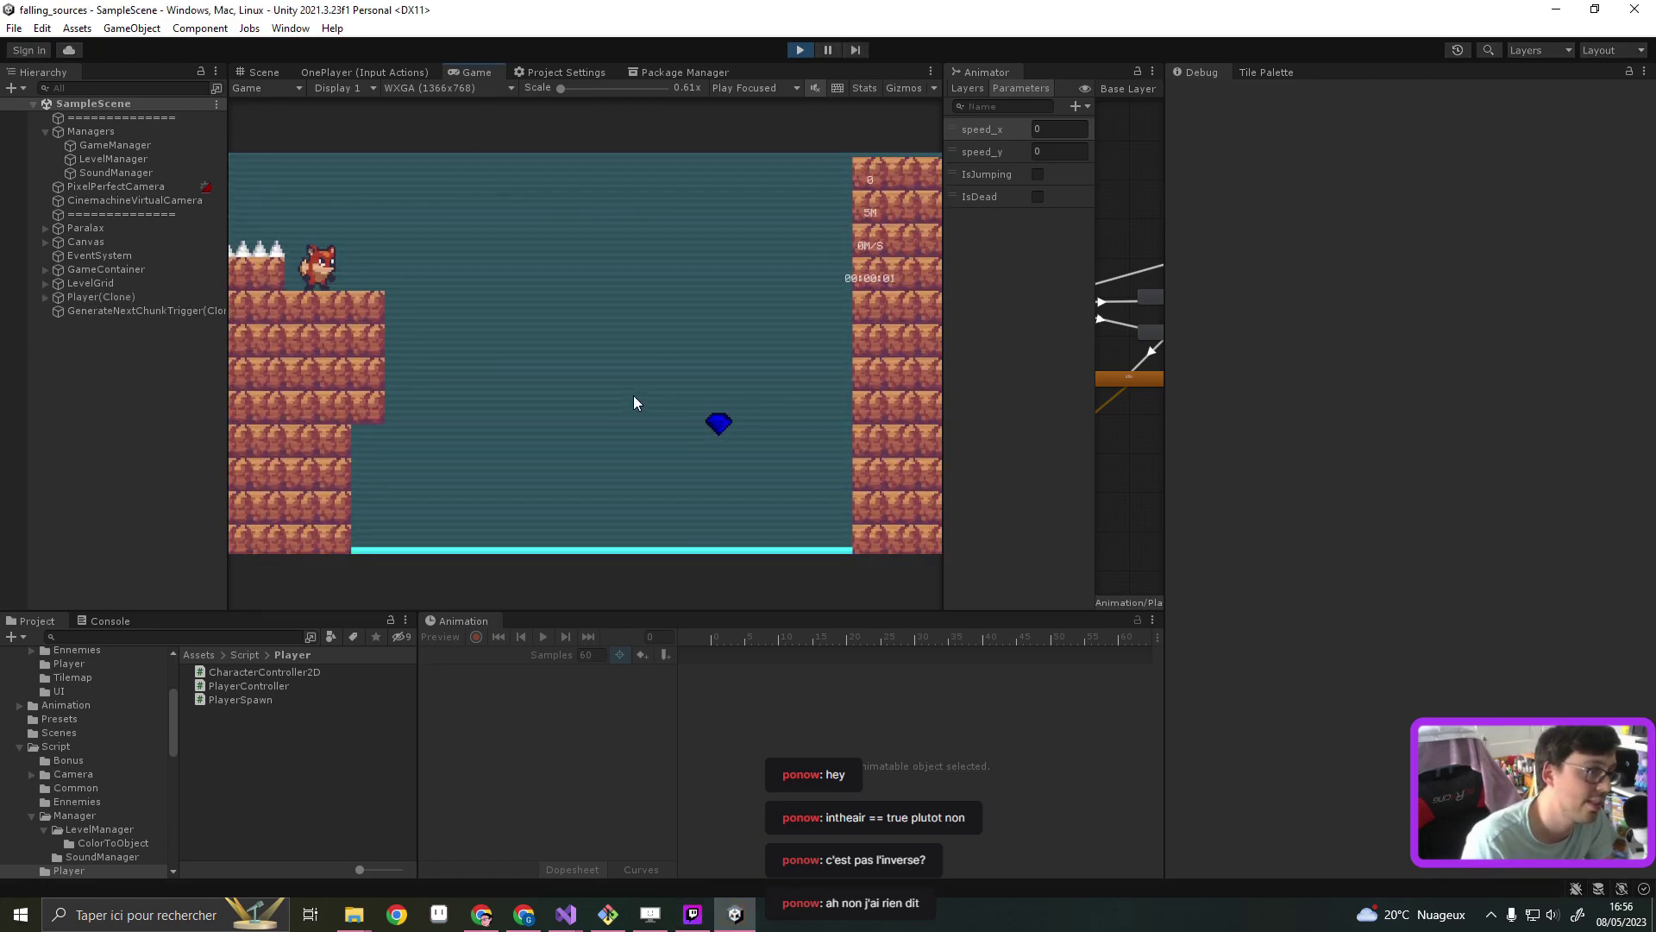
pyautogui.press('Right')
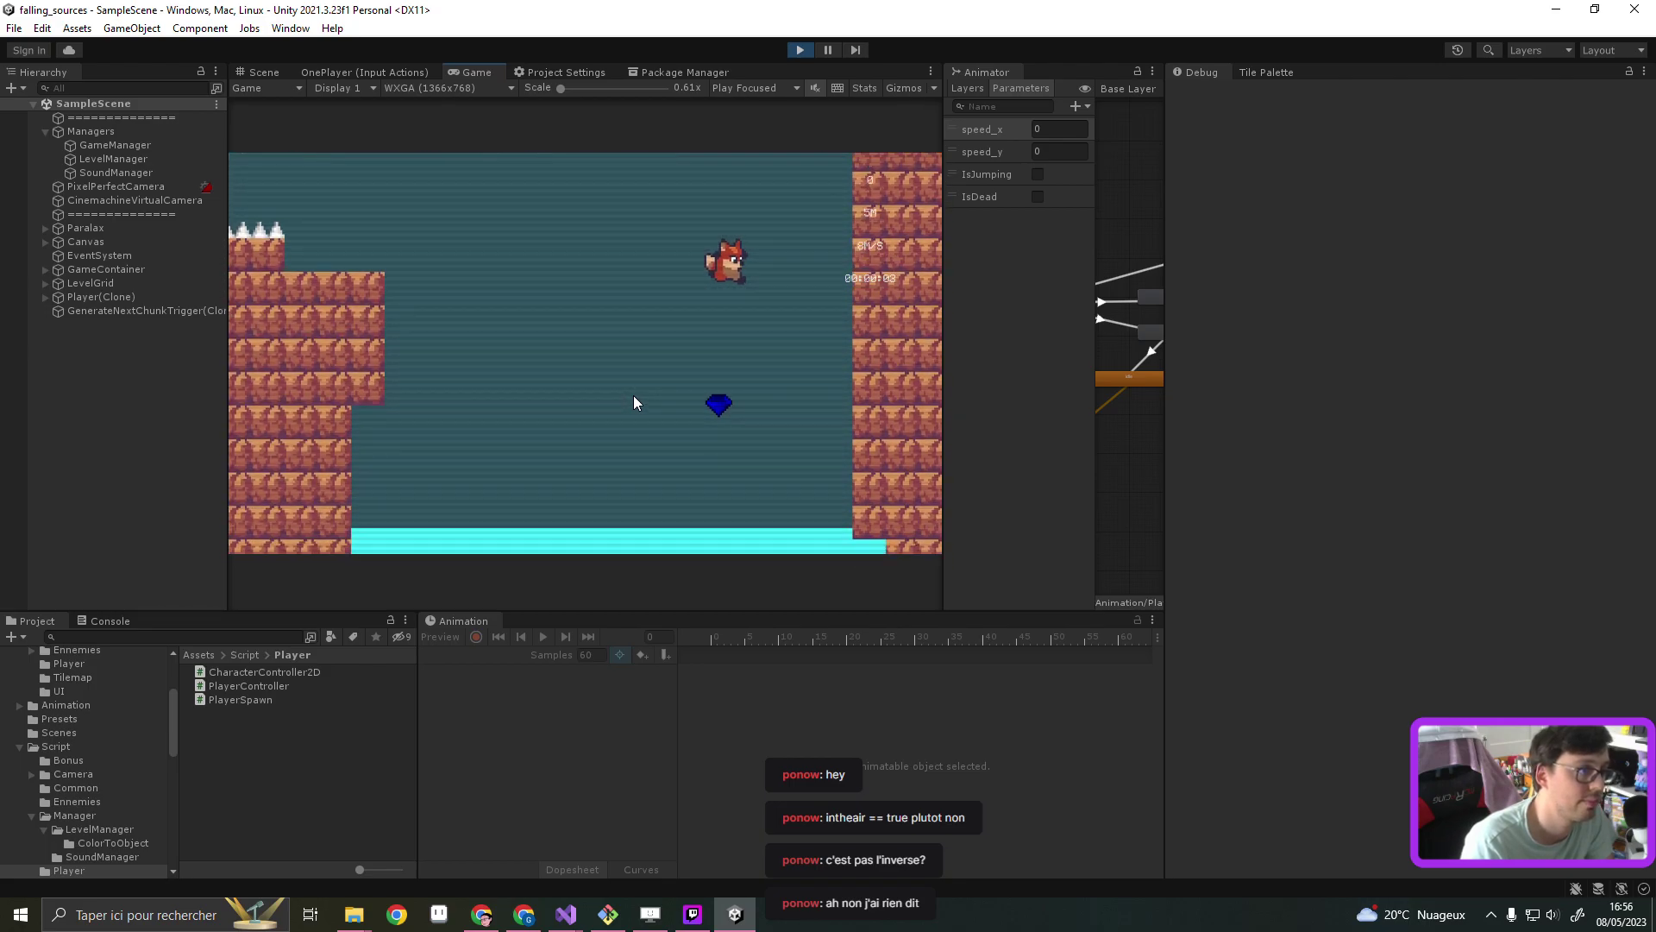
pyautogui.press('Left')
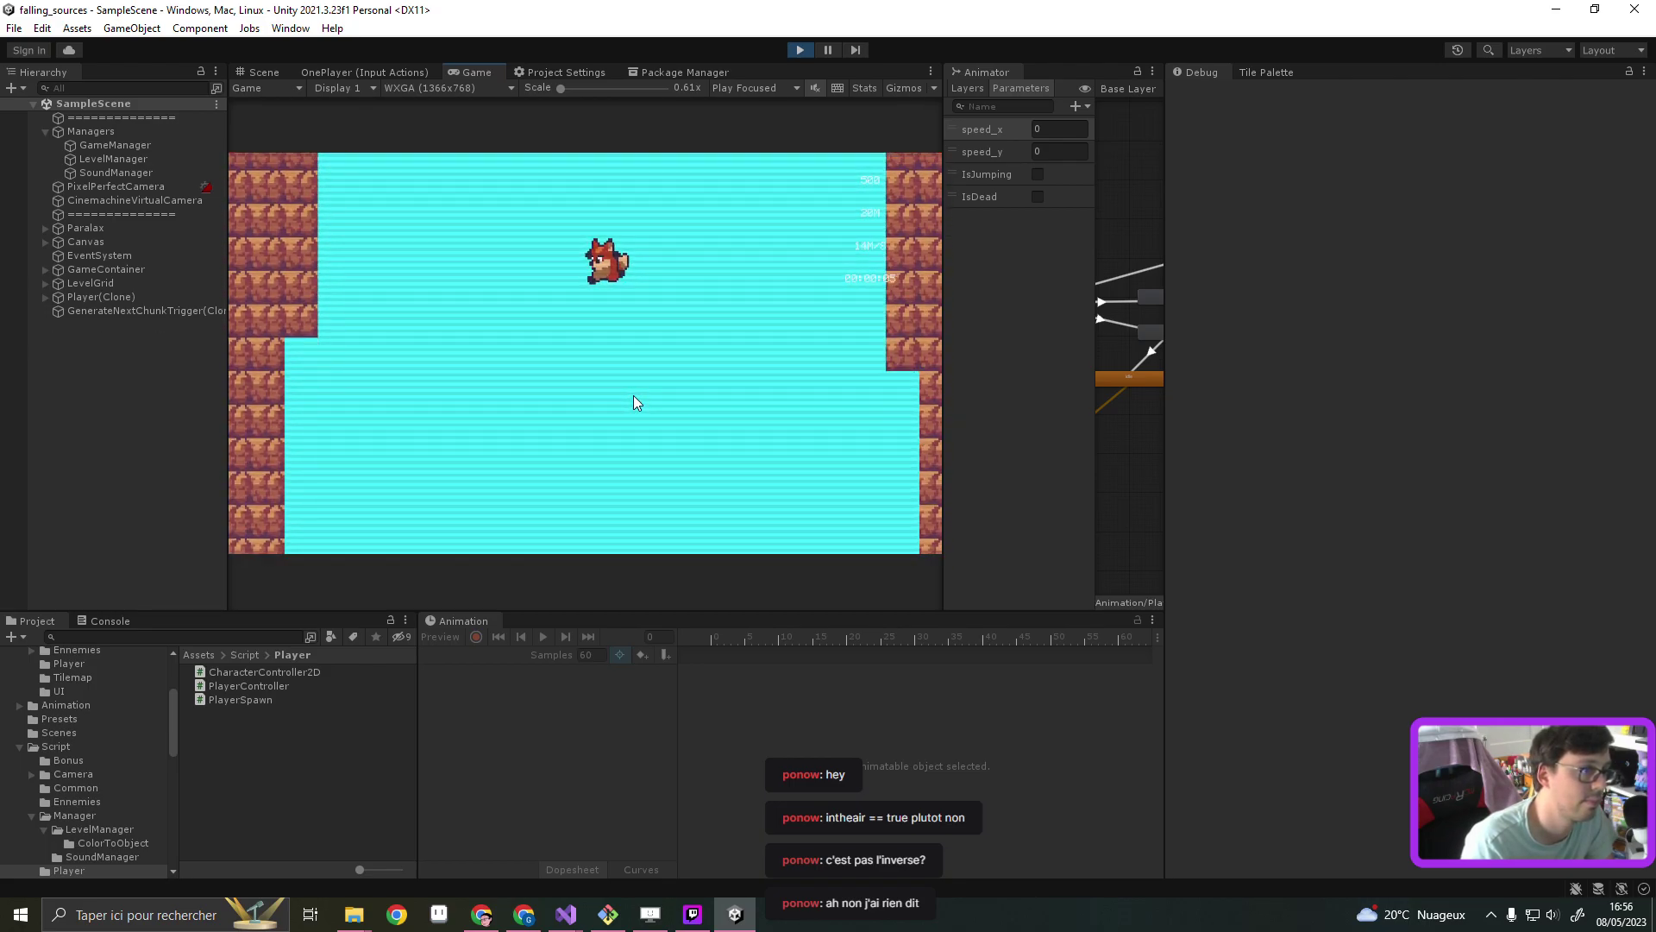
pyautogui.press('Left')
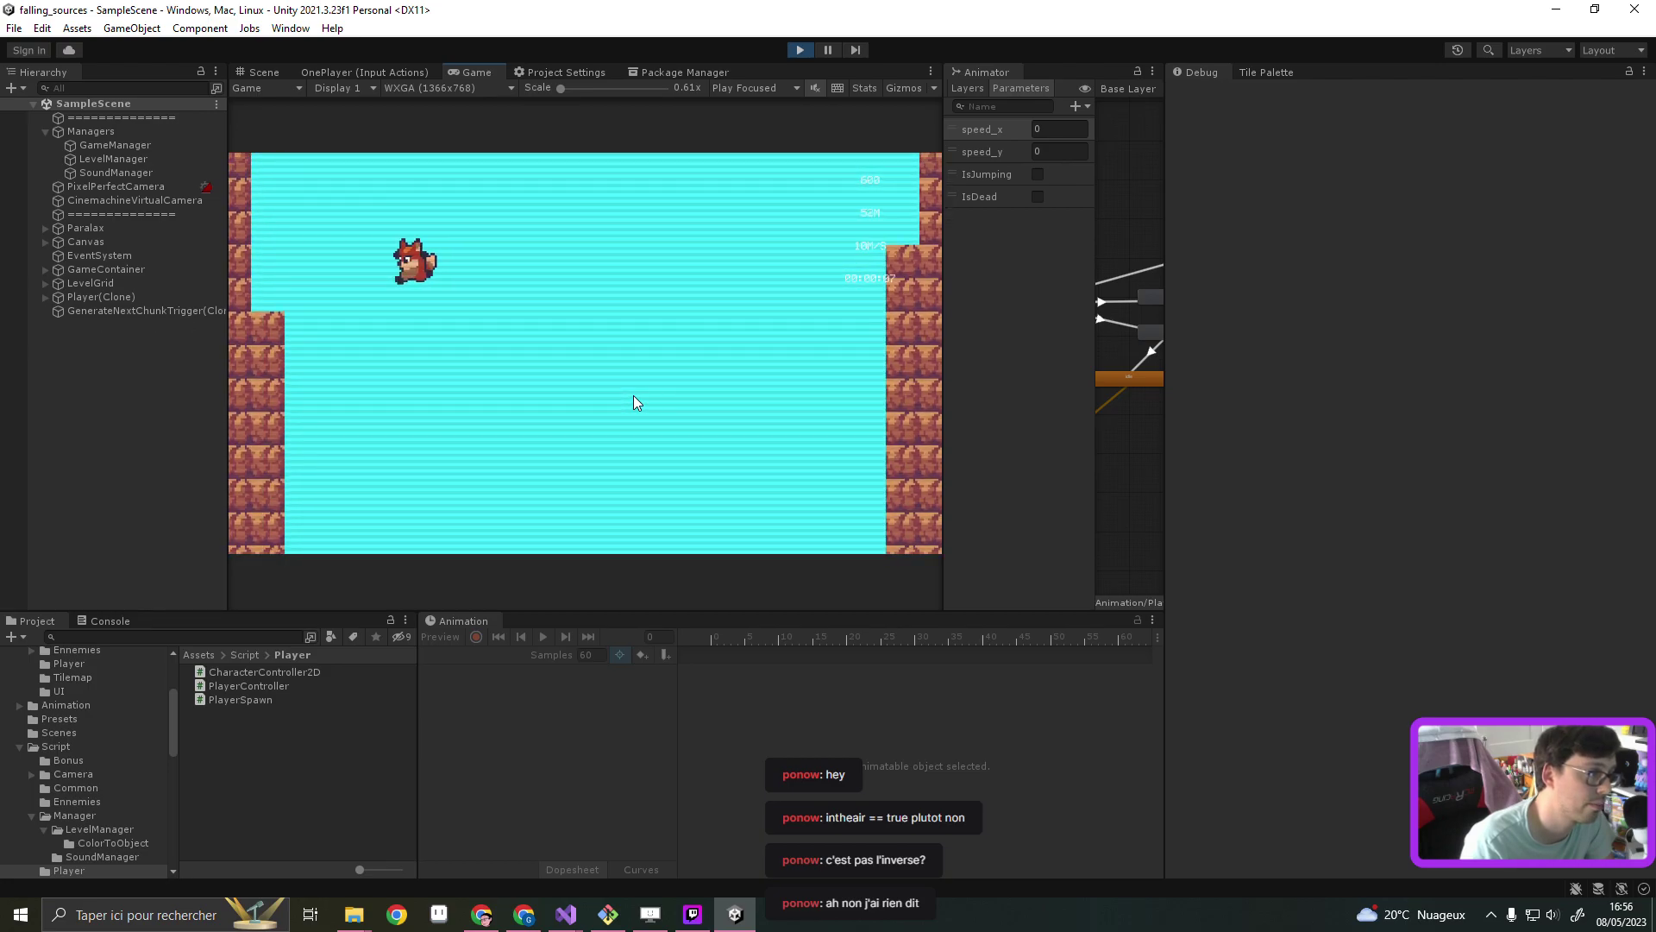
pyautogui.press('Right')
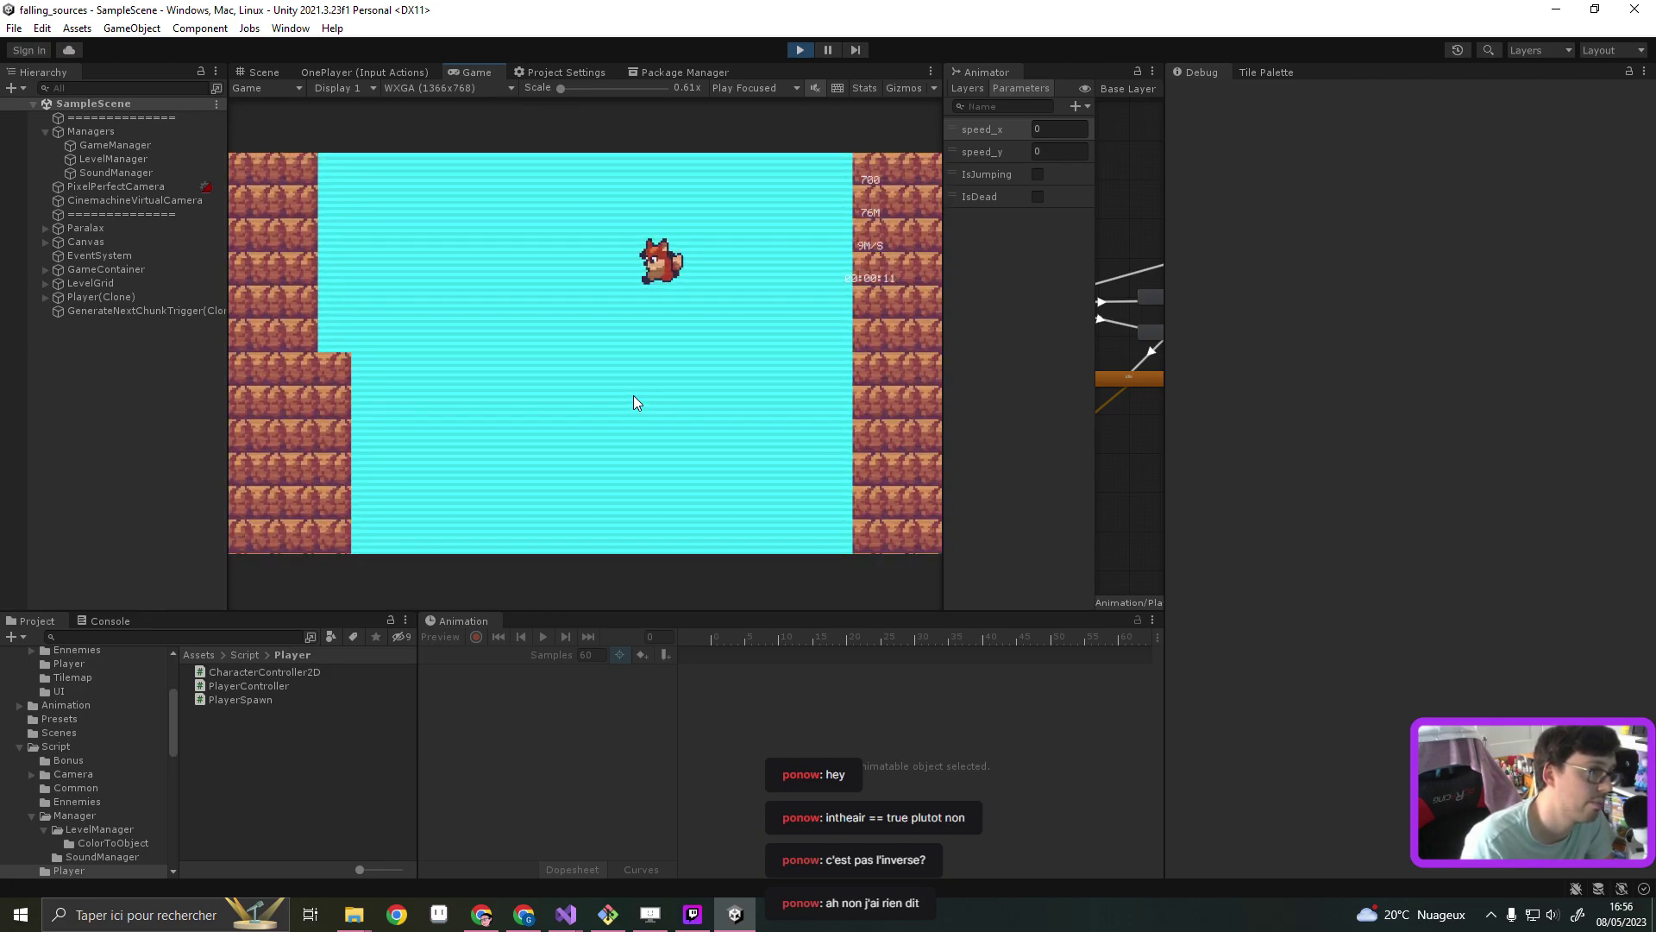
pyautogui.press('Right')
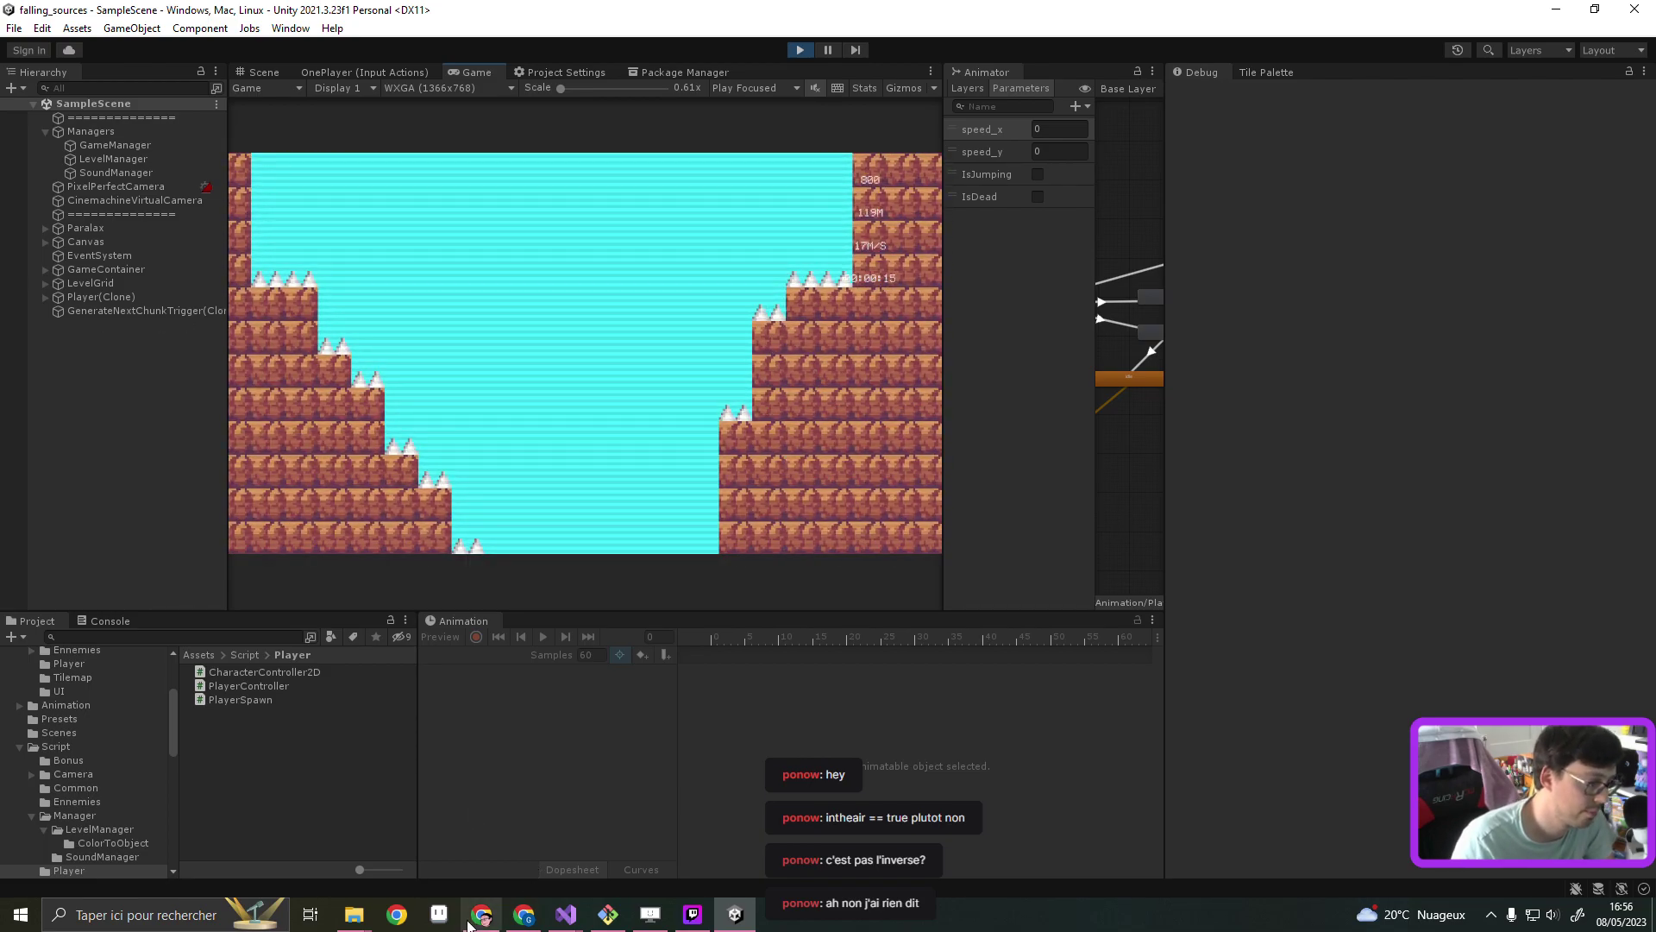
# Move the movement and animator code from Update back into FixedUpdate's isDead block
pyautogui.moveTo(566, 913)
pyautogui.click(471, 850)
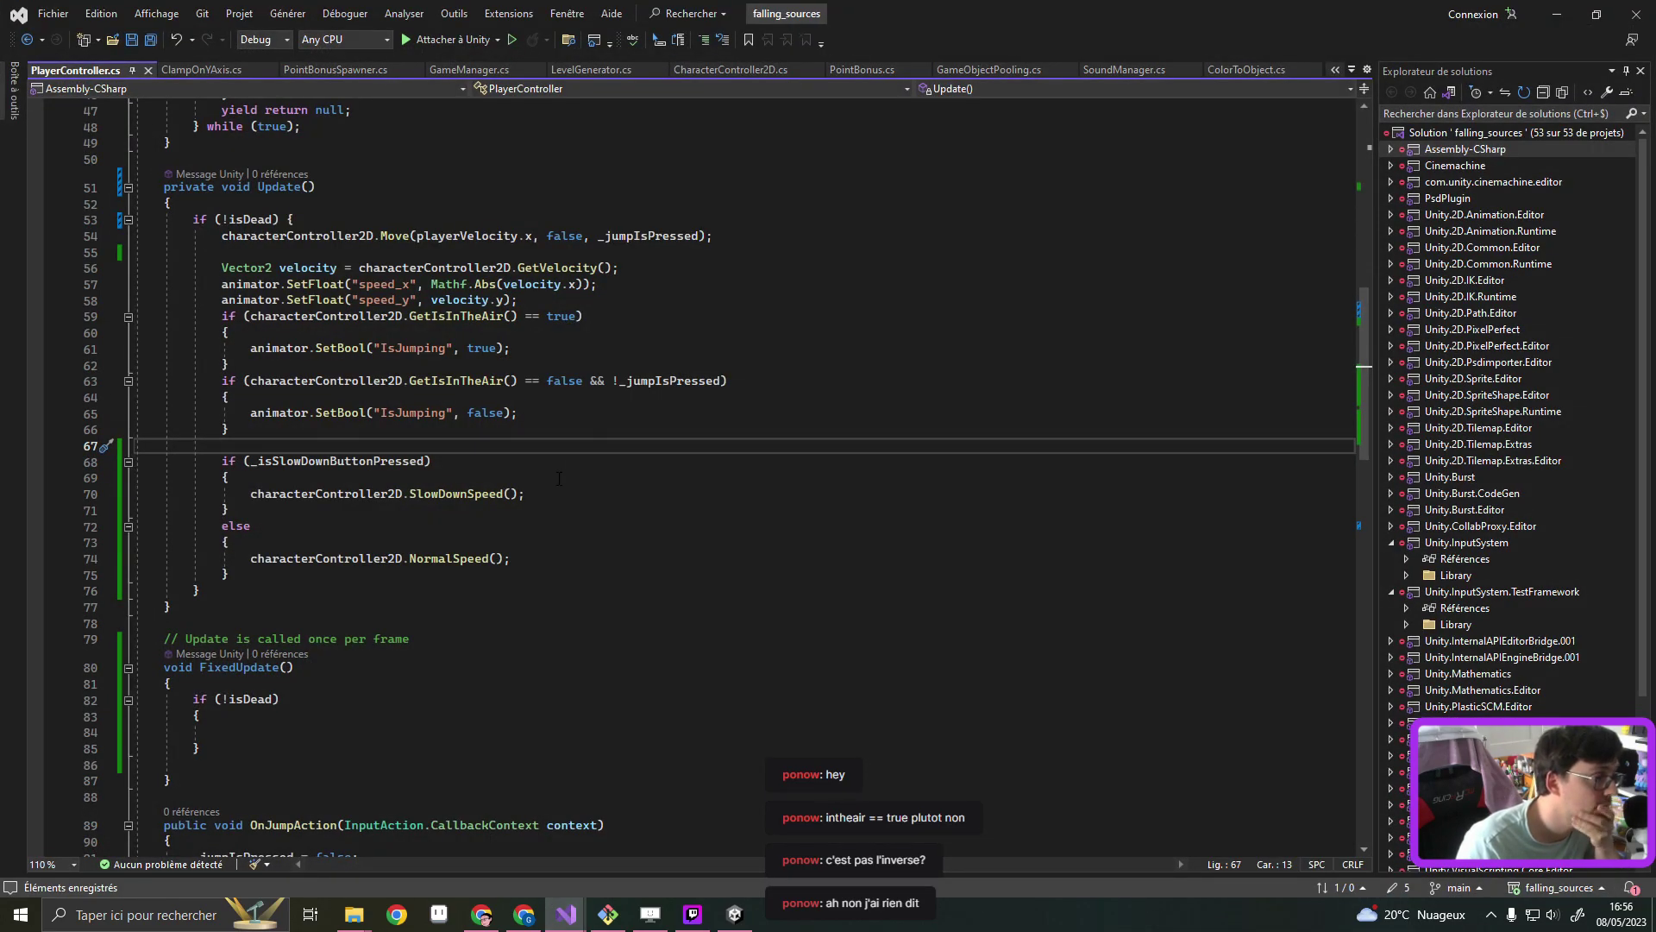
pyautogui.hotkey('shift', 'Up')
pyautogui.hotkey('shift', 'Up')
pyautogui.hotkey('shift', 'Up')
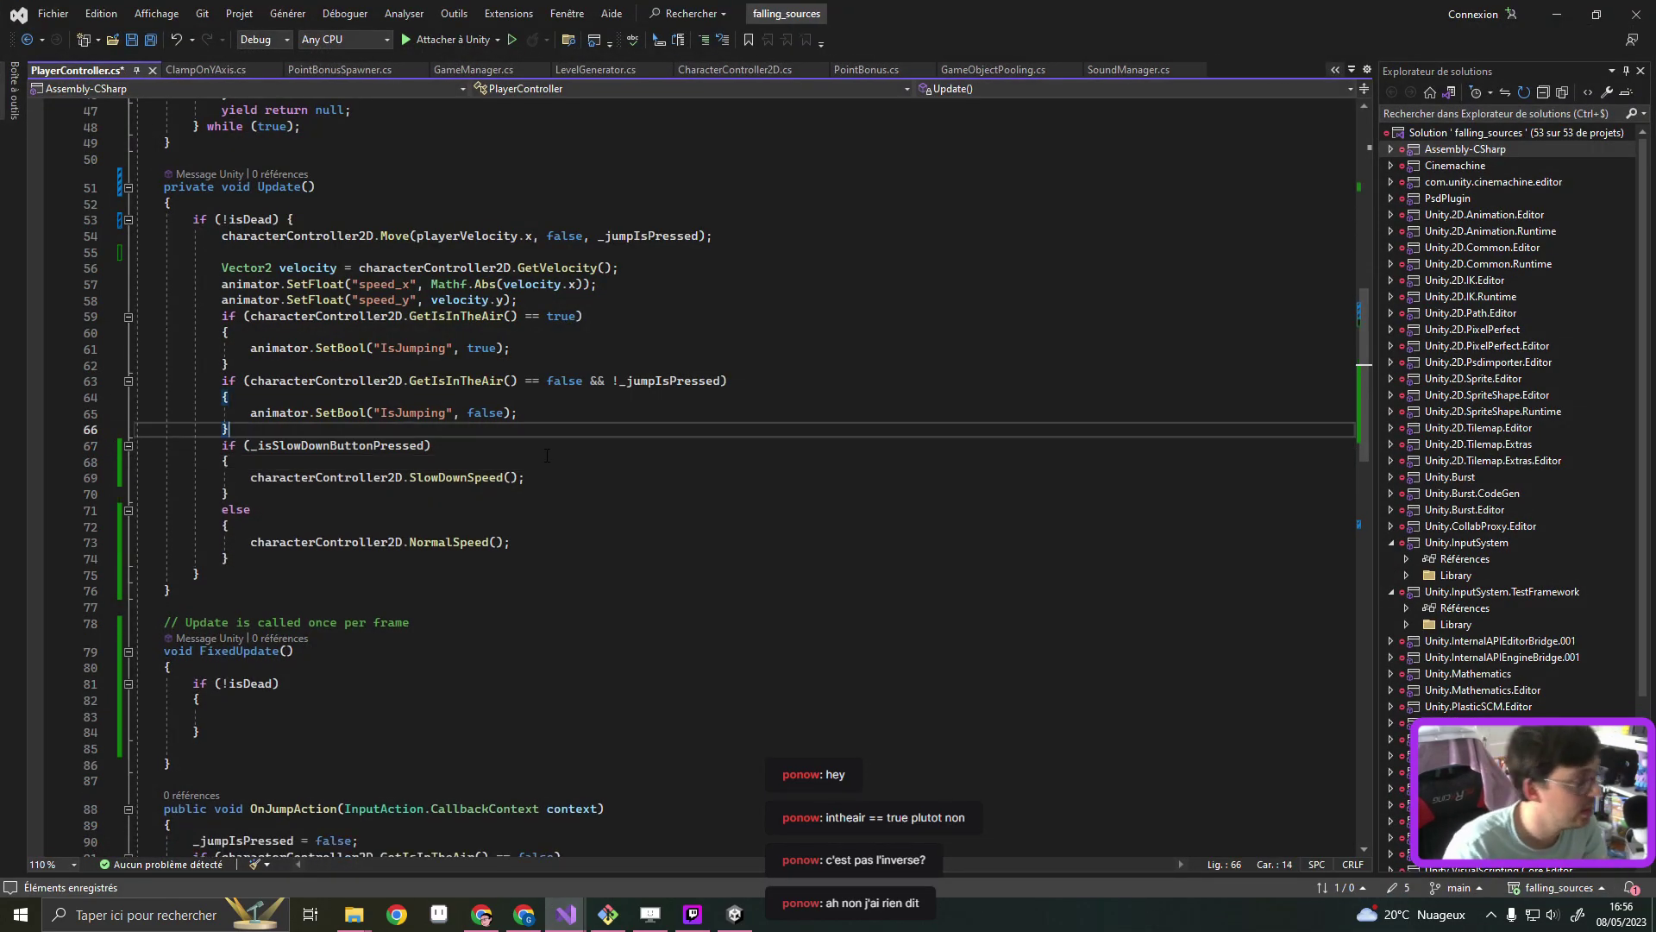
pyautogui.hotkey('ctrl', 'x')
pyautogui.hotkey('ctrl', 'shift', 'l')
pyautogui.press('Down')
pyautogui.press('Down')
pyautogui.press('Down')
pyautogui.hotkey('ctrl', 'v')
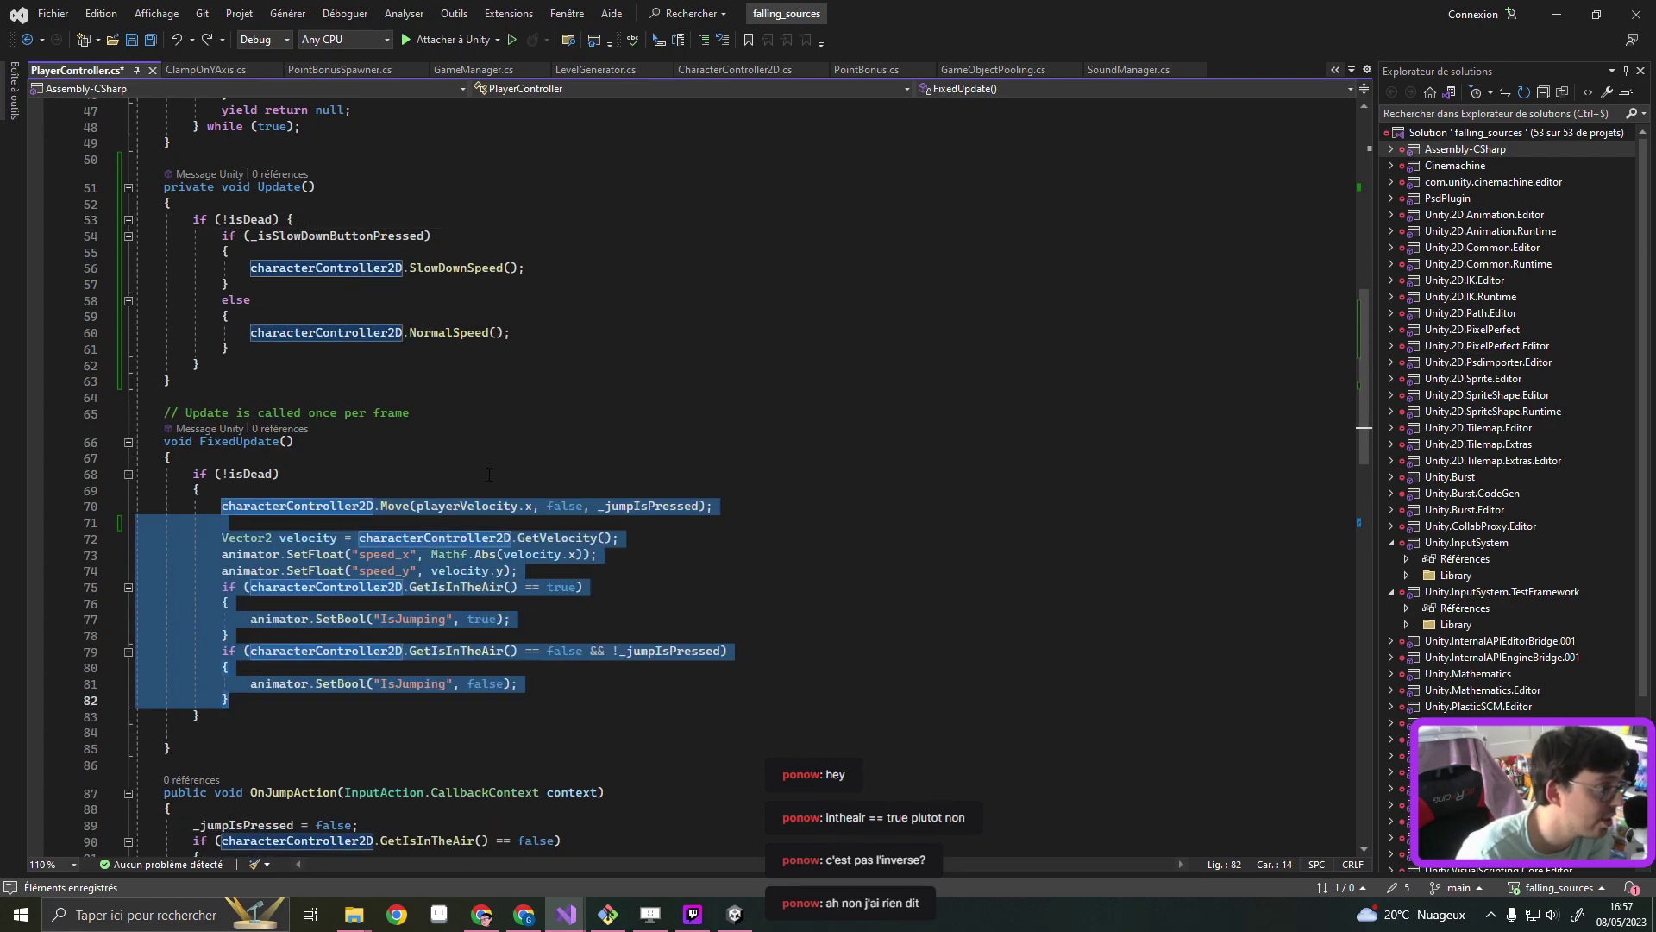
pyautogui.press('BackSpace')
pyautogui.press('BackSpace')
# Move the slow-down if/else into FixedUpdate, delete the Update() method, and save
pyautogui.press('Down')
pyautogui.press('Down')
pyautogui.press('Down')
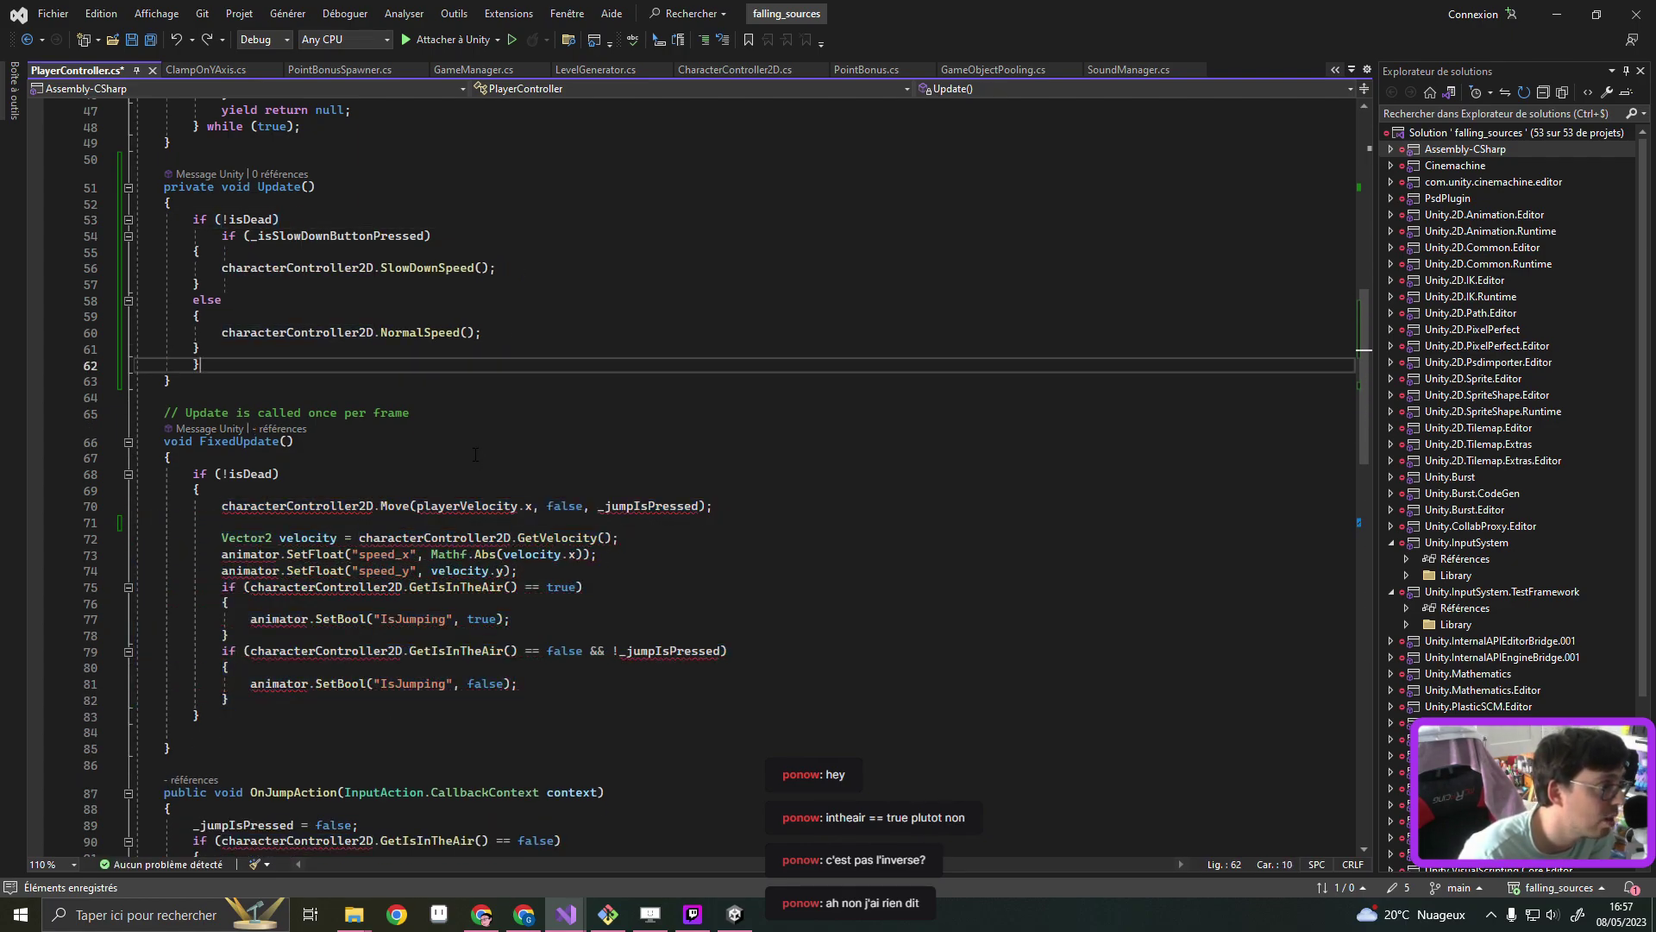
pyautogui.hotkey('ctrl', 'shift', 'l')
pyautogui.press('Up')
pyautogui.press('Up')
pyautogui.press('Up')
pyautogui.hotkey('ctrl', 'shift', 'l')
pyautogui.hotkey('shift', 'Down')
pyautogui.hotkey('shift', 'Down')
pyautogui.hotkey('shift', 'Down')
pyautogui.hotkey('alt', 'Down')
pyautogui.hotkey('alt', 'Down')
pyautogui.hotkey('alt', 'Down')
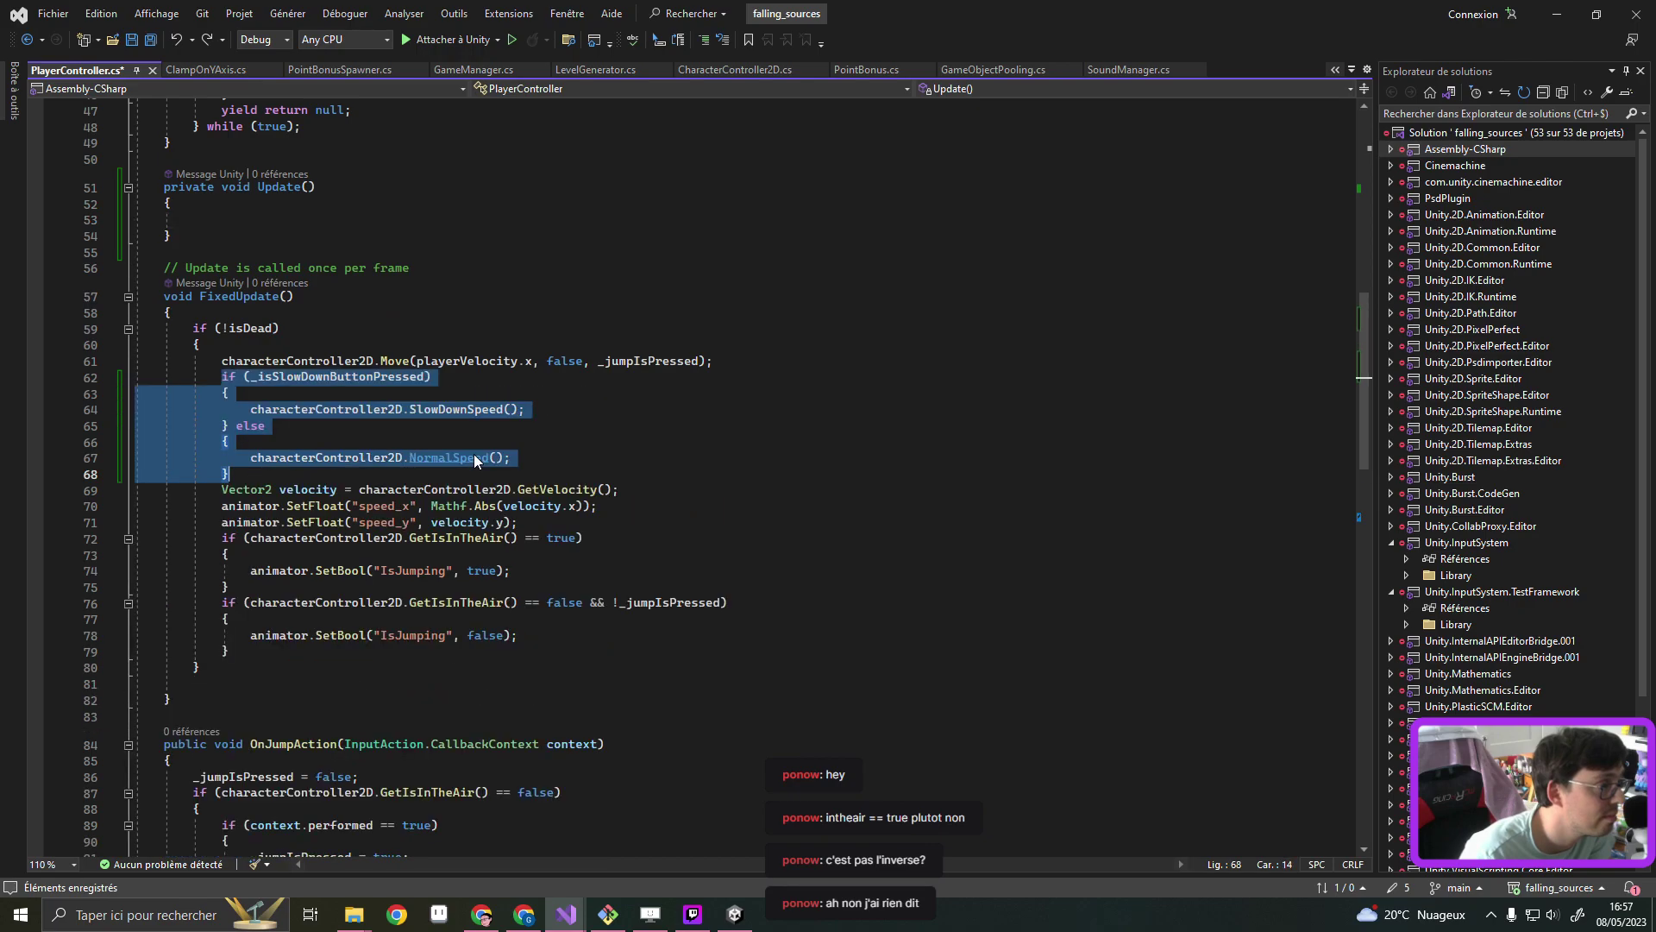
pyautogui.hotkey('ctrl', 'z')
pyautogui.press('Up')
pyautogui.press('Up')
pyautogui.press('Up')
pyautogui.press('End')
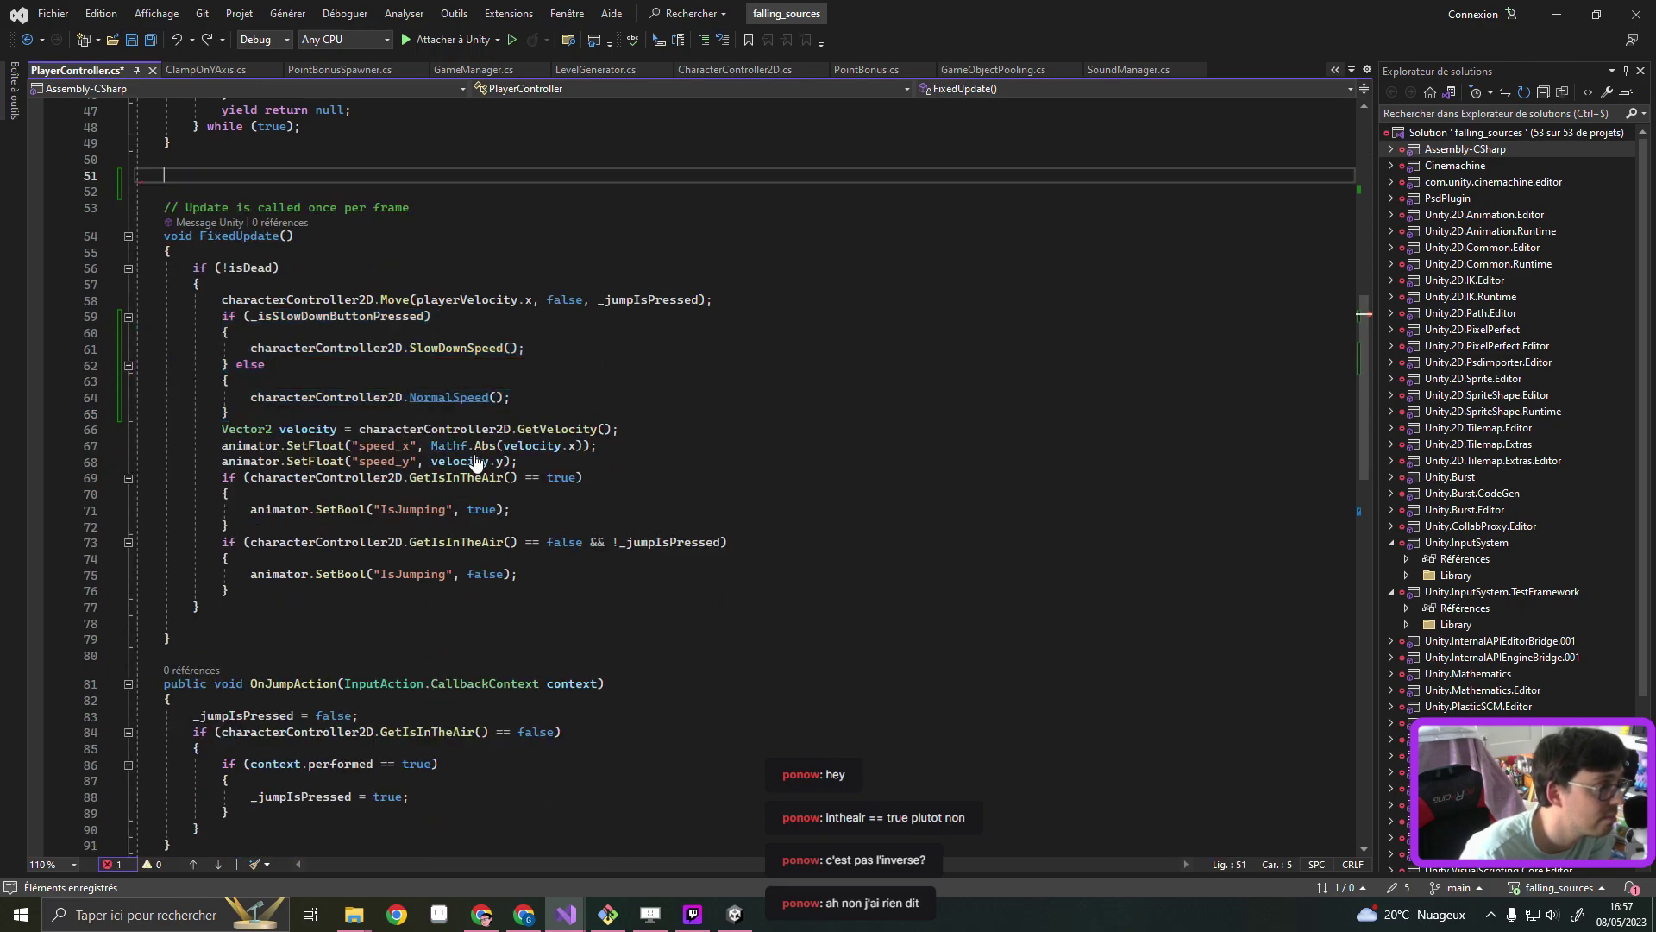
pyautogui.press('BackSpace')
pyautogui.press('BackSpace')
pyautogui.press('BackSpace')
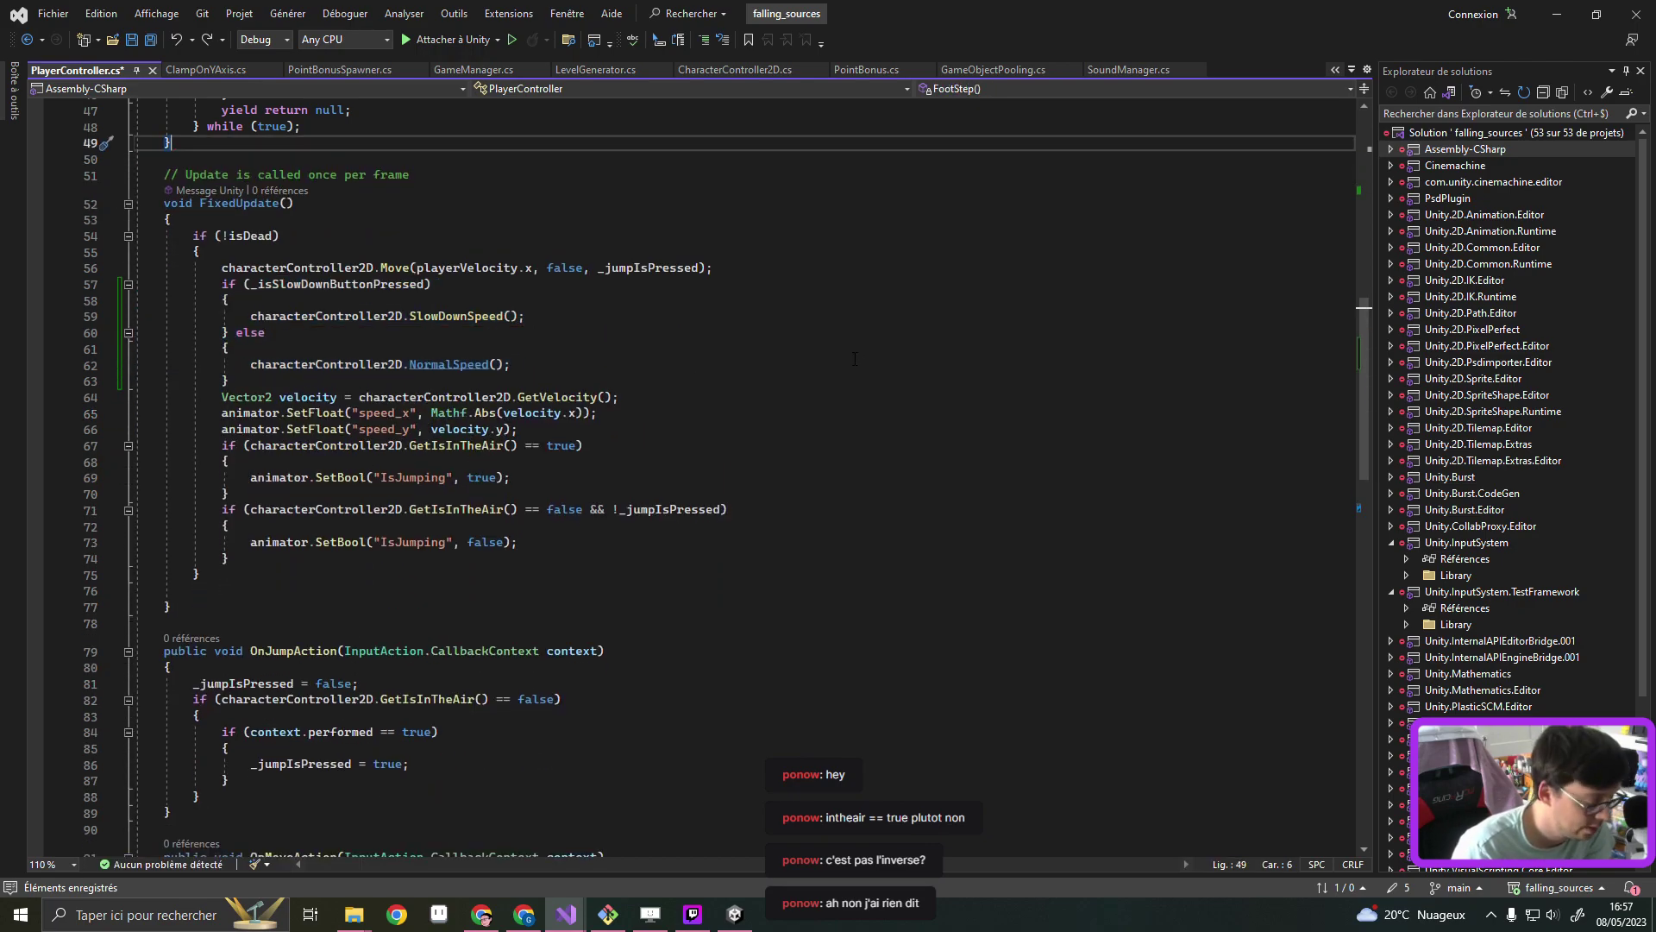
pyautogui.hotkey('ctrl', 's')
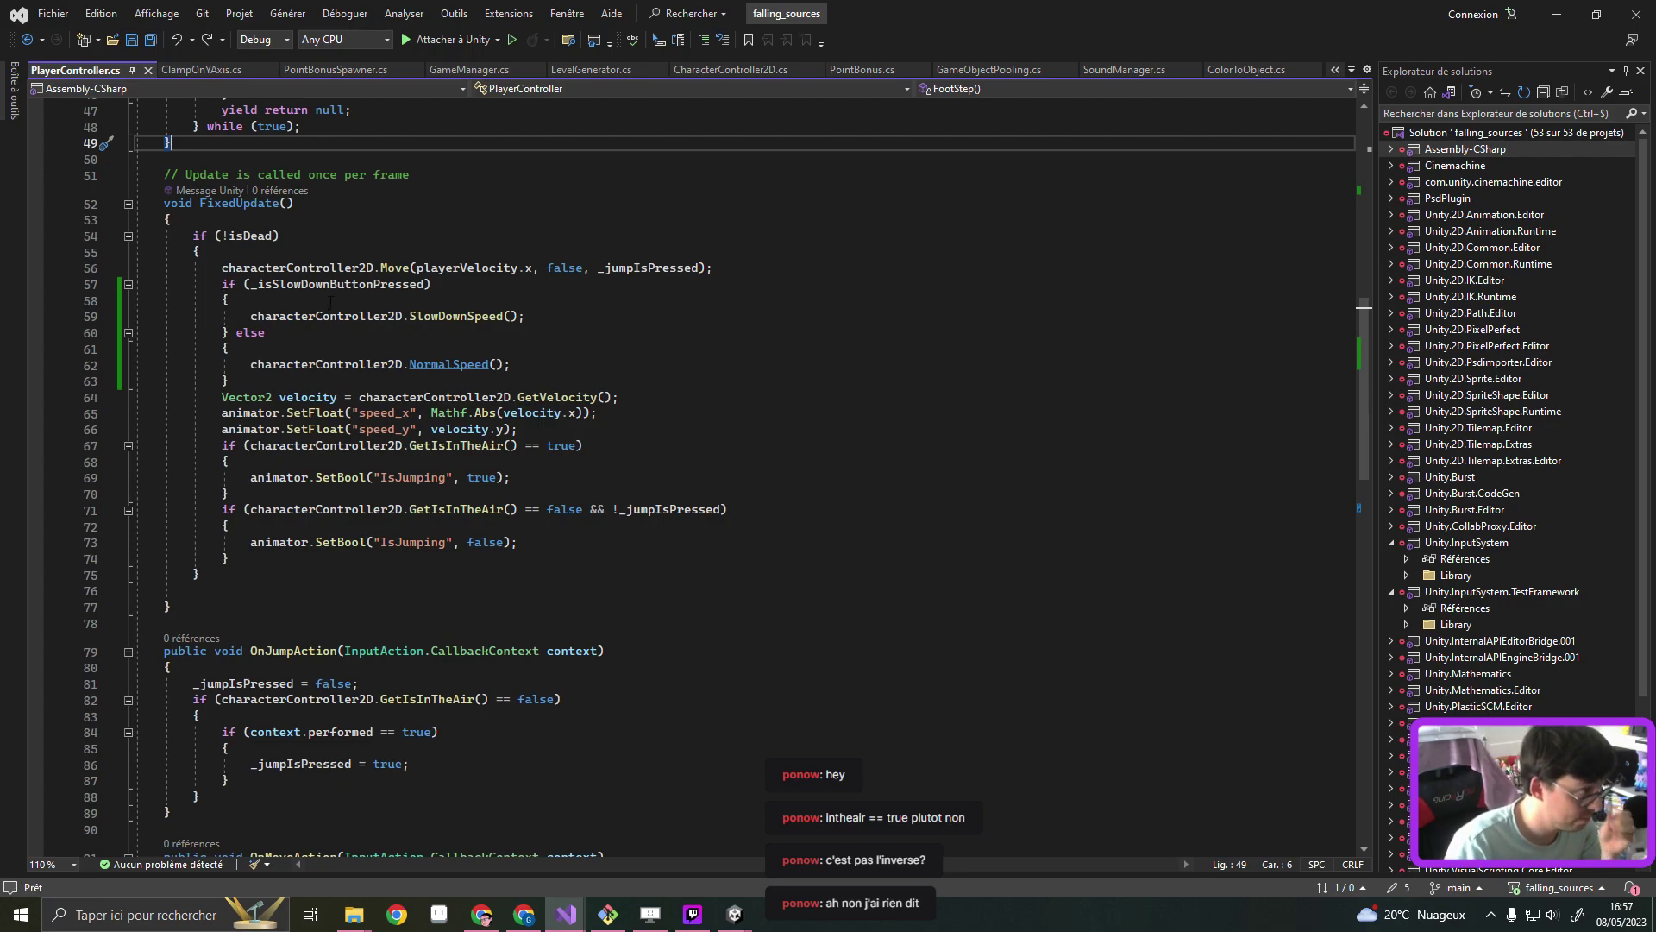
# Place the Move call below the slow-down/normal-speed block in FixedUpdate and save
pyautogui.tripleClick(412, 267)
pyautogui.hotkey('ctrl', 'c')
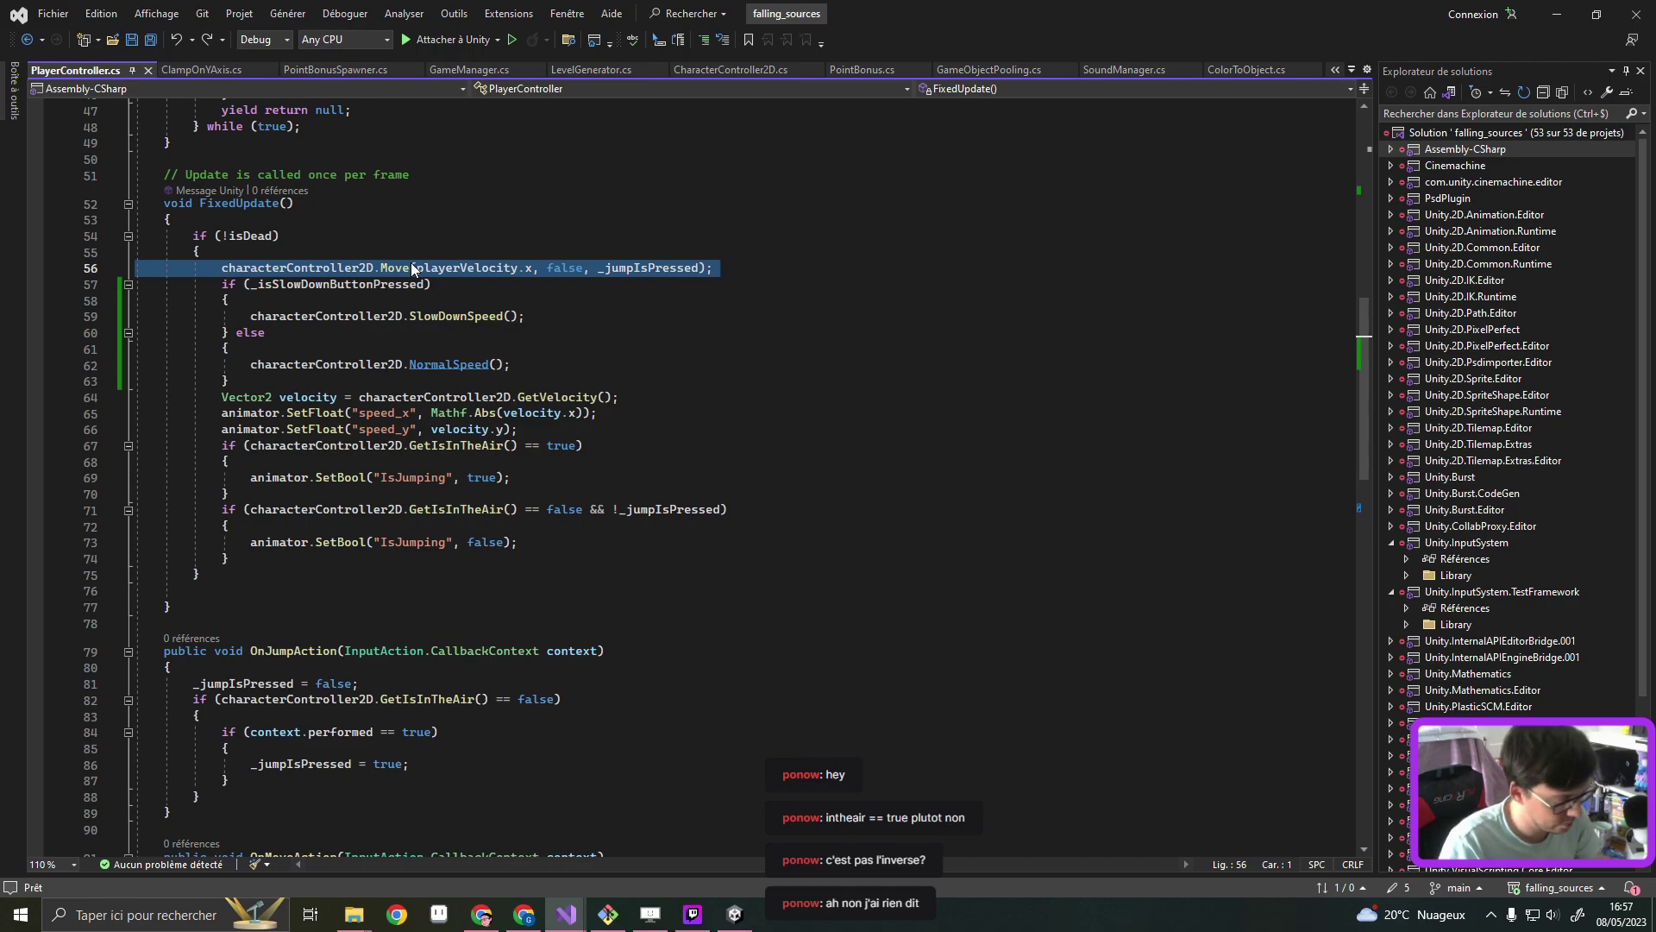
pyautogui.press('Delete')
pyautogui.click(290, 365)
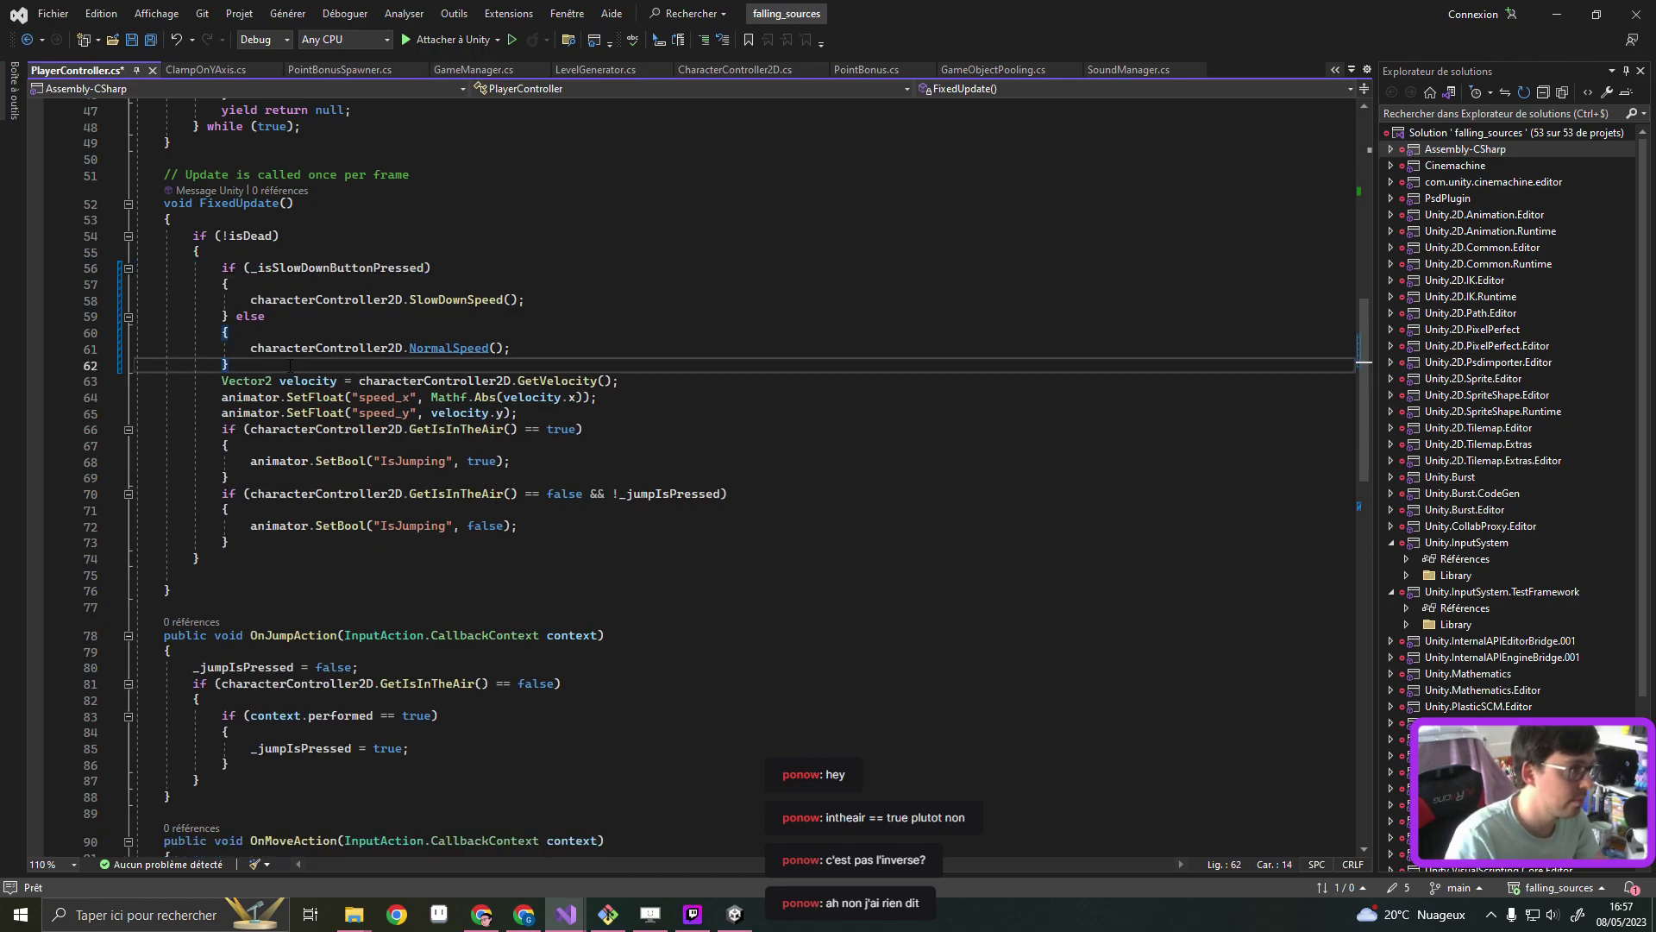
pyautogui.press('Return')
pyautogui.hotkey('ctrl', 'v')
pyautogui.press('BackSpace')
pyautogui.hotkey('ctrl', 's')
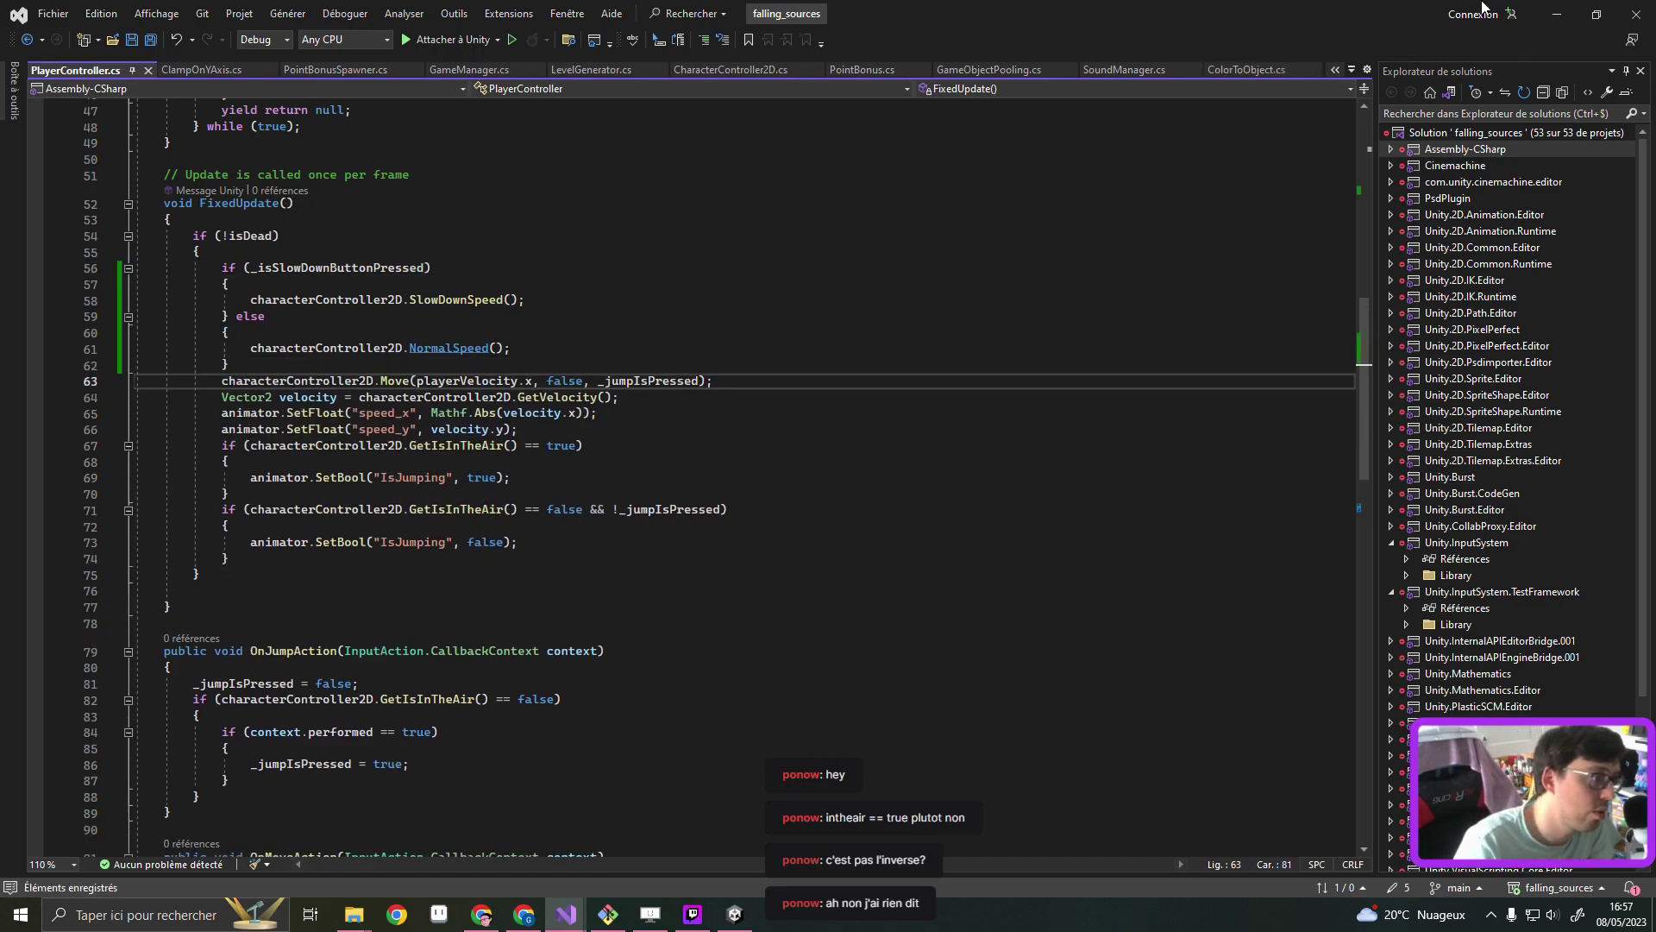
pyautogui.click(1556, 14)
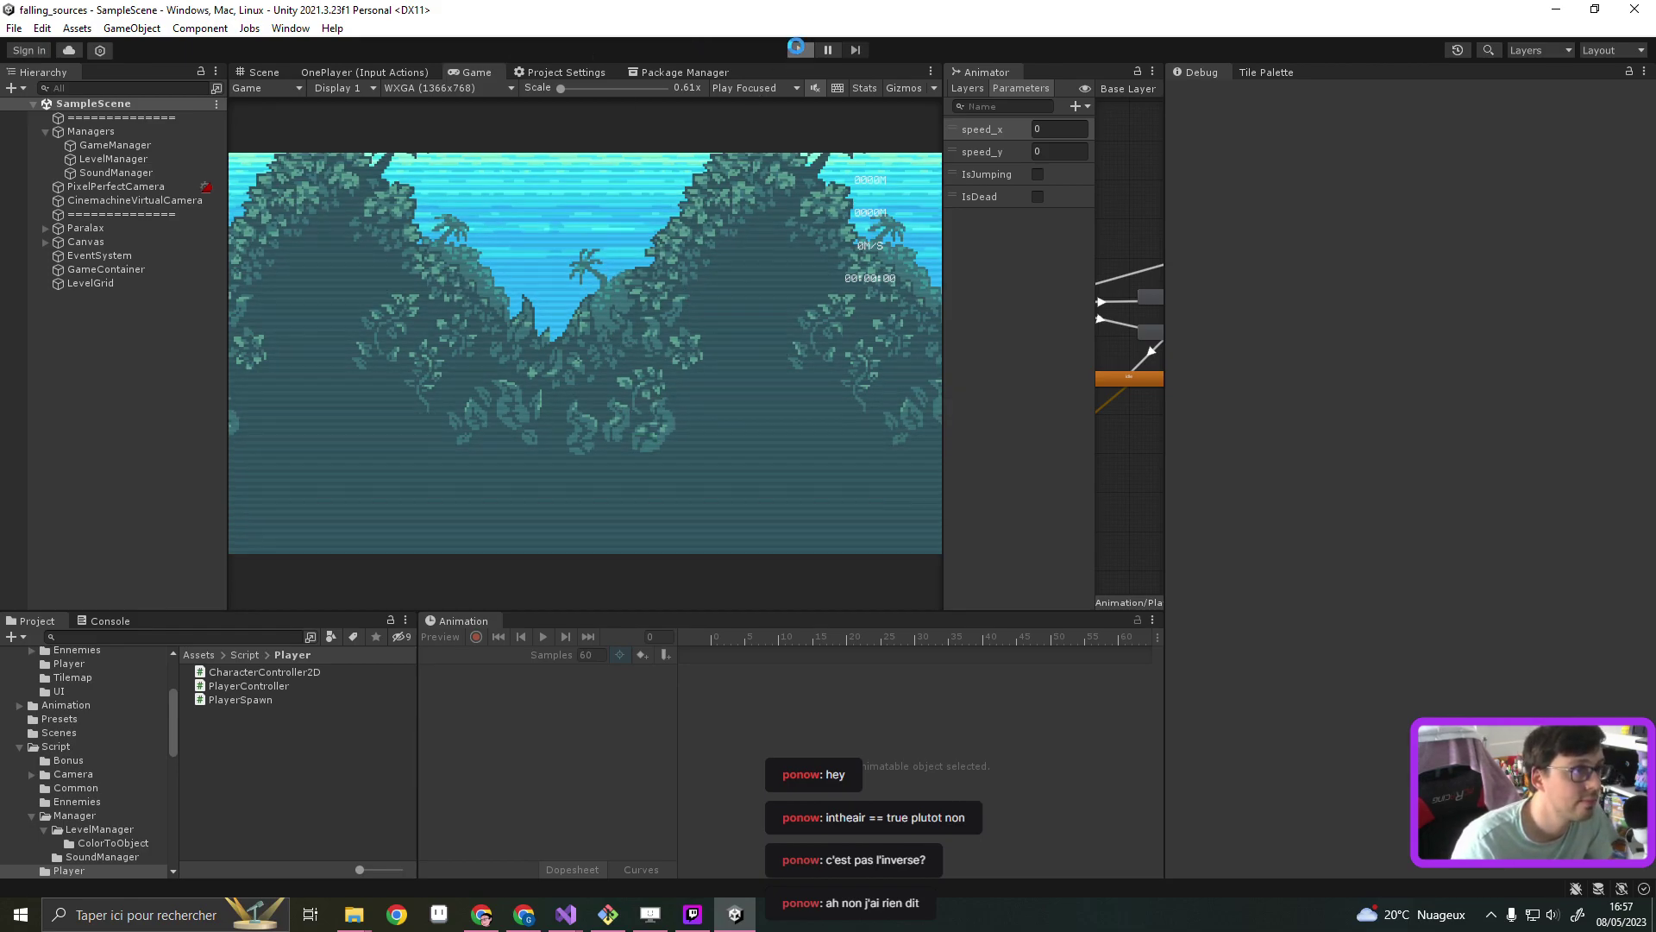
pyautogui.click(798, 49)
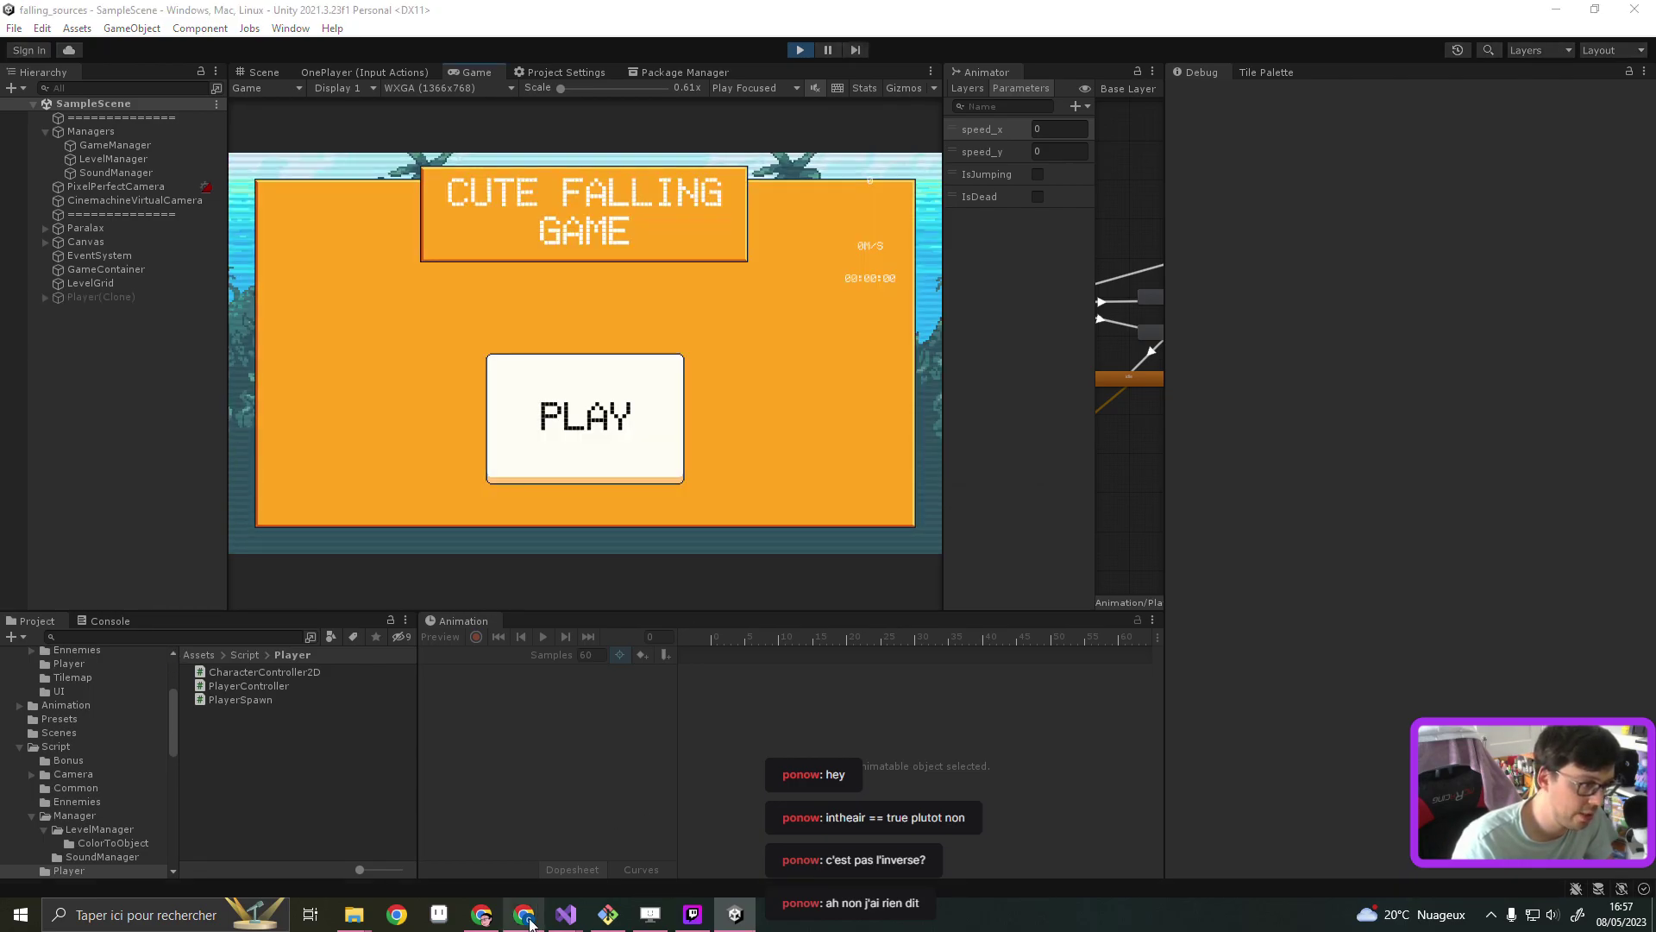
pyautogui.click(528, 919)
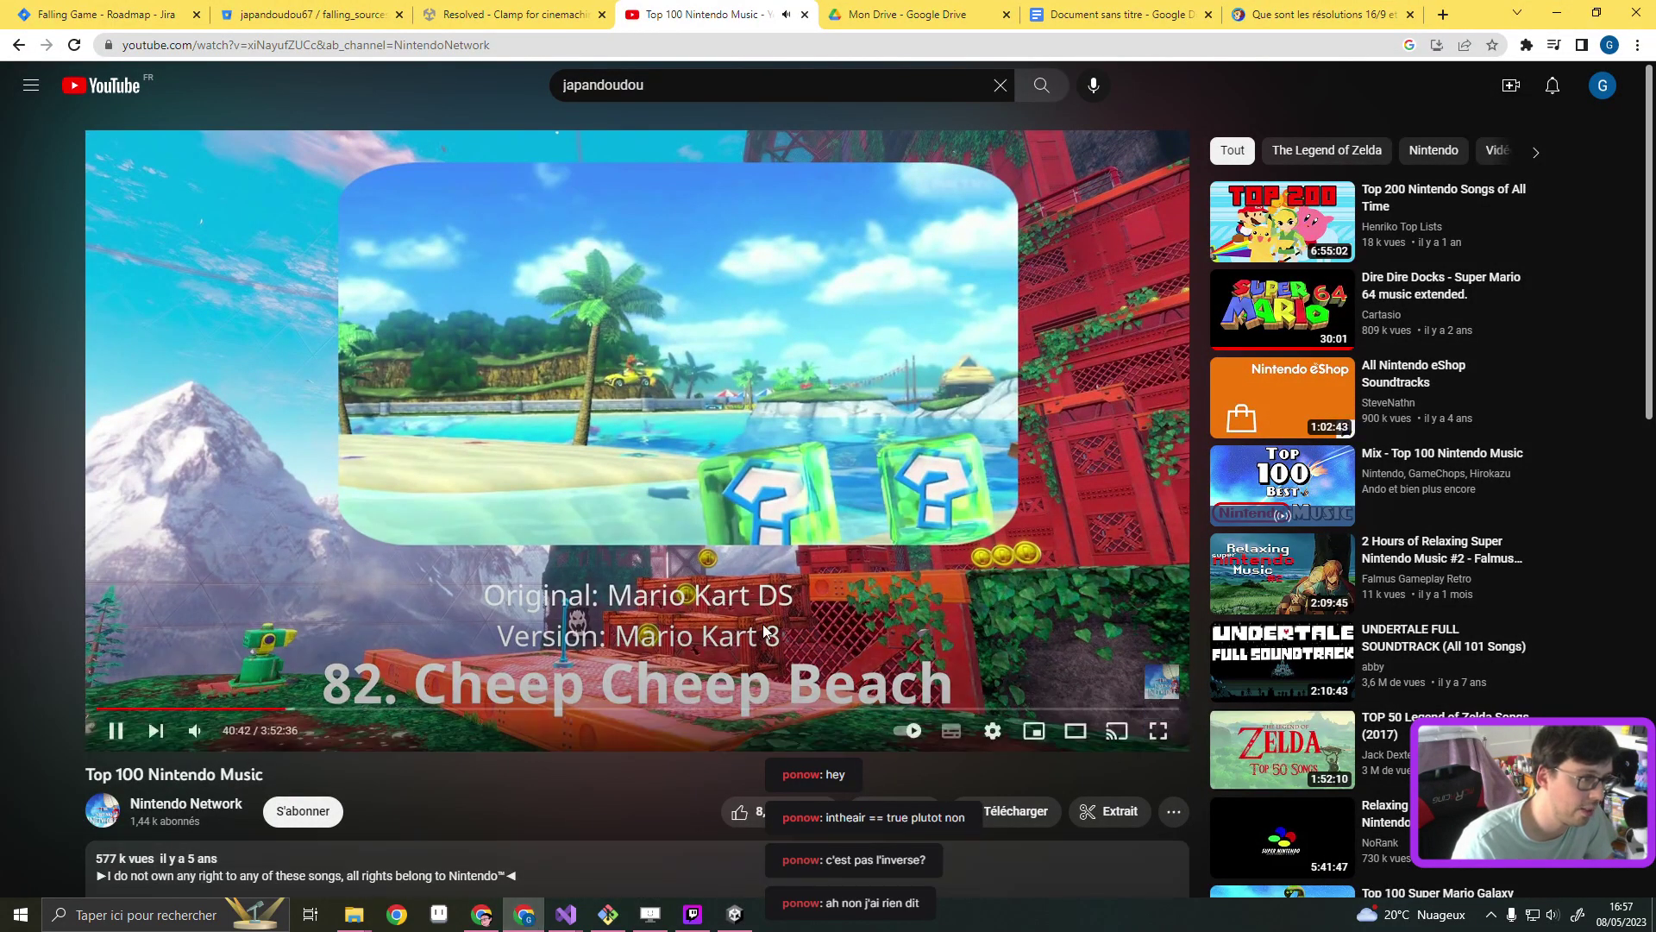
pyautogui.click(1557, 14)
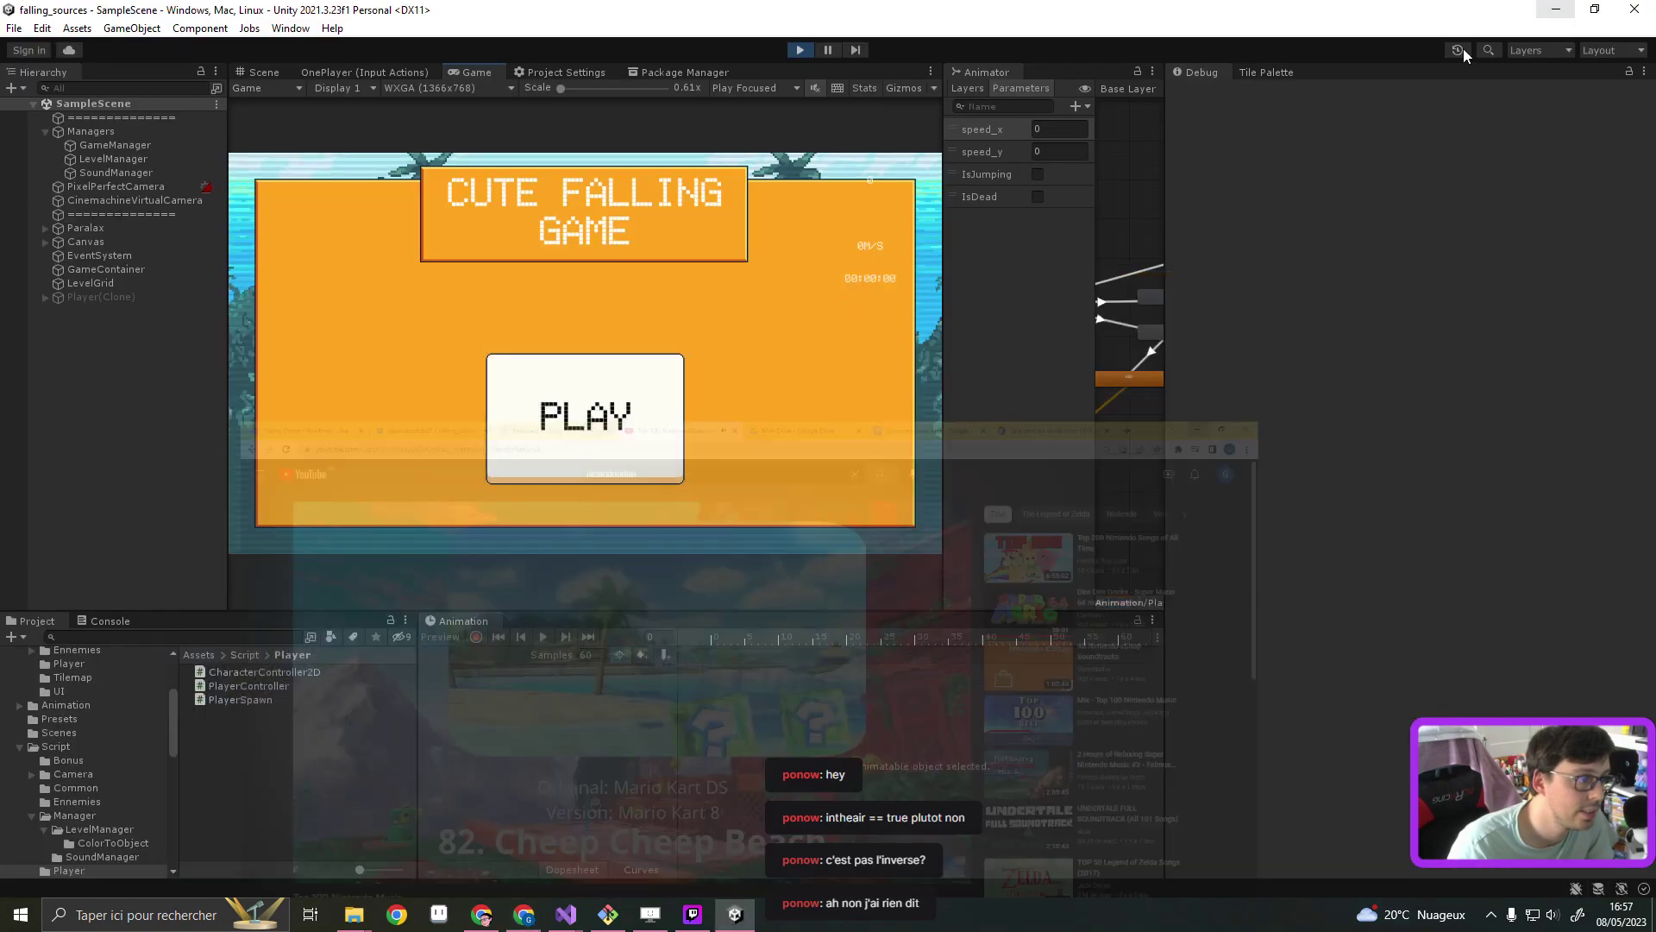
pyautogui.click(607, 454)
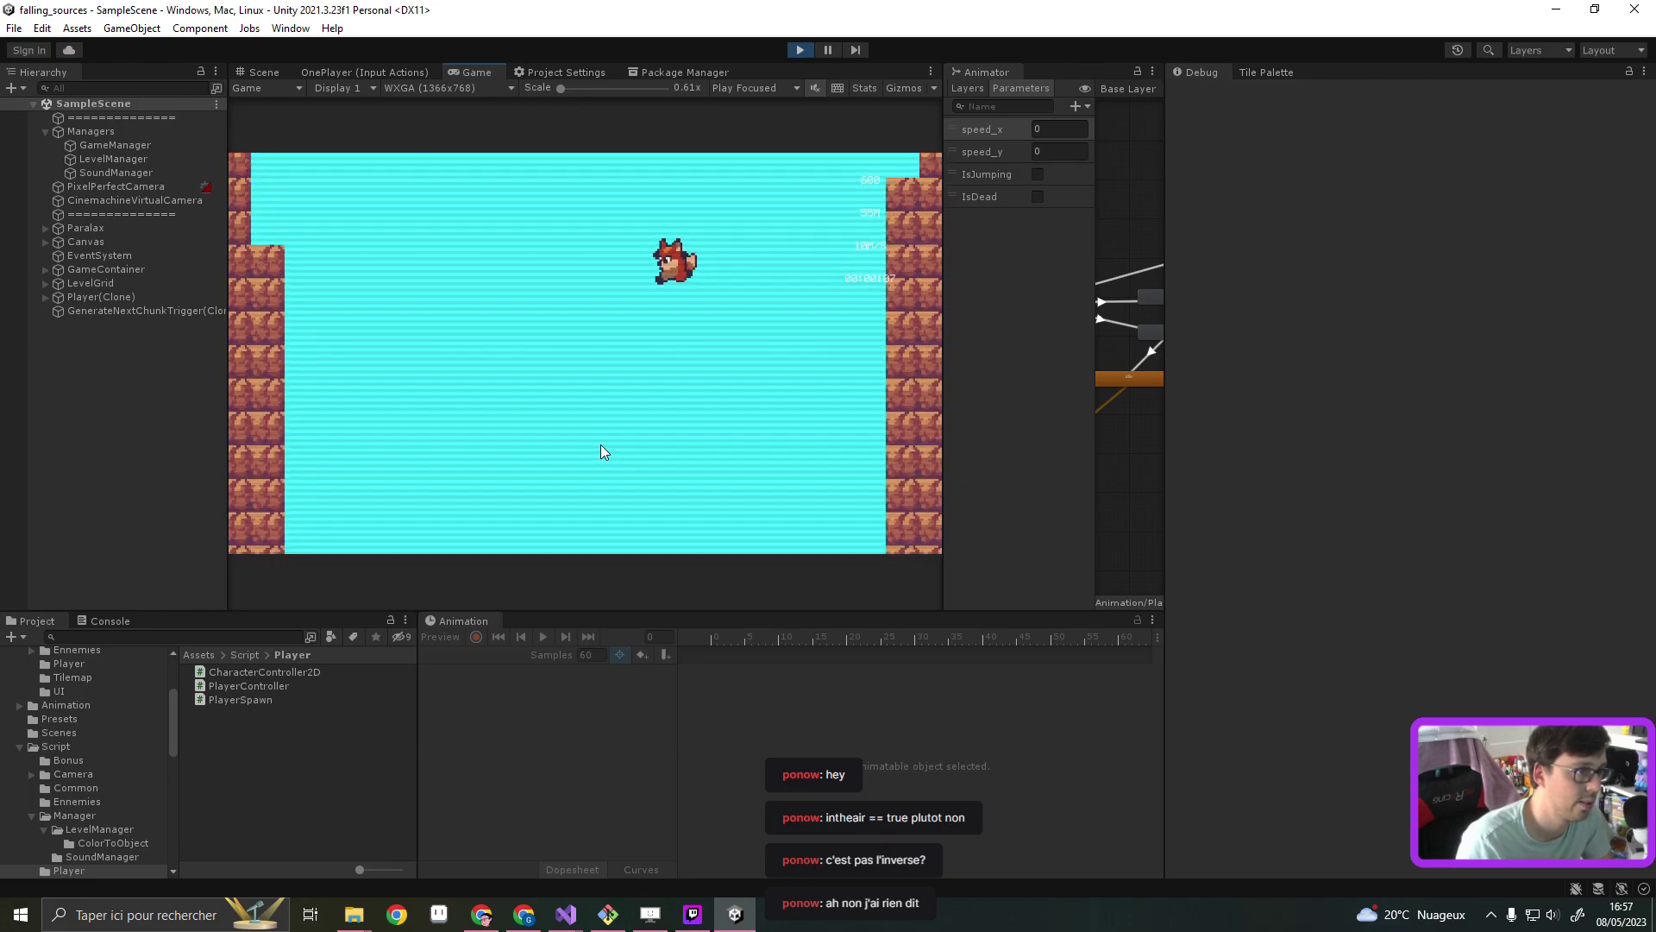
pyautogui.press('Right')
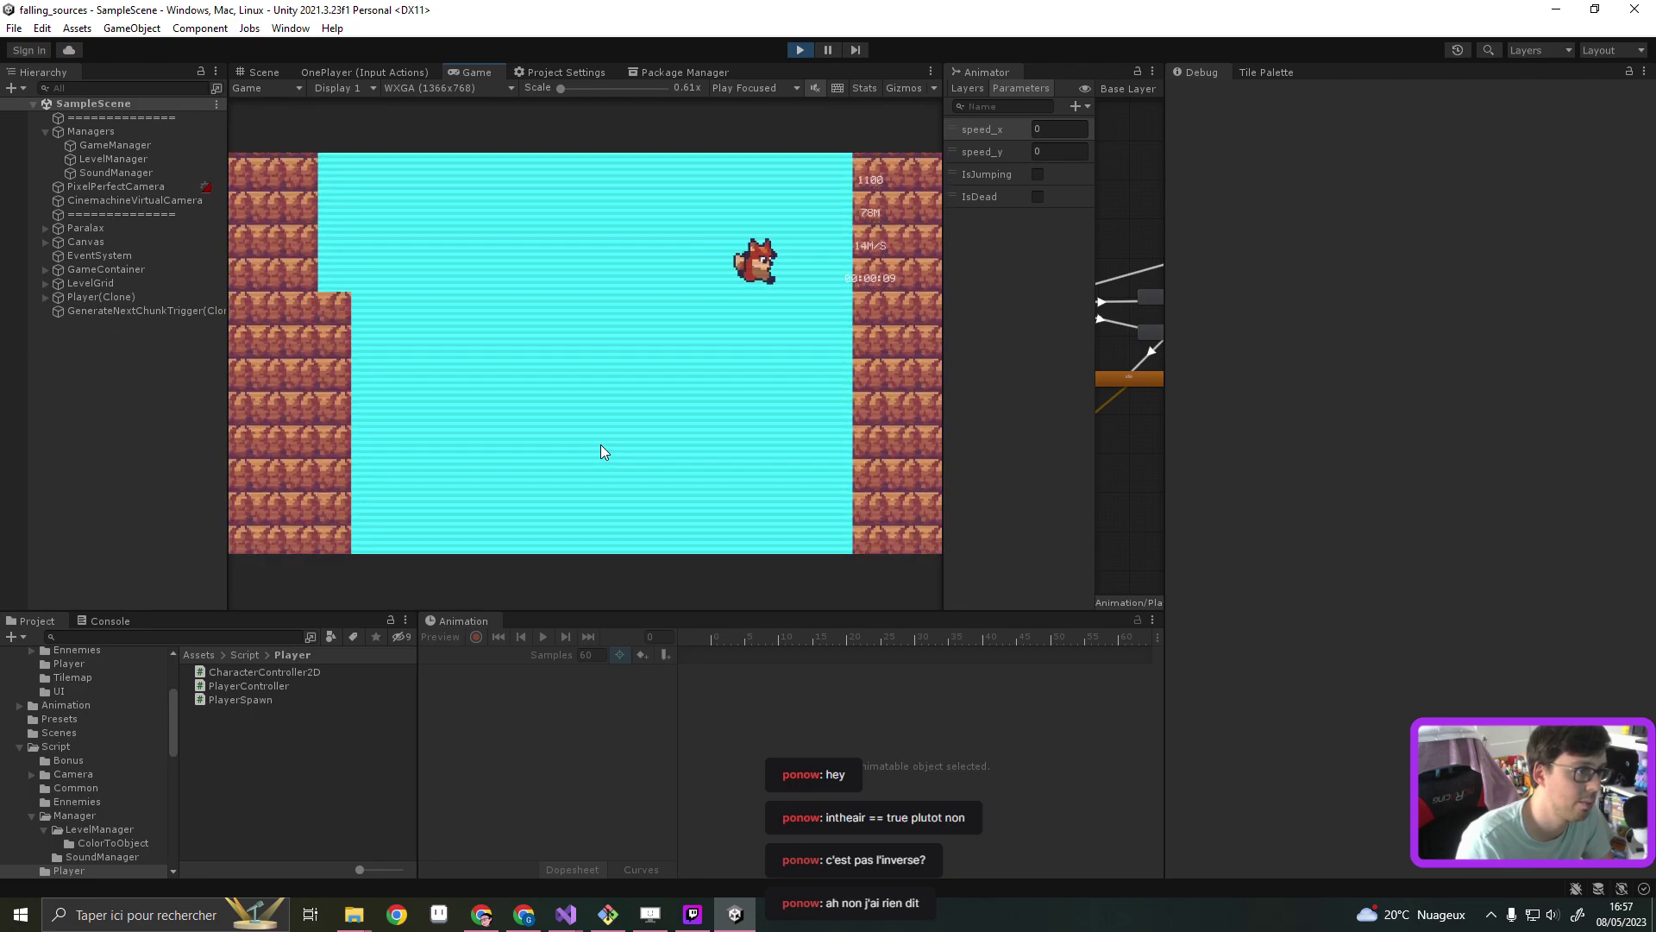
pyautogui.hotkey('ctrl', 'p')
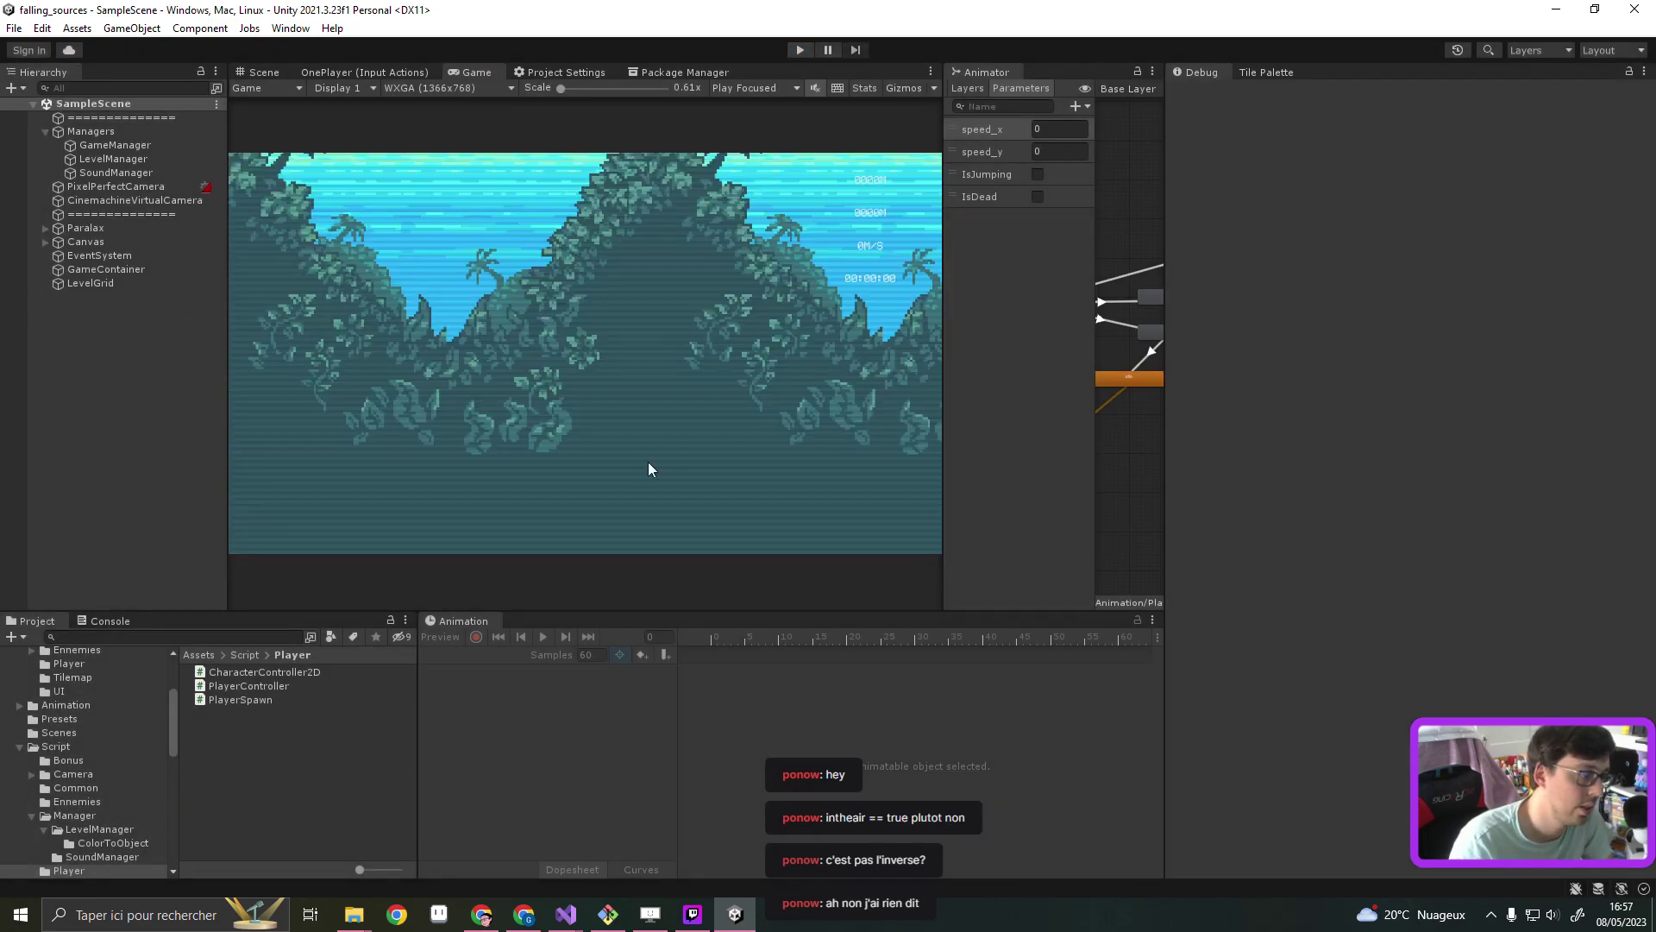
pyautogui.moveTo(565, 913)
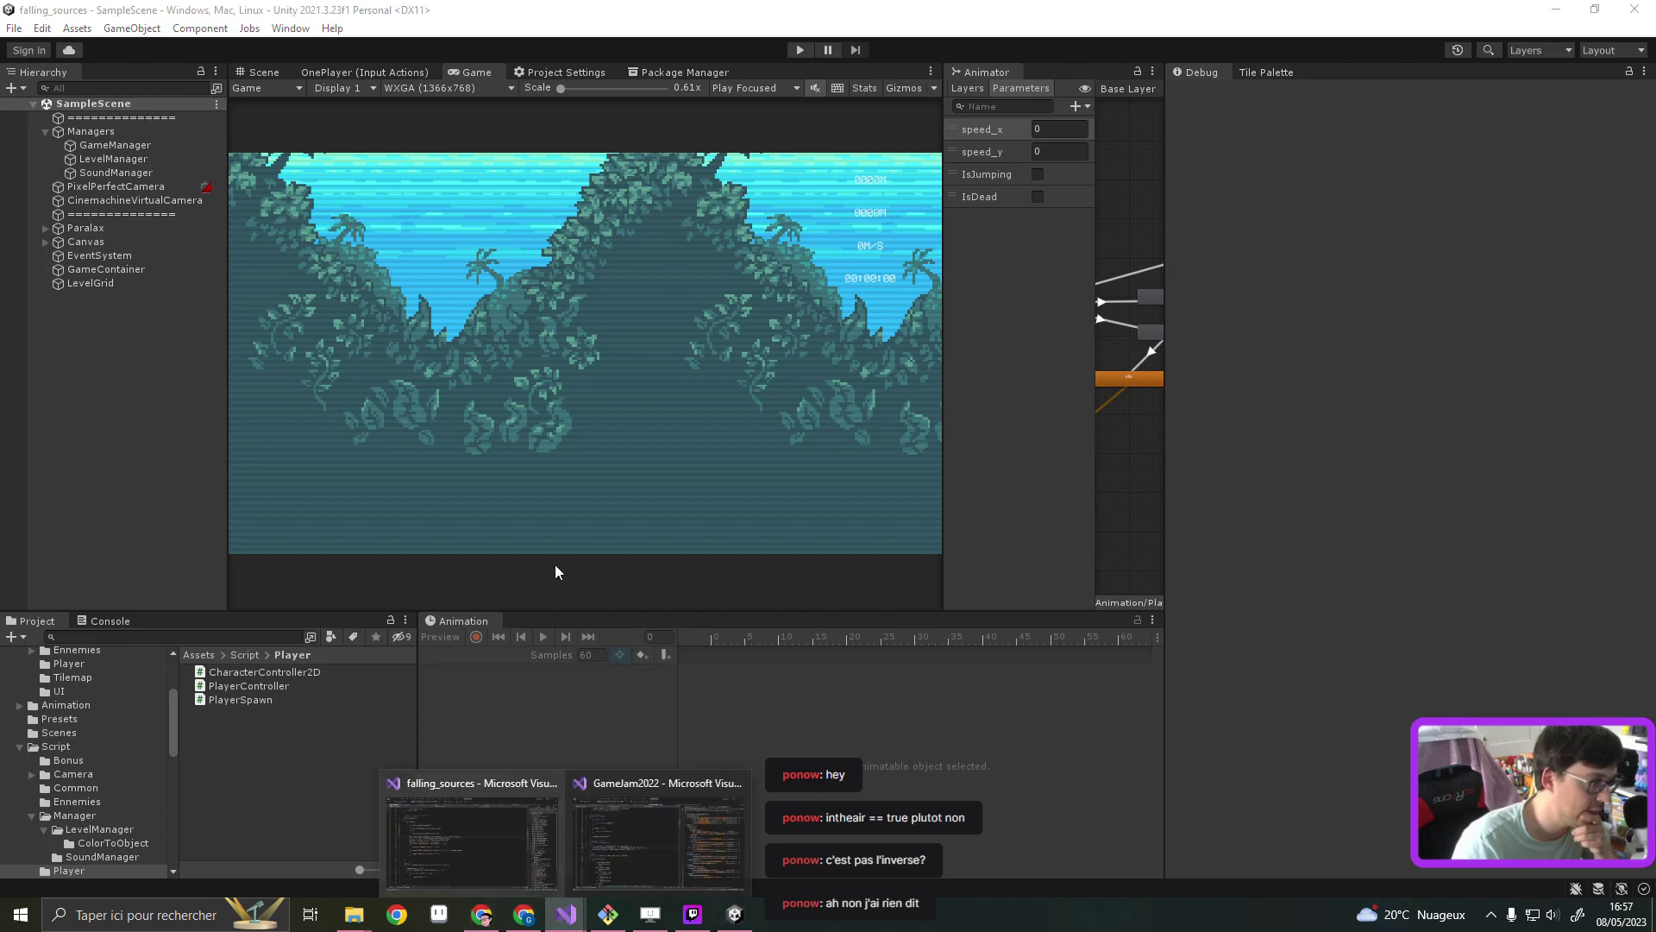
# Search CharacterController2D.cs for m_FallSpeed, from SlowDownSpeed down to the fall speed clamp
pyautogui.click(469, 866)
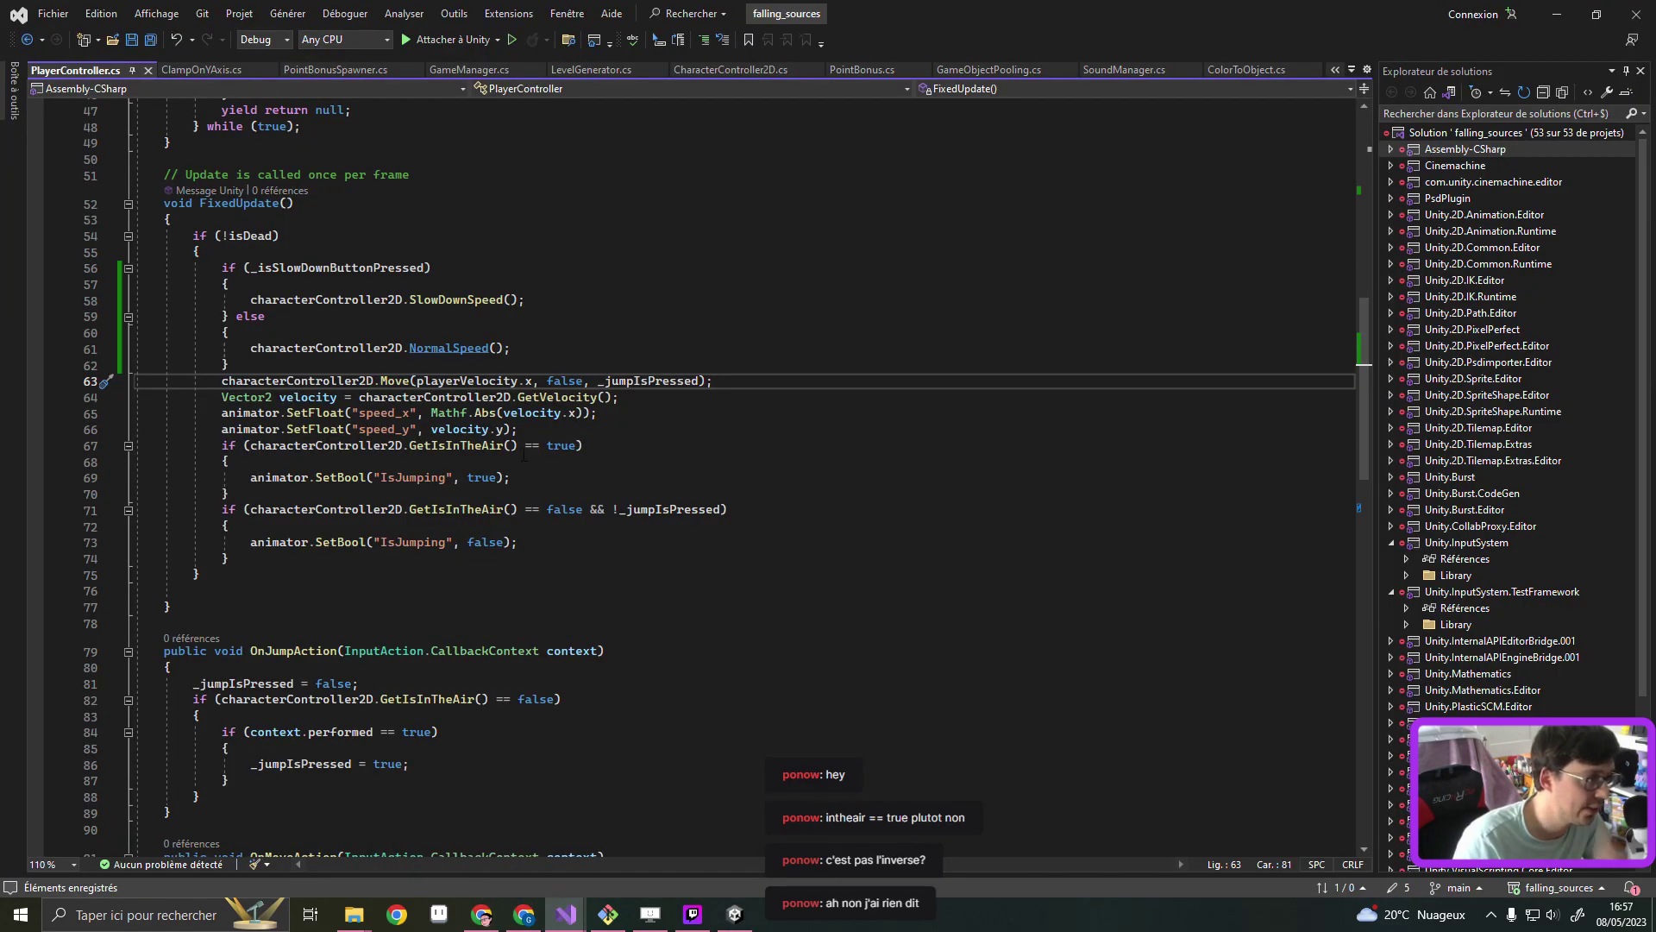
pyautogui.keyDown('ctrl'); pyautogui.click(441, 296); pyautogui.keyUp('ctrl')
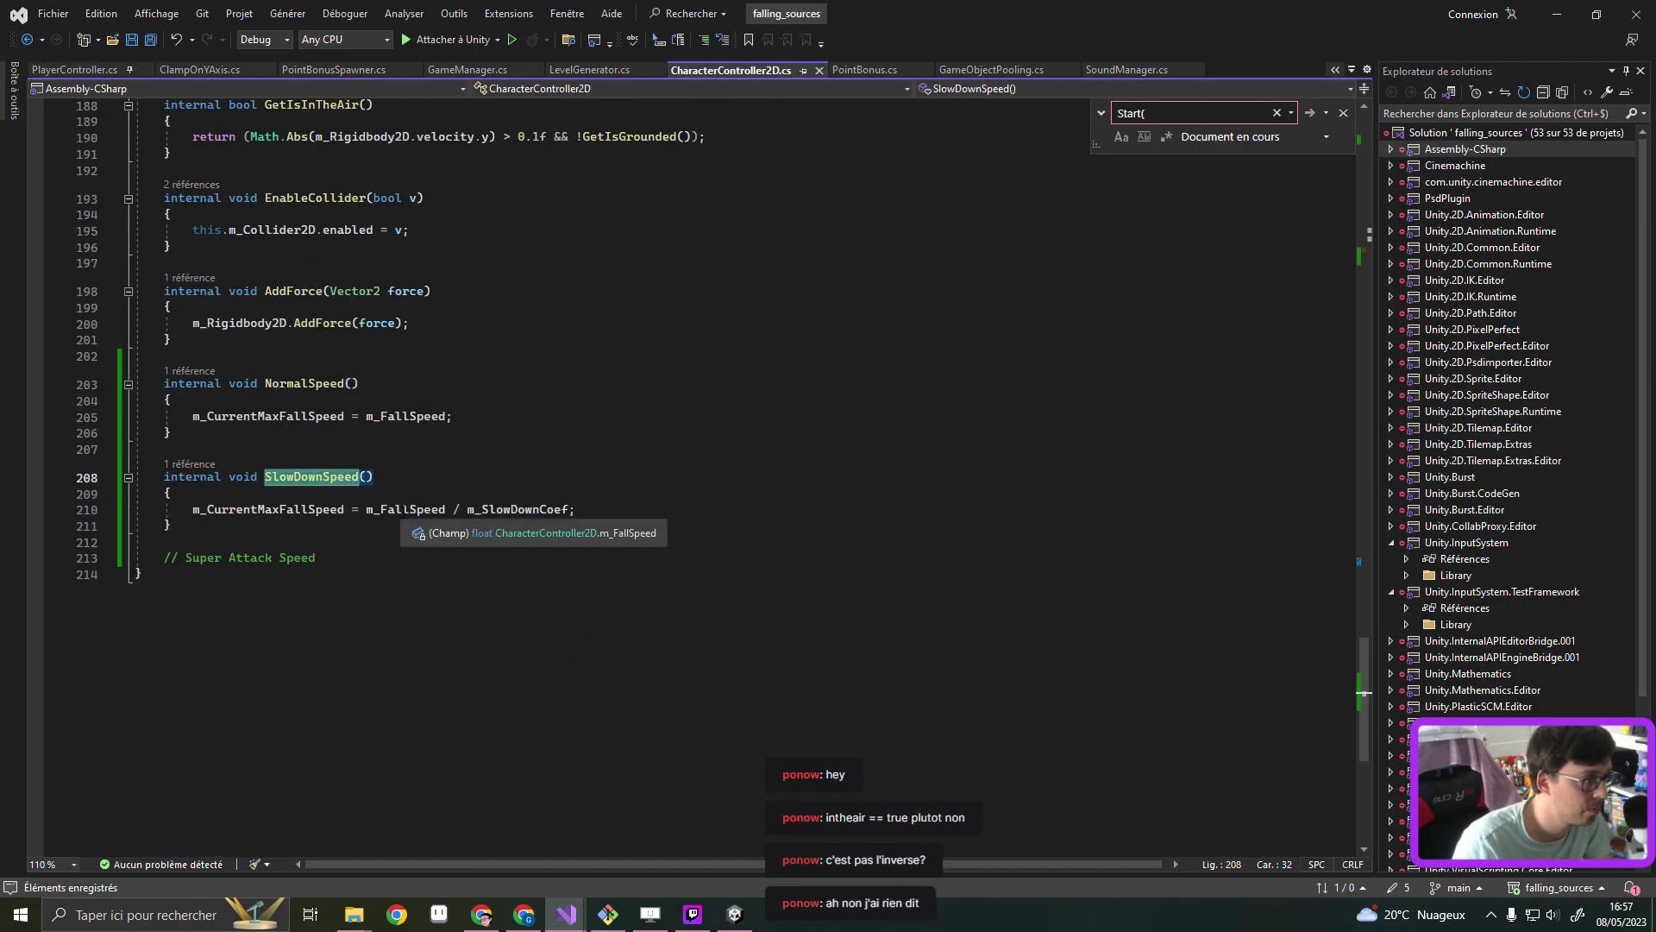
pyautogui.doubleClick(413, 508)
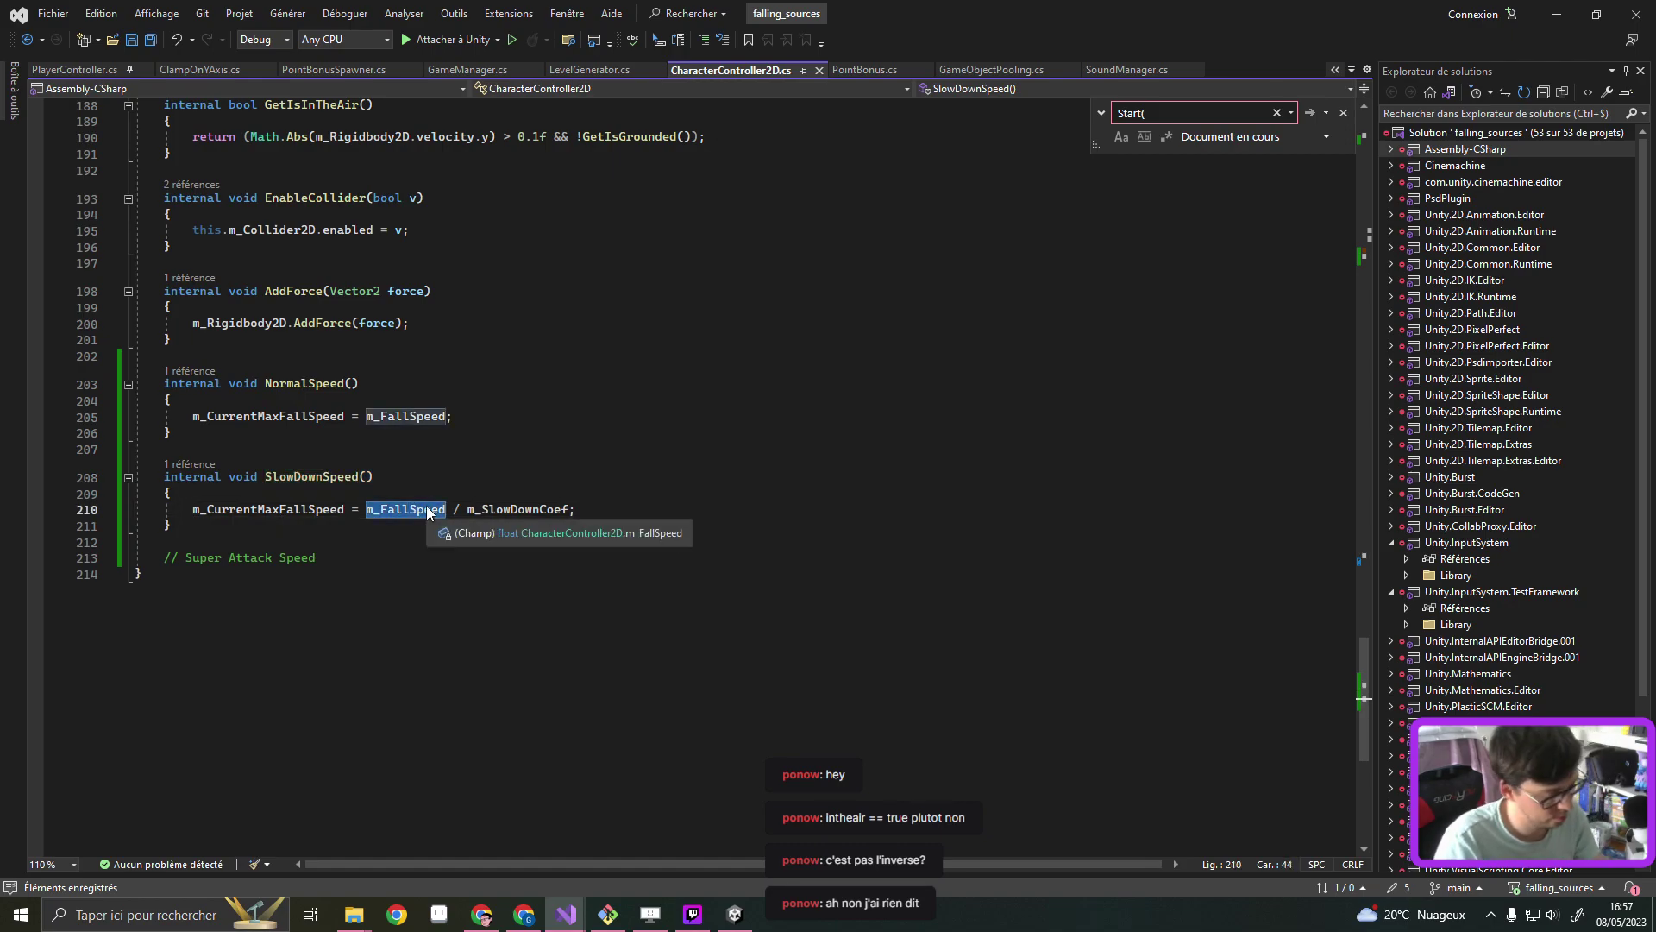
pyautogui.hotkey('ctrl', 'f')
pyautogui.click(1311, 113)
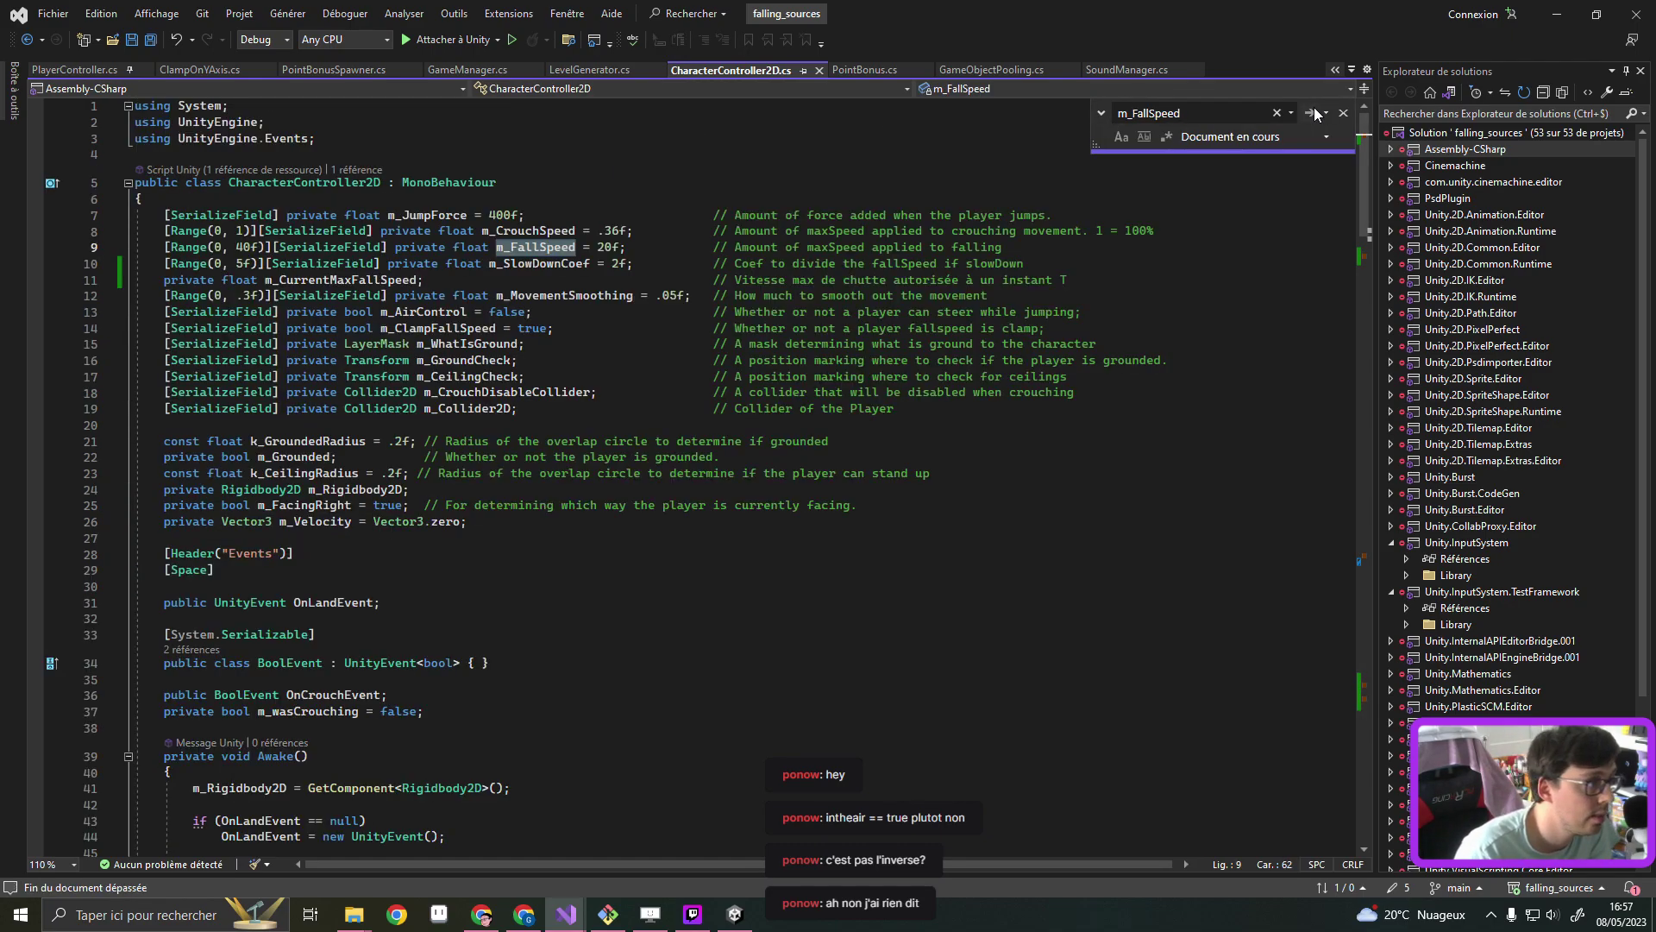
pyautogui.click(1311, 113)
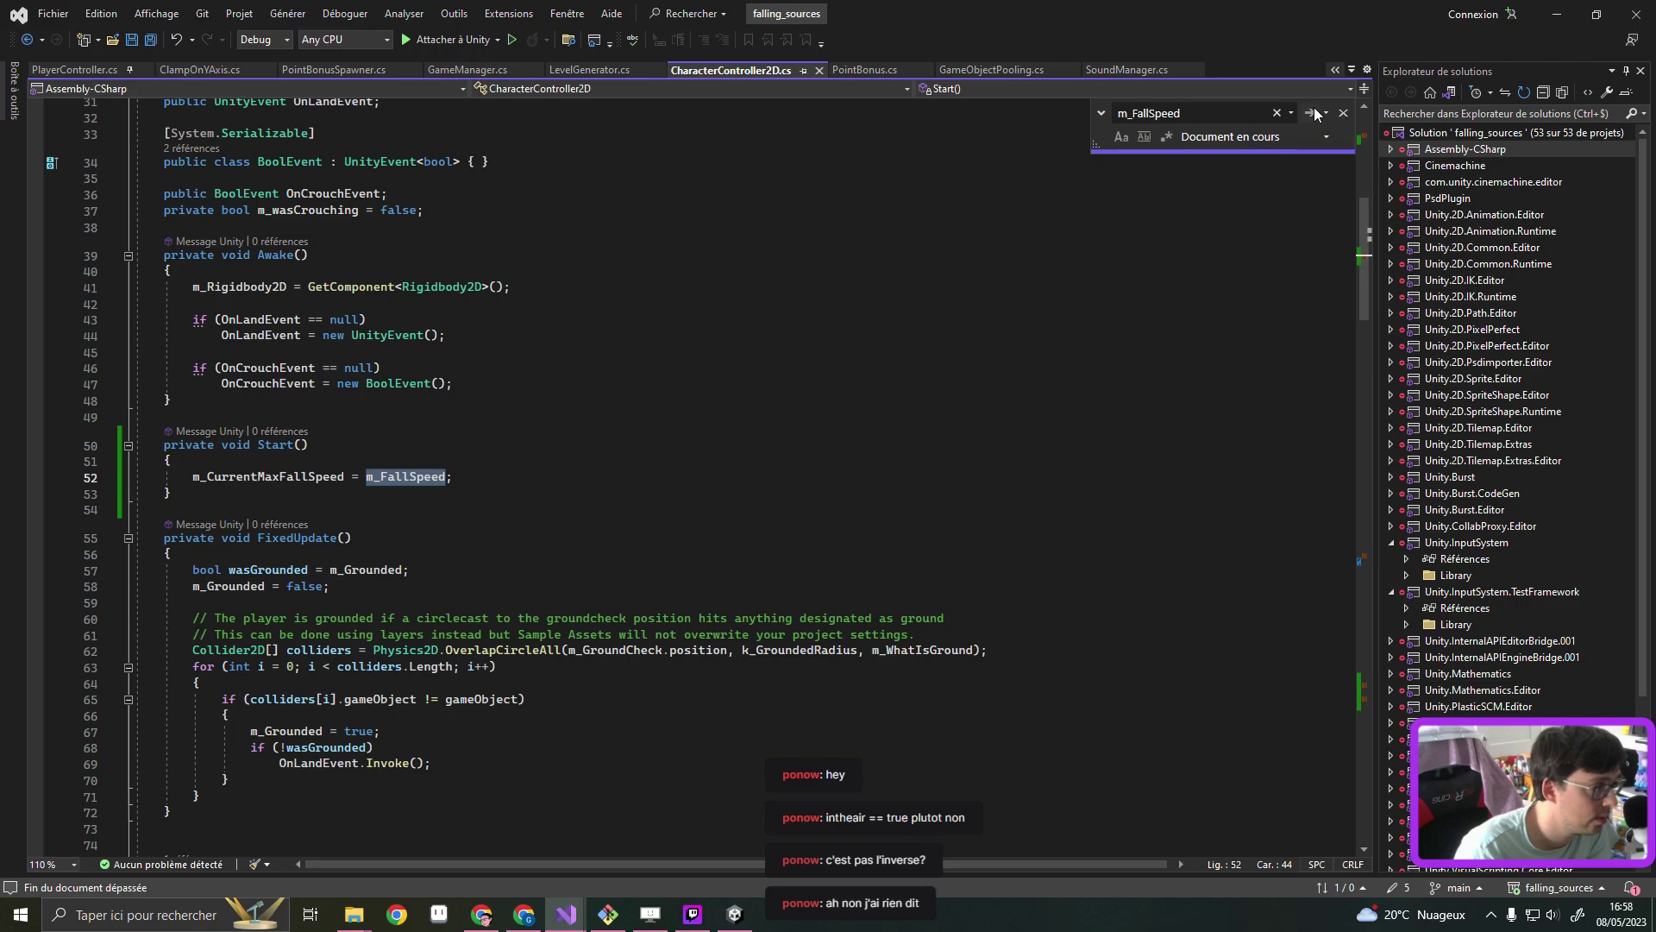
pyautogui.click(1311, 113)
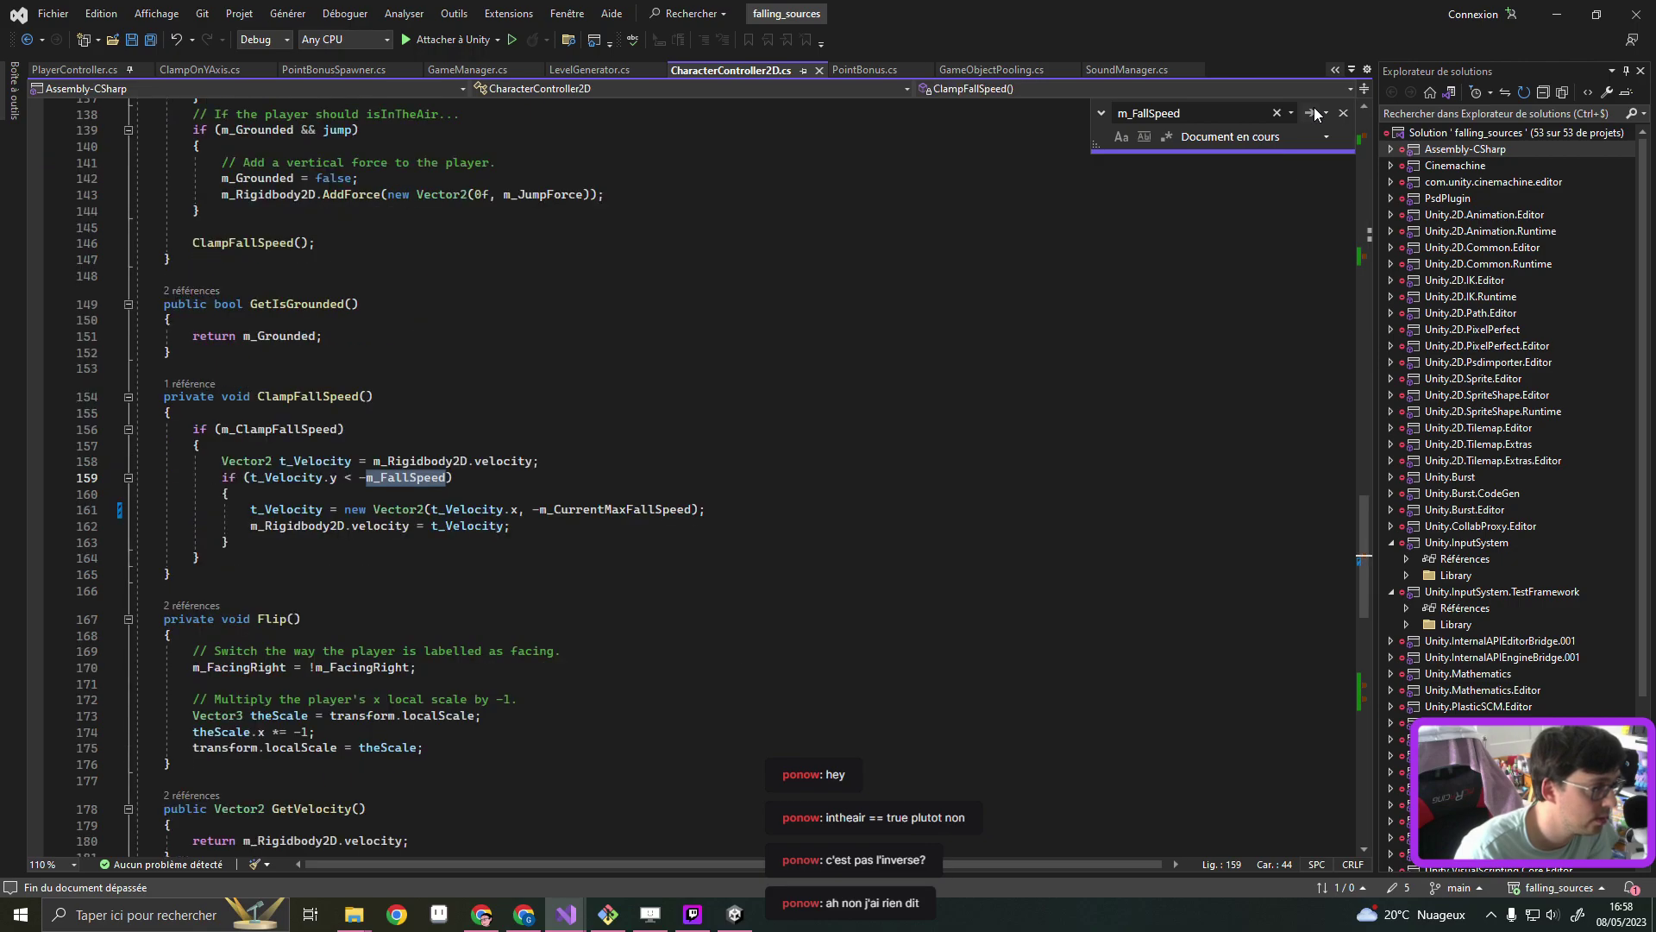
# Replace m_FallSpeed with m_CurrentMaxFallSpeed on line 159 and save the script
pyautogui.doubleClick(602, 509)
pyautogui.hotkey('ctrl', 'c')
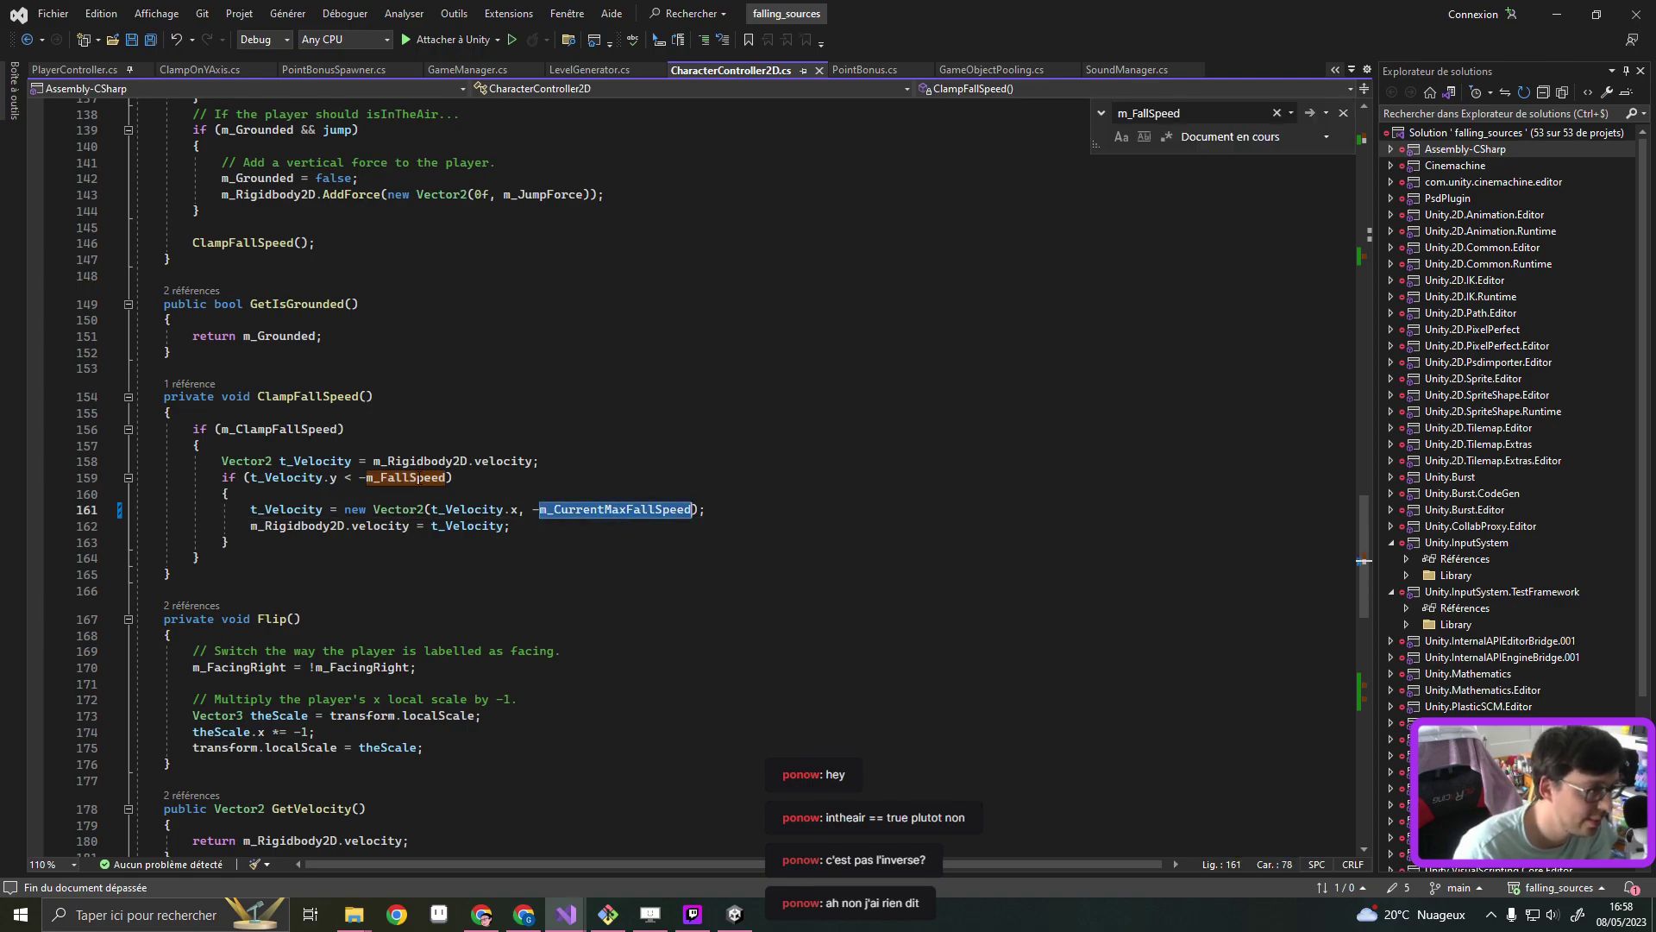
pyautogui.doubleClick(416, 477)
pyautogui.hotkey('ctrl', 'v')
pyautogui.hotkey('ctrl', 's')
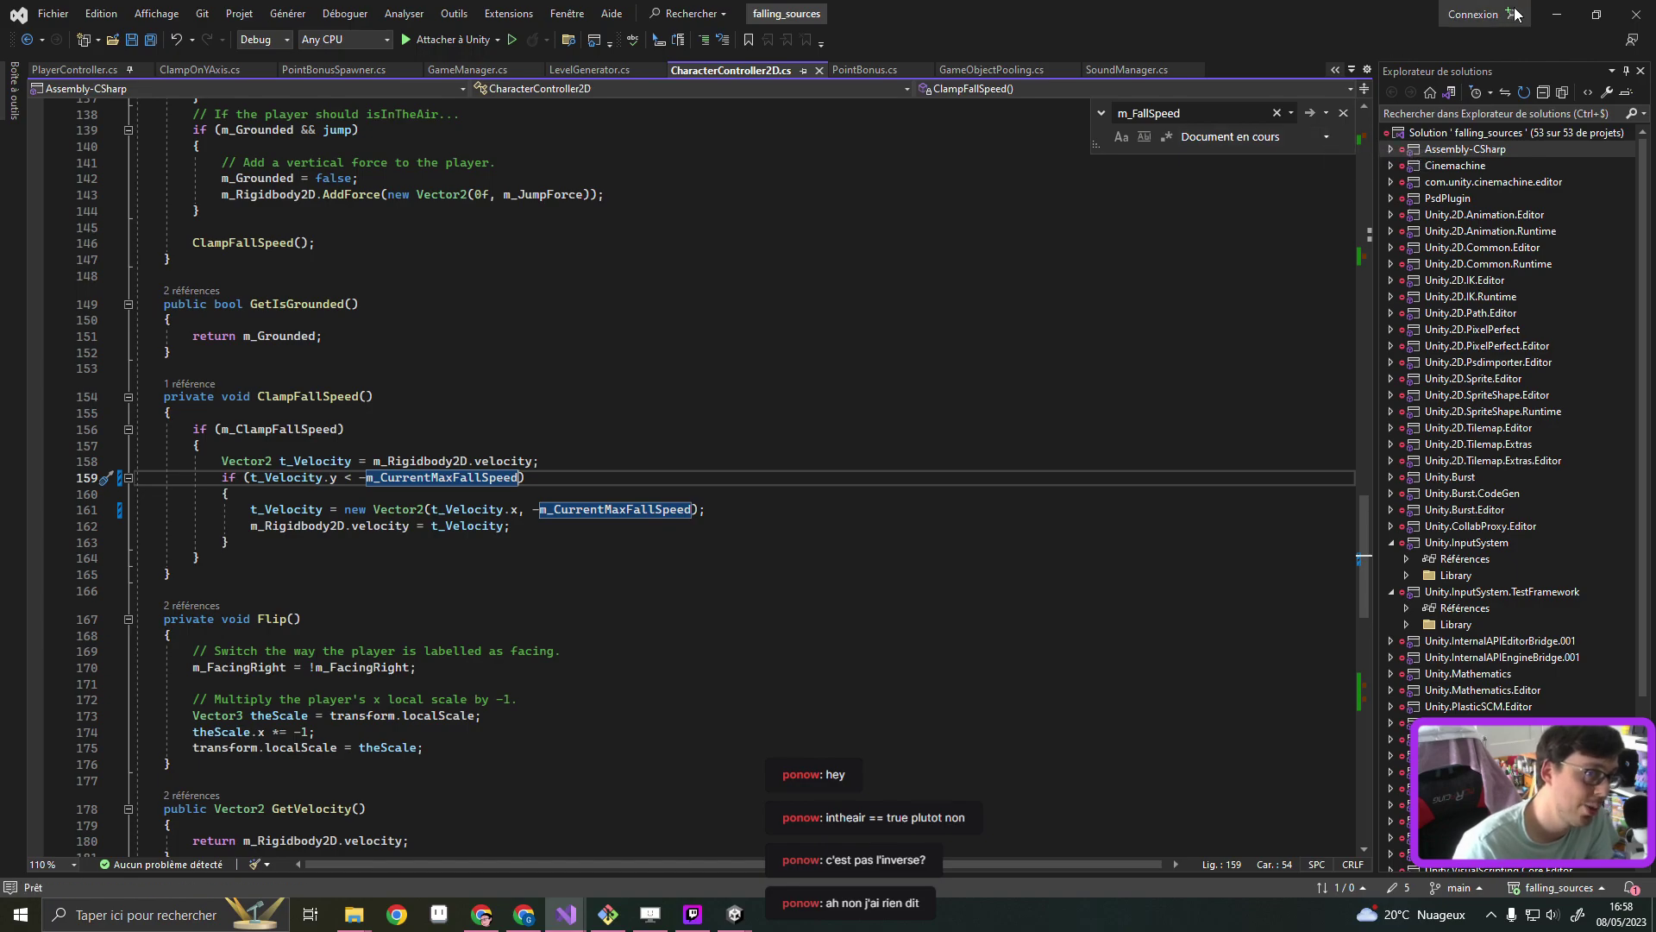
pyautogui.click(1553, 17)
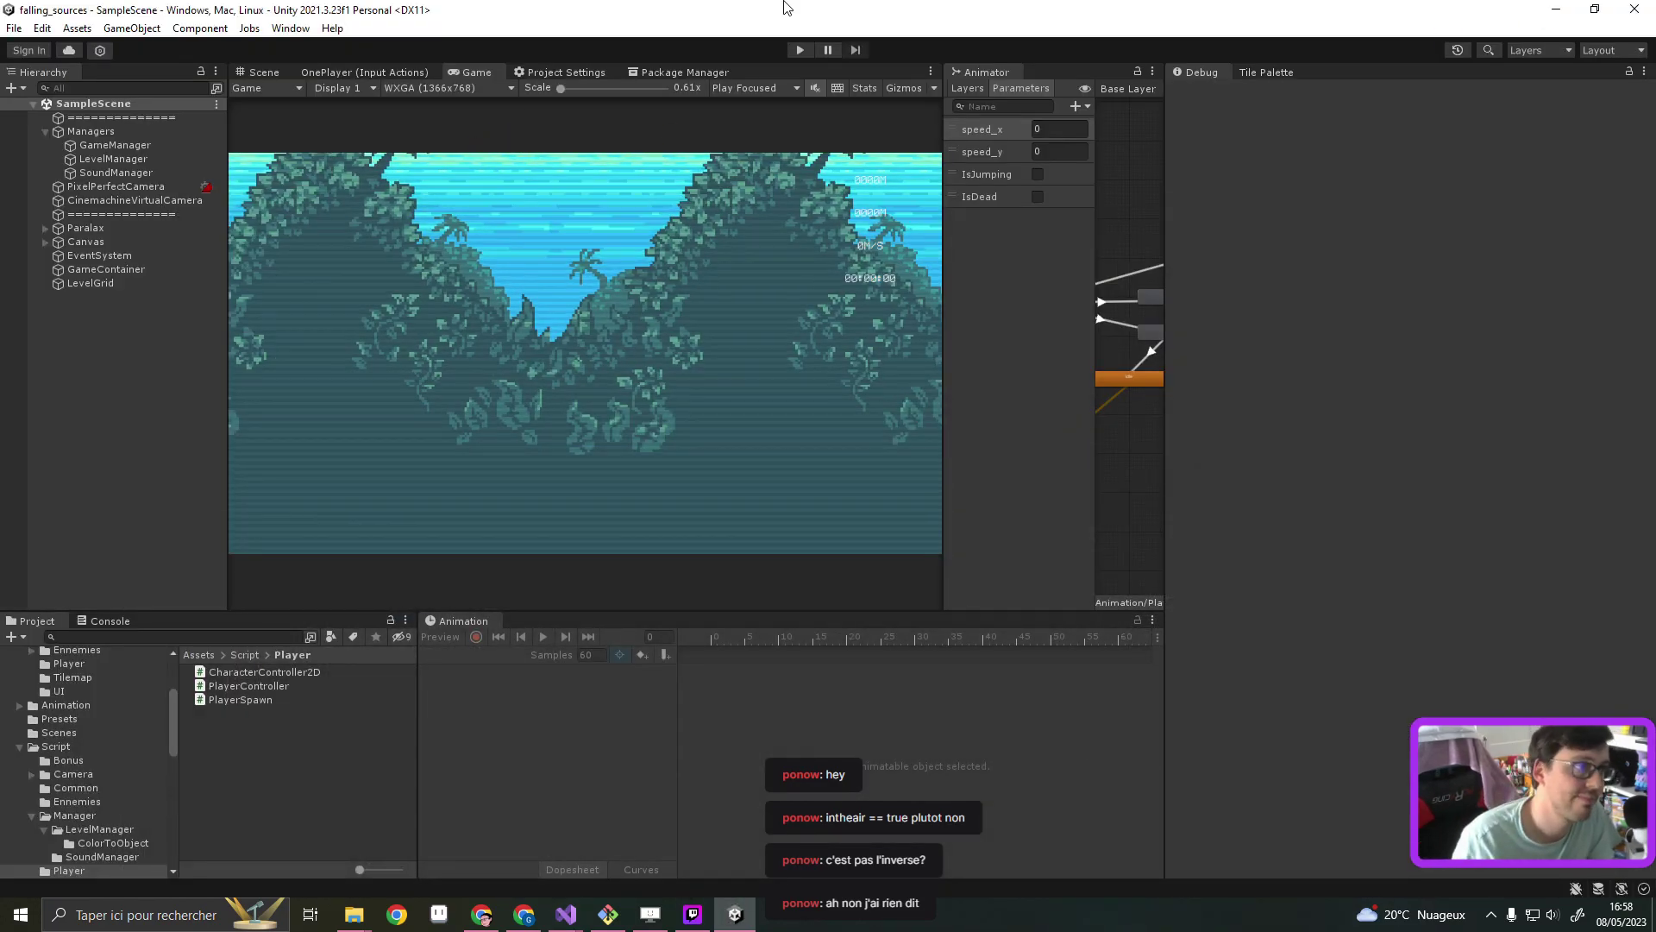
pyautogui.click(800, 49)
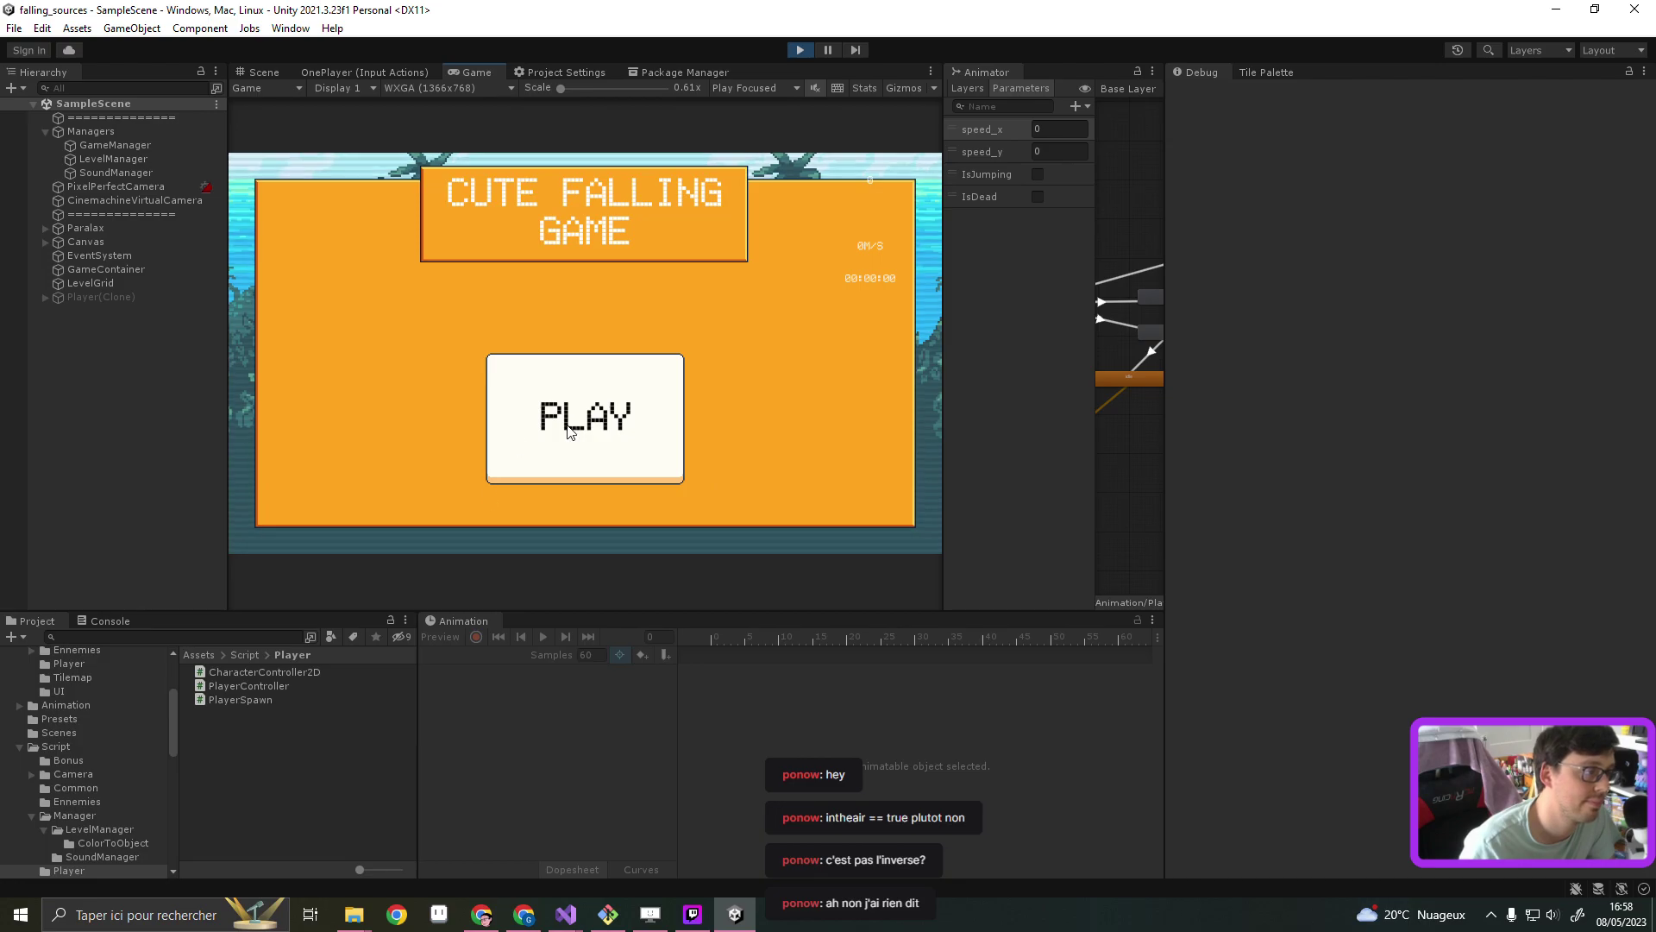
pyautogui.click(630, 392)
pyautogui.press('Right')
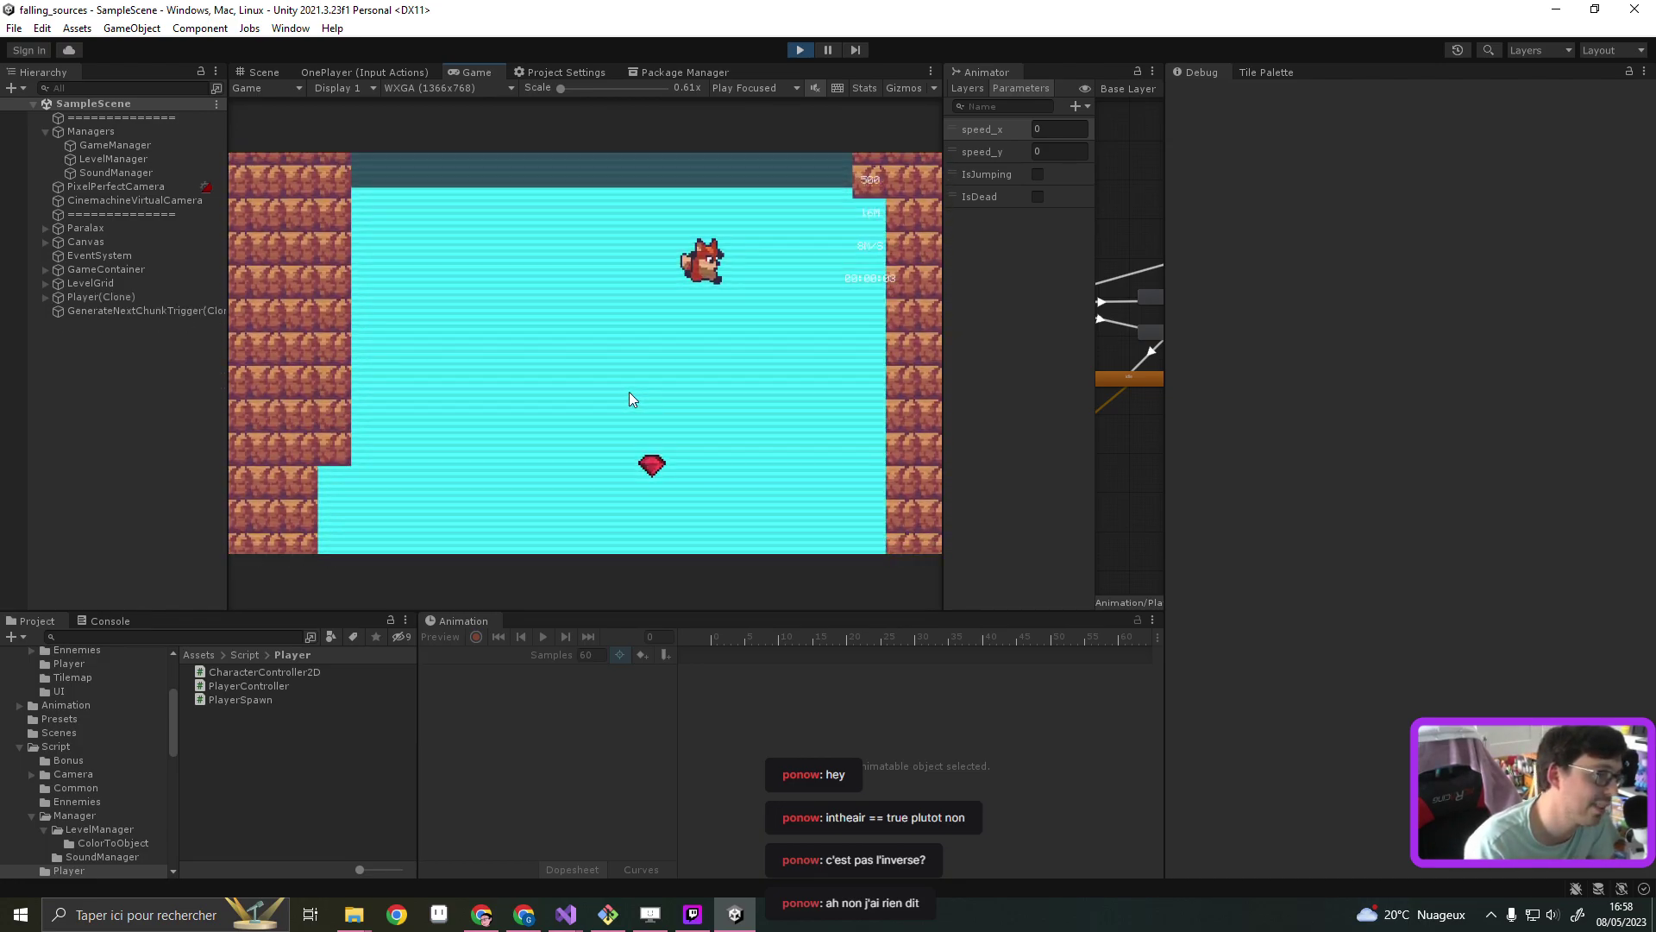
pyautogui.press('Left')
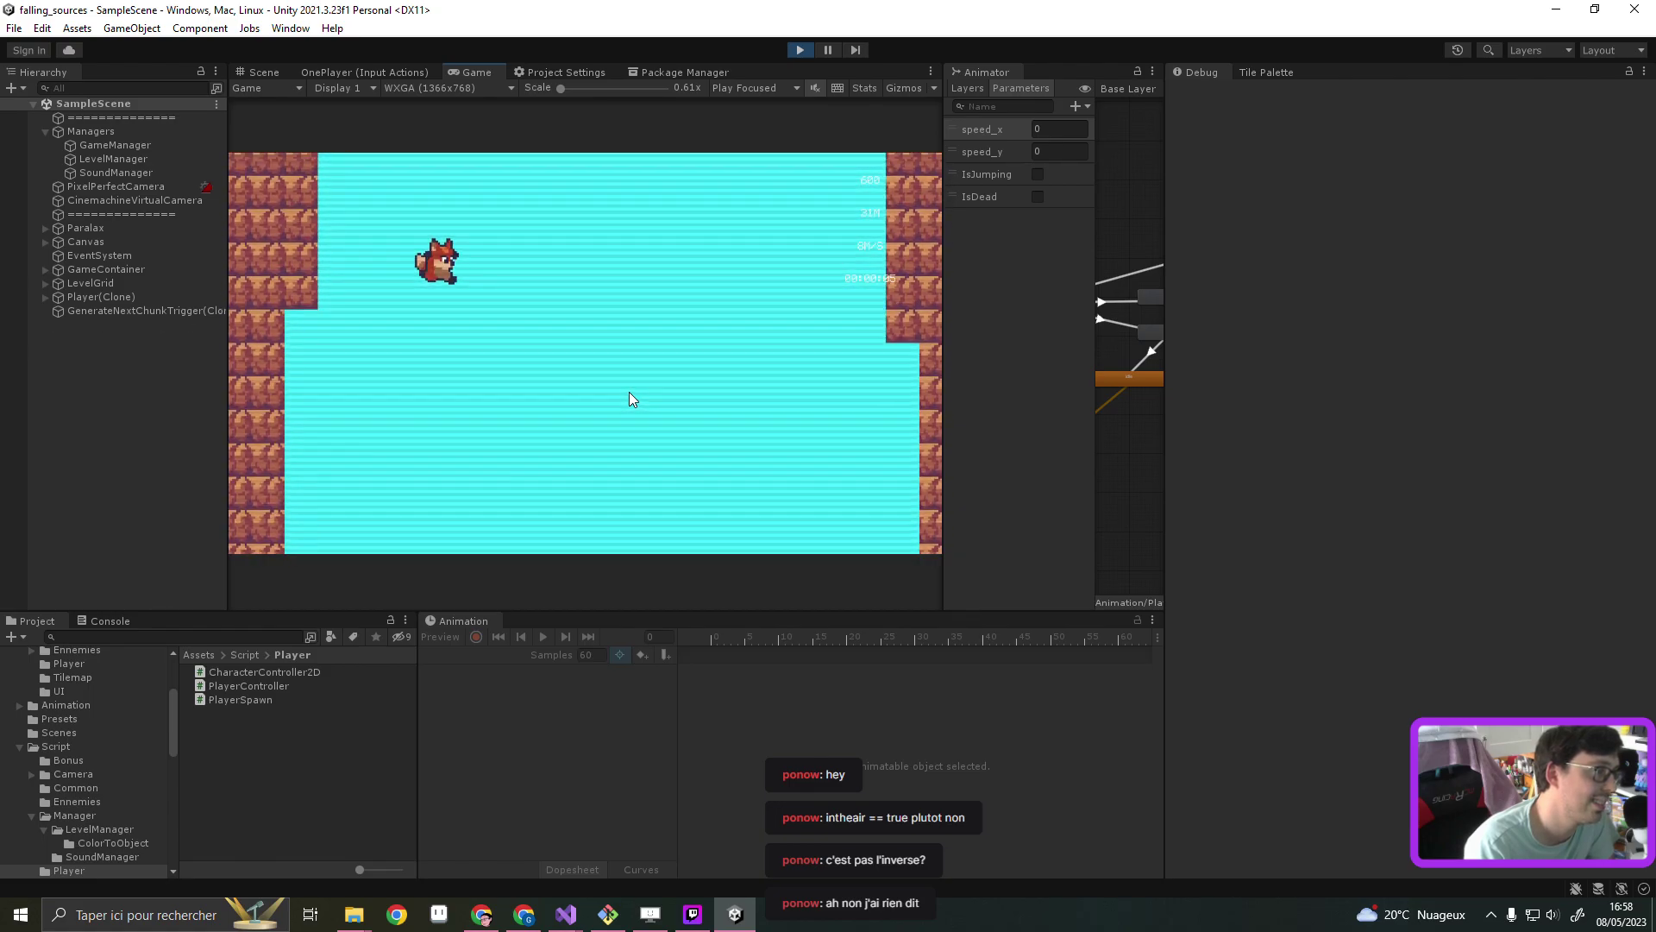
pyautogui.click(799, 50)
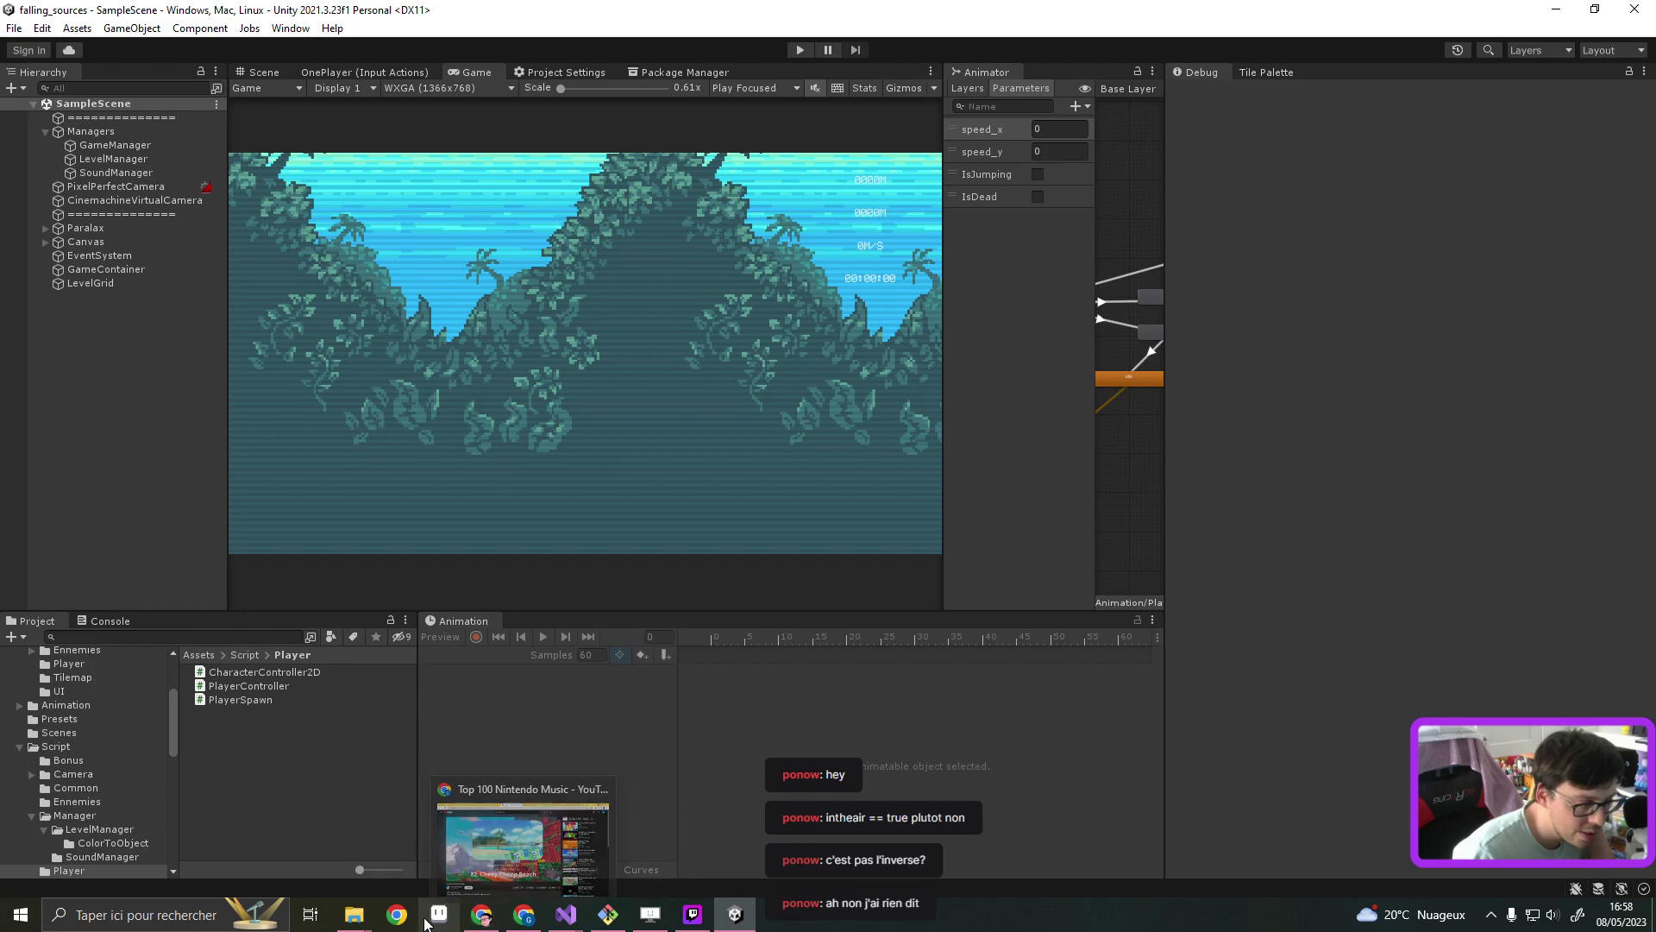
# Load player-idle-1.png as a four-frame animation, then start a new sprite 25 px wide
pyautogui.click(439, 918)
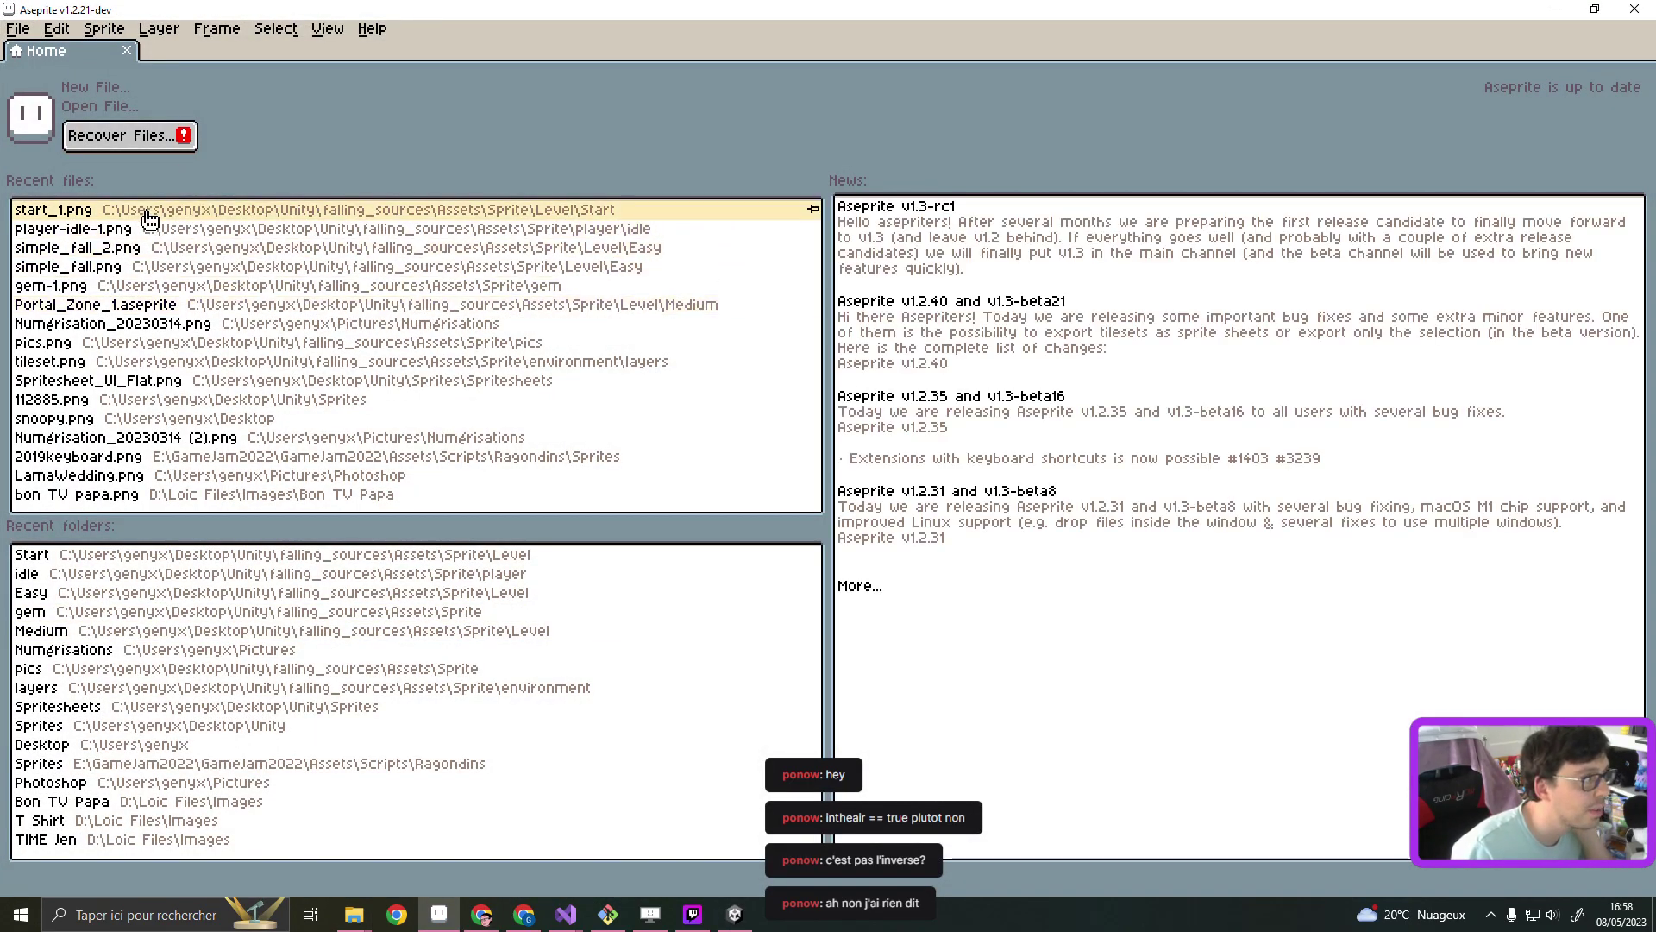
pyautogui.click(153, 235)
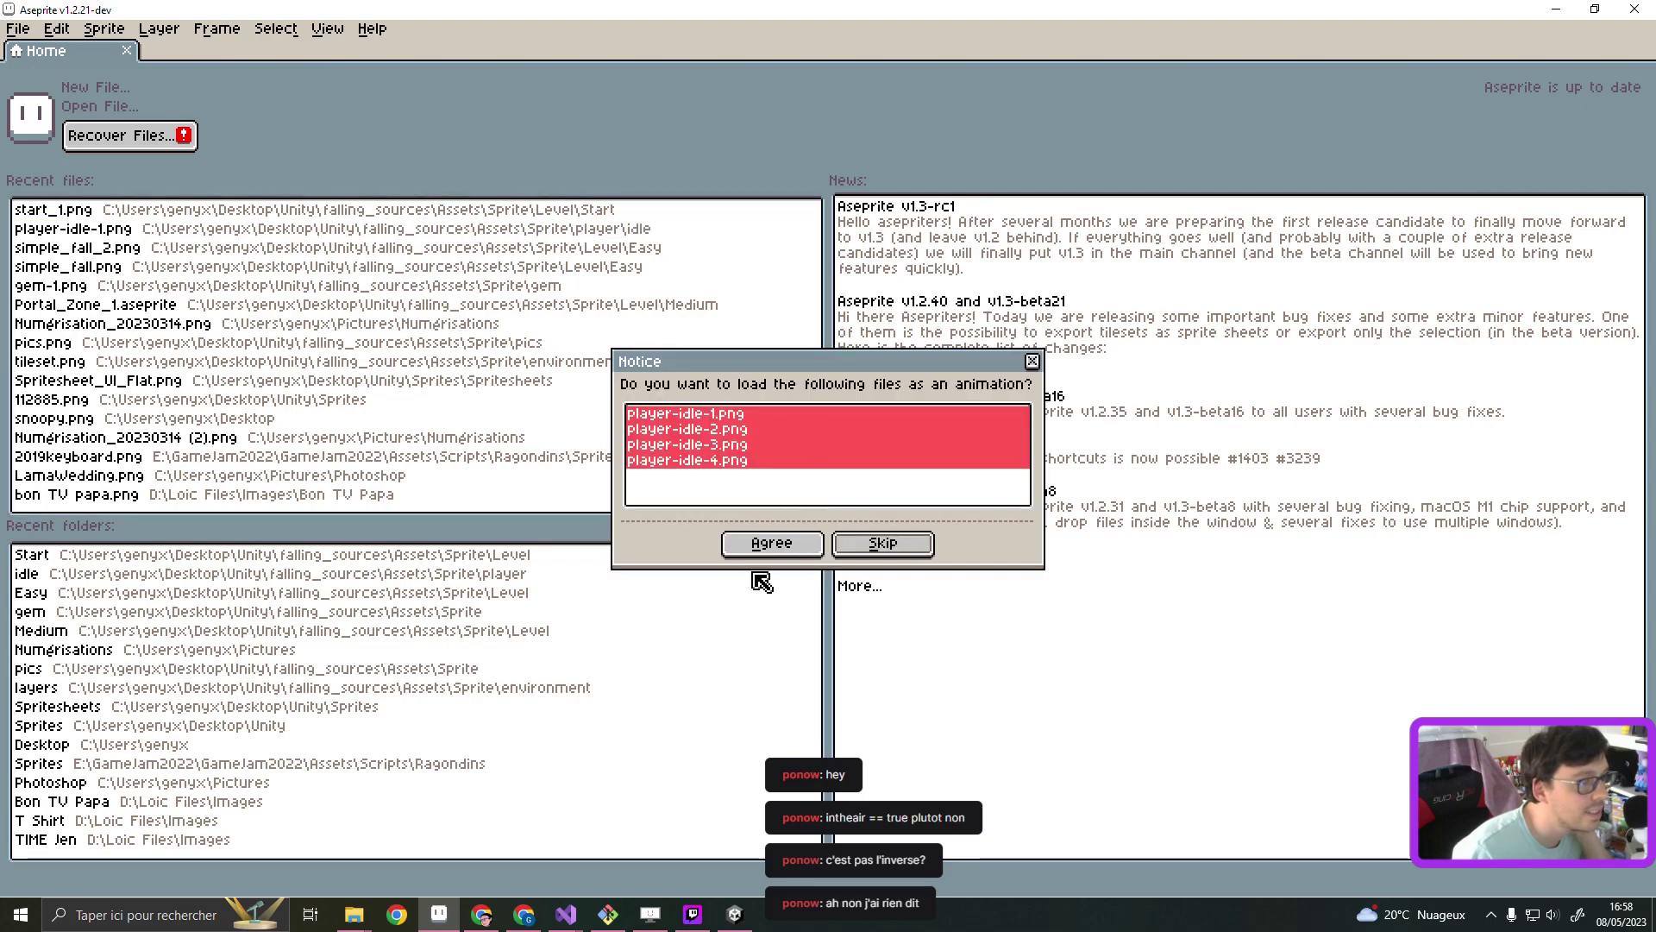
pyautogui.click(757, 537)
pyautogui.scroll(5, 858, 381)
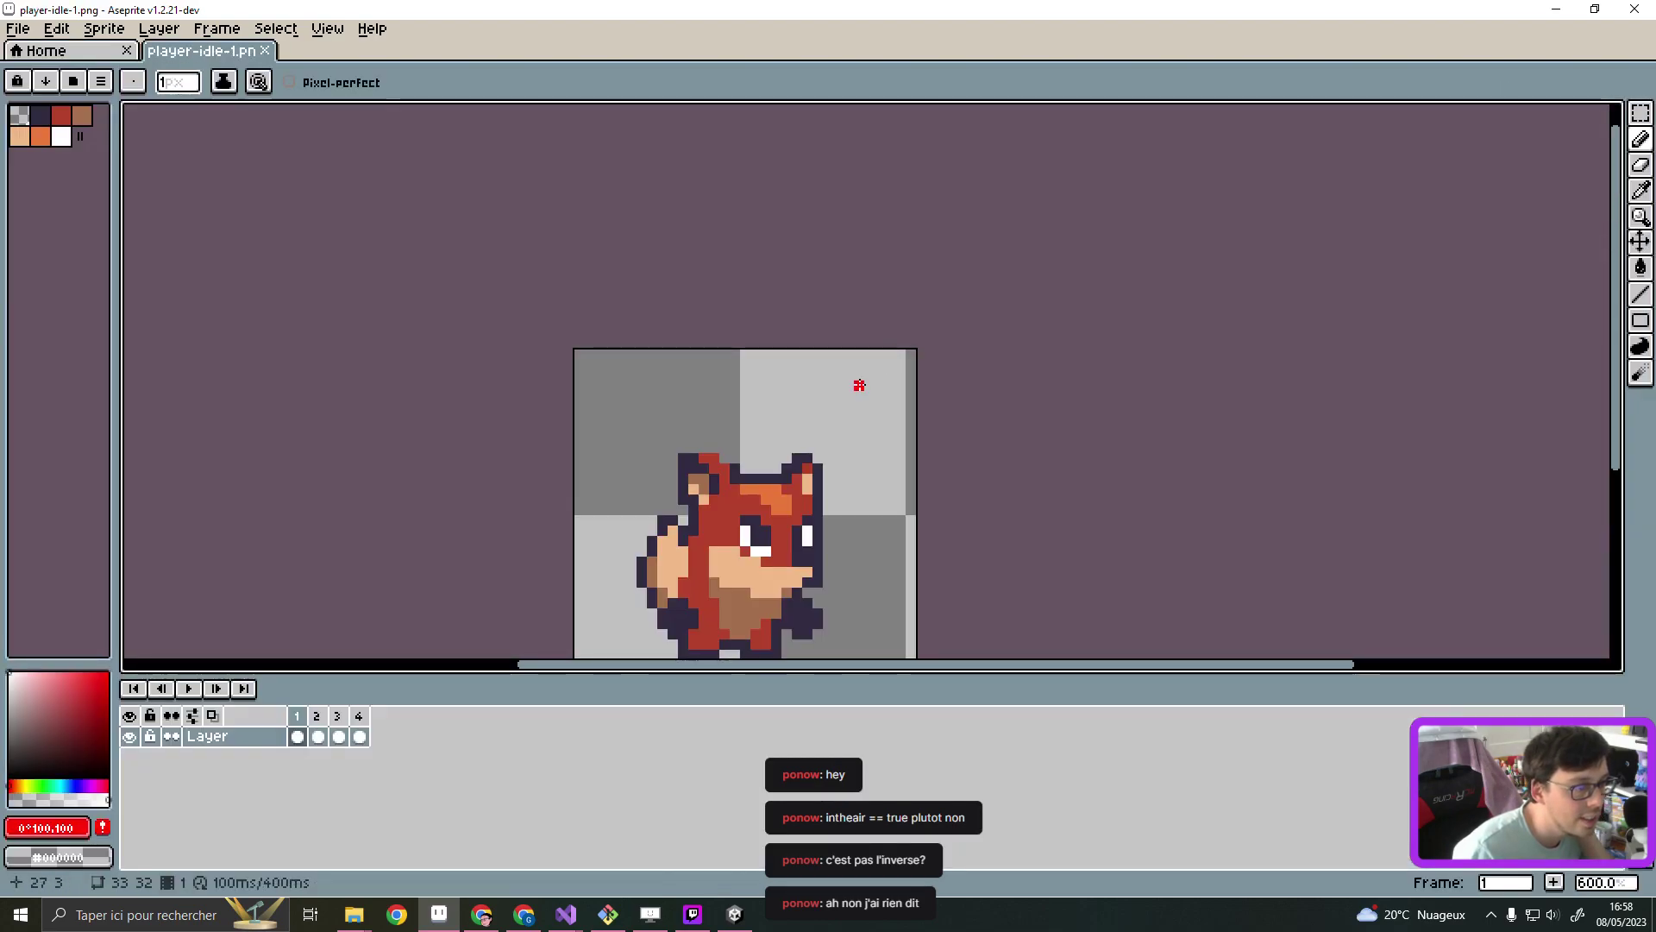
pyautogui.scroll(-2, 857, 380)
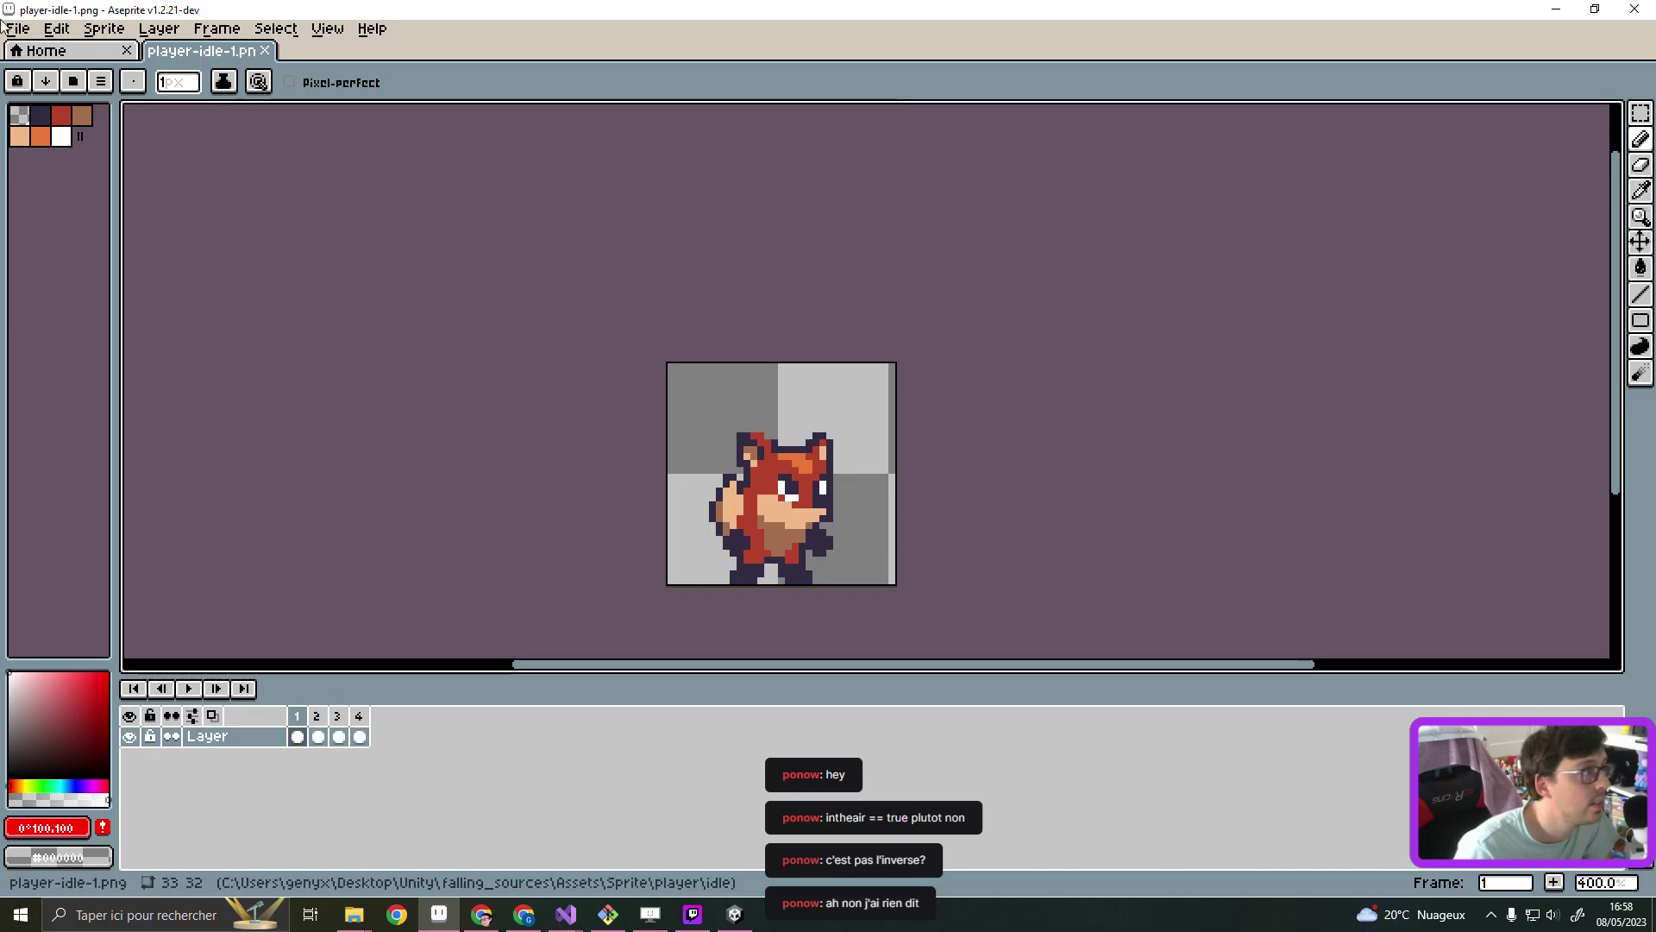
pyautogui.click(30, 30)
pyautogui.click(49, 52)
pyautogui.write('25')
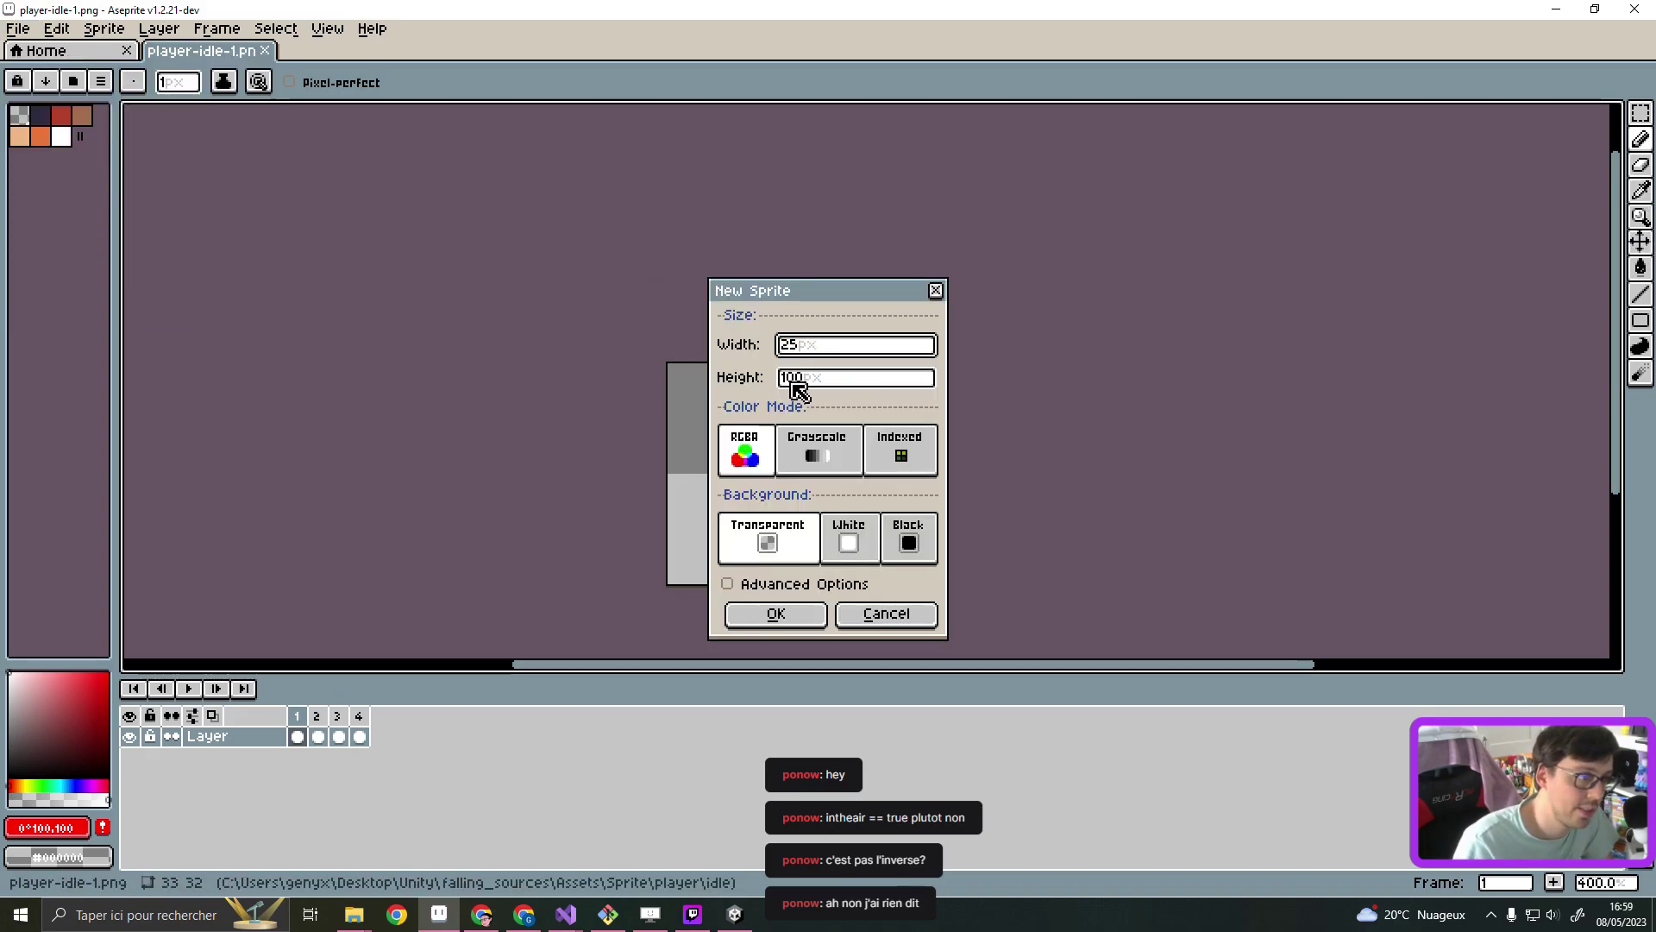
# Create the new sprite at 25 × 25 px
pyautogui.press('Tab')
pyautogui.write('5')
pyautogui.press('Return')
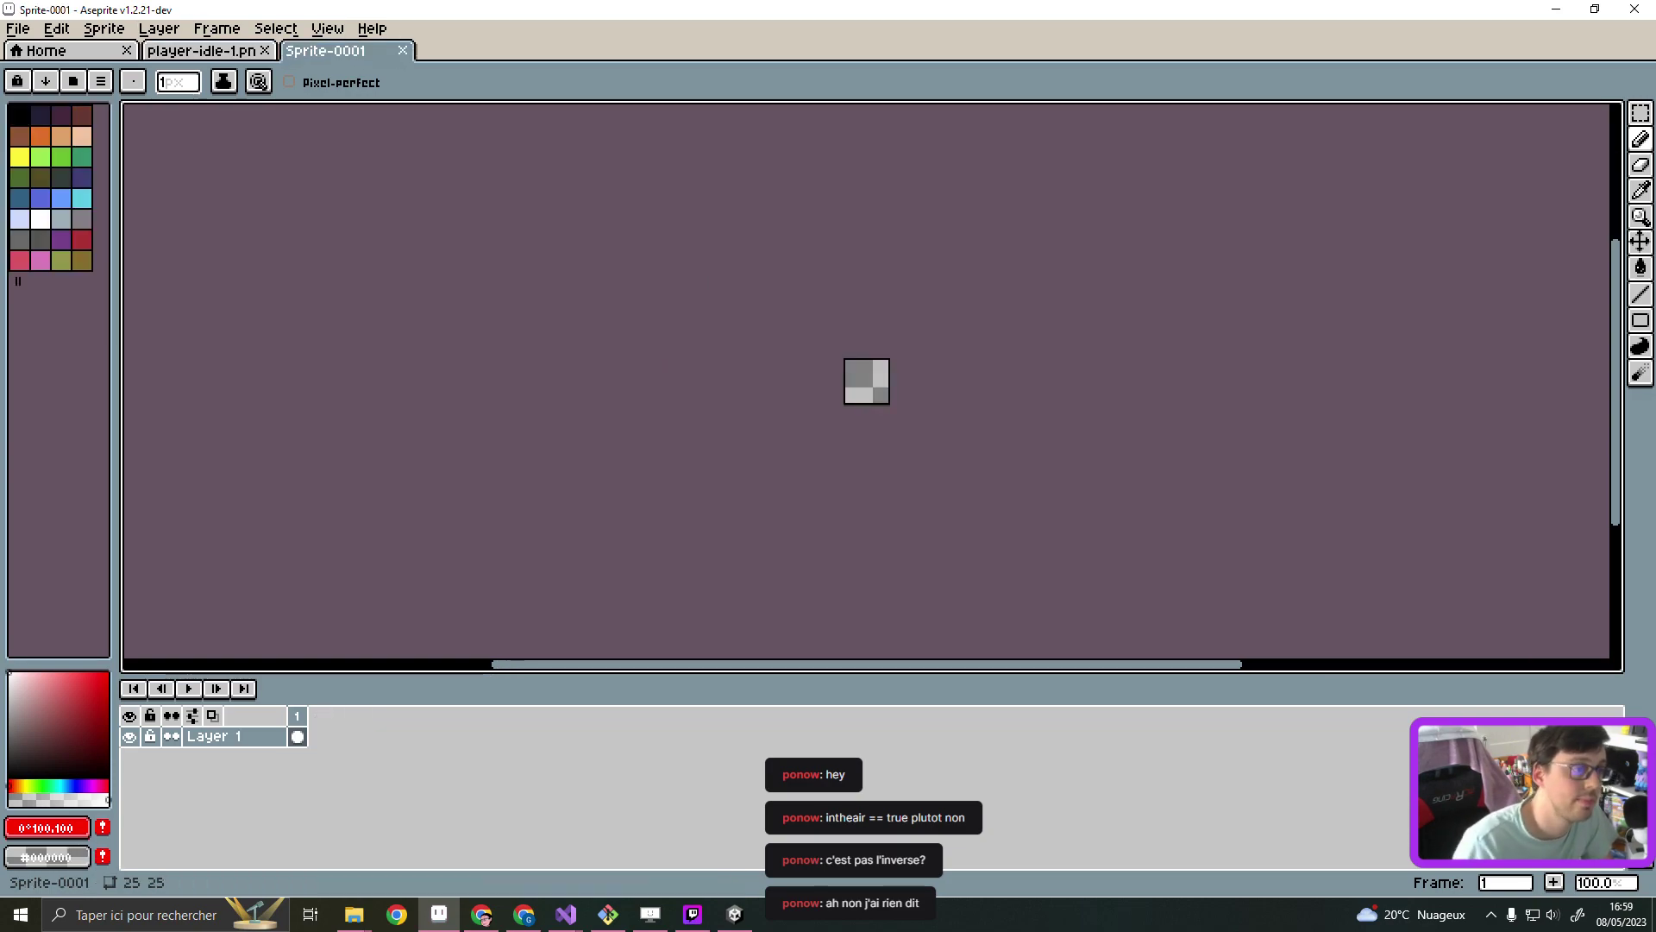
pyautogui.scroll(3, 922, 393)
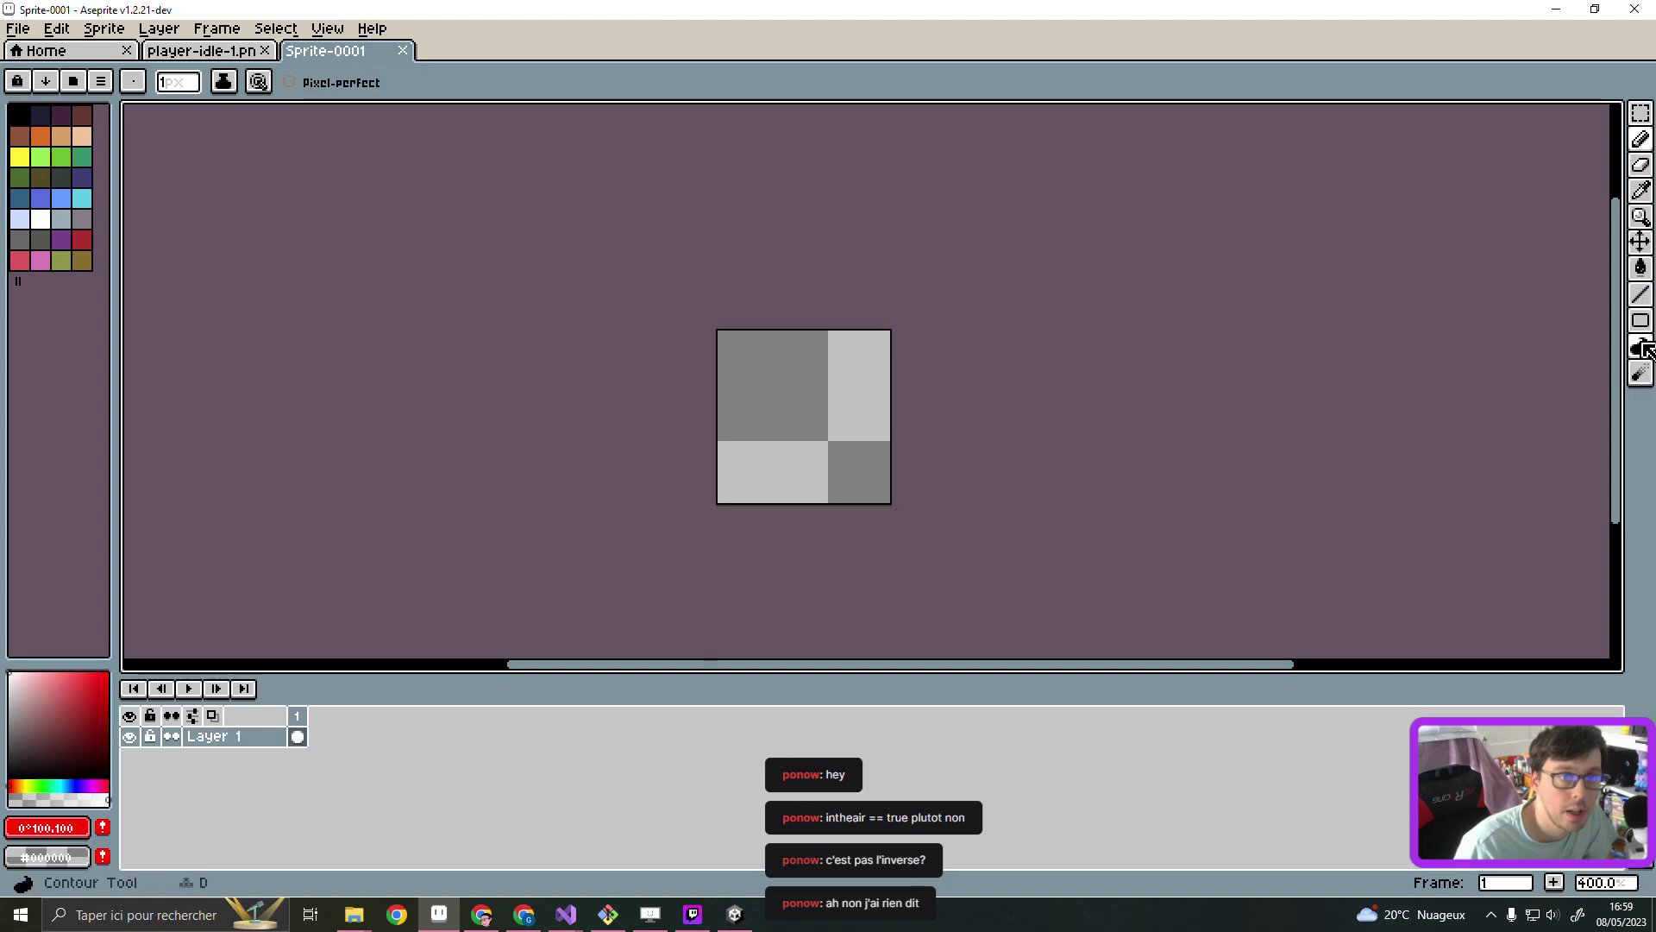
# Stamp a white circle with a round brush of size 23
pyautogui.moveTo(1641, 140)
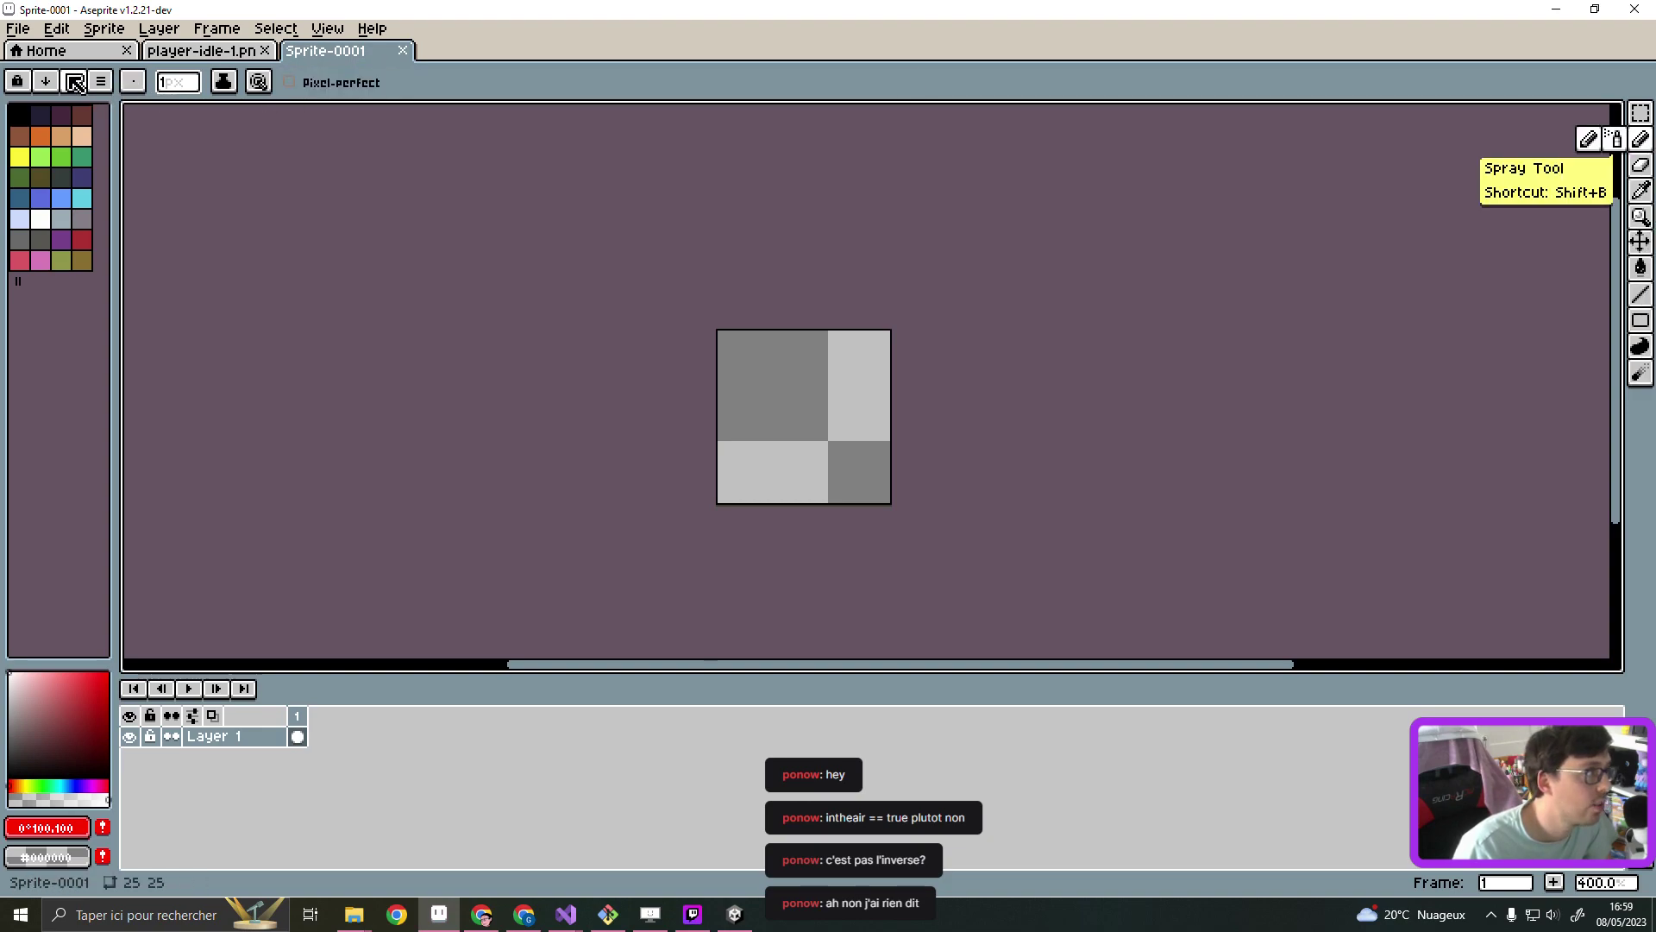
pyautogui.click(143, 88)
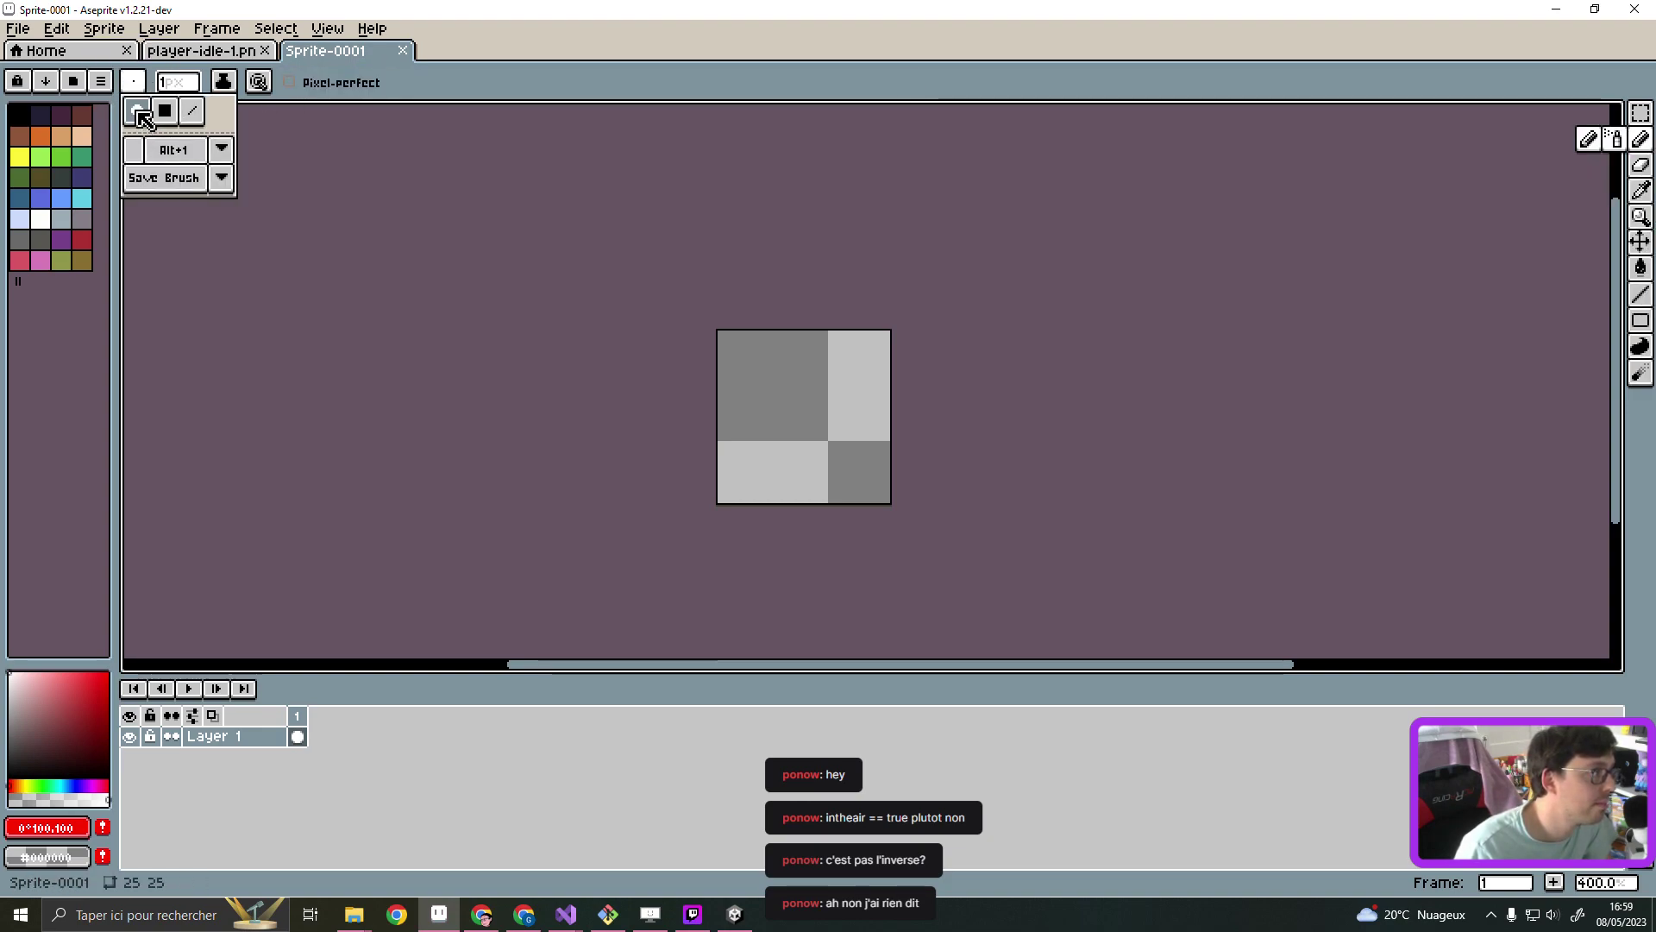
pyautogui.click(187, 90)
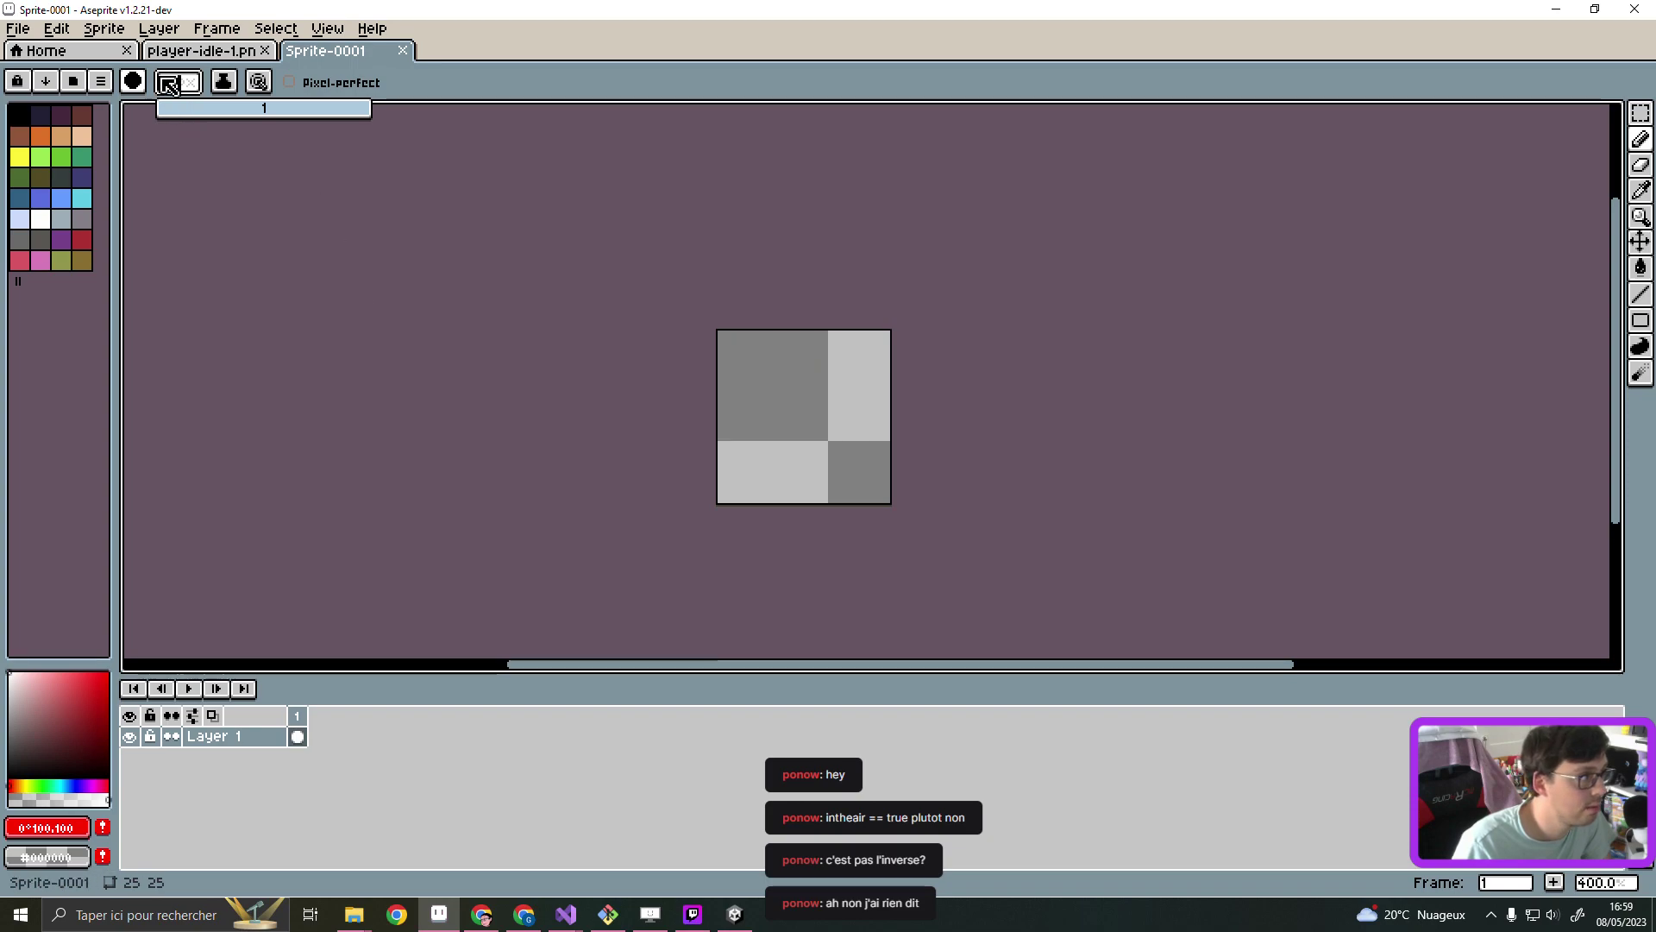
pyautogui.write('20')
pyautogui.press('BackSpace')
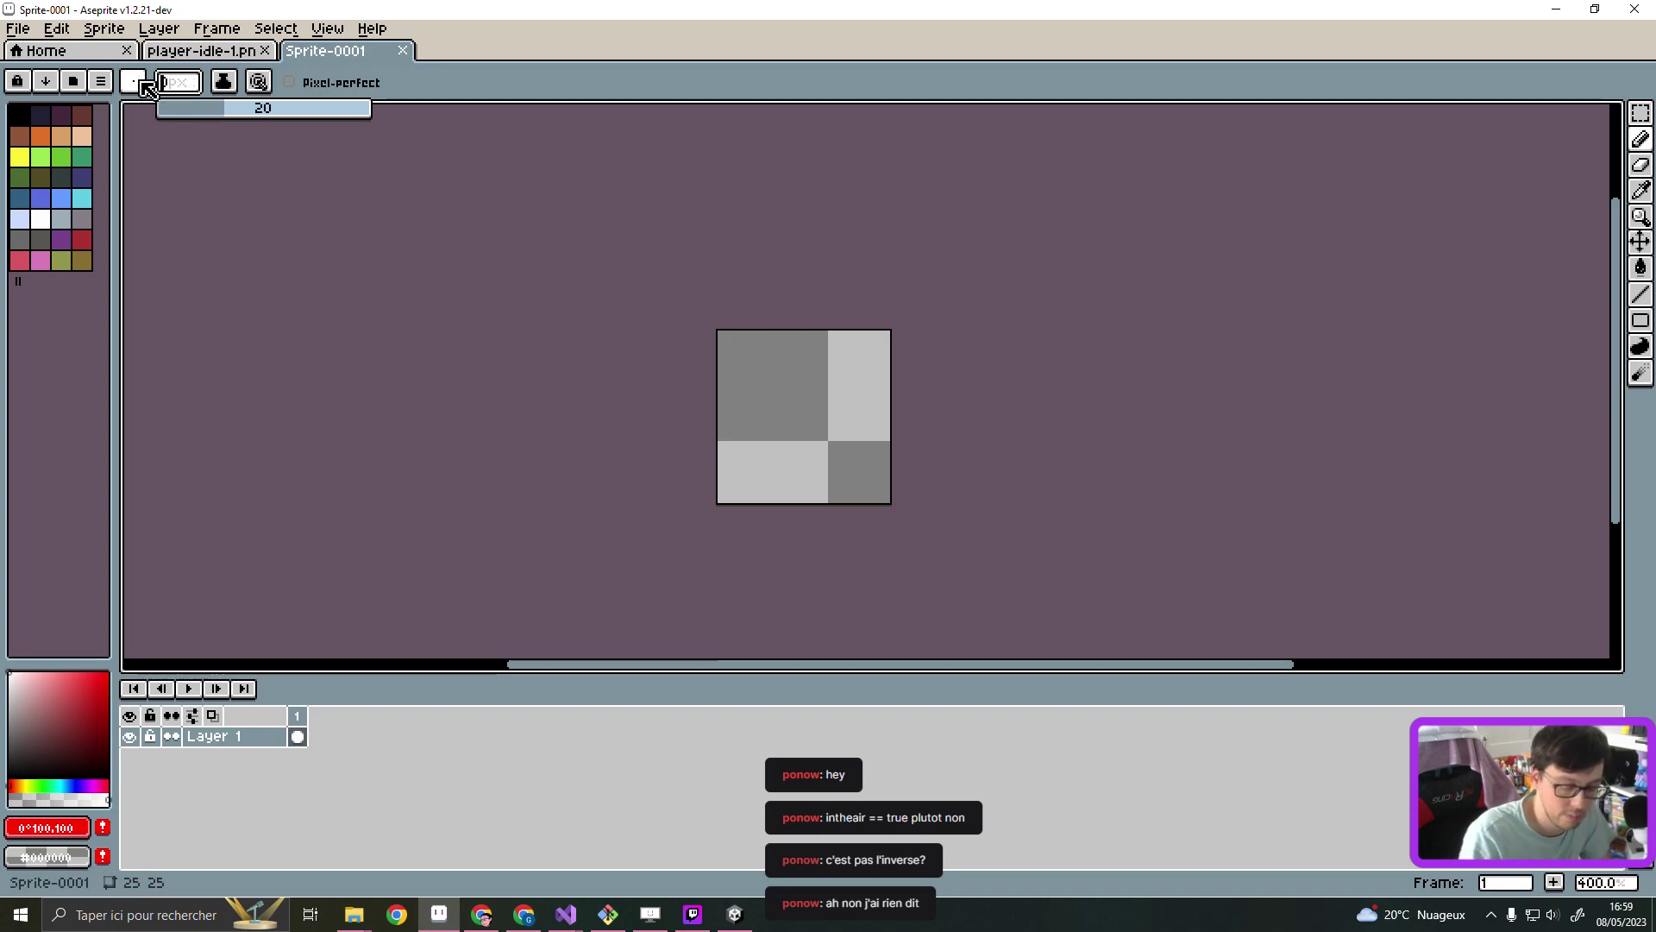
pyautogui.write('3')
pyautogui.press('Return')
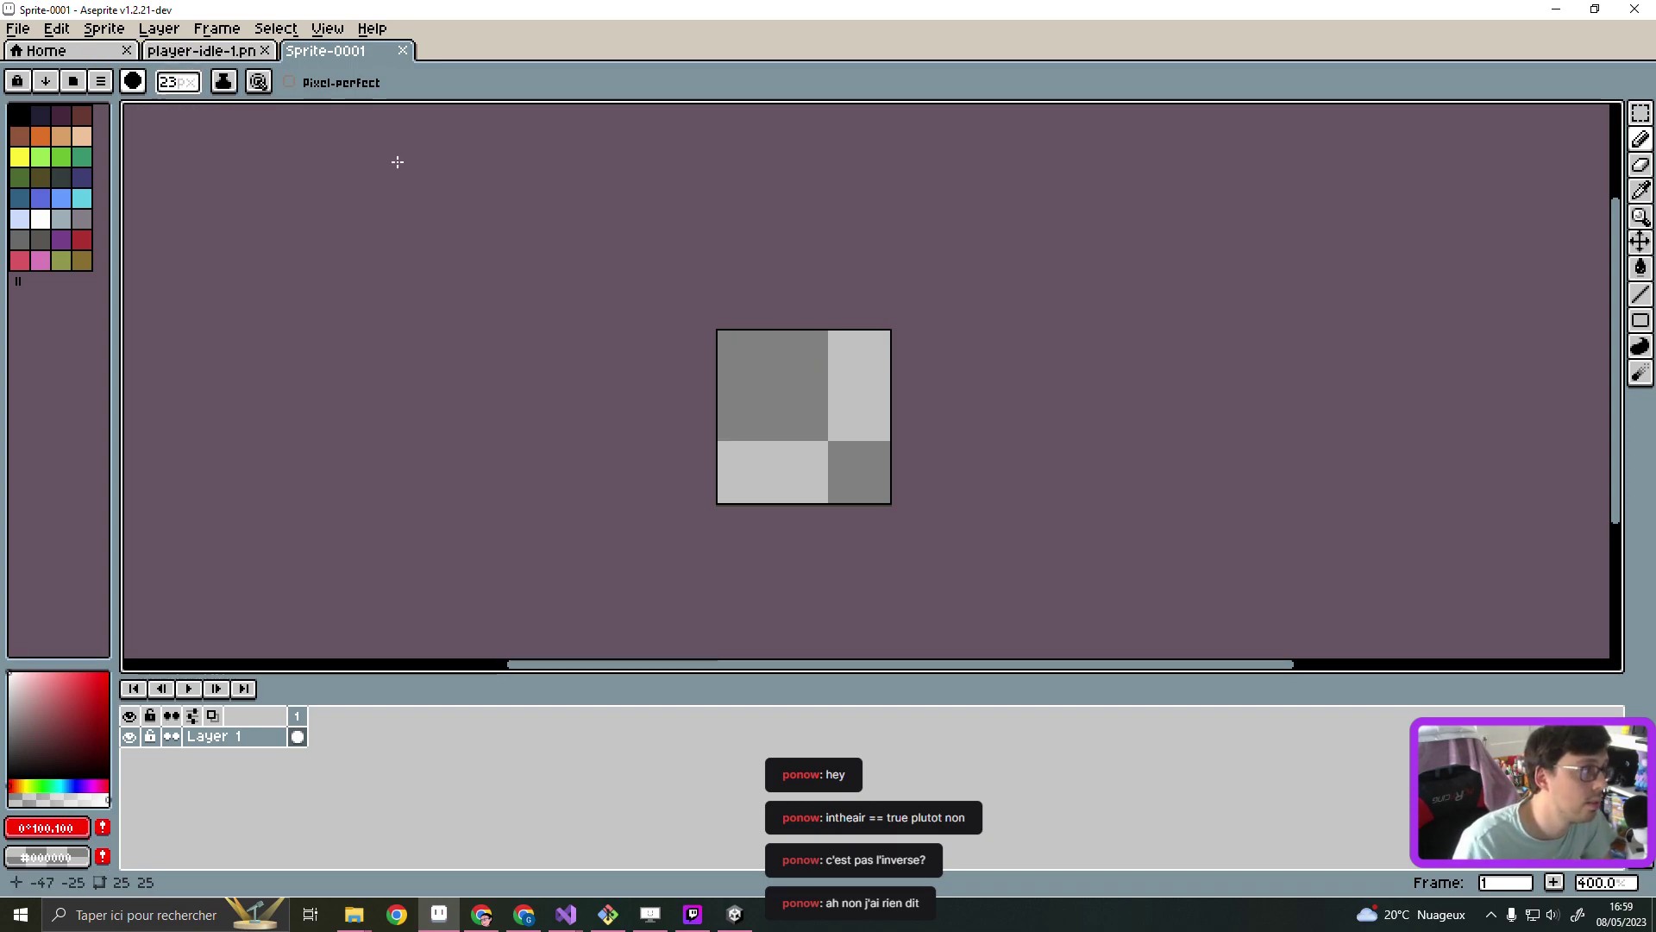
pyautogui.click(43, 222)
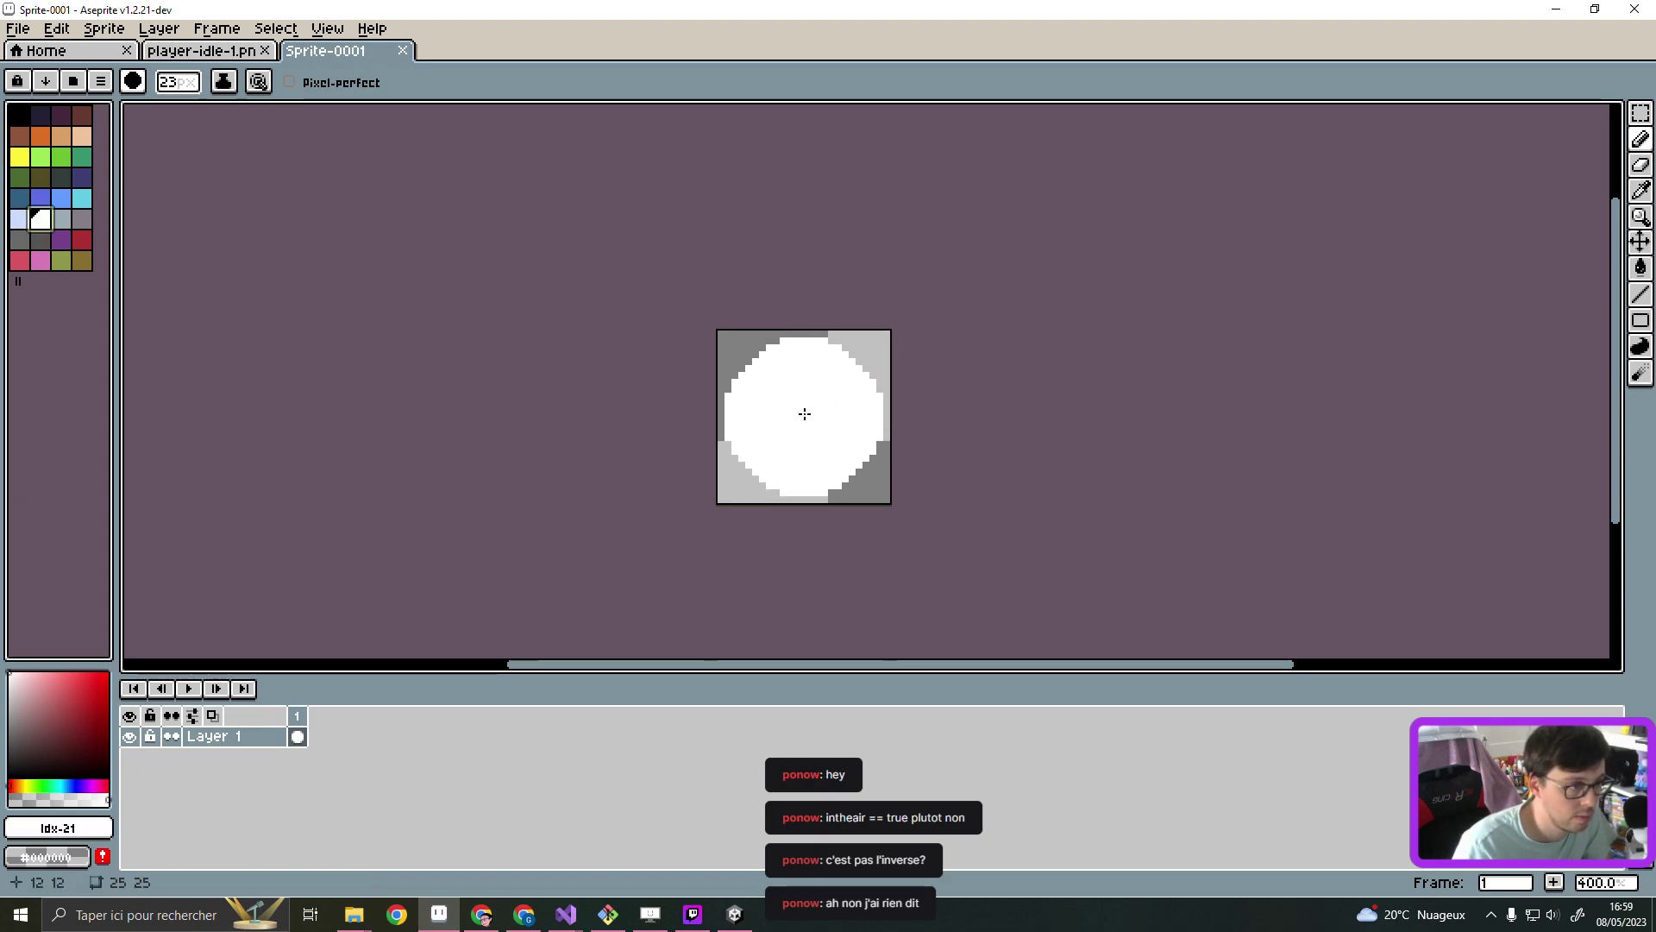
pyautogui.click(133, 81)
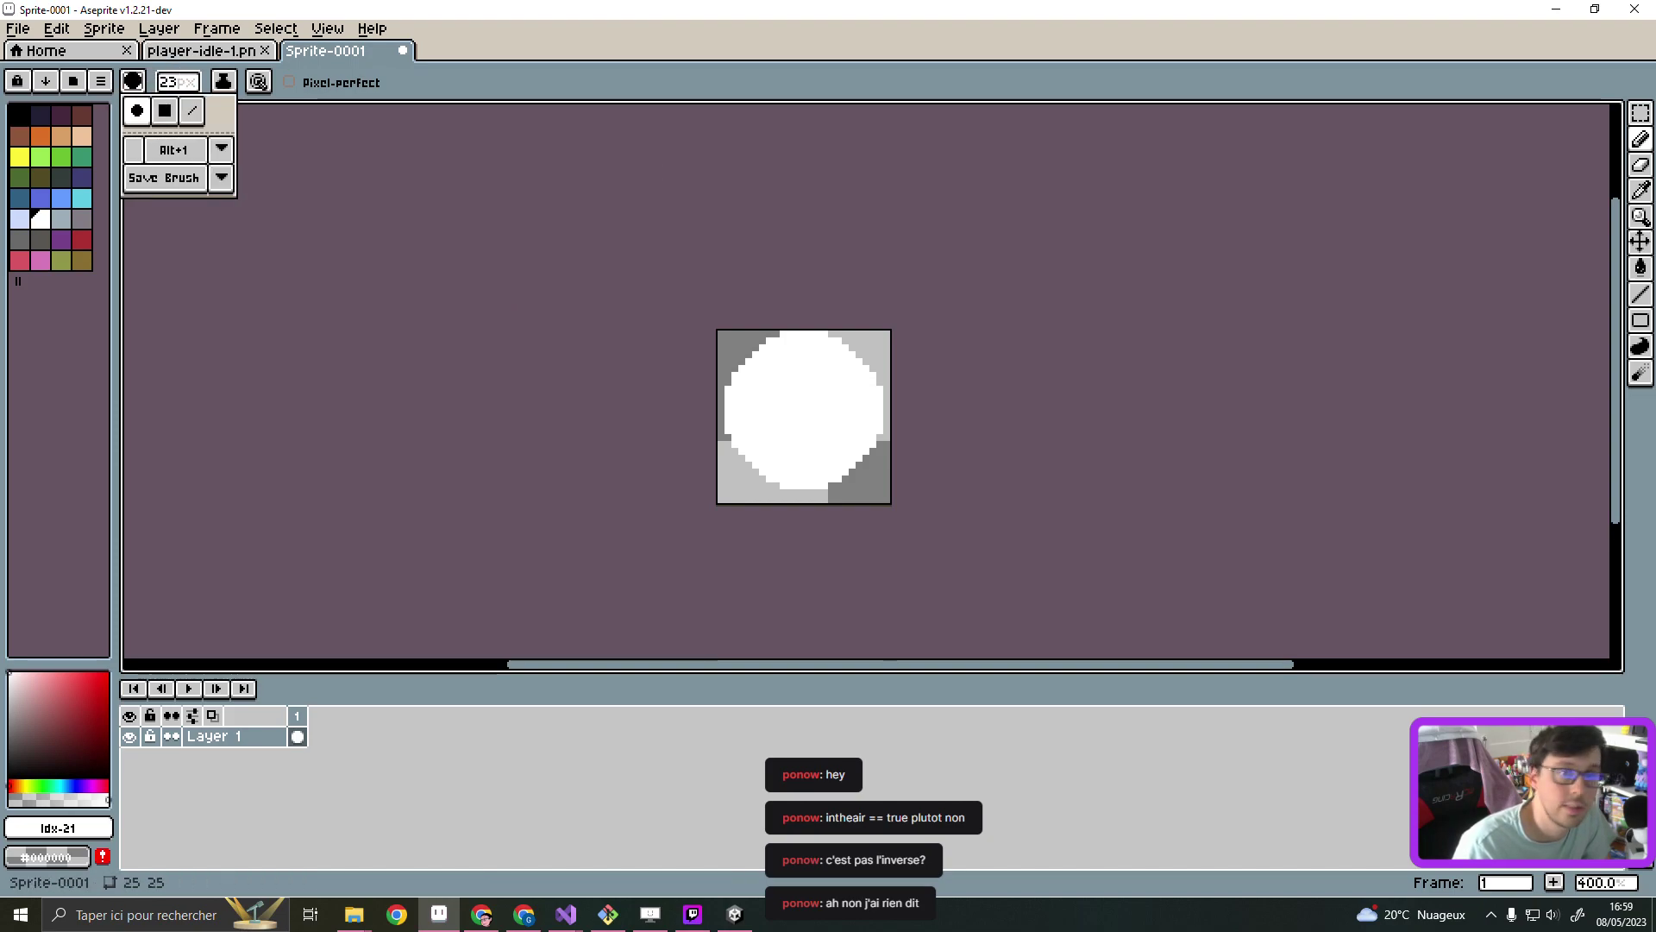
# Marquee-select the lower half of the white circle and delete it
pyautogui.click(1640, 113)
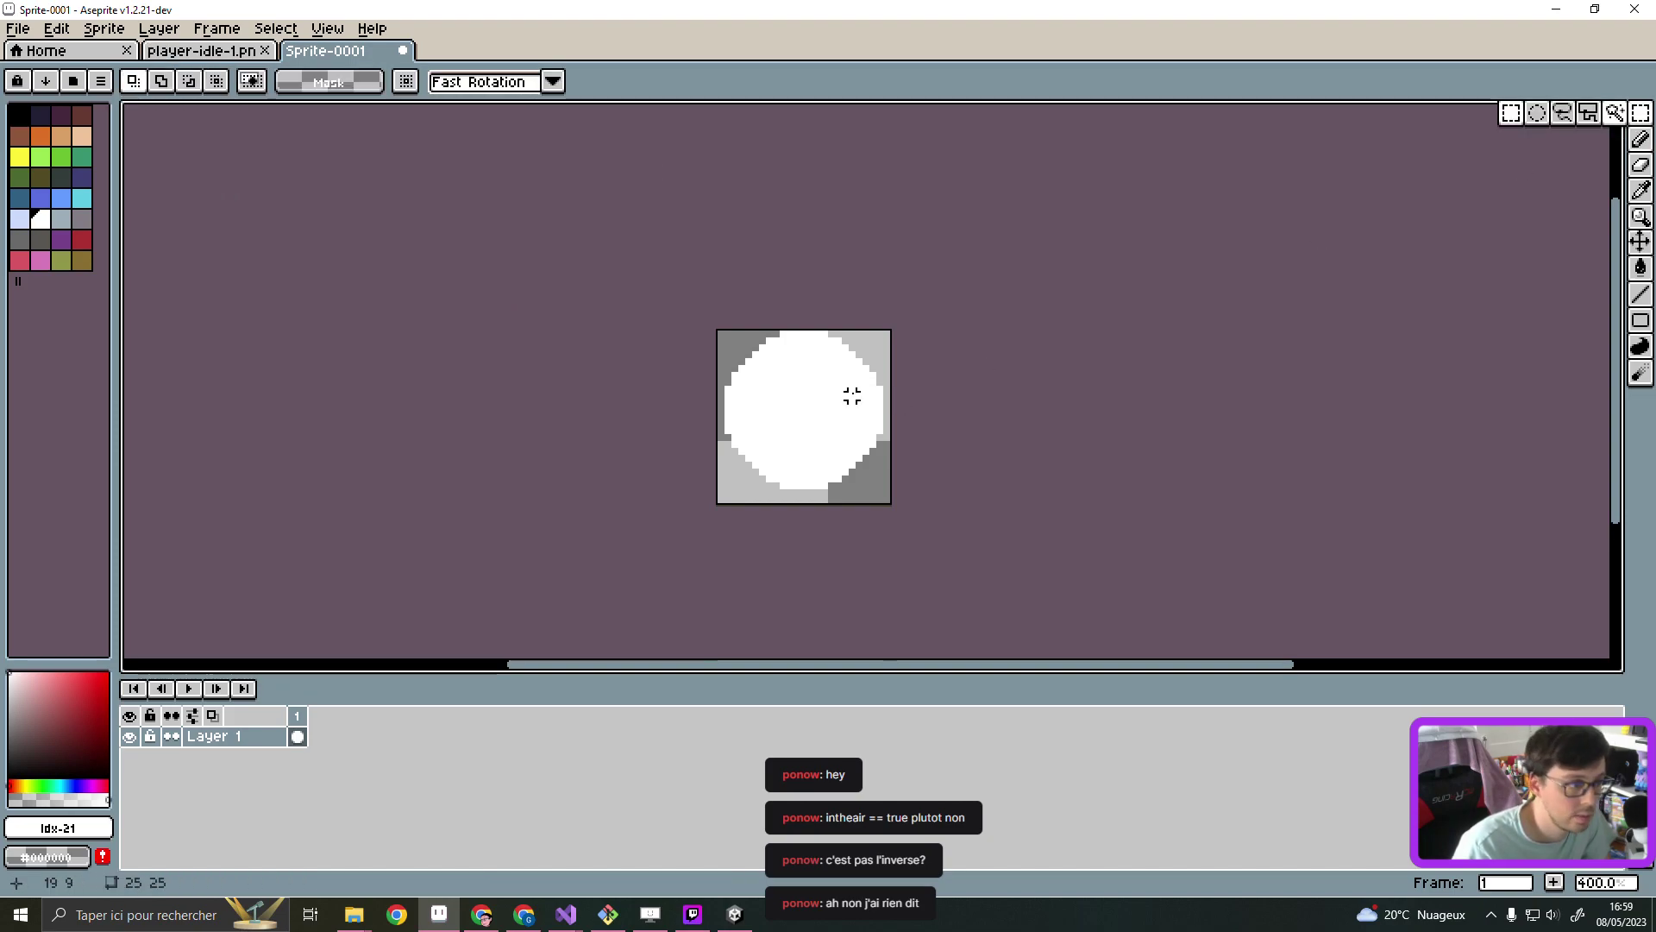
pyautogui.moveTo(727, 409); pyautogui.dragTo(886, 485)
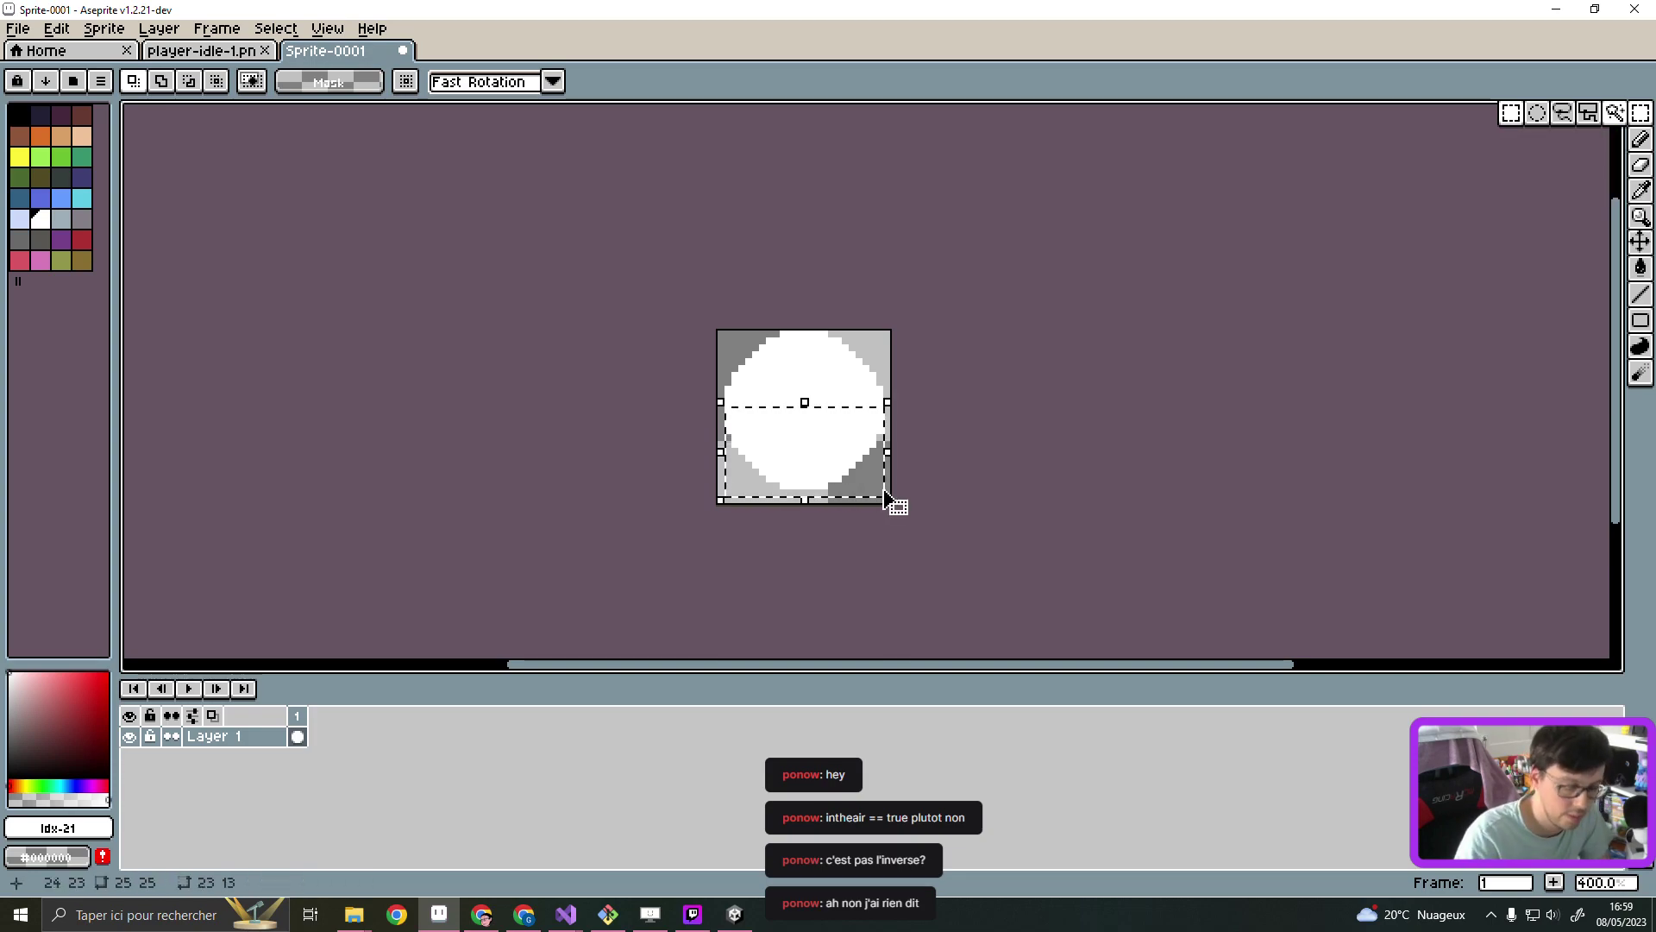
pyautogui.press('Delete')
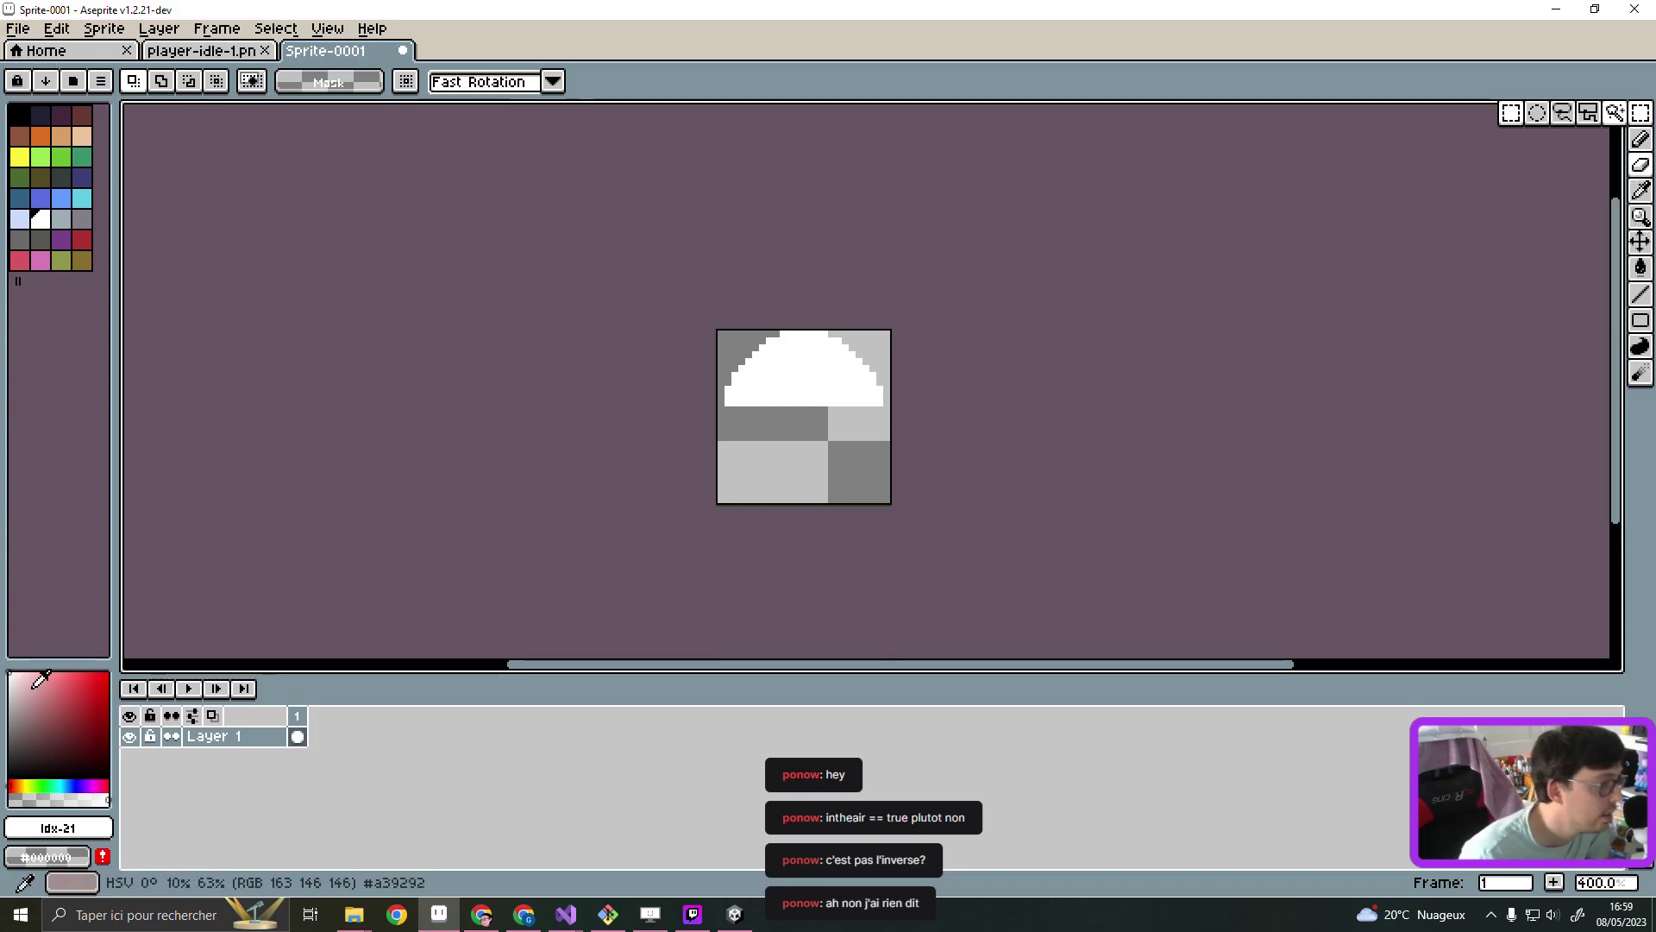
# Erase notches along the dome's bottom edge with a 5 px eraser
pyautogui.click(1641, 165)
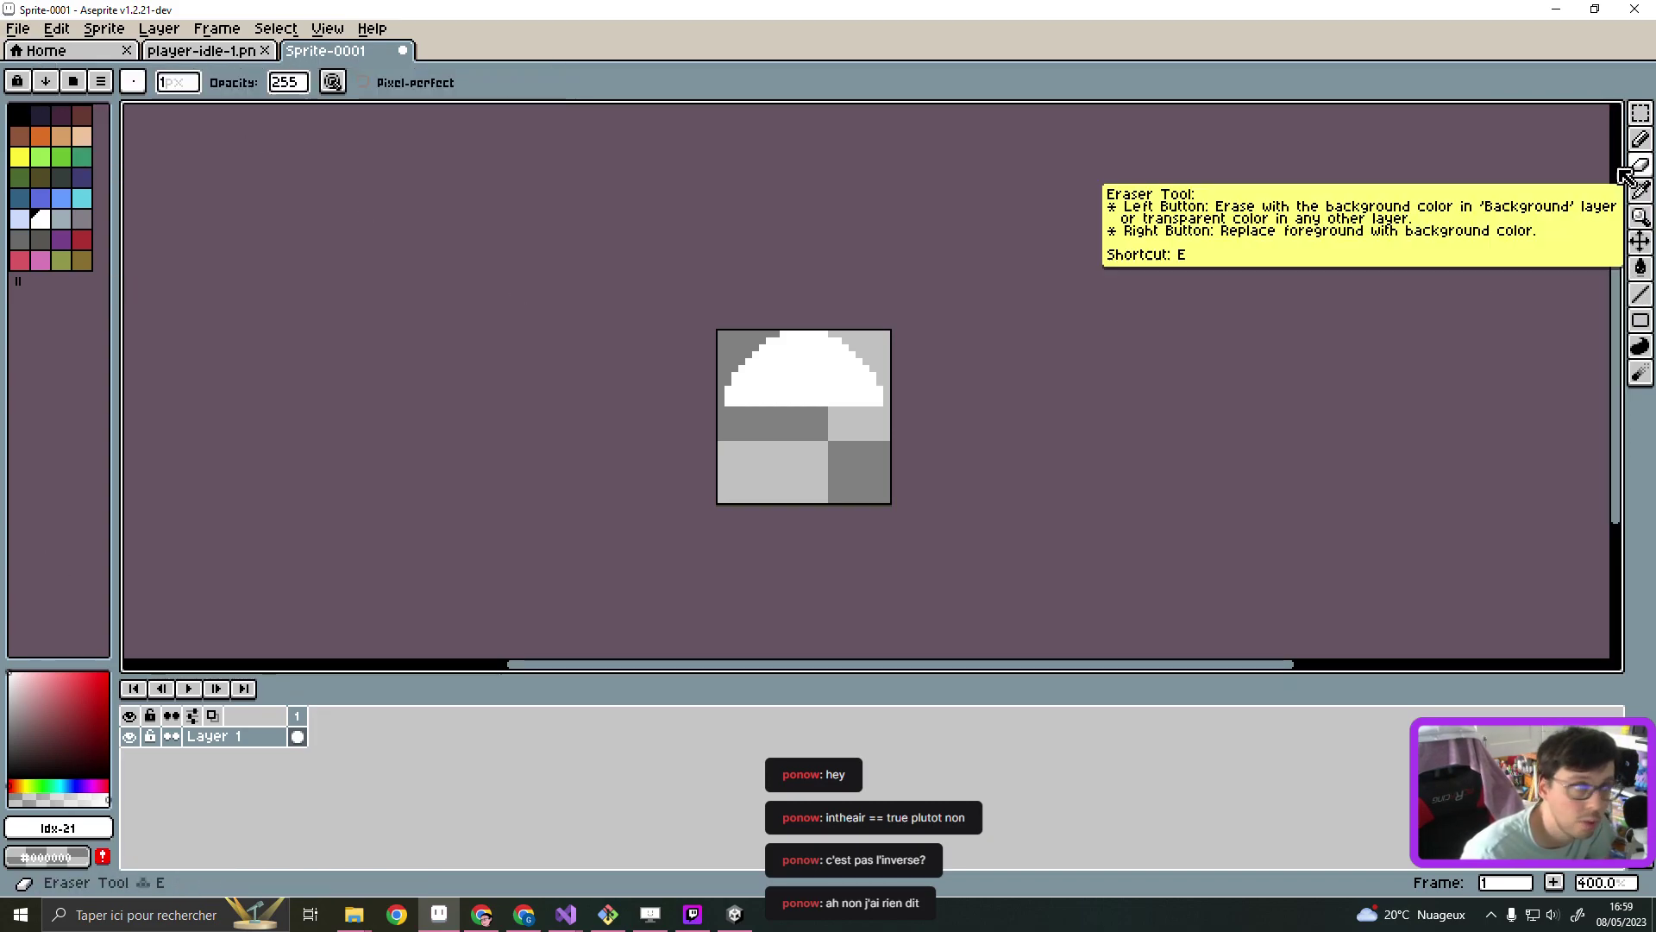
pyautogui.click(177, 82)
pyautogui.write('5')
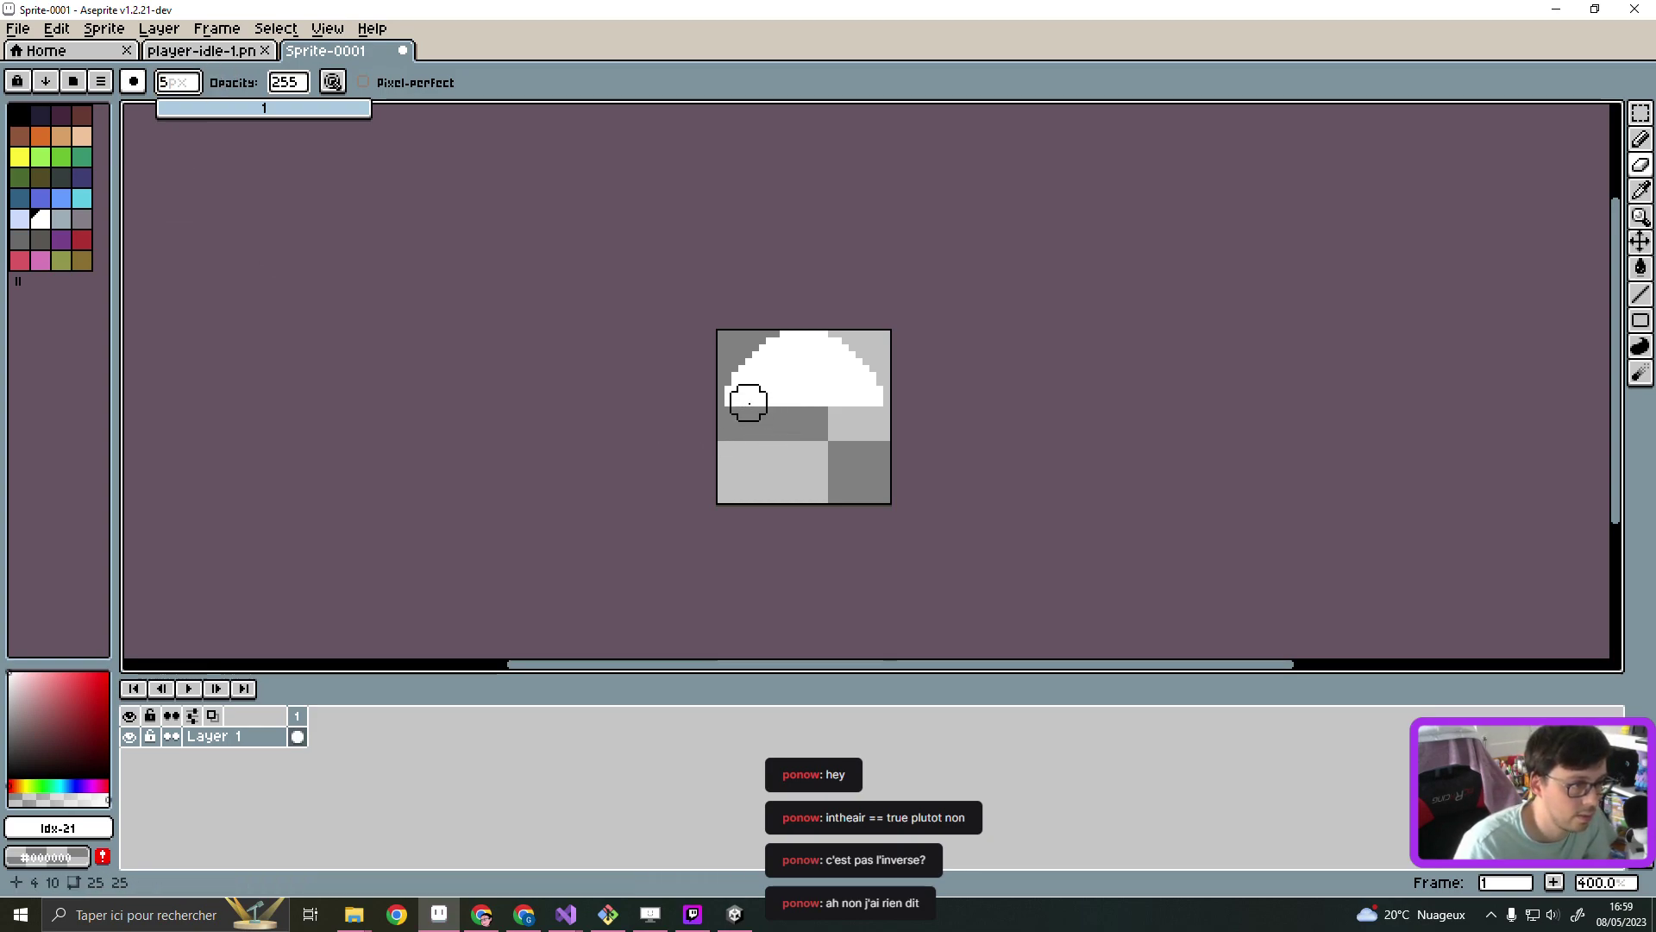
pyautogui.moveTo(748, 403); pyautogui.dragTo(859, 401)
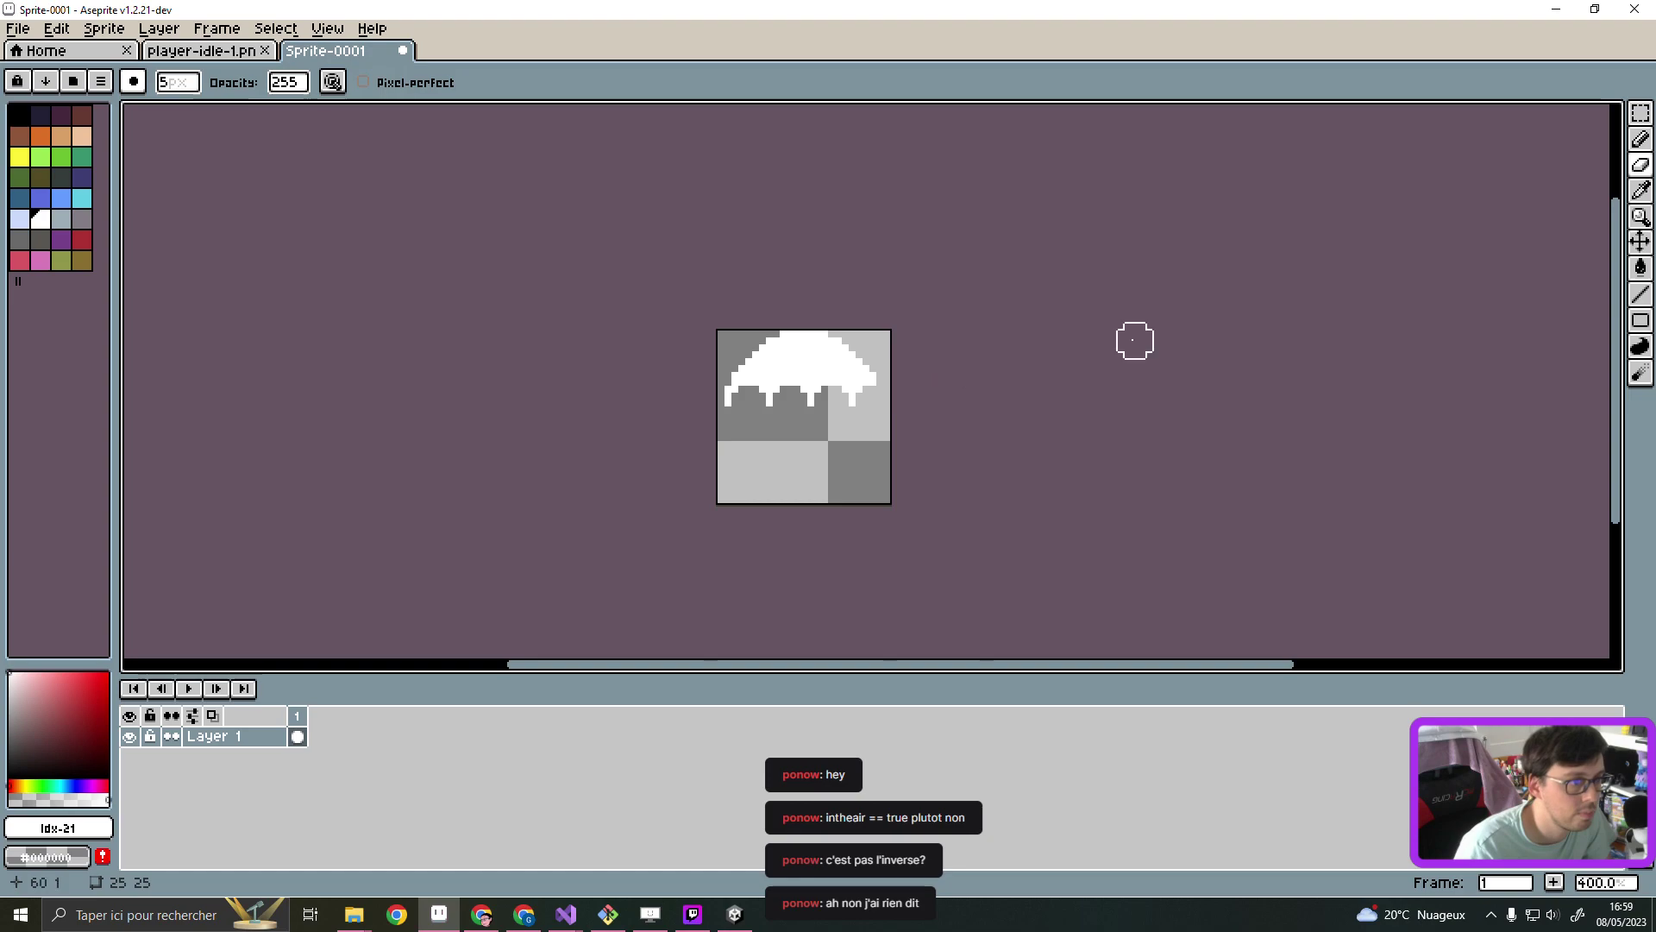
# Add a white pixel at the dome's right edge with a 1 px pencil
pyautogui.click(1642, 140)
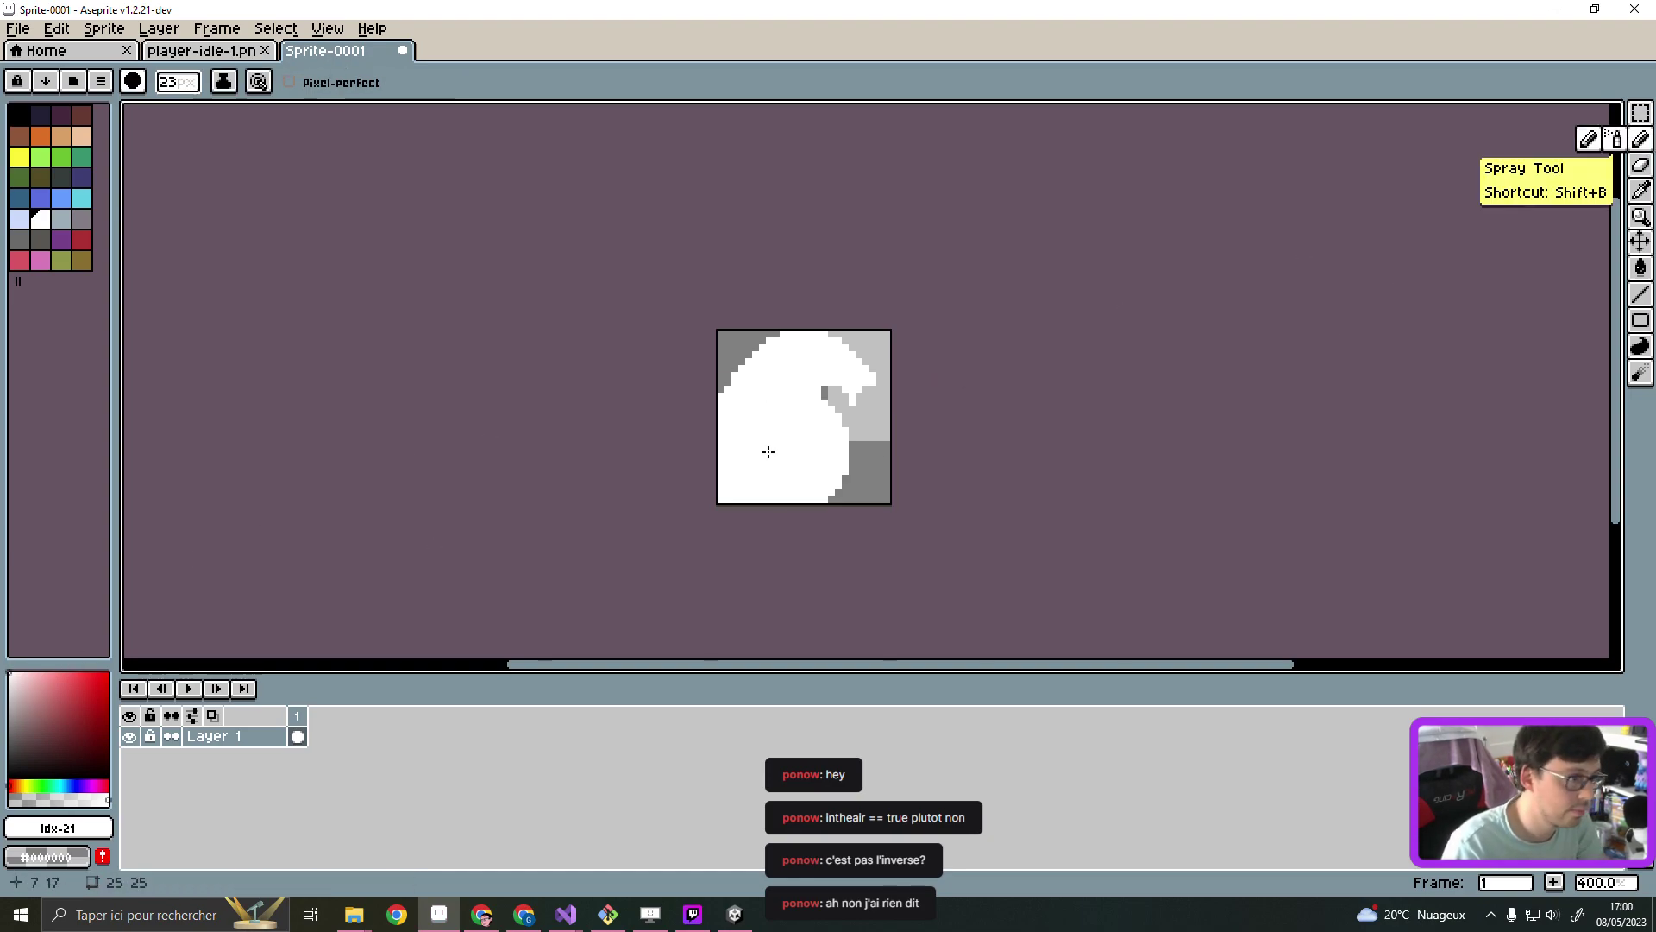
pyautogui.click(181, 84)
pyautogui.write('1')
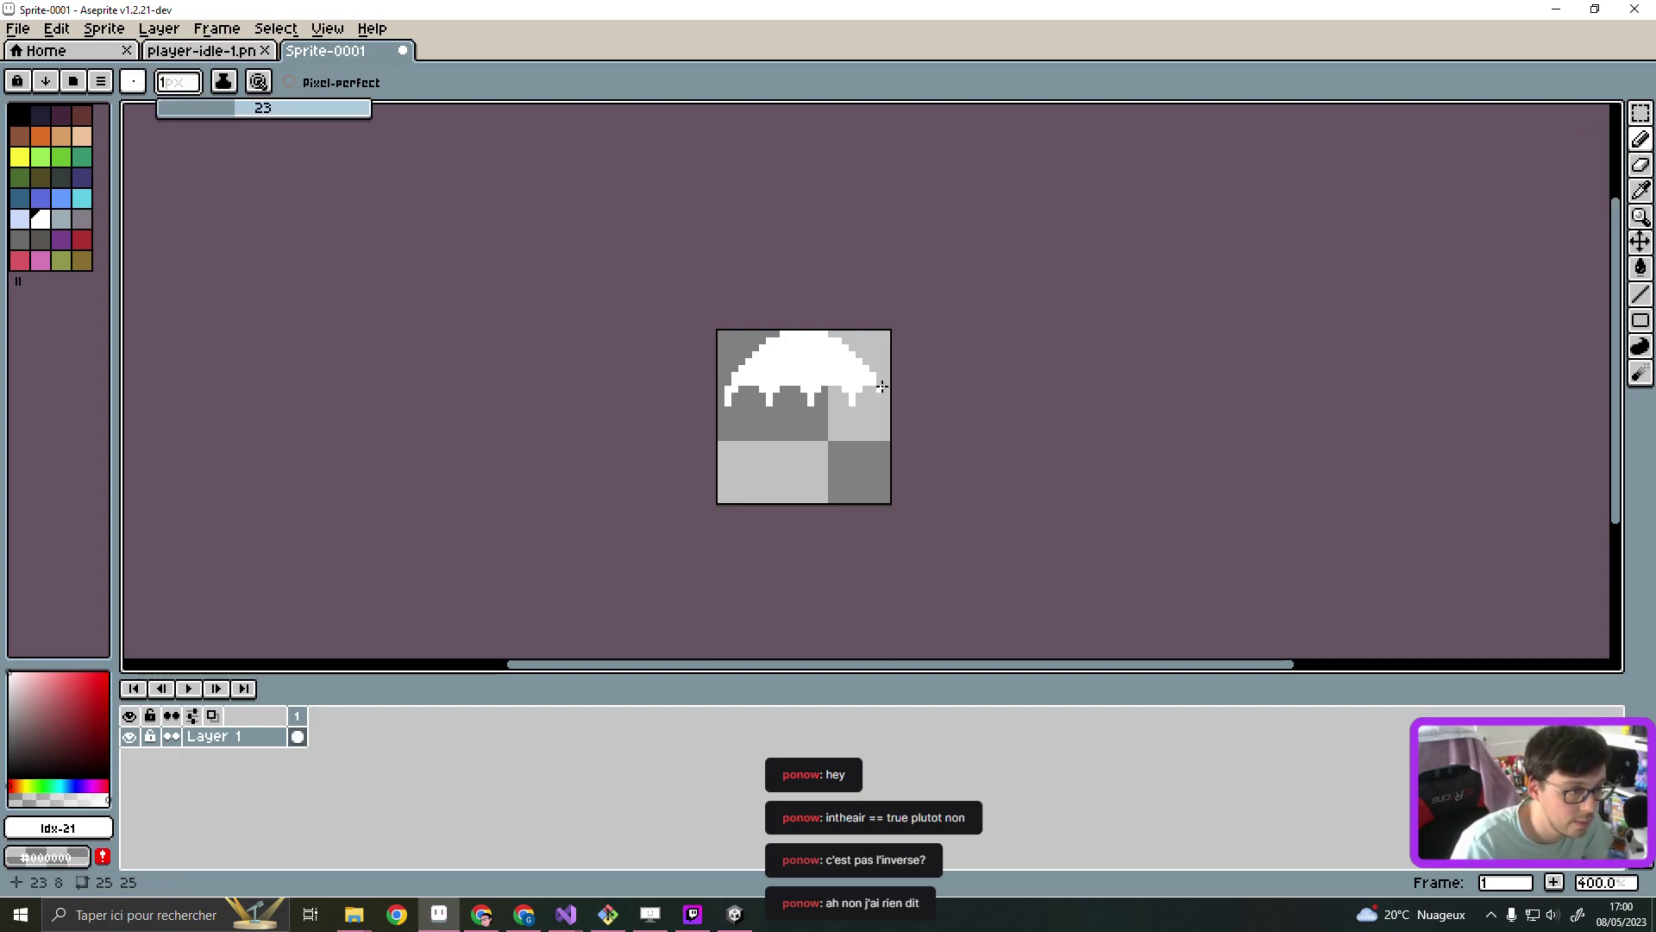
pyautogui.press('Return')
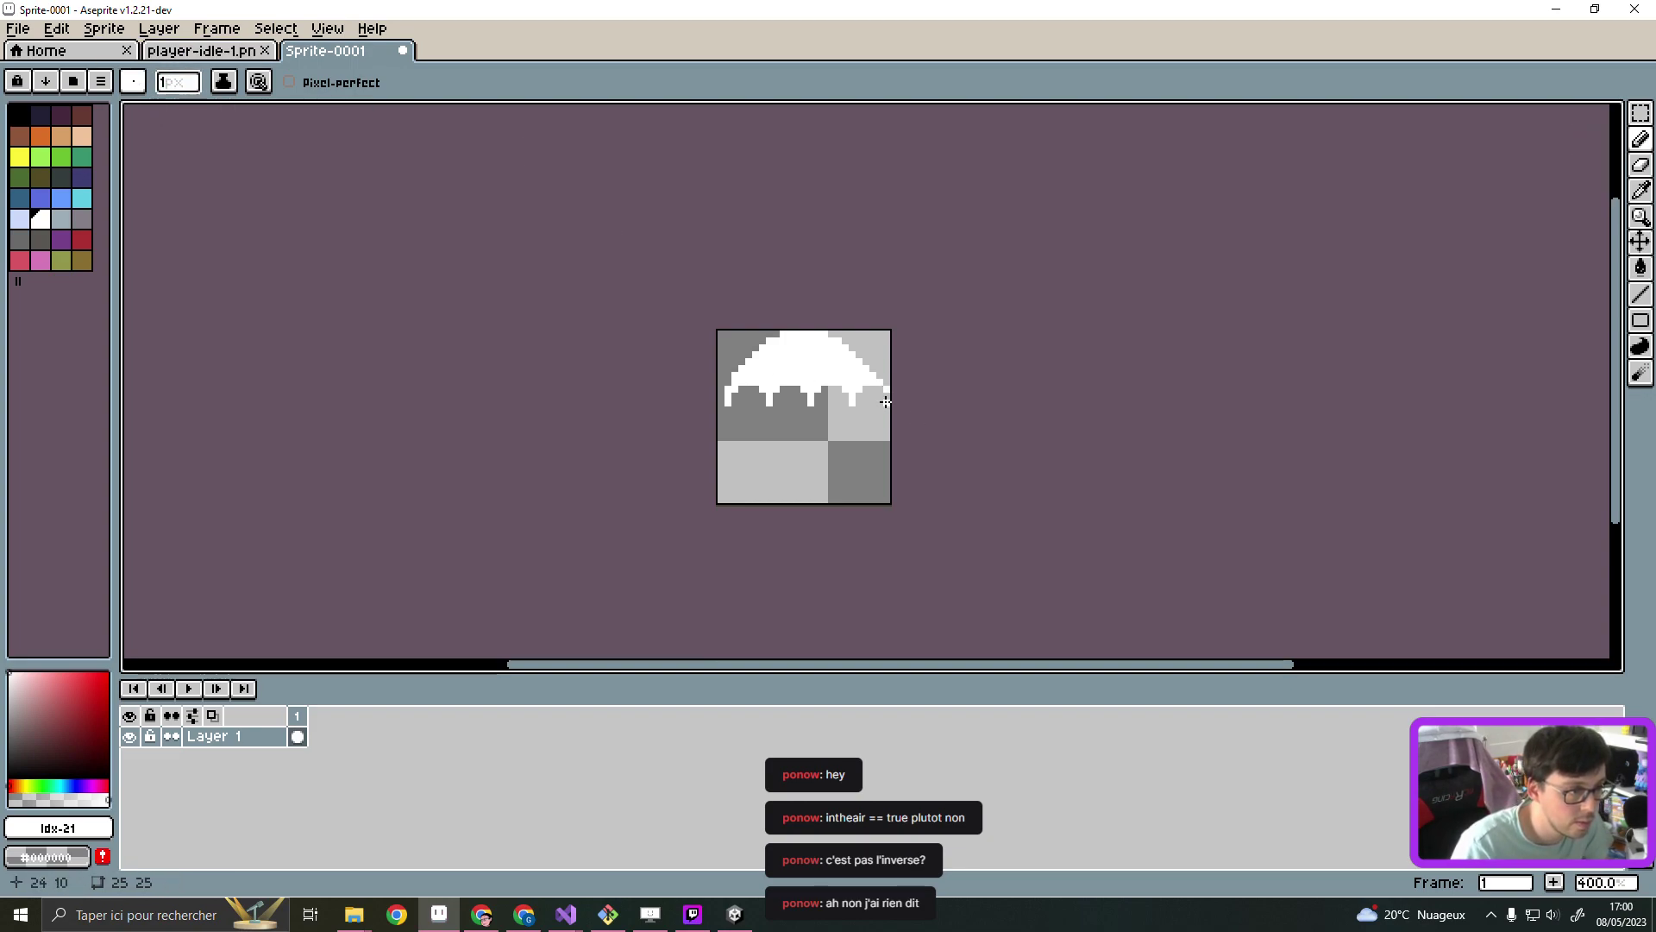
pyautogui.click(886, 401)
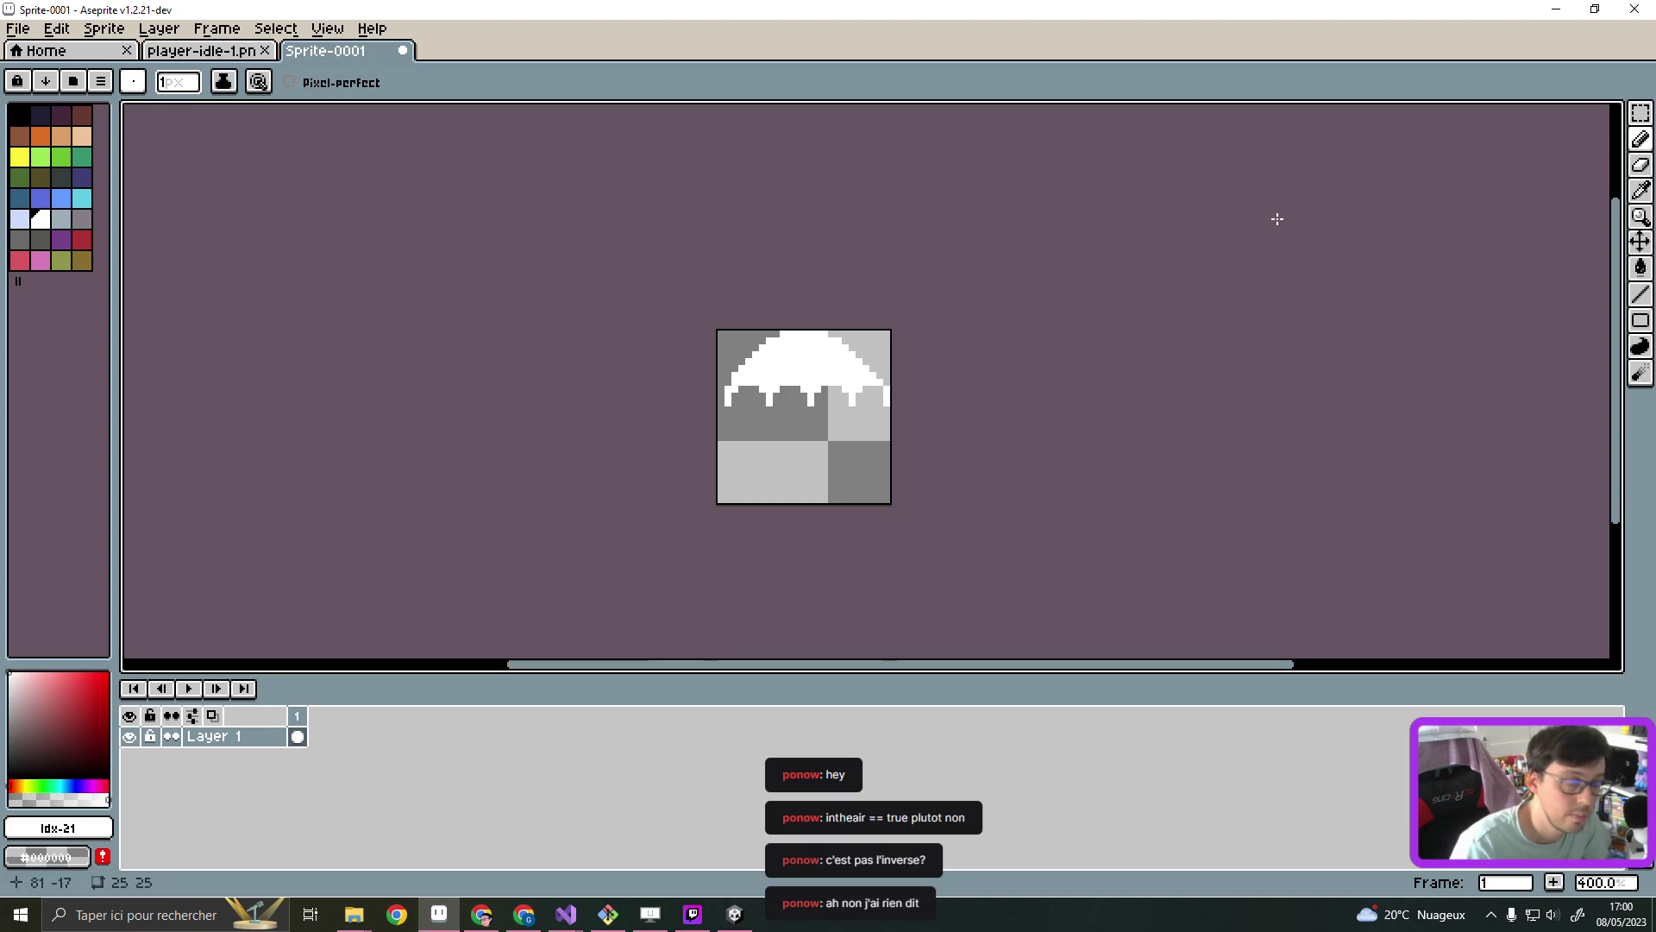
pyautogui.press('e')
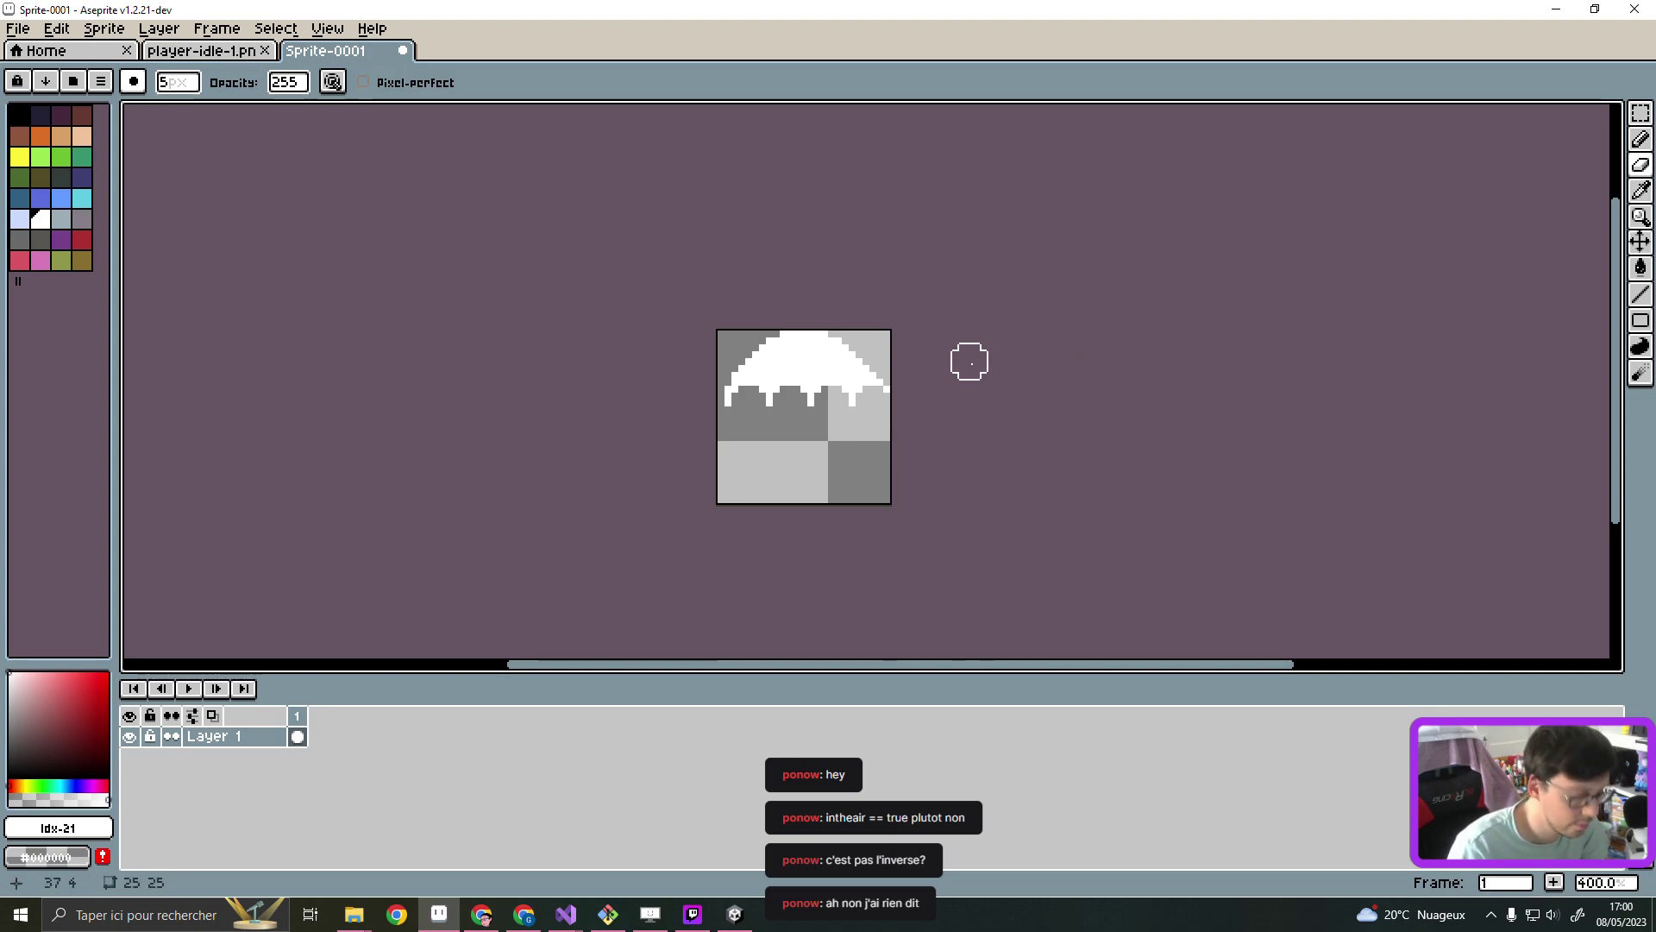
# Widen the canvas to 27 pixels
pyautogui.hotkey('ctrl', 'alt', 'c')
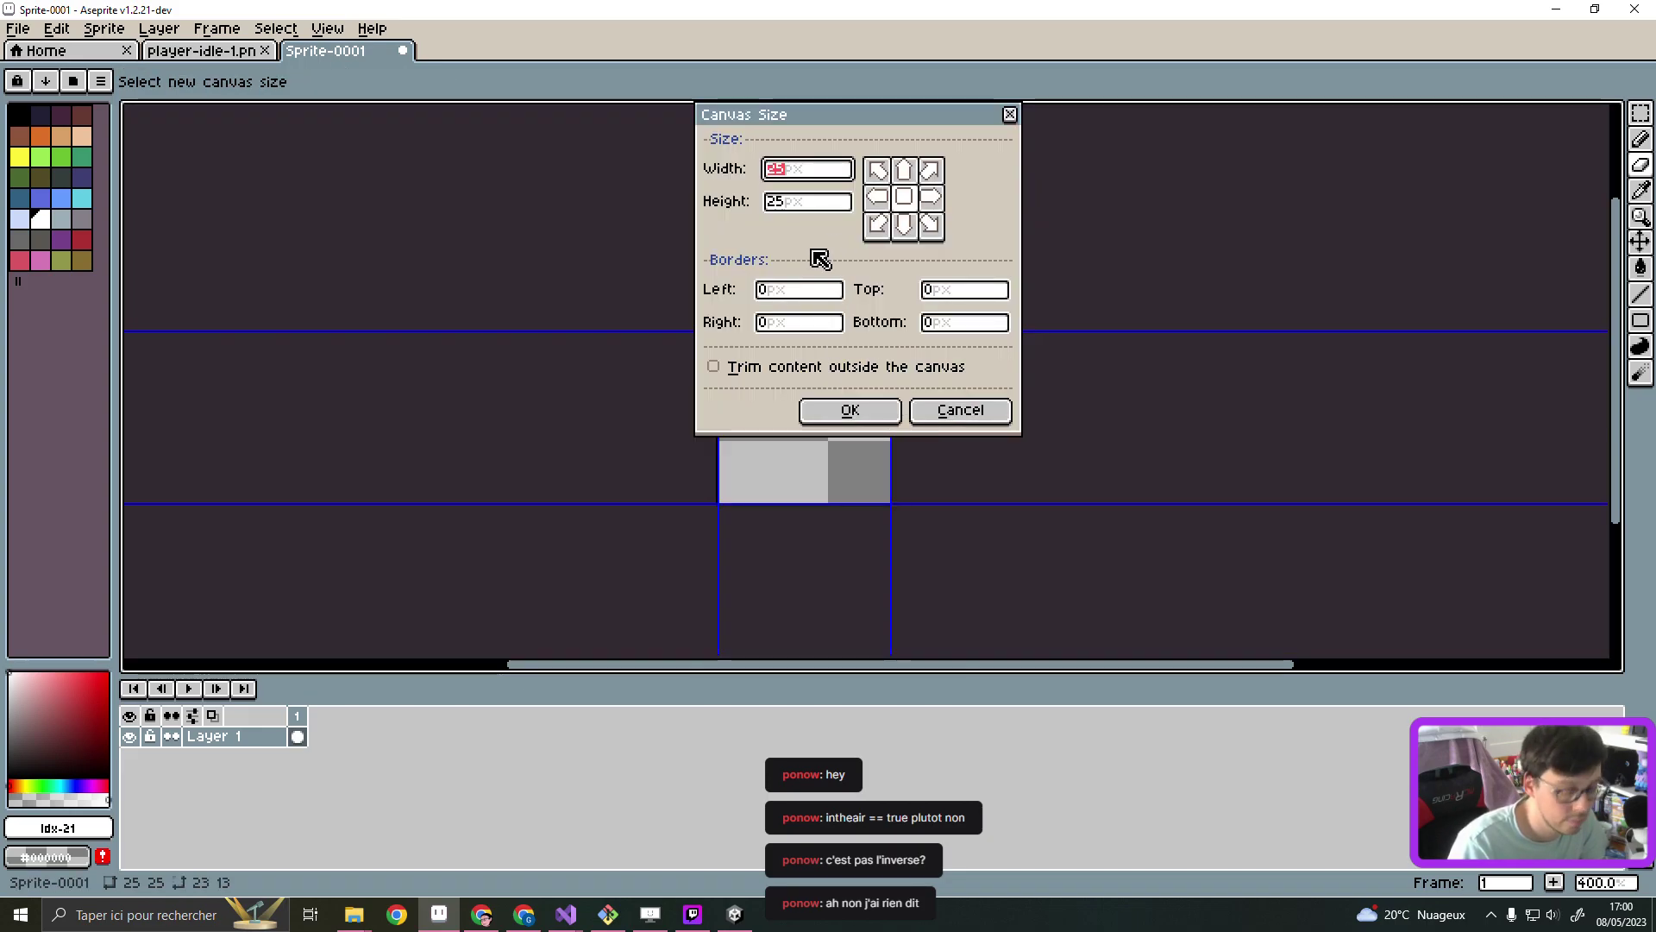
pyautogui.moveTo(870, 126); pyautogui.dragTo(1228, 153)
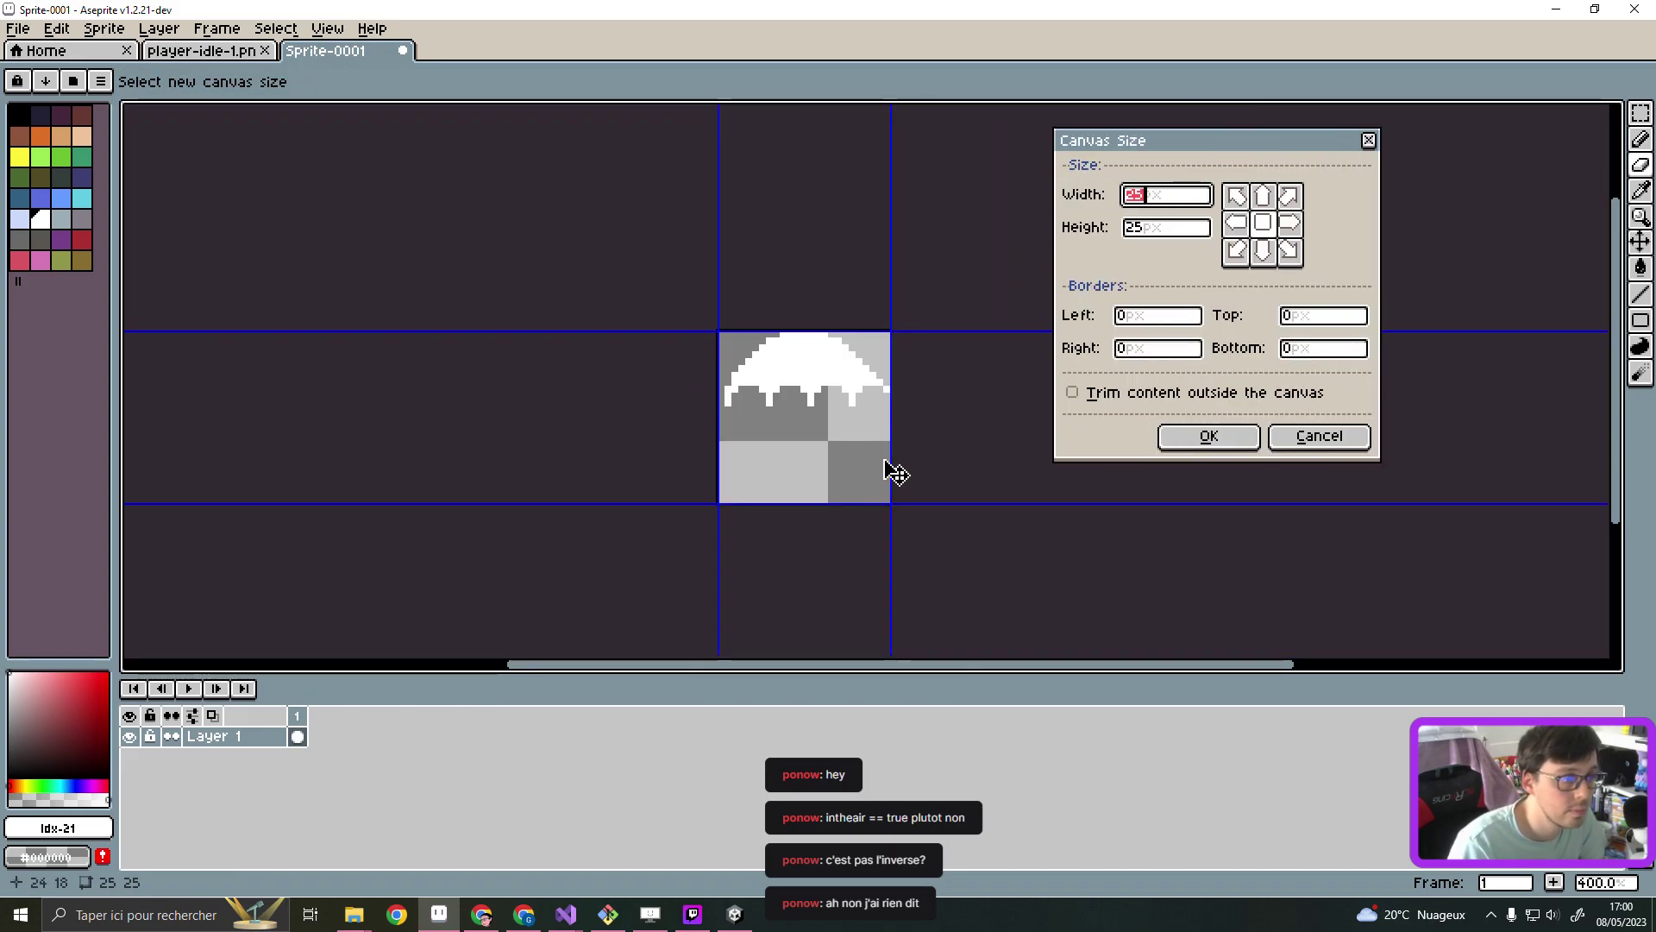
pyautogui.moveTo(889, 458); pyautogui.dragTo(903, 458)
pyautogui.click(1180, 437)
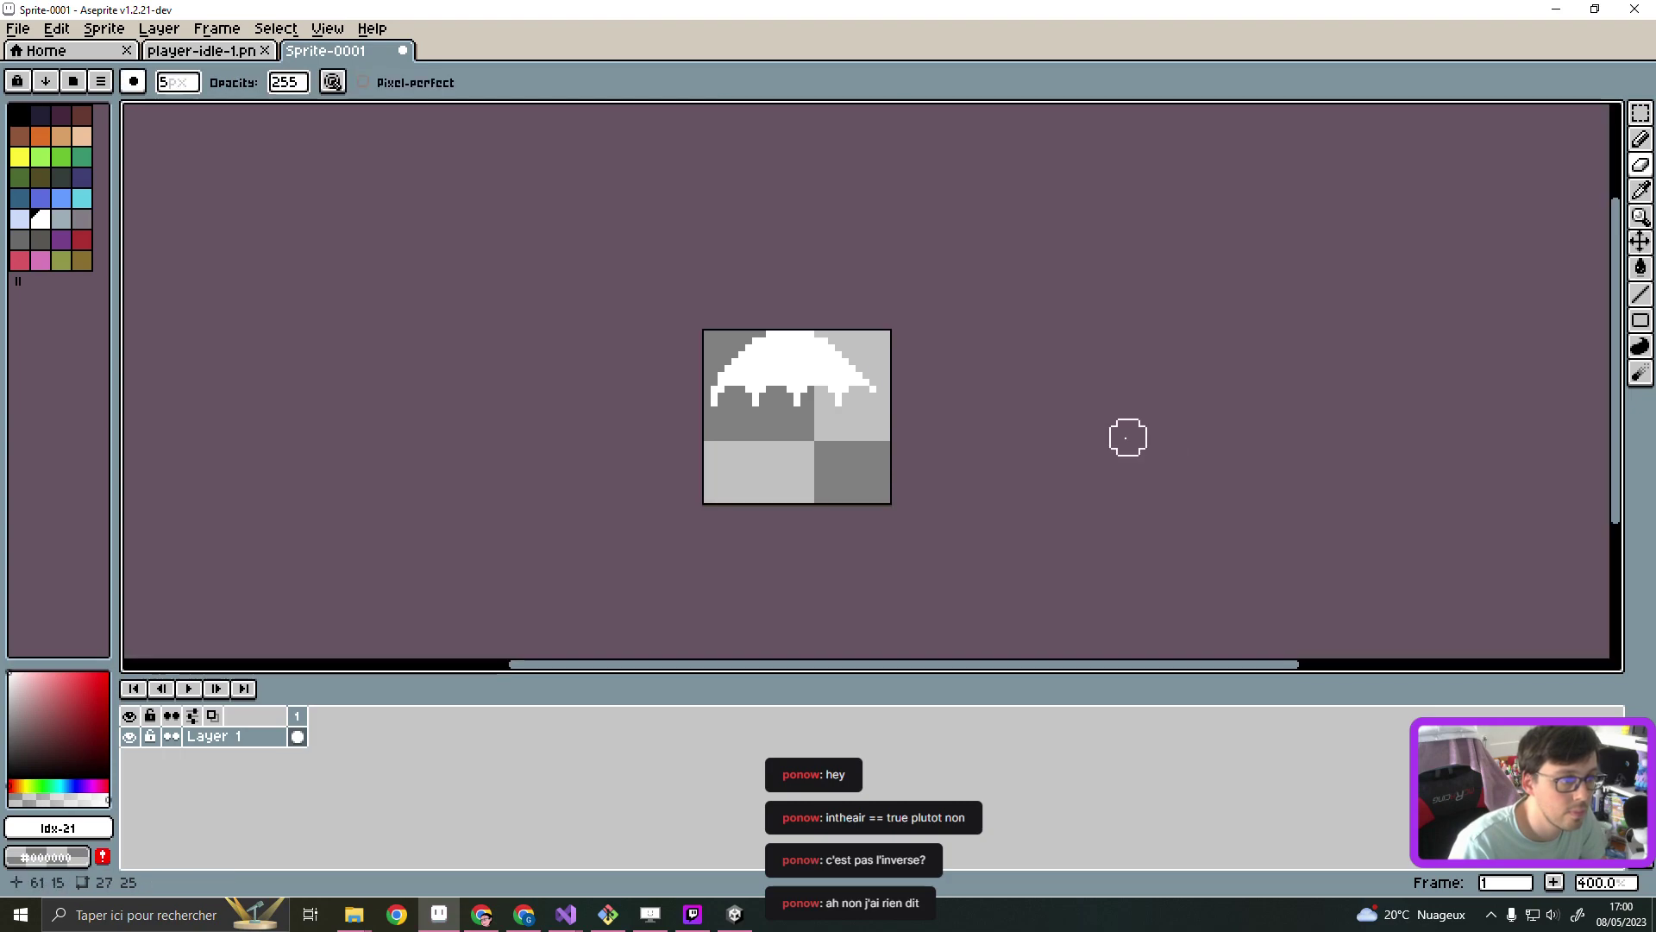
# Redraw the canopy's right-side diagonal edge in white with the 1 px pencil
pyautogui.press('b')
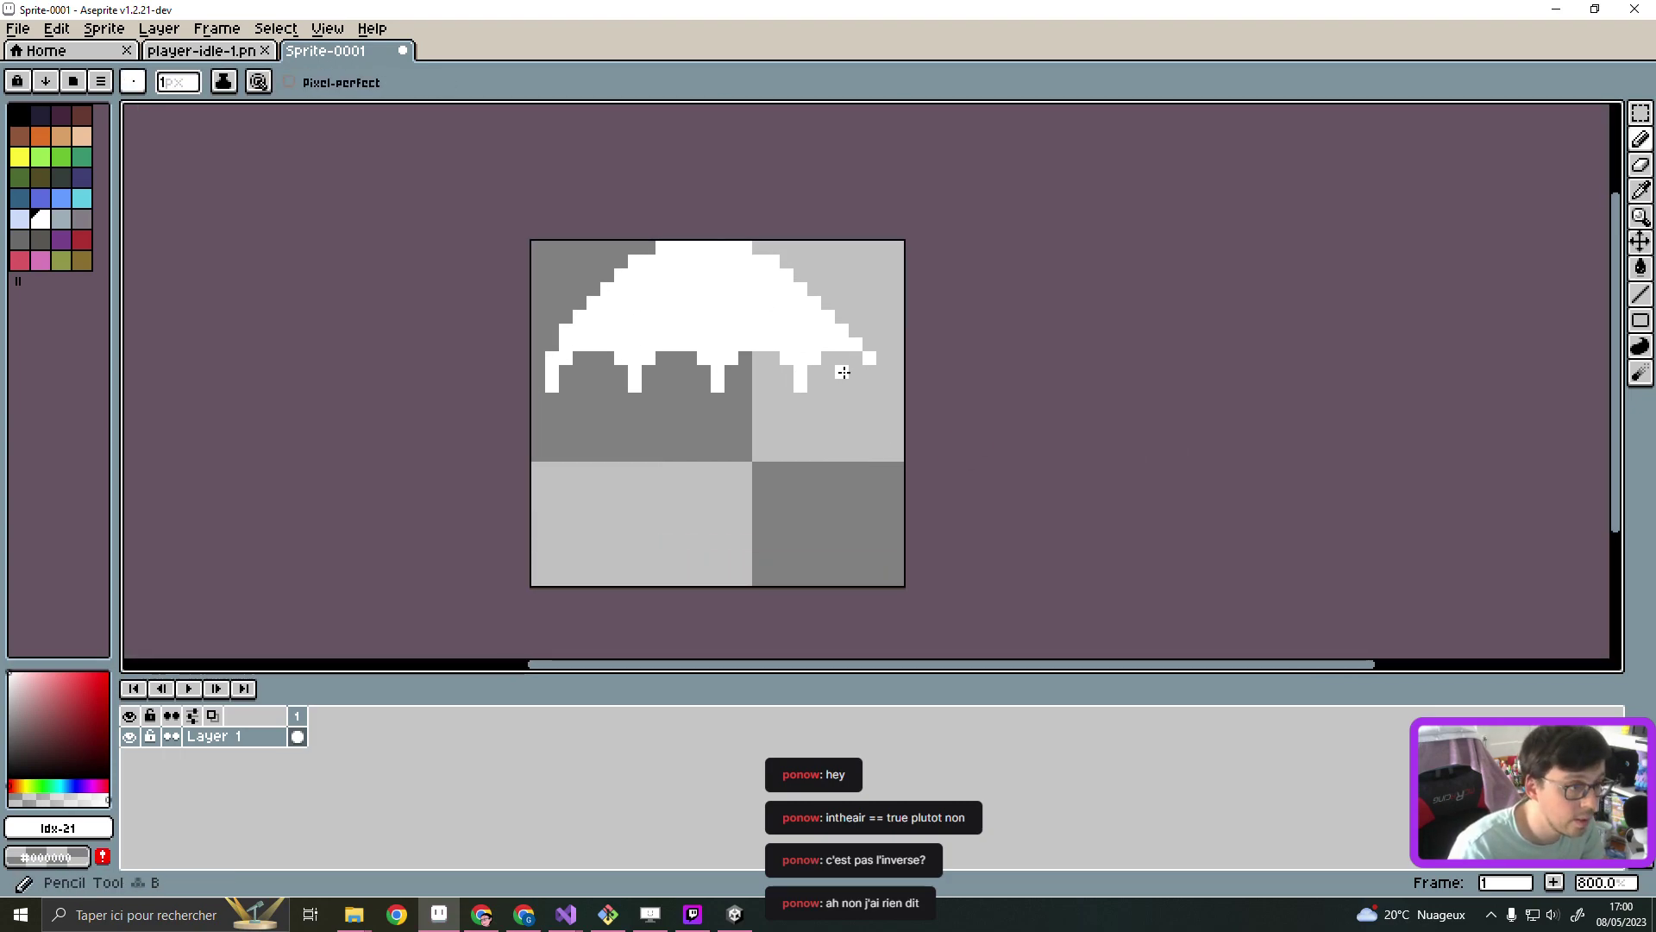
pyautogui.click(888, 377)
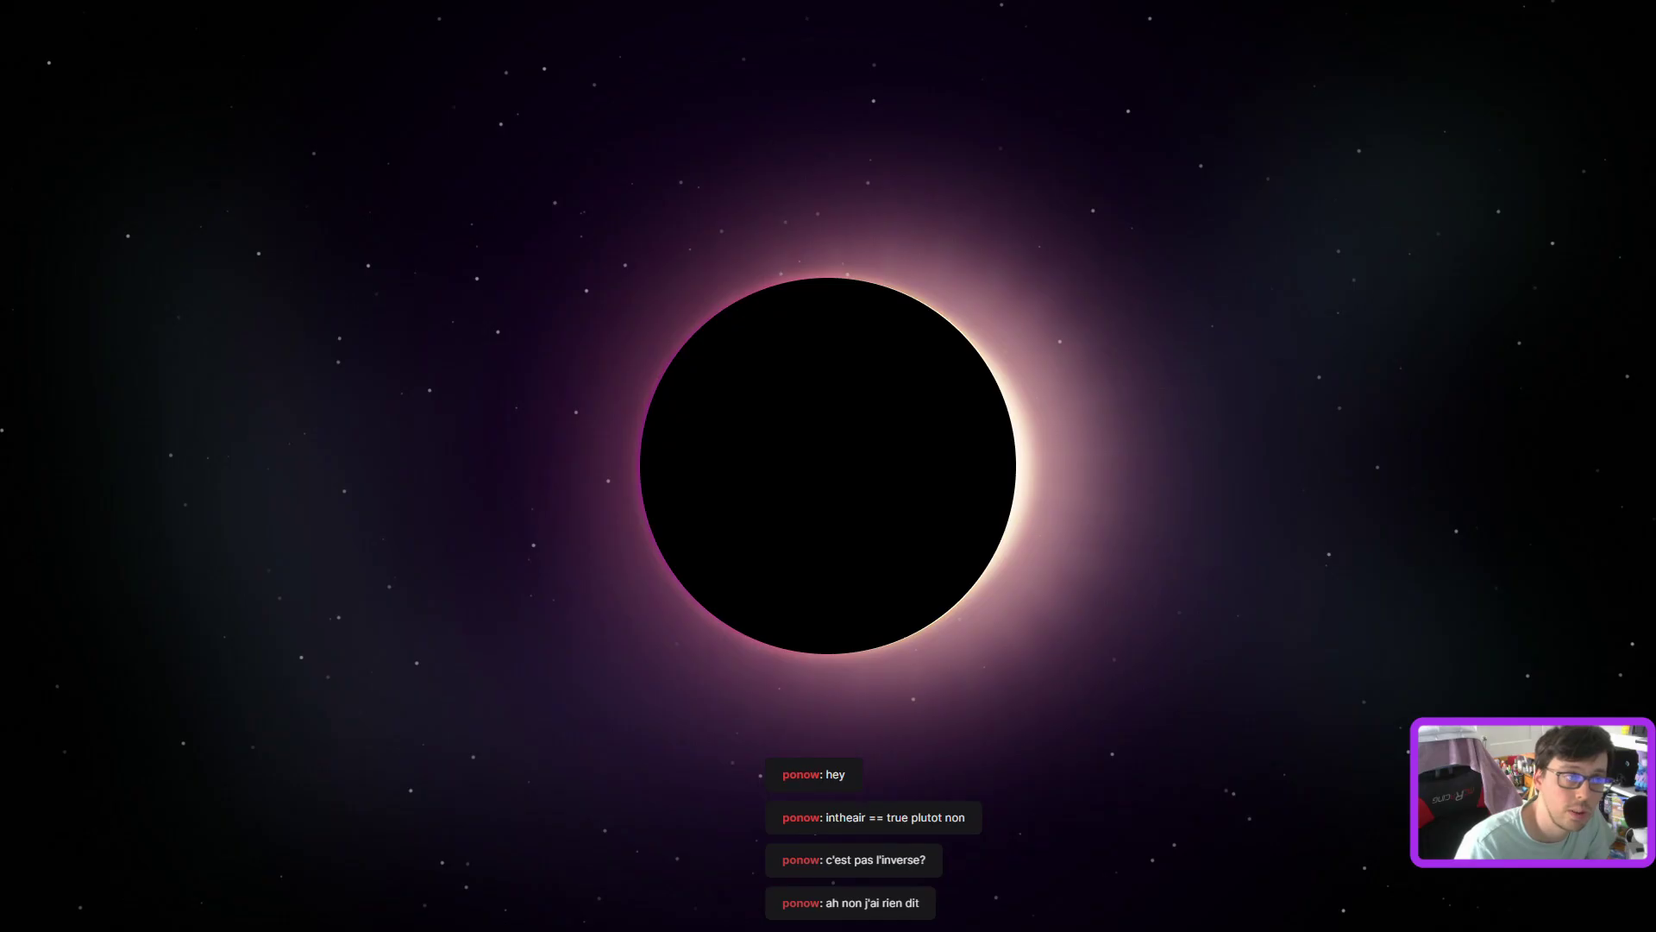
pyautogui.hotkey('ctrl', 'z')
pyautogui.click(883, 383)
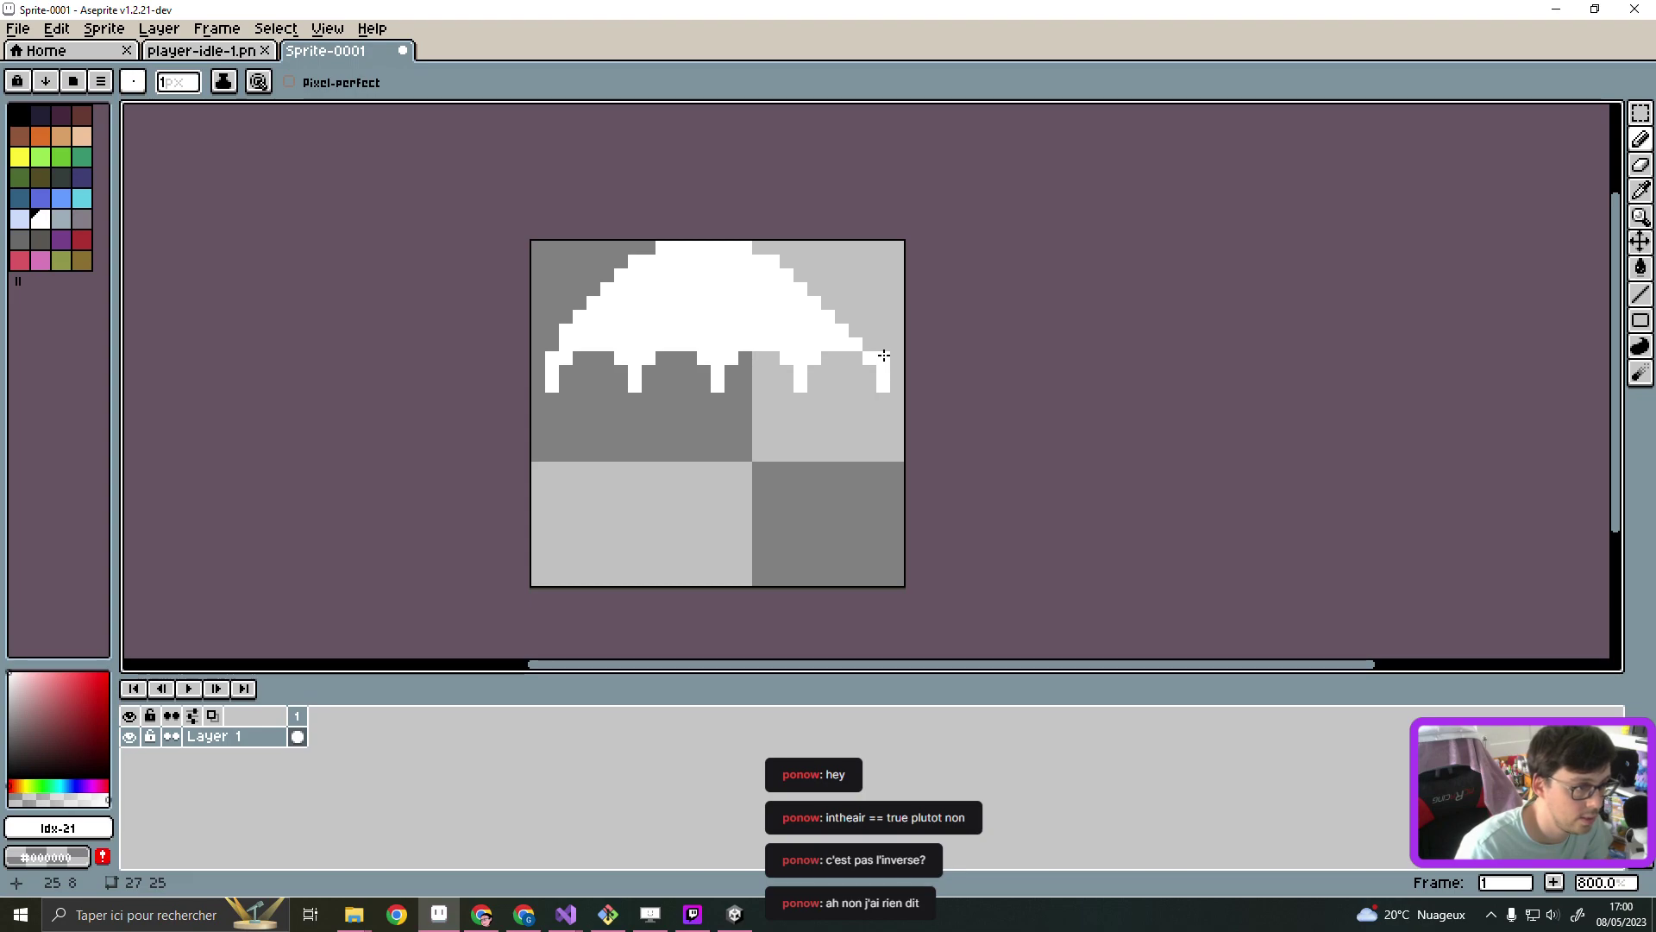
pyautogui.moveTo(870, 345); pyautogui.dragTo(784, 261)
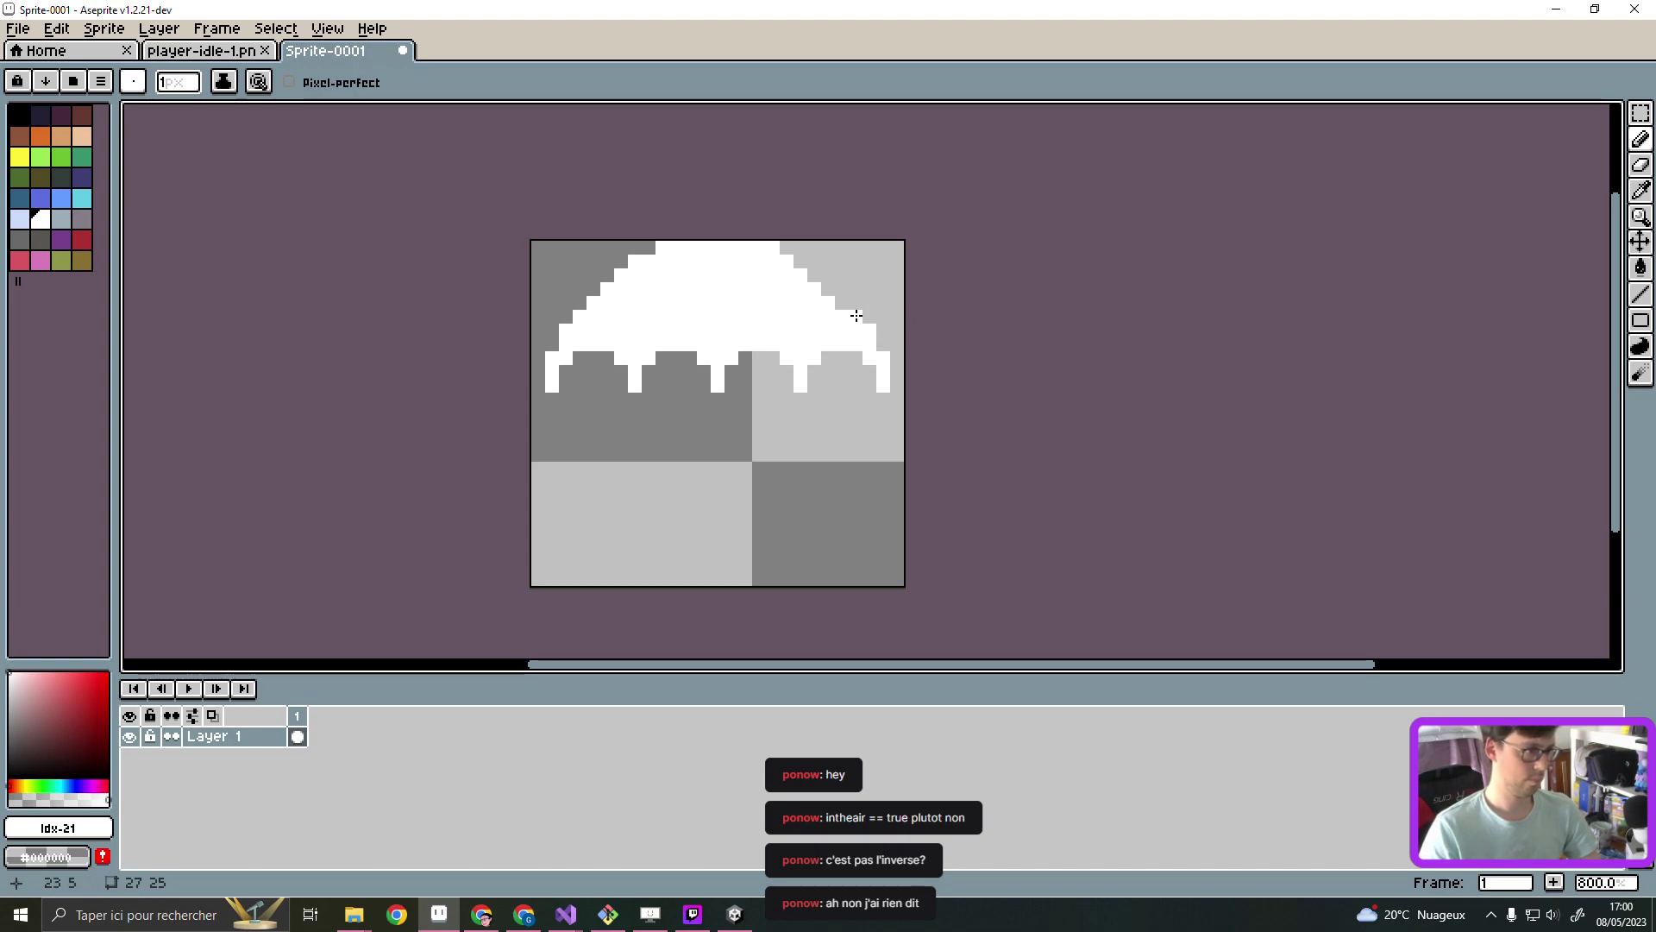
pyautogui.moveTo(842, 305); pyautogui.dragTo(794, 261)
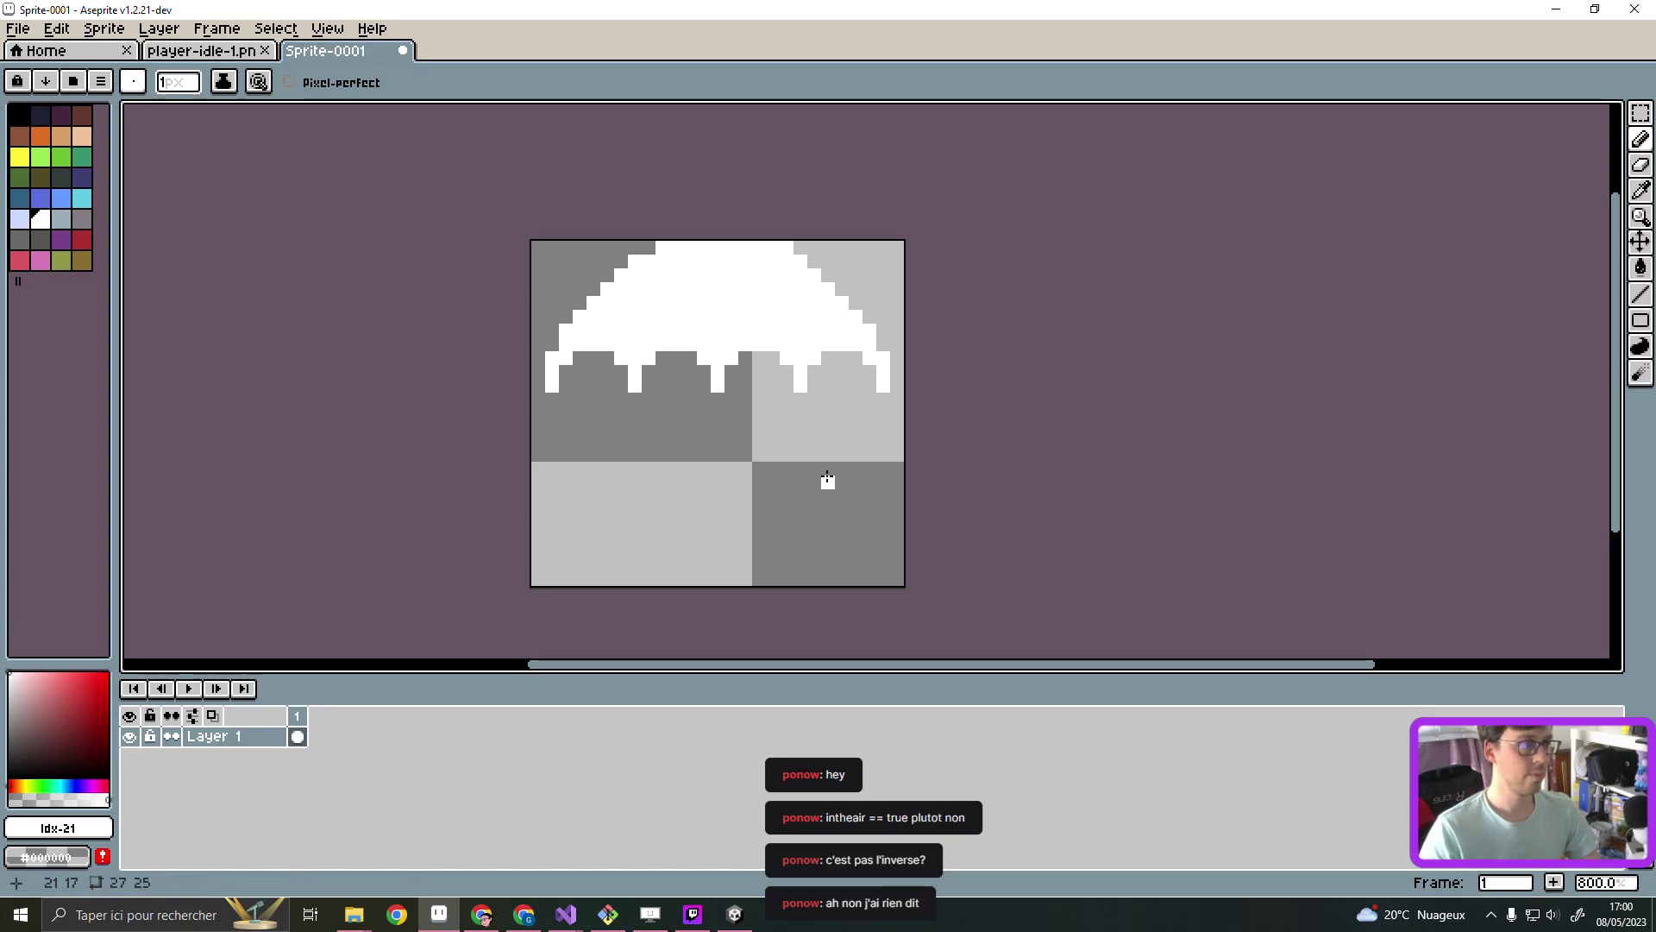
pyautogui.scroll(-2, 773, 440)
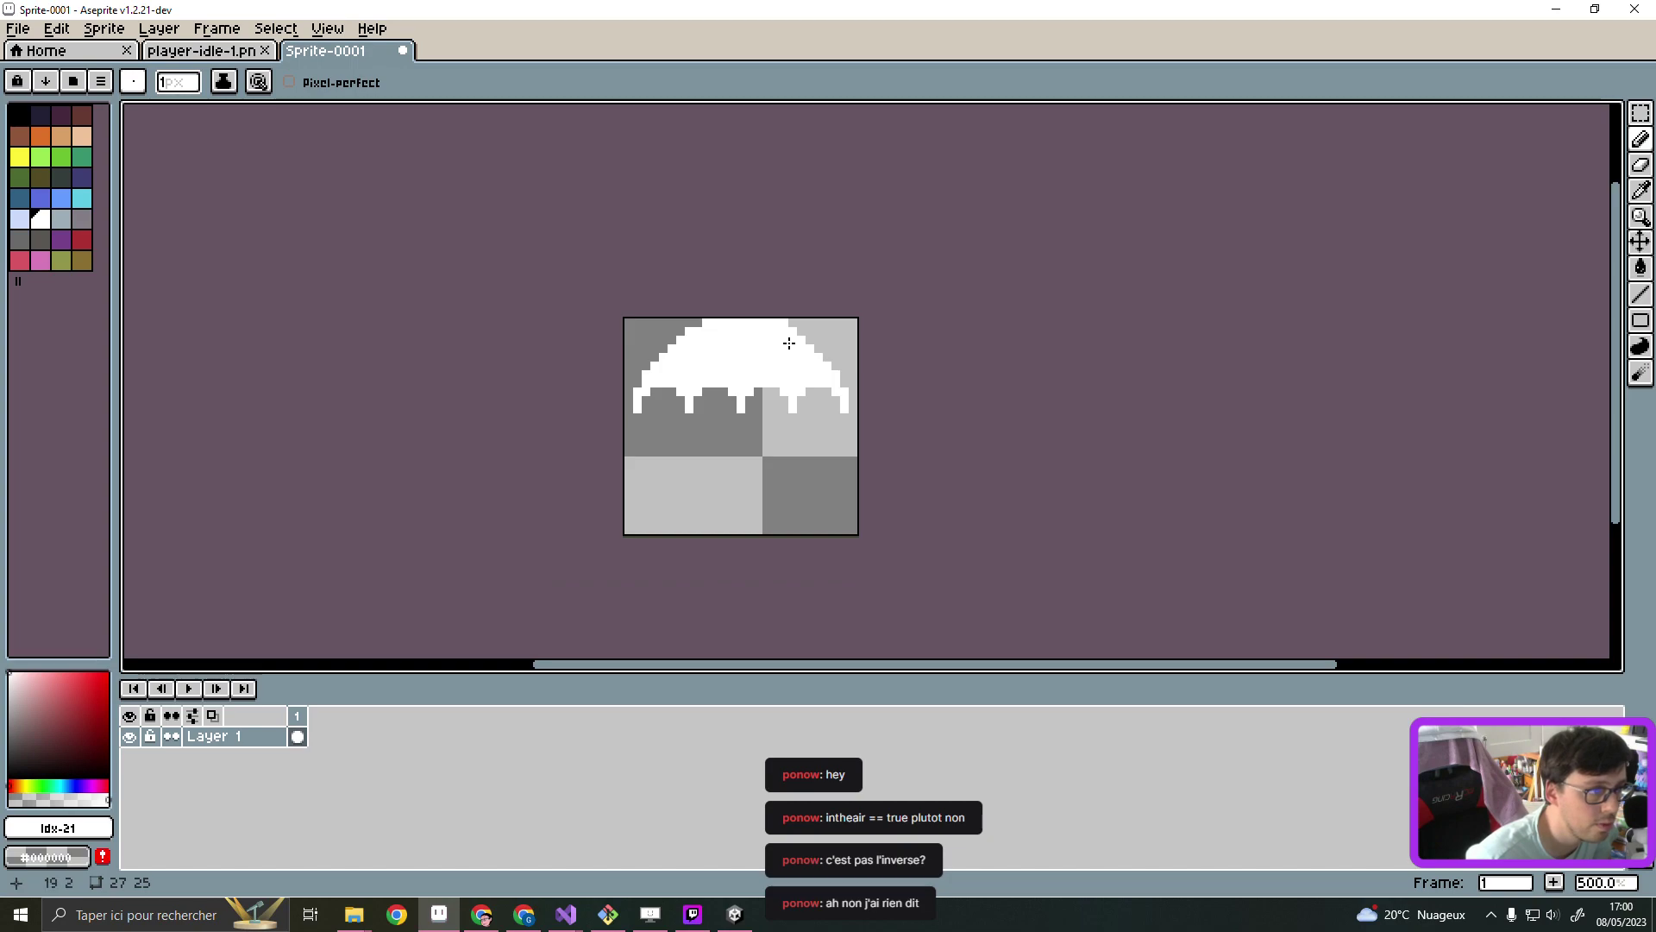
# Set the brush to 1 pixel and pick pure red
pyautogui.click(1640, 165)
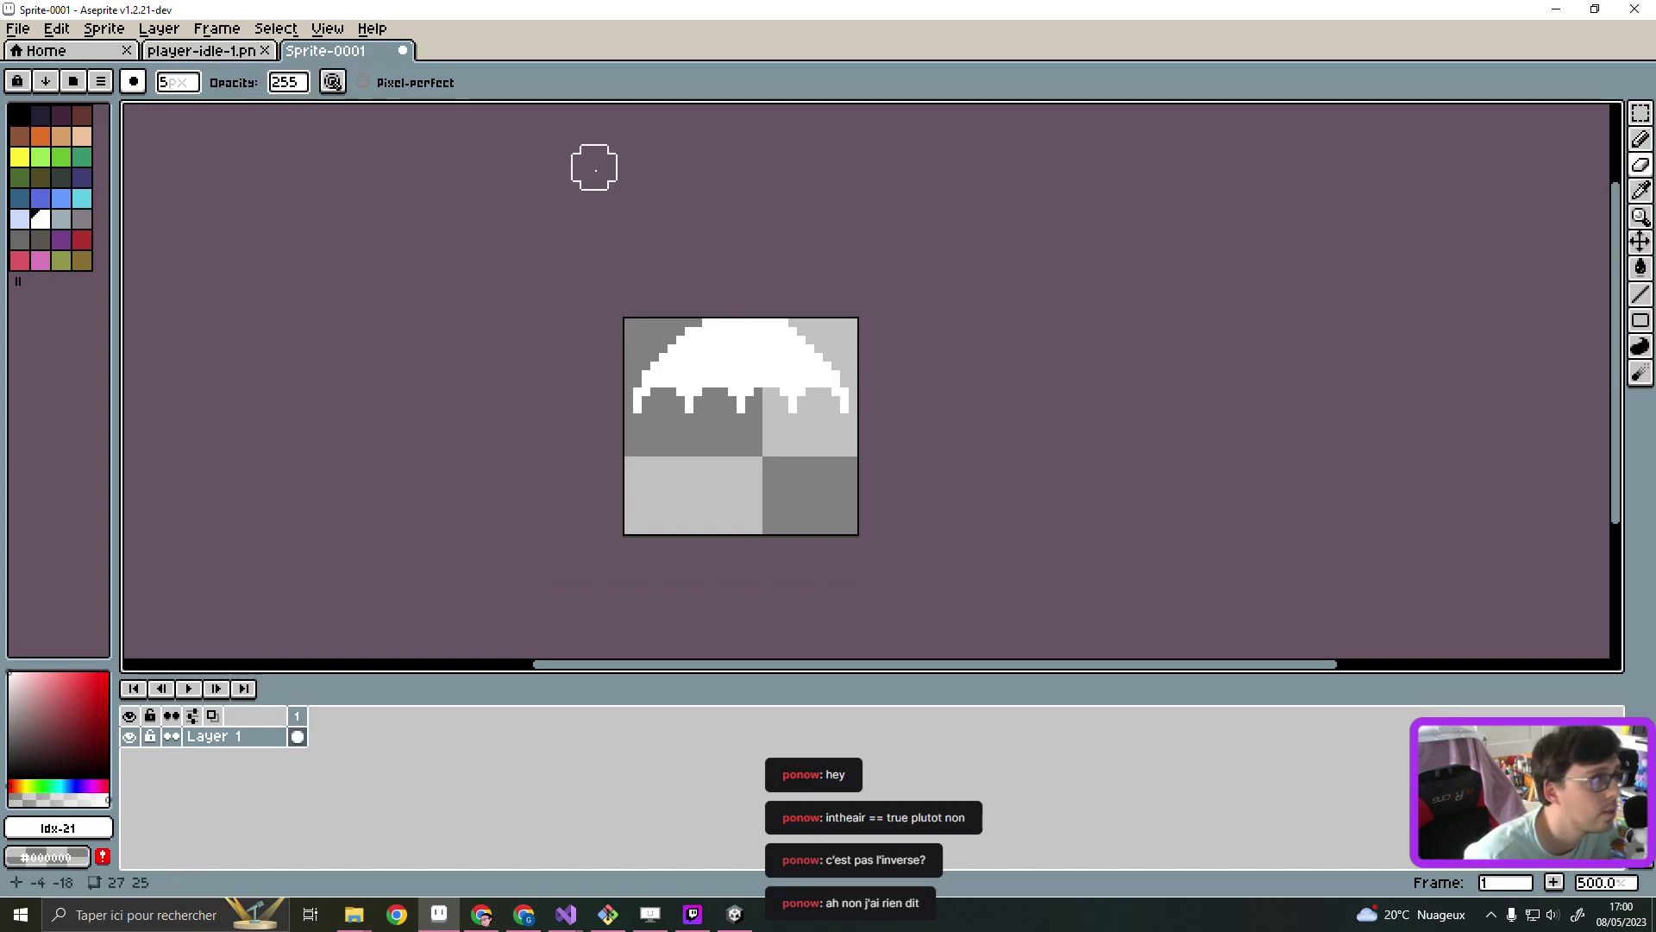
pyautogui.click(176, 86)
pyautogui.write('1')
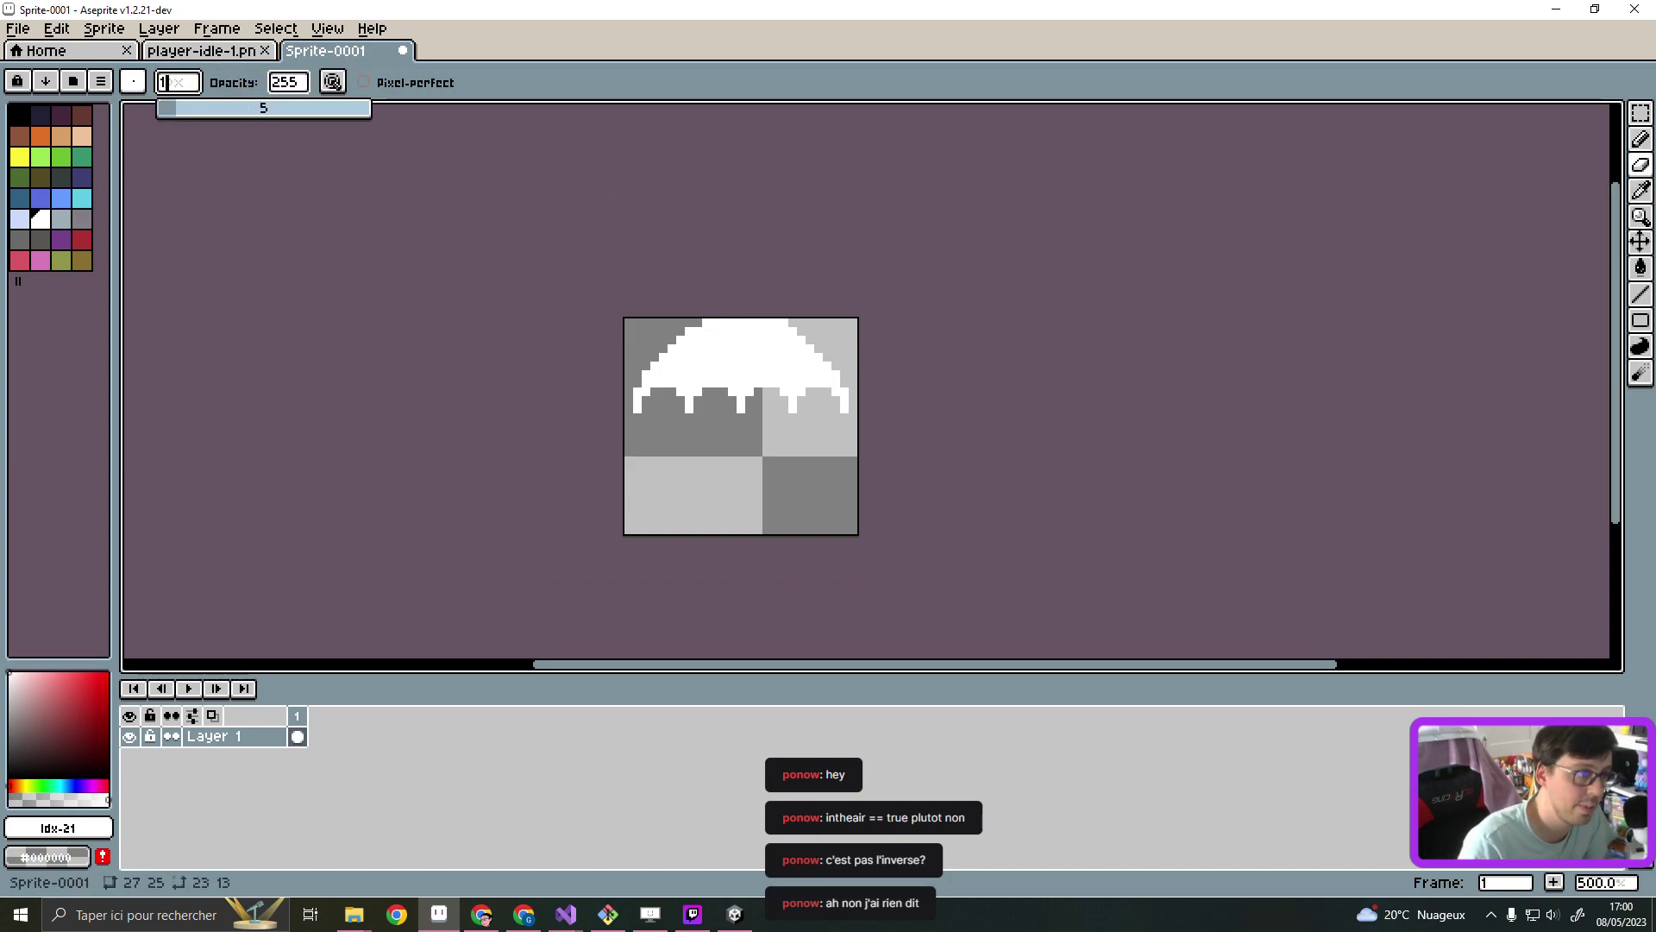
pyautogui.press('Return')
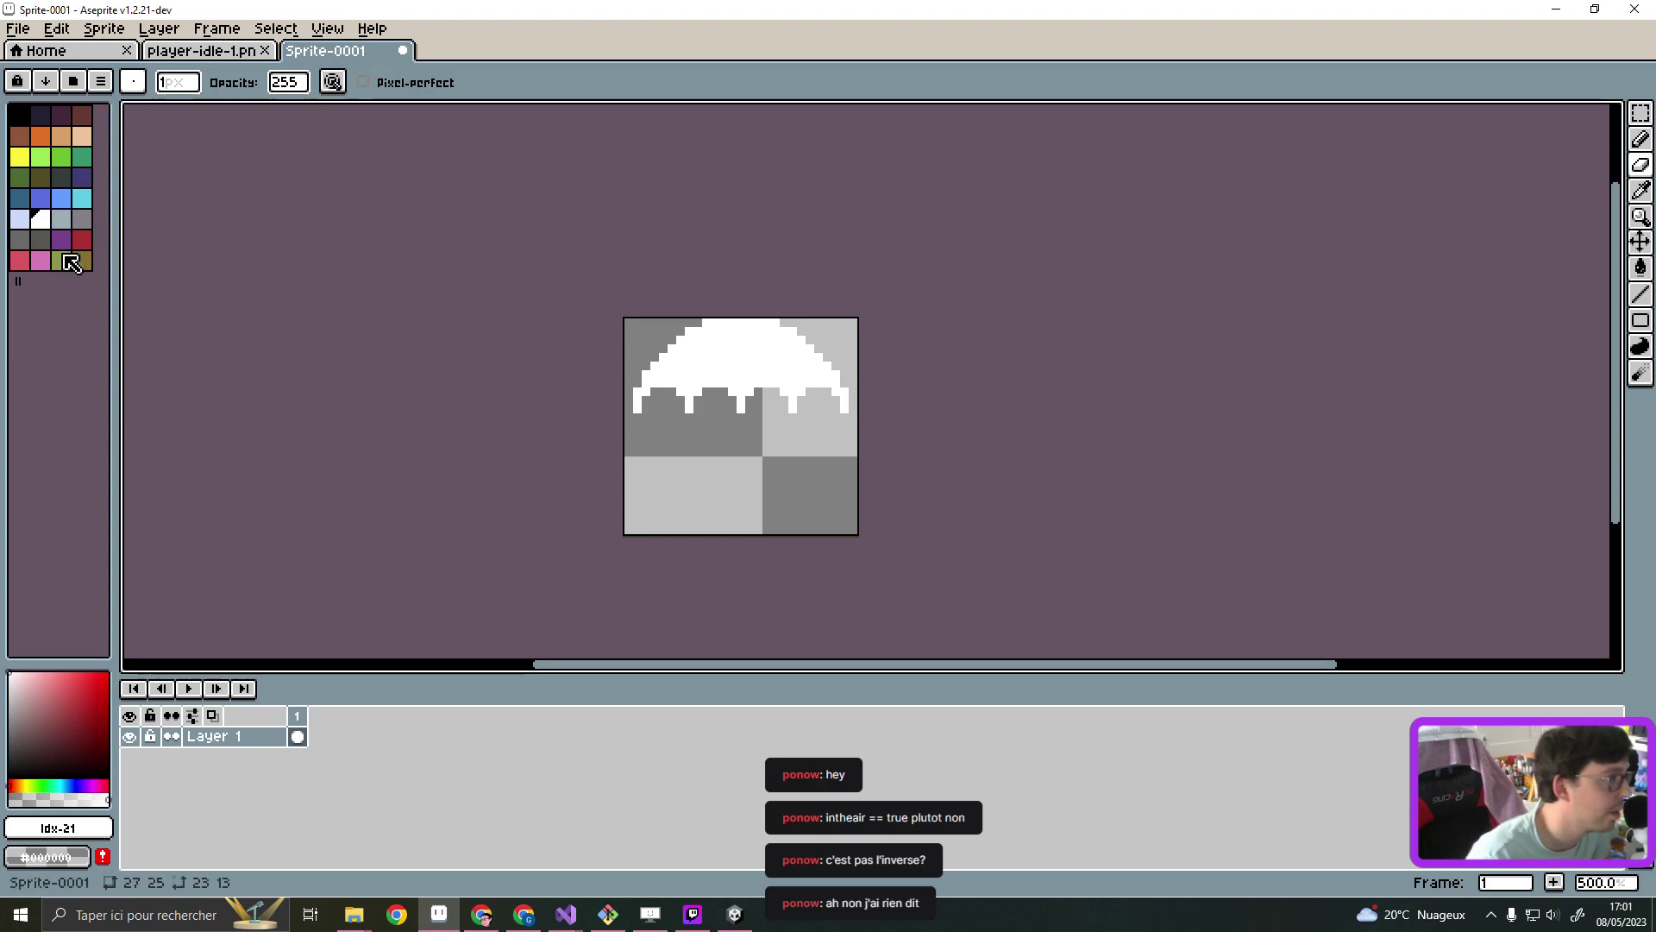
pyautogui.click(109, 676)
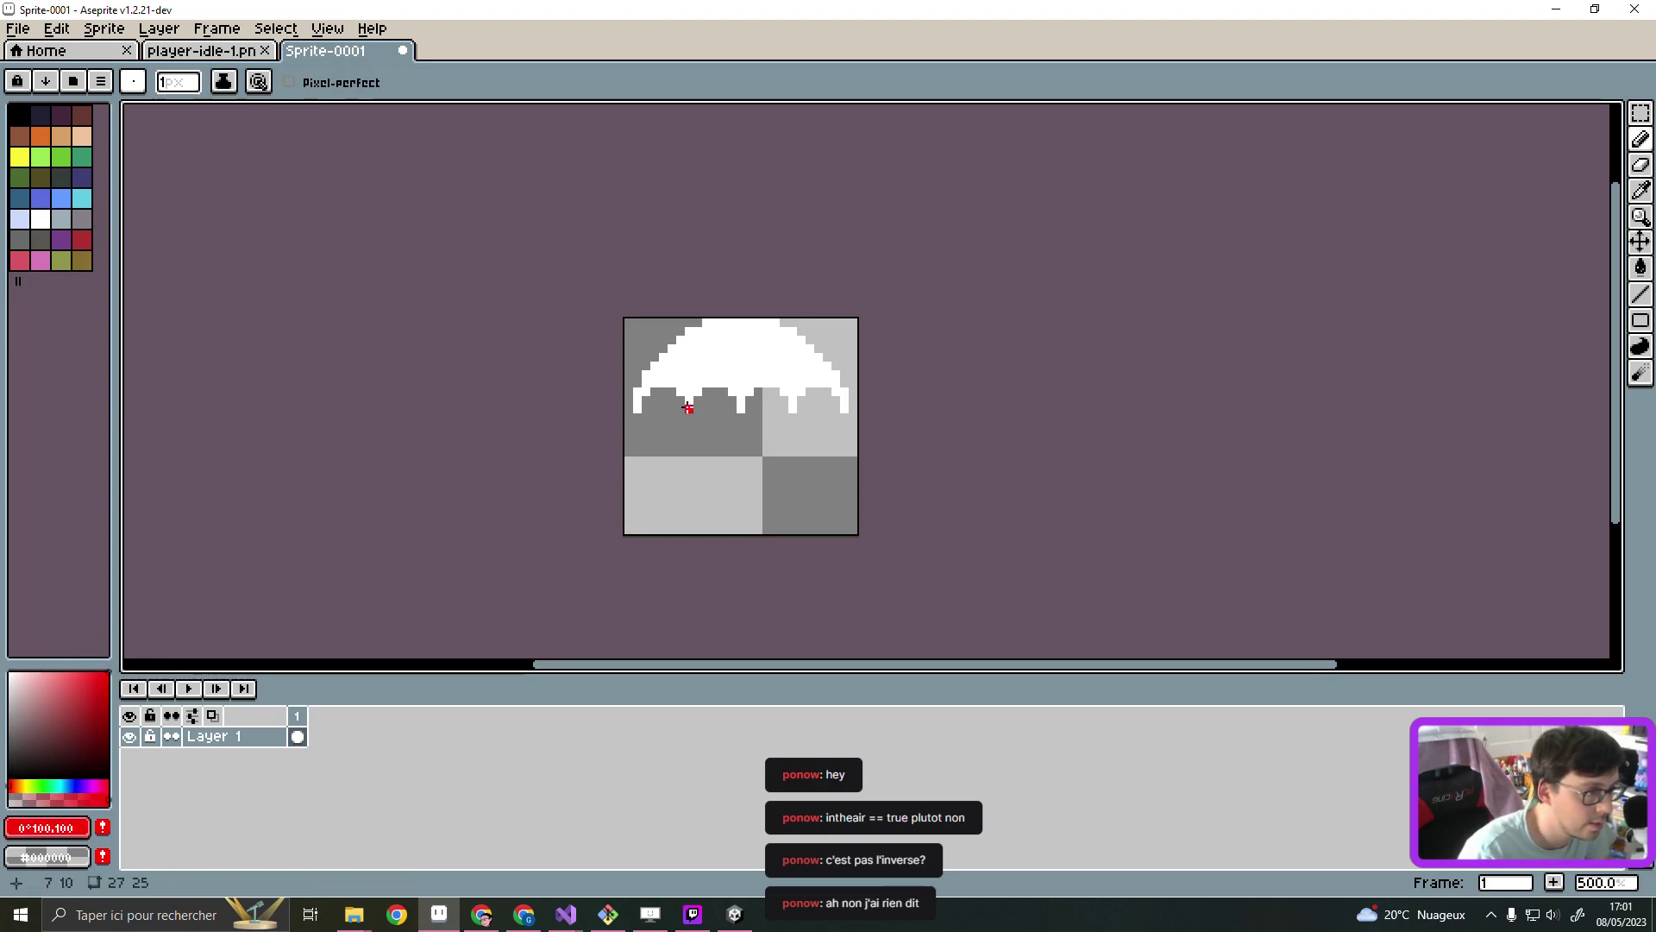
# Draw red dividing lines: a left diagonal, a centre vertical and a right diagonal
pyautogui.click(690, 407)
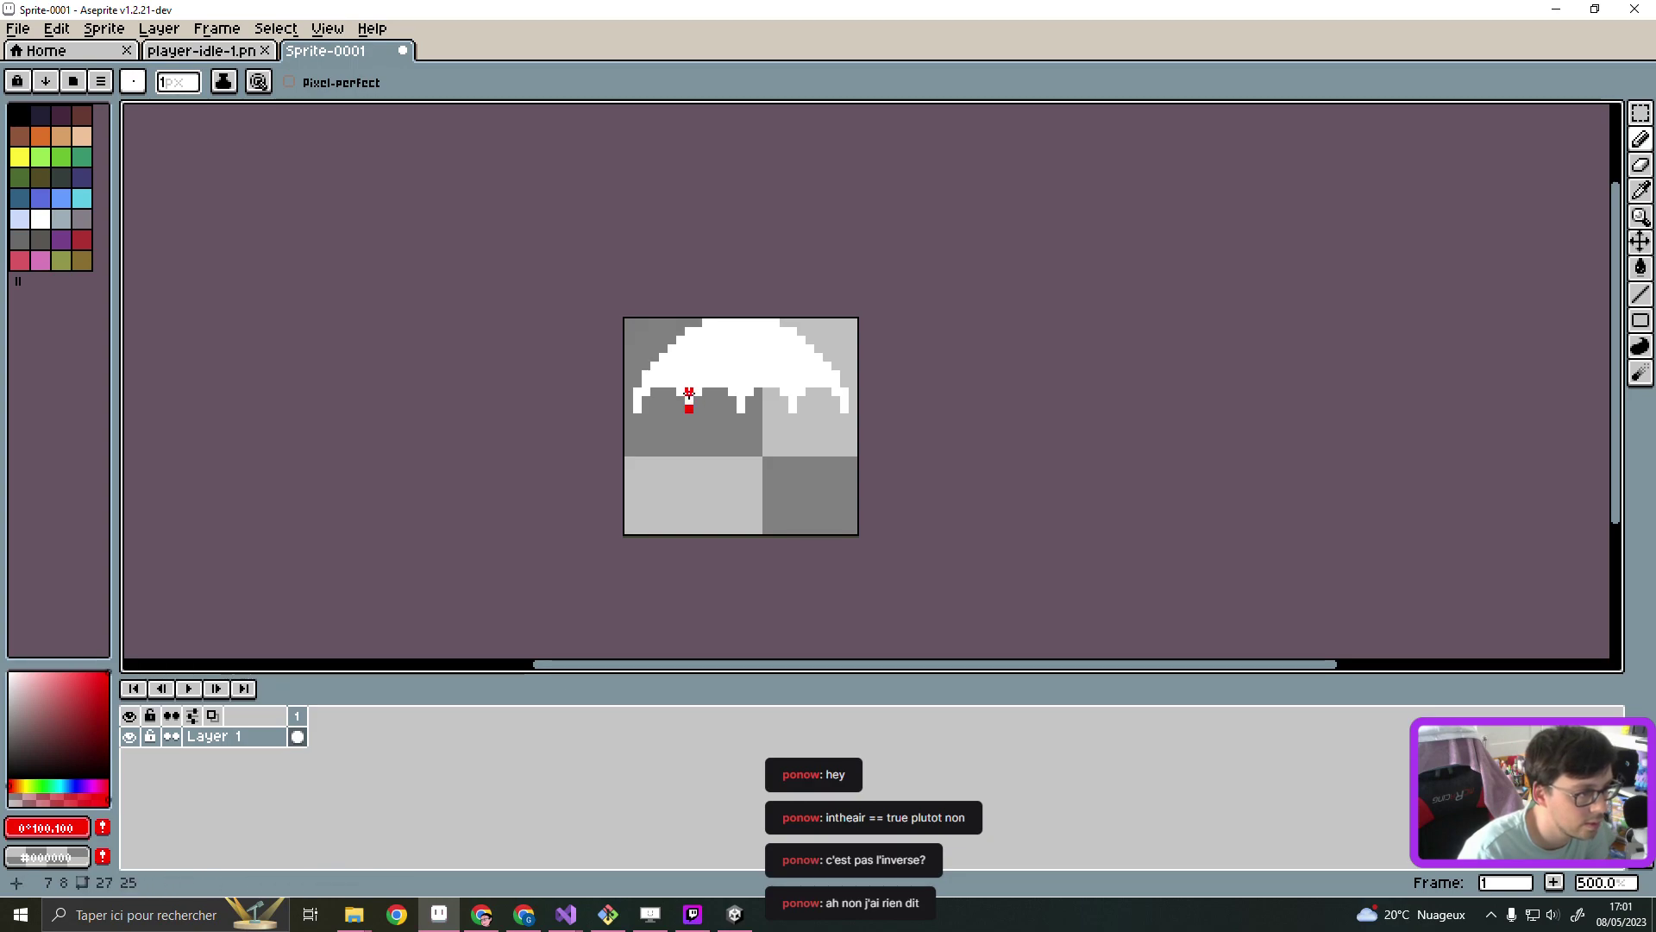
pyautogui.keyDown('shift'); pyautogui.moveTo(689, 389); pyautogui.dragTo(732, 322); pyautogui.keyUp('shift')
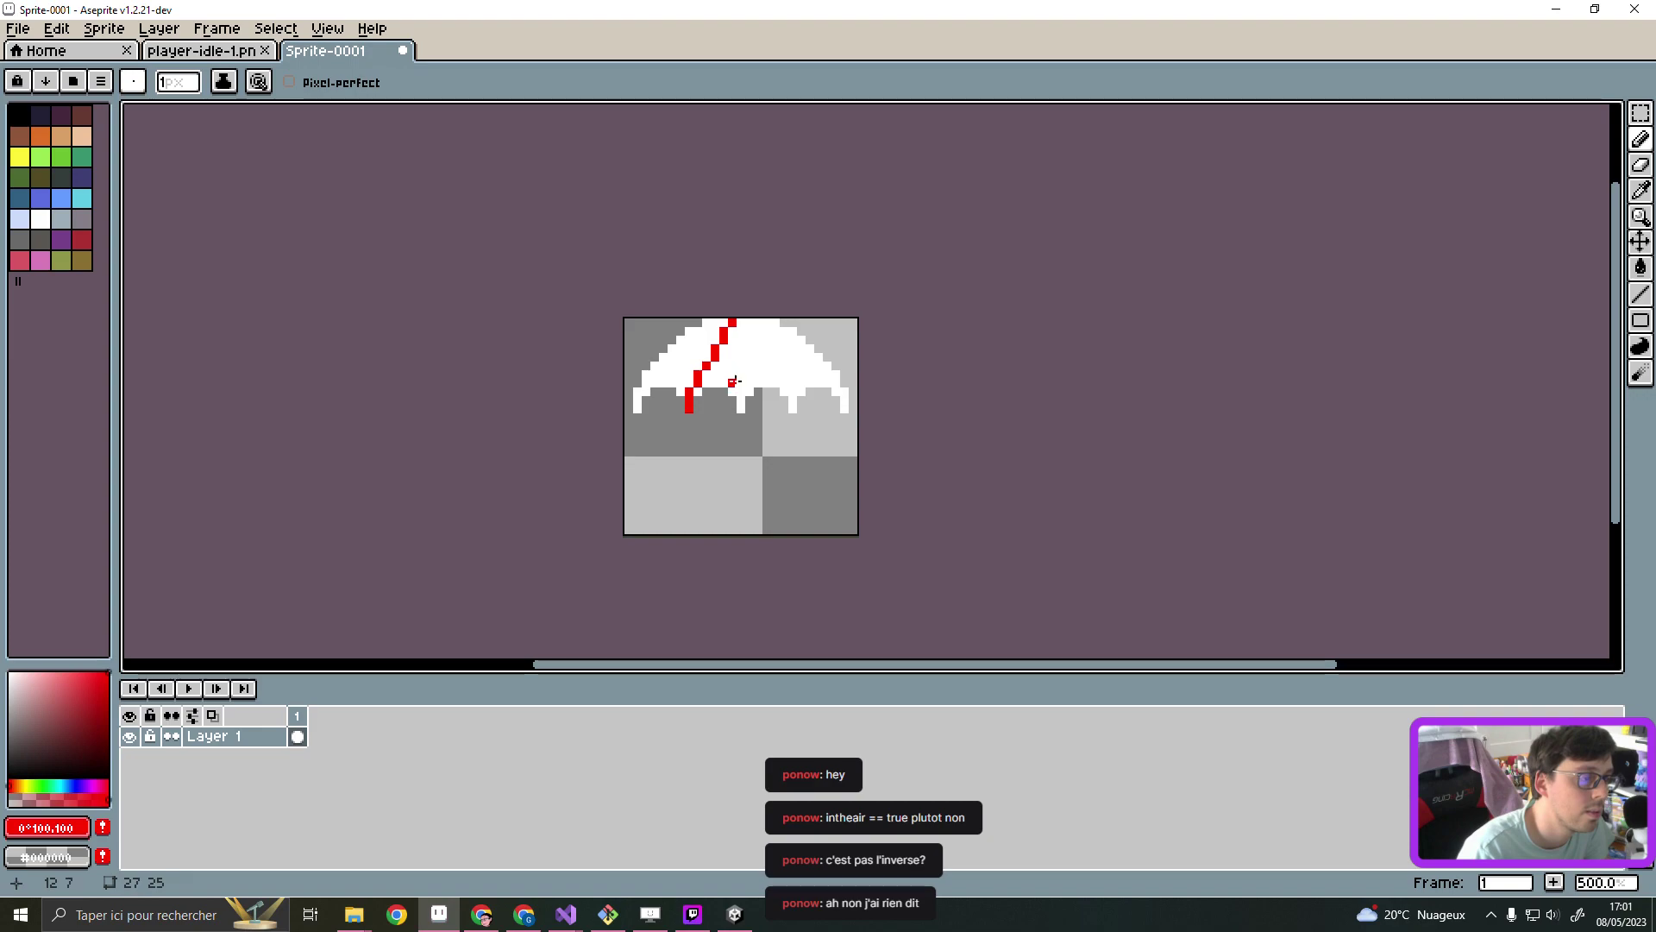
pyautogui.click(741, 407)
pyautogui.keyDown('shift'); pyautogui.click(741, 323); pyautogui.keyUp('shift')
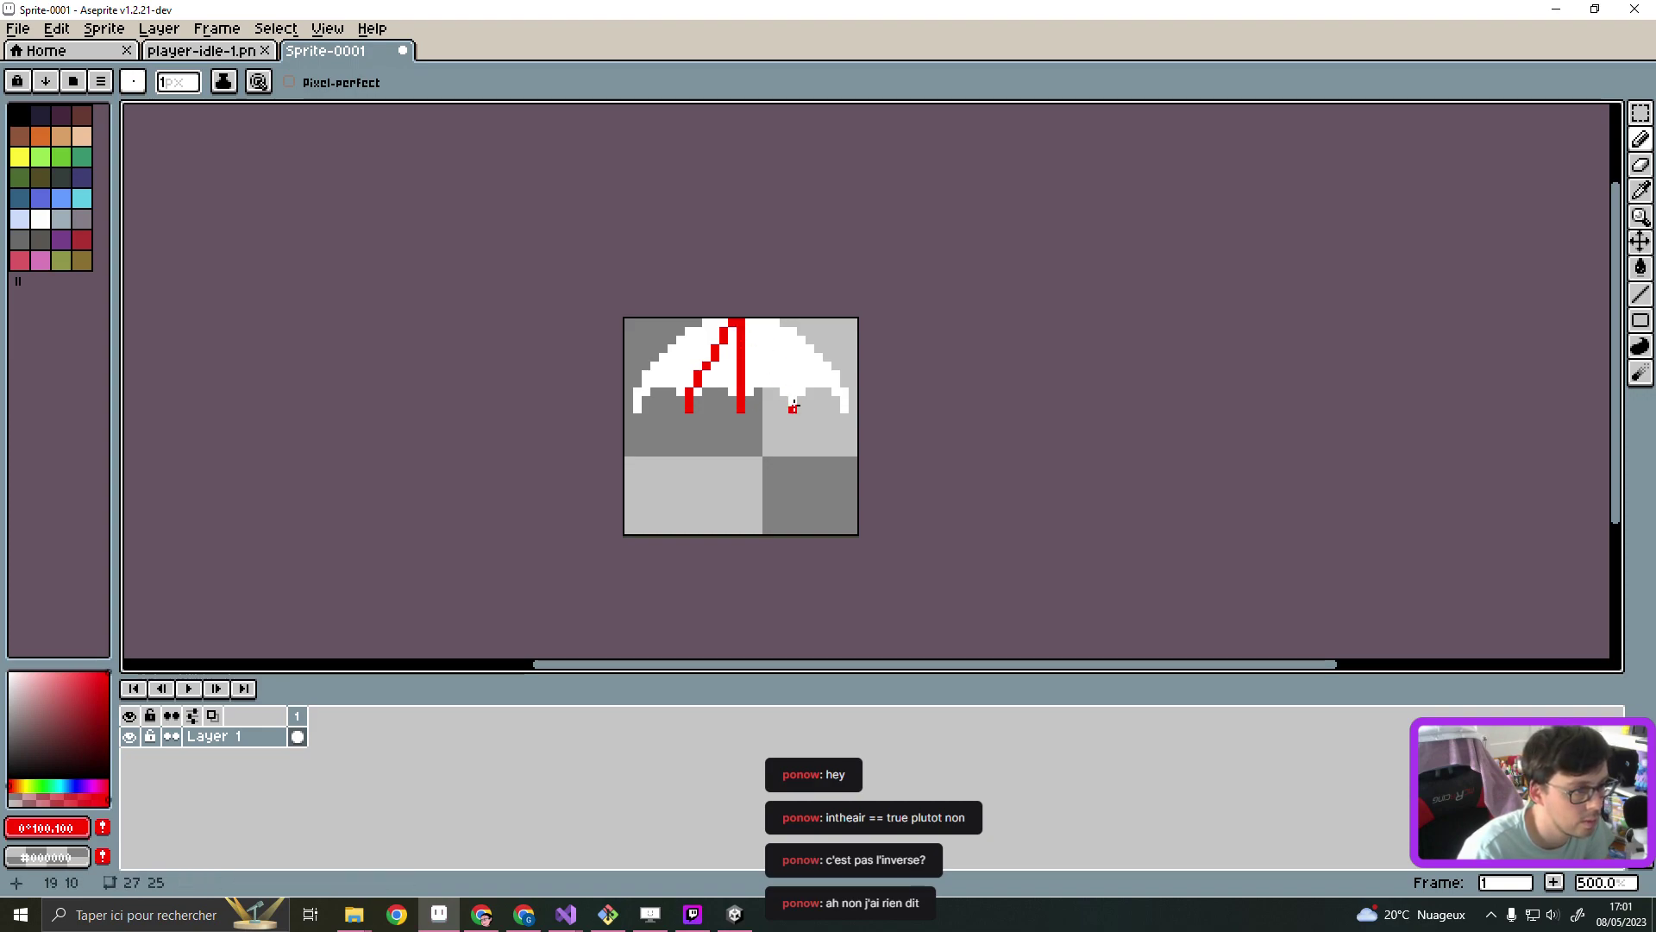
pyautogui.keyDown('shift'); pyautogui.click(759, 325); pyautogui.keyUp('shift')
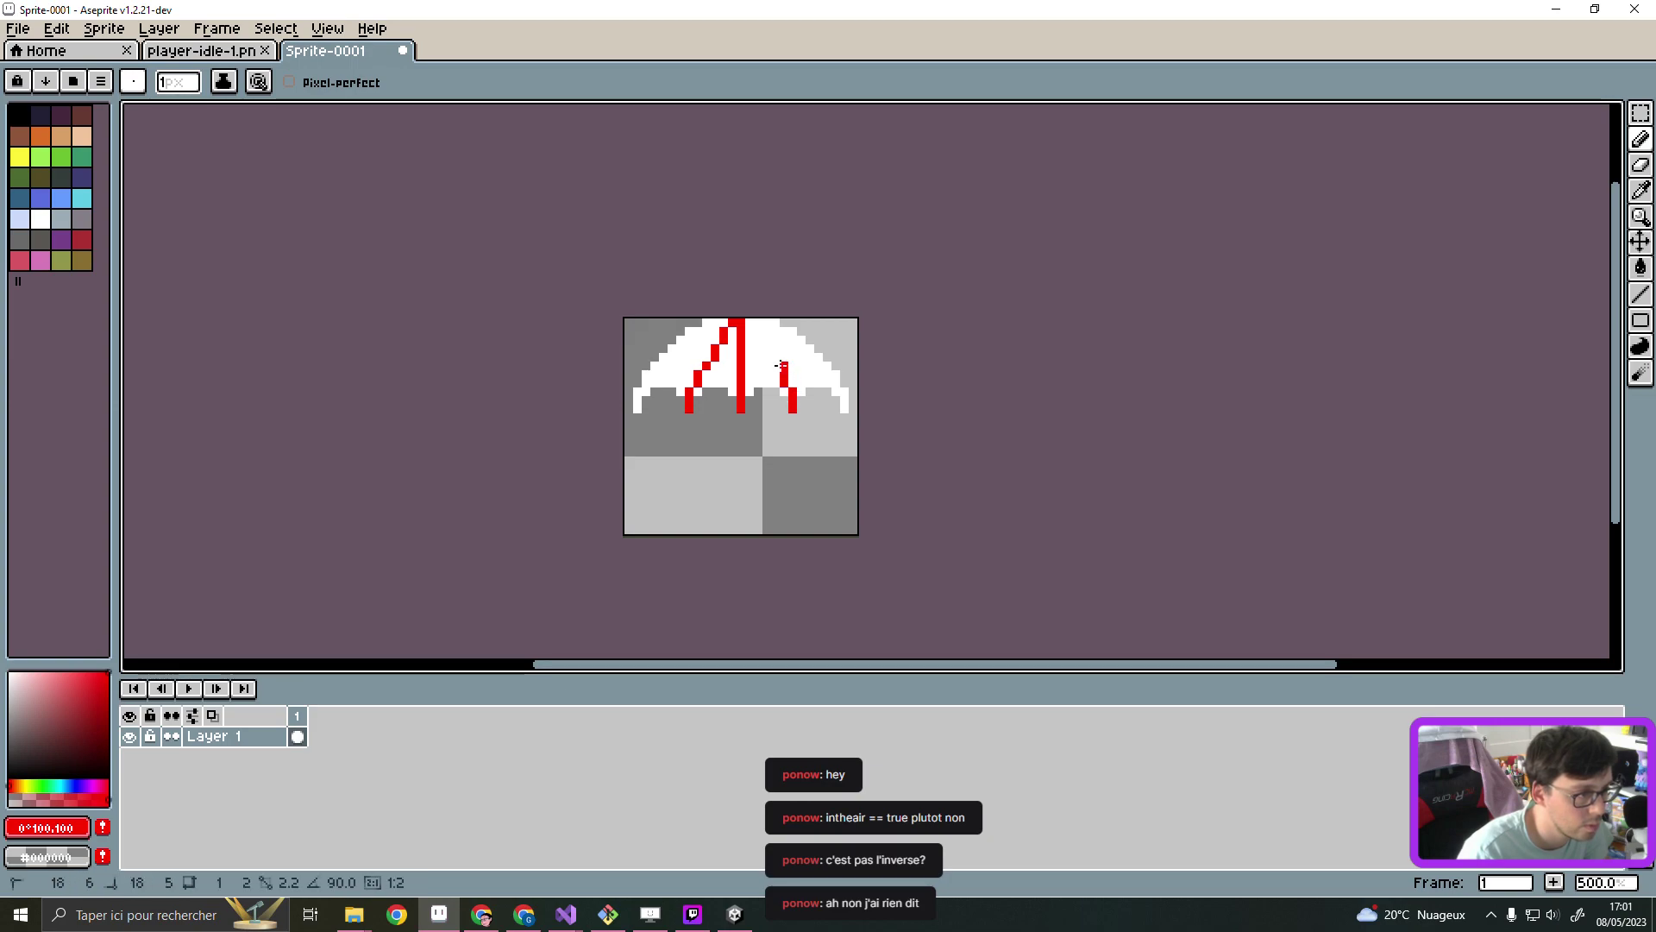
pyautogui.click(767, 355)
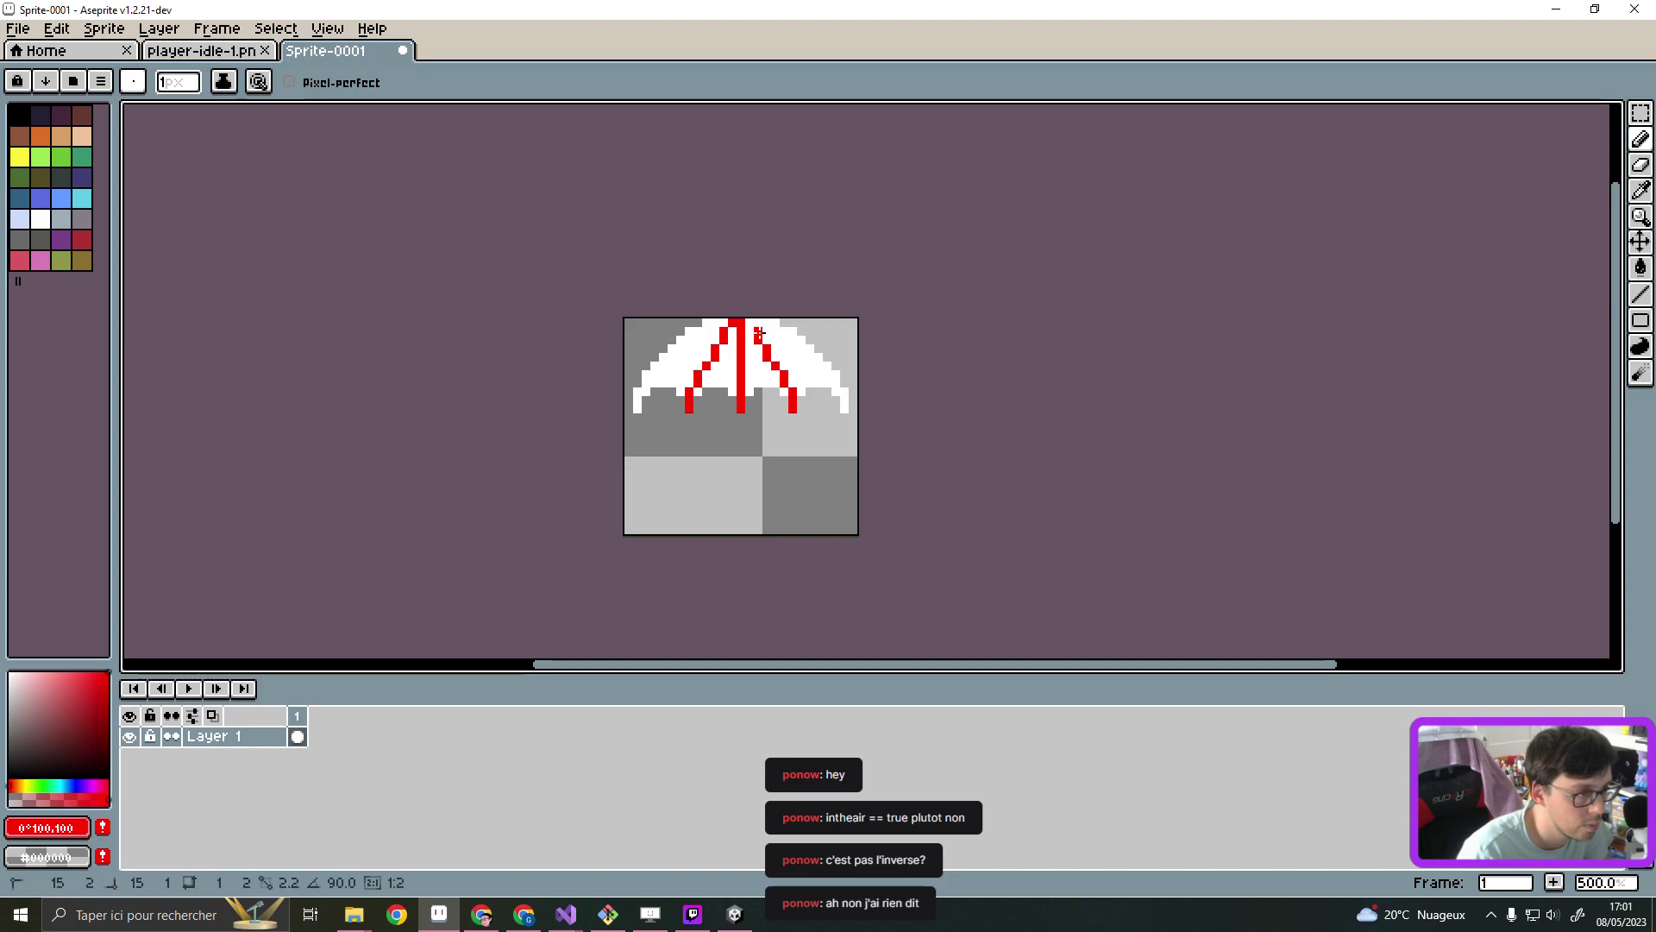
pyautogui.click(755, 323)
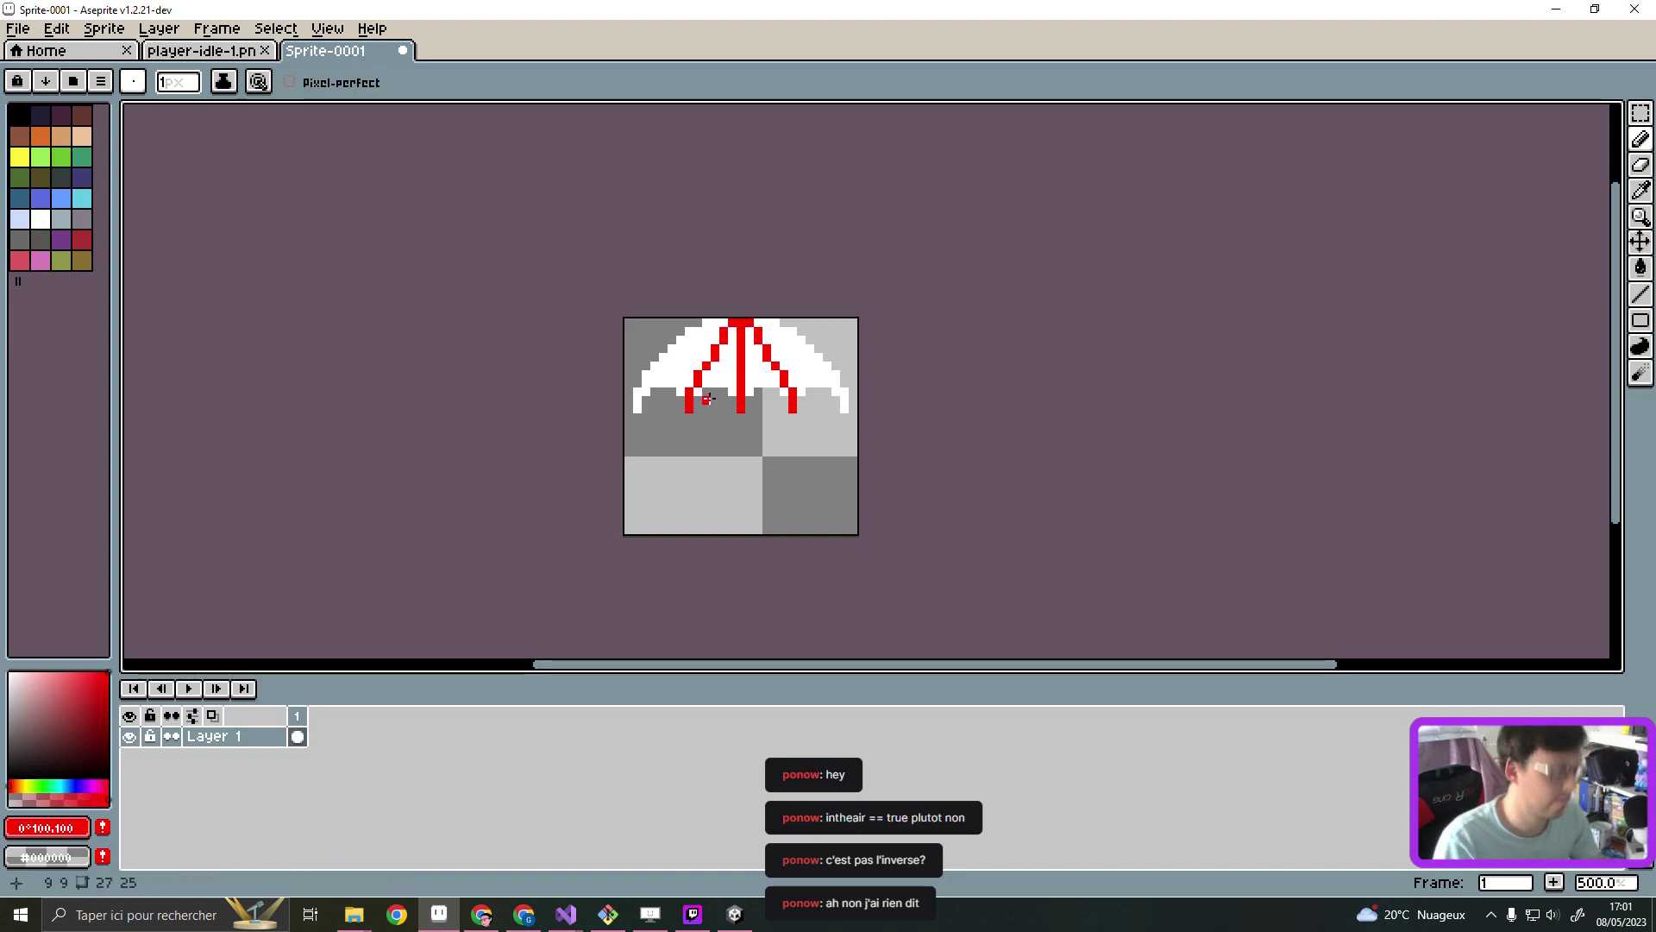
# Fill the left-centre and rightmost canopy panels red with the paint bucket
pyautogui.press('g')
pyautogui.click(722, 373)
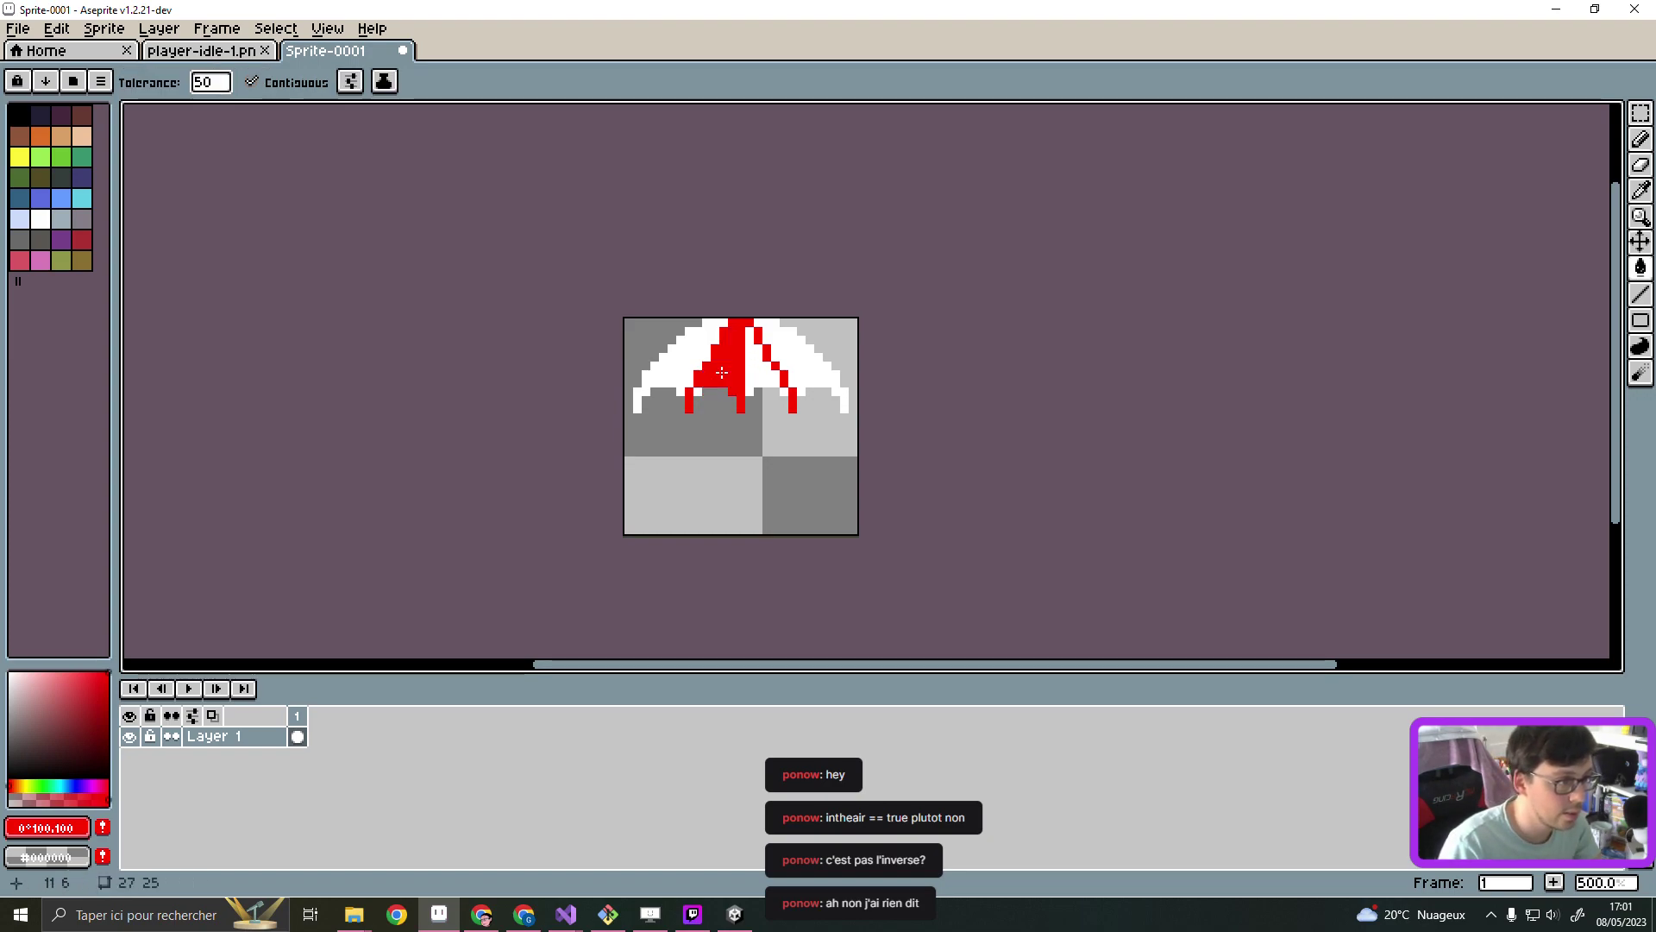
pyautogui.click(807, 367)
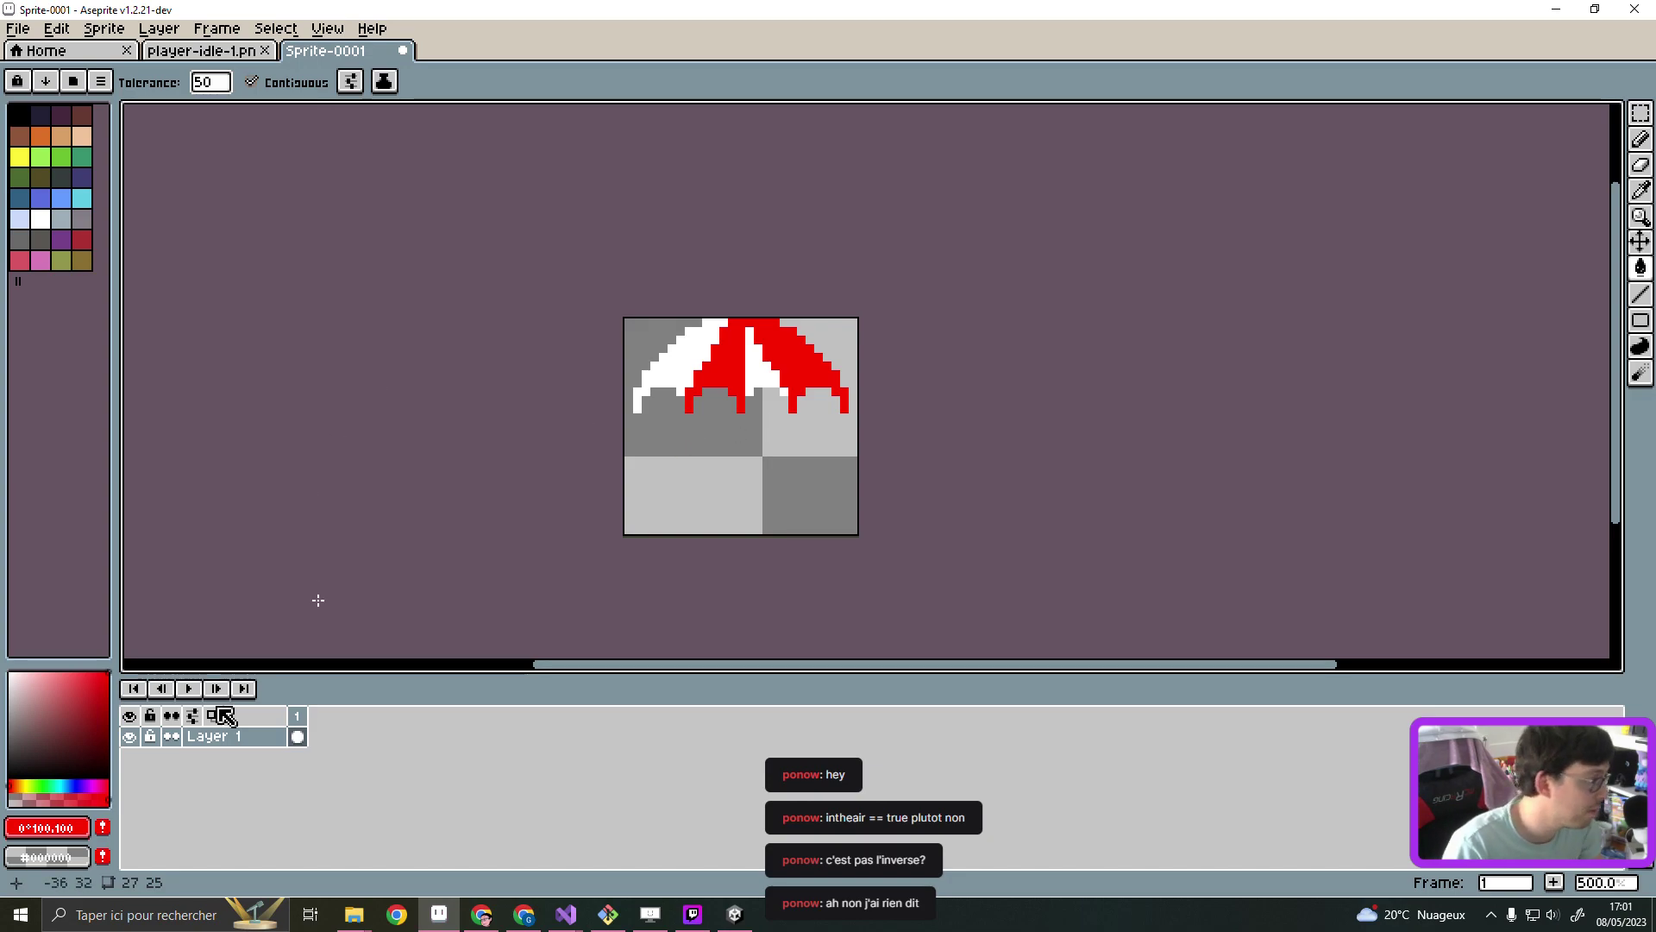
# Pick a slightly grey white and return to the pencil for the strings
pyautogui.click(10, 675)
pyautogui.click(10, 680)
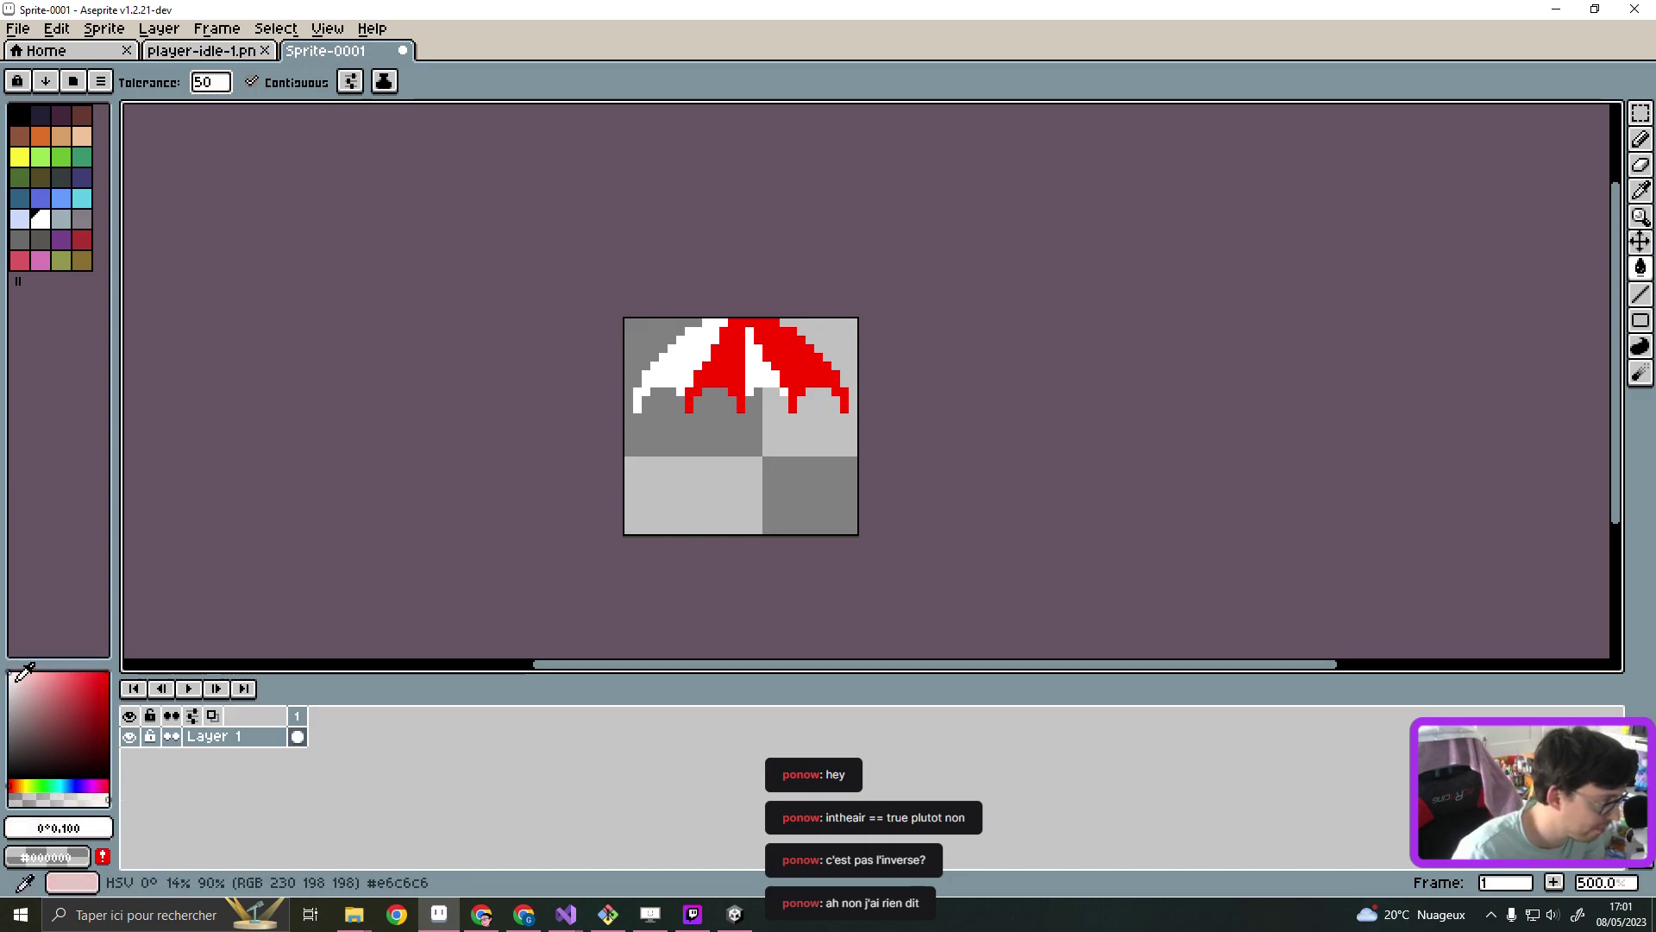
pyautogui.press('b')
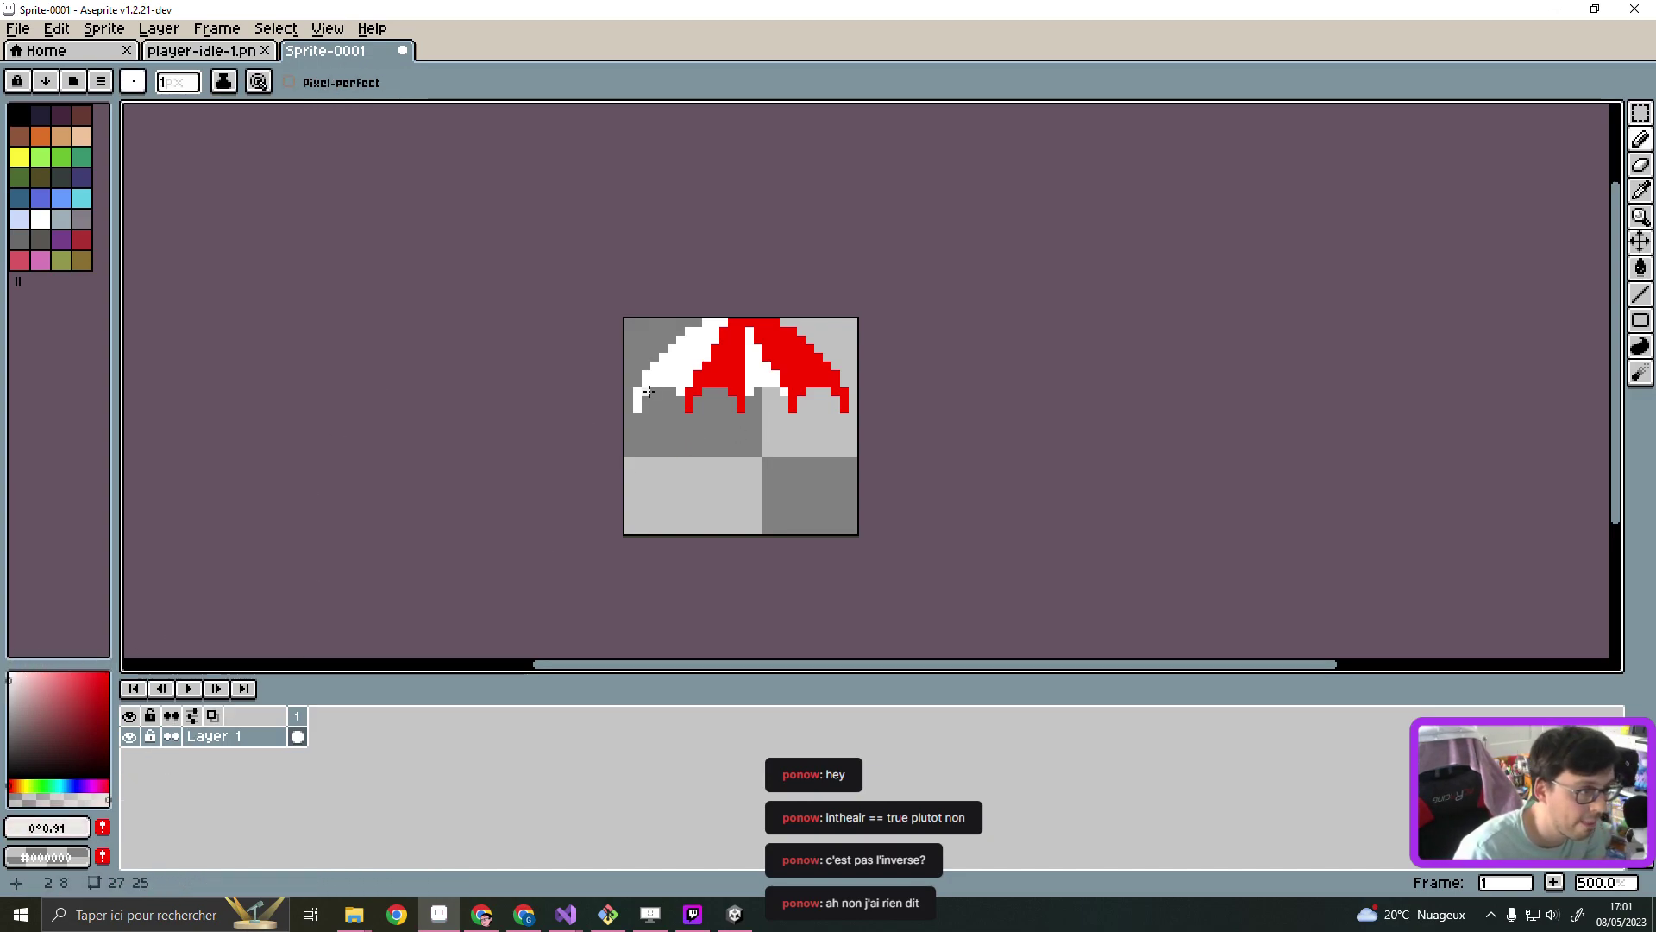
# Draw pale strings from both canopy tips, the sides and the centre down to bottom centre
pyautogui.keyDown('shift'); pyautogui.moveTo(648, 420); pyautogui.dragTo(740, 530); pyautogui.keyUp('shift')
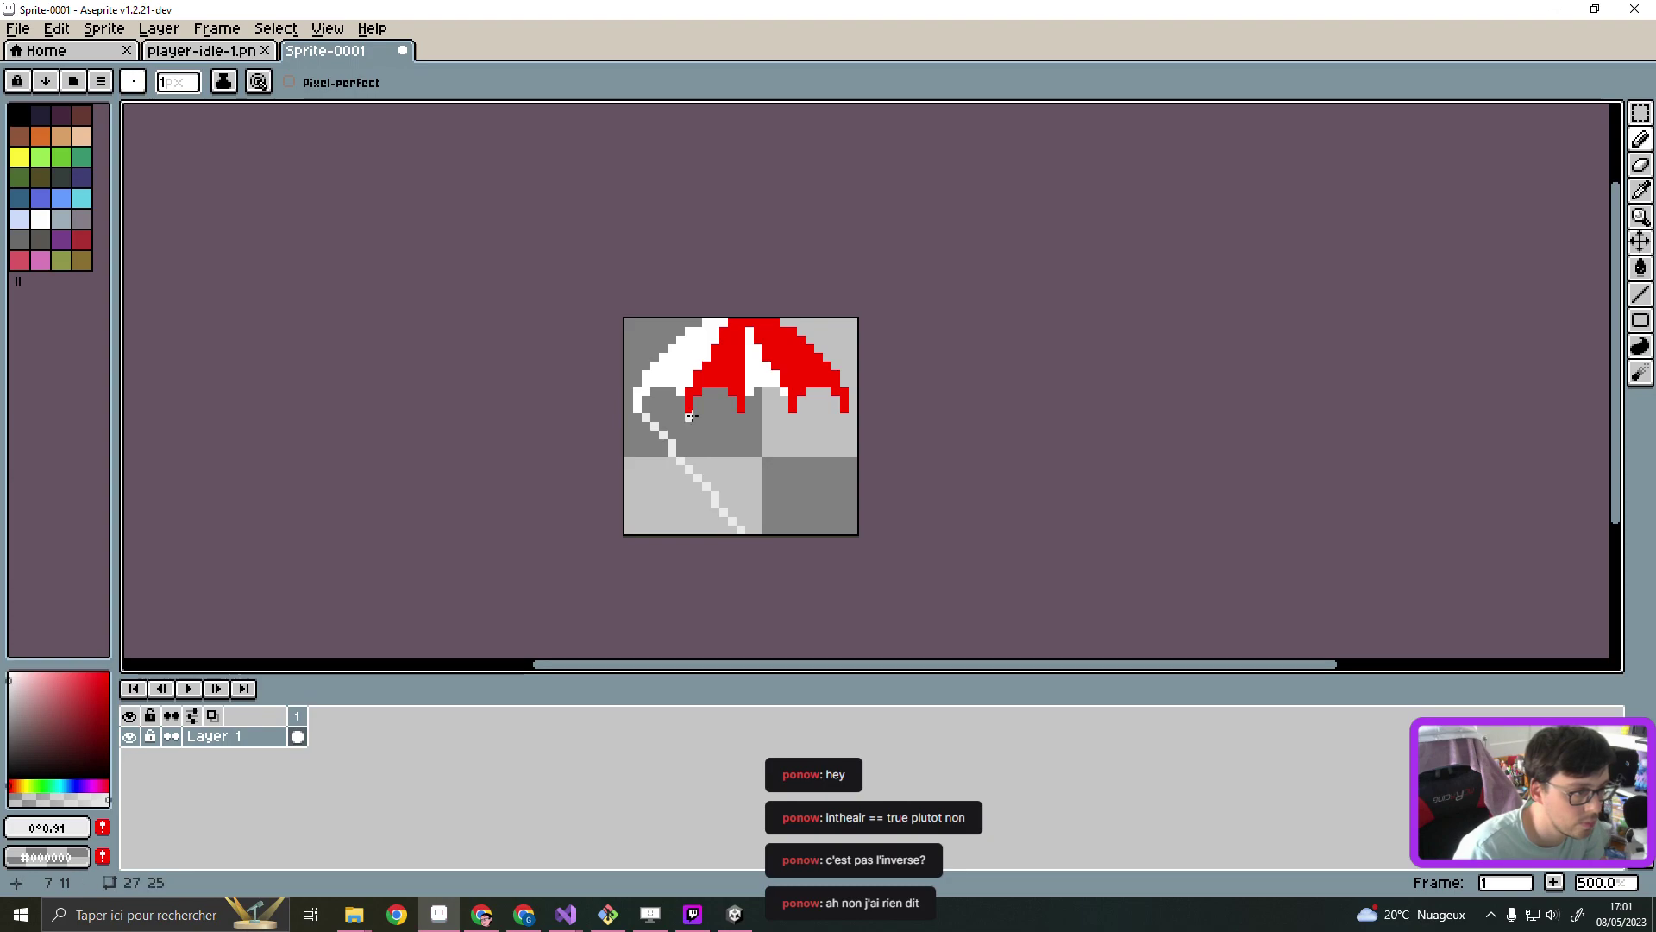
pyautogui.keyDown('shift'); pyautogui.moveTo(691, 417); pyautogui.dragTo(740, 529); pyautogui.keyUp('shift')
pyautogui.keyDown('shift'); pyautogui.moveTo(740, 412); pyautogui.dragTo(740, 530); pyautogui.keyUp('shift')
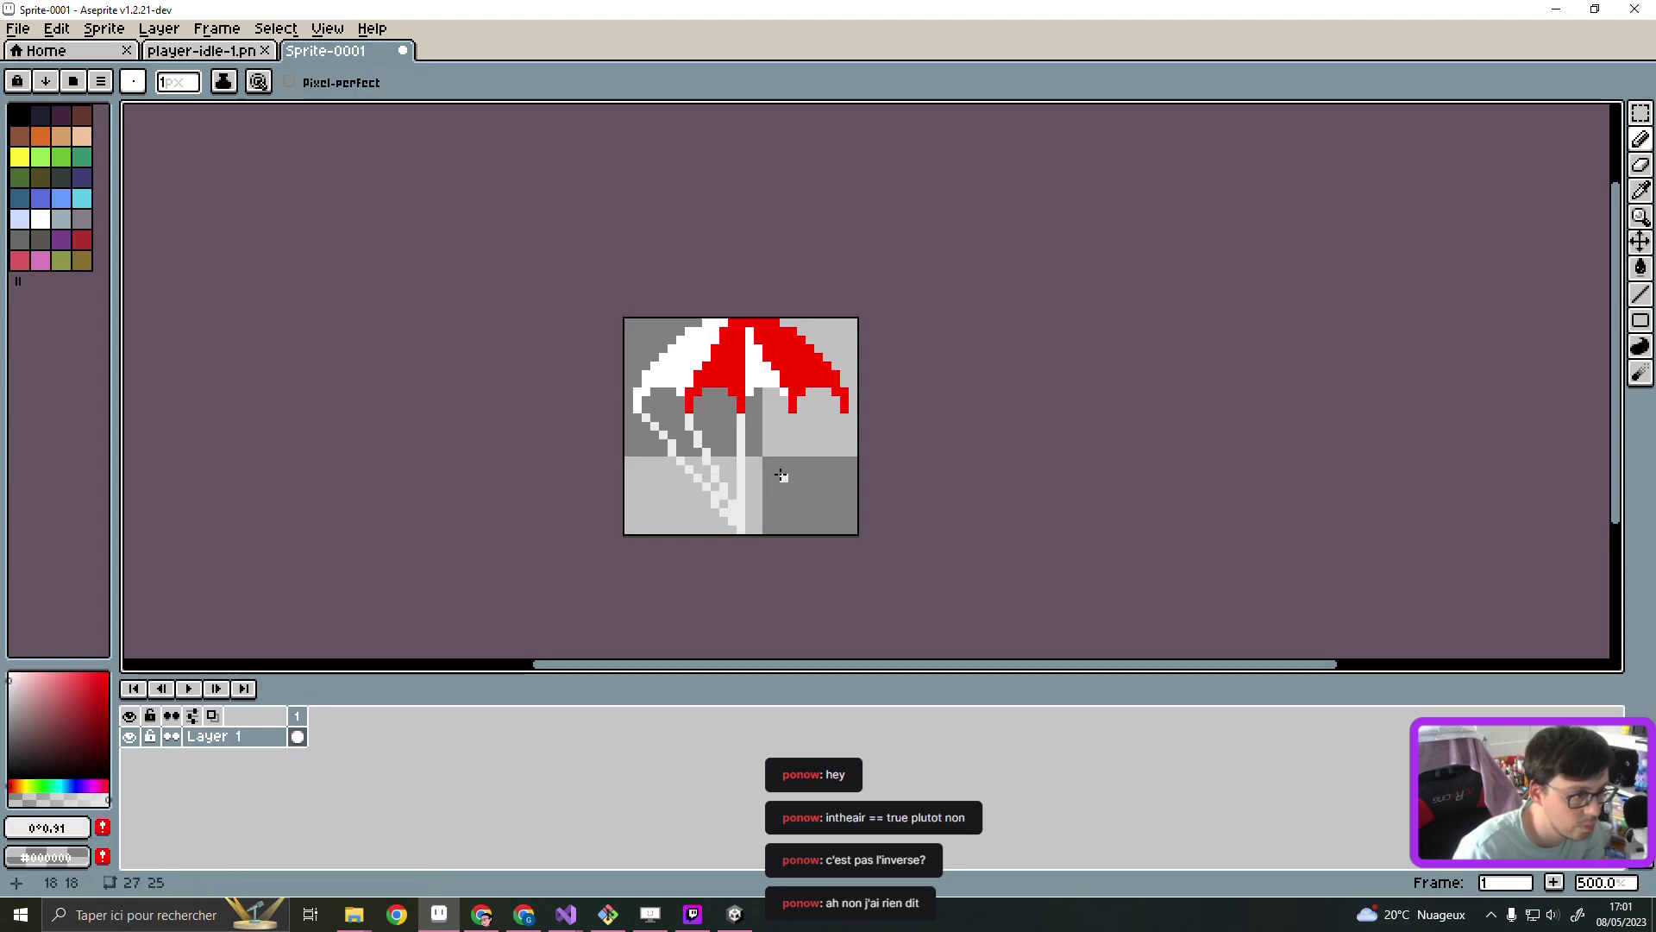
pyautogui.keyDown('shift'); pyautogui.moveTo(795, 417); pyautogui.dragTo(757, 516); pyautogui.keyUp('shift')
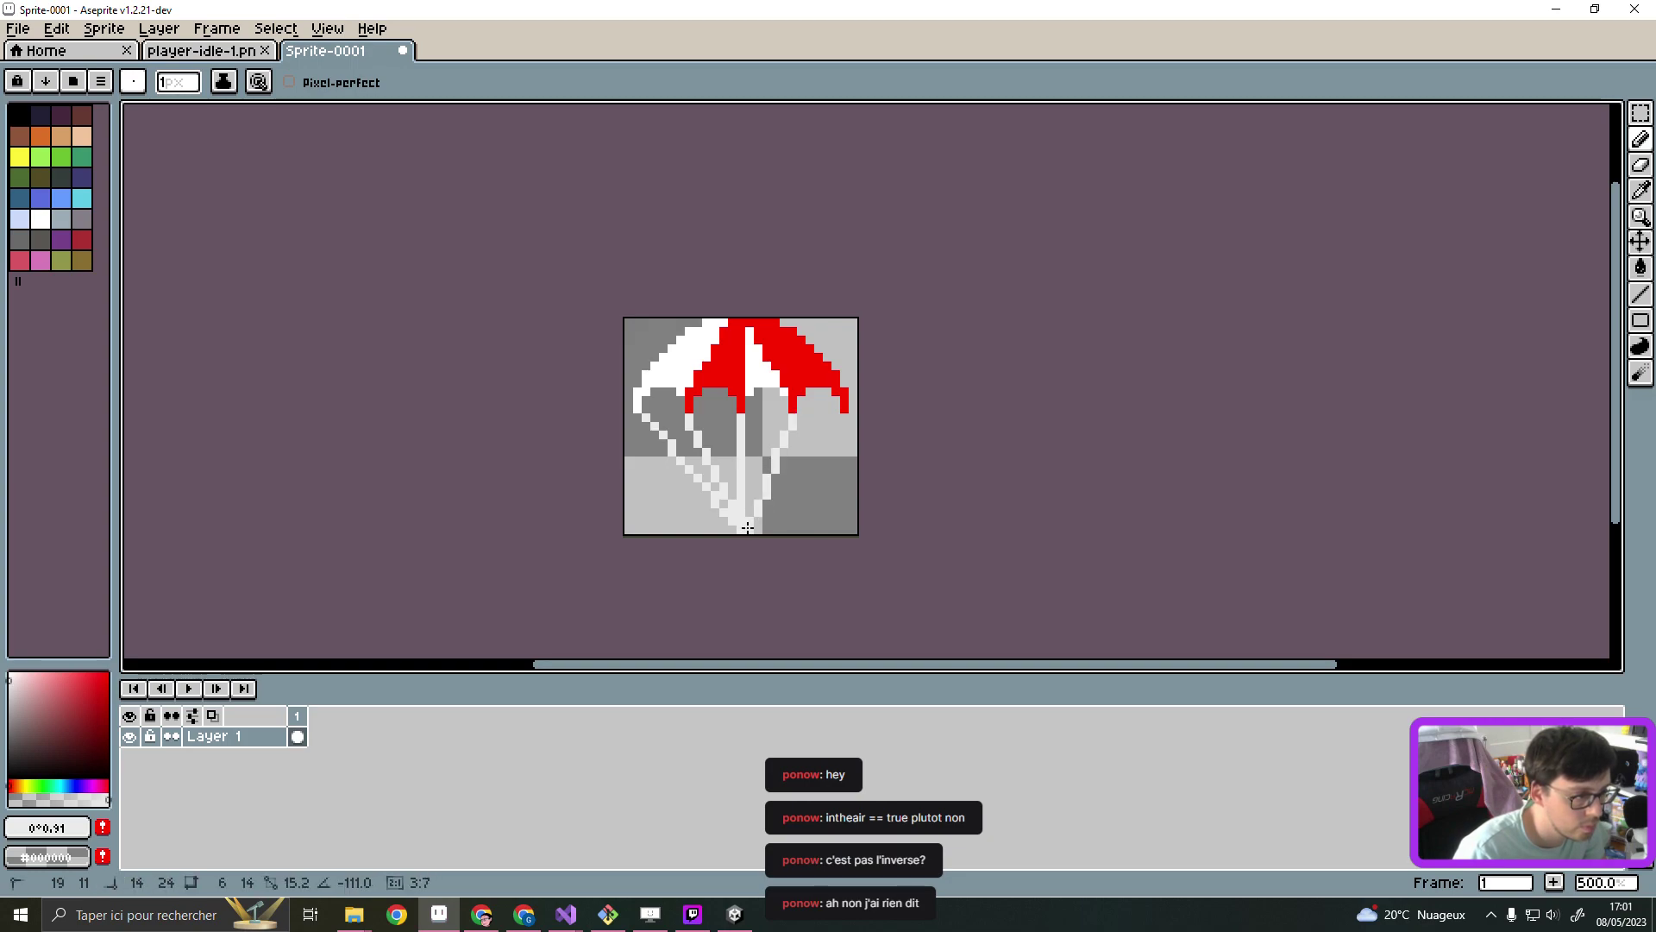
pyautogui.keyDown('shift'); pyautogui.moveTo(747, 528); pyautogui.dragTo(743, 528); pyautogui.keyUp('shift')
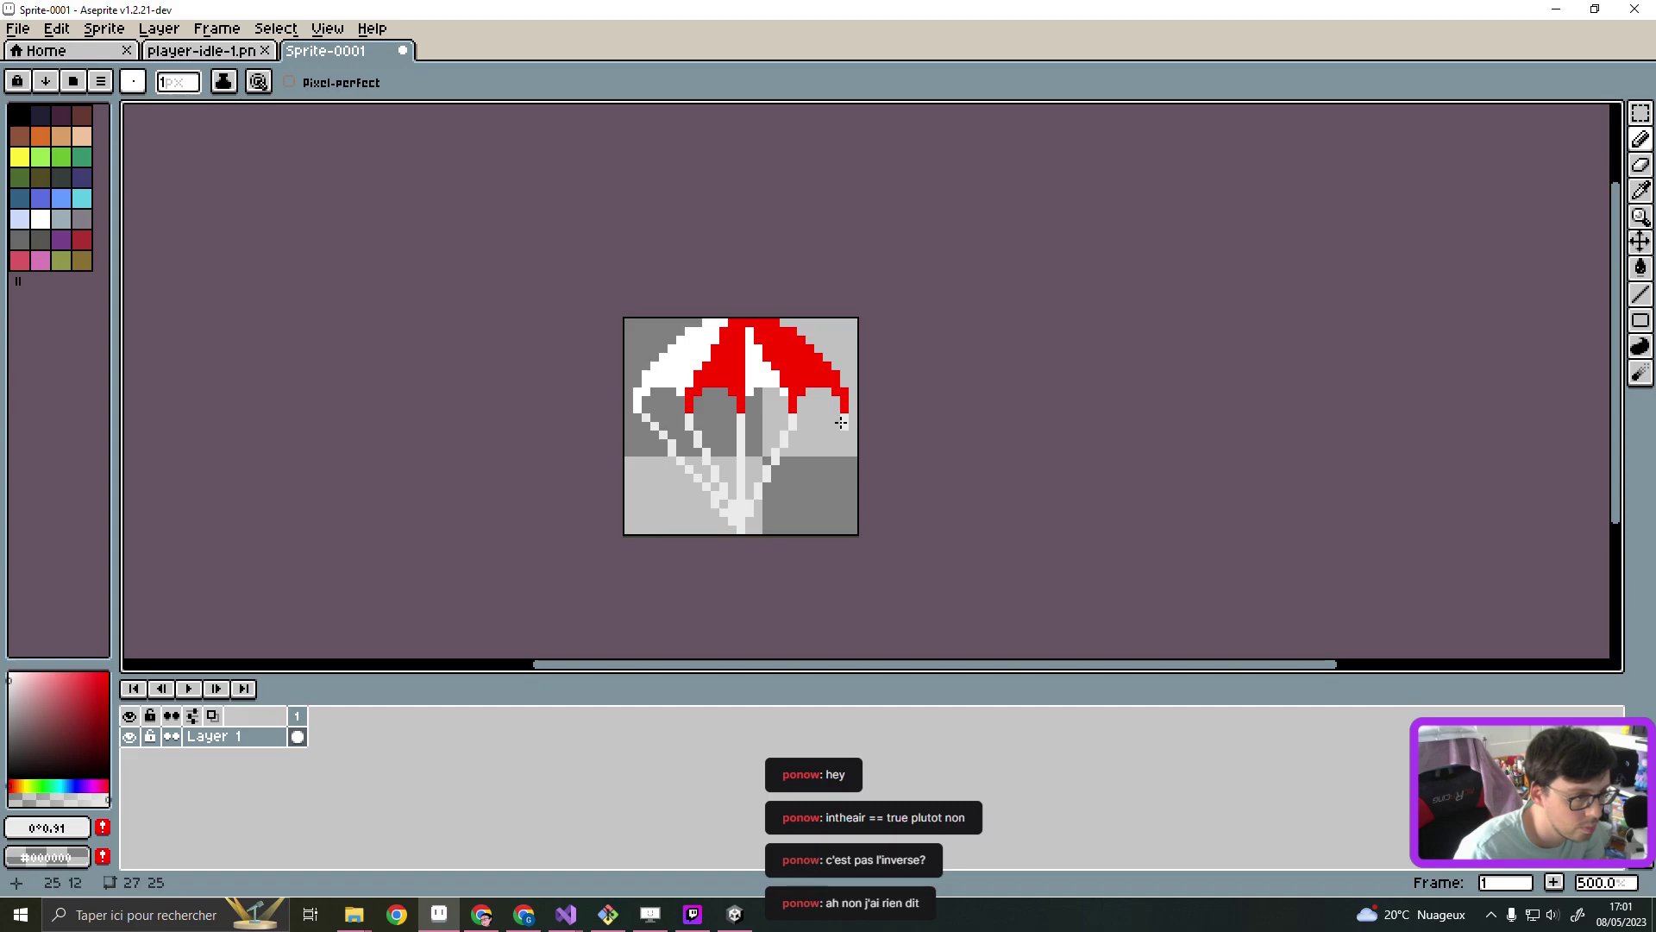
pyautogui.keyDown('shift'); pyautogui.moveTo(841, 423); pyautogui.dragTo(742, 528); pyautogui.keyUp('shift')
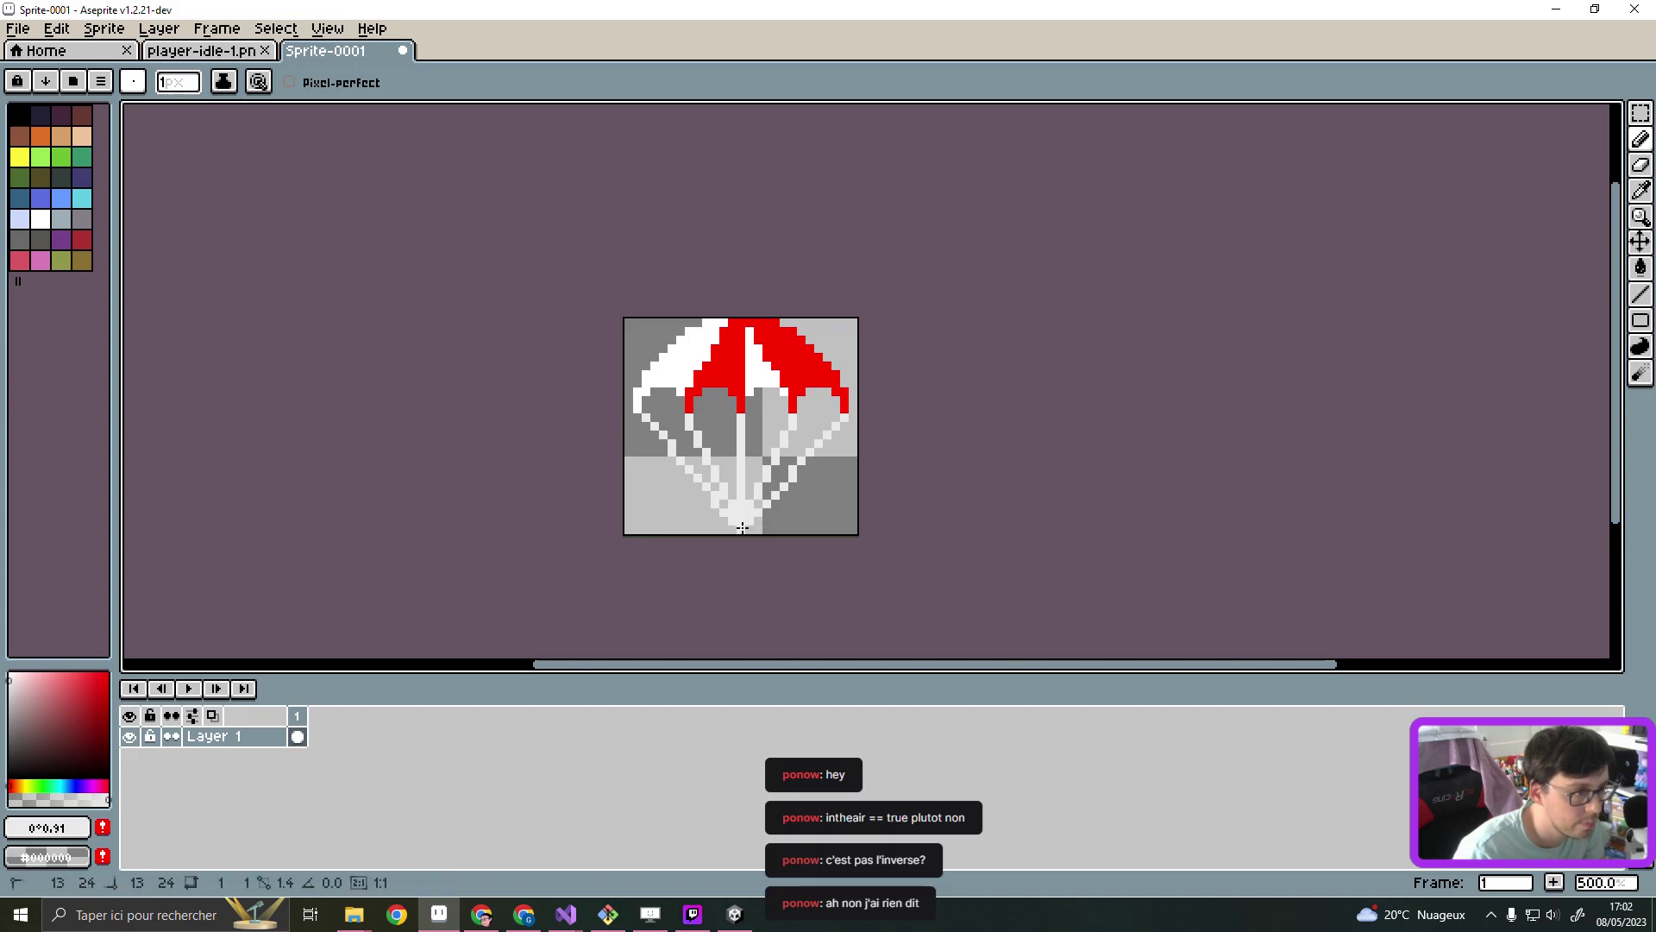
pyautogui.scroll(-1, 785, 370)
# Add a 1-pixel top border to the canvas, making it 27×26
pyautogui.hotkey('ctrl', 'alt', 'c')
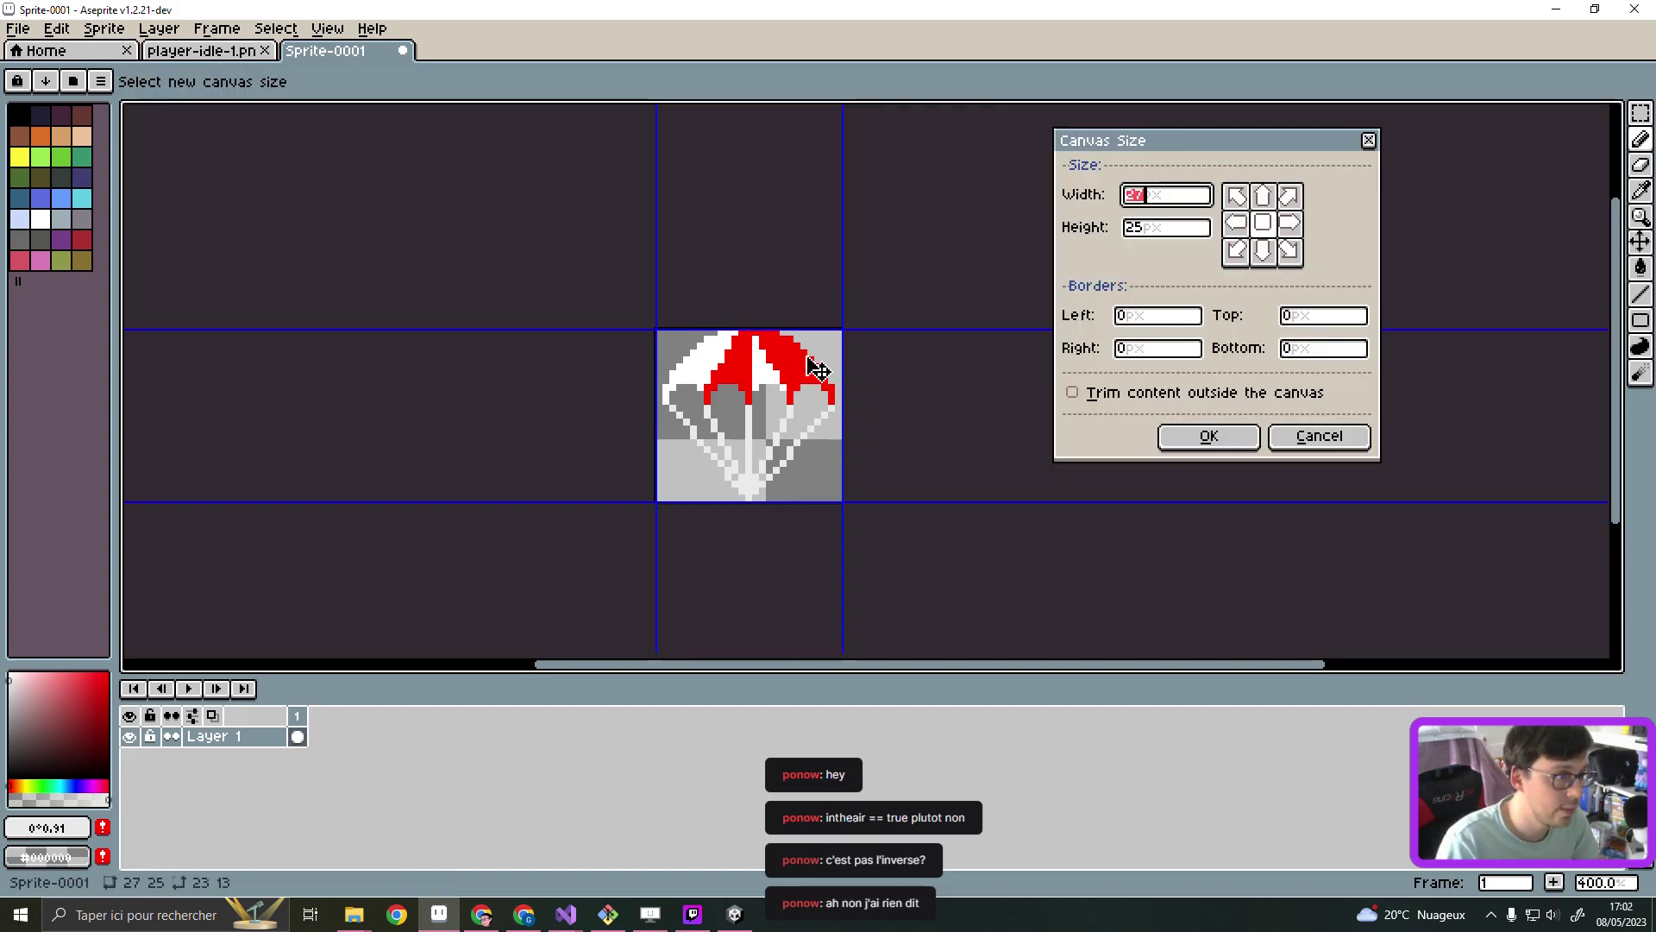
pyautogui.moveTo(779, 328); pyautogui.dragTo(879, 317)
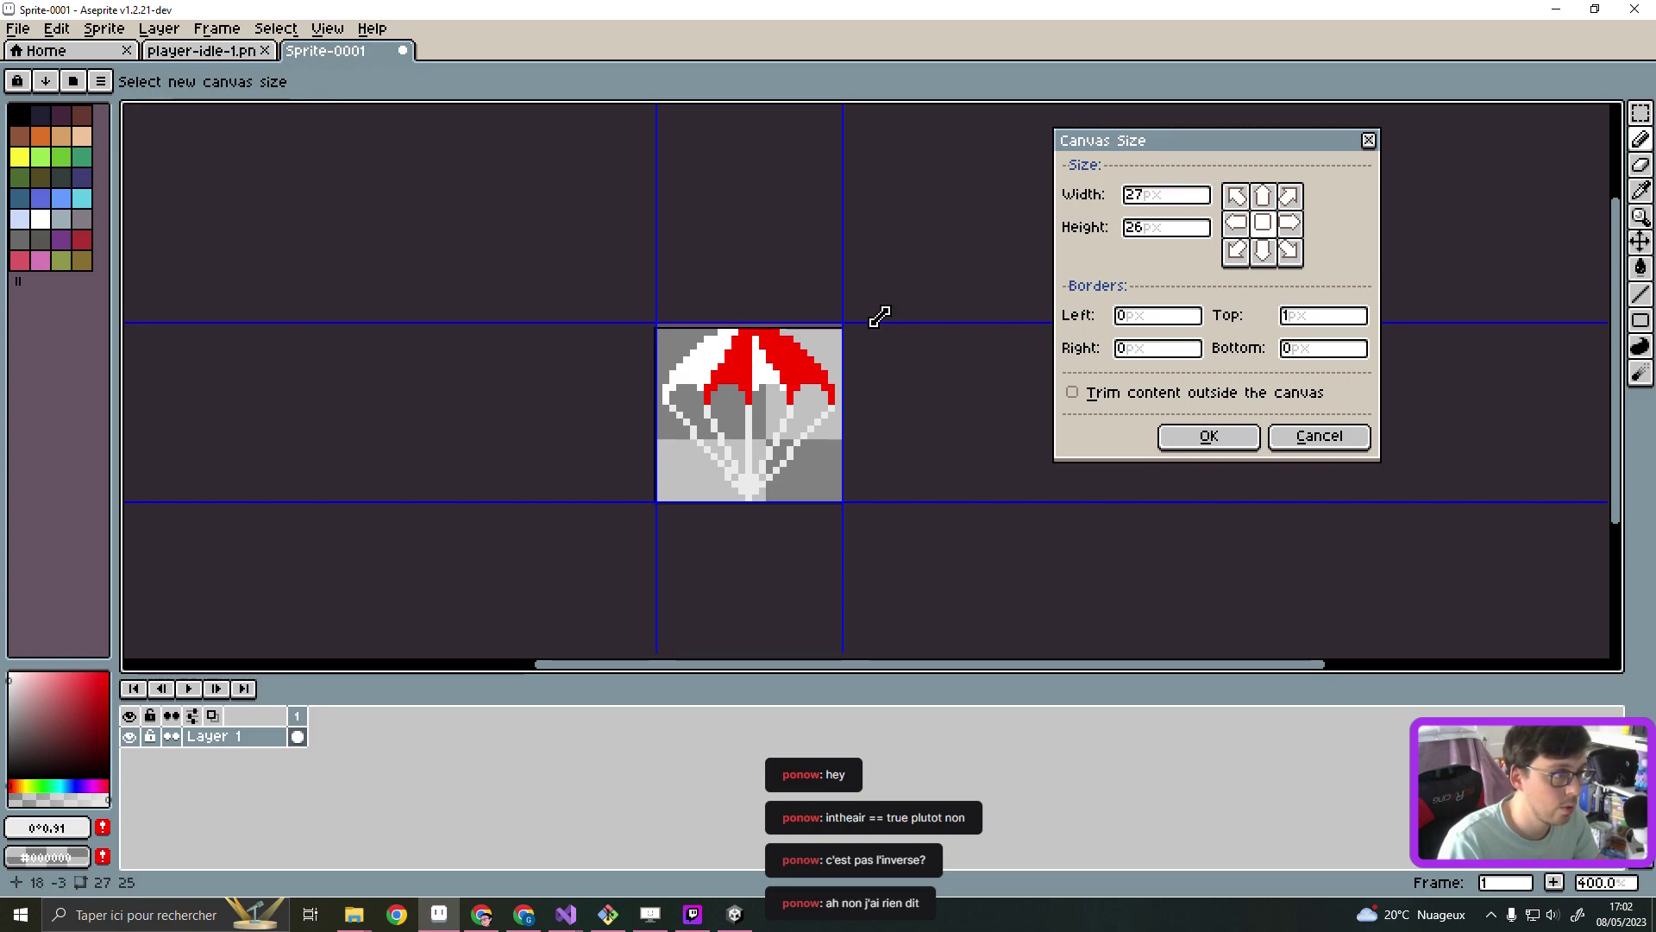
pyautogui.press('Return')
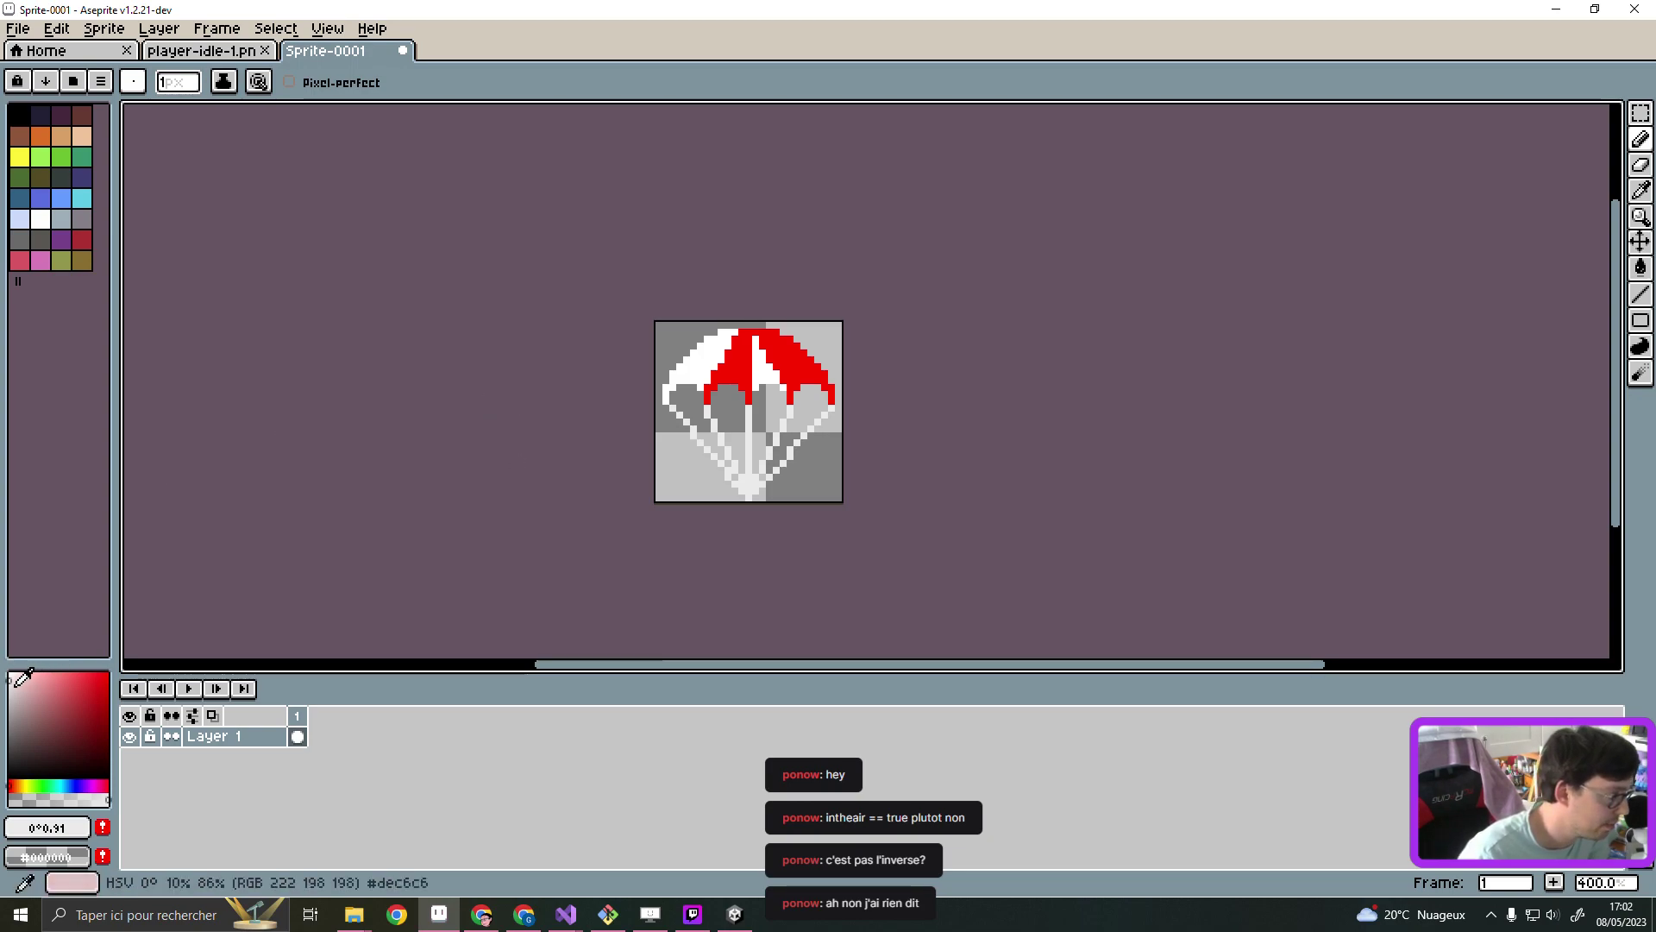
# Extend the canopy's top edge in white, then pick a bright pure red
pyautogui.moveTo(13, 684); pyautogui.dragTo(11, 681)
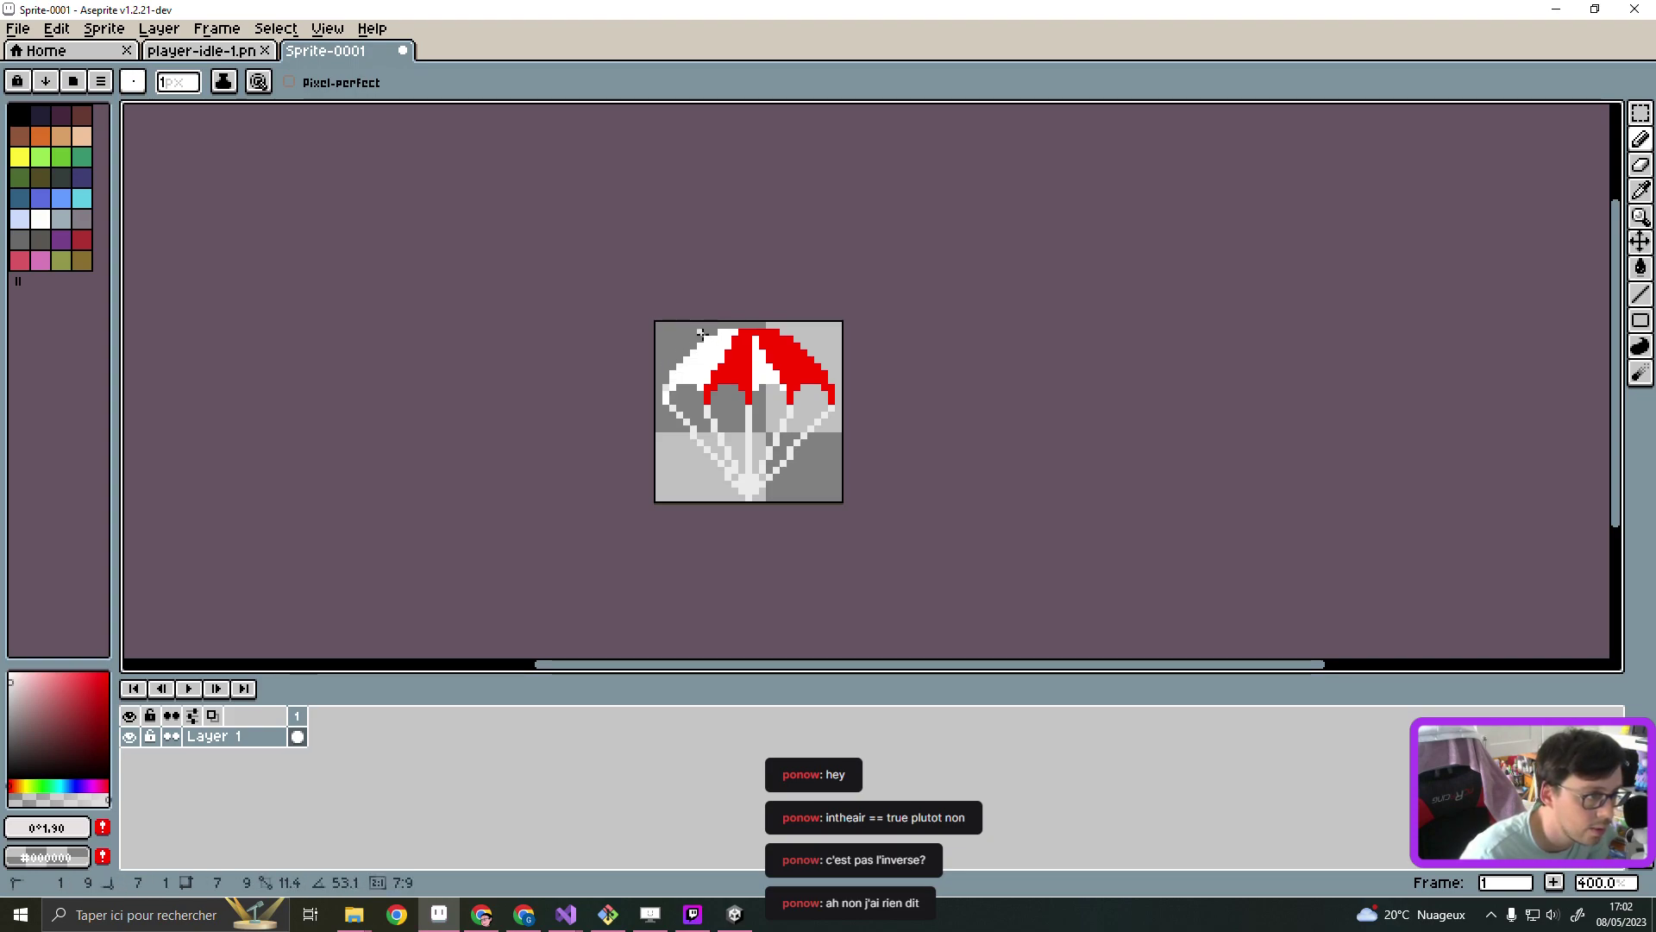
pyautogui.moveTo(667, 382)
pyautogui.keyDown('shift'); pyautogui.mouseDown()
pyautogui.moveTo(702, 332)
pyautogui.moveTo(739, 324)
pyautogui.mouseUp(); pyautogui.keyUp('shift')
pyautogui.click(91, 684)
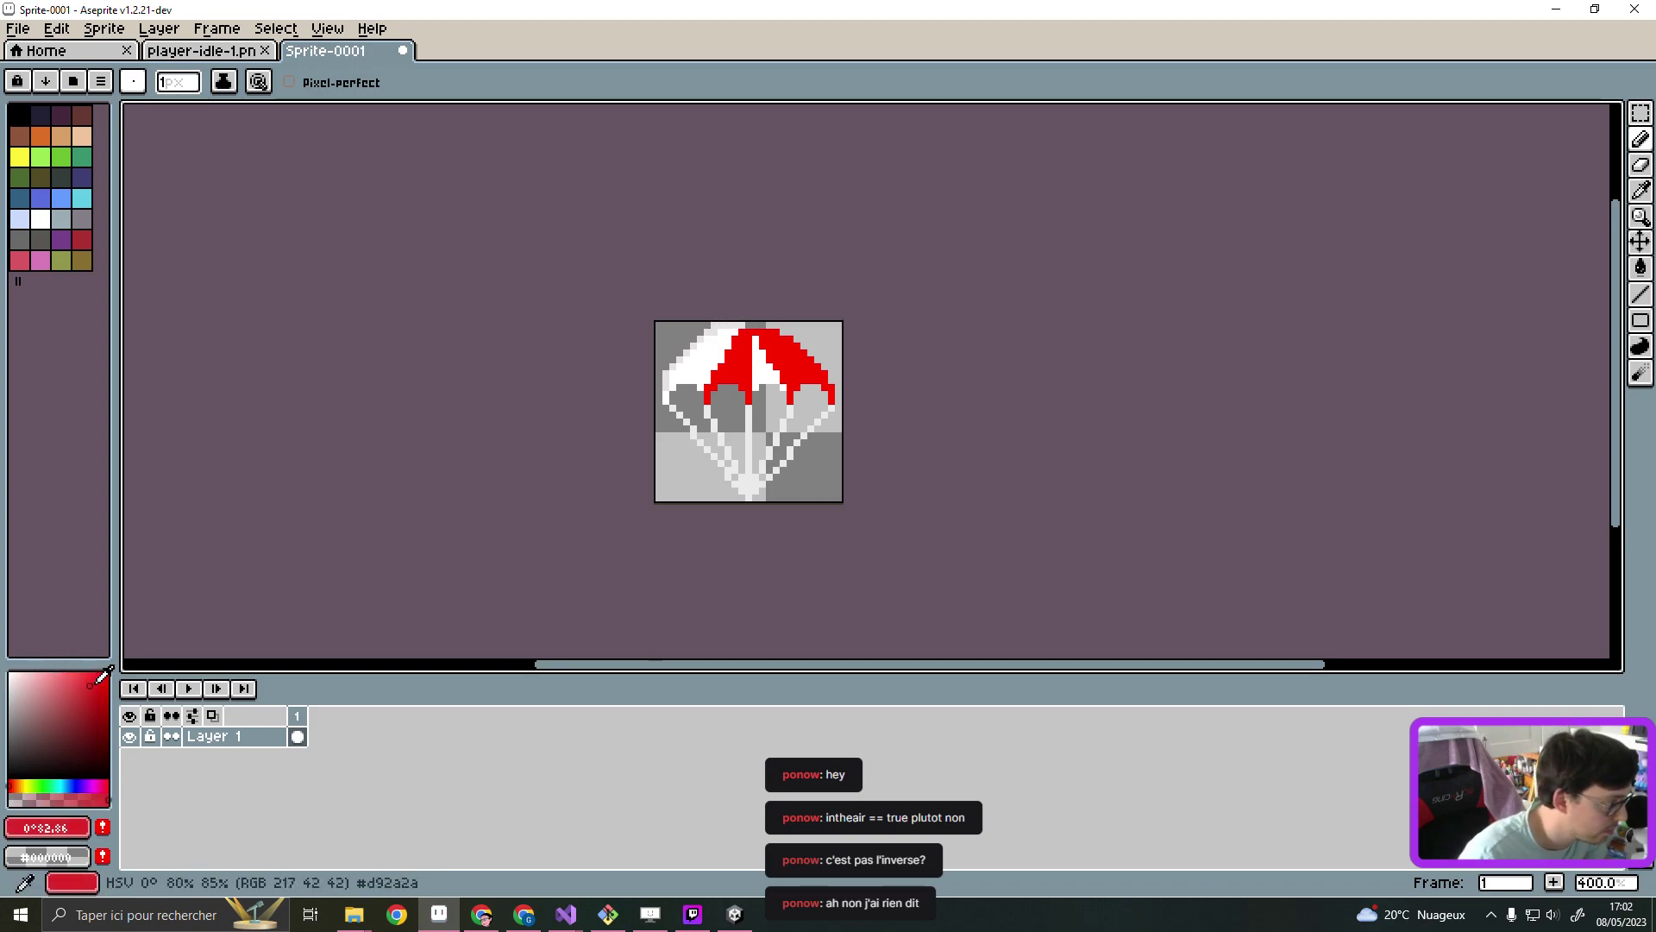
pyautogui.moveTo(93, 683); pyautogui.dragTo(106, 682)
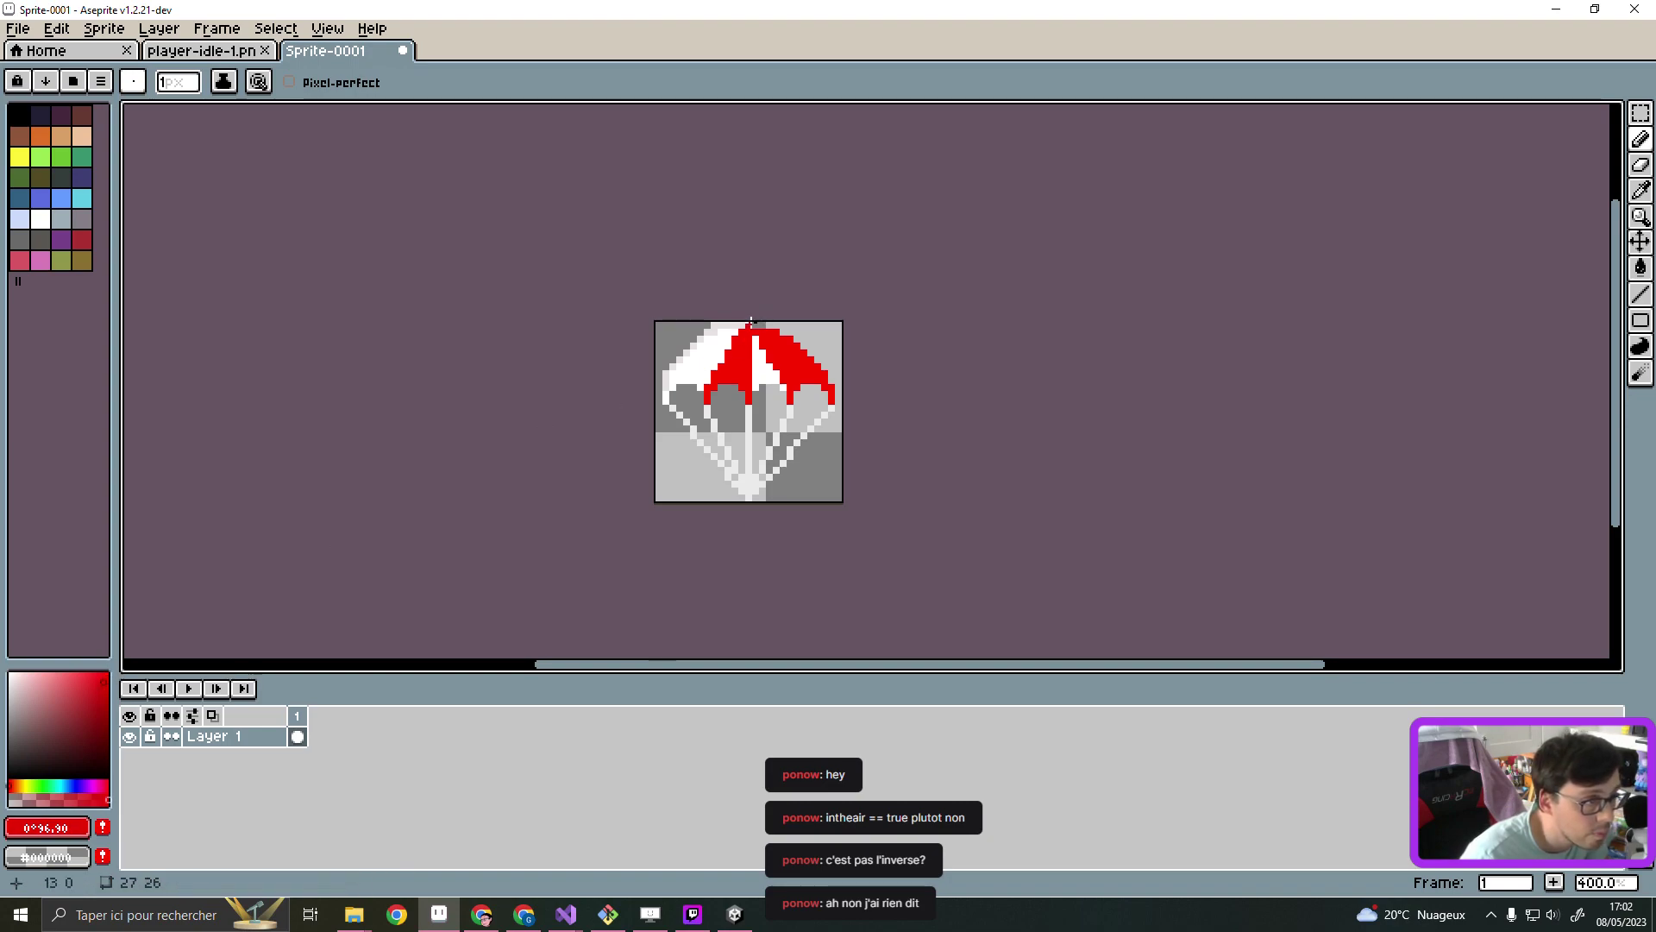
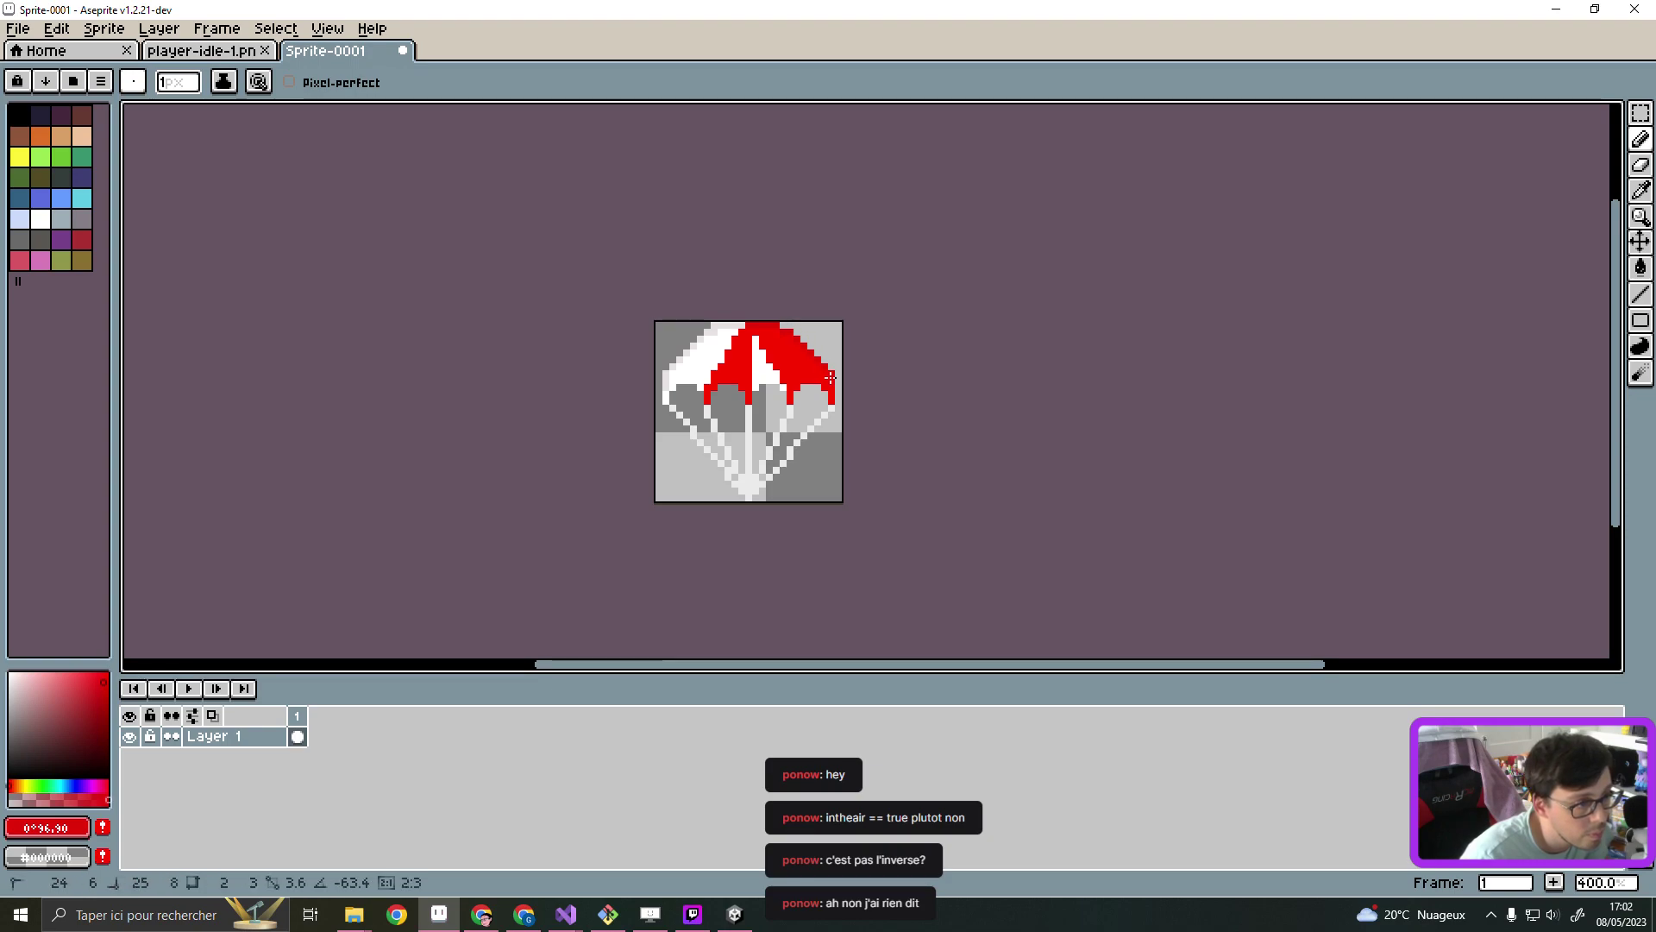
# Switch to the eraser tool
pyautogui.scroll(-2, 725, 417)
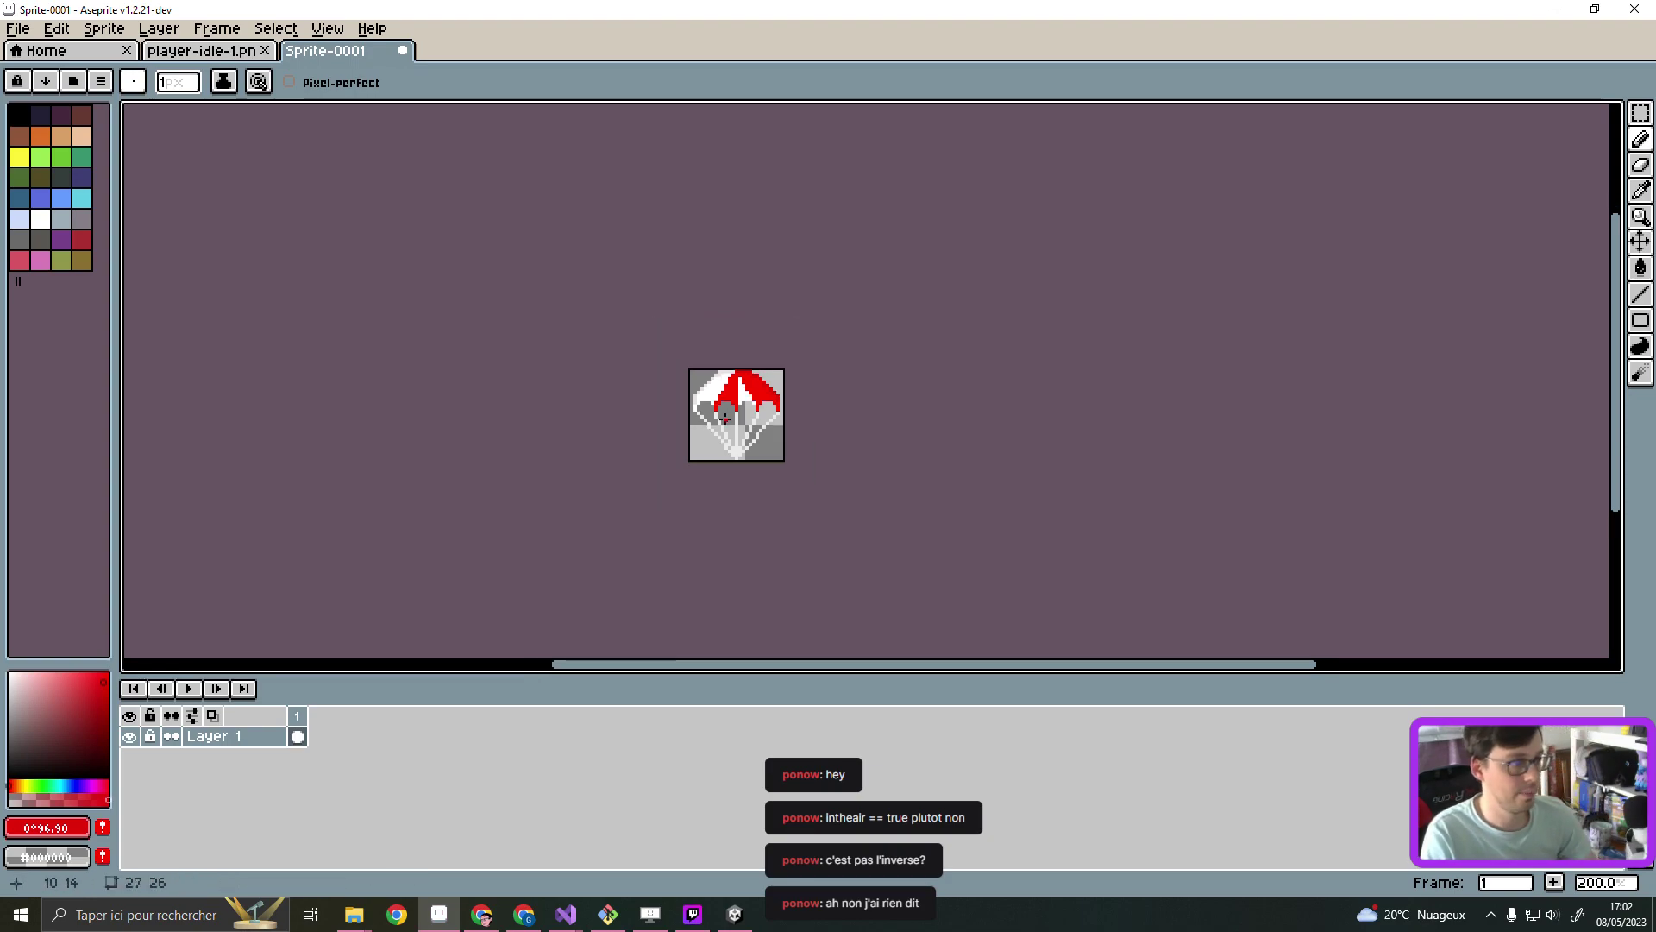
pyautogui.scroll(4, 750, 439)
pyautogui.press('e')
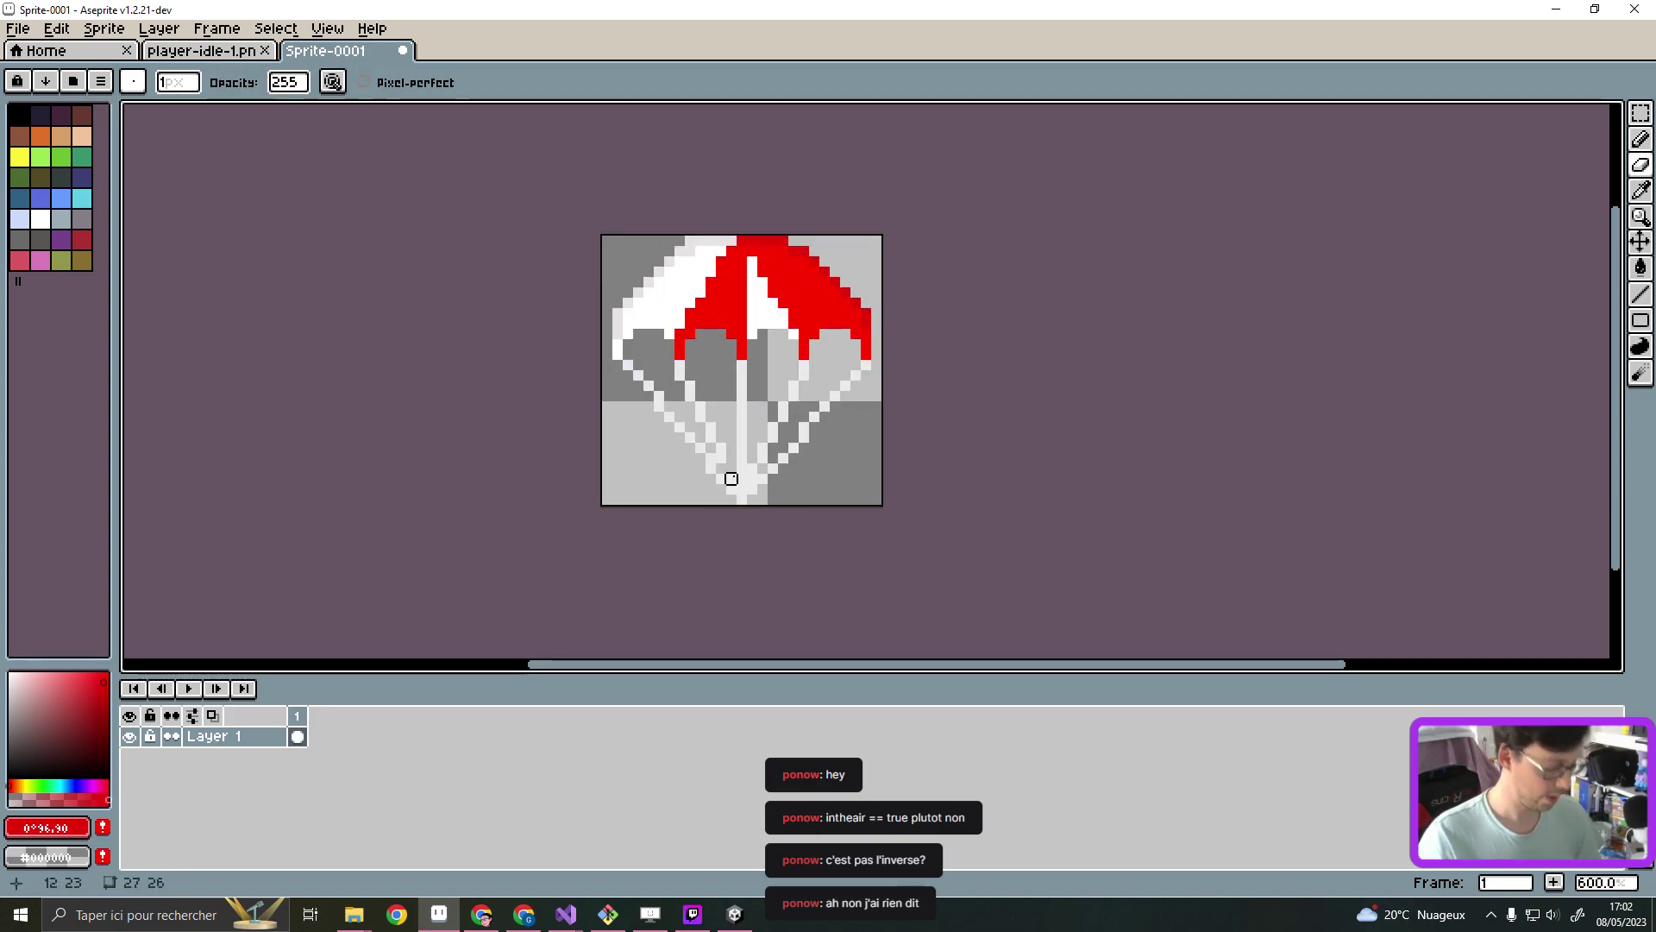
# Start Save As for the sprite, browse up to Sprite and into the player folder, and begin a new folder
pyautogui.click(19, 29)
pyautogui.click(54, 136)
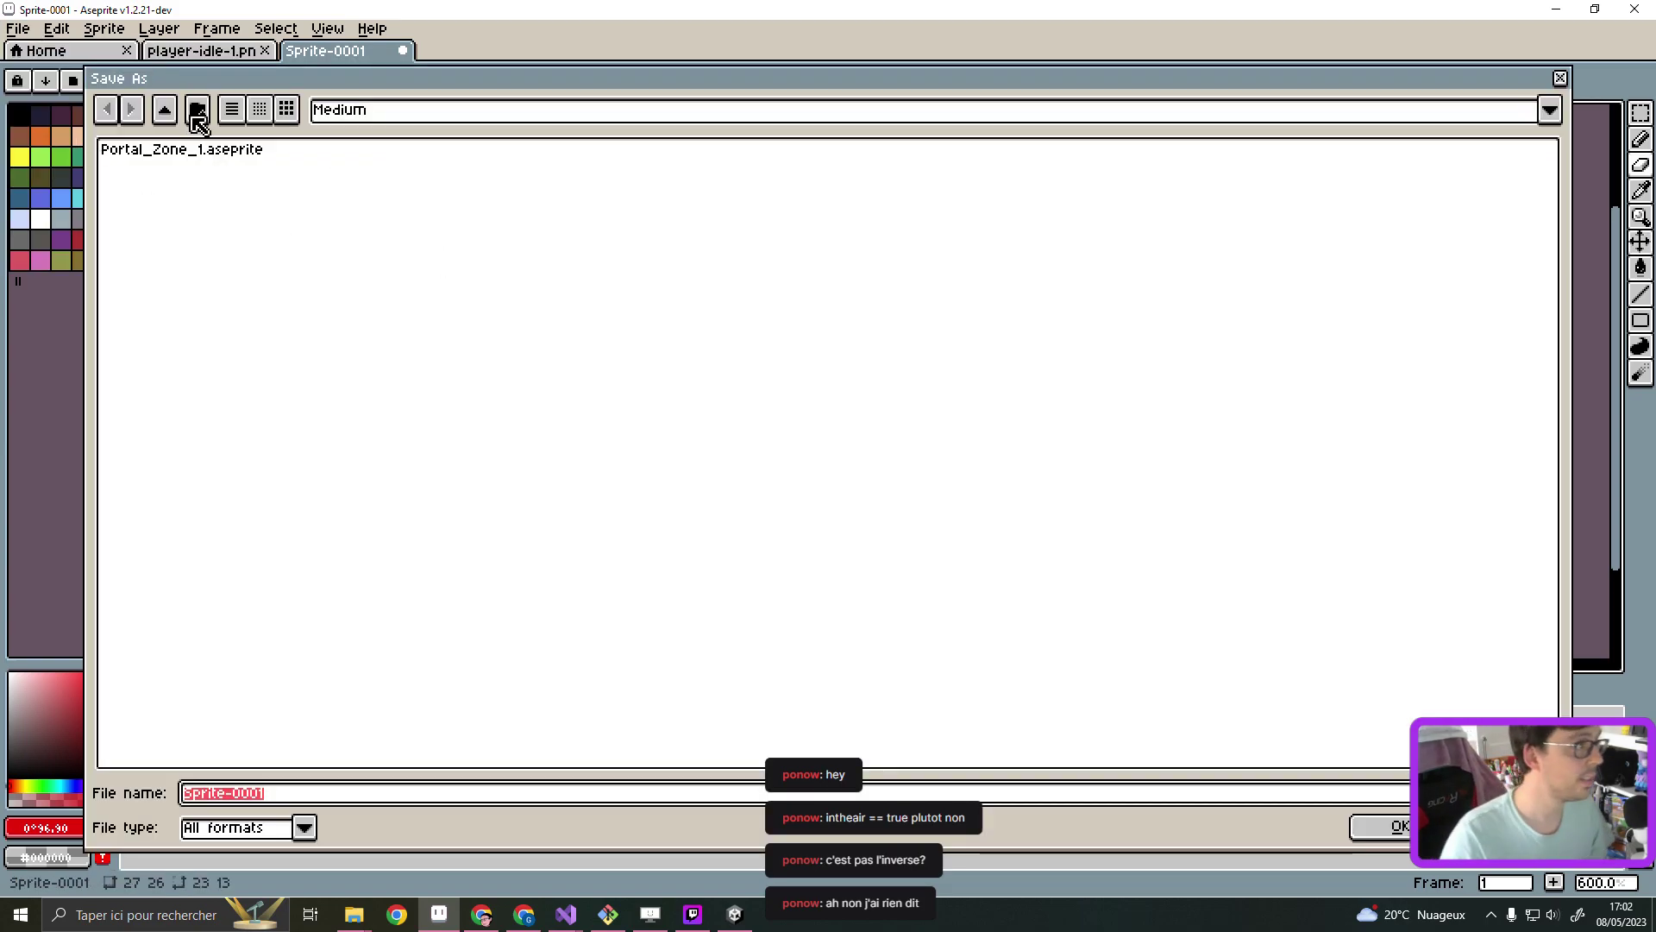
pyautogui.click(165, 109)
pyautogui.click(165, 108)
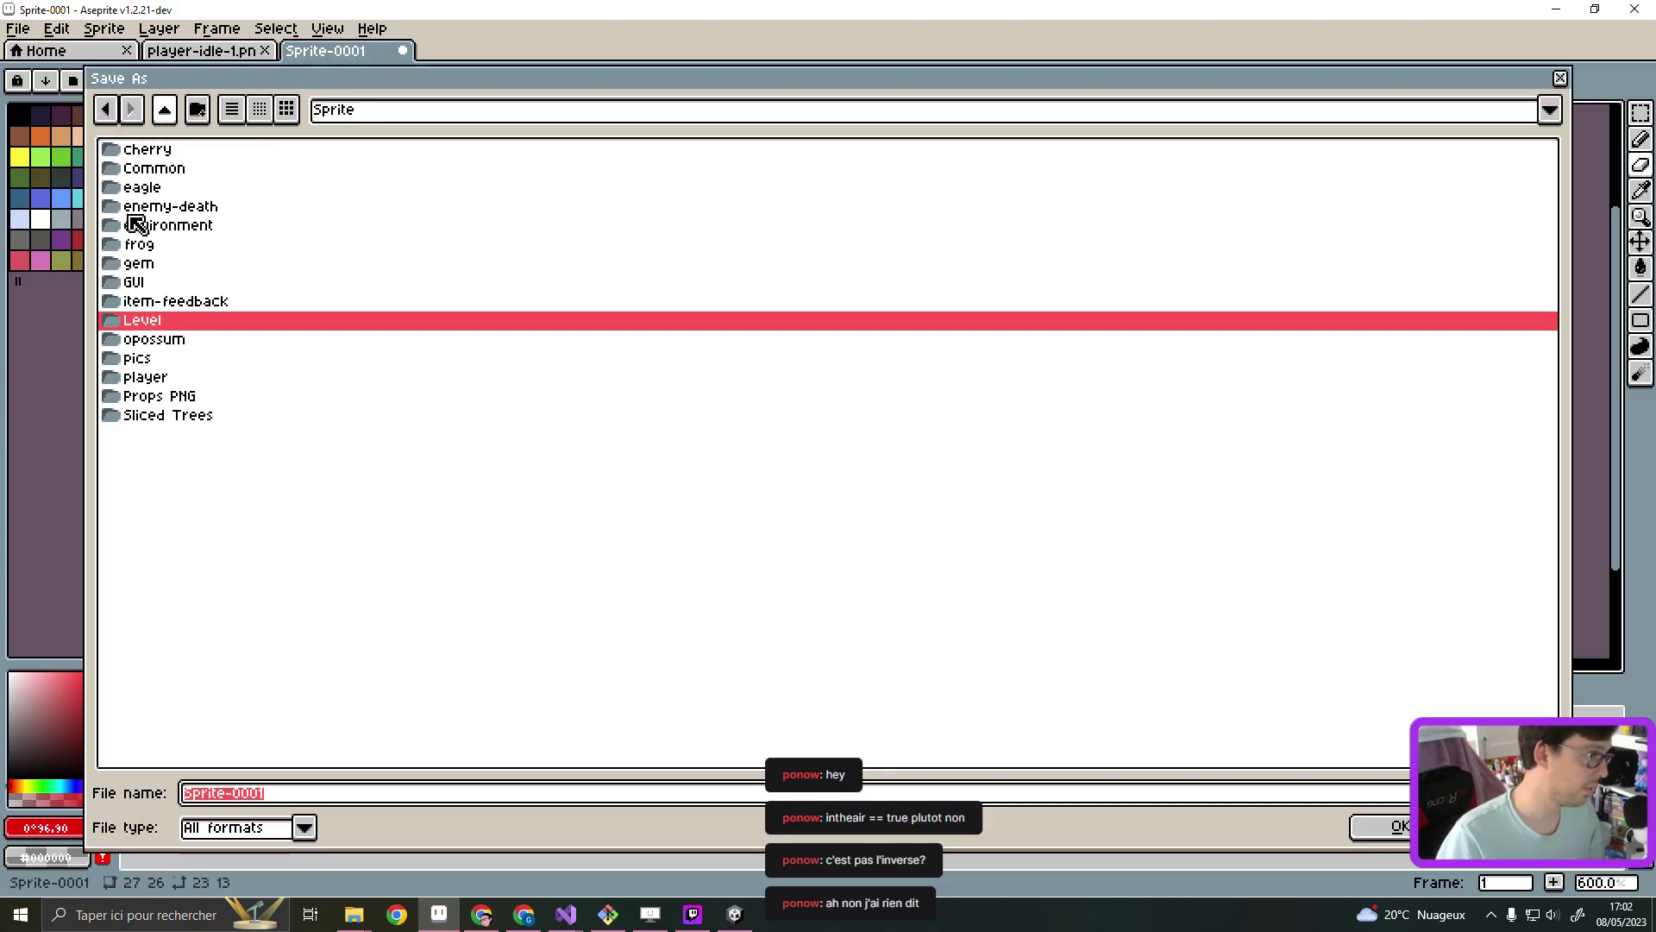
pyautogui.click(169, 379)
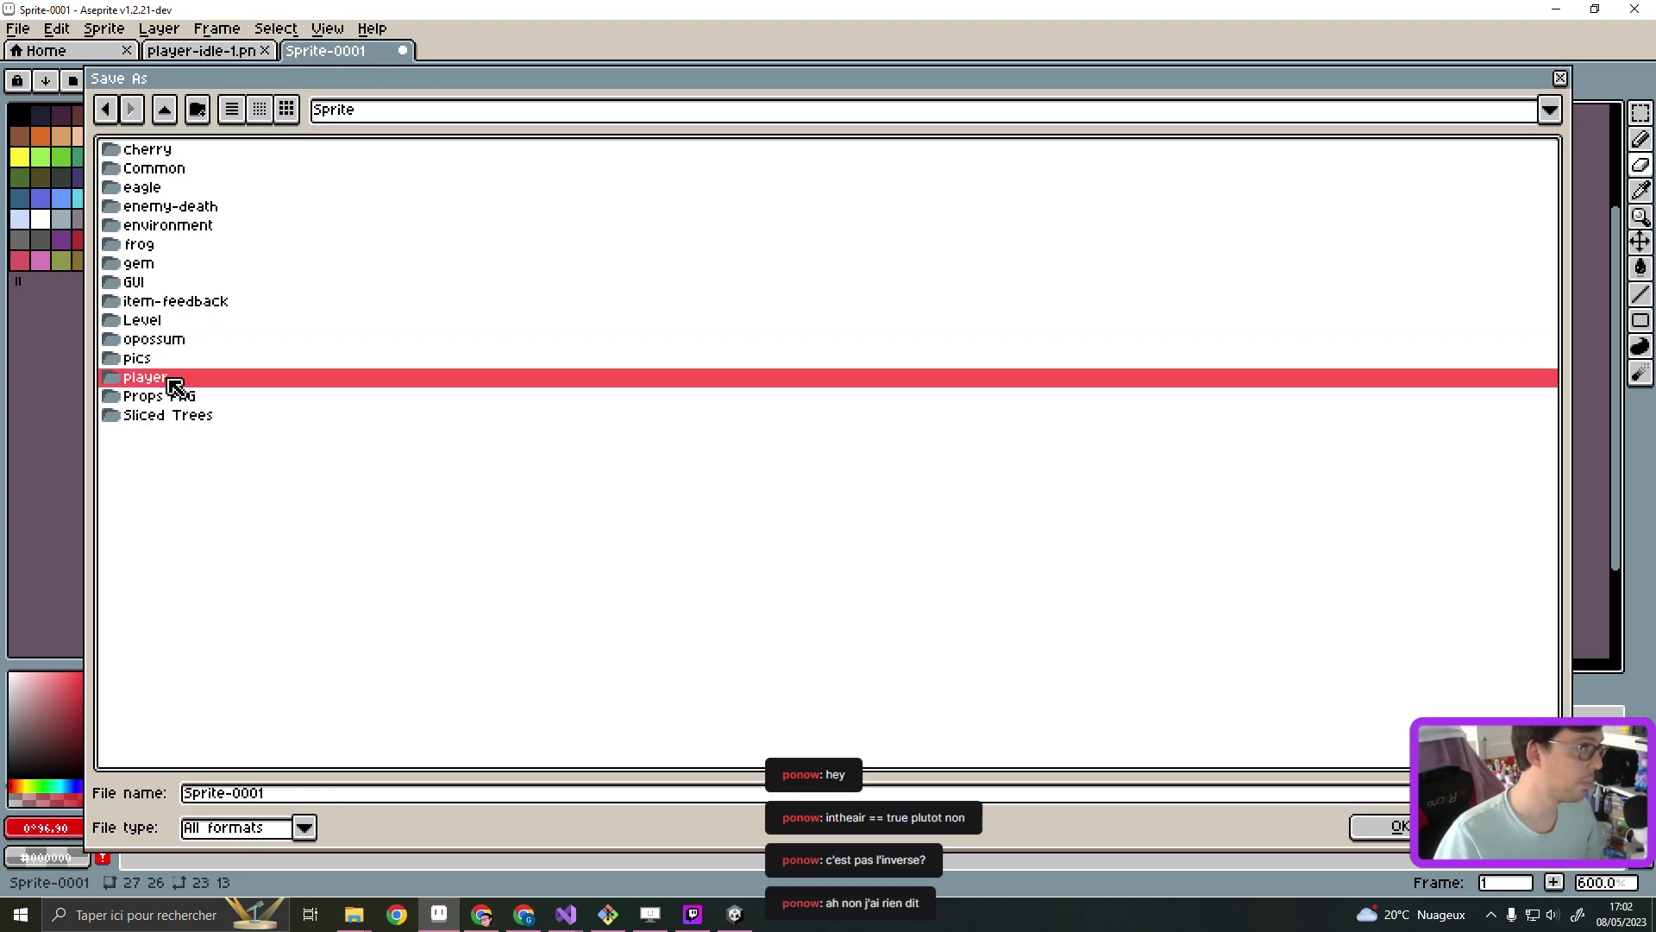
pyautogui.click(175, 384)
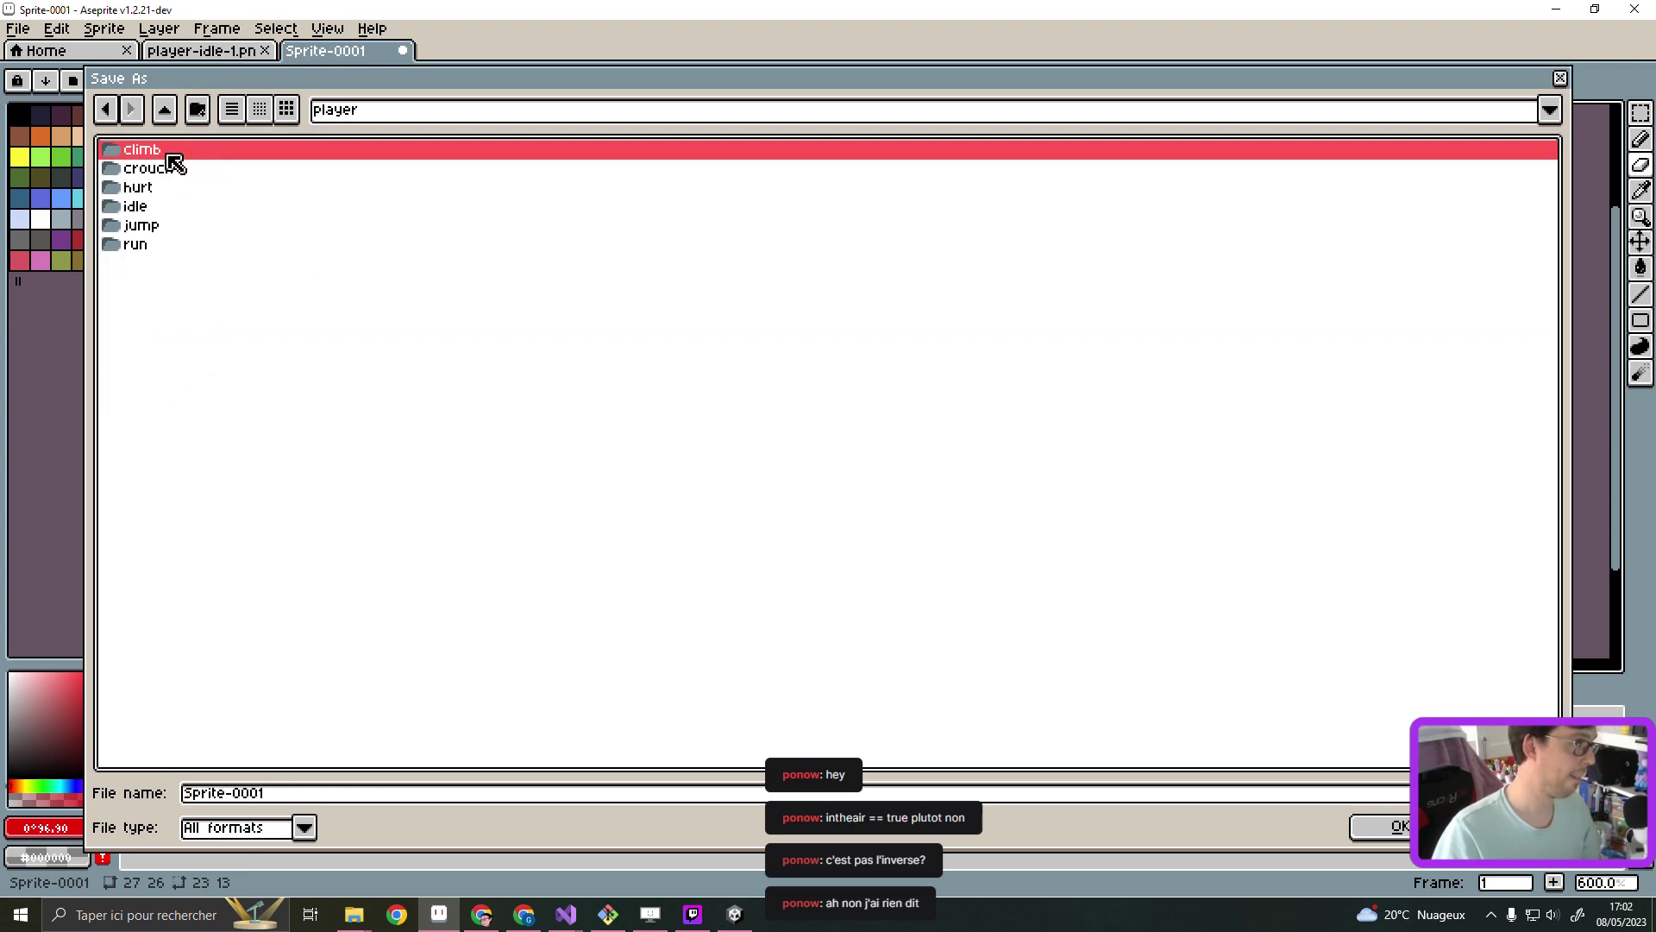
pyautogui.click(196, 108)
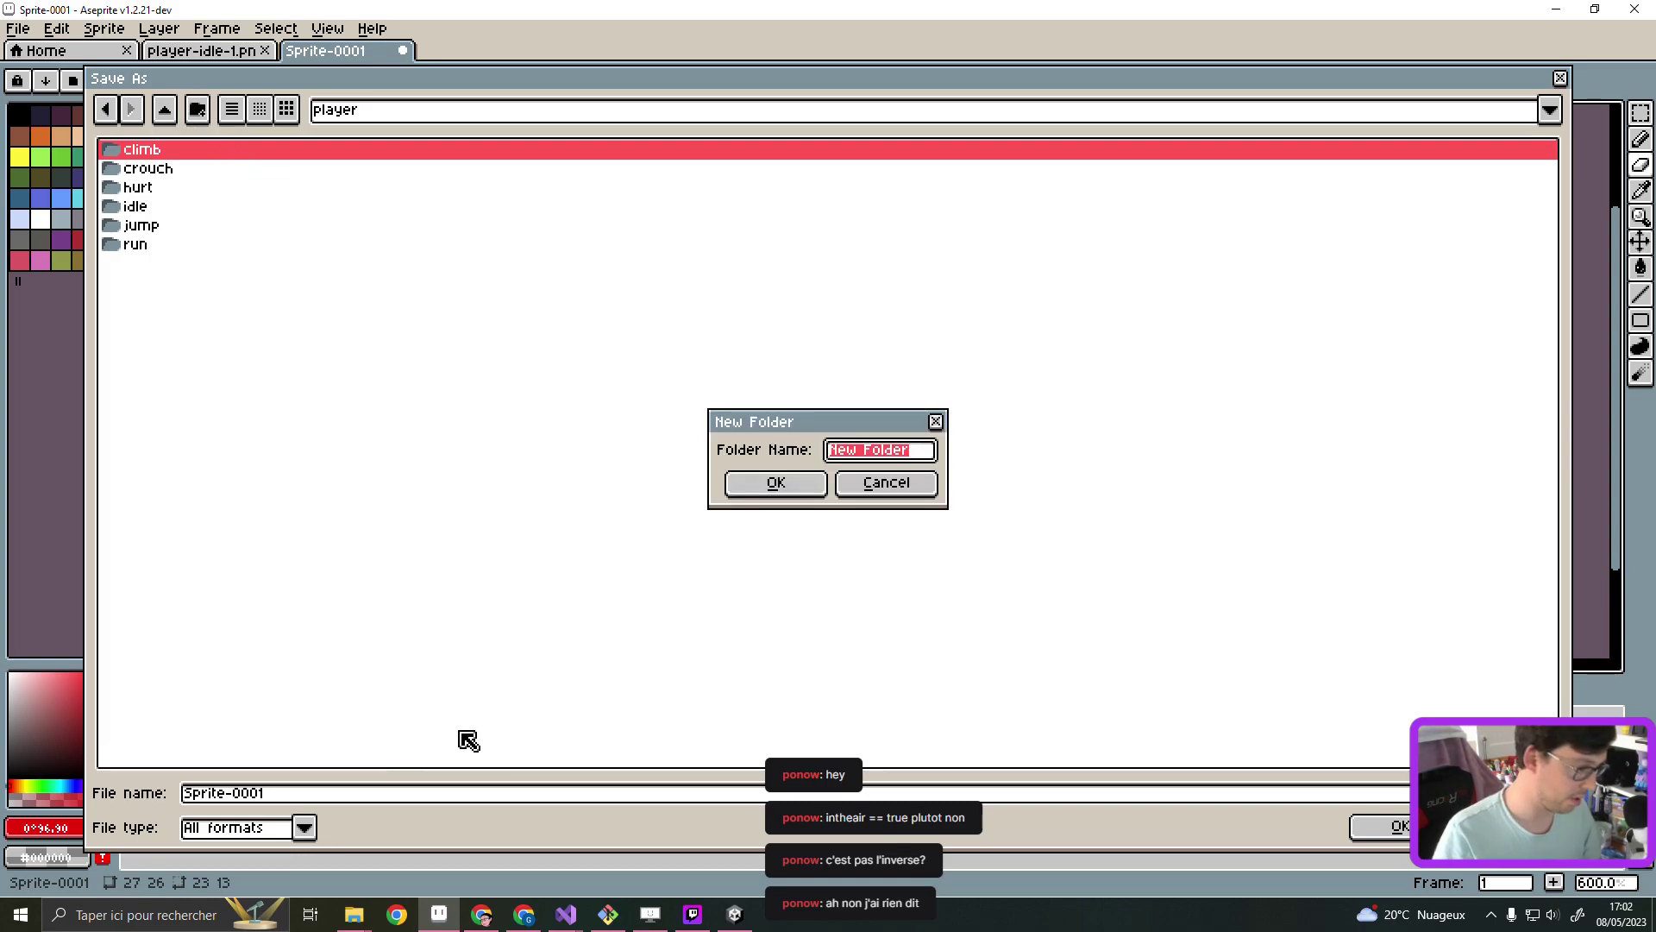
# Switch to Chrome's 16/9 resolutions article tab and dismiss its notification request
pyautogui.click(524, 914)
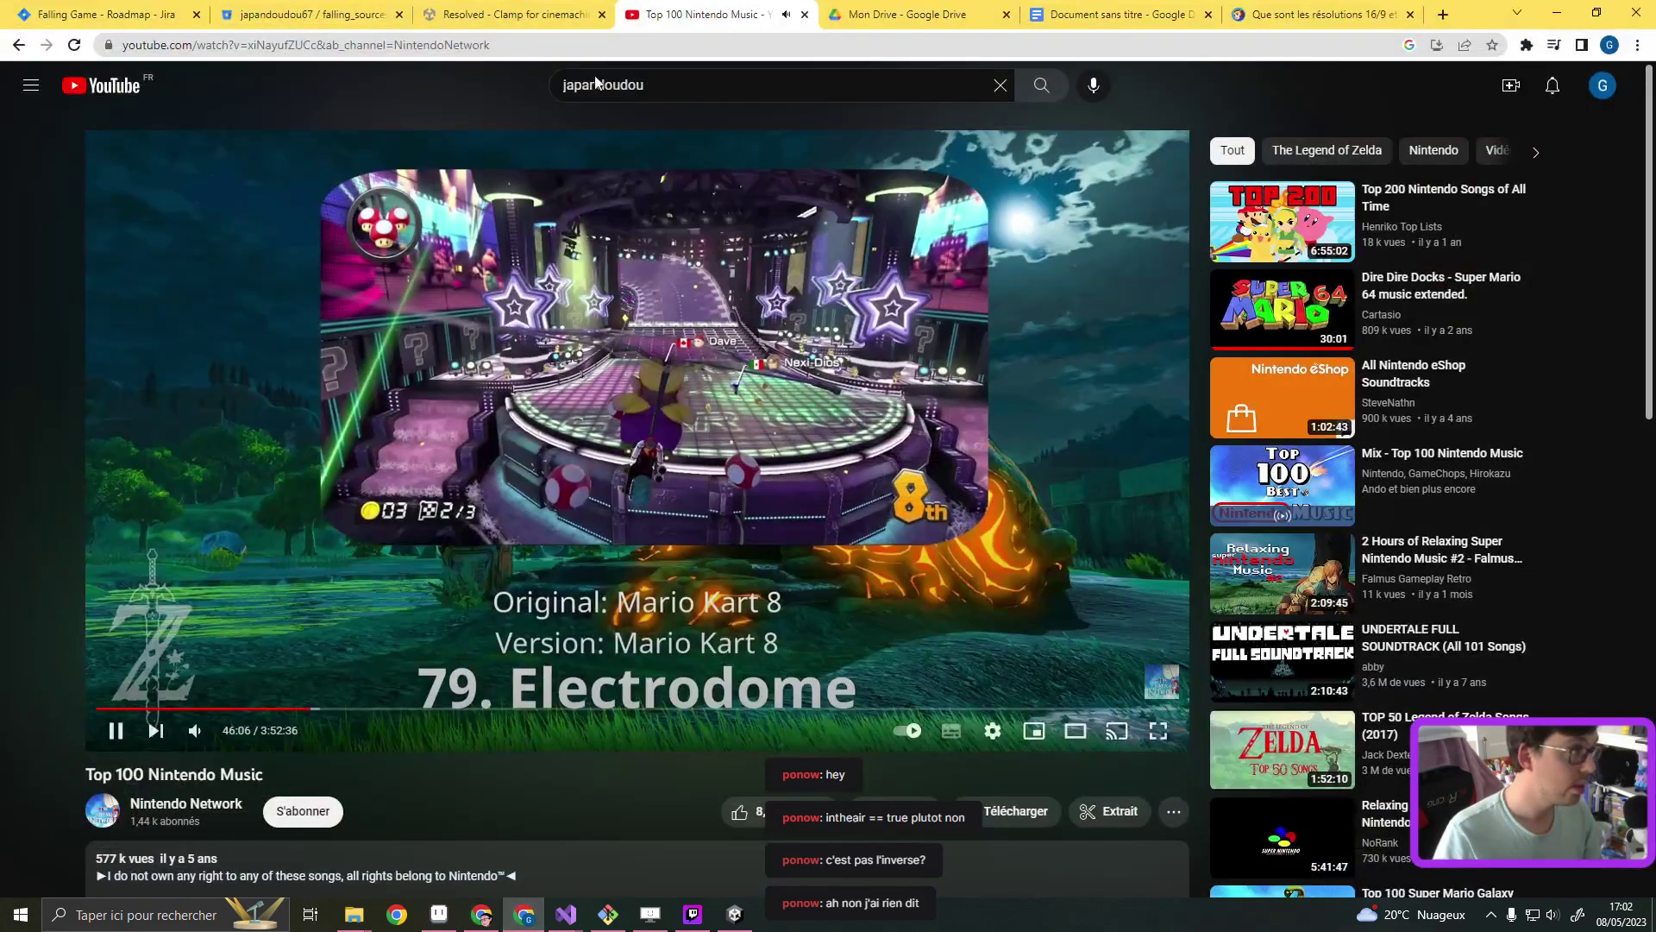
pyautogui.click(915, 13)
pyautogui.click(1218, 15)
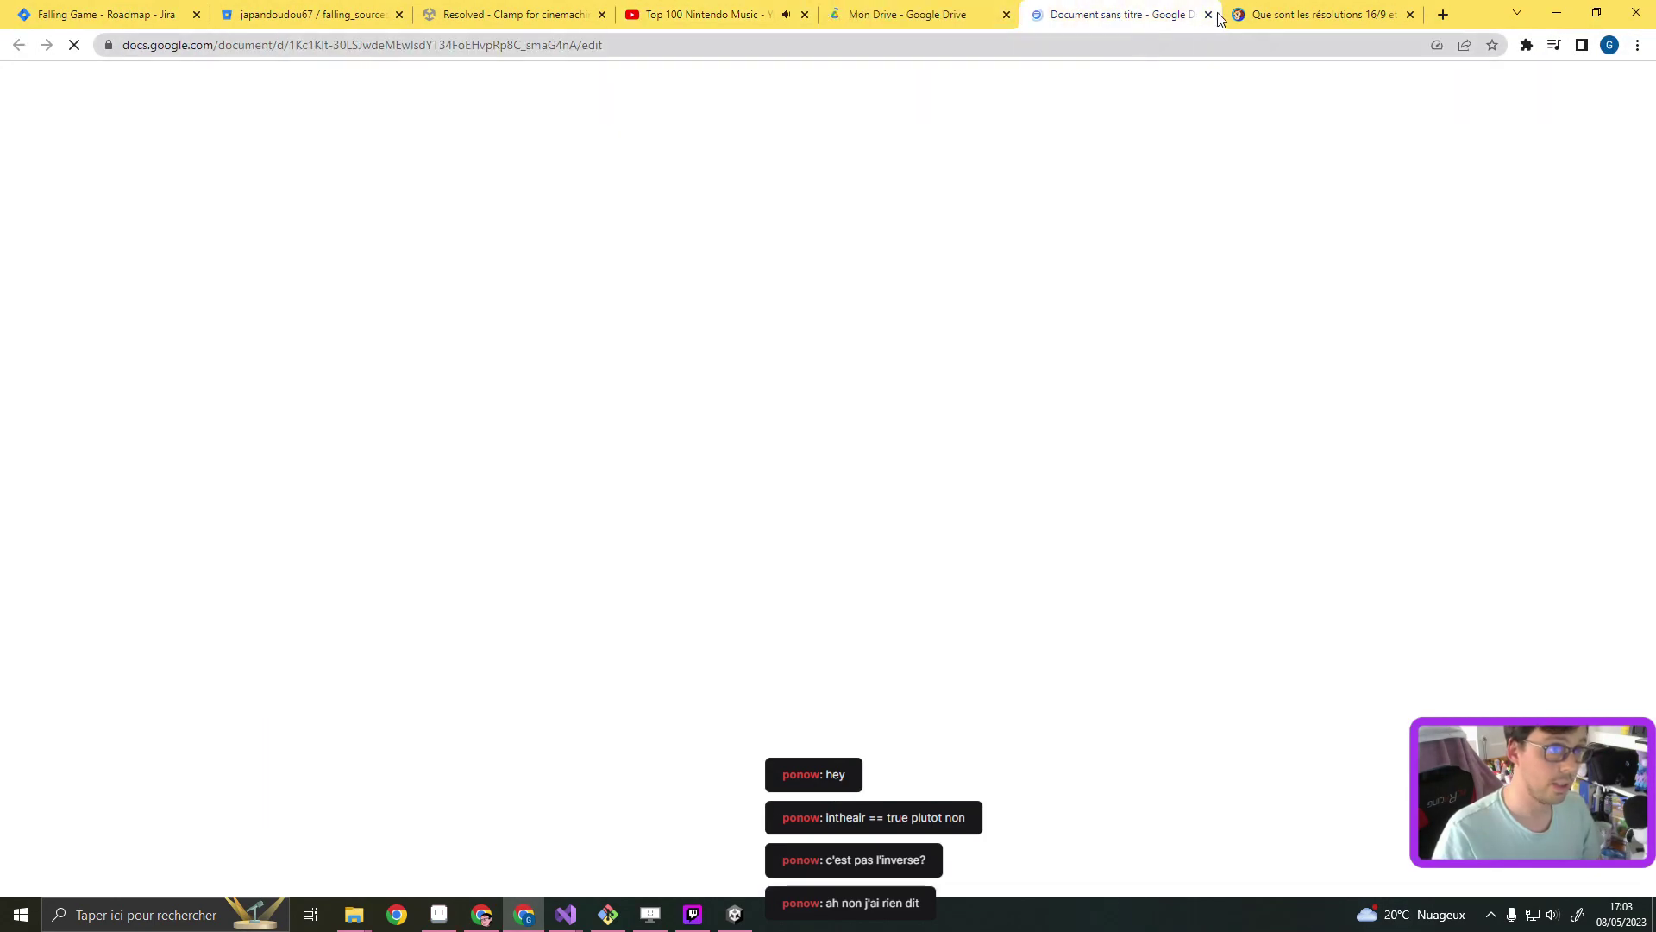
pyautogui.click(1253, 15)
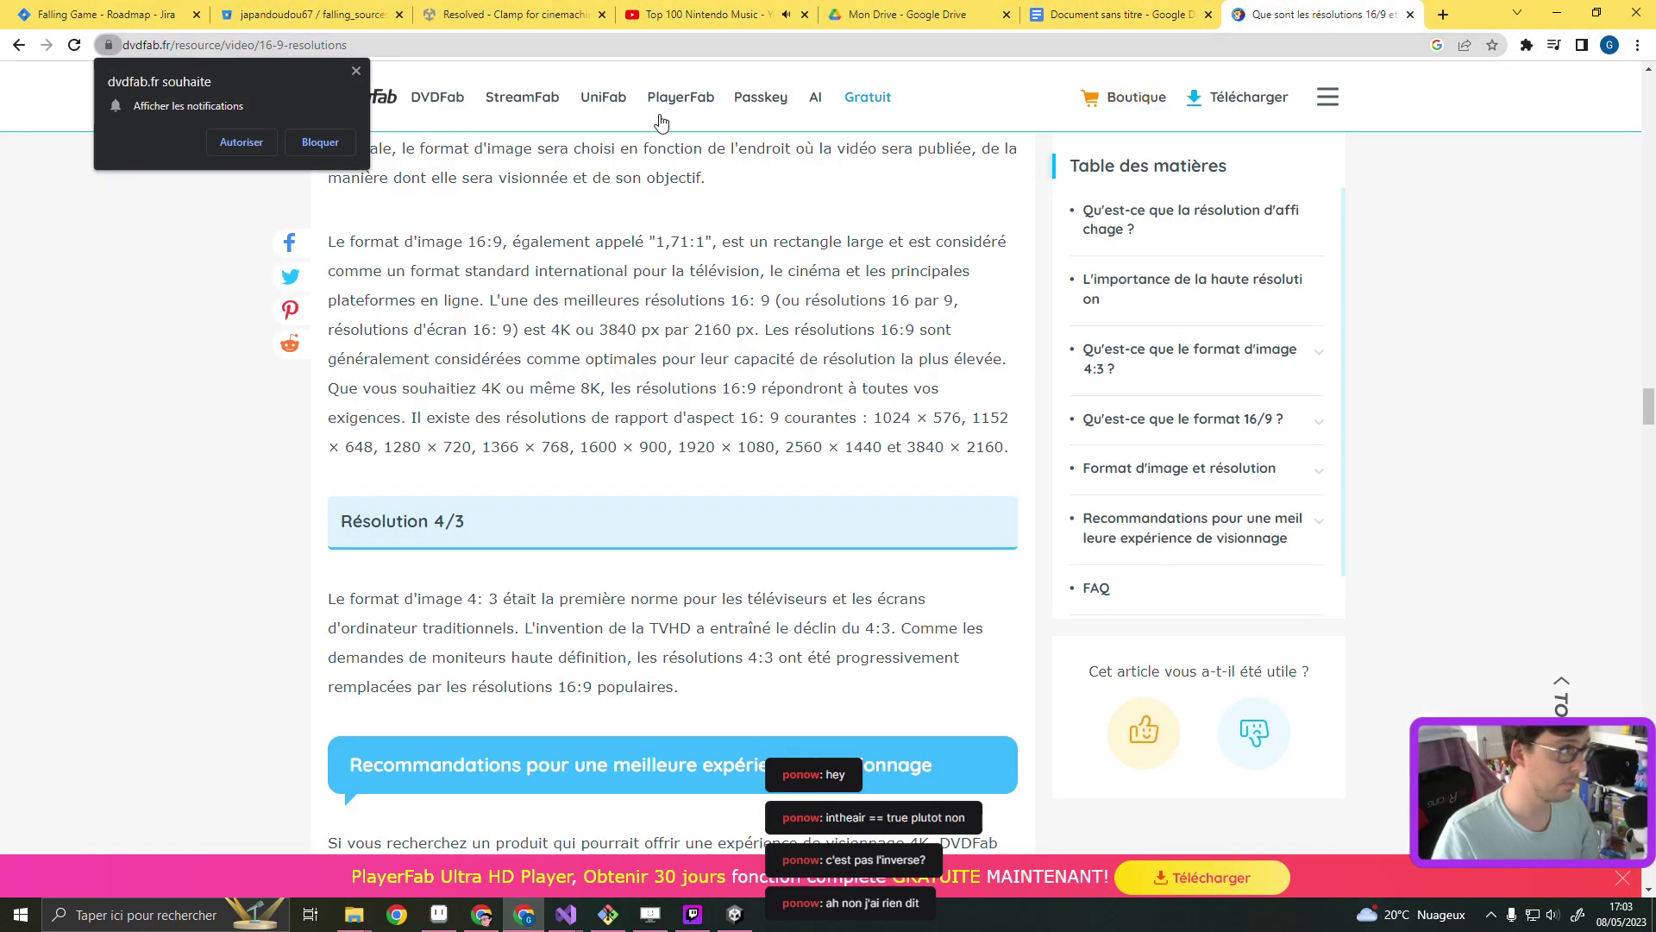
pyautogui.click(356, 71)
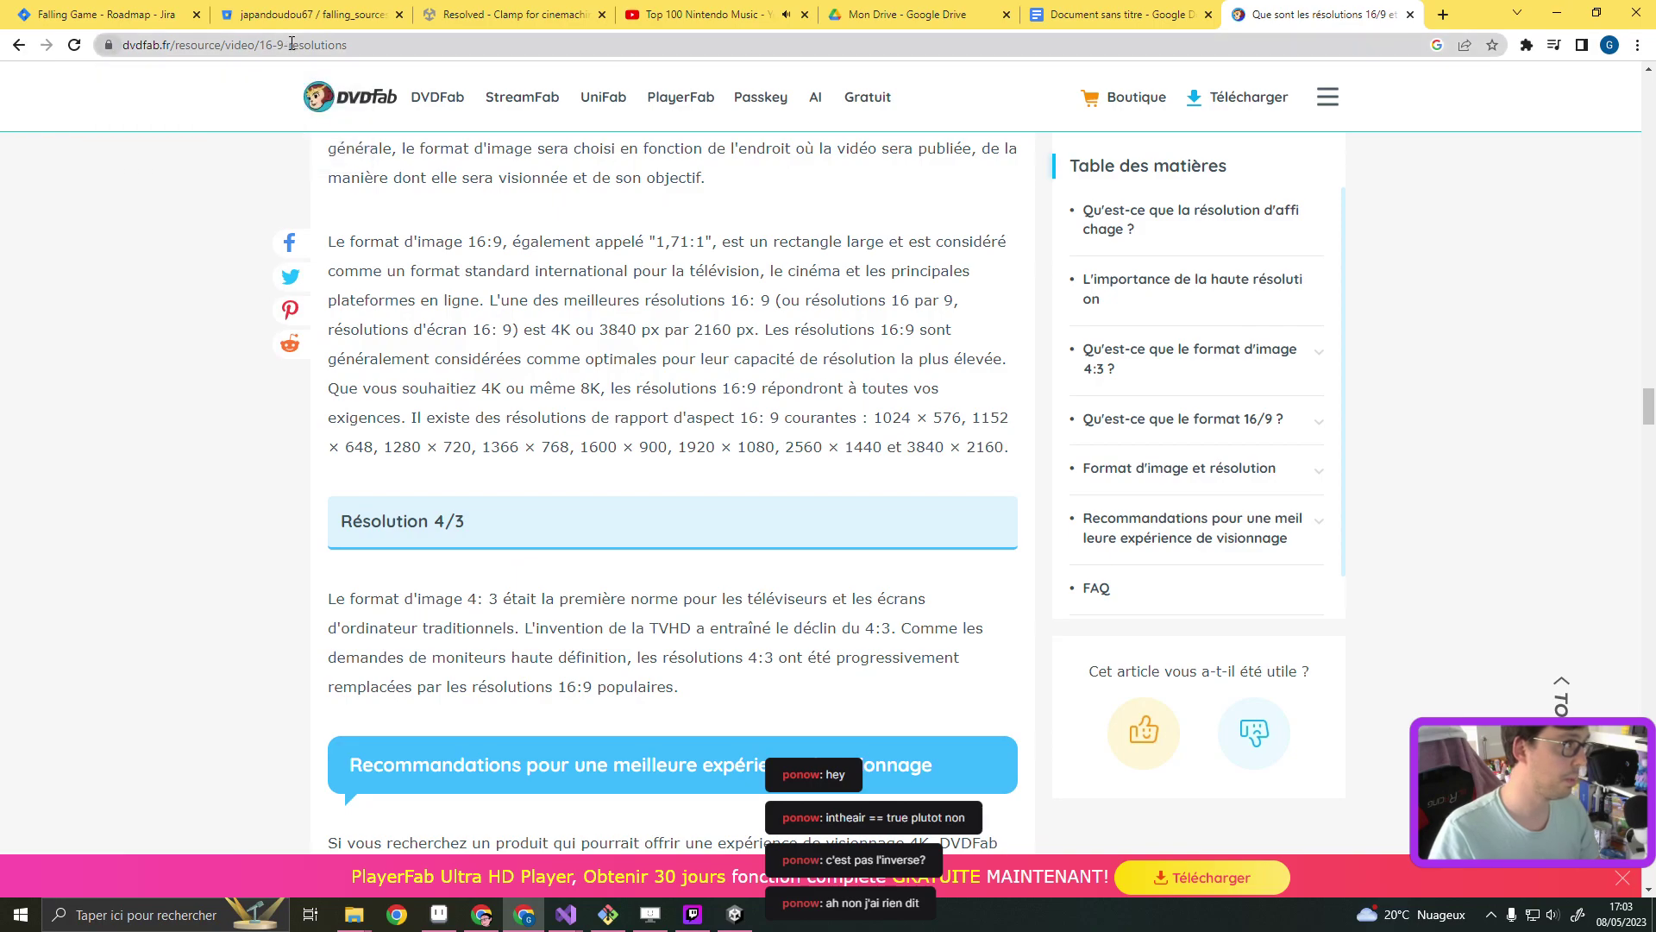
# Translate 'parachute' from French to English in Google Translate, then minimize Chrome
pyautogui.click(291, 44)
pyautogui.write('google')
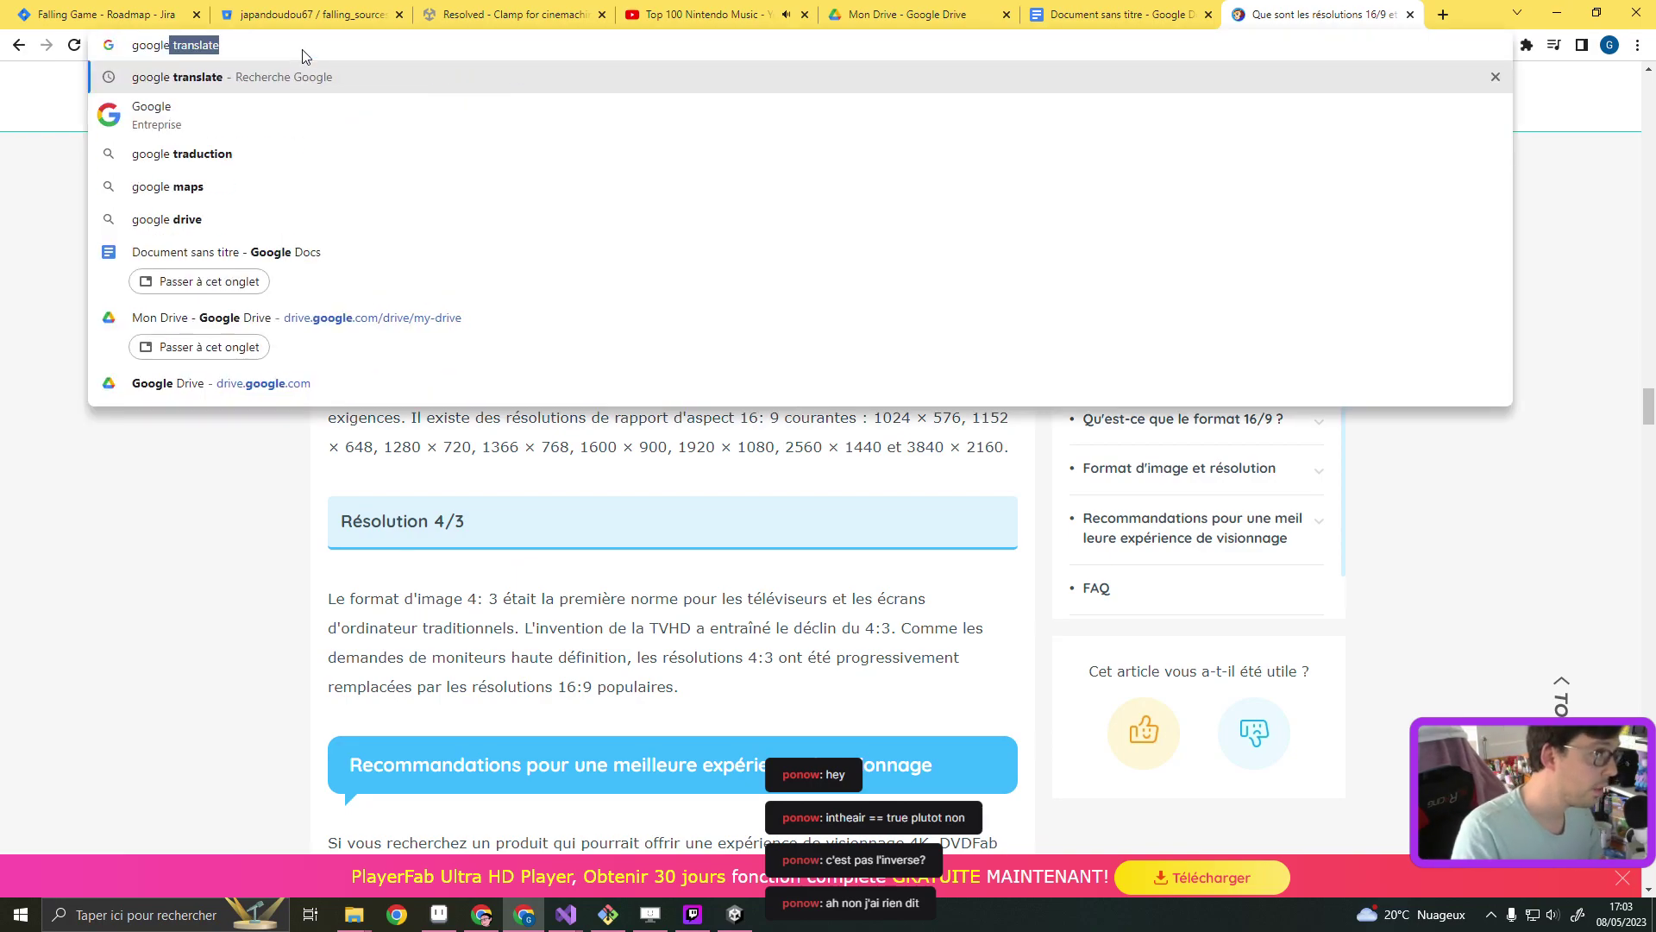
pyautogui.press('Return')
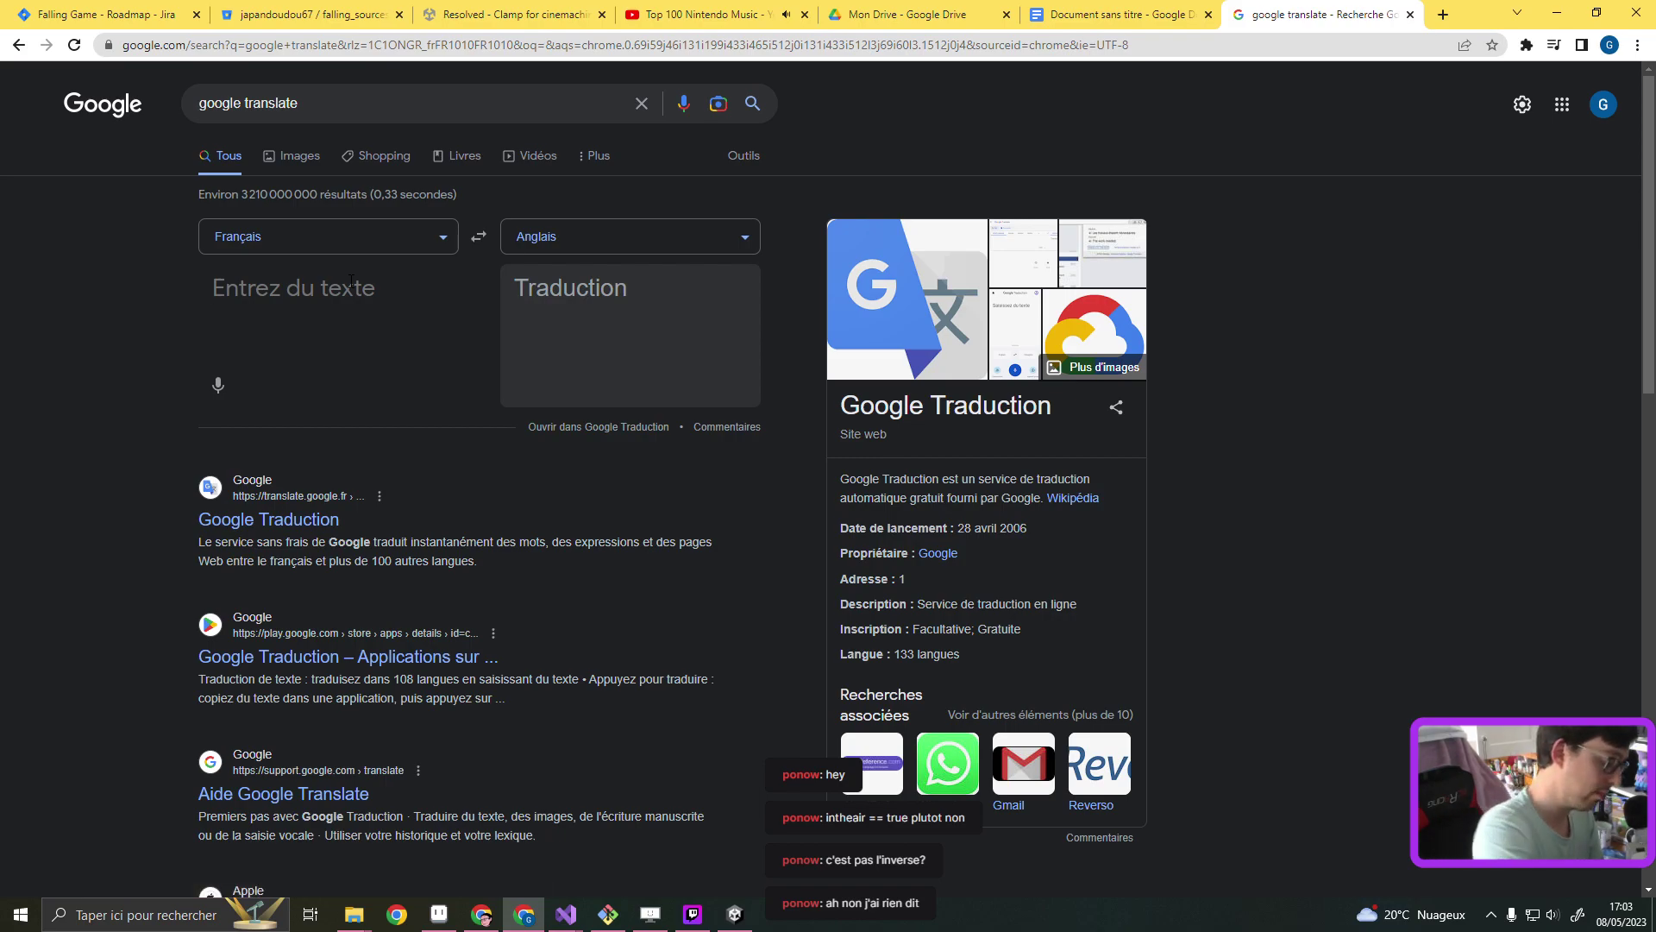
pyautogui.write('par')
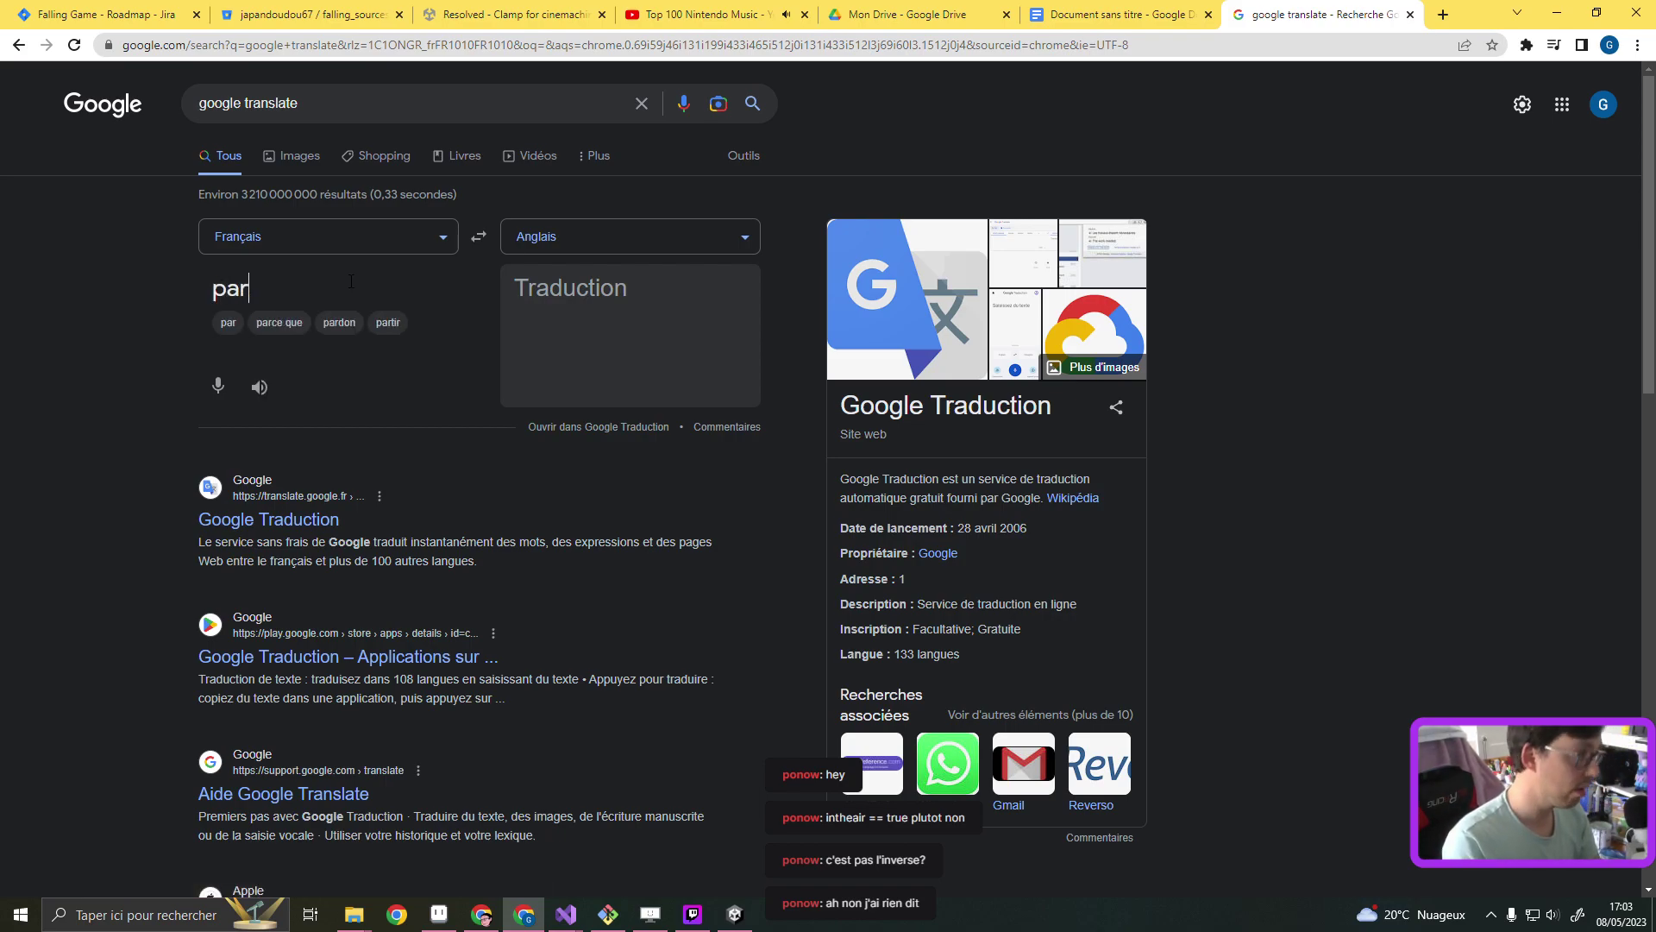
pyautogui.write('achute')
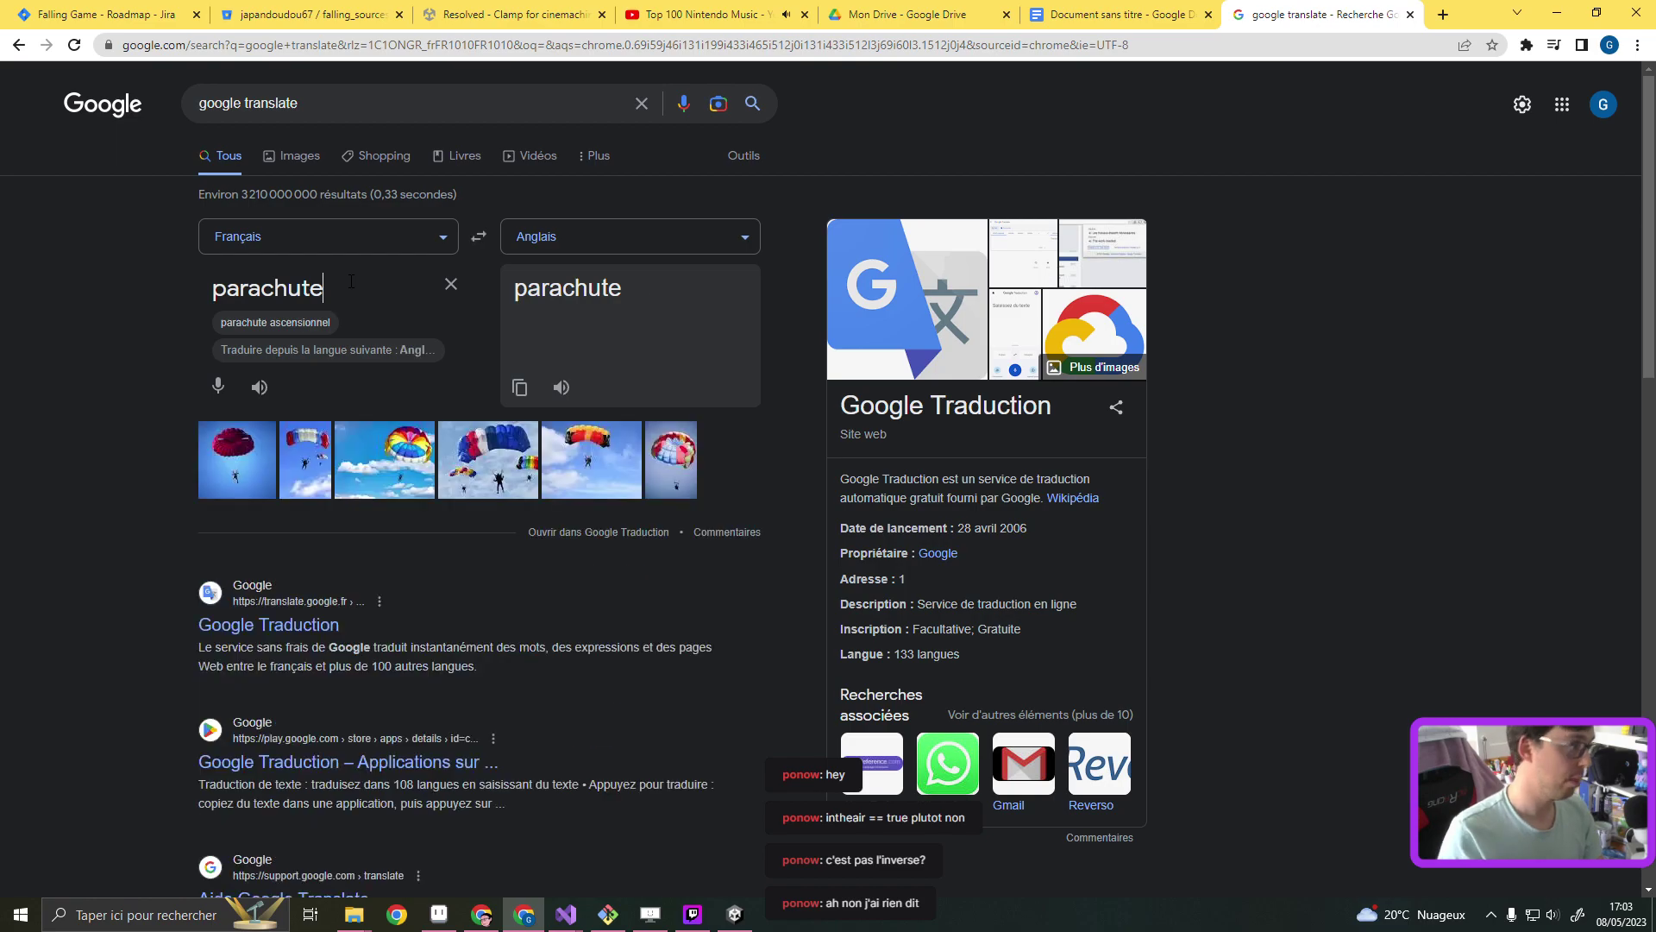
pyautogui.click(481, 240)
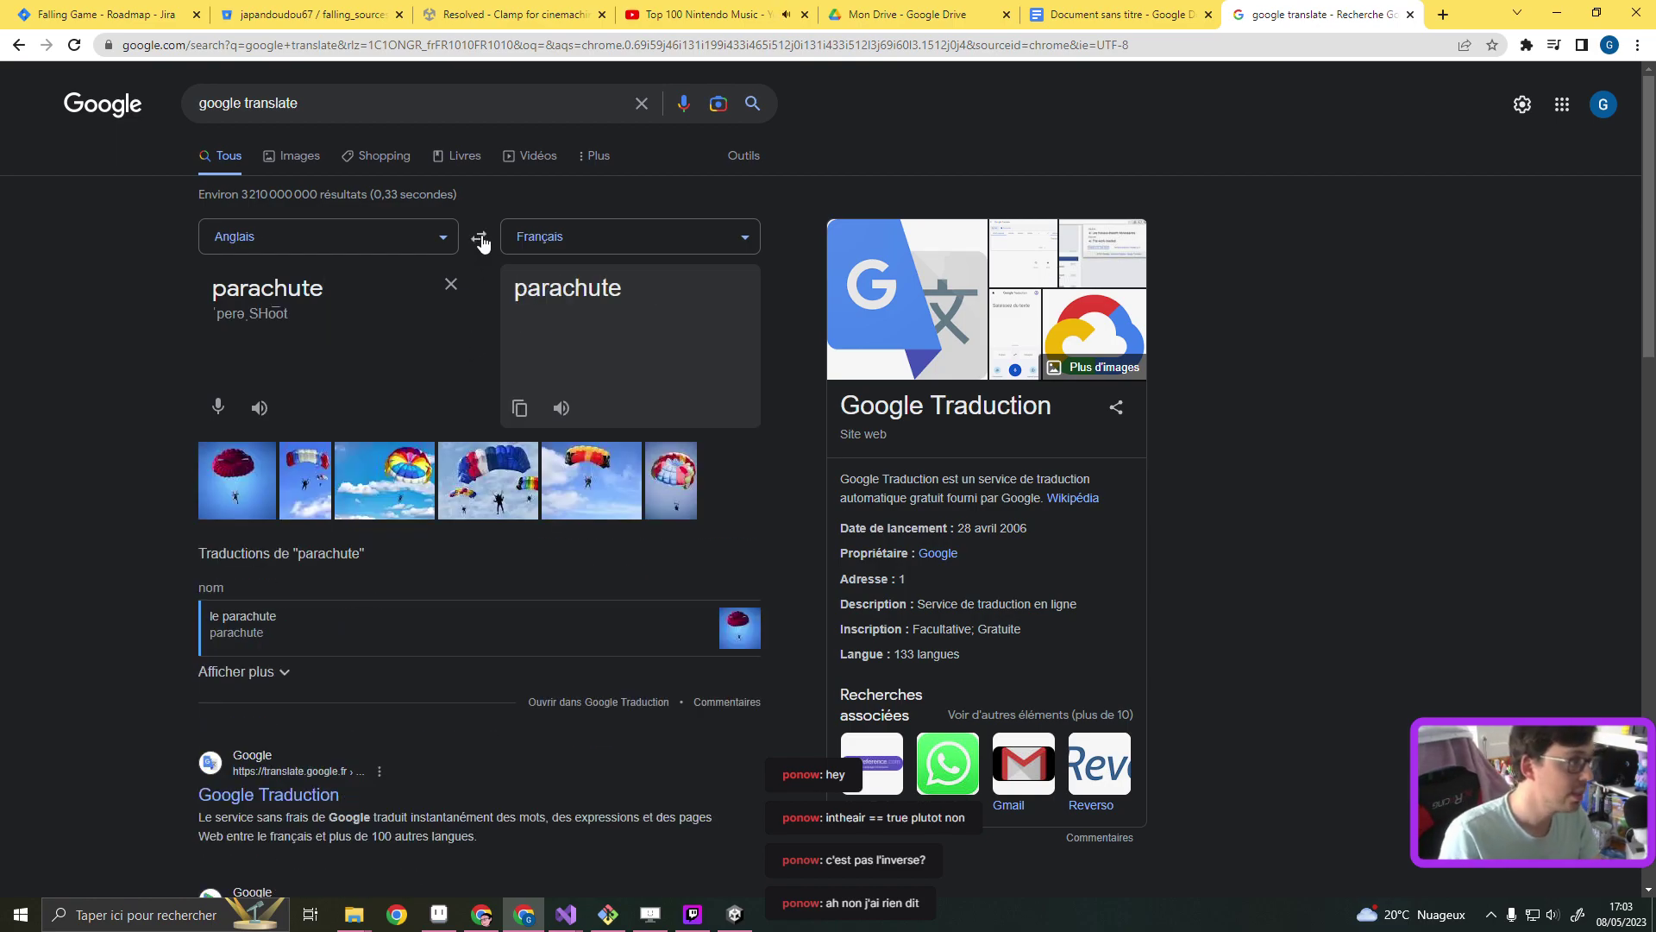
pyautogui.click(480, 240)
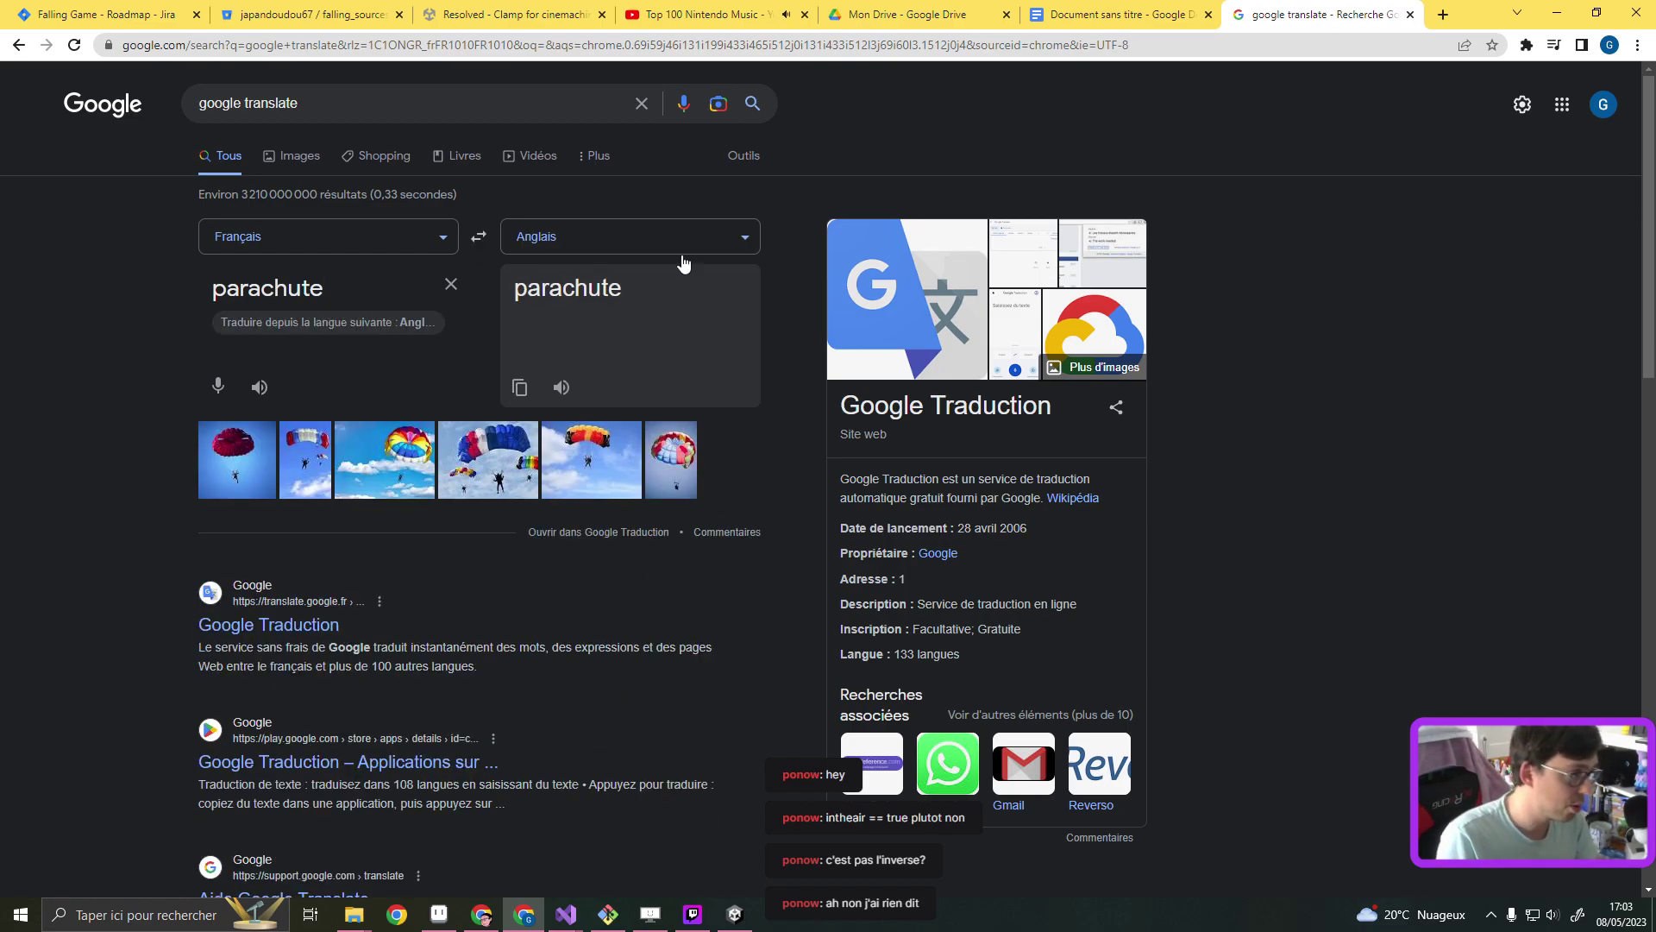
pyautogui.click(1557, 13)
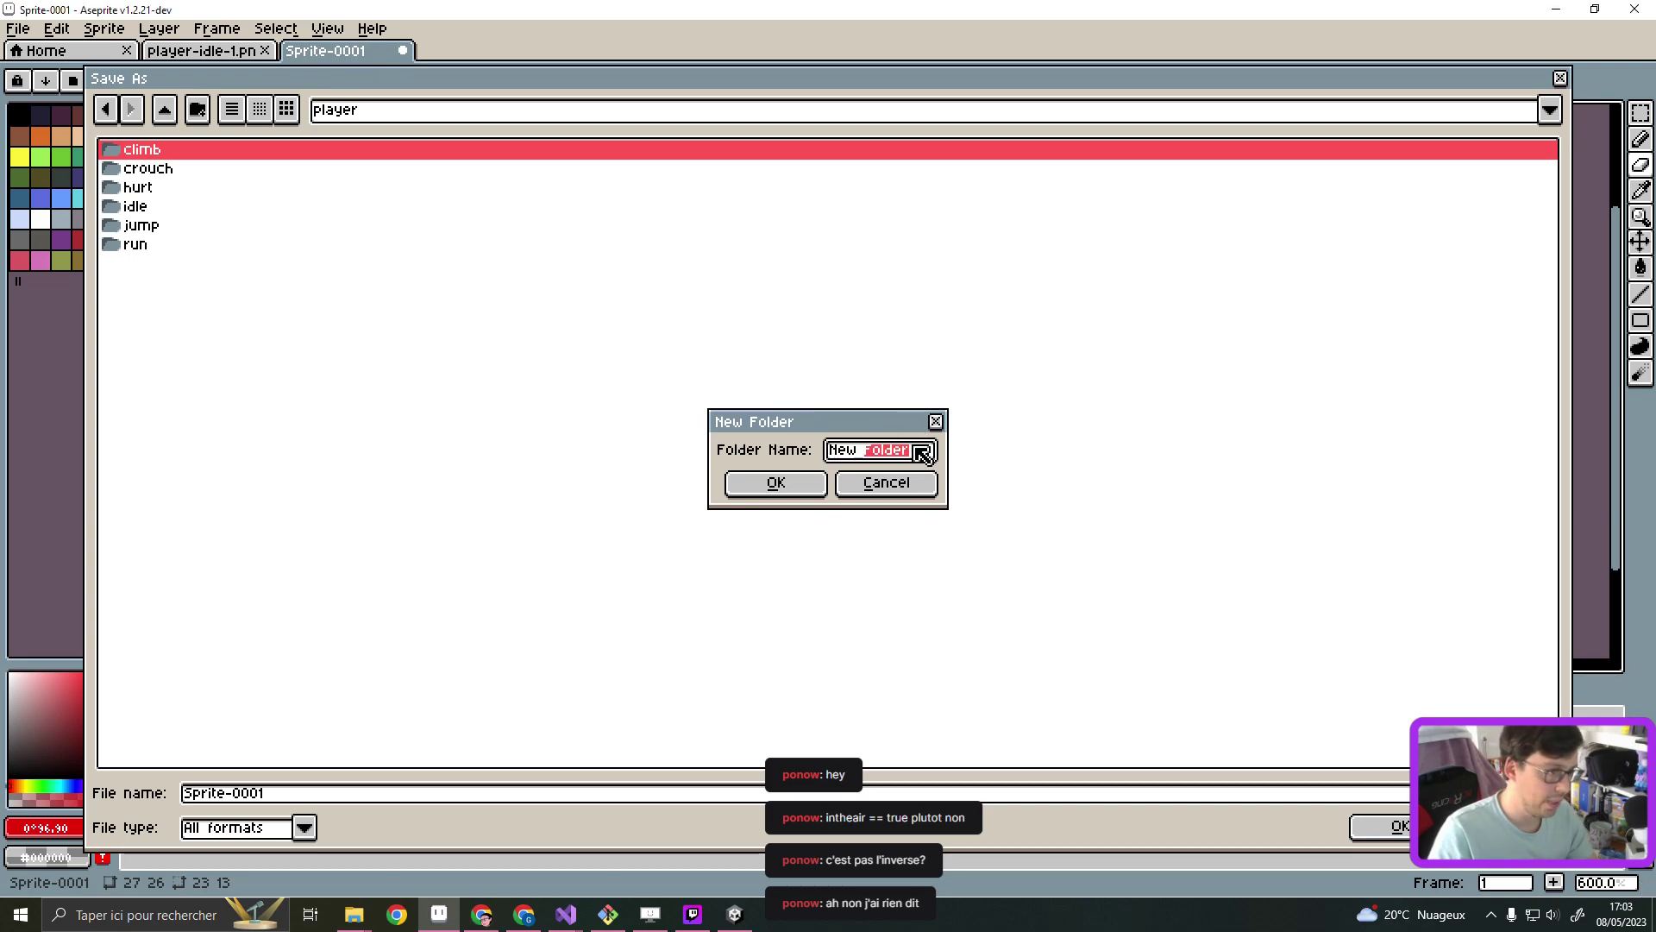
# Create a parachute folder and save the sprite in it as parachute.aseprite
pyautogui.write('P')
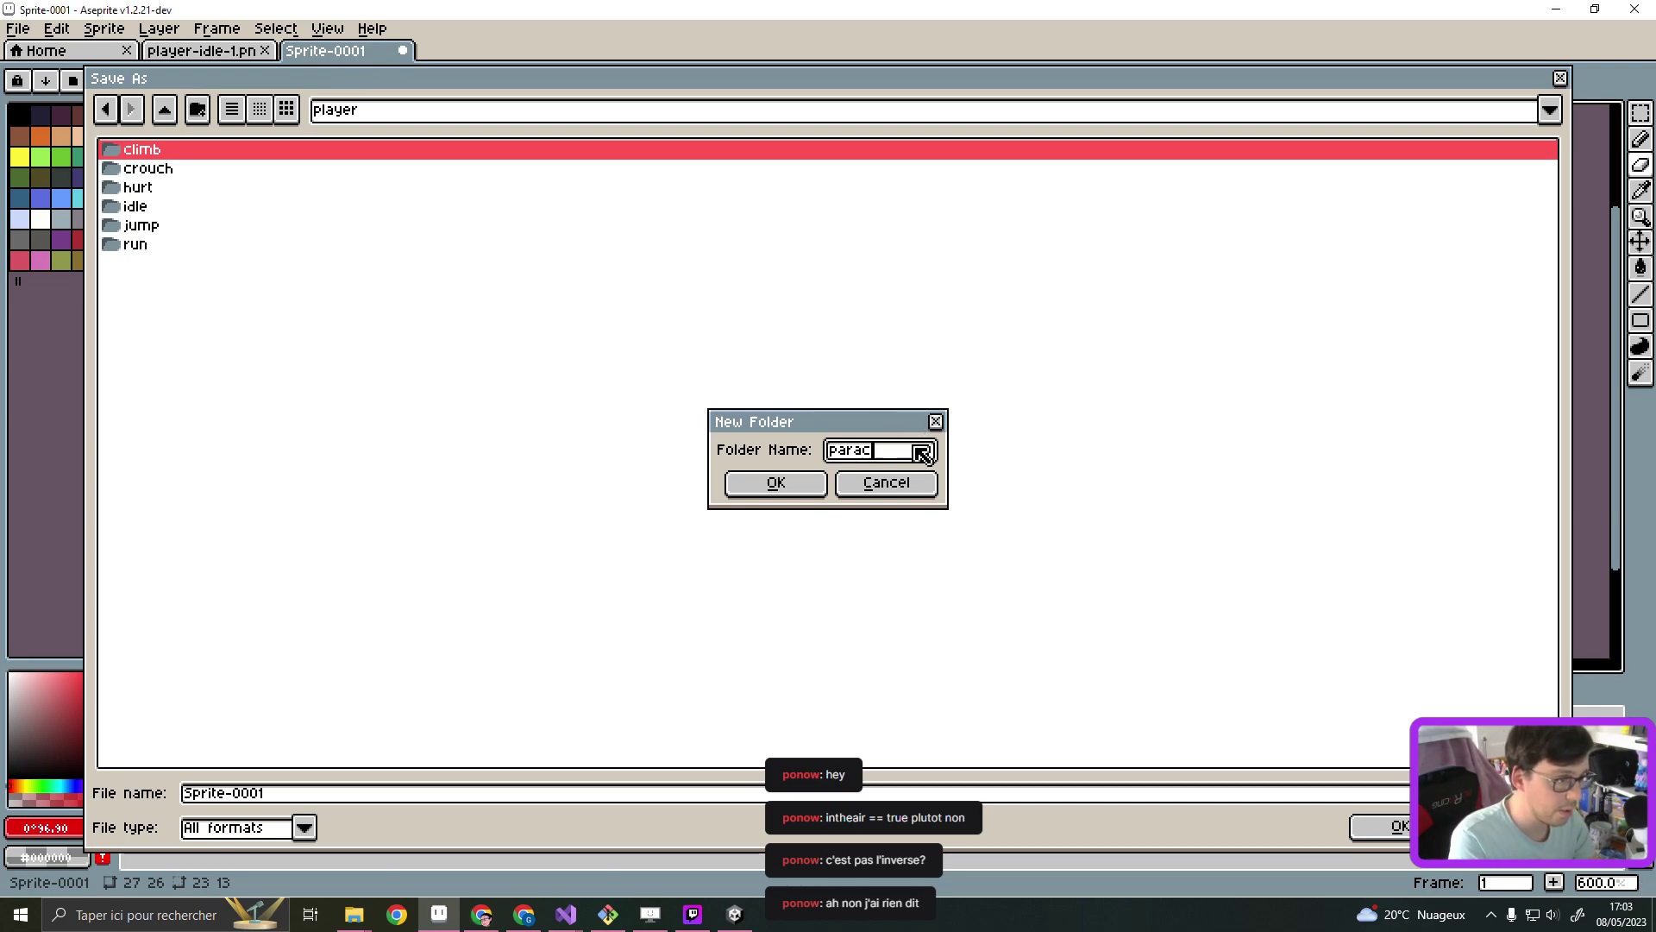
pyautogui.press('Return')
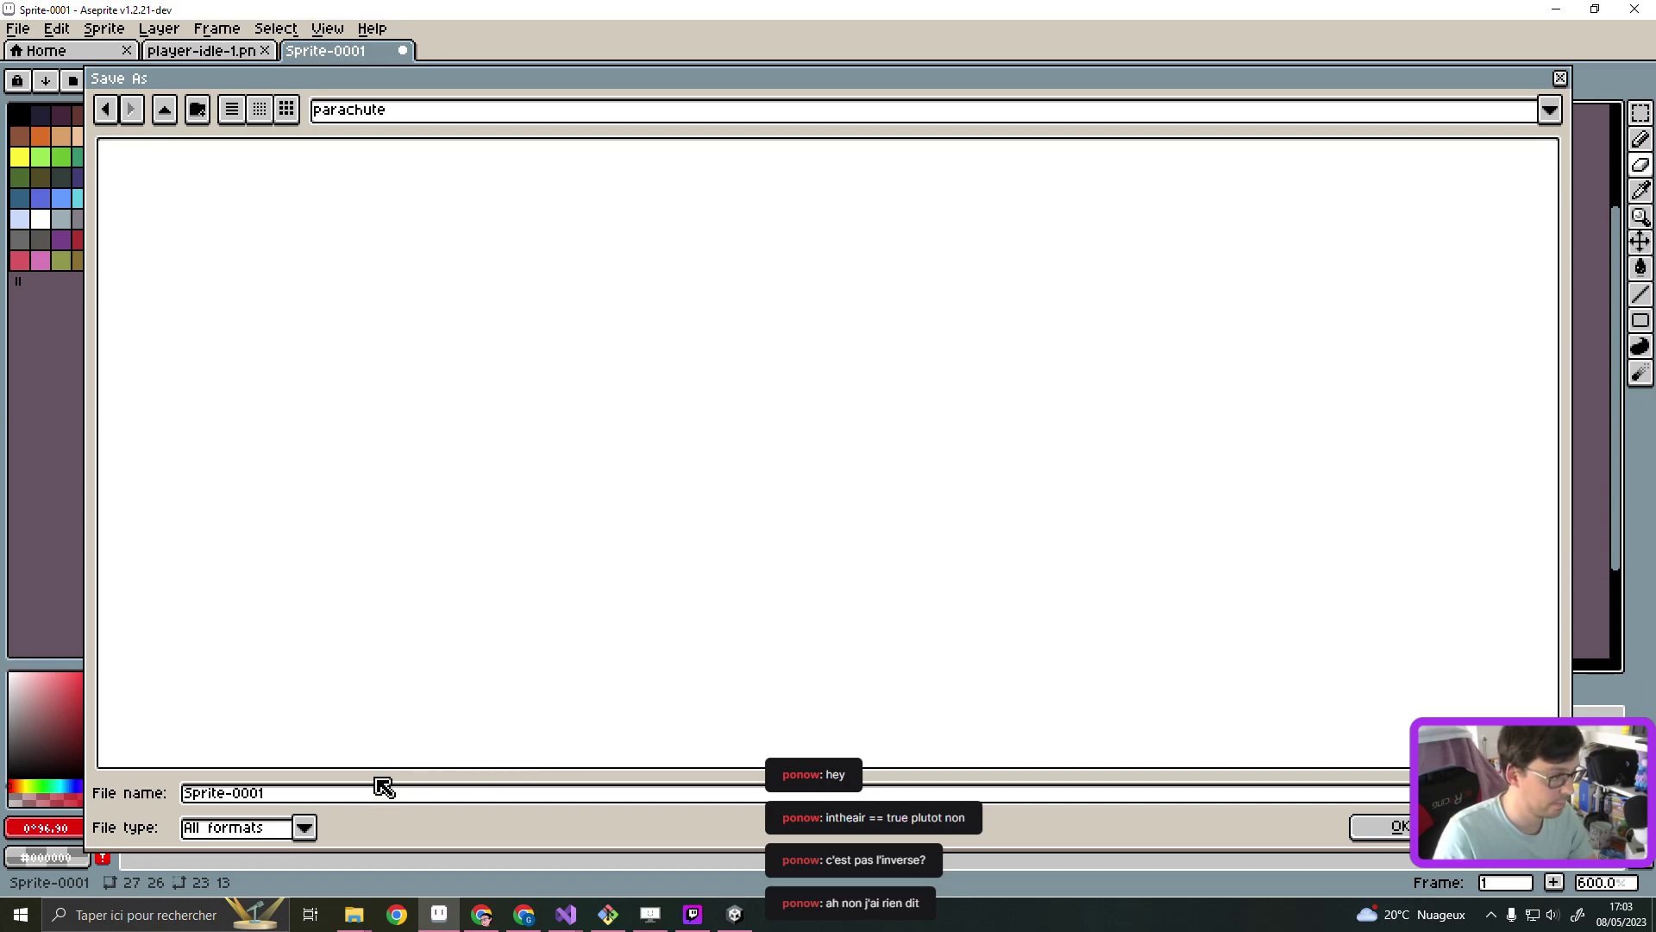
pyautogui.click(389, 793)
pyautogui.write('parachut')
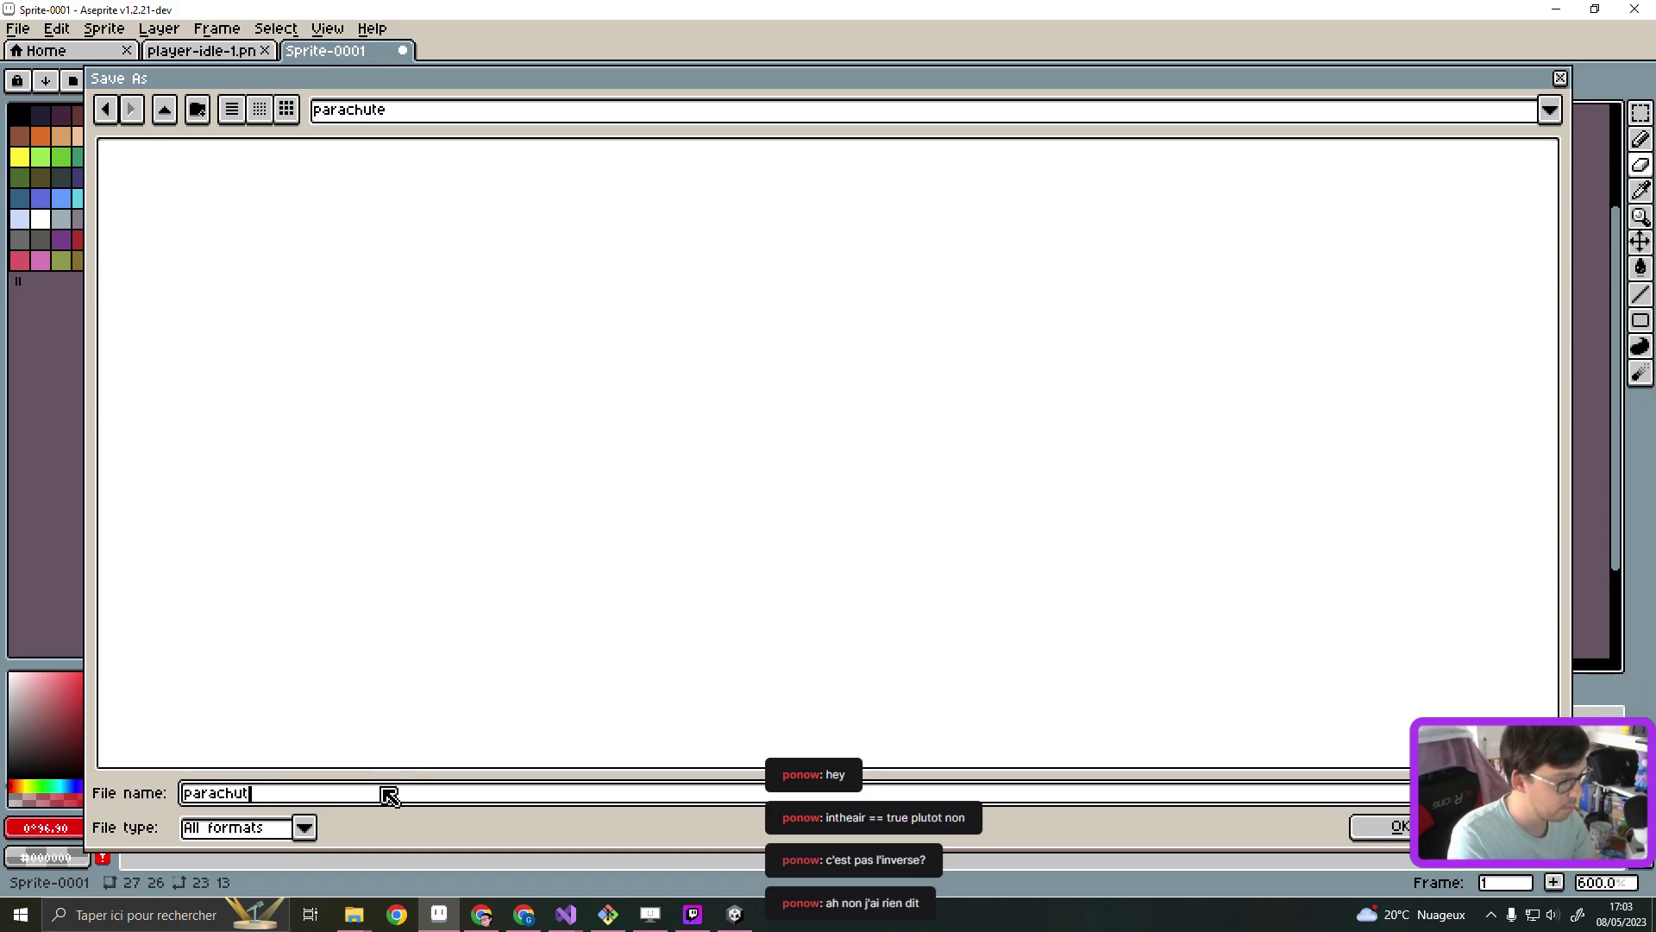
pyautogui.write('e')
pyautogui.press('Return')
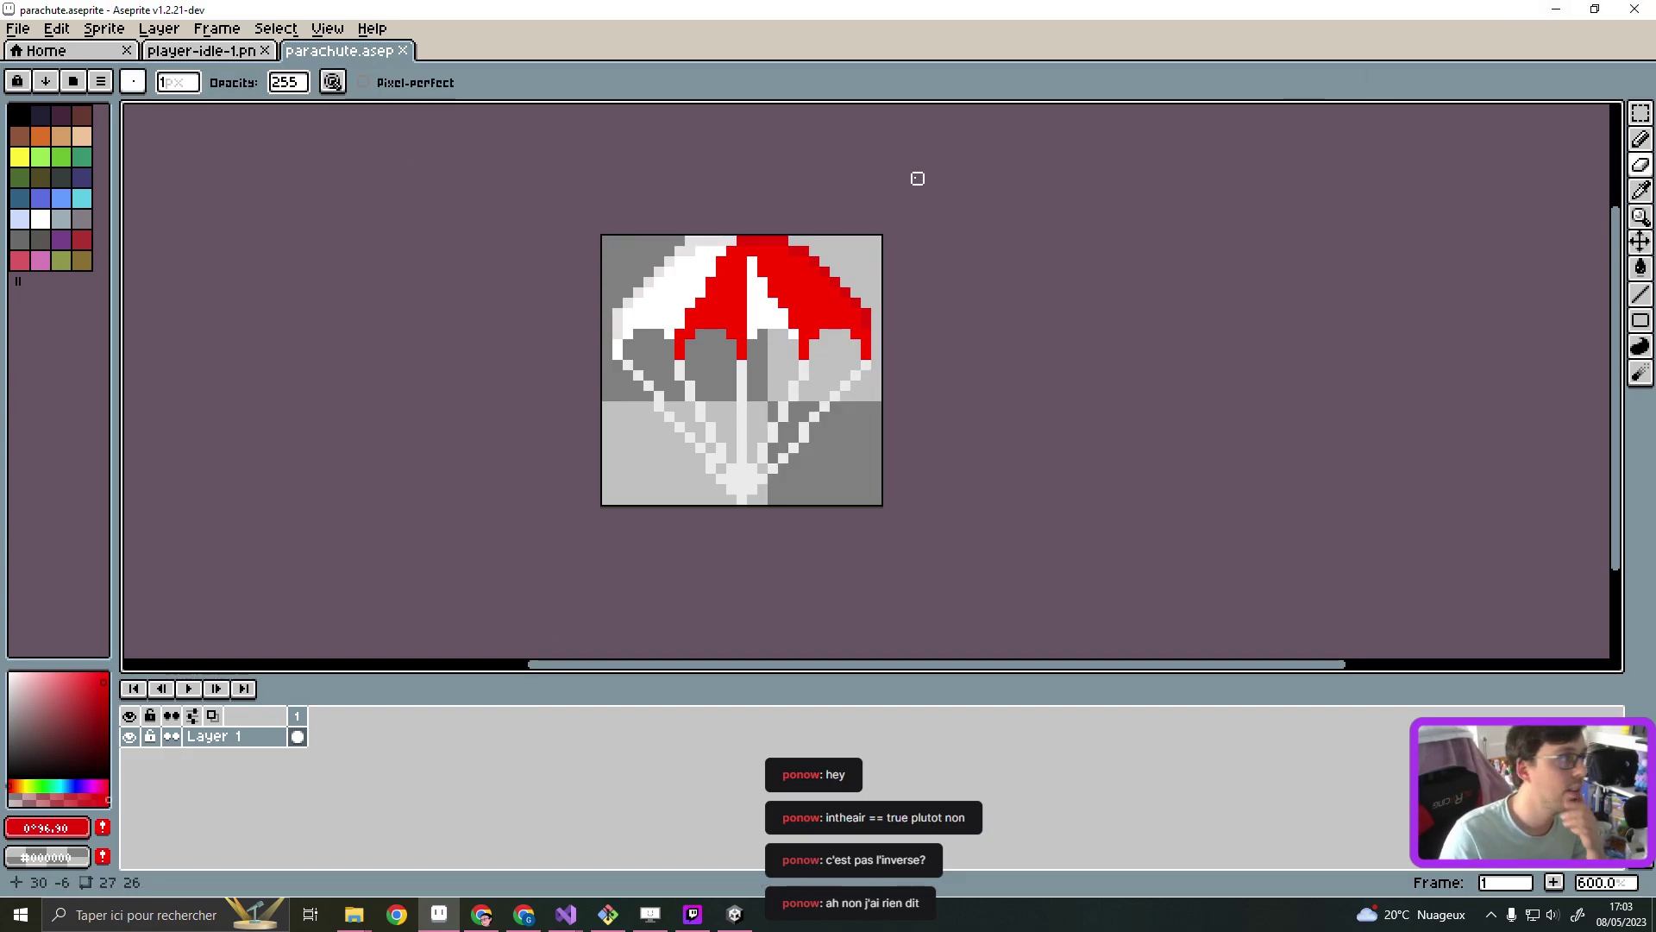
pyautogui.click(17, 28)
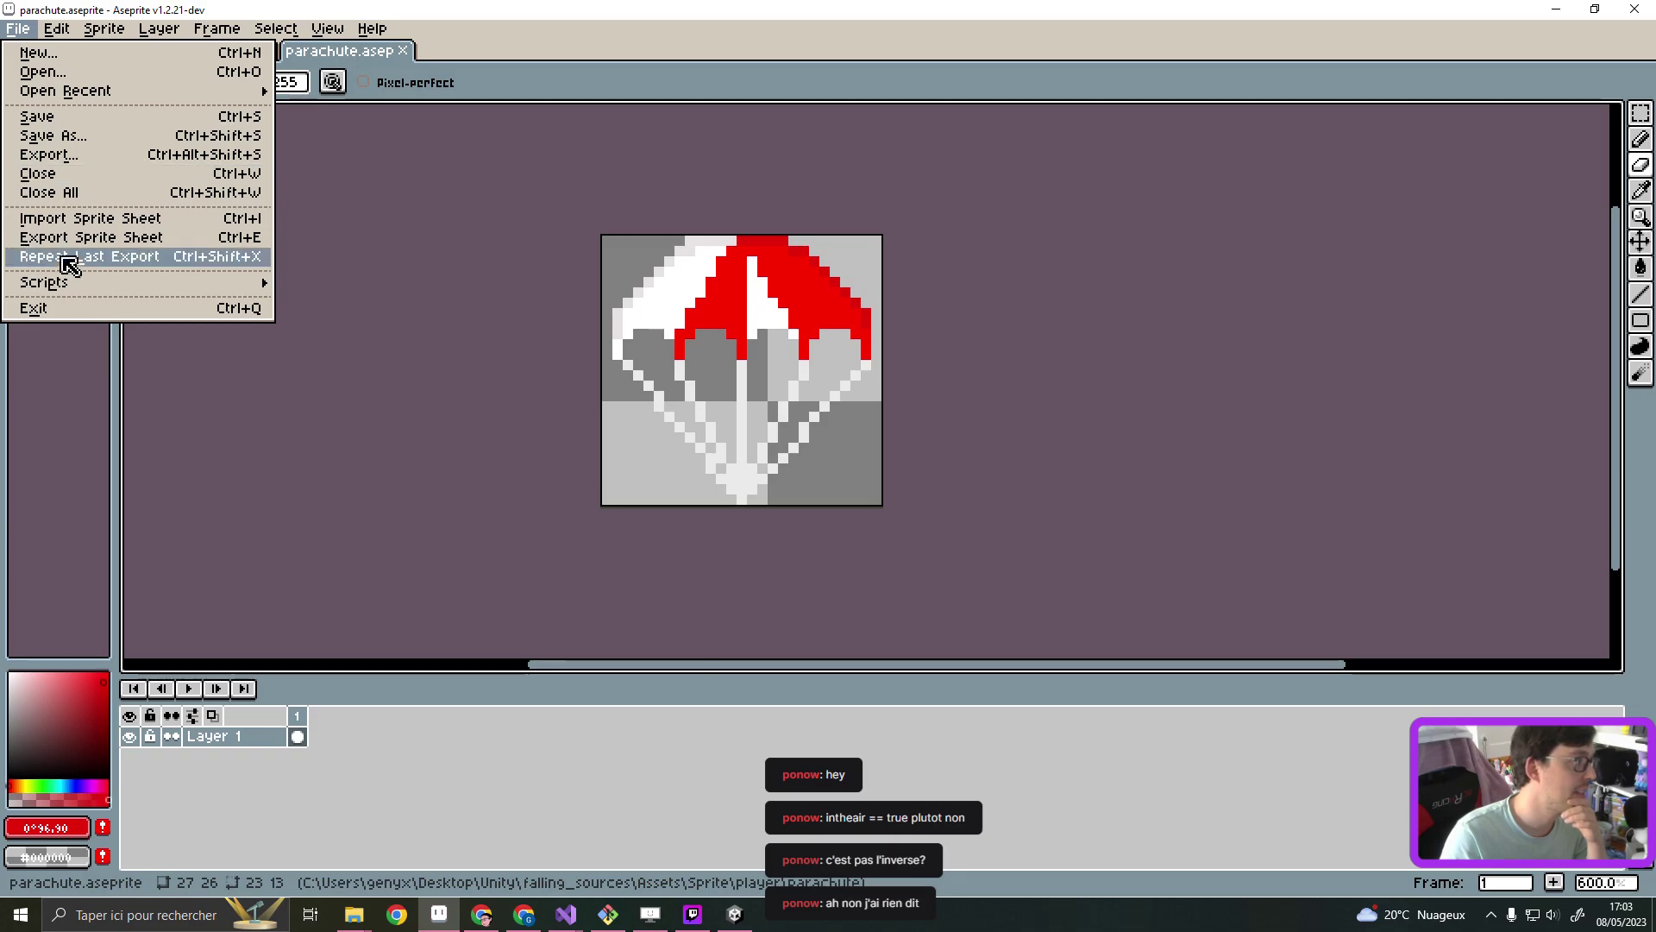
pyautogui.click(86, 118)
# Save the sprite again as parachute.png, then minimize Aseprite
pyautogui.click(17, 28)
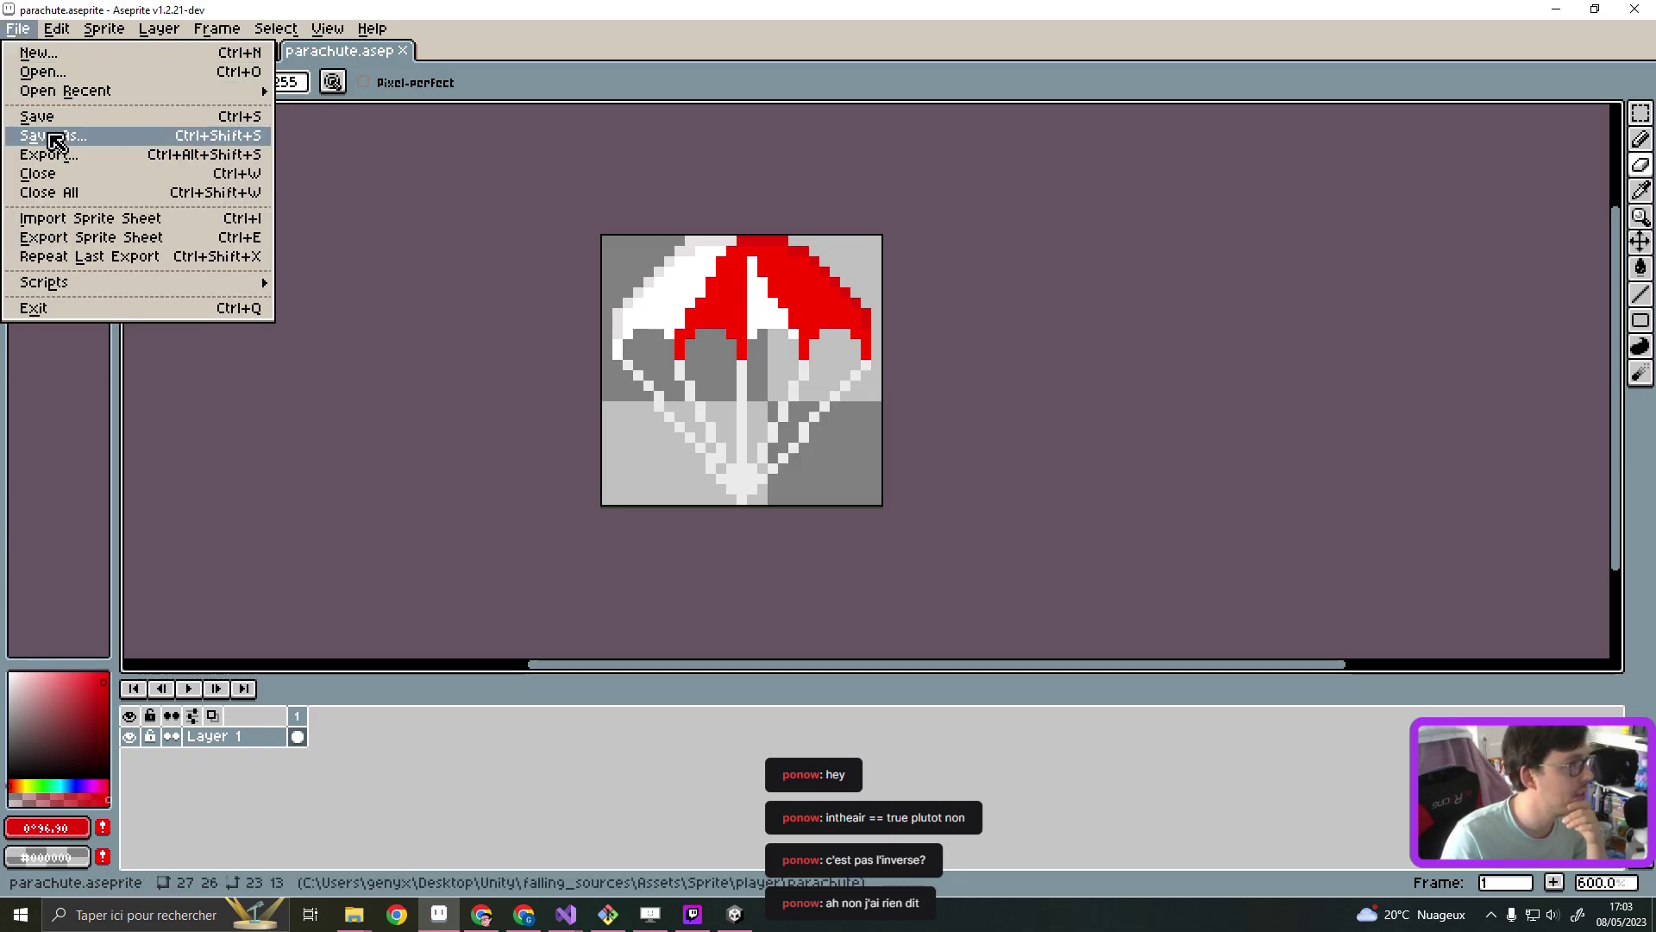
pyautogui.click(51, 135)
pyautogui.press('Right')
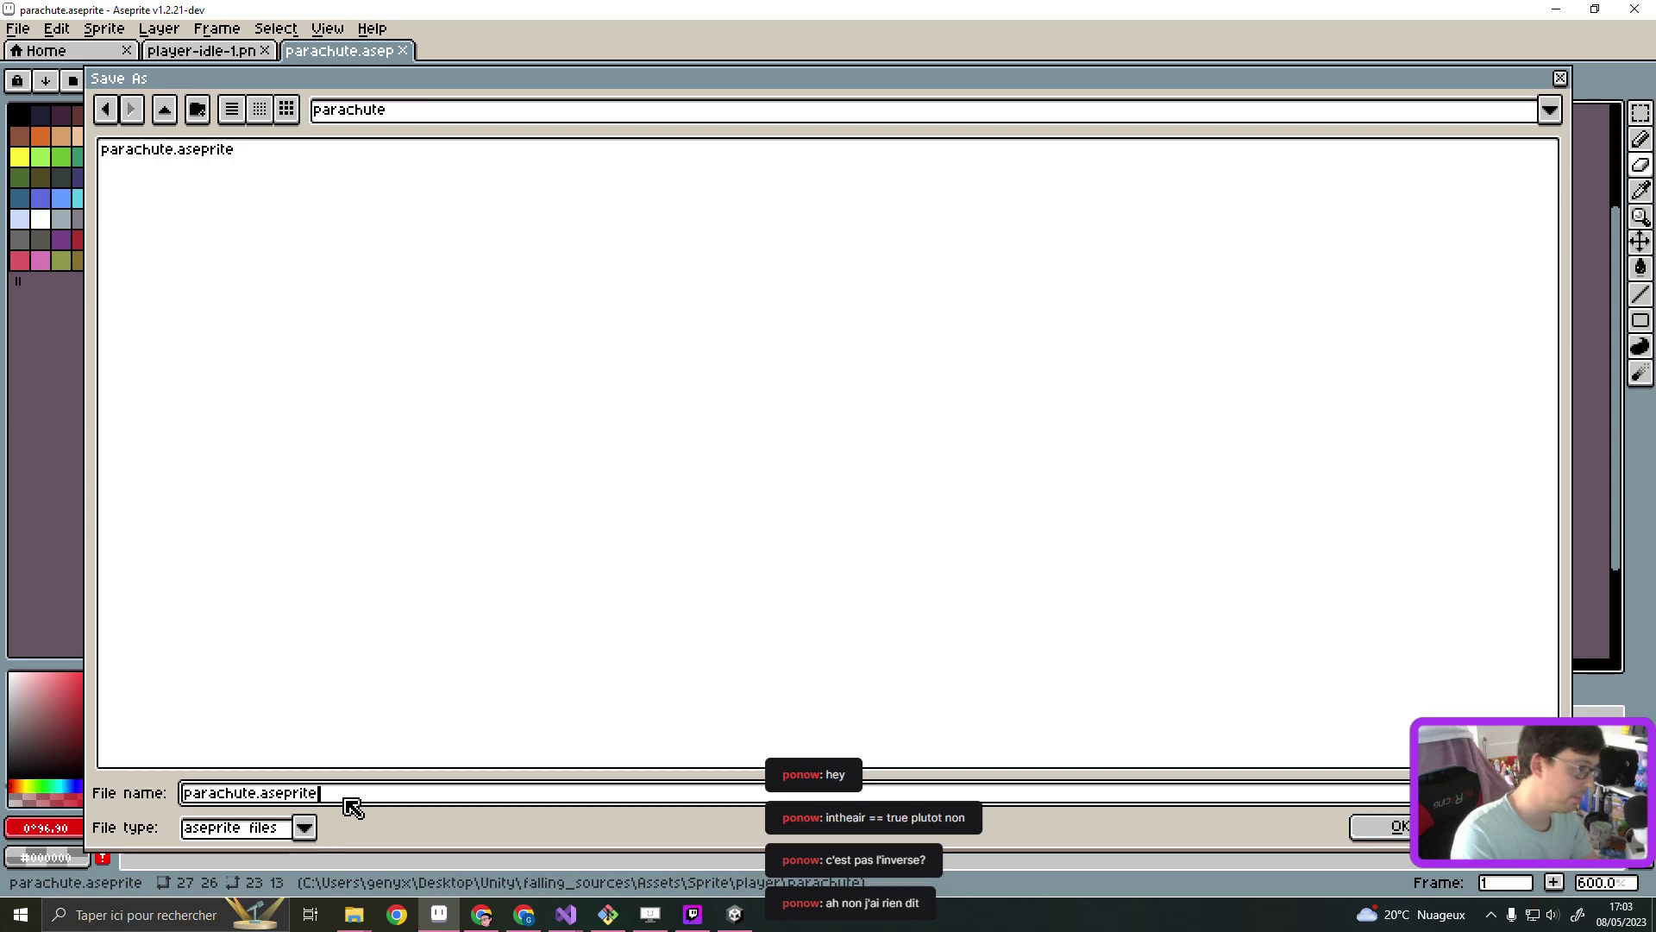
pyautogui.press('BackSpace')
pyautogui.press('BackSpace')
pyautogui.press('BackSpace')
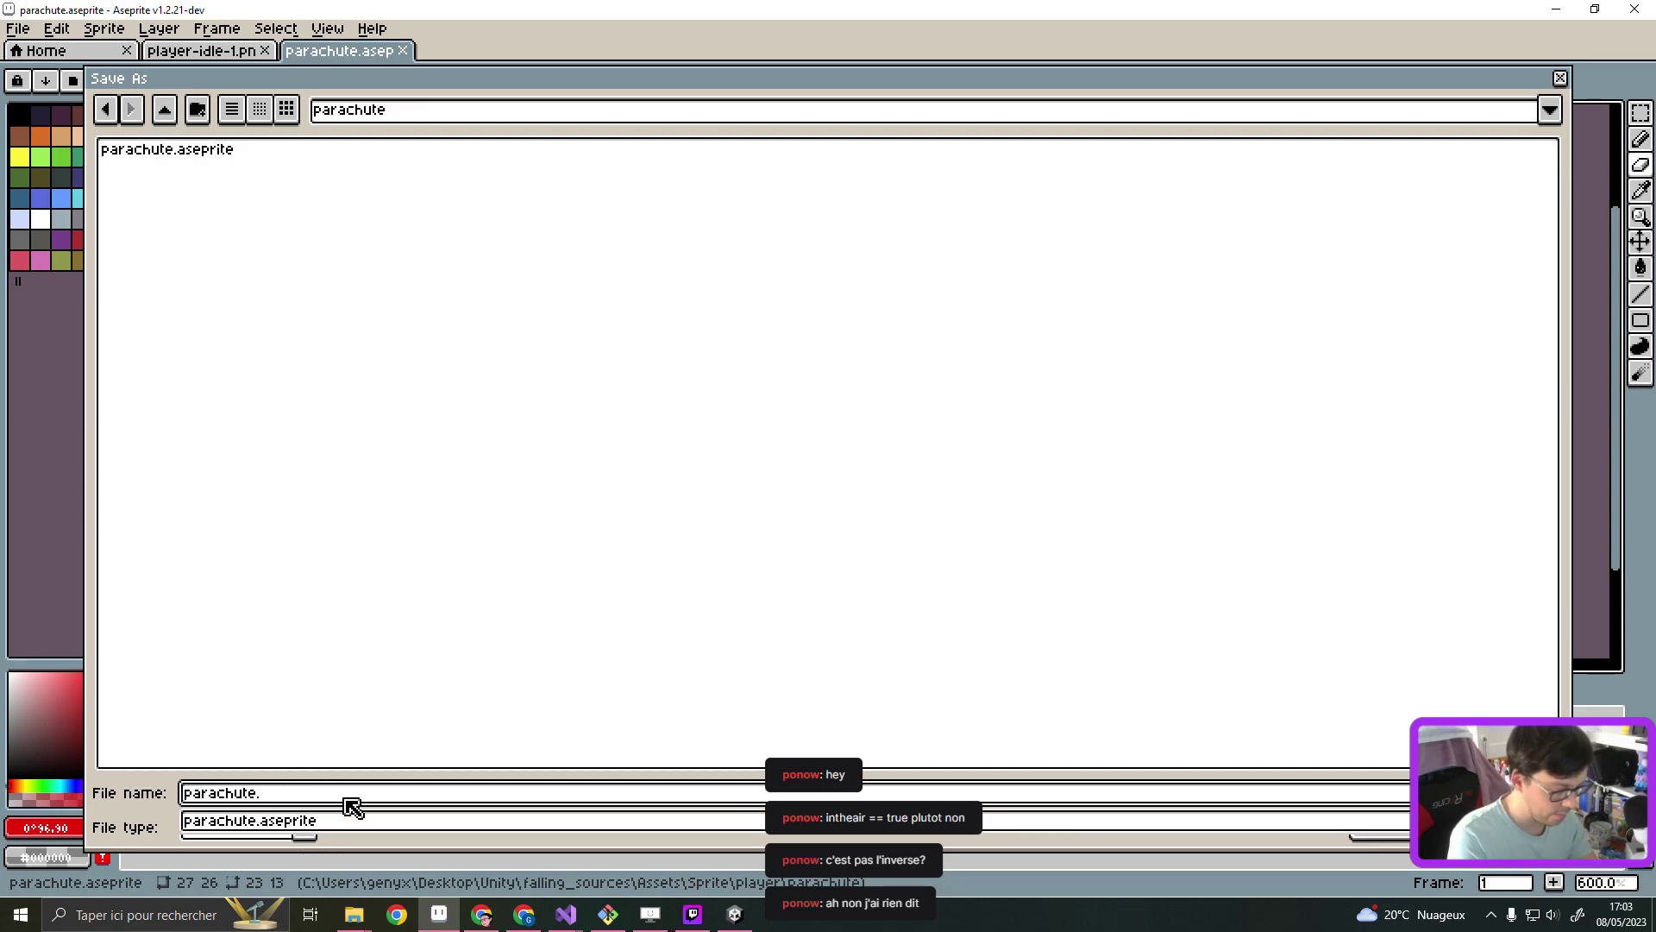
pyautogui.write('png')
pyautogui.press('Return')
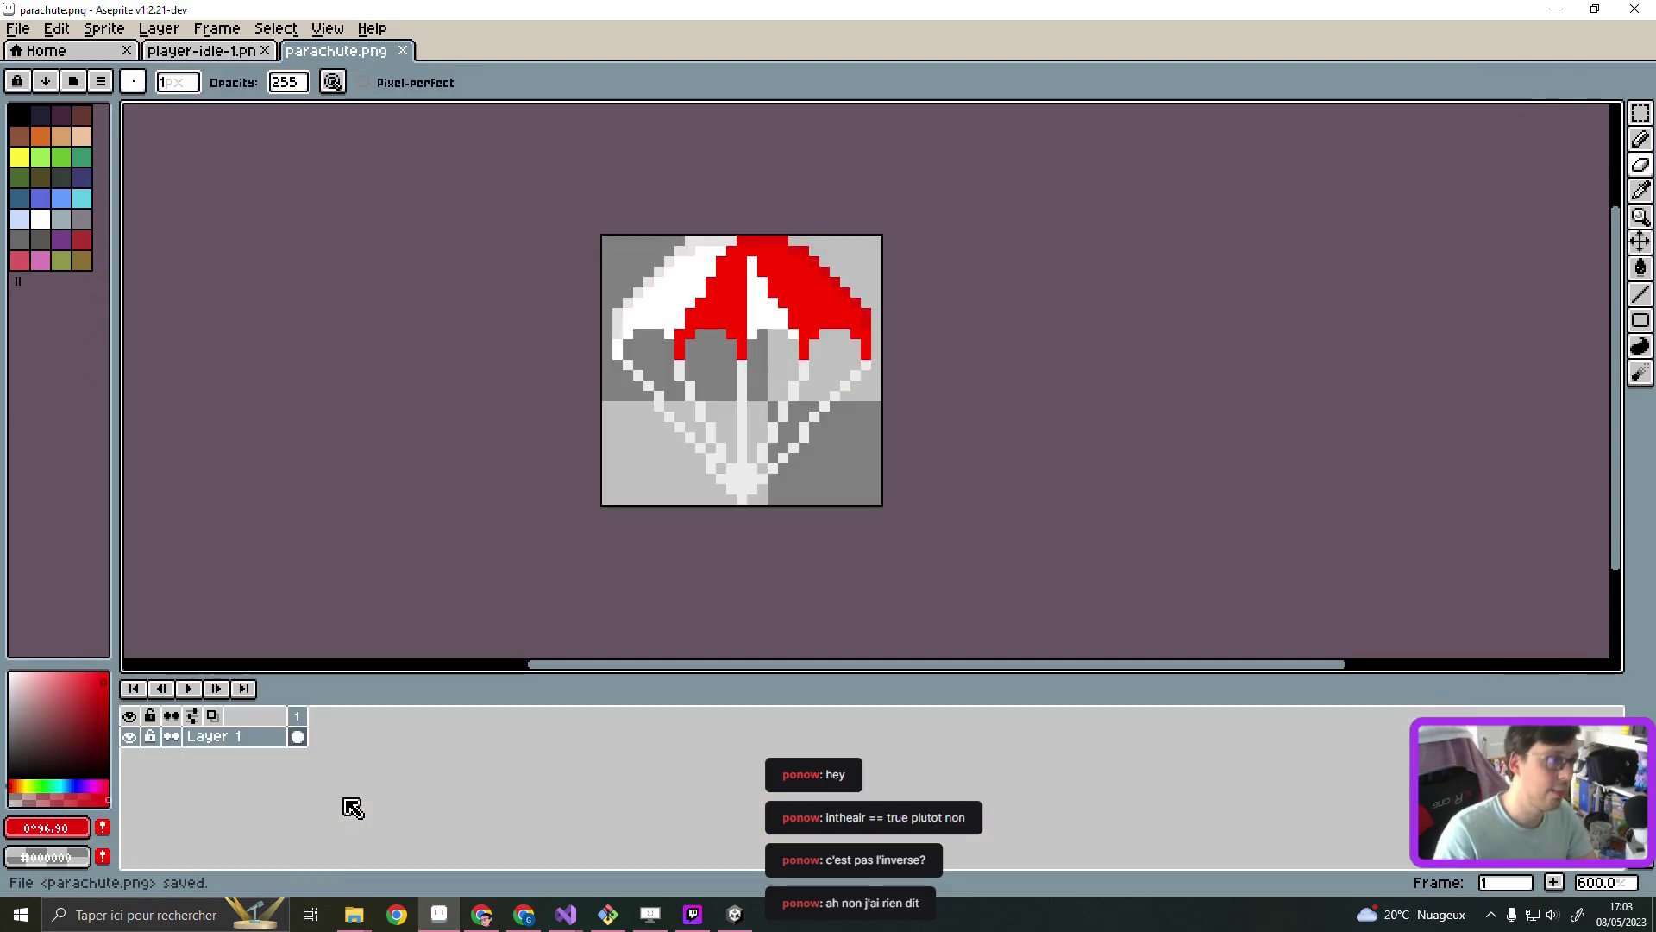
pyautogui.click(1552, 11)
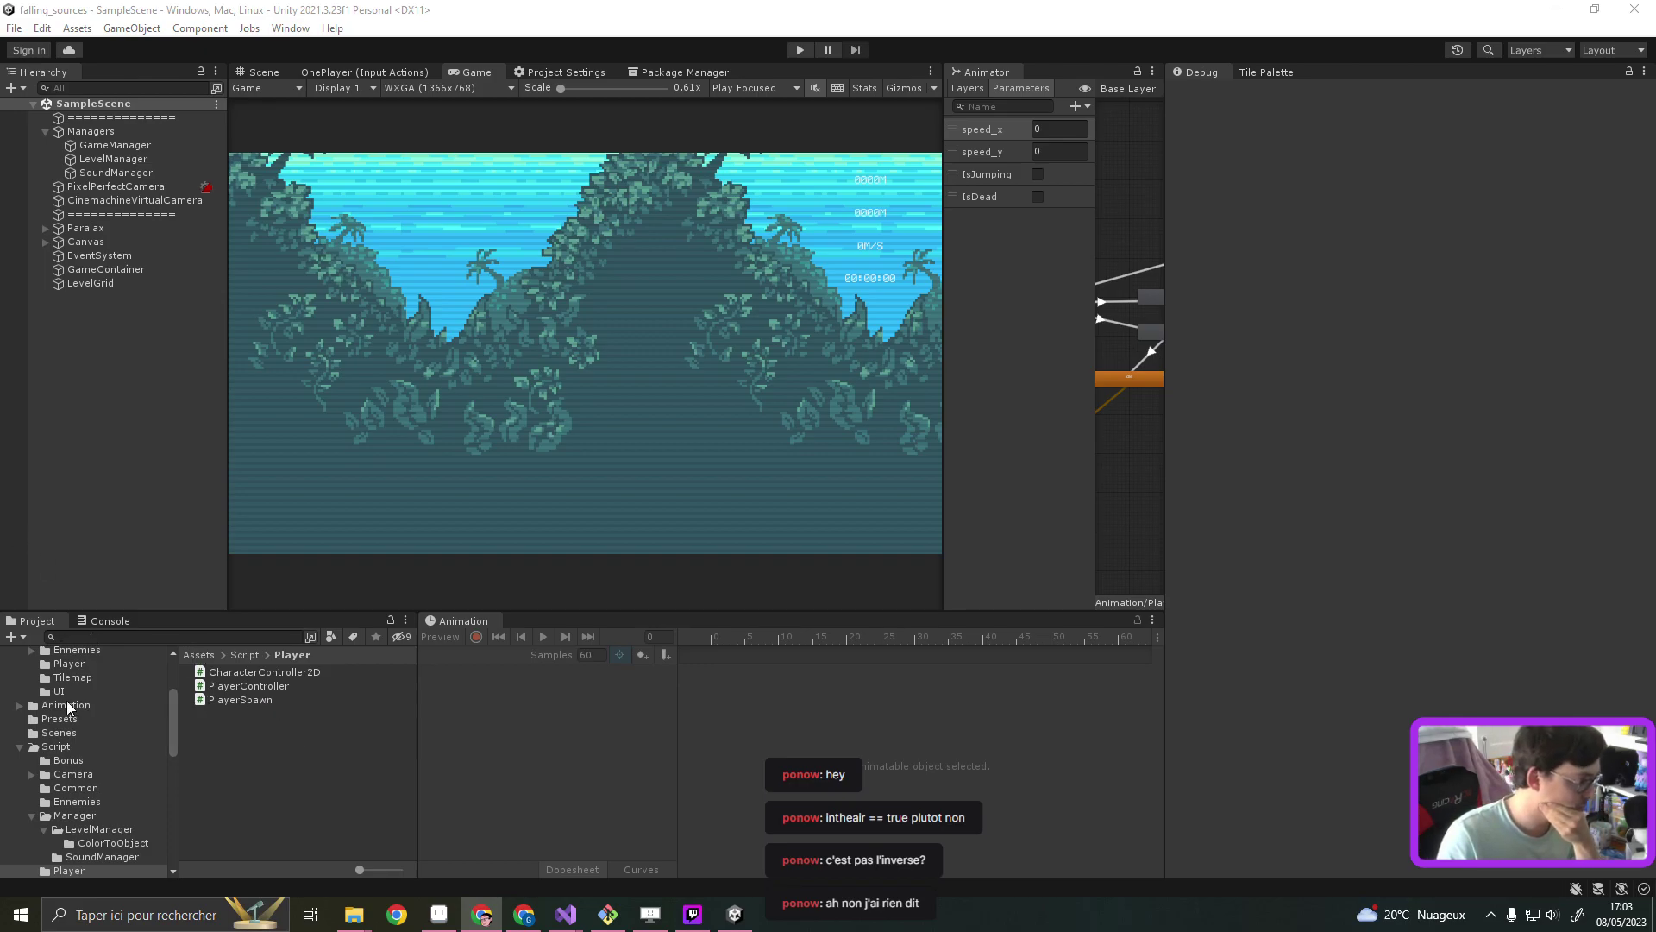
# Open the Player prefab from Assets/_Prefabs/Player in prefab editing mode
pyautogui.scroll(5, 67, 700)
pyautogui.scroll(-3, 65, 731)
pyautogui.click(59, 732)
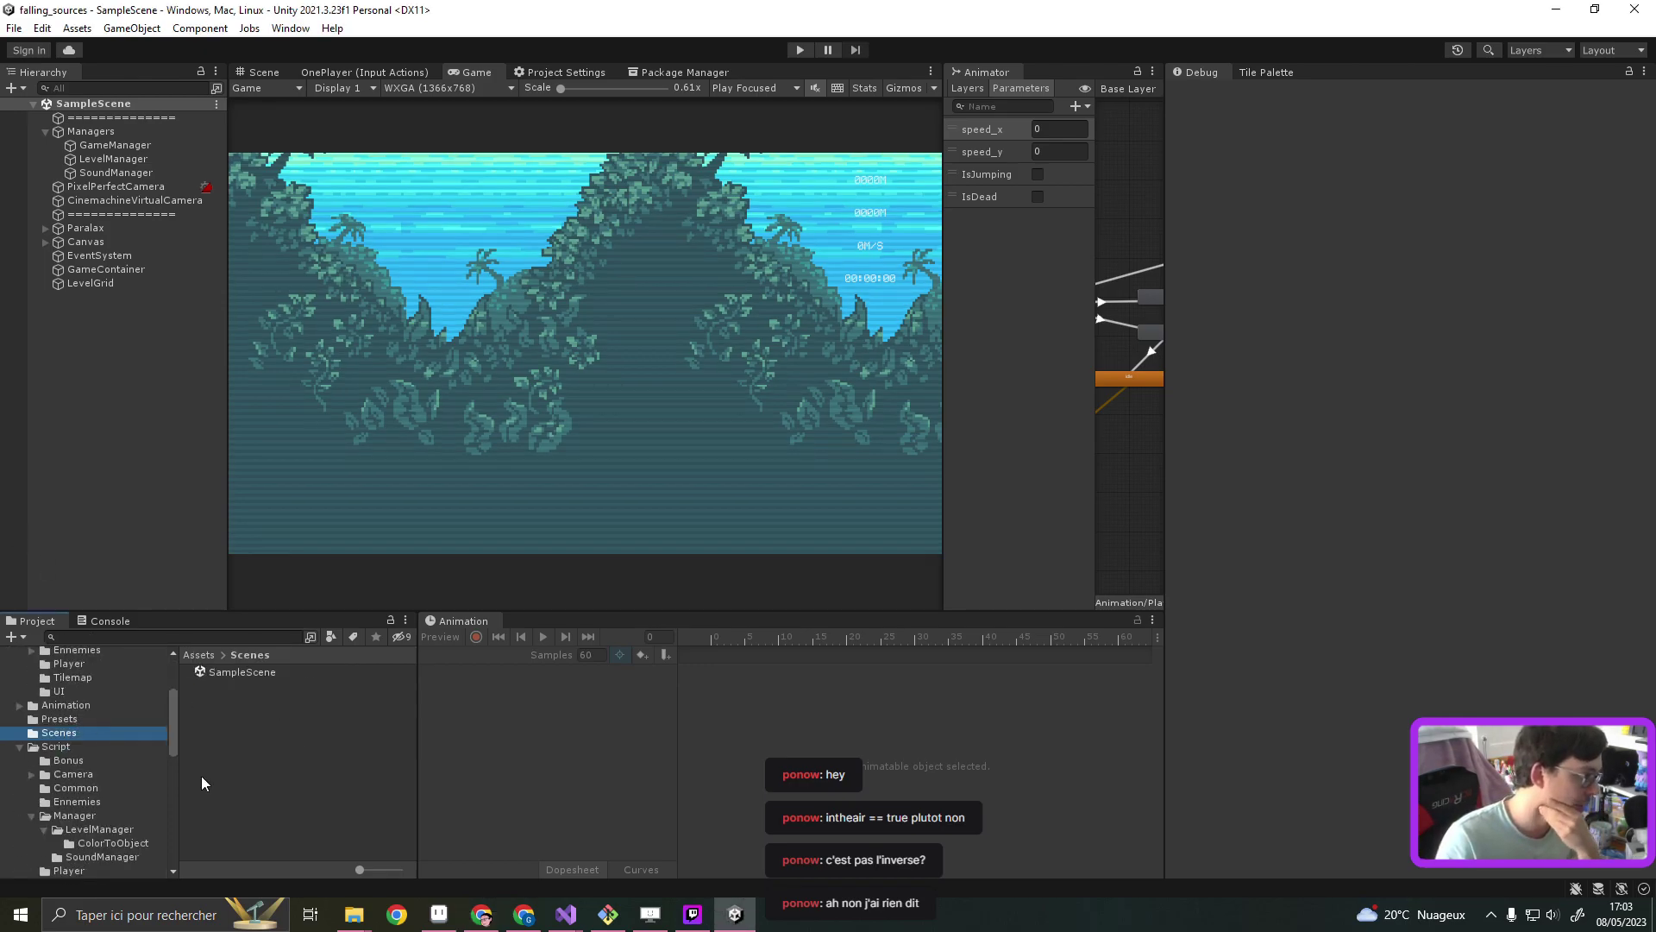
pyautogui.scroll(3, 58, 750)
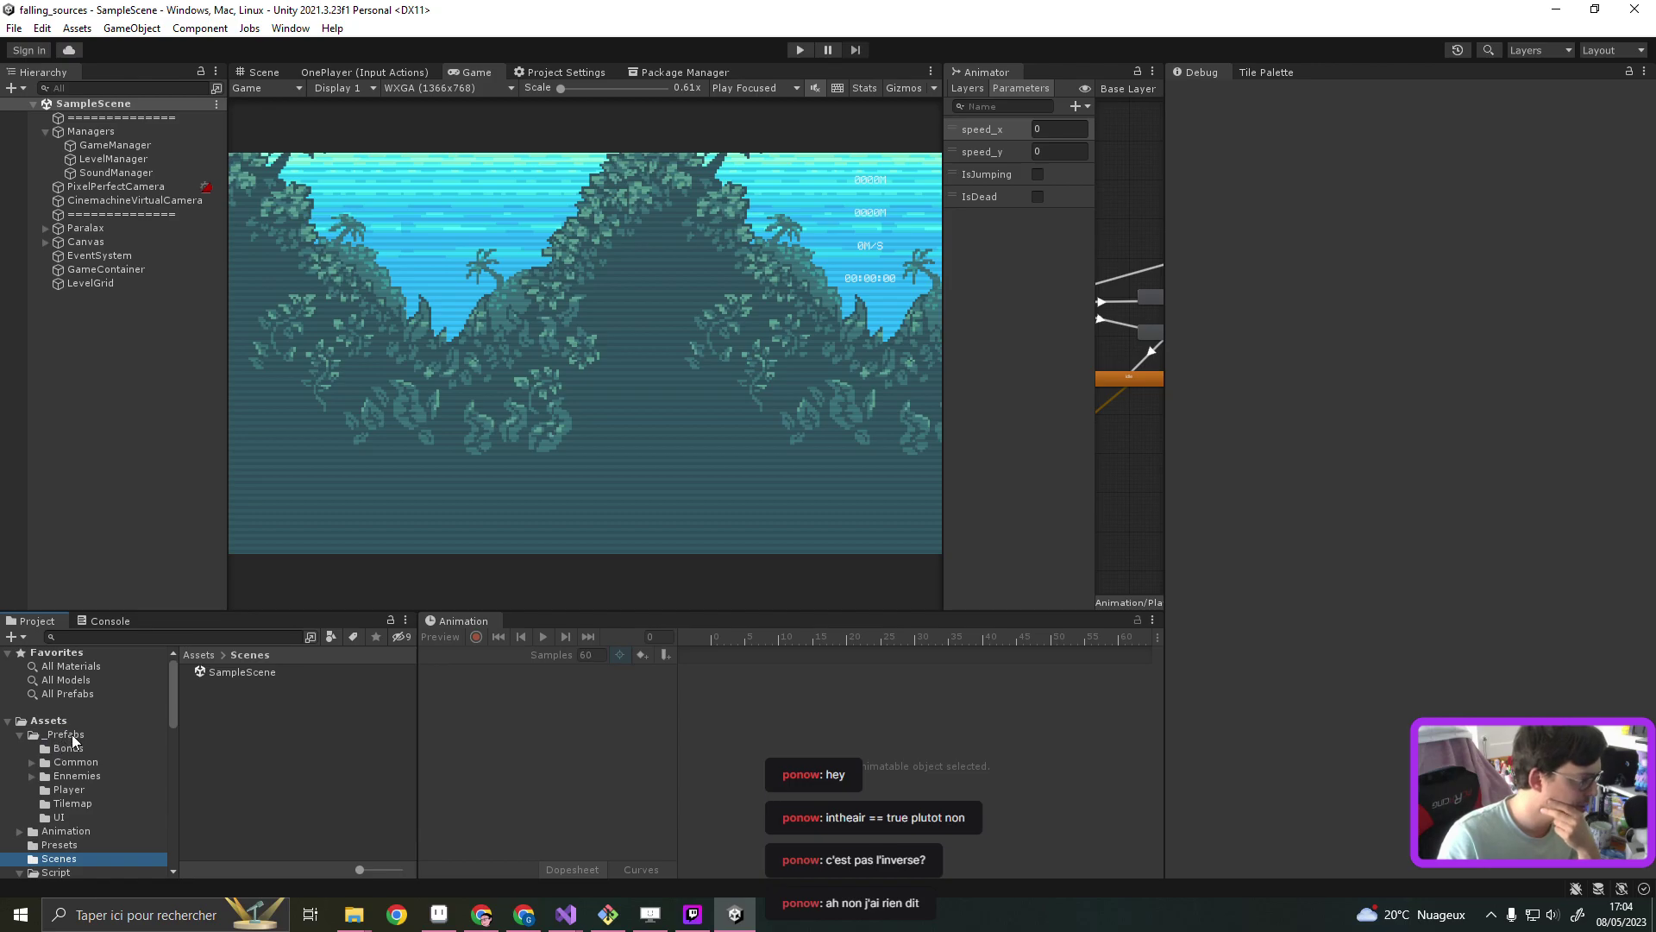
pyautogui.click(66, 734)
pyautogui.doubleClick(206, 713)
pyautogui.click(224, 671)
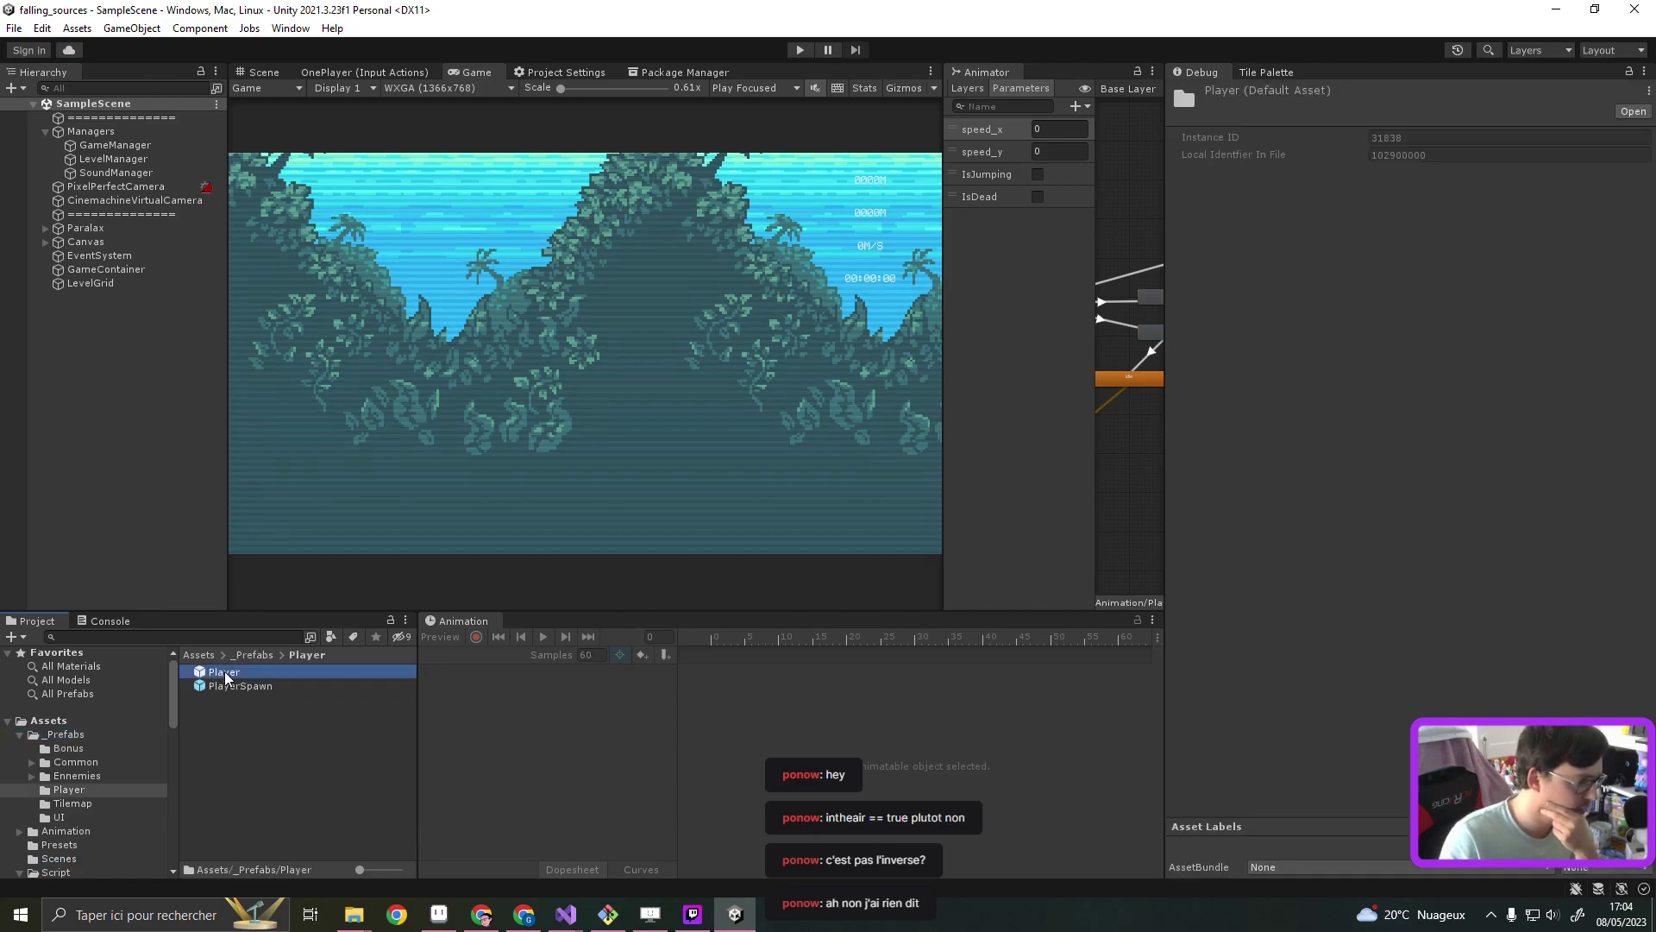
pyautogui.doubleClick(224, 672)
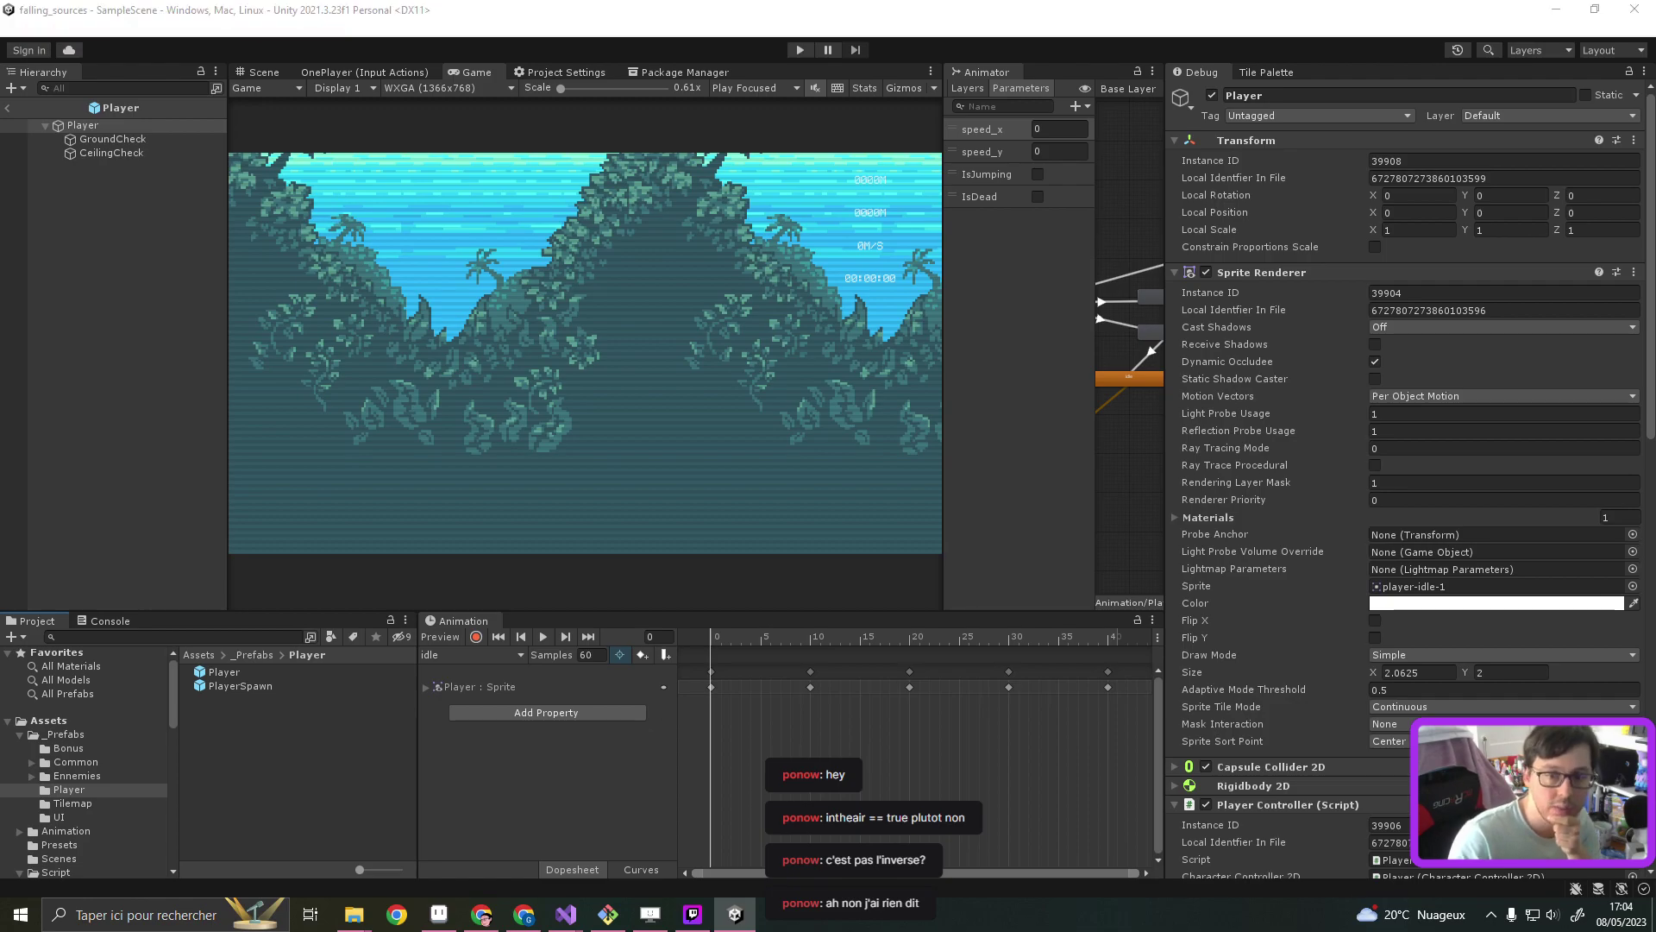
# Review the Player's Inspector, then bring Visual Studio's CharacterController2D script to the front
pyautogui.hotkey('alt', 'Tab')
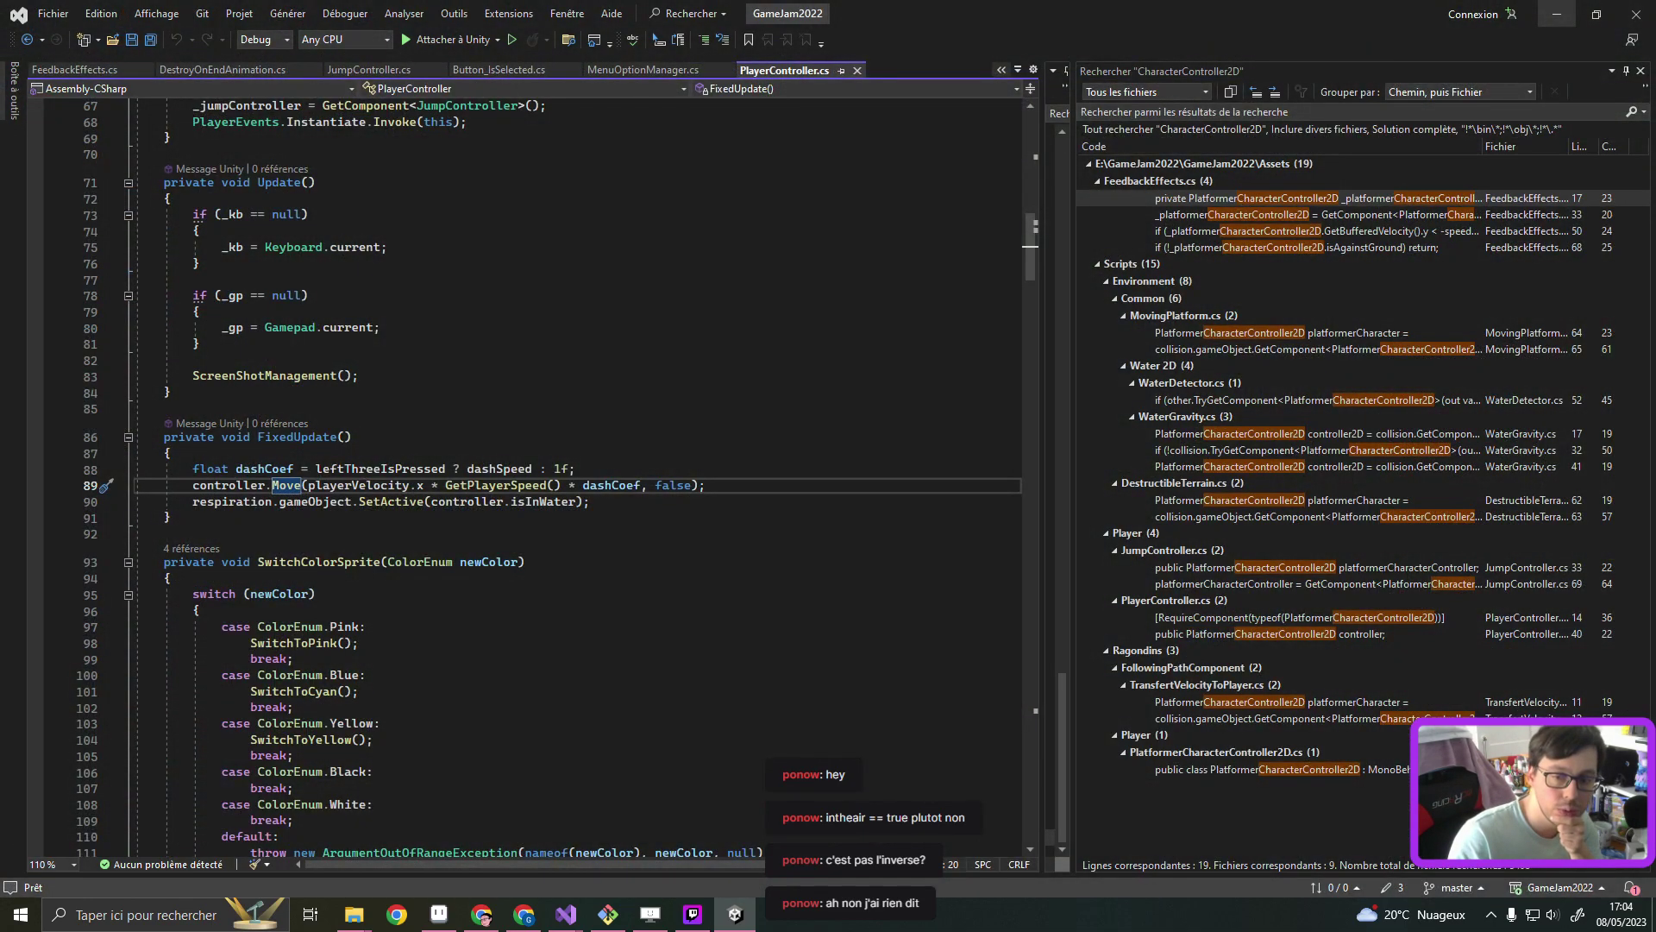
pyautogui.hotkey('alt', 'Tab')
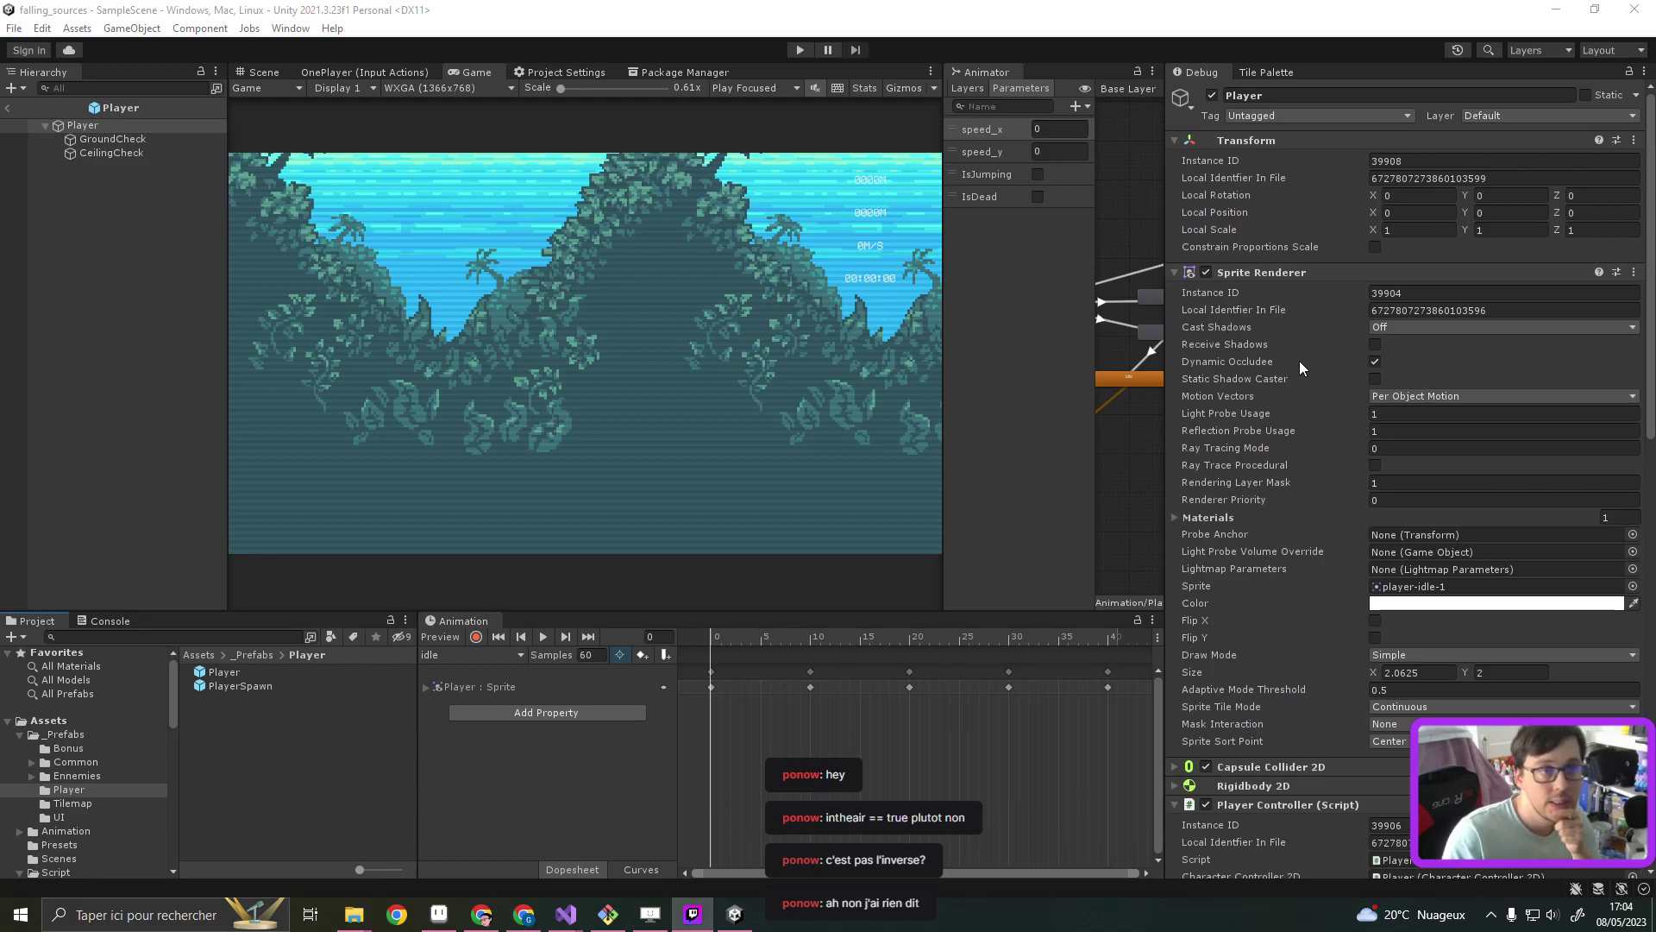
pyautogui.scroll(-2, 1466, 457)
pyautogui.scroll(-3, 1499, 516)
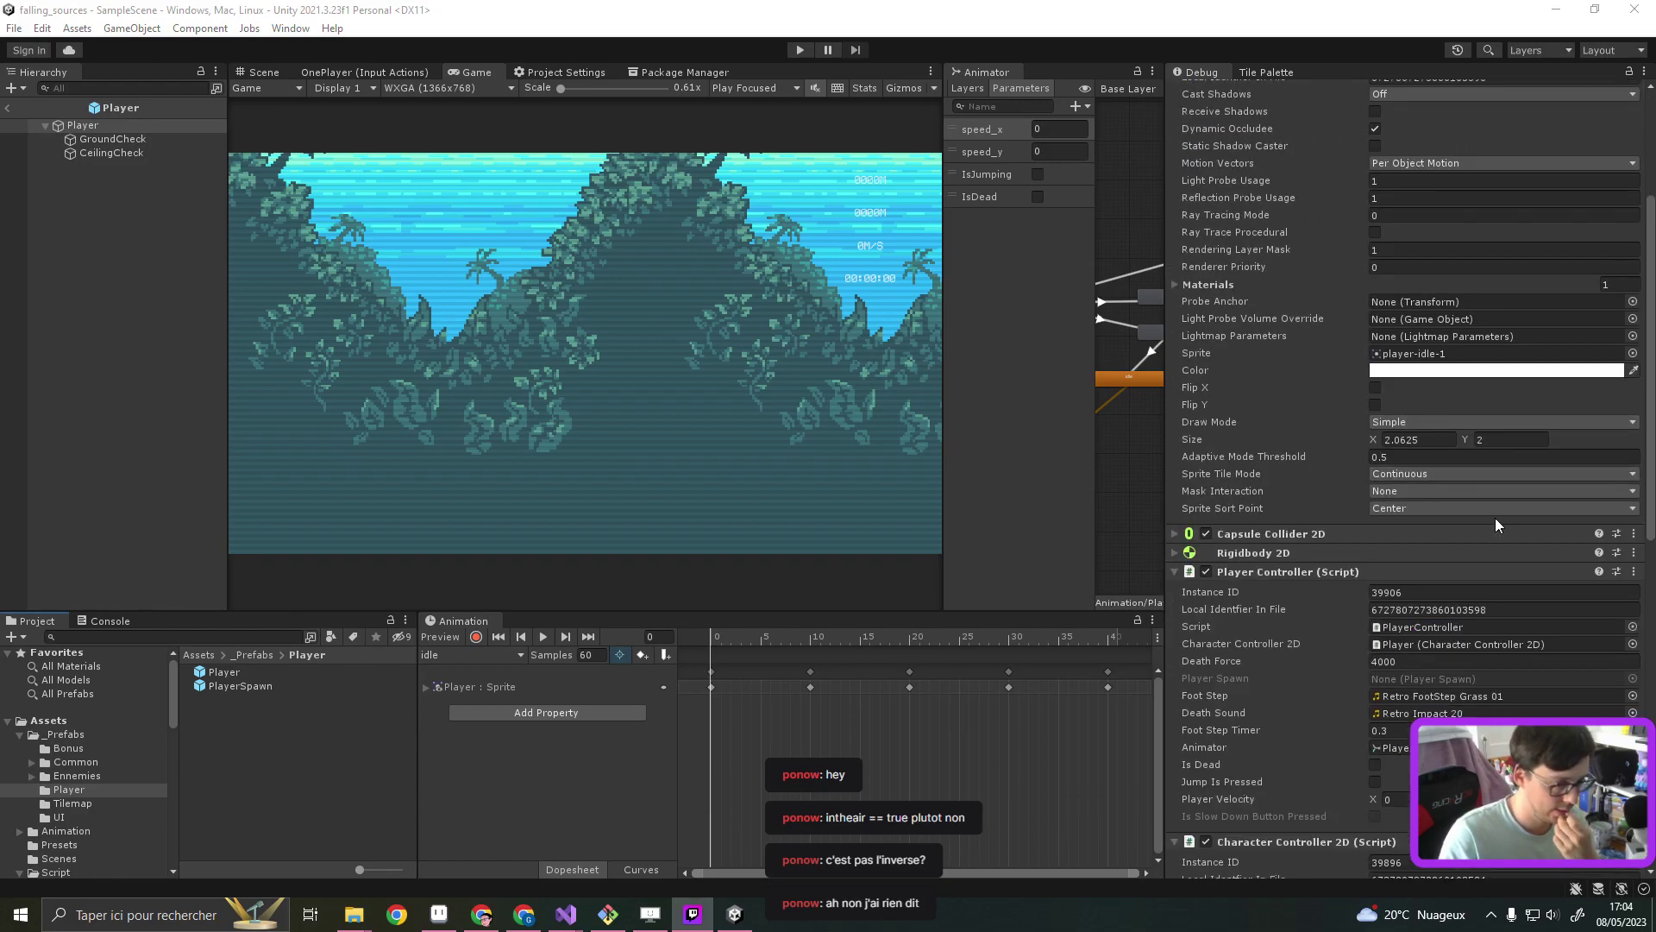
pyautogui.scroll(-4, 1494, 518)
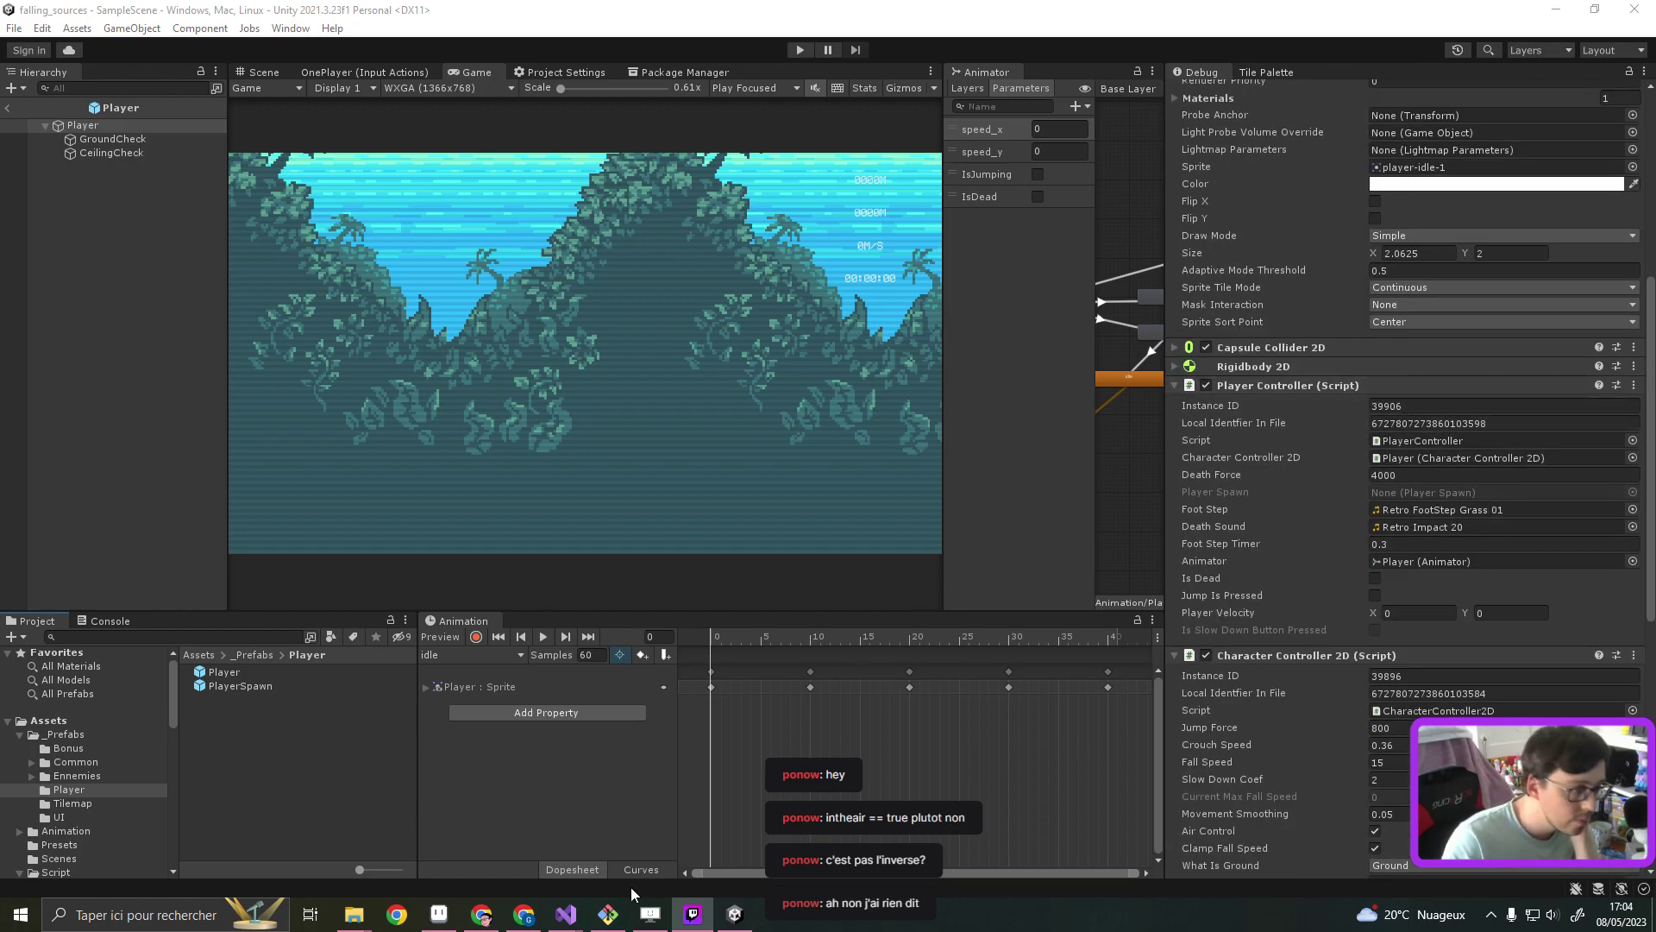
pyautogui.moveTo(569, 925)
pyautogui.click(480, 850)
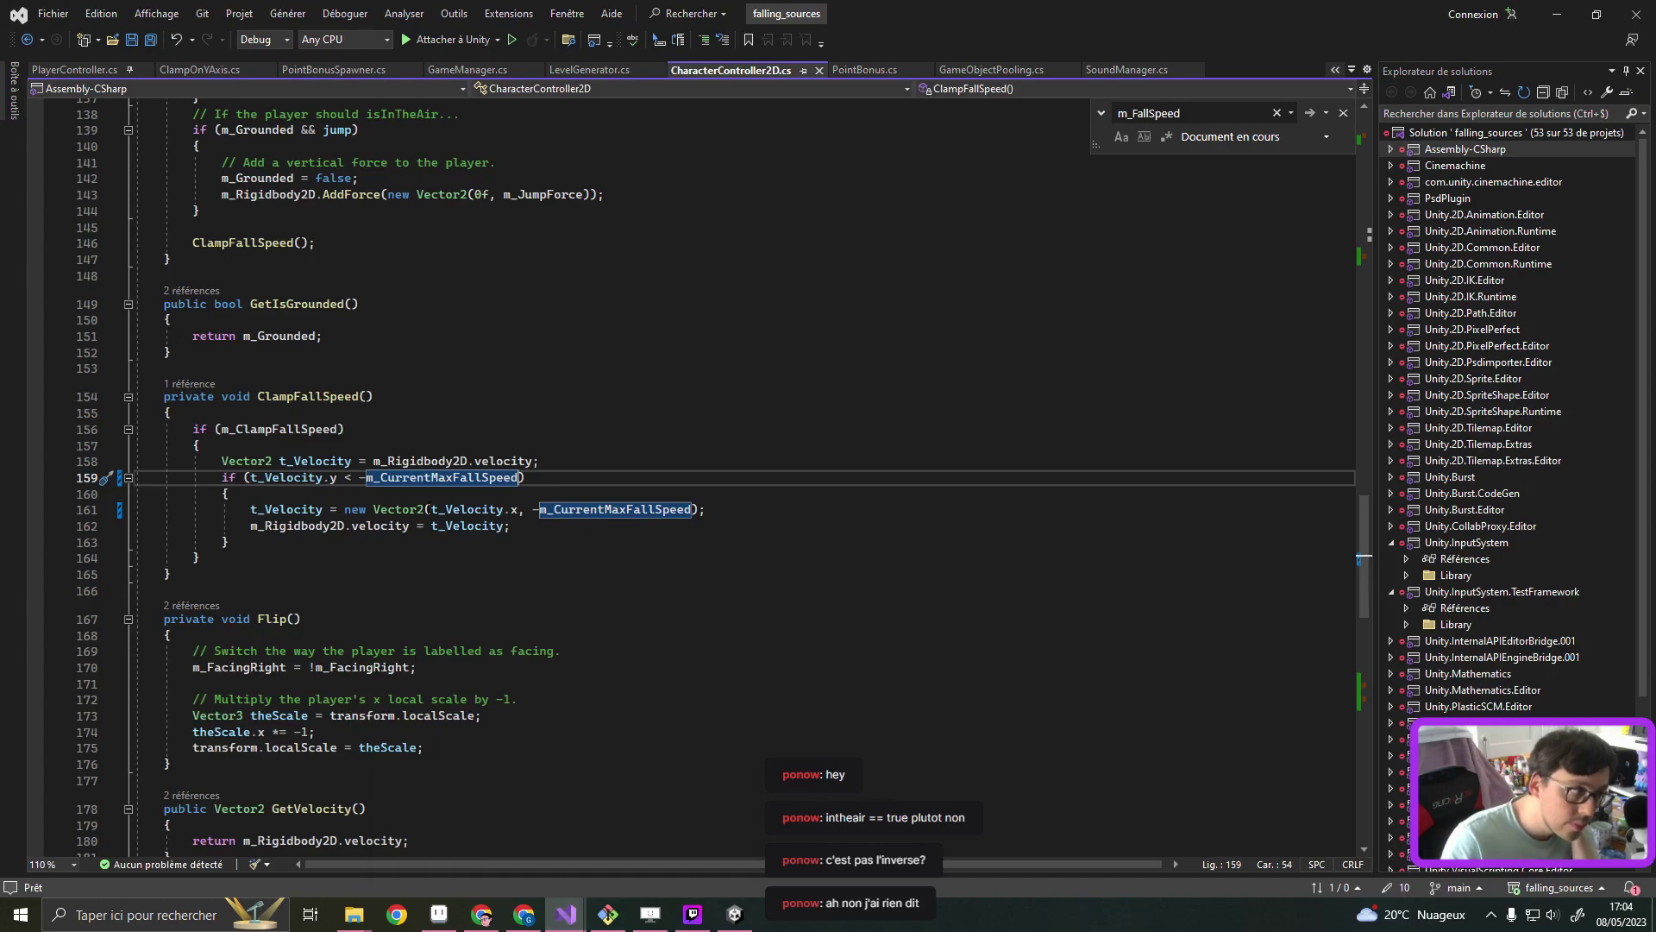
pyautogui.scroll(6, 583, 466)
pyautogui.scroll(12, 587, 467)
# Move the CharacterController2D tab to second place and open PlayerController.cs
pyautogui.scroll(12, 589, 468)
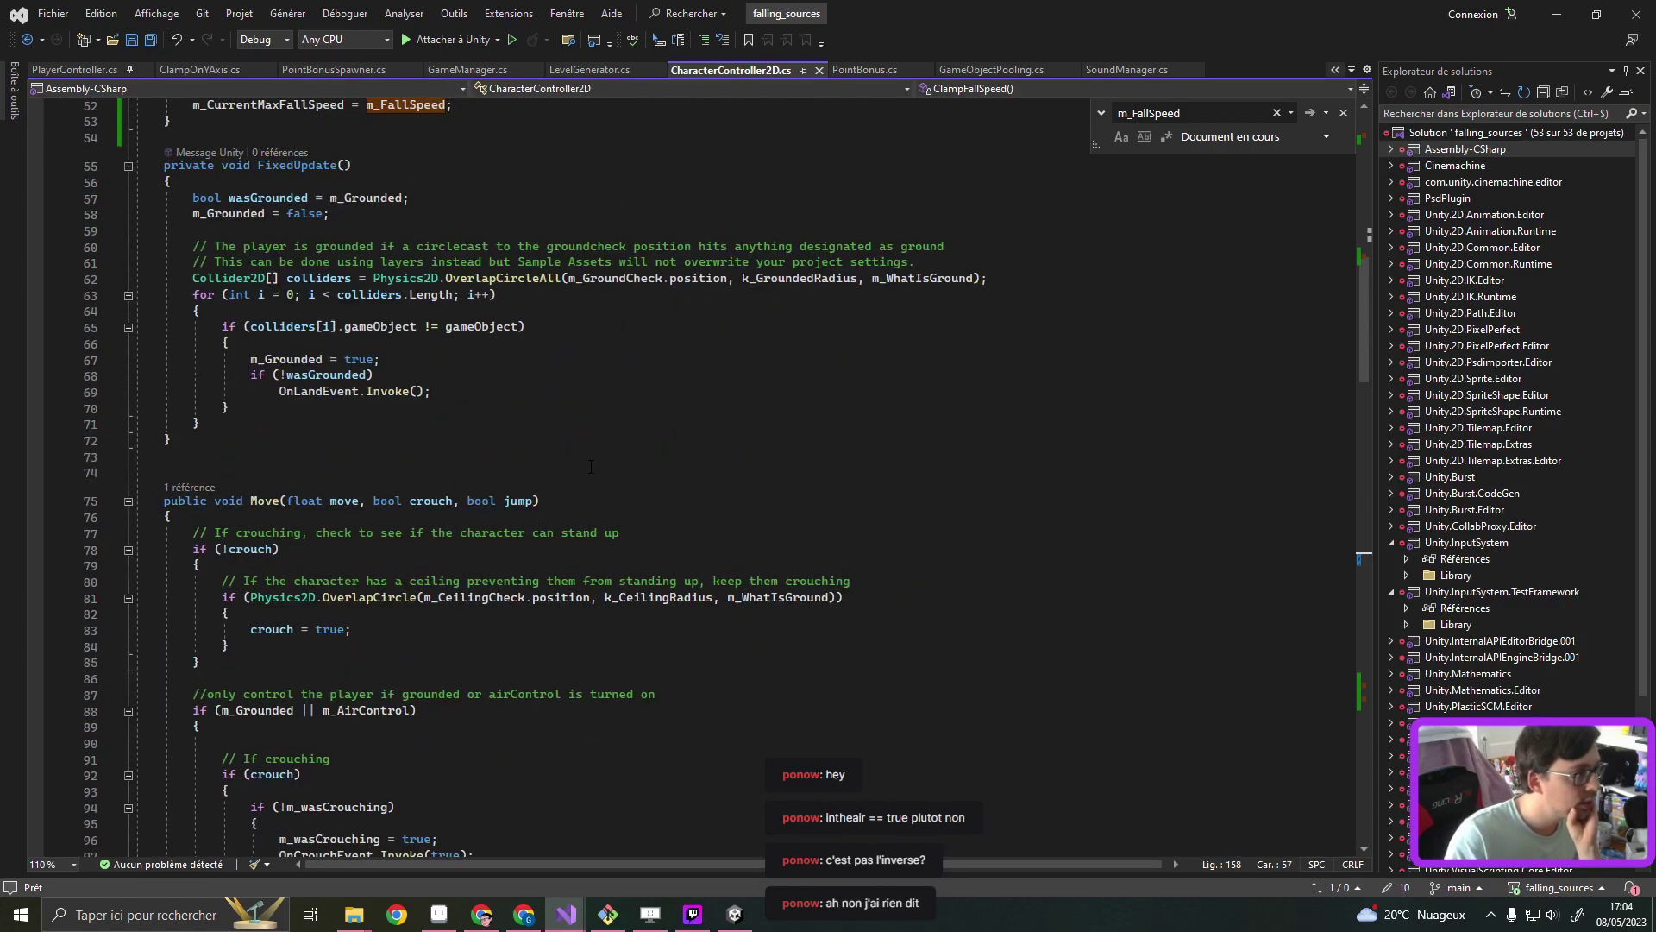
pyautogui.scroll(11, 592, 468)
pyautogui.scroll(6, 591, 468)
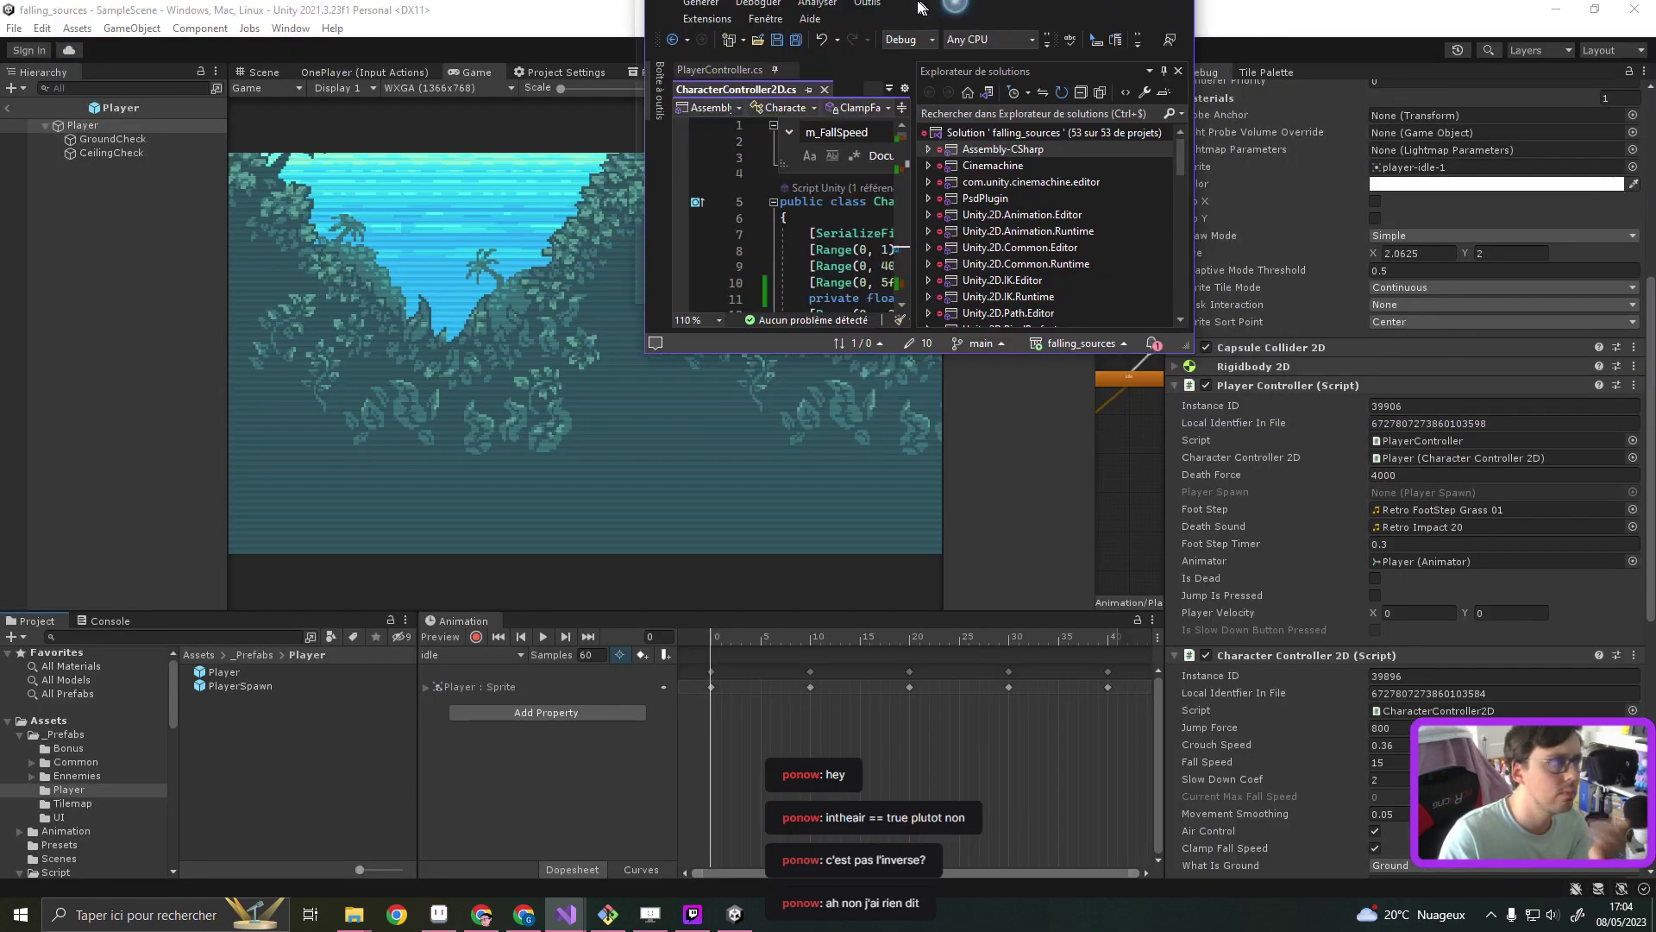
pyautogui.moveTo(1132, 35); pyautogui.dragTo(1018, 3)
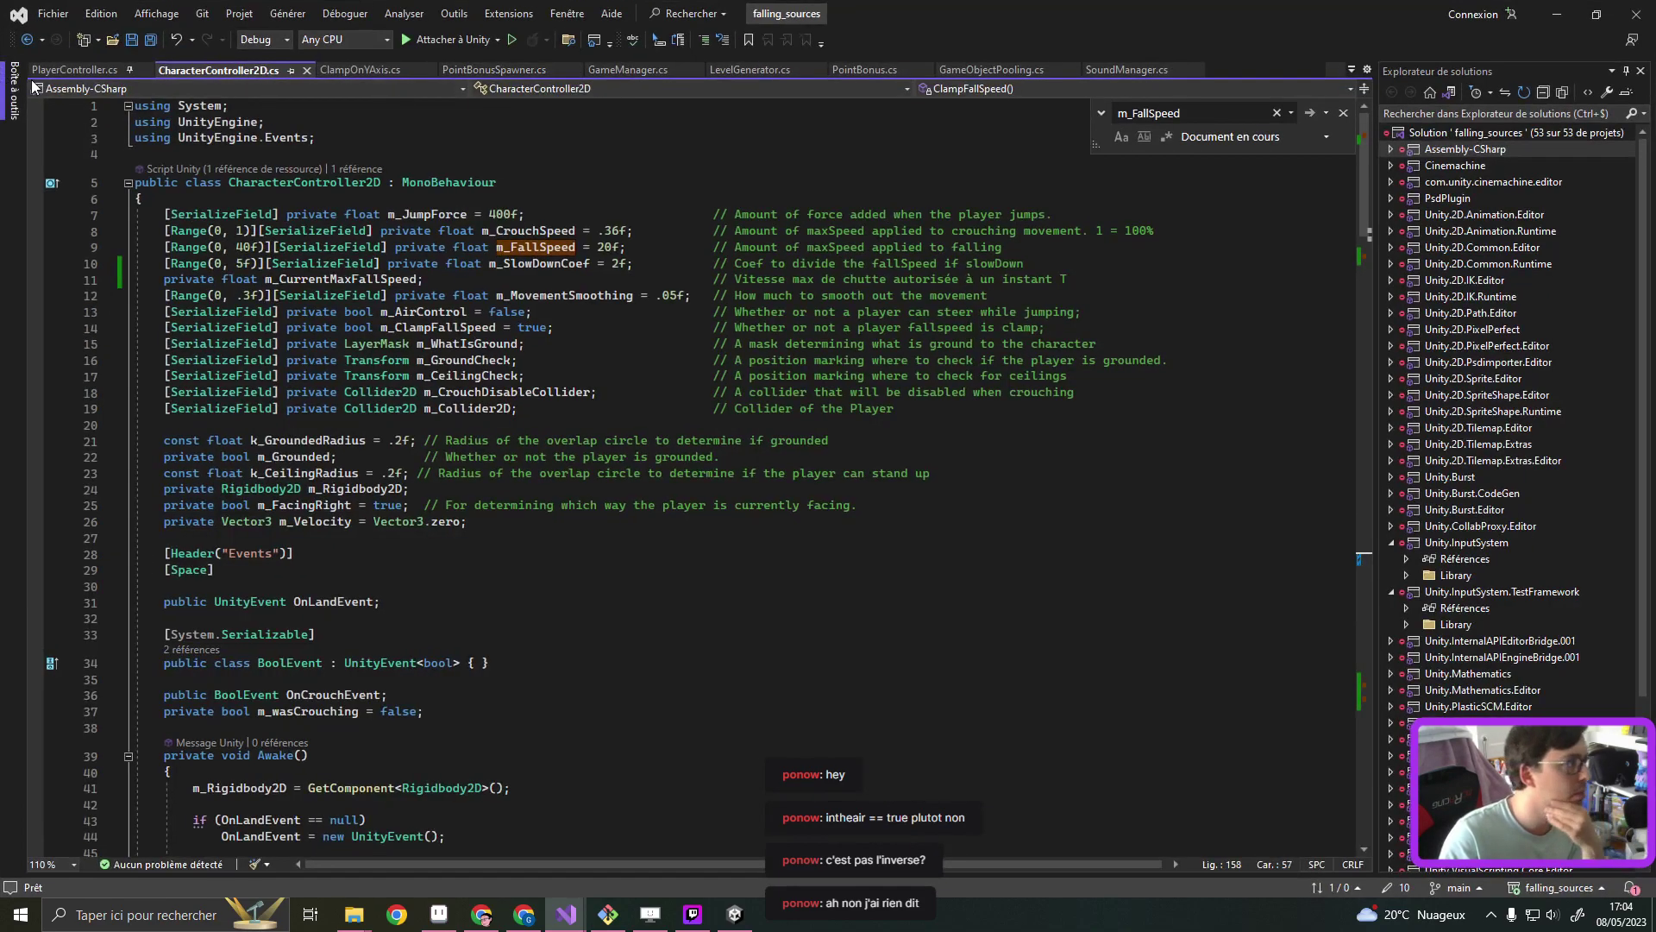
pyautogui.click(90, 70)
# Add 'public SpriteRenderer parachute;' on a new line below the characterController2D field
pyautogui.scroll(15, 527, 458)
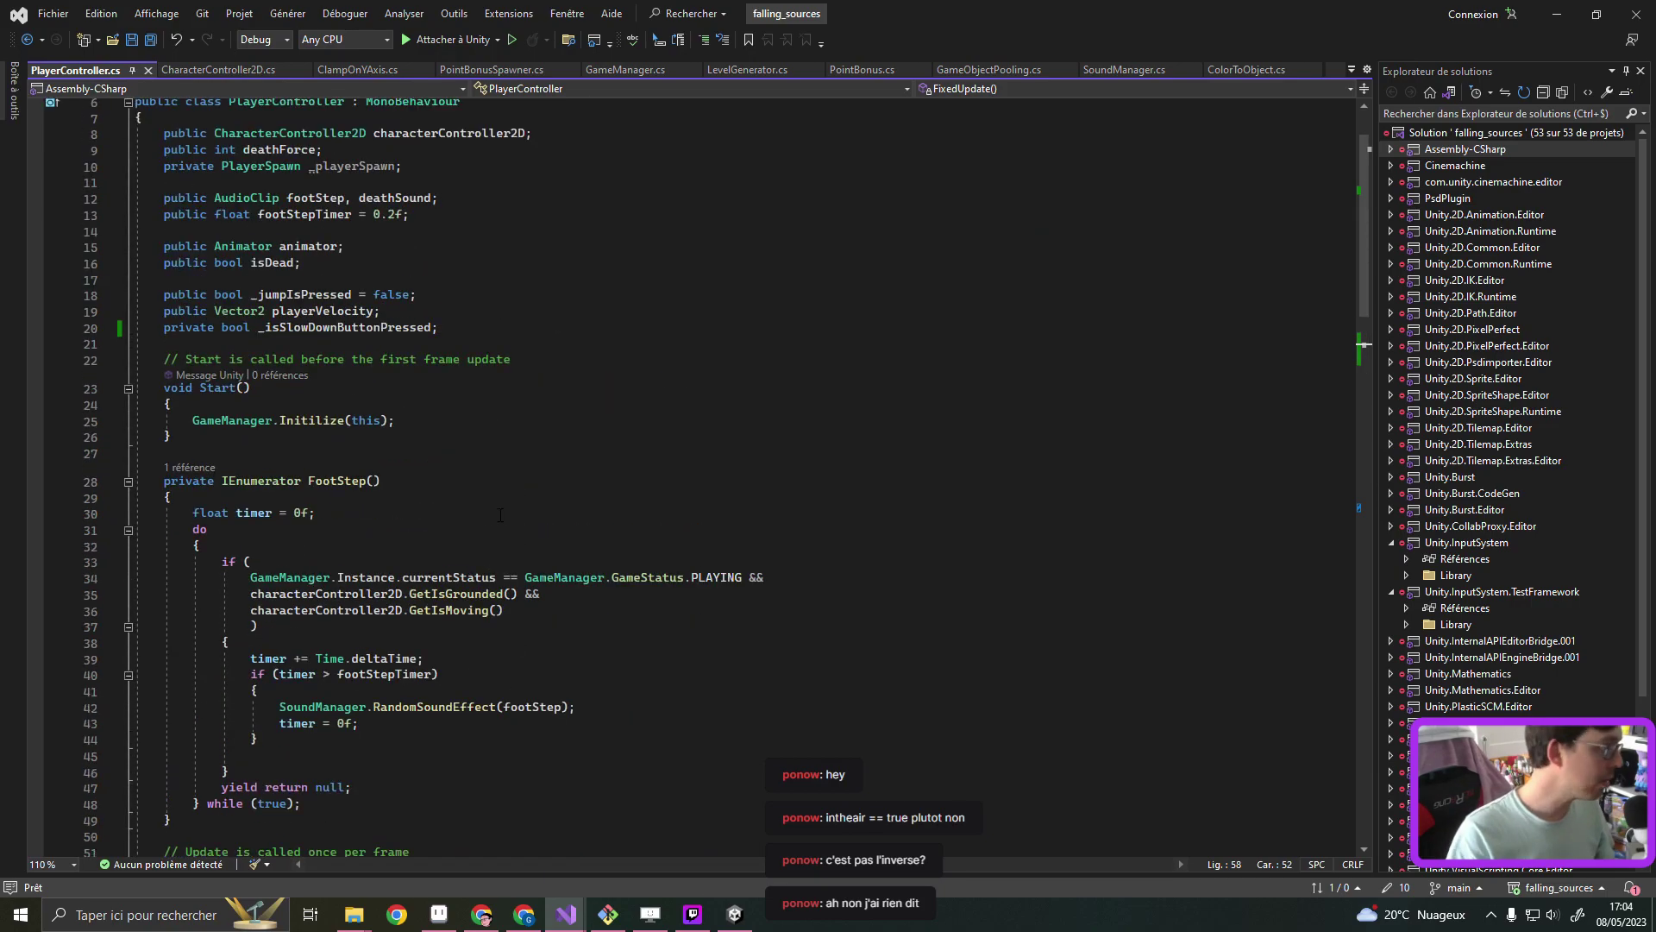
pyautogui.click(578, 234)
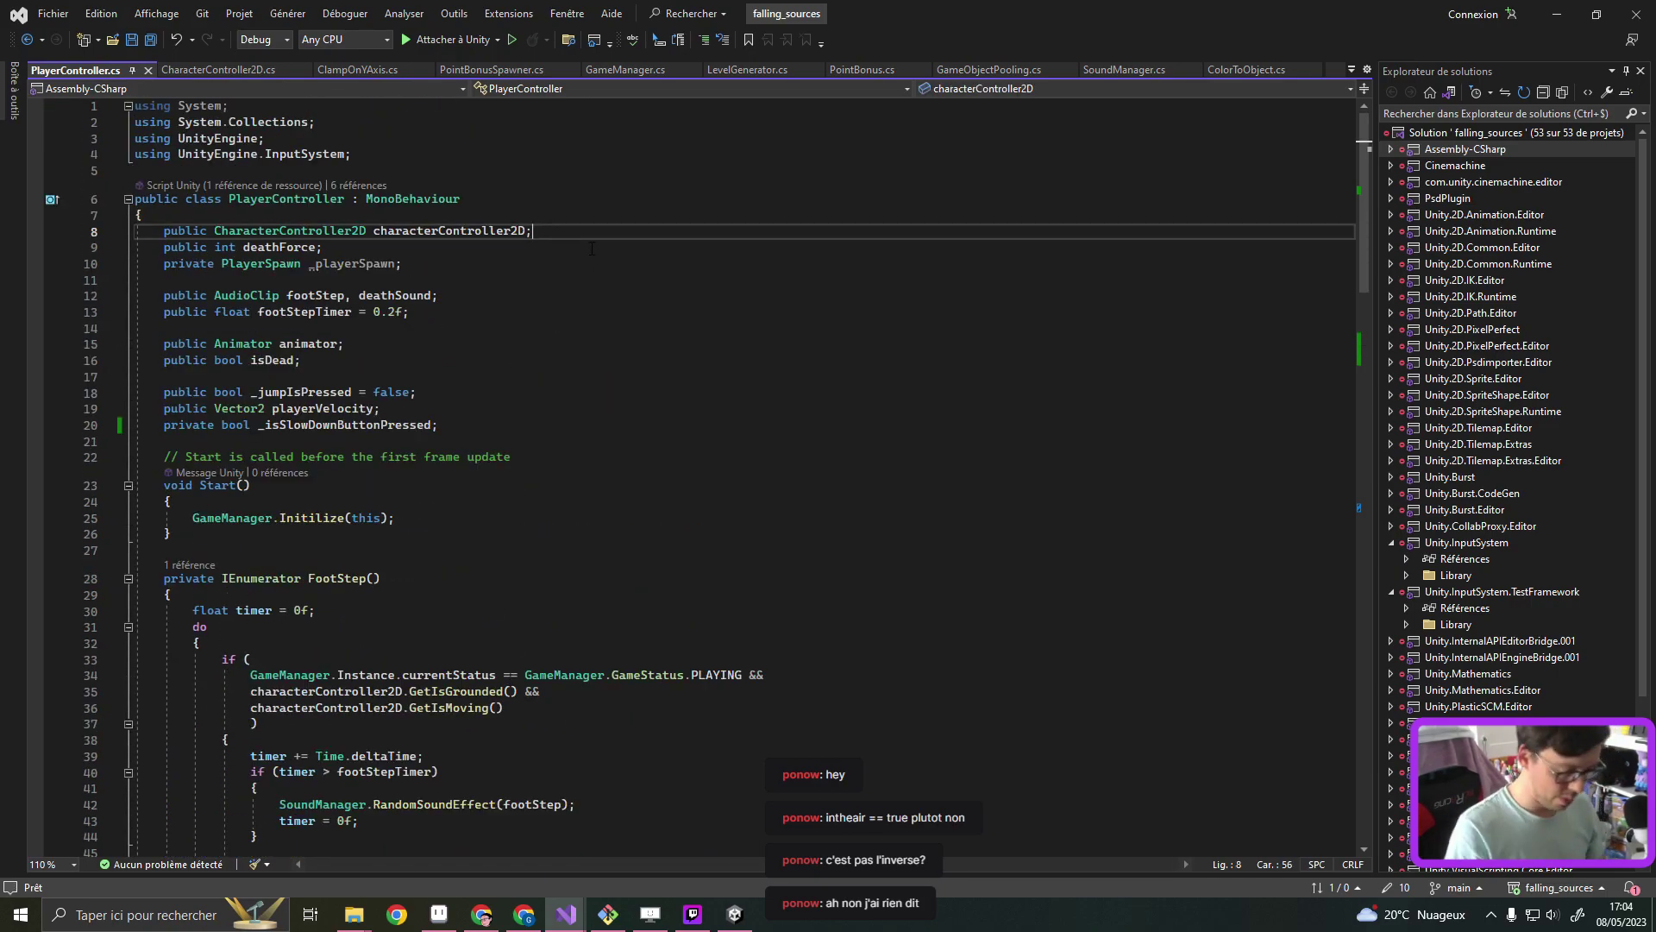
pyautogui.press('Return')
pyautogui.write('public Game')
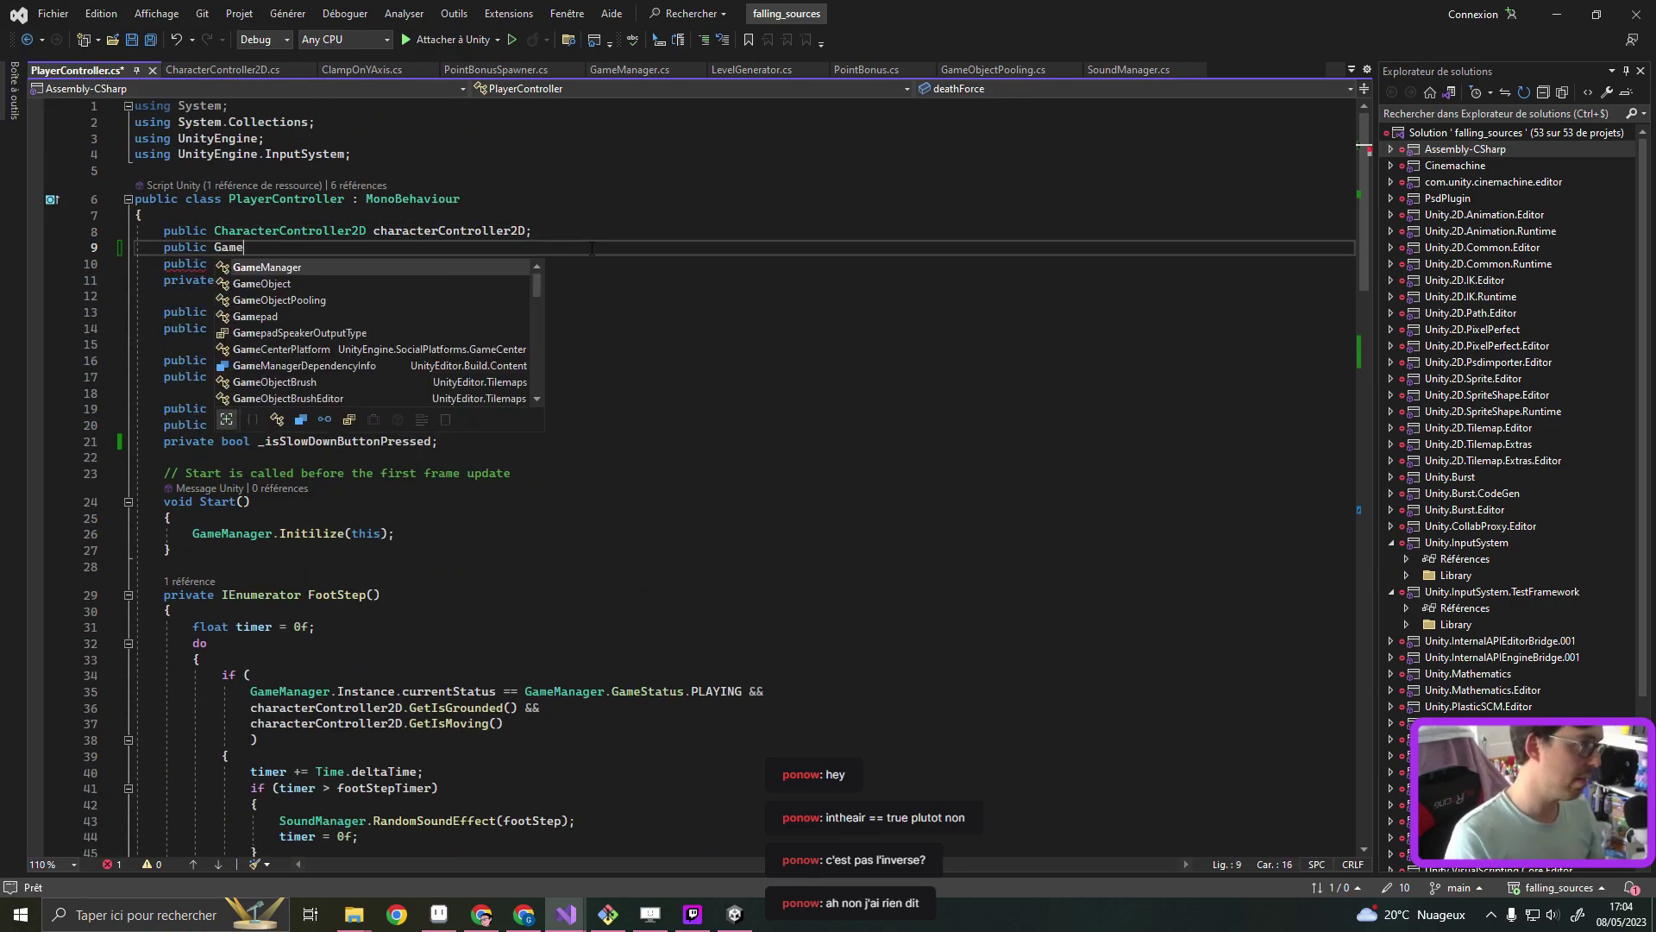
pyautogui.write('Ob')
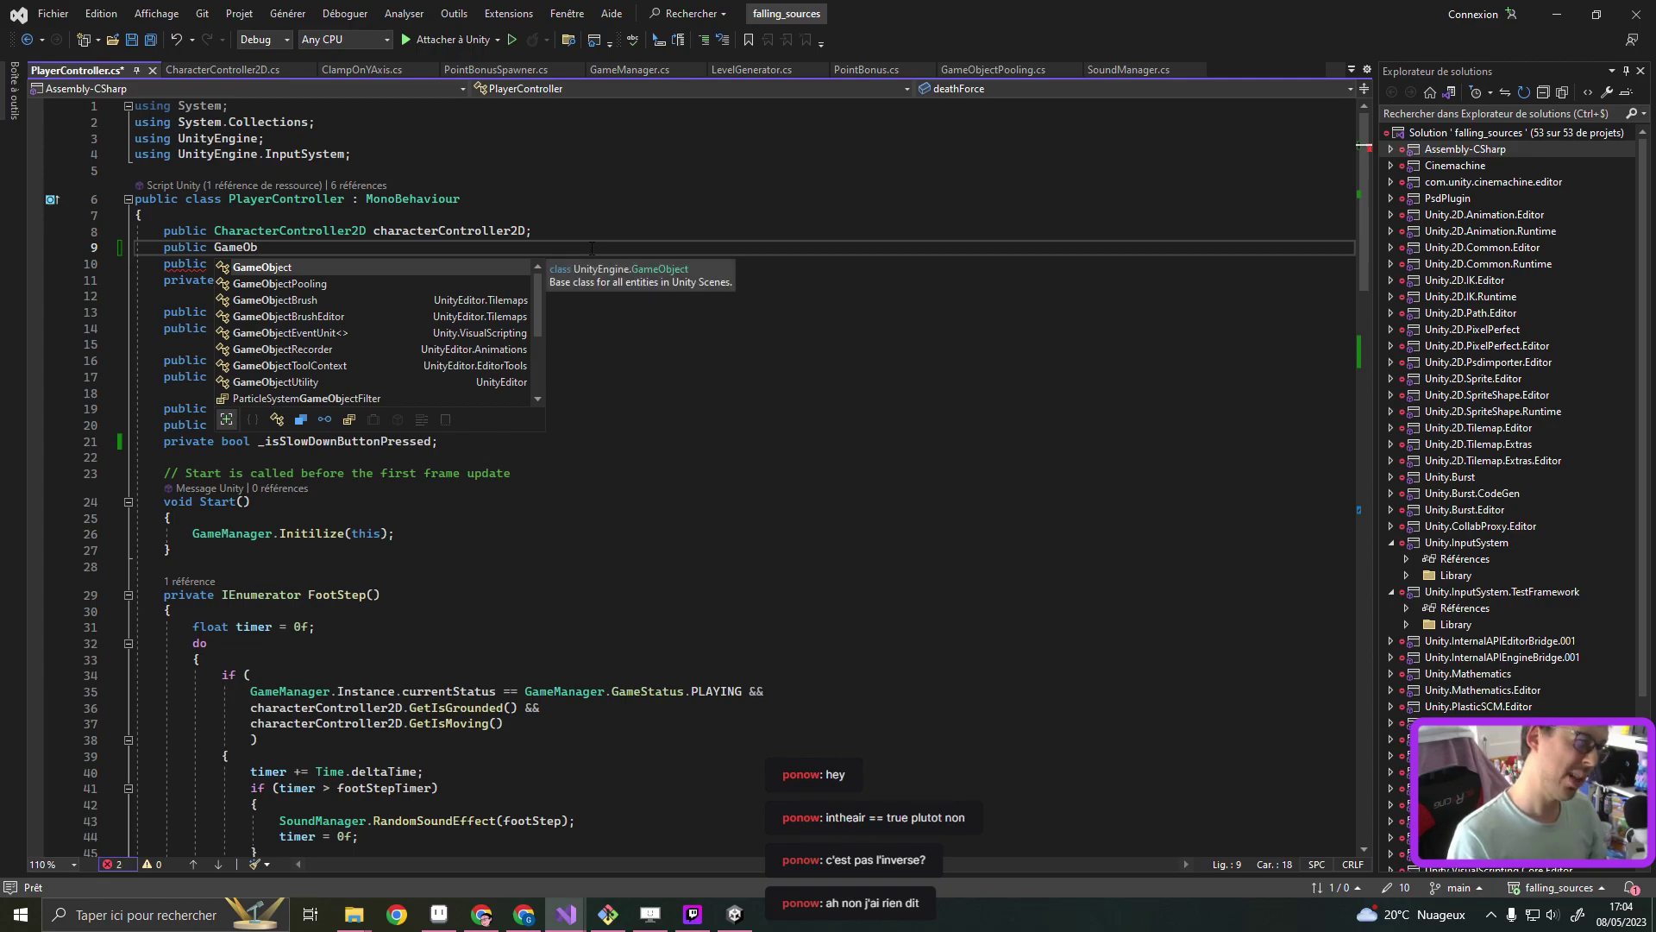
pyautogui.press('BackSpace')
pyautogui.press('BackSpace')
pyautogui.press('BackSpace')
pyautogui.press('BackSpace')
pyautogui.press('BackSpace')
pyautogui.press('BackSpace')
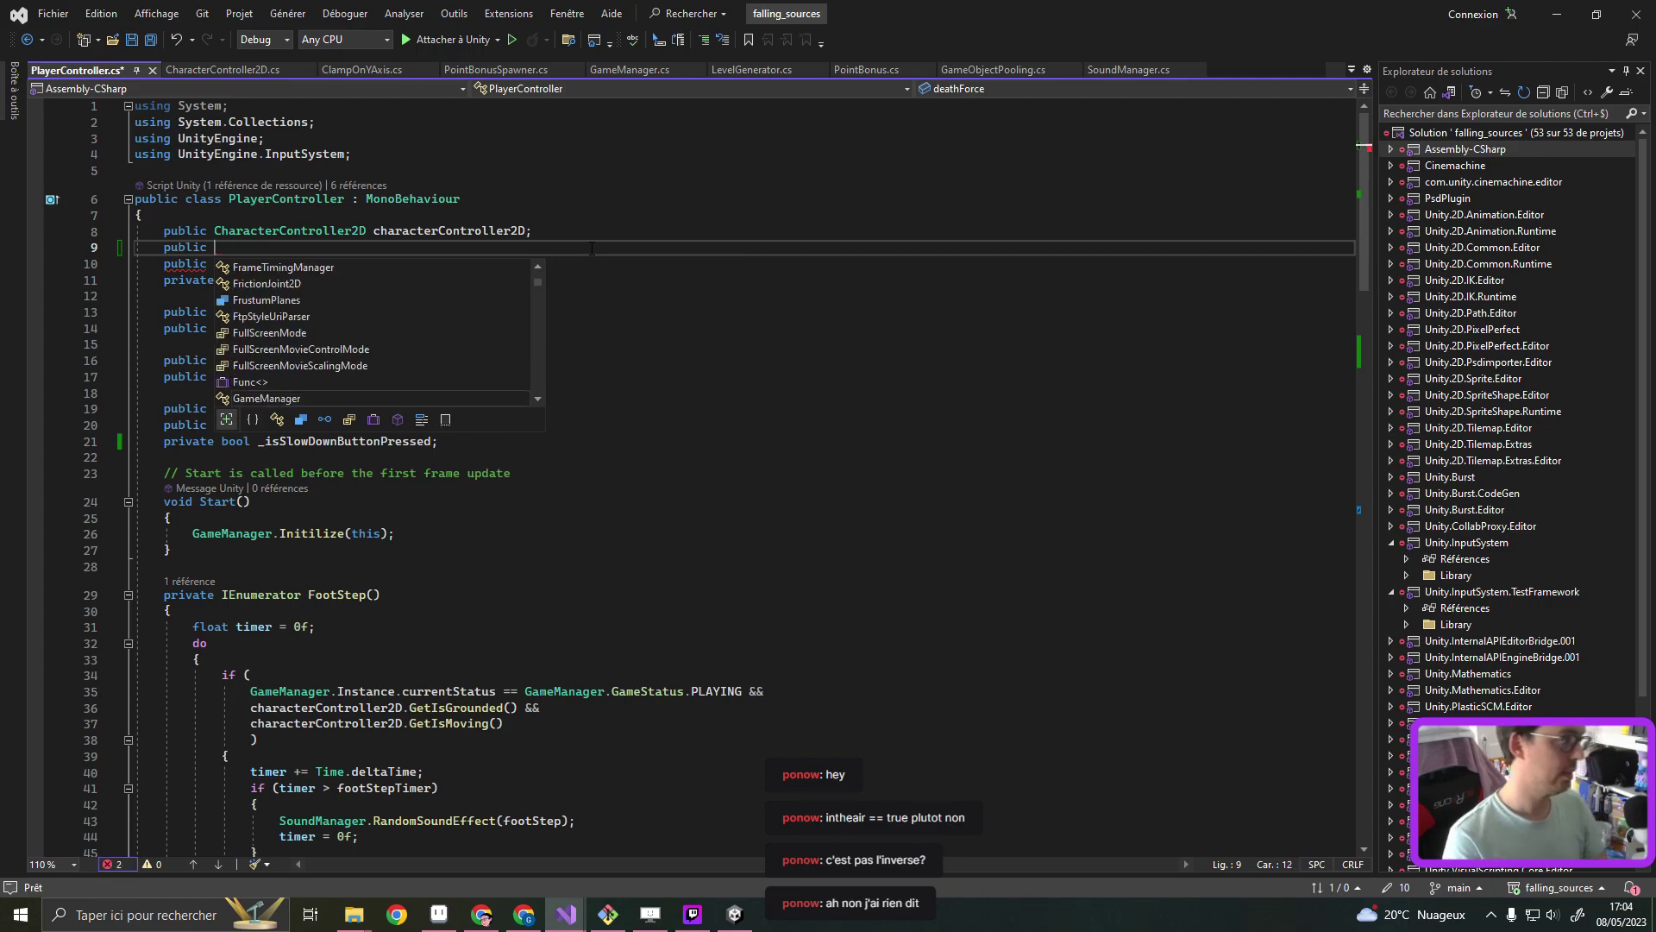
pyautogui.write('Sprite')
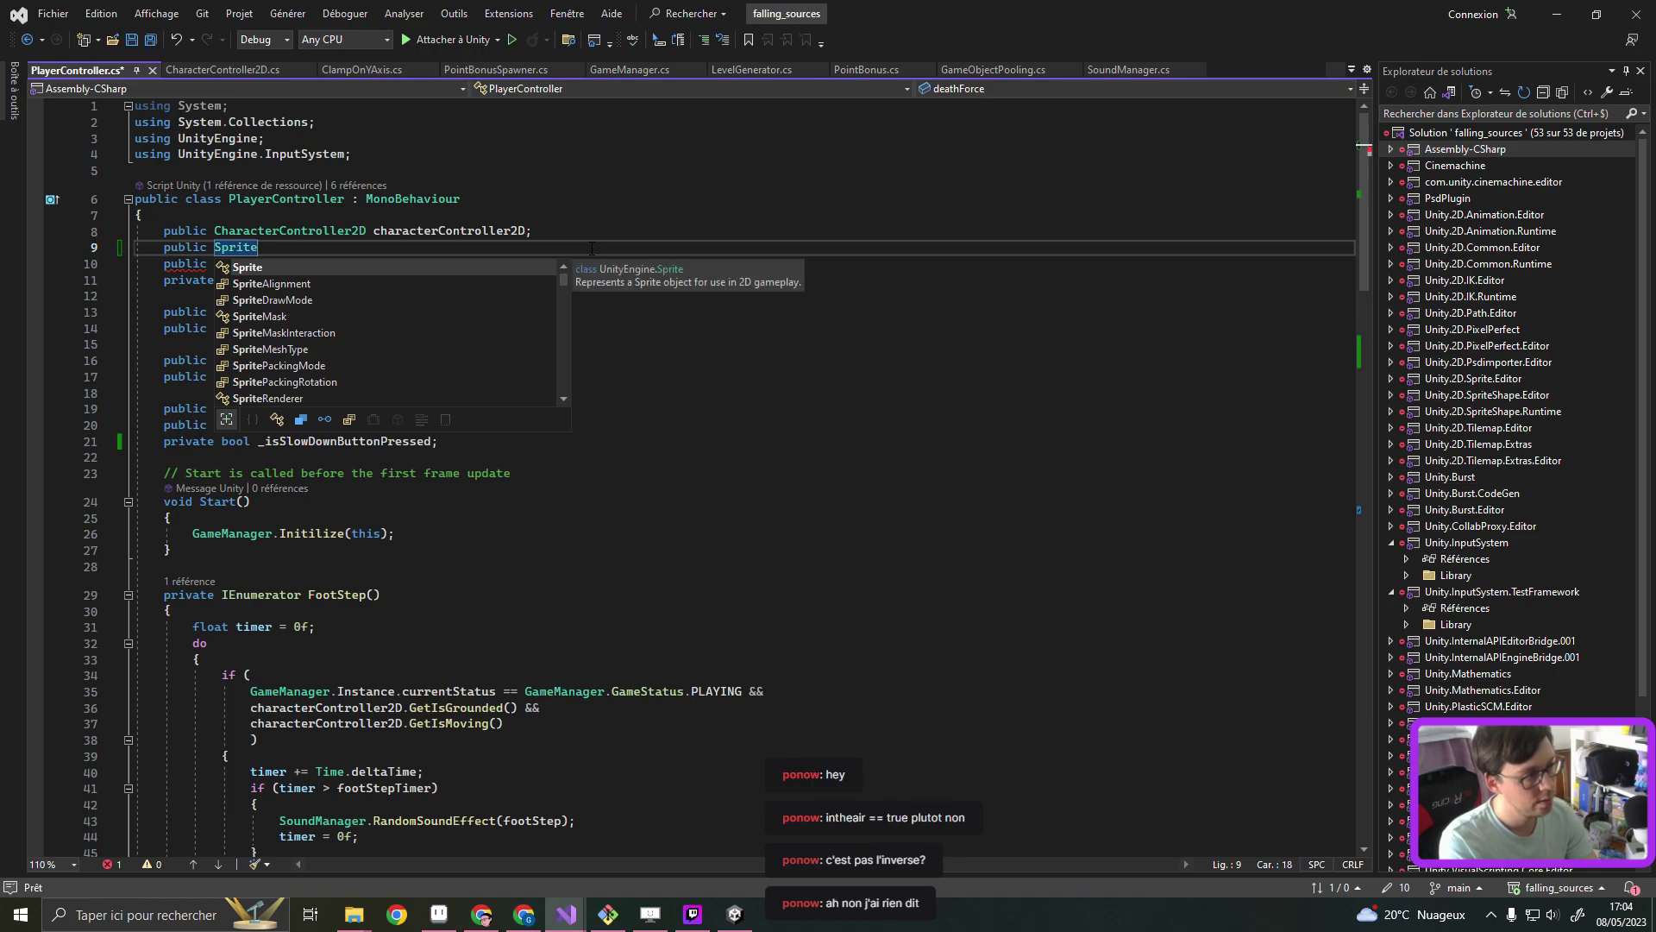
pyautogui.write('Re')
pyautogui.press('Tab')
pyautogui.write('p')
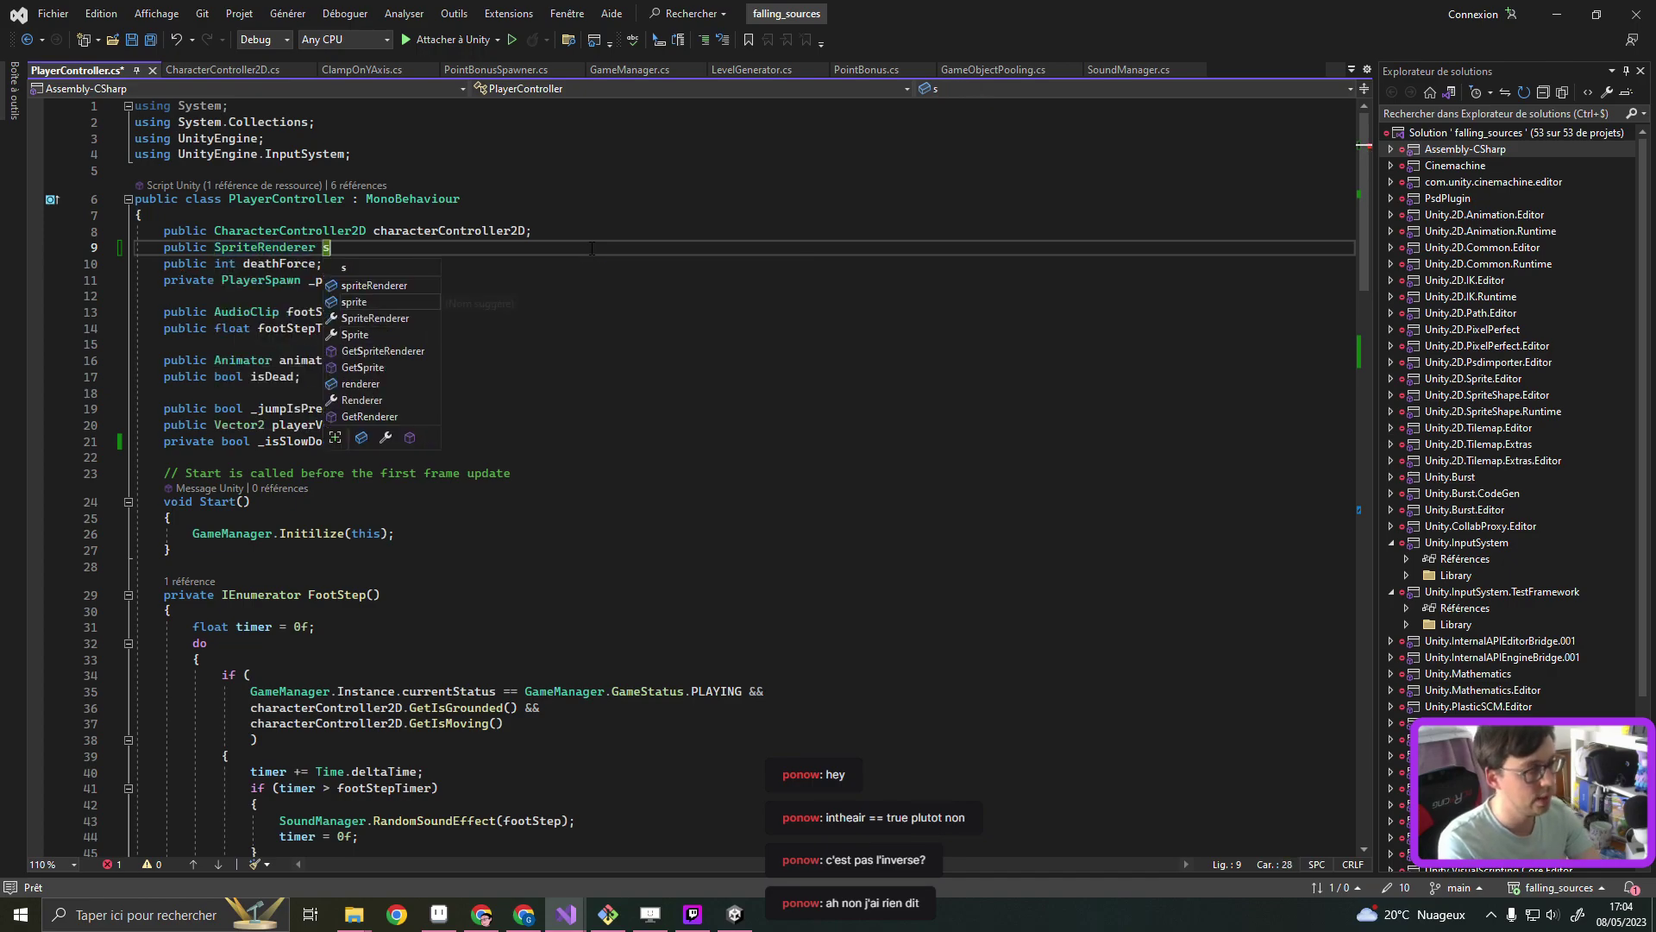
pyautogui.write('arachute;')
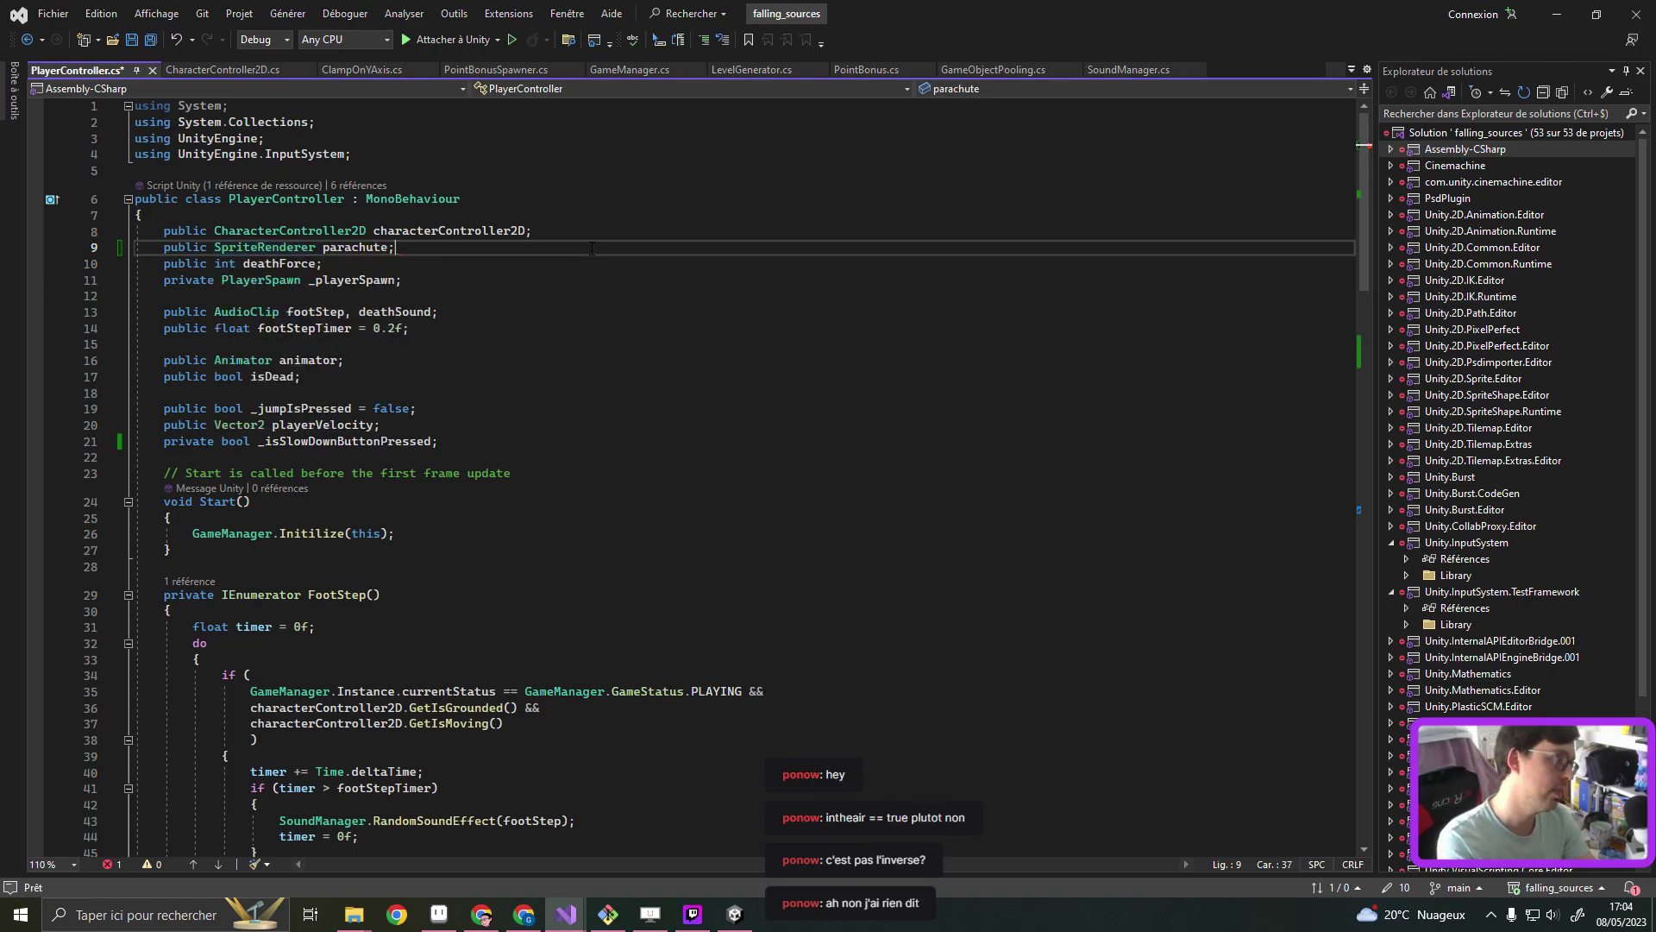
pyautogui.press('Left')
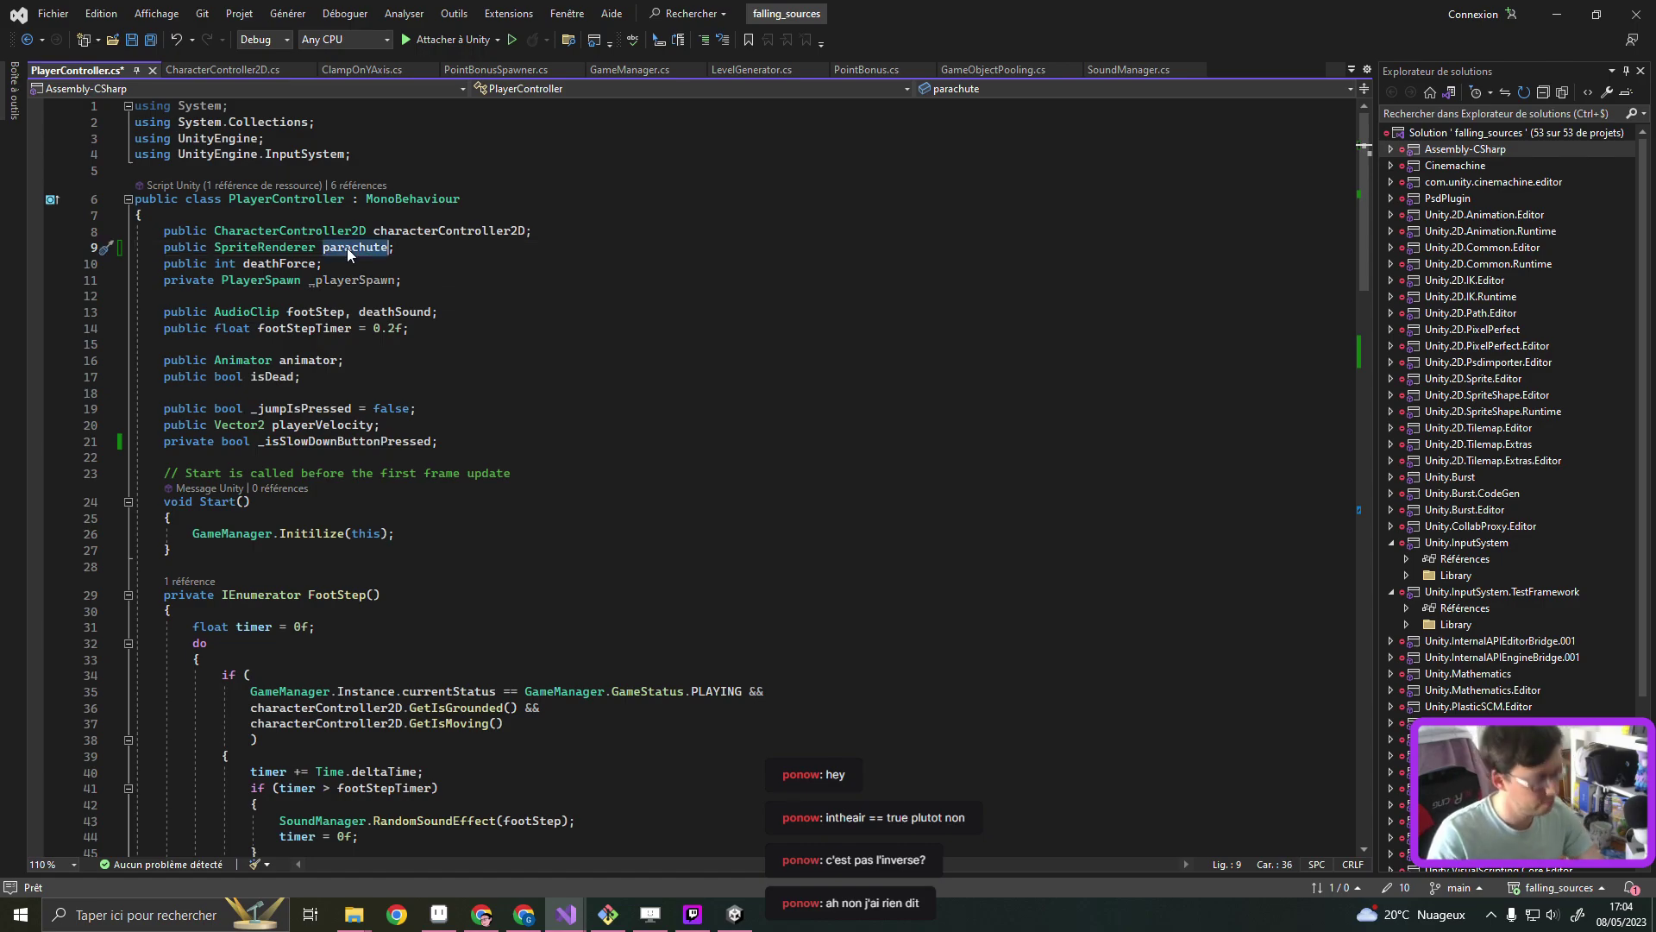
# In FixedUpdate's slow-down branch, add 'parachute.enabled = true;'
pyautogui.scroll(-10, 524, 371)
pyautogui.scroll(-4, 517, 379)
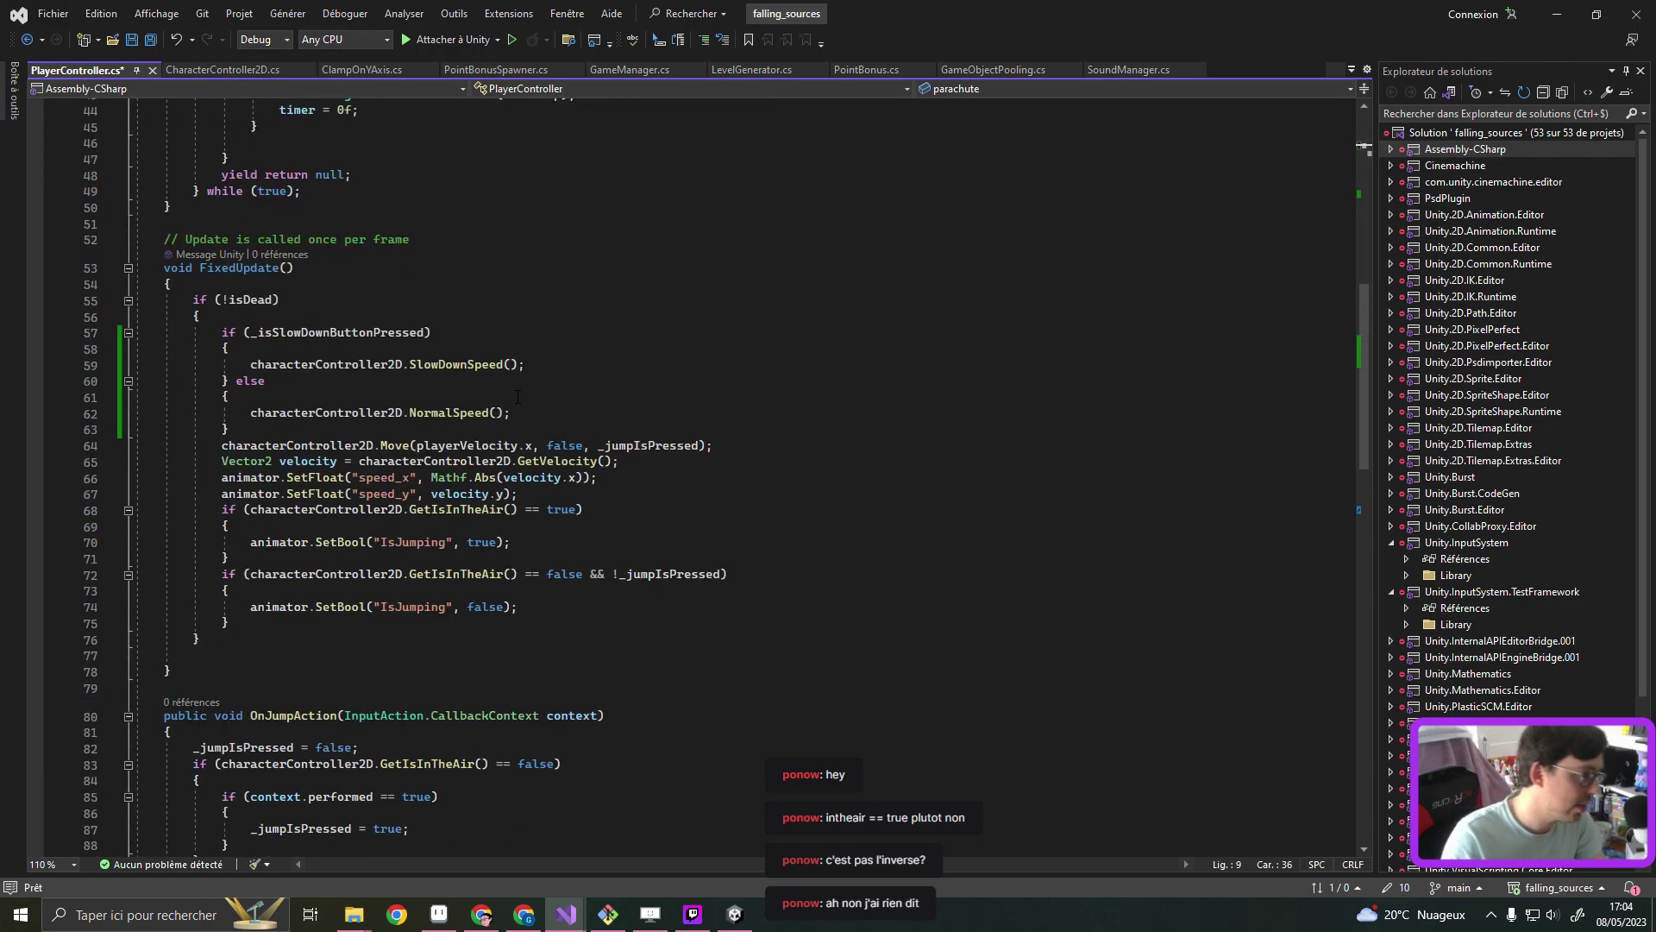
pyautogui.scroll(-5, 509, 393)
pyautogui.scroll(-7, 494, 411)
pyautogui.scroll(-6, 495, 411)
pyautogui.scroll(-3, 444, 560)
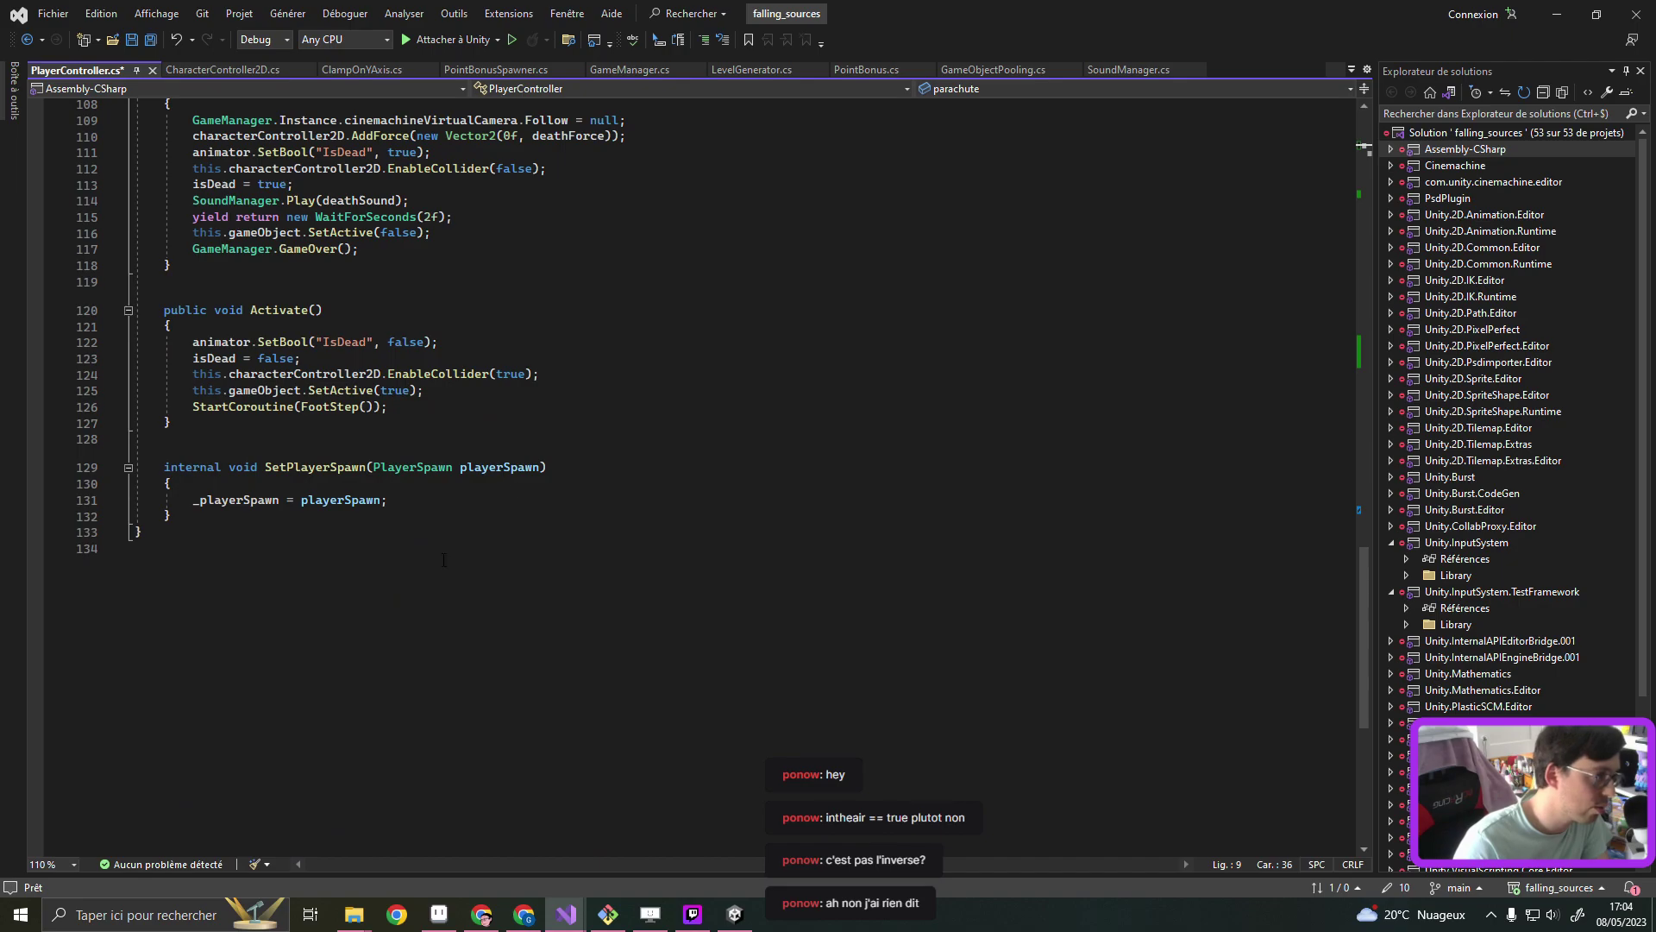
pyautogui.scroll(3, 461, 601)
pyautogui.scroll(5, 458, 598)
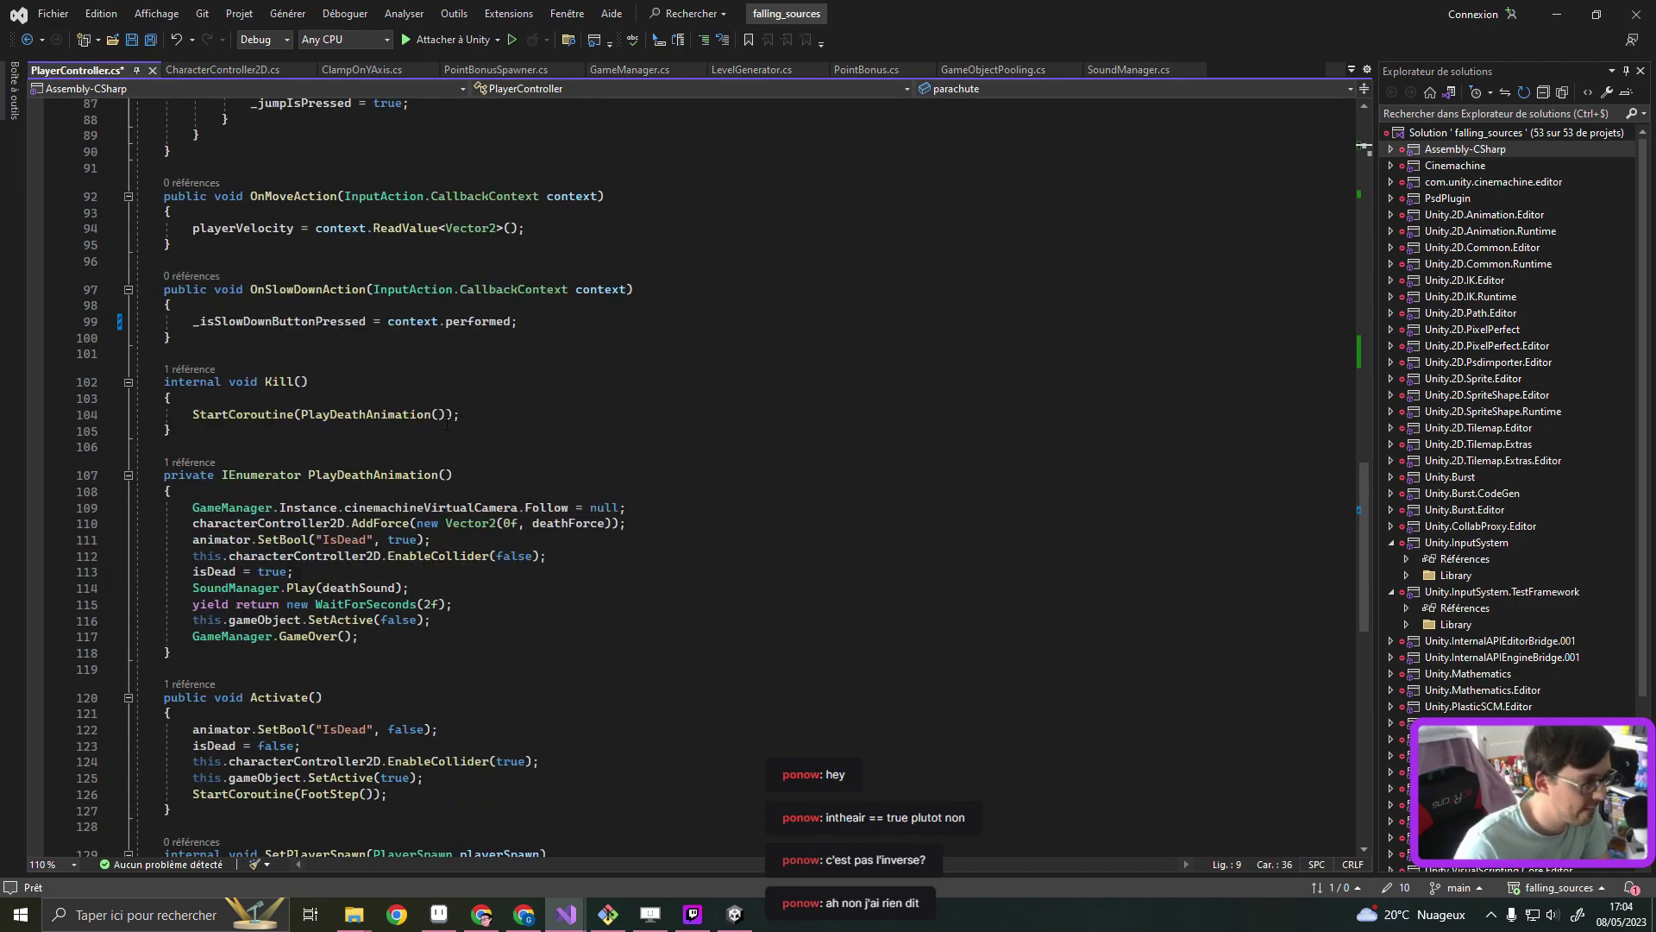
pyautogui.scroll(5, 466, 483)
pyautogui.scroll(5, 464, 481)
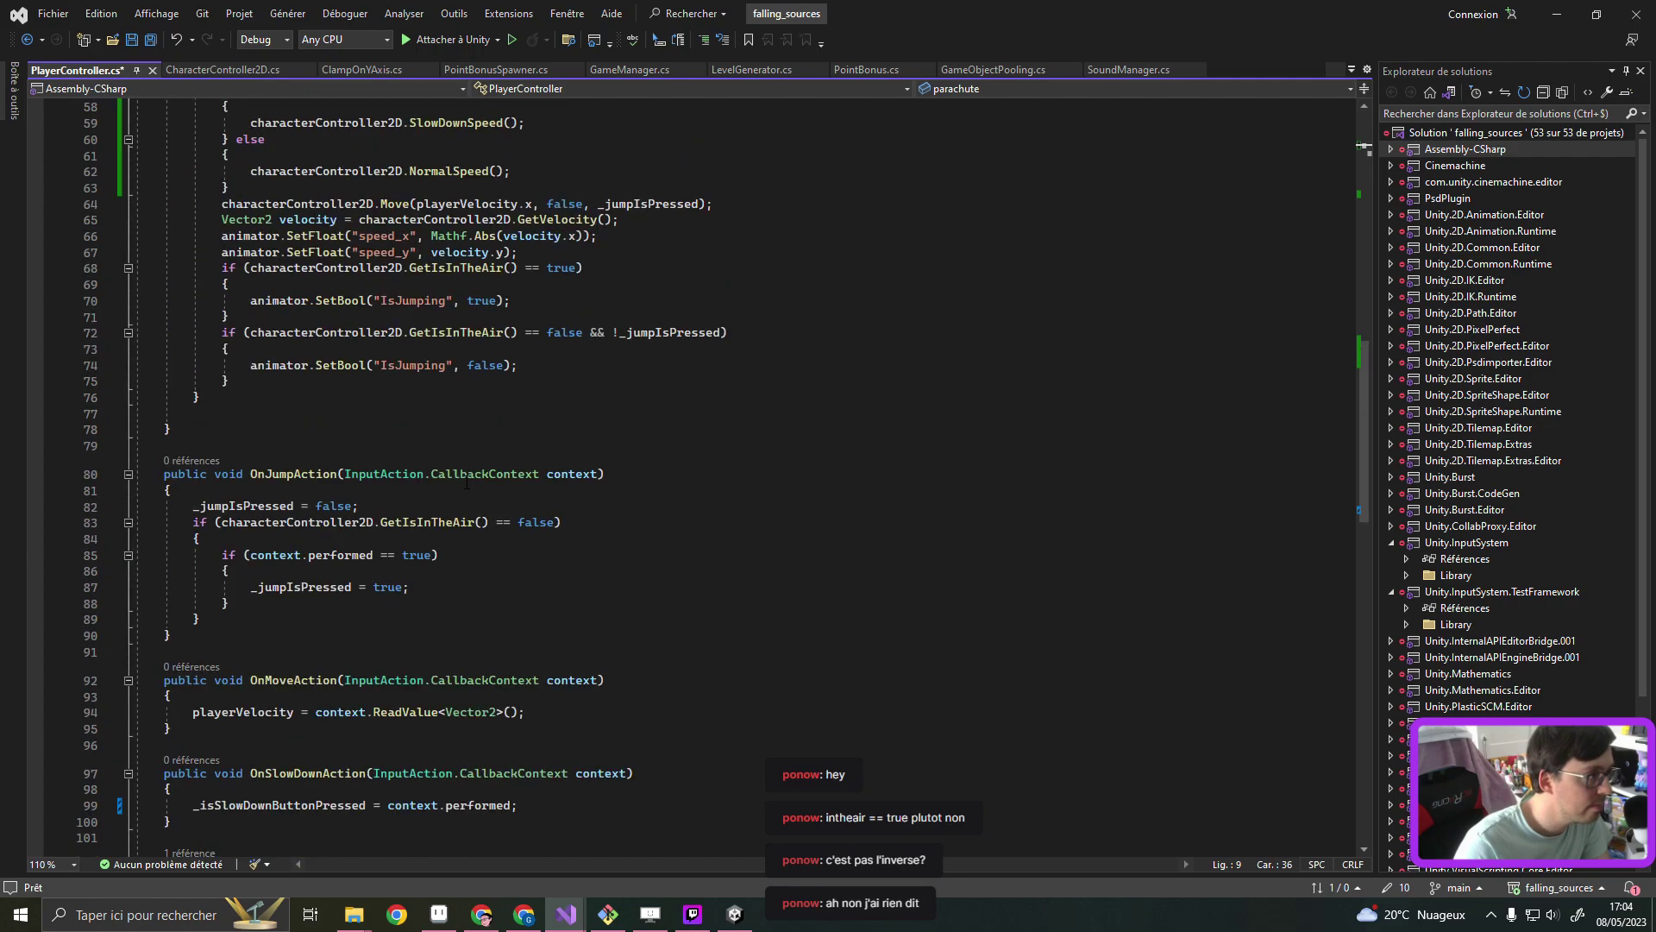
pyautogui.scroll(5, 462, 481)
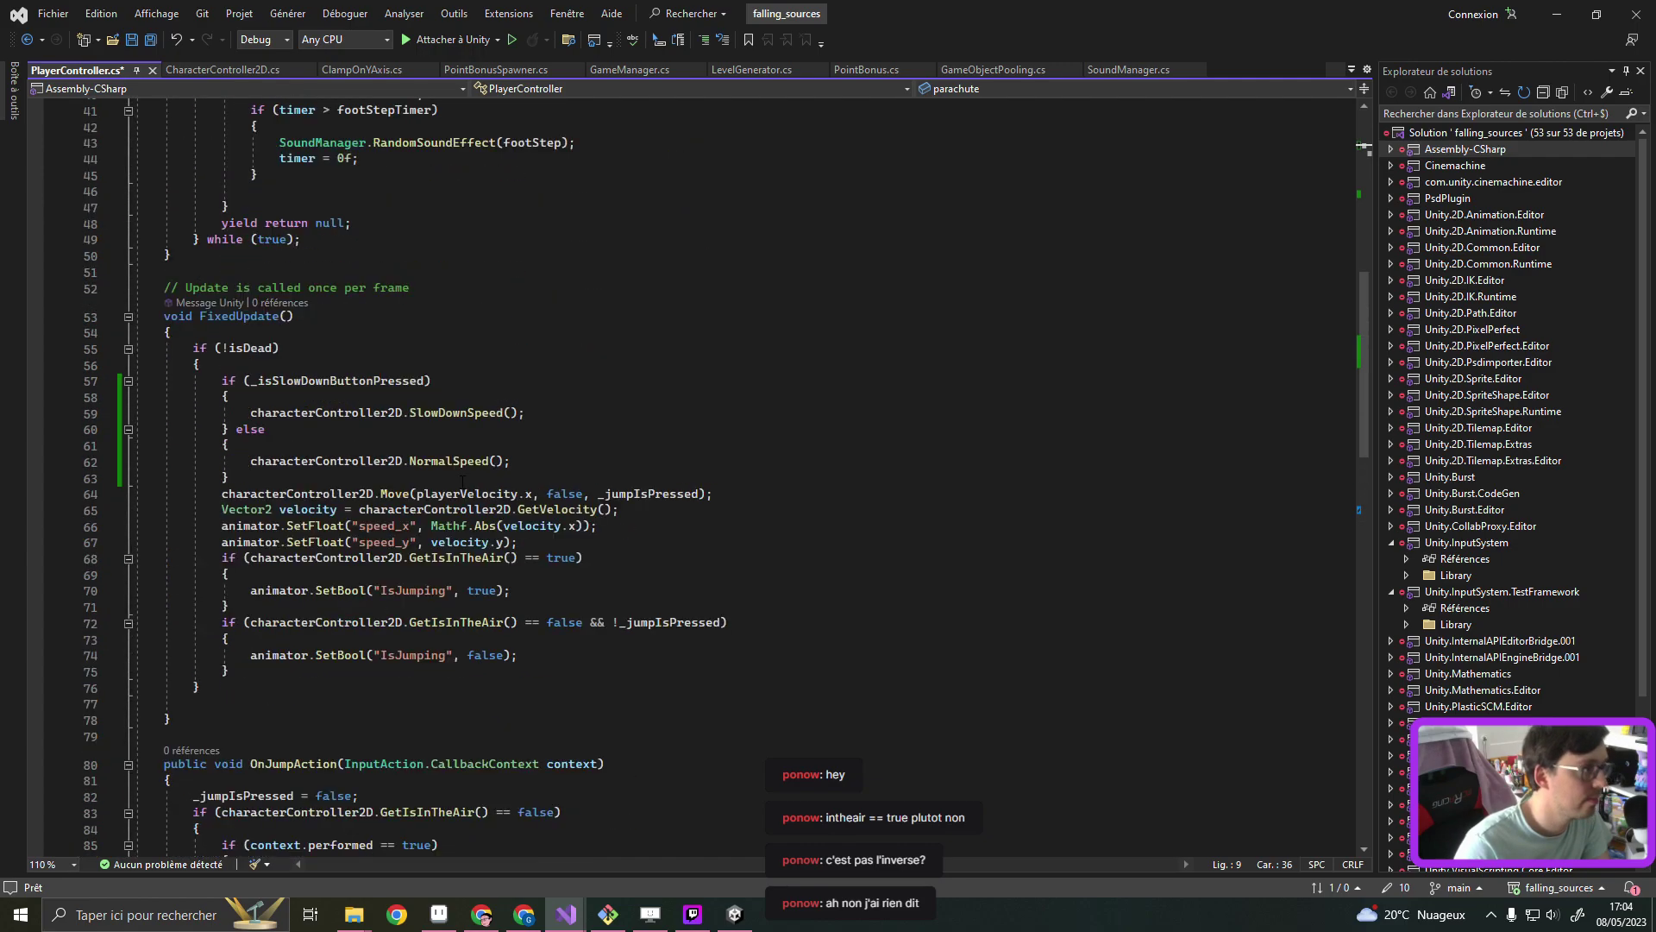
pyautogui.click(349, 399)
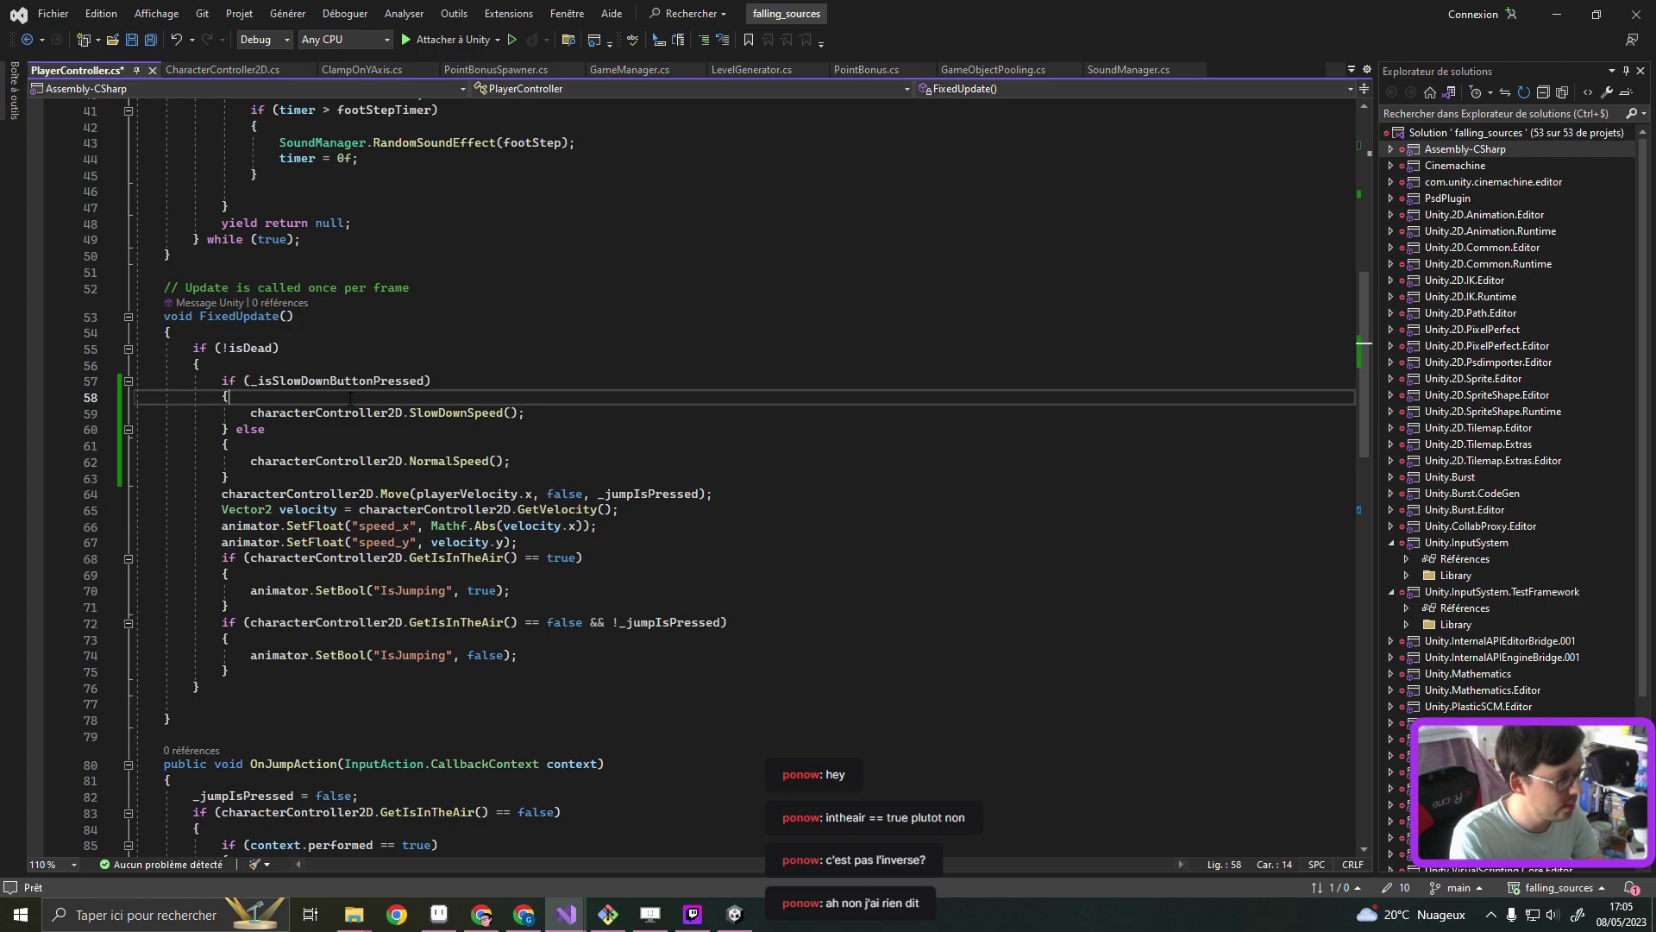
pyautogui.press('Return')
pyautogui.write('parachute.enabled')
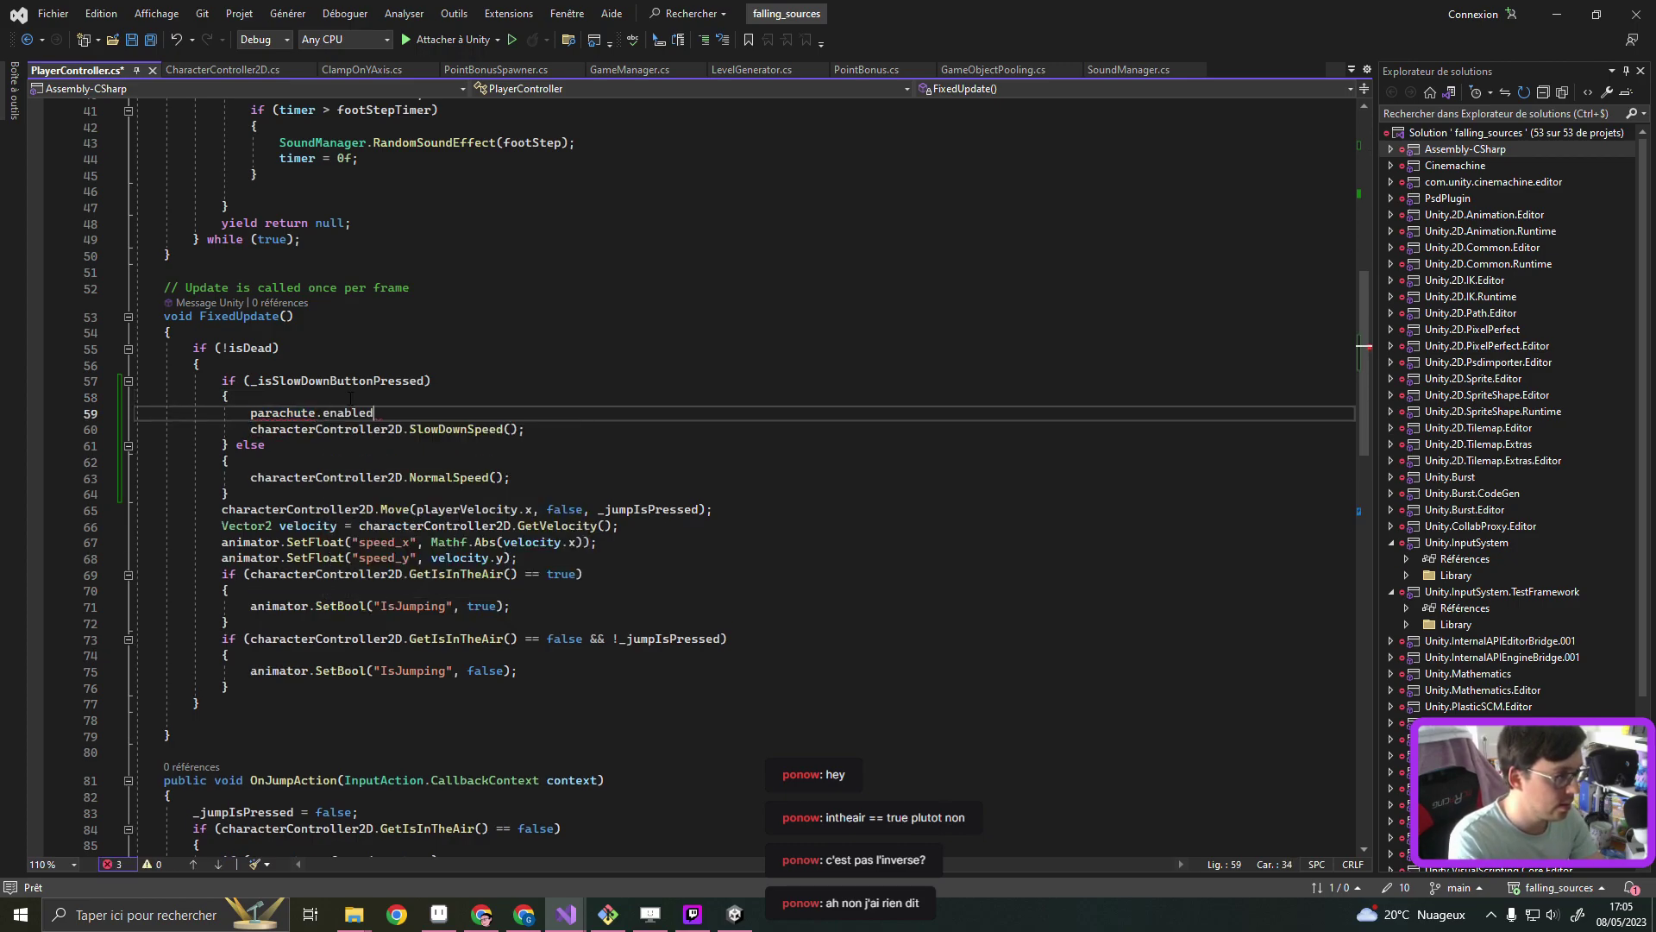
pyautogui.write(' = true;')
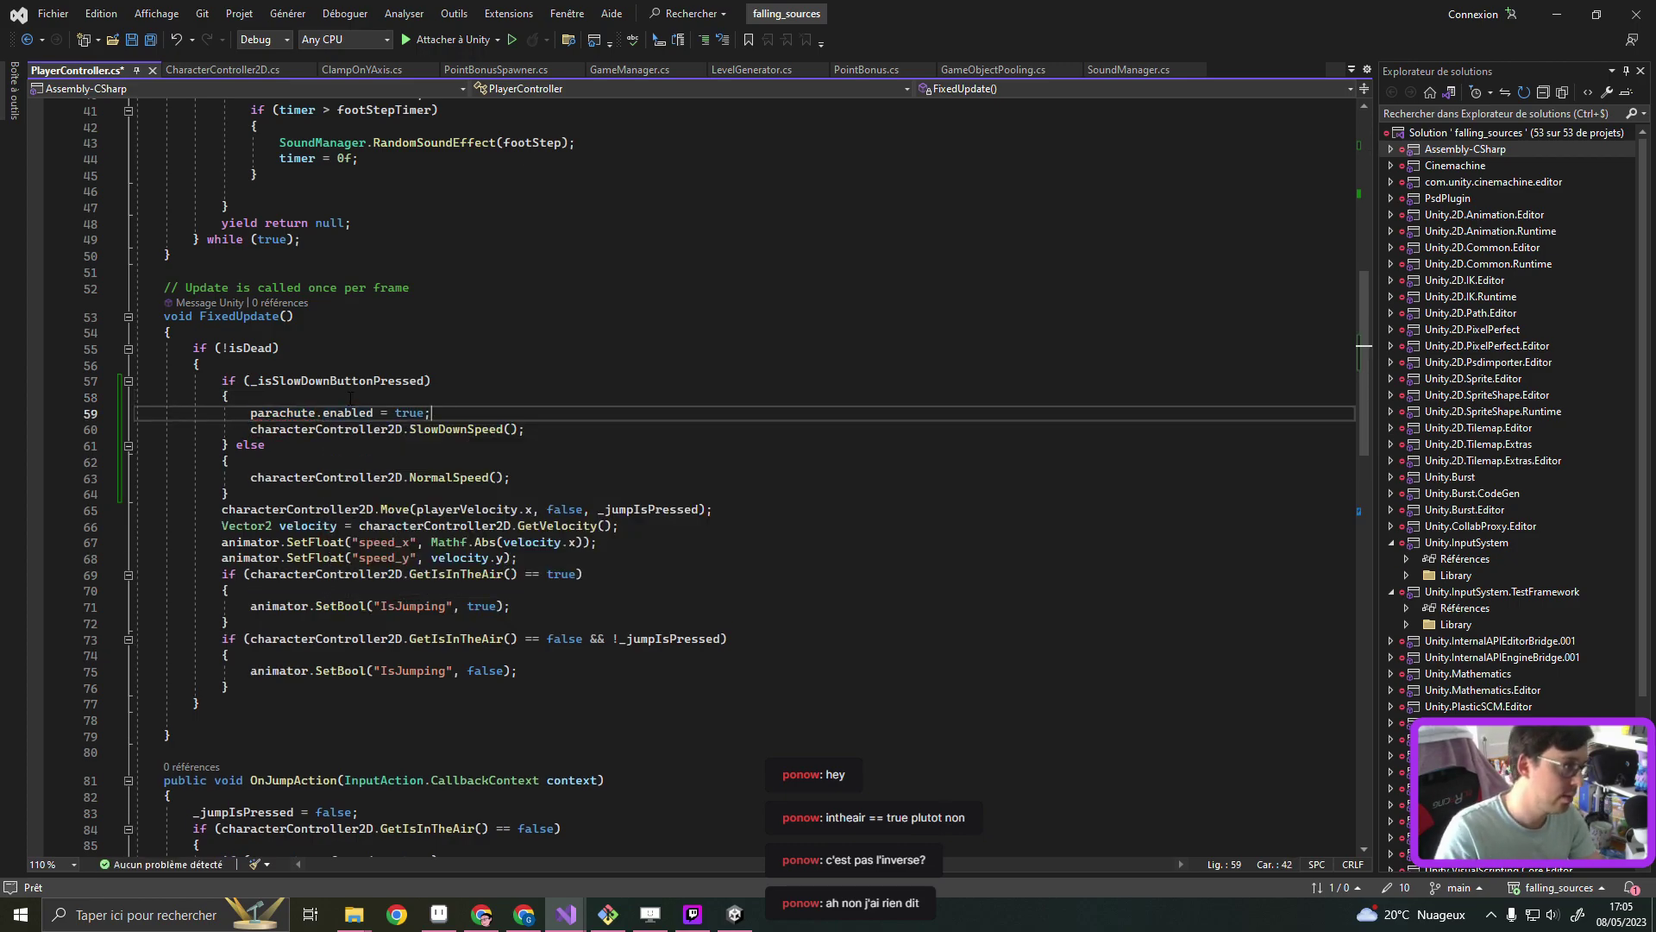
# Add 'parachute.enabled = false;' in the else branch, save, and return to Unity
pyautogui.click(322, 456)
pyautogui.press('Return')
pyautogui.write('parachute.enabled = true;')
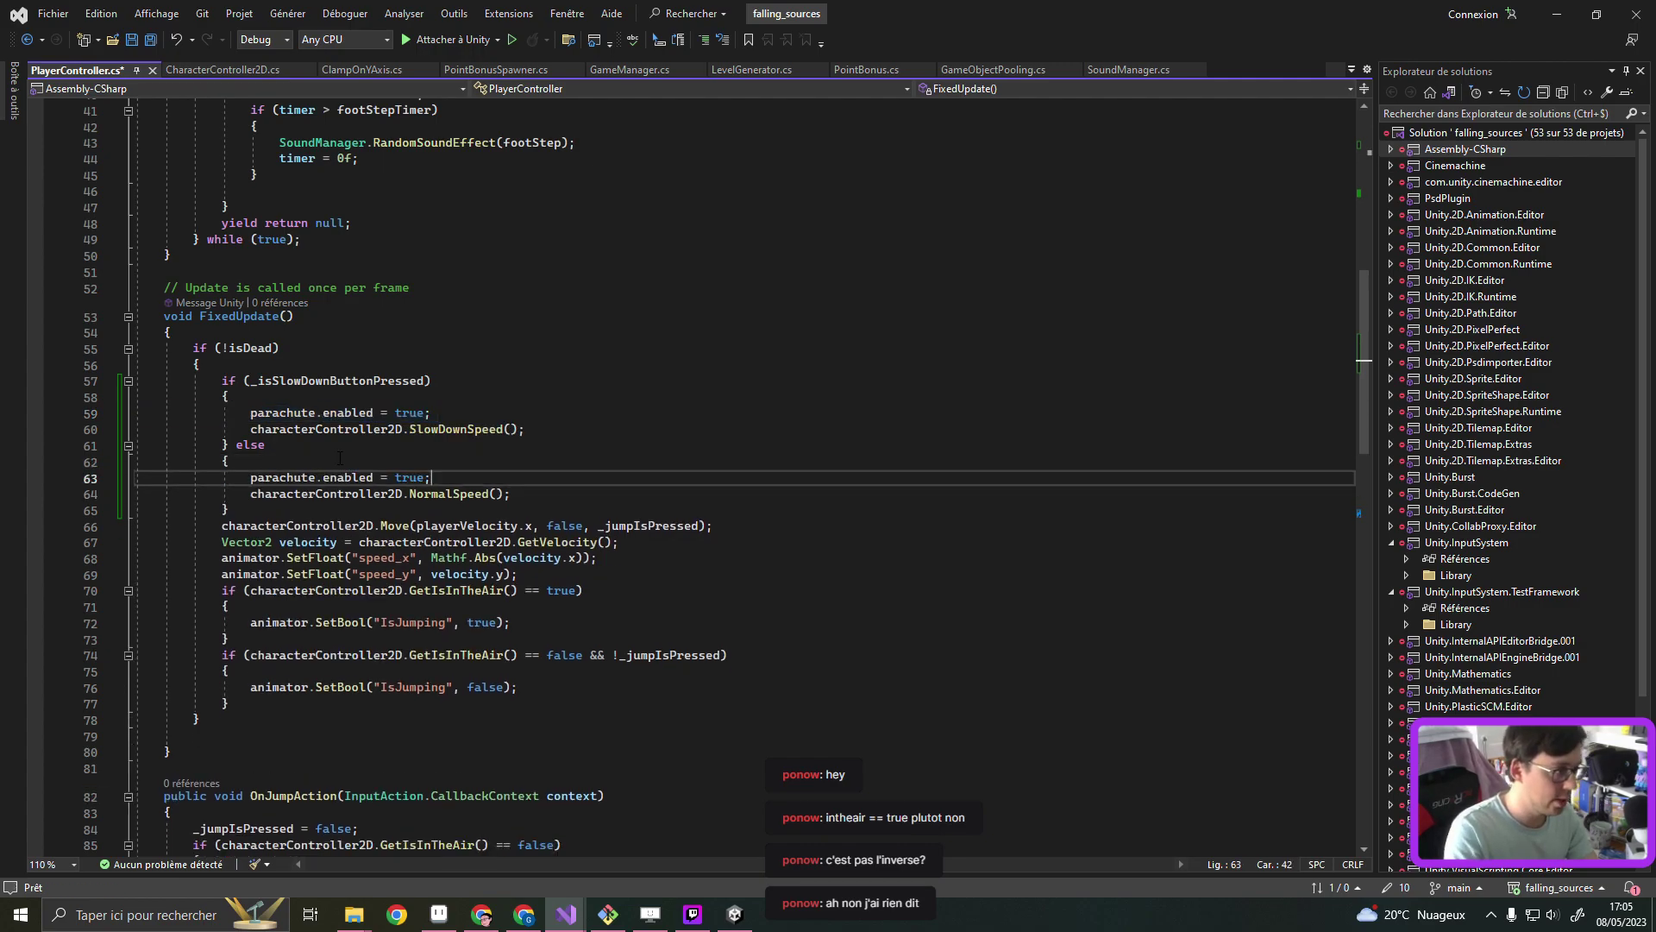
pyautogui.hotkey('ctrl', 's')
pyautogui.hotkey('shift', 'Left')
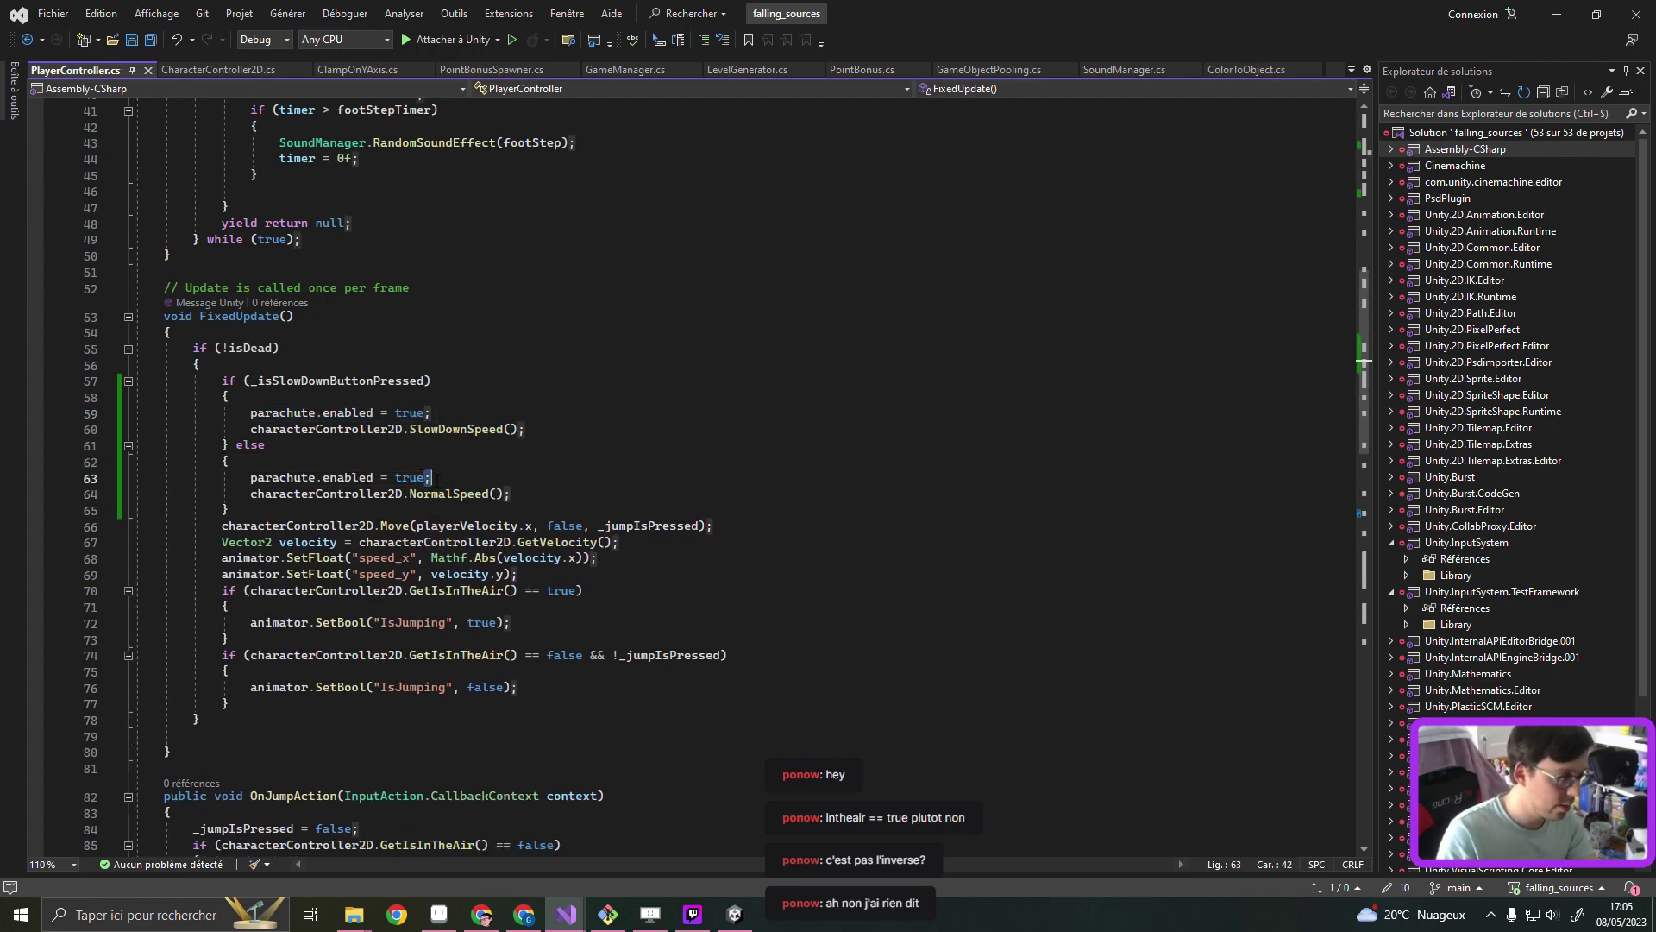
pyautogui.doubleClick(399, 476)
pyautogui.write('false')
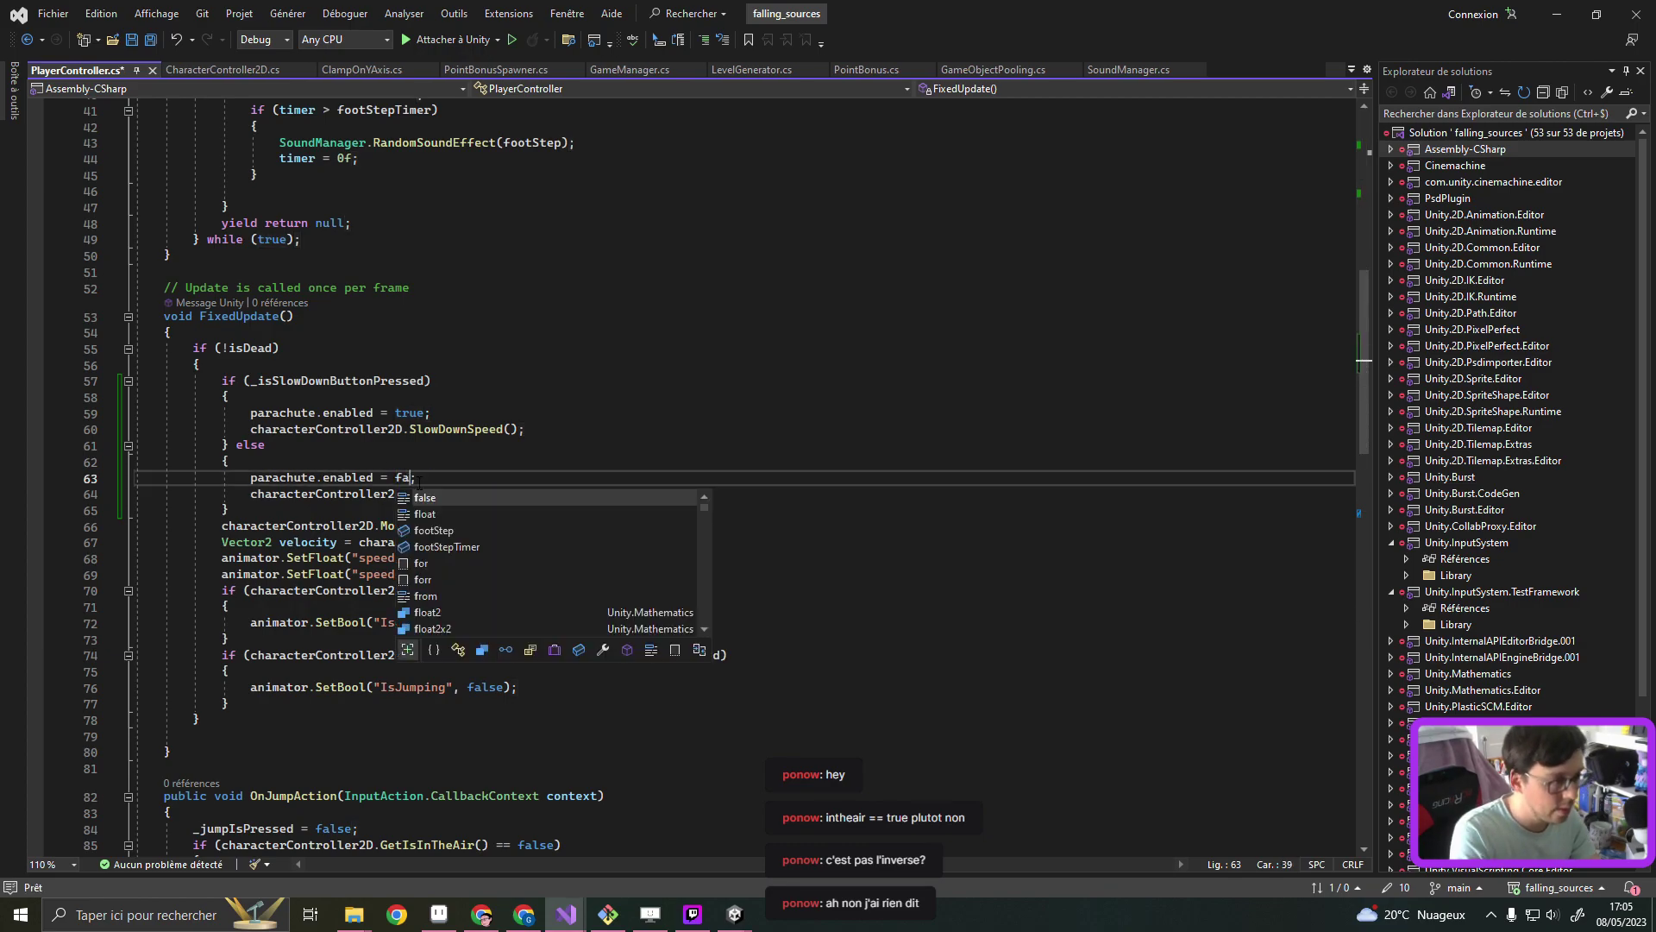
pyautogui.hotkey('ctrl', 's')
pyautogui.hotkey('alt', 'Tab')
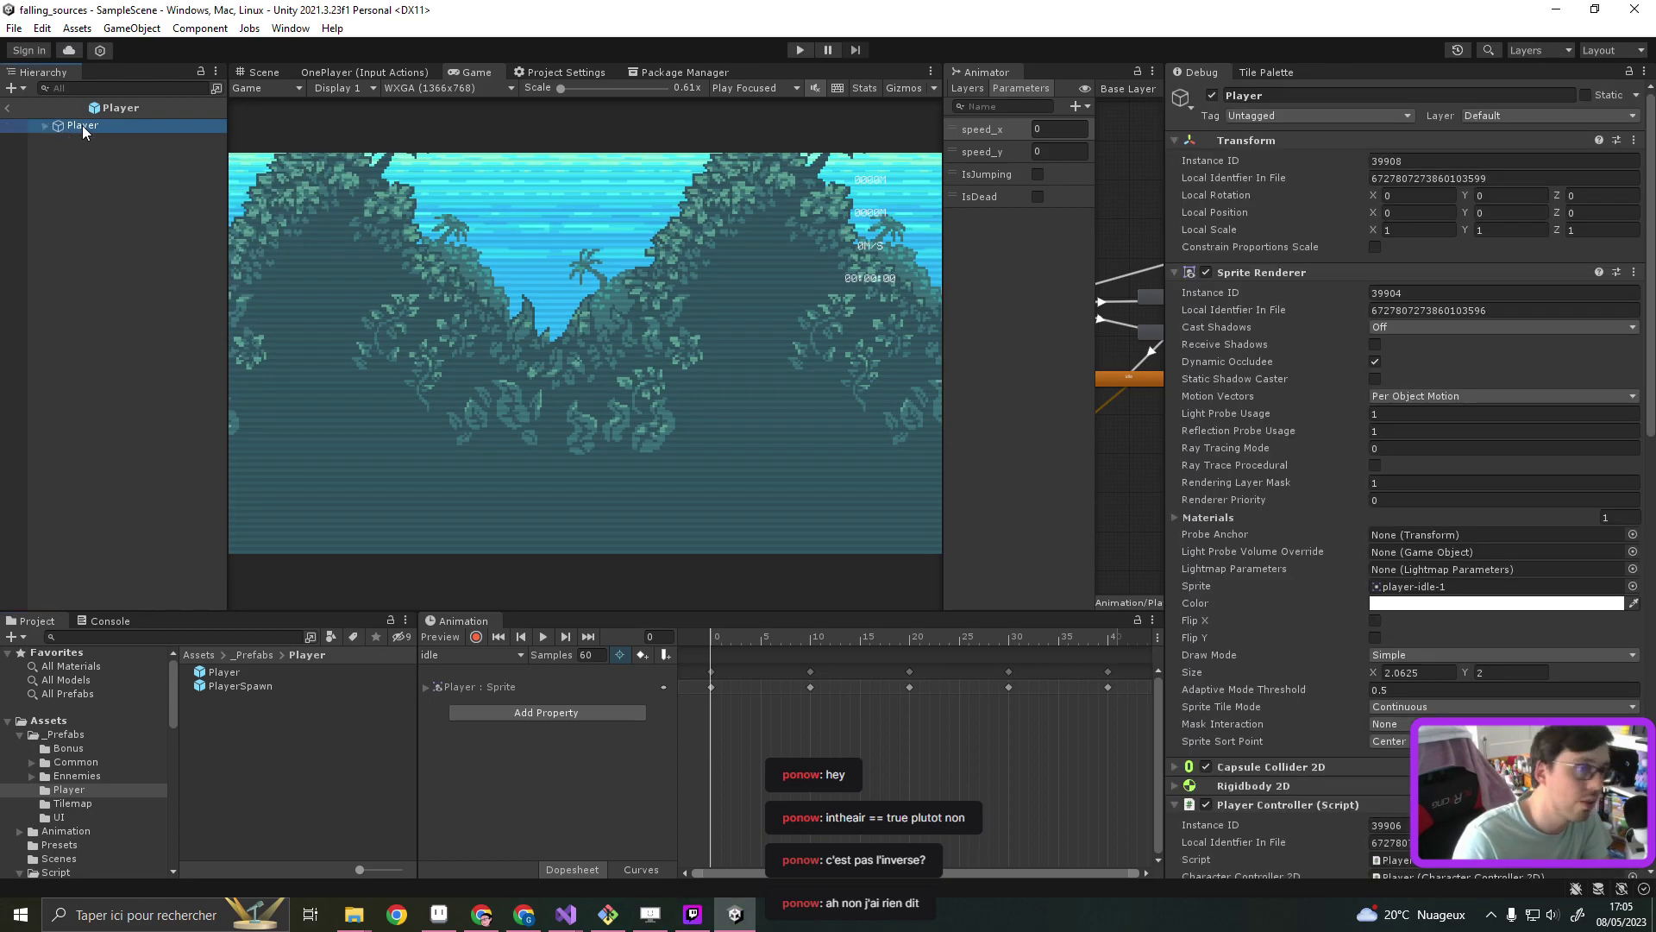
# Create an empty child GameObject under Player and view it in the Scene view
pyautogui.click(79, 128)
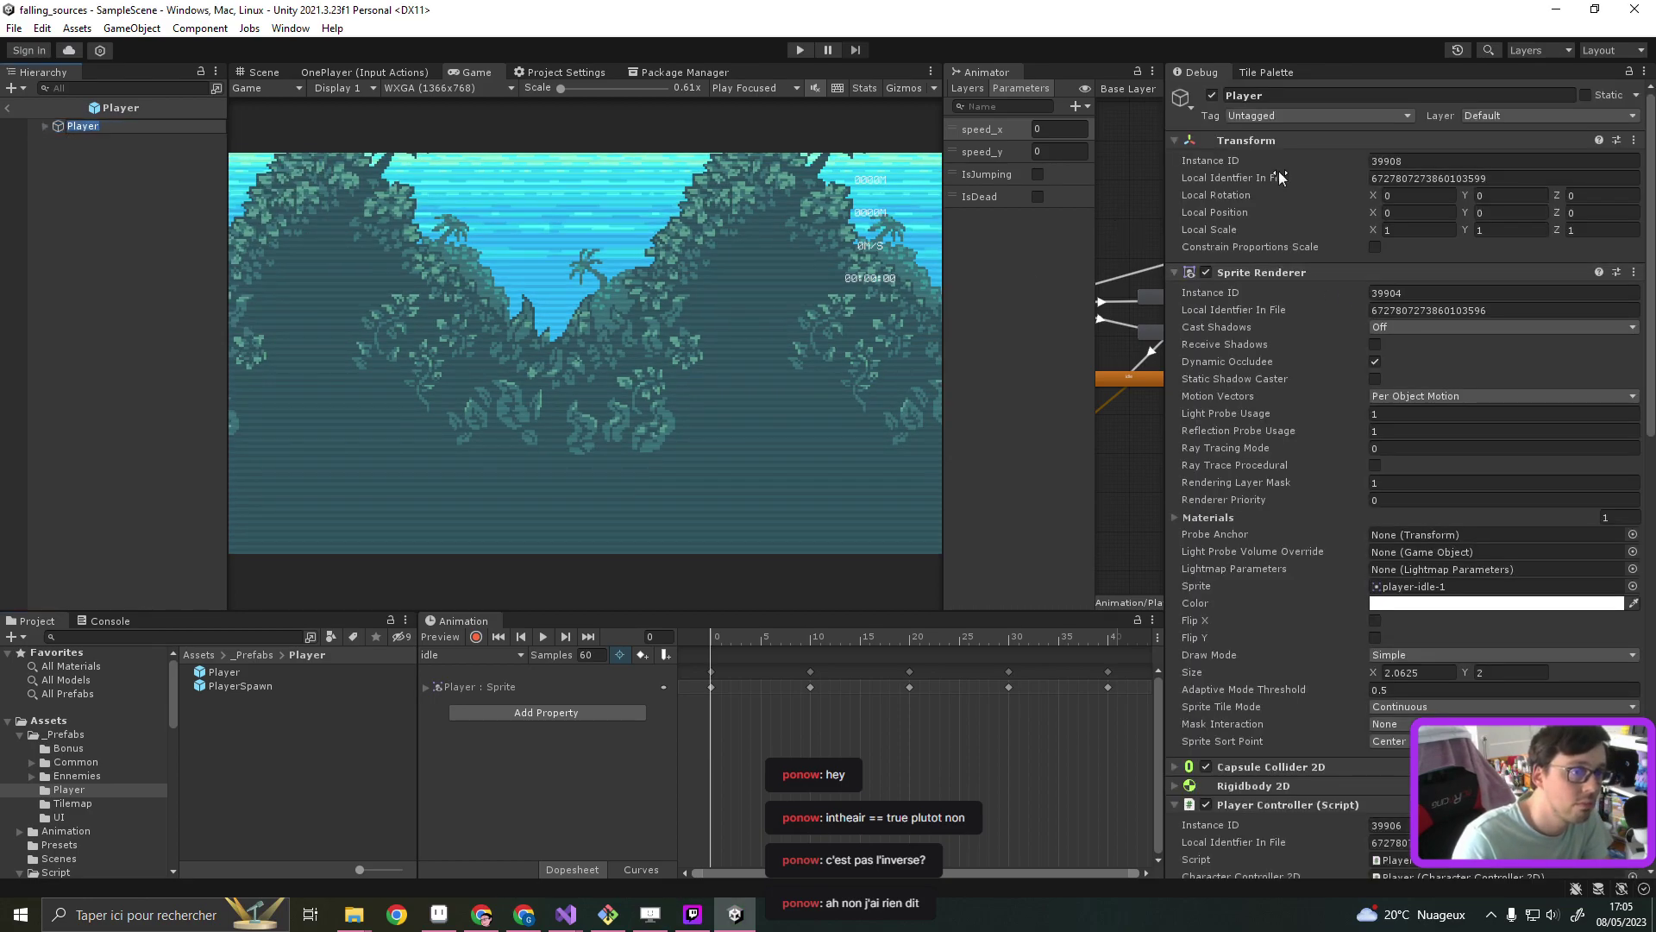
pyautogui.rightClick(89, 131)
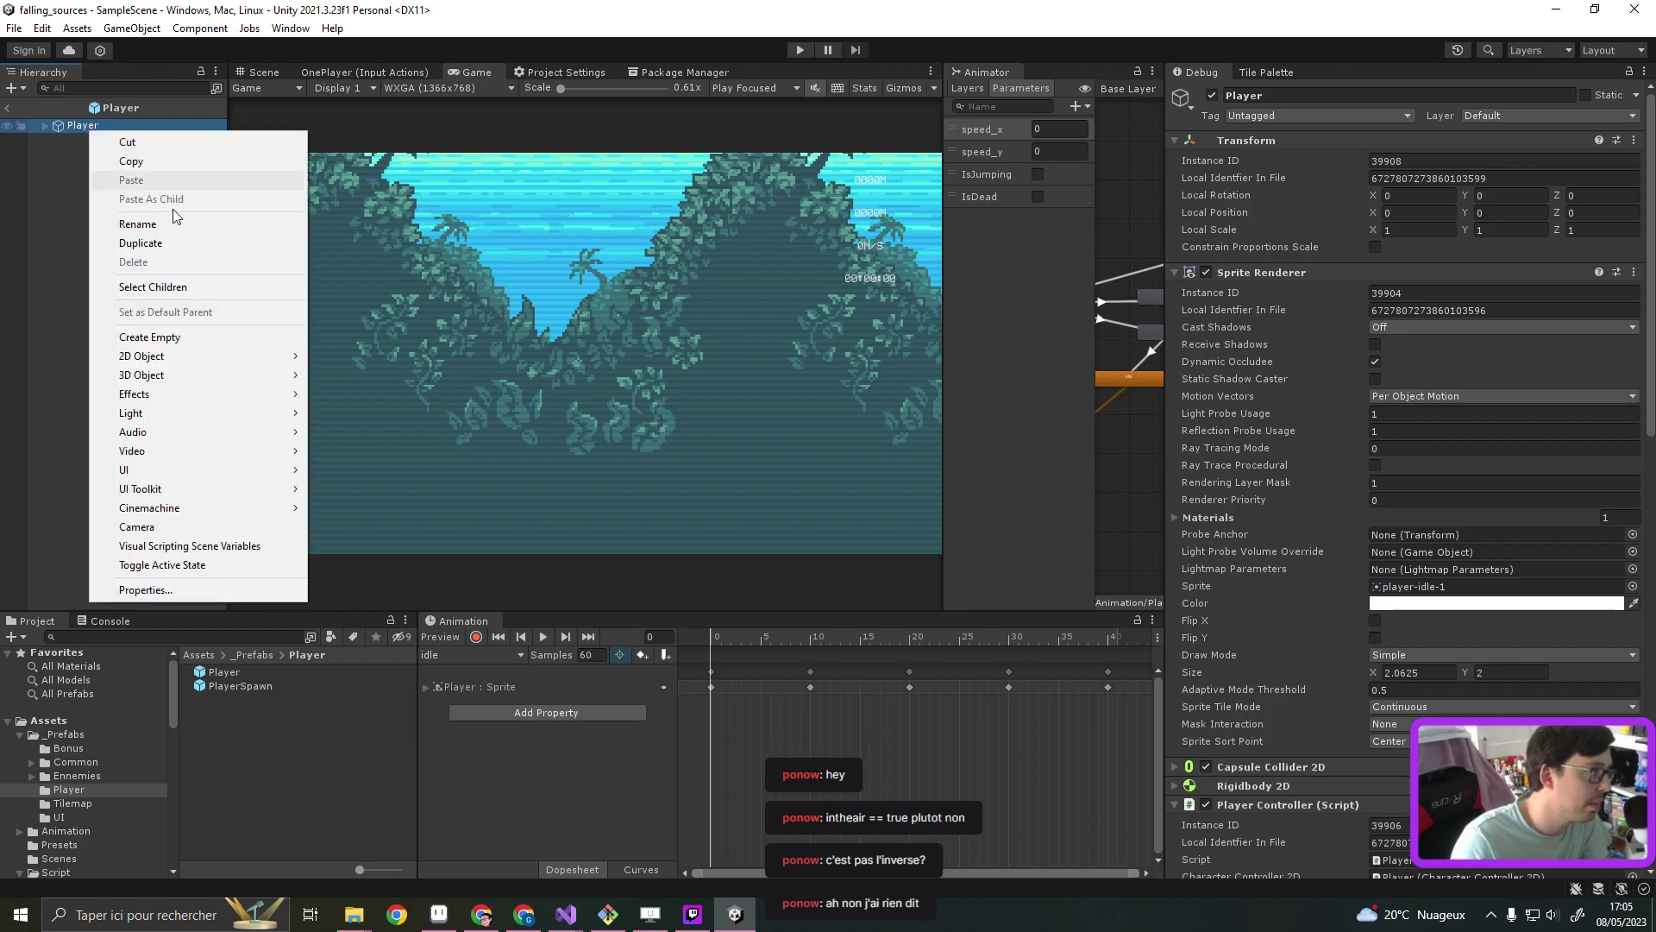
pyautogui.click(188, 337)
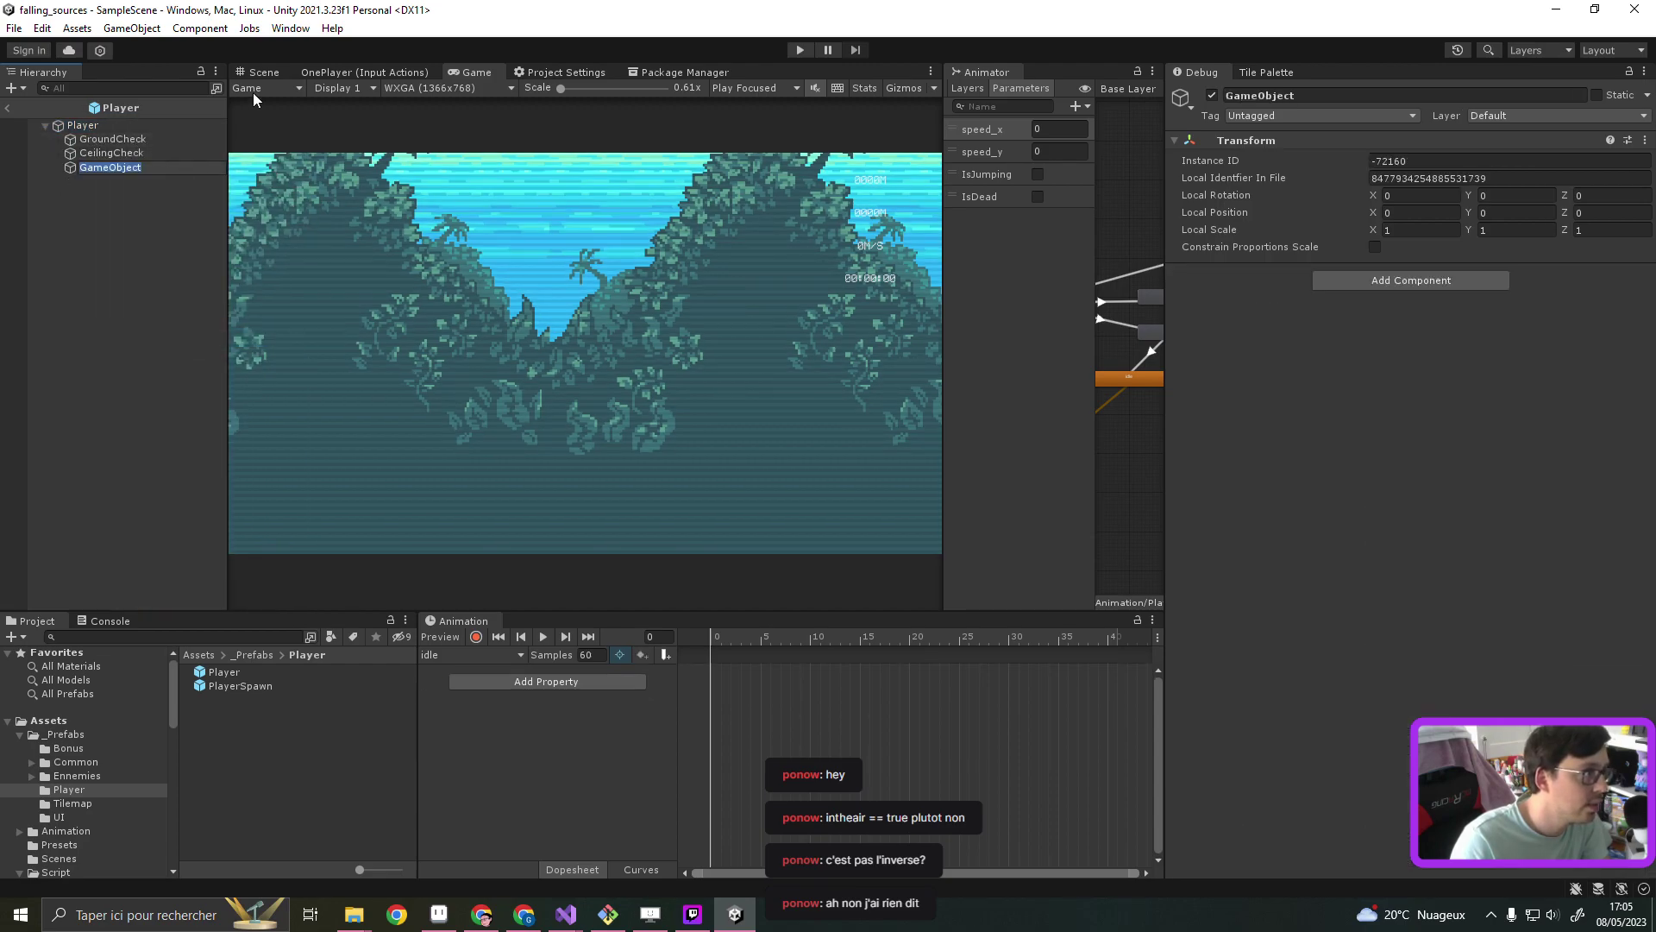
pyautogui.click(261, 72)
pyautogui.scroll(3, 577, 344)
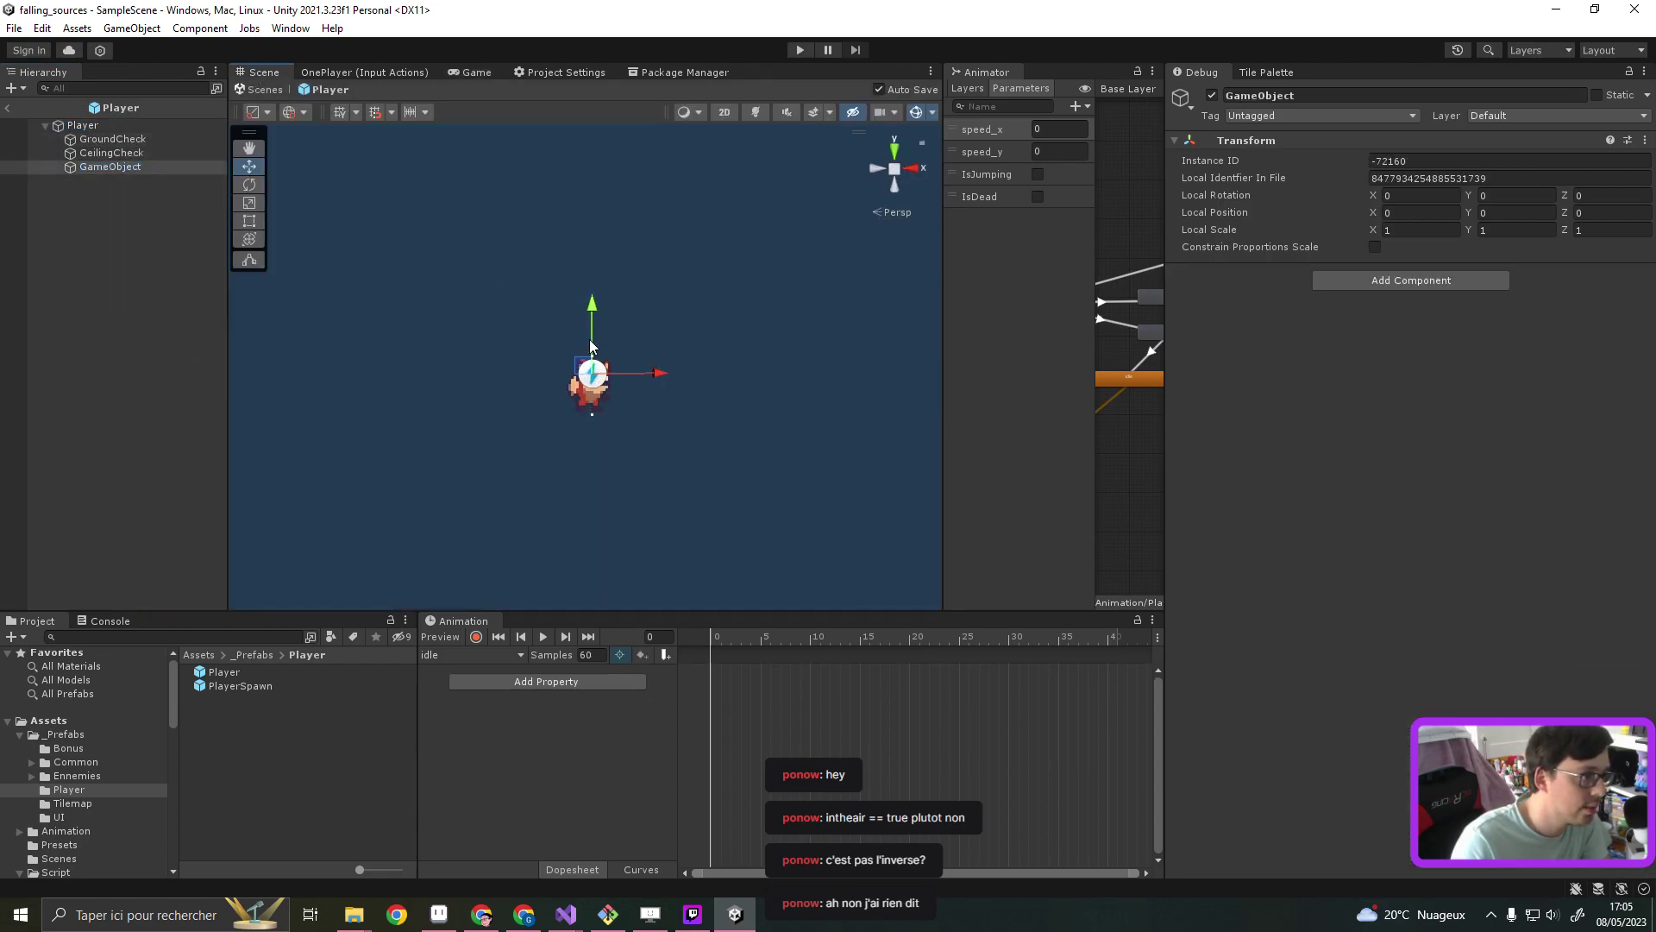
# Add a Sprite Renderer to the child object showing the parachute sprite, in normal Inspector mode
pyautogui.click(1379, 283)
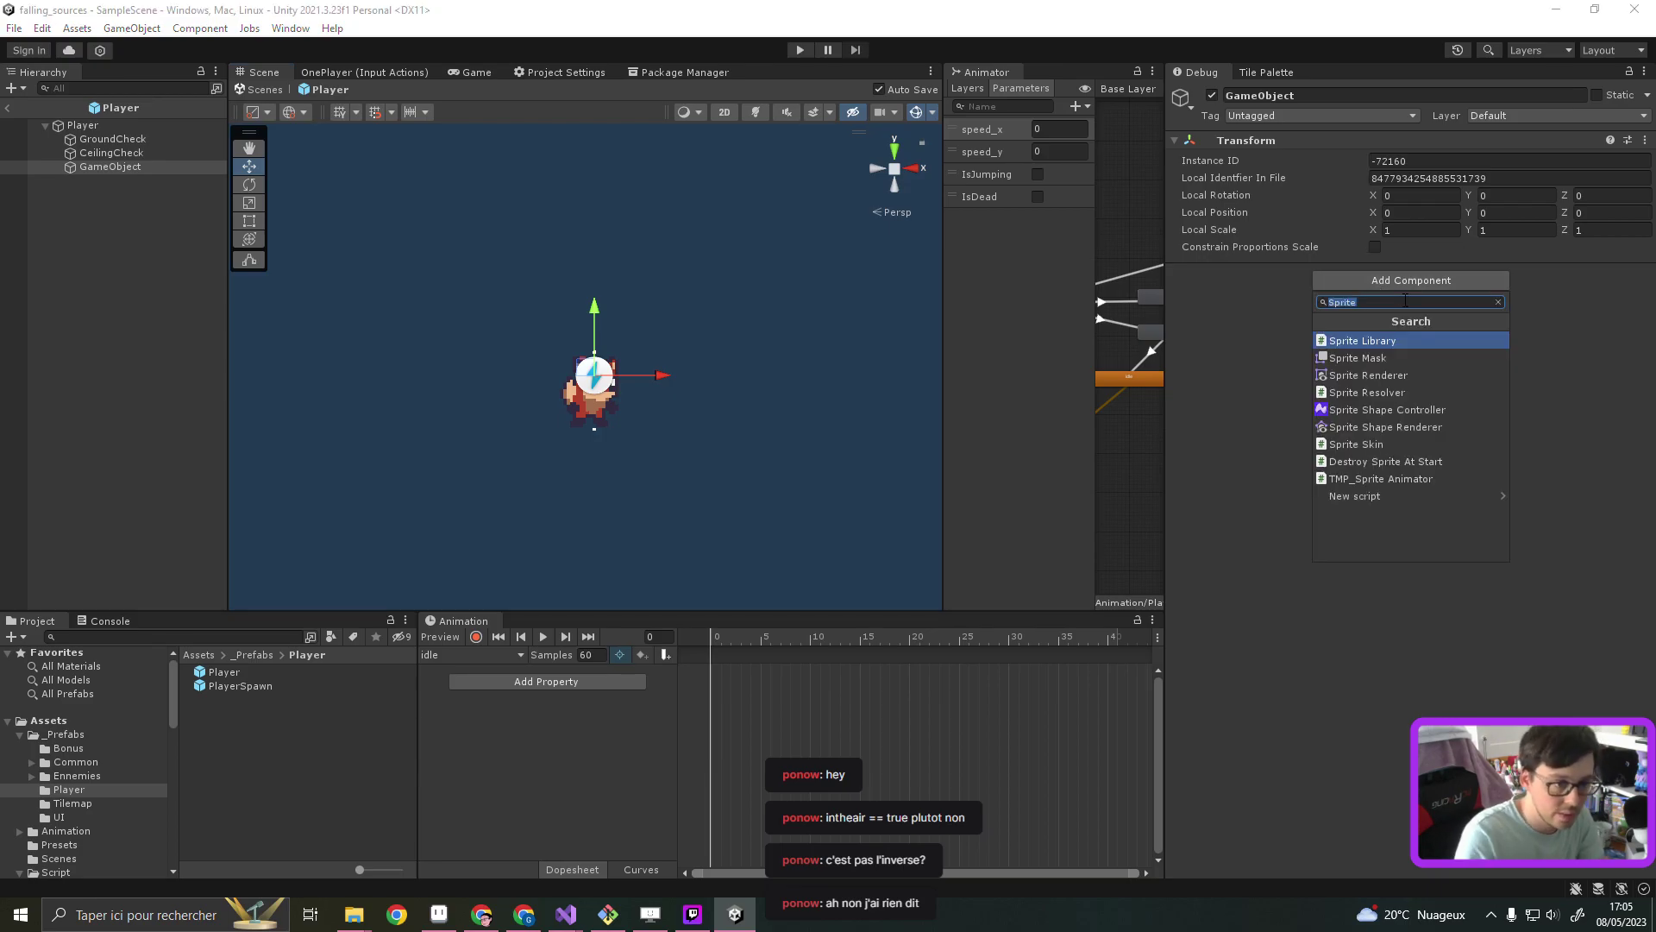
pyautogui.click(1381, 375)
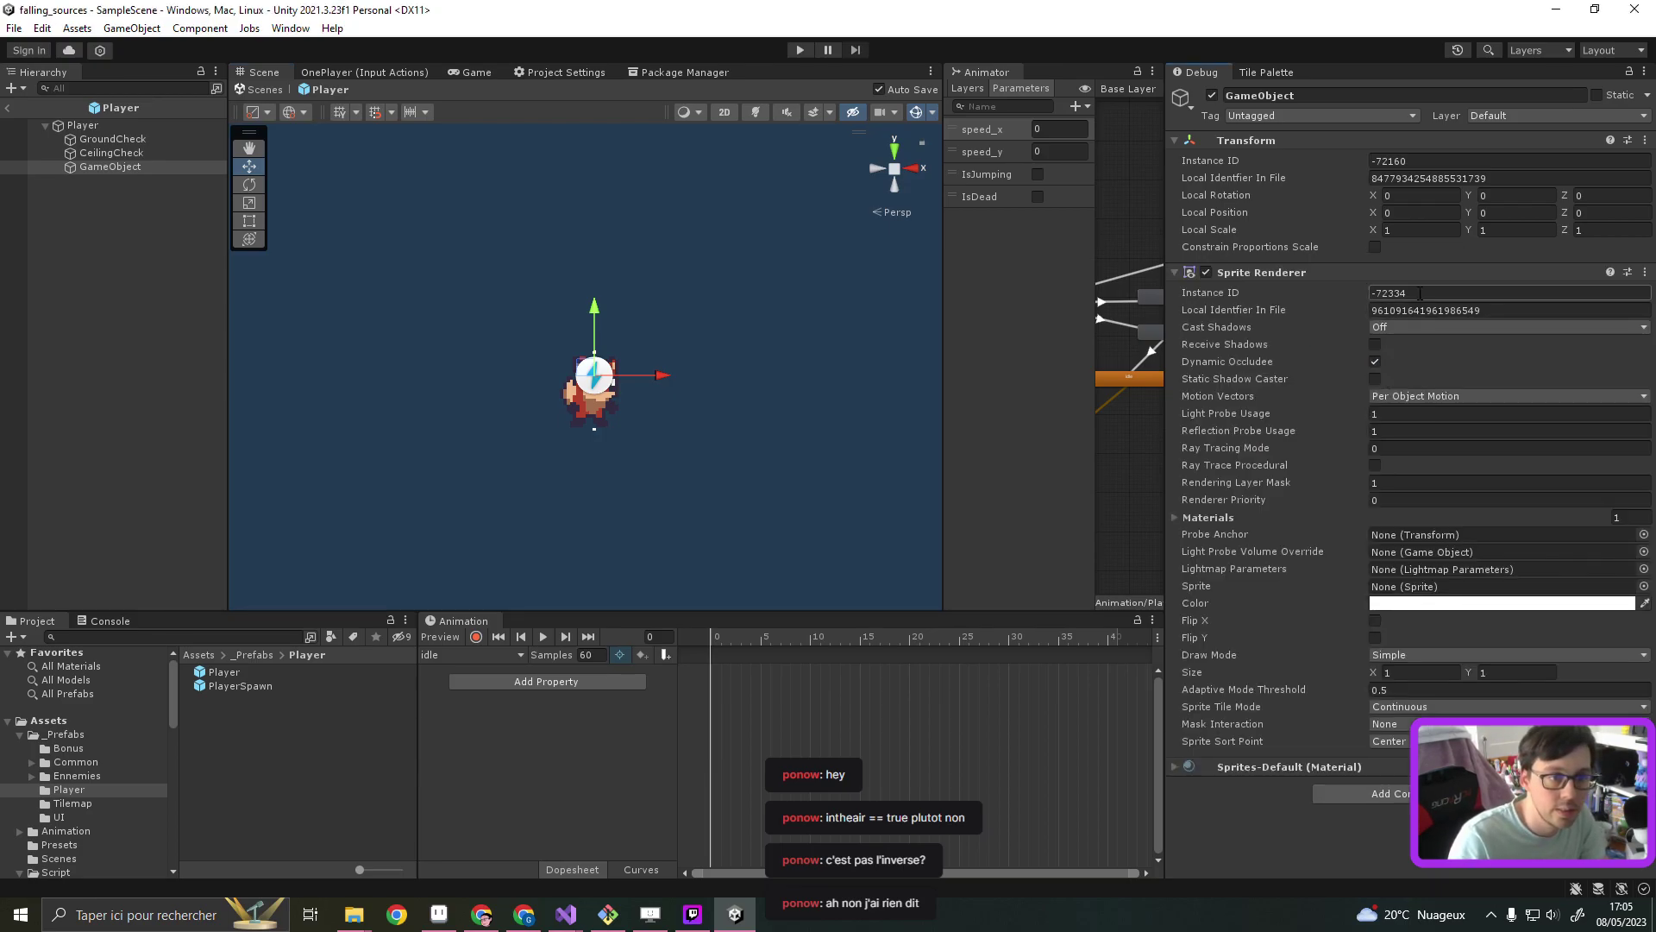
pyautogui.click(1643, 72)
pyautogui.click(1500, 136)
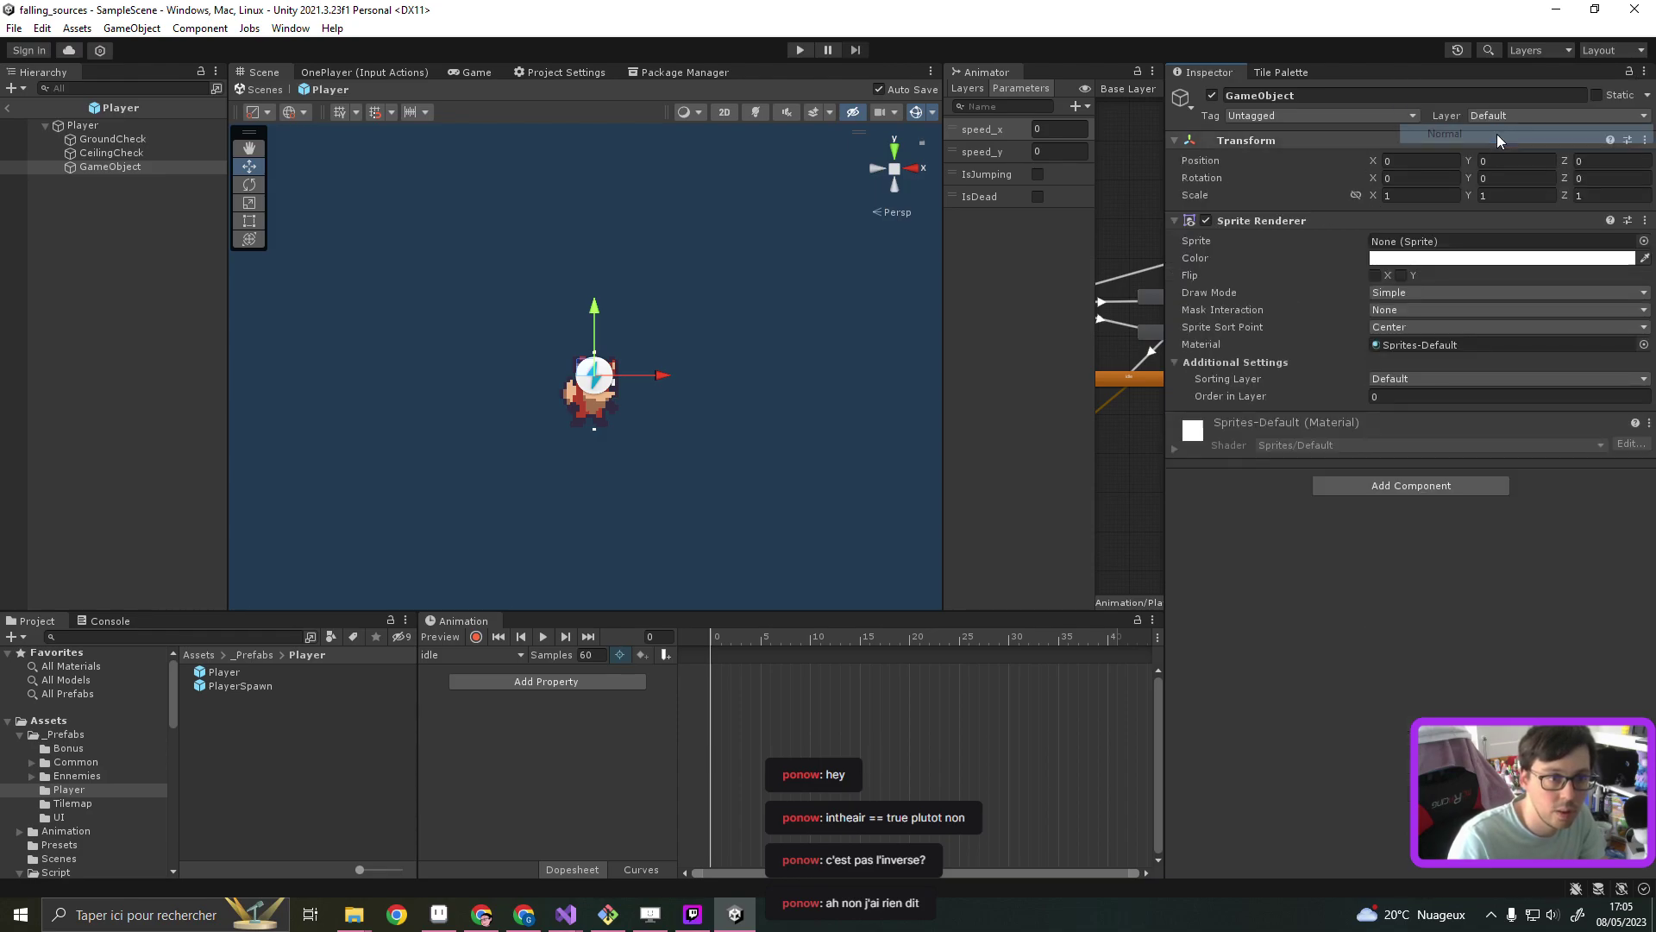
pyautogui.click(1643, 241)
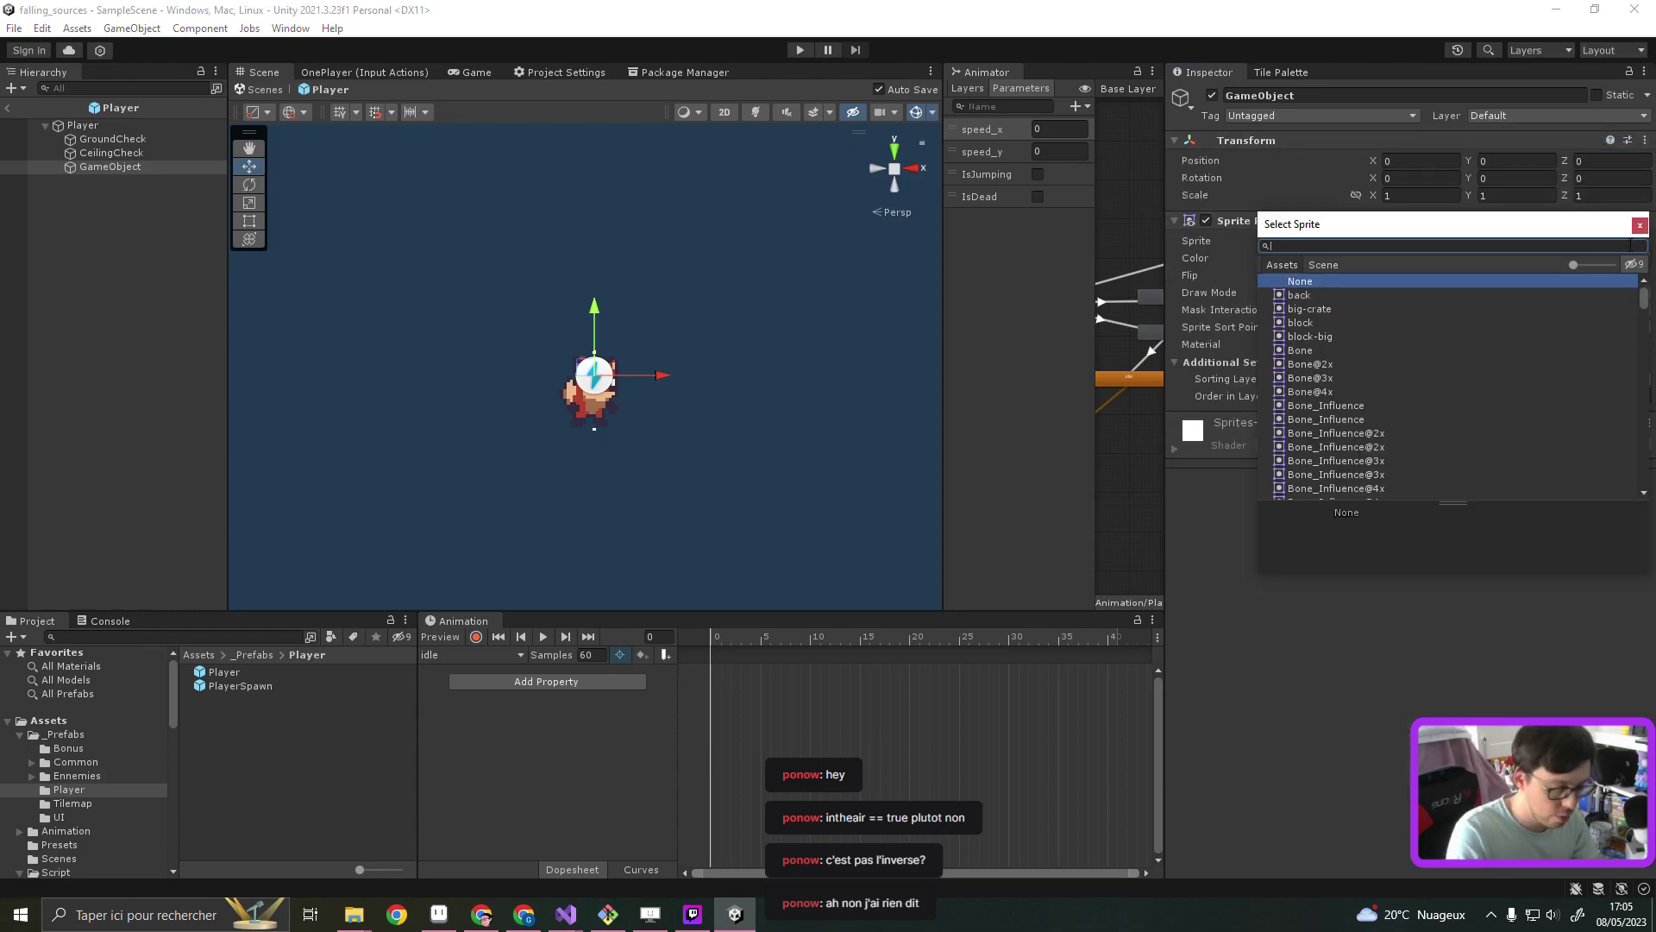
pyautogui.write('Parad')
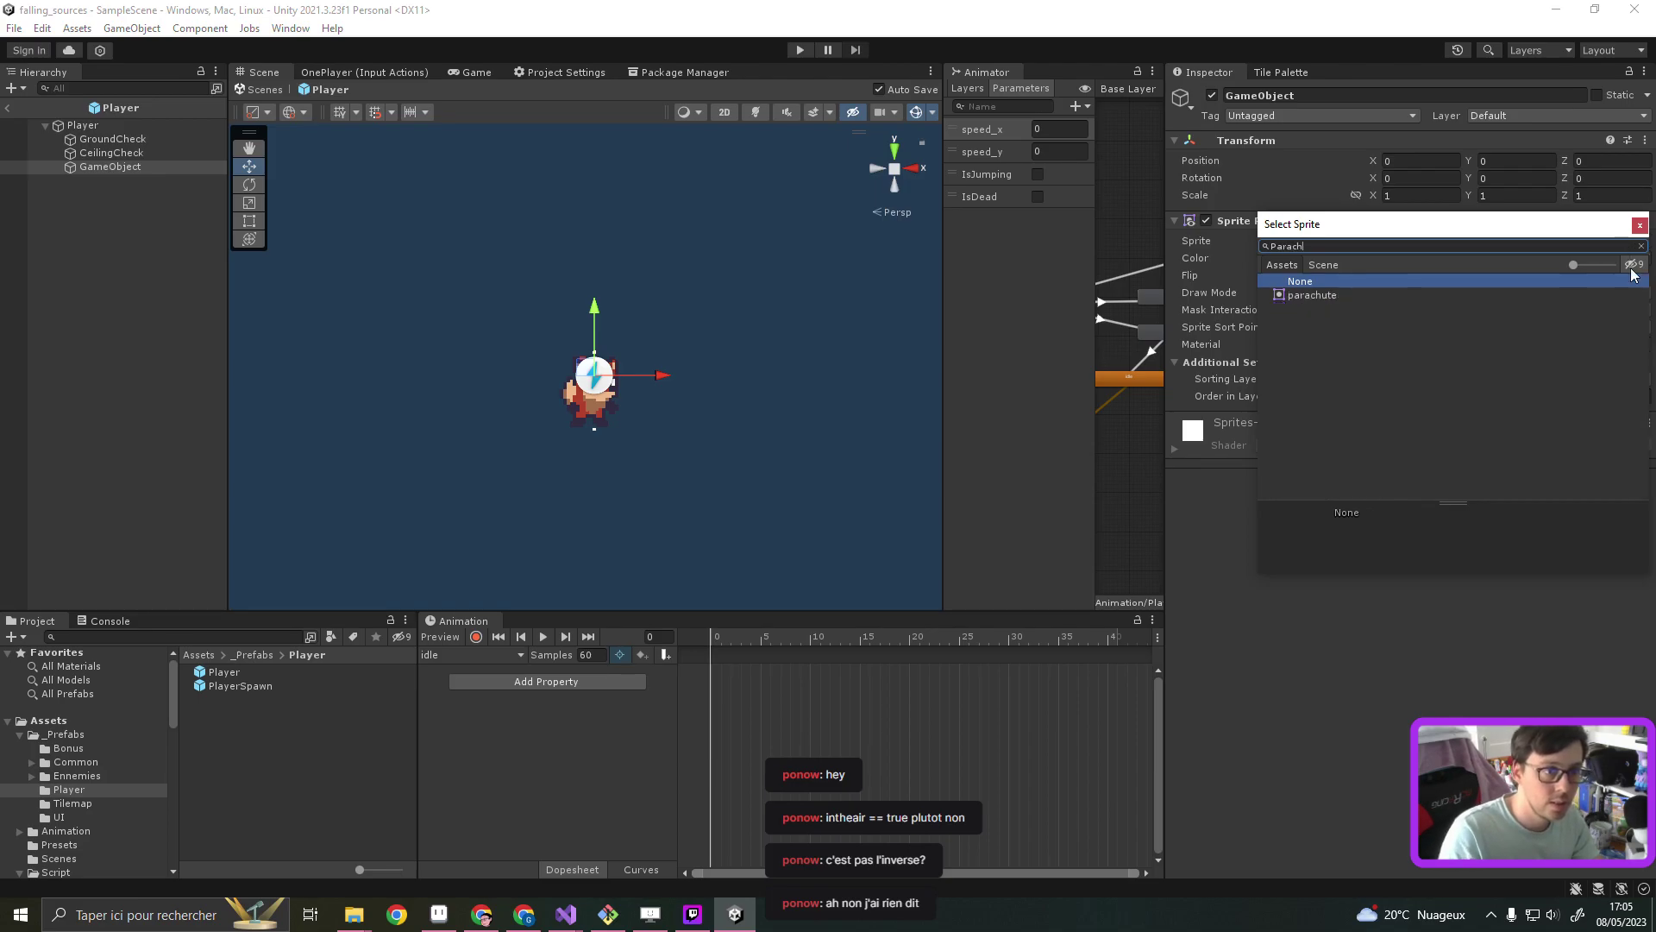
pyautogui.doubleClick(1336, 294)
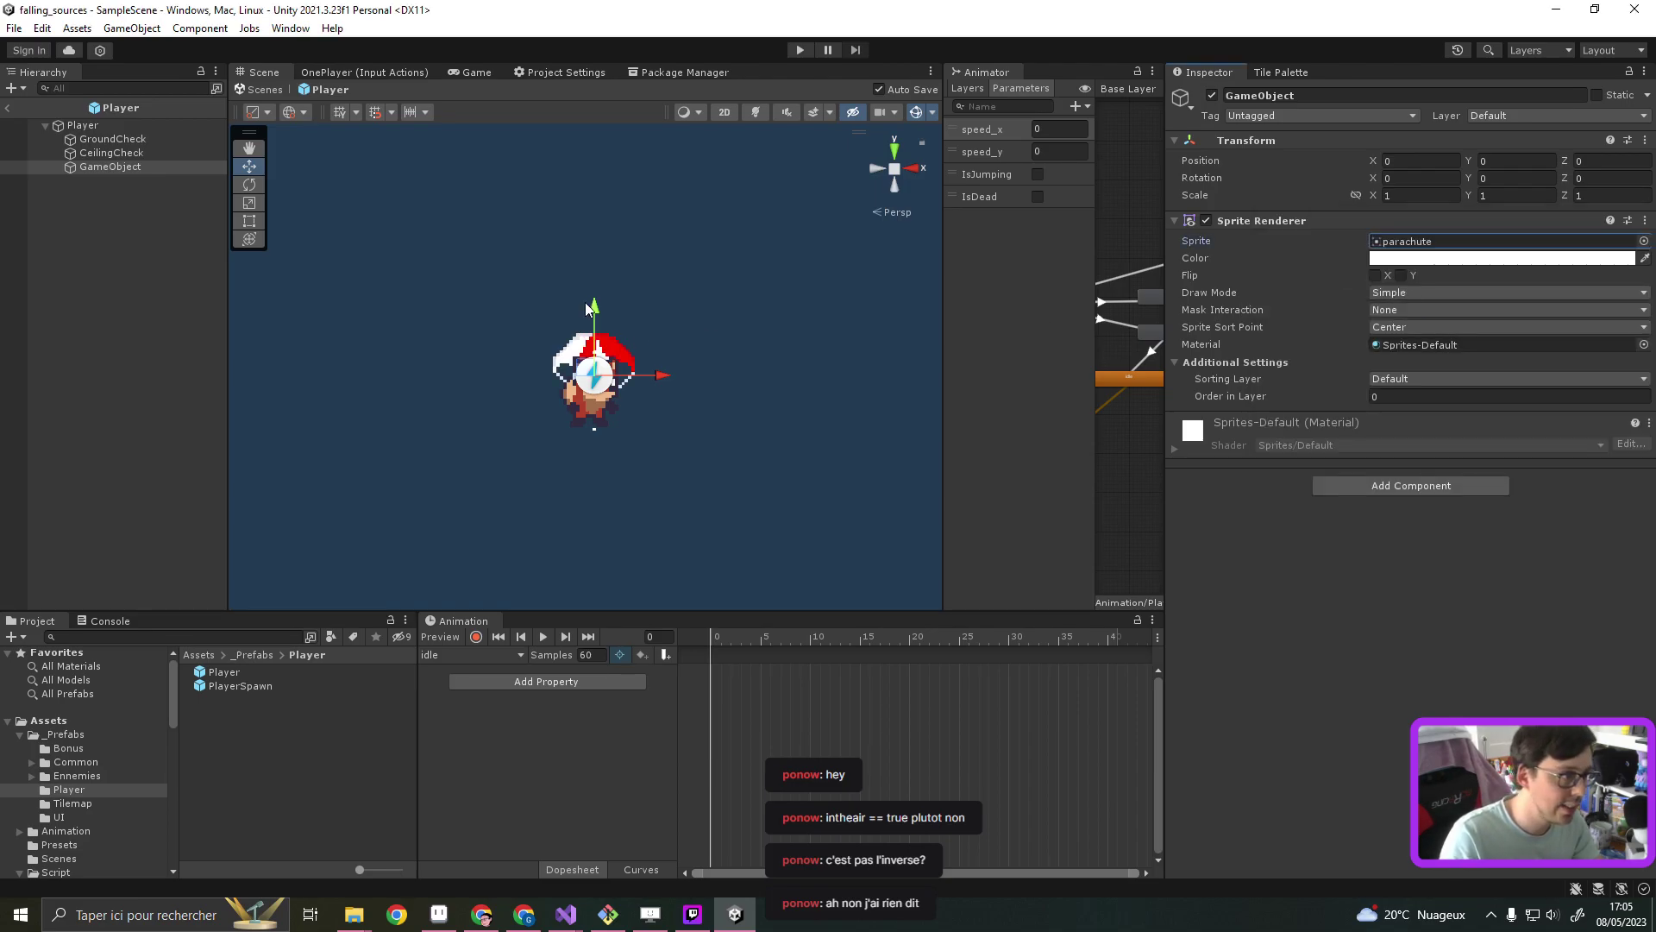
# Raise the parachute to Y 0.6 above the player, hide gizmos, and open Sorting Layer options
pyautogui.moveTo(585, 304); pyautogui.dragTo(594, 280)
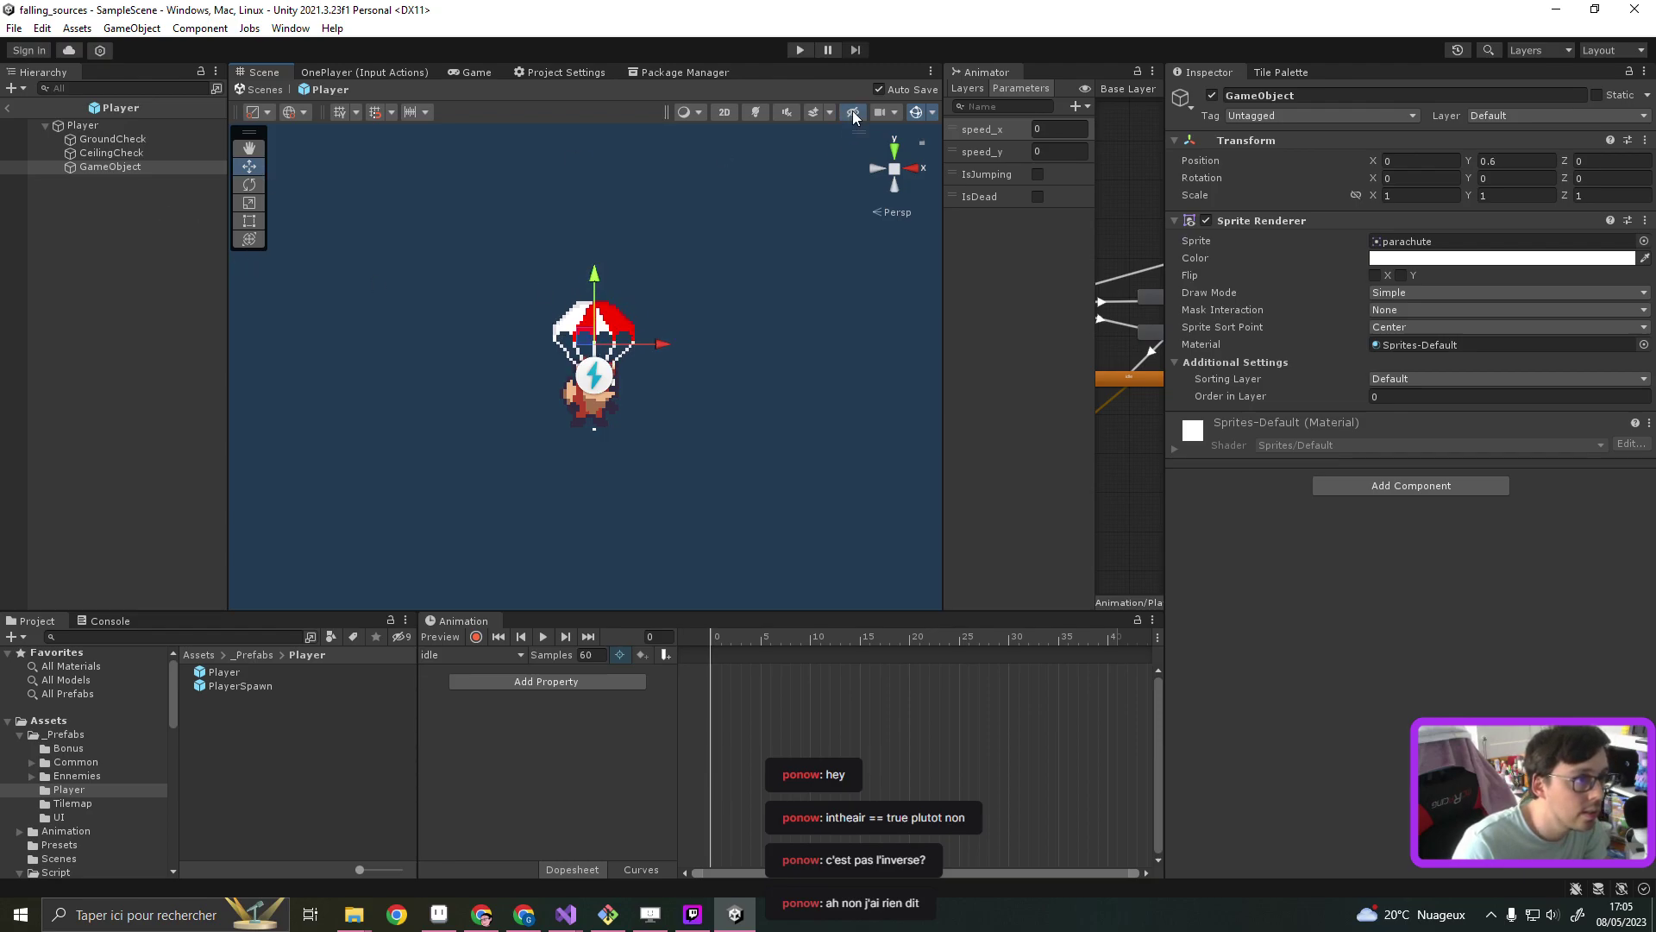
pyautogui.click(916, 113)
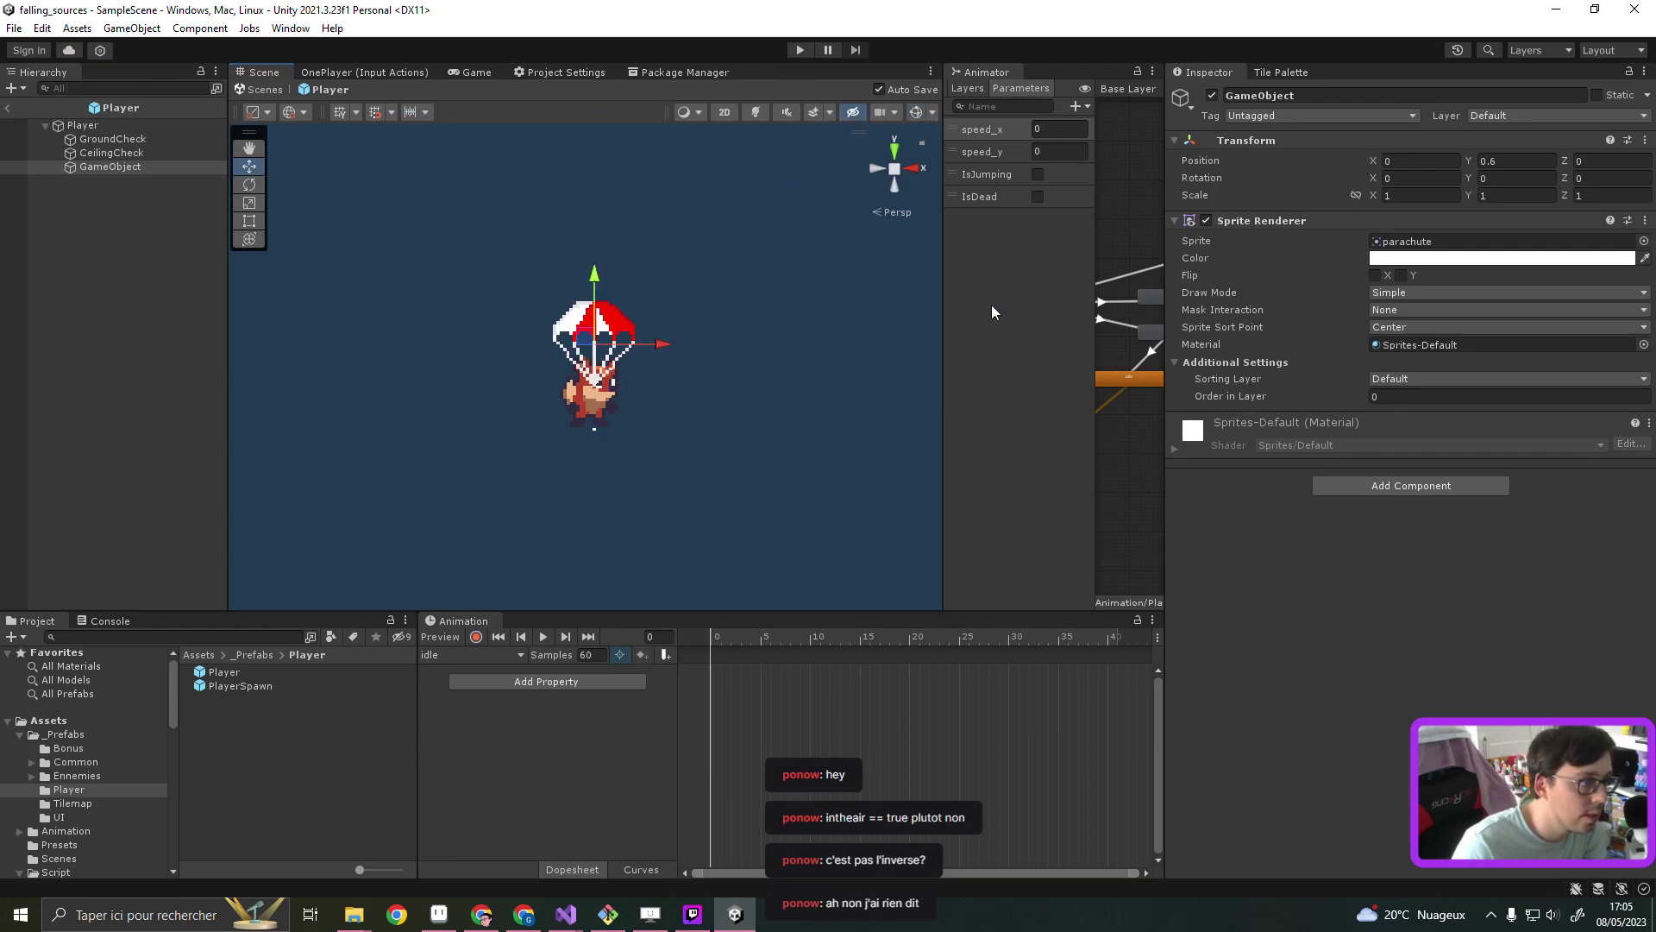
pyautogui.click(1408, 383)
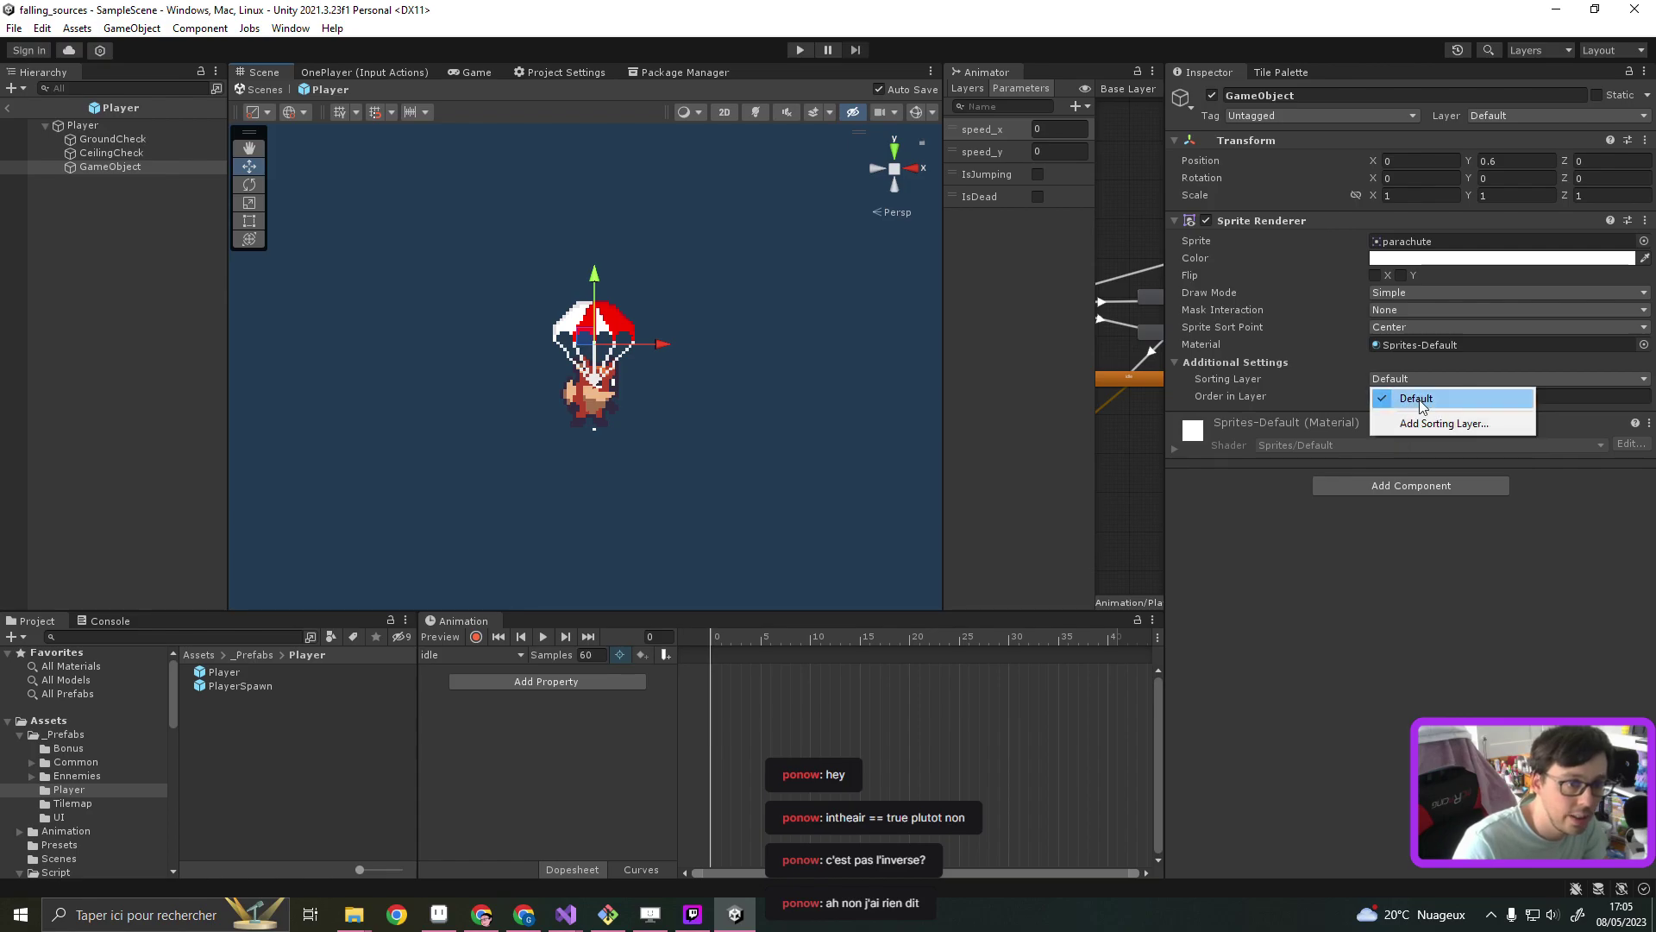
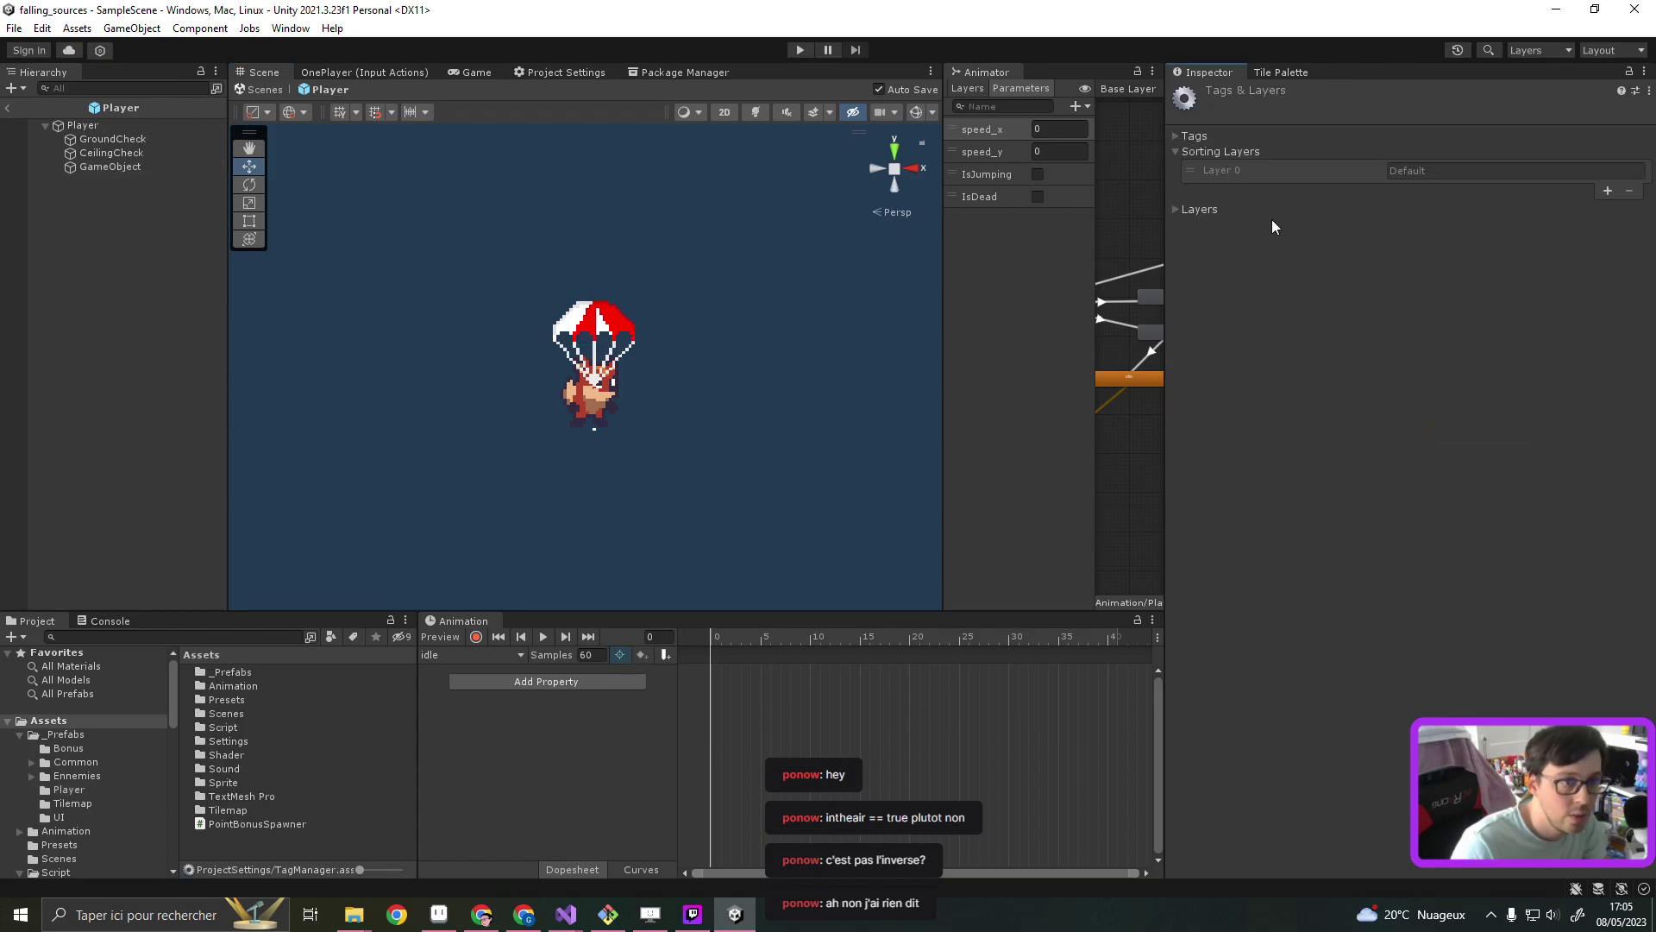
# Set the parachute's Order in Layer to -1 and assign it to the Player's Parachute field
pyautogui.click(1176, 209)
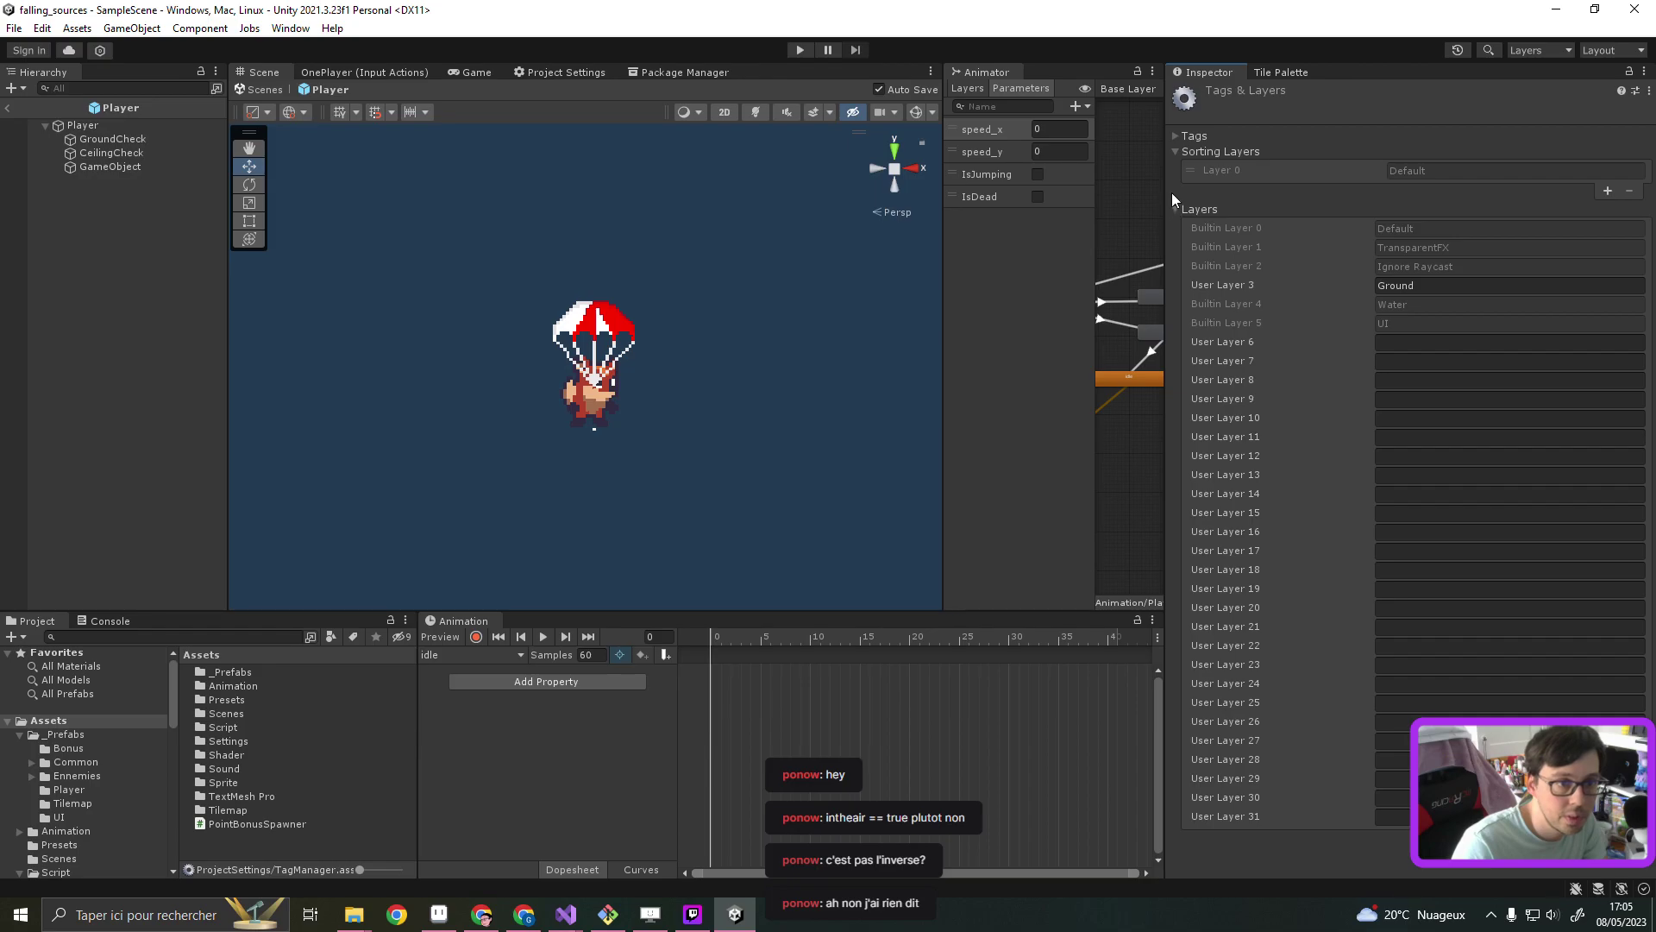
pyautogui.click(1175, 210)
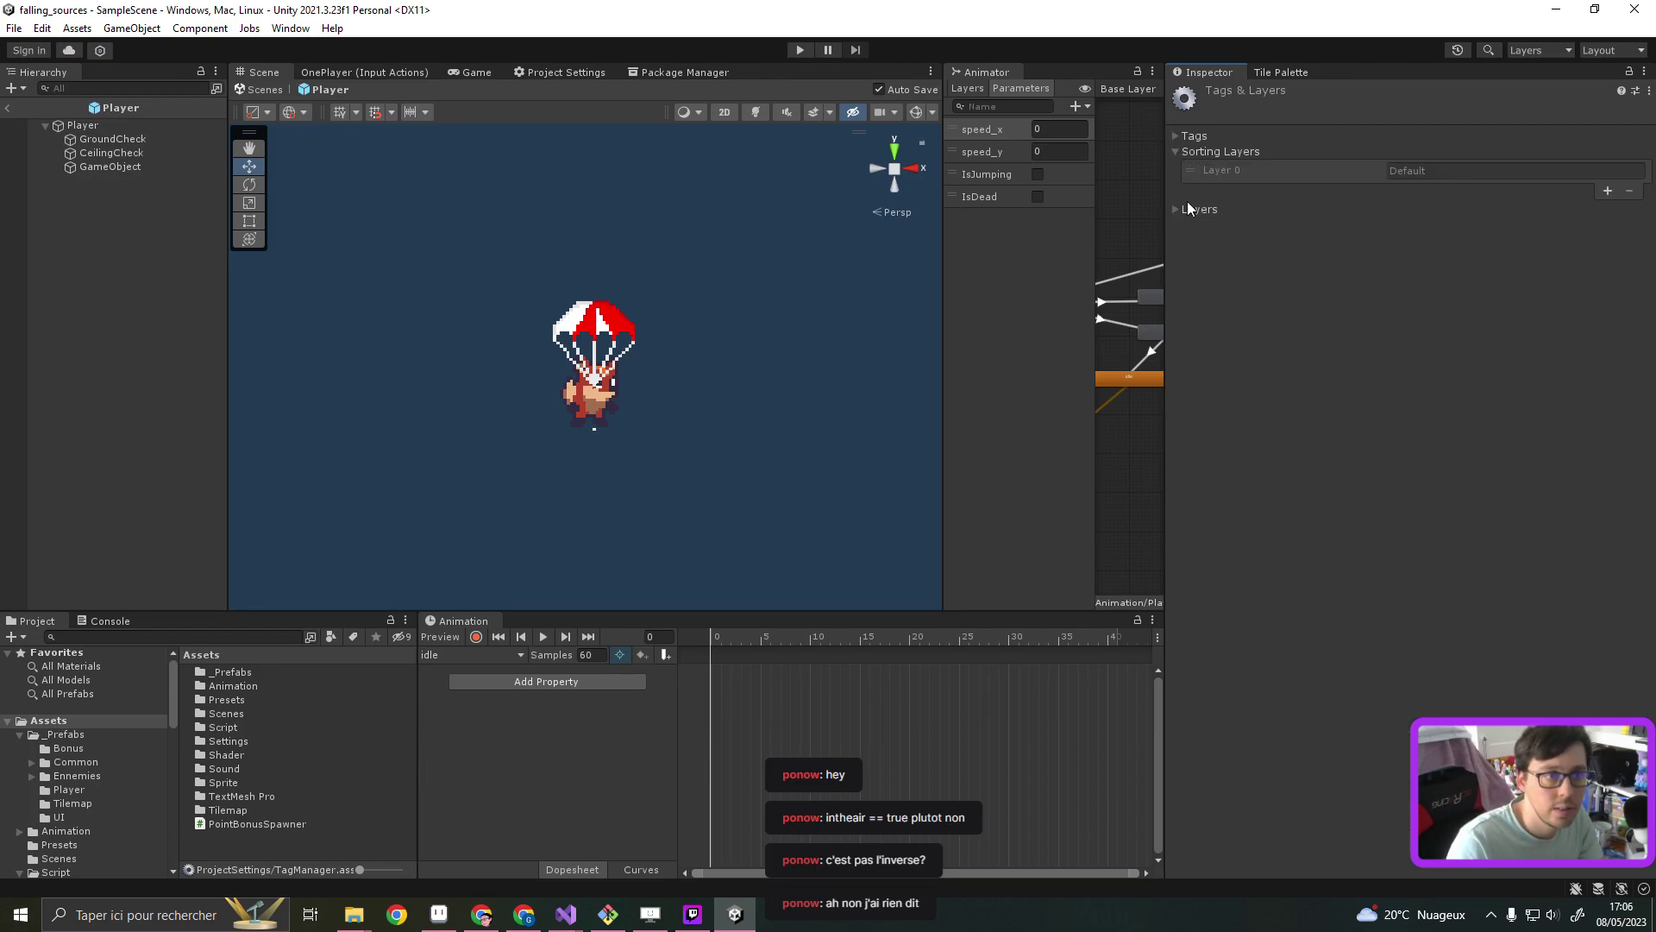
pyautogui.click(110, 167)
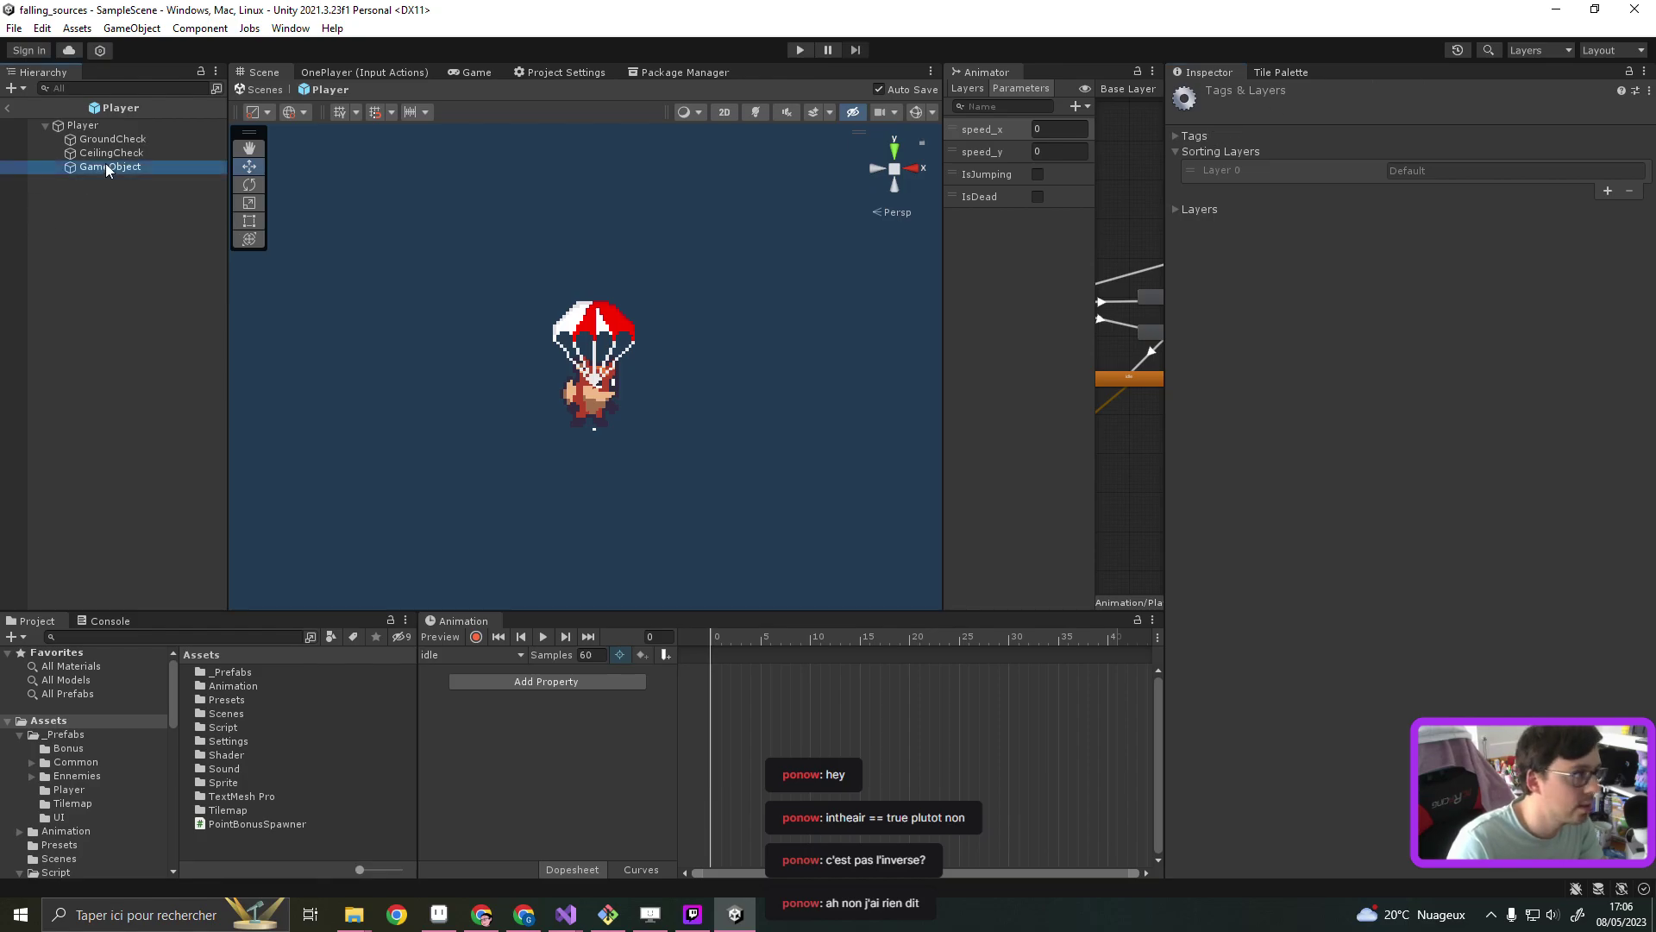
pyautogui.click(1414, 376)
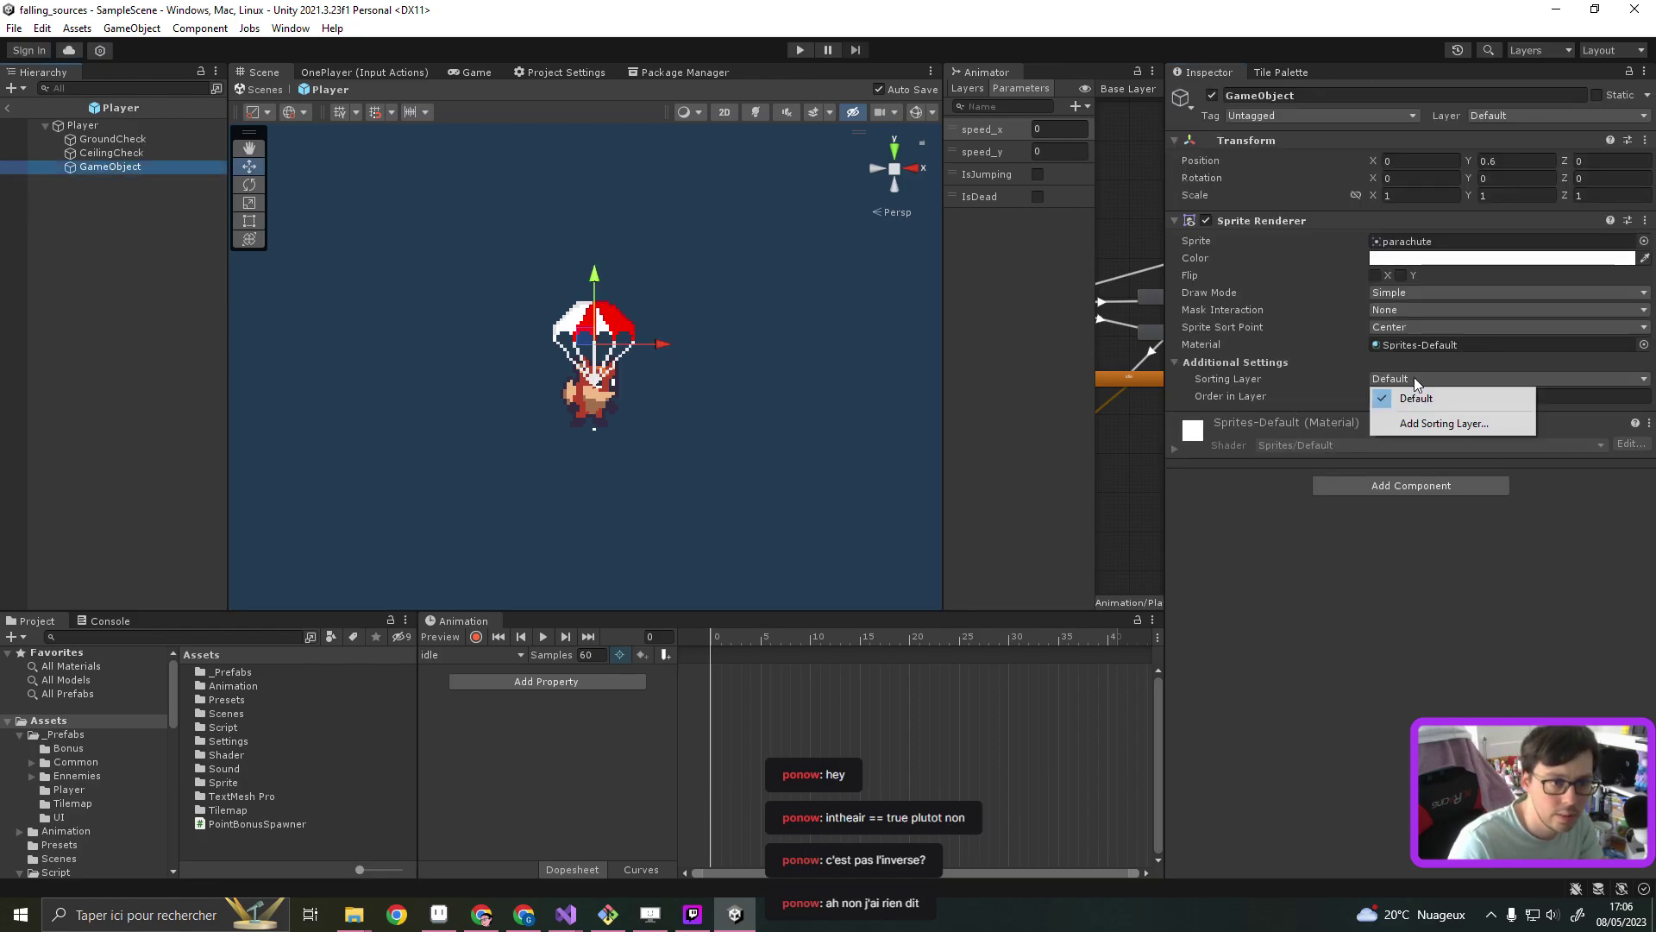
pyautogui.click(1361, 521)
pyautogui.write('-1')
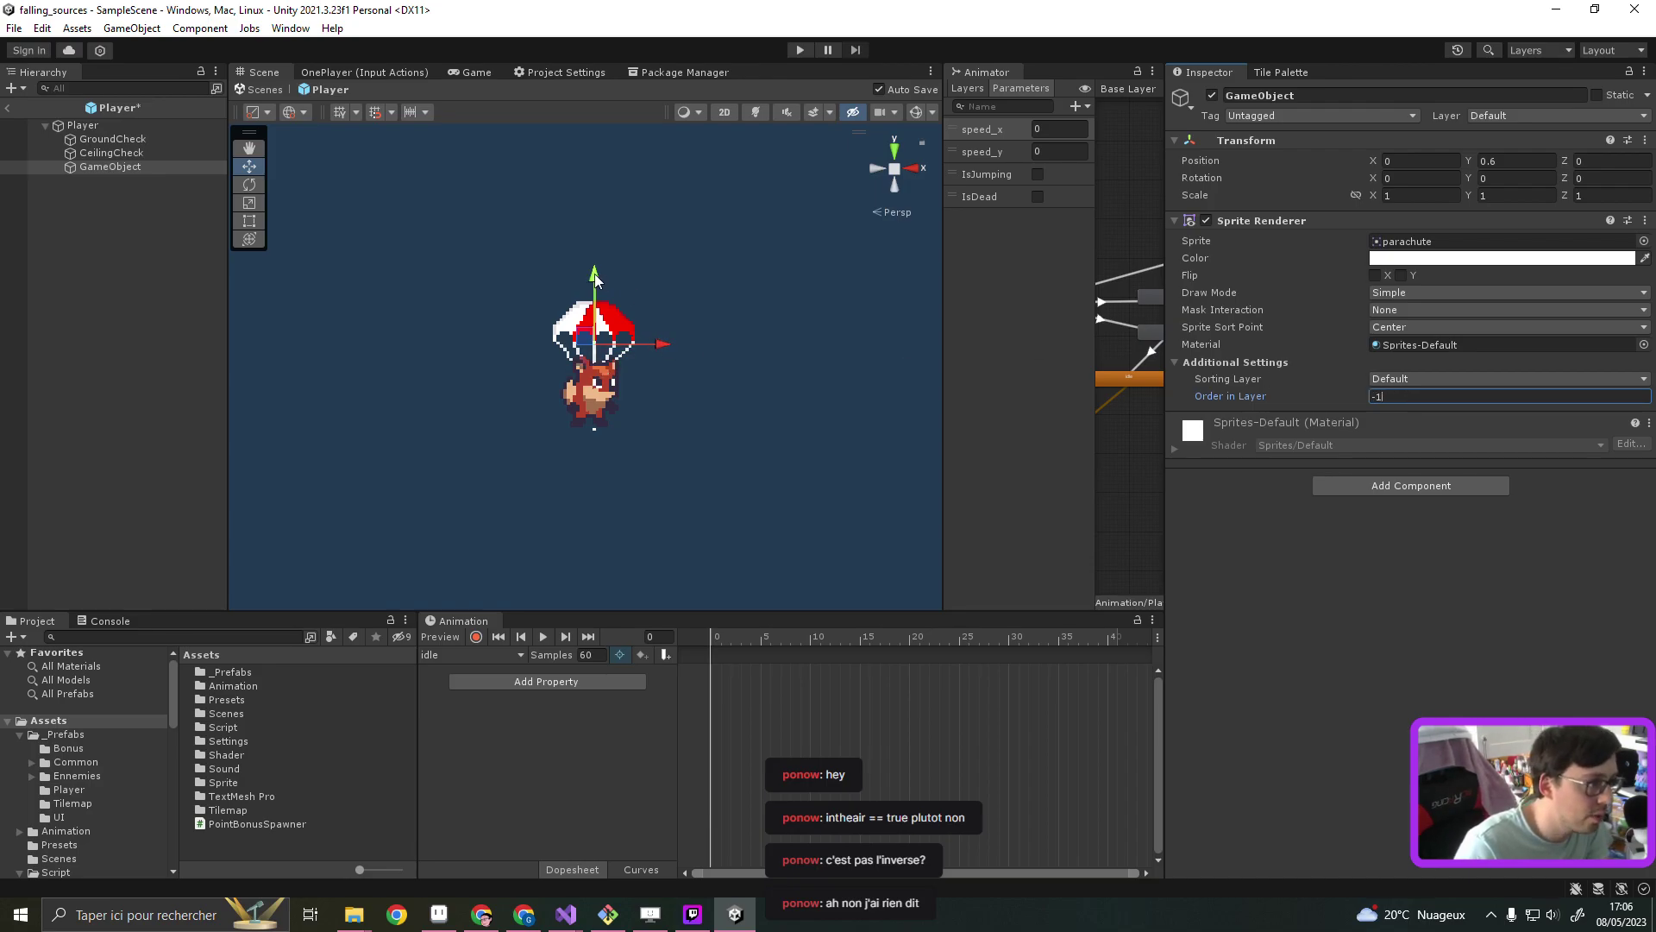
pyautogui.press('Return')
pyautogui.click(83, 128)
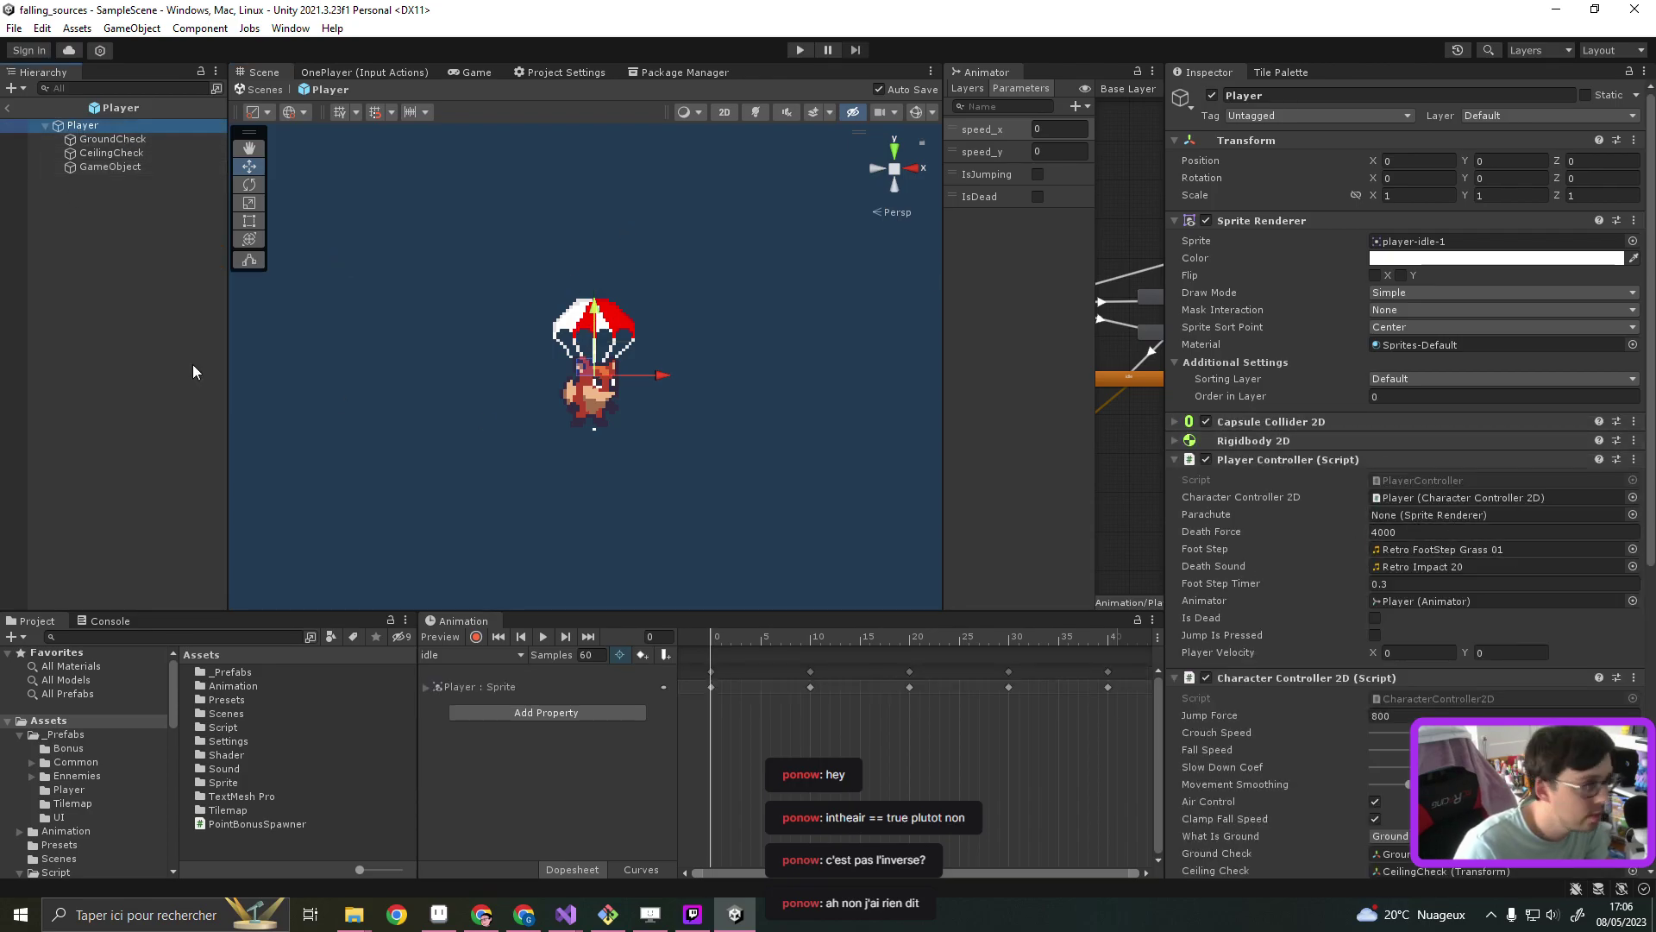
pyautogui.moveTo(124, 169); pyautogui.dragTo(1456, 516)
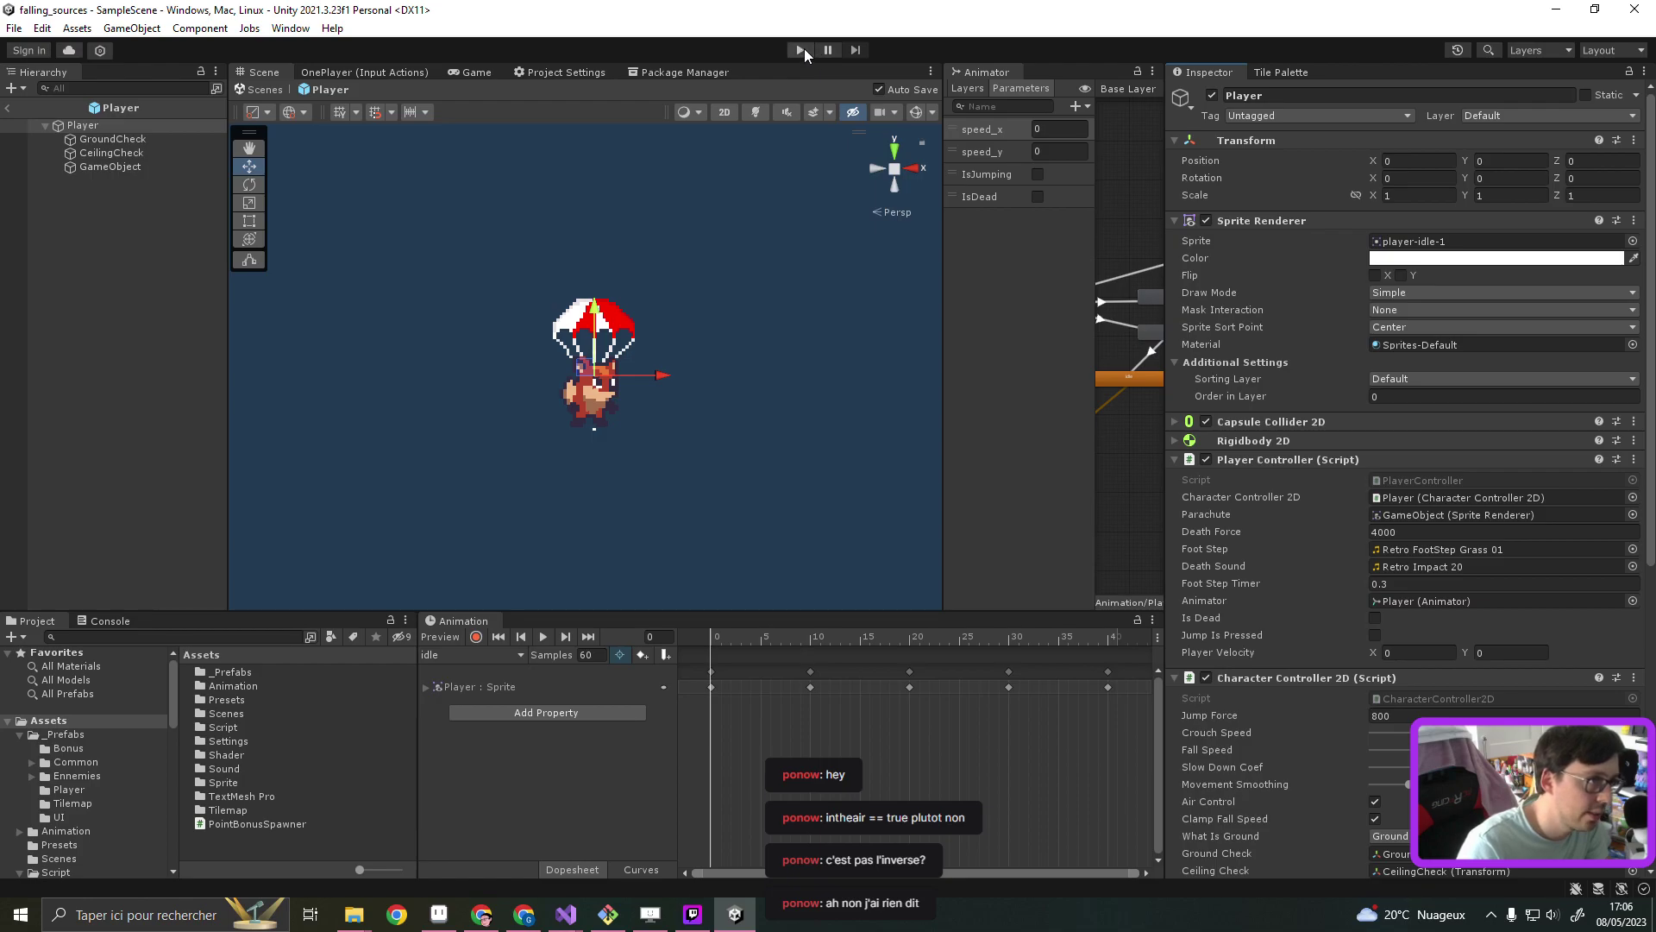
# Enter play mode, start a run, and toggle the parachute while steering the fox
pyautogui.click(802, 49)
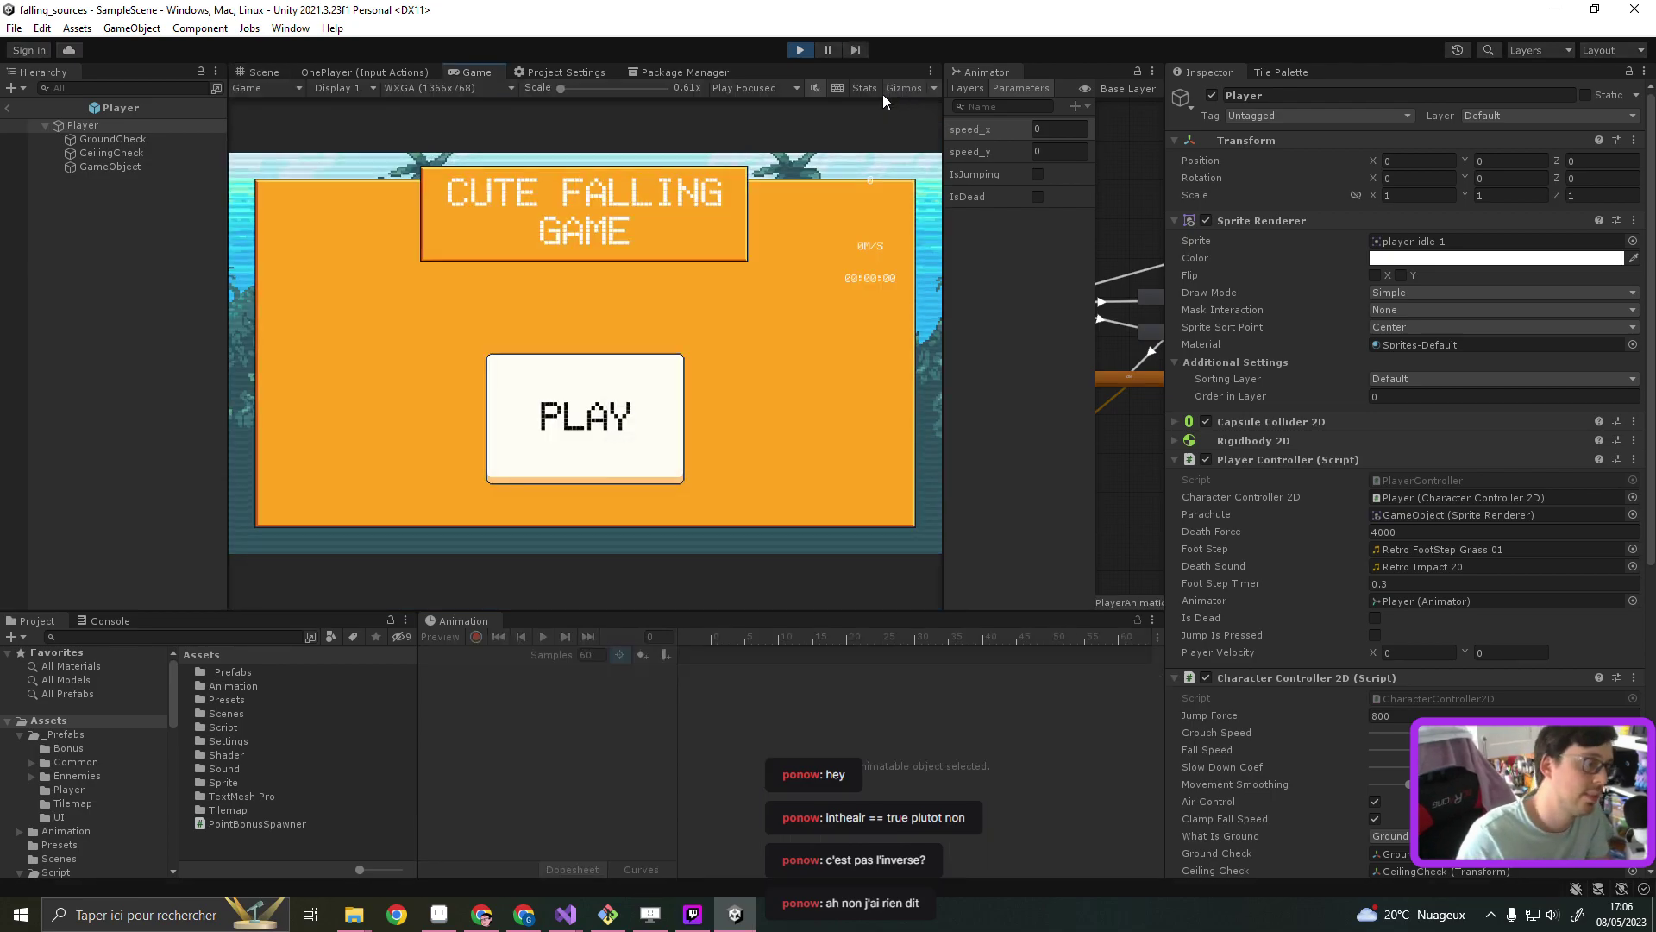
pyautogui.click(647, 399)
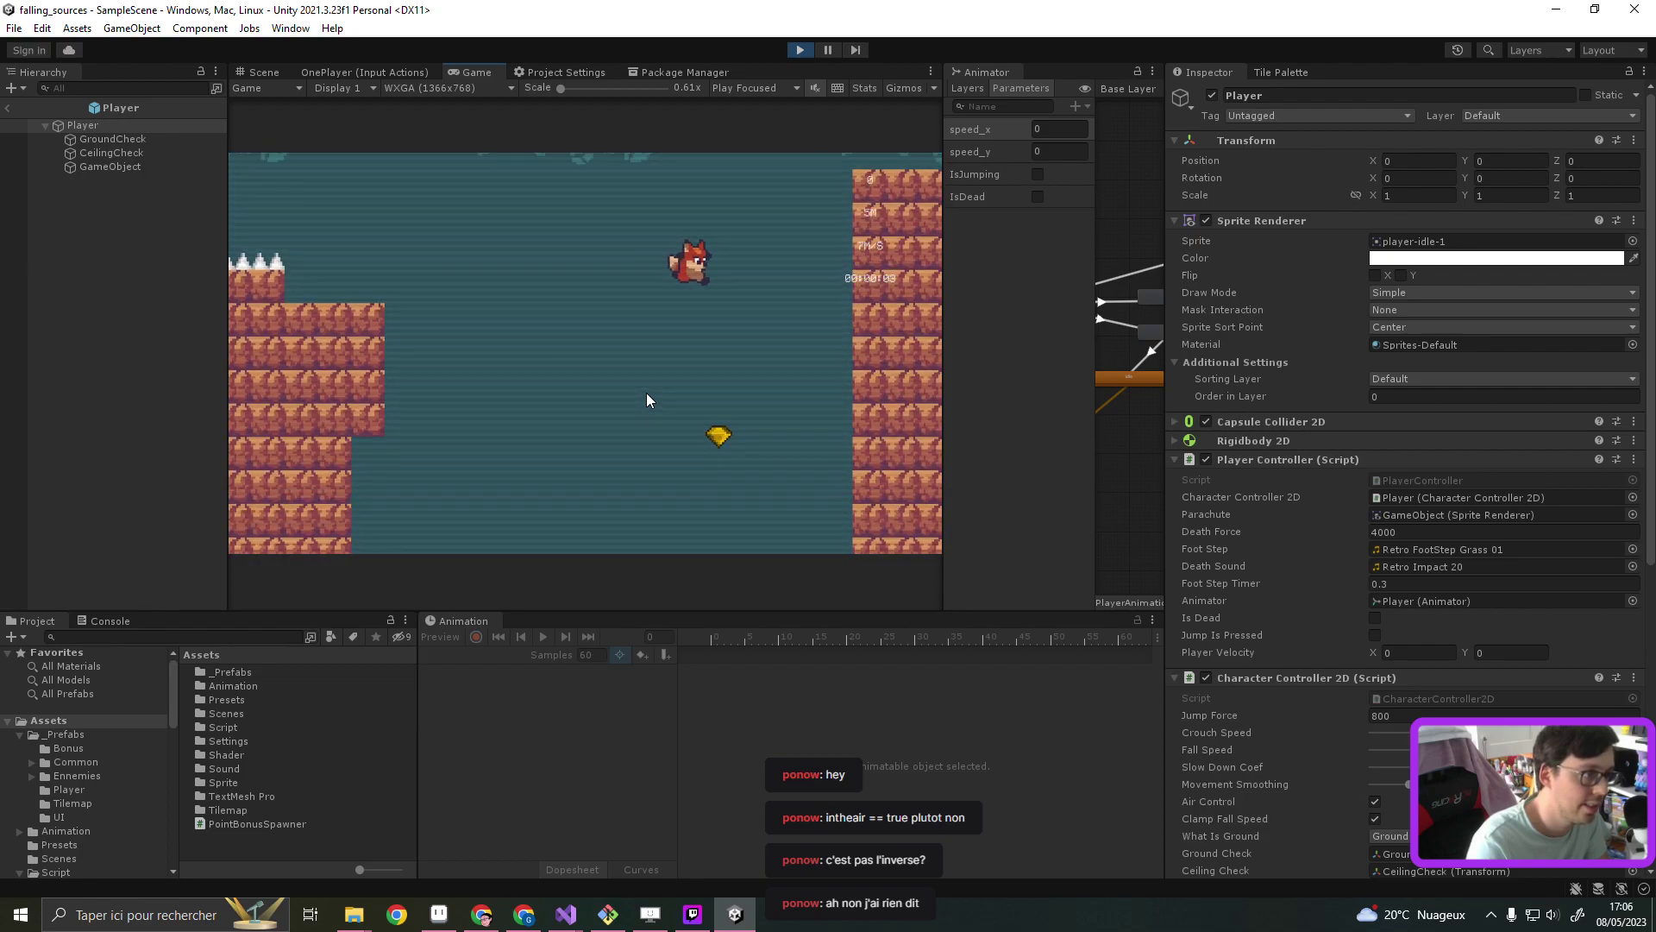
pyautogui.press('space')
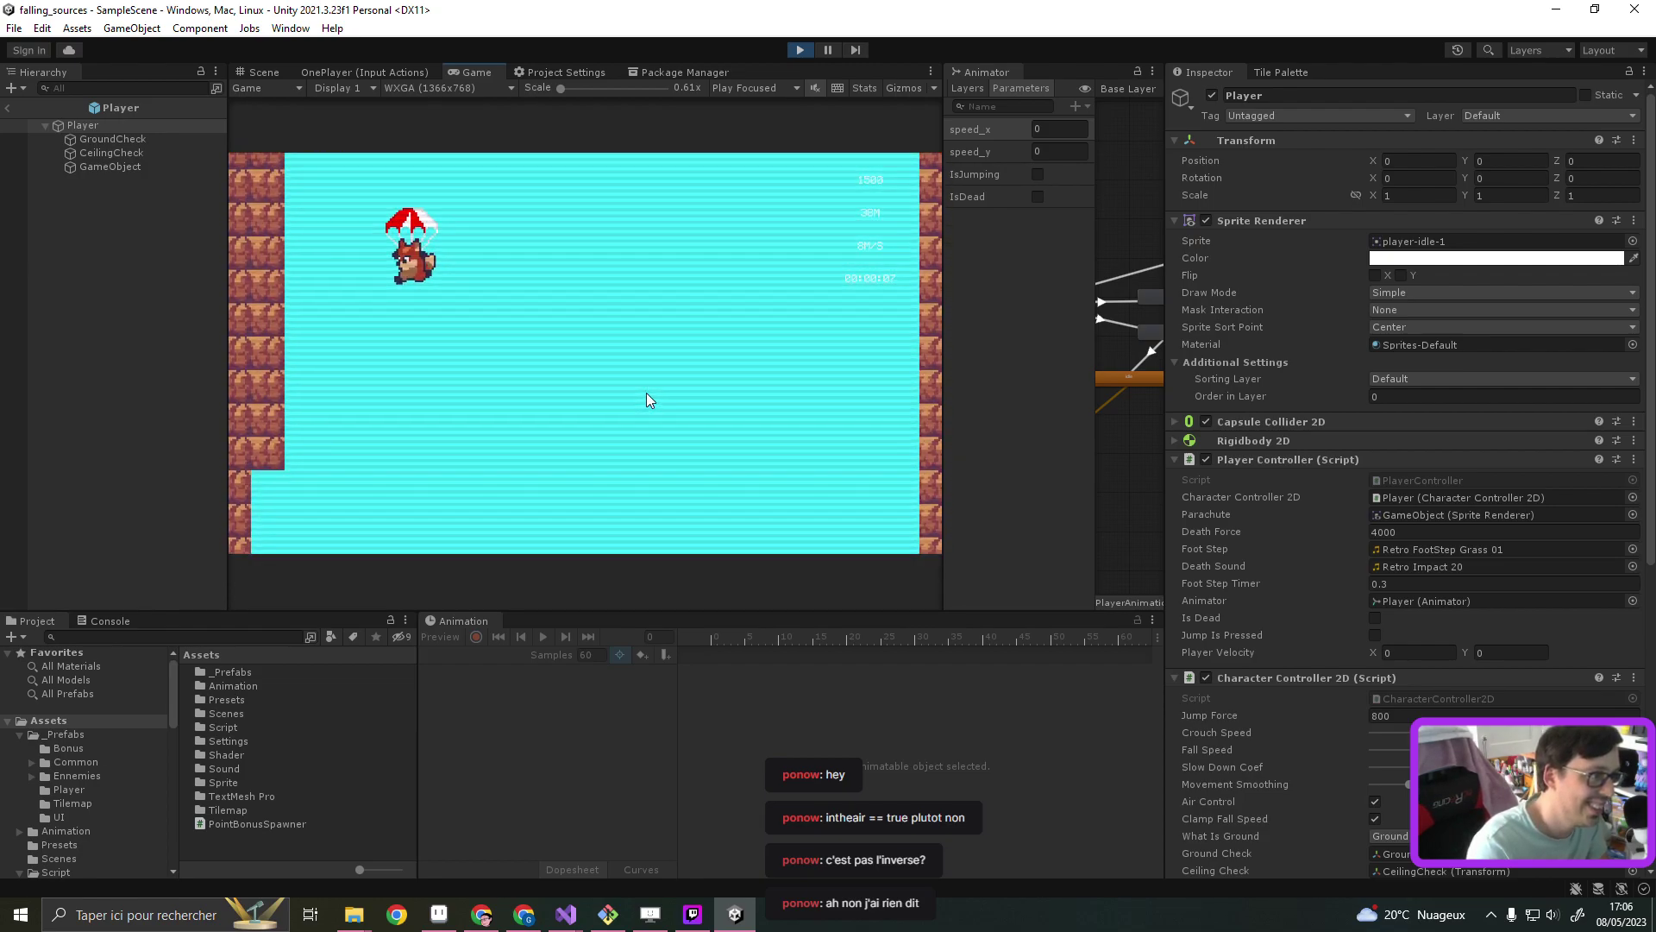
pyautogui.press('Right')
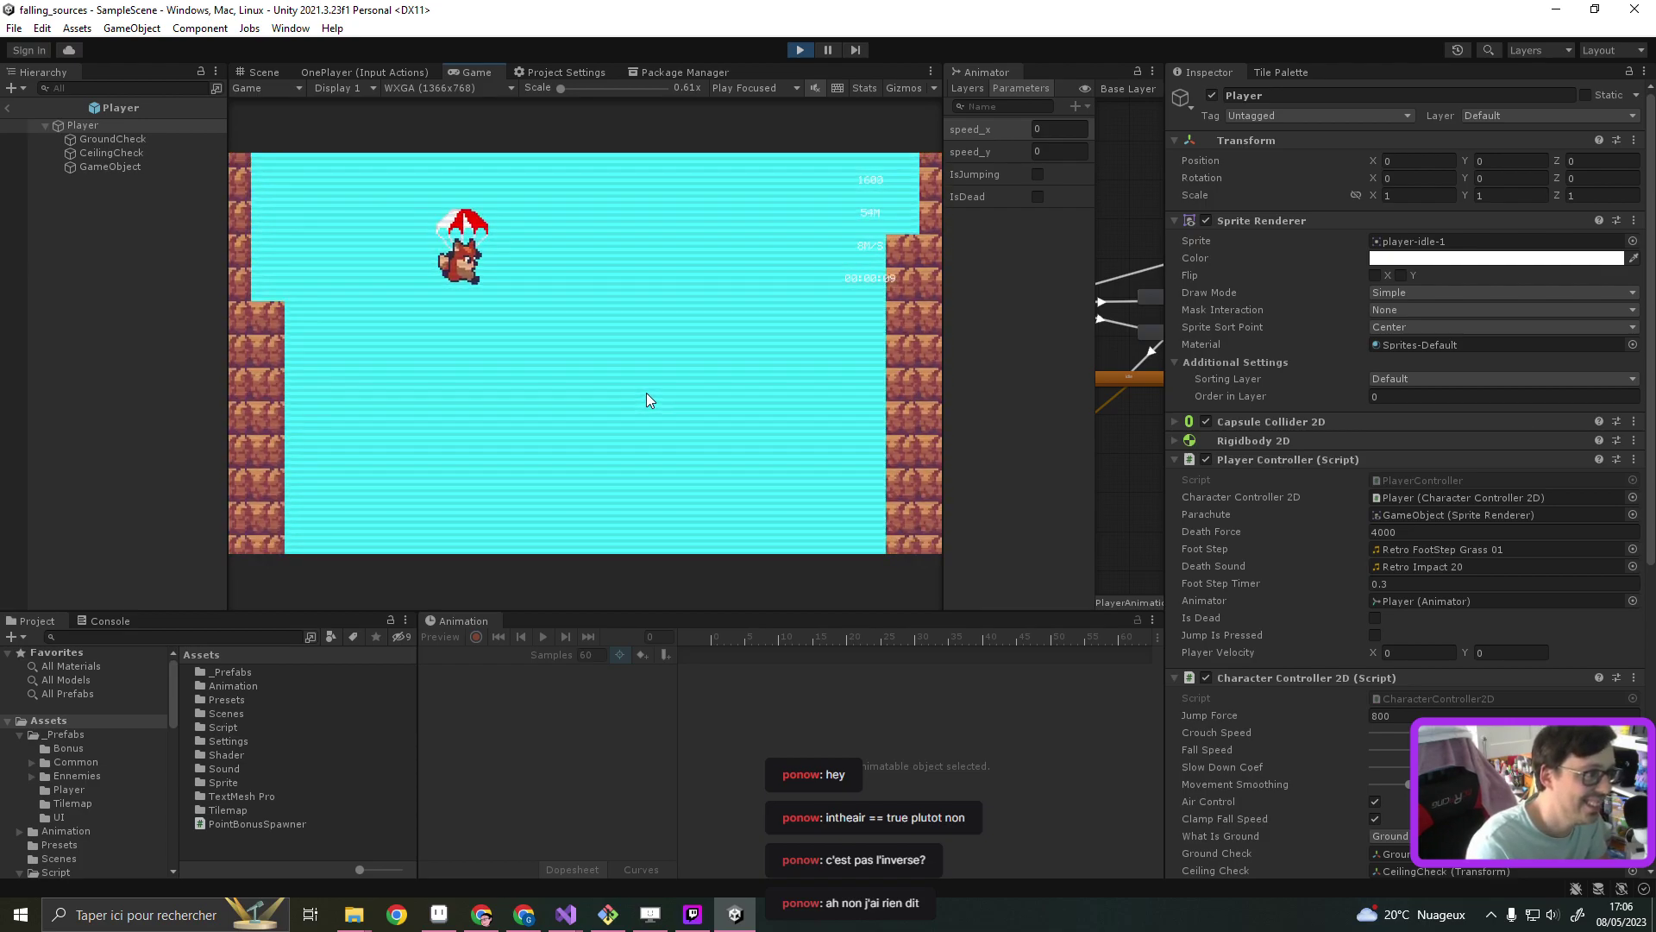
pyautogui.press('space')
pyautogui.press('Left')
pyautogui.press('space')
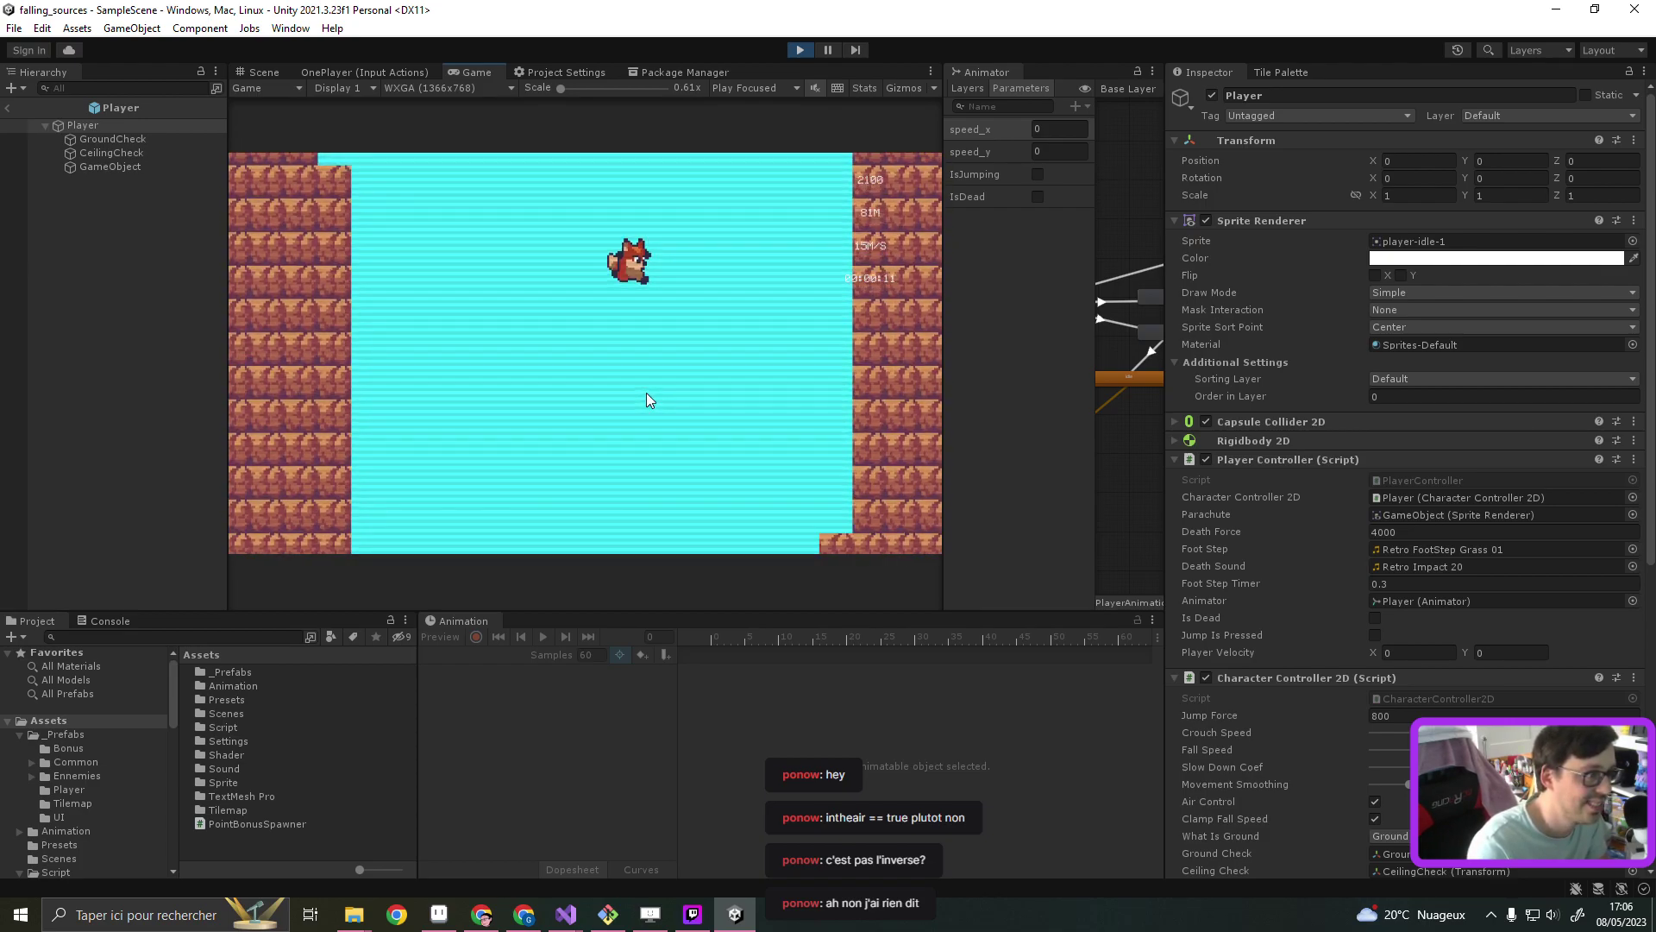
pyautogui.press('Left')
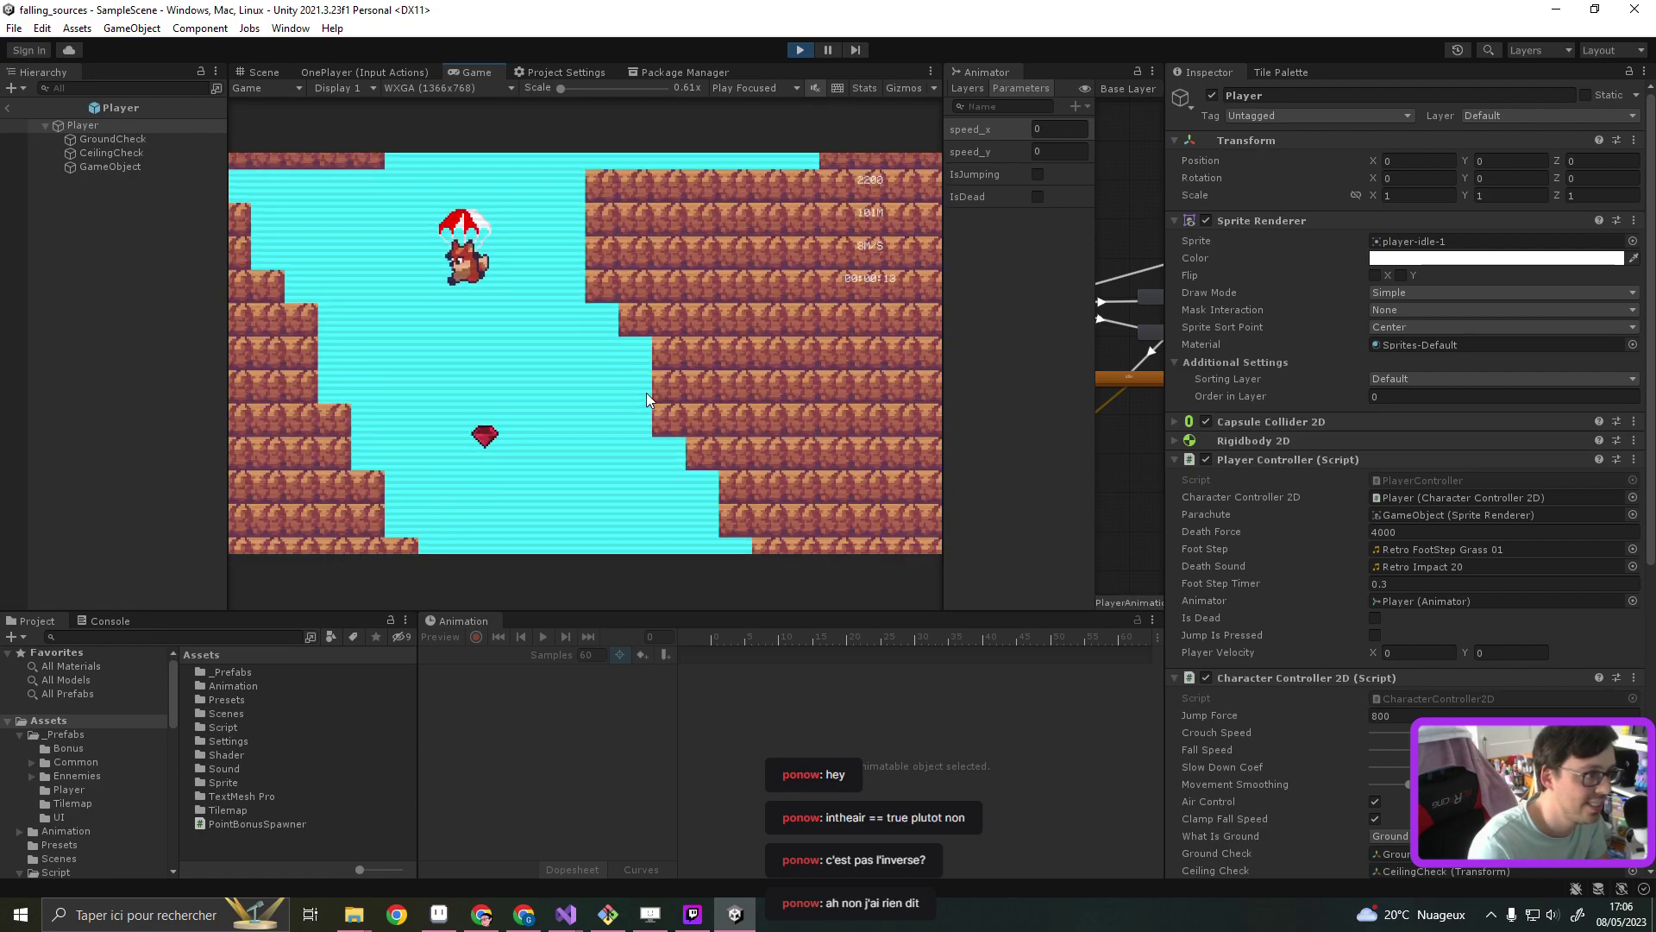
pyautogui.press('space')
pyautogui.press('Right')
pyautogui.press('Right')
pyautogui.press('Left')
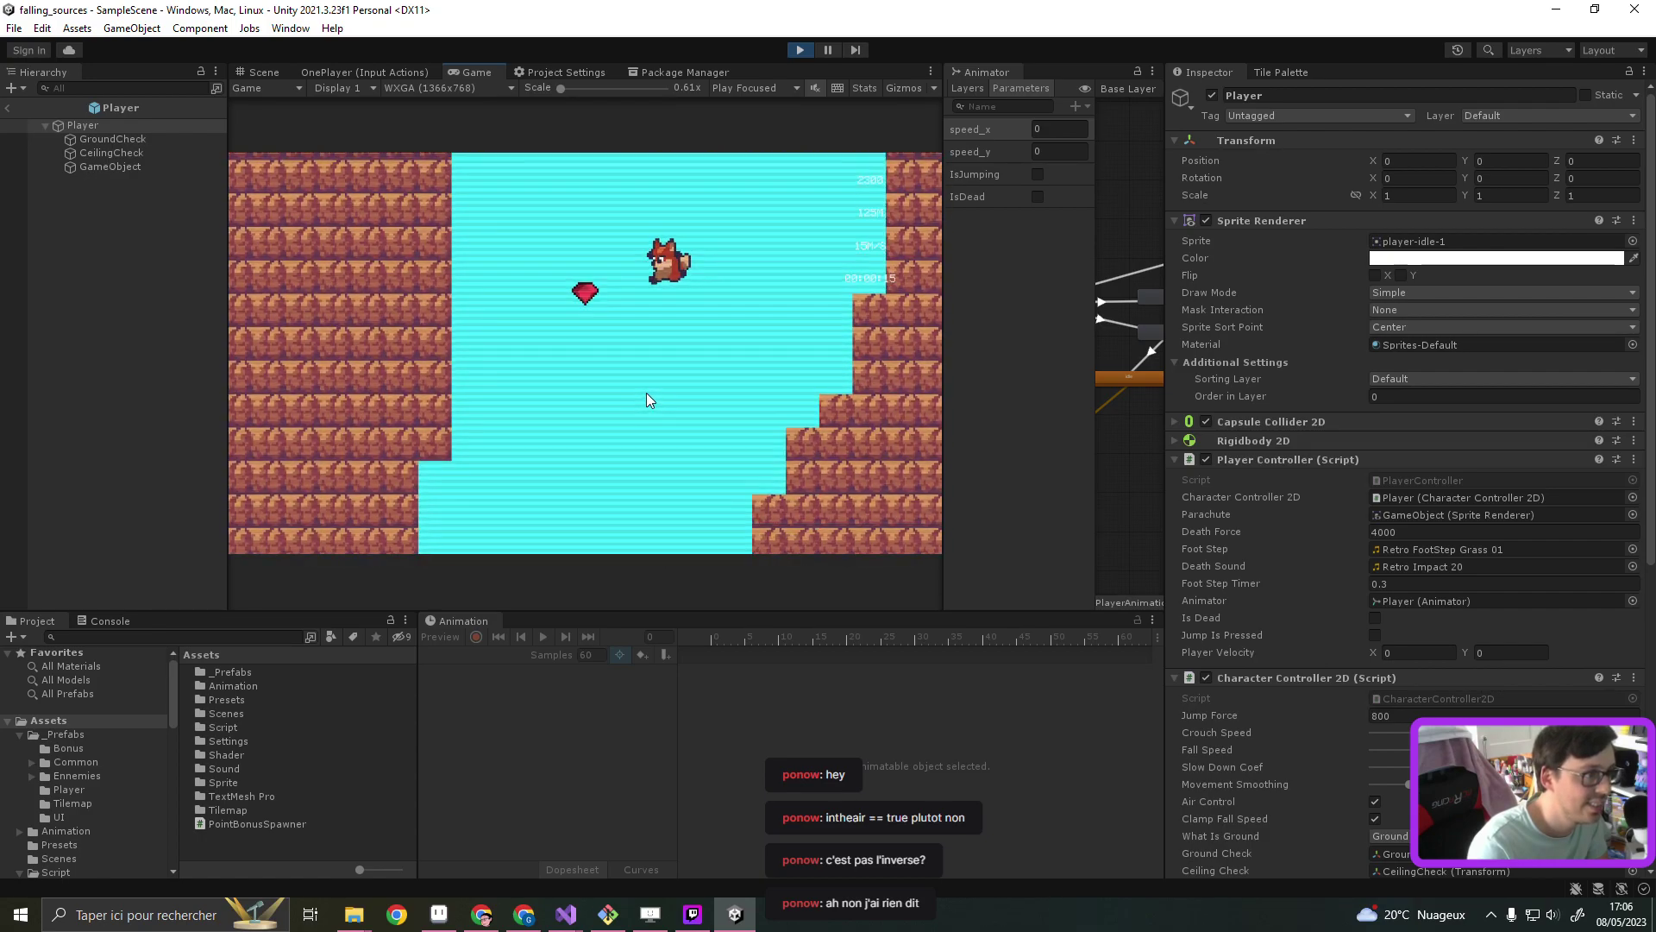
pyautogui.press('space')
pyautogui.press('space')
pyautogui.press('Right')
pyautogui.press('Left')
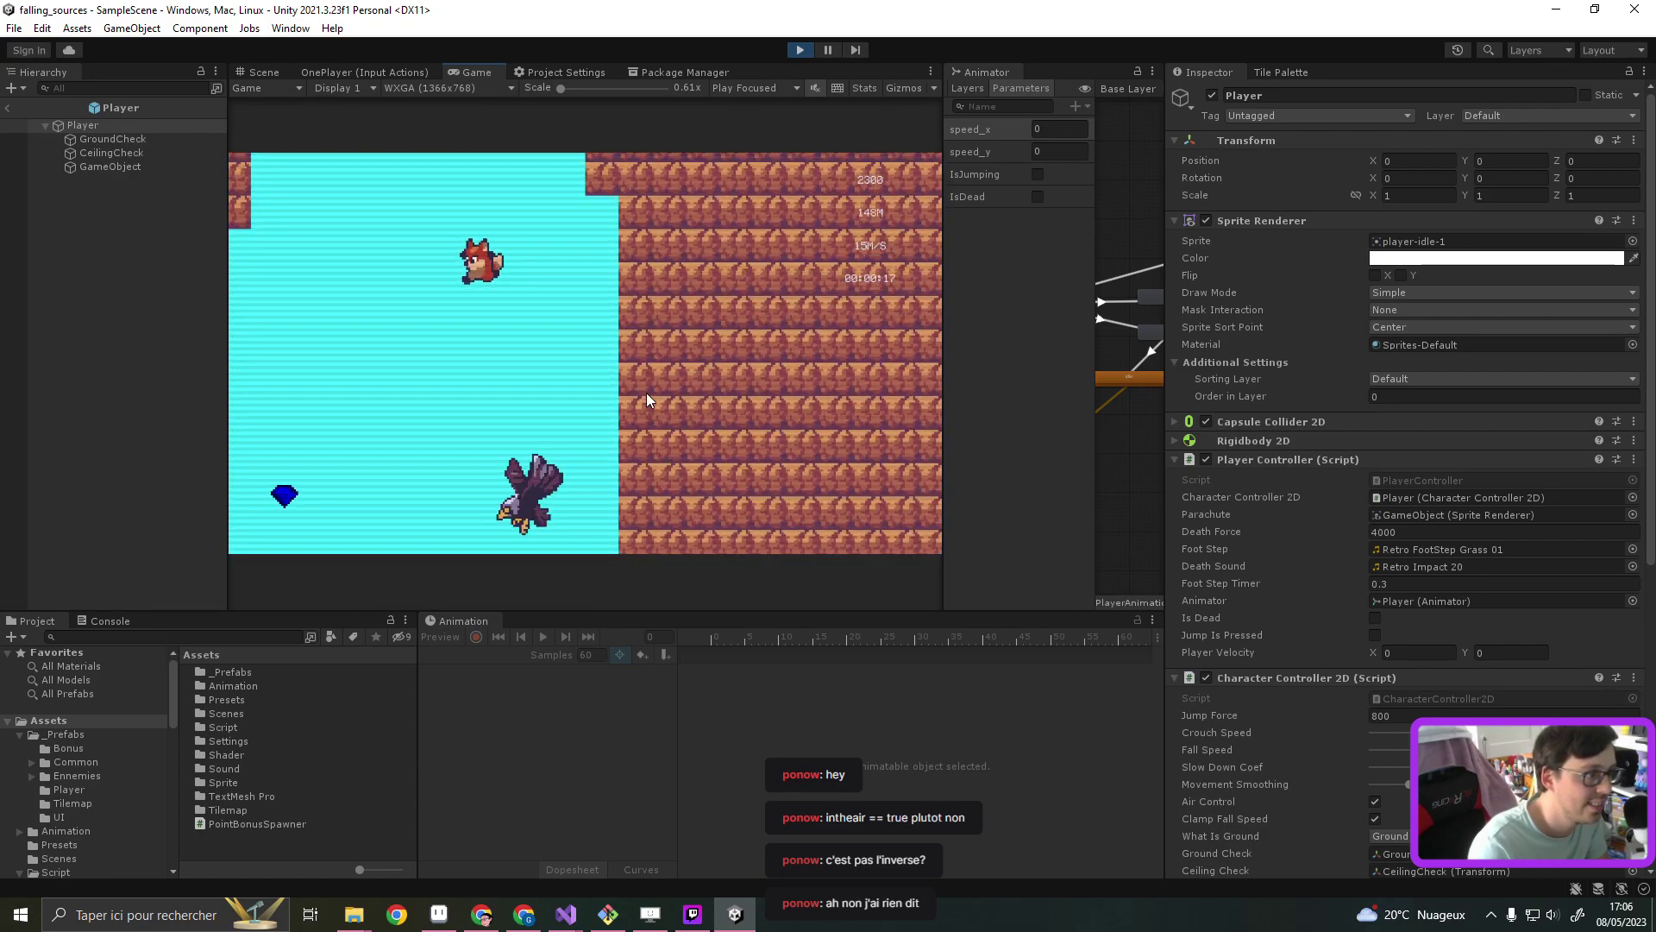
pyautogui.press('space')
pyautogui.press('Right')
# Keep slowing and steering the fox with the parachute until the run ends, then stop play mode
pyautogui.press('space')
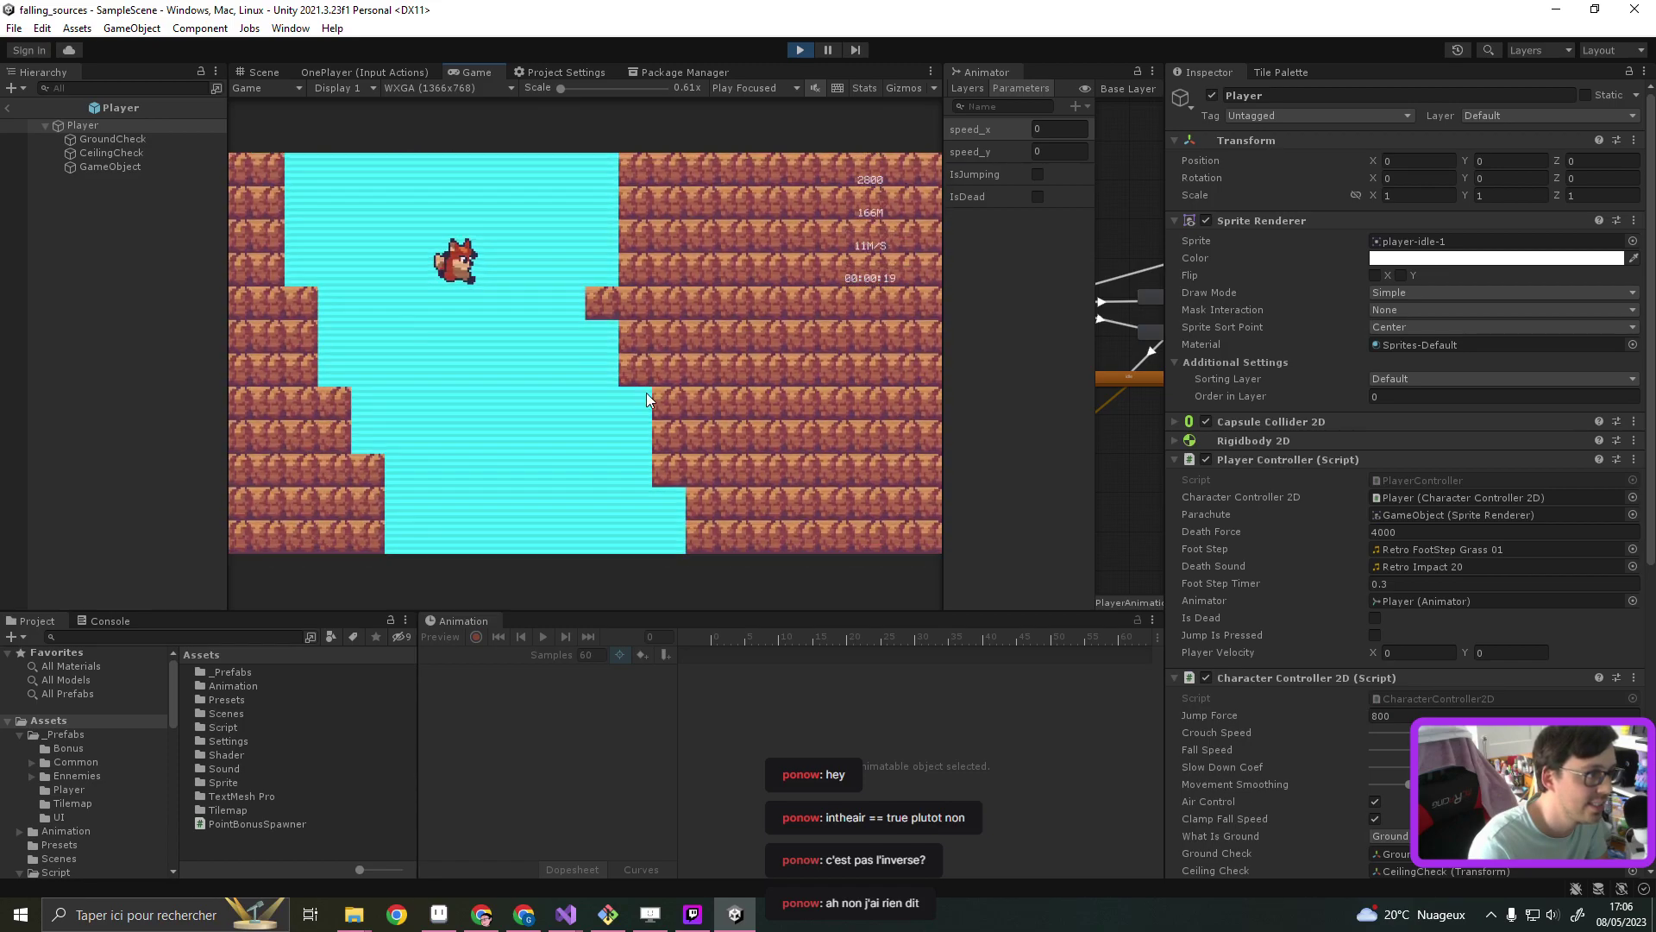
pyautogui.press('space')
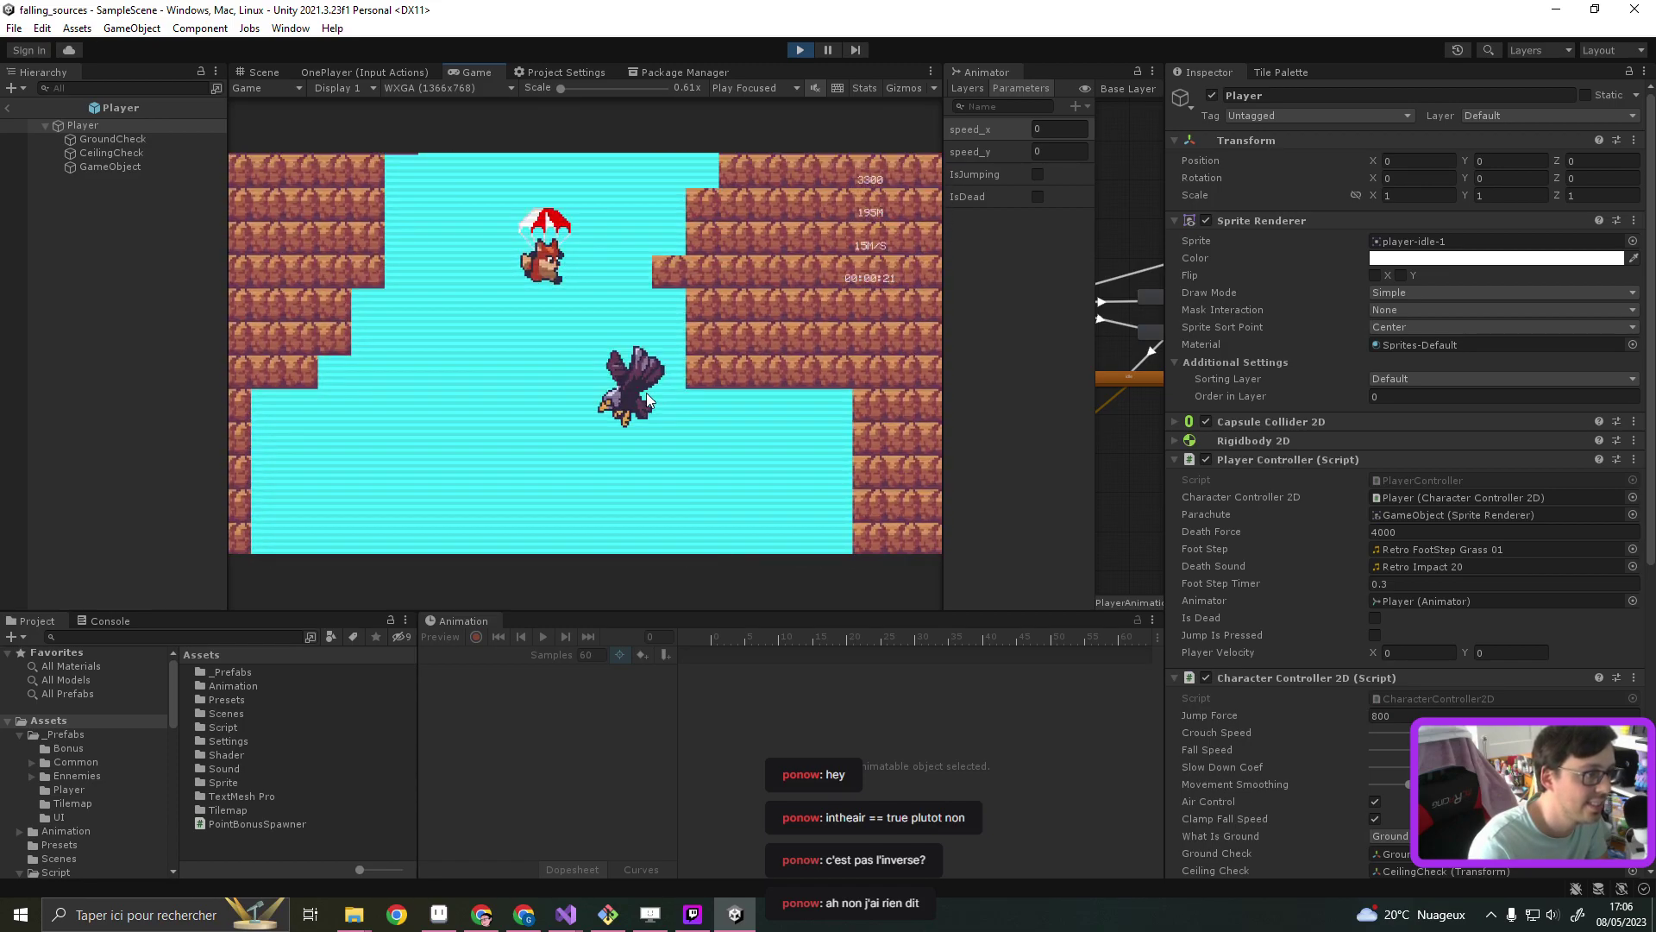
pyautogui.press('Left')
pyautogui.press('space')
pyautogui.press('Right')
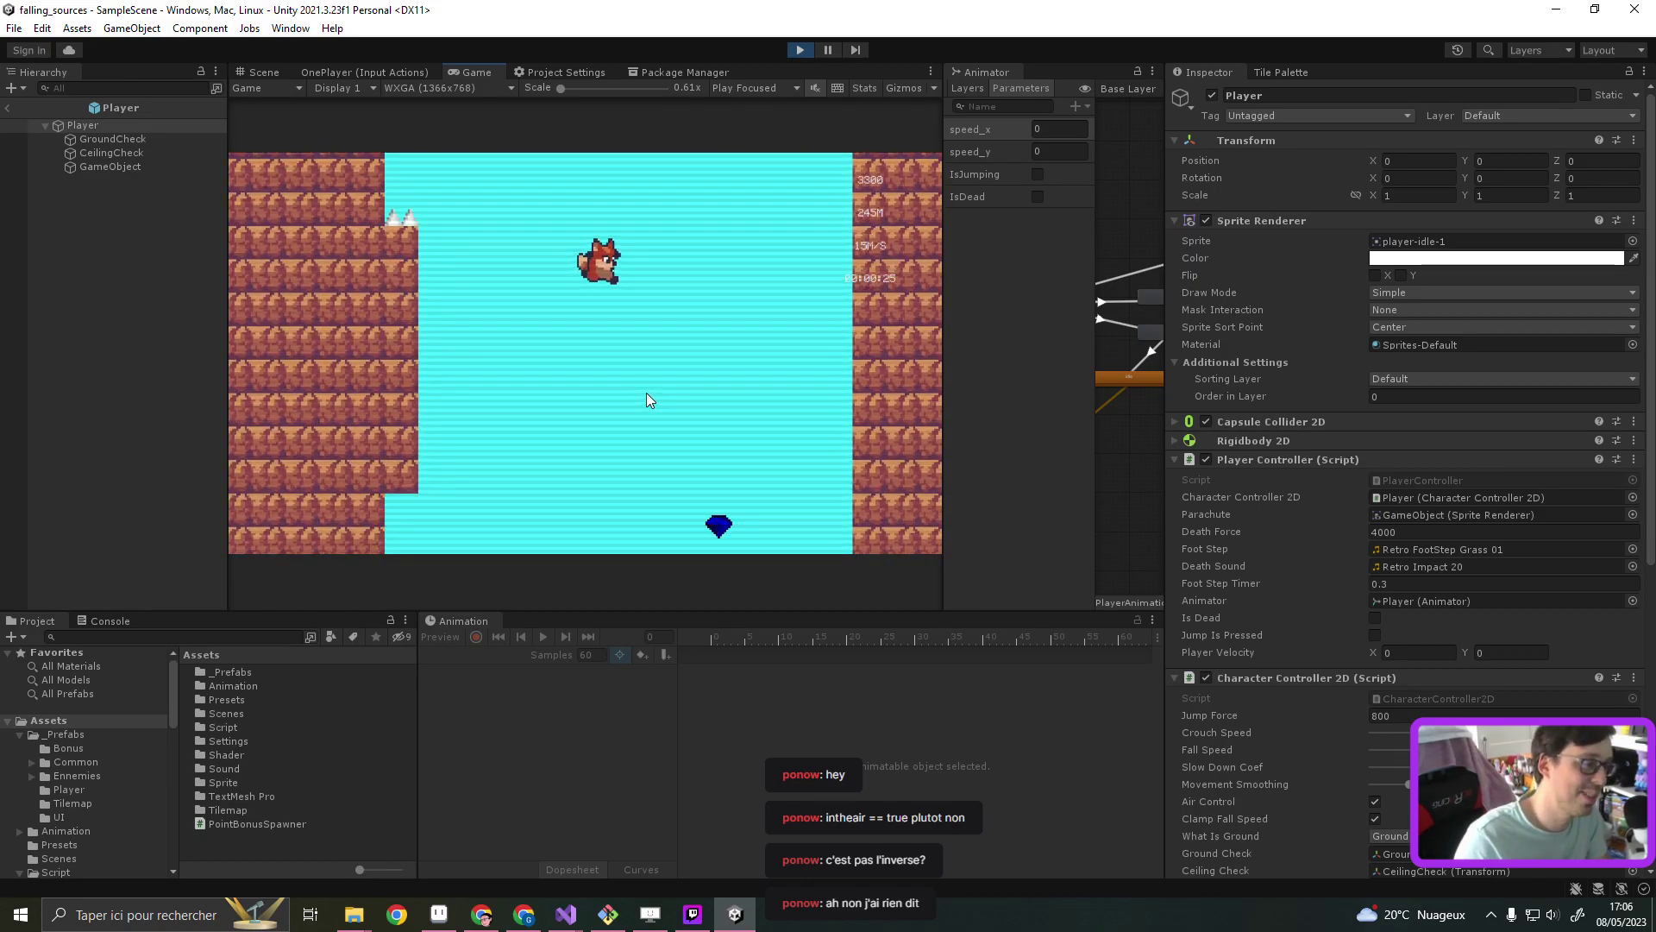
pyautogui.press('Left')
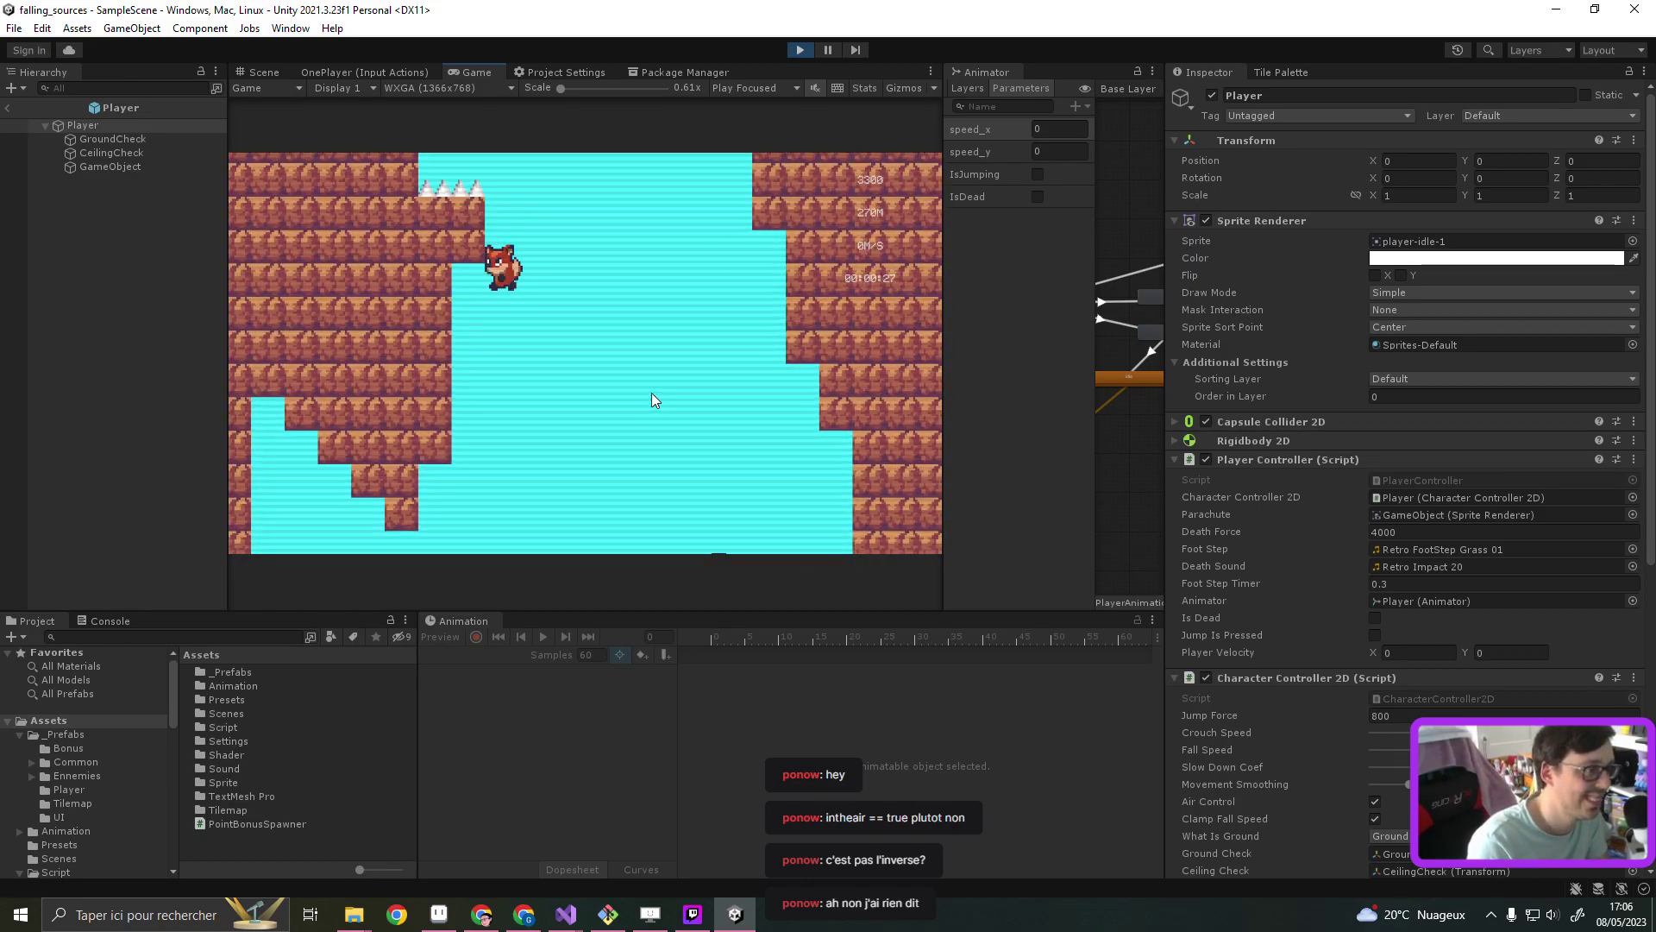
pyautogui.press('space')
pyautogui.press('space')
pyautogui.press('Right')
pyautogui.press('Left')
pyautogui.press('space')
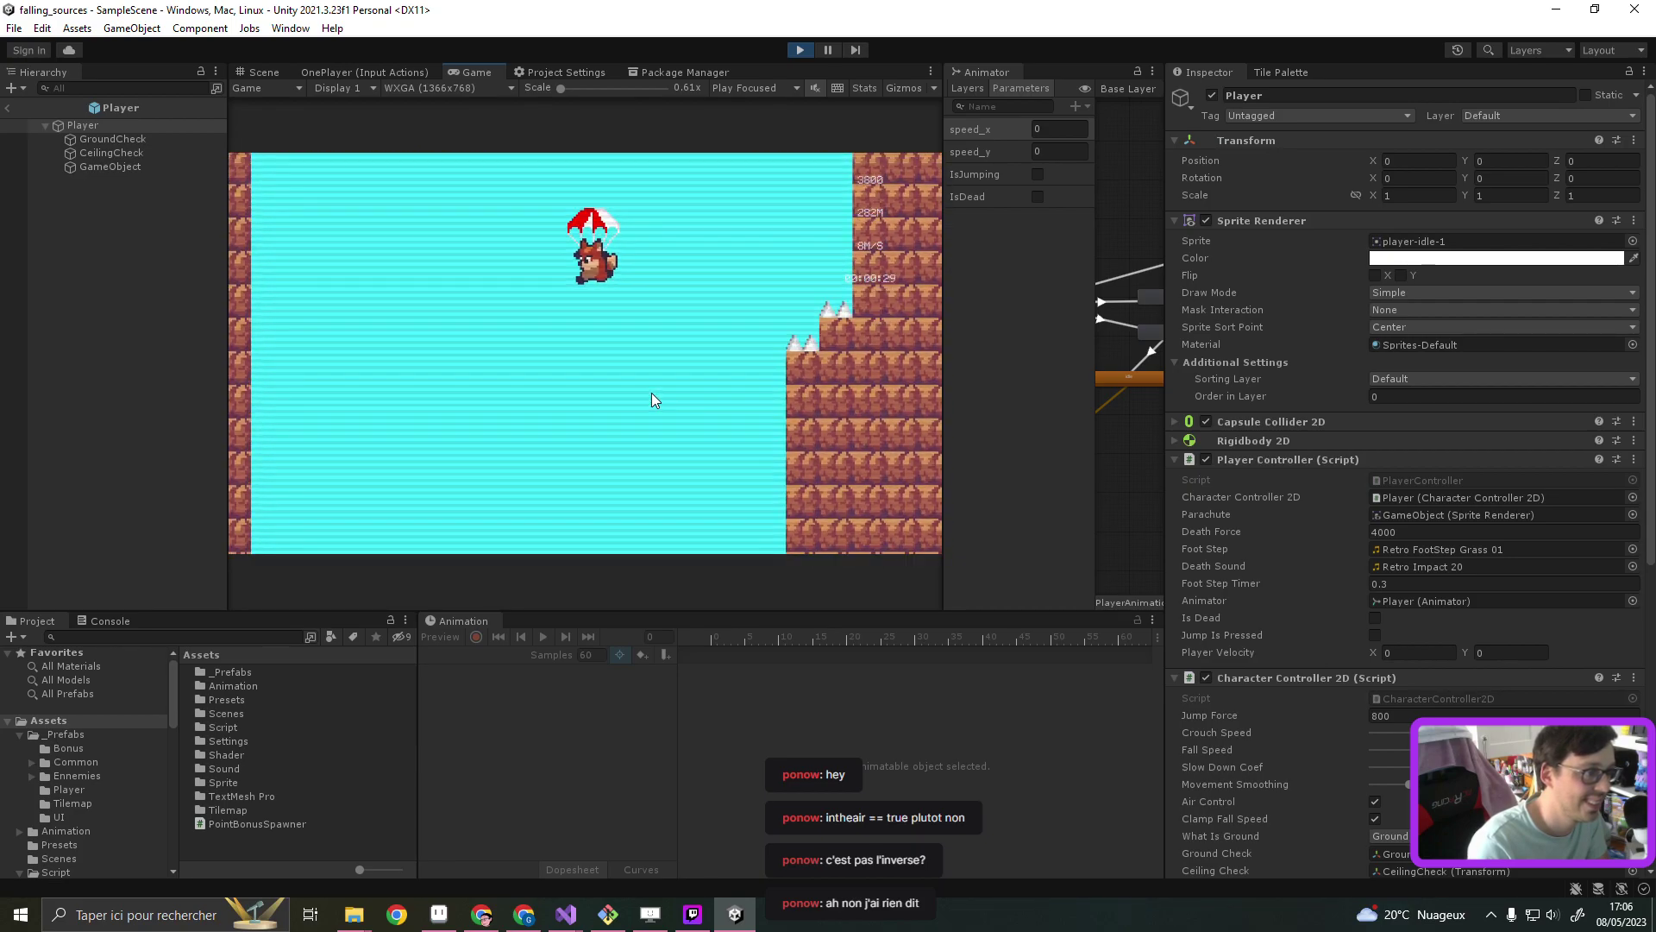
pyautogui.press('space')
pyautogui.press('space')
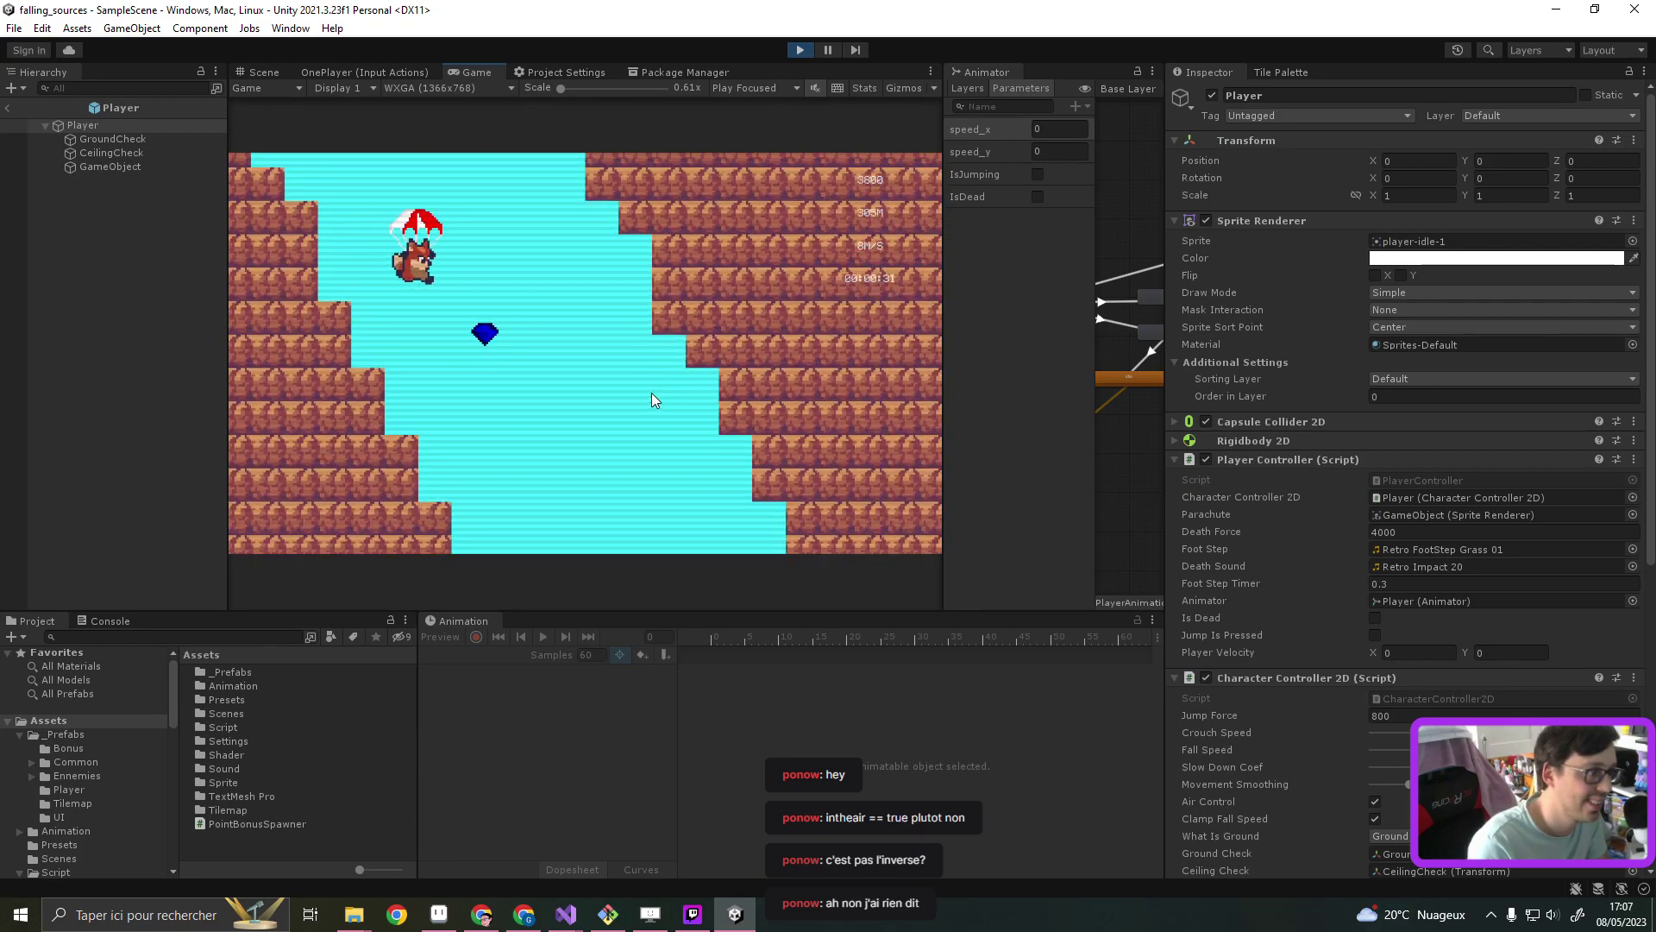
pyautogui.press('Right')
pyautogui.press('space')
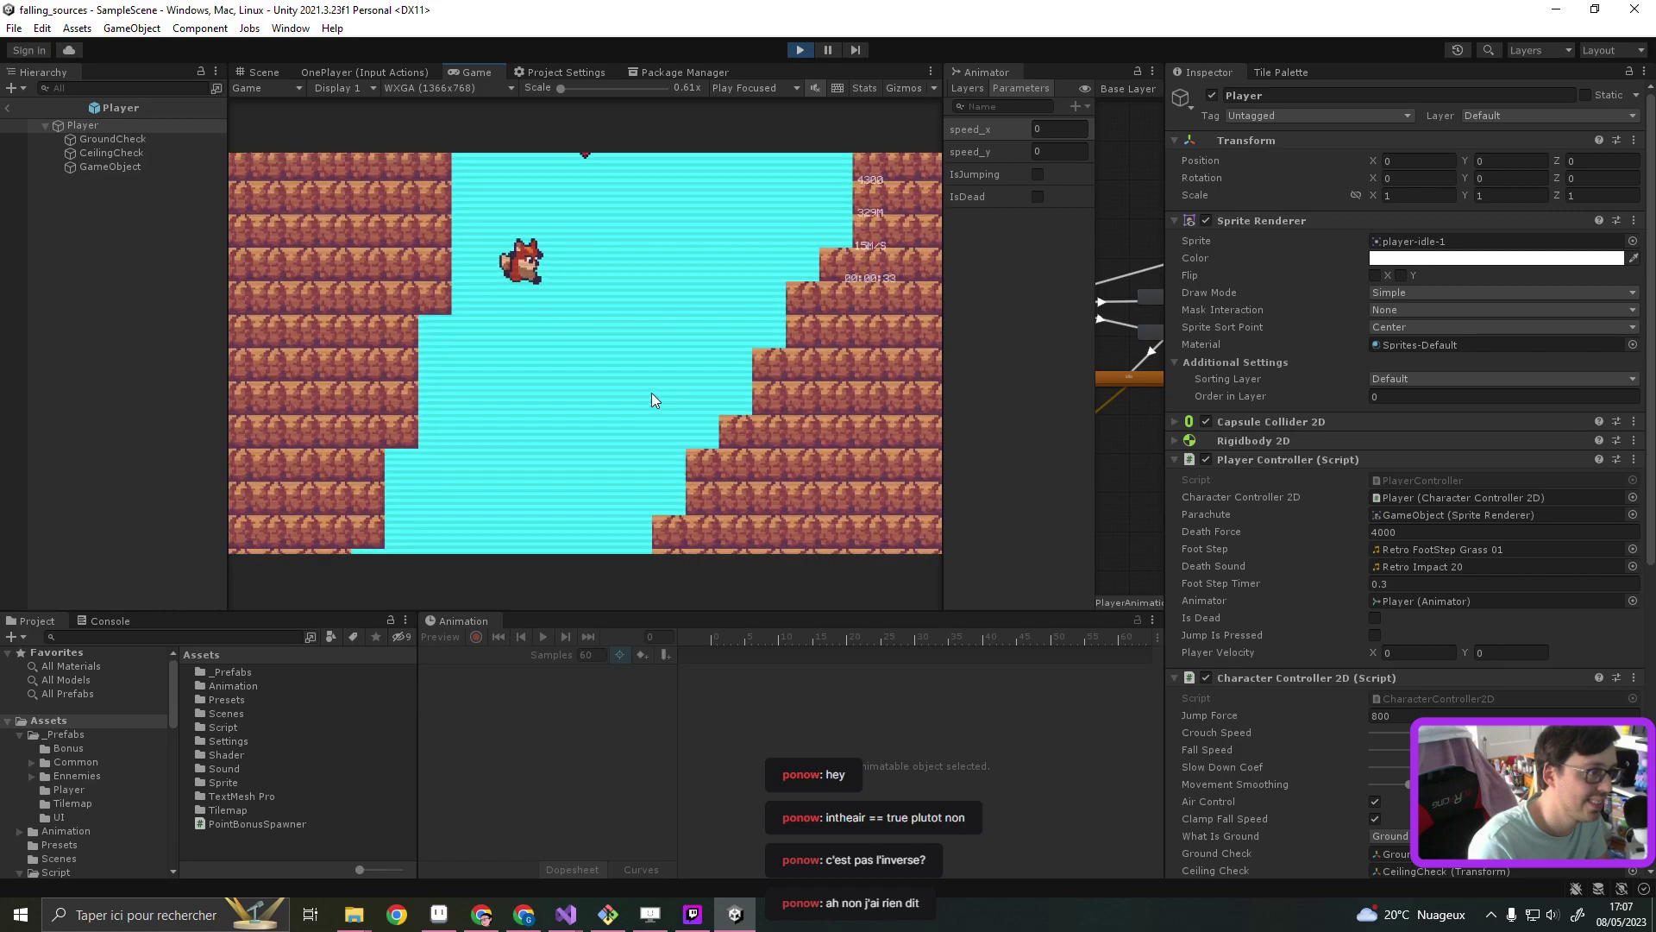
pyautogui.press('Left')
pyautogui.press('space')
pyautogui.press('space')
pyautogui.press('Left')
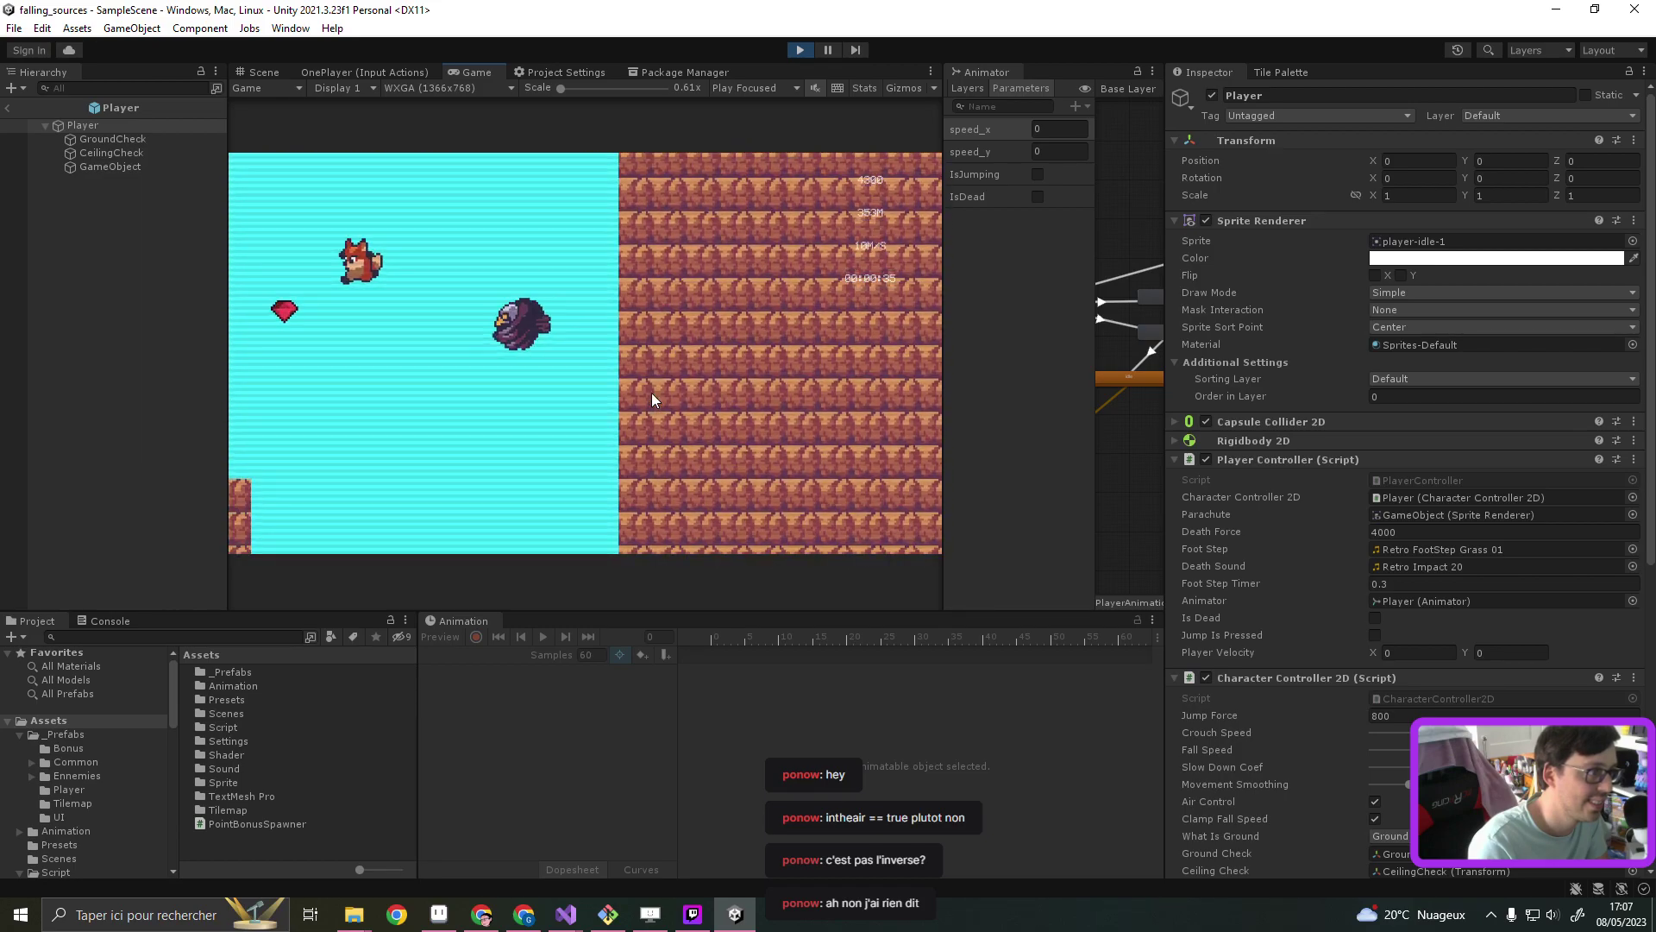
pyautogui.press('Right')
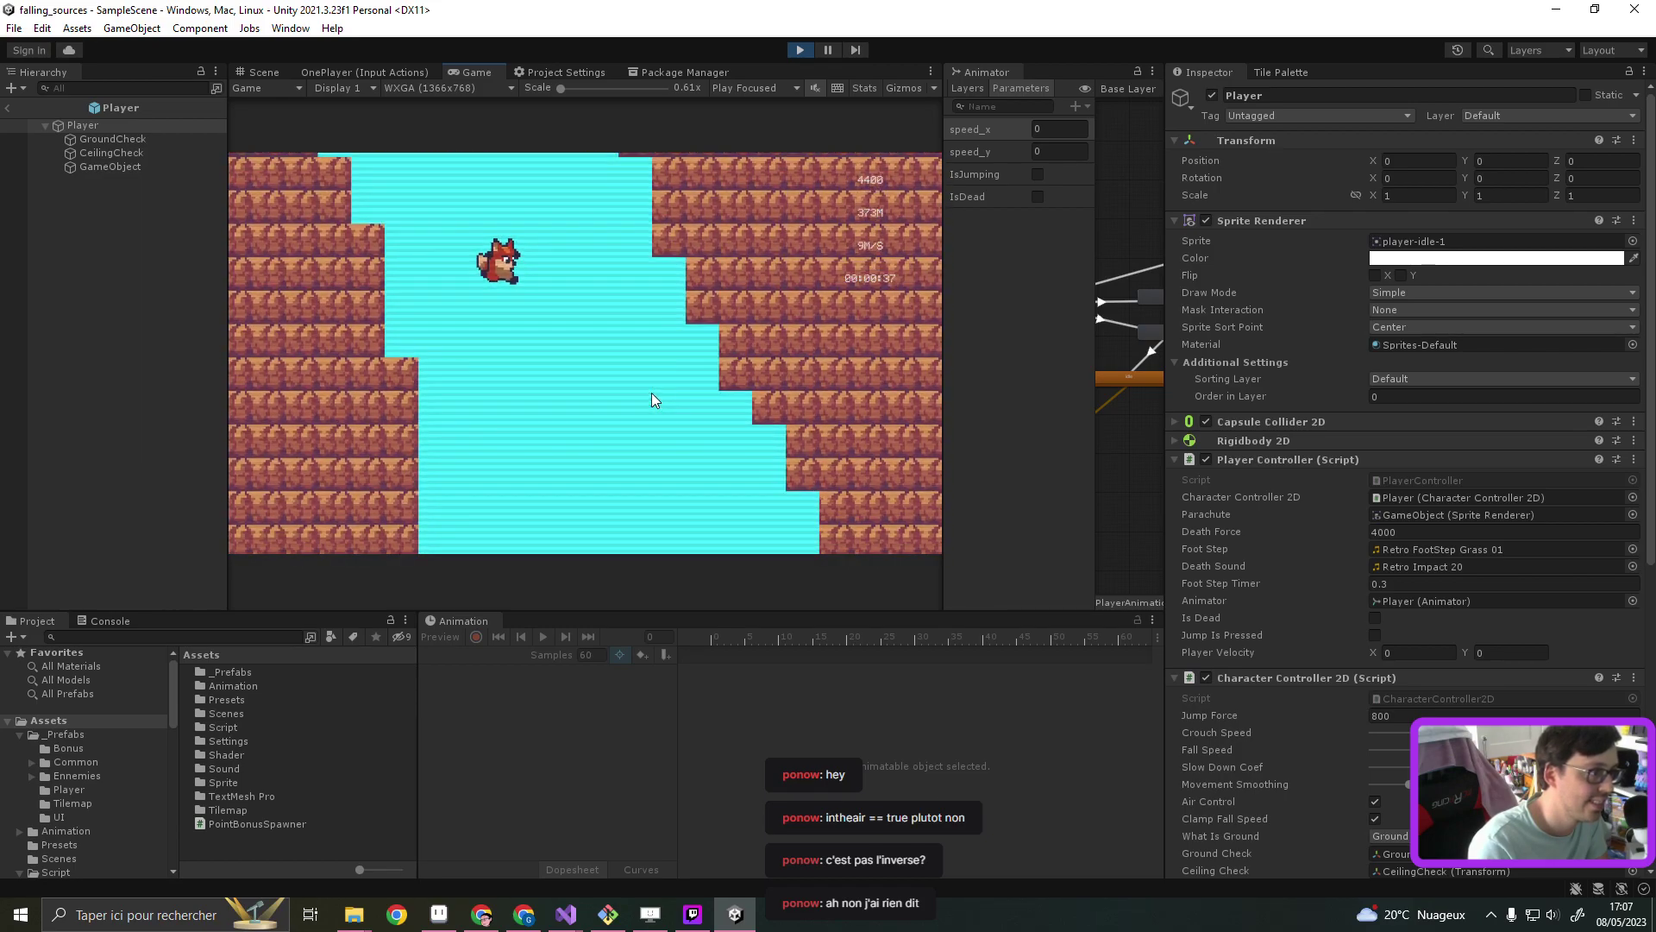
pyautogui.press('space')
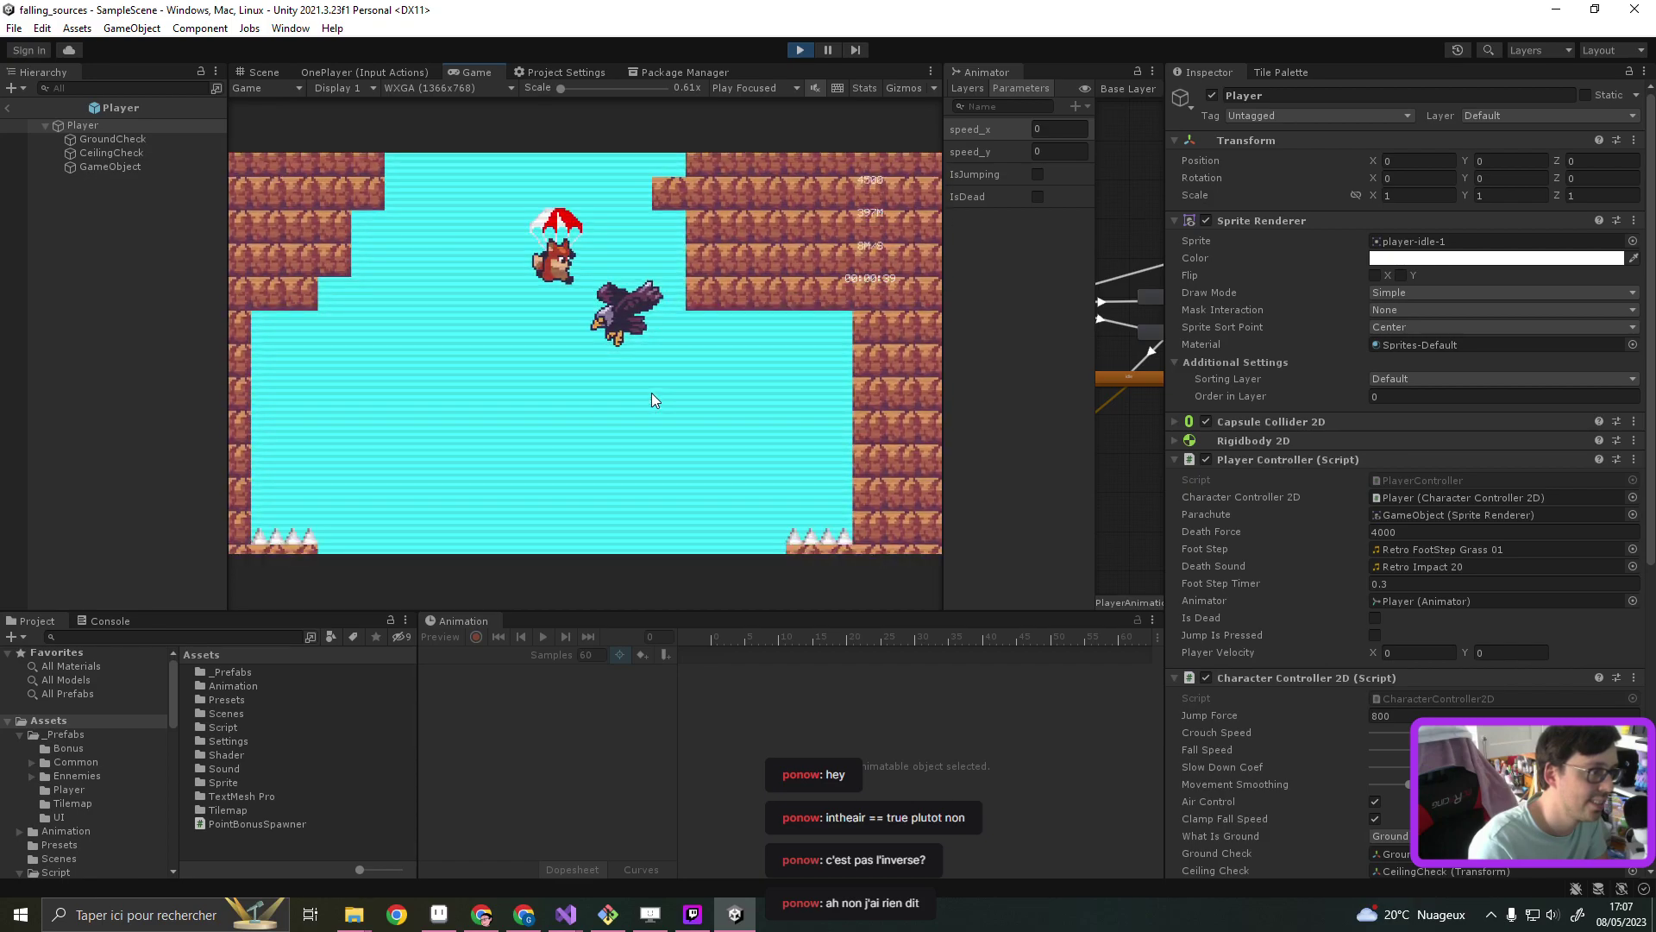
pyautogui.press('Right')
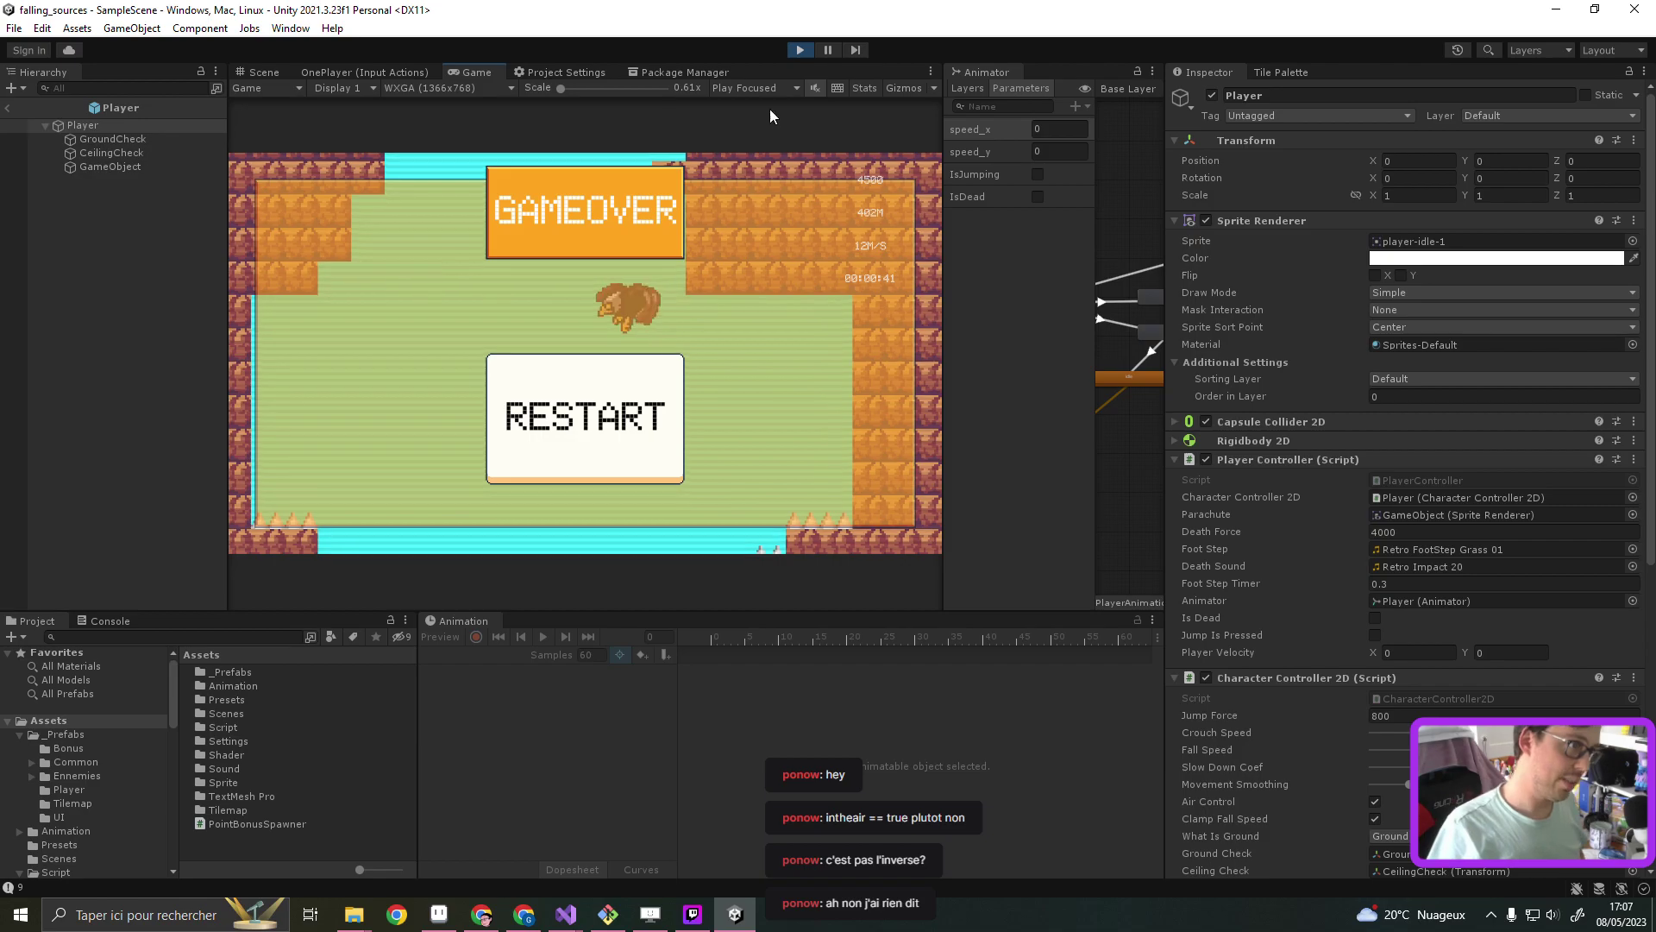
pyautogui.click(800, 50)
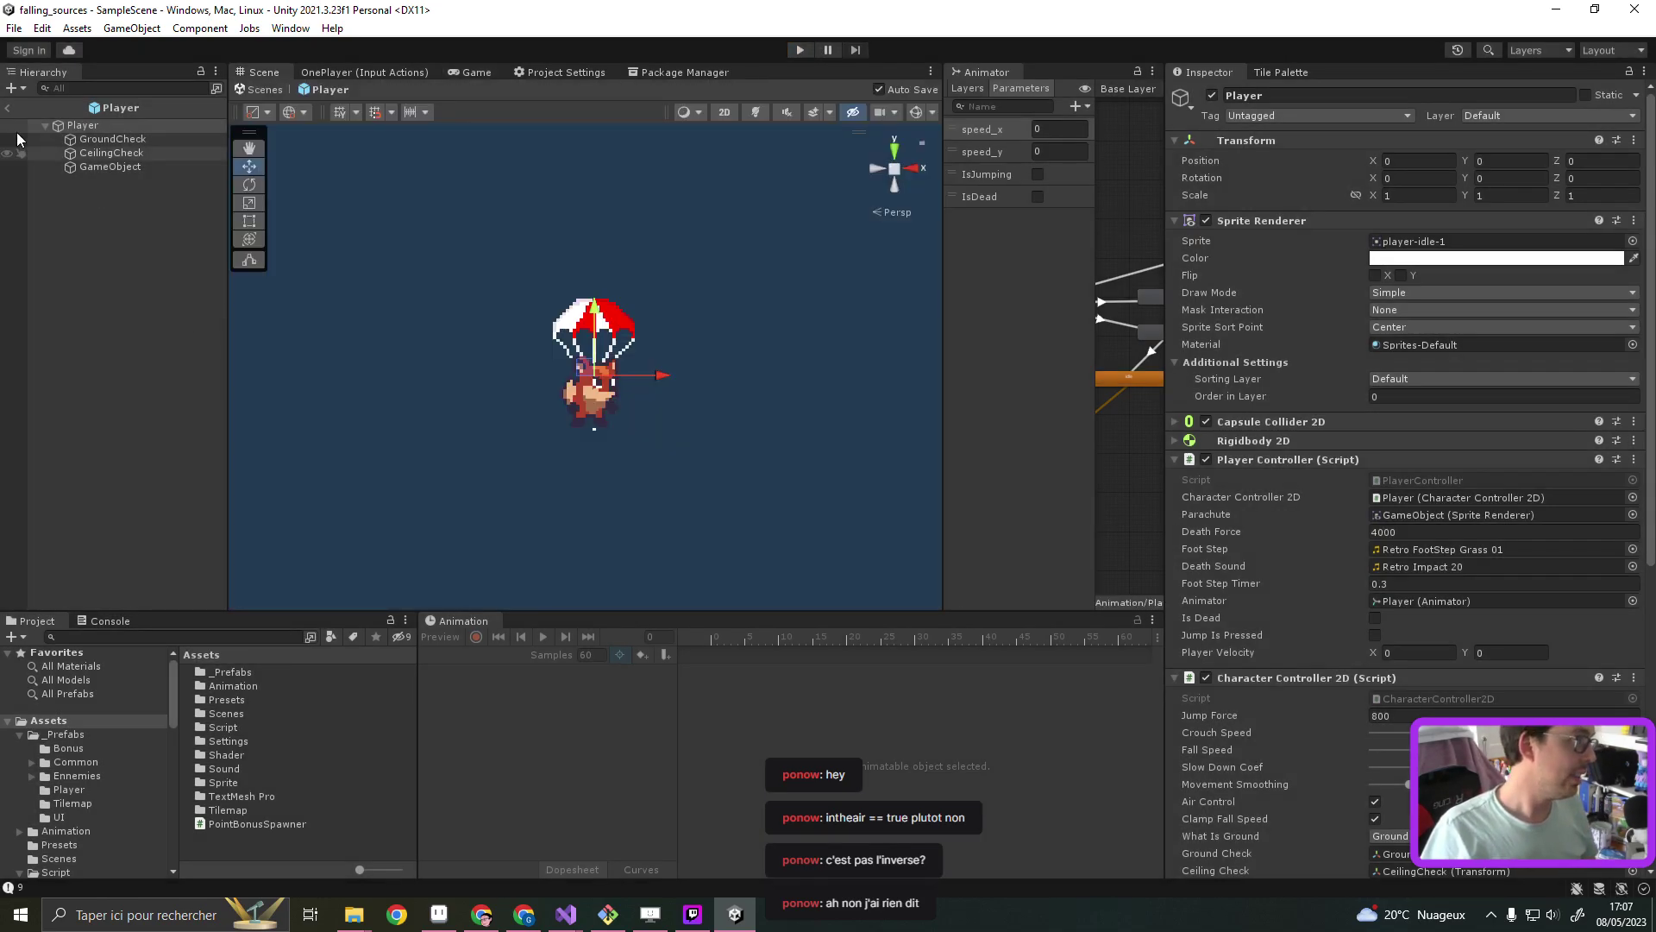
# Return to SampleScene and review the FixedUpdate method of PlayerController.cs in Visual Studio
pyautogui.click(8, 108)
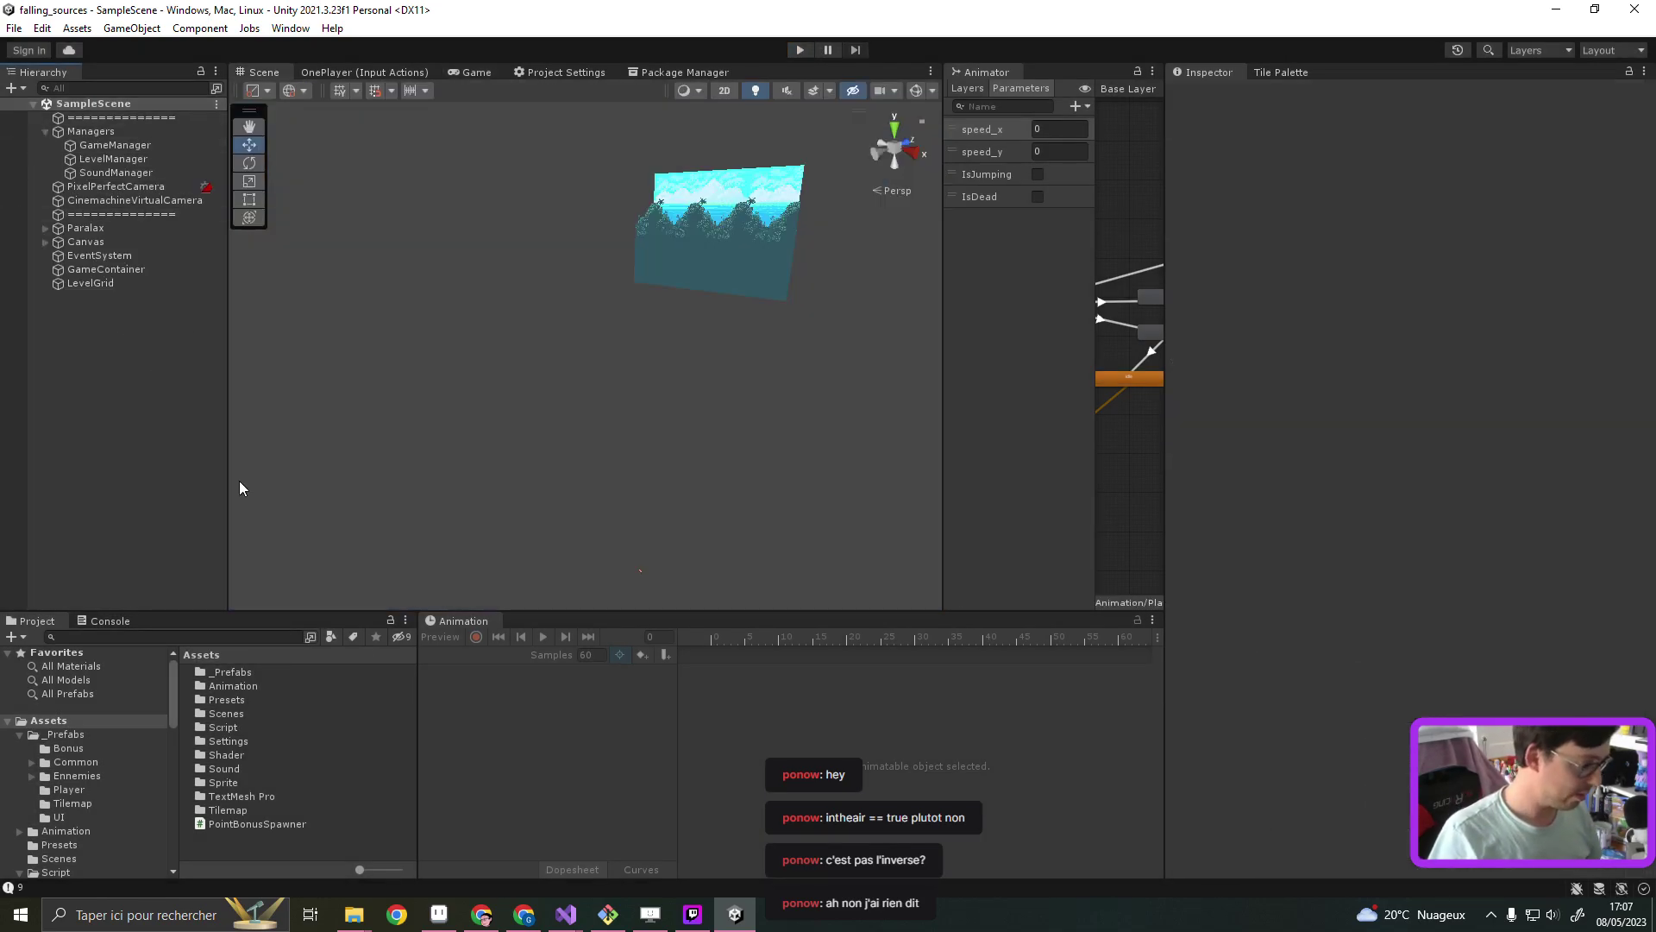
pyautogui.moveTo(566, 914)
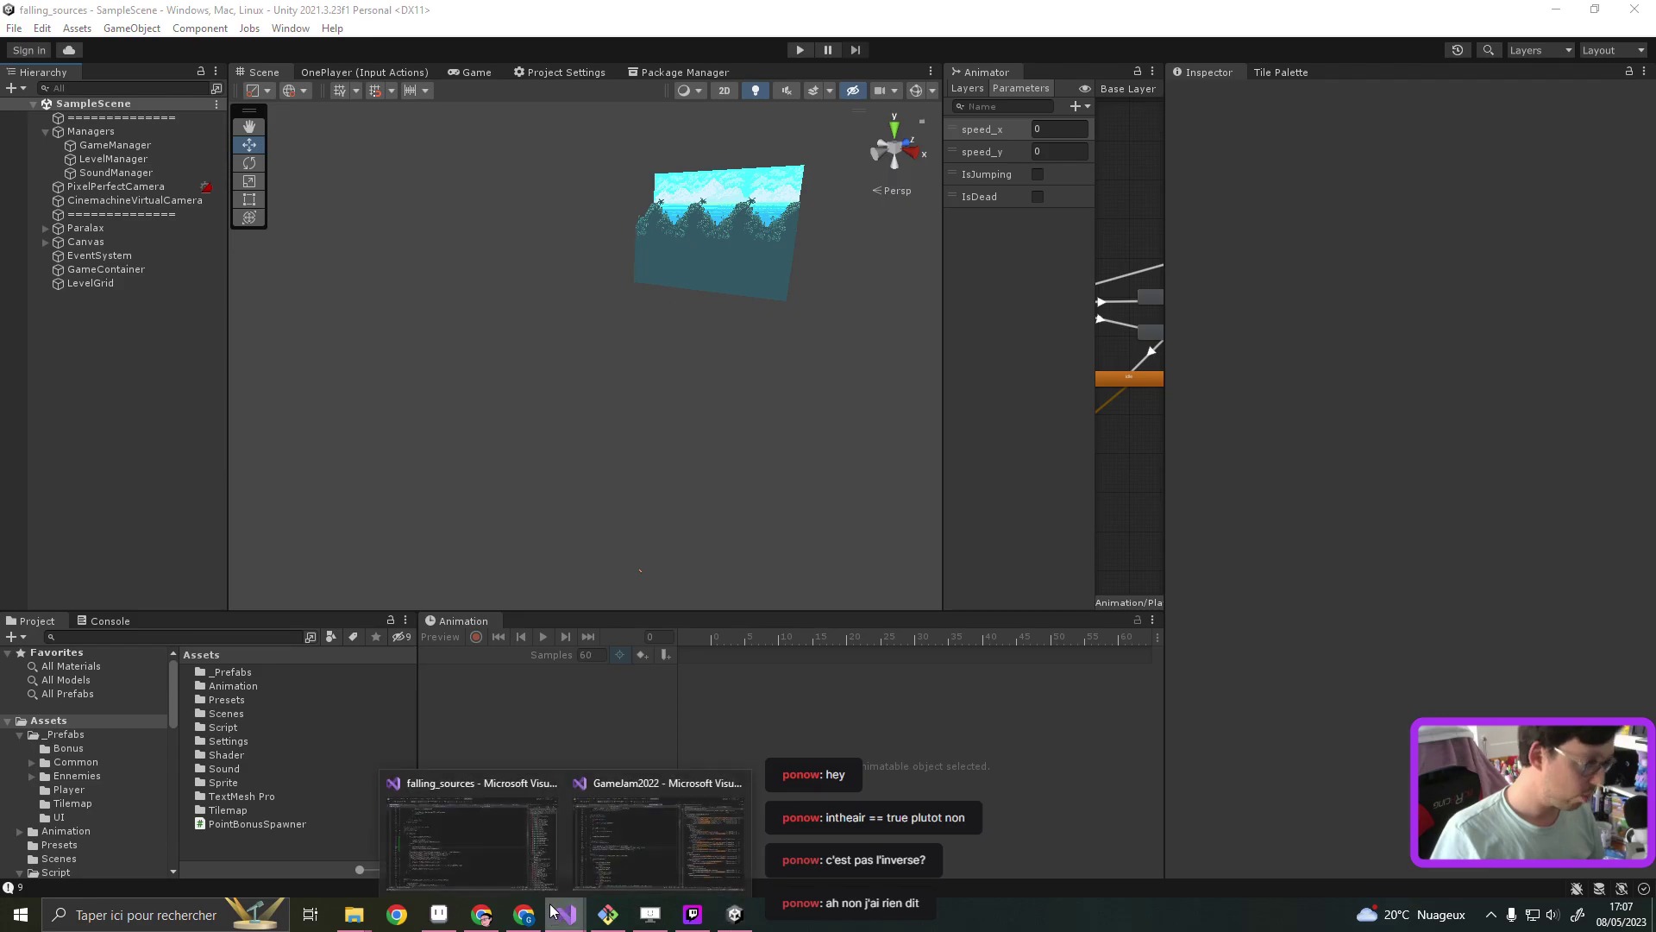
pyautogui.click(447, 837)
pyautogui.click(455, 314)
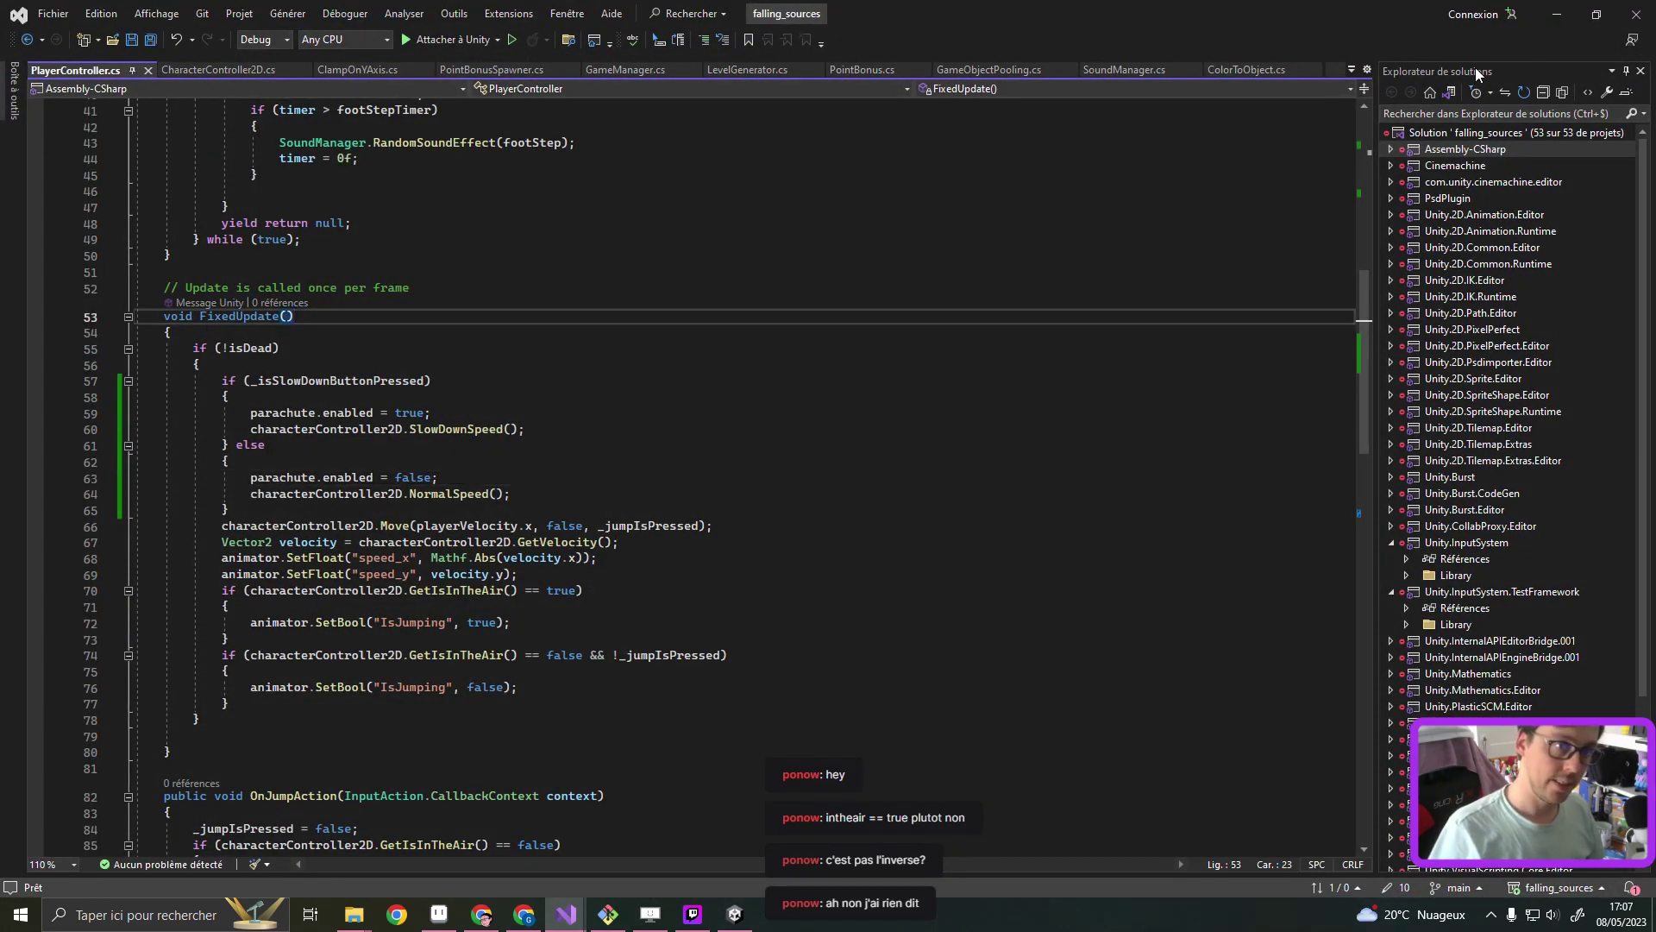
pyautogui.click(1557, 14)
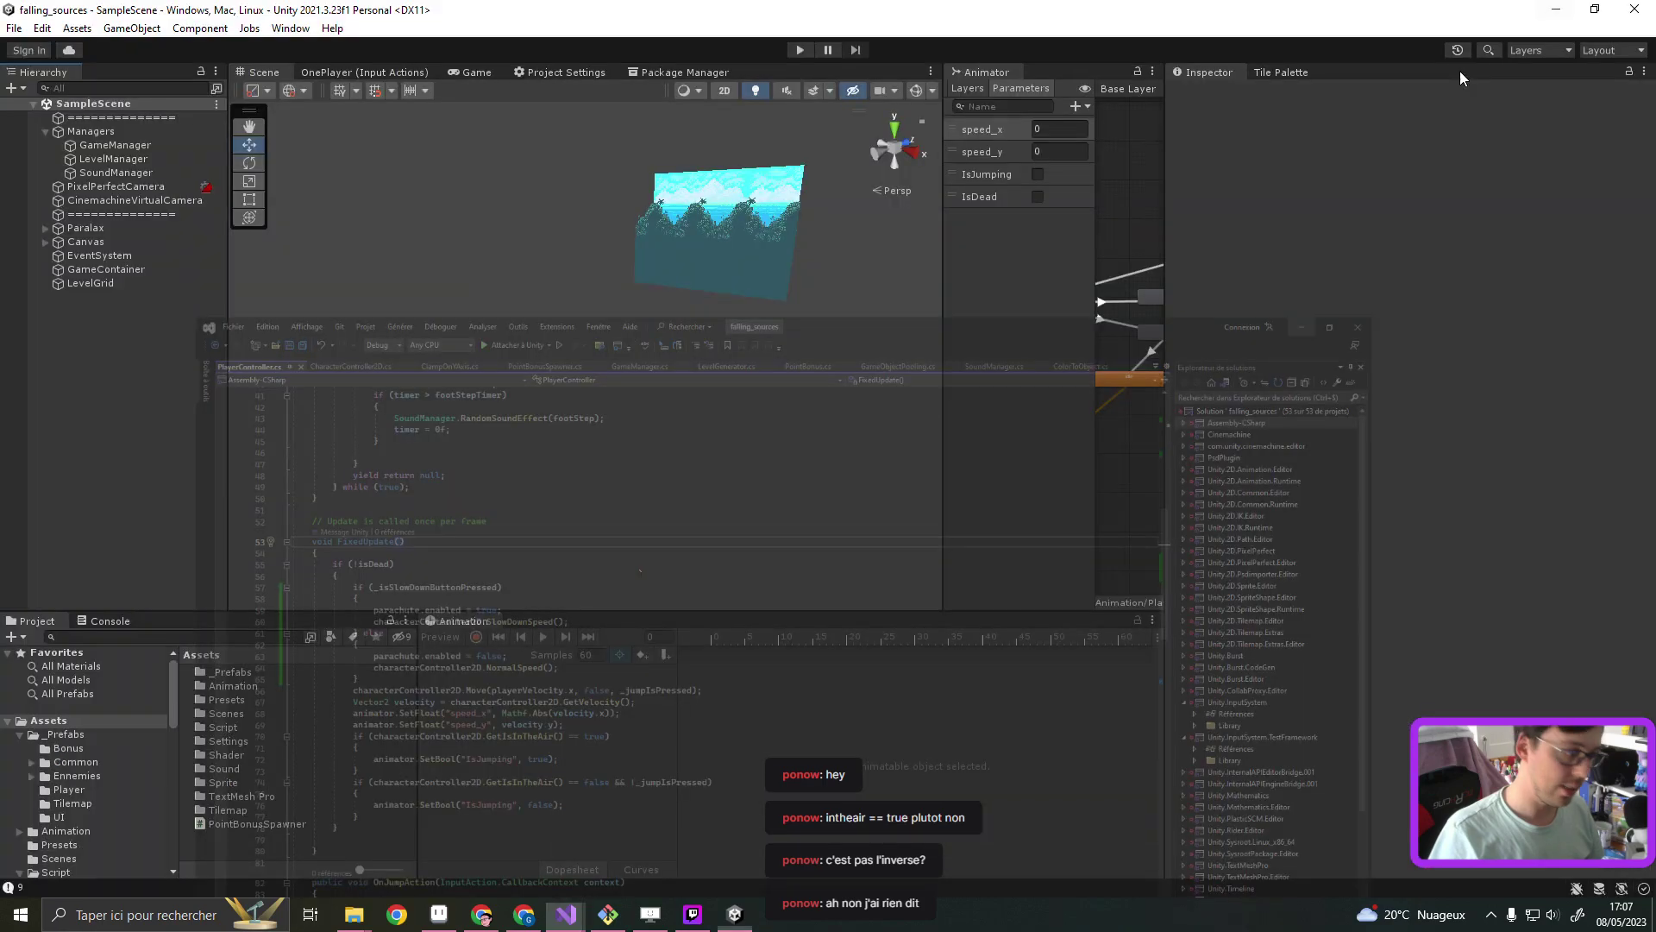
pyautogui.click(523, 916)
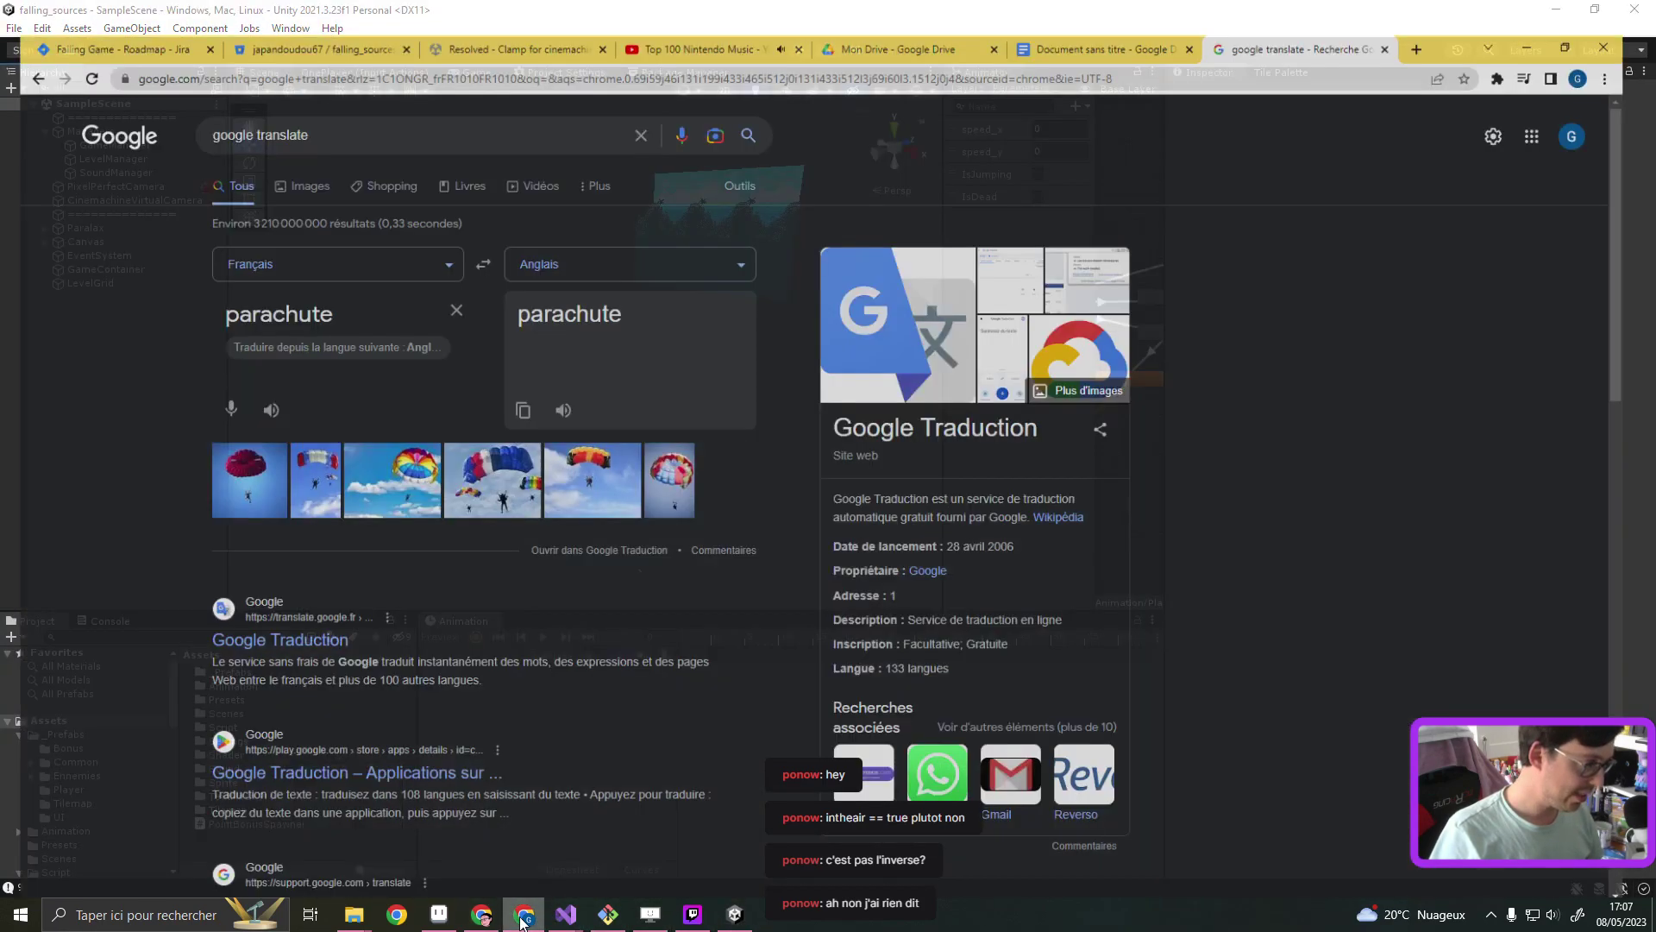
pyautogui.click(95, 17)
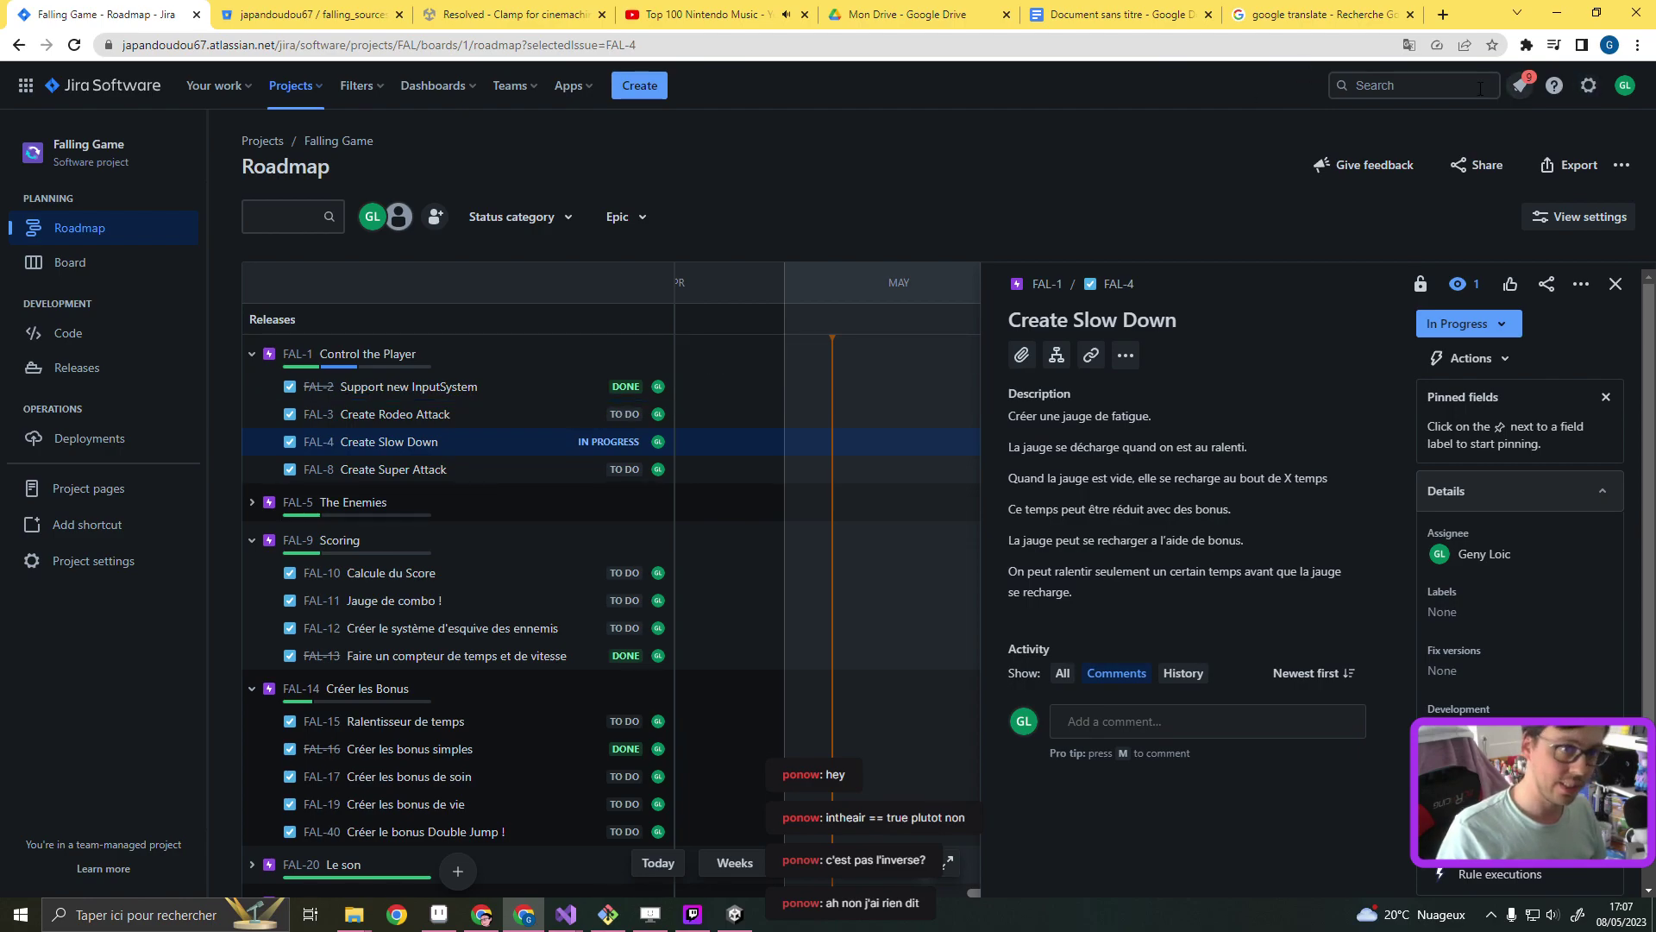
pyautogui.click(1557, 15)
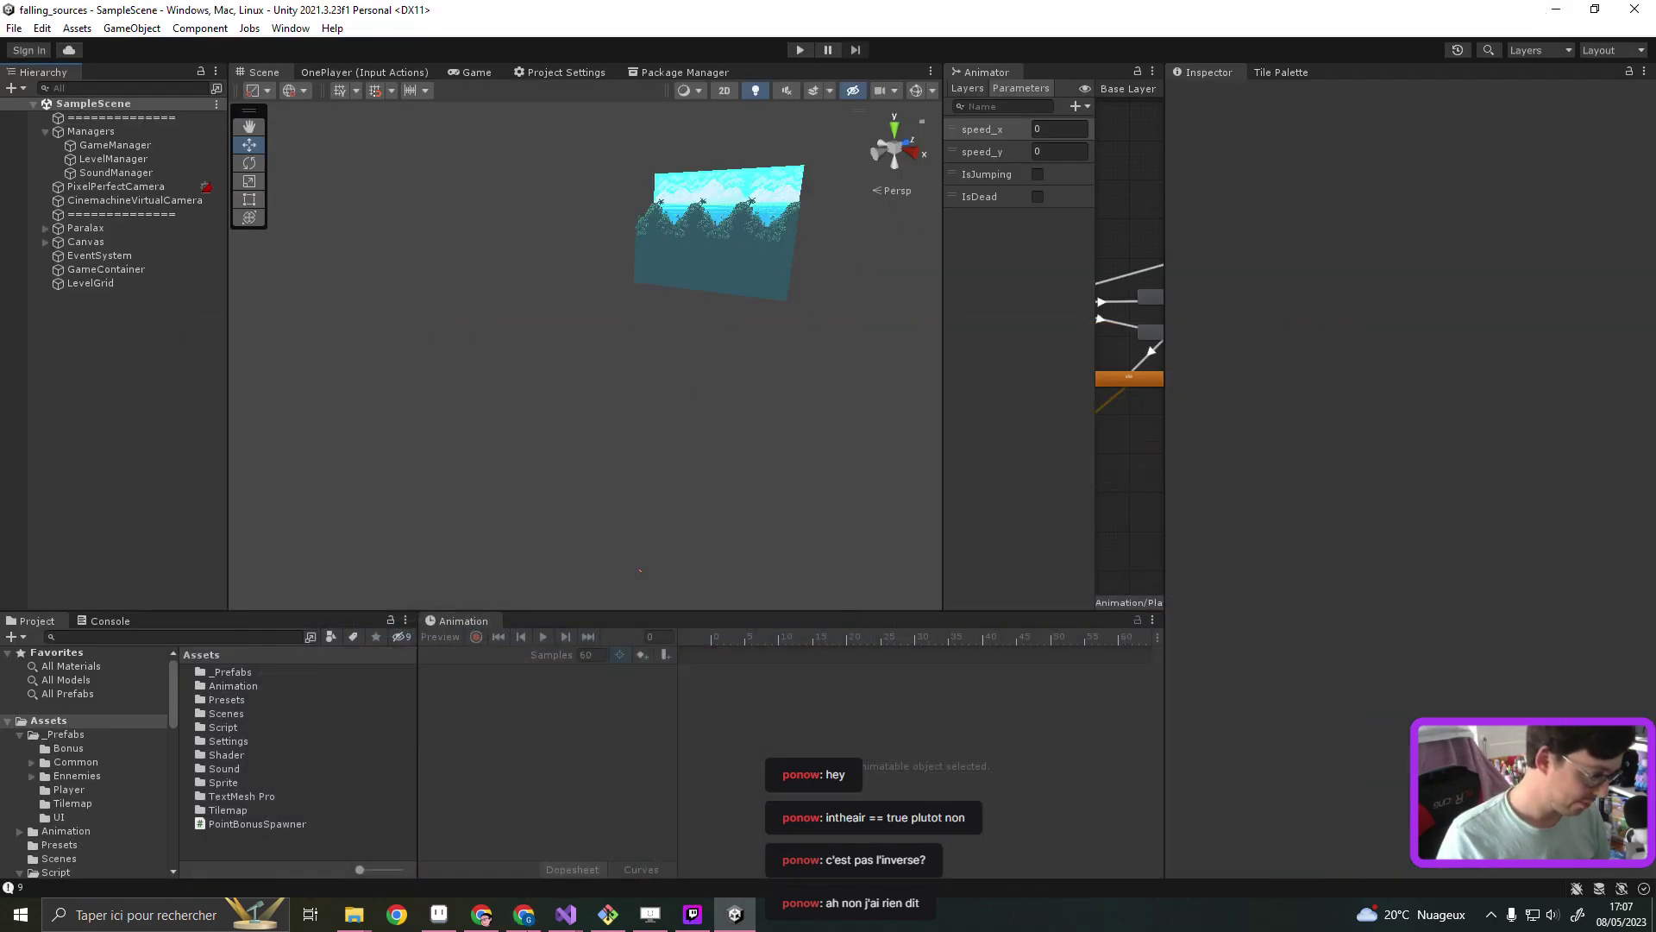
# Stage all changed files in Git Bash with git add
pyautogui.click(608, 914)
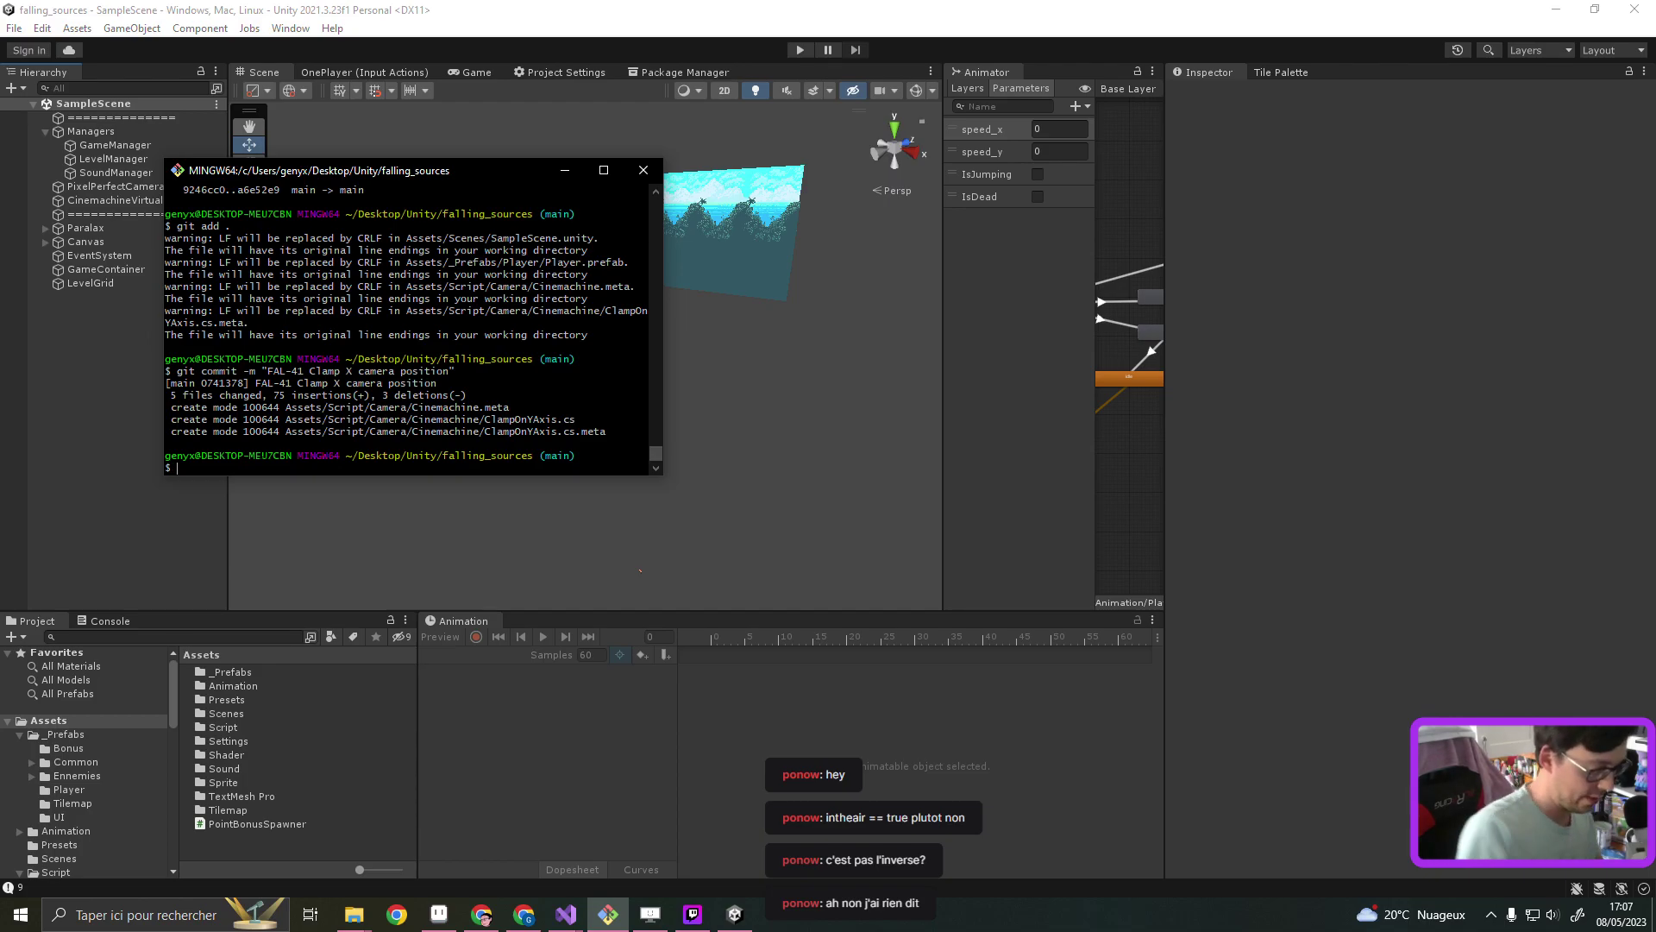
pyautogui.write('git add .')
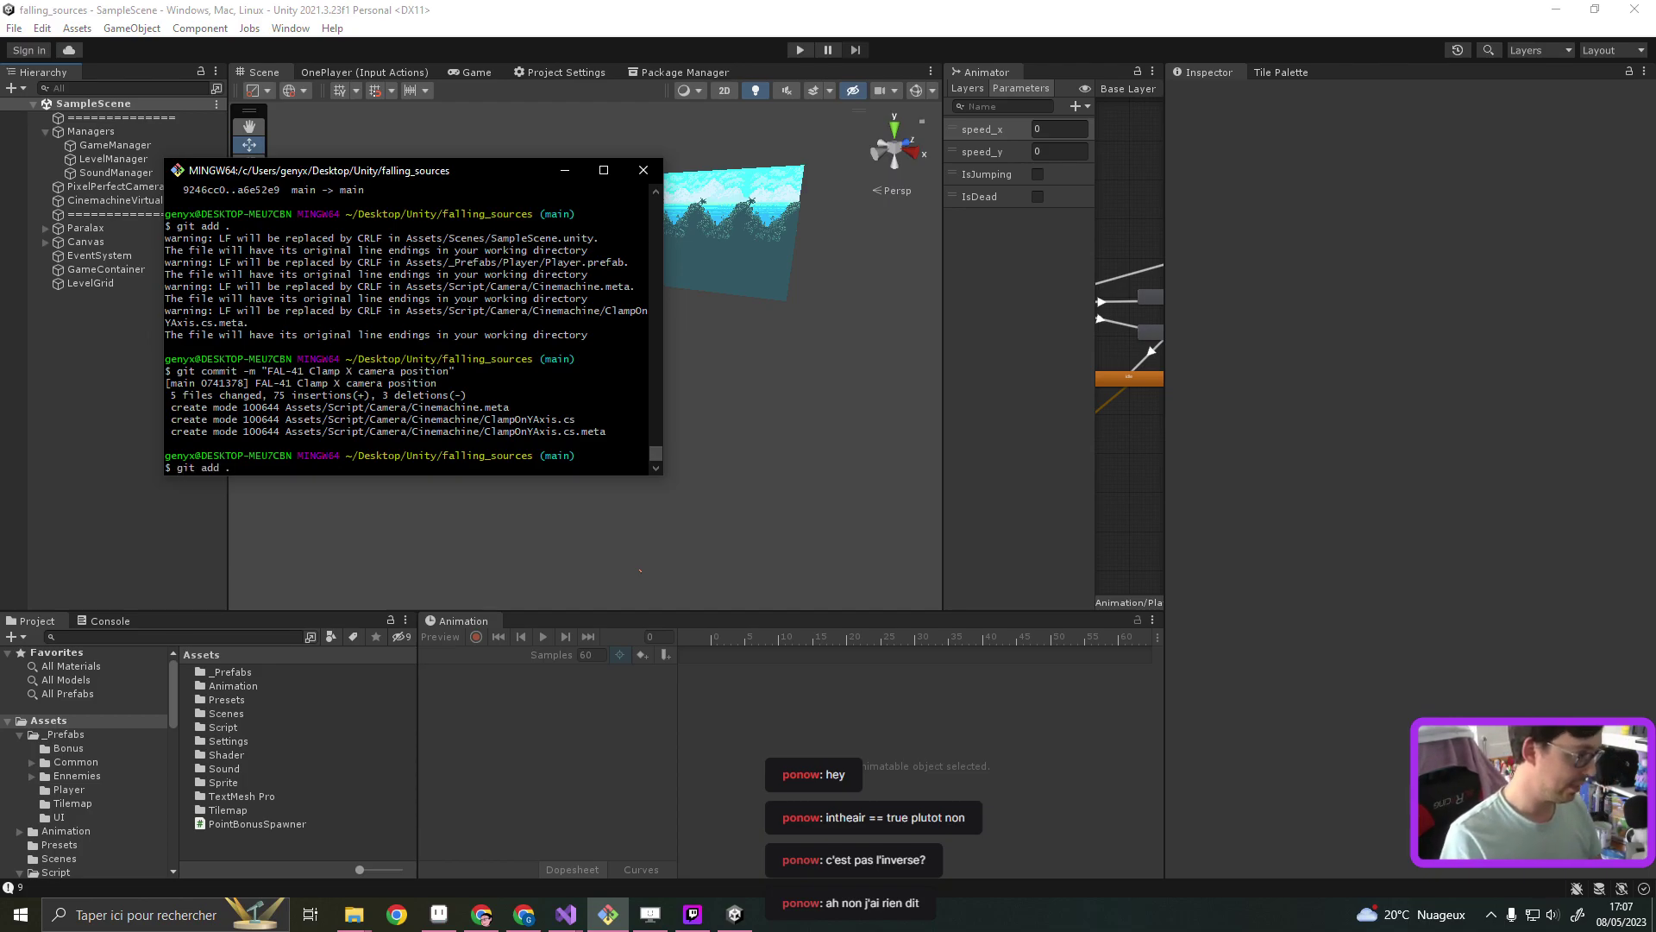
pyautogui.press('Return')
# Commit with the message "FAL-4: Slow Down the Player" and push to the remote
pyautogui.write('"FAL-4: Slow Down the Player')
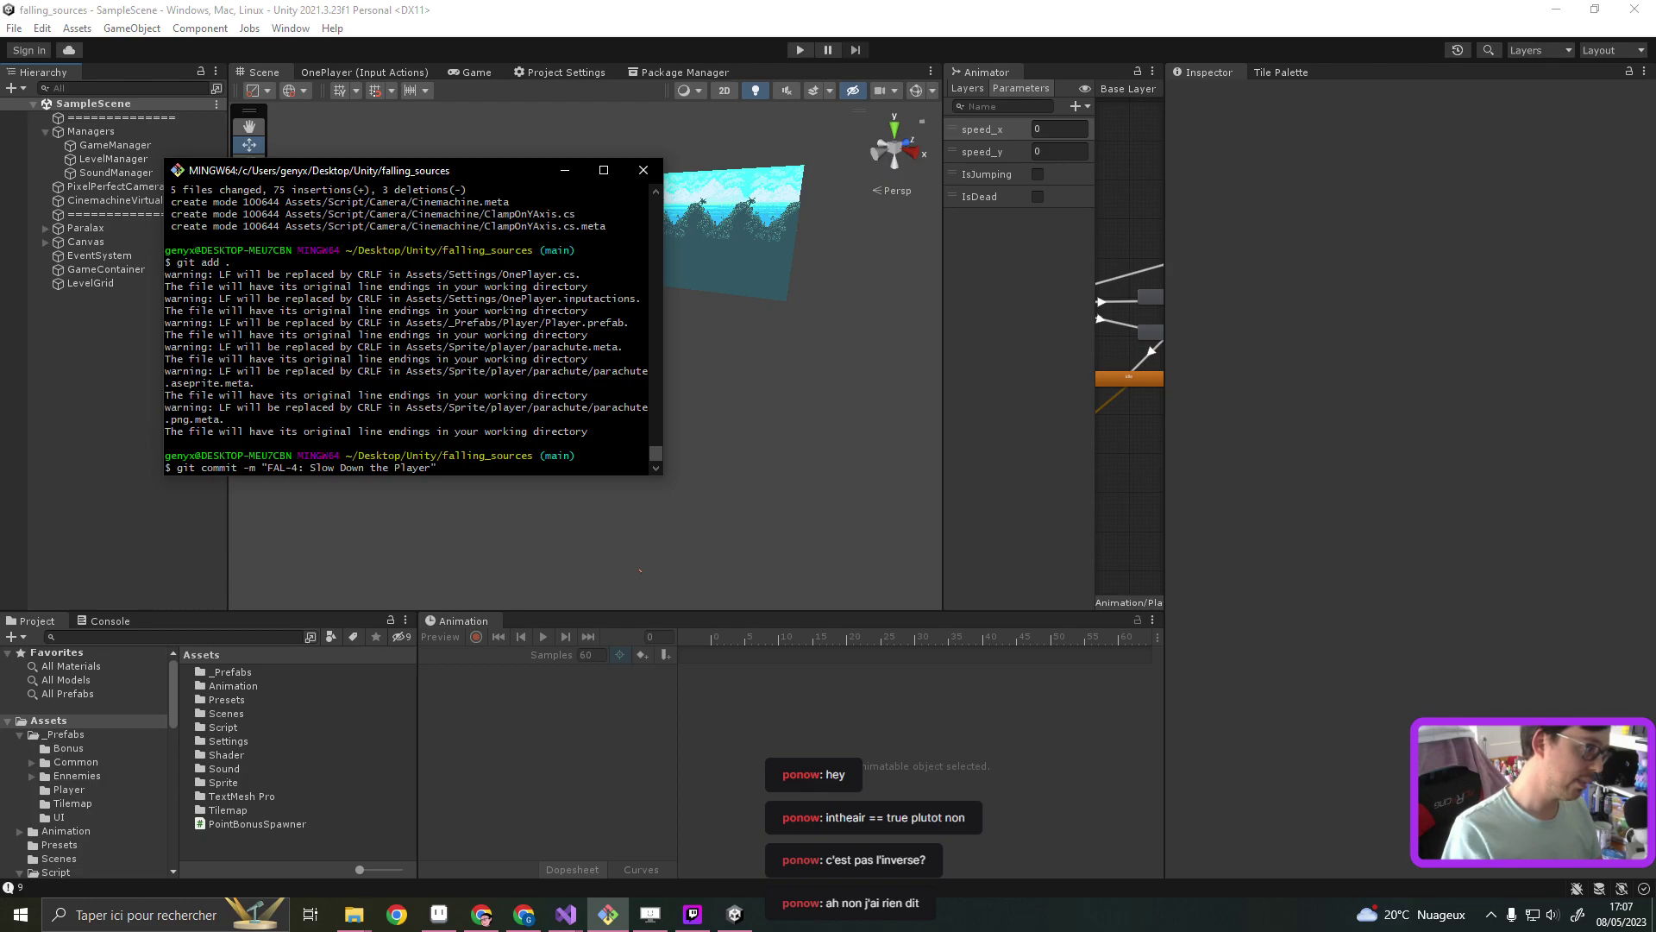
pyautogui.press('Return')
pyautogui.write('git push')
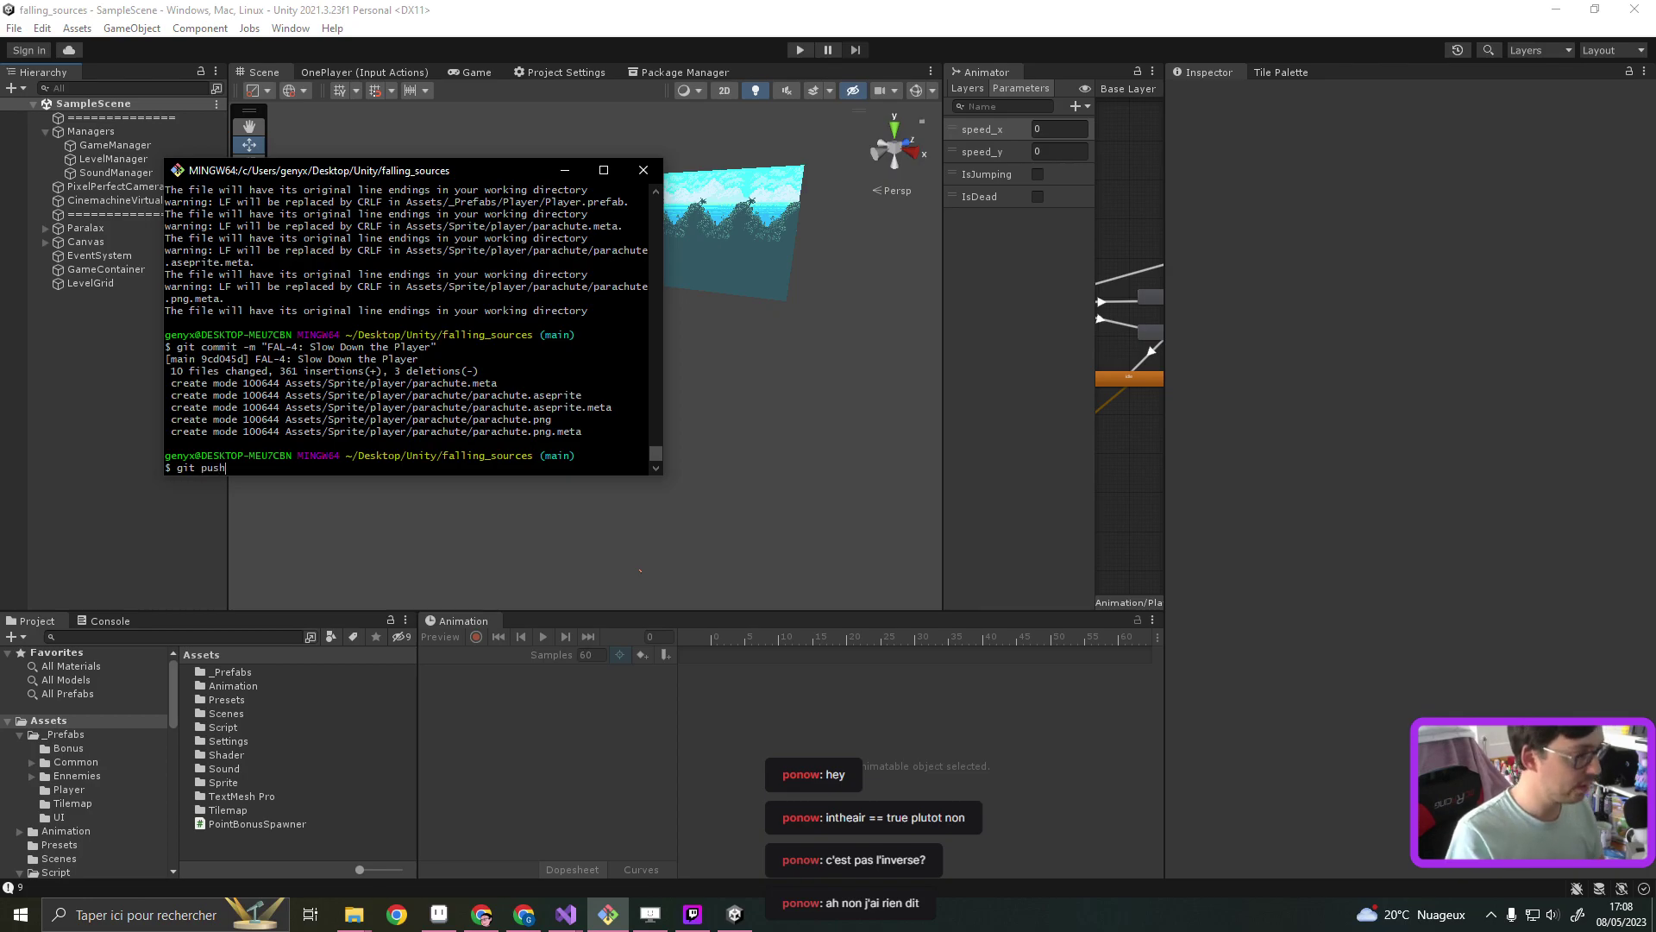
pyautogui.press('Return')
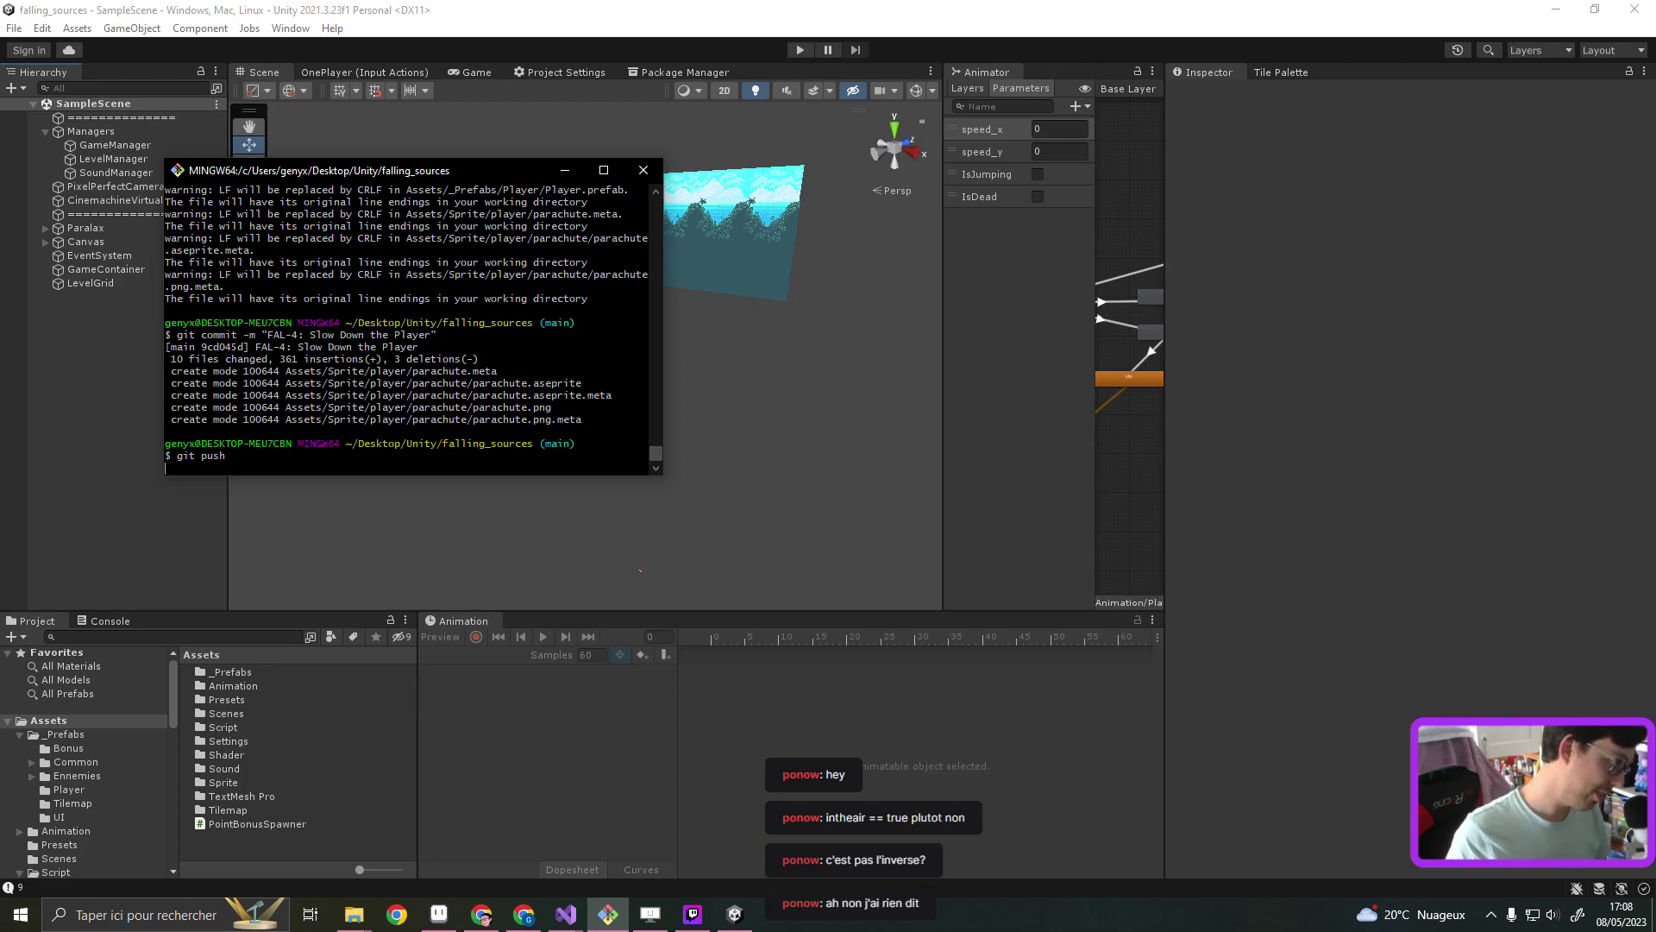
# Check the YouTube music tab in Chrome, minimize it, and switch to the Twitch app
pyautogui.click(480, 912)
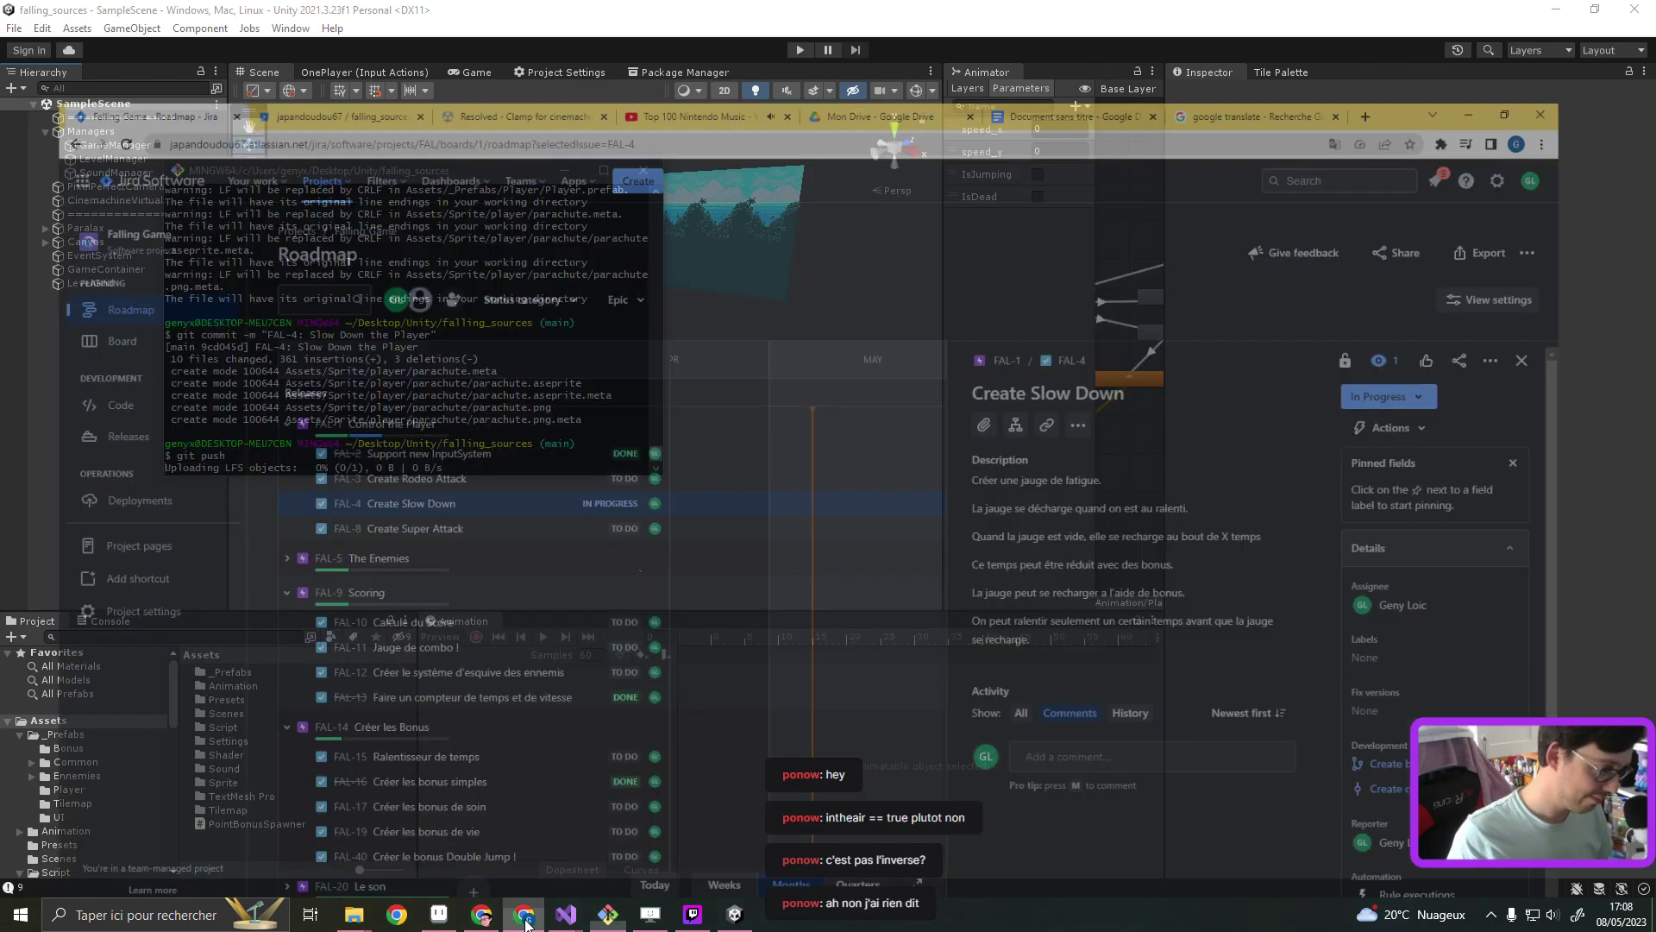
pyautogui.click(703, 9)
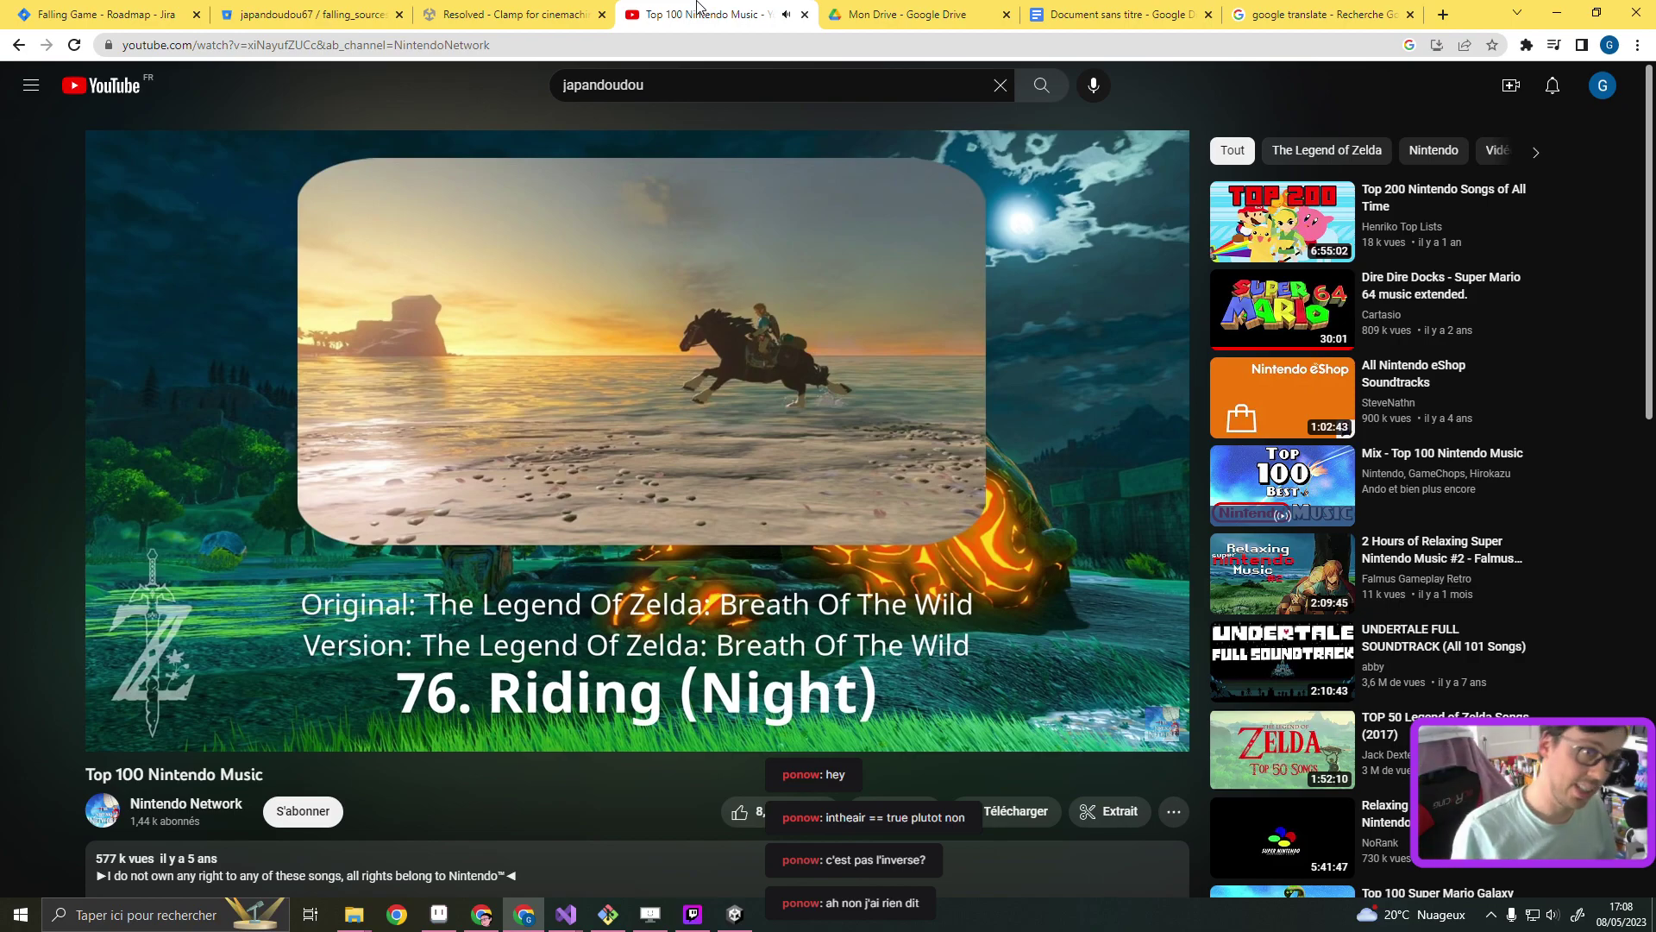
pyautogui.click(1557, 14)
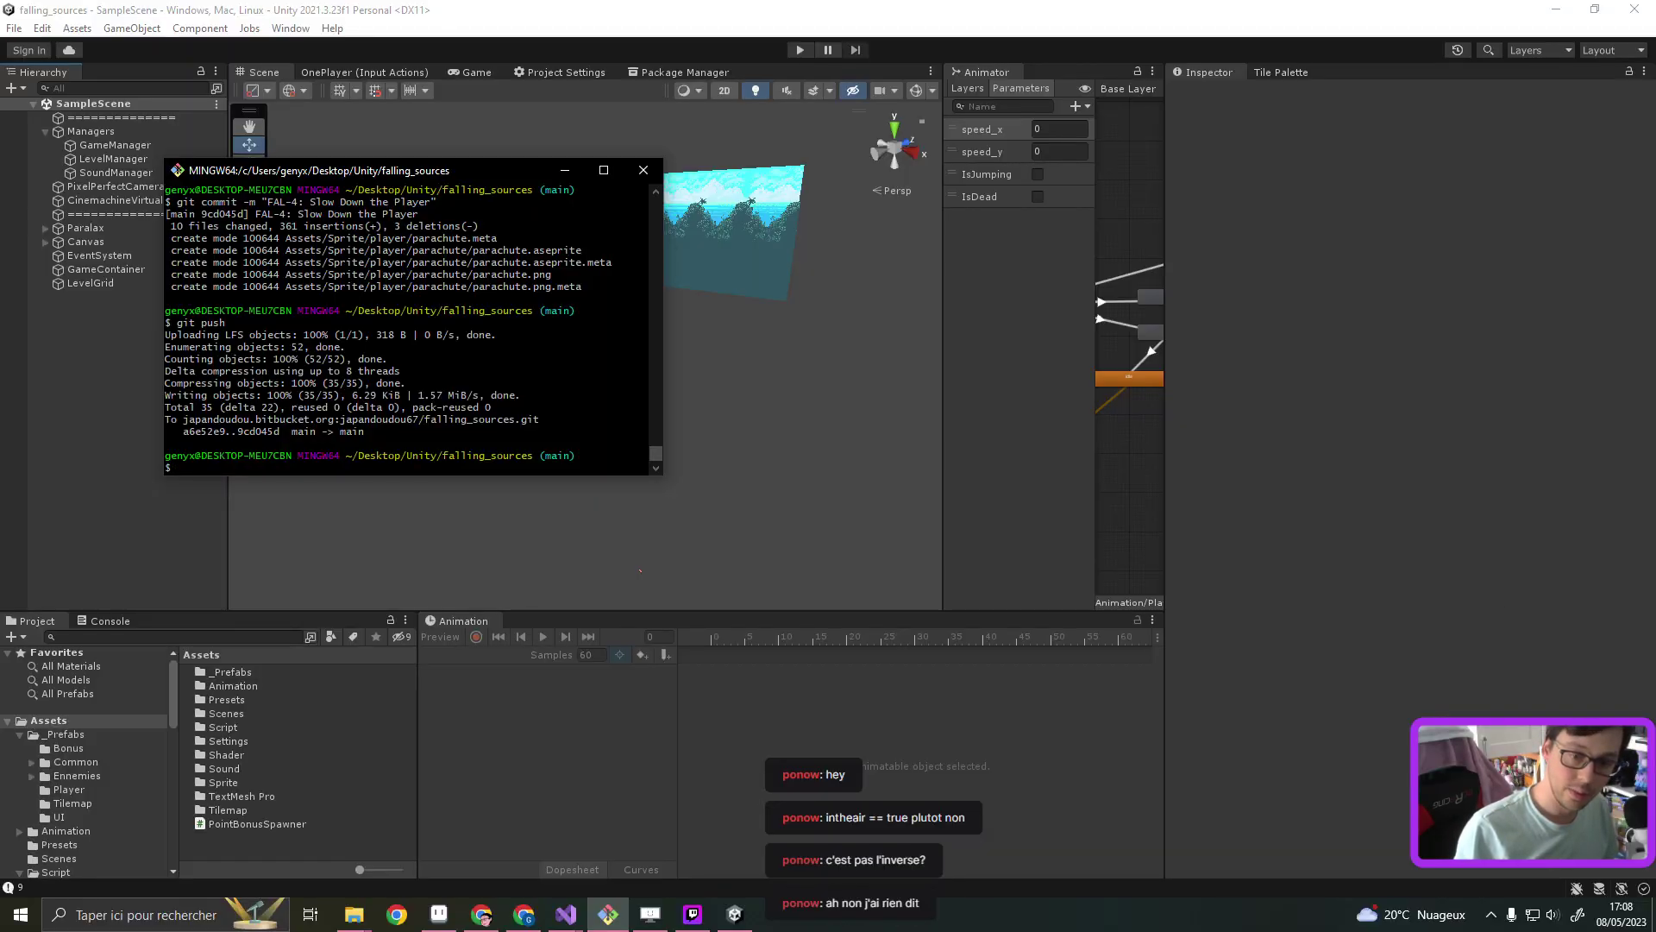
pyautogui.click(693, 913)
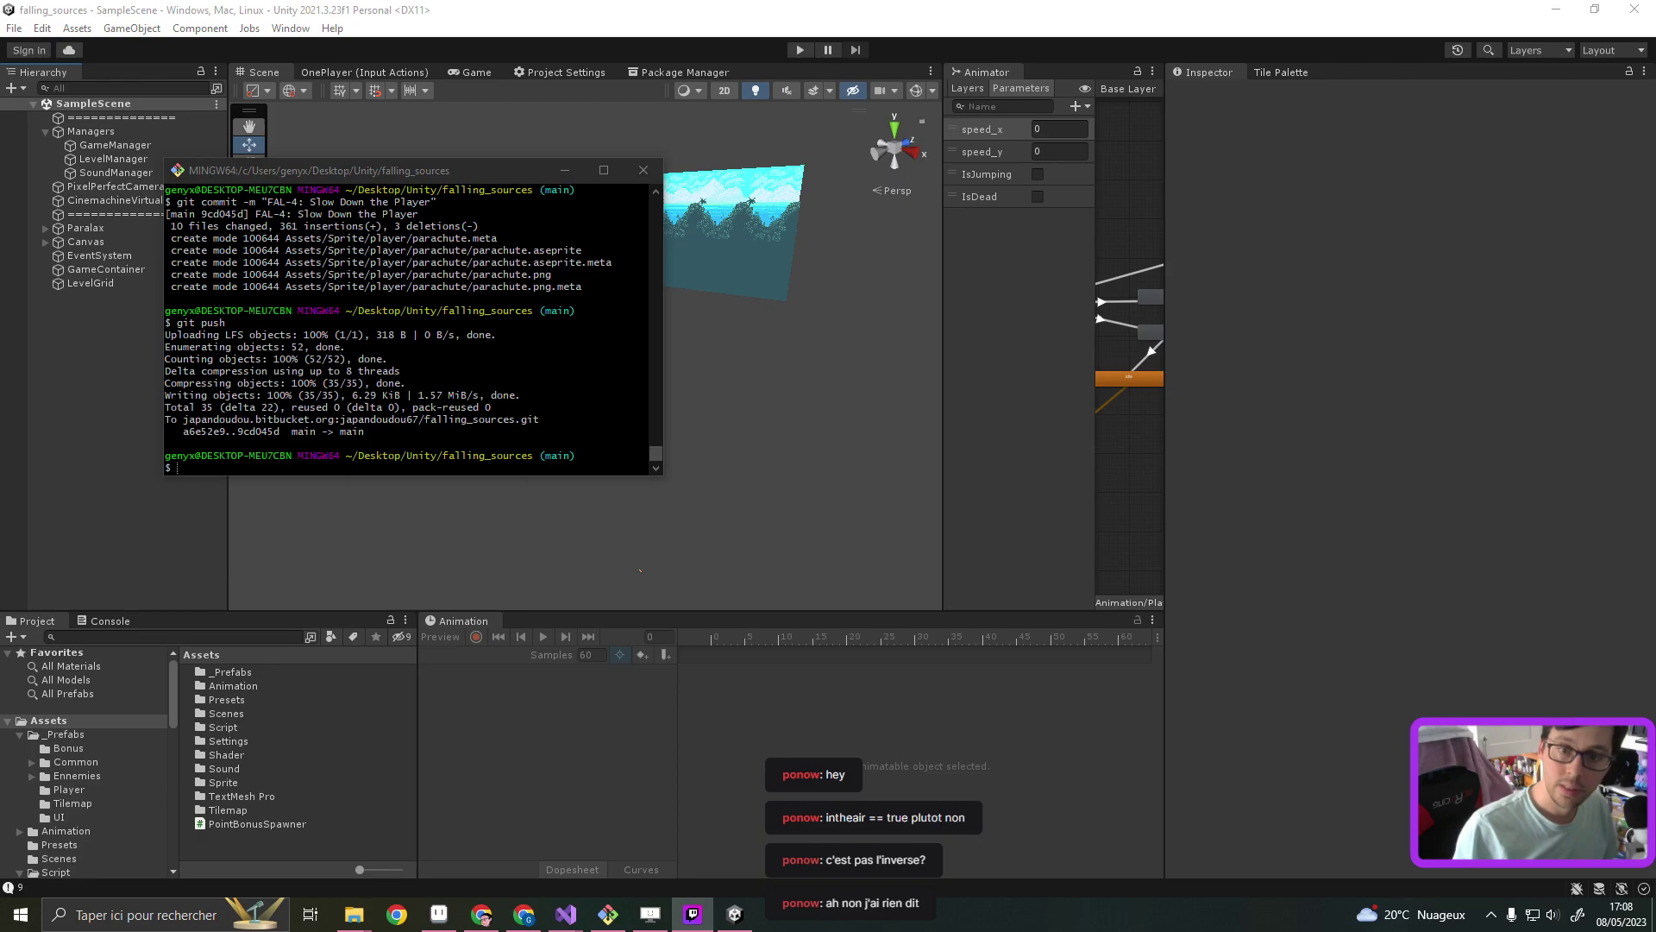